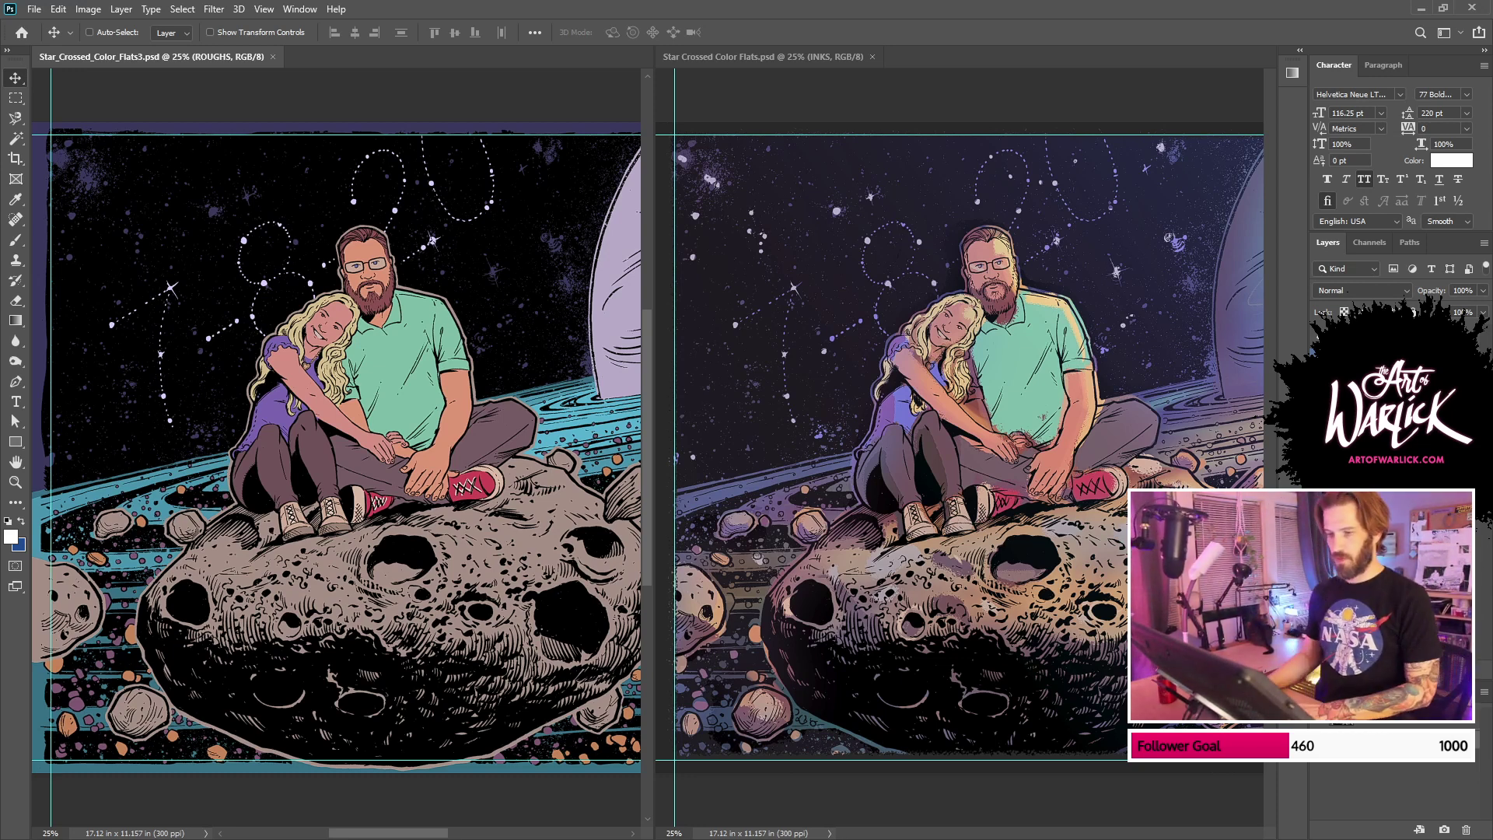
Step: Hide the guides in both open documents
{"action": "key", "text": "ctrl"}
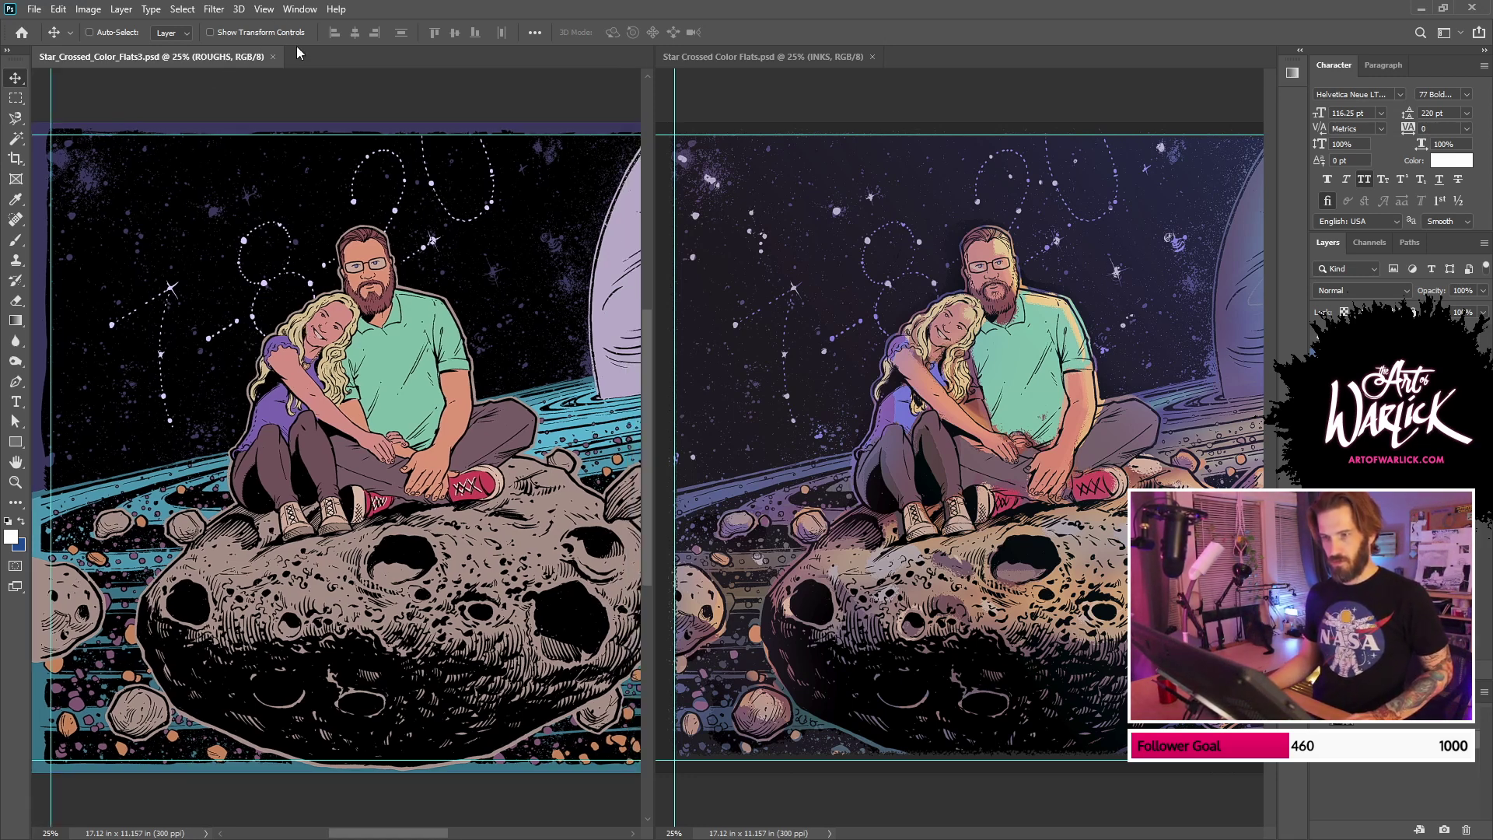
{"action": "key", "text": "ctrl+;"}
{"action": "key", "text": "ctrl+Tab"}
{"action": "key", "text": "ctrl+;"}
Step: Tile the two open documents horizontally
{"action": "left_click", "coordinate": [264, 8]}
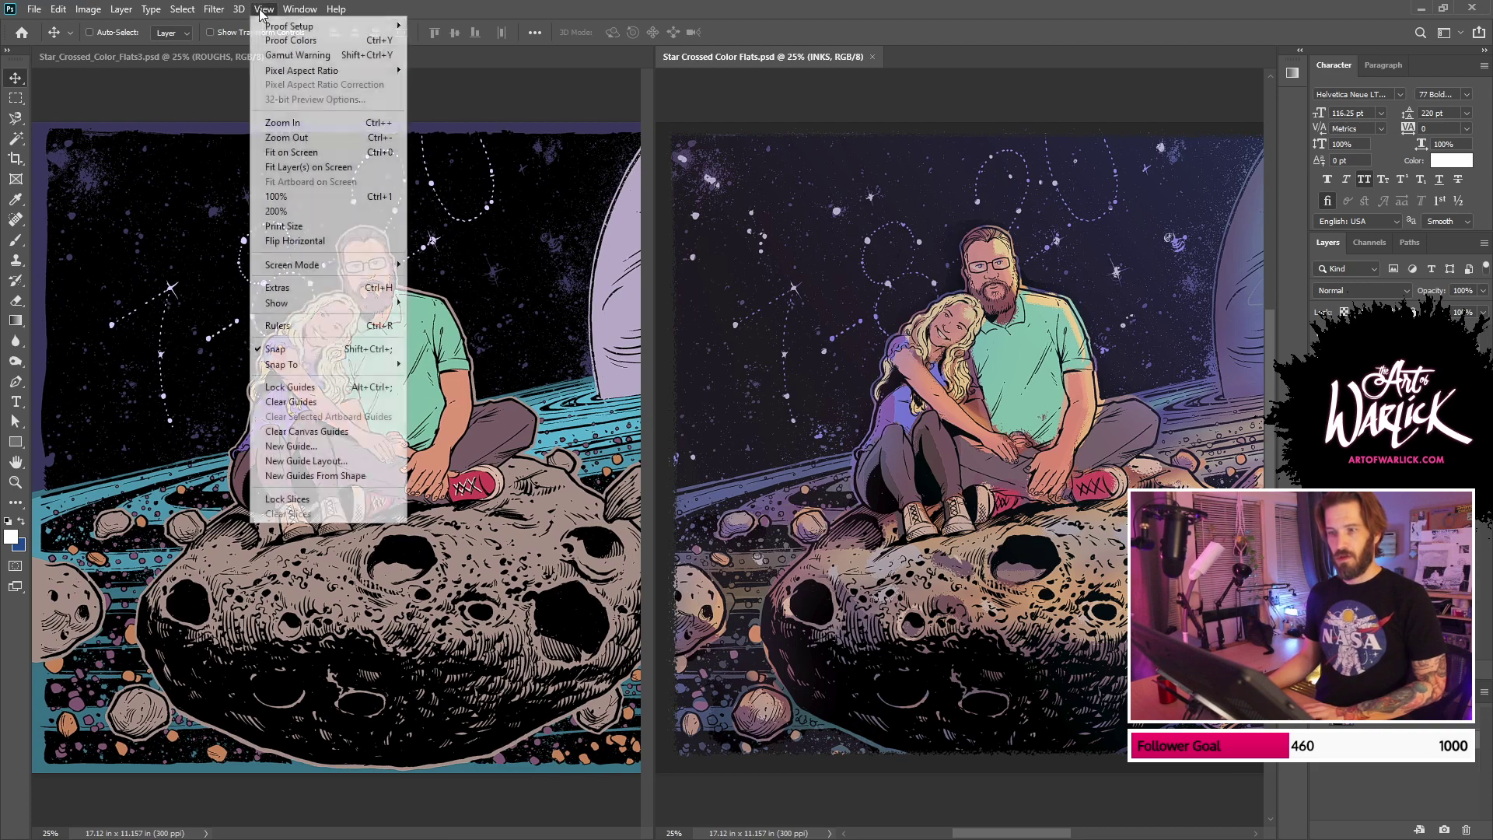
{"action": "mouse_move", "coordinate": [299, 39]}
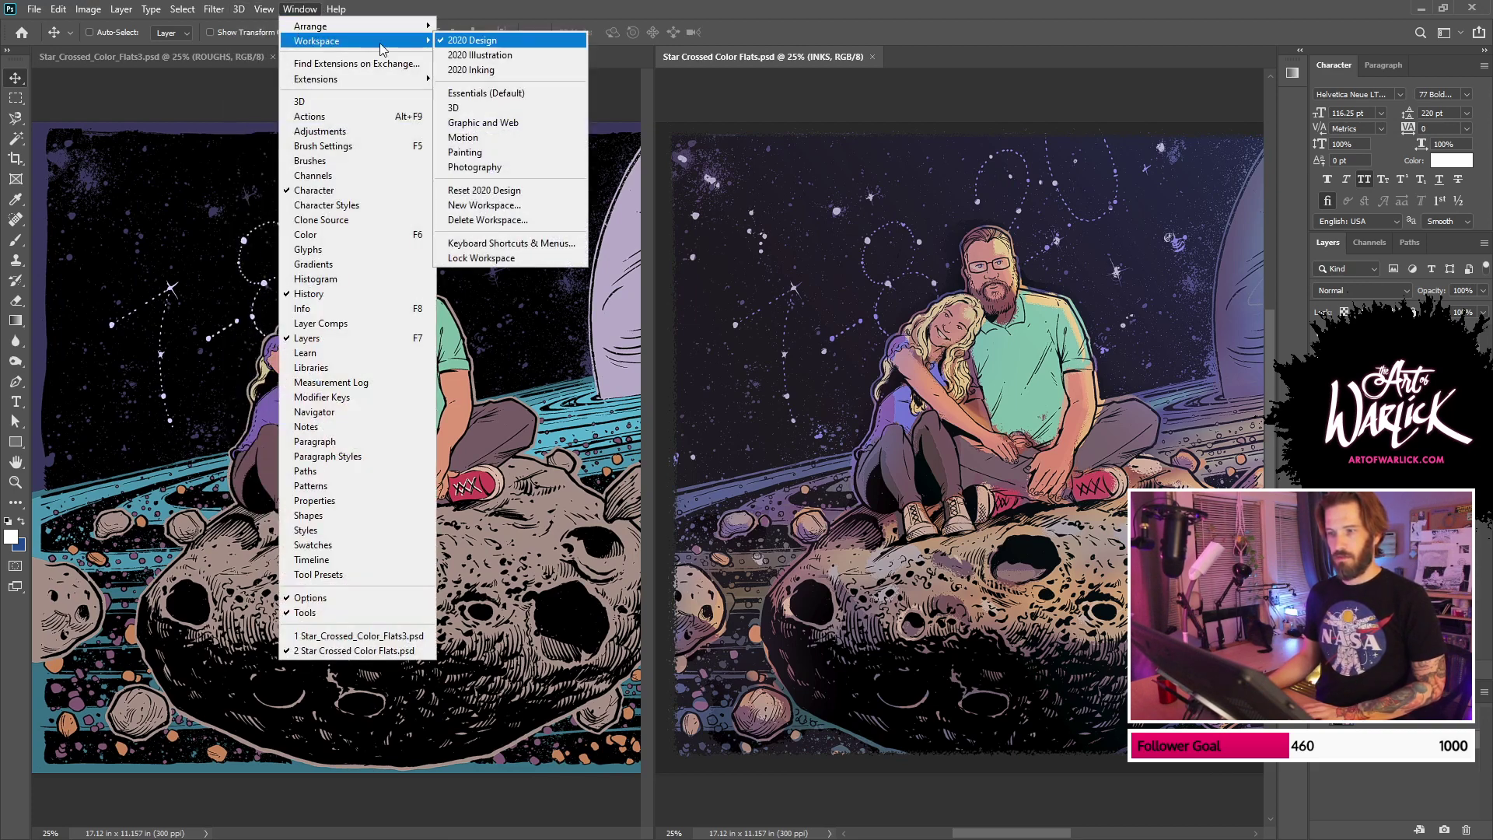
{"action": "mouse_move", "coordinate": [369, 29]}
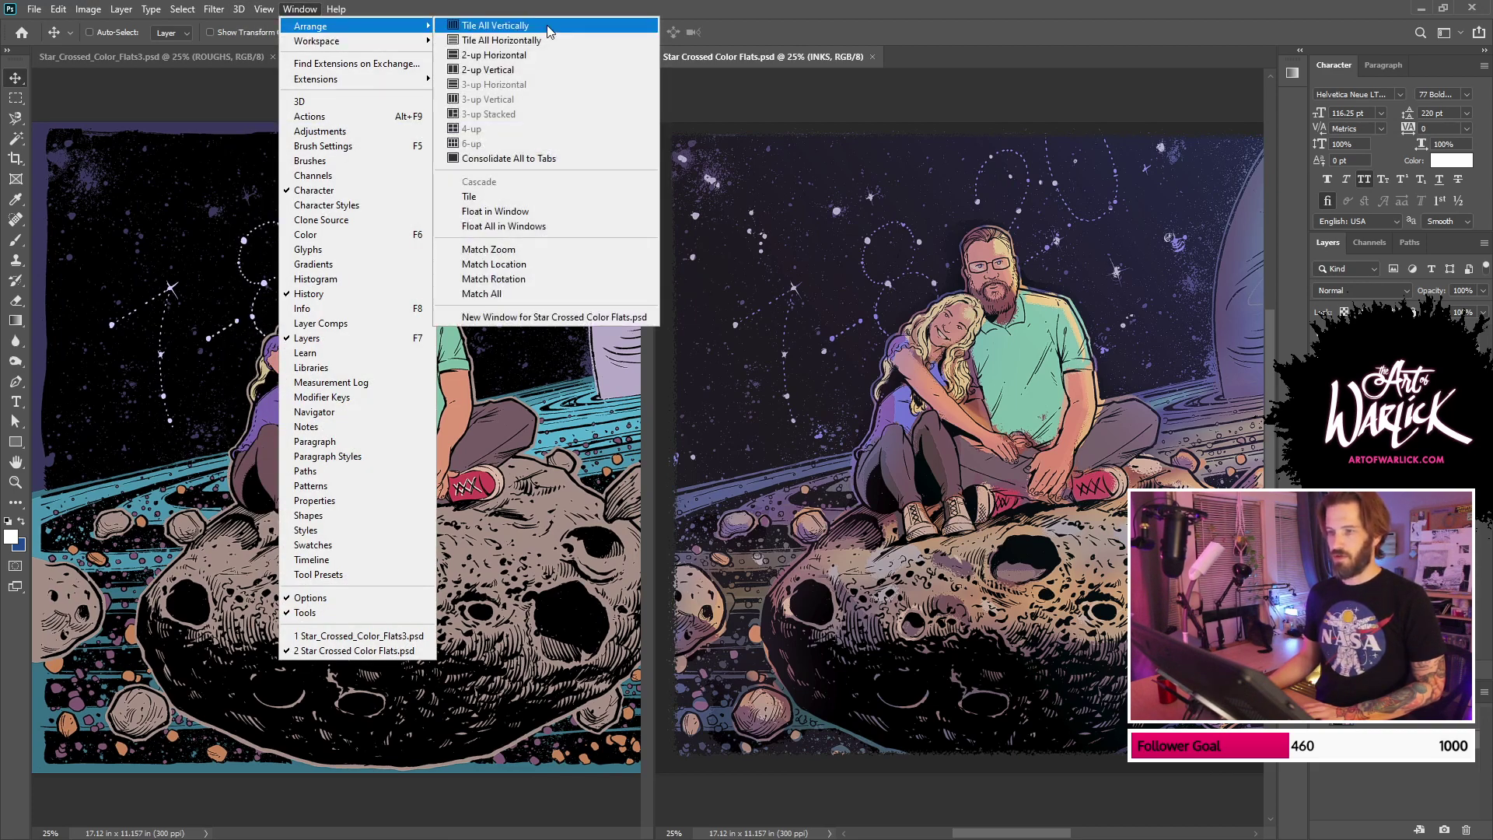
{"action": "left_click", "coordinate": [497, 40]}
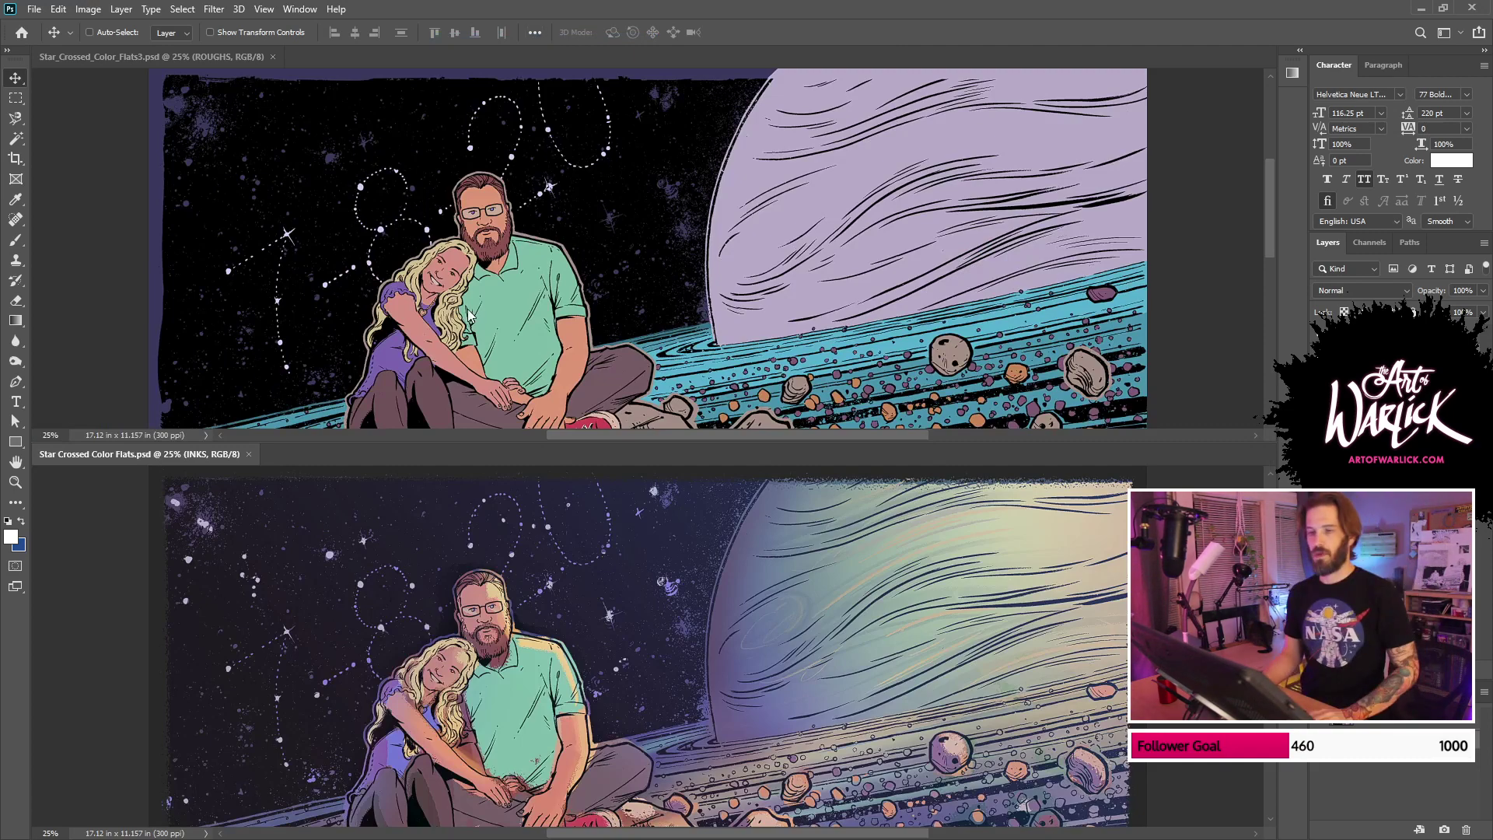
Step: Float both documents in separate windows and zoom them out to 16.67%
{"action": "left_click_drag", "start_coordinate": [226, 57], "coordinate": [235, 120]}
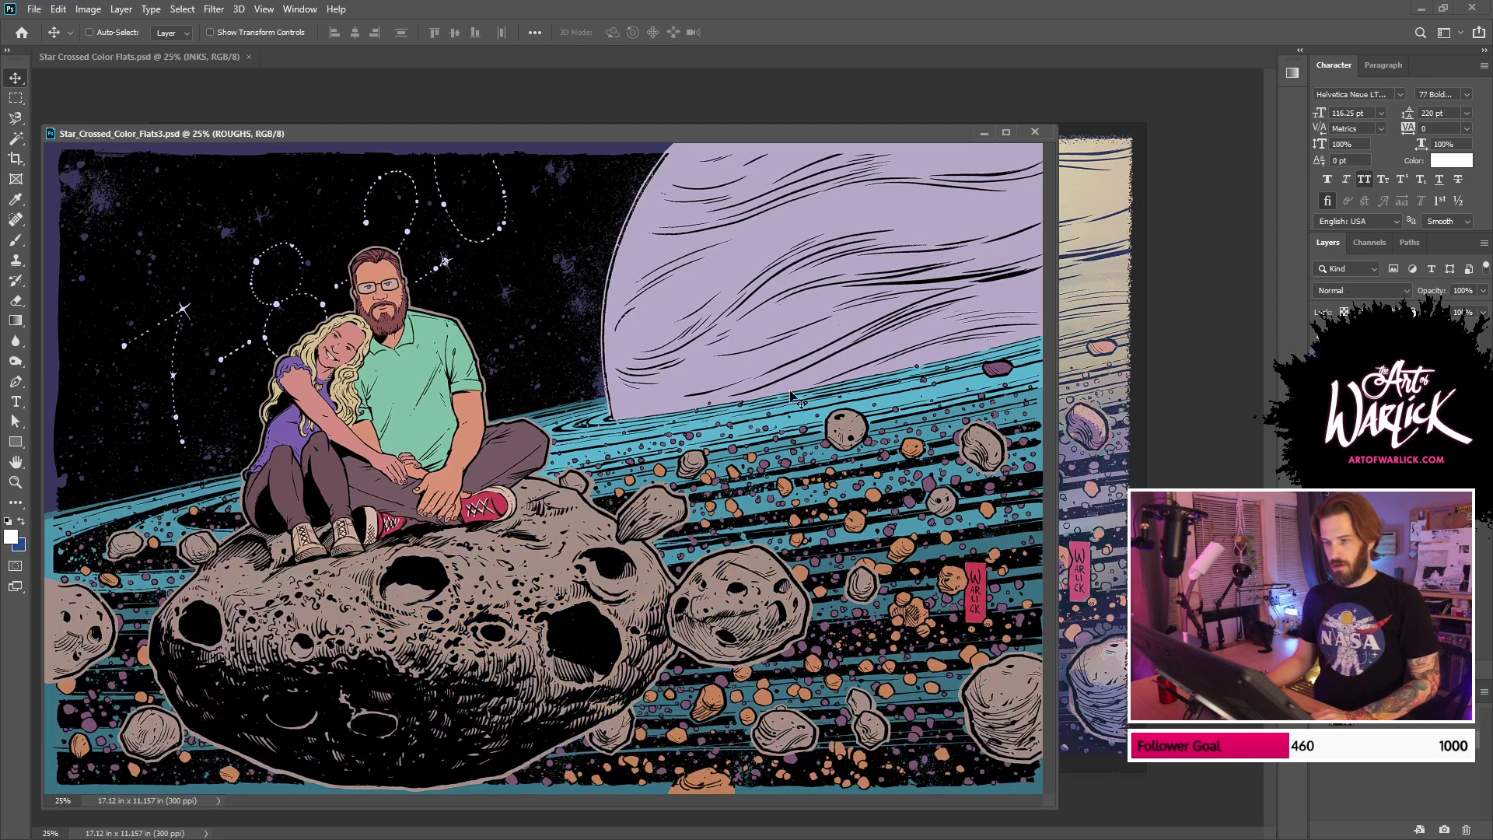
{"action": "left_click", "coordinate": [96, 34]}
{"action": "left_click_drag", "start_coordinate": [147, 61], "coordinate": [392, 164]}
{"action": "left_click", "coordinate": [546, 128]}
{"action": "key", "text": "ctrl+minus"}
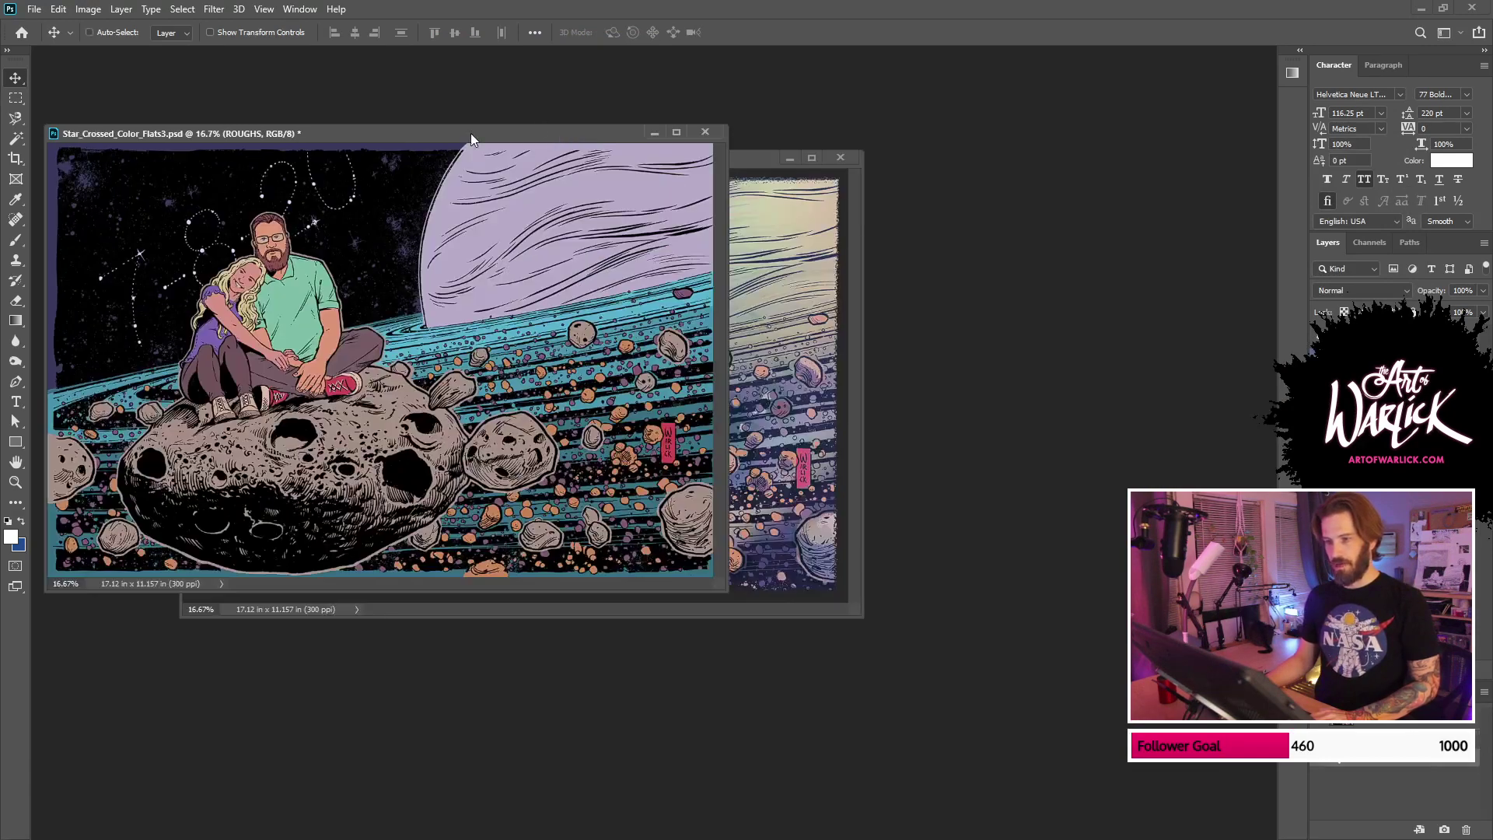
Step: Arrange the floating windows diagonally, with Star_Crossed_Color_Flats3.psd below and to the right of Star Crossed Color Flats.psd
{"action": "left_click_drag", "start_coordinate": [470, 134], "coordinate": [939, 322]}
{"action": "left_click_drag", "start_coordinate": [716, 165], "coordinate": [585, 98]}
{"action": "left_click_drag", "start_coordinate": [1025, 322], "coordinate": [1048, 269]}
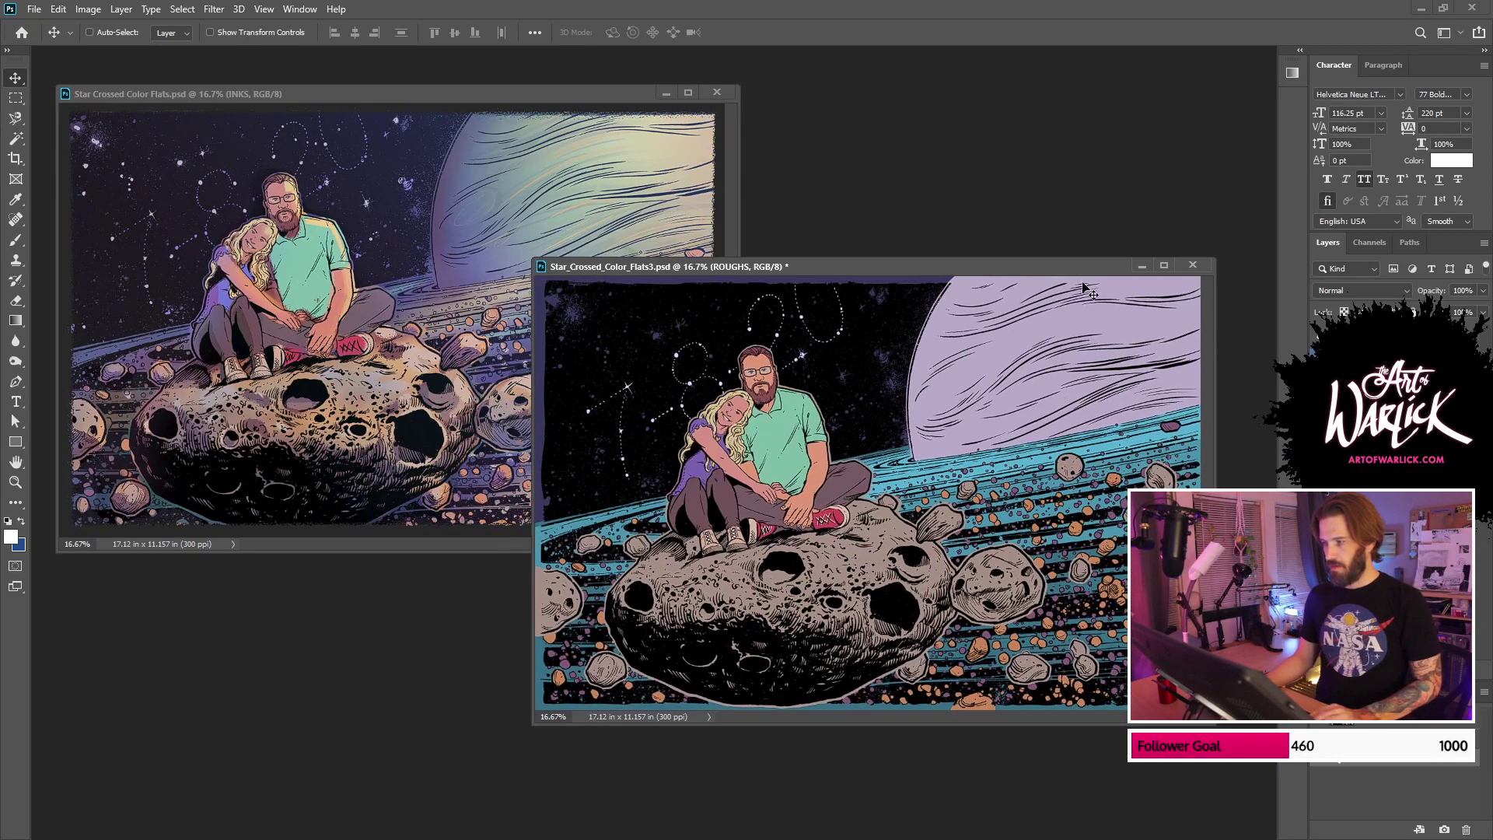
Step: Hide the line art layer in both documents
{"action": "left_click", "coordinate": [1318, 341]}
{"action": "left_click", "coordinate": [533, 176]}
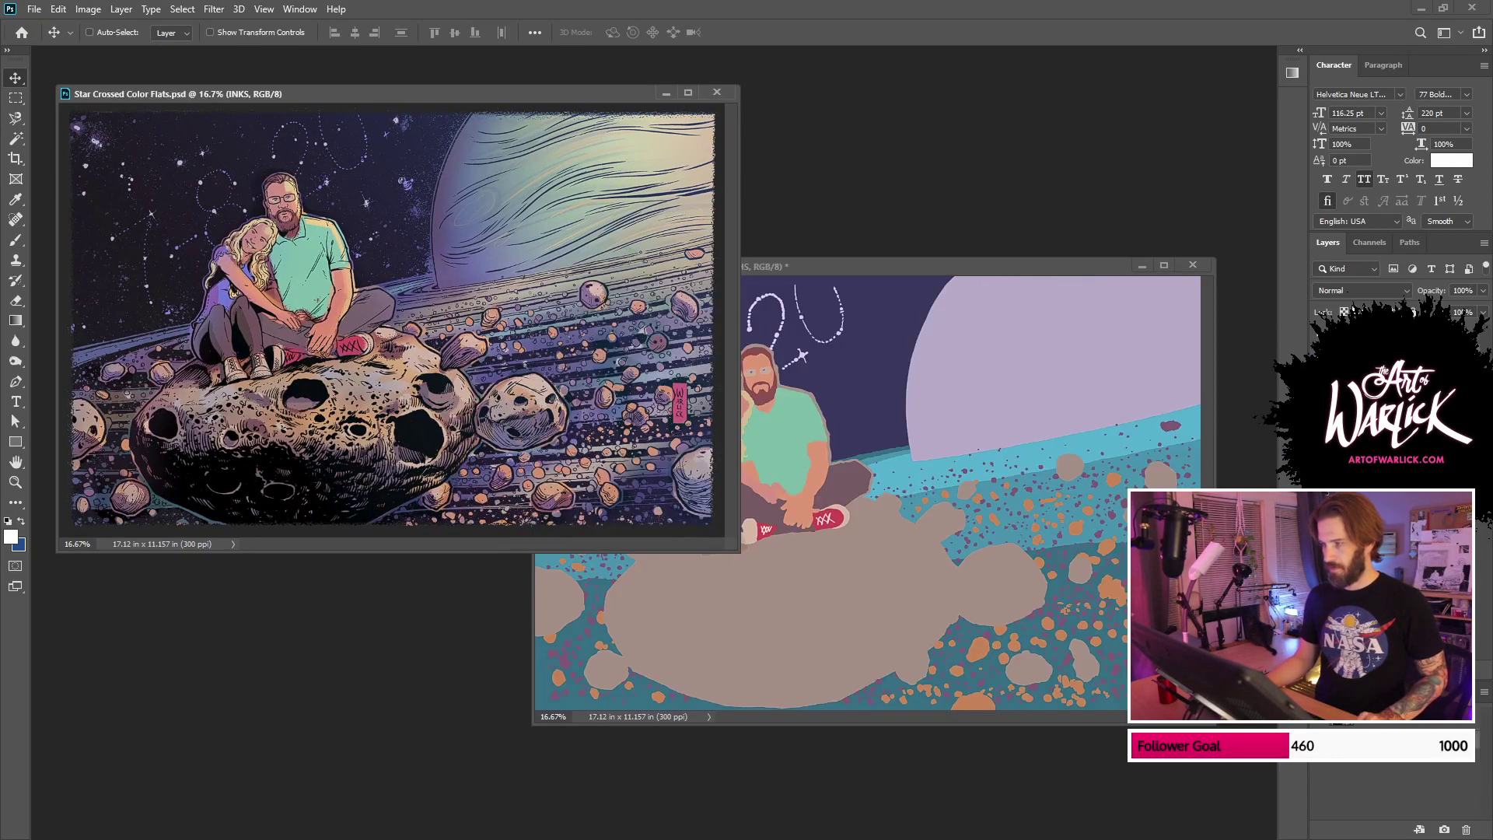
{"action": "key", "text": "ctrl+comma"}
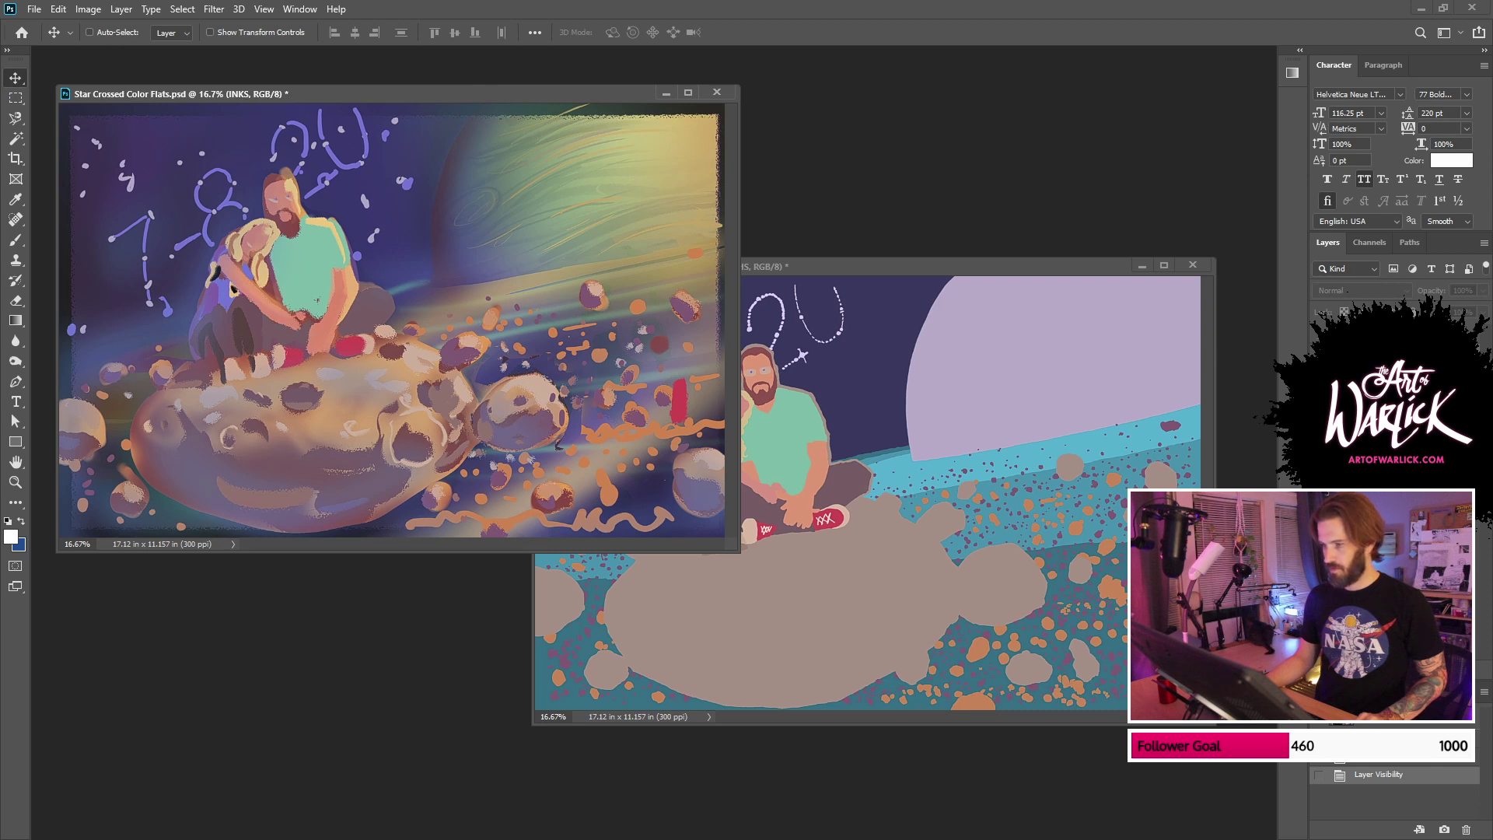
Step: Isolate the BG layer in Star Crossed Color Flats.psd and copy it into Star_Crossed_Color_Flats3.psd
{"action": "key", "text": "ctrl+comma"}
{"action": "left_click", "coordinate": [1380, 381]}
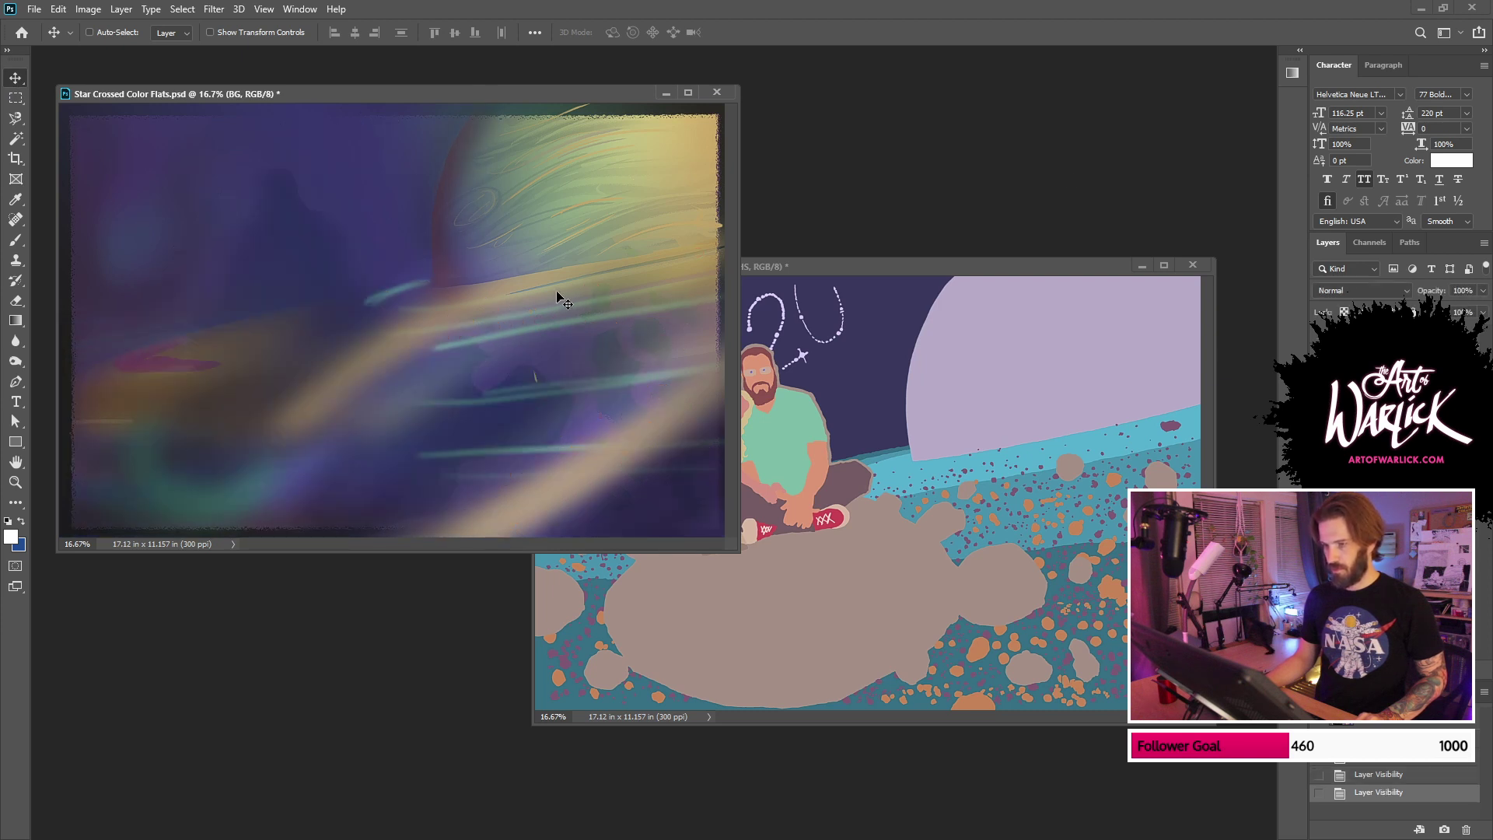
{"action": "left_click_drag", "start_coordinate": [617, 329], "coordinate": [1049, 401]}
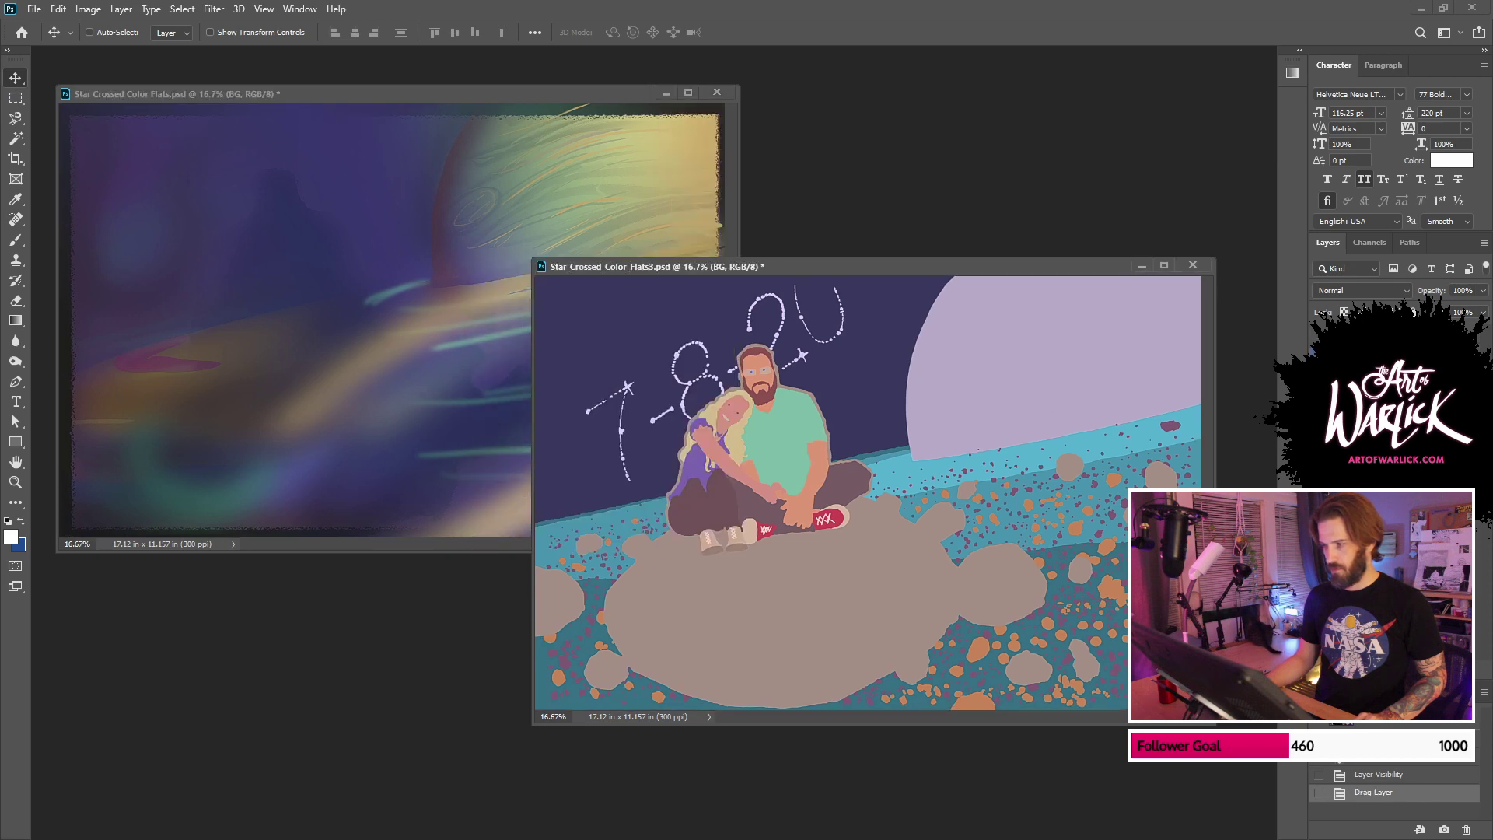
Step: Hide the flat colours and show the line art over the copied BG layer in Star_Crossed_Color_Flats3.psd
{"action": "left_click", "coordinate": [1320, 365]}
{"action": "key", "text": "ctrl+comma"}
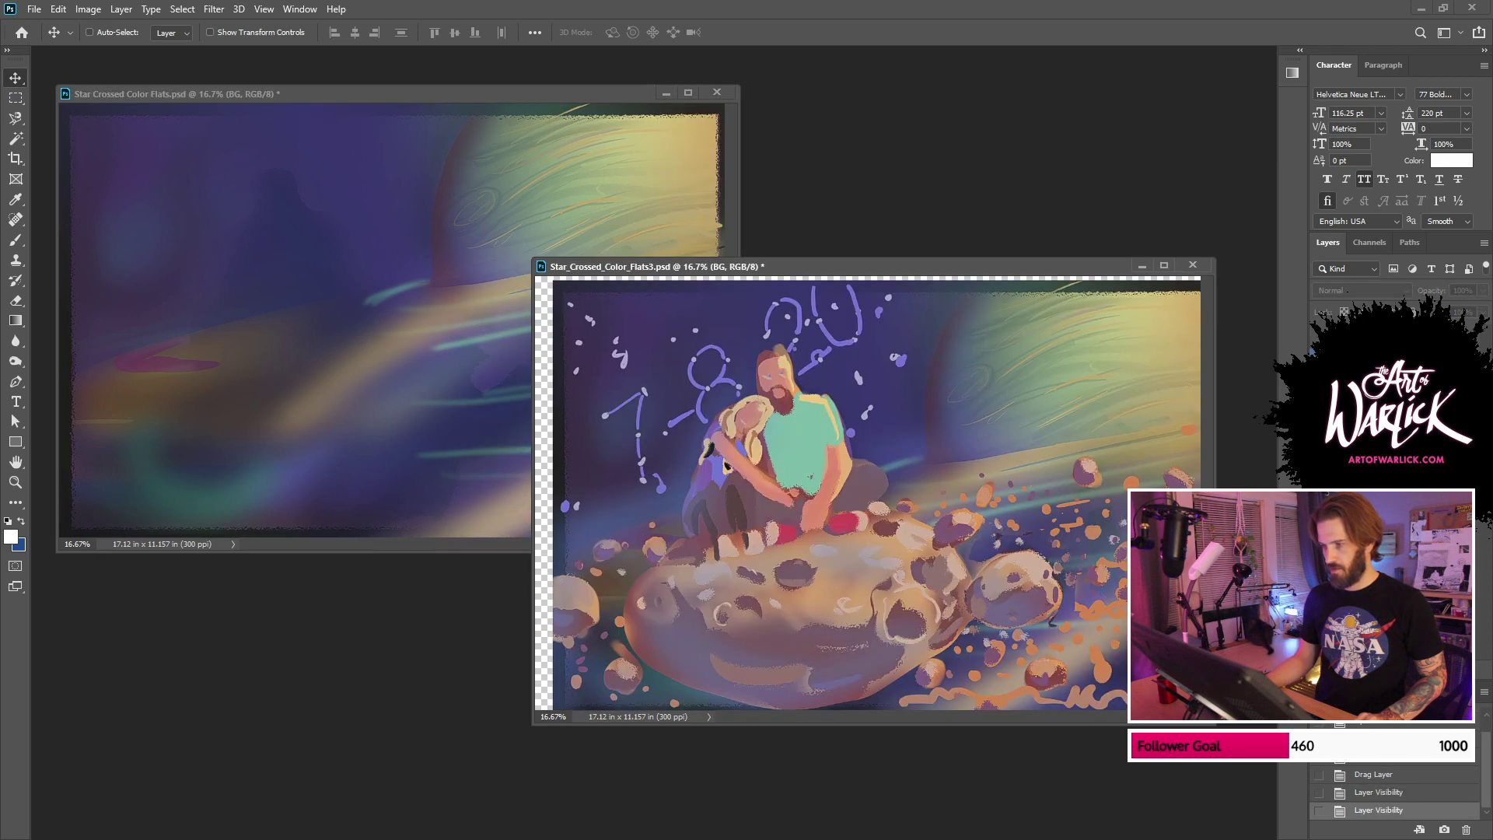
{"action": "left_click", "coordinate": [1319, 389]}
{"action": "left_click", "coordinate": [1319, 365]}
{"action": "left_click", "coordinate": [1319, 346]}
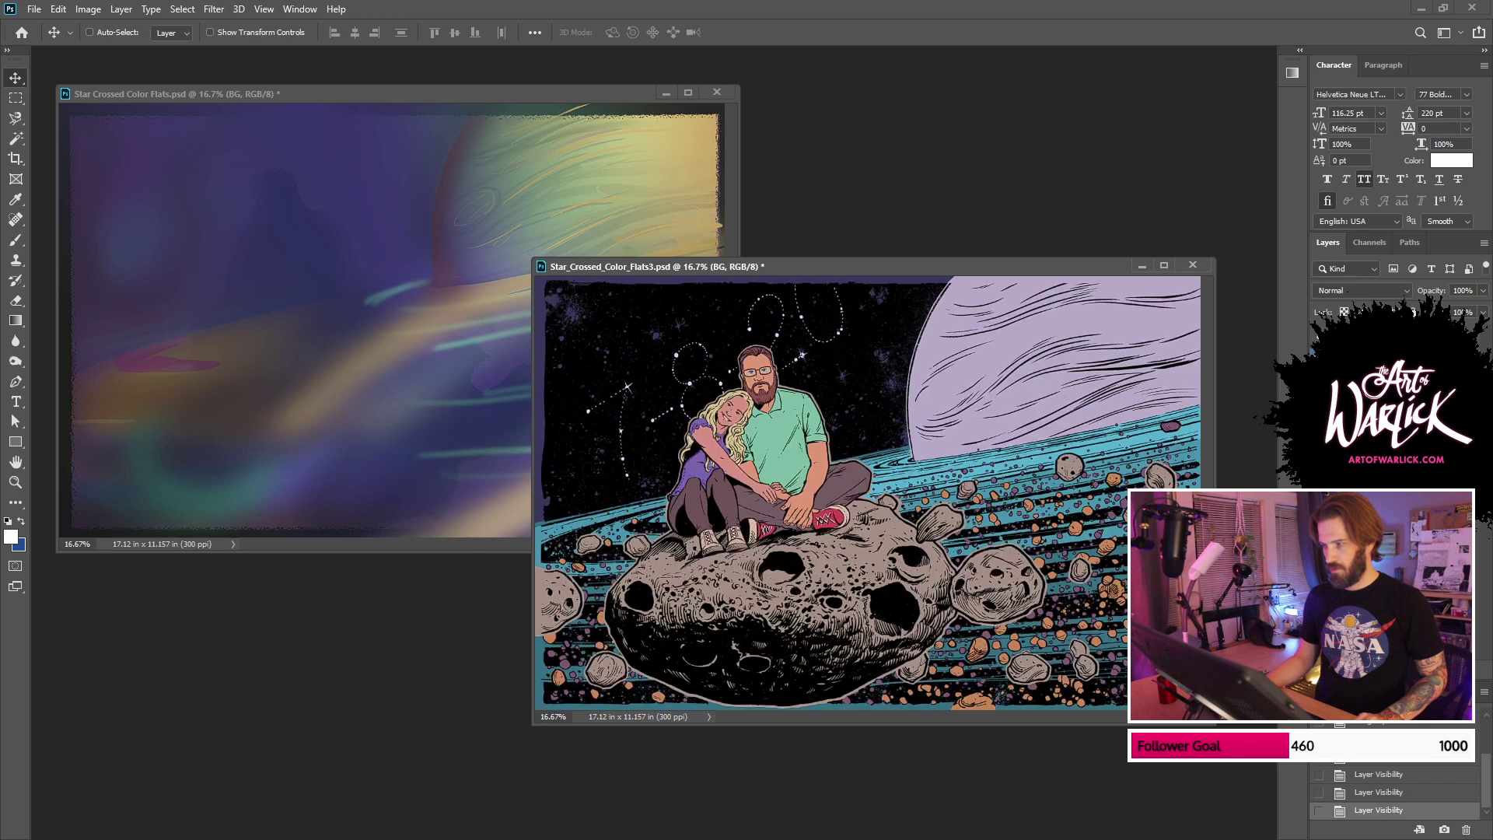
{"action": "left_click", "coordinate": [1319, 365]}
{"action": "key", "text": "ctrl+comma"}
{"action": "key", "text": "ctrl+comma"}
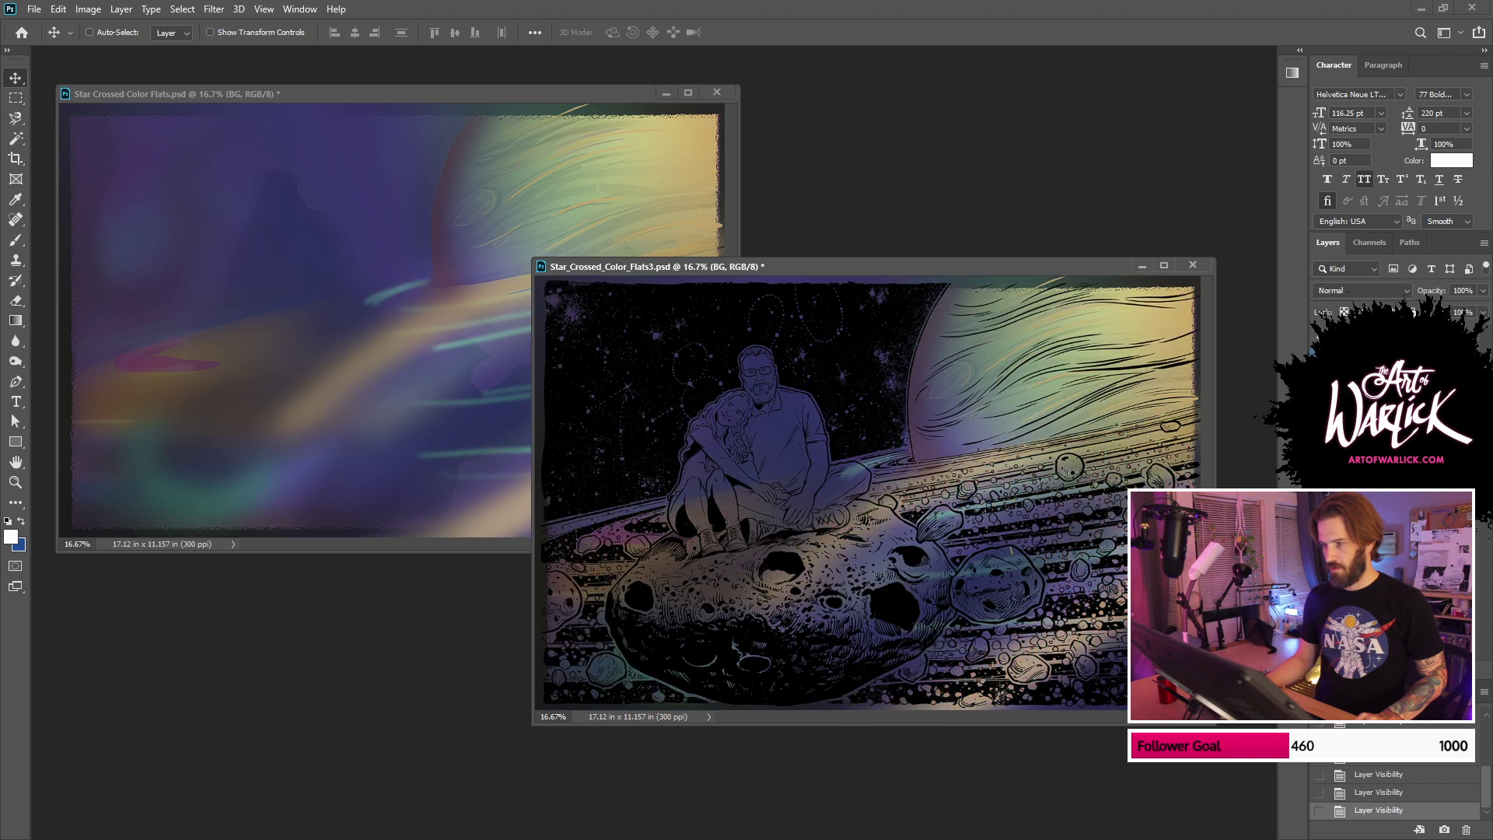
Step: Show the ROUGHS layer and move it into alignment with the line art
{"action": "left_click", "coordinate": [1319, 388]}
{"action": "left_click", "coordinate": [1384, 389]}
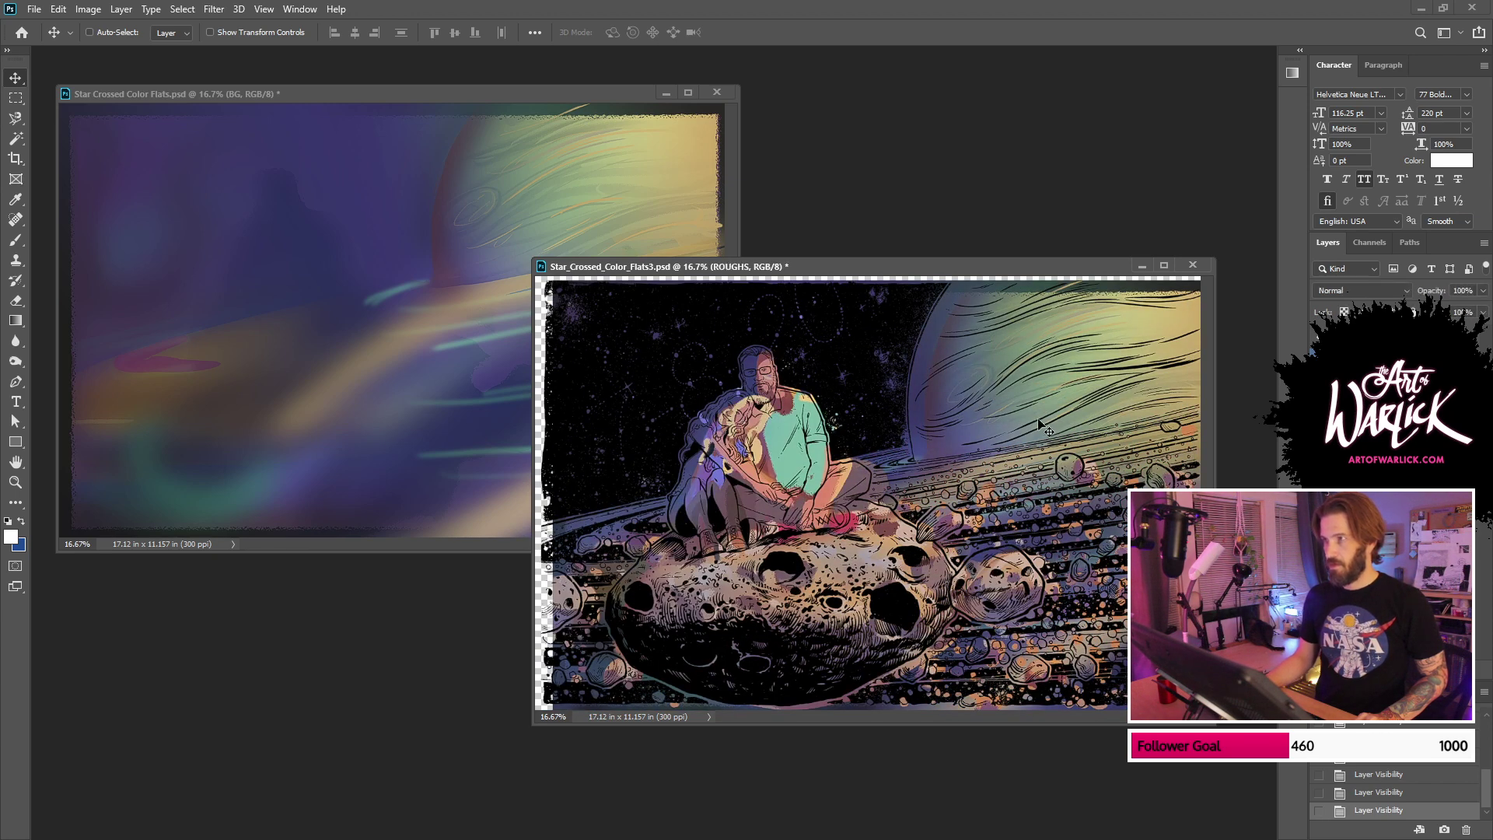
{"action": "left_click_drag", "start_coordinate": [1035, 482], "coordinate": [1015, 476]}
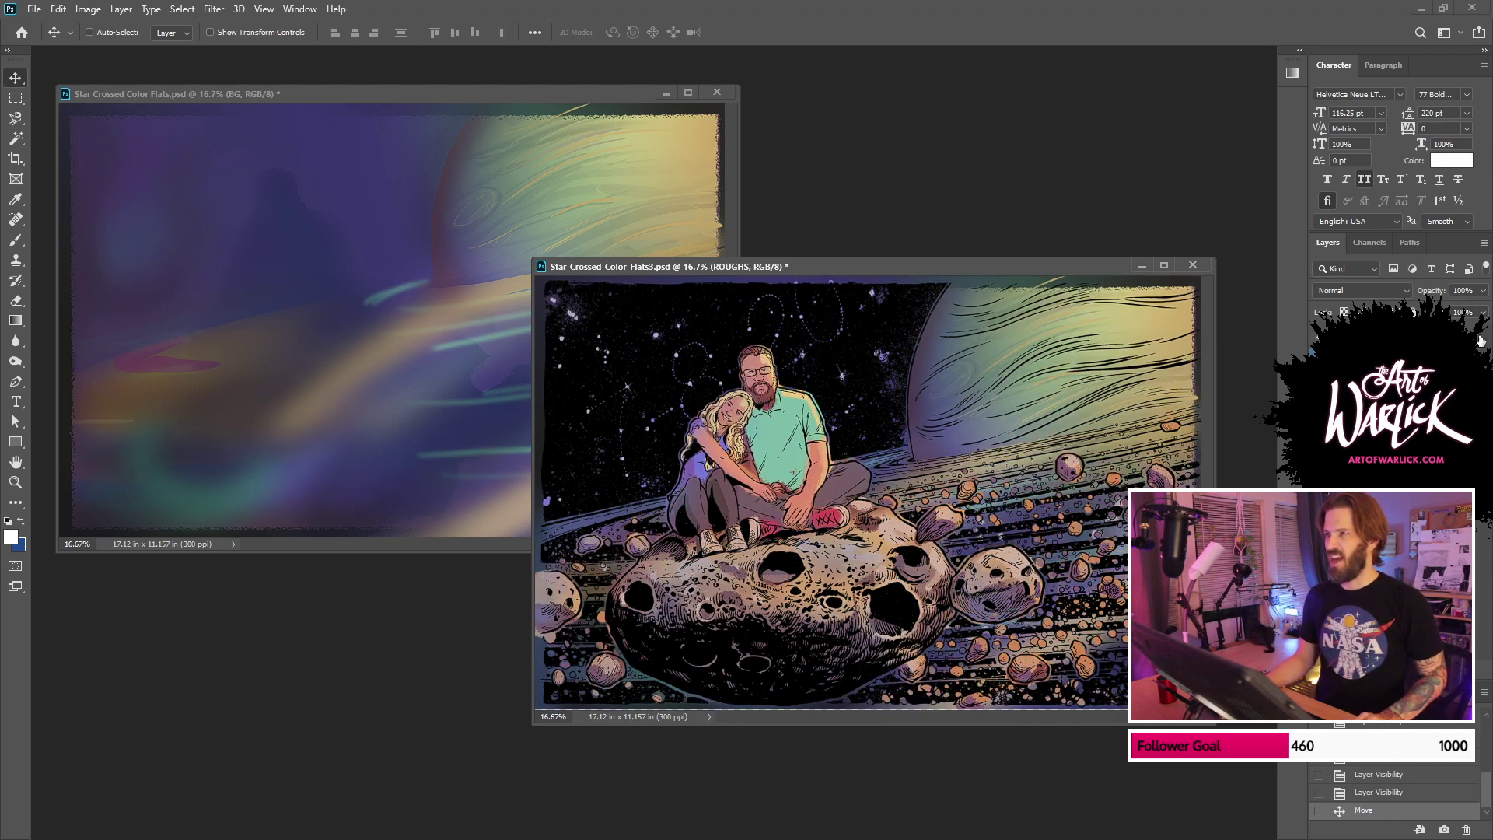
Step: Hide the ROUGHS layer, then make the FLATS layer active and visible
{"action": "left_click", "coordinate": [1319, 436]}
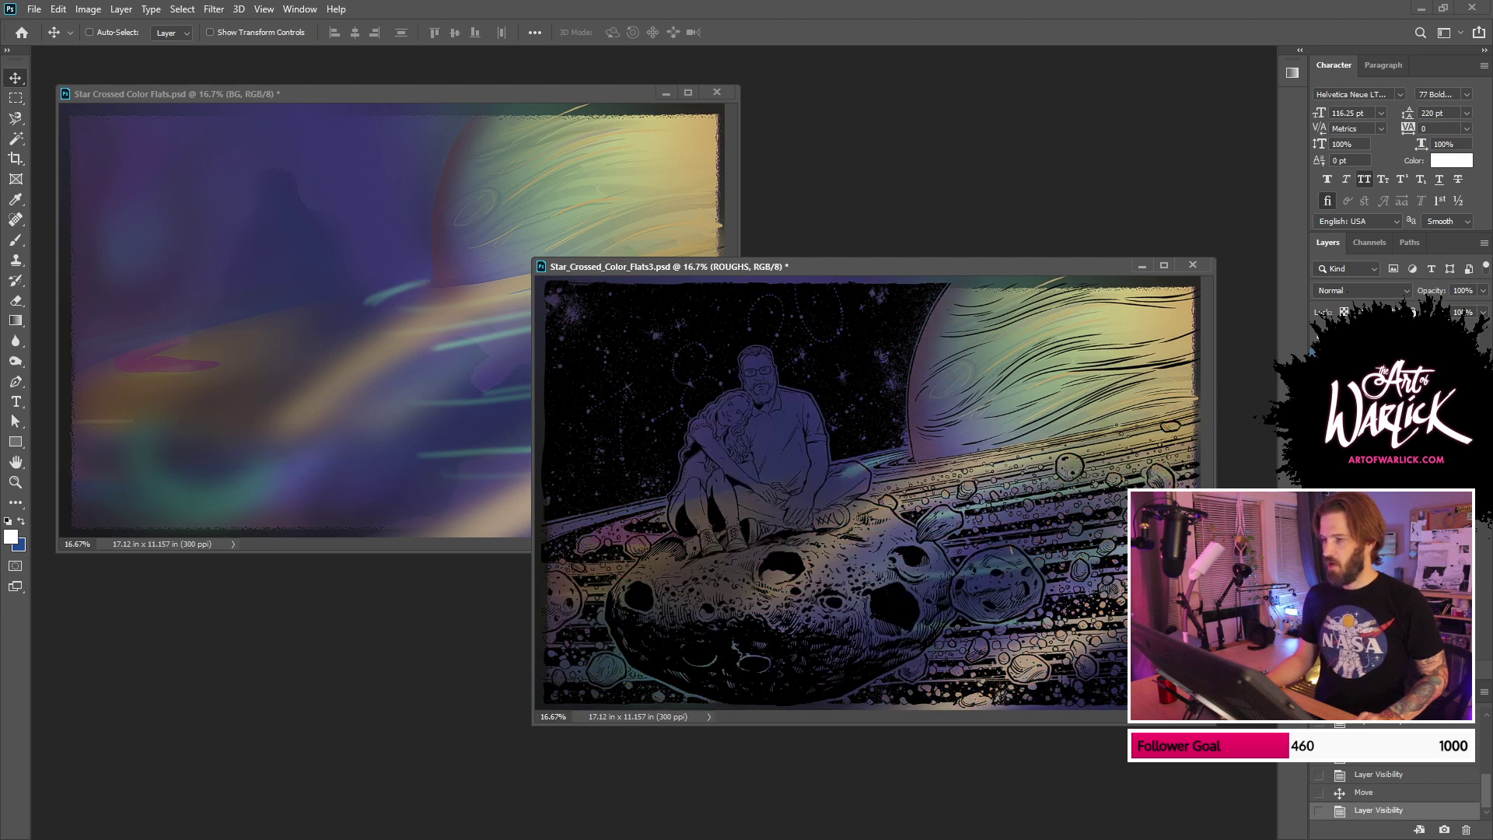
{"action": "key", "text": "ctrl+comma"}
{"action": "key", "text": "ctrl+comma"}
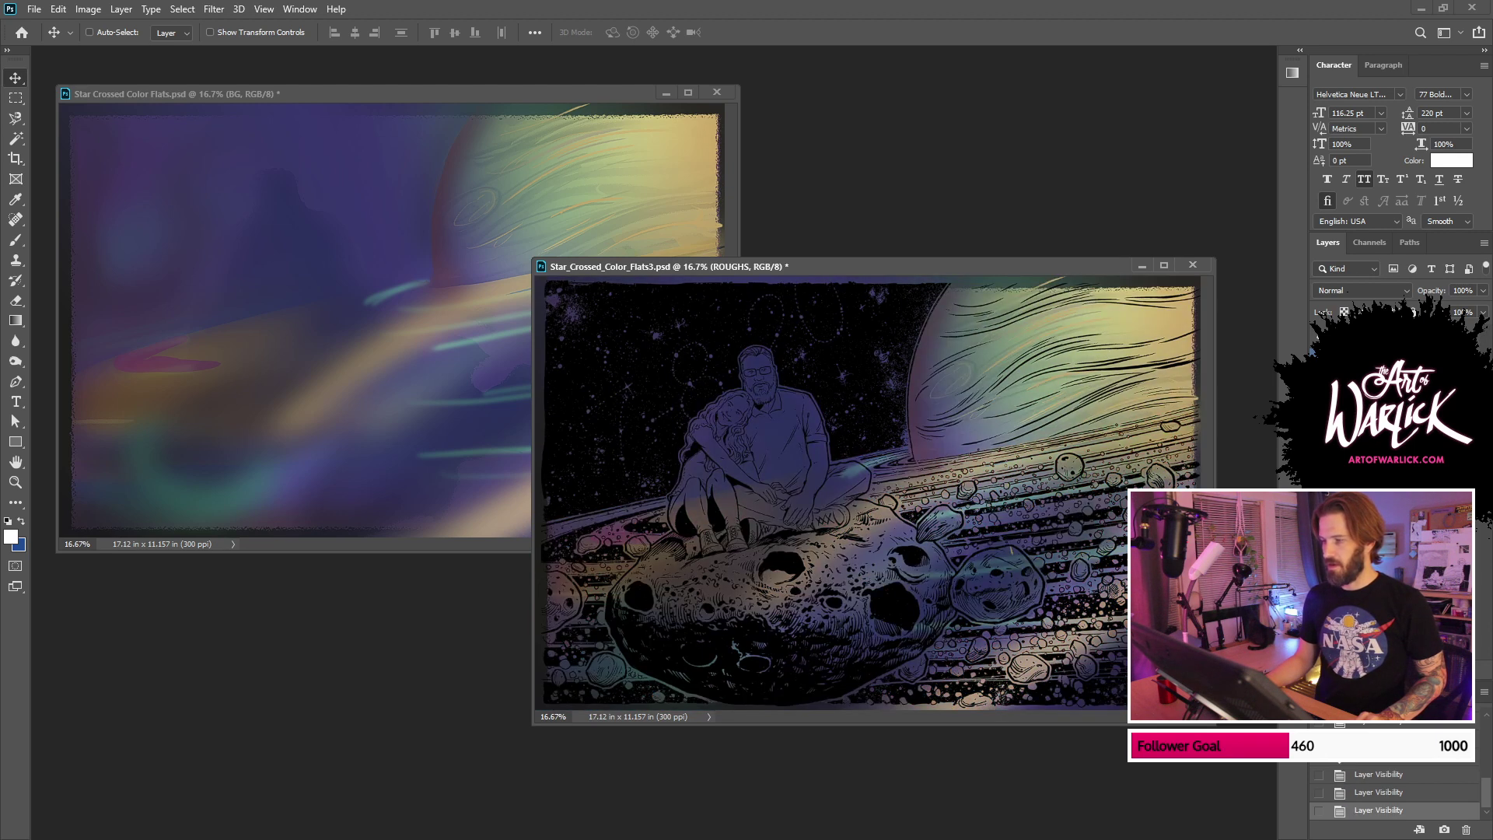
{"action": "left_click", "coordinate": [1370, 455]}
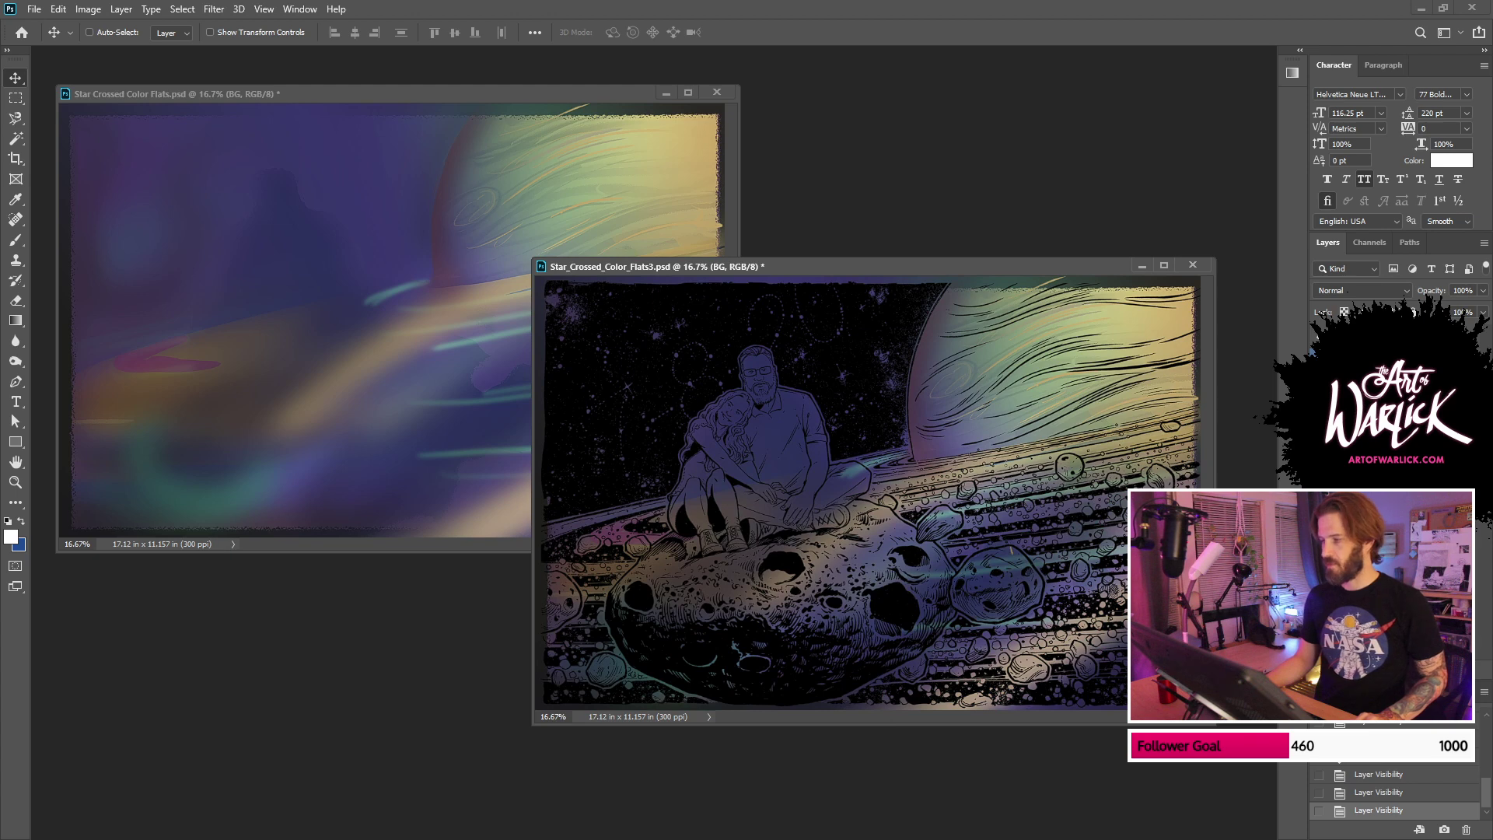
{"action": "left_click", "coordinate": [1370, 436]}
{"action": "key", "text": "ctrl+comma"}
Step: Select the planet on the FLATS layer with the Magic Wand and mask the BG layer to that selection
{"action": "key", "text": "w"}
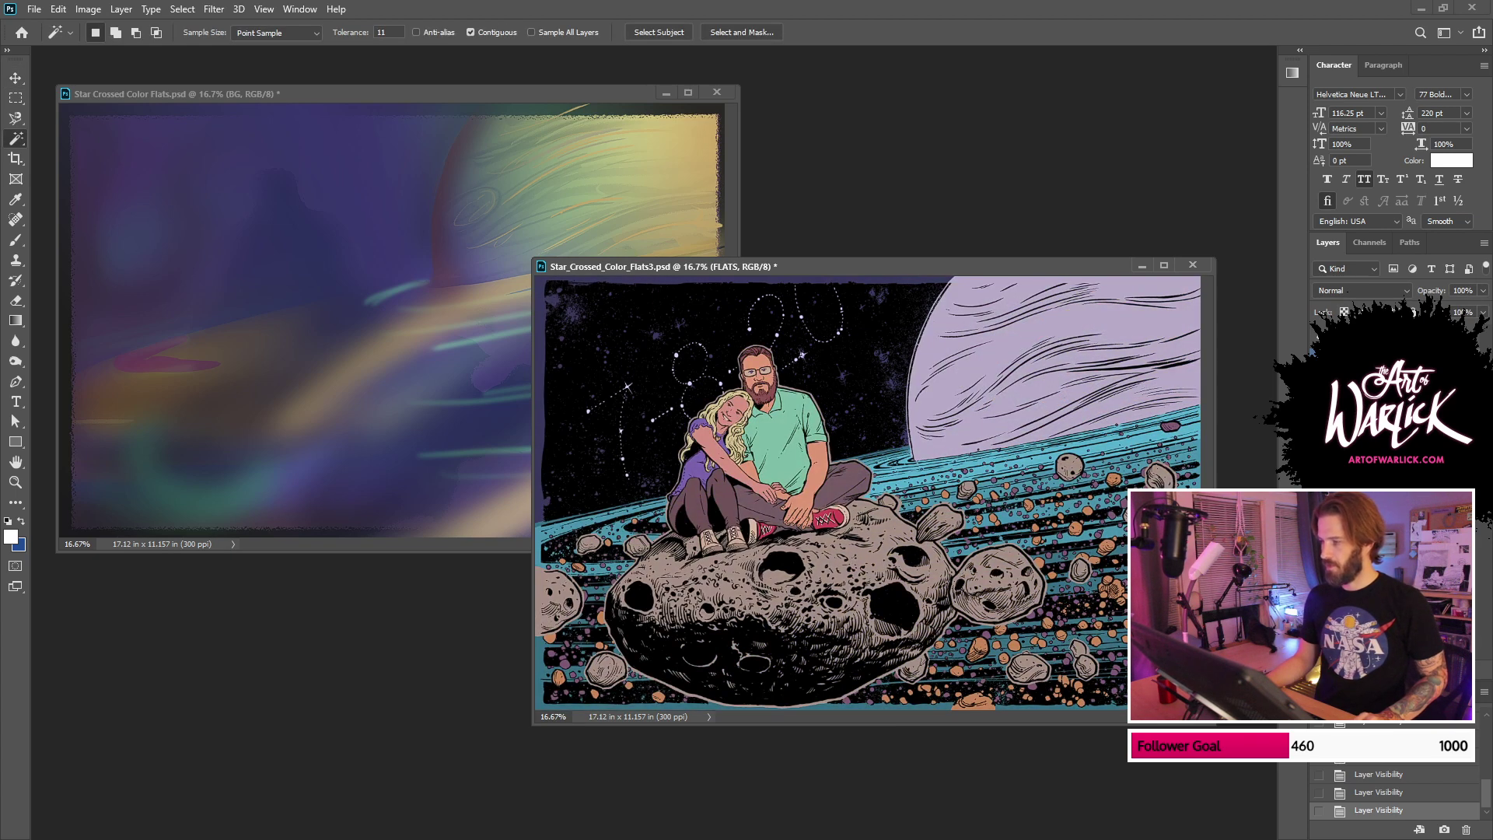
{"action": "left_click", "coordinate": [1137, 347]}
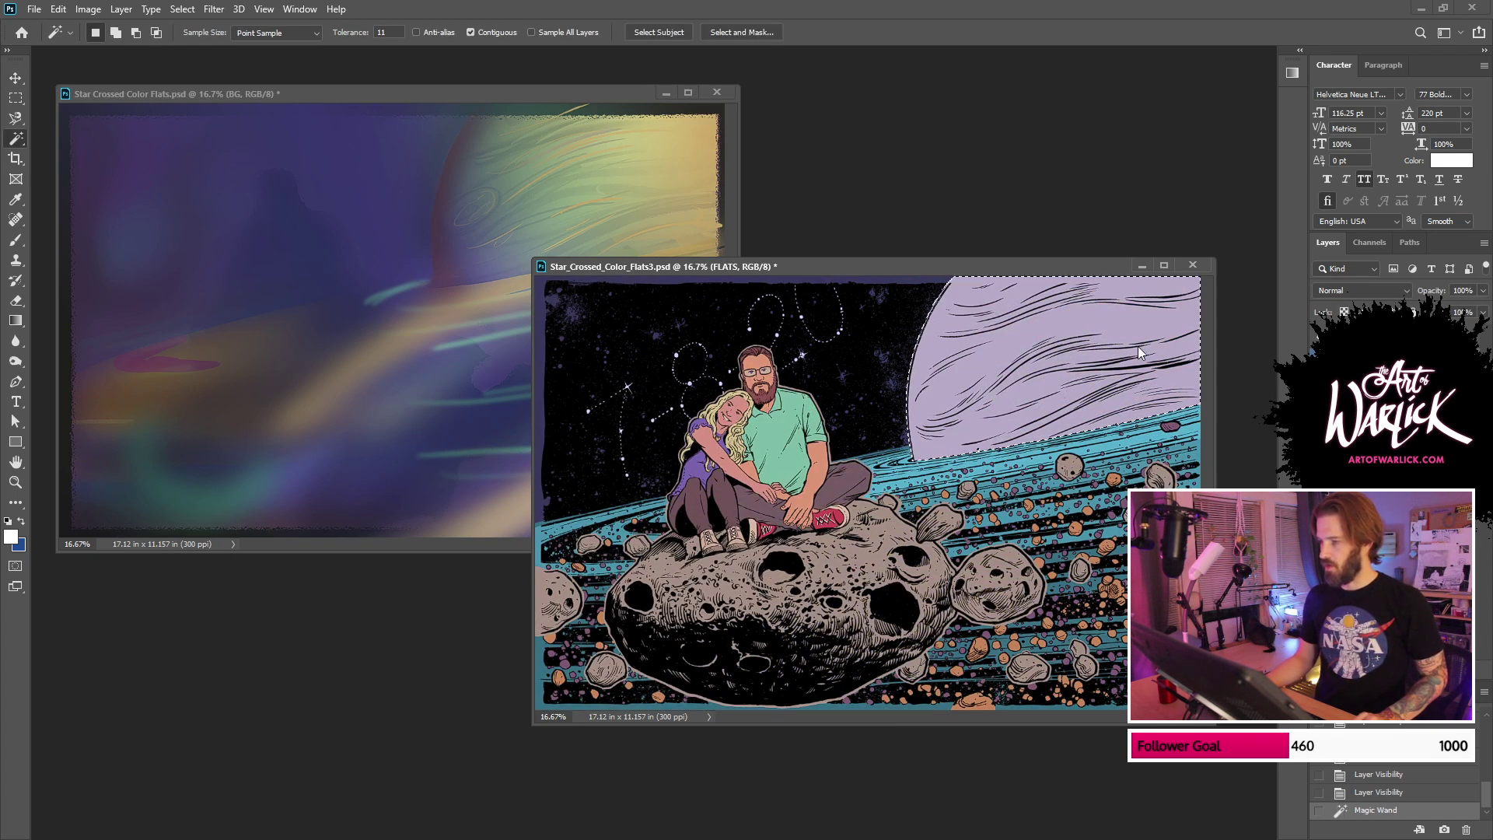
{"action": "key", "text": "alt+bracketleft"}
{"action": "left_click", "coordinate": [1319, 436]}
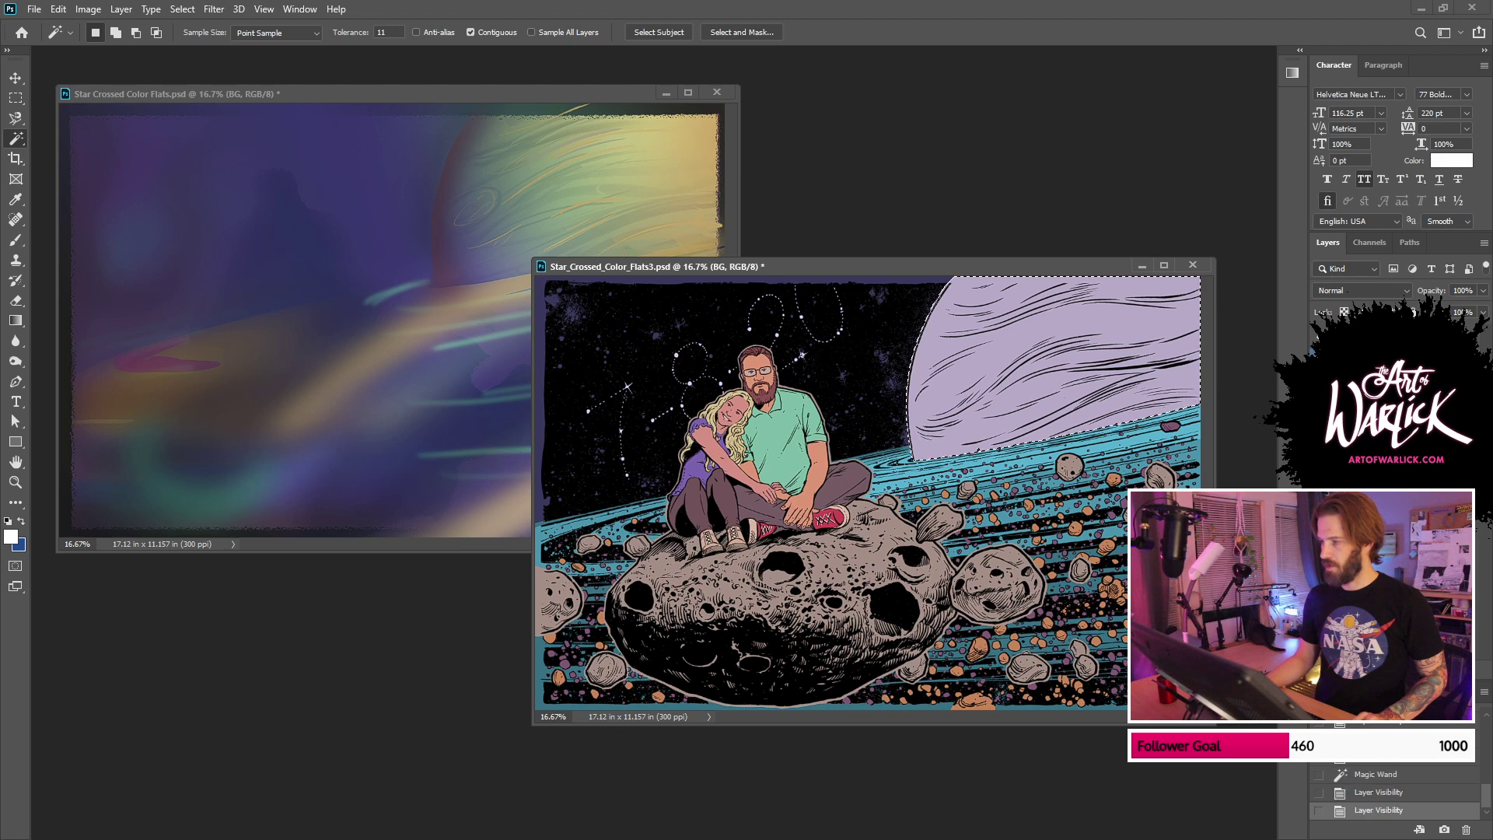
{"action": "left_click", "coordinate": [1373, 670]}
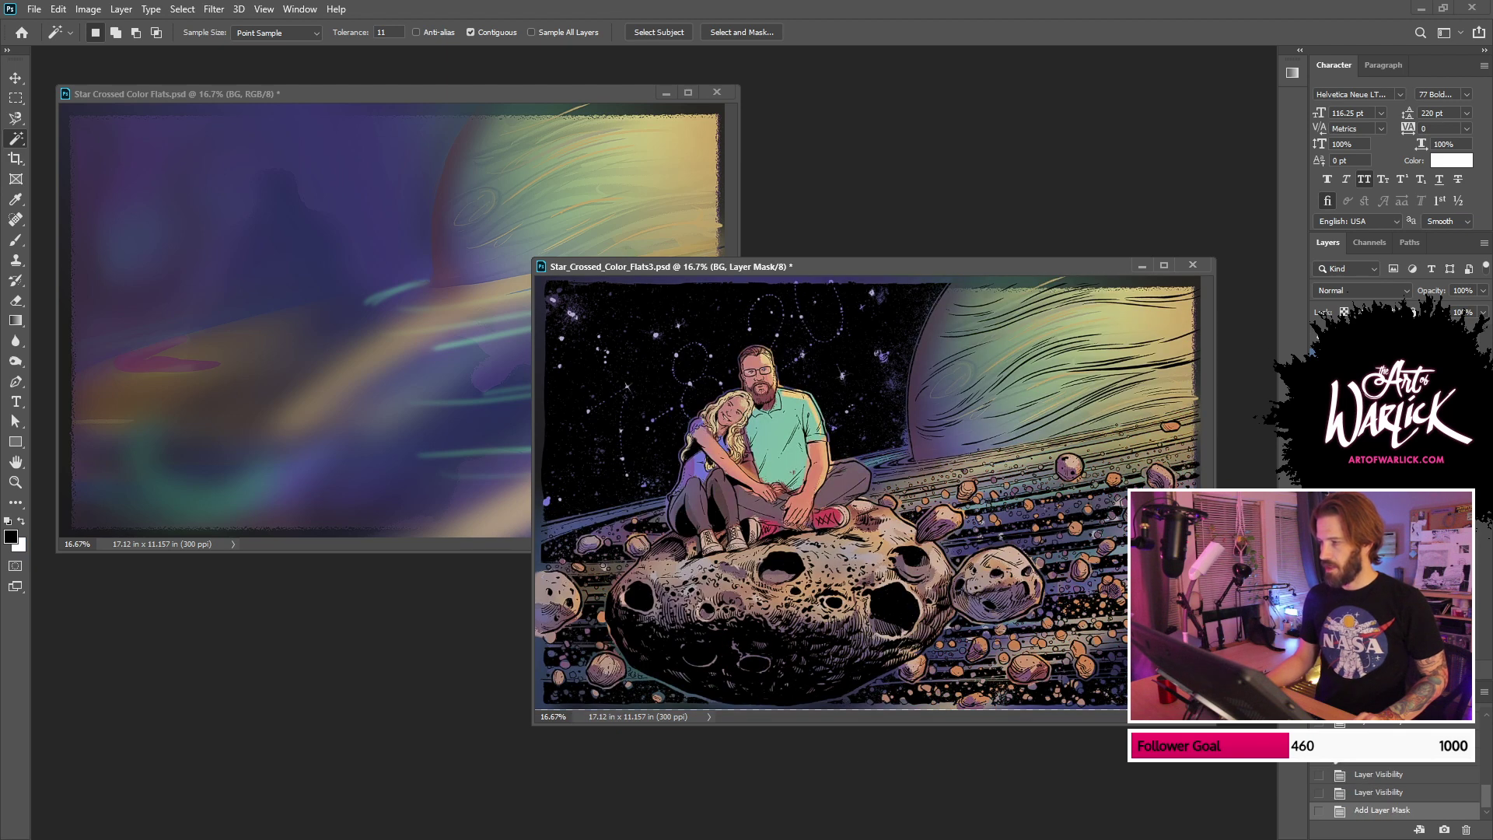
Step: Hide the line art, then enlarge and reposition the Star_Crossed_Color_Flats3.psd window
{"action": "key", "text": "ctrl+comma"}
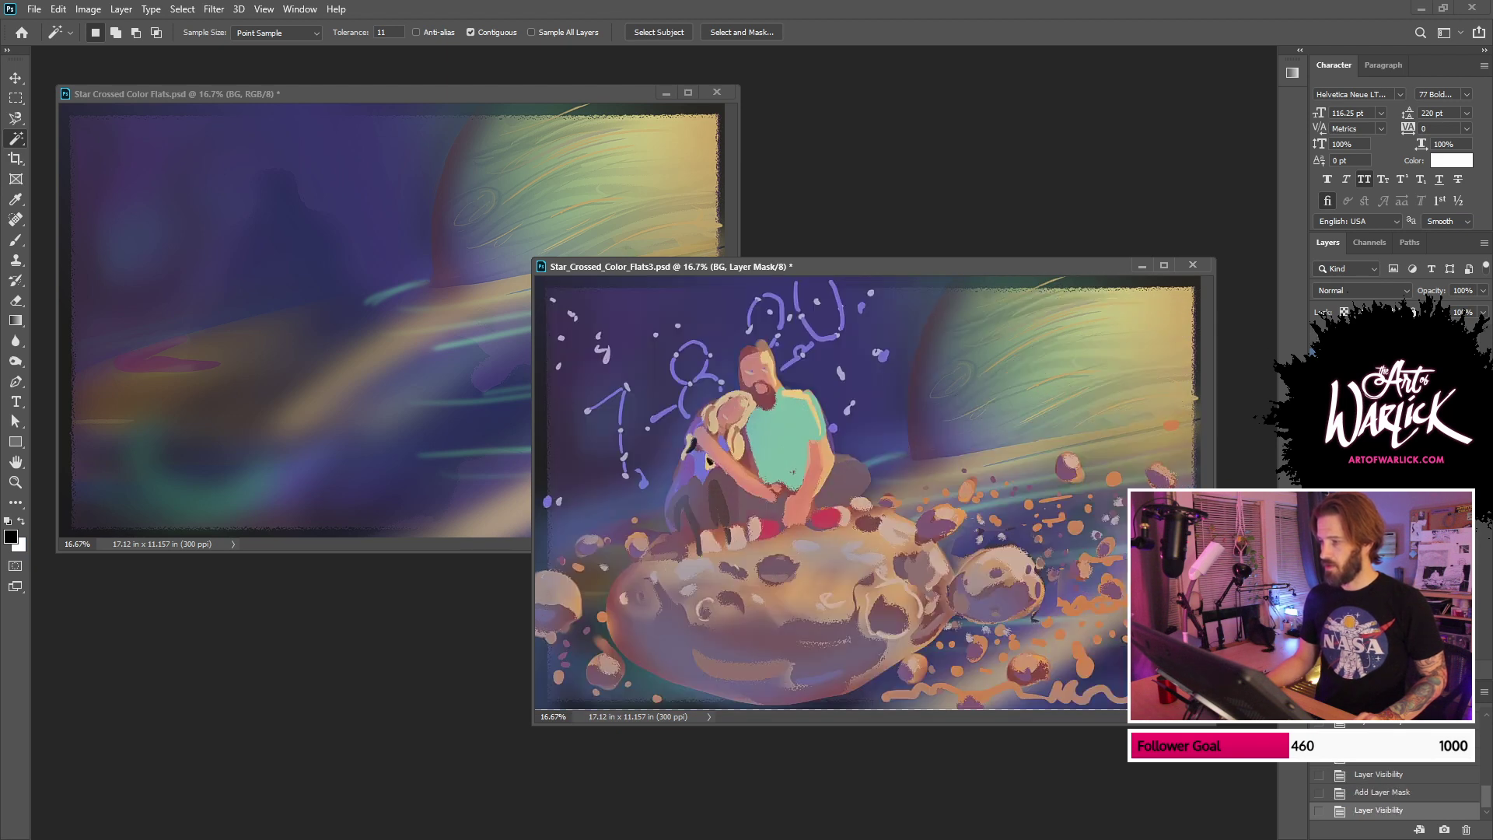
{"action": "key", "text": "ctrl+comma"}
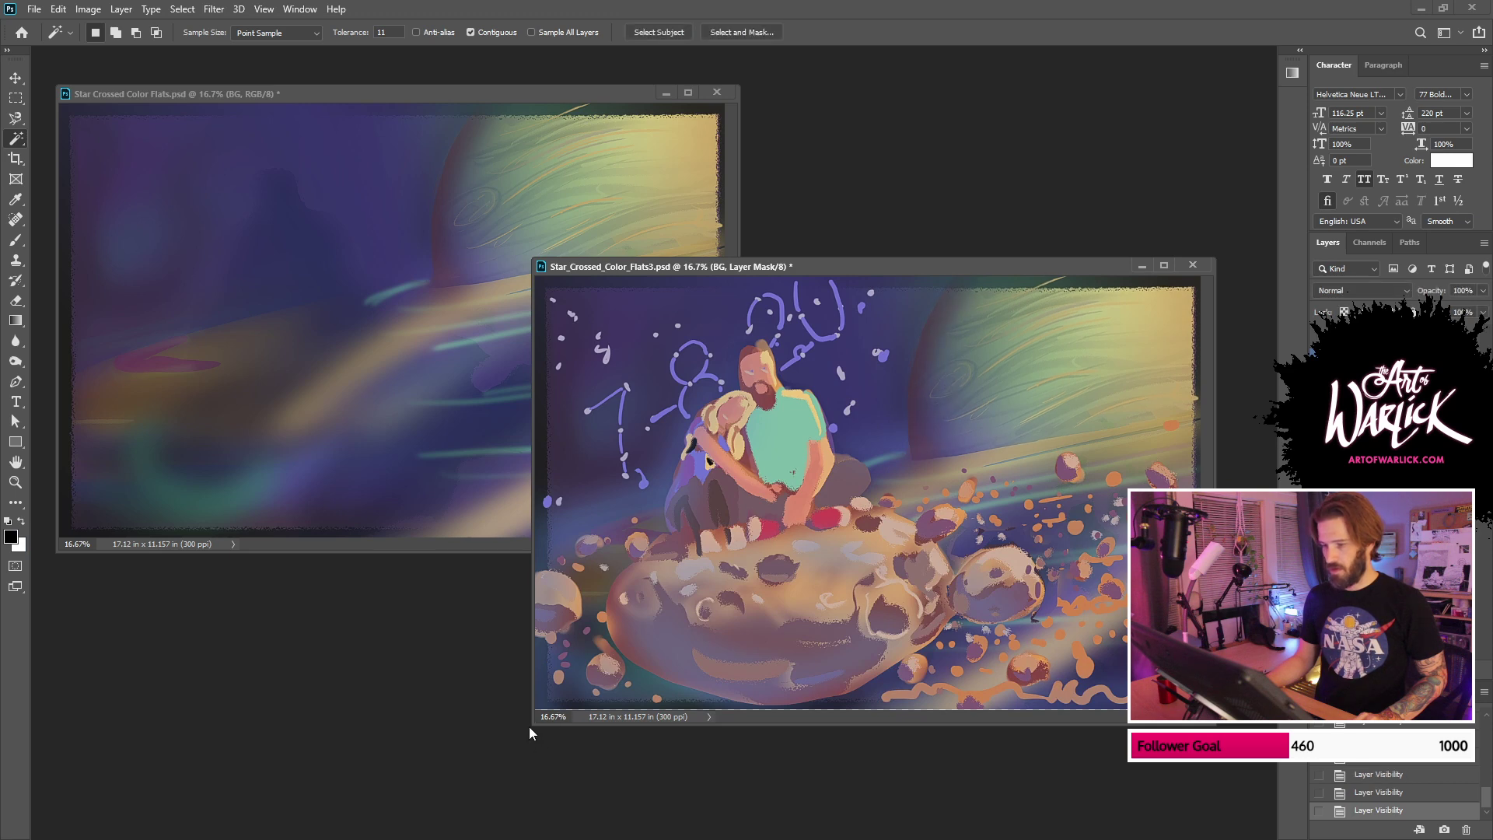
{"action": "left_click_drag", "start_coordinate": [532, 724], "coordinate": [473, 778]}
{"action": "left_click_drag", "start_coordinate": [1029, 266], "coordinate": [1063, 288]}
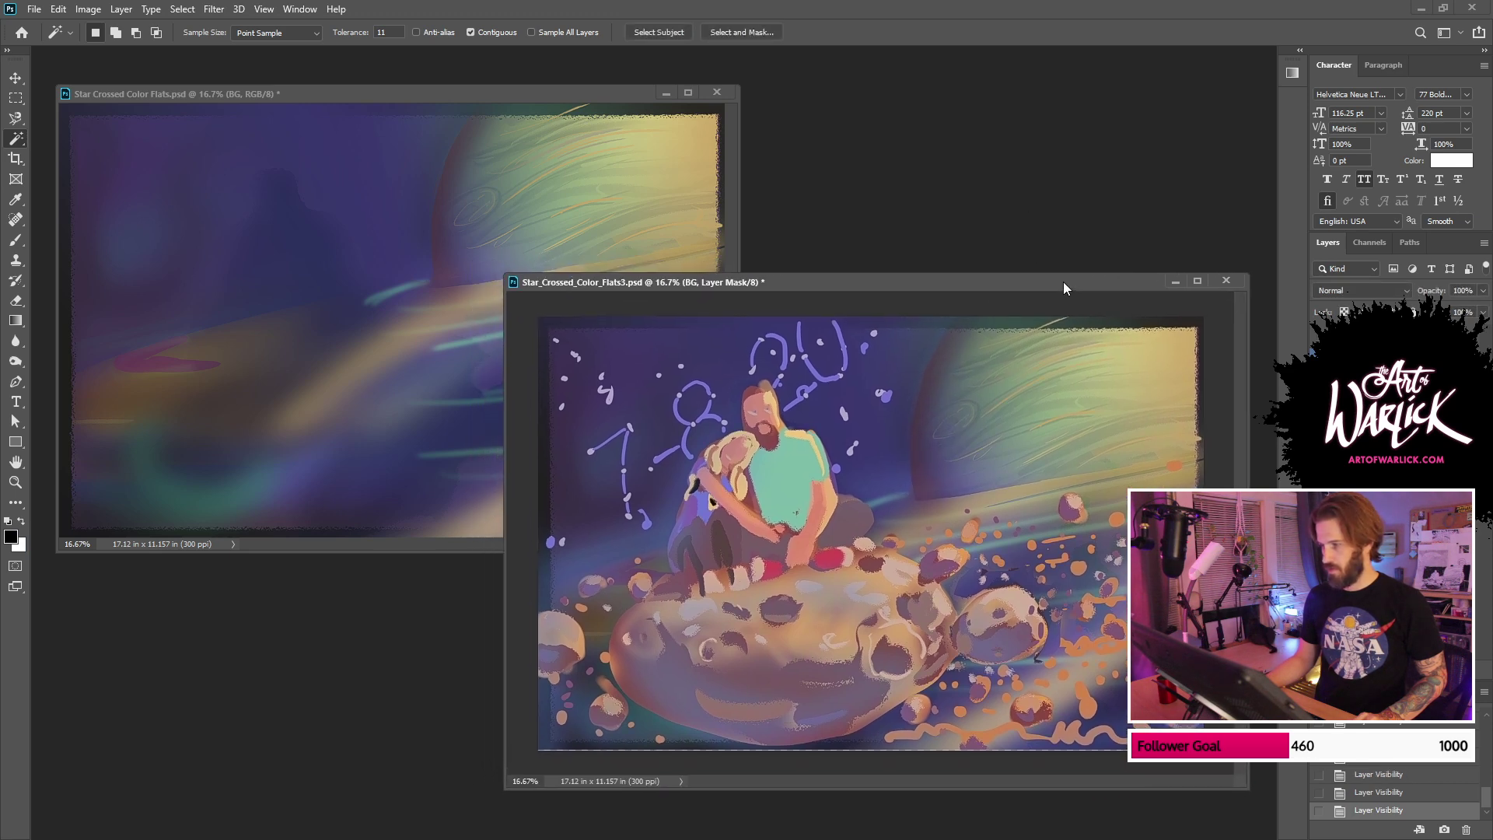
Step: Duplicate the BG layer under the default name BG copy
{"action": "right_click", "coordinate": [1433, 350]}
{"action": "left_click", "coordinate": [1429, 266]}
{"action": "key", "text": "Return"}
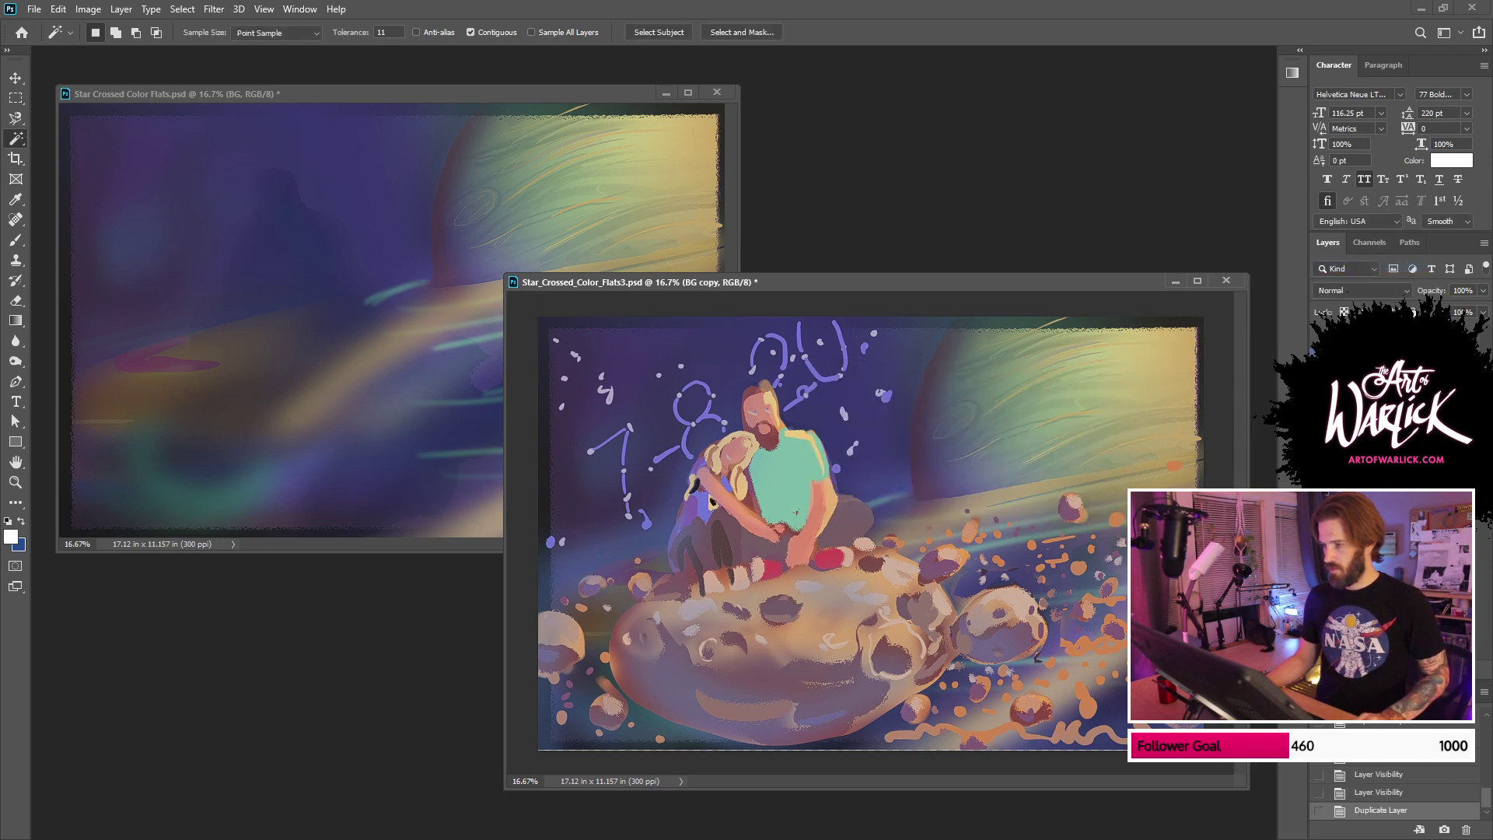
Step: Toggle the ROUGHS and BG layers' visibility until only the flat colours show
{"action": "left_click", "coordinate": [1392, 443]}
{"action": "left_click", "coordinate": [1320, 444]}
{"action": "left_click", "coordinate": [1319, 460]}
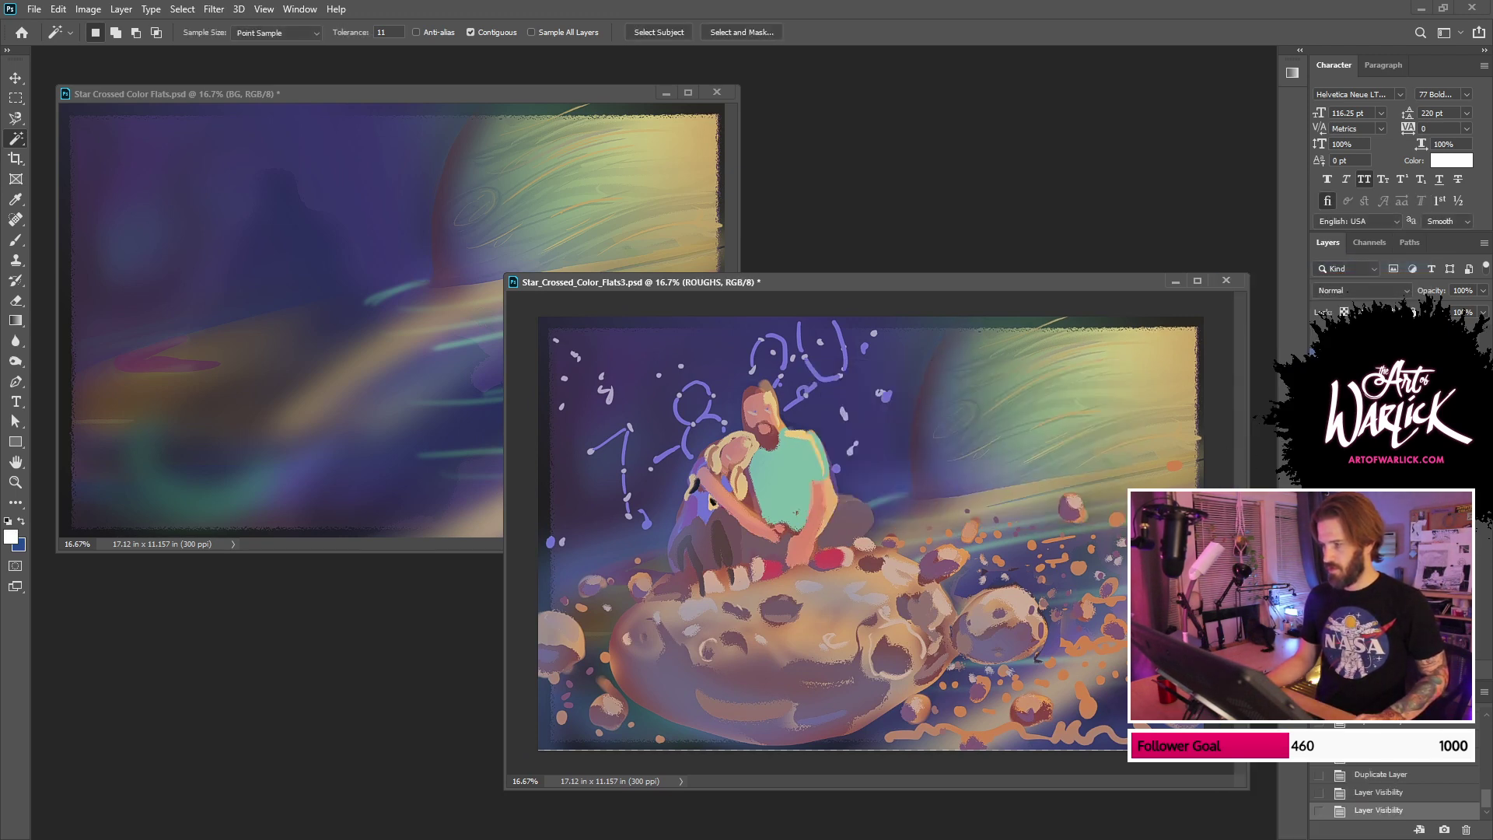
{"action": "left_click", "coordinate": [1320, 444]}
{"action": "left_click", "coordinate": [1320, 463]}
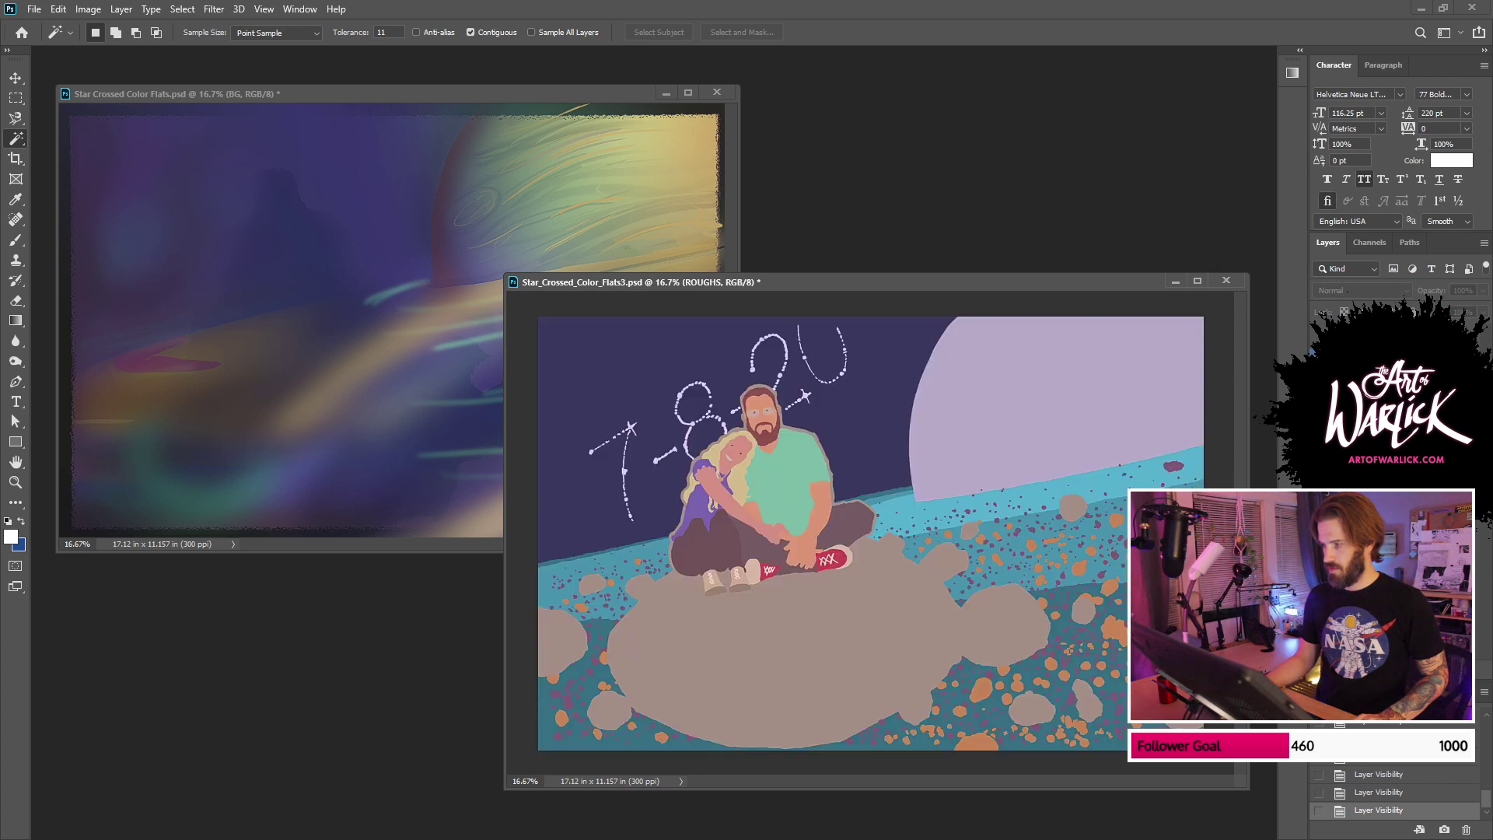
Step: Move the BG layer down the stack, check its masked planet over the flat colours, and show the full painting again
{"action": "mouse_move", "coordinate": [1392, 464]}
{"action": "left_mouse_down"}
{"action": "mouse_move", "coordinate": [1392, 435]}
{"action": "mouse_move", "coordinate": [1392, 486]}
{"action": "left_mouse_up"}
{"action": "left_click", "coordinate": [1319, 460]}
{"action": "left_click", "coordinate": [1319, 460]}
{"action": "left_click", "coordinate": [1320, 461]}
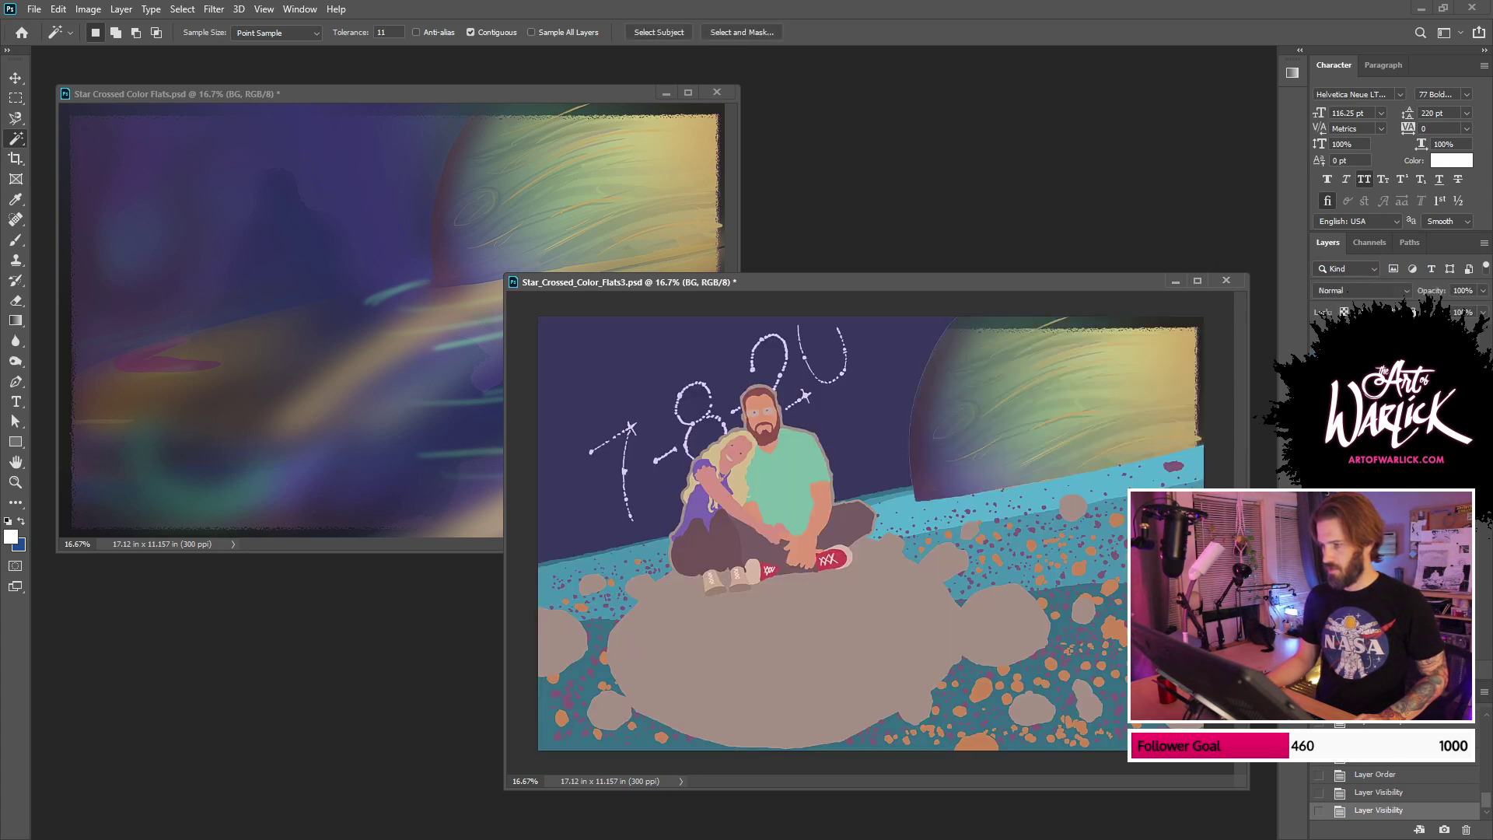
{"action": "left_click", "coordinate": [1320, 437]}
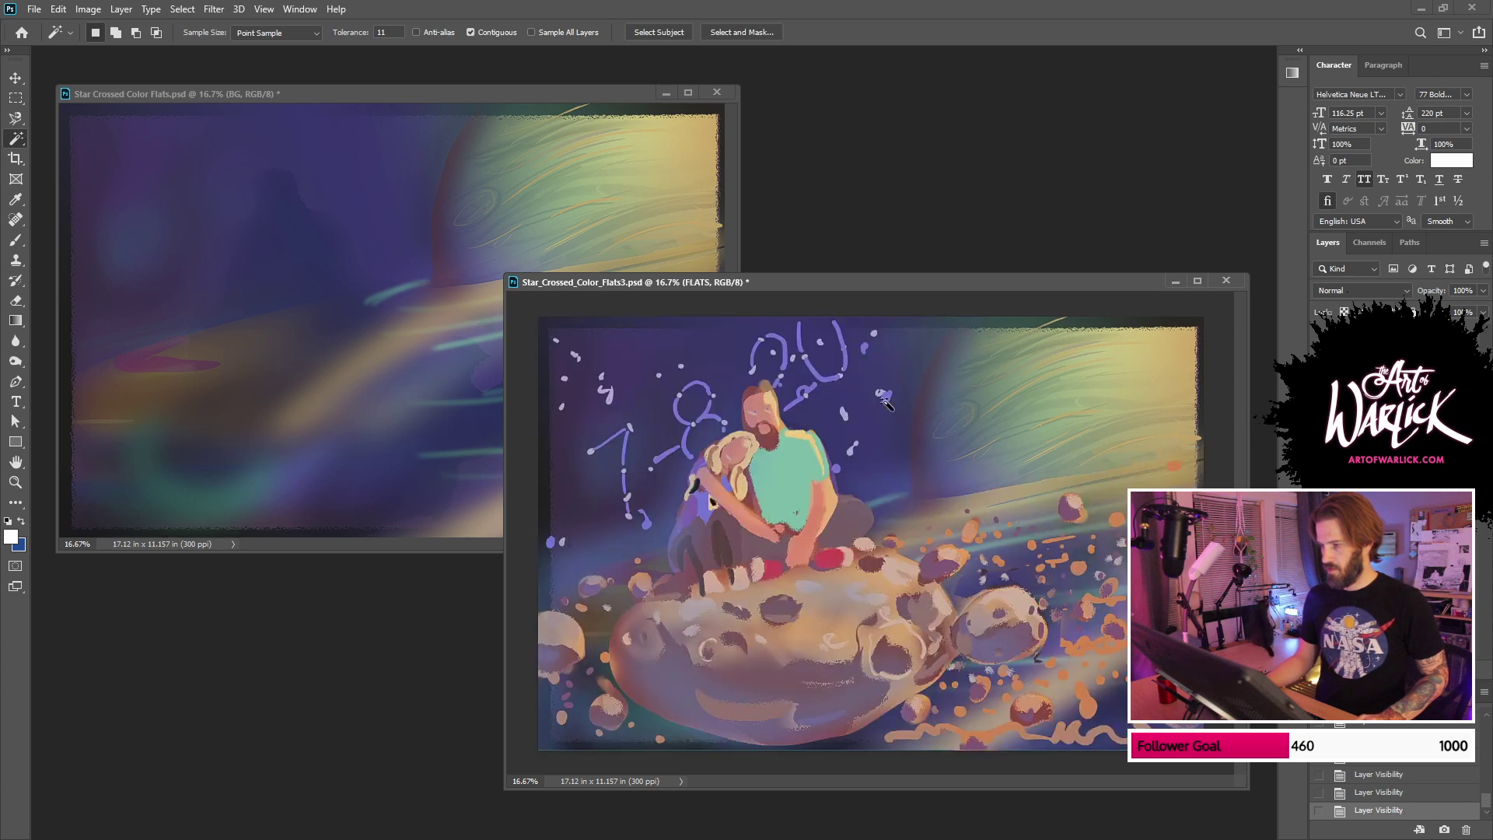
{"action": "left_click", "coordinate": [970, 512]}
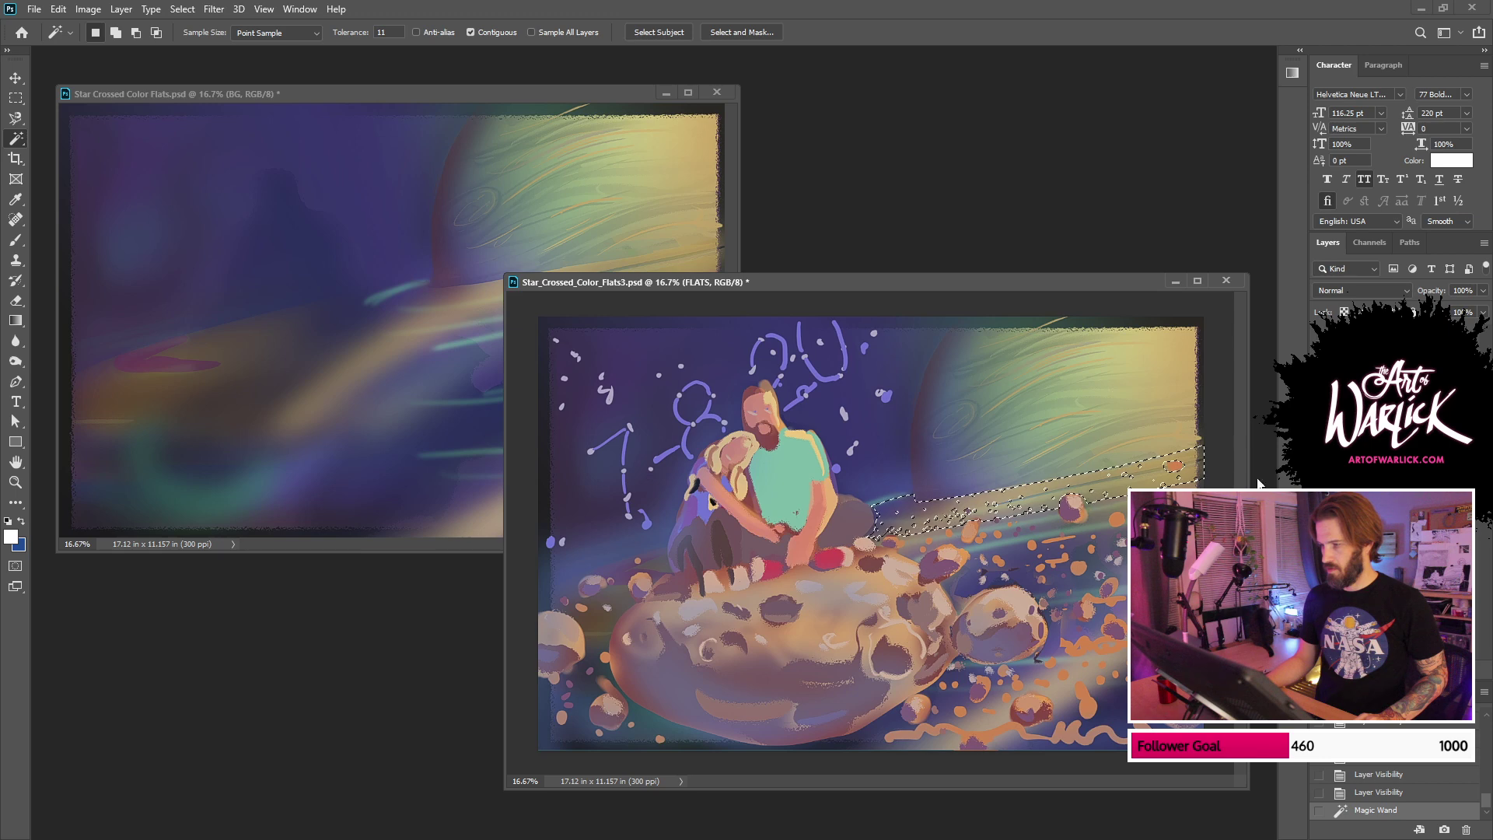
{"action": "left_click", "coordinate": [1158, 525], "text": "shift"}
{"action": "key", "text": "ctrl+d"}
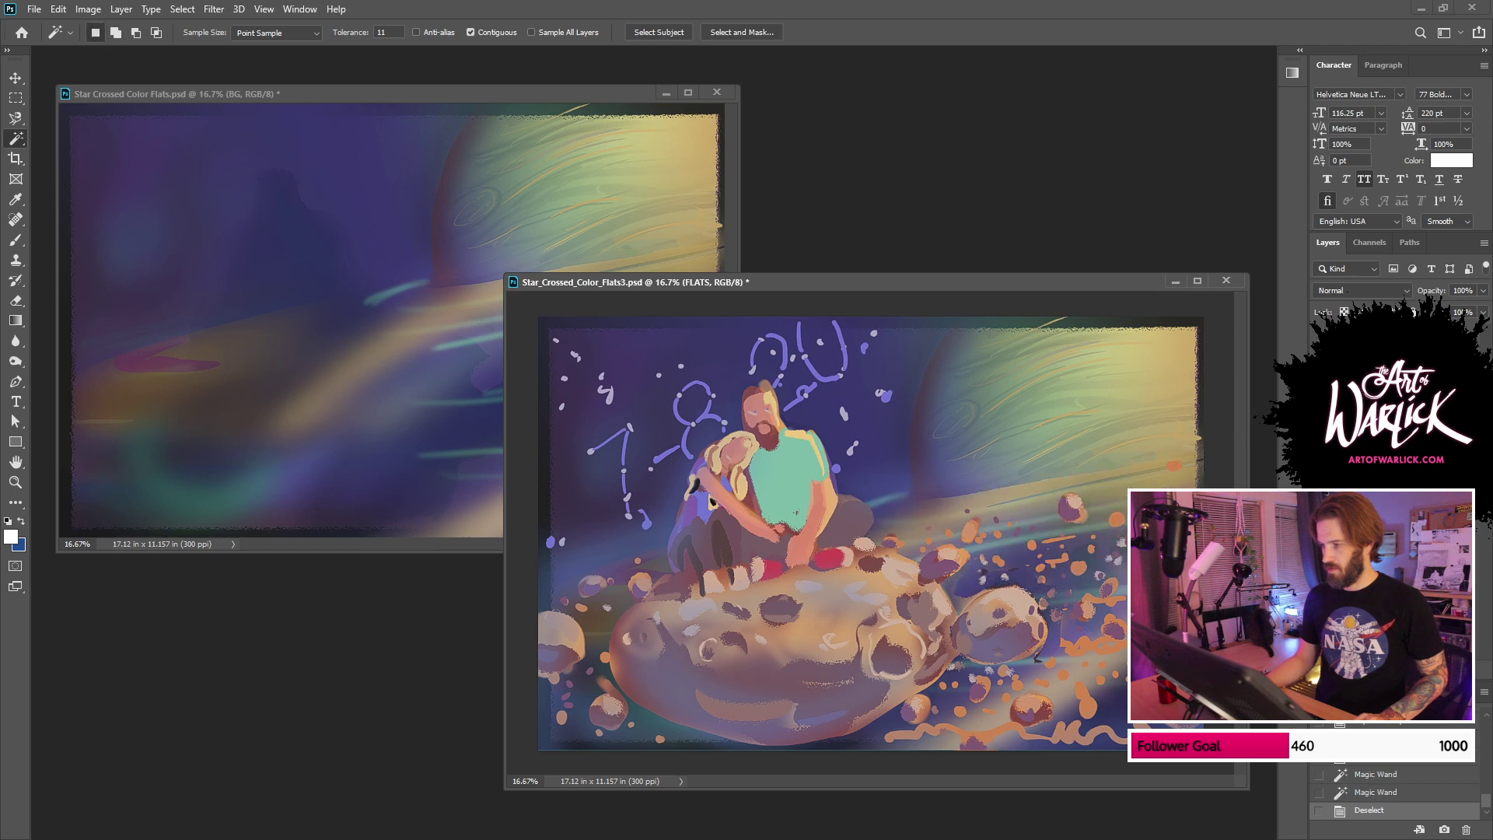
Step: Select the teal planet-ring areas on the FLATS layer with the Magic Wand and mask the ROUGHS layer to them
{"action": "left_click", "coordinate": [1140, 470]}
{"action": "left_click", "coordinate": [1152, 513], "text": "shift"}
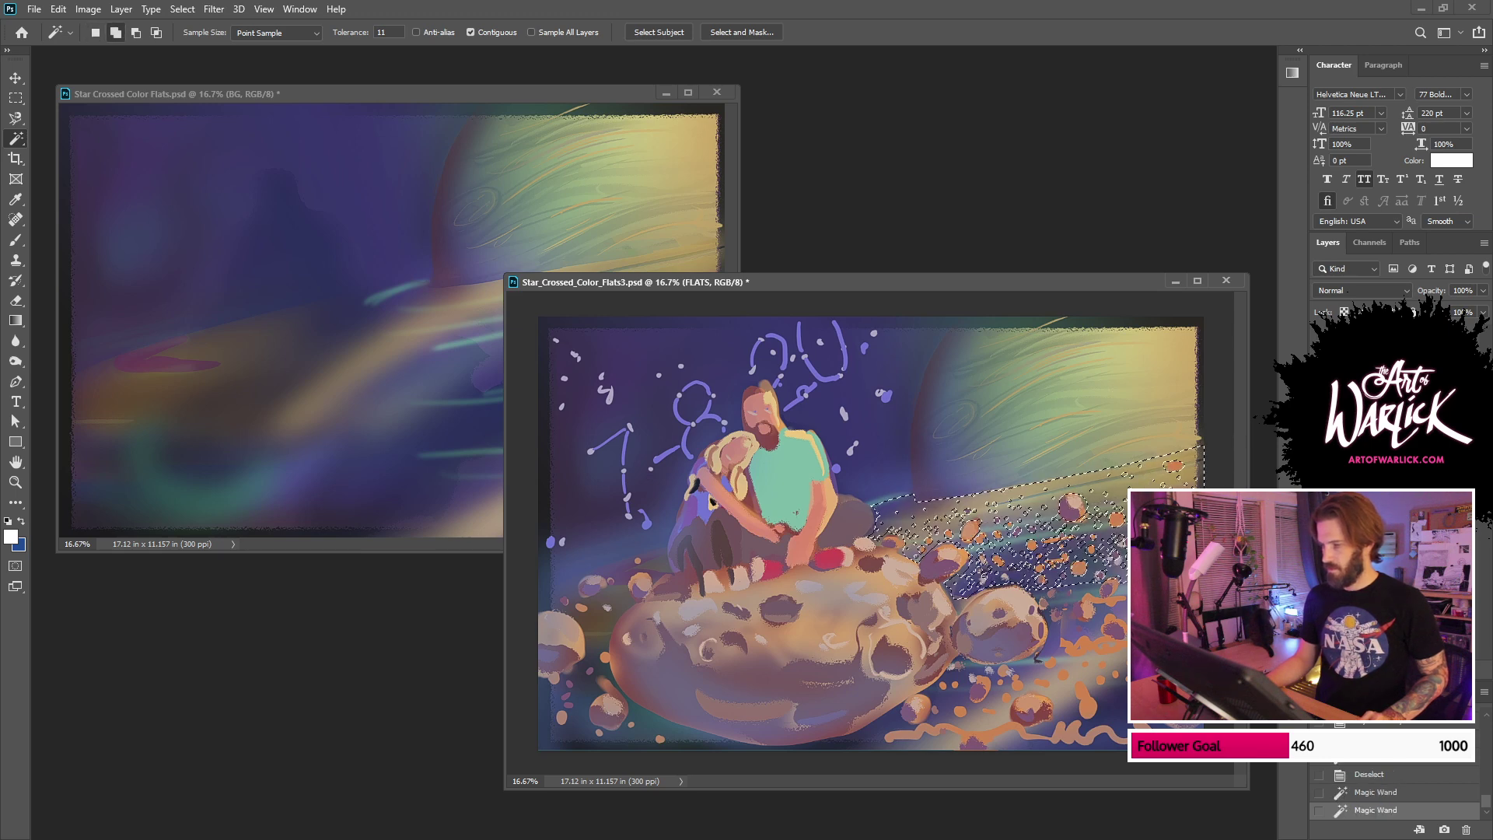
{"action": "left_click", "coordinate": [1154, 555], "text": "shift"}
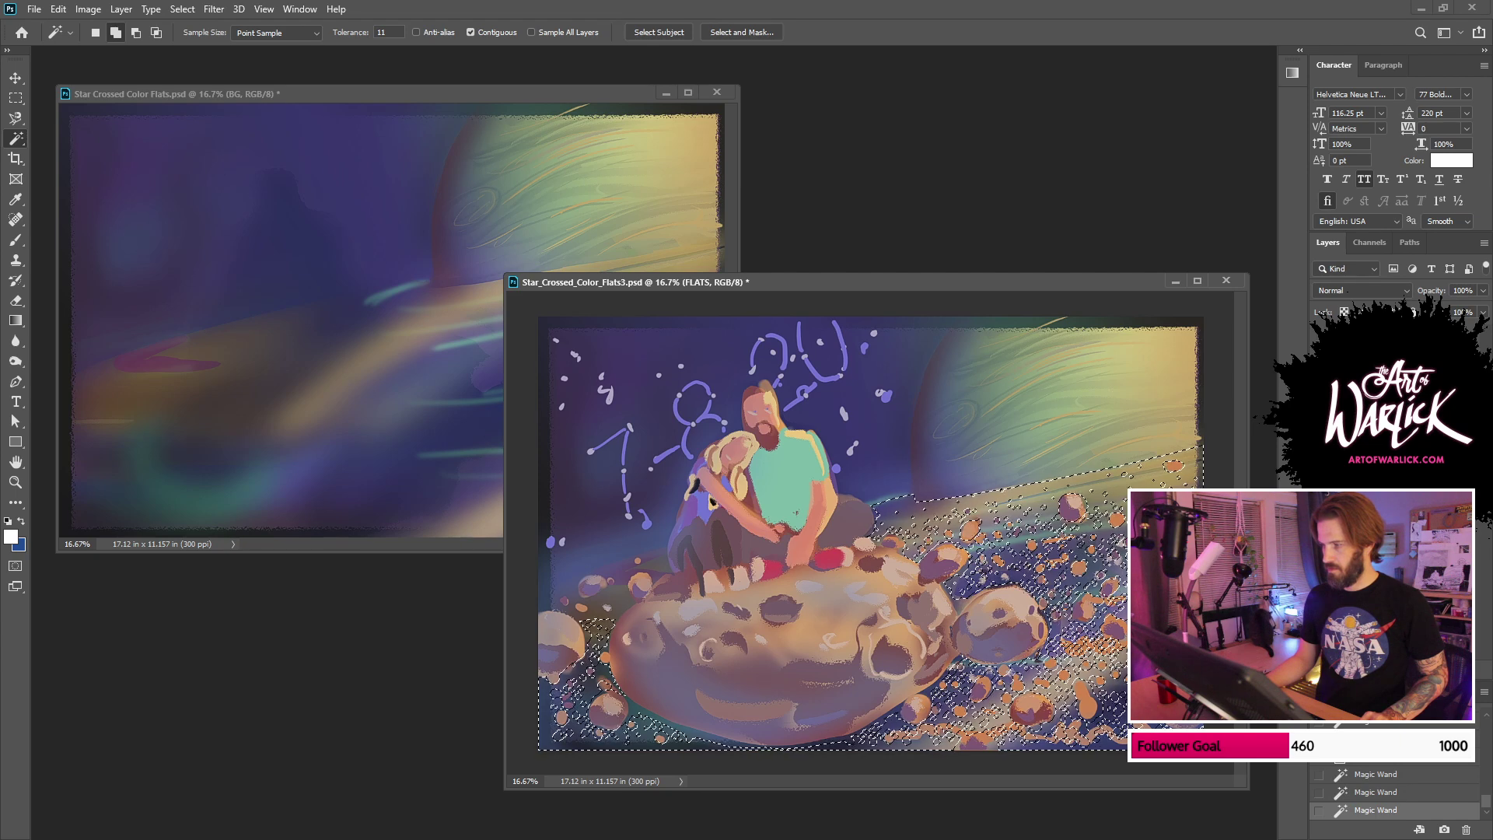
{"action": "left_click", "coordinate": [1388, 466]}
{"action": "left_click", "coordinate": [1391, 670]}
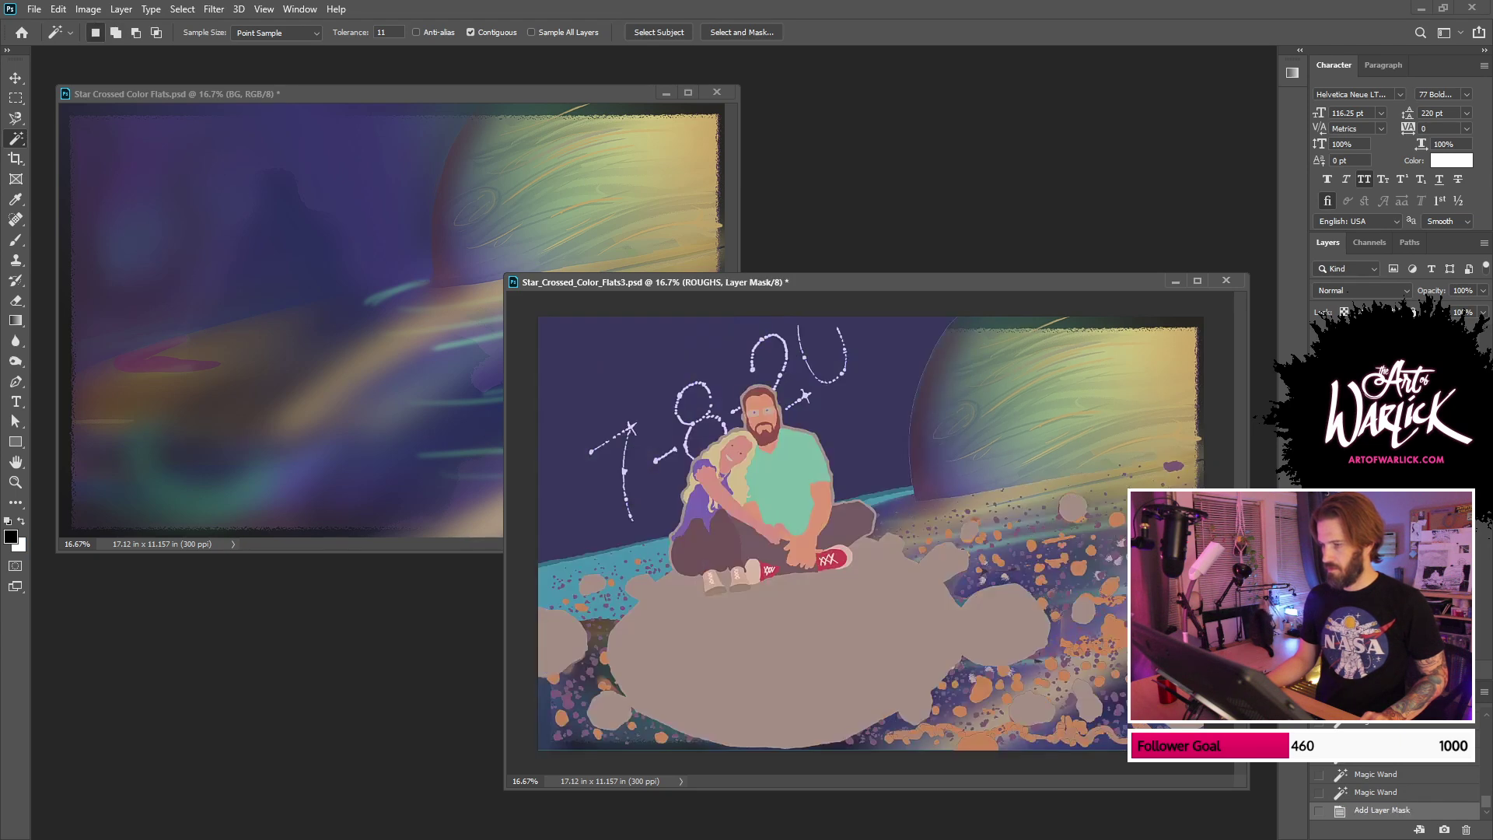
Step: Toggle the ROUGHS layer's visibility to compare the masked ring painting with the flat colours
{"action": "left_click", "coordinate": [1319, 467]}
{"action": "left_click", "coordinate": [1319, 466]}
{"action": "left_click", "coordinate": [1320, 466]}
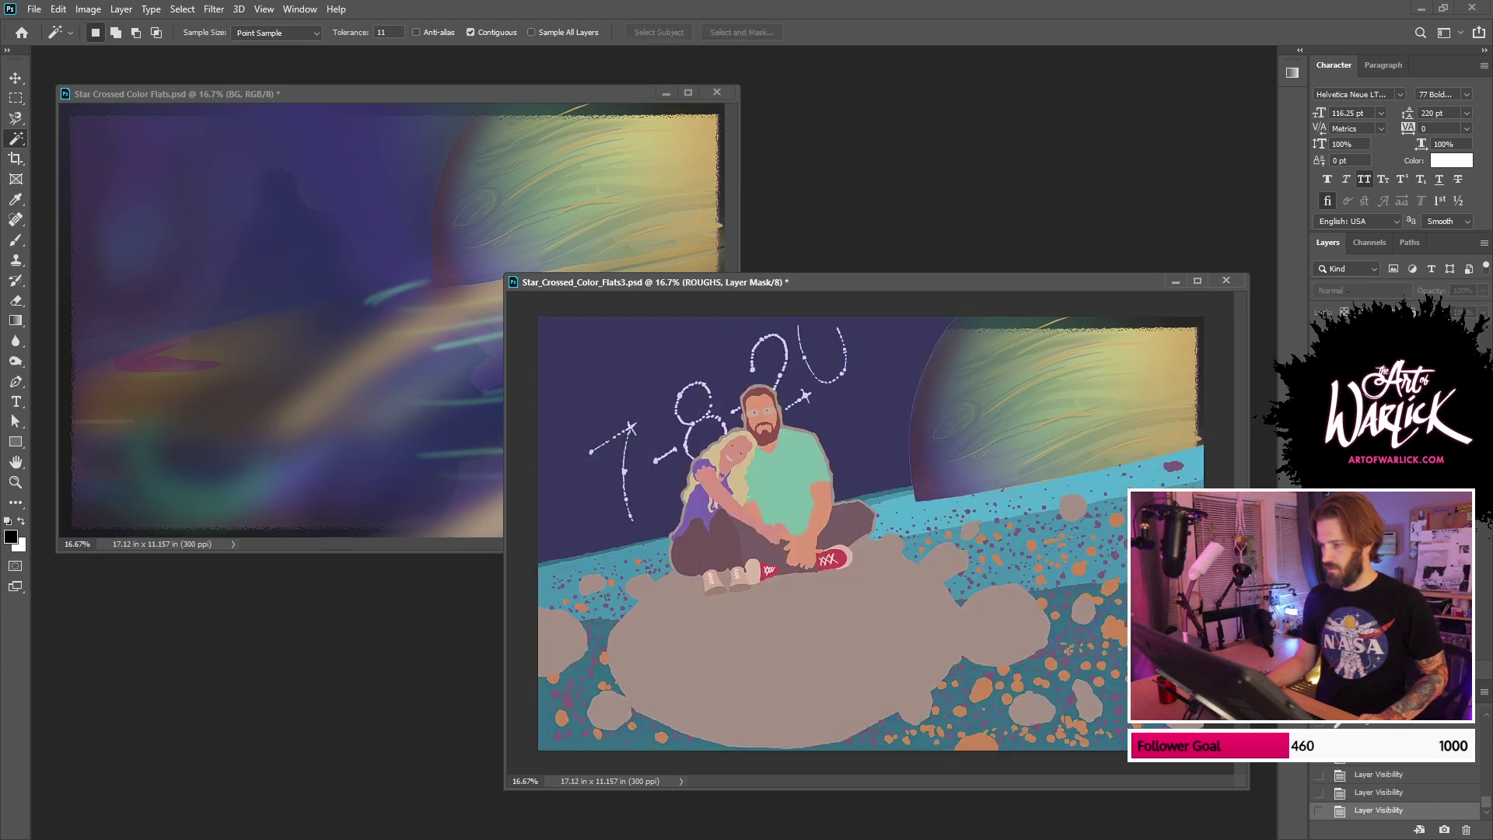
{"action": "left_click", "coordinate": [1320, 467]}
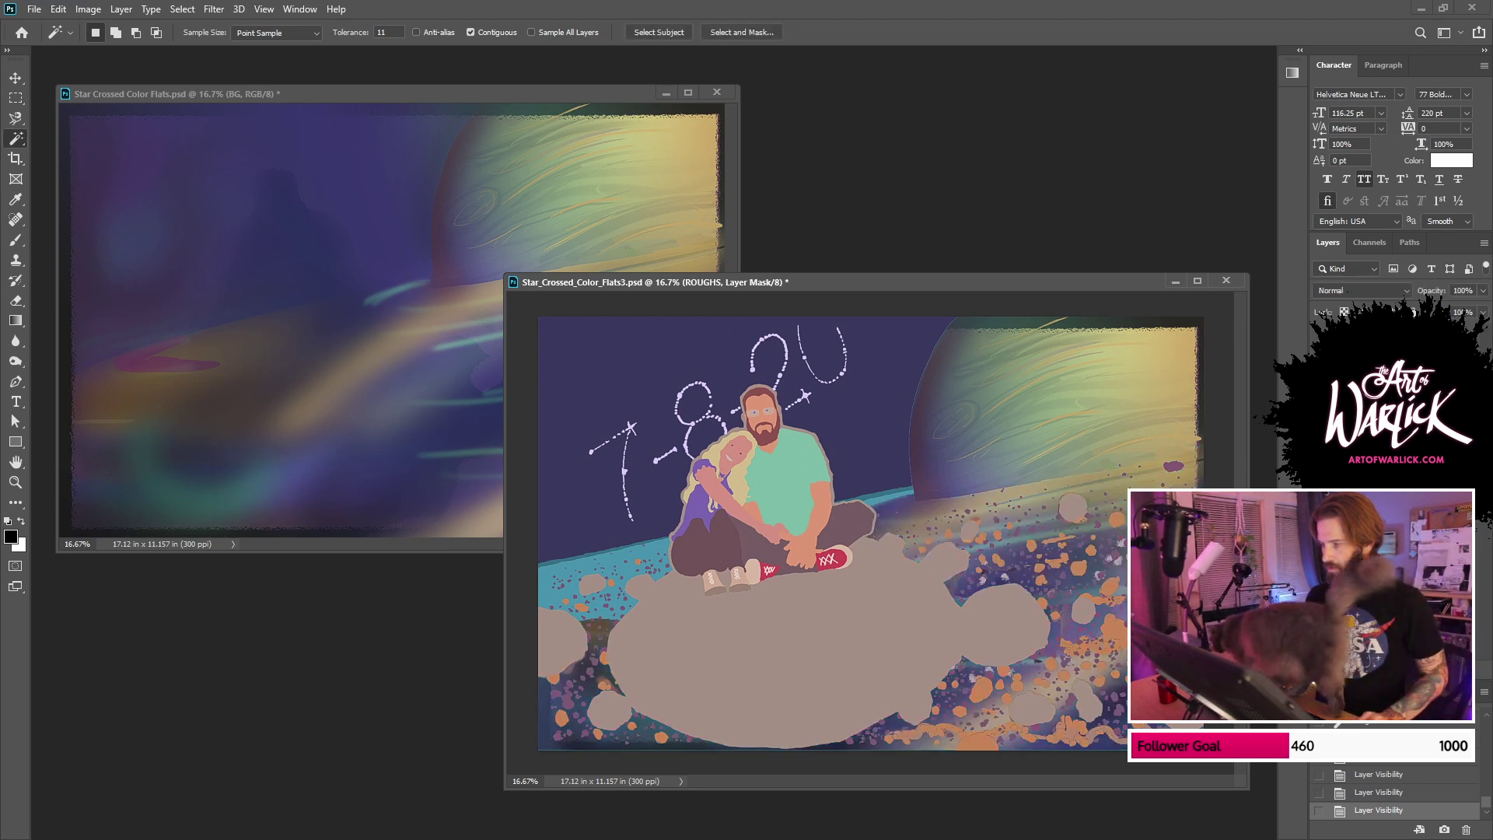
Step: Select the remaining teal ring areas on FLATS, fill them white in the ROUGHS layer mask with the Paint Bucket, and deselect
{"action": "left_click", "coordinate": [1388, 492]}
{"action": "left_click", "coordinate": [618, 562]}
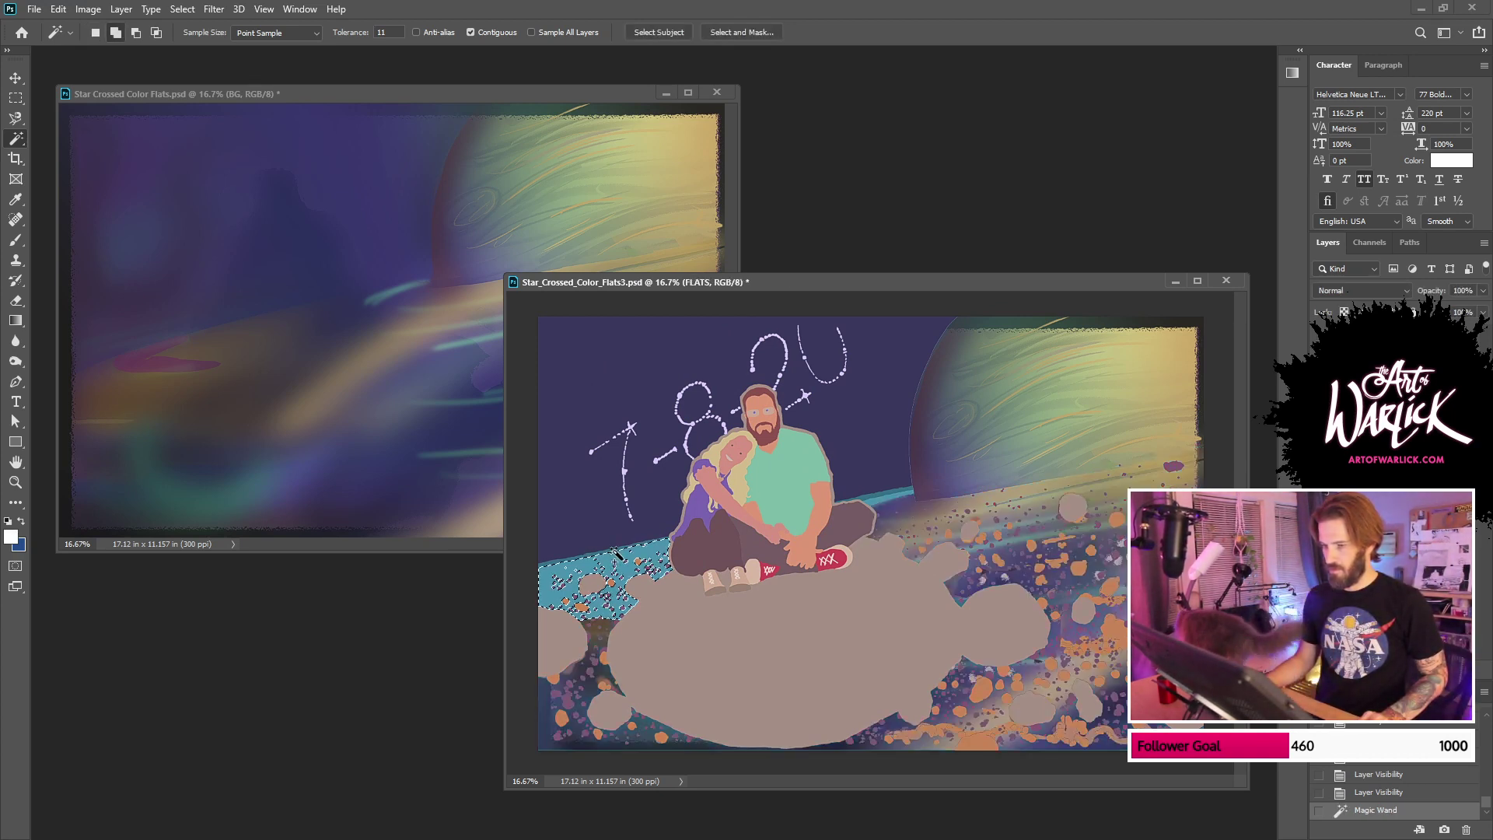
{"action": "left_click", "coordinate": [611, 551], "text": "shift"}
{"action": "left_click", "coordinate": [889, 494], "text": "shift"}
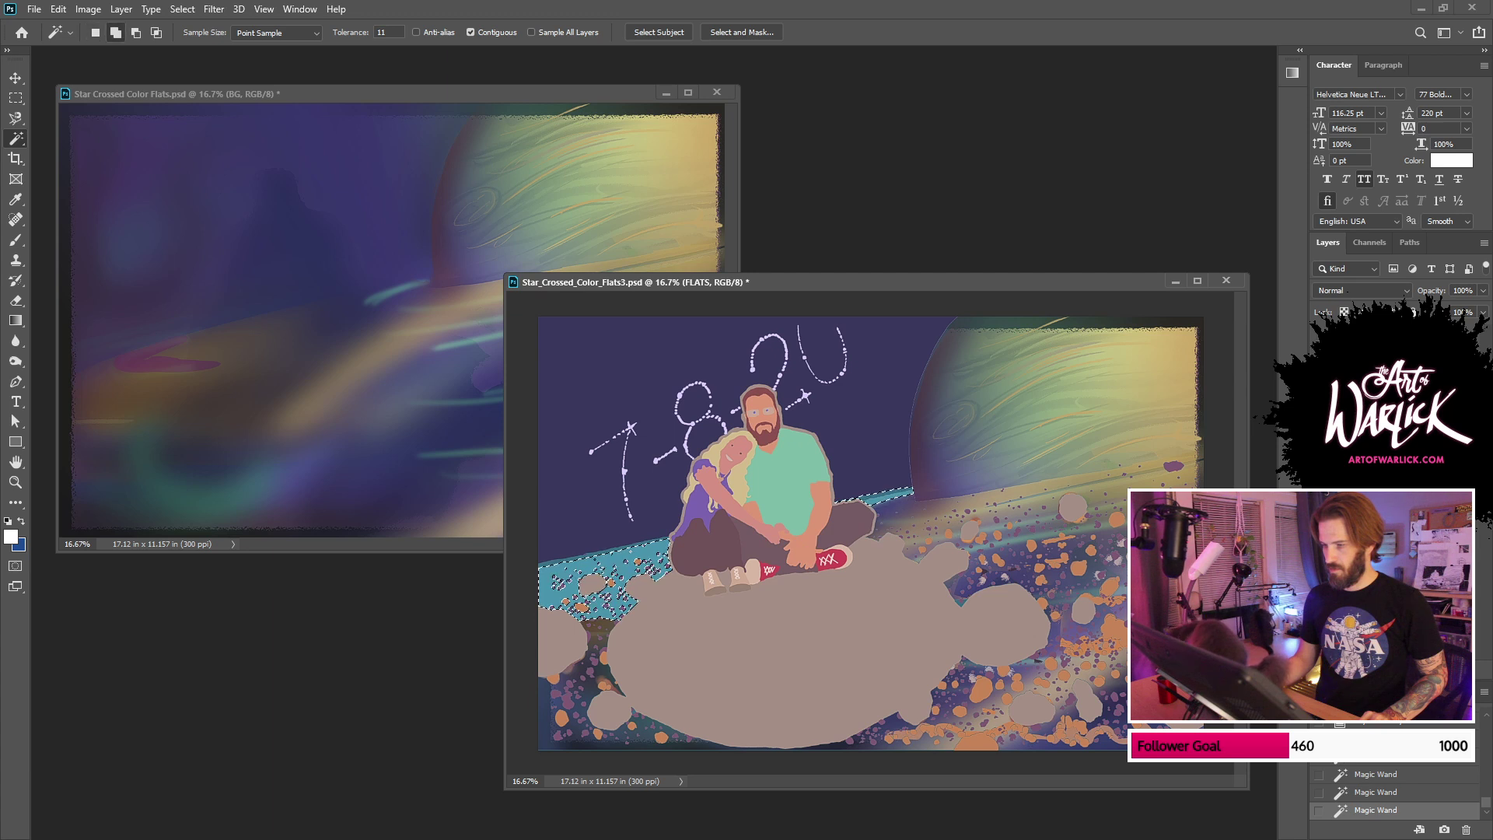
{"action": "key", "text": "alt+bracketleft"}
{"action": "key", "text": "x"}
{"action": "key", "text": "g"}
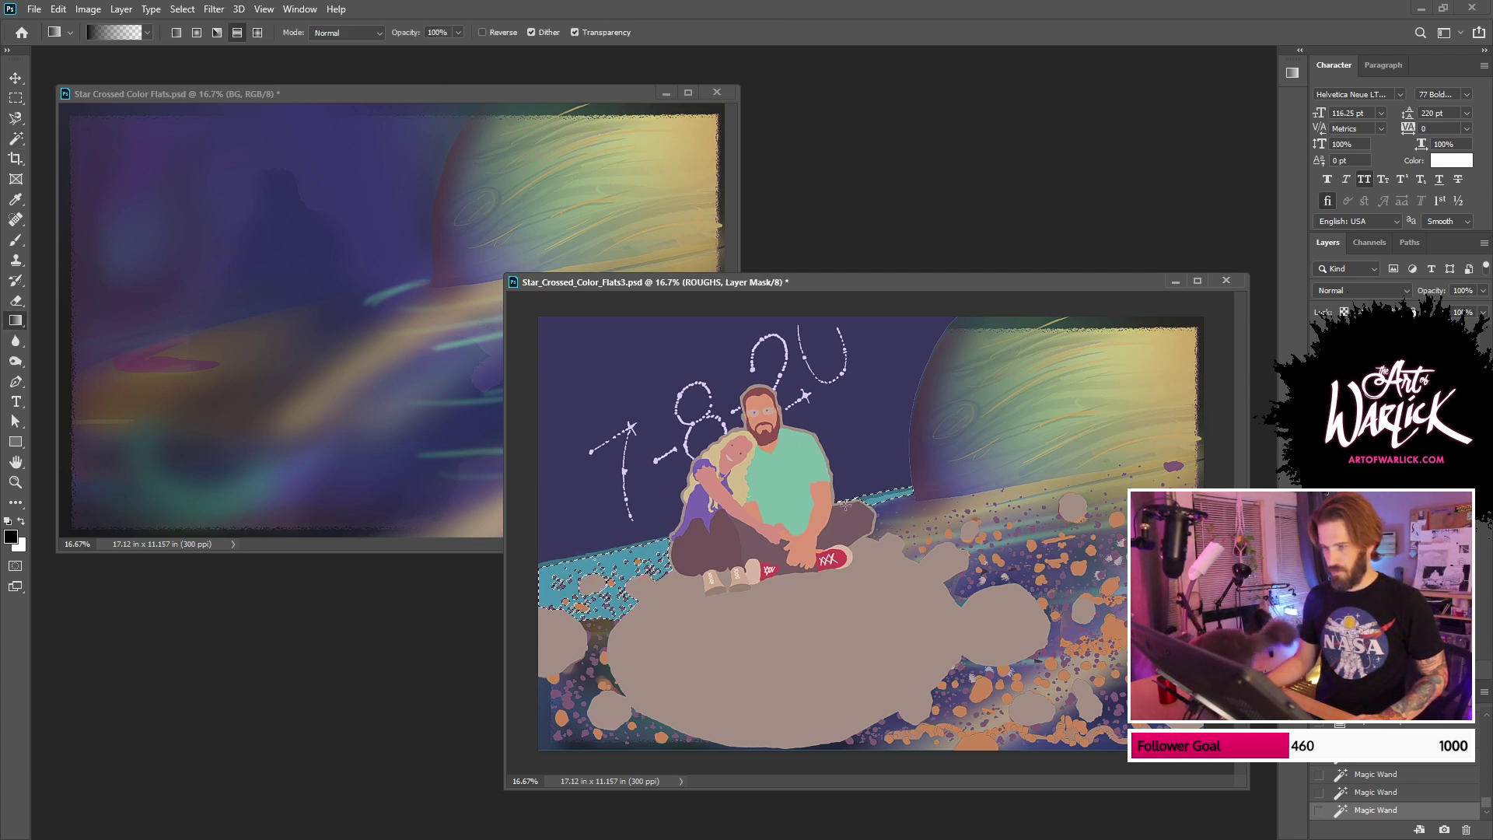
{"action": "key", "text": "shift+g"}
{"action": "left_click", "coordinate": [873, 502]}
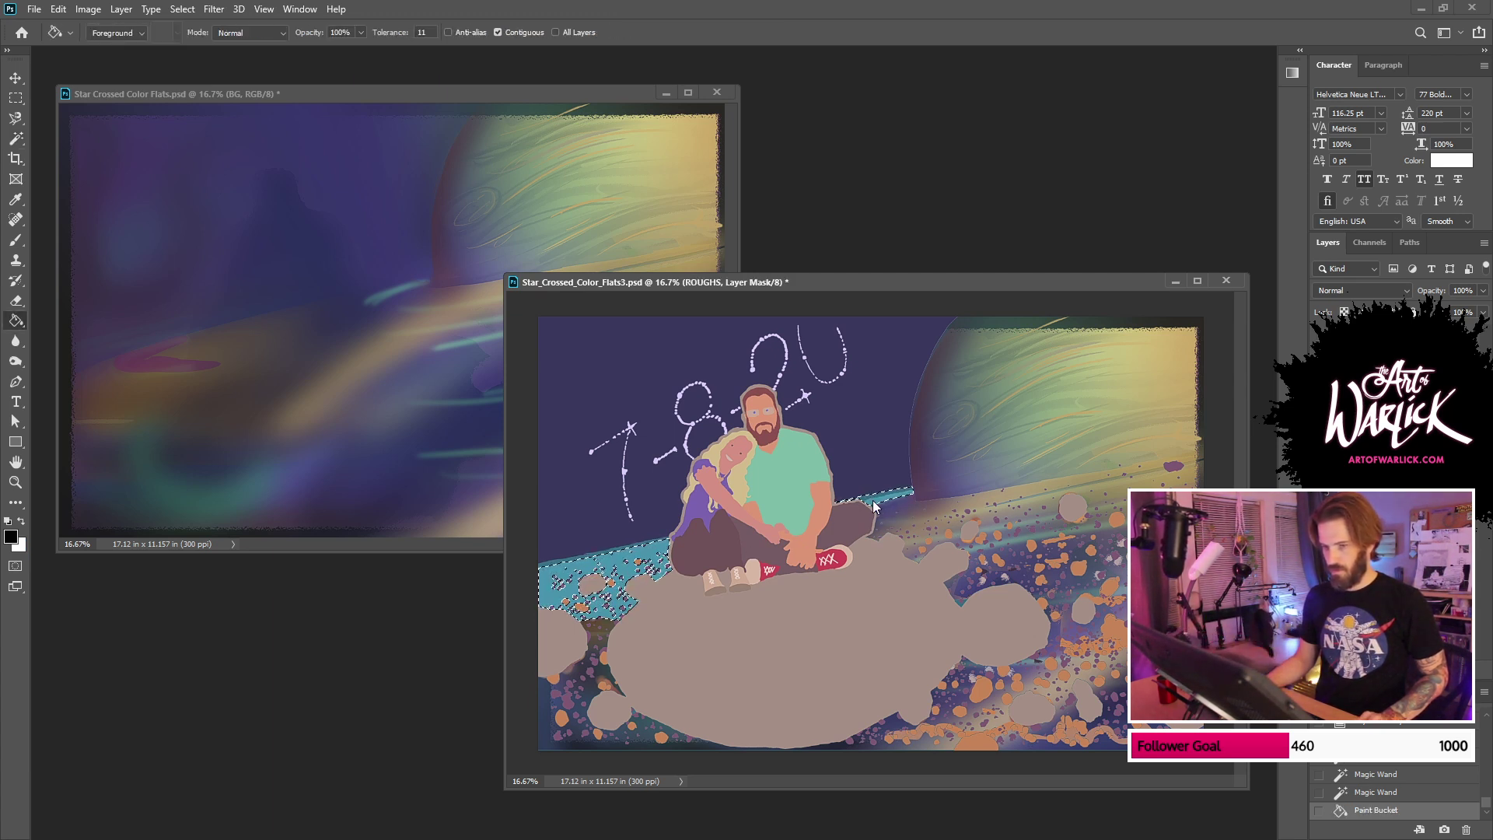
{"action": "key", "text": "x"}
{"action": "left_click", "coordinate": [873, 502]}
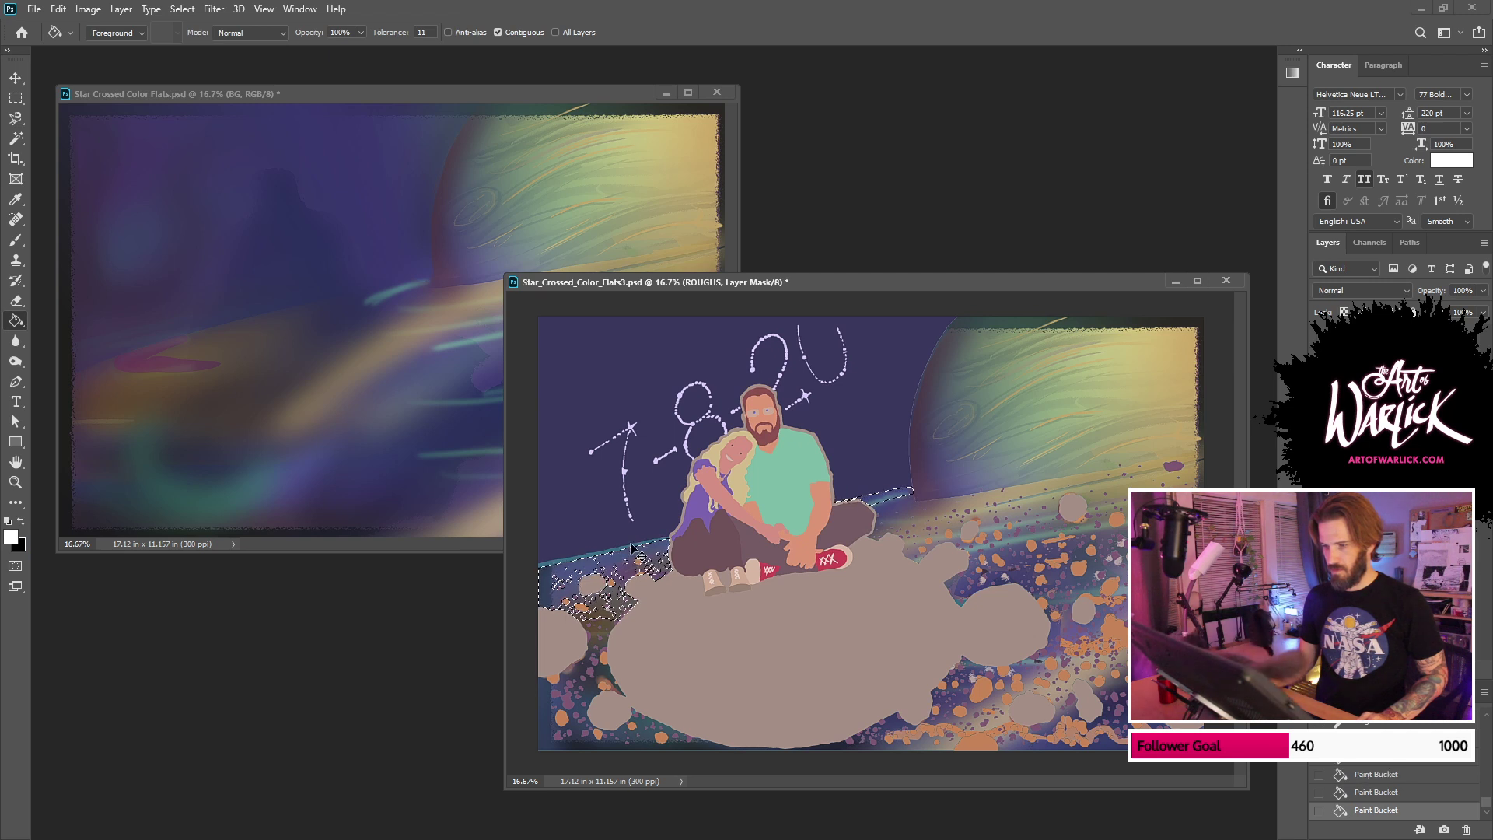
{"action": "key", "text": "ctrl+d"}
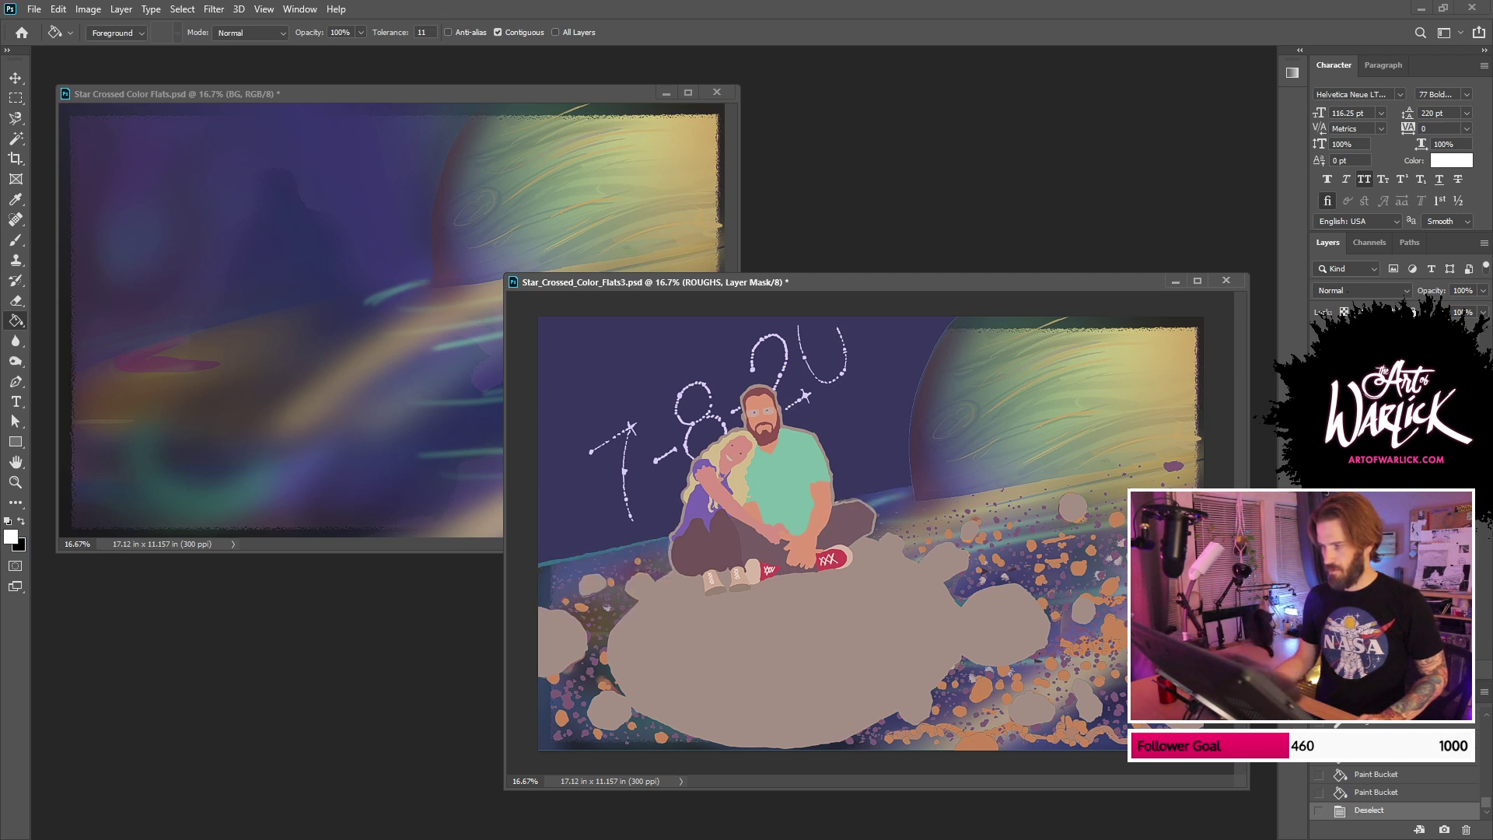
Step: Select all ring colours on FLATS with the Magic Wand, Contiguous off, and replace the ROUGHS layer's mask with one from this selection
{"action": "key", "text": "alt+bracketright"}
{"action": "key", "text": "w"}
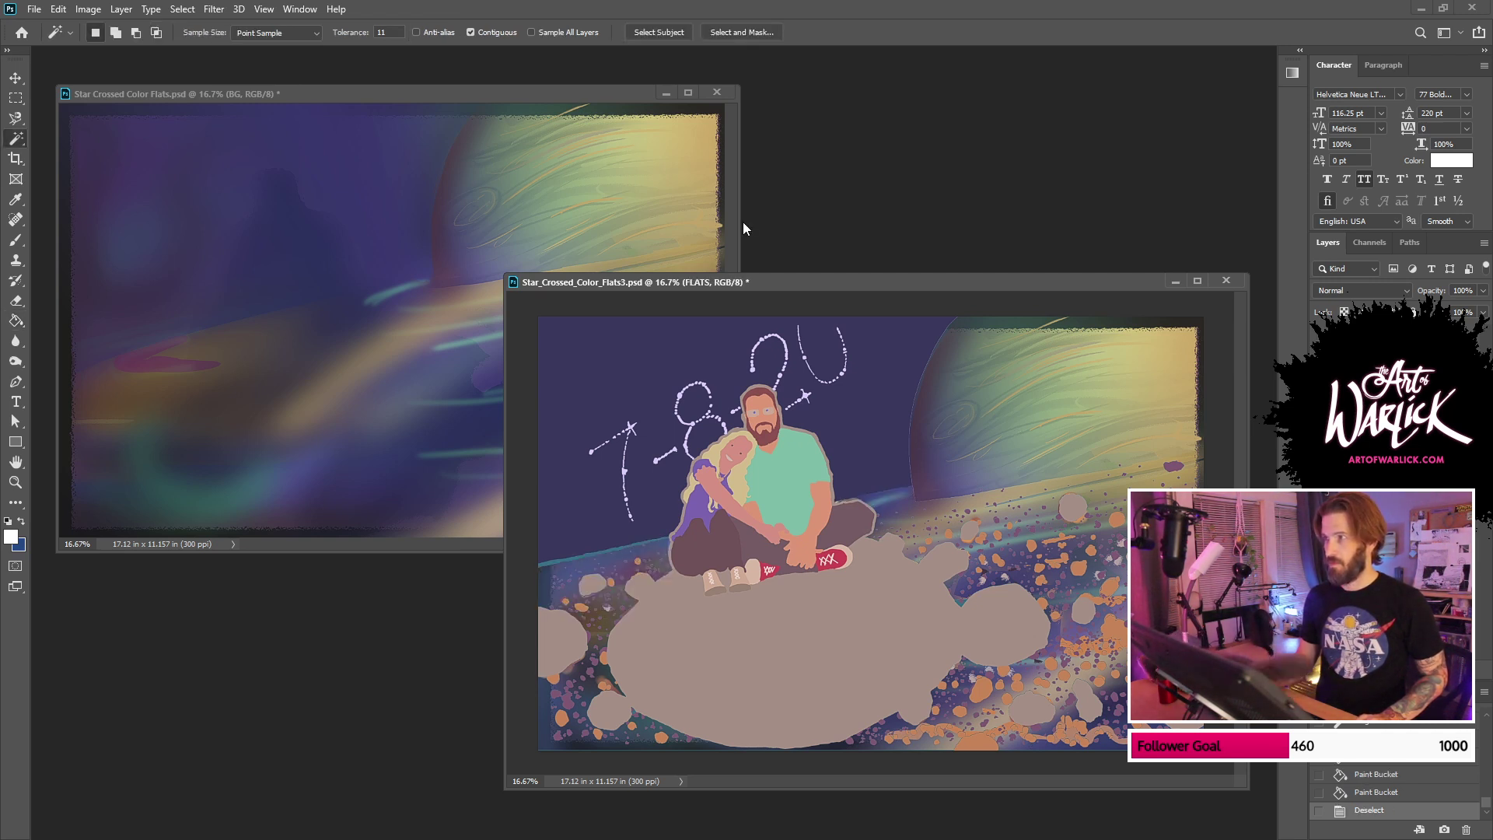
{"action": "left_click", "coordinate": [20, 136]}
{"action": "left_click", "coordinate": [85, 168]}
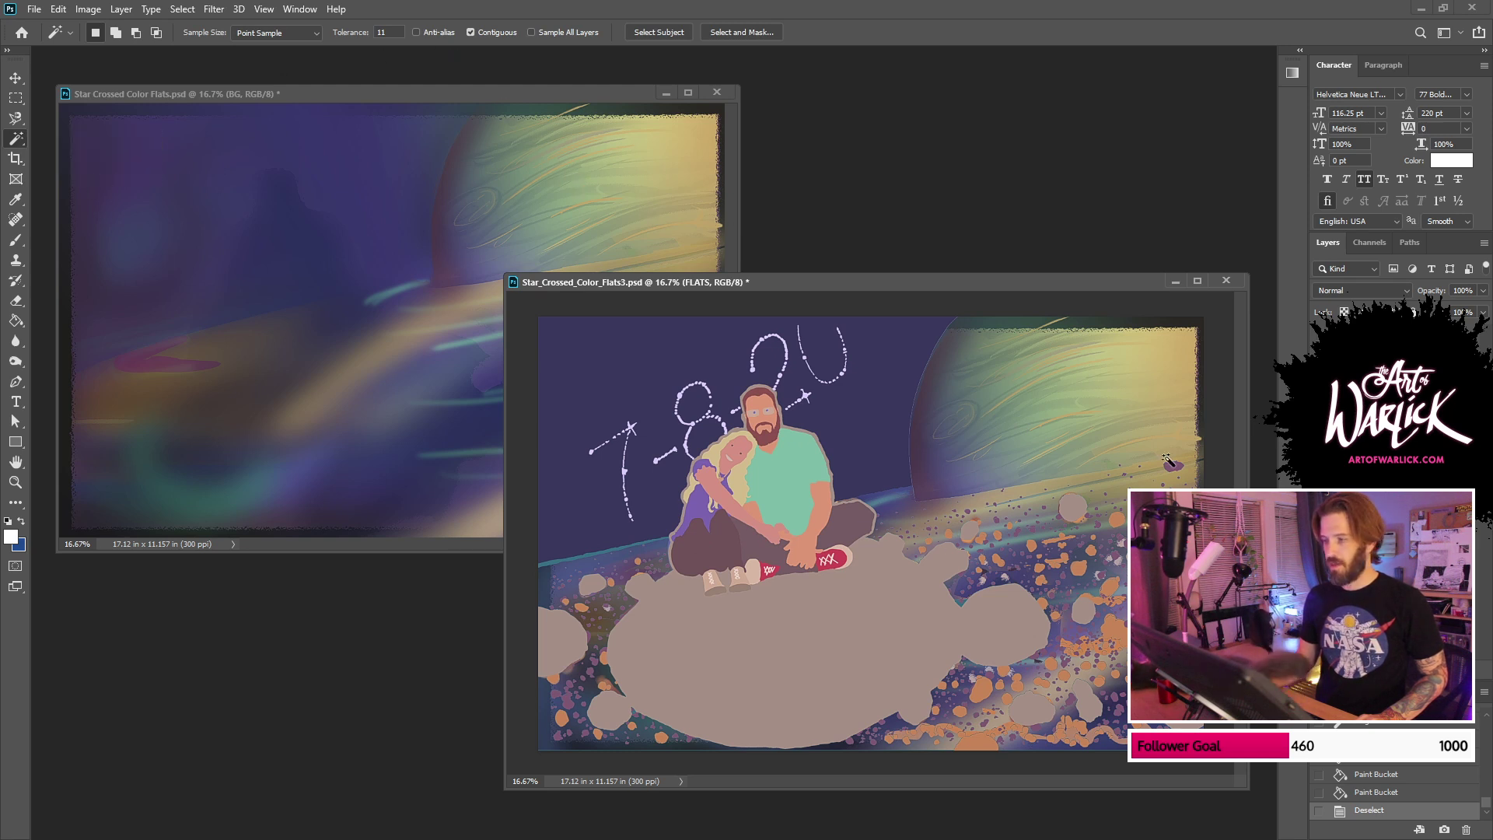
{"action": "left_click", "coordinate": [933, 513]}
{"action": "left_click", "coordinate": [905, 494], "text": "shift"}
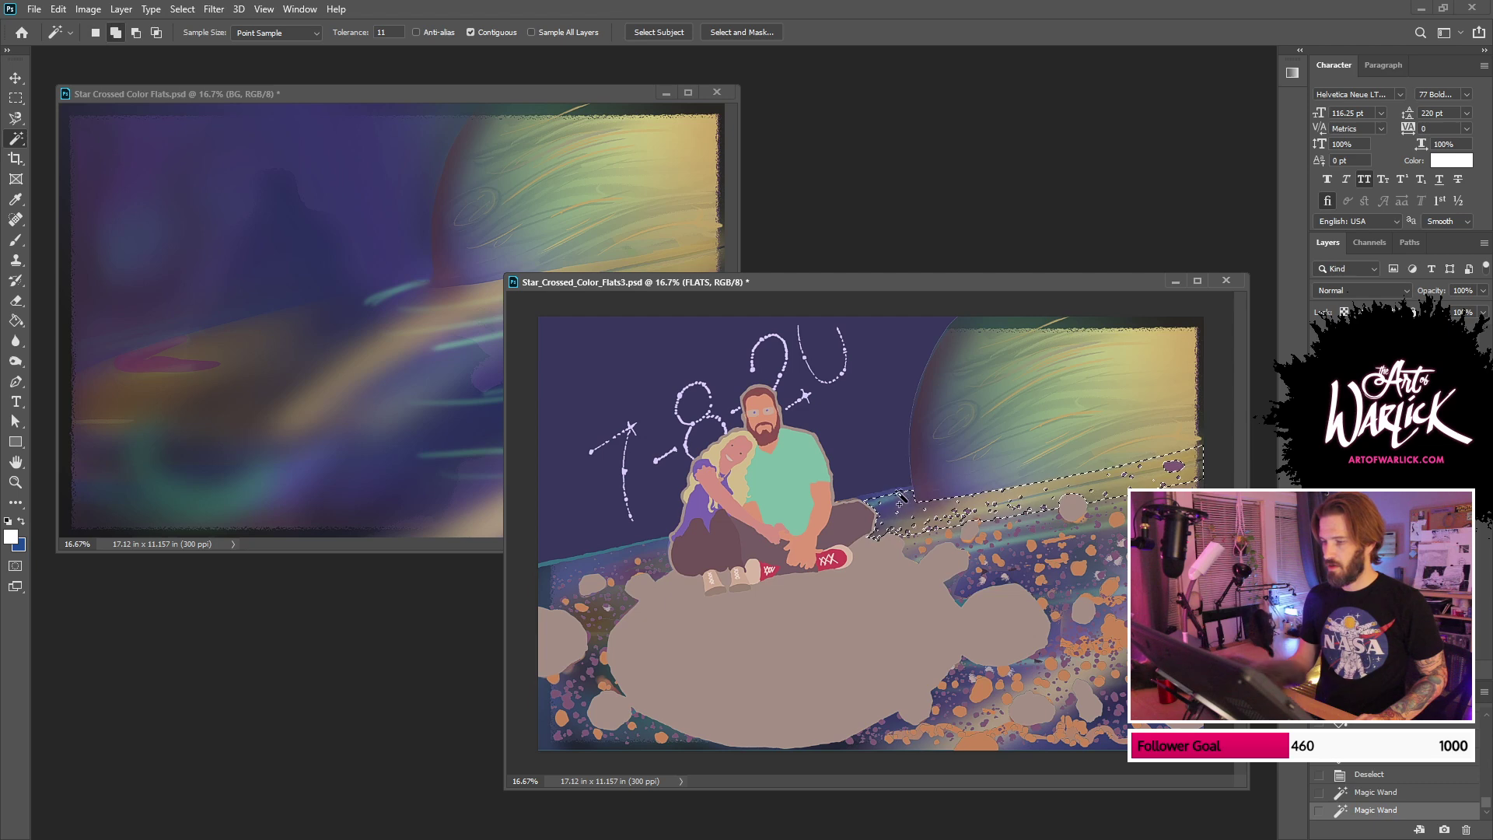
{"action": "left_click", "coordinate": [890, 501], "text": "shift"}
{"action": "left_click", "coordinate": [490, 34]}
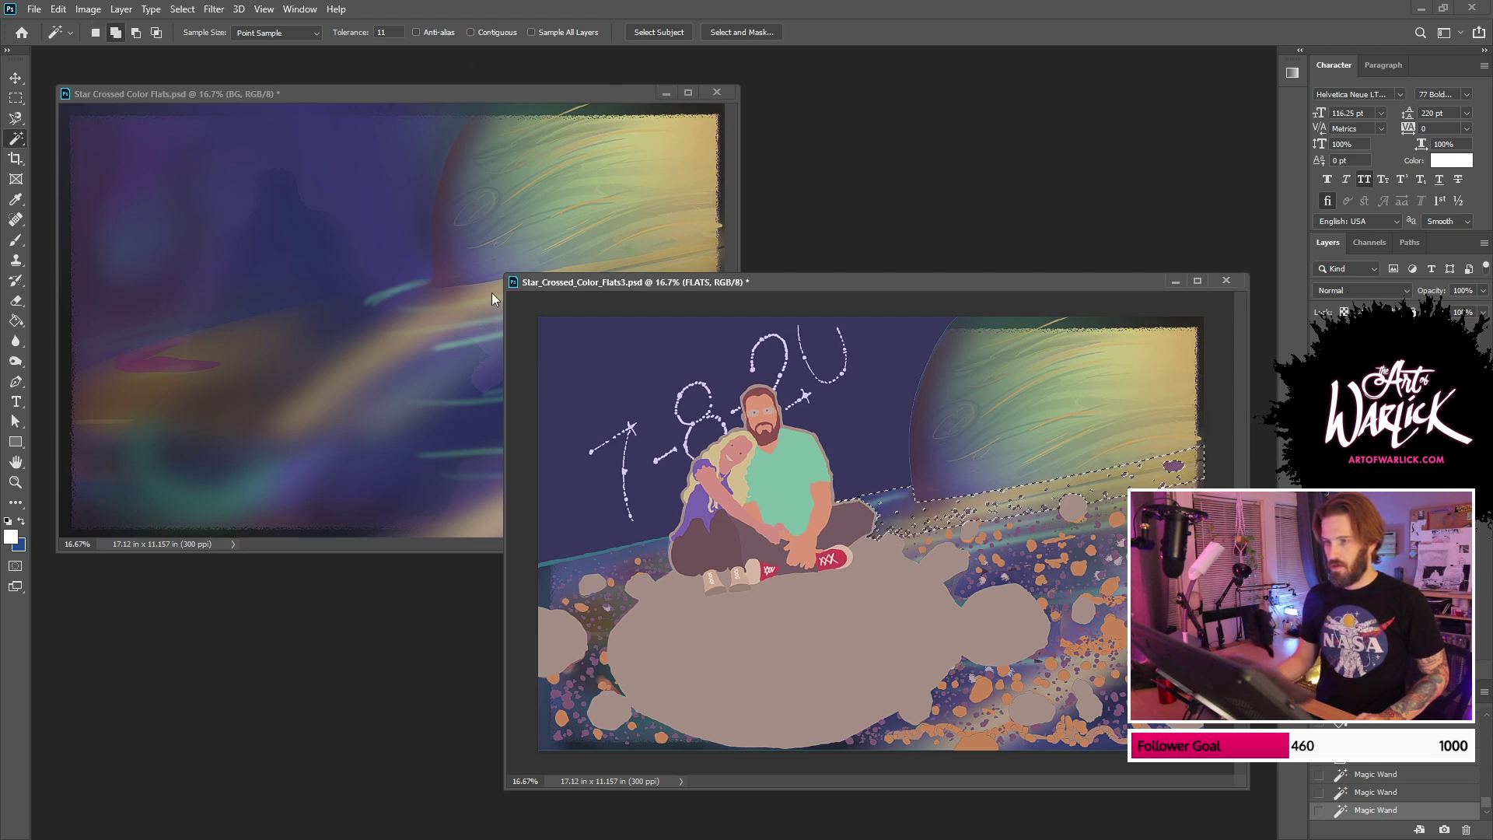
{"action": "left_click", "coordinate": [626, 553], "text": "shift"}
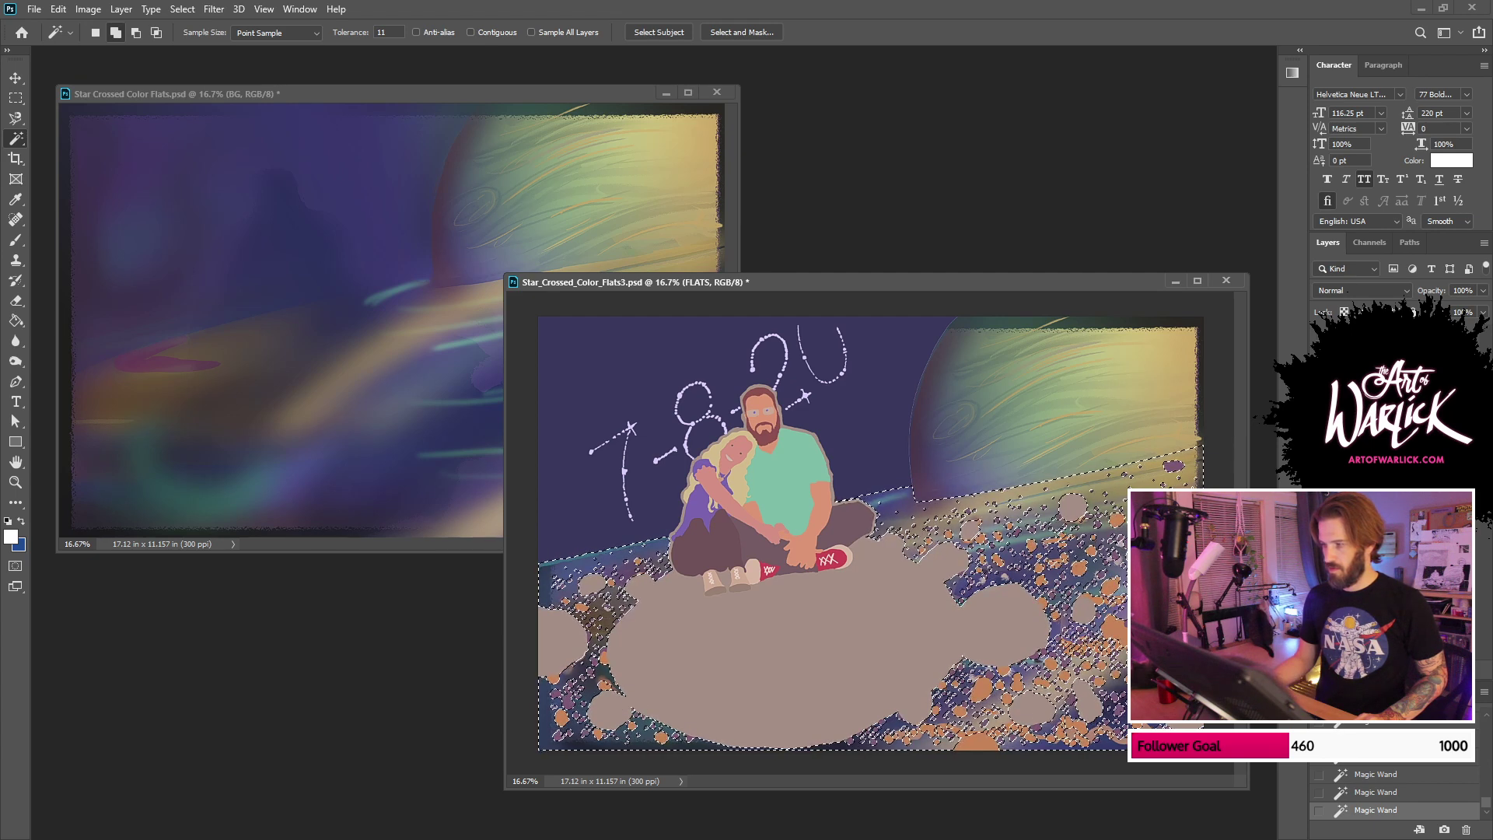
{"action": "right_click", "coordinate": [1384, 363]}
{"action": "left_click", "coordinate": [1424, 391]}
{"action": "left_click", "coordinate": [1377, 671]}
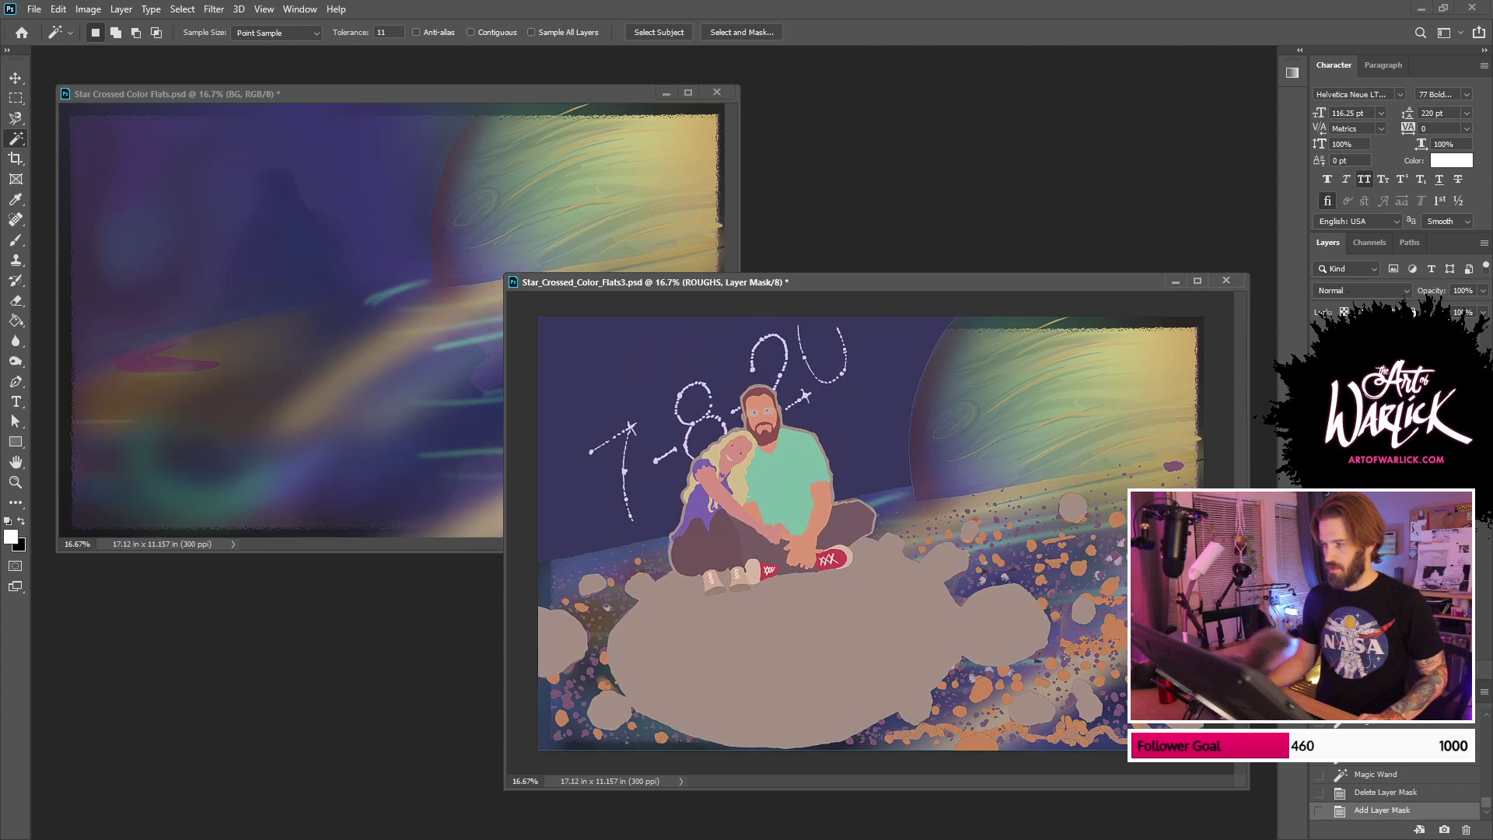
Step: Delete the BG copy layer's mask, check its full painting, and leave the layer hidden with FLATS active
{"action": "key", "text": "Delete"}
{"action": "left_click", "coordinate": [1320, 346]}
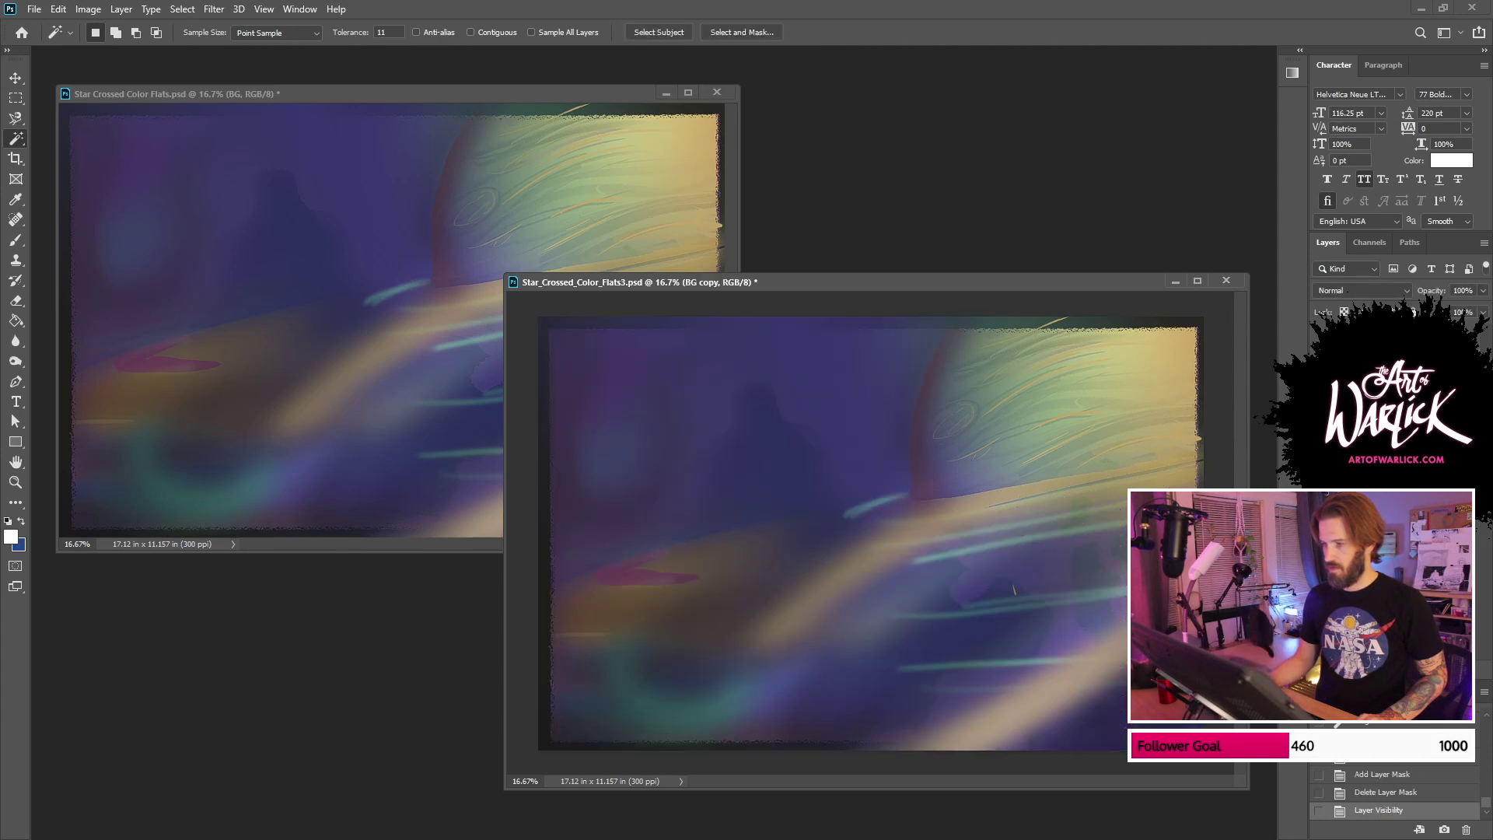
{"action": "left_click", "coordinate": [1320, 346]}
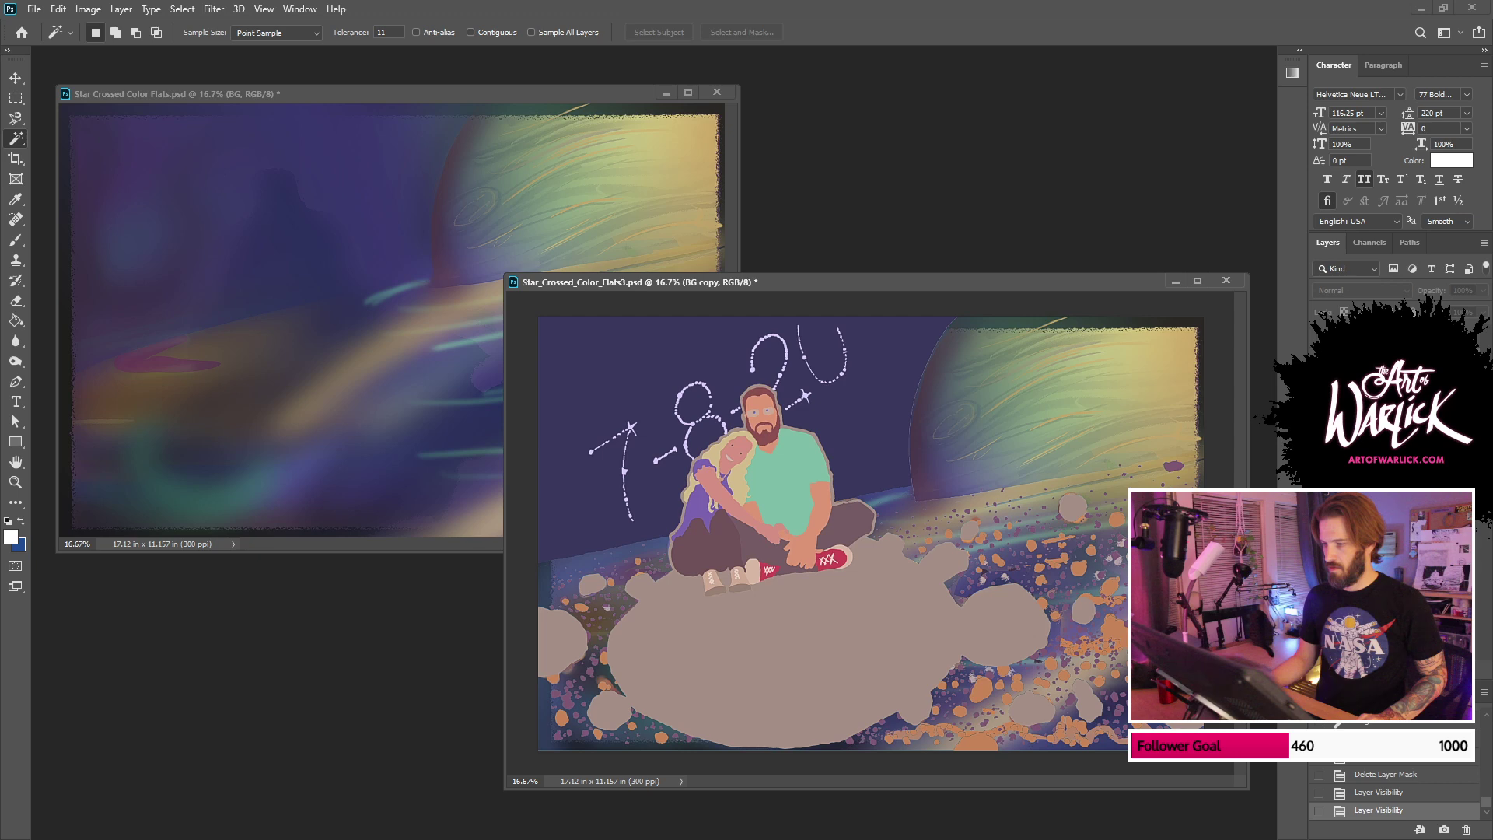
{"action": "left_click", "coordinate": [1377, 346]}
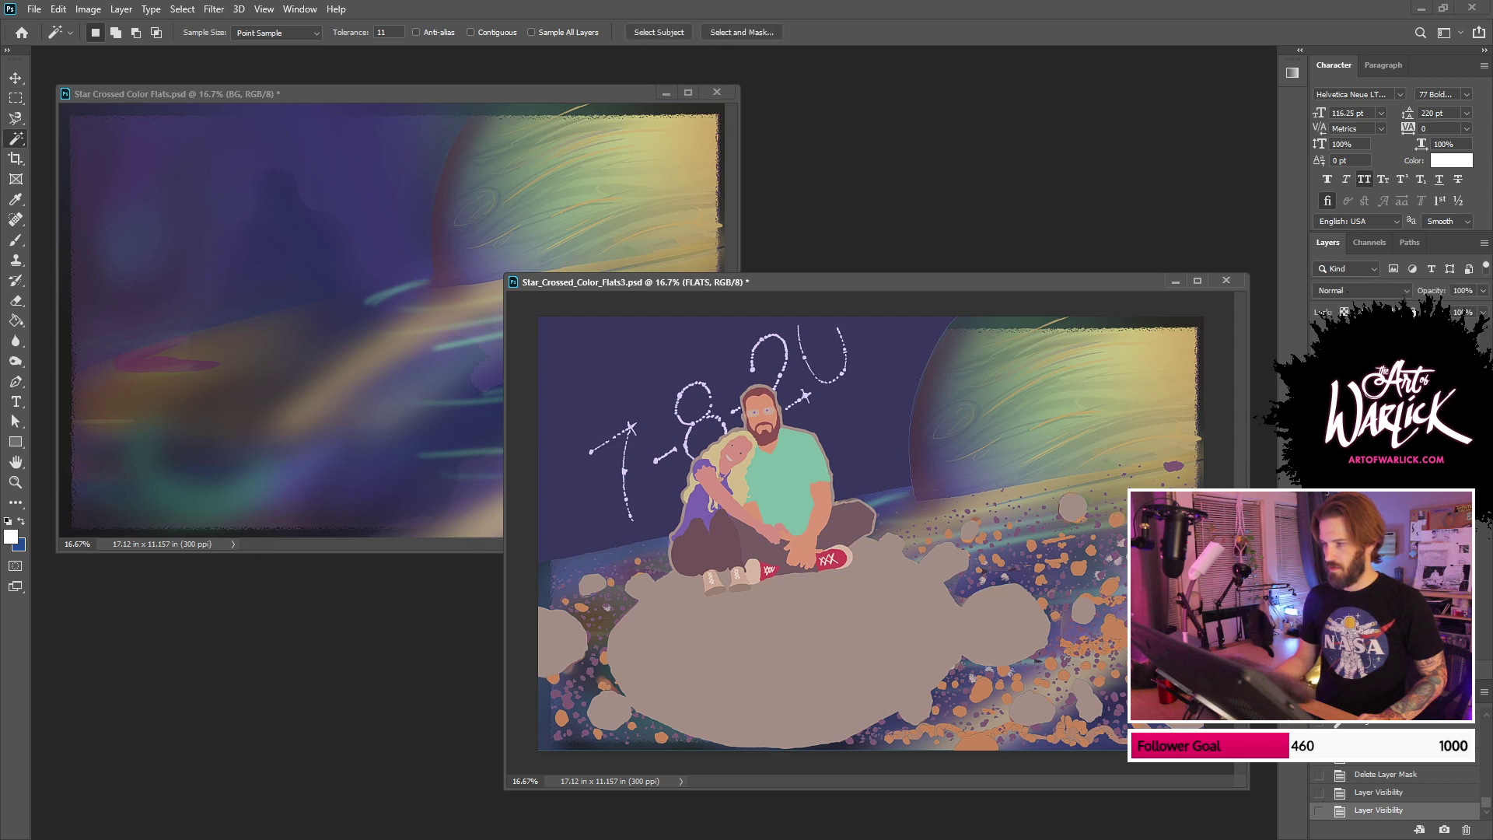
Step: Show the line art again, and reposition the Star_Crossed_Color_Flats3.psd window with its view at 25%
{"action": "left_click", "coordinate": [1318, 335]}
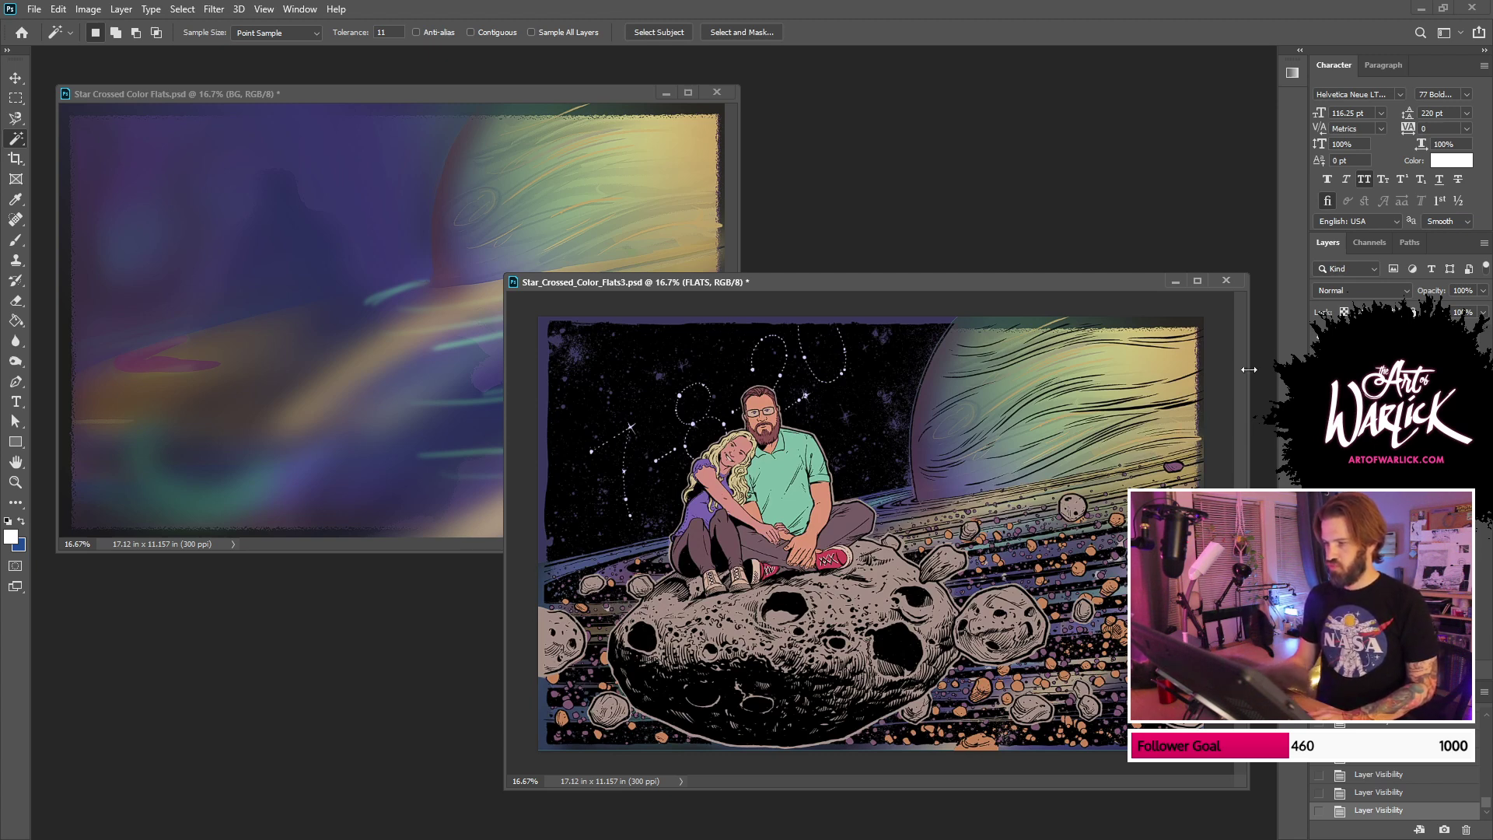
{"action": "left_click_drag", "start_coordinate": [1074, 283], "coordinate": [1026, 257]}
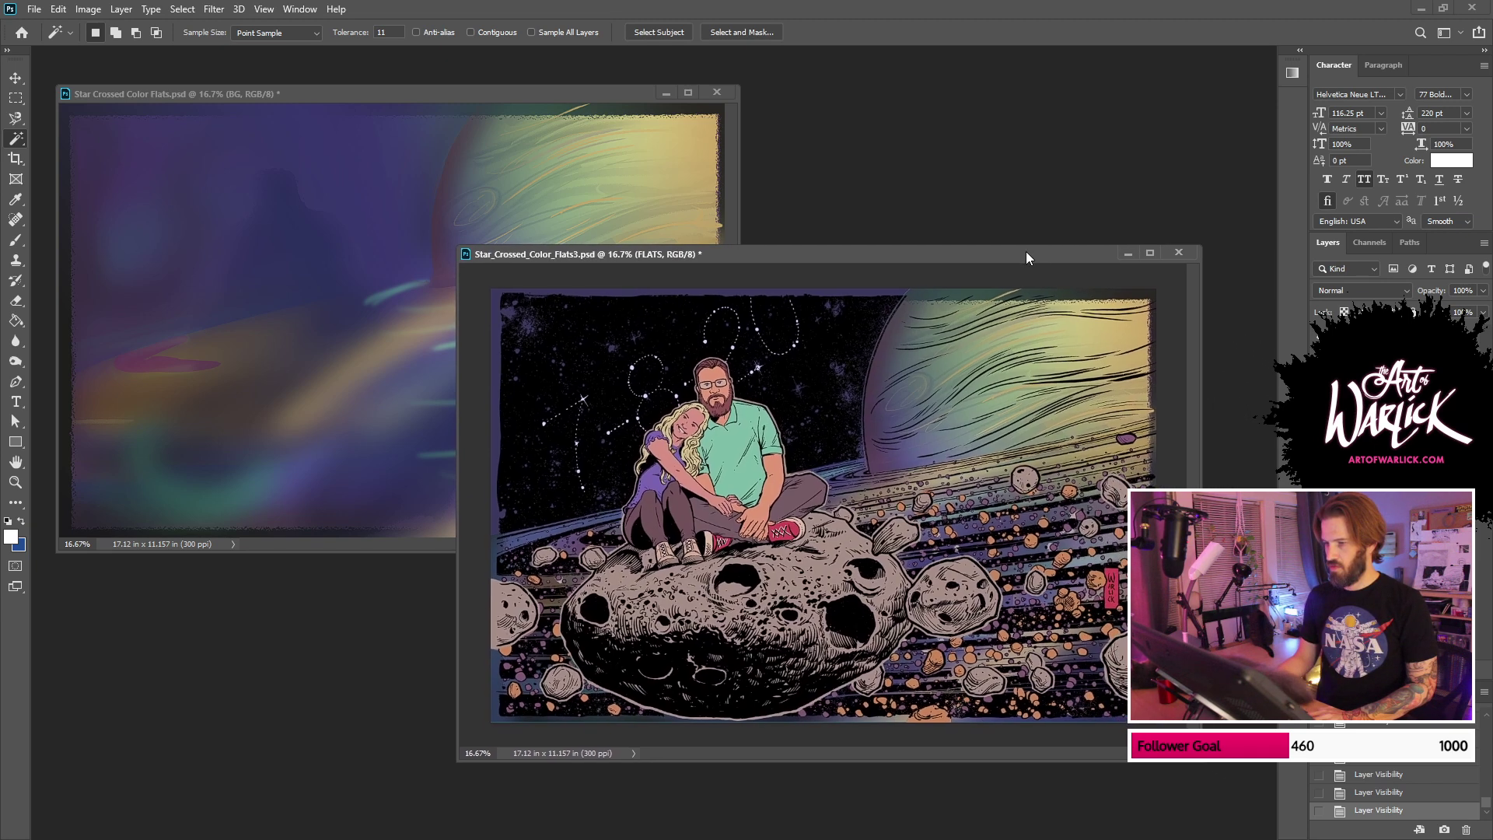
{"action": "key", "text": "ctrl+plus"}
{"action": "key", "text": "ctrl+minus"}
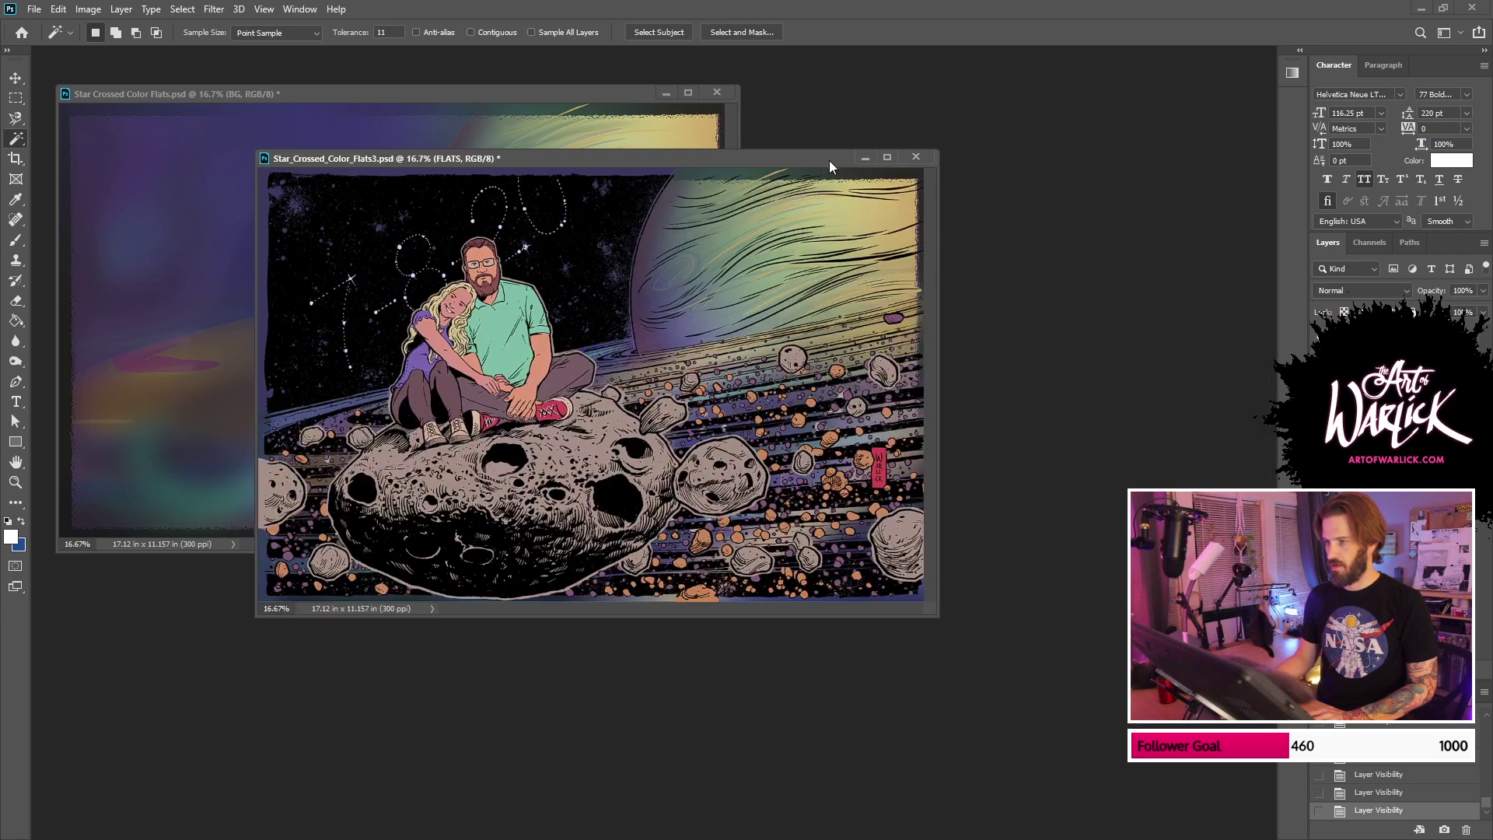
{"action": "left_click_drag", "start_coordinate": [829, 160], "coordinate": [1102, 294]}
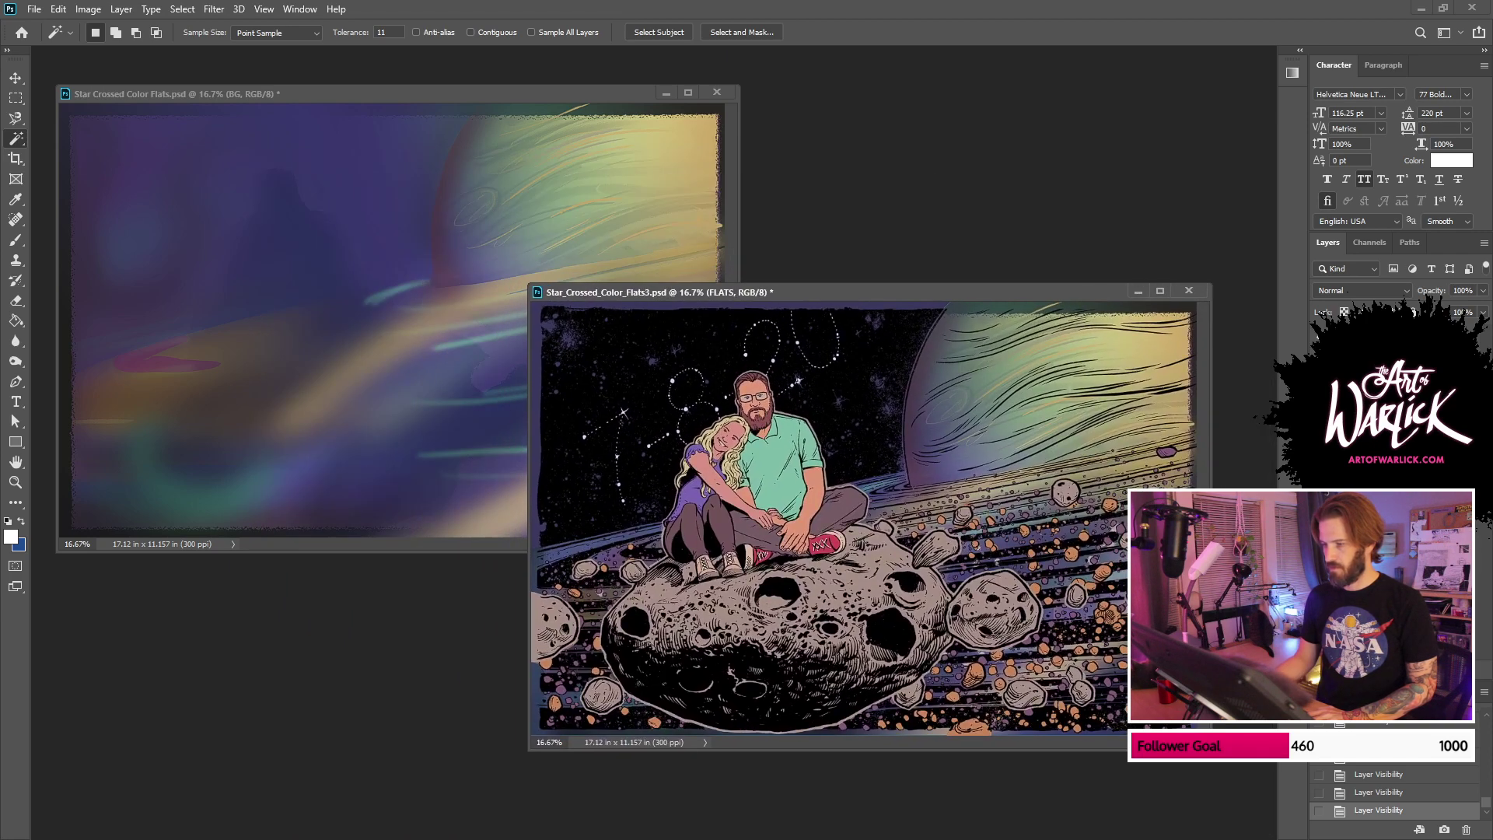
{"action": "key", "text": "ctrl+plus"}
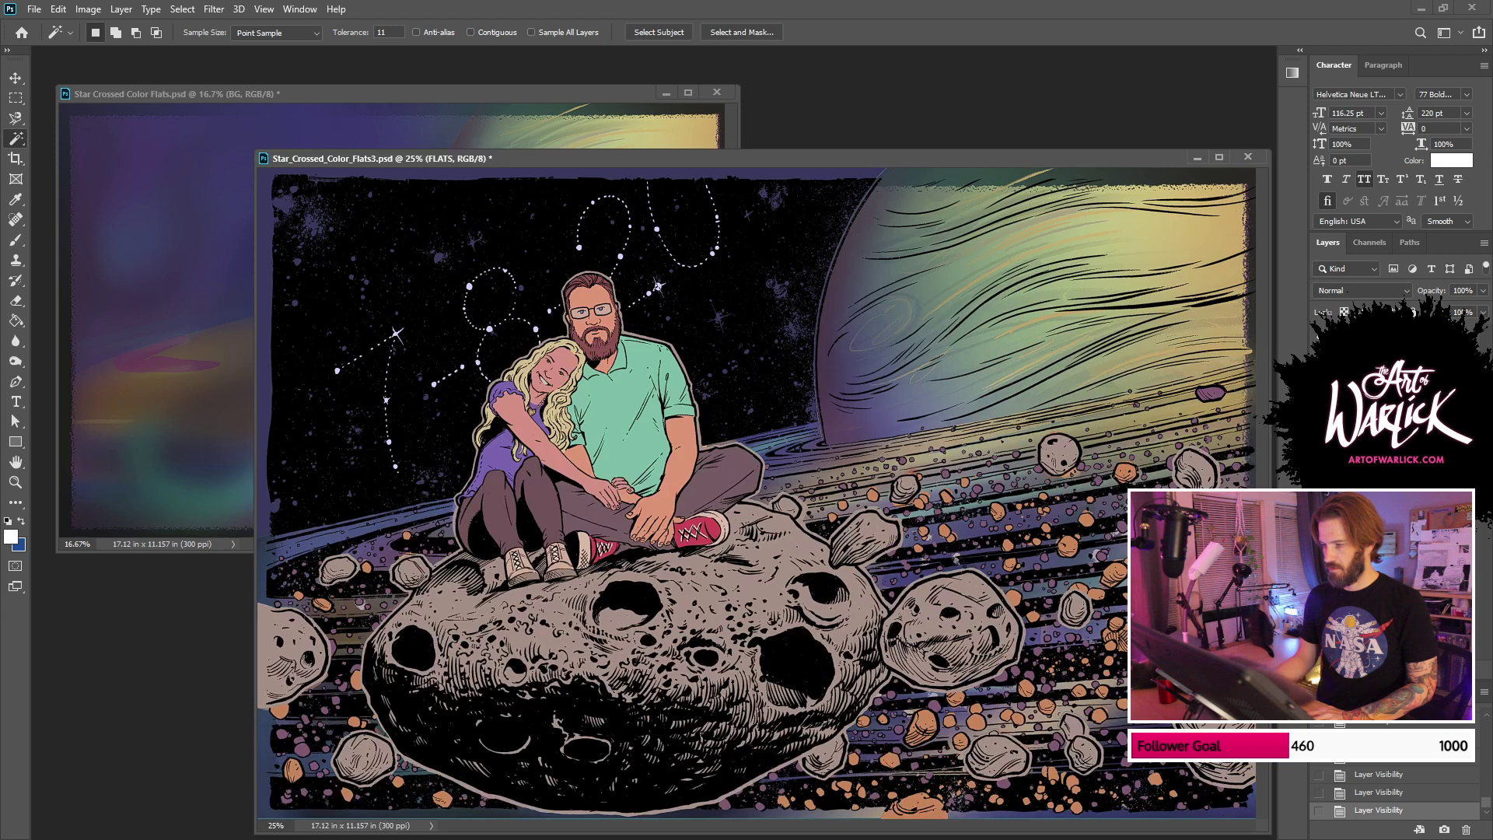
Step: Toggle the masked painting layers' visibility to compare the painted rings and planet with the flats under the line art
{"action": "left_click", "coordinate": [1319, 560]}
{"action": "left_click", "coordinate": [1320, 559]}
{"action": "left_click", "coordinate": [1319, 542]}
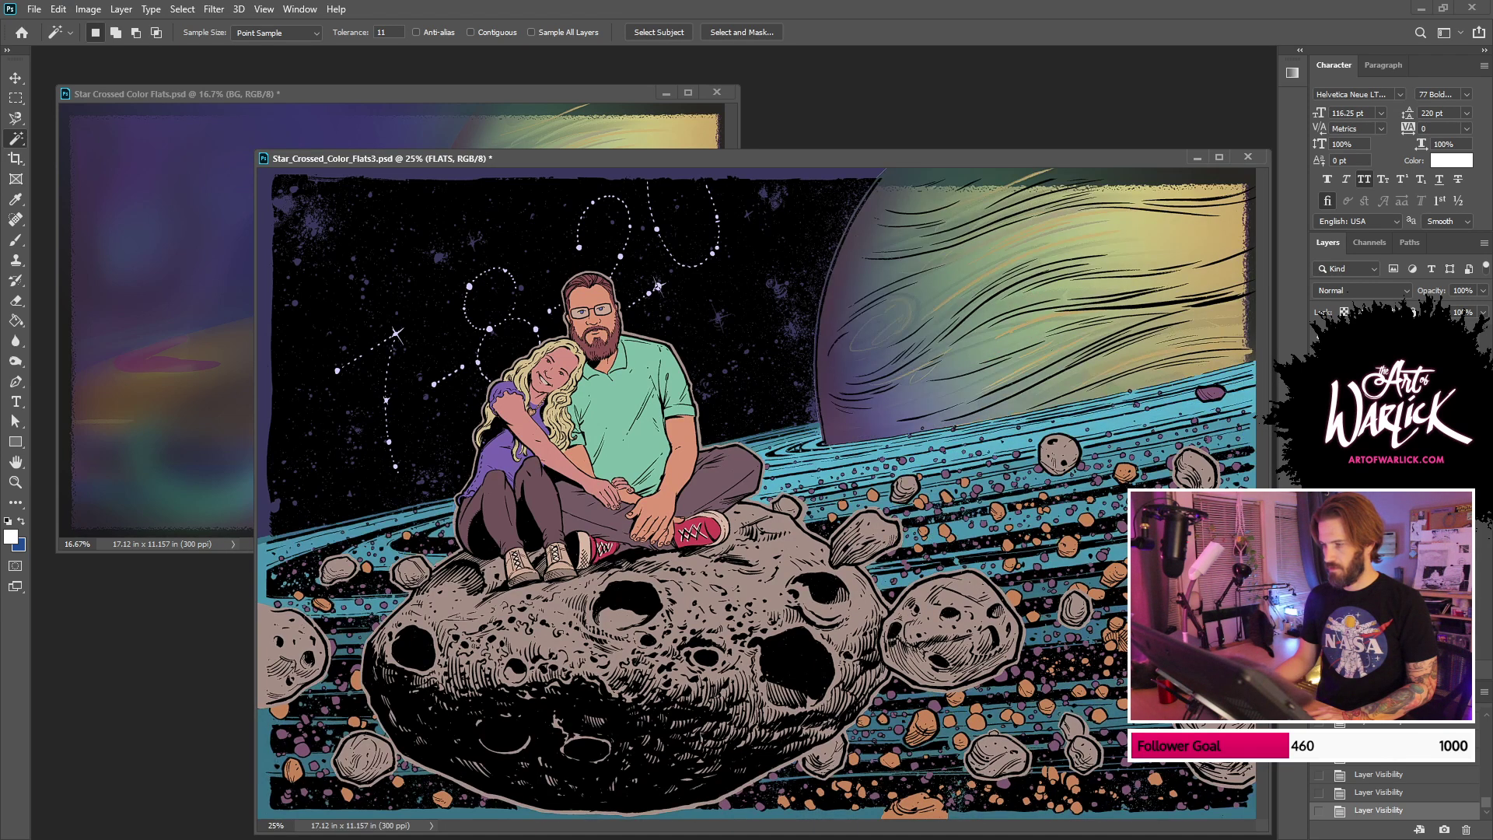
{"action": "left_click", "coordinate": [1319, 542]}
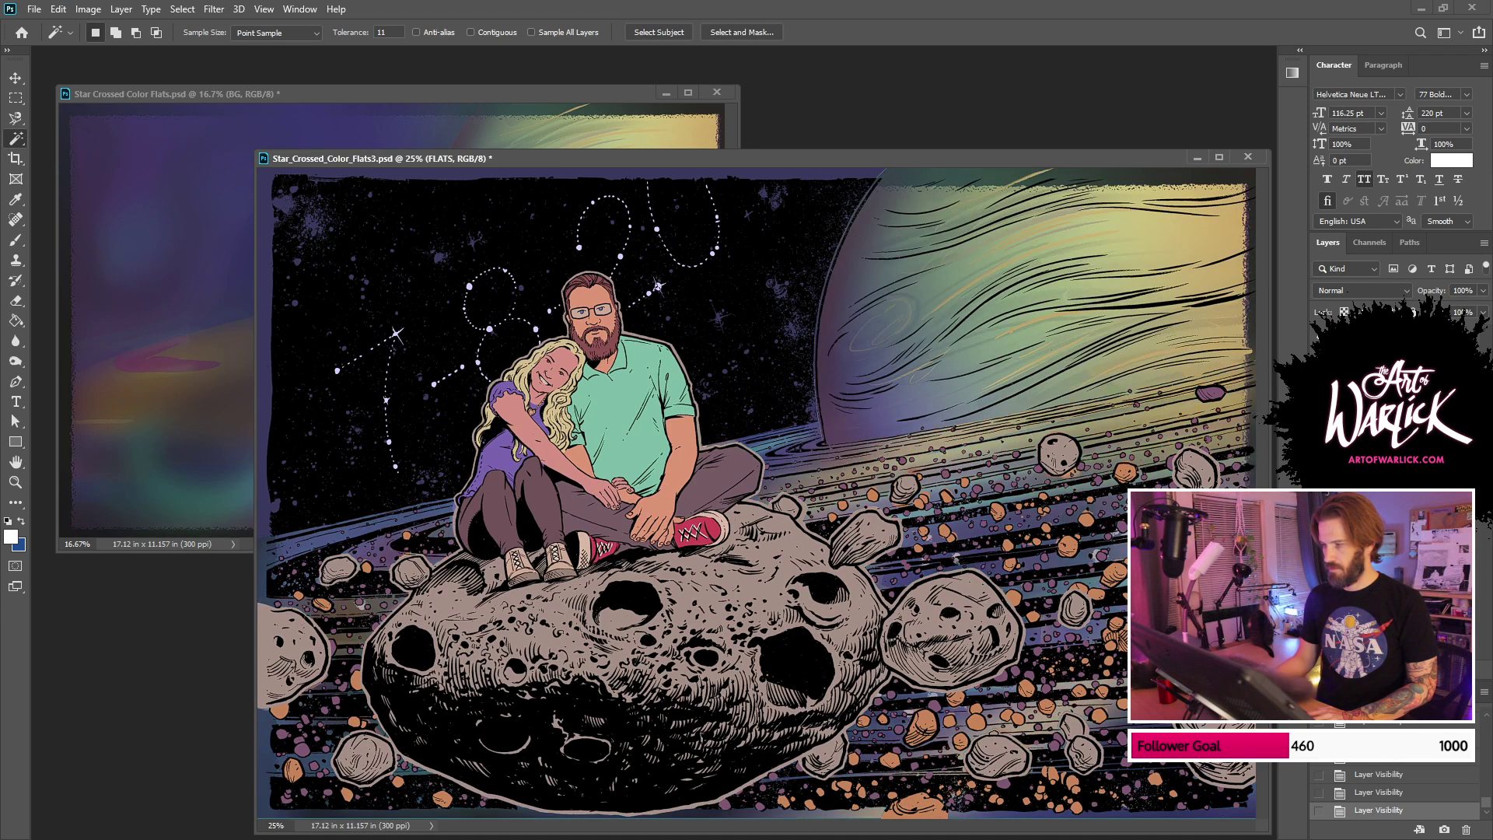
{"action": "left_click", "coordinate": [1319, 524]}
{"action": "left_click", "coordinate": [1319, 524]}
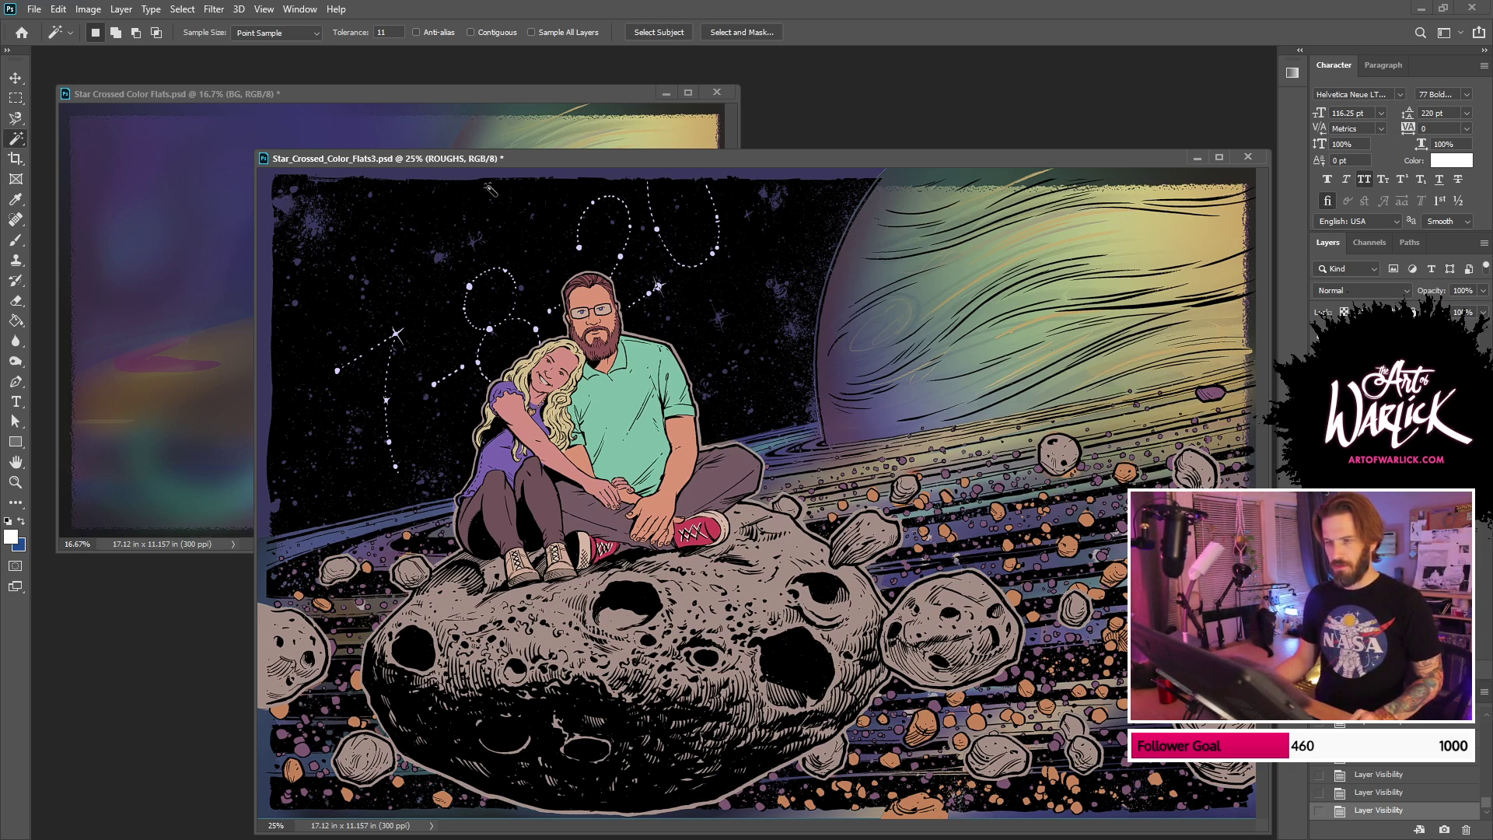
Step: Switch to the Star Crossed Color Flats.psd document and make all its painted layers visible again
{"action": "left_click_drag", "start_coordinate": [516, 162], "coordinate": [492, 134]}
{"action": "left_click", "coordinate": [218, 187]}
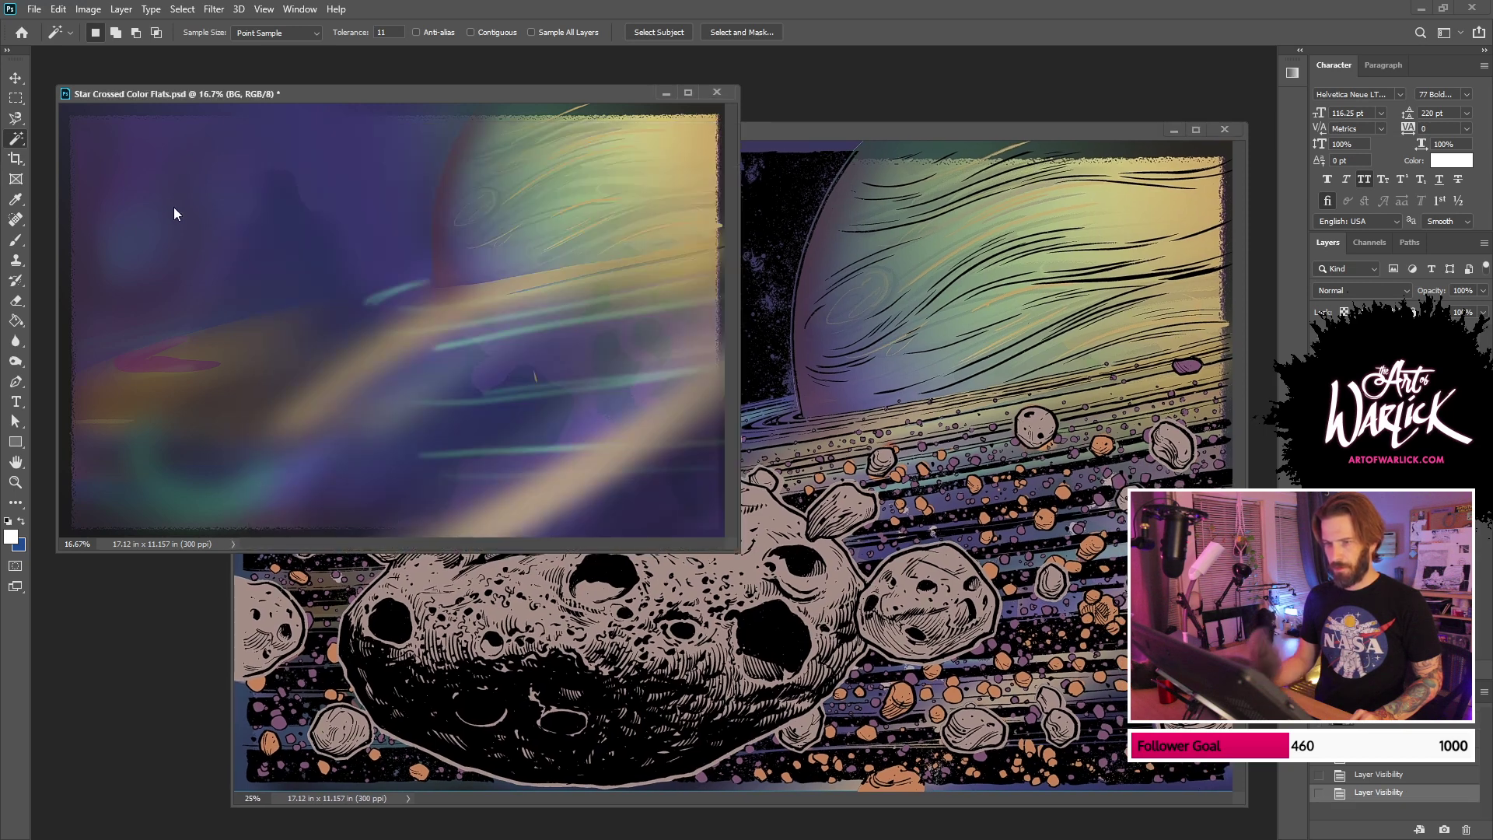
{"action": "key", "text": "v"}
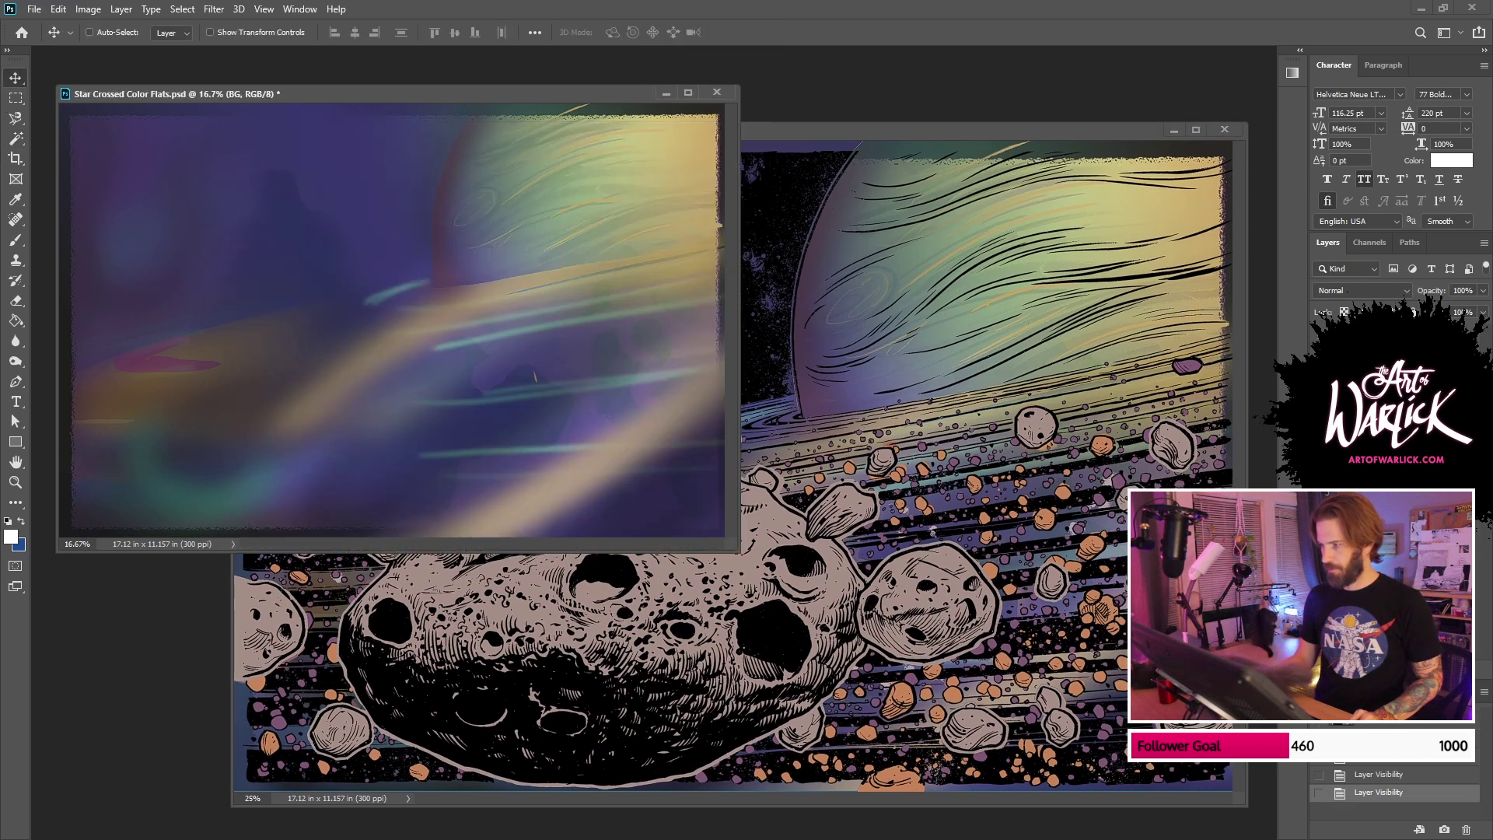
{"action": "left_click", "coordinate": [1320, 645], "text": "alt"}
Step: Try to move Layer 21 in Star Crossed Color Flats.psd and undo the move
{"action": "left_click", "coordinate": [699, 396], "text": "ctrl"}
{"action": "mouse_move", "coordinate": [594, 402]}
{"action": "left_mouse_down"}
{"action": "mouse_move", "coordinate": [719, 351]}
{"action": "mouse_move", "coordinate": [938, 418]}
{"action": "mouse_move", "coordinate": [533, 395]}
{"action": "left_mouse_up"}
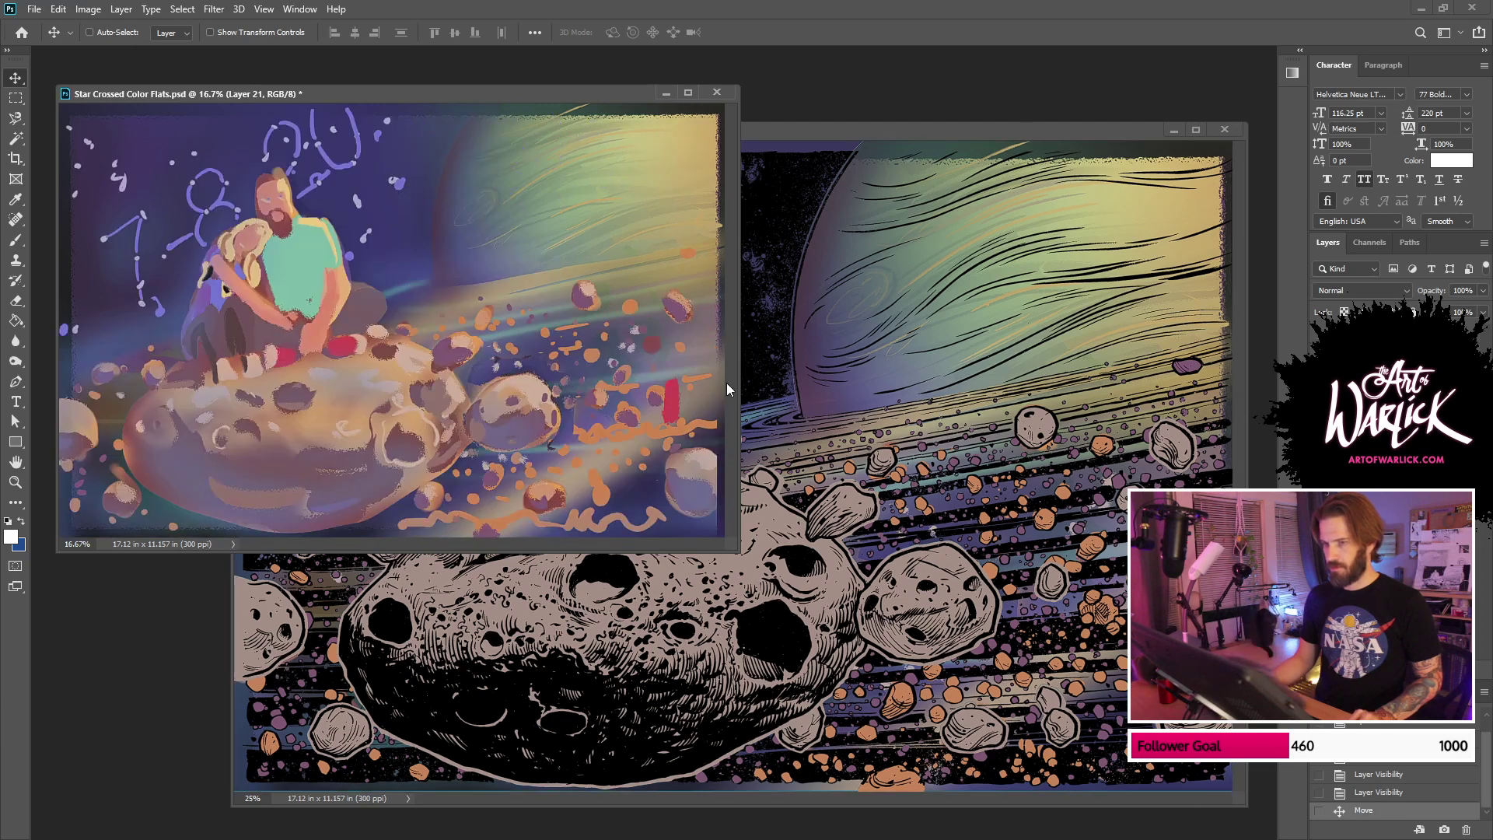
{"action": "key", "text": "ctrl+z"}
Step: In Star_Crossed_Color_Flats3.psd, move the BG copy layer directly above FLATS and make it visible
{"action": "left_click", "coordinate": [880, 389]}
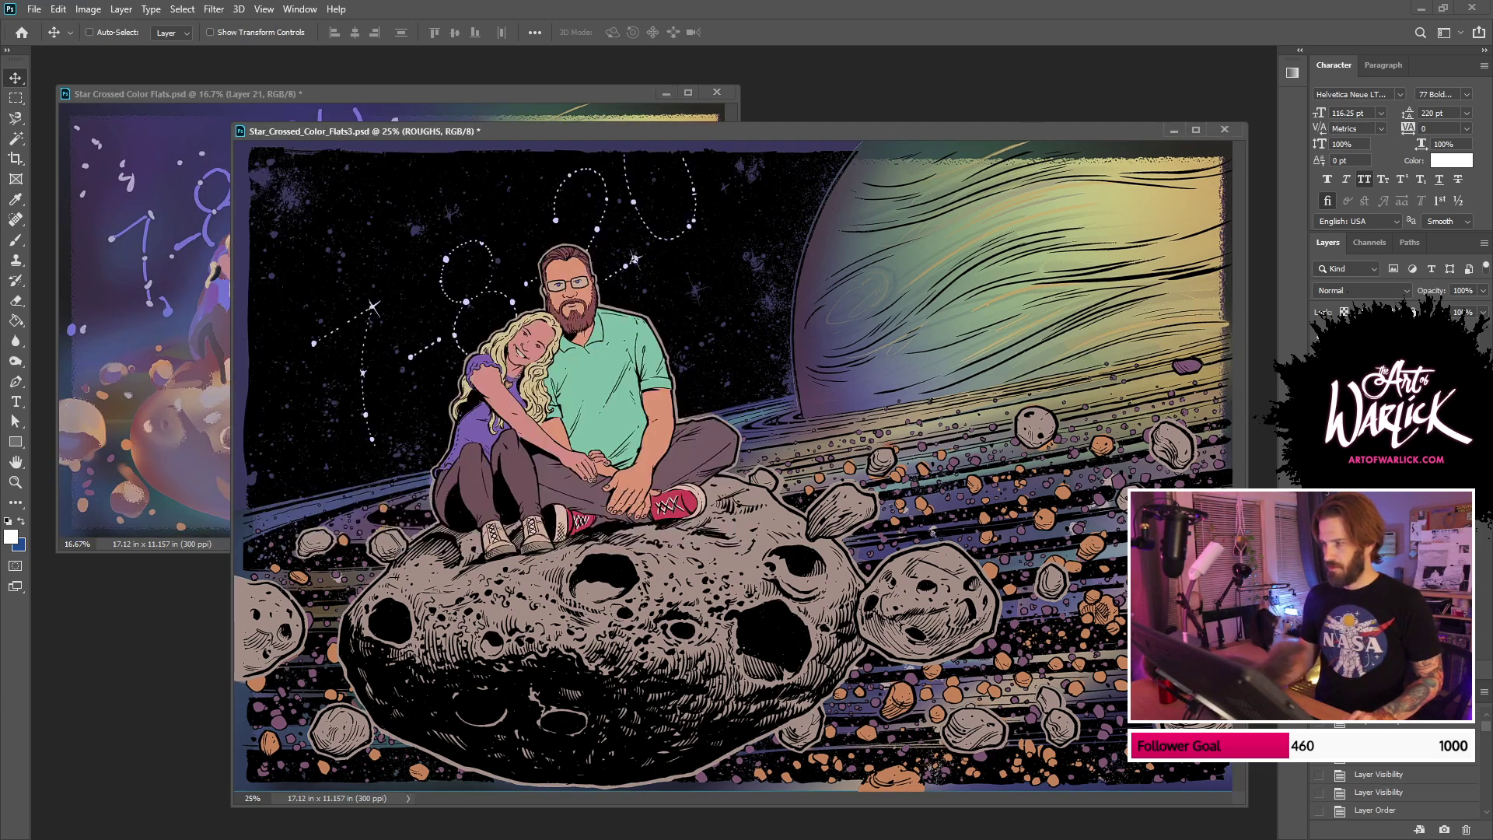
{"action": "left_click_drag", "start_coordinate": [1384, 645], "coordinate": [1384, 591]}
{"action": "left_click", "coordinate": [1320, 591]}
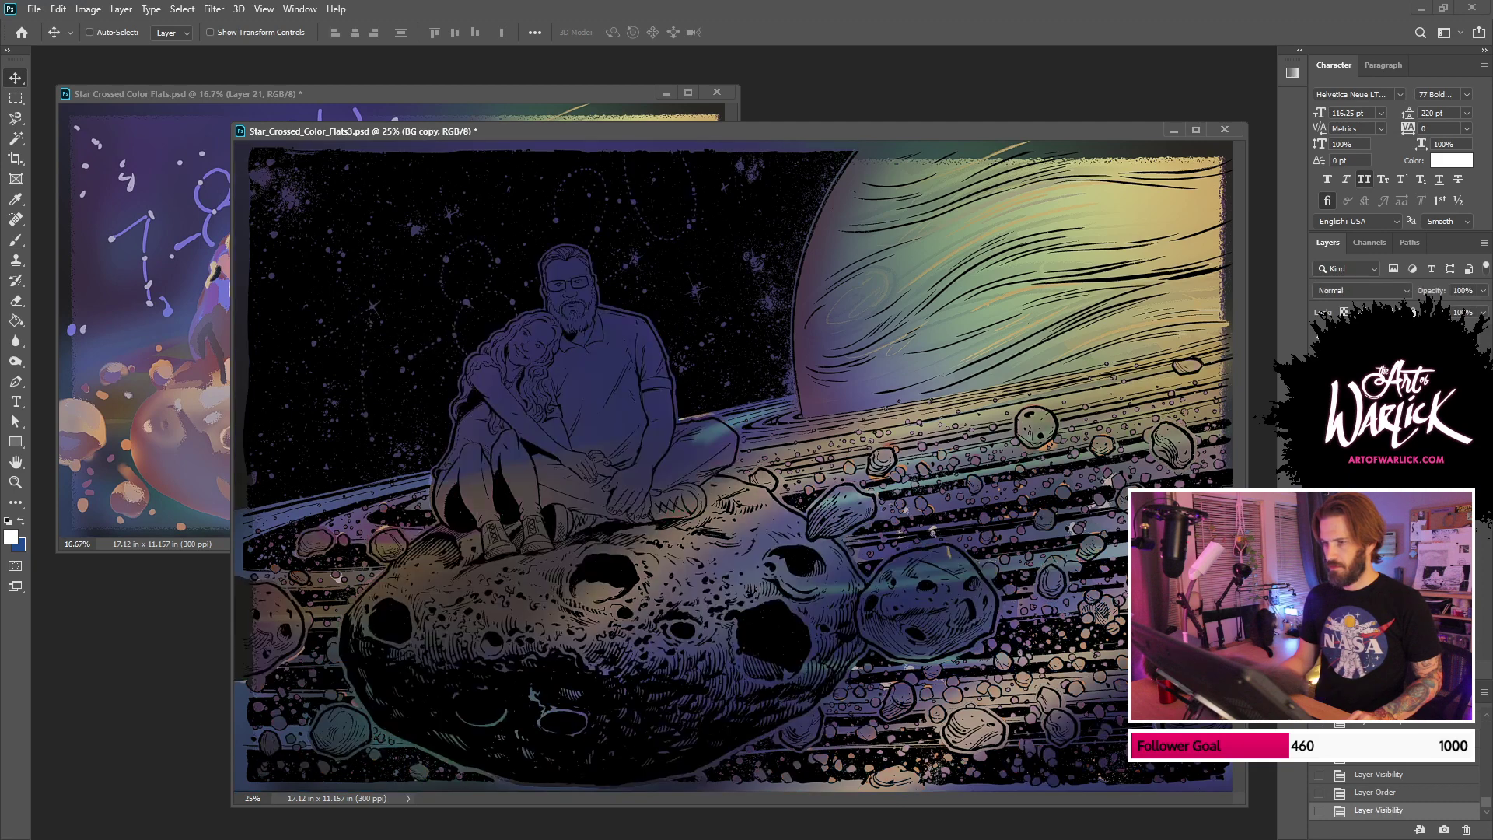
Step: Select the flat sky colour on the FLATS layer with the Magic Wand and mask the BG copy layer with that selection
{"action": "left_click", "coordinate": [1384, 610]}
{"action": "key", "text": "w"}
{"action": "left_click", "coordinate": [708, 244]}
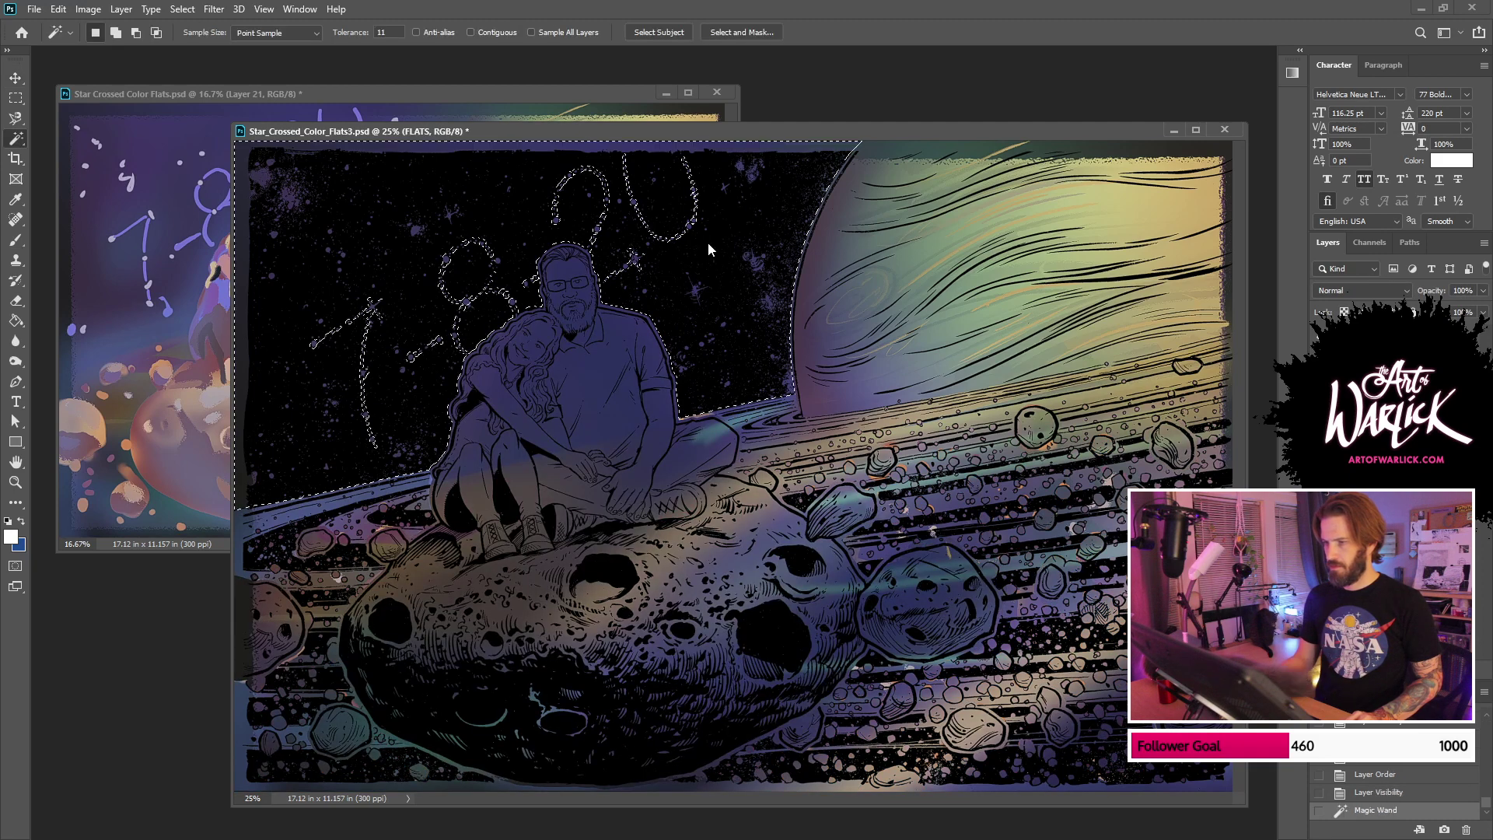
{"action": "left_click", "coordinate": [712, 350], "text": "shift"}
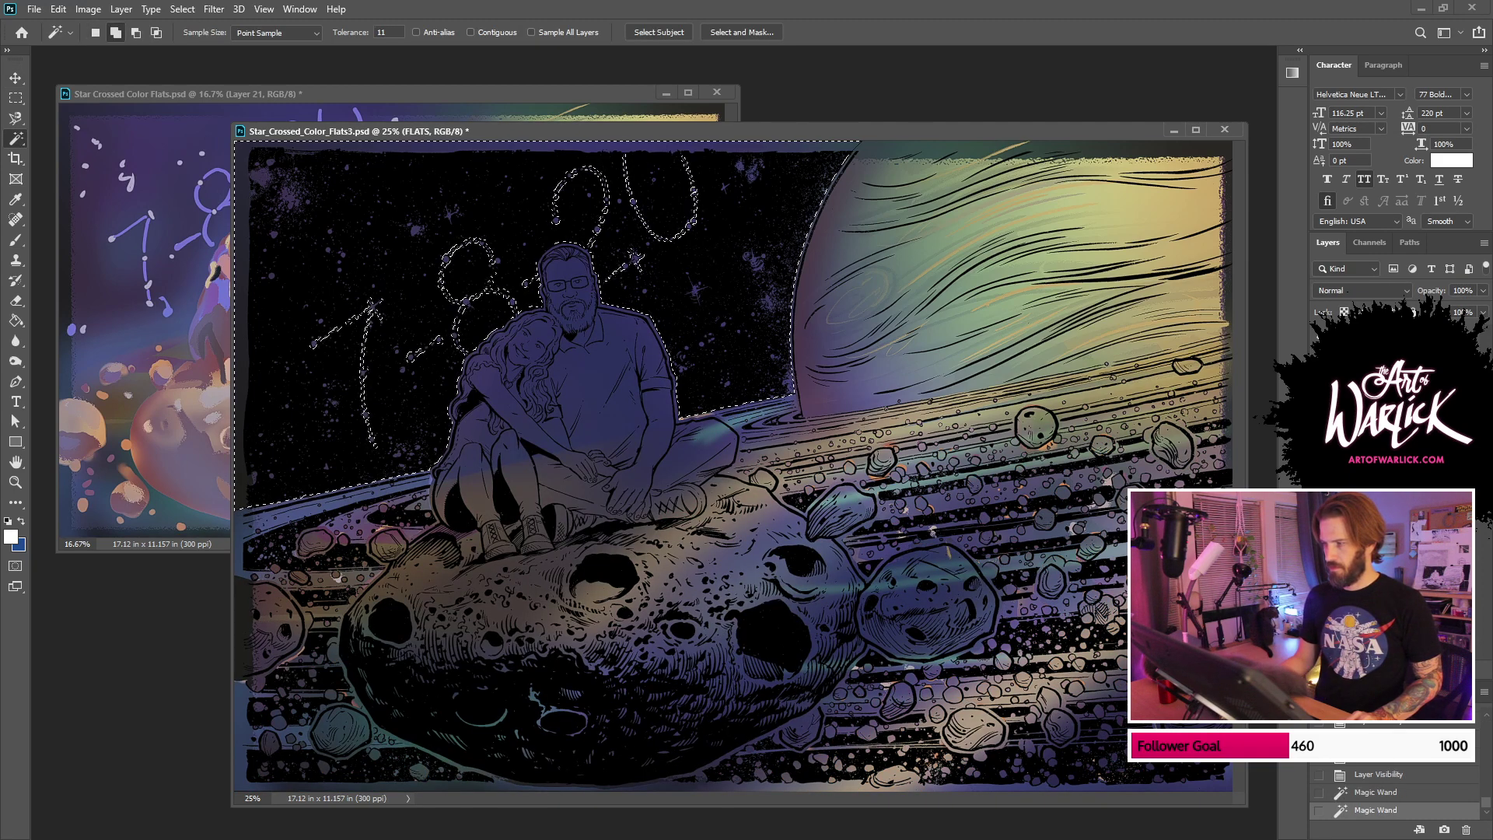
{"action": "left_click", "coordinate": [1384, 591]}
{"action": "left_click", "coordinate": [1374, 670]}
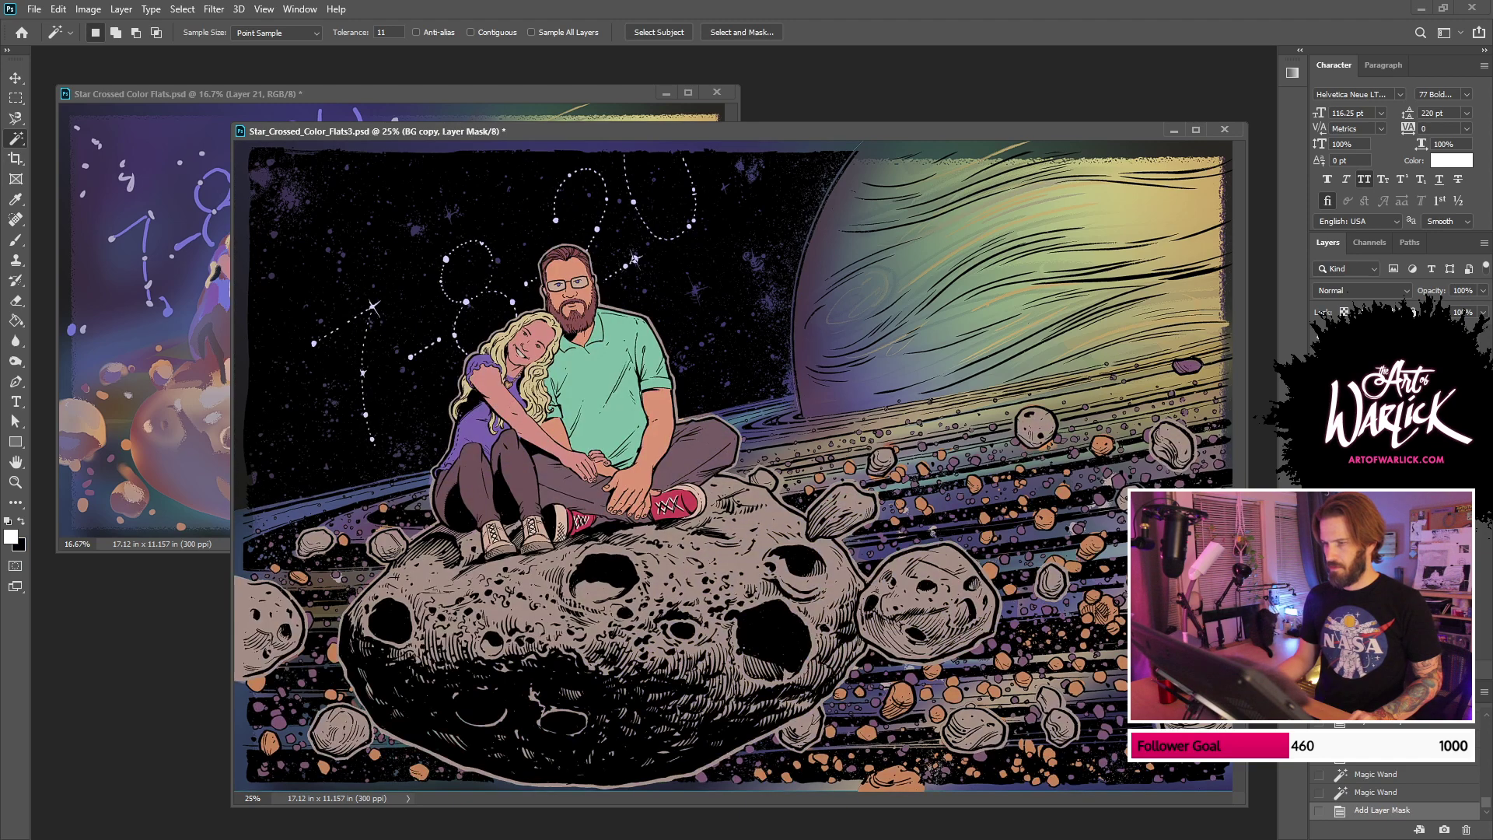
Step: Toggle the masked BG copy layer's visibility to check the sky, and hide the line art
{"action": "left_click", "coordinate": [1320, 591]}
{"action": "left_click", "coordinate": [1319, 591]}
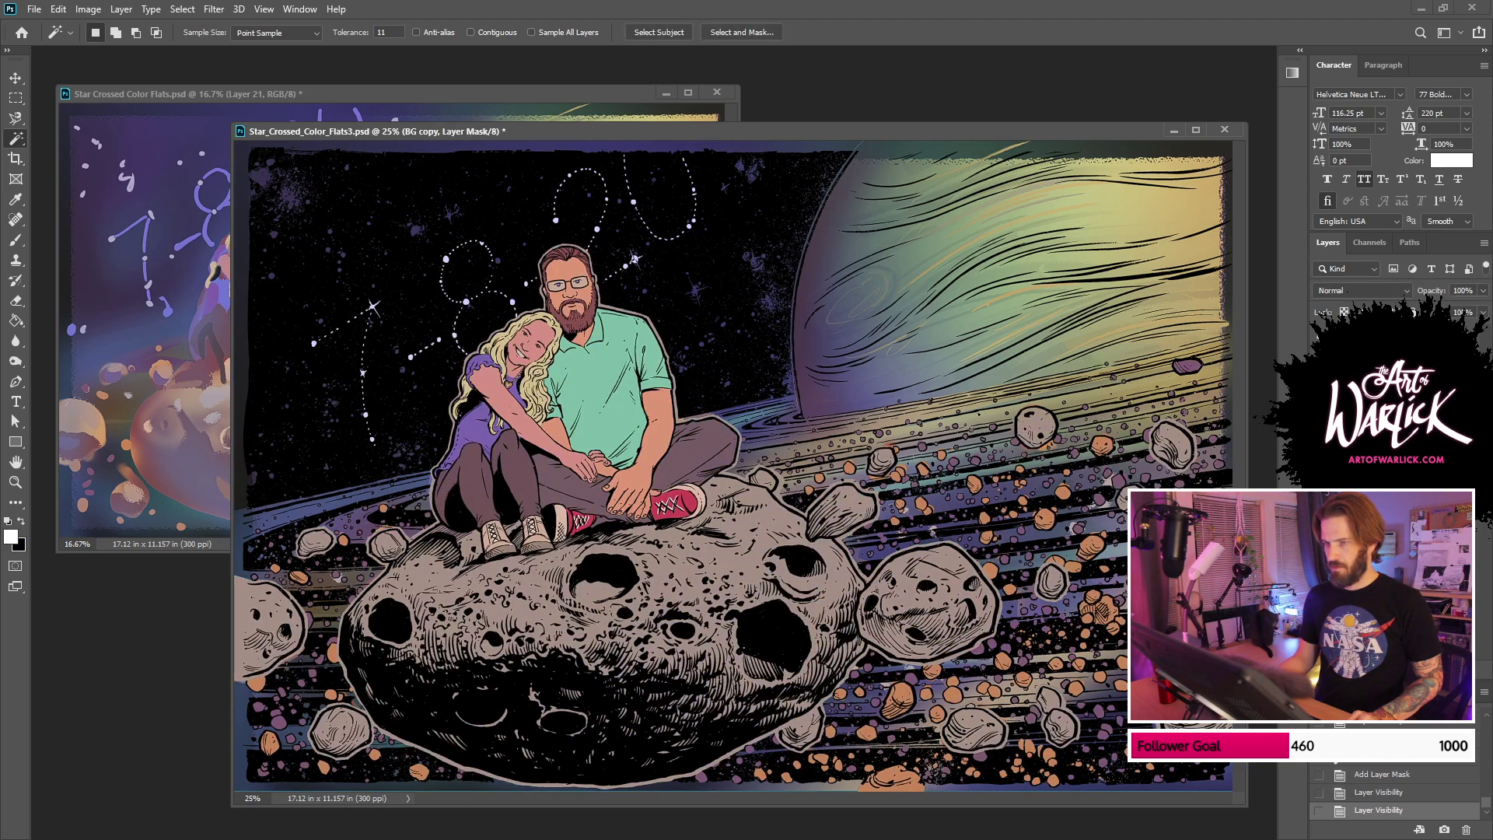
{"action": "key", "text": "ctrl+comma"}
{"action": "key", "text": "ctrl+comma"}
{"action": "left_click", "coordinate": [1320, 342]}
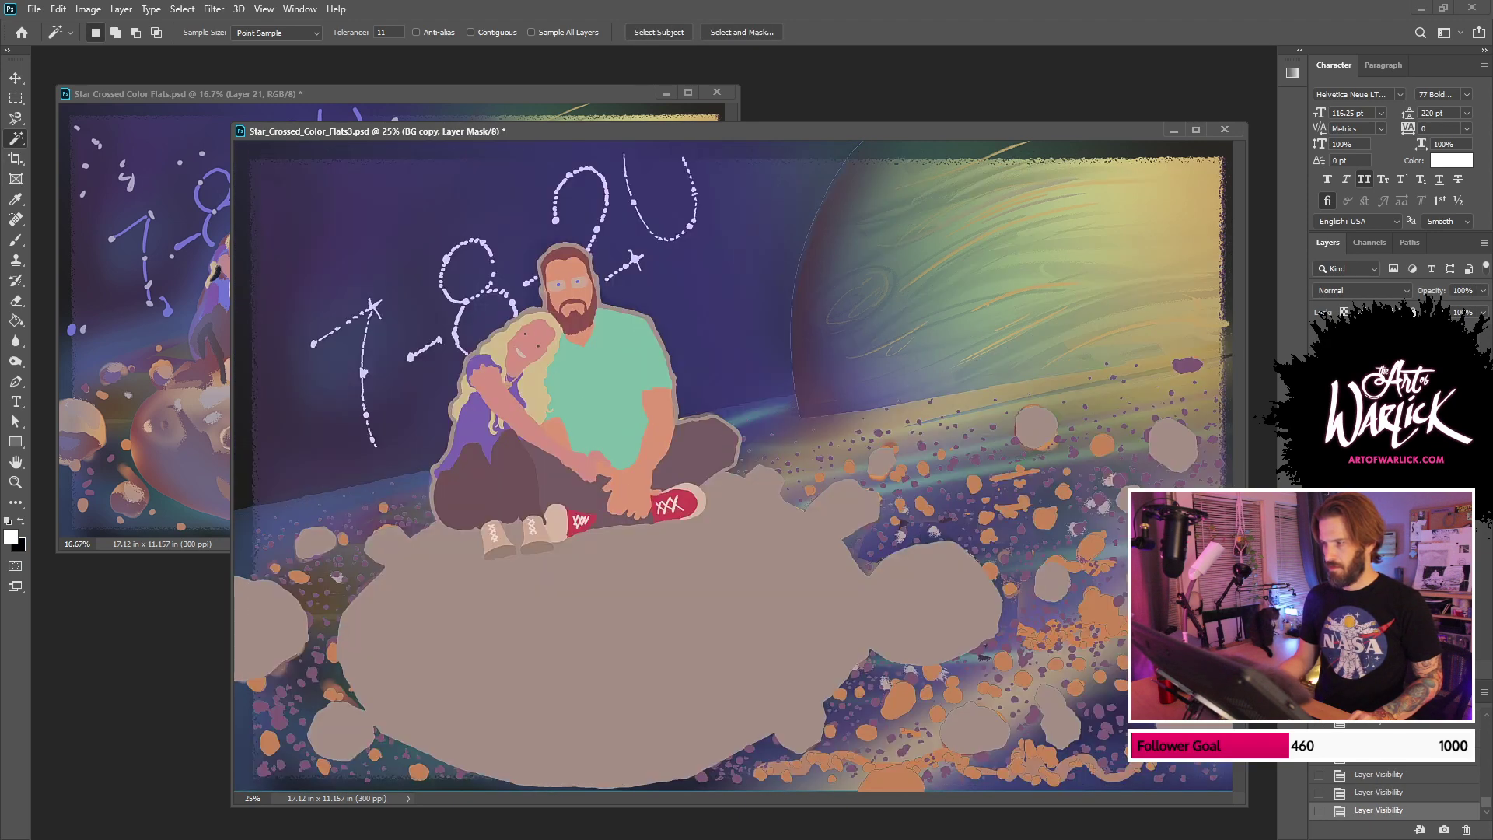
Step: Toggle the painted sky, planet and ring layers' visibility to compare them with the flats
{"action": "left_click", "coordinate": [1319, 591]}
{"action": "left_click", "coordinate": [1319, 591]}
{"action": "left_click", "coordinate": [1319, 571]}
{"action": "key", "text": "ctrl+comma"}
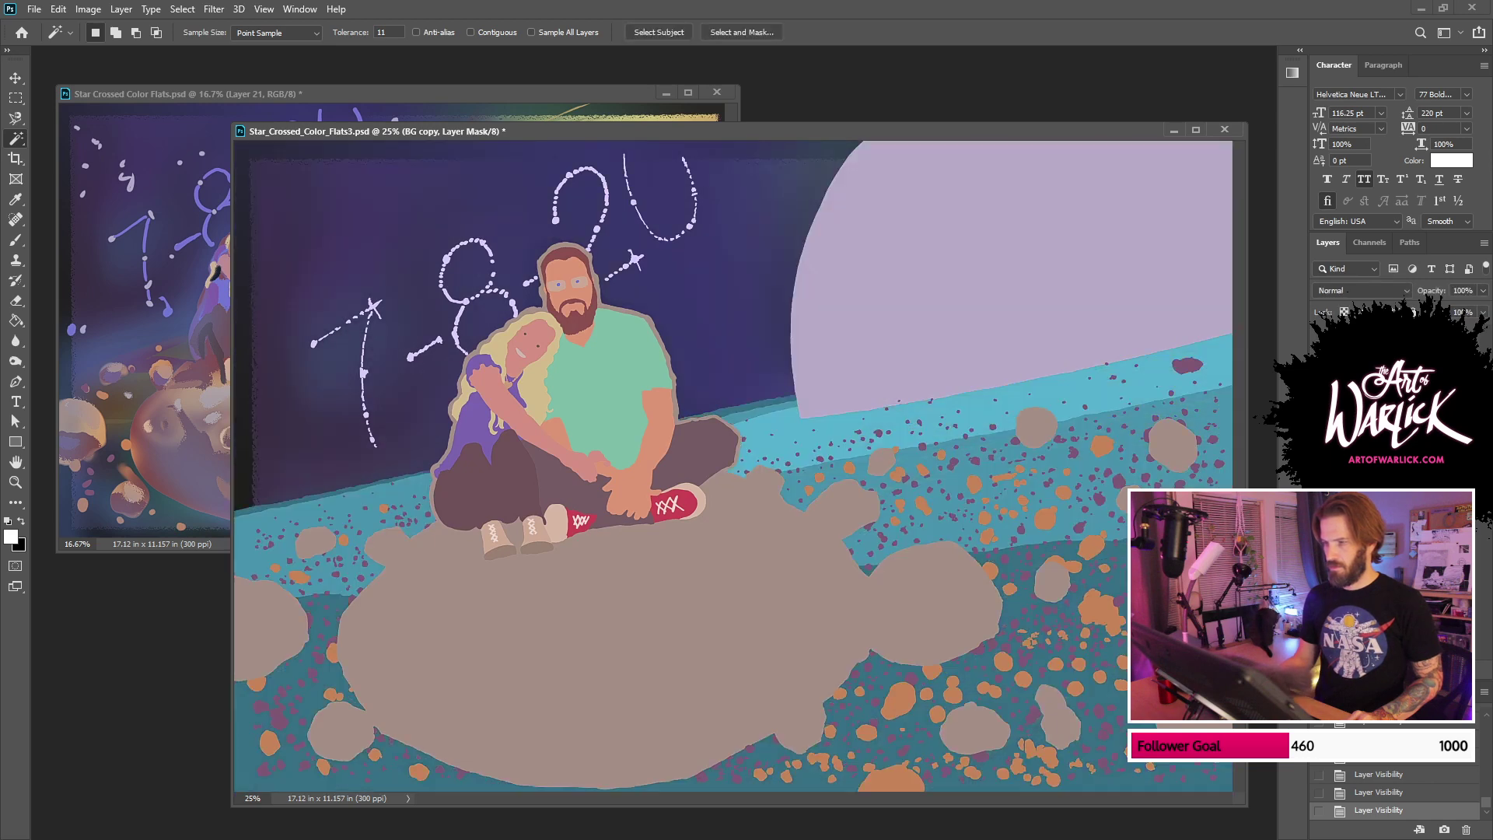
{"action": "key", "text": "ctrl+comma"}
{"action": "key", "text": "ctrl+comma"}
Step: Group the layers from ROUGHS through BG copy under the name BG, and create another new layer group
{"action": "left_click", "coordinate": [1392, 571]}
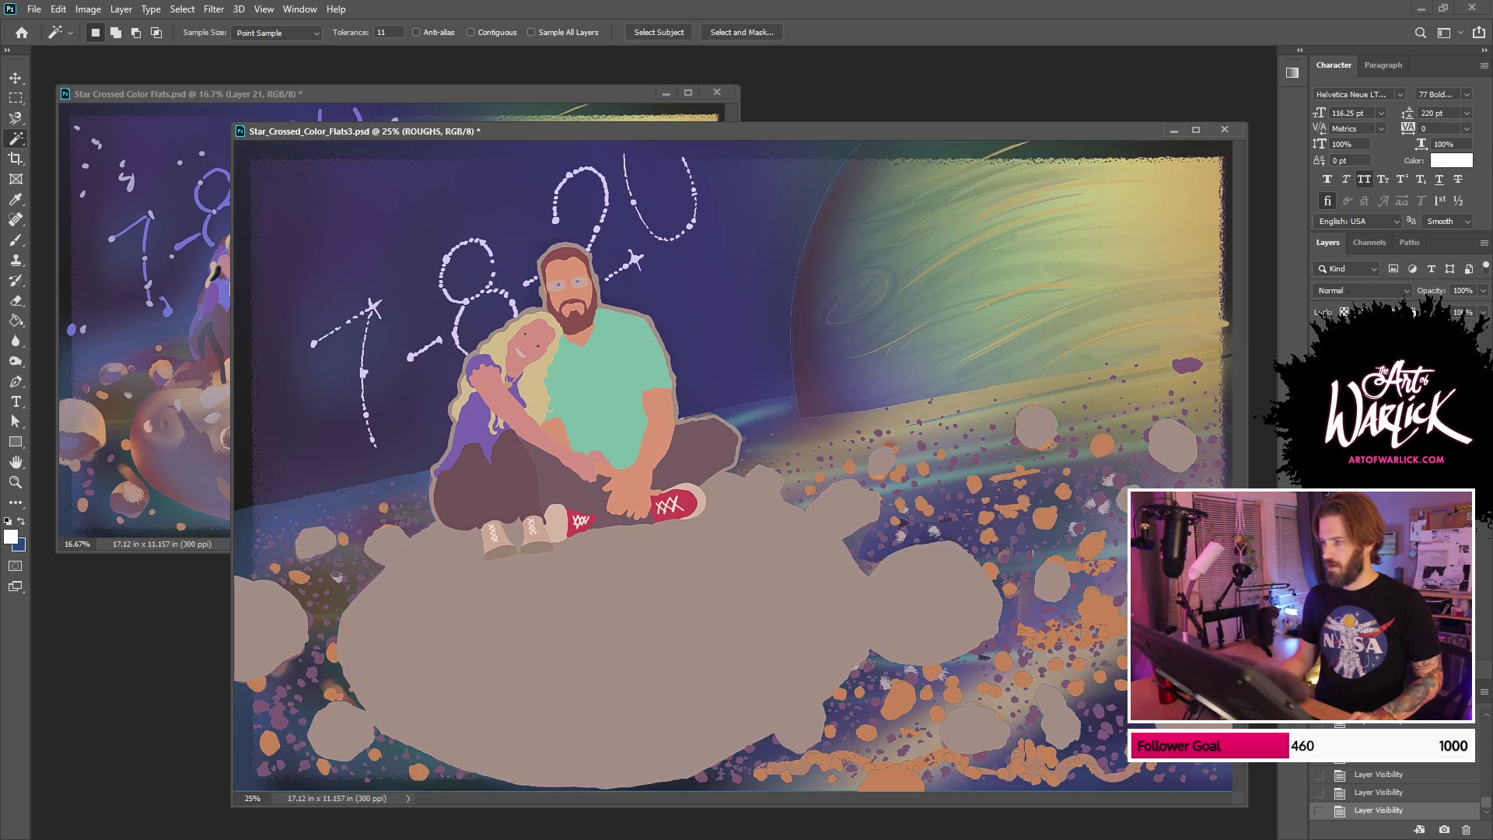
{"action": "left_click", "coordinate": [1391, 606], "text": "shift"}
{"action": "key", "text": "ctrl+g"}
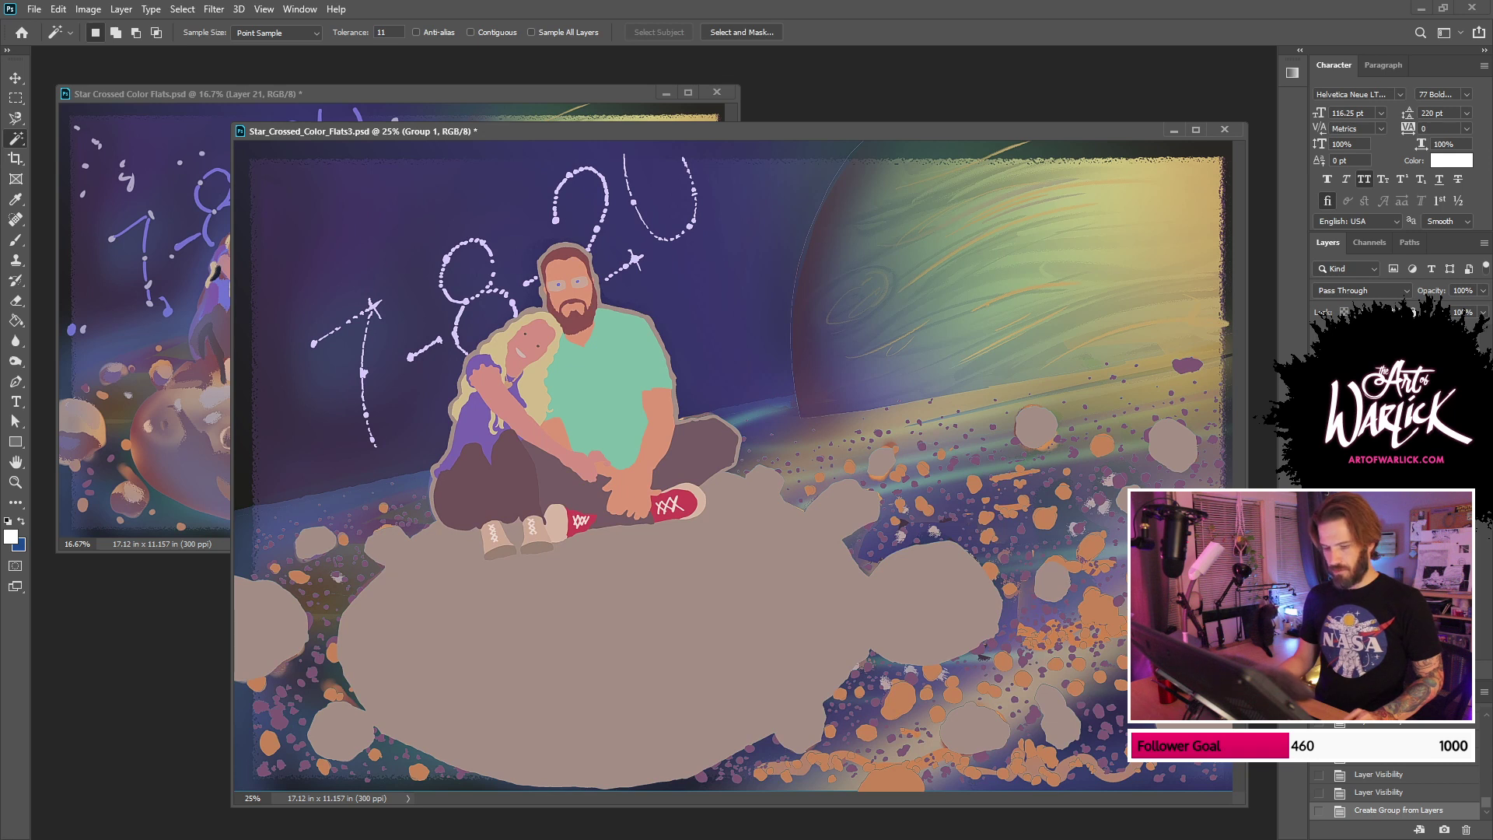
{"action": "type", "text": "BG"}
{"action": "key", "text": "Return"}
{"action": "left_click", "coordinate": [1392, 591]}
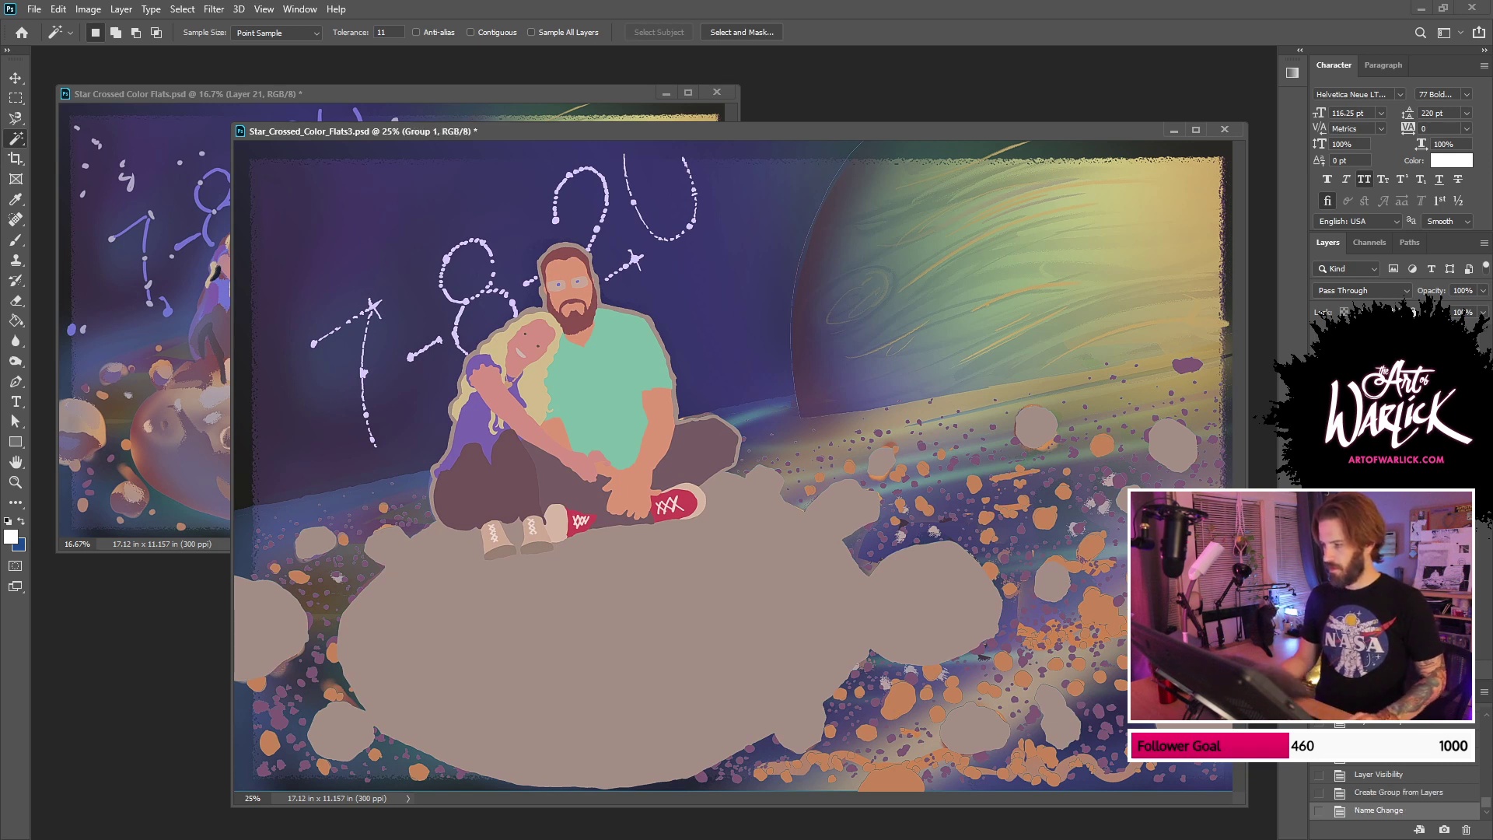
{"action": "key", "text": "ctrl+g"}
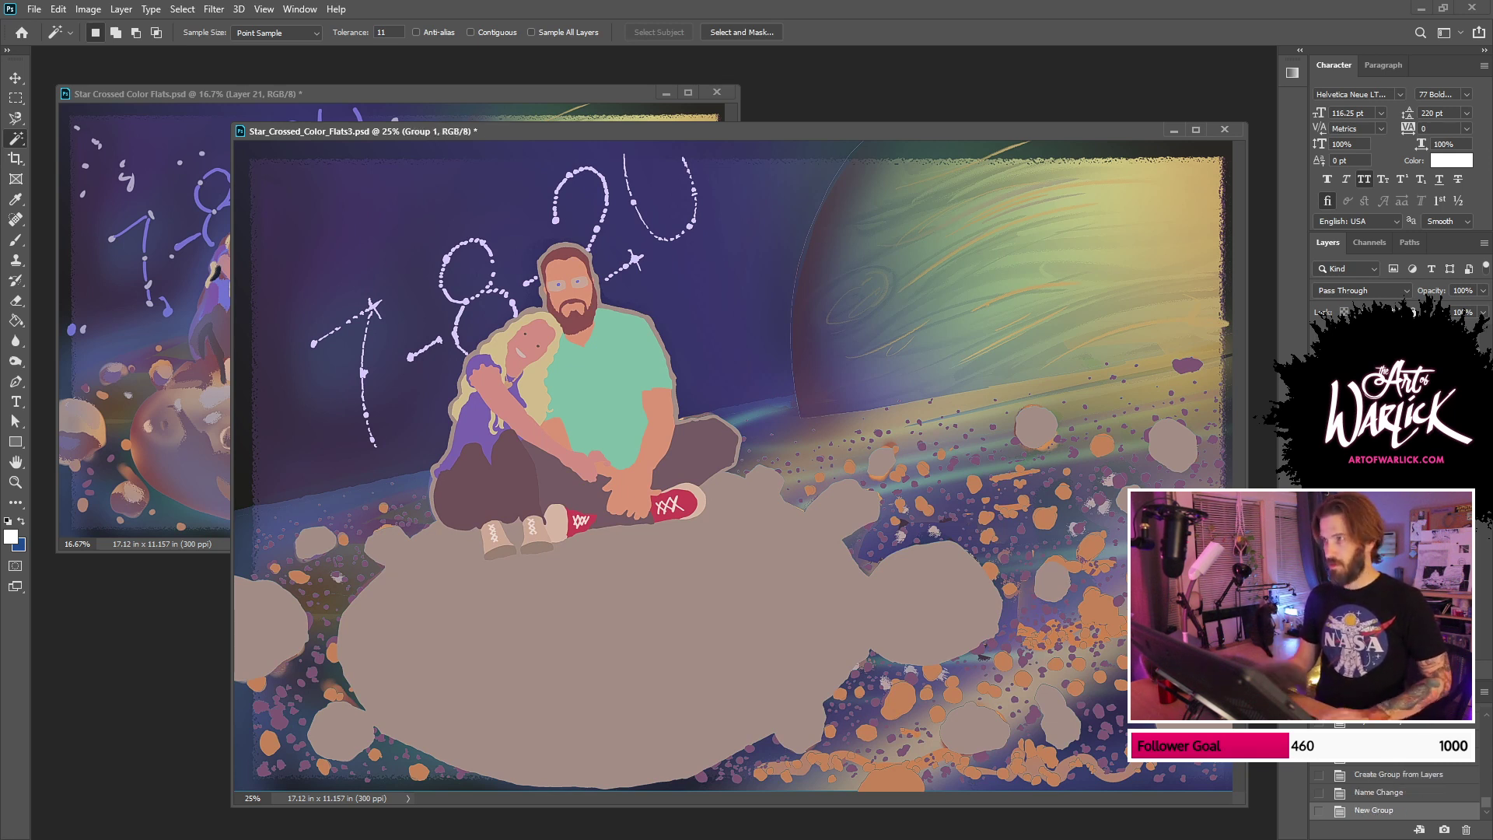
Step: Switch to Star Crossed Color Flats.psd and copy its Layer 21 painting into Star_Crossed_Color_Flats3.psd
{"action": "key", "text": "ctrl+Tab"}
{"action": "left_click", "coordinate": [16, 78]}
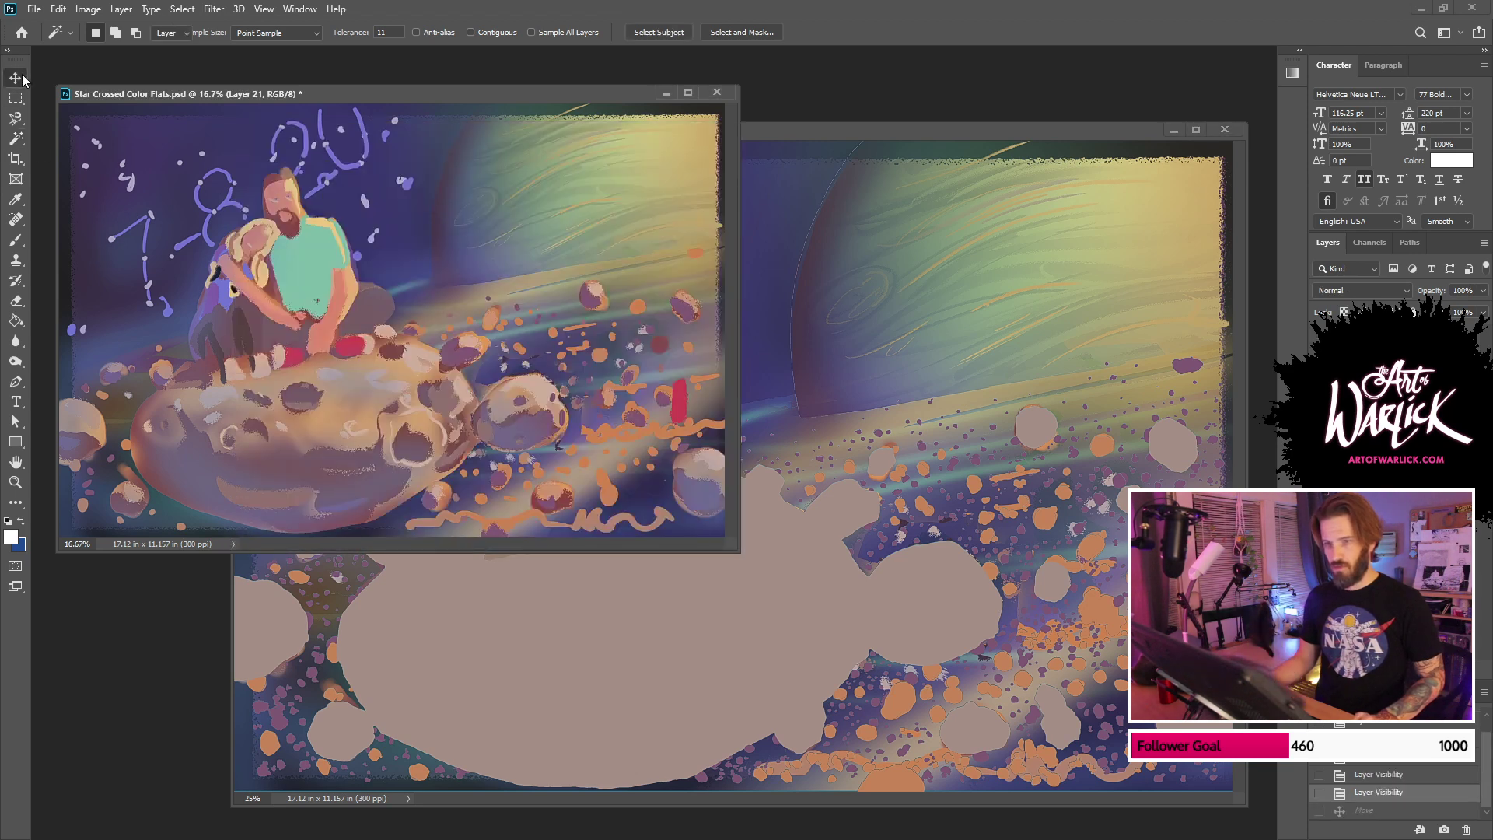
{"action": "right_click", "coordinate": [342, 407]}
{"action": "left_click", "coordinate": [383, 415]}
{"action": "left_click_drag", "start_coordinate": [383, 415], "coordinate": [916, 430]}
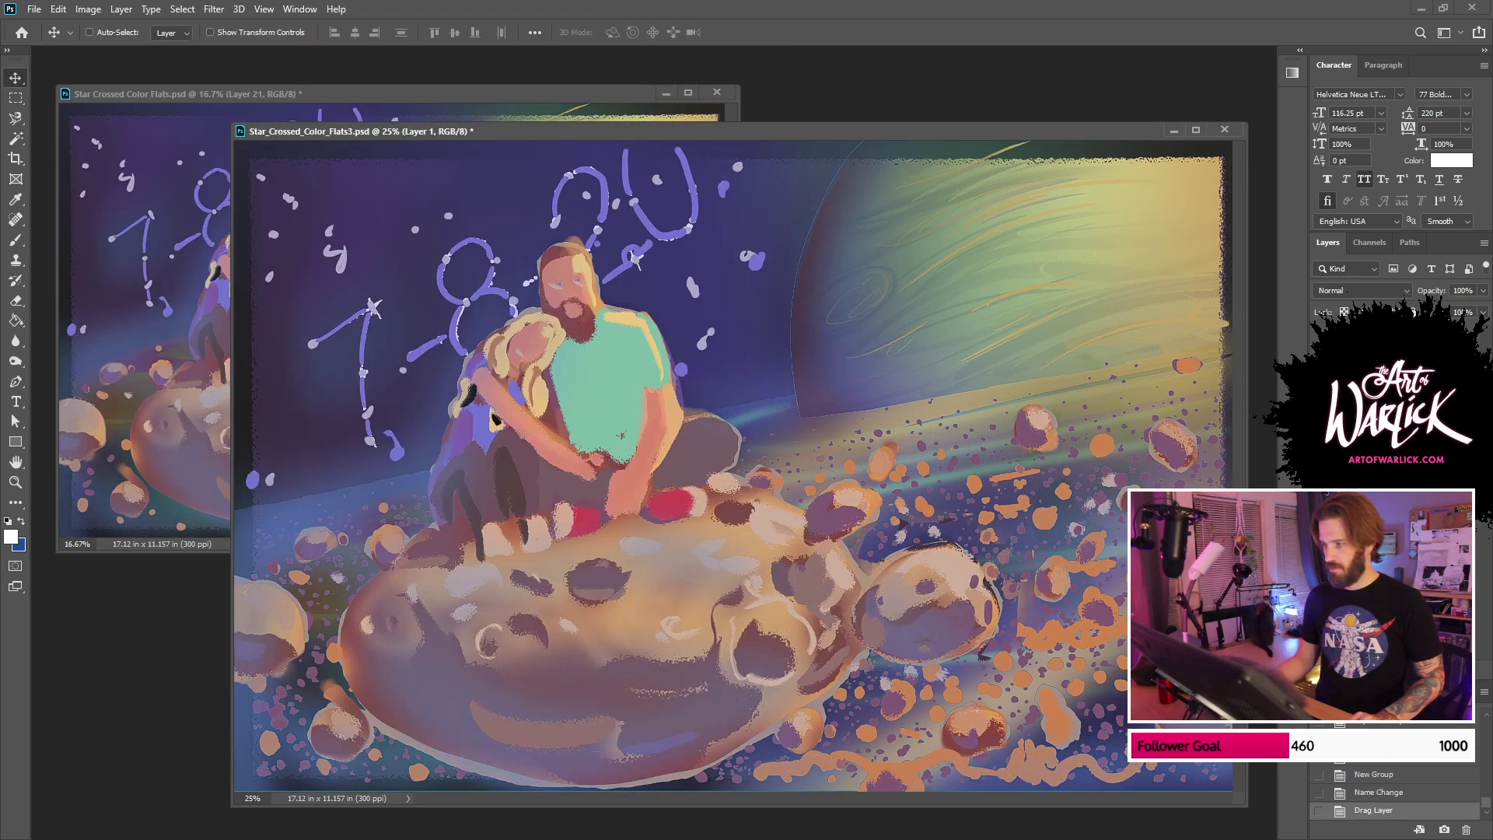
Step: Select the grey rock and orange asteroid colours on the FLATS layer and mask Layer 1 with that selection
{"action": "left_click", "coordinate": [1320, 342]}
{"action": "left_click", "coordinate": [1384, 374]}
{"action": "key", "text": "w"}
{"action": "left_click", "coordinate": [719, 566]}
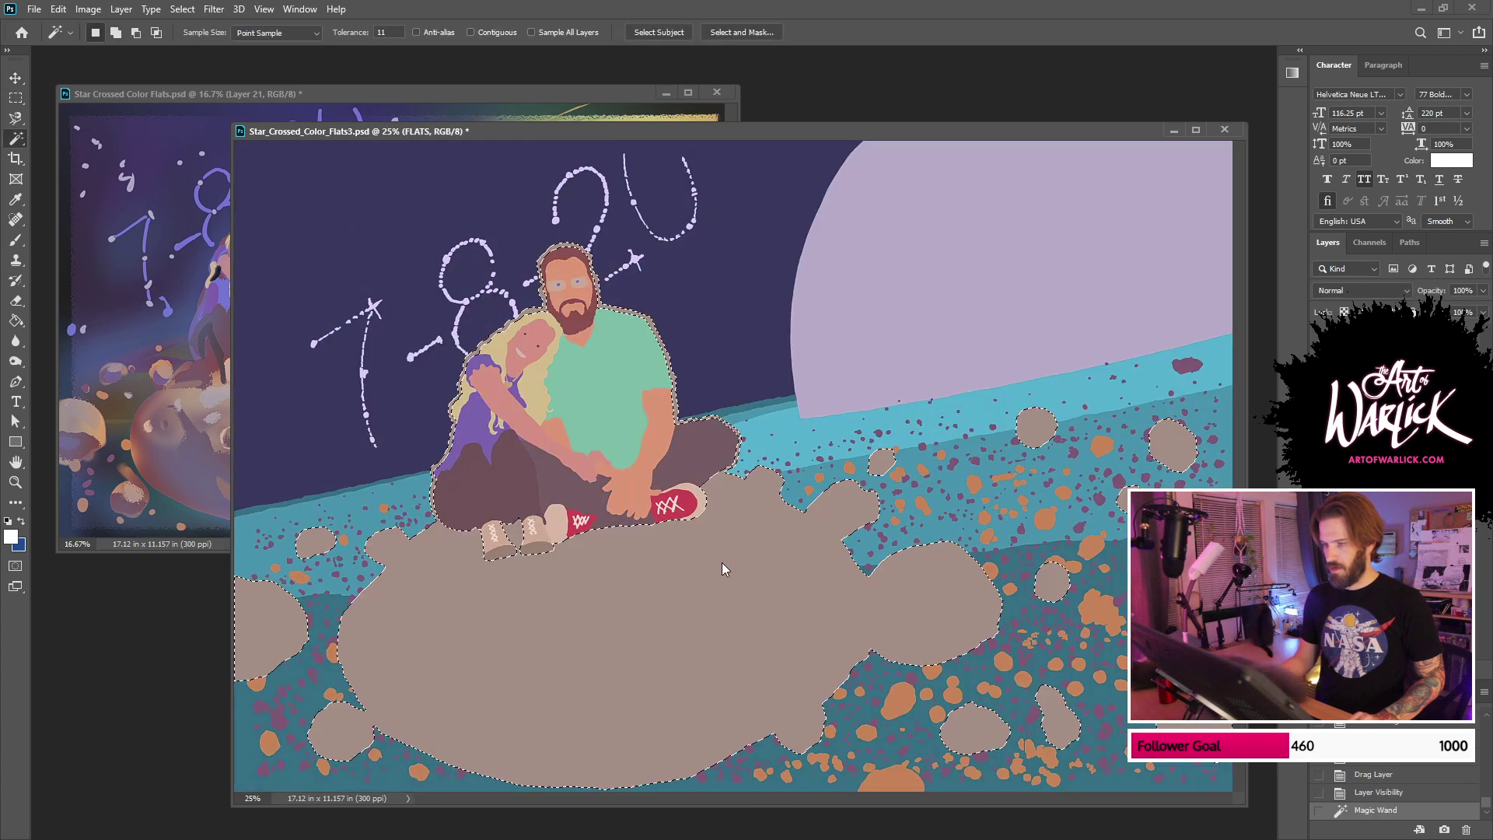
{"action": "left_click", "coordinate": [1104, 611], "text": "shift"}
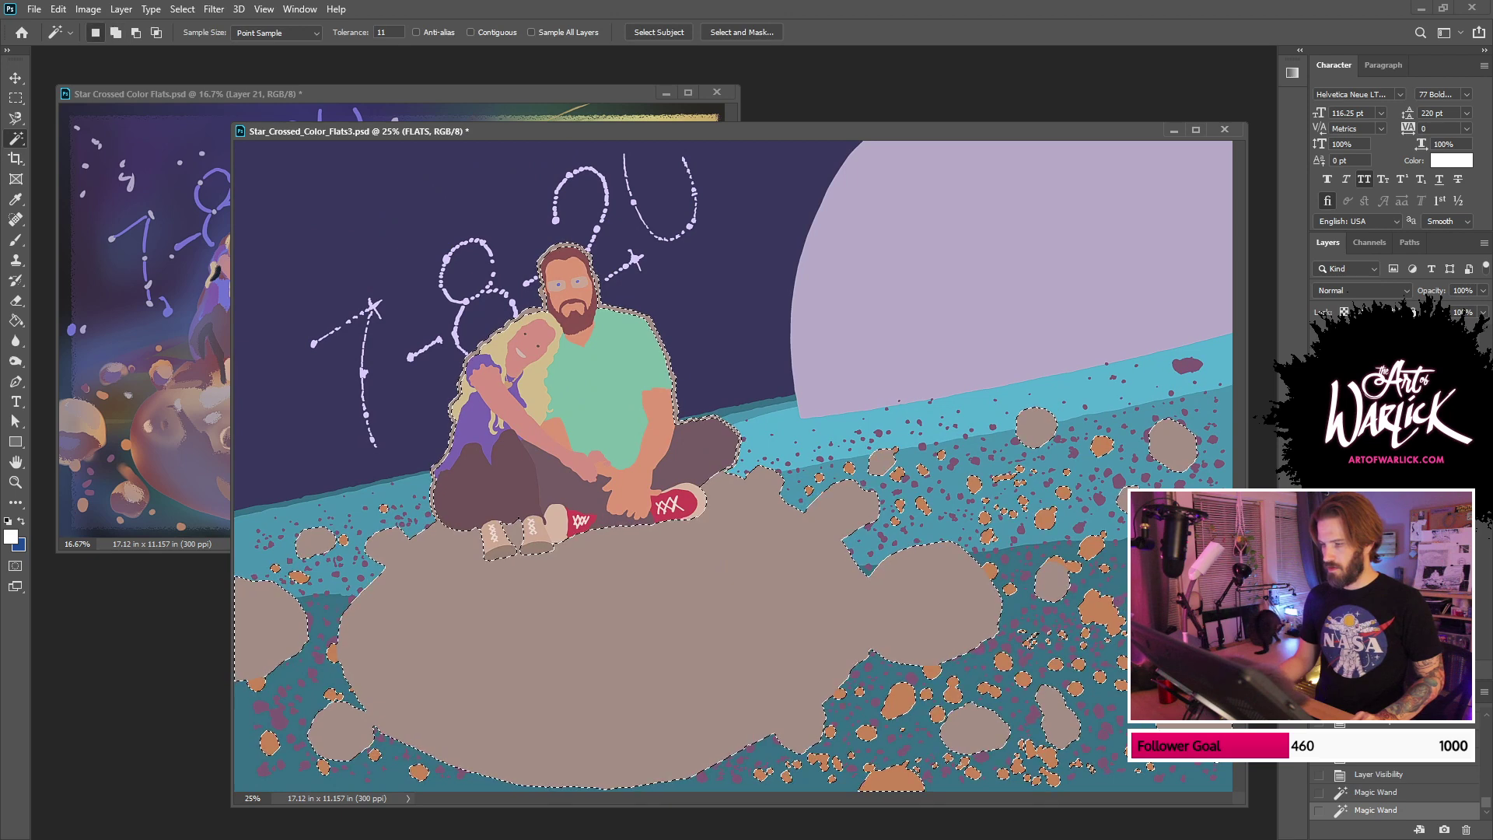
{"action": "left_click", "coordinate": [1320, 342]}
{"action": "left_click", "coordinate": [1384, 342]}
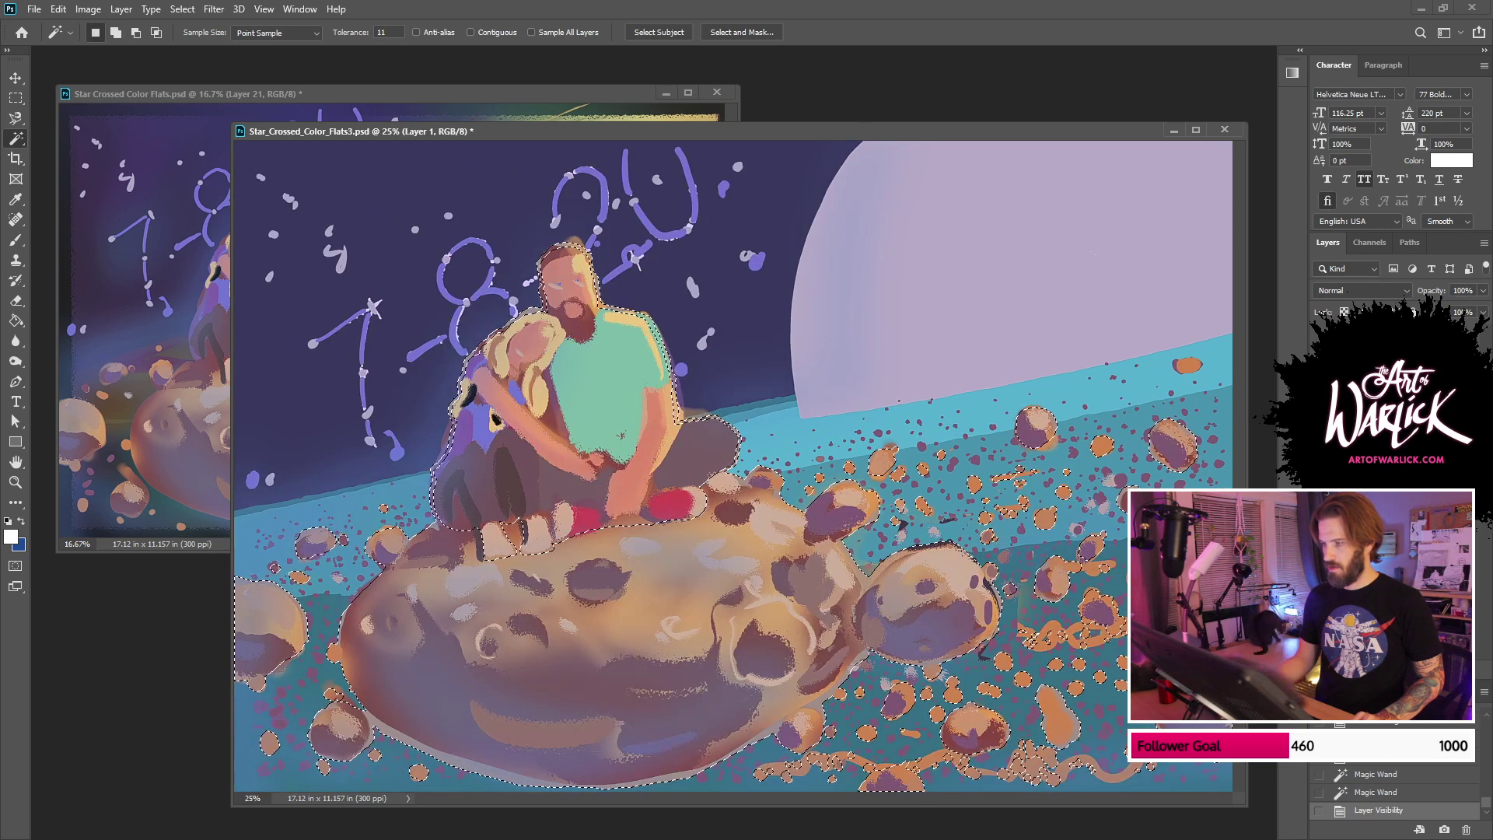
{"action": "left_click", "coordinate": [1382, 669]}
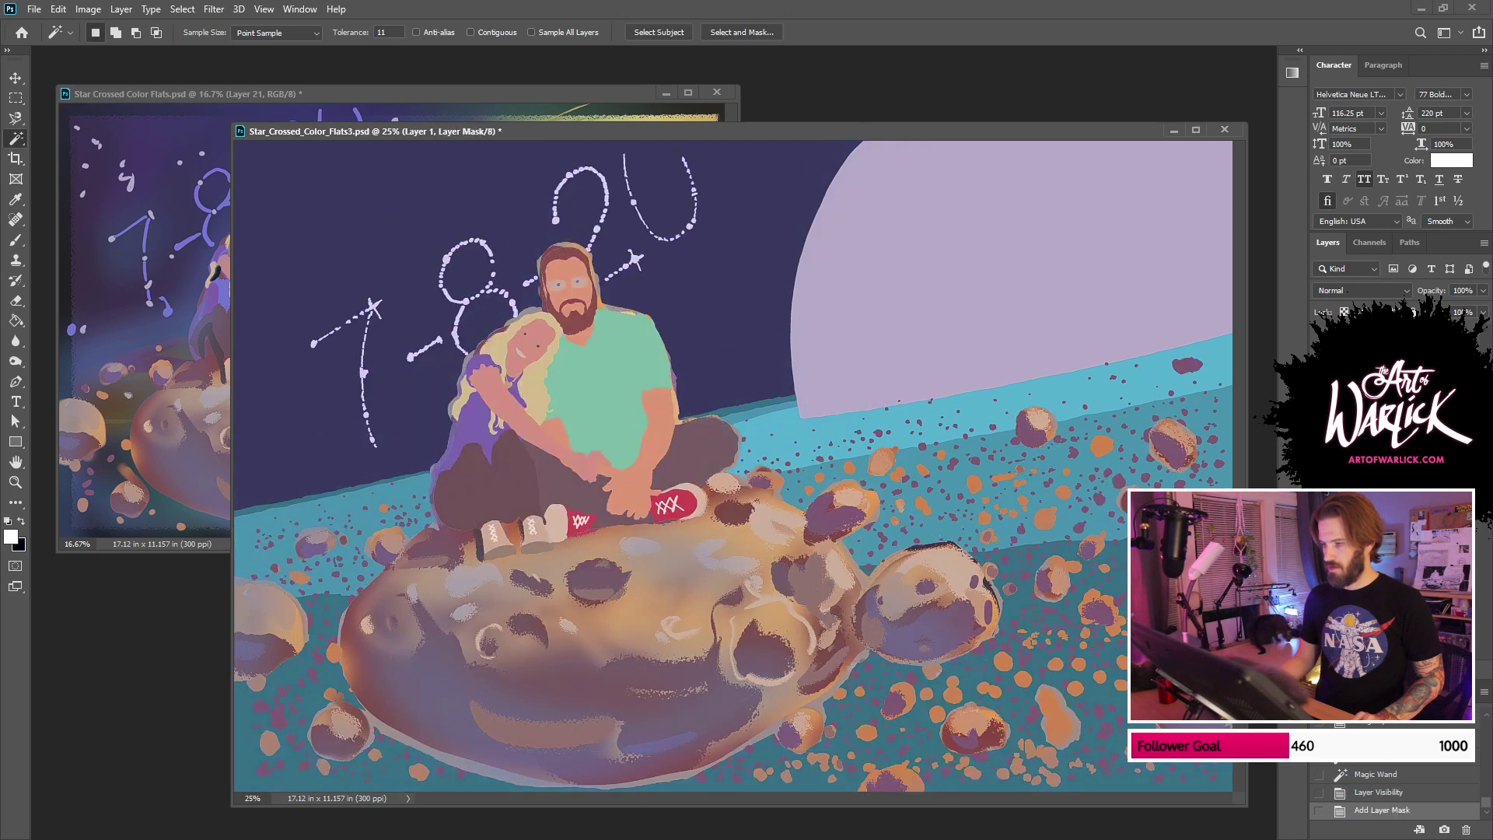
Step: Toggle the masked Layer 1's visibility to compare the painted rocks with their flat colours
{"action": "key", "text": "ctrl+comma"}
{"action": "key", "text": "ctrl+comma"}
{"action": "key", "text": "ctrl+comma"}
{"action": "key", "text": "ctrl+comma"}
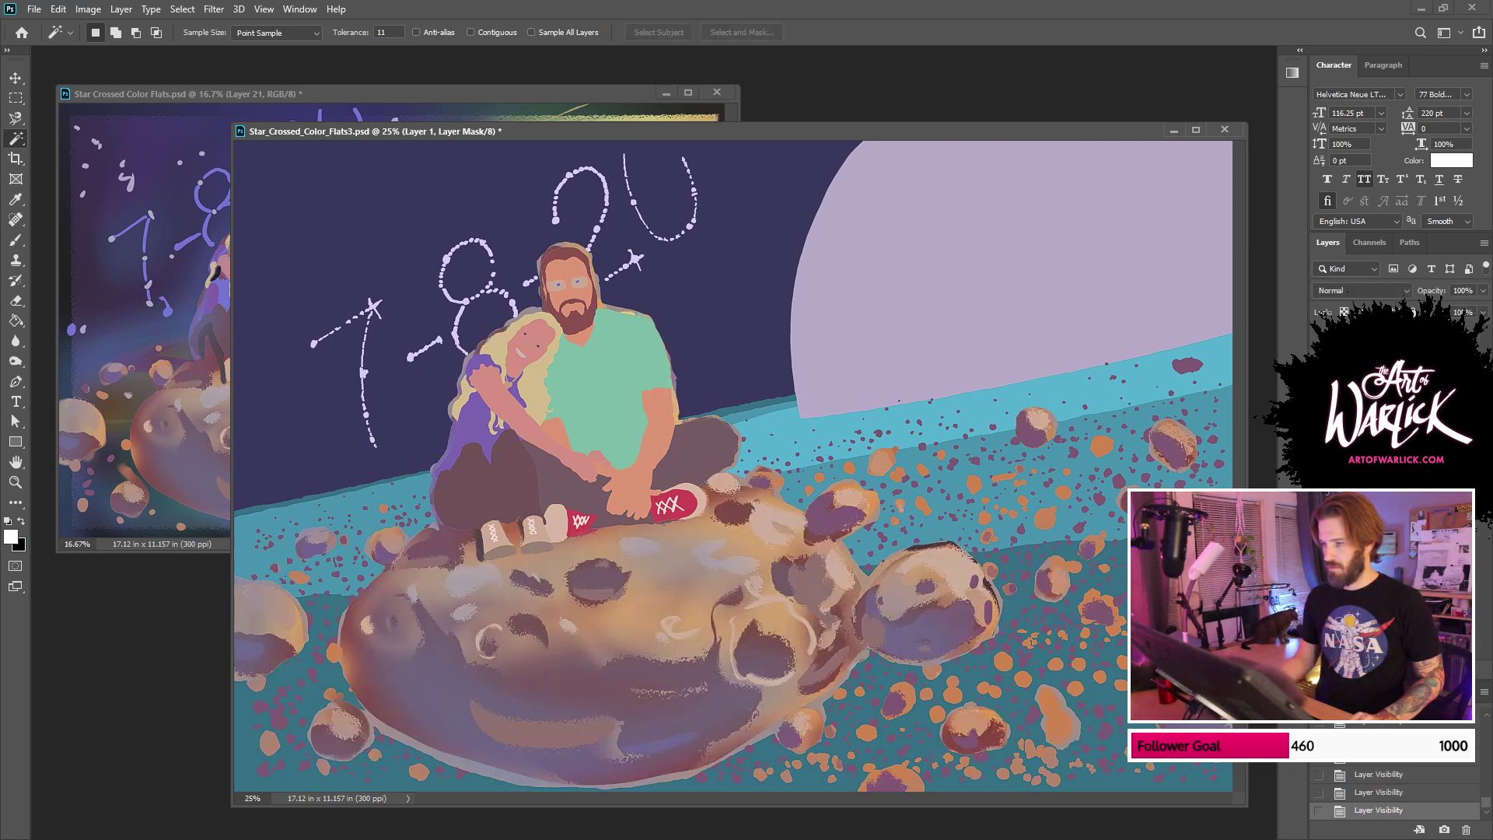
{"action": "key", "text": "ctrl+comma"}
{"action": "key", "text": "ctrl+comma"}
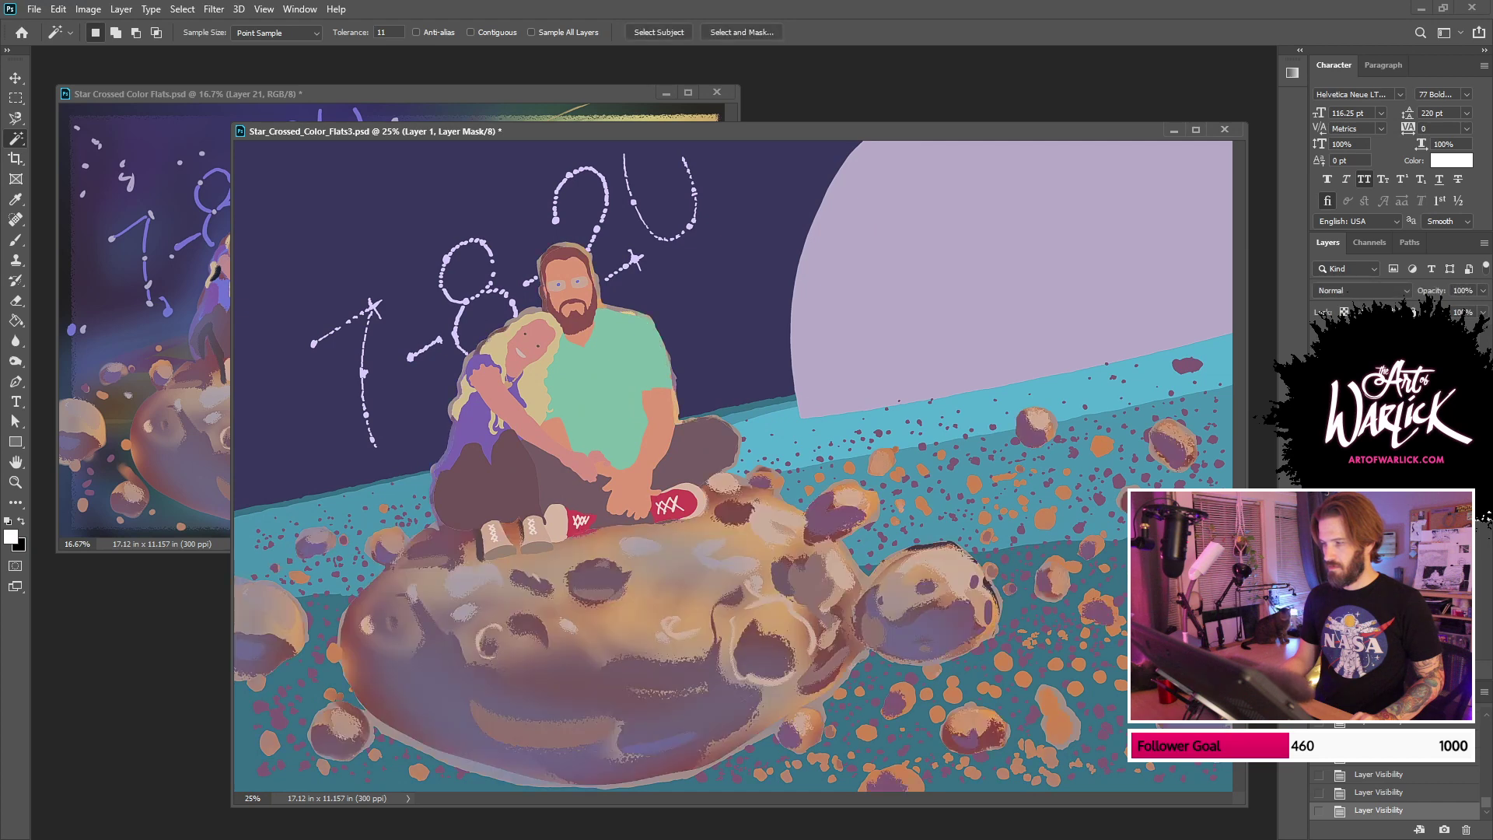
{"action": "key", "text": "Delete"}
{"action": "key", "text": "Return"}
{"action": "key", "text": "ctrl+z"}
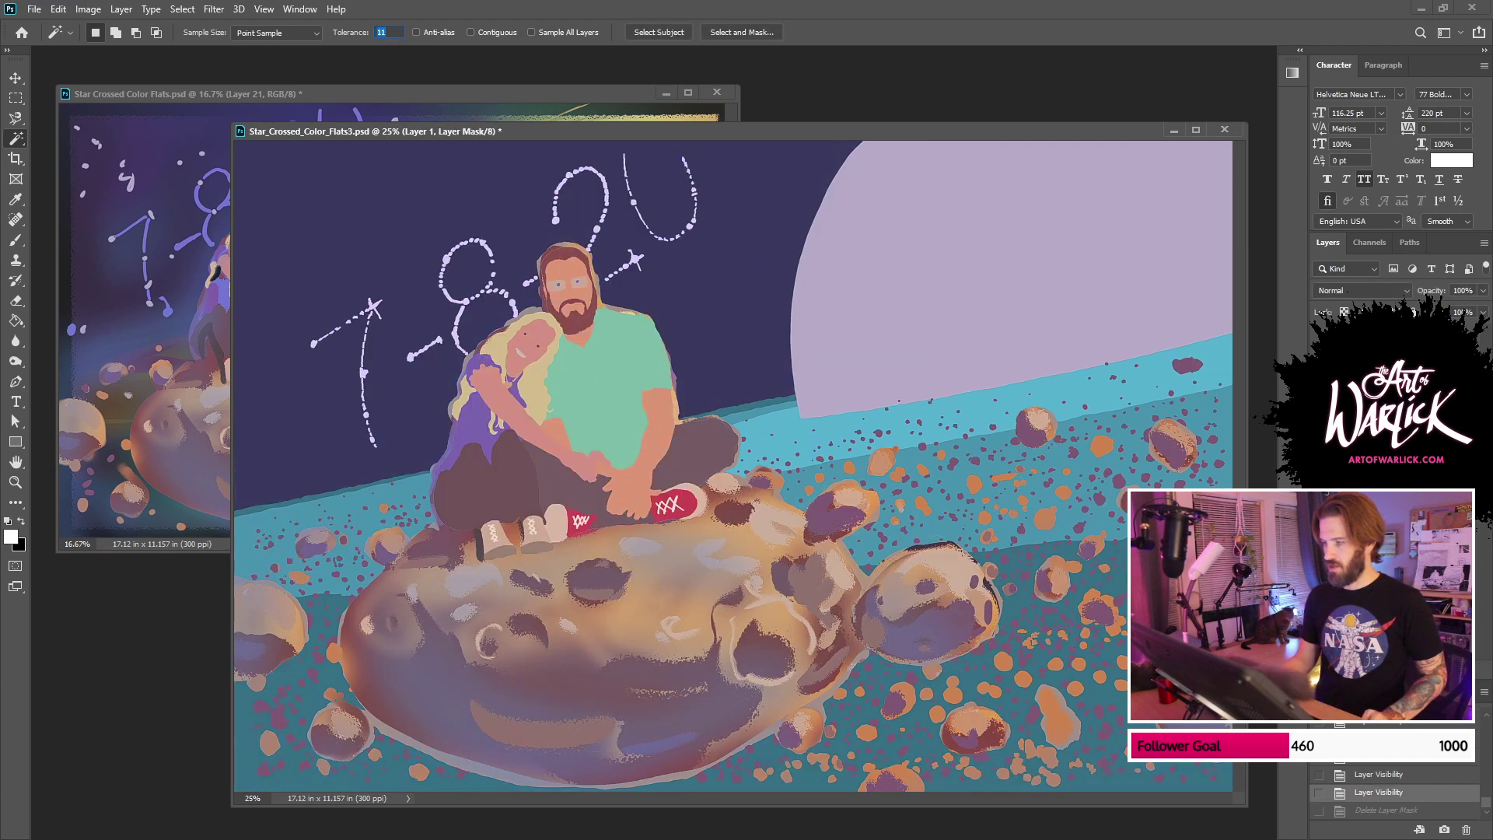
Step: Duplicate the masked Layer 1, hide the copy and make the BG group visible again
{"action": "right_click", "coordinate": [1443, 365]}
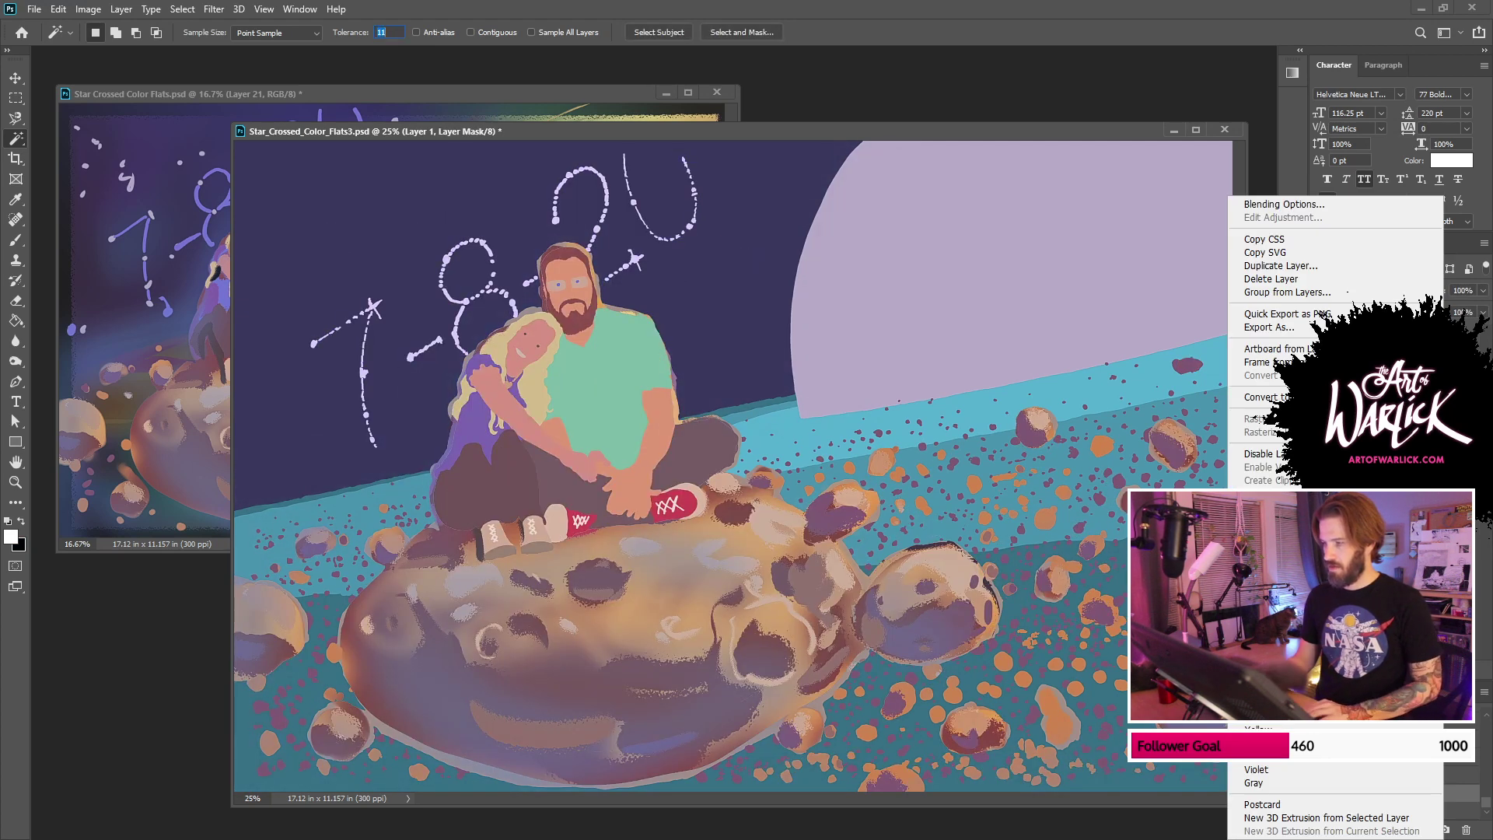
{"action": "left_click", "coordinate": [1301, 269]}
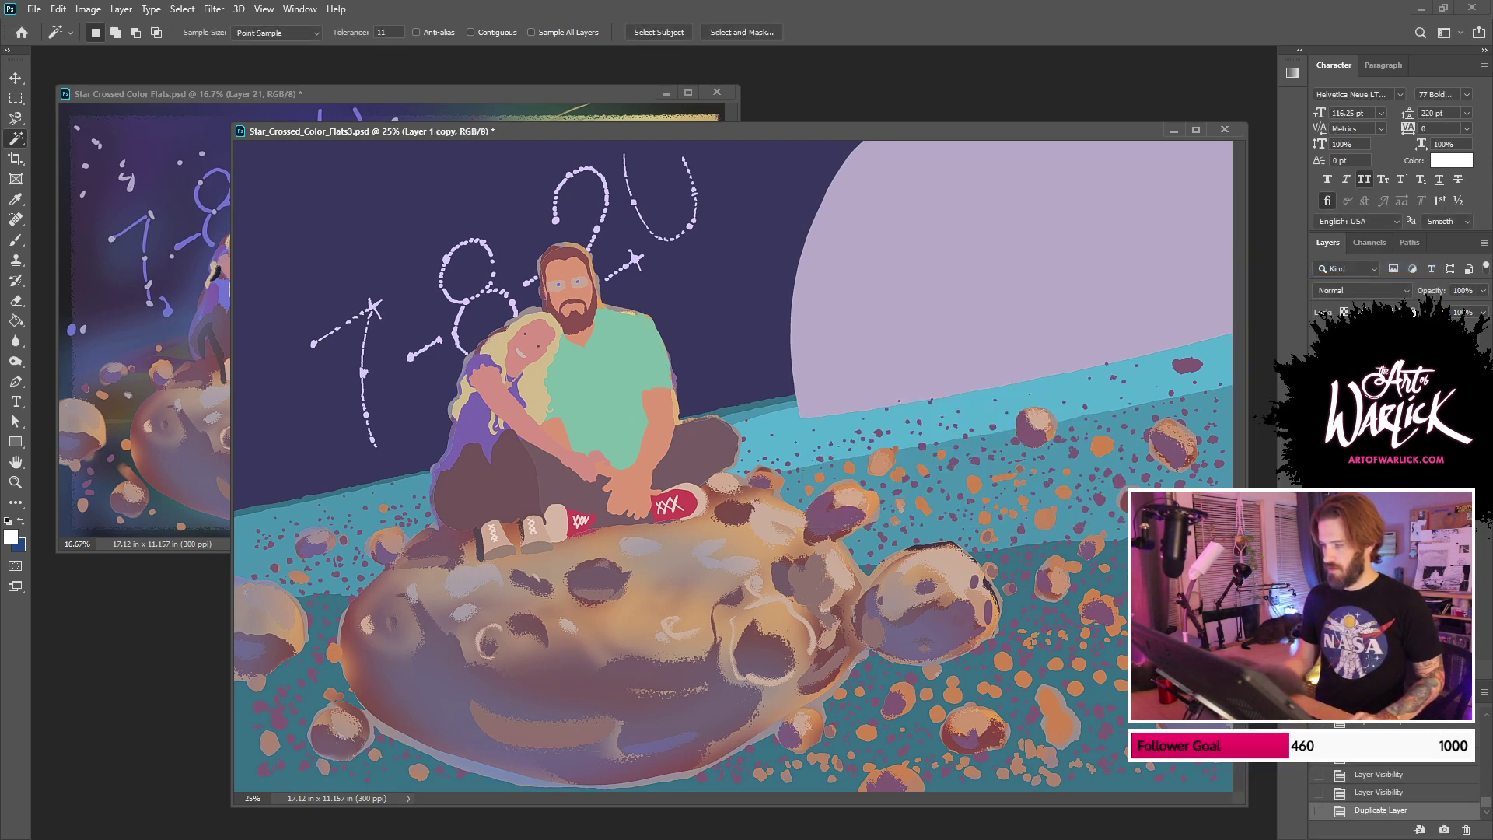
{"action": "left_click", "coordinate": [1320, 365]}
{"action": "left_click", "coordinate": [1319, 391]}
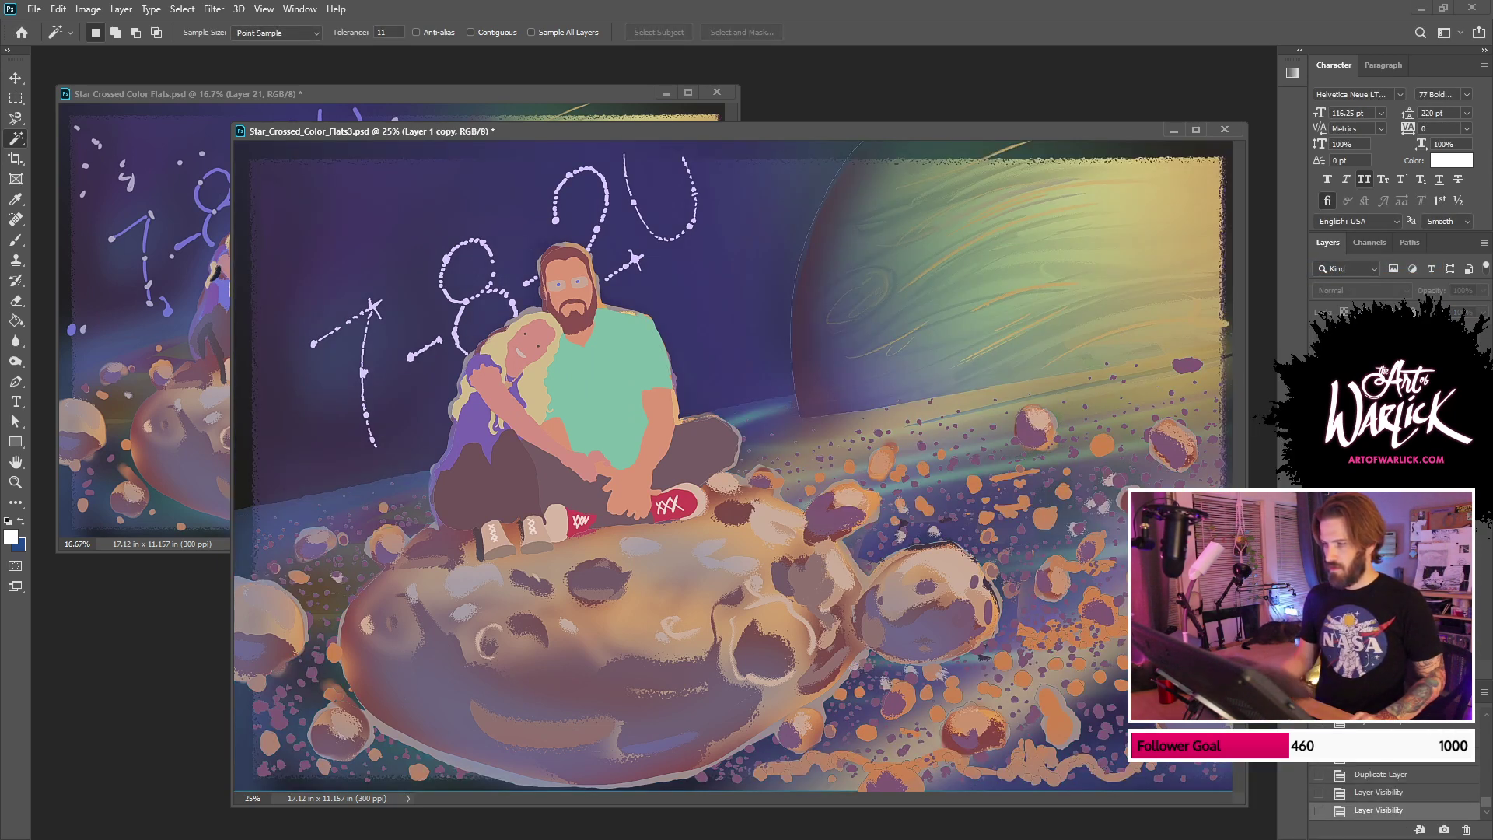
{"action": "left_click", "coordinate": [1320, 419]}
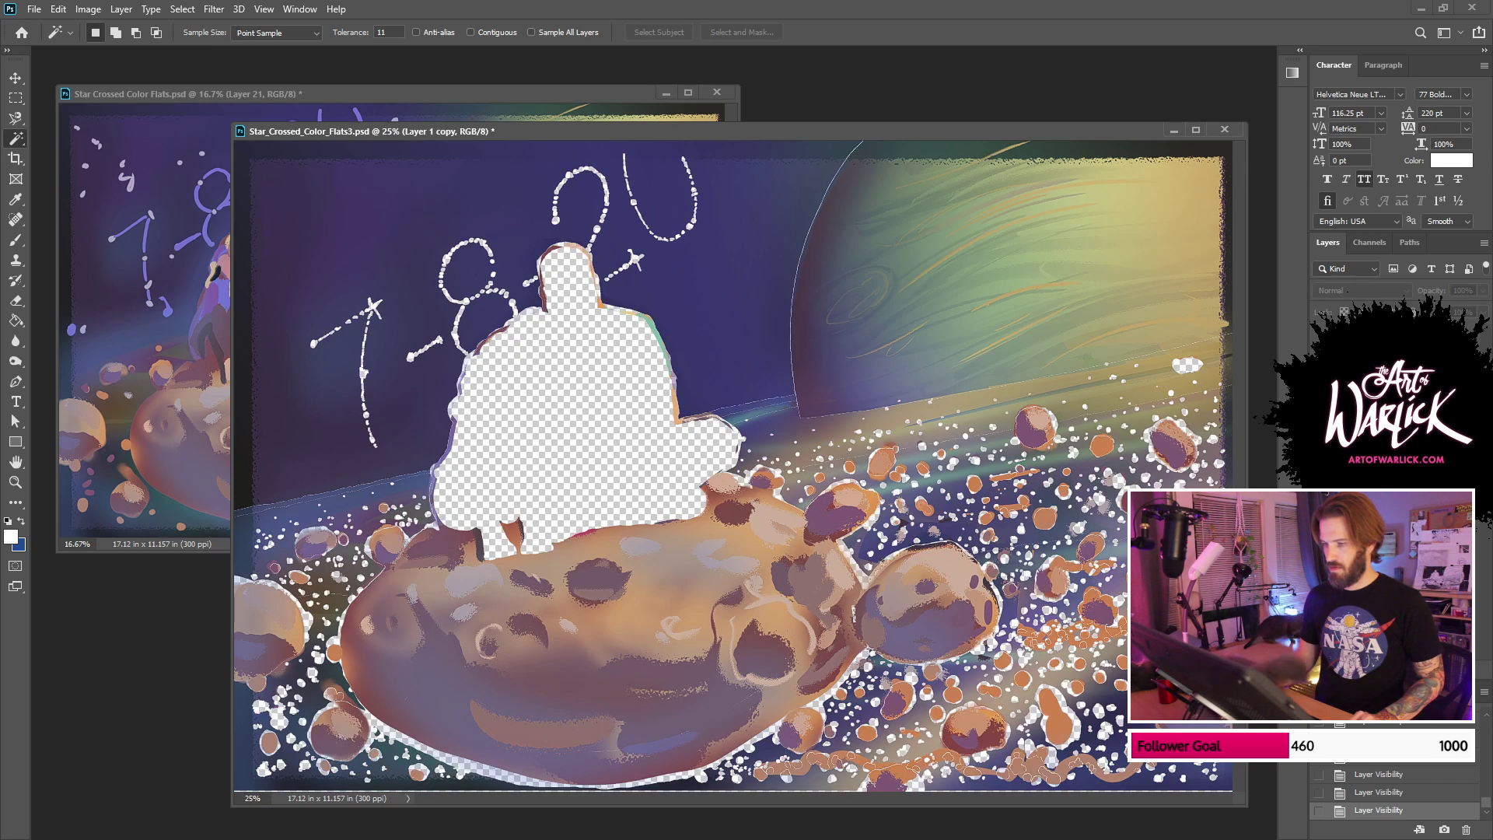
{"action": "left_click", "coordinate": [1319, 418]}
Step: Duplicate Layer 1 copy and replace the duplicate's mask with a Magic Wand selection of the orange asteroids on FLATS
{"action": "left_click", "coordinate": [1384, 418]}
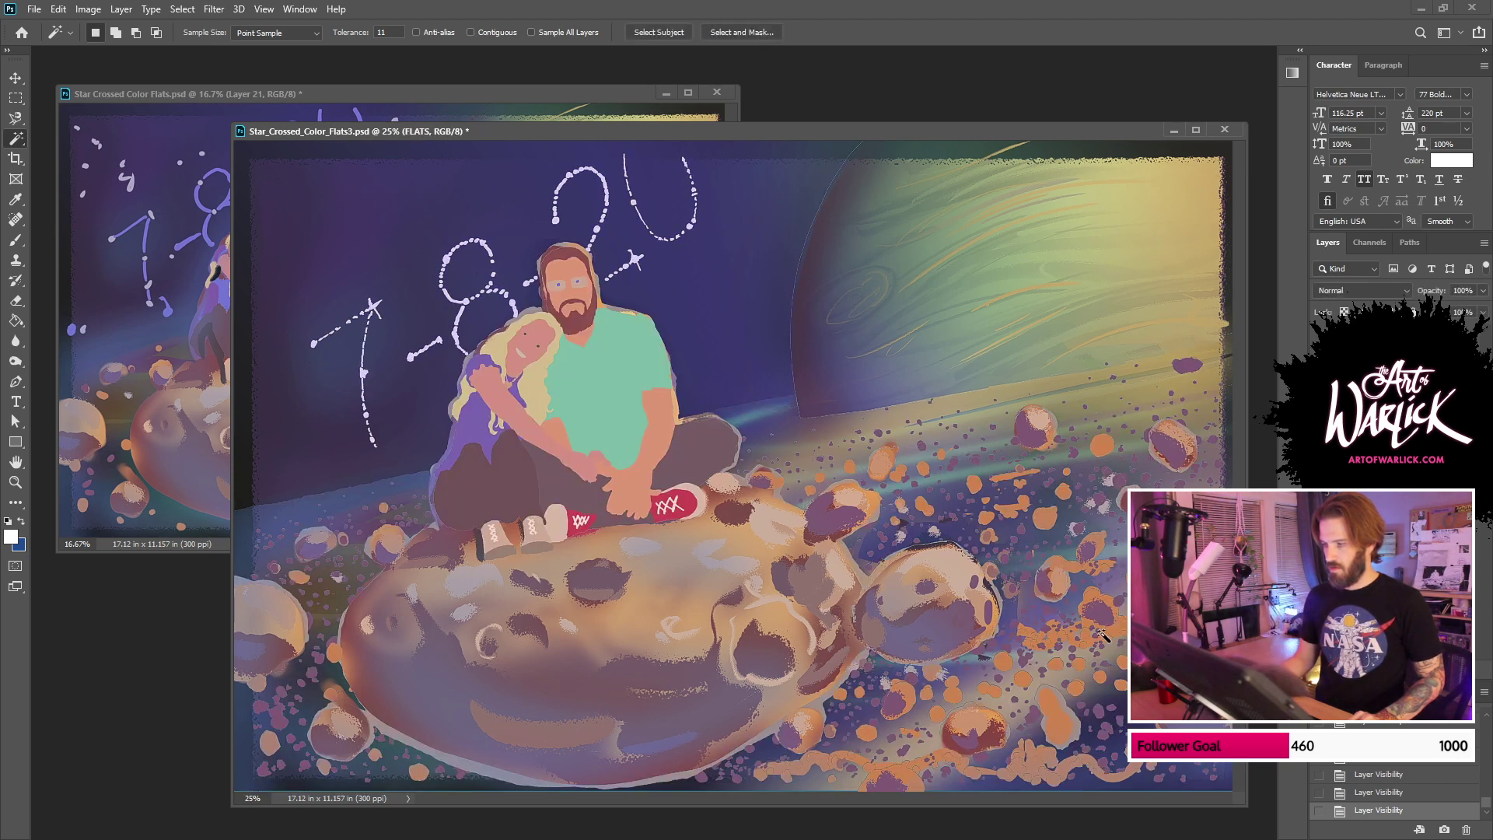
{"action": "left_click", "coordinate": [1107, 632]}
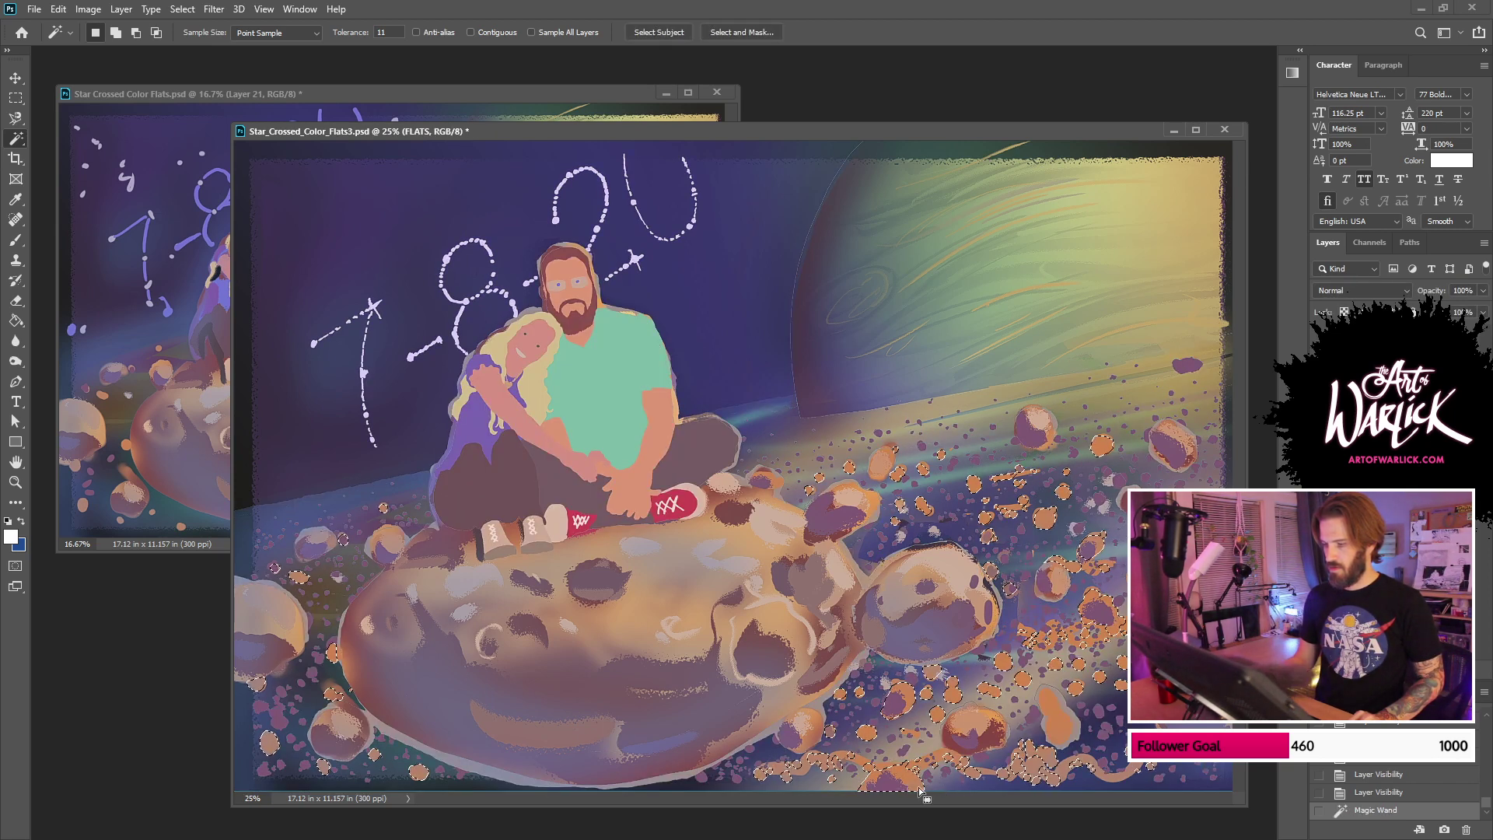
{"action": "key", "text": "ctrl+comma"}
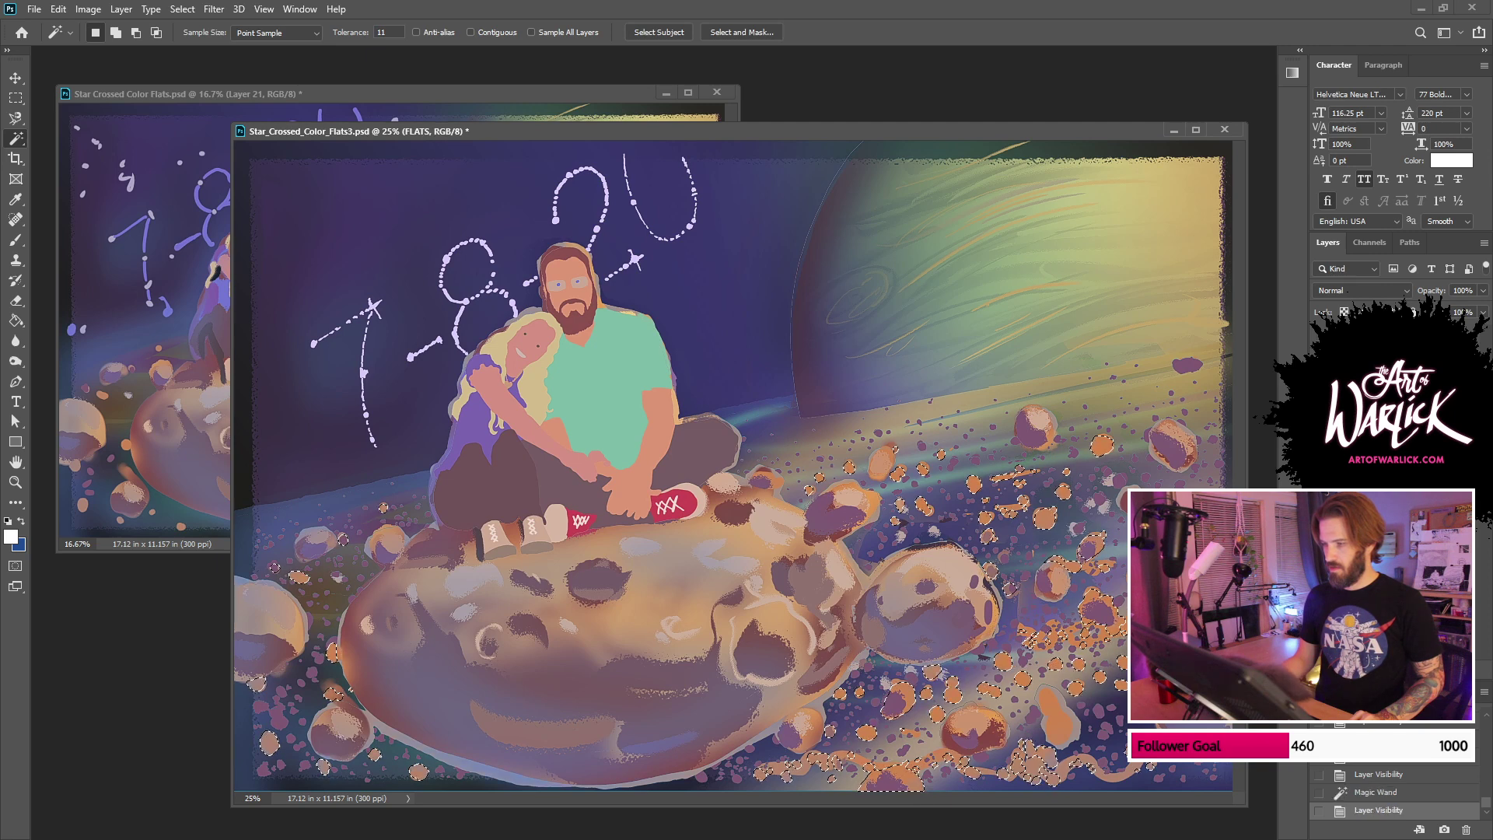
{"action": "right_click", "coordinate": [1426, 439]}
{"action": "left_click", "coordinate": [1319, 266]}
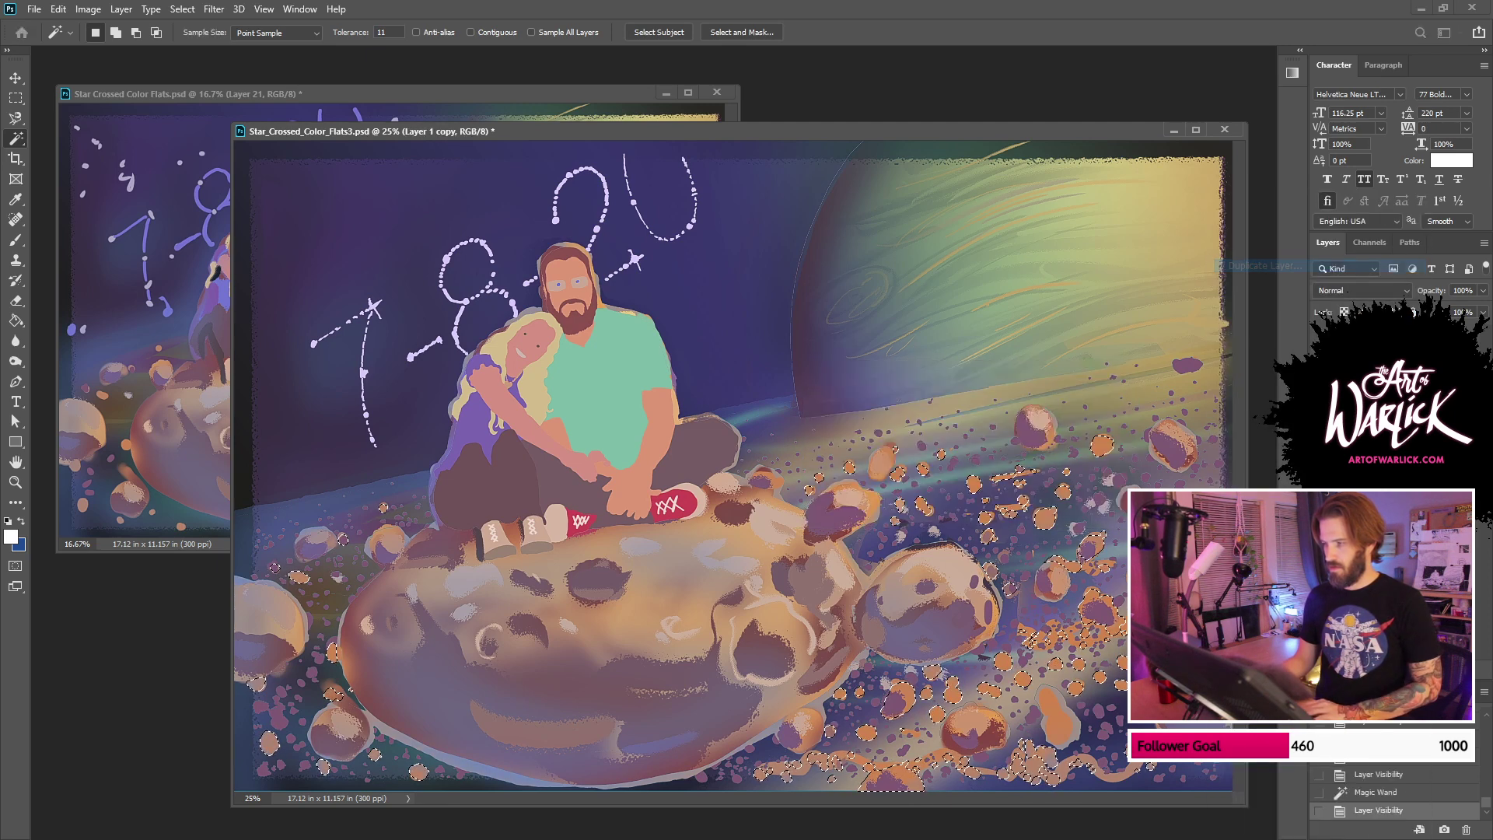
{"action": "key", "text": "Return"}
{"action": "right_click", "coordinate": [1379, 498]}
{"action": "left_click", "coordinate": [1399, 521]}
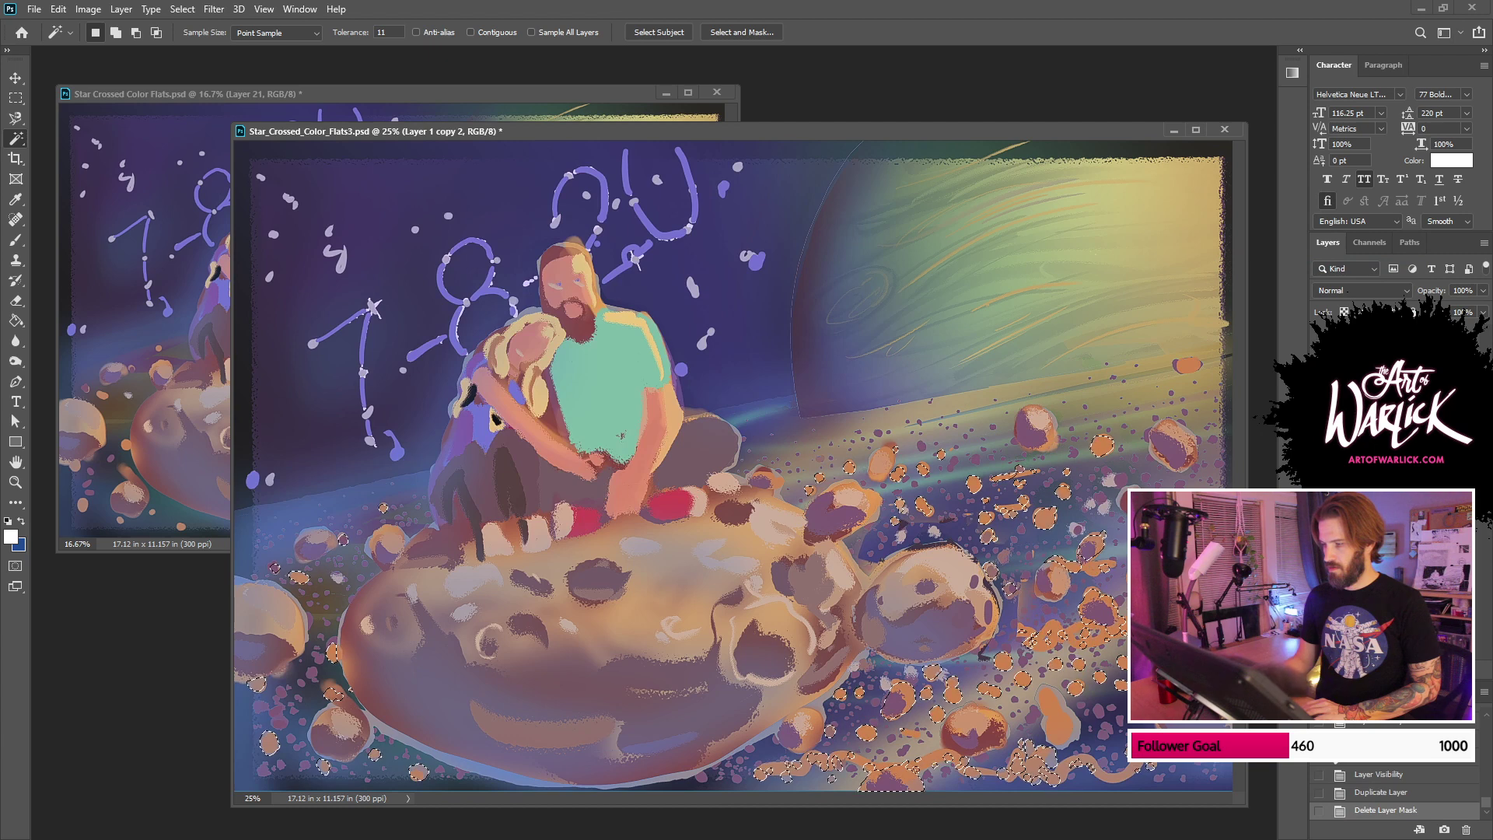
{"action": "left_click", "coordinate": [1378, 671]}
Step: Hide and show the FLATS layer to inspect what the masked painting layers cover
{"action": "left_click", "coordinate": [1319, 498]}
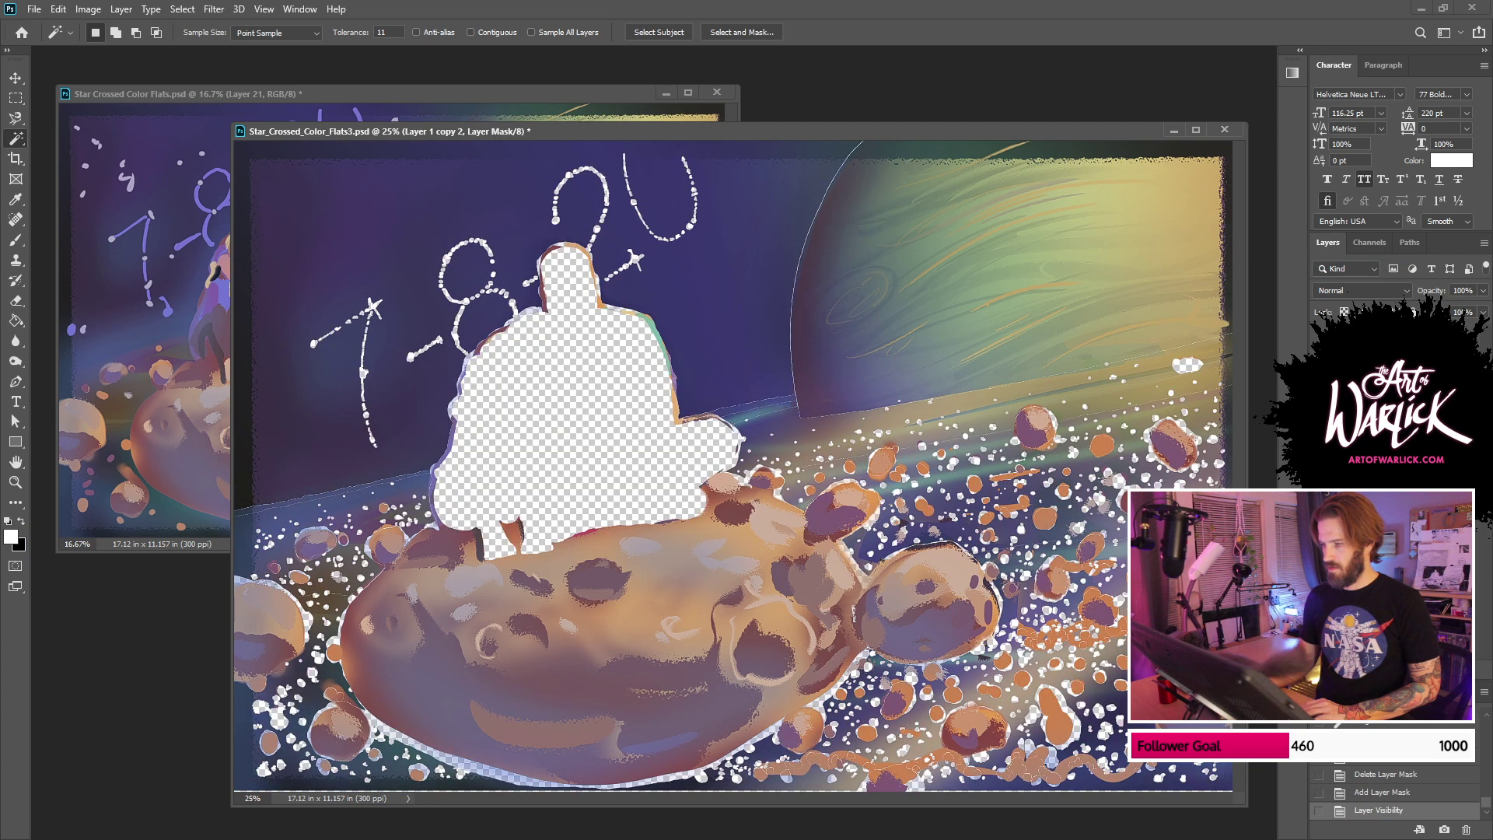
{"action": "left_click", "coordinate": [1319, 498]}
{"action": "key", "text": "ctrl+comma"}
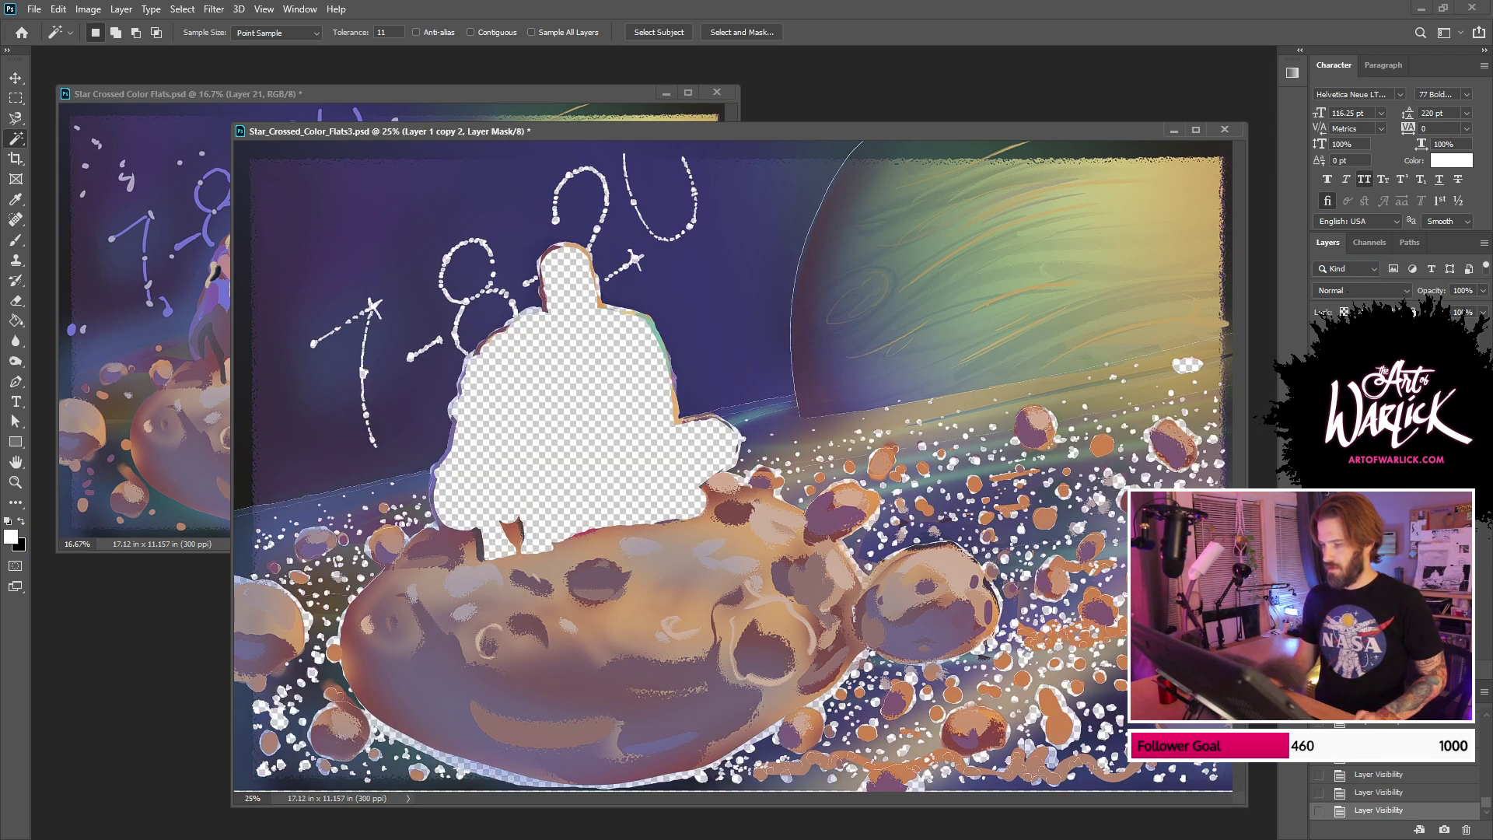
{"action": "key", "text": "ctrl+comma"}
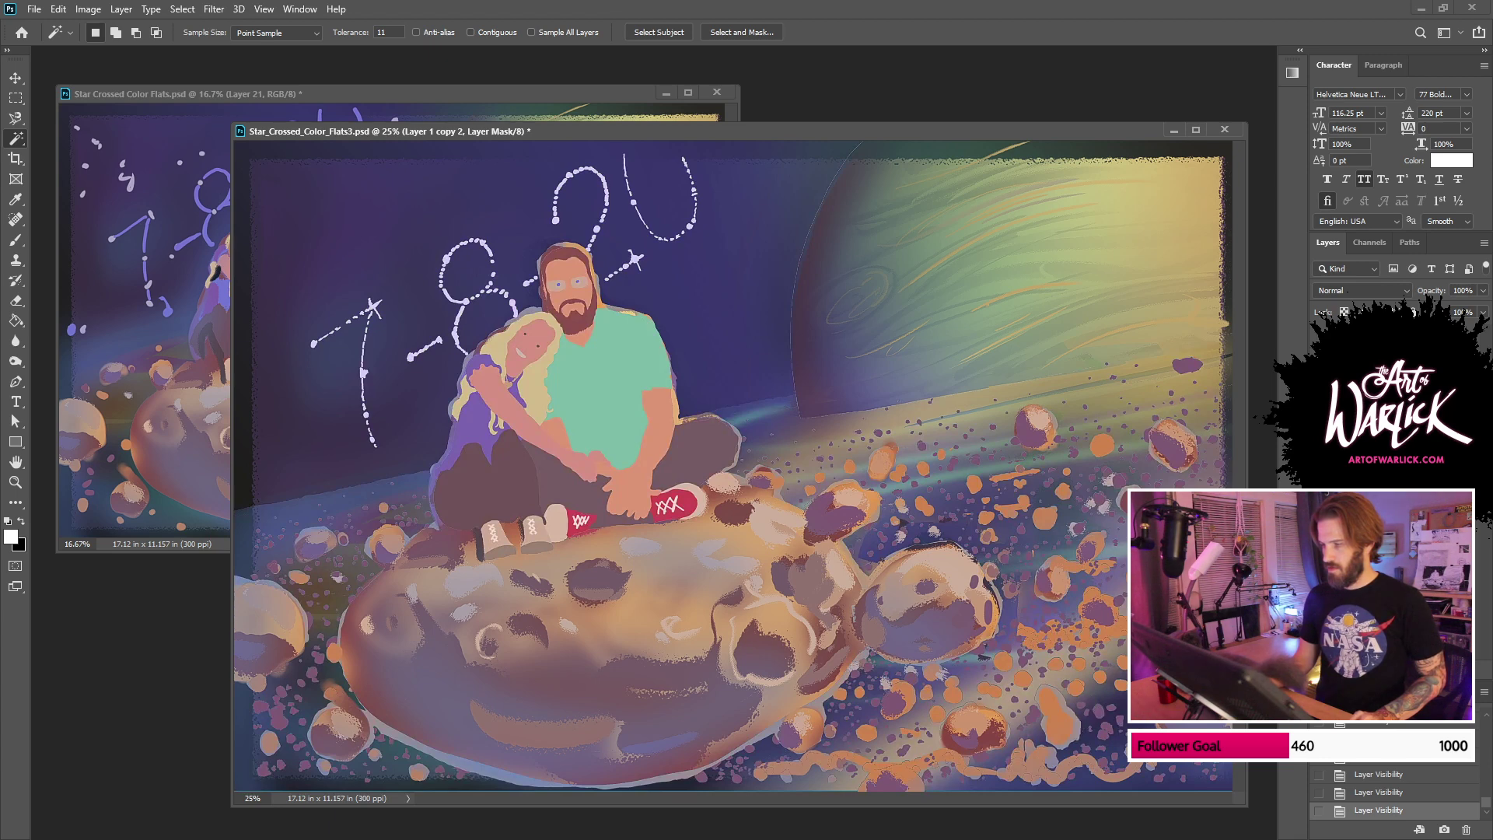
Step: Select the grey rock colour on FLATS, show only the masked rock painting to inspect its edges, and deselect
{"action": "left_click", "coordinate": [1384, 614]}
{"action": "left_click", "coordinate": [1048, 570]}
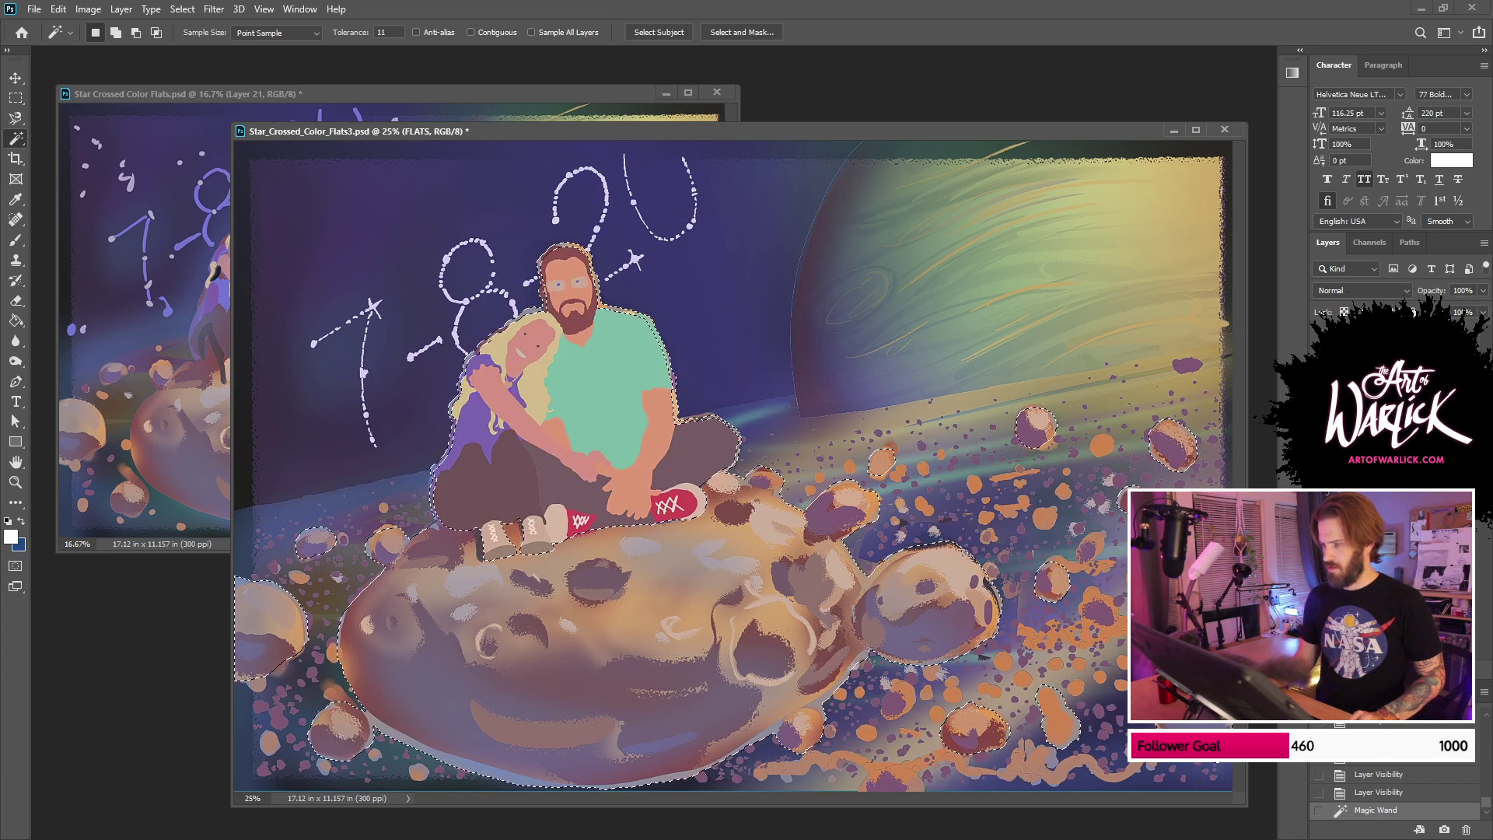
{"action": "key", "text": "ctrl+comma"}
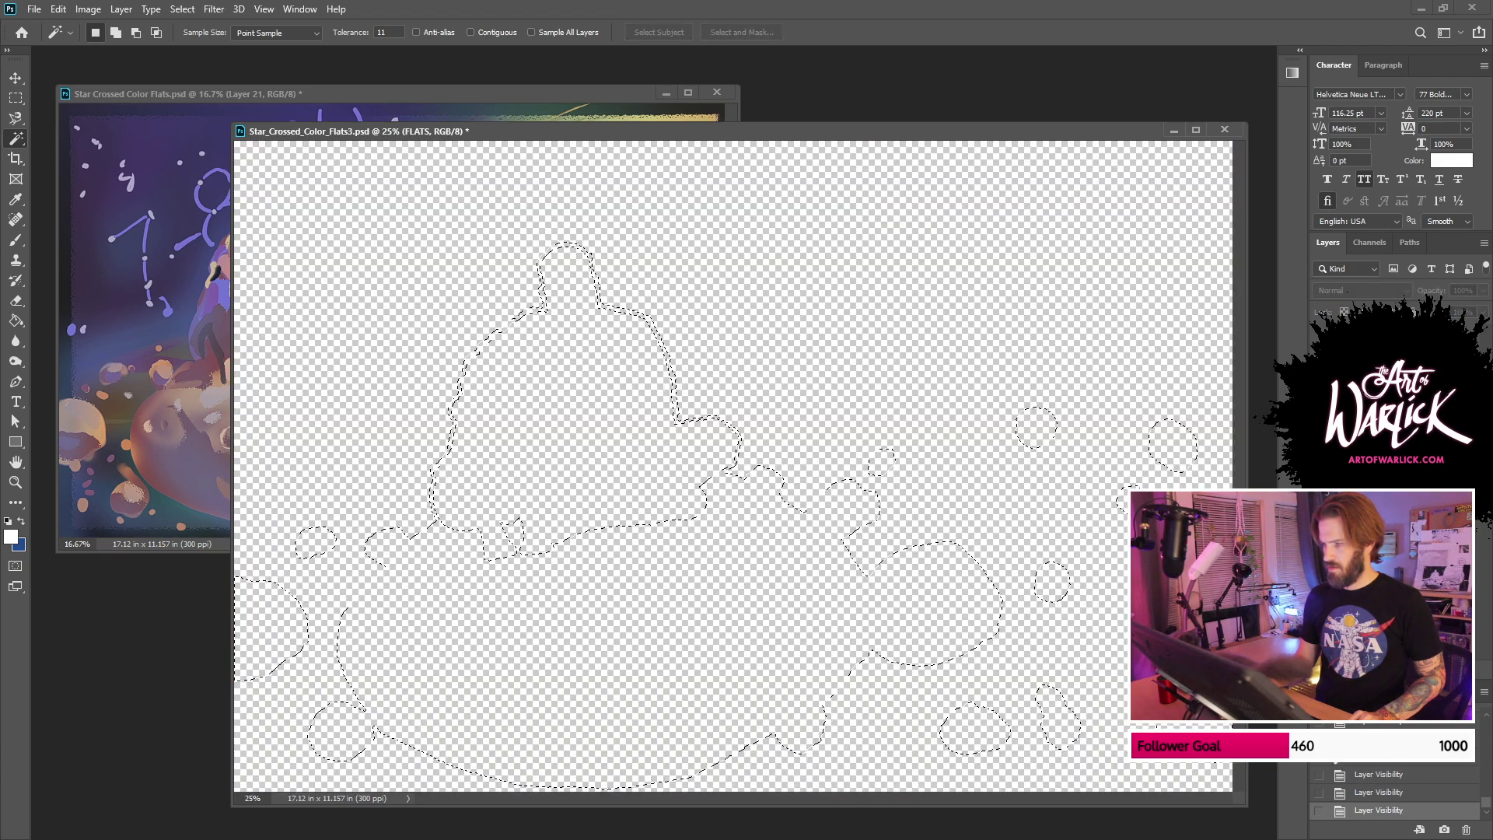
{"action": "left_click", "coordinate": [1318, 591]}
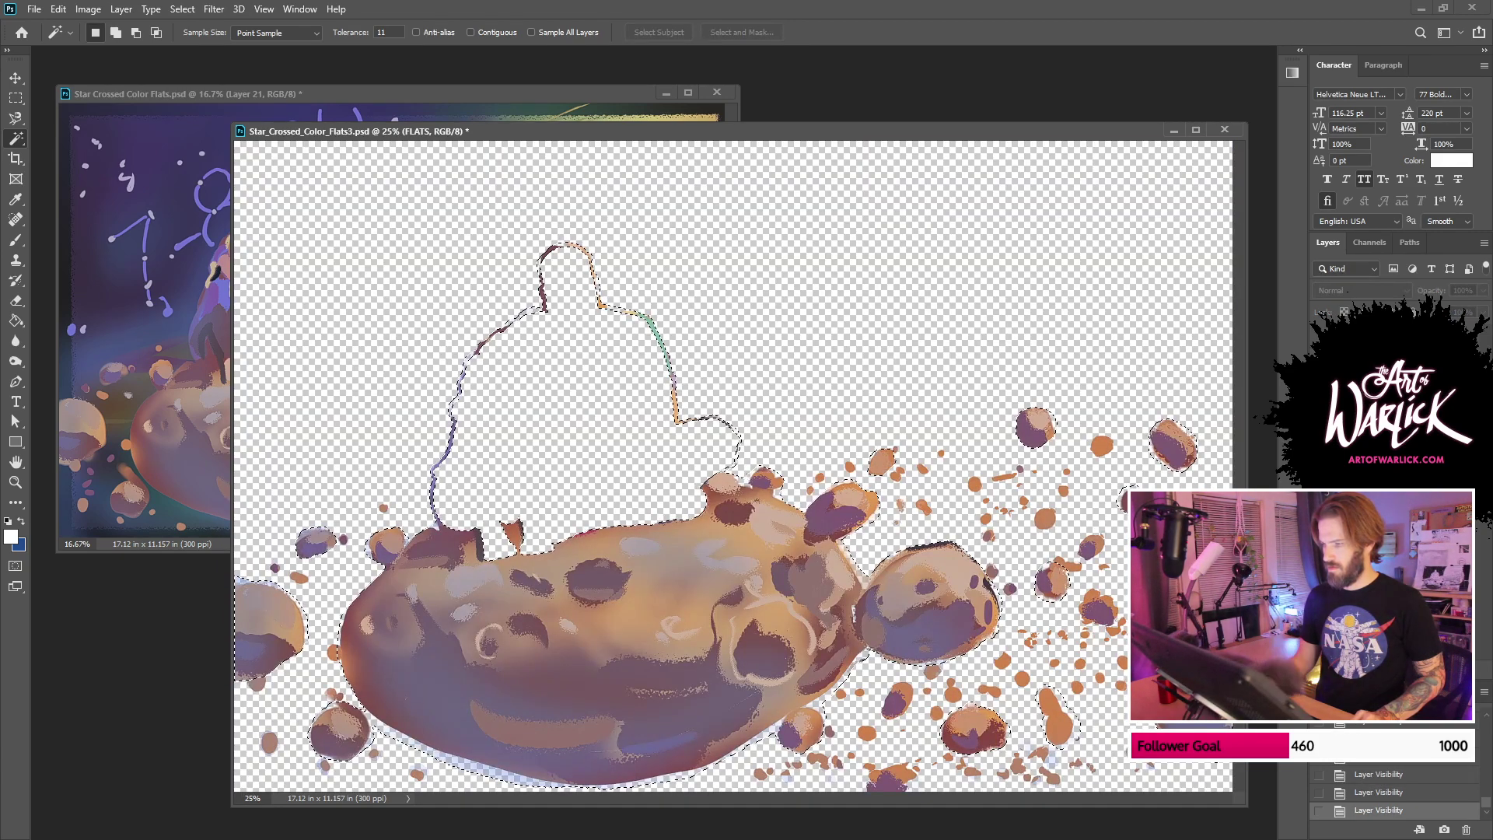
{"action": "key", "text": "ctrl+d"}
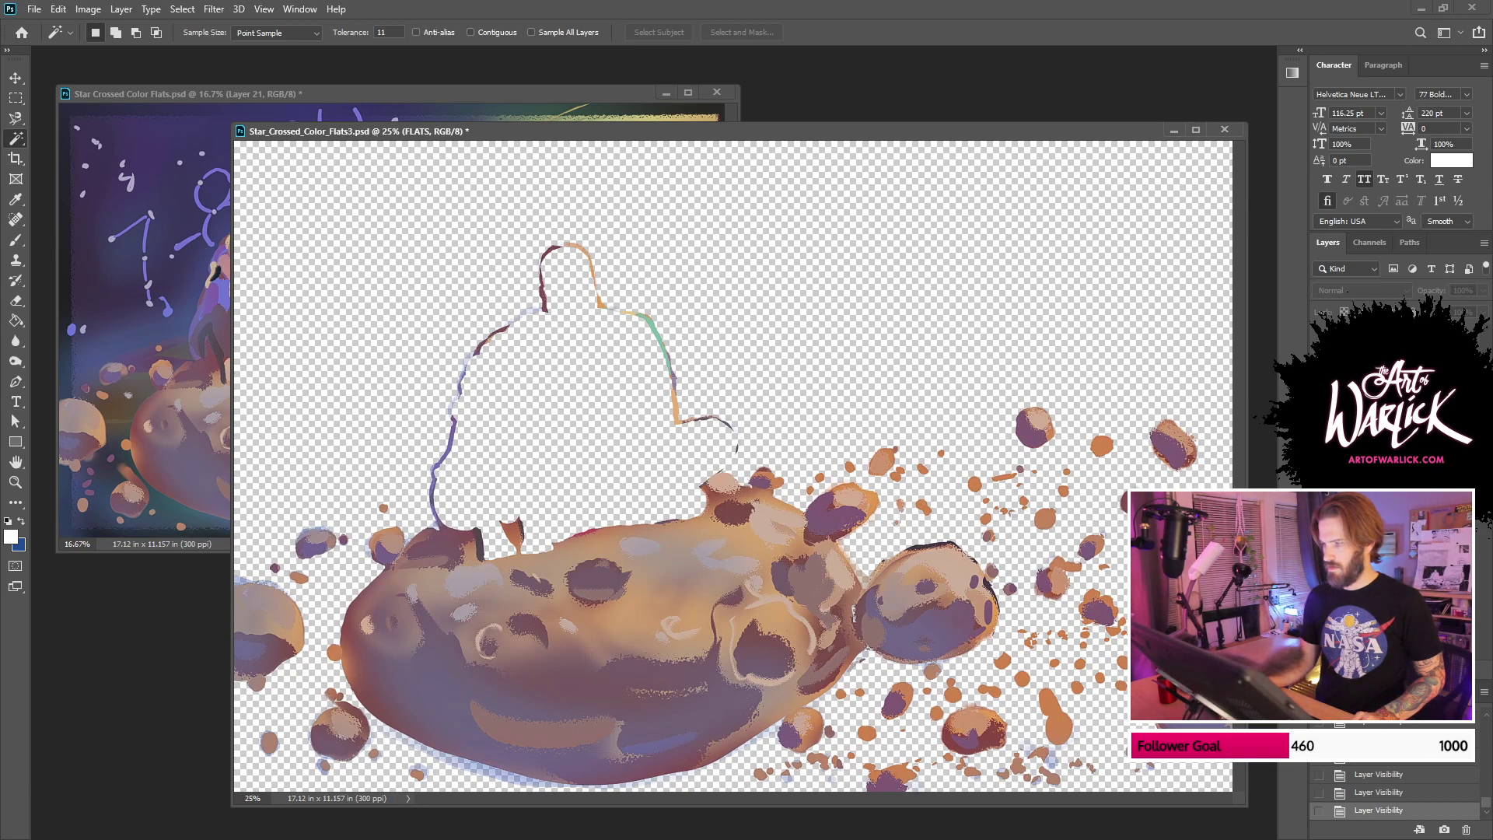
Step: Merge the masked asteroid layers into Layer 1 copy, load its painted area as a selection, and add an inverted layer mask
{"action": "left_click", "coordinate": [1392, 591]}
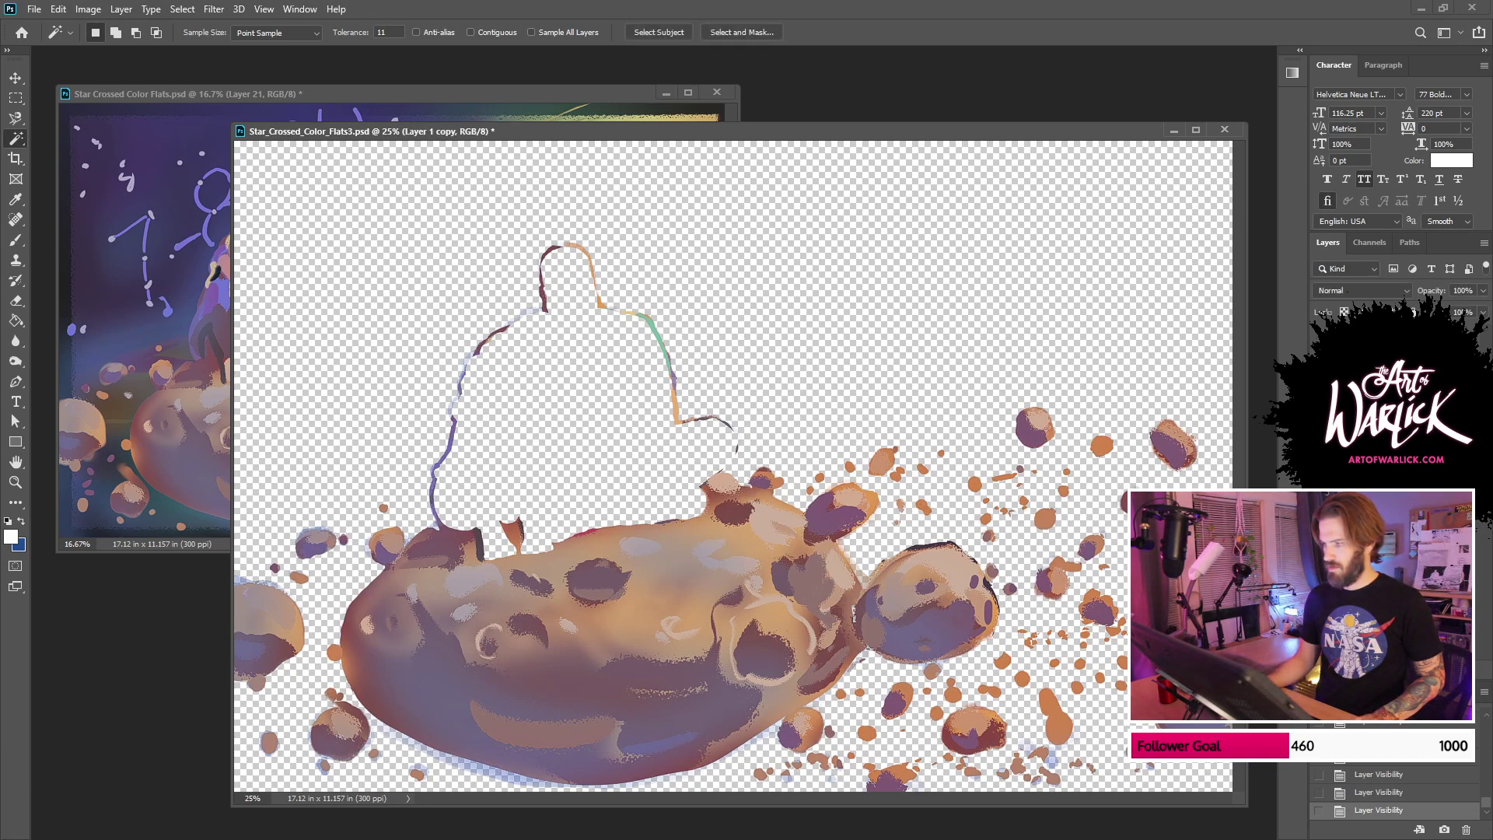
{"action": "left_click", "coordinate": [1391, 622], "text": "shift"}
{"action": "key", "text": "ctrl+e"}
{"action": "left_click", "coordinate": [1343, 606], "text": "ctrl"}
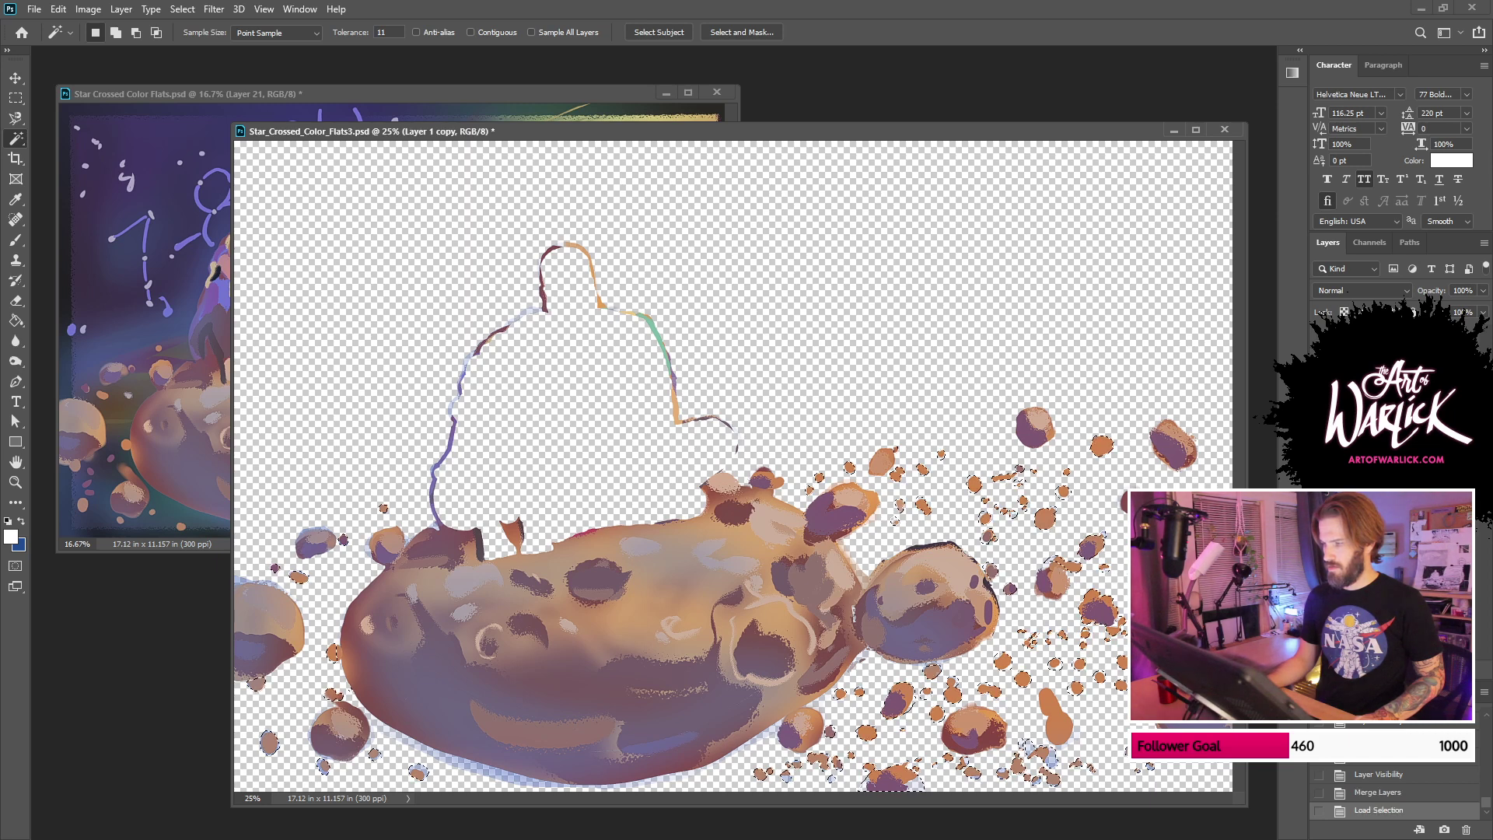
{"action": "left_click", "coordinate": [1379, 669]}
{"action": "key", "text": "ctrl+i"}
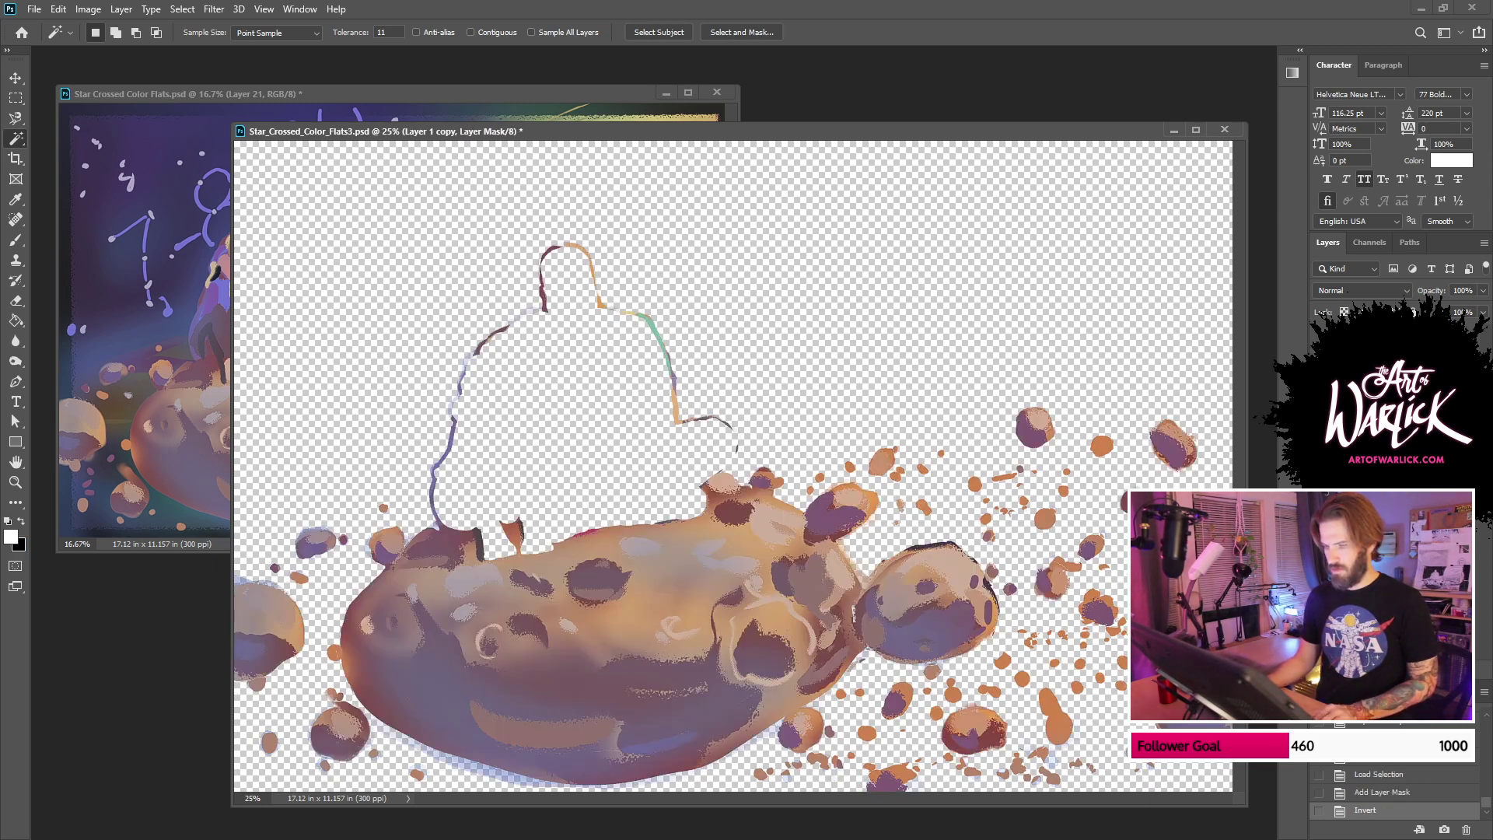
{"action": "left_click", "coordinate": [1319, 583]}
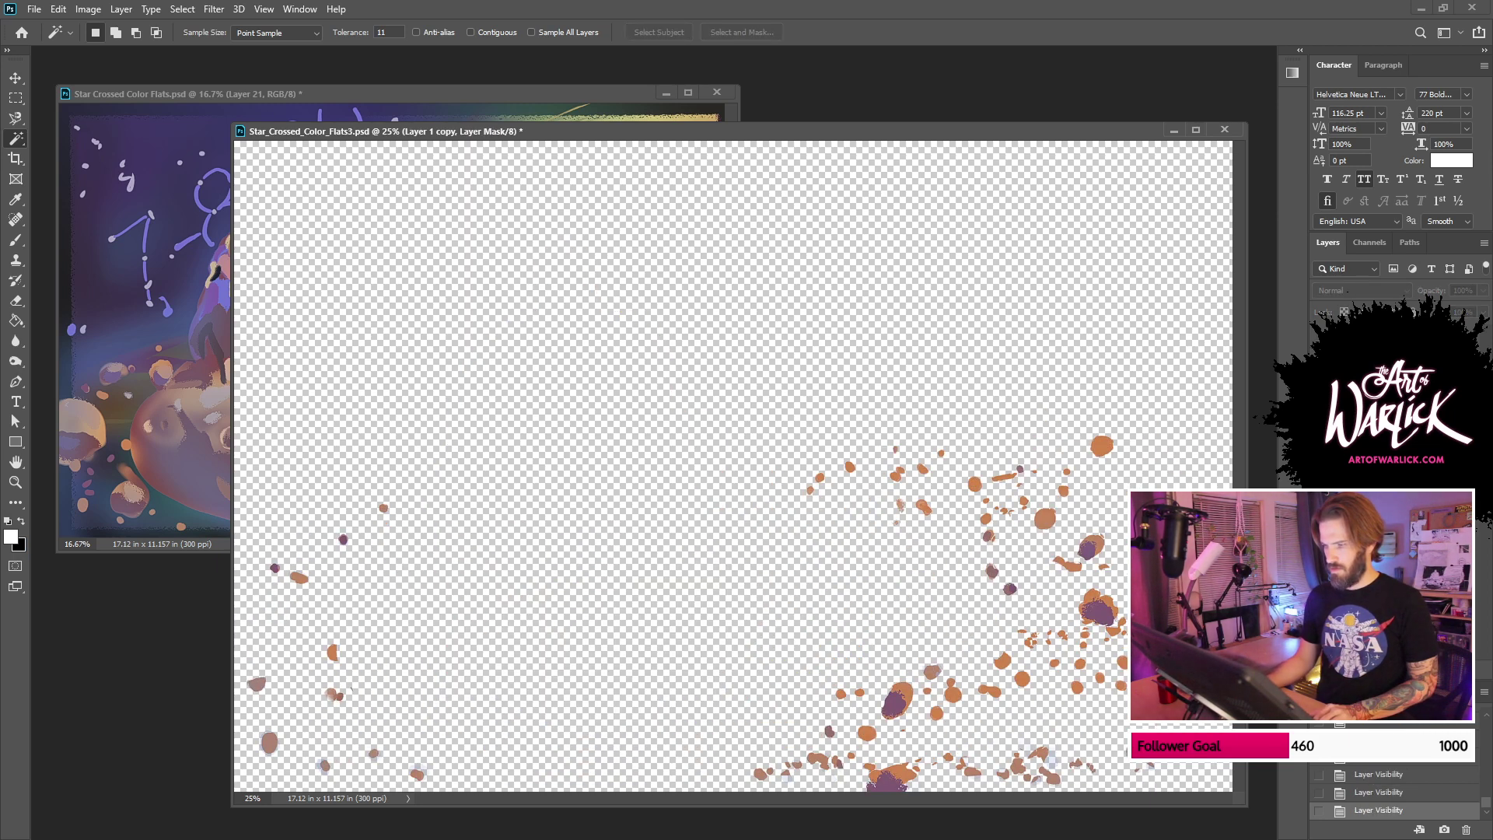
{"action": "left_click", "coordinate": [1320, 583]}
Step: Select the small purple asteroids on FLATS with the Magic Wand and paste a copy of them onto a new layer
{"action": "left_click", "coordinate": [1319, 630]}
{"action": "left_click", "coordinate": [1372, 630]}
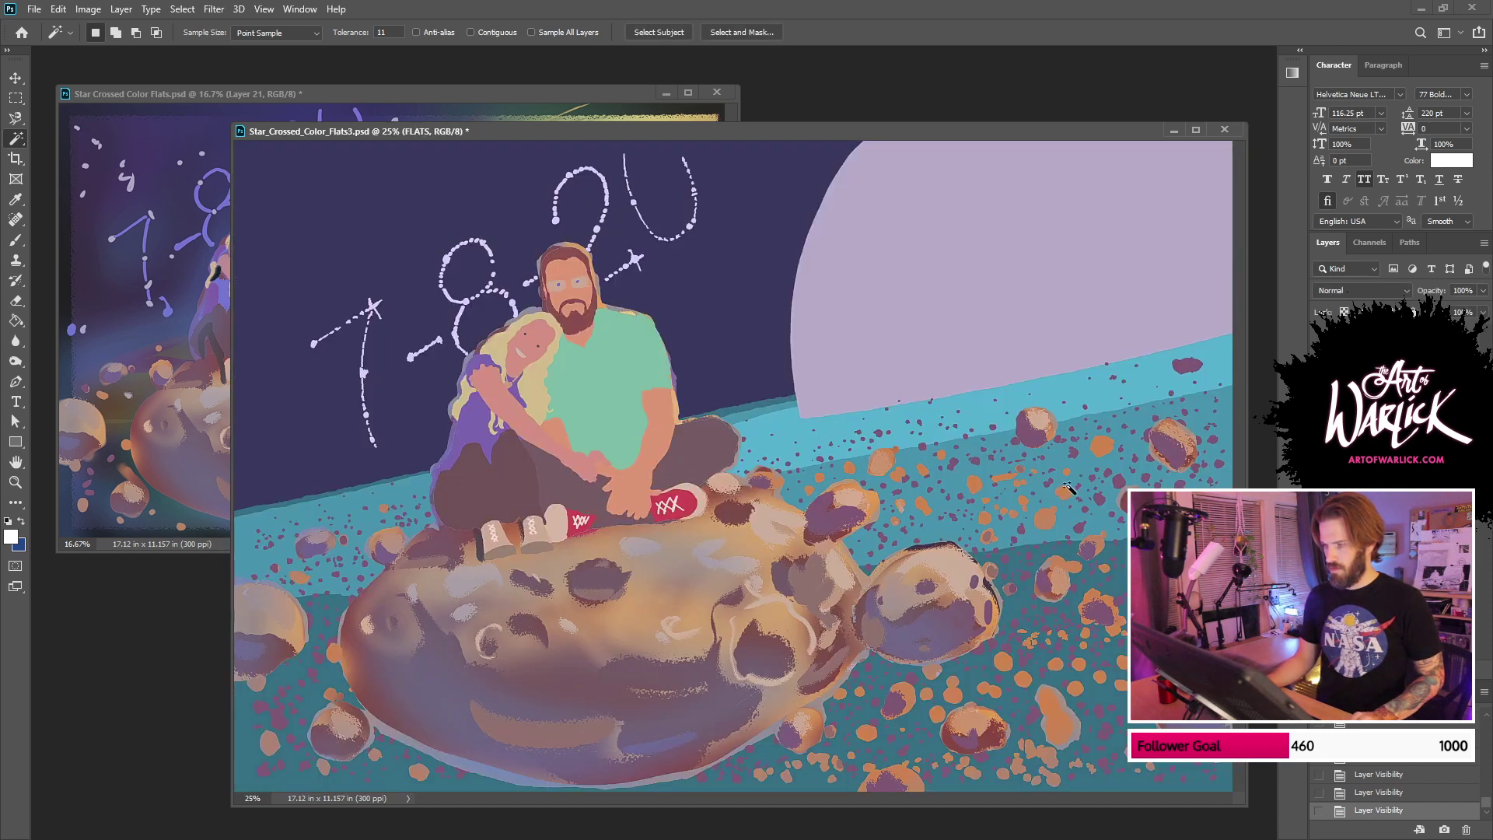
{"action": "left_click", "coordinate": [1120, 475]}
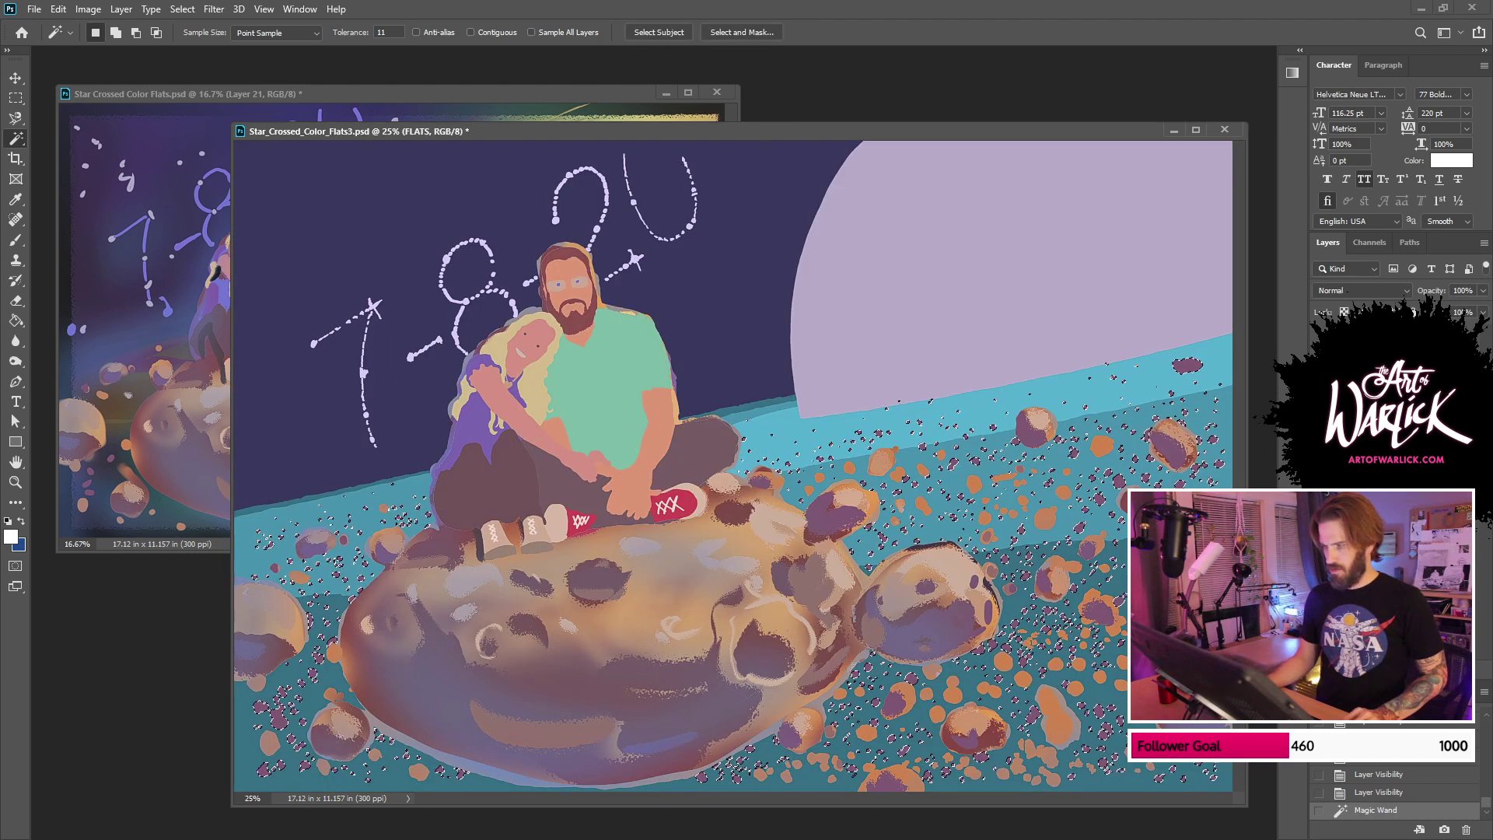
{"action": "key", "text": "ctrl+c"}
{"action": "key", "text": "ctrl+v"}
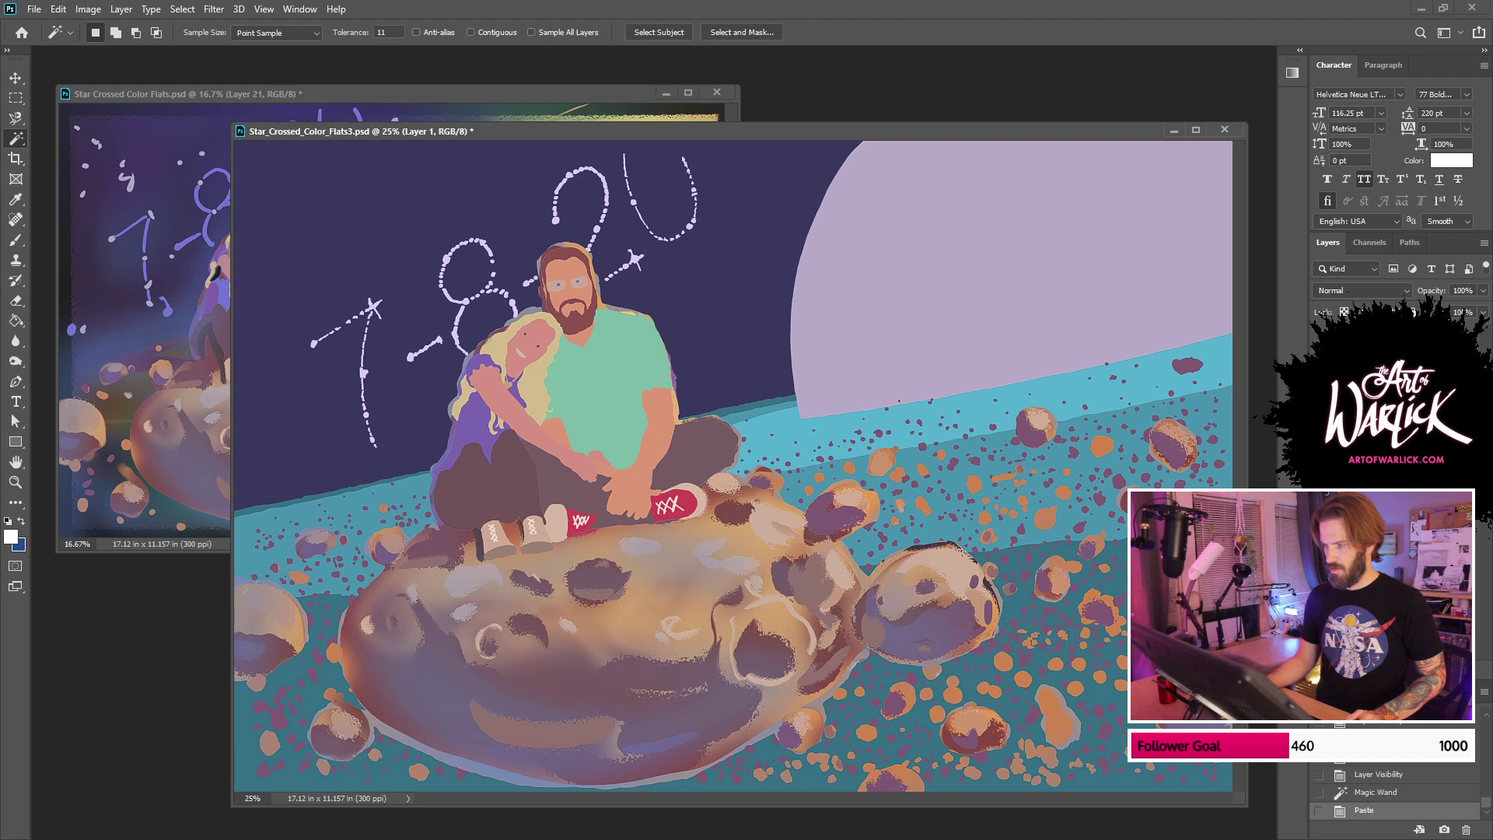
{"action": "left_click", "coordinate": [1372, 534]}
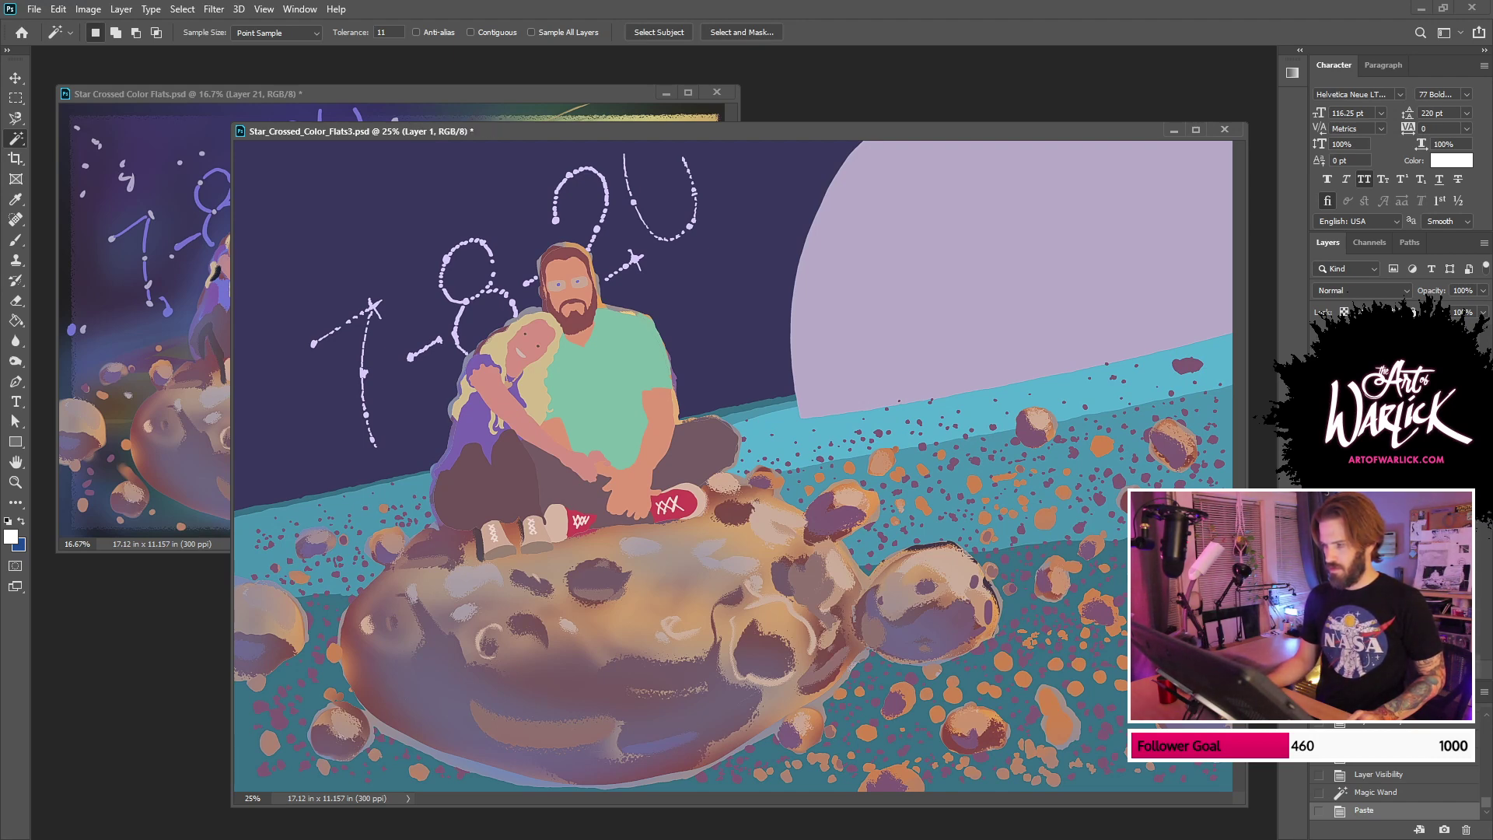
{"action": "key", "text": "Delete"}
{"action": "key", "text": "ctrl+z"}
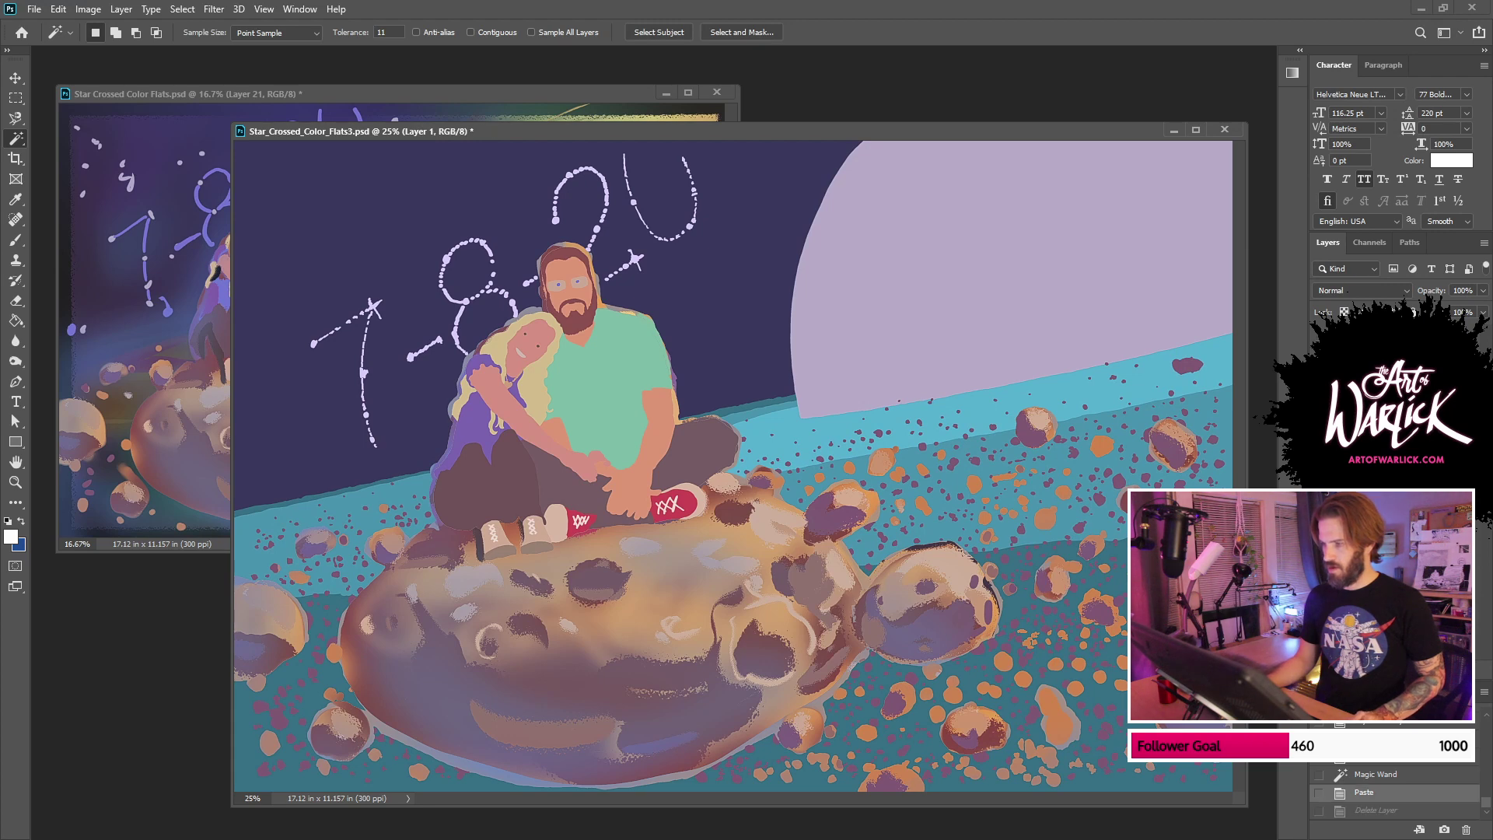
Step: Make the BG painting and the line art visible and hide the FLATS layer
{"action": "left_click", "coordinate": [1319, 535]}
{"action": "left_click", "coordinate": [1320, 535]}
{"action": "key", "text": "ctrl+comma"}
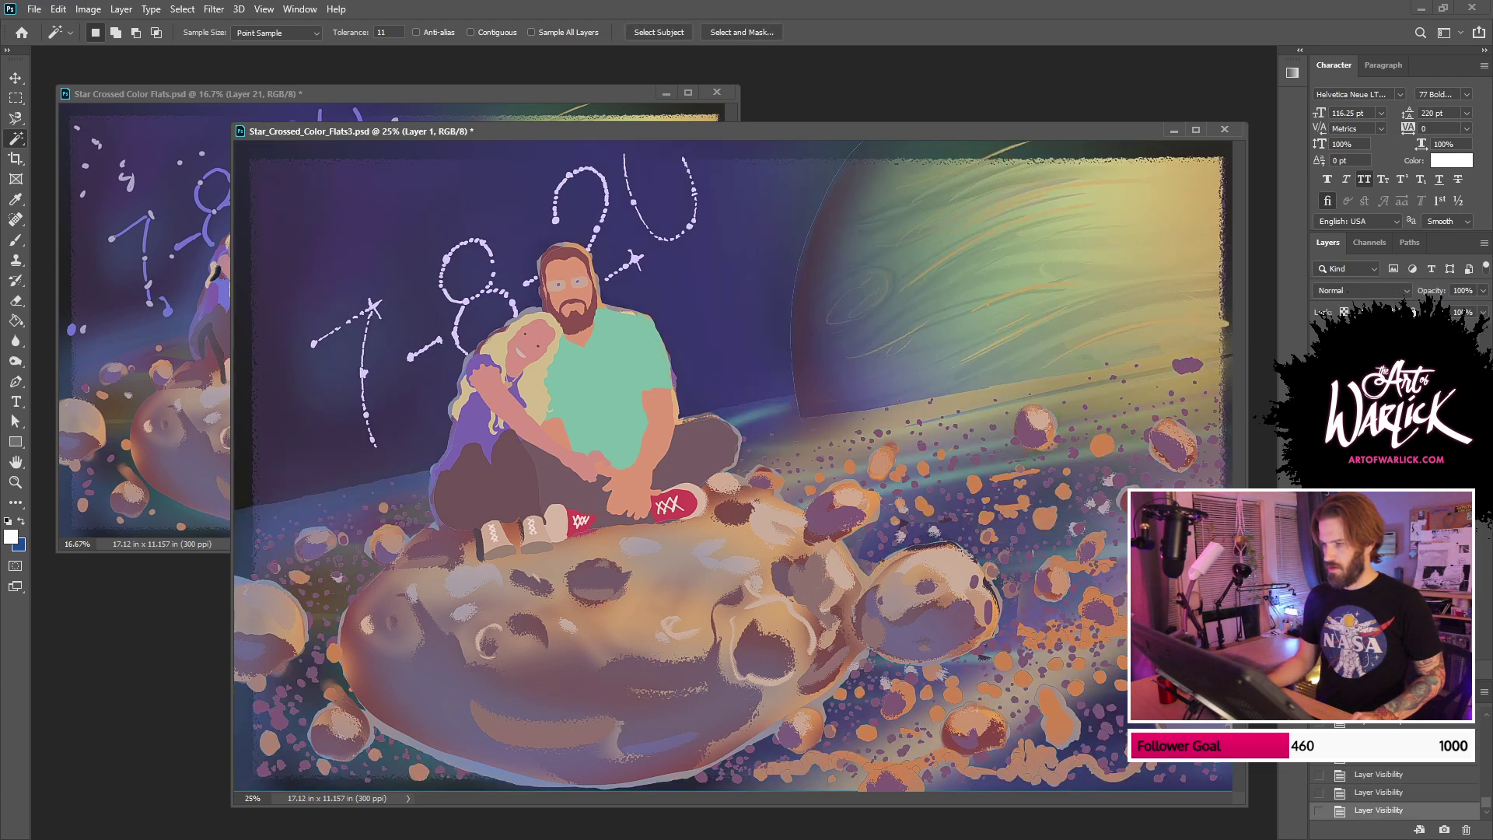
{"action": "key", "text": "ctrl+comma"}
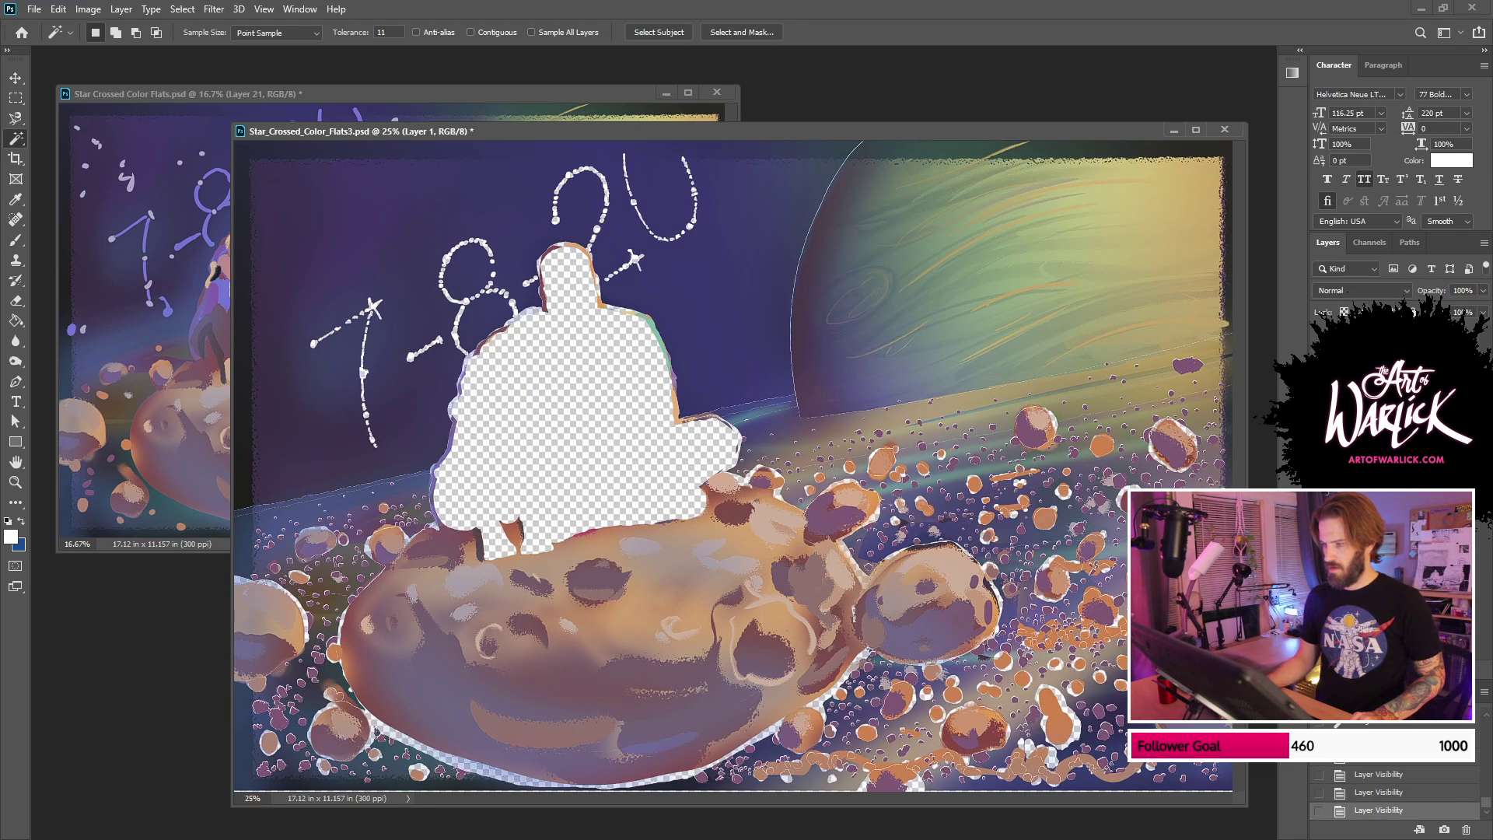
{"action": "key", "text": "ctrl+comma"}
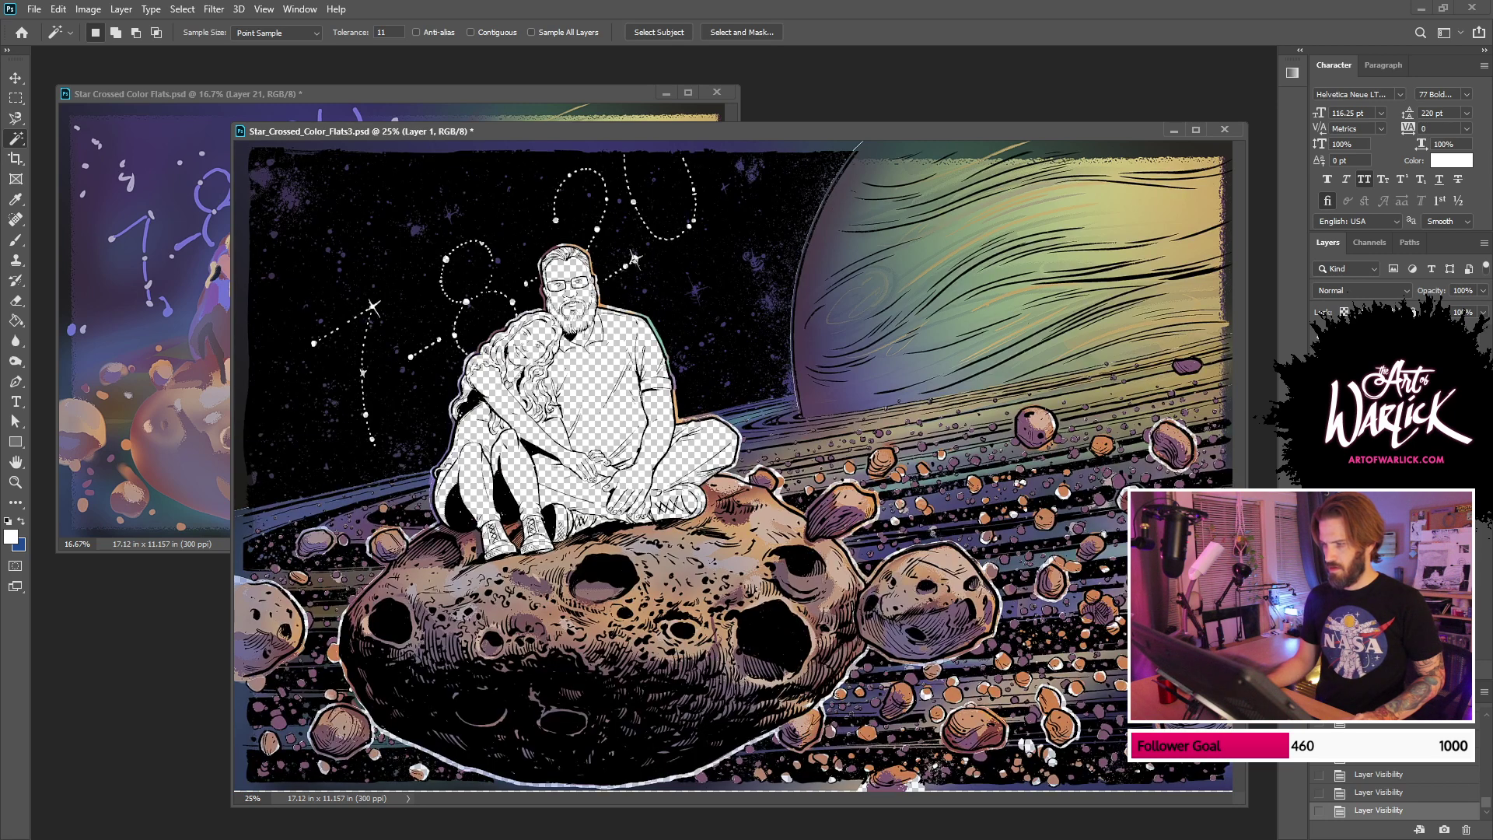
Step: Create a new layer from the FLATS position, pick an orange foreground colour and fill the layer with it
{"action": "left_click", "coordinate": [1392, 528]}
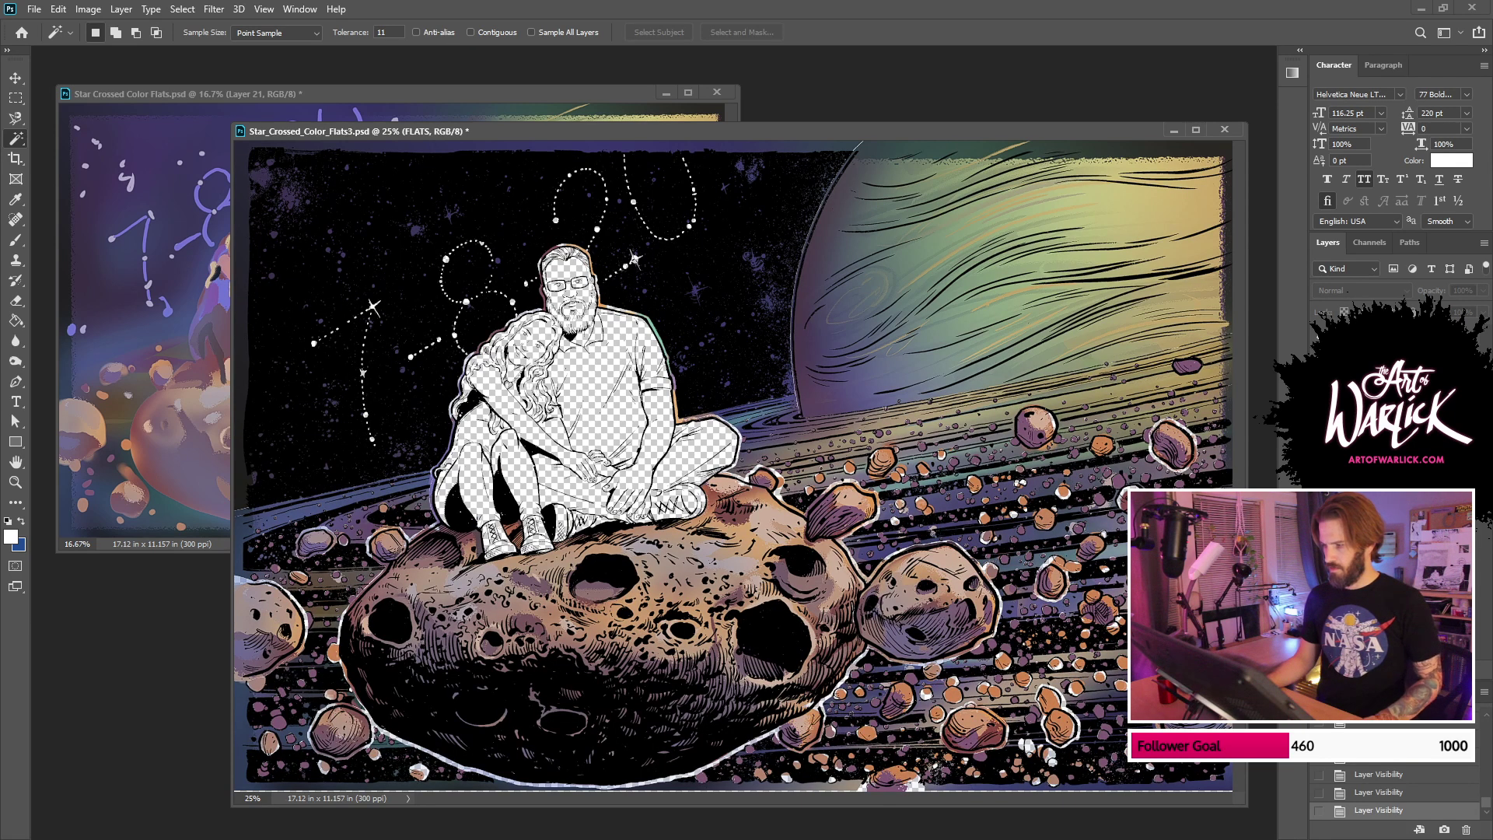
{"action": "key", "text": "ctrl+shift+alt+n"}
{"action": "key", "text": "g"}
{"action": "left_click", "coordinate": [17, 536]}
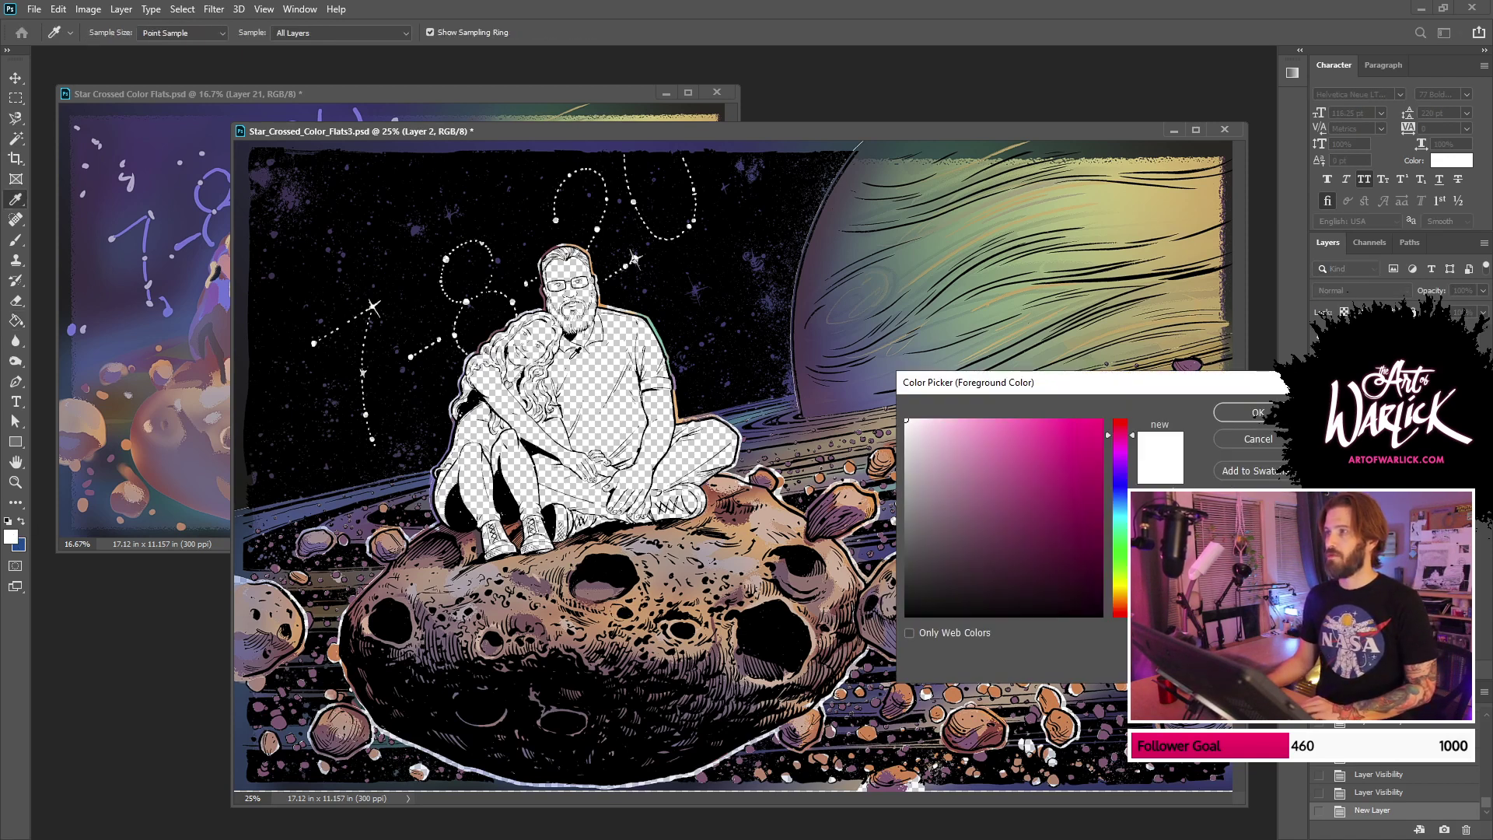
{"action": "left_click", "coordinate": [1050, 475]}
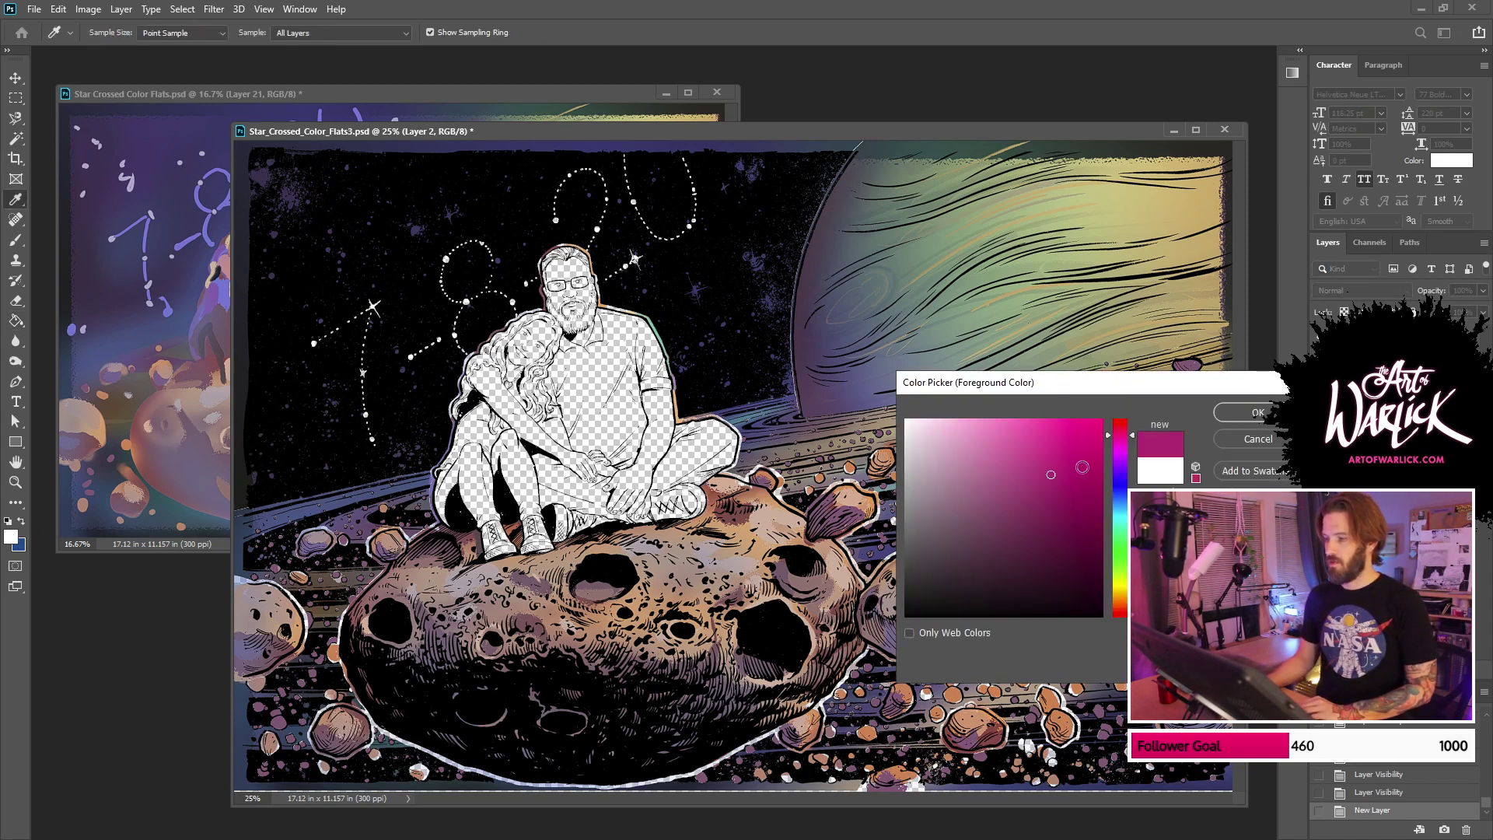
{"action": "left_click", "coordinate": [1126, 589]}
{"action": "left_click", "coordinate": [1044, 435]}
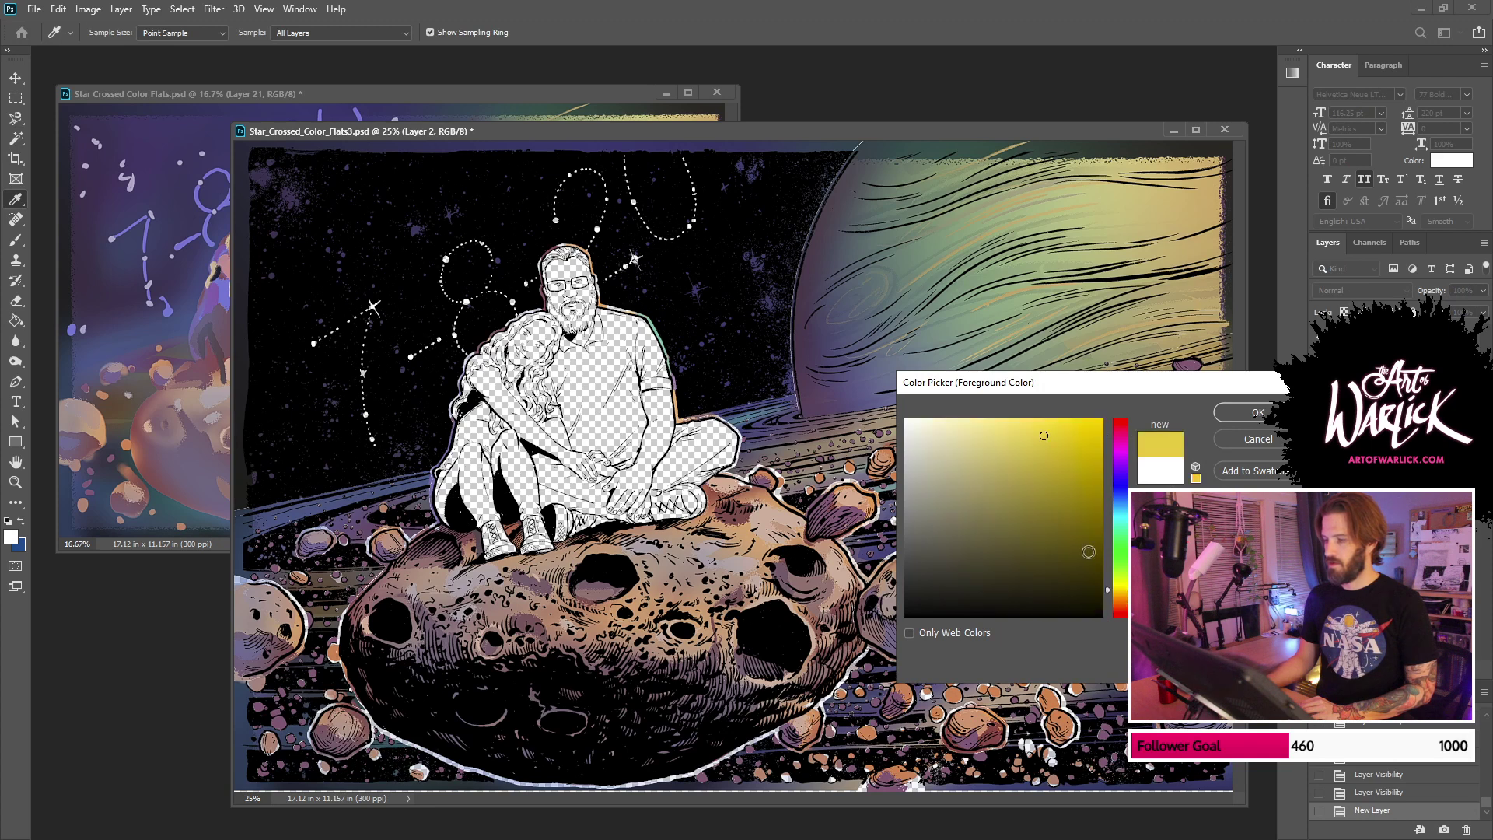
{"action": "left_click", "coordinate": [1119, 605]}
{"action": "left_click", "coordinate": [1257, 412]}
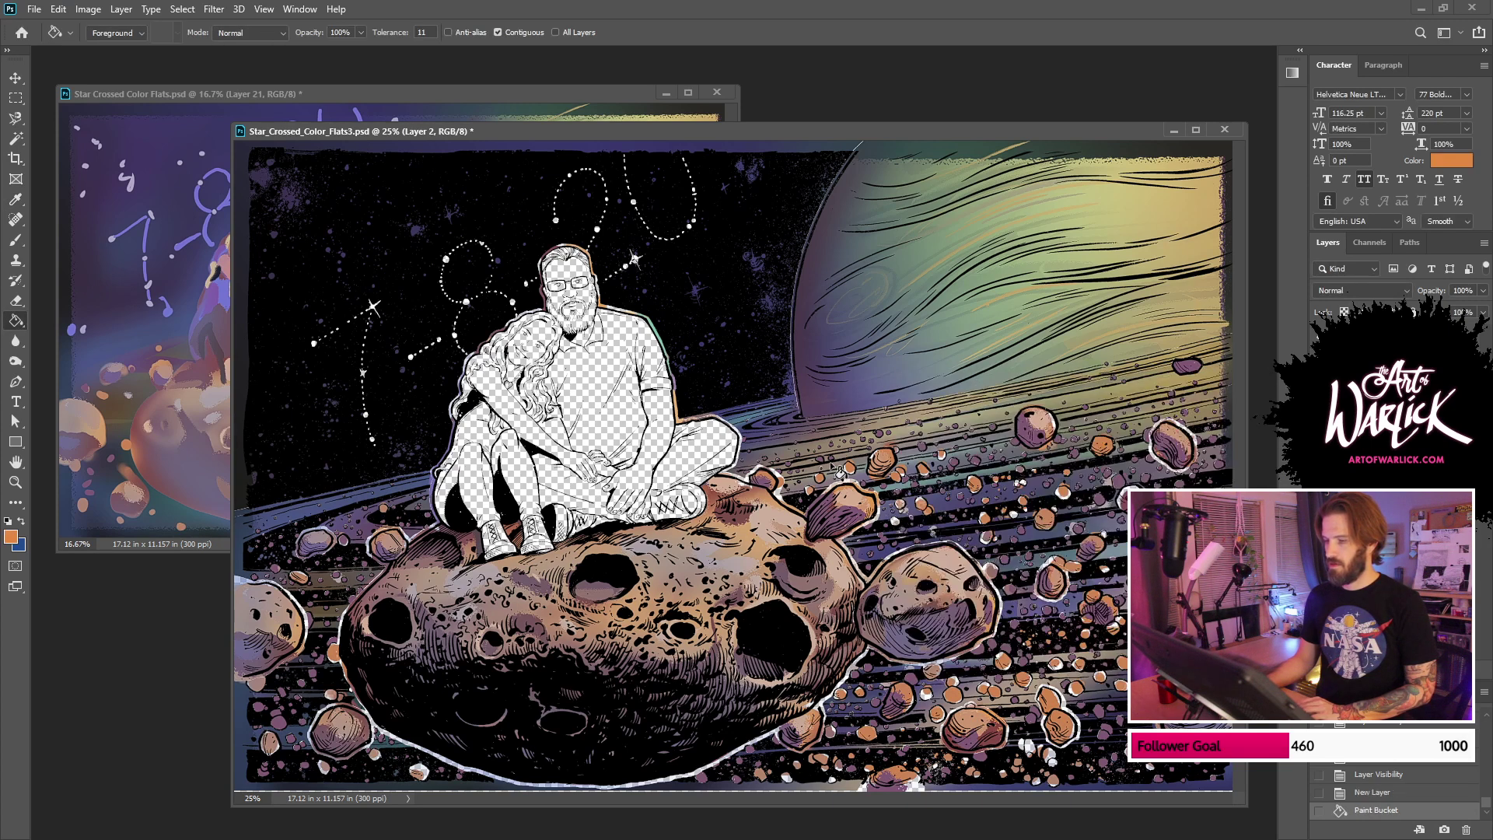
{"action": "left_click", "coordinate": [834, 471]}
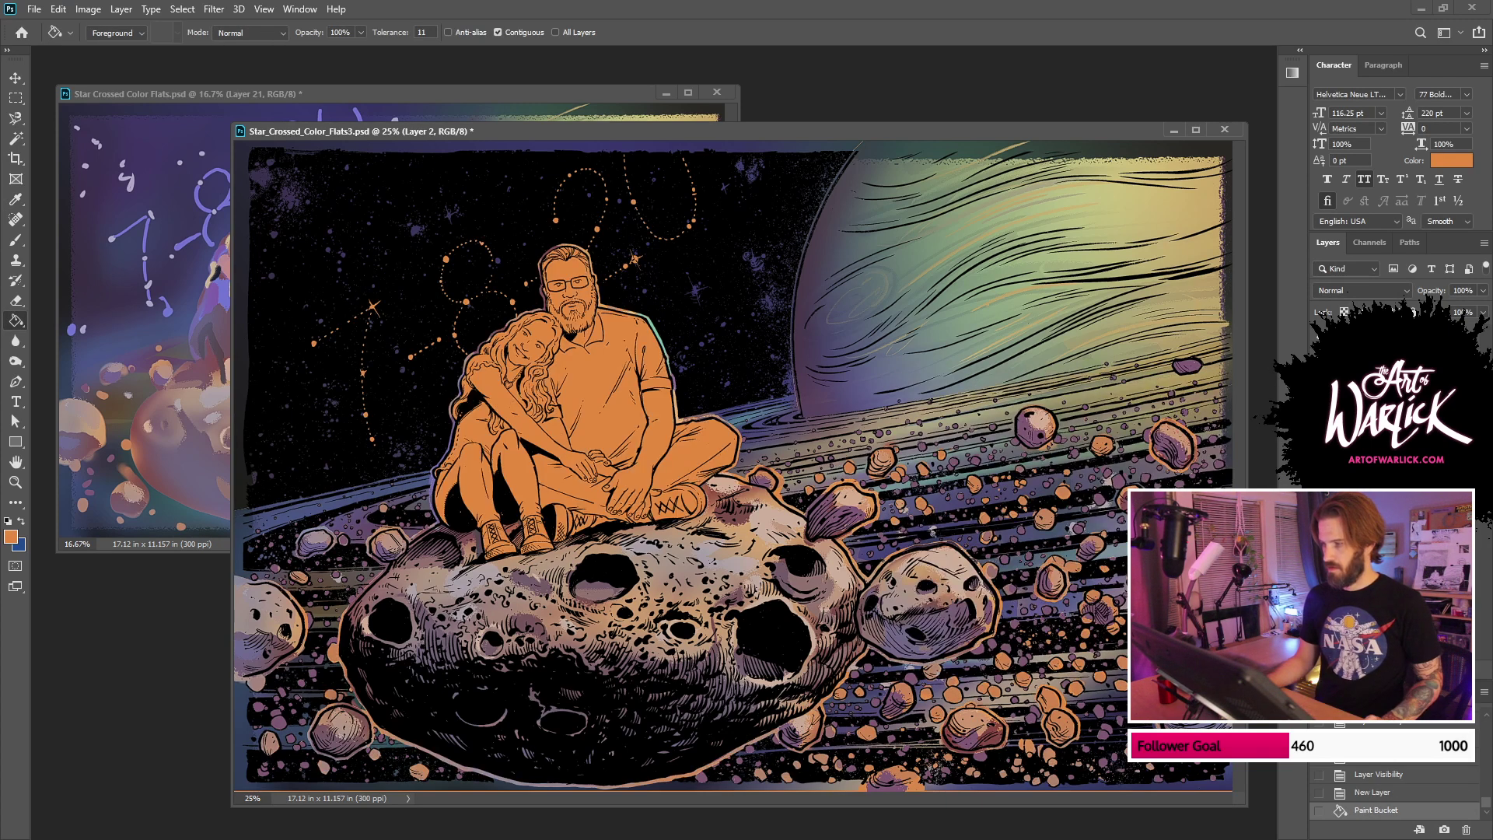
Step: Duplicate the BG copy layer and delete the duplicate's layer mask
{"action": "left_click", "coordinate": [1384, 451]}
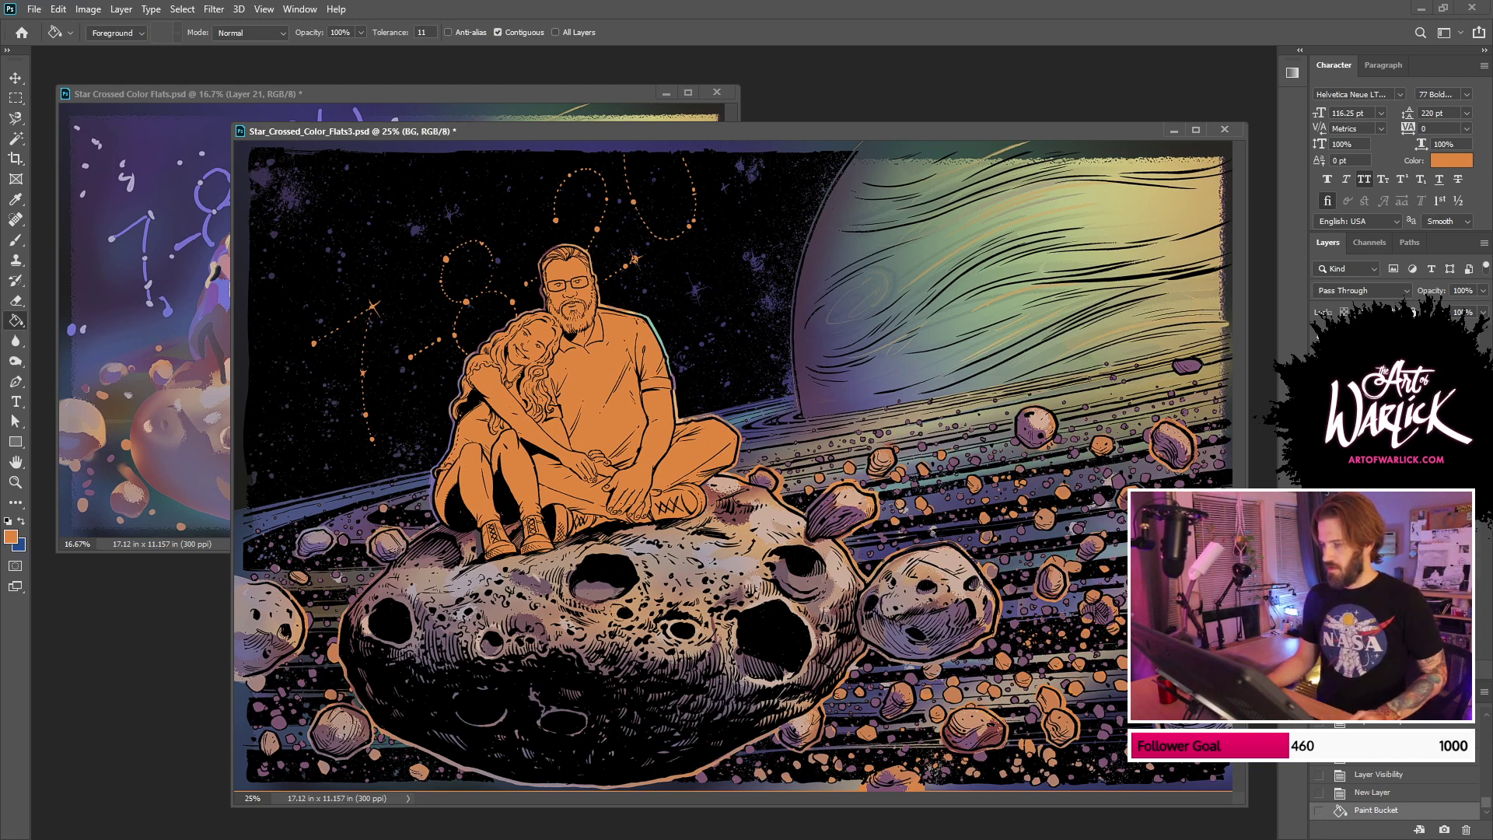
{"action": "right_click", "coordinate": [1428, 436]}
{"action": "left_click", "coordinate": [1315, 265]}
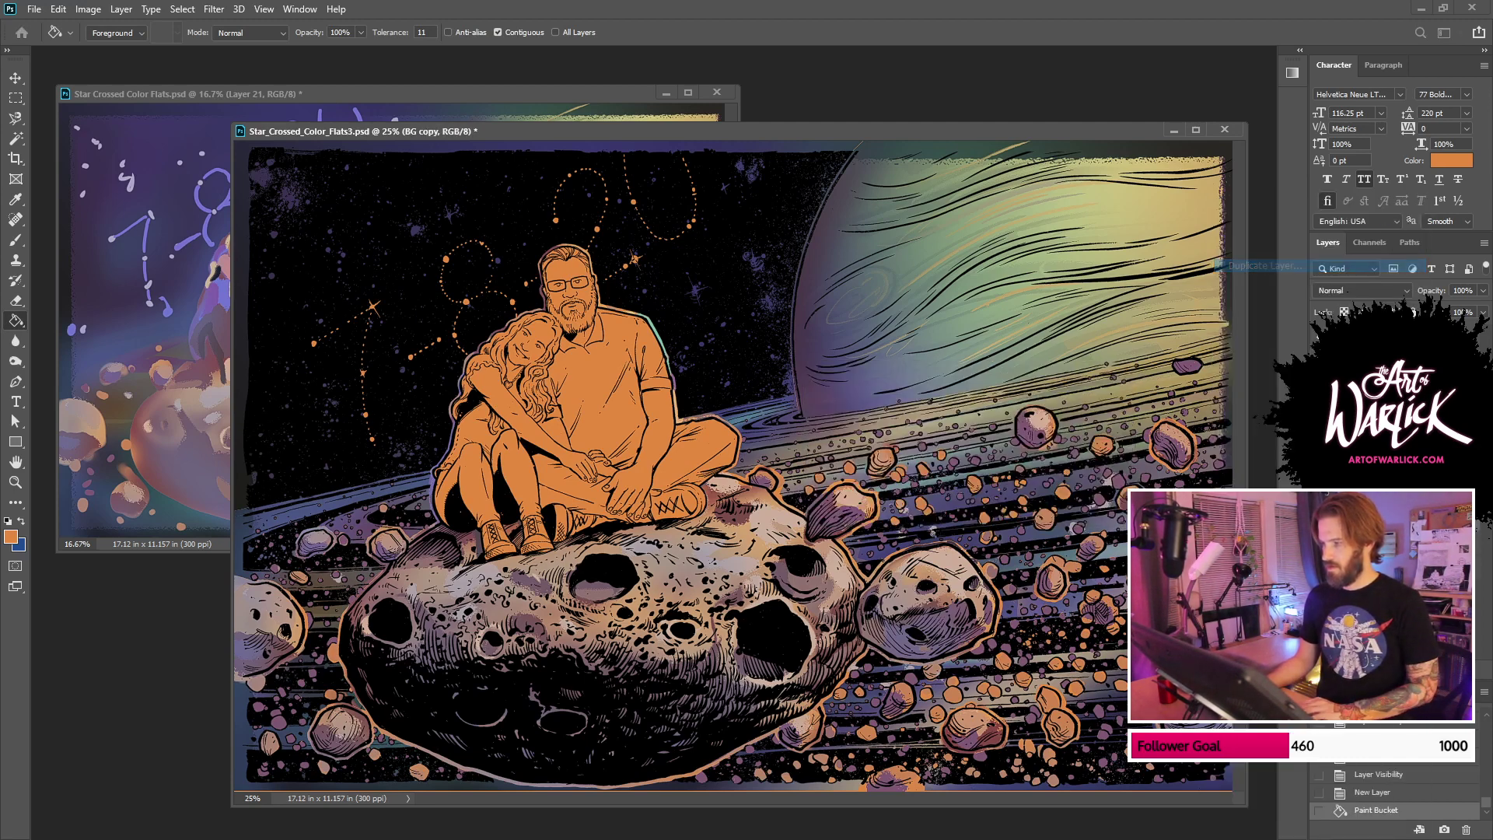
{"action": "key", "text": "Delete"}
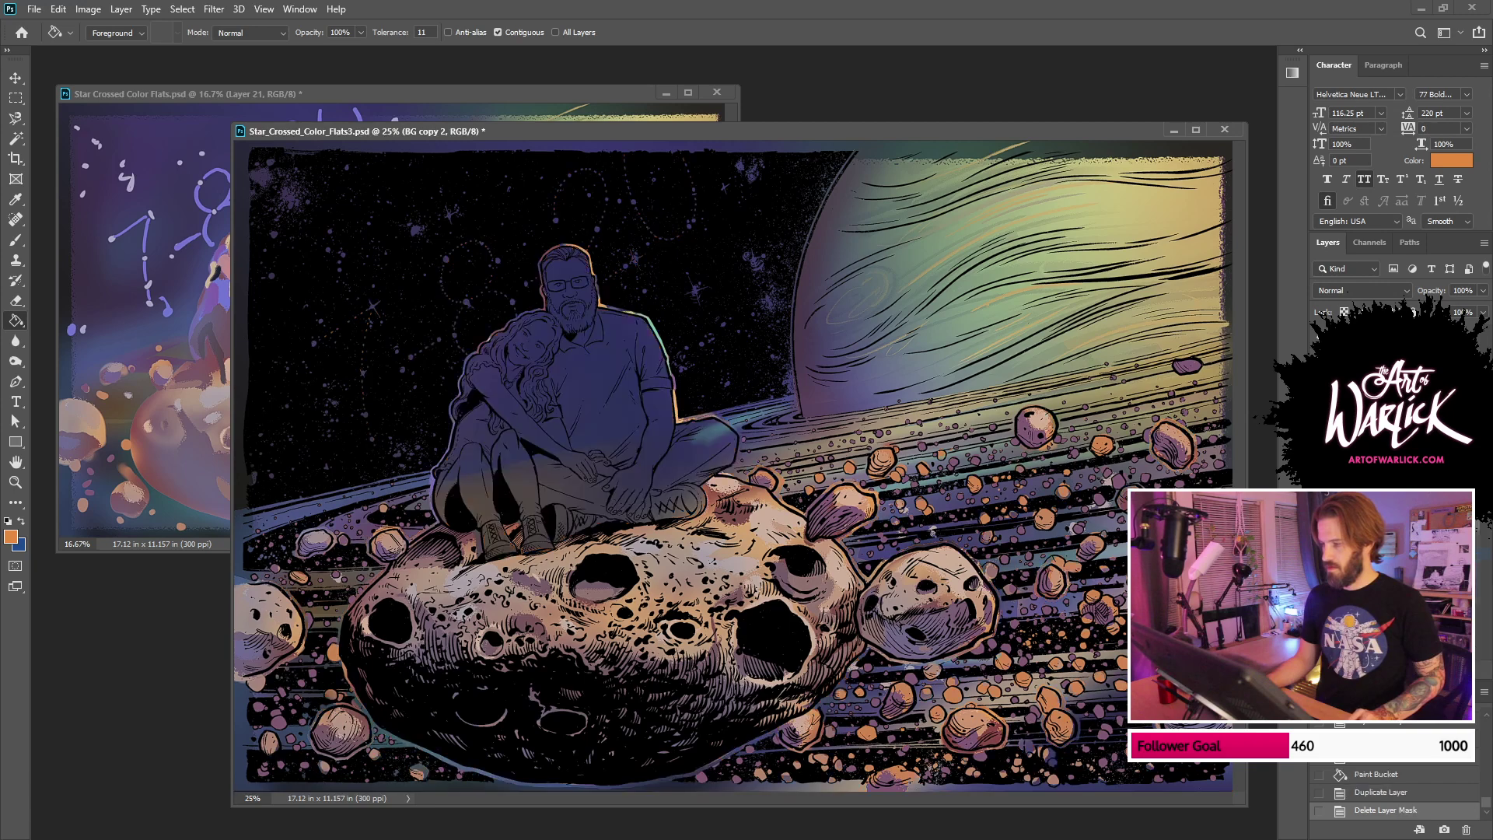
Step: Mask BG copy 2 with a Magic Wand selection of the constellation numbers on FLATS
{"action": "key", "text": "w"}
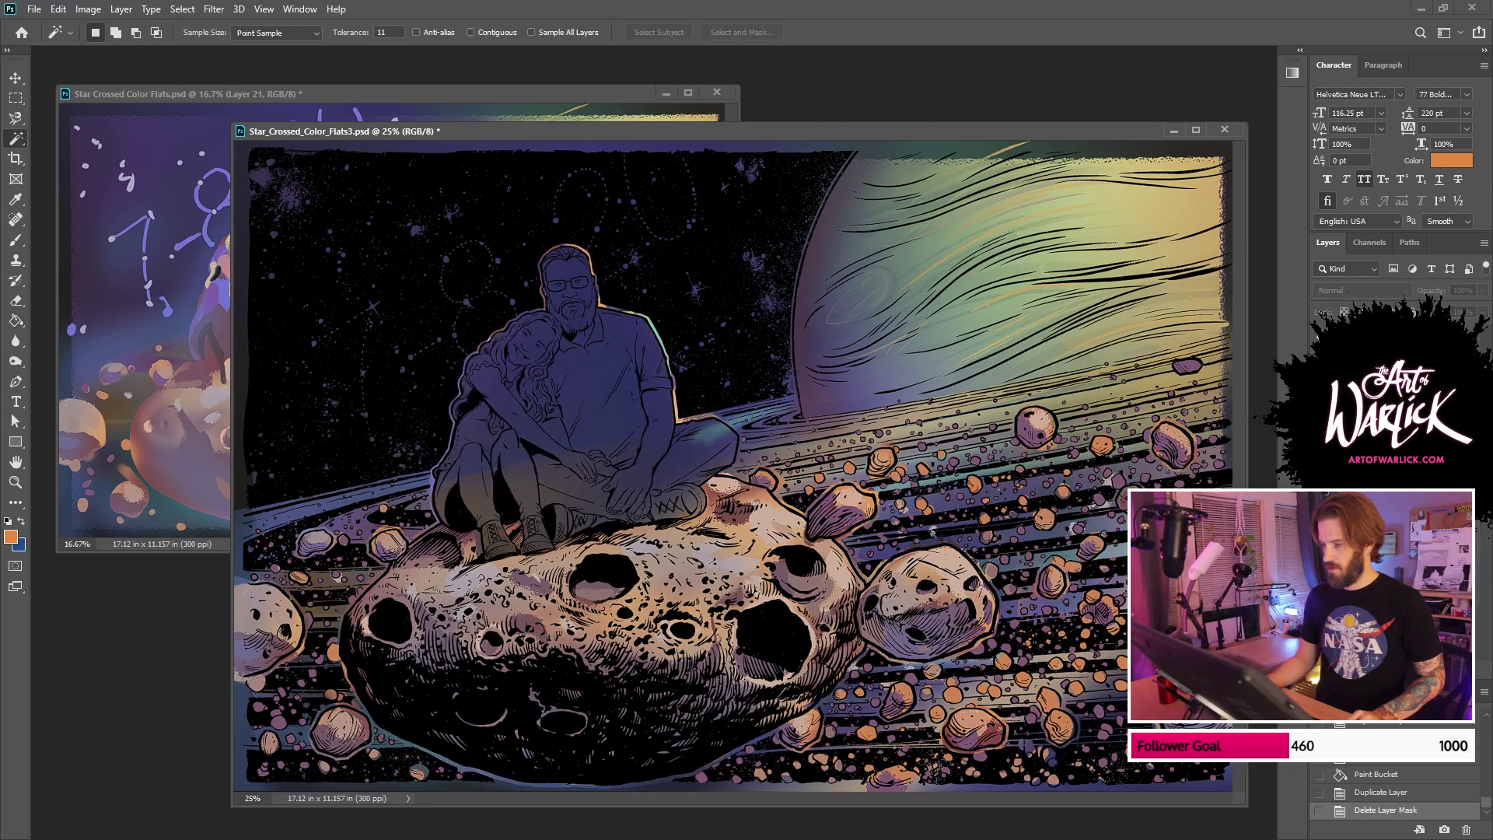
{"action": "left_click", "coordinate": [499, 441], "text": "ctrl"}
{"action": "left_click", "coordinate": [314, 348]}
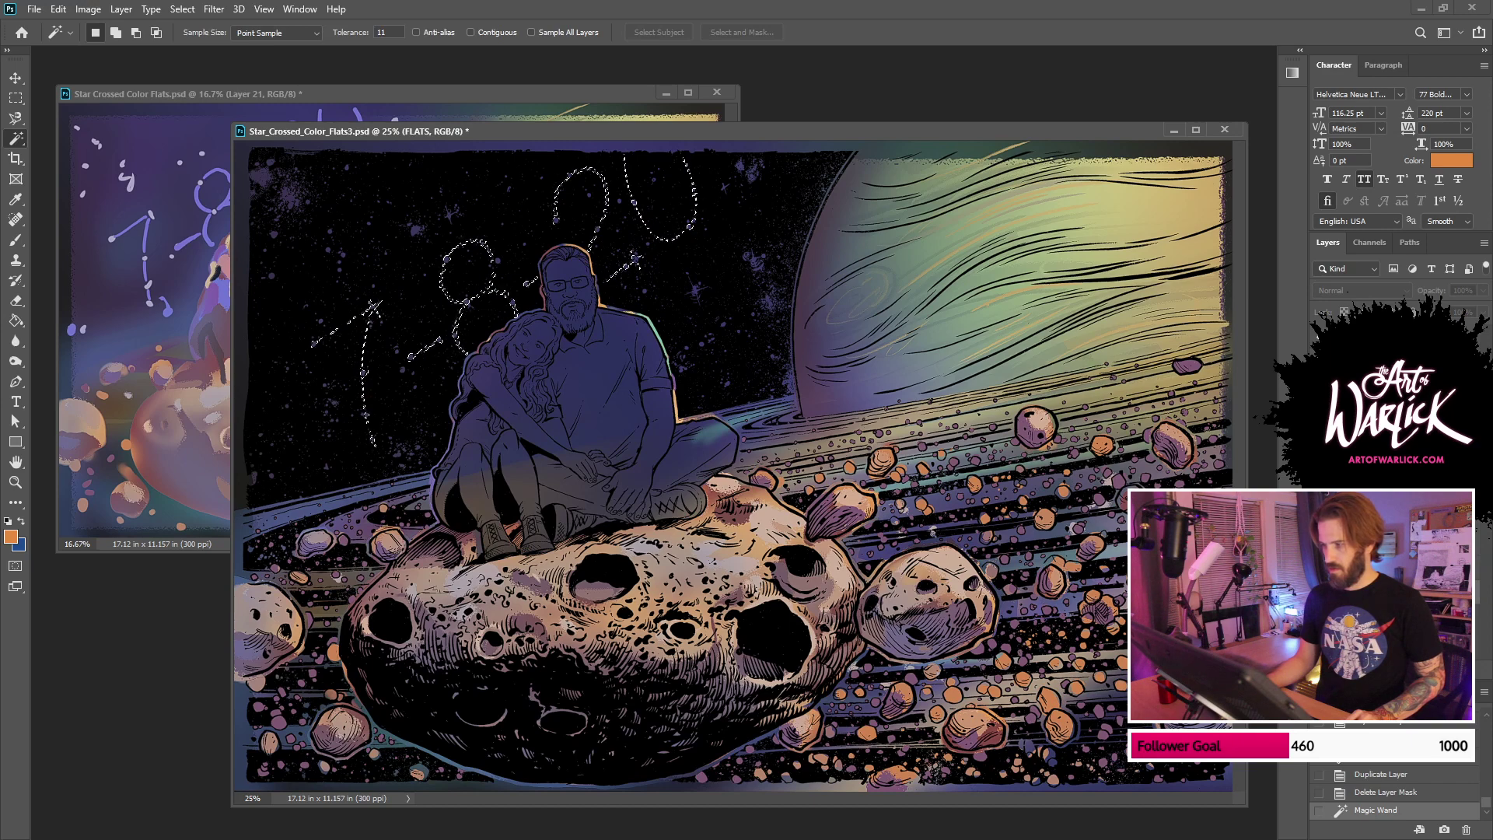
{"action": "left_click", "coordinate": [1392, 591]}
{"action": "left_click", "coordinate": [1382, 670]}
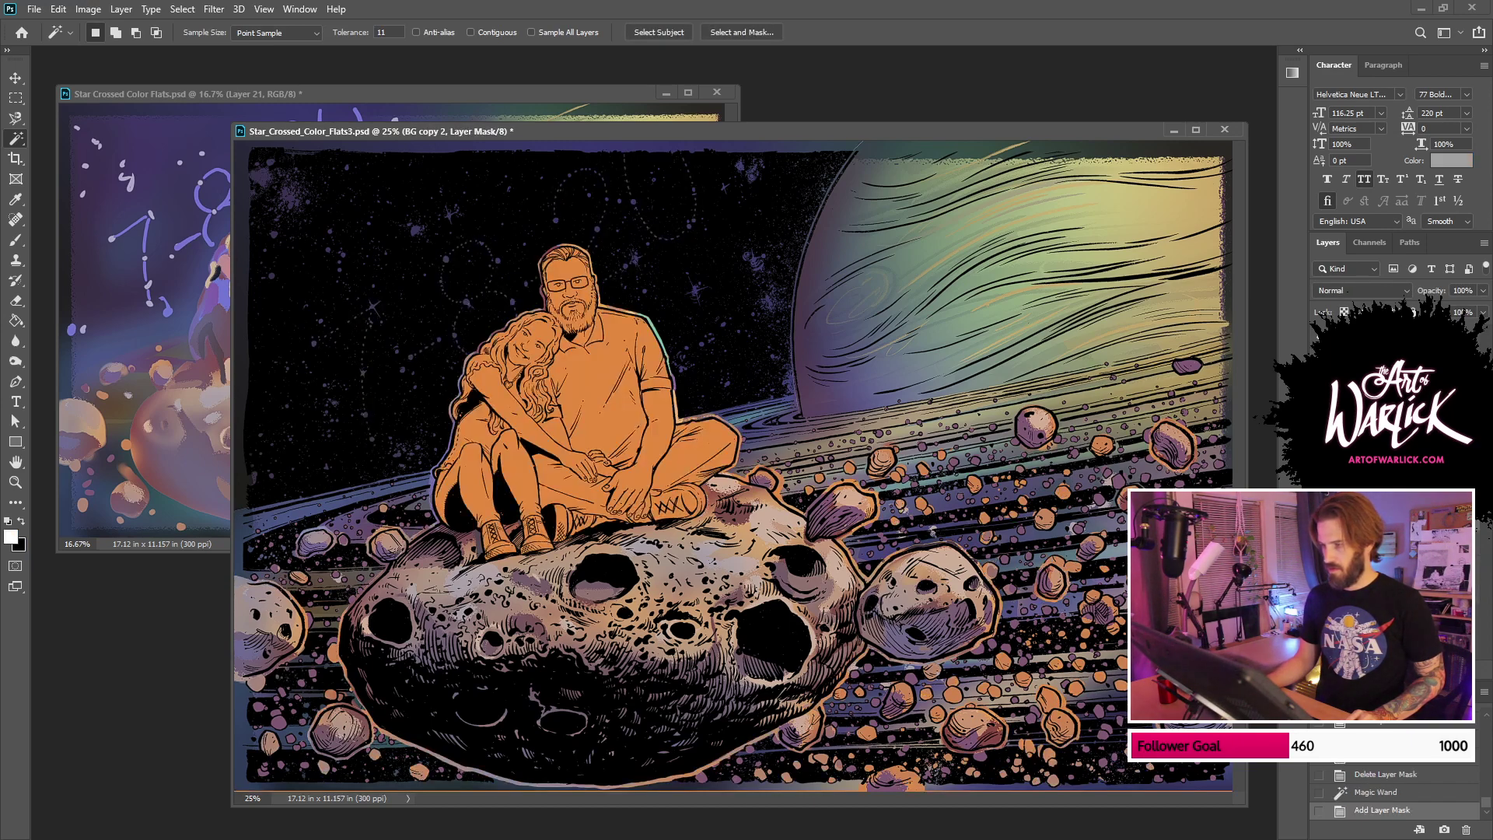
Step: Toggle the visibility of BG copy 2 and the orange fill layer to check the masked painting for gaps
{"action": "left_click", "coordinate": [1319, 610]}
{"action": "left_click", "coordinate": [1320, 610]}
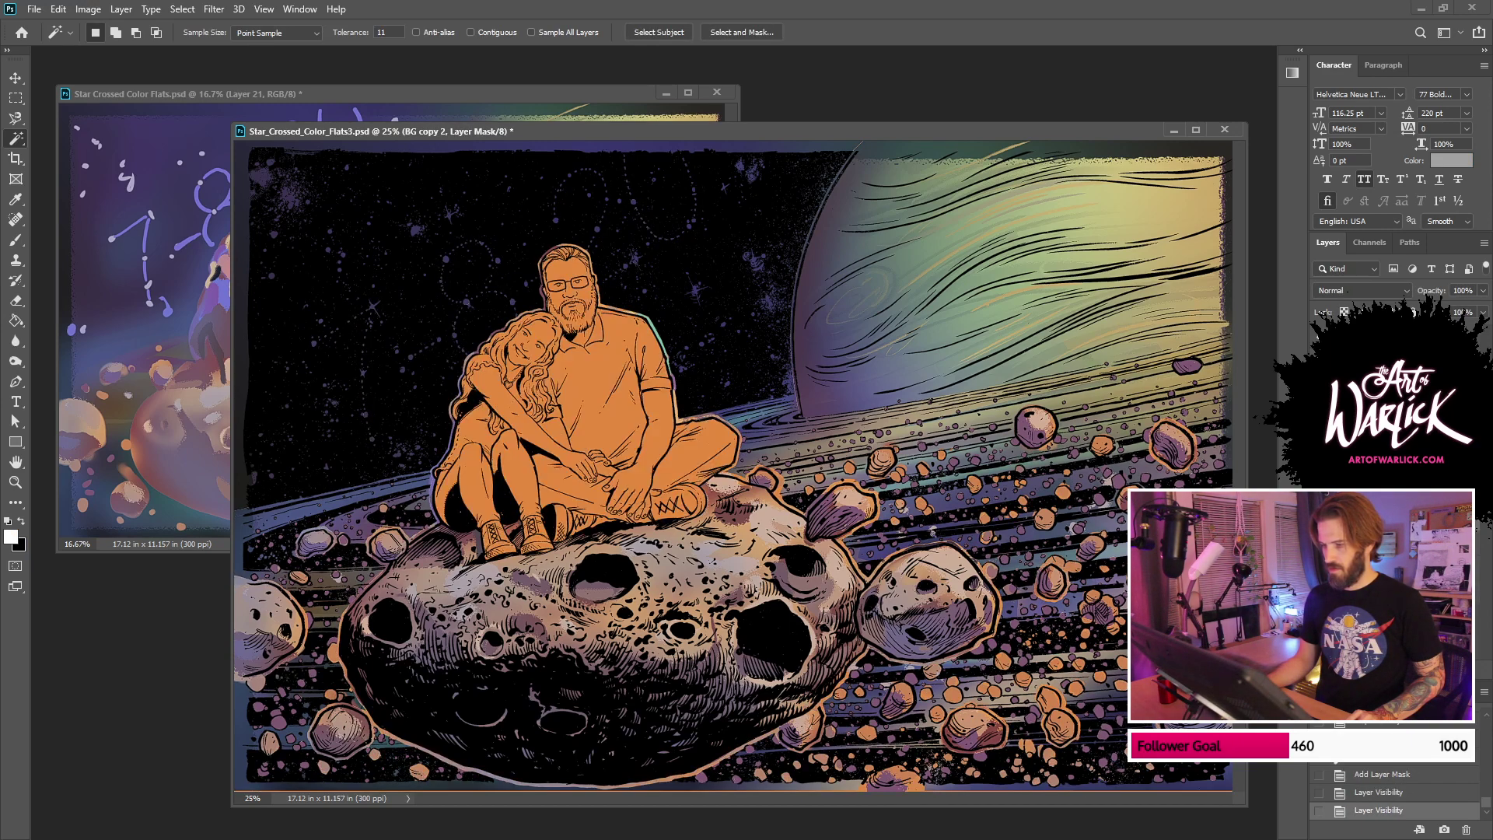
{"action": "key", "text": "ctrl+comma"}
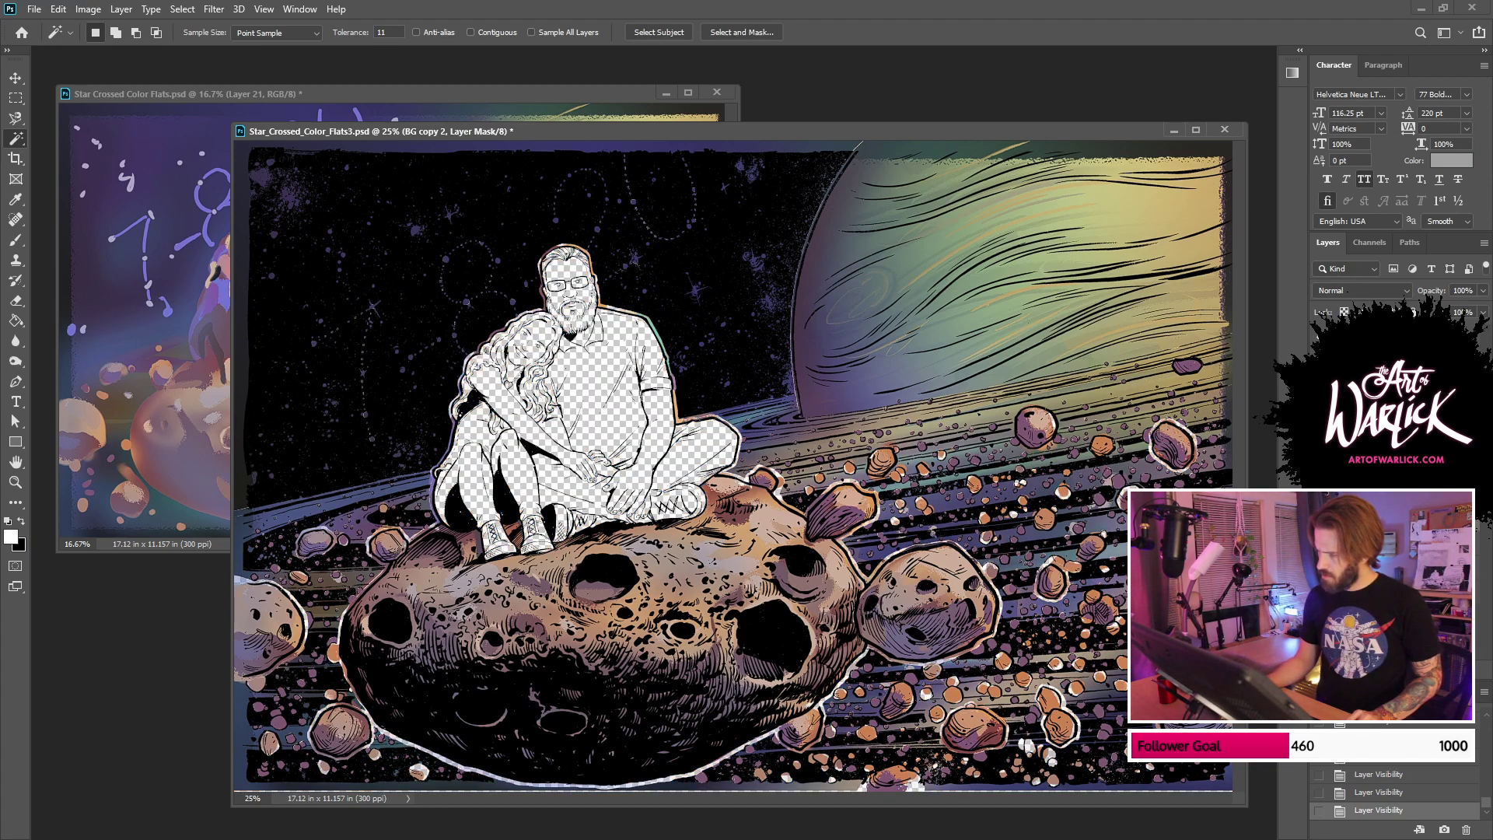
{"action": "key", "text": "ctrl+comma"}
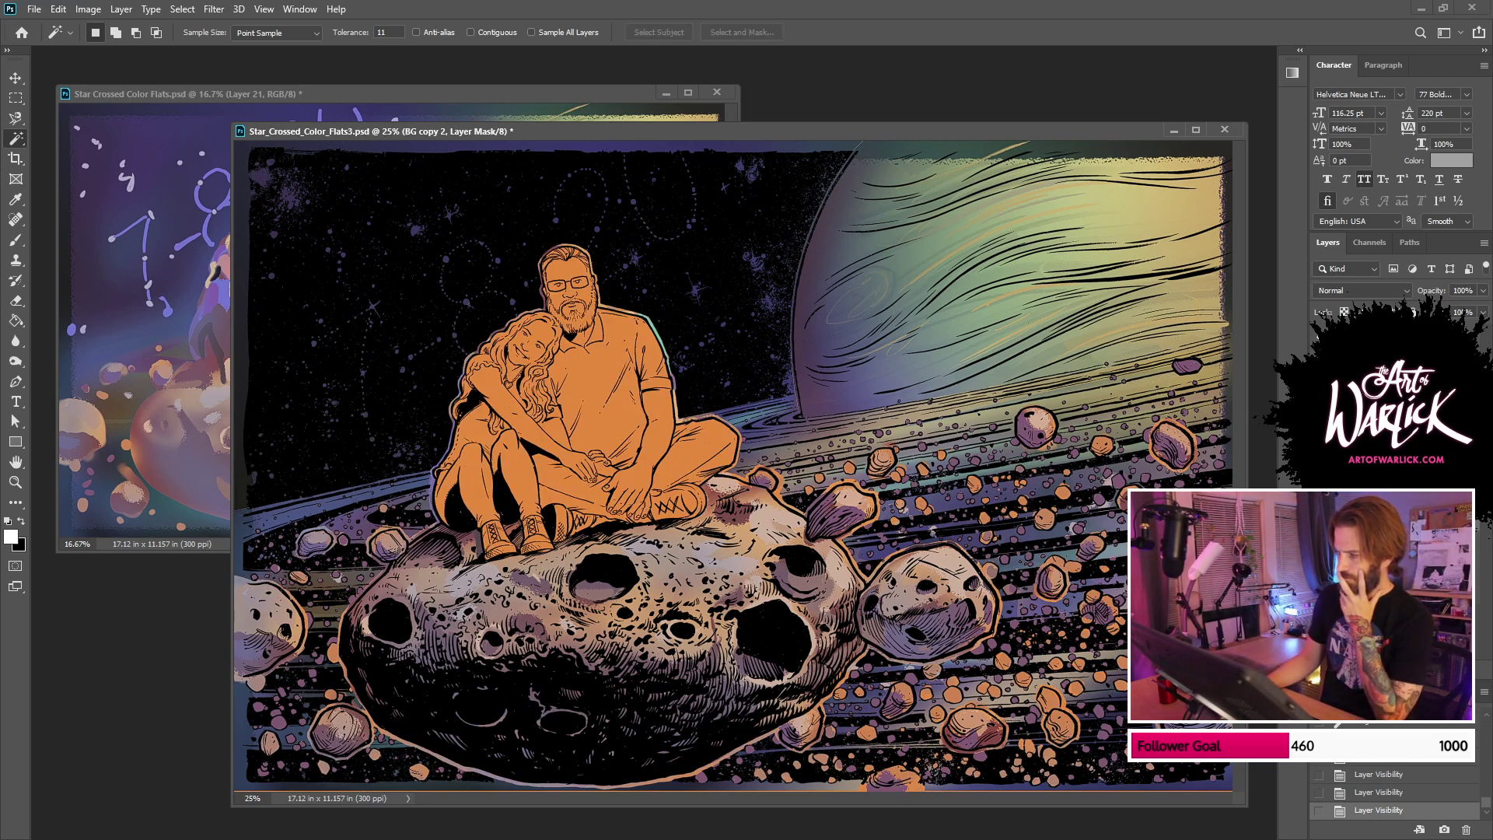
Step: Select the rim outline colour around the couple and rocks on FLATS and paste a copy onto a new layer
{"action": "left_click", "coordinate": [1384, 590]}
{"action": "left_click", "coordinate": [615, 389]}
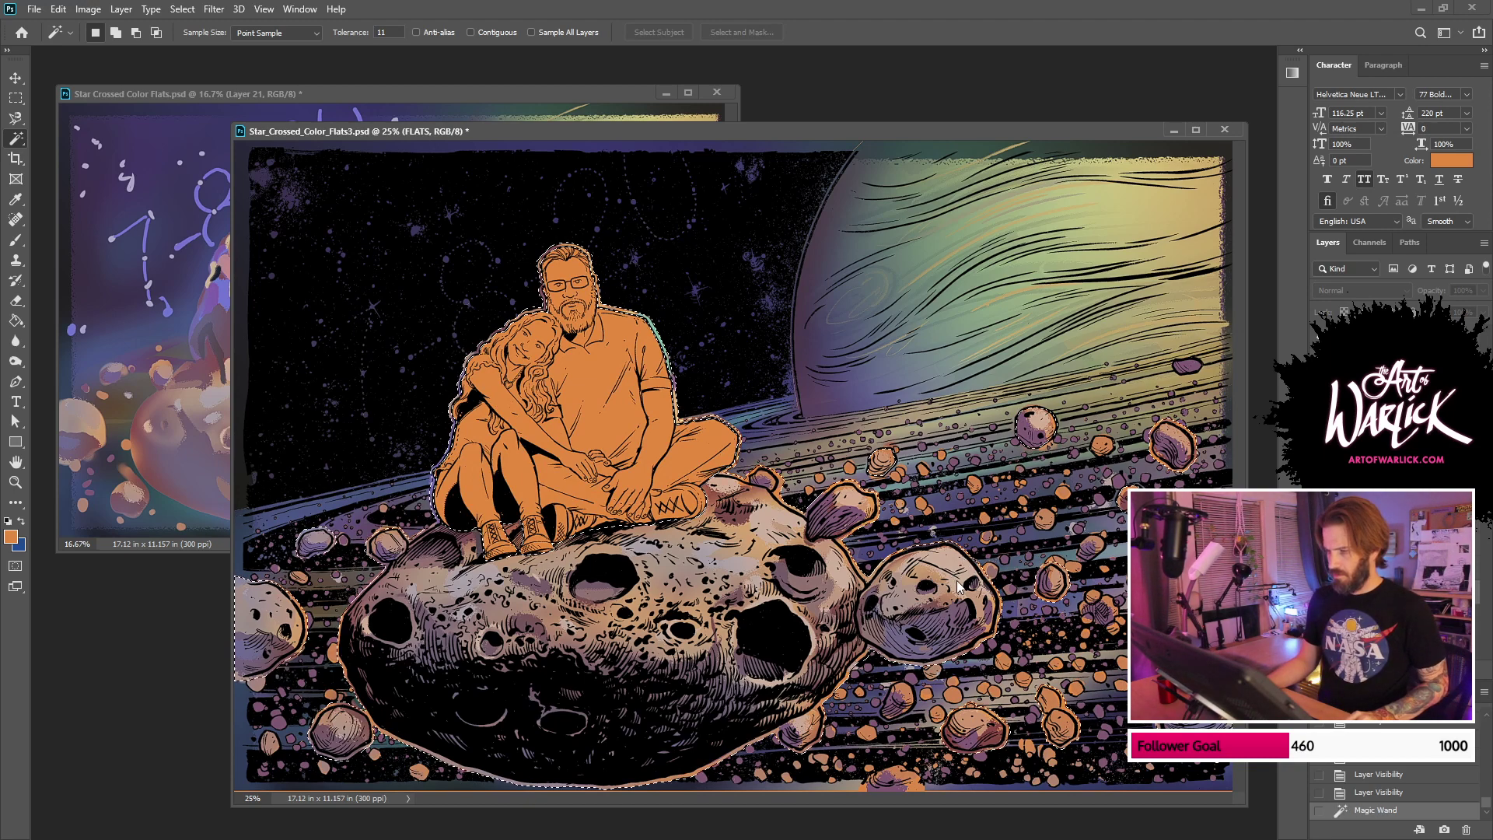
{"action": "key", "text": "ctrl+c"}
{"action": "key", "text": "ctrl+v"}
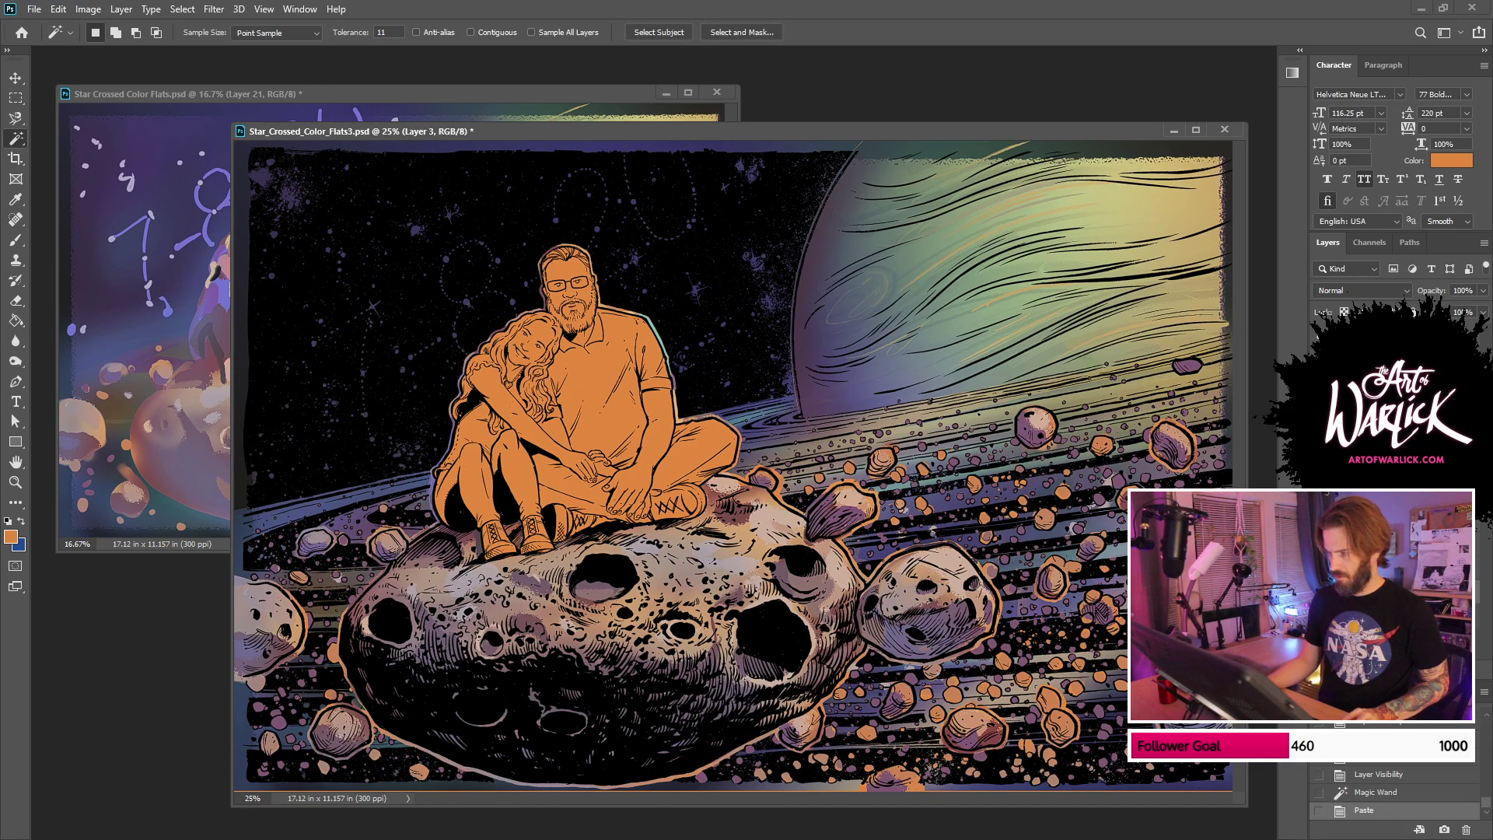
Step: Toggle the background and rock painting layers over the orange fill to compare what each one covers
{"action": "left_click", "coordinate": [1319, 574]}
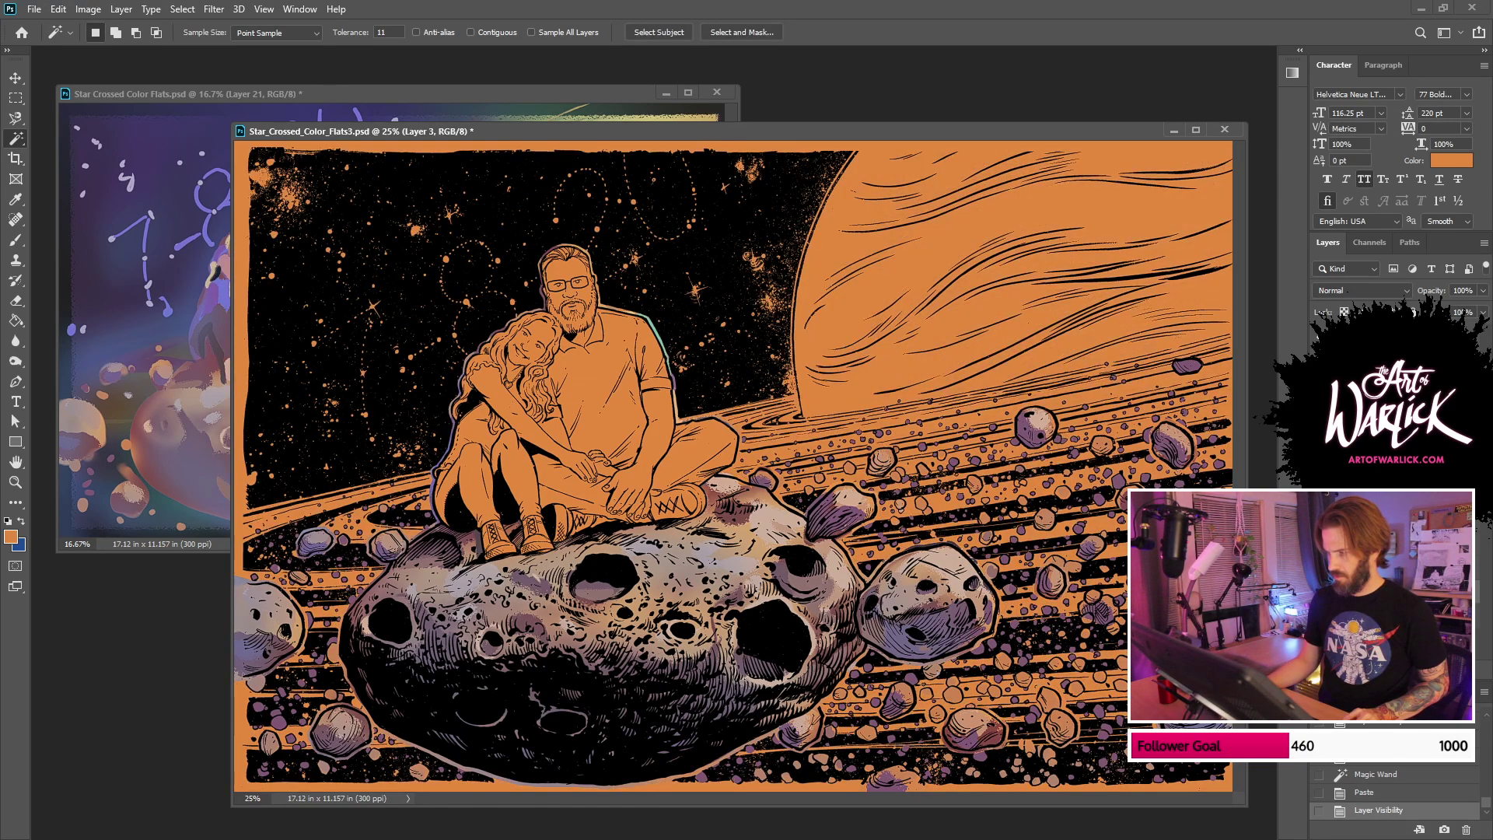
{"action": "left_click", "coordinate": [1319, 574]}
{"action": "left_click", "coordinate": [1320, 574]}
{"action": "left_click", "coordinate": [1319, 554]}
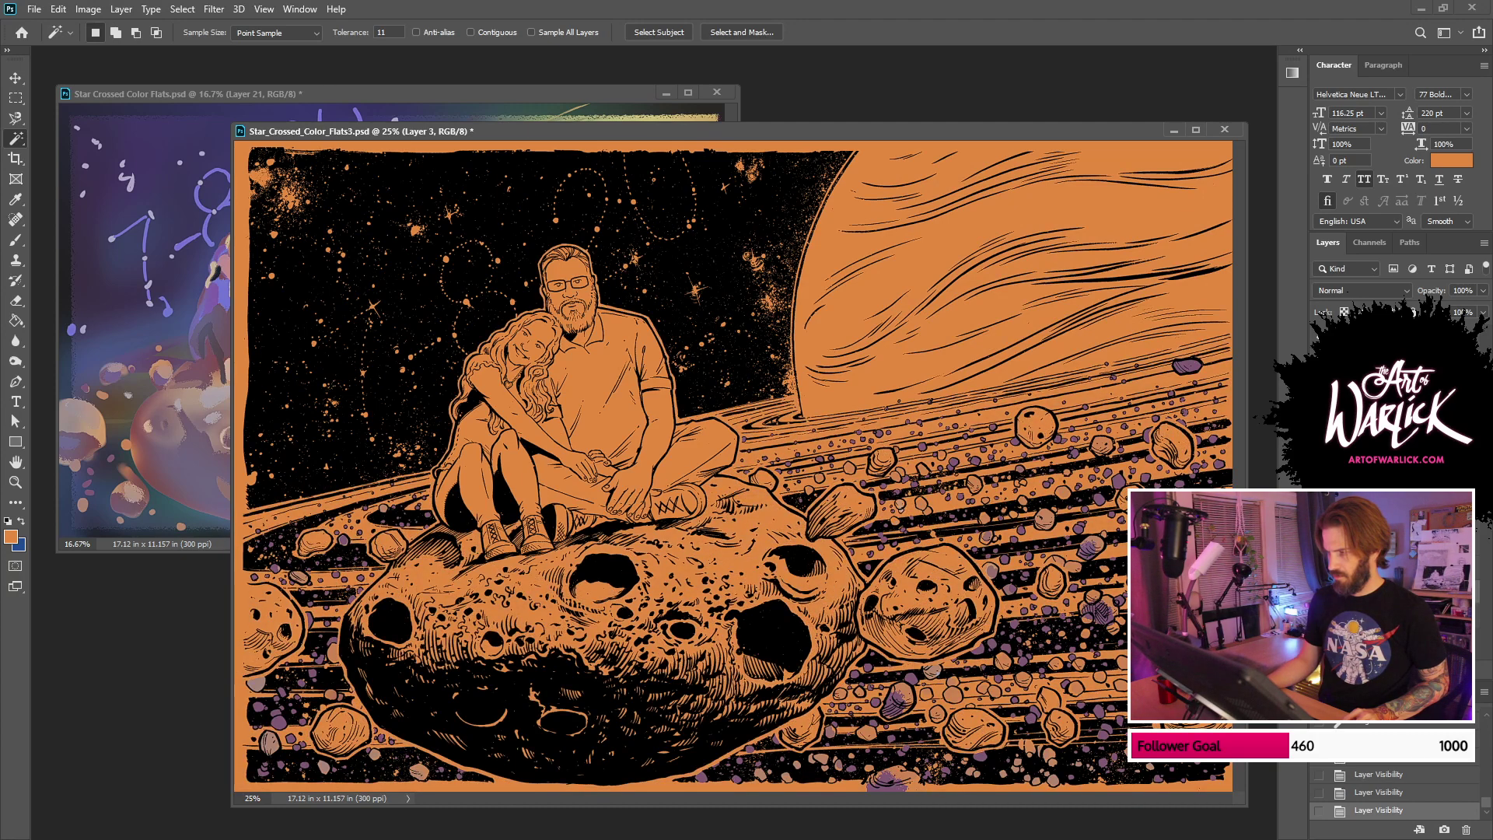
{"action": "key", "text": "ctrl+comma"}
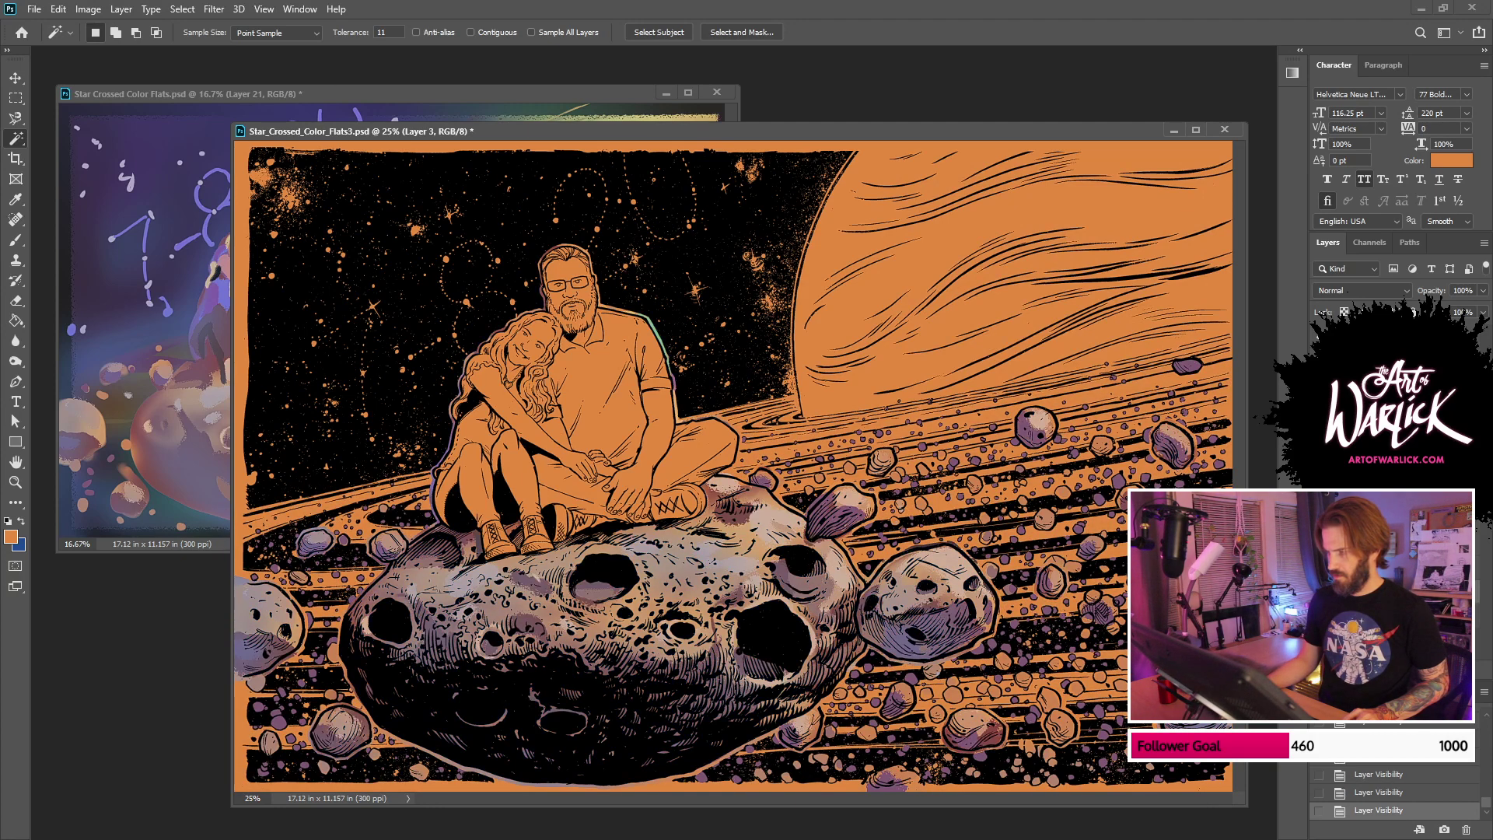
Step: Merge the small-asteroid painting layers into Layer 1 copy and hide the orange fill layer
{"action": "key", "text": "ctrl+e"}
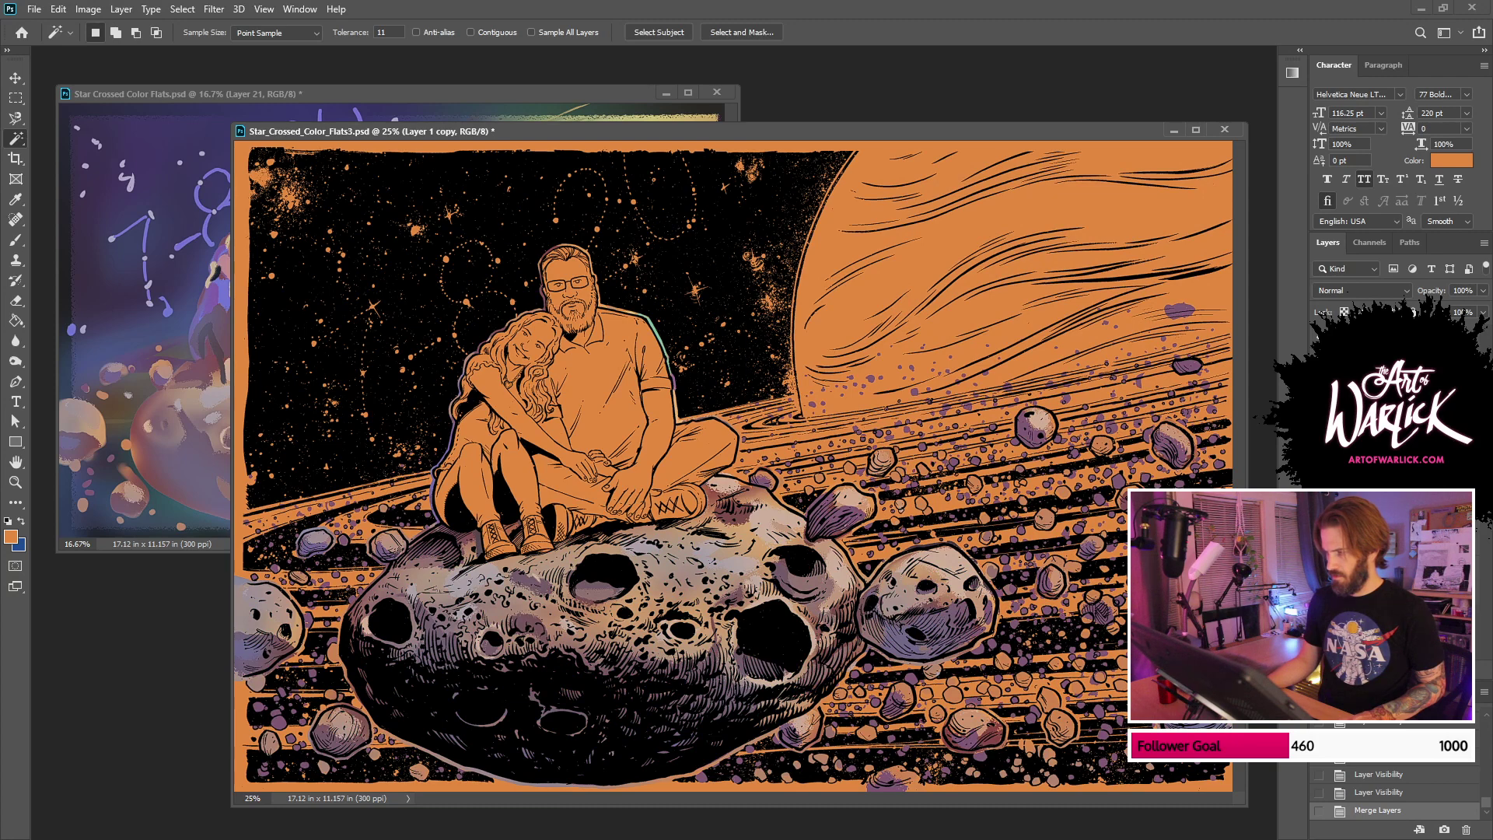
{"action": "key", "text": "ctrl+comma"}
{"action": "key", "text": "ctrl+comma"}
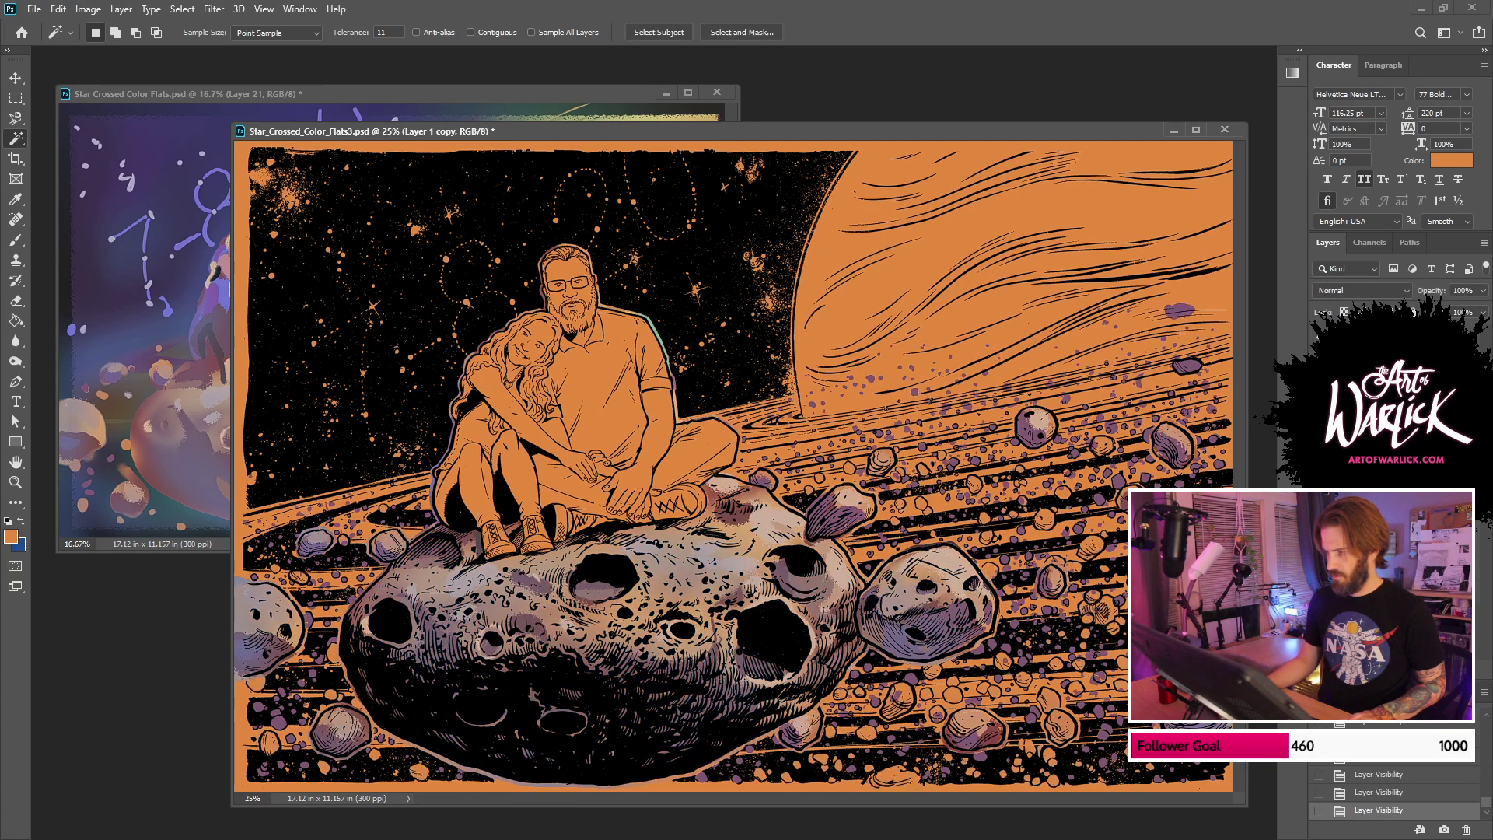
{"action": "key", "text": "ctrl+comma"}
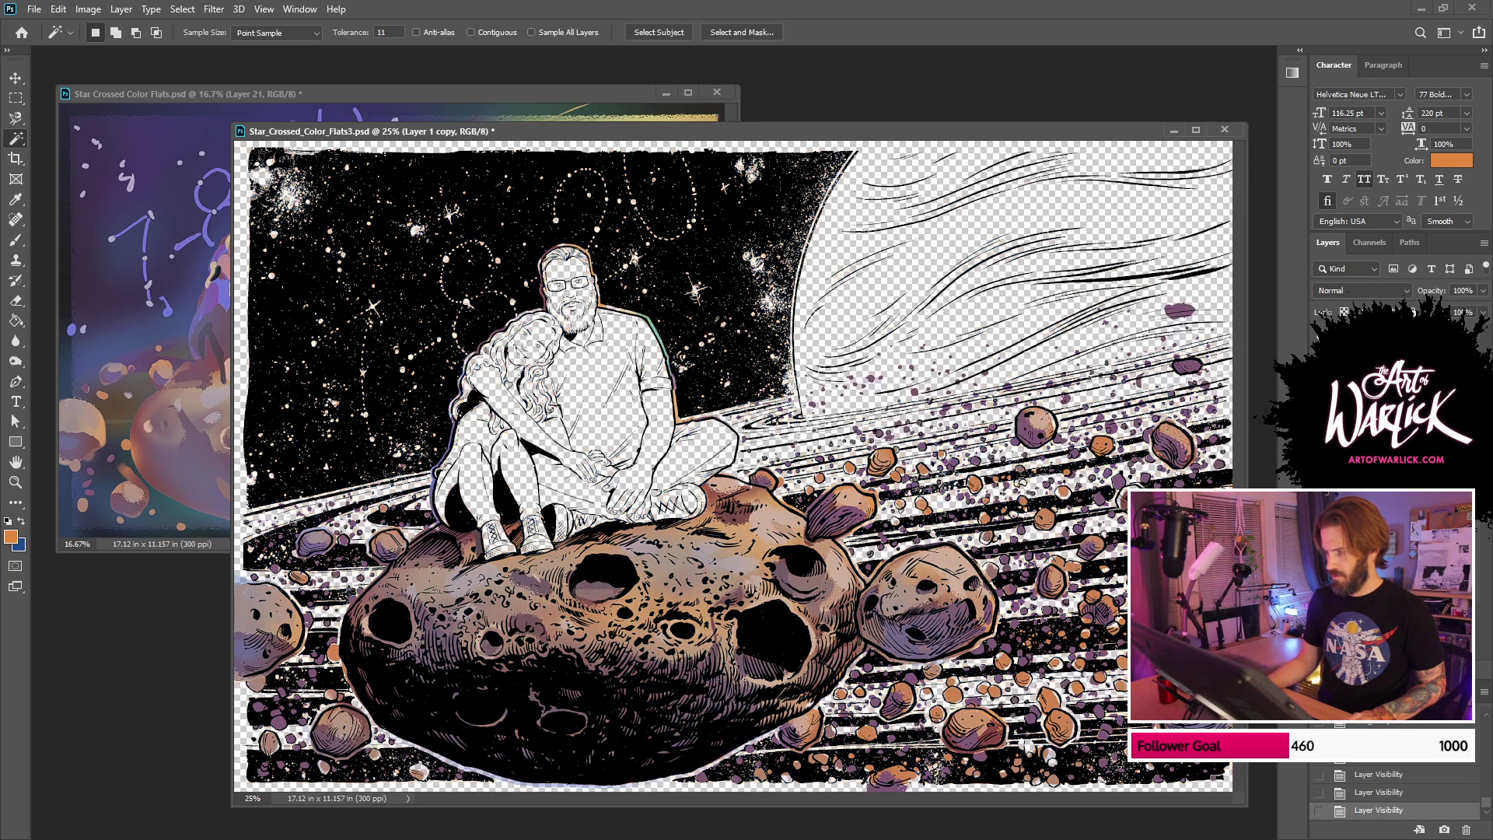
Step: Compare the small-asteroid painting with its layer toggled off, and merge it into Layer 1 copy 2
{"action": "key", "text": "ctrl+comma"}
{"action": "key", "text": "ctrl+comma"}
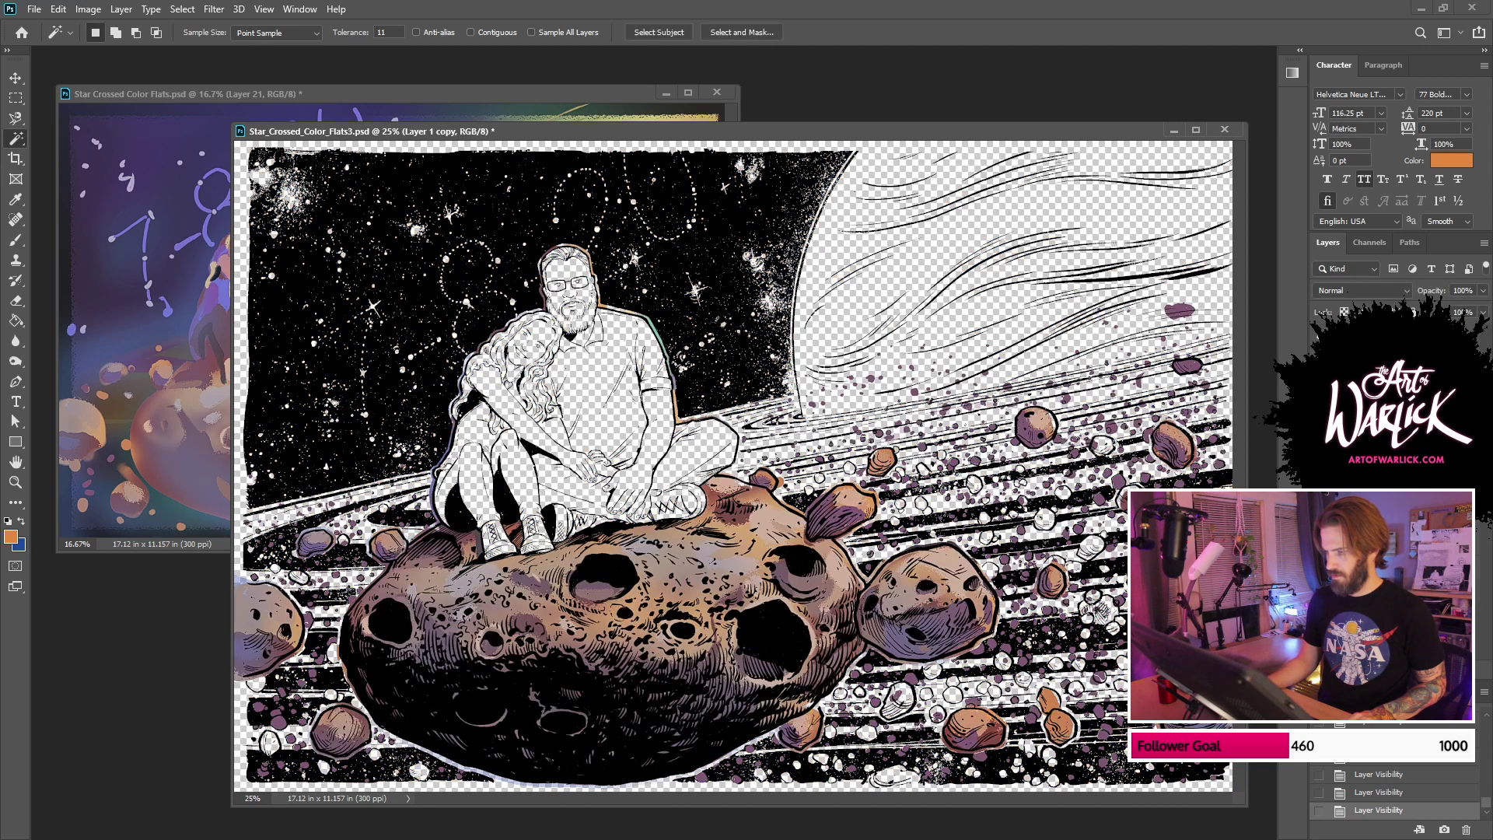
{"action": "key", "text": "ctrl+comma"}
{"action": "key", "text": "ctrl+e"}
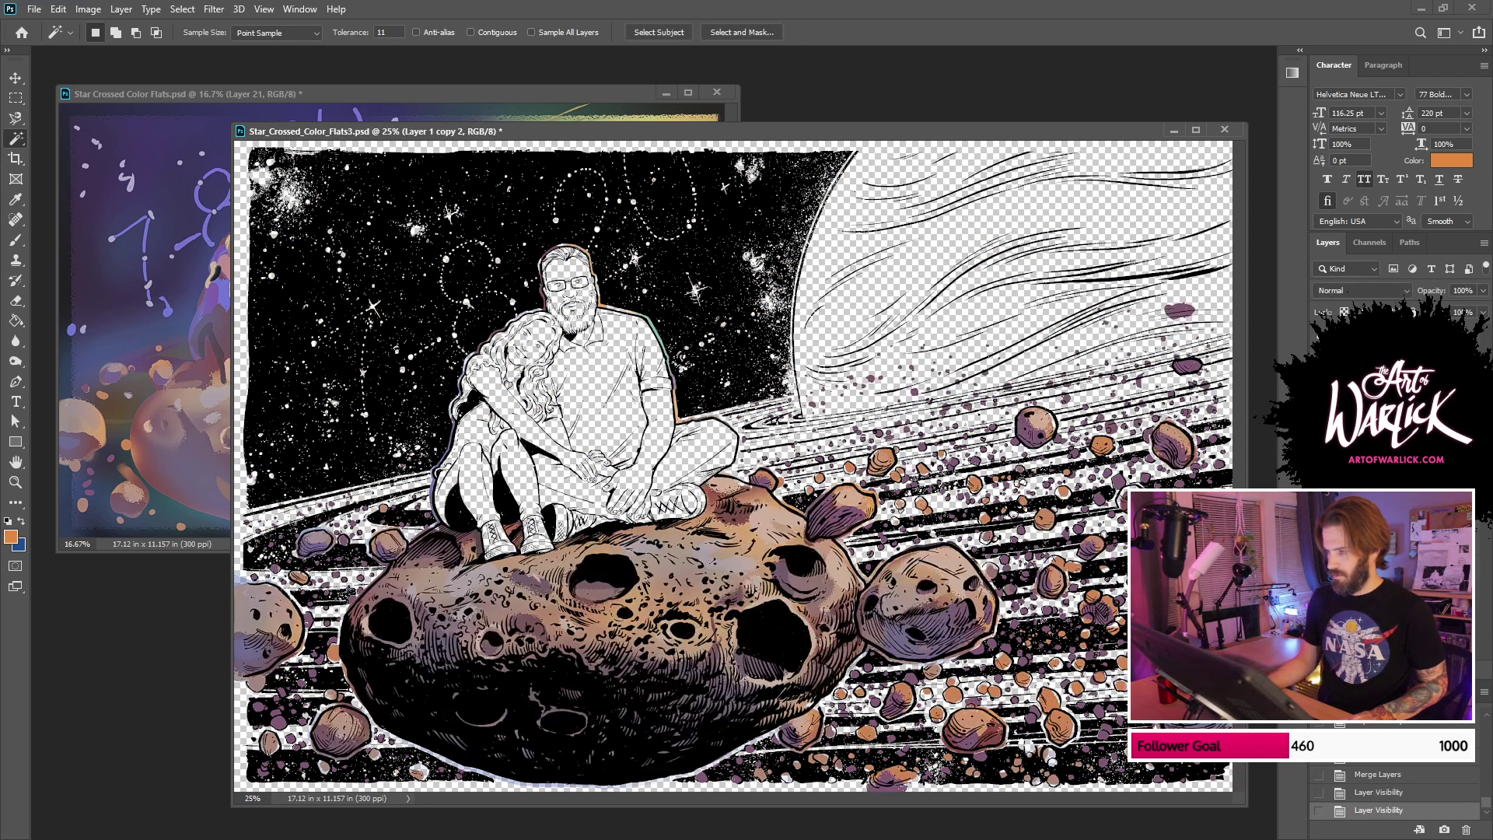
Step: Select the rim outline colour on FLATS, paste a copy onto a new layer and merge it into Layer 1 copy 2
{"action": "left_click", "coordinate": [1384, 591]}
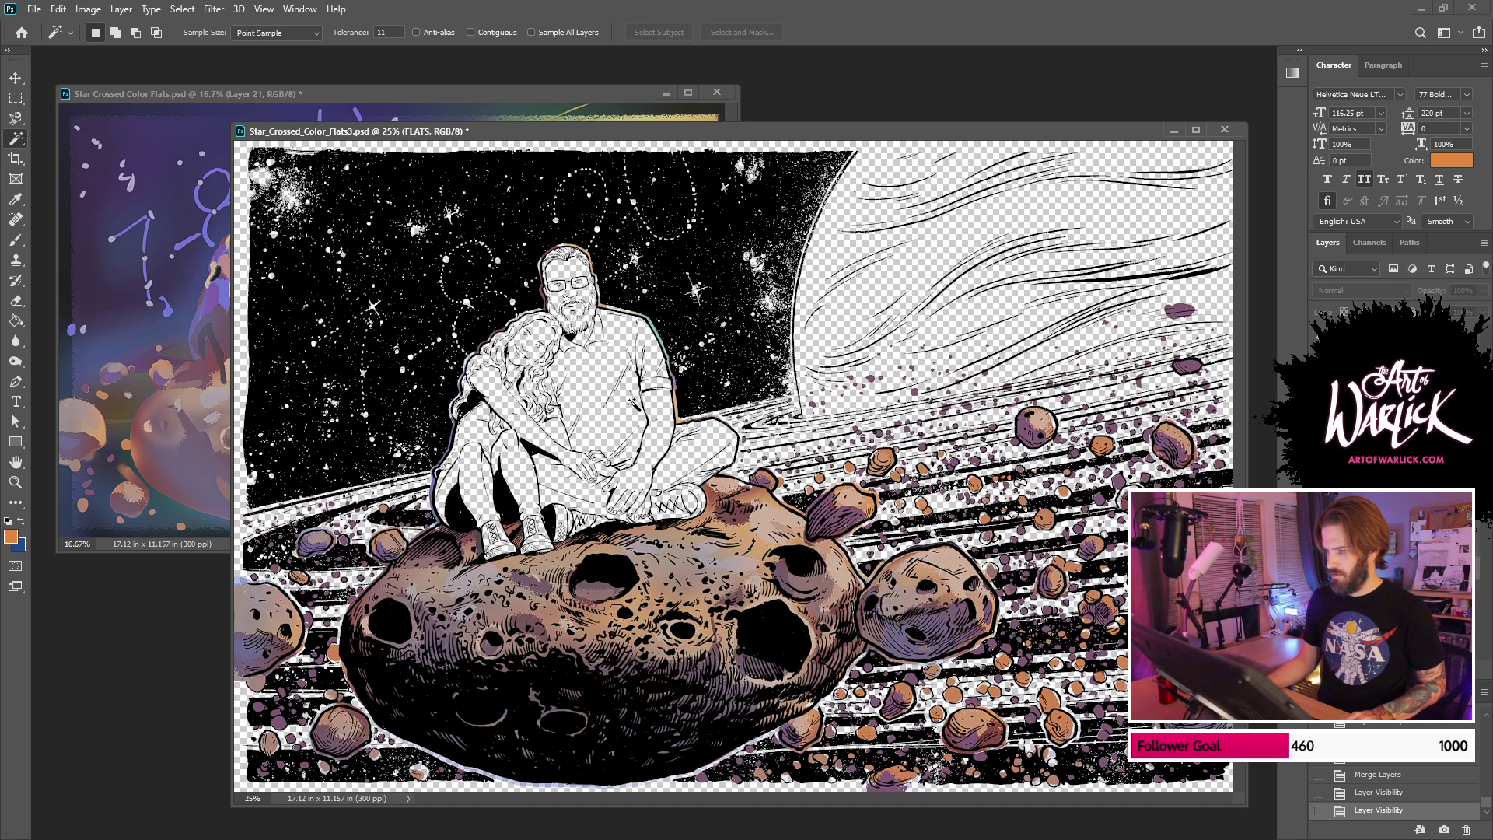
{"action": "left_click", "coordinate": [632, 401]}
{"action": "left_click", "coordinate": [673, 555], "text": "shift"}
{"action": "left_click", "coordinate": [856, 500], "text": "shift"}
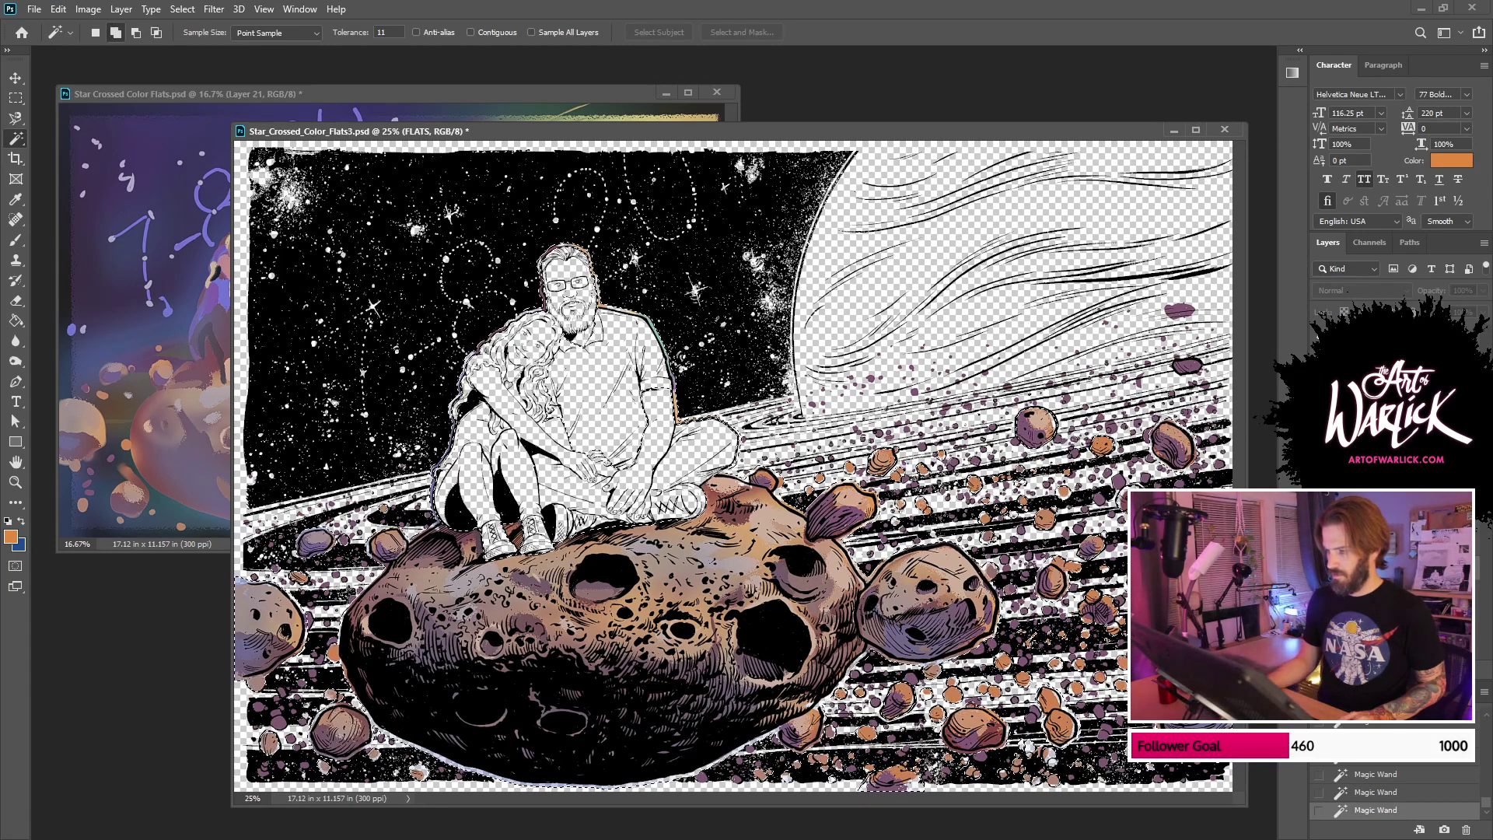
{"action": "key", "text": "ctrl+v"}
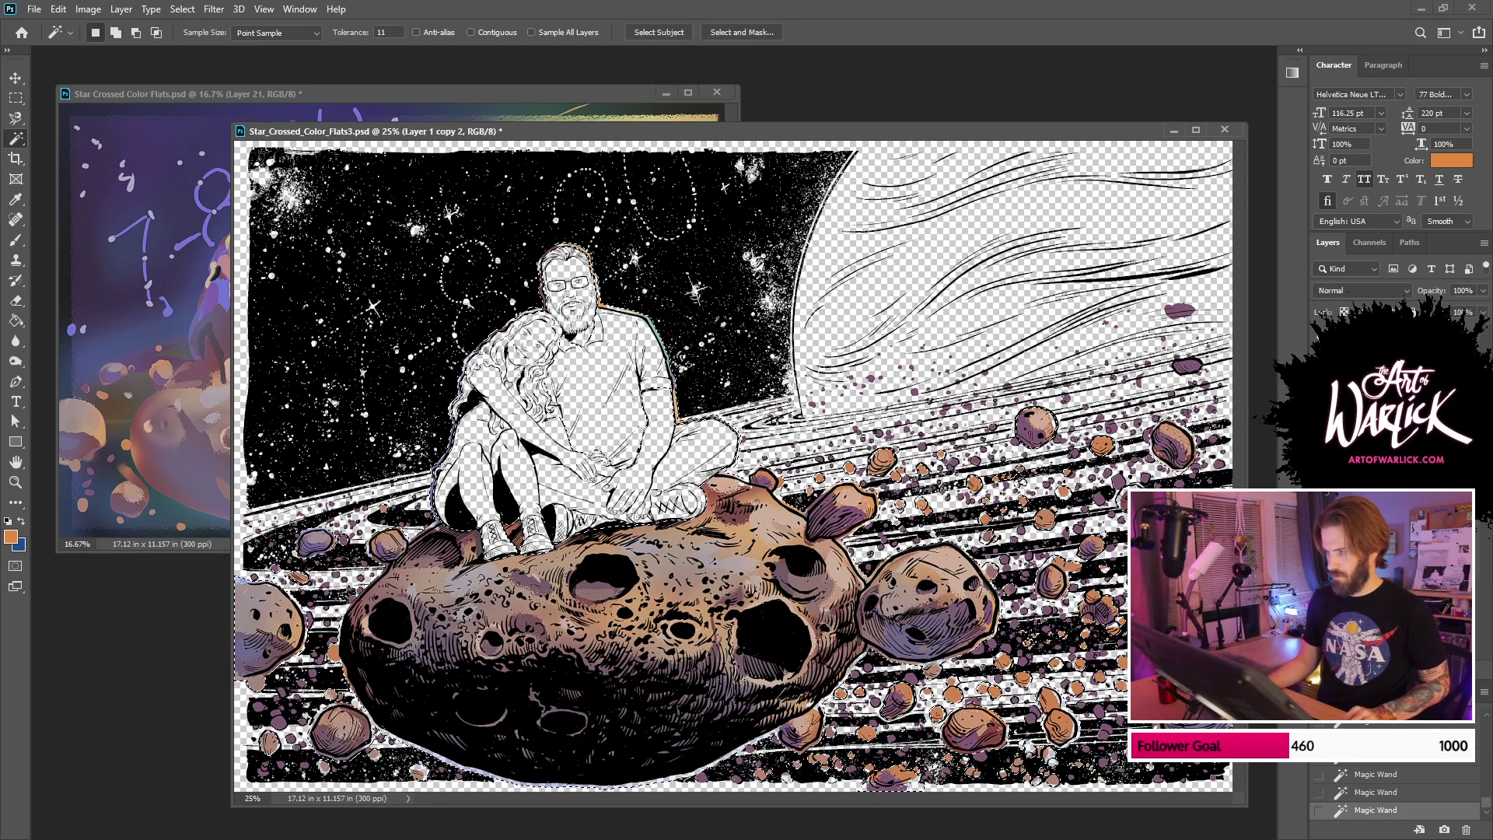
{"action": "key", "text": "ctrl+["}
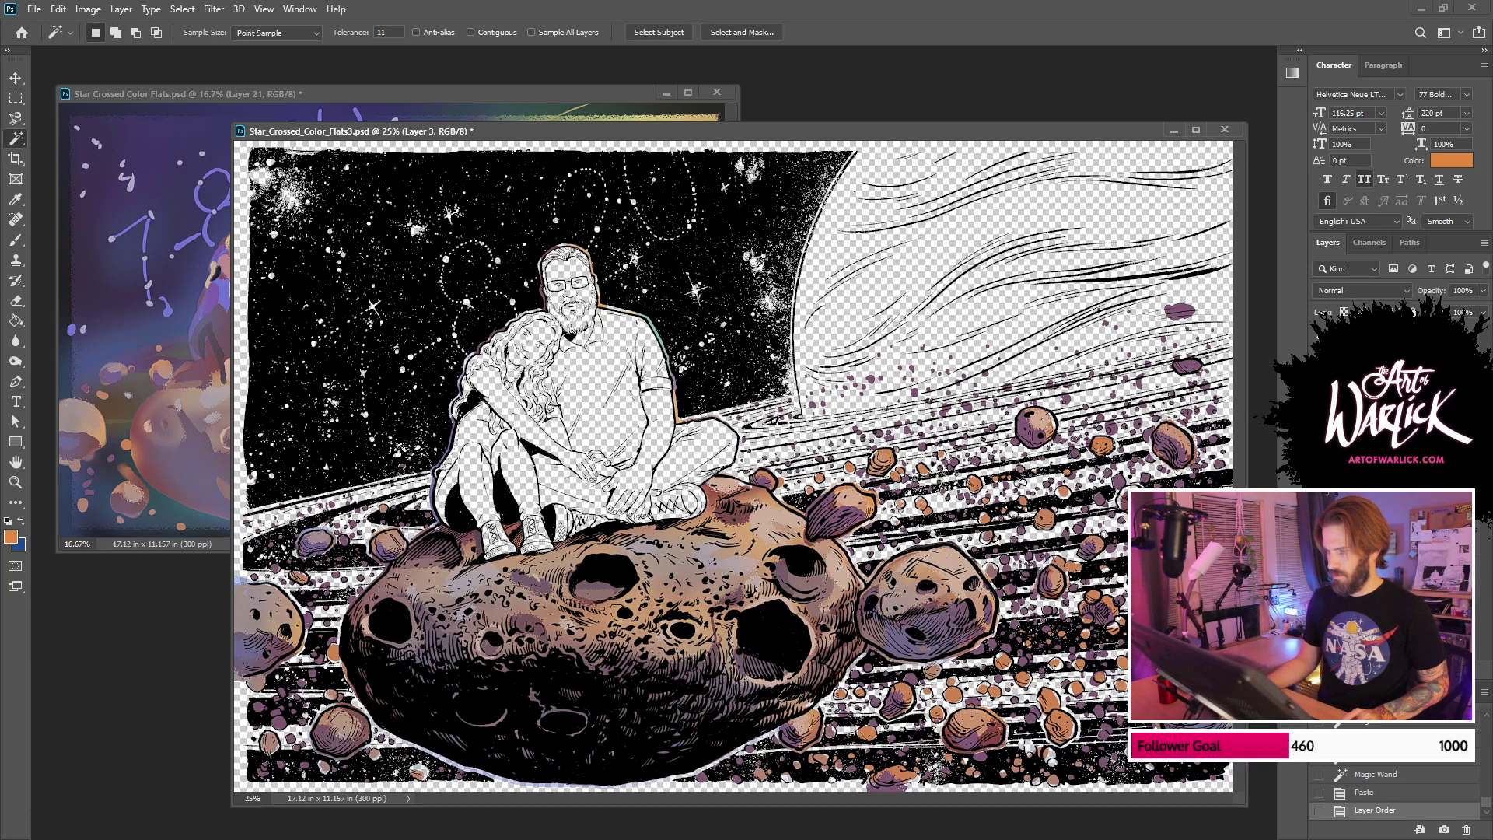
{"action": "key", "text": "ctrl+e"}
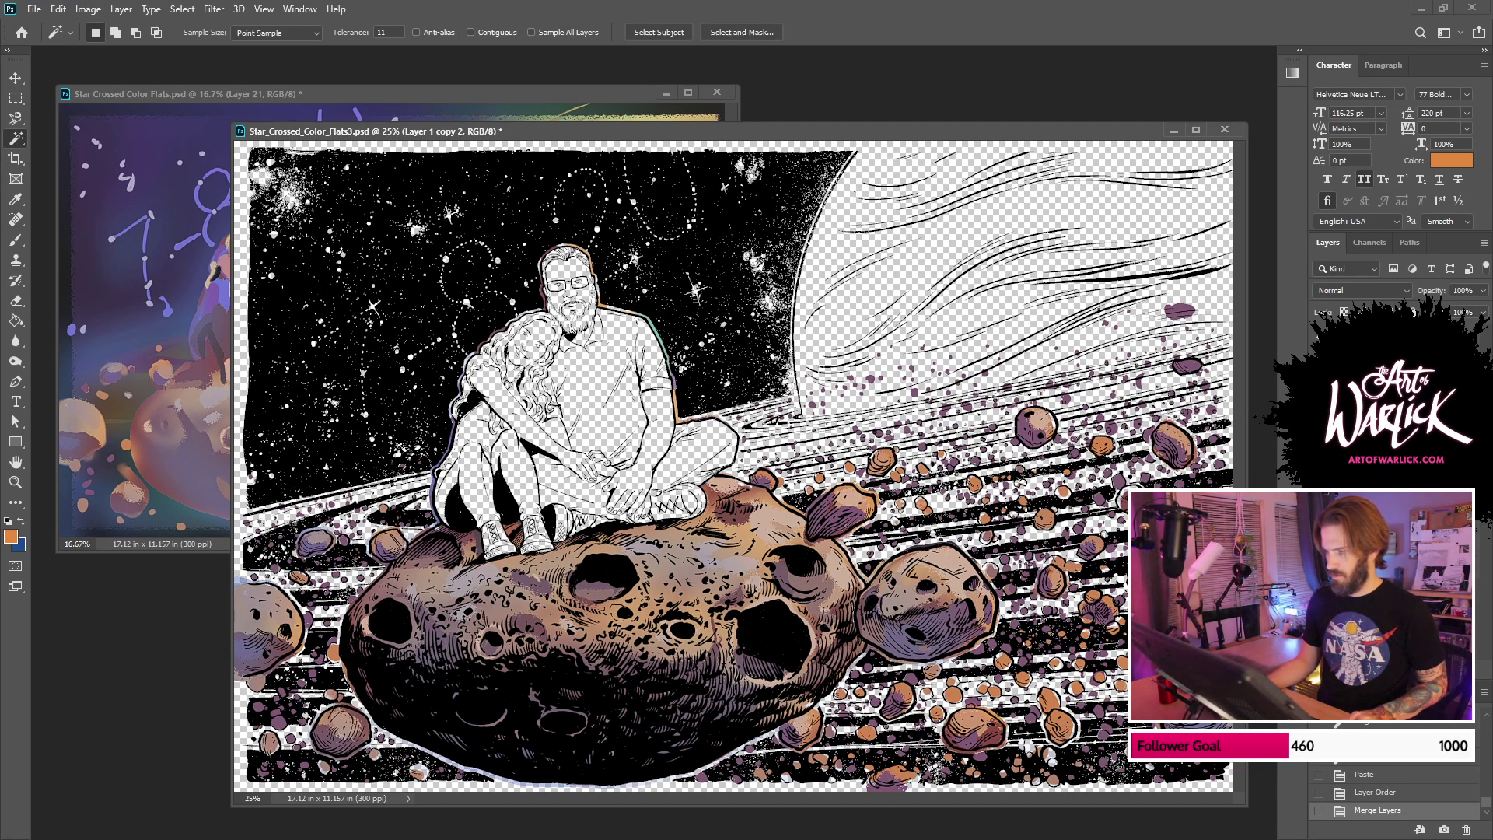
Step: Show FLATS and select the couple's flat colours, including clothing, skin, hair, shoes and the man's eyes
{"action": "left_click", "coordinate": [1320, 576]}
{"action": "left_click", "coordinate": [1384, 576]}
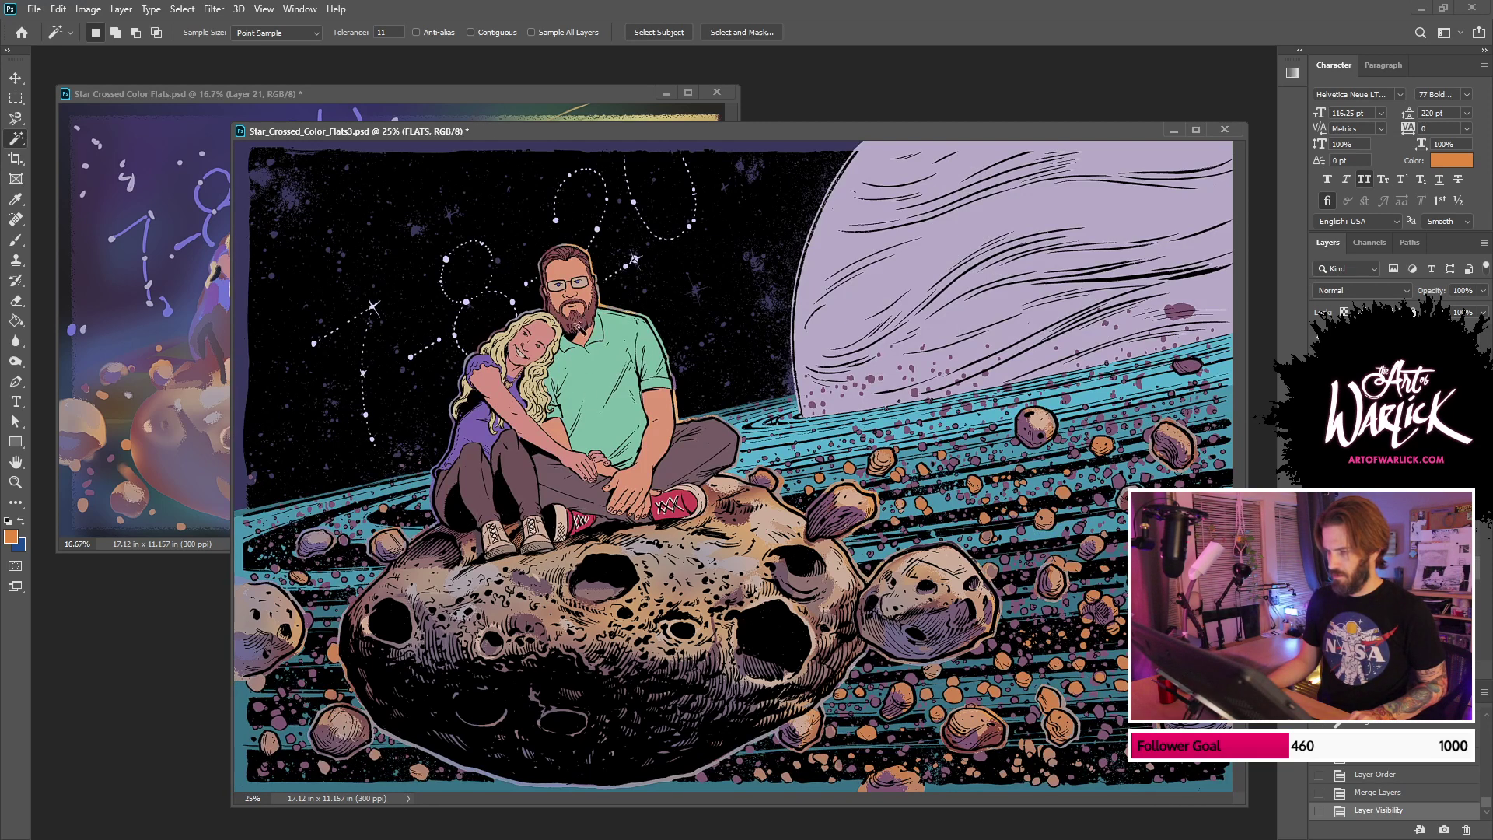
{"action": "left_click", "coordinate": [517, 499]}
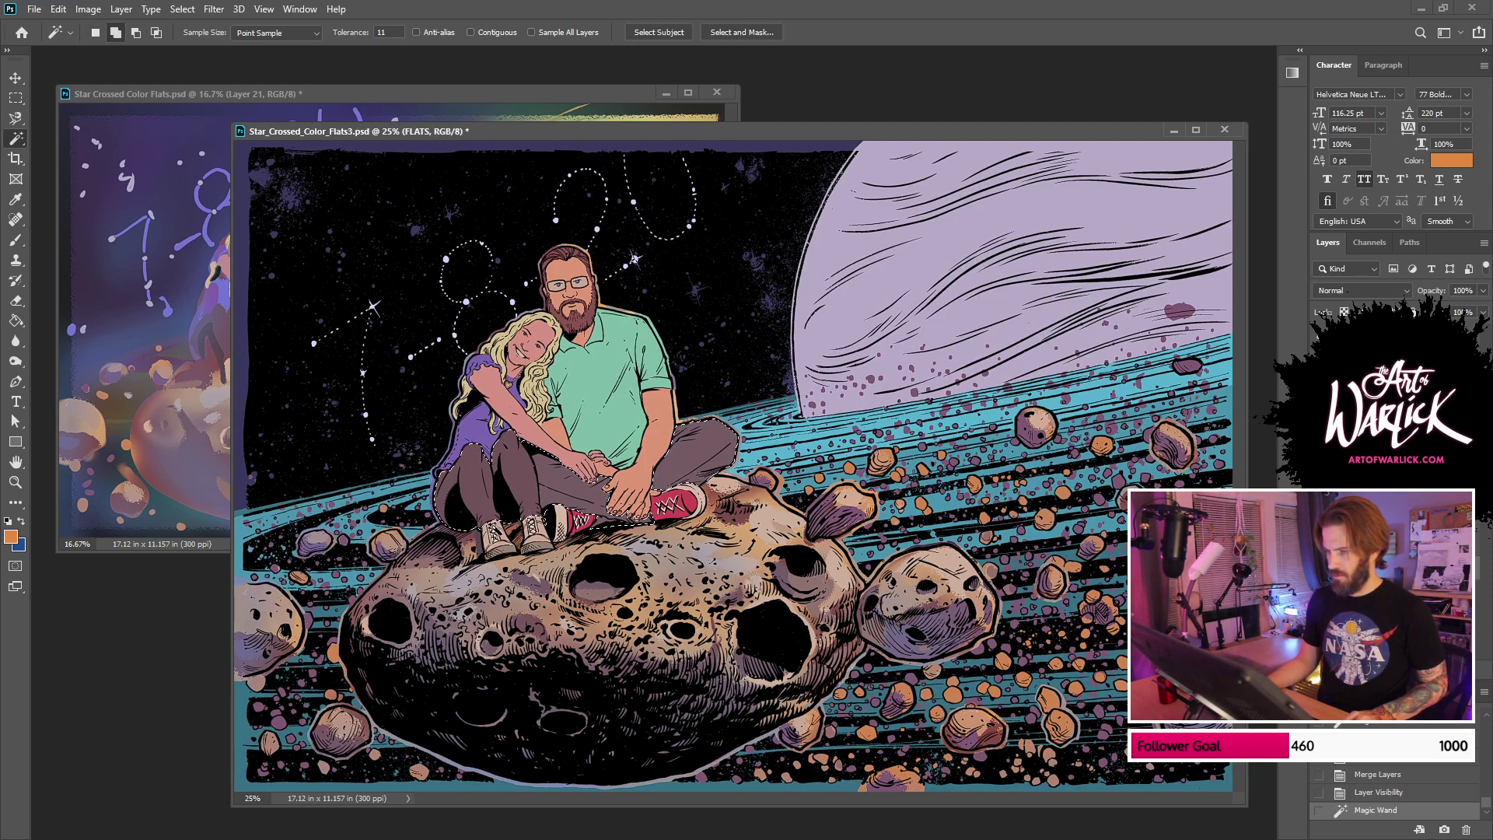
{"action": "left_click", "coordinate": [496, 542], "text": "shift"}
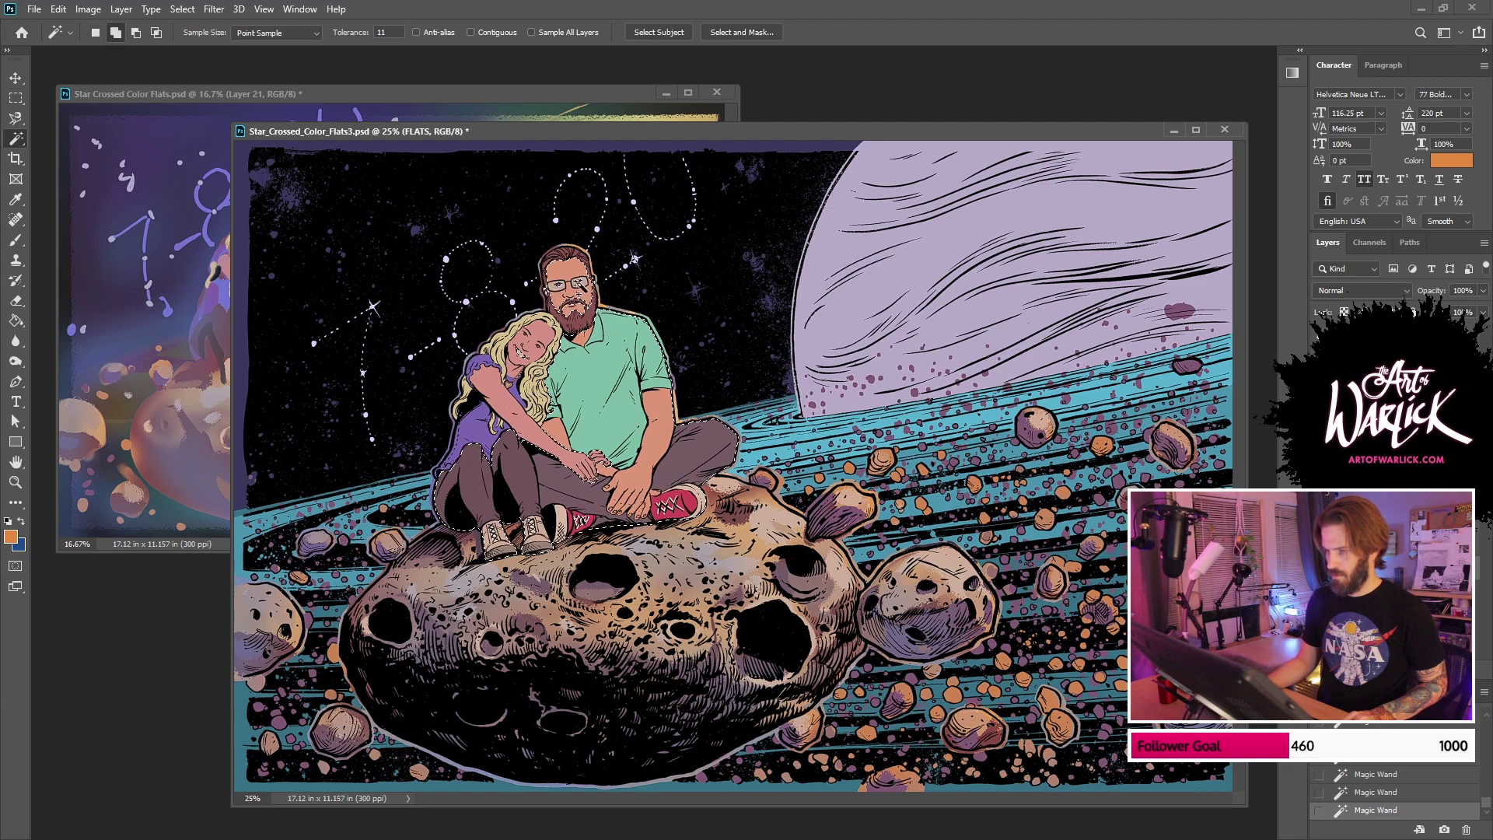
{"action": "key", "text": "ctrl+plus"}
{"action": "key", "text": "ctrl+plus"}
{"action": "left_click_drag", "start_coordinate": [510, 261], "coordinate": [811, 529]}
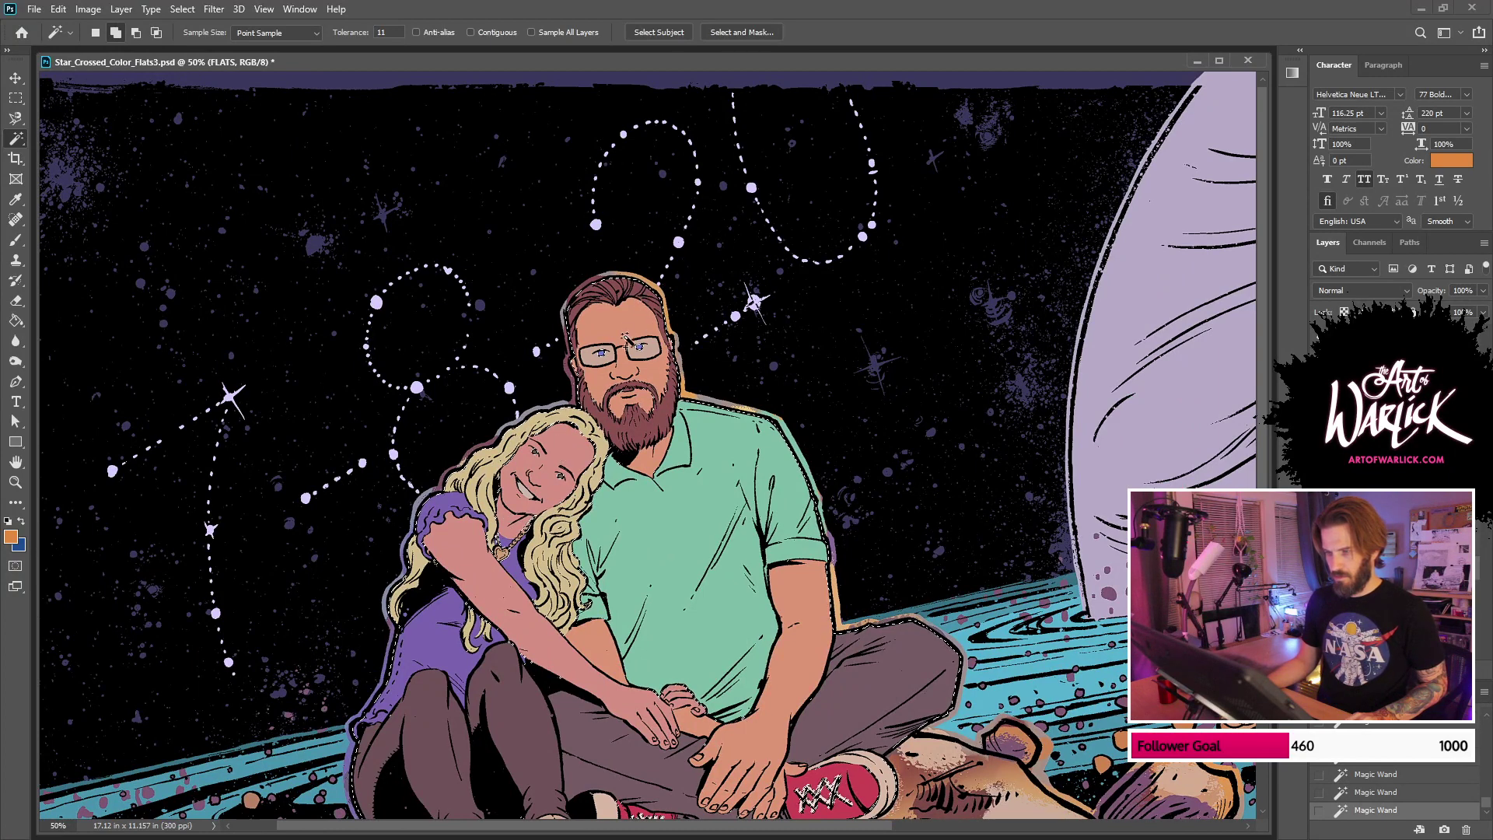
{"action": "left_click", "coordinate": [639, 349], "text": "shift"}
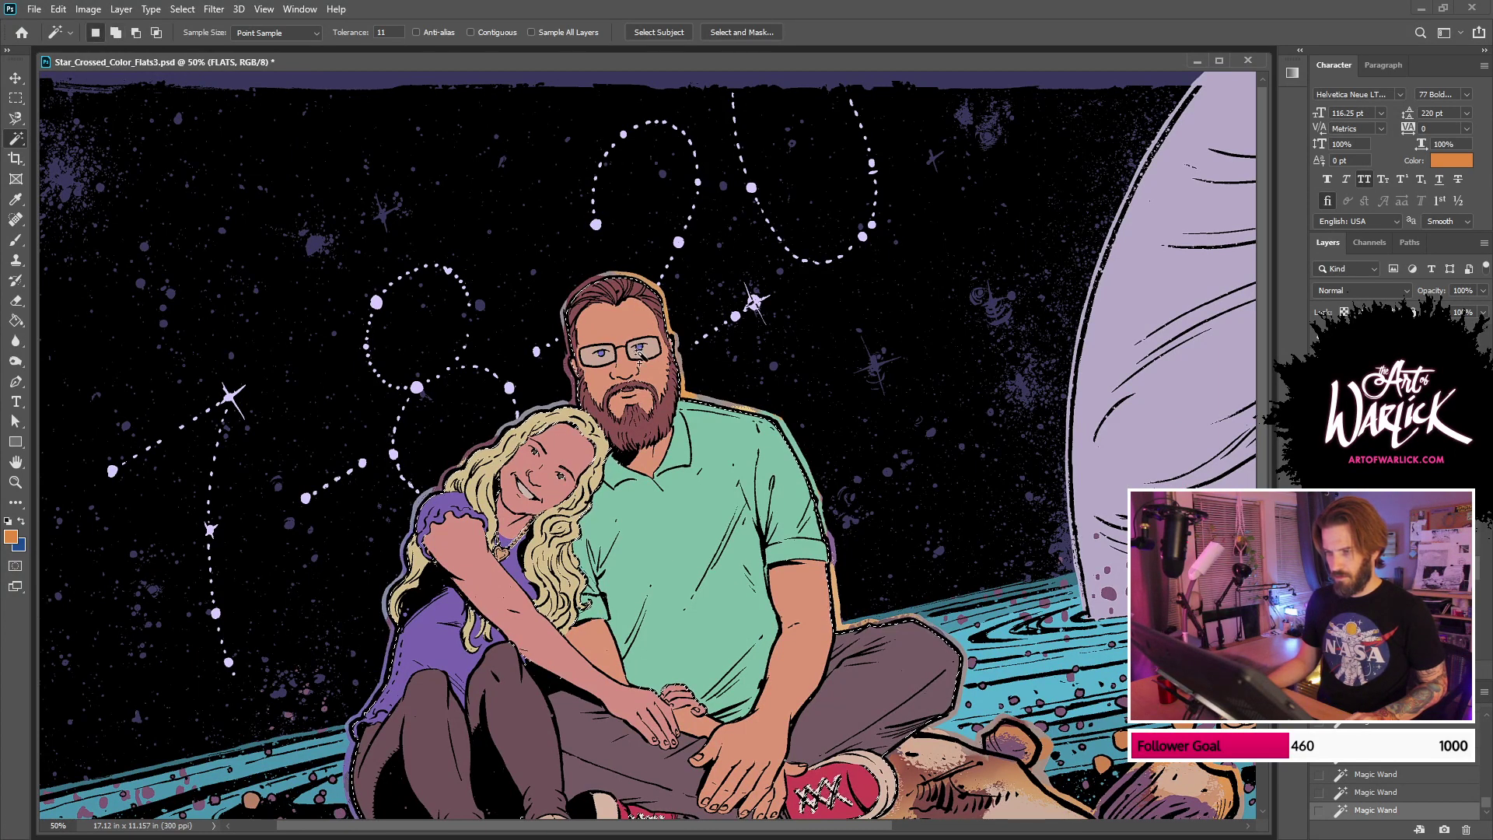
{"action": "key", "text": "shift"}
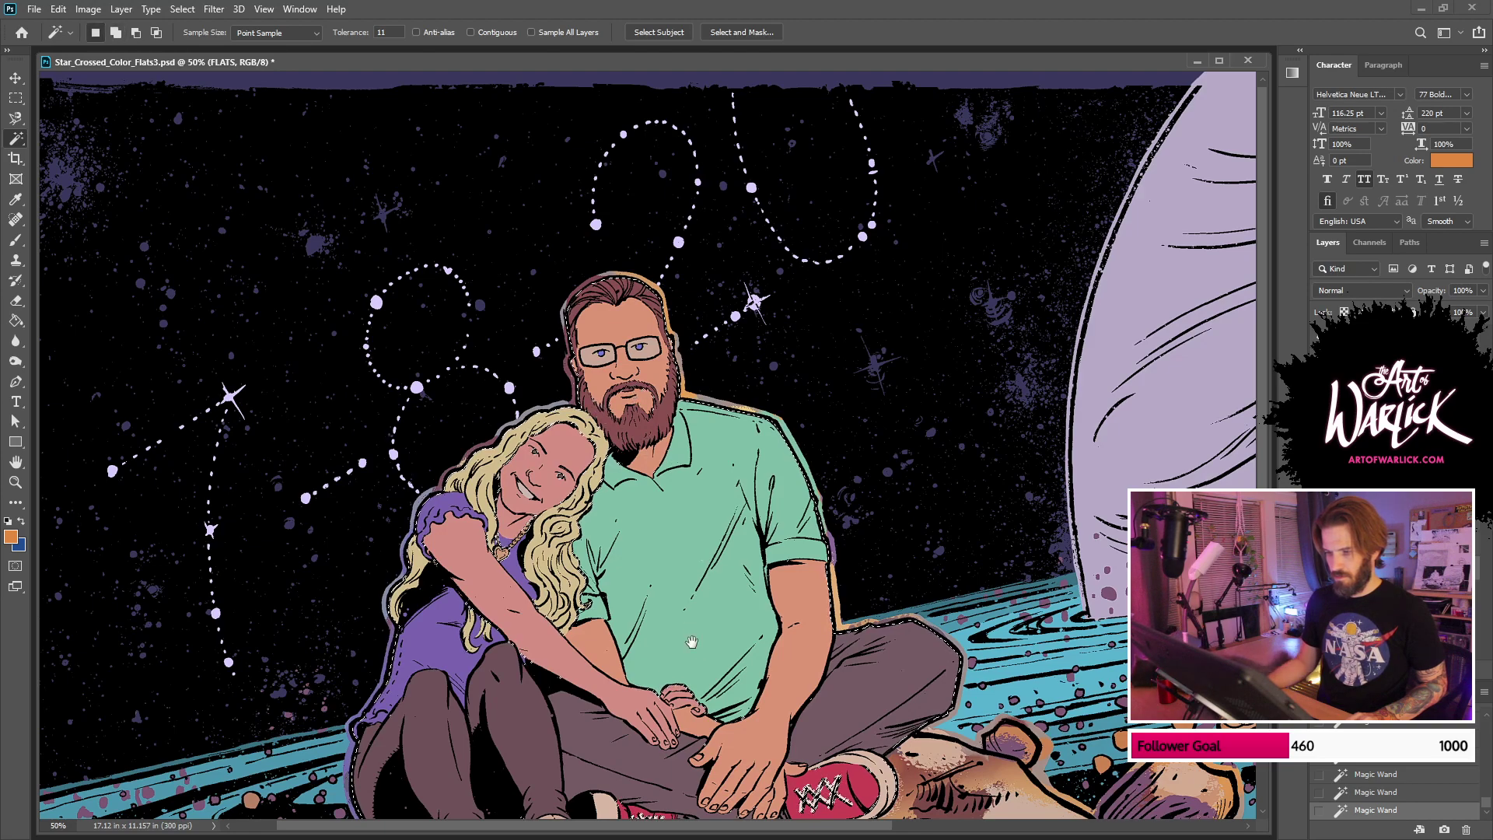
{"action": "left_click_drag", "start_coordinate": [691, 642], "coordinate": [724, 371]}
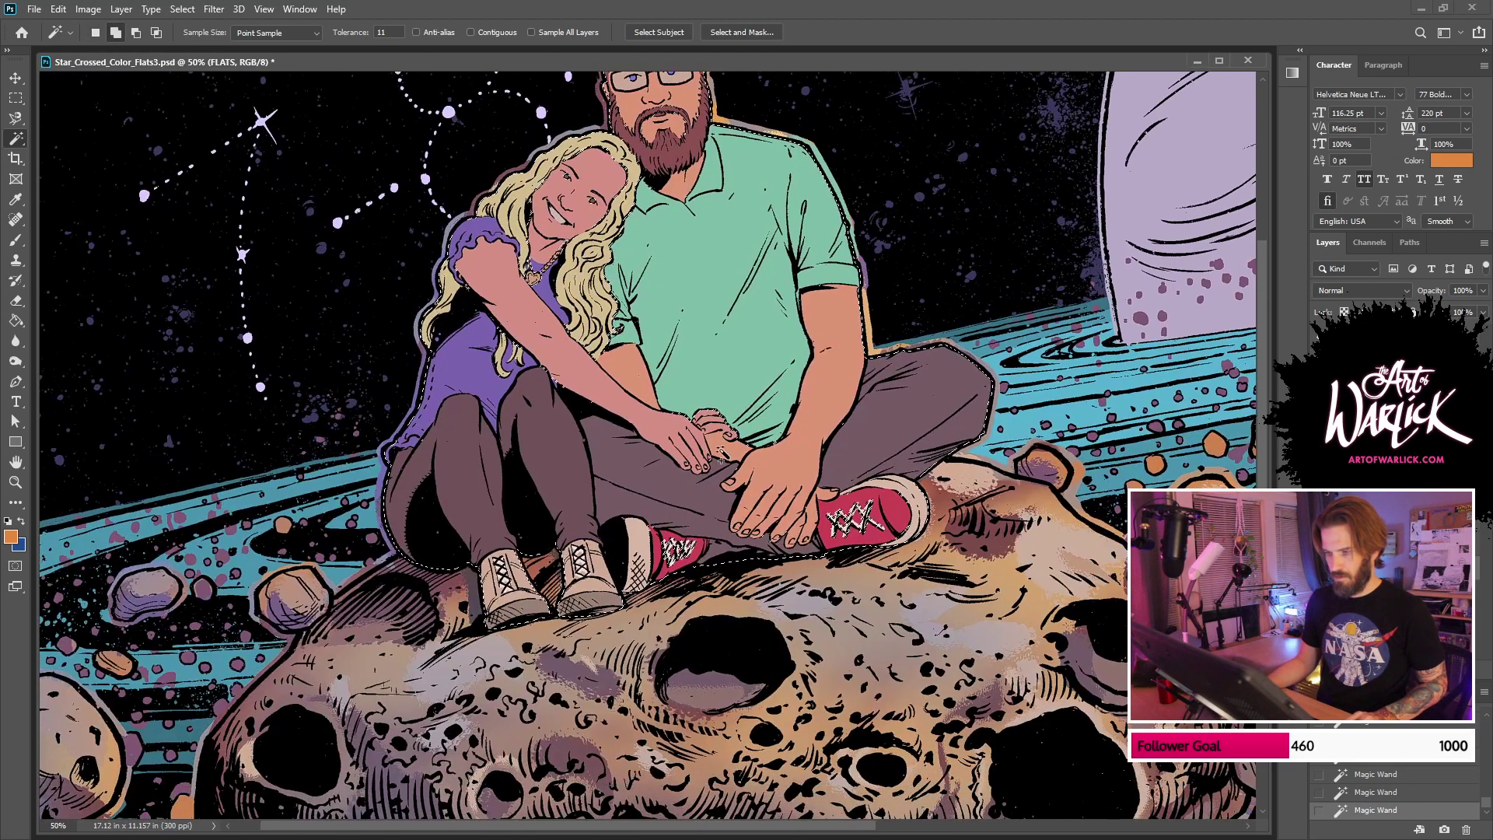
Step: Hide the line art and try to add the leftover sliver beside the woman's hand to the selection
{"action": "left_click", "coordinate": [1319, 343]}
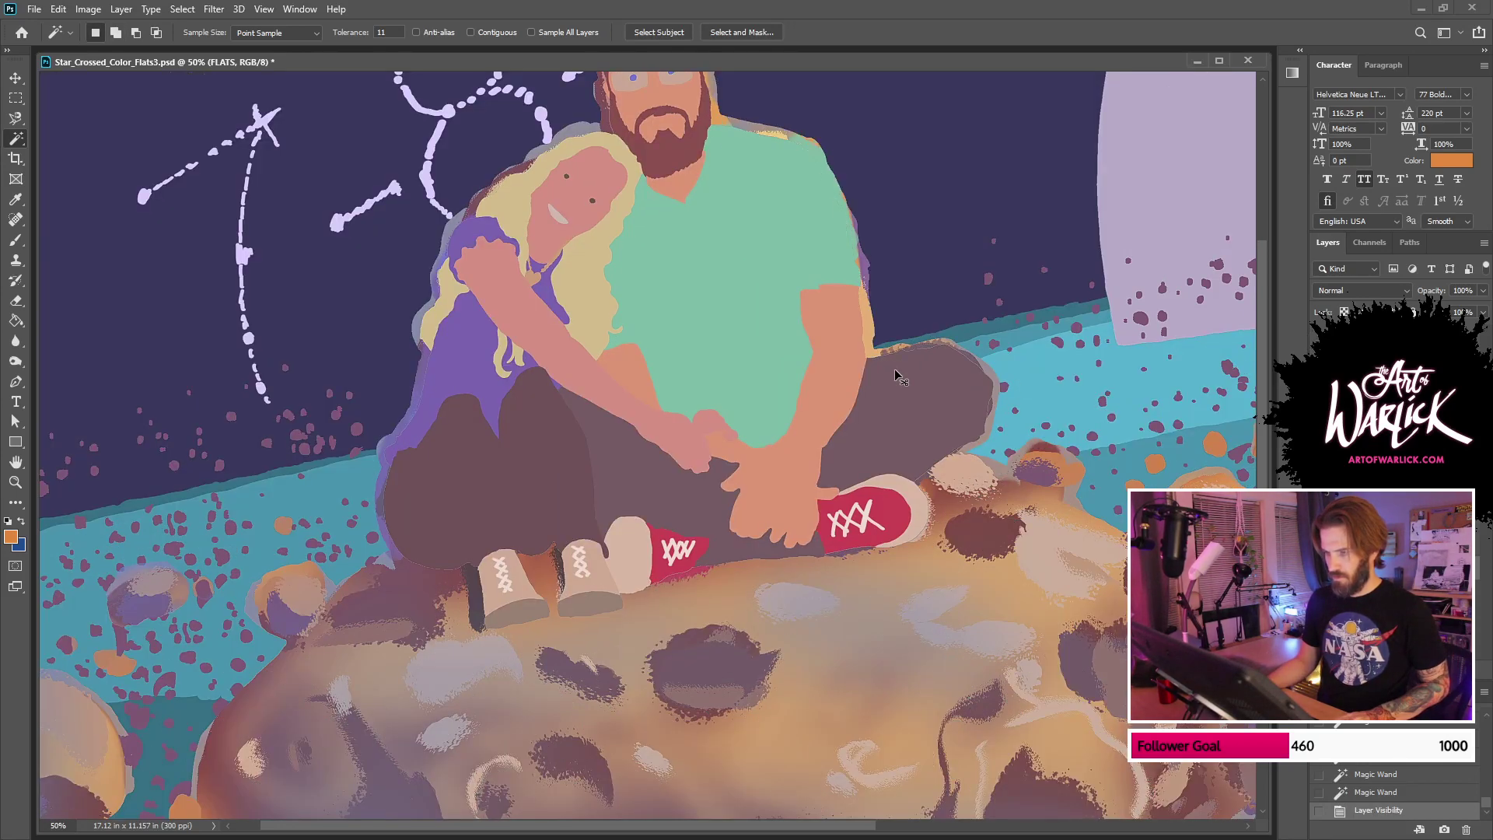
{"action": "key", "text": "ctrl+plus"}
{"action": "key", "text": "ctrl+plus"}
{"action": "key", "text": "ctrl+plus"}
{"action": "key", "text": "ctrl+plus"}
{"action": "key", "text": "ctrl+plus"}
{"action": "left_click_drag", "start_coordinate": [919, 302], "coordinate": [410, 557]}
{"action": "left_click", "coordinate": [722, 482], "text": "shift"}
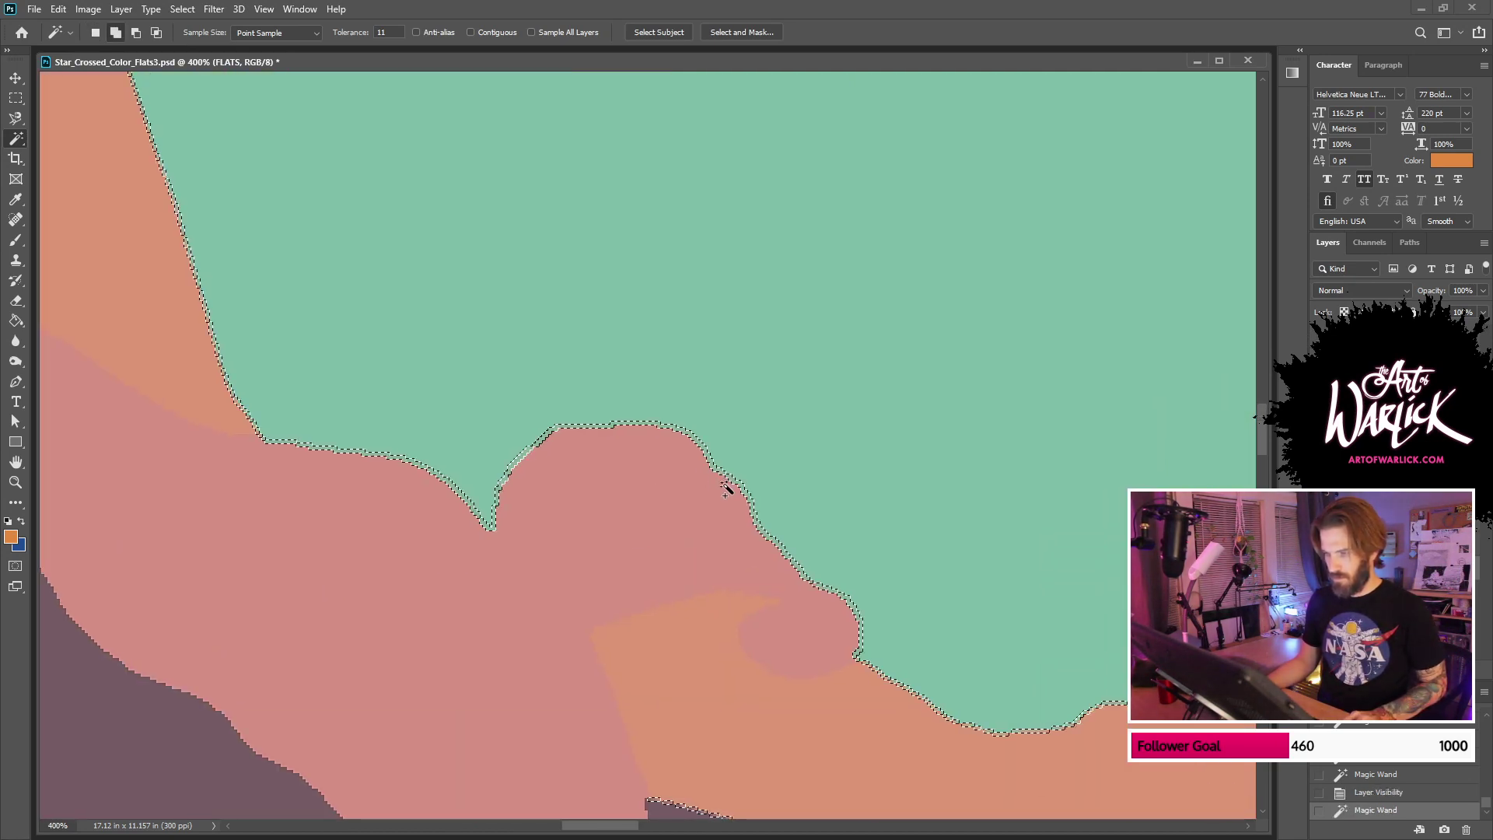
{"action": "left_click", "coordinate": [723, 483], "text": "shift"}
{"action": "key", "text": "ctrl+z"}
{"action": "key", "text": "ctrl+z"}
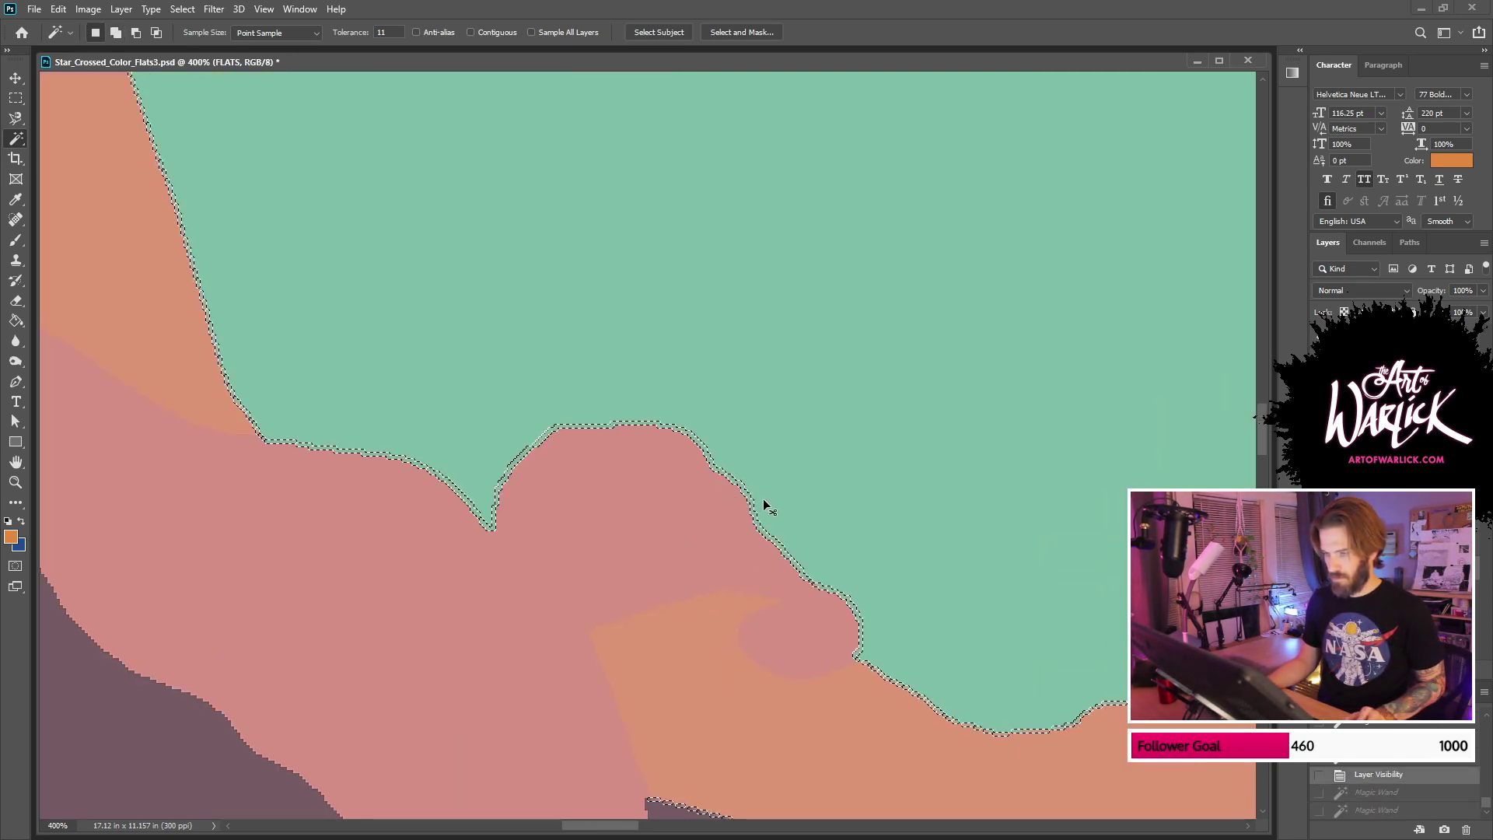
{"action": "key", "text": "ctrl+z"}
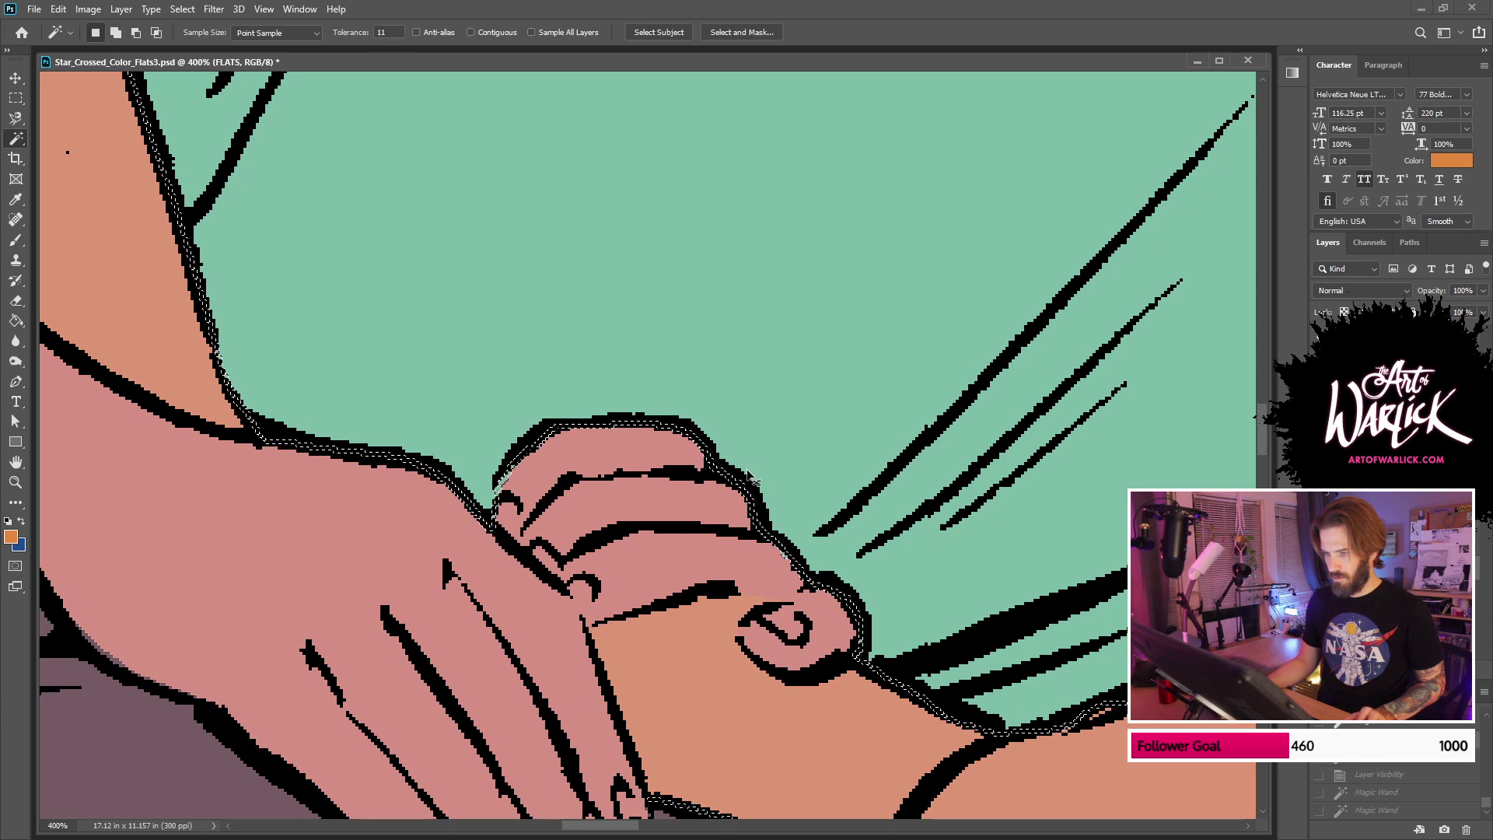
Step: Add the flat colour of the woman's hand to the couple selection and expand the selection
{"action": "left_click", "coordinate": [618, 510], "text": "shift"}
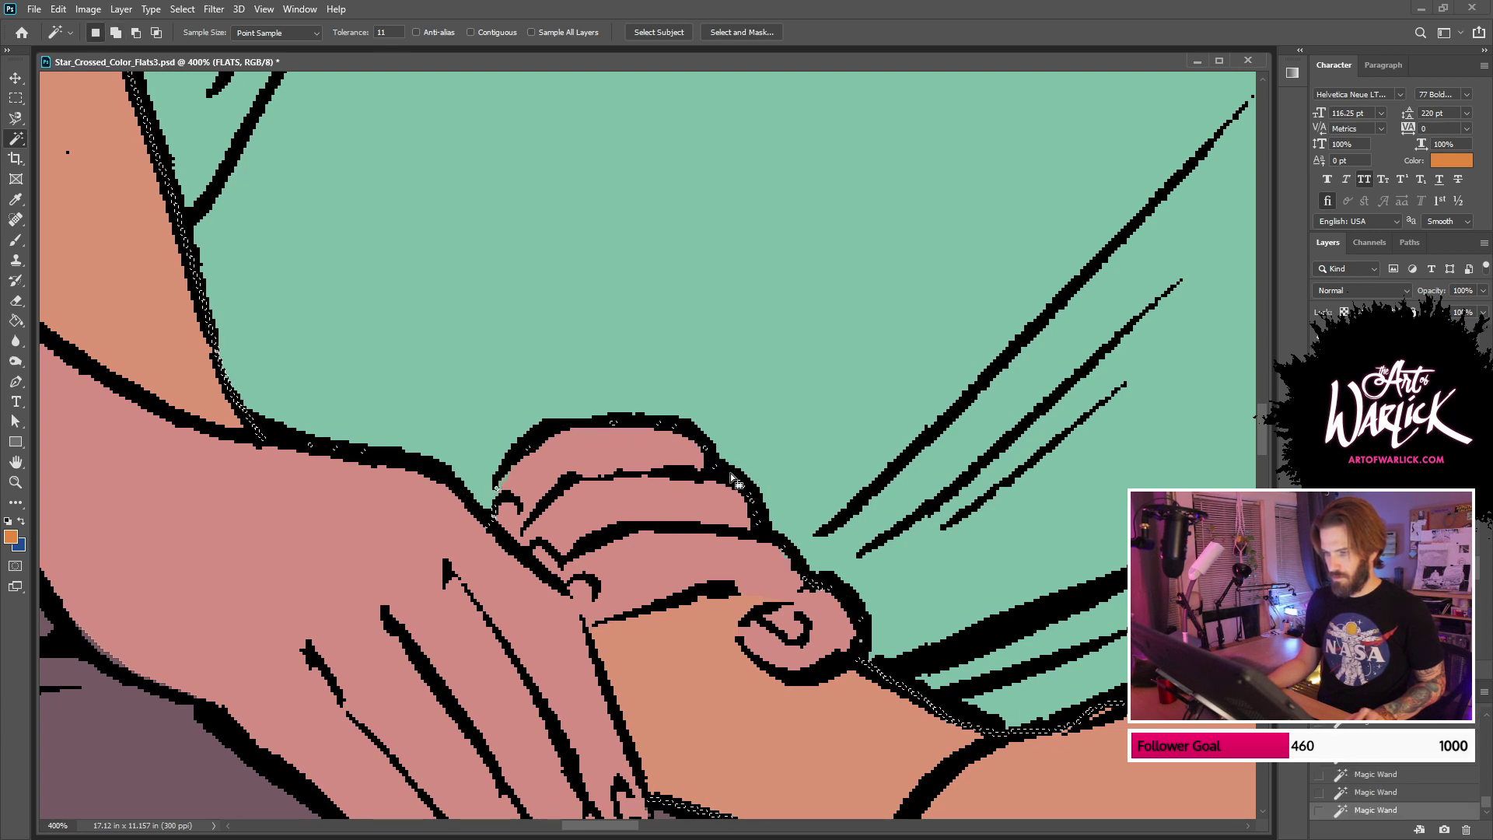
{"action": "scroll", "coordinate": [921, 483], "scroll_direction": "down", "scroll_amount": 5}
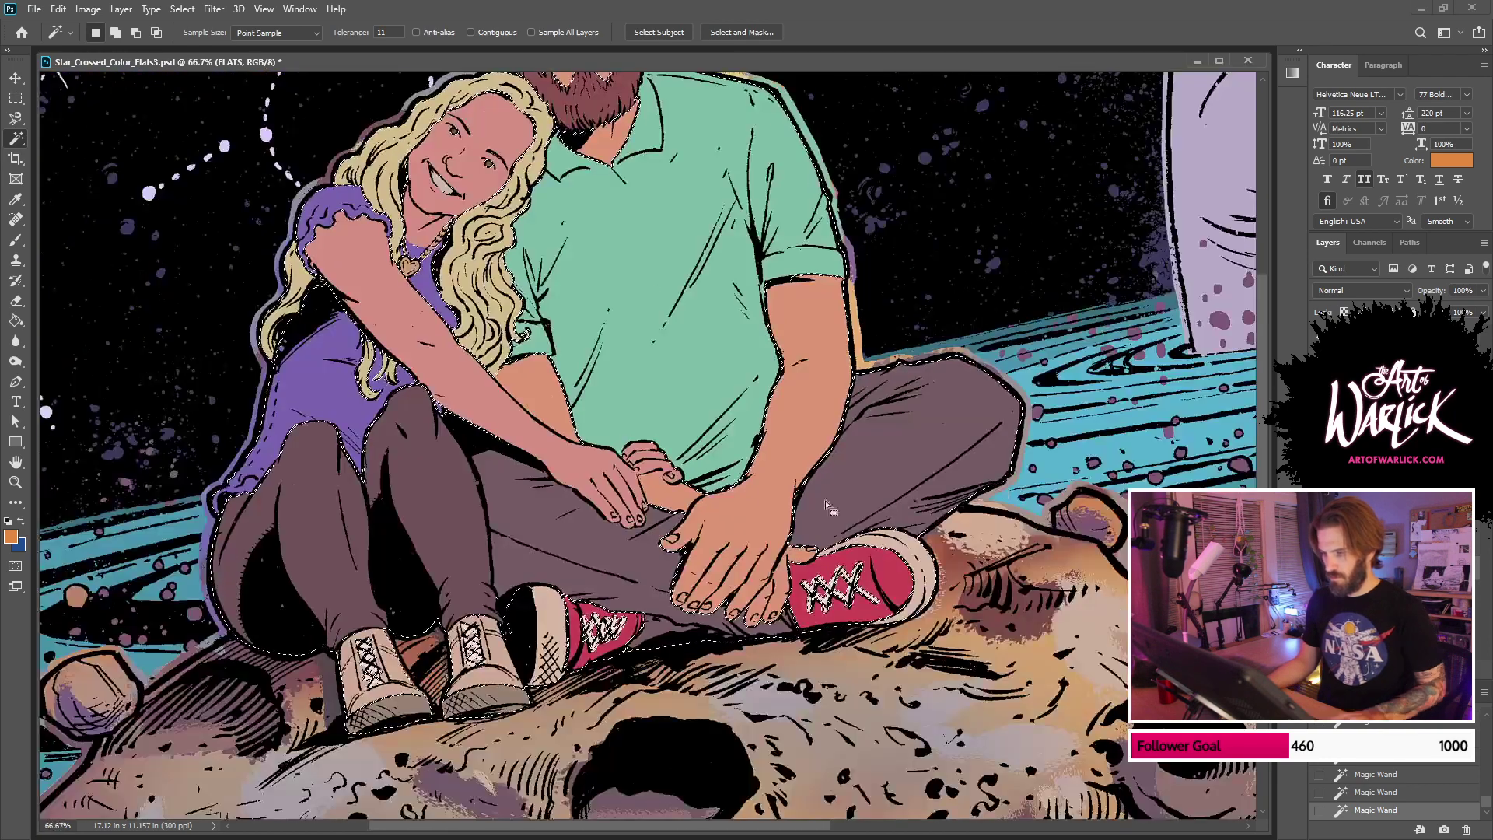
{"action": "scroll", "coordinate": [731, 451], "scroll_direction": "down", "scroll_amount": 1}
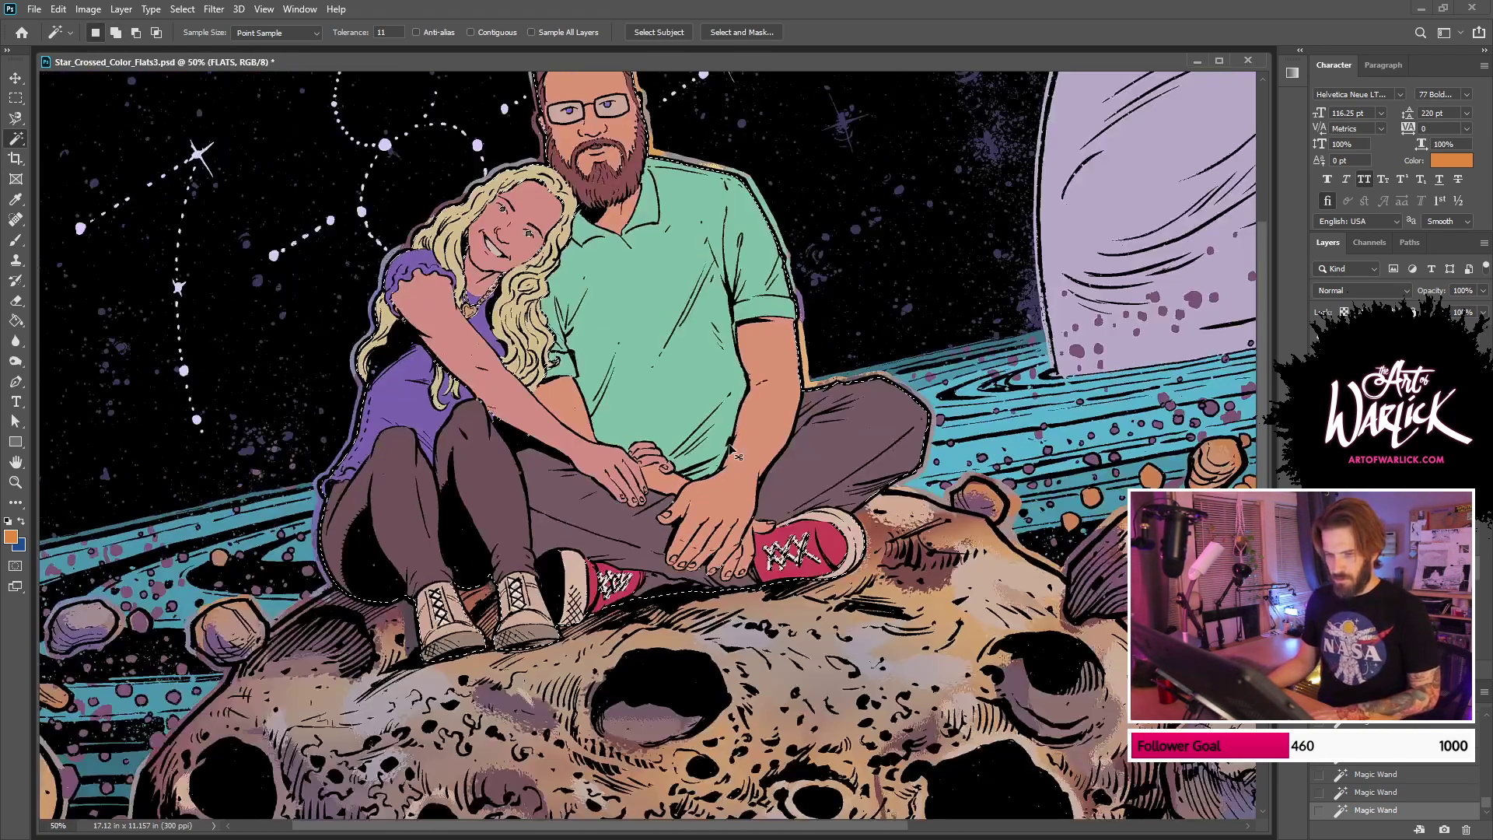
{"action": "left_click", "coordinate": [182, 9]}
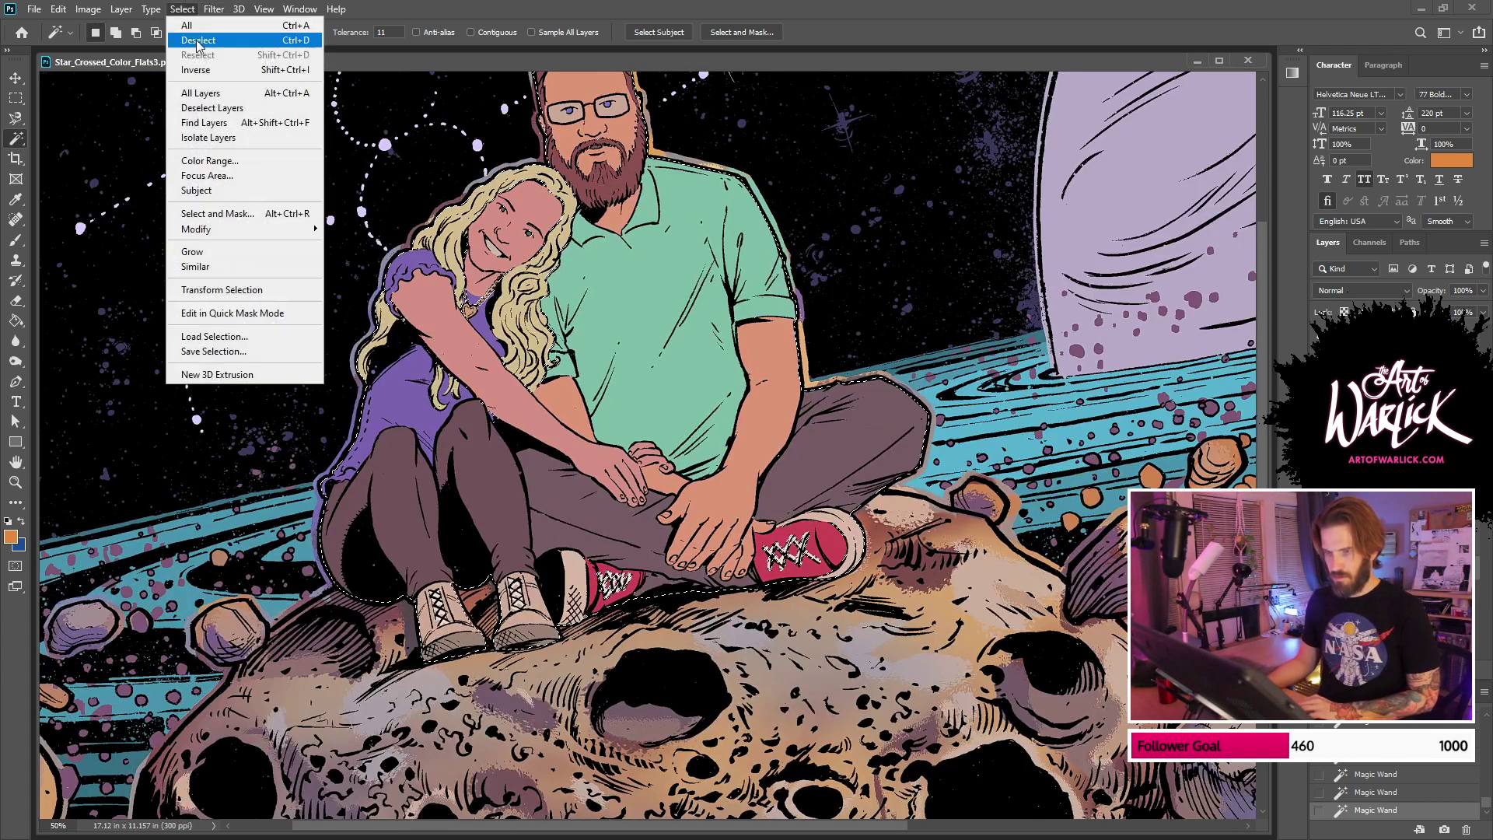
{"action": "mouse_move", "coordinate": [222, 230]}
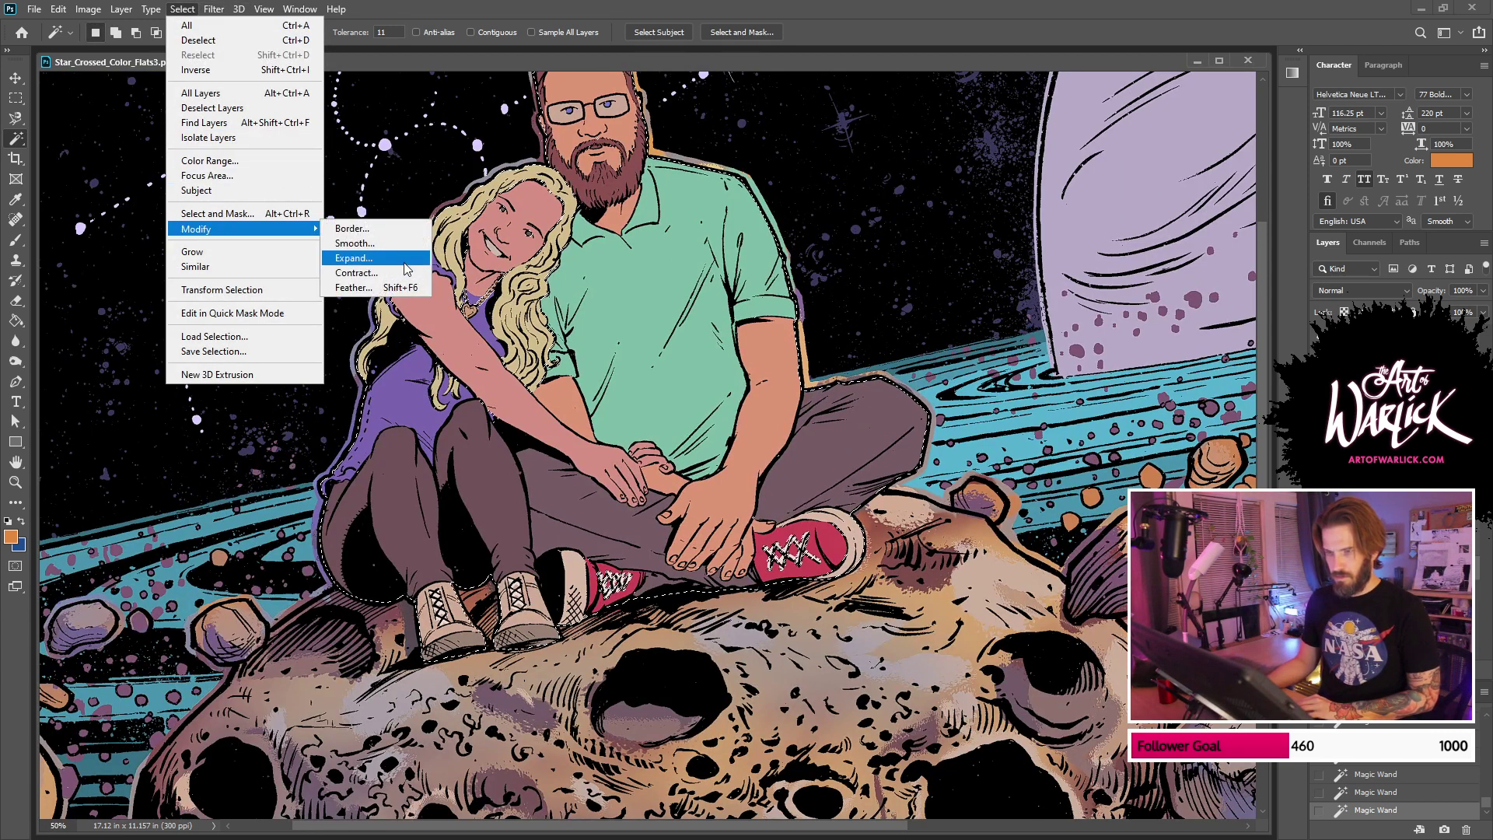
{"action": "left_click", "coordinate": [354, 258]}
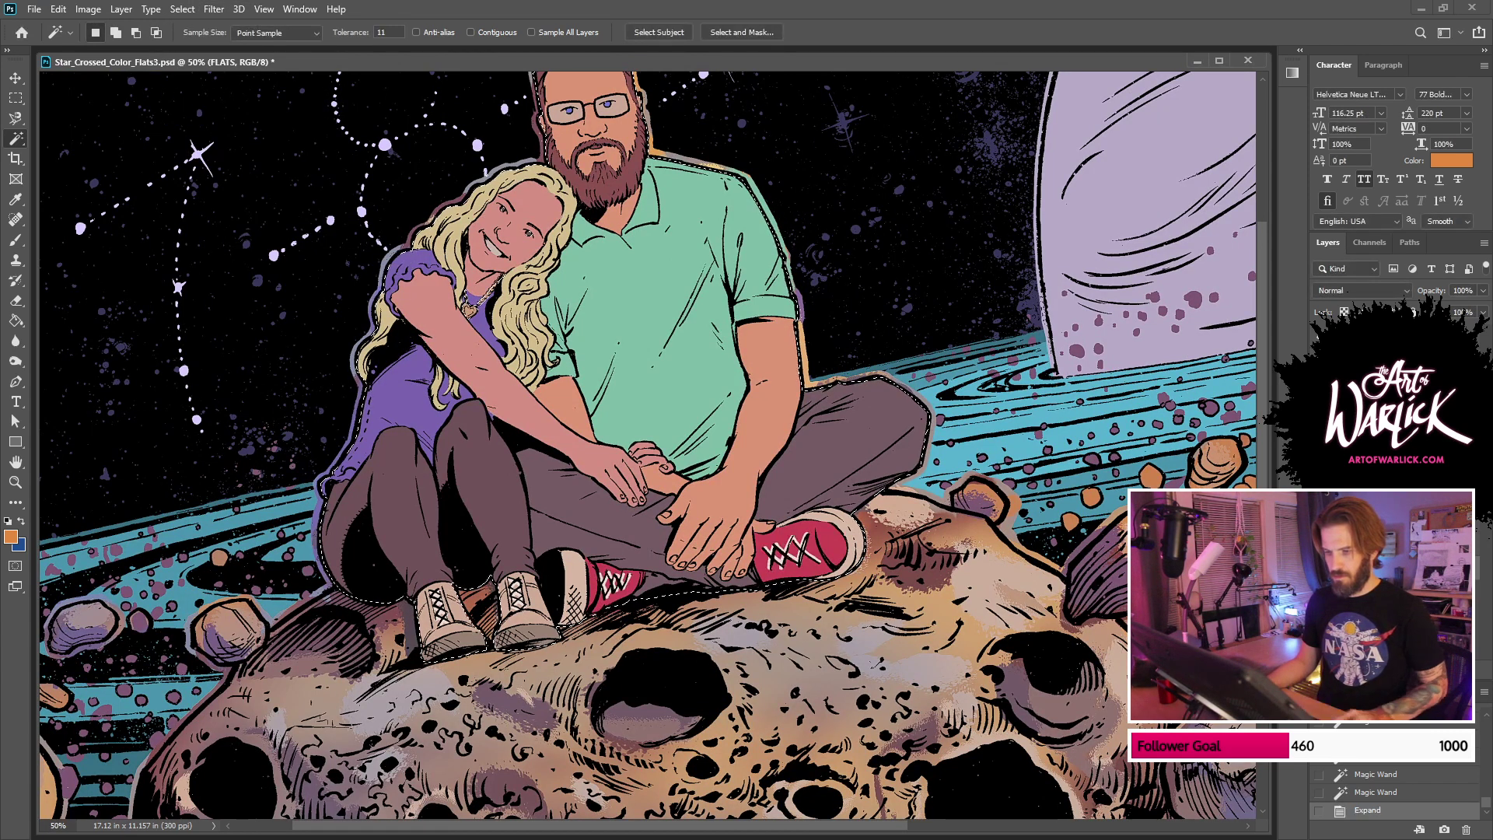
Step: Duplicate the FLATS layer and mask the copy with the couple selection
{"action": "right_click", "coordinate": [1428, 466]}
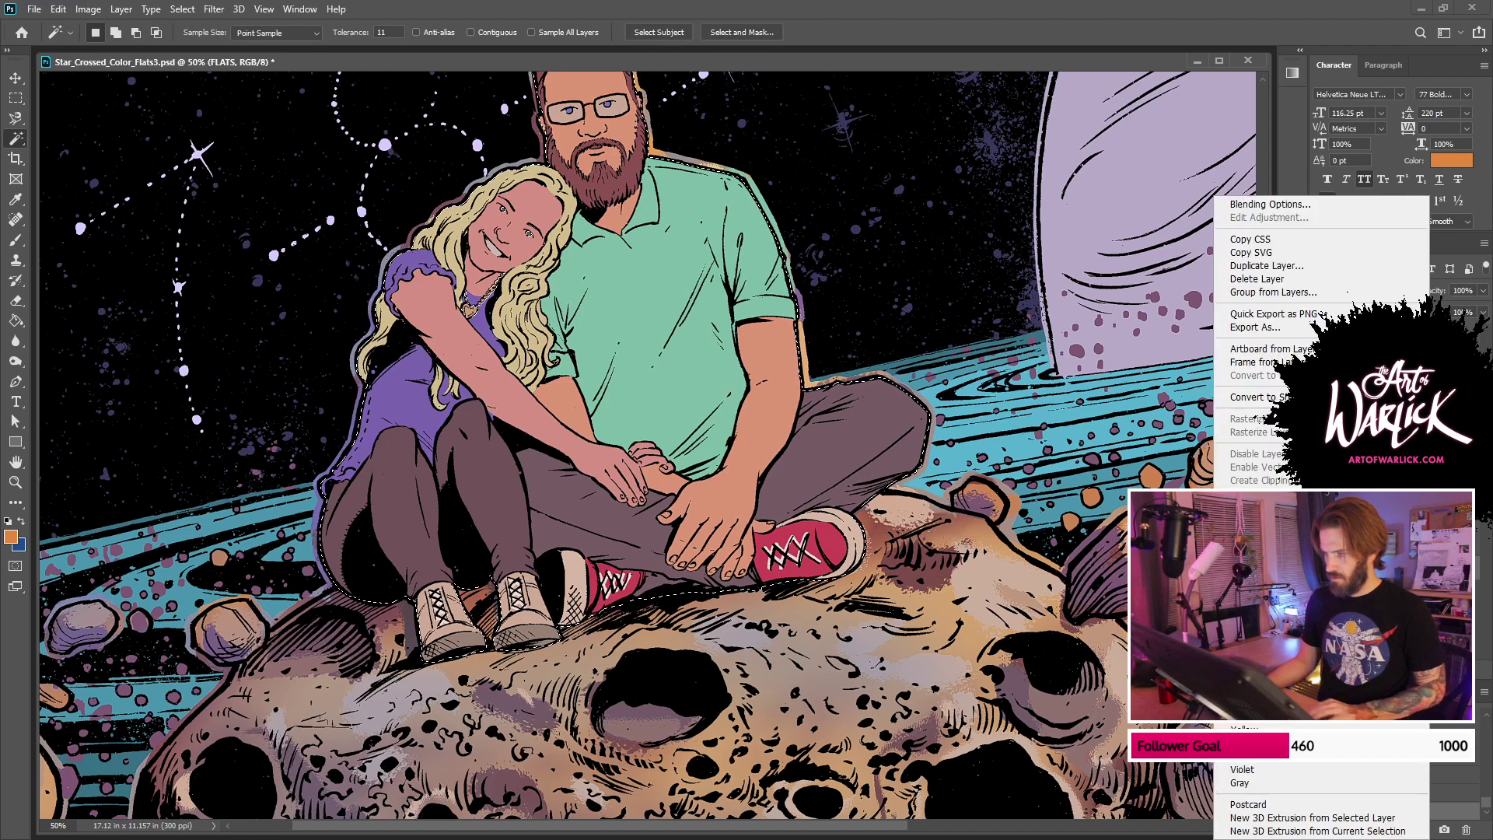
{"action": "left_click", "coordinate": [1277, 266]}
{"action": "key", "text": "Return"}
{"action": "left_click", "coordinate": [1380, 671]}
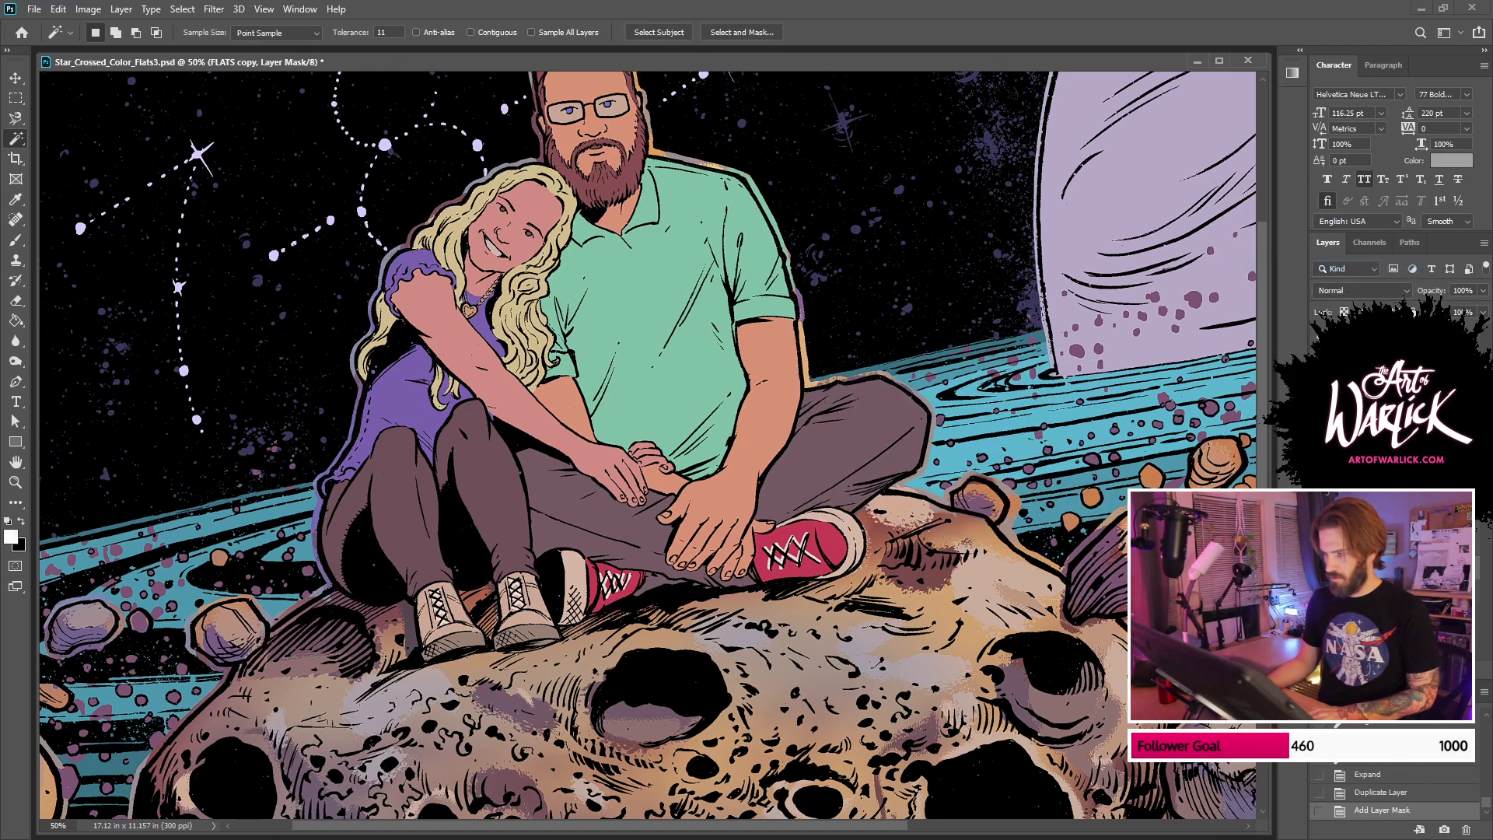
Step: Hide FLATS and raise the masked couple layer in the layer stack
{"action": "key", "text": "ctrl+minus"}
{"action": "left_click", "coordinate": [1319, 484]}
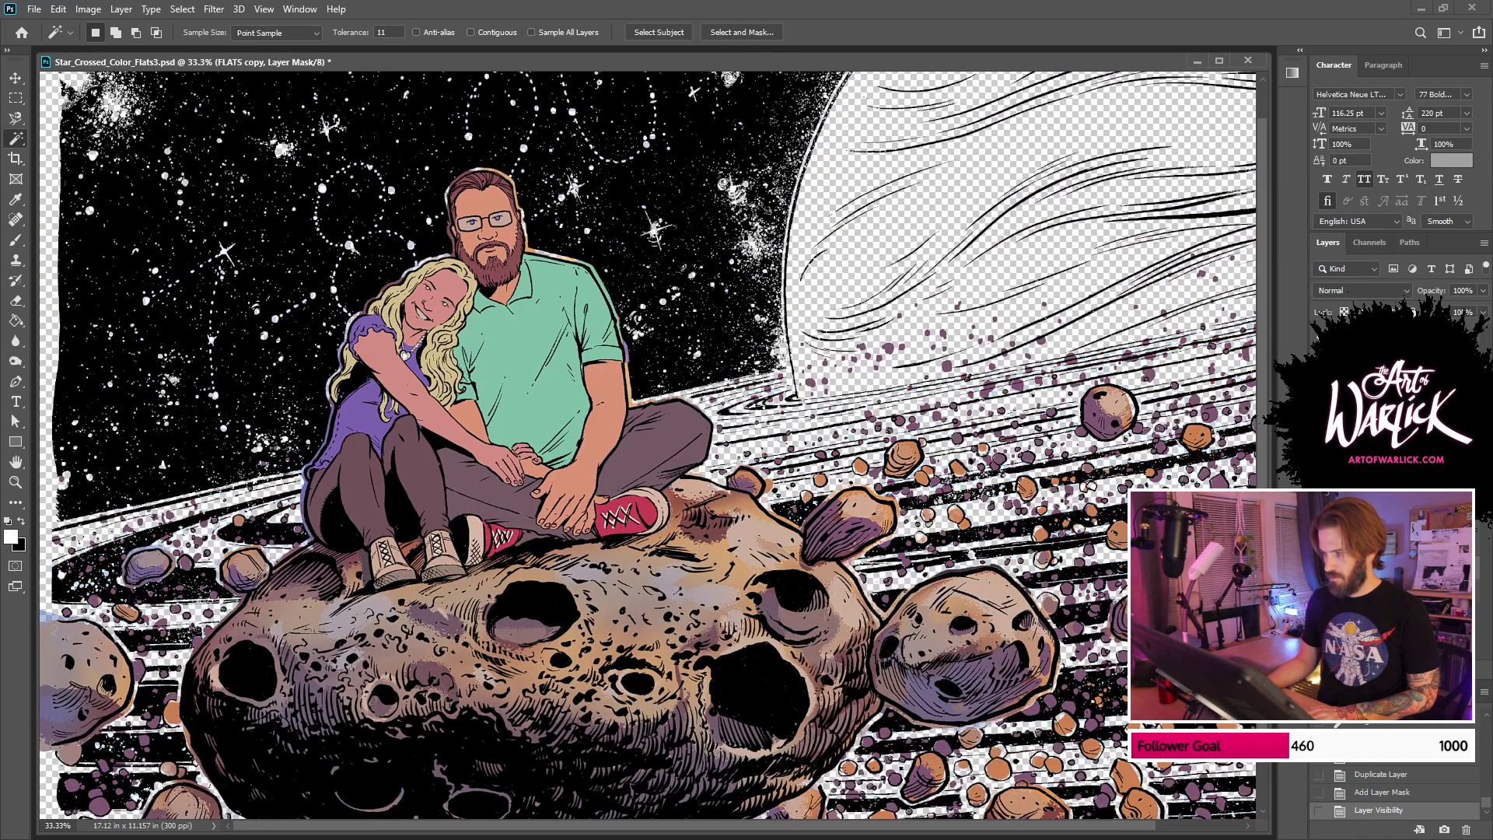
{"action": "key", "text": "ctrl+comma"}
{"action": "key", "text": "ctrl+bracketright"}
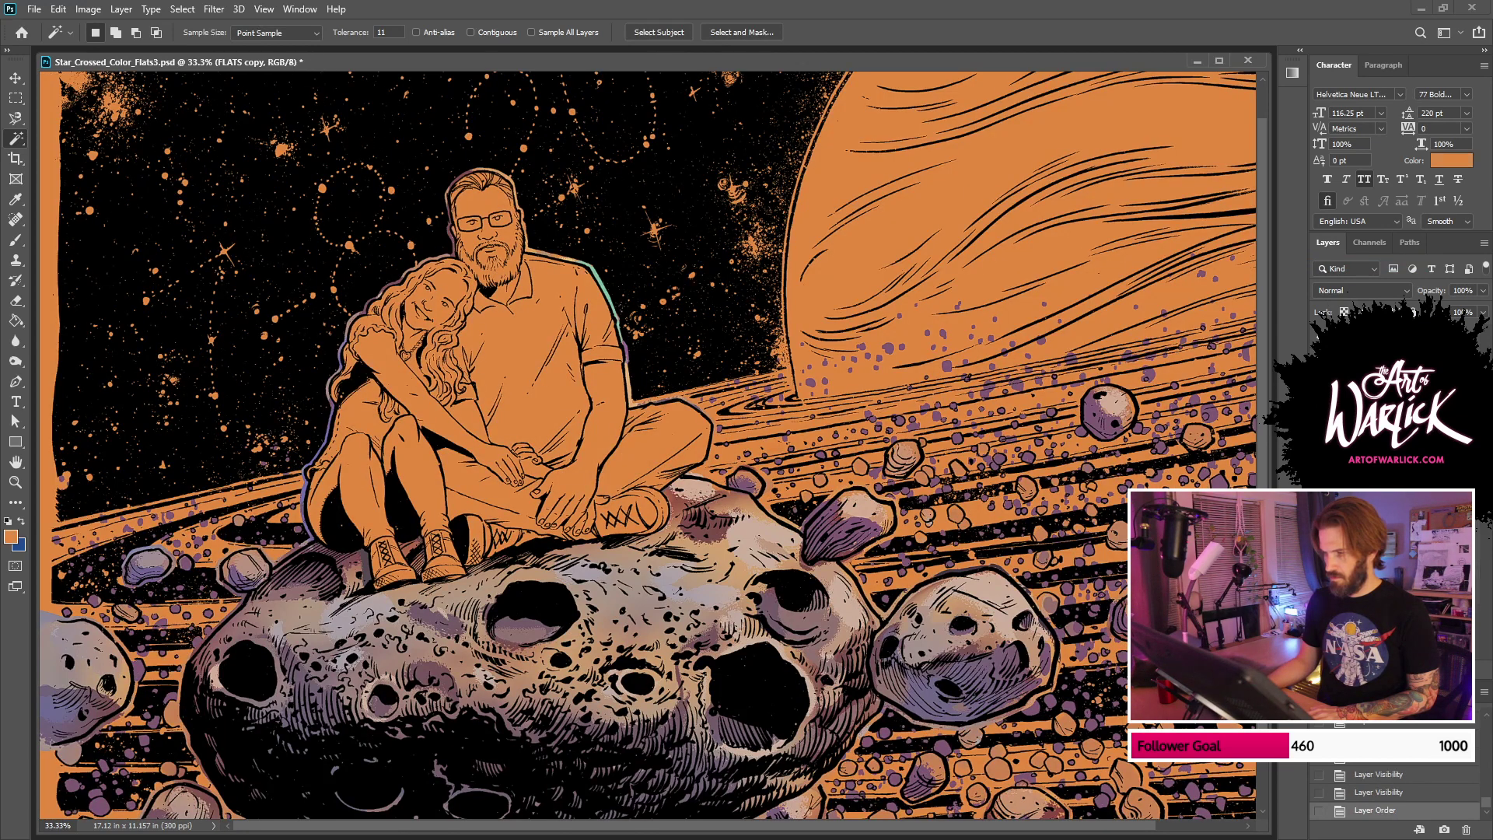
{"action": "key", "text": "ctrl+minus"}
{"action": "key", "text": "ctrl+comma"}
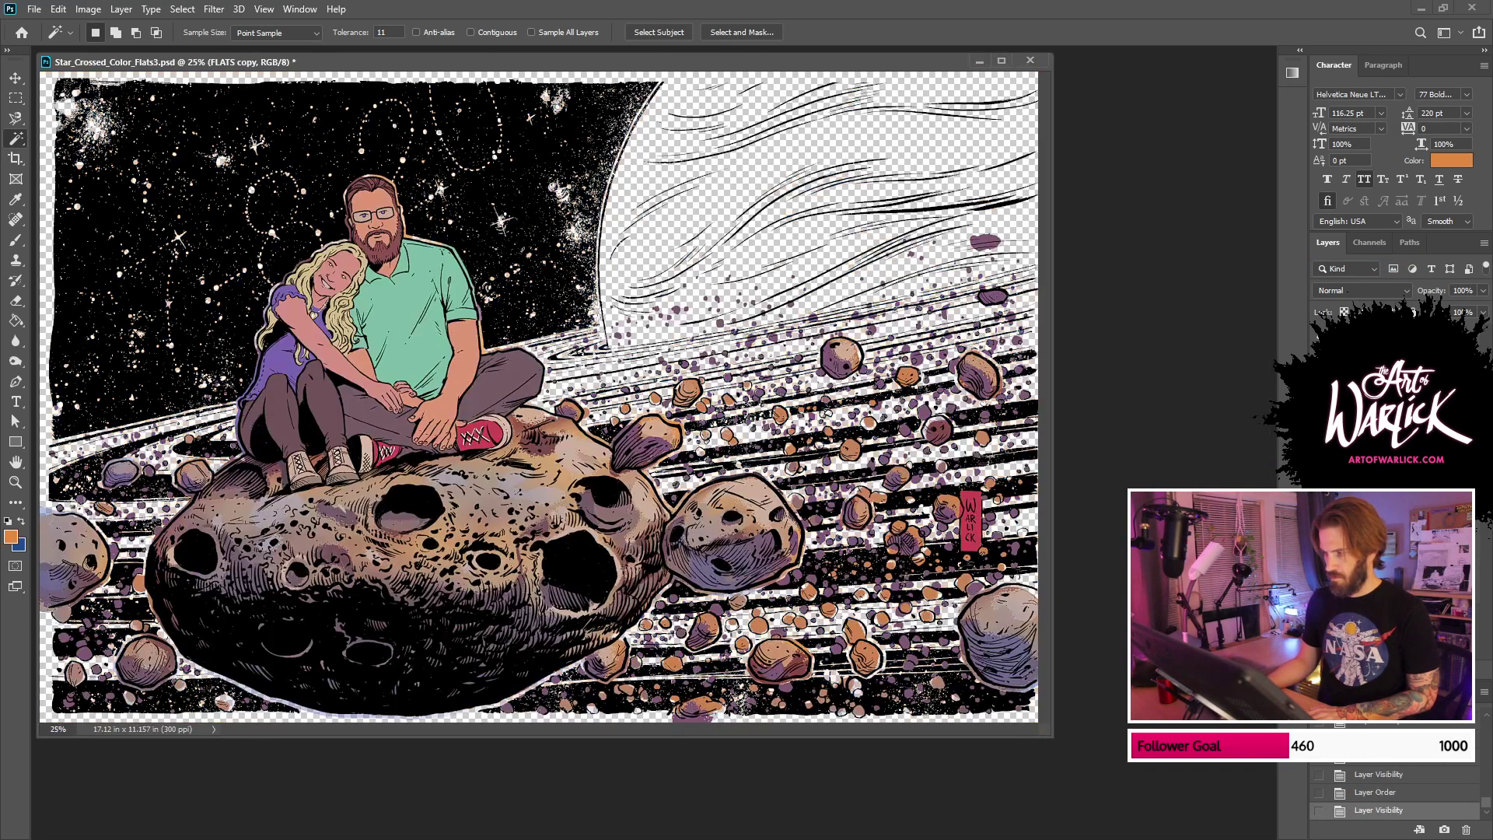
Step: Show the painted sky, planet and ring layers behind the masked couple and rocks
{"action": "key", "text": "ctrl+comma"}
{"action": "key", "text": "ctrl+comma"}
{"action": "key", "text": "ctrl+comma"}
{"action": "key", "text": "ctrl+comma"}
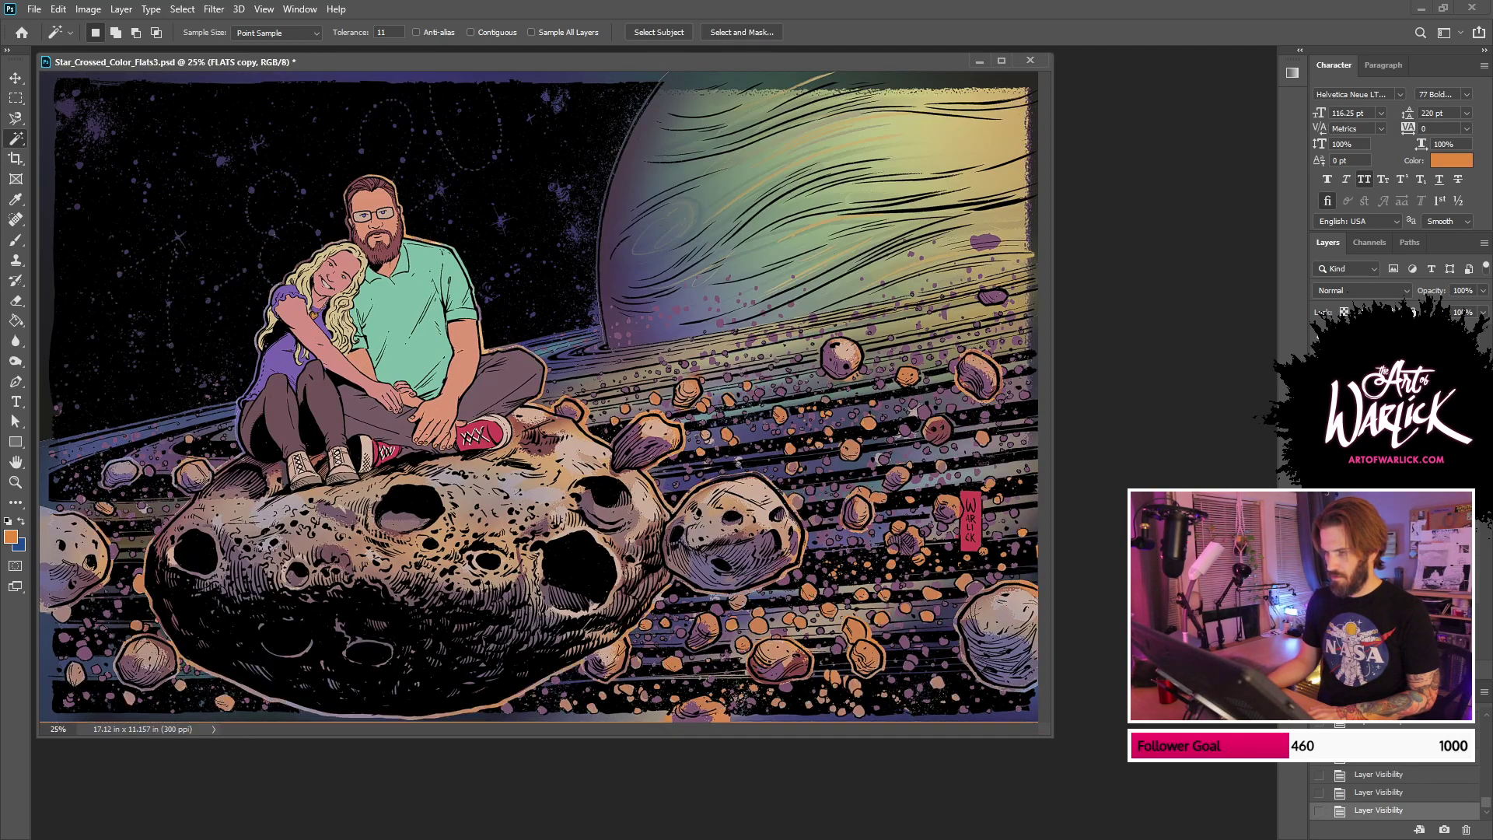
{"action": "key", "text": "ctrl+comma"}
{"action": "key", "text": "ctrl+comma"}
Step: Dock the flats document, move the painted reference window out of the way and return to the flats document
{"action": "key", "text": "ctrl+plus"}
{"action": "left_click_drag", "start_coordinate": [866, 67], "coordinate": [883, 53]}
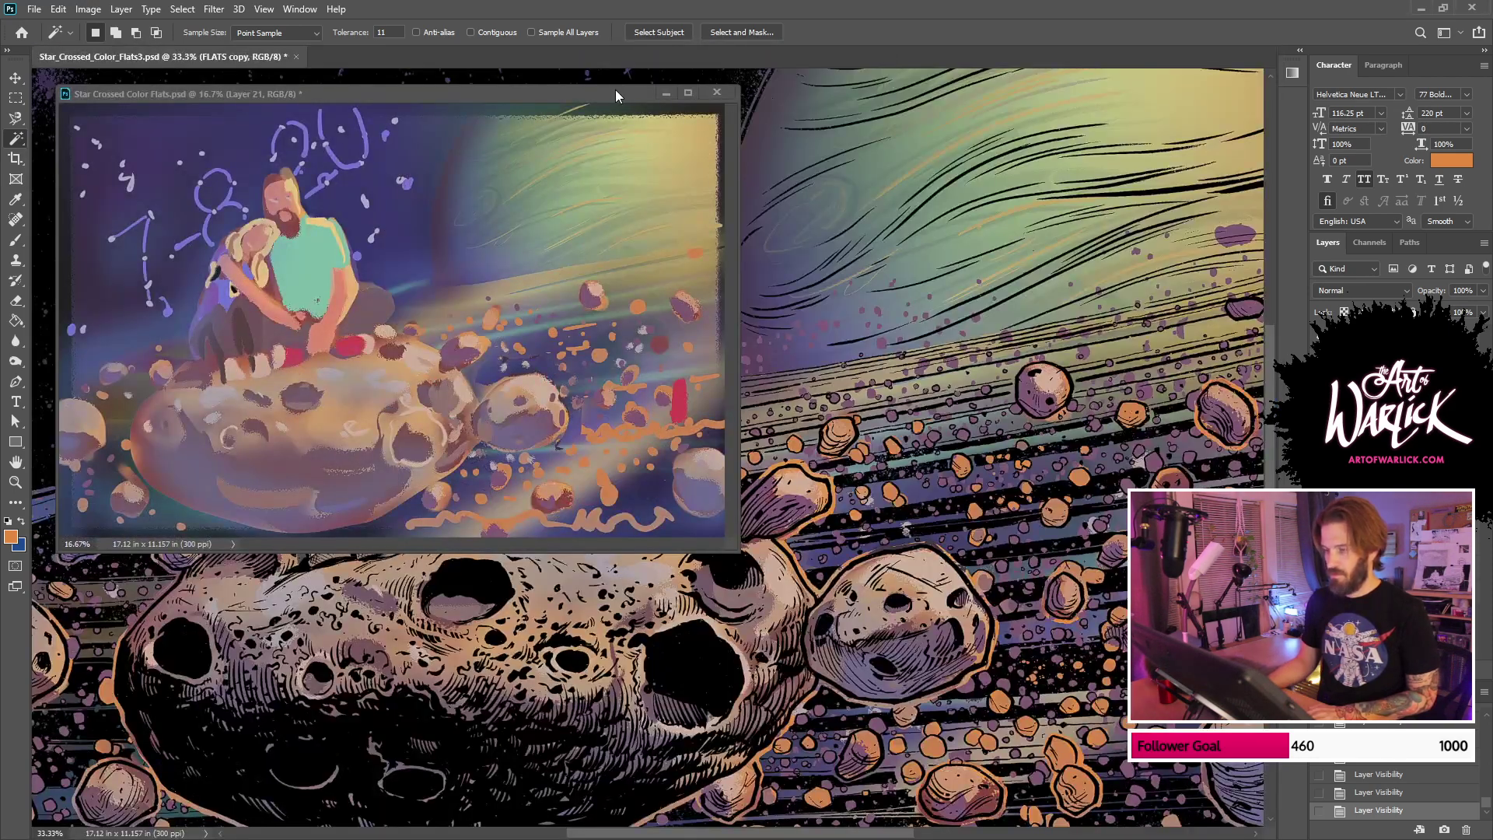
{"action": "left_click_drag", "start_coordinate": [615, 90], "coordinate": [1306, 0]}
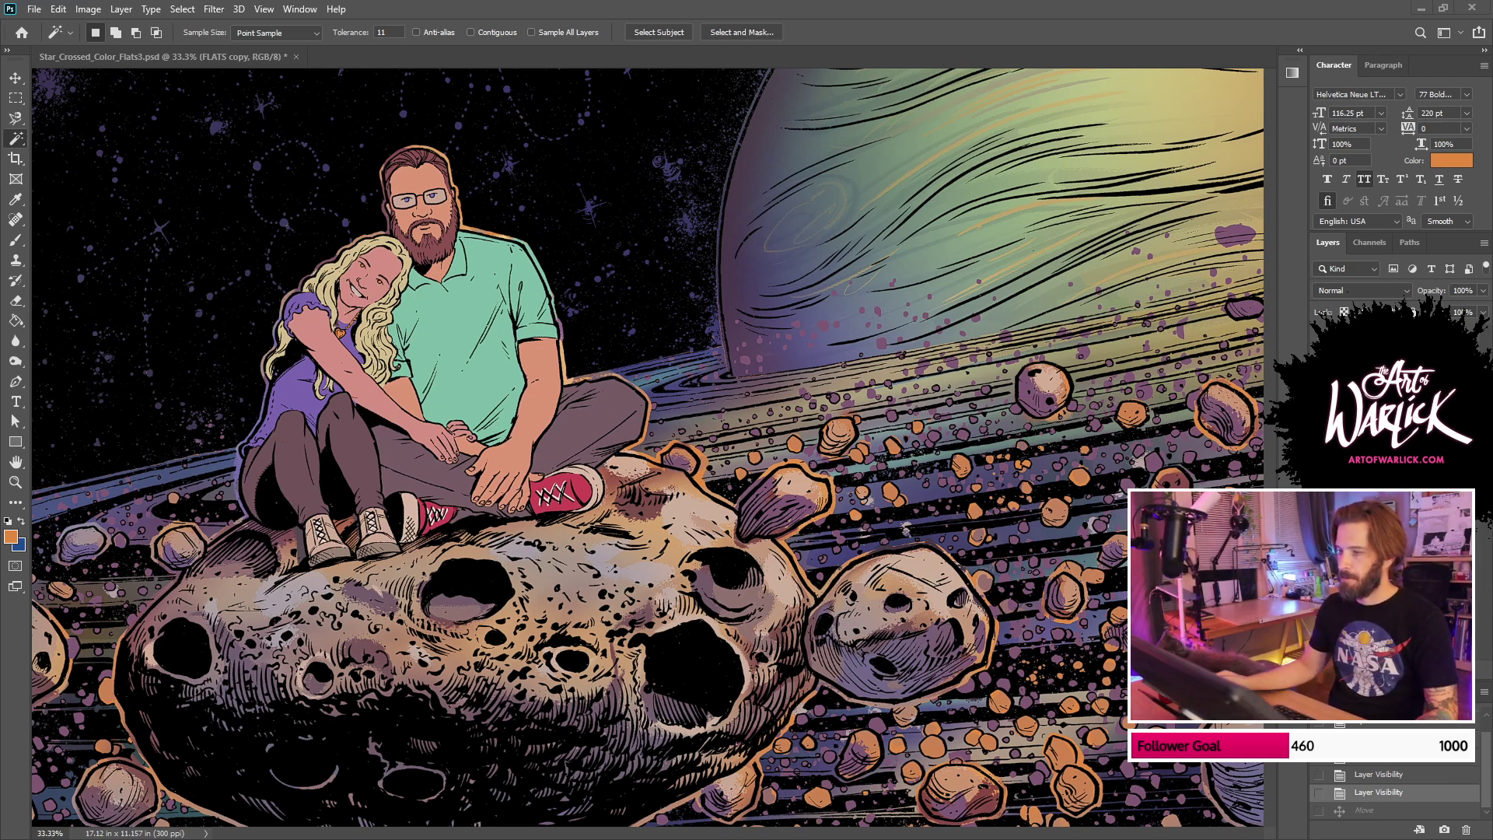
{"action": "left_click", "coordinate": [902, 210]}
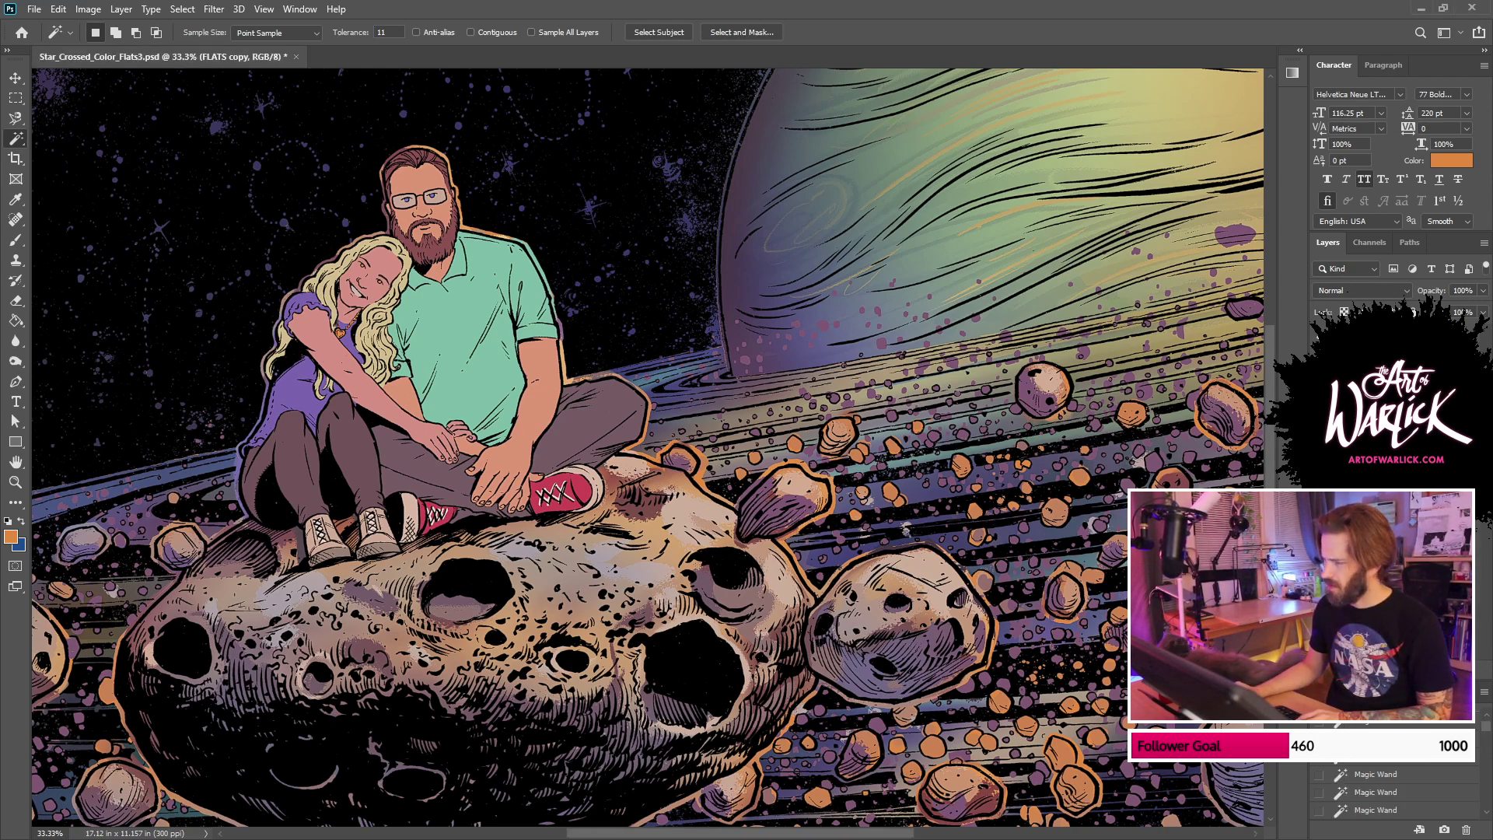
Step: Hide the couple, rock and asteroid layers over the orange fill, and show and select Layer 1 copy 2
{"action": "left_click_drag", "start_coordinate": [1319, 373], "coordinate": [1320, 443]}
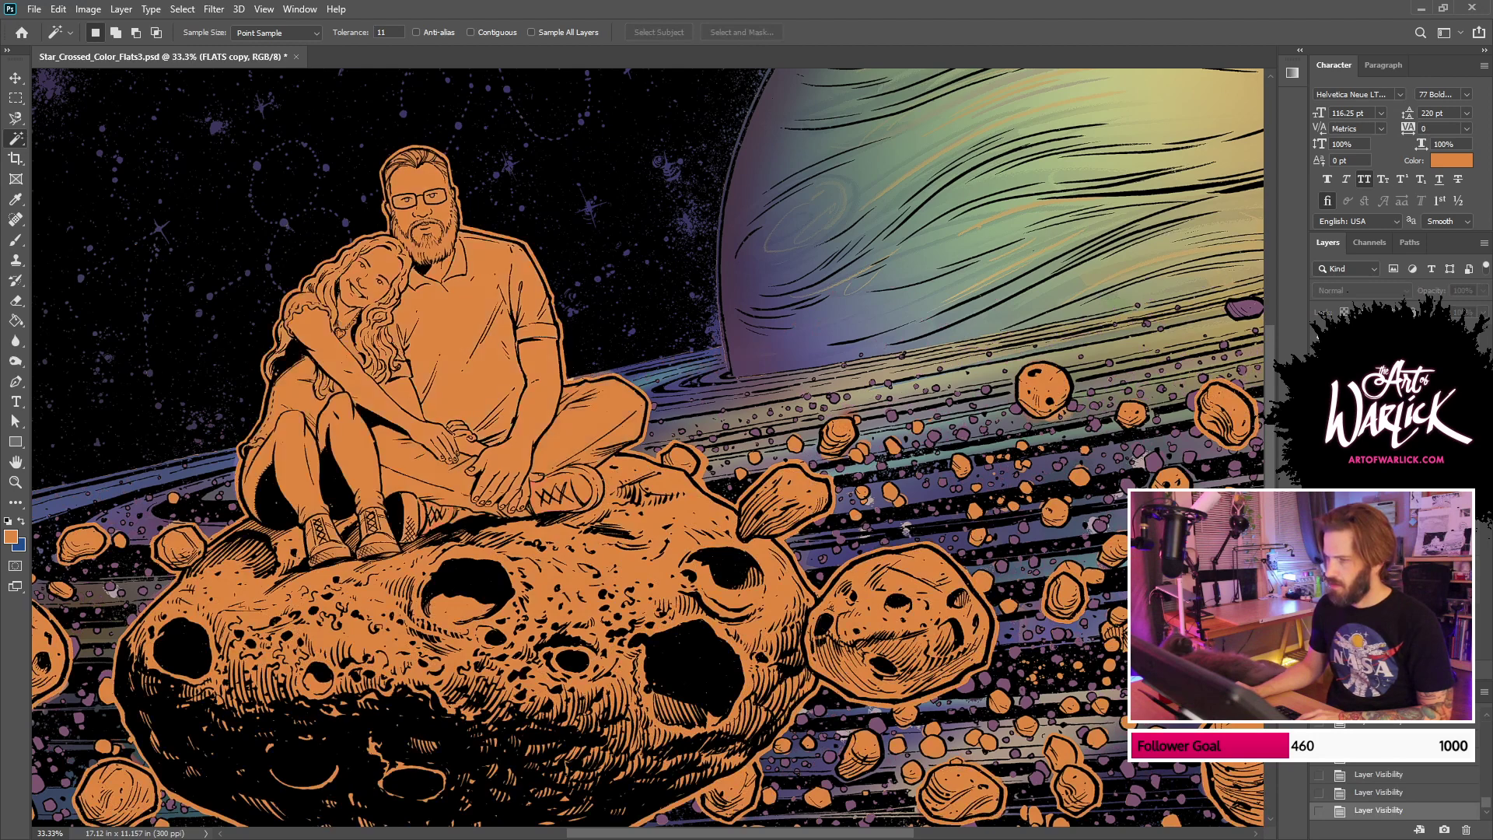
{"action": "left_click", "coordinate": [1320, 428]}
{"action": "left_click", "coordinate": [1376, 432]}
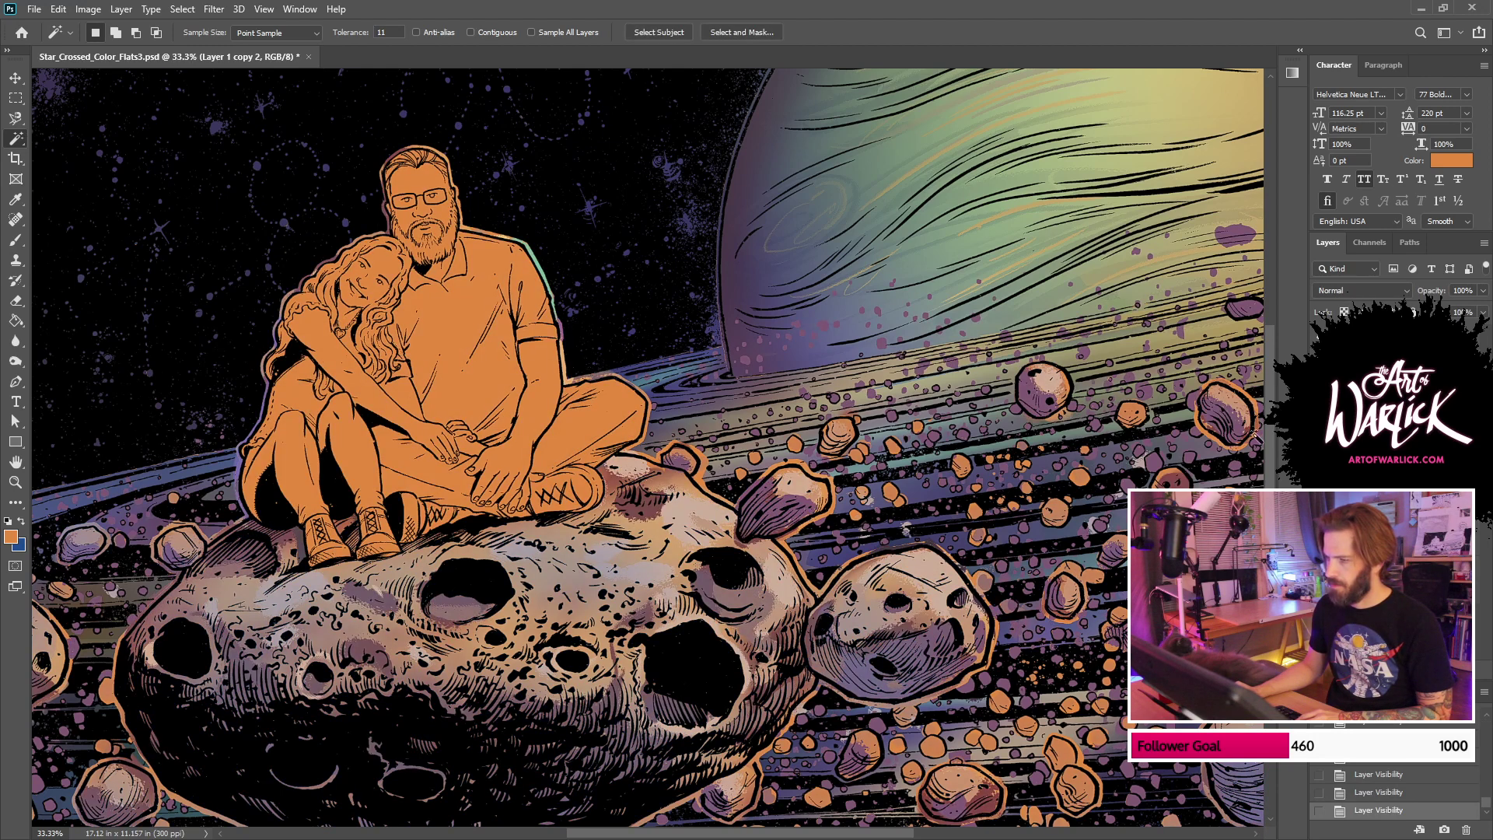
Step: Delete Layer 1 copy 2 and switch the couple's FLATS copy layer off and back on to check it
{"action": "left_click", "coordinate": [16, 77]}
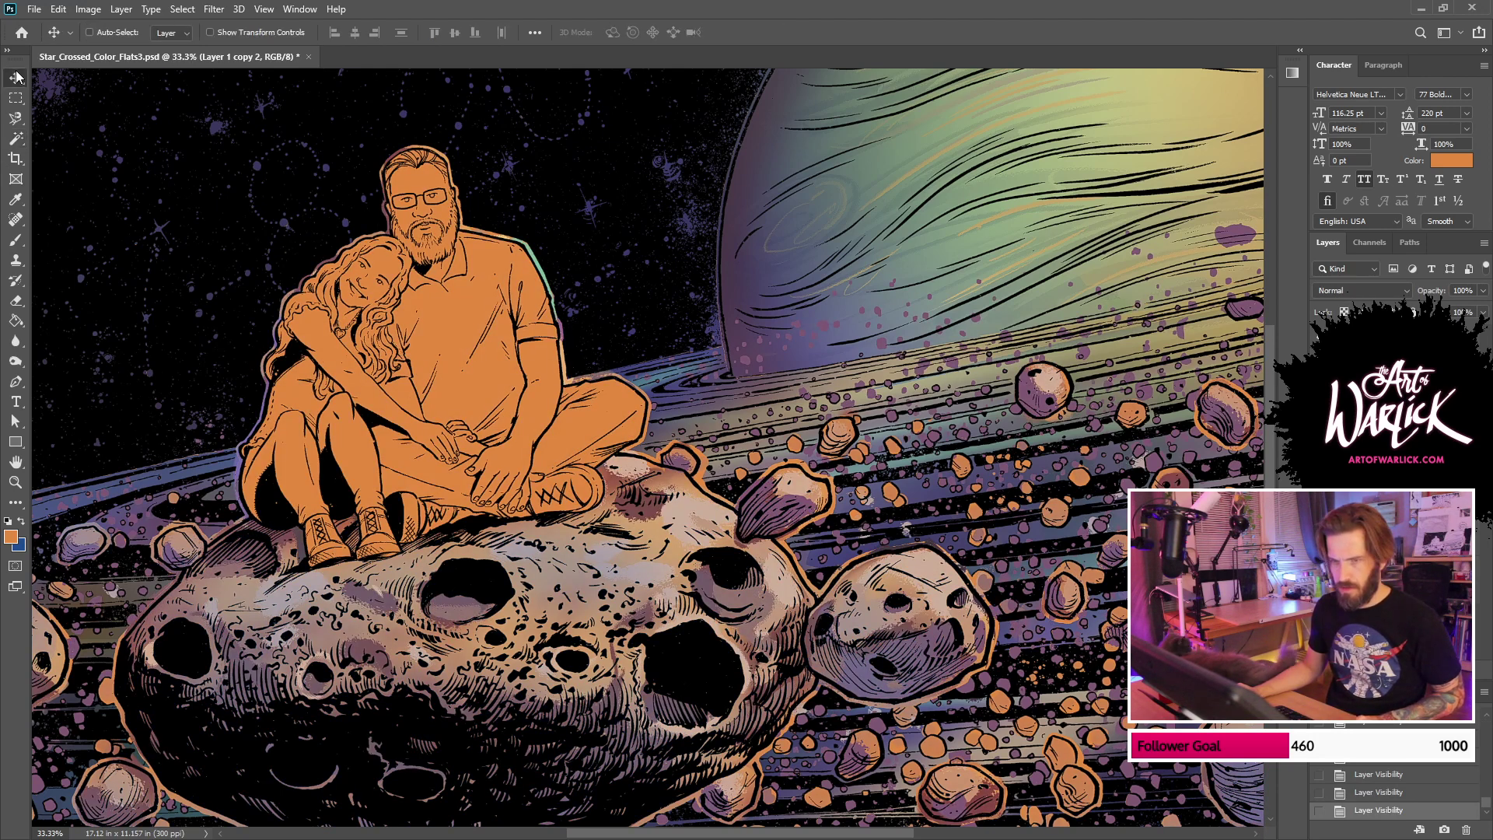
{"action": "key", "text": "Delete"}
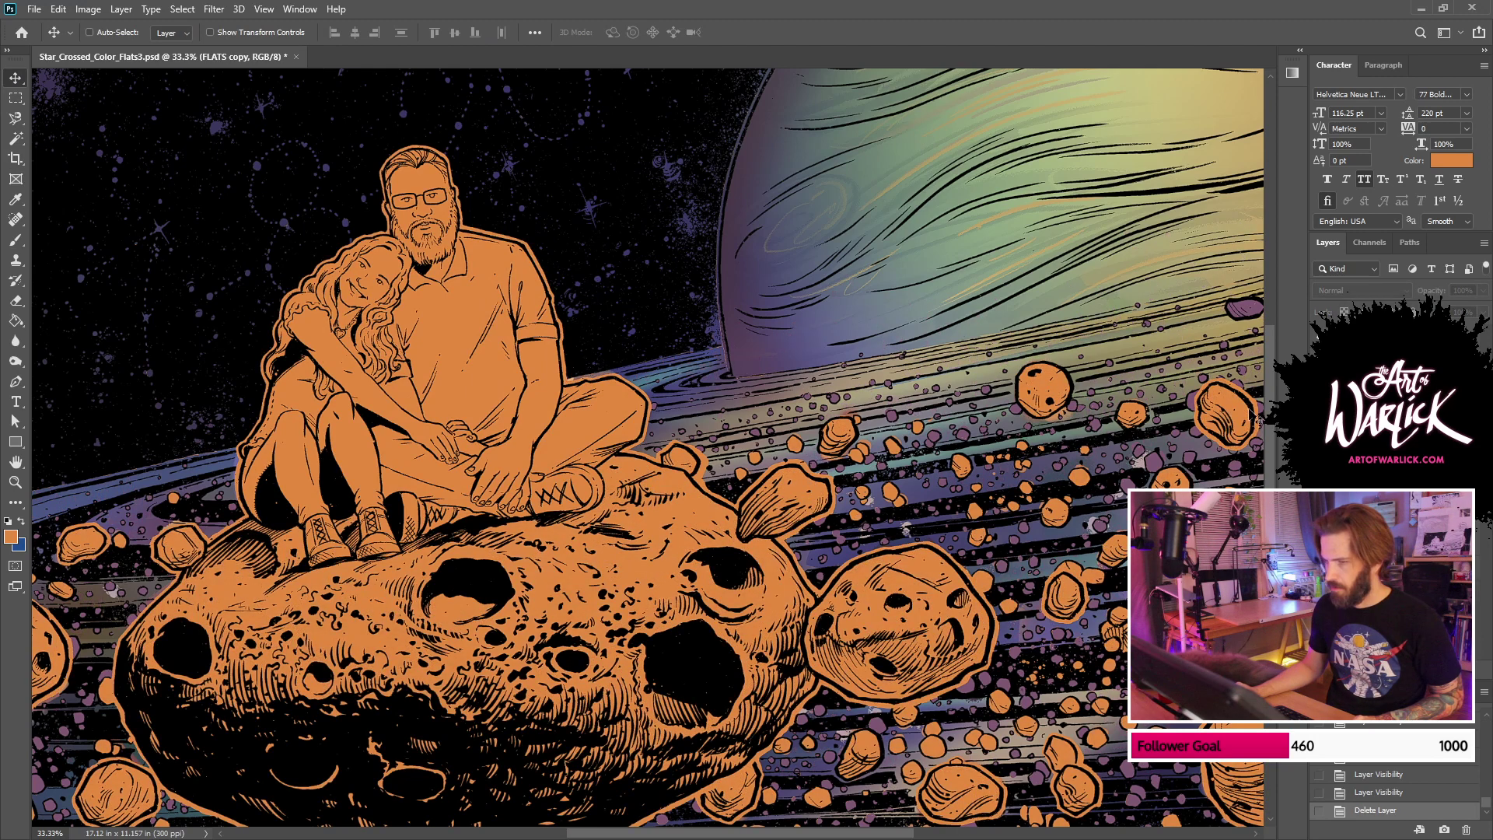
{"action": "key", "text": "ctrl+z"}
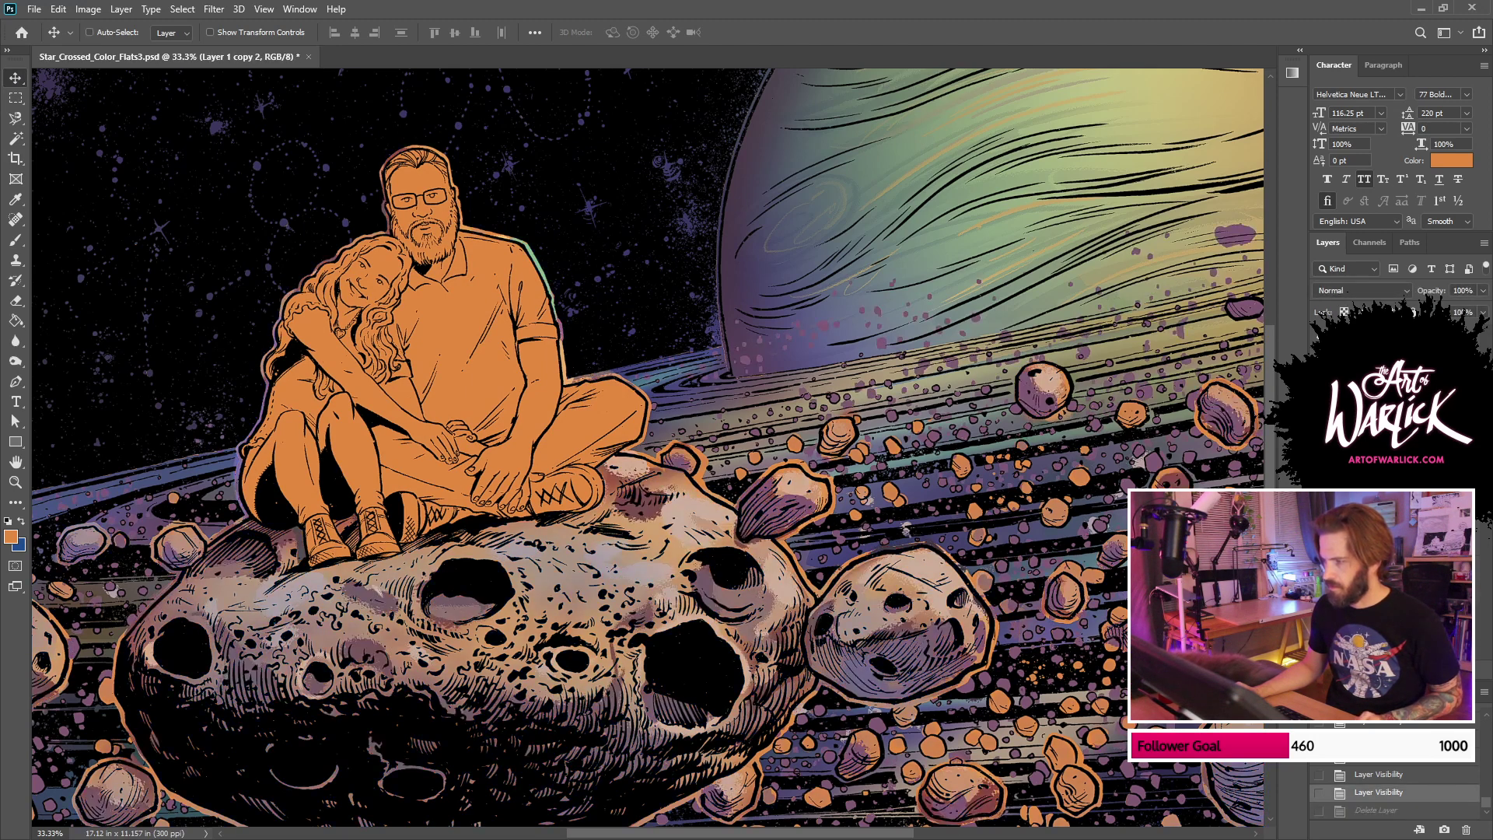
{"action": "left_click", "coordinate": [1319, 405]}
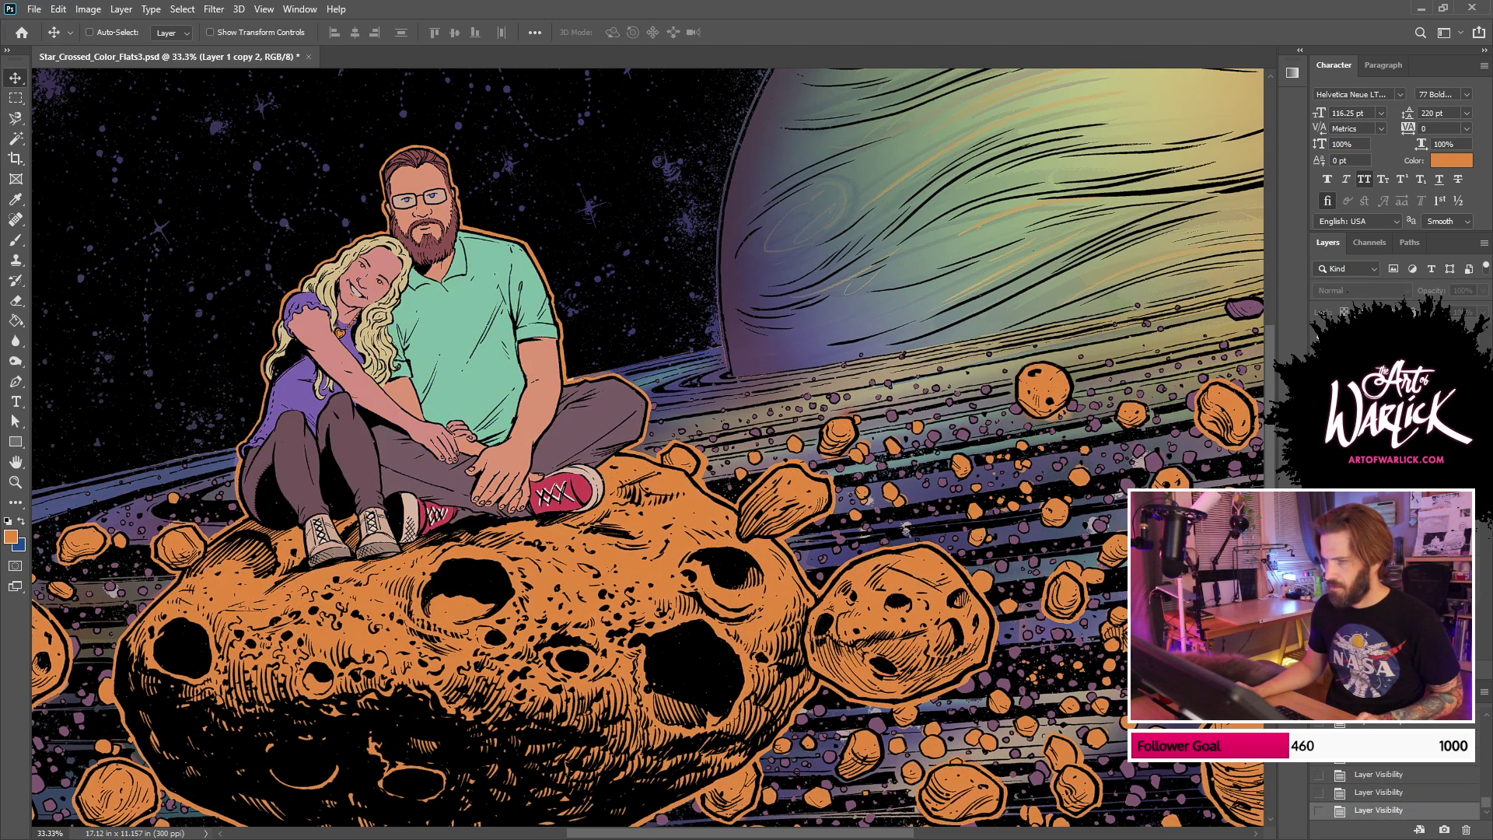
{"action": "key", "text": "Delete"}
{"action": "key", "text": "ctrl+comma"}
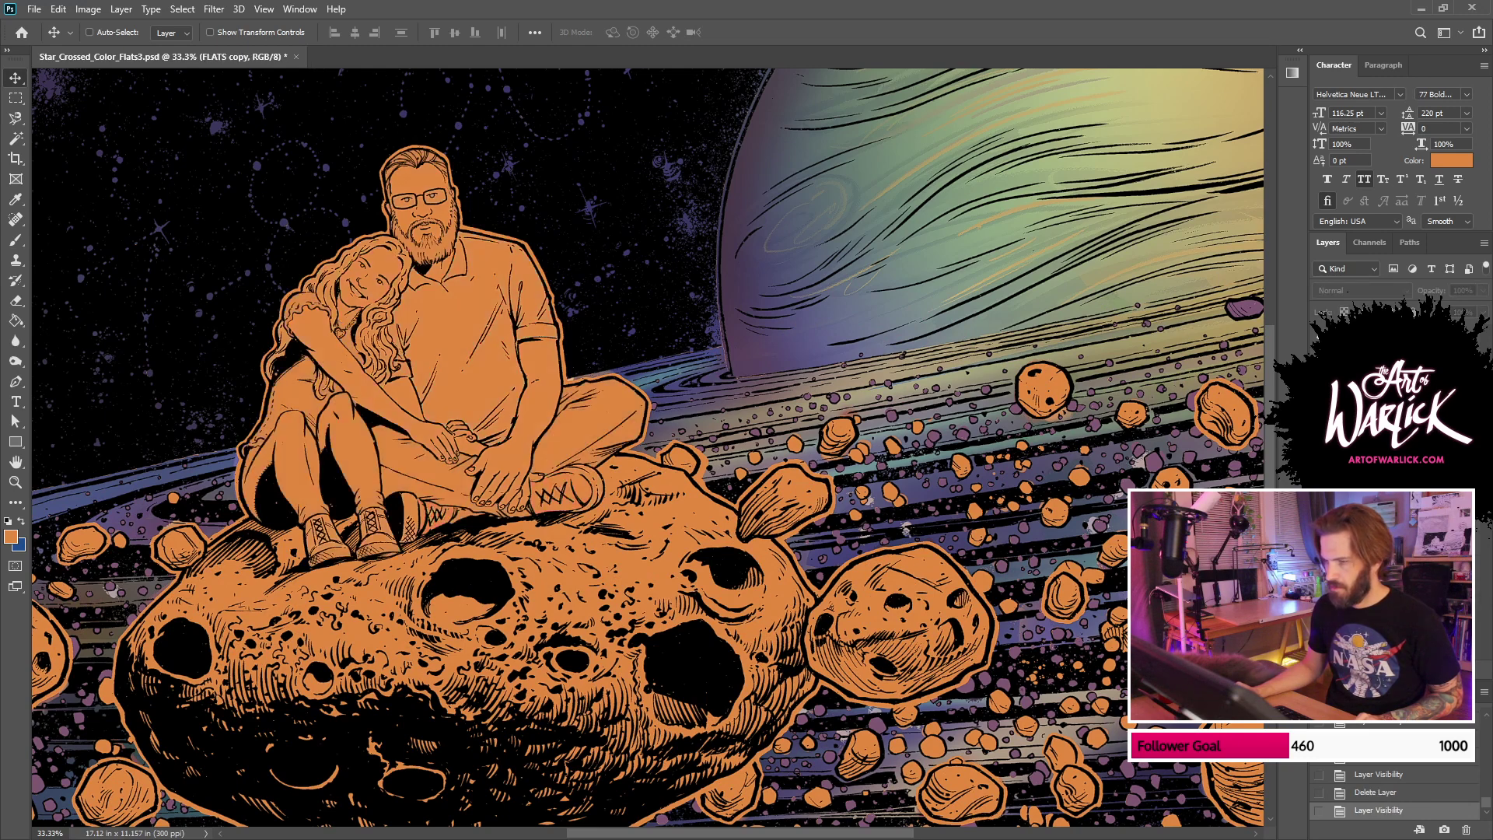
{"action": "key", "text": "ctrl+comma"}
Step: Select the small purple asteroids and the outline flat colour around the couple on the FLATS layer with the Magic Wand
{"action": "key", "text": "alt+bracketleft"}
{"action": "key", "text": "w"}
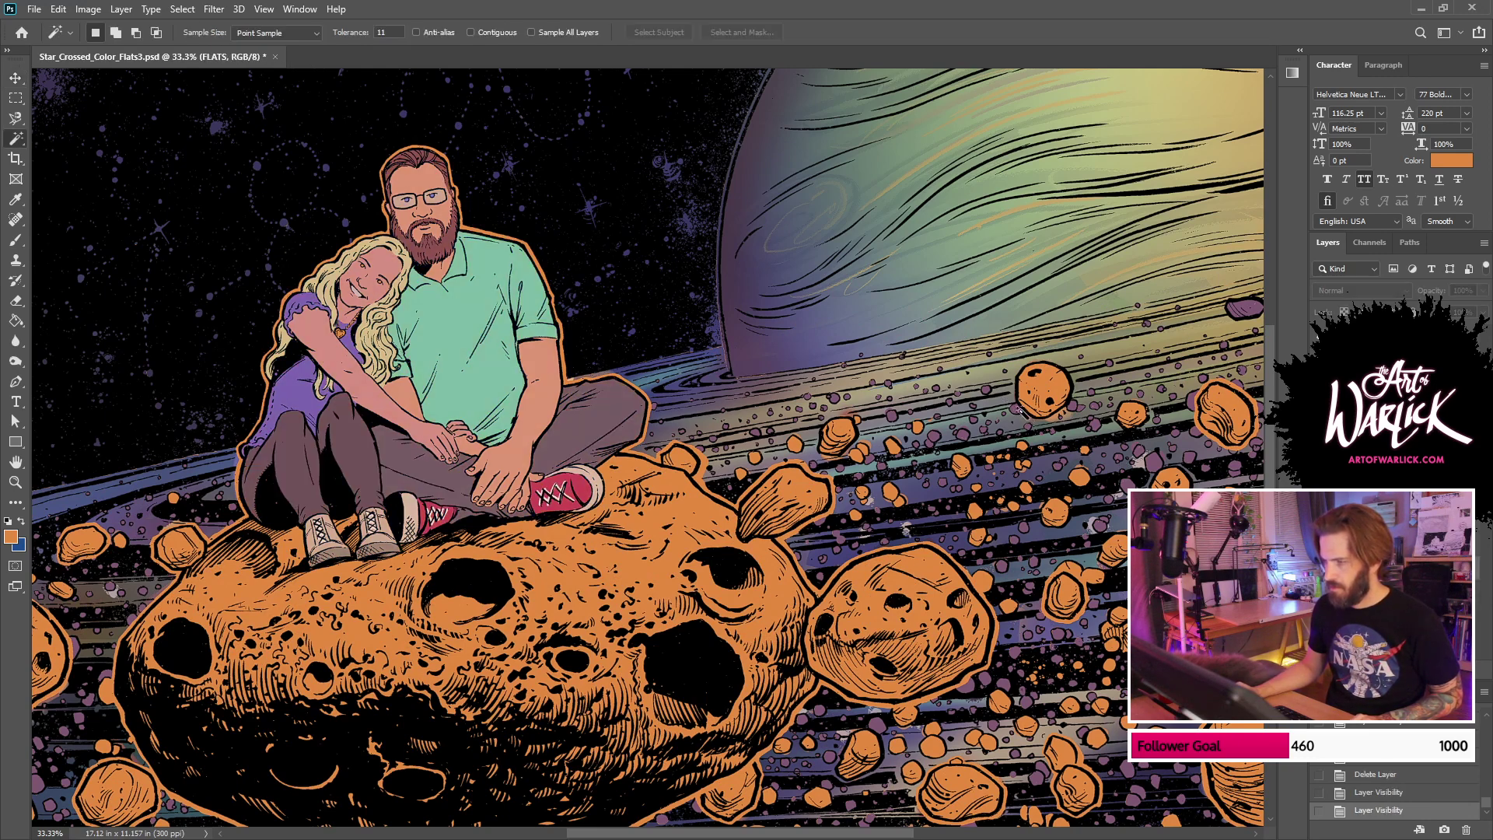
{"action": "left_click", "coordinate": [1025, 413]}
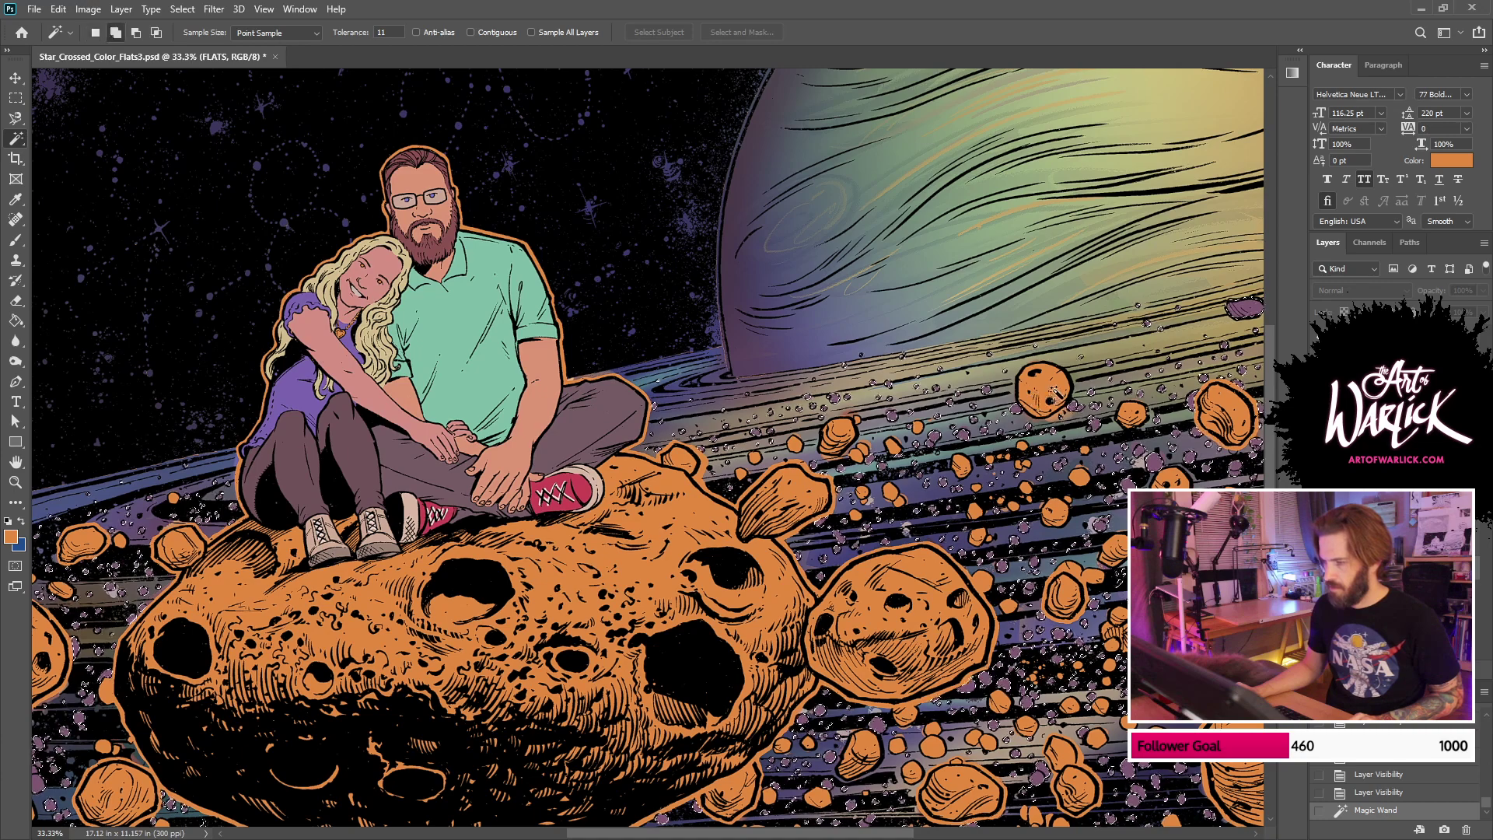
{"action": "left_click", "coordinate": [1050, 395], "text": "shift"}
{"action": "left_click", "coordinate": [902, 603], "text": "shift"}
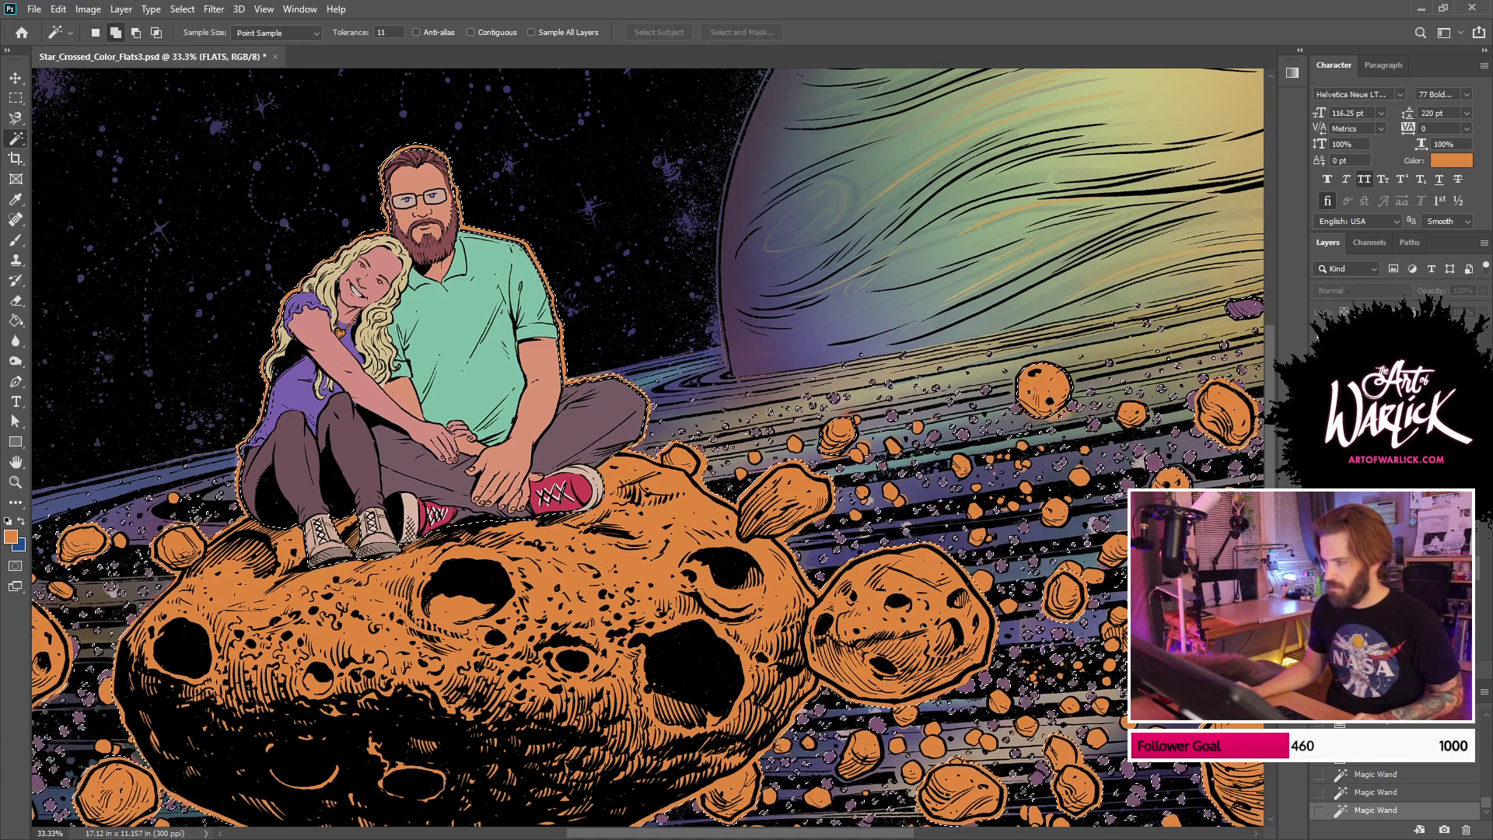
Step: Copy the selected asteroid flats and paste them in place as a new layer
{"action": "key", "text": "ctrl+j"}
{"action": "key", "text": "ctrl+v"}
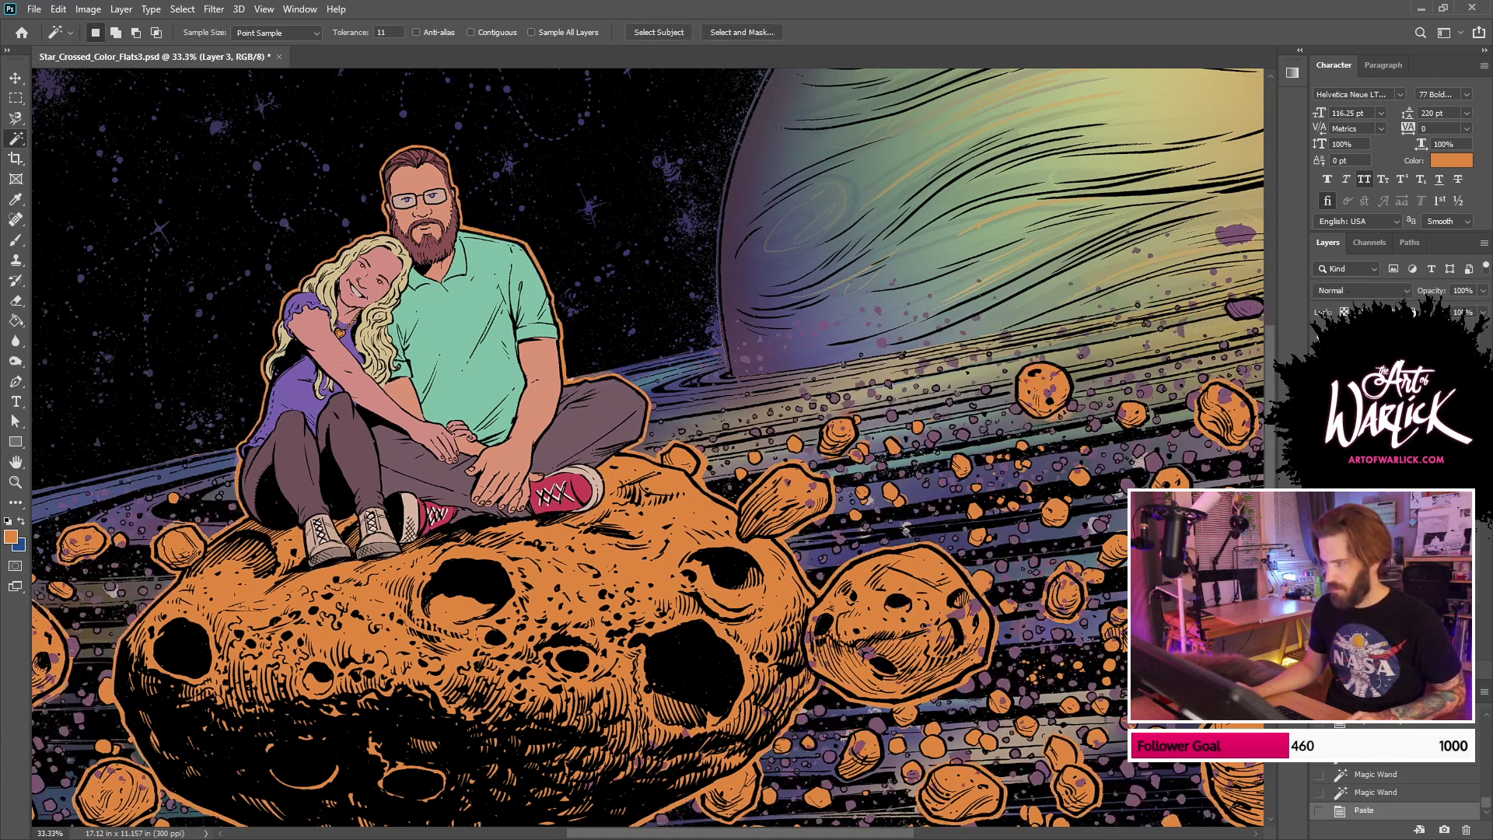
{"action": "key", "text": "ctrl+z"}
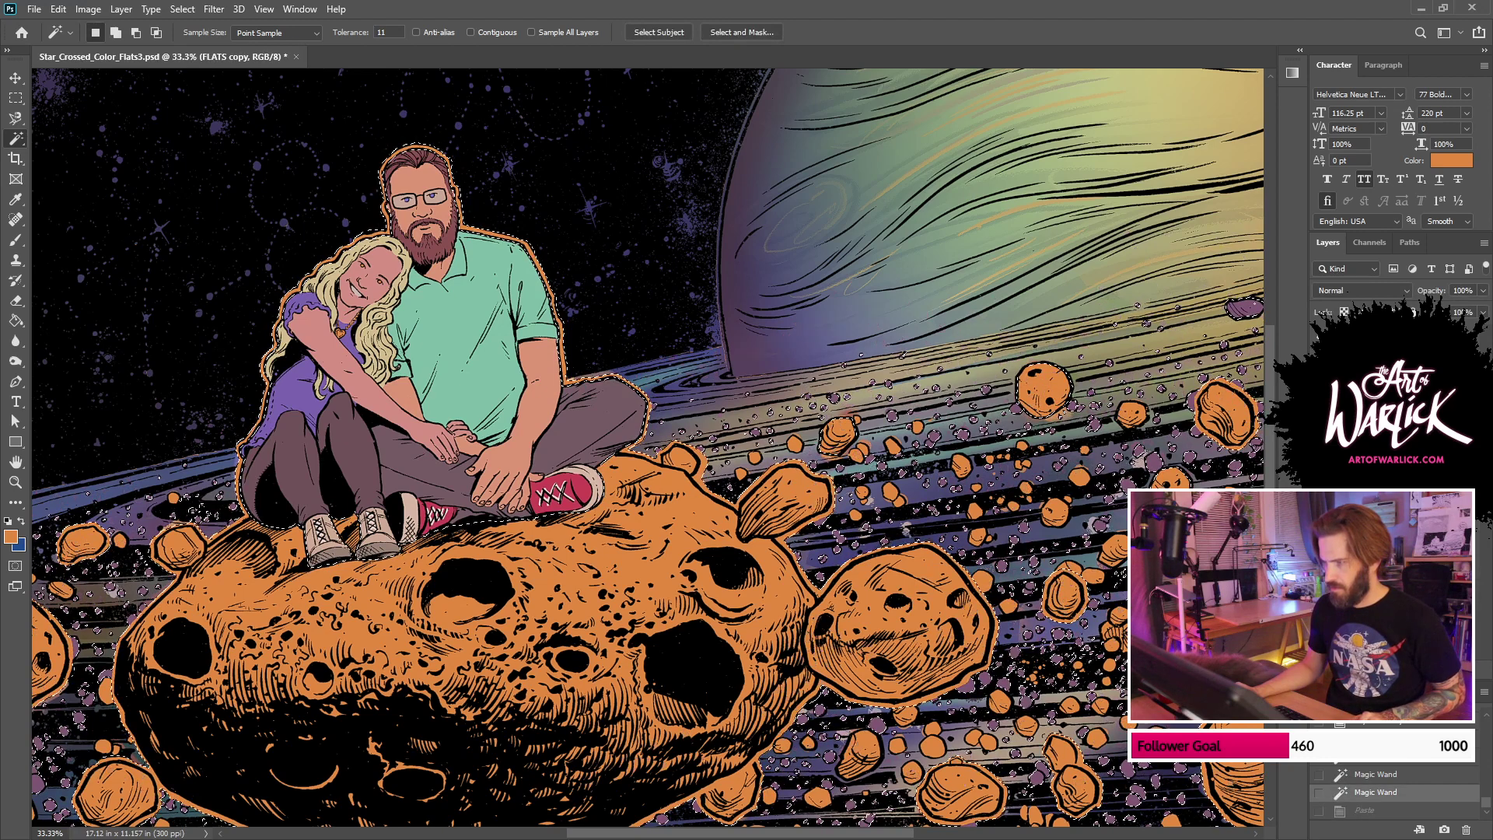
{"action": "key", "text": "ctrl+shift+z"}
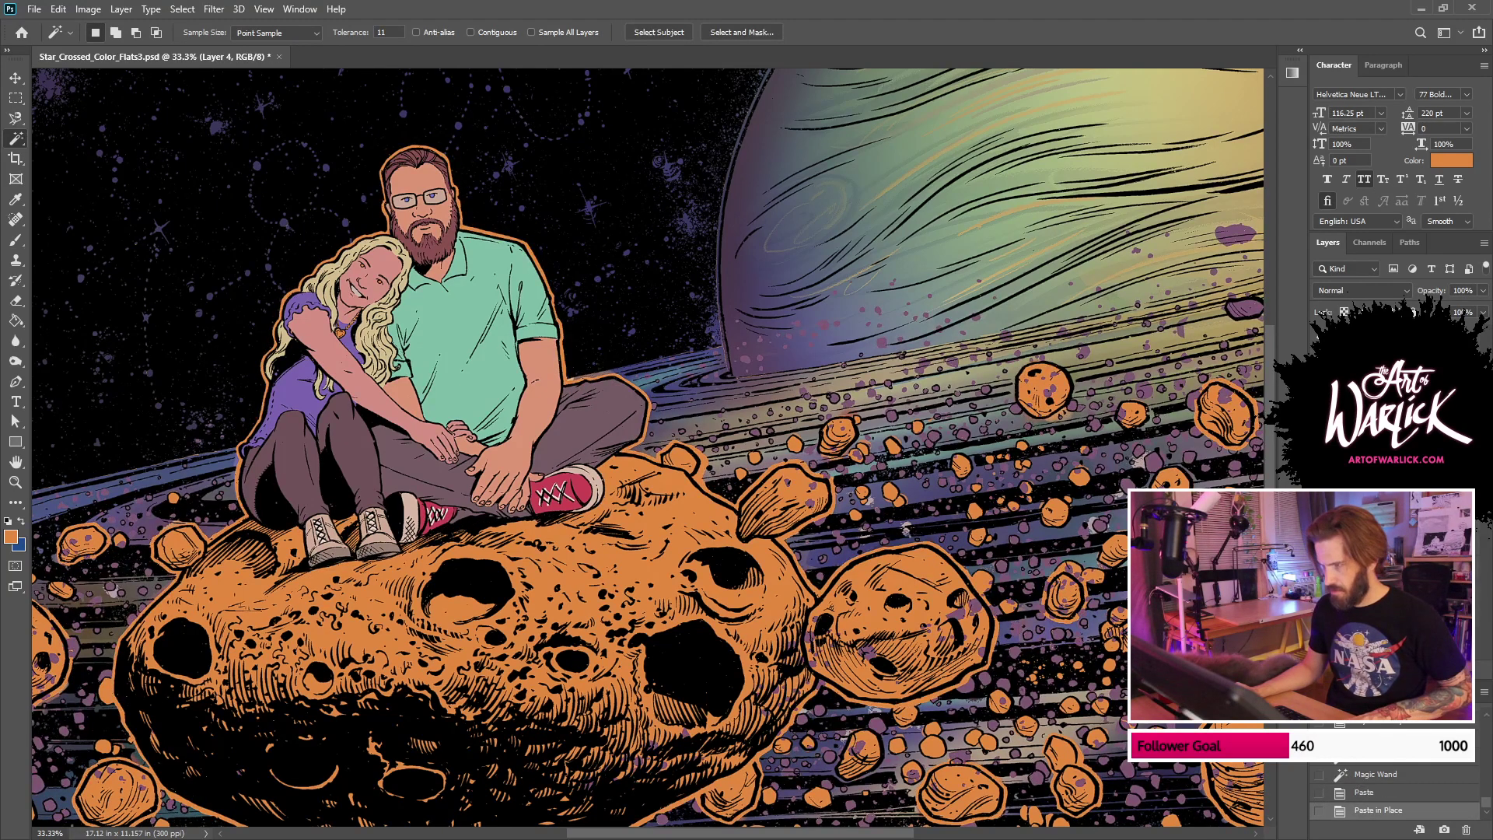
{"action": "key", "text": "ctrl+shift+v"}
{"action": "key", "text": "ctrl+z"}
{"action": "key", "text": "ctrl+z"}
{"action": "key", "text": "ctrl+shift+v"}
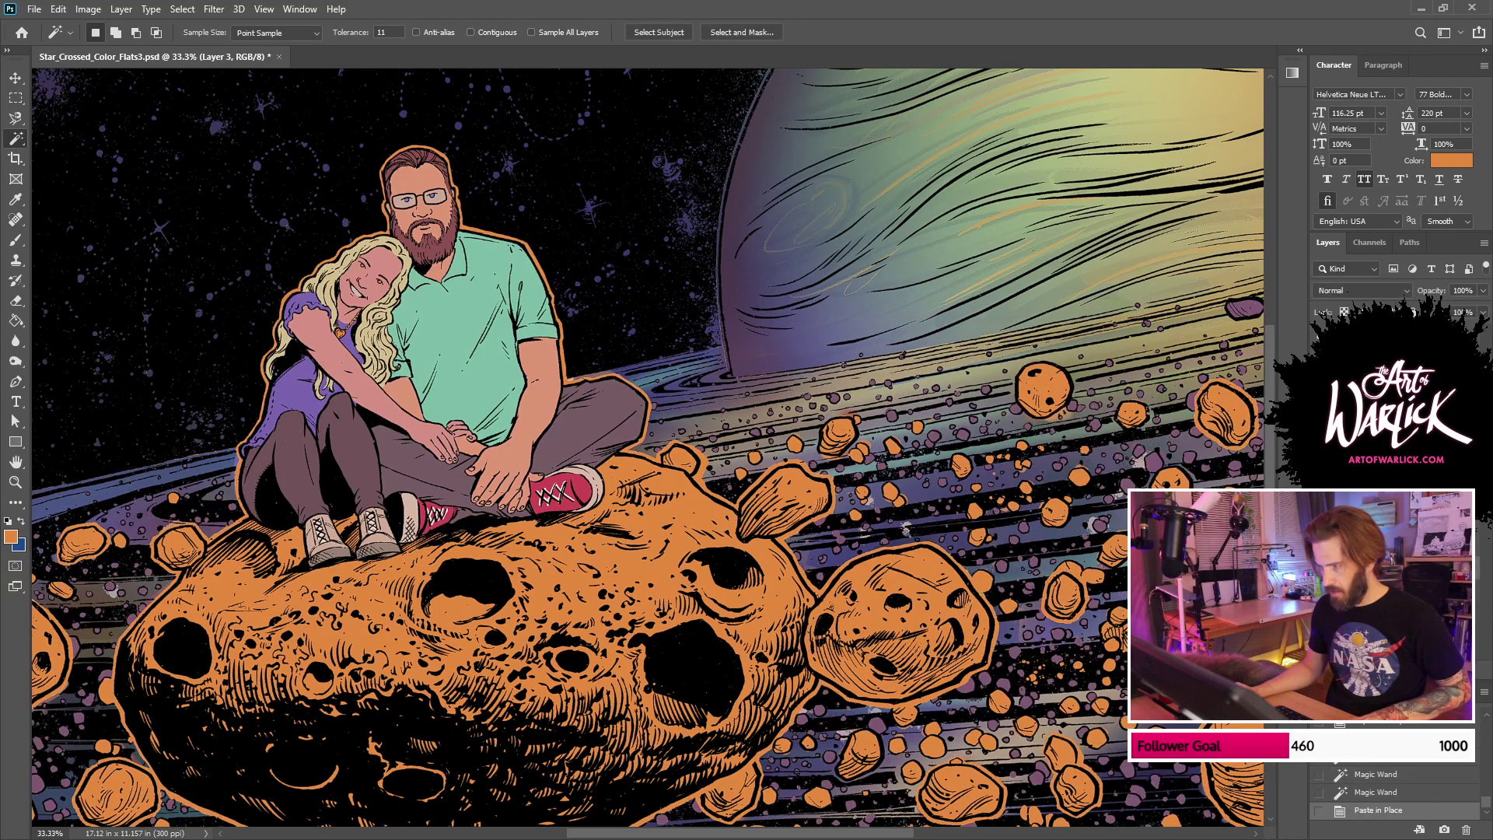
Step: Move the pasted asteroid layer down one level, check it by toggling its visibility, and merge it into FLATS copy
{"action": "key", "text": "ctrl+bracketleft"}
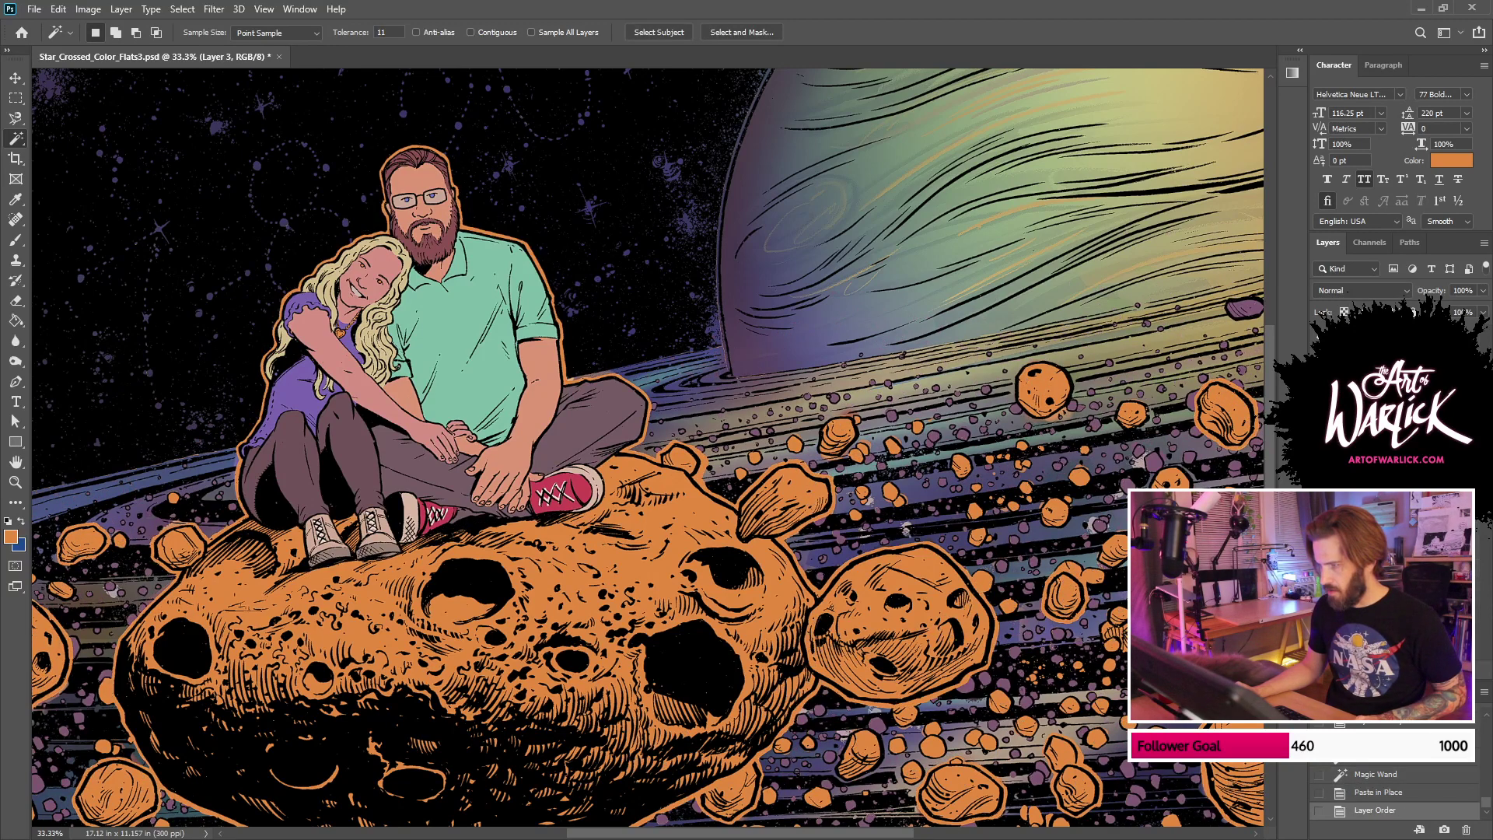
{"action": "key", "text": "ctrl+comma"}
{"action": "key", "text": "ctrl+comma"}
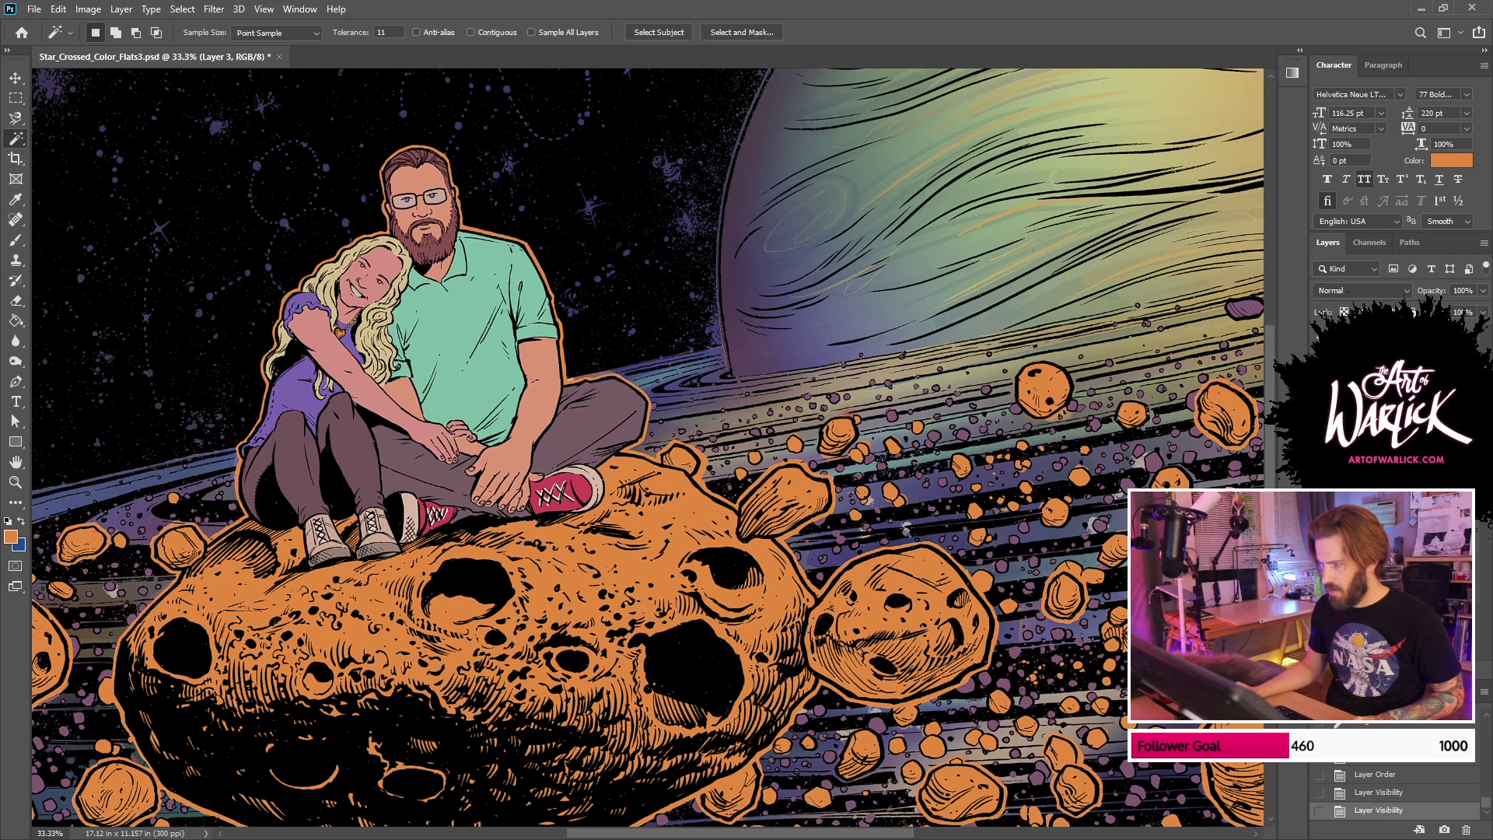
{"action": "key", "text": "ctrl+e"}
Step: Hide the painted planet, ring and sky layer and the orange background fill beneath the flats and line art
{"action": "key", "text": "ctrl+comma"}
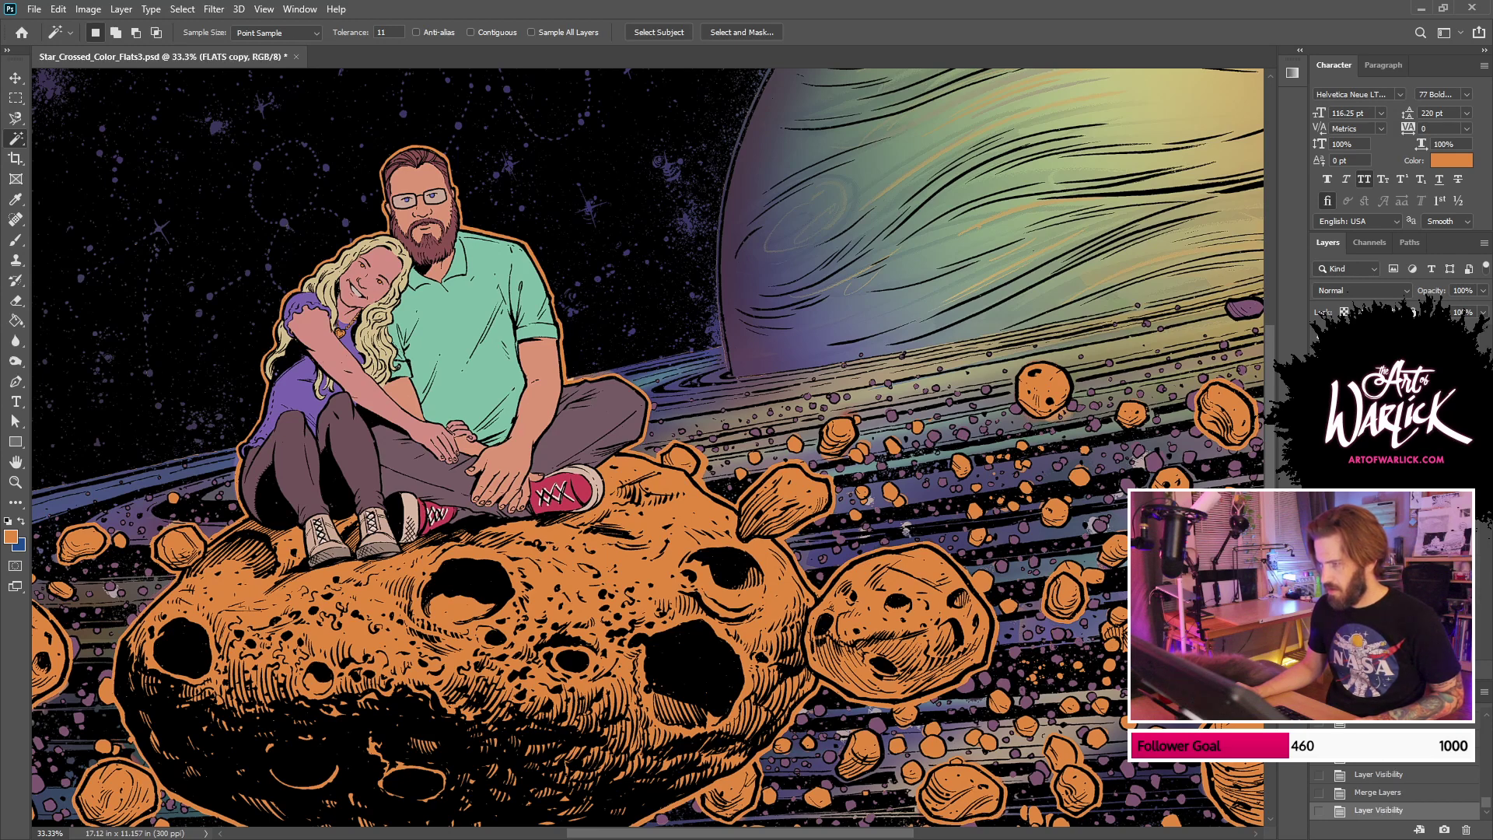
{"action": "key", "text": "alt+bracketleft"}
{"action": "key", "text": "ctrl+comma"}
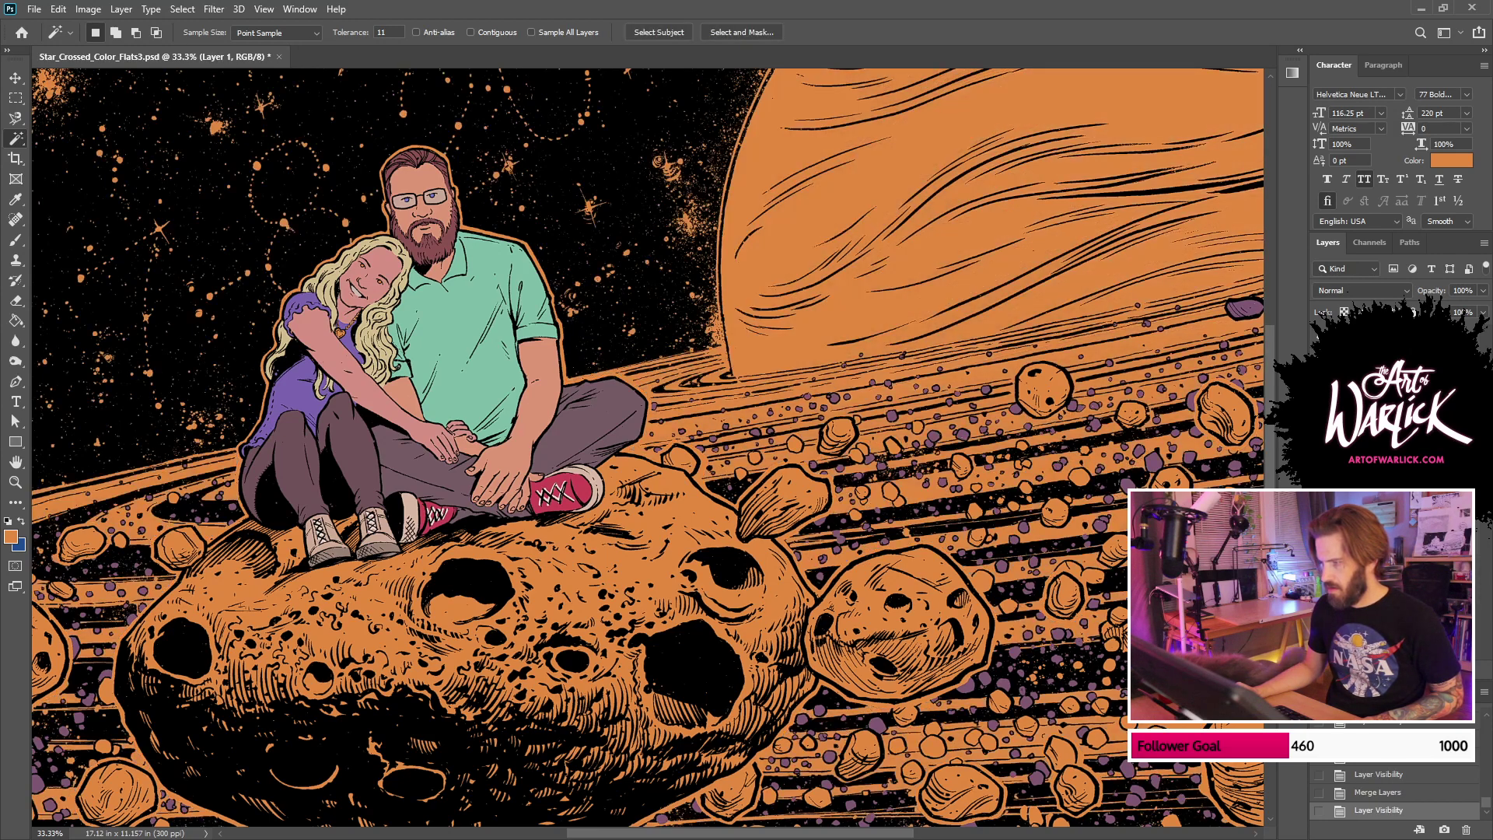
{"action": "key", "text": "alt+bracketleft"}
{"action": "key", "text": "ctrl+0"}
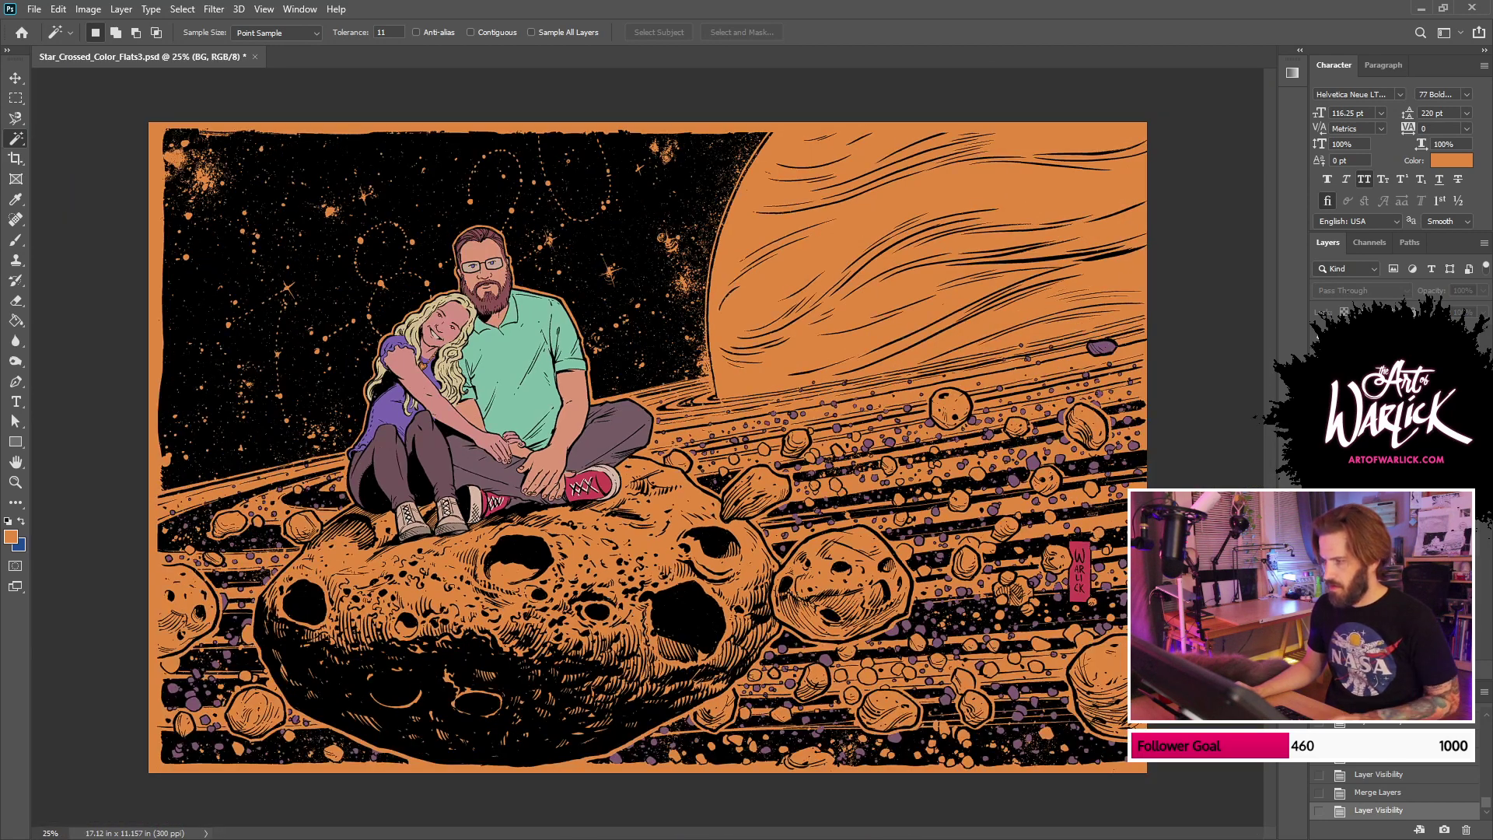
{"action": "key", "text": "ctrl+comma"}
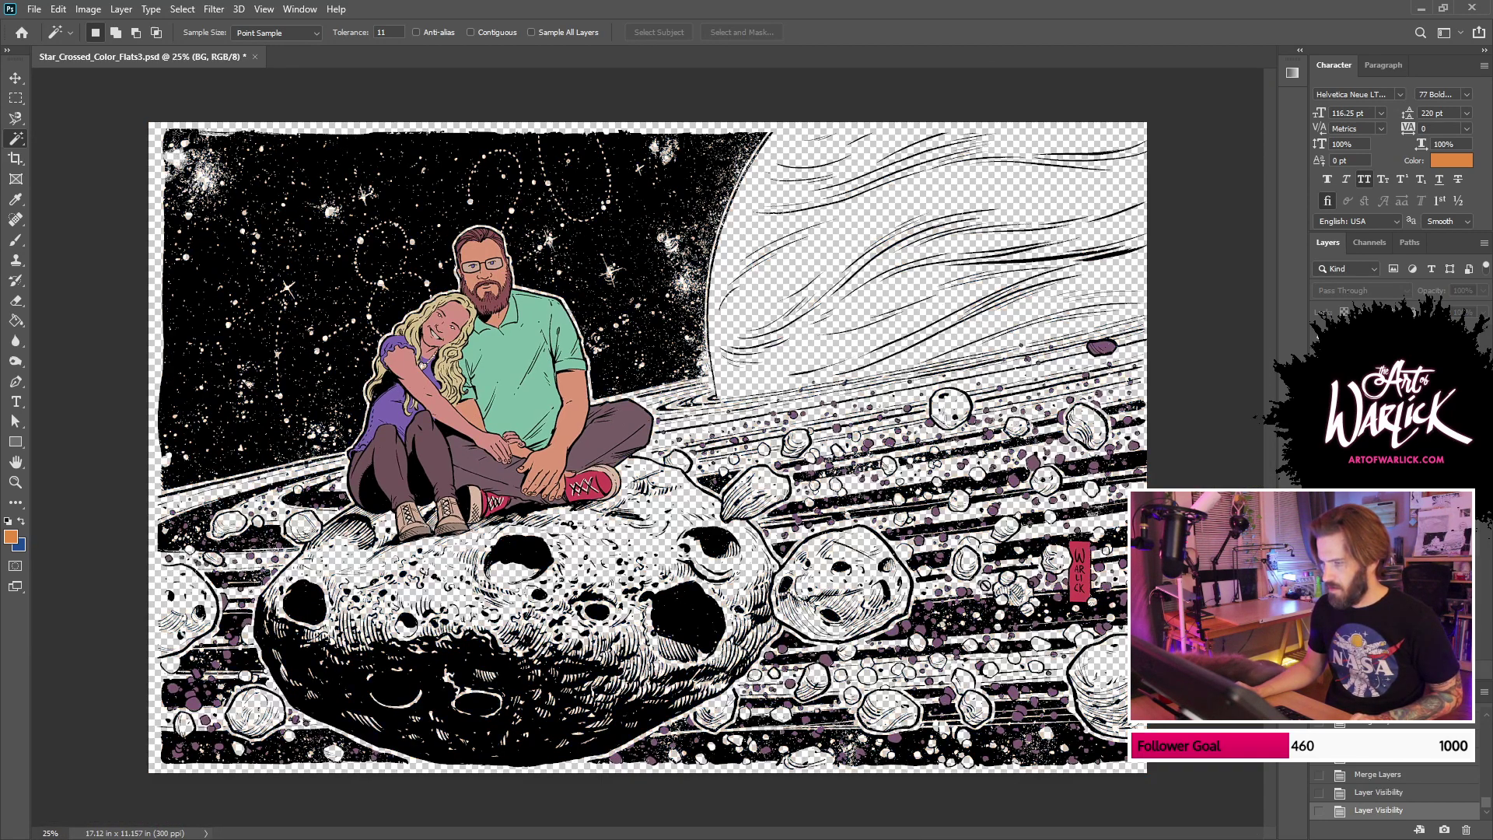
Step: Try copying a wand selection from FLATS into a new layer lower in the stack, and delete that layer
{"action": "key", "text": "alt+bracketright"}
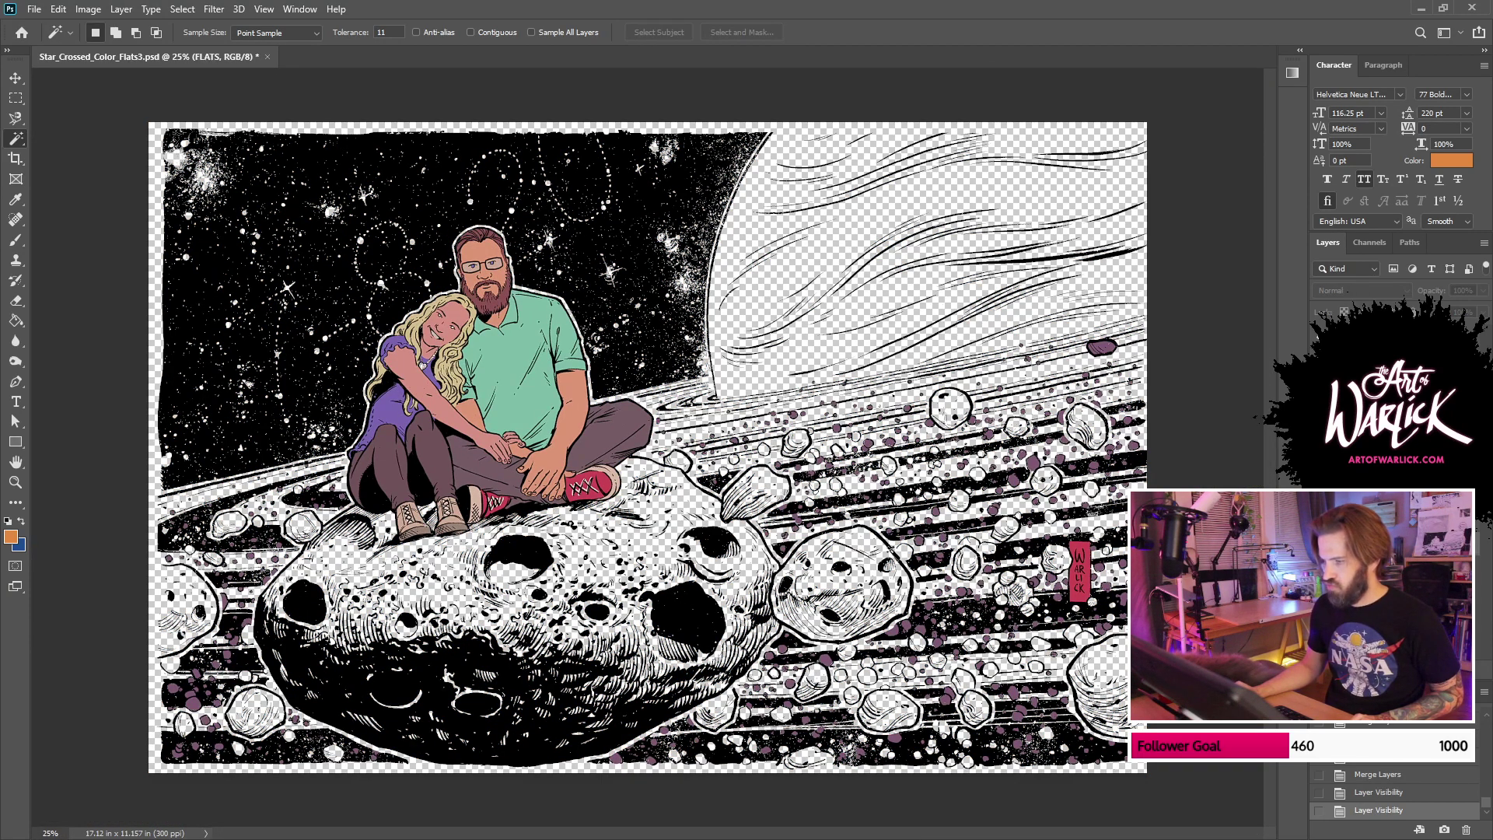
{"action": "left_click", "coordinate": [1081, 559]}
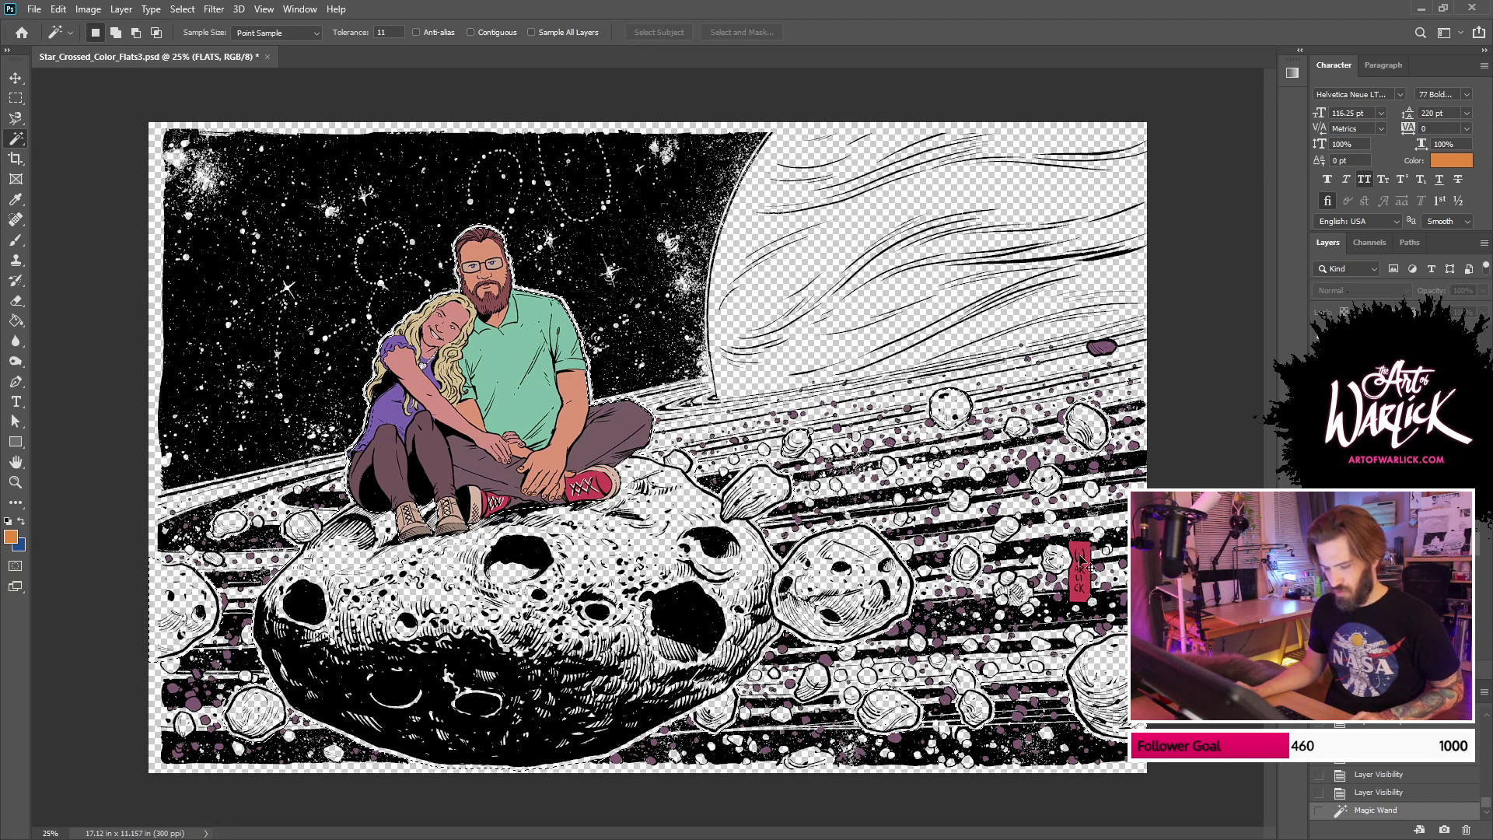
{"action": "key", "text": "ctrl+c"}
{"action": "key", "text": "ctrl+shift+v"}
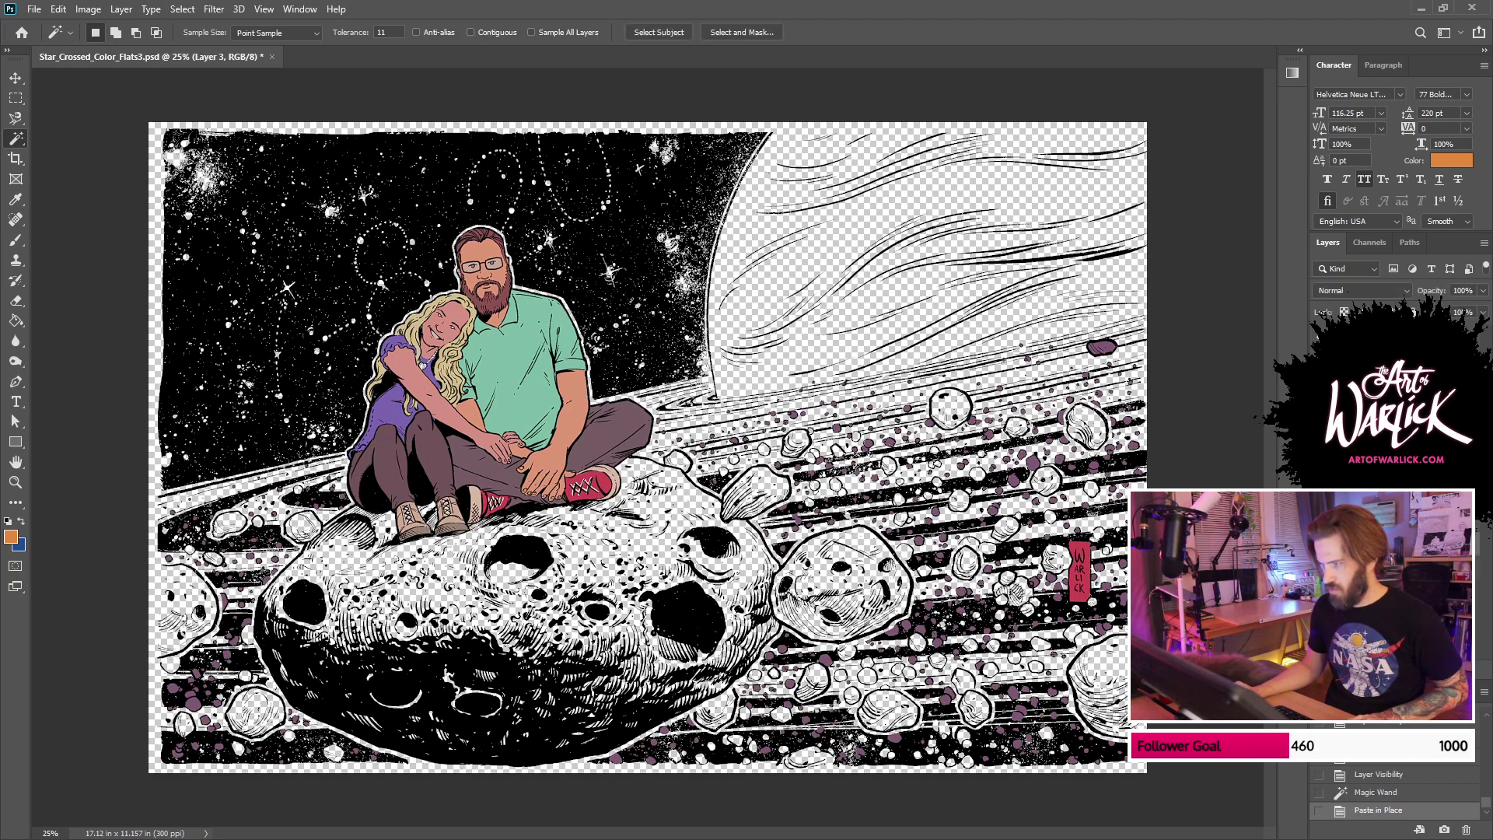
{"action": "key", "text": "ctrl+bracketleft"}
{"action": "key", "text": "ctrl+bracketleft"}
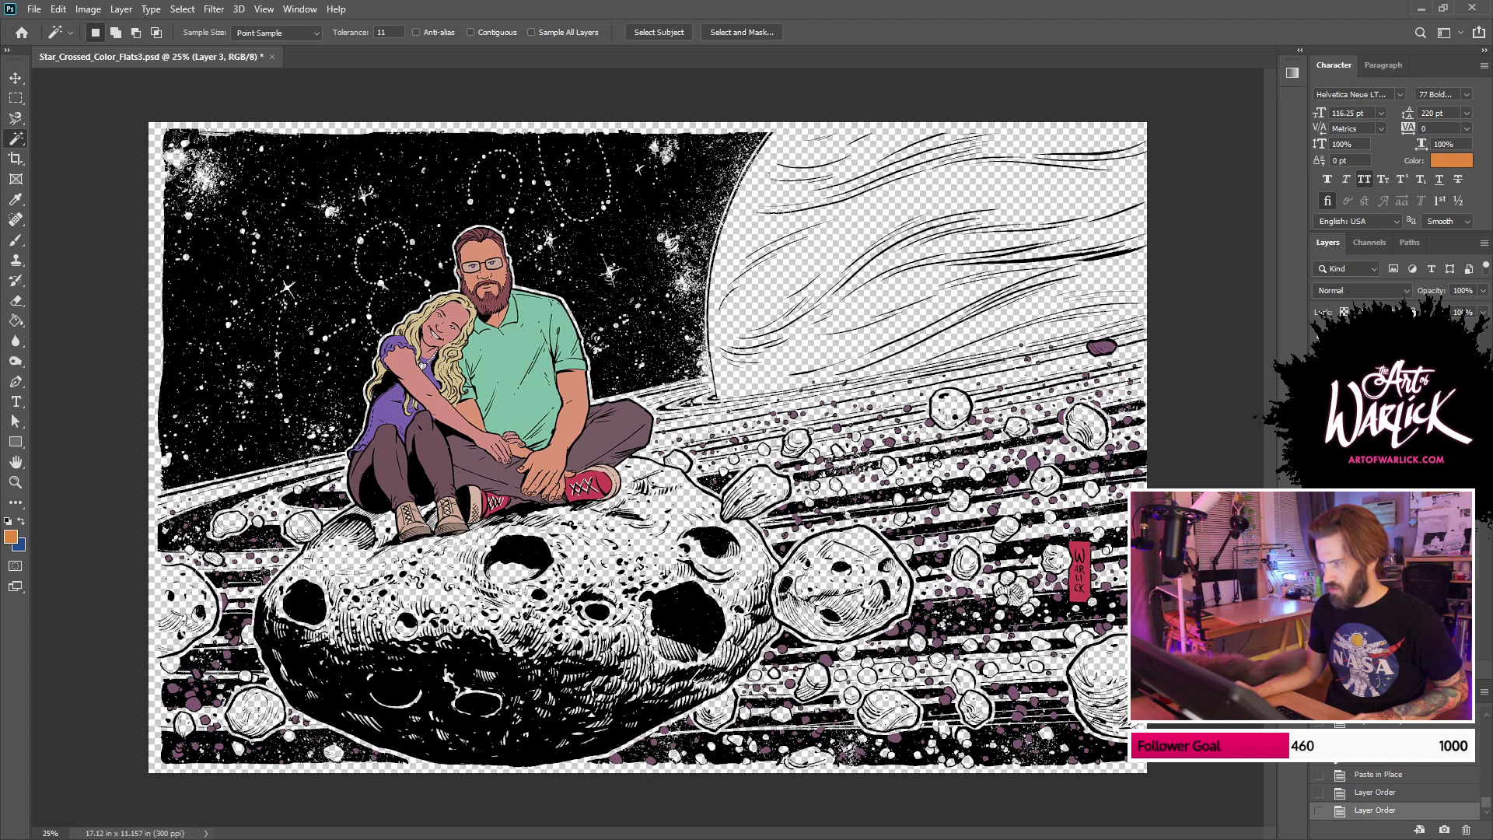
{"action": "key", "text": "Delete"}
Step: Select the flat colour at the edge of the large rock on the FLATS layer with the Magic Wand
{"action": "key", "text": "alt+bracketleft"}
{"action": "left_click", "coordinate": [774, 572]}
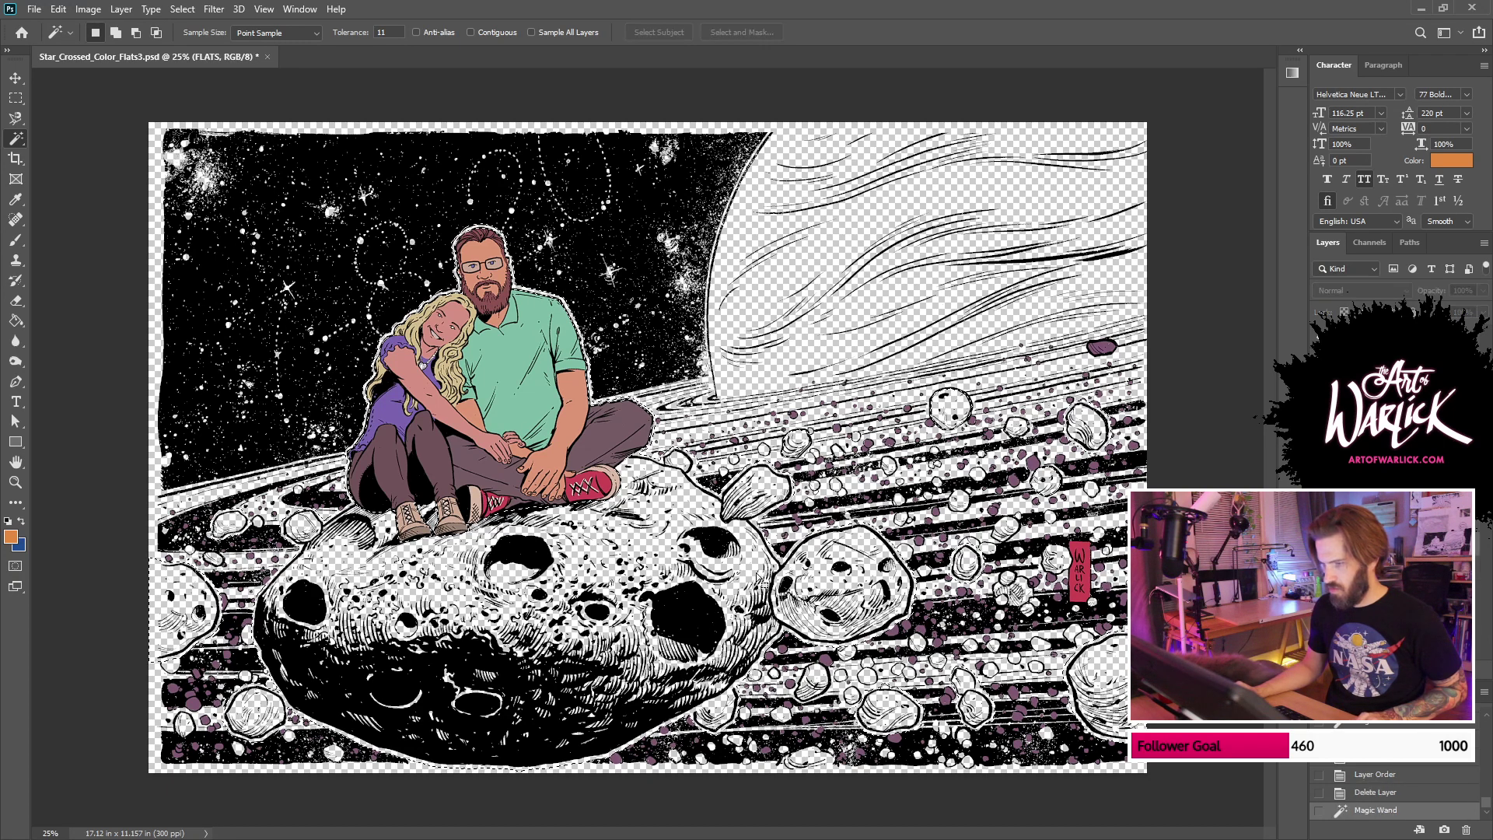
{"action": "key", "text": "ctrl+d"}
{"action": "left_click", "coordinate": [766, 556]}
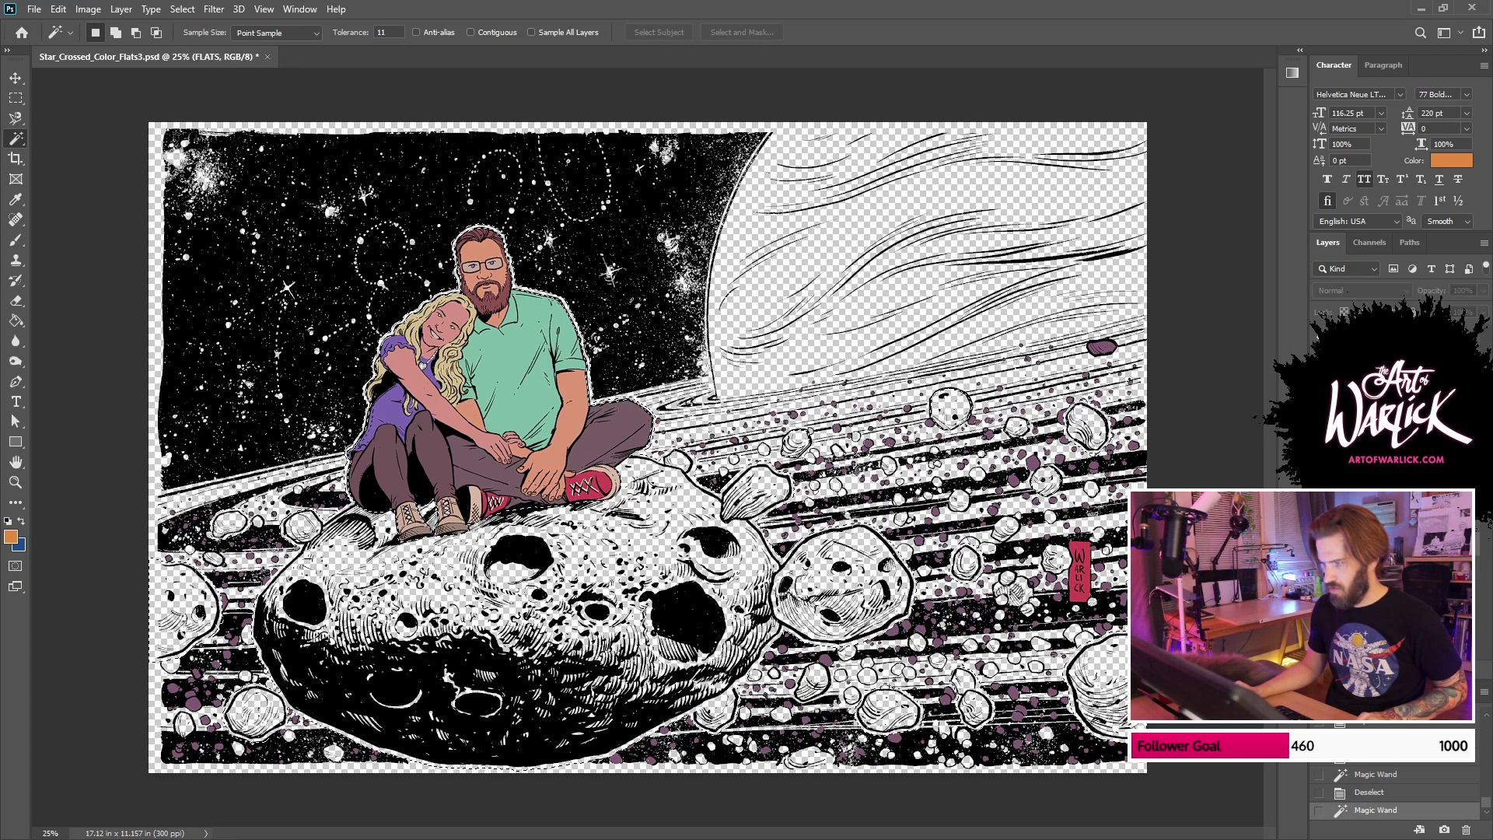
Step: Duplicate the ROUGHS layer and move the copy higher in the layer stack
{"action": "key", "text": "alt+bracketleft"}
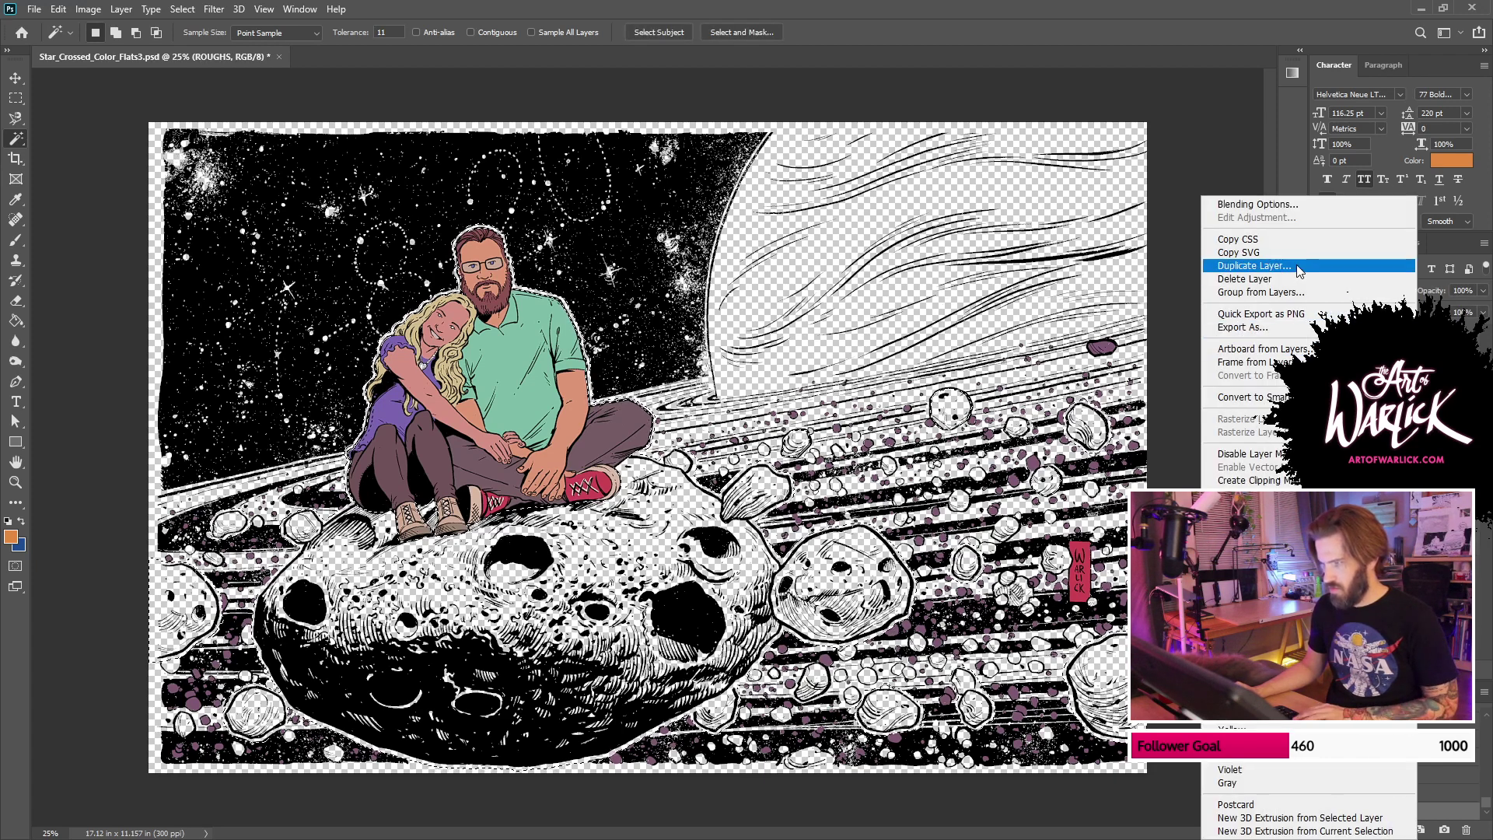
{"action": "left_click", "coordinate": [1254, 265]}
{"action": "key", "text": "Return"}
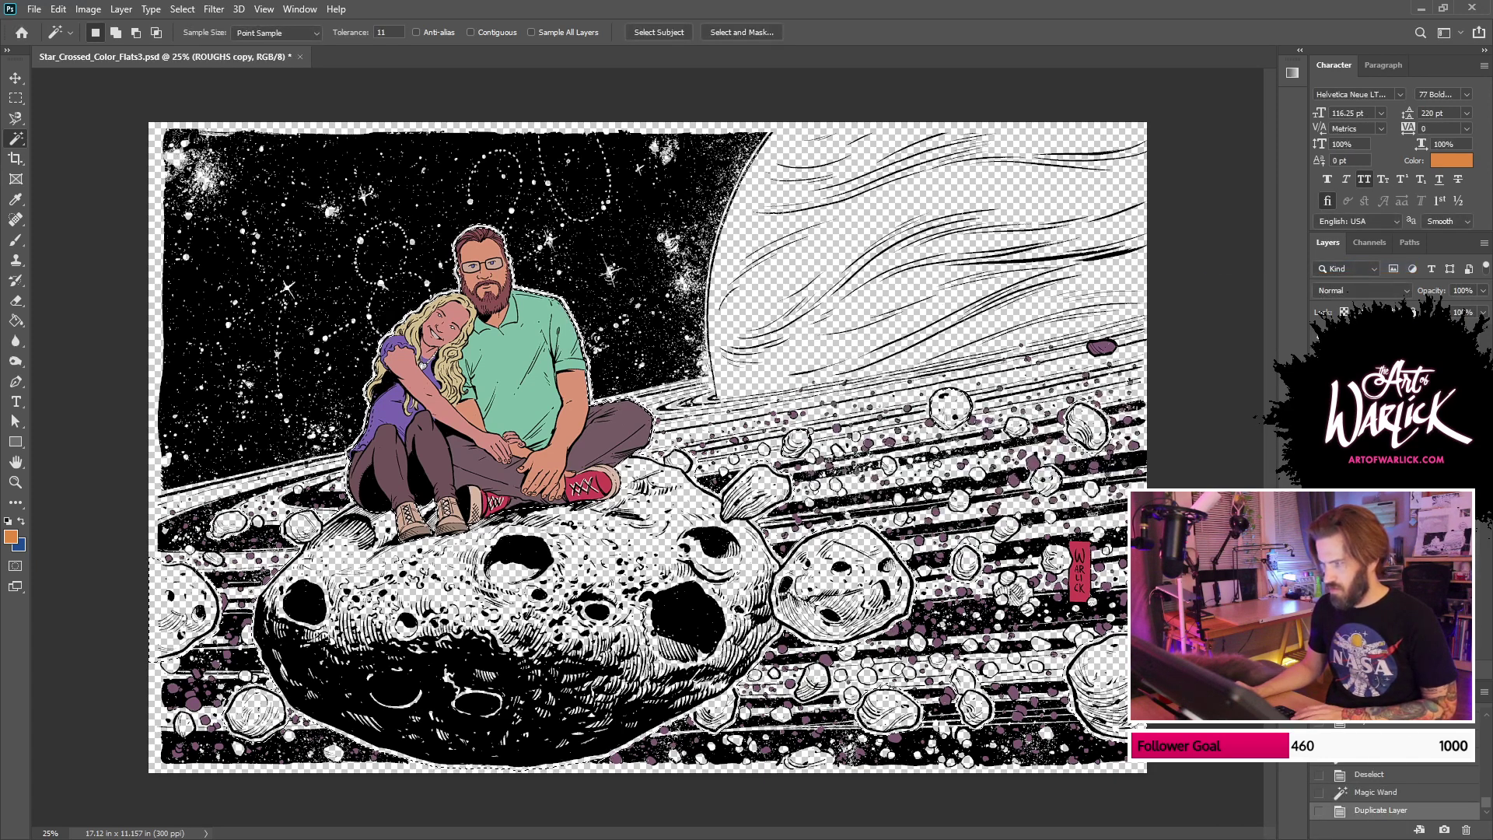
{"action": "left_click_drag", "start_coordinate": [1384, 544], "coordinate": [1384, 451]}
Step: Delete the layer mask of ROUGHS copy and add a new mask from the current rock selection
{"action": "right_click", "coordinate": [1388, 395]}
{"action": "left_click", "coordinate": [1415, 421]}
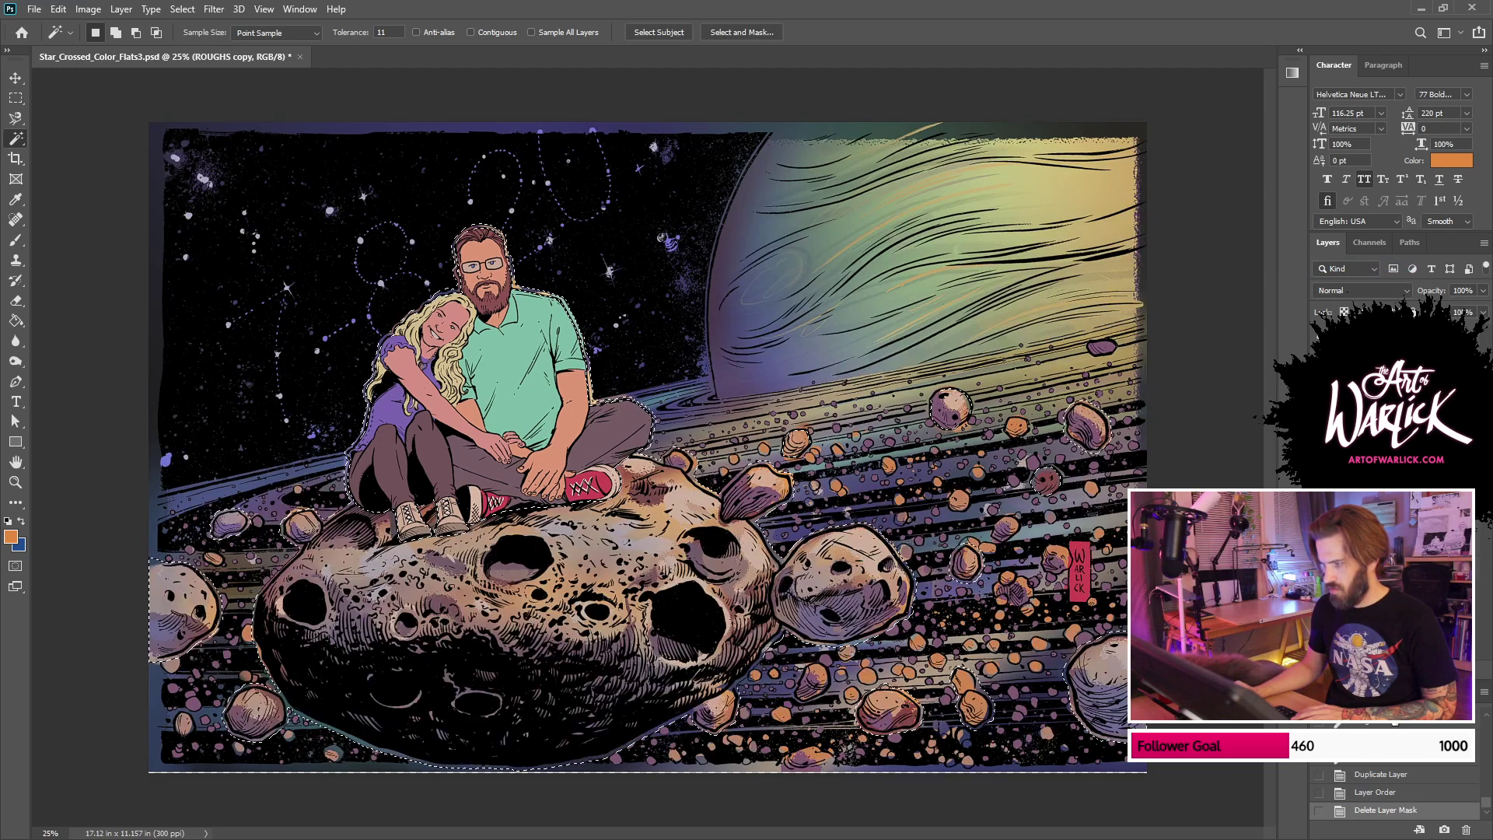
{"action": "left_click", "coordinate": [1376, 670]}
Step: Return to the FLATS layer and build a Magic Wand selection of the rock outline colour and small purple asteroids
{"action": "scroll", "coordinate": [1384, 544], "scroll_direction": "down", "scroll_amount": 3}
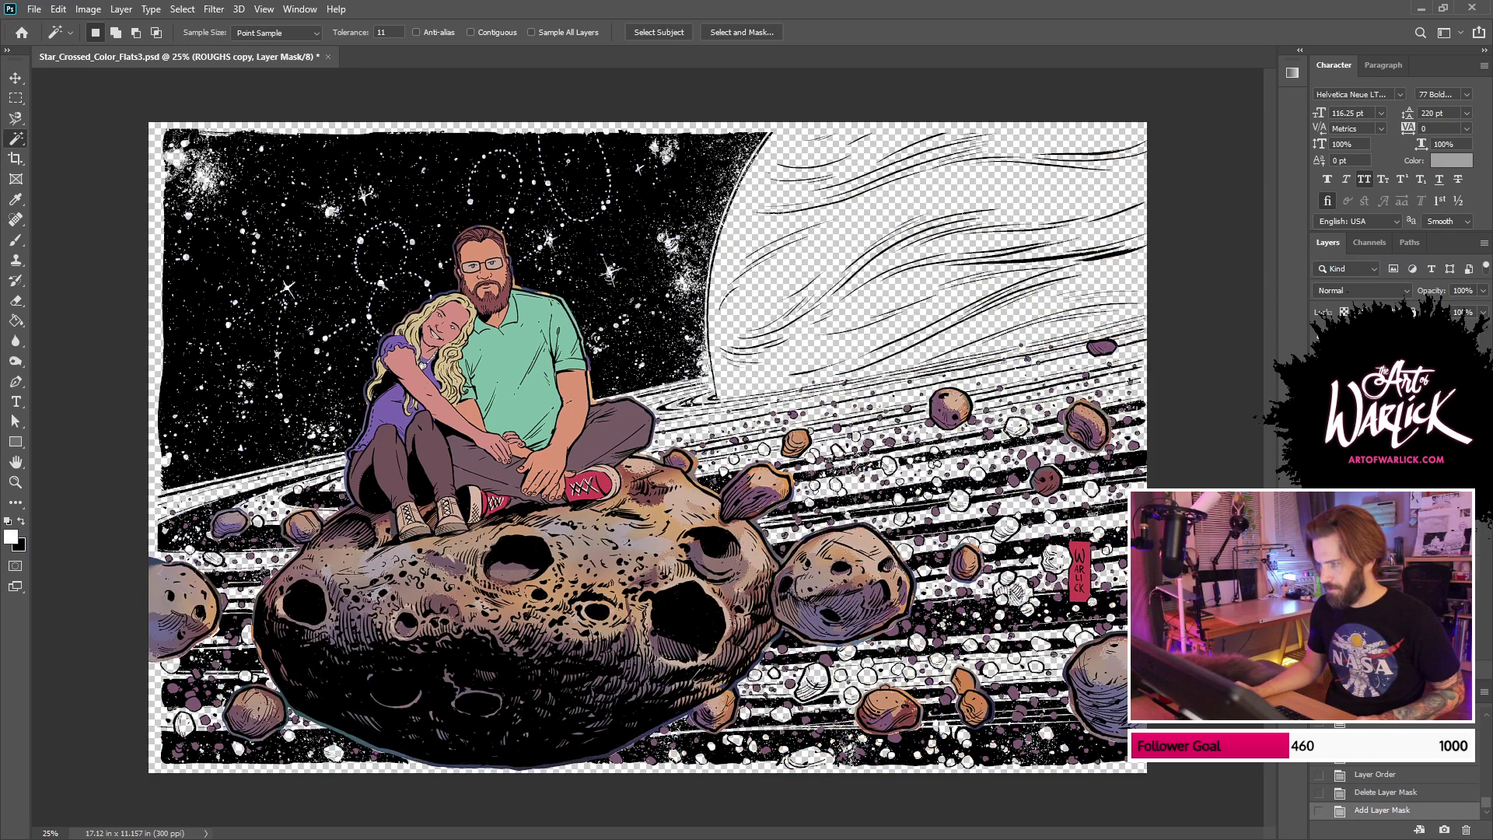
{"action": "left_click", "coordinate": [1384, 576]}
{"action": "left_click", "coordinate": [855, 577]}
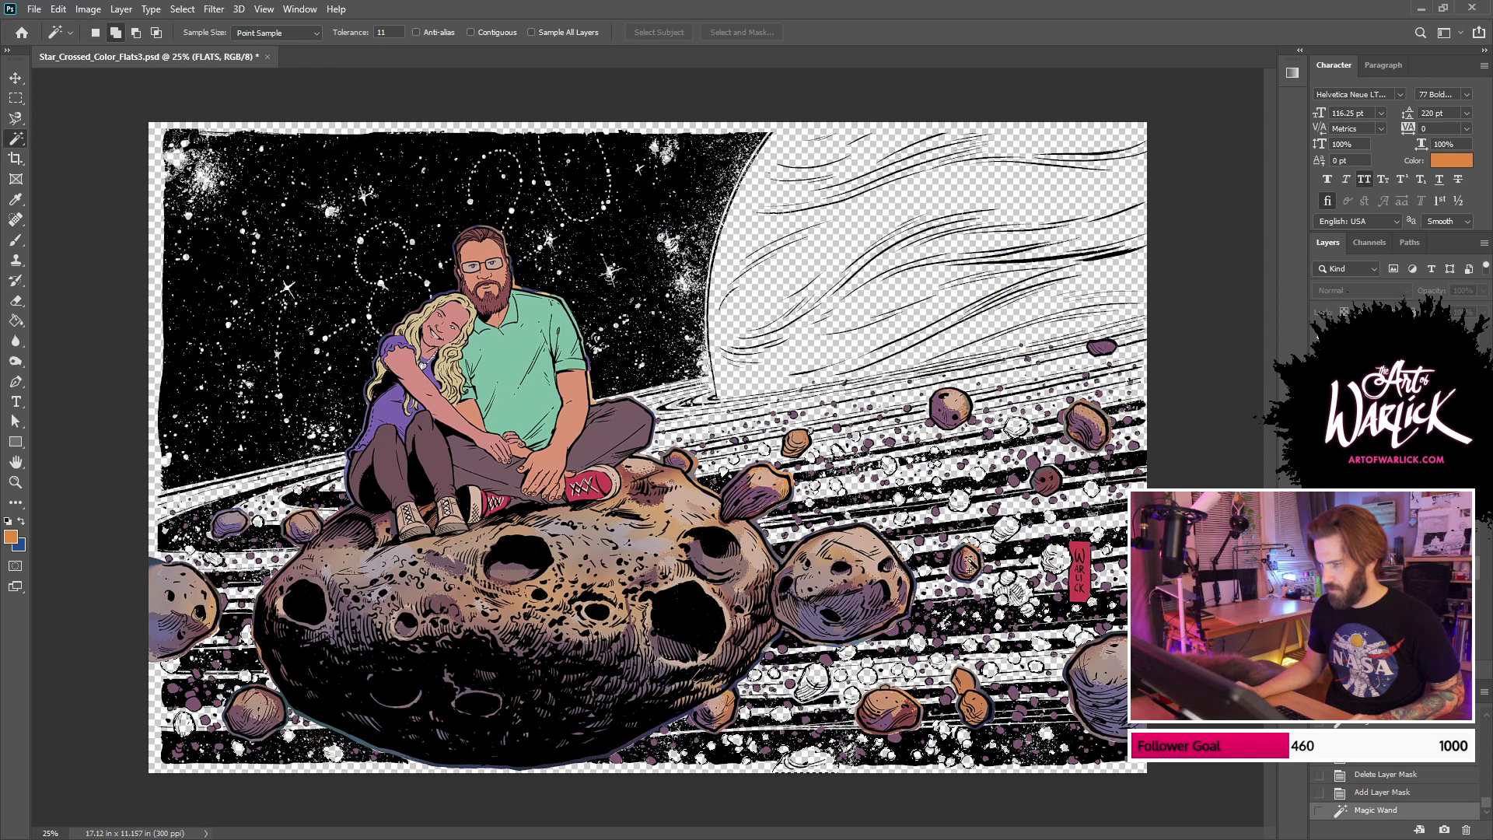
{"action": "left_click", "coordinate": [871, 587], "text": "shift"}
{"action": "left_click", "coordinate": [946, 698], "text": "shift"}
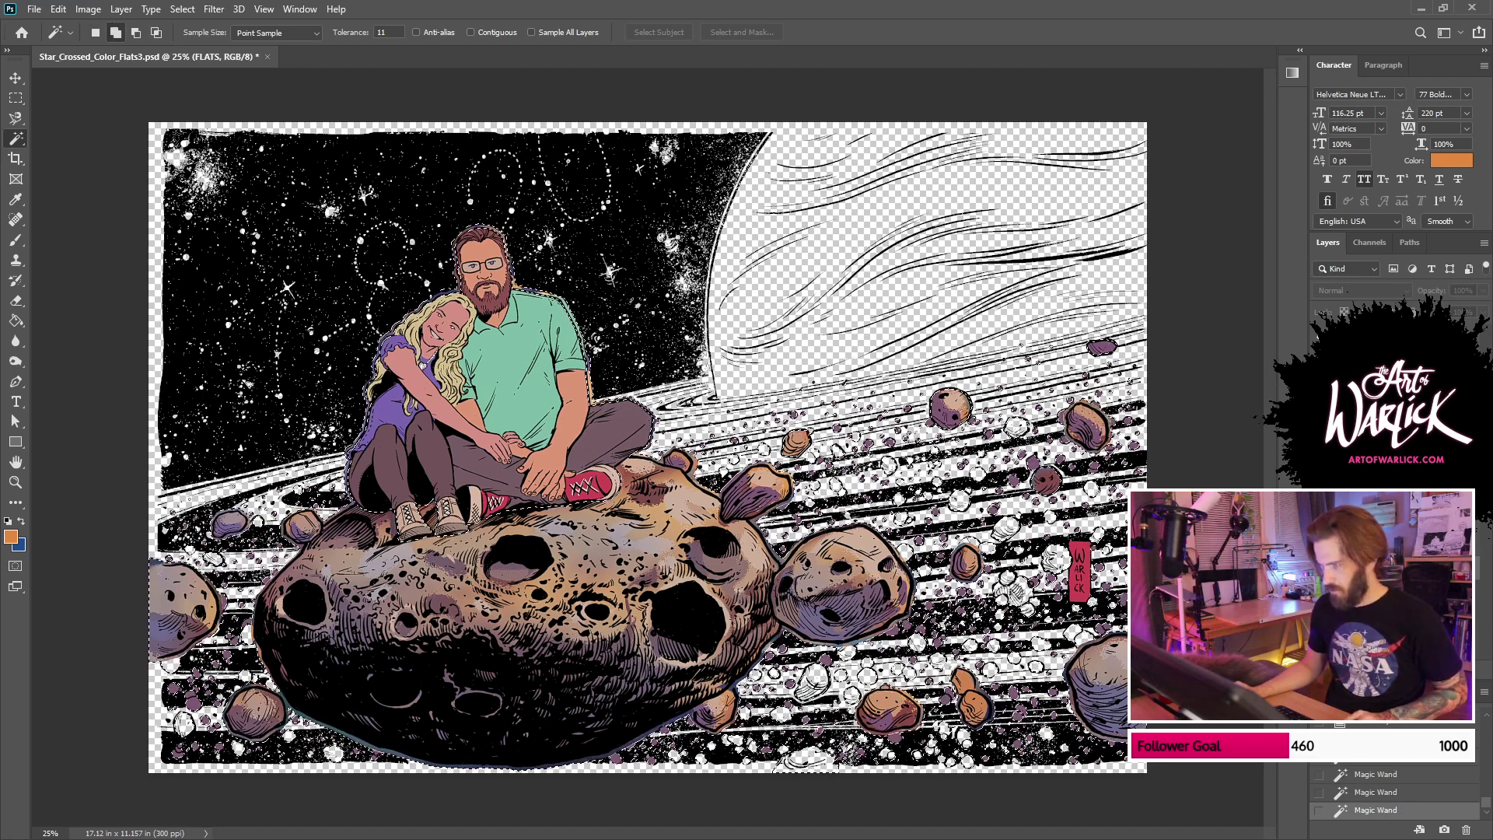
Step: Paste the copied purple asteroids in place as a new layer and move it down one level
{"action": "left_click", "coordinate": [1391, 498]}
{"action": "key", "text": "ctrl+shift+v"}
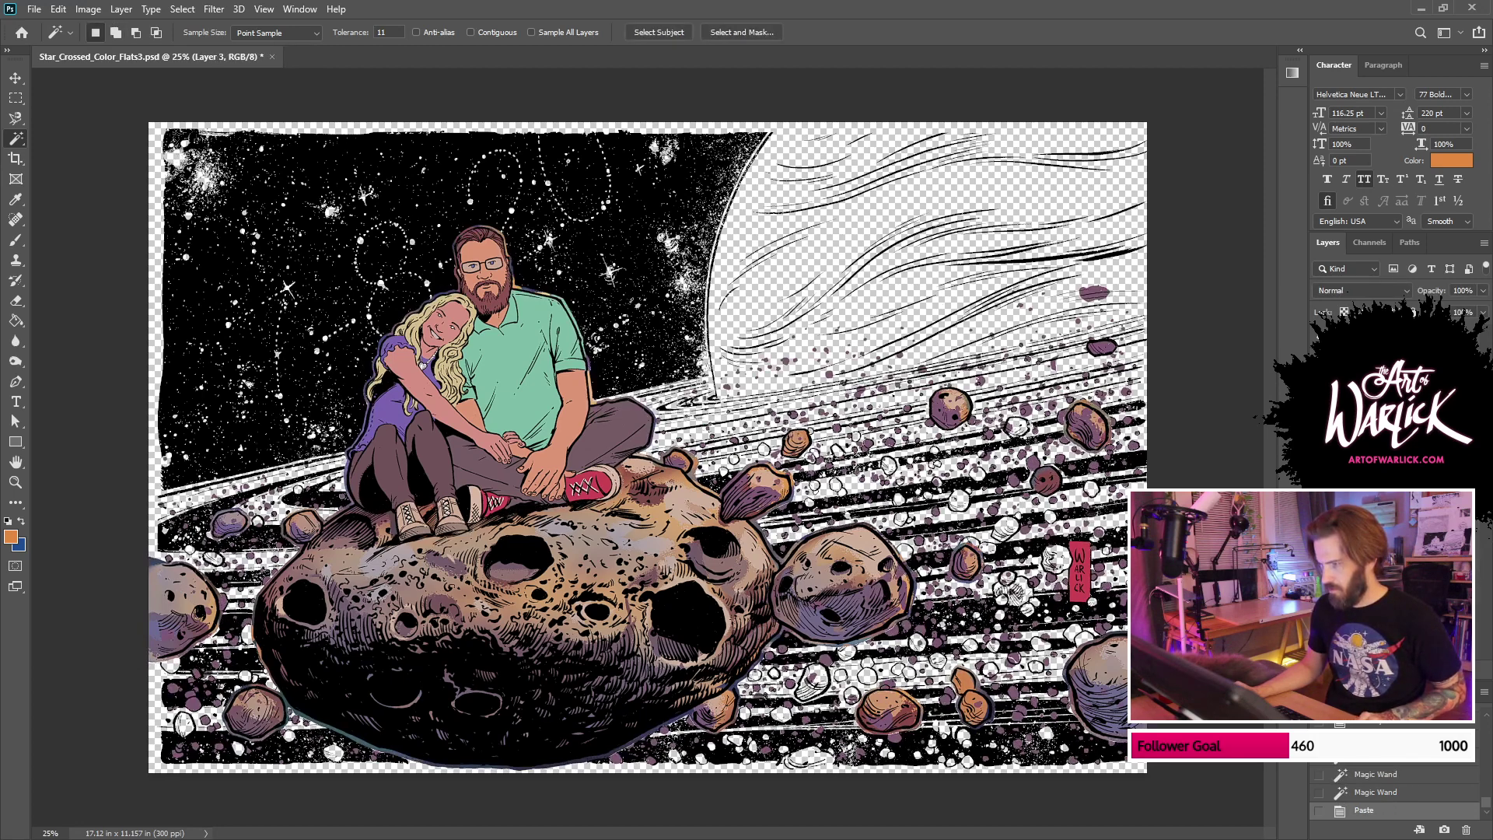
{"action": "key", "text": "ctrl+bracketleft"}
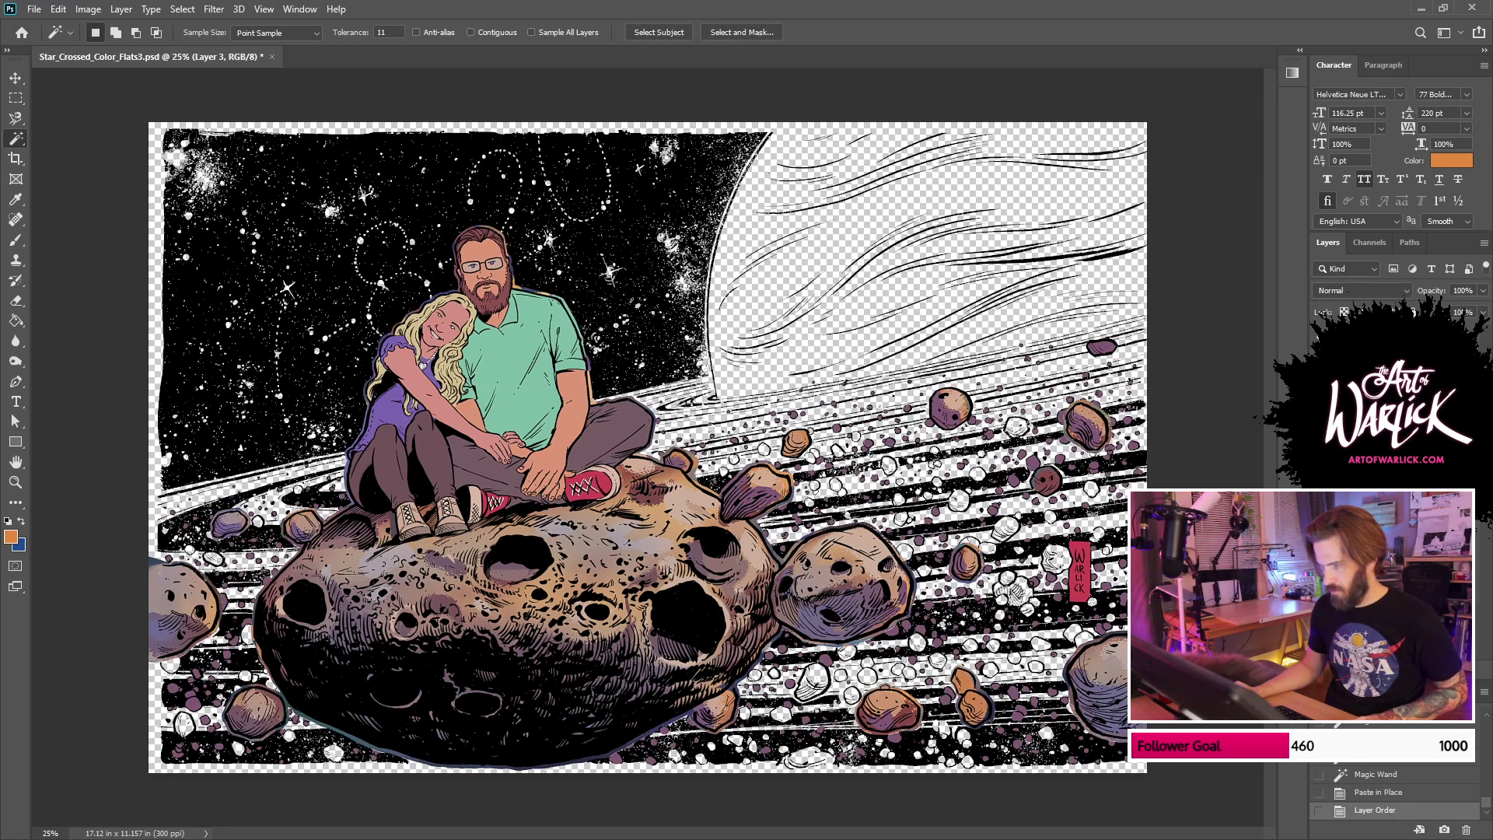
Step: Toggle the pasted asteroid layer's visibility to check it, and show the full flat colours for the planet, rings and sky
{"action": "left_click", "coordinate": [1320, 498]}
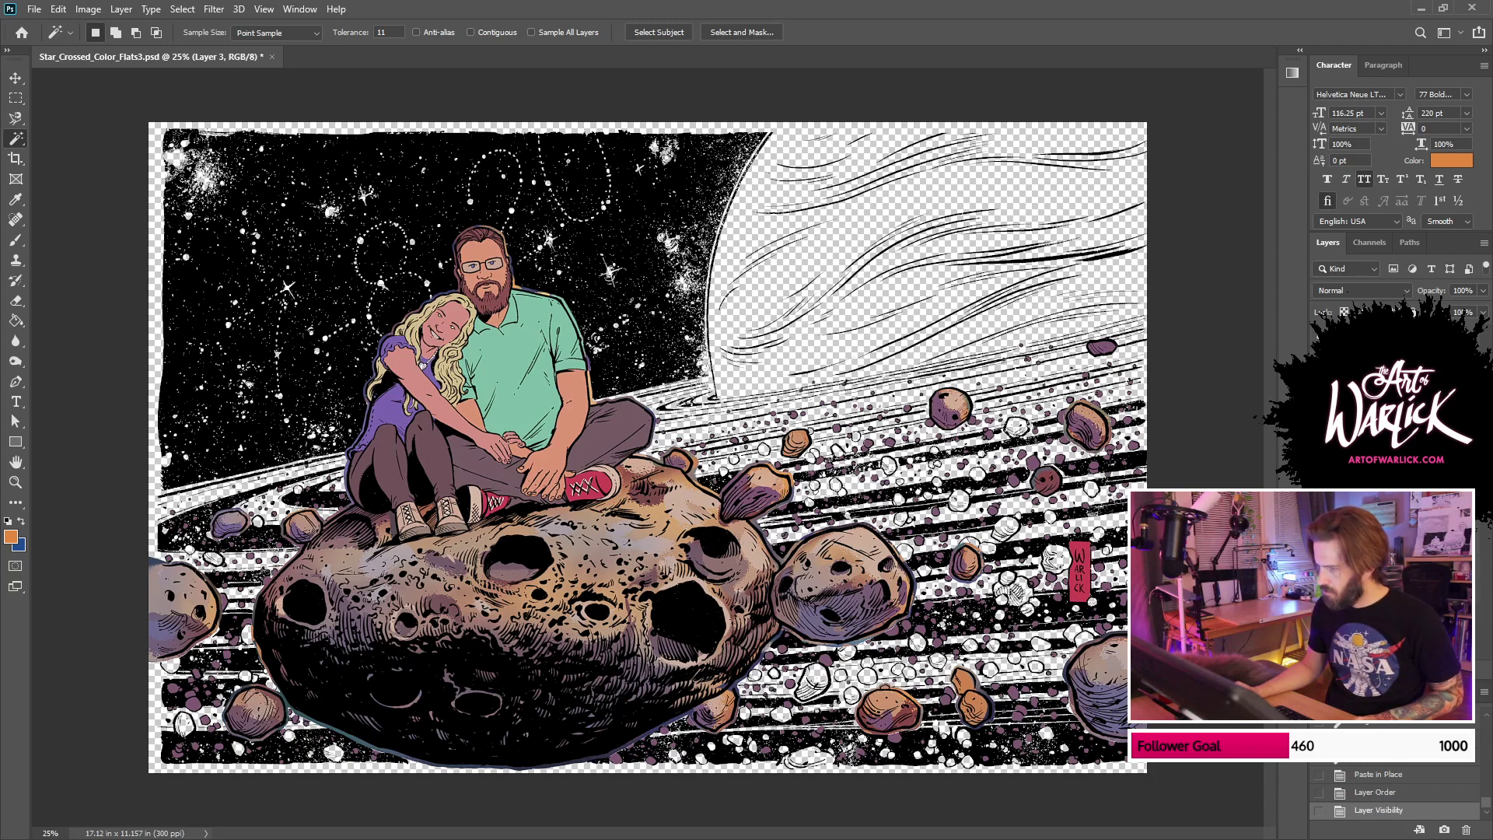
{"action": "left_click", "coordinate": [1319, 498]}
{"action": "left_click", "coordinate": [1319, 498]}
{"action": "left_click", "coordinate": [1320, 480]}
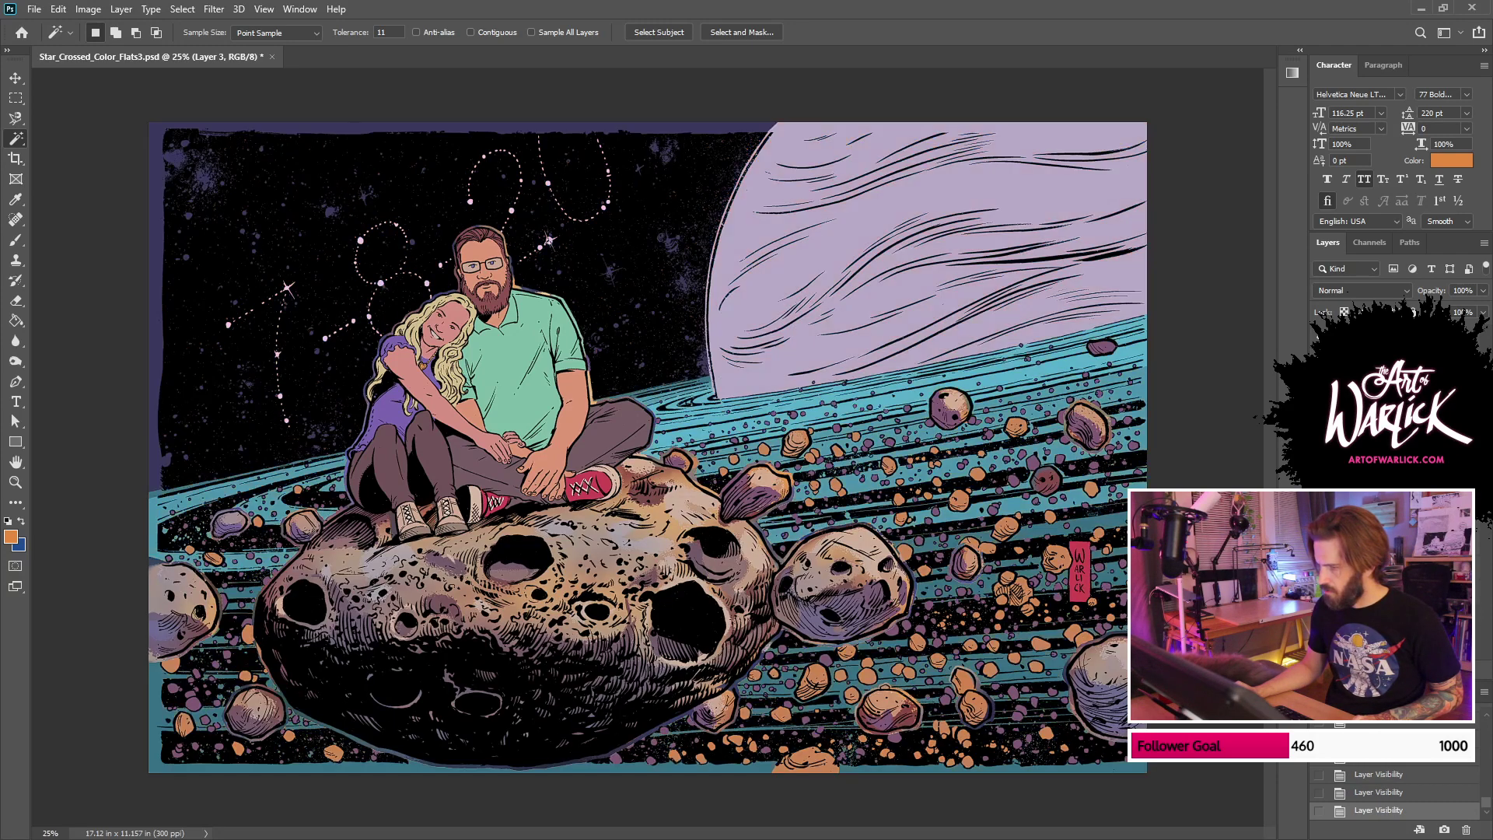
Step: Select the orange asteroids on the FLATS layer with the Magic Wand and fill them with their sampled orange on a new layer
{"action": "left_click", "coordinate": [1391, 593]}
{"action": "left_click", "coordinate": [983, 483]}
{"action": "key", "text": "ctrl+shift+alt+n"}
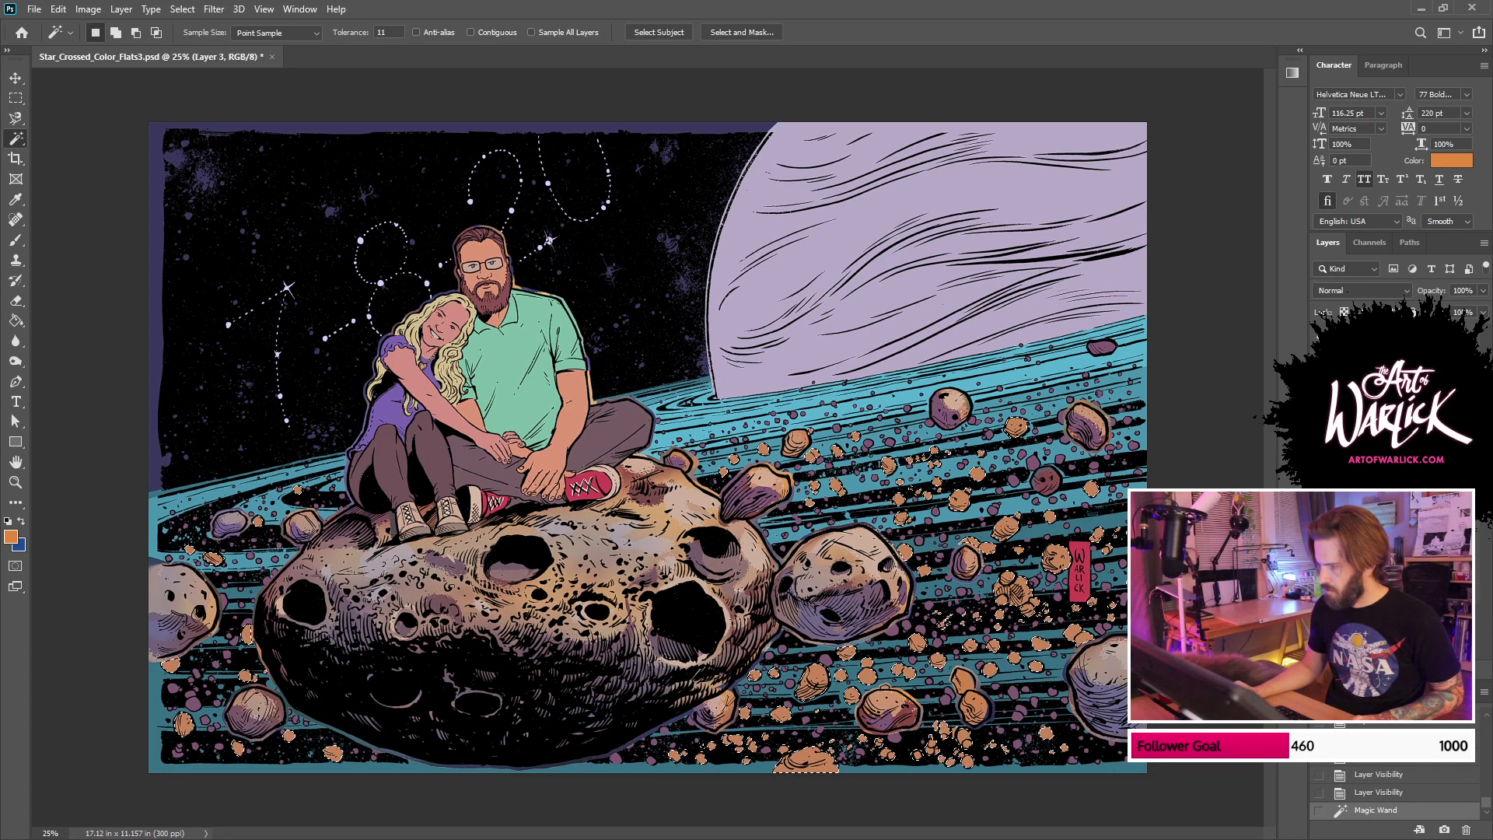
{"action": "key", "text": "g"}
{"action": "left_click", "coordinate": [849, 689], "text": "alt"}
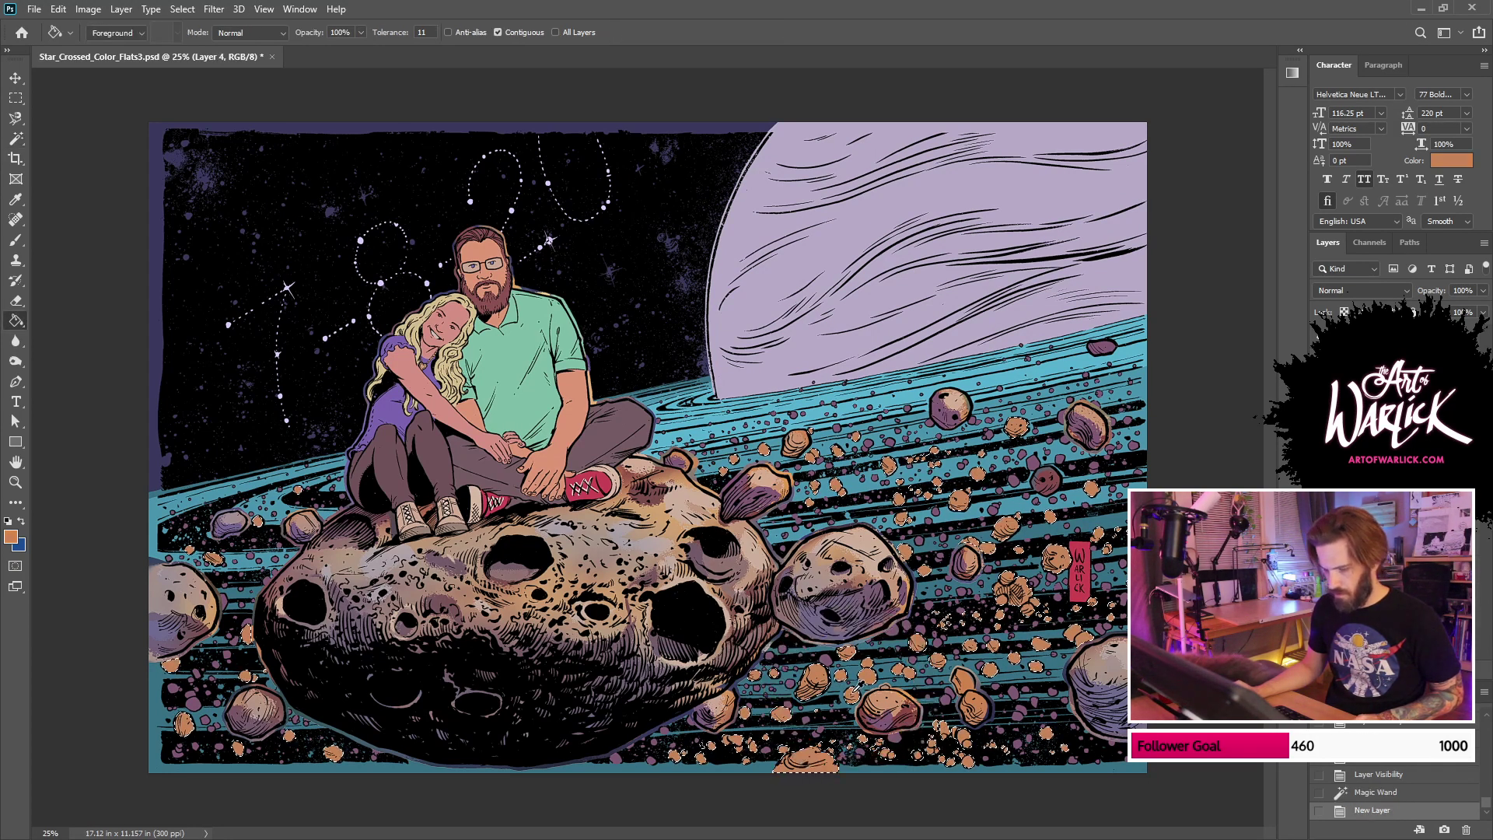
{"action": "left_click", "coordinate": [1319, 611]}
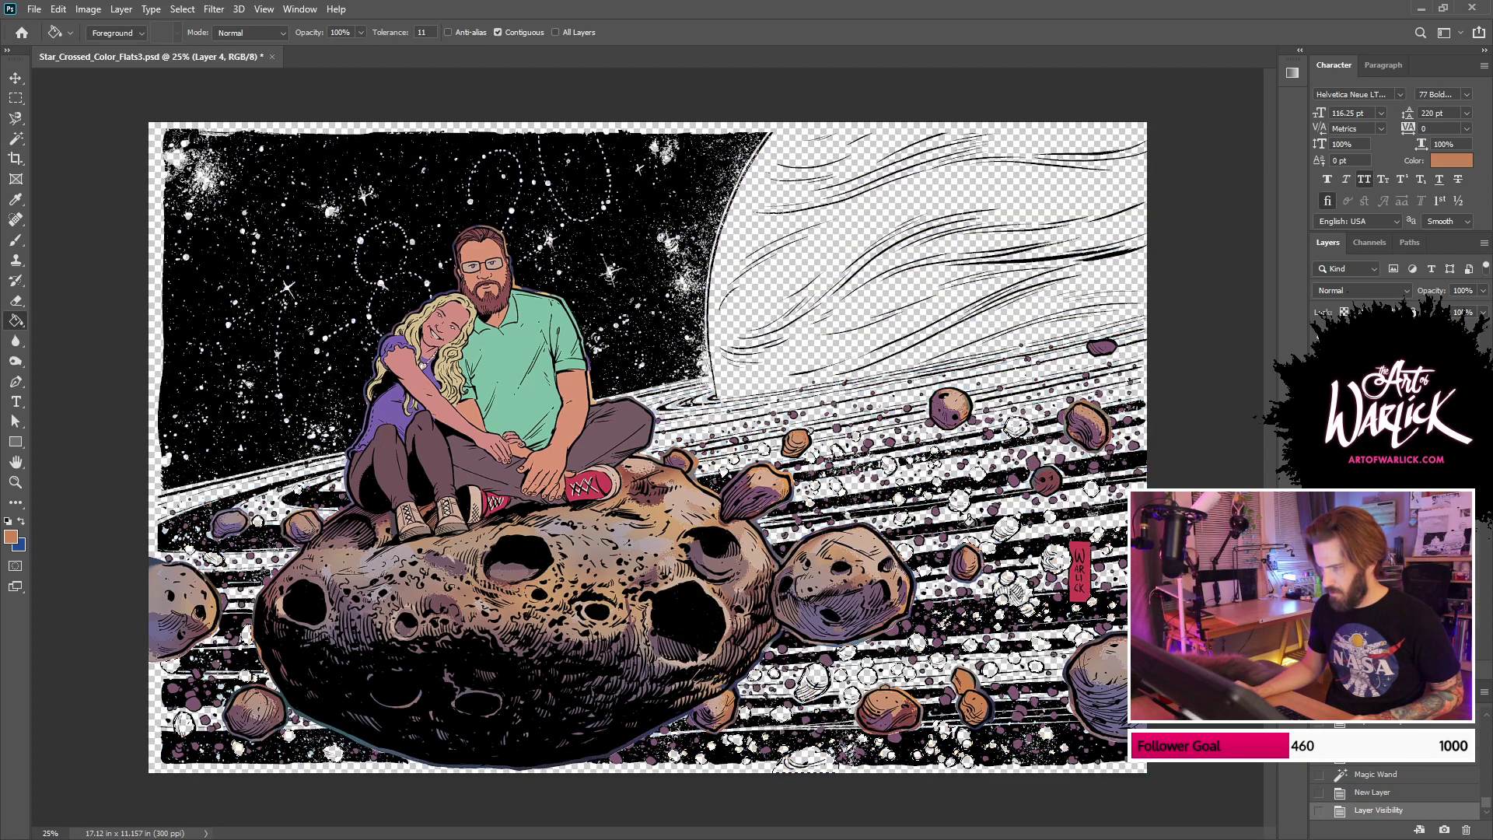
{"action": "left_click", "coordinate": [962, 516]}
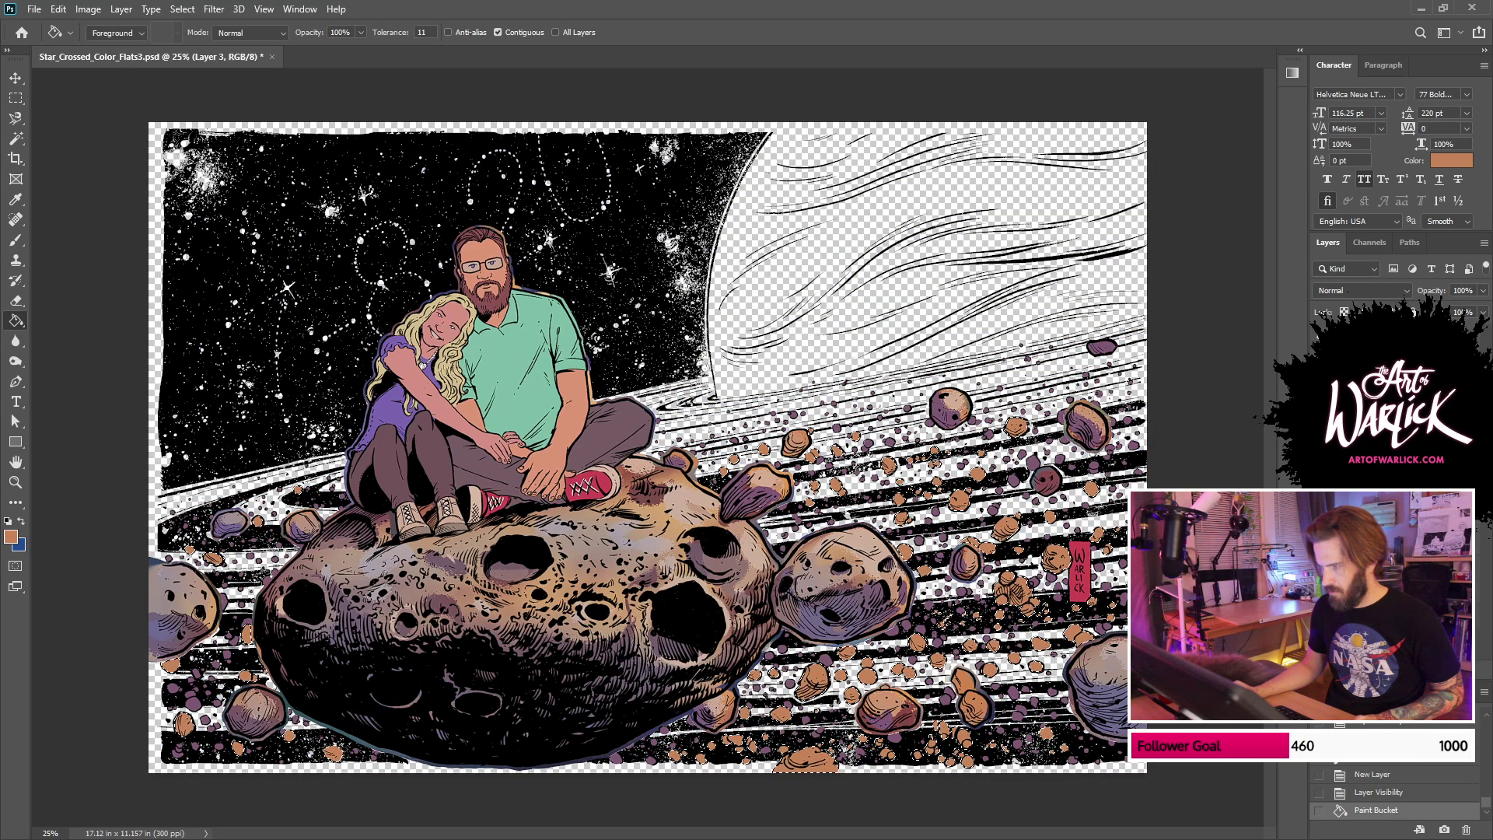
Step: Check the separate asteroid fill layers by toggling their visibility, merge them into one layer, and clear the selection
{"action": "left_click", "coordinate": [1320, 593]}
{"action": "left_click", "coordinate": [1320, 592]}
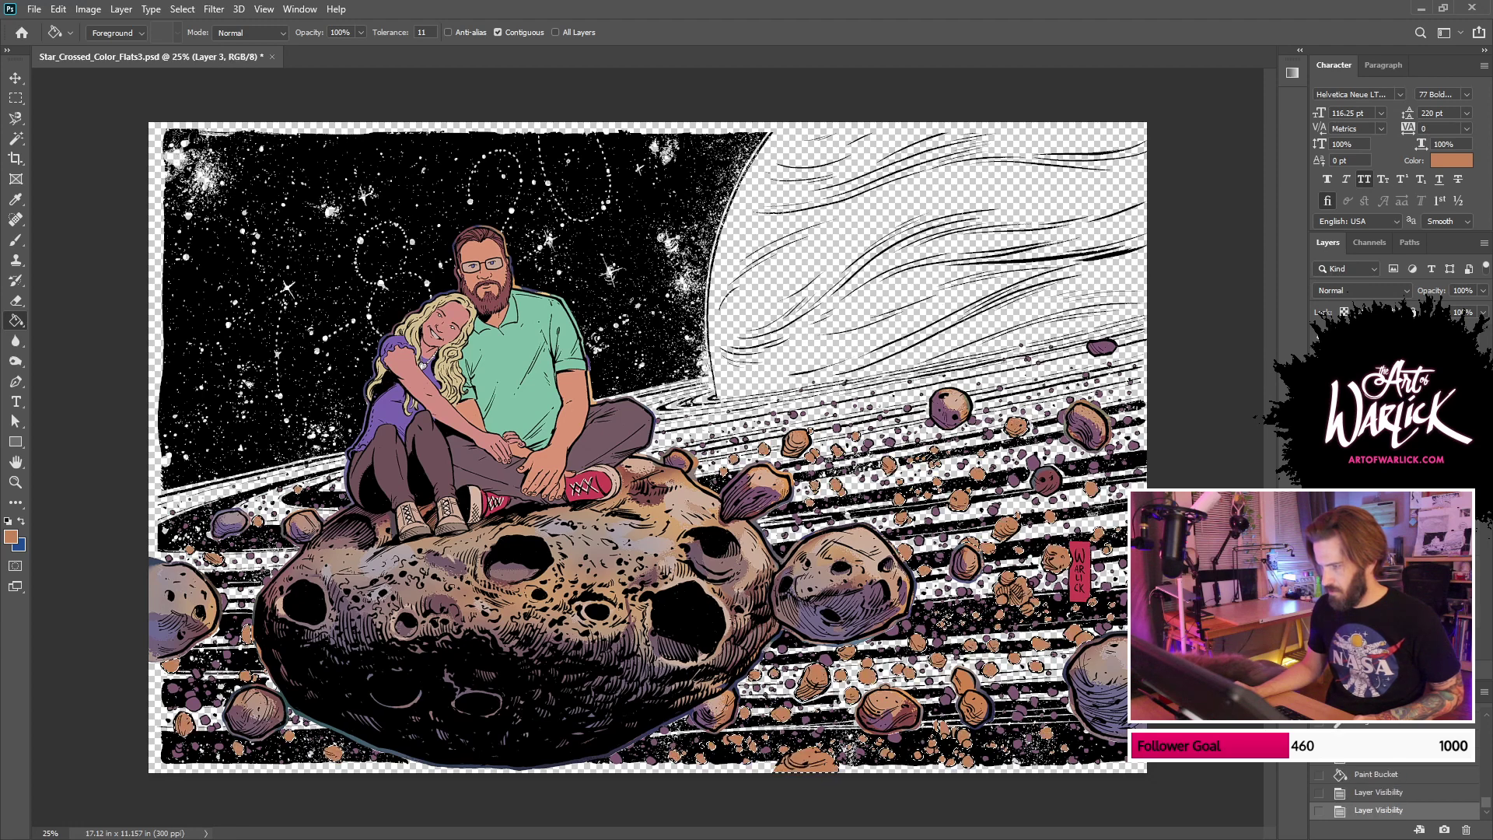
{"action": "left_click", "coordinate": [1319, 612]}
{"action": "left_click", "coordinate": [1319, 612]}
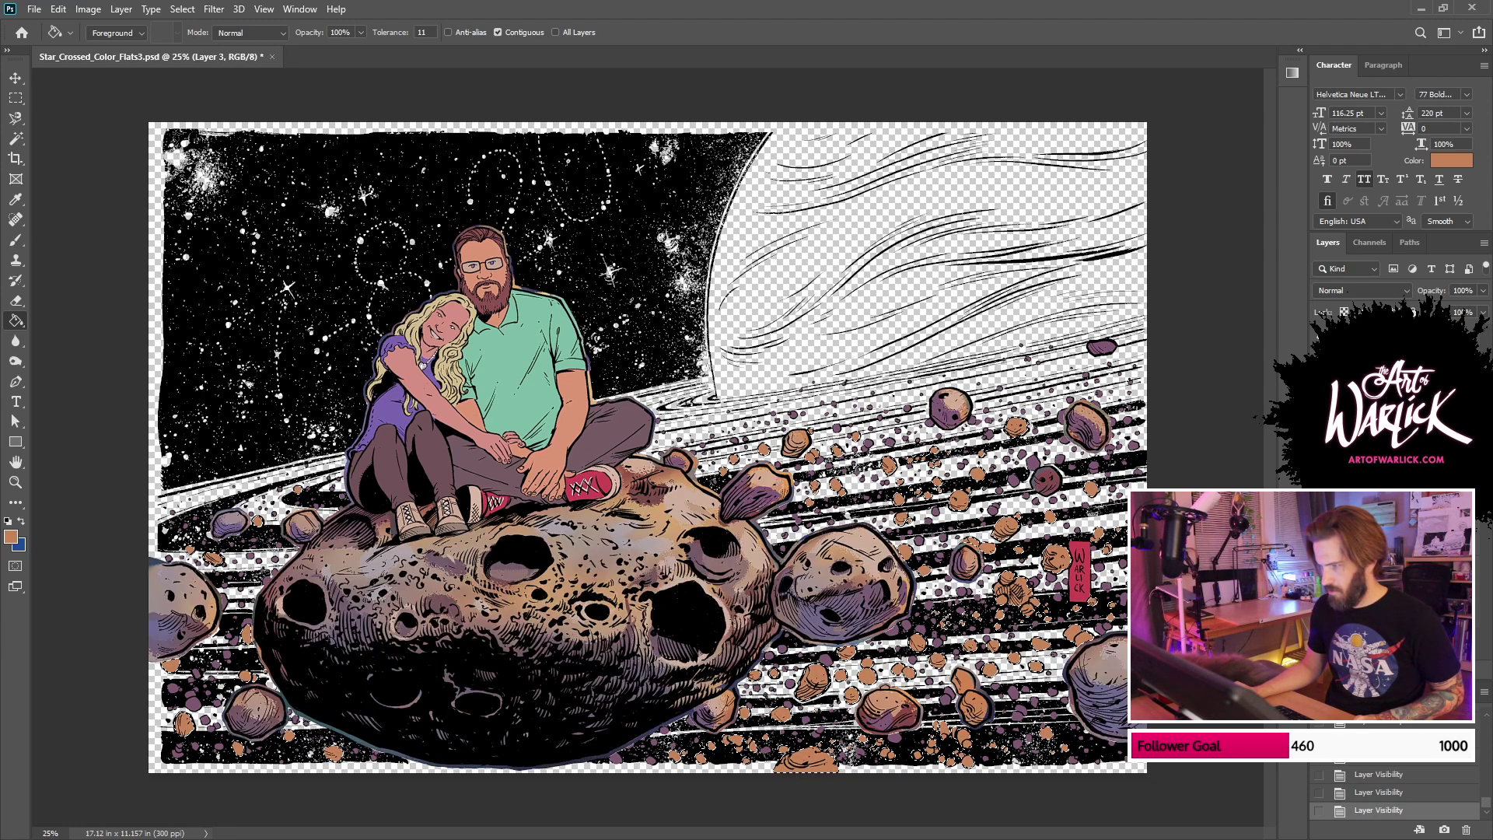
{"action": "left_click", "coordinate": [1320, 630]}
{"action": "left_click", "coordinate": [1320, 629]}
{"action": "left_click", "coordinate": [1384, 630], "text": "ctrl"}
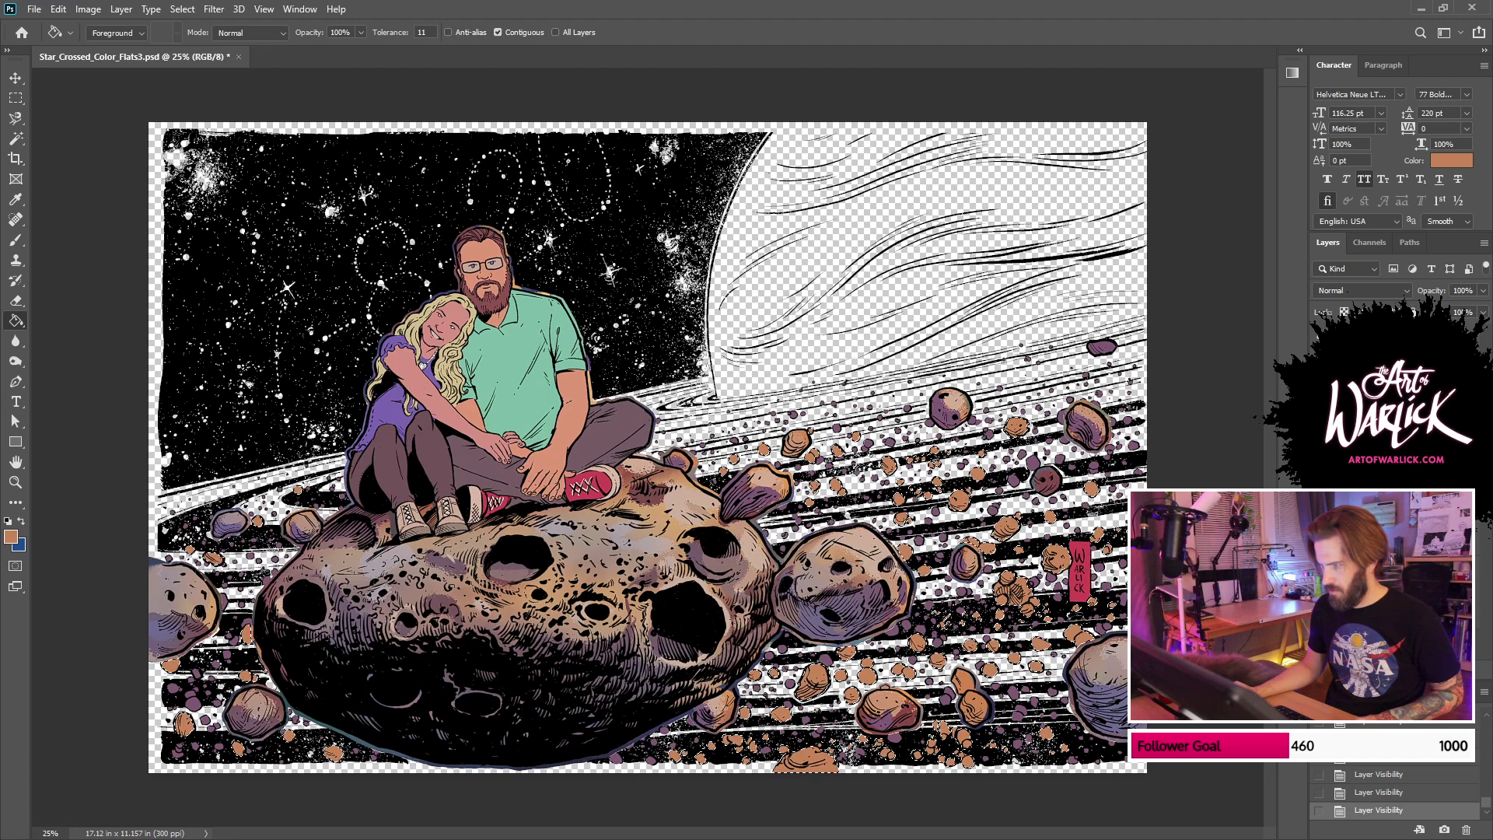
{"action": "key", "text": "ctrl+e"}
{"action": "left_click", "coordinate": [1319, 620]}
{"action": "left_click", "coordinate": [1319, 621]}
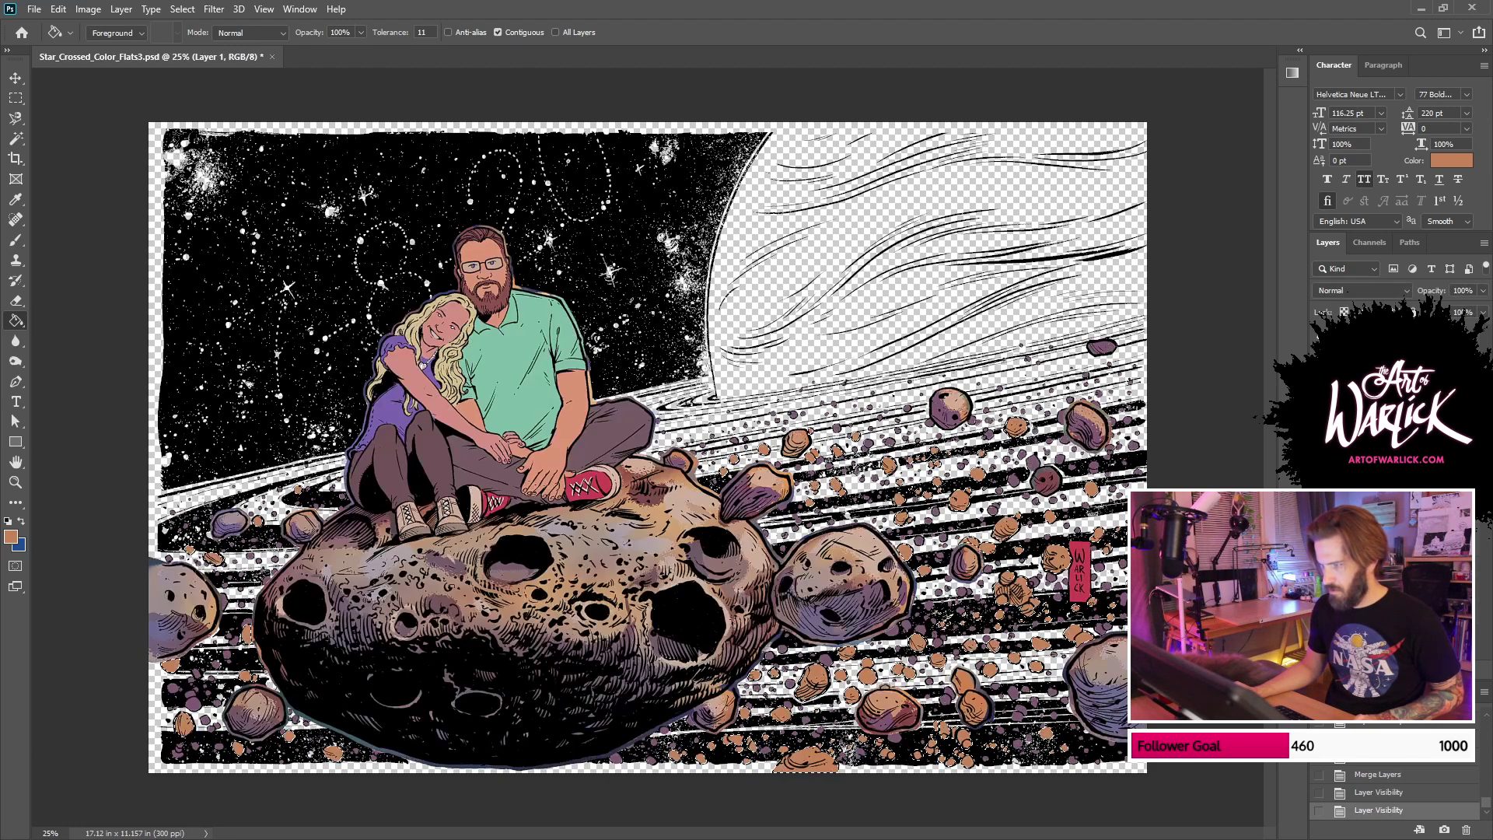
{"action": "left_click", "coordinate": [1319, 639]}
{"action": "key", "text": "ctrl+d"}
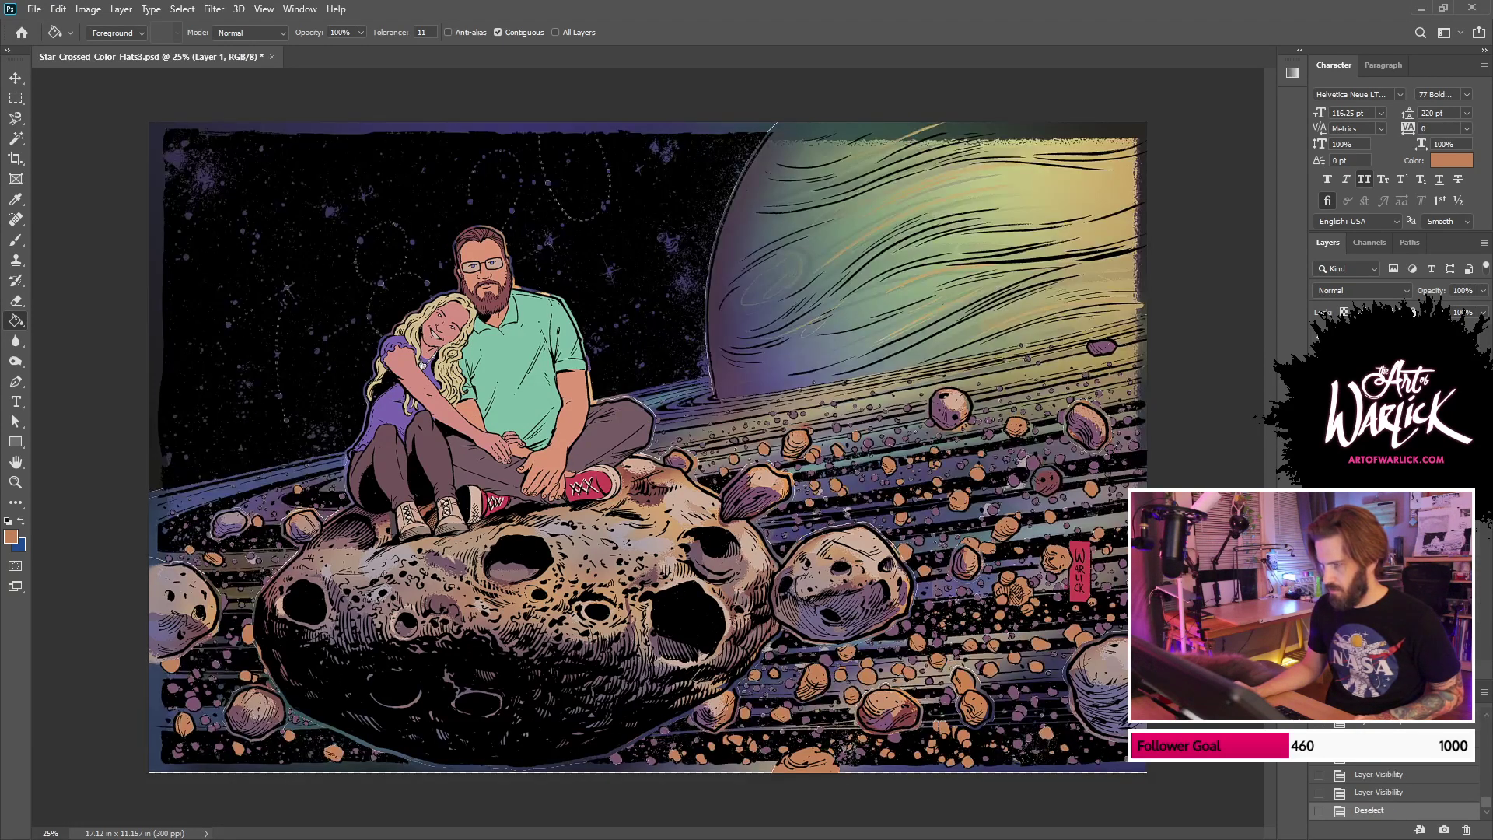
Step: Toggle the visibility of the painted planet, rings and white constellation layers to check what each one covers
{"action": "left_click", "coordinate": [1319, 621]}
{"action": "left_click", "coordinate": [1320, 507]}
{"action": "left_click", "coordinate": [1320, 507]}
{"action": "left_click", "coordinate": [1320, 507]}
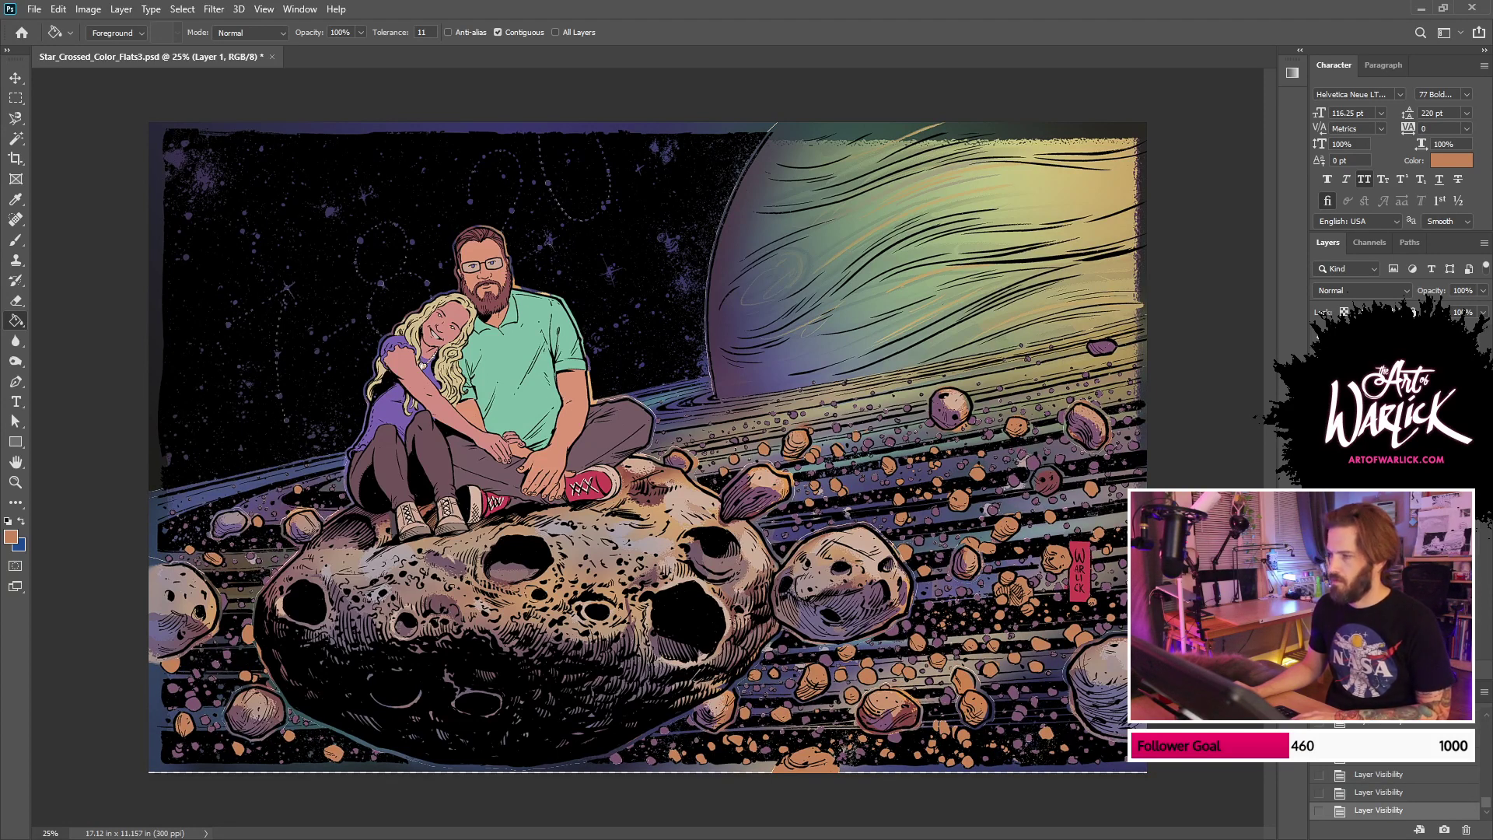
{"action": "left_click", "coordinate": [1319, 507]}
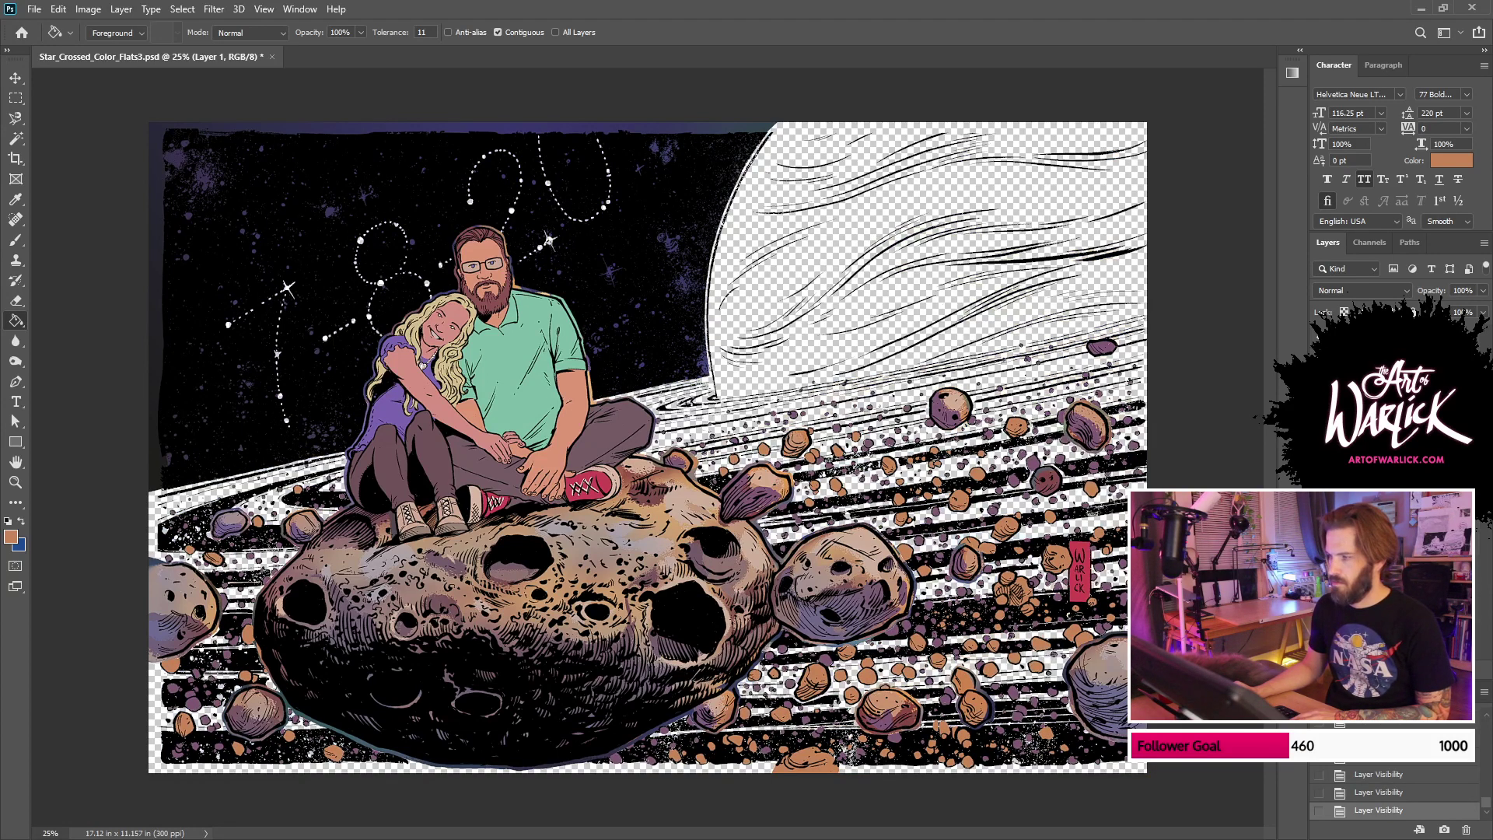
{"action": "left_click", "coordinate": [1319, 507]}
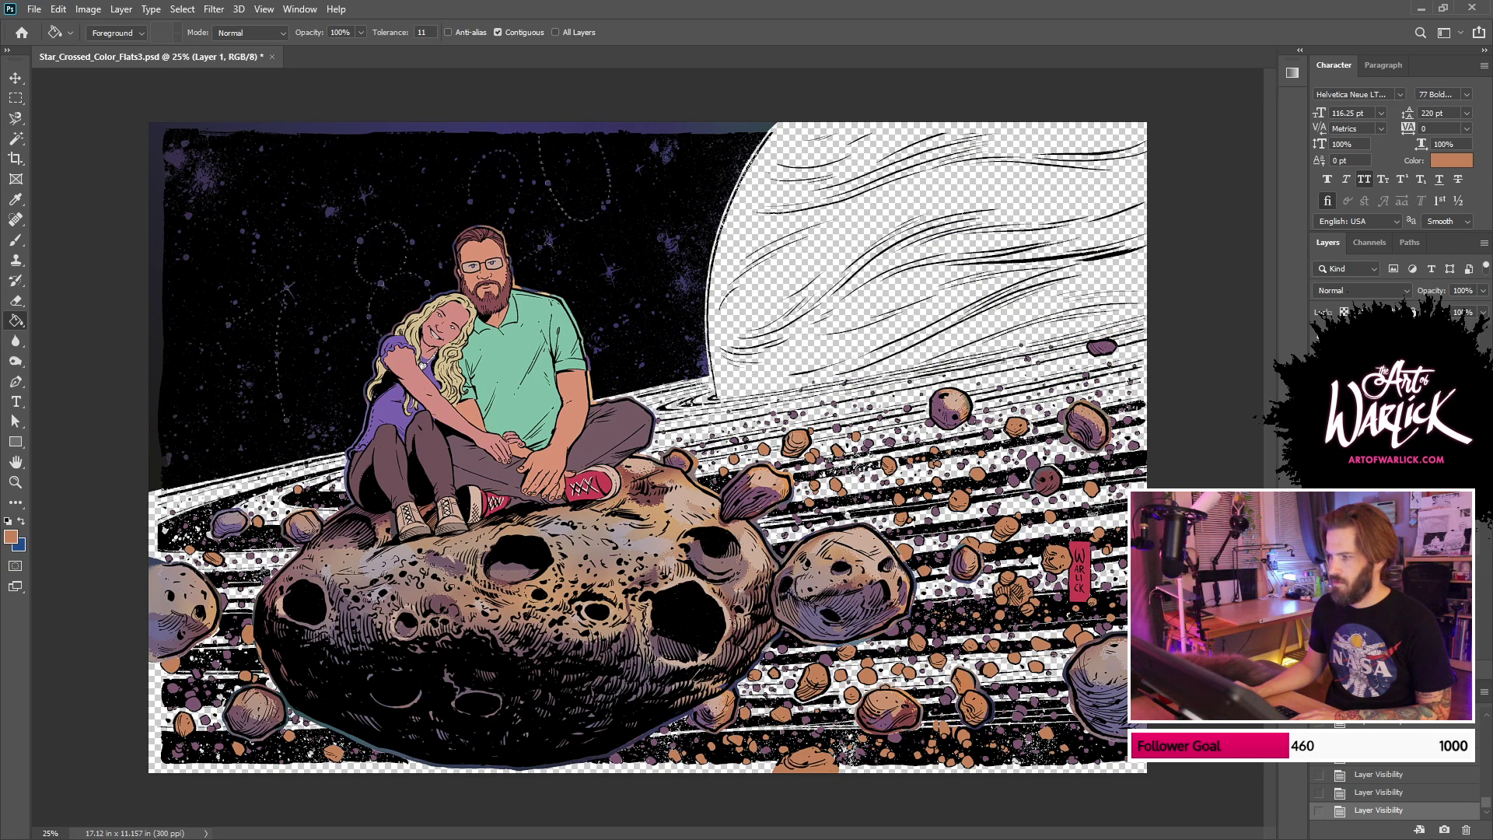
Step: Try to nudge the BG copy 2 layer slightly with the Move tool and undo the moves
{"action": "left_click", "coordinate": [1384, 507]}
{"action": "left_click", "coordinate": [16, 78]}
{"action": "mouse_move", "coordinate": [390, 353]}
{"action": "left_mouse_down"}
{"action": "mouse_move", "coordinate": [412, 360]}
{"action": "mouse_move", "coordinate": [400, 351]}
{"action": "left_mouse_up"}
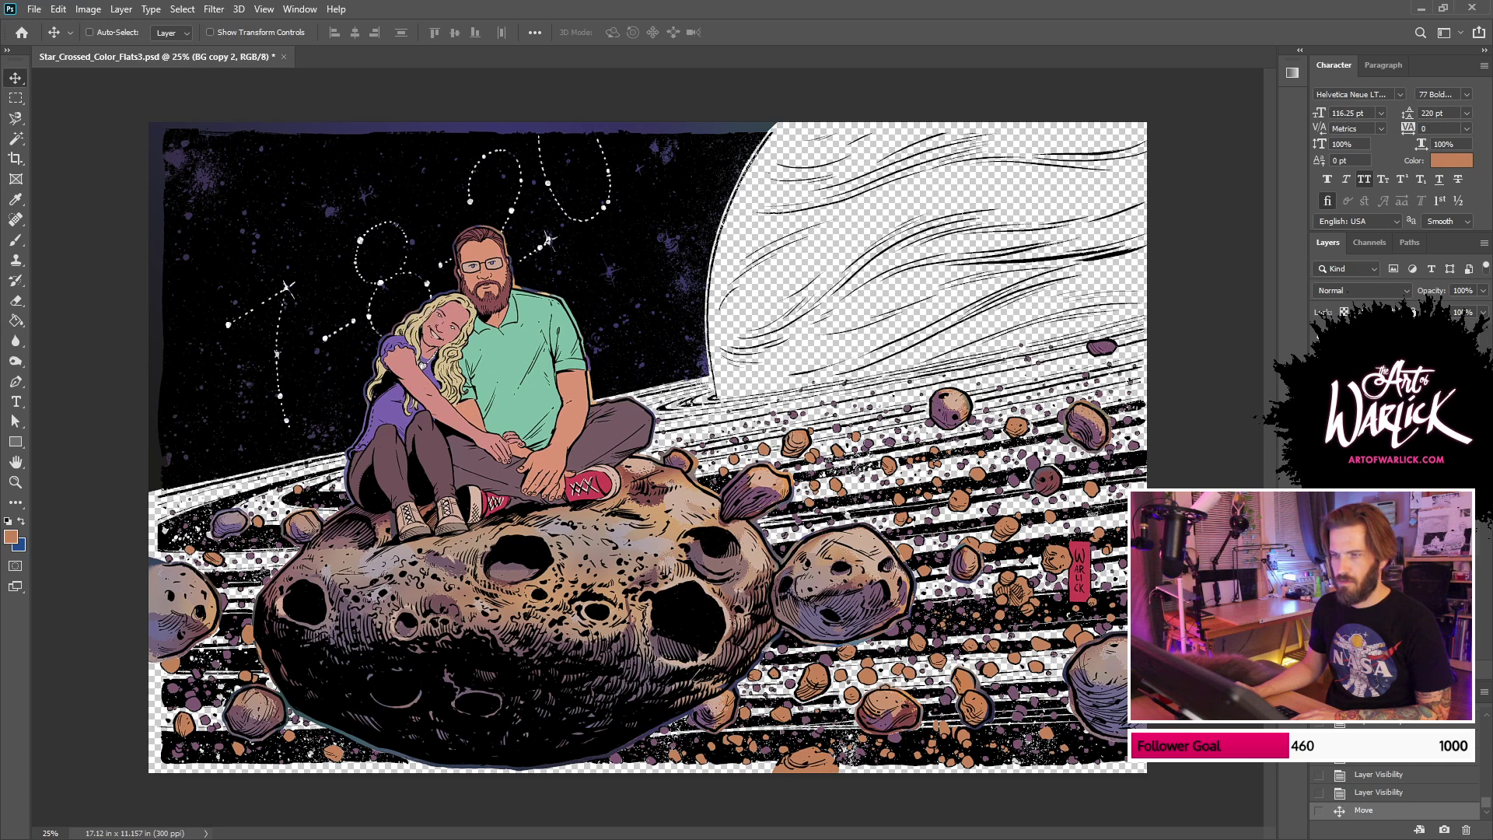
{"action": "left_click", "coordinate": [1319, 466]}
{"action": "left_click_drag", "start_coordinate": [583, 363], "coordinate": [587, 363]}
{"action": "key", "text": "ctrl+z"}
{"action": "key", "text": "ctrl+z"}
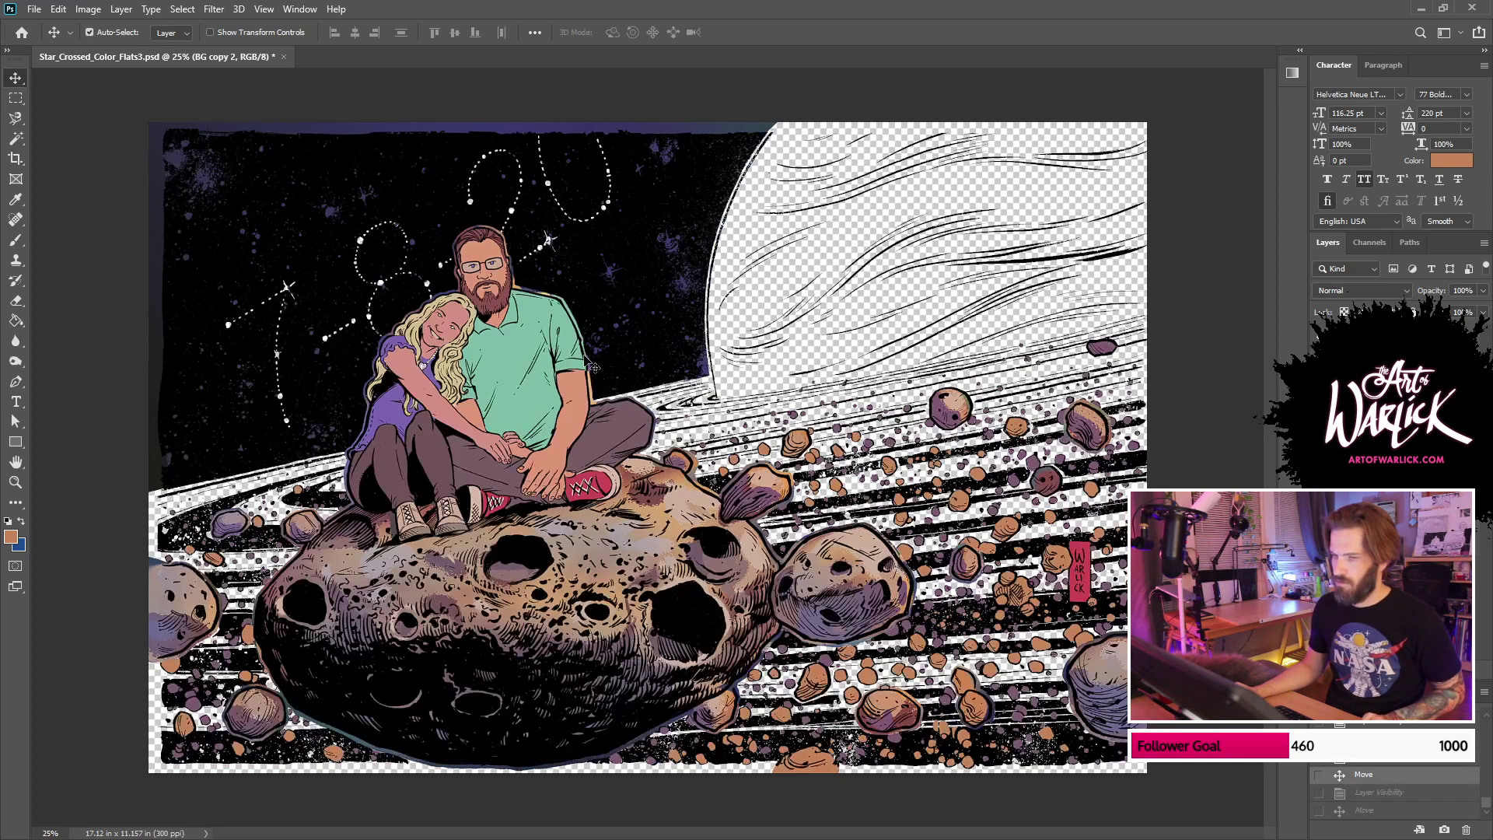
{"action": "key", "text": "ctrl+z"}
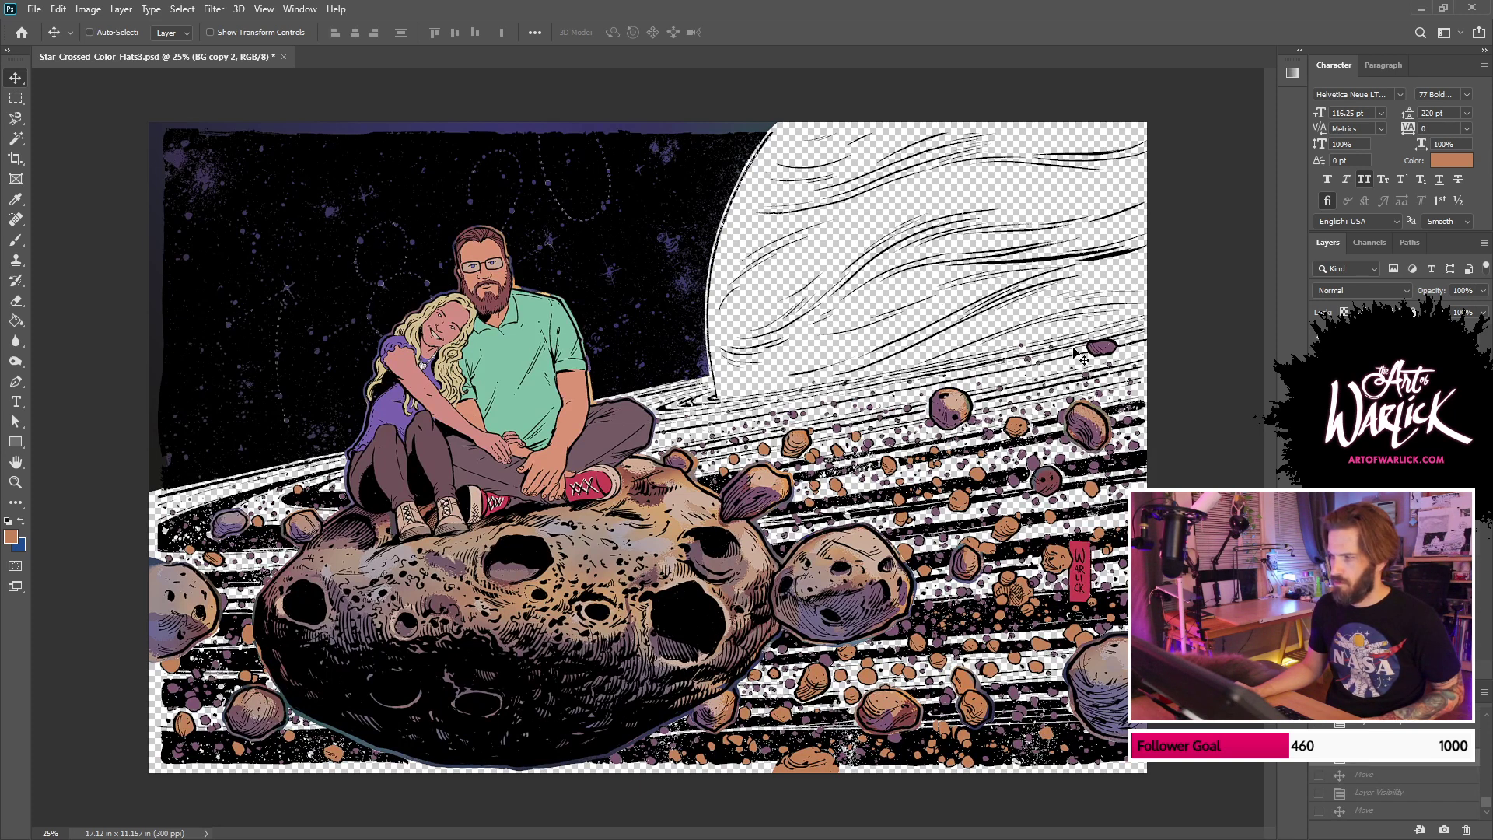
Step: Delete the BG copy 2 layer and restore the visibility of the painted planet, rings and inks
{"action": "left_click", "coordinate": [1319, 389]}
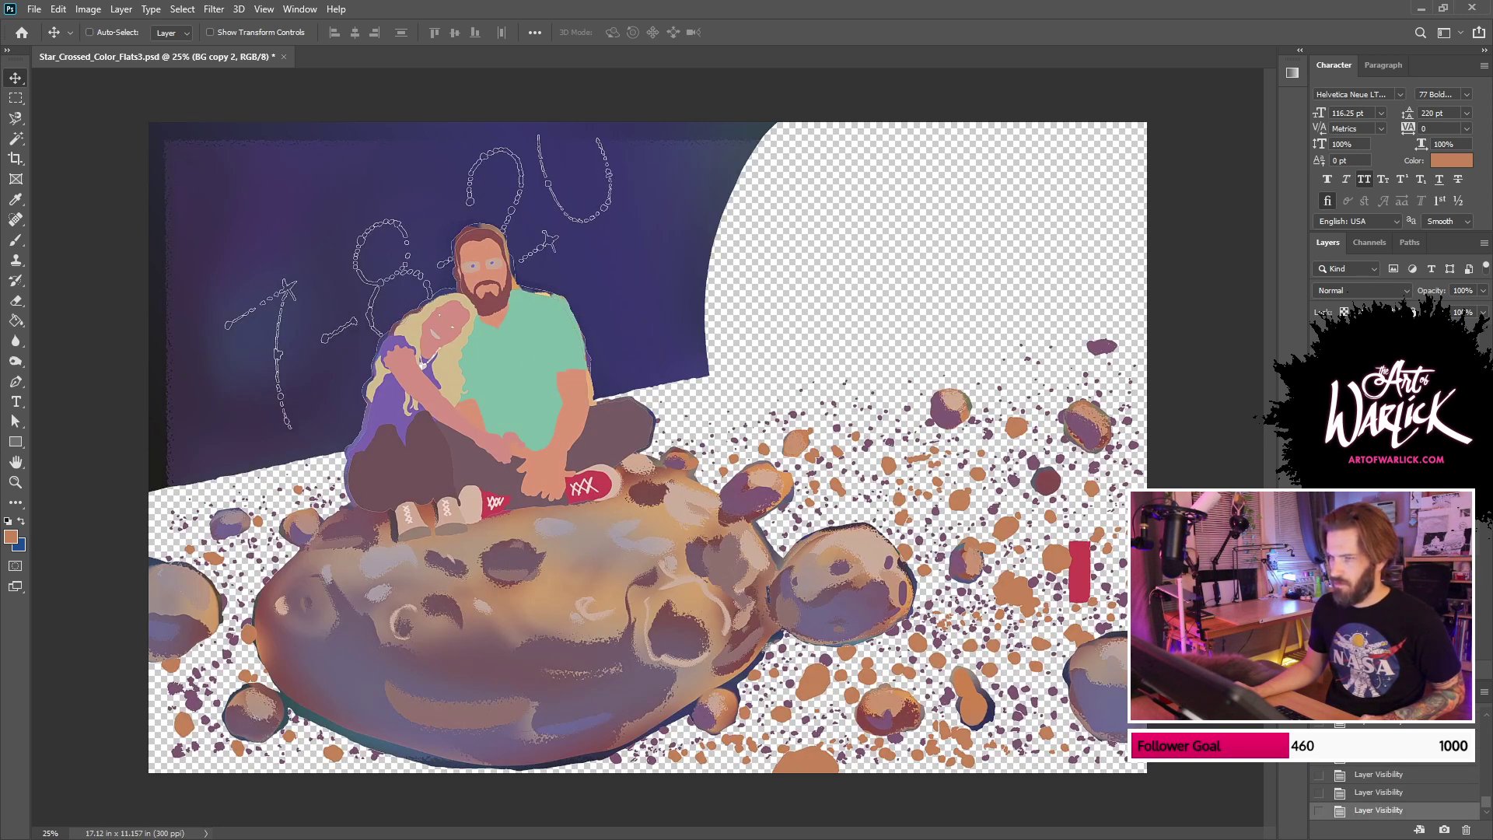
{"action": "key", "text": "ctrl+shift+z"}
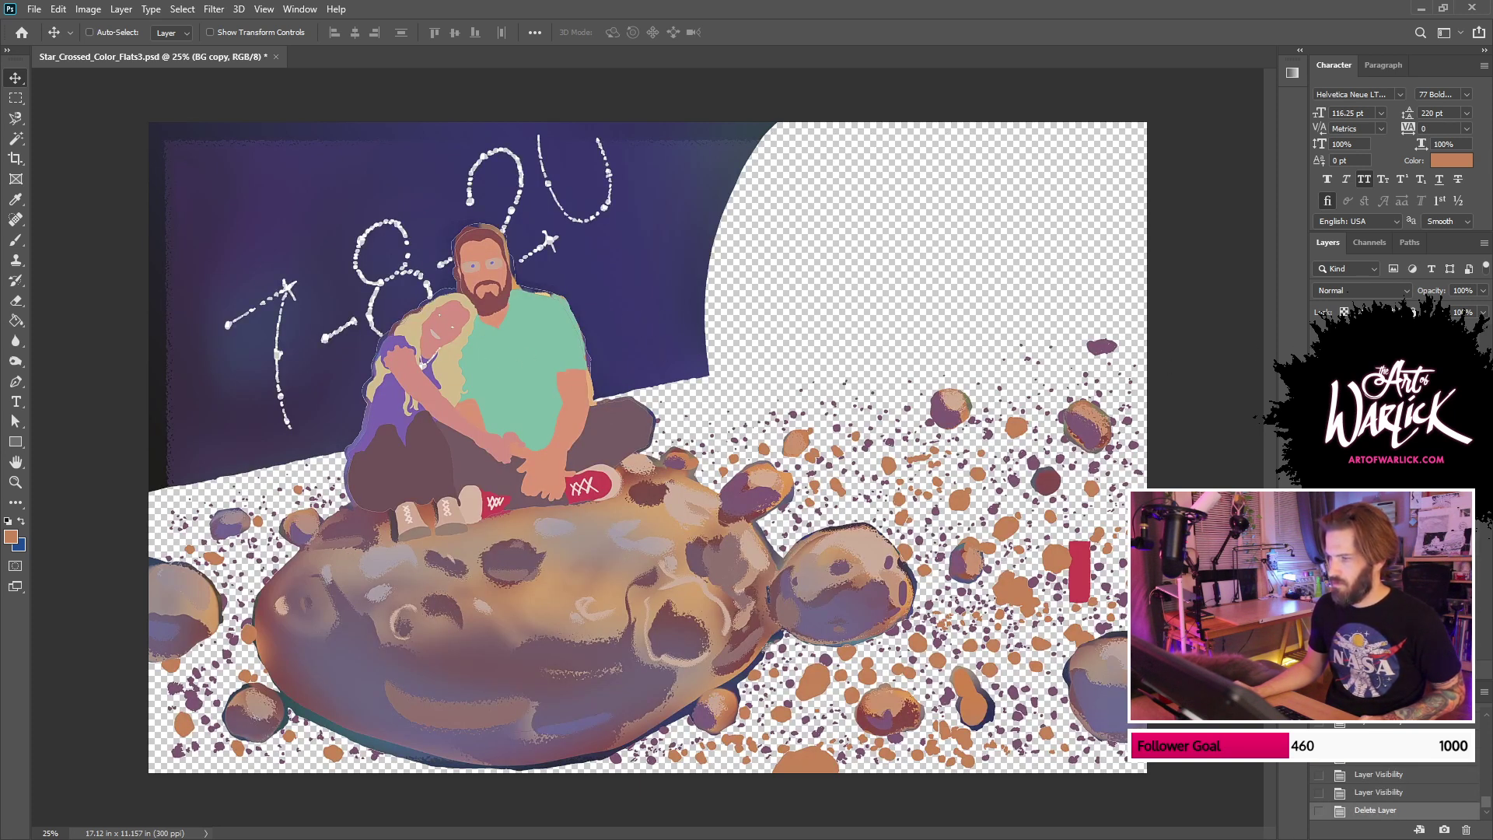
{"action": "key", "text": "ctrl+shift+z"}
{"action": "key", "text": "ctrl+shift+z"}
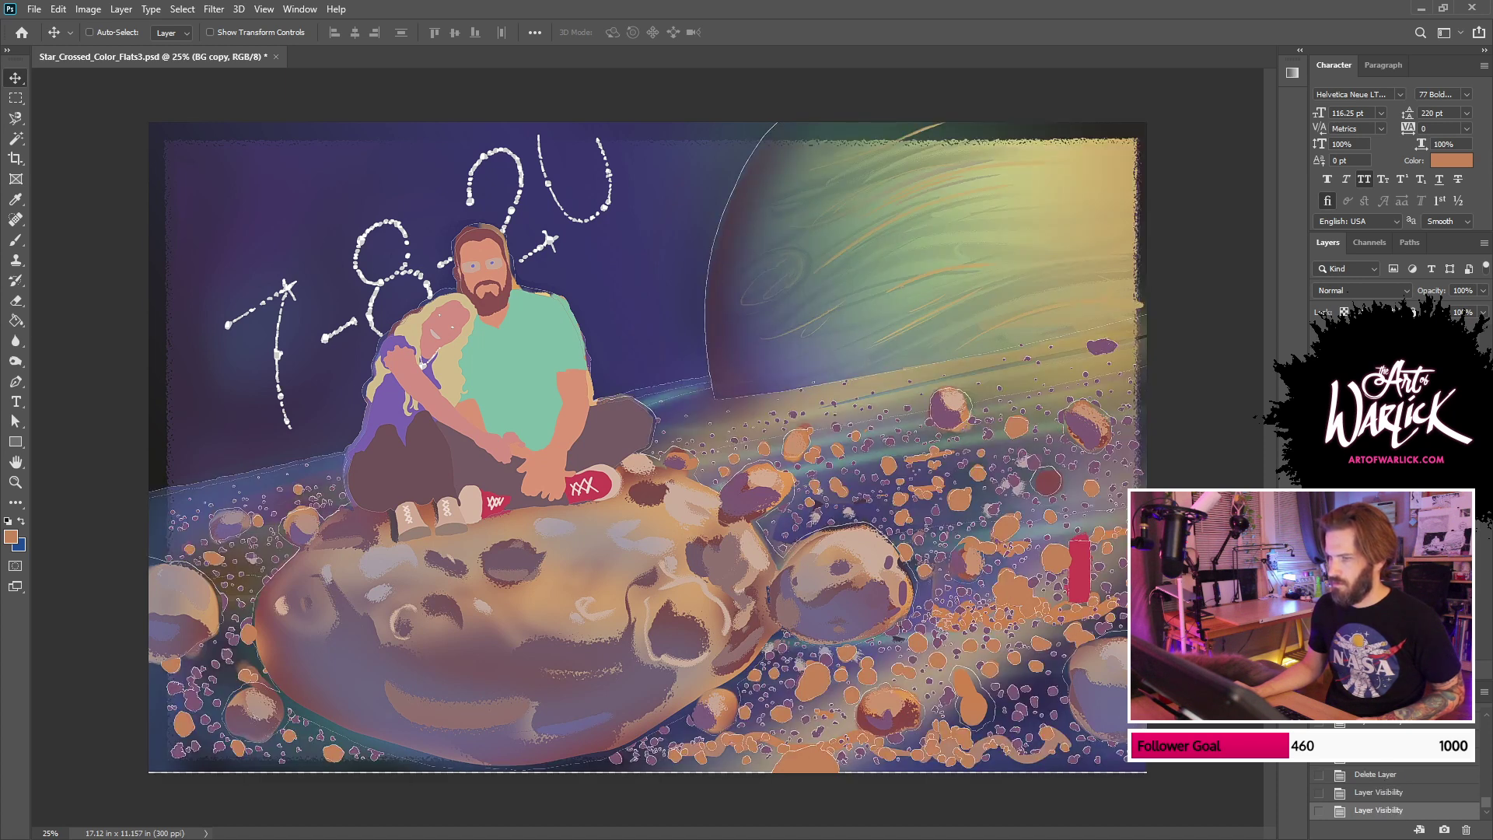
{"action": "key", "text": "ctrl+shift+z"}
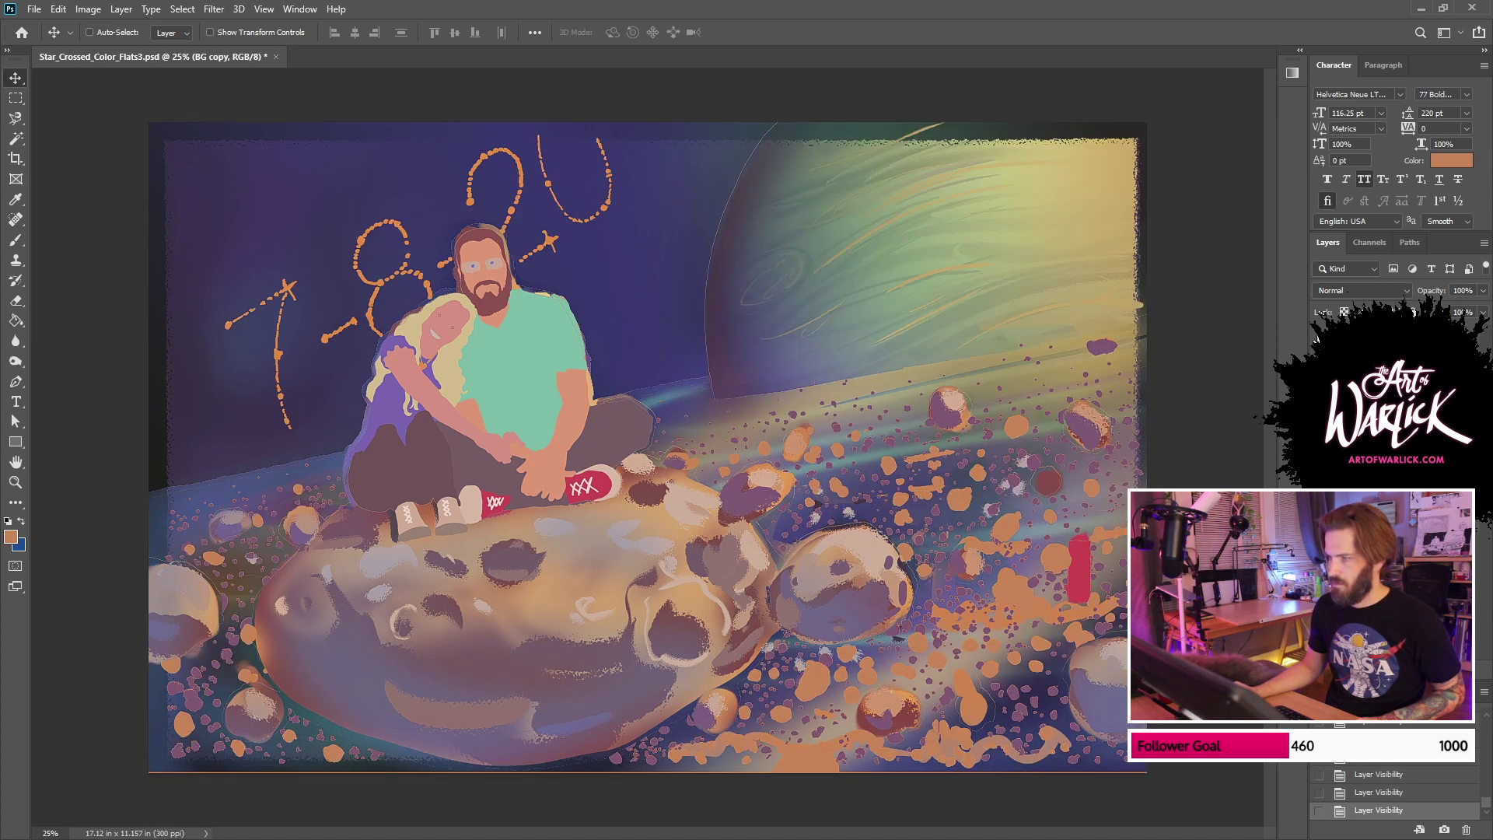
{"action": "key", "text": "ctrl+shift+z"}
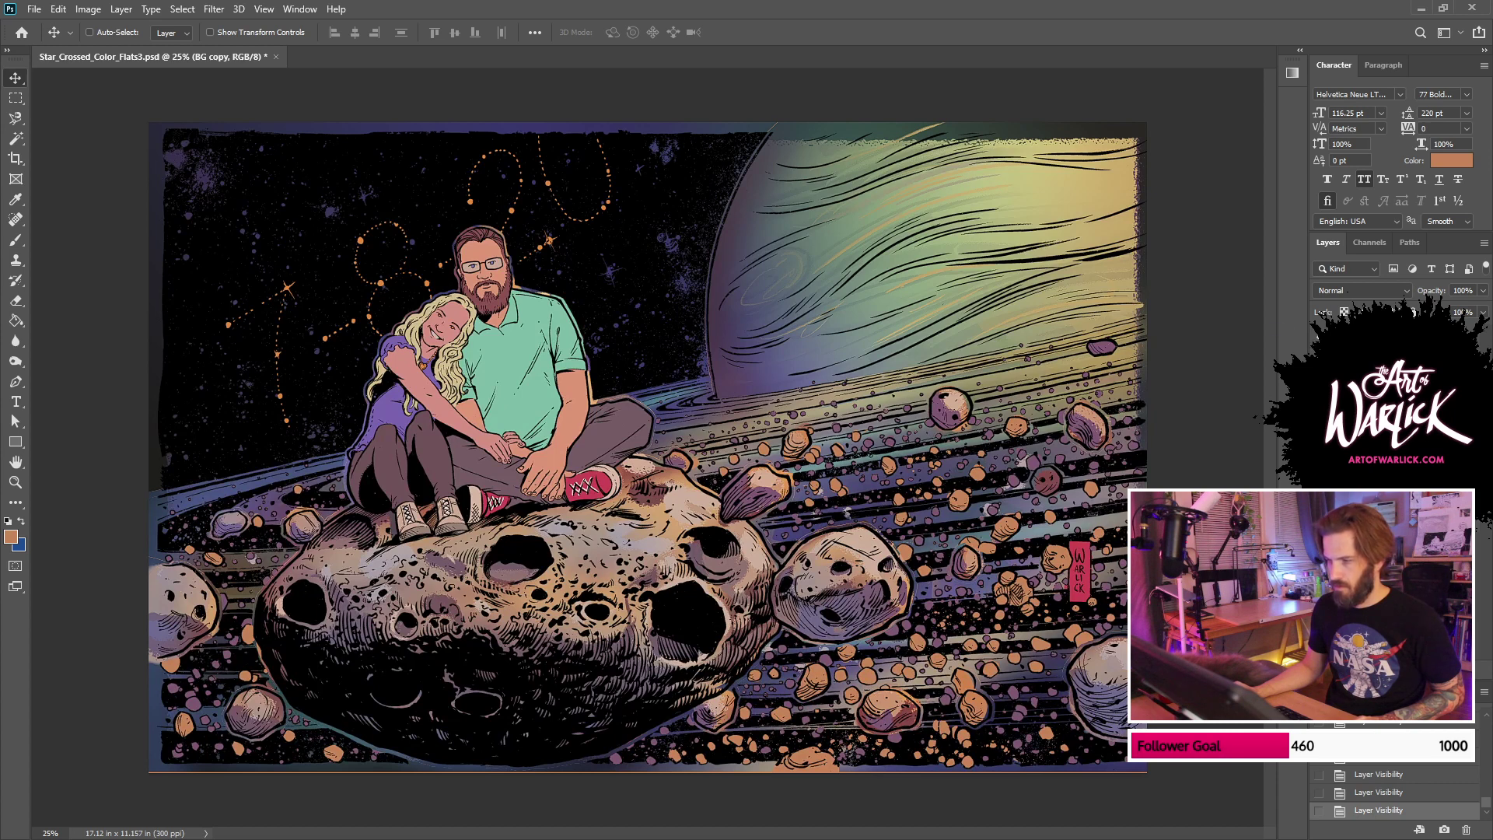
Step: Select the constellation numerals in the sky by their colour on the FLATS layer with the Magic Wand
{"action": "left_click", "coordinate": [1392, 513]}
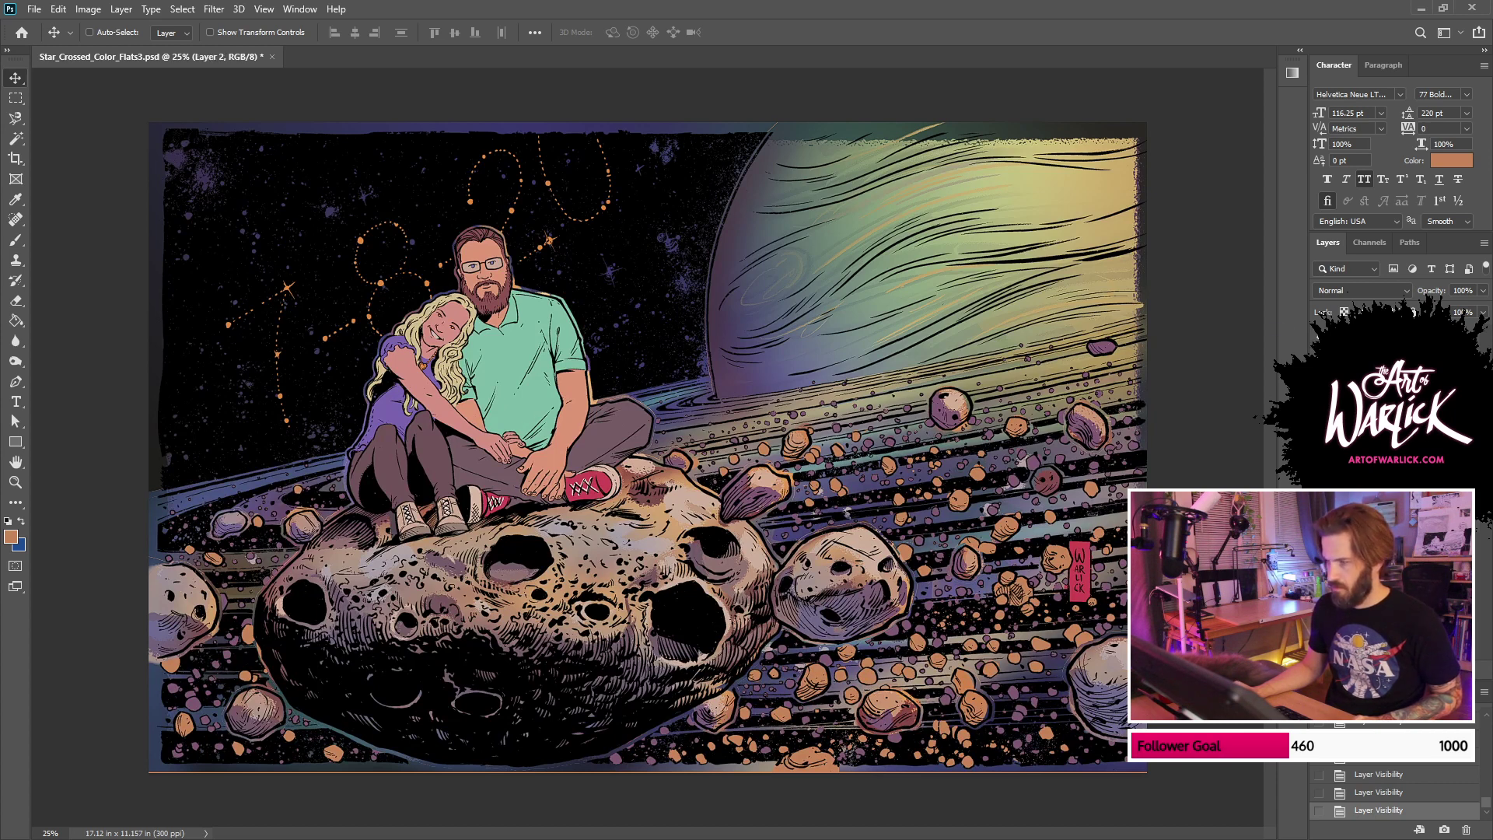
{"action": "left_click", "coordinate": [1392, 559]}
{"action": "key", "text": "w"}
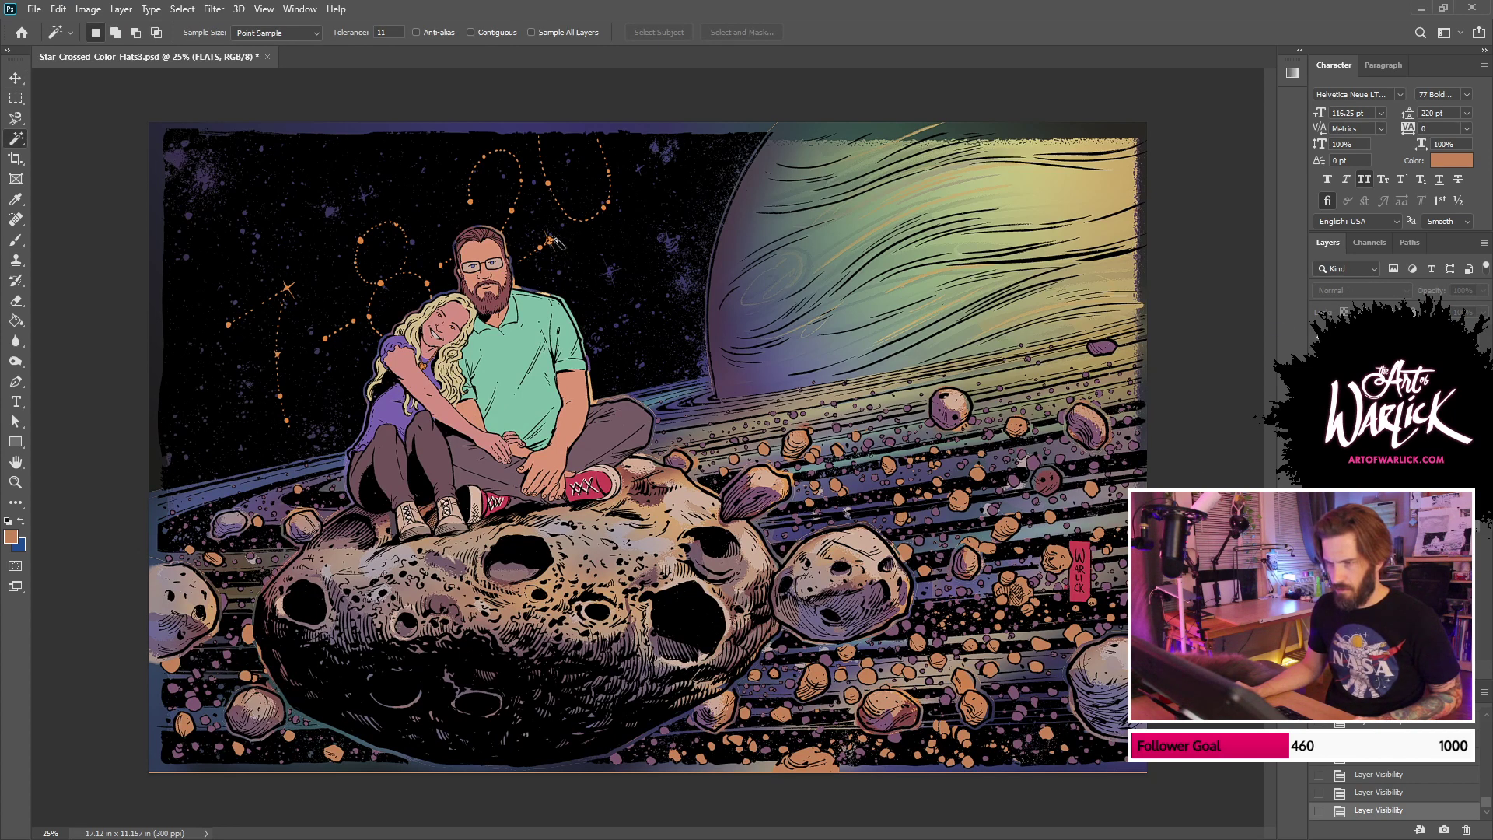
{"action": "left_click", "coordinate": [549, 241]}
Step: Duplicate the ROUGHS layer and replace the copy's layer mask with one made from the constellation numerals selection
{"action": "right_click", "coordinate": [1400, 373]}
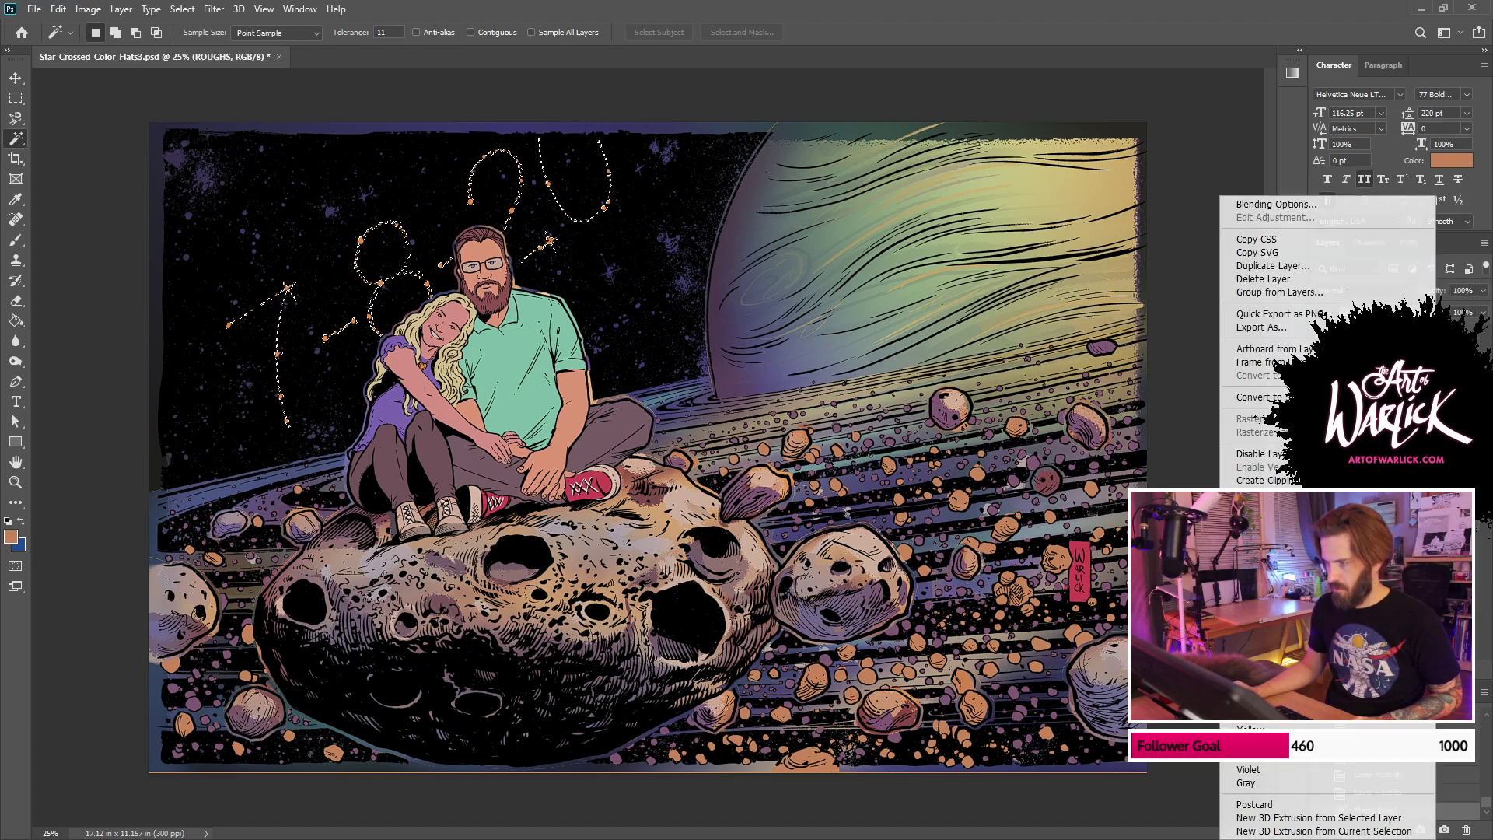
{"action": "left_click", "coordinate": [1337, 267]}
{"action": "key", "text": "Return"}
{"action": "right_click", "coordinate": [1392, 426]}
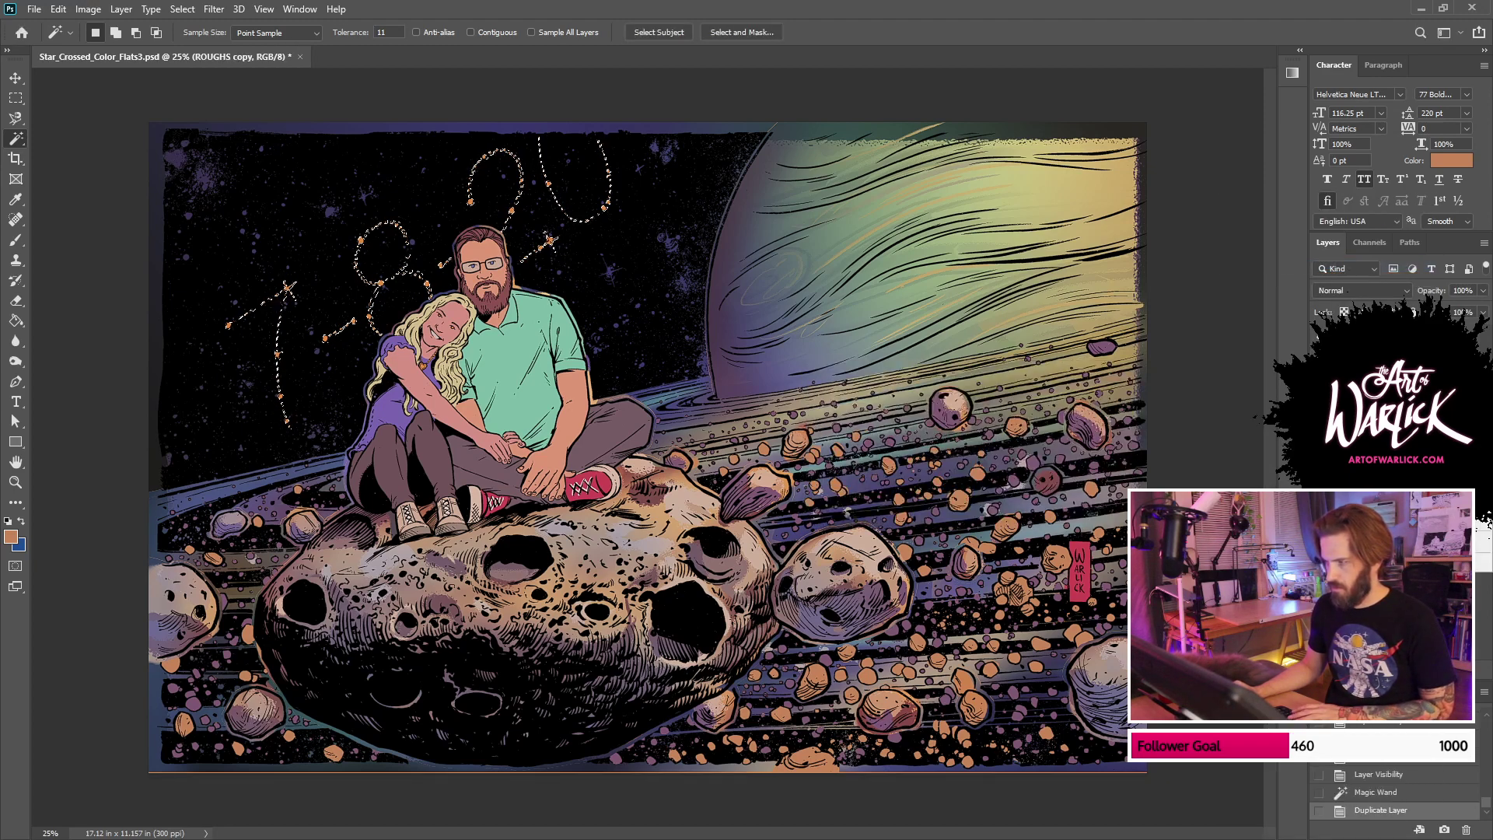
{"action": "left_click", "coordinate": [1411, 451]}
{"action": "left_click", "coordinate": [1318, 426]}
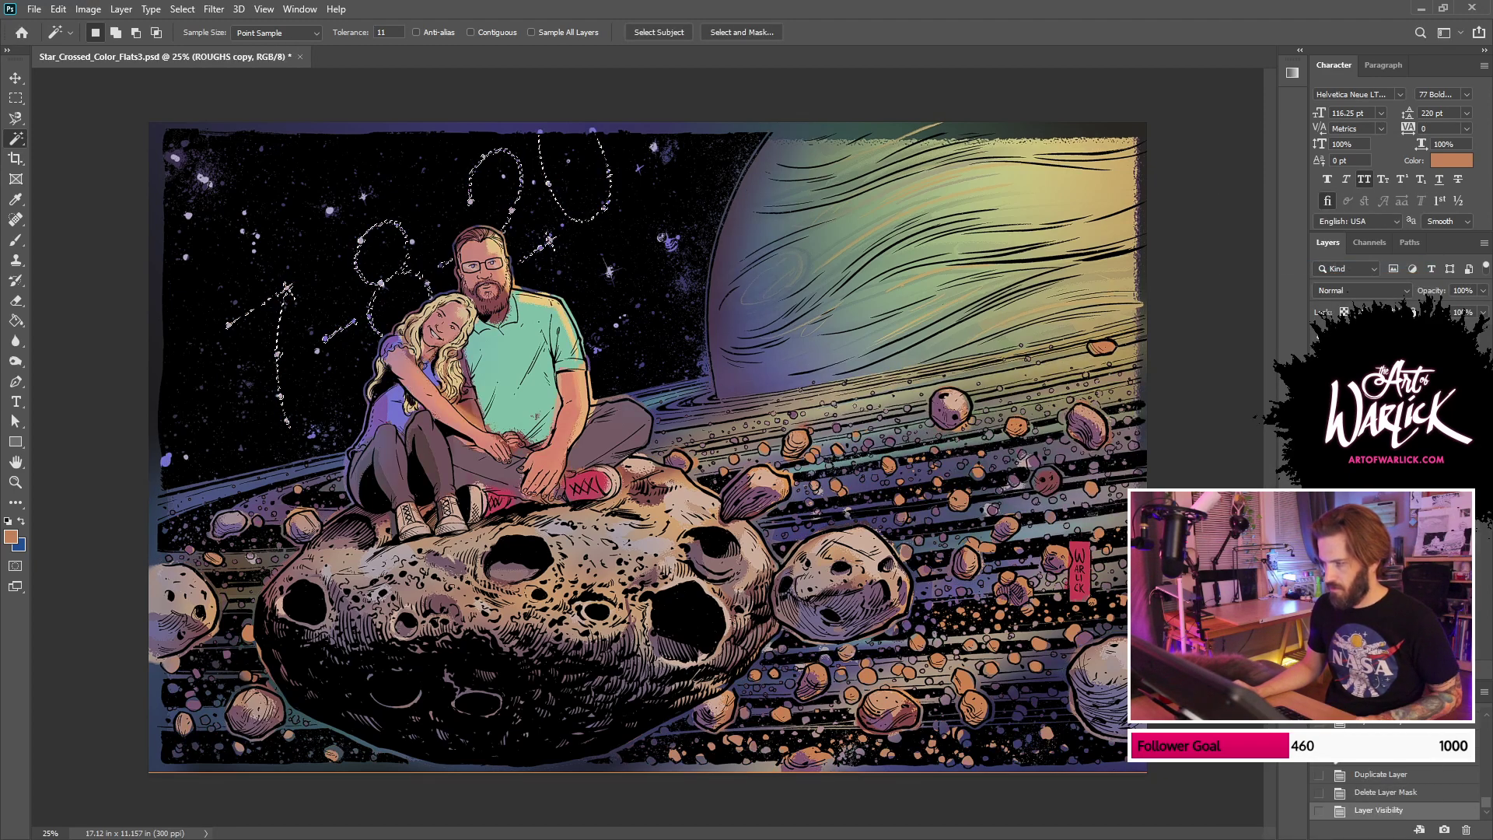
{"action": "left_click", "coordinate": [1380, 670]}
Step: Isolate the masked constellation numerals against the orange fill on Layer 2 and invert that fill to blue
{"action": "left_click", "coordinate": [1318, 452]}
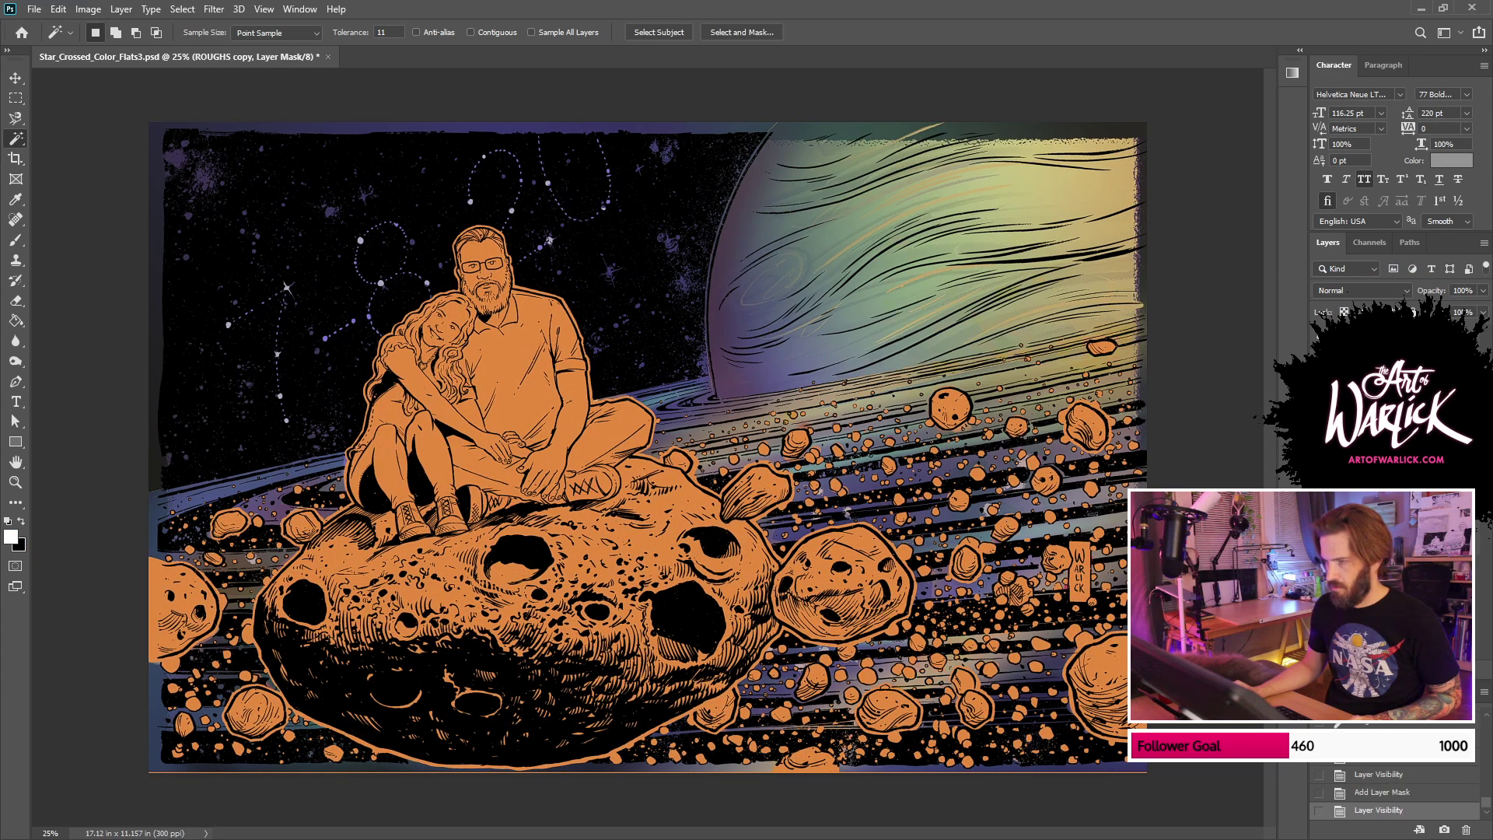
{"action": "left_click", "coordinate": [1319, 477]}
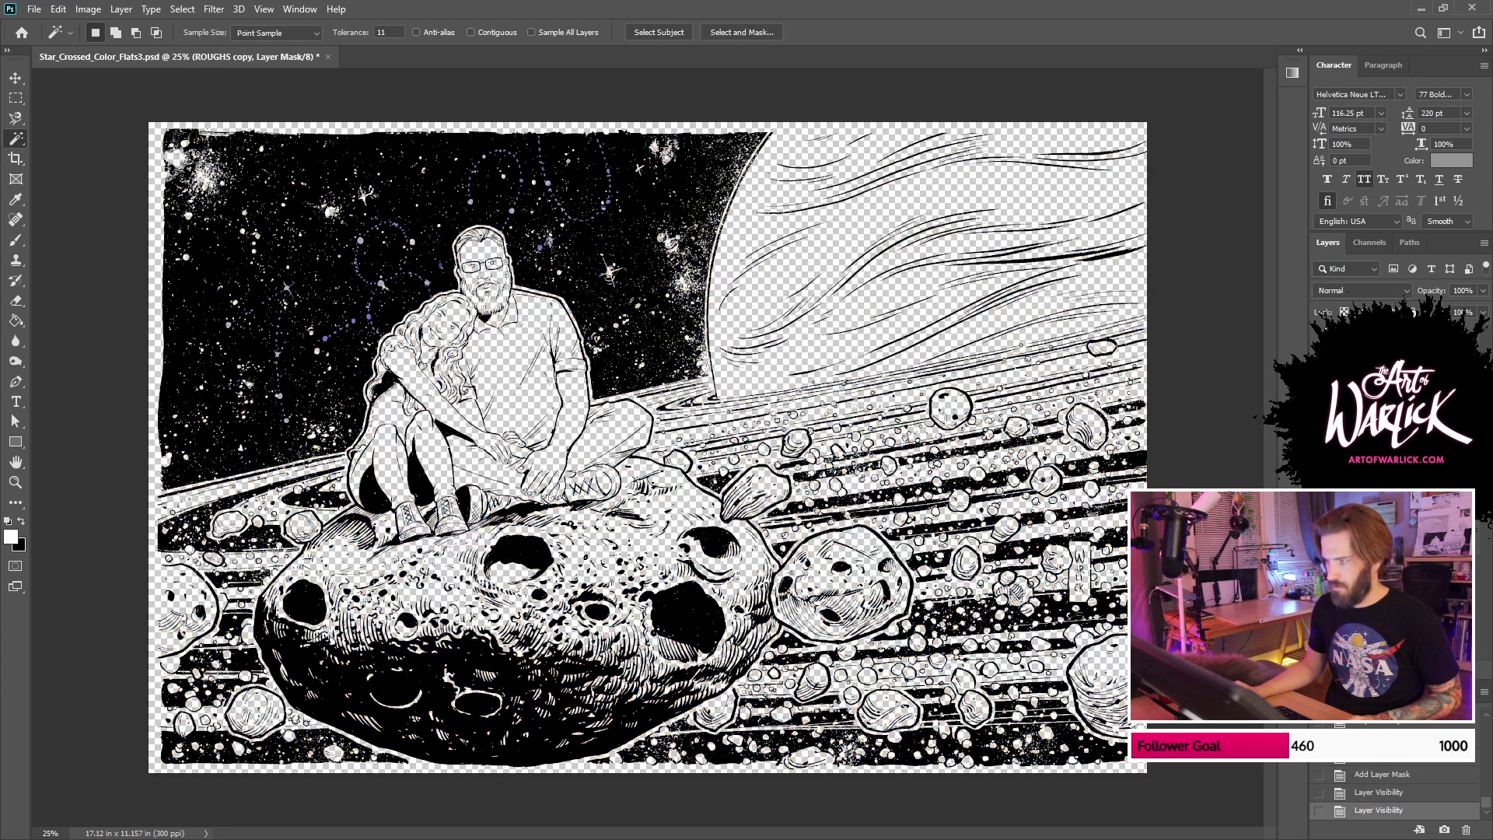
{"action": "left_click", "coordinate": [1319, 374]}
{"action": "left_click", "coordinate": [1318, 478]}
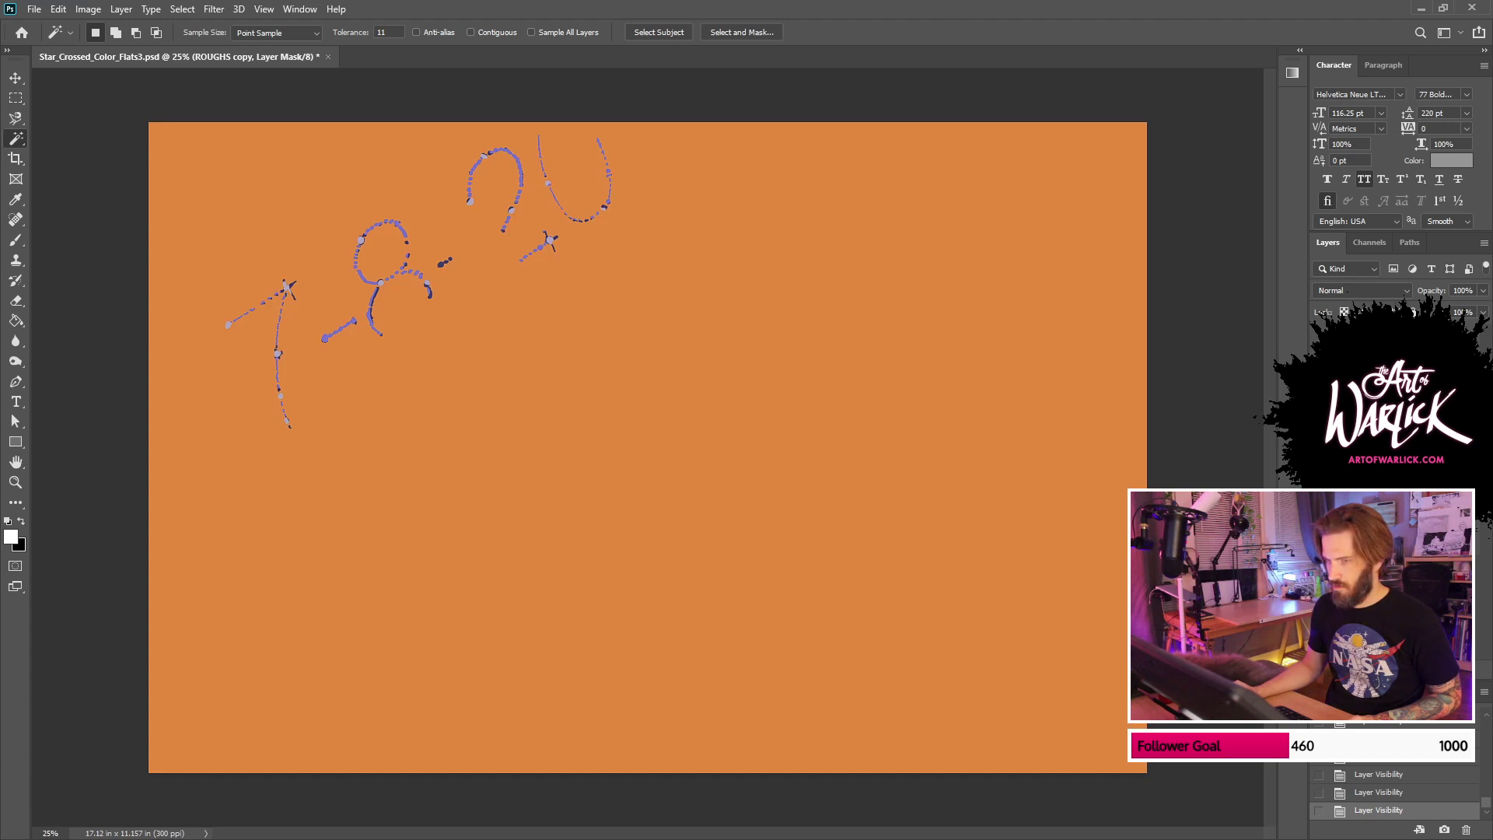
{"action": "left_click", "coordinate": [1391, 477]}
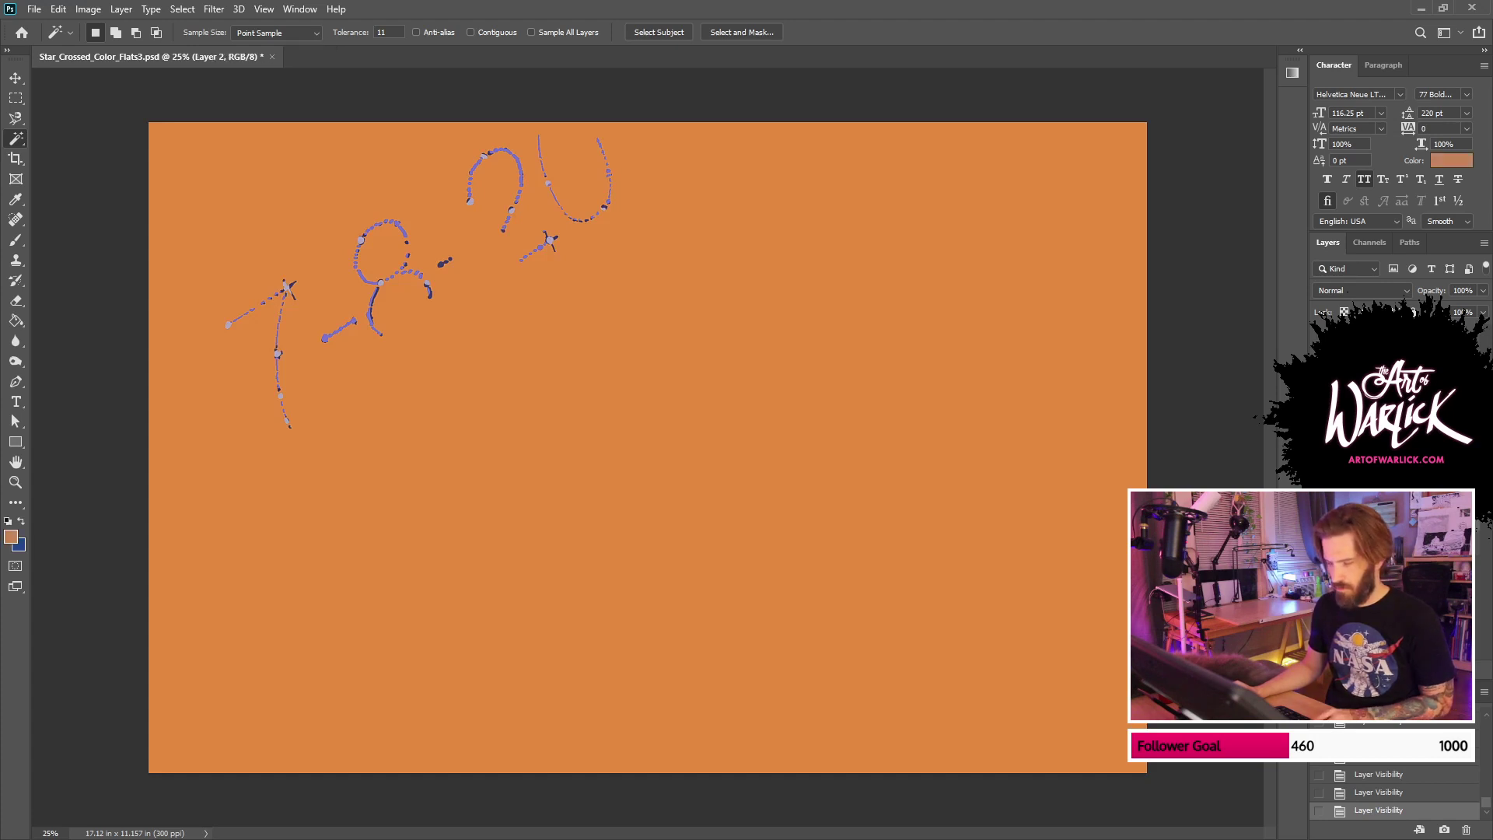
{"action": "key", "text": "ctrl+i"}
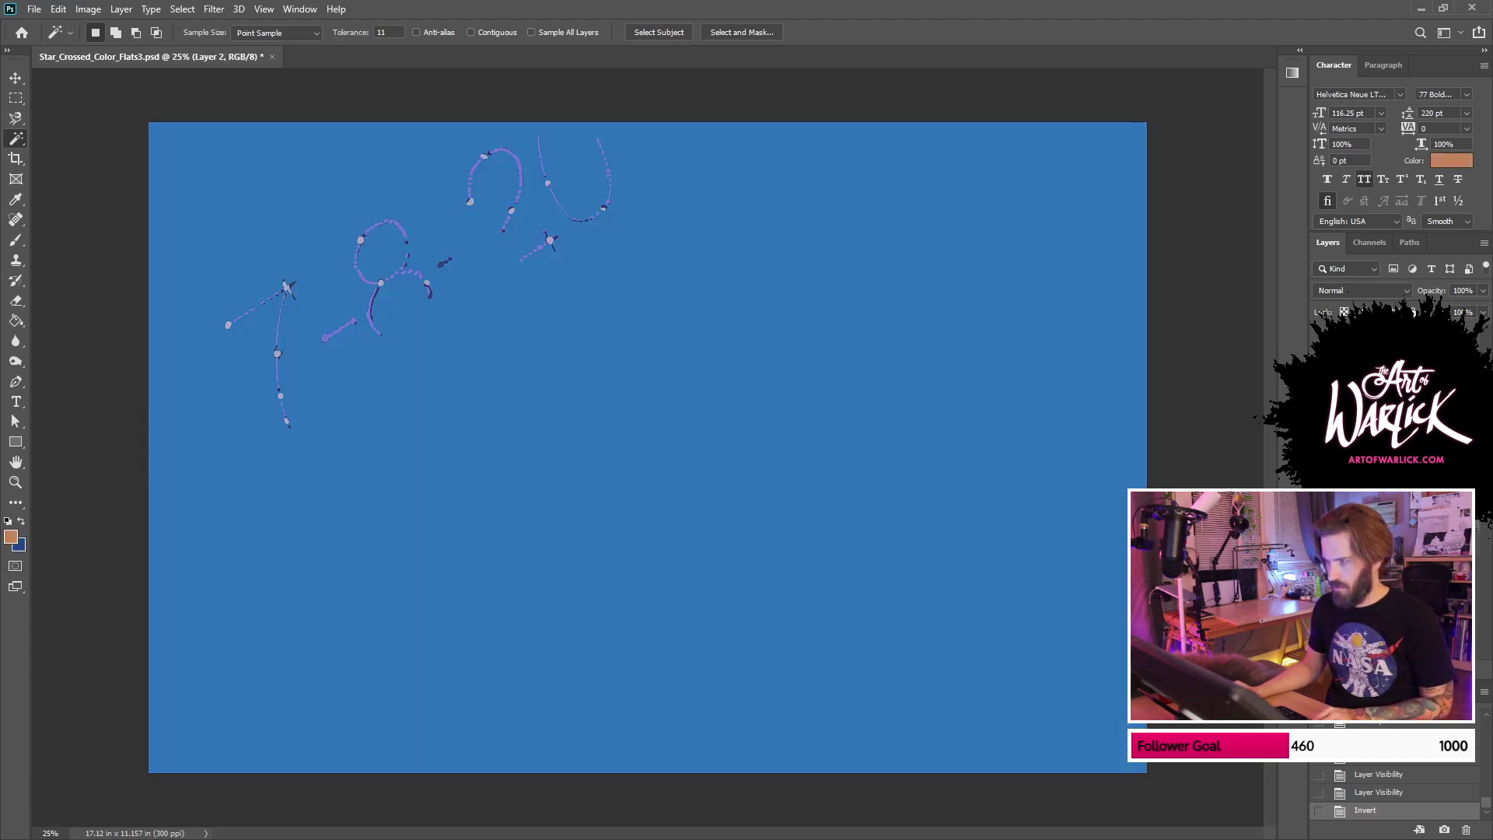
Step: Toggle the inks, flat colours and blue fill layers to compare coverage of the couple, rocks and asteroids
{"action": "left_click", "coordinate": [1318, 459]}
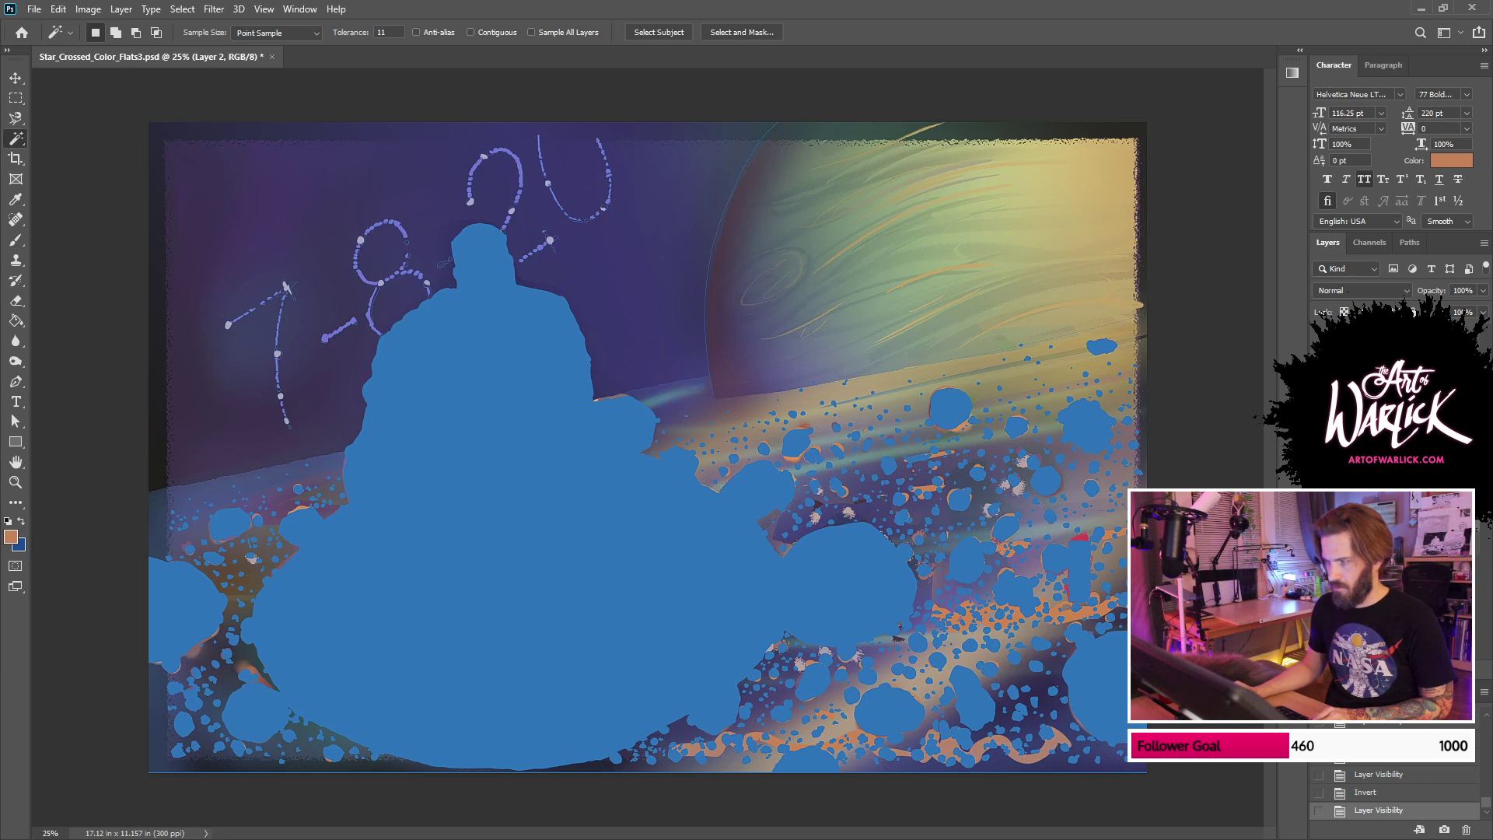
{"action": "left_click", "coordinate": [1318, 477]}
{"action": "left_click", "coordinate": [1319, 478]}
{"action": "left_click", "coordinate": [1319, 440]}
{"action": "left_click", "coordinate": [1320, 358]}
{"action": "left_click", "coordinate": [1320, 357]}
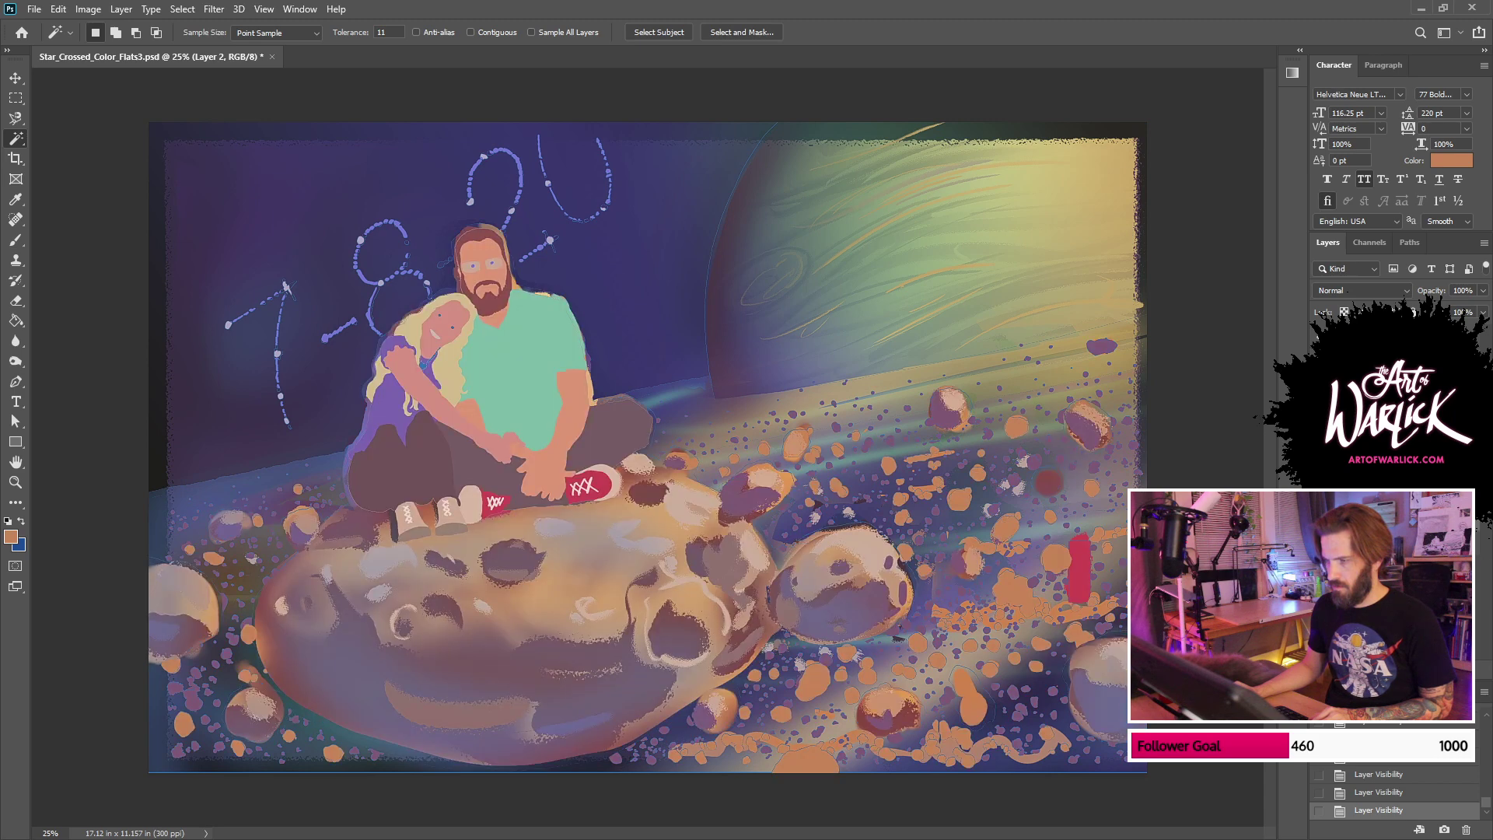
{"action": "left_click", "coordinate": [1319, 357]}
{"action": "left_click", "coordinate": [1319, 358]}
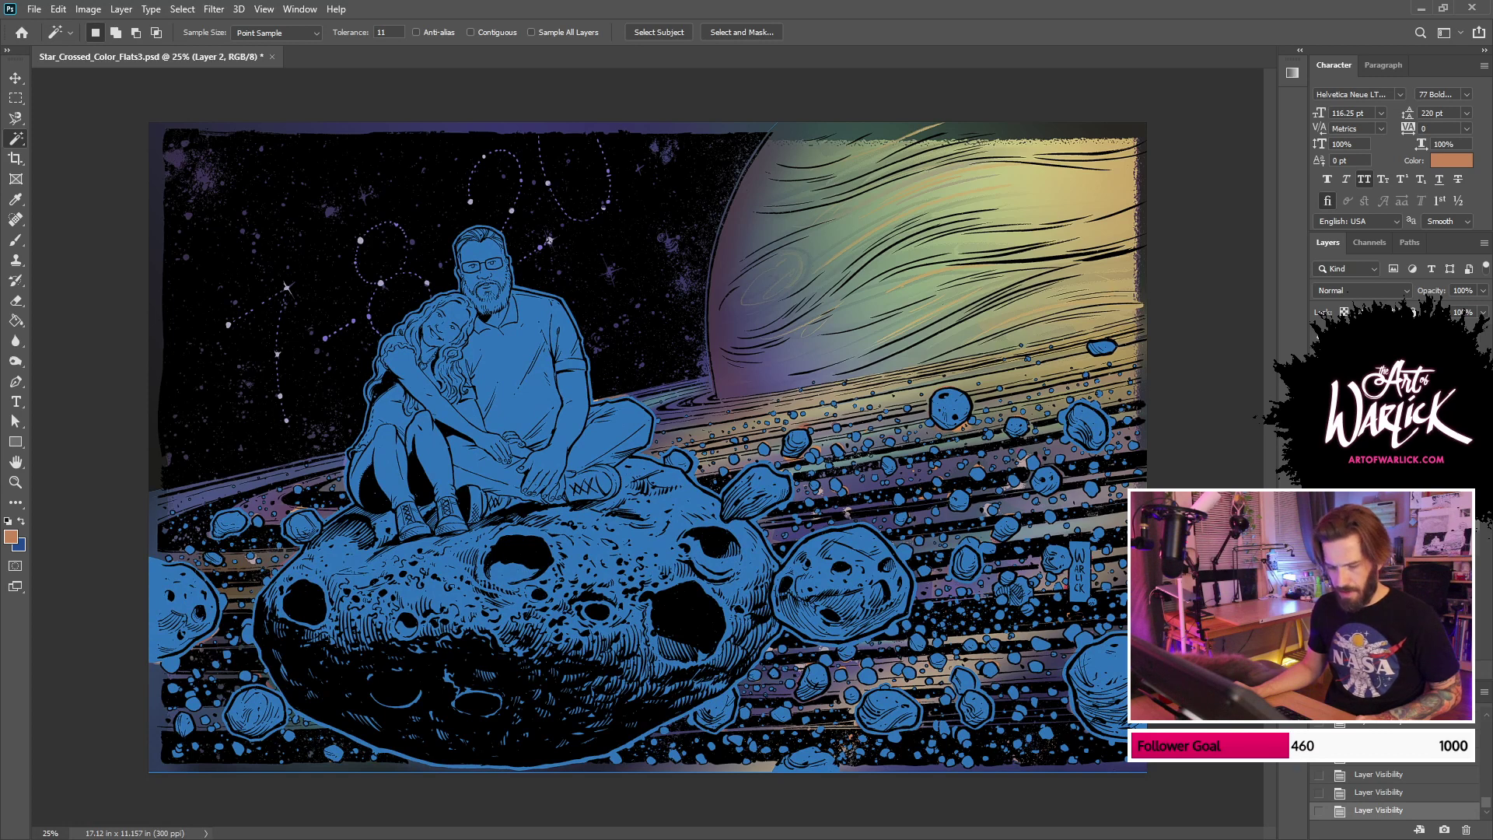
Step: Save the document as a new Photoshop file named Star_Crossed_Color_Renders.psd in the same folder
{"action": "key", "text": "ctrl+shift+s"}
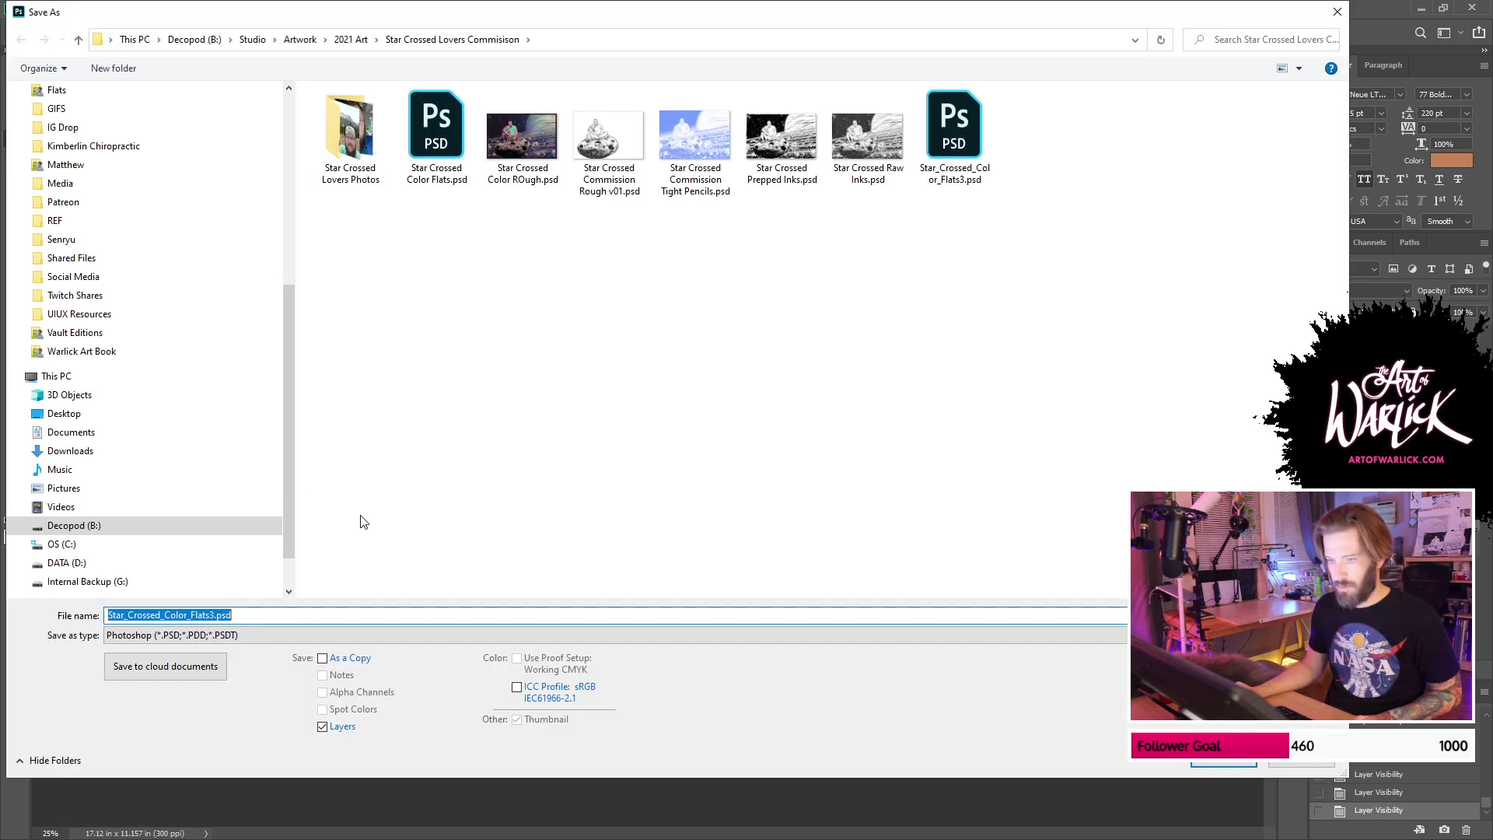
{"action": "left_click_drag", "start_coordinate": [191, 614], "coordinate": [599, 620]}
{"action": "type", "text": "Render"}
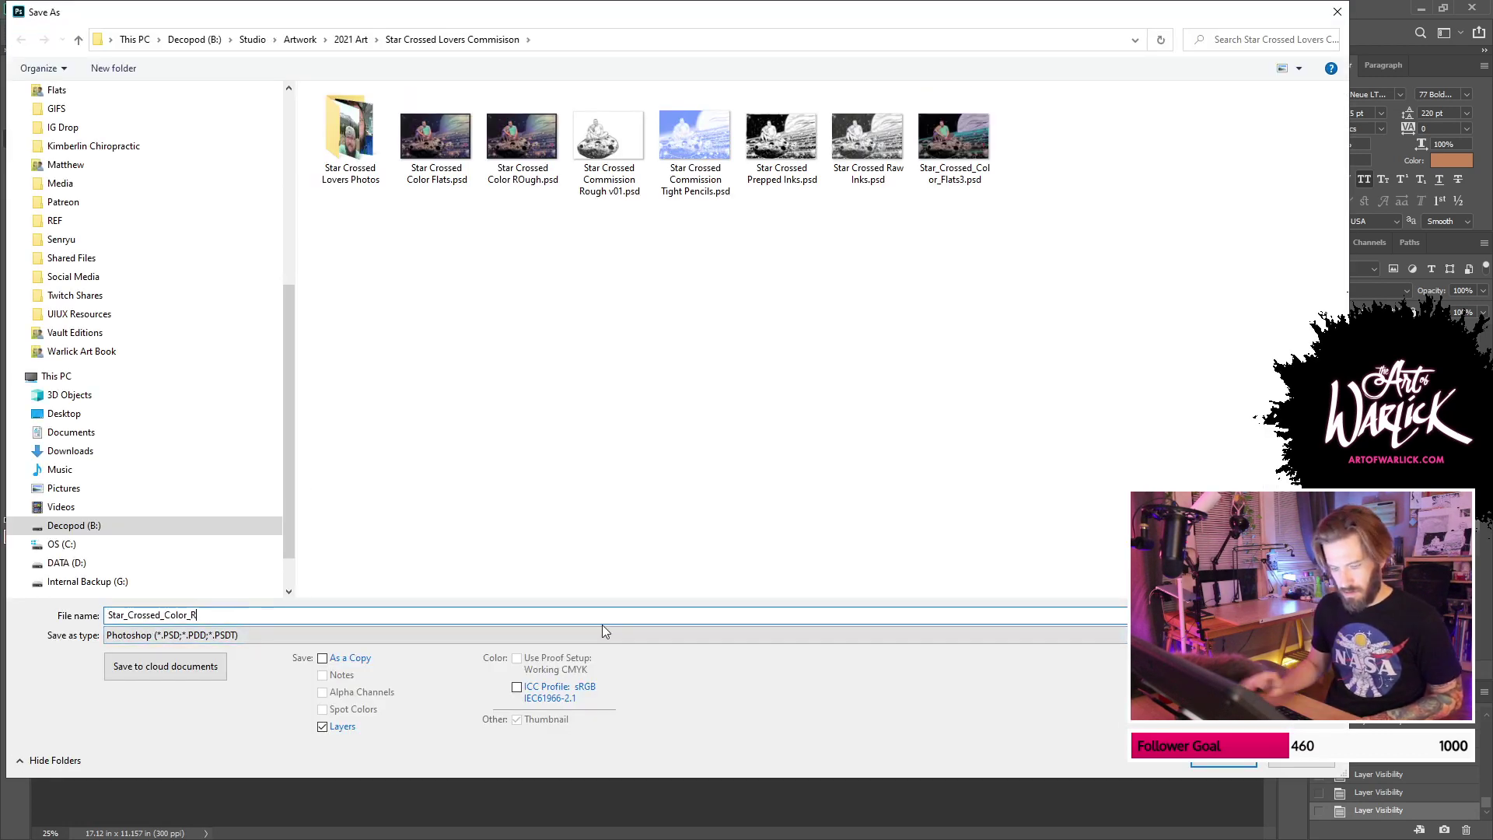
{"action": "key", "text": "Return"}
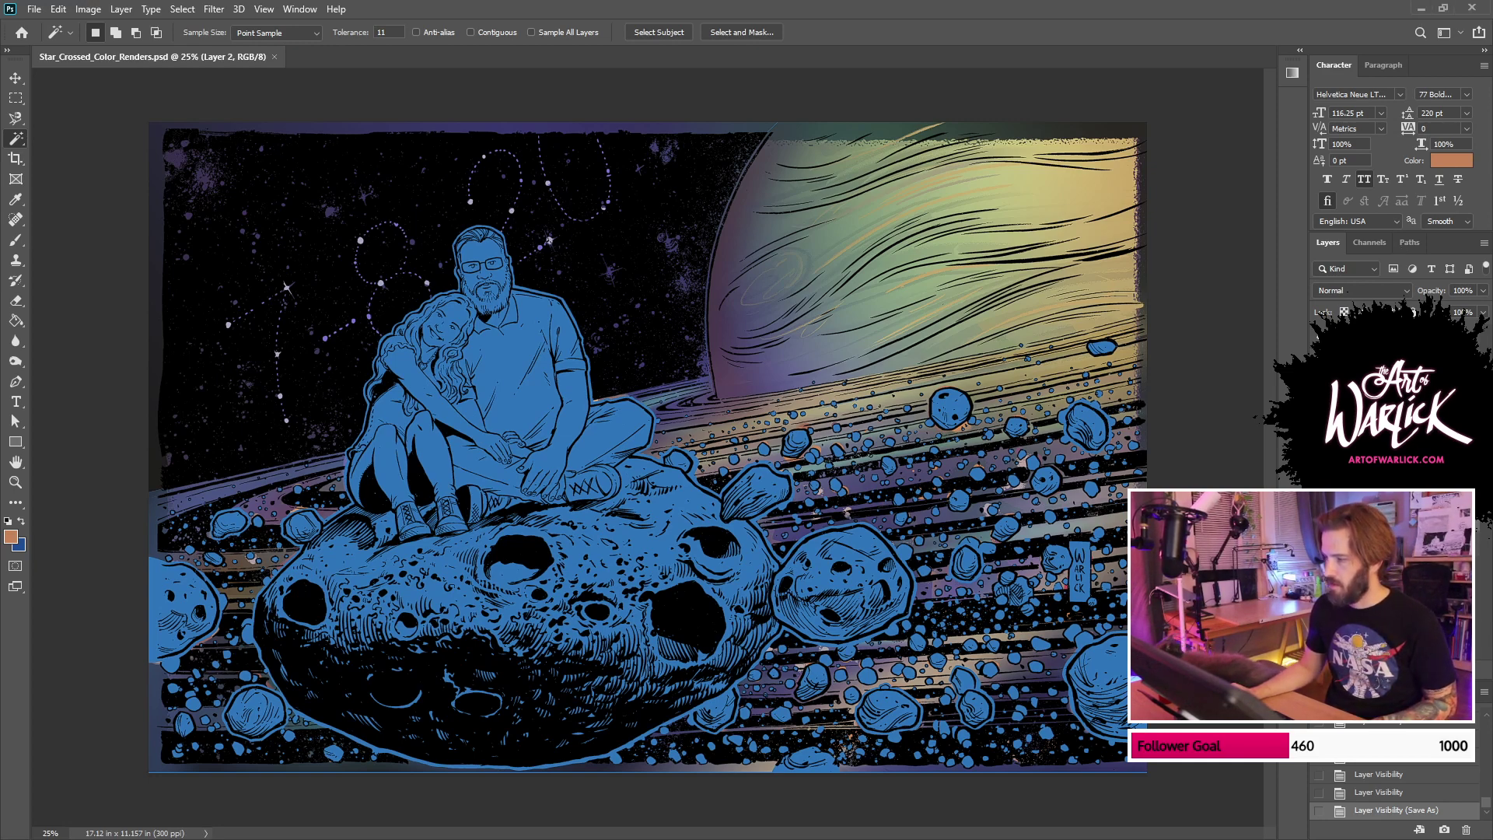
Step: Toggle the masked rough colour layers against the blue fill to compare coverage of the planet, rings and numerals
{"action": "left_click", "coordinate": [1318, 498]}
{"action": "left_click", "coordinate": [1319, 517]}
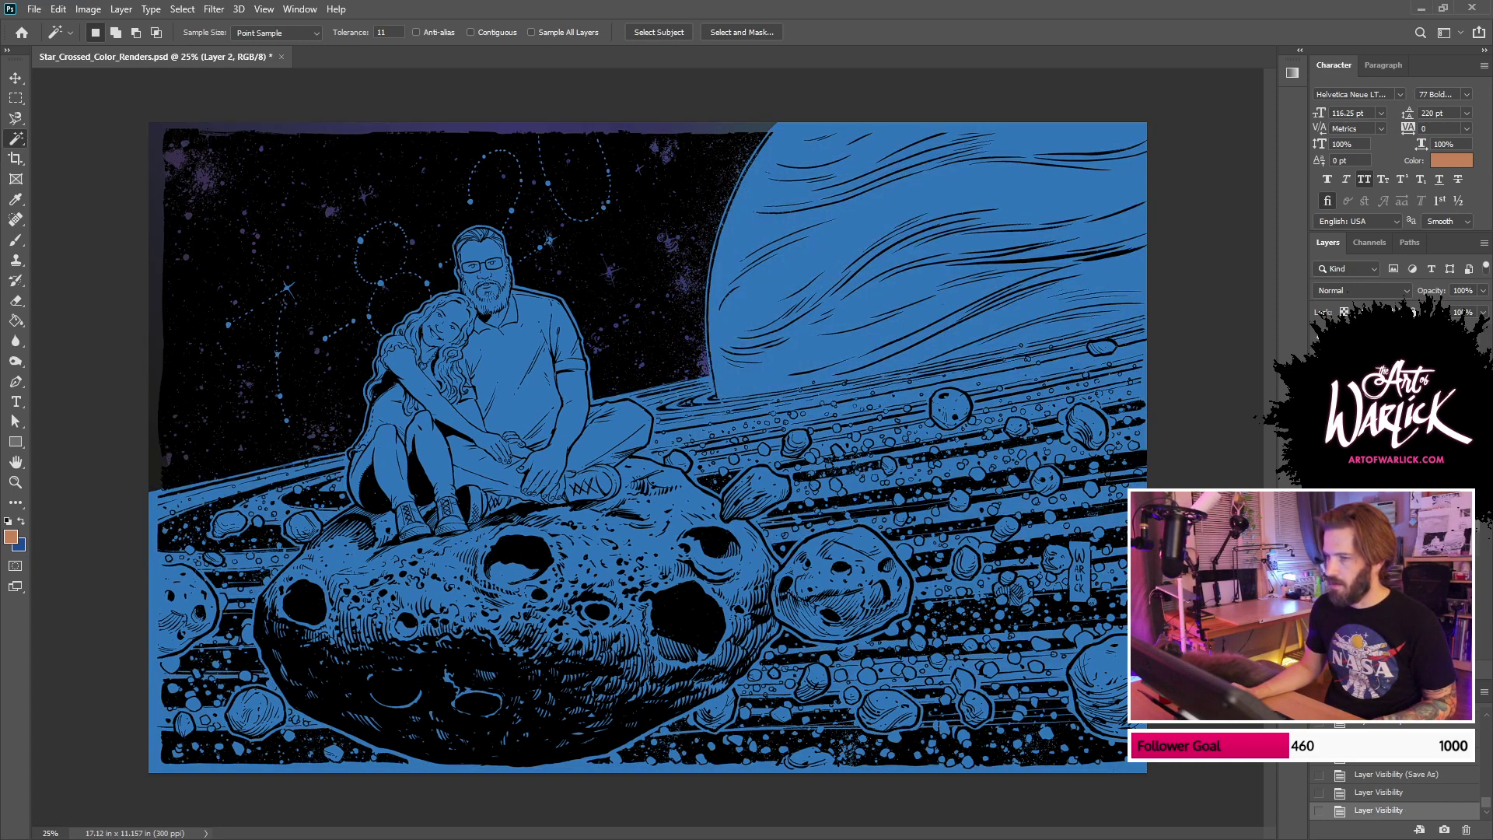
{"action": "key", "text": "ctrl+comma"}
{"action": "key", "text": "ctrl+comma"}
{"action": "key", "text": "ctrl+comma"}
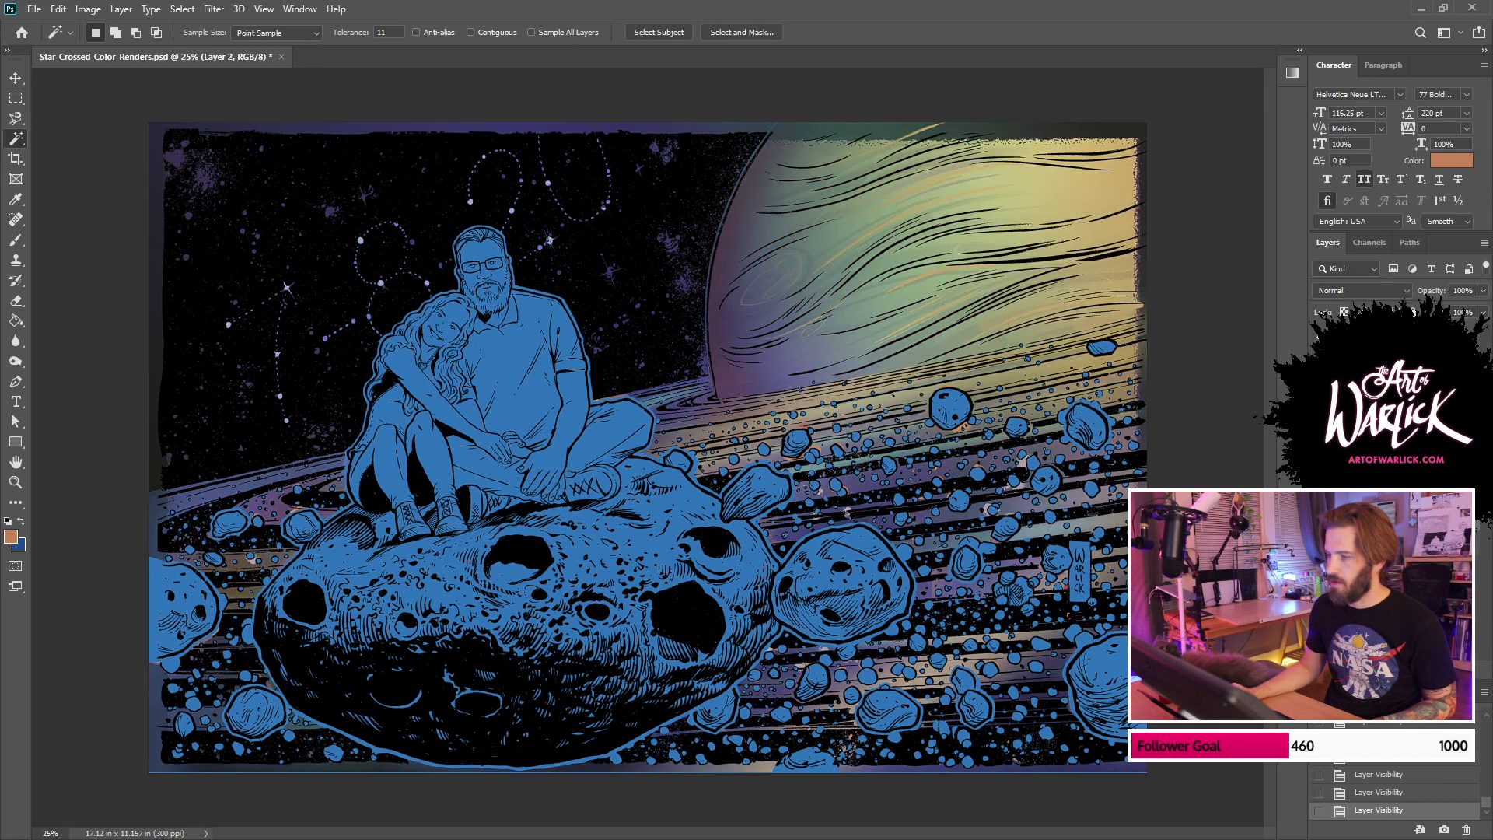
Step: Rename the BG copy layer as BG
{"action": "left_click", "coordinate": [1384, 560]}
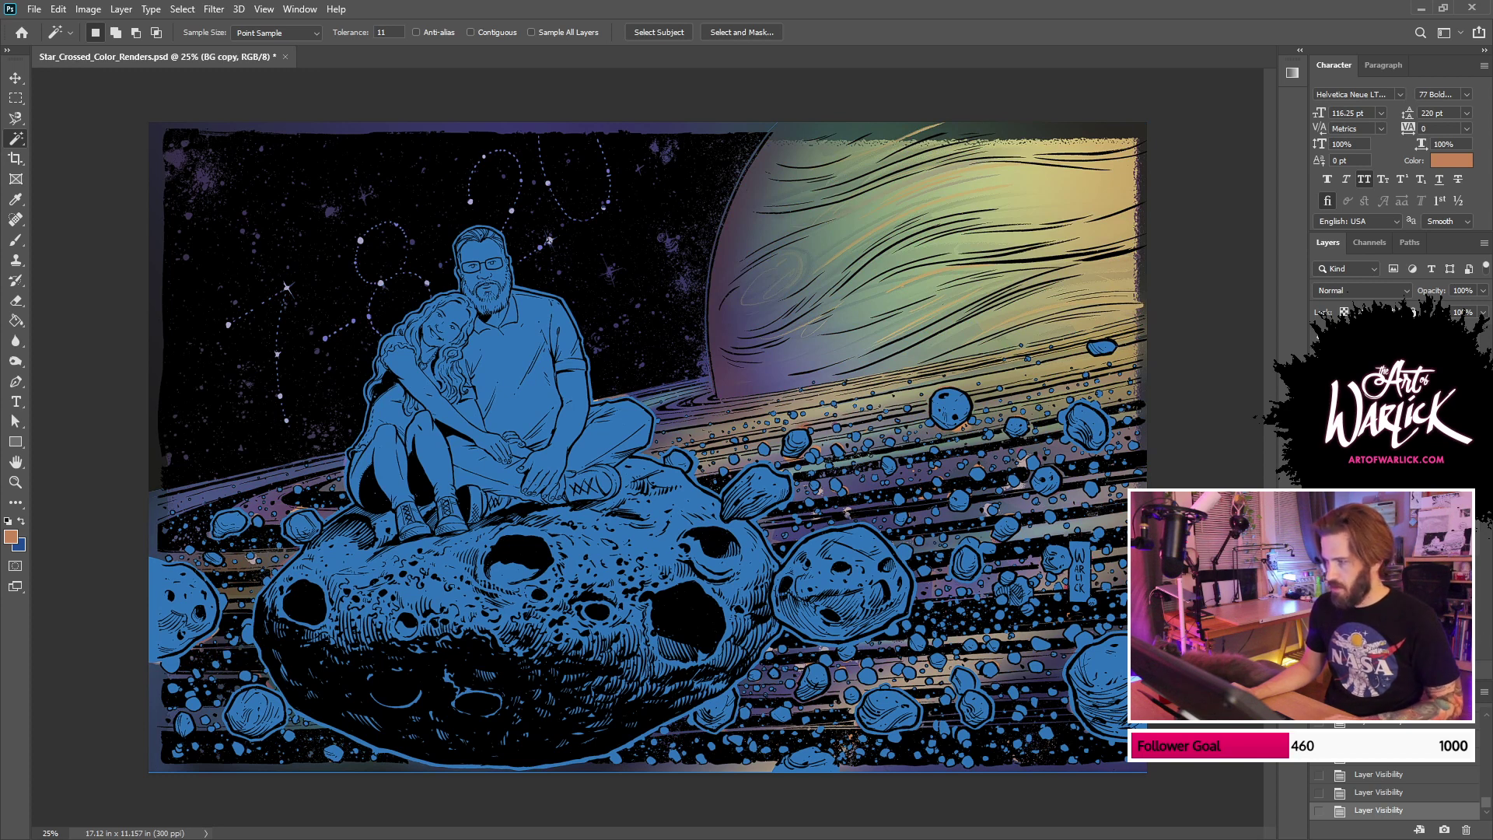
{"action": "key", "text": "Return"}
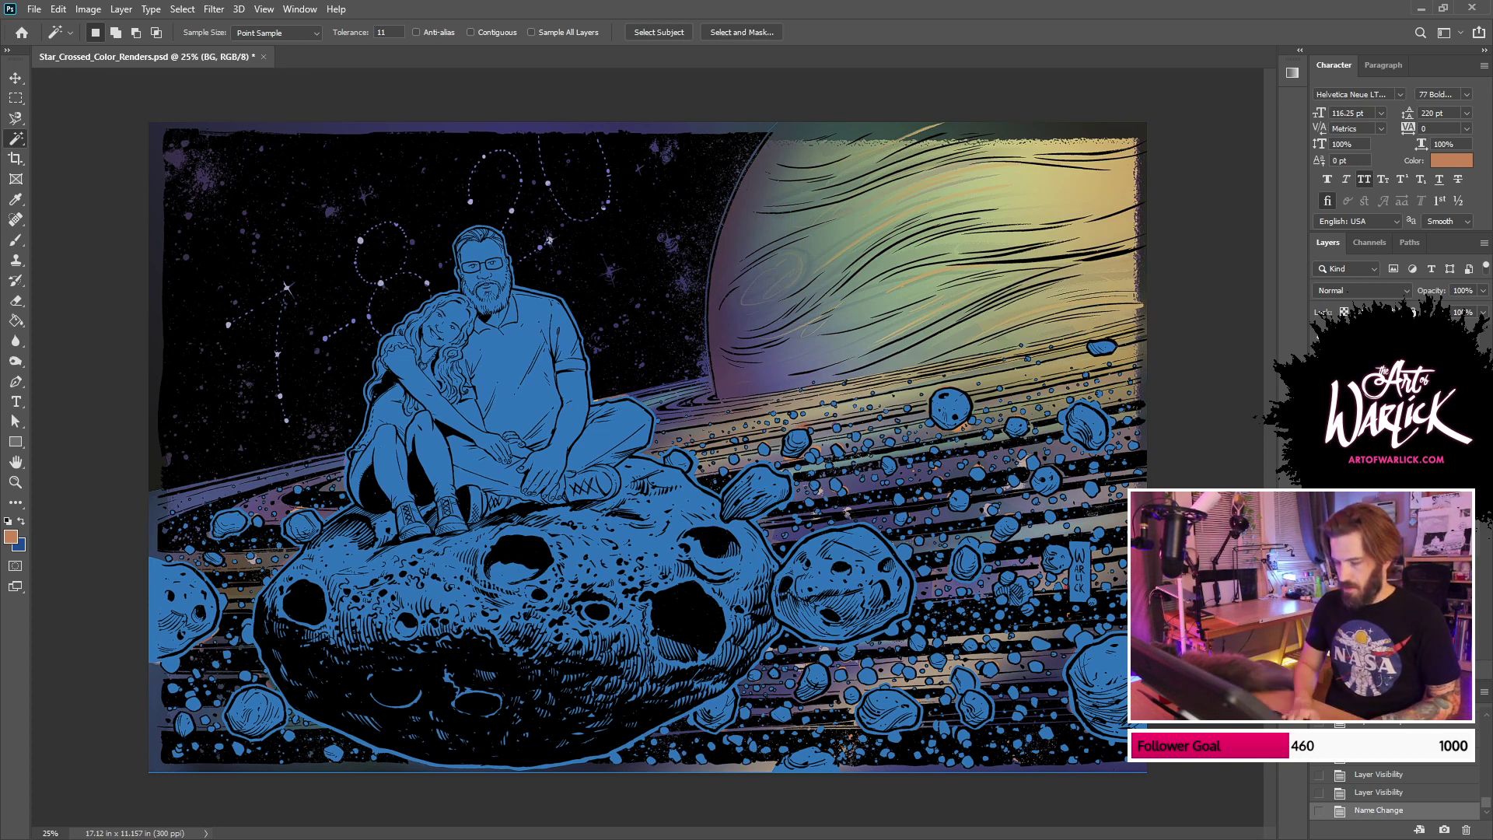
{"action": "key", "text": "Return"}
Step: Rename the ROUGHS layer as RINGS and the masked layer above it as STARS
{"action": "double_click", "coordinate": [1376, 536]}
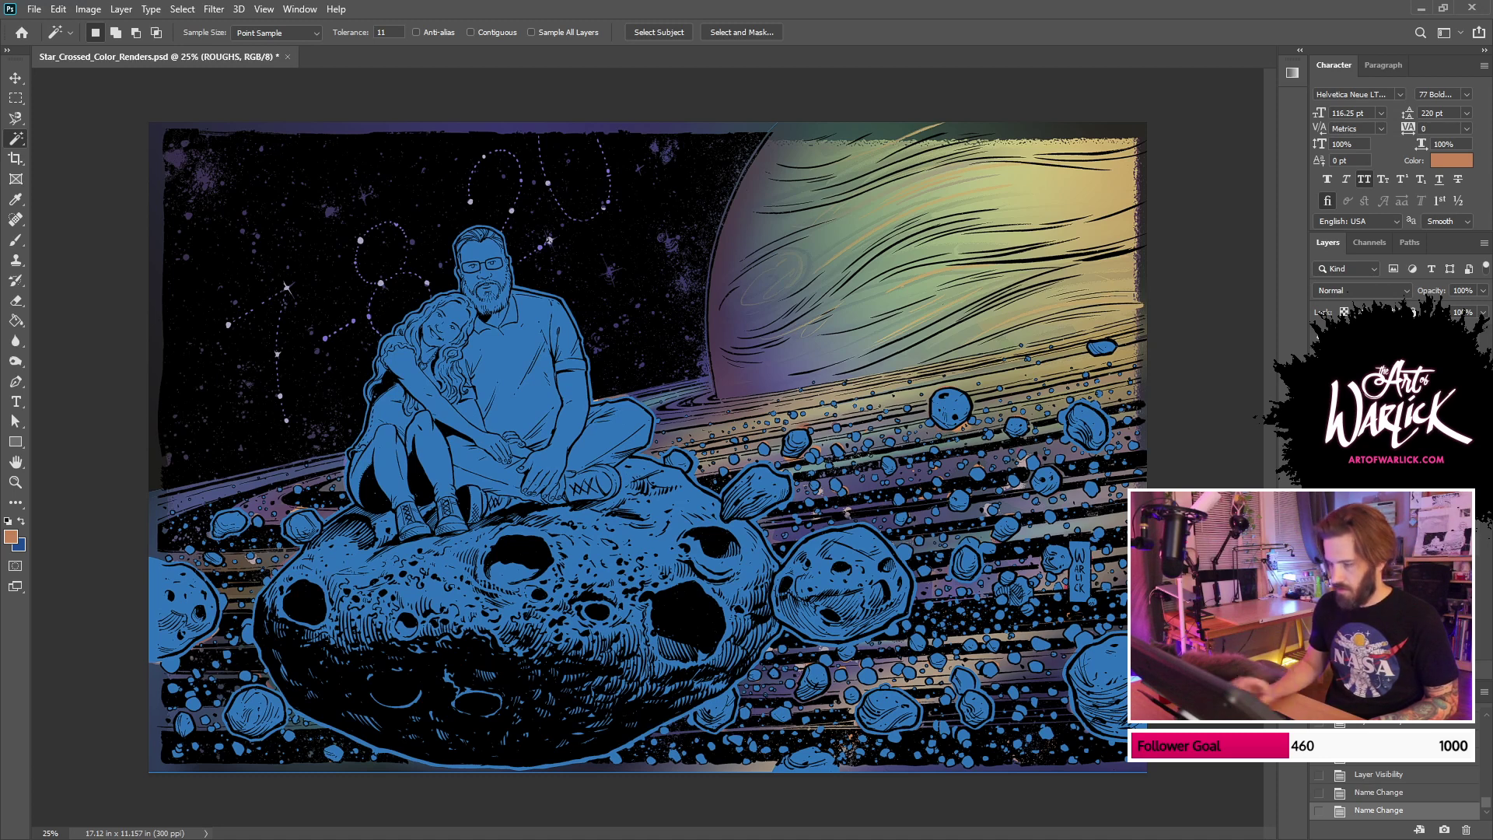
{"action": "type", "text": "RINGS"}
{"action": "key", "text": "Return"}
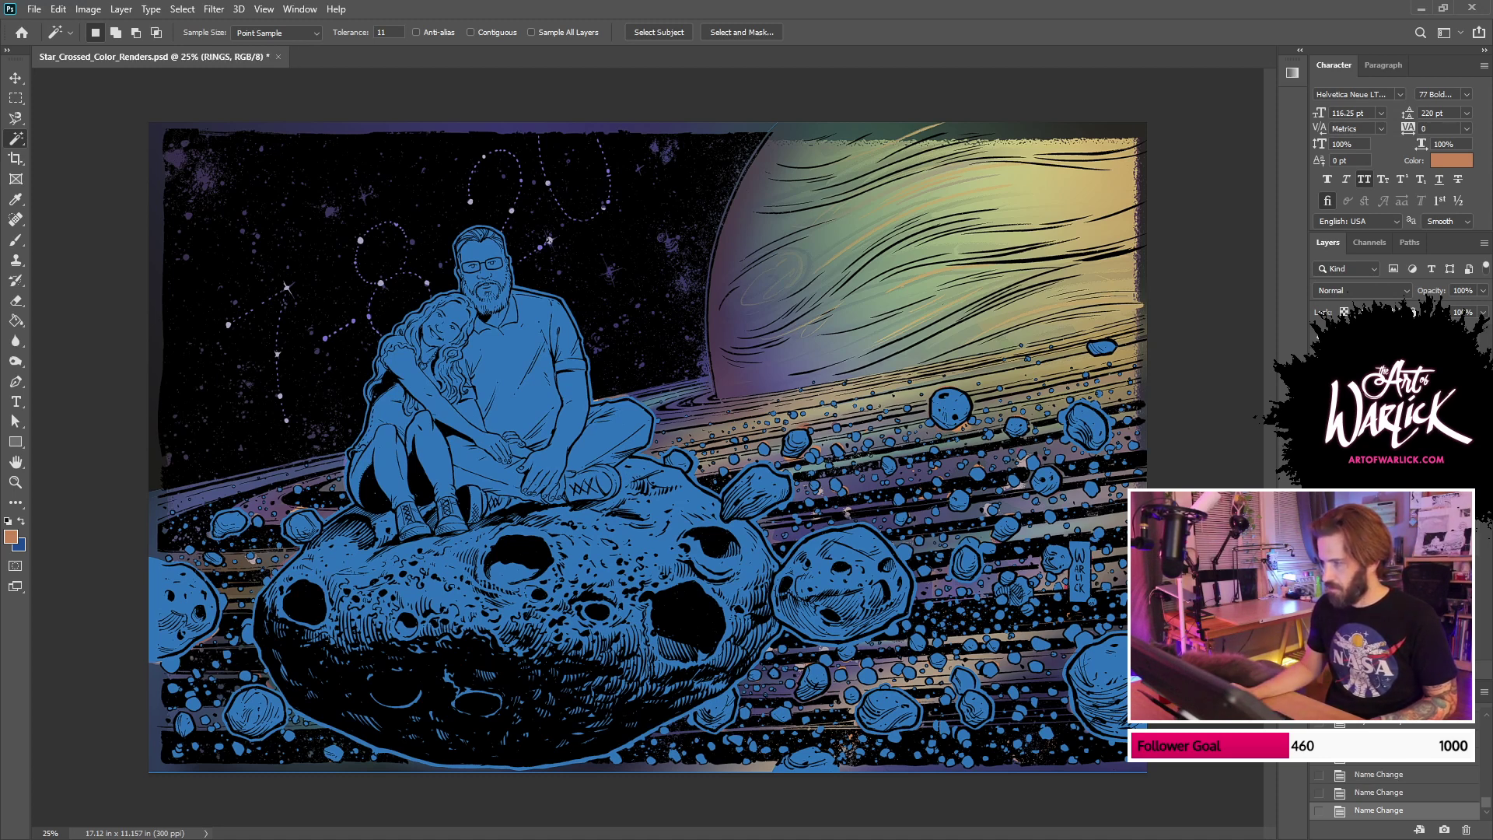
{"action": "double_click", "coordinate": [1376, 517]}
{"action": "type", "text": "STARS"}
{"action": "key", "text": "Return"}
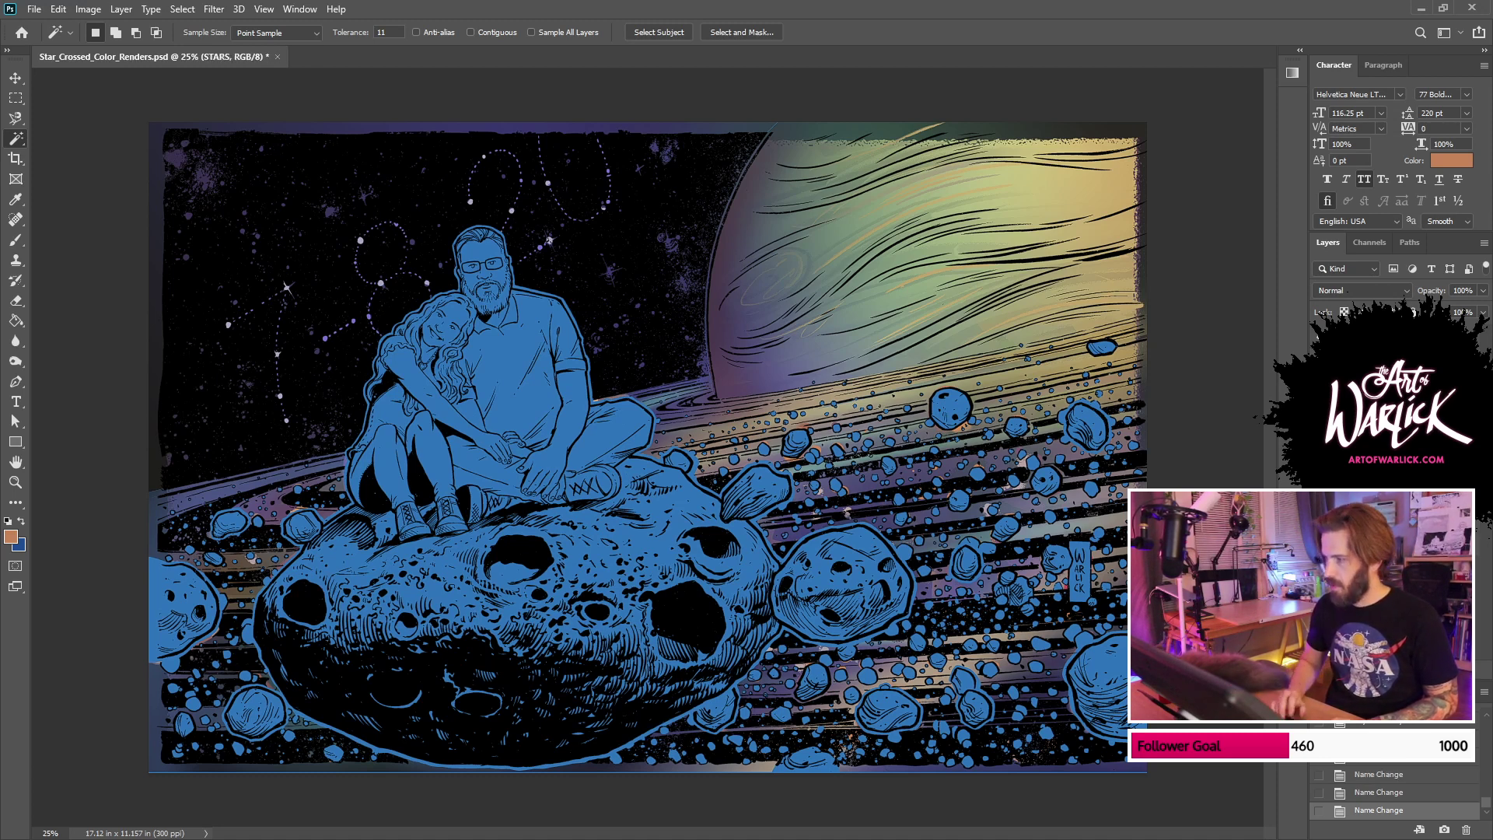
Step: Bring Star Crossed Color Flats.psd into view and toggle its upper layers to compare the rough colours with the inked flats
{"action": "left_click", "coordinate": [15, 481]}
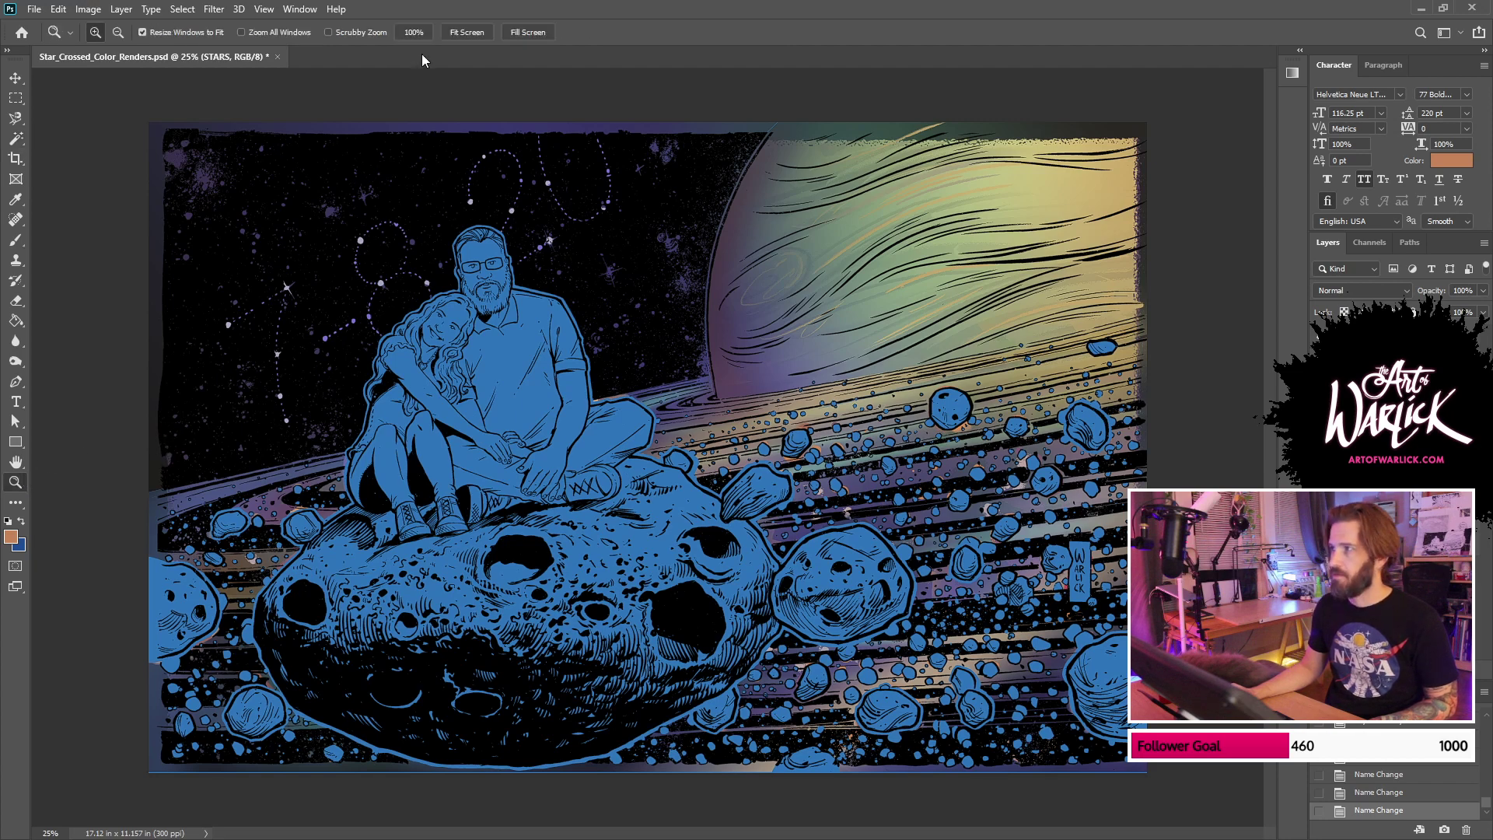
{"action": "left_click_drag", "start_coordinate": [1124, 1], "coordinate": [1034, 273]}
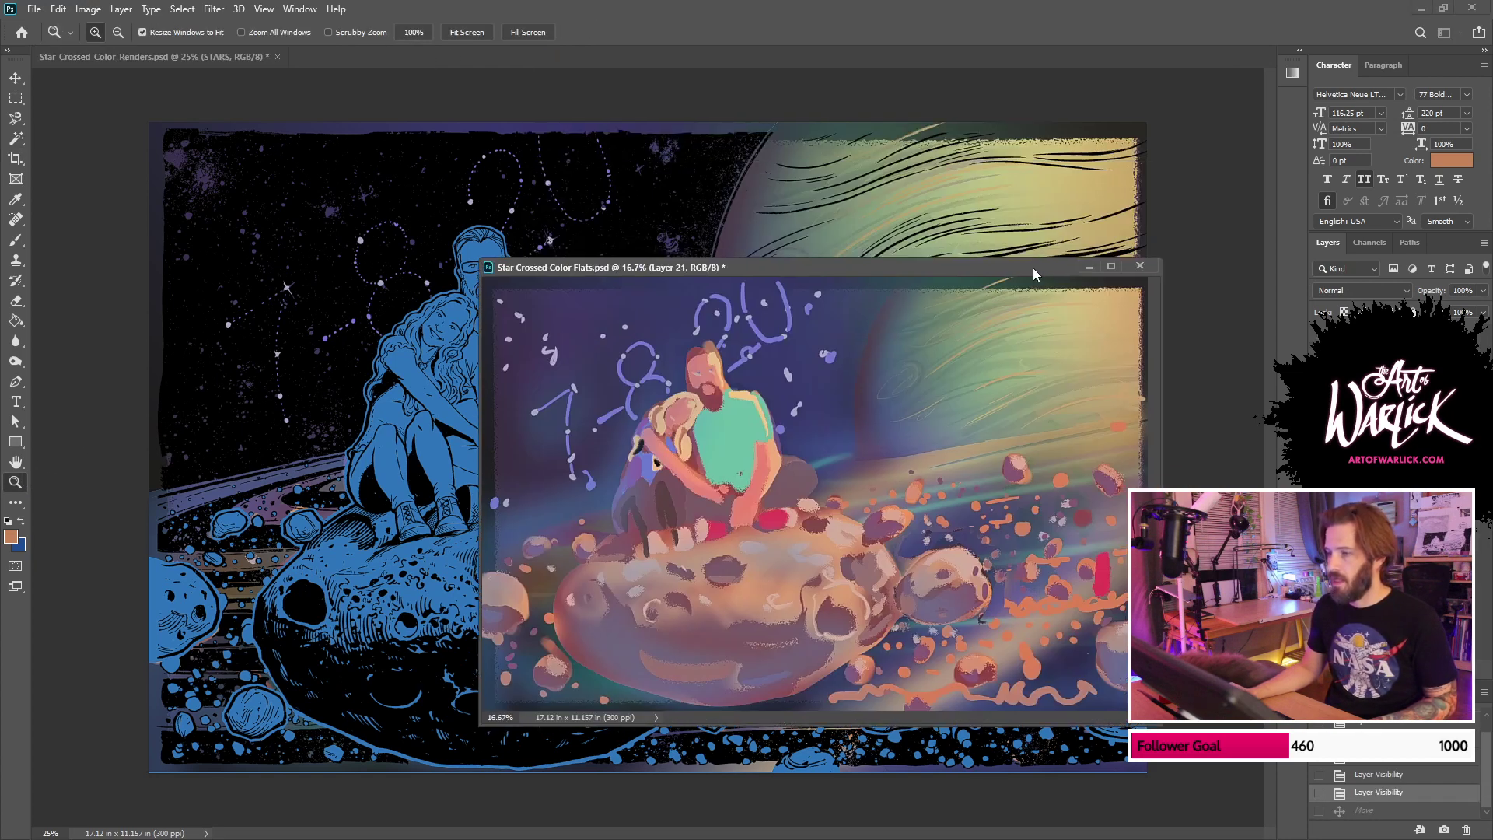
{"action": "left_click", "coordinate": [1318, 404]}
{"action": "left_click", "coordinate": [1319, 386]}
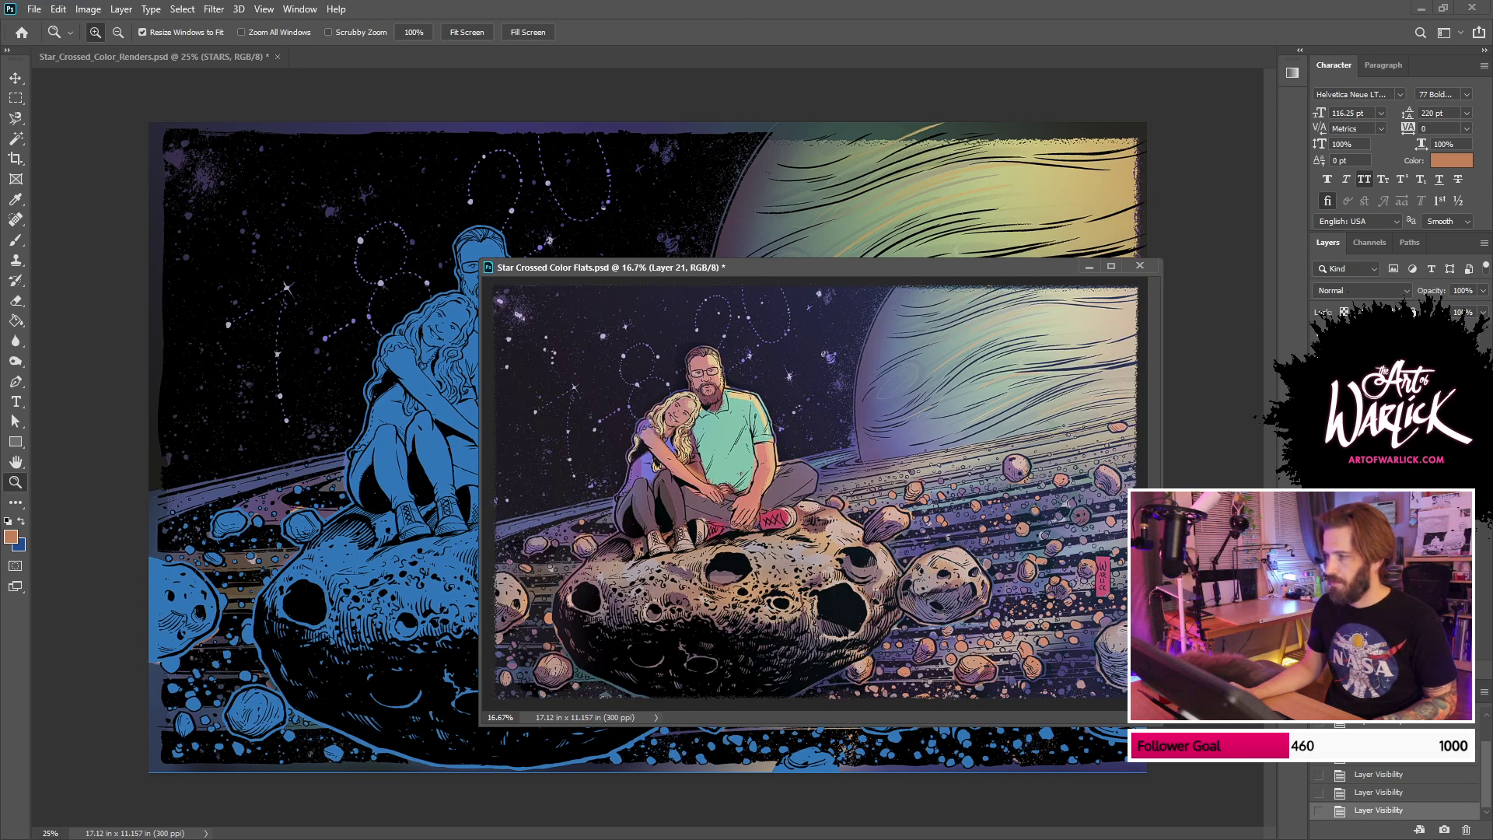
{"action": "left_click", "coordinate": [1380, 386]}
{"action": "left_click", "coordinate": [1318, 386]}
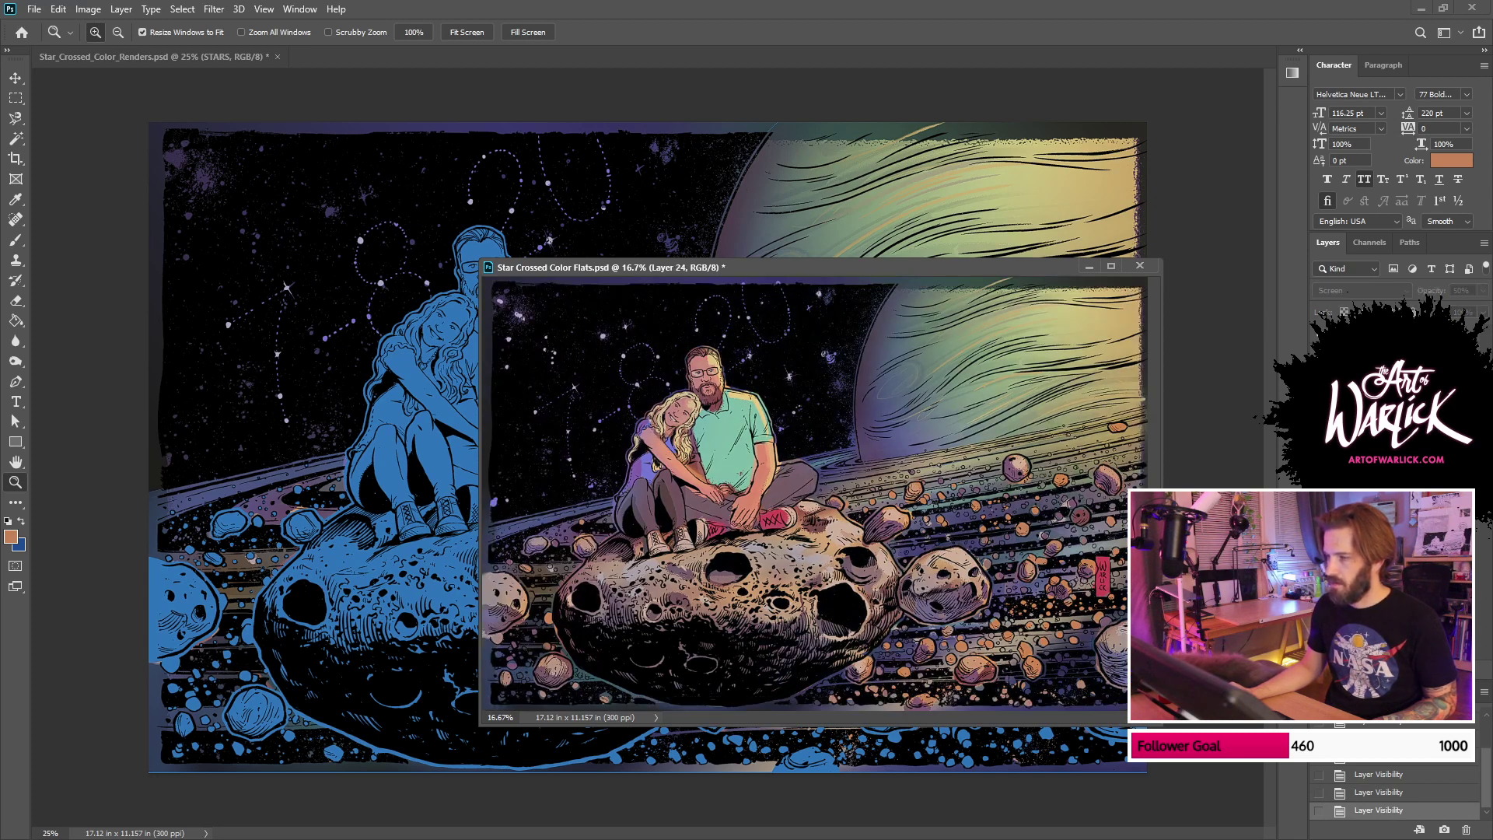
Step: Turn Layer 24 back on in Star Crossed Color Flats.psd and close that document with its changes saved
{"action": "key", "text": "ctrl+comma"}
{"action": "left_click", "coordinate": [1140, 268]}
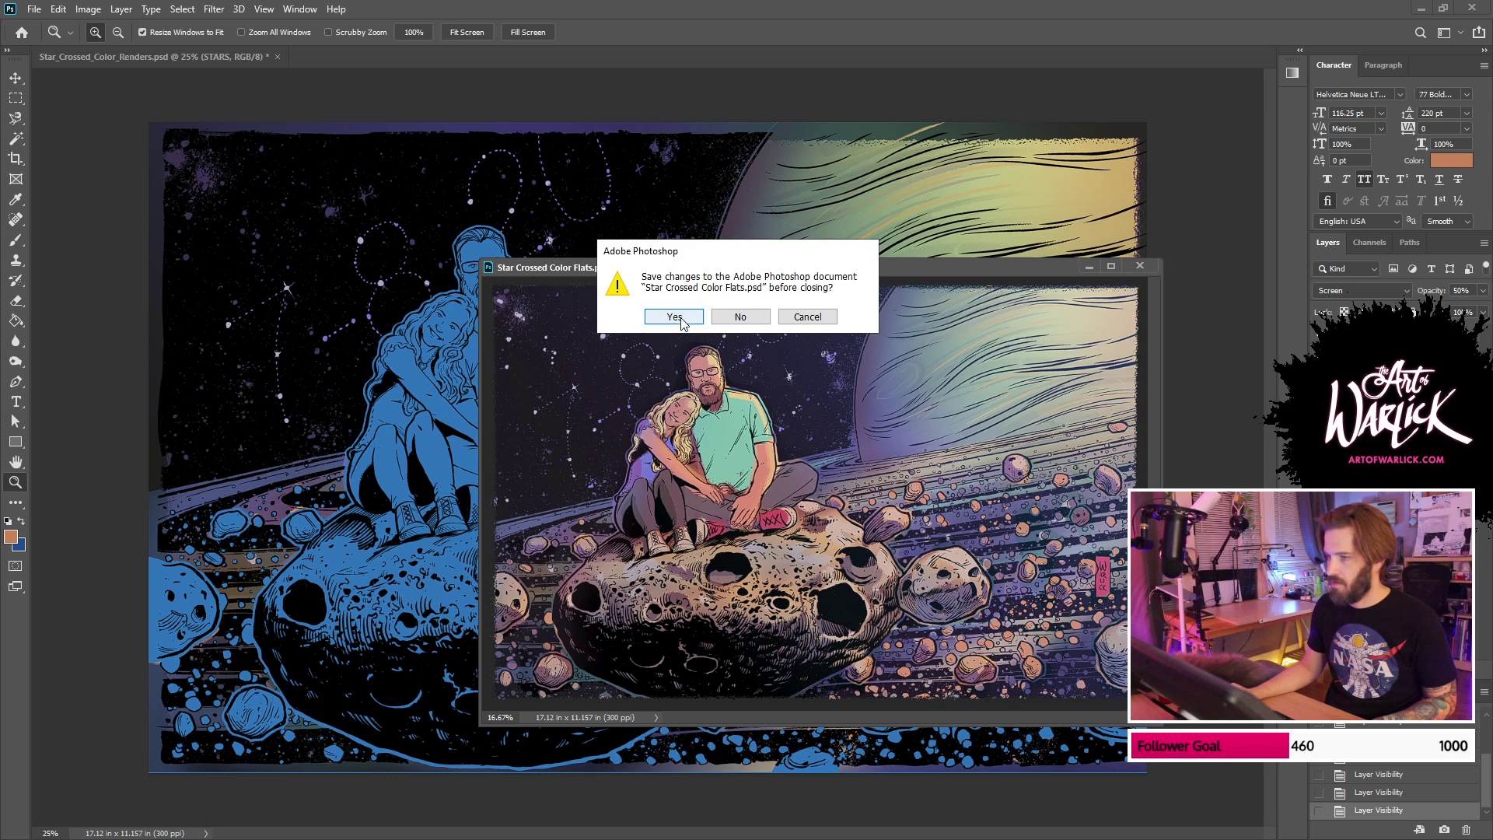
{"action": "left_click", "coordinate": [674, 321]}
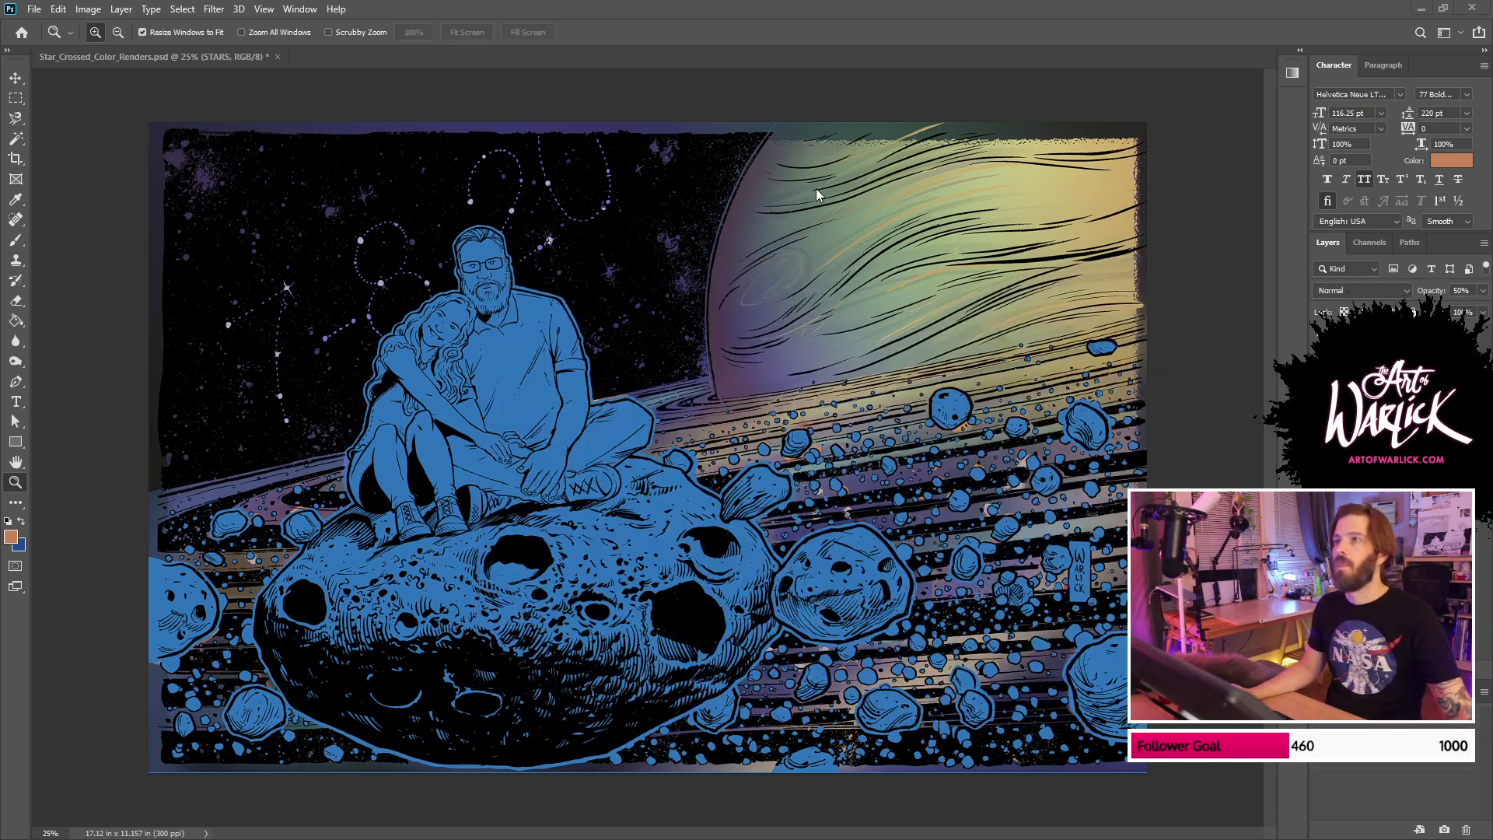
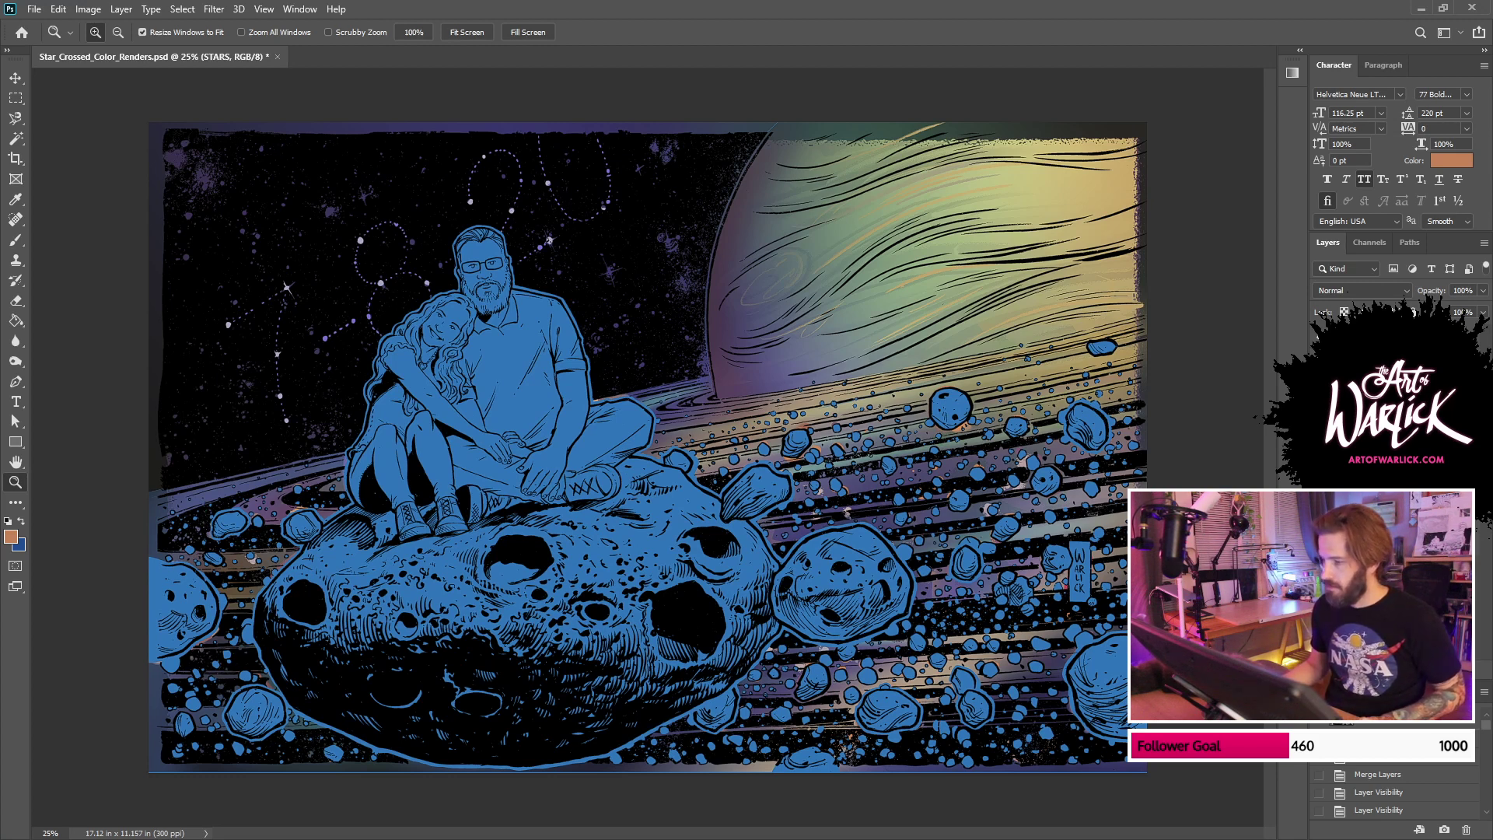
Step: Select the planet's ring bands by colour on the FLATS layer with the Magic Wand and hide the selection edges
{"action": "left_click", "coordinate": [1392, 497]}
{"action": "left_click", "coordinate": [1392, 543]}
{"action": "key", "text": "w"}
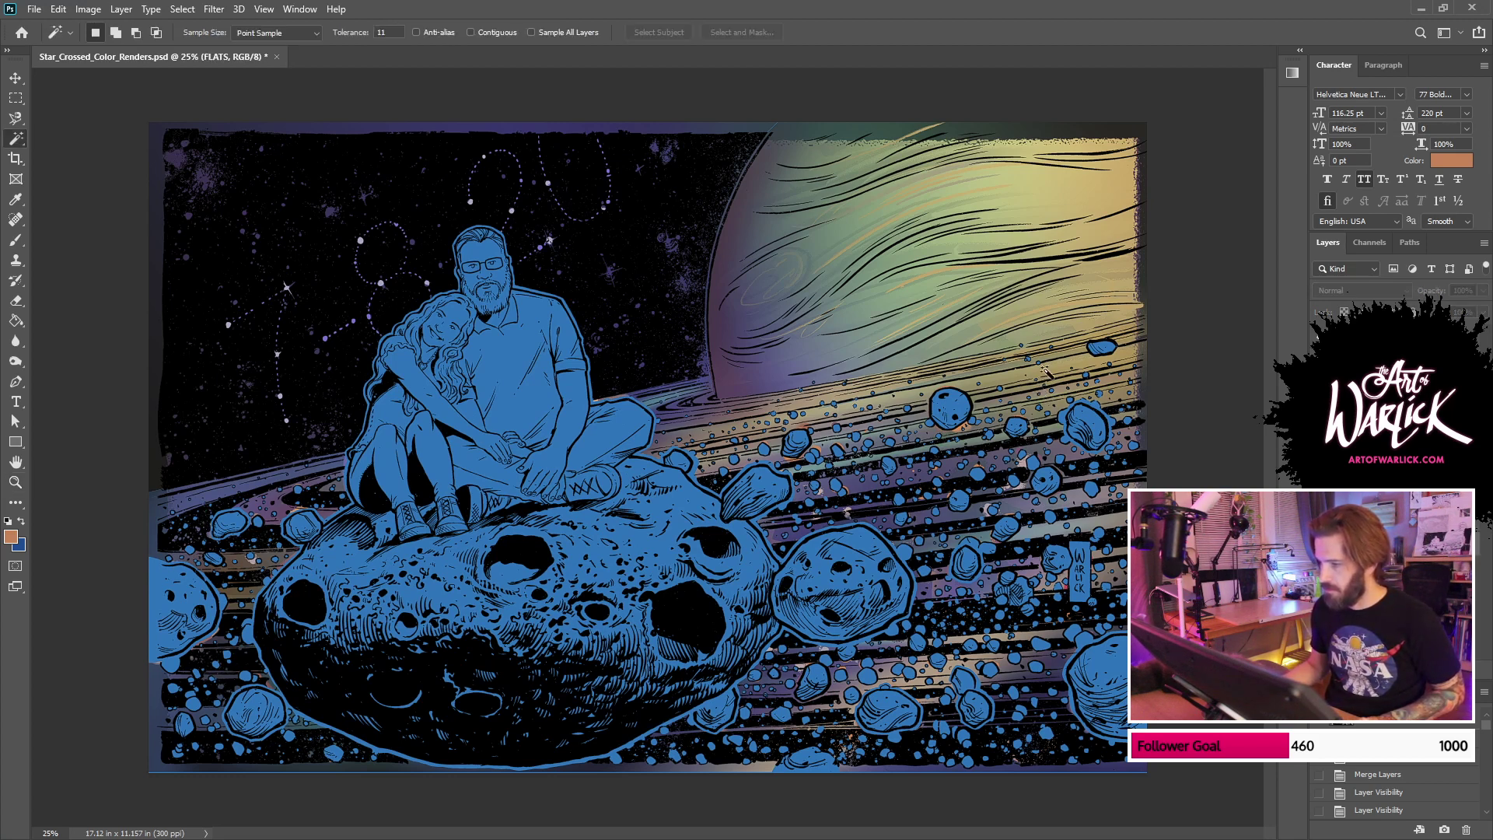
{"action": "left_click", "coordinate": [1048, 368]}
{"action": "left_click", "coordinate": [1050, 434]}
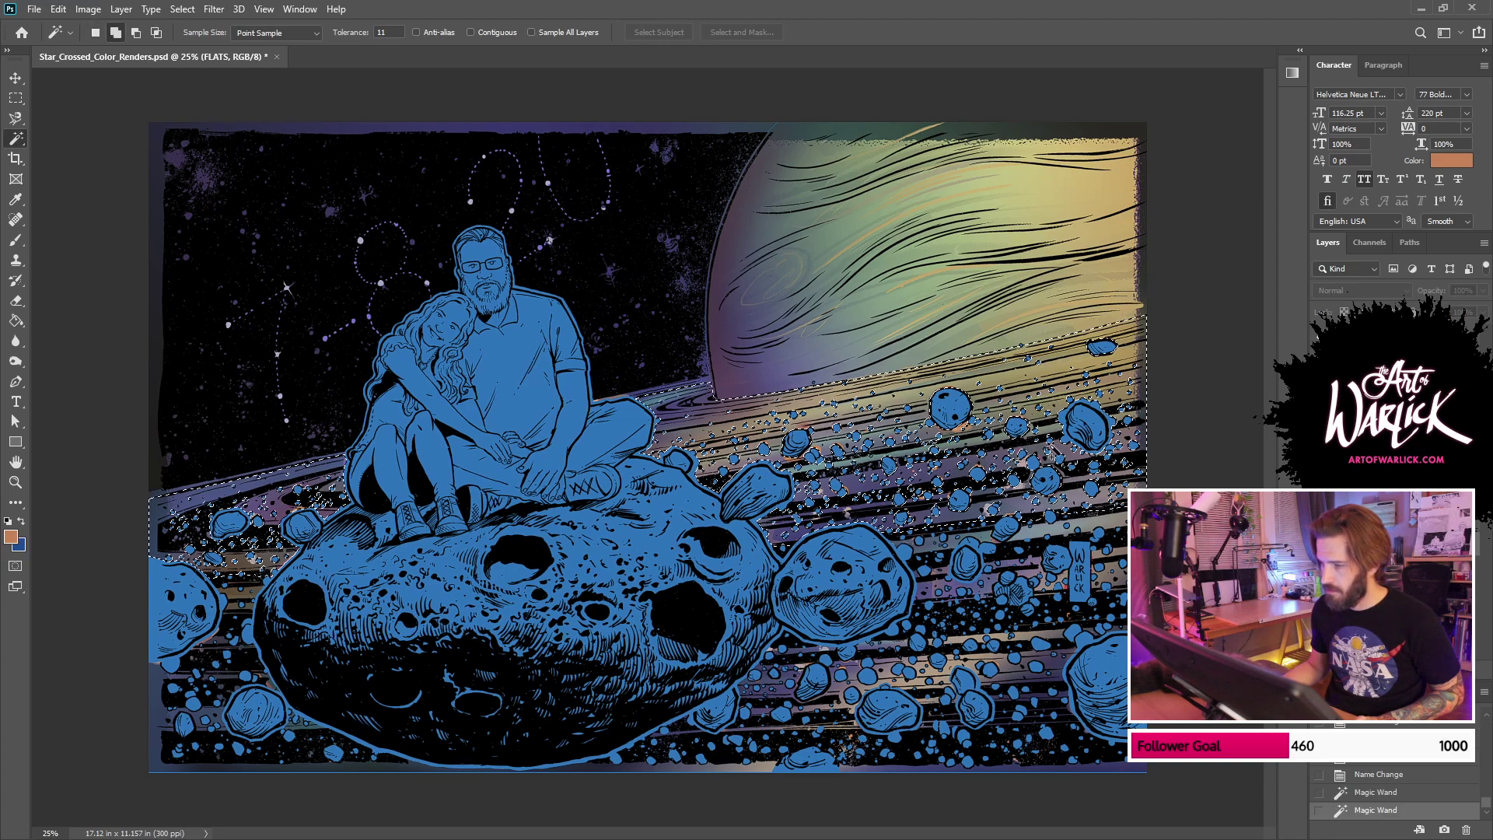
{"action": "left_click", "coordinate": [1068, 631]}
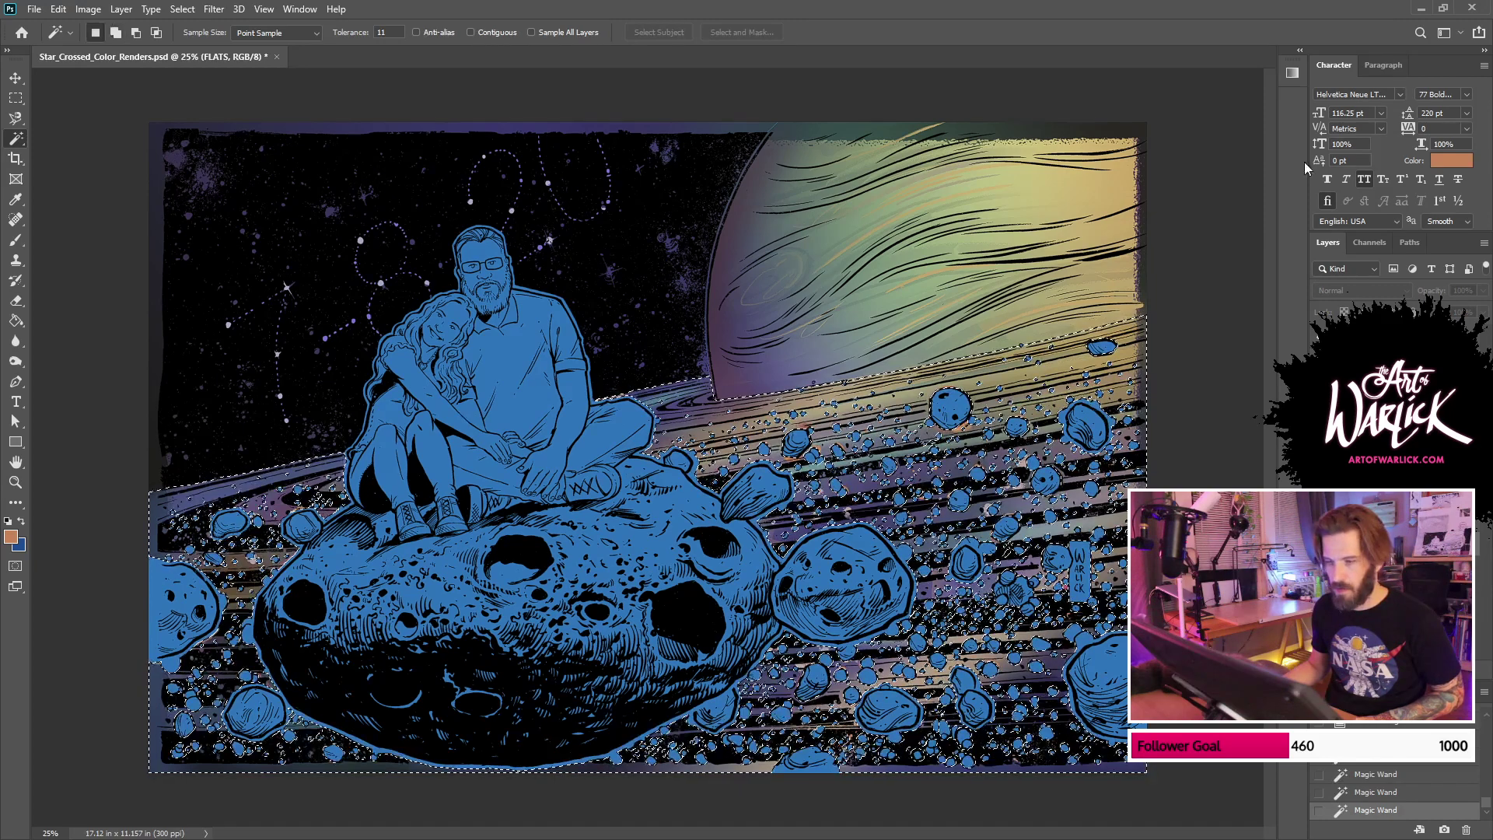
{"action": "key", "text": "ctrl+h"}
{"action": "key", "text": "ctrl+h"}
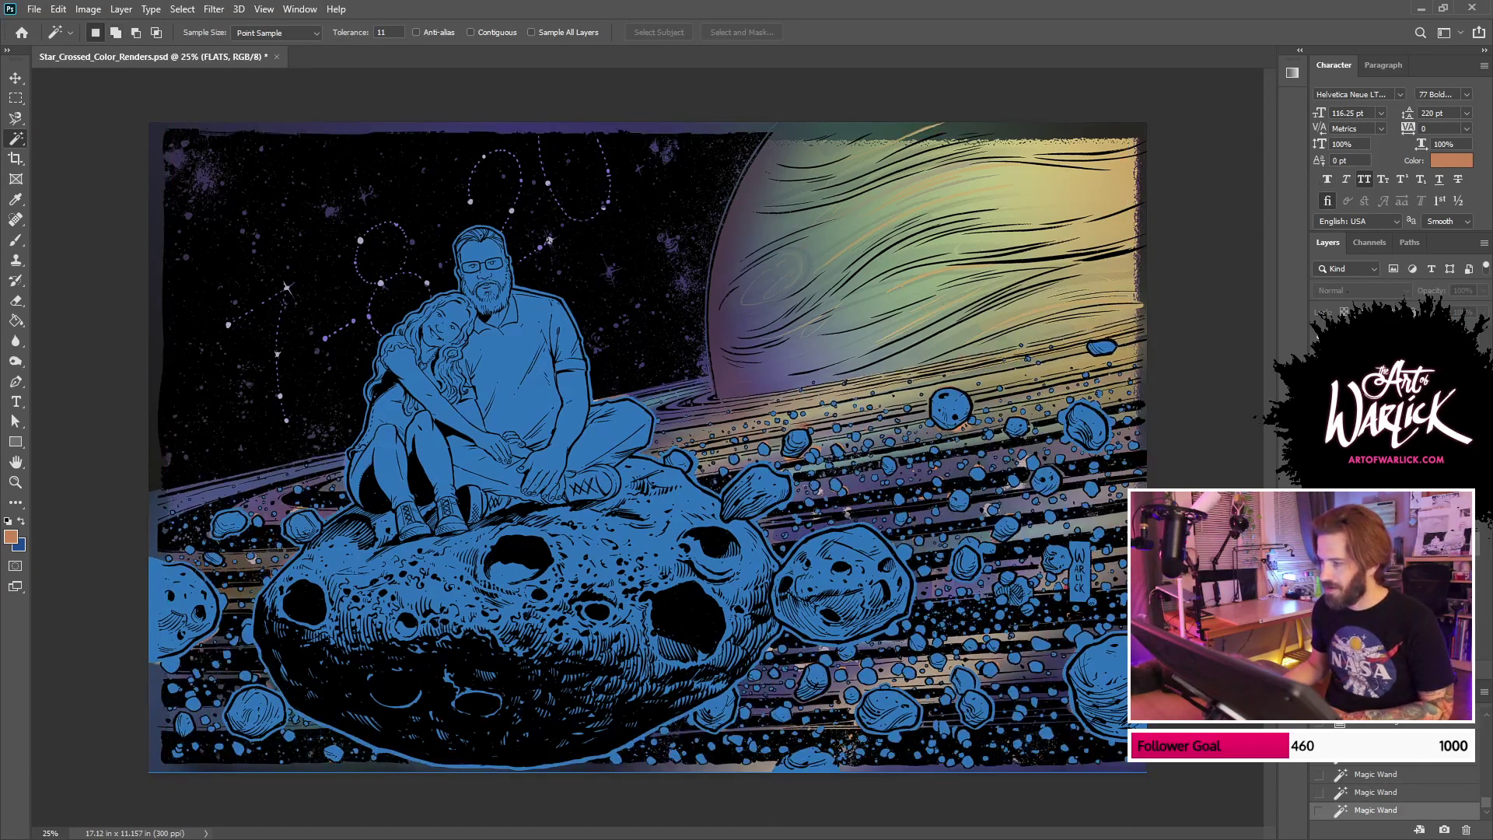
Step: Add a new layer named PUNCH IN among the masked colour layers
{"action": "left_click", "coordinate": [1392, 500]}
{"action": "key", "text": "ctrl+shift+alt+n"}
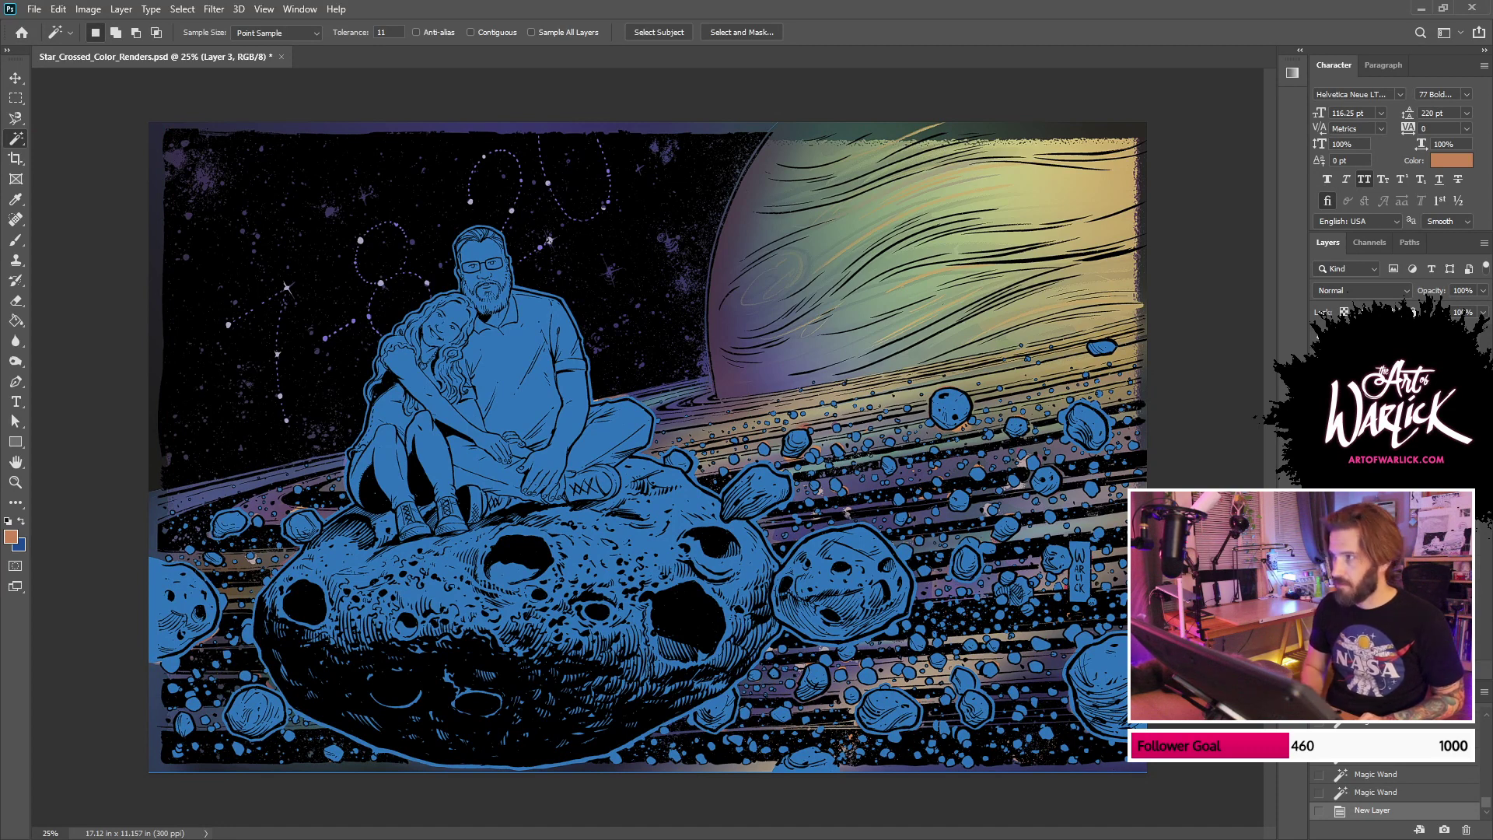
{"action": "key", "text": "Return"}
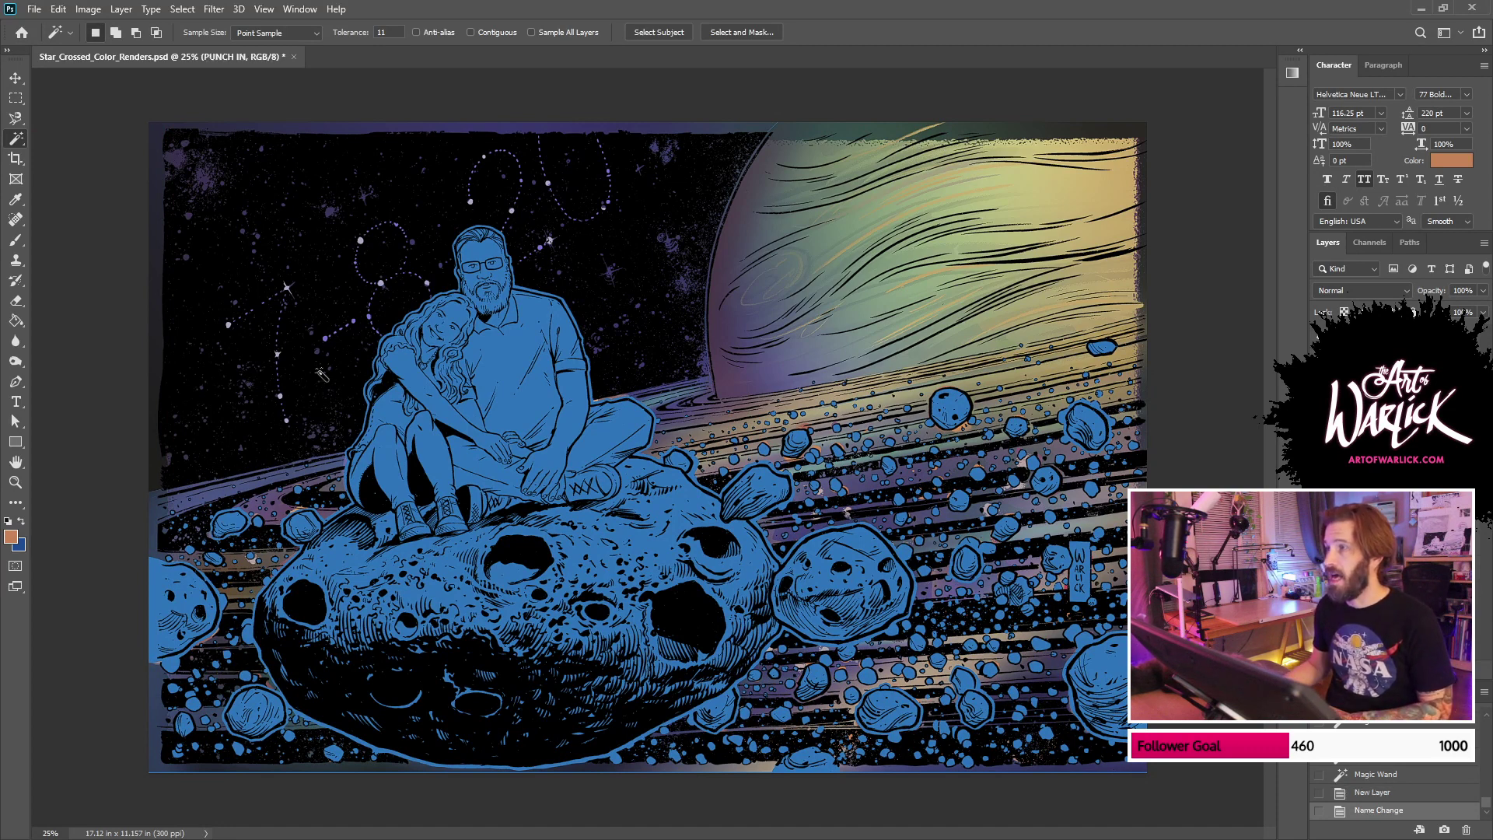
Step: Make the RINGS layer active with the Brush tool, ready to paint around the asteroids below the planet
{"action": "left_click", "coordinate": [15, 78]}
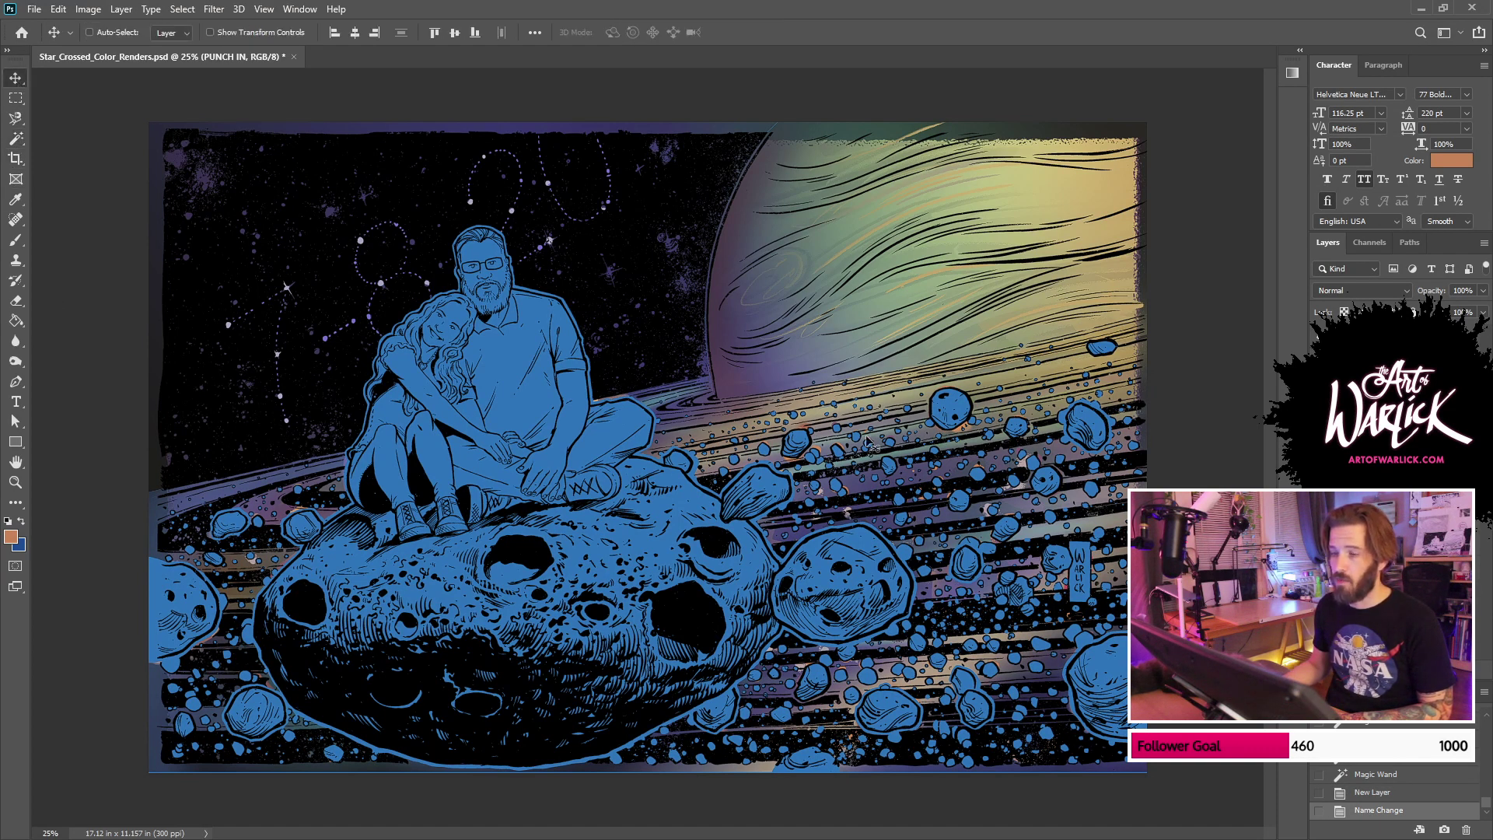
{"action": "left_click", "coordinate": [868, 441], "text": "ctrl"}
{"action": "left_click", "coordinate": [719, 323]}
{"action": "key", "text": "ctrl+plus"}
{"action": "key", "text": "ctrl+plus"}
{"action": "key", "text": "ctrl+plus"}
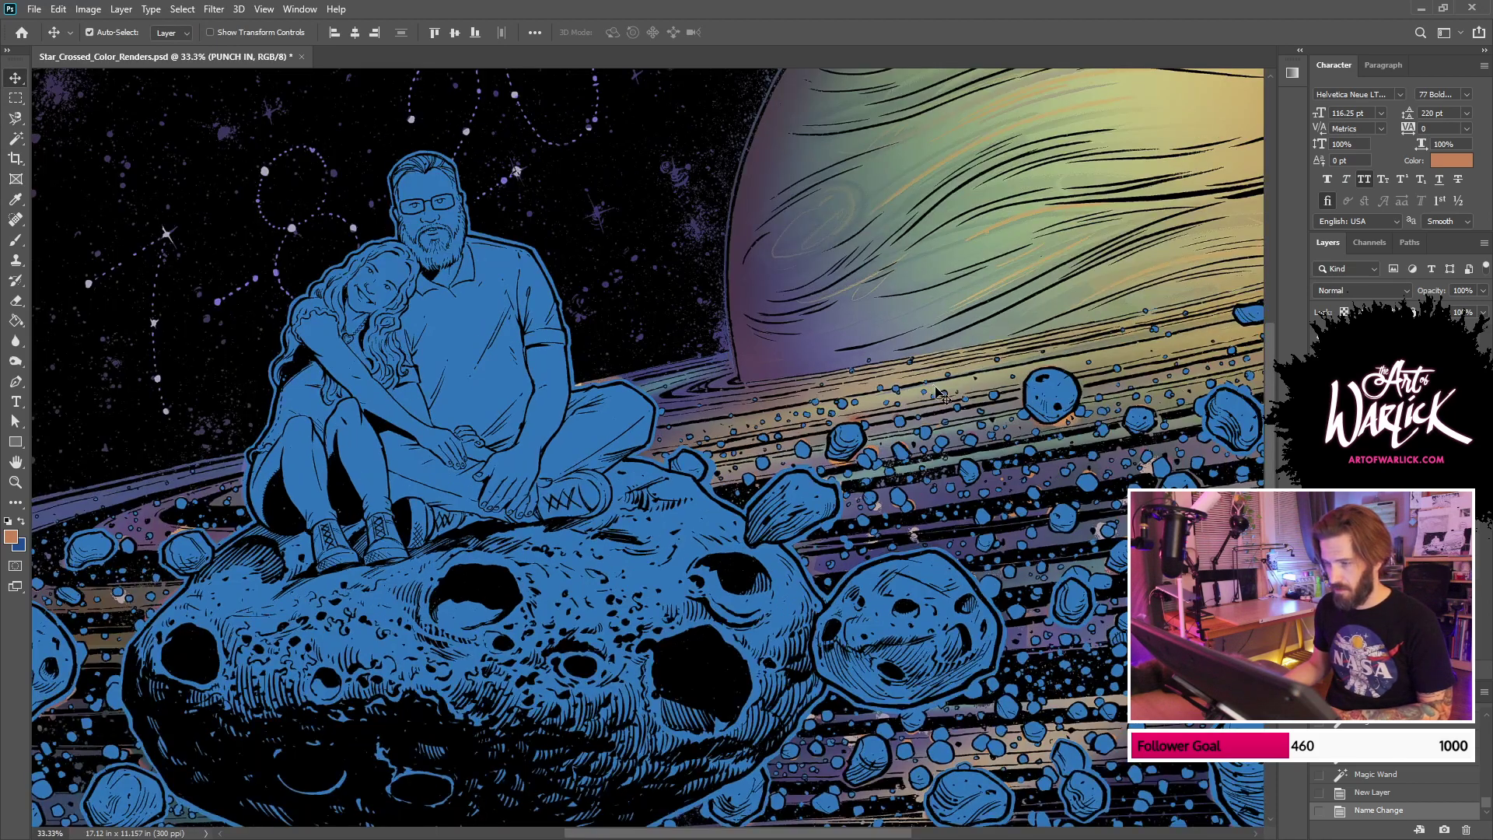
{"action": "key", "text": "b"}
{"action": "left_click_drag", "start_coordinate": [1164, 484], "coordinate": [752, 503]}
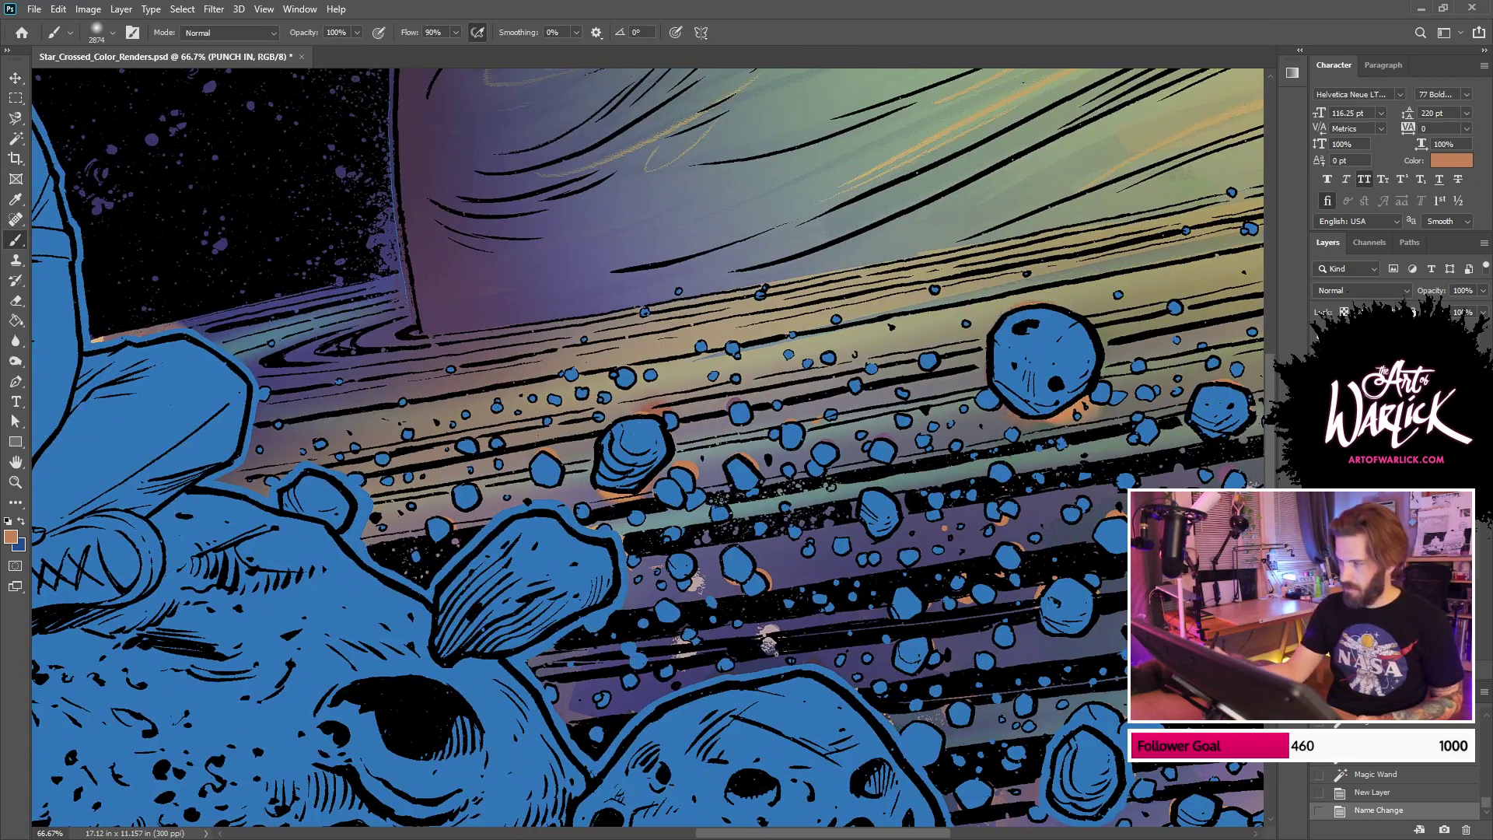
{"action": "key", "text": "alt+bracketleft"}
{"action": "key", "text": "alt+bracketleft"}
Step: Try to cover the orange spill beside the small ring asteroid with a spatter brush and a sampled purple
{"action": "right_click", "coordinate": [1048, 461]}
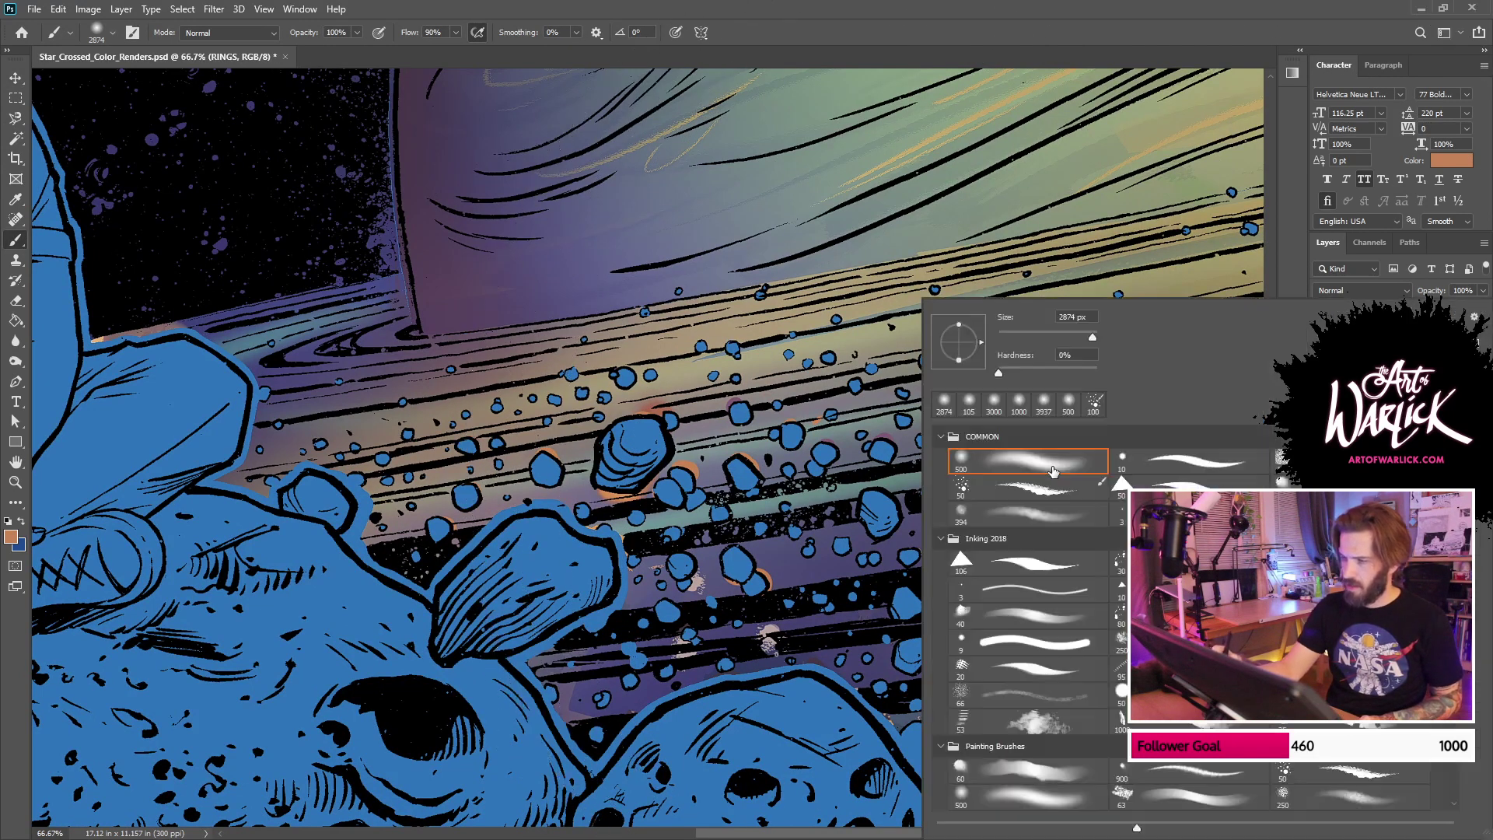
{"action": "left_click", "coordinate": [1039, 487]}
{"action": "left_click", "coordinate": [703, 475]}
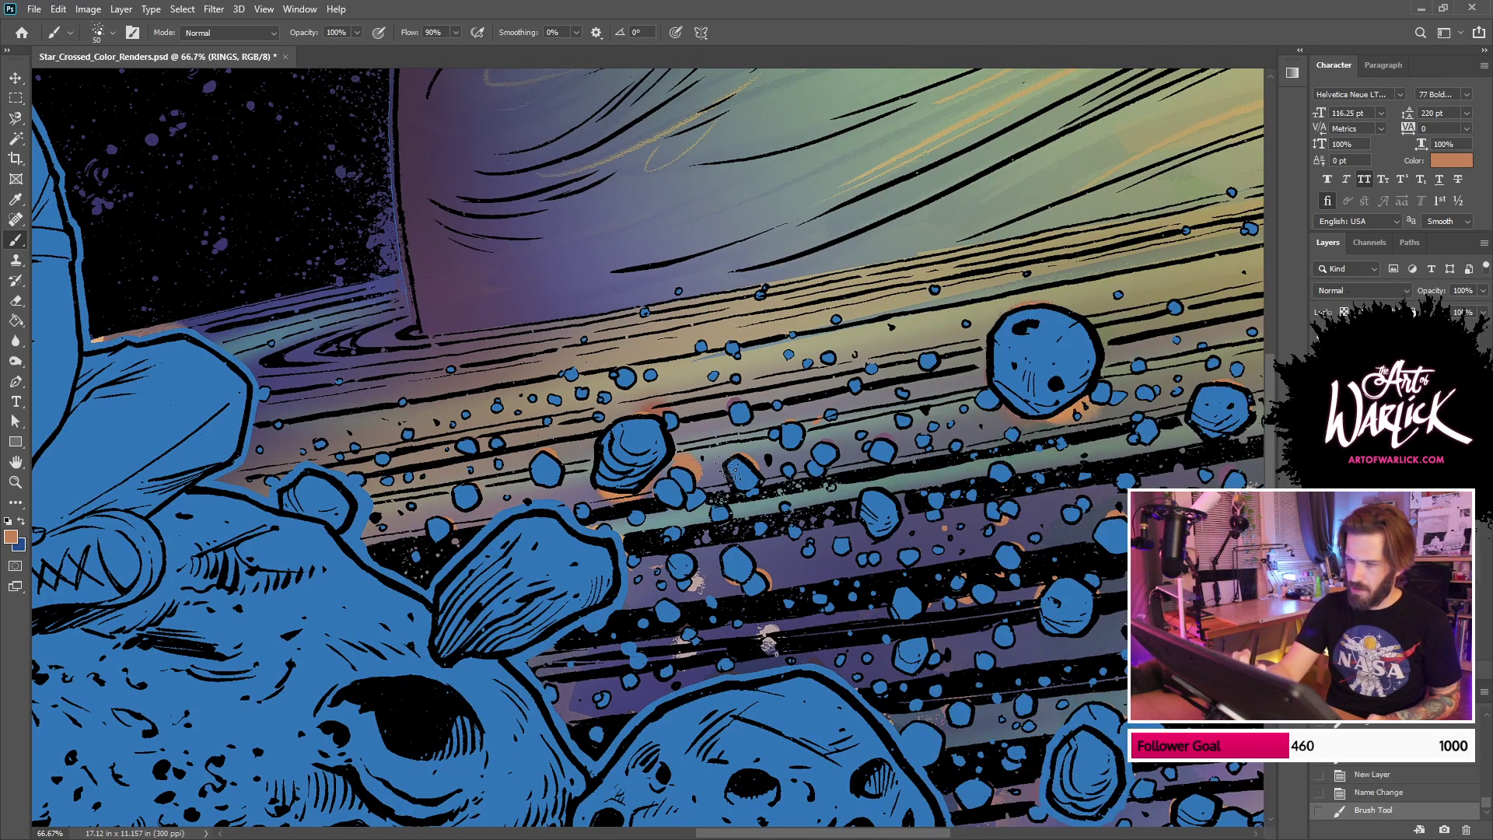
{"action": "key", "text": "ctrl+z"}
{"action": "left_click", "coordinate": [681, 472], "text": "alt"}
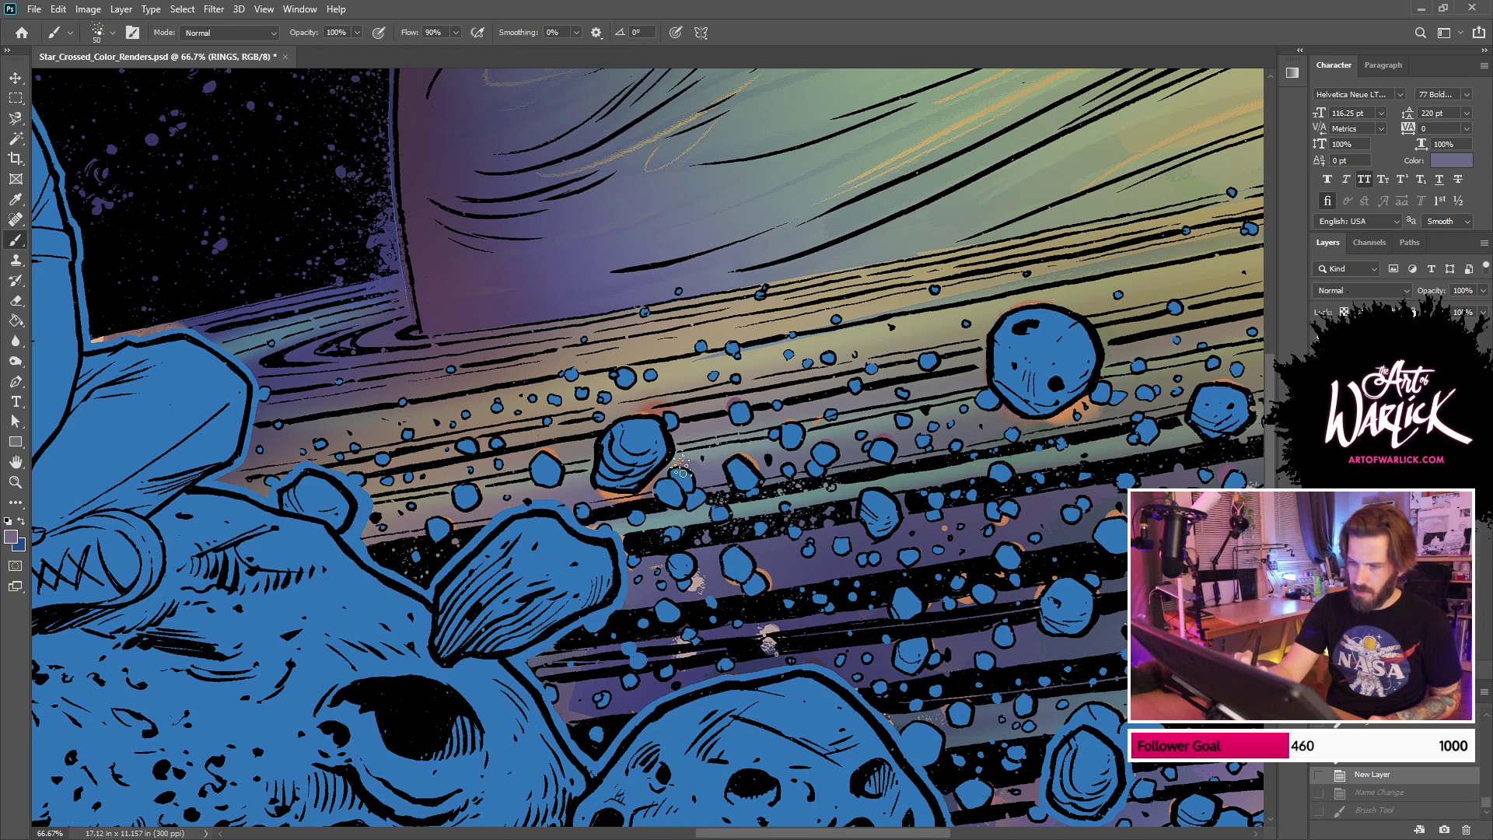
{"action": "left_click", "coordinate": [681, 472]}
Step: Paint a sampled grey-violet over the orange spill beside the small ring asteroid with a 48 px soft round brush
{"action": "left_click", "coordinate": [706, 465], "text": "alt"}
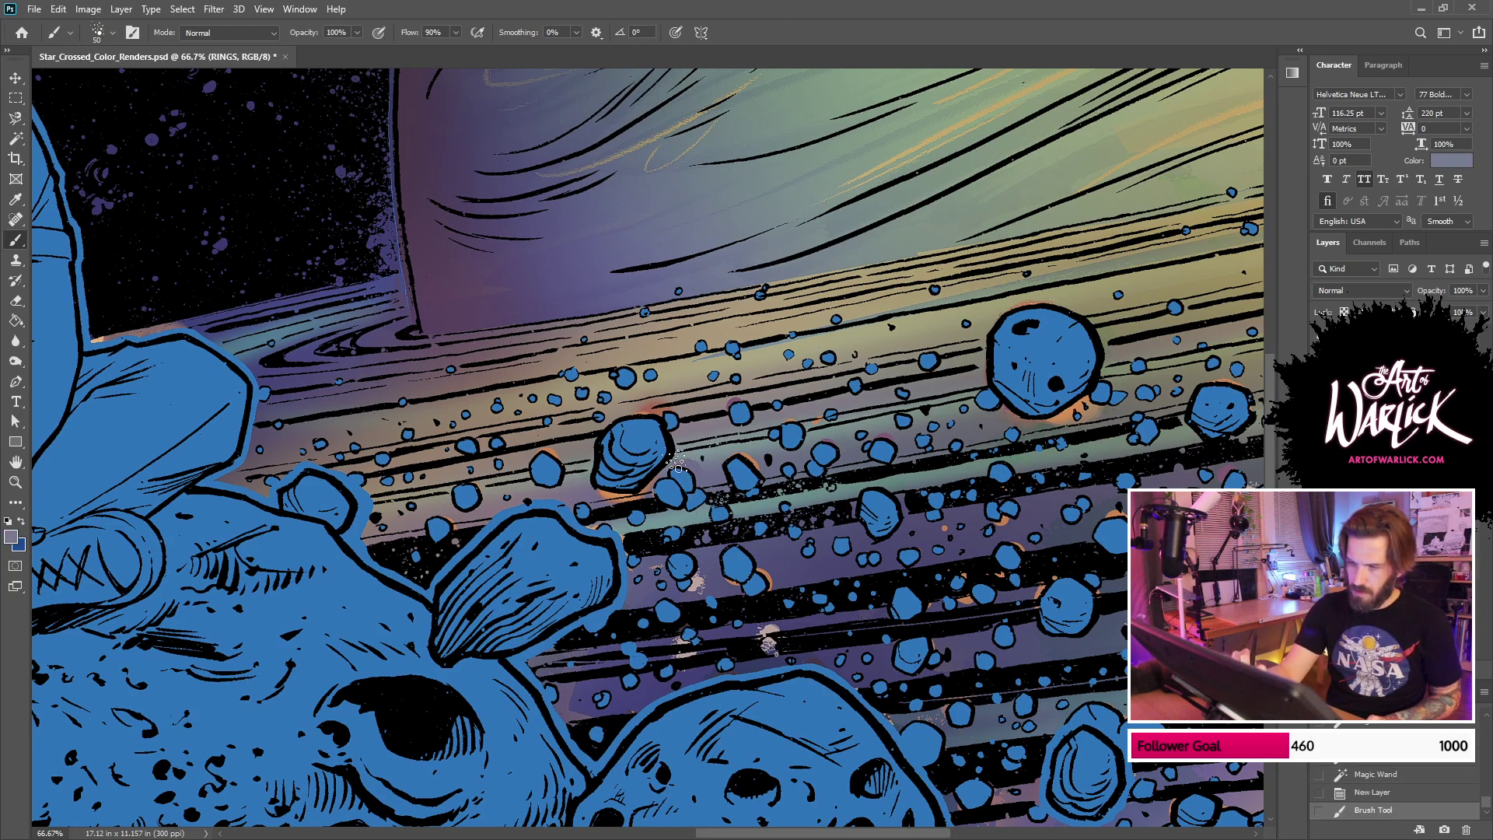
{"action": "left_click", "coordinate": [681, 466]}
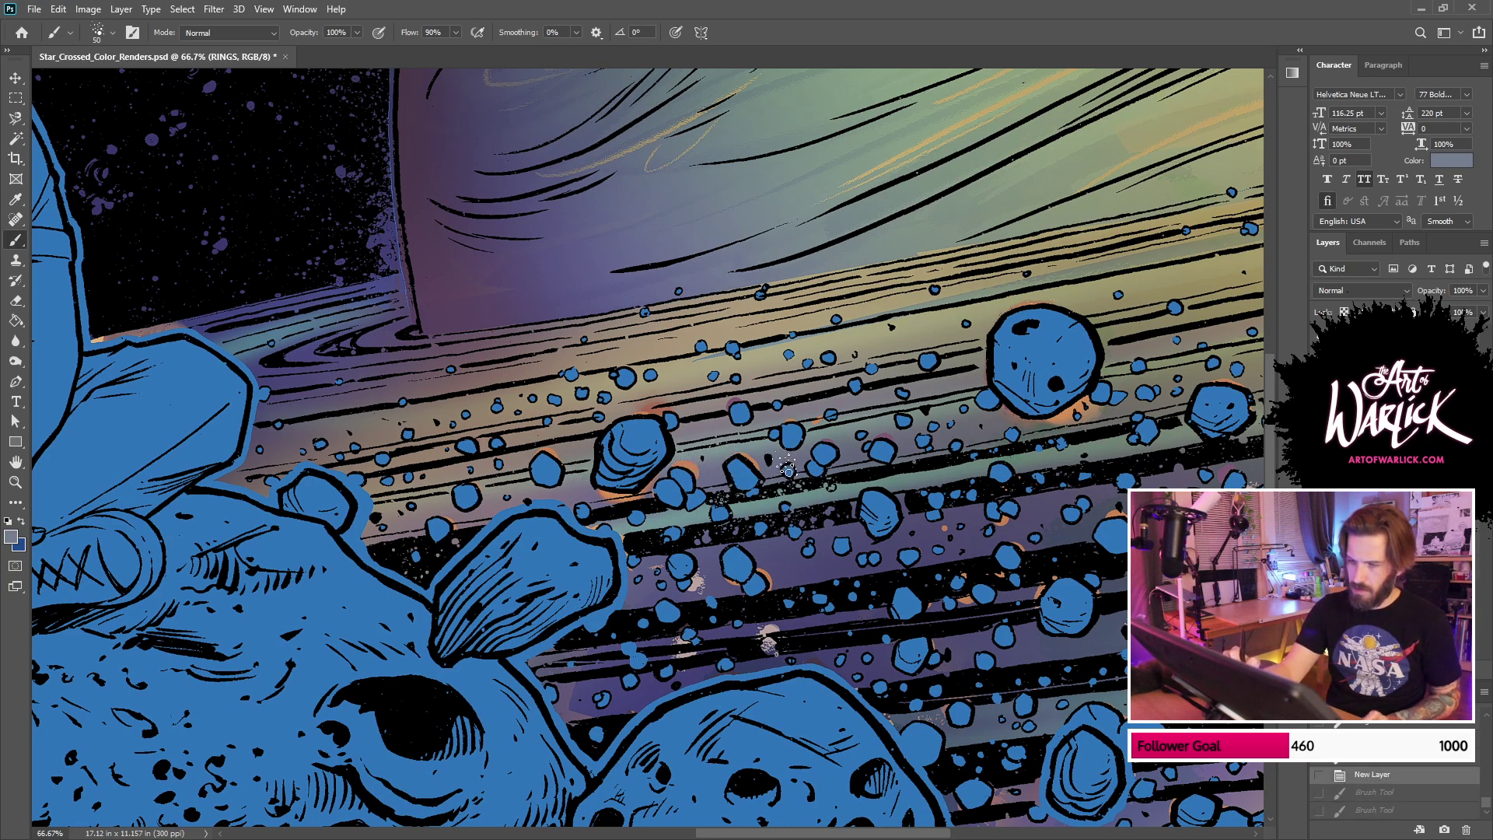
{"action": "right_click", "coordinate": [786, 463]}
{"action": "left_click", "coordinate": [921, 471]}
{"action": "left_click_drag", "start_coordinate": [910, 338], "coordinate": [893, 338]}
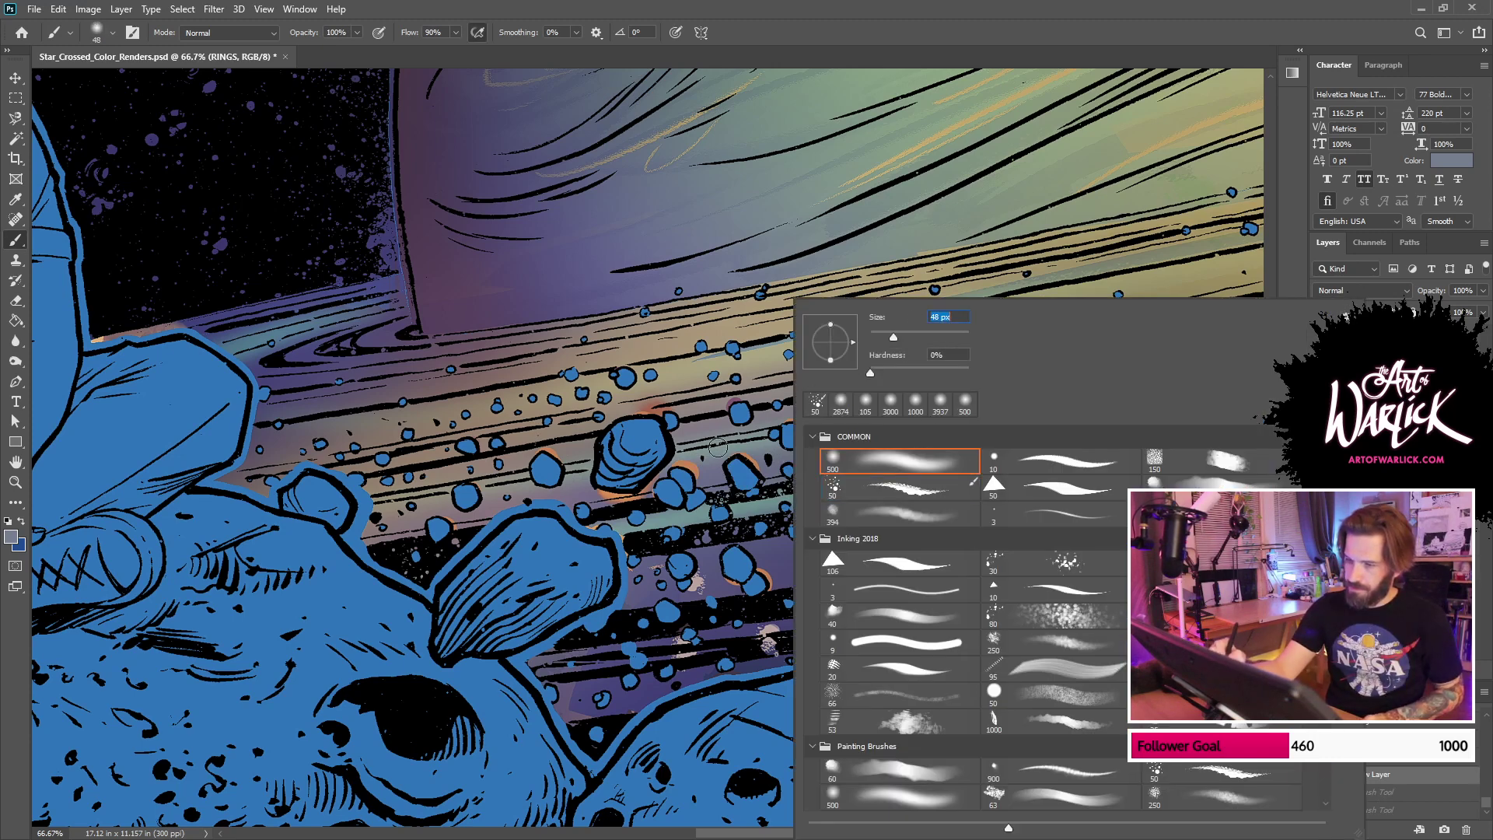
{"action": "left_click", "coordinate": [687, 468]}
{"action": "left_click_drag", "start_coordinate": [650, 492], "coordinate": [717, 404]}
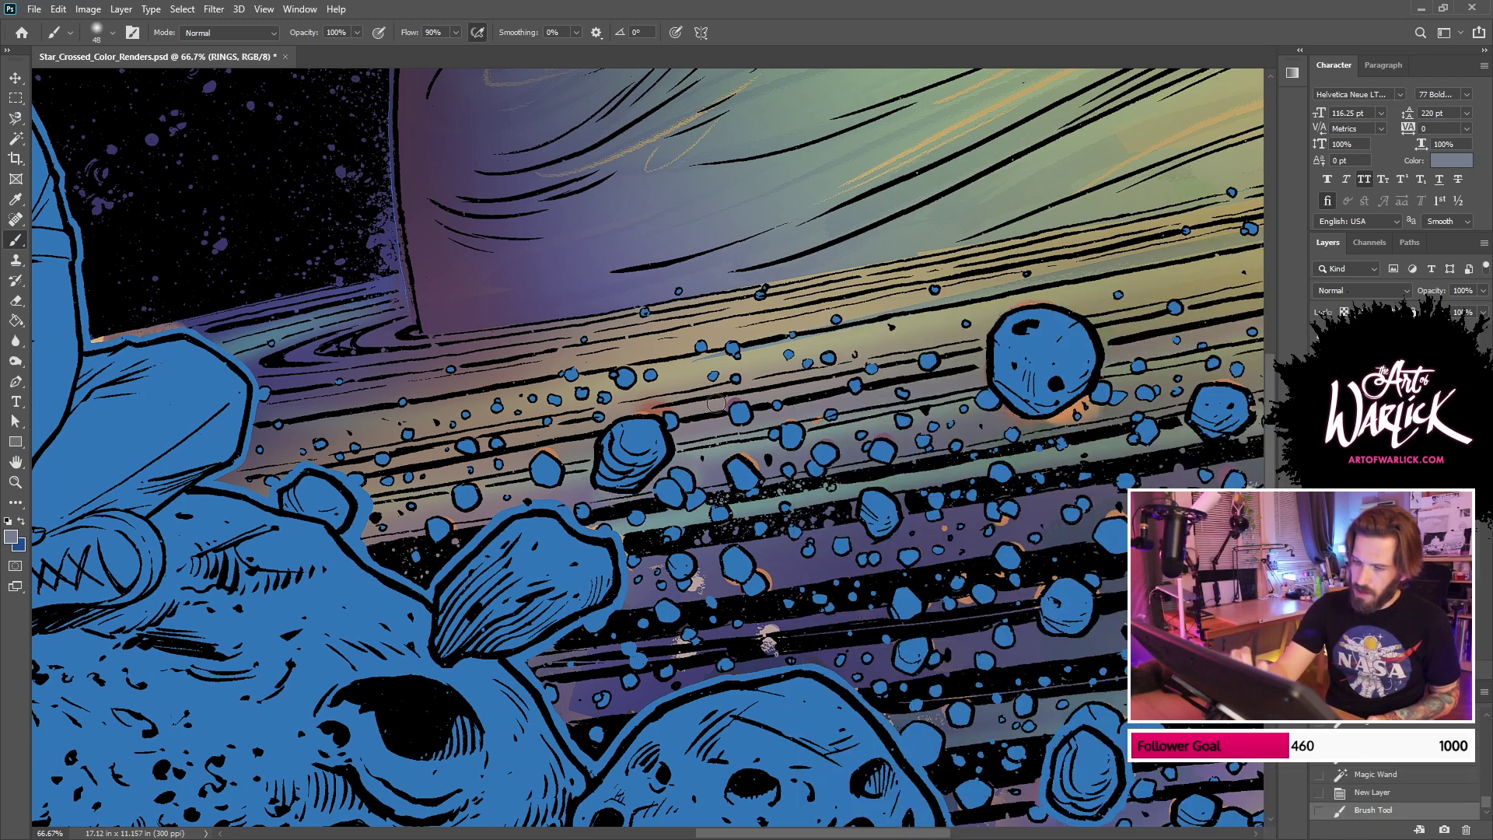
Step: Paint sampled grey-brown, tan and teal-grey ring colours over the orange spill around the small asteroids in the upper bands
{"action": "left_click", "coordinate": [644, 486], "text": "alt"}
{"action": "left_click", "coordinate": [569, 483], "text": "alt"}
{"action": "left_click_drag", "start_coordinate": [584, 446], "coordinate": [531, 457]}
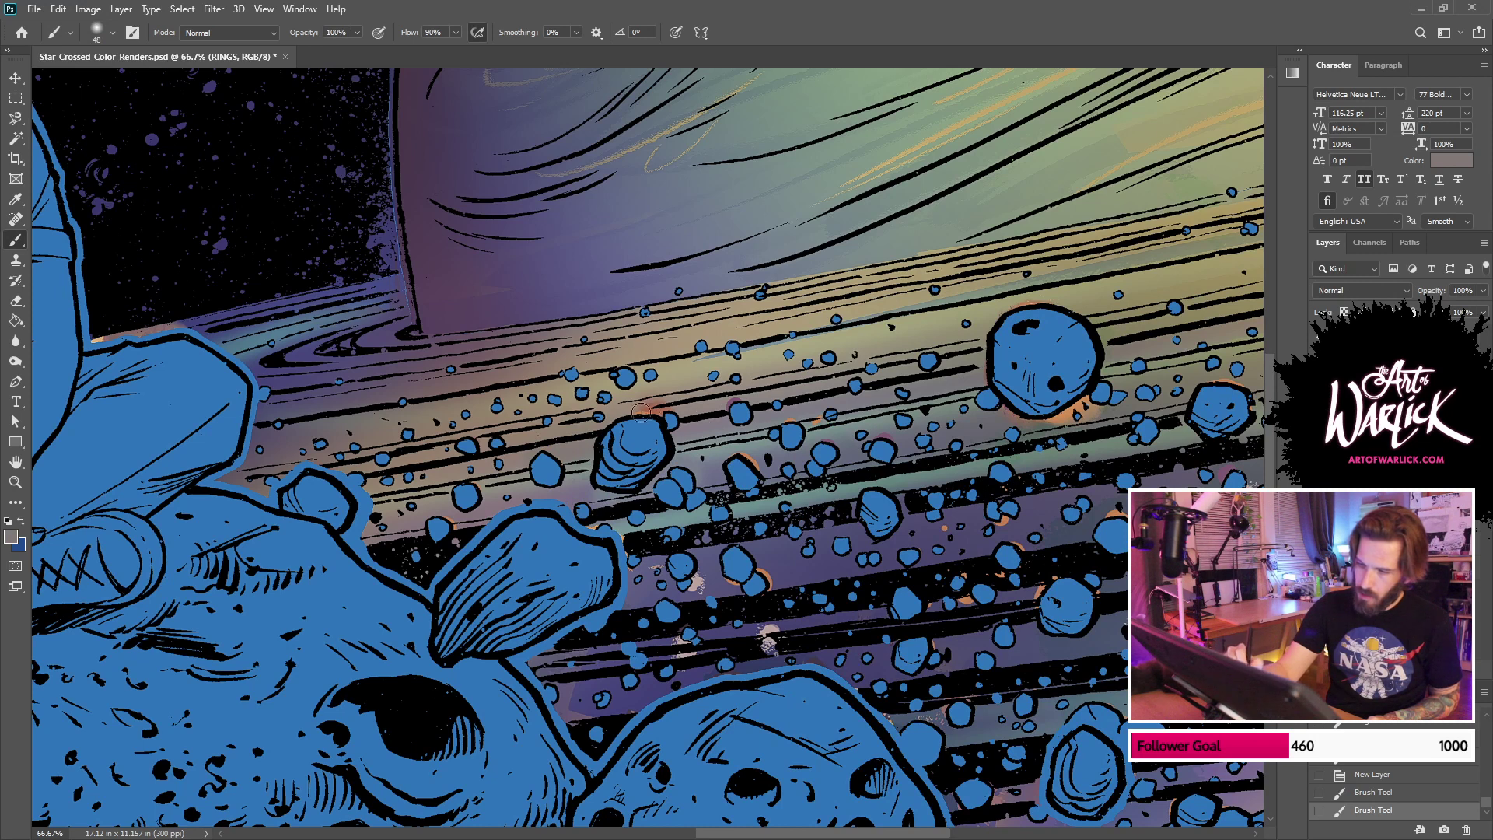
{"action": "left_click", "coordinate": [689, 412], "text": "alt"}
{"action": "mouse_move", "coordinate": [630, 416]}
{"action": "left_mouse_down"}
{"action": "mouse_move", "coordinate": [725, 397]}
{"action": "mouse_move", "coordinate": [702, 396]}
{"action": "left_mouse_up"}
{"action": "left_click", "coordinate": [691, 379], "text": "alt"}
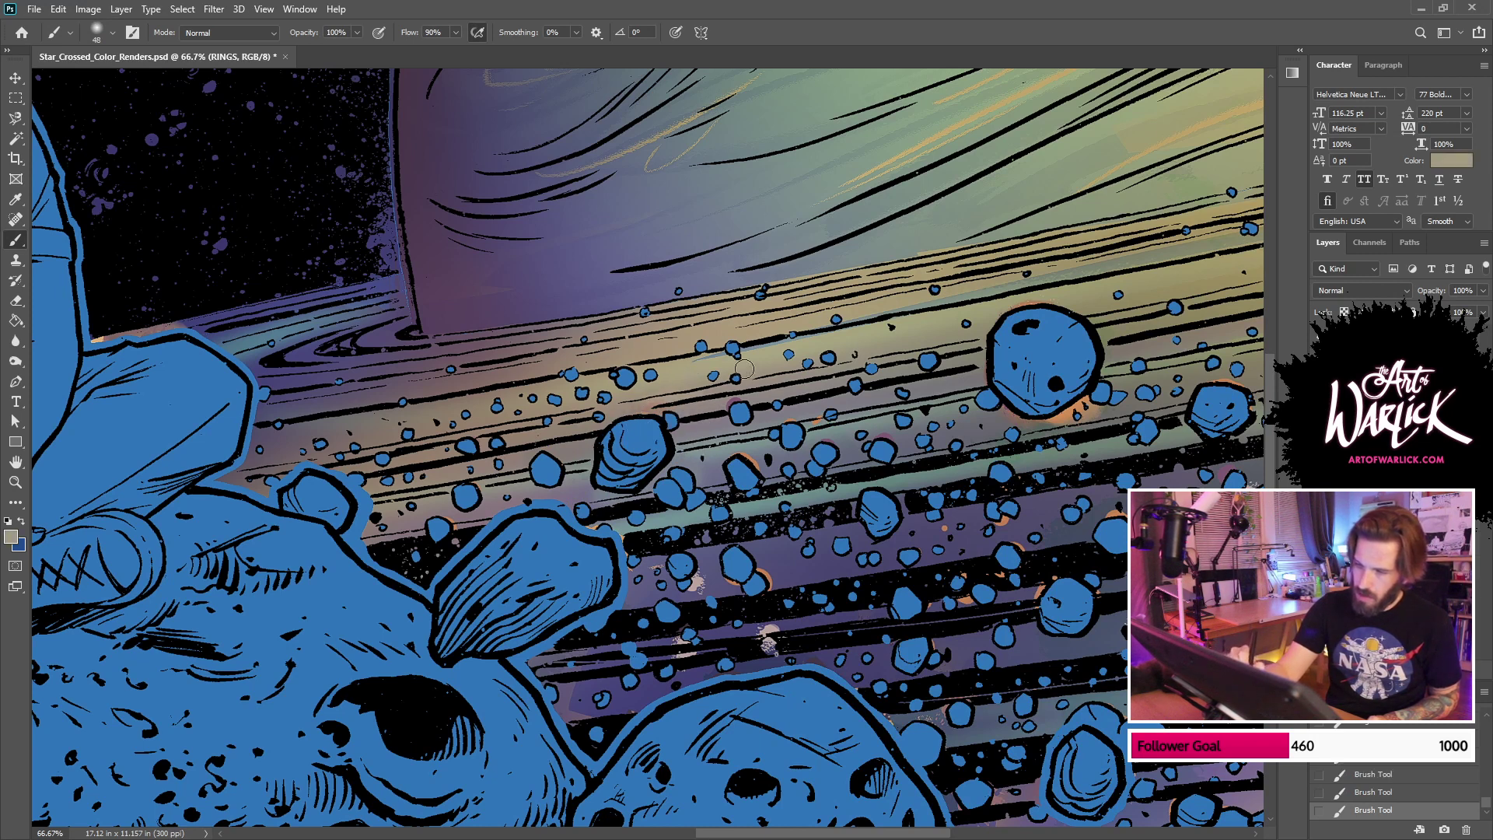
{"action": "left_click", "coordinate": [814, 423], "text": "alt"}
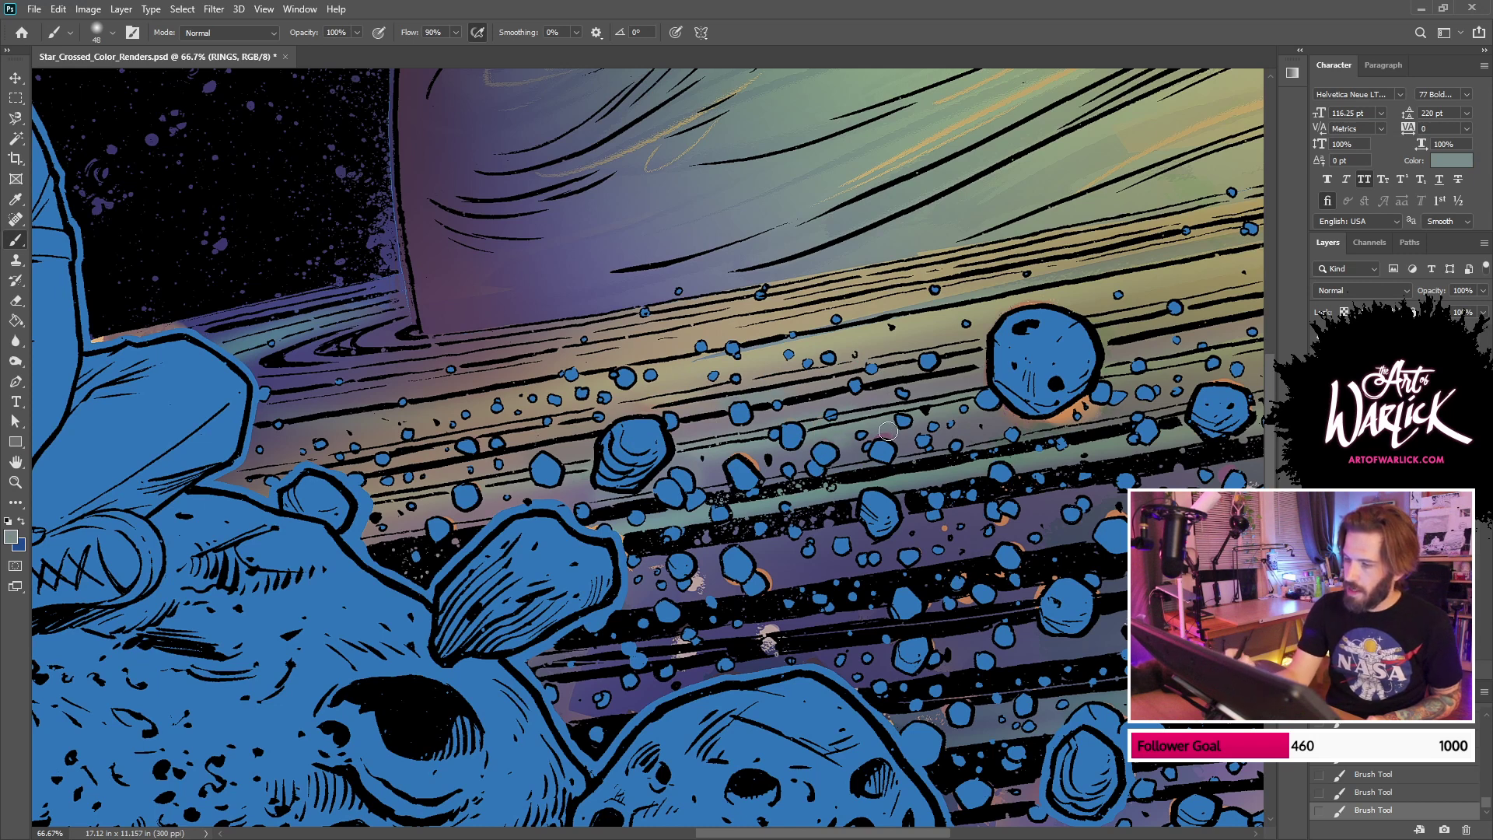
{"action": "left_click", "coordinate": [938, 424], "text": "alt"}
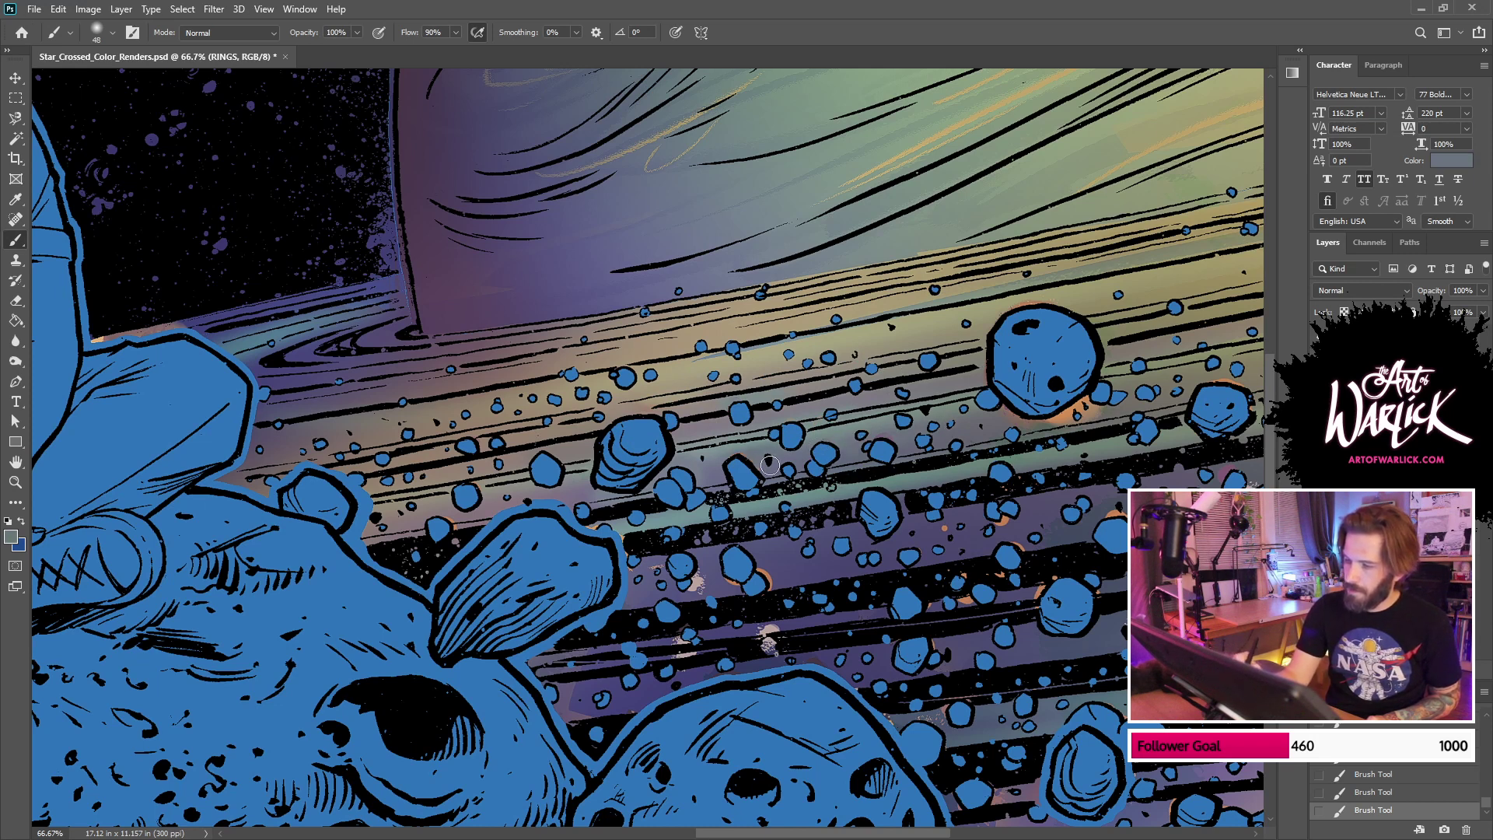
Step: Cover the orange spill beneath the large round asteroid with colours sampled from the surrounding rings
{"action": "left_click_drag", "start_coordinate": [1143, 400], "coordinate": [1230, 378]}
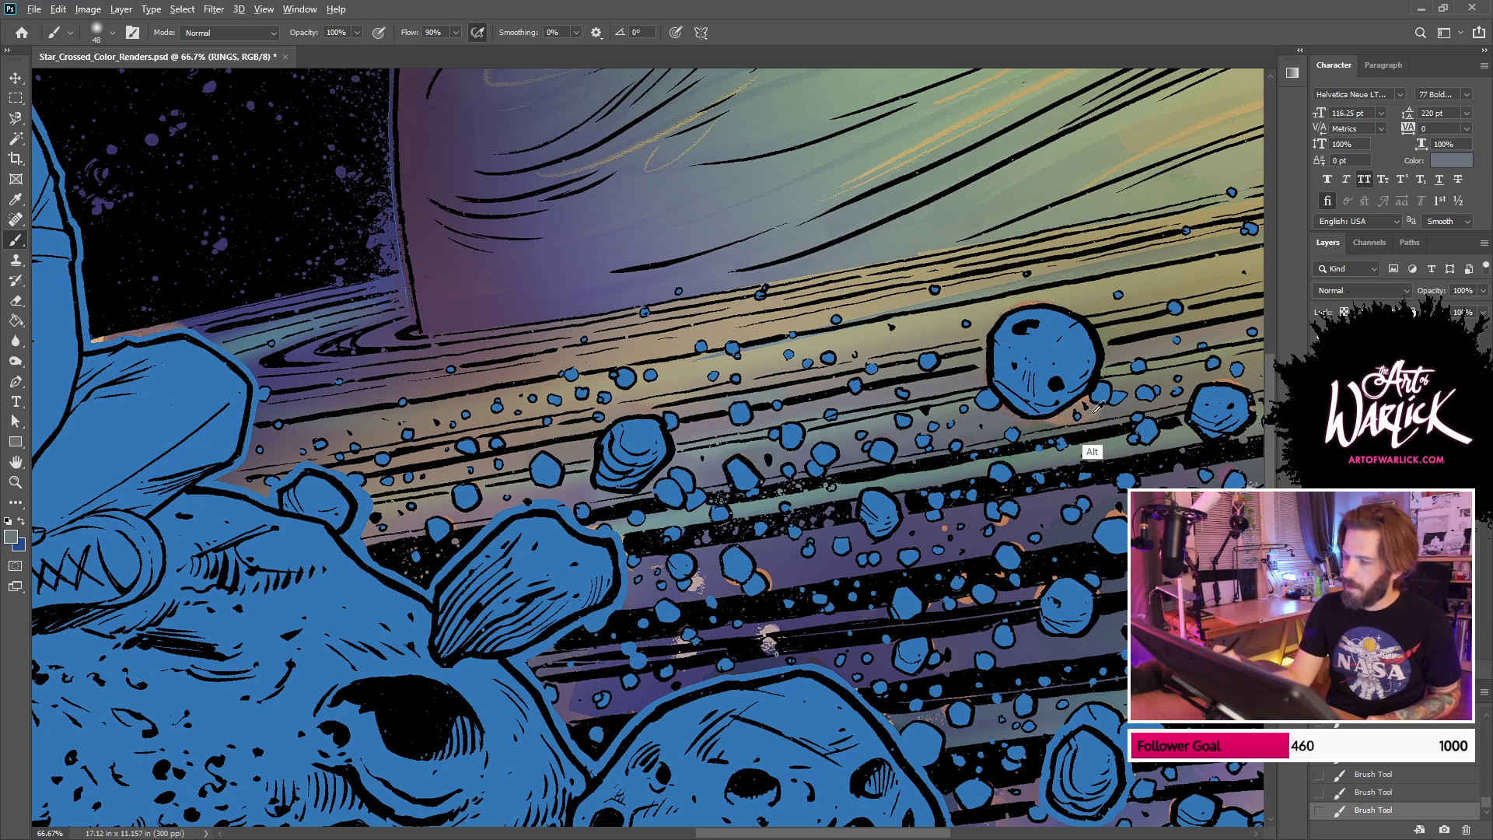
{"action": "left_click", "coordinate": [1020, 433], "text": "alt"}
{"action": "left_click_drag", "start_coordinate": [1009, 428], "coordinate": [1161, 392]}
Step: Paint sampled olive and tan over the rough purple edge where the upper ring bands meet the canvas border
{"action": "left_click_drag", "start_coordinate": [1119, 465], "coordinate": [905, 526]}
{"action": "left_click_drag", "start_coordinate": [1012, 496], "coordinate": [762, 622]}
{"action": "left_click", "coordinate": [929, 408], "text": "alt"}
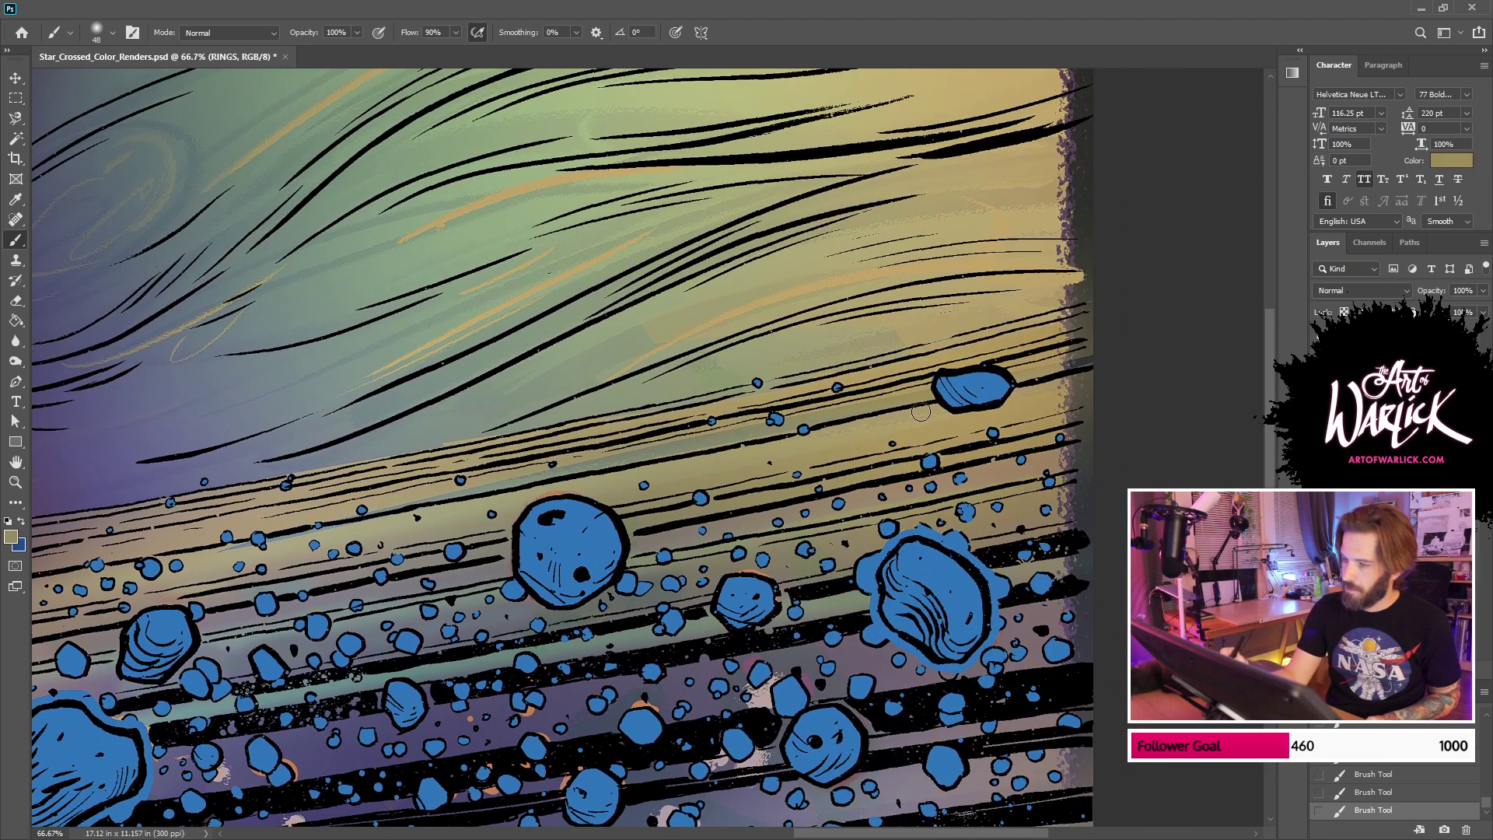
{"action": "left_click_drag", "start_coordinate": [1063, 435], "coordinate": [1043, 533]}
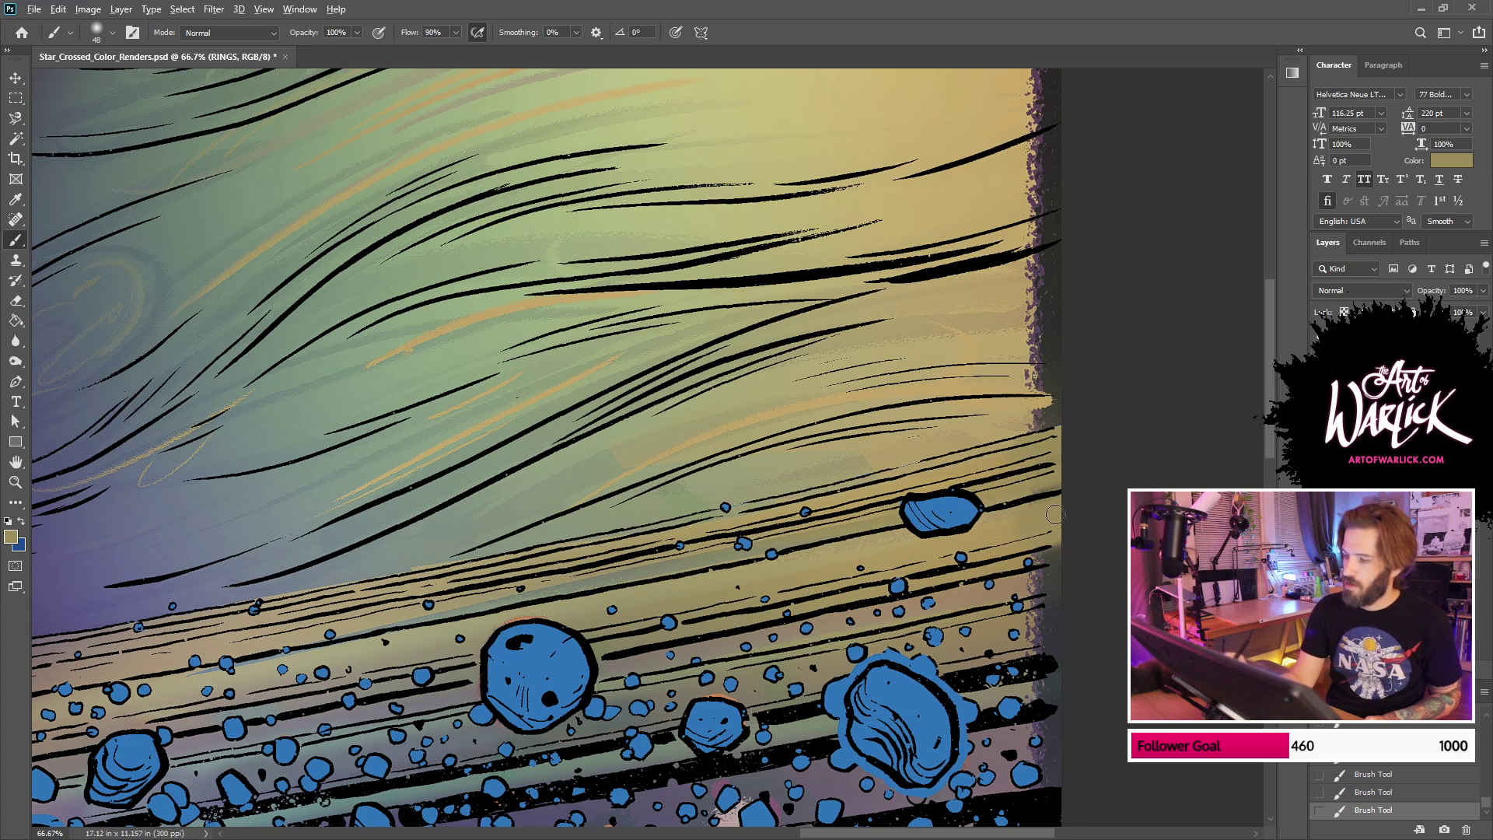
{"action": "left_click", "coordinate": [1008, 587], "text": "alt"}
{"action": "left_click_drag", "start_coordinate": [1017, 580], "coordinate": [1049, 579]}
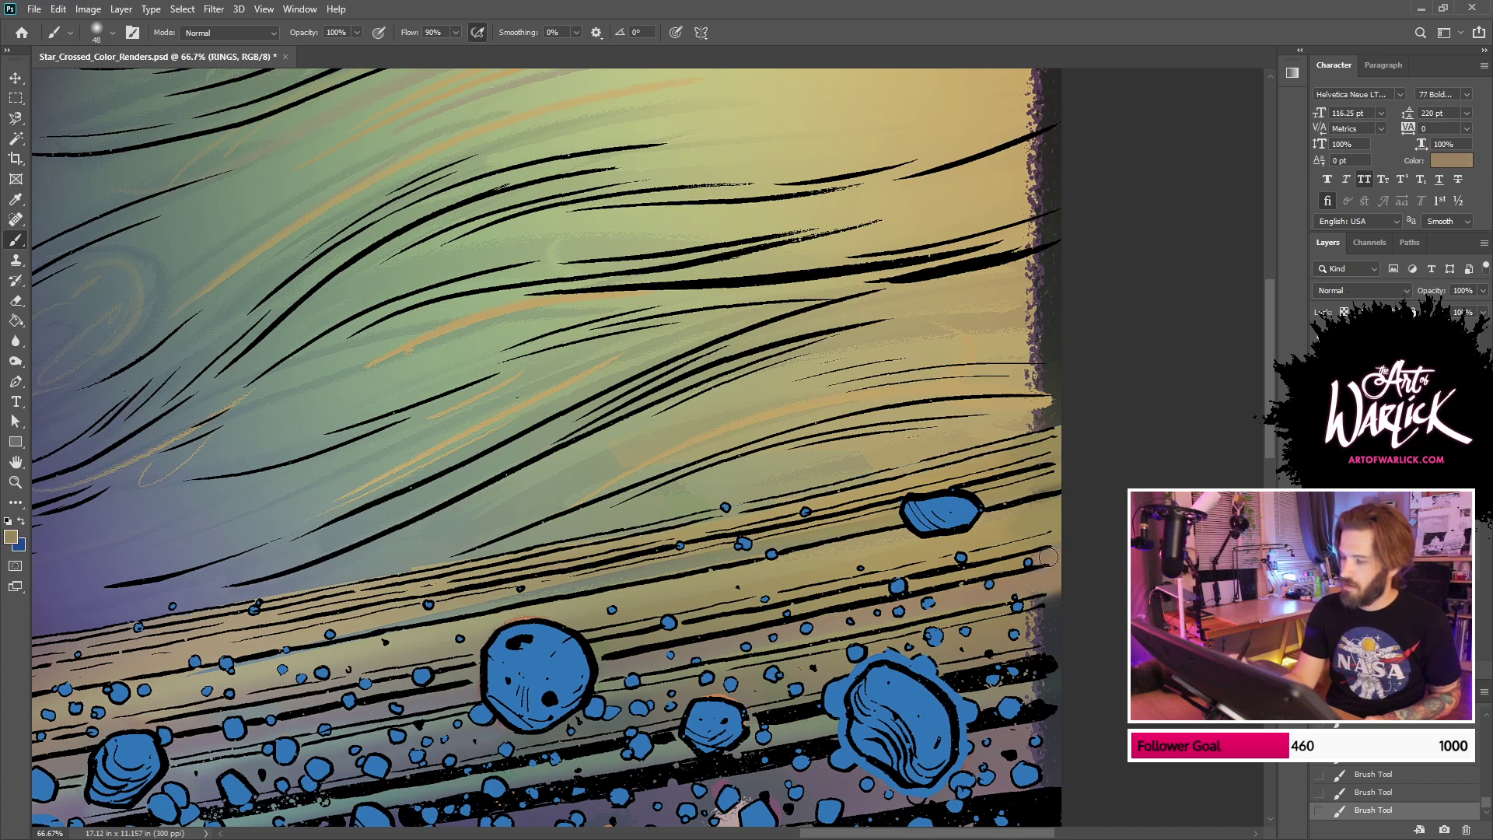
Step: Extend sampled olive and dusty mauve ring colours over the ragged canvas edge beside and below the large ridged asteroid
{"action": "left_click", "coordinate": [982, 657], "text": "alt"}
{"action": "mouse_move", "coordinate": [1006, 632]}
{"action": "left_mouse_down"}
{"action": "mouse_move", "coordinate": [1048, 628]}
{"action": "mouse_move", "coordinate": [1114, 588]}
{"action": "mouse_move", "coordinate": [1177, 381]}
{"action": "left_mouse_up"}
{"action": "left_click", "coordinate": [1034, 517], "text": "alt"}
{"action": "left_click_drag", "start_coordinate": [1066, 464], "coordinate": [1147, 470]}
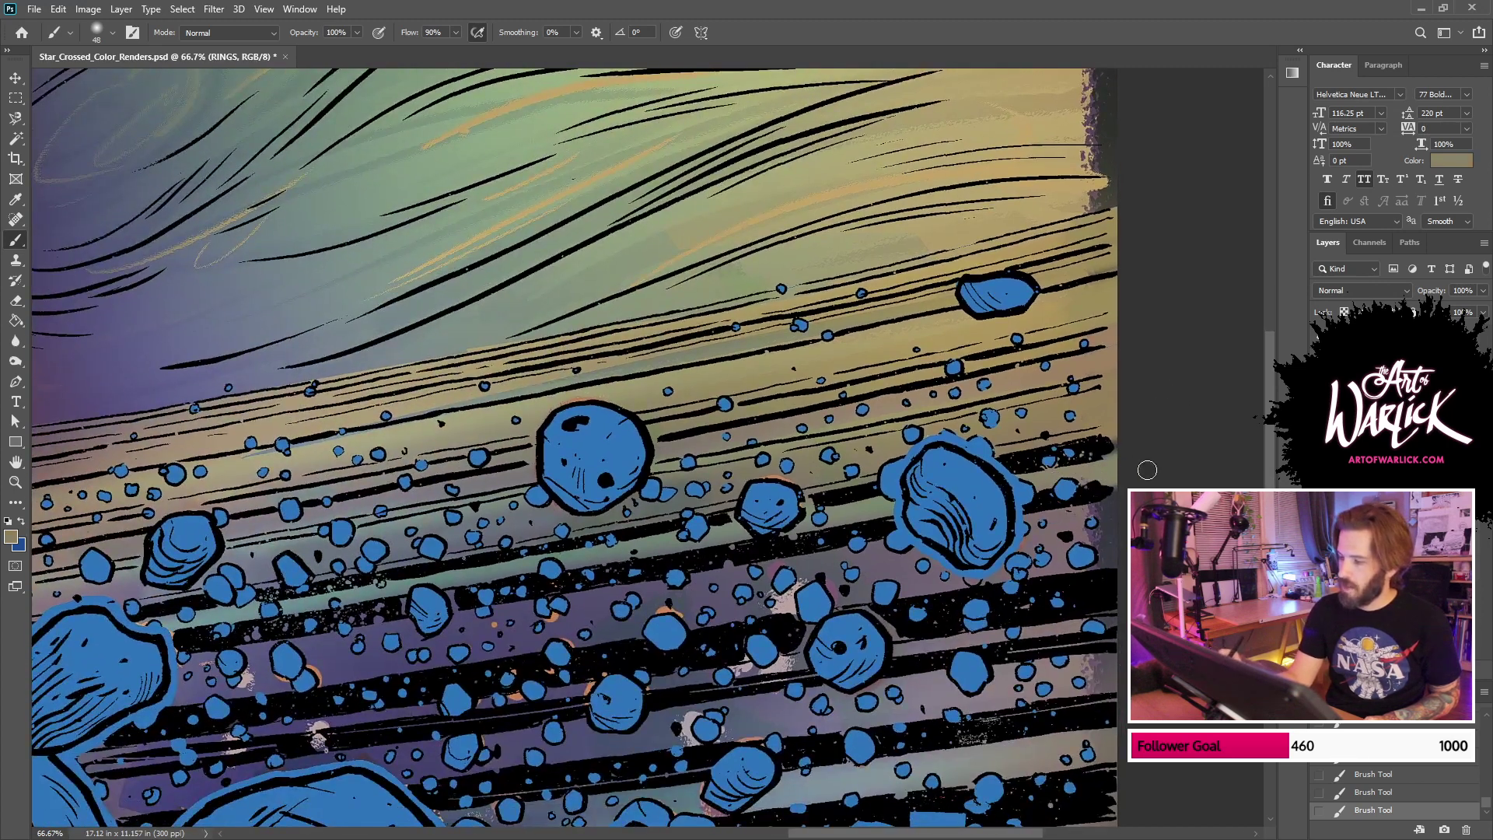
{"action": "left_click", "coordinate": [1061, 567], "text": "alt"}
{"action": "mouse_move", "coordinate": [1095, 560]}
{"action": "left_mouse_down"}
{"action": "mouse_move", "coordinate": [1113, 557]}
{"action": "mouse_move", "coordinate": [1142, 411]}
{"action": "left_mouse_up"}
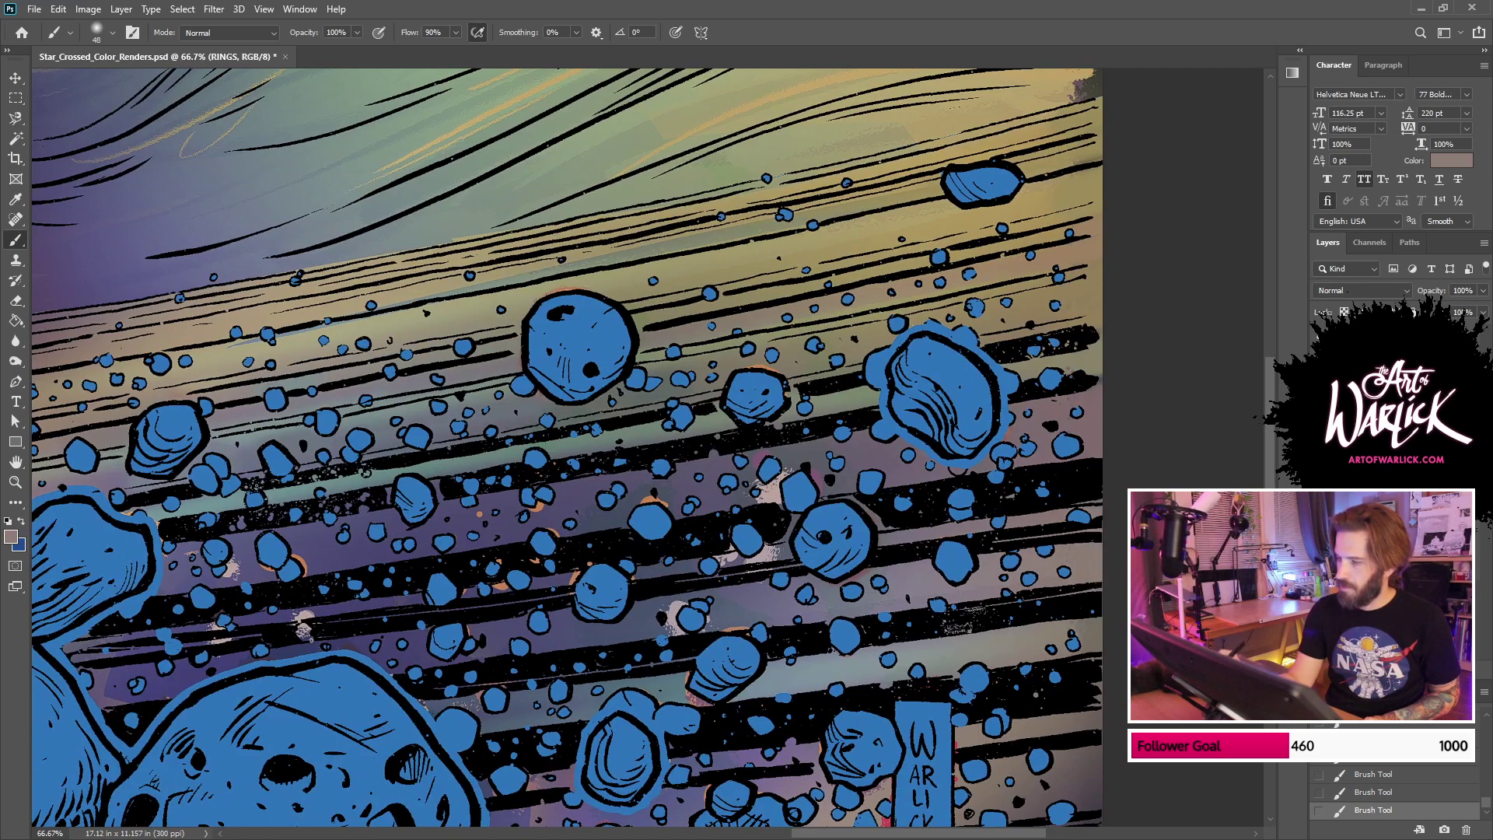
{"action": "left_click_drag", "start_coordinate": [1102, 529], "coordinate": [1143, 391]}
{"action": "left_click_drag", "start_coordinate": [1093, 558], "coordinate": [1151, 418]}
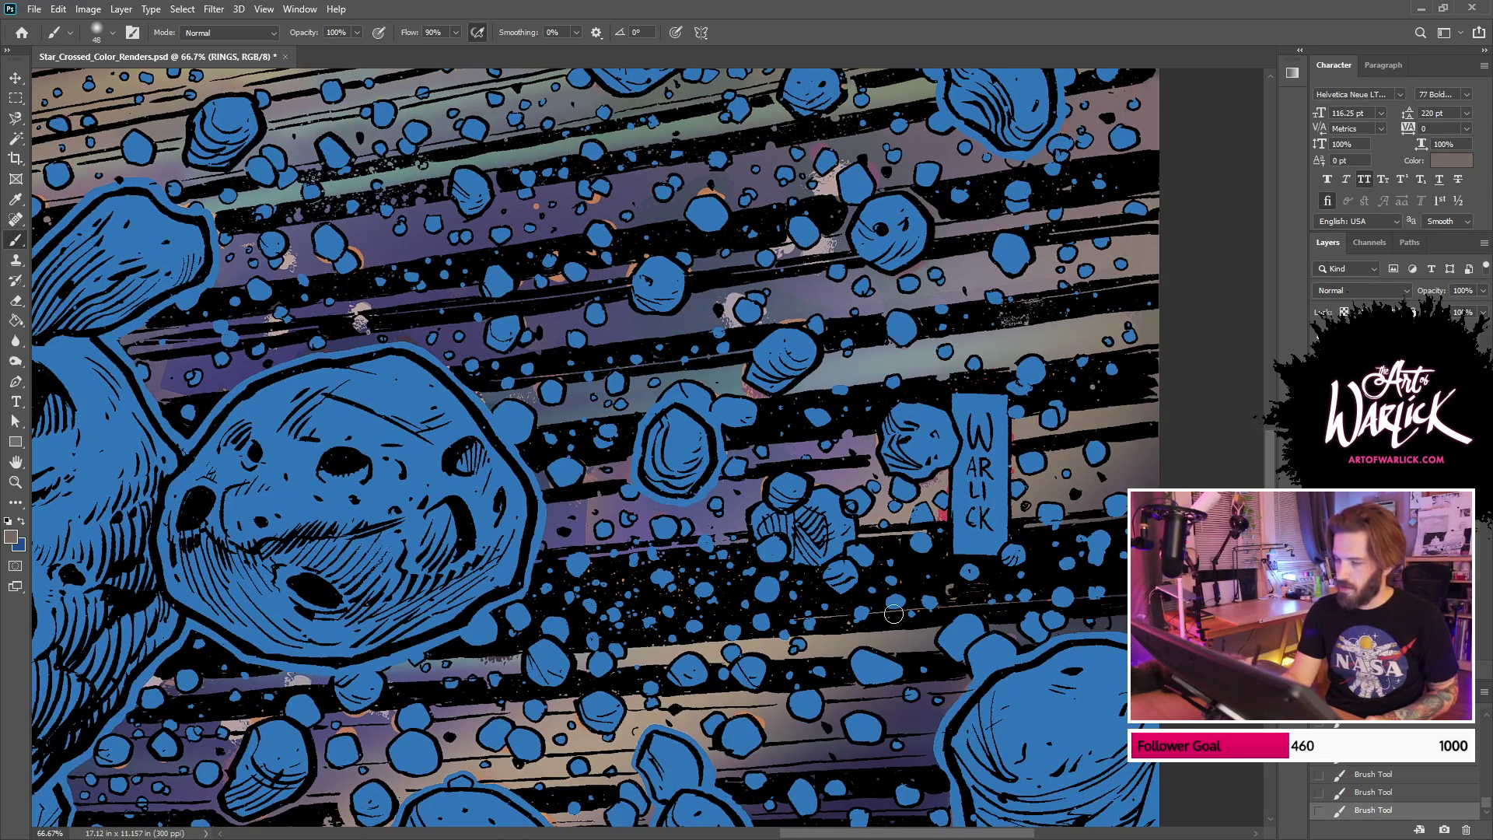
Step: Toggle layer visibility around the speckled debris band to show the flat colours in place of the solid blue and painted rings
{"action": "key", "text": "ctrl+plus"}
{"action": "key", "text": "ctrl+plus"}
{"action": "key", "text": "ctrl+plus"}
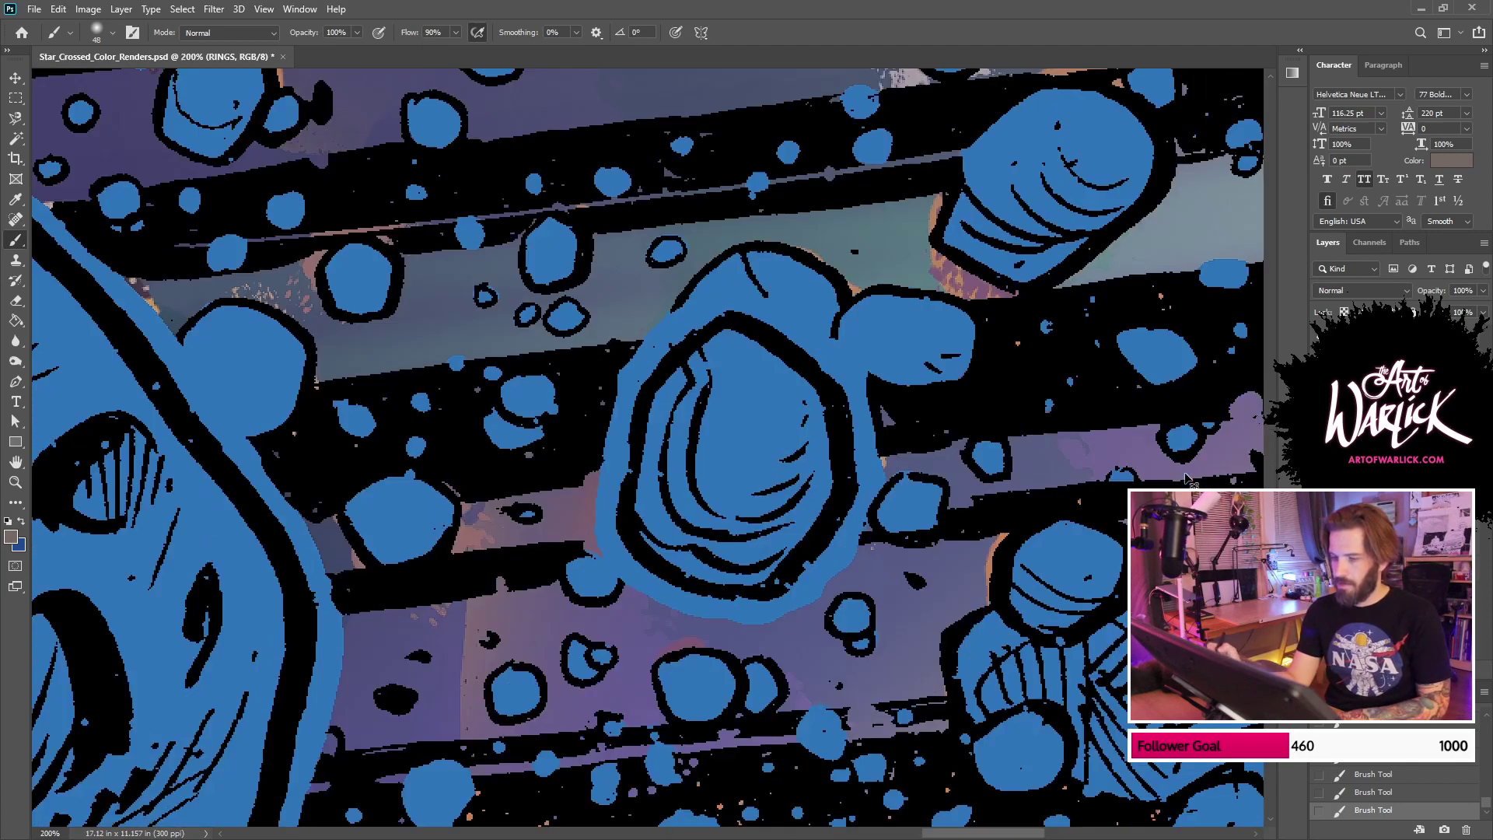
{"action": "left_click_drag", "start_coordinate": [1057, 646], "coordinate": [1147, 288]}
{"action": "left_click_drag", "start_coordinate": [1060, 591], "coordinate": [1111, 382]}
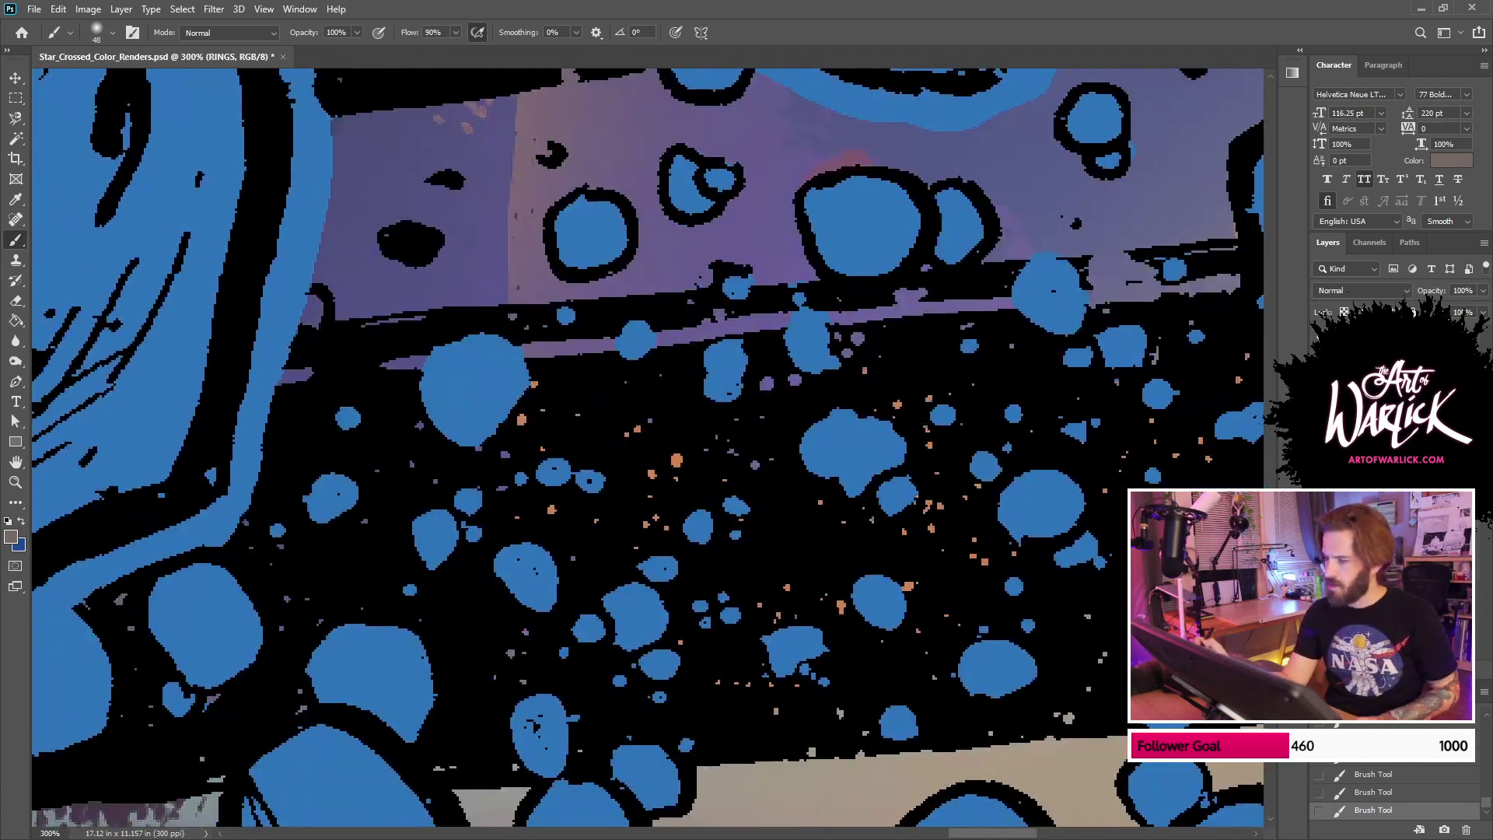
{"action": "left_click", "coordinate": [1316, 336]}
{"action": "left_click", "coordinate": [1316, 336]}
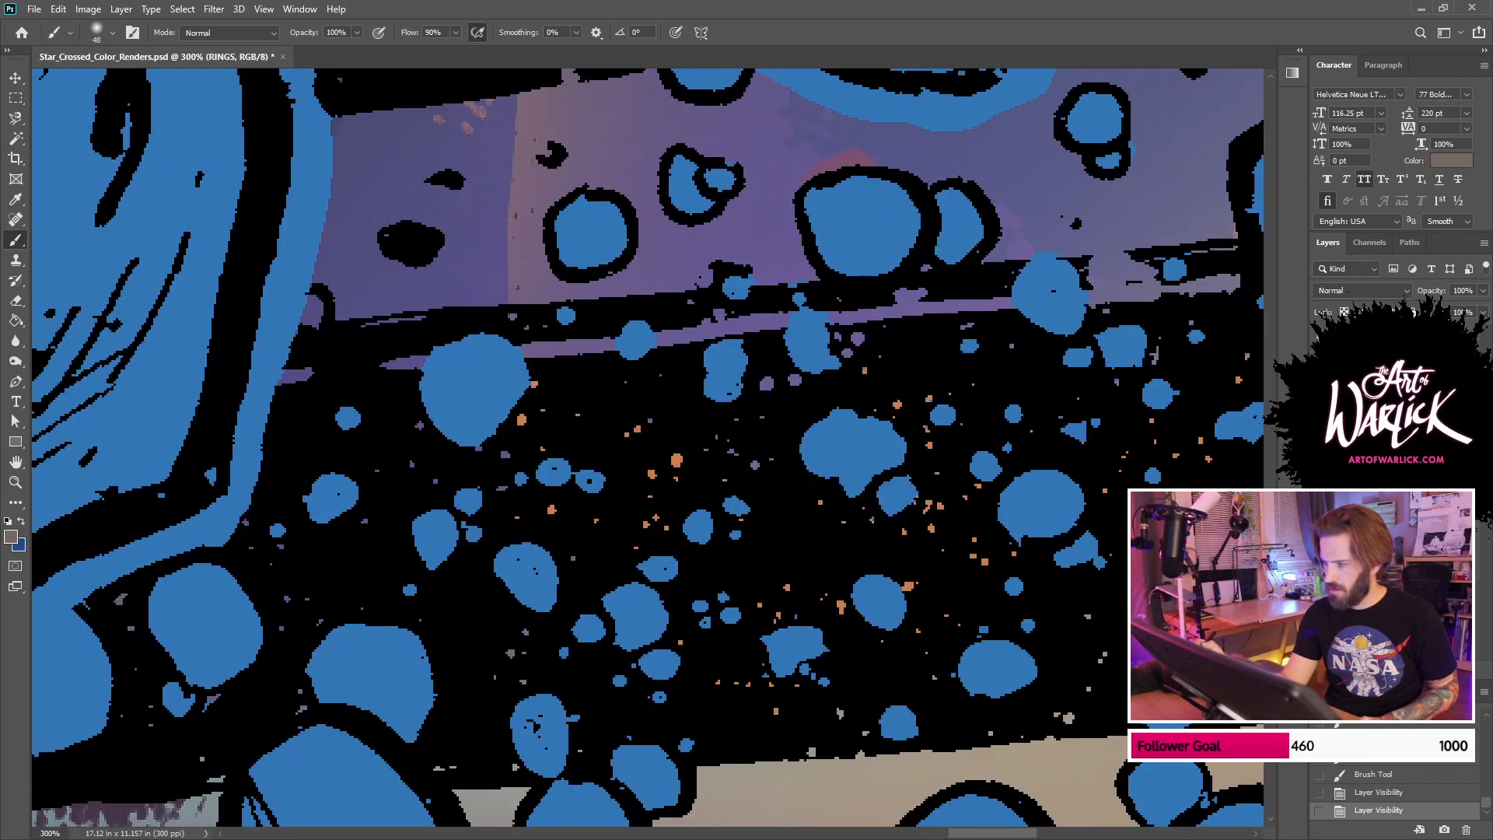
{"action": "left_click", "coordinate": [1317, 357]}
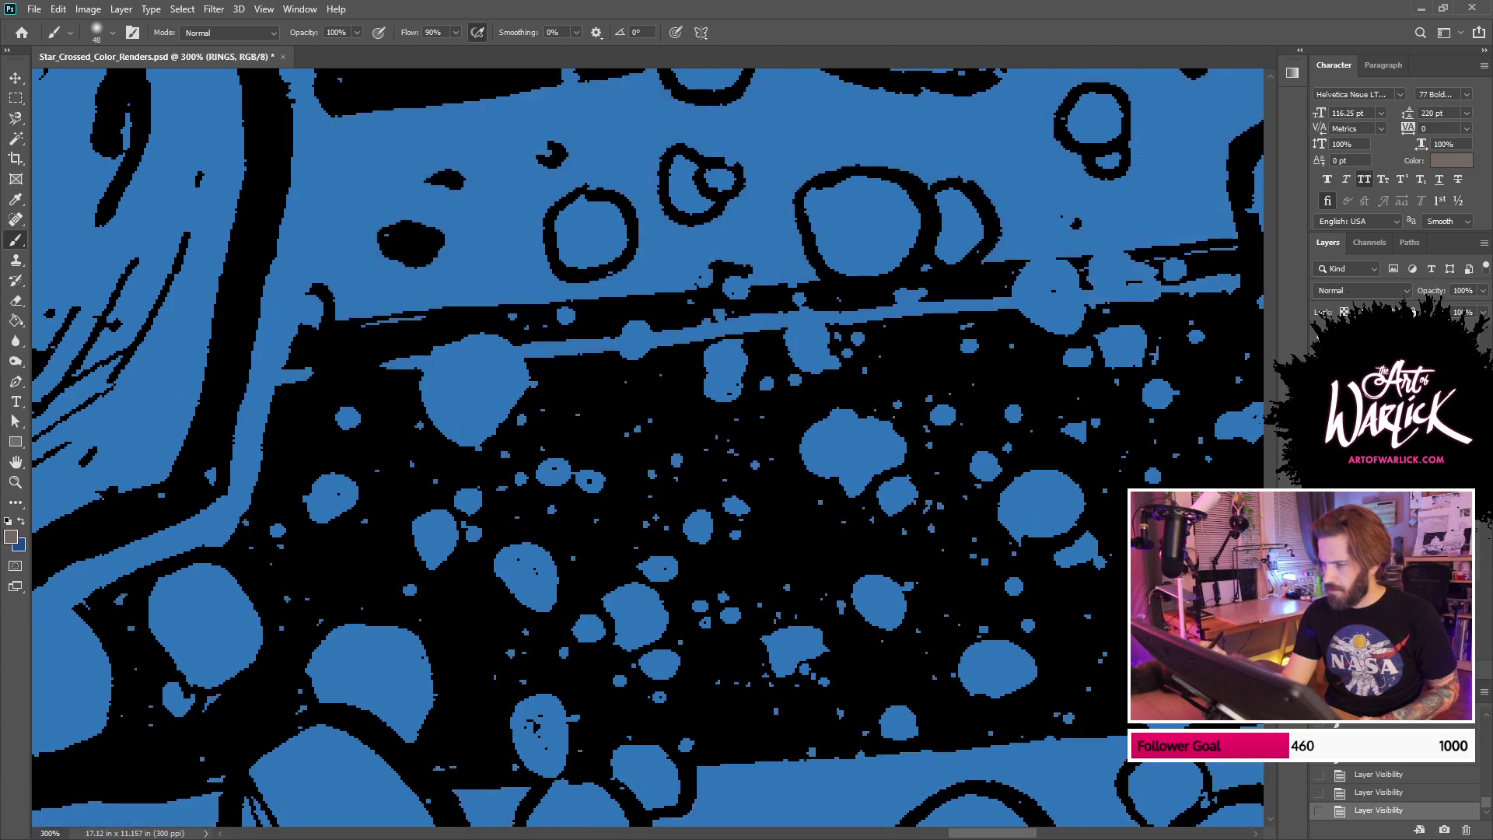
{"action": "key", "text": "ctrl+comma"}
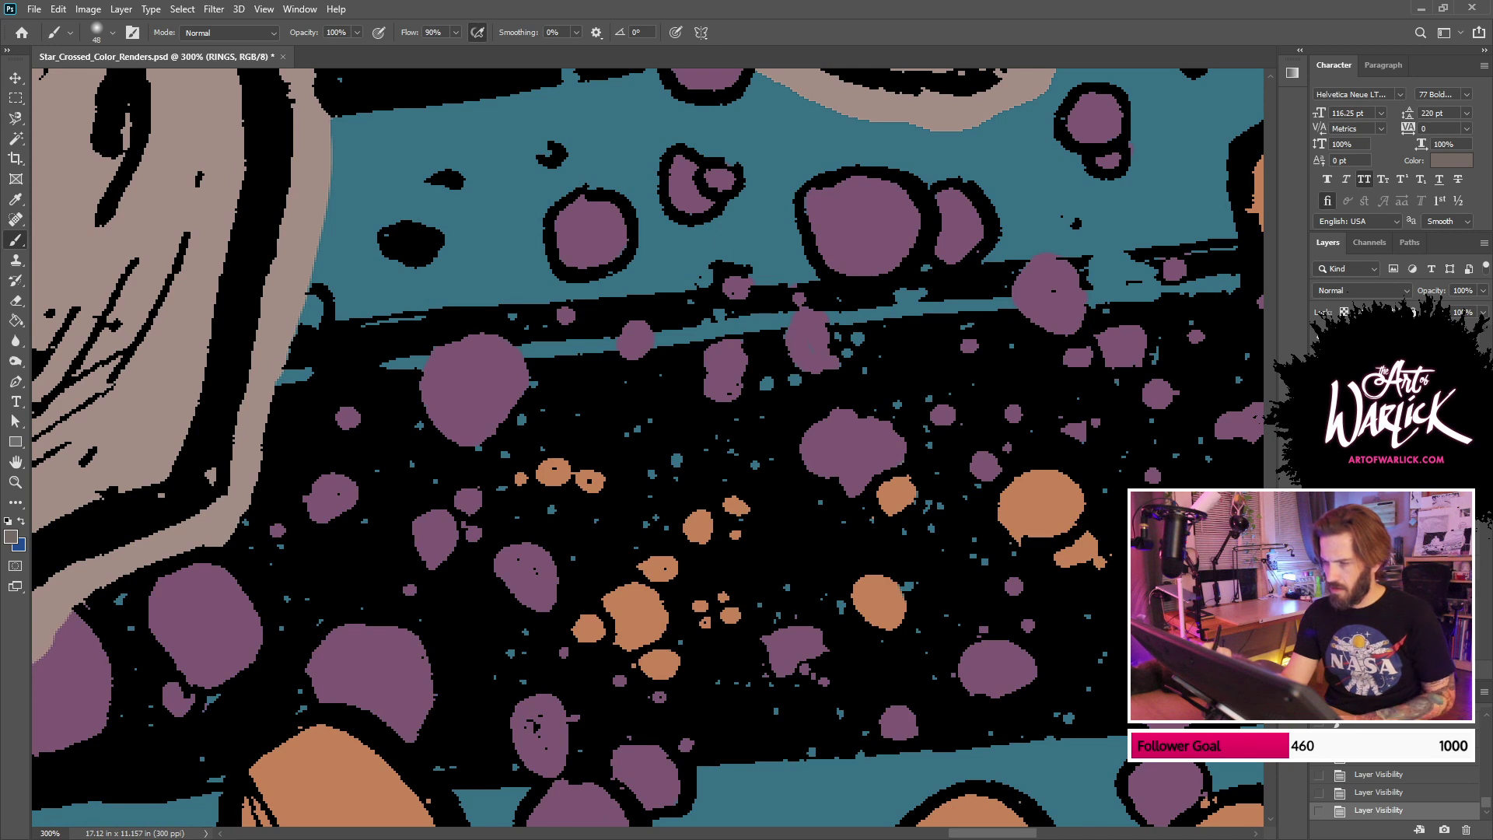
Step: Compare the painted RINGS colours with the flats around the speckled debris, leaving the painted colours visible
{"action": "key", "text": "ctrl+minus"}
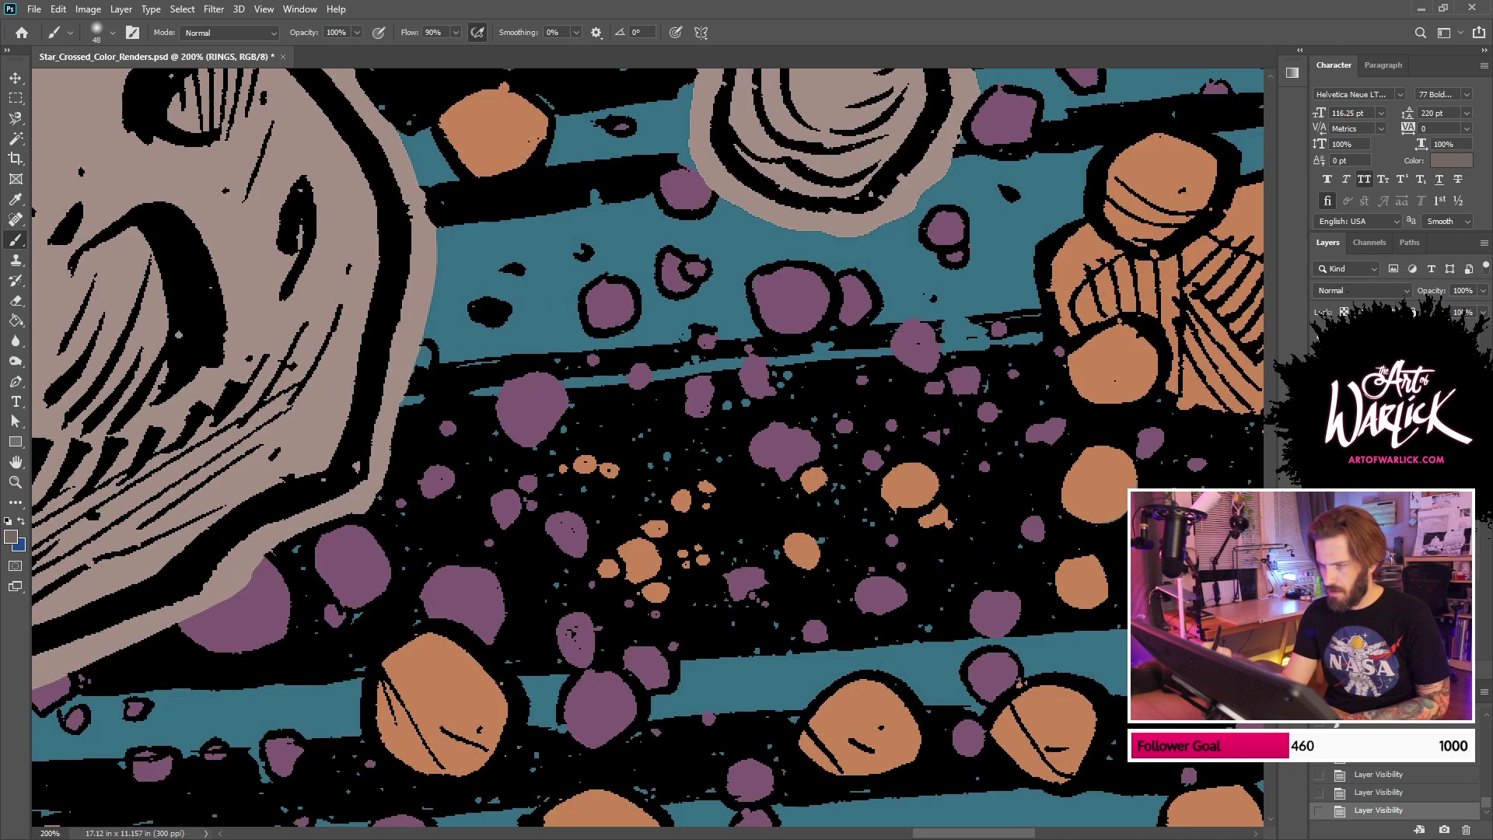
{"action": "key", "text": "ctrl+comma"}
{"action": "key", "text": "ctrl+comma"}
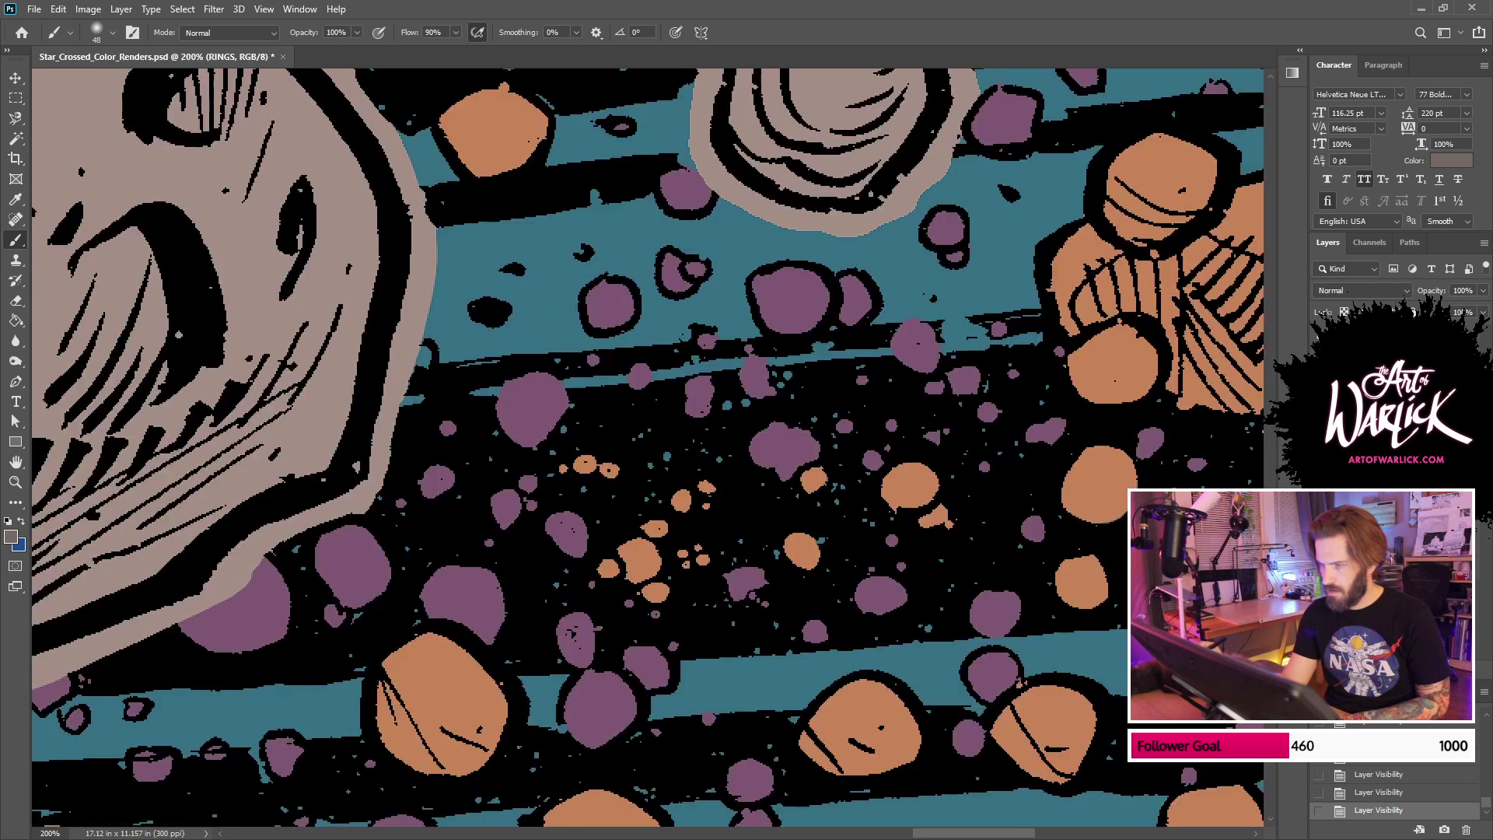
{"action": "key", "text": "ctrl+minus"}
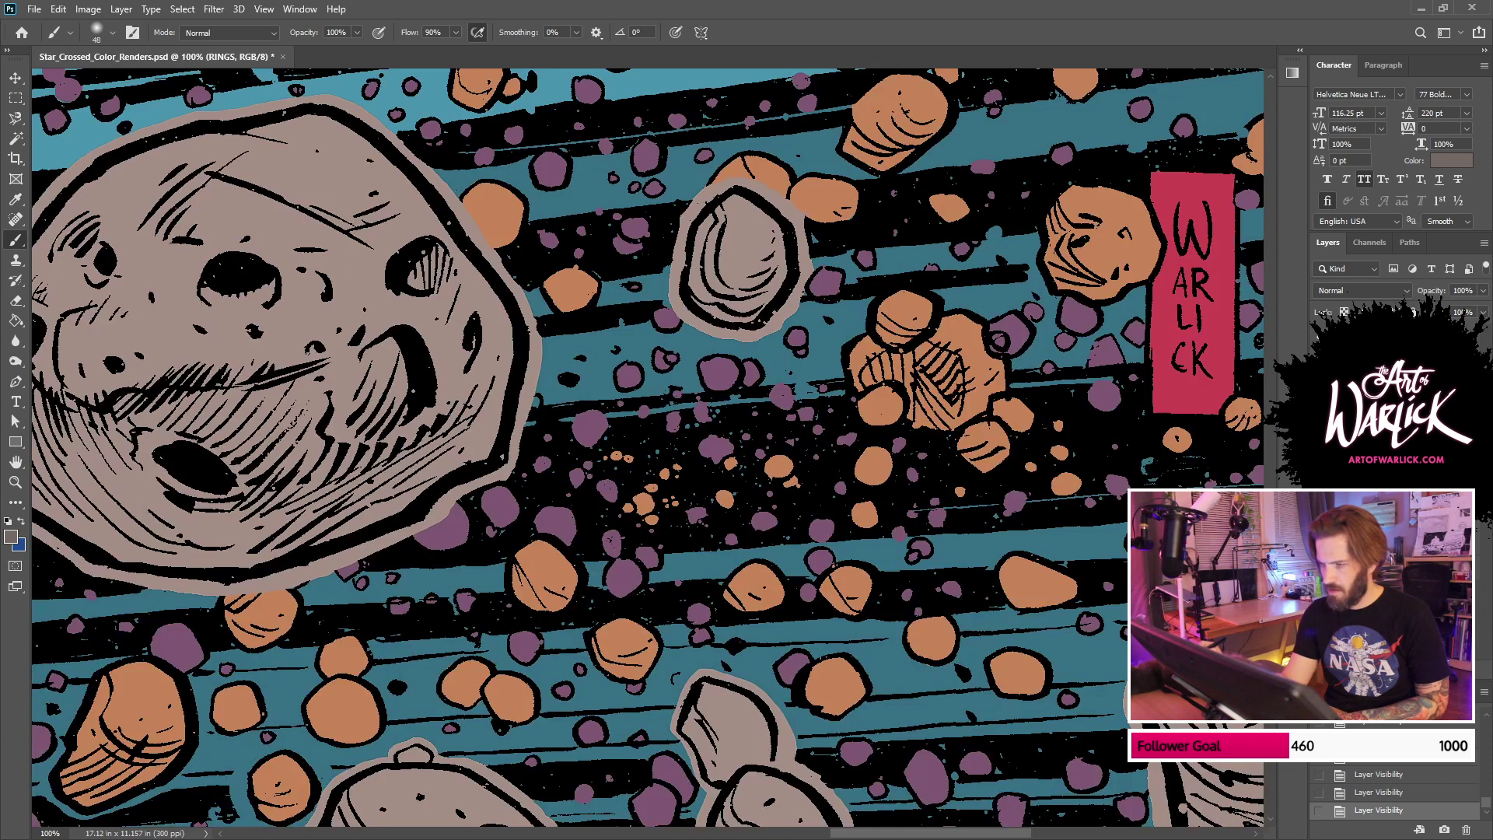
{"action": "key", "text": "ctrl+plus"}
{"action": "key", "text": "ctrl+comma"}
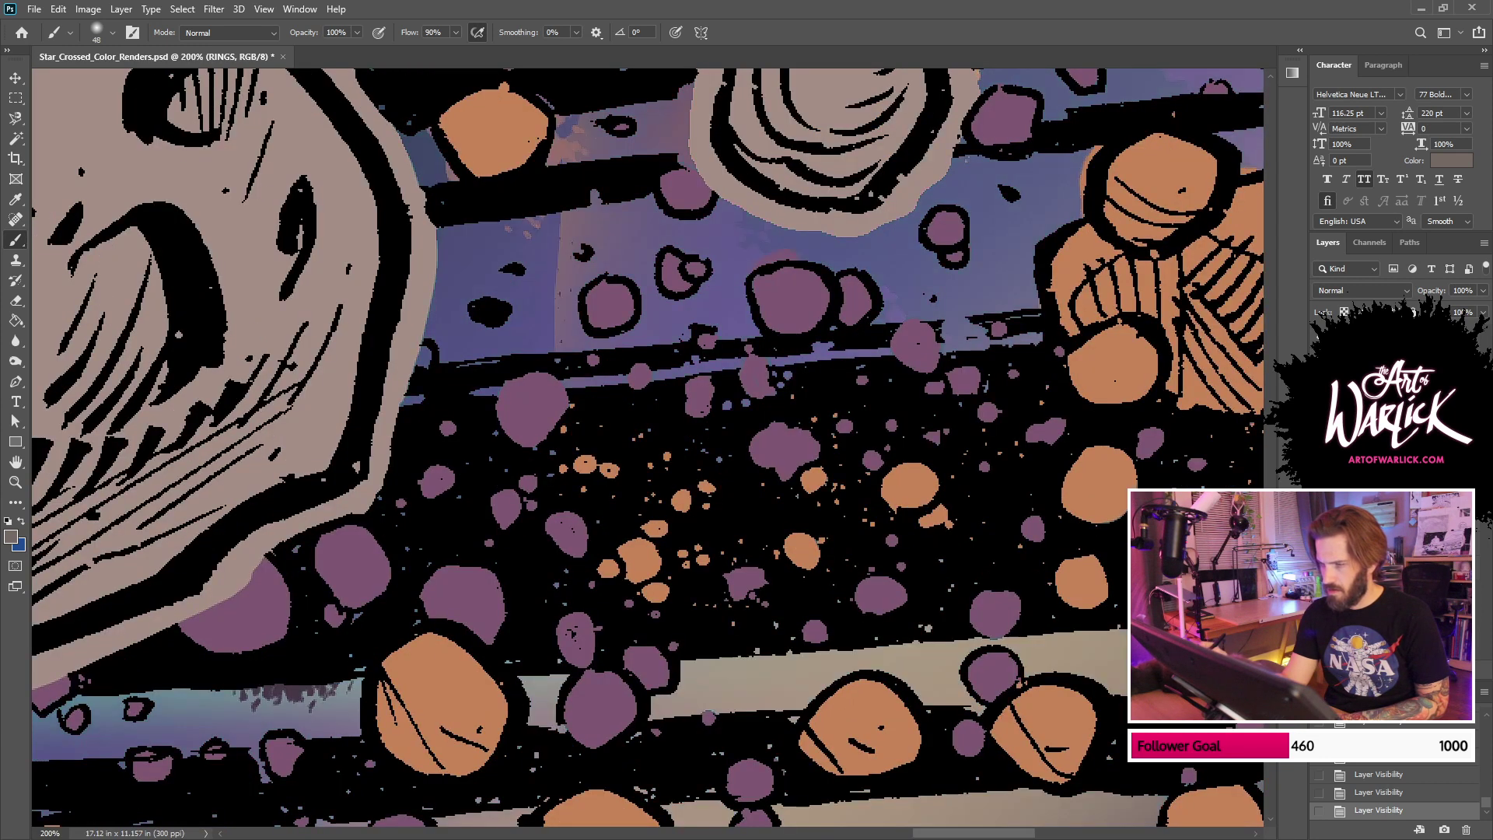
{"action": "key", "text": "ctrl+comma"}
{"action": "key", "text": "ctrl+comma"}
{"action": "key", "text": "ctrl+comma"}
{"action": "key", "text": "ctrl+comma"}
{"action": "mouse_move", "coordinate": [1124, 427]}
{"action": "left_mouse_down"}
{"action": "mouse_move", "coordinate": [1104, 550]}
{"action": "mouse_move", "coordinate": [1064, 621]}
{"action": "left_mouse_up"}
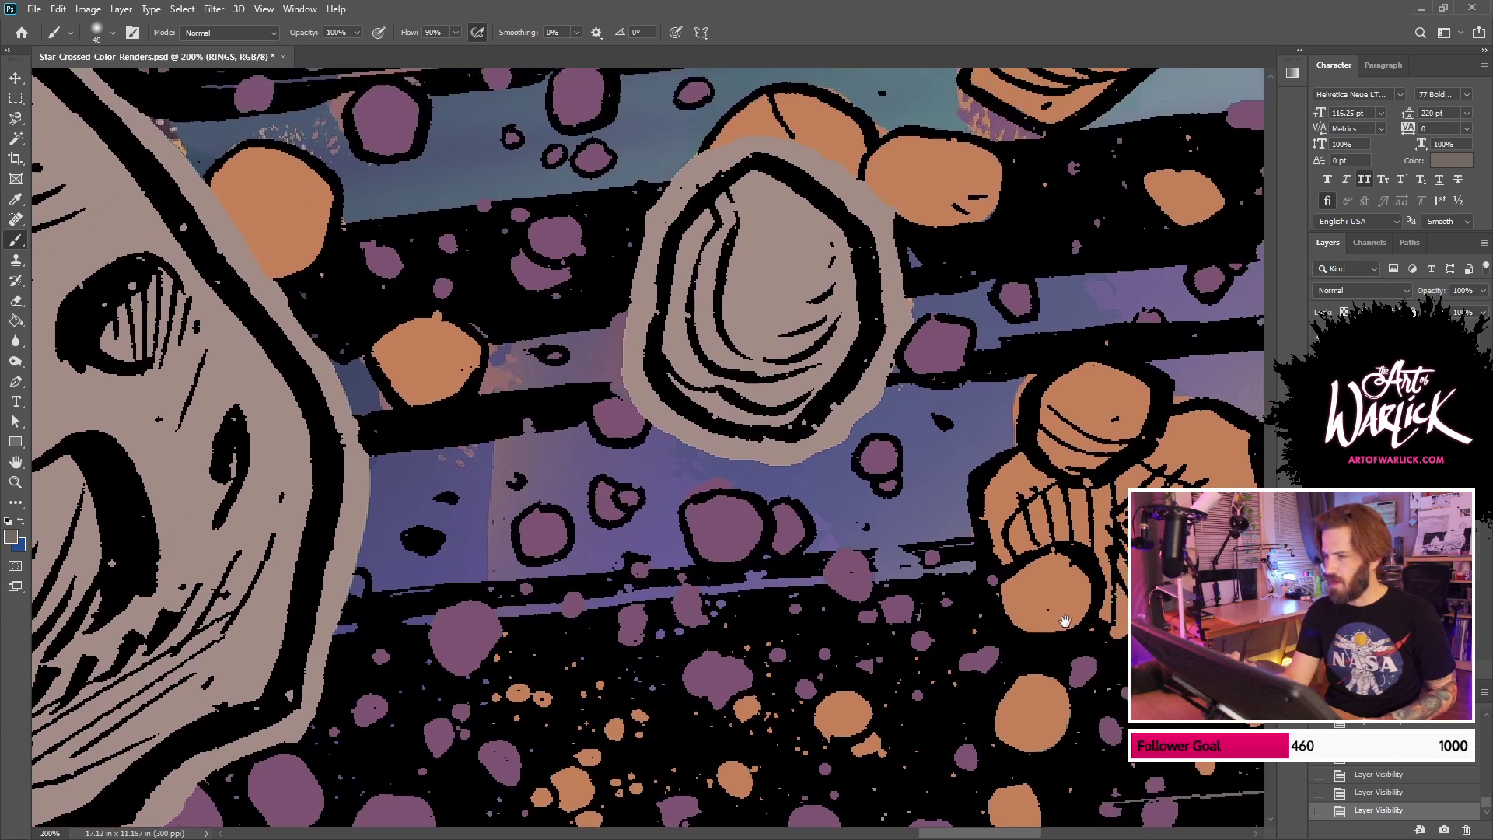
Step: Paint a sampled violet over the hard vertical colour seam beside the large cratered asteroid with a 70 px soft brush
{"action": "key", "text": "ctrl+minus"}
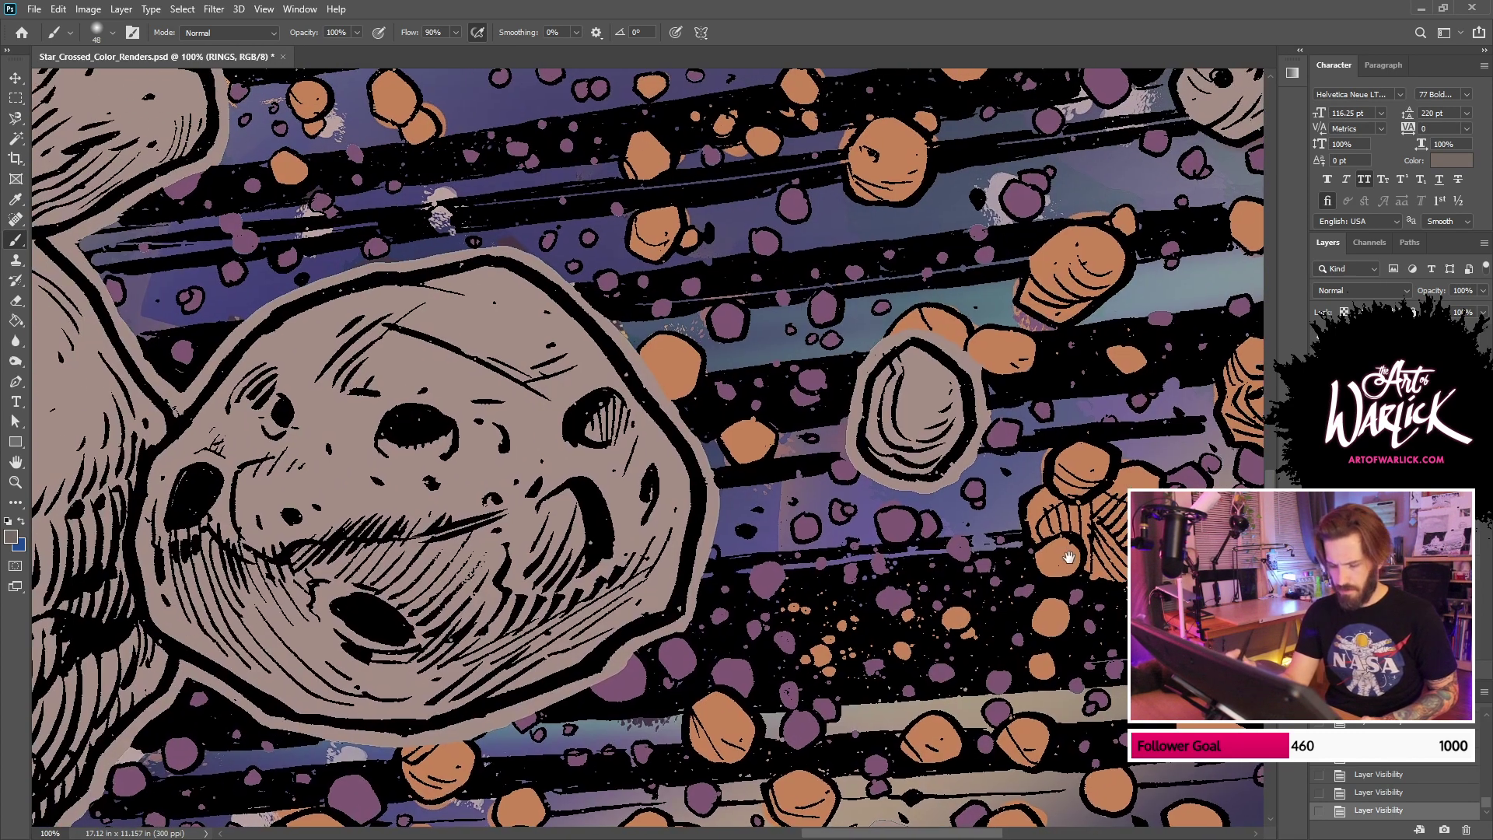
{"action": "mouse_move", "coordinate": [585, 505]}
{"action": "left_mouse_down"}
{"action": "mouse_move", "coordinate": [795, 536]}
{"action": "mouse_move", "coordinate": [784, 499]}
{"action": "mouse_move", "coordinate": [794, 516]}
{"action": "left_mouse_up"}
{"action": "key", "text": "ctrl+z"}
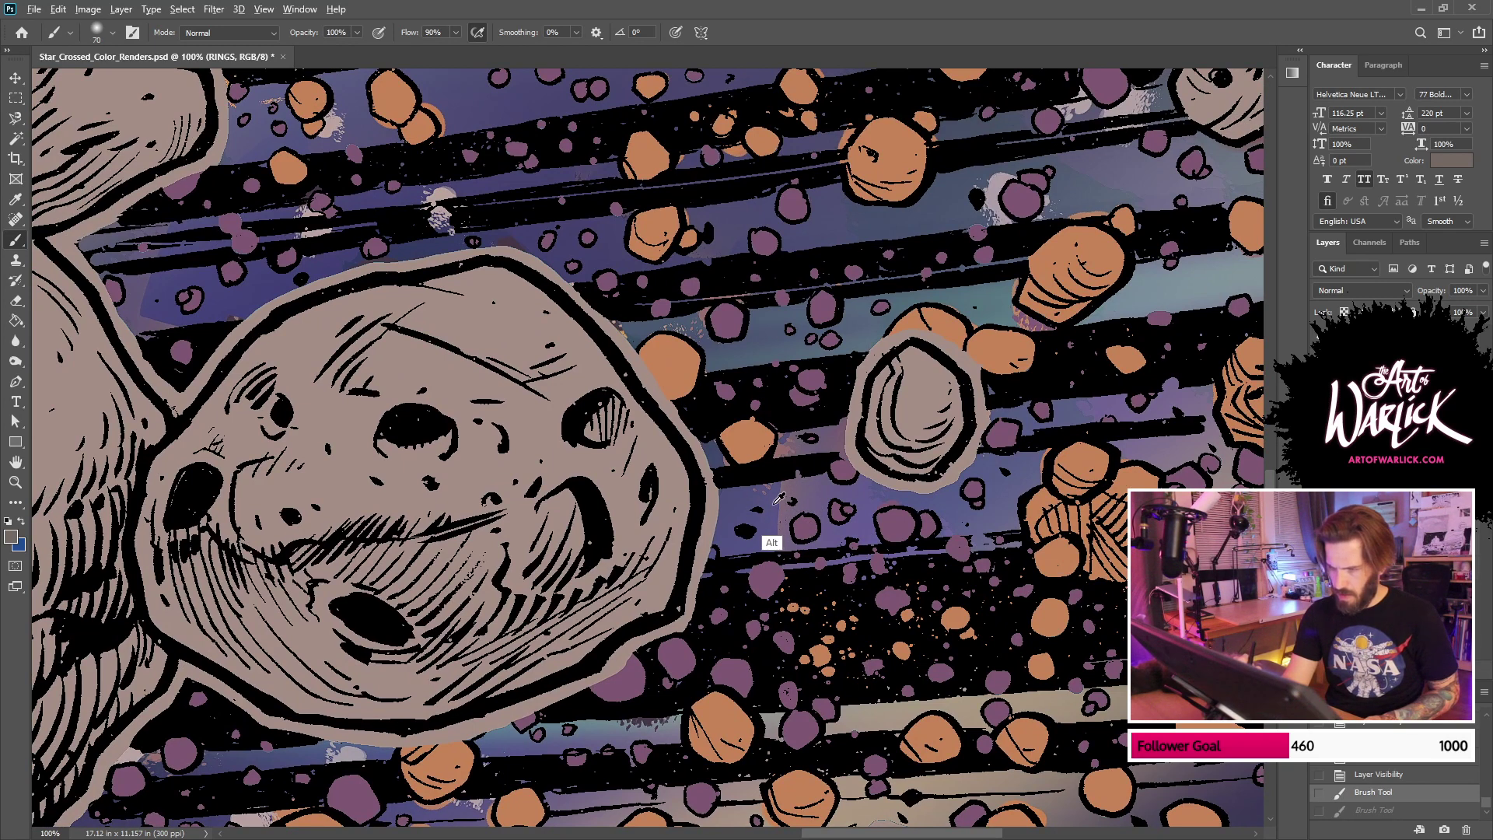
{"action": "left_click", "coordinate": [764, 549], "text": "alt"}
{"action": "left_click_drag", "start_coordinate": [793, 547], "coordinate": [814, 544]}
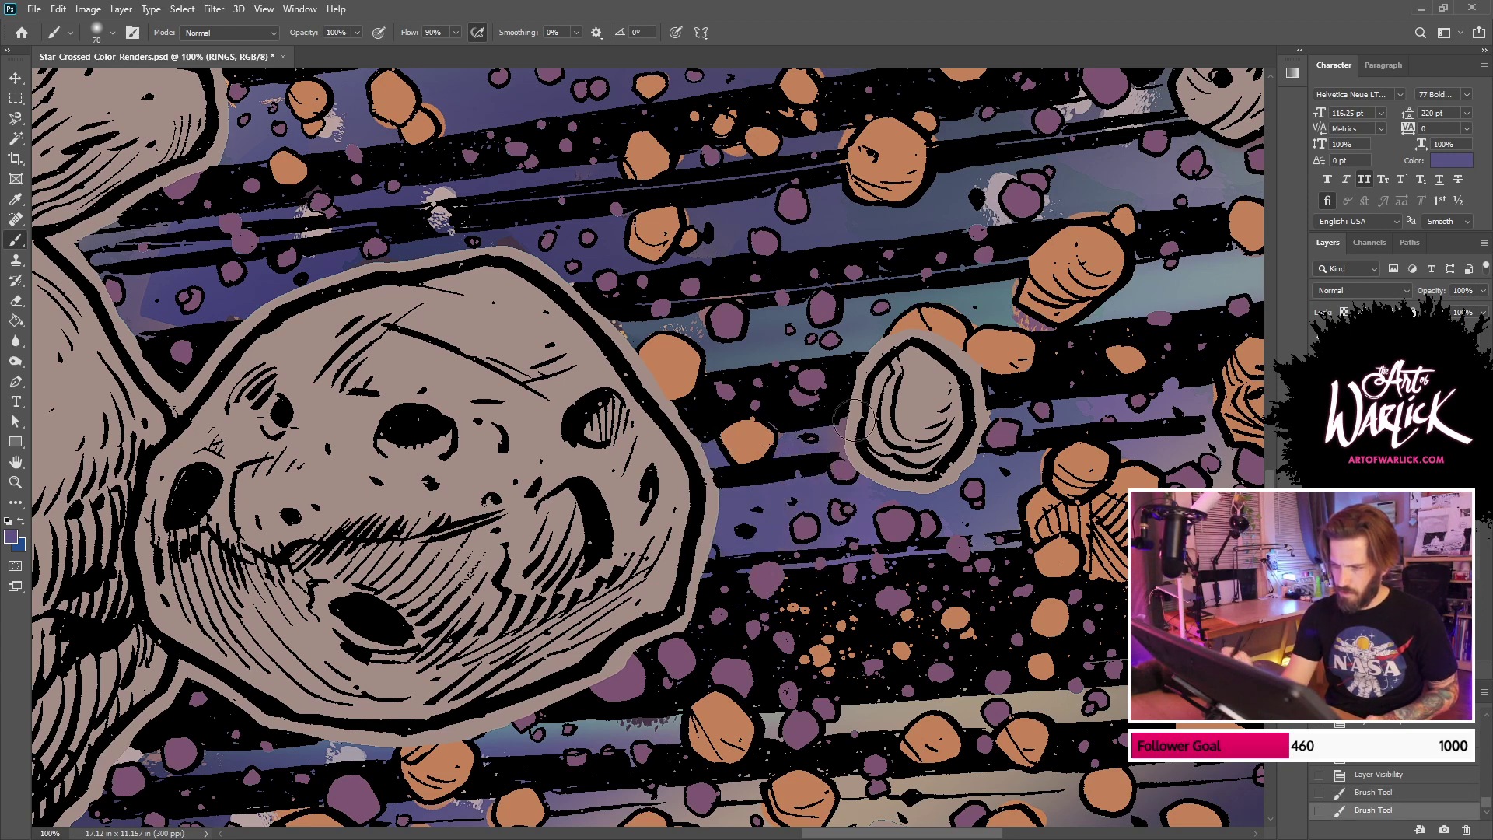
Step: Paint sampled purples over the pale spill around the orange asteroids in the band above the large cratered asteroid
{"action": "mouse_move", "coordinate": [725, 391]}
{"action": "left_mouse_down"}
{"action": "mouse_move", "coordinate": [780, 491]}
{"action": "mouse_move", "coordinate": [816, 513]}
{"action": "left_mouse_up"}
{"action": "left_click", "coordinate": [817, 467], "text": "alt"}
{"action": "mouse_move", "coordinate": [812, 459]}
{"action": "left_mouse_down"}
{"action": "mouse_move", "coordinate": [716, 441]}
{"action": "mouse_move", "coordinate": [937, 479]}
{"action": "mouse_move", "coordinate": [826, 470]}
{"action": "mouse_move", "coordinate": [774, 498]}
{"action": "mouse_move", "coordinate": [1000, 541]}
{"action": "mouse_move", "coordinate": [1069, 580]}
{"action": "left_mouse_up"}
{"action": "left_click", "coordinate": [984, 380], "text": "alt"}
{"action": "mouse_move", "coordinate": [953, 394]}
{"action": "left_mouse_down"}
{"action": "mouse_move", "coordinate": [753, 416]}
{"action": "mouse_move", "coordinate": [844, 395]}
{"action": "left_mouse_up"}
{"action": "left_click", "coordinate": [965, 348], "text": "alt"}
{"action": "left_click_drag", "start_coordinate": [944, 356], "coordinate": [754, 378]}
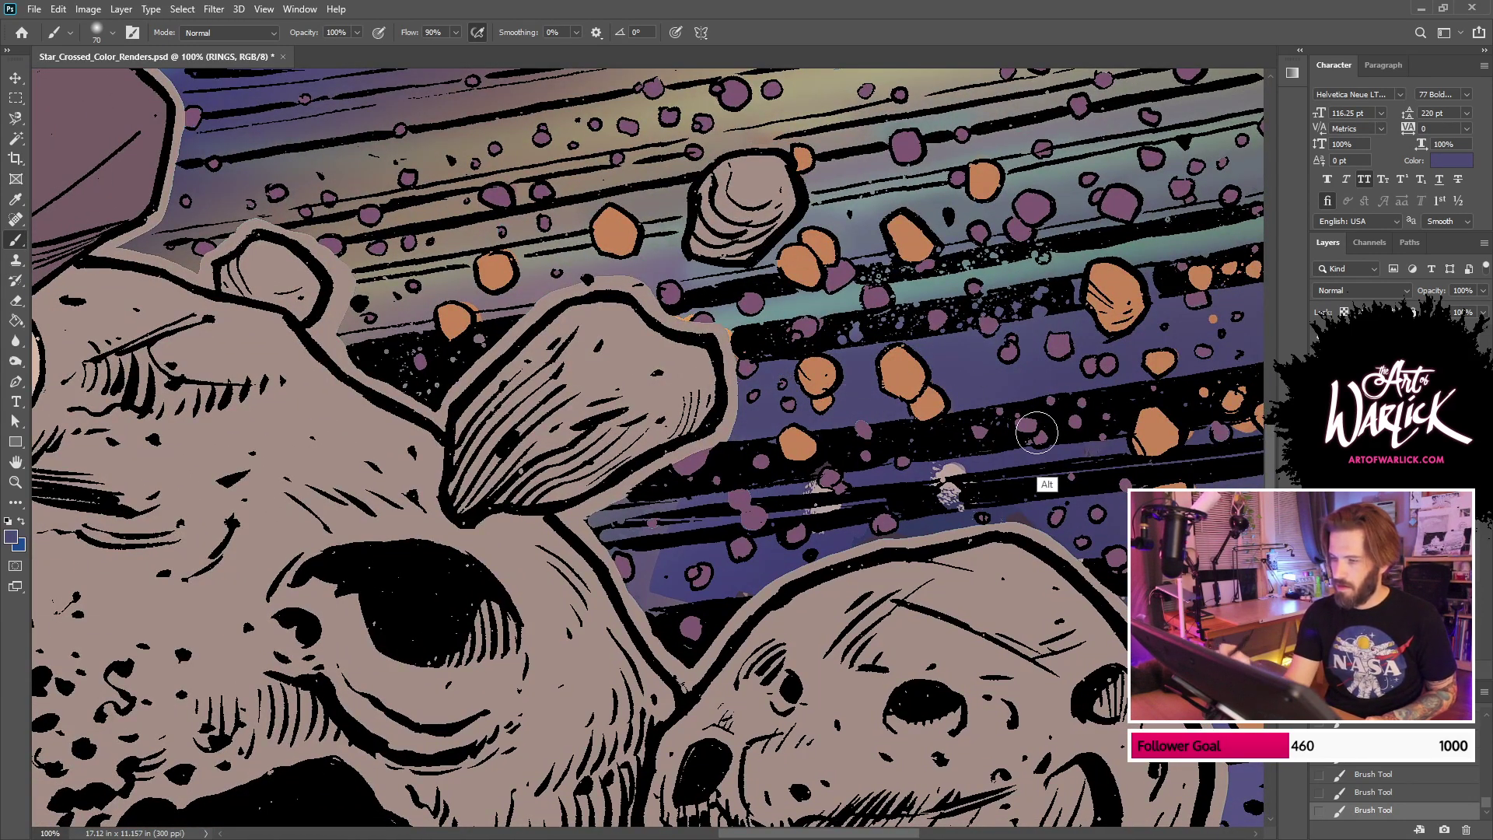
Step: Cover the pale patches in the narrow dark band just above the large cratered asteroid with sampled dark purples
{"action": "left_click", "coordinate": [992, 454], "text": "alt"}
{"action": "left_click_drag", "start_coordinate": [979, 458], "coordinate": [775, 467]}
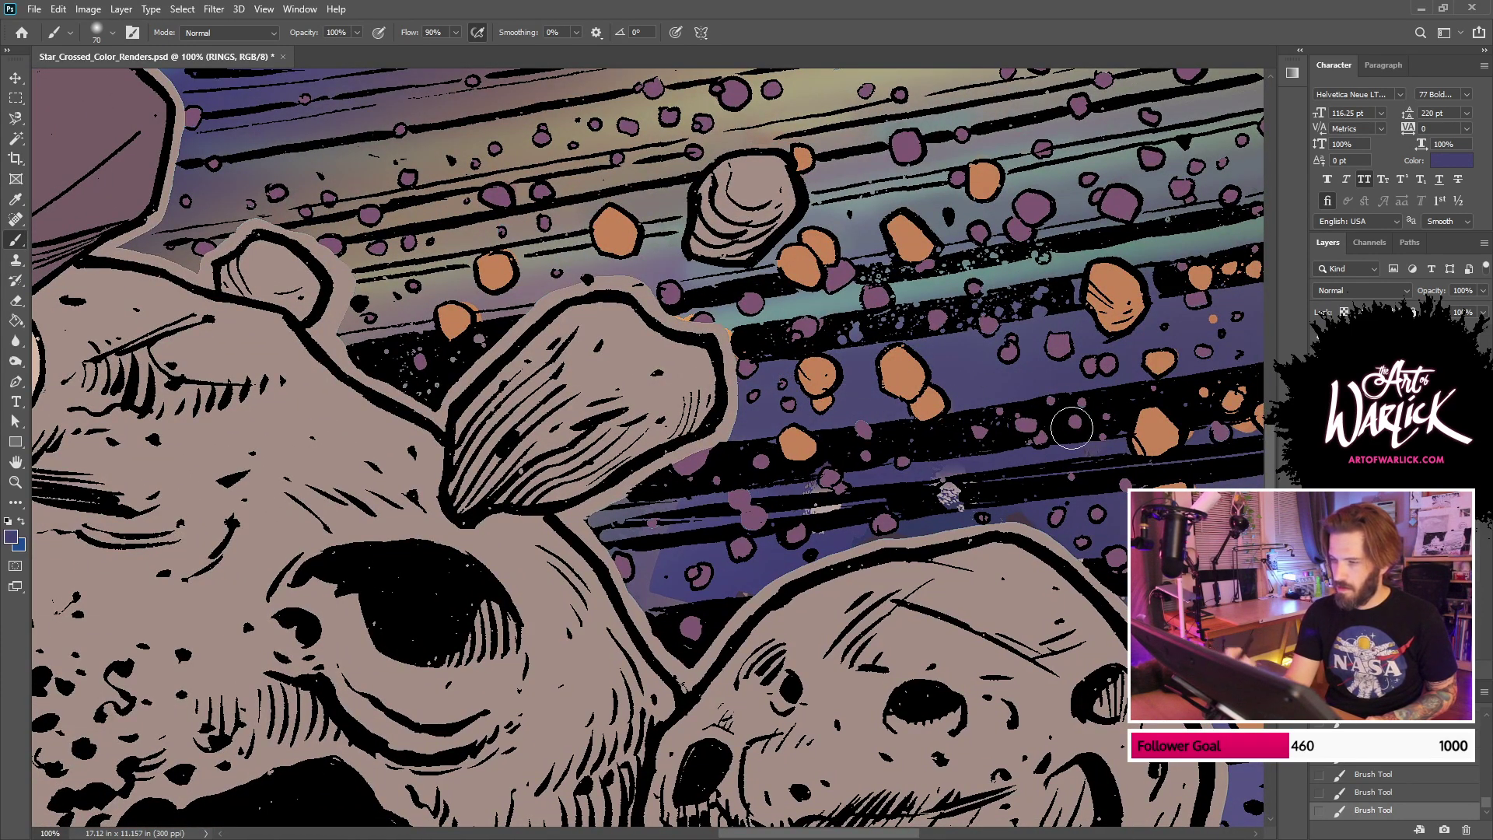
{"action": "left_click", "coordinate": [989, 464], "text": "alt"}
{"action": "left_click_drag", "start_coordinate": [969, 469], "coordinate": [786, 484]}
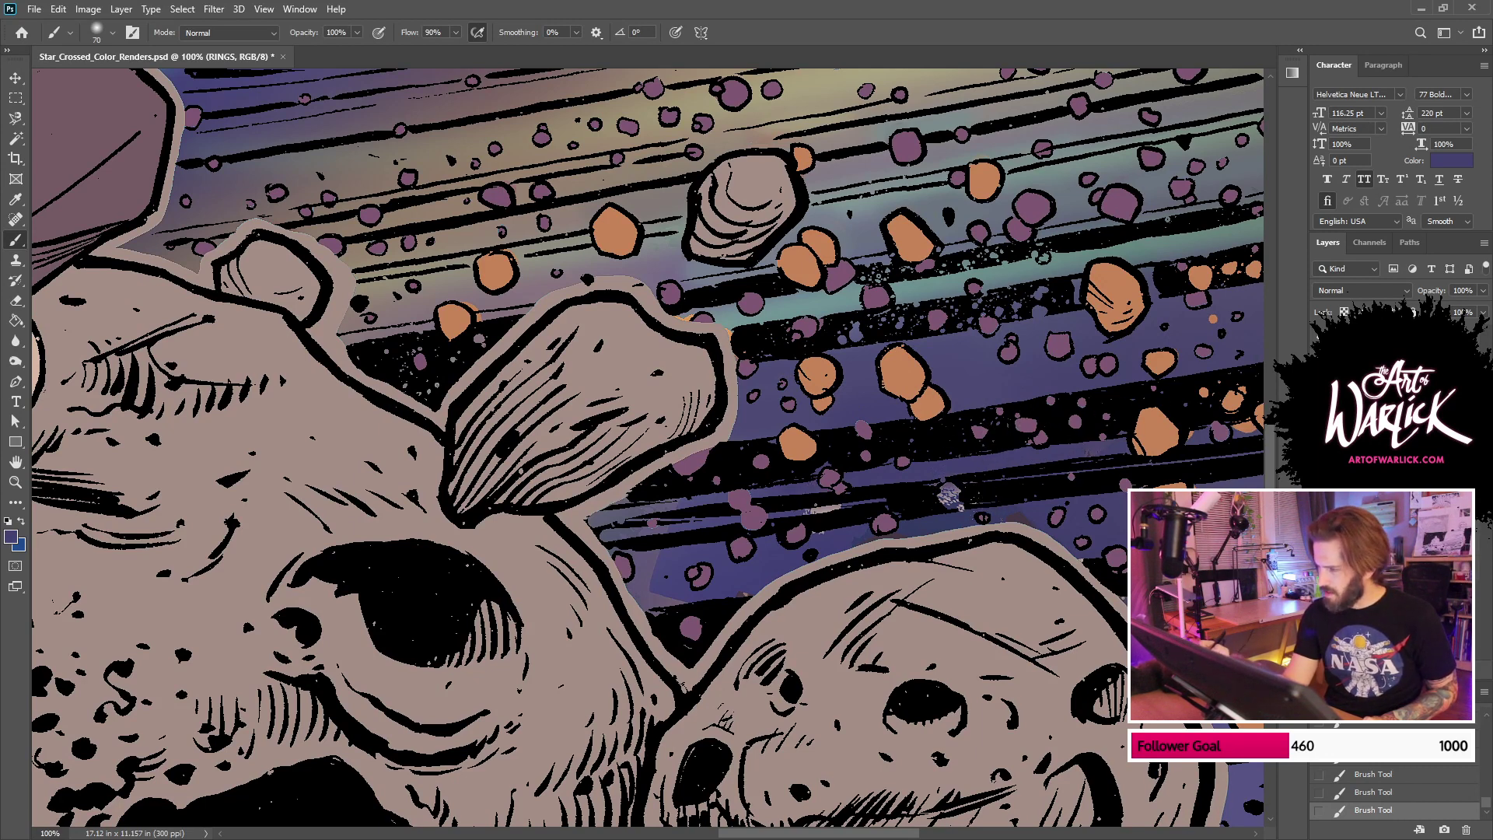
Step: Compare the painted rings against the flat asteroid colours and the solid blue by toggling layer visibility
{"action": "key", "text": "ctrl+comma"}
{"action": "key", "text": "ctrl+comma"}
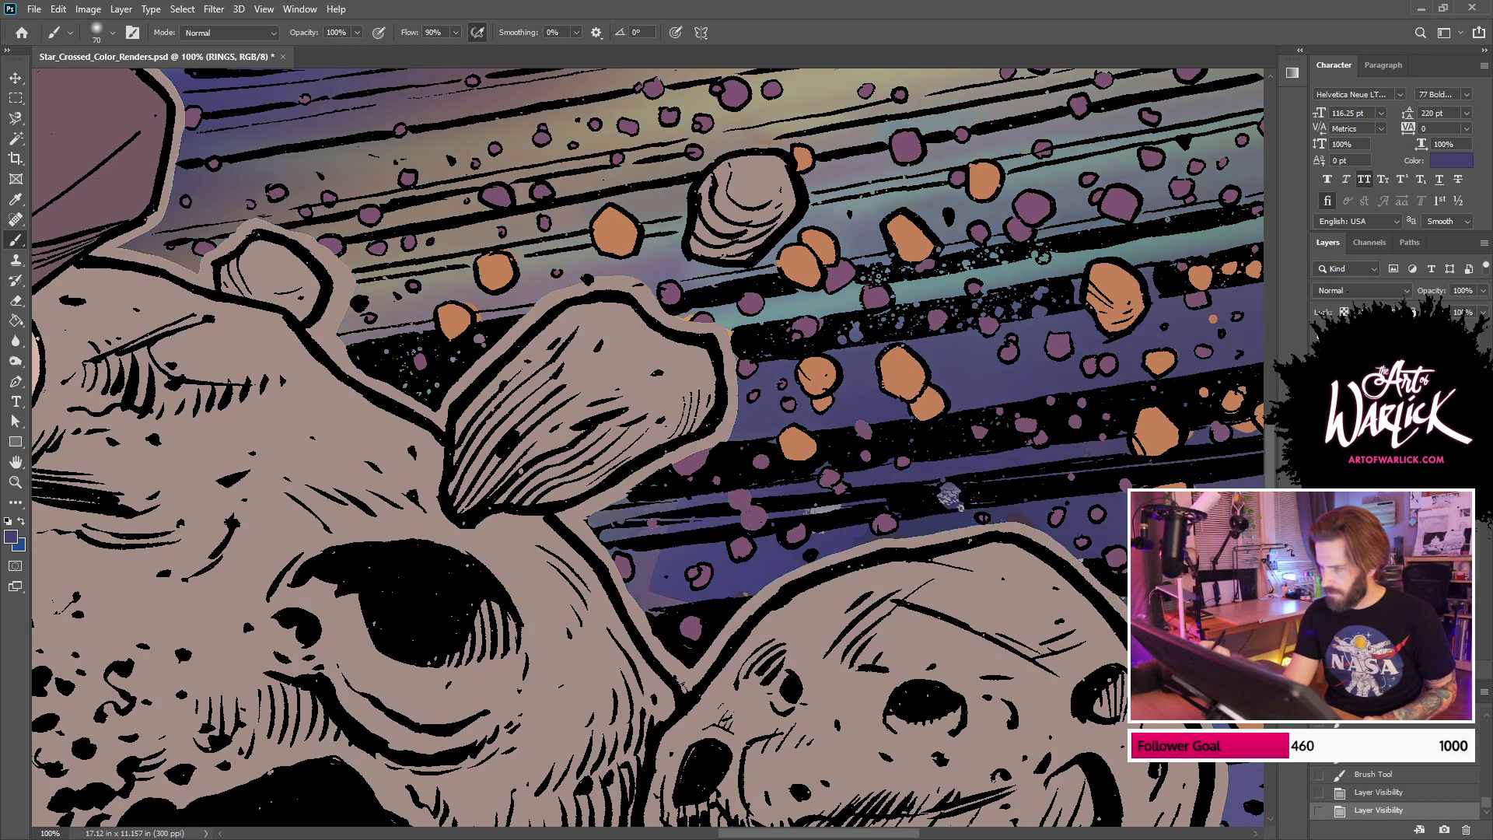
{"action": "key", "text": "ctrl+comma"}
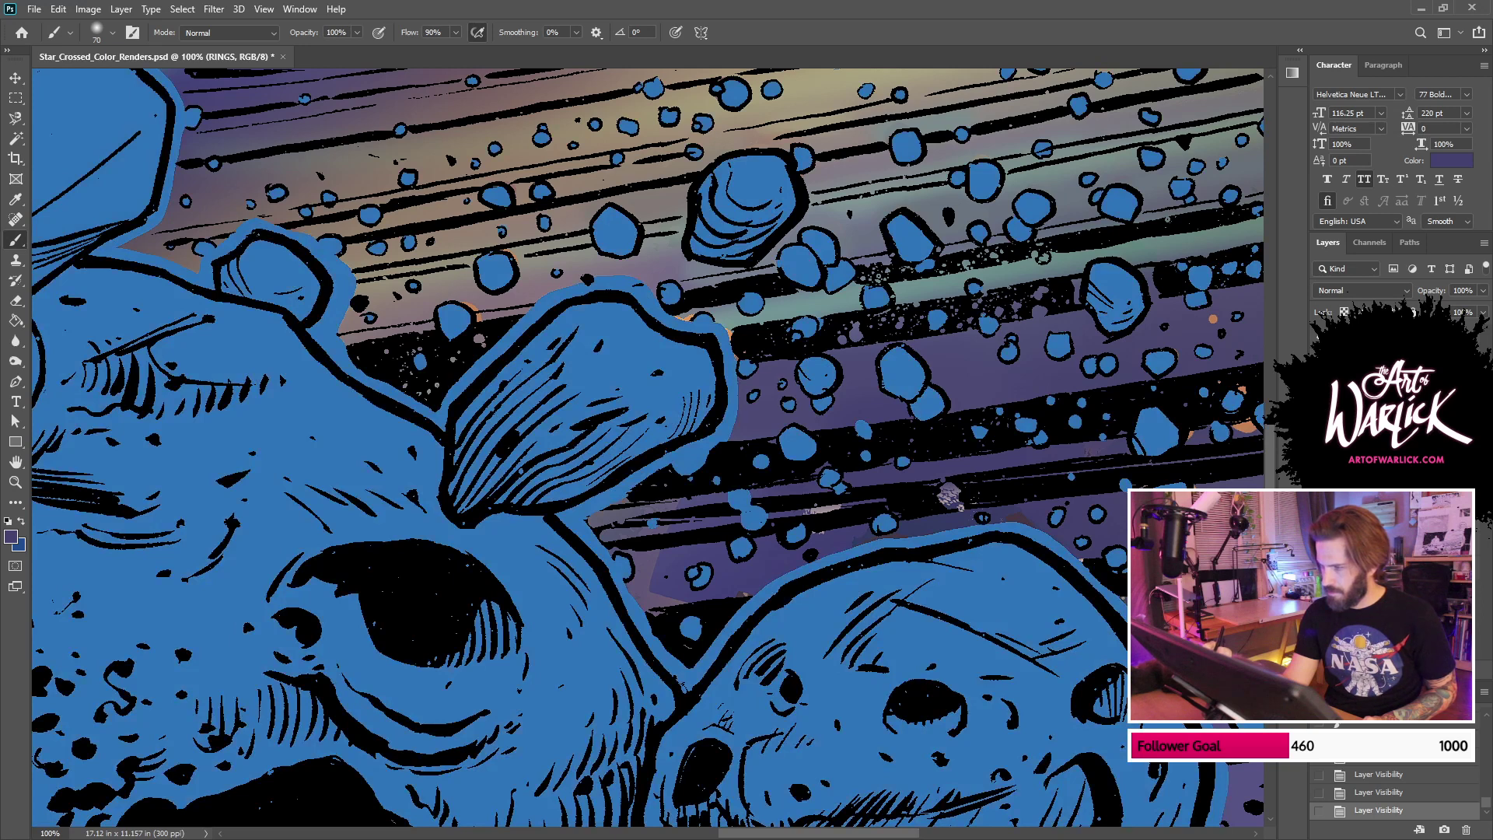
{"action": "key", "text": "ctrl+z"}
{"action": "key", "text": "ctrl+shift+z"}
{"action": "key", "text": "ctrl+z"}
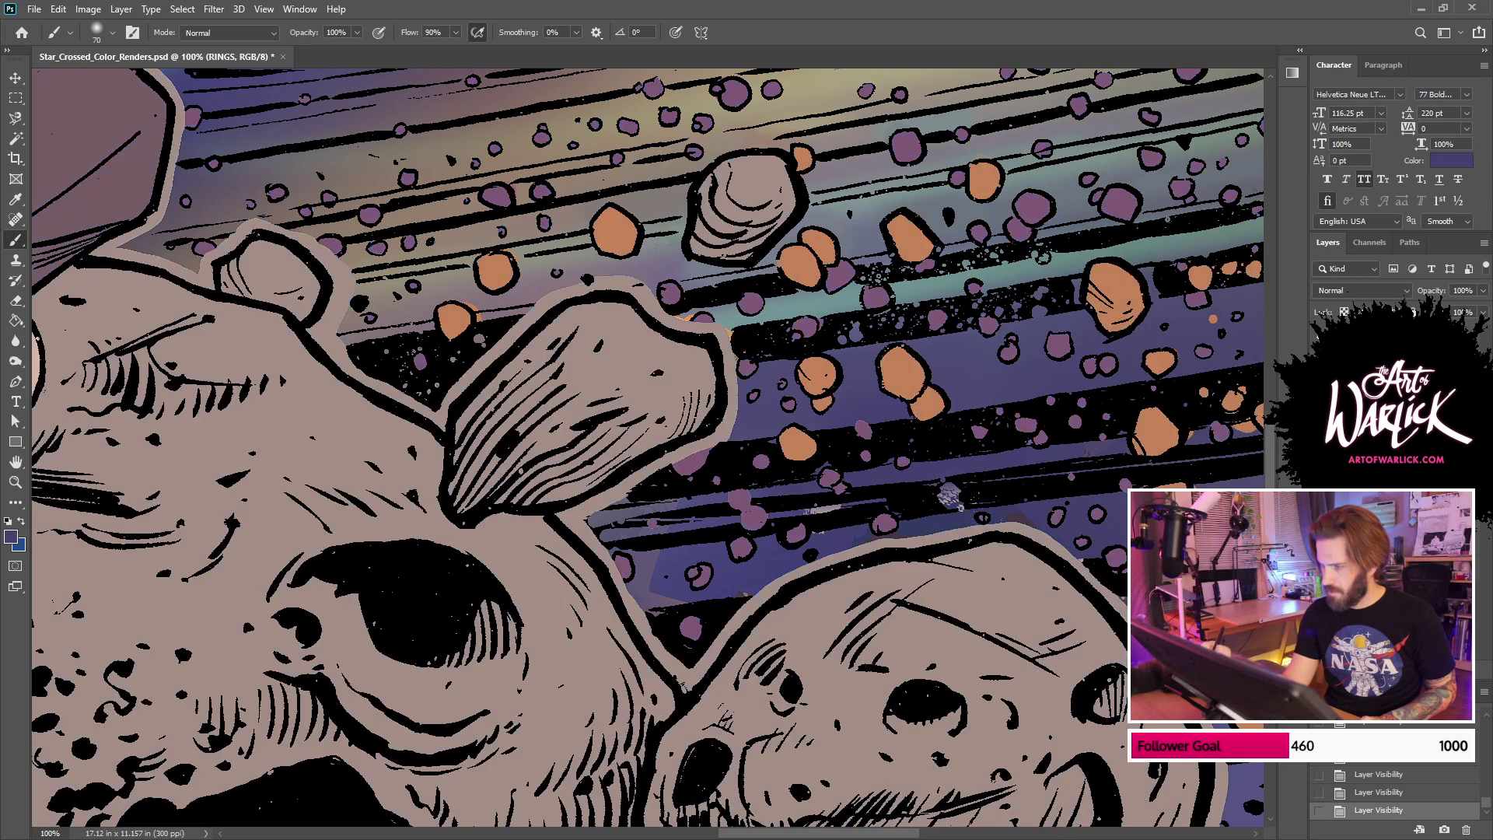
Step: Clear the selection, check the asteroid renders, and hide the RINGS and flat colours down to the solid blue
{"action": "key", "text": "ctrl+comma"}
{"action": "key", "text": "ctrl+comma"}
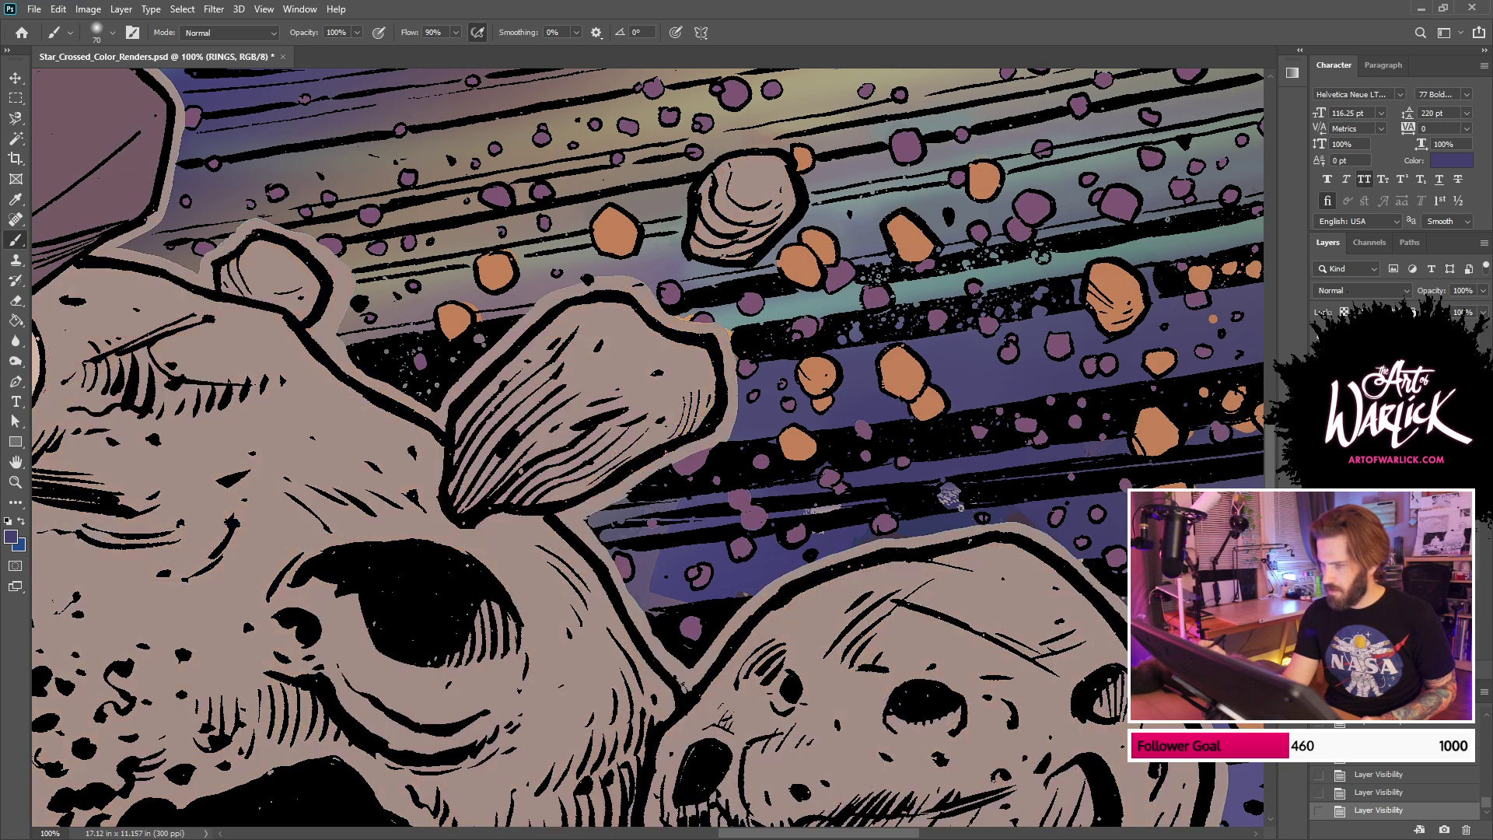
{"action": "key", "text": "ctrl+comma"}
{"action": "key", "text": "ctrl+d"}
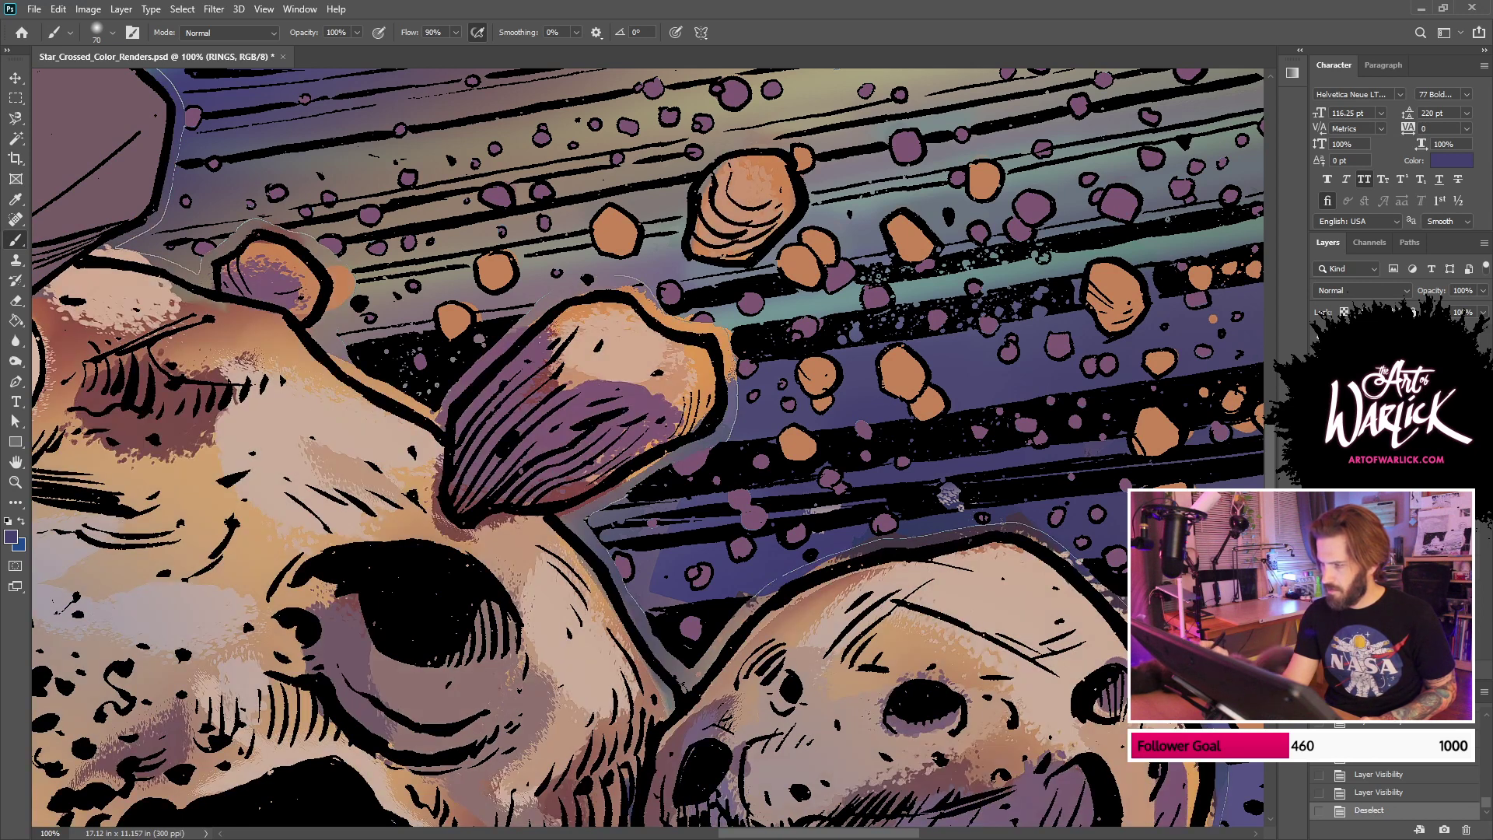
{"action": "key", "text": "ctrl+comma"}
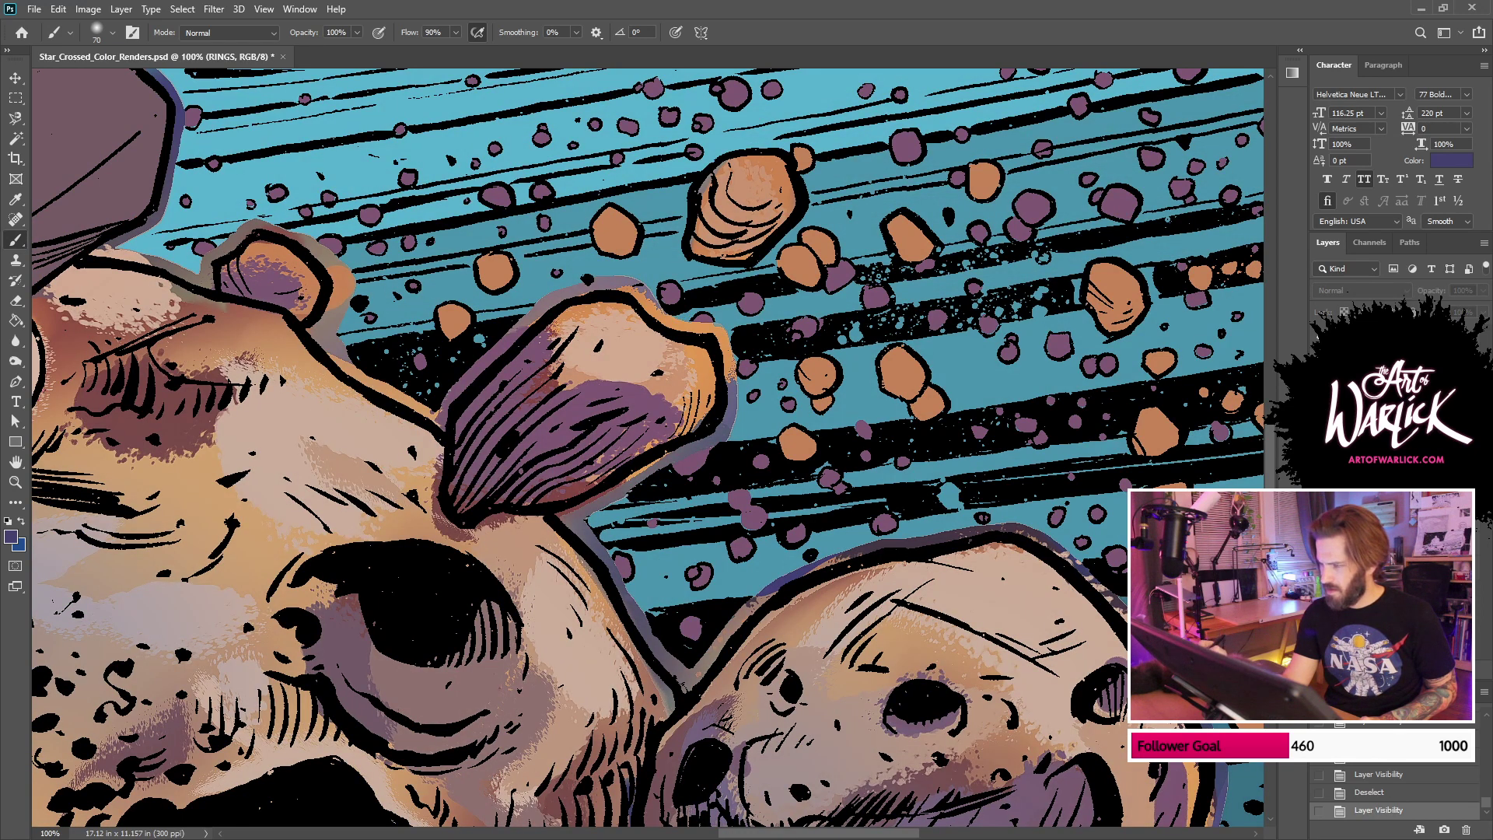
{"action": "key", "text": "ctrl+comma"}
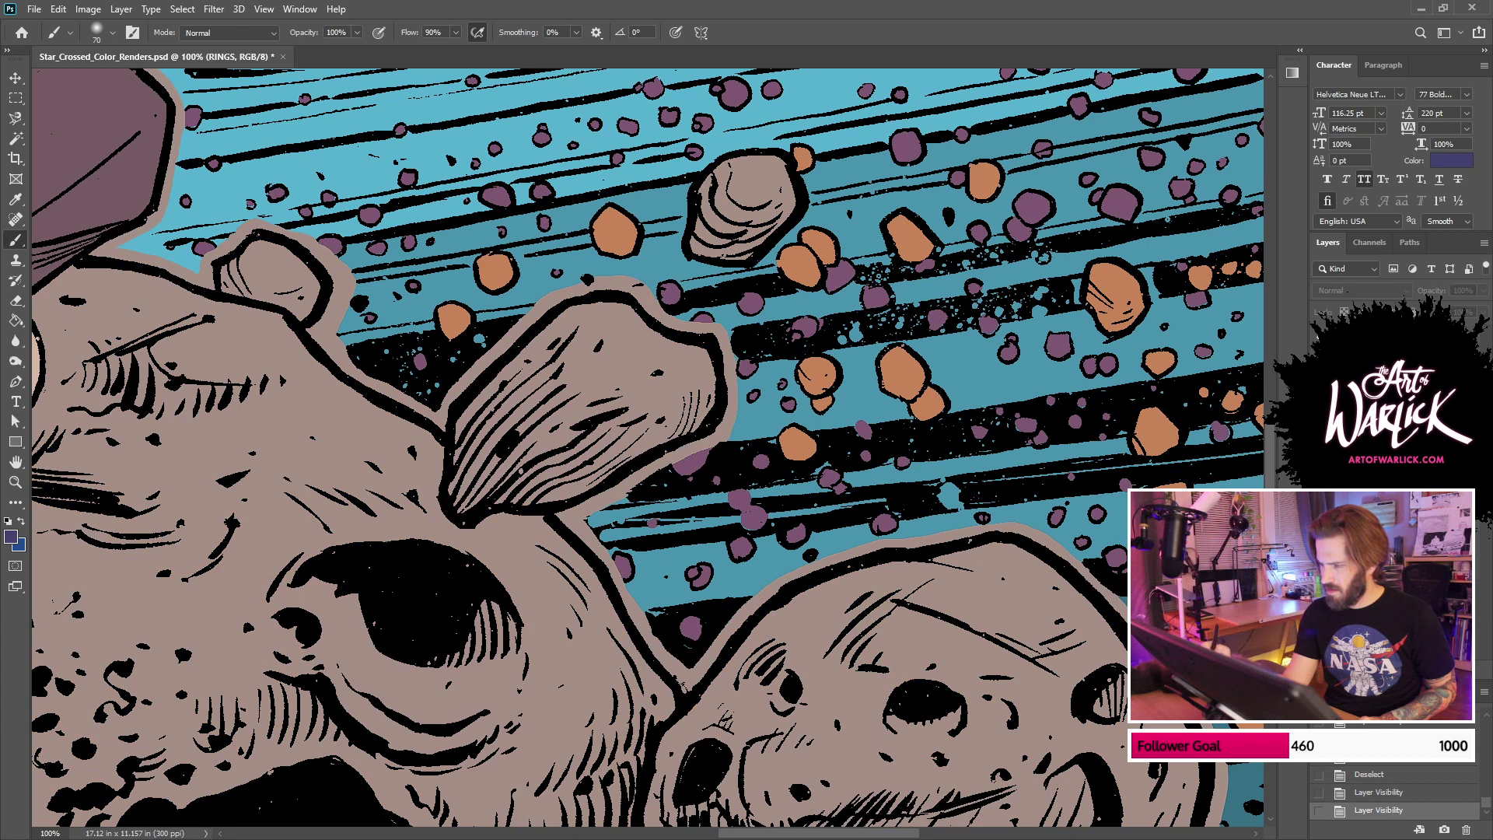
{"action": "key", "text": "ctrl+comma"}
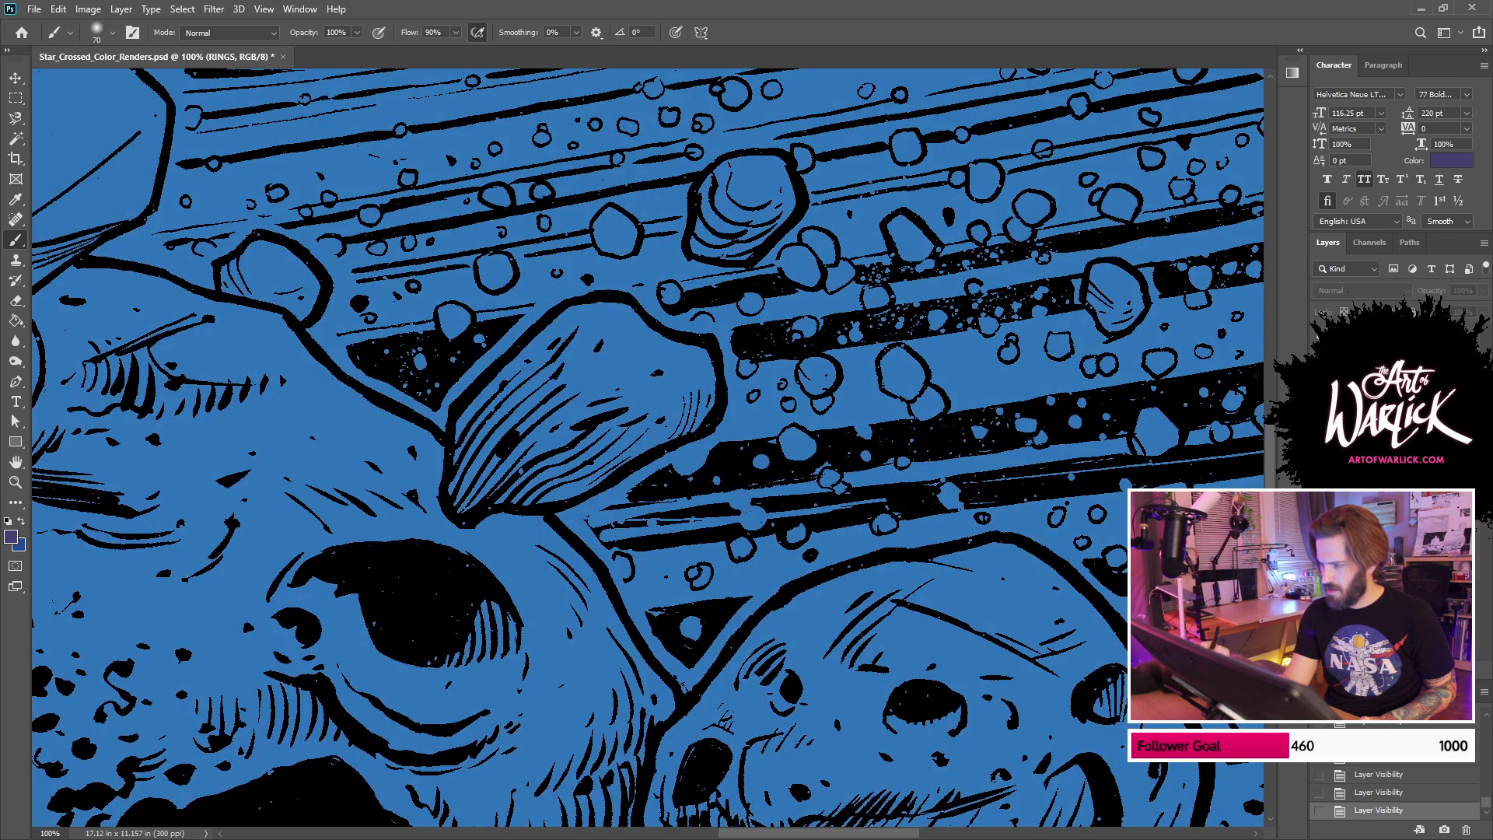
Step: Show the asteroid renders on Layer 1 and hide the rings and solid blue so leftover paint stands against transparency
{"action": "key", "text": "ctrl+comma"}
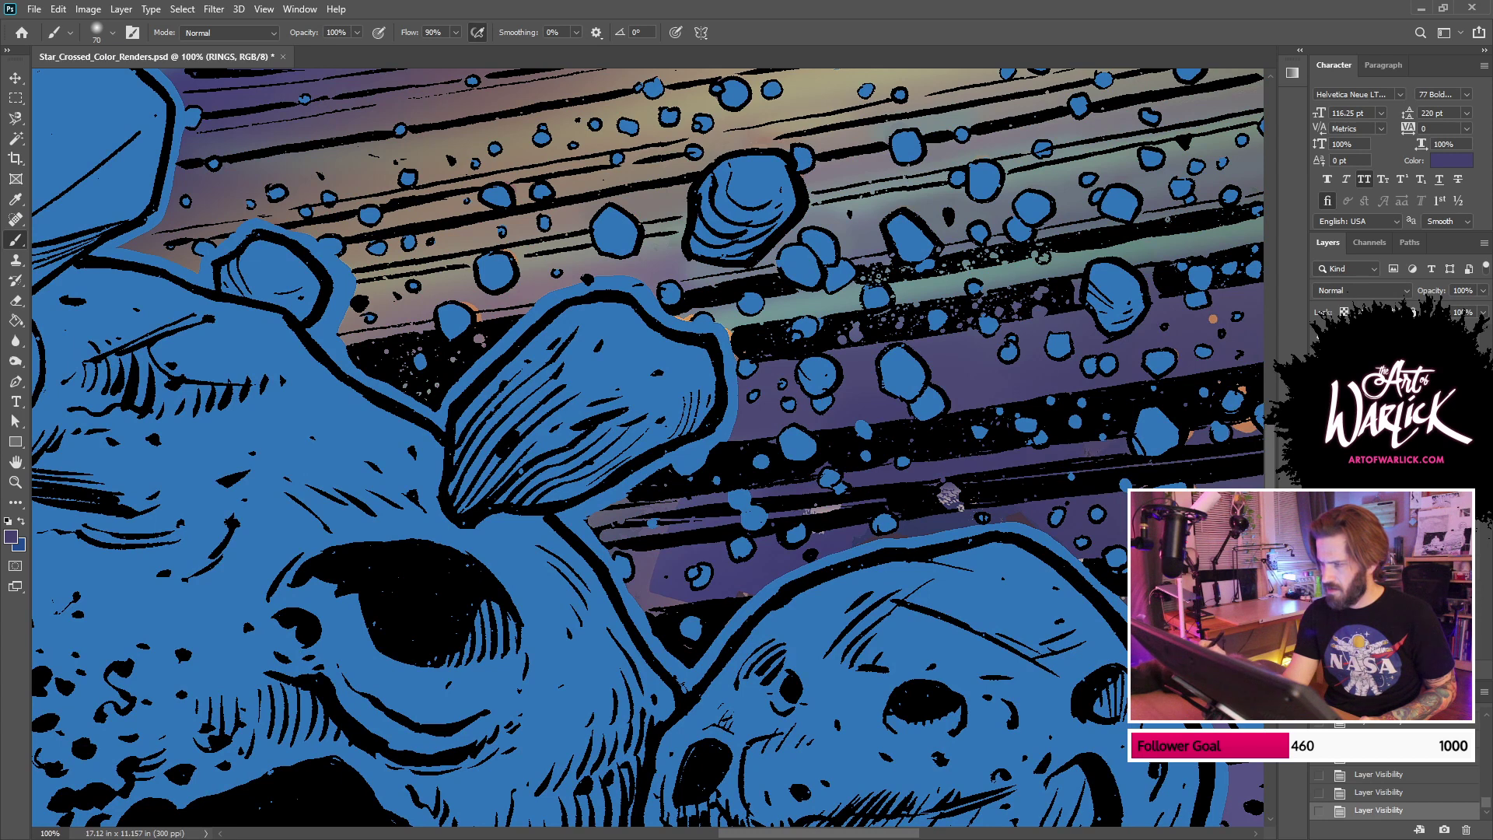
{"action": "key", "text": "ctrl+comma"}
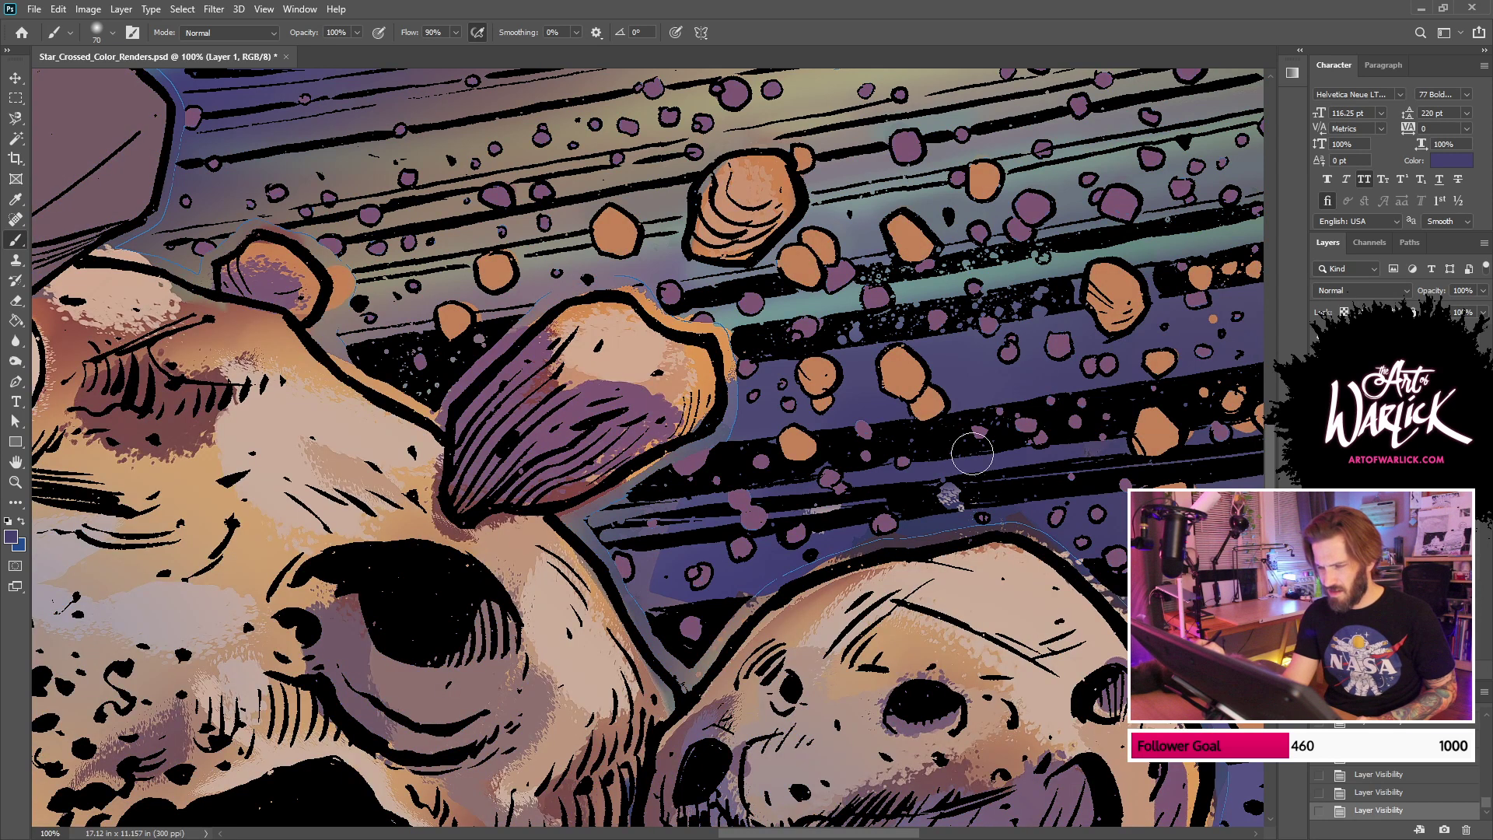
{"action": "key", "text": "e"}
{"action": "mouse_move", "coordinate": [613, 546]}
{"action": "left_mouse_down"}
{"action": "mouse_move", "coordinate": [639, 525]}
{"action": "mouse_move", "coordinate": [695, 526]}
{"action": "left_mouse_up"}
{"action": "key", "text": "ctrl+z"}
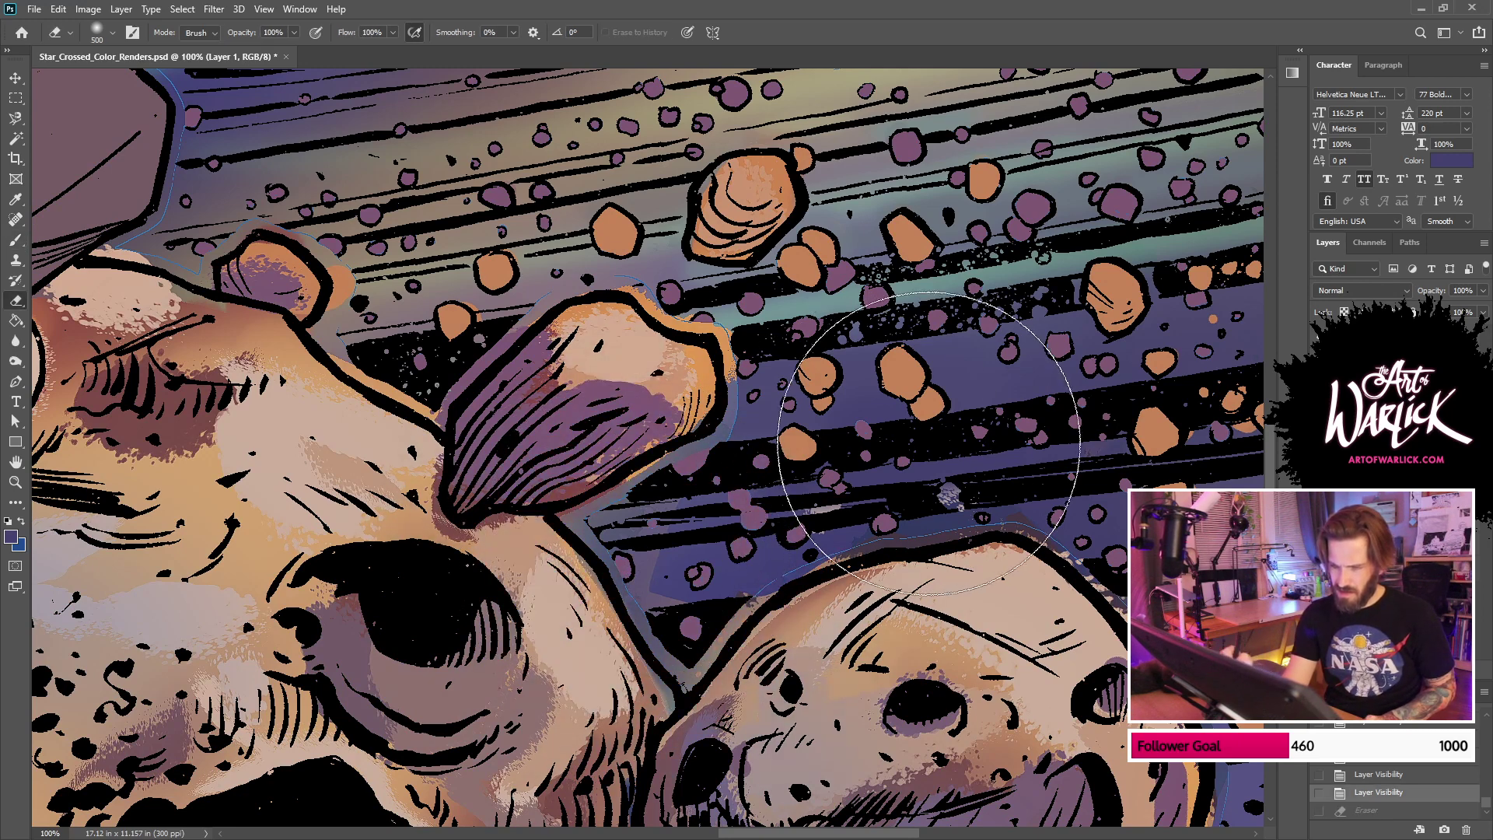
{"action": "key", "text": "ctrl+comma"}
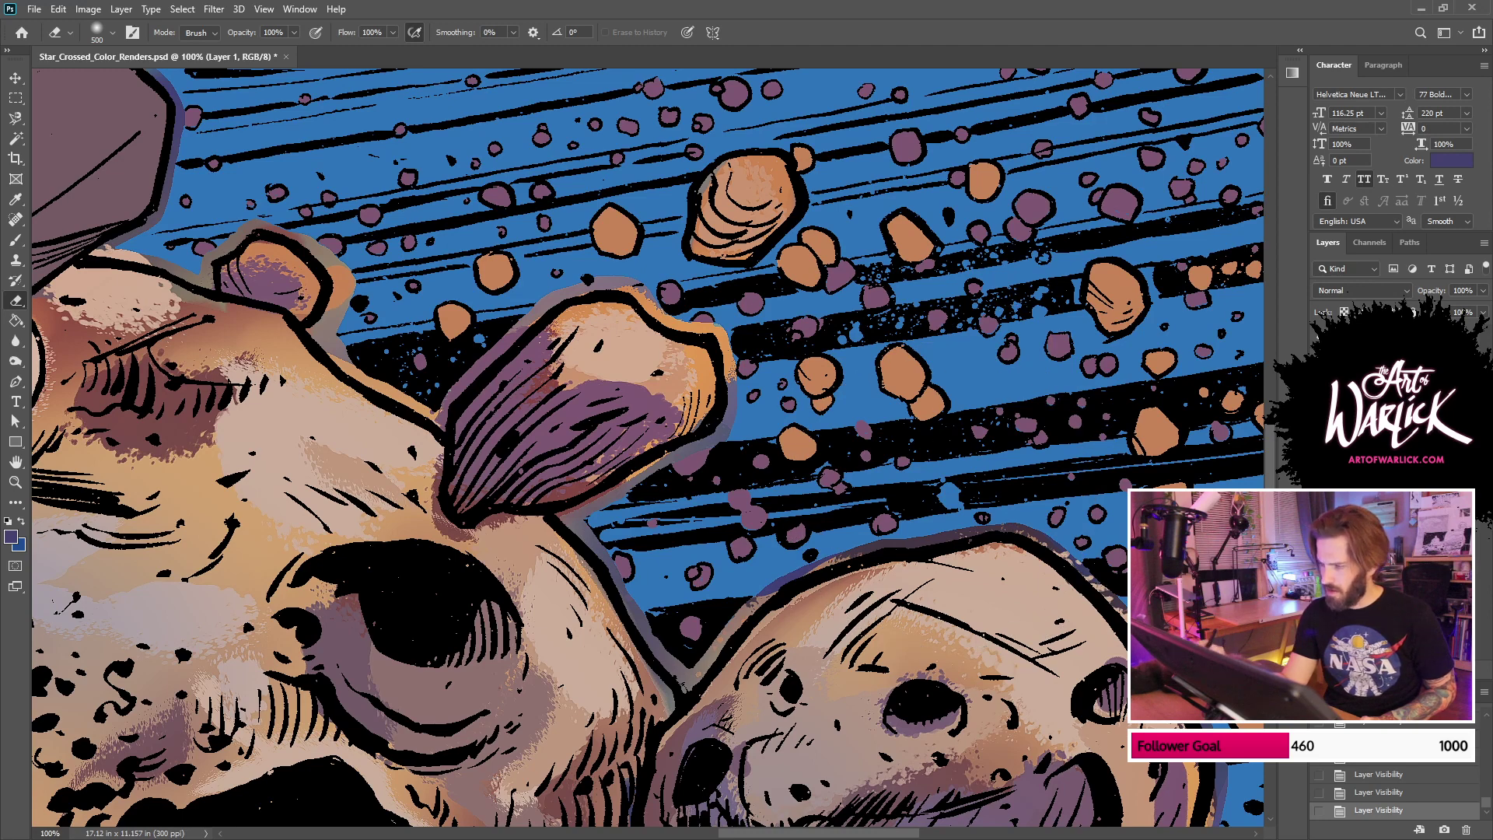
{"action": "left_click", "coordinate": [1320, 590]}
{"action": "left_click", "coordinate": [1320, 610]}
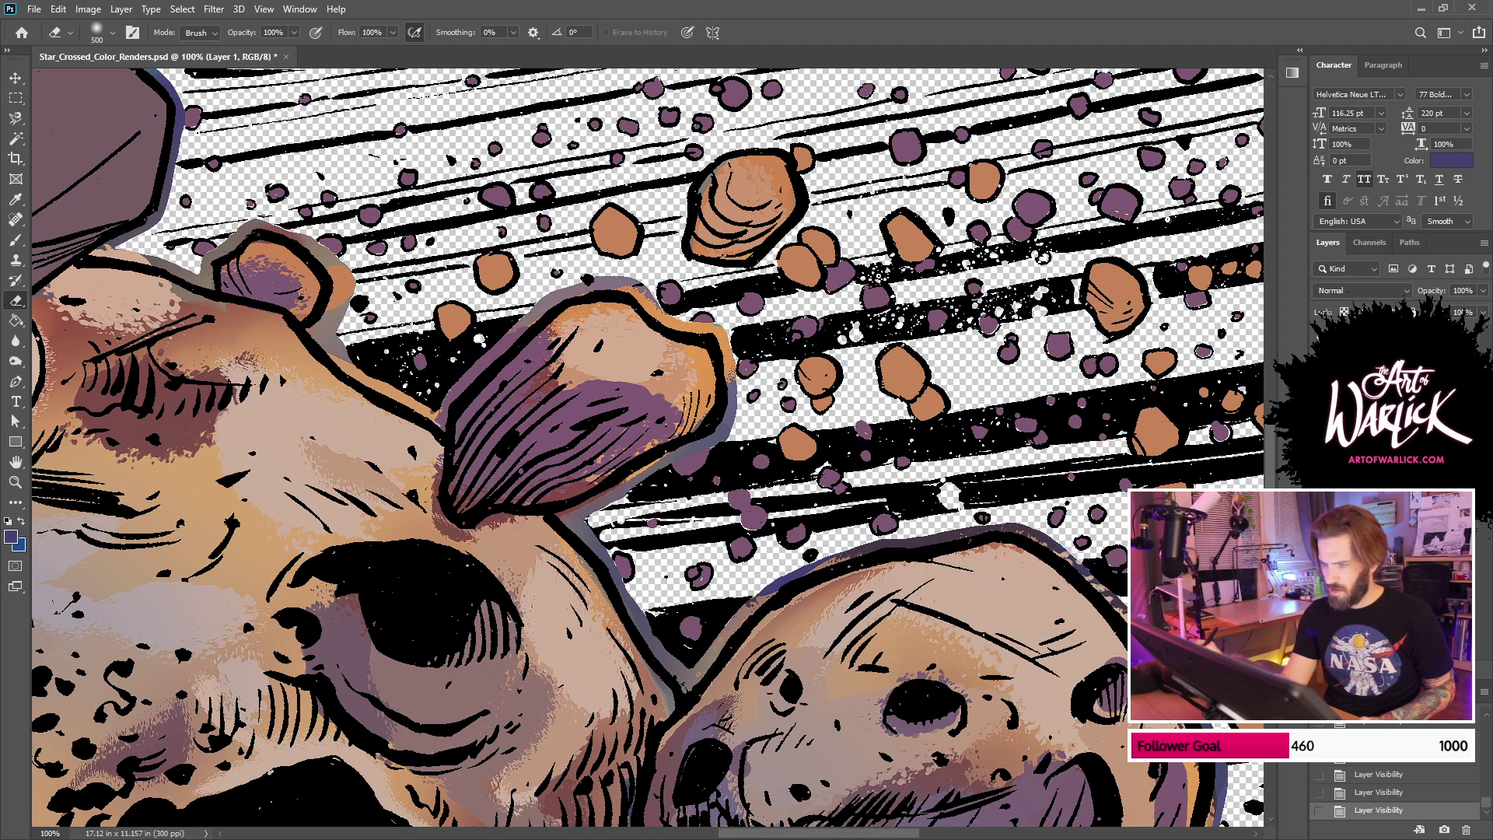
{"action": "right_click", "coordinate": [974, 430]}
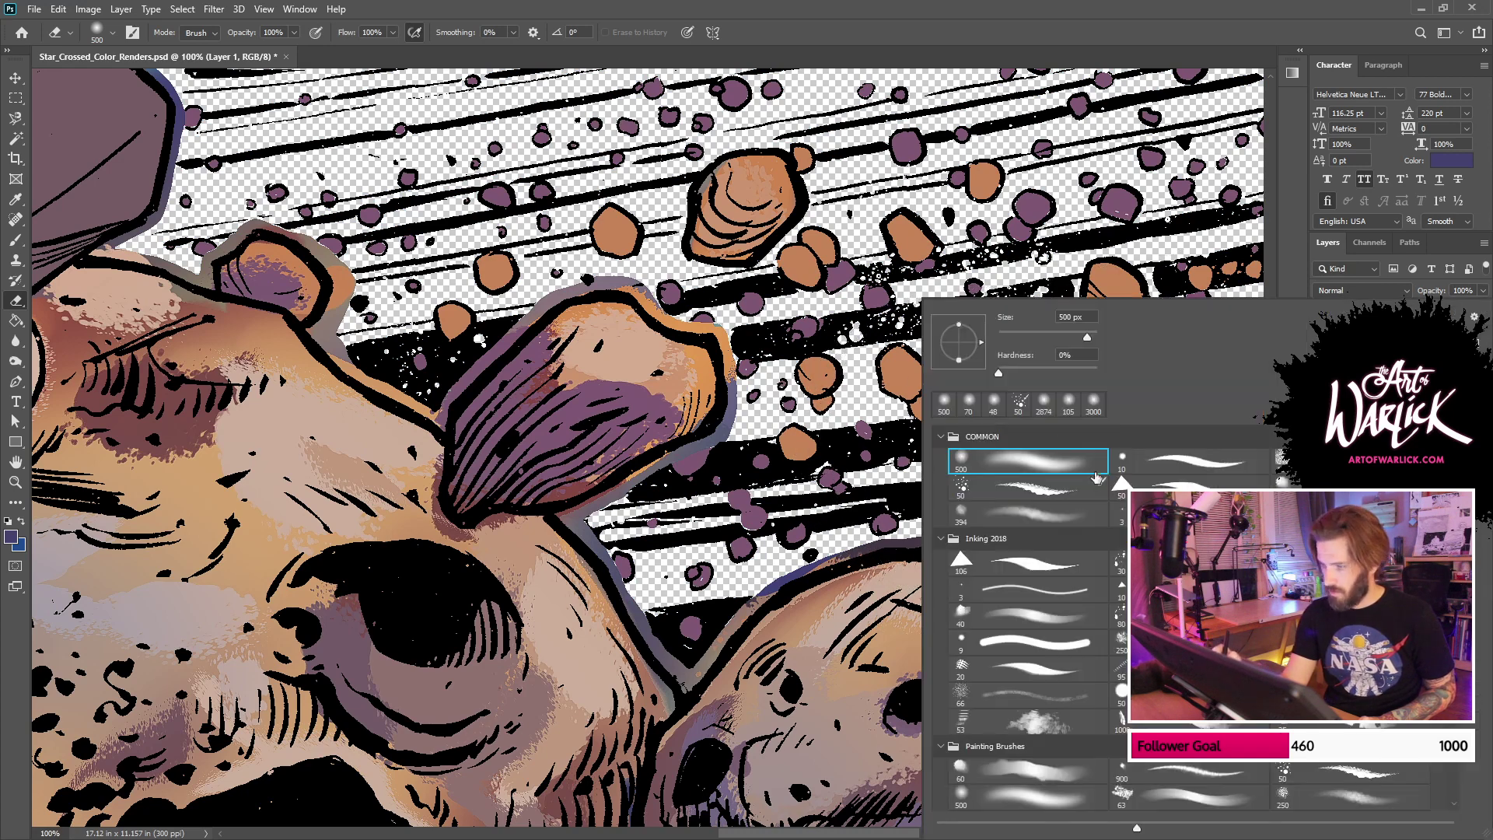
{"action": "left_click", "coordinate": [1054, 493]}
{"action": "left_click", "coordinate": [579, 510]}
{"action": "left_click_drag", "start_coordinate": [579, 509], "coordinate": [699, 465]}
{"action": "left_click_drag", "start_coordinate": [772, 460], "coordinate": [919, 474]}
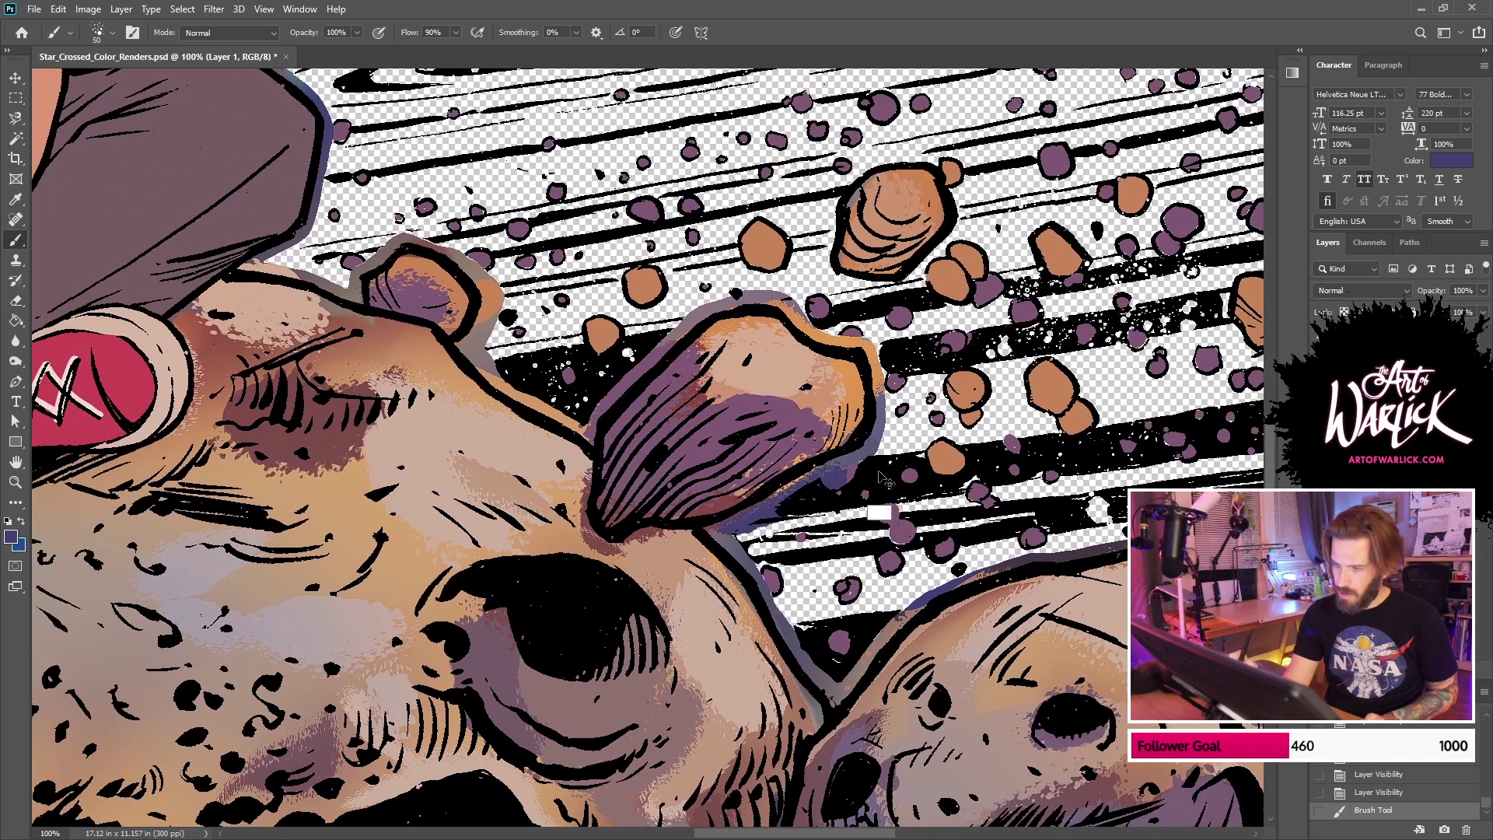
{"action": "key", "text": "ctrl+z"}
{"action": "right_click", "coordinate": [925, 466]}
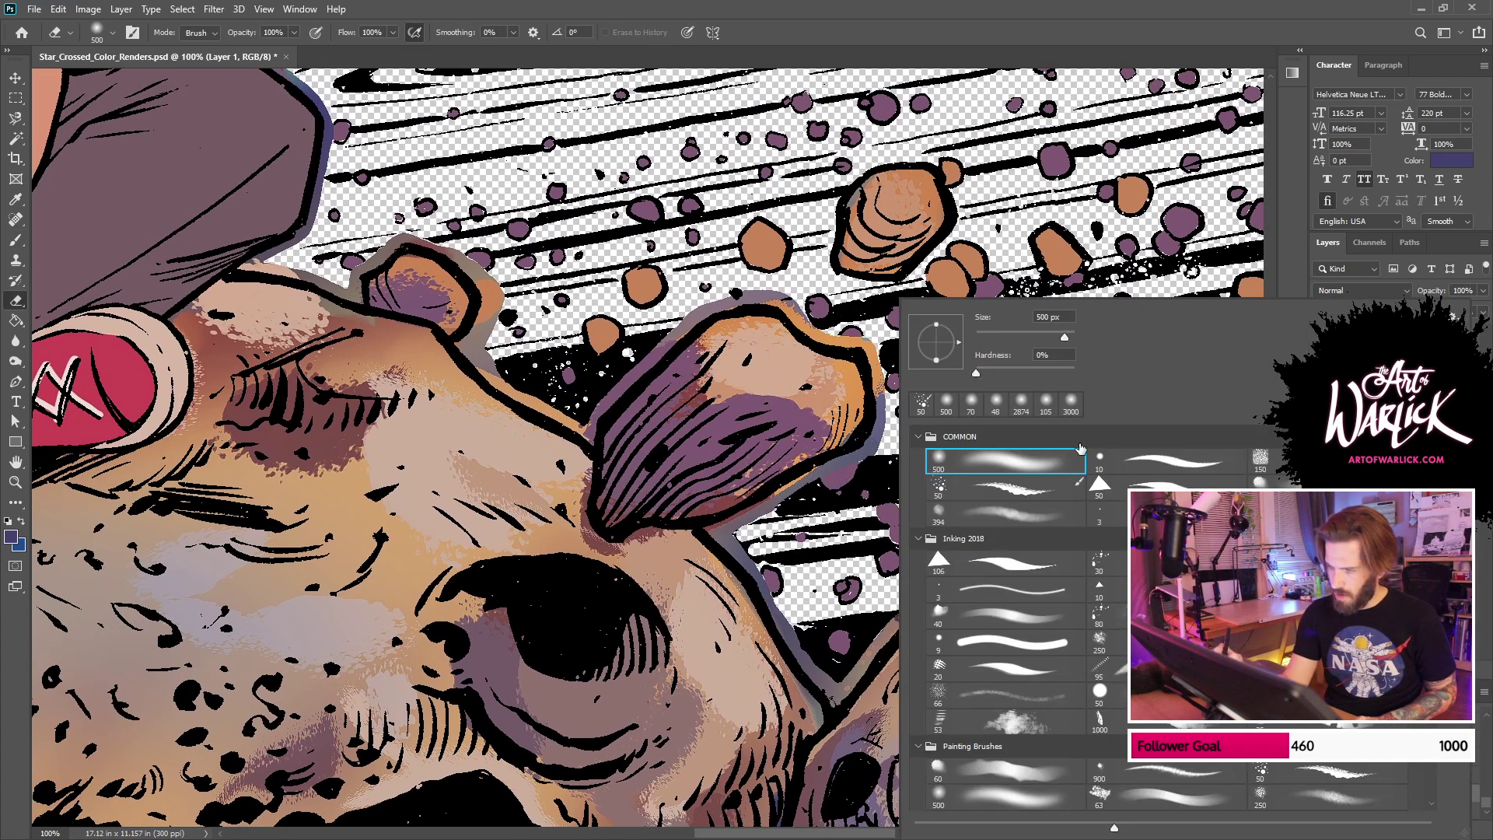
{"action": "mouse_move", "coordinate": [801, 494]}
{"action": "left_mouse_down"}
{"action": "mouse_move", "coordinate": [787, 490]}
{"action": "mouse_move", "coordinate": [892, 451]}
{"action": "left_mouse_up"}
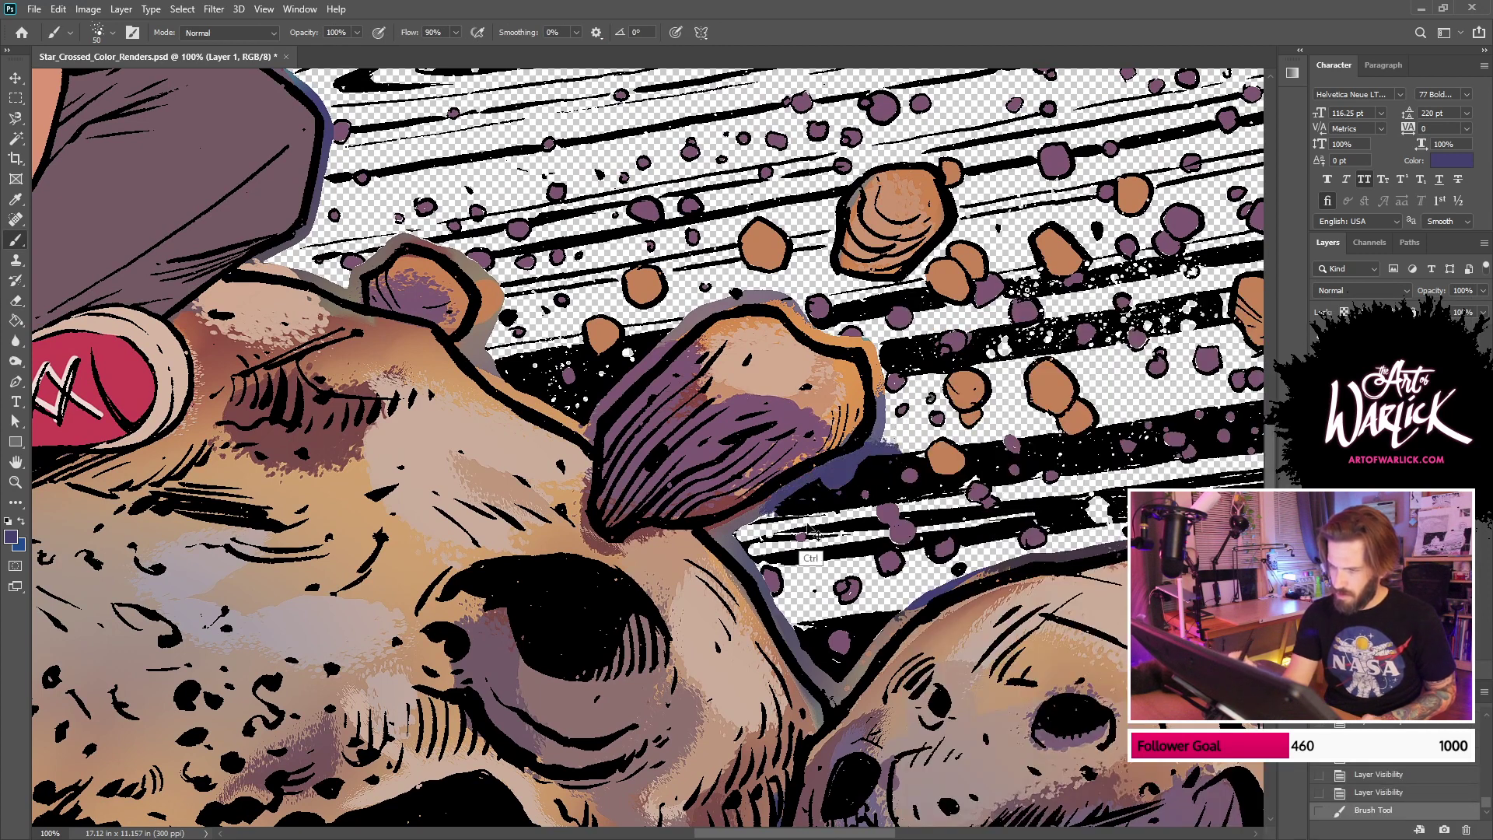
{"action": "key", "text": "ctrl+z"}
{"action": "key", "text": "e"}
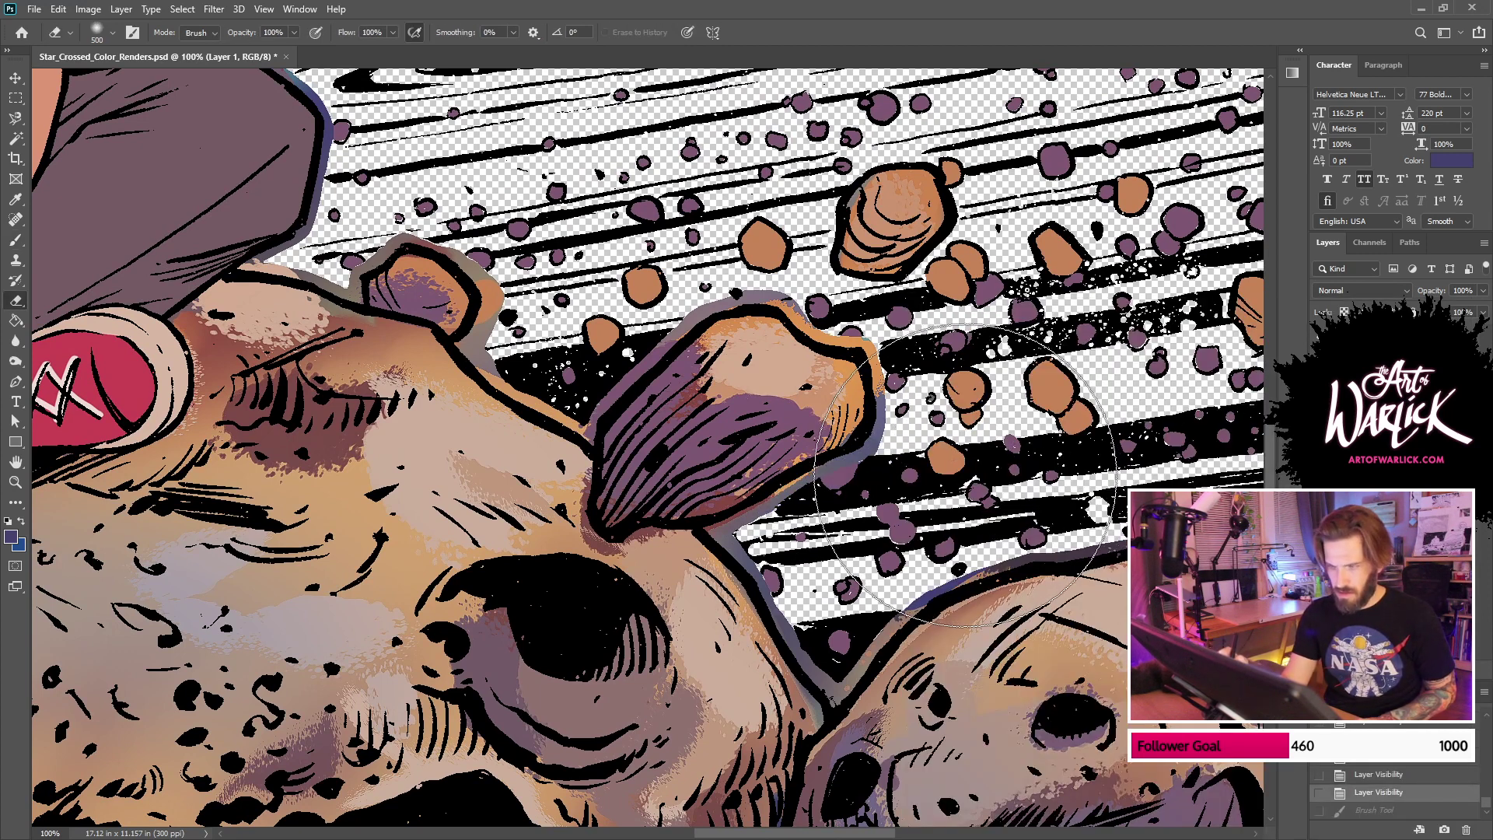
Step: Set up a hard round eraser at 51 px and erase the blue spill beside the striped purple-and-orange rock on Layer 1
{"action": "right_click", "coordinate": [1031, 465]}
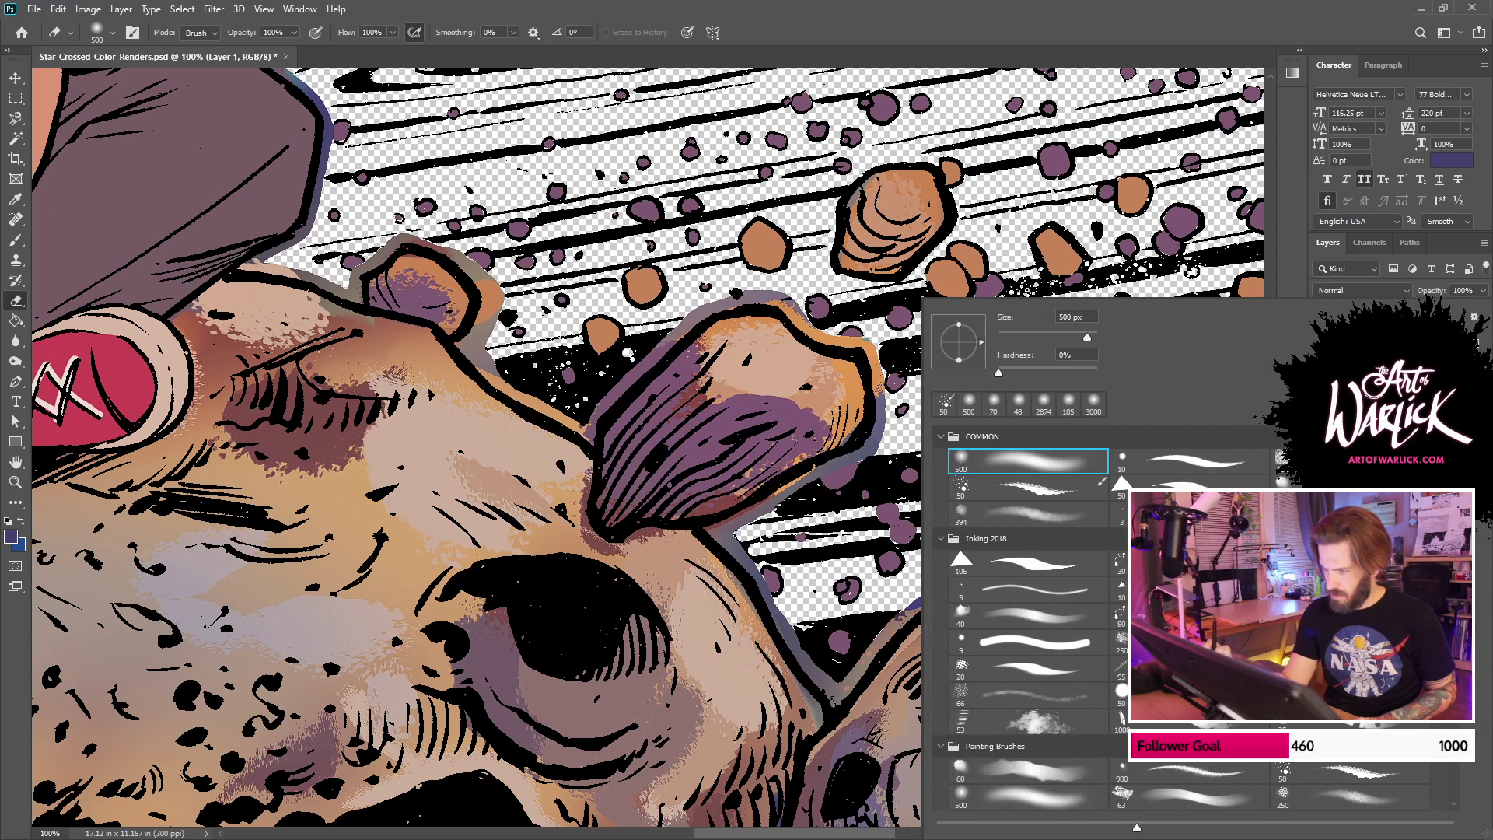
{"action": "left_click", "coordinate": [1166, 462]}
{"action": "left_click", "coordinate": [1022, 337]}
{"action": "mouse_move", "coordinate": [885, 385]}
{"action": "left_mouse_down"}
{"action": "mouse_move", "coordinate": [883, 432]}
{"action": "mouse_move", "coordinate": [887, 418]}
{"action": "mouse_move", "coordinate": [863, 461]}
{"action": "left_mouse_up"}
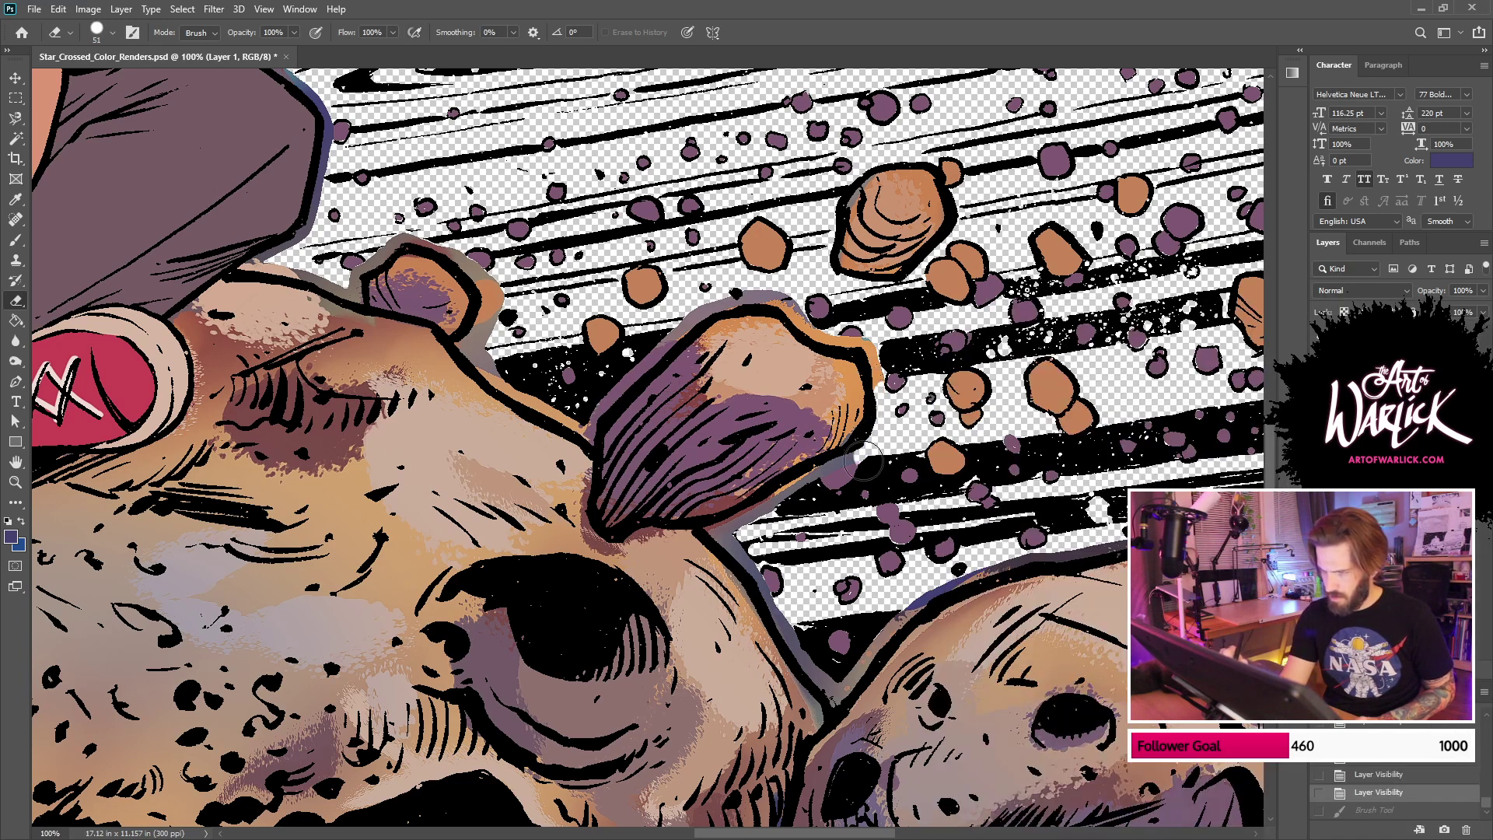
{"action": "left_click_drag", "start_coordinate": [716, 528], "coordinate": [868, 446]}
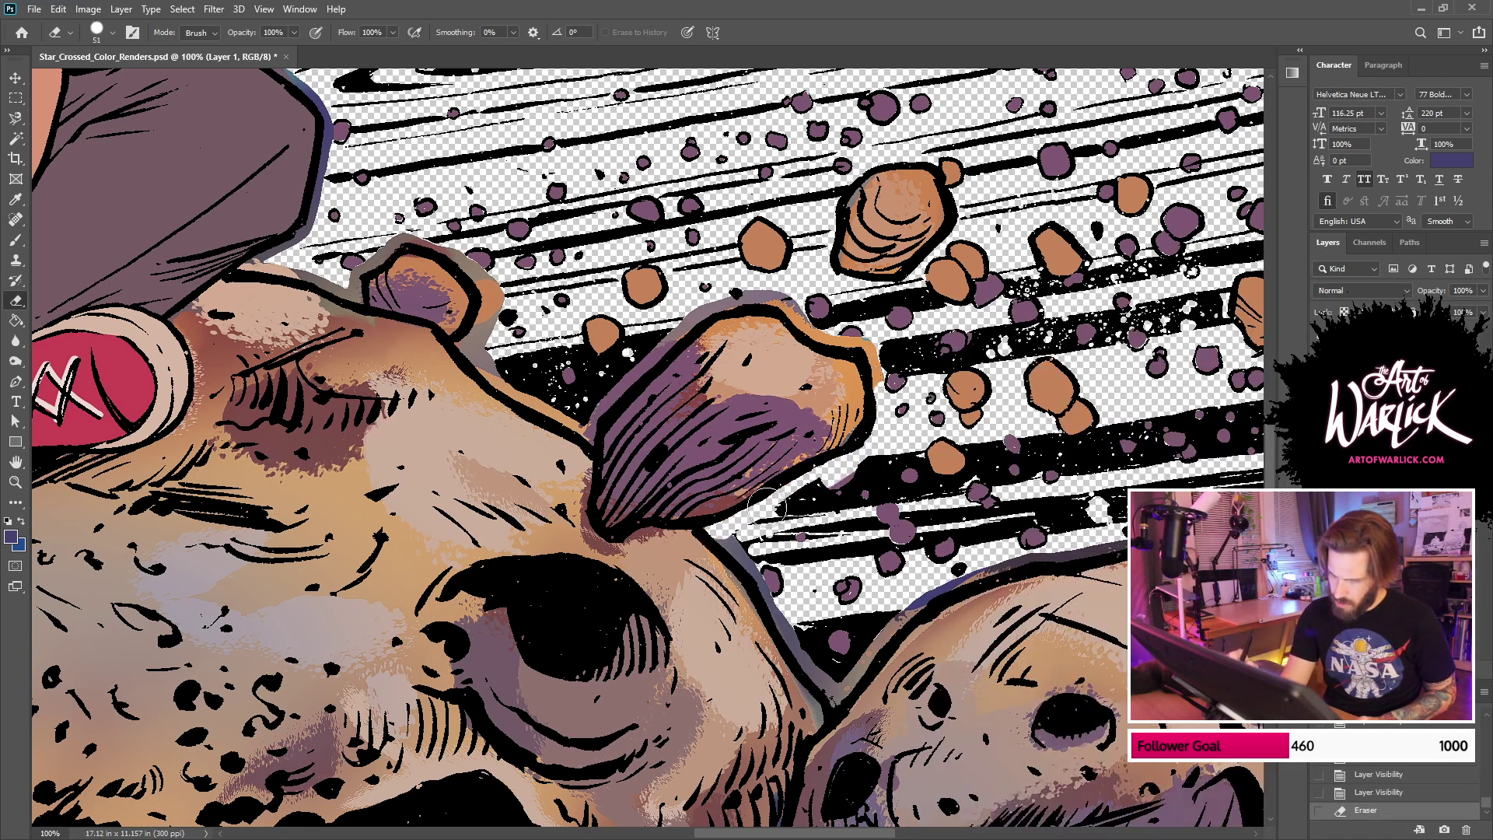
{"action": "key", "text": "ctrl+z"}
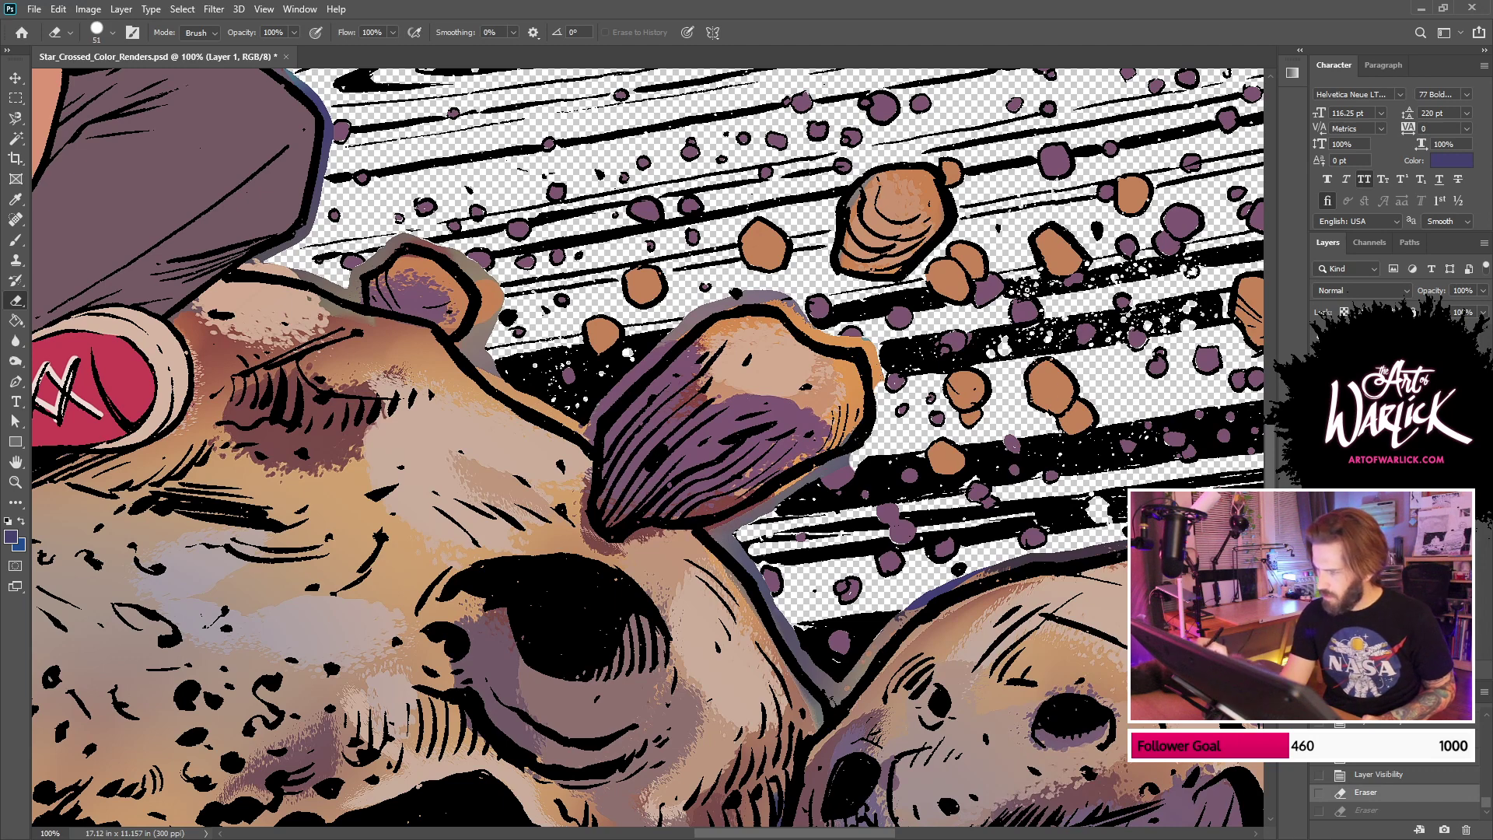
Step: Select the small purple asteroids from the FLATS layer with the Magic Wand and delete that area from Layer 1
{"action": "left_click", "coordinate": [1319, 370]}
{"action": "left_click", "coordinate": [1320, 370]}
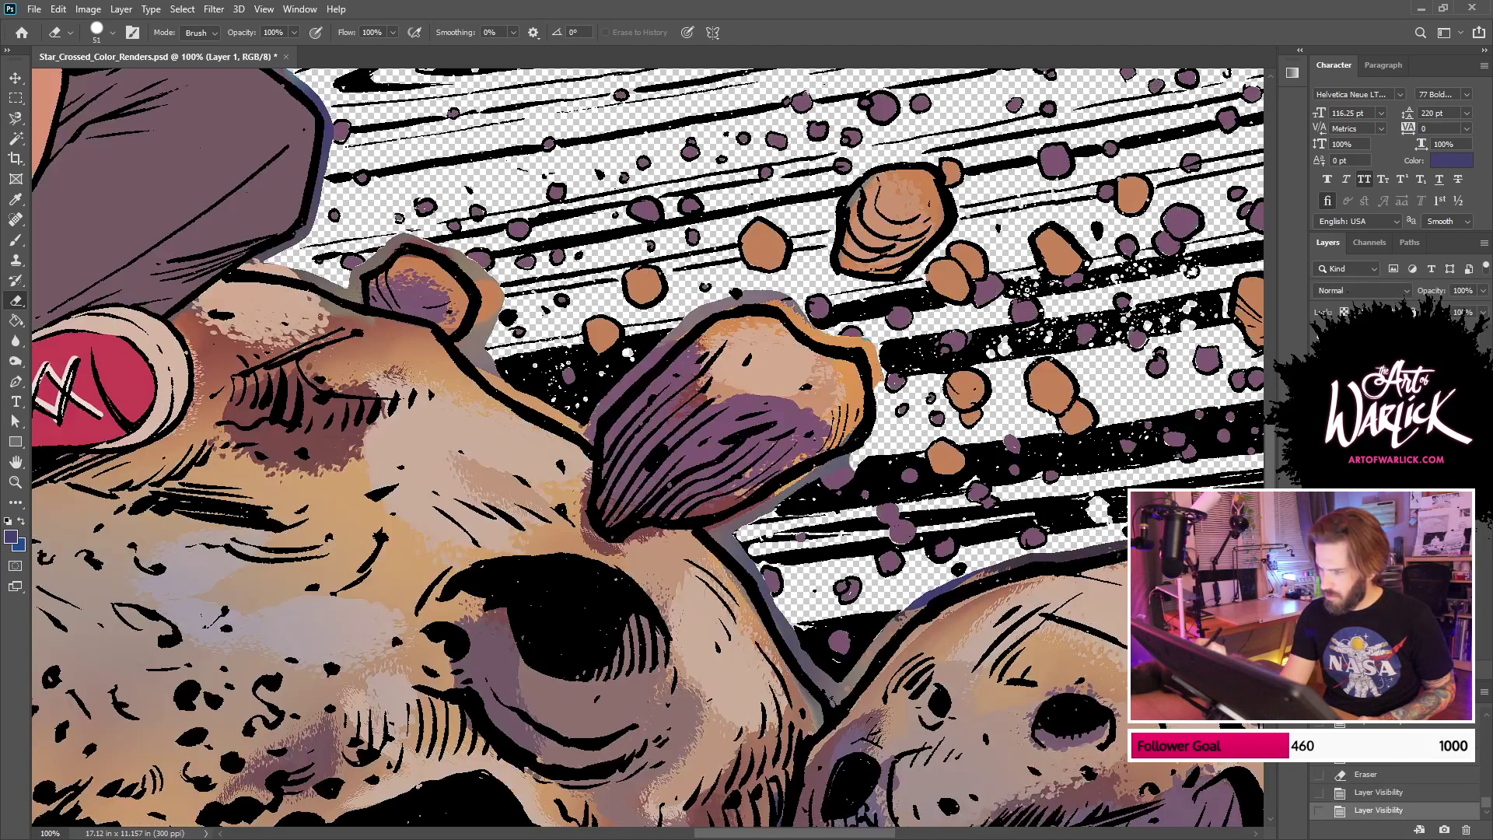
{"action": "key", "text": "ctrl+comma"}
{"action": "key", "text": "ctrl+comma"}
{"action": "left_click", "coordinate": [1384, 435]}
{"action": "key", "text": "w"}
{"action": "left_click", "coordinate": [901, 530]}
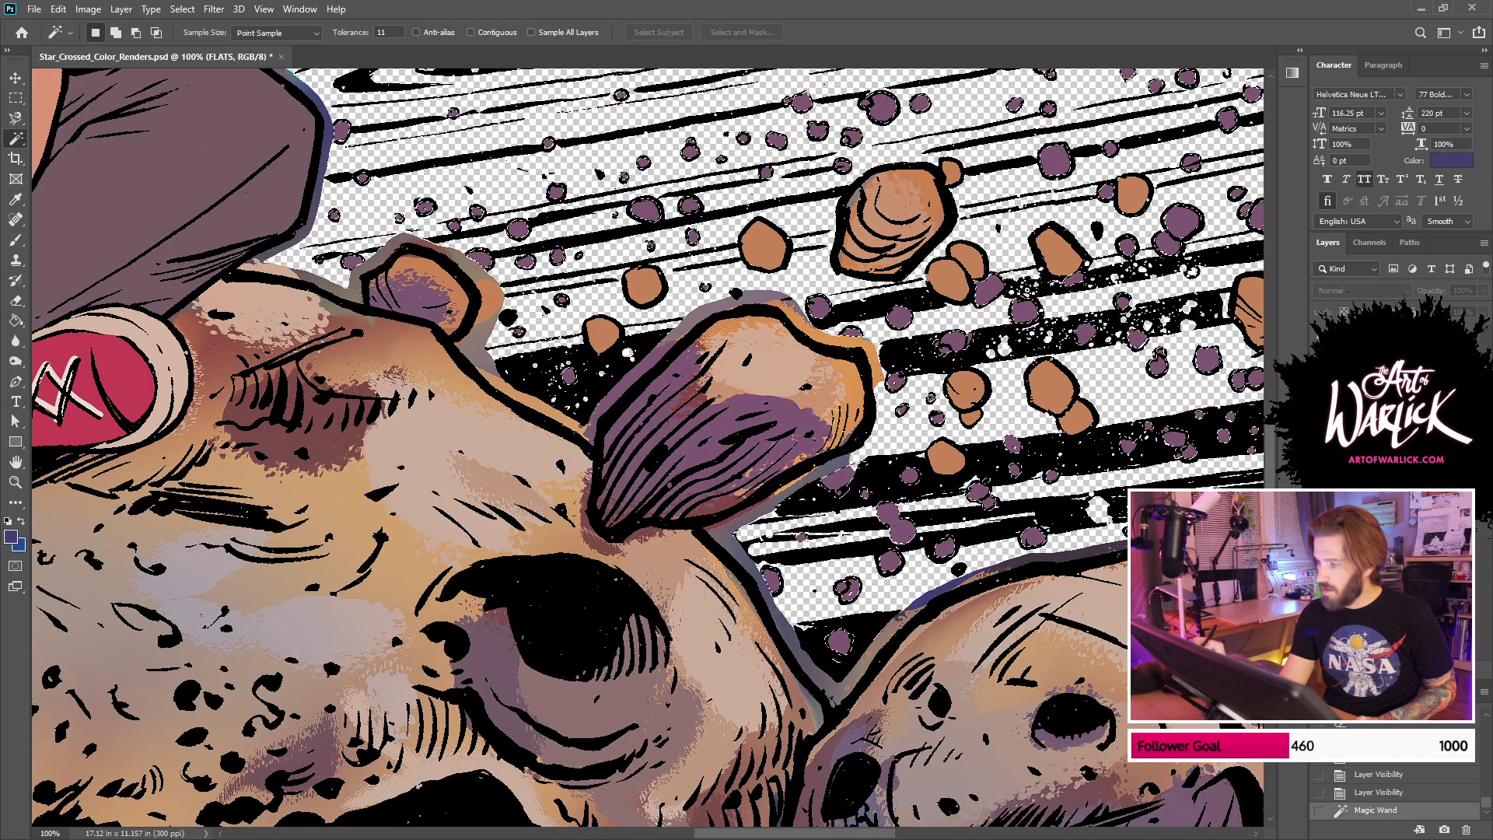
{"action": "key", "text": "alt+bracketright"}
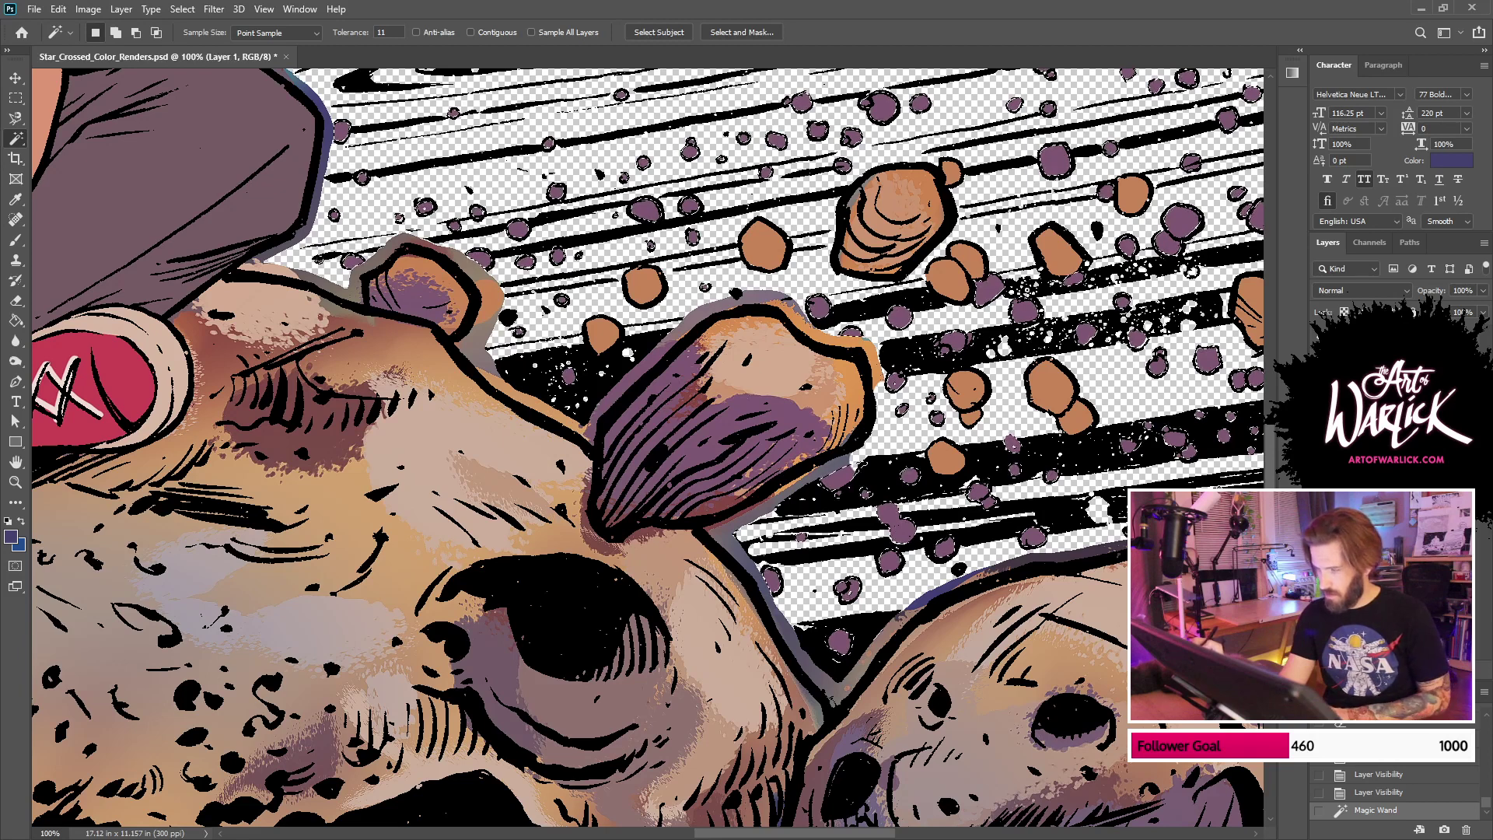
{"action": "key", "text": "Delete"}
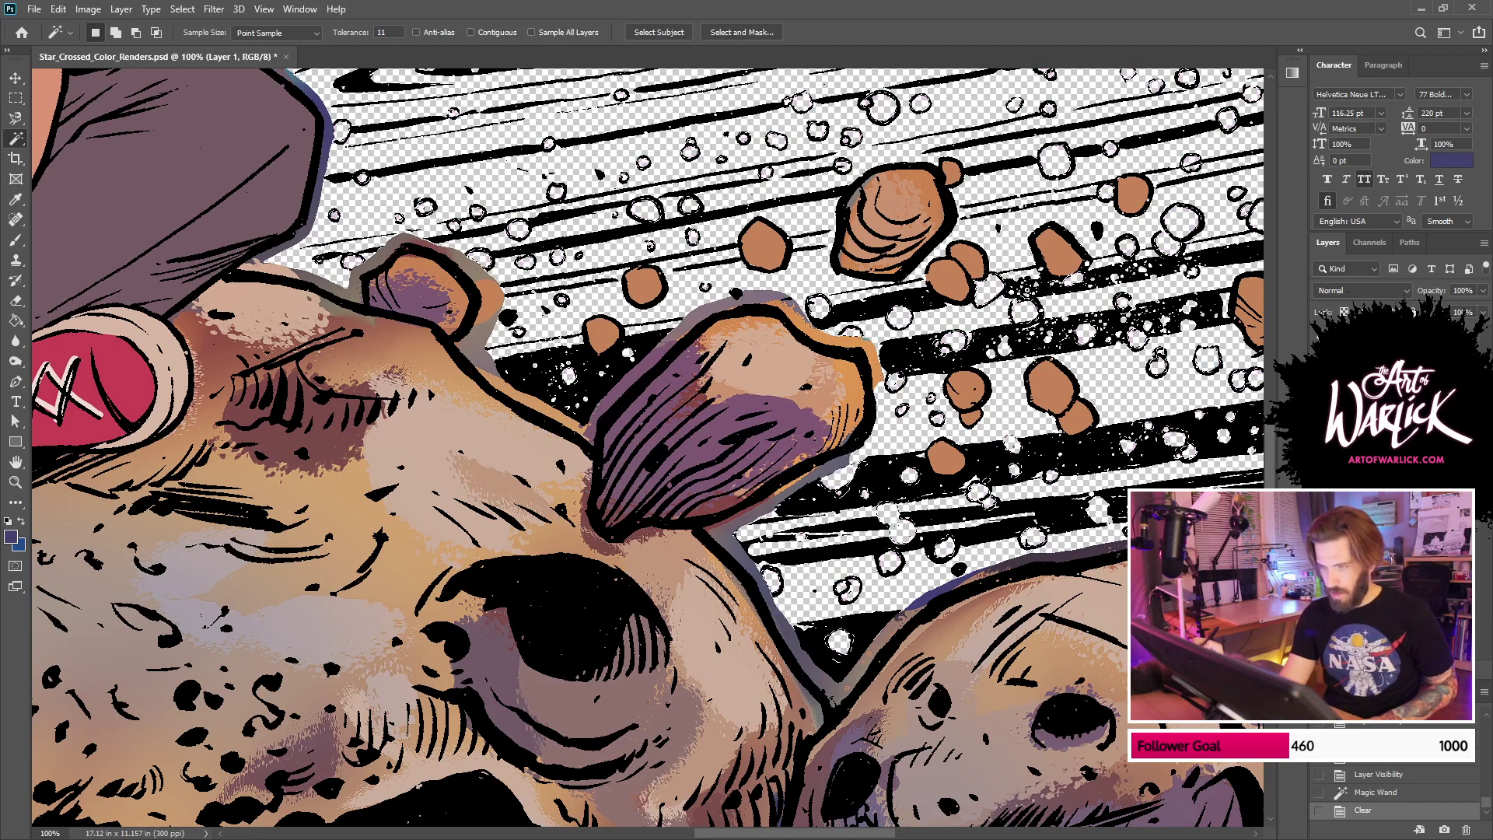
{"action": "key", "text": "ctrl+d"}
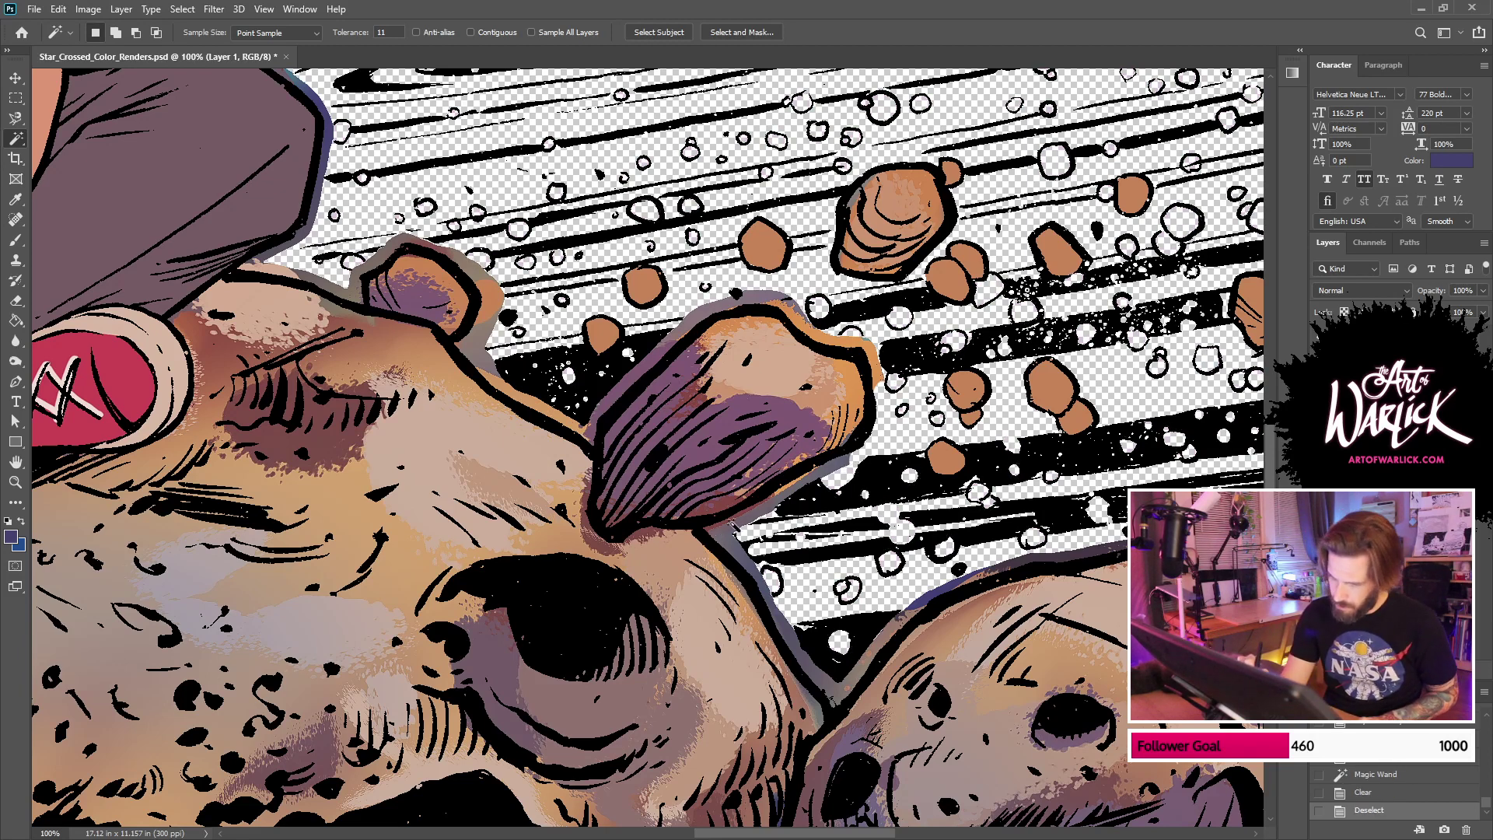
Step: Erase the colour spill outside the outline of the round cratered asteroid attached to the large one
{"action": "key", "text": "e"}
{"action": "mouse_move", "coordinate": [705, 529]}
{"action": "left_mouse_down"}
{"action": "mouse_move", "coordinate": [847, 463]}
{"action": "mouse_move", "coordinate": [723, 527]}
{"action": "mouse_move", "coordinate": [847, 679]}
{"action": "mouse_move", "coordinate": [1003, 534]}
{"action": "mouse_move", "coordinate": [1073, 536]}
{"action": "mouse_move", "coordinate": [1011, 560]}
{"action": "mouse_move", "coordinate": [1127, 537]}
{"action": "mouse_move", "coordinate": [776, 406]}
{"action": "mouse_move", "coordinate": [866, 417]}
{"action": "mouse_move", "coordinate": [987, 586]}
{"action": "left_mouse_up"}
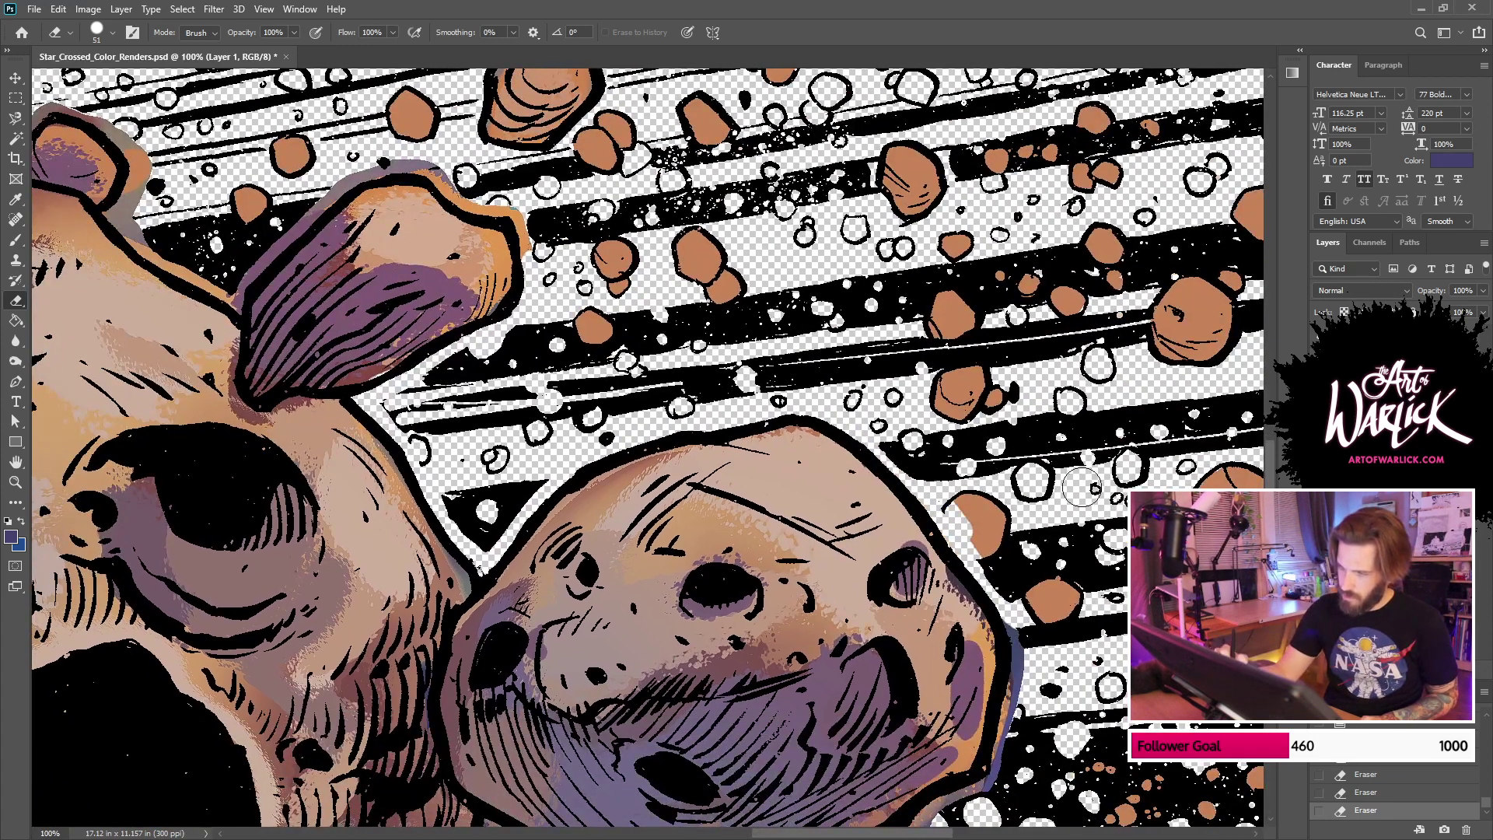
{"action": "key", "text": "ctrl+z"}
{"action": "mouse_move", "coordinate": [852, 424]}
{"action": "left_mouse_down"}
{"action": "mouse_move", "coordinate": [981, 580]}
{"action": "mouse_move", "coordinate": [927, 496]}
{"action": "mouse_move", "coordinate": [1030, 657]}
{"action": "mouse_move", "coordinate": [999, 777]}
{"action": "left_mouse_up"}
{"action": "mouse_move", "coordinate": [1044, 690]}
{"action": "left_mouse_down"}
{"action": "mouse_move", "coordinate": [1080, 584]}
{"action": "mouse_move", "coordinate": [1153, 458]}
{"action": "left_mouse_up"}
{"action": "left_click_drag", "start_coordinate": [1102, 536], "coordinate": [1024, 597]}
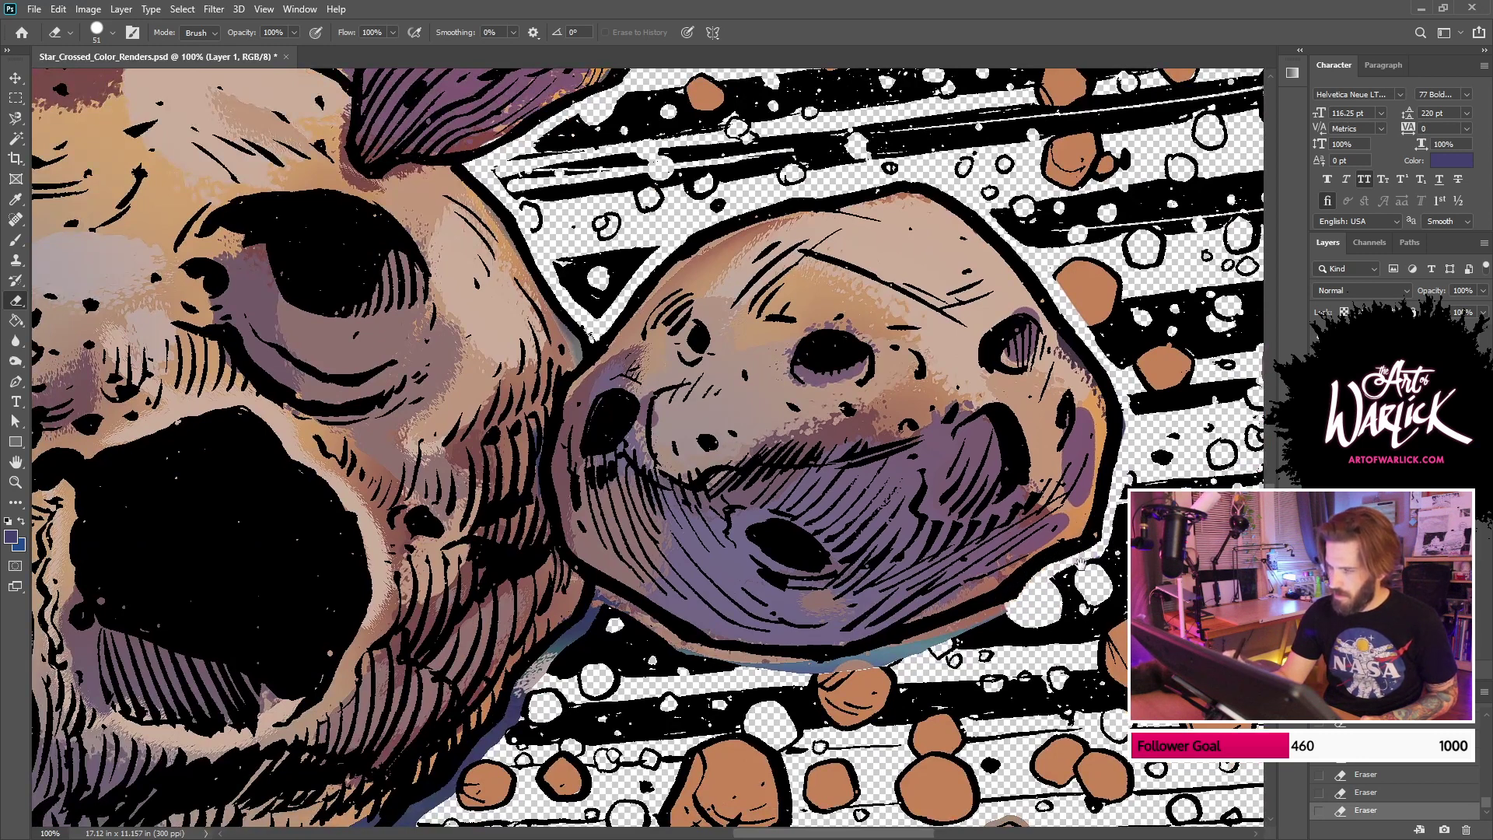
{"action": "left_click_drag", "start_coordinate": [857, 597], "coordinate": [913, 538]}
{"action": "mouse_move", "coordinate": [658, 525]}
{"action": "left_mouse_down"}
{"action": "mouse_move", "coordinate": [720, 575]}
{"action": "mouse_move", "coordinate": [895, 607]}
{"action": "mouse_move", "coordinate": [852, 605]}
{"action": "mouse_move", "coordinate": [953, 595]}
{"action": "mouse_move", "coordinate": [1030, 556]}
{"action": "left_mouse_up"}
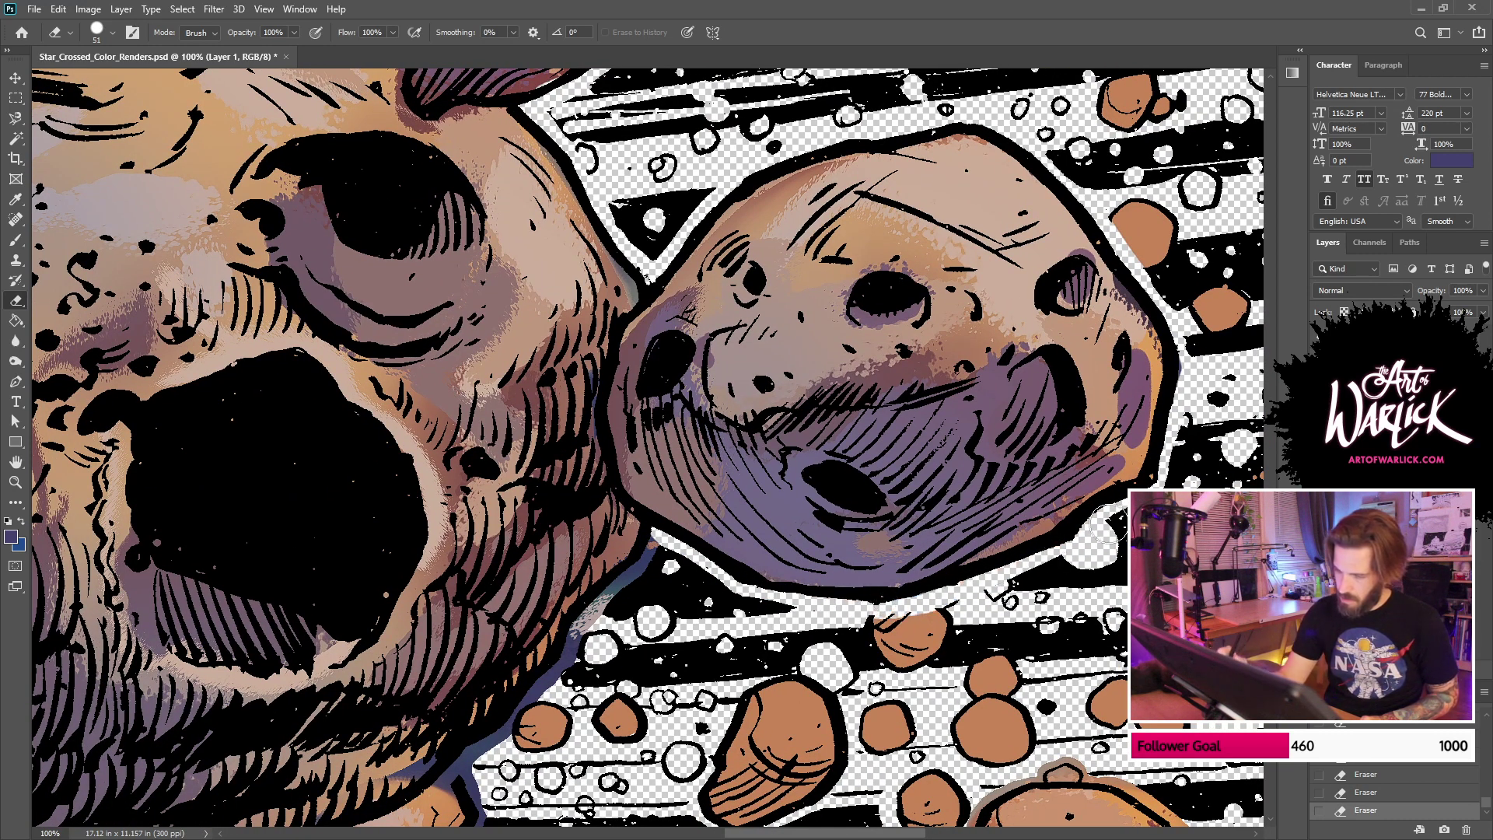
Step: Erase the spill along the large asteroid's lower edge and around the small rock tucked beneath it
{"action": "left_click_drag", "start_coordinate": [678, 560], "coordinate": [1020, 430]}
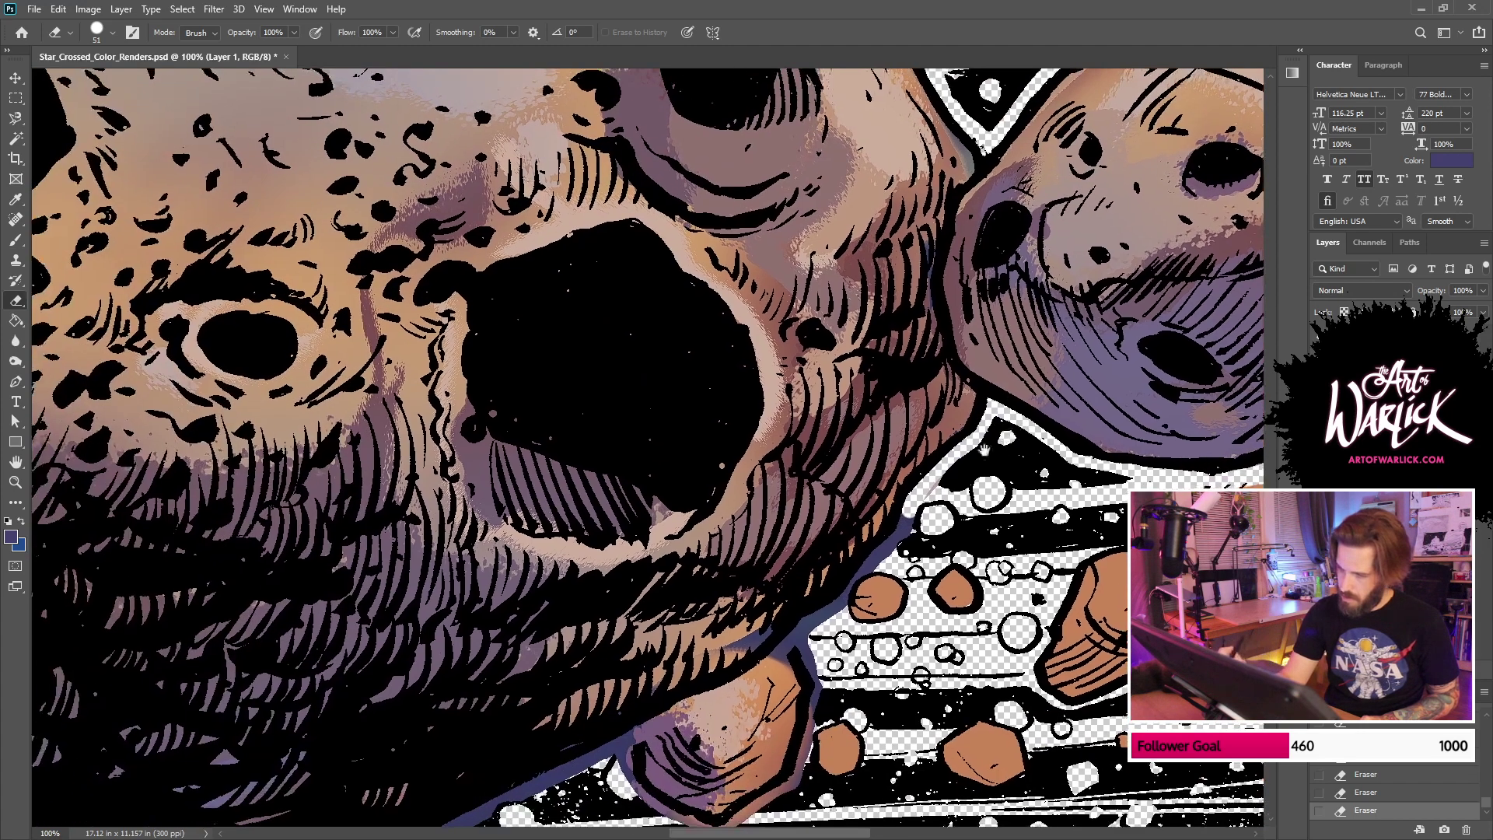
{"action": "mouse_move", "coordinate": [922, 490]}
{"action": "left_mouse_down"}
{"action": "mouse_move", "coordinate": [902, 537]}
{"action": "mouse_move", "coordinate": [813, 622]}
{"action": "mouse_move", "coordinate": [808, 681]}
{"action": "left_mouse_up"}
{"action": "mouse_move", "coordinate": [809, 681]}
{"action": "left_mouse_down"}
{"action": "mouse_move", "coordinate": [868, 545]}
{"action": "mouse_move", "coordinate": [933, 494]}
{"action": "left_mouse_up"}
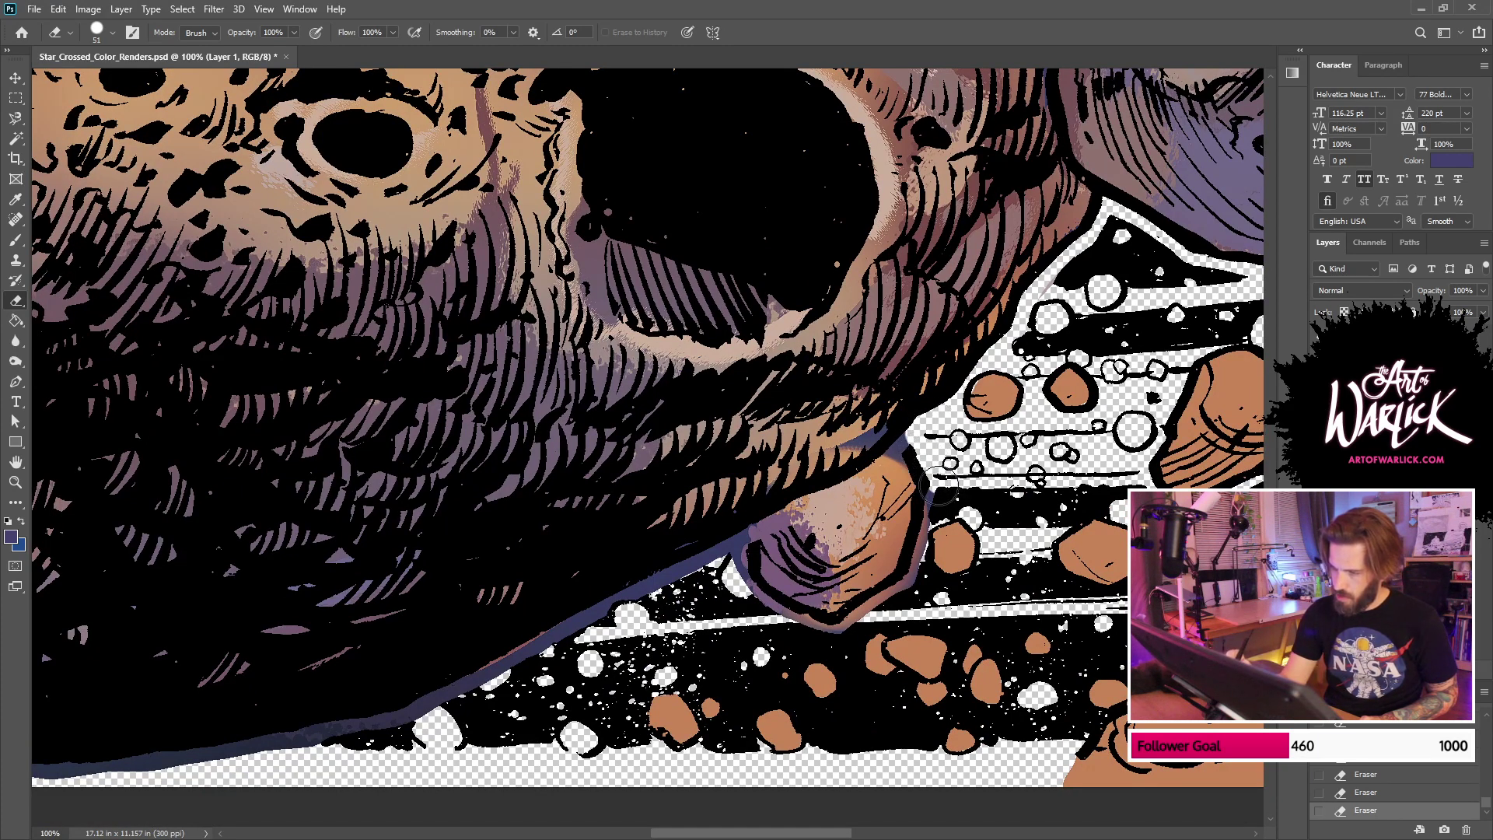
{"action": "mouse_move", "coordinate": [902, 428]}
{"action": "left_mouse_down"}
{"action": "mouse_move", "coordinate": [700, 556]}
{"action": "mouse_move", "coordinate": [868, 465]}
{"action": "mouse_move", "coordinate": [725, 543]}
{"action": "mouse_move", "coordinate": [820, 500]}
{"action": "left_mouse_up"}
{"action": "mouse_move", "coordinate": [915, 419]}
{"action": "left_mouse_down"}
{"action": "mouse_move", "coordinate": [940, 486]}
{"action": "mouse_move", "coordinate": [914, 576]}
{"action": "mouse_move", "coordinate": [838, 632]}
{"action": "mouse_move", "coordinate": [788, 616]}
{"action": "mouse_move", "coordinate": [739, 538]}
{"action": "mouse_move", "coordinate": [1045, 459]}
{"action": "mouse_move", "coordinate": [700, 627]}
{"action": "mouse_move", "coordinate": [615, 645]}
{"action": "left_mouse_up"}
{"action": "mouse_move", "coordinate": [706, 598]}
{"action": "left_mouse_down"}
{"action": "mouse_move", "coordinate": [1013, 524]}
{"action": "mouse_move", "coordinate": [777, 603]}
{"action": "mouse_move", "coordinate": [599, 610]}
{"action": "mouse_move", "coordinate": [644, 607]}
{"action": "mouse_move", "coordinate": [293, 587]}
{"action": "mouse_move", "coordinate": [856, 643]}
{"action": "left_mouse_up"}
{"action": "mouse_move", "coordinate": [699, 599]}
{"action": "left_mouse_down"}
{"action": "mouse_move", "coordinate": [338, 447]}
{"action": "mouse_move", "coordinate": [257, 396]}
{"action": "left_mouse_up"}
{"action": "mouse_move", "coordinate": [349, 359]}
{"action": "left_mouse_down"}
{"action": "mouse_move", "coordinate": [518, 460]}
{"action": "mouse_move", "coordinate": [825, 429]}
{"action": "left_mouse_up"}
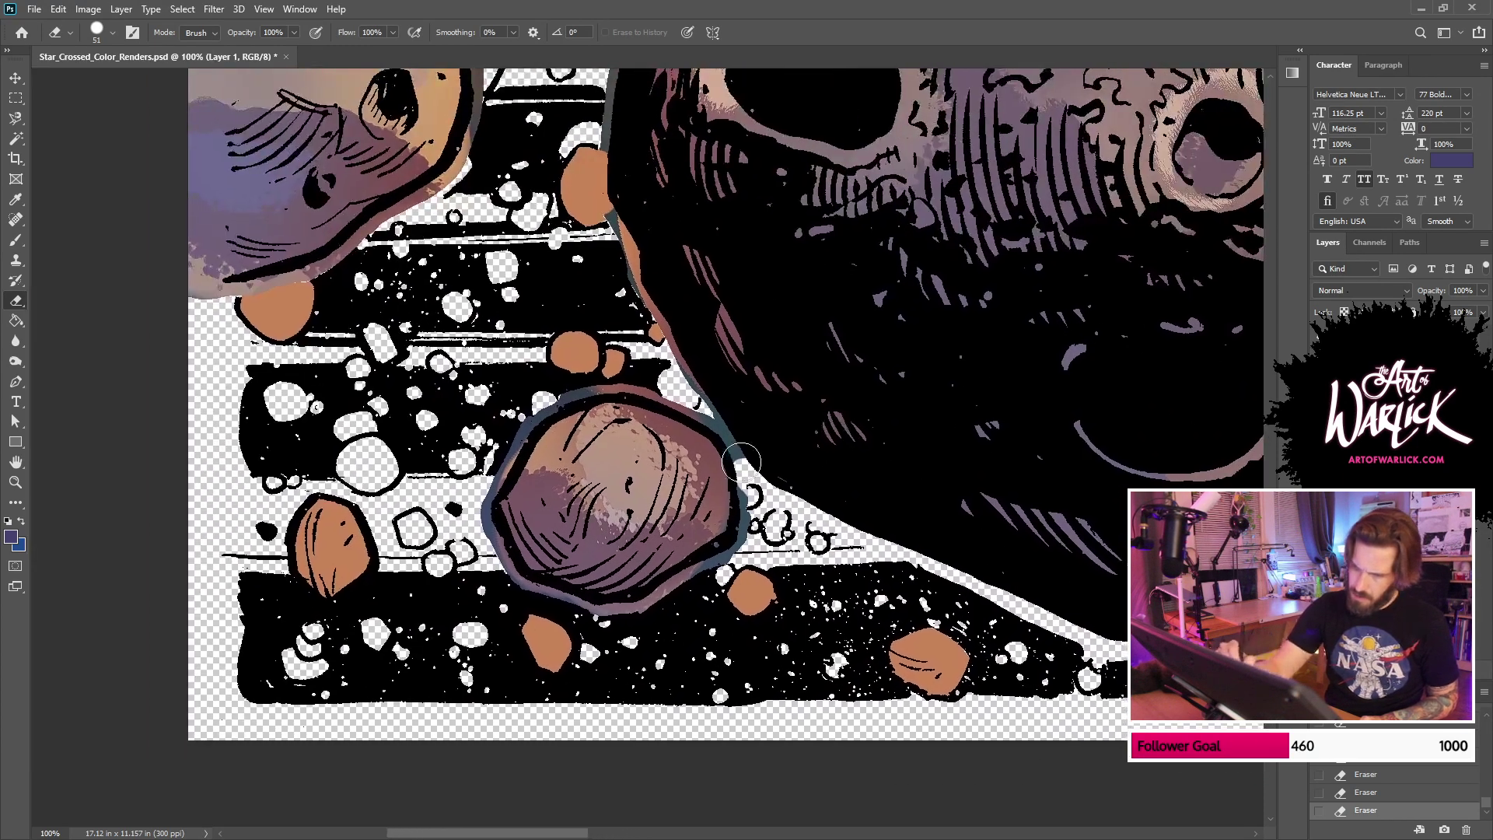
Step: Erase the coloured rim around the small purple rock at the large asteroid's lower left and up the asteroid's left side
{"action": "mouse_move", "coordinate": [742, 465]}
{"action": "left_mouse_down"}
{"action": "mouse_move", "coordinate": [680, 399]}
{"action": "mouse_move", "coordinate": [638, 386]}
{"action": "mouse_move", "coordinate": [578, 390]}
{"action": "mouse_move", "coordinate": [531, 421]}
{"action": "mouse_move", "coordinate": [486, 510]}
{"action": "mouse_move", "coordinate": [515, 575]}
{"action": "mouse_move", "coordinate": [581, 610]}
{"action": "mouse_move", "coordinate": [645, 613]}
{"action": "mouse_move", "coordinate": [745, 546]}
{"action": "mouse_move", "coordinate": [729, 552]}
{"action": "mouse_move", "coordinate": [751, 529]}
{"action": "mouse_move", "coordinate": [745, 451]}
{"action": "mouse_move", "coordinate": [758, 474]}
{"action": "mouse_move", "coordinate": [717, 416]}
{"action": "mouse_move", "coordinate": [659, 389]}
{"action": "mouse_move", "coordinate": [557, 398]}
{"action": "mouse_move", "coordinate": [484, 500]}
{"action": "mouse_move", "coordinate": [556, 597]}
{"action": "left_mouse_up"}
{"action": "key", "text": "ctrl+z"}
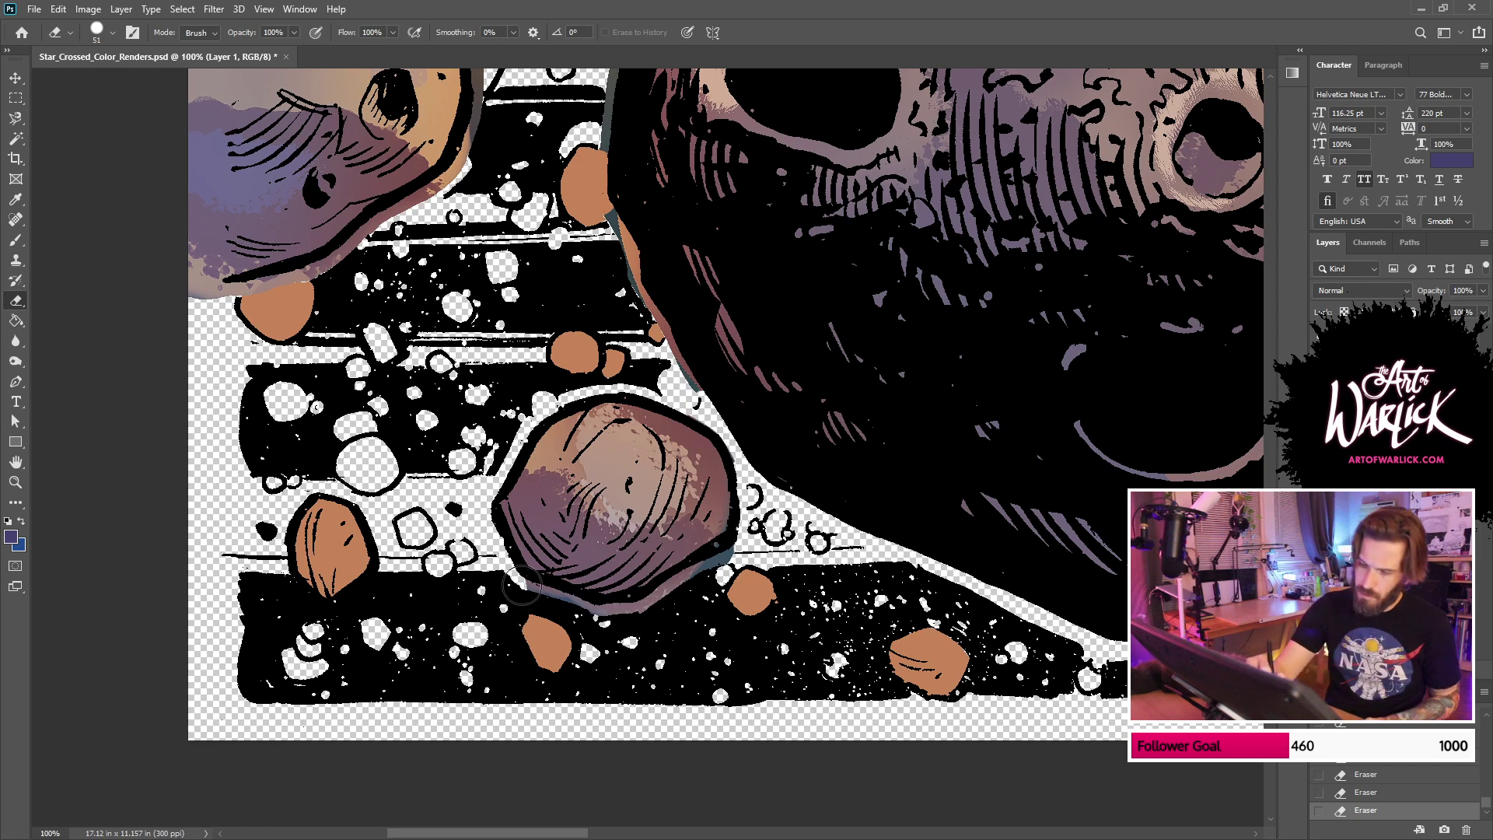
{"action": "mouse_move", "coordinate": [523, 585]}
{"action": "left_mouse_down"}
{"action": "mouse_move", "coordinate": [598, 612]}
{"action": "mouse_move", "coordinate": [683, 587]}
{"action": "mouse_move", "coordinate": [729, 549]}
{"action": "left_mouse_up"}
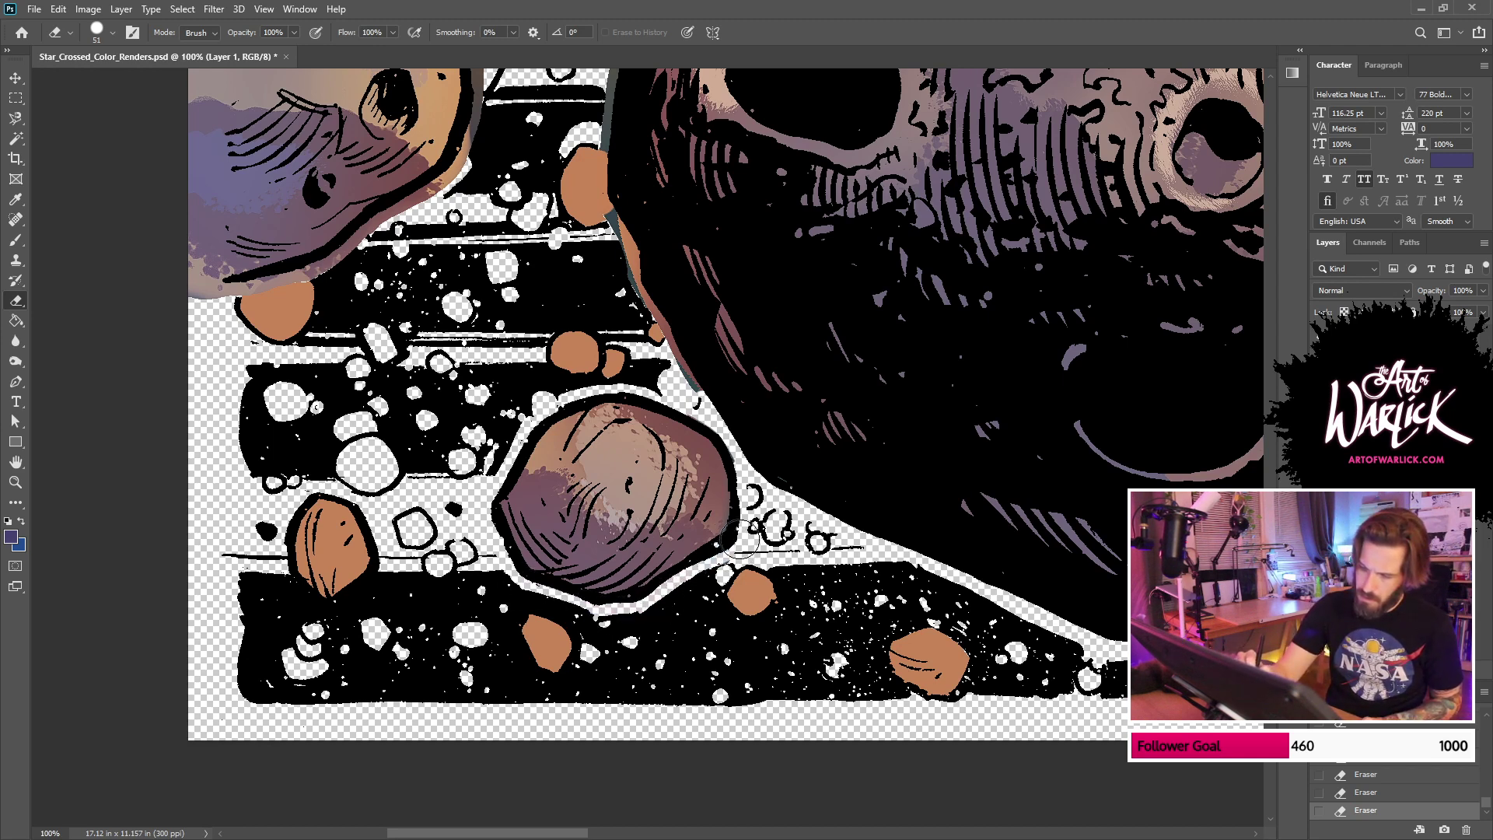
{"action": "scroll", "coordinate": [730, 548], "scroll_direction": "up", "scroll_amount": 5}
{"action": "mouse_move", "coordinate": [699, 709]}
{"action": "left_mouse_down"}
{"action": "mouse_move", "coordinate": [651, 633]}
{"action": "mouse_move", "coordinate": [628, 511]}
{"action": "mouse_move", "coordinate": [635, 443]}
{"action": "mouse_move", "coordinate": [620, 507]}
{"action": "mouse_move", "coordinate": [639, 372]}
{"action": "mouse_move", "coordinate": [798, 211]}
{"action": "mouse_move", "coordinate": [813, 175]}
{"action": "mouse_move", "coordinate": [842, 523]}
{"action": "mouse_move", "coordinate": [717, 446]}
{"action": "mouse_move", "coordinate": [713, 367]}
{"action": "mouse_move", "coordinate": [819, 326]}
{"action": "mouse_move", "coordinate": [893, 379]}
{"action": "mouse_move", "coordinate": [850, 348]}
{"action": "mouse_move", "coordinate": [877, 382]}
{"action": "mouse_move", "coordinate": [992, 309]}
{"action": "mouse_move", "coordinate": [1073, 295]}
{"action": "mouse_move", "coordinate": [882, 689]}
{"action": "mouse_move", "coordinate": [801, 663]}
{"action": "mouse_move", "coordinate": [762, 611]}
{"action": "mouse_move", "coordinate": [774, 471]}
{"action": "mouse_move", "coordinate": [847, 320]}
{"action": "mouse_move", "coordinate": [816, 423]}
{"action": "mouse_move", "coordinate": [848, 301]}
{"action": "mouse_move", "coordinate": [830, 231]}
{"action": "left_mouse_up"}
{"action": "left_click_drag", "start_coordinate": [923, 218], "coordinate": [866, 509]}
Step: Shrink the eraser to 35 px and erase the colour halo outside the seated couple and the rocks beside the man's knee
{"action": "key", "text": "bracketleft"}
{"action": "key", "text": "bracketleft"}
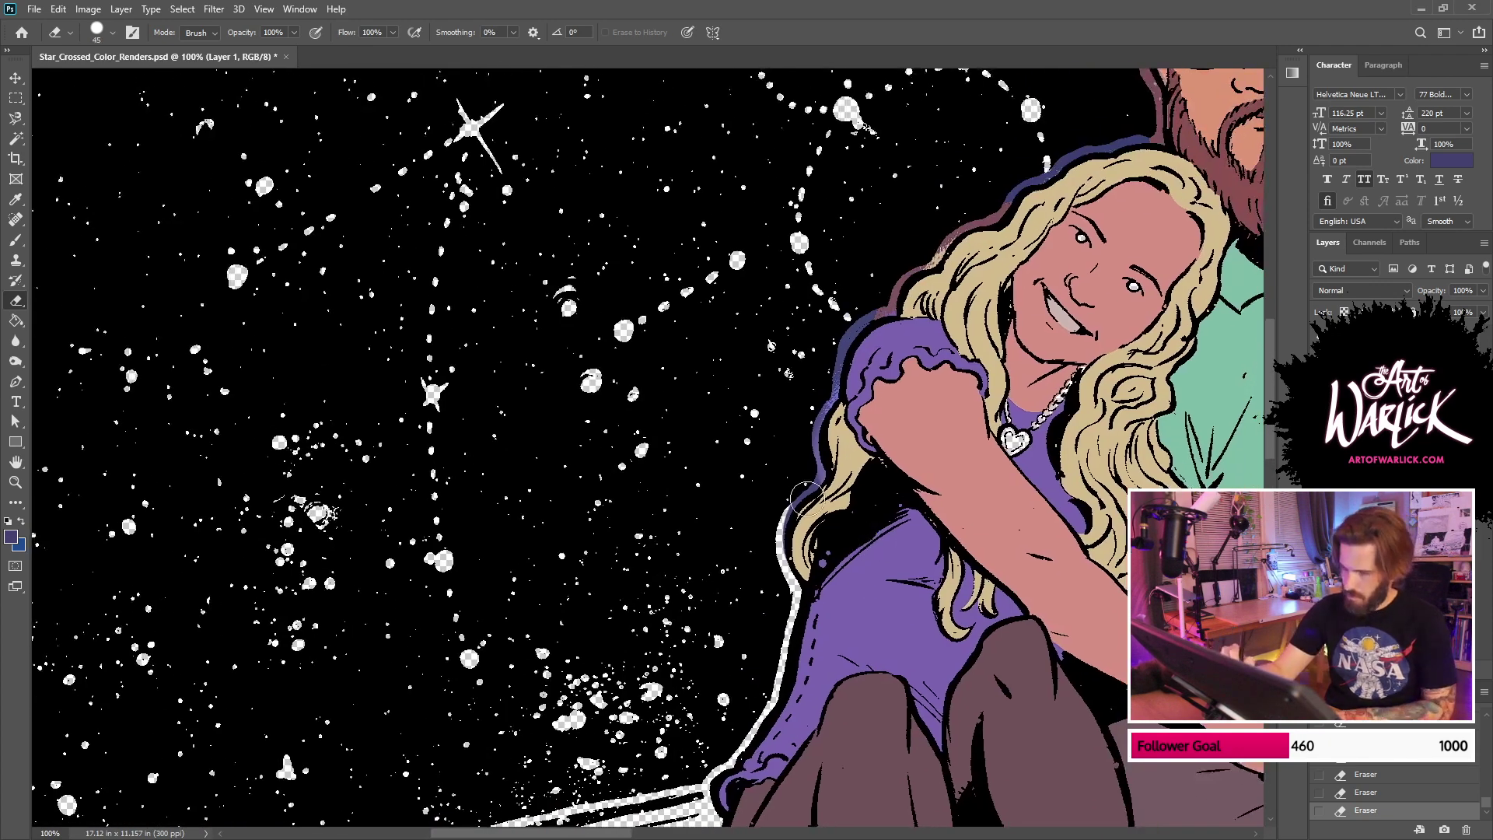
{"action": "mouse_move", "coordinate": [784, 553]}
{"action": "left_mouse_down"}
{"action": "mouse_move", "coordinate": [868, 317]}
{"action": "mouse_move", "coordinate": [1036, 169]}
{"action": "mouse_move", "coordinate": [1005, 207]}
{"action": "mouse_move", "coordinate": [1081, 150]}
{"action": "mouse_move", "coordinate": [1145, 132]}
{"action": "mouse_move", "coordinate": [1083, 212]}
{"action": "mouse_move", "coordinate": [813, 301]}
{"action": "left_mouse_up"}
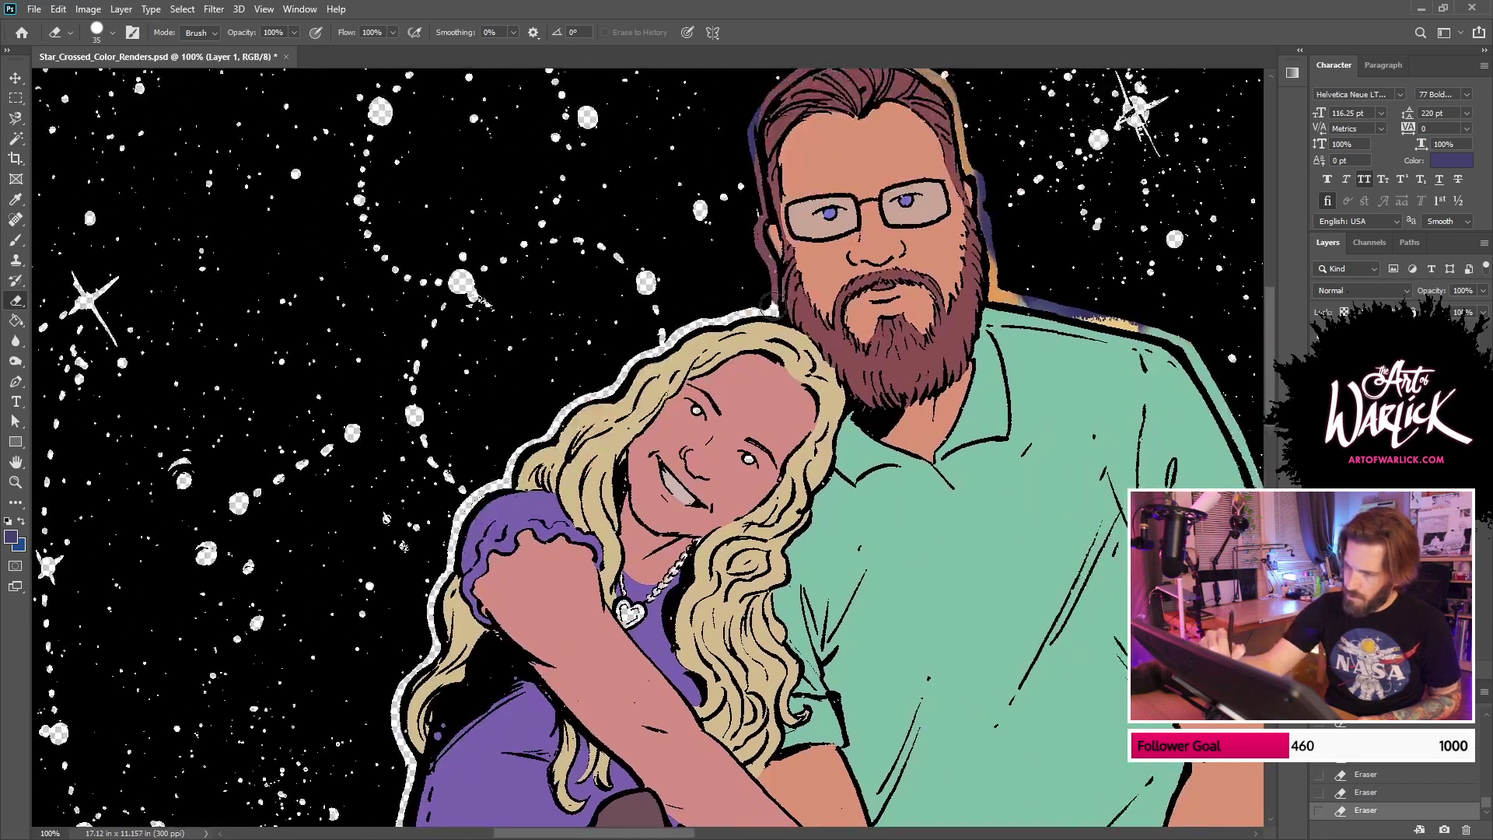
{"action": "mouse_move", "coordinate": [758, 230]}
{"action": "left_mouse_down"}
{"action": "mouse_move", "coordinate": [755, 108]}
{"action": "mouse_move", "coordinate": [789, 311]}
{"action": "mouse_move", "coordinate": [779, 370]}
{"action": "mouse_move", "coordinate": [735, 321]}
{"action": "mouse_move", "coordinate": [800, 258]}
{"action": "mouse_move", "coordinate": [777, 272]}
{"action": "mouse_move", "coordinate": [841, 247]}
{"action": "mouse_move", "coordinate": [826, 248]}
{"action": "mouse_move", "coordinate": [852, 249]}
{"action": "mouse_move", "coordinate": [785, 261]}
{"action": "mouse_move", "coordinate": [877, 255]}
{"action": "mouse_move", "coordinate": [916, 271]}
{"action": "mouse_move", "coordinate": [877, 255]}
{"action": "mouse_move", "coordinate": [943, 311]}
{"action": "mouse_move", "coordinate": [933, 292]}
{"action": "mouse_move", "coordinate": [947, 370]}
{"action": "mouse_move", "coordinate": [942, 330]}
{"action": "mouse_move", "coordinate": [976, 410]}
{"action": "mouse_move", "coordinate": [960, 367]}
{"action": "mouse_move", "coordinate": [979, 498]}
{"action": "mouse_move", "coordinate": [1119, 529]}
{"action": "left_mouse_up"}
{"action": "mouse_move", "coordinate": [1127, 524]}
{"action": "left_mouse_down"}
{"action": "mouse_move", "coordinate": [1088, 459]}
{"action": "mouse_move", "coordinate": [807, 432]}
{"action": "mouse_move", "coordinate": [922, 638]}
{"action": "mouse_move", "coordinate": [945, 785]}
{"action": "mouse_move", "coordinate": [924, 411]}
{"action": "mouse_move", "coordinate": [930, 513]}
{"action": "mouse_move", "coordinate": [1116, 518]}
{"action": "left_mouse_up"}
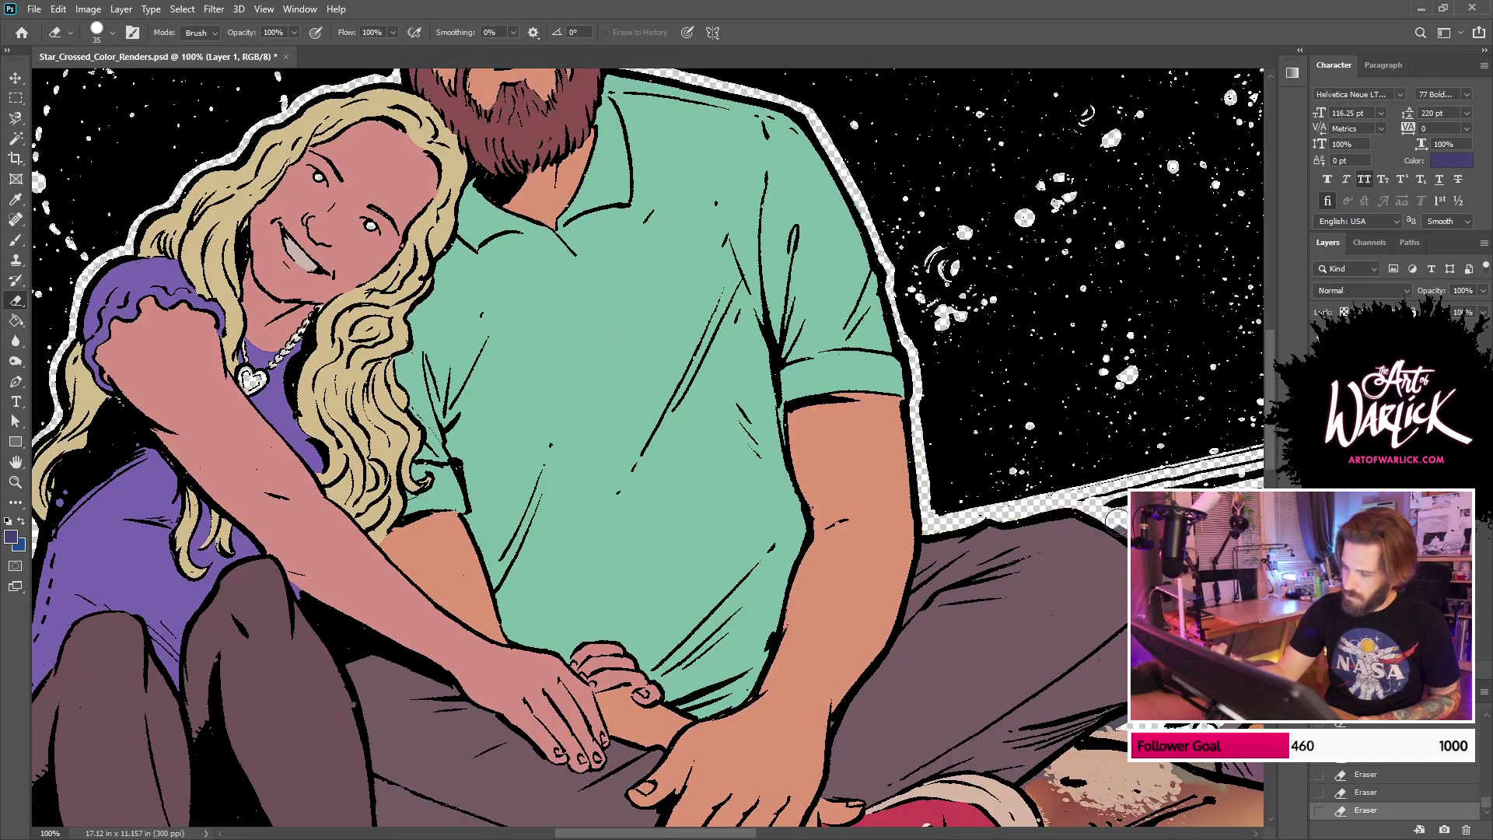
{"action": "mouse_move", "coordinate": [1133, 697]}
{"action": "left_mouse_down"}
{"action": "mouse_move", "coordinate": [1036, 443]}
{"action": "mouse_move", "coordinate": [1071, 441]}
{"action": "mouse_move", "coordinate": [1056, 480]}
{"action": "mouse_move", "coordinate": [1107, 511]}
{"action": "mouse_move", "coordinate": [1161, 441]}
{"action": "mouse_move", "coordinate": [883, 378]}
{"action": "left_mouse_up"}
{"action": "mouse_move", "coordinate": [888, 381]}
{"action": "left_mouse_down"}
{"action": "mouse_move", "coordinate": [975, 459]}
{"action": "mouse_move", "coordinate": [982, 534]}
{"action": "mouse_move", "coordinate": [1064, 583]}
{"action": "mouse_move", "coordinate": [1131, 486]}
{"action": "mouse_move", "coordinate": [843, 505]}
{"action": "mouse_move", "coordinate": [870, 457]}
{"action": "mouse_move", "coordinate": [999, 412]}
{"action": "mouse_move", "coordinate": [962, 420]}
{"action": "mouse_move", "coordinate": [1046, 455]}
{"action": "mouse_move", "coordinate": [1010, 436]}
{"action": "mouse_move", "coordinate": [1096, 509]}
{"action": "left_mouse_up"}
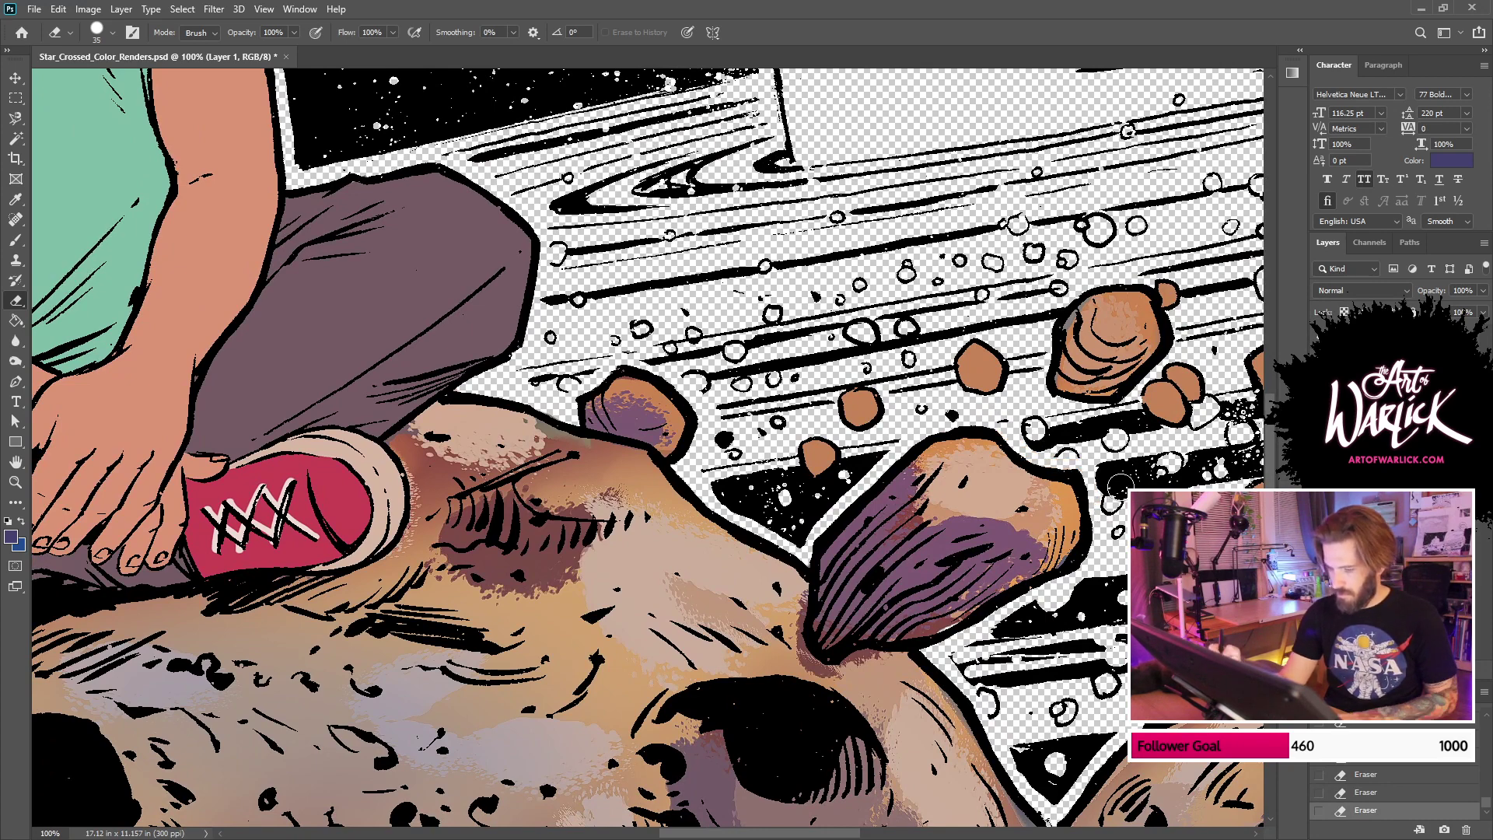
Step: Show the hidden flat colours and select the halo around the couple and large asteroid on the FLATS layer
{"action": "key", "text": "ctrl+minus"}
{"action": "key", "text": "ctrl+minus"}
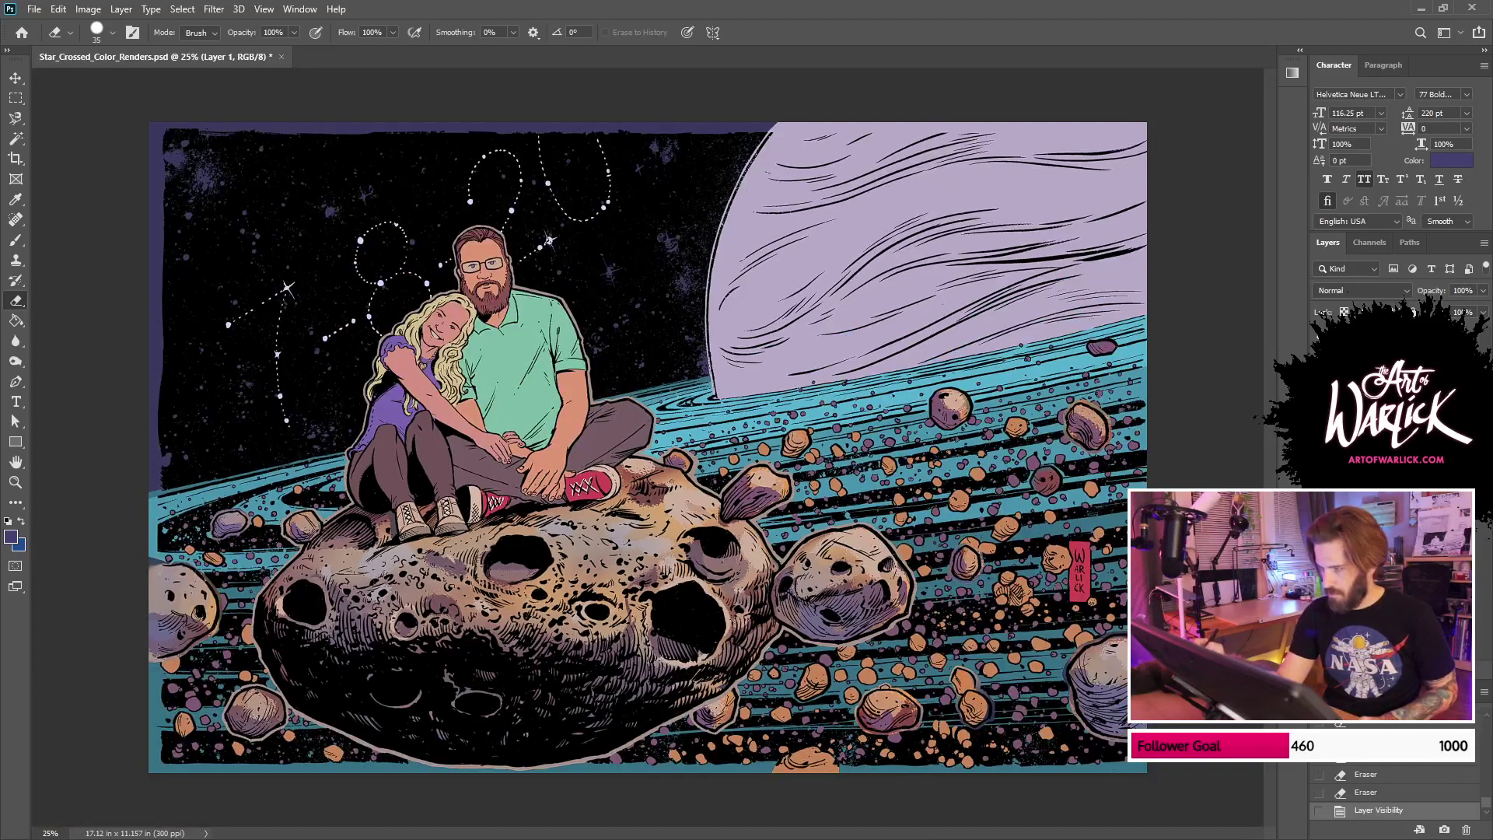
{"action": "left_click", "coordinate": [1381, 451]}
{"action": "key", "text": "w"}
{"action": "left_click", "coordinate": [899, 557]}
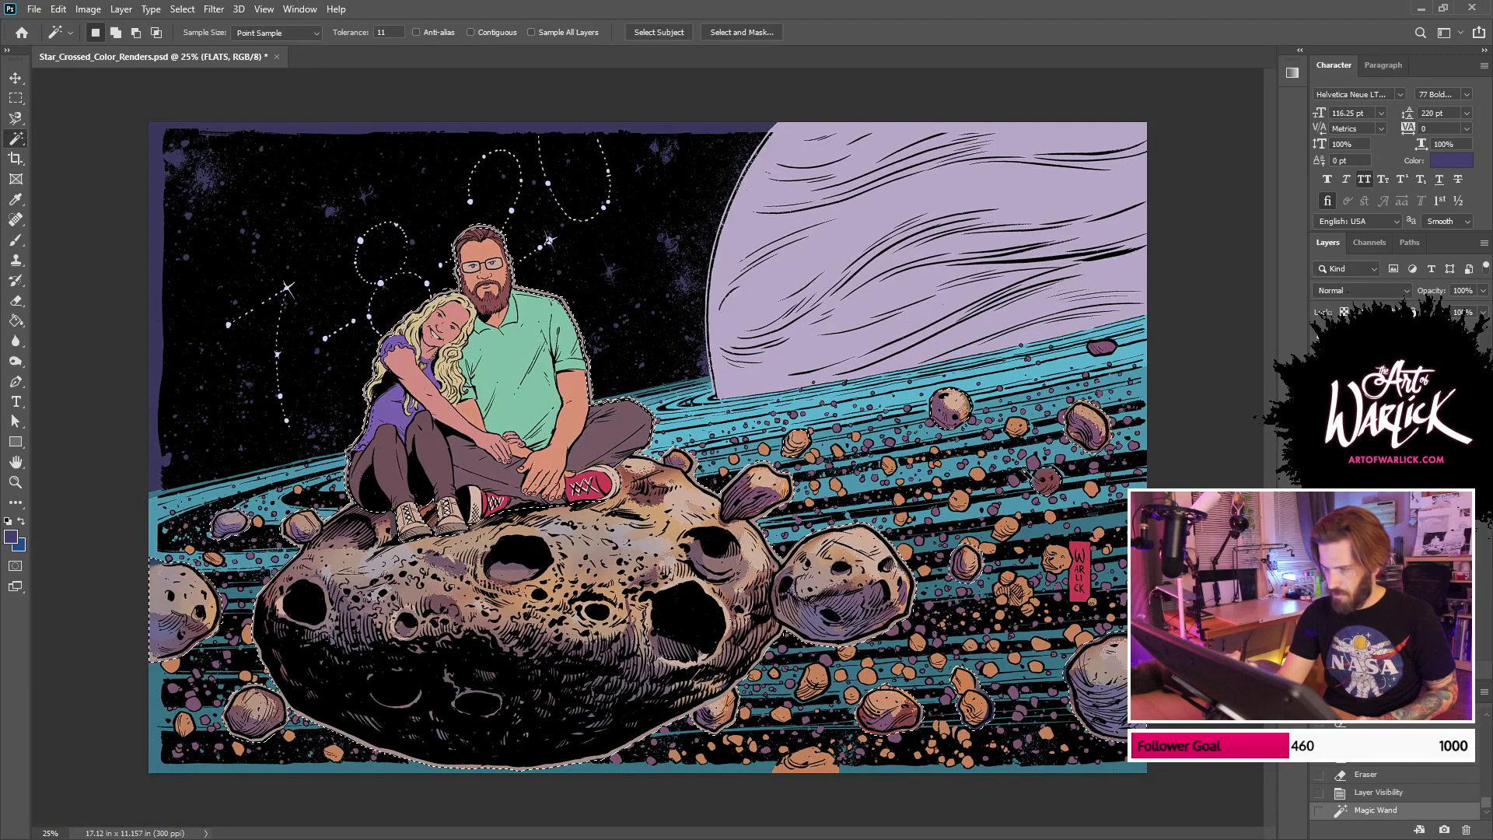
{"action": "key", "text": "ctrl+0"}
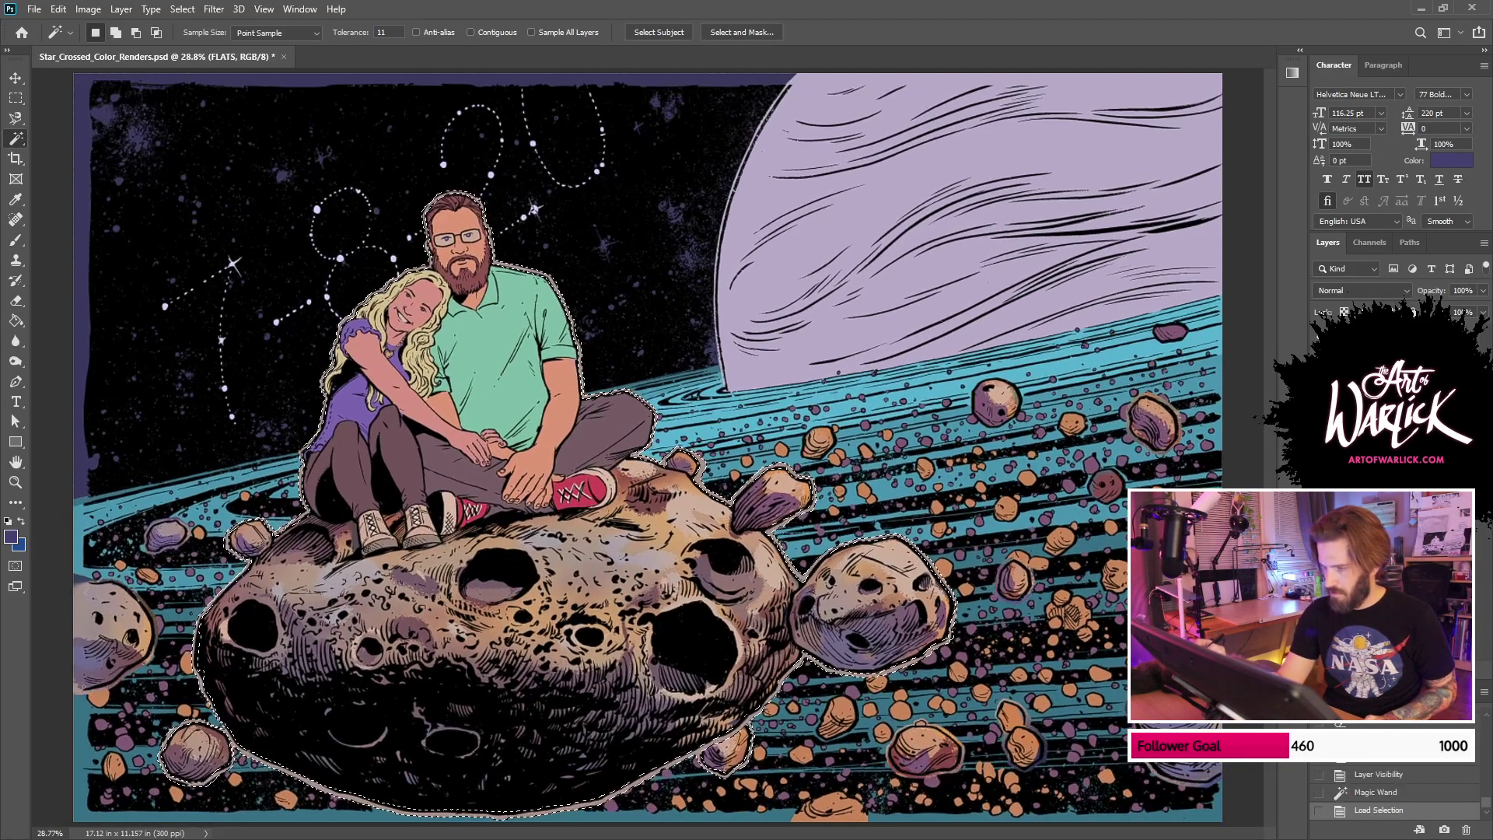
Step: Create a new layer, fill the selected halo with bright yellow, and deselect
{"action": "key", "text": "ctrl+shift+alt+n"}
{"action": "key", "text": "g"}
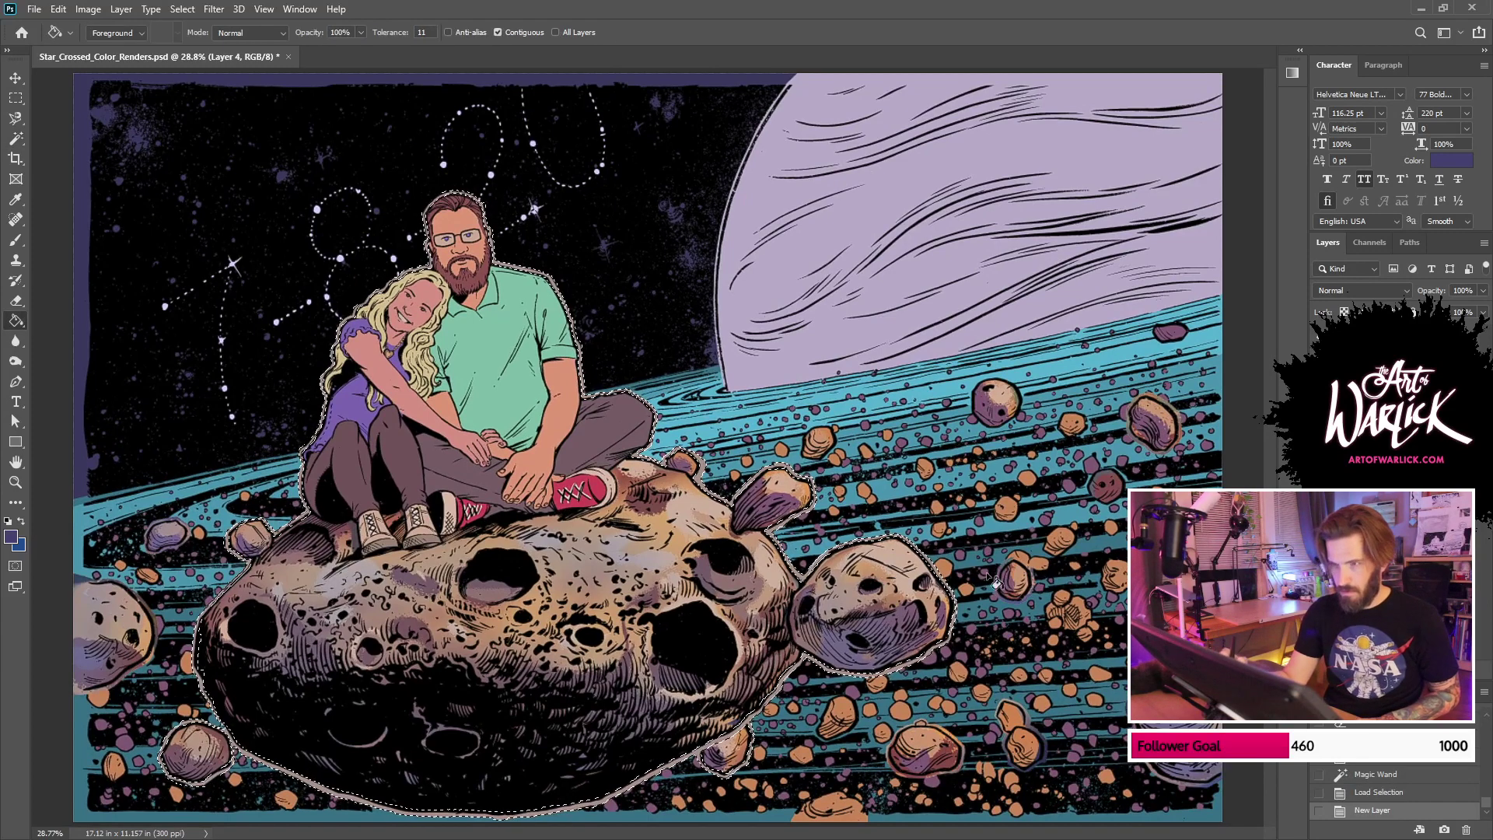
{"action": "left_click", "coordinate": [14, 536]}
{"action": "left_click", "coordinate": [1120, 585]}
{"action": "left_click", "coordinate": [1065, 432]}
{"action": "key", "text": "Return"}
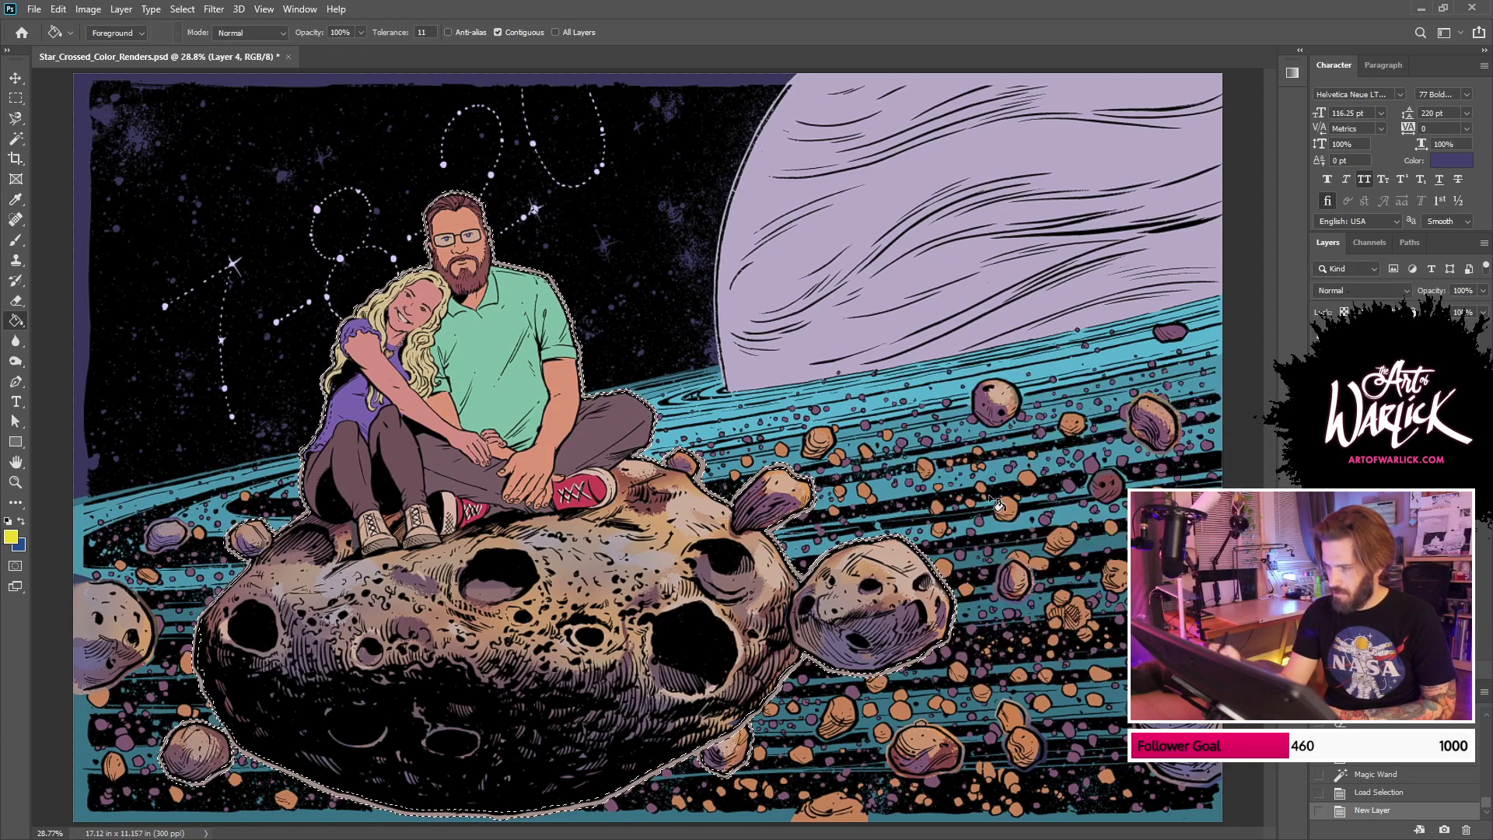
{"action": "left_click", "coordinate": [998, 505]}
{"action": "key", "text": "ctrl+d"}
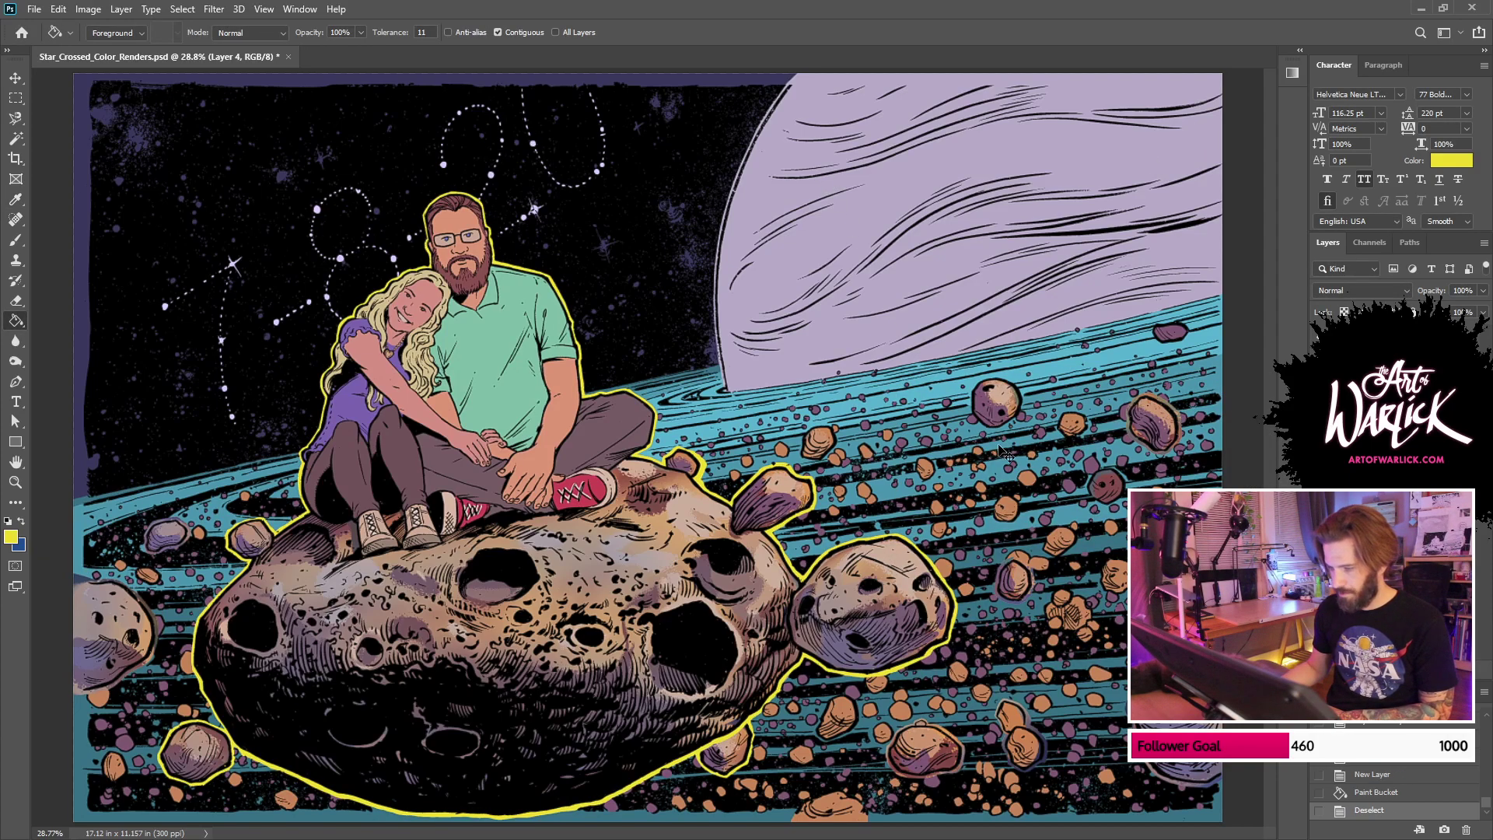
Step: With the Pencil tool at 9 px, draw yellow outlines around the oval striped rock and the small round rock beside it
{"action": "scroll", "coordinate": [1005, 453], "scroll_direction": "up", "scroll_amount": 1}
{"action": "left_click_drag", "start_coordinate": [1011, 496], "coordinate": [1035, 286]}
{"action": "key", "text": "ctrl+plus"}
{"action": "key", "text": "ctrl+plus"}
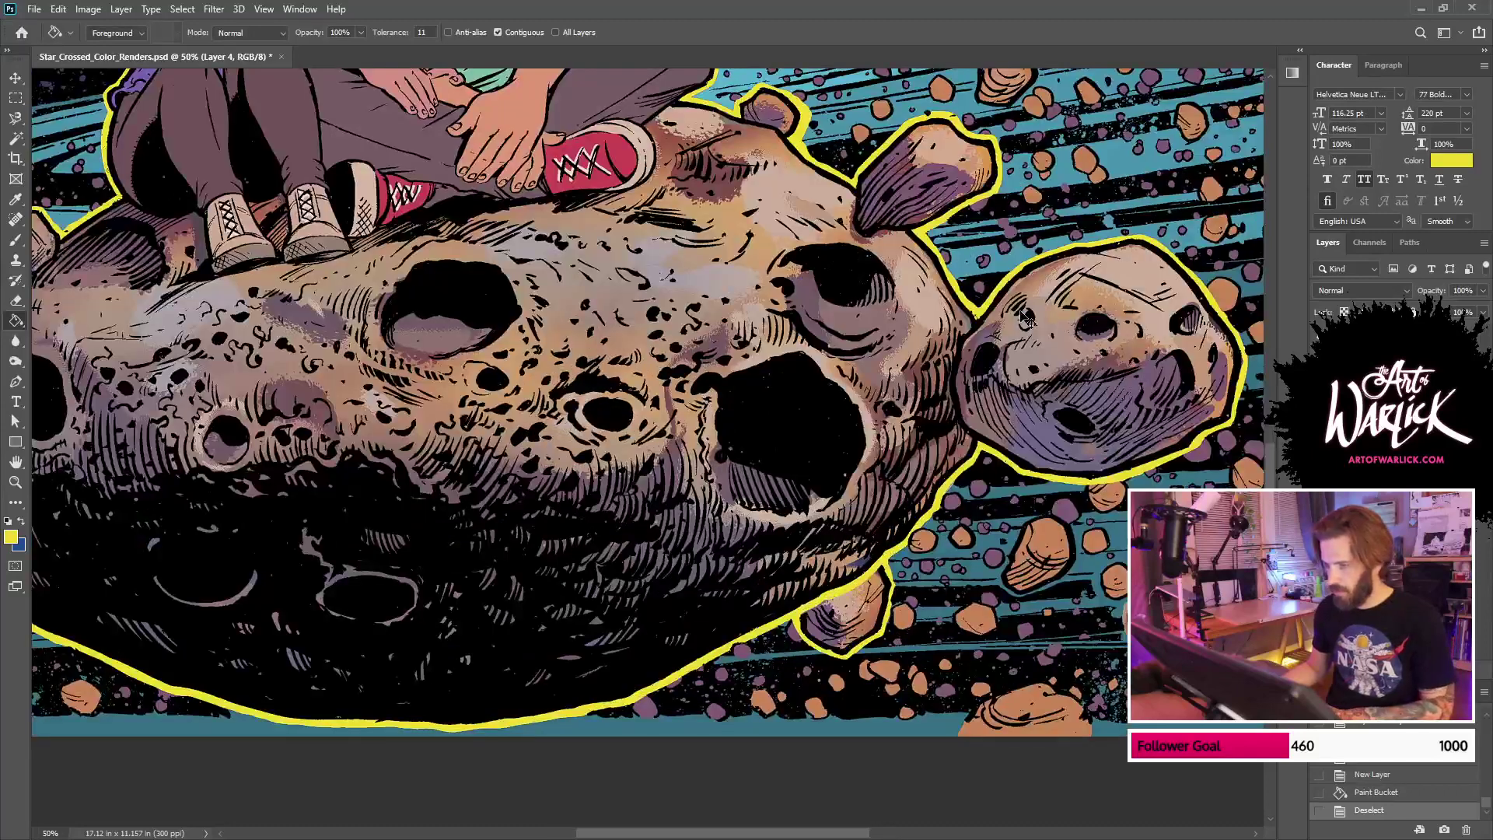
{"action": "left_click_drag", "start_coordinate": [995, 622], "coordinate": [706, 558]}
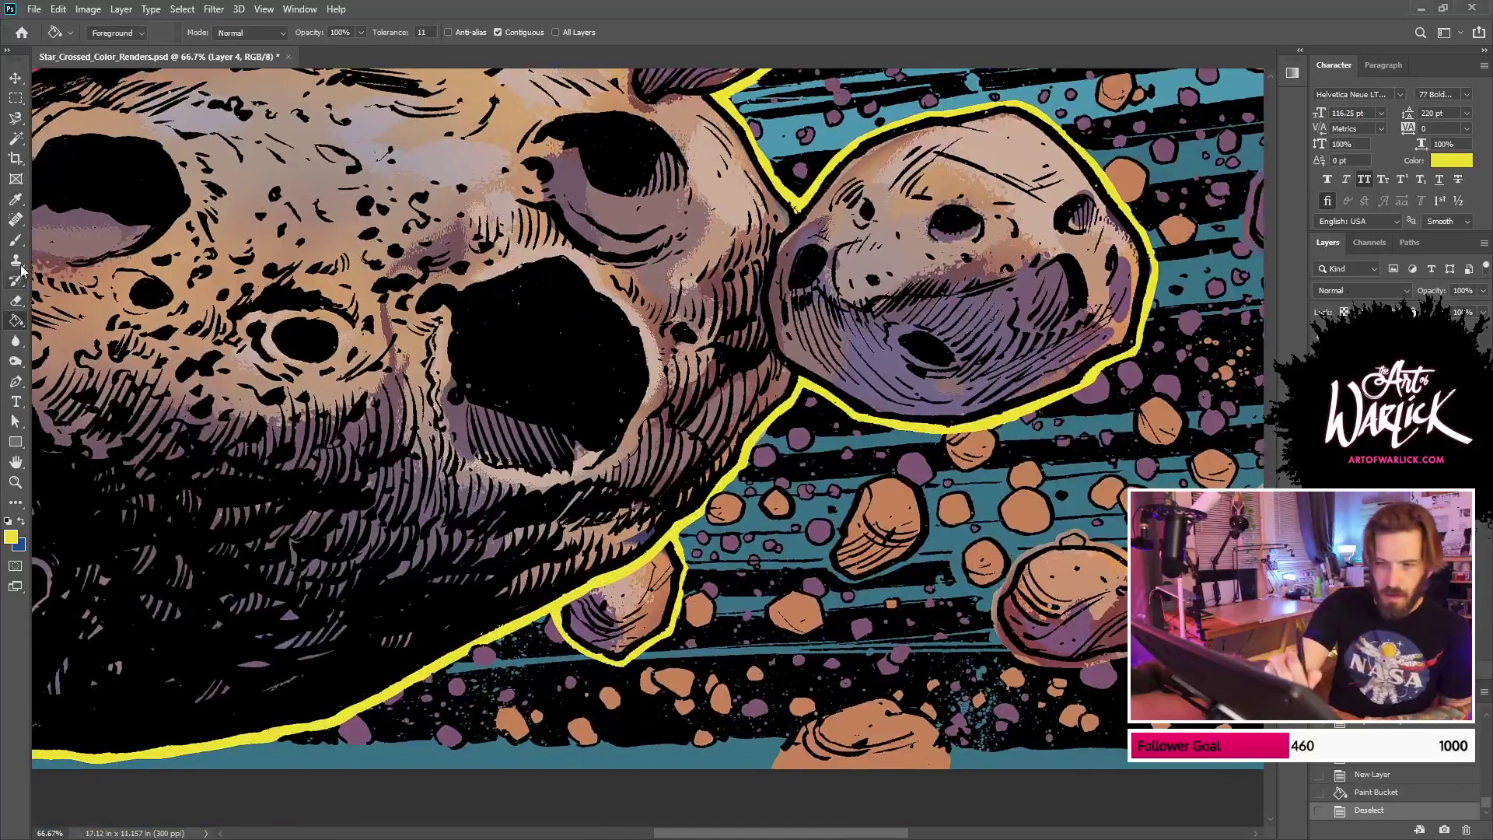
{"action": "left_click", "coordinate": [15, 239]}
{"action": "right_click", "coordinate": [16, 240]}
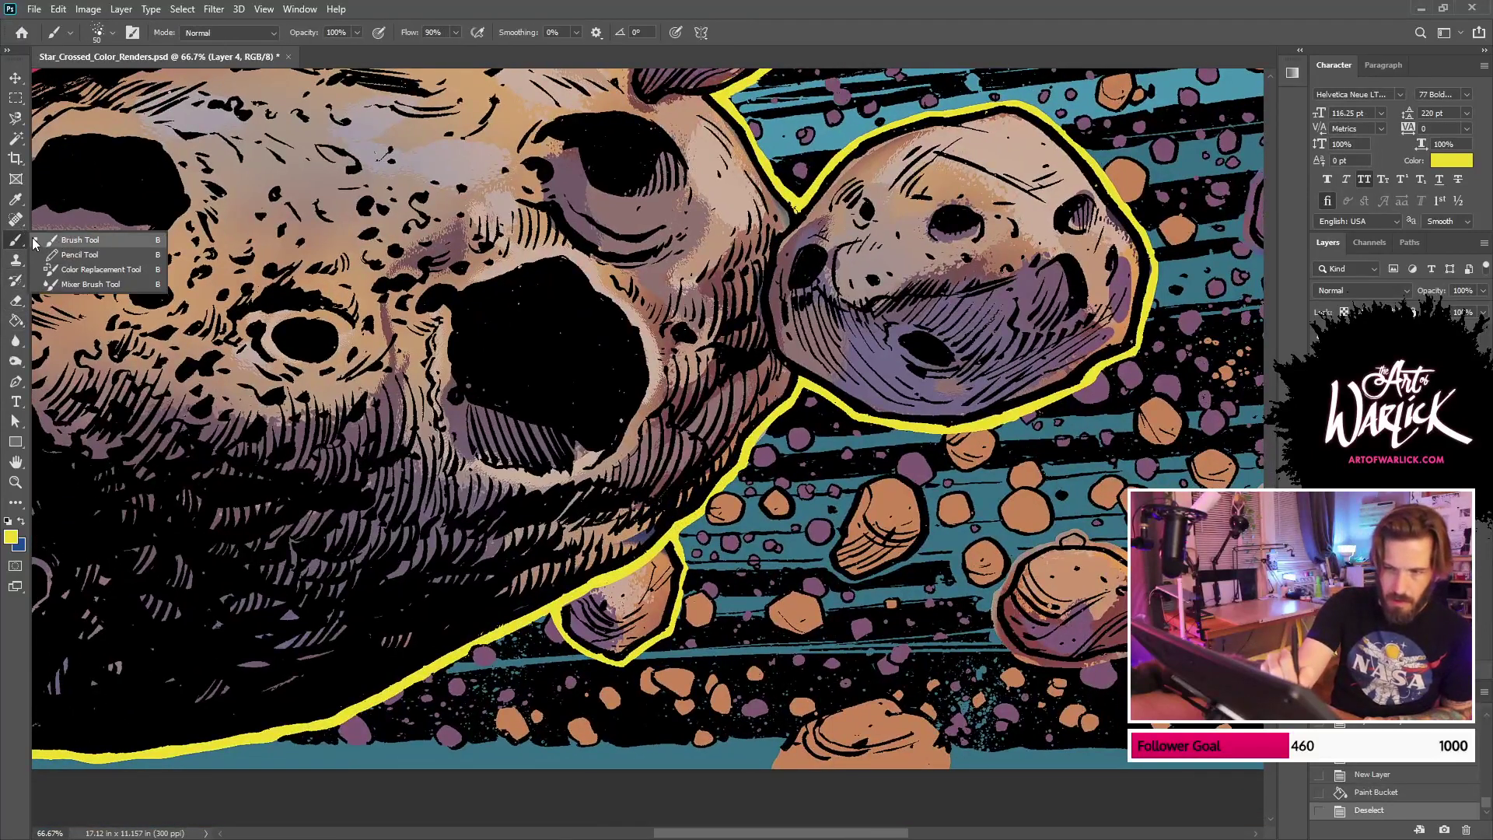
{"action": "left_click", "coordinate": [74, 255]}
{"action": "right_click", "coordinate": [1050, 551]}
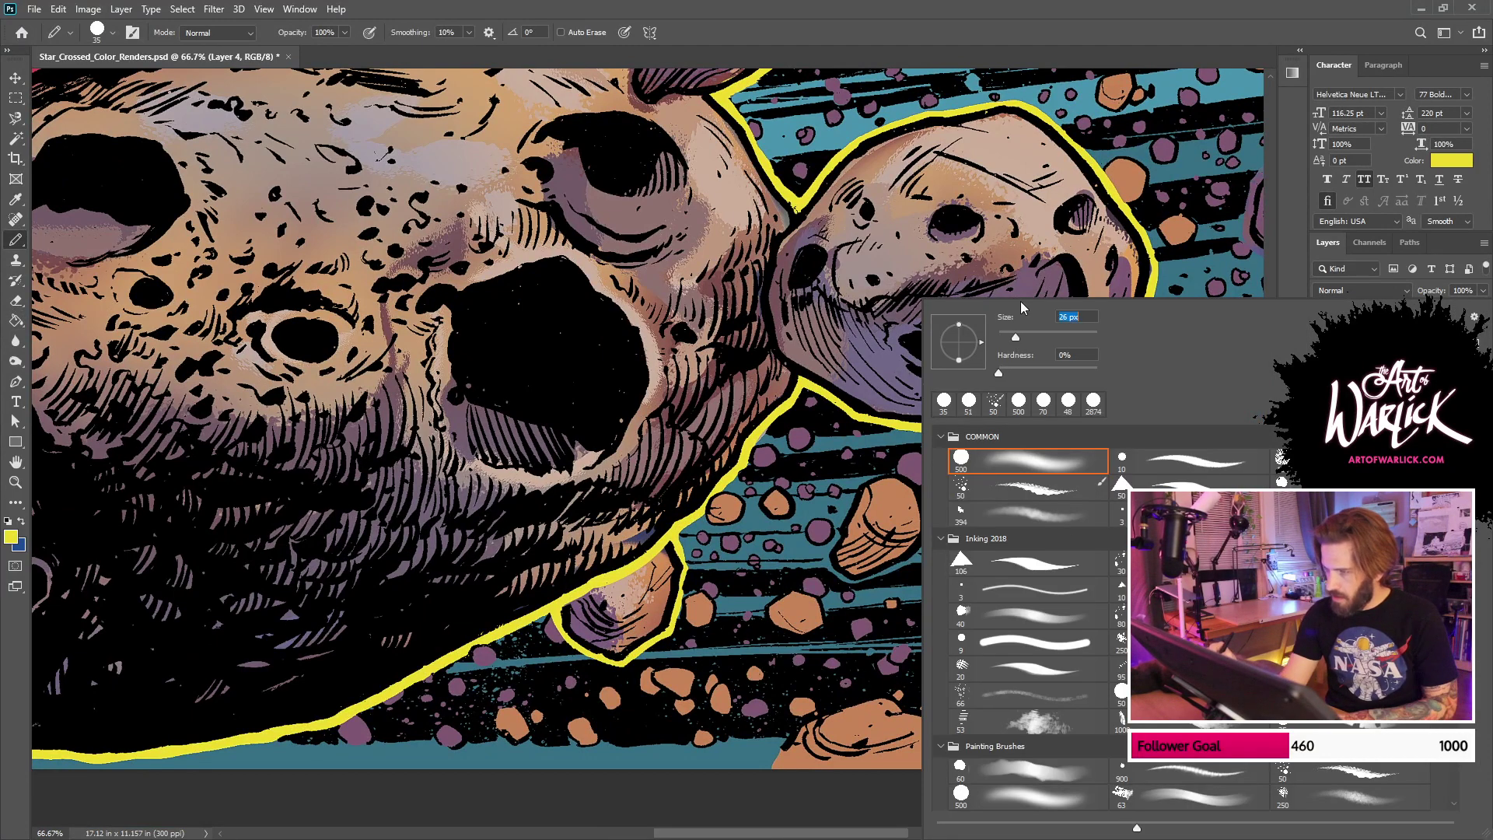
{"action": "left_click", "coordinate": [1074, 29]}
{"action": "key", "text": "ctrl+plus"}
{"action": "mouse_move", "coordinate": [972, 594]}
{"action": "left_mouse_down"}
{"action": "mouse_move", "coordinate": [778, 450]}
{"action": "mouse_move", "coordinate": [730, 451]}
{"action": "mouse_move", "coordinate": [739, 493]}
{"action": "mouse_move", "coordinate": [775, 496]}
{"action": "left_mouse_up"}
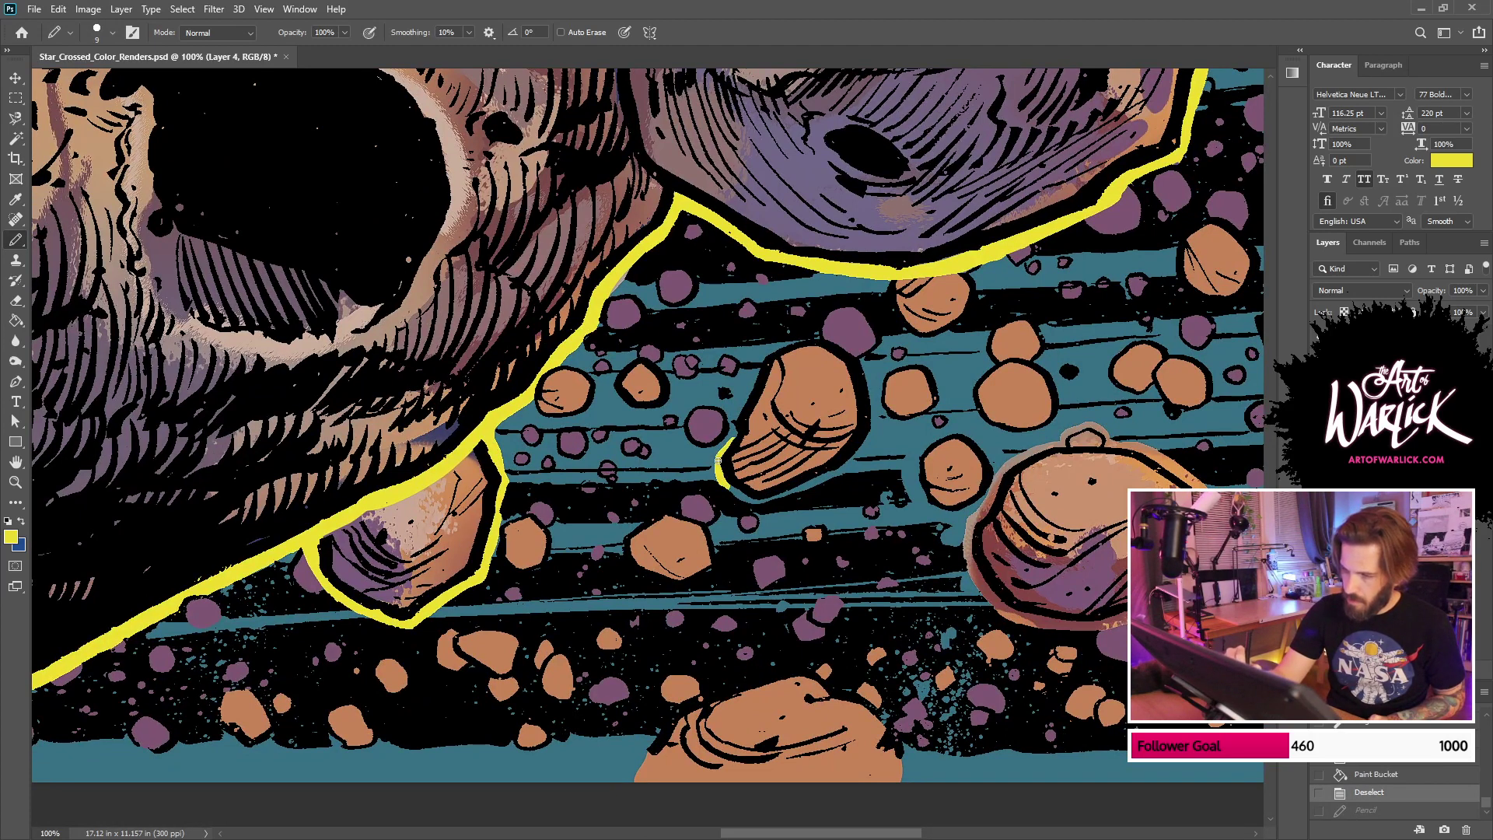
{"action": "mouse_move", "coordinate": [747, 401]}
{"action": "left_mouse_down"}
{"action": "mouse_move", "coordinate": [724, 481]}
{"action": "mouse_move", "coordinate": [799, 491]}
{"action": "left_mouse_up"}
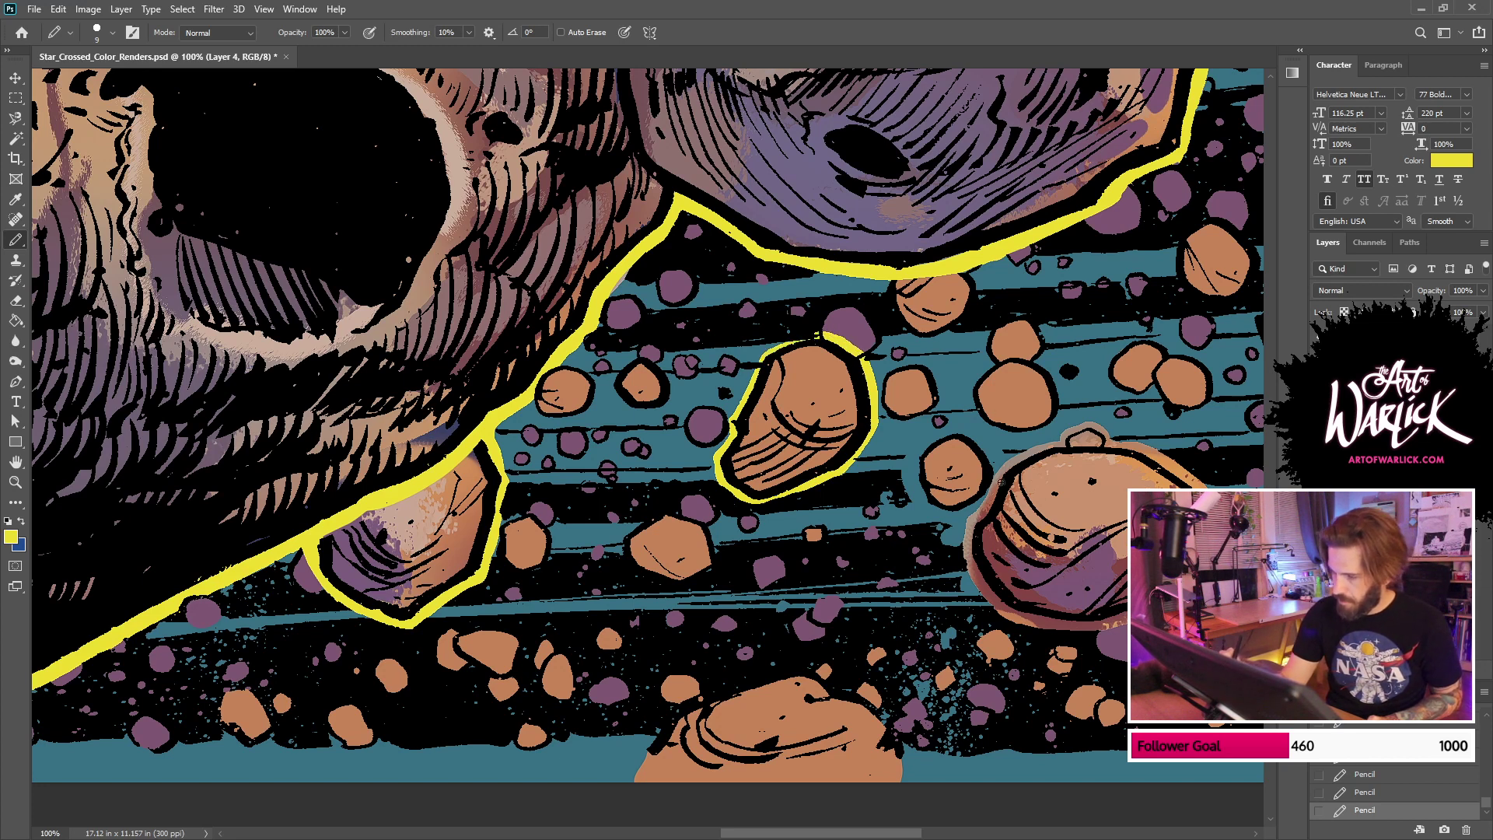
{"action": "left_click_drag", "start_coordinate": [918, 460], "coordinate": [926, 507]}
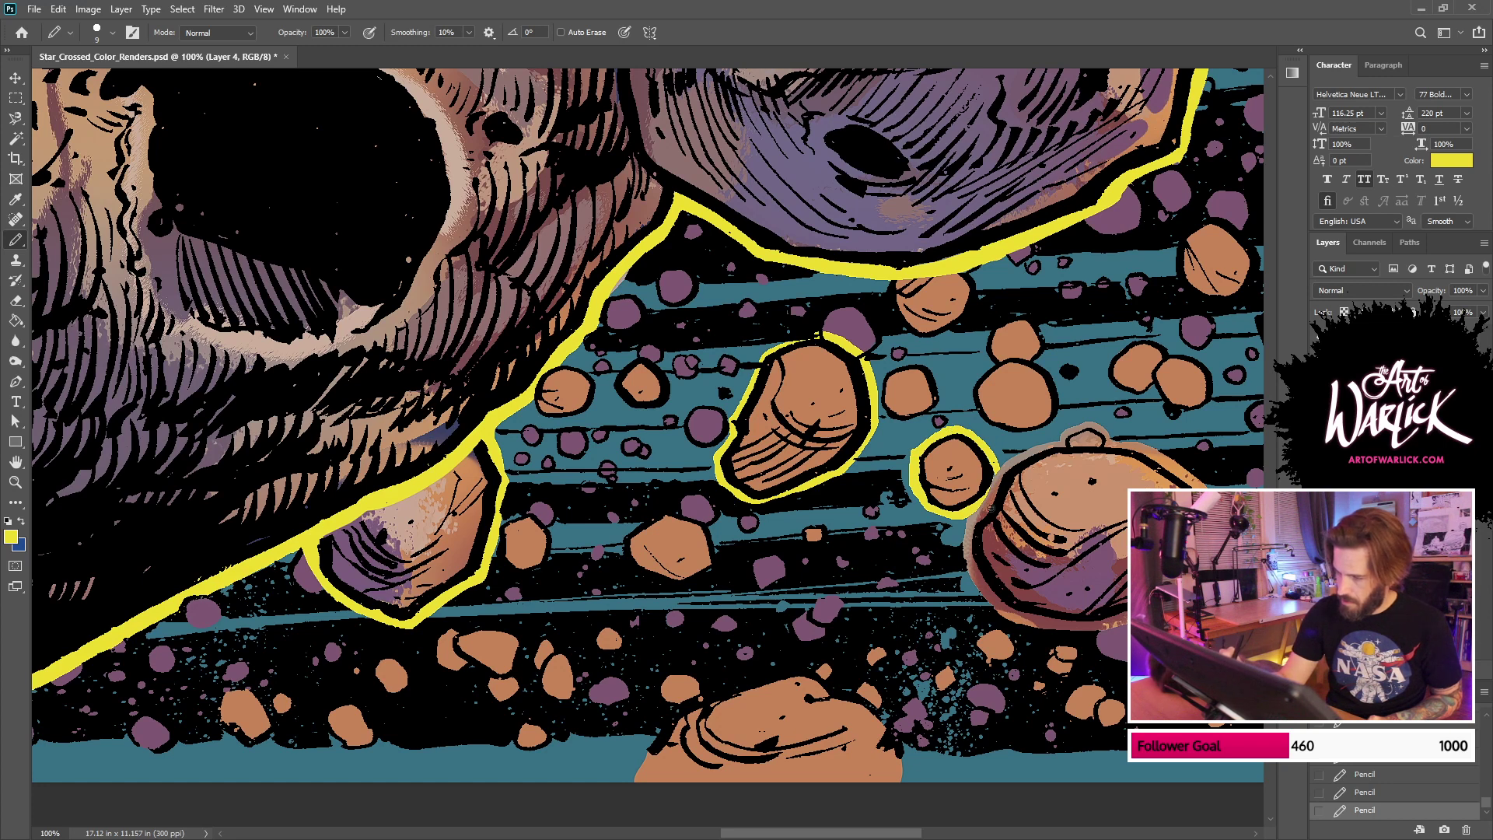
Step: On Layer 1, erase the colour spill around the dark red and purple asteroid, hiding the background flats to check the edge
{"action": "mouse_move", "coordinate": [1048, 520]}
{"action": "left_mouse_down"}
{"action": "mouse_move", "coordinate": [845, 516]}
{"action": "mouse_move", "coordinate": [1056, 419]}
{"action": "mouse_move", "coordinate": [739, 569]}
{"action": "mouse_move", "coordinate": [764, 591]}
{"action": "mouse_move", "coordinate": [833, 601]}
{"action": "mouse_move", "coordinate": [944, 583]}
{"action": "mouse_move", "coordinate": [988, 526]}
{"action": "mouse_move", "coordinate": [978, 566]}
{"action": "mouse_move", "coordinate": [981, 484]}
{"action": "left_mouse_up"}
{"action": "left_click", "coordinate": [816, 458], "text": "ctrl"}
{"action": "key", "text": "e"}
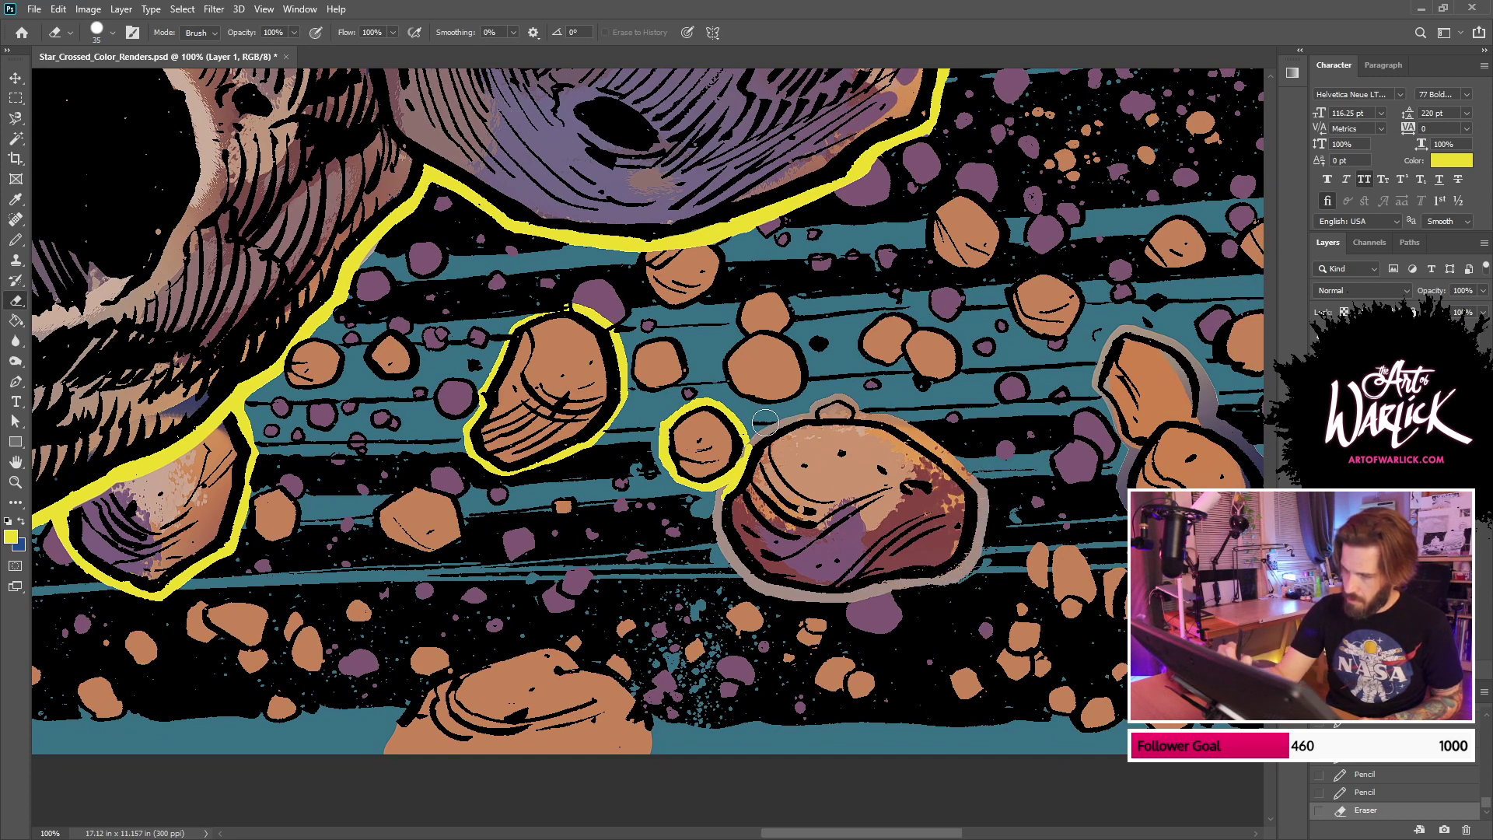
{"action": "left_click_drag", "start_coordinate": [925, 437], "coordinate": [1001, 523]}
{"action": "left_click", "coordinate": [1320, 404]}
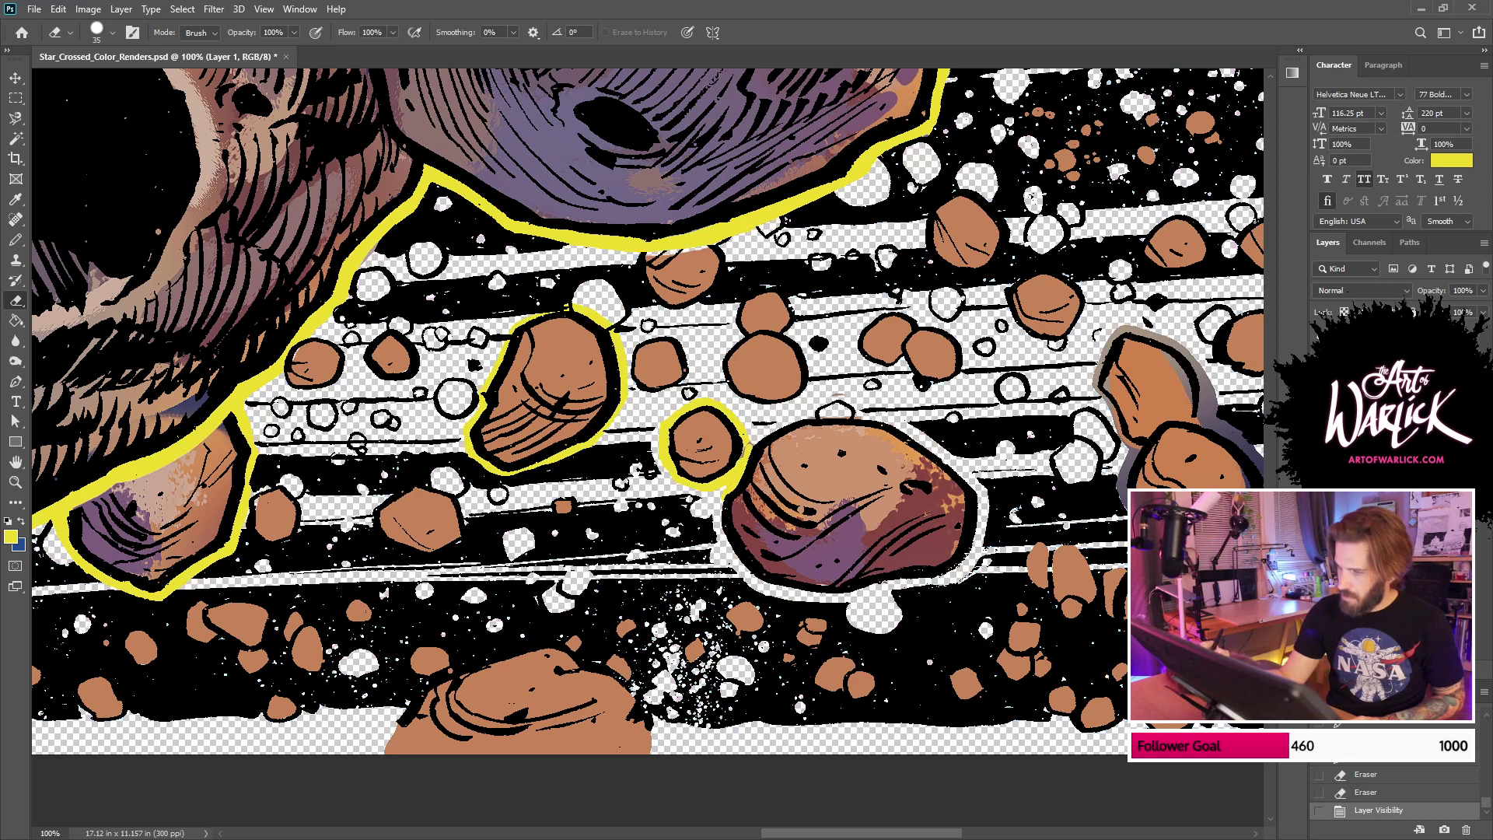
{"action": "key", "text": "ctrl+comma"}
{"action": "left_click_drag", "start_coordinate": [748, 454], "coordinate": [750, 447]}
Step: Draw the yellow outline on Layer 4 along the red and purple asteroid's left side and top, cleaning up around its small bump
{"action": "key", "text": "b"}
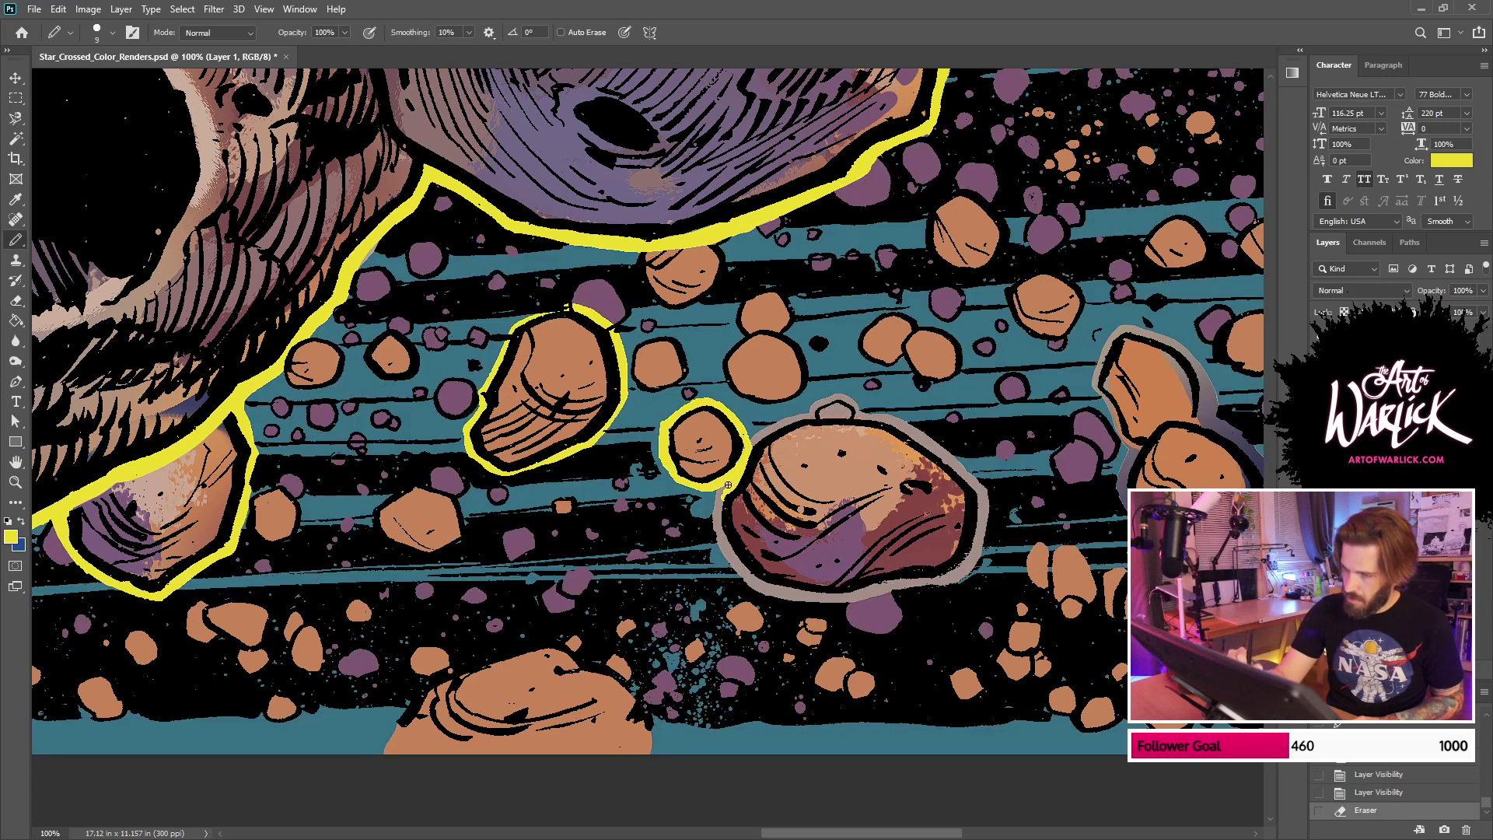
{"action": "left_click_drag", "start_coordinate": [719, 521], "coordinate": [737, 501]}
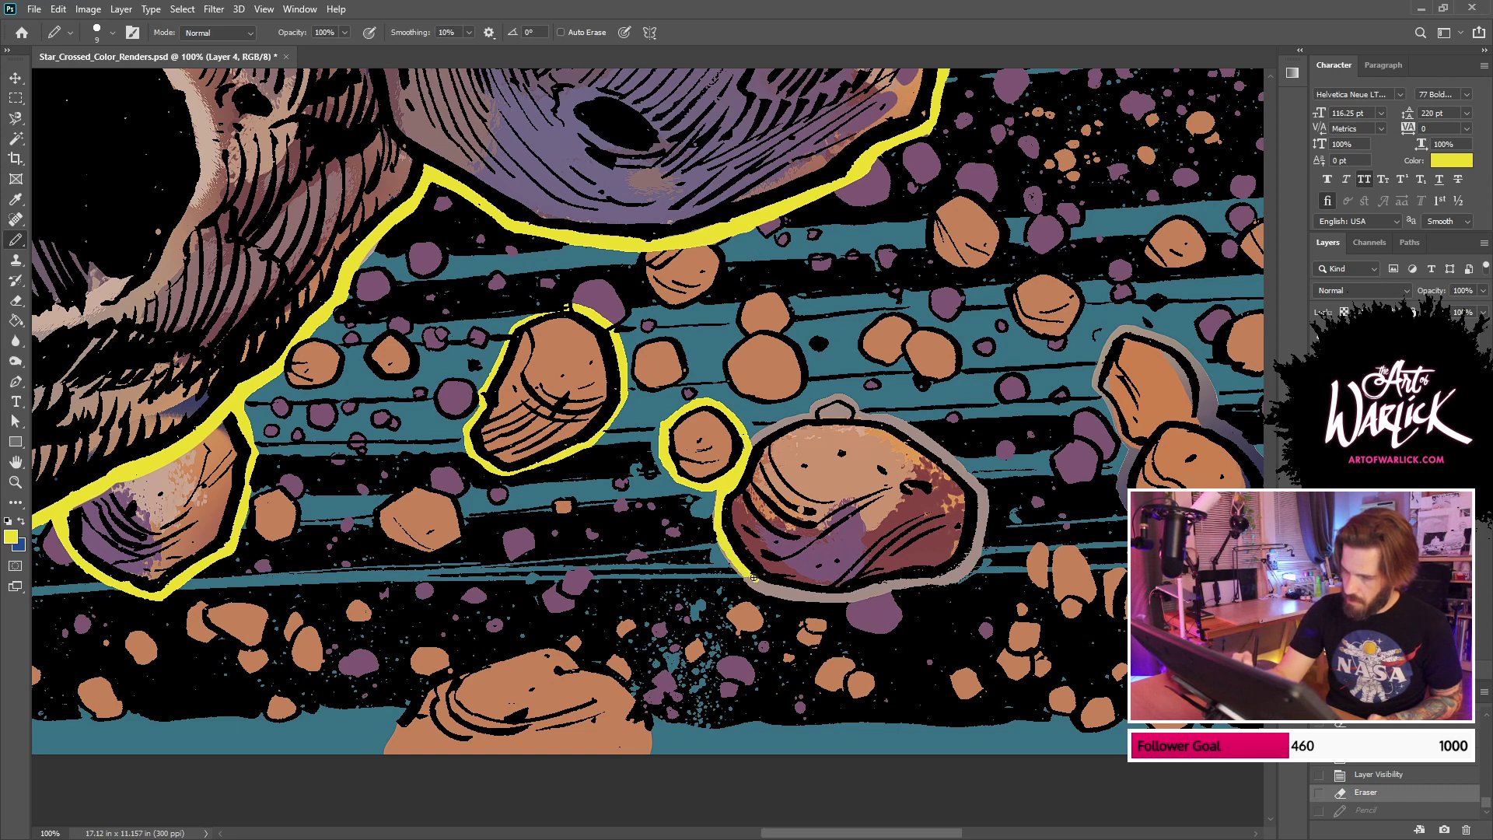
{"action": "left_click_drag", "start_coordinate": [776, 590], "coordinate": [787, 595]}
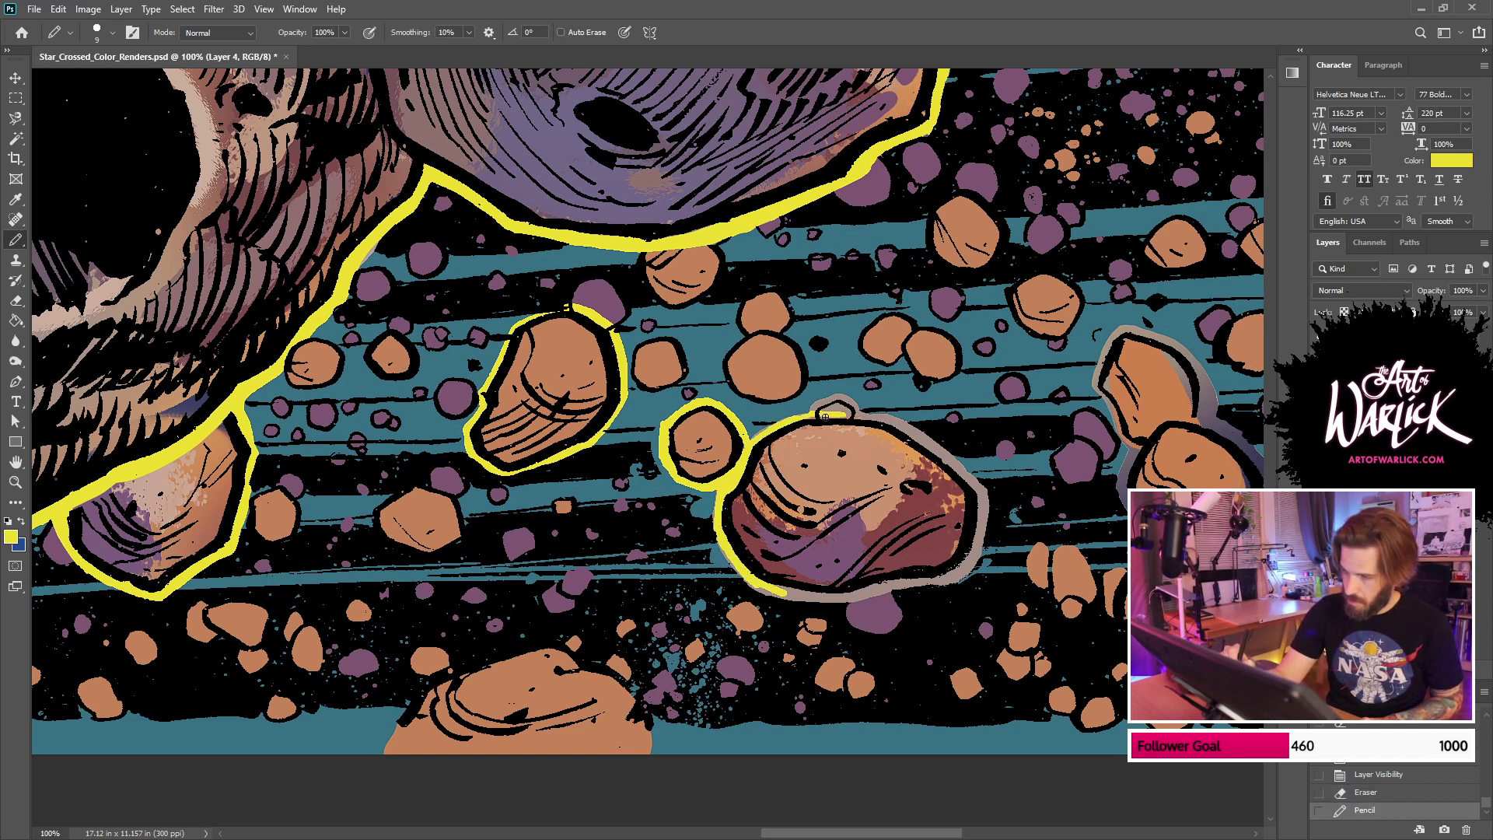
{"action": "key", "text": "e"}
{"action": "mouse_move", "coordinate": [840, 397]}
{"action": "left_mouse_down"}
{"action": "mouse_move", "coordinate": [855, 407]}
{"action": "mouse_move", "coordinate": [833, 409]}
{"action": "left_mouse_up"}
{"action": "left_click_drag", "start_coordinate": [824, 410], "coordinate": [816, 413]}
{"action": "key", "text": "b"}
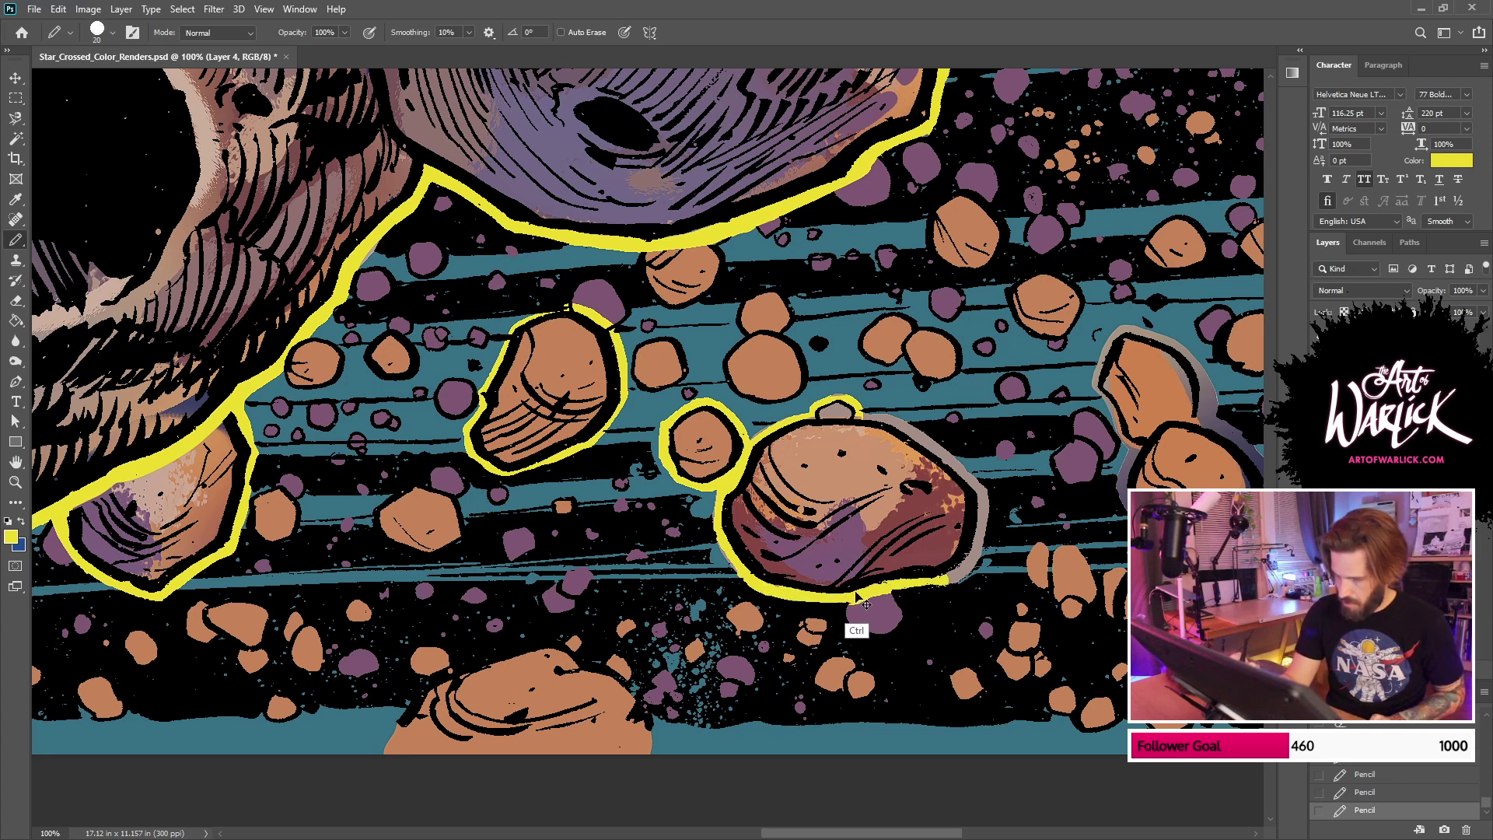
Step: Redo the outline's lower edge with the 20 px pencil, complete the asteroid's right side, and thicken the line at its left edge
{"action": "key", "text": "ctrl+z"}
{"action": "mouse_move", "coordinate": [921, 581]}
{"action": "left_mouse_down"}
{"action": "mouse_move", "coordinate": [965, 565]}
{"action": "mouse_move", "coordinate": [979, 513]}
{"action": "left_mouse_up"}
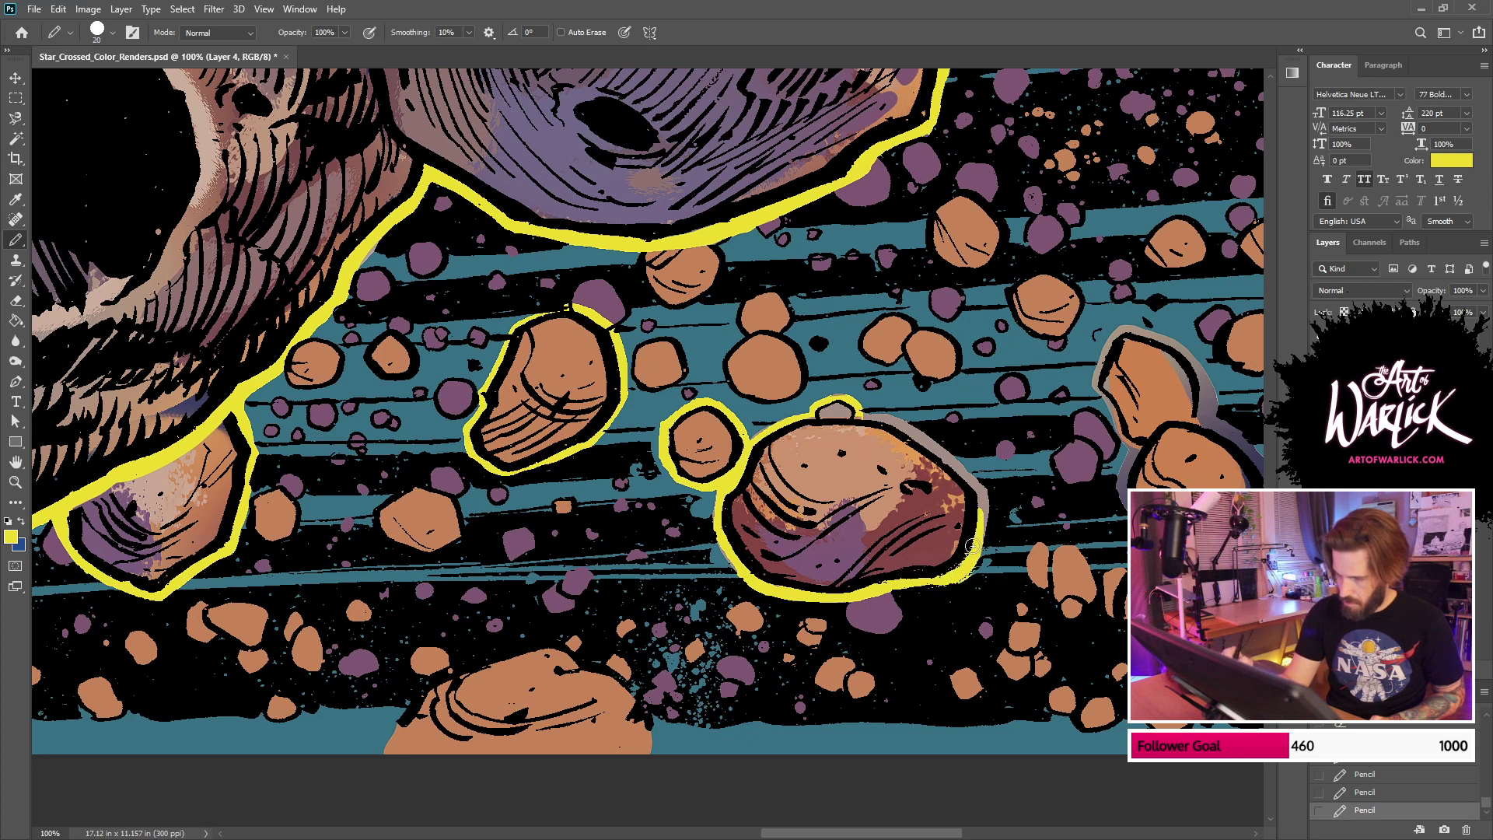
{"action": "mouse_move", "coordinate": [885, 420]}
{"action": "left_mouse_down"}
{"action": "mouse_move", "coordinate": [971, 482]}
{"action": "mouse_move", "coordinate": [957, 454]}
{"action": "mouse_move", "coordinate": [994, 479]}
{"action": "mouse_move", "coordinate": [958, 450]}
{"action": "mouse_move", "coordinate": [1006, 496]}
{"action": "mouse_move", "coordinate": [980, 476]}
{"action": "left_mouse_up"}
{"action": "key", "text": "e"}
{"action": "key", "text": "b"}
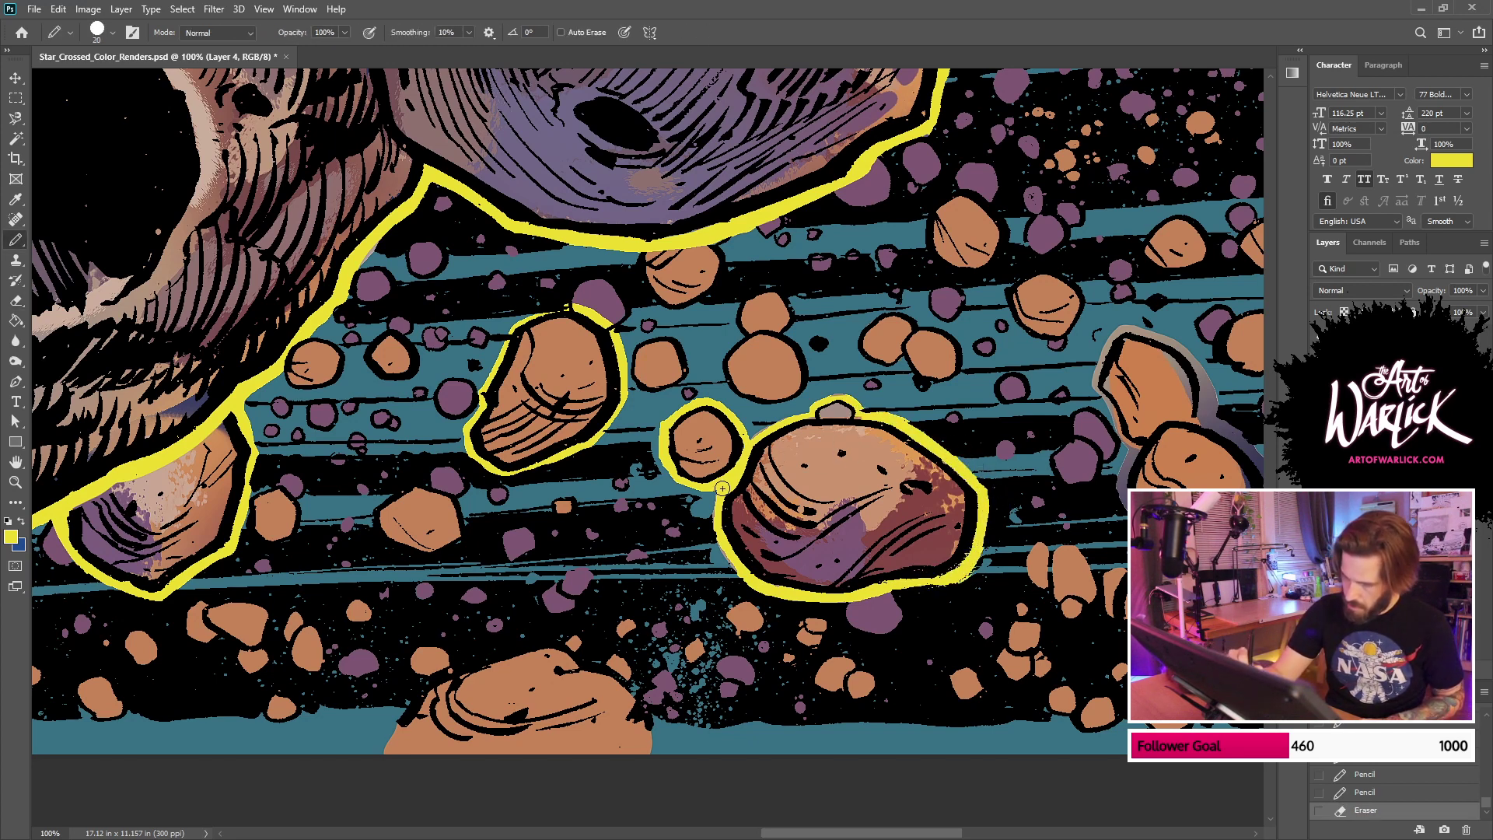
{"action": "left_click_drag", "start_coordinate": [723, 488], "coordinate": [716, 532]}
Step: Undo the last pencil stroke near the pair of overlapping rocks, switch to erasing on Layer 1, and save the file
{"action": "left_click_drag", "start_coordinate": [1120, 561], "coordinate": [860, 609]}
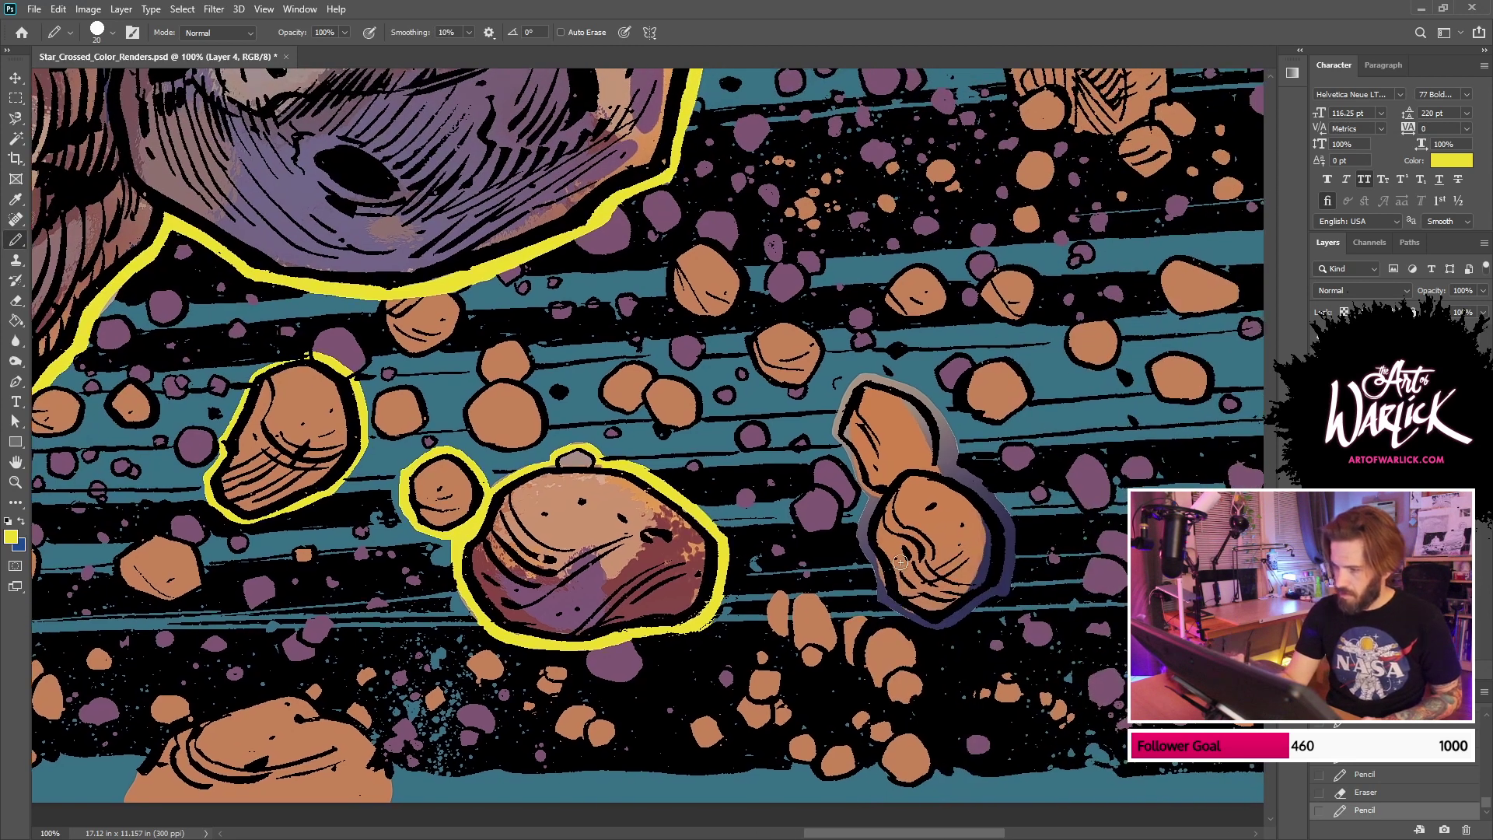
{"action": "key", "text": "ctrl+z"}
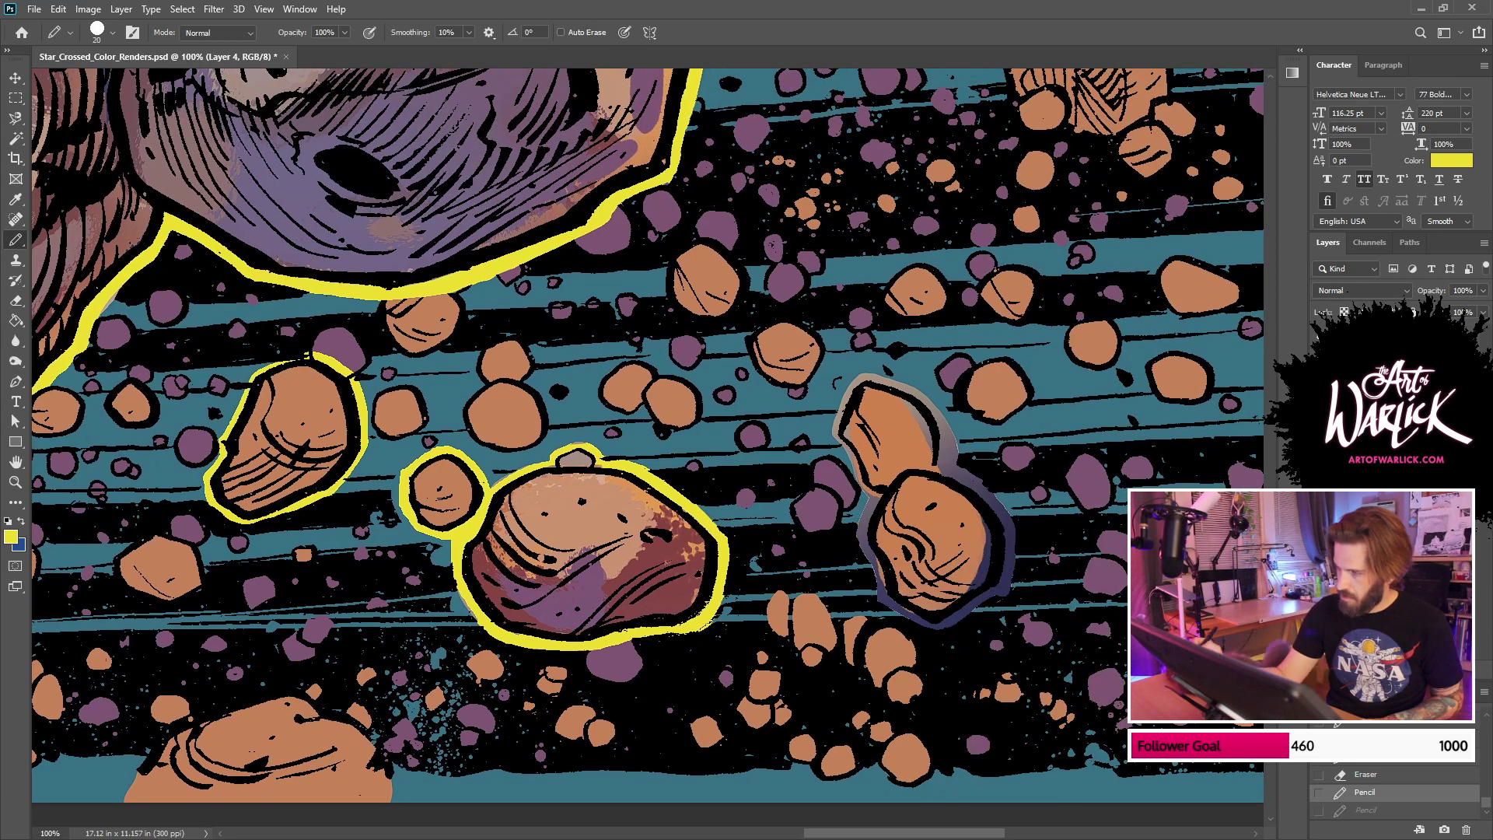
{"action": "key", "text": "e"}
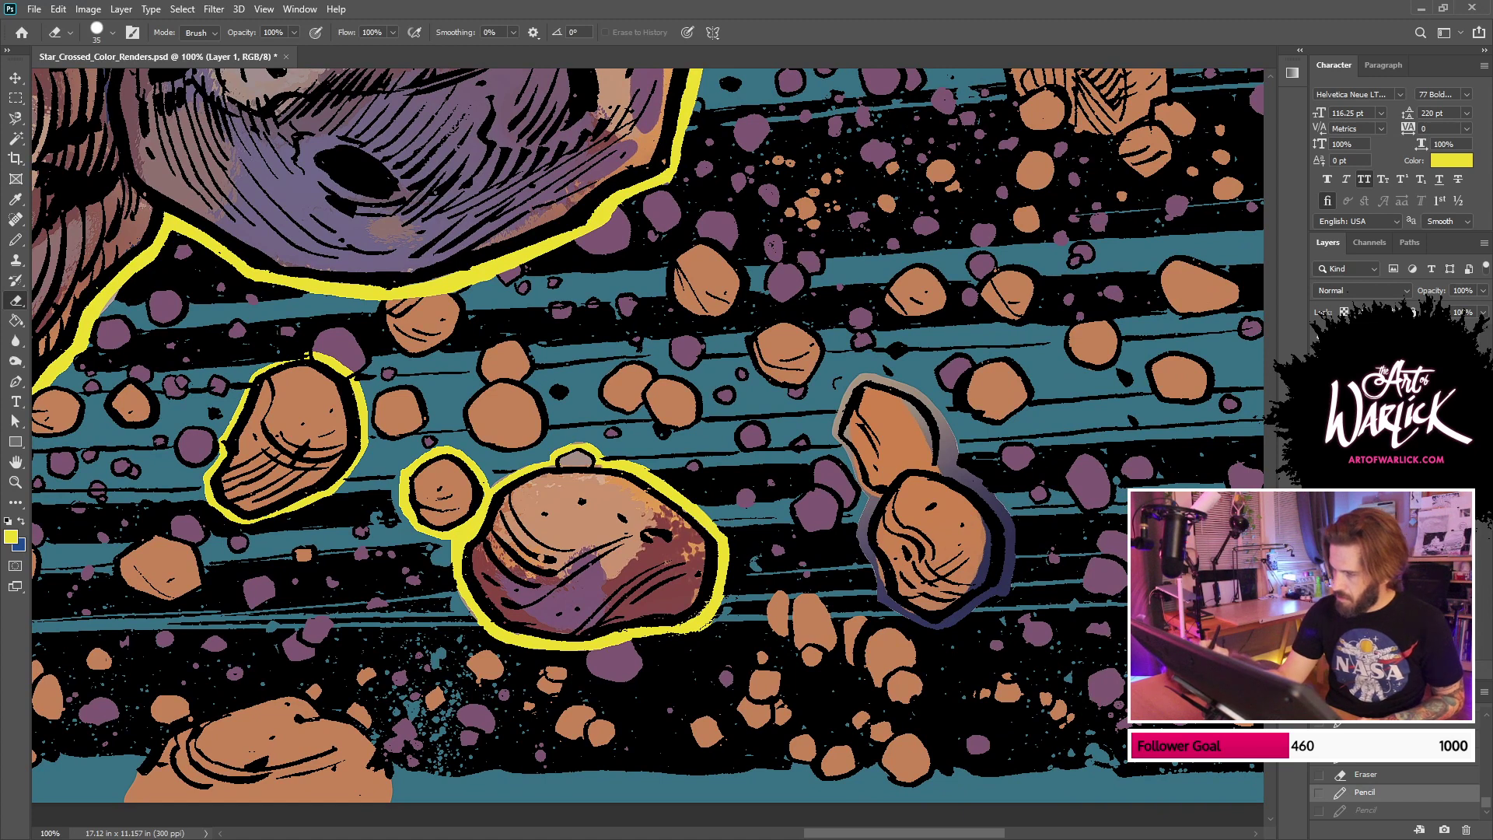
{"action": "key", "text": "ctrl+s"}
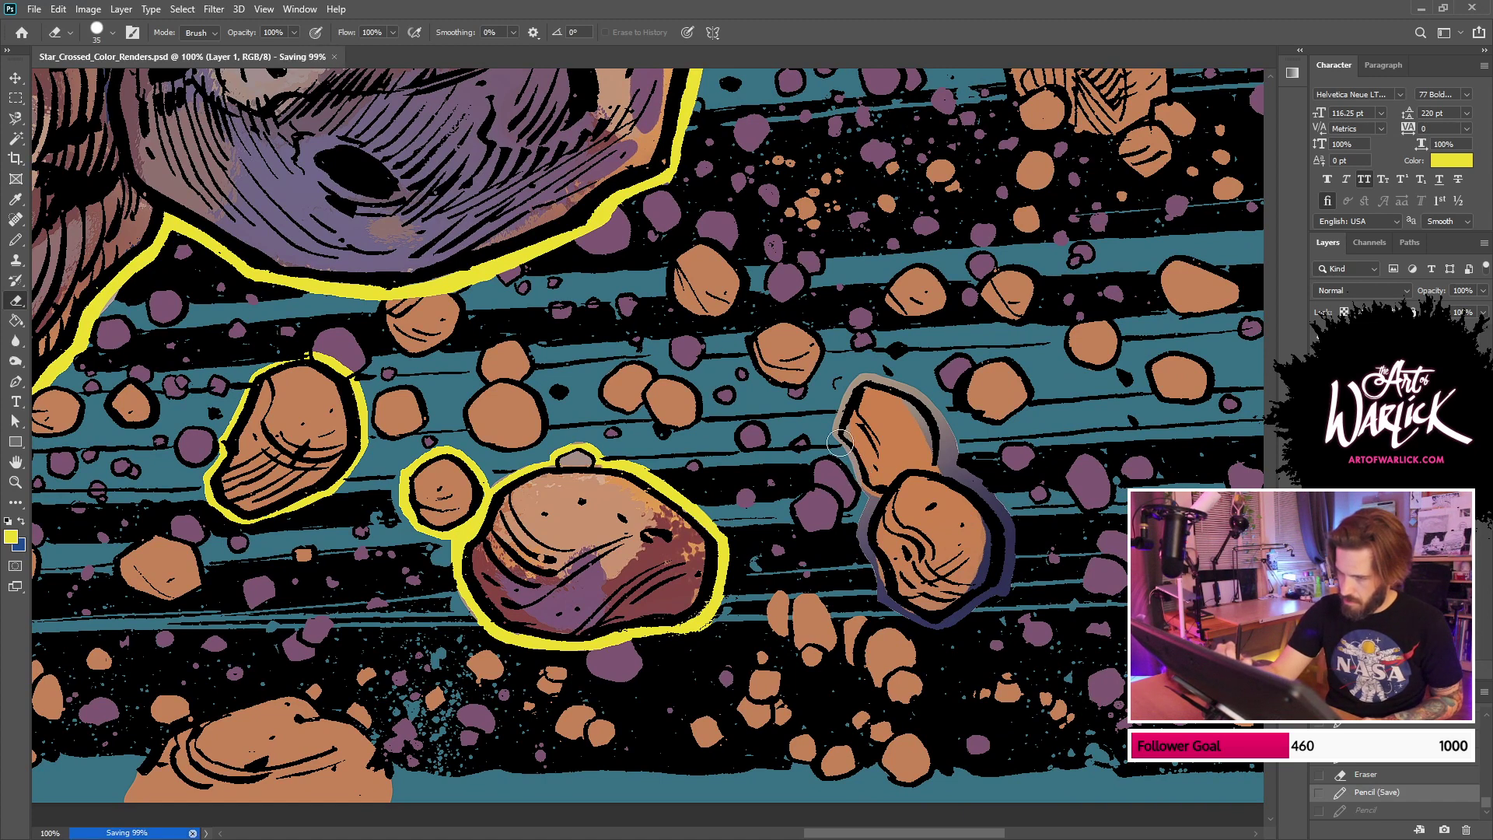
Step: Erase the rendered shading spilling around the two touching rocks on Layer 1, hiding the background flats to see the rim clearly
{"action": "left_click_drag", "start_coordinate": [840, 443], "coordinate": [856, 376]}
{"action": "left_click", "coordinate": [1319, 560]}
{"action": "mouse_move", "coordinate": [846, 434]}
{"action": "left_mouse_down"}
{"action": "mouse_move", "coordinate": [867, 372]}
{"action": "mouse_move", "coordinate": [928, 394]}
{"action": "mouse_move", "coordinate": [1007, 549]}
{"action": "mouse_move", "coordinate": [999, 611]}
{"action": "mouse_move", "coordinate": [882, 604]}
{"action": "mouse_move", "coordinate": [855, 536]}
{"action": "mouse_move", "coordinate": [866, 489]}
{"action": "left_mouse_up"}
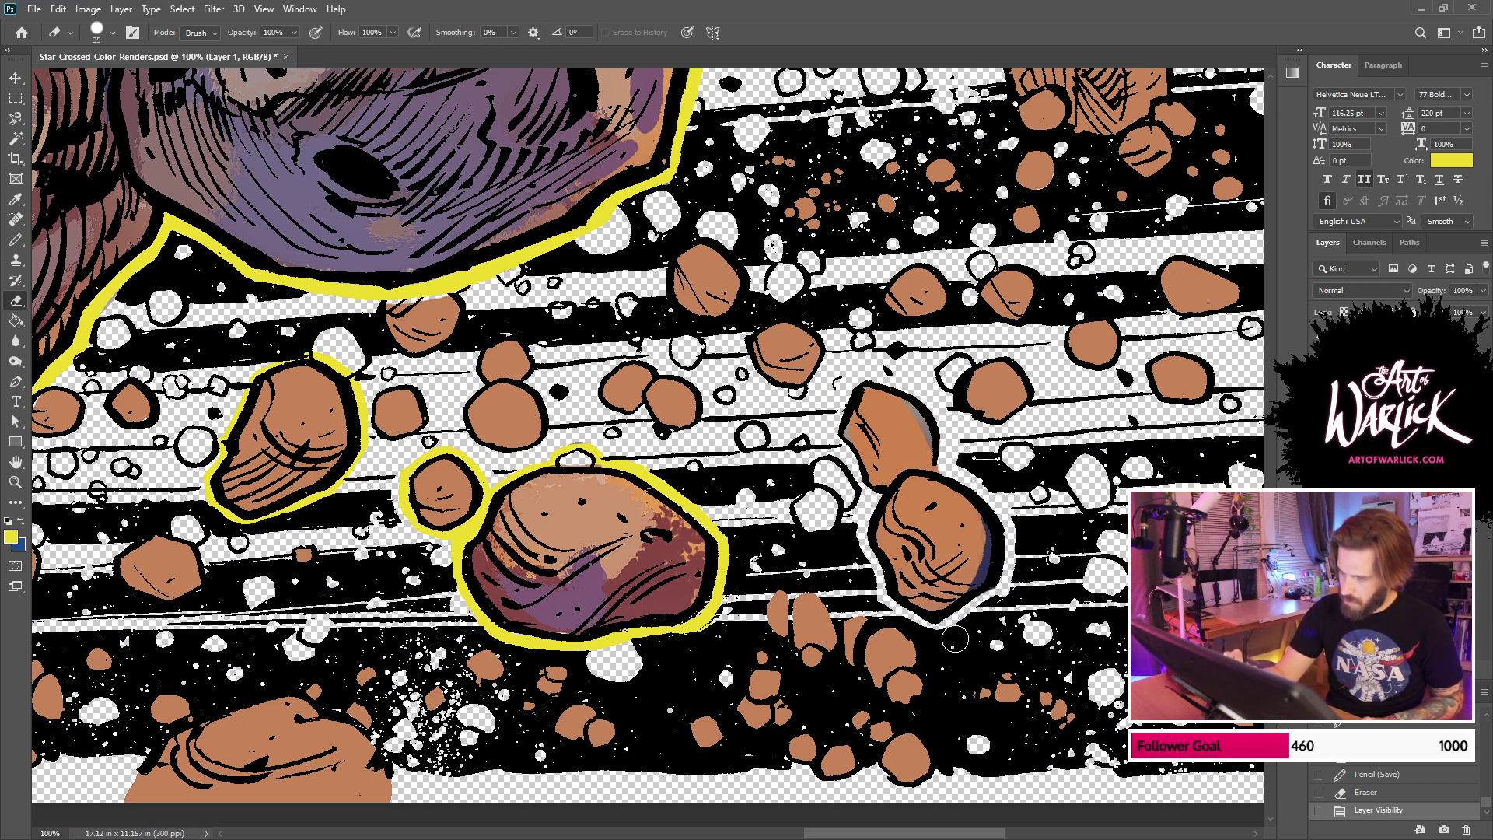
Step: On Layer 4, draw a yellow Pencil outline all the way around the two touching rocks
{"action": "left_click", "coordinate": [1376, 545]}
{"action": "key", "text": "b"}
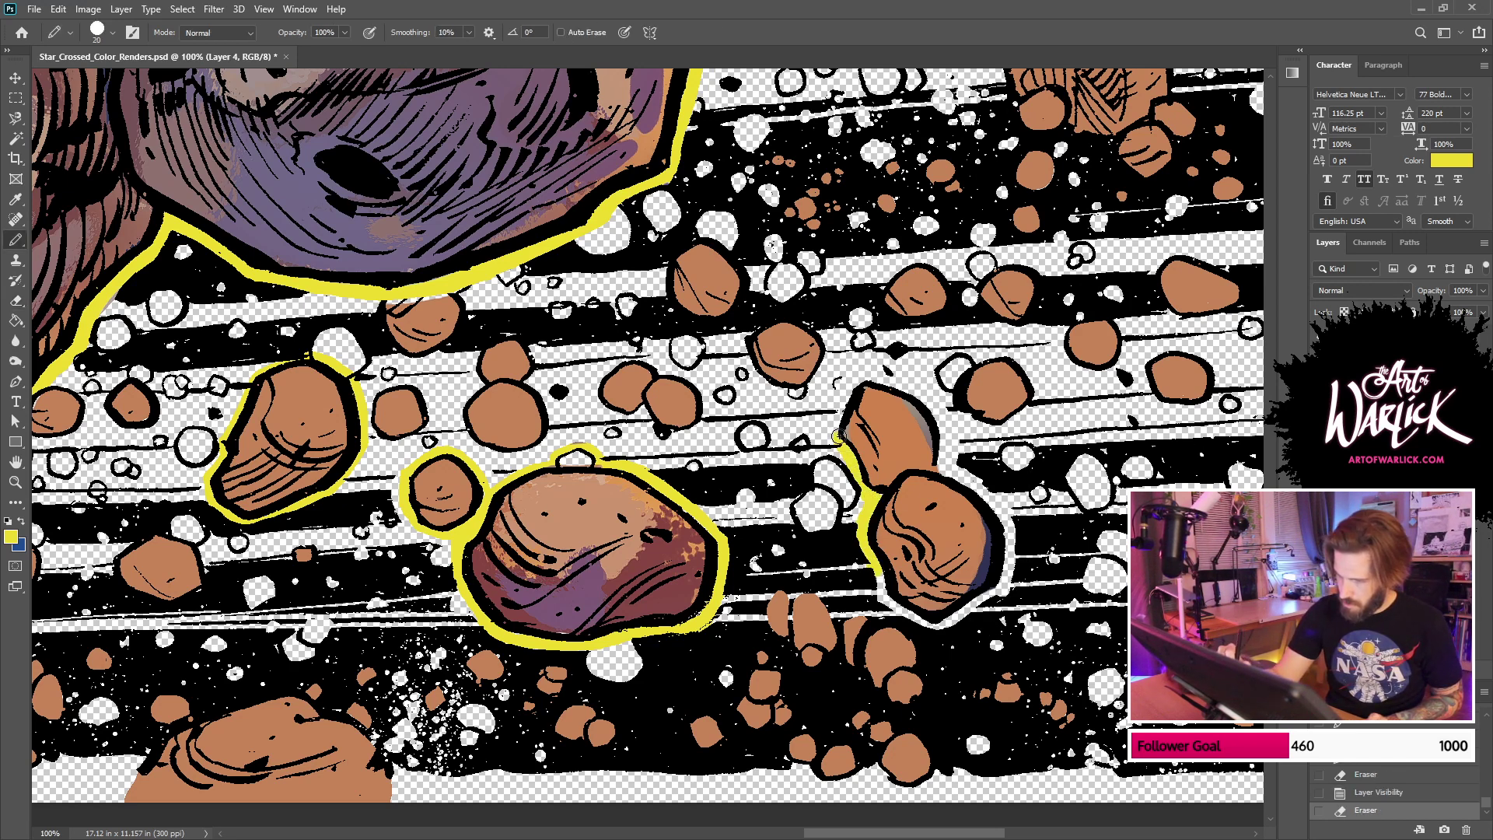
{"action": "left_click_drag", "start_coordinate": [941, 453], "coordinate": [952, 479]}
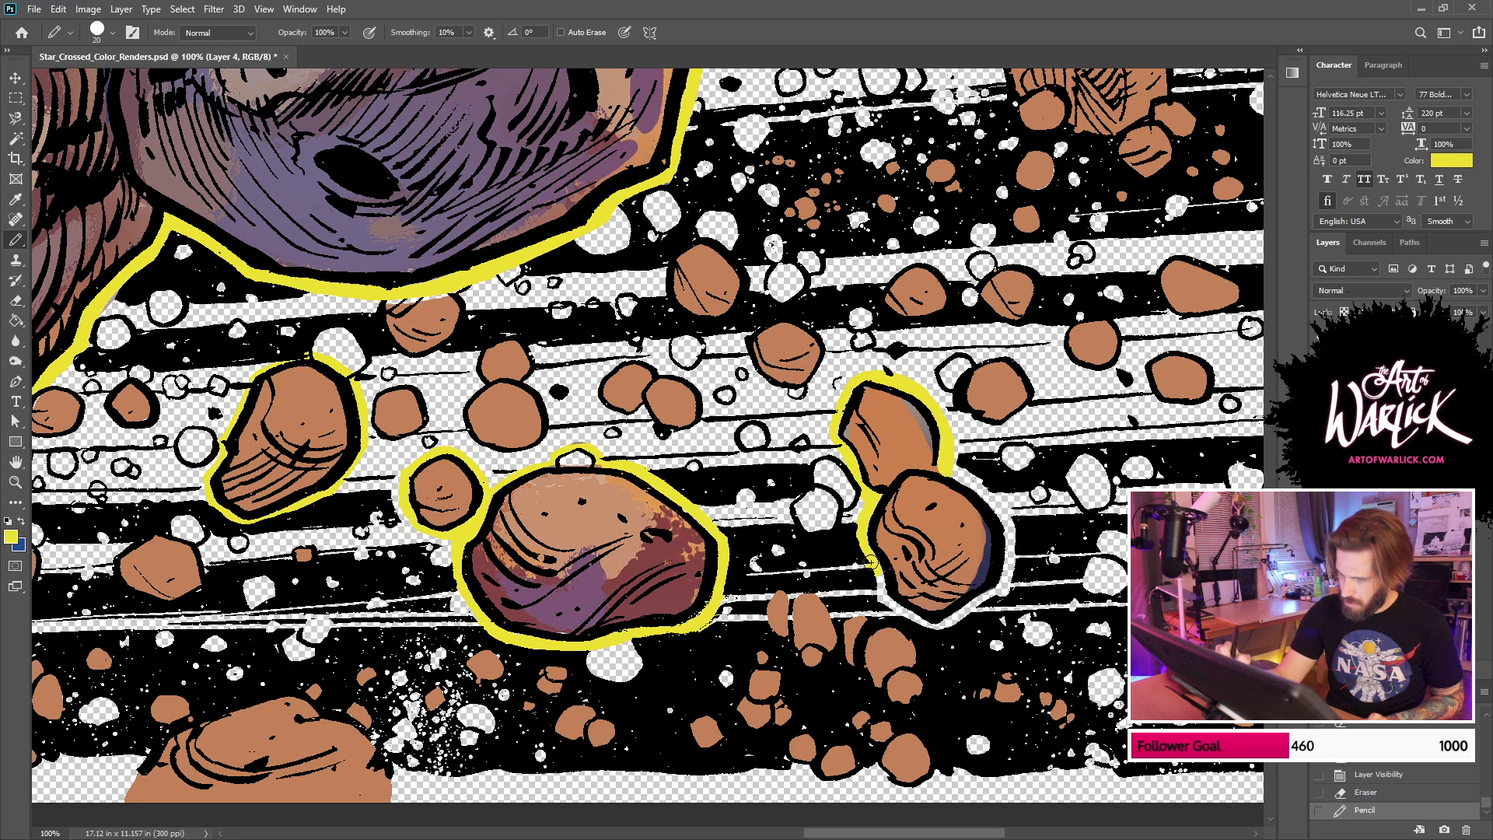
{"action": "mouse_move", "coordinate": [865, 552]}
{"action": "left_mouse_down"}
{"action": "mouse_move", "coordinate": [886, 604]}
{"action": "mouse_move", "coordinate": [941, 626]}
{"action": "mouse_move", "coordinate": [1005, 589]}
{"action": "mouse_move", "coordinate": [1008, 557]}
{"action": "left_mouse_up"}
{"action": "left_click_drag", "start_coordinate": [948, 465], "coordinate": [1009, 555]}
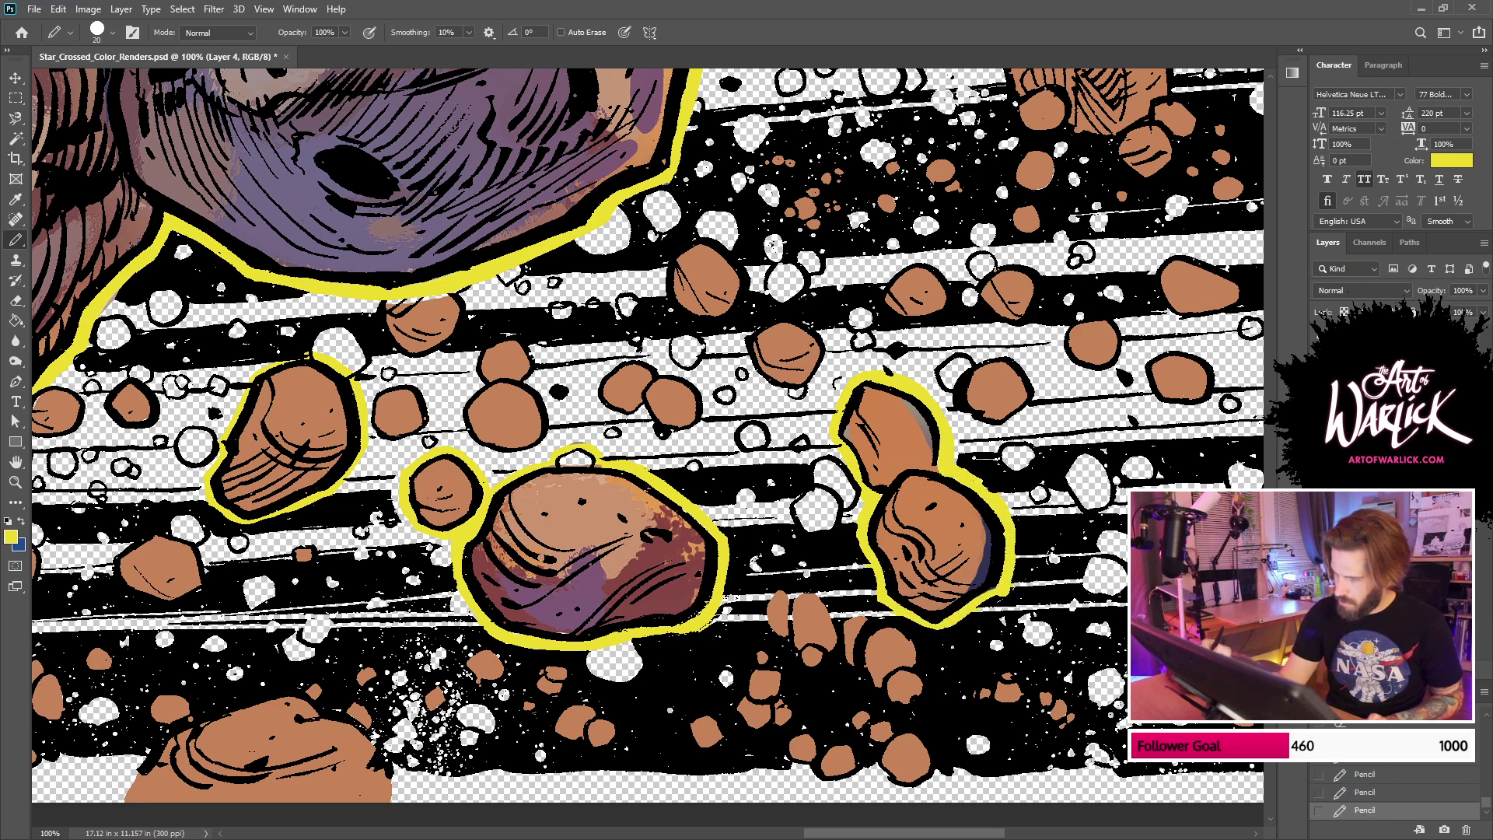
Step: Show the background flats again and erase the leftover colour beside the two touching rocks
{"action": "left_click", "coordinate": [1320, 466]}
{"action": "key", "text": "e"}
{"action": "mouse_move", "coordinate": [990, 481]}
{"action": "left_mouse_down"}
{"action": "mouse_move", "coordinate": [1018, 502]}
{"action": "mouse_move", "coordinate": [981, 452]}
{"action": "left_mouse_up"}
Step: Erase the rendered shading from the rim around the large rock at the canvas's right edge on Layer 1
{"action": "key", "text": "b"}
{"action": "left_click_drag", "start_coordinate": [1106, 403], "coordinate": [858, 513]}
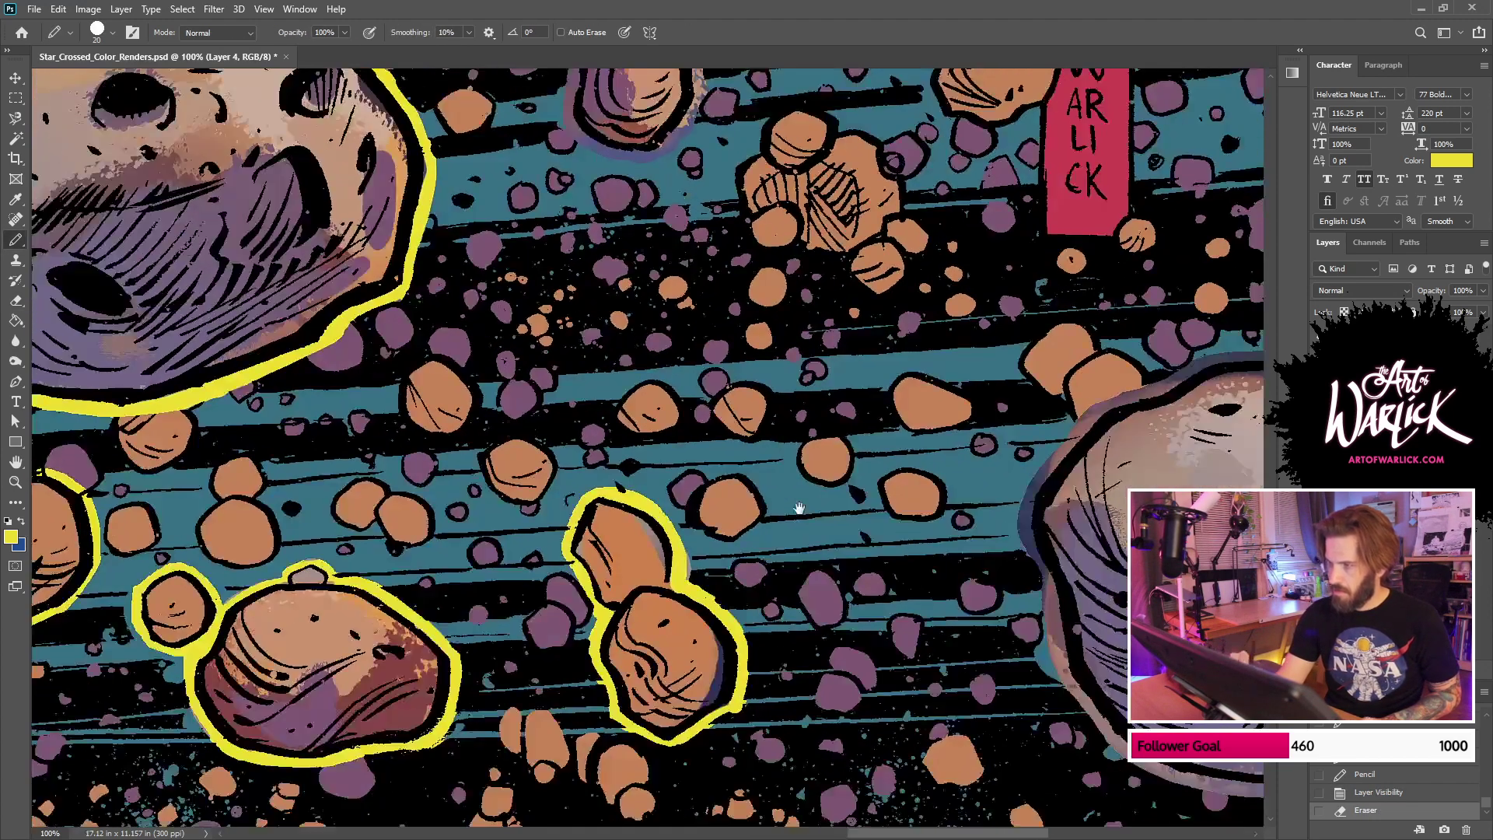
{"action": "left_click_drag", "start_coordinate": [1226, 456], "coordinate": [992, 466]}
{"action": "mouse_move", "coordinate": [873, 482]}
{"action": "left_mouse_down"}
{"action": "mouse_move", "coordinate": [785, 403]}
{"action": "mouse_move", "coordinate": [776, 333]}
{"action": "mouse_move", "coordinate": [727, 466]}
{"action": "mouse_move", "coordinate": [756, 574]}
{"action": "mouse_move", "coordinate": [801, 646]}
{"action": "mouse_move", "coordinate": [869, 698]}
{"action": "mouse_move", "coordinate": [1042, 704]}
{"action": "mouse_move", "coordinate": [1094, 657]}
{"action": "mouse_move", "coordinate": [1016, 719]}
{"action": "left_mouse_up"}
{"action": "key", "text": "e"}
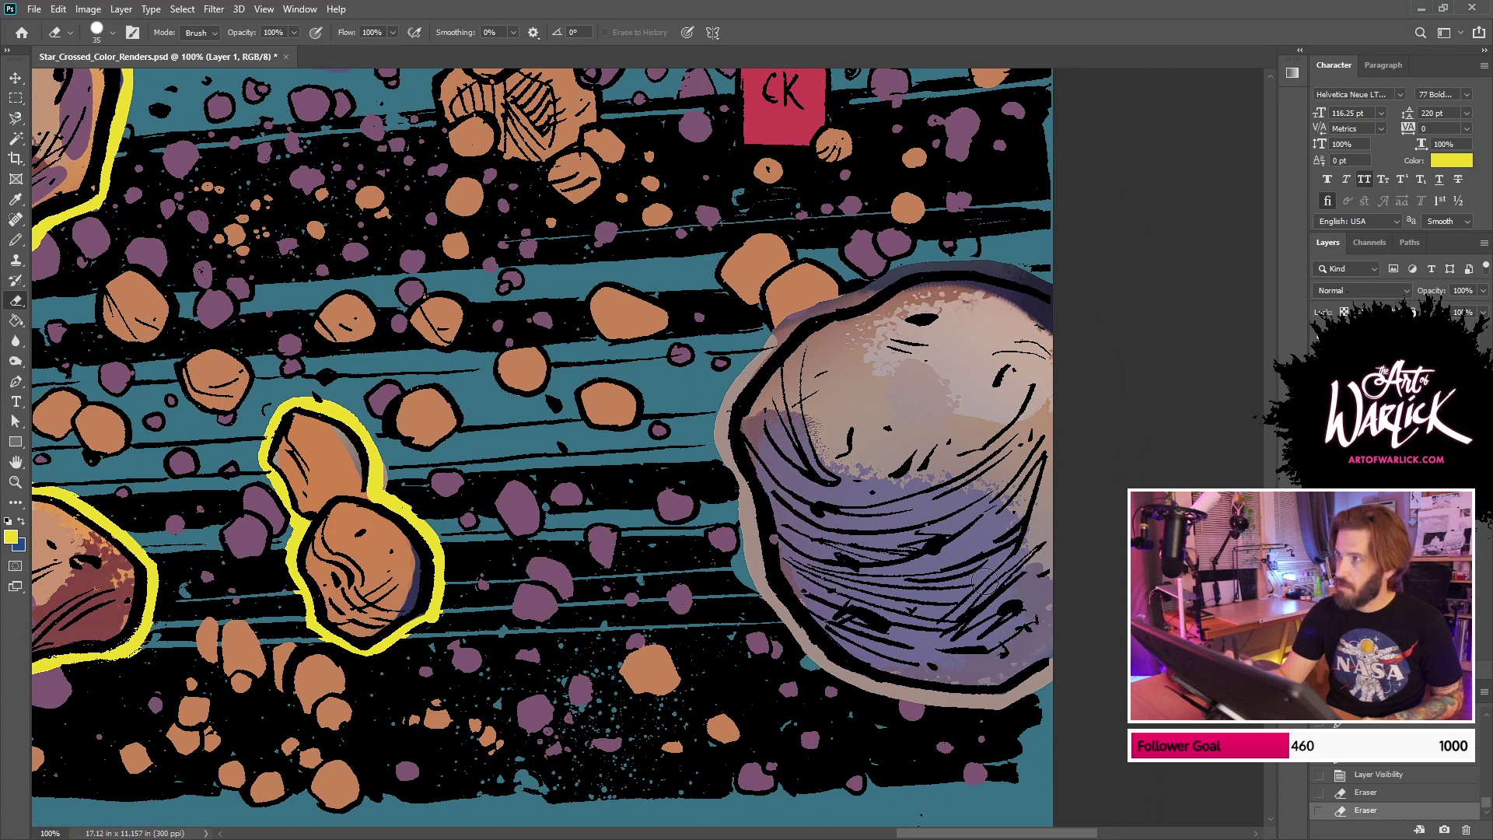
{"action": "mouse_move", "coordinate": [801, 312]}
{"action": "left_mouse_down"}
{"action": "mouse_move", "coordinate": [964, 263]}
{"action": "mouse_move", "coordinate": [1059, 293]}
{"action": "mouse_move", "coordinate": [972, 262]}
{"action": "mouse_move", "coordinate": [1062, 289]}
{"action": "left_mouse_up"}
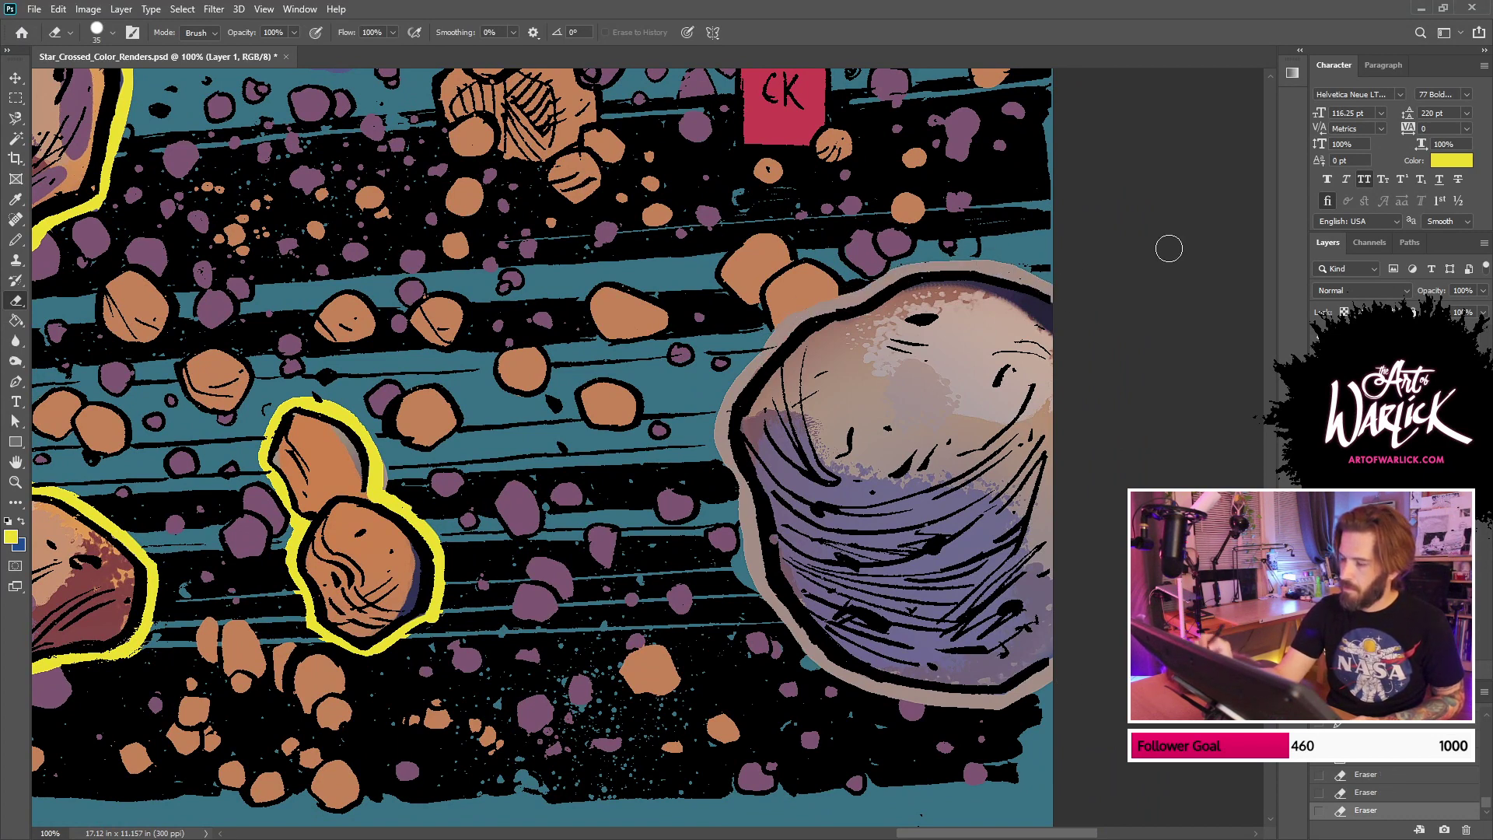
Step: On Layer 4, outline the large rock at the canvas's right edge in yellow with the Pencil tool
{"action": "left_click", "coordinate": [1376, 436]}
{"action": "key", "text": "b"}
{"action": "mouse_move", "coordinate": [759, 565]}
{"action": "left_mouse_down"}
{"action": "mouse_move", "coordinate": [719, 431]}
{"action": "mouse_move", "coordinate": [783, 334]}
{"action": "left_mouse_up"}
{"action": "mouse_move", "coordinate": [751, 531]}
{"action": "left_mouse_down"}
{"action": "mouse_move", "coordinate": [765, 584]}
{"action": "mouse_move", "coordinate": [832, 667]}
{"action": "mouse_move", "coordinate": [1008, 704]}
{"action": "mouse_move", "coordinate": [1051, 665]}
{"action": "left_mouse_up"}
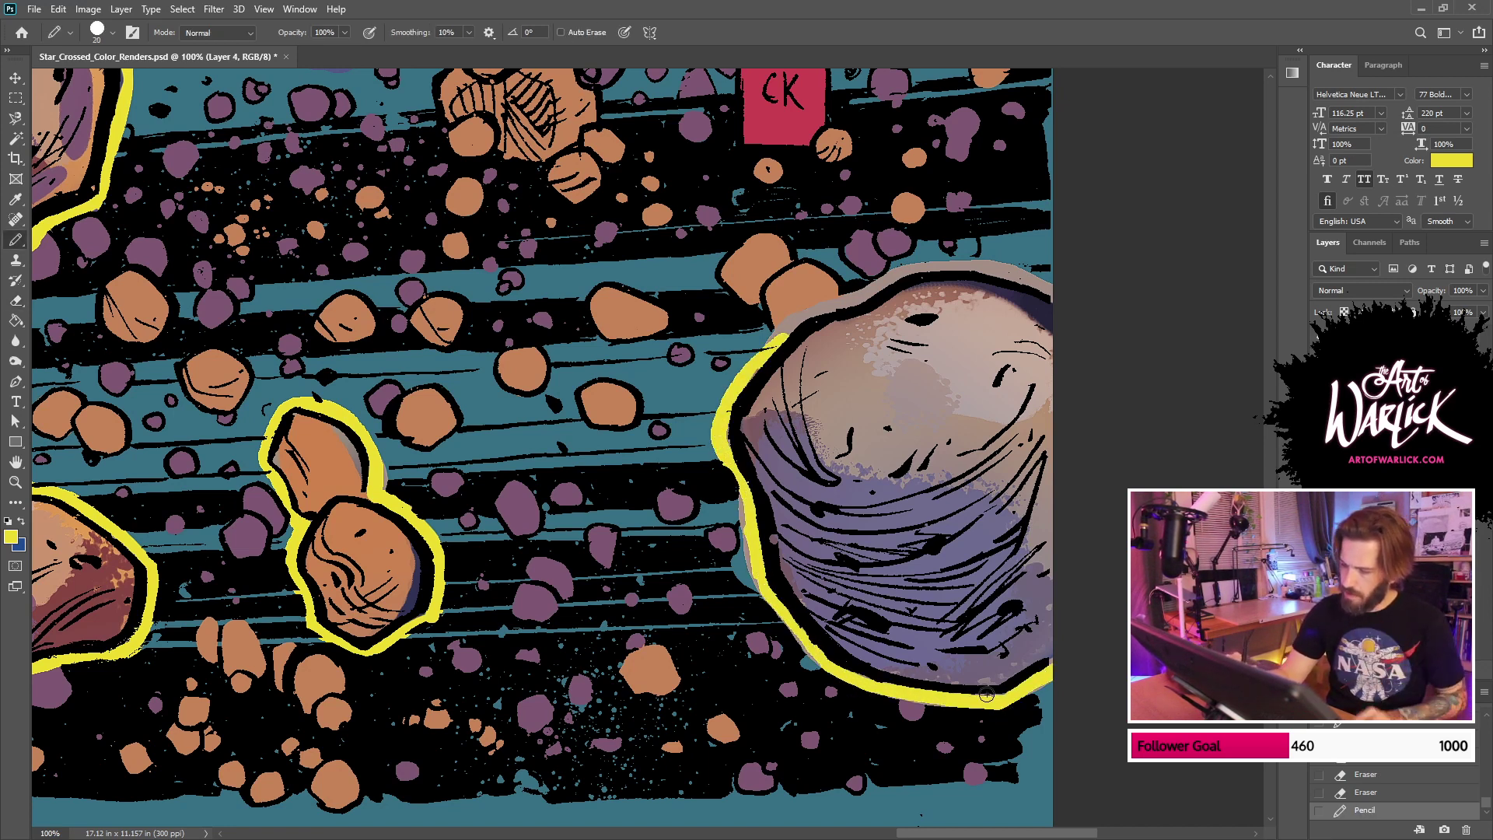
{"action": "mouse_move", "coordinate": [770, 350]}
{"action": "left_mouse_down"}
{"action": "mouse_move", "coordinate": [917, 268]}
{"action": "mouse_move", "coordinate": [1003, 274]}
{"action": "mouse_move", "coordinate": [1054, 303]}
{"action": "left_mouse_up"}
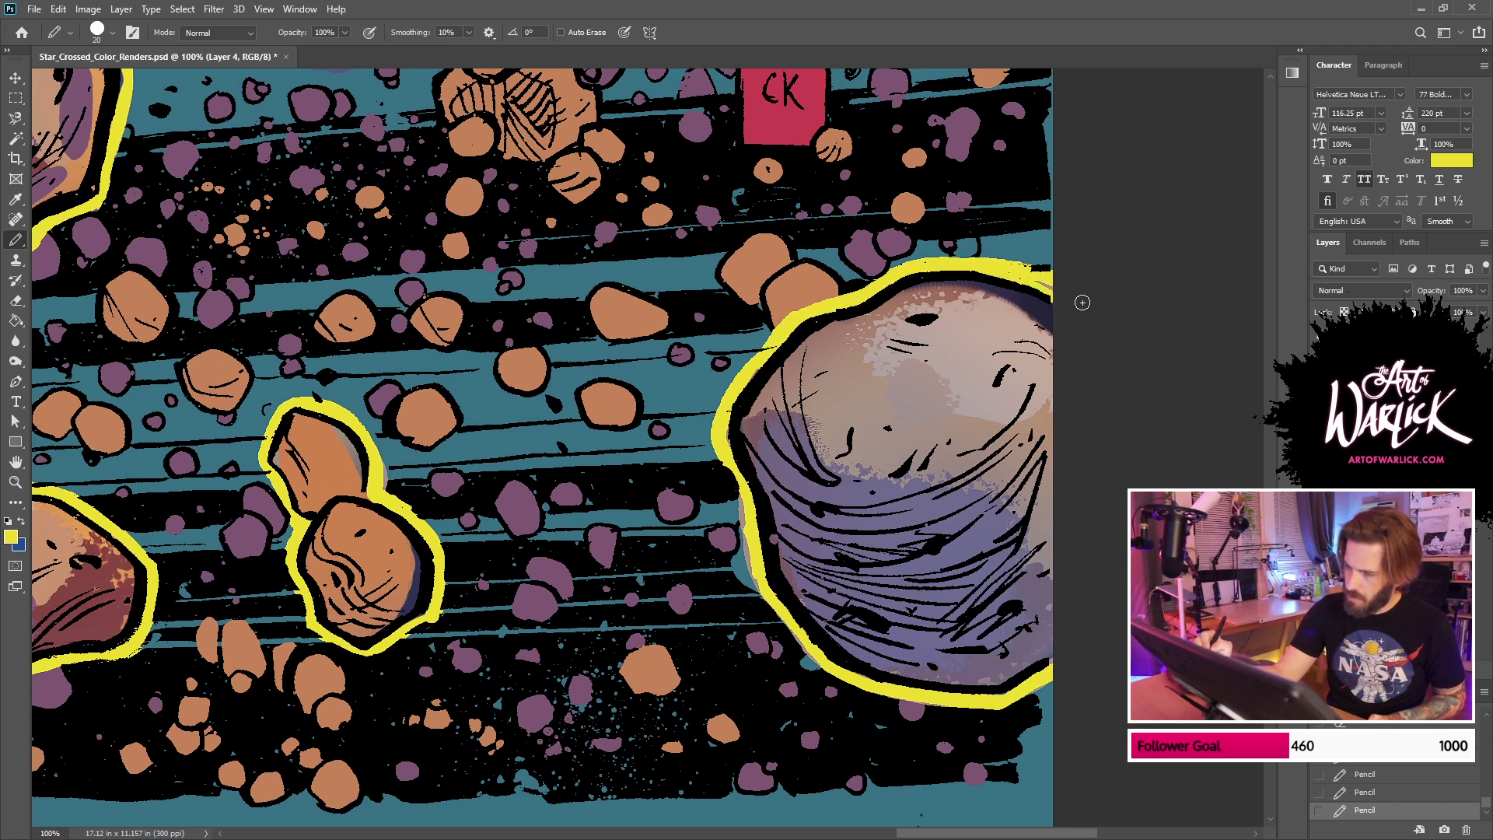
Step: Compare the large rock with and without its upper outline stroke, keep the stroke, and fill in the outline along its left side
{"action": "key", "text": "ctrl+z"}
{"action": "key", "text": "ctrl+shift+z"}
{"action": "key", "text": "ctrl+z"}
{"action": "key", "text": "ctrl+shift+z"}
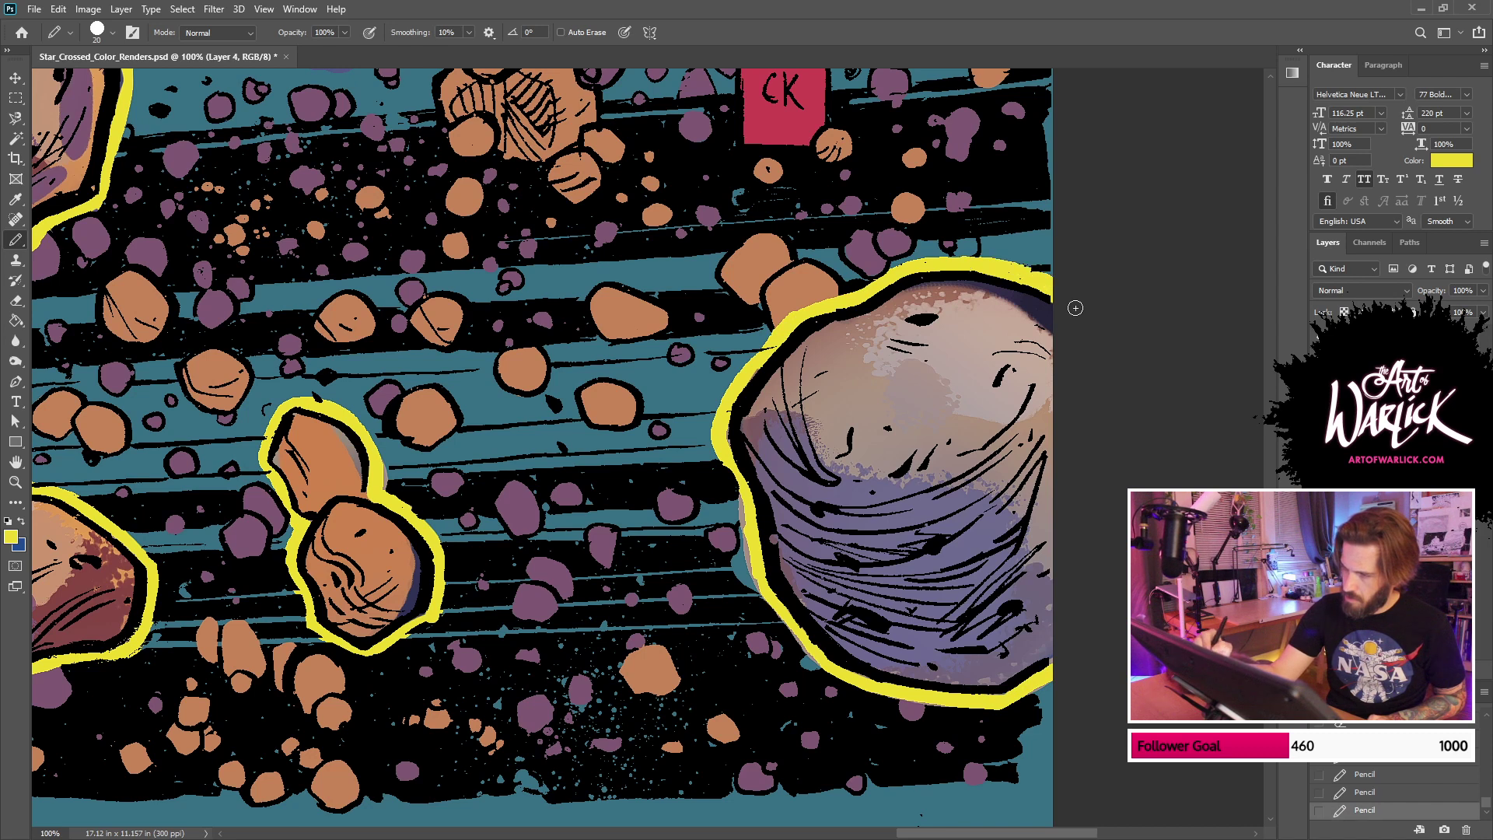
{"action": "key", "text": "ctrl+z"}
{"action": "key", "text": "ctrl+shift+z"}
{"action": "left_click_drag", "start_coordinate": [723, 449], "coordinate": [761, 591]}
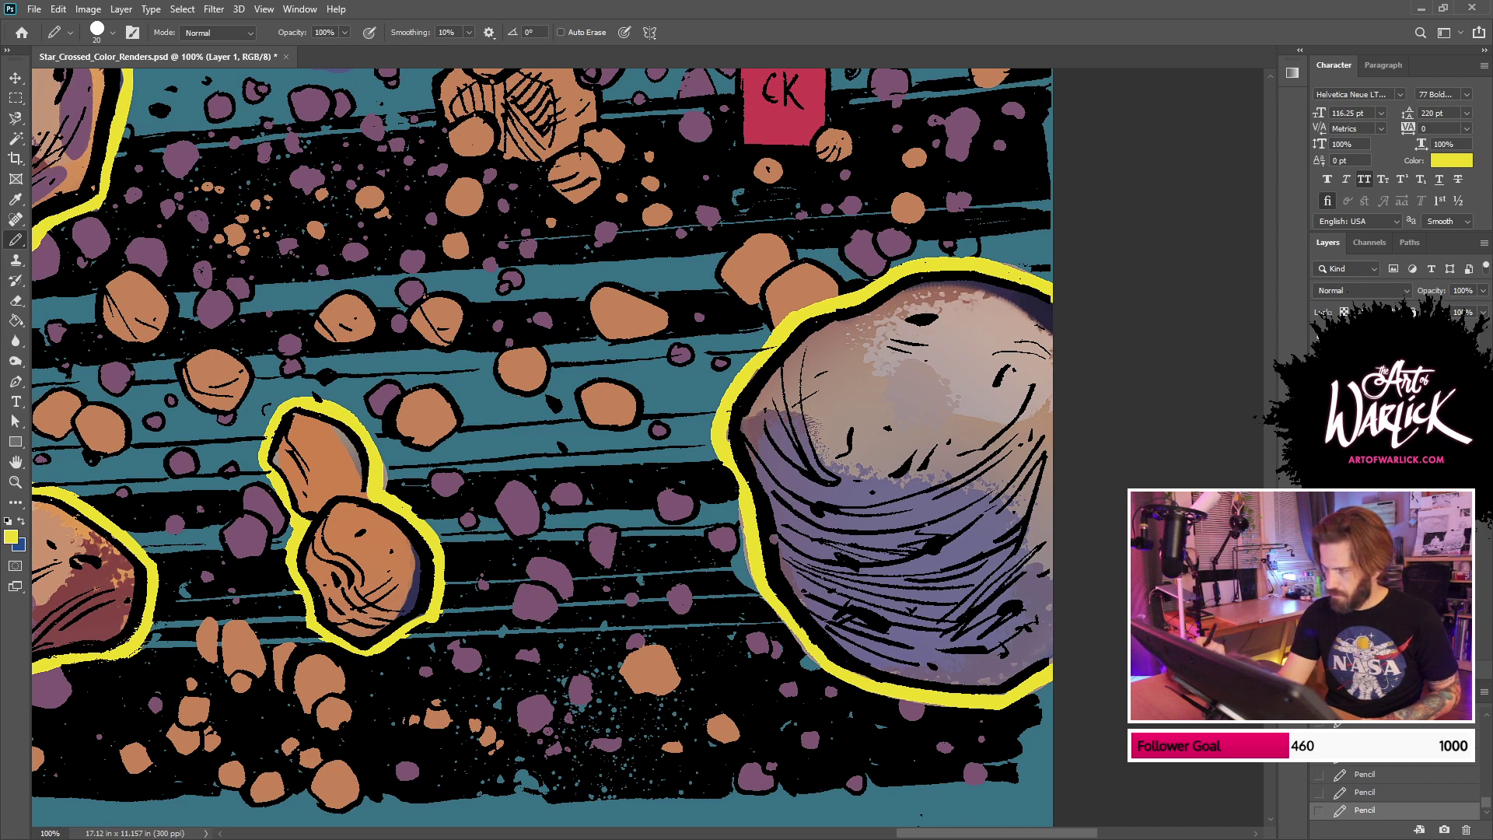
Step: Toggle layer visibility to compare the rocks with and without their yellow outlines
{"action": "key", "text": "ctrl+comma"}
{"action": "left_click", "coordinate": [1318, 370]}
{"action": "left_click", "coordinate": [1319, 397]}
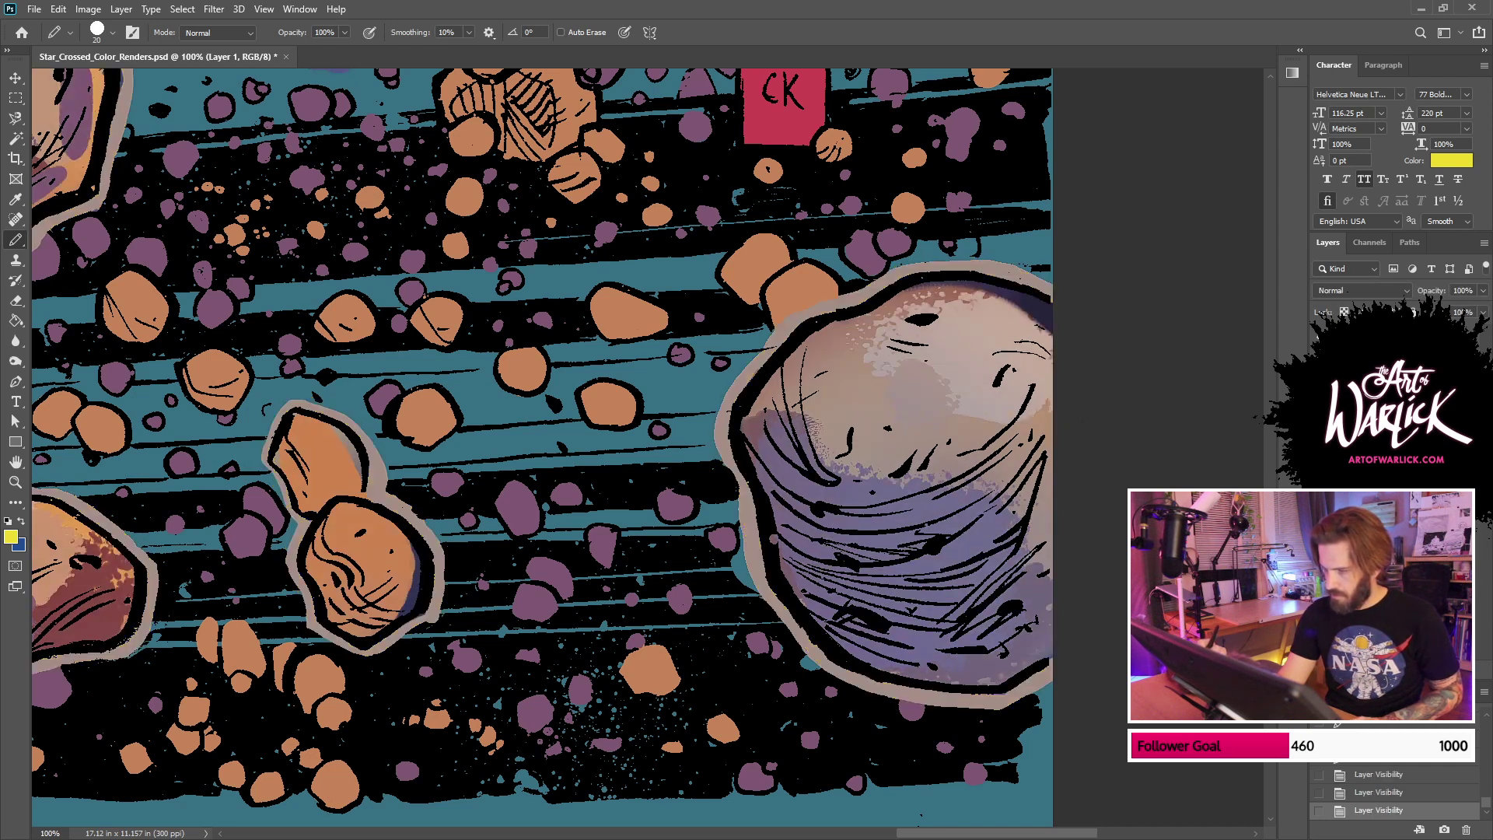
{"action": "key", "text": "ctrl+comma"}
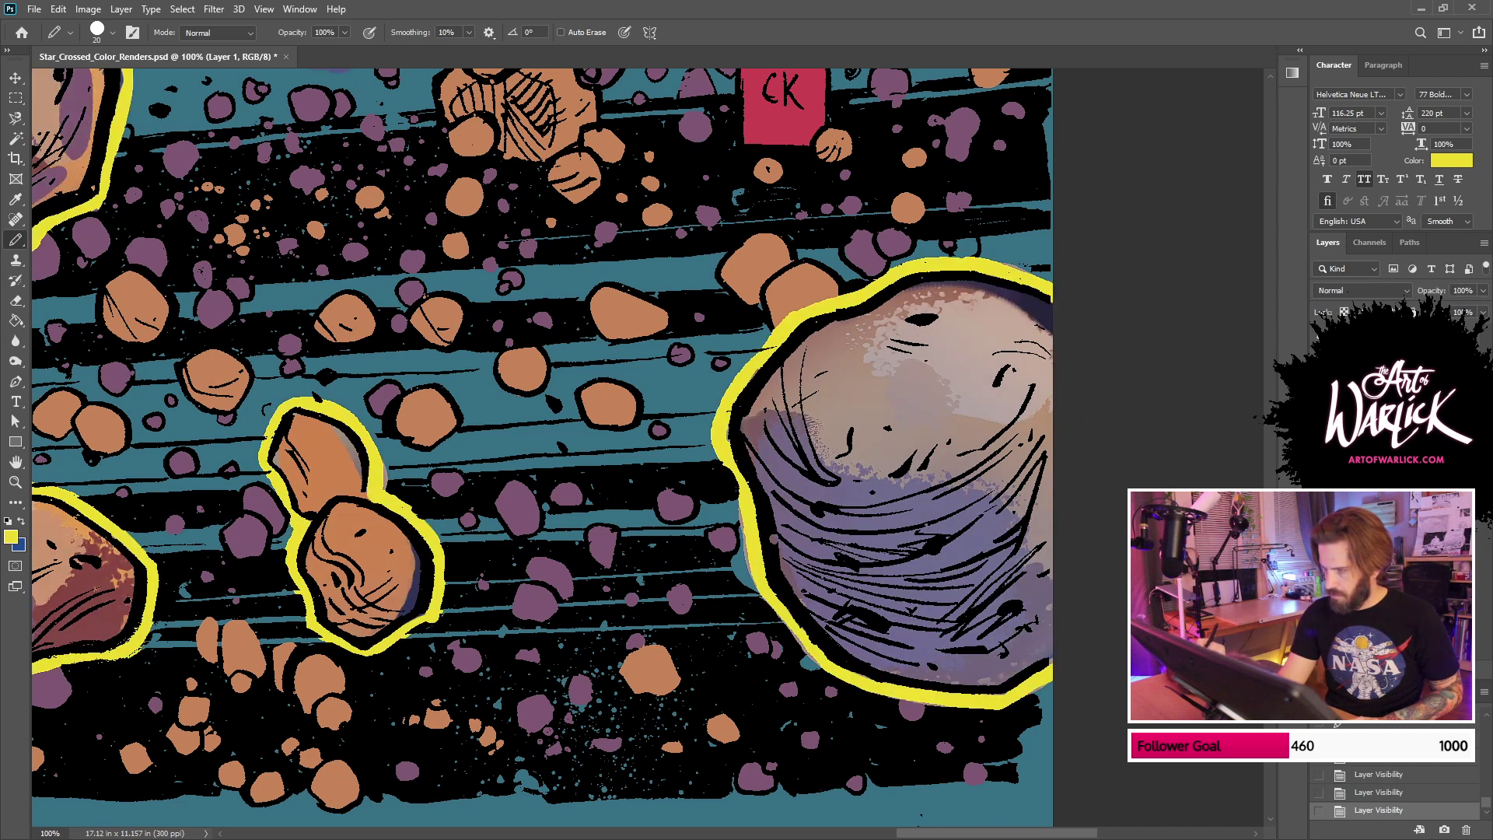
Step: On the FLATS layer, sample the background teal and paint over the rim colour outside the large rock's yellow outline
{"action": "left_click", "coordinate": [1384, 423]}
{"action": "left_click", "coordinate": [740, 579], "text": "alt"}
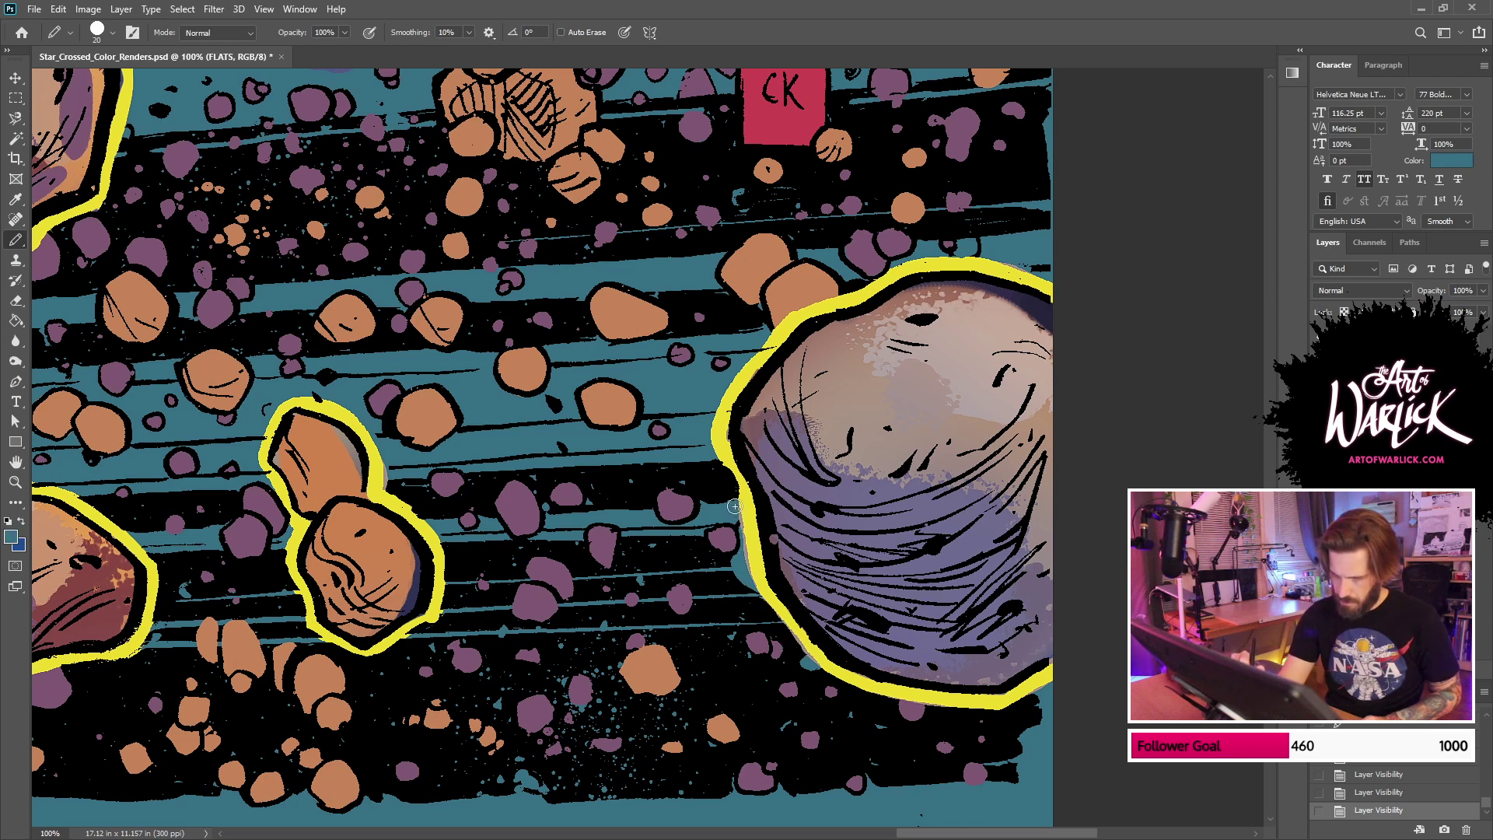
{"action": "mouse_move", "coordinate": [734, 506]}
{"action": "left_mouse_down"}
{"action": "mouse_move", "coordinate": [745, 573]}
{"action": "mouse_move", "coordinate": [740, 517]}
{"action": "mouse_move", "coordinate": [780, 629]}
{"action": "mouse_move", "coordinate": [825, 675]}
{"action": "mouse_move", "coordinate": [925, 701]}
{"action": "left_mouse_up"}
{"action": "left_click", "coordinate": [919, 713]}
{"action": "key", "text": "ctrl+z"}
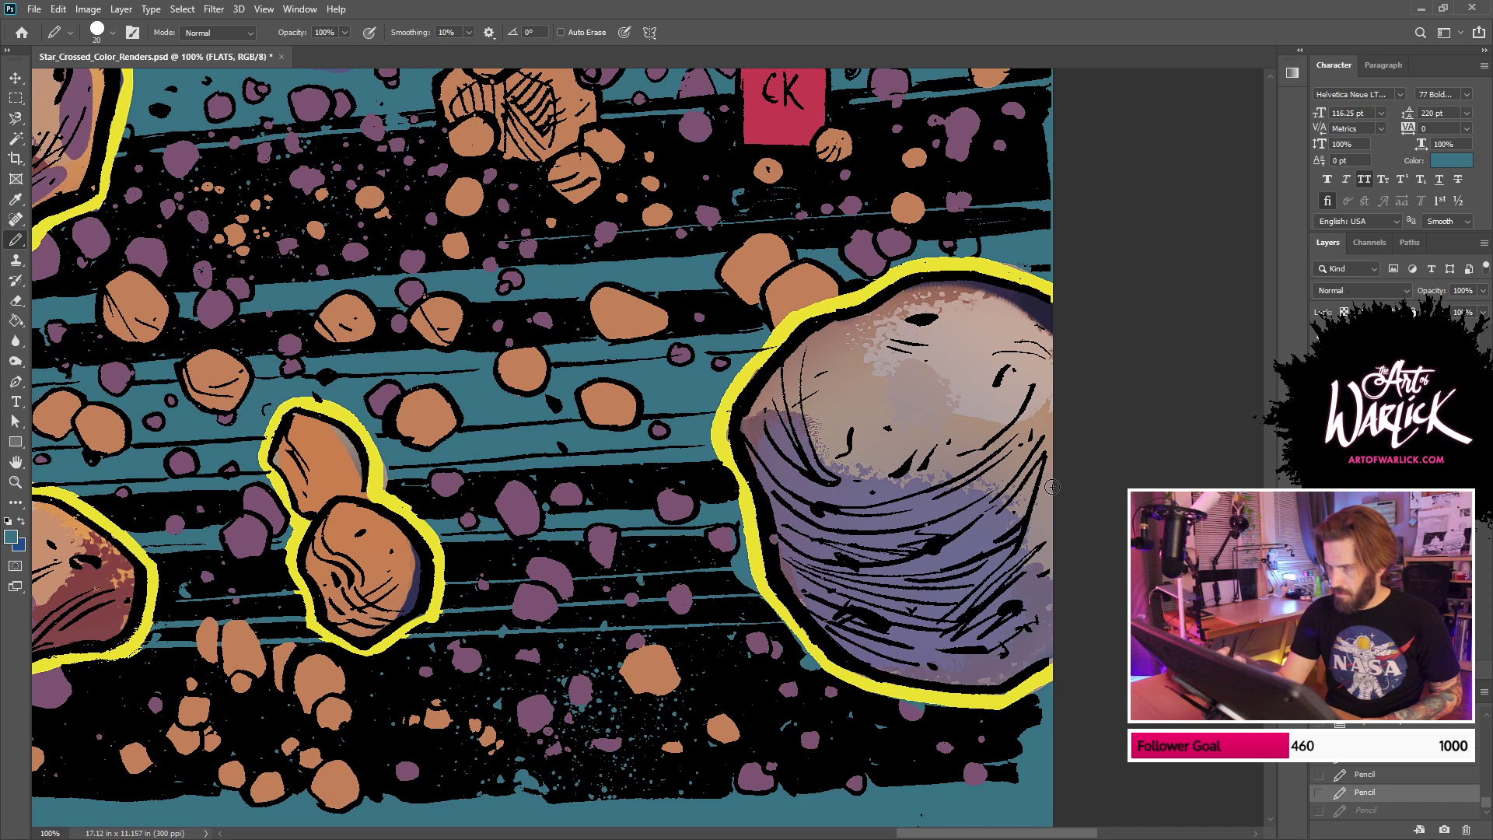
{"action": "key", "text": "ctrl+shift+z"}
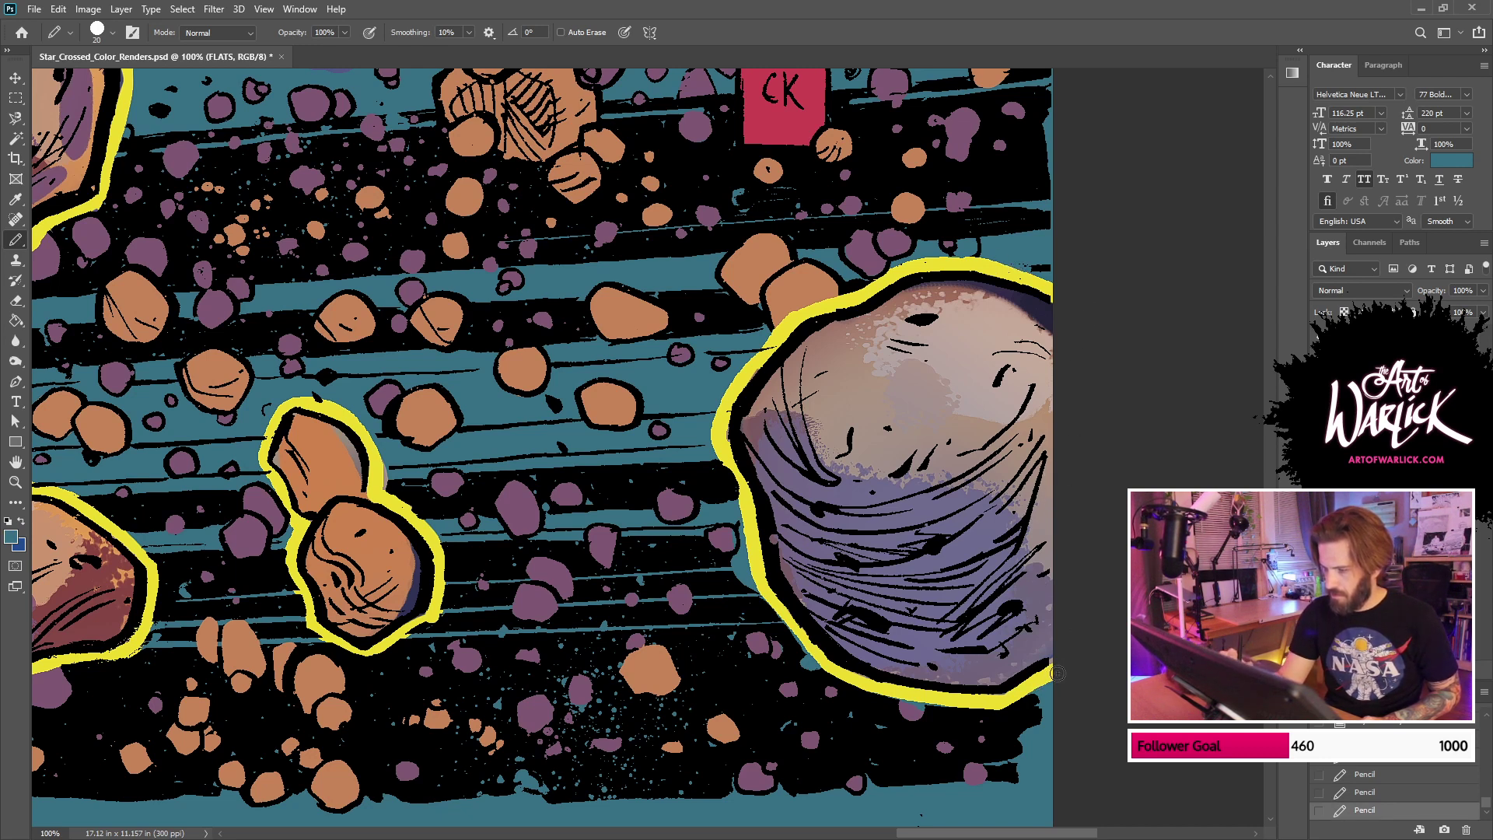
Step: On Layer 1, erase the rendered shading from the rim of the small oval rock between the big cratered rock and the WARLICK sign
{"action": "key", "text": "ctrl+plus"}
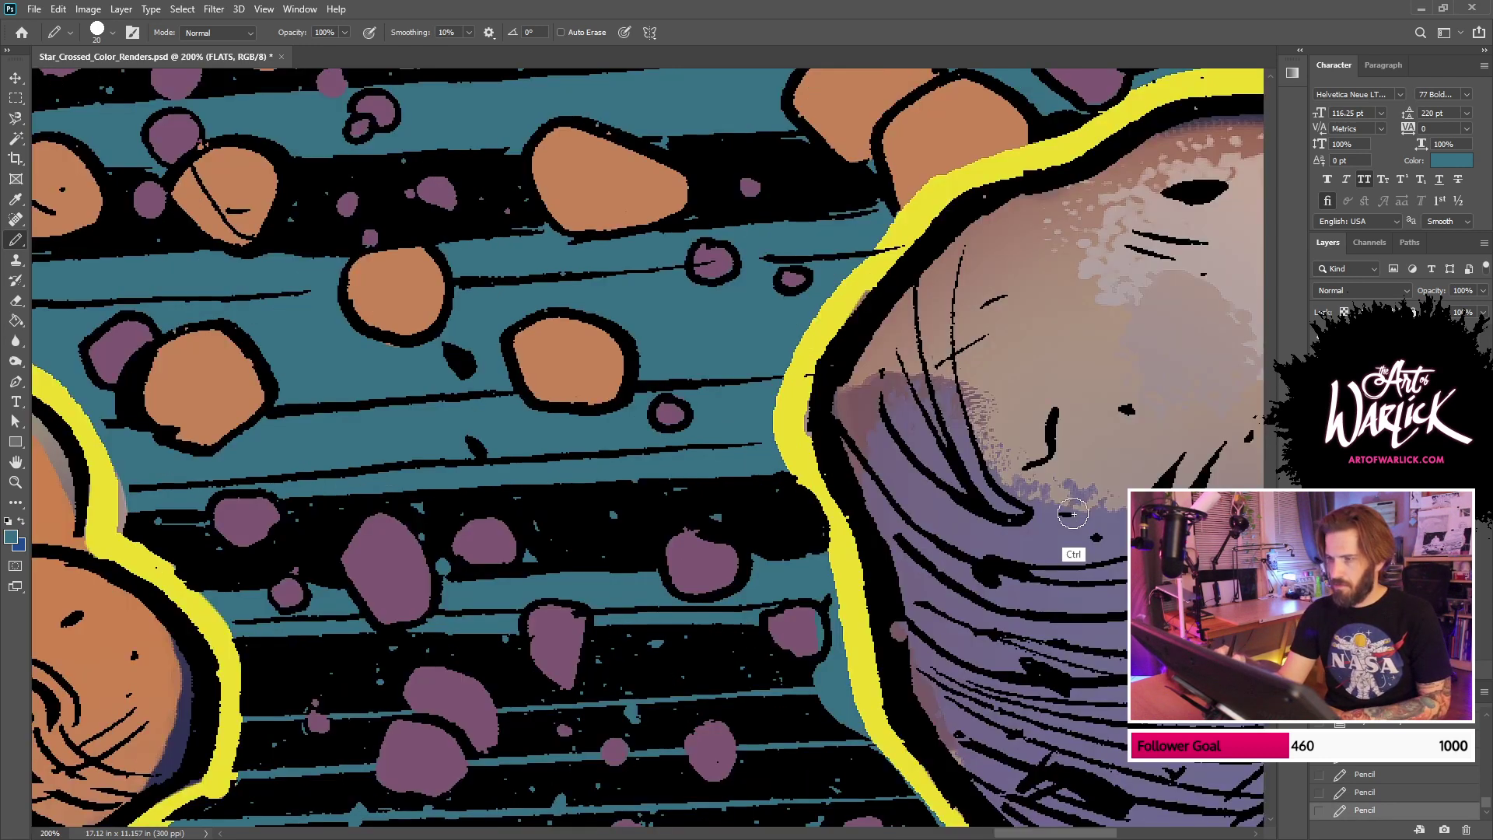
{"action": "left_click_drag", "start_coordinate": [1055, 414], "coordinate": [1089, 677]}
{"action": "key", "text": "ctrl+minus"}
{"action": "key", "text": "ctrl+minus"}
{"action": "left_click_drag", "start_coordinate": [938, 506], "coordinate": [1115, 539]}
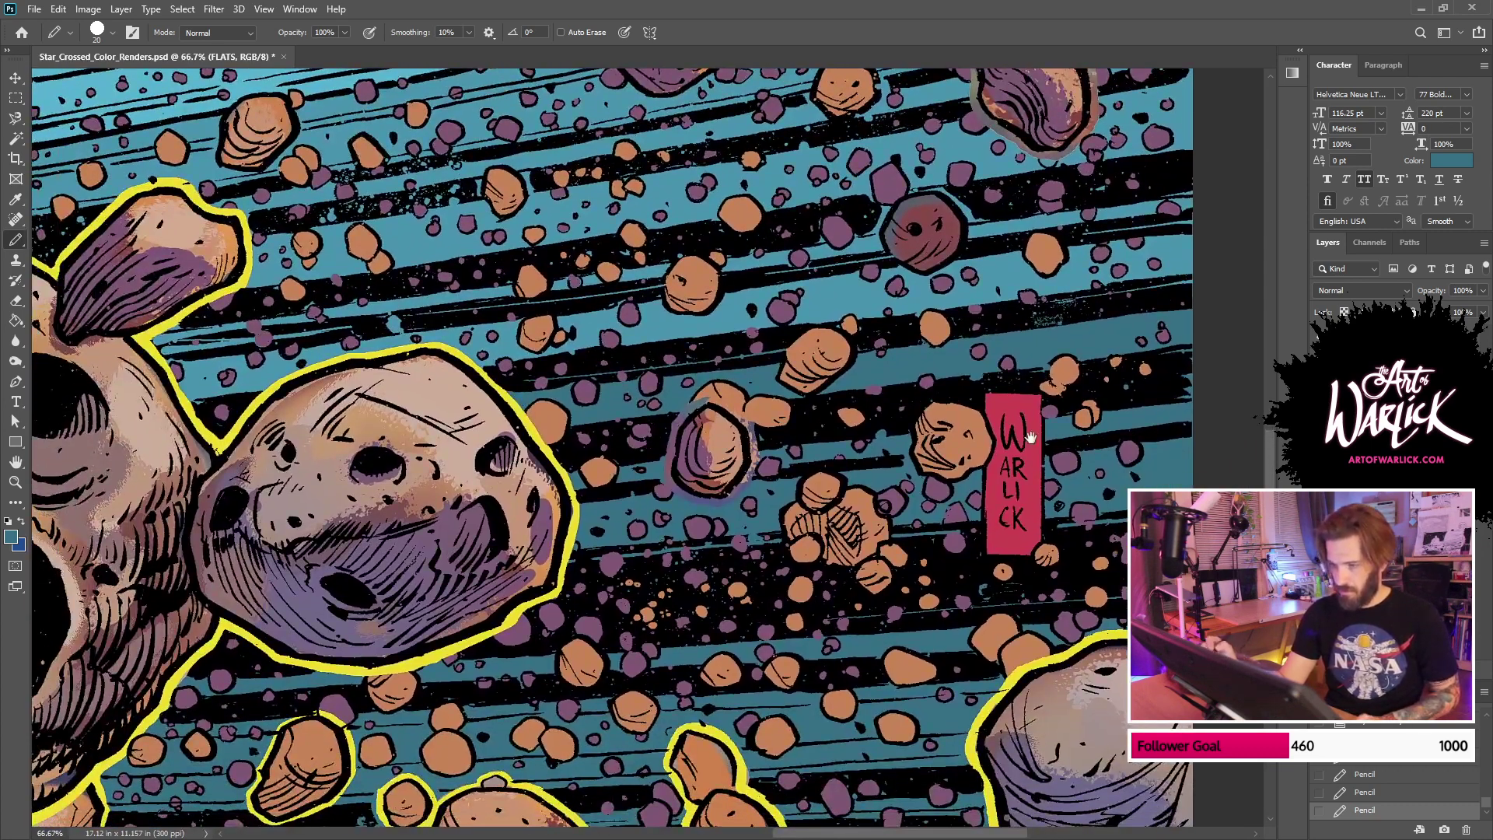
{"action": "left_click", "coordinate": [1384, 404]}
{"action": "left_click_drag", "start_coordinate": [928, 485], "coordinate": [1026, 613]}
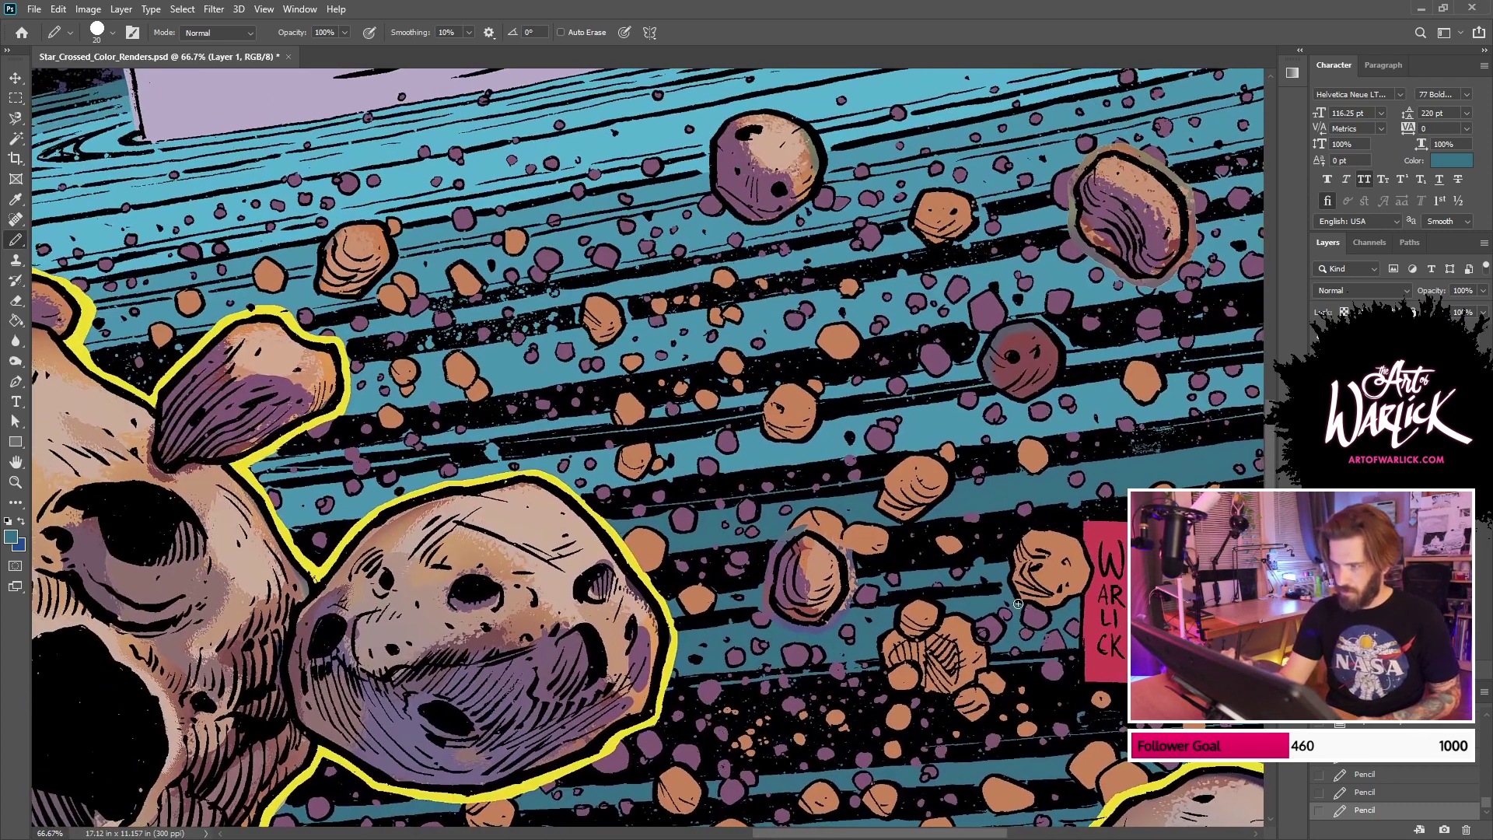
{"action": "key", "text": "e"}
{"action": "mouse_move", "coordinate": [776, 558]}
{"action": "left_mouse_down"}
{"action": "mouse_move", "coordinate": [802, 529]}
{"action": "mouse_move", "coordinate": [780, 547]}
{"action": "mouse_move", "coordinate": [769, 612]}
{"action": "mouse_move", "coordinate": [825, 632]}
{"action": "mouse_move", "coordinate": [848, 603]}
{"action": "mouse_move", "coordinate": [847, 557]}
{"action": "left_mouse_up"}
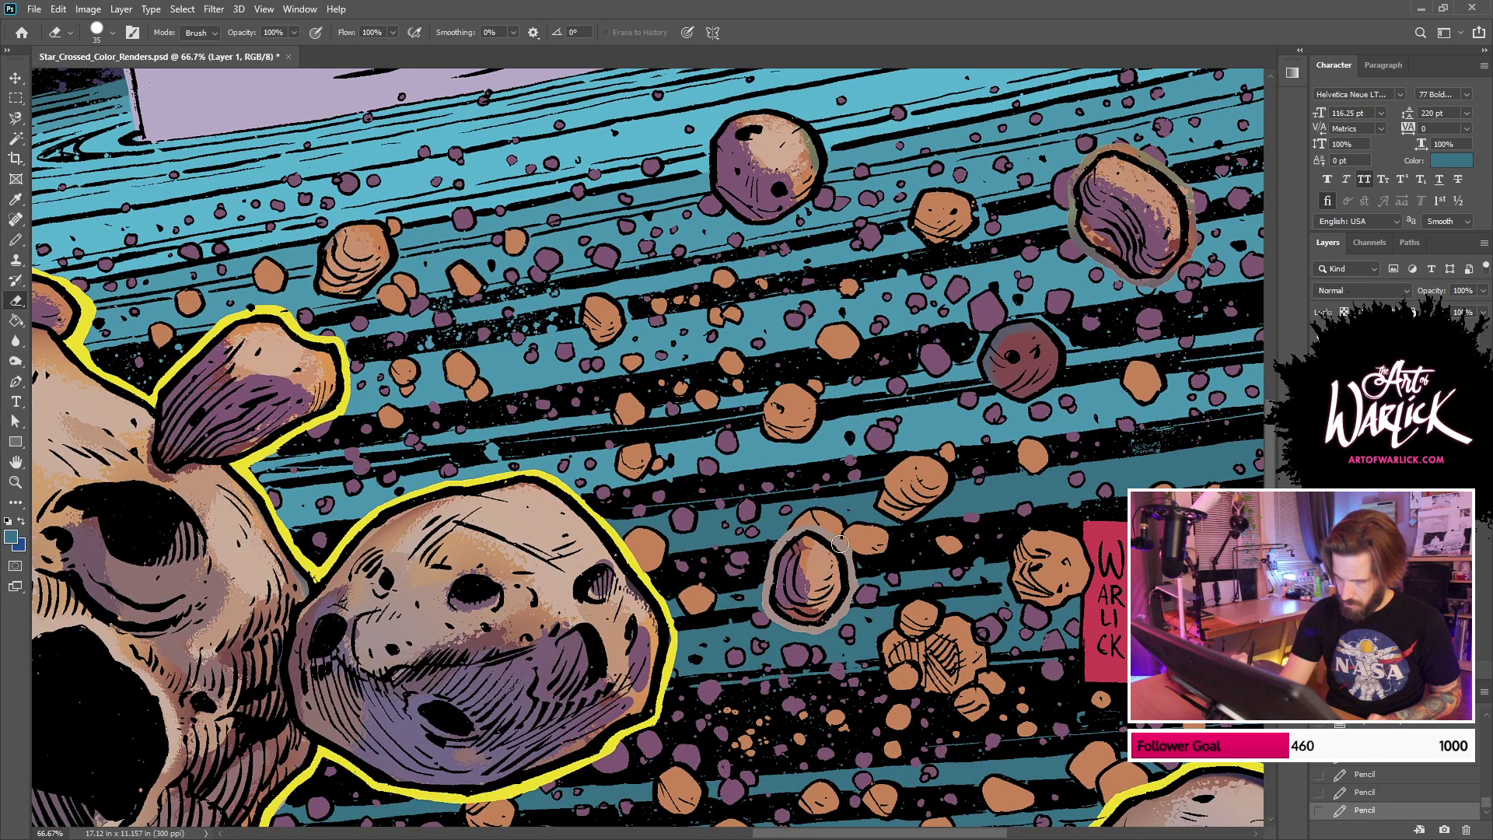
{"action": "left_click_drag", "start_coordinate": [825, 631], "coordinate": [799, 628]}
Step: Sample the yellow from an existing outline and outline the small oval rock on Layer 4 with the Pencil tool
{"action": "left_click_drag", "start_coordinate": [1074, 396], "coordinate": [1016, 436]}
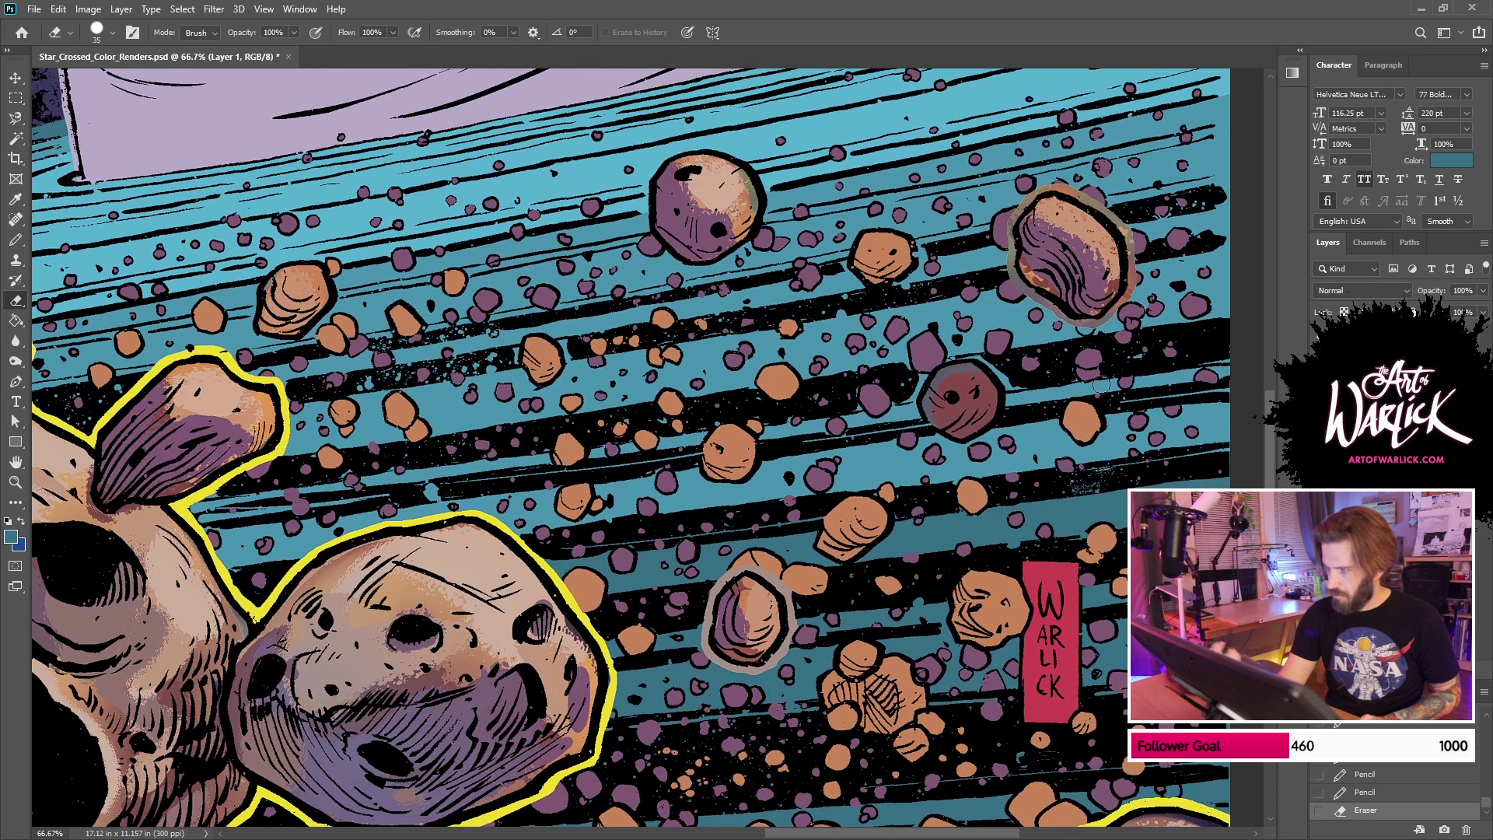
{"action": "key", "text": "b"}
{"action": "mouse_move", "coordinate": [708, 633]}
{"action": "left_mouse_down"}
{"action": "mouse_move", "coordinate": [712, 594]}
{"action": "mouse_move", "coordinate": [744, 571]}
{"action": "left_mouse_up"}
{"action": "key", "text": "ctrl+z"}
{"action": "left_click", "coordinate": [611, 681], "text": "alt"}
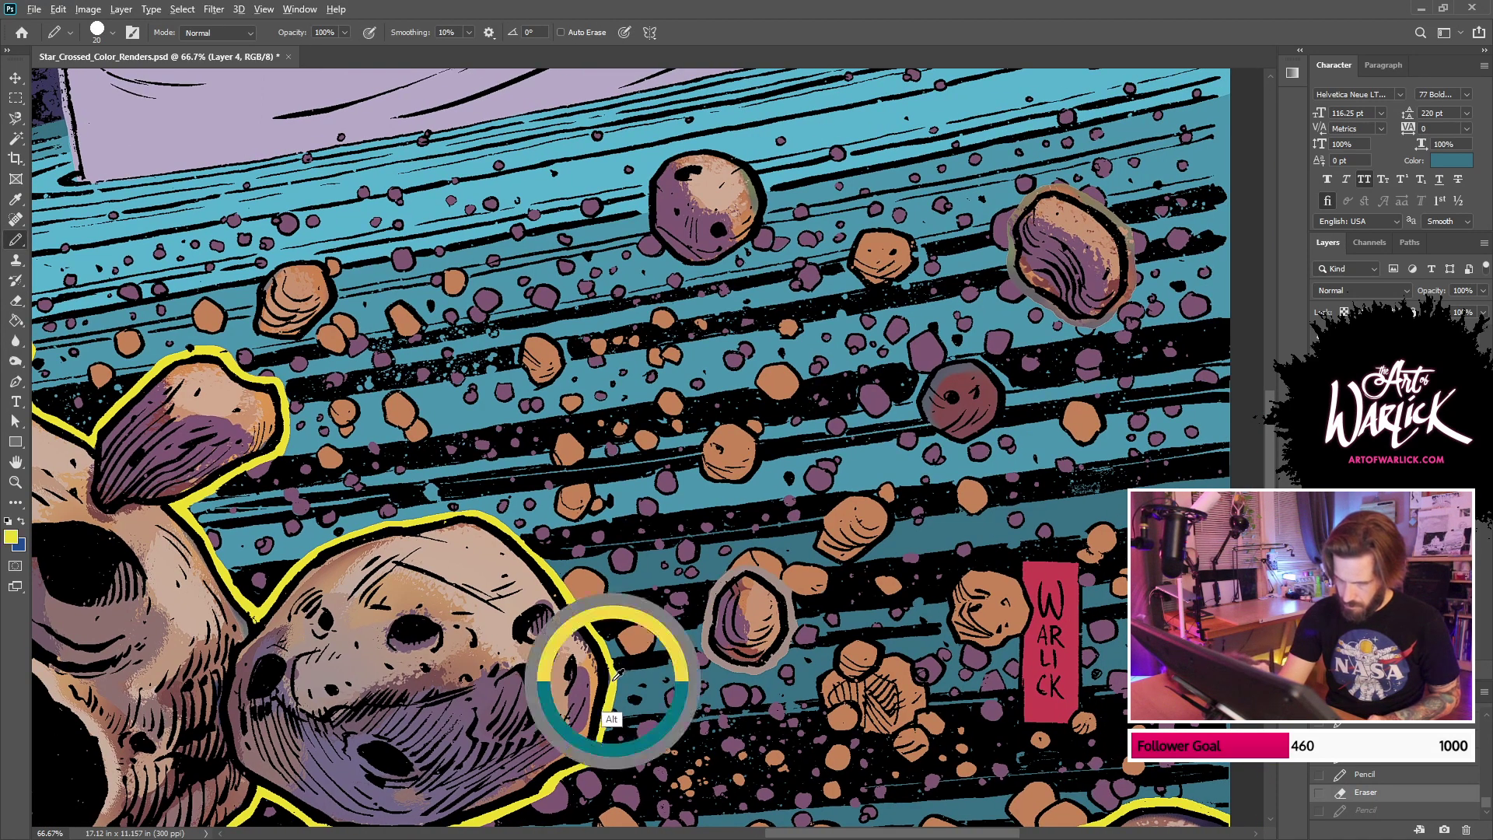
{"action": "left_click", "coordinate": [609, 680]}
{"action": "left_click_drag", "start_coordinate": [708, 616], "coordinate": [719, 588]}
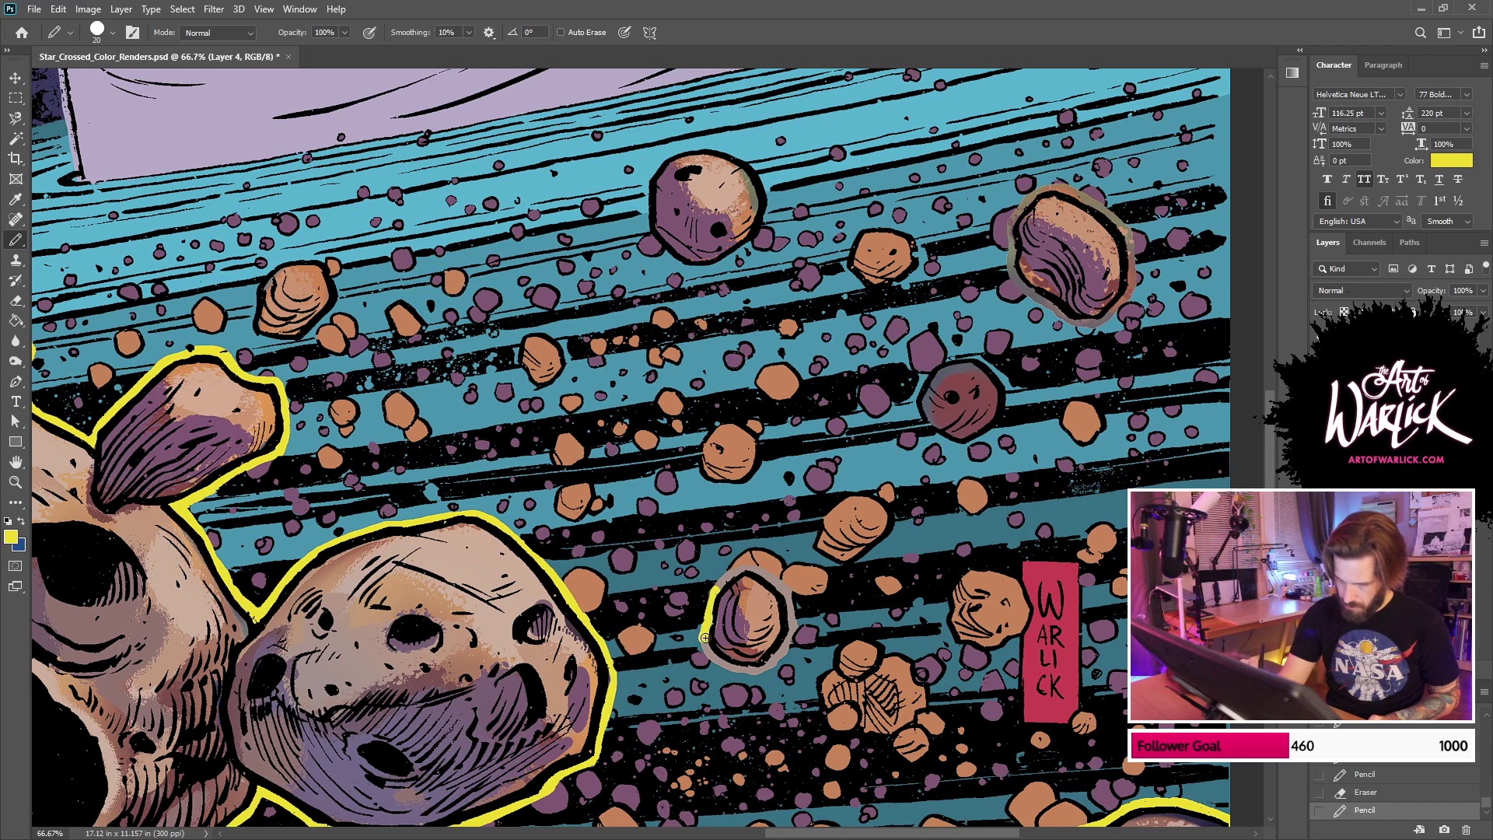
{"action": "mouse_move", "coordinate": [716, 660]}
{"action": "left_mouse_down"}
{"action": "mouse_move", "coordinate": [758, 672]}
{"action": "mouse_move", "coordinate": [789, 640]}
{"action": "mouse_move", "coordinate": [787, 594]}
{"action": "mouse_move", "coordinate": [745, 569]}
{"action": "mouse_move", "coordinate": [719, 585]}
{"action": "mouse_move", "coordinate": [793, 631]}
{"action": "mouse_move", "coordinate": [785, 646]}
{"action": "left_mouse_up"}
Step: Clean the shading off the rim of the striped purple-and-tan rock near the right canvas edge and outline that rock in yellow
{"action": "left_click_drag", "start_coordinate": [966, 420], "coordinate": [811, 580]}
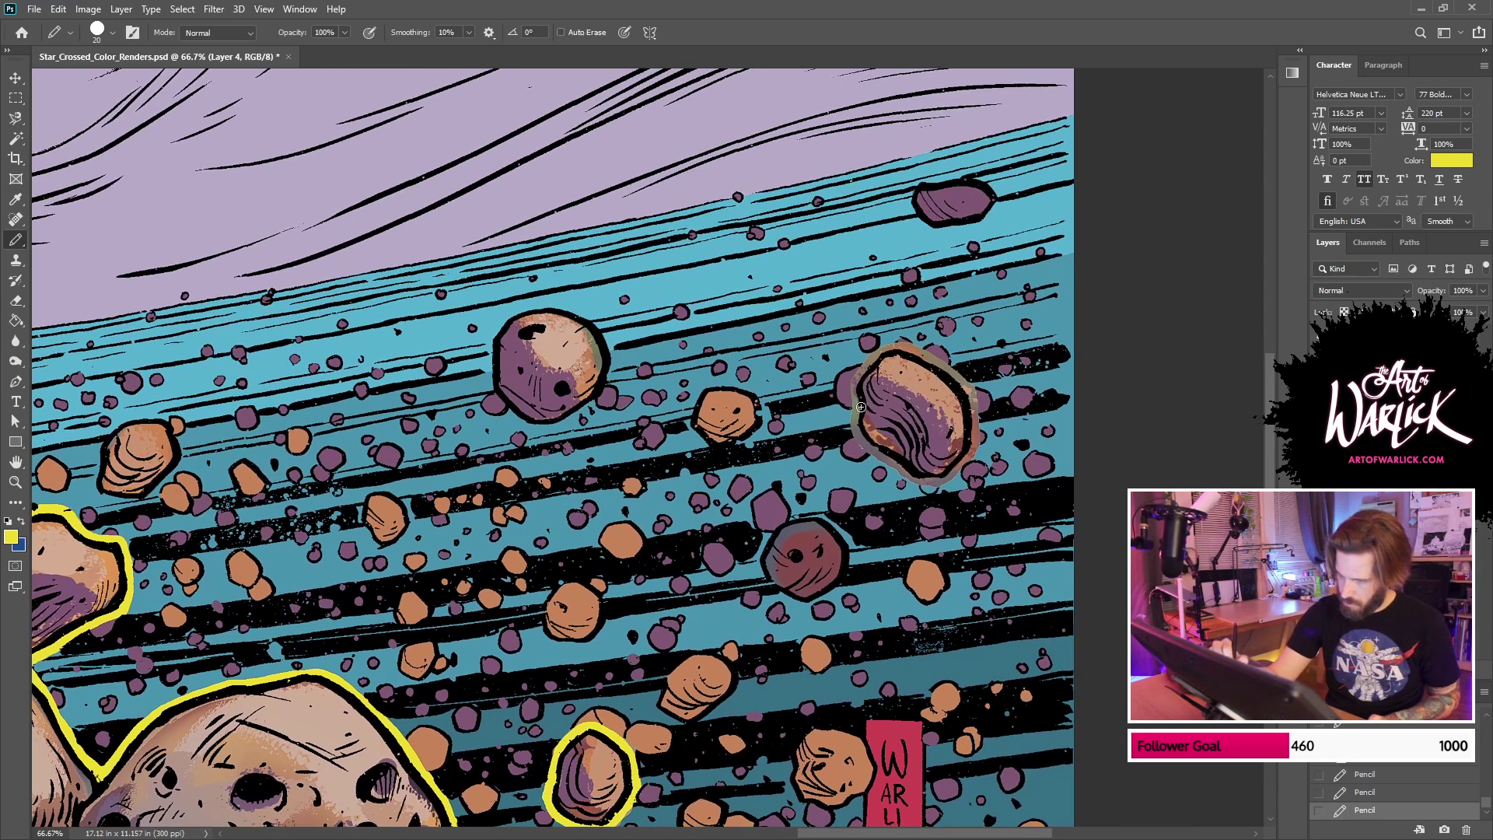
{"action": "key", "text": "ctrl+z"}
{"action": "key", "text": "e"}
{"action": "mouse_move", "coordinate": [867, 404]}
{"action": "left_mouse_down"}
{"action": "mouse_move", "coordinate": [873, 453]}
{"action": "mouse_move", "coordinate": [911, 478]}
{"action": "mouse_move", "coordinate": [954, 482]}
{"action": "mouse_move", "coordinate": [977, 452]}
{"action": "mouse_move", "coordinate": [968, 460]}
{"action": "mouse_move", "coordinate": [973, 392]}
{"action": "mouse_move", "coordinate": [902, 343]}
{"action": "mouse_move", "coordinate": [857, 373]}
{"action": "mouse_move", "coordinate": [874, 458]}
{"action": "mouse_move", "coordinate": [855, 384]}
{"action": "mouse_move", "coordinate": [882, 350]}
{"action": "left_mouse_up"}
{"action": "key", "text": "b"}
{"action": "mouse_move", "coordinate": [867, 443]}
{"action": "left_mouse_down"}
{"action": "mouse_move", "coordinate": [914, 480]}
{"action": "mouse_move", "coordinate": [968, 473]}
{"action": "mouse_move", "coordinate": [945, 479]}
{"action": "mouse_move", "coordinate": [975, 419]}
{"action": "mouse_move", "coordinate": [972, 389]}
{"action": "left_mouse_up"}
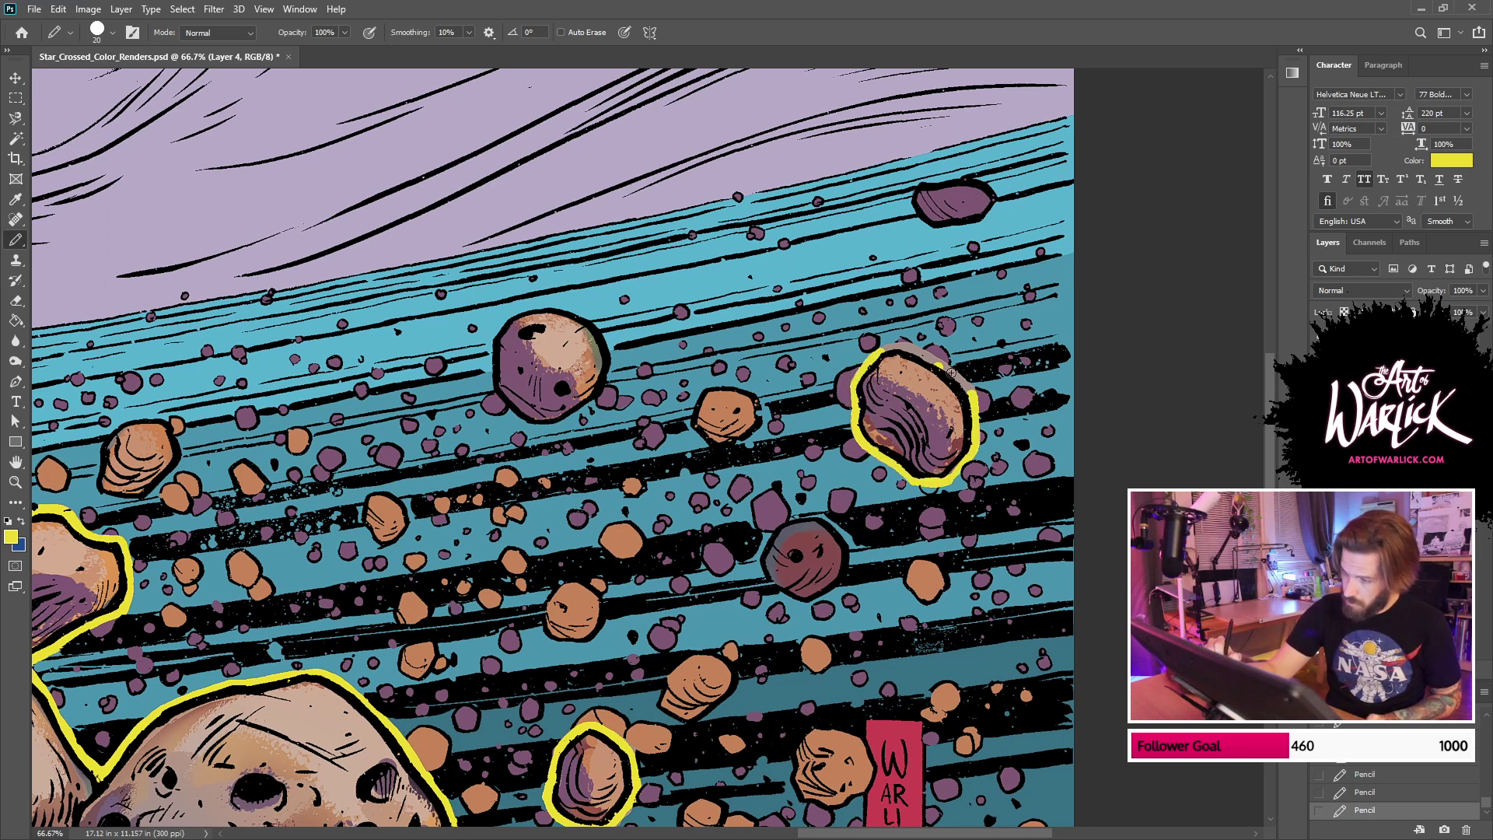
{"action": "left_click_drag", "start_coordinate": [886, 351], "coordinate": [965, 391]}
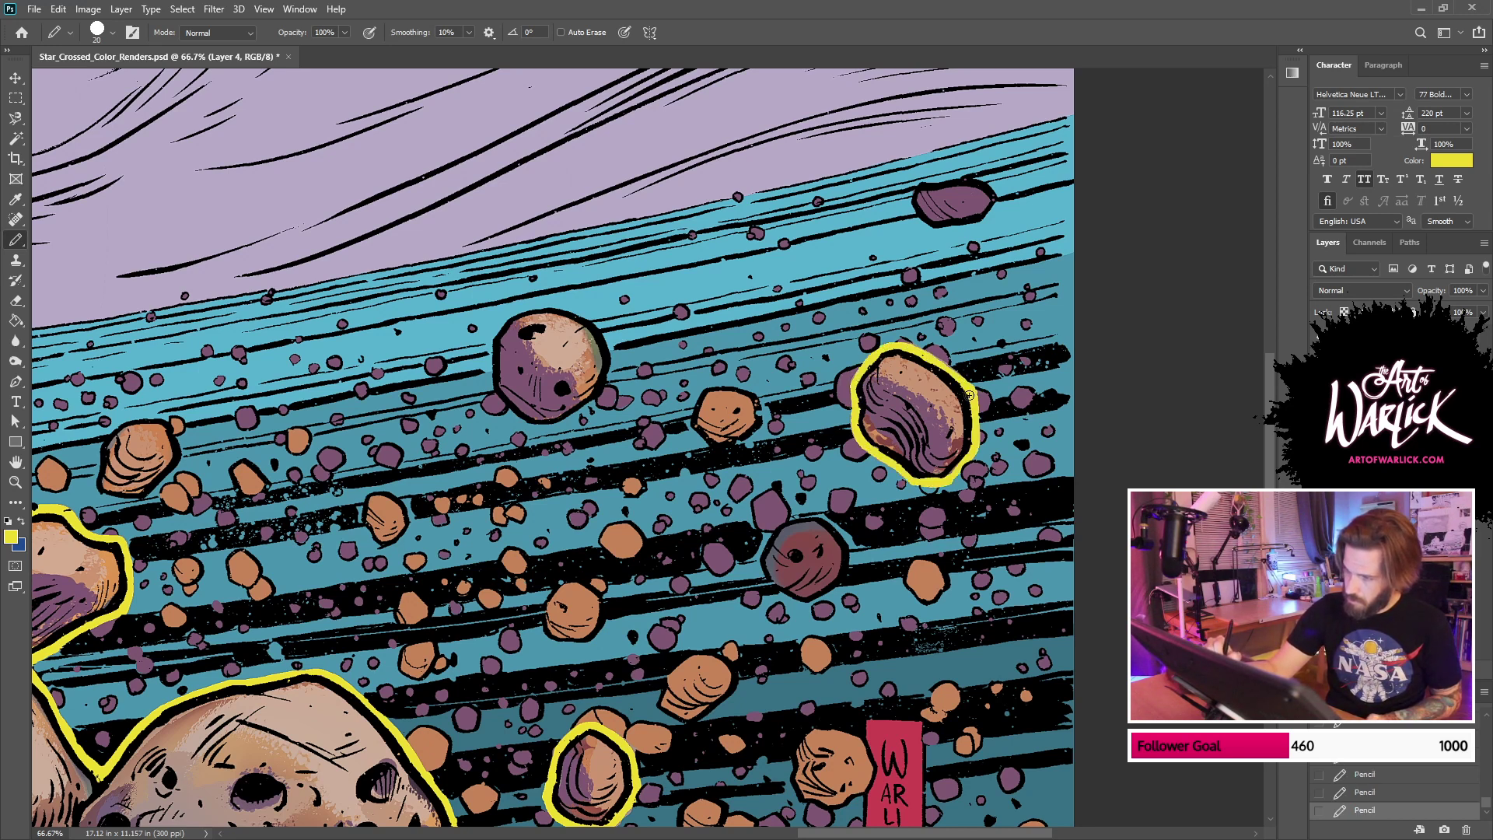
Step: Outline the round cratered rock below the planet and the dark red round rock in yellow
{"action": "mouse_move", "coordinate": [503, 367]}
{"action": "left_mouse_down"}
{"action": "mouse_move", "coordinate": [671, 347]}
{"action": "mouse_move", "coordinate": [661, 365]}
{"action": "mouse_move", "coordinate": [700, 406]}
{"action": "mouse_move", "coordinate": [775, 371]}
{"action": "mouse_move", "coordinate": [784, 330]}
{"action": "mouse_move", "coordinate": [741, 287]}
{"action": "mouse_move", "coordinate": [671, 304]}
{"action": "mouse_move", "coordinate": [659, 323]}
{"action": "left_mouse_up"}
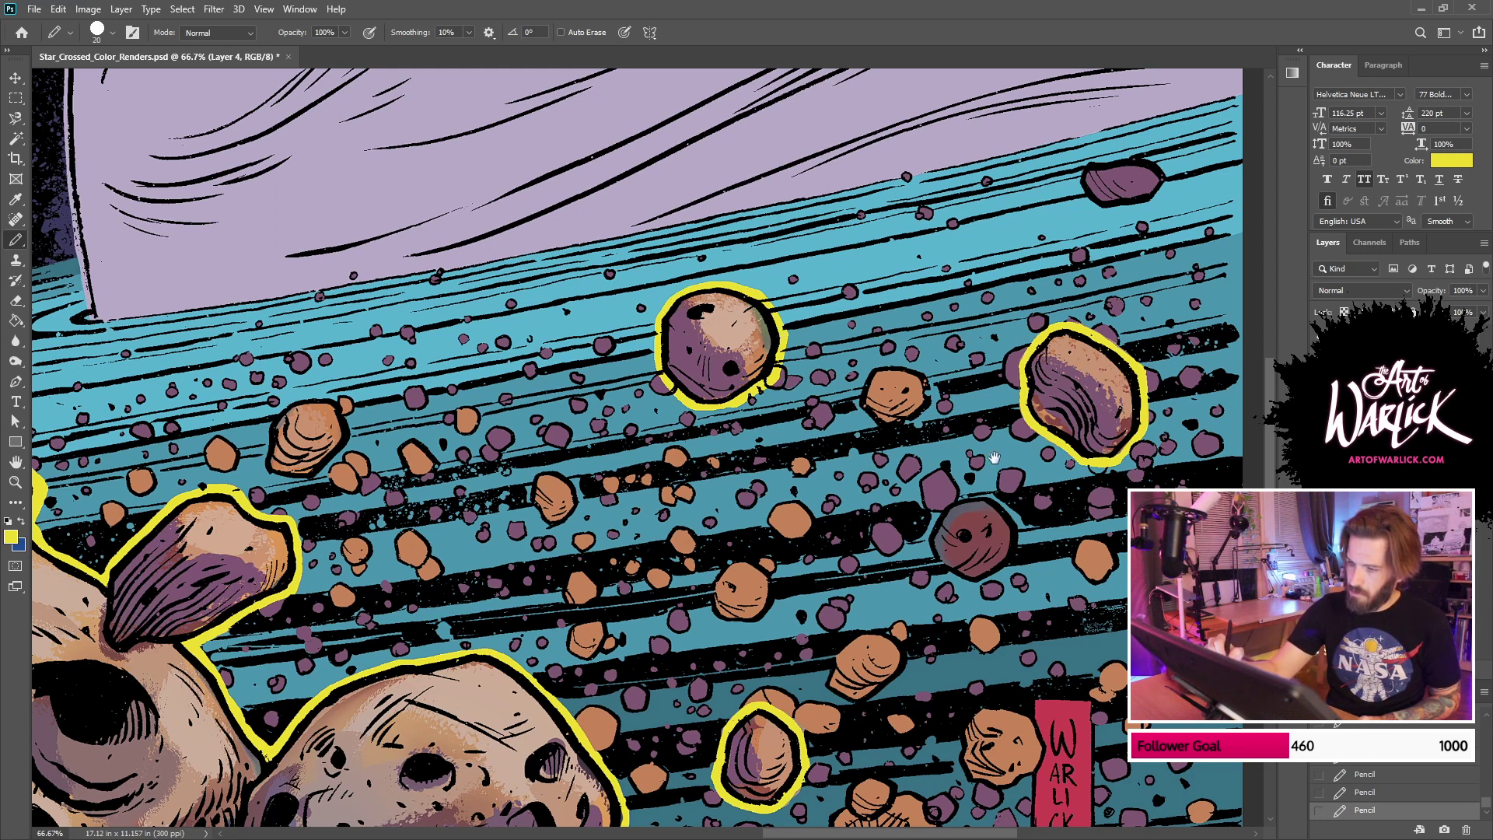
{"action": "mouse_move", "coordinate": [941, 504]}
{"action": "left_mouse_down"}
{"action": "mouse_move", "coordinate": [925, 541]}
{"action": "mouse_move", "coordinate": [939, 567]}
{"action": "mouse_move", "coordinate": [986, 582]}
{"action": "mouse_move", "coordinate": [1023, 531]}
{"action": "mouse_move", "coordinate": [944, 501]}
{"action": "left_mouse_up"}
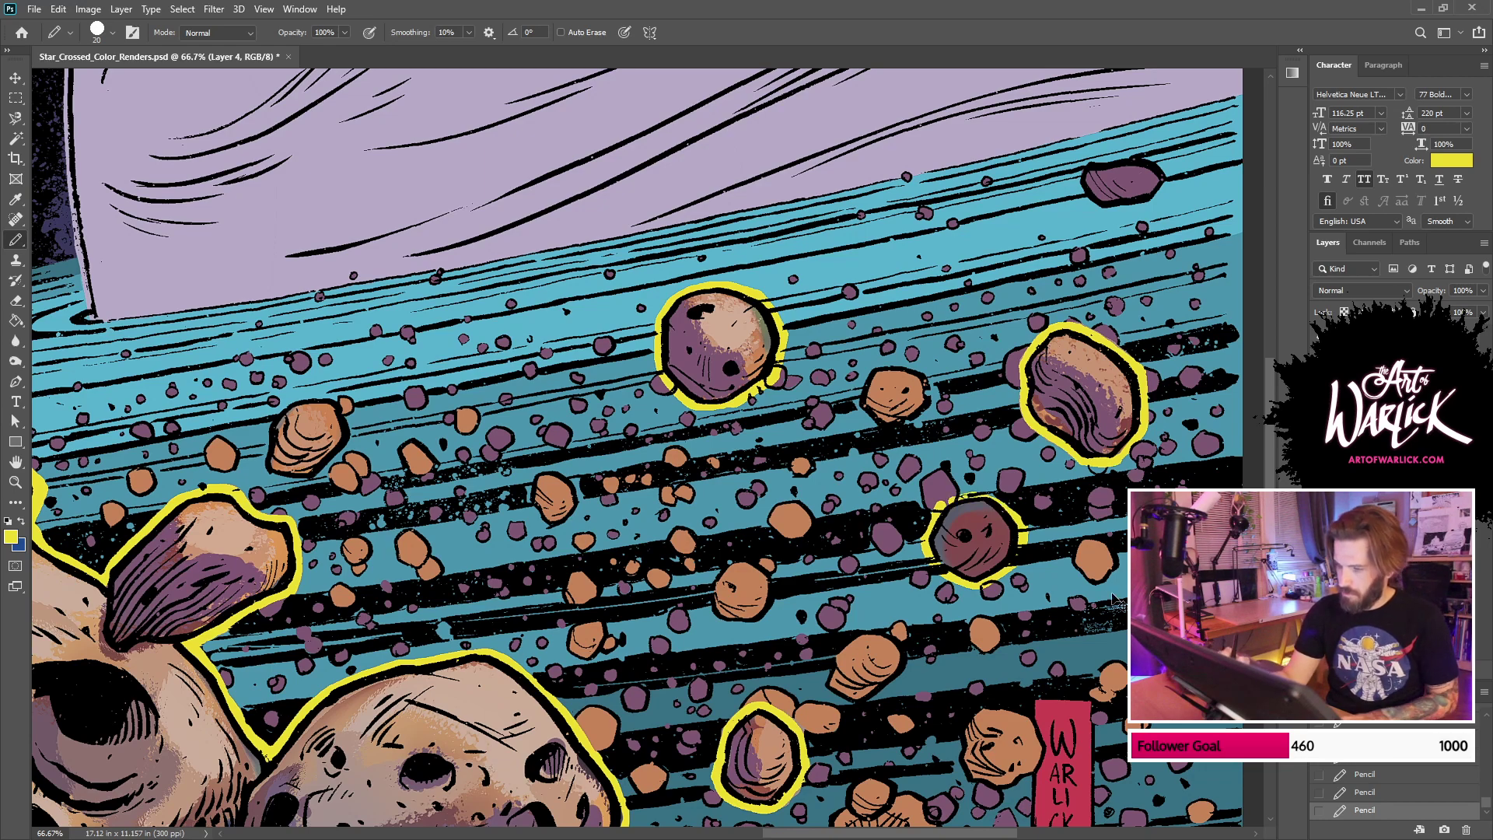
Step: Erase the rendered shading from the rims of the cropped cratered rock at the canvas's left edge and the small purple rock above it
{"action": "key", "text": "ctrl+minus"}
{"action": "key", "text": "ctrl+minus"}
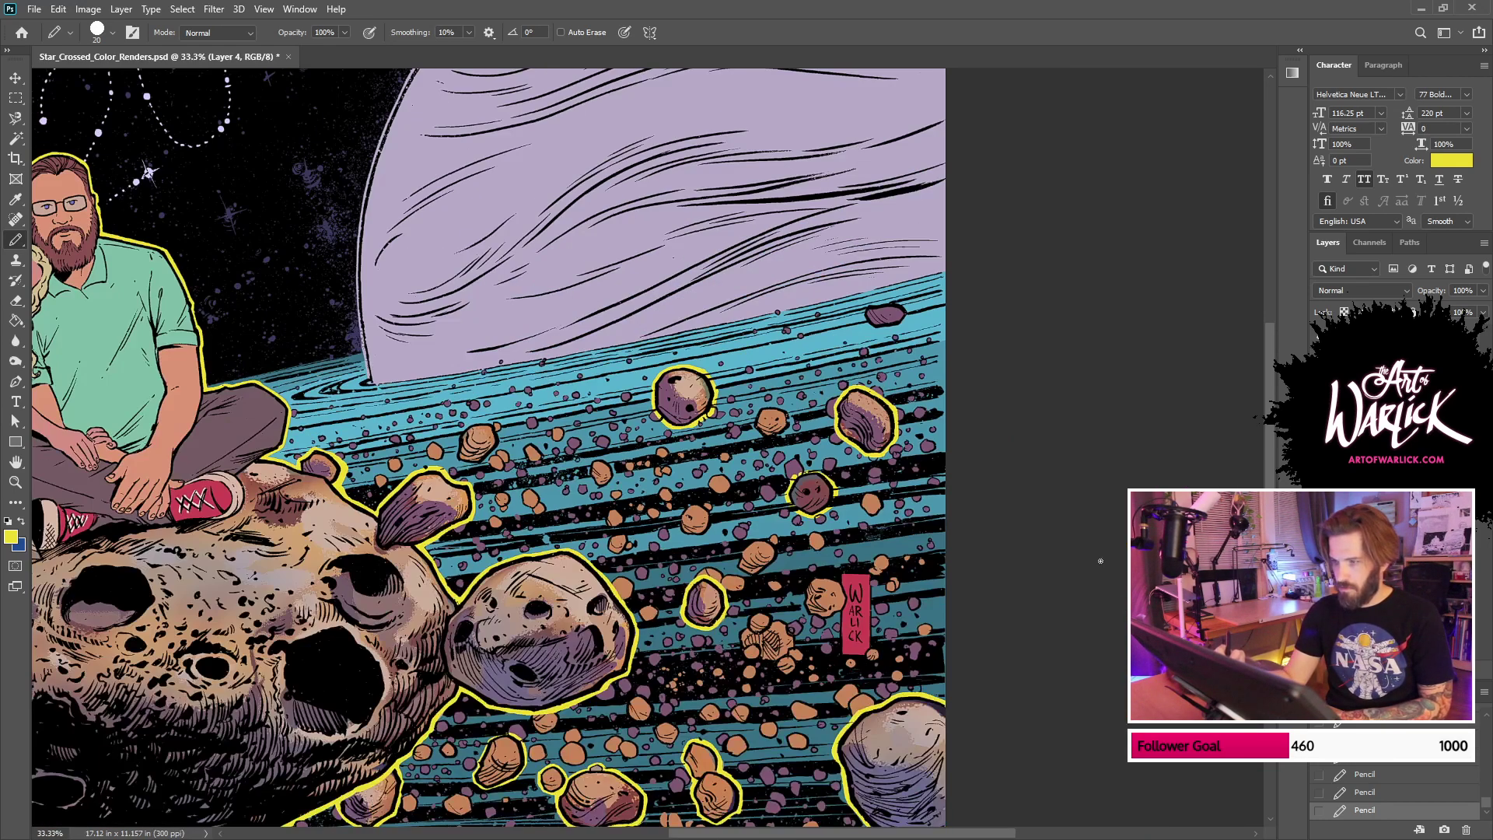
{"action": "left_click_drag", "start_coordinate": [741, 667], "coordinate": [1116, 553]}
{"action": "left_click_drag", "start_coordinate": [889, 655], "coordinate": [1177, 560]}
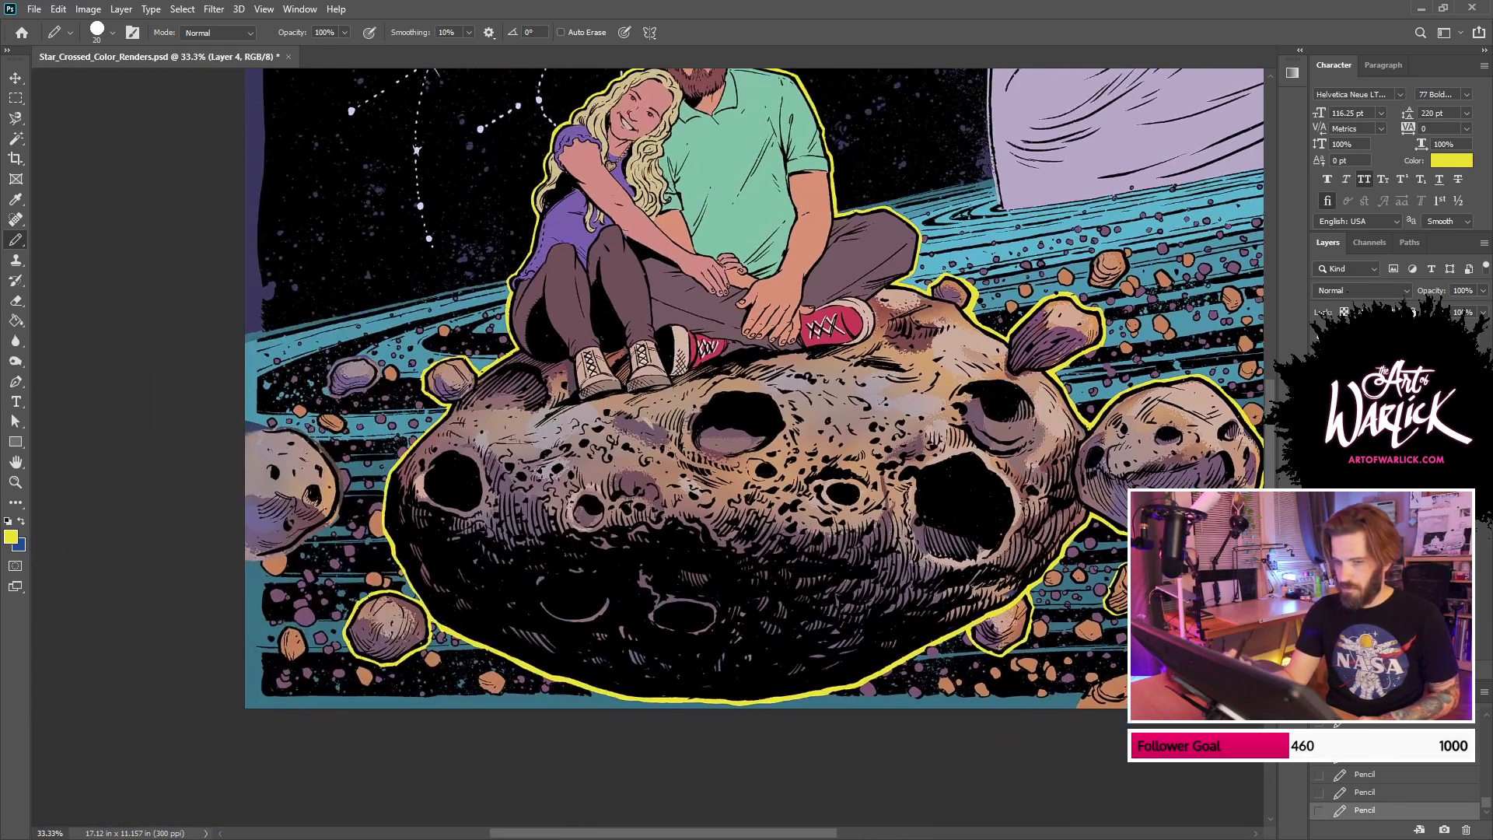
{"action": "key", "text": "ctrl+plus"}
{"action": "key", "text": "ctrl+plus"}
{"action": "left_click_drag", "start_coordinate": [607, 696], "coordinate": [832, 501]}
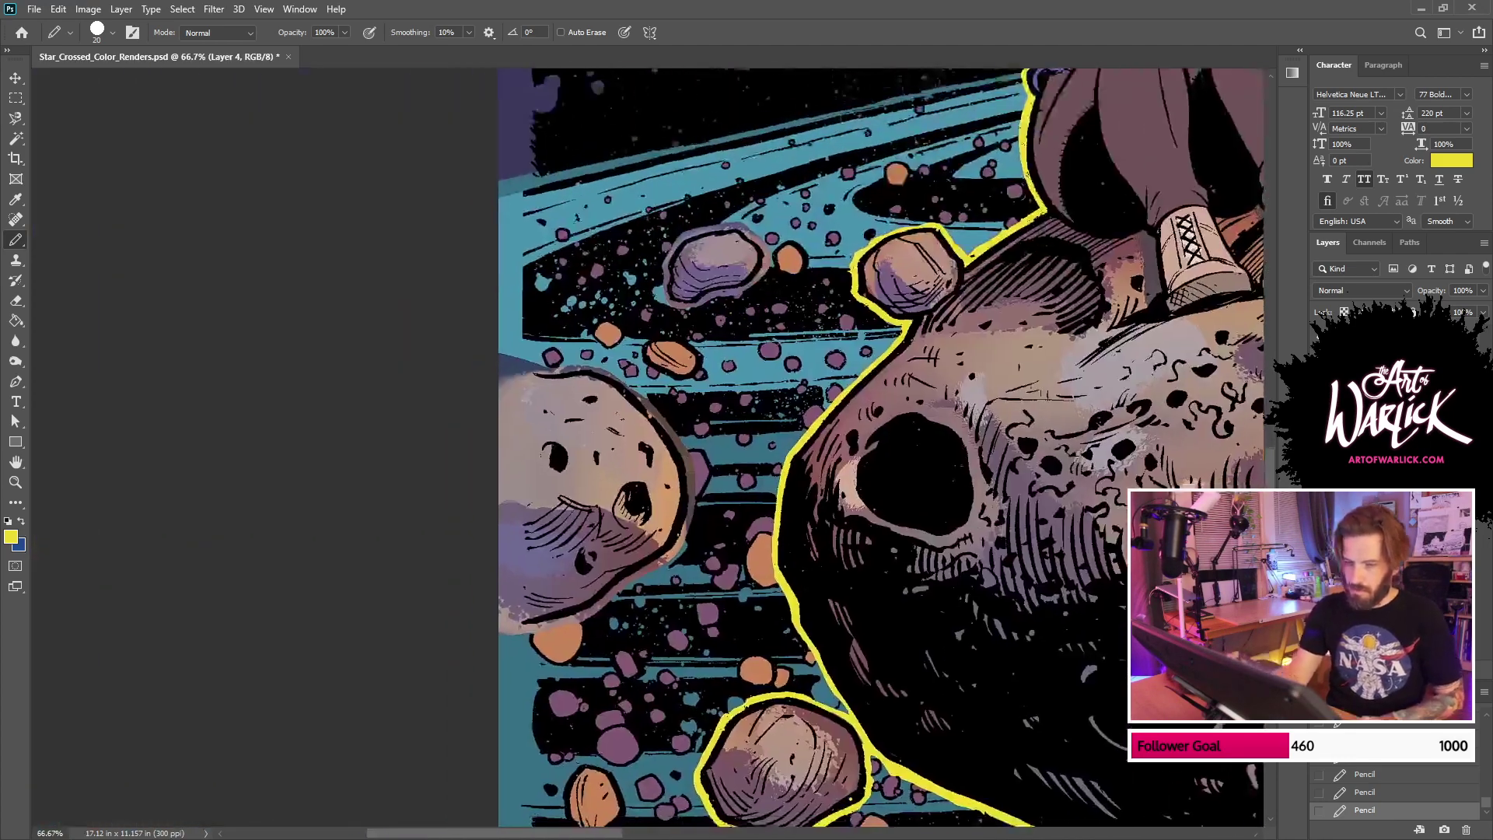
{"action": "key", "text": "e"}
{"action": "mouse_move", "coordinate": [507, 624]}
{"action": "left_mouse_down"}
{"action": "mouse_move", "coordinate": [593, 606]}
{"action": "mouse_move", "coordinate": [667, 550]}
{"action": "mouse_move", "coordinate": [700, 451]}
{"action": "mouse_move", "coordinate": [679, 468]}
{"action": "mouse_move", "coordinate": [699, 502]}
{"action": "mouse_move", "coordinate": [662, 402]}
{"action": "mouse_move", "coordinate": [686, 438]}
{"action": "mouse_move", "coordinate": [631, 378]}
{"action": "mouse_move", "coordinate": [483, 331]}
{"action": "left_mouse_up"}
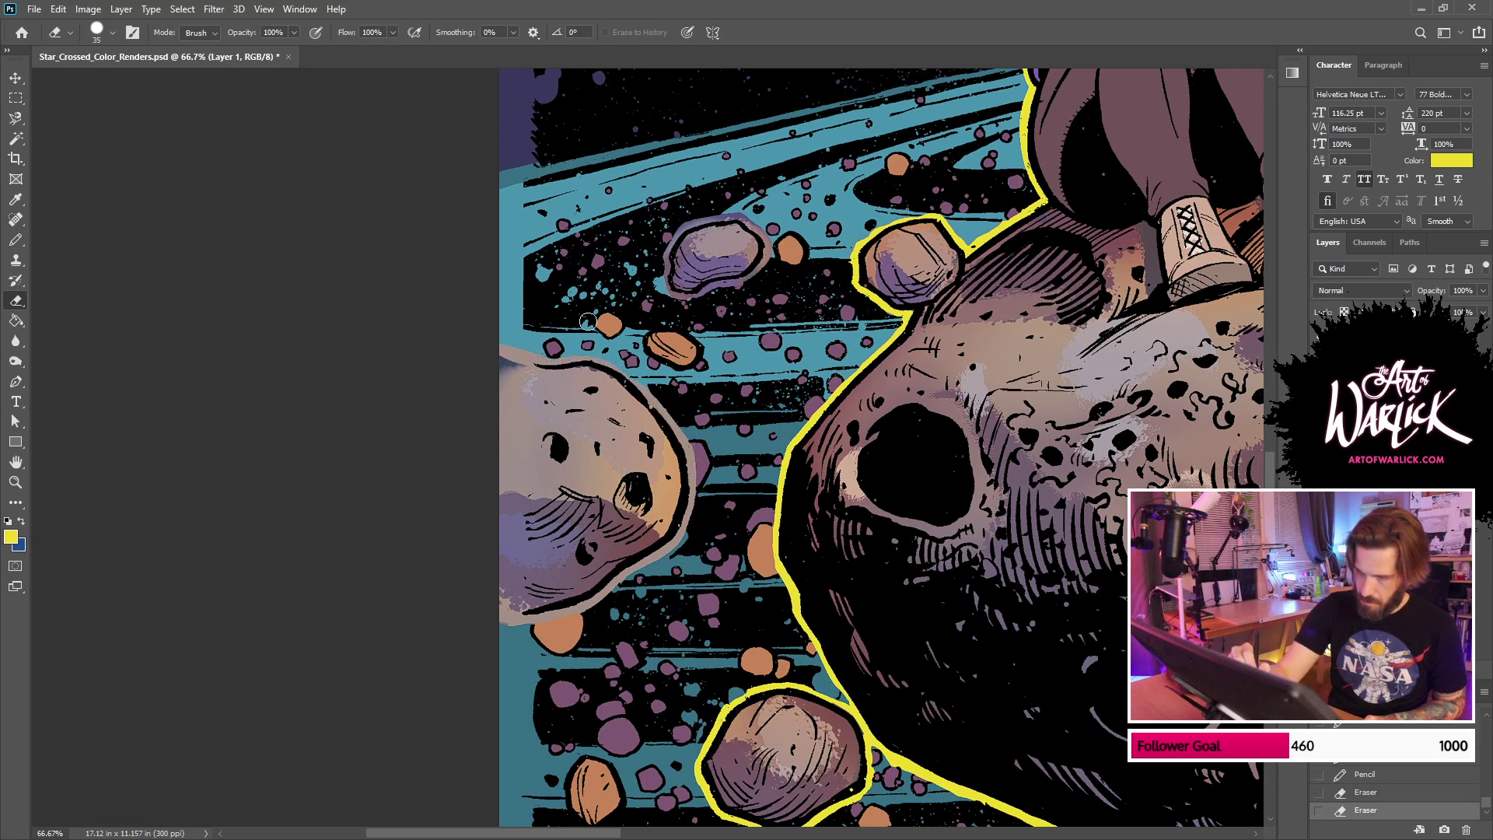
{"action": "mouse_move", "coordinate": [745, 220]}
{"action": "left_mouse_down"}
{"action": "mouse_move", "coordinate": [675, 230]}
{"action": "mouse_move", "coordinate": [661, 264]}
{"action": "mouse_move", "coordinate": [664, 290]}
{"action": "mouse_move", "coordinate": [688, 299]}
{"action": "mouse_move", "coordinate": [768, 273]}
{"action": "left_mouse_up"}
Step: On Layer 4, outline the cropped cratered rock at the canvas's left edge in yellow with the Pencil tool
{"action": "key", "text": "b"}
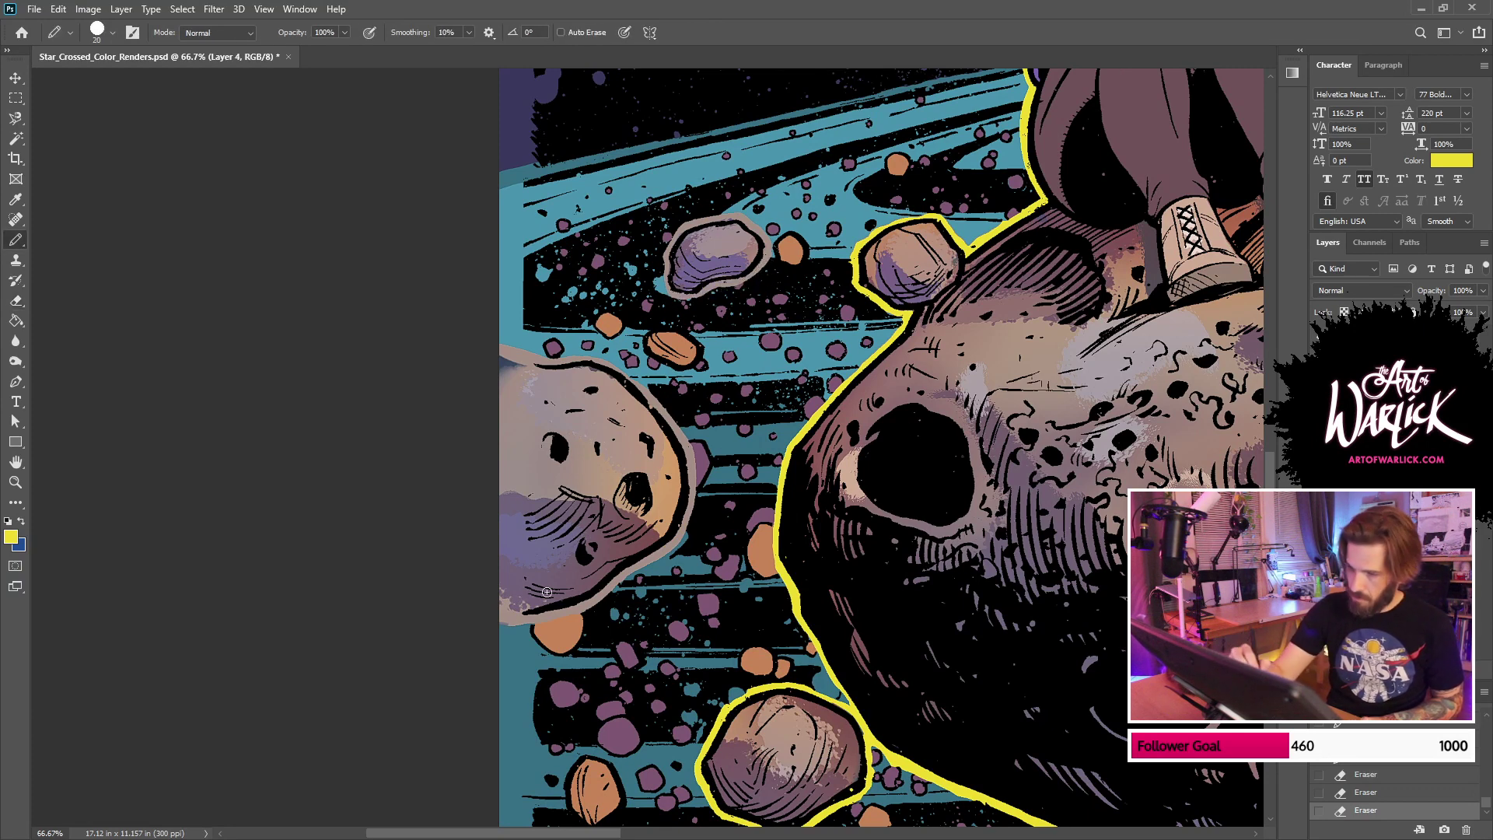
{"action": "mouse_move", "coordinate": [533, 618]}
{"action": "left_mouse_down"}
{"action": "mouse_move", "coordinate": [610, 576]}
{"action": "mouse_move", "coordinate": [507, 619]}
{"action": "mouse_move", "coordinate": [587, 590]}
{"action": "mouse_move", "coordinate": [527, 620]}
{"action": "mouse_move", "coordinate": [580, 608]}
{"action": "mouse_move", "coordinate": [653, 535]}
{"action": "mouse_move", "coordinate": [622, 569]}
{"action": "mouse_move", "coordinate": [666, 549]}
{"action": "mouse_move", "coordinate": [692, 470]}
{"action": "left_mouse_up"}
{"action": "mouse_move", "coordinate": [506, 348]}
{"action": "left_mouse_down"}
{"action": "mouse_move", "coordinate": [618, 376]}
{"action": "mouse_move", "coordinate": [655, 407]}
{"action": "left_mouse_up"}
{"action": "key", "text": "ctrl+z"}
{"action": "mouse_move", "coordinate": [595, 362]}
{"action": "left_mouse_down"}
{"action": "mouse_move", "coordinate": [680, 437]}
{"action": "mouse_move", "coordinate": [689, 491]}
{"action": "left_mouse_up"}
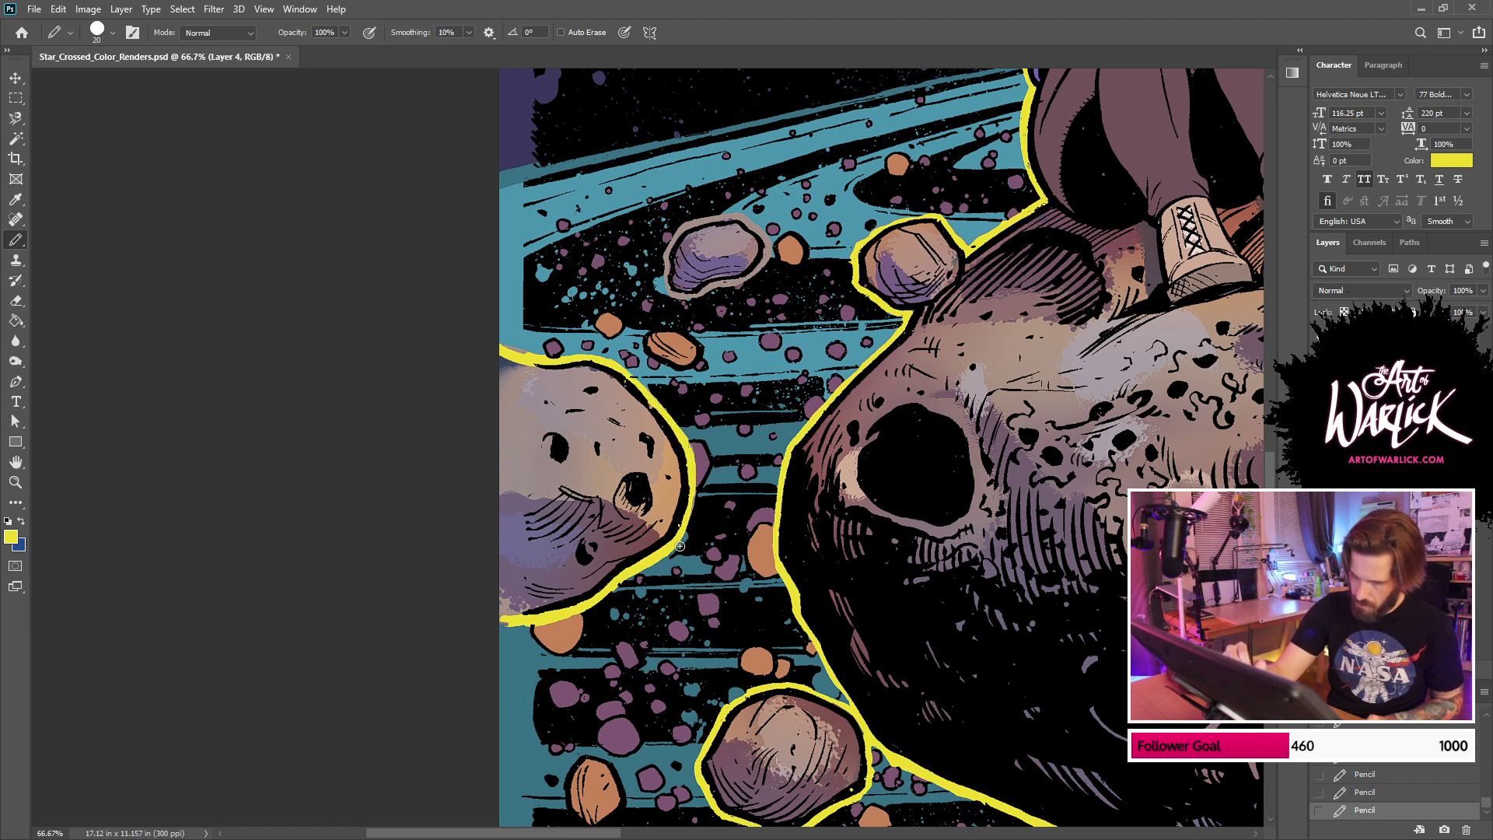
{"action": "left_click_drag", "start_coordinate": [678, 547], "coordinate": [691, 504]}
{"action": "scroll", "coordinate": [752, 626], "scroll_direction": "up", "scroll_amount": 3}
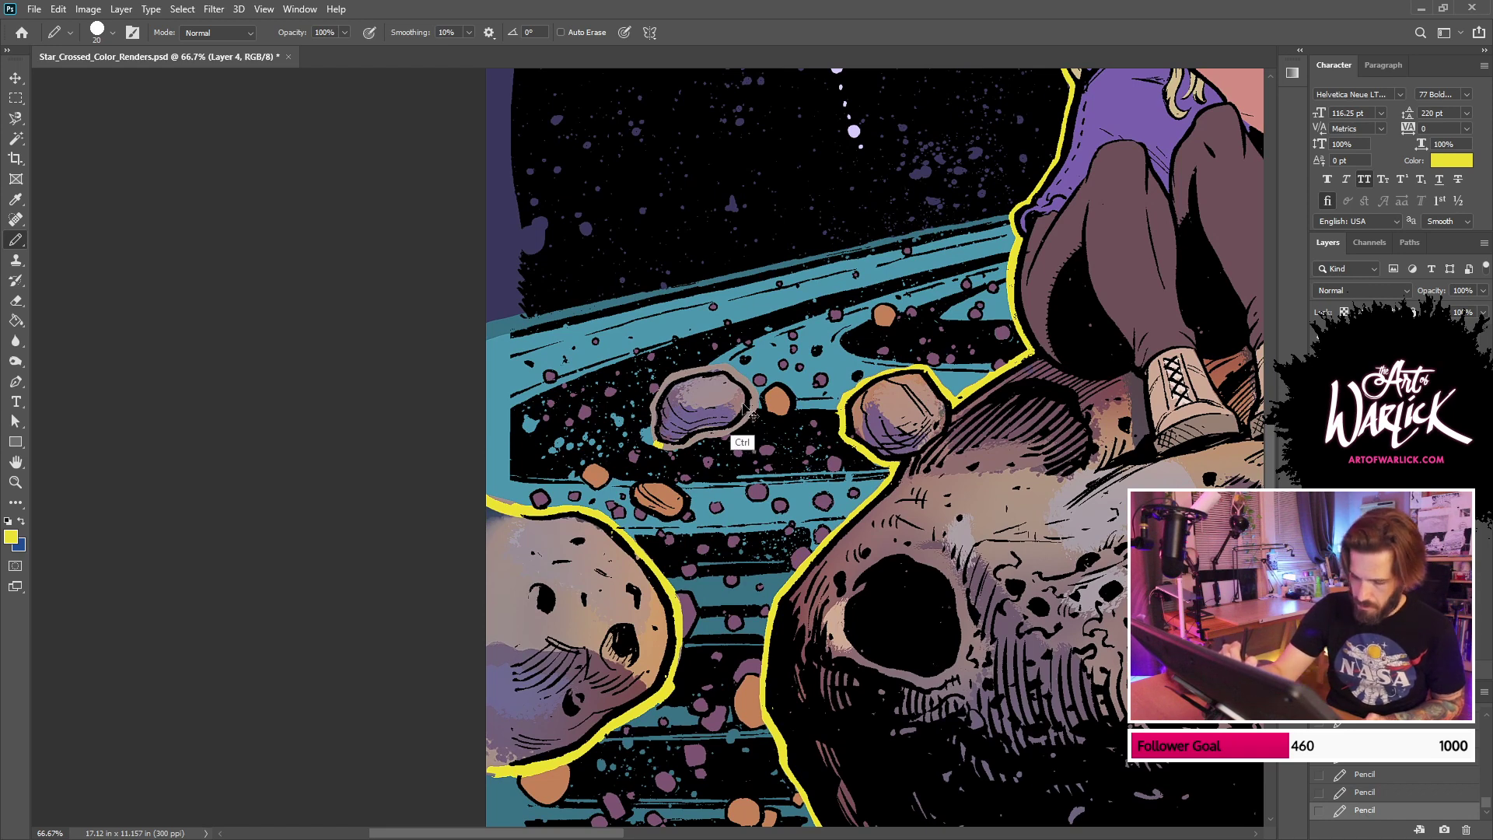
Step: Finish erasing the shading from the rim of the small purple rock above the cropped cratered rock and outline it in yellow
{"action": "key", "text": "e"}
{"action": "left_click_drag", "start_coordinate": [662, 443], "coordinate": [653, 431]}
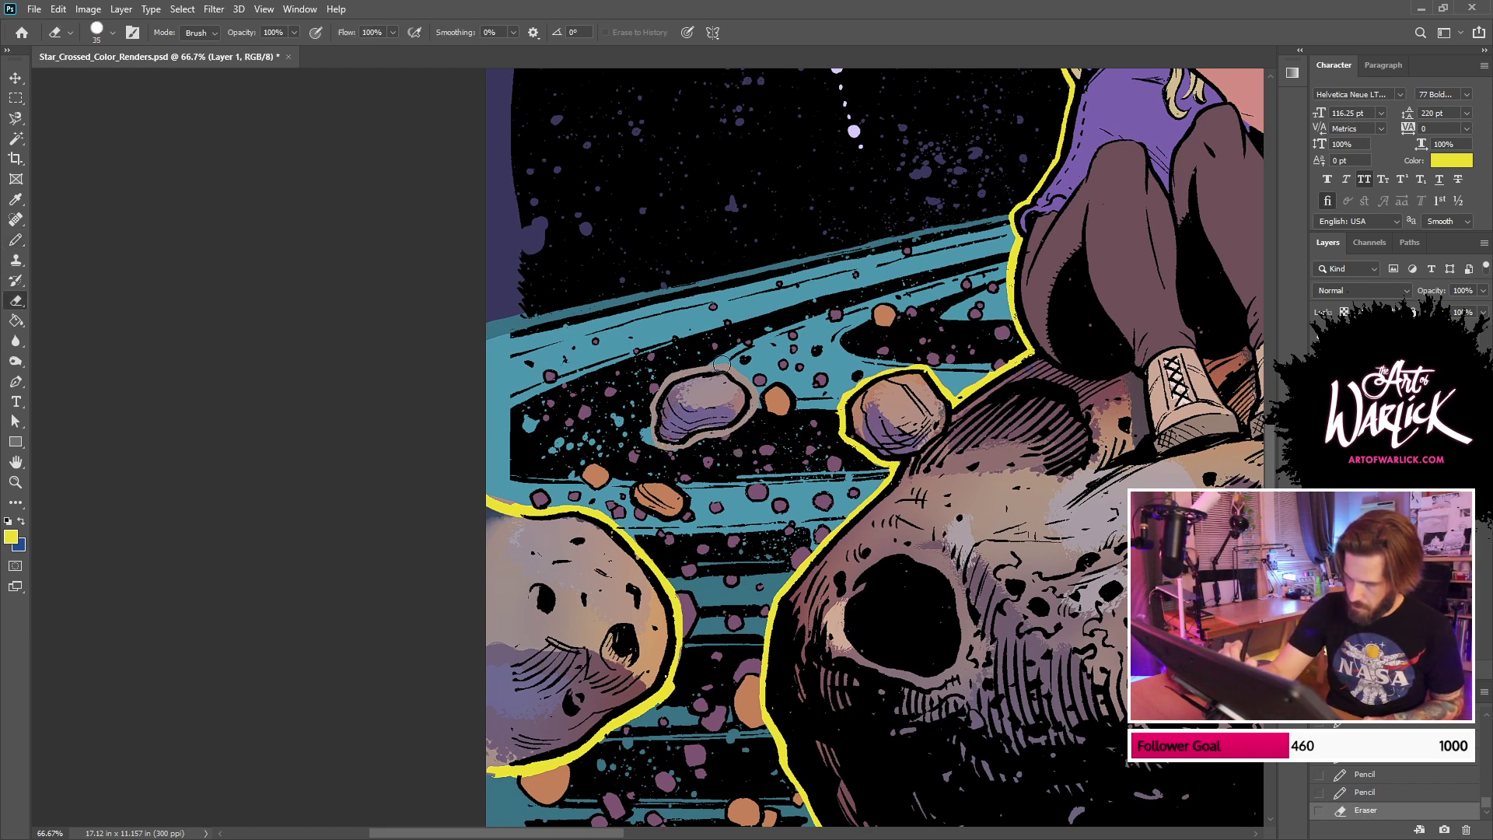
{"action": "mouse_move", "coordinate": [721, 363]}
{"action": "left_mouse_down"}
{"action": "mouse_move", "coordinate": [759, 407]}
{"action": "mouse_move", "coordinate": [703, 442]}
{"action": "mouse_move", "coordinate": [649, 437]}
{"action": "mouse_move", "coordinate": [675, 374]}
{"action": "left_mouse_up"}
{"action": "key", "text": "b"}
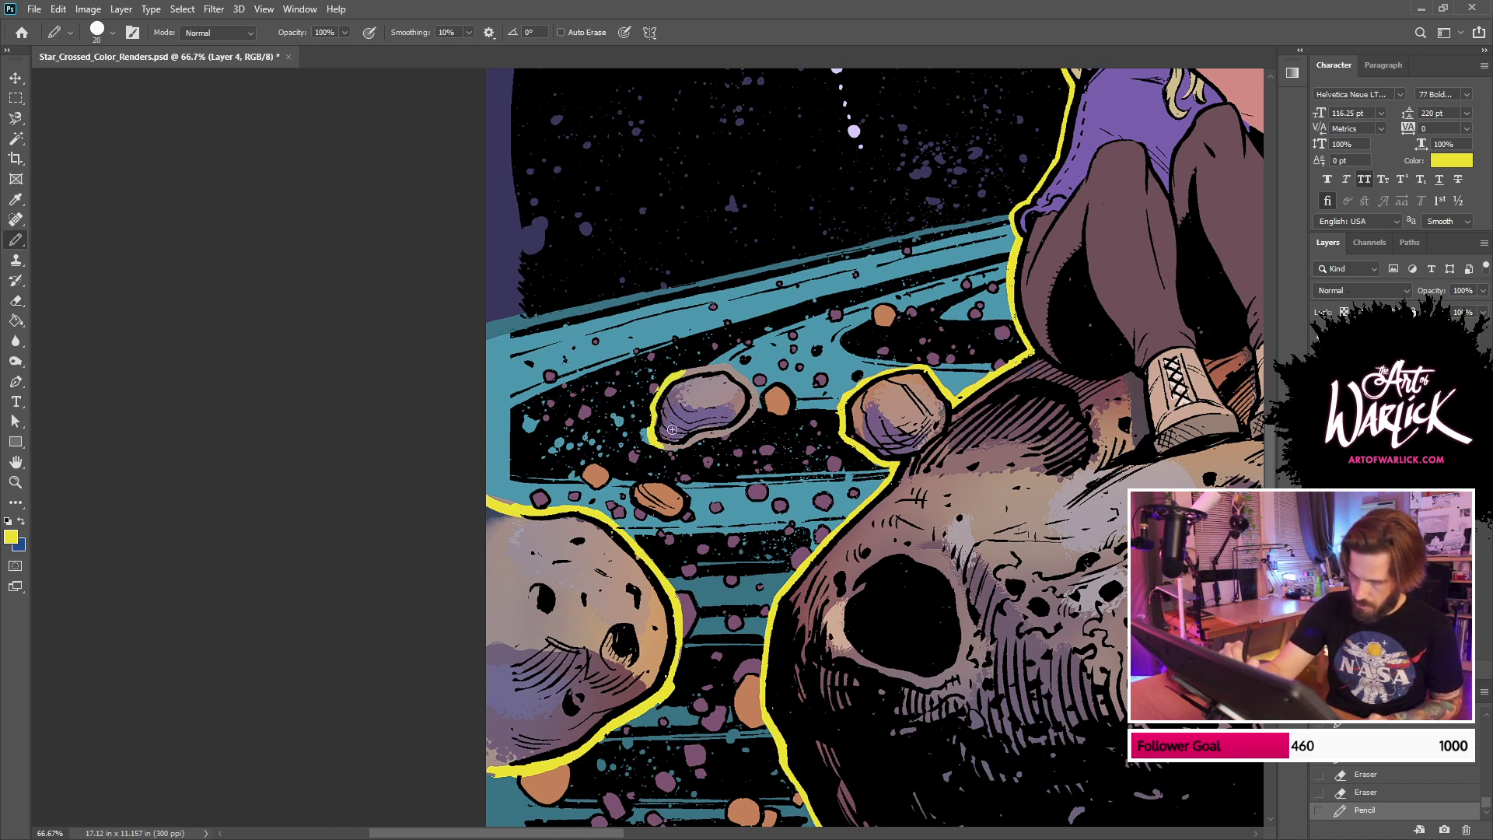
{"action": "mouse_move", "coordinate": [696, 438]}
{"action": "left_mouse_down"}
{"action": "mouse_move", "coordinate": [758, 403]}
{"action": "mouse_move", "coordinate": [742, 374]}
{"action": "mouse_move", "coordinate": [676, 373]}
{"action": "left_mouse_up"}
Step: Erase the yellow outline from the small rock tucked beneath the lower right side of the big asteroid
{"action": "key", "text": "ctrl+minus"}
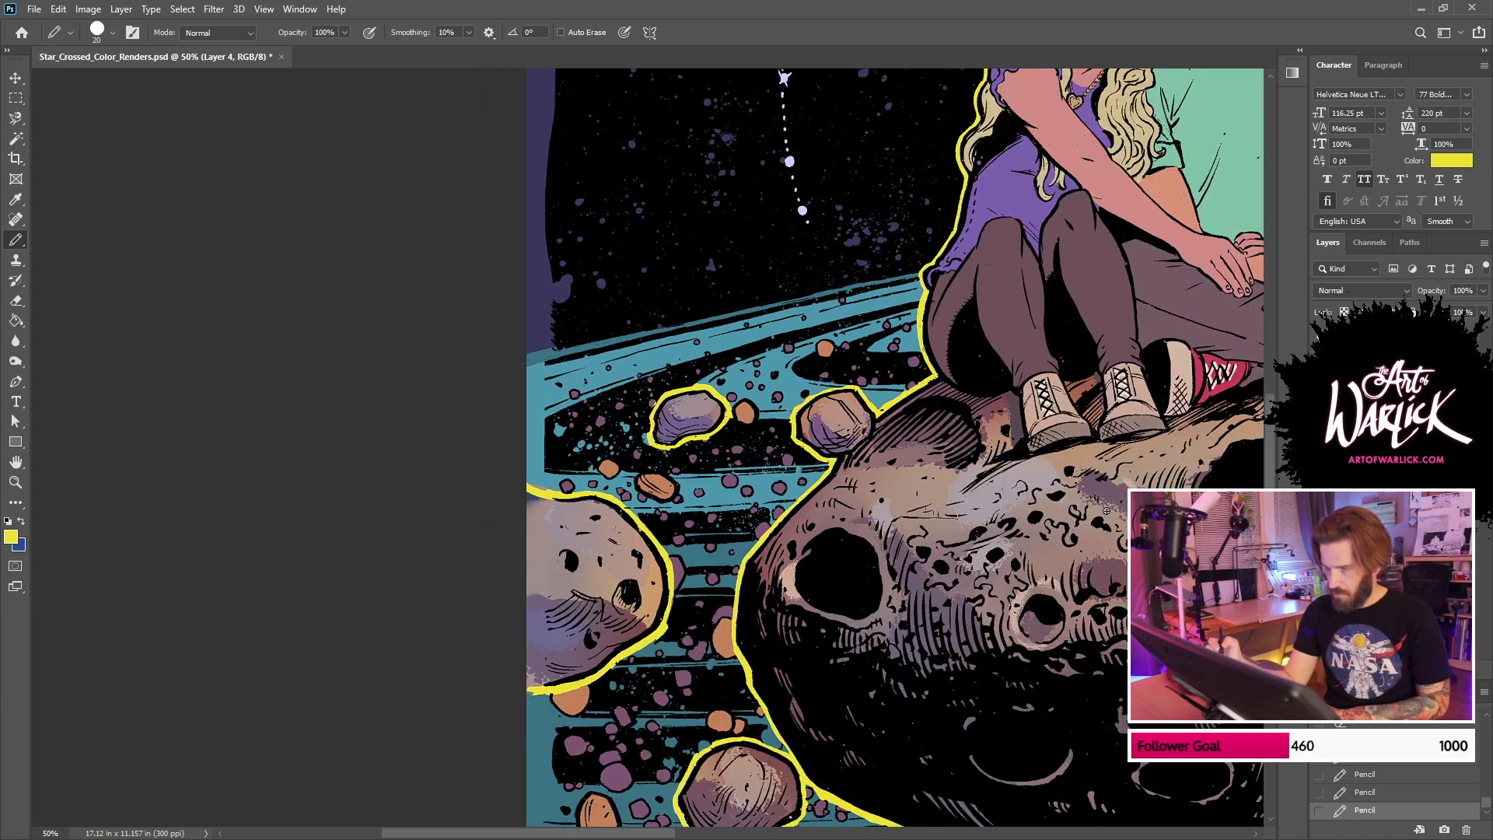
{"action": "left_click_drag", "start_coordinate": [1098, 585], "coordinate": [1054, 450]}
{"action": "left_click_drag", "start_coordinate": [1038, 561], "coordinate": [456, 575]}
{"action": "left_click_drag", "start_coordinate": [1131, 460], "coordinate": [1104, 523]}
{"action": "key", "text": "ctrl+minus"}
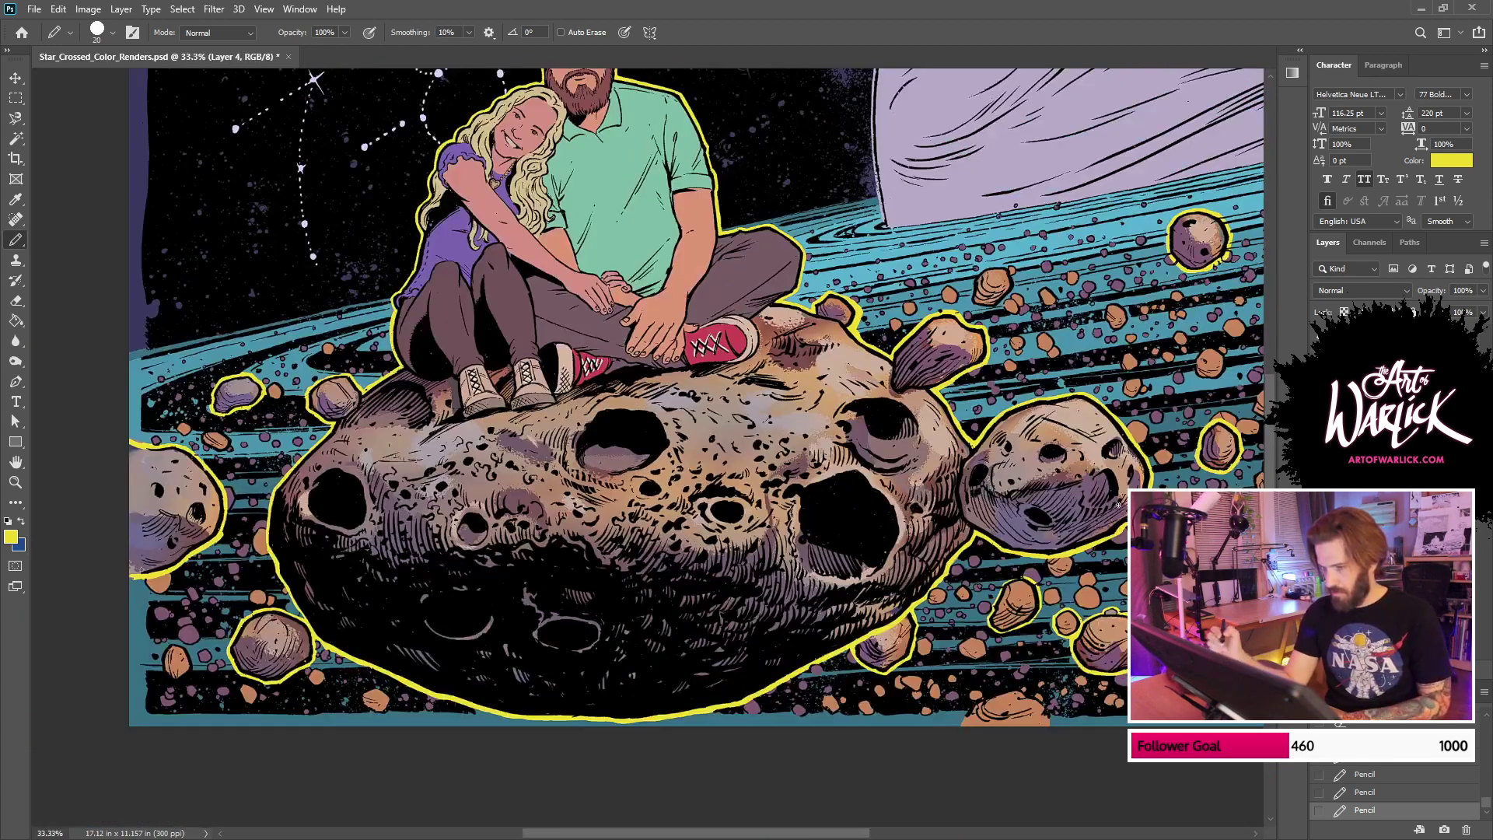
{"action": "key", "text": "ctrl+plus"}
{"action": "key", "text": "ctrl+minus"}
{"action": "key", "text": "ctrl+minus"}
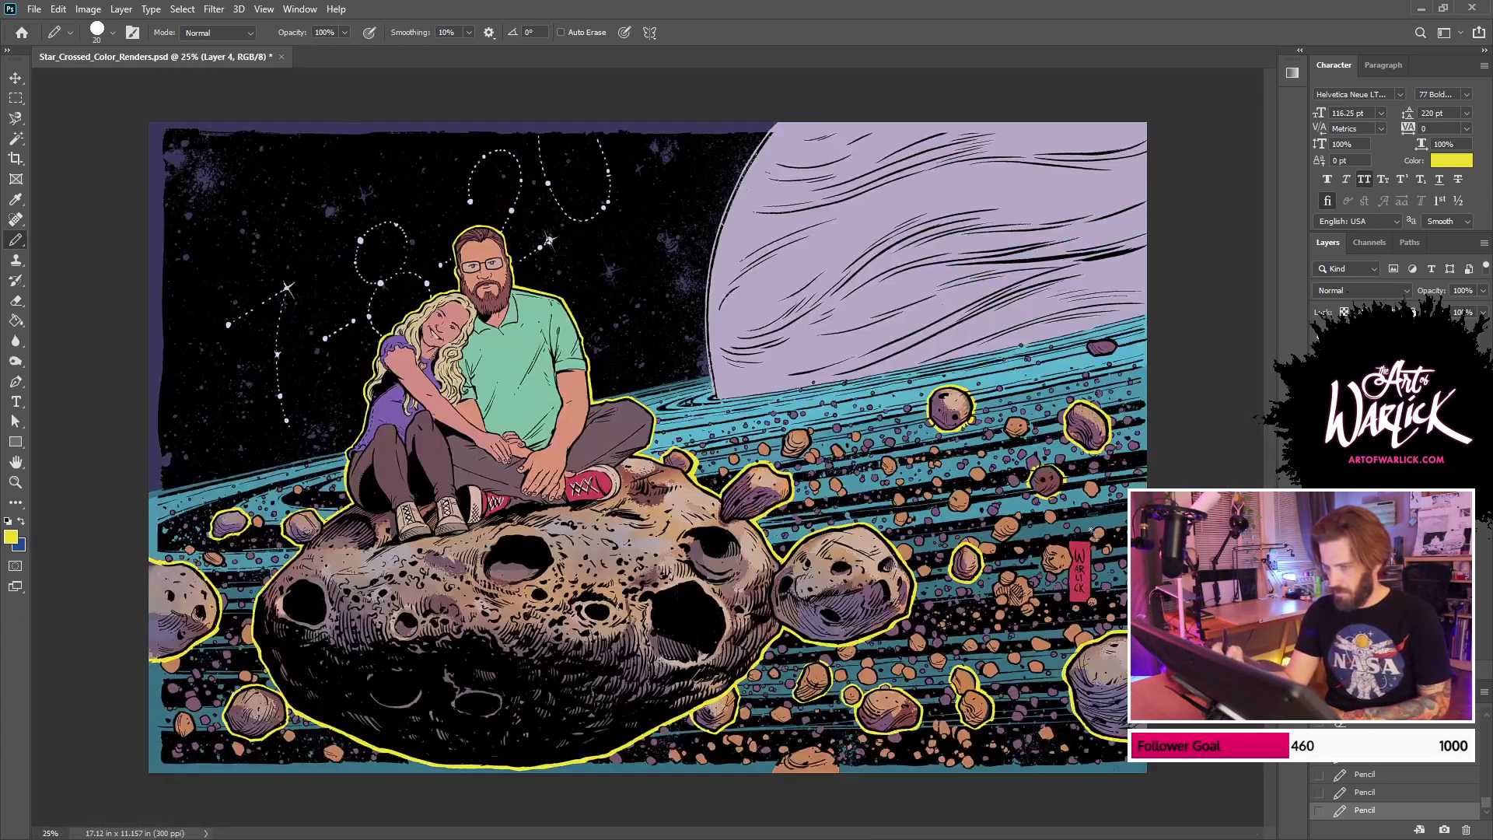
{"action": "key", "text": "ctrl+plus"}
{"action": "left_click_drag", "start_coordinate": [814, 663], "coordinate": [965, 457]}
{"action": "key", "text": "e"}
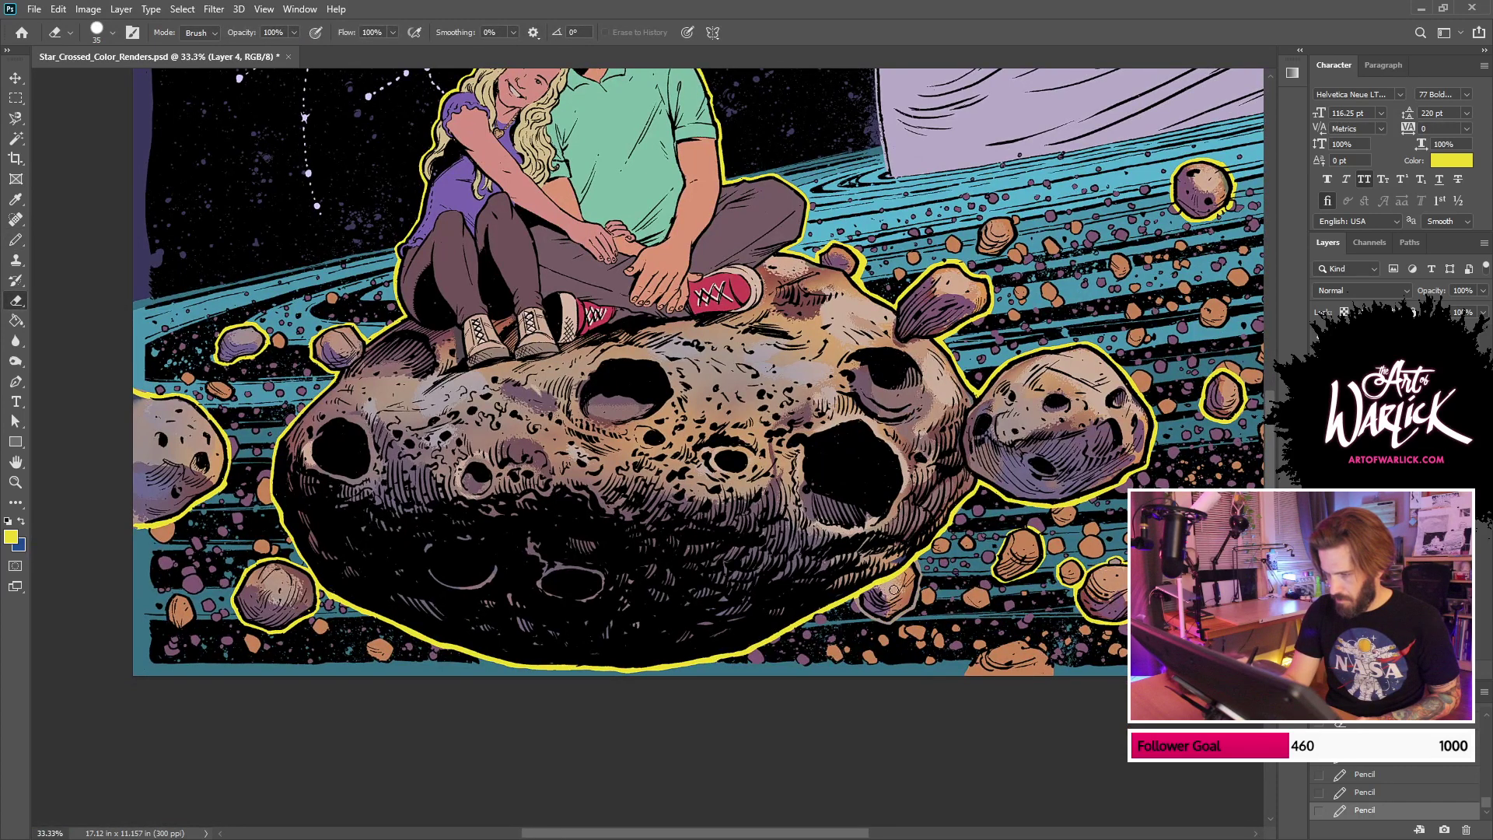
{"action": "left_click_drag", "start_coordinate": [859, 604], "coordinate": [894, 626]}
{"action": "key", "text": "ctrl+minus"}
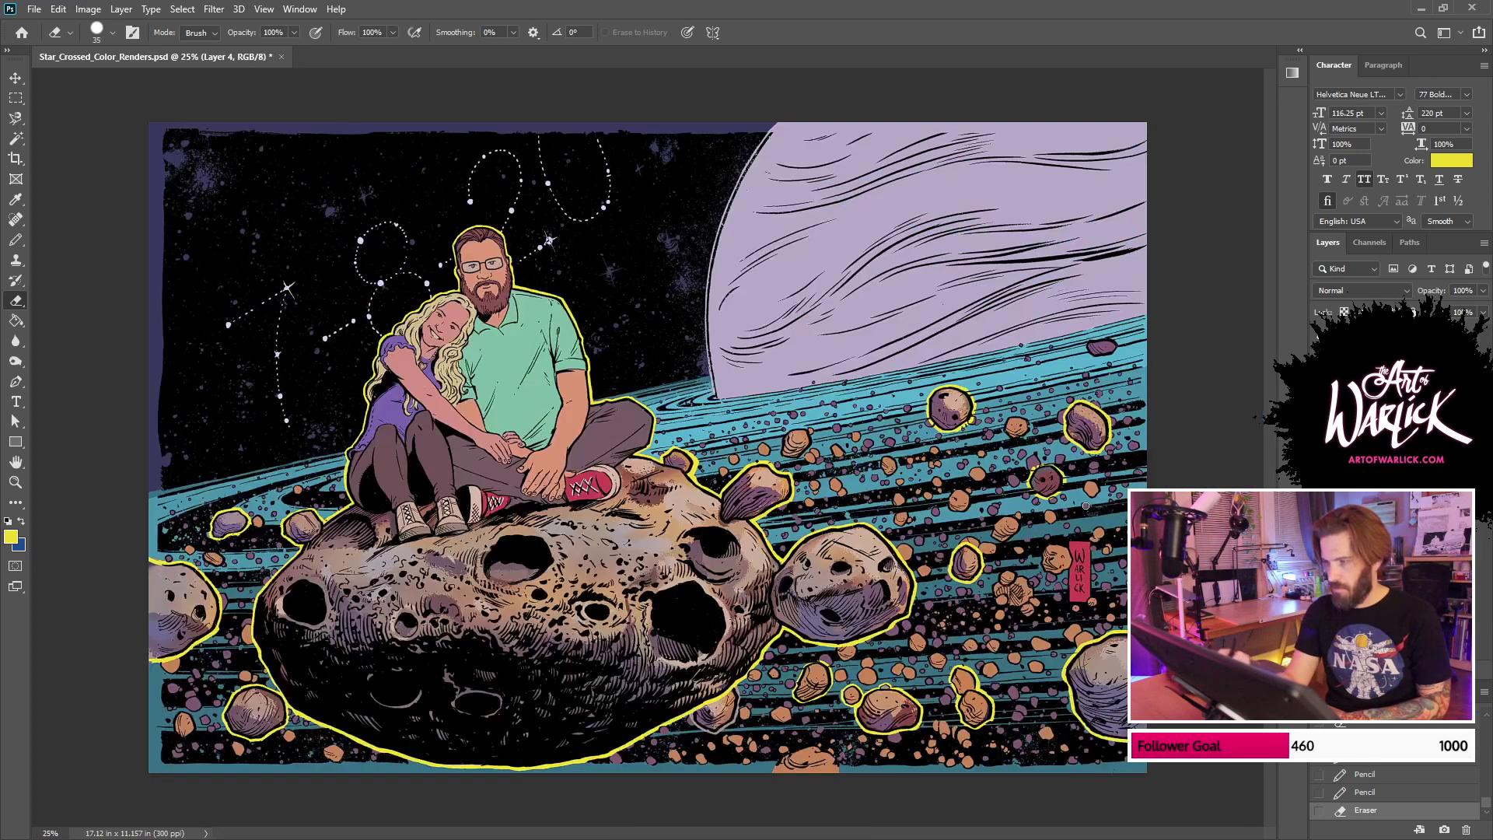
{"action": "left_click_drag", "start_coordinate": [951, 399], "coordinate": [956, 395]}
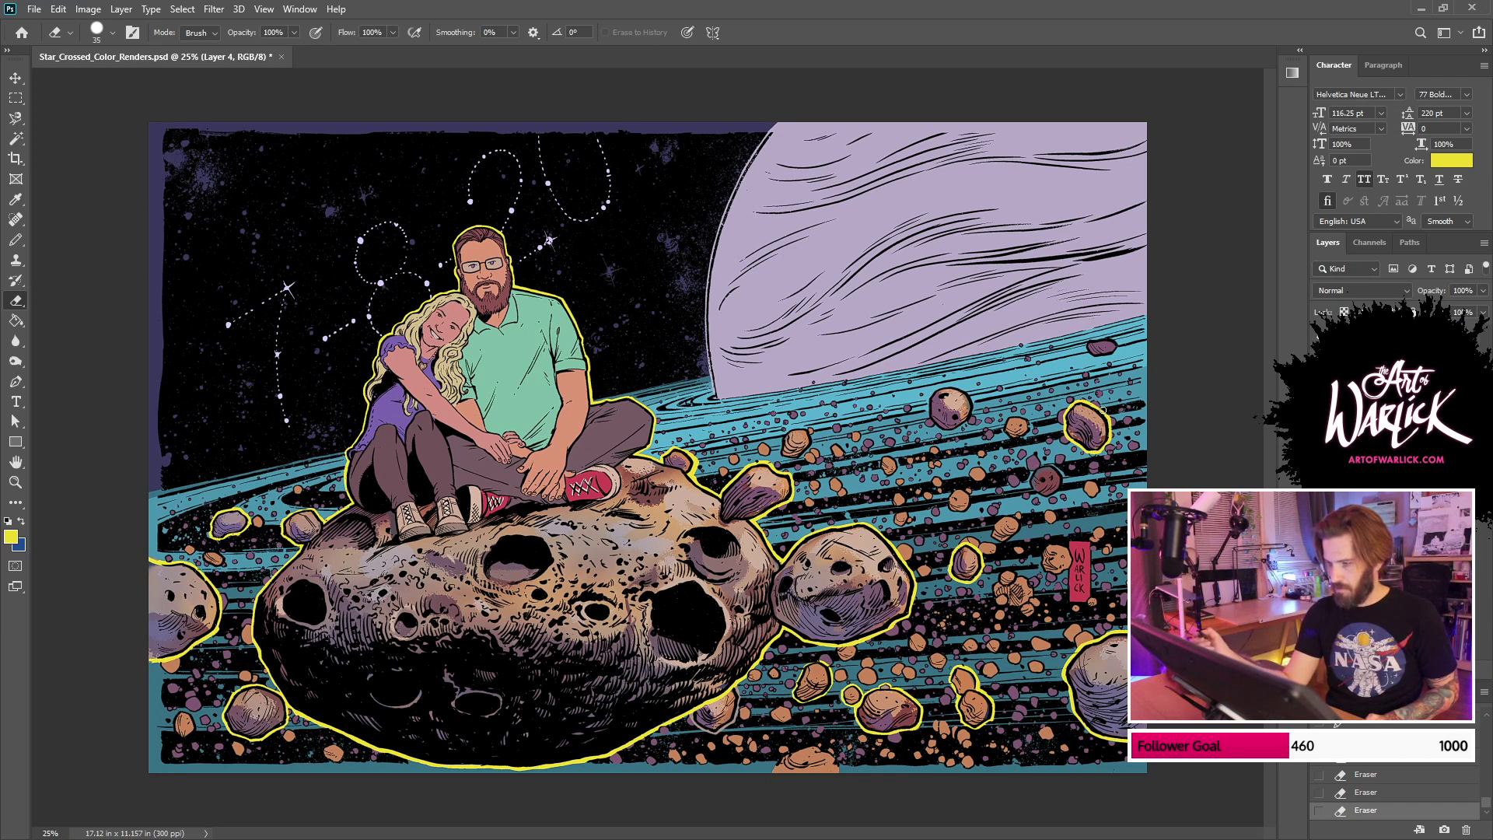
{"action": "key", "text": "ctrl+z"}
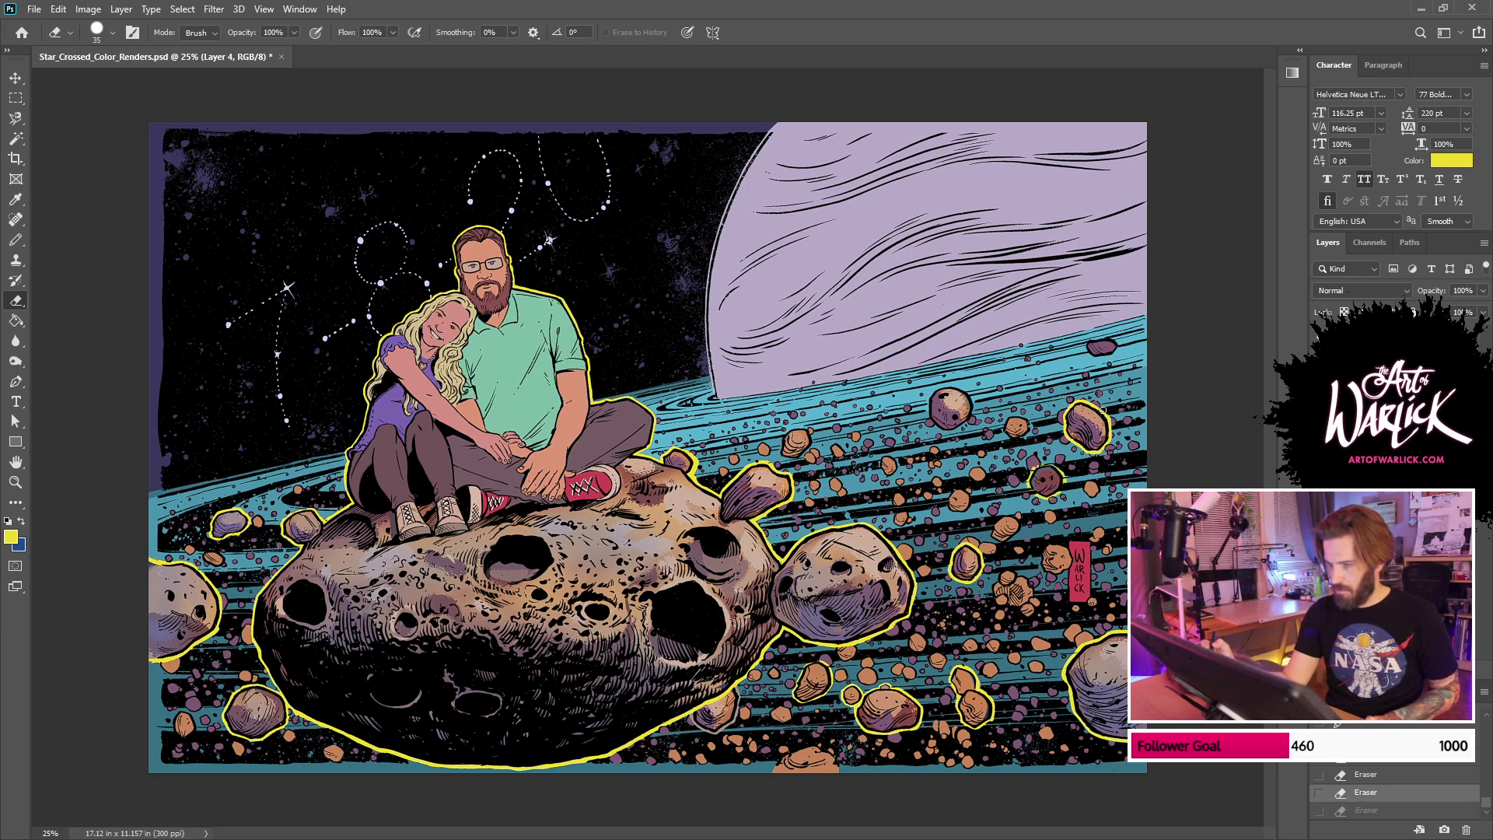
{"action": "key", "text": "ctrl+z"}
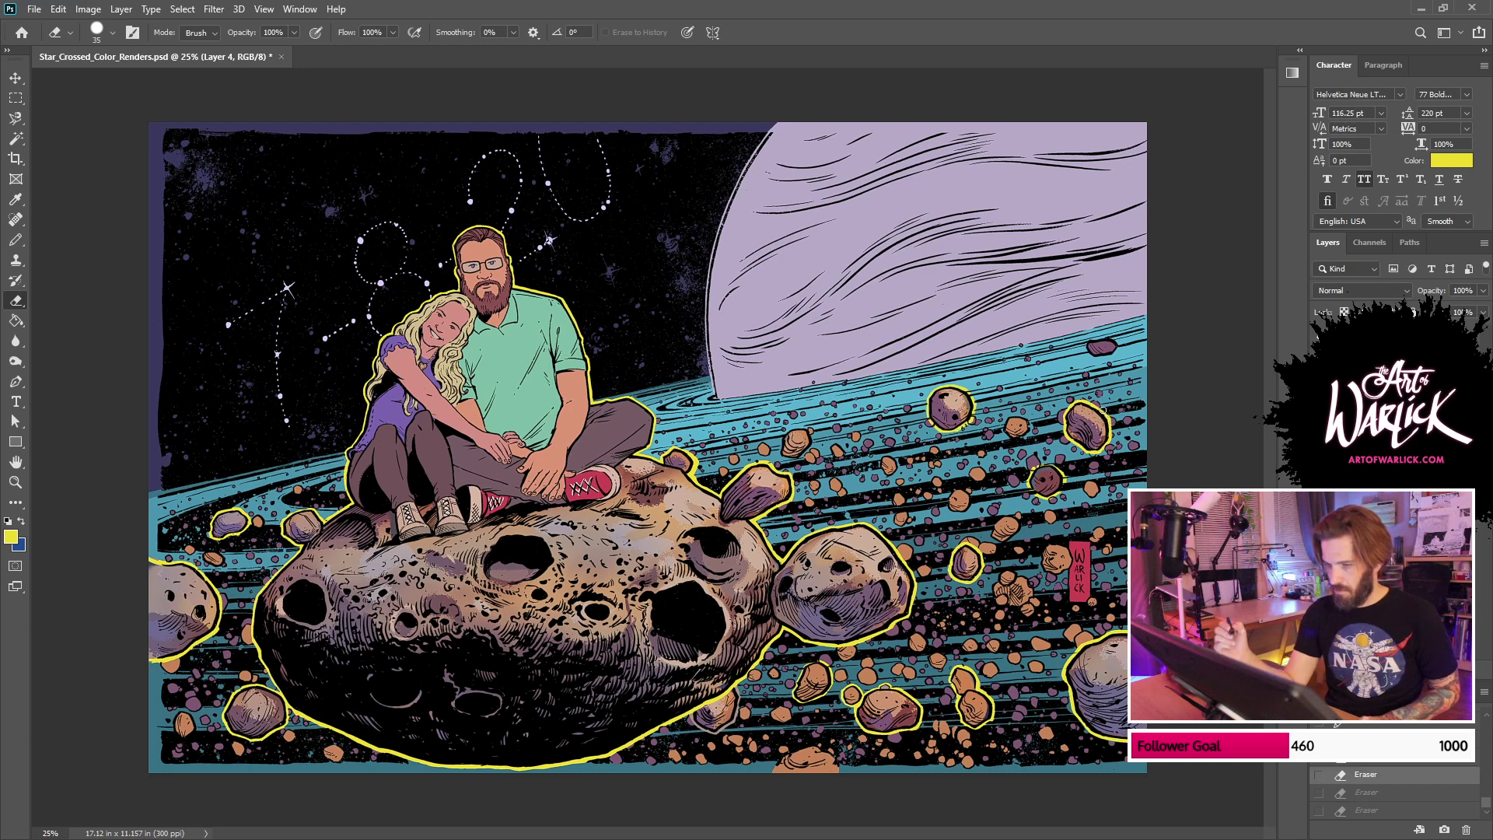
{"action": "key", "text": "ctrl+z"}
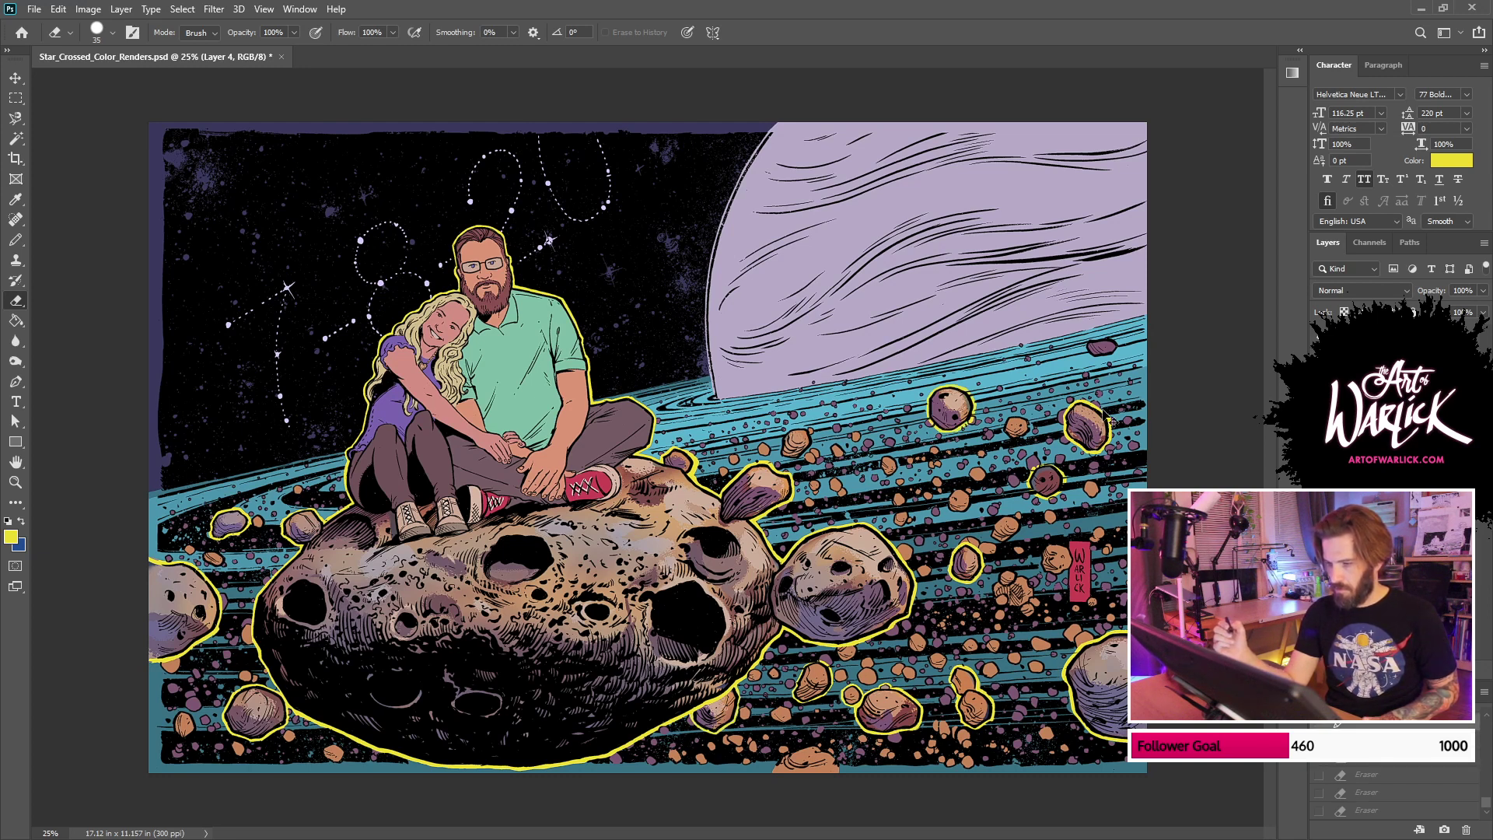
Step: Save the illustration and turn on the color renders of the planet, rings and starry background
{"action": "key", "text": "ctrl+s"}
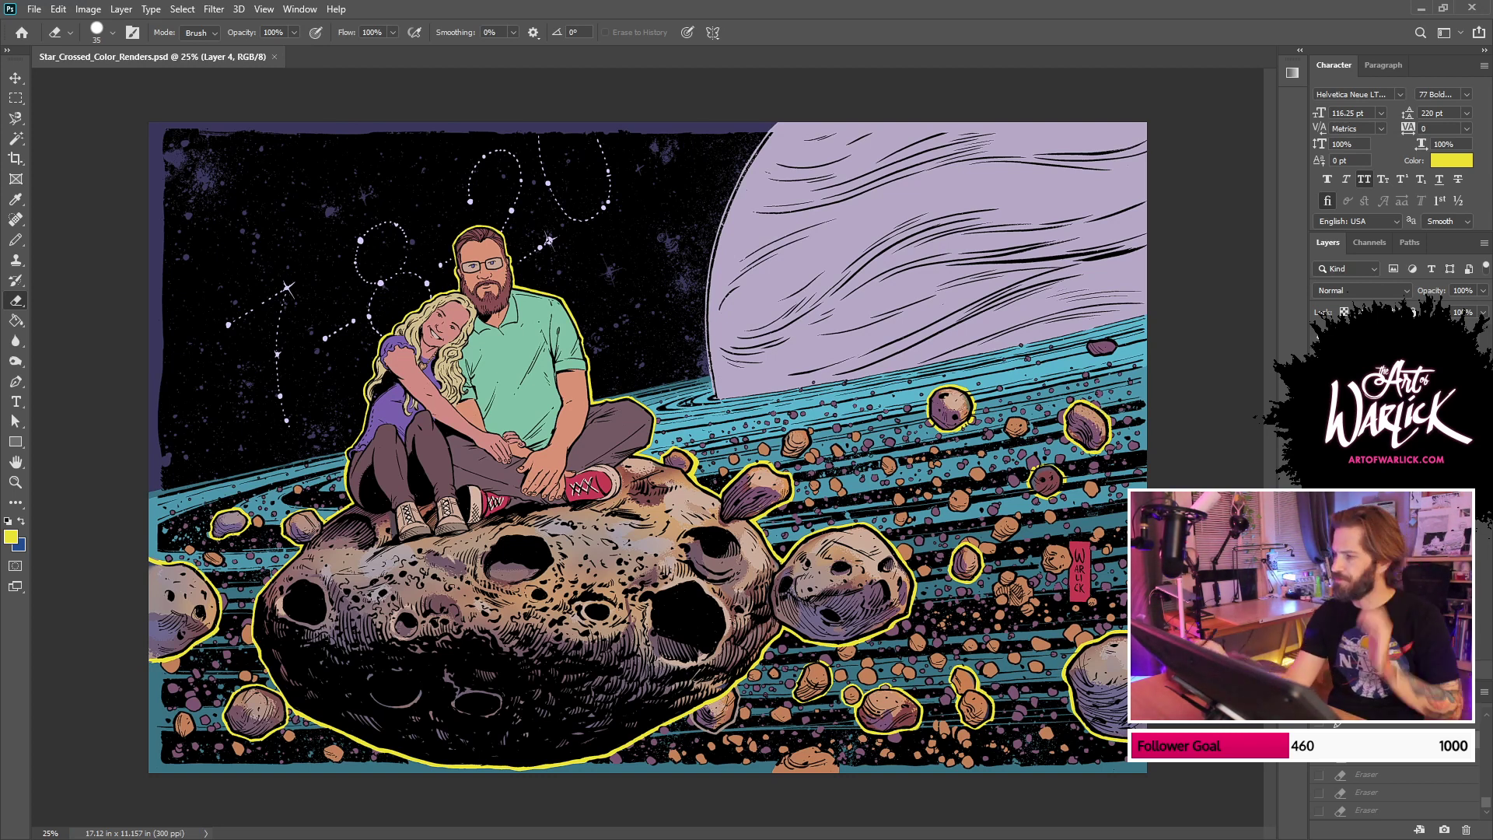
{"action": "left_click", "coordinate": [1320, 436]}
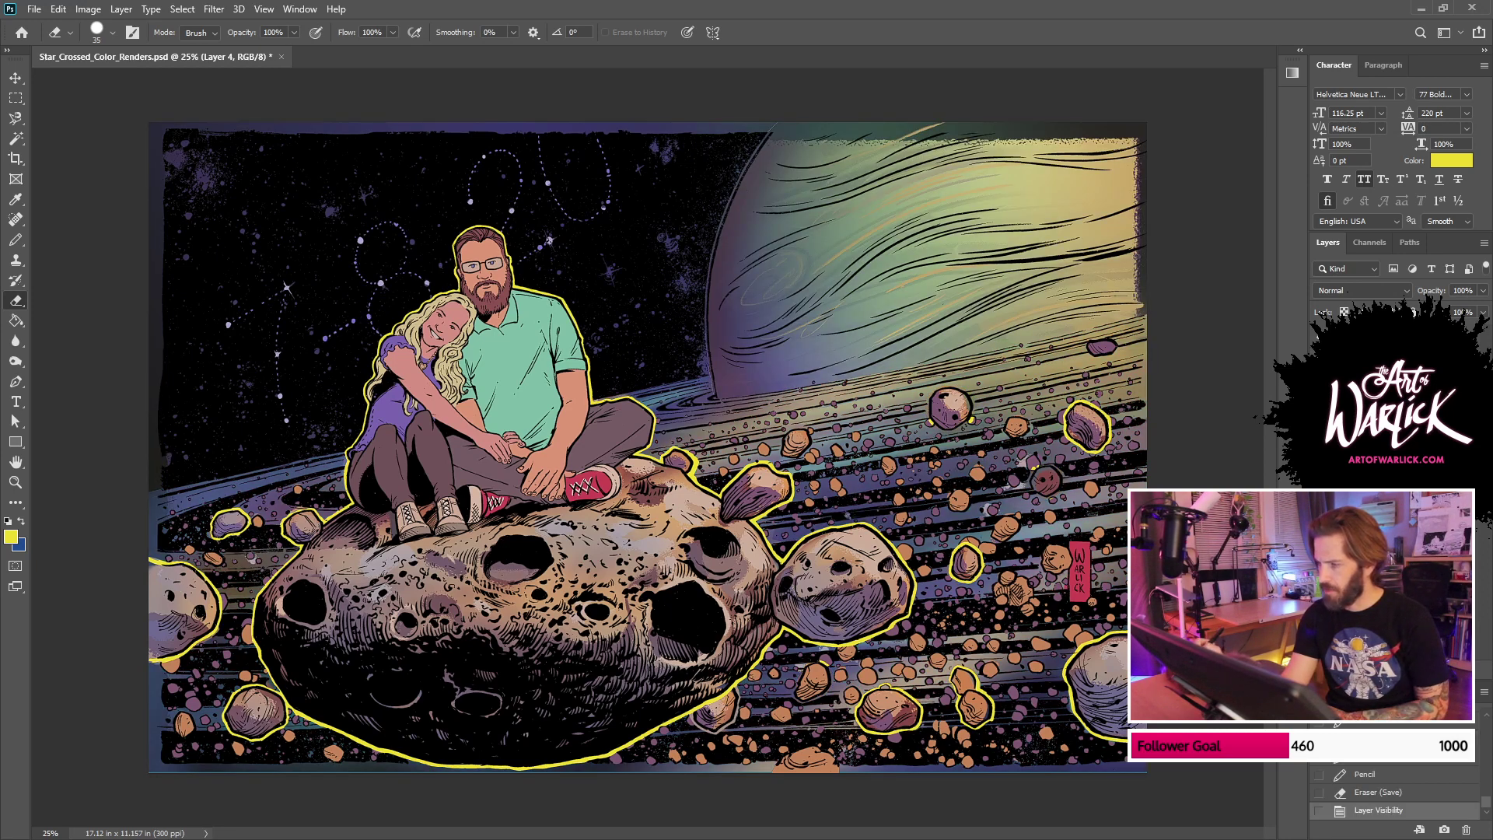
Step: Move the yellow outline layer up one level in the layer stack and hide it
{"action": "key", "text": "ctrl+]"}
{"action": "key", "text": "ctrl+comma"}
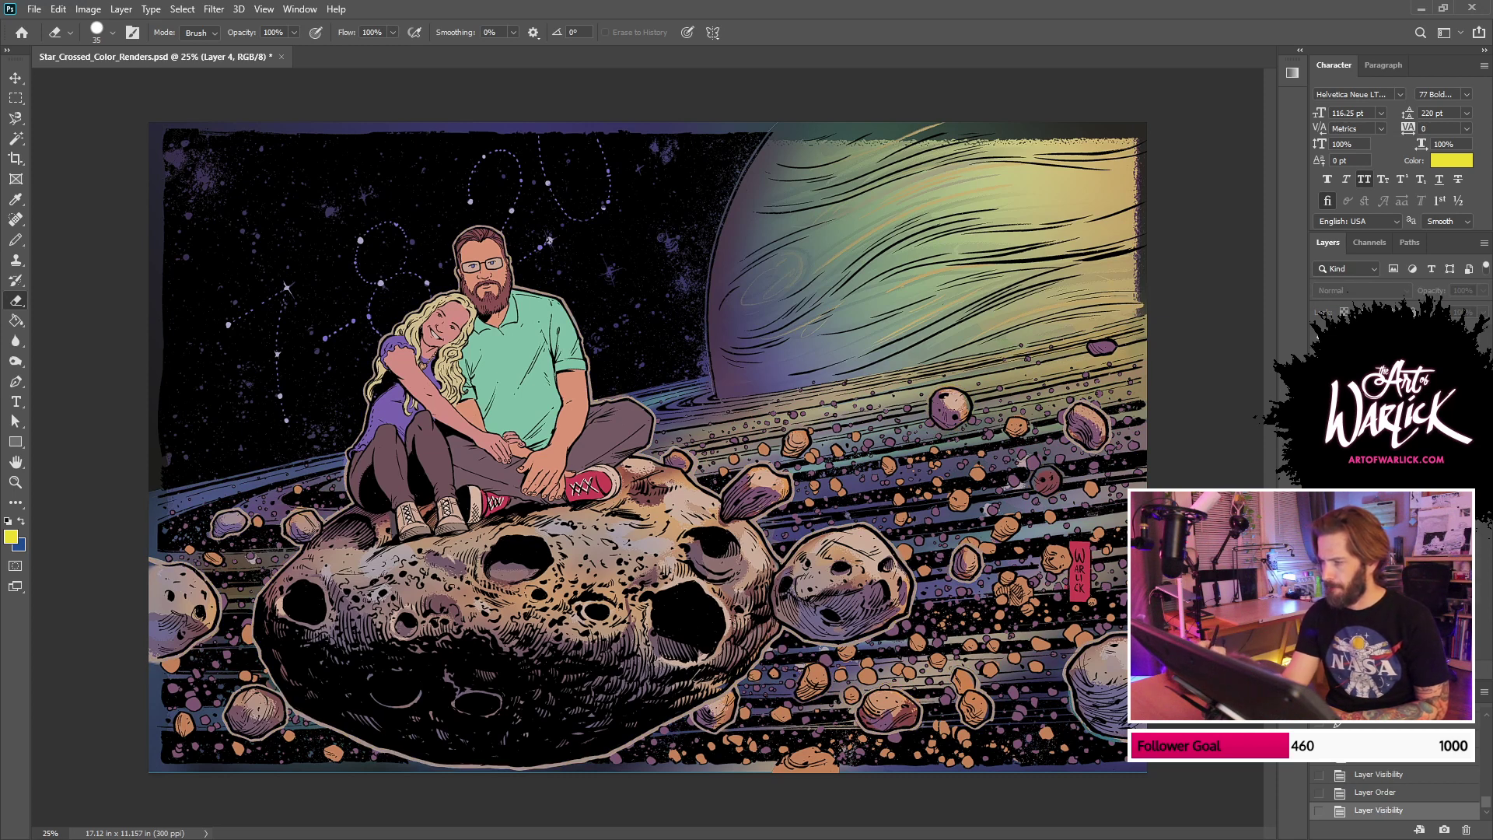
{"action": "key", "text": "ctrl+comma"}
{"action": "key", "text": "ctrl+comma"}
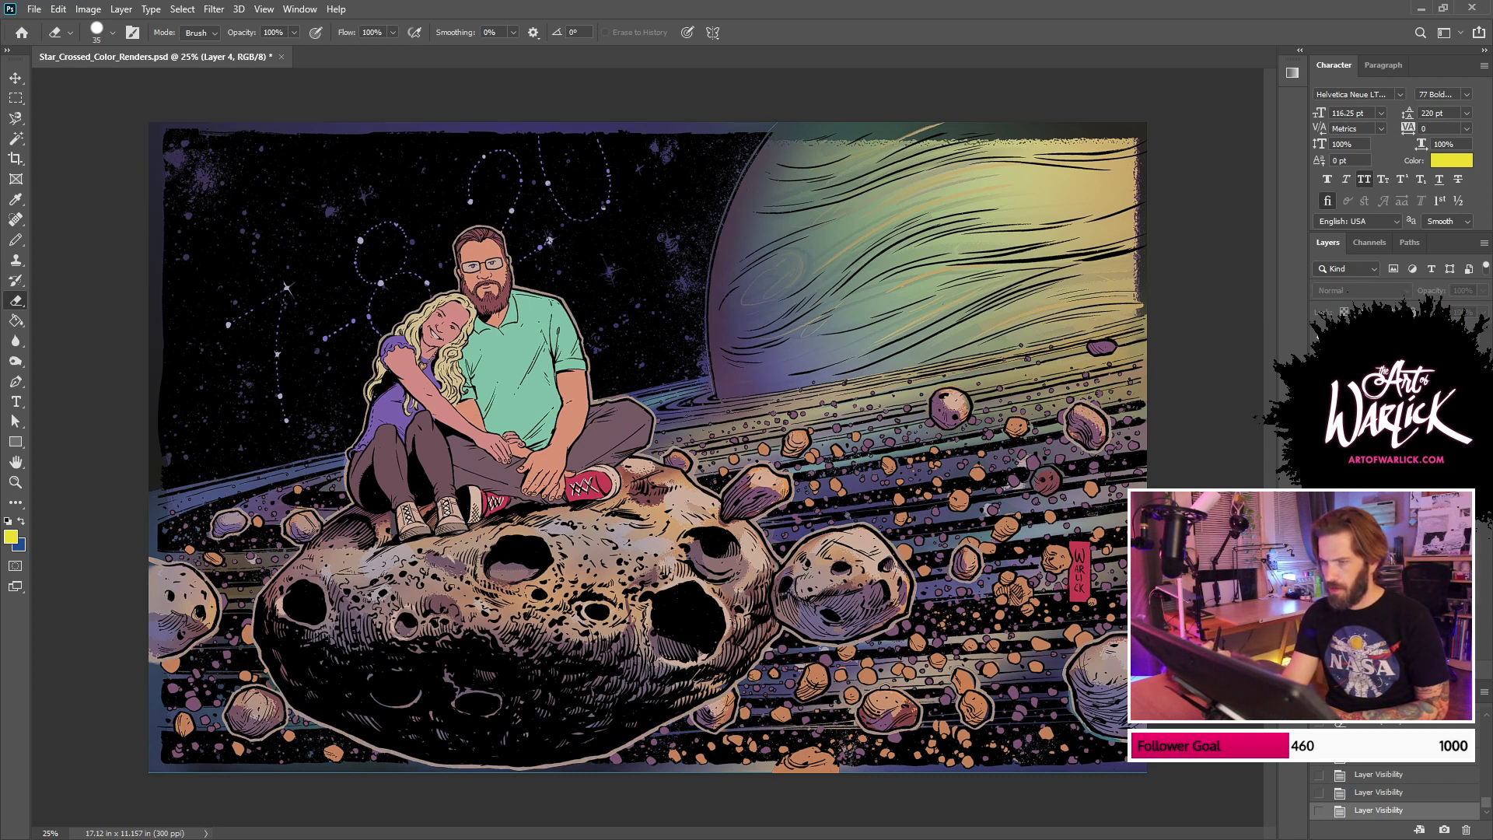
Step: Check what the PLANET layer contributes by toggling its visibility
{"action": "left_click", "coordinate": [1384, 544]}
{"action": "left_click", "coordinate": [1319, 544]}
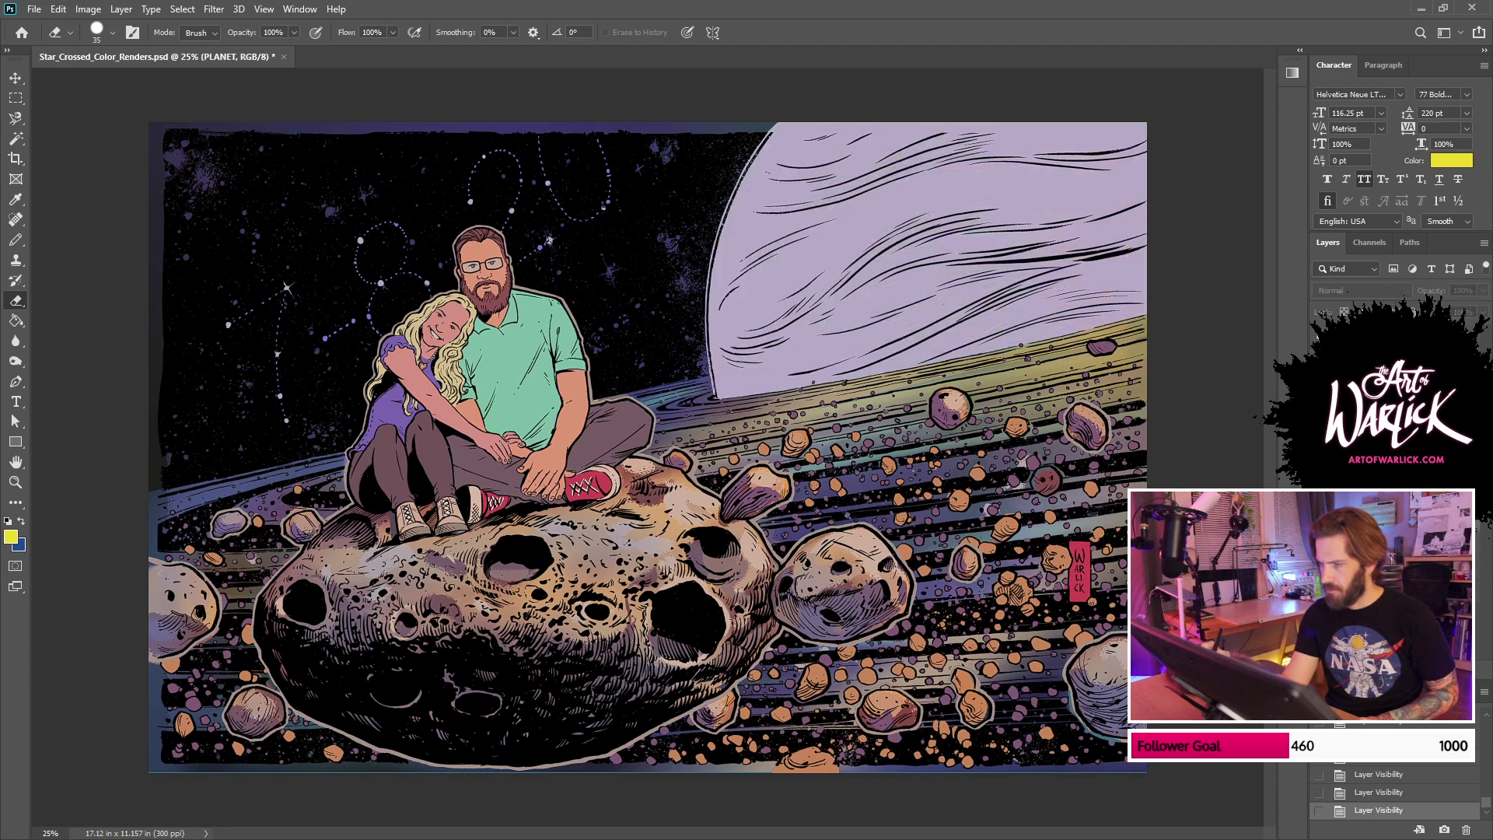
{"action": "left_click", "coordinate": [1319, 544]}
{"action": "left_click", "coordinate": [1319, 520]}
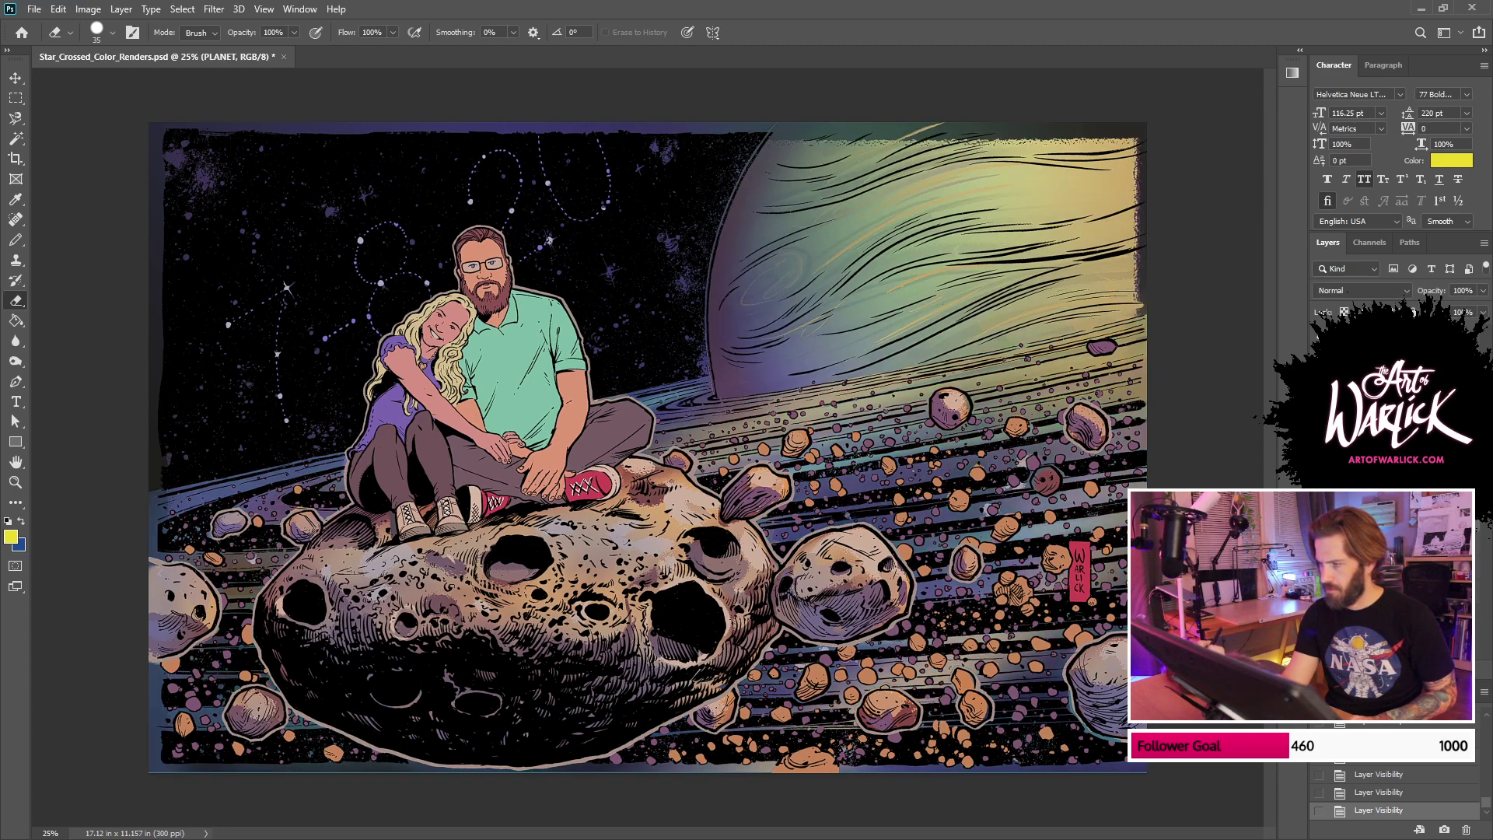
Step: On the RINGS layer, sample the slate-blue ring color and switch from the Pencil to the Brush tool
{"action": "key", "text": "alt+bracketright"}
{"action": "key", "text": "ctrl+plus"}
{"action": "left_click_drag", "start_coordinate": [1149, 514], "coordinate": [924, 520]}
{"action": "key", "text": "b"}
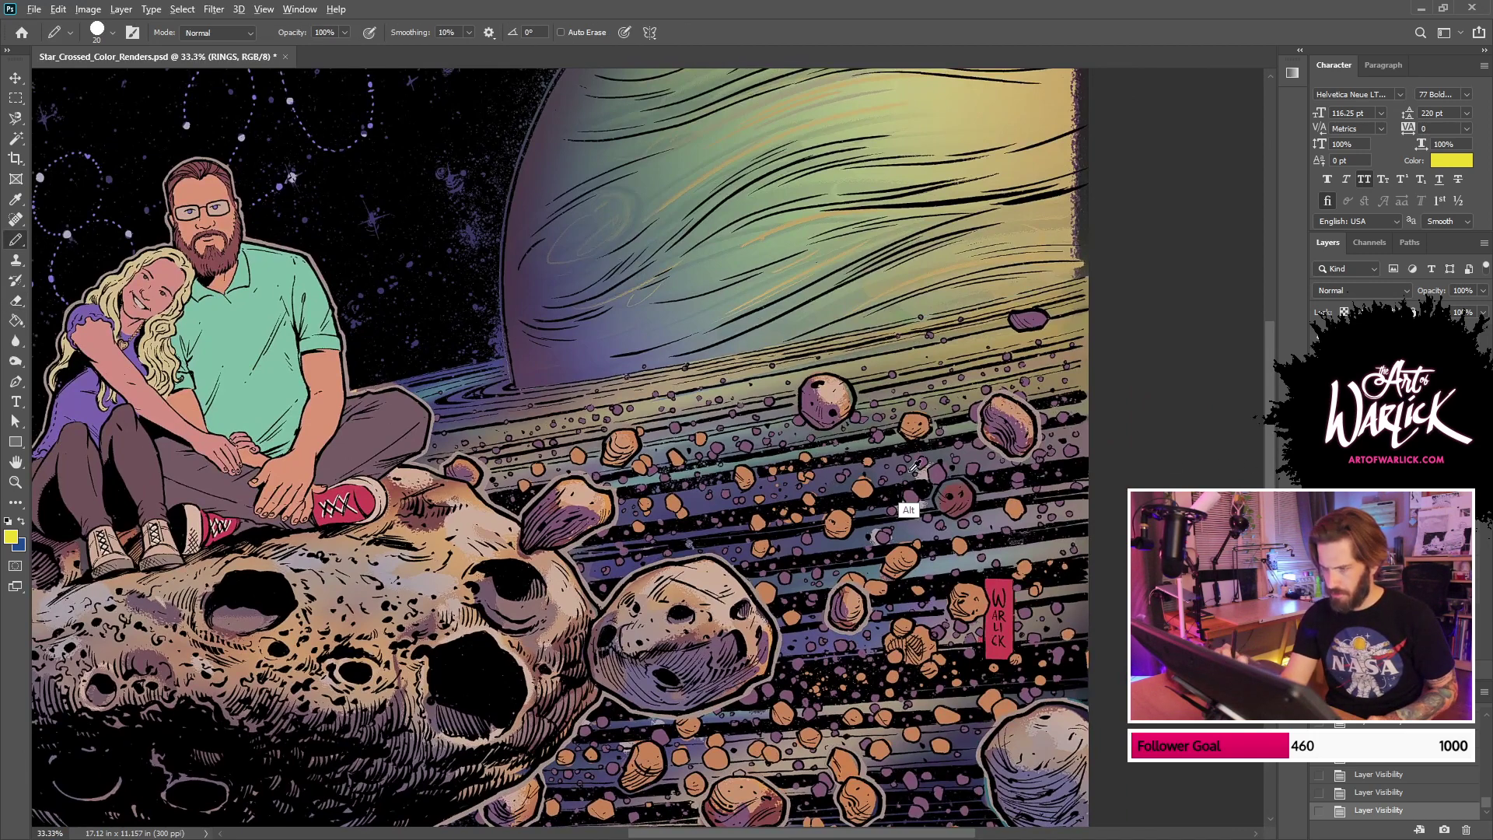
{"action": "left_click", "coordinate": [906, 514], "text": "alt"}
{"action": "key", "text": "bracketright"}
{"action": "right_click", "coordinate": [945, 472]}
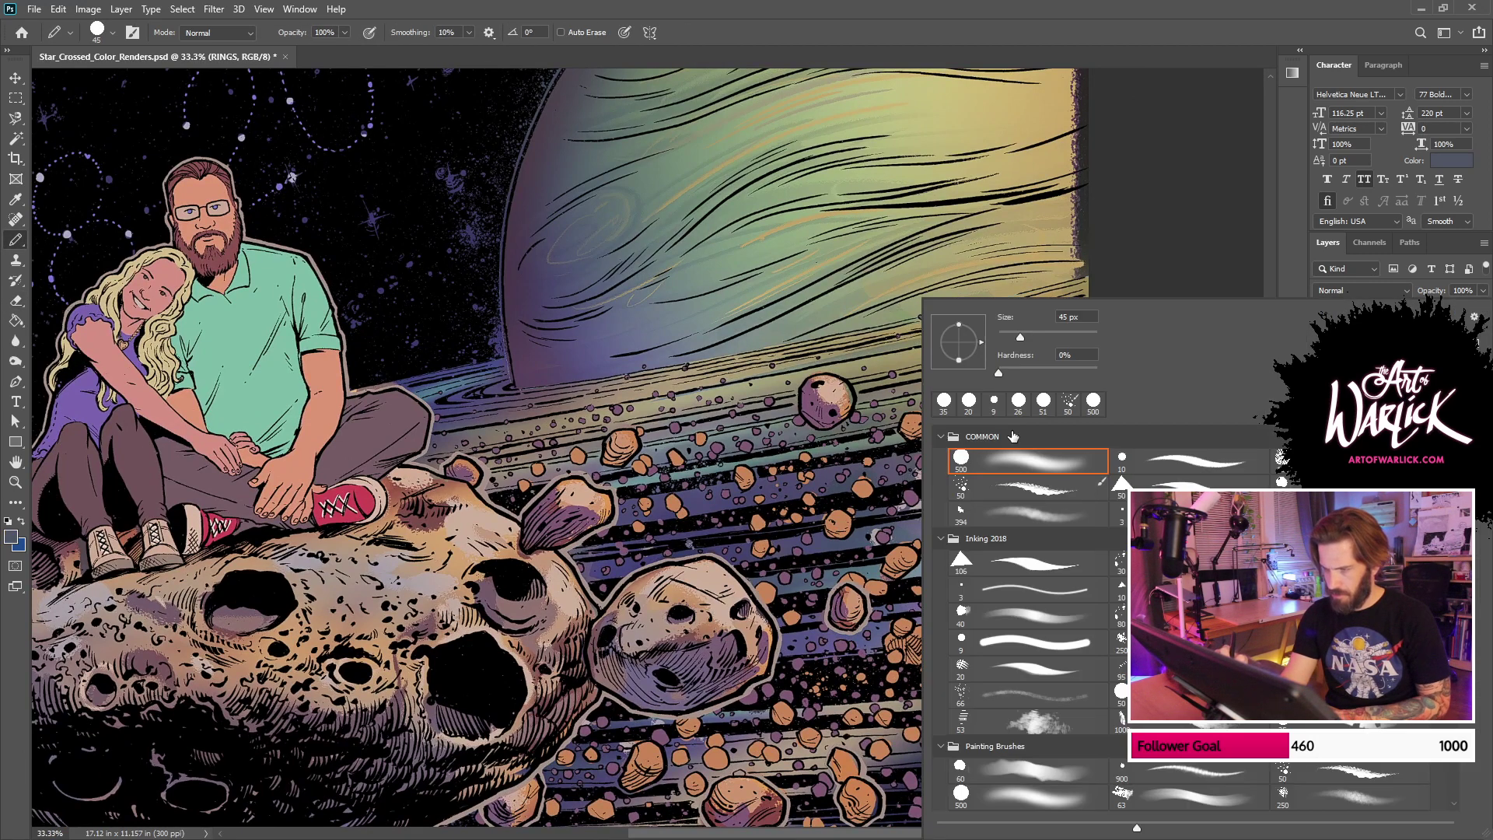
{"action": "left_click", "coordinate": [1093, 402]}
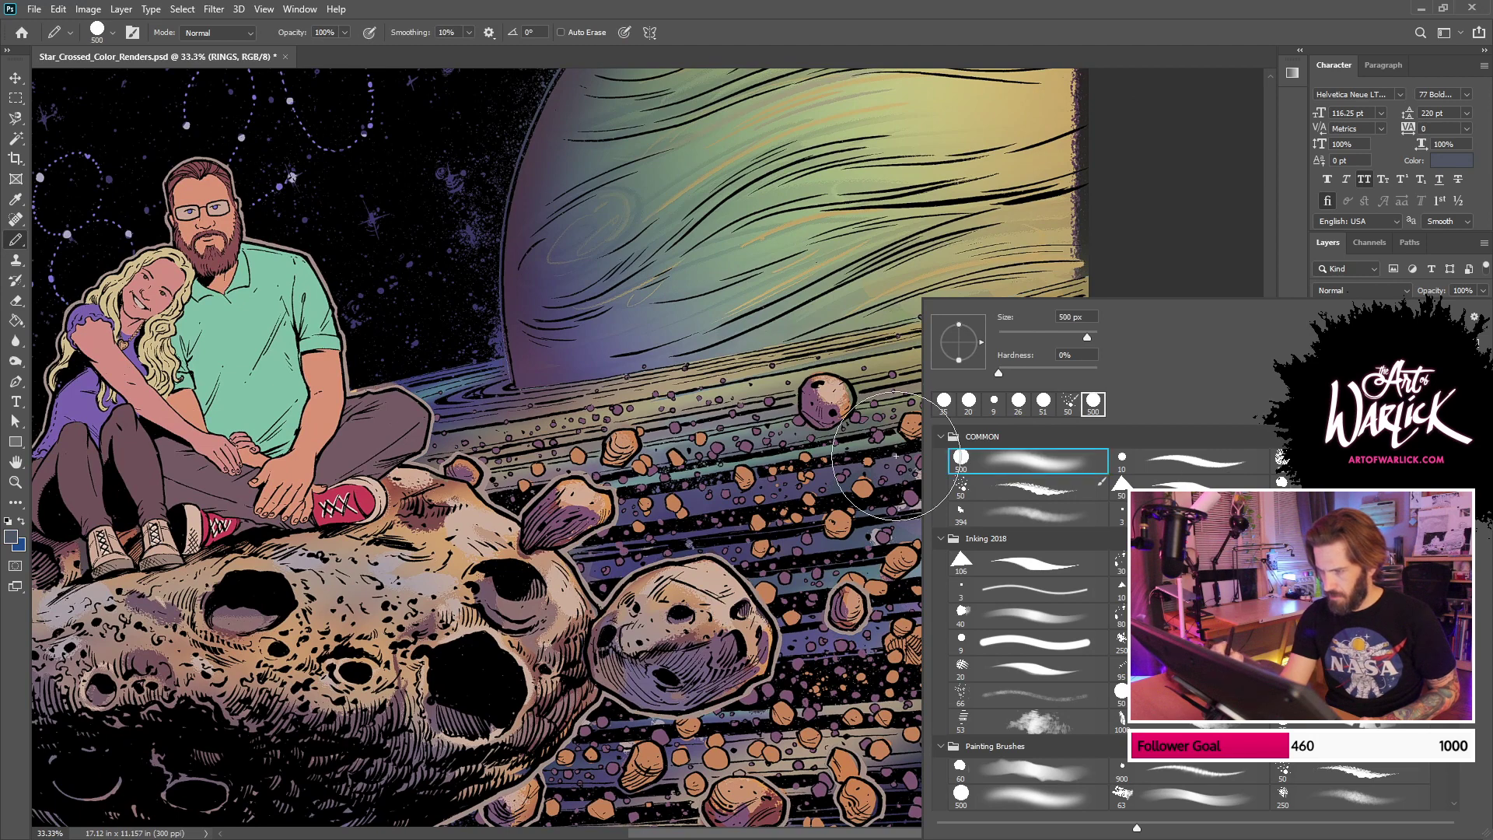
{"action": "key", "text": "Escape"}
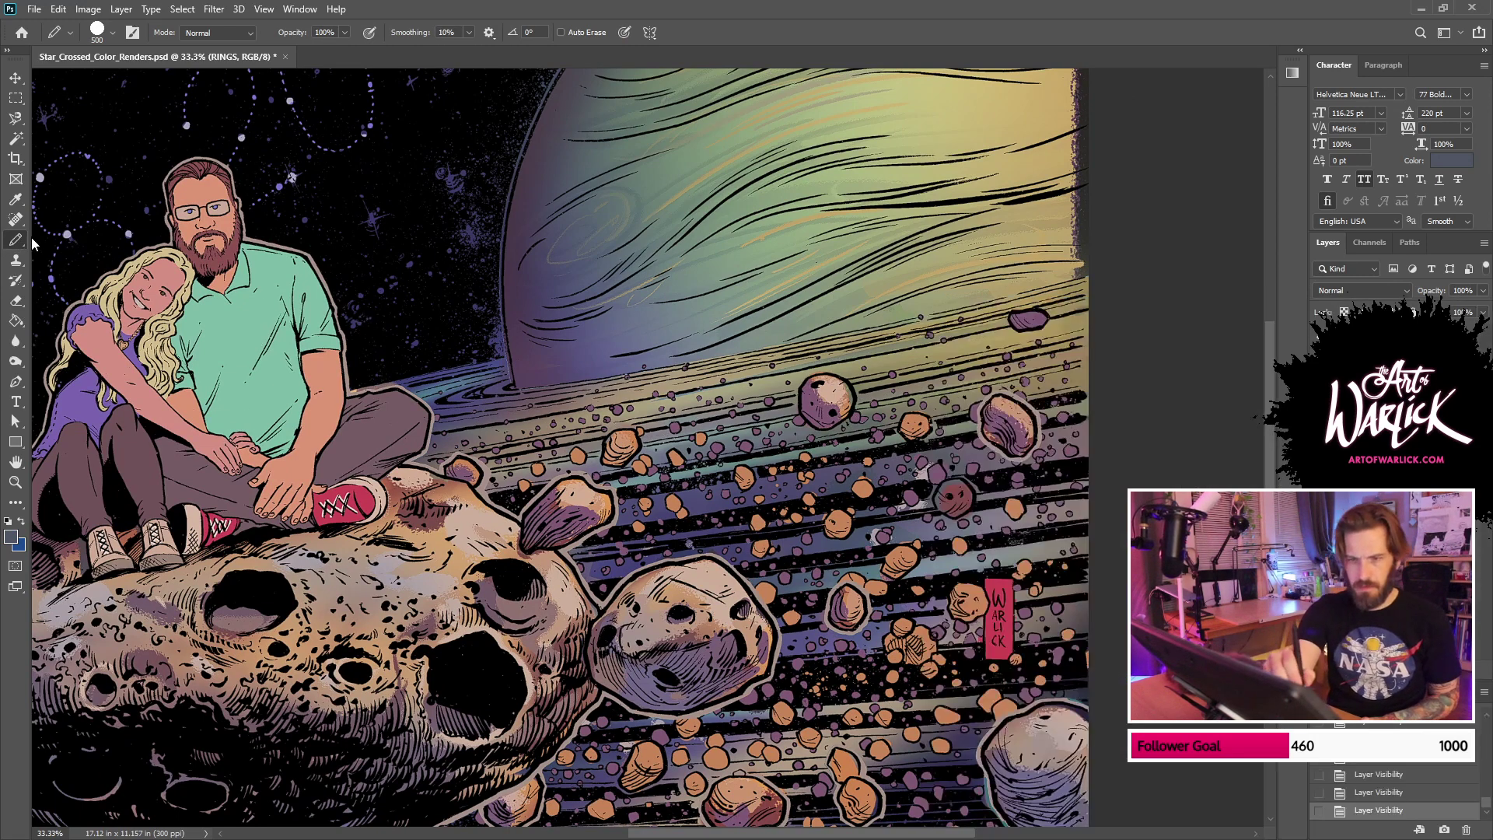
{"action": "right_click", "coordinate": [16, 239]}
{"action": "left_click", "coordinate": [109, 237]}
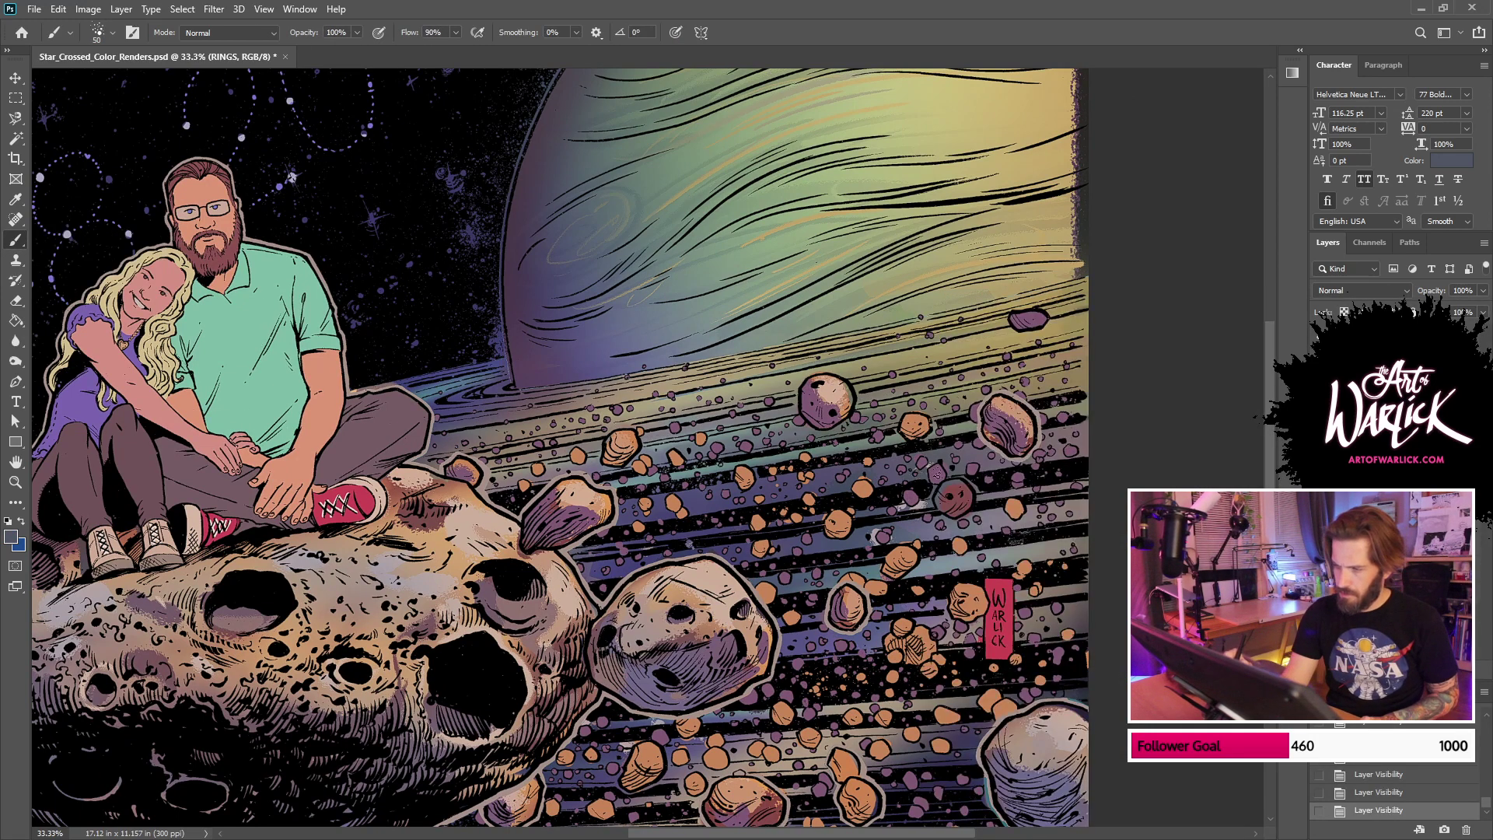
Step: Paint the sampled slate blue among the small ring rocks with a soft 51 px brush
{"action": "key", "text": "ctrl+z"}
{"action": "mouse_move", "coordinate": [937, 474]}
{"action": "left_mouse_down"}
{"action": "mouse_move", "coordinate": [960, 482]}
{"action": "mouse_move", "coordinate": [931, 505]}
{"action": "left_mouse_up"}
{"action": "key", "text": "ctrl+z"}
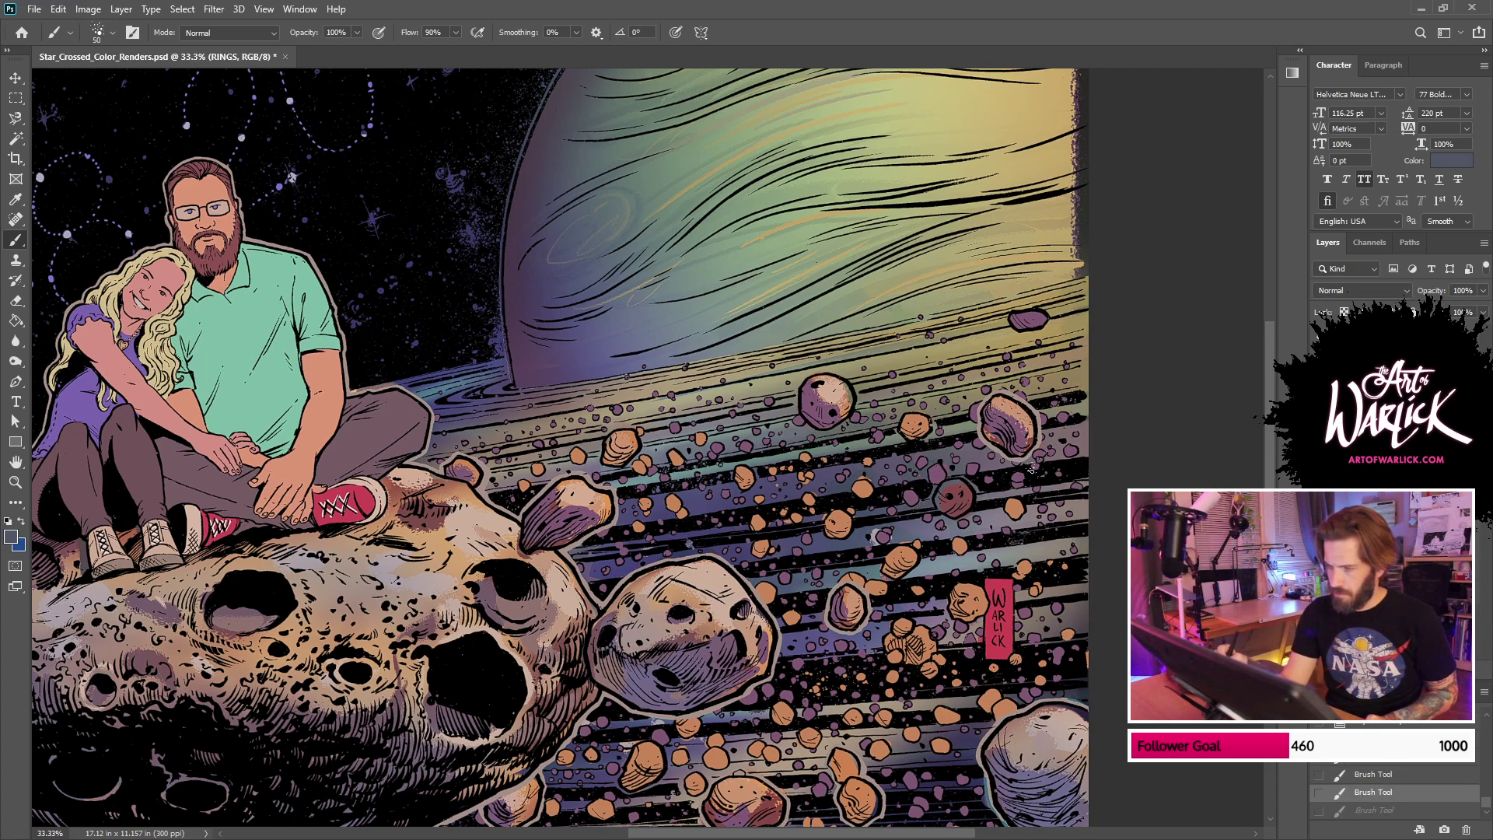
{"action": "right_click", "coordinate": [896, 530]}
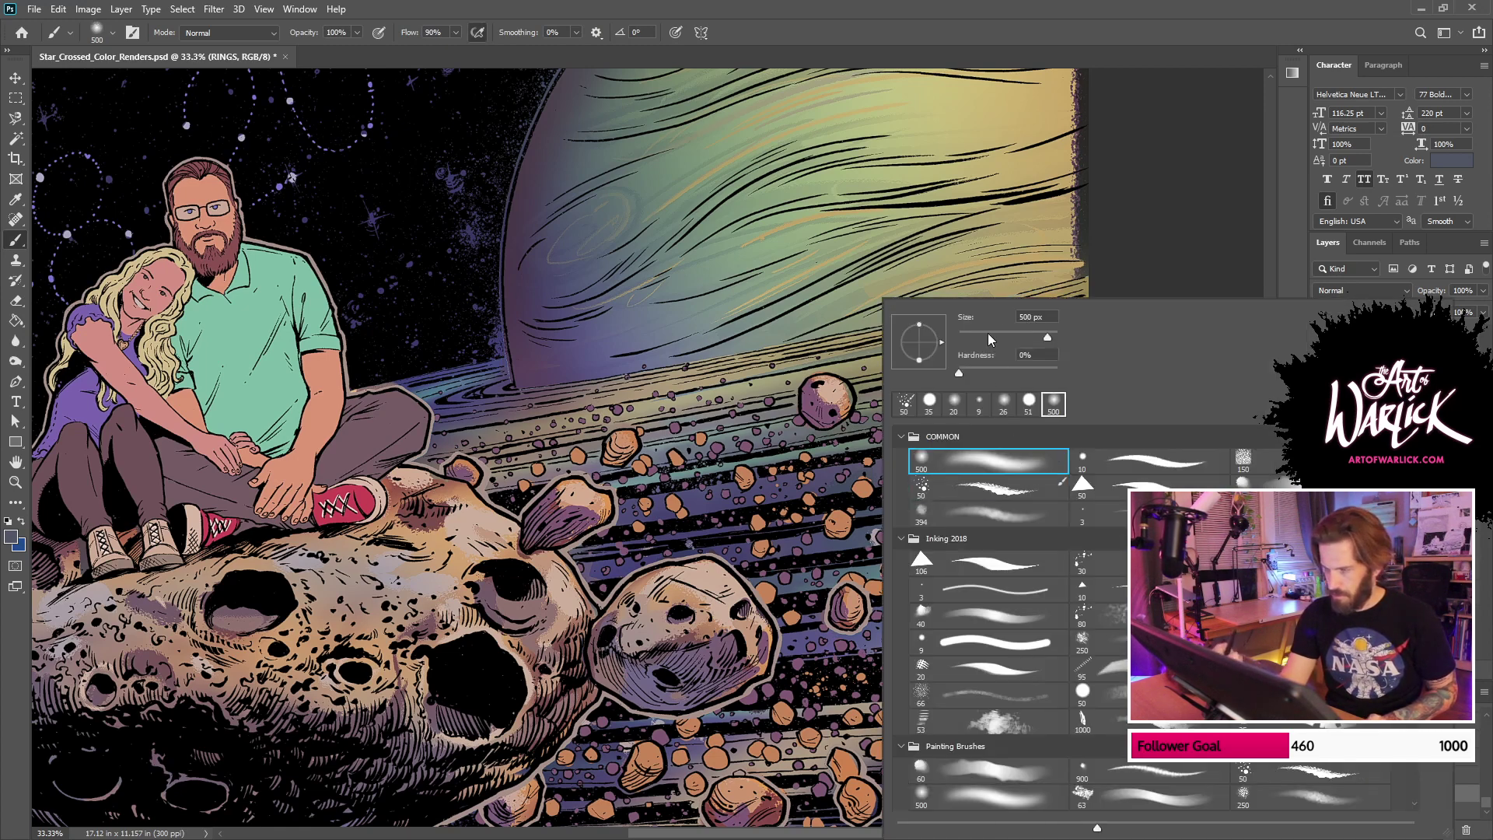
{"action": "left_click", "coordinate": [857, 577]}
{"action": "left_click_drag", "start_coordinate": [863, 532], "coordinate": [886, 534]}
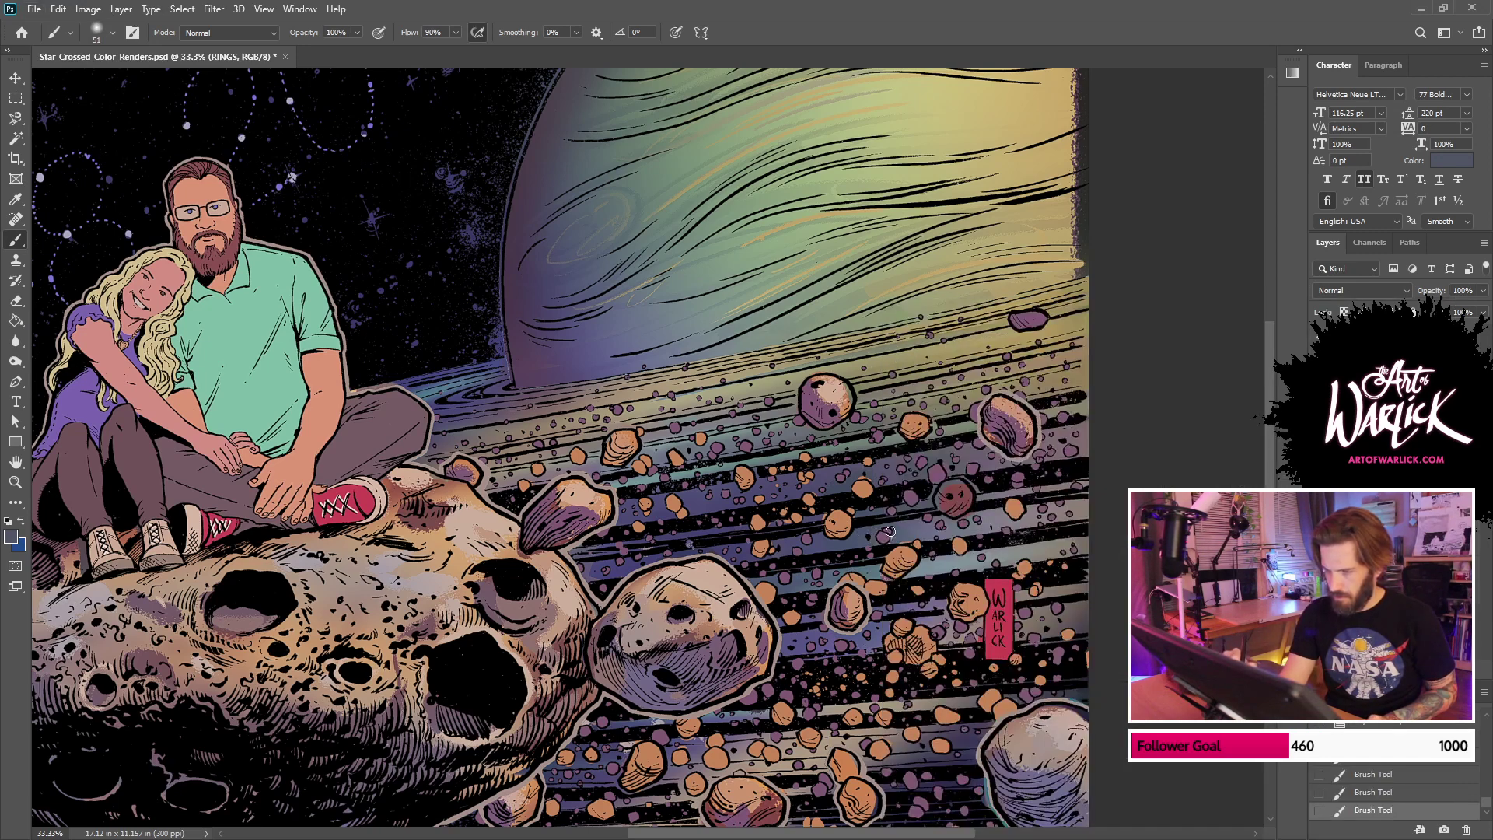
Step: Sample the teal ring color and paint it on a new layer above RINGS, over the rim of the small oval rock near the red signature
{"action": "left_click", "coordinate": [870, 610], "text": "alt"}
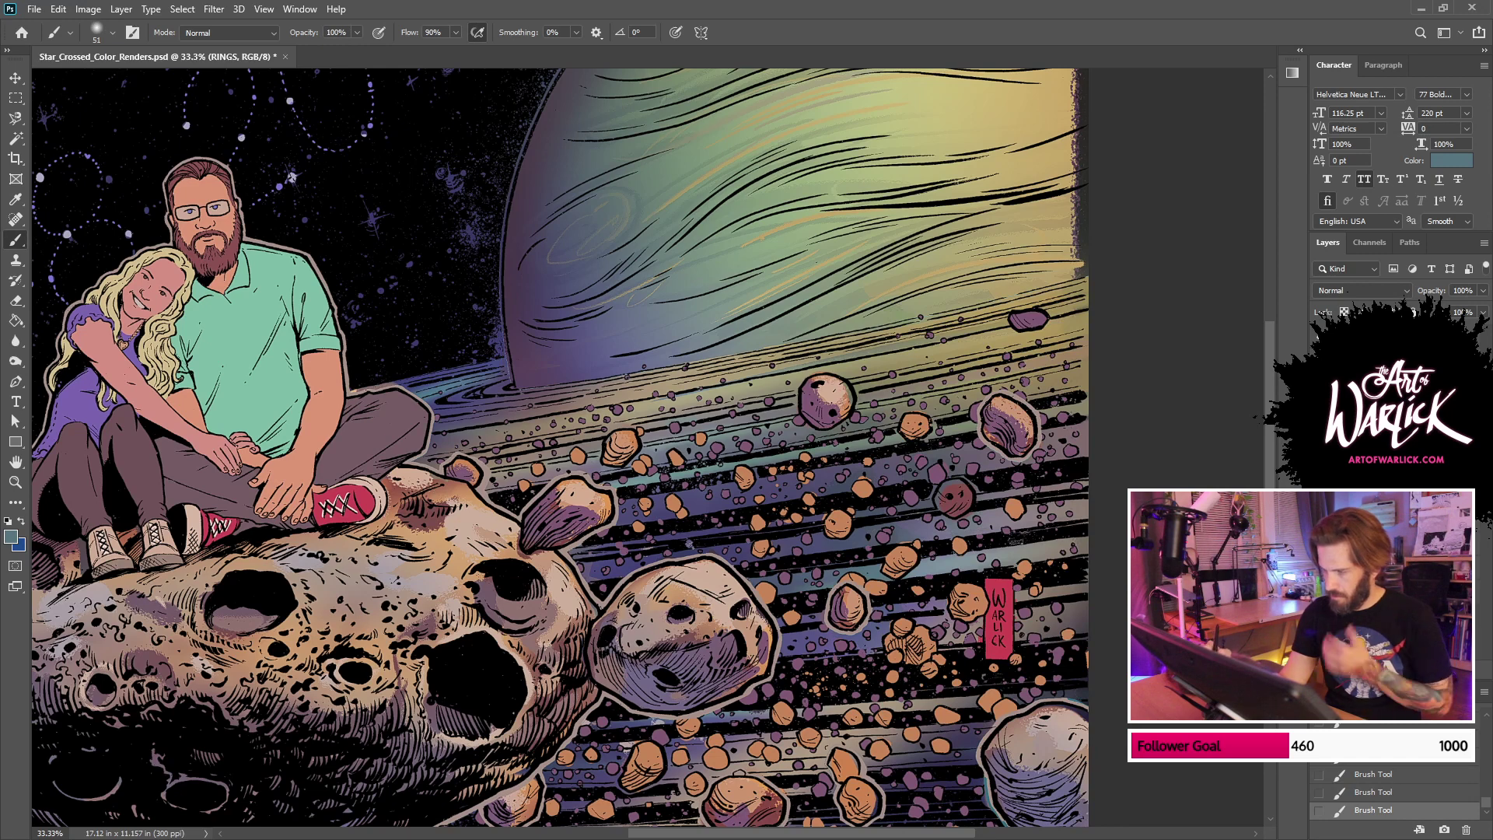
{"action": "left_click", "coordinate": [1319, 420]}
{"action": "left_click", "coordinate": [1320, 420]}
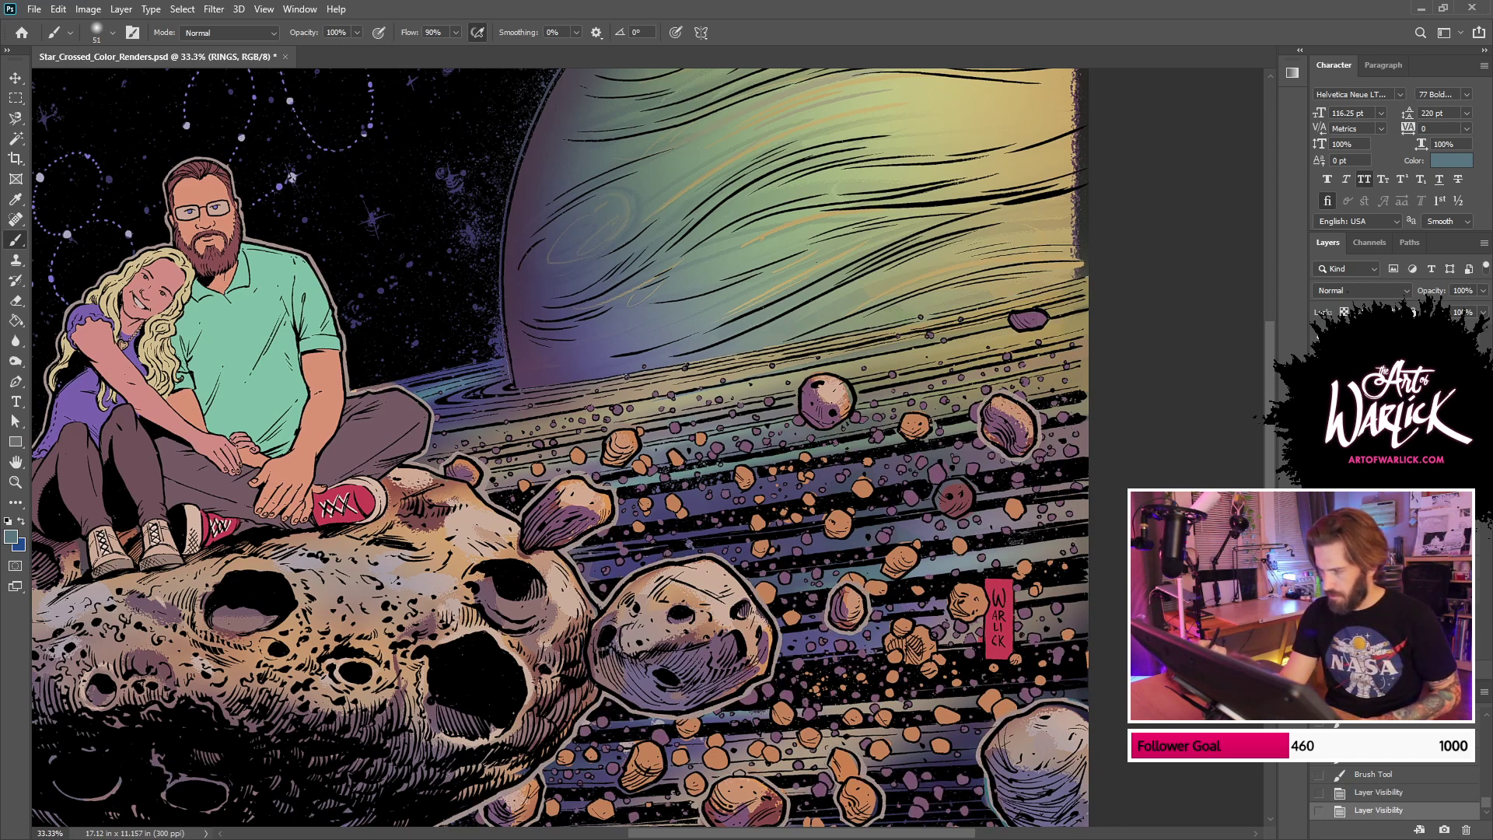
{"action": "left_click", "coordinate": [1377, 421]}
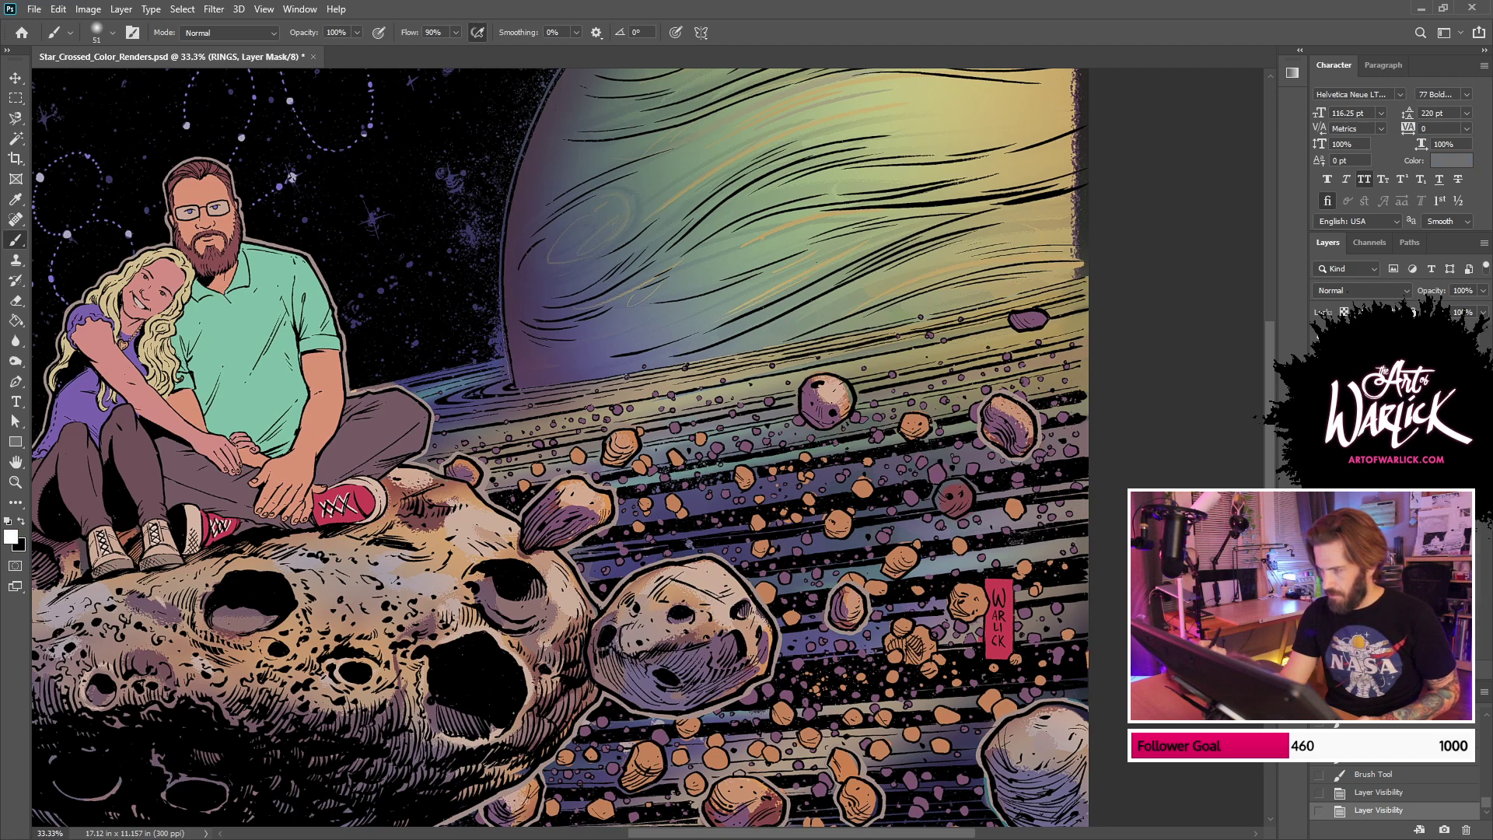
{"action": "key", "text": "ctrl+shift+alt+n"}
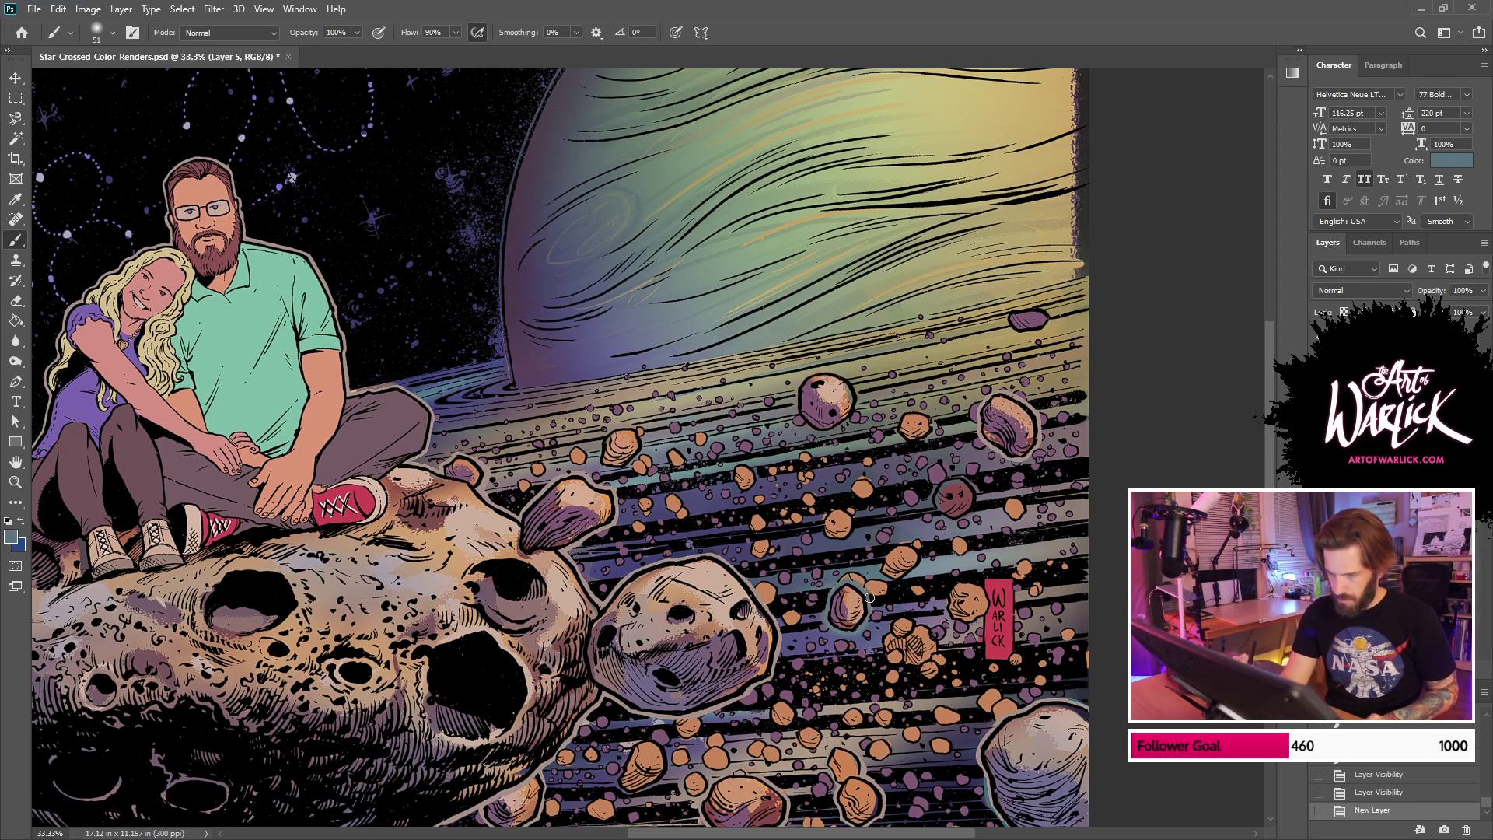
{"action": "left_click", "coordinate": [842, 613]}
Step: With a hard 35 px brush, paint sampled ring colors over the rim of the striped purple-and-tan rock near the right canvas edge
{"action": "right_click", "coordinate": [1029, 416]}
{"action": "left_click", "coordinate": [1029, 462]}
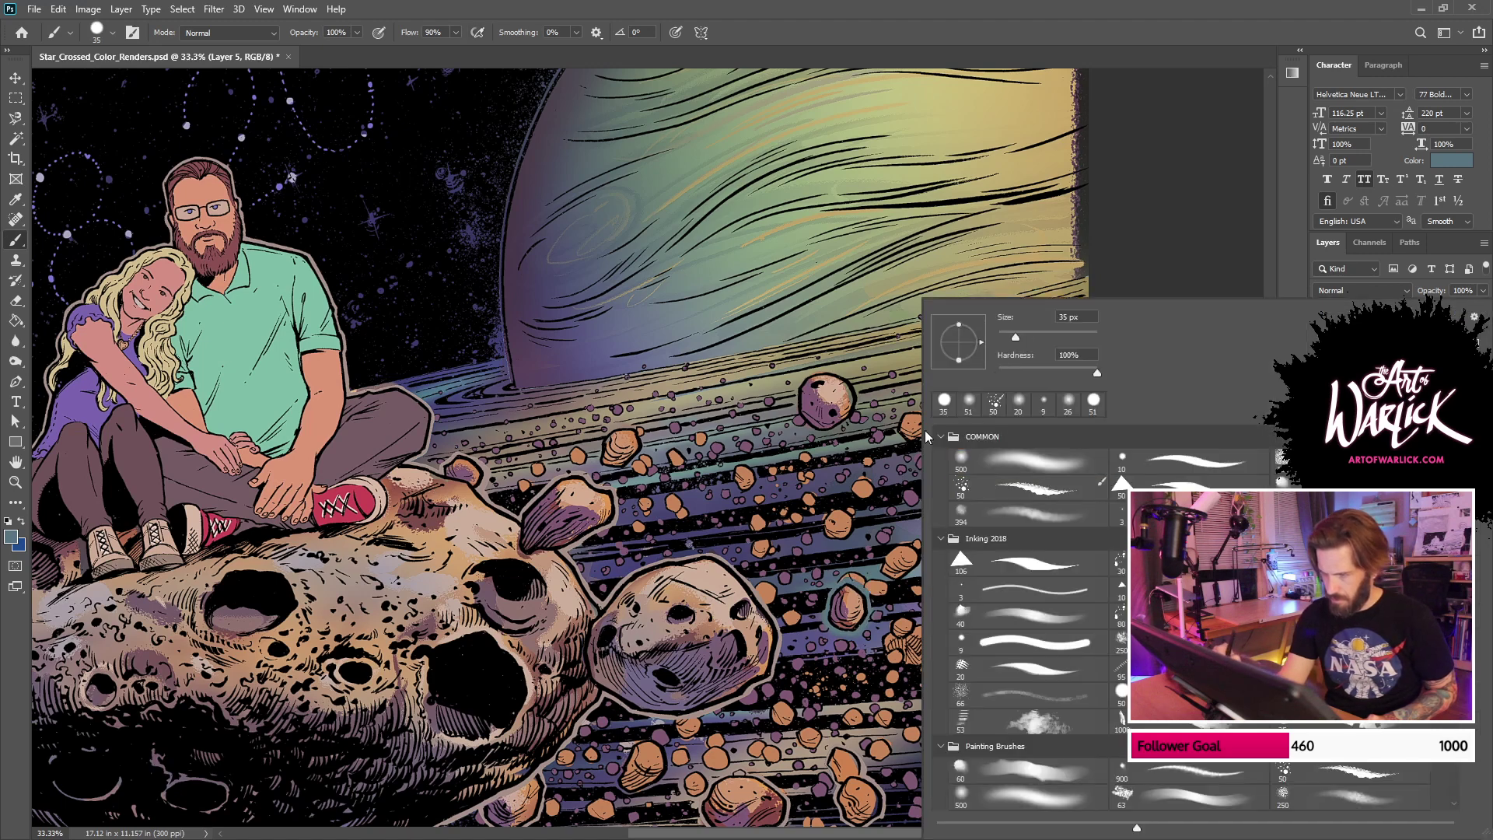
{"action": "left_click", "coordinate": [859, 420]}
{"action": "left_click", "coordinate": [974, 426]}
{"action": "key", "text": "ctrl+z"}
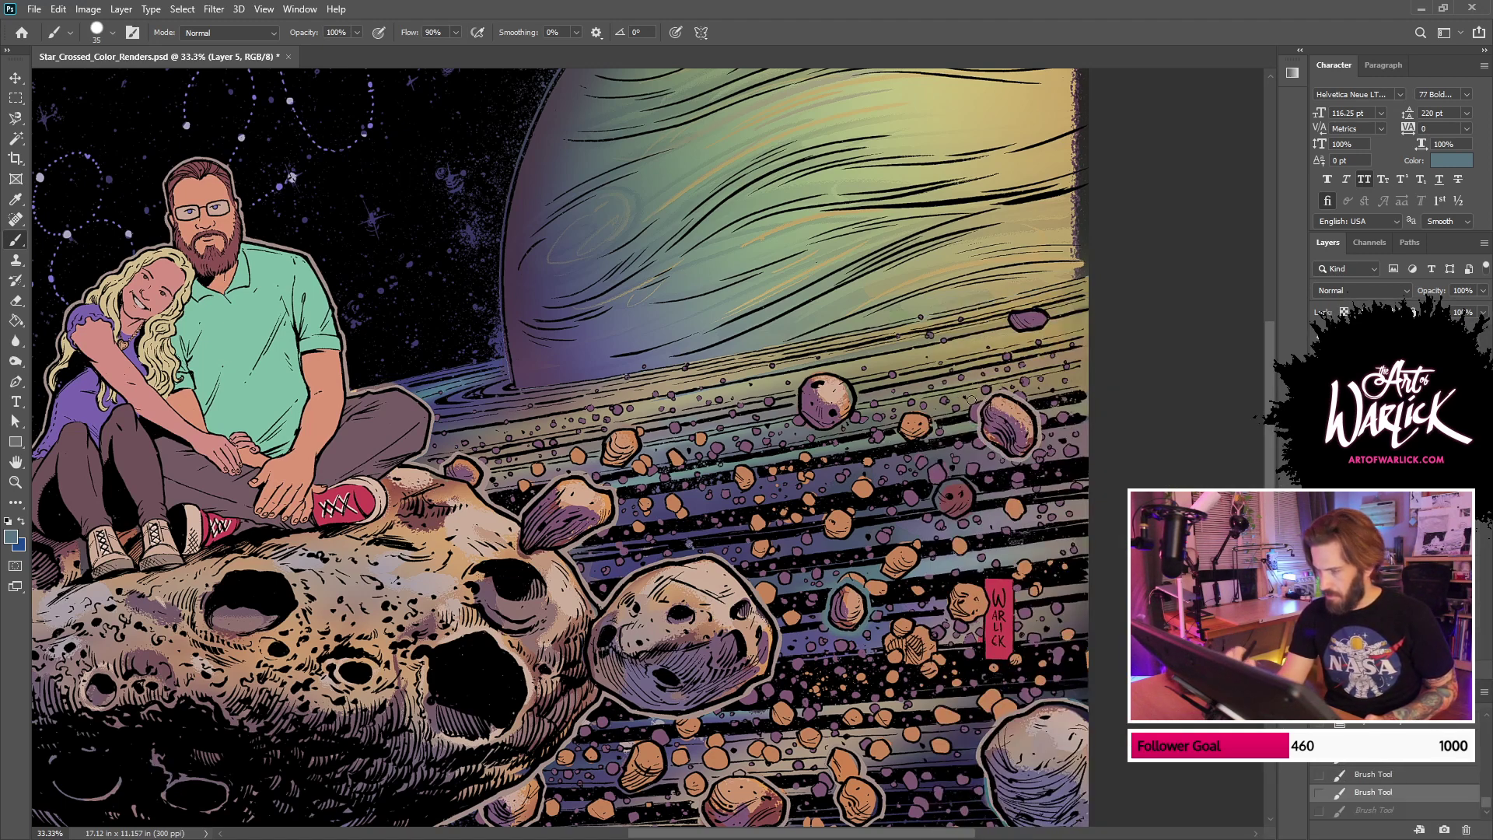
{"action": "left_click", "coordinate": [982, 418], "text": "alt"}
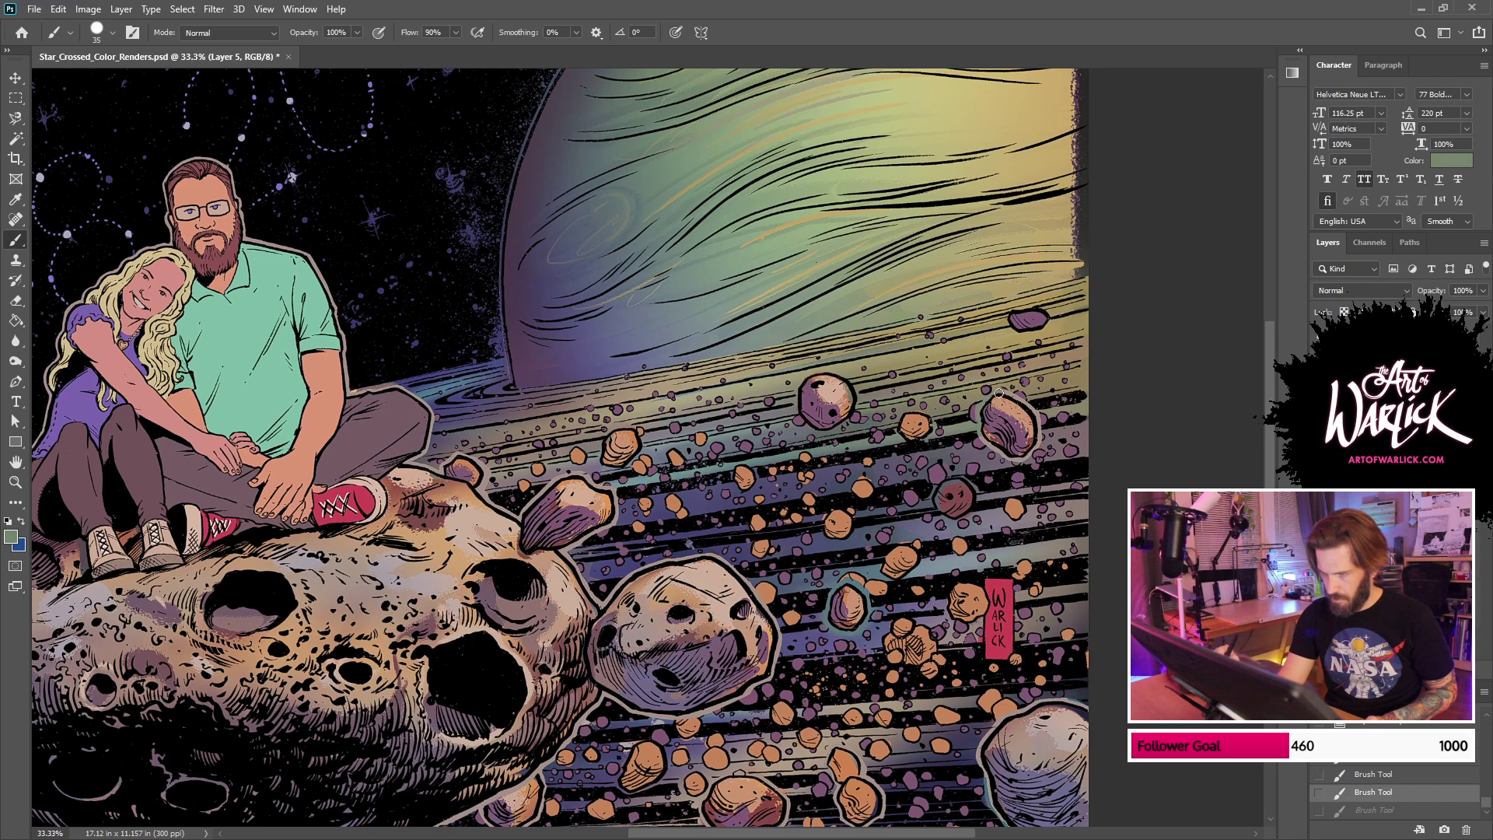
{"action": "left_click_drag", "start_coordinate": [1017, 457], "coordinate": [1040, 426]}
{"action": "left_click", "coordinate": [990, 486], "text": "alt"}
{"action": "left_click", "coordinate": [1025, 396], "text": "alt"}
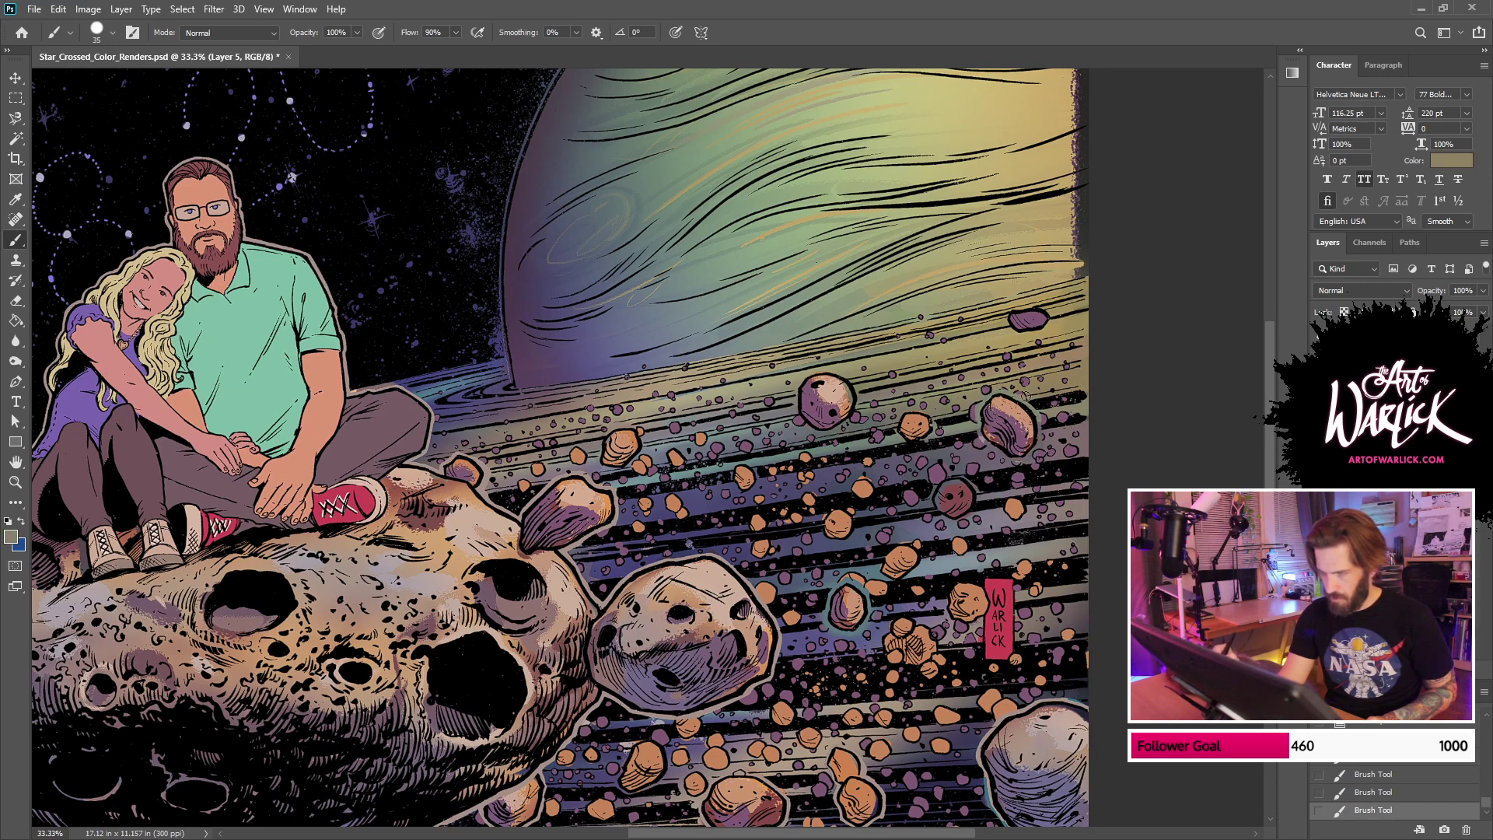
Step: Paint a sampled dark purple over the rim of the large rock cropped at the canvas's right edge
{"action": "left_click_drag", "start_coordinate": [1046, 498], "coordinate": [1051, 305]}
{"action": "left_click", "coordinate": [985, 588], "text": "alt"}
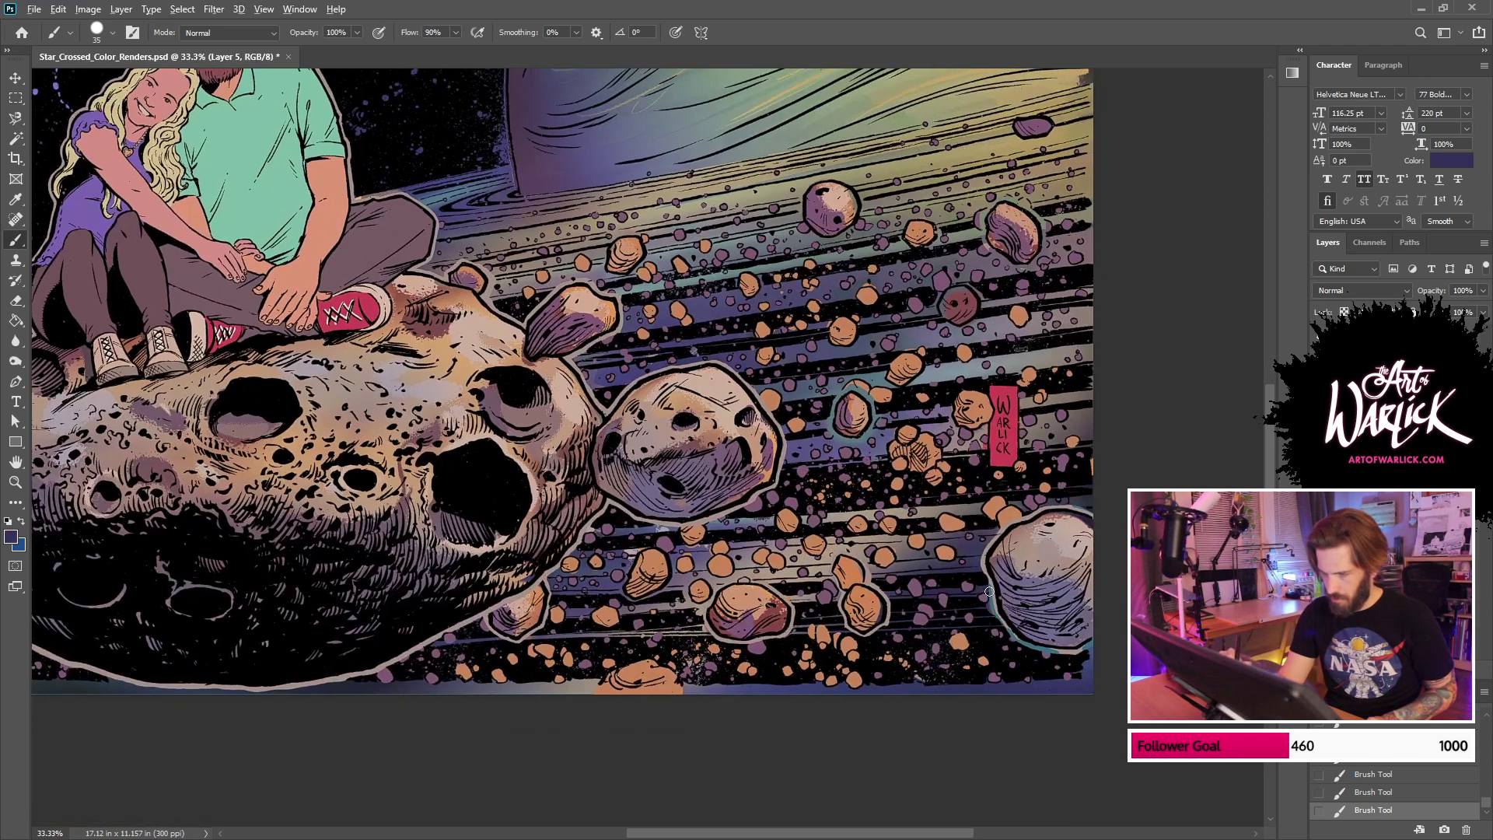
{"action": "left_click_drag", "start_coordinate": [1021, 644], "coordinate": [1088, 644]}
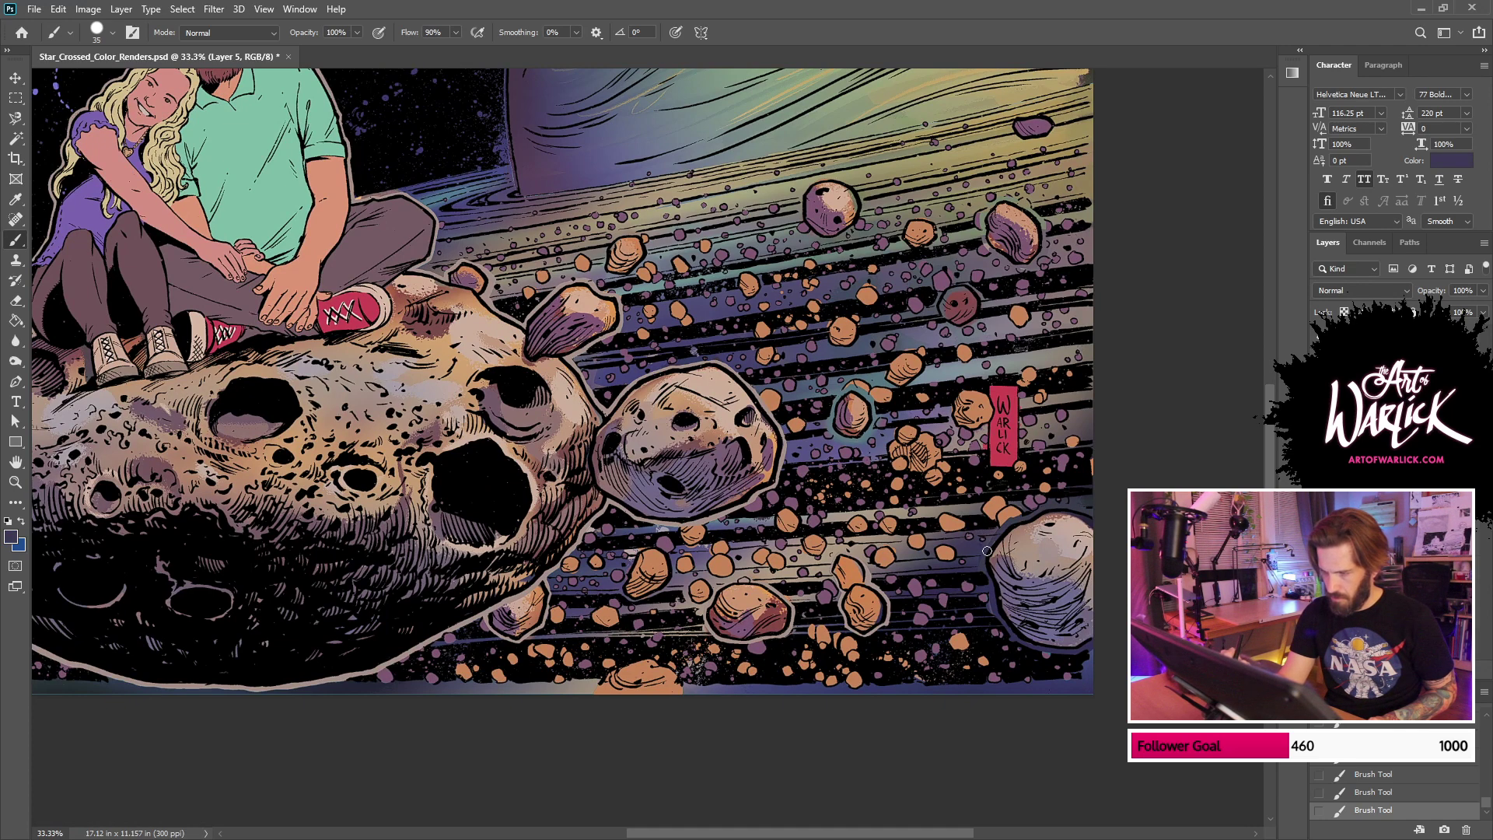
Step: Paint sampled tan, slate and purple ring colors over the rims of the adjoining small orange rocks below the red signature
{"action": "left_click_drag", "start_coordinate": [1004, 534], "coordinate": [1163, 531]}
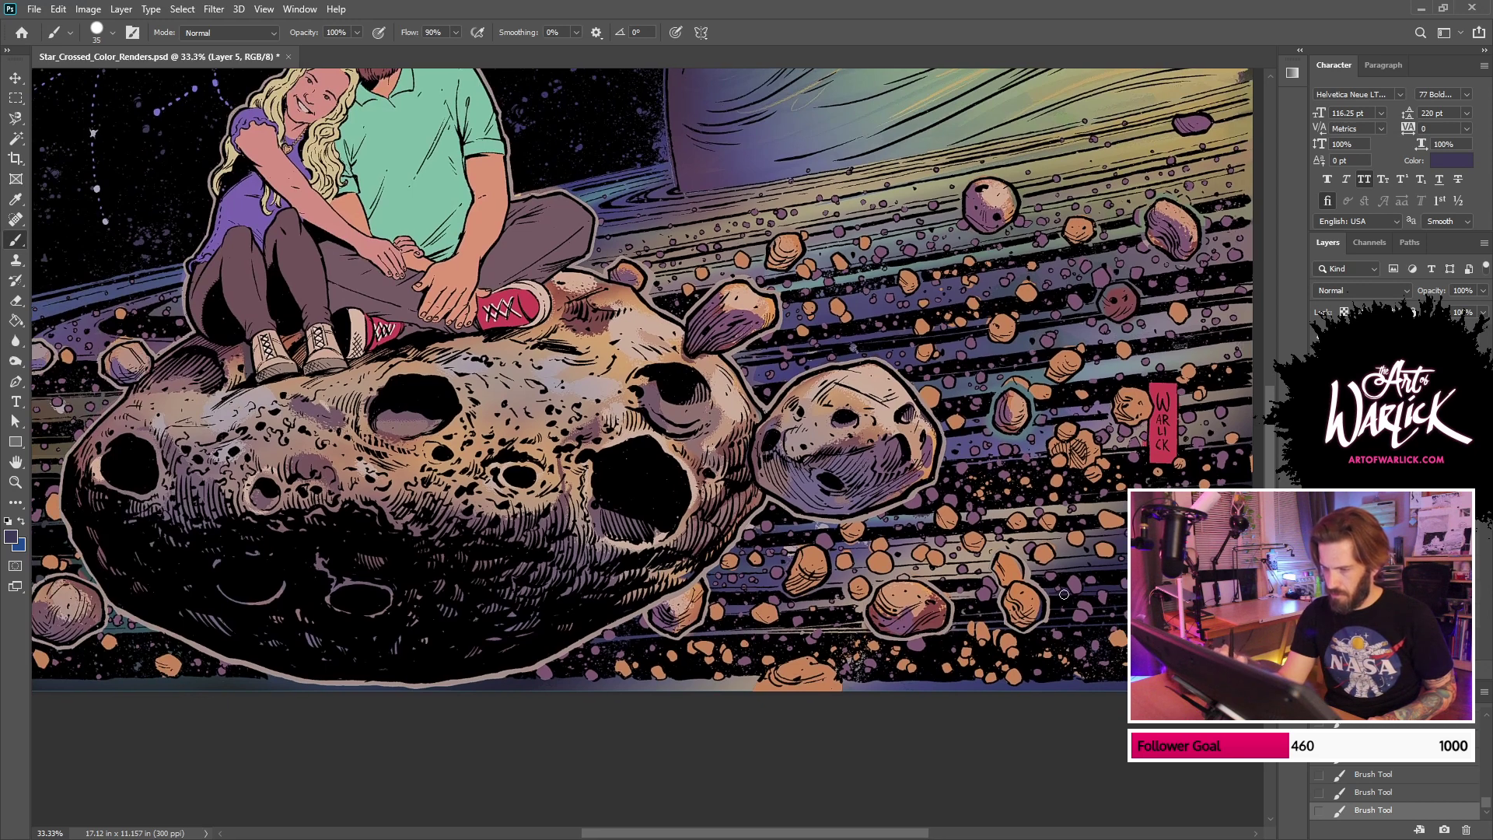
{"action": "left_click_drag", "start_coordinate": [1020, 633], "coordinate": [1002, 611]}
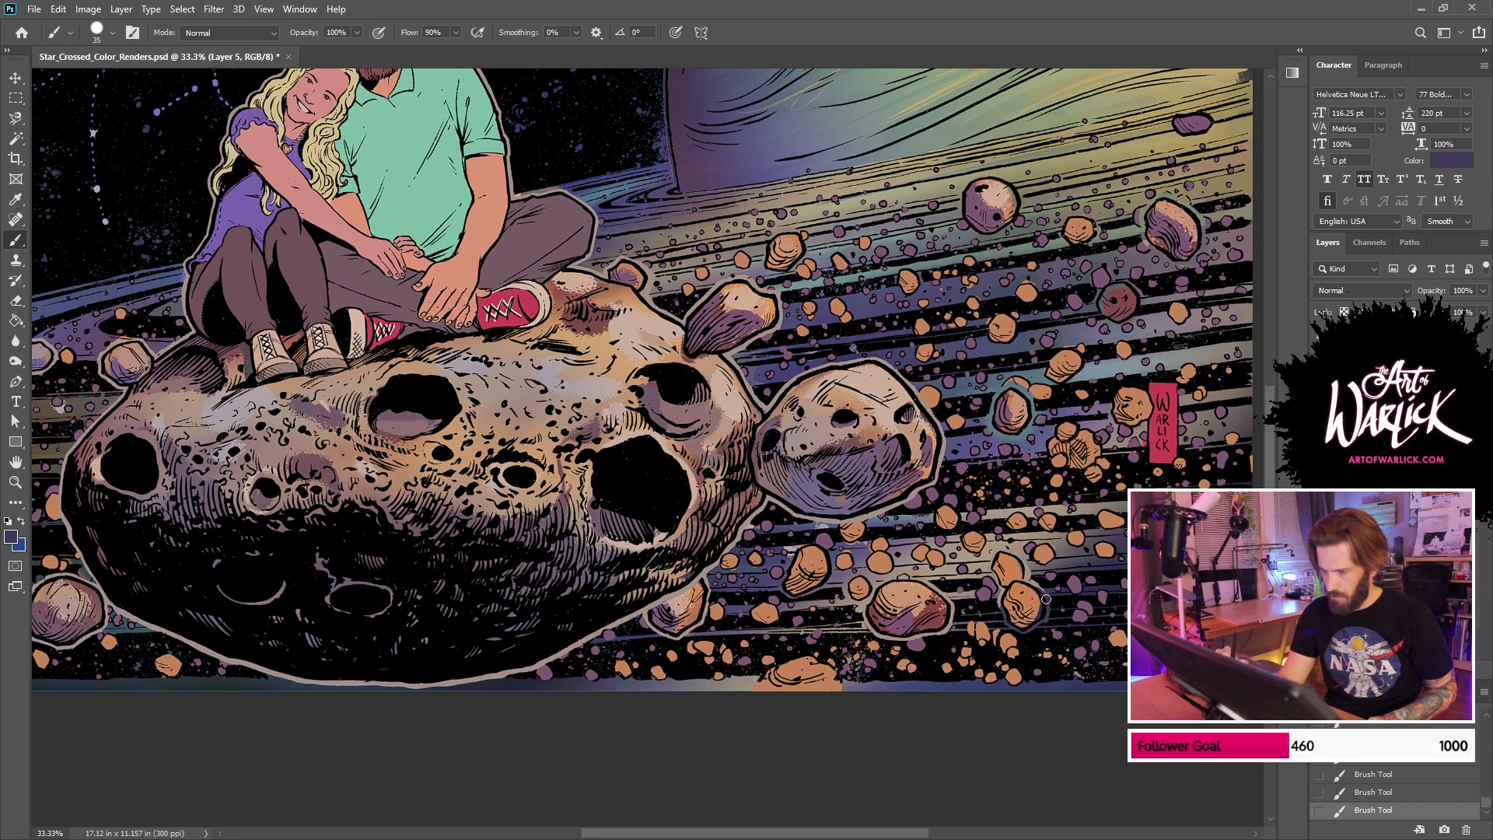
{"action": "left_click", "coordinate": [1030, 563], "text": "alt"}
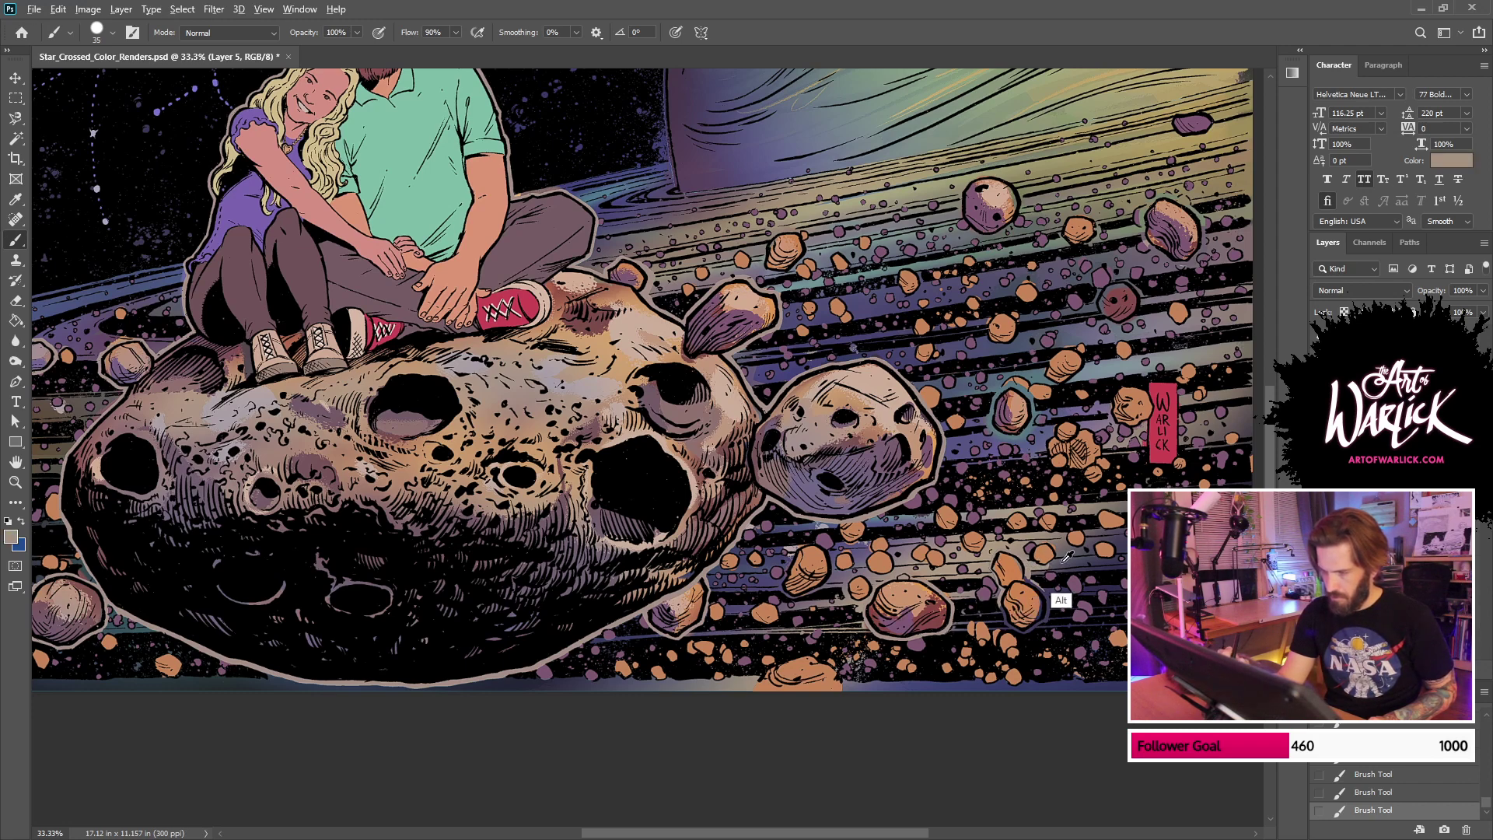
{"action": "left_click", "coordinate": [1026, 565], "text": "alt"}
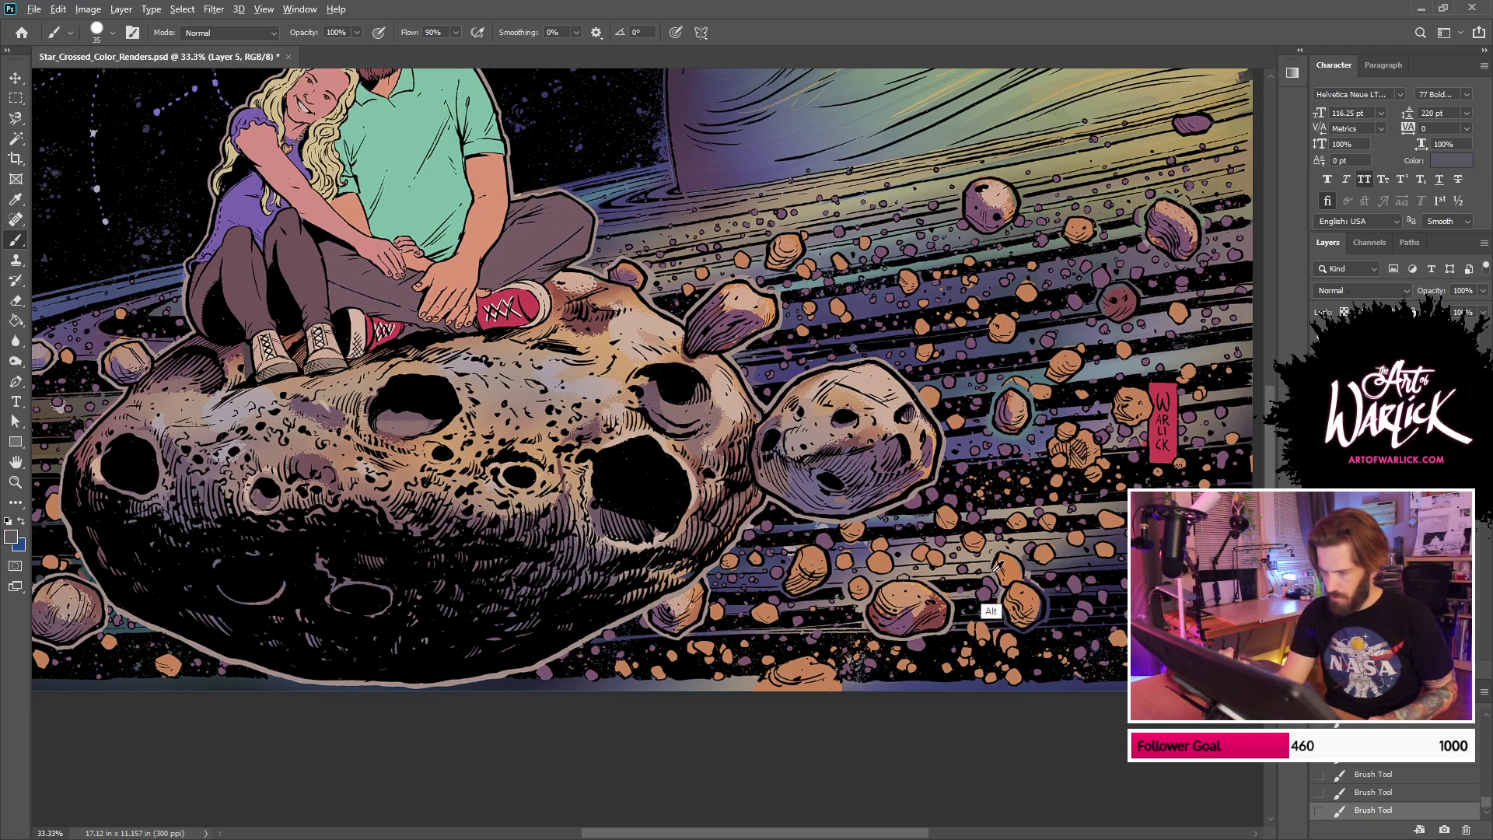
{"action": "left_click", "coordinate": [988, 567], "text": "alt"}
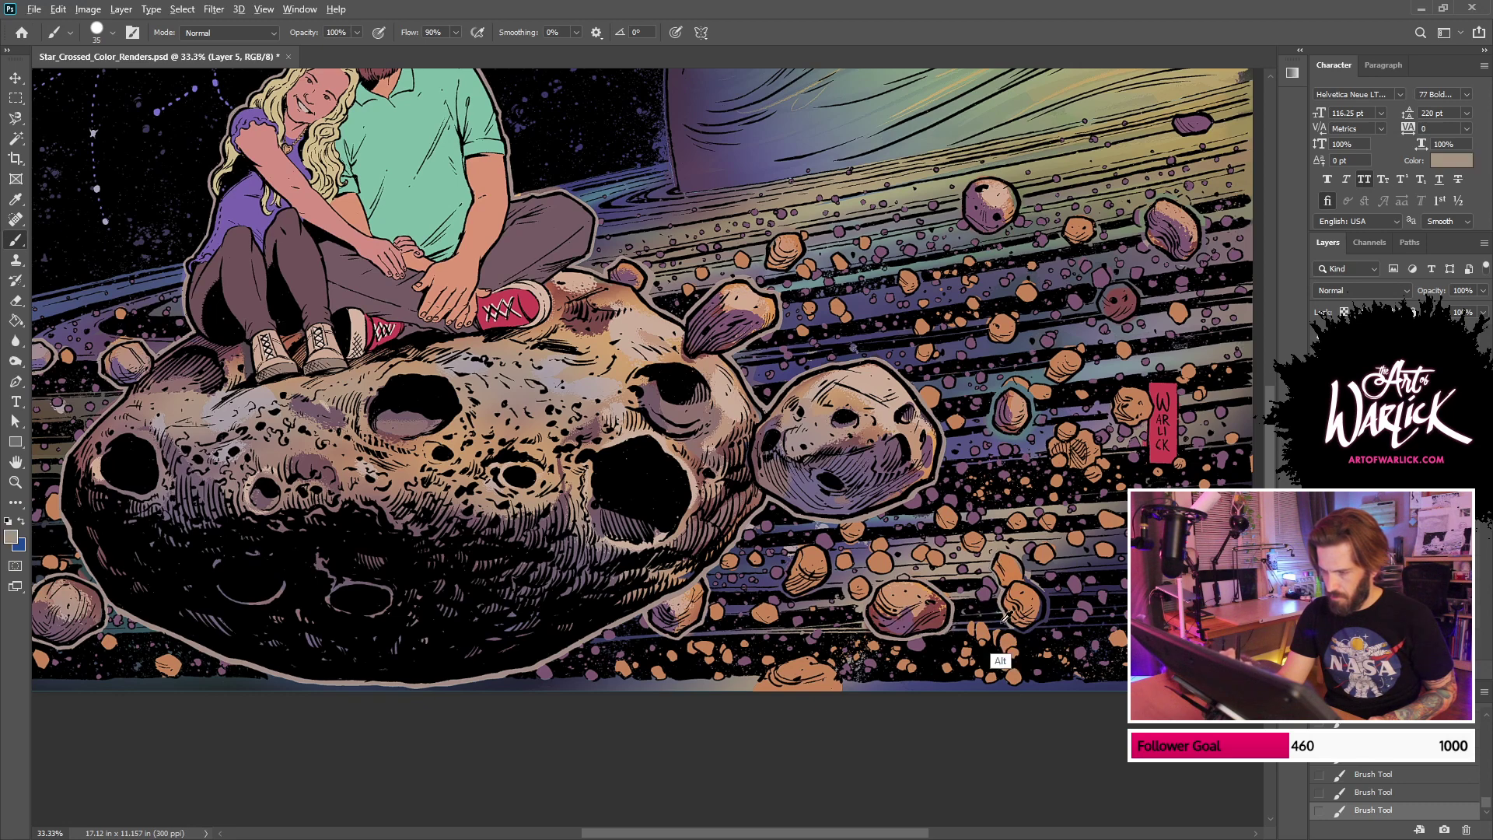
{"action": "left_click", "coordinate": [1052, 611], "text": "alt"}
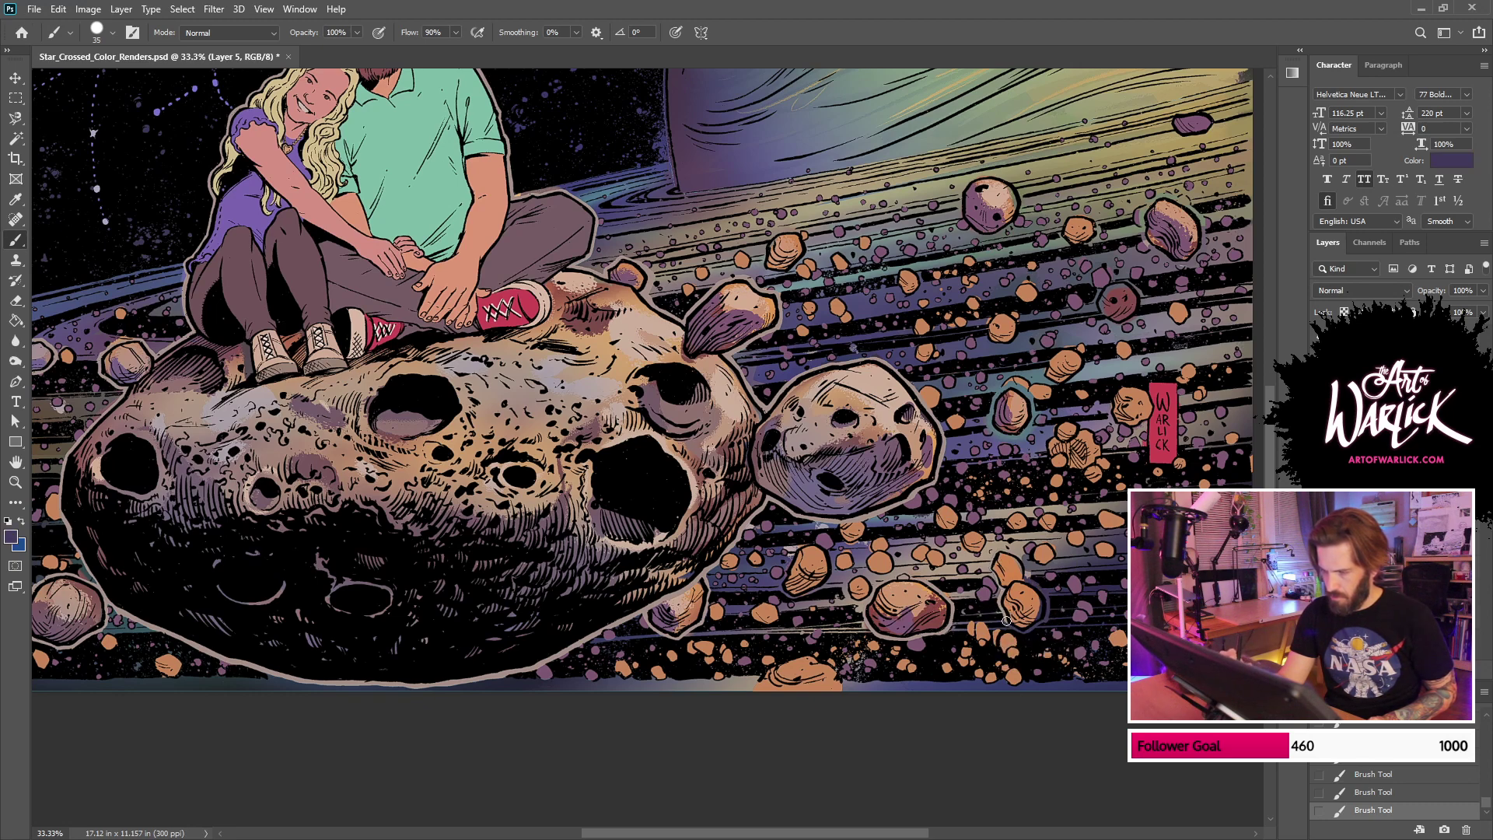
Step: With a soft 72 px brush, paint sampled dark purple over the rim of the small rock tucked beneath the giant asteroid
{"action": "right_click", "coordinate": [1039, 551]}
{"action": "left_click_drag", "start_coordinate": [1011, 332], "coordinate": [1052, 333]}
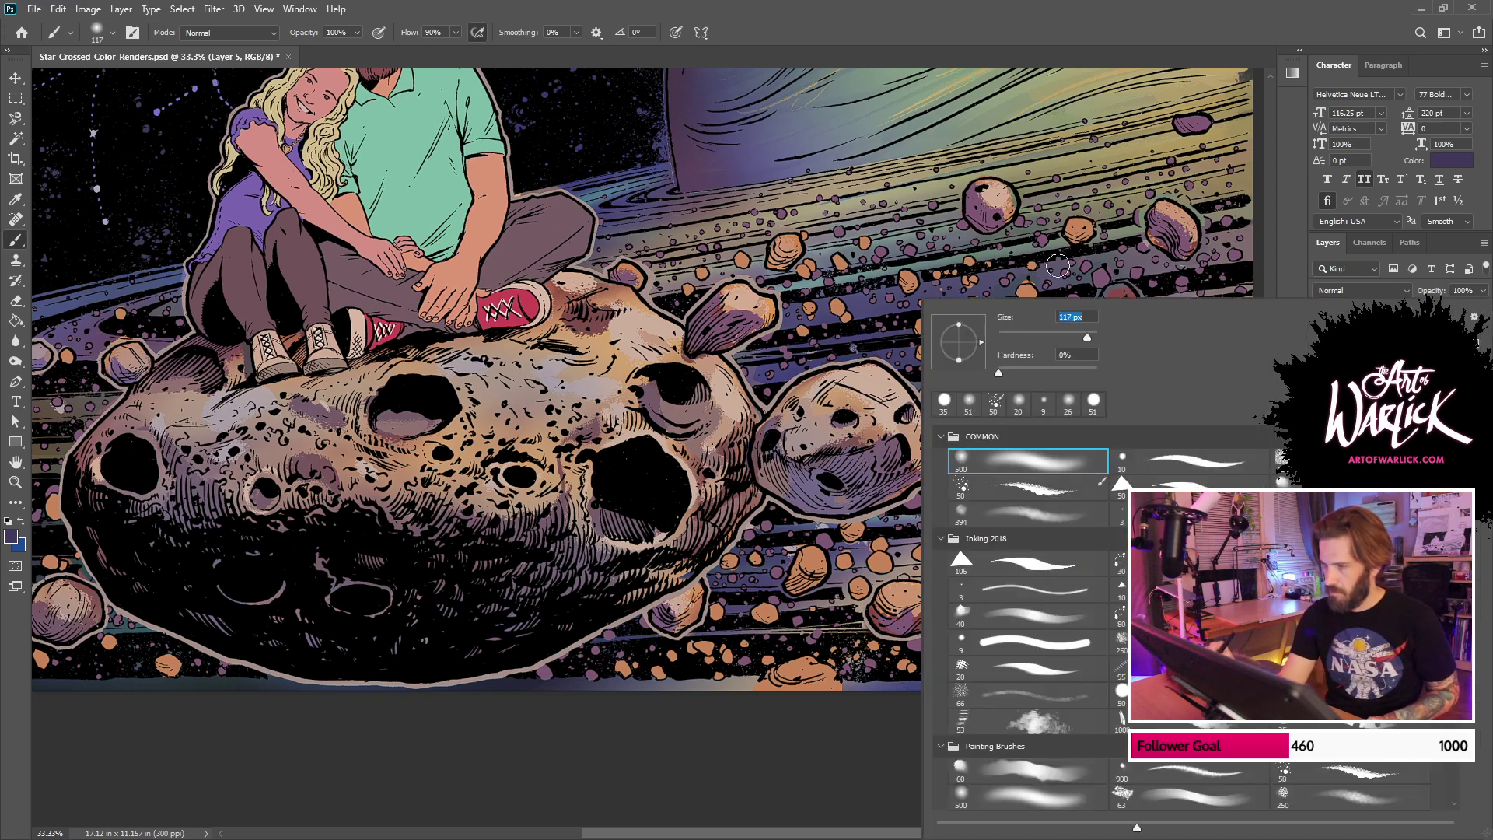
{"action": "left_click", "coordinate": [1034, 333]}
{"action": "left_click", "coordinate": [1066, 62]}
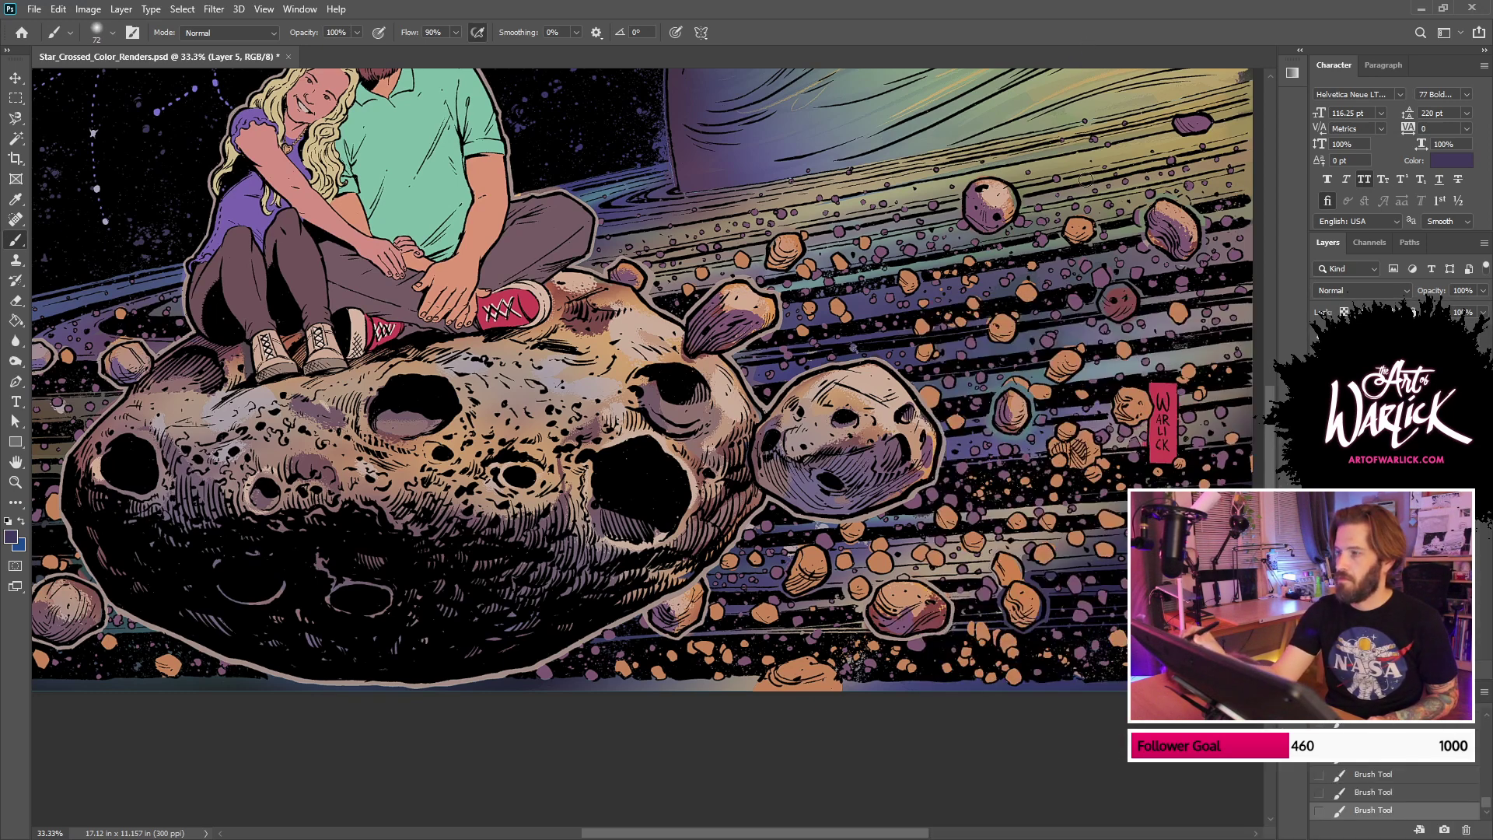
{"action": "left_click", "coordinate": [1036, 549], "text": "alt"}
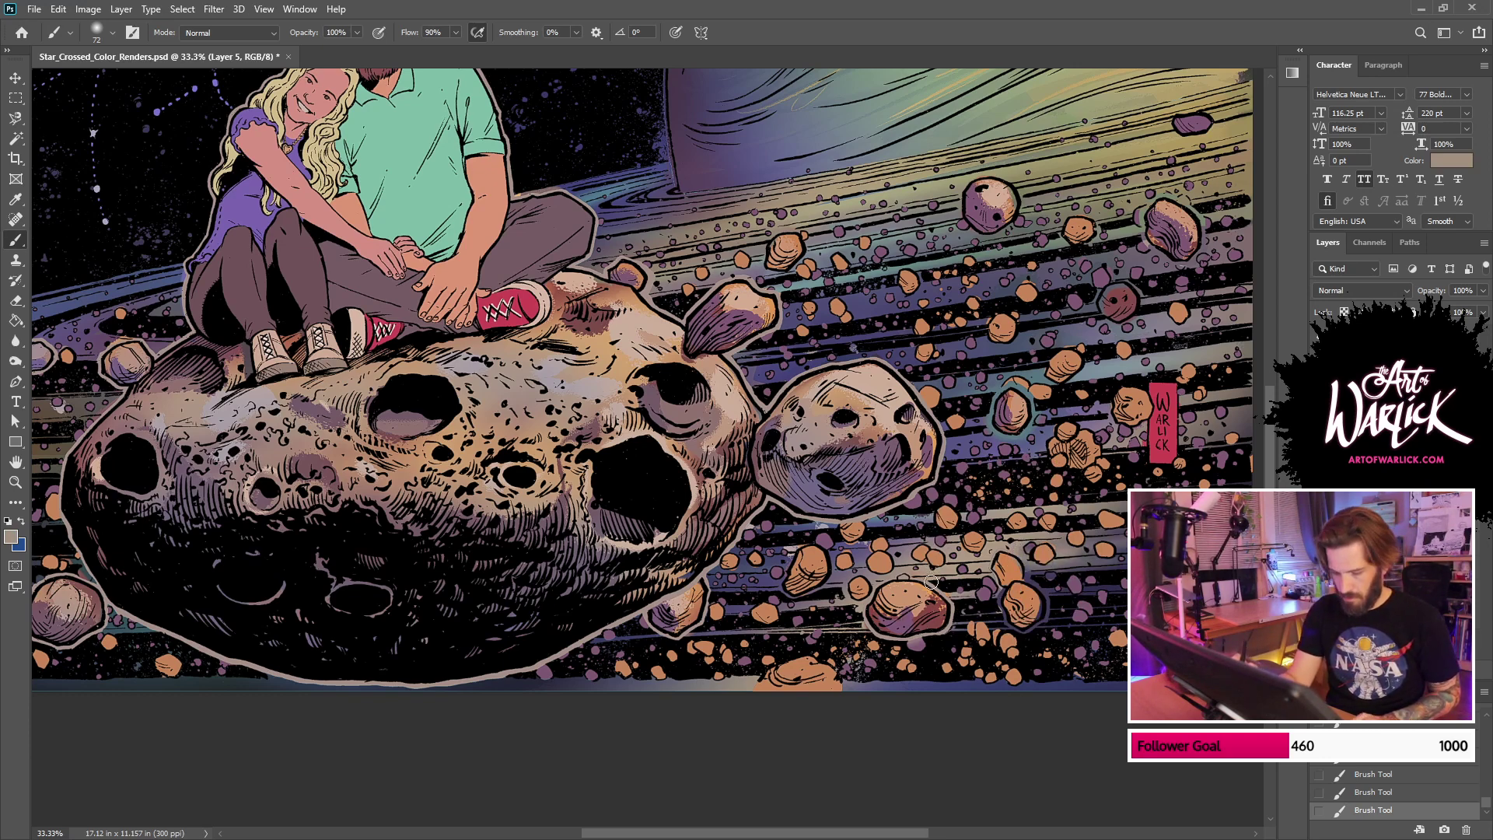
{"action": "left_click", "coordinate": [709, 616], "text": "alt"}
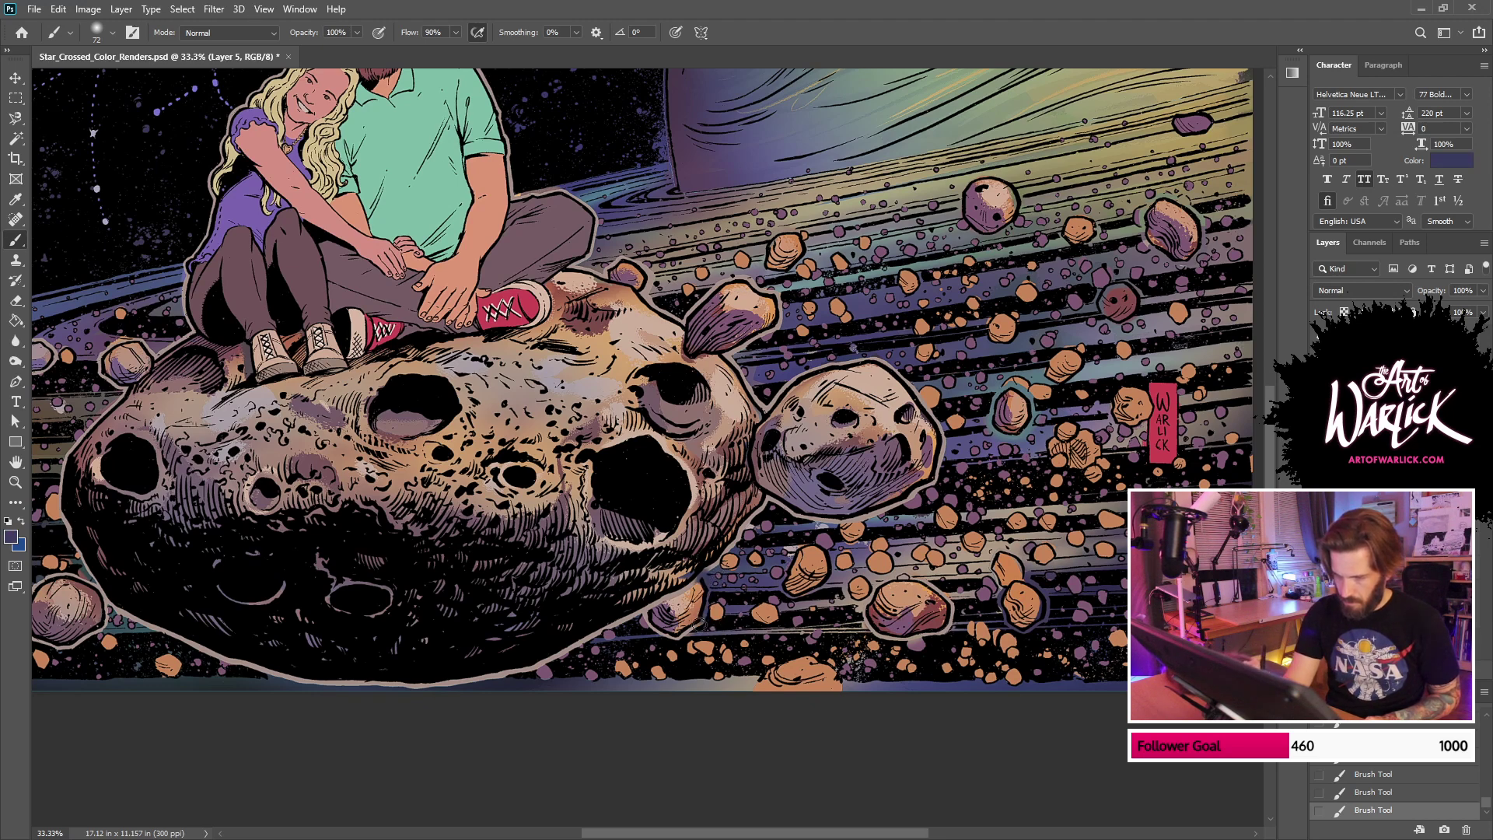
{"action": "mouse_move", "coordinate": [696, 626]}
{"action": "left_mouse_down"}
{"action": "mouse_move", "coordinate": [649, 630]}
{"action": "mouse_move", "coordinate": [764, 507]}
{"action": "mouse_move", "coordinate": [922, 511]}
{"action": "mouse_move", "coordinate": [877, 522]}
{"action": "left_mouse_up"}
Step: Paint sampled purple ring colors around the rim of the round cratered rock beside the giant asteroid
{"action": "left_click", "coordinate": [813, 510], "text": "alt"}
{"action": "left_click", "coordinate": [931, 515], "text": "alt"}
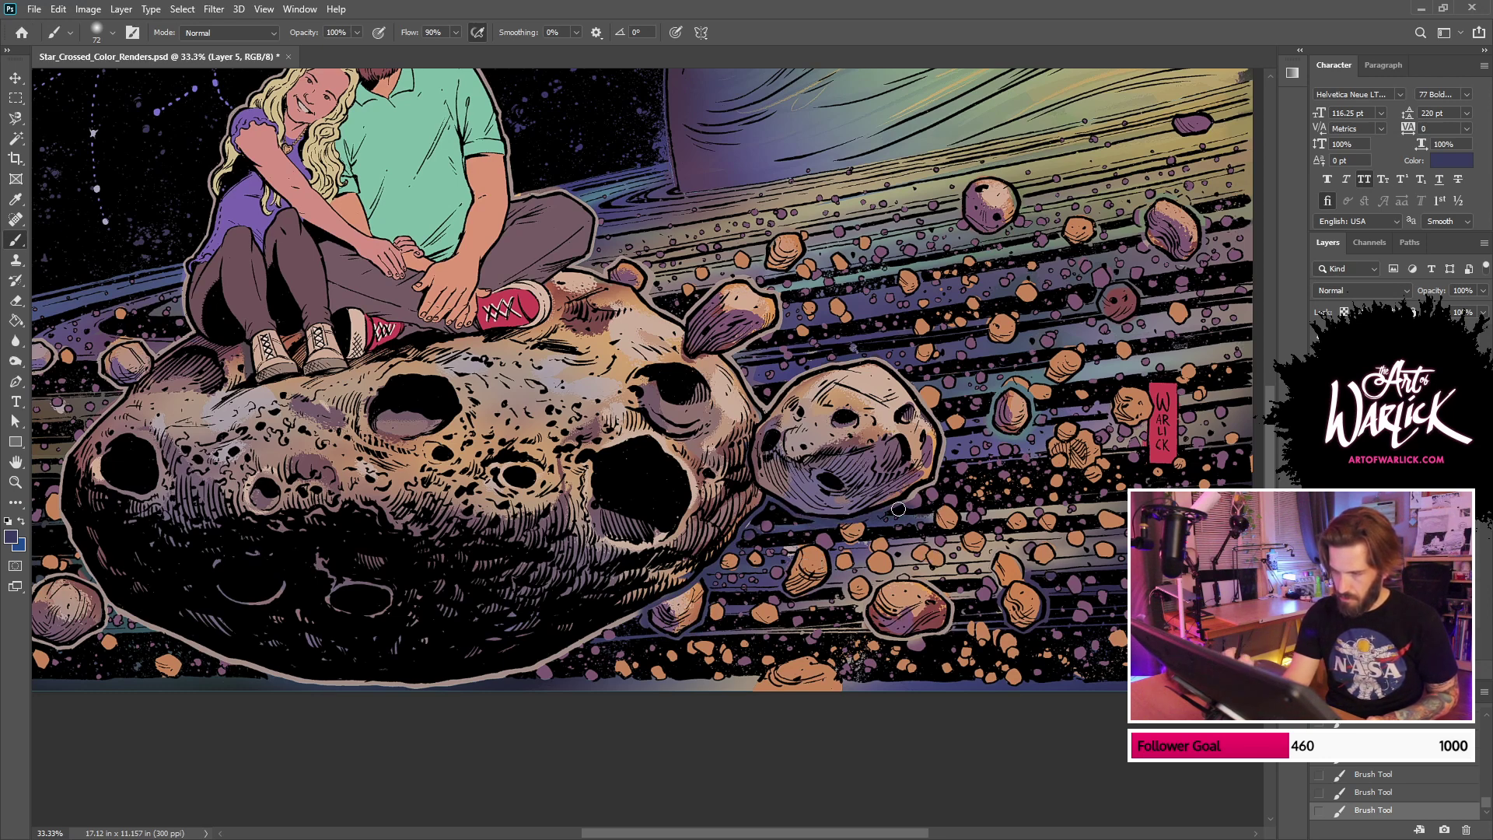
{"action": "left_click", "coordinate": [1009, 509], "text": "alt"}
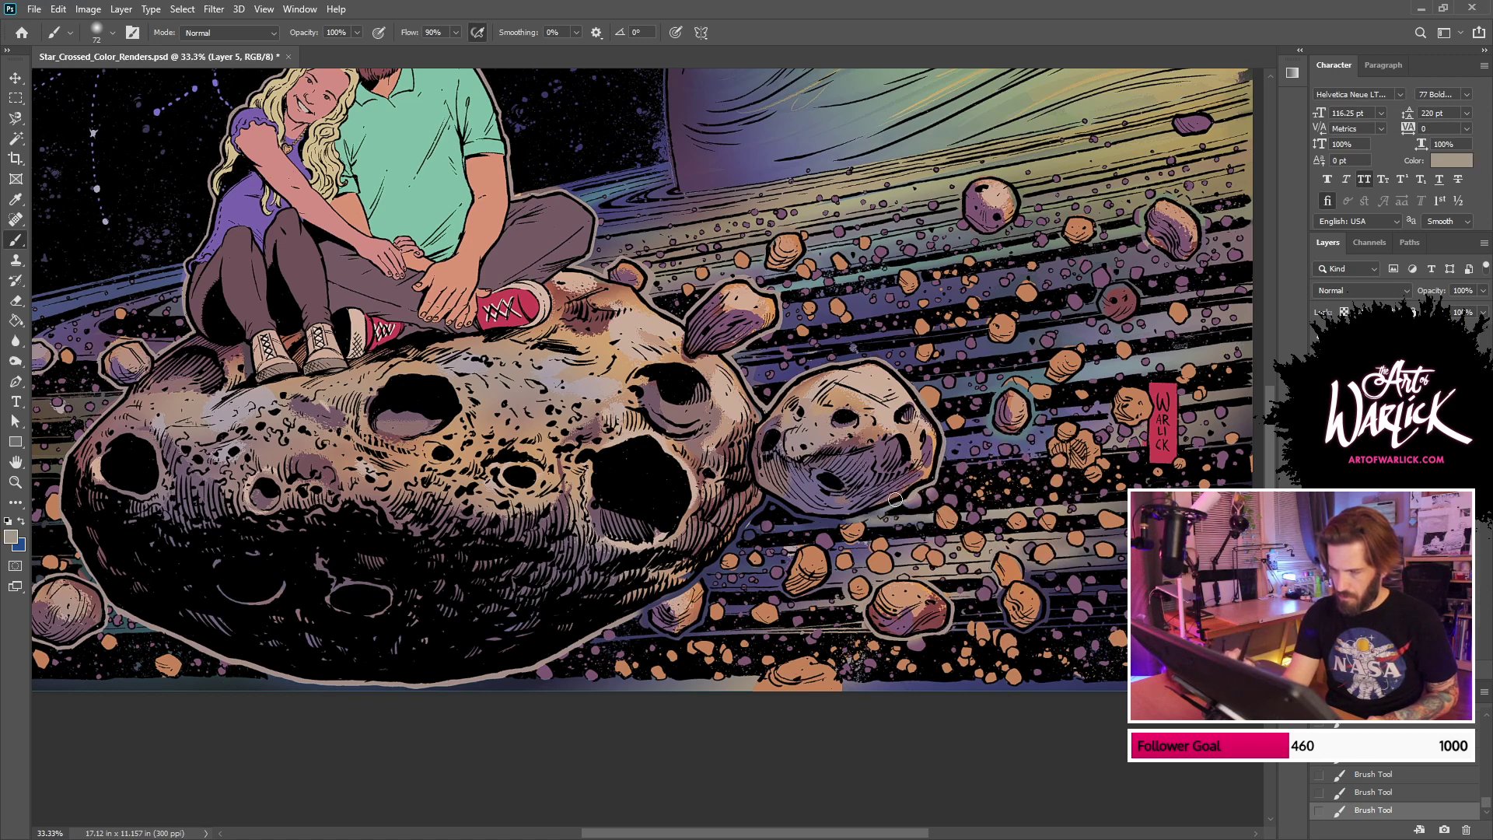
{"action": "left_click", "coordinate": [951, 443], "text": "alt"}
{"action": "left_click_drag", "start_coordinate": [942, 445], "coordinate": [933, 414]}
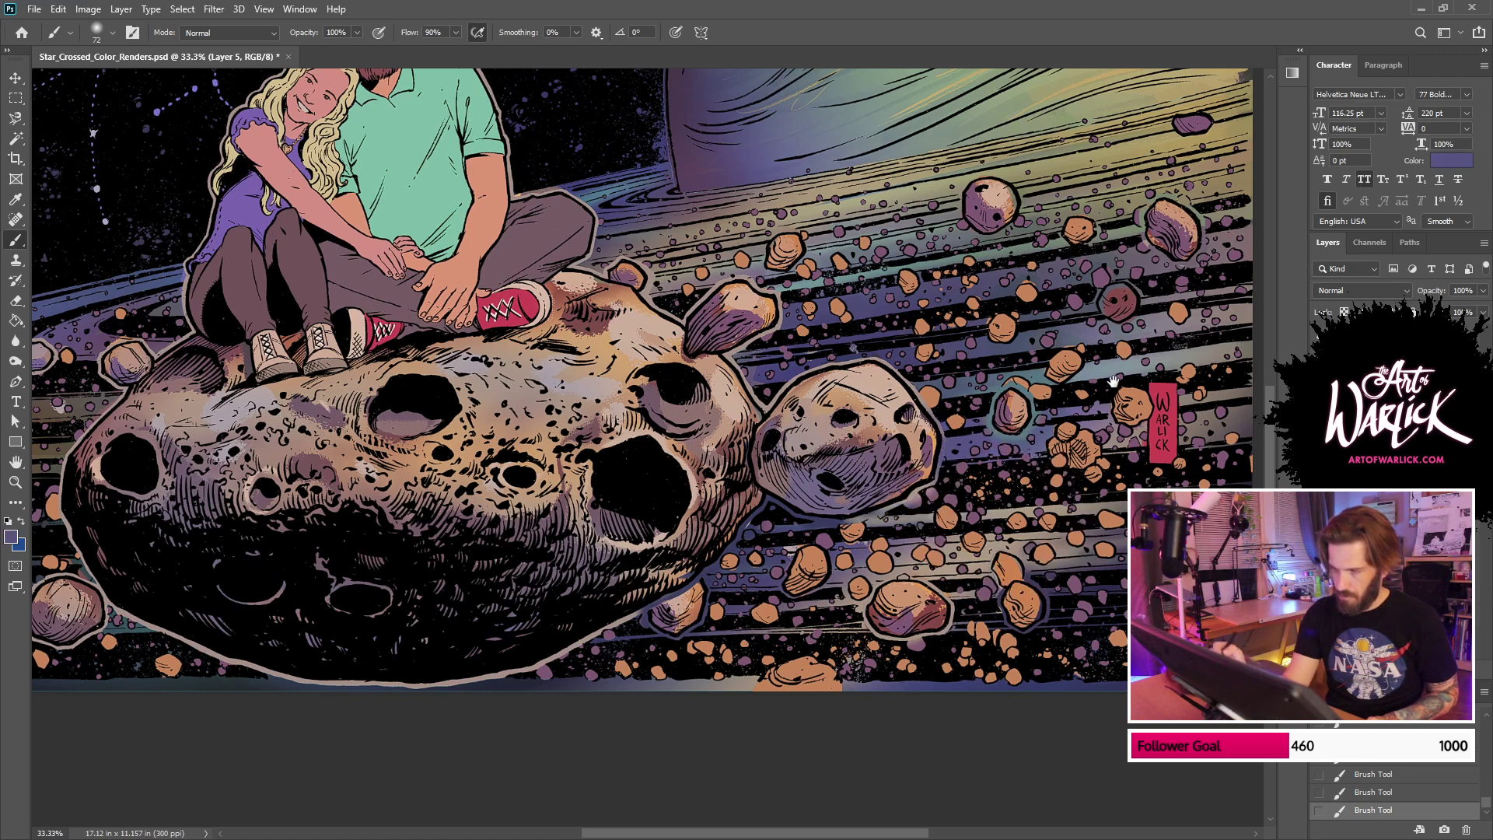
{"action": "left_click_drag", "start_coordinate": [1136, 413], "coordinate": [1119, 465]}
{"action": "left_click_drag", "start_coordinate": [899, 440], "coordinate": [925, 480]}
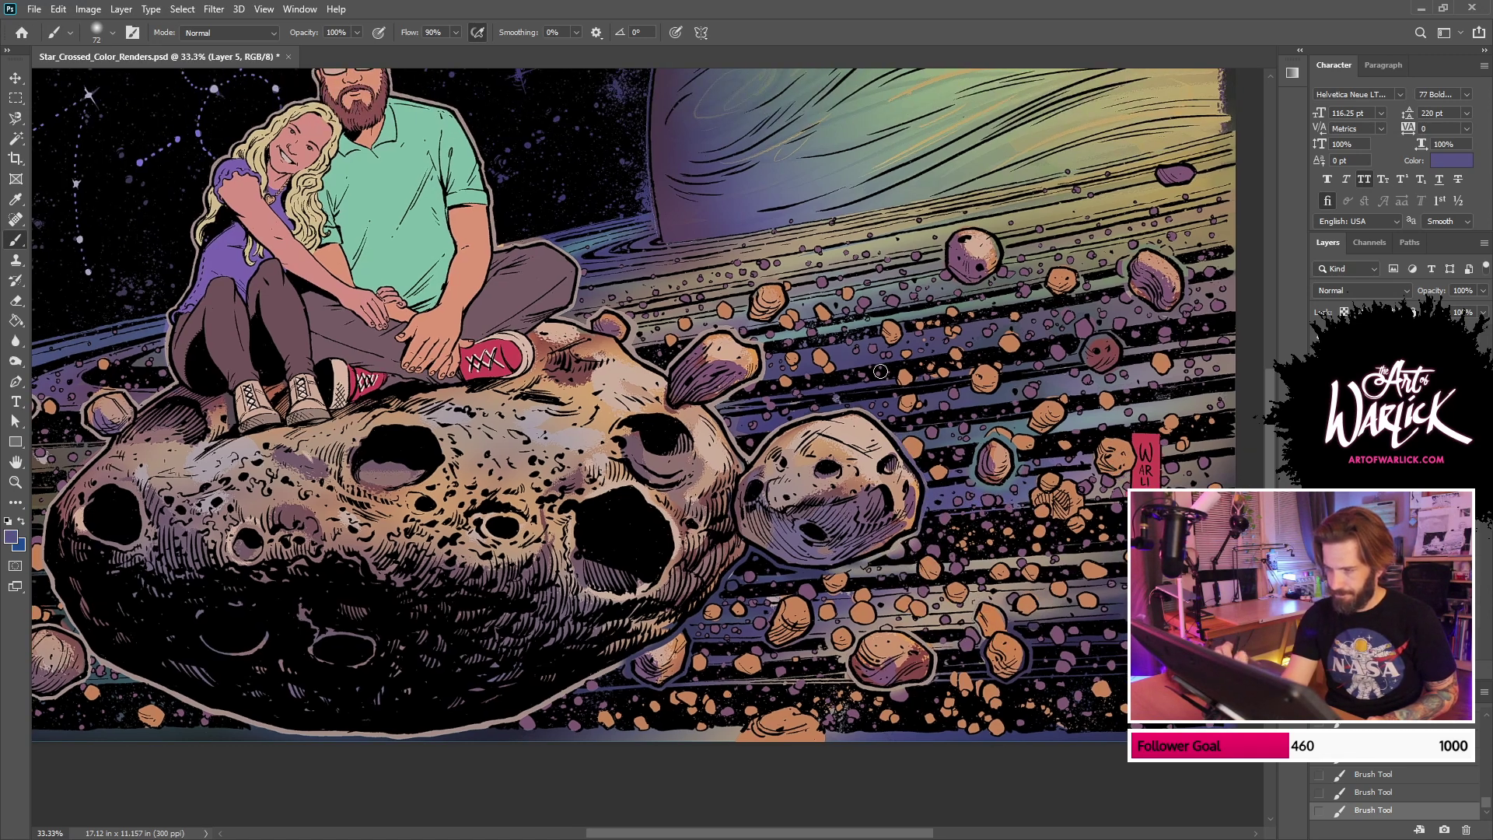
{"action": "left_click", "coordinate": [886, 416], "text": "alt"}
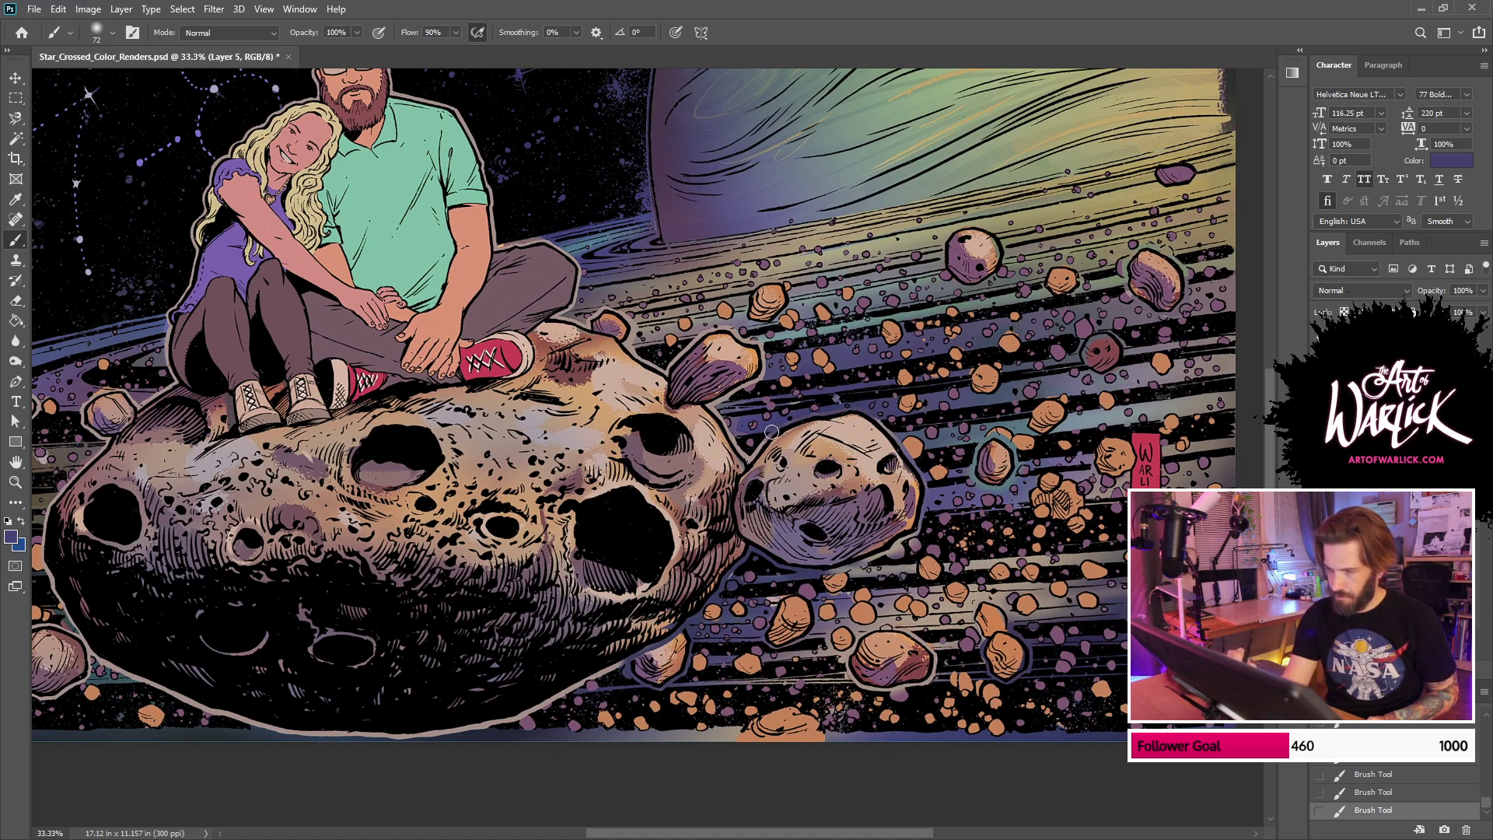
{"action": "left_click_drag", "start_coordinate": [772, 432], "coordinate": [763, 452]}
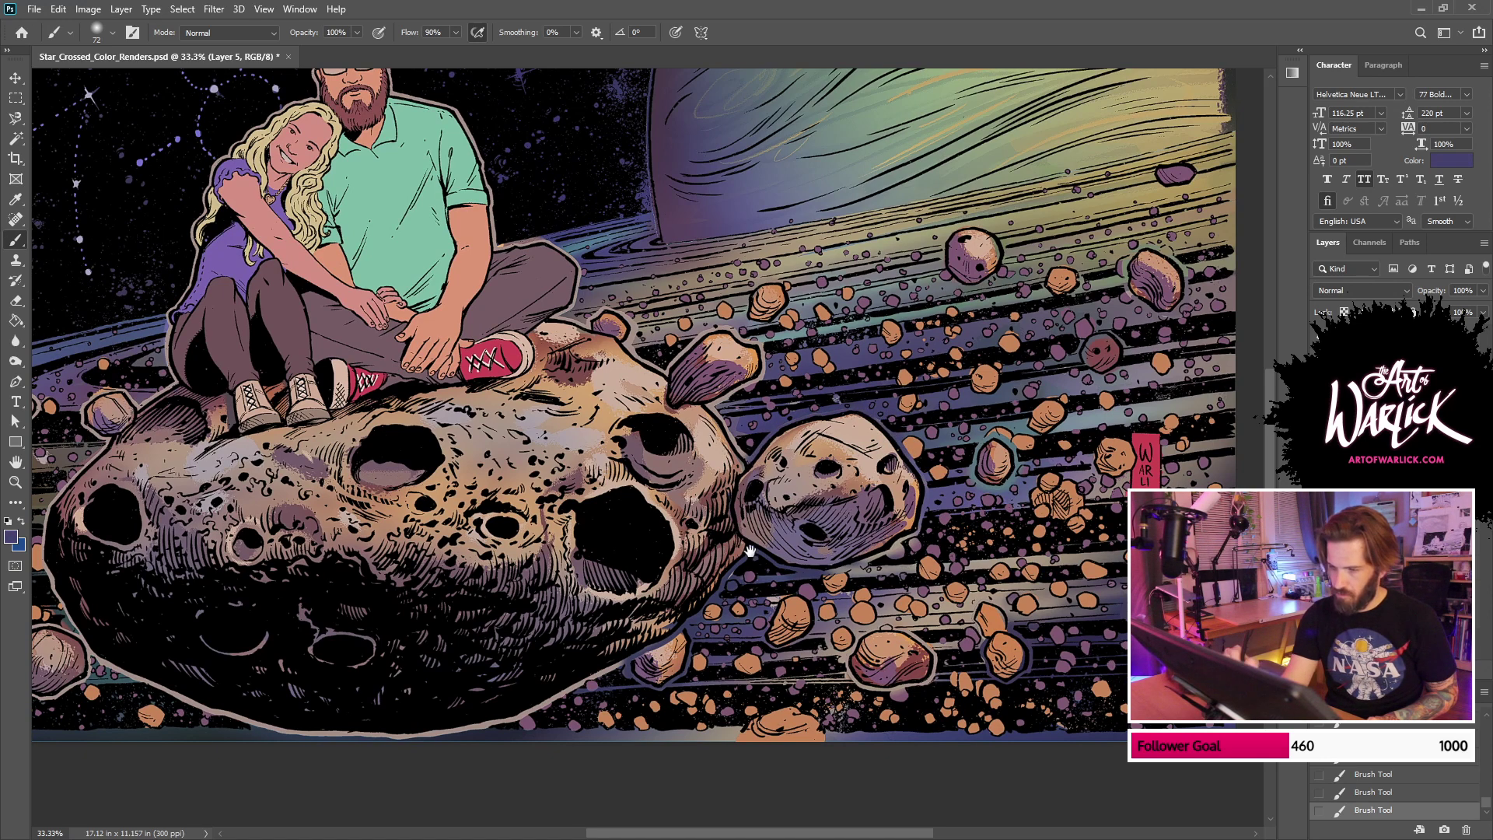
Step: Paint sampled dark navy and teal over the giant asteroid's pale lower rim
{"action": "left_click_drag", "start_coordinate": [793, 520], "coordinate": [1158, 372]}
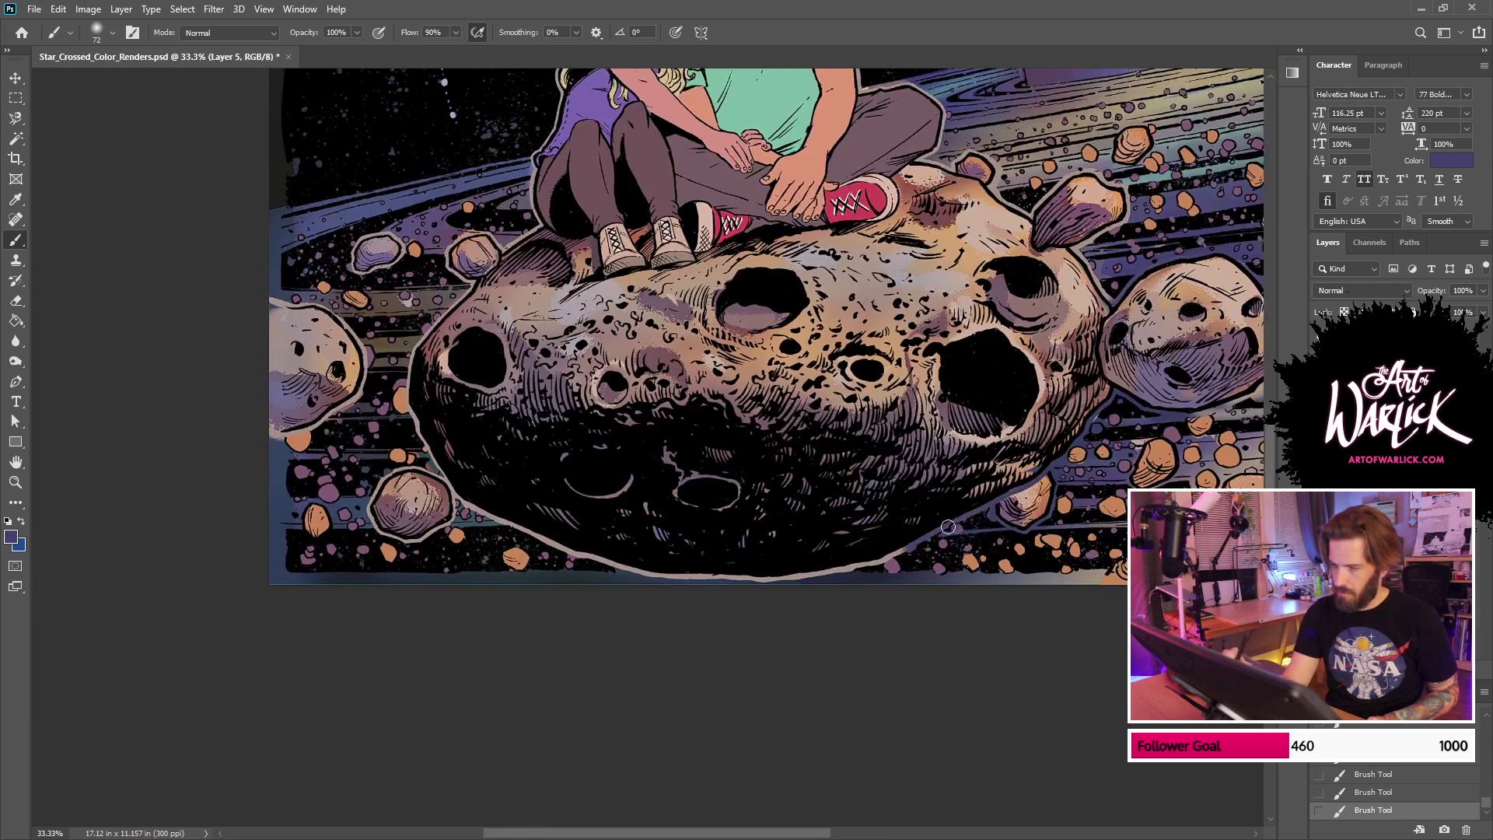
{"action": "left_click", "coordinate": [884, 554], "text": "alt"}
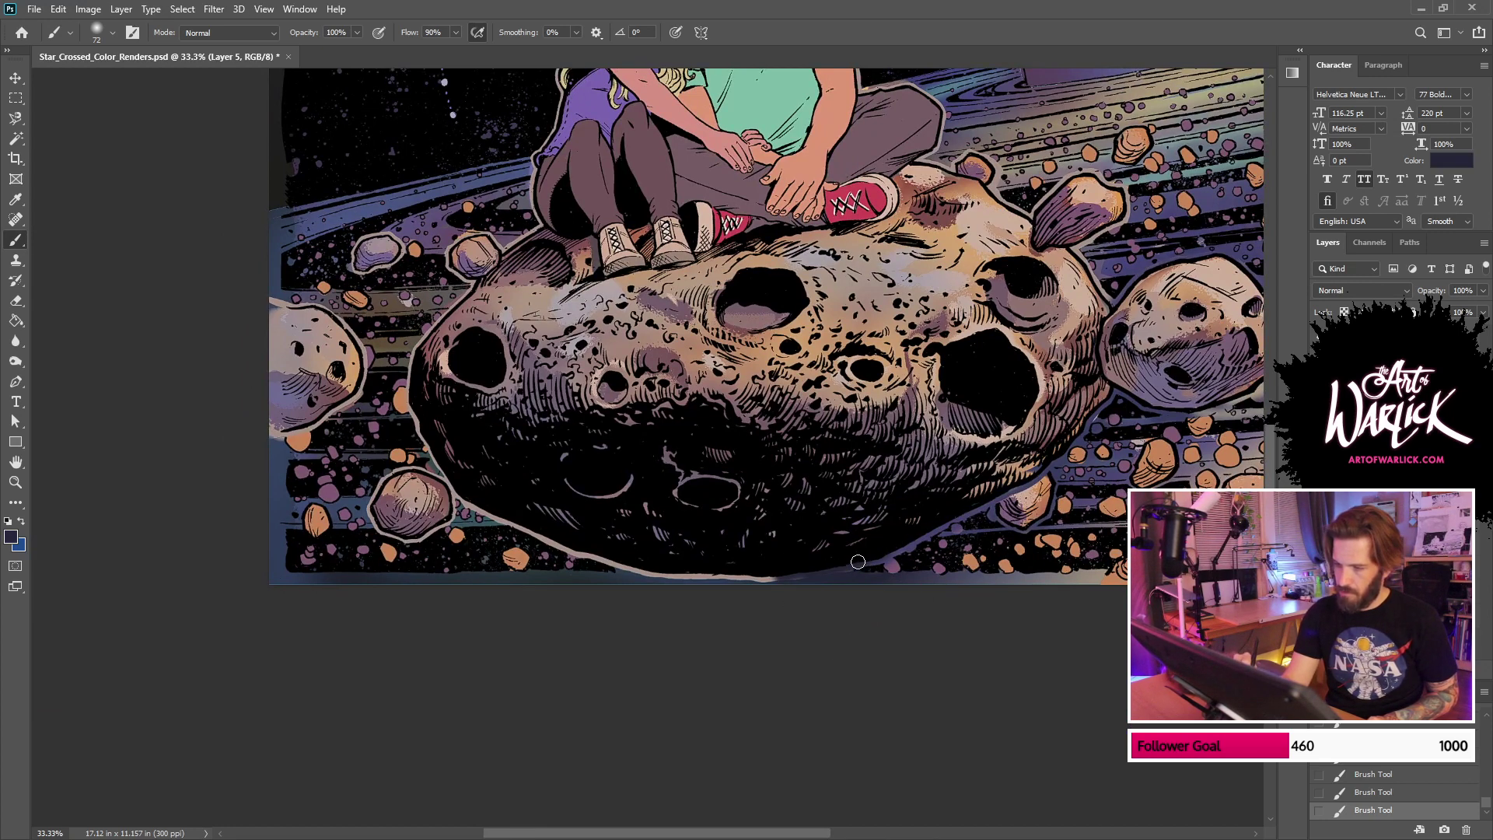
{"action": "left_click", "coordinate": [488, 560], "text": "alt"}
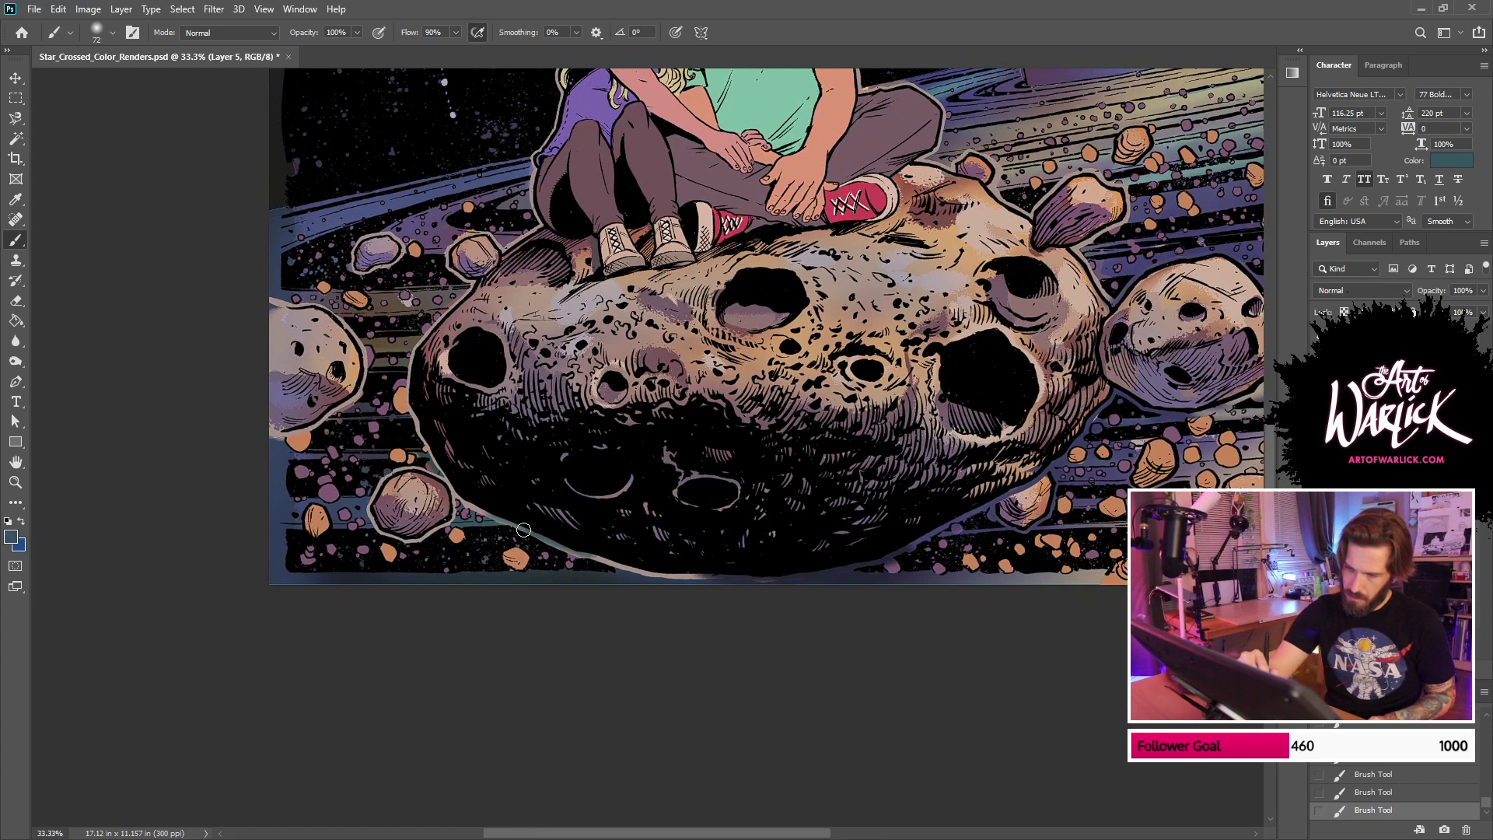
{"action": "left_click_drag", "start_coordinate": [640, 573], "coordinate": [580, 574]}
{"action": "left_click_drag", "start_coordinate": [519, 526], "coordinate": [479, 513]}
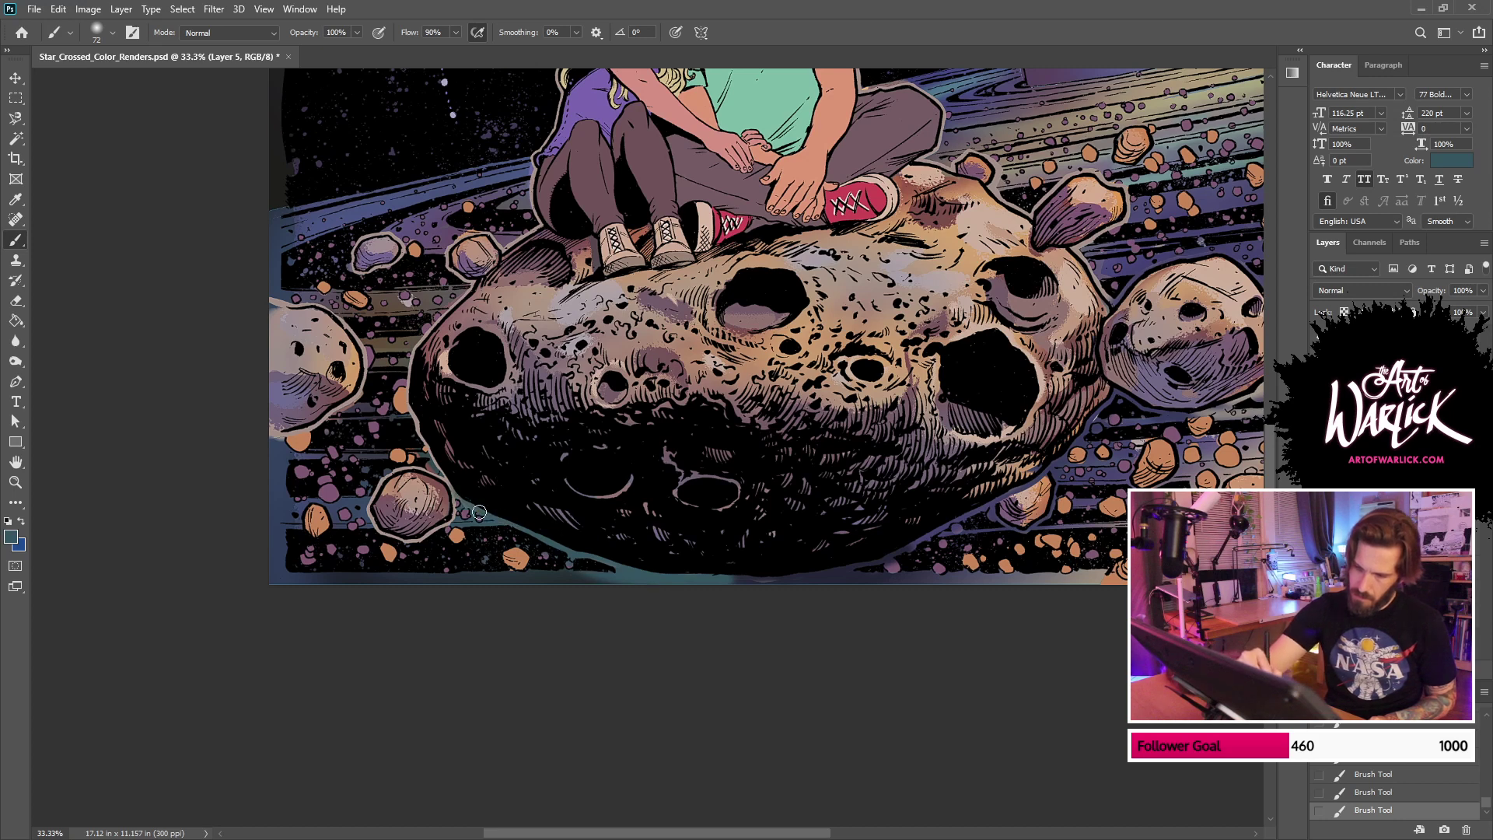
{"action": "left_click_drag", "start_coordinate": [757, 573], "coordinate": [873, 568]}
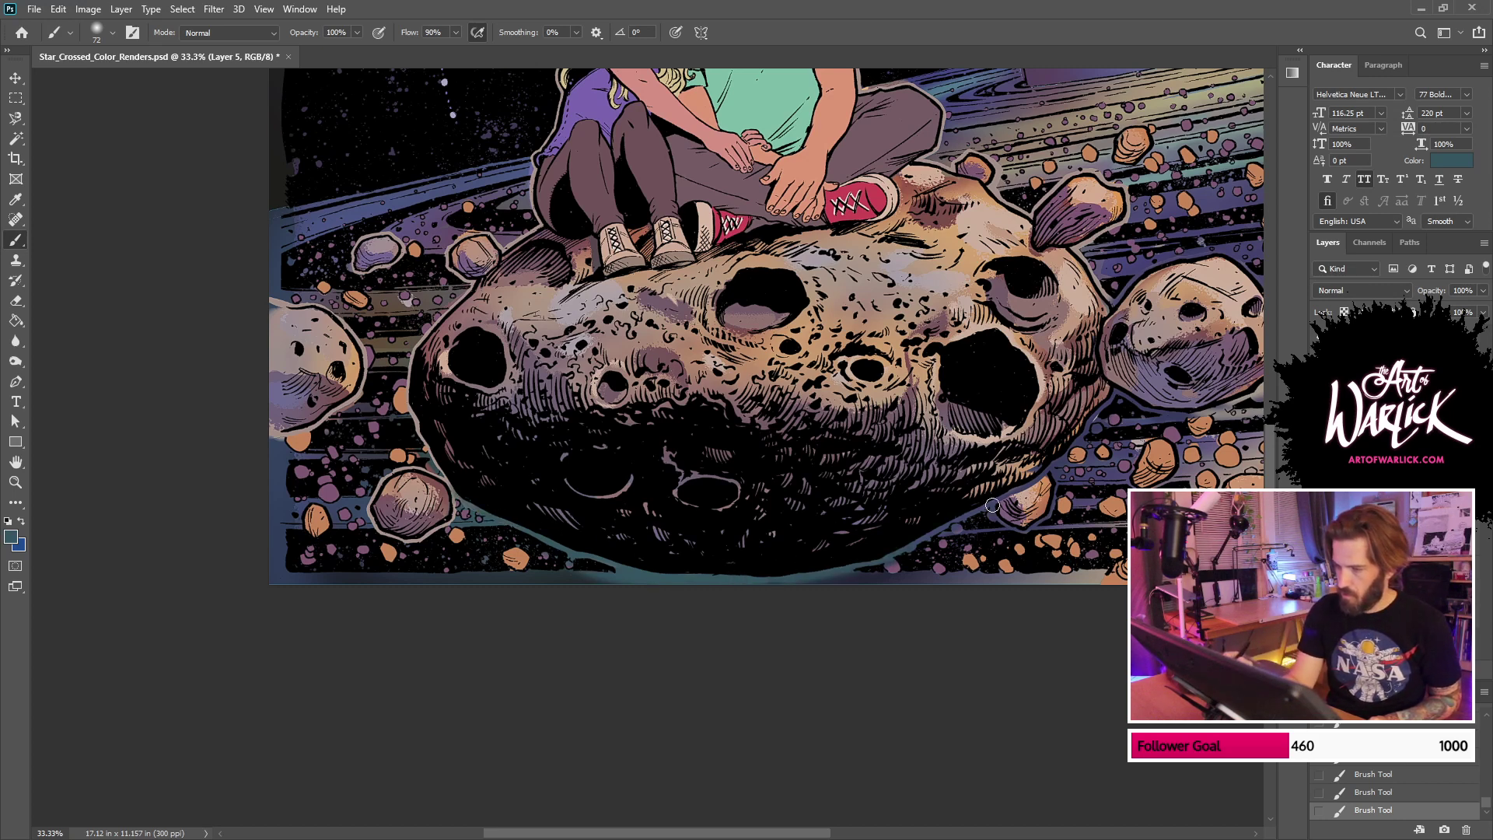
Step: Paint sampled purple ring colors up the giant asteroid's left rim to the rocks behind the woman
{"action": "mouse_move", "coordinate": [457, 499]}
{"action": "left_mouse_down"}
{"action": "mouse_move", "coordinate": [409, 424]}
{"action": "mouse_move", "coordinate": [413, 347]}
{"action": "mouse_move", "coordinate": [472, 283]}
{"action": "mouse_move", "coordinate": [464, 237]}
{"action": "mouse_move", "coordinate": [517, 237]}
{"action": "left_mouse_up"}
{"action": "left_click", "coordinate": [403, 344], "text": "alt"}
{"action": "left_click", "coordinate": [399, 330], "text": "alt"}
{"action": "left_click", "coordinate": [402, 325], "text": "alt"}
{"action": "left_click", "coordinate": [426, 296], "text": "alt"}
{"action": "left_click", "coordinate": [448, 236], "text": "alt"}
{"action": "right_click", "coordinate": [468, 237]}
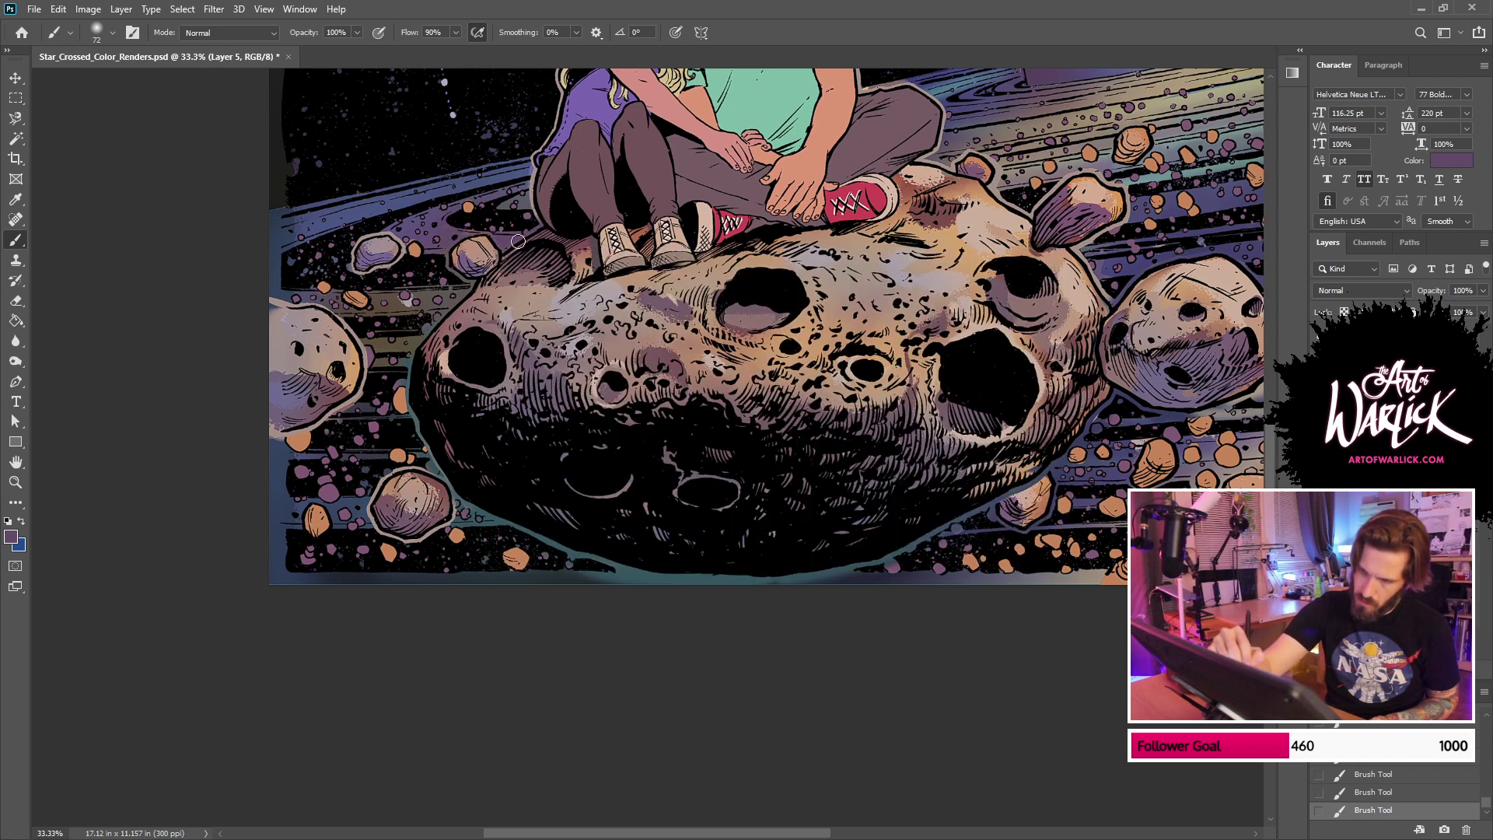
{"action": "key", "text": "ctrl+z"}
{"action": "key", "text": "ctrl+shift+z"}
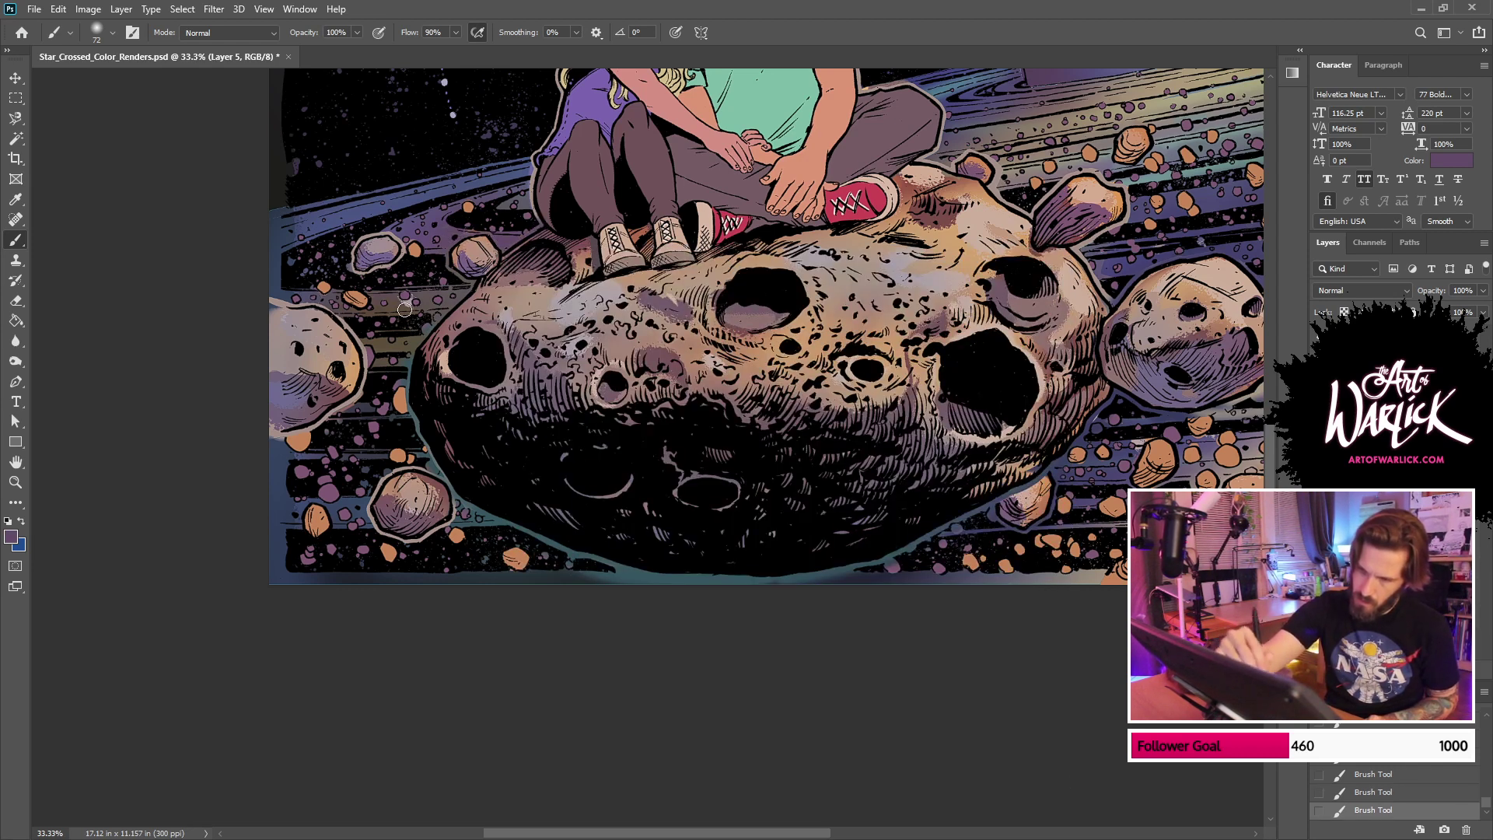
Step: Paint sampled dark purple around the couple's outline and sampled ring colors around the man's knee and the small rock beside it
{"action": "mouse_move", "coordinate": [554, 251]}
{"action": "left_mouse_down"}
{"action": "mouse_move", "coordinate": [688, 542]}
{"action": "mouse_move", "coordinate": [692, 587]}
{"action": "mouse_move", "coordinate": [681, 521]}
{"action": "mouse_move", "coordinate": [705, 482]}
{"action": "mouse_move", "coordinate": [714, 406]}
{"action": "left_mouse_up"}
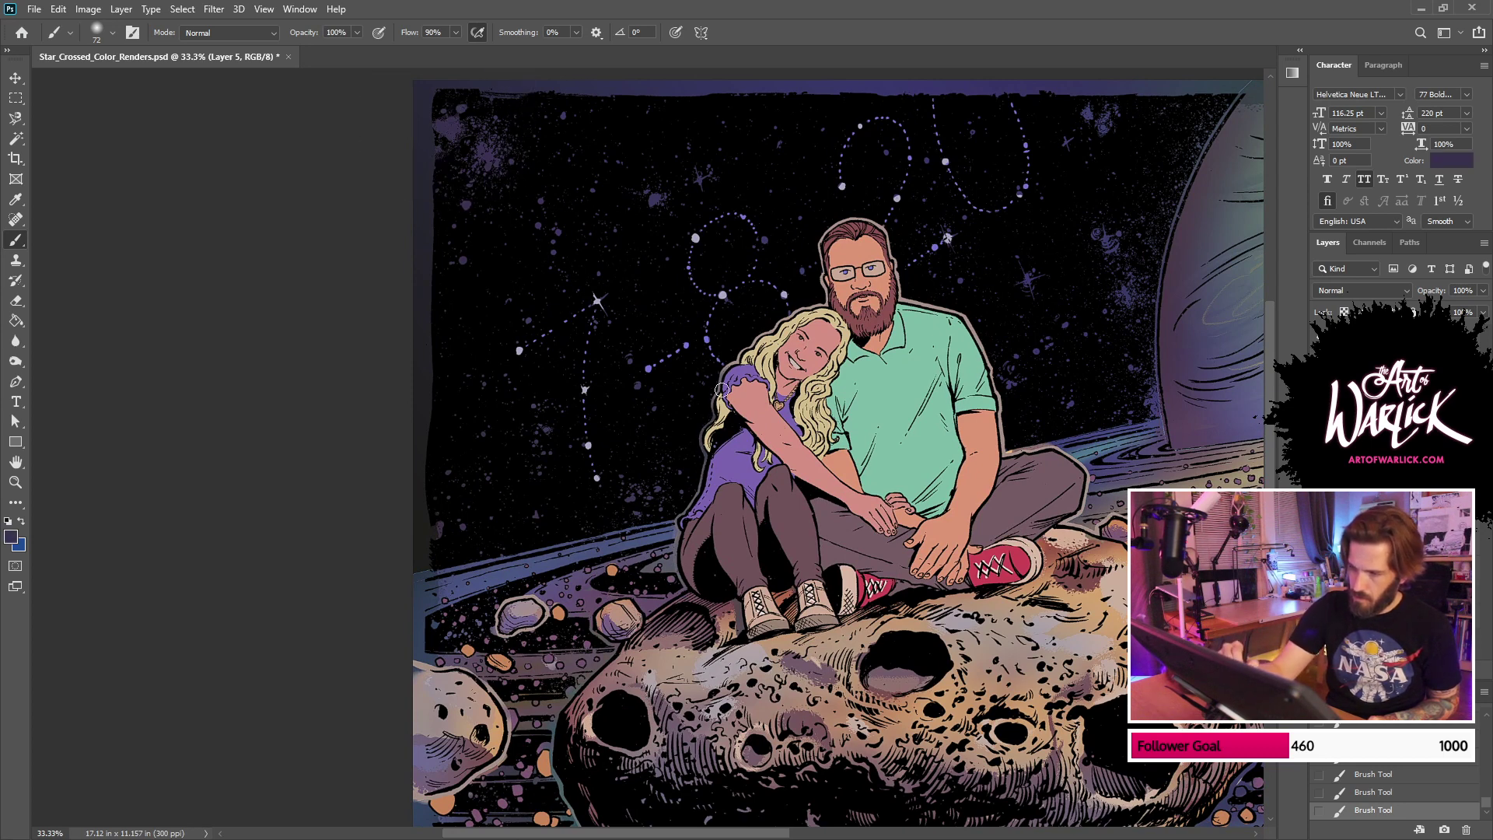
{"action": "mouse_move", "coordinate": [822, 272]}
{"action": "left_mouse_down"}
{"action": "mouse_move", "coordinate": [831, 222]}
{"action": "mouse_move", "coordinate": [890, 232]}
{"action": "mouse_move", "coordinate": [900, 289]}
{"action": "mouse_move", "coordinate": [965, 314]}
{"action": "mouse_move", "coordinate": [1003, 447]}
{"action": "mouse_move", "coordinate": [1113, 440]}
{"action": "mouse_move", "coordinate": [905, 360]}
{"action": "left_mouse_up"}
{"action": "left_click", "coordinate": [881, 367], "text": "alt"}
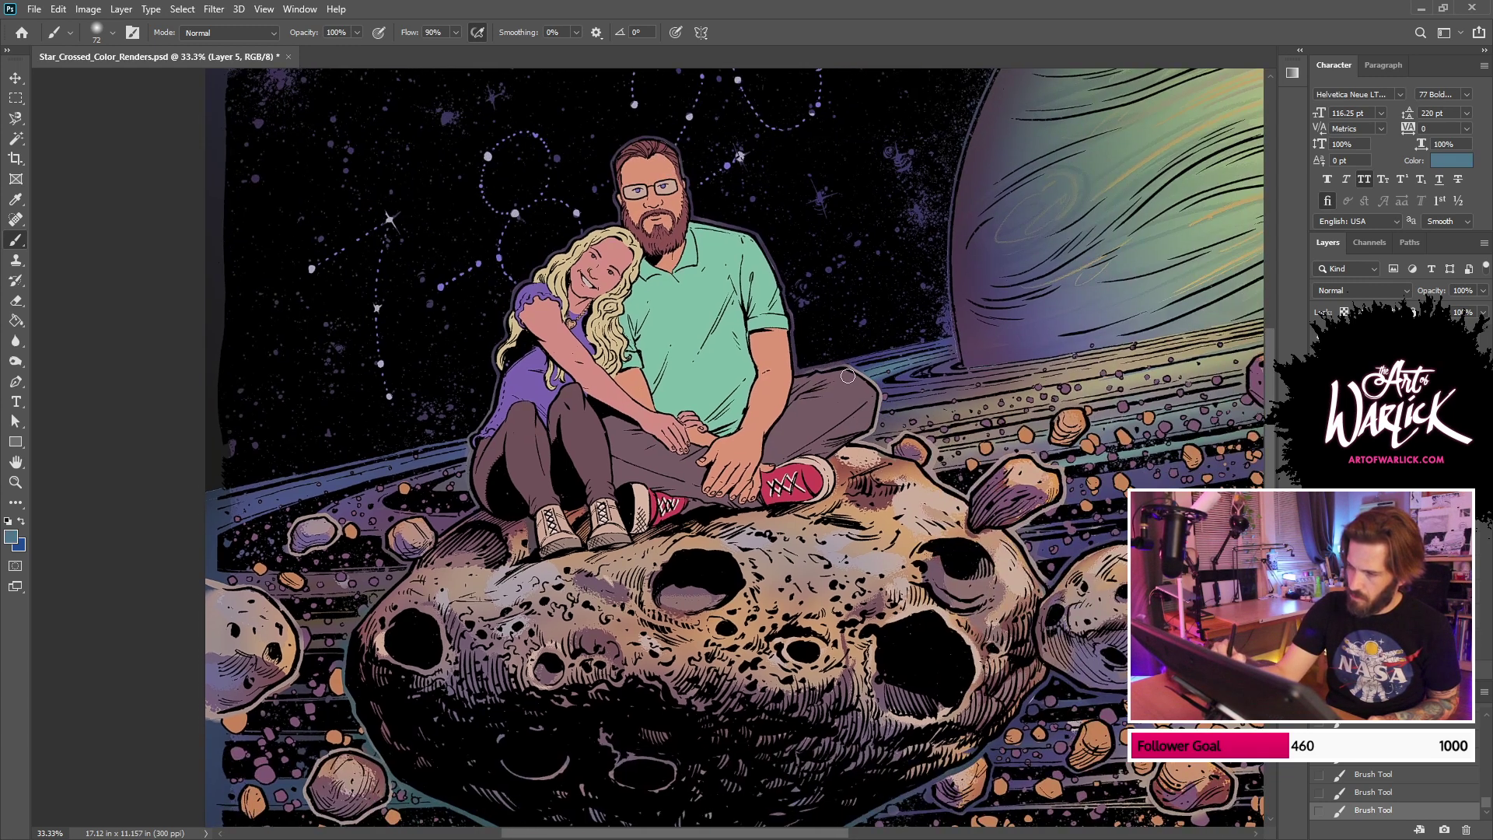
{"action": "left_click", "coordinate": [871, 430], "text": "alt"}
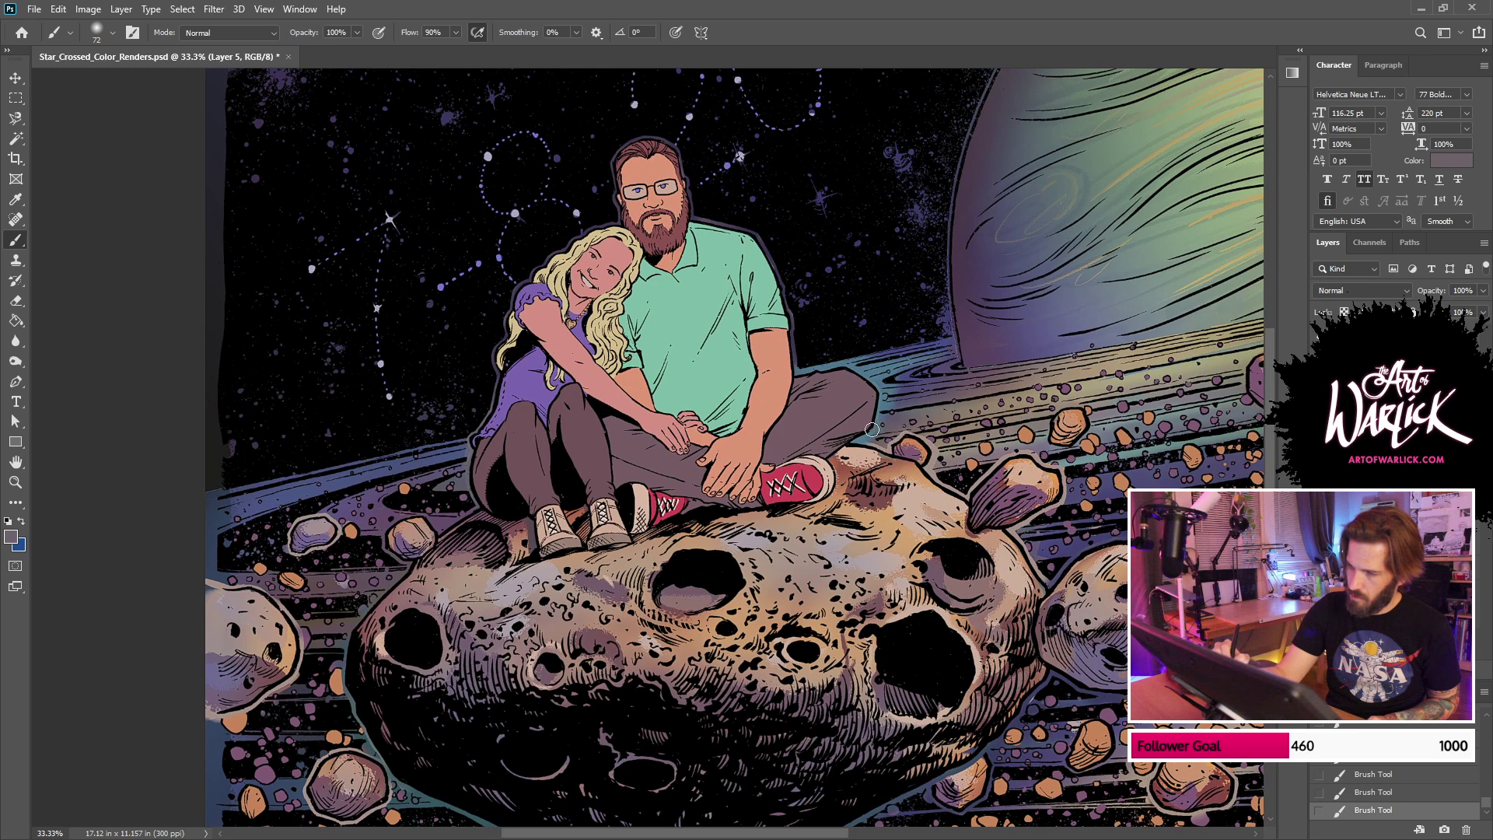
{"action": "left_click", "coordinate": [875, 369], "text": "alt"}
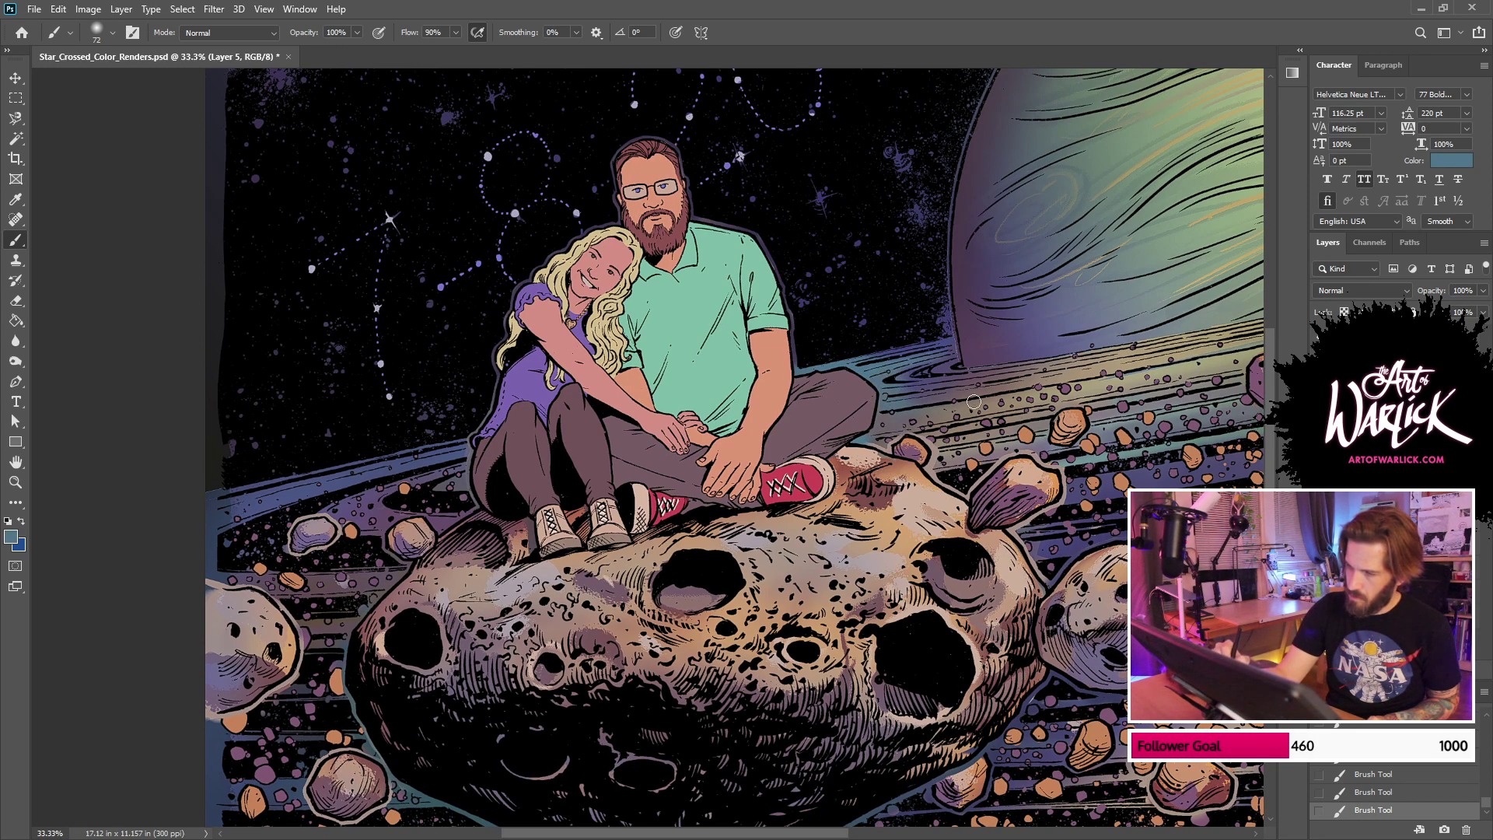
{"action": "left_click", "coordinate": [883, 402], "text": "alt"}
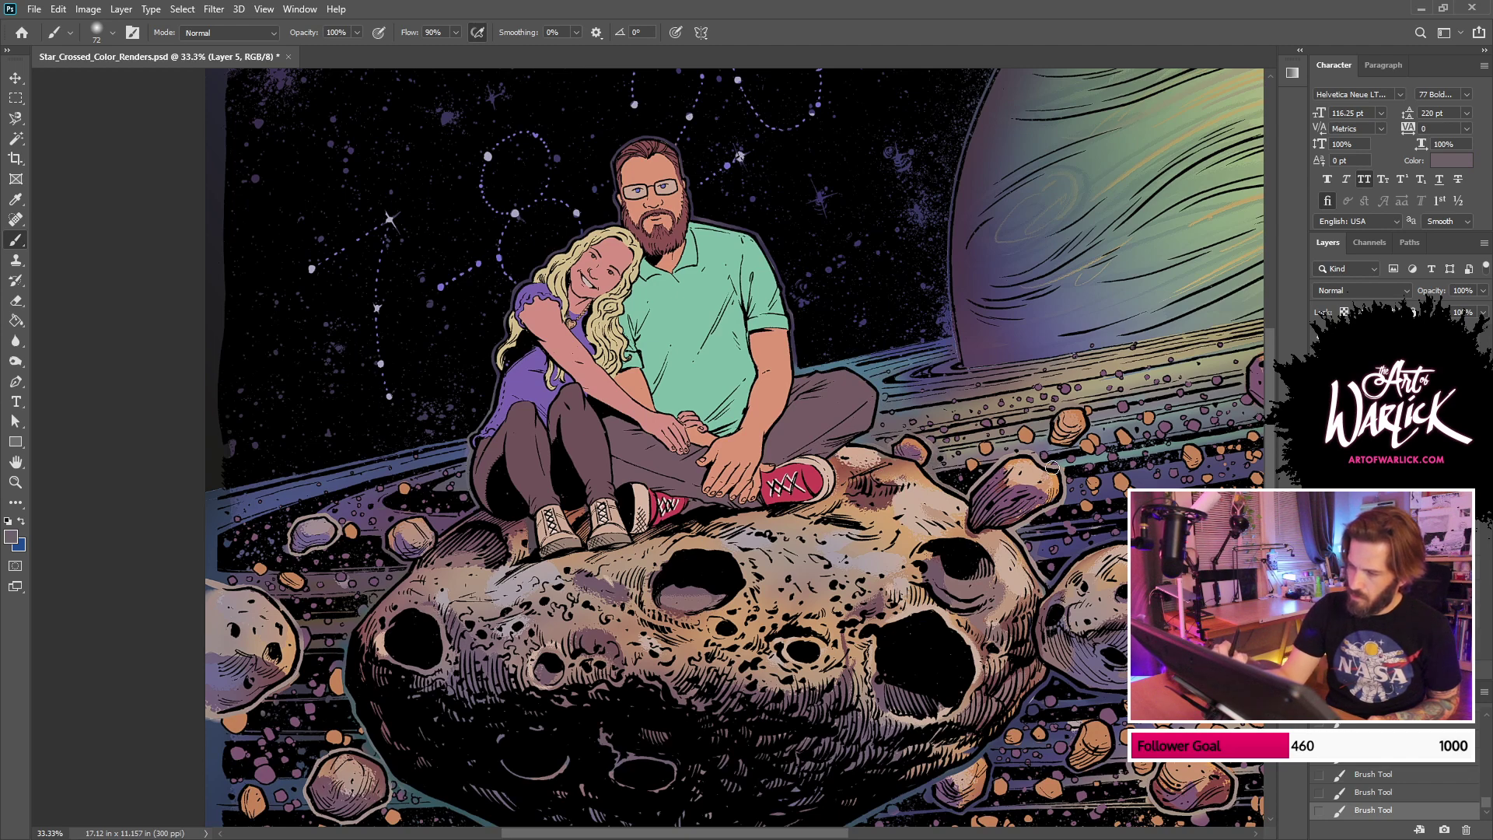
{"action": "key", "text": "ctrl+z"}
{"action": "left_click", "coordinate": [992, 471], "text": "alt"}
{"action": "left_click_drag", "start_coordinate": [912, 458], "coordinate": [936, 477]}
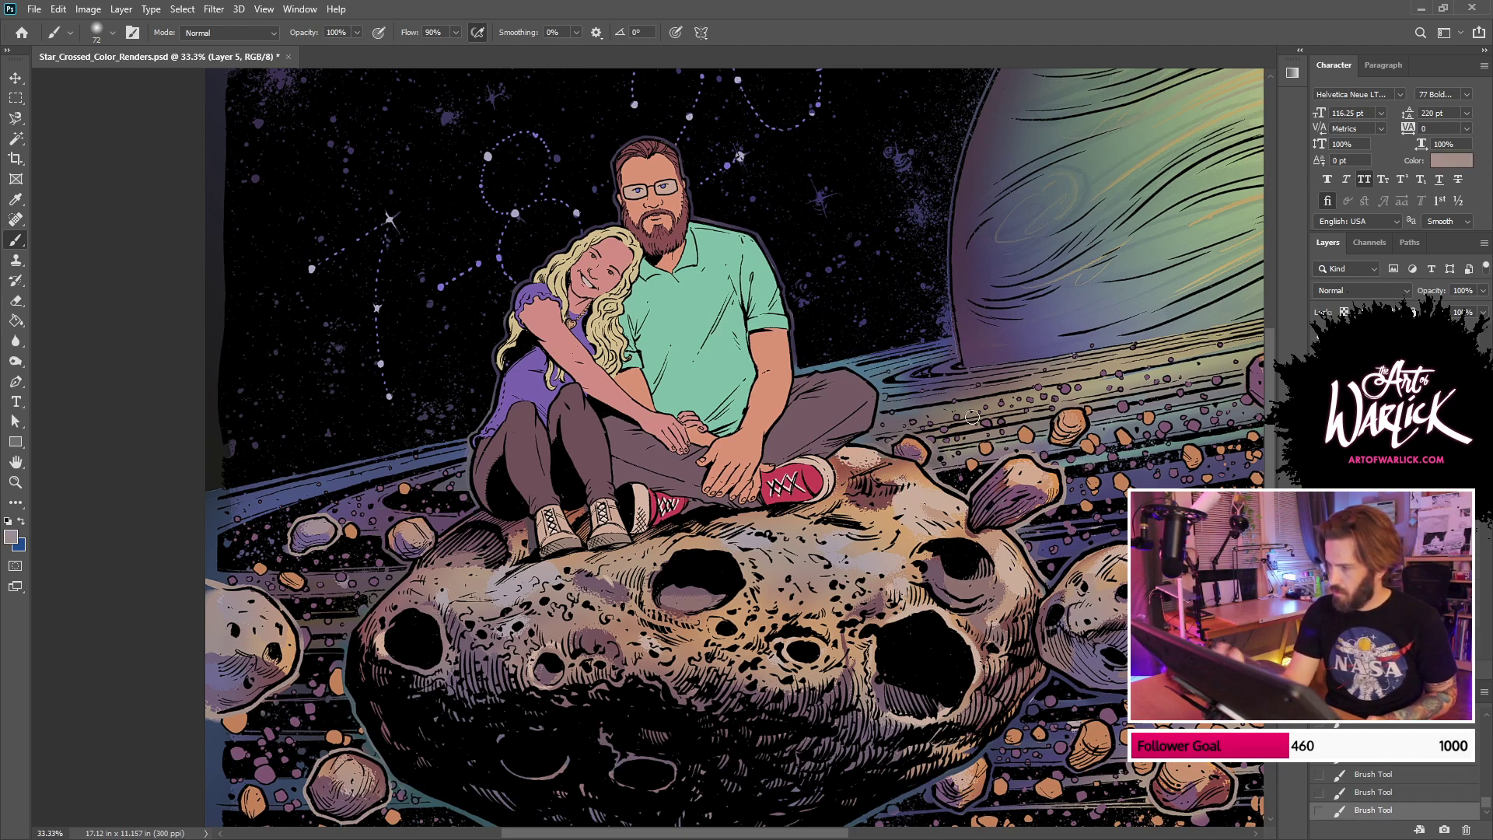
Step: Hide the rock shading and the figure and rock color layers, showing the solid blue silhouette fill under the line art
{"action": "left_click", "coordinate": [1319, 467]}
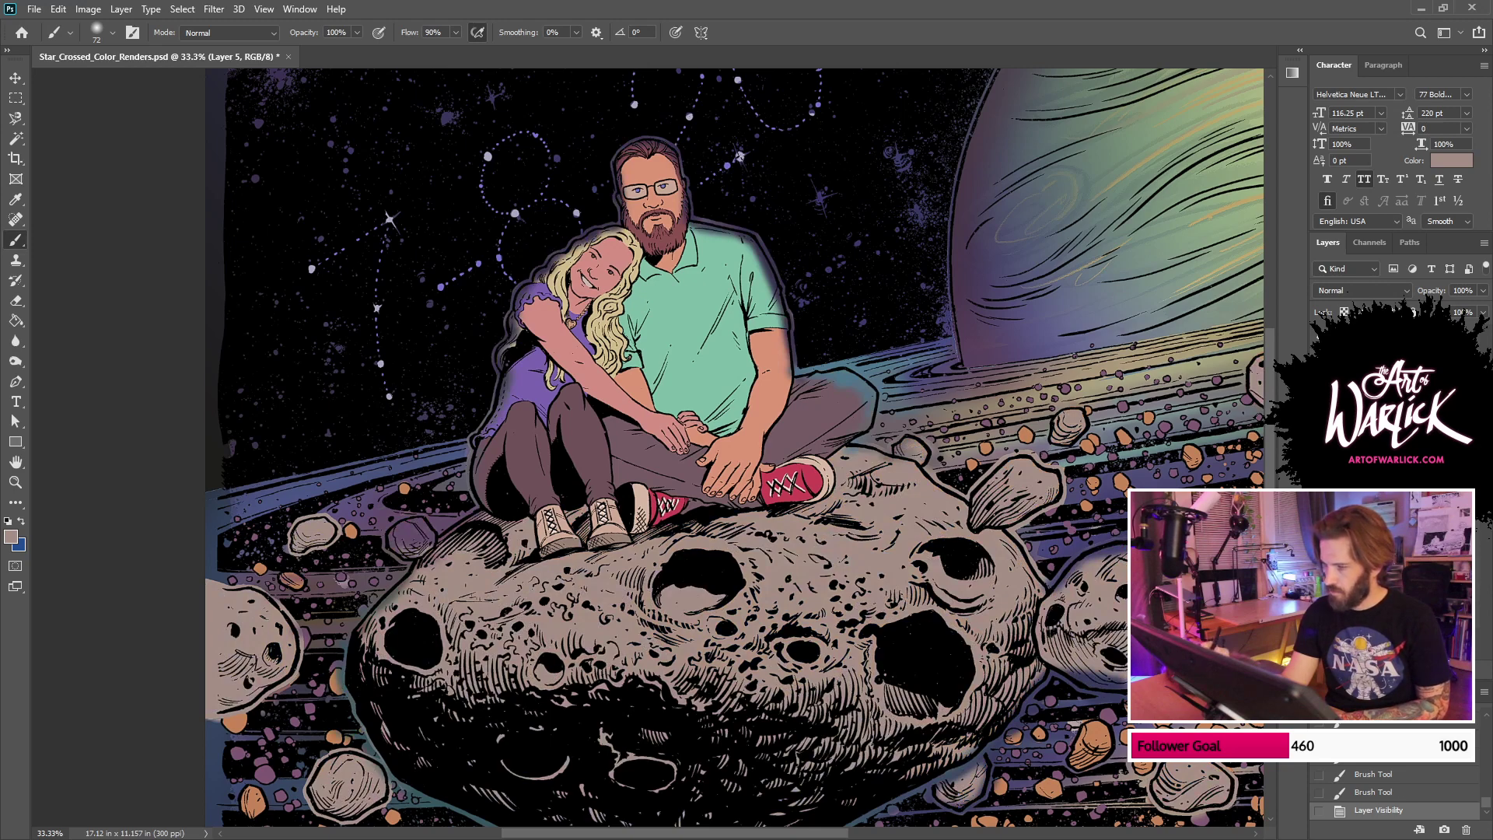
{"action": "left_click", "coordinate": [1319, 466]}
{"action": "left_click", "coordinate": [1319, 466]}
{"action": "key", "text": "ctrl+minus"}
{"action": "key", "text": "ctrl+comma"}
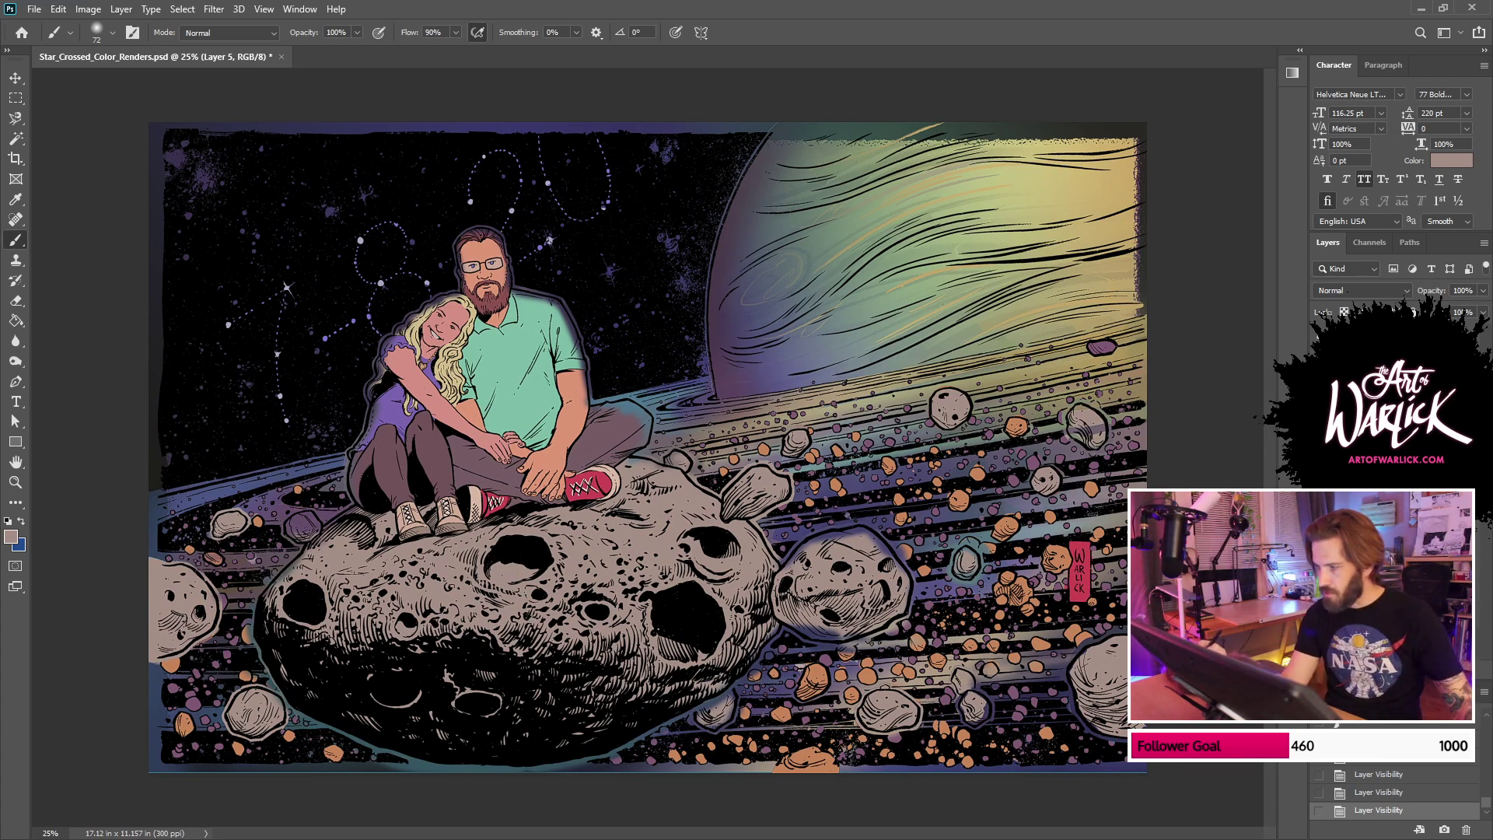
{"action": "left_click", "coordinate": [1319, 575]}
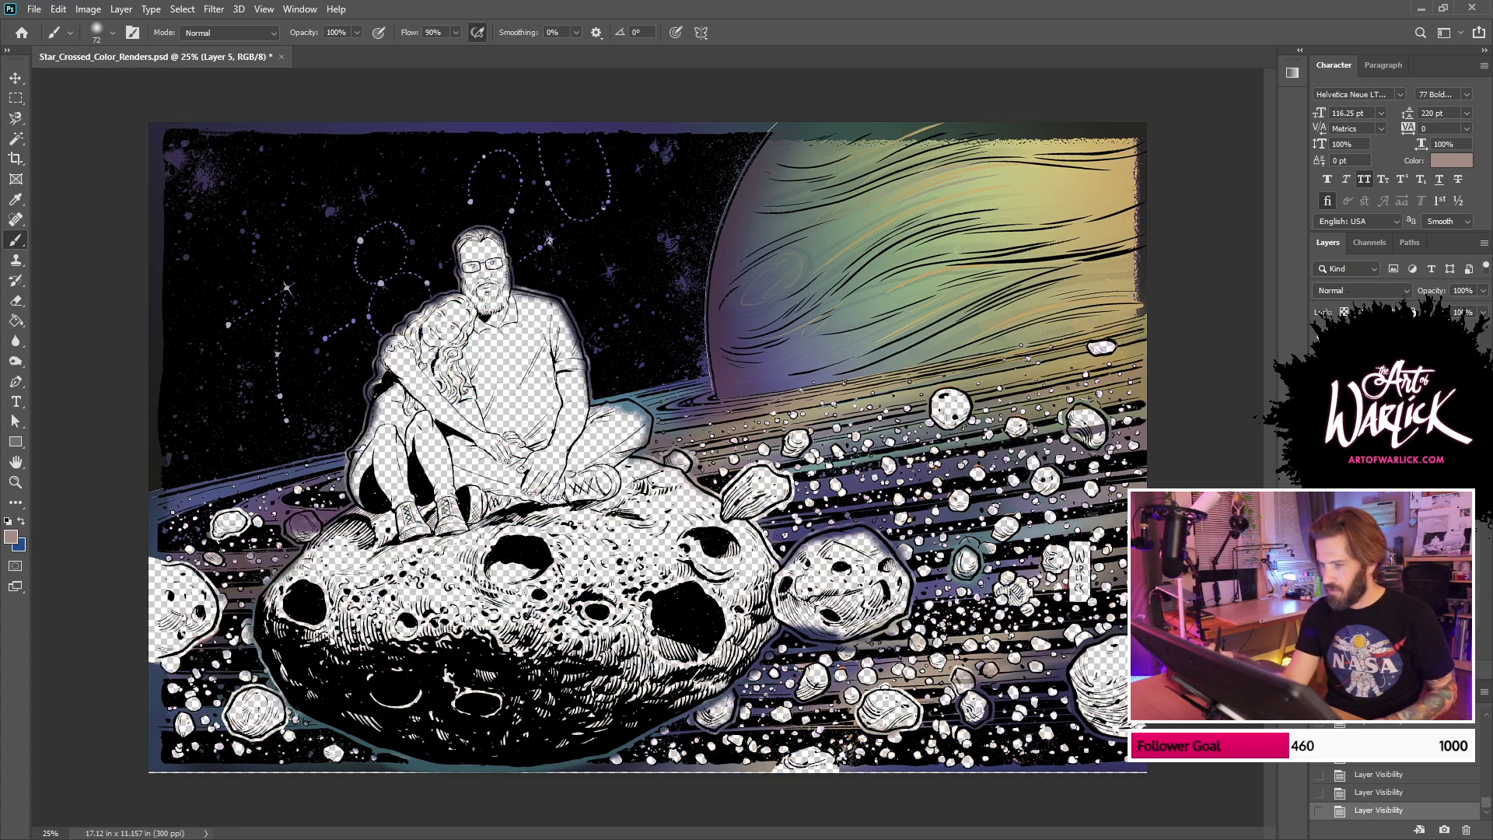
{"action": "key", "text": "ctrl+comma"}
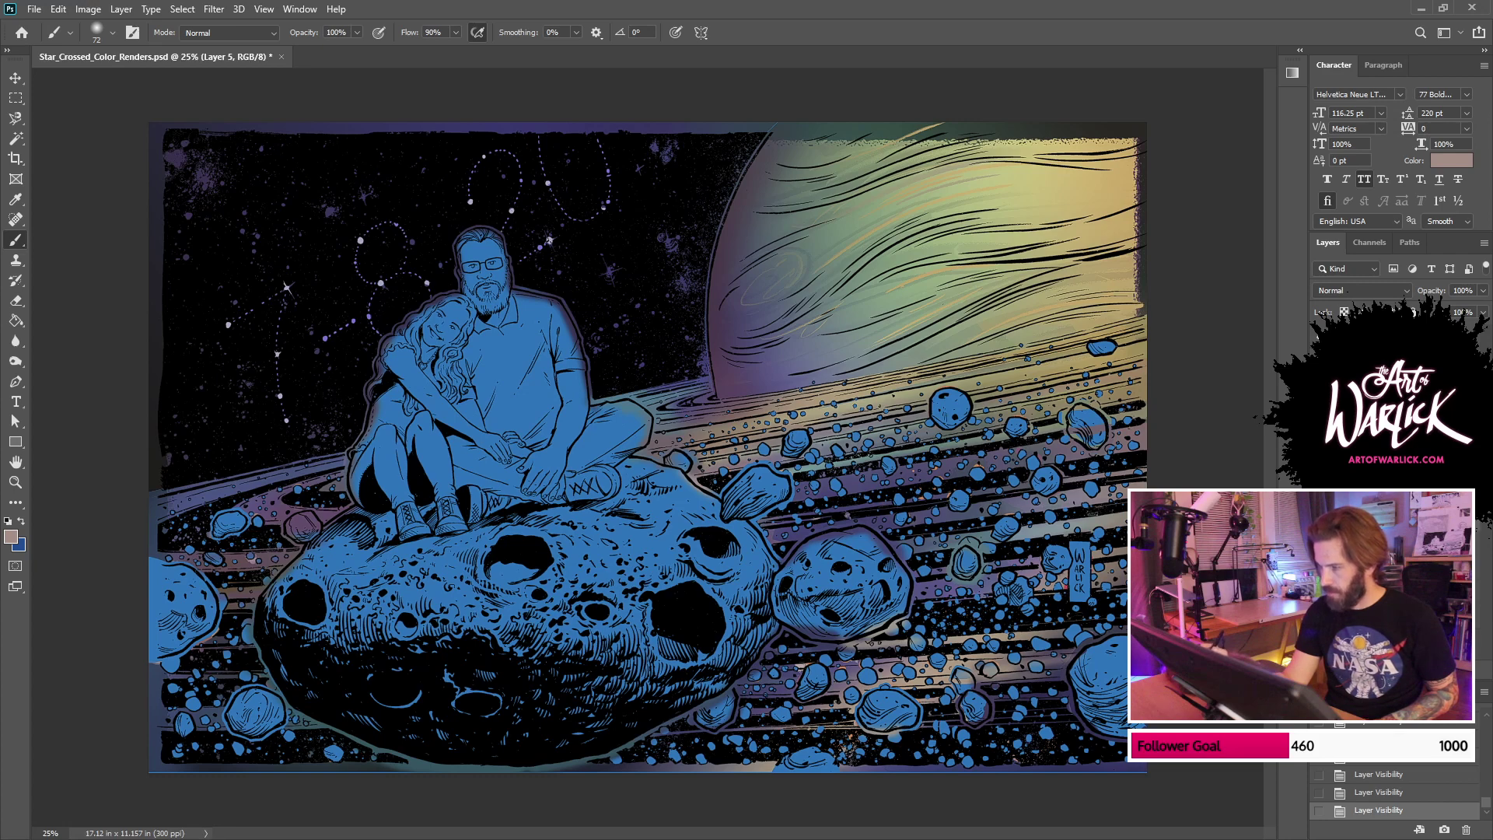
{"action": "key", "text": "ctrl+comma"}
{"action": "key", "text": "ctrl+comma"}
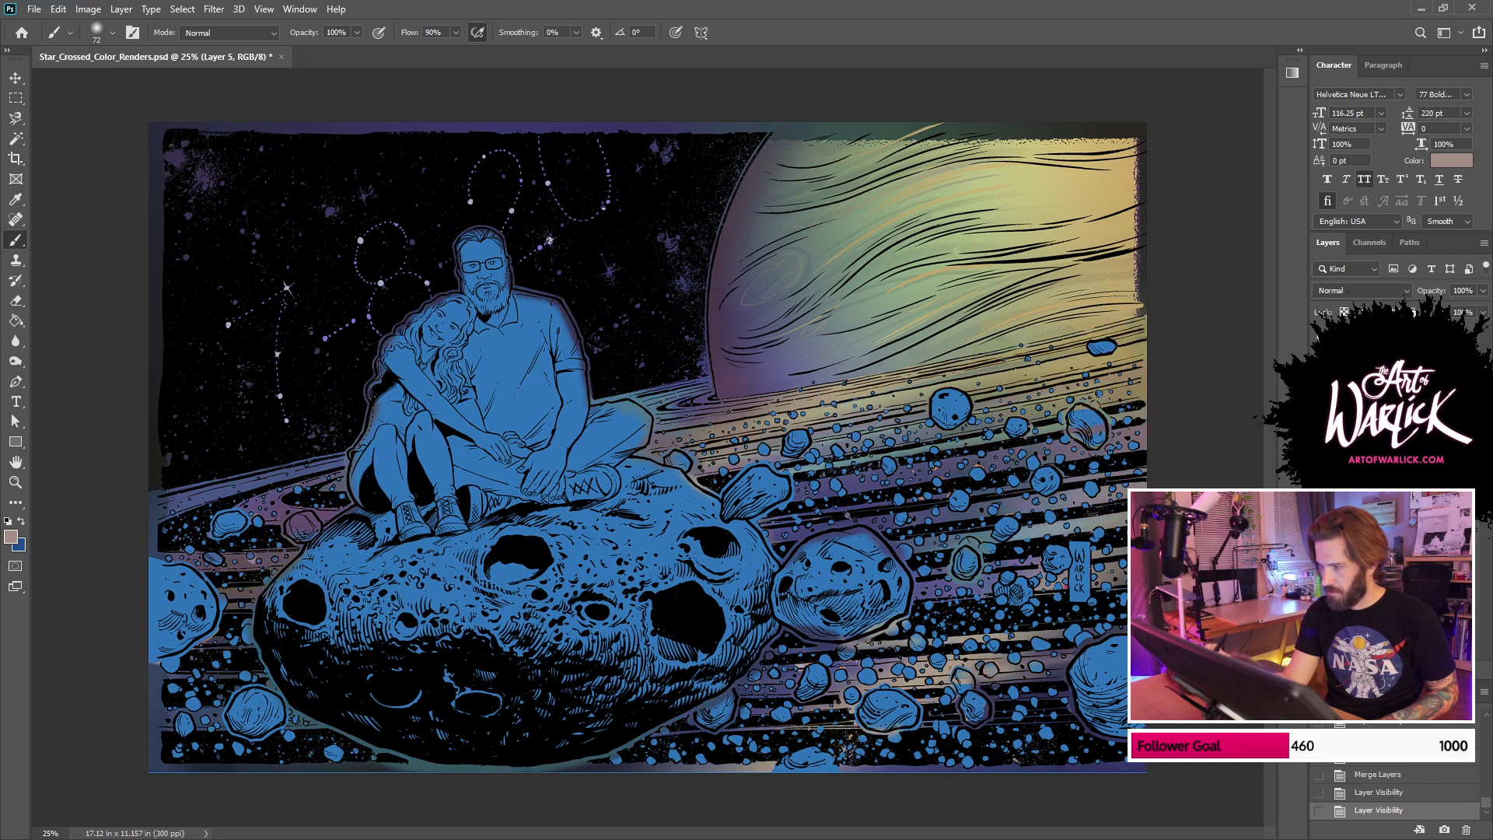
{"action": "left_click", "coordinate": [1387, 593]}
{"action": "key", "text": "w"}
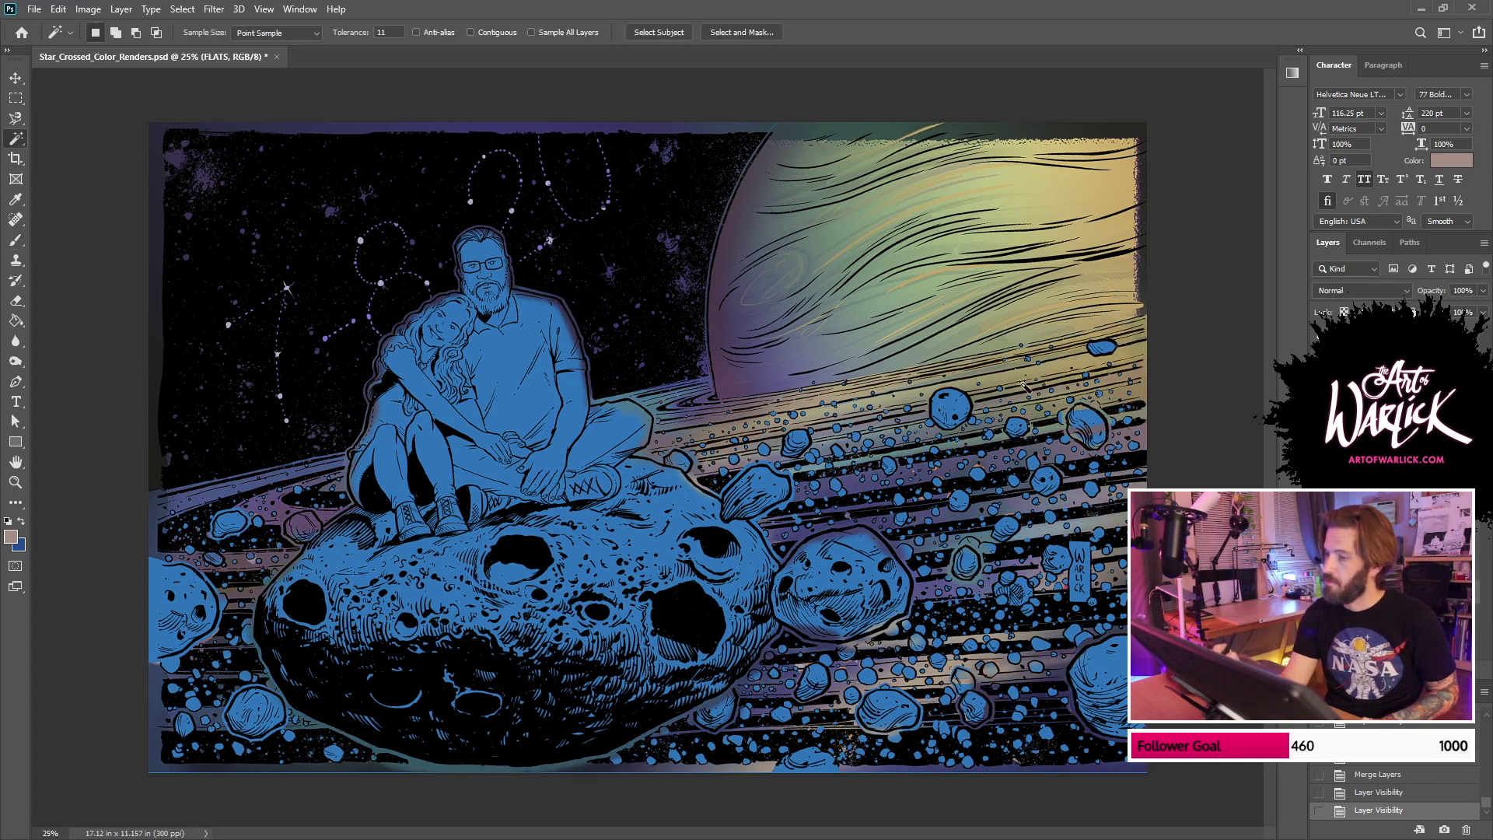
{"action": "left_click", "coordinate": [1027, 381]}
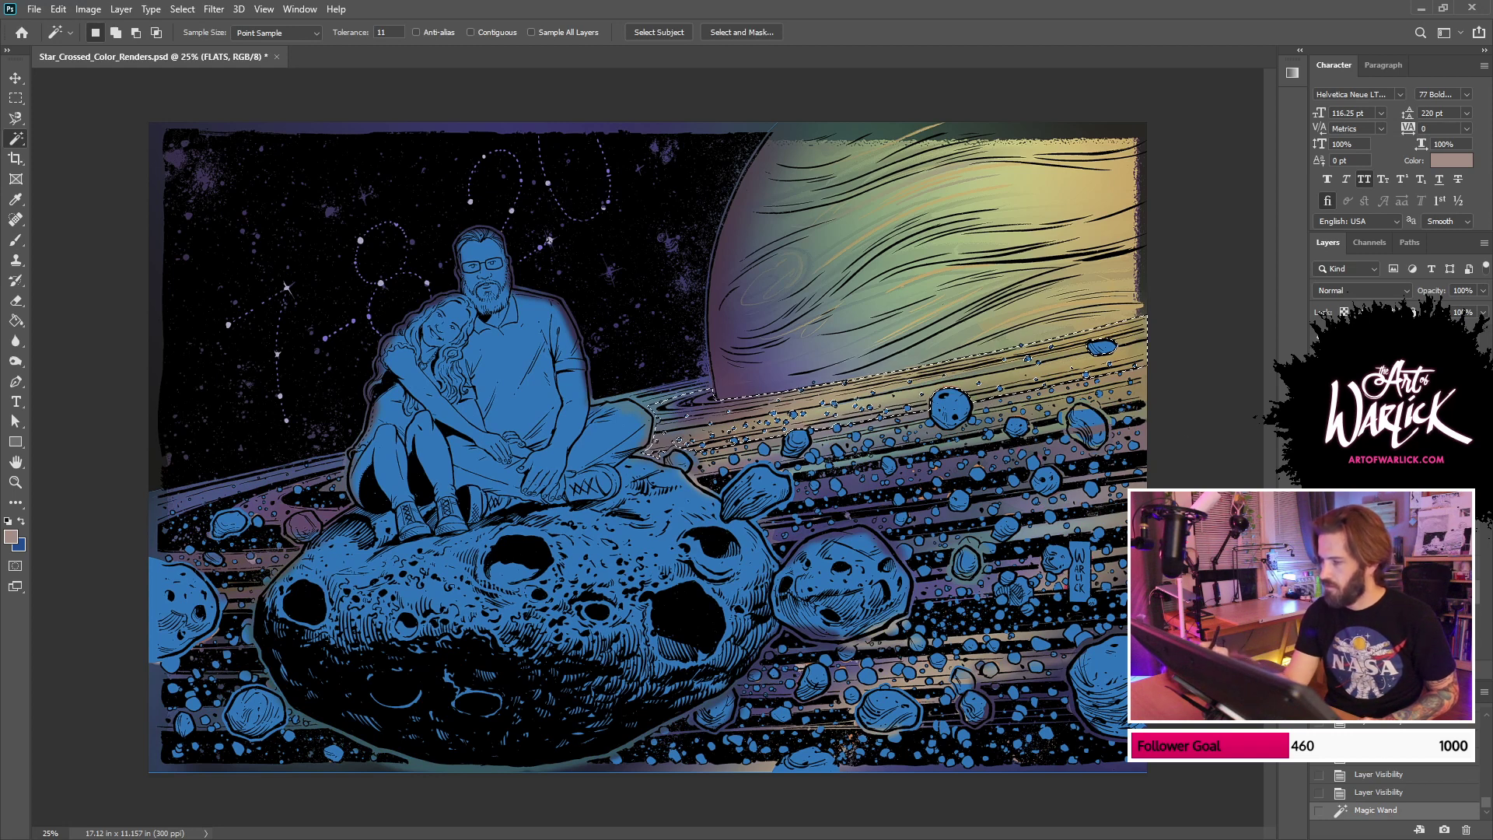
{"action": "key", "text": "ctrl+d"}
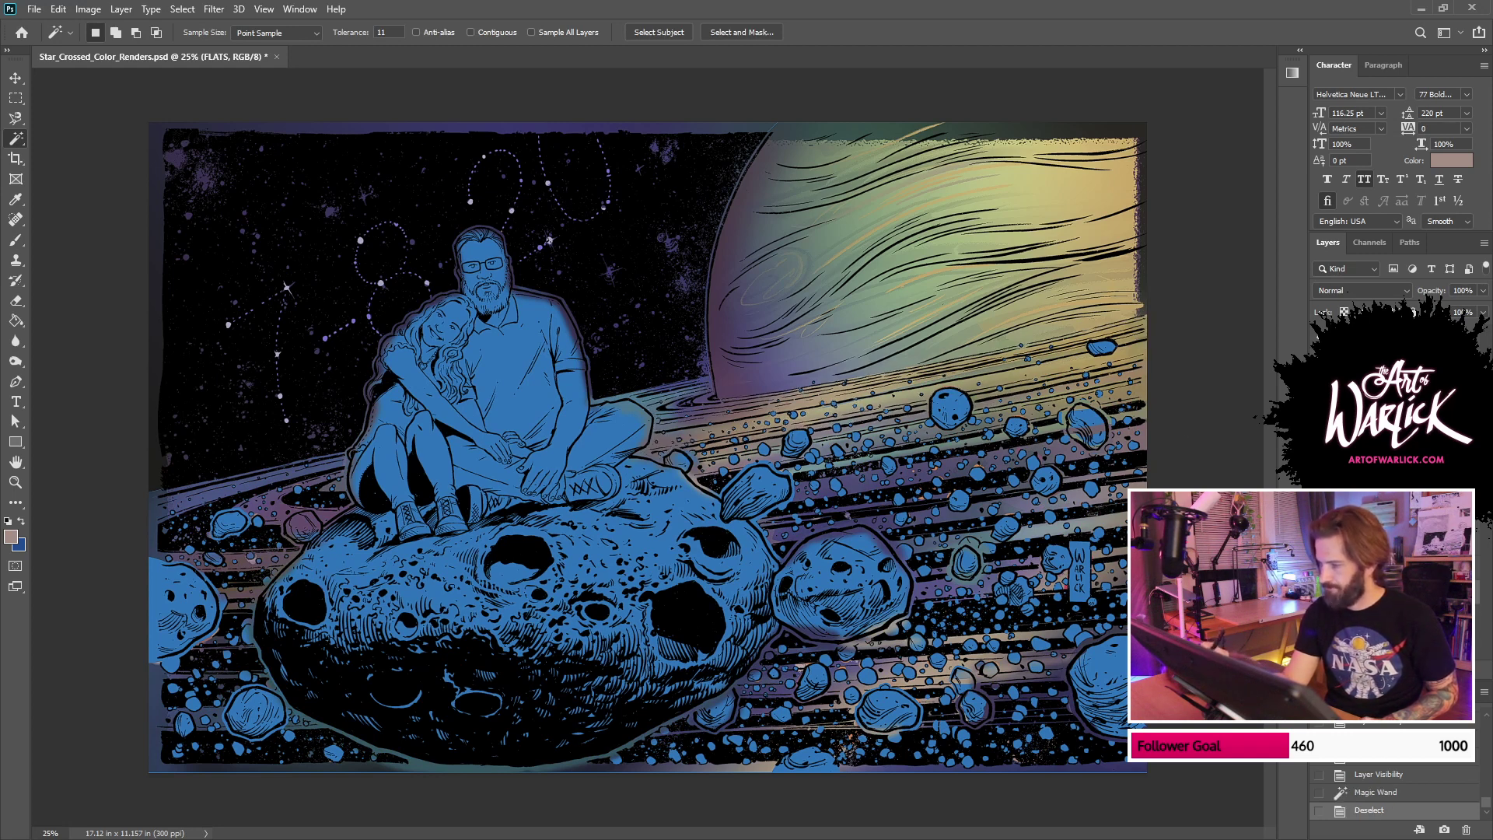
Step: Show the yellow outline on Layer 4, duplicate that layer and move the copy one level up in the layer order
{"action": "key", "text": "ctrl+comma"}
{"action": "key", "text": "ctrl+comma"}
{"action": "key", "text": "ctrl+comma"}
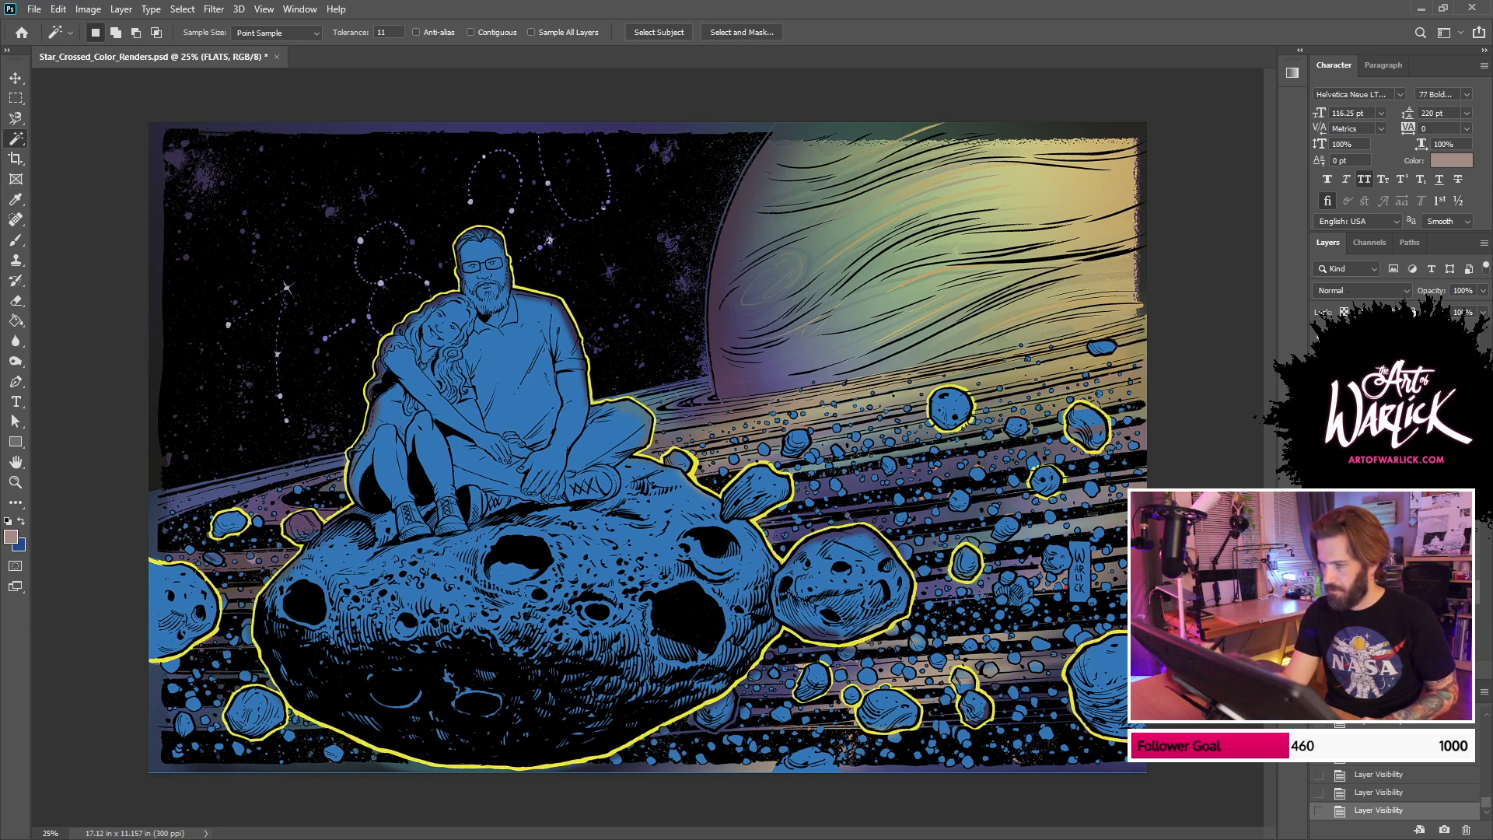
{"action": "right_click", "coordinate": [1399, 374]}
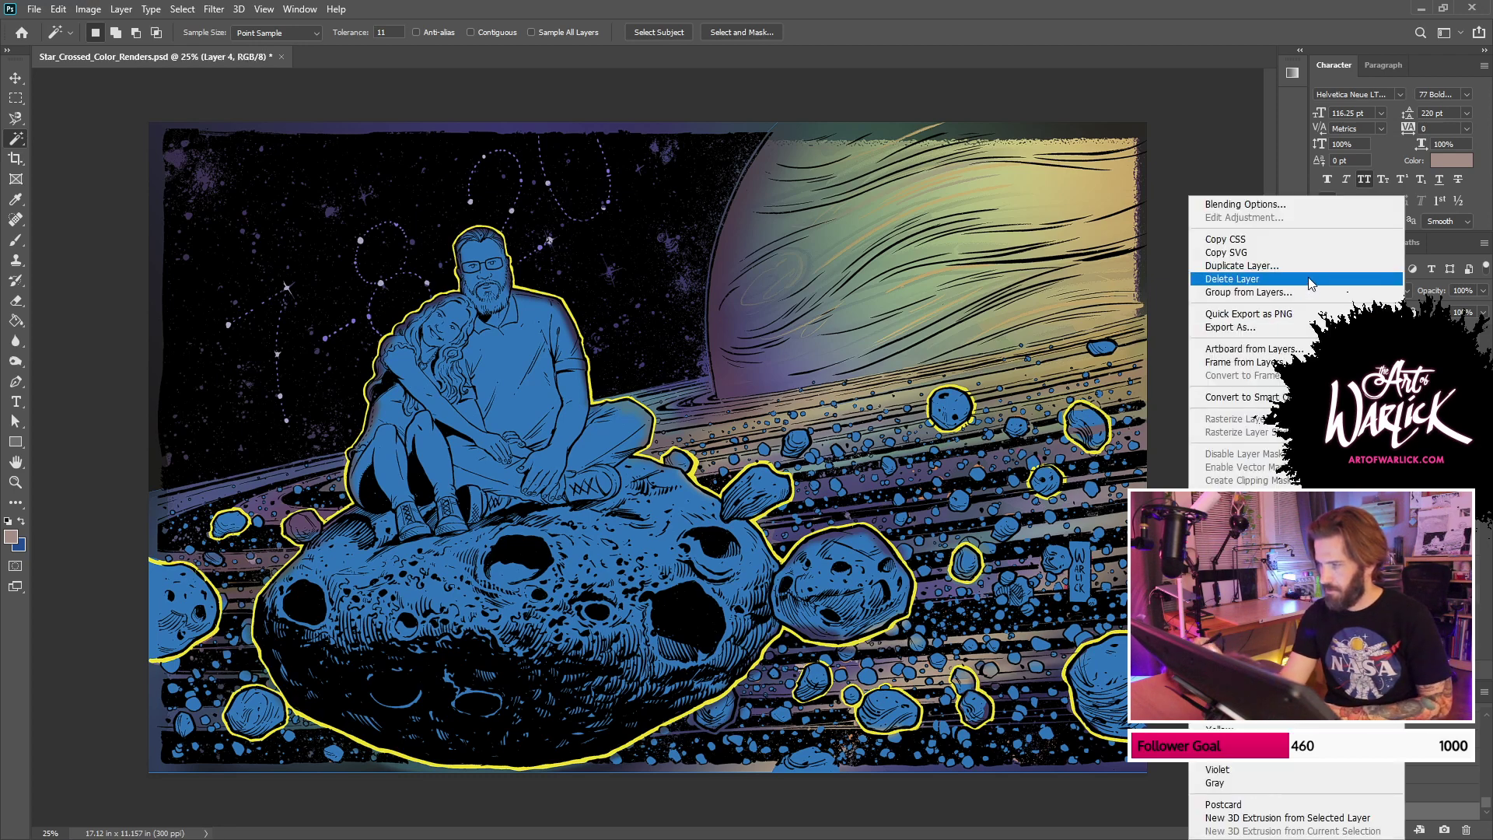
{"action": "left_click", "coordinate": [1337, 266]}
{"action": "key", "text": "Return"}
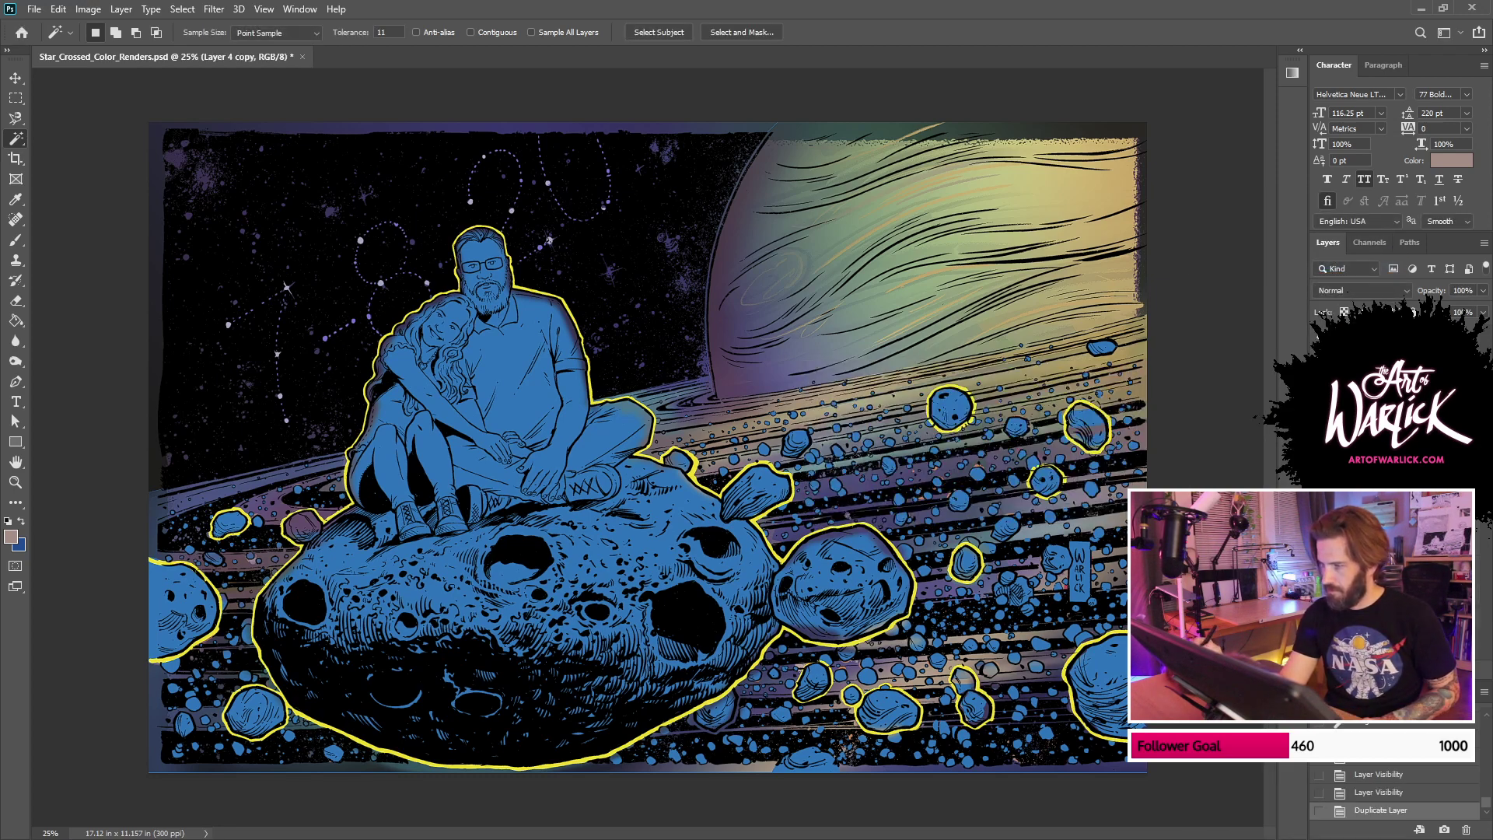
{"action": "key", "text": "ctrl+bracketright"}
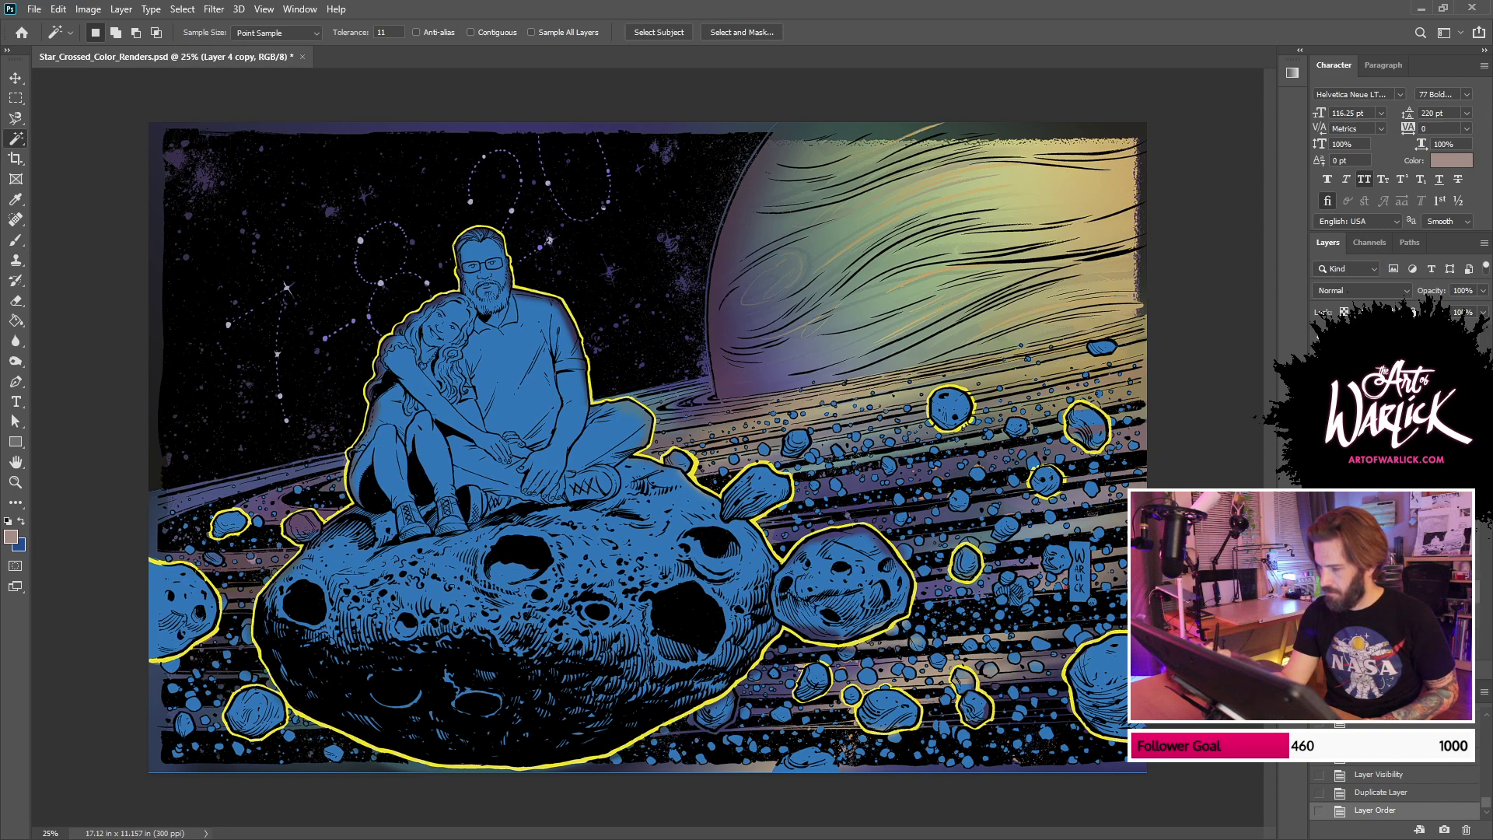
{"action": "left_click", "coordinate": [1399, 373]}
{"action": "double_click", "coordinate": [1400, 396]}
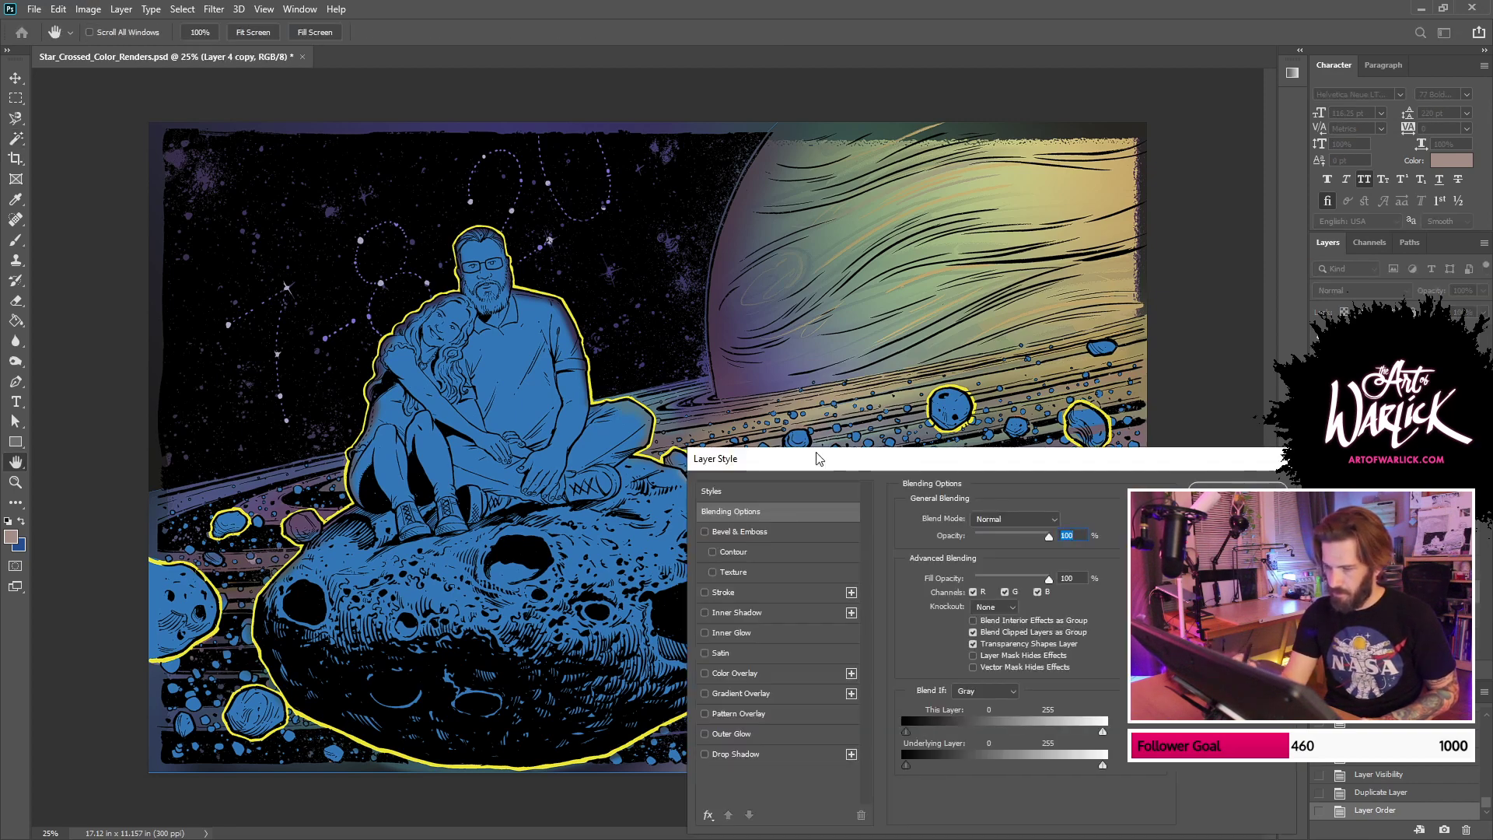
{"action": "key", "text": "Escape"}
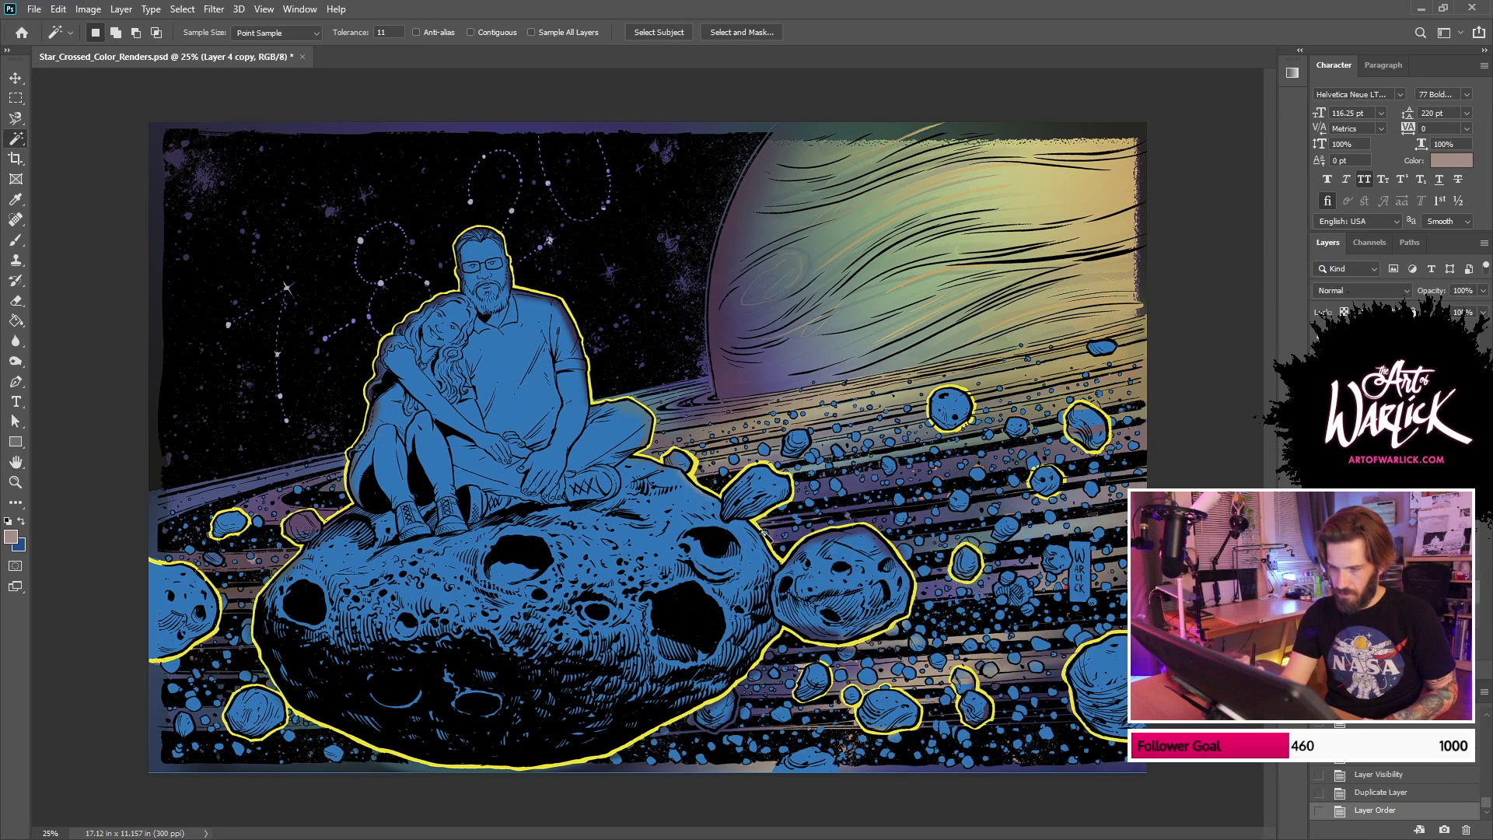
Step: Select the planet's ring areas by color on the FLATS layer with the Magic Wand, undoing the last addition
{"action": "left_click", "coordinate": [851, 424]}
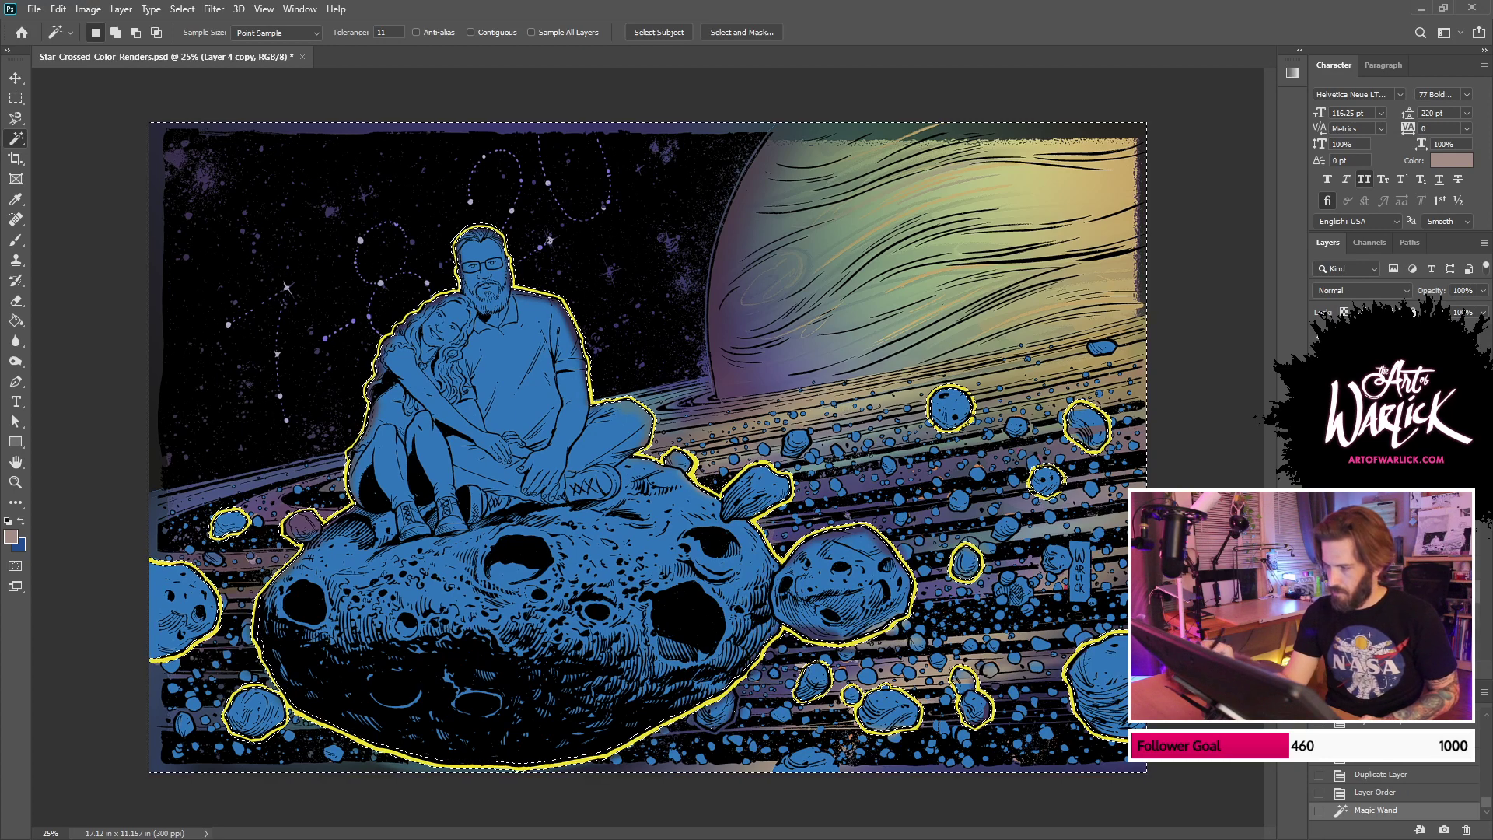
{"action": "left_click", "coordinate": [1388, 560]}
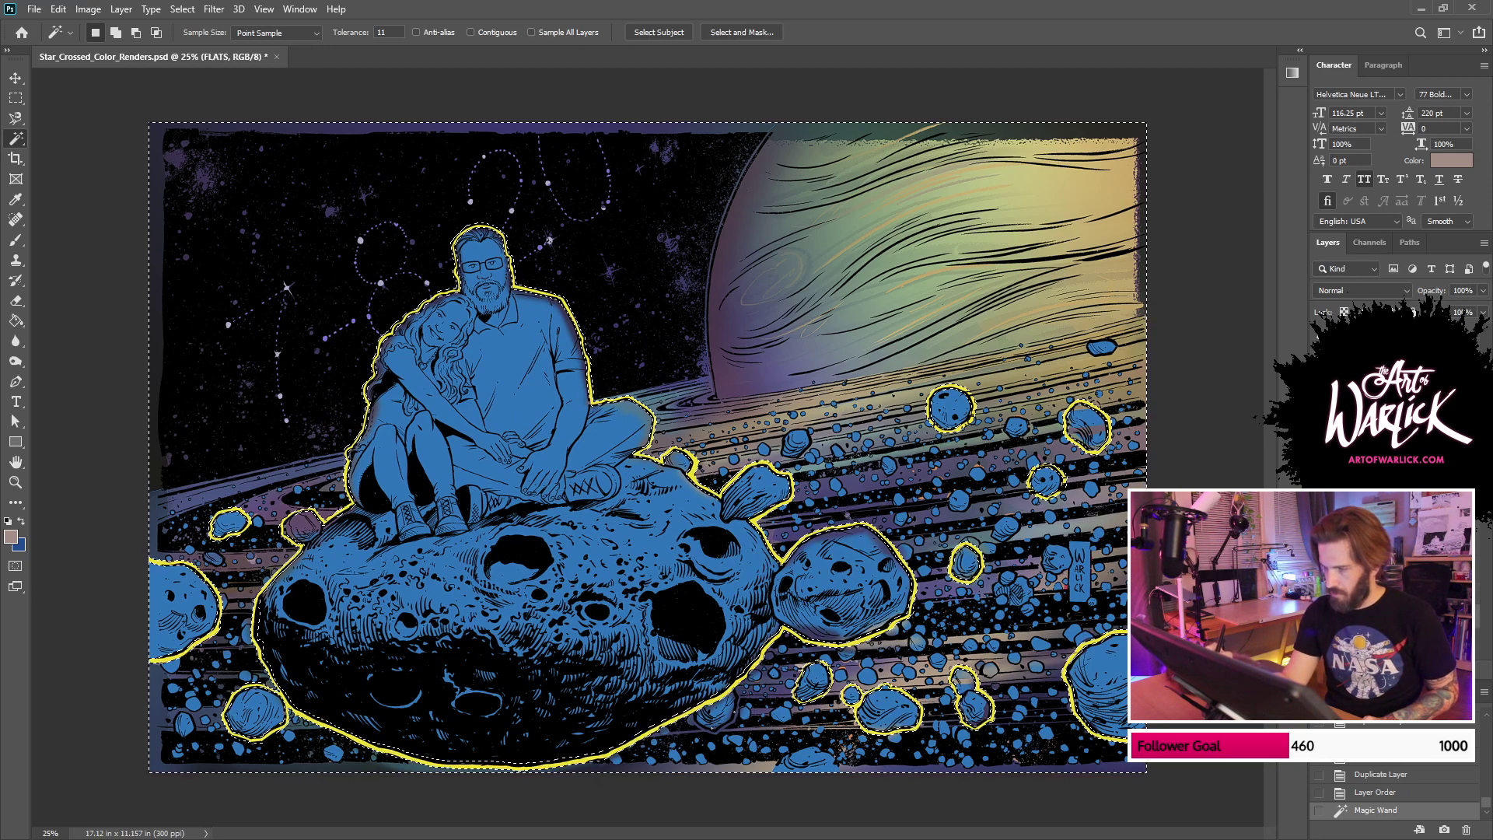
{"action": "left_click", "coordinate": [1013, 506]}
{"action": "left_click", "coordinate": [1013, 505]}
{"action": "left_click", "coordinate": [1033, 538]}
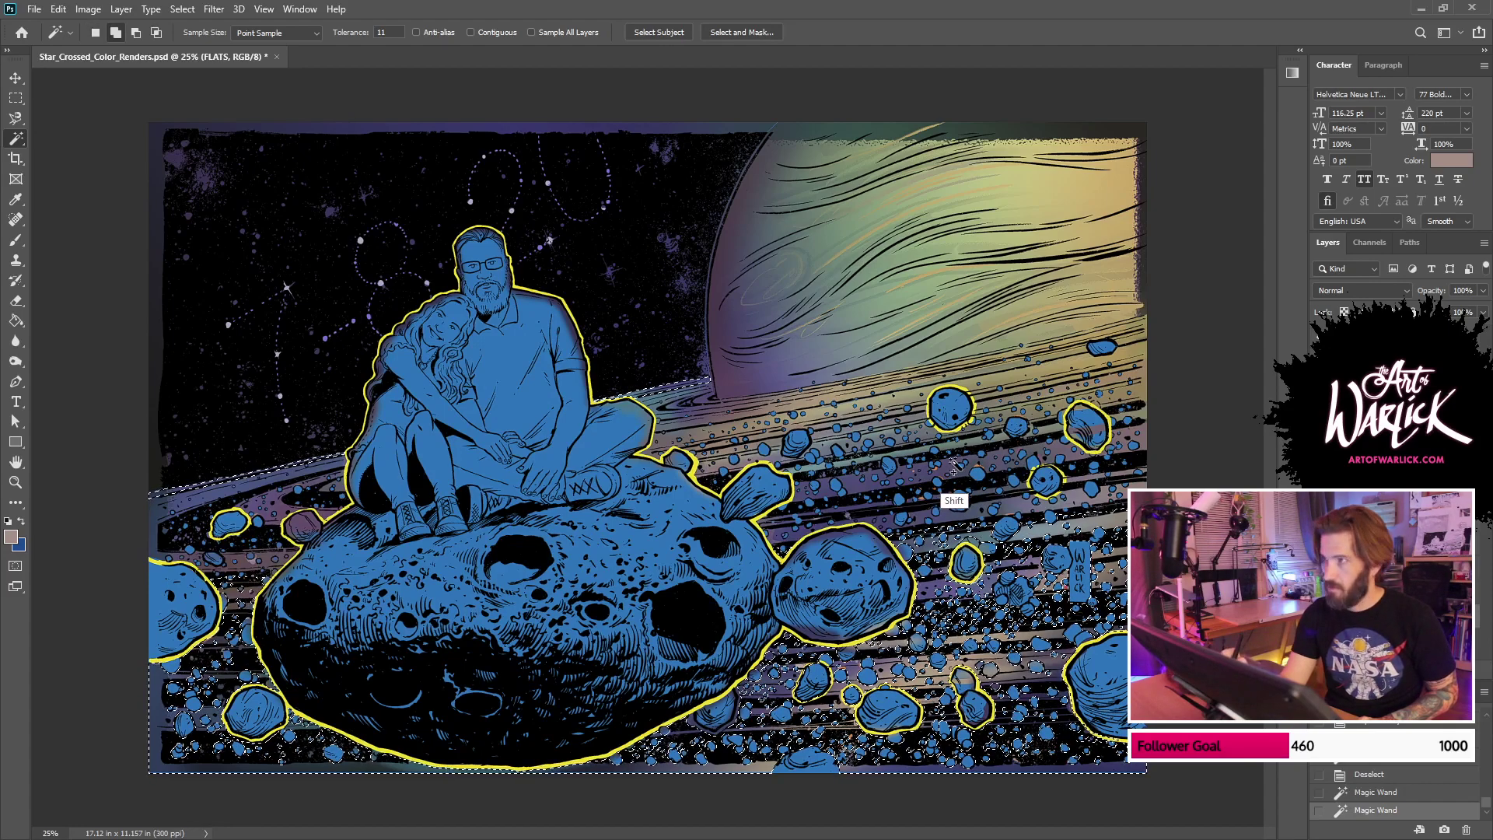
{"action": "left_click", "coordinate": [978, 416], "text": "shift"}
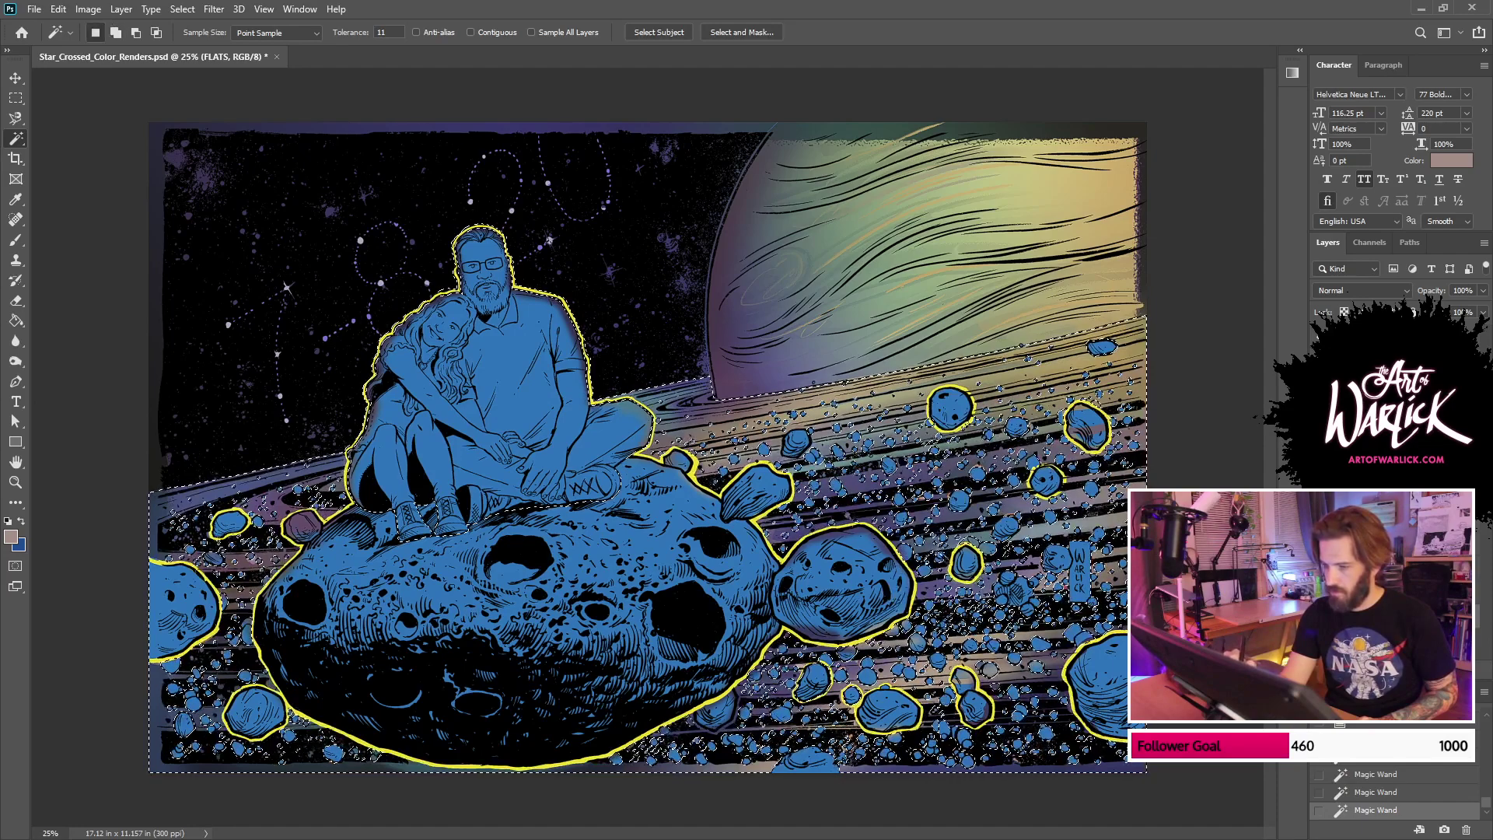
{"action": "key", "text": "ctrl+z"}
Step: Load the yellow outline shapes together with the ring selection and add a layer mask from it to Layer 5
{"action": "key", "text": "ctrl+plus"}
{"action": "left_click", "coordinate": [1354, 544], "text": "ctrl"}
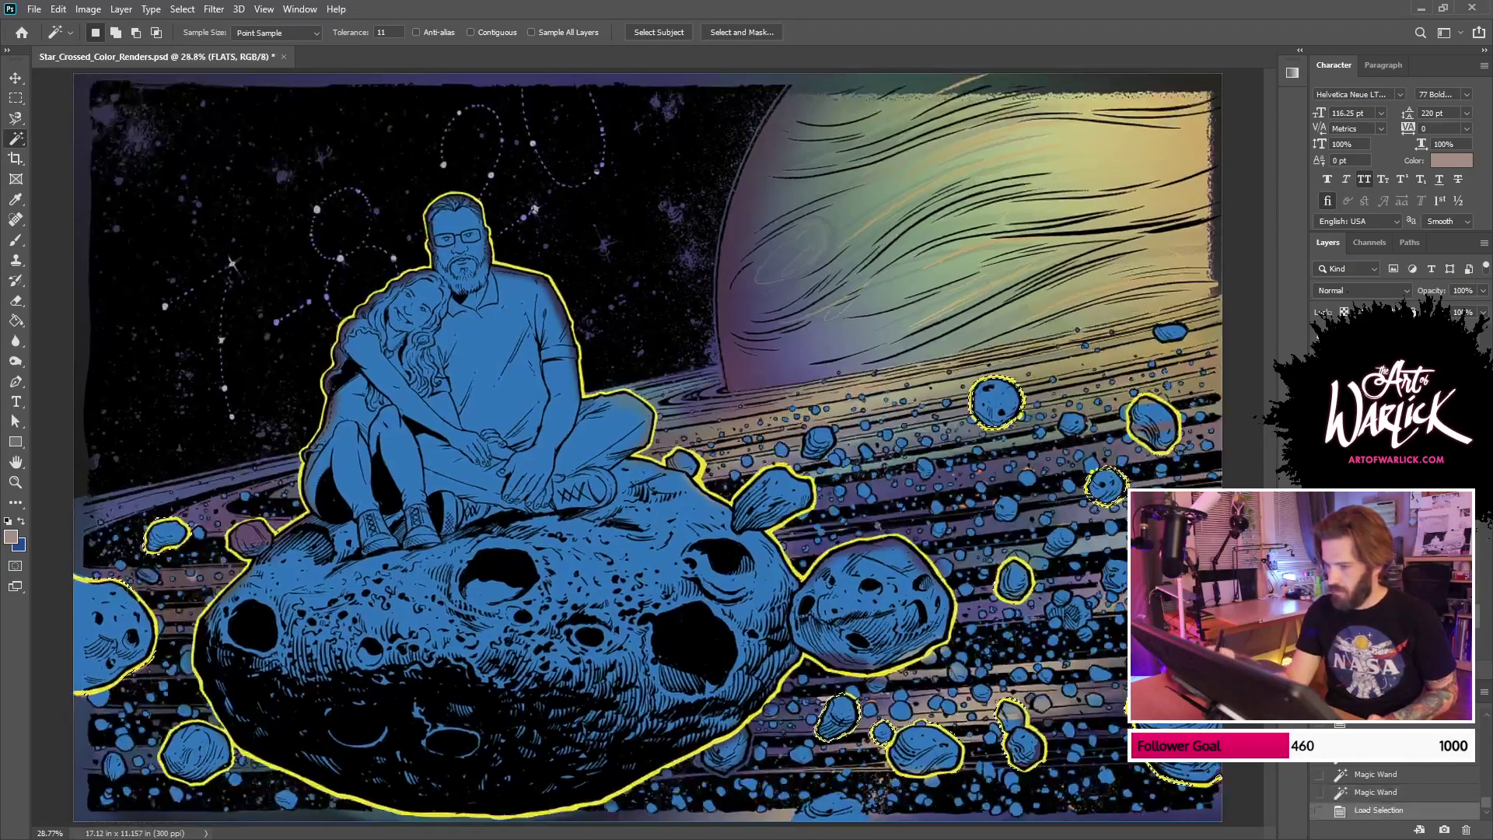
{"action": "key", "text": "ctrl+z"}
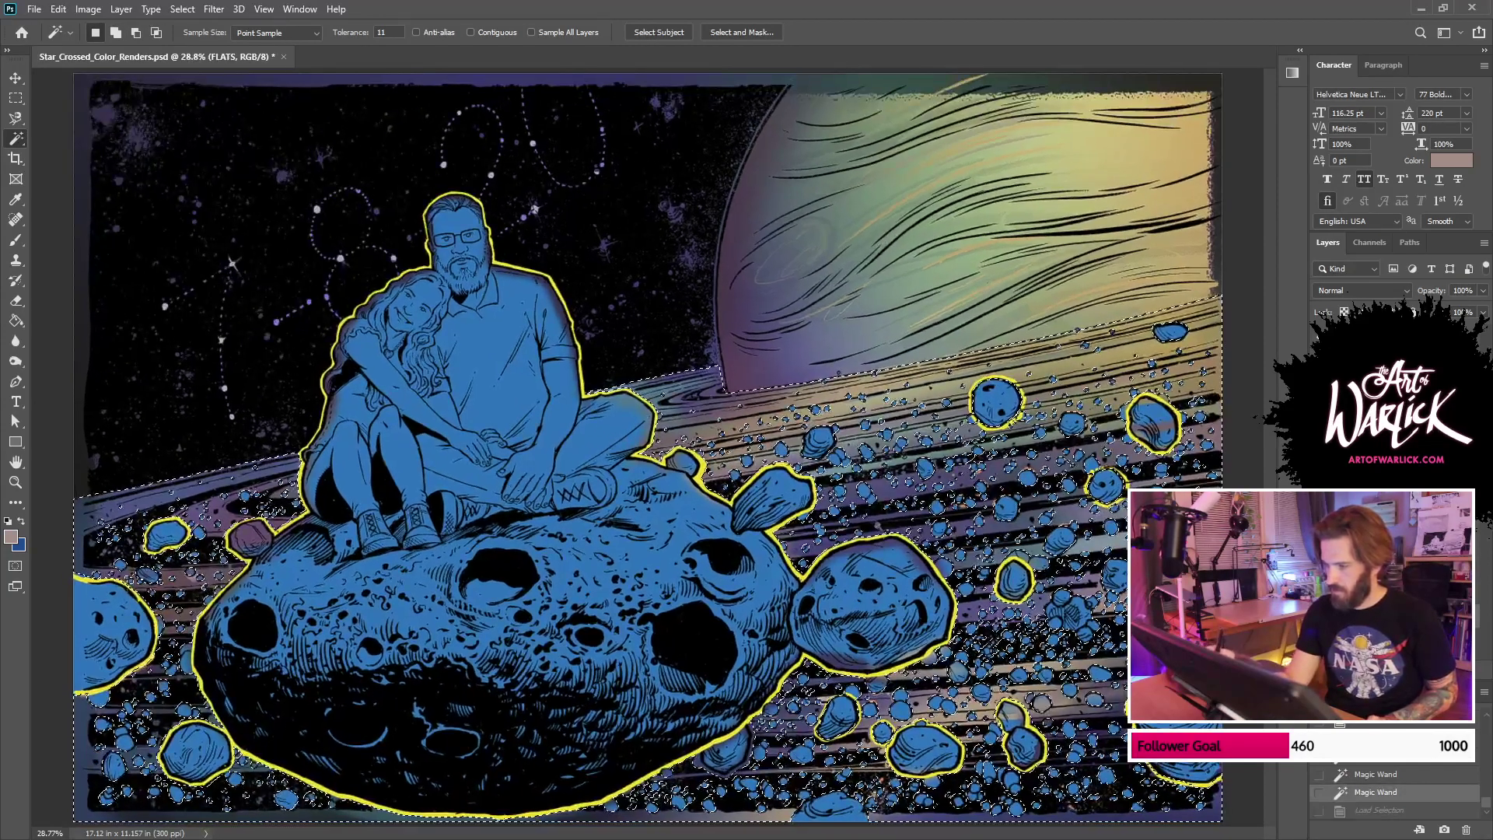
{"action": "key", "text": "ctrl+shift+z"}
{"action": "left_click", "coordinate": [1383, 514]}
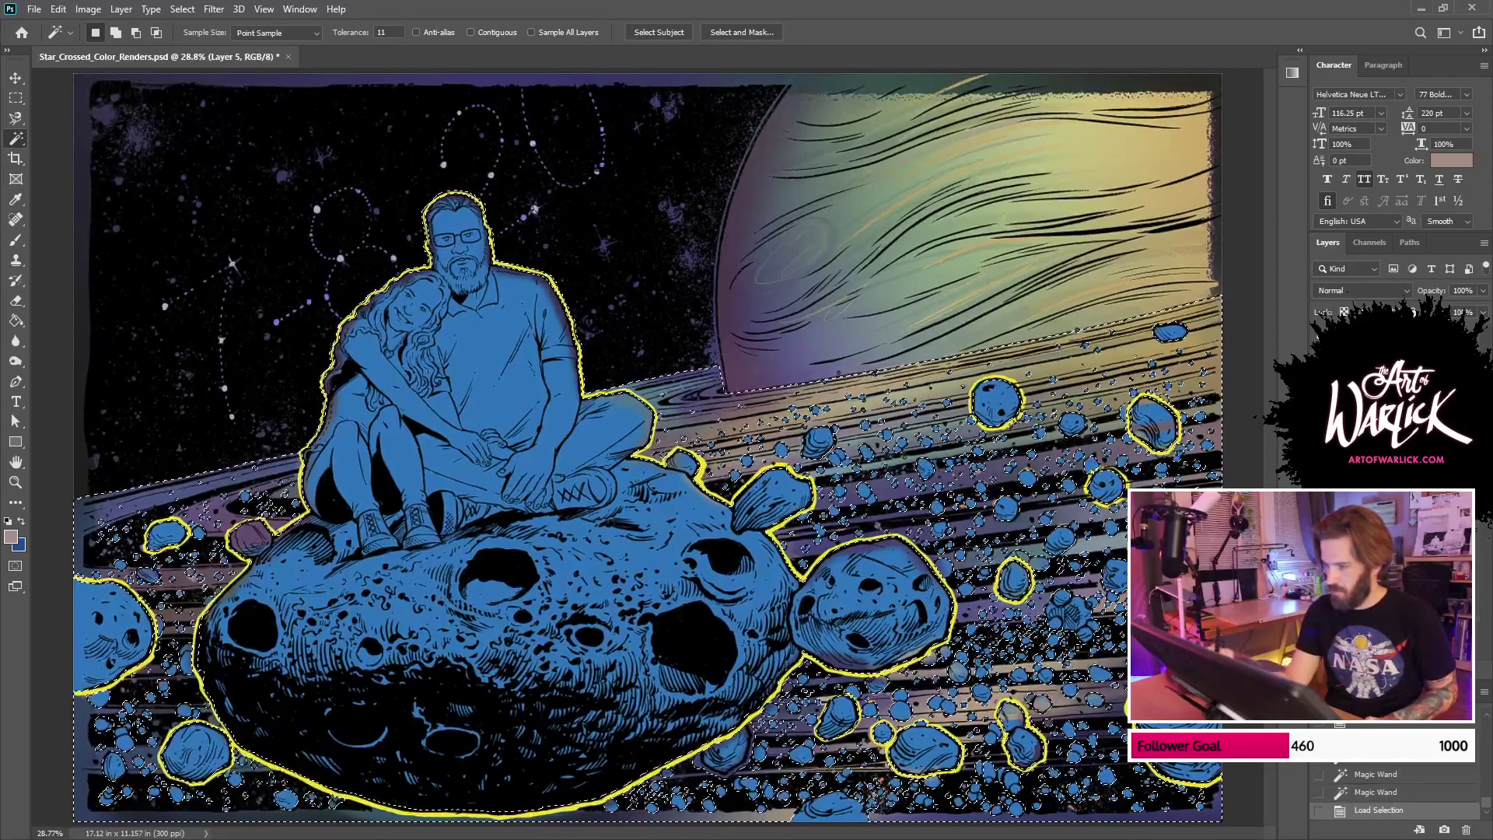
{"action": "left_click", "coordinate": [1374, 675]}
Step: Compare the masked rims with the yellow outline hidden and shown, and apply the mask permanently to Layer 5
{"action": "left_click", "coordinate": [1319, 513]}
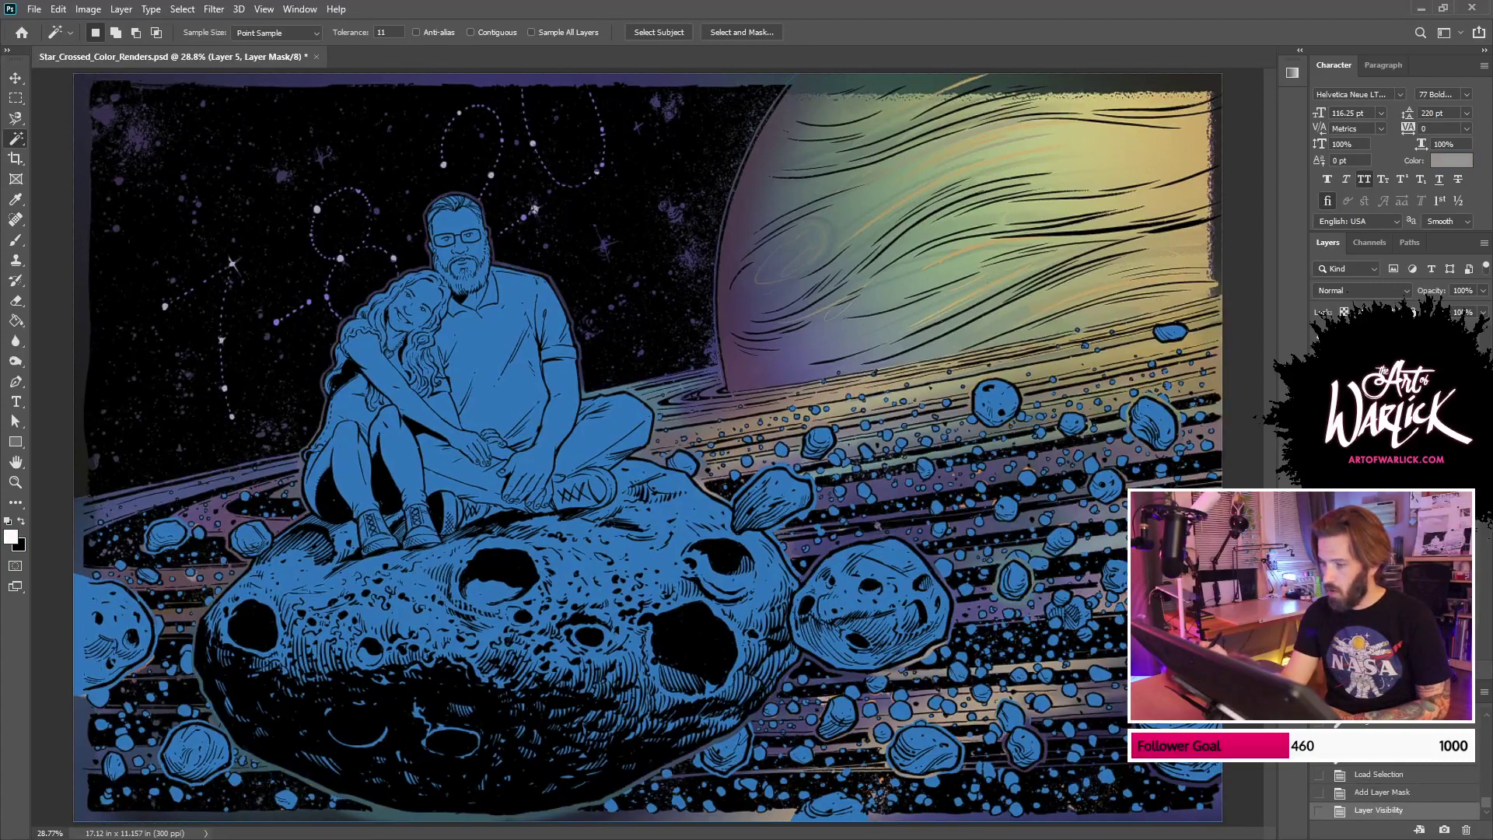
{"action": "key", "text": "ctrl+comma"}
{"action": "key", "text": "ctrl+minus"}
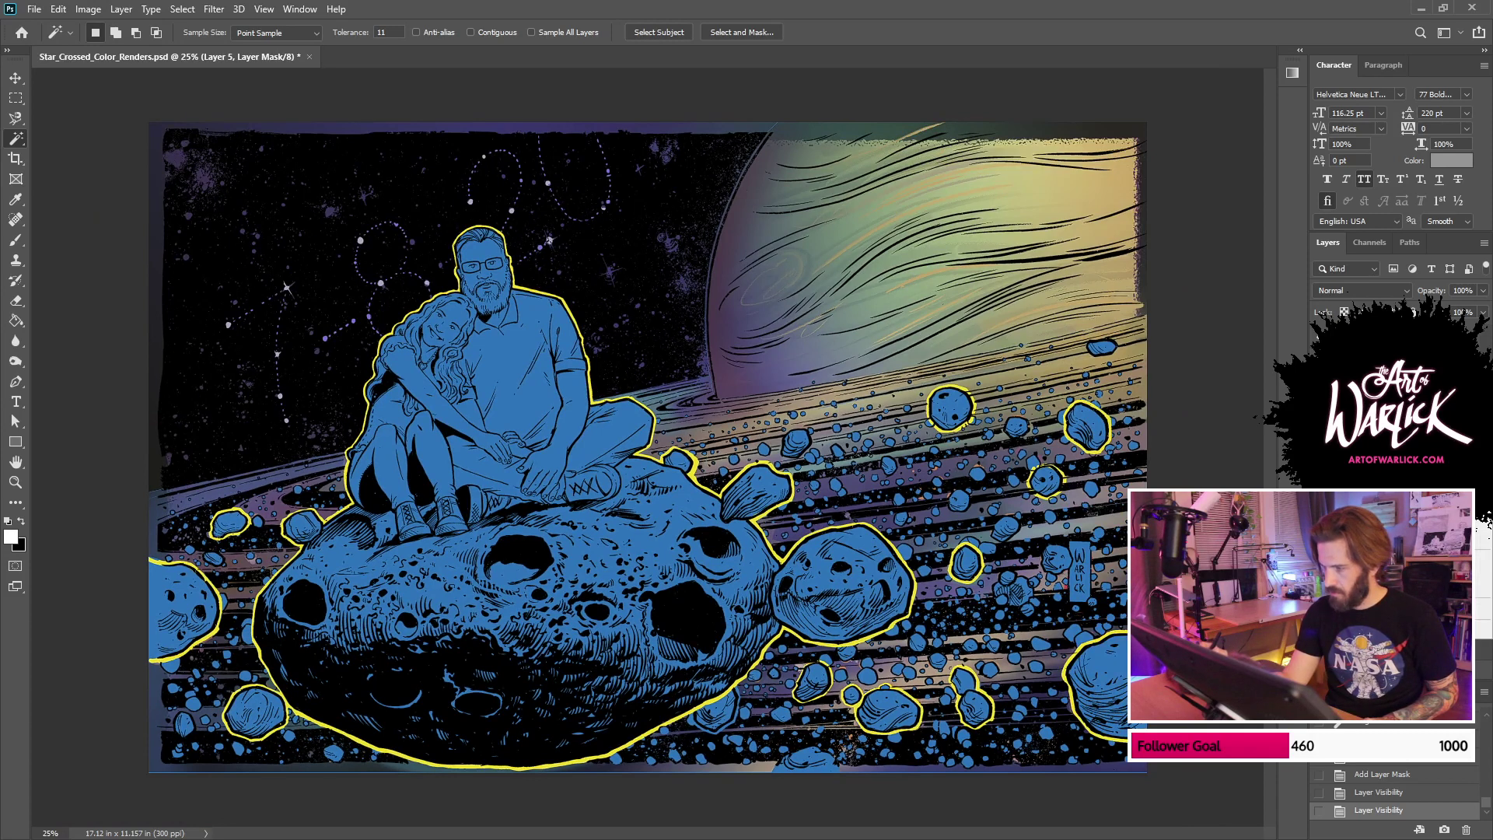
{"action": "left_click", "coordinate": [1485, 538]}
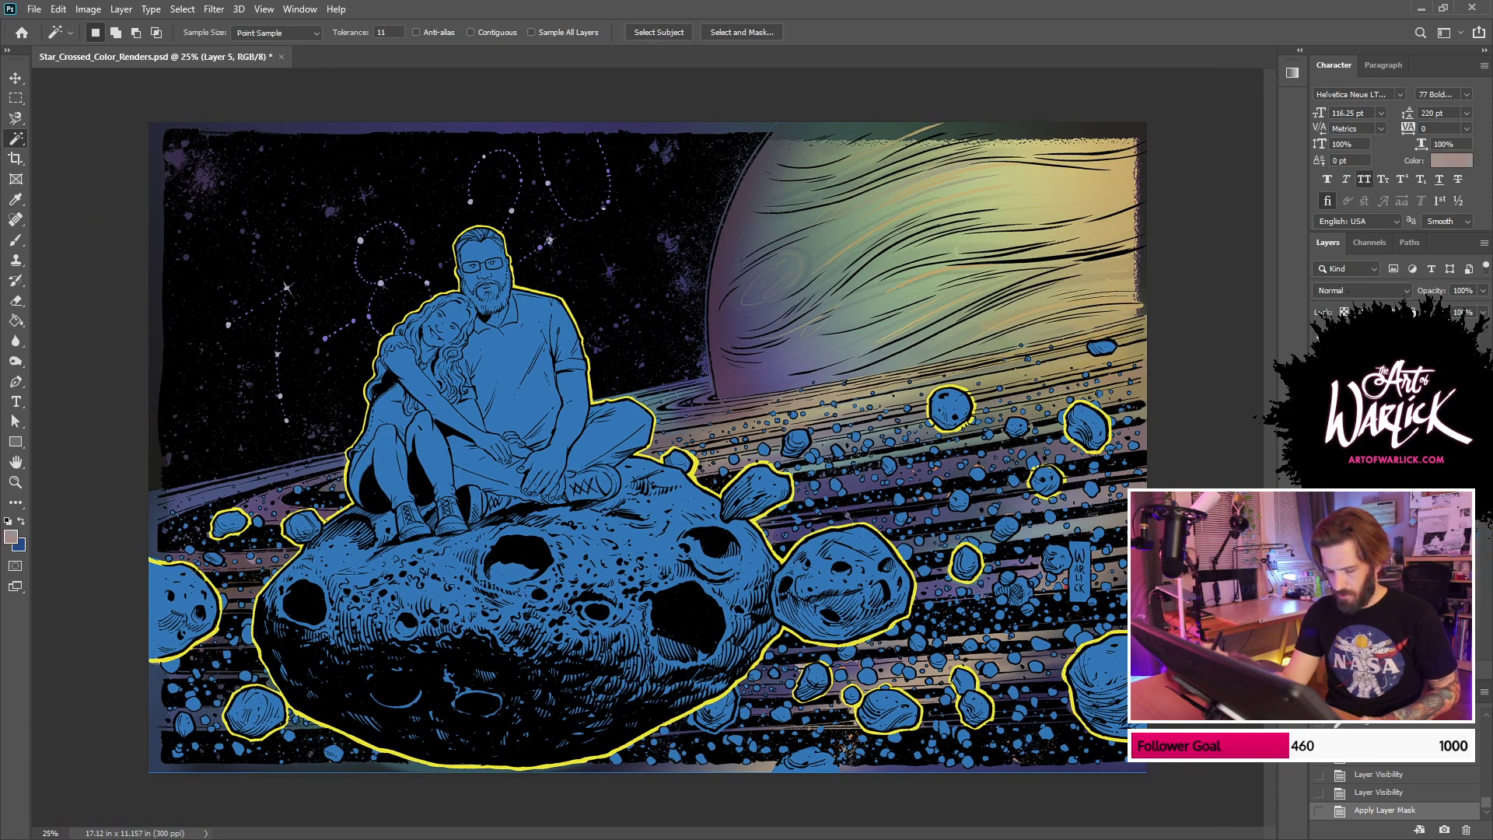
Step: Paint blue-violet sampled from the rings along the artwork's left and top edges with a 500 px brush, undoing the stroke across the planet
{"action": "key", "text": "b"}
{"action": "left_click", "coordinate": [180, 540], "text": "alt"}
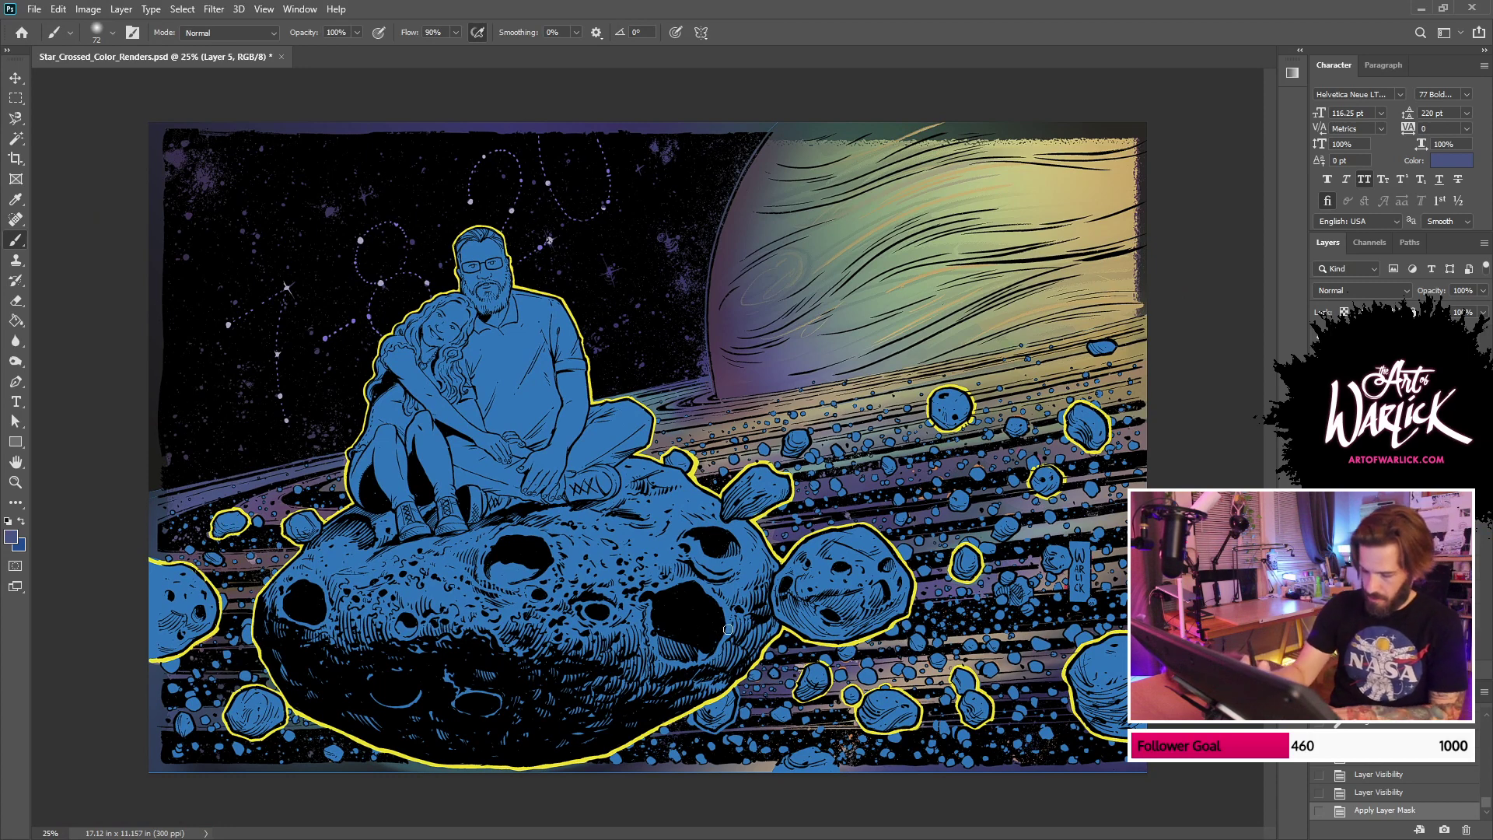
{"action": "key", "text": "bracketright"}
{"action": "key", "text": "bracketright"}
{"action": "key", "text": "bracketright"}
{"action": "key", "text": "bracketright"}
{"action": "key", "text": "bracketright"}
{"action": "key", "text": "bracketright"}
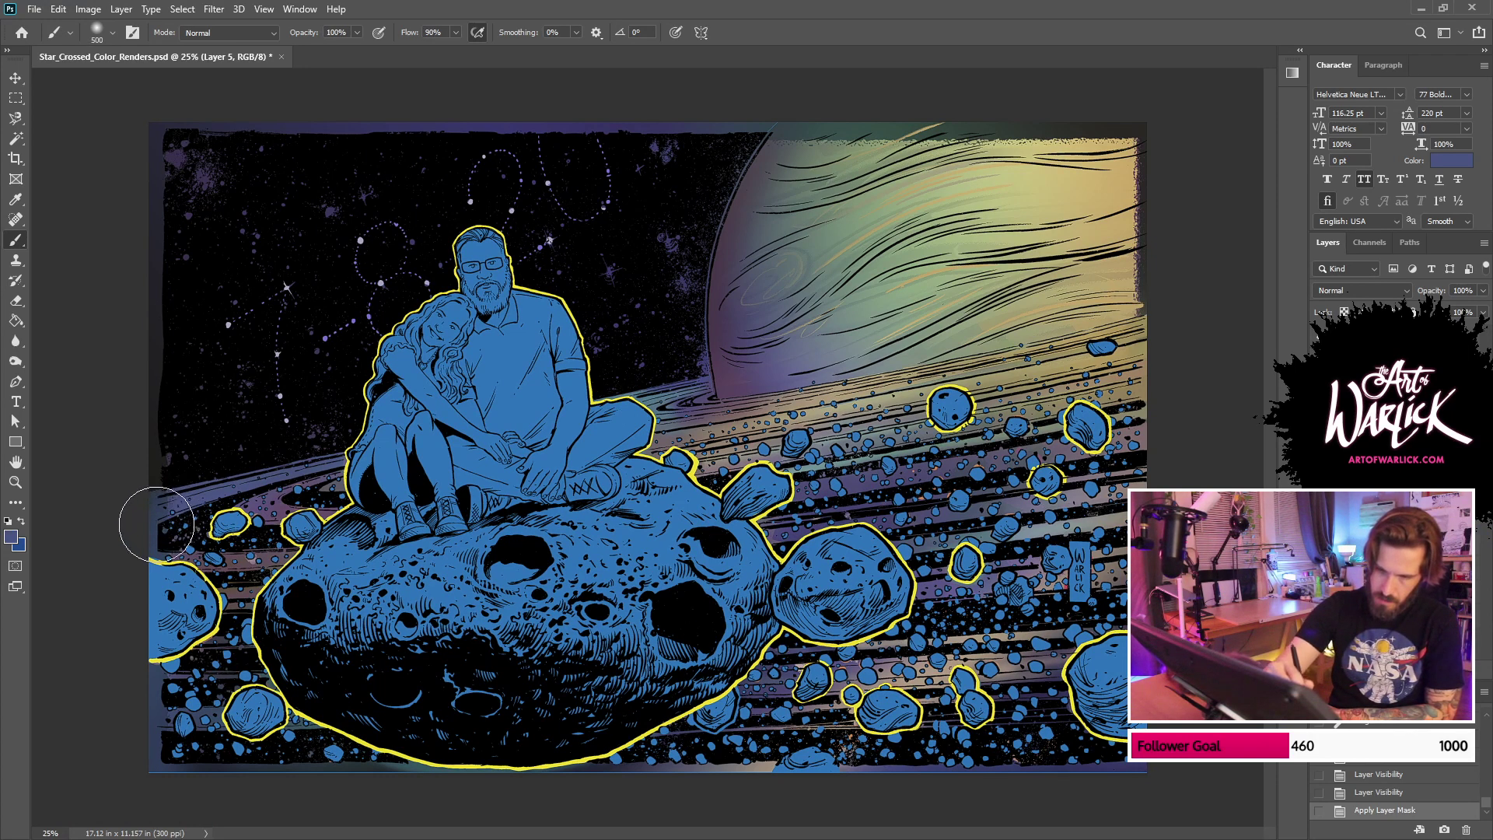
{"action": "left_click_drag", "start_coordinate": [155, 517], "coordinate": [165, 334]}
{"action": "mouse_move", "coordinate": [166, 504]}
{"action": "left_mouse_down"}
{"action": "mouse_move", "coordinate": [161, 128]}
{"action": "mouse_move", "coordinate": [1022, 106]}
{"action": "left_mouse_up"}
{"action": "mouse_move", "coordinate": [847, 226]}
{"action": "left_mouse_down"}
{"action": "mouse_move", "coordinate": [924, 283]}
{"action": "mouse_move", "coordinate": [1149, 256]}
{"action": "left_mouse_up"}
{"action": "key", "text": "ctrl+z"}
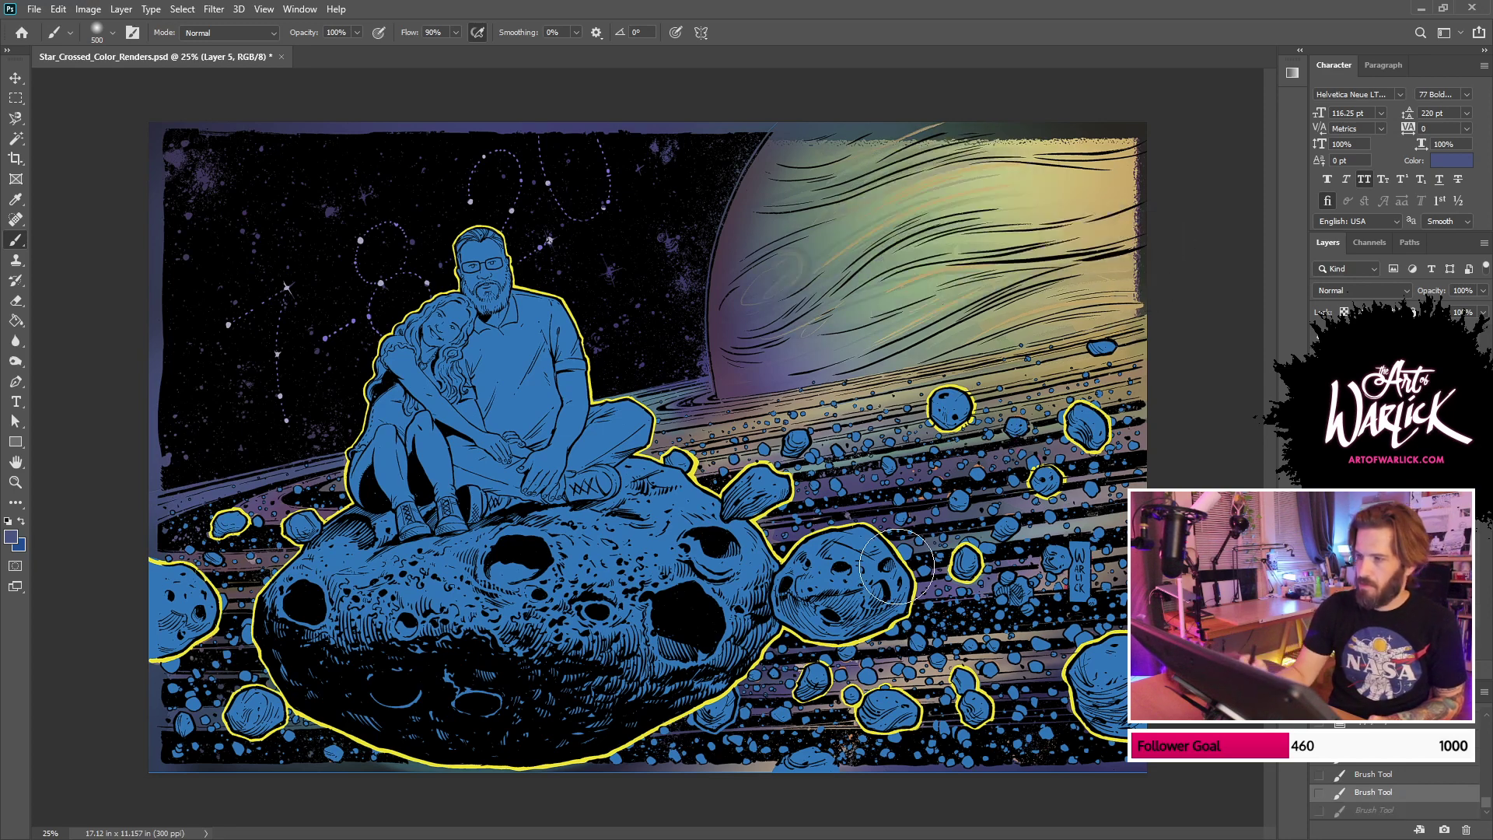
Step: Select the planet area by color on the FLATS layer and target the PLANET layer's mask with the selection outline hidden
{"action": "left_click", "coordinate": [1383, 616]}
{"action": "key", "text": "w"}
{"action": "left_click", "coordinate": [703, 158]}
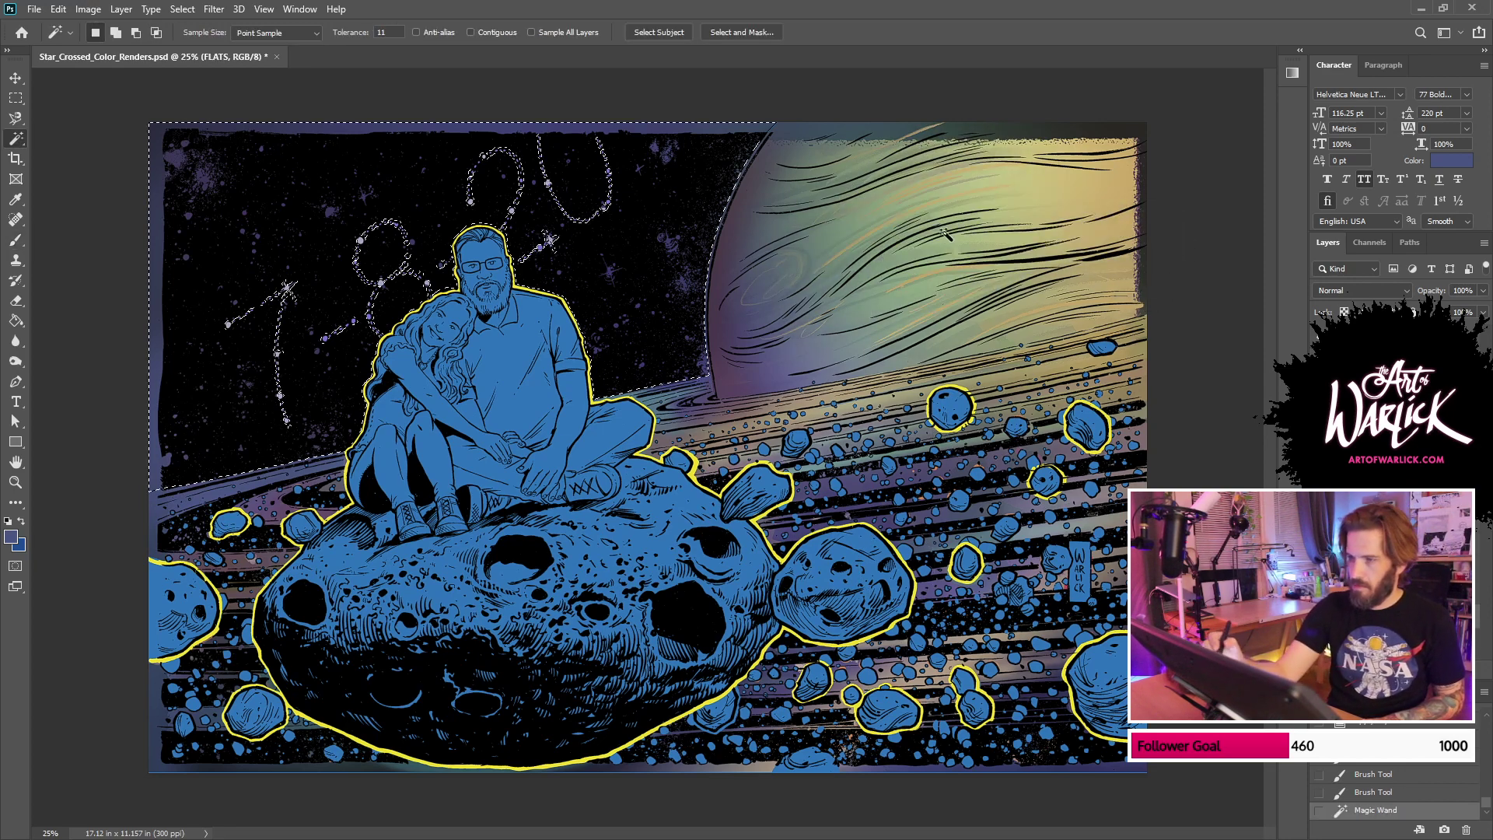
{"action": "left_click", "coordinate": [847, 233]}
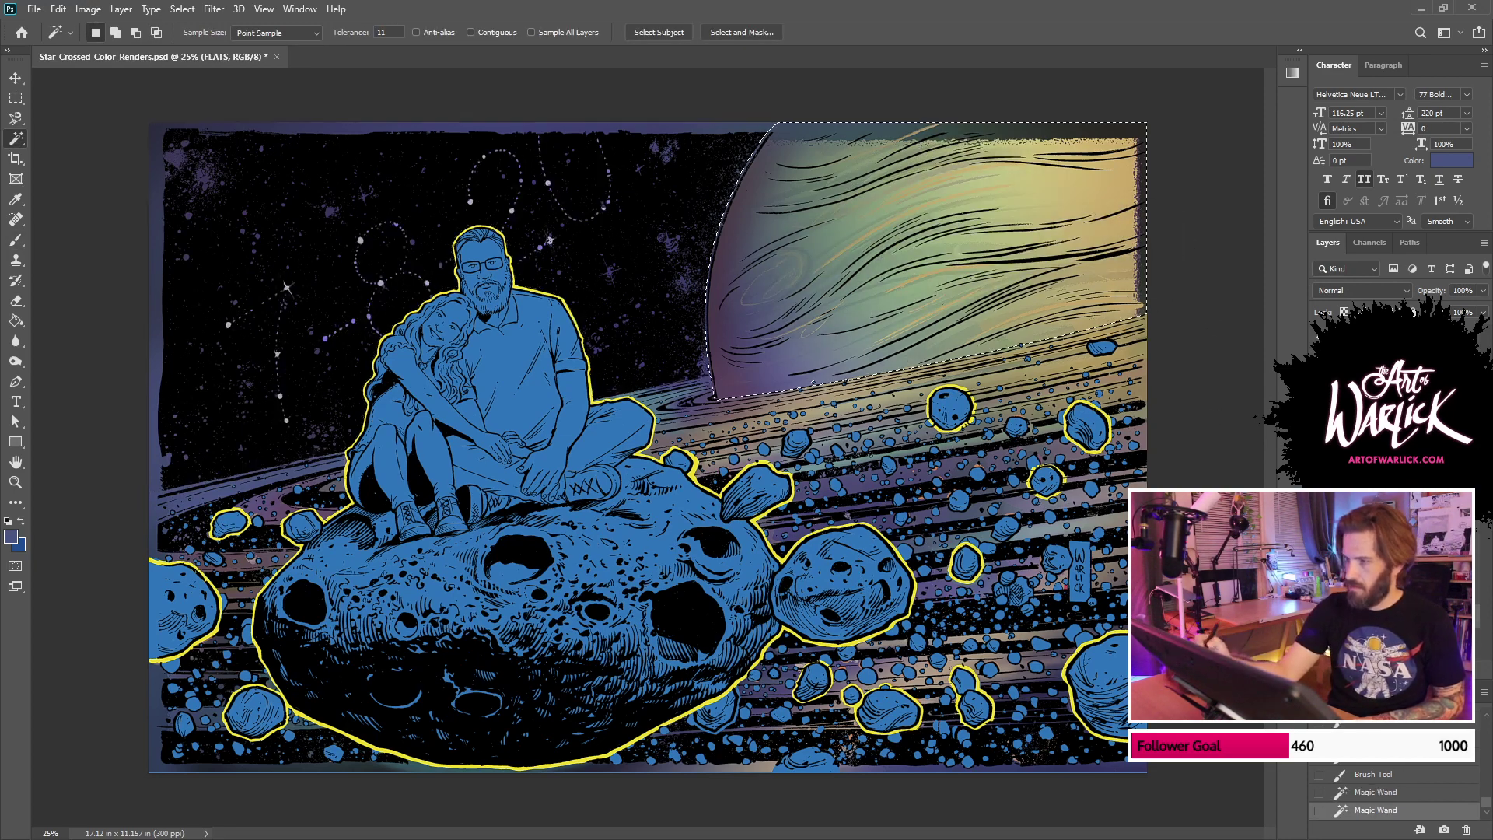
{"action": "left_click", "coordinate": [1381, 537]}
{"action": "key", "text": "ctrl+h"}
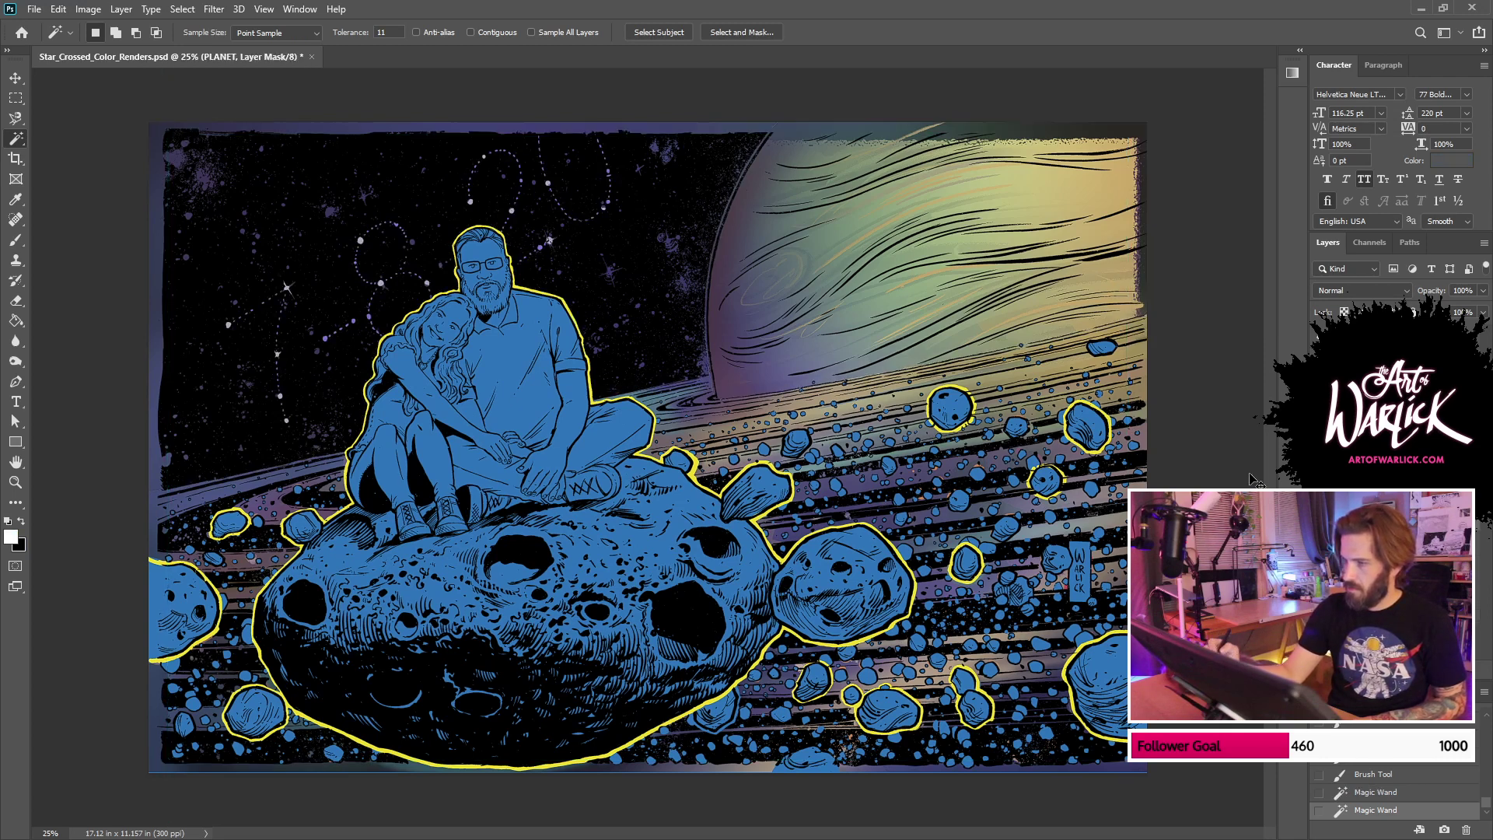
Step: Clear the selection and brush the sampled blue-violet over the planet's upper-right corner on the BG layer
{"action": "key", "text": "b"}
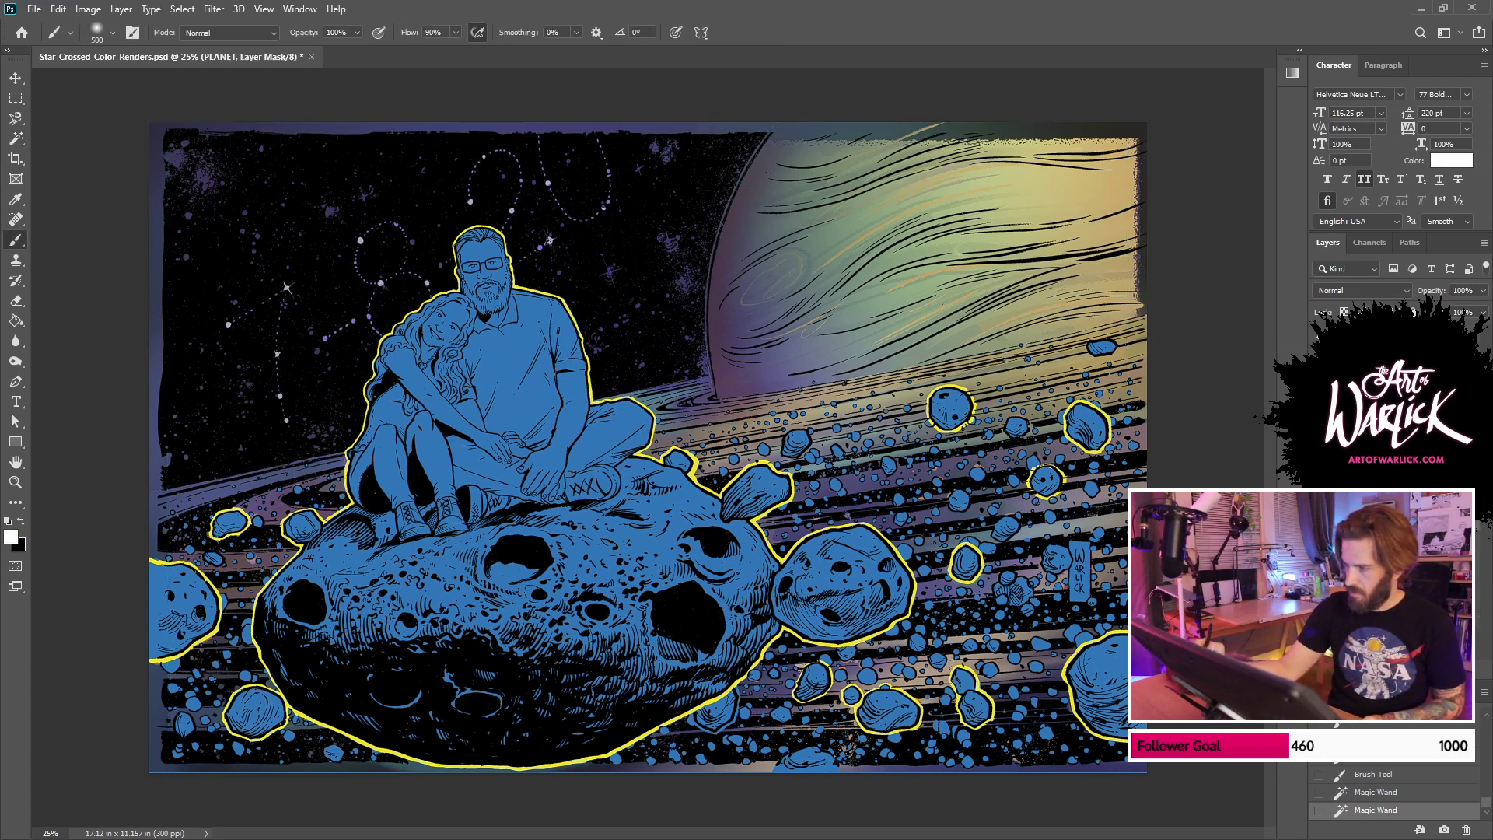
{"action": "left_click", "coordinate": [1380, 579]}
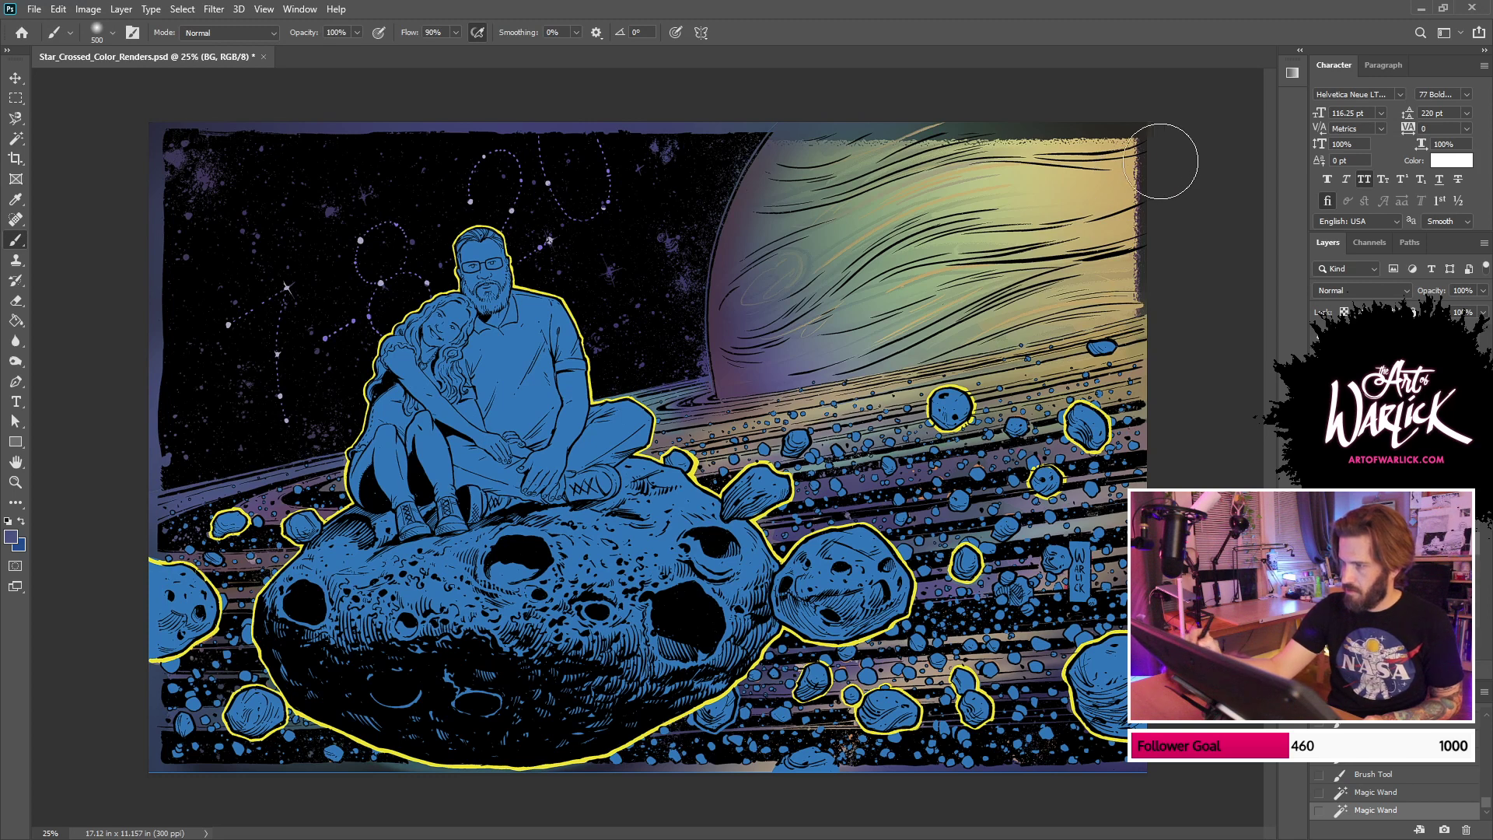
{"action": "left_click_drag", "start_coordinate": [1139, 153], "coordinate": [1220, 101]}
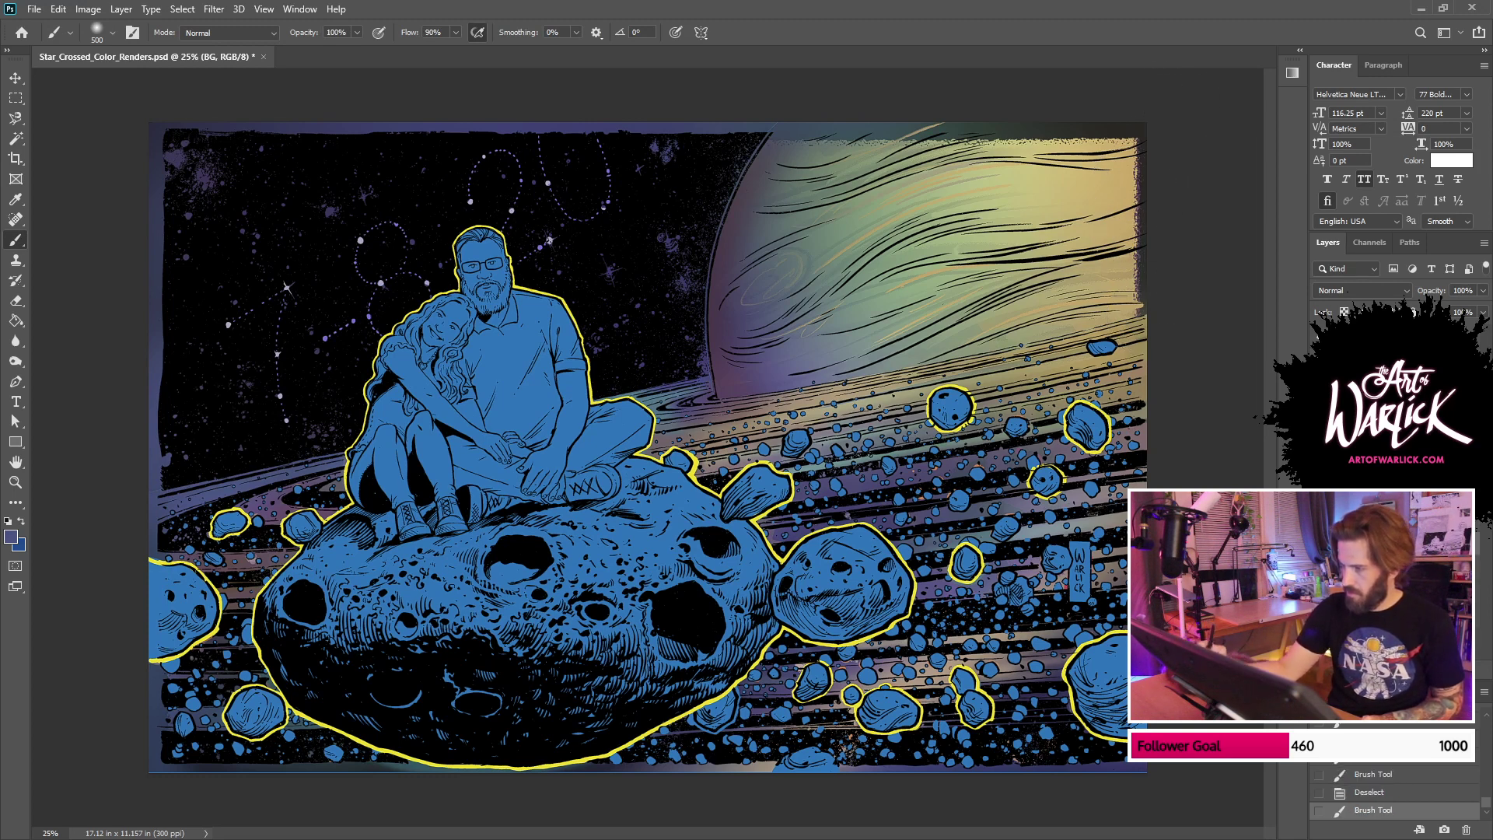
Step: Reselect the planet area from FLATS and paint blue-violet along its right edge on a new layer above BG
{"action": "key", "text": "alt+period"}
{"action": "key", "text": "w"}
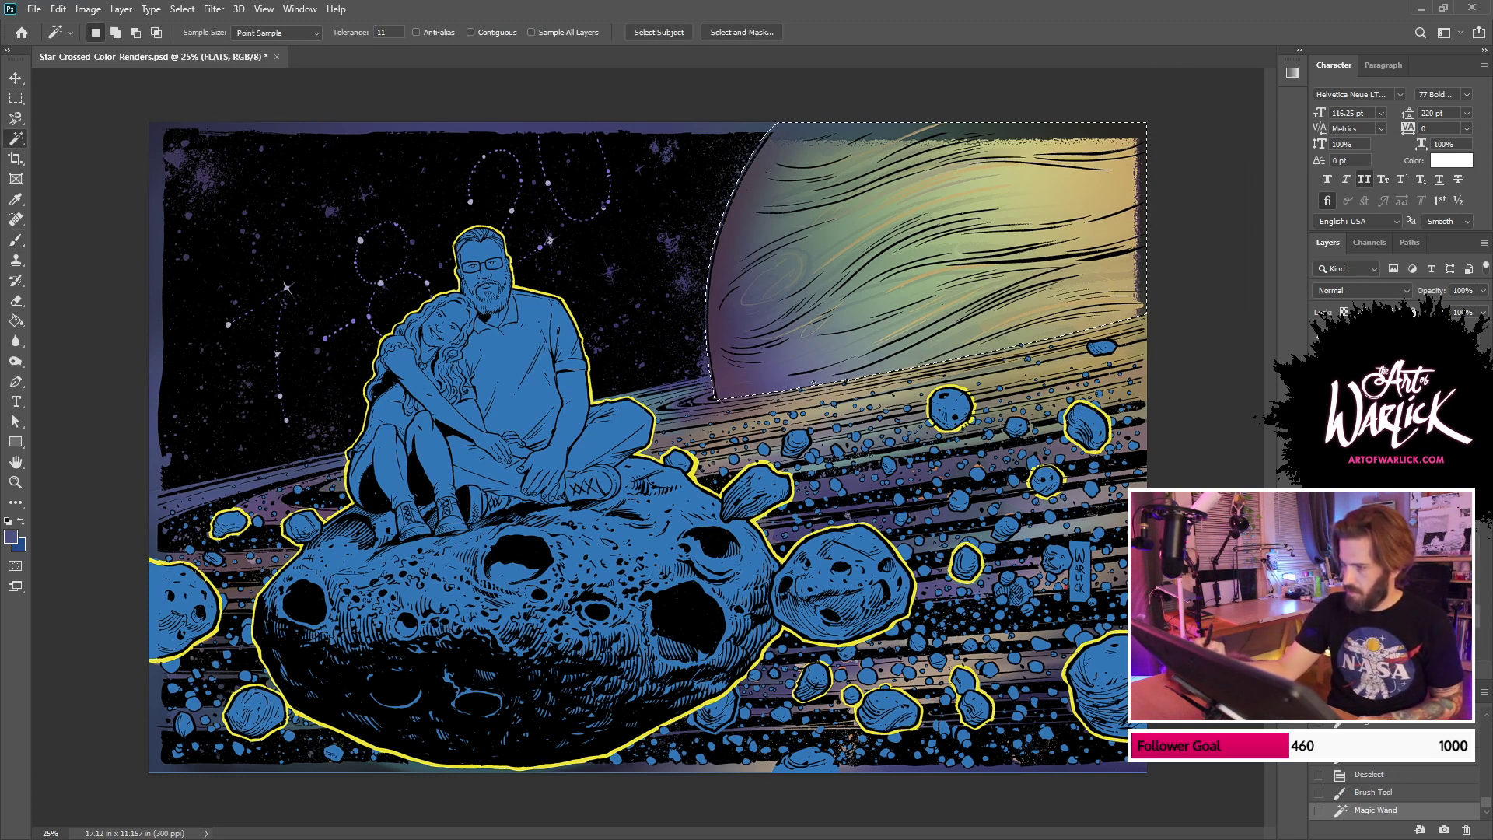
{"action": "key", "text": "alt+comma"}
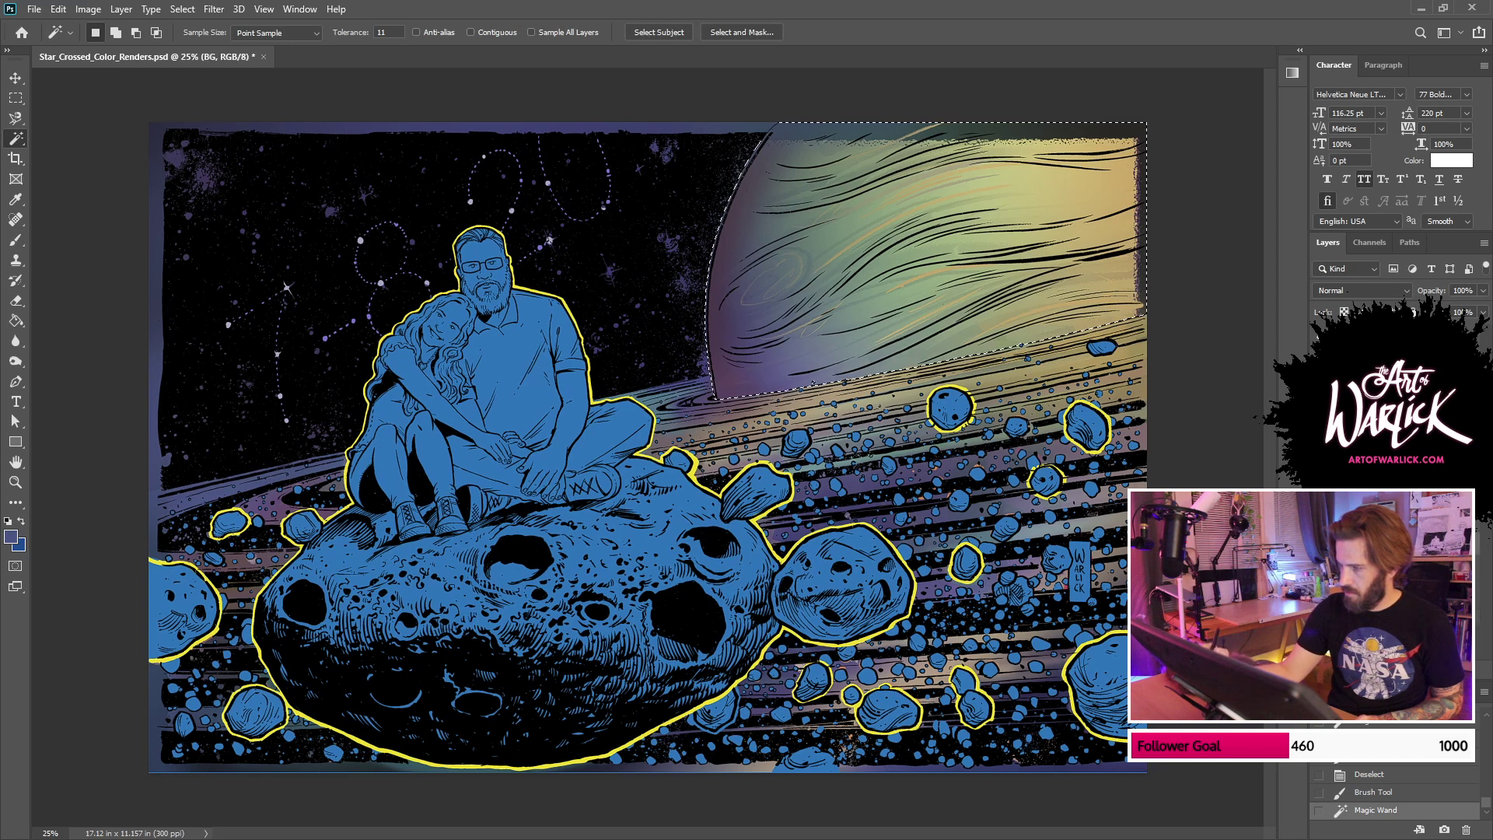
{"action": "key", "text": "ctrl+shift+alt+n"}
{"action": "key", "text": "b"}
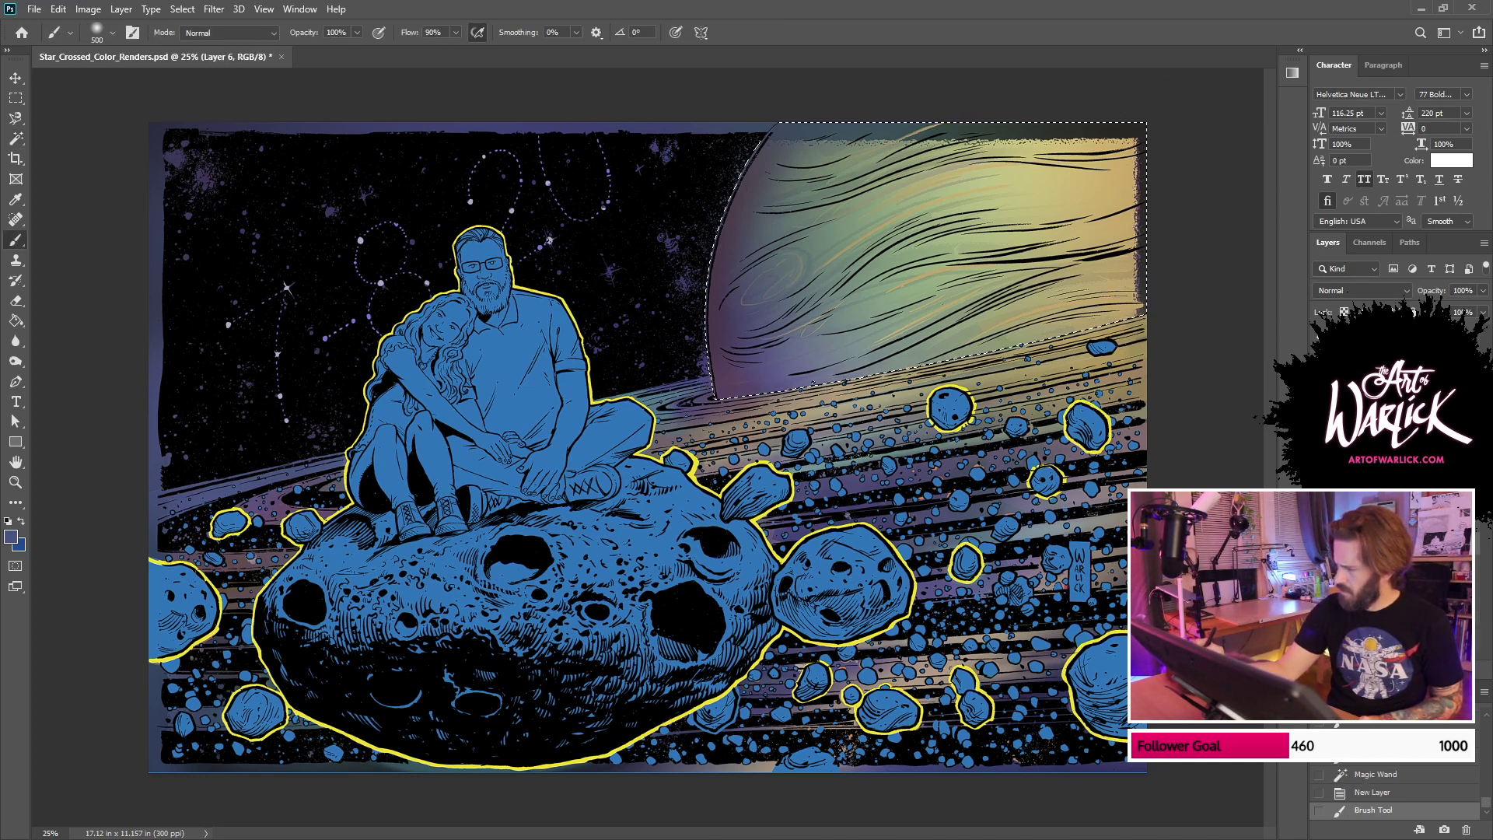
Step: Hide the yellow outline, ring and star color layers while keeping the planet rendering shown, and activate the PLANET layer
{"action": "left_click", "coordinate": [1319, 389]}
{"action": "left_click", "coordinate": [1320, 409]}
{"action": "left_click", "coordinate": [1319, 429]}
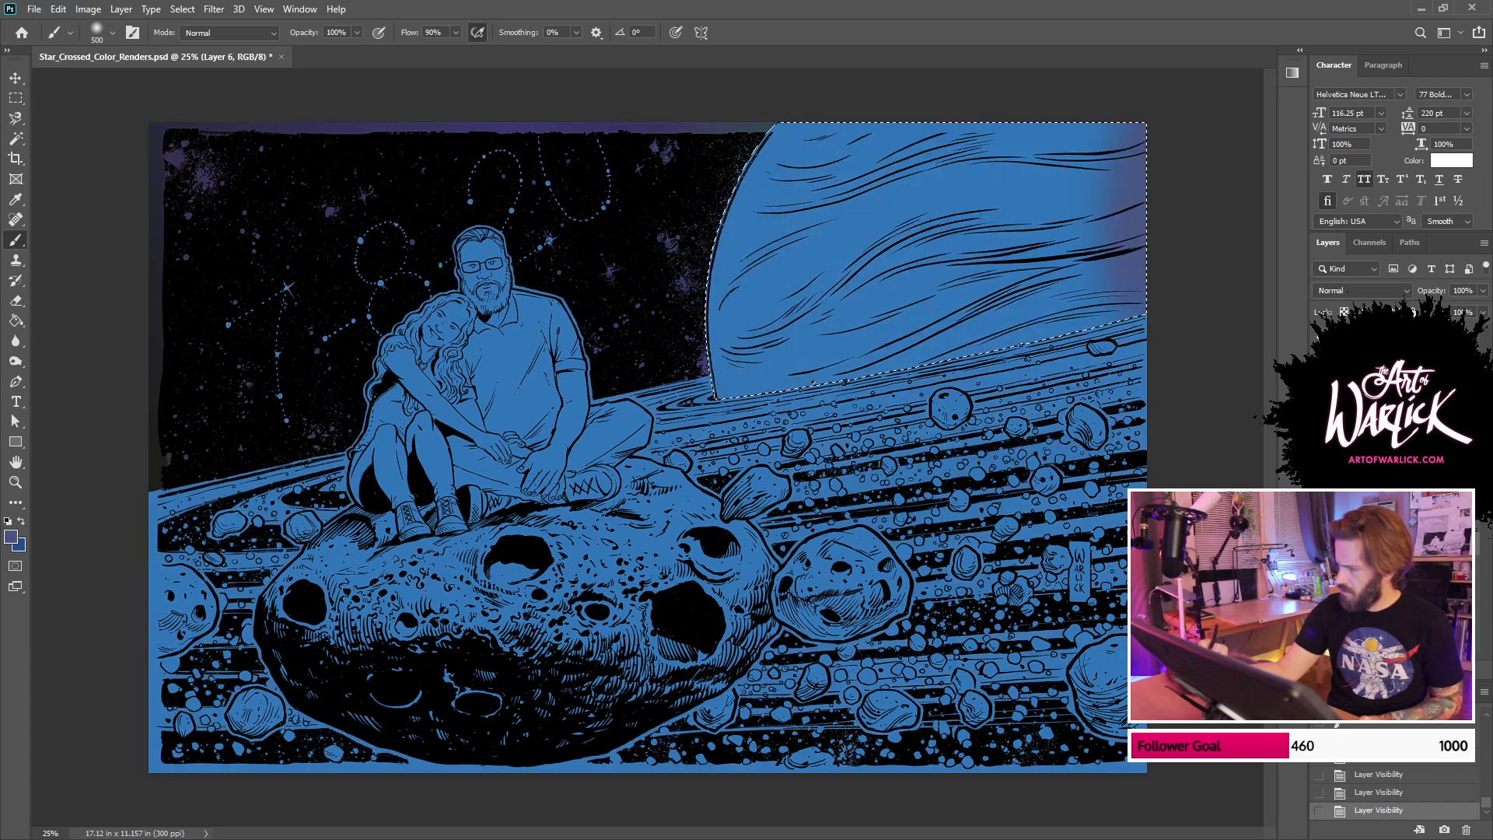
{"action": "left_click", "coordinate": [1319, 450]}
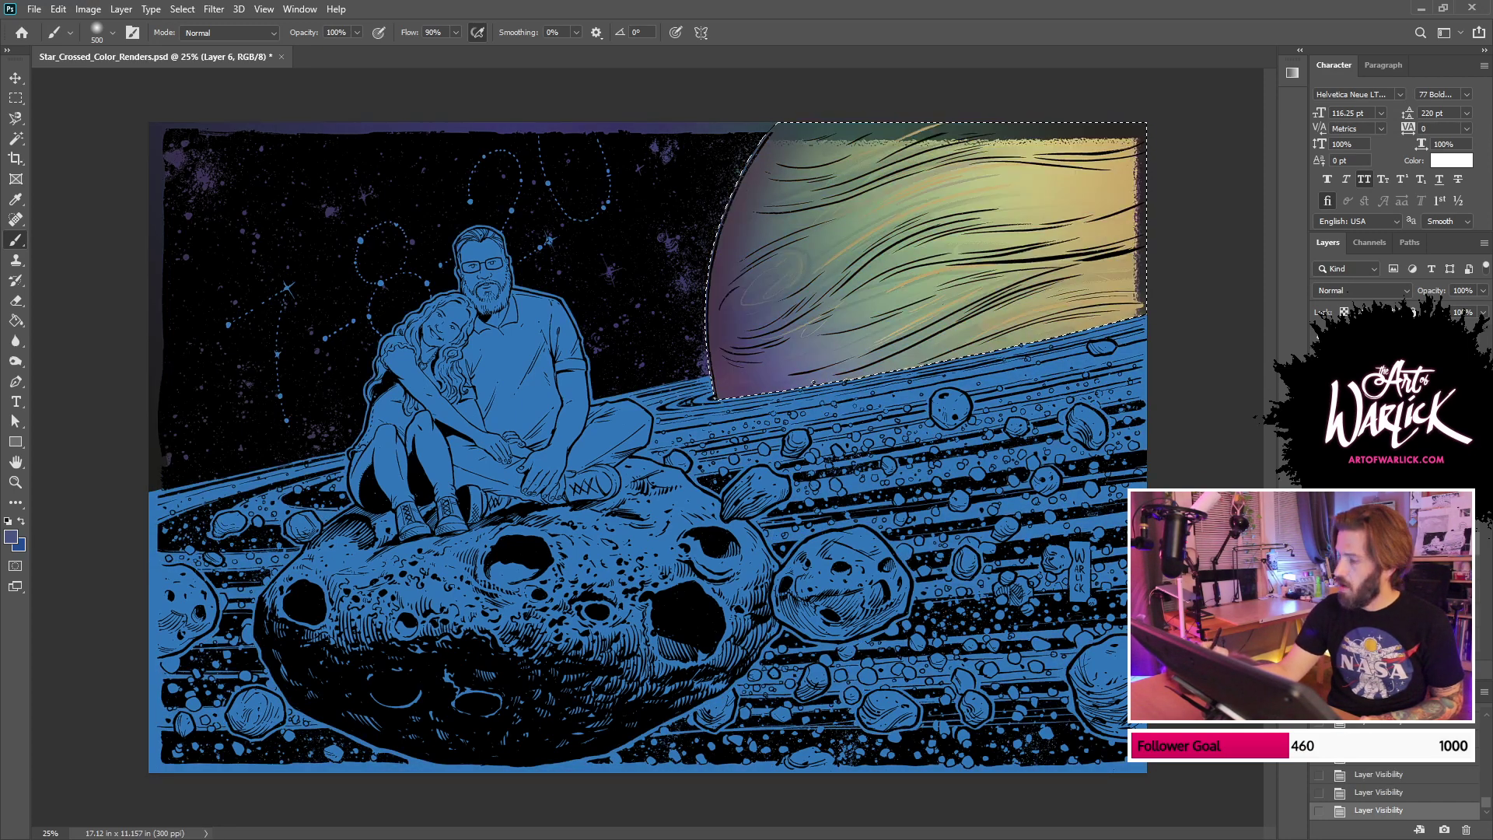
{"action": "left_click", "coordinate": [1384, 436]}
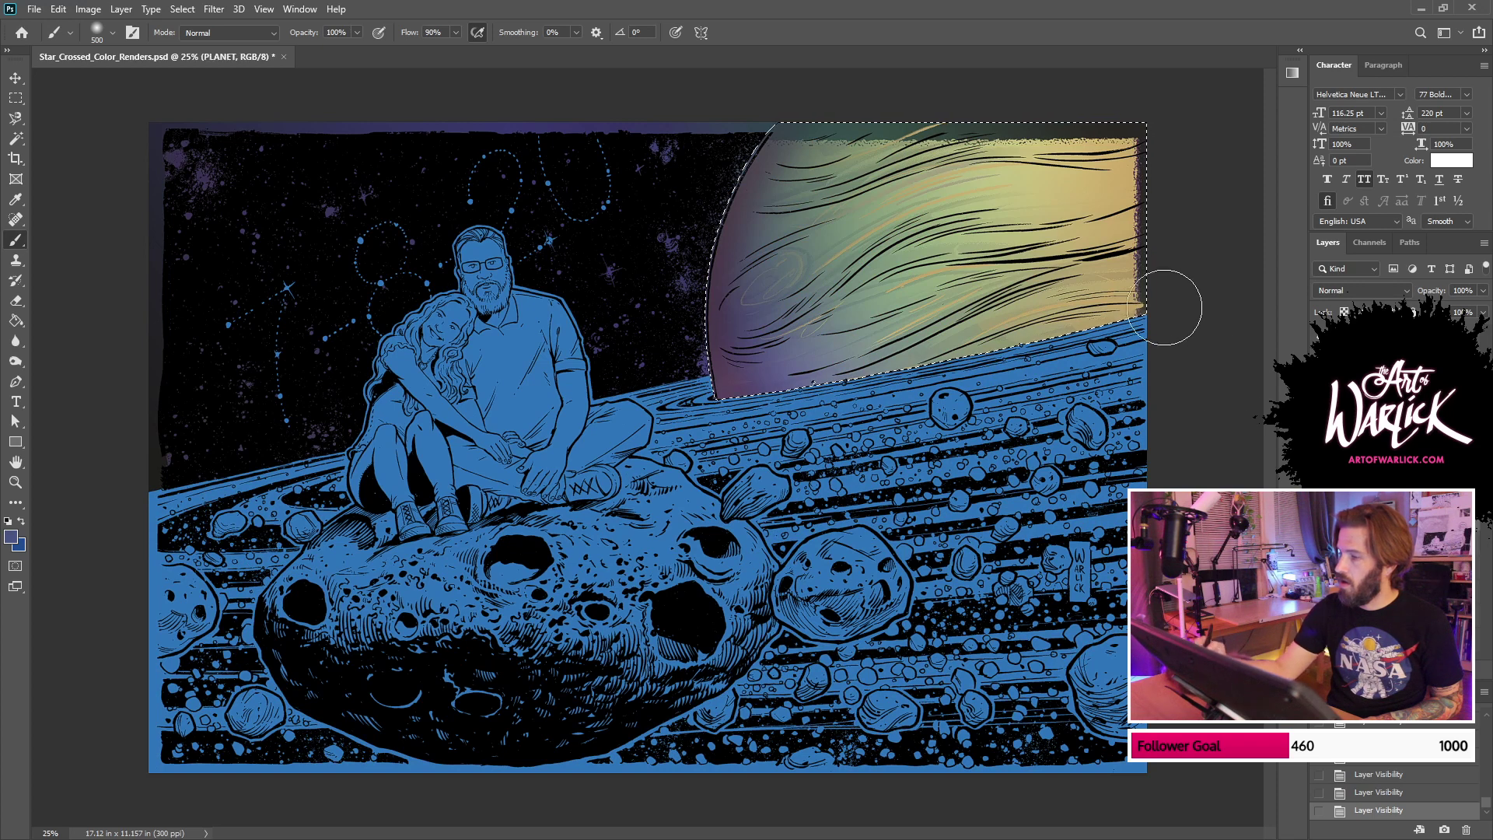
Step: Undo the stray brush stroke, hide the selection outline, and paint sampled gold over the planet's right and upper-right edges on PLANET
{"action": "key", "text": "ctrl+z"}
{"action": "key", "text": "ctrl+h"}
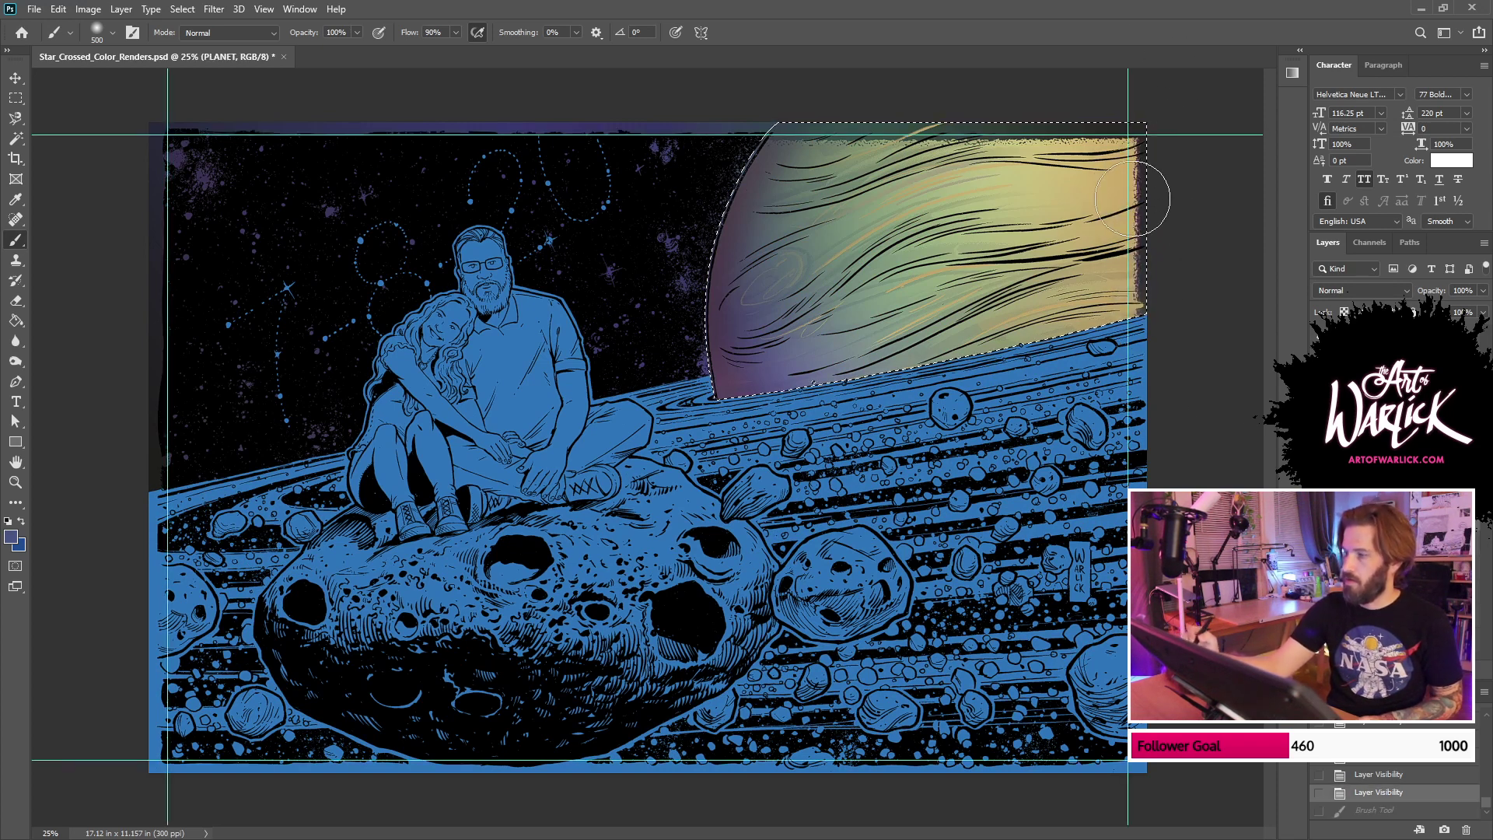
{"action": "key", "text": "ctrl+h"}
{"action": "left_click", "coordinate": [1129, 216], "text": "alt"}
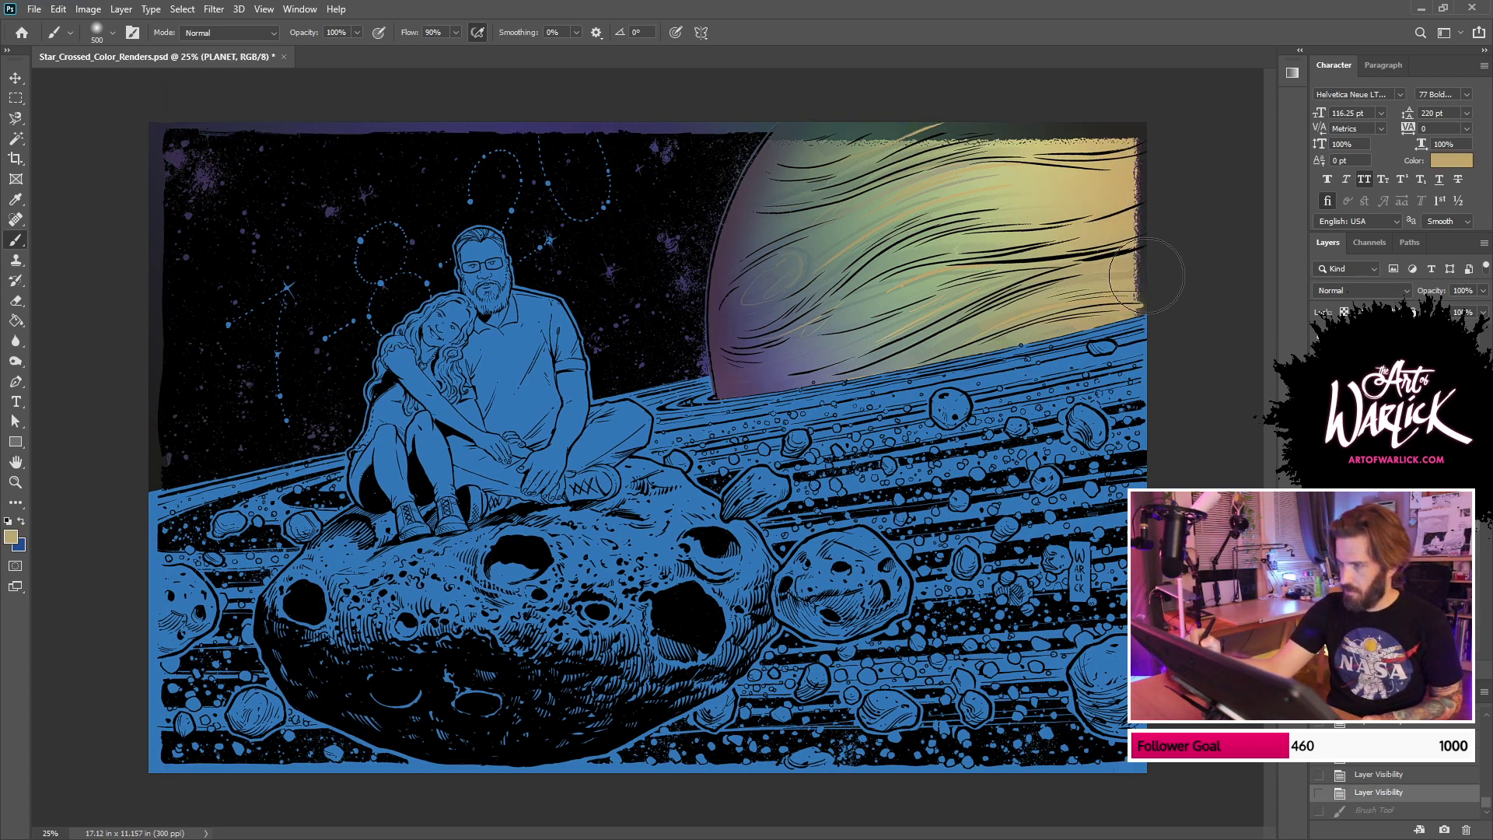
{"action": "mouse_move", "coordinate": [1148, 307]}
{"action": "left_mouse_down"}
{"action": "mouse_move", "coordinate": [1185, 107]}
{"action": "mouse_move", "coordinate": [1178, 133]}
{"action": "mouse_move", "coordinate": [1097, 129]}
{"action": "mouse_move", "coordinate": [1022, 97]}
{"action": "left_mouse_up"}
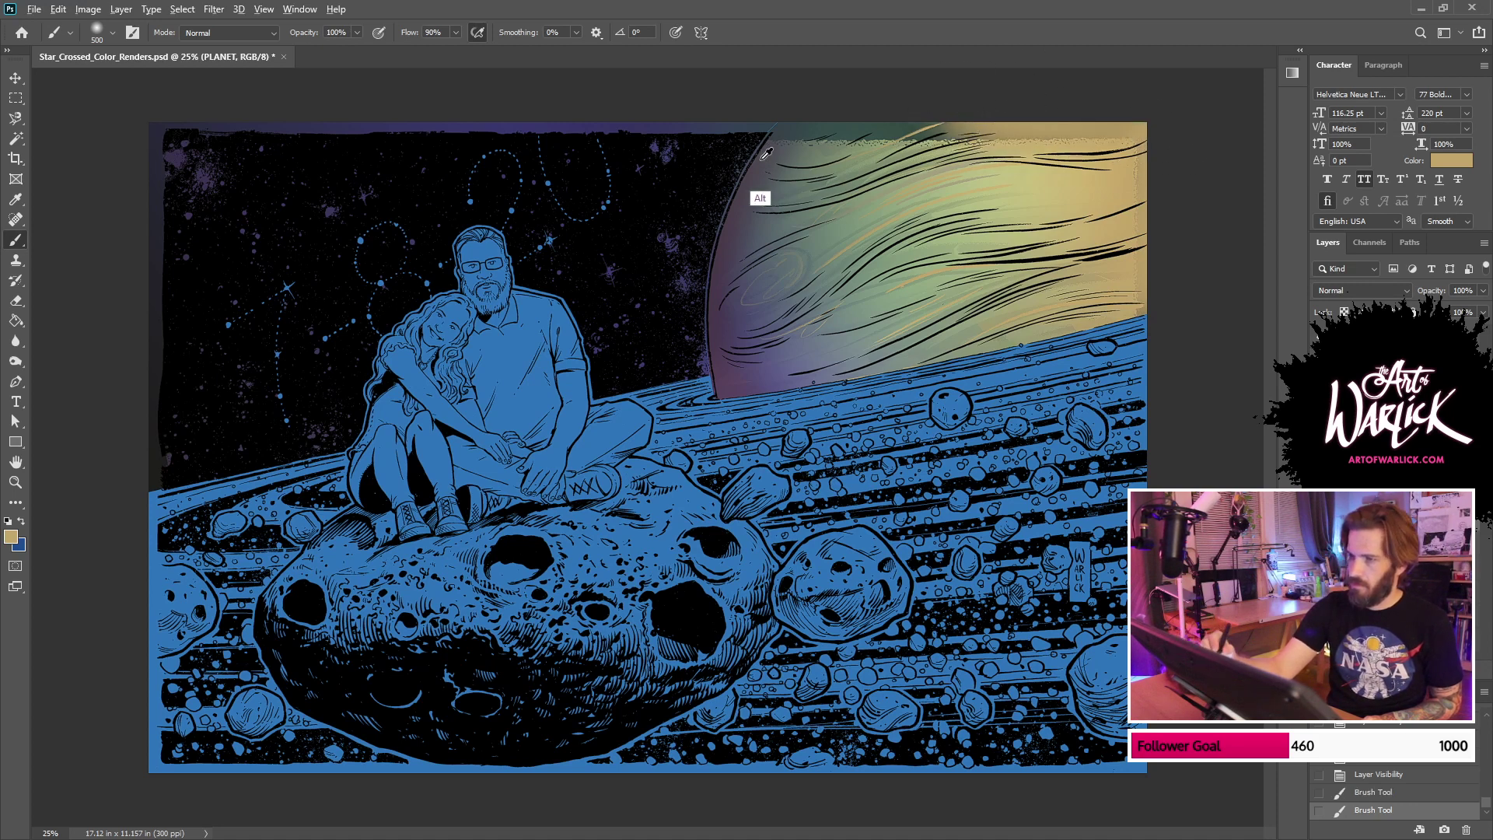
Step: Try brushing a sampled dark purple across the planet's upper-left edge
{"action": "left_click", "coordinate": [758, 200], "text": "alt"}
{"action": "left_click_drag", "start_coordinate": [807, 100], "coordinate": [892, 68]}
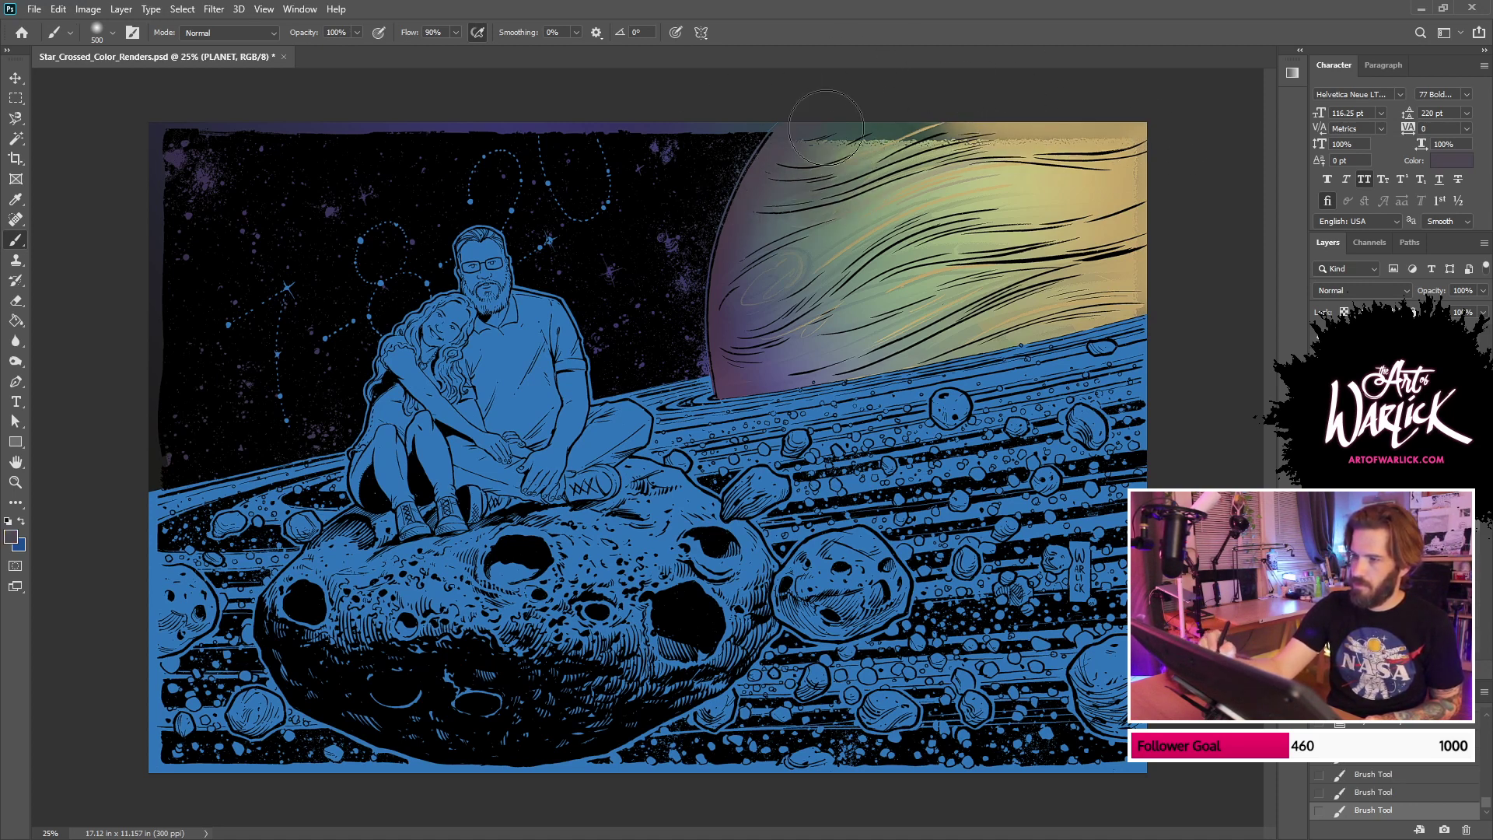
{"action": "key", "text": "ctrl+z"}
{"action": "key", "text": "ctrl+z"}
{"action": "key", "text": "ctrl+z"}
Step: Add a new layer above PLANET and paint colors sampled from the planet along its top edge
{"action": "key", "text": "ctrl+shift+alt+n"}
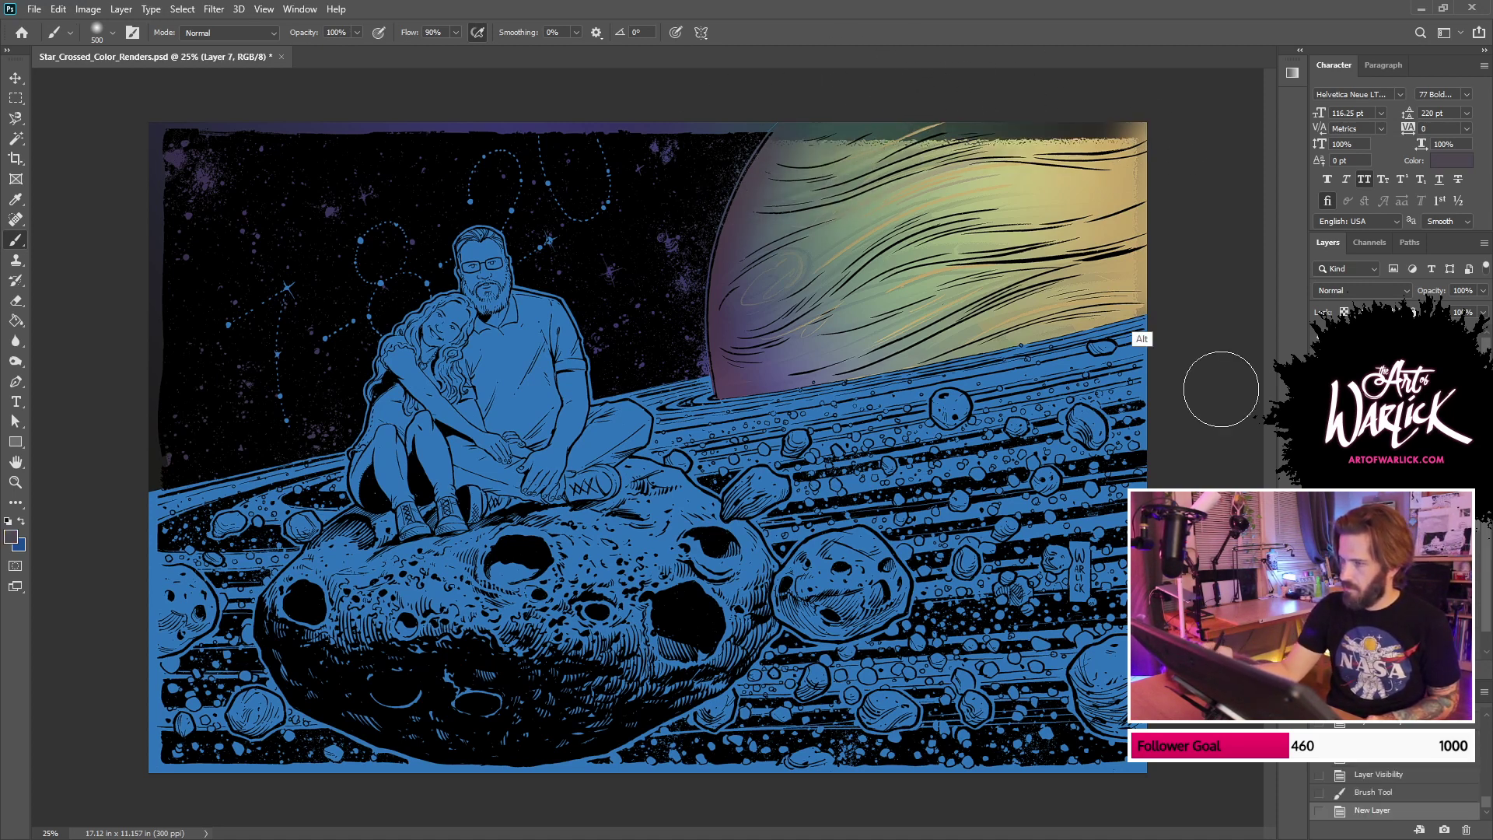
{"action": "left_click", "coordinate": [1059, 157], "text": "alt"}
{"action": "mouse_move", "coordinate": [1111, 121]}
{"action": "left_mouse_down"}
{"action": "mouse_move", "coordinate": [786, 133]}
{"action": "mouse_move", "coordinate": [862, 97]}
{"action": "mouse_move", "coordinate": [750, 260]}
{"action": "left_mouse_up"}
{"action": "left_click", "coordinate": [784, 222], "text": "alt"}
{"action": "left_click", "coordinate": [731, 255], "text": "alt"}
{"action": "key", "text": "ctrl+z"}
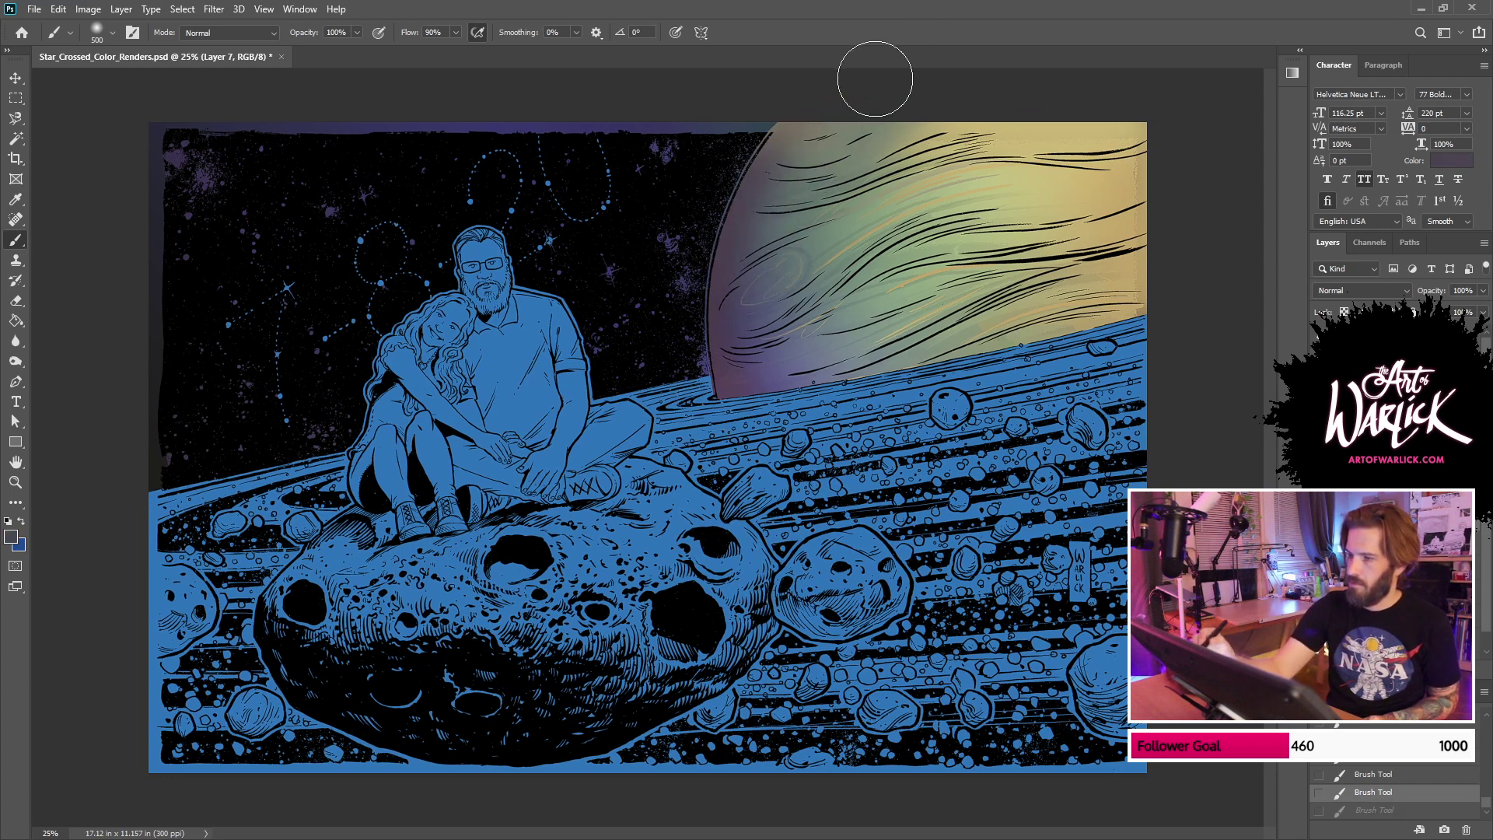
Step: Brush sampled dark purple down the planet's left edge and blend violet into its shaded lower-left side
{"action": "left_click_drag", "start_coordinate": [873, 77], "coordinate": [723, 272]}
{"action": "left_click", "coordinate": [769, 392], "text": "alt"}
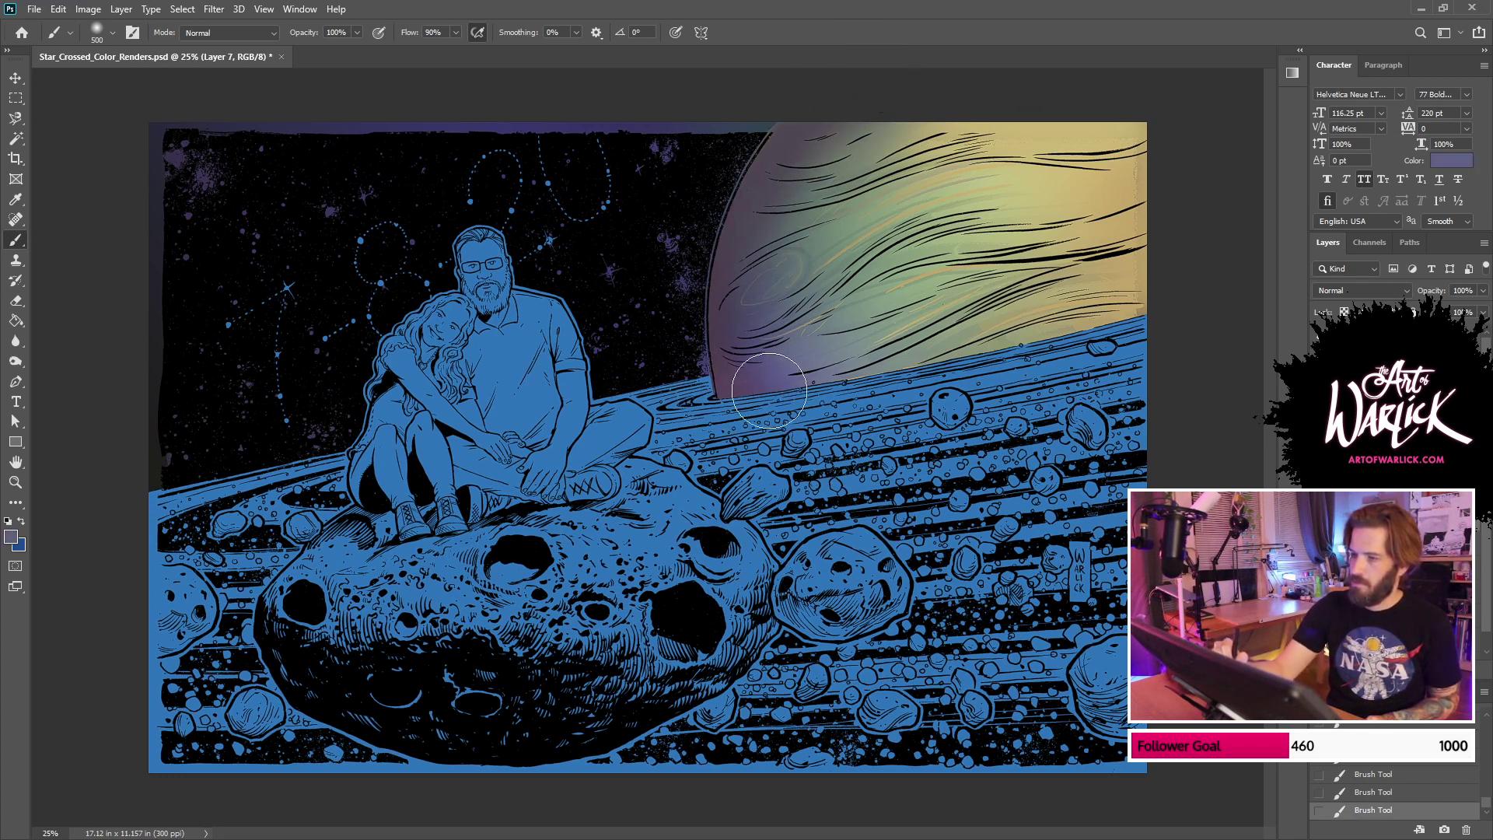
{"action": "key", "text": "ctrl+z"}
{"action": "left_click_drag", "start_coordinate": [910, 90], "coordinate": [817, 263]}
{"action": "left_click_drag", "start_coordinate": [817, 315], "coordinate": [1034, 322]}
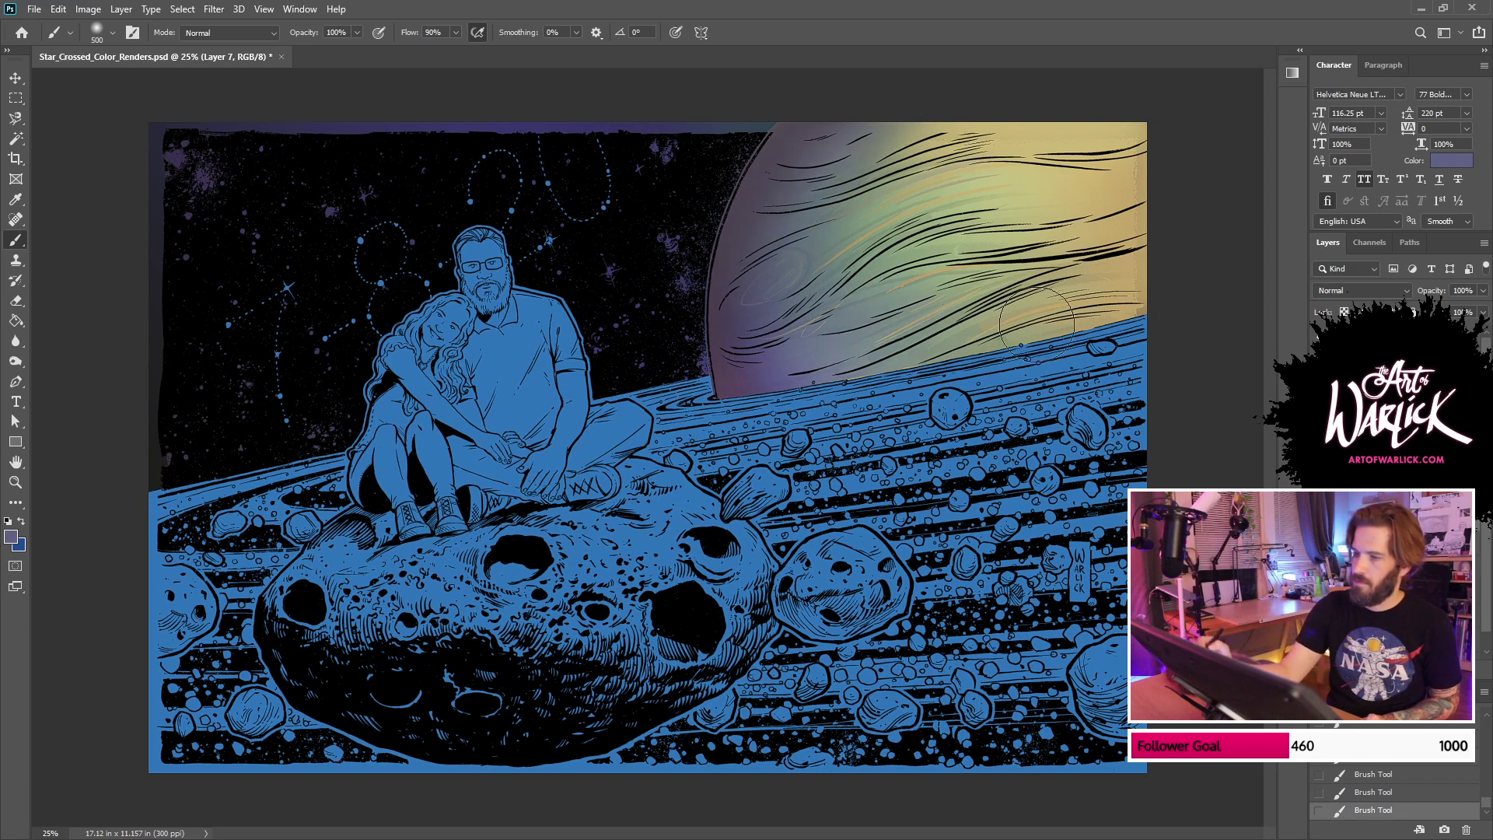
{"action": "left_click_drag", "start_coordinate": [815, 371], "coordinate": [1177, 318]}
{"action": "key", "text": "ctrl+z"}
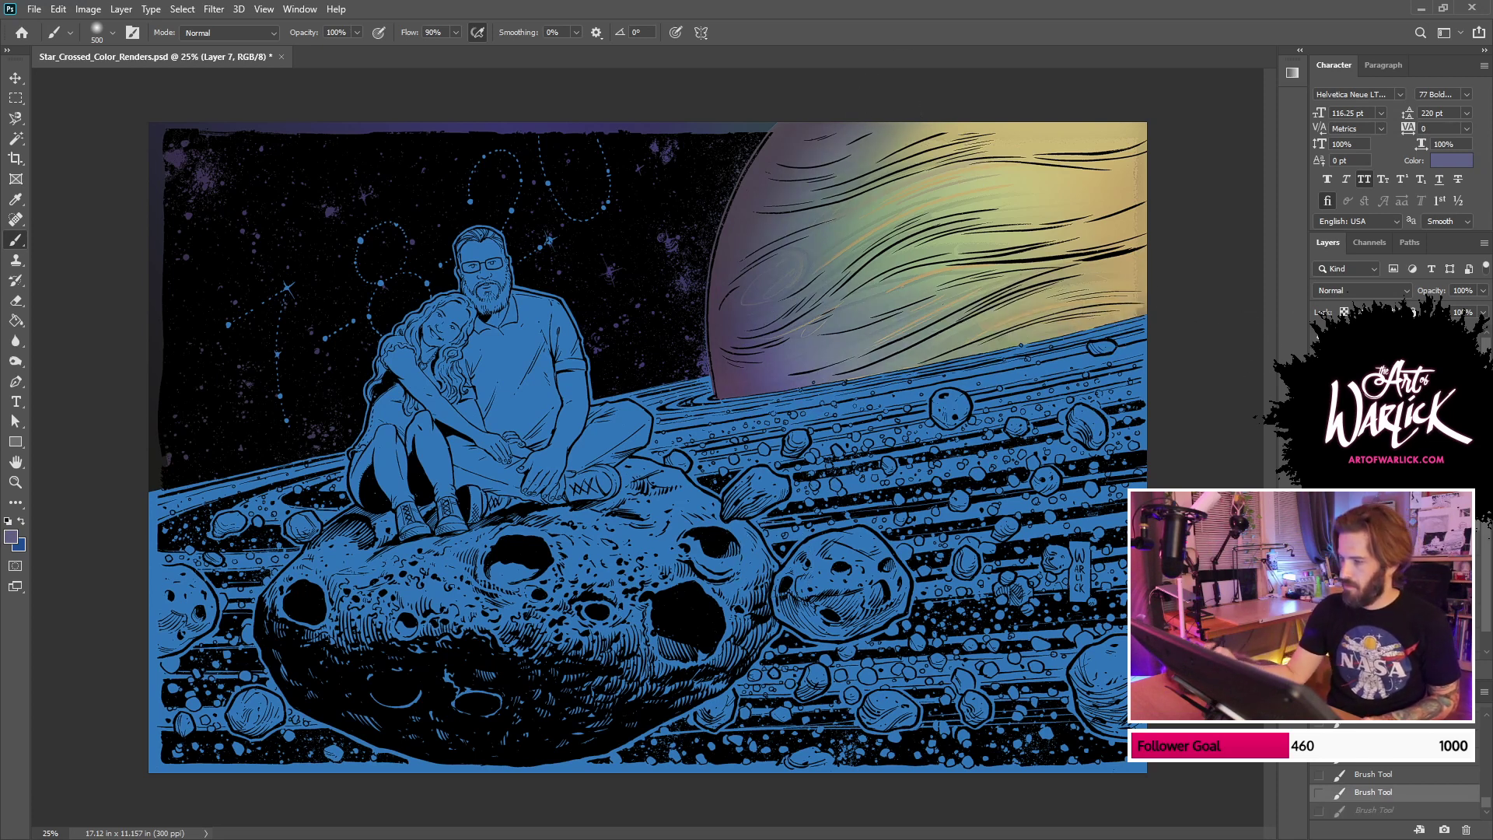
Step: Merge the new paint layer with the planet rendering and the paint layer beneath, and show the ring color layer
{"action": "key", "text": "ctrl+e"}
{"action": "left_click", "coordinate": [1319, 389]}
{"action": "left_click", "coordinate": [1320, 389]}
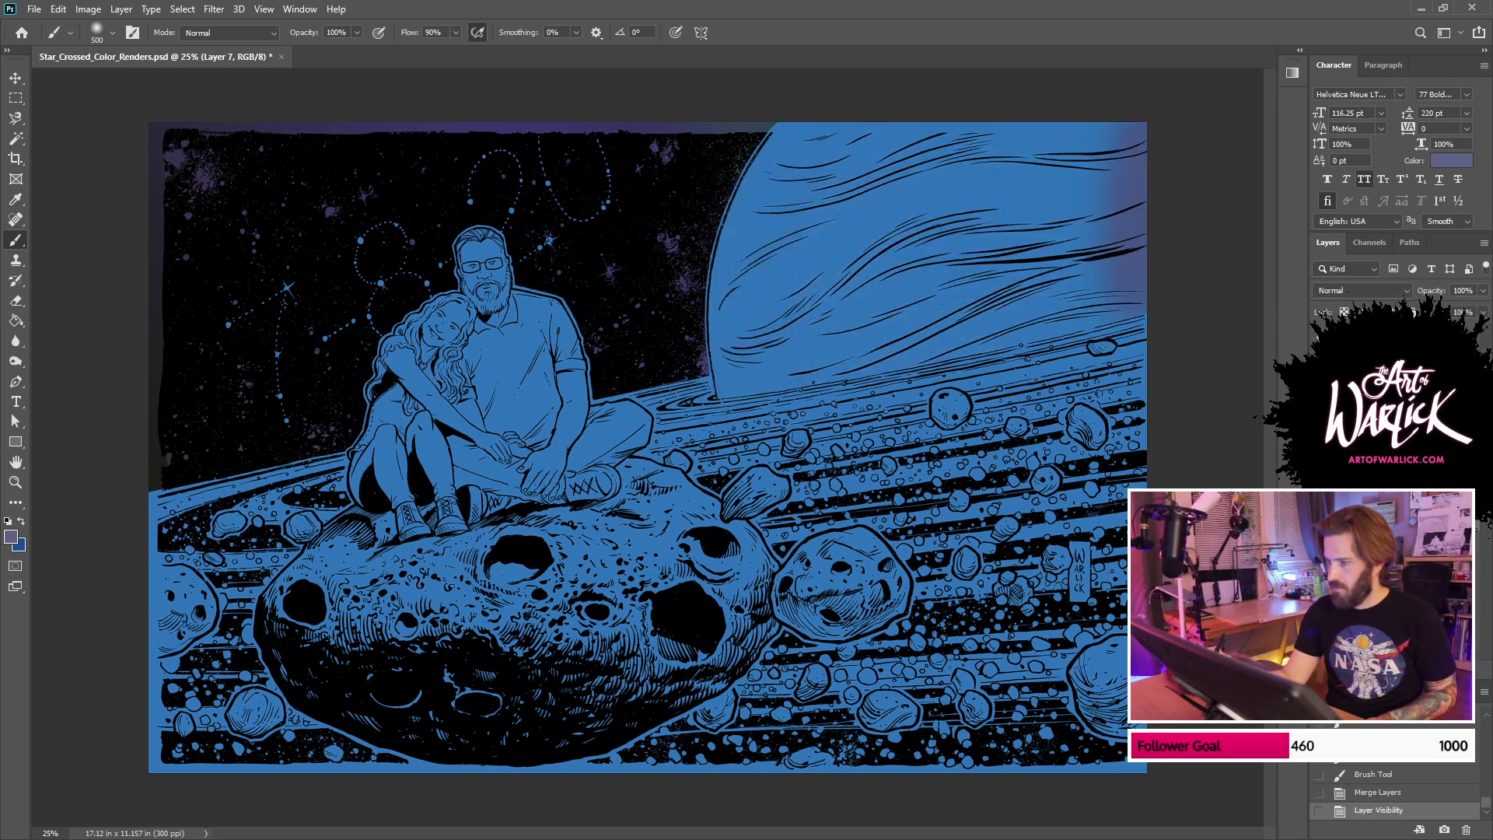
{"action": "left_click", "coordinate": [1319, 389]}
{"action": "key", "text": "ctrl+comma"}
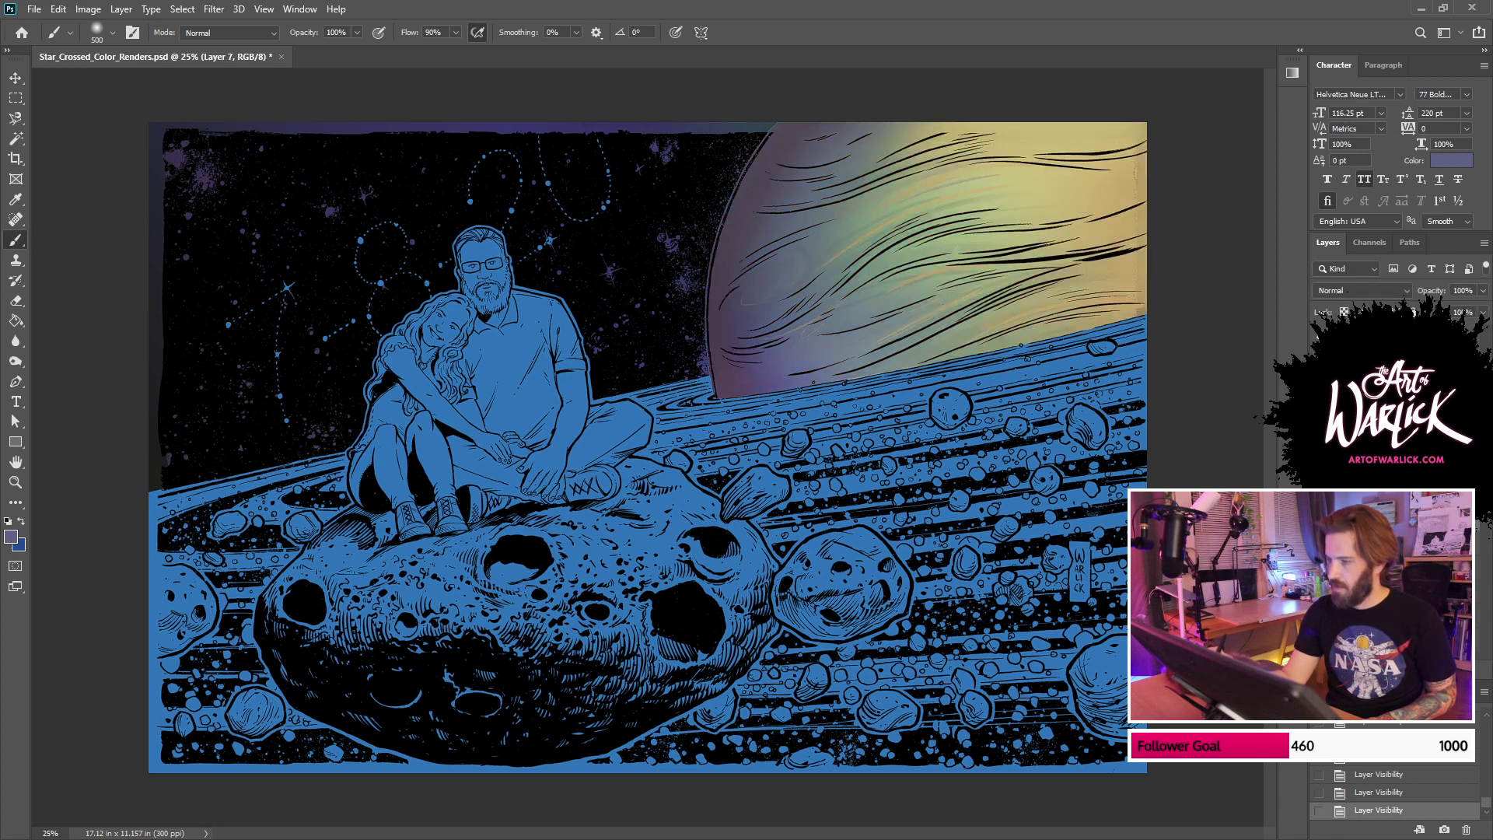
{"action": "key", "text": "ctrl+e"}
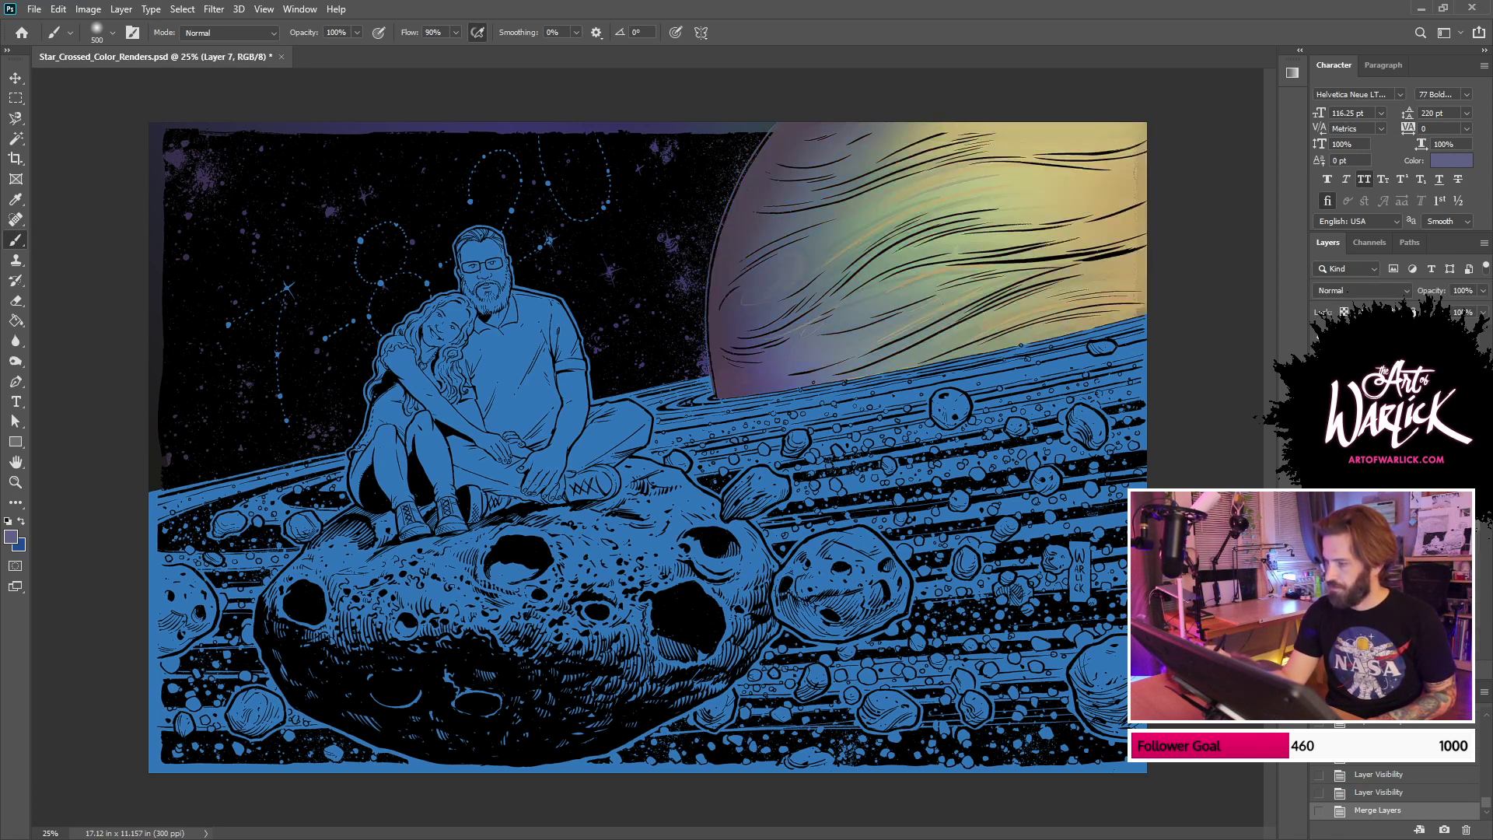
{"action": "key", "text": "ctrl+comma"}
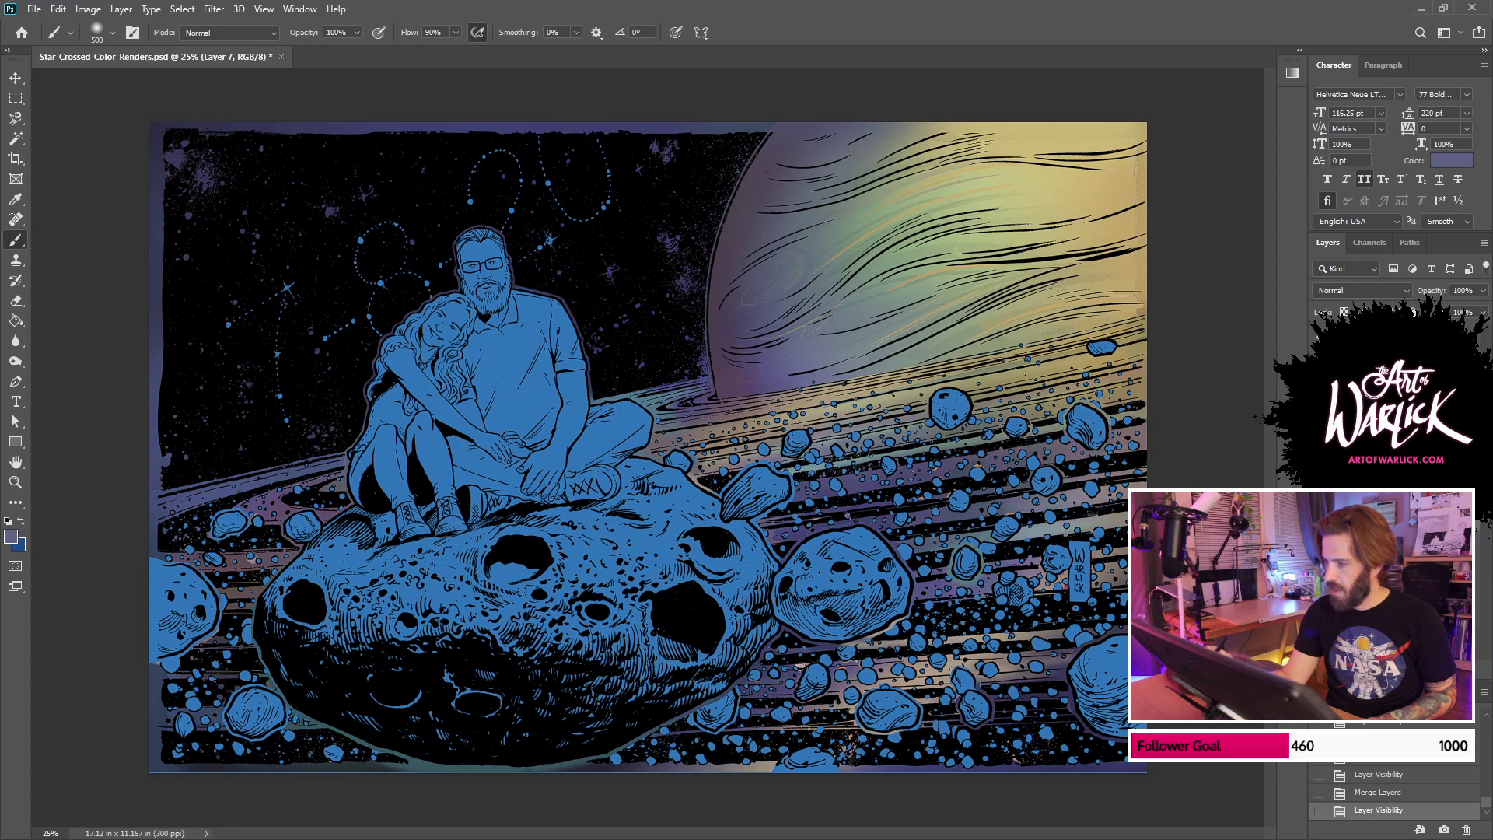
{"action": "key", "text": "ctrl+comma"}
{"action": "key", "text": "ctrl+comma"}
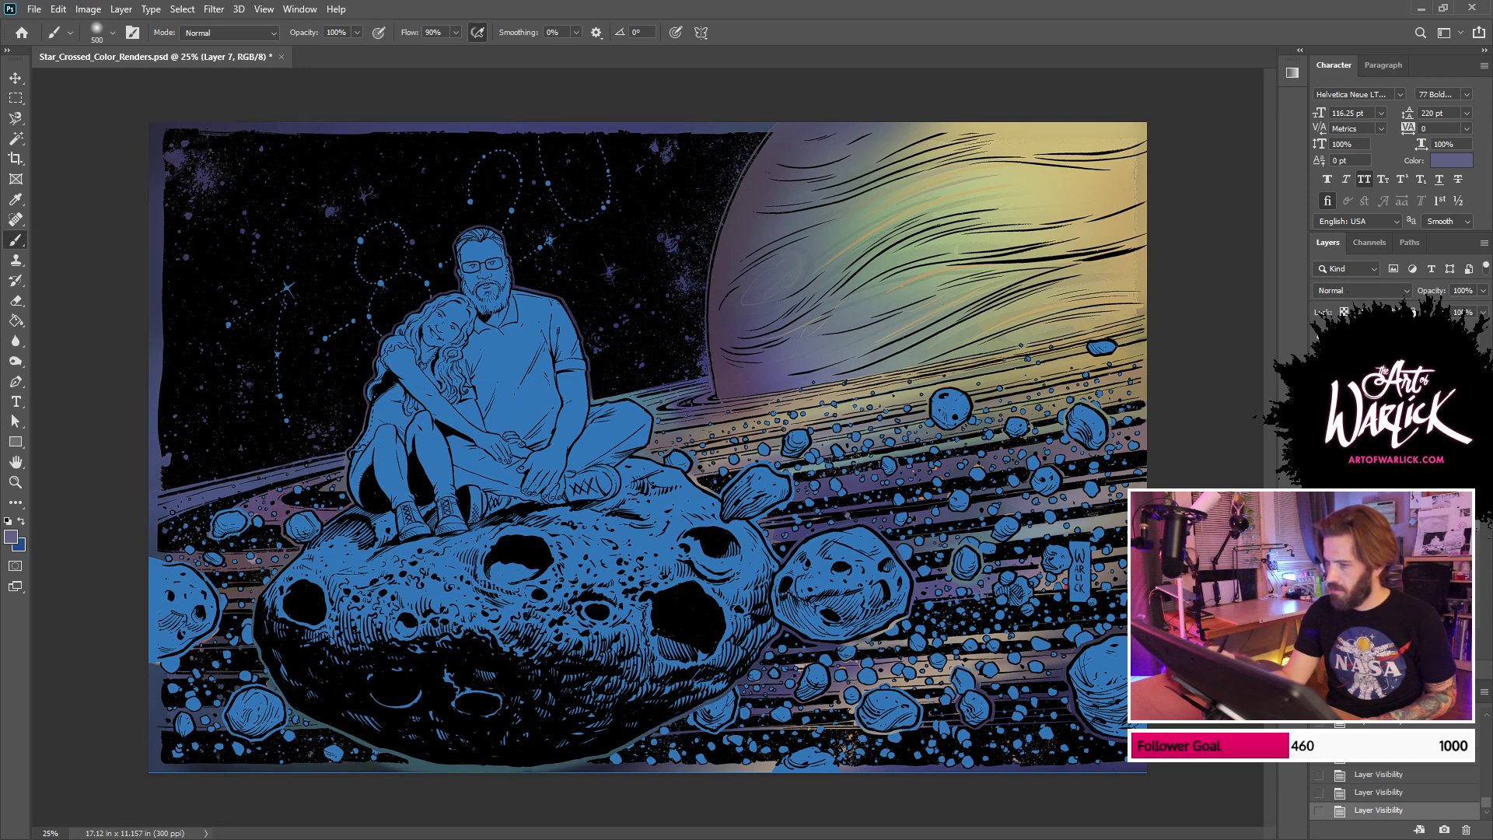
Step: Select the small asteroids and the ring area by color on the FLATS layer, and activate Layer 7
{"action": "left_click", "coordinate": [1384, 611]}
{"action": "key", "text": "w"}
{"action": "left_click", "coordinate": [993, 460]}
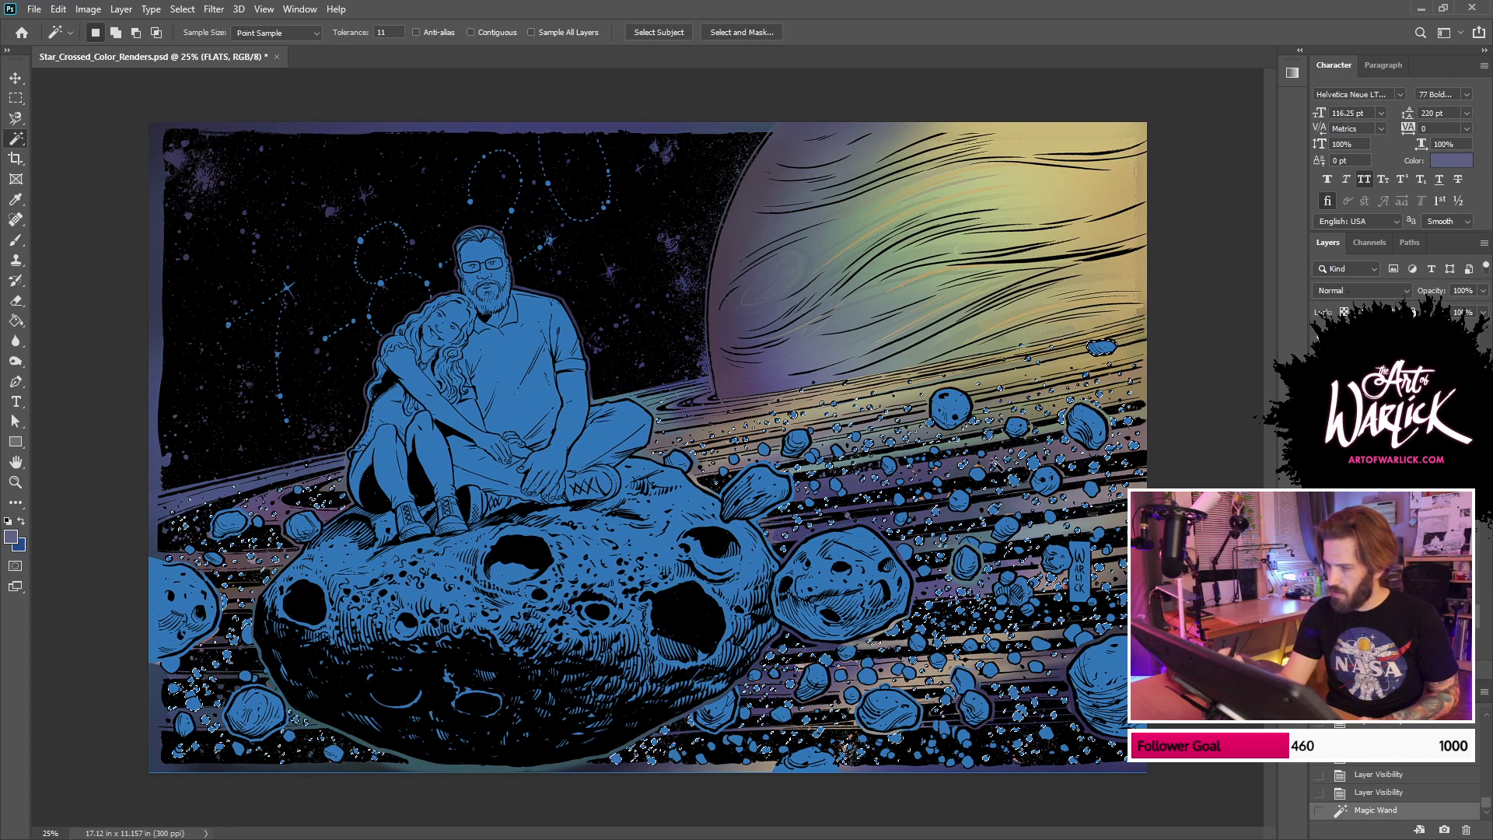
{"action": "left_click", "coordinate": [991, 474], "text": "shift"}
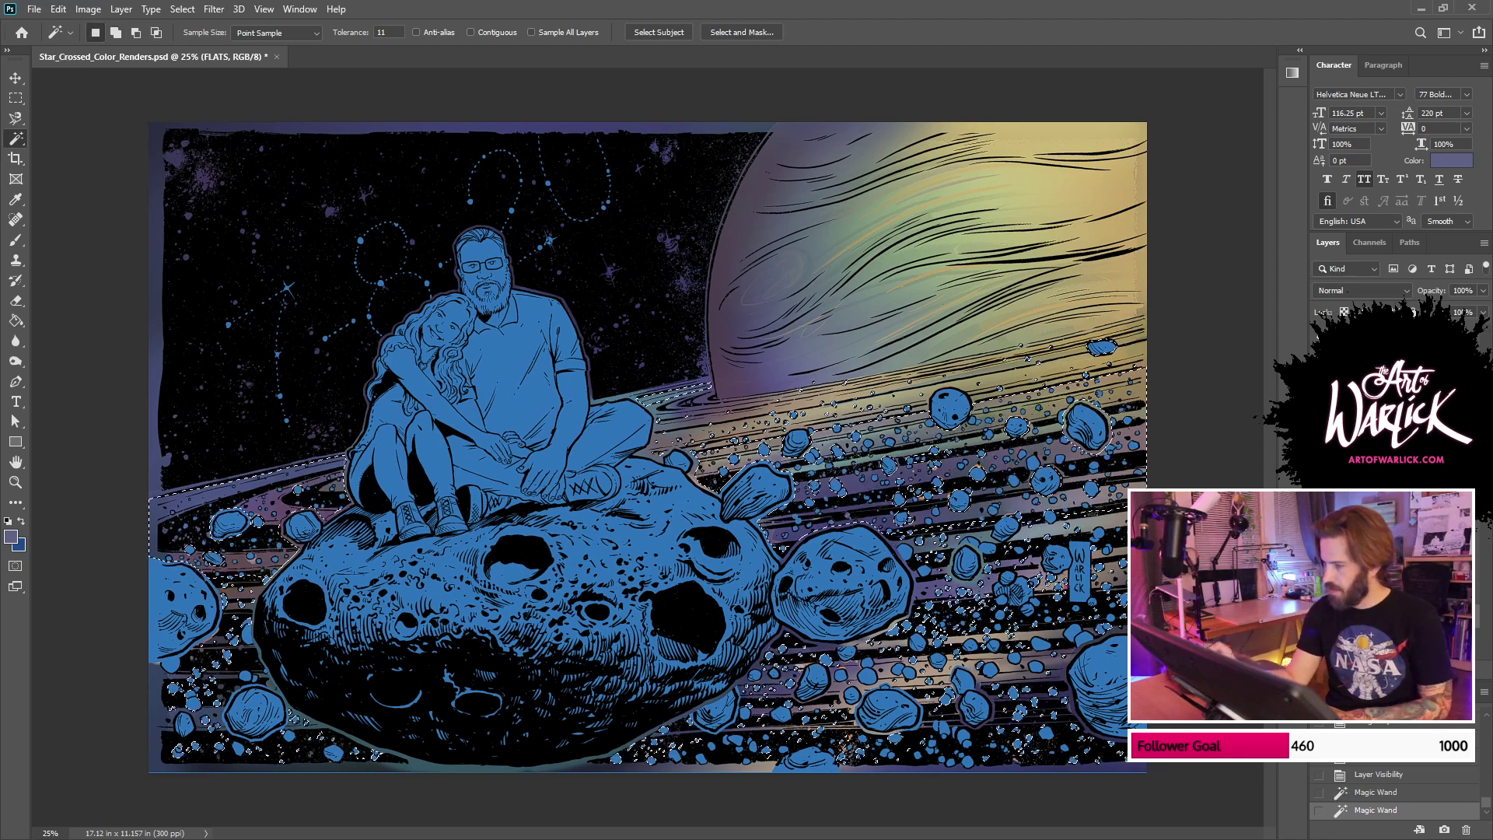
{"action": "key", "text": "alt+bracketright"}
{"action": "key", "text": "ctrl+plus"}
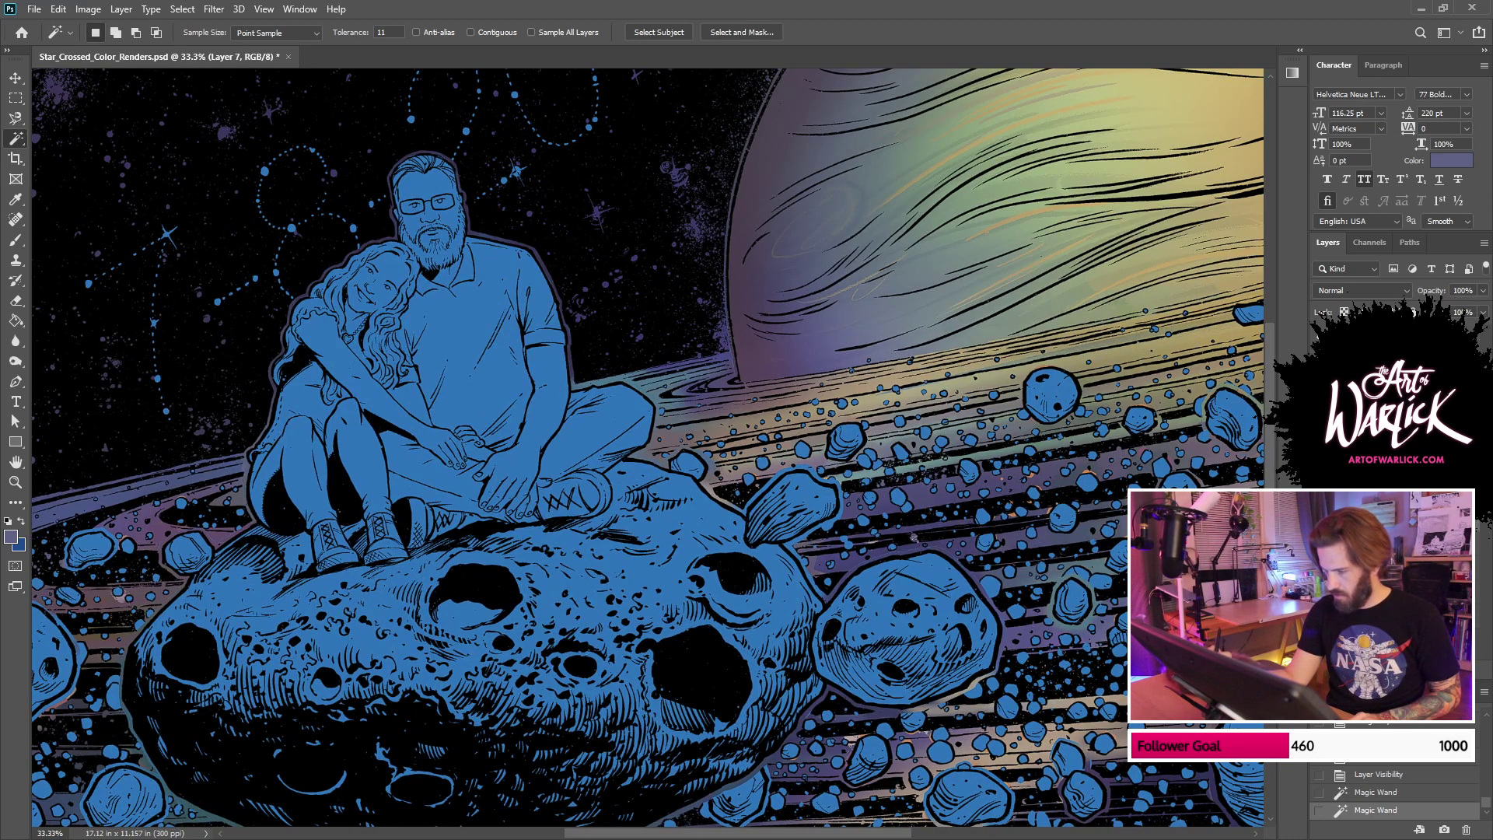
Step: Try brushing sampled violet over the rings on a new layer, and clear the selection
{"action": "key", "text": "ctrl+shift+alt+n"}
{"action": "key", "text": "b"}
{"action": "left_click", "coordinate": [1055, 482], "text": "alt"}
{"action": "left_click_drag", "start_coordinate": [1167, 448], "coordinate": [1065, 496]}
{"action": "key", "text": "ctrl+z"}
{"action": "key", "text": "ctrl+z"}
{"action": "key", "text": "ctrl+d"}
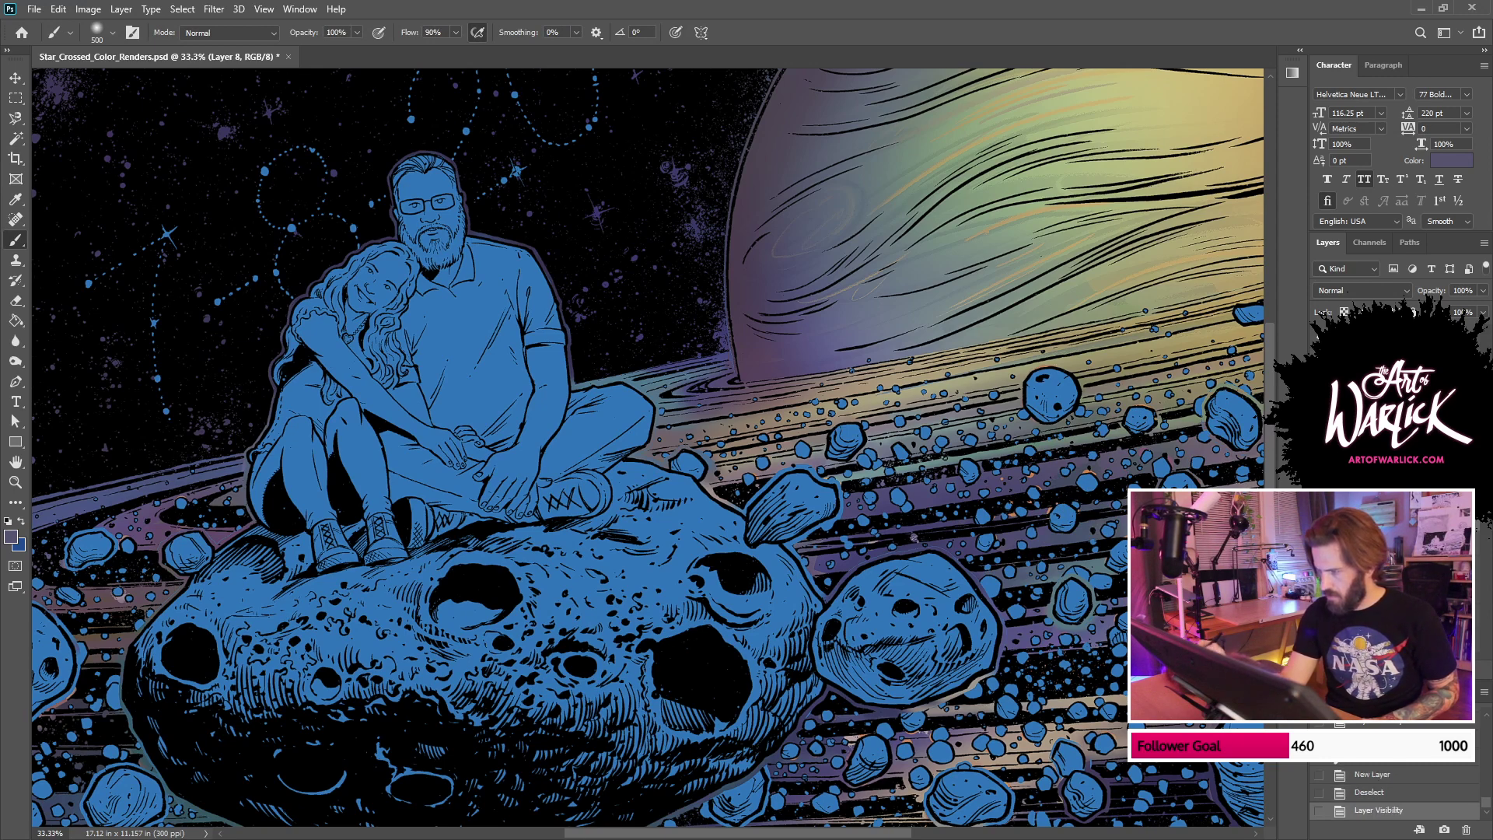
Step: Reselect the small asteroids and the surrounding ring area by color on the FLATS layer
{"action": "left_click", "coordinate": [1319, 435]}
{"action": "key", "text": "ctrl+comma"}
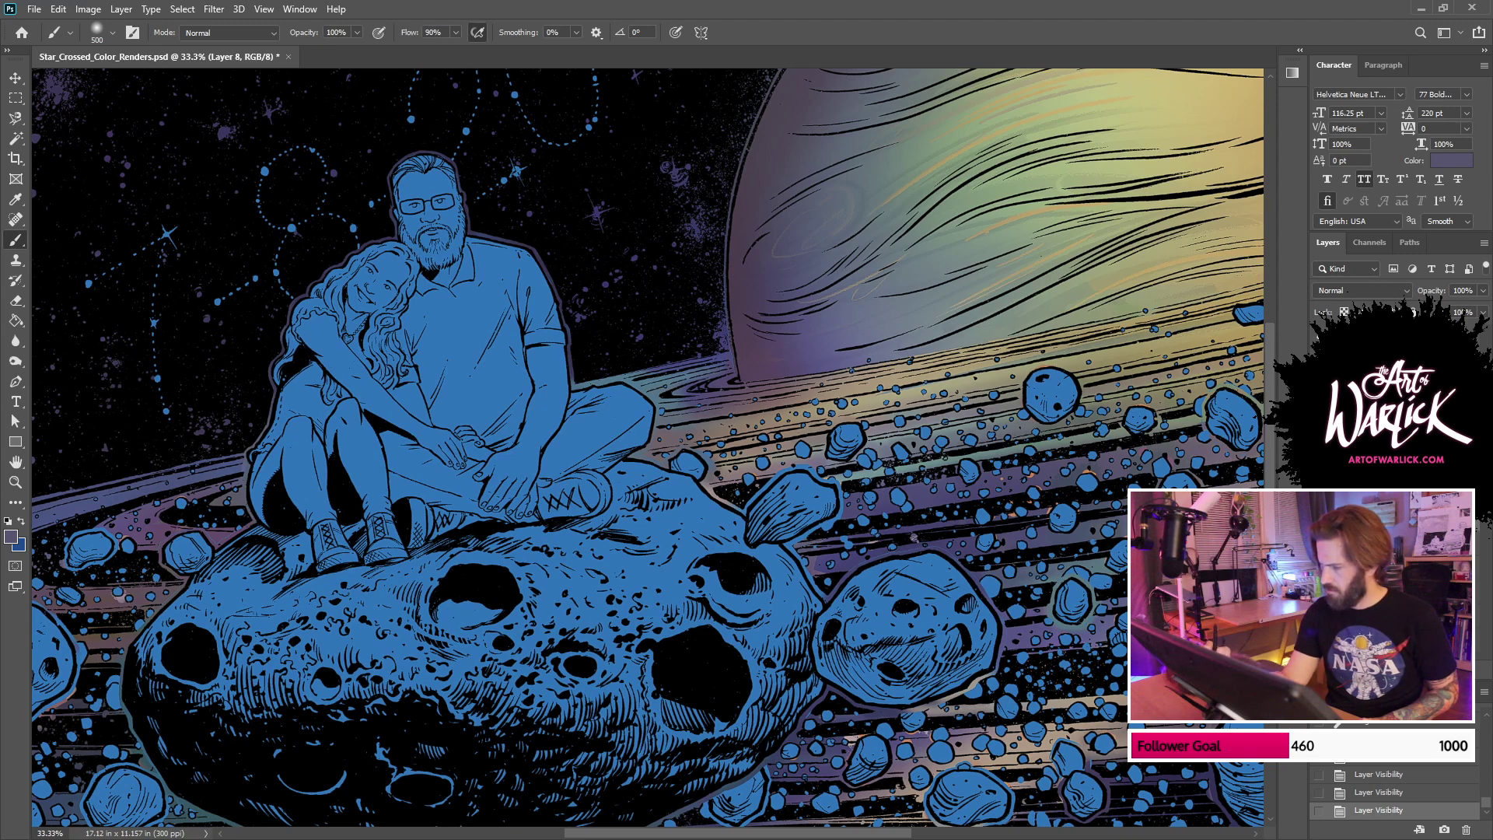
{"action": "left_click", "coordinate": [1384, 639]}
{"action": "key", "text": "w"}
{"action": "left_click", "coordinate": [1092, 480]}
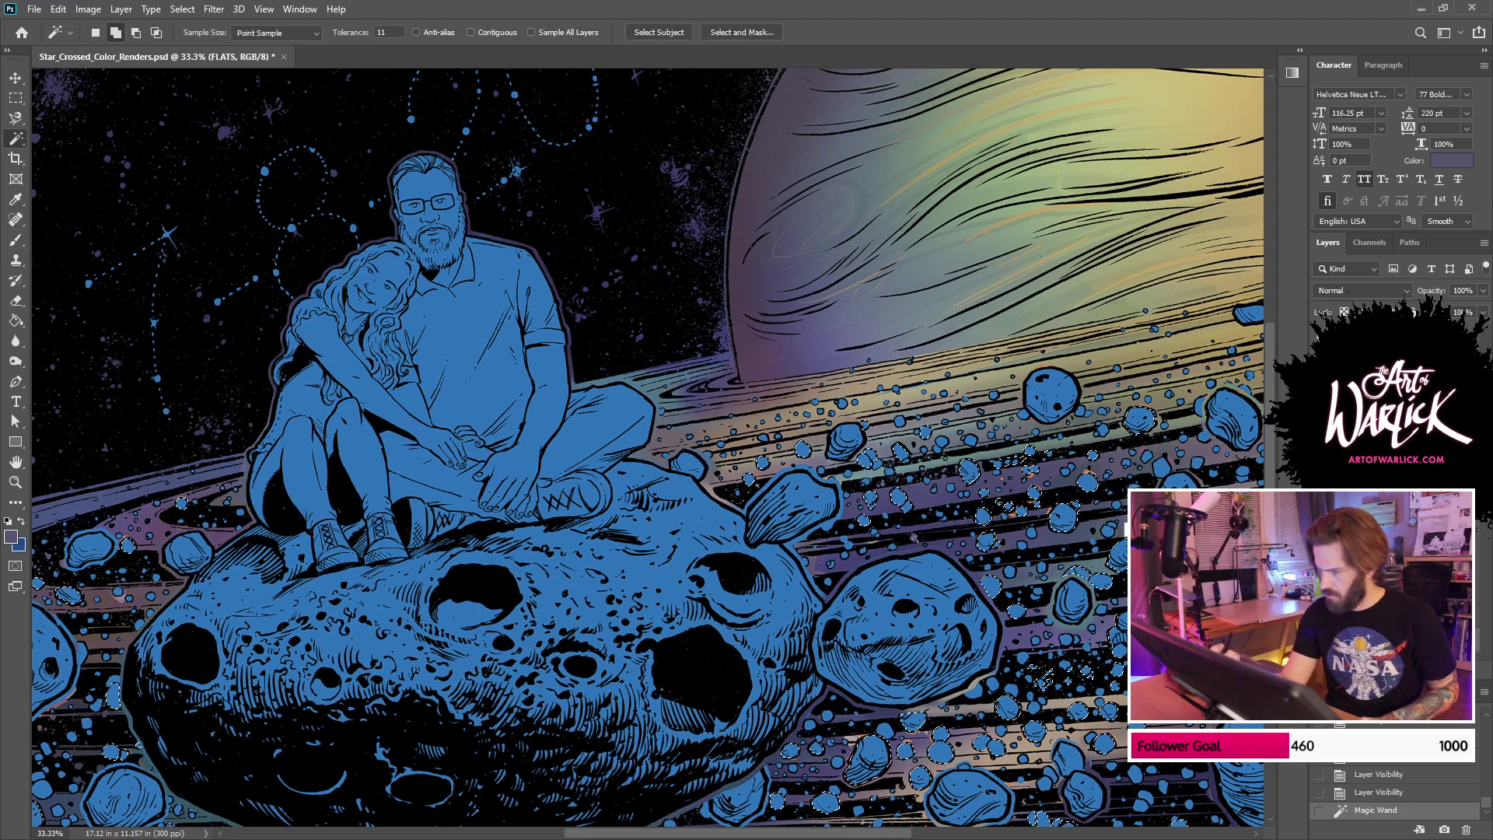
{"action": "left_click", "coordinate": [1123, 526], "text": "shift"}
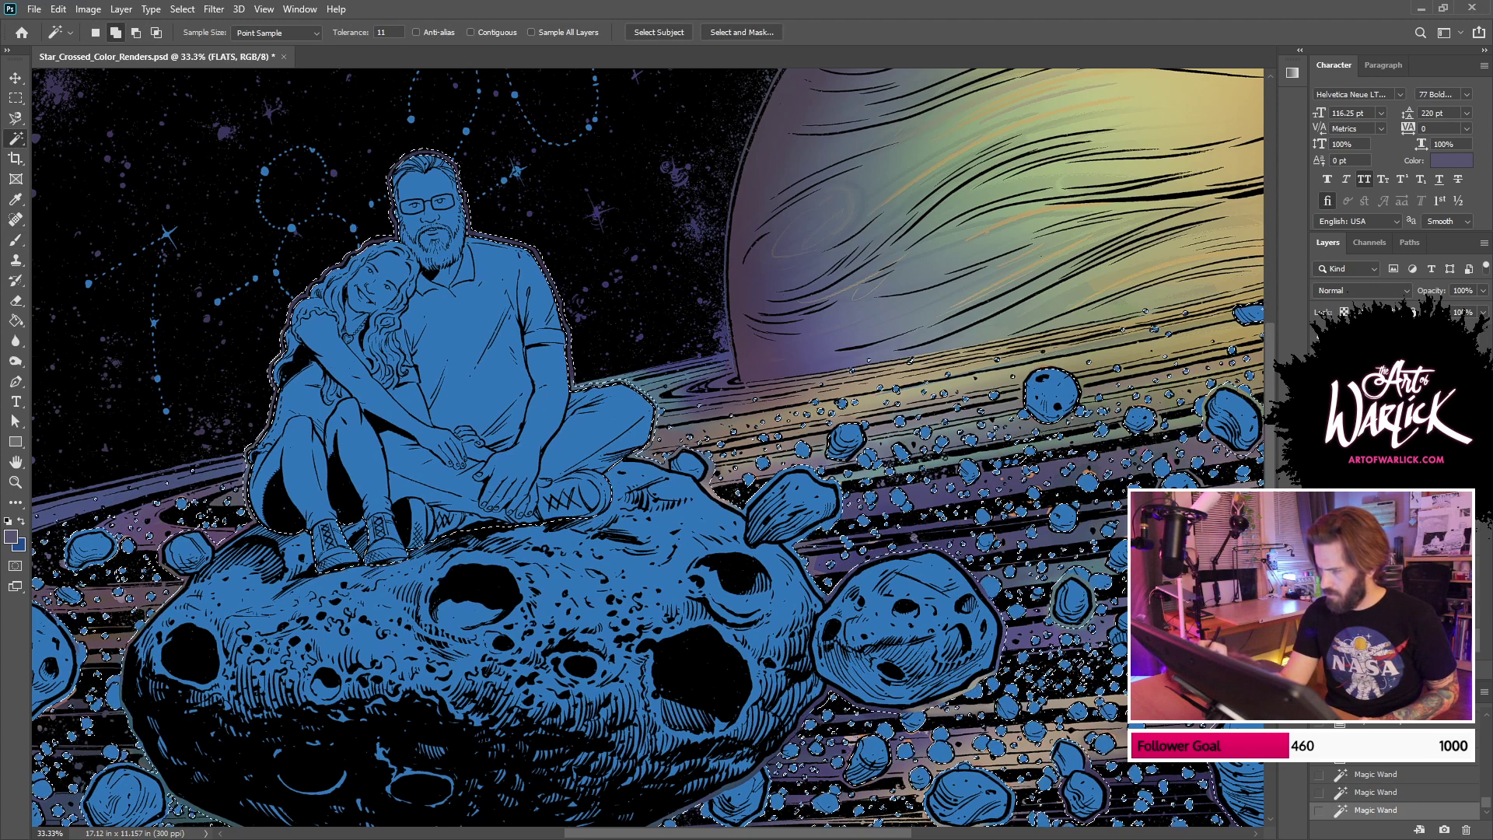
Step: Try masking the ring colors on Layer 5 with the selection, inverting the mask as well
{"action": "left_click", "coordinate": [1384, 575]}
{"action": "left_click", "coordinate": [1390, 670]}
{"action": "left_click", "coordinate": [1319, 575]}
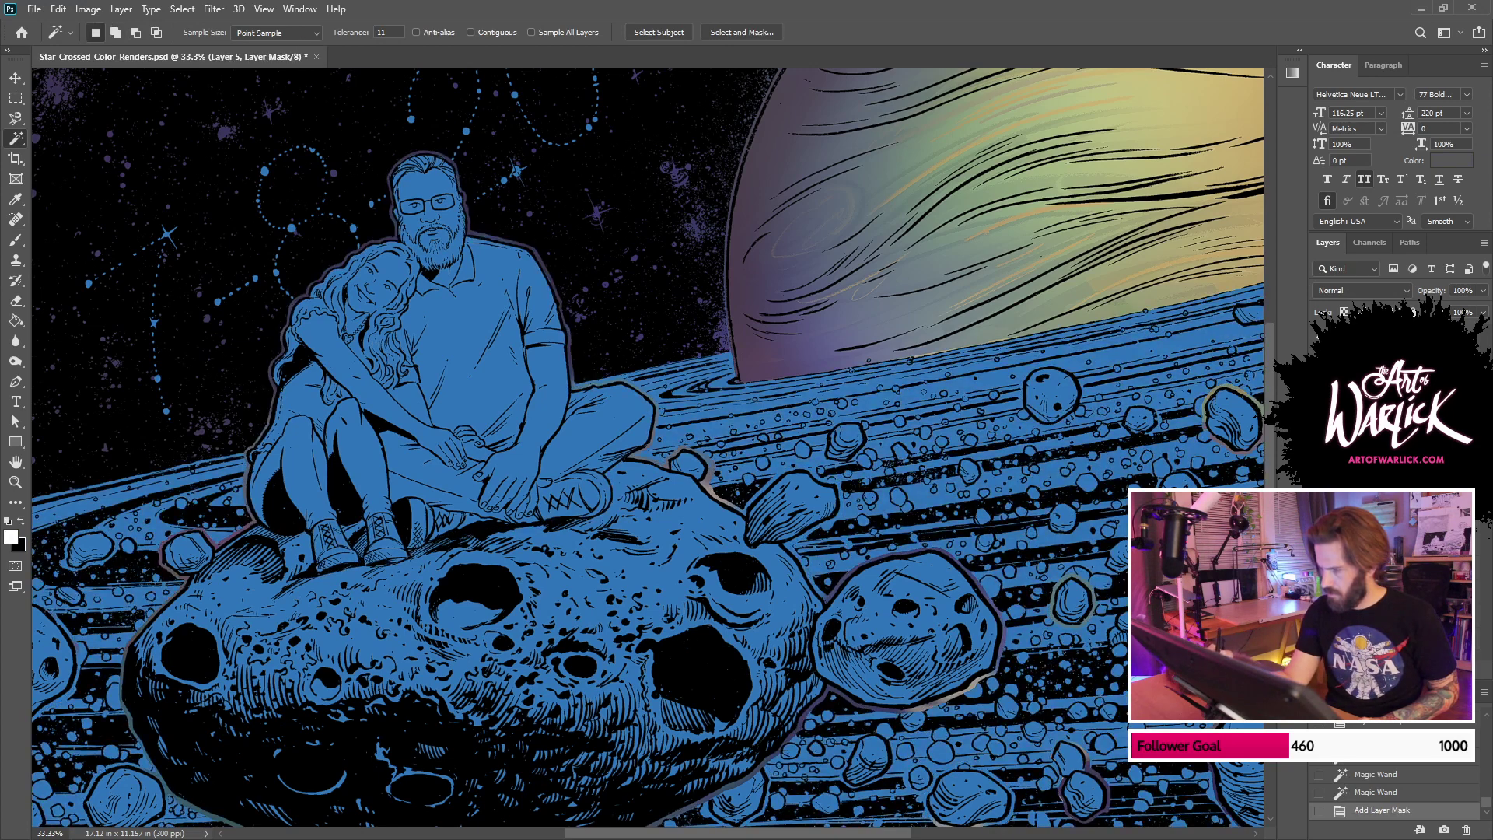
{"action": "key", "text": "ctrl+i"}
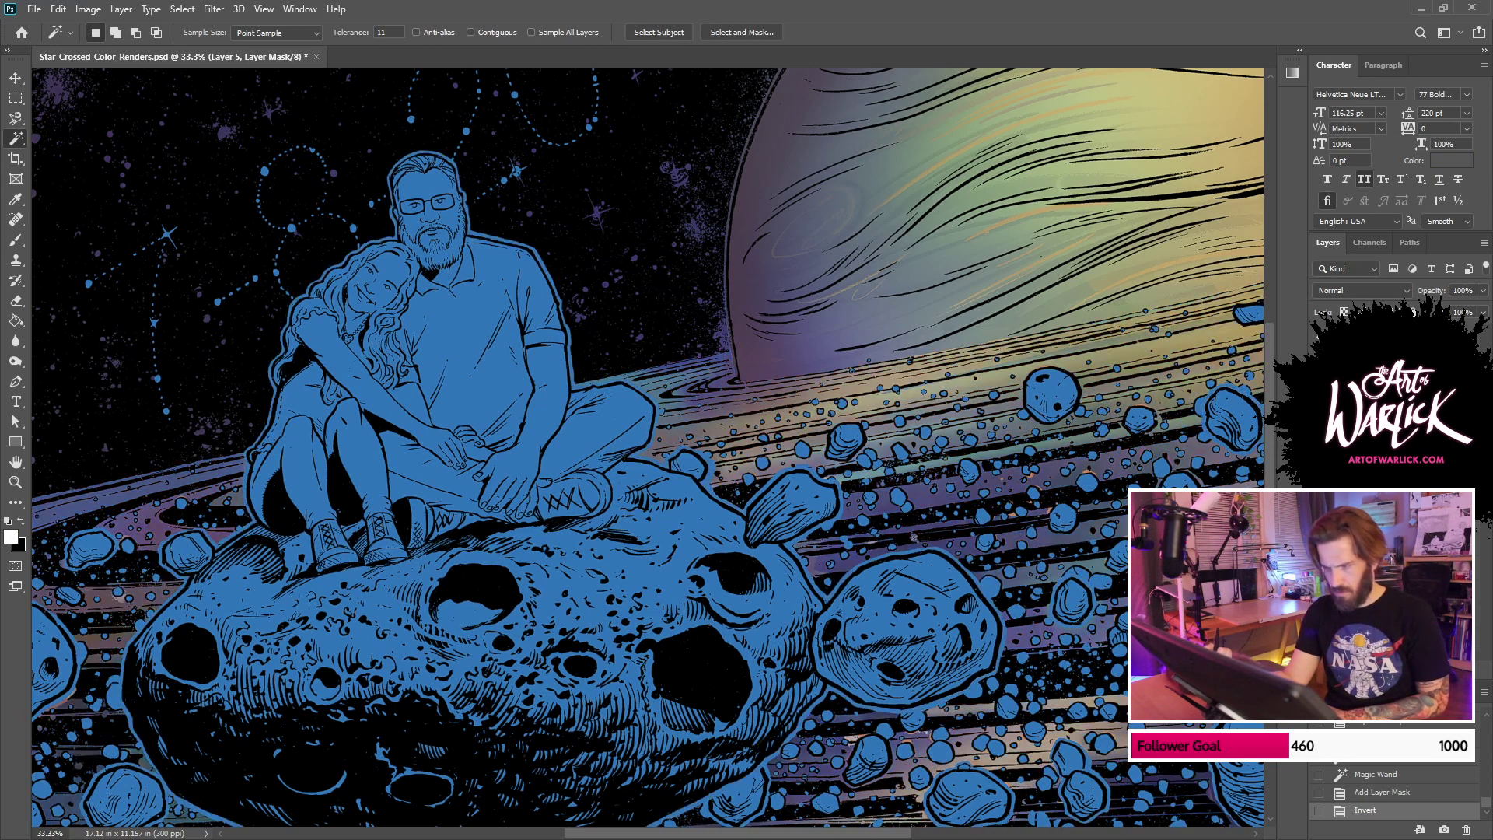
{"action": "key", "text": "ctrl+z"}
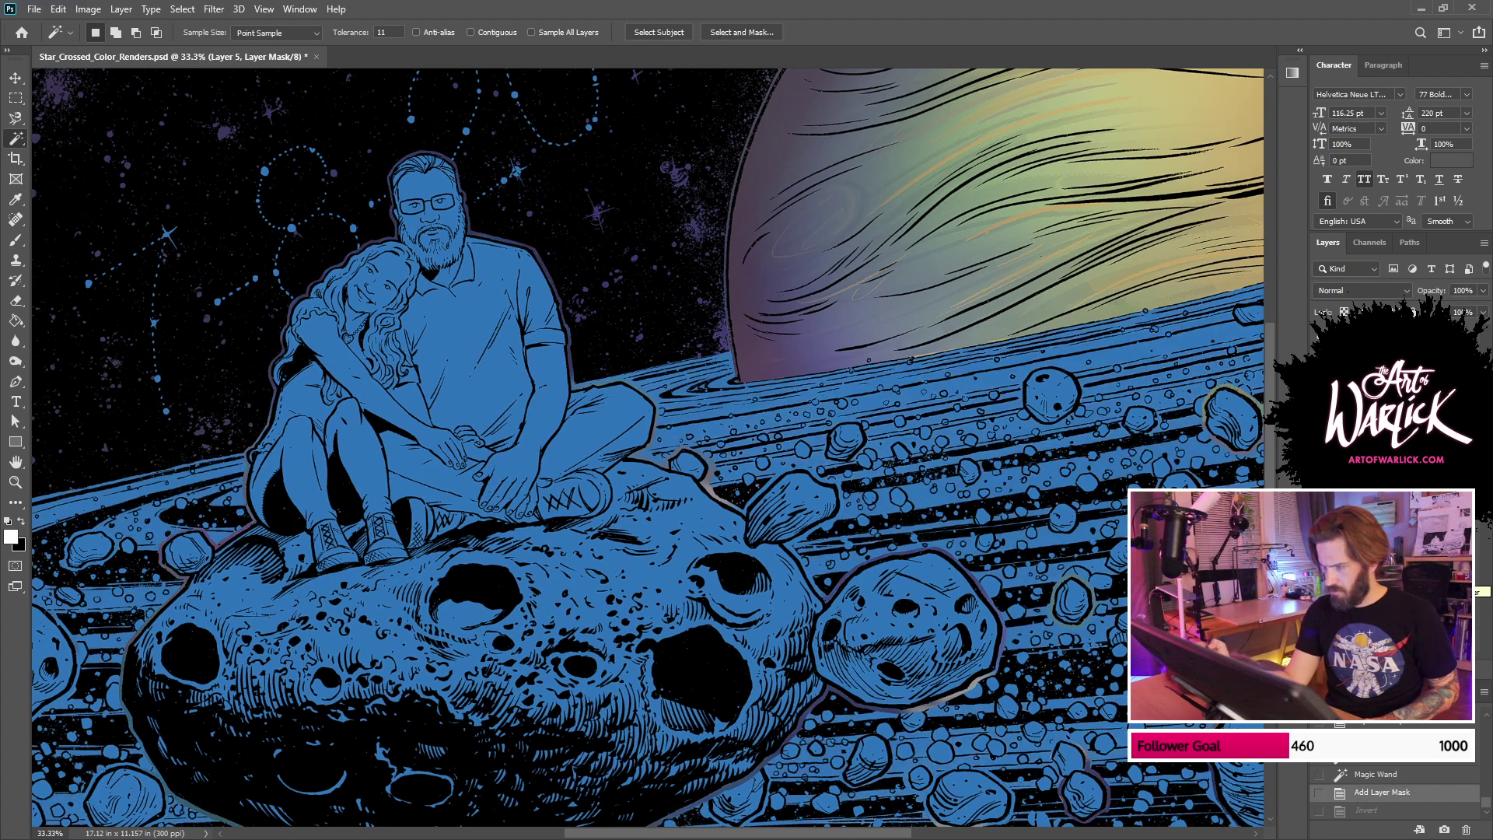
{"action": "key", "text": "Delete"}
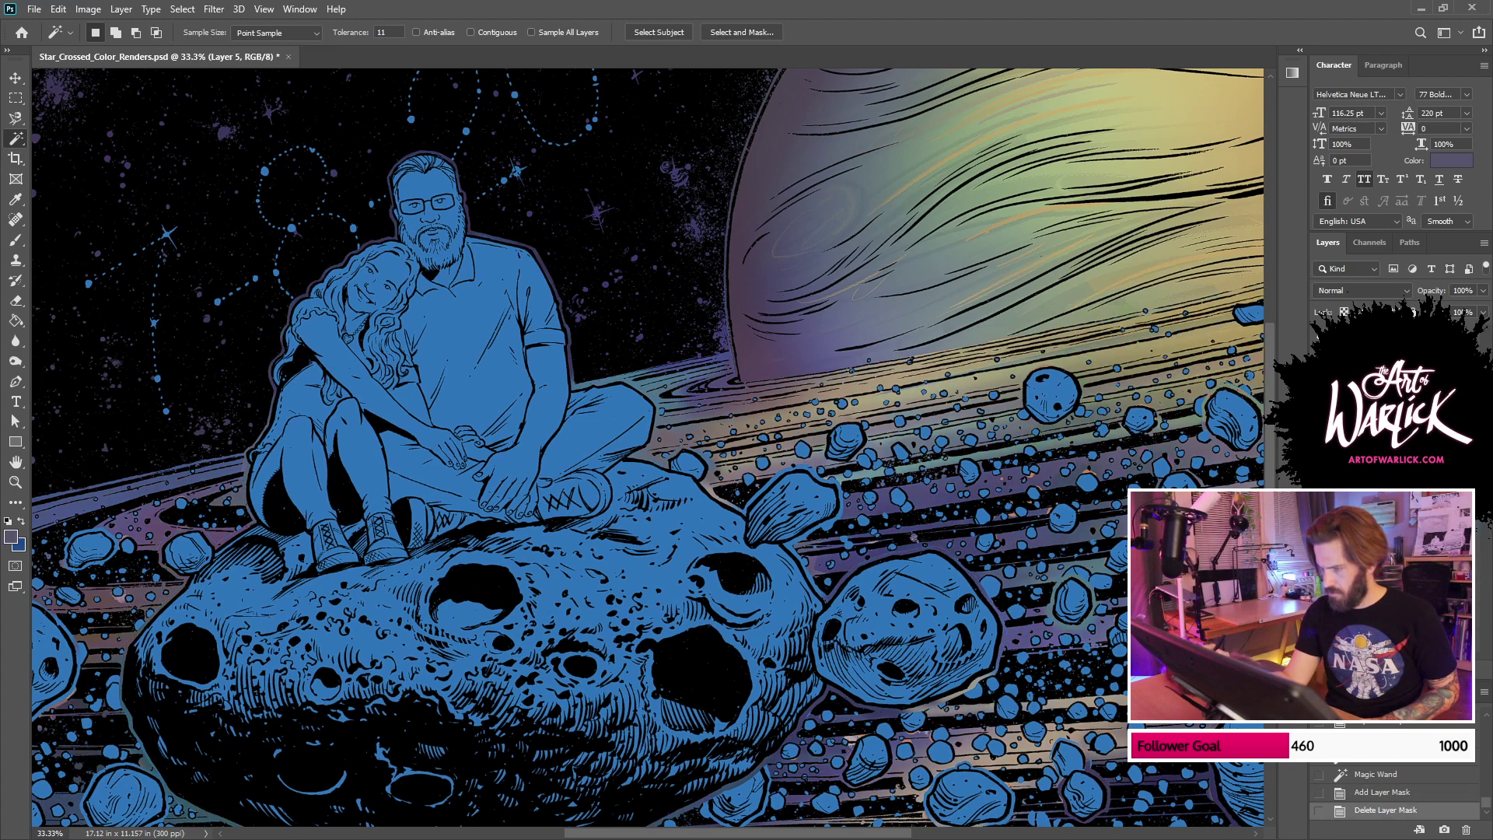
Step: Try erasing a small spot of ring color on Layer 5
{"action": "key", "text": "e"}
{"action": "left_click_drag", "start_coordinate": [1086, 470], "coordinate": [1098, 475]}
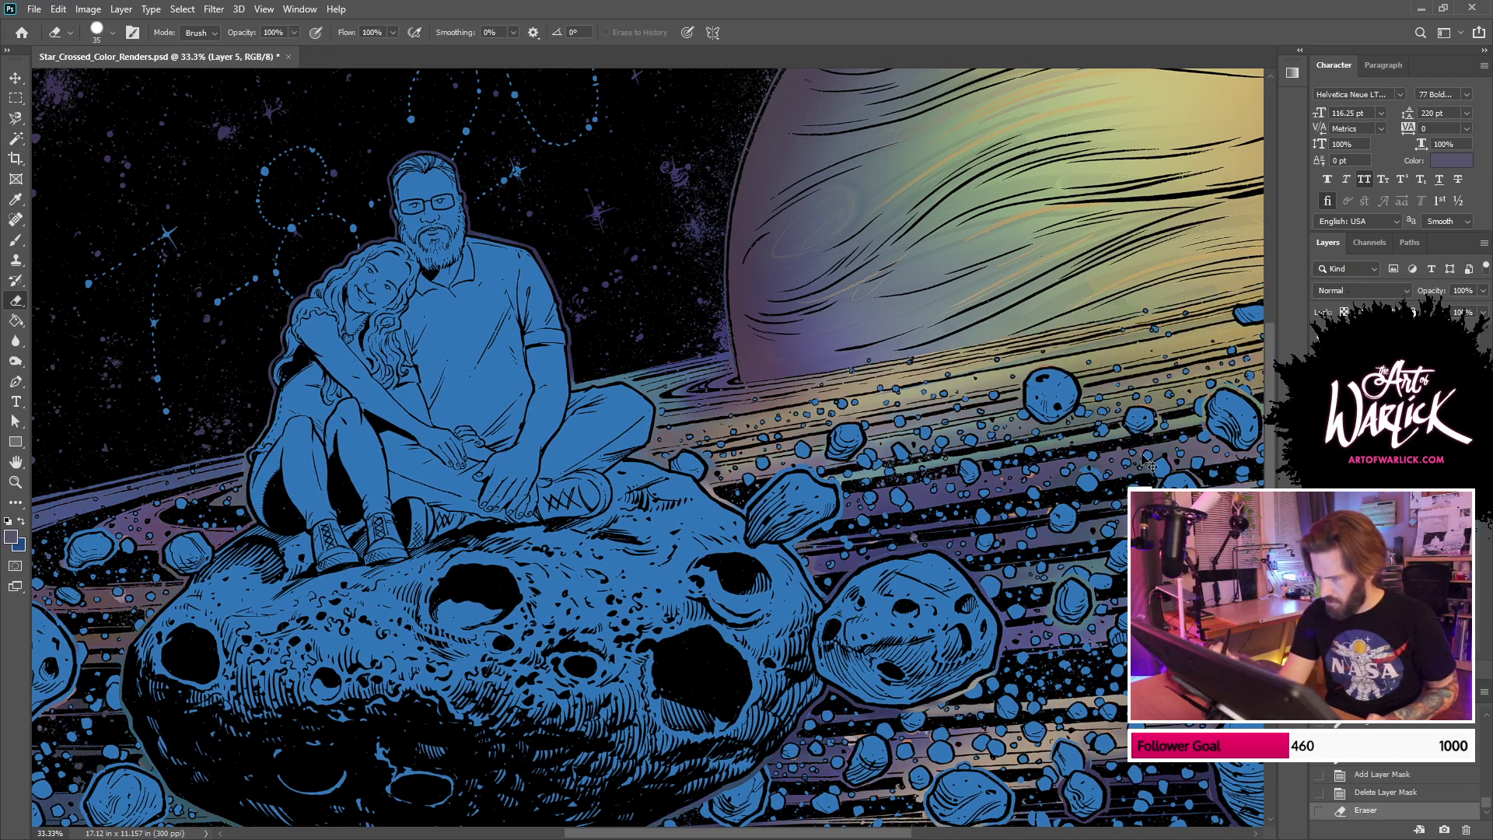
{"action": "key", "text": "ctrl+z"}
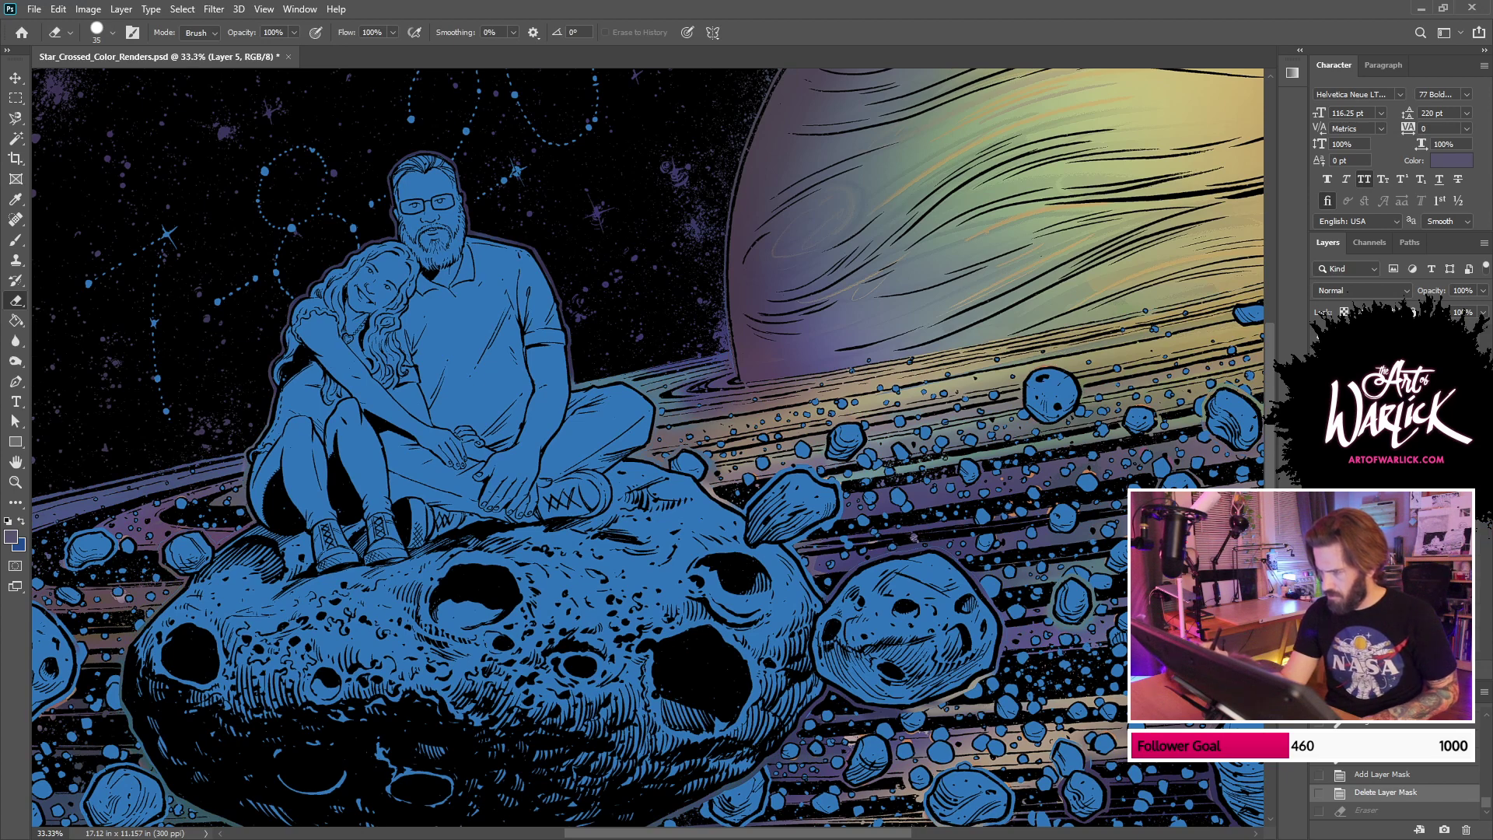
Step: Load a layer's contents as a selection, add a new layer above Layer 5, and set the brush size to 92 px
{"action": "left_click", "coordinate": [1349, 537], "text": "ctrl"}
{"action": "key", "text": "b"}
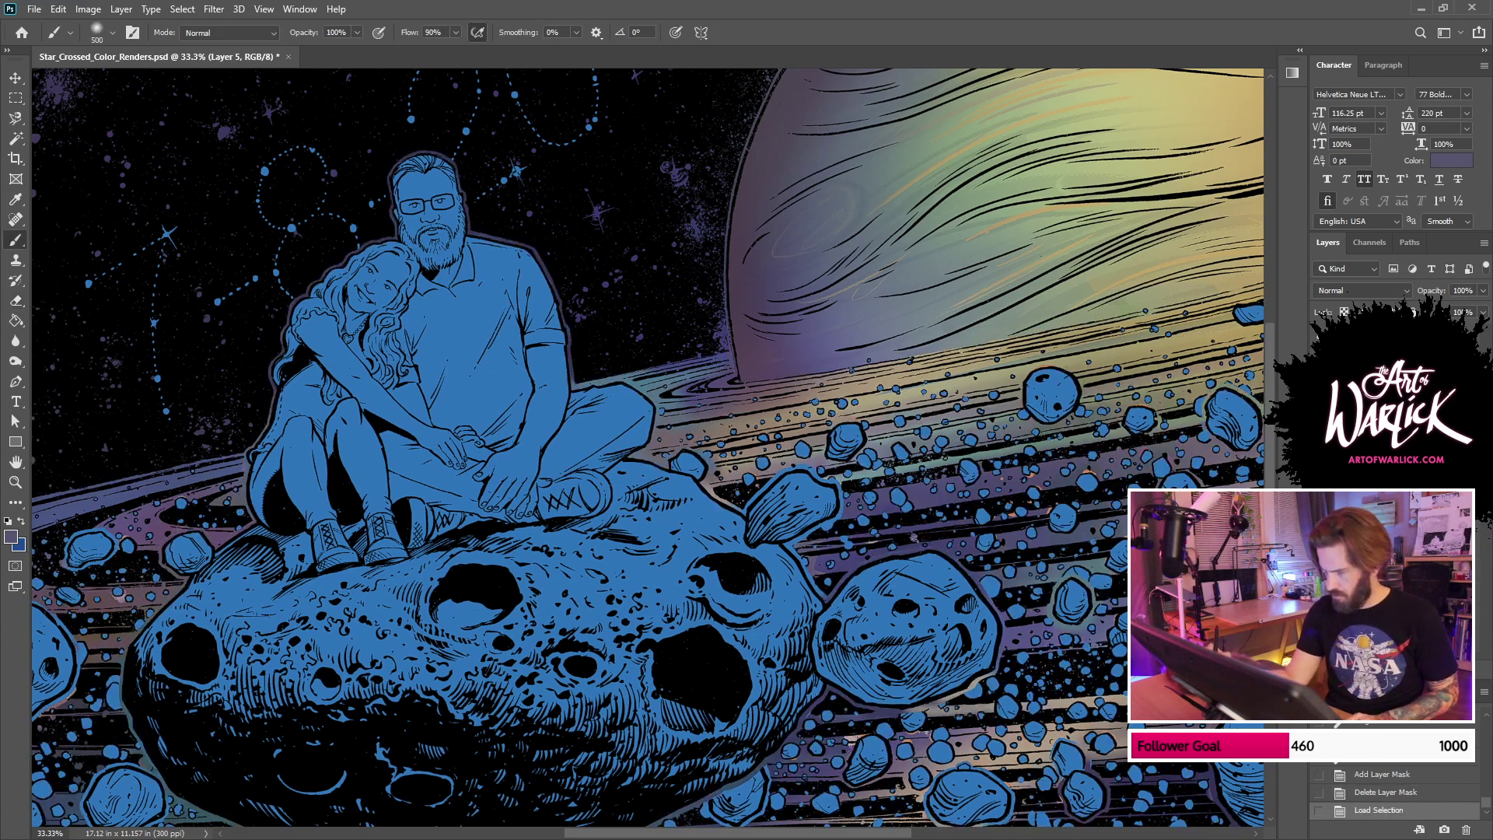
{"action": "right_click", "coordinate": [1178, 475]}
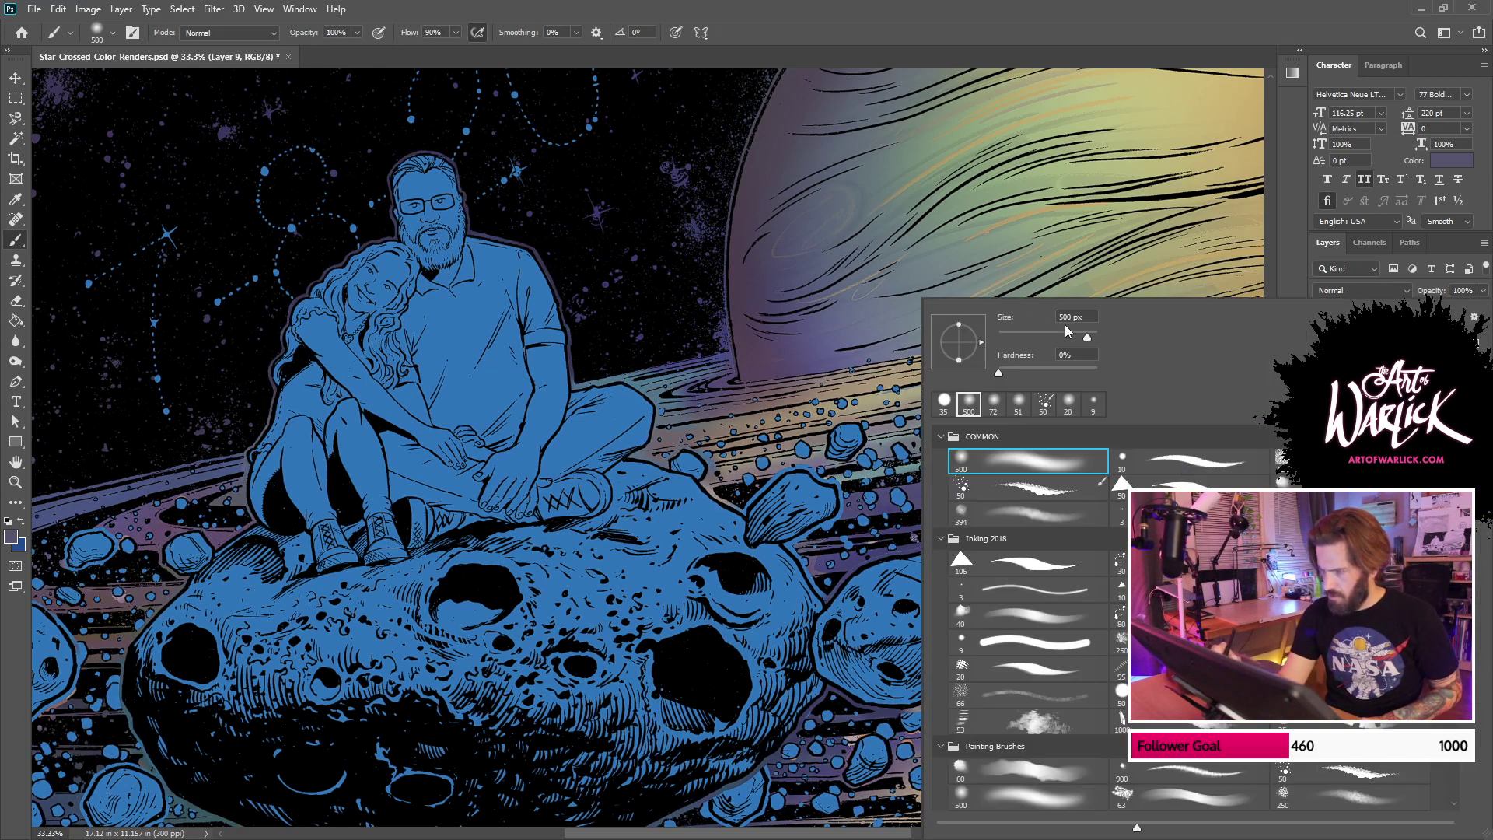
{"action": "key", "text": "Return"}
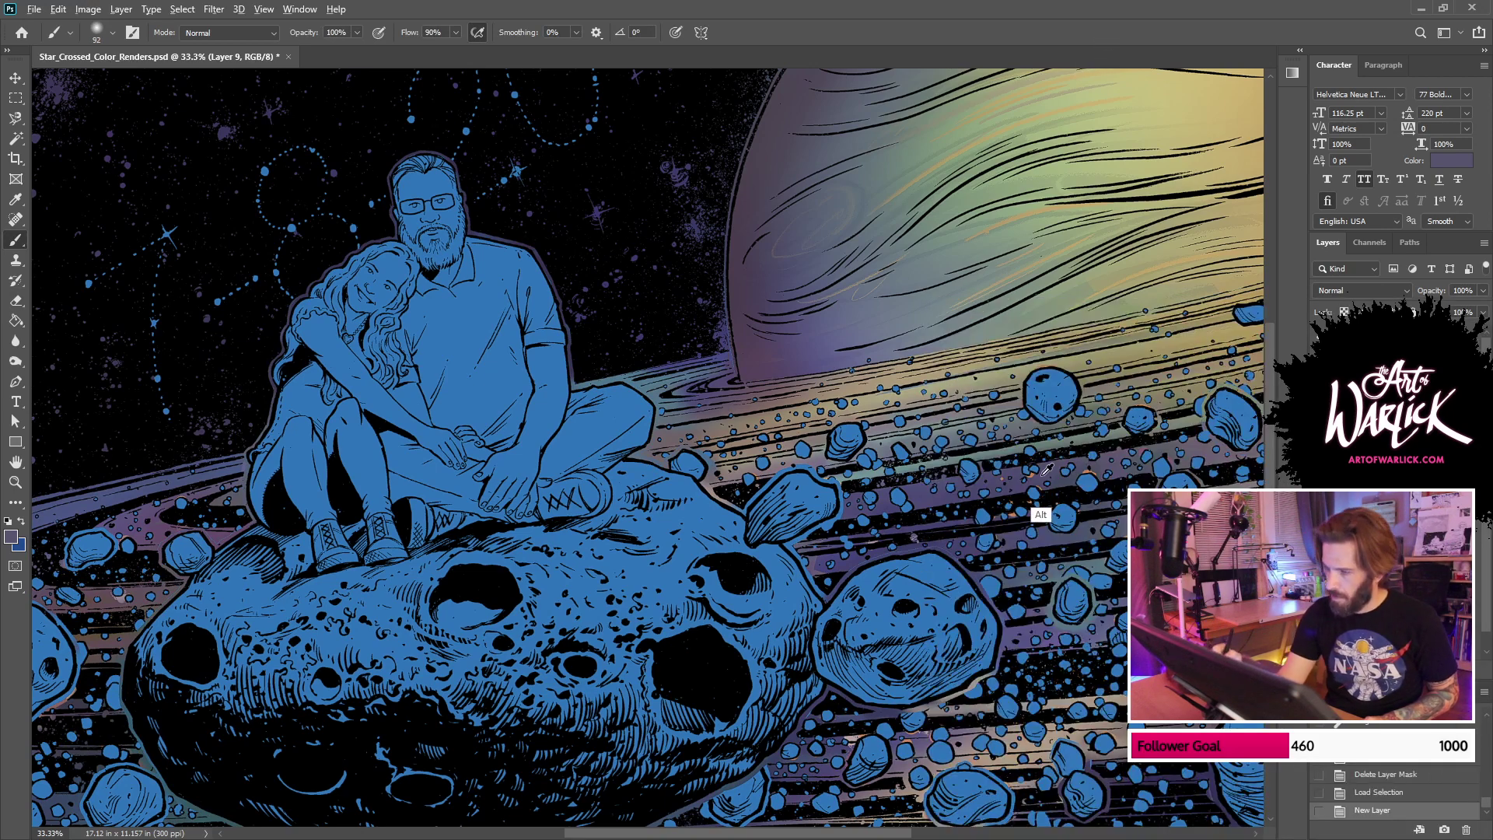
Step: Dab sampled purple, tan and teal colors onto the ring bands among the small asteroids beside the large one
{"action": "left_click", "coordinate": [1100, 469]}
{"action": "left_click", "coordinate": [1072, 480]}
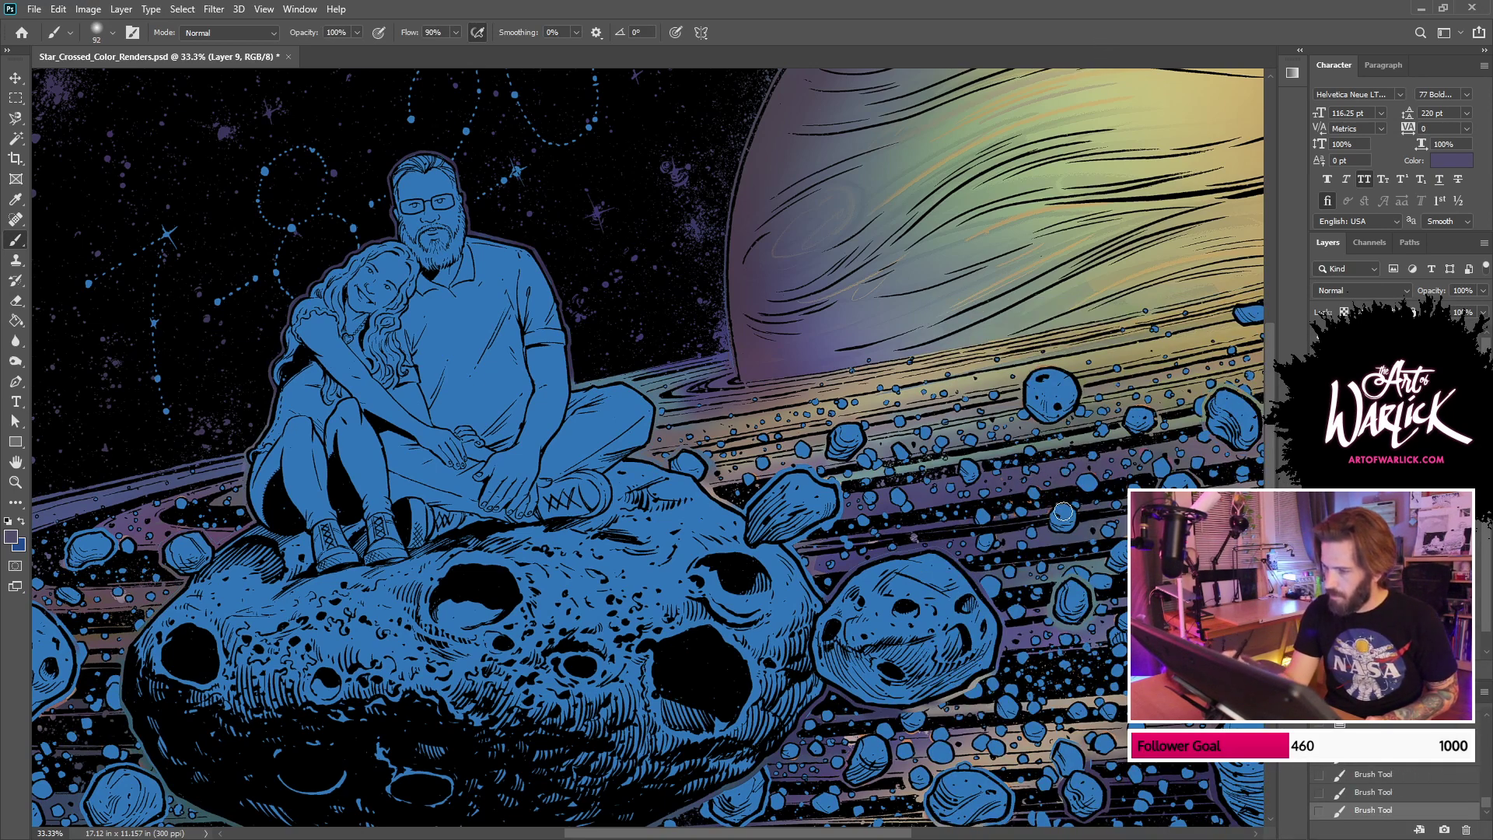
{"action": "left_click", "coordinate": [1170, 518], "text": "alt"}
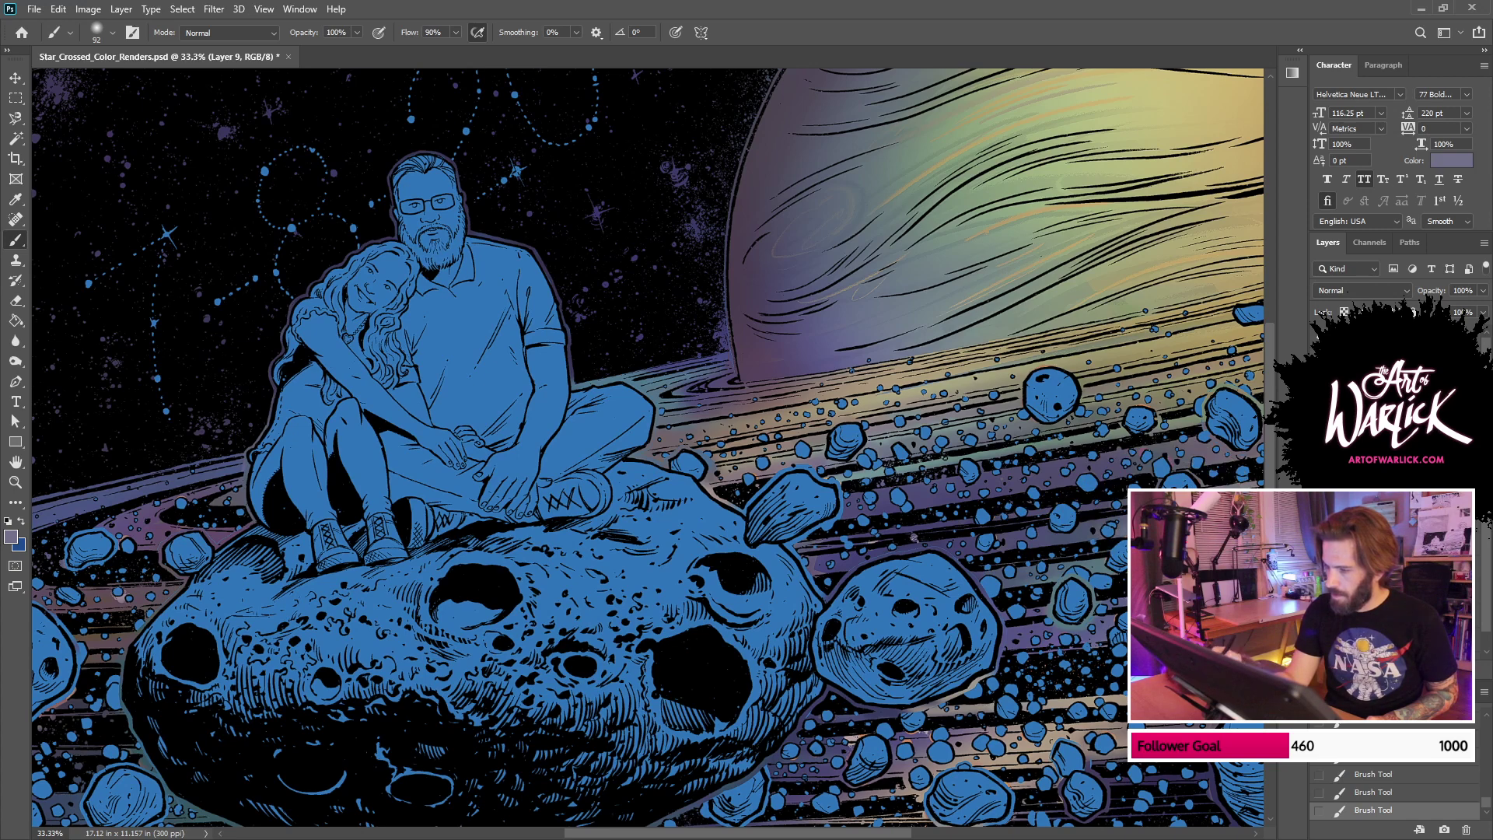
{"action": "left_click", "coordinate": [1186, 549], "text": "alt"}
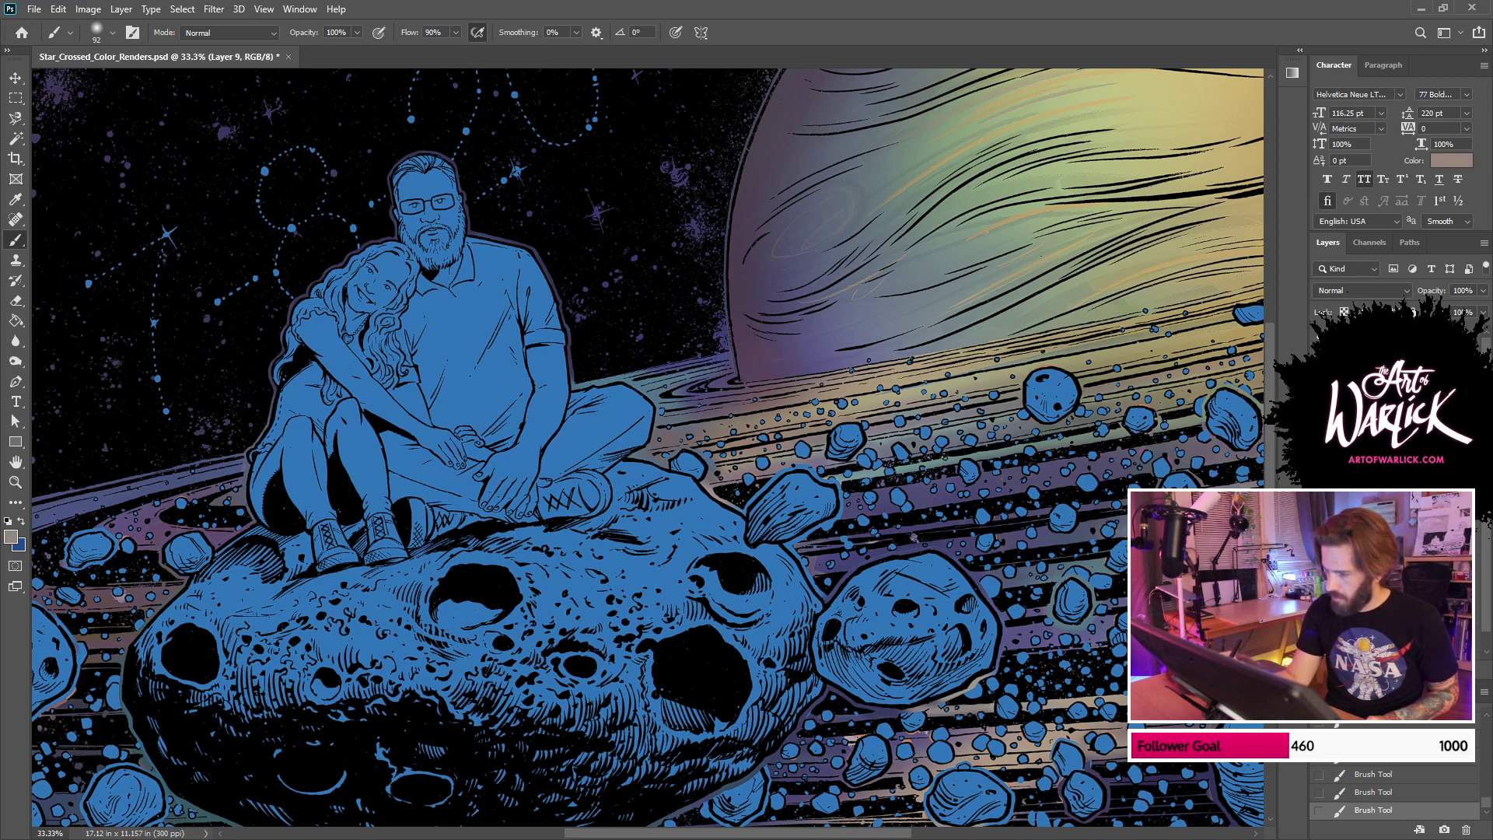
{"action": "left_click", "coordinate": [1090, 623], "text": "alt"}
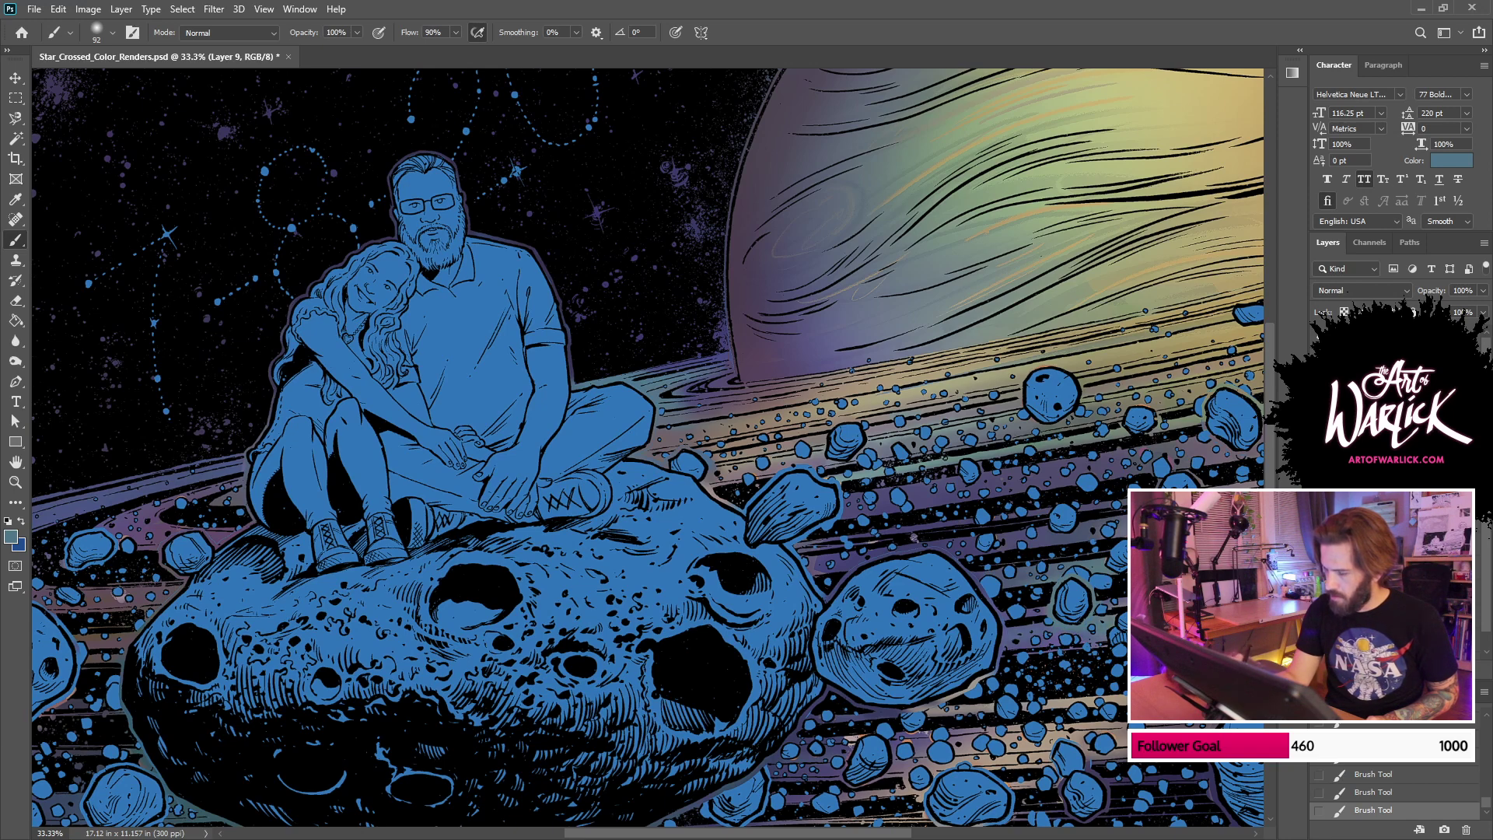
{"action": "key", "text": "ctrl+z"}
{"action": "left_click_drag", "start_coordinate": [1032, 639], "coordinate": [1059, 638]}
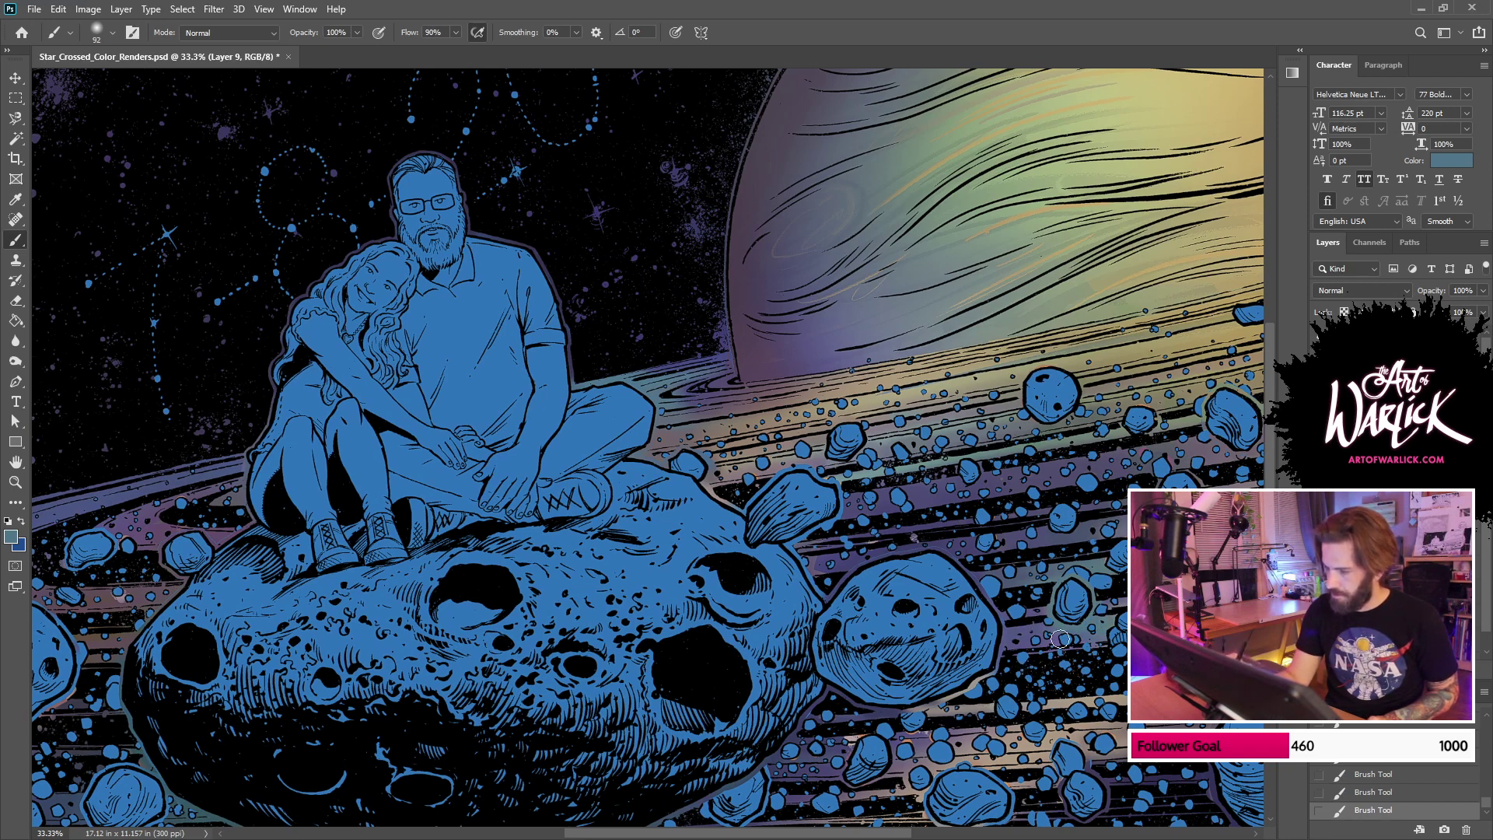
Step: Try painting a sampled purple streak across the lower ring bands and sampling the planet's pale green
{"action": "left_click", "coordinate": [1010, 633], "text": "alt"}
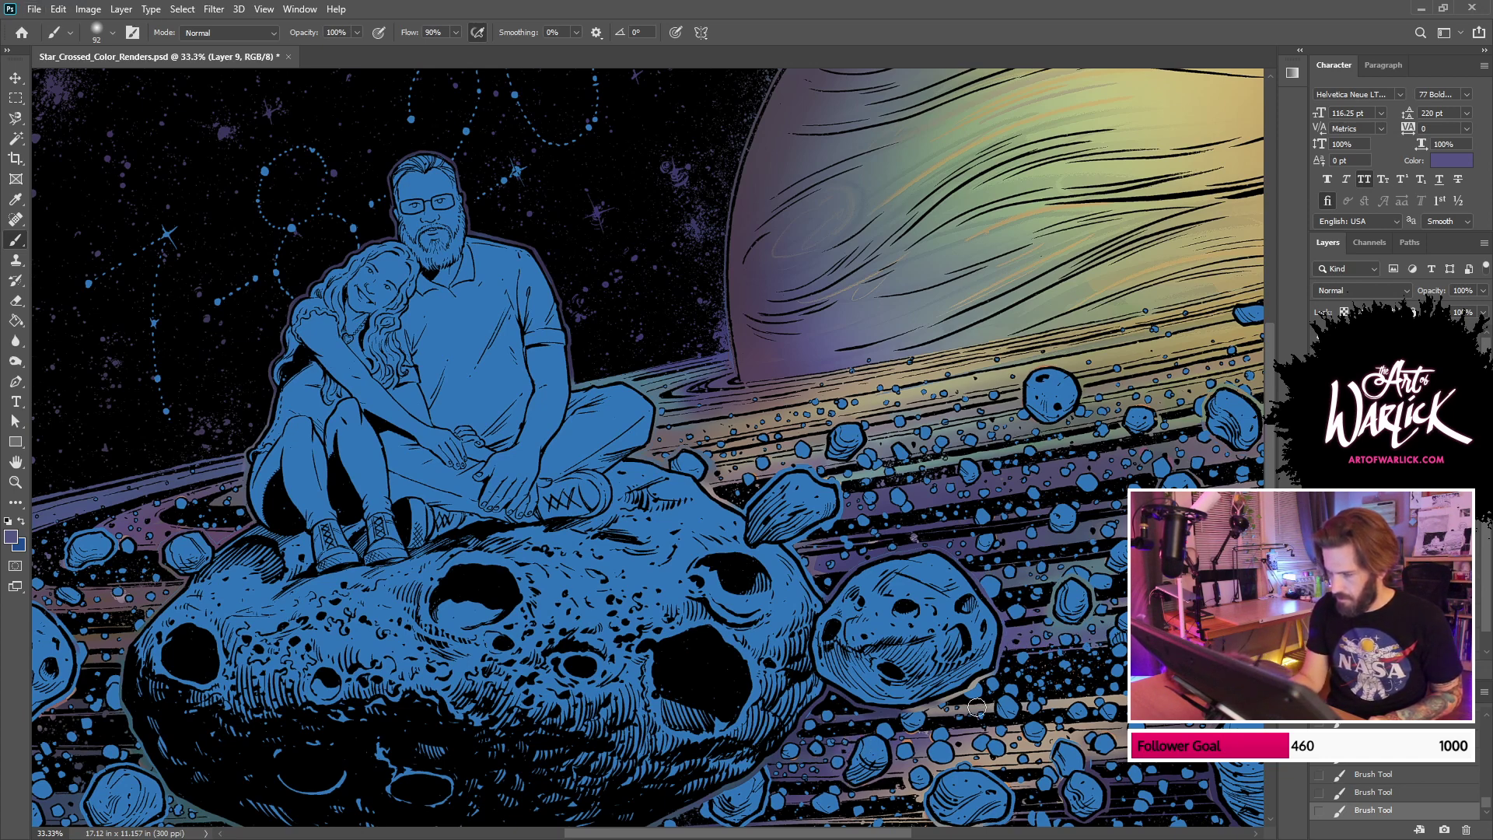
{"action": "left_click_drag", "start_coordinate": [975, 710], "coordinate": [1088, 703]}
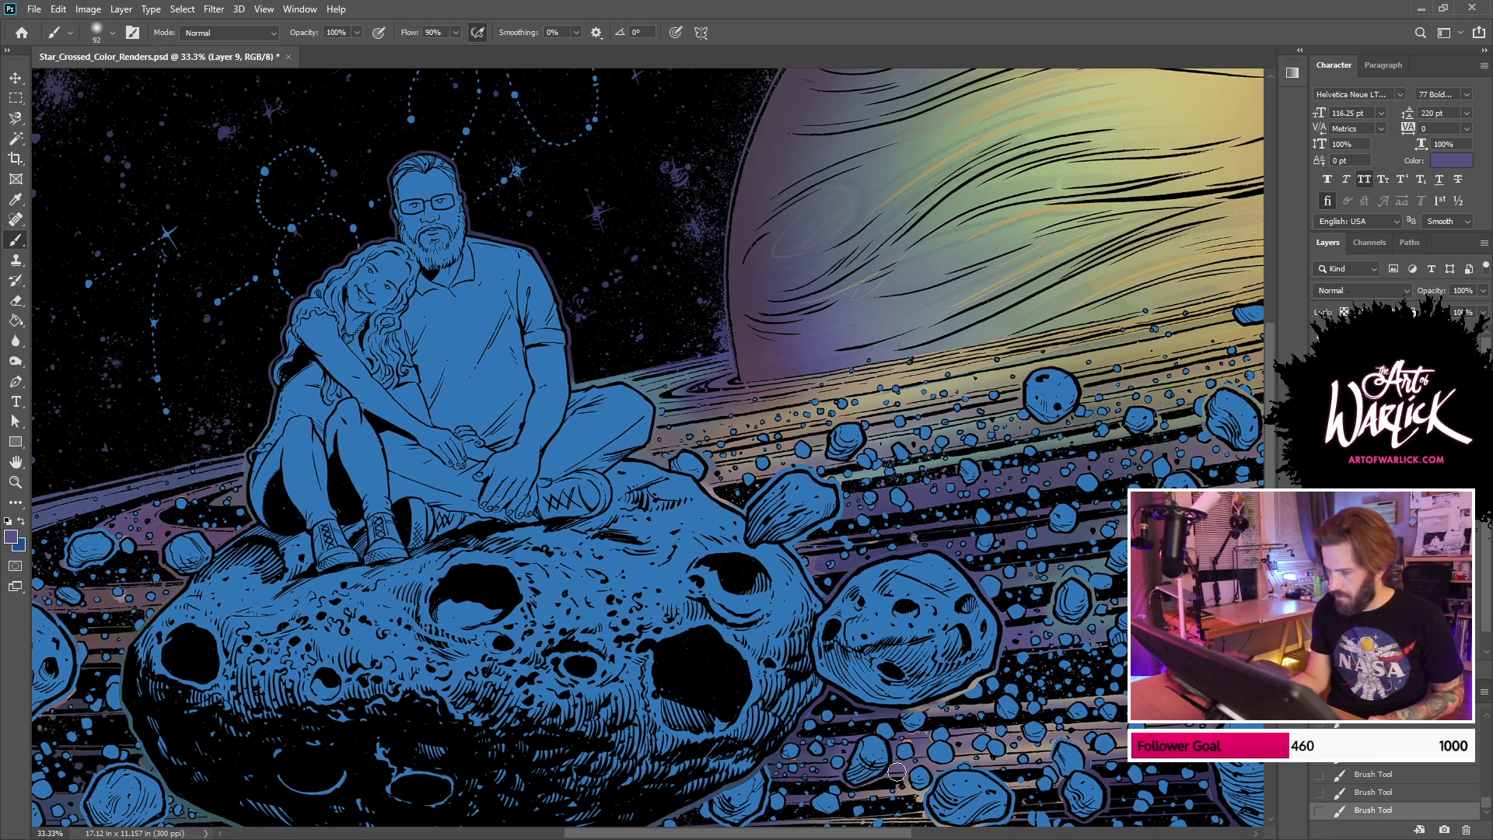
{"action": "left_click", "coordinate": [923, 379], "text": "alt"}
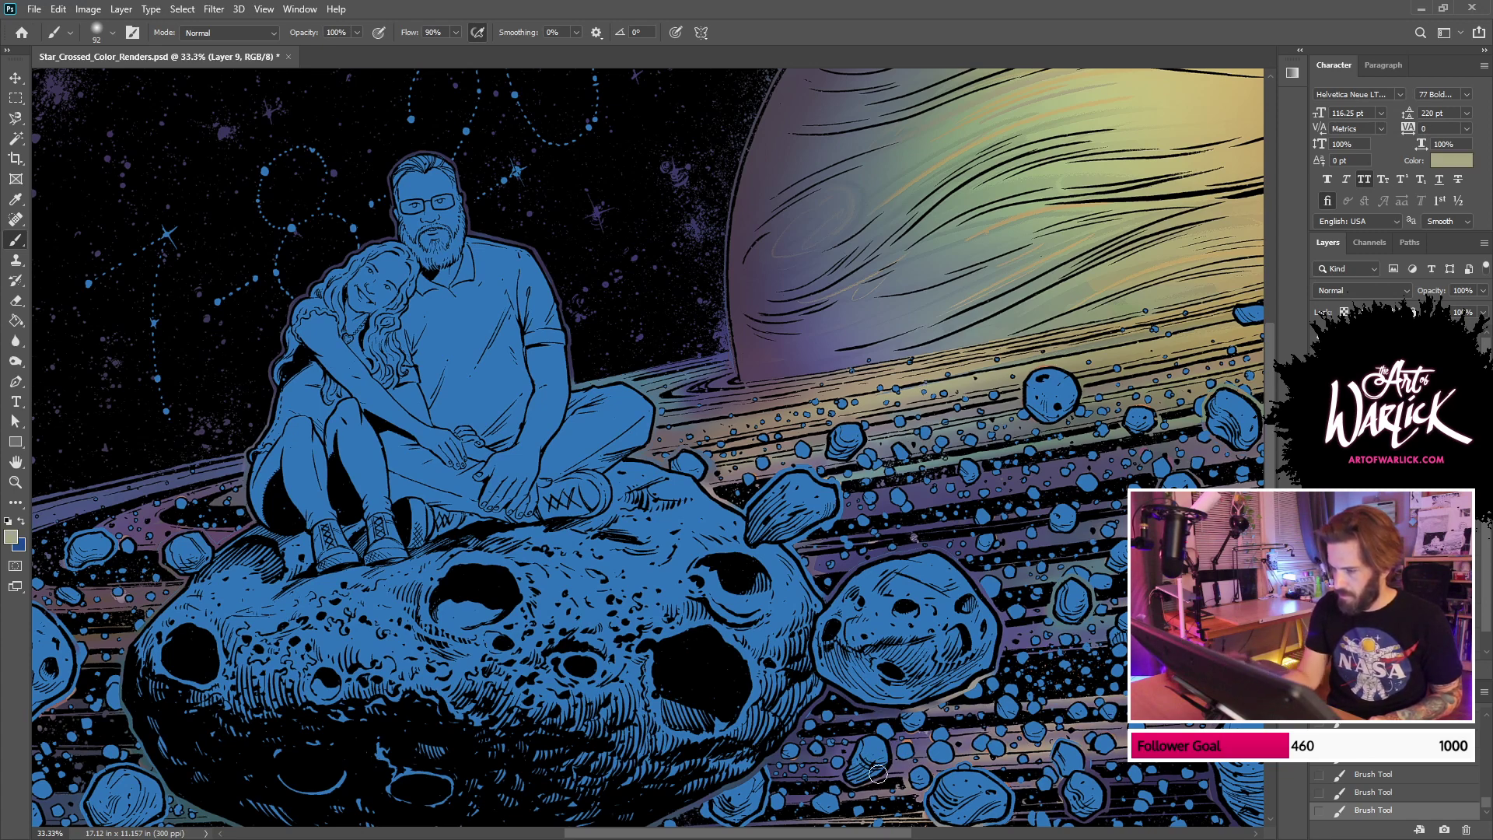
{"action": "key", "text": "ctrl+z"}
{"action": "key", "text": "ctrl+z"}
{"action": "key", "text": "ctrl+z"}
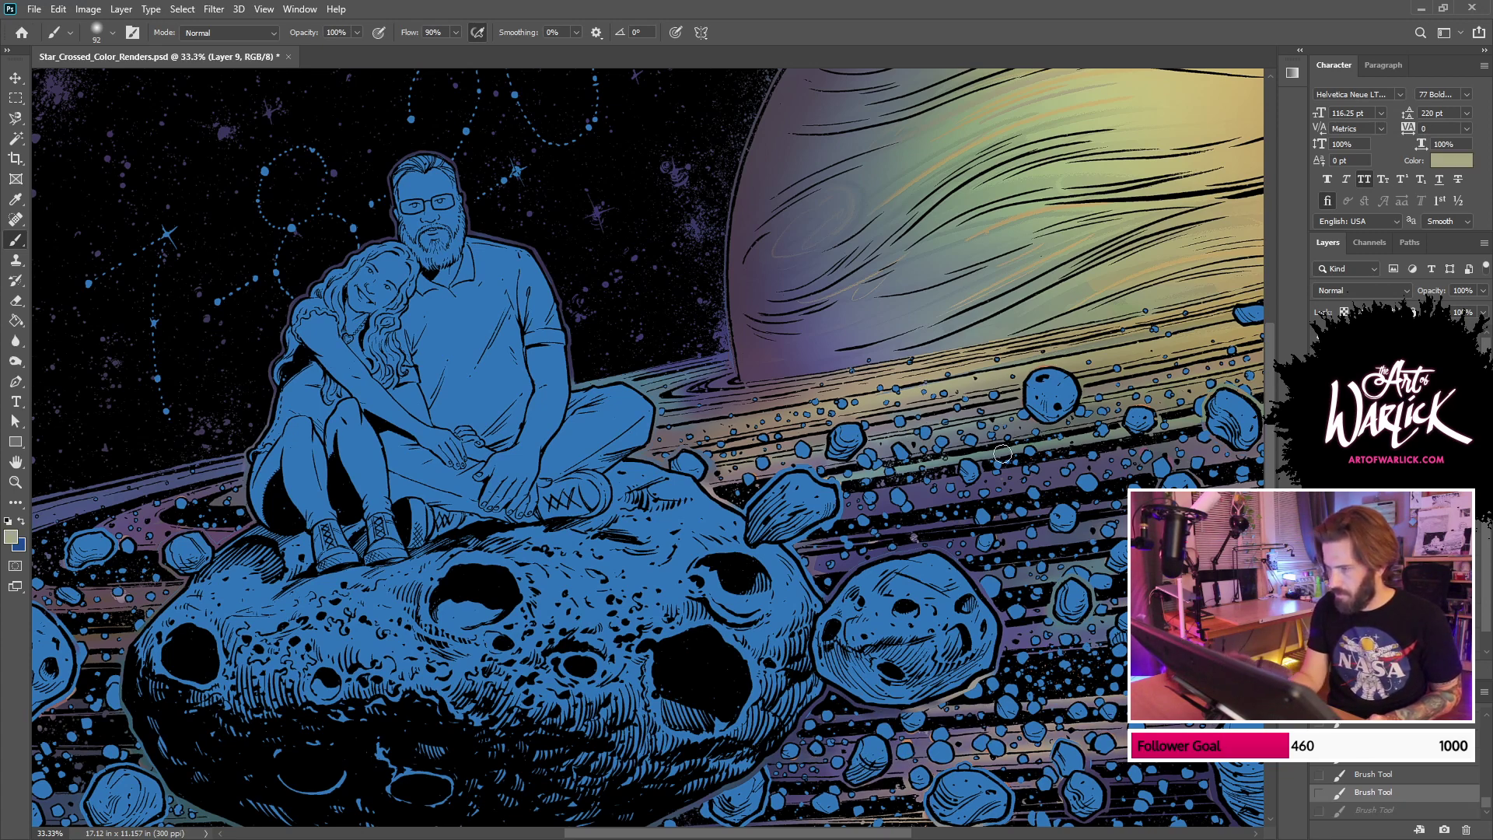
Step: Sample the planet's yellow and paint a long streak across the lower ring bands, undoing the surplus strokes
{"action": "left_click", "coordinate": [1217, 95], "text": "alt"}
{"action": "left_click_drag", "start_coordinate": [860, 754], "coordinate": [1085, 741]}
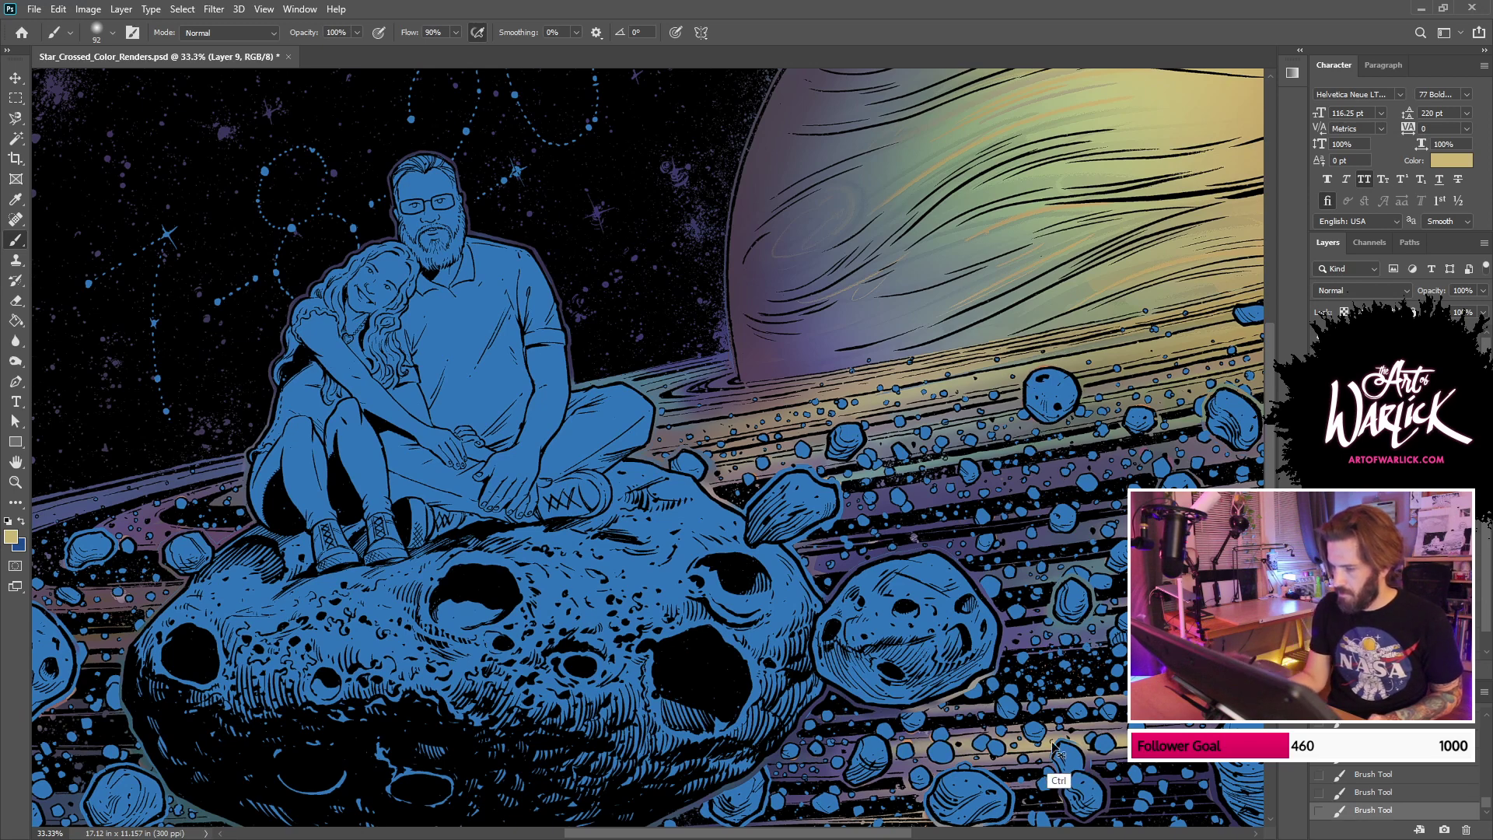
{"action": "key", "text": "ctrl+z"}
{"action": "left_click_drag", "start_coordinate": [800, 759], "coordinate": [1322, 728]}
{"action": "left_click_drag", "start_coordinate": [951, 644], "coordinate": [1124, 620]}
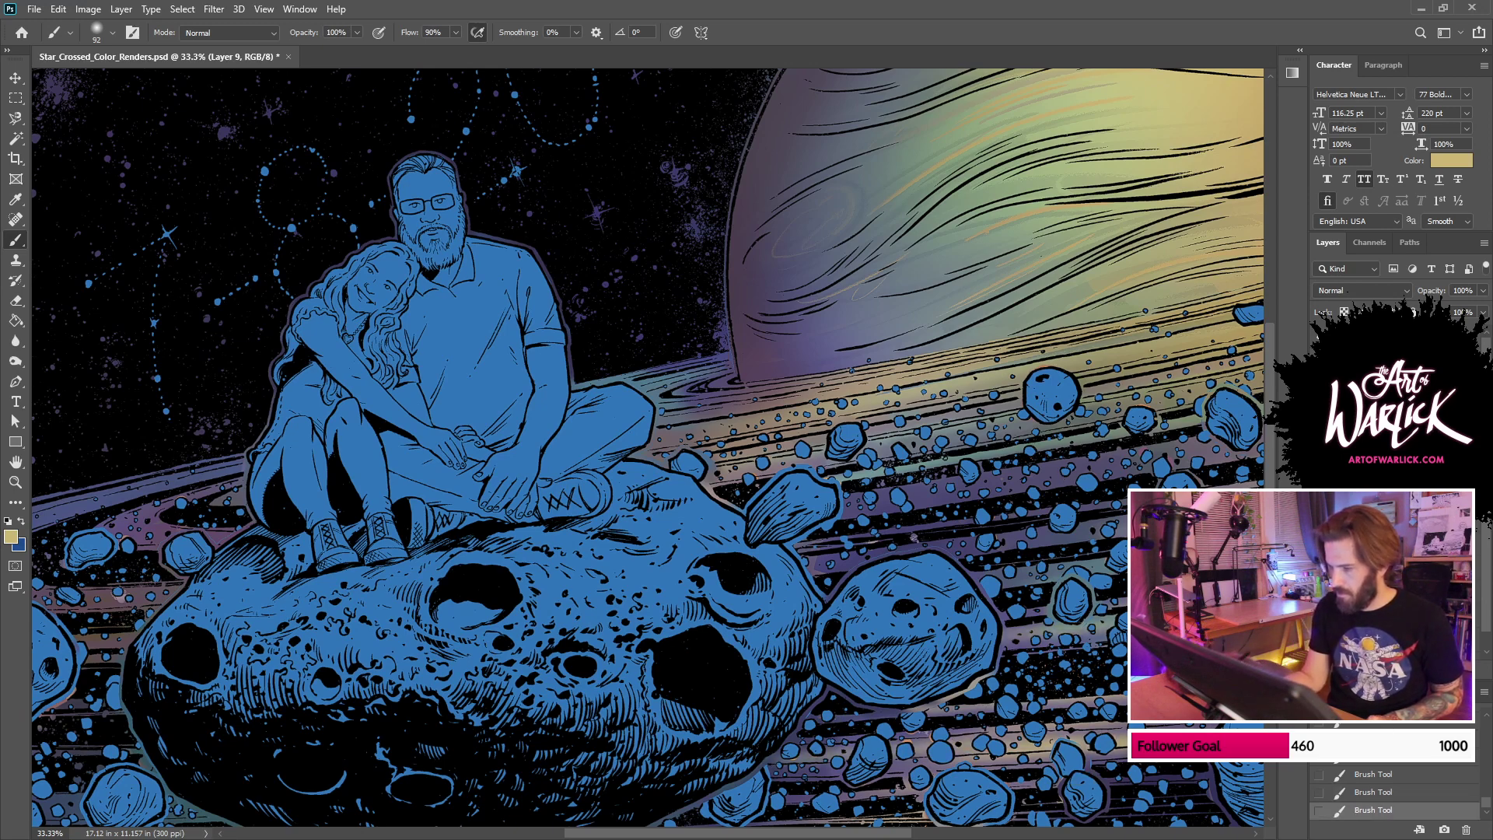
{"action": "key", "text": "ctrl+z"}
{"action": "left_click_drag", "start_coordinate": [1080, 755], "coordinate": [1125, 580]}
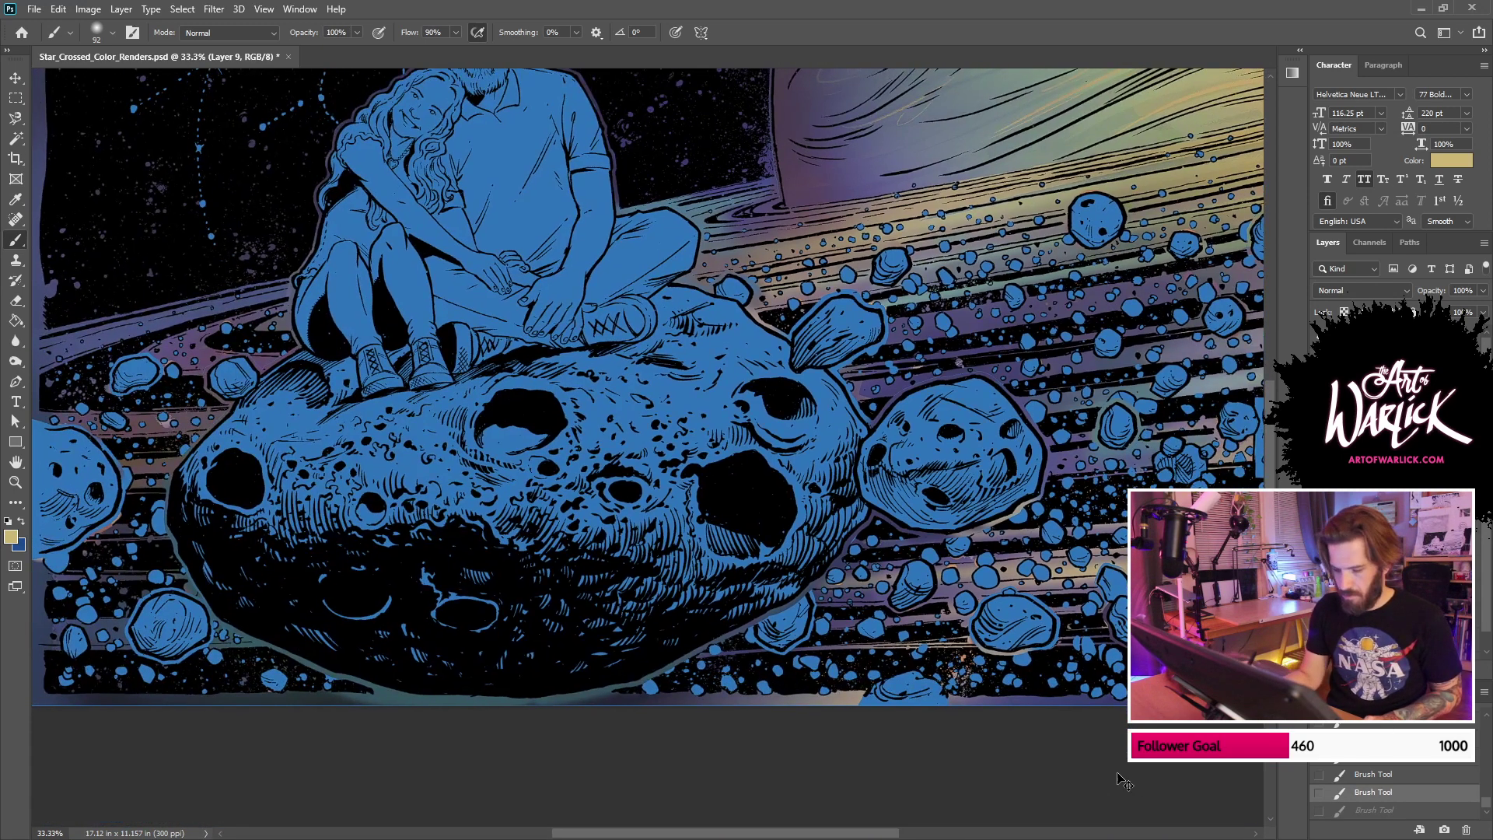
Step: Repaint the yellow streak on the lower ring bands and fade the brush stroke to 55%
{"action": "key", "text": "ctrl+shift+f"}
{"action": "type", "text": "55"}
{"action": "key", "text": "Return"}
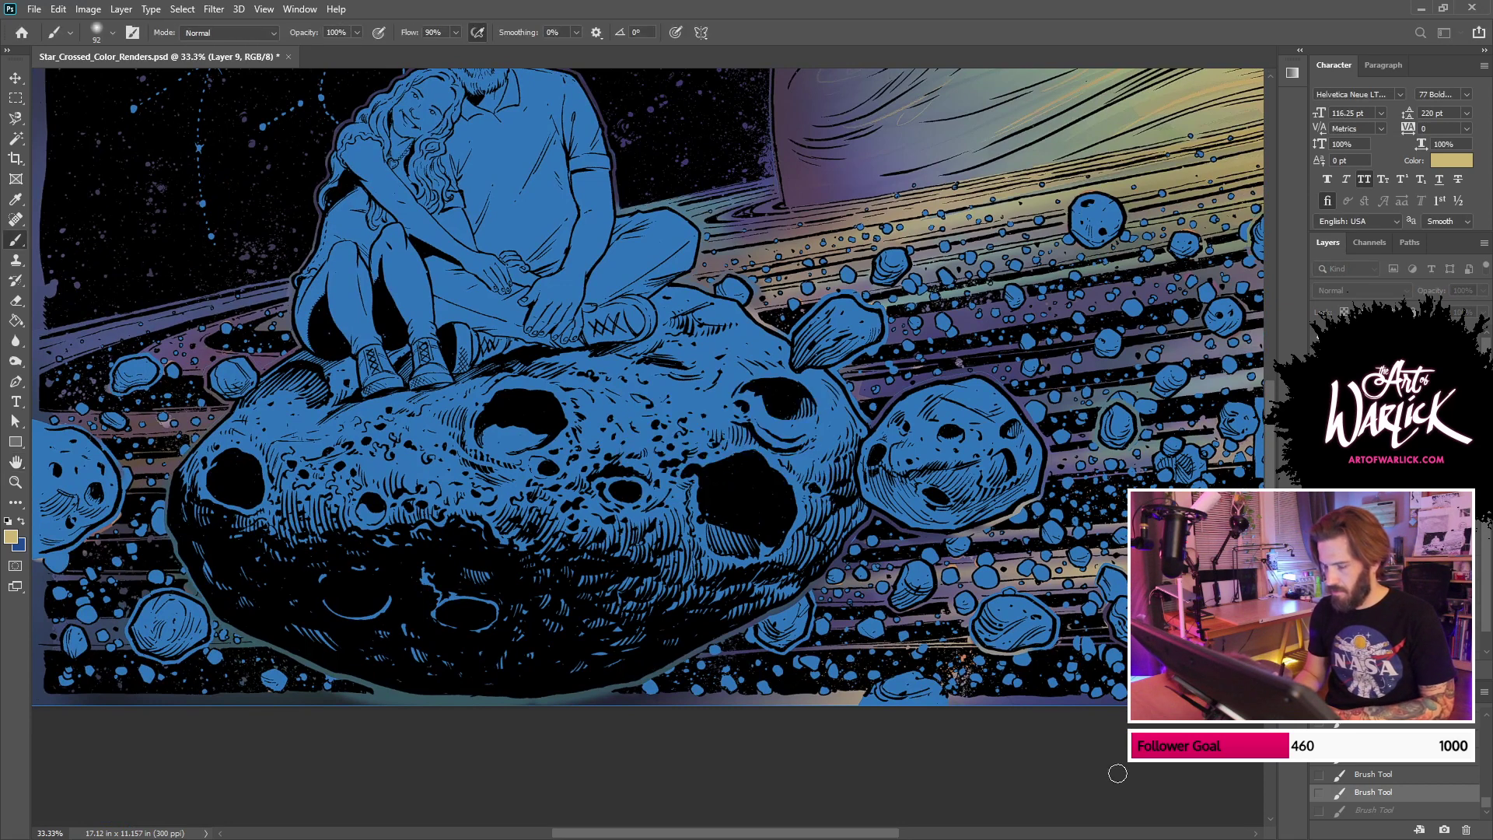
{"action": "left_click_drag", "start_coordinate": [831, 578], "coordinate": [1106, 569]}
{"action": "key", "text": "ctrl+z"}
{"action": "left_click_drag", "start_coordinate": [943, 579], "coordinate": [1126, 565]}
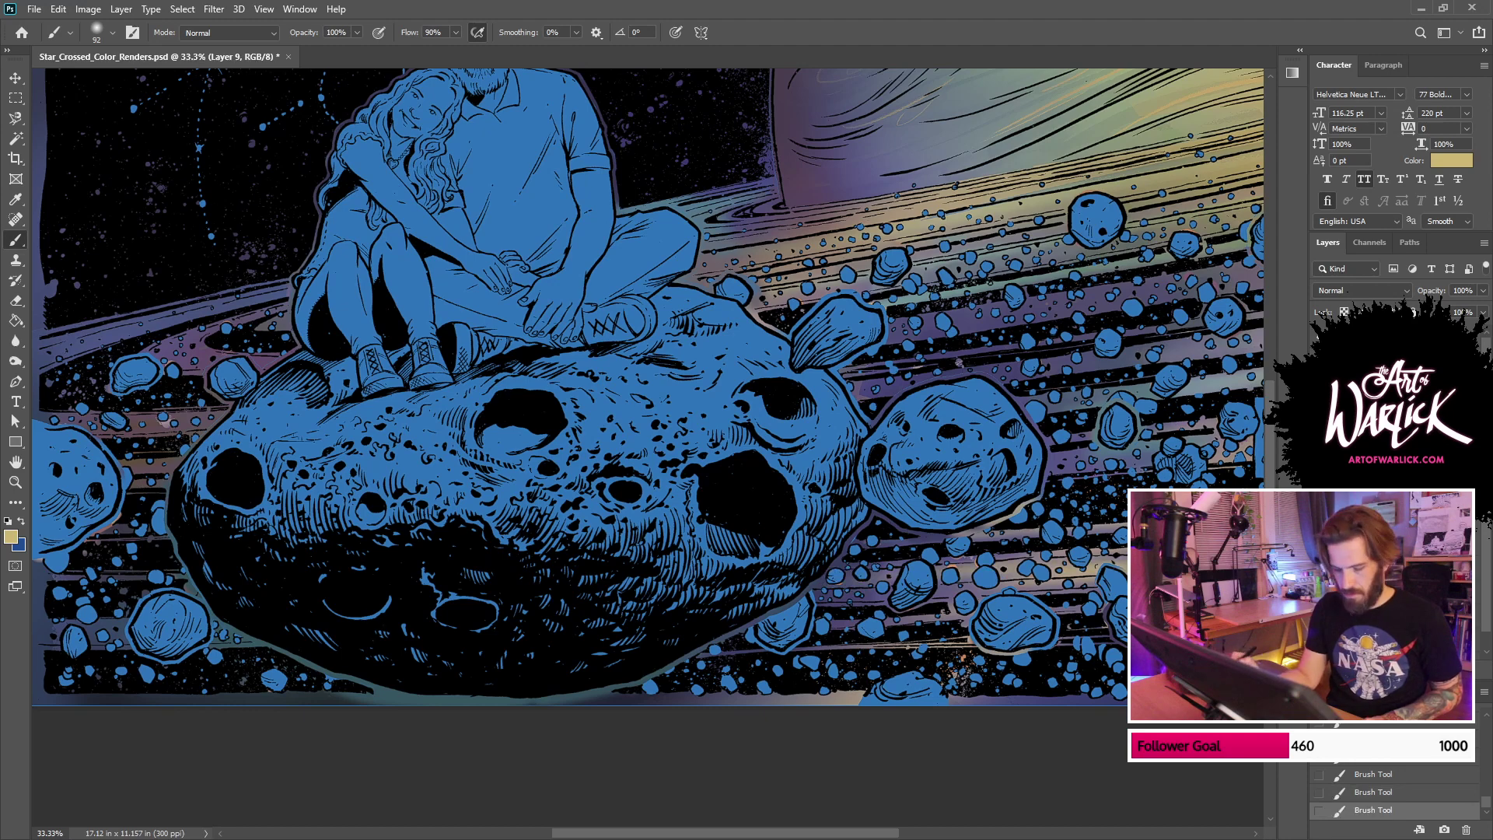
{"action": "key", "text": "ctrl+shift+f"}
{"action": "key", "text": "Return"}
{"action": "key", "text": "ctrl+minus"}
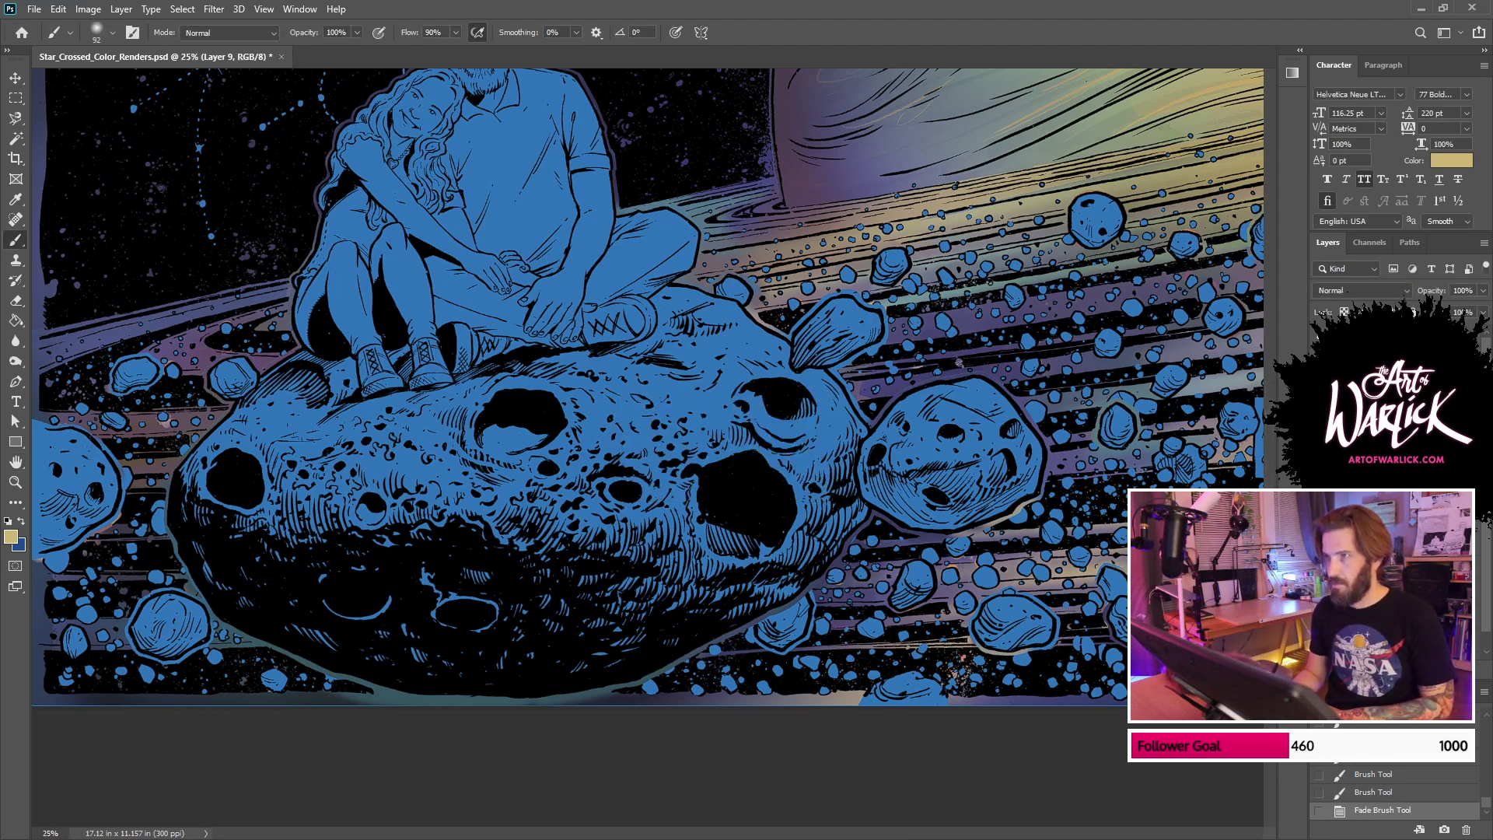
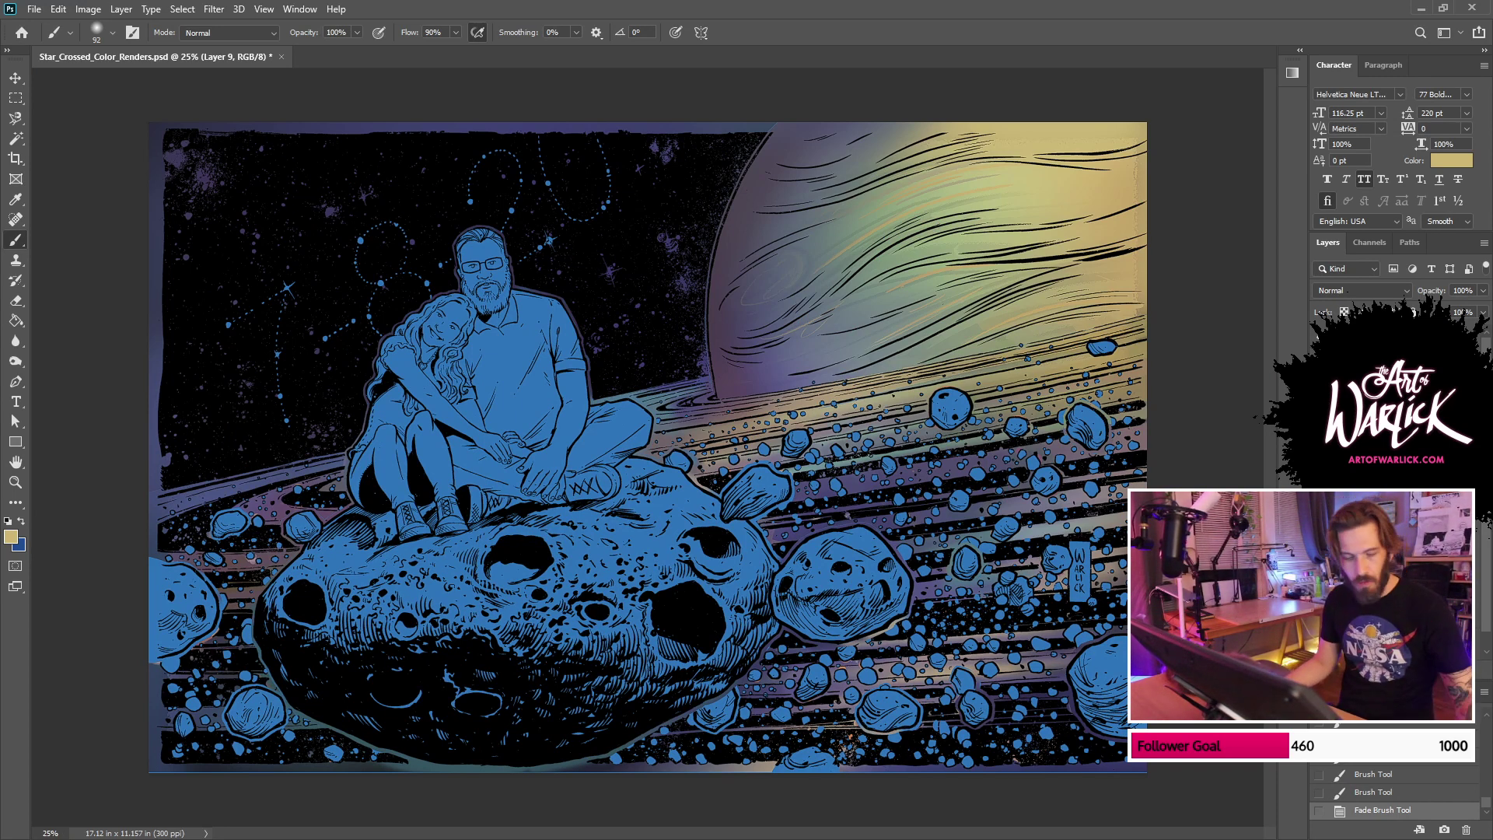
Step: Load the ring color layer as a selection, hide its outline, and enlarge the soft brush to 354 px
{"action": "left_click", "coordinate": [1349, 436], "text": "ctrl"}
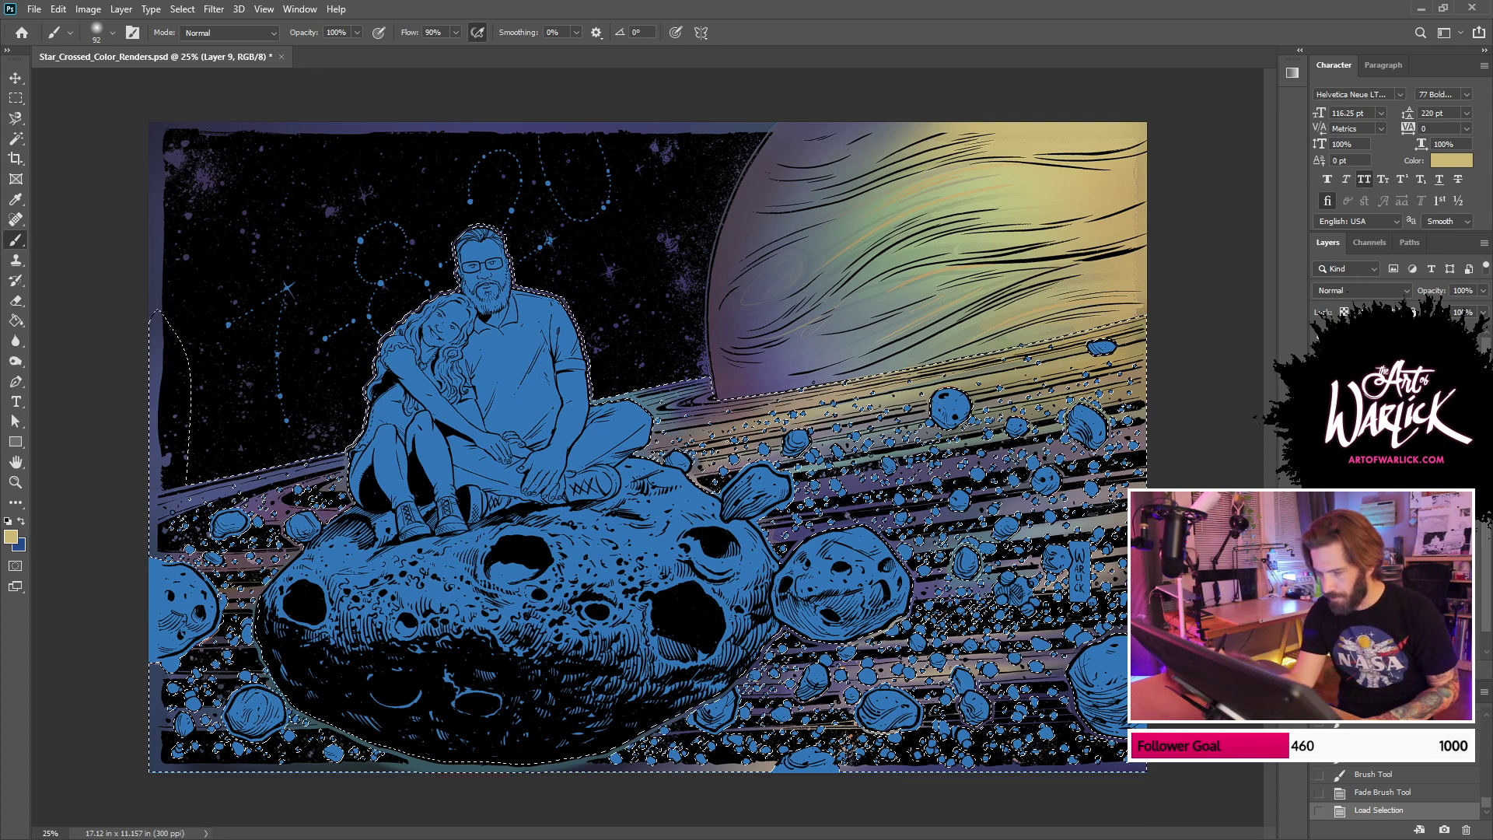
{"action": "key", "text": "ctrl+h"}
{"action": "key", "text": "ctrl+h"}
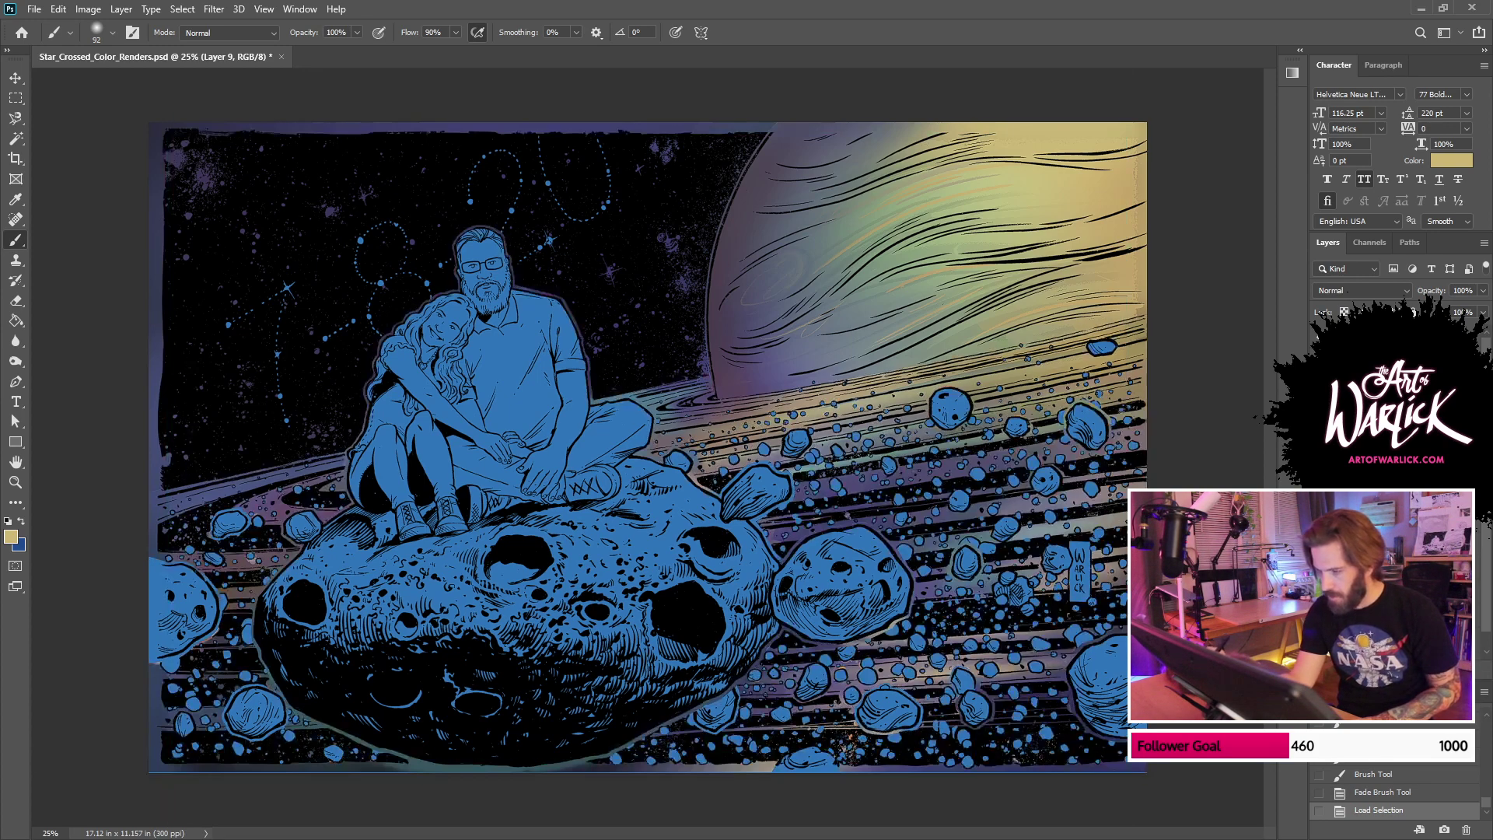
{"action": "right_click", "coordinate": [1107, 496]}
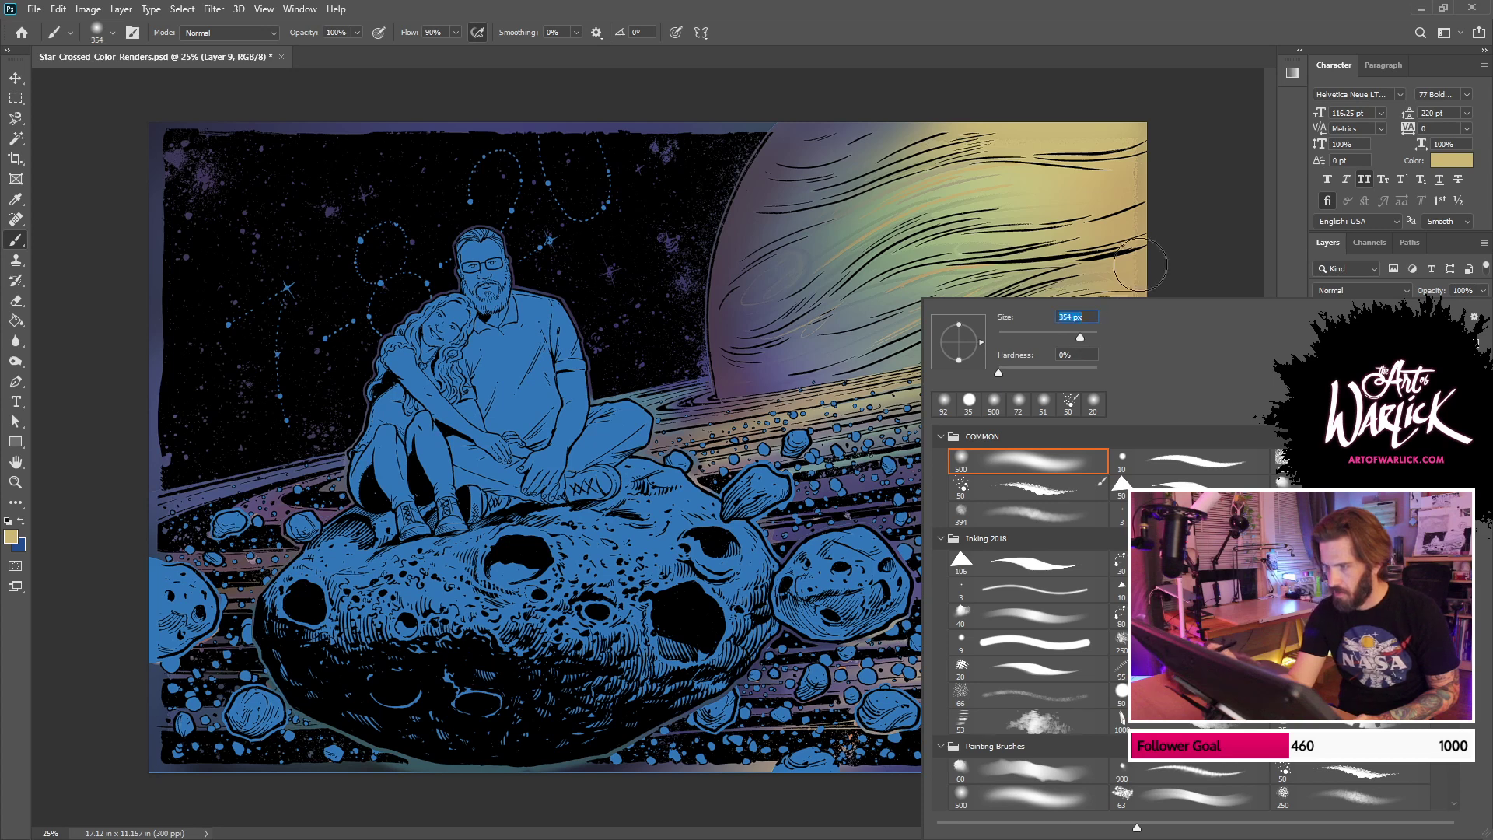
{"action": "left_click", "coordinate": [1139, 265]}
{"action": "left_click_drag", "start_coordinate": [924, 758], "coordinate": [974, 786]}
{"action": "key", "text": "ctrl+z"}
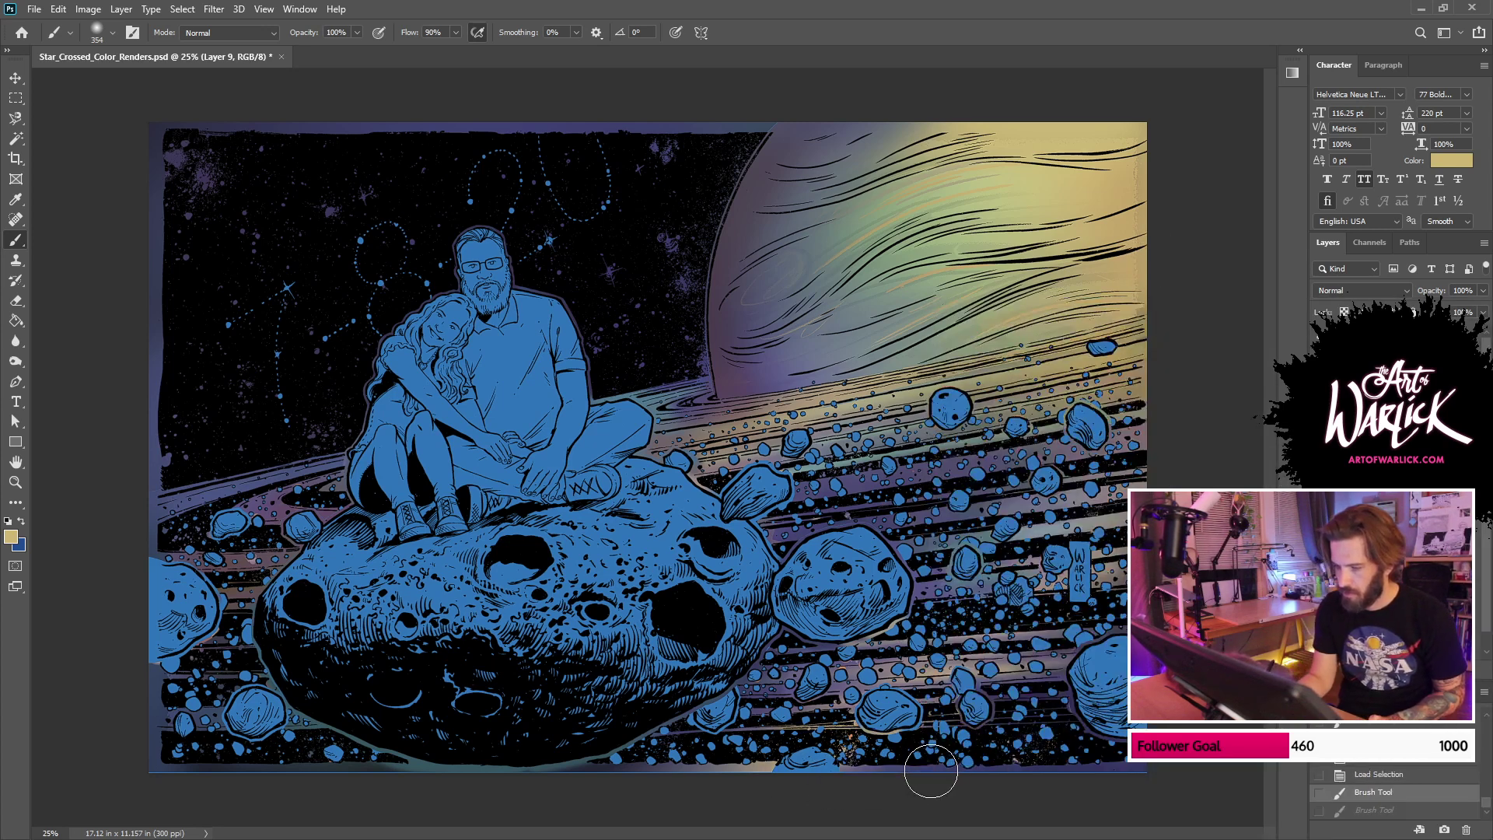
Step: Sample the dark blue at the artwork's bottom edge and brush it along the lowest ring bands toward the right edge
{"action": "key", "text": "alt"}
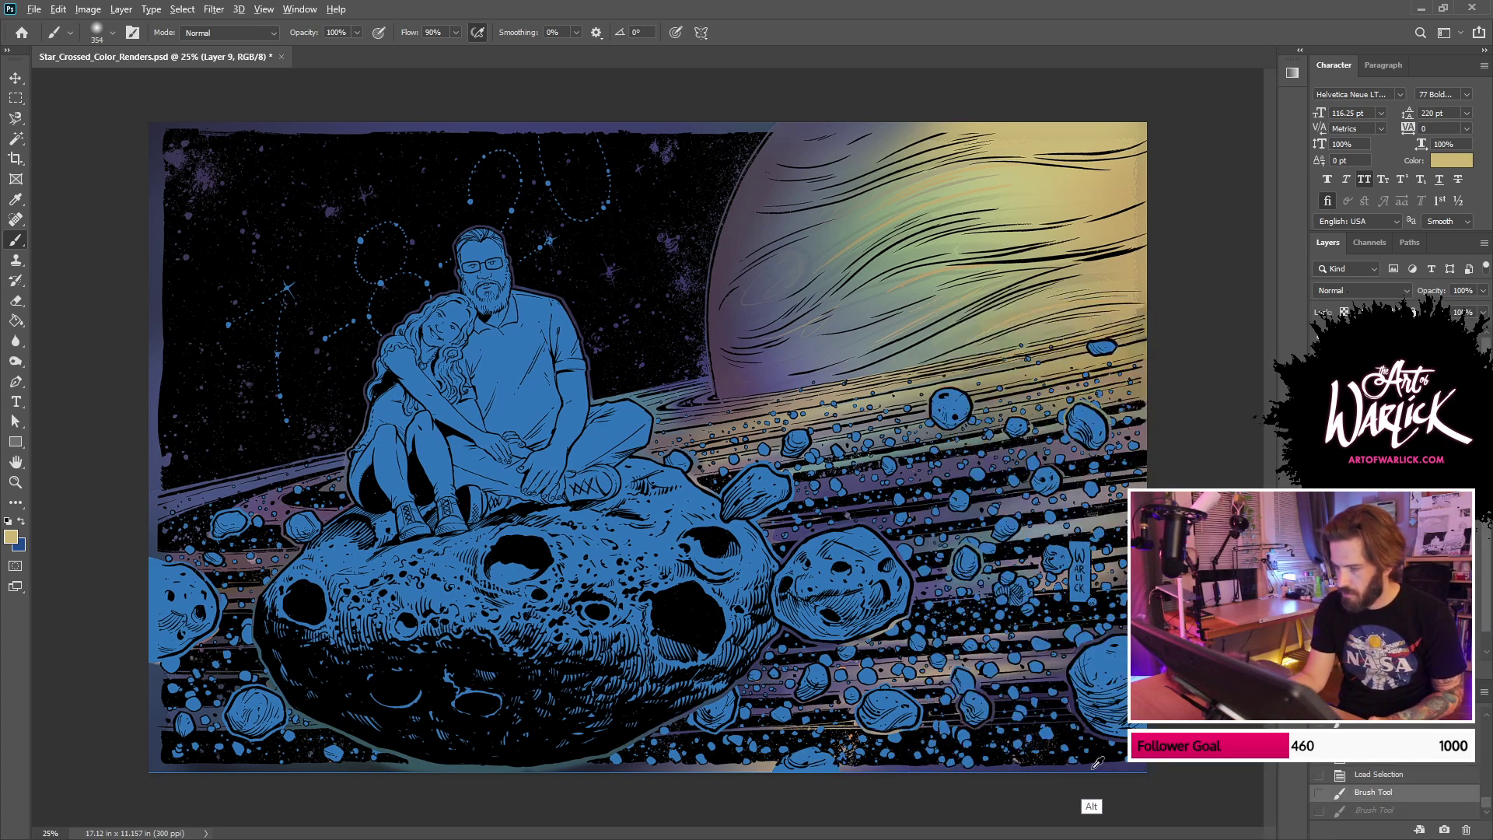
{"action": "left_click", "coordinate": [1093, 768], "text": "alt"}
{"action": "mouse_move", "coordinate": [702, 754]}
{"action": "left_mouse_down"}
{"action": "mouse_move", "coordinate": [1148, 734]}
{"action": "mouse_move", "coordinate": [672, 744]}
{"action": "mouse_move", "coordinate": [1141, 668]}
{"action": "left_mouse_up"}
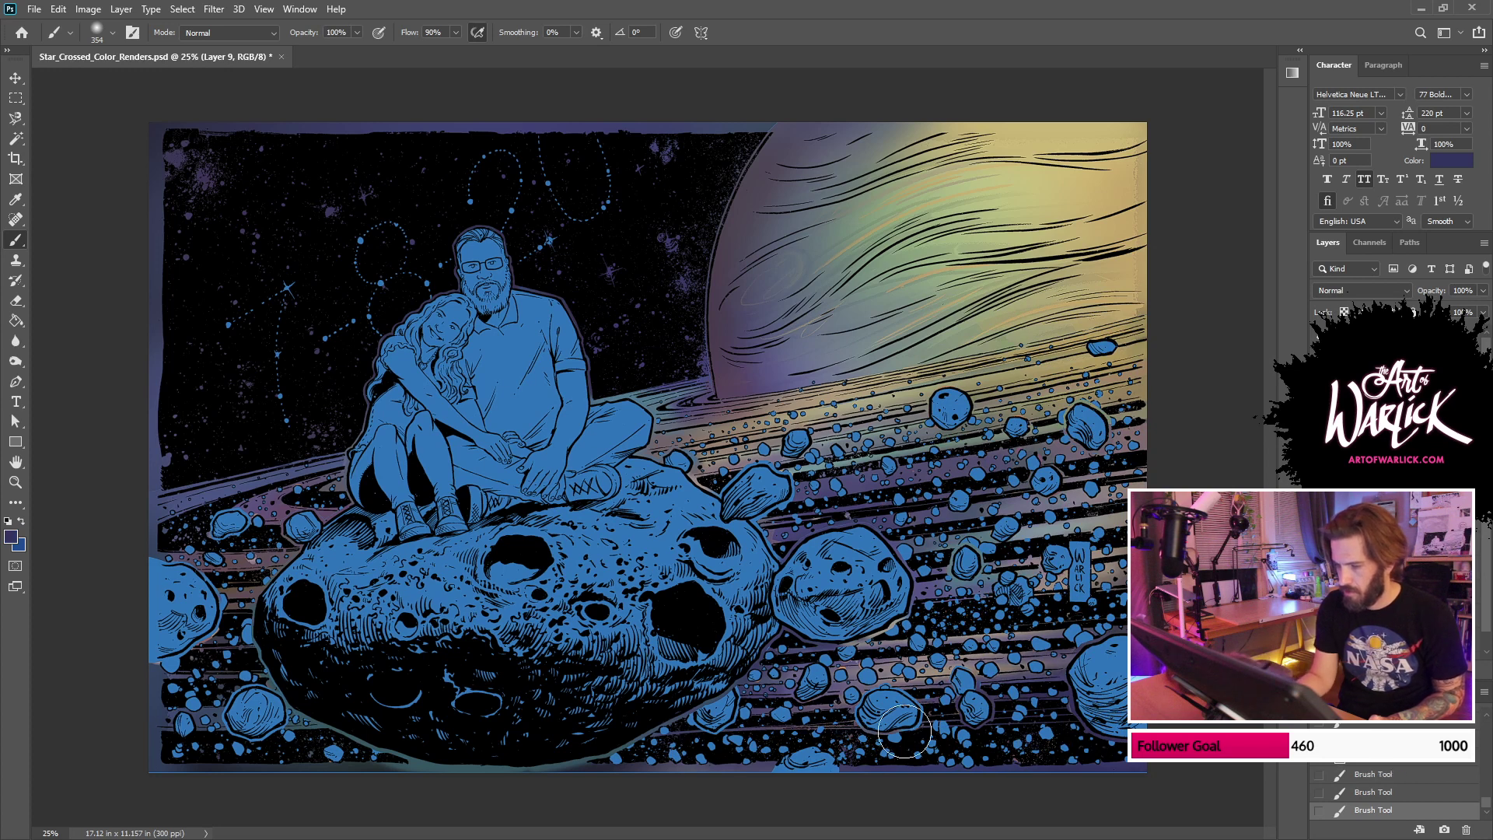
{"action": "key", "text": "ctrl+z"}
{"action": "left_click_drag", "start_coordinate": [669, 765], "coordinate": [1033, 669]}
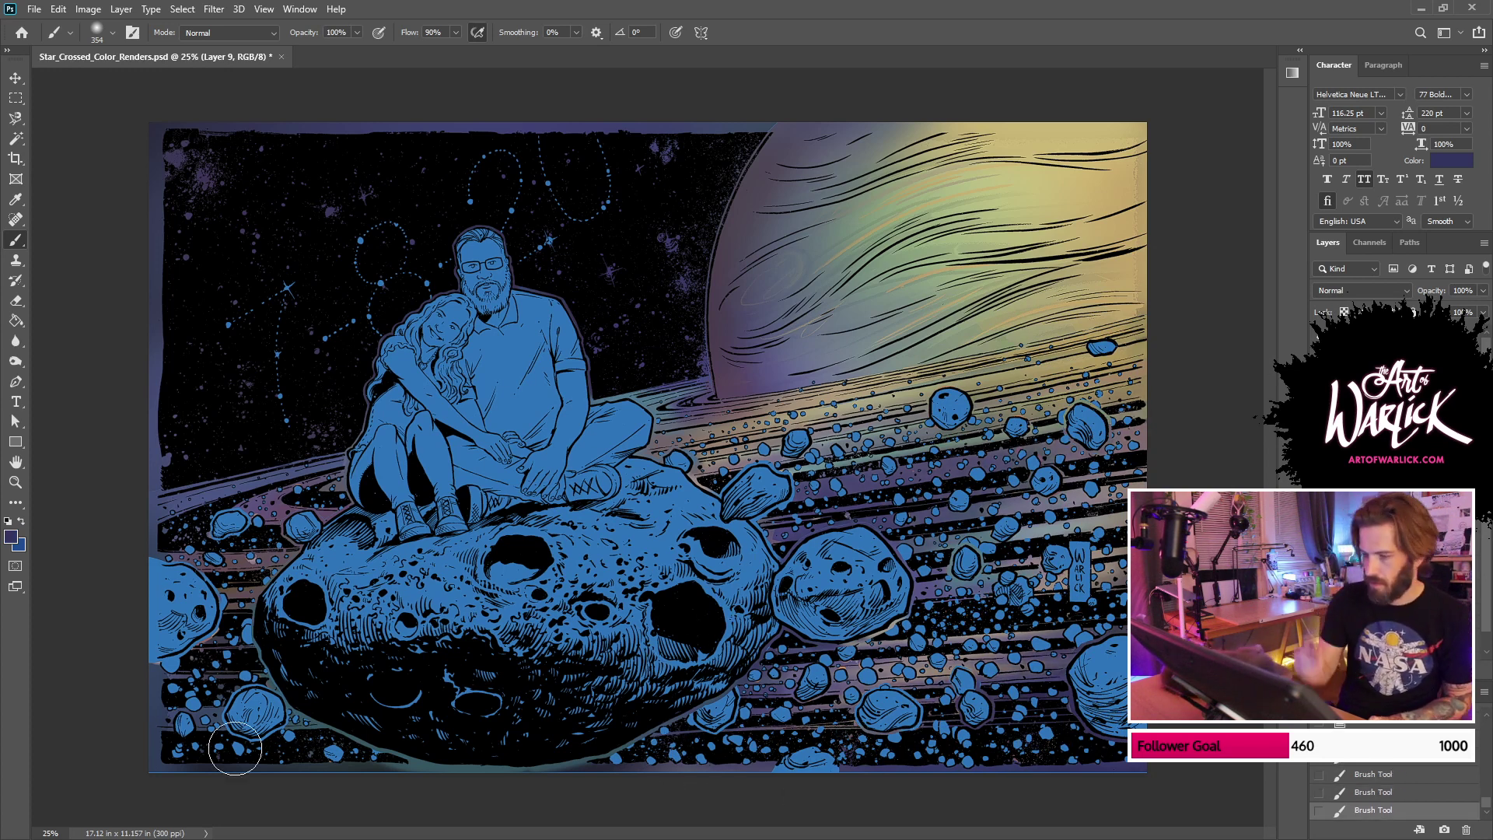
Step: Try brushing the dark blue higher across the ring bands below the medium asteroid
{"action": "left_click_drag", "start_coordinate": [859, 643], "coordinate": [815, 689]}
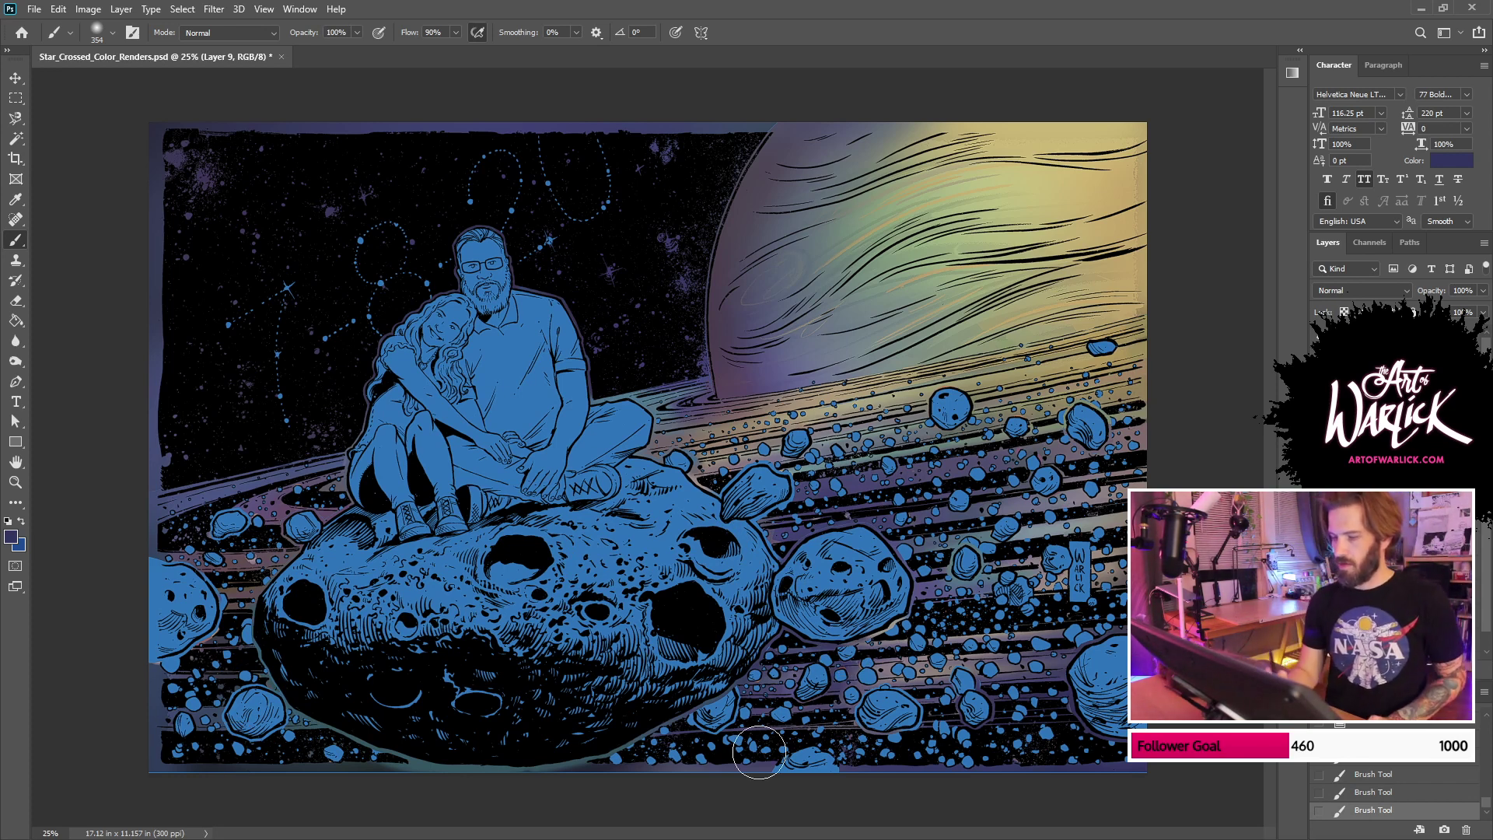
{"action": "key", "text": "ctrl+z"}
{"action": "mouse_move", "coordinate": [865, 645]}
{"action": "left_mouse_down"}
{"action": "mouse_move", "coordinate": [1043, 630]}
{"action": "mouse_move", "coordinate": [757, 678]}
{"action": "mouse_move", "coordinate": [1111, 627]}
{"action": "mouse_move", "coordinate": [870, 629]}
{"action": "mouse_move", "coordinate": [1029, 605]}
{"action": "left_mouse_up"}
{"action": "key", "text": "ctrl+z"}
{"action": "key", "text": "ctrl+z"}
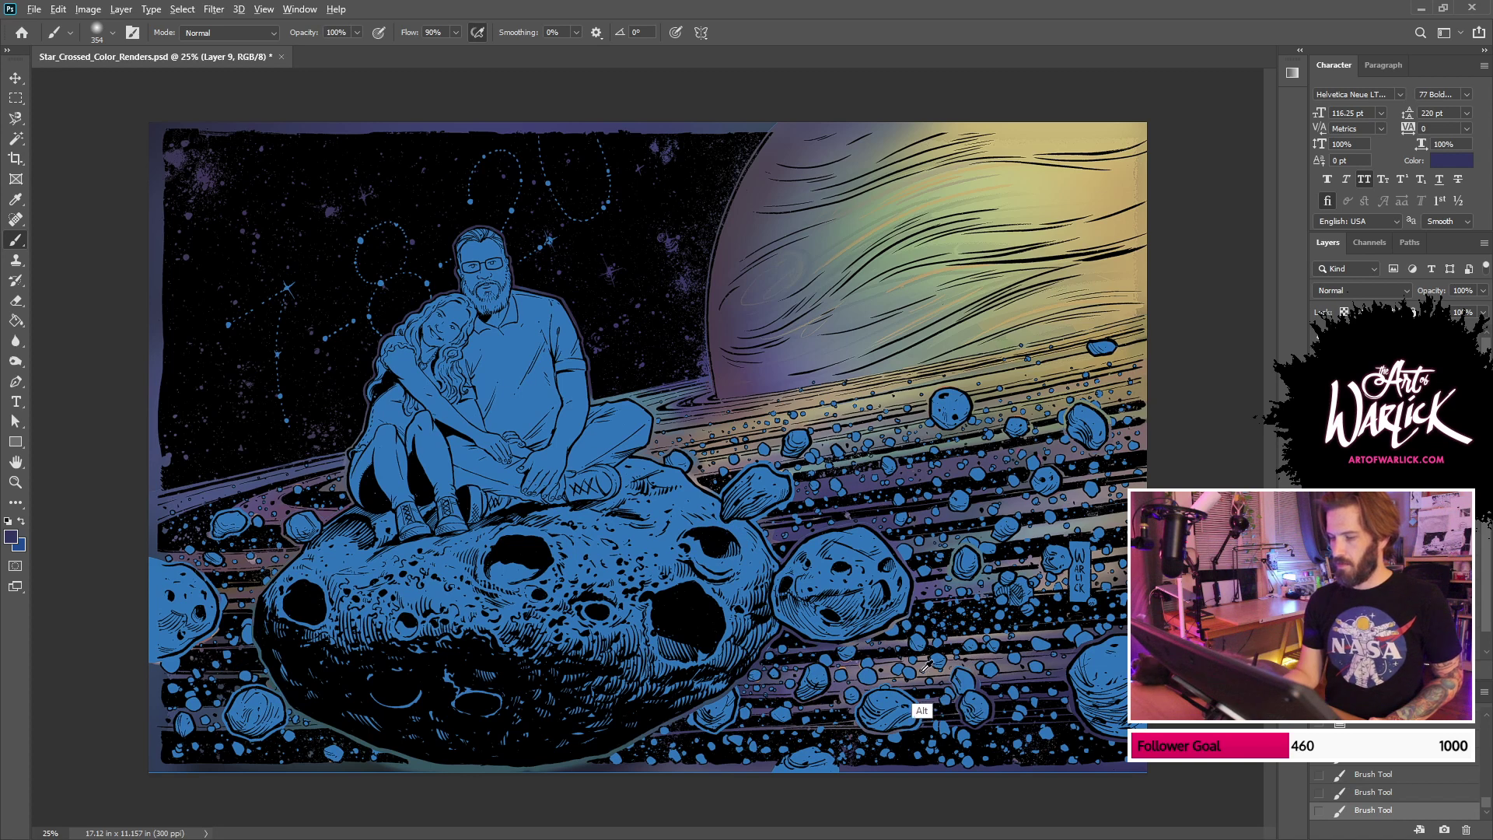
Step: Sample a muted mauve from the ring and brush it over the bands below and beside the medium asteroid
{"action": "left_click", "coordinate": [922, 707], "text": "alt"}
{"action": "key", "text": "ctrl+z"}
{"action": "left_click_drag", "start_coordinate": [778, 681], "coordinate": [887, 663]}
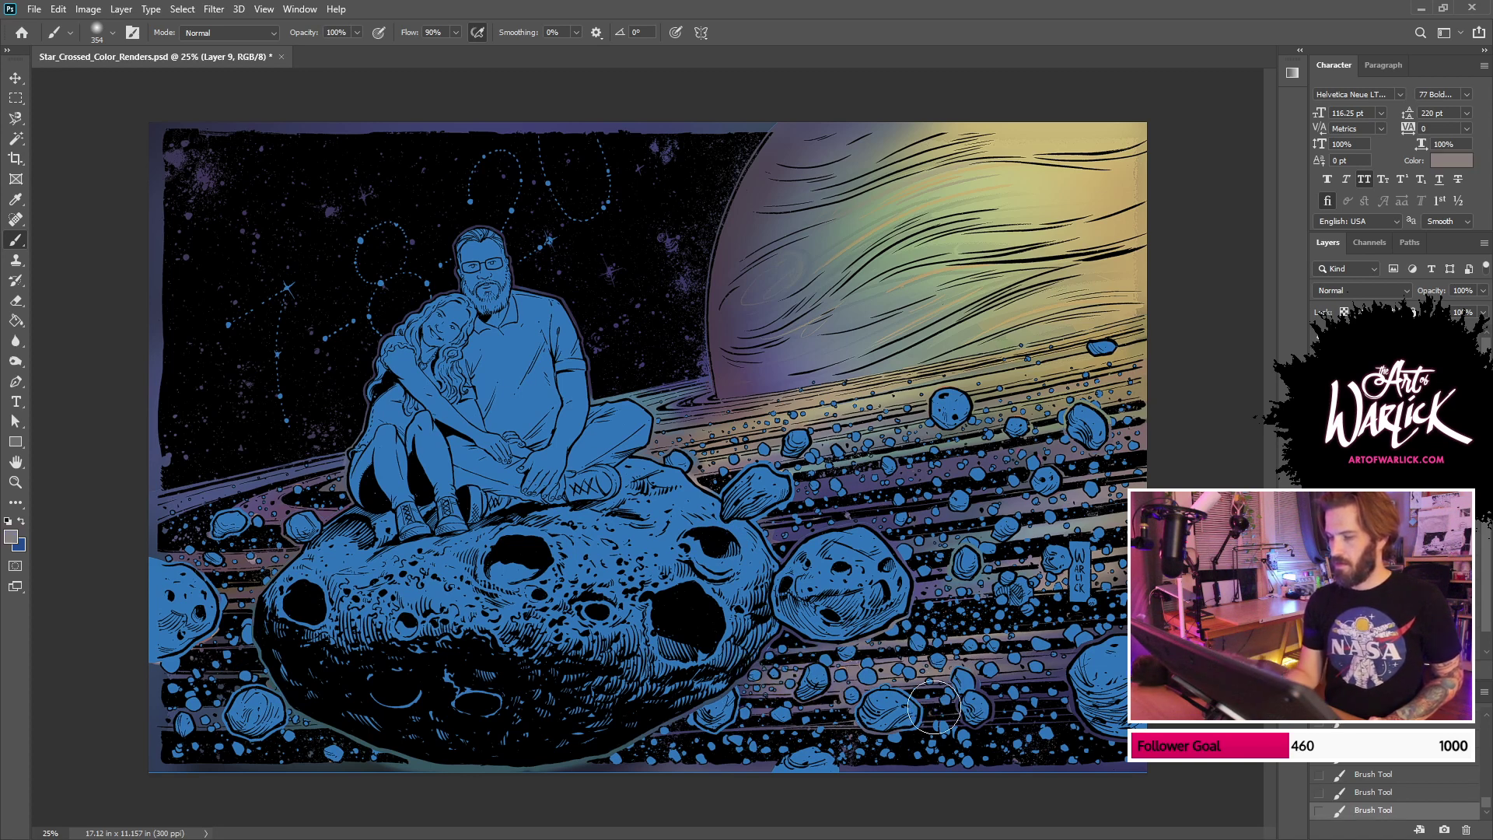
{"action": "left_click_drag", "start_coordinate": [1003, 675], "coordinate": [1098, 653]}
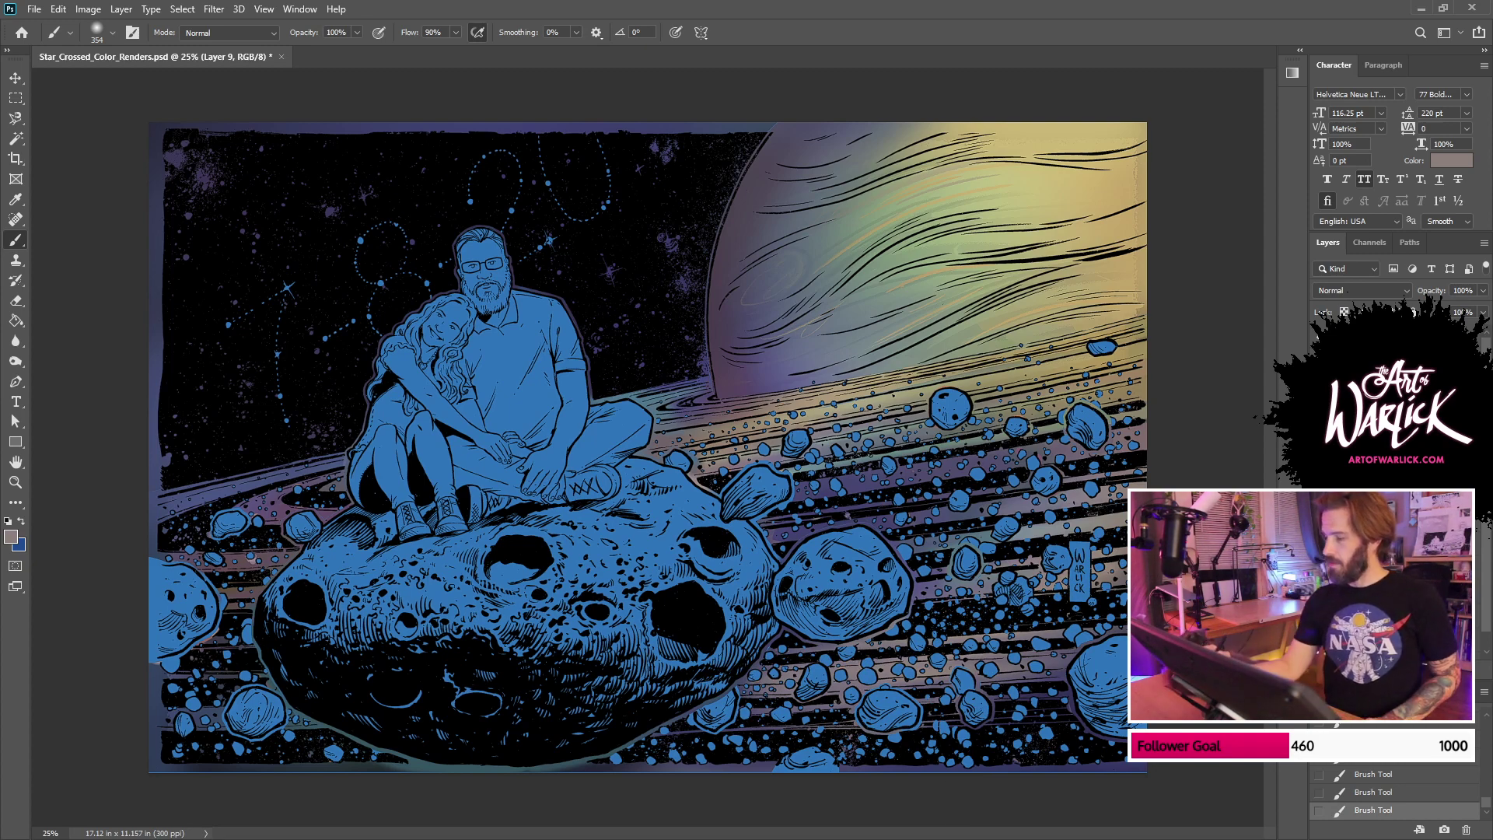
Step: Merge the ring paint layers and toggle layer visibility to compare the result
{"action": "left_click", "coordinate": [1392, 569], "text": "shift"}
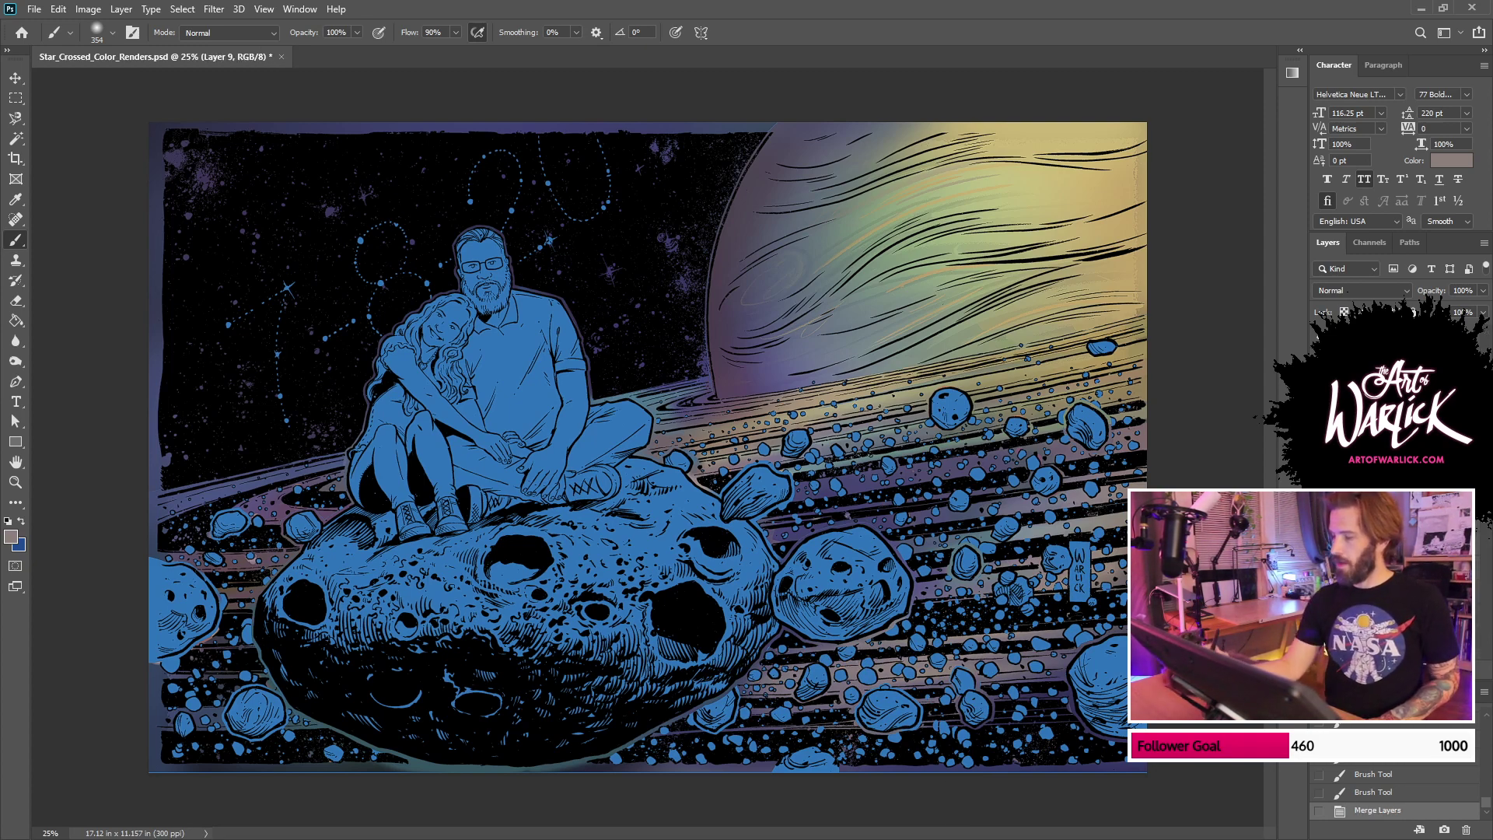
{"action": "left_click", "coordinate": [1320, 375]}
{"action": "left_click", "coordinate": [1319, 374]}
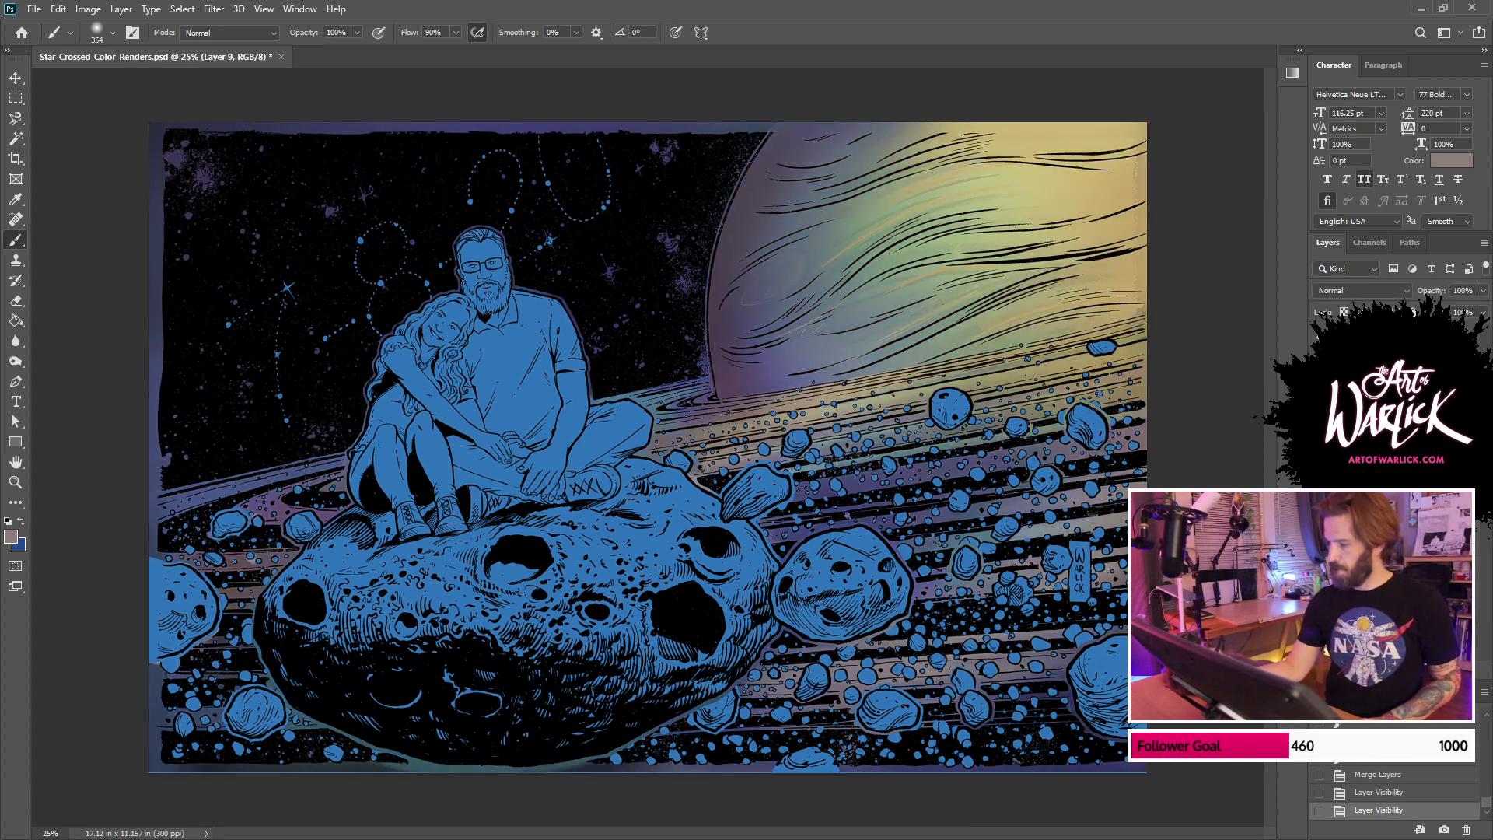
Step: Clear the selection, switch to the FLATS layer and select the upper ring area by color with the Magic Wand
{"action": "left_click", "coordinate": [871, 414], "text": "ctrl"}
{"action": "key", "text": "w"}
{"action": "key", "text": "ctrl+d"}
{"action": "left_click", "coordinate": [906, 436]}
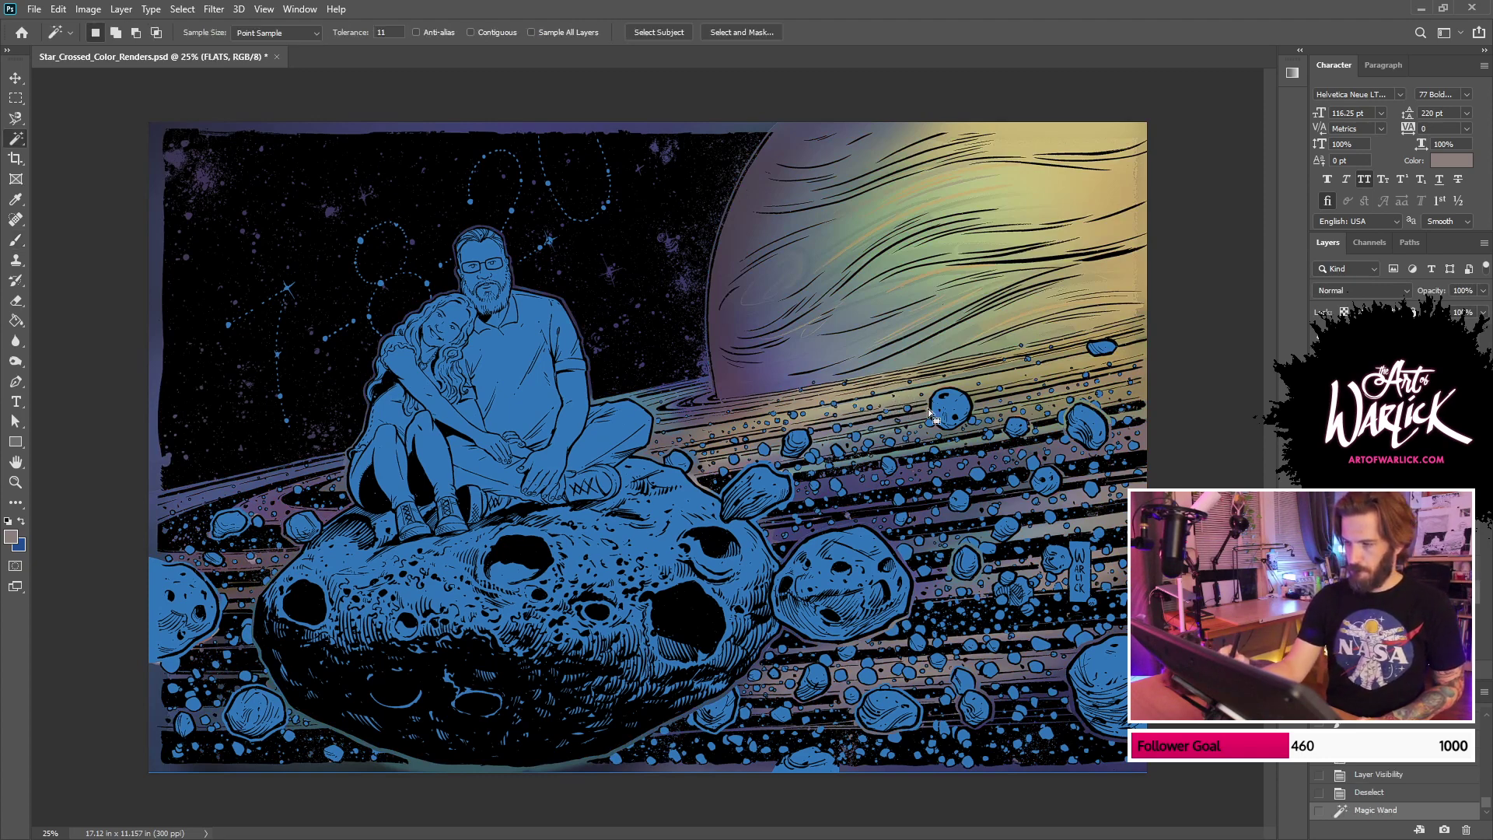
{"action": "left_click", "coordinate": [1013, 611], "text": "shift"}
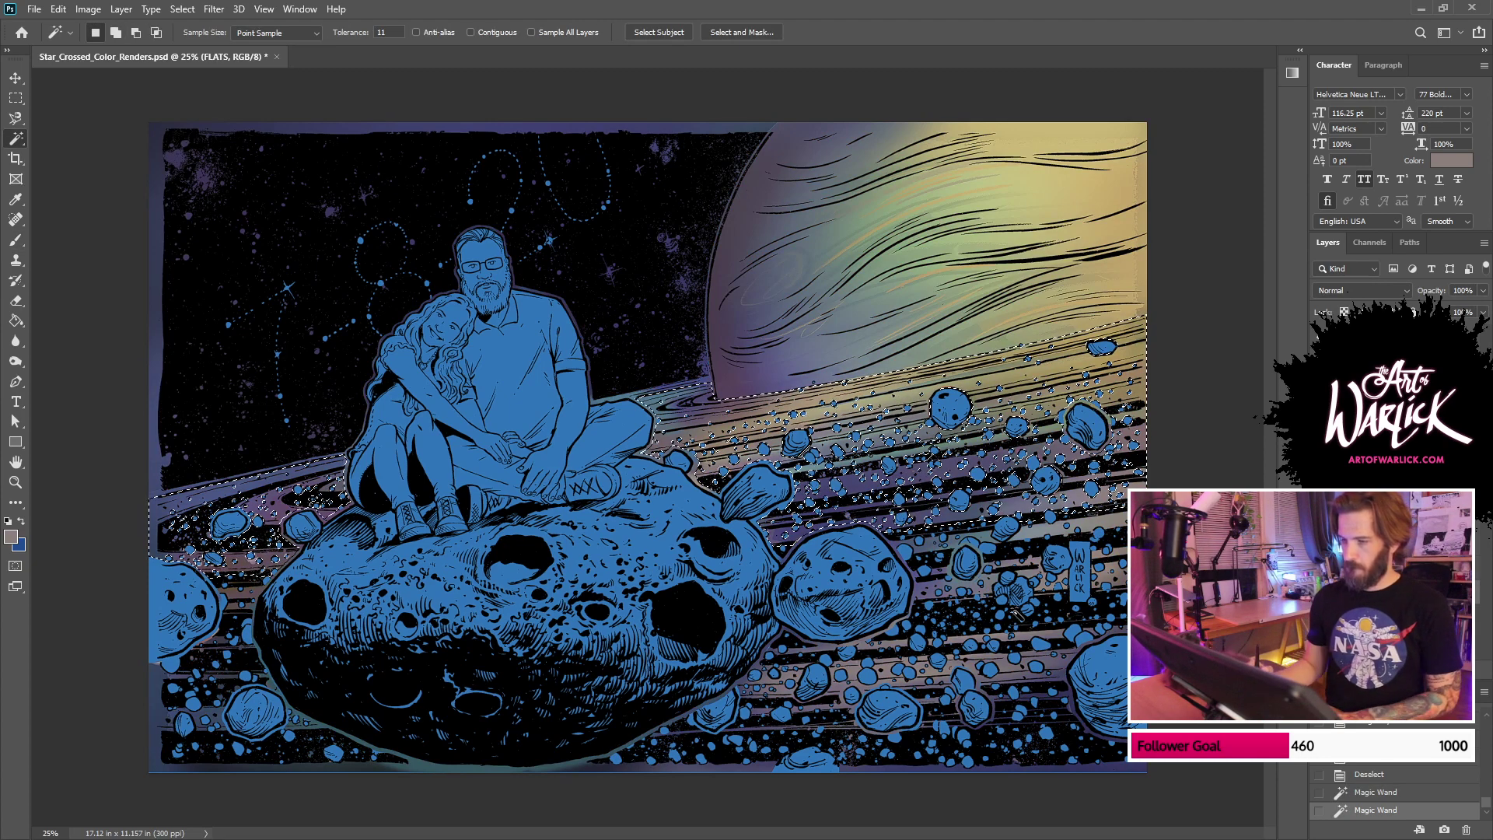
Step: Add the lower ring color area to the FLATS selection and create a new layer for it
{"action": "key", "text": "ctrl+plus"}
{"action": "left_click_drag", "start_coordinate": [1015, 612], "coordinate": [878, 579]}
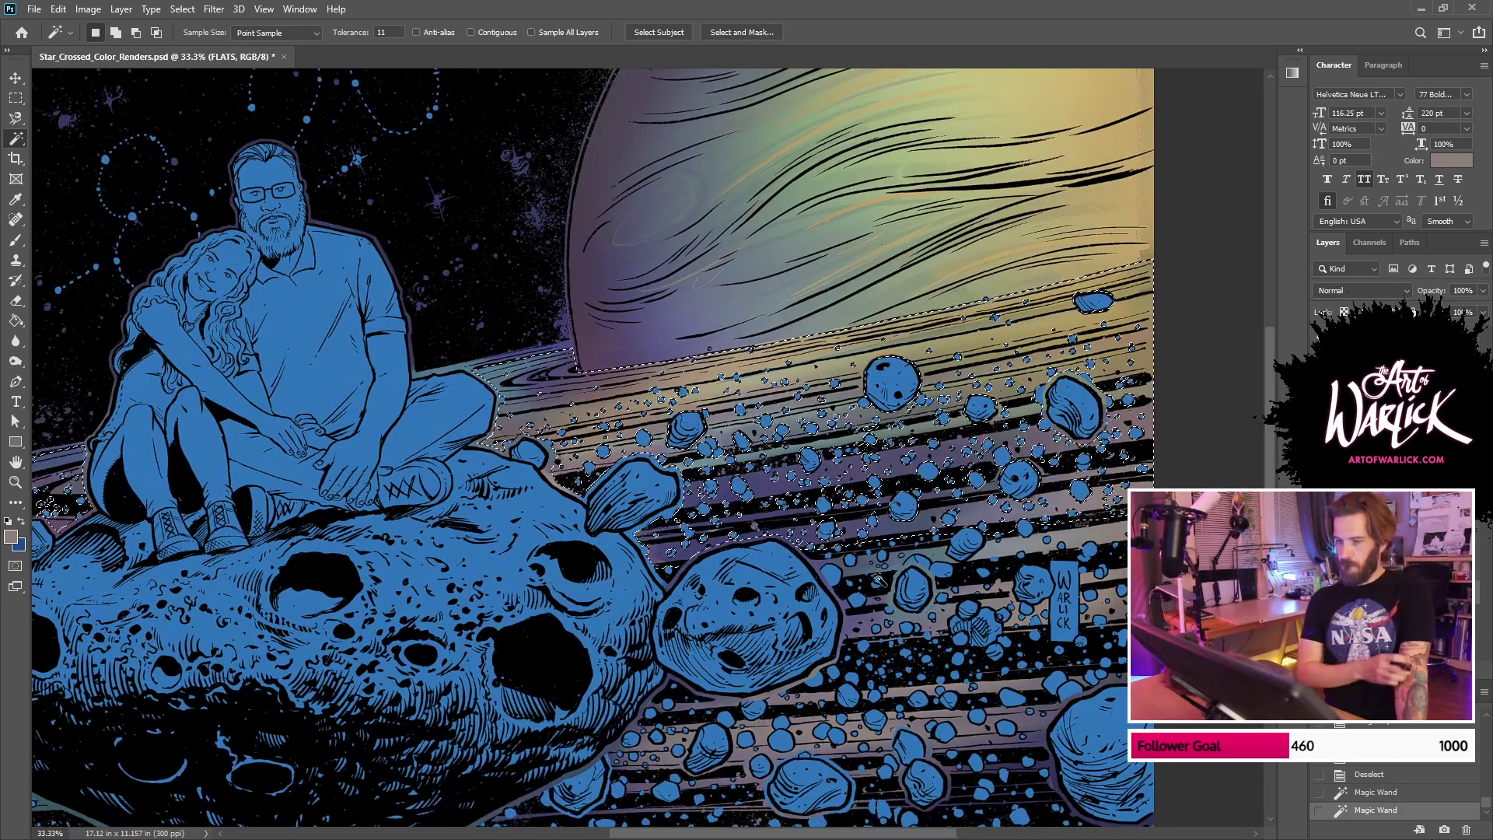
{"action": "right_click", "coordinate": [962, 507]}
{"action": "left_click", "coordinate": [1006, 538]}
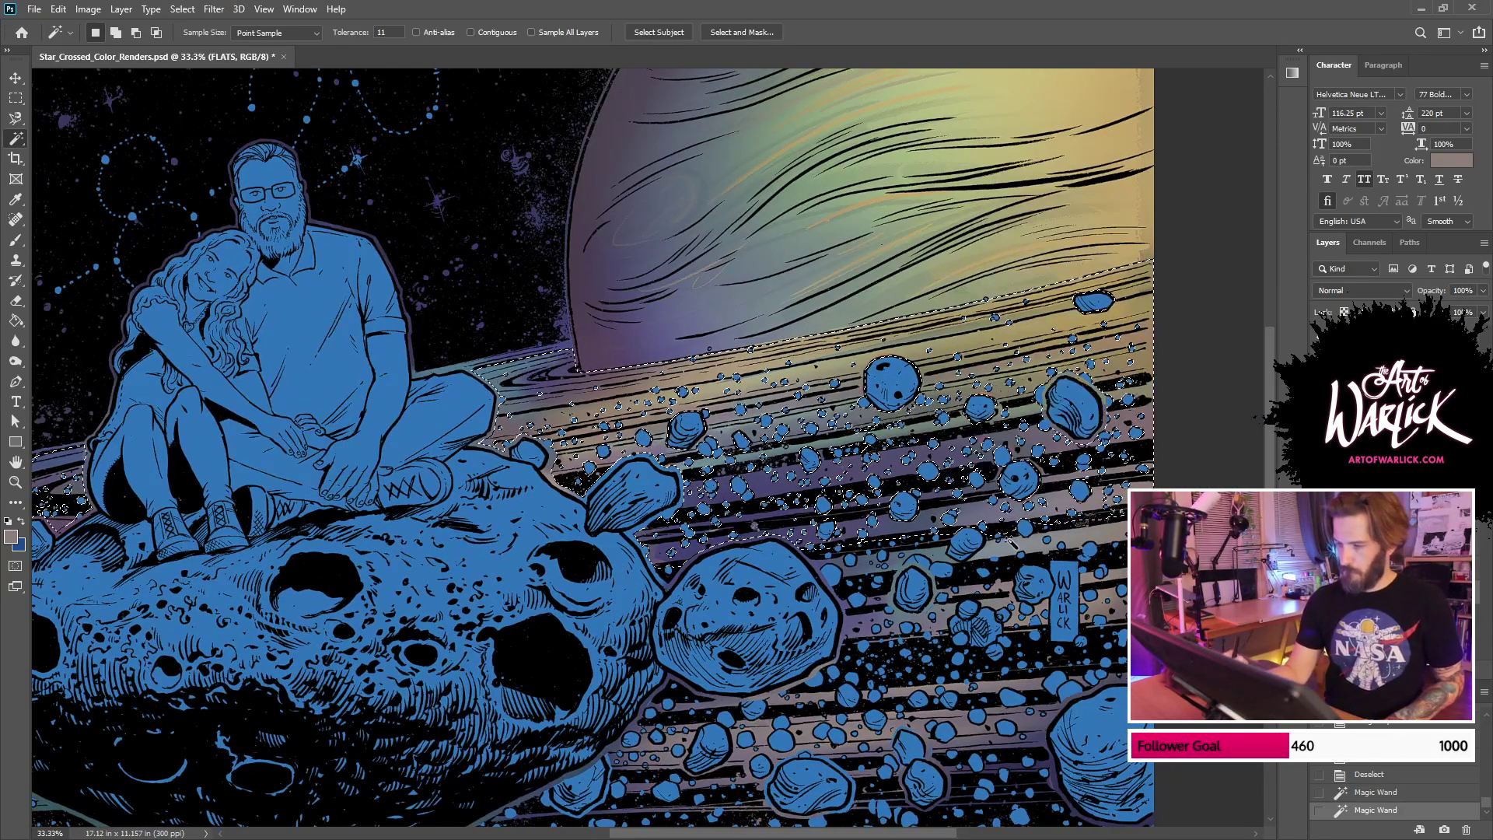
{"action": "left_click", "coordinate": [1008, 539]}
{"action": "left_click", "coordinate": [964, 375], "text": "shift"}
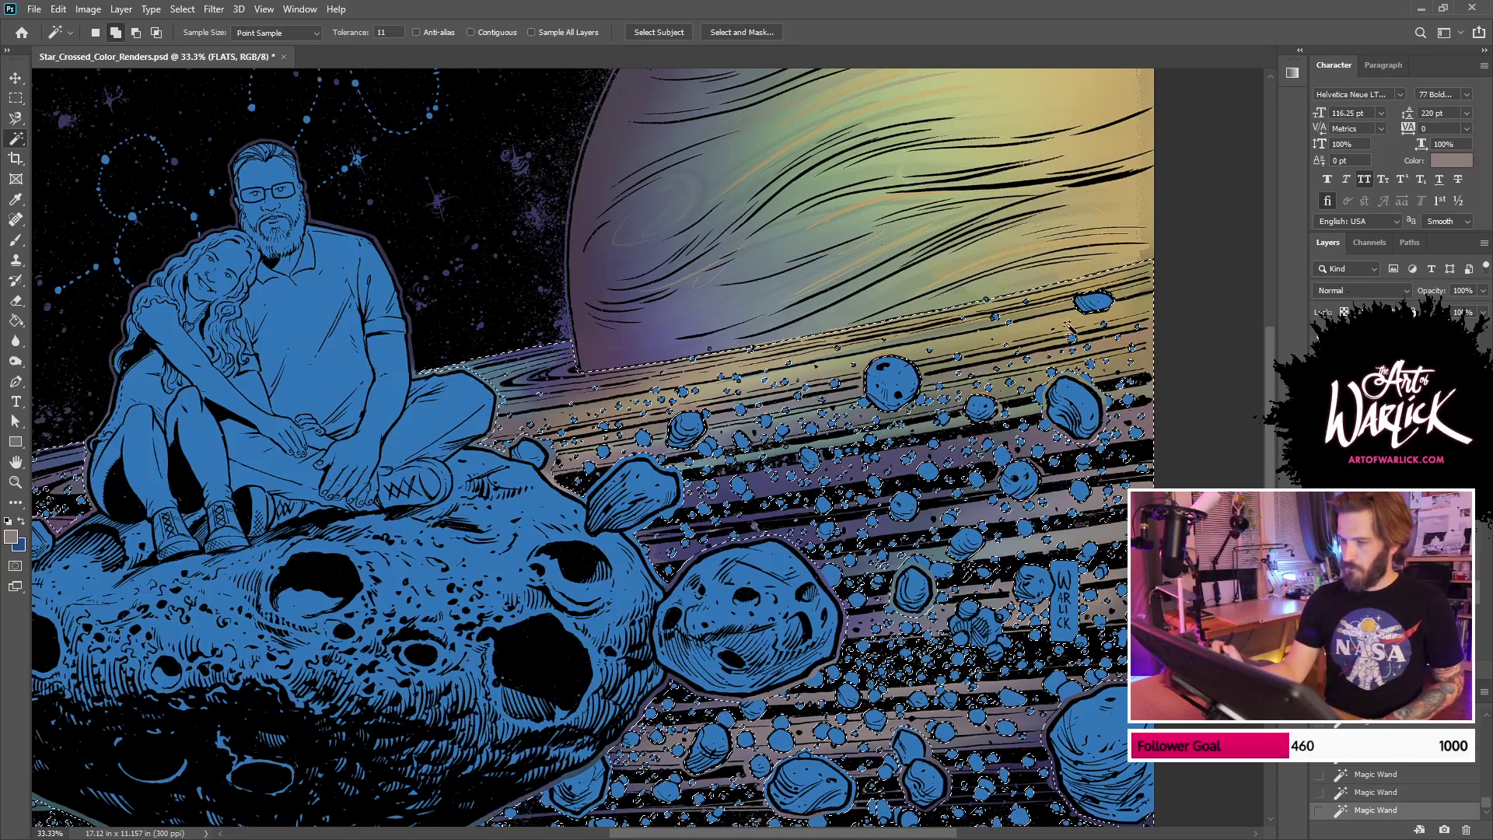
{"action": "key", "text": "ctrl+shift+alt+n"}
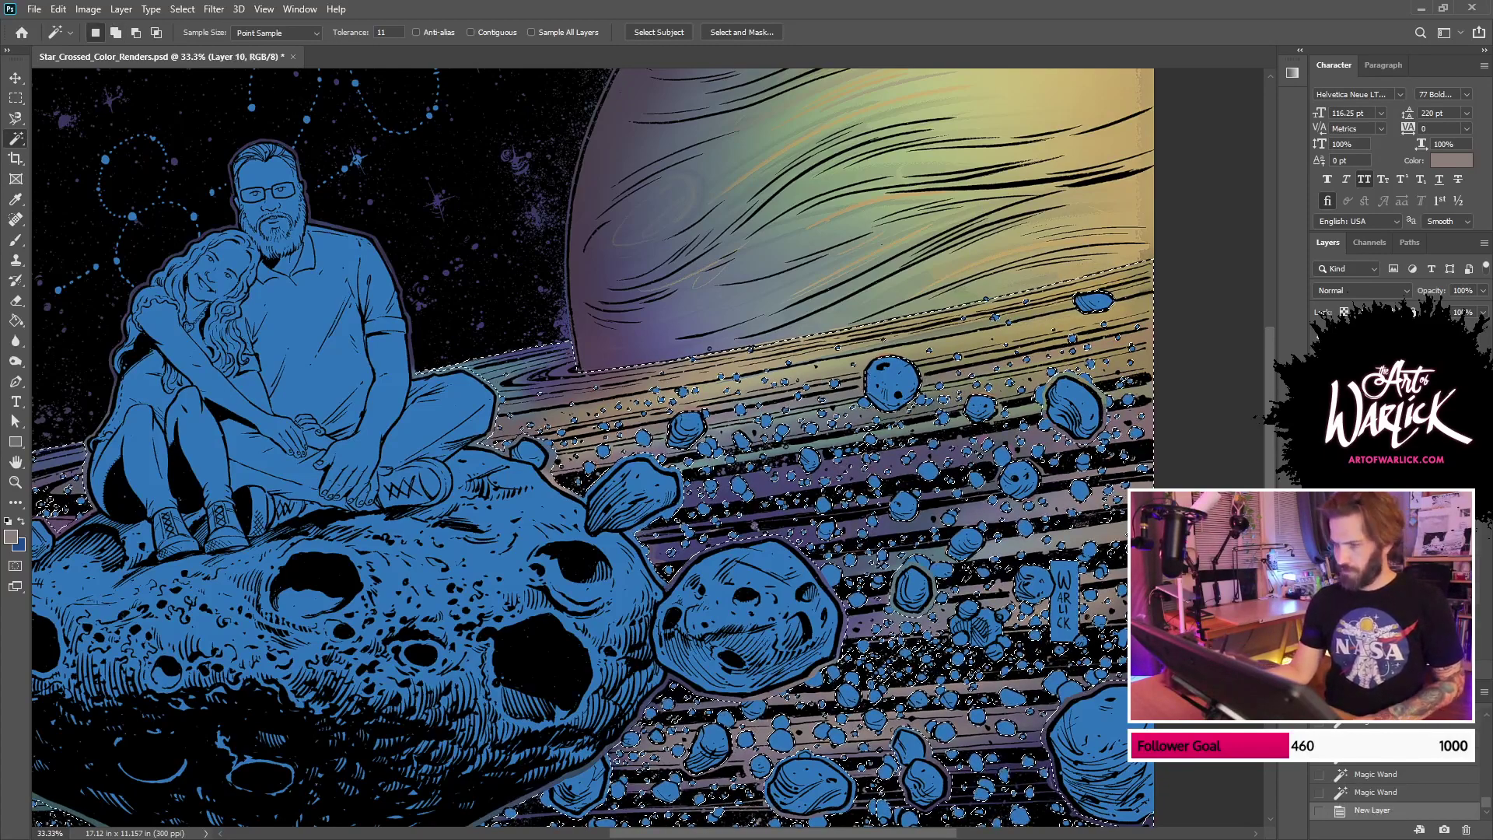
Step: Rotate the canvas view to about -30° and choose the tapered 50 px brush for the new ring layer
{"action": "key", "text": "b"}
{"action": "right_click", "coordinate": [721, 450]}
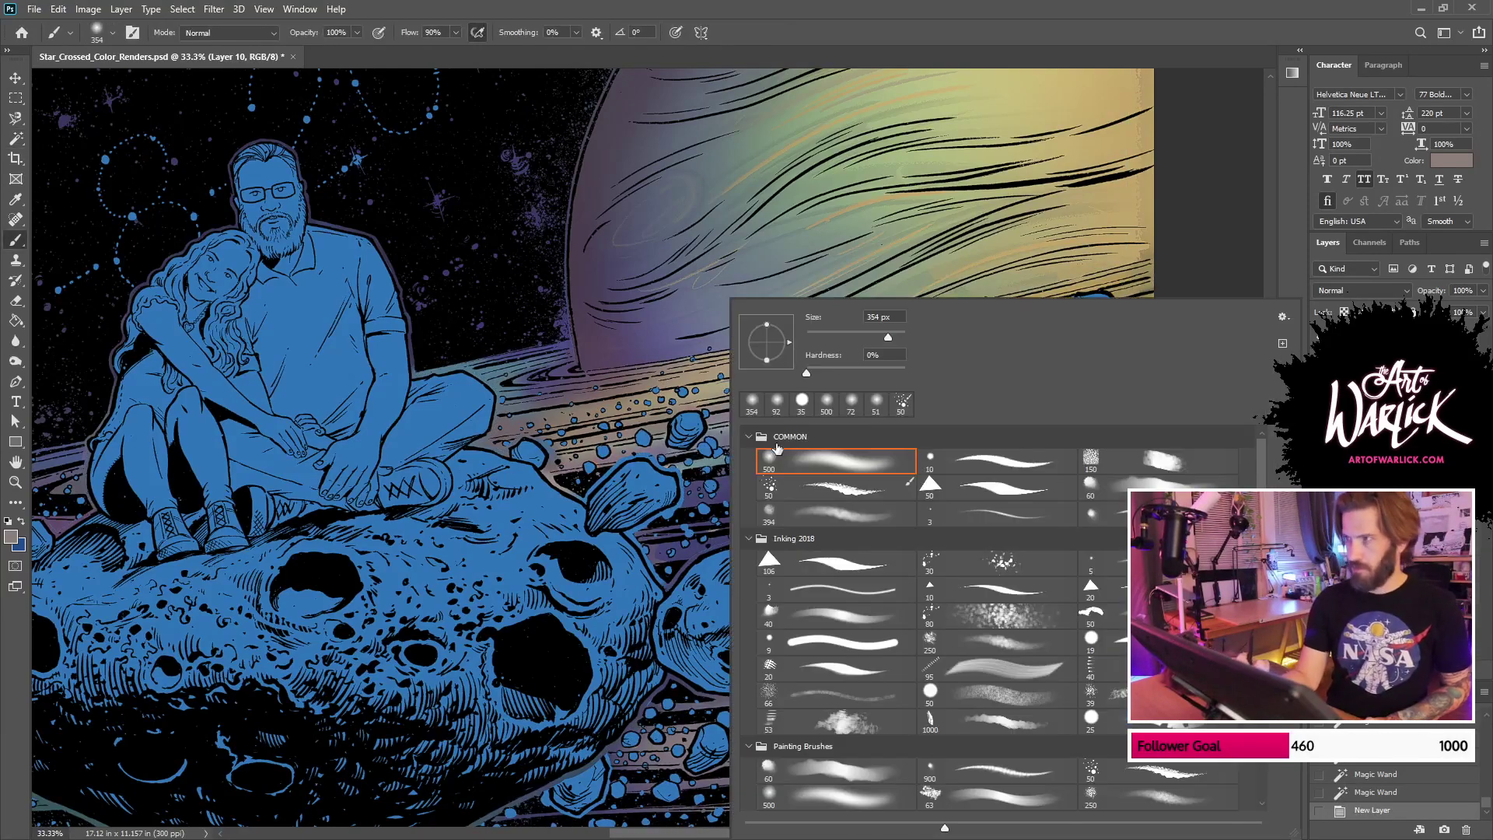
{"action": "left_click", "coordinate": [1119, 183]}
{"action": "key", "text": "r"}
{"action": "left_click_drag", "start_coordinate": [918, 272], "coordinate": [809, 186]}
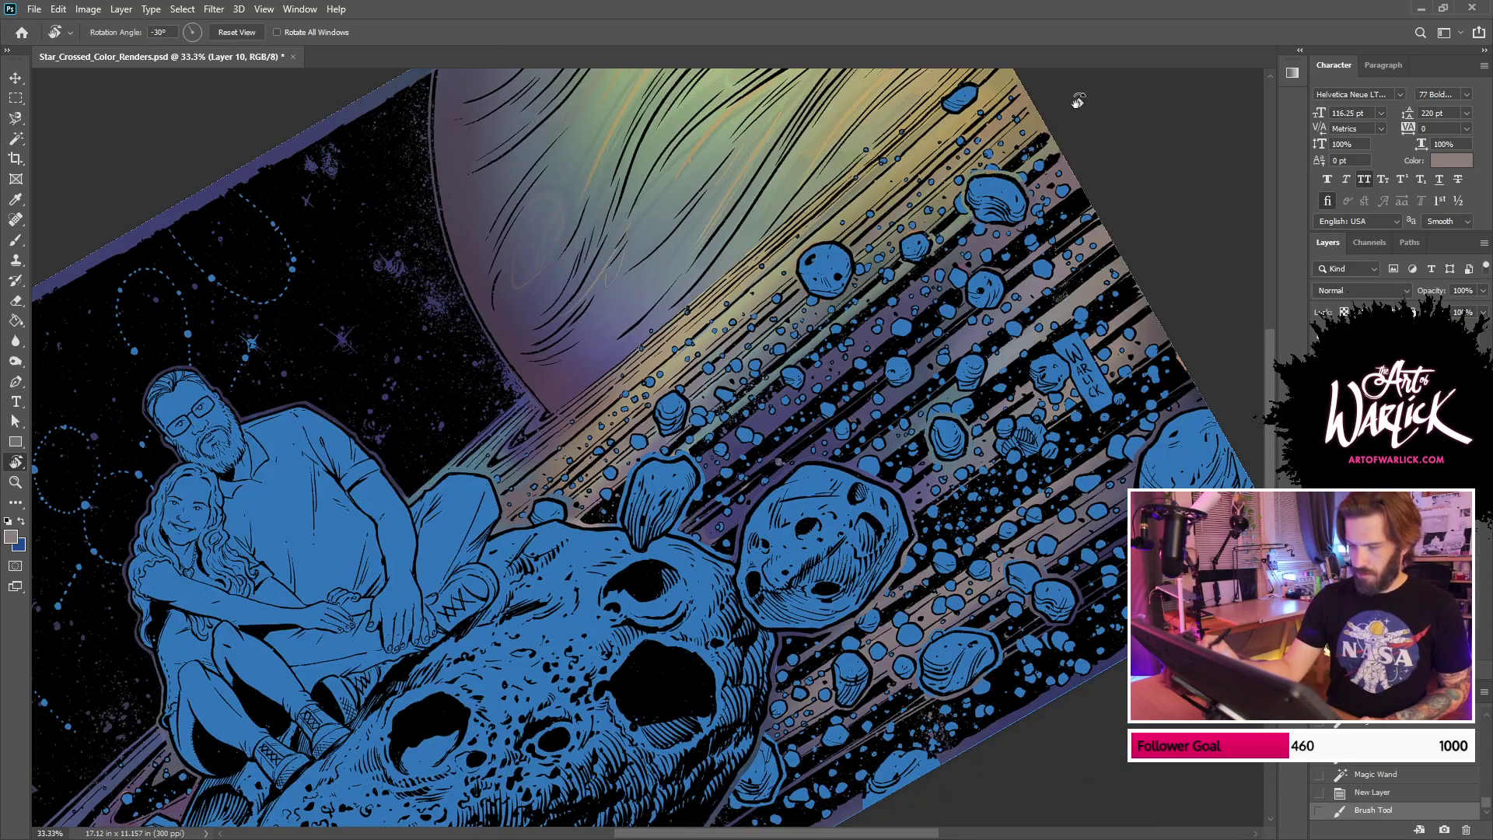
{"action": "key", "text": "b"}
{"action": "left_click", "coordinate": [1059, 464]}
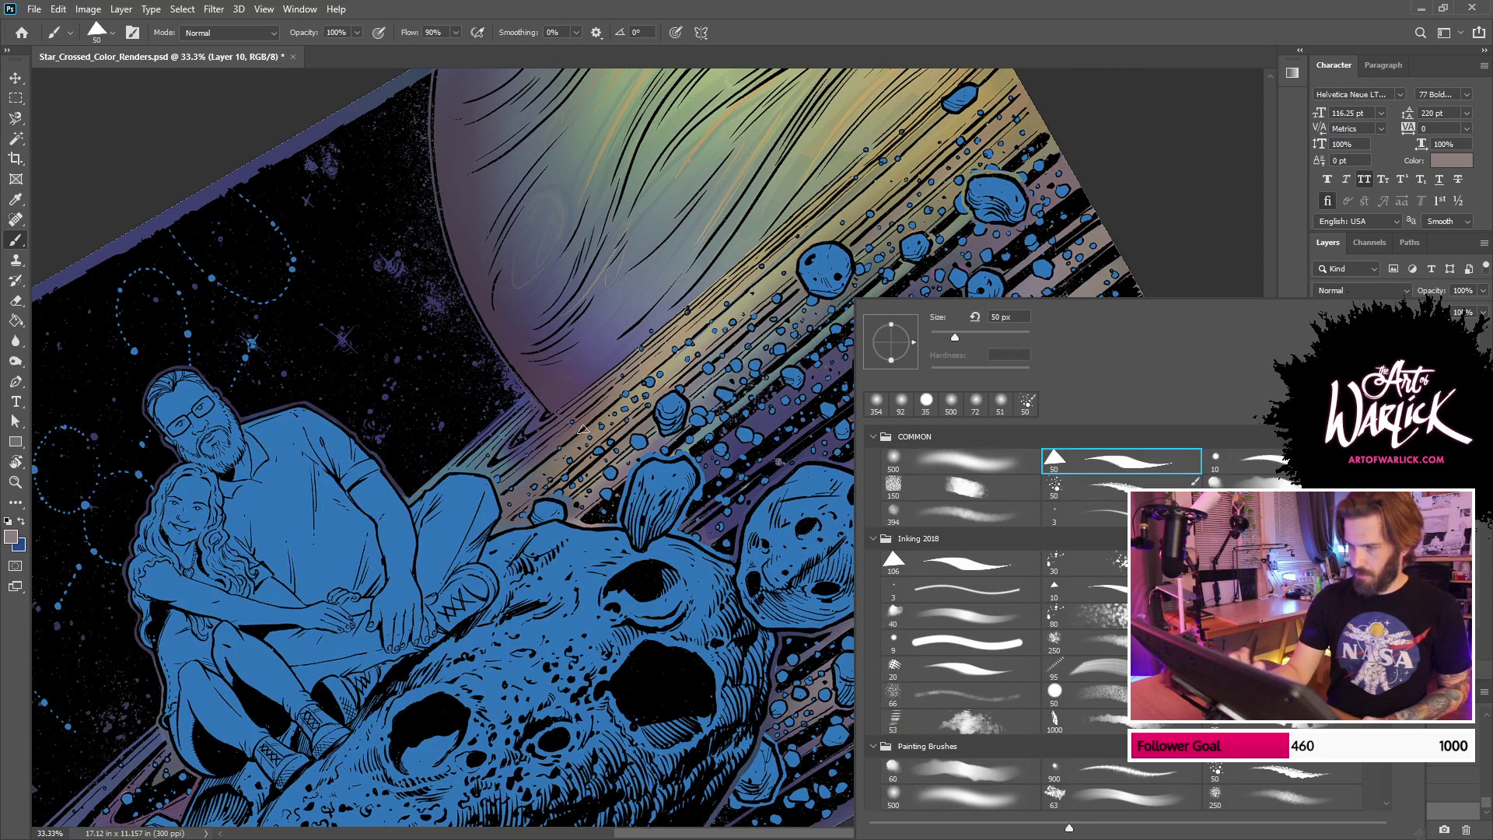
{"action": "left_click", "coordinate": [699, 317]}
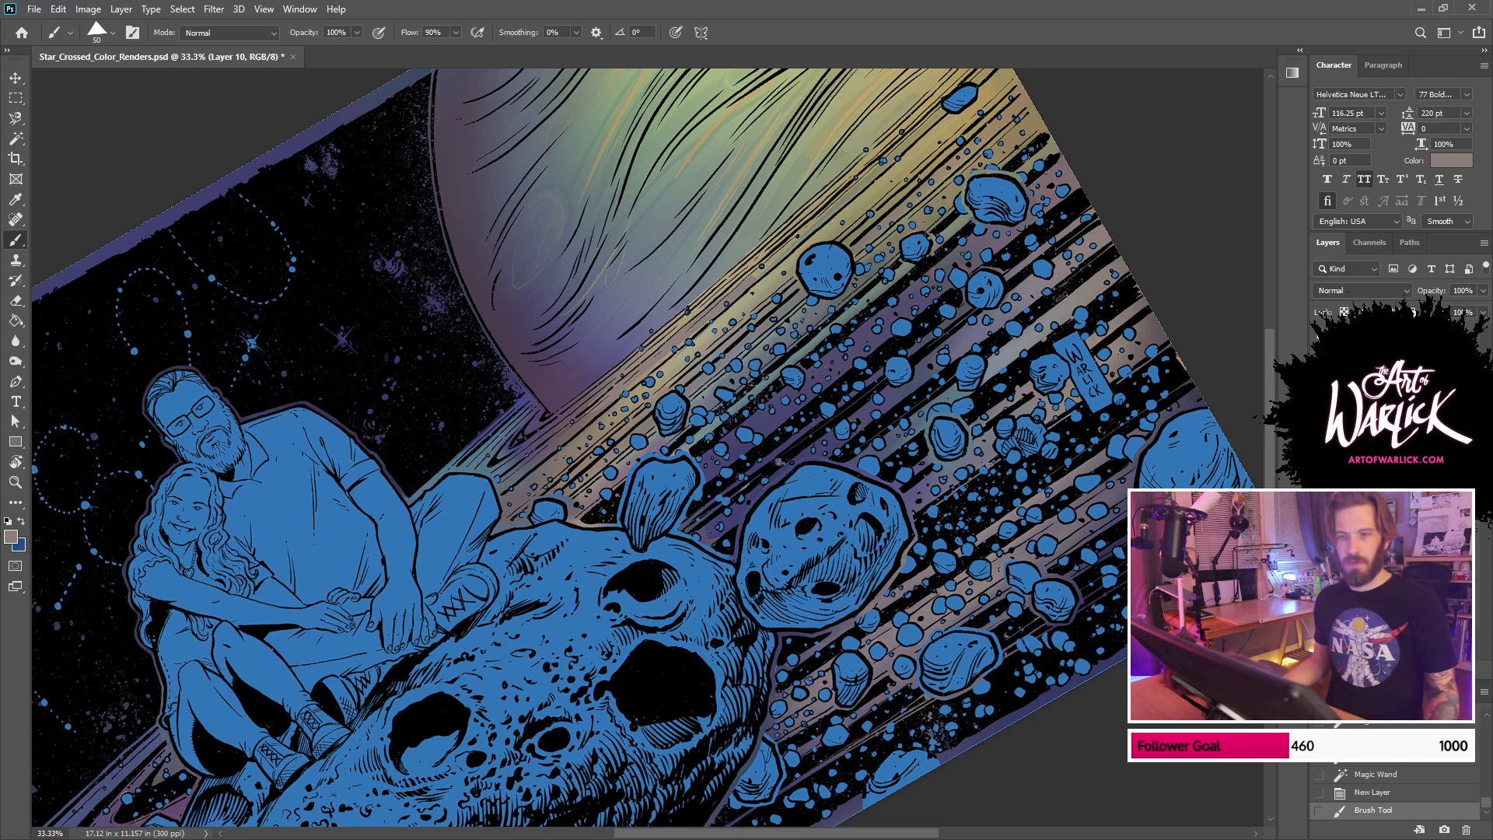
Step: Open Task Manager and examine the Adobe Photoshop 2020 process and its resource usage
{"action": "key", "text": "alt"}
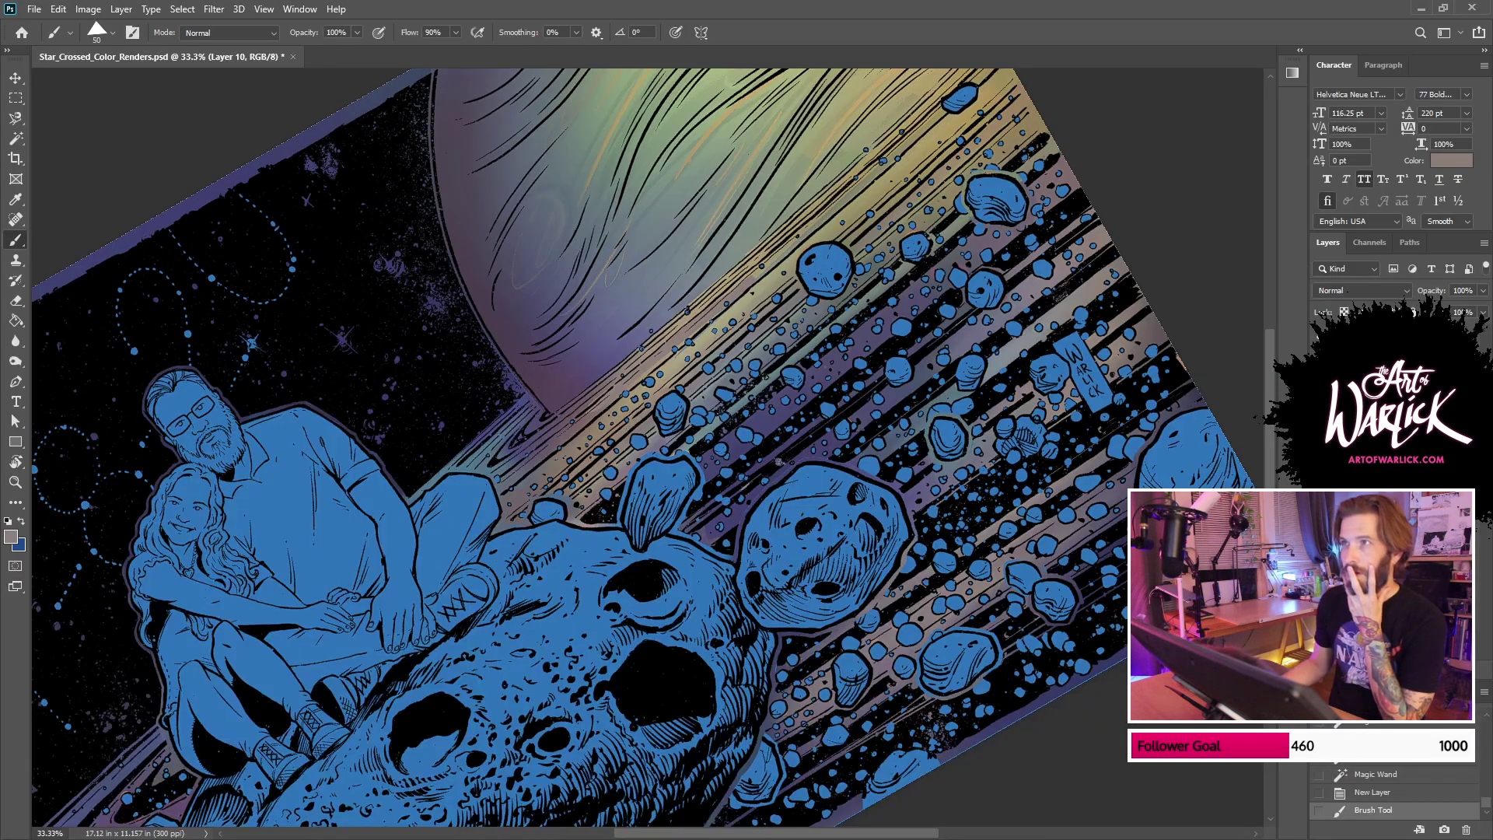
{"action": "left_click_drag", "start_coordinate": [770, 0], "coordinate": [940, 155]}
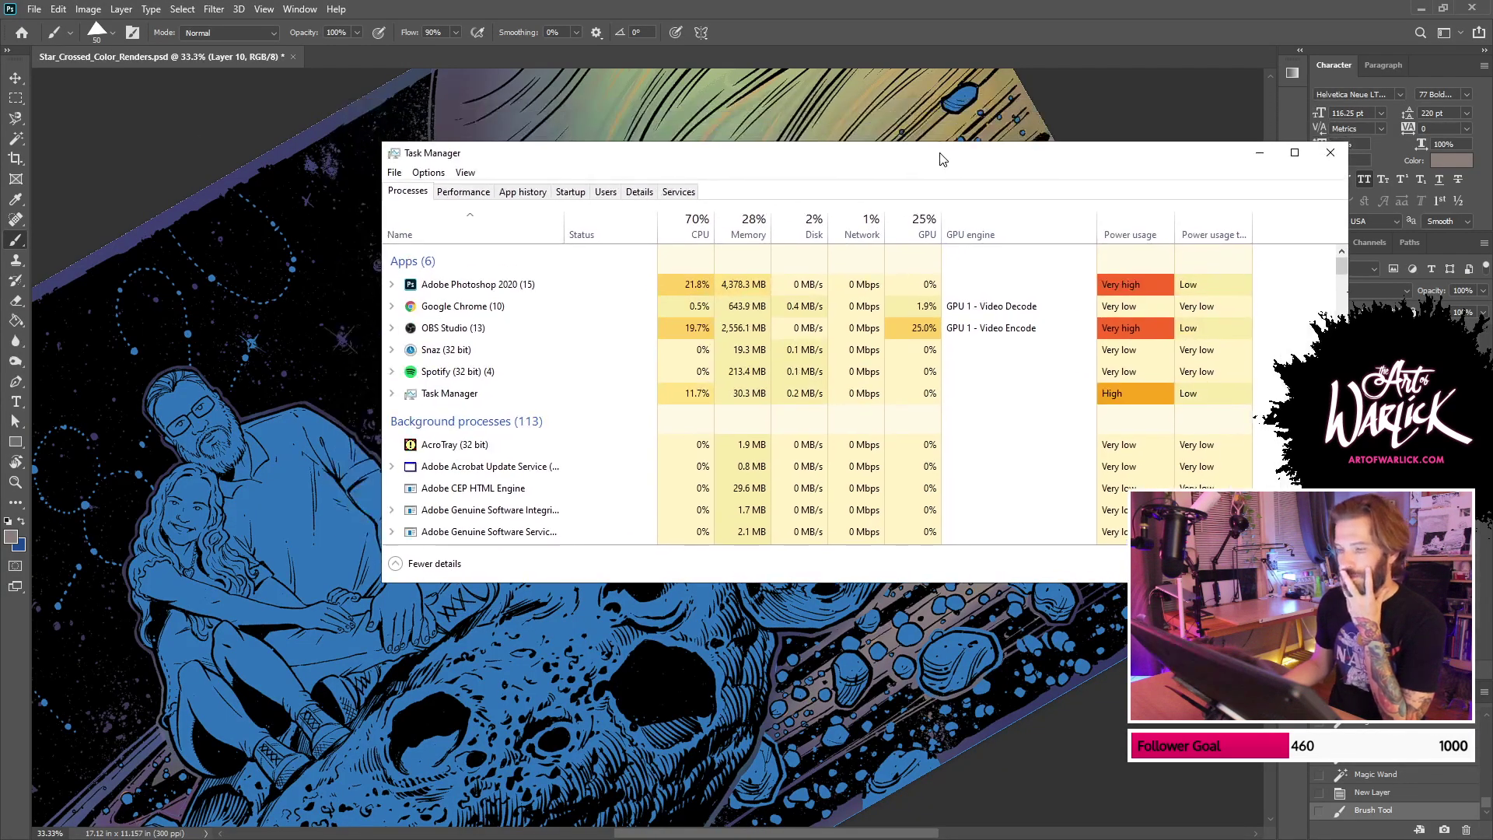
{"action": "left_click", "coordinate": [507, 283]}
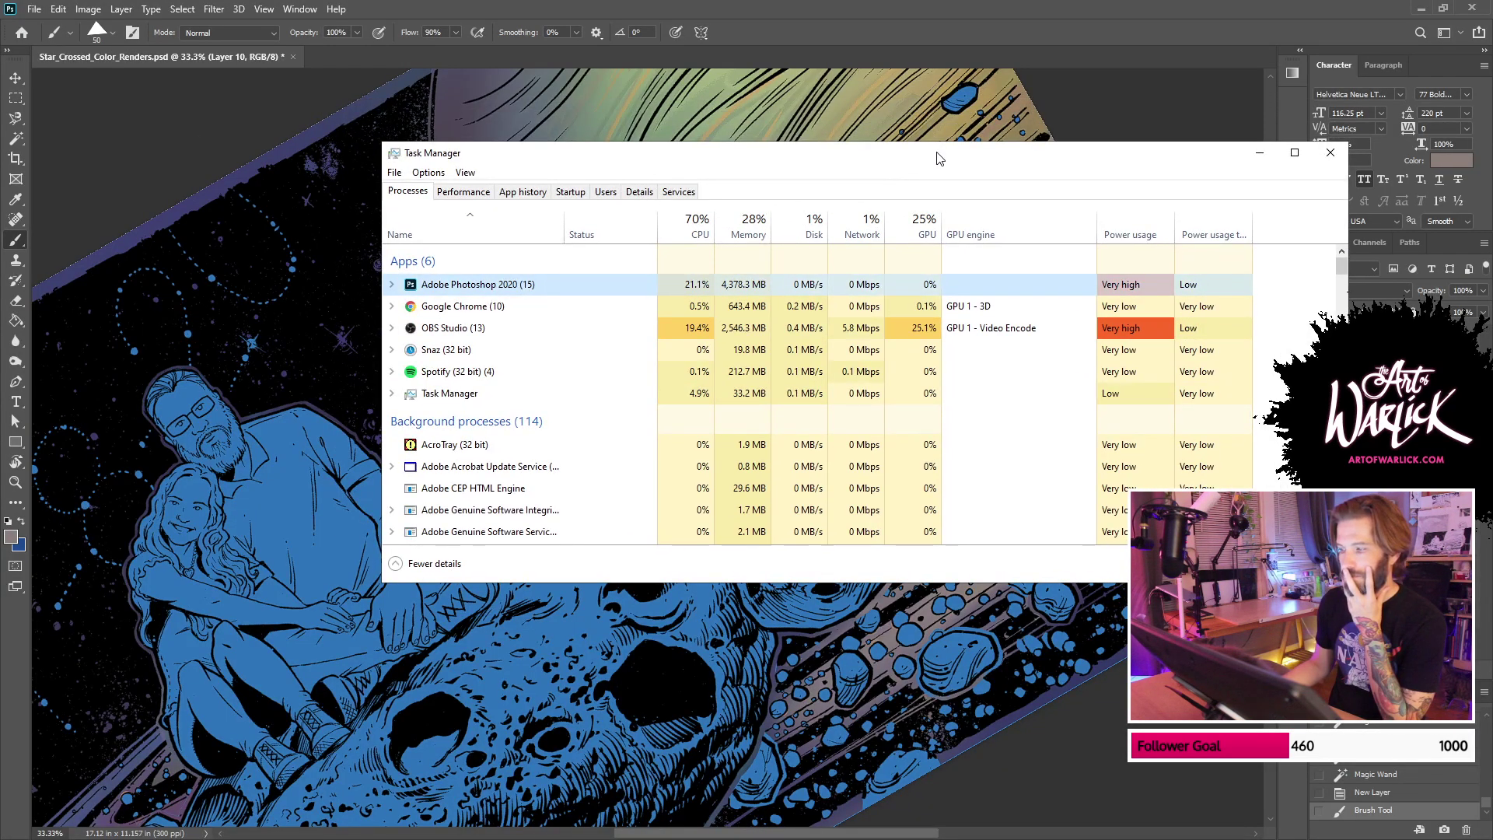
{"action": "left_click_drag", "start_coordinate": [938, 154], "coordinate": [994, 0]}
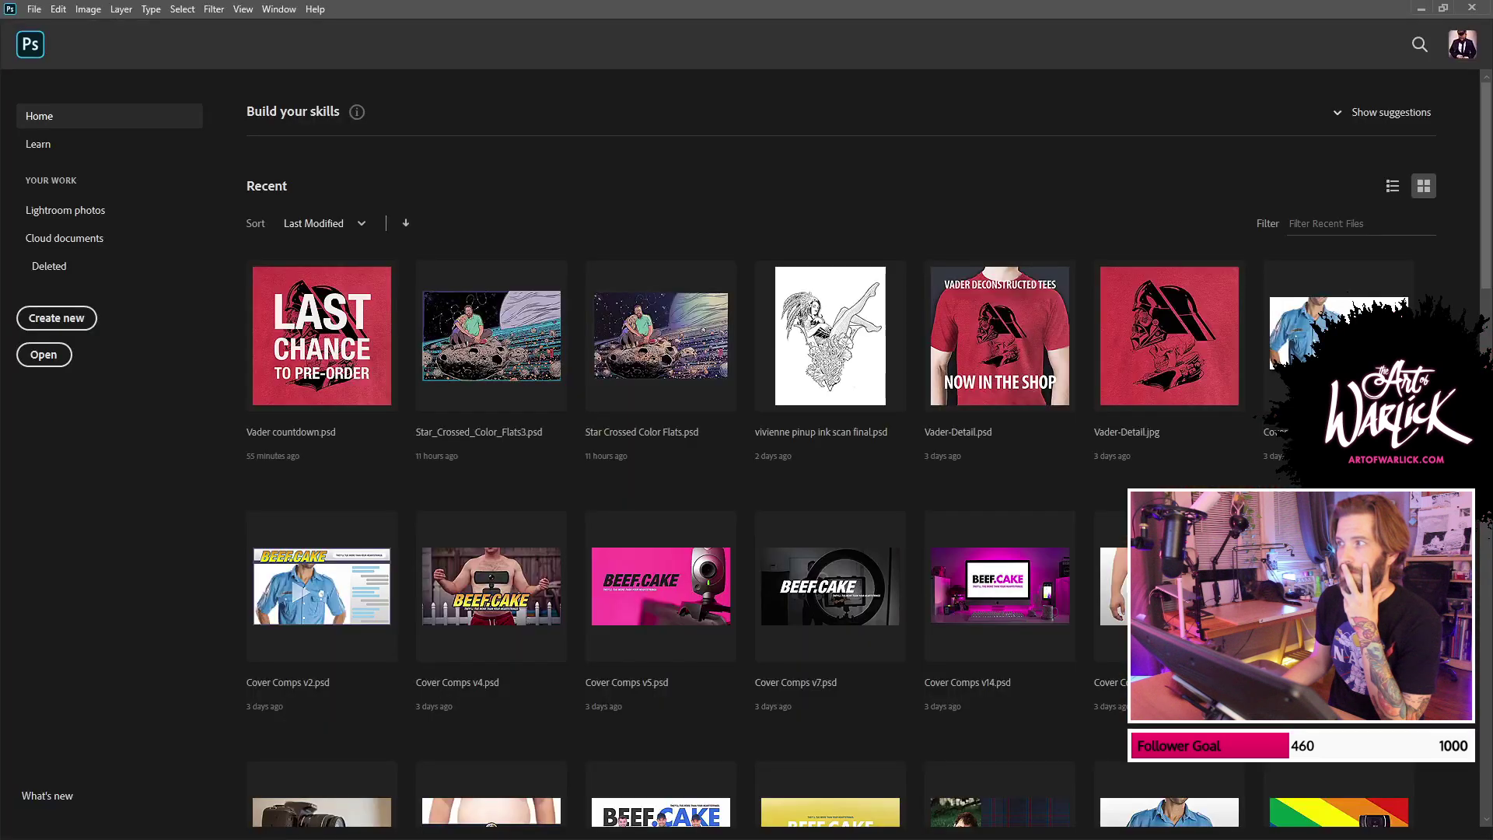
Step: Toggle layer visibility in Star_Crossed_Color_Renders.psd and quit Photoshop without saving the changes
{"action": "key", "text": "Escape"}
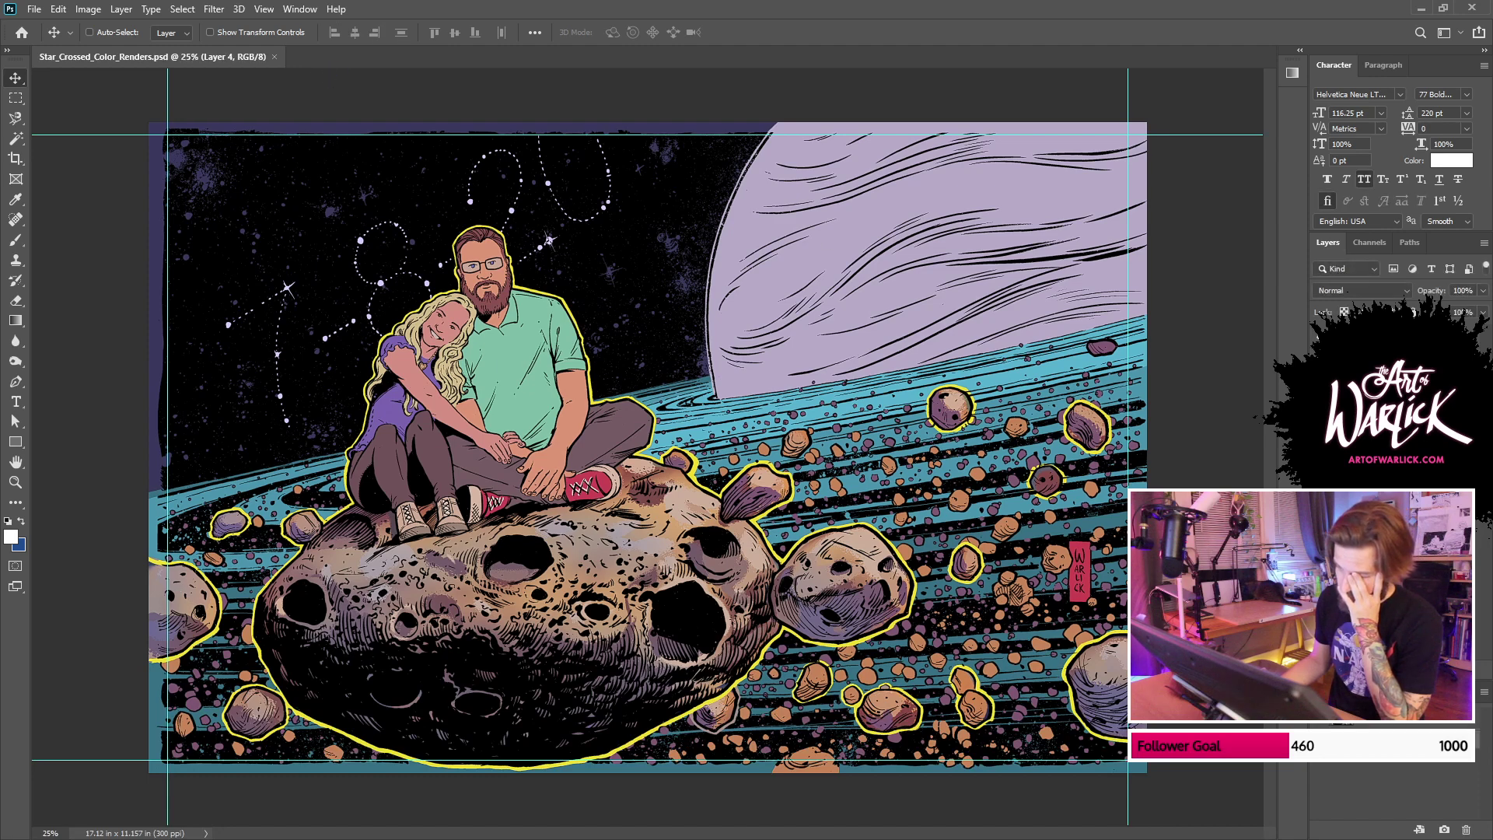
{"action": "left_click", "coordinate": [1319, 466]}
{"action": "left_click", "coordinate": [1319, 467]}
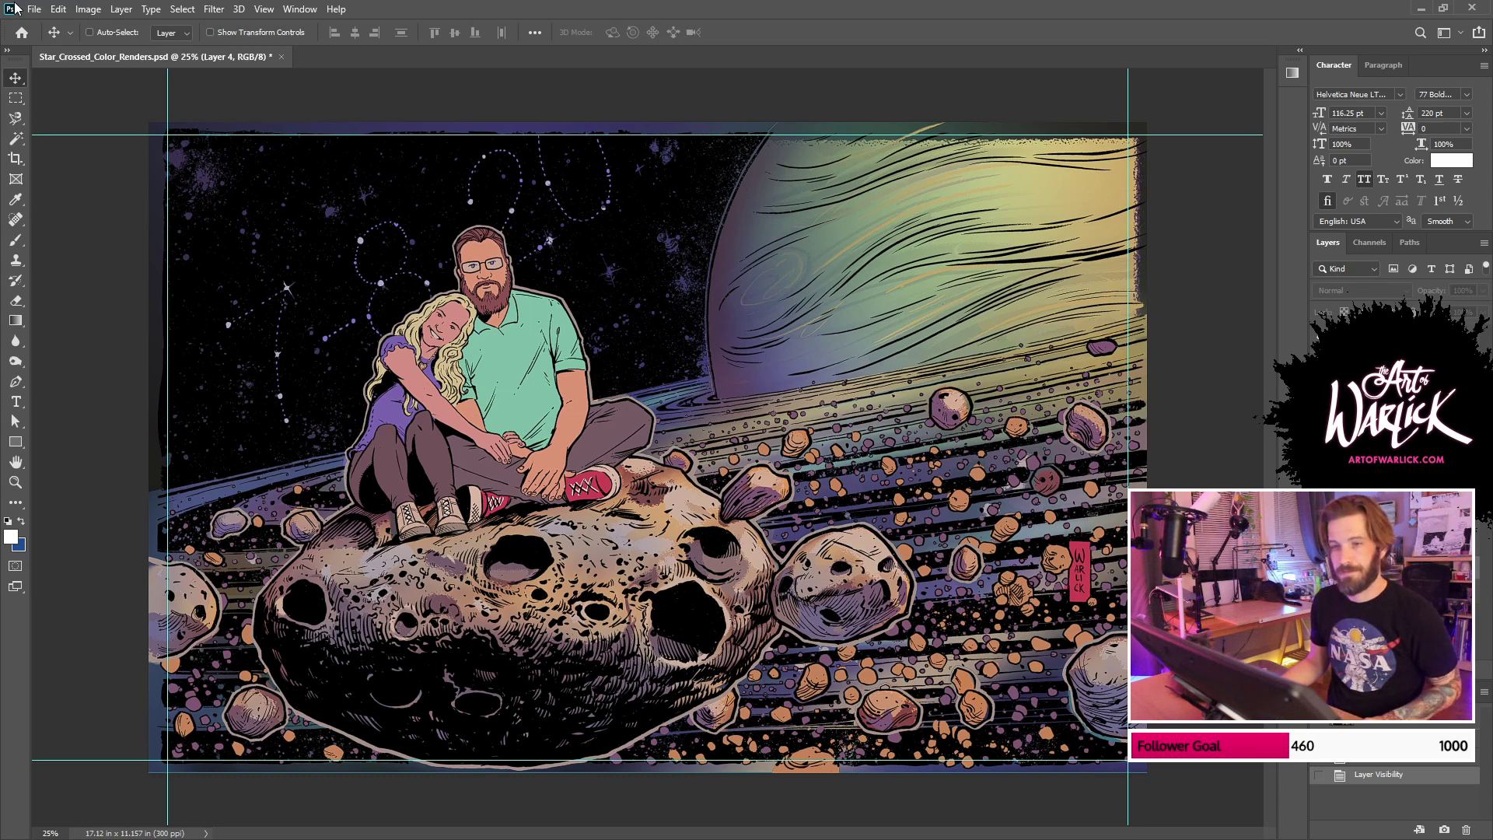
{"action": "left_click", "coordinate": [34, 9]}
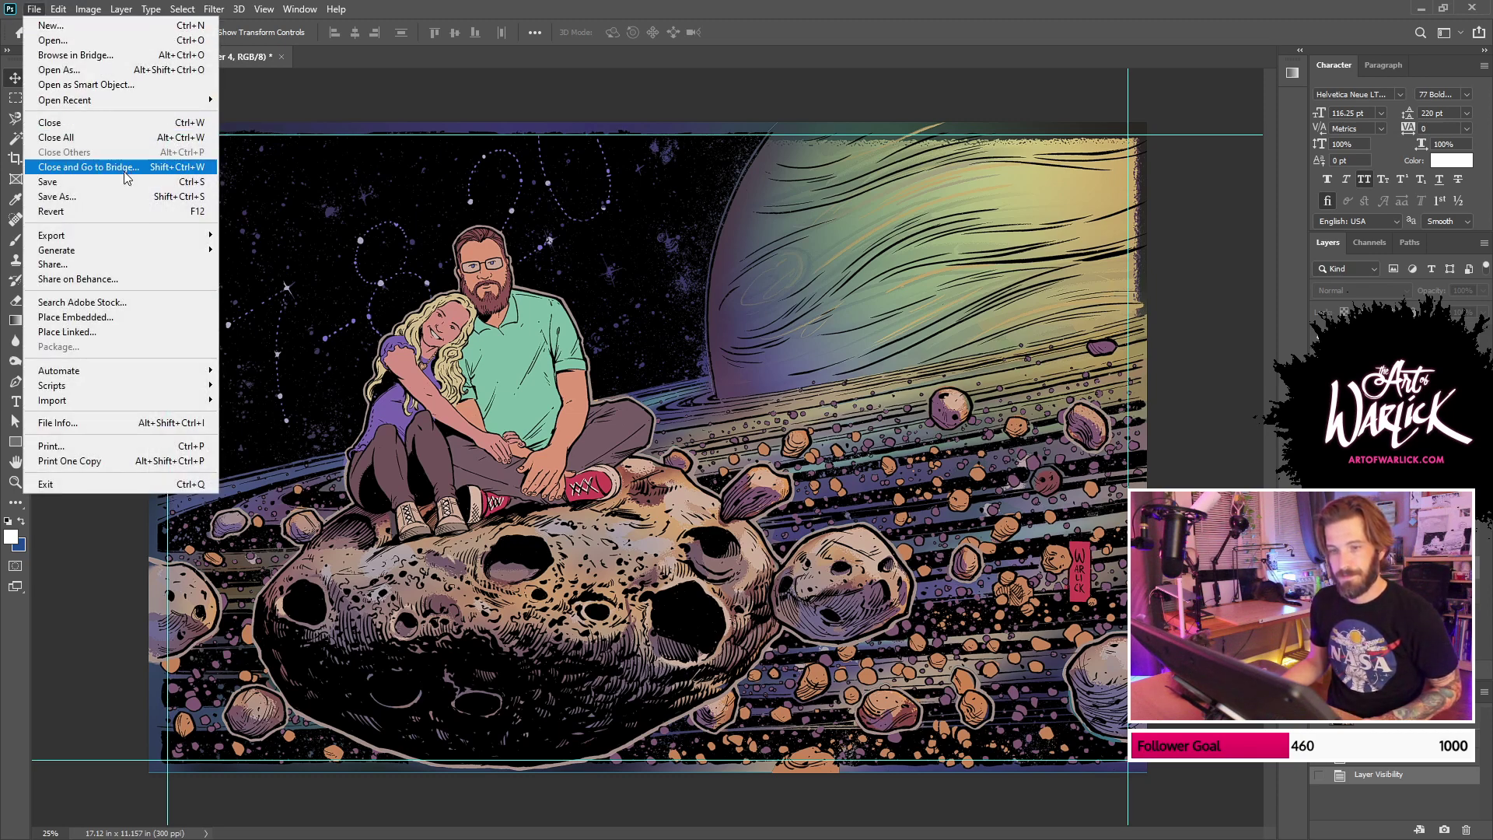
{"action": "key", "text": "ctrl+q"}
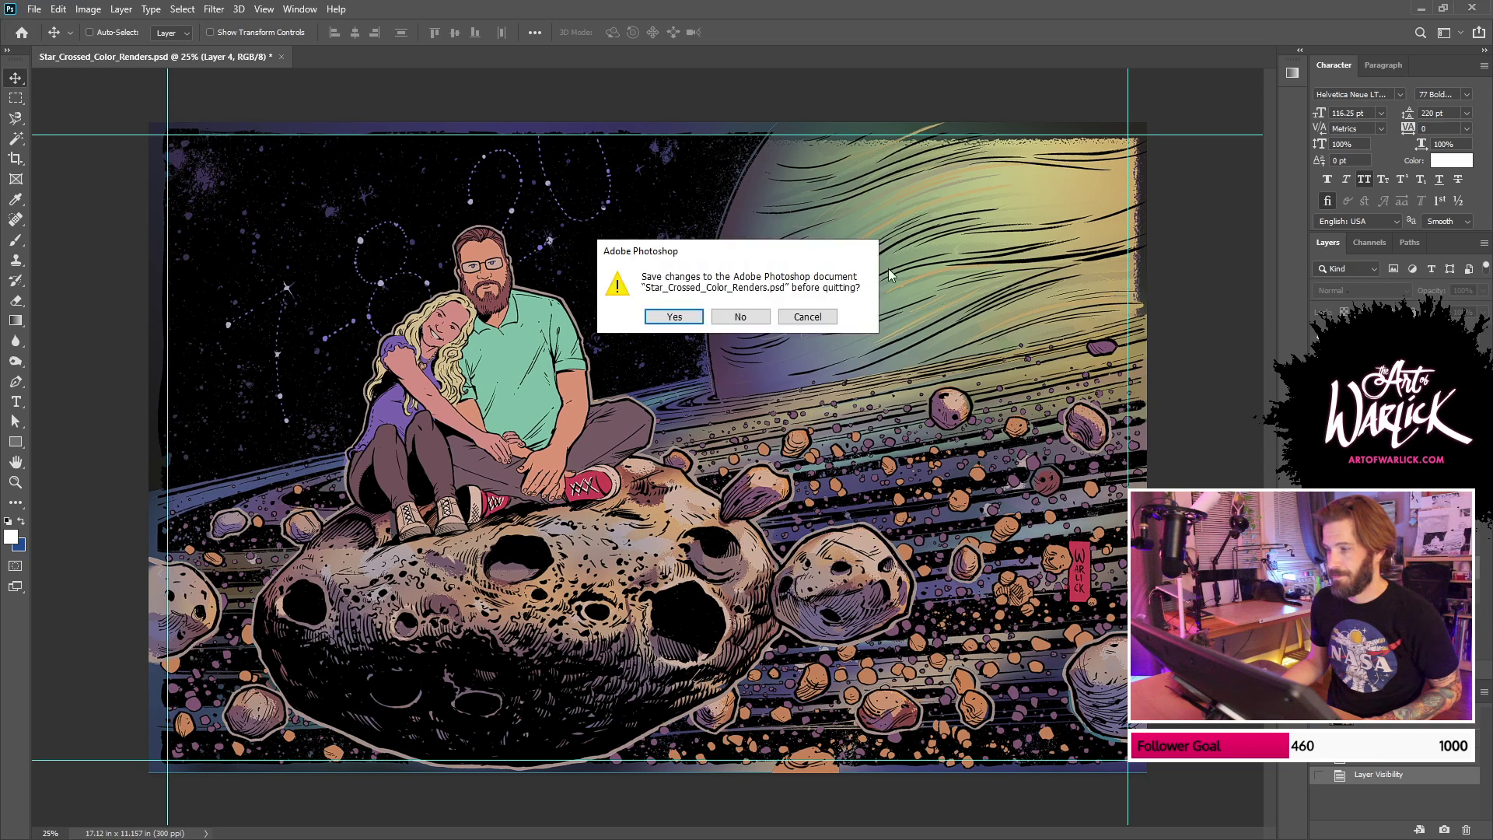
{"action": "left_click", "coordinate": [740, 316]}
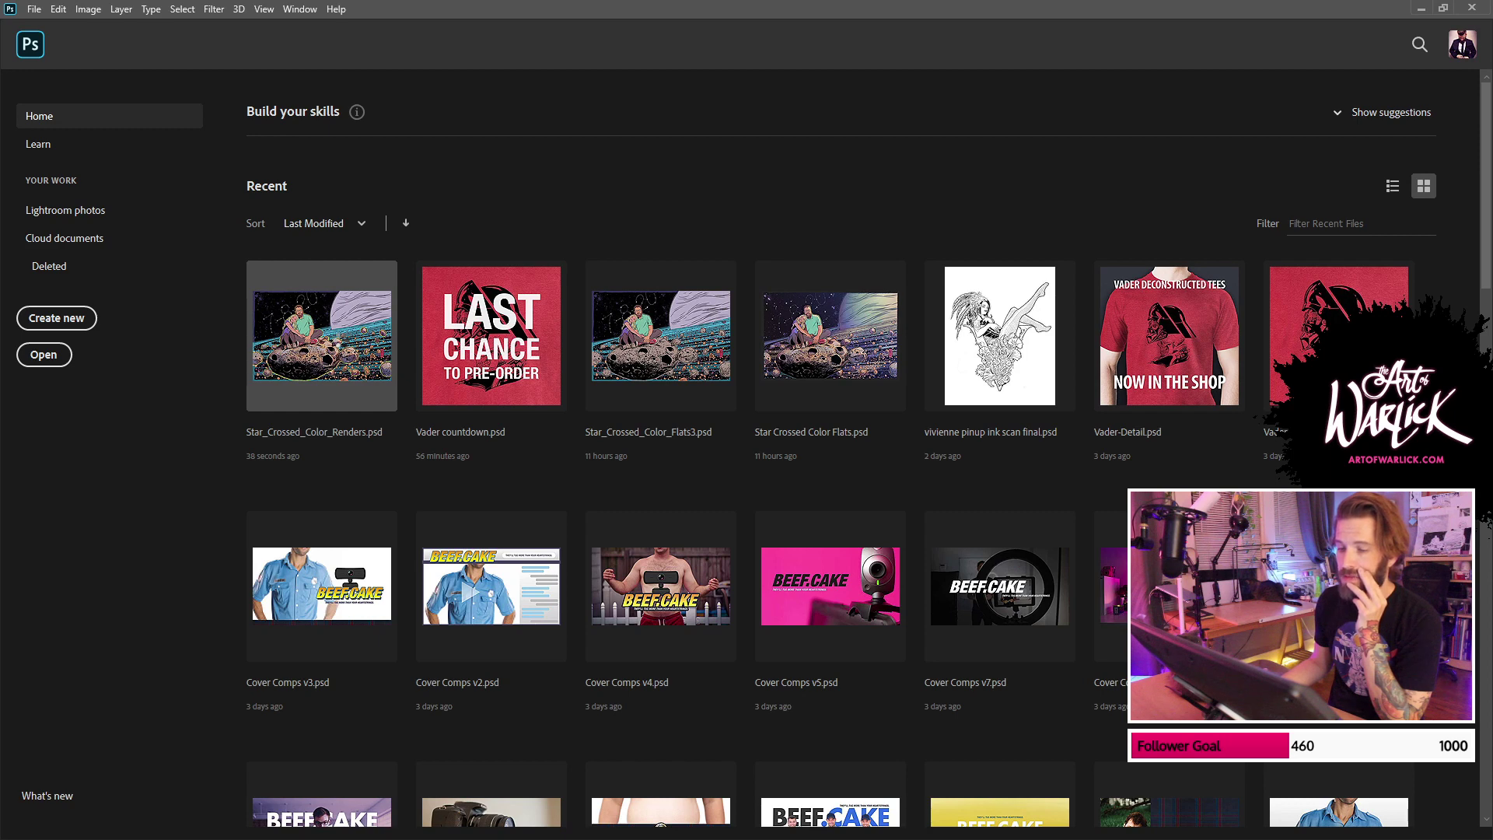
Step: Reopen Star_Crossed_Color_Renders.psd, hide the guides, and hide the outline and figure color layers over the blue base
{"action": "left_click", "coordinate": [322, 336]}
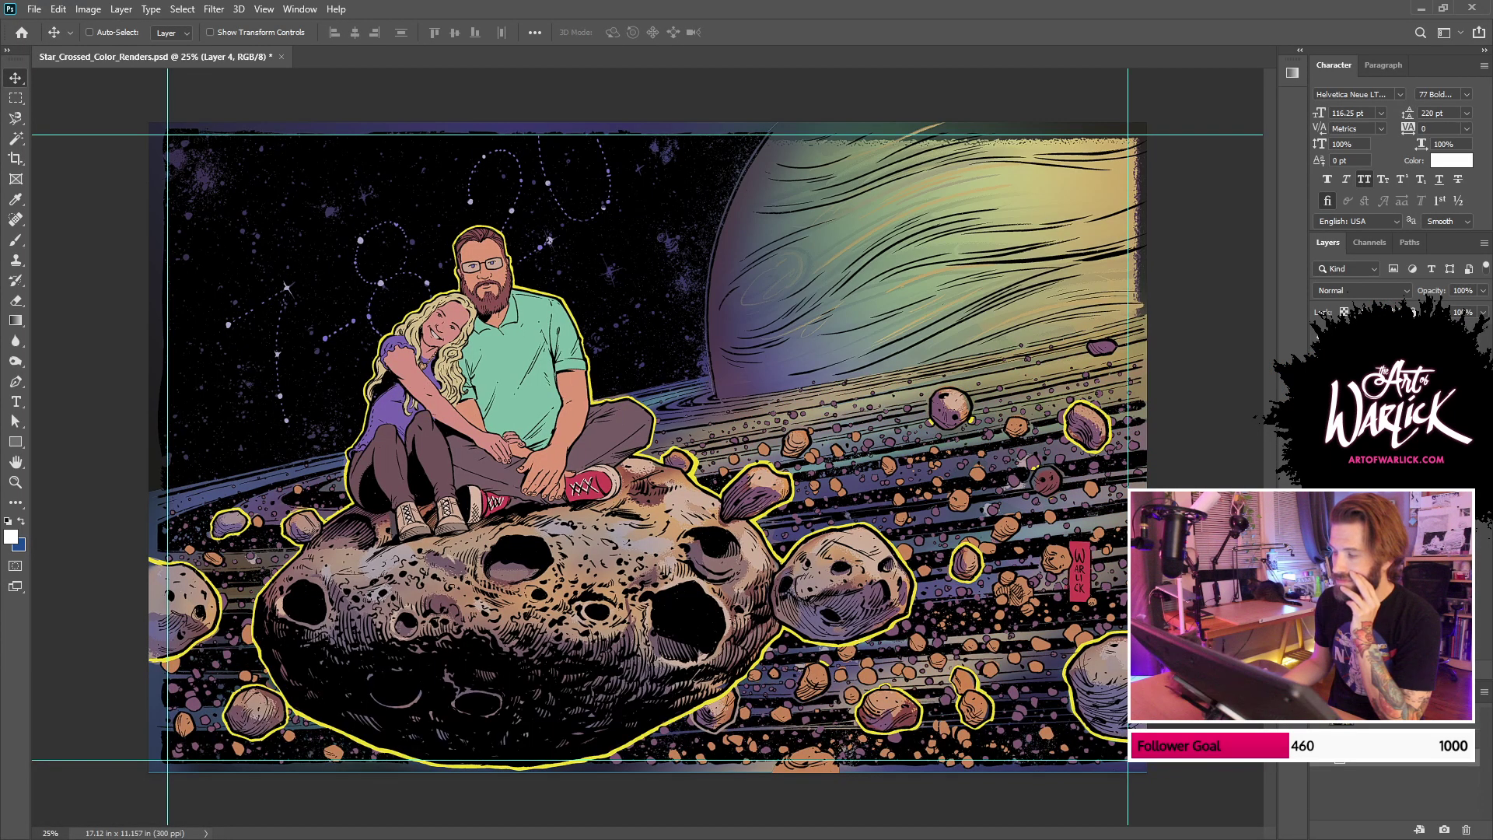
{"action": "key", "text": "ctrl+semicolon"}
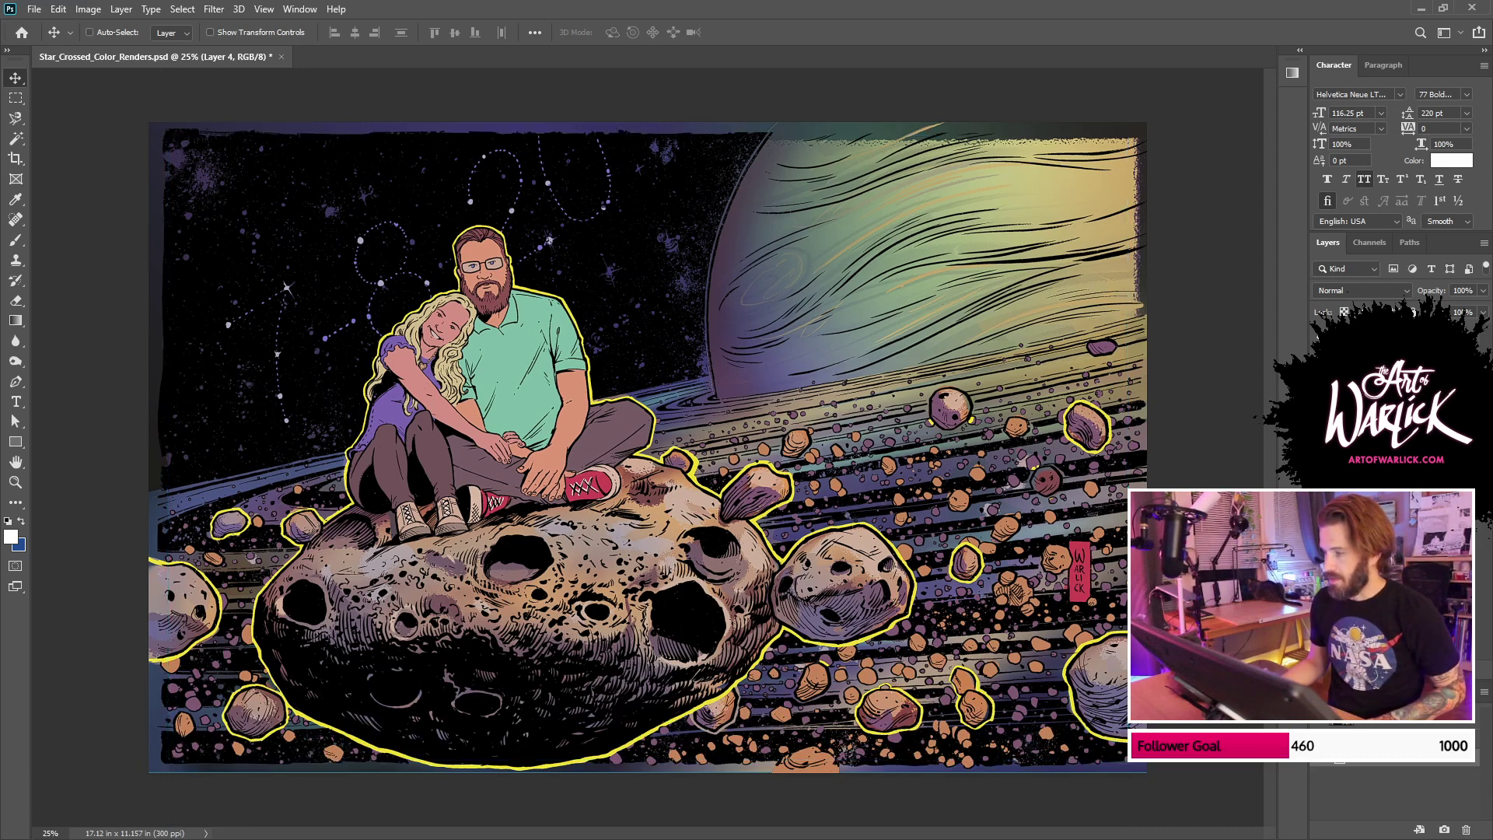
{"action": "key", "text": "ctrl+comma"}
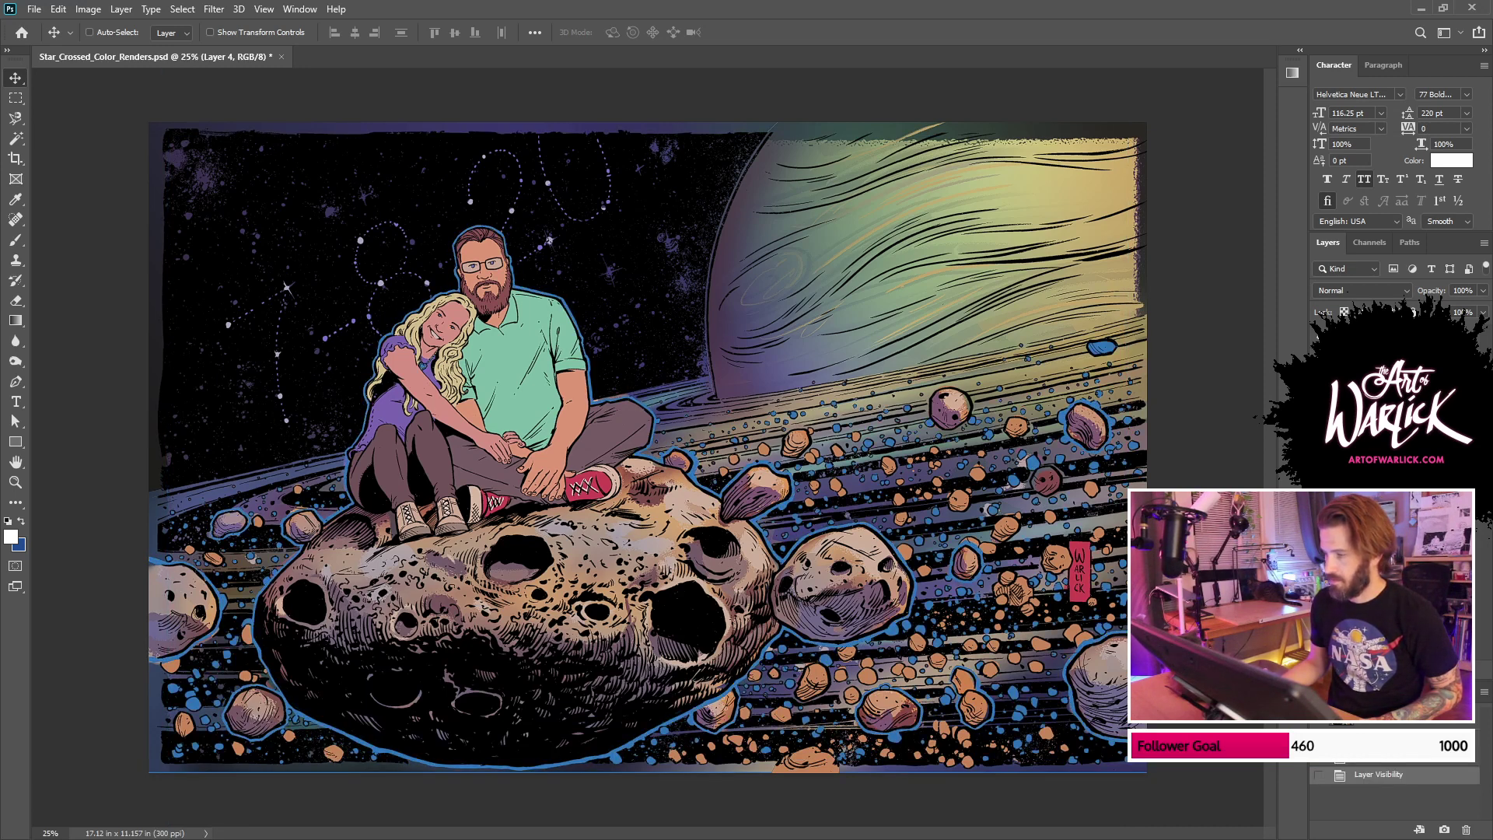
{"action": "key", "text": "ctrl+comma"}
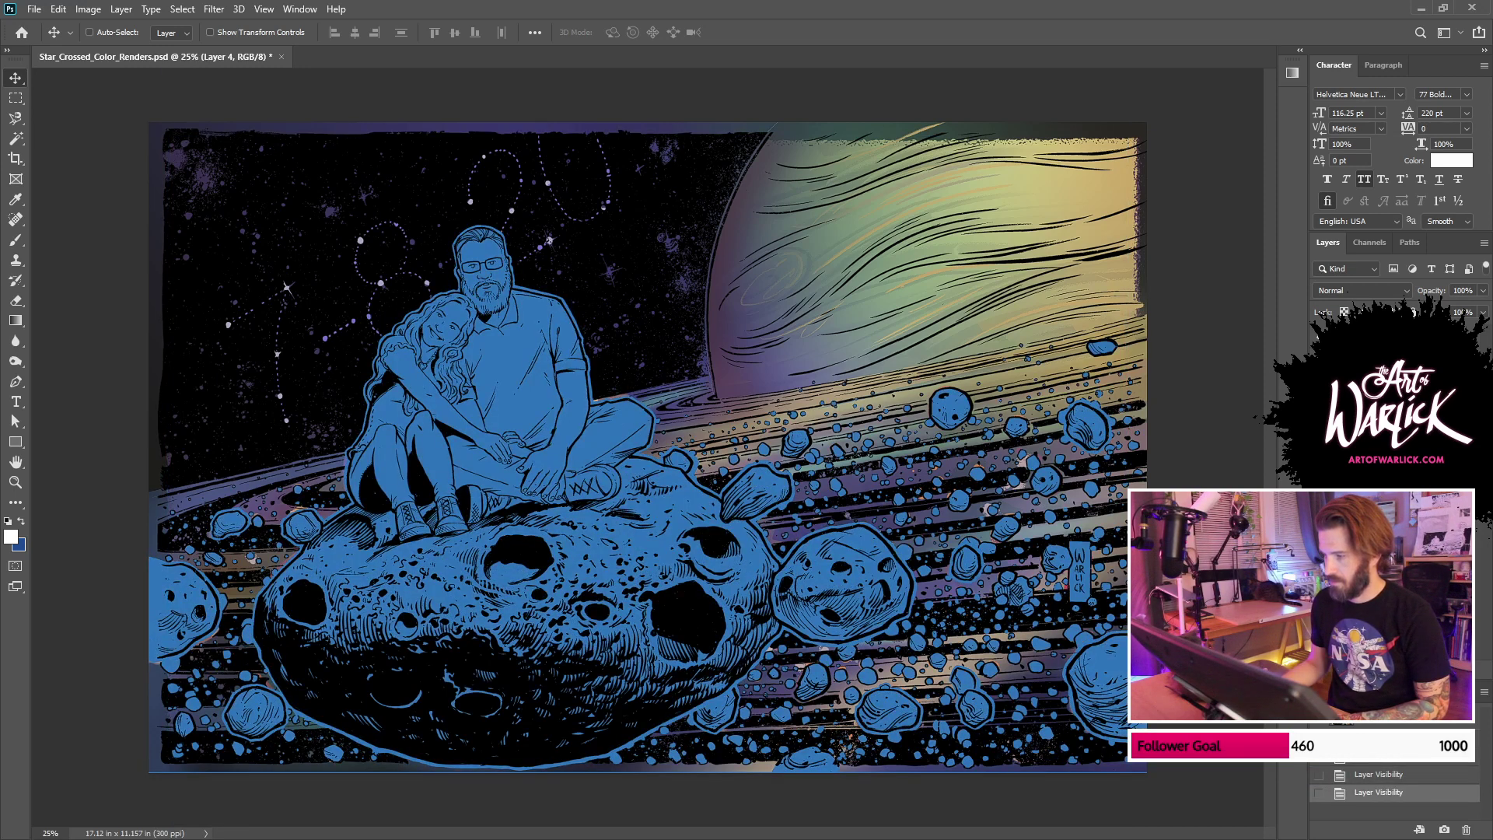
{"action": "key", "text": "ctrl+comma"}
{"action": "key", "text": "ctrl+comma"}
{"action": "key", "text": "ctrl+comma"}
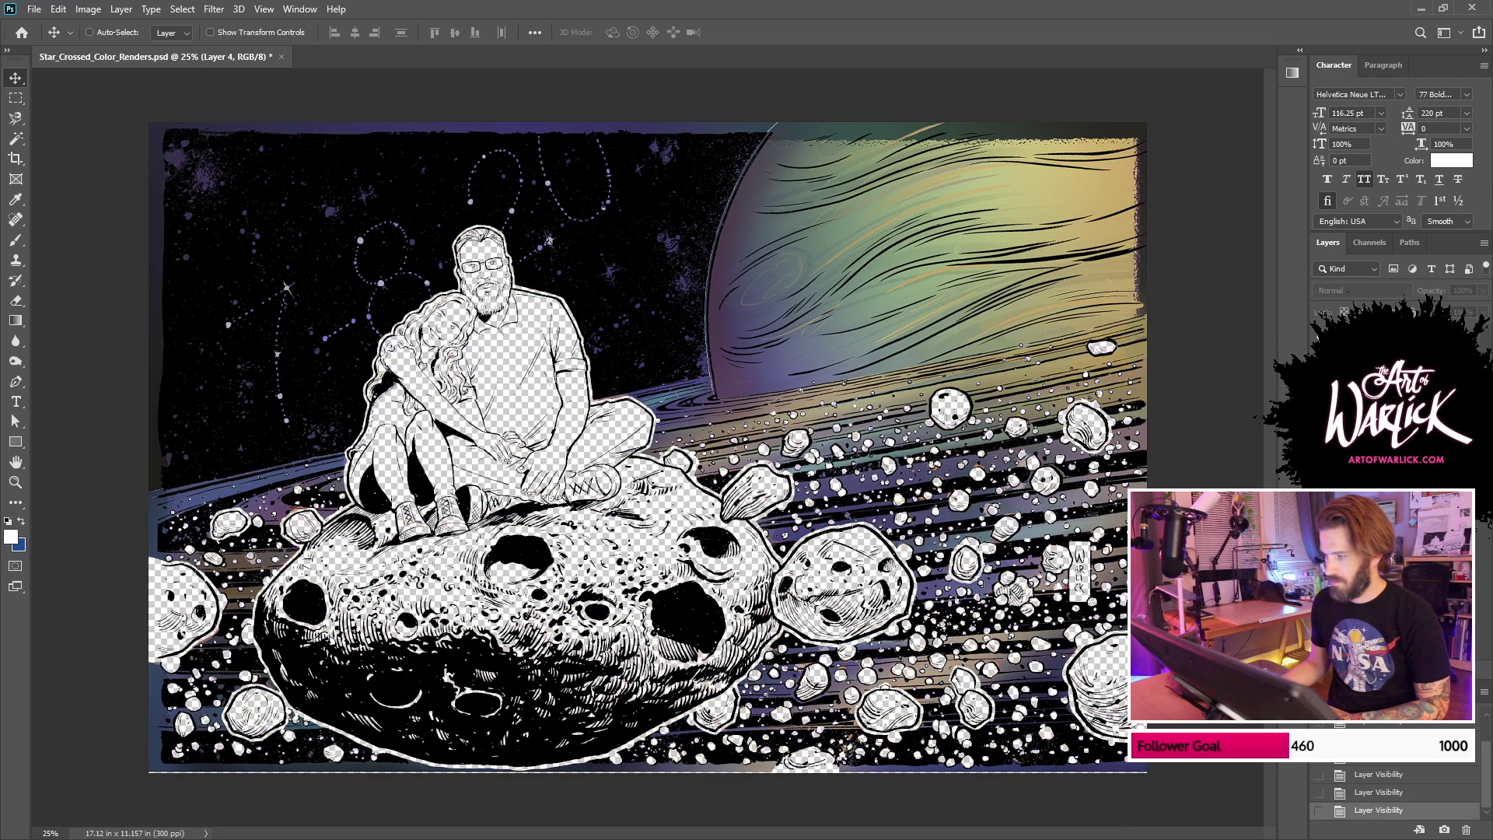
{"action": "key", "text": "ctrl+comma"}
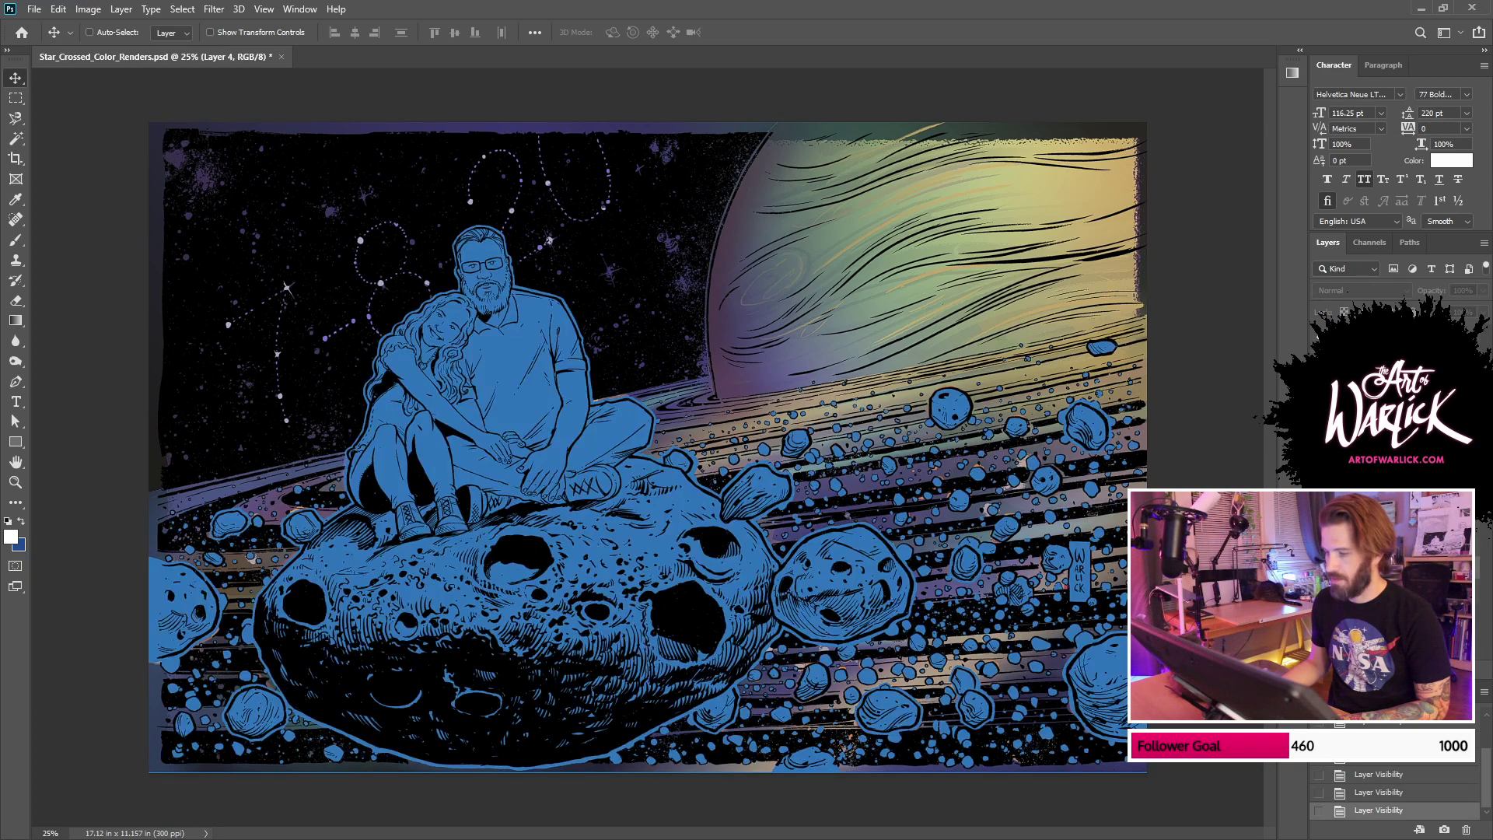
Step: Create a new layer above PLANET, select the planet from FLATS with the Magic Wand, and hide the selection edges
{"action": "left_click", "coordinate": [1391, 526]}
{"action": "left_click", "coordinate": [1392, 506]}
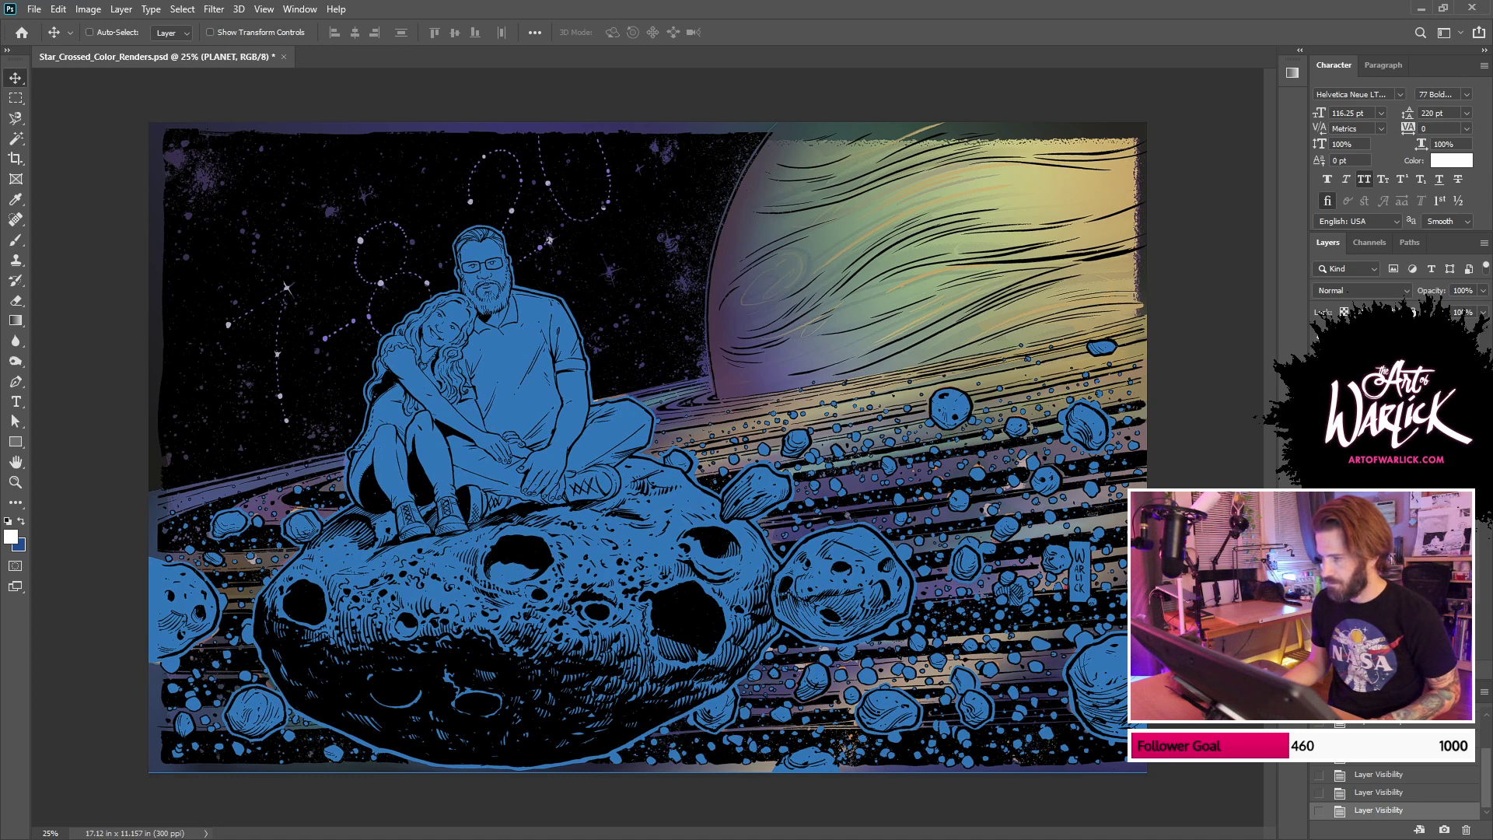
{"action": "key", "text": "ctrl+shift+alt+n"}
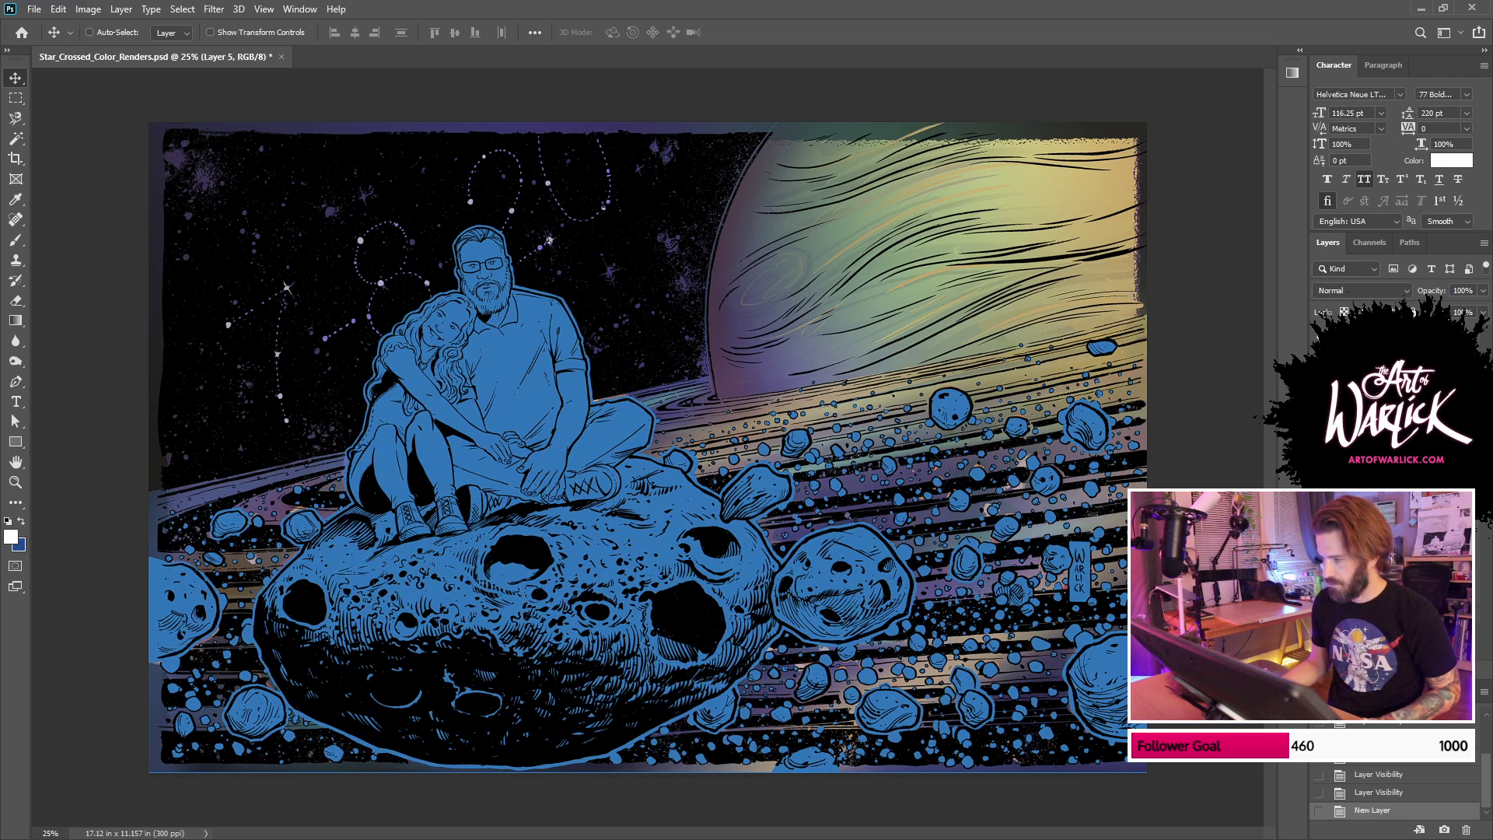
{"action": "left_click", "coordinate": [1392, 545]}
{"action": "key", "text": "w"}
{"action": "left_click", "coordinate": [1075, 200]}
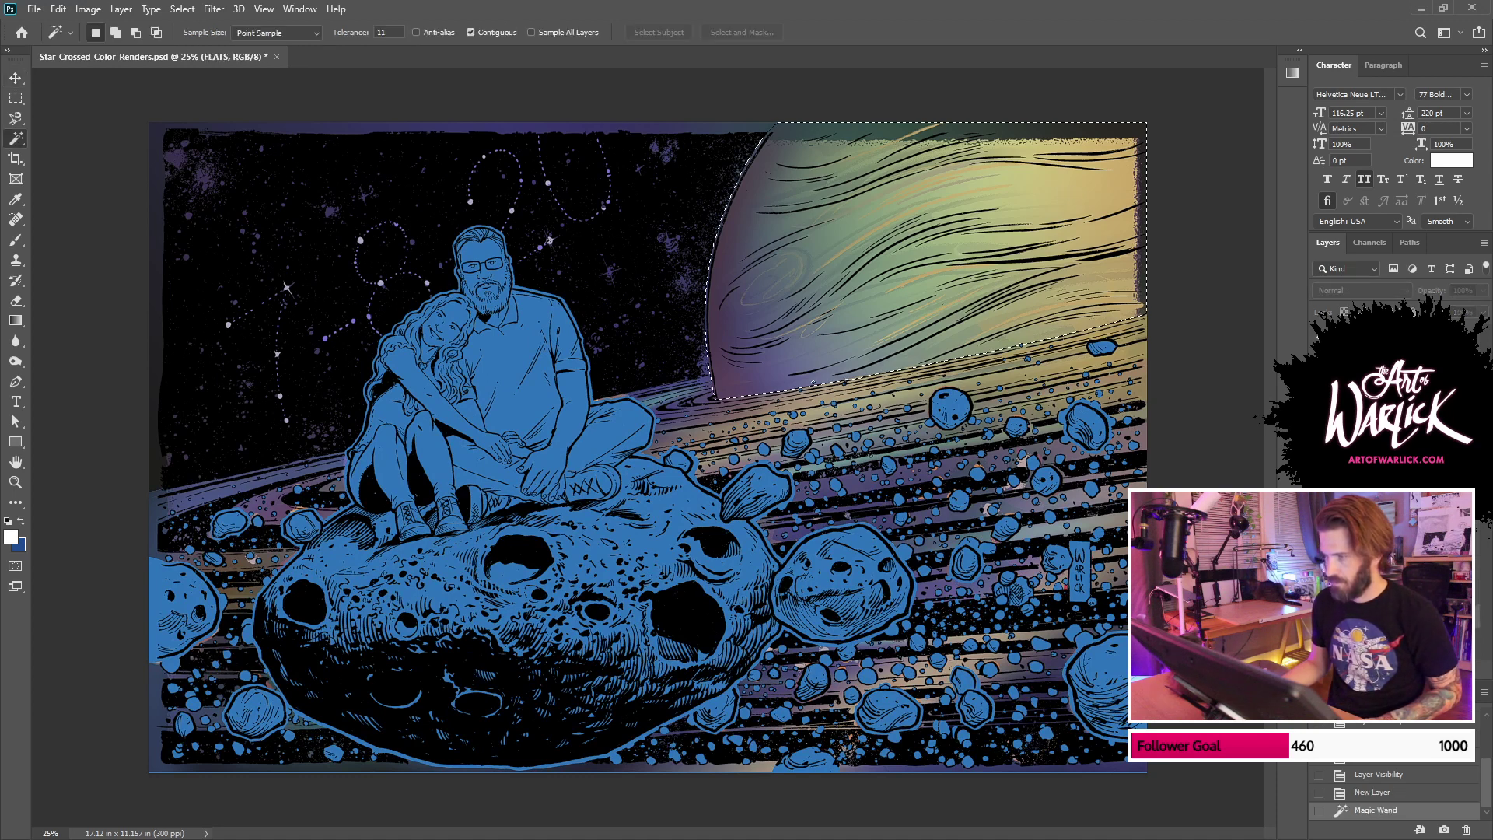
{"action": "left_click", "coordinate": [1392, 505]}
{"action": "key", "text": "ctrl+h"}
Step: Sample the planet's golden yellow and paint it out to the artwork's right and upper edges with the soft 500 px brush
{"action": "key", "text": "b"}
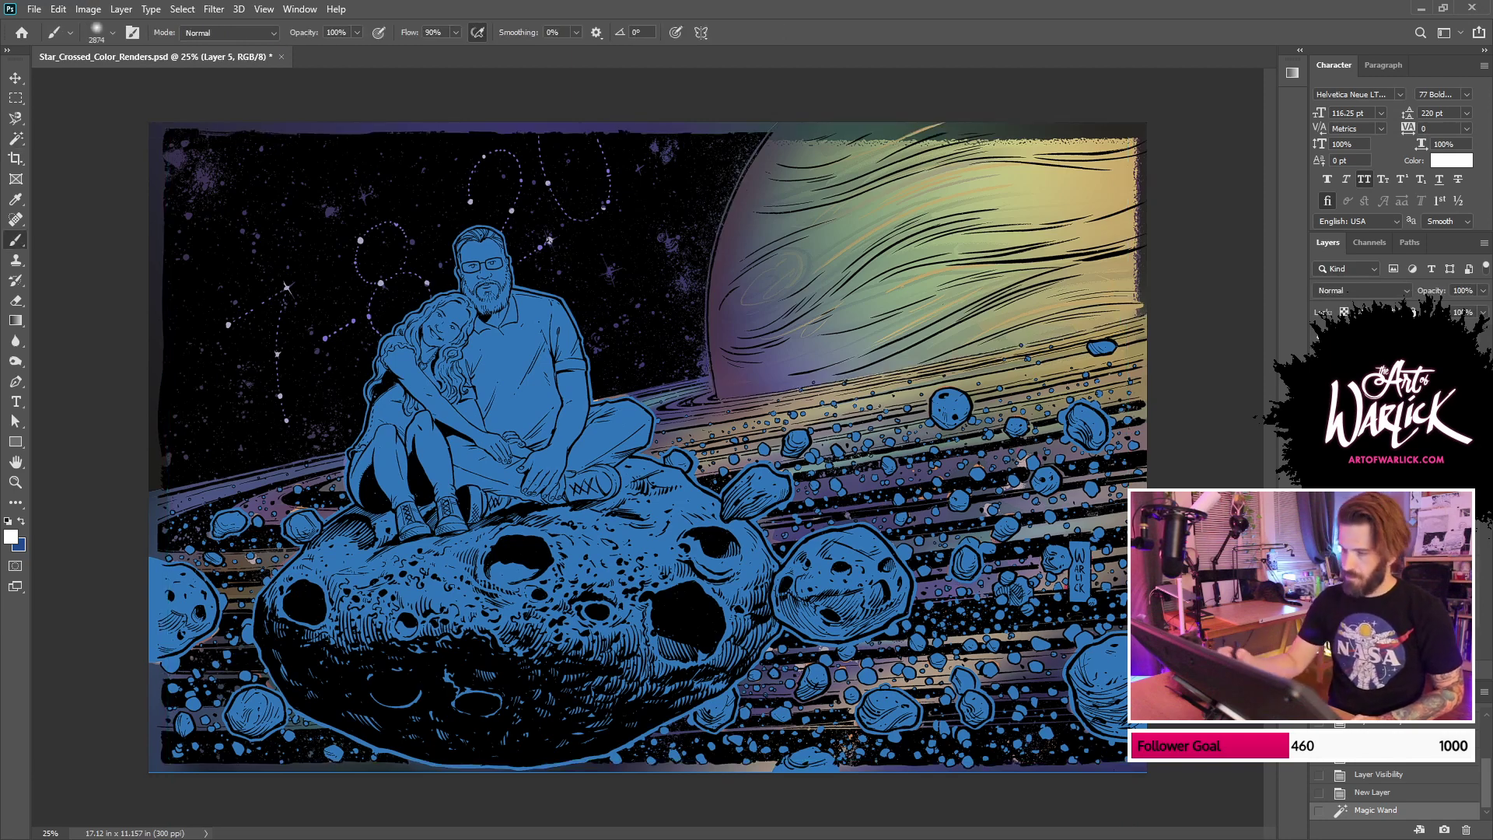
{"action": "right_click", "coordinate": [1137, 311]}
{"action": "left_click", "coordinate": [1089, 457]}
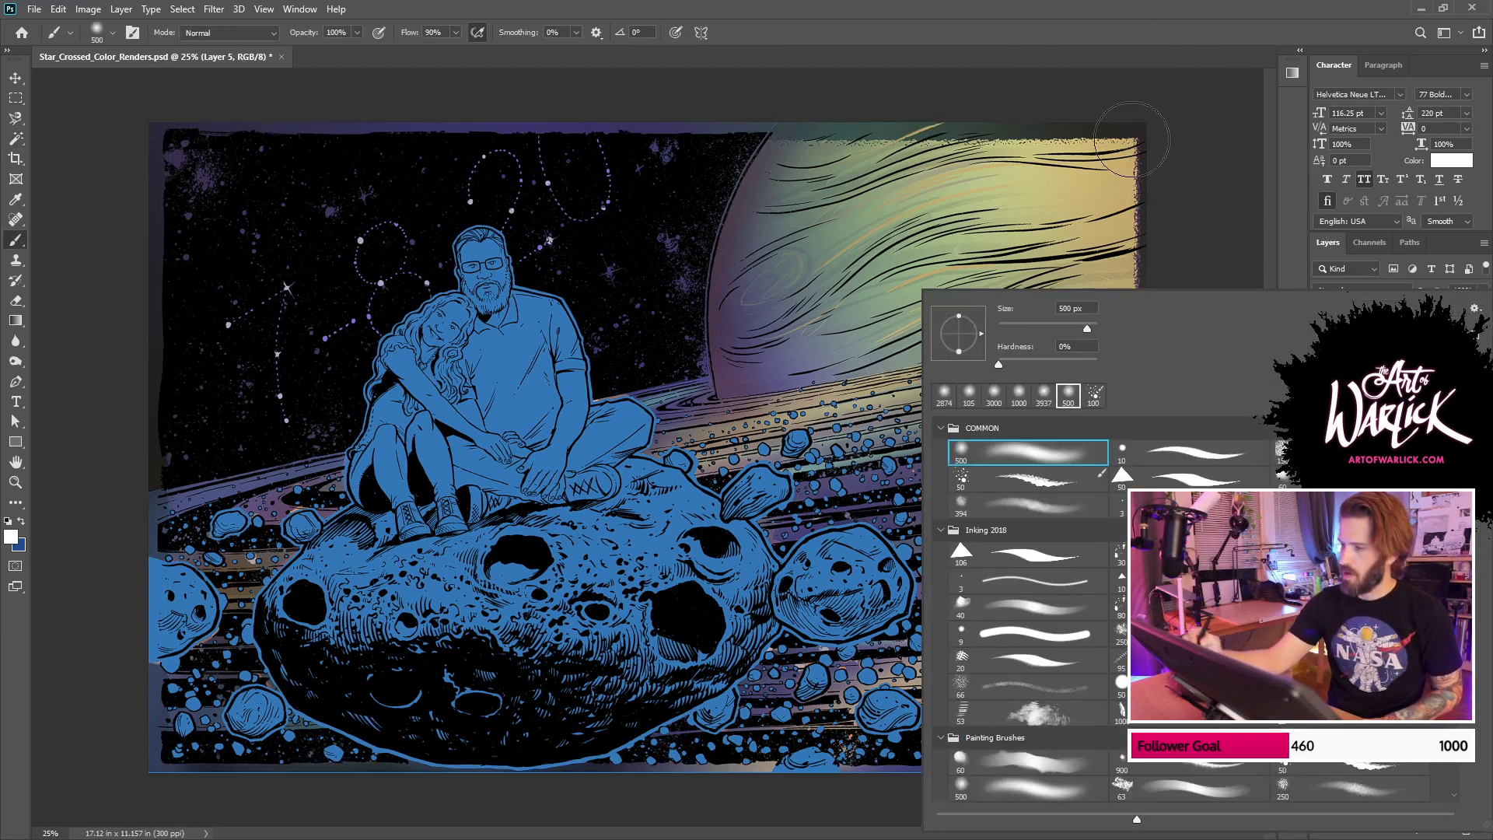
{"action": "mouse_move", "coordinate": [1160, 140]}
{"action": "left_mouse_down"}
{"action": "mouse_move", "coordinate": [1151, 327]}
{"action": "mouse_move", "coordinate": [1143, 201]}
{"action": "mouse_move", "coordinate": [1178, 101]}
{"action": "left_mouse_up"}
{"action": "key", "text": "ctrl+z"}
{"action": "left_click", "coordinate": [1115, 269], "text": "alt"}
{"action": "mouse_move", "coordinate": [1147, 288]}
{"action": "left_mouse_down"}
{"action": "mouse_move", "coordinate": [1174, 97]}
{"action": "mouse_move", "coordinate": [878, 134]}
{"action": "left_mouse_up"}
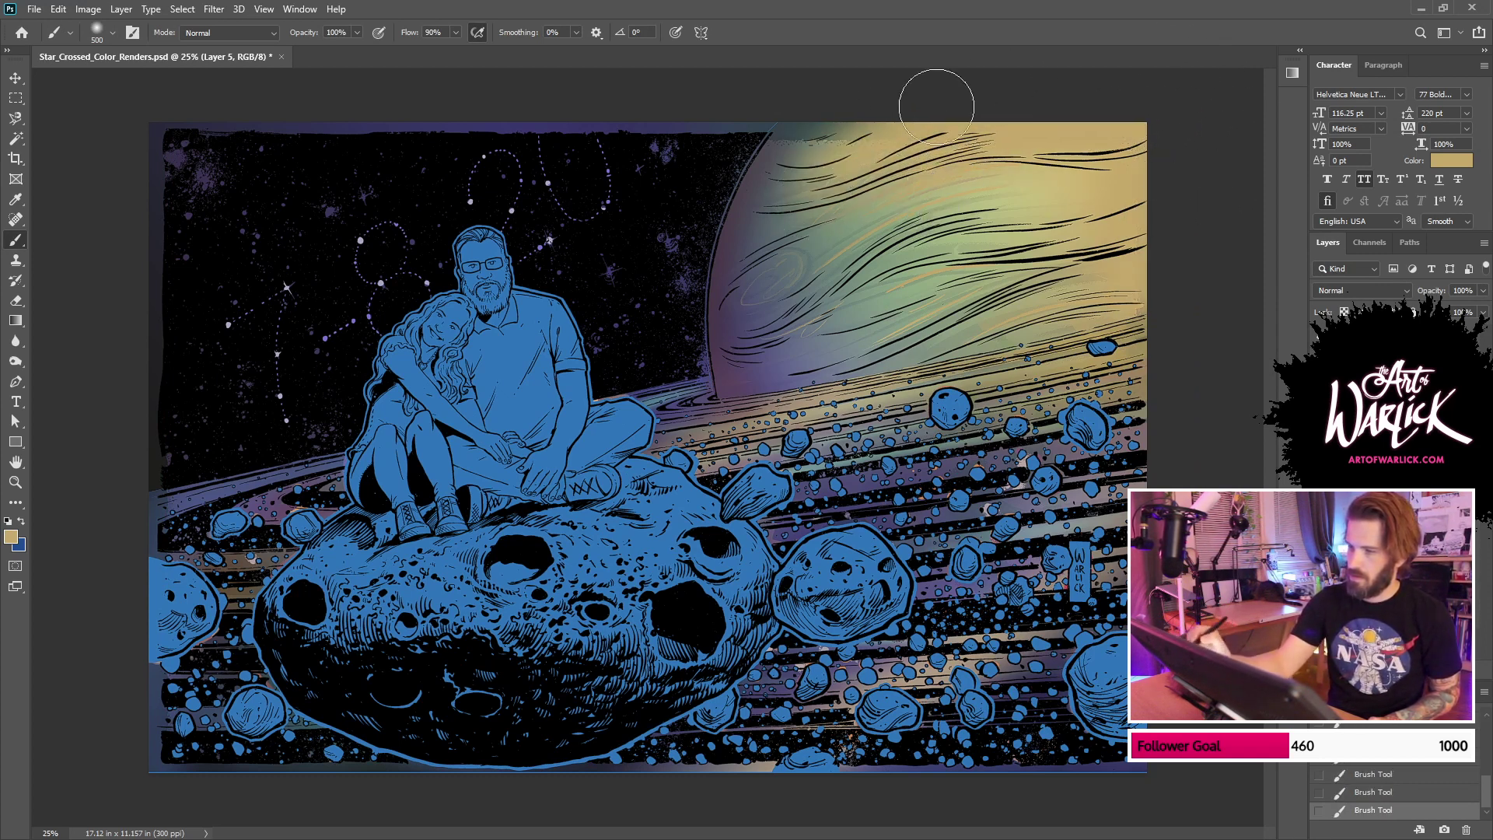
Step: Sample purple tones from the planet's left side and brush them along its upper-left edge
{"action": "left_click", "coordinate": [727, 322], "text": "alt"}
{"action": "mouse_move", "coordinate": [721, 380]}
{"action": "left_mouse_down"}
{"action": "mouse_move", "coordinate": [856, 81]}
{"action": "mouse_move", "coordinate": [736, 299]}
{"action": "left_mouse_up"}
{"action": "key", "text": "ctrl+z"}
{"action": "left_click_drag", "start_coordinate": [857, 90], "coordinate": [812, 159]}
{"action": "left_click", "coordinate": [760, 311], "text": "alt"}
{"action": "left_click_drag", "start_coordinate": [763, 278], "coordinate": [906, 90]}
{"action": "left_click_drag", "start_coordinate": [817, 196], "coordinate": [952, 90]}
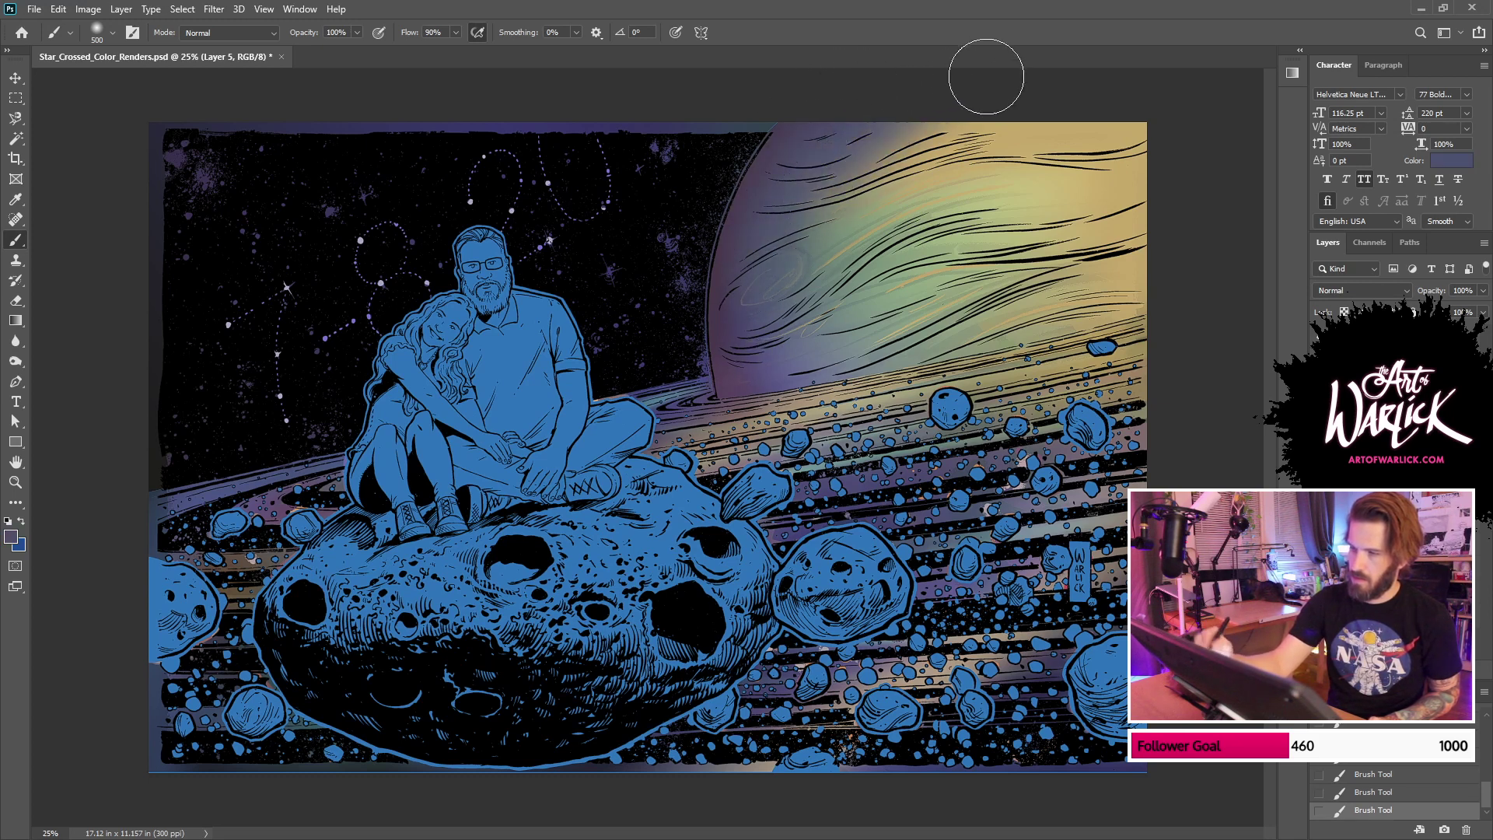
Step: Sample yellow and green from the planet and blend them beside the purple shading, undoing the unwanted strokes
{"action": "left_click", "coordinate": [908, 177], "text": "alt"}
{"action": "left_click_drag", "start_coordinate": [811, 250], "coordinate": [905, 89]}
{"action": "key", "text": "ctrl+z"}
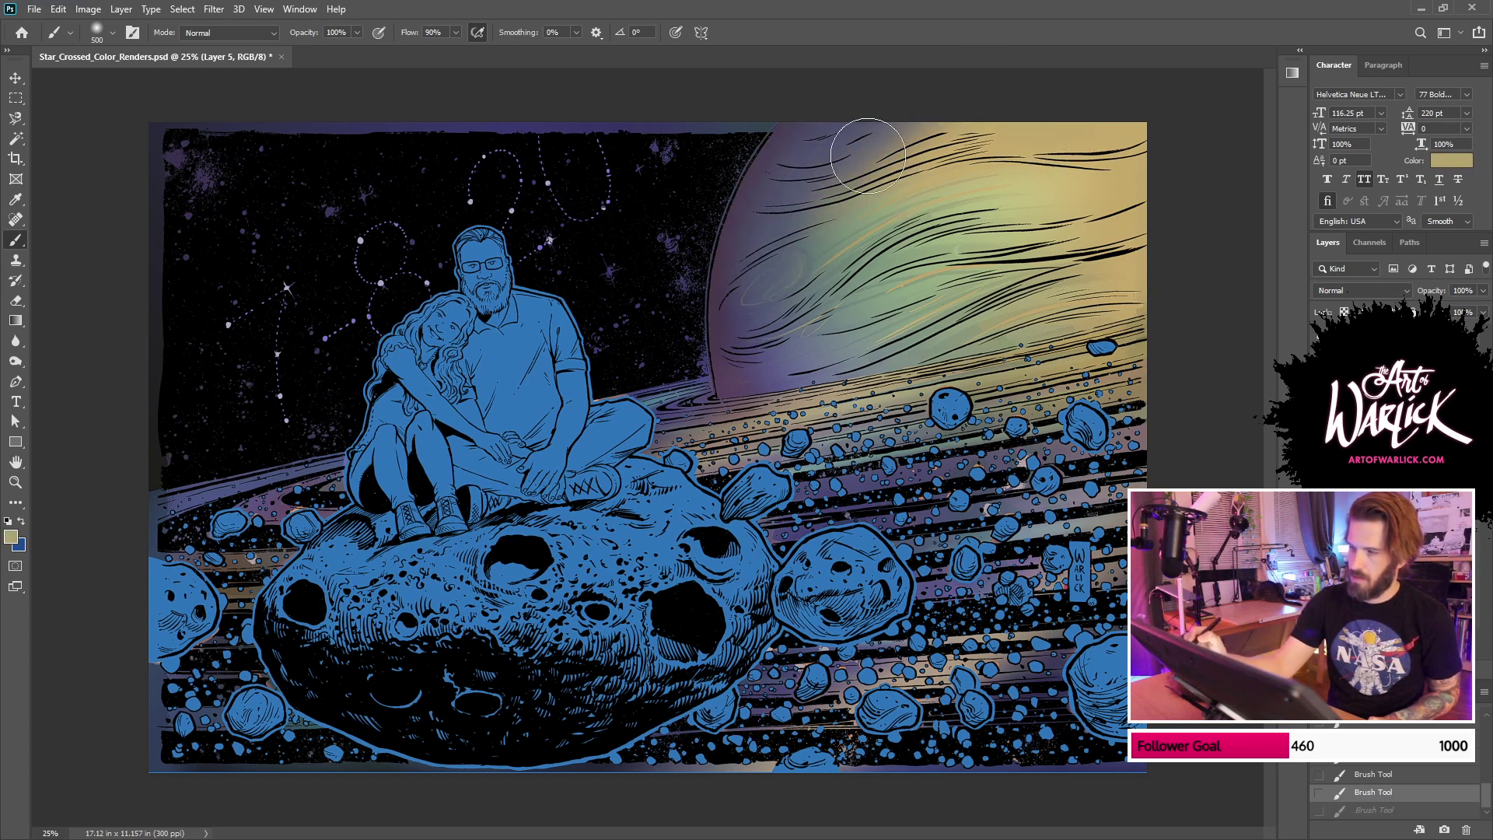
{"action": "left_click_drag", "start_coordinate": [869, 156], "coordinate": [889, 146]}
{"action": "left_click", "coordinate": [915, 249], "text": "alt"}
{"action": "left_click_drag", "start_coordinate": [838, 200], "coordinate": [940, 100]}
{"action": "left_click_drag", "start_coordinate": [777, 288], "coordinate": [964, 155]}
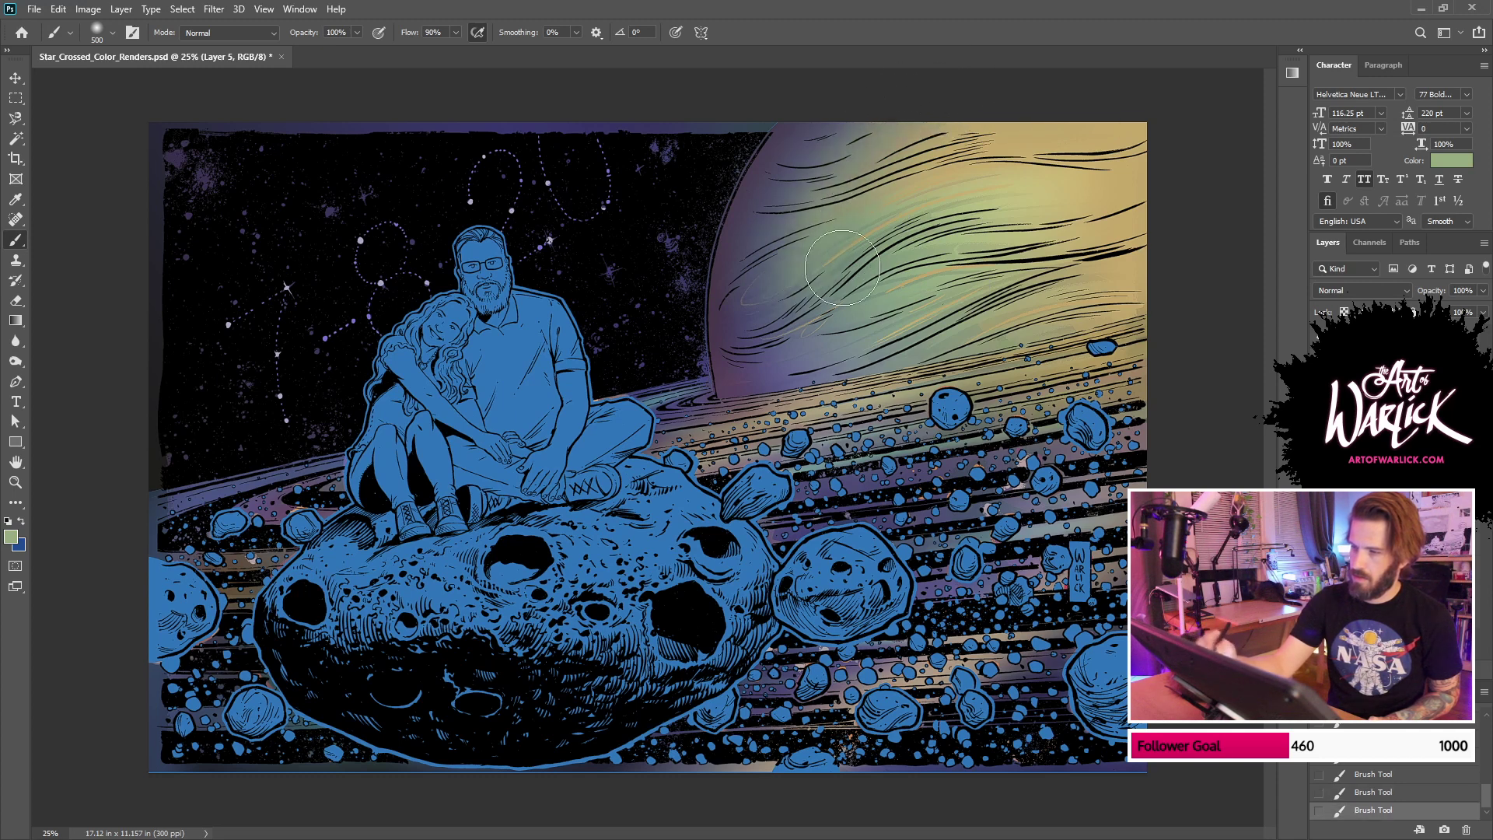
{"action": "key", "text": "ctrl+z"}
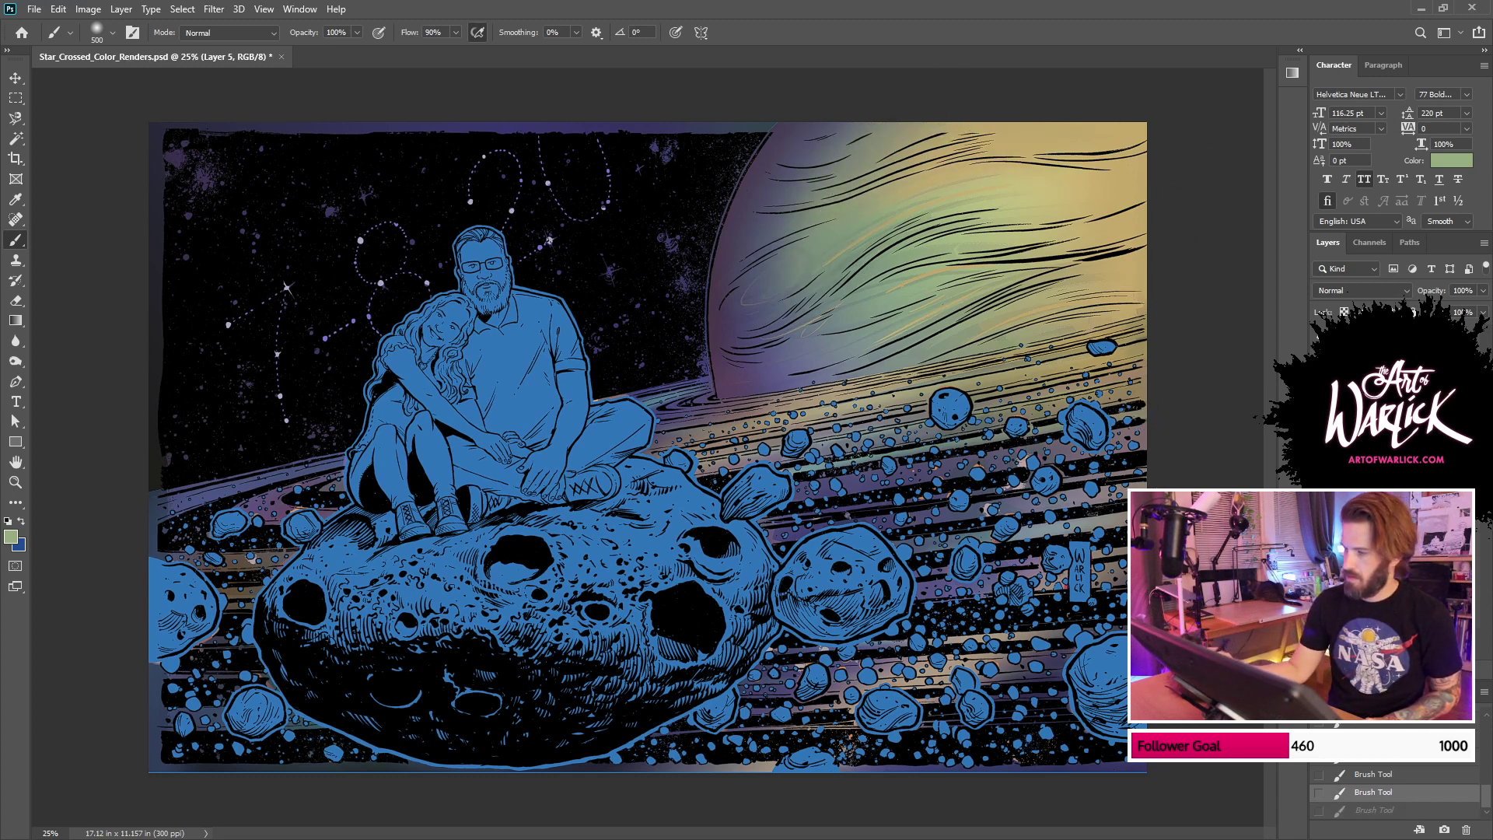
Step: Merge the planet paint layer down, select the BG layer and toggle layer visibility to check the background and planet
{"action": "key", "text": "ctrl+e"}
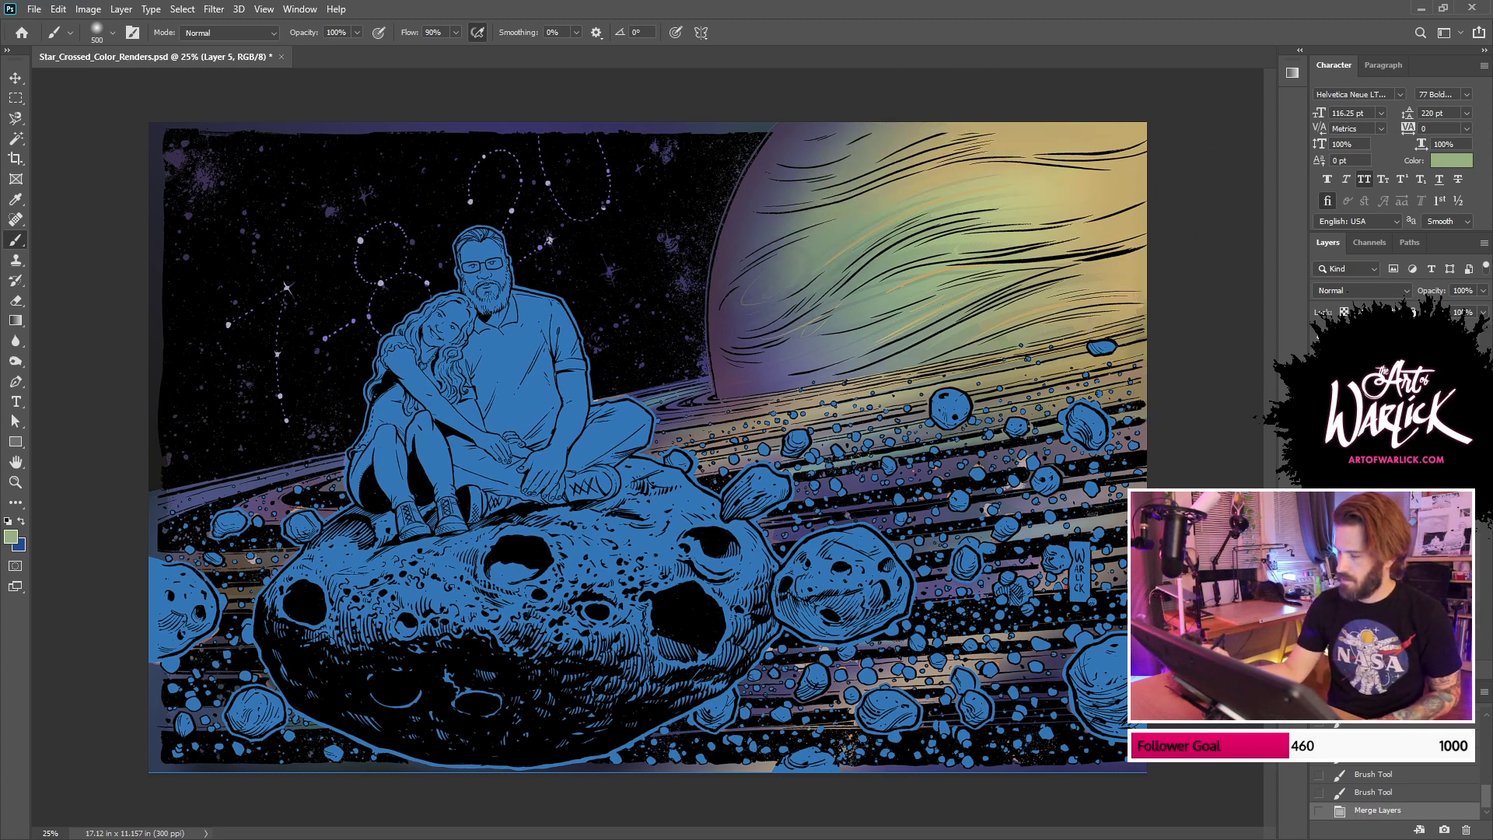
{"action": "left_click", "coordinate": [1384, 591]}
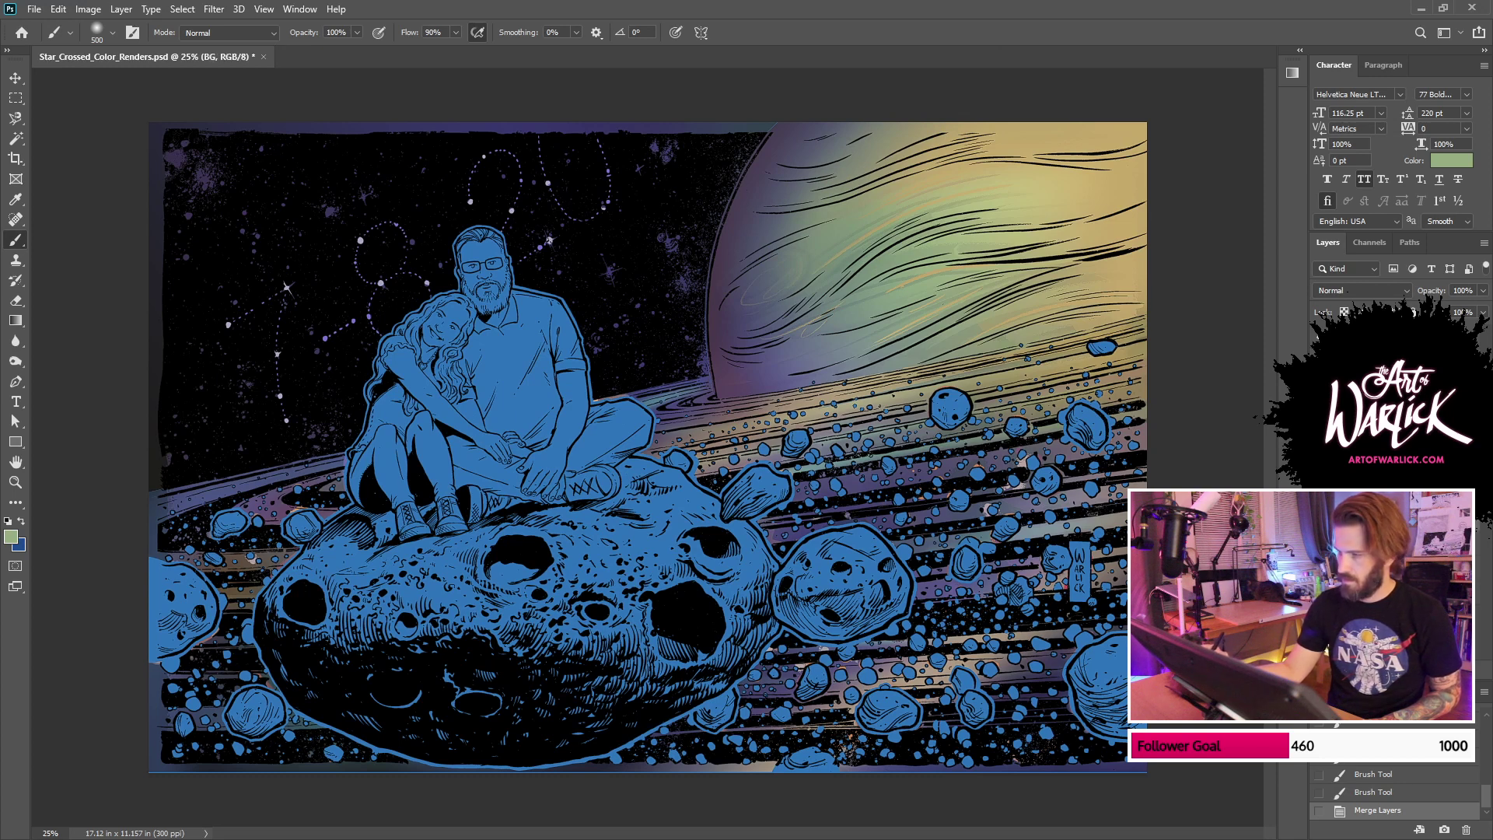
{"action": "left_click", "coordinate": [1320, 591]}
{"action": "left_click", "coordinate": [1320, 591]}
{"action": "left_click", "coordinate": [1319, 572]}
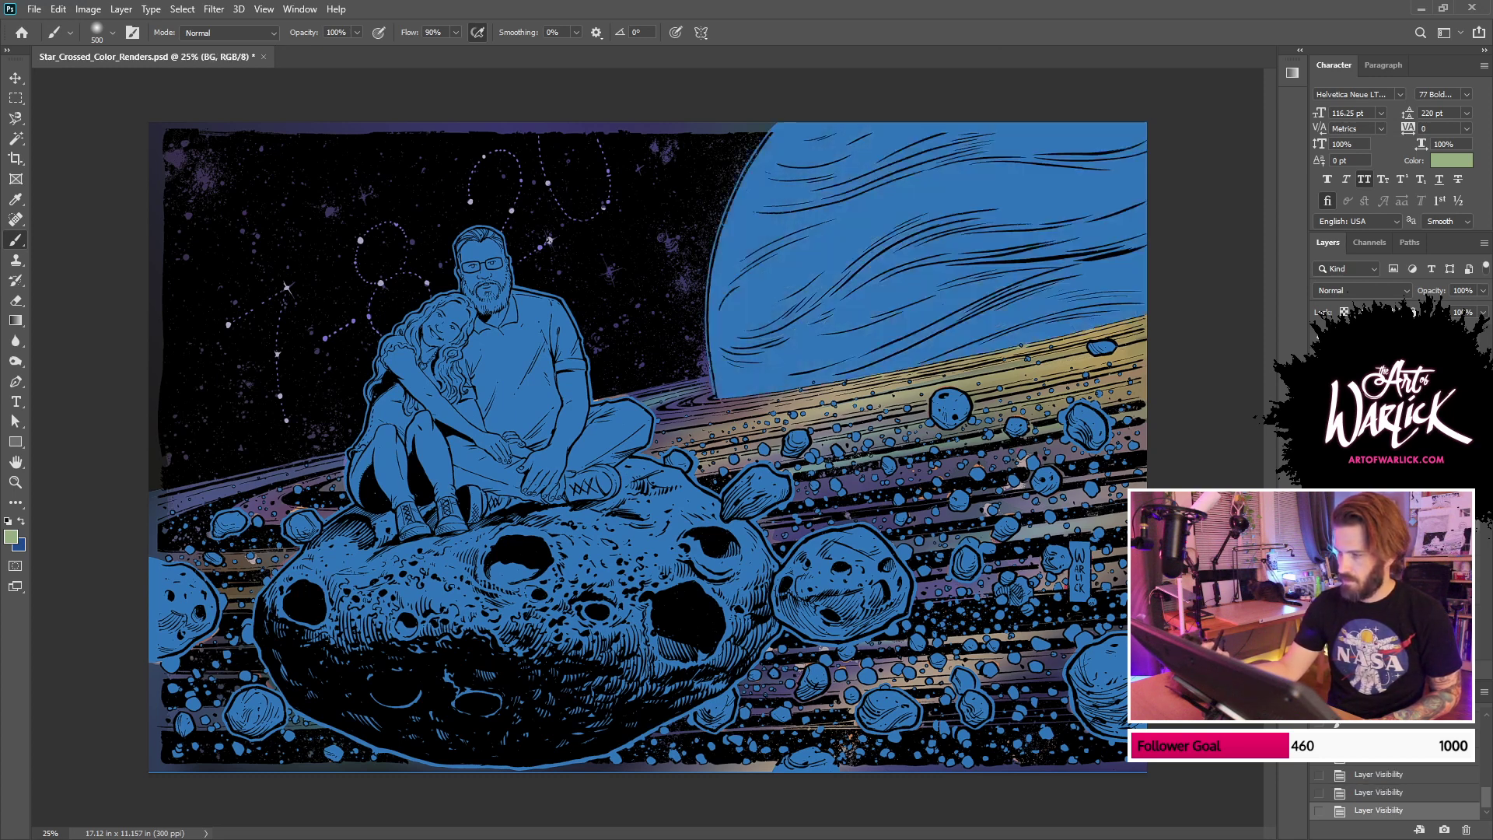
{"action": "left_click", "coordinate": [1319, 572]}
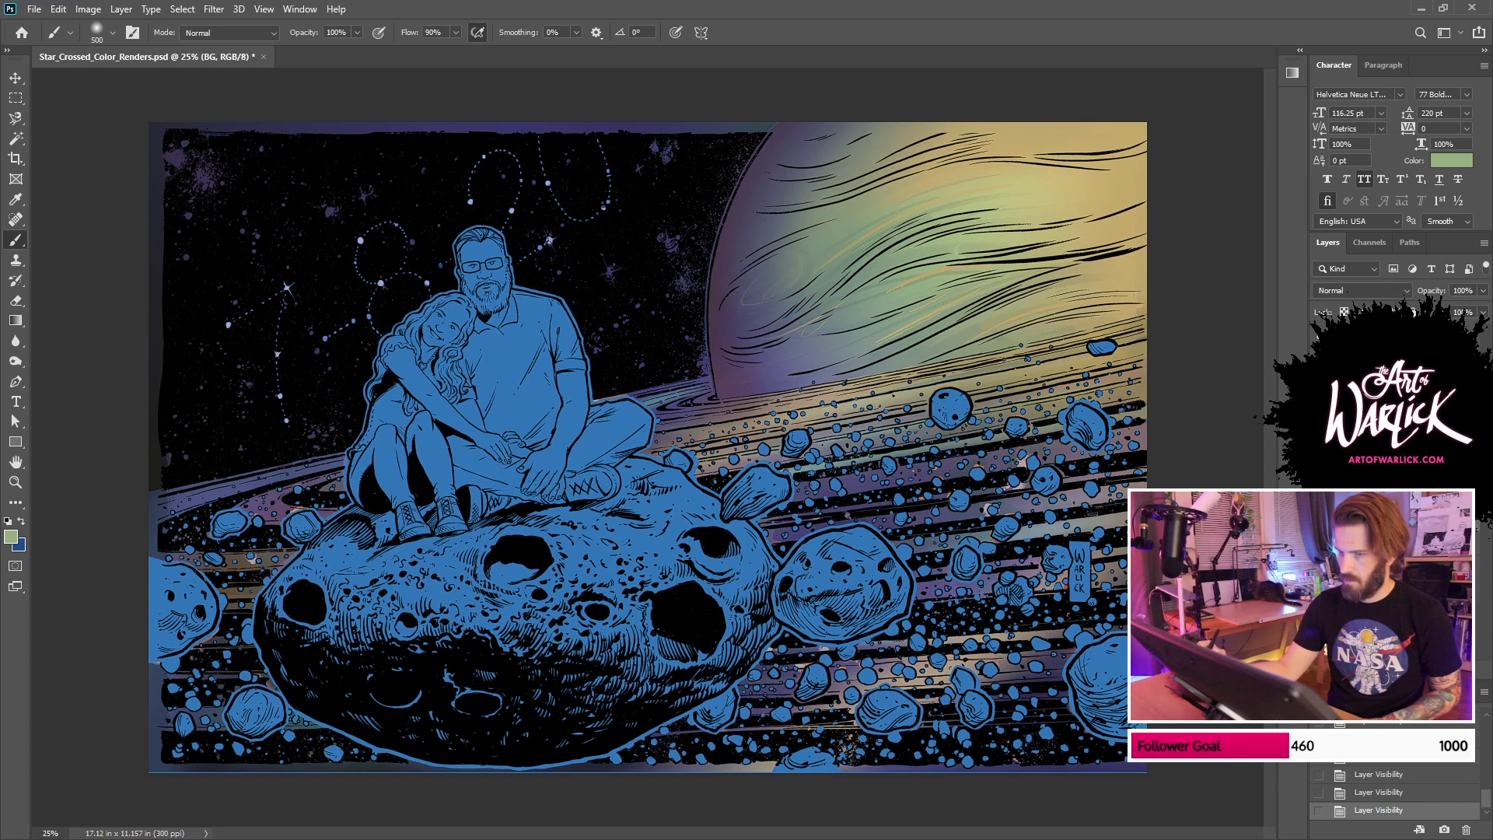
Step: Merge the BG layer into STARS, move it up one place in the layer order and select the RINGS layer mask
{"action": "key", "text": "ctrl+e"}
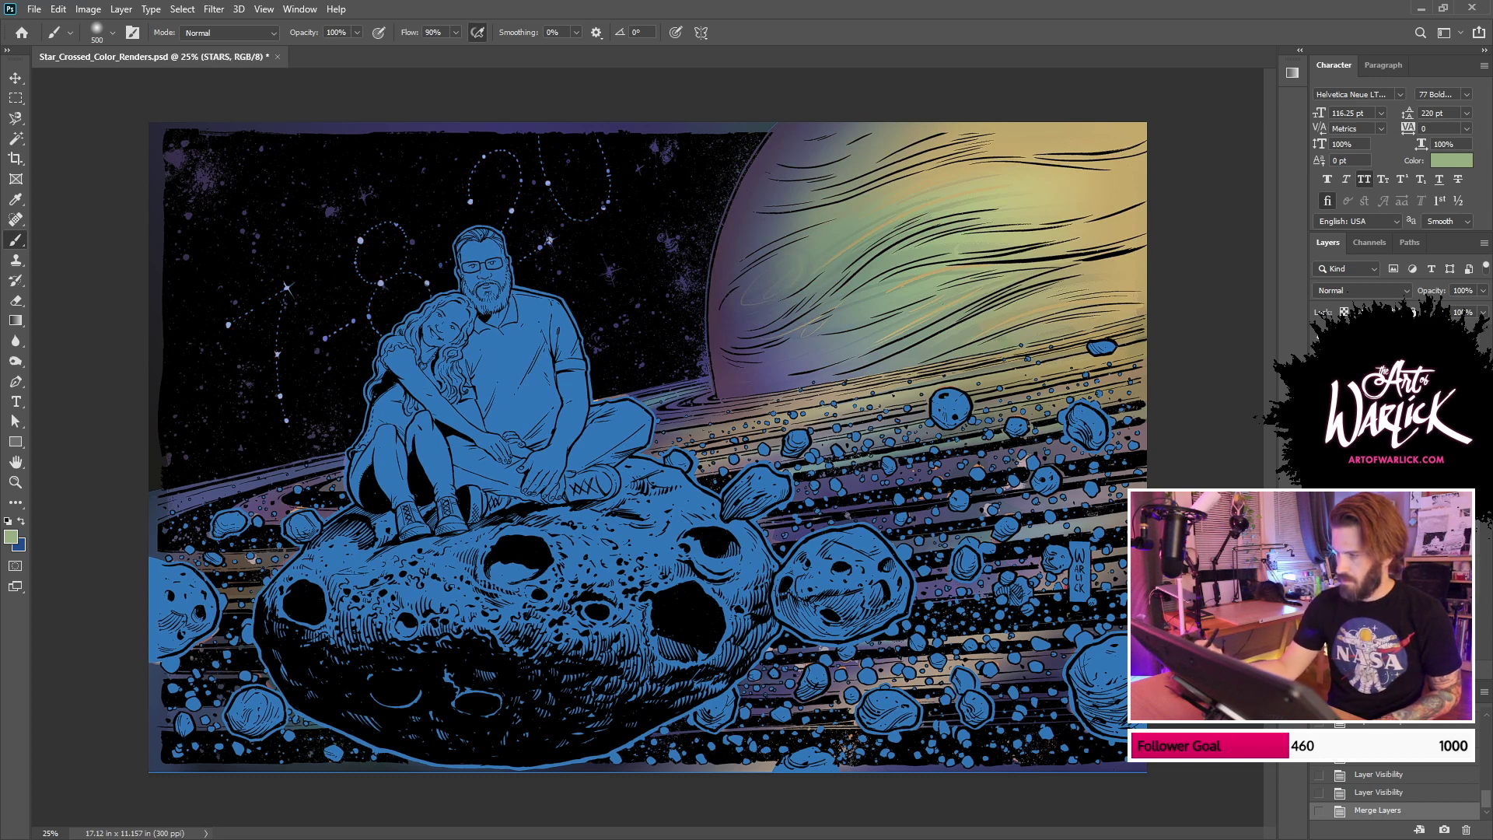
{"action": "left_click_drag", "start_coordinate": [1392, 591], "coordinate": [1391, 571]}
{"action": "left_click", "coordinate": [1372, 591]}
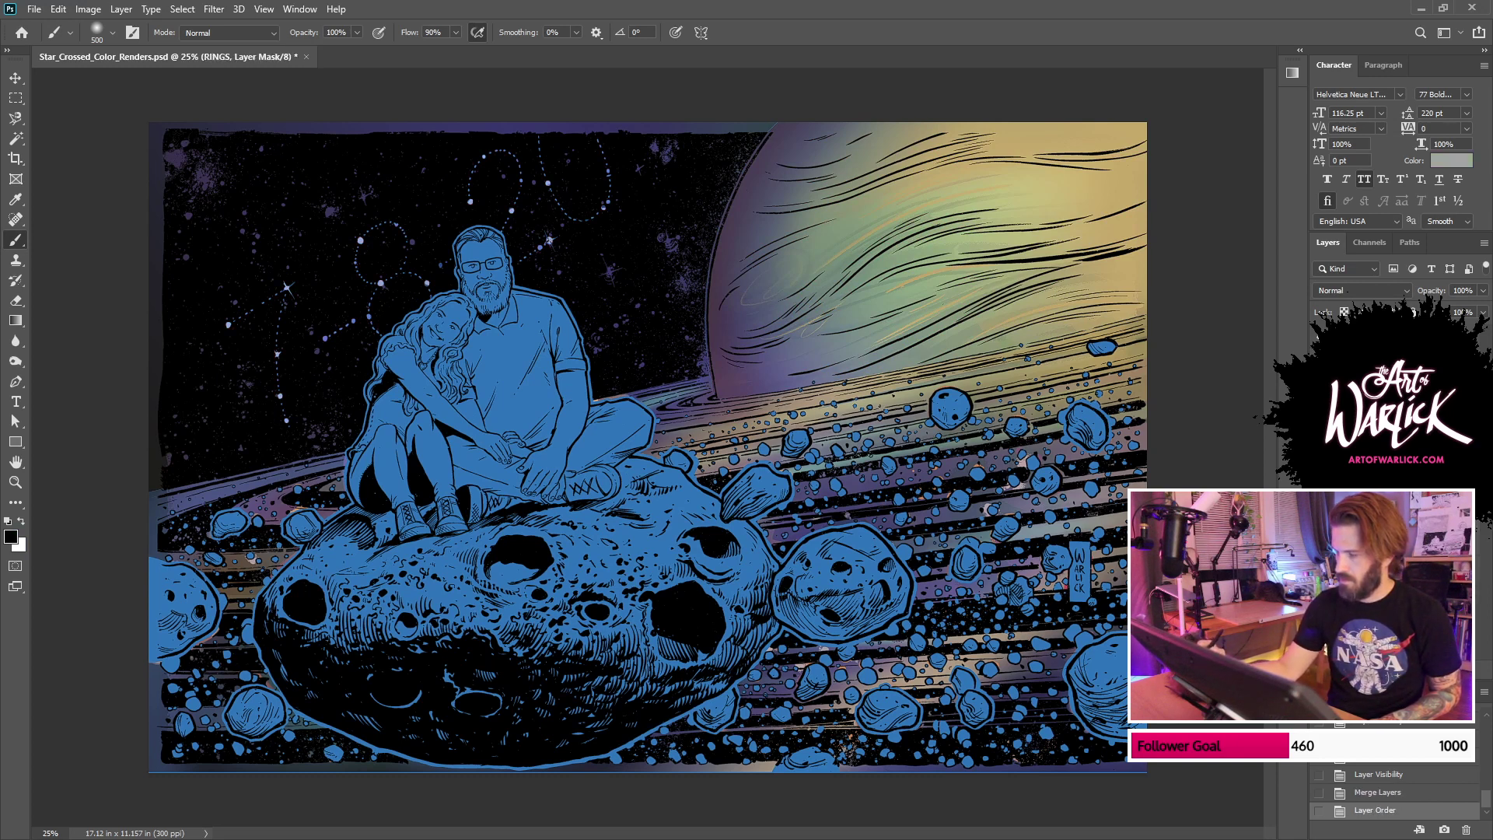
Step: Apply the RINGS layer mask and load the layer's outline as a selection with the selection edges hidden
{"action": "right_click", "coordinate": [1374, 445]}
{"action": "left_click", "coordinate": [1419, 489]}
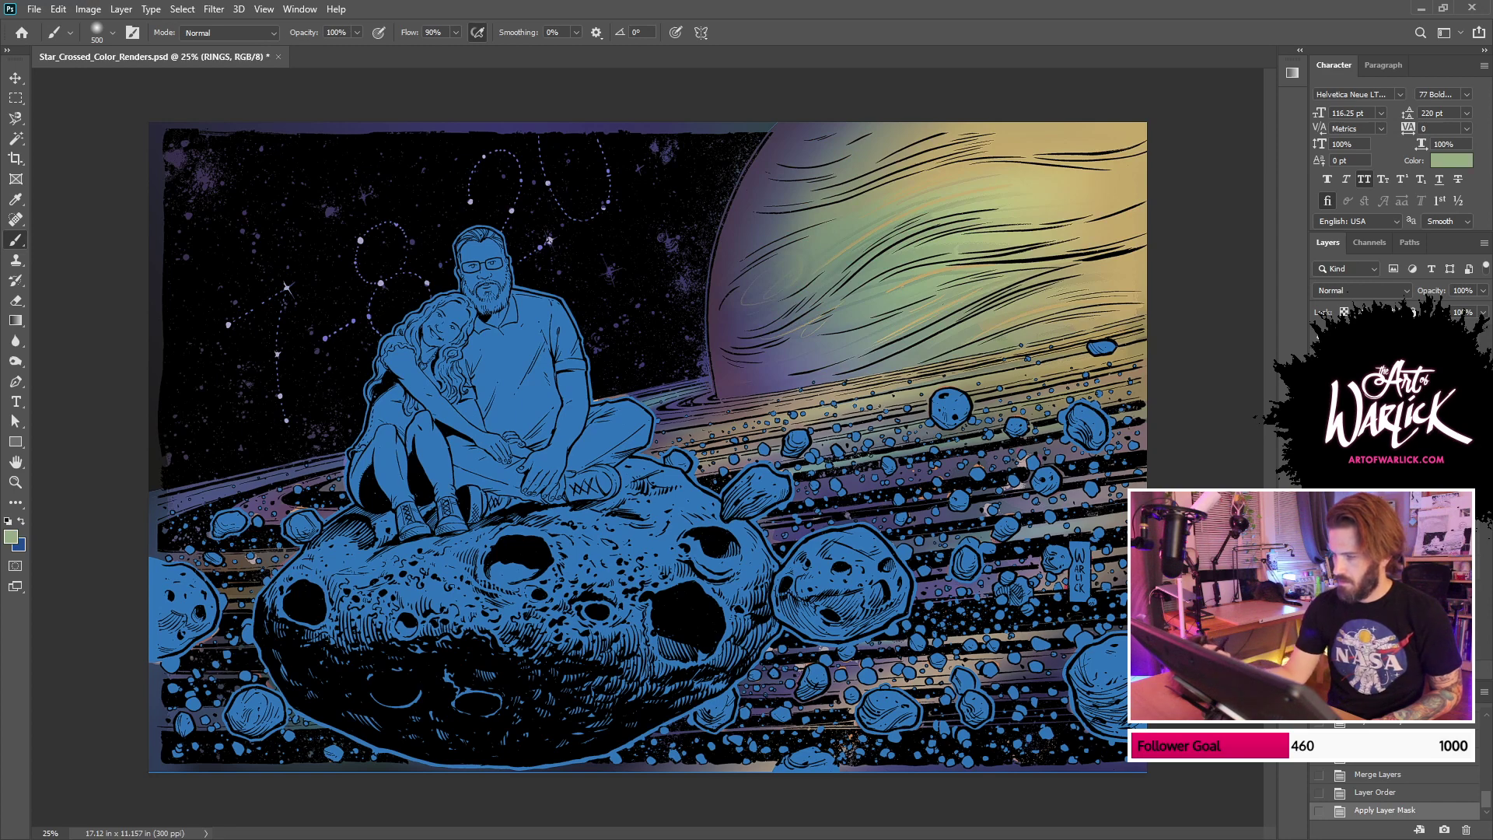
{"action": "key", "text": "ctrl+plus"}
{"action": "left_click_drag", "start_coordinate": [1164, 611], "coordinate": [980, 505]}
{"action": "left_click", "coordinate": [1351, 445], "text": "ctrl"}
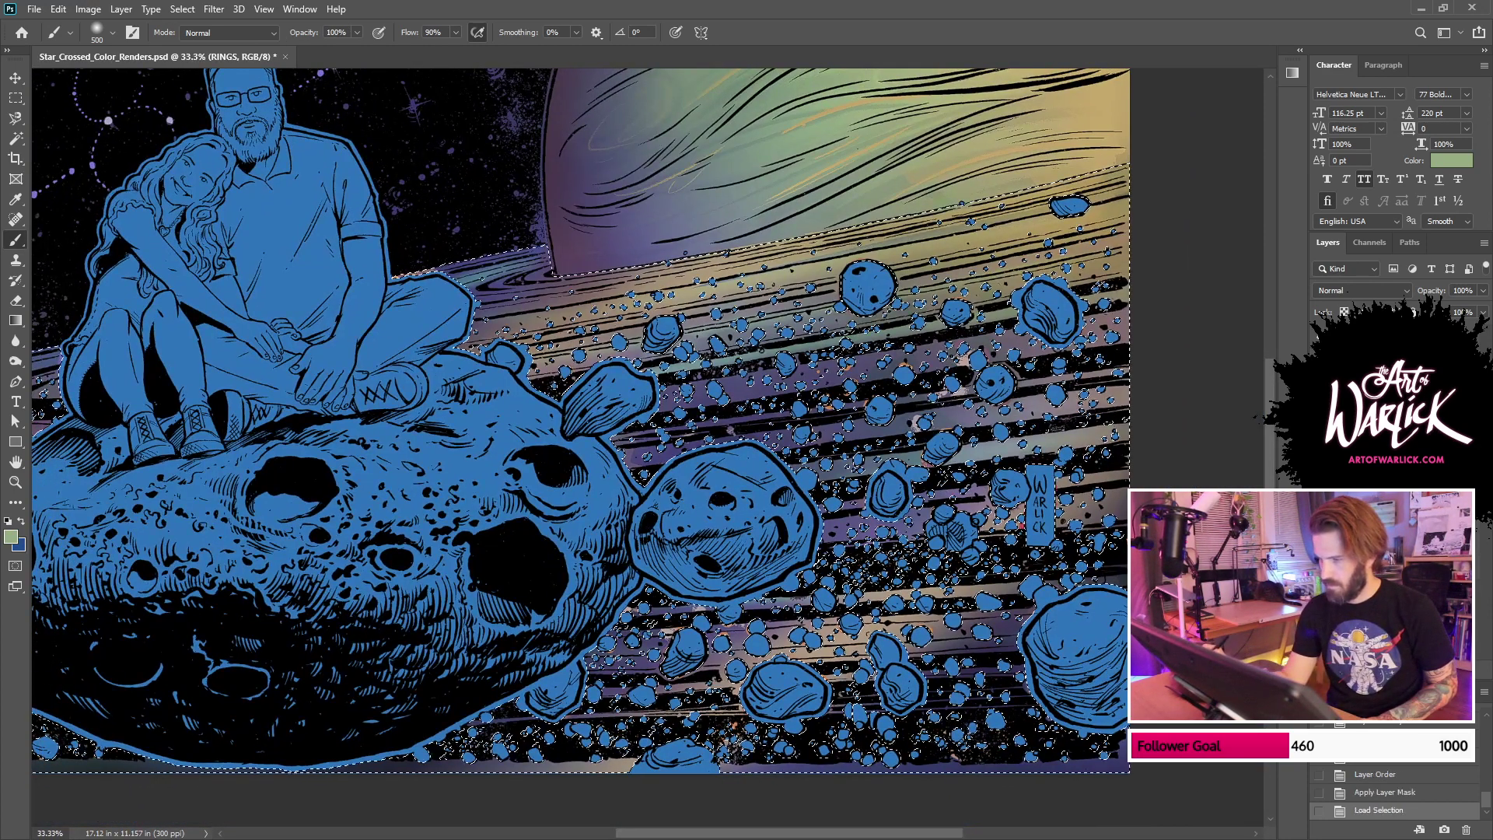
{"action": "key", "text": "ctrl+h"}
{"action": "key", "text": "ctrl+h"}
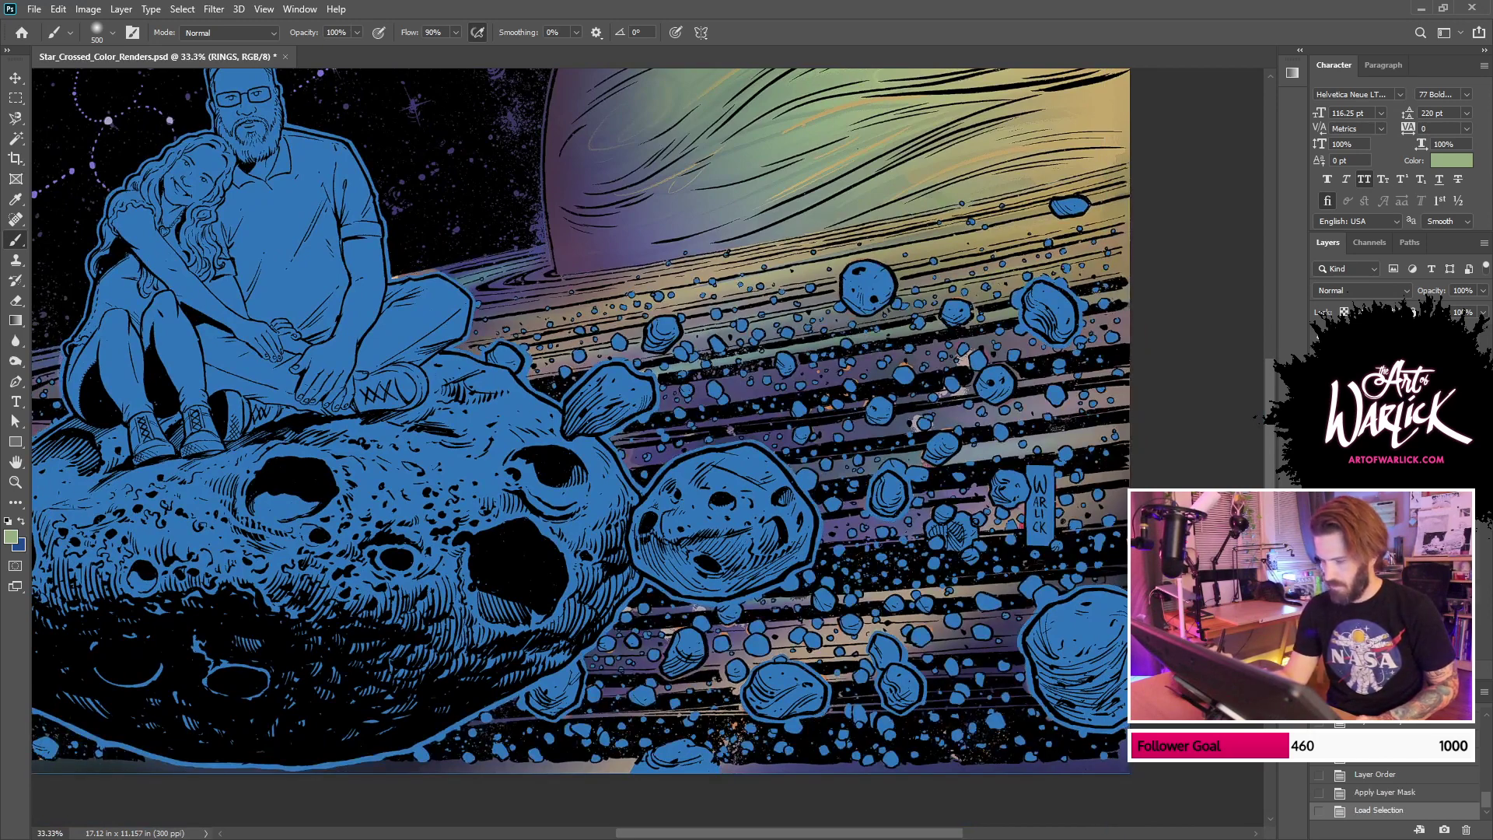
Step: Add a new layer, reduce the brush to 150, sample purple from the rings and brush it along the upper-right bands
{"action": "key", "text": "ctrl+shift+alt+n"}
{"action": "left_click_drag", "start_coordinate": [1012, 500], "coordinate": [1053, 590]}
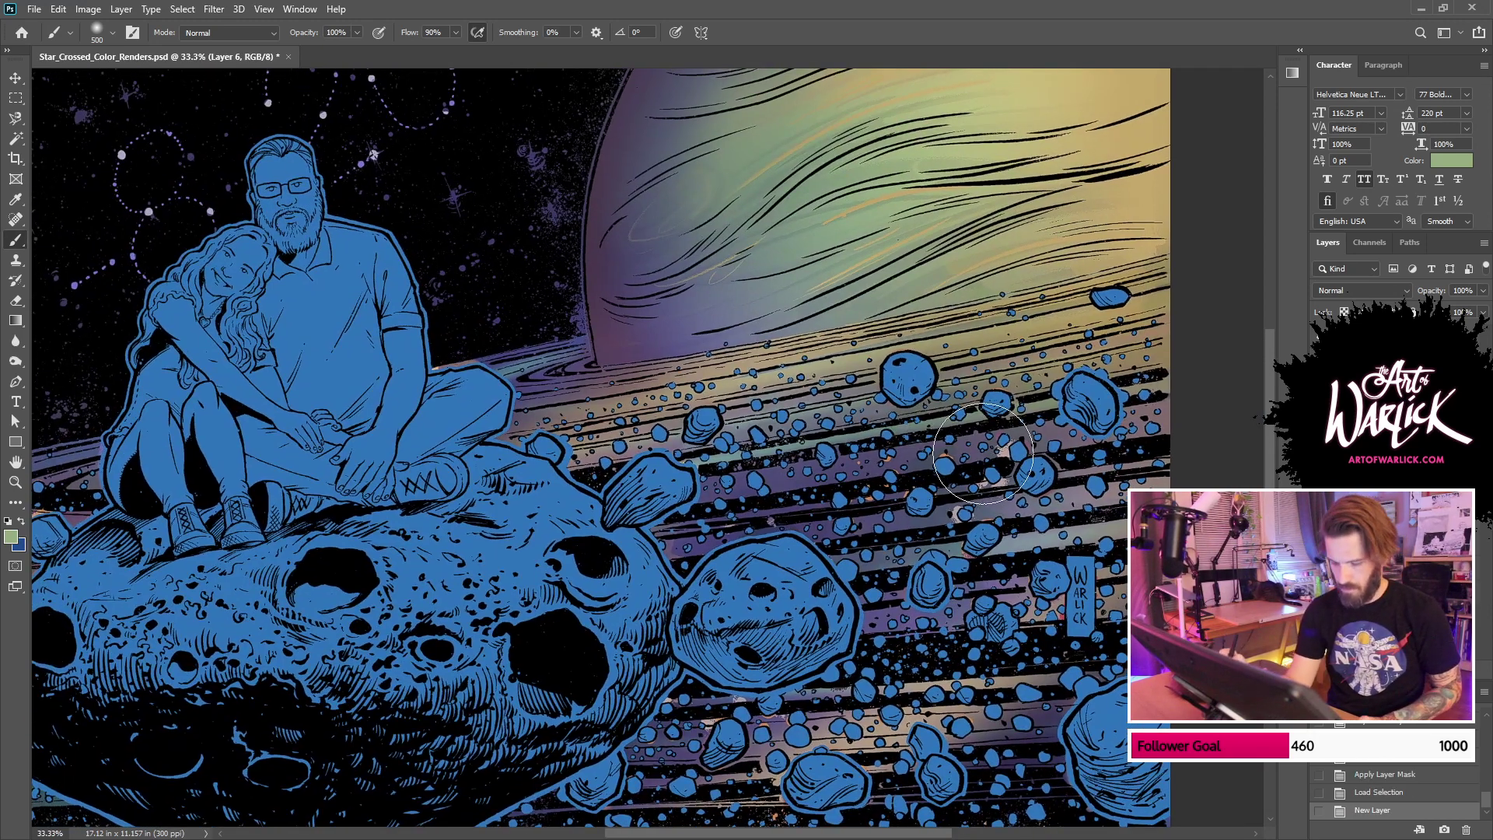
{"action": "key", "text": "bracketleft"}
{"action": "key", "text": "bracketleft"}
{"action": "key", "text": "bracketleft"}
{"action": "key", "text": "bracketleft"}
{"action": "key", "text": "bracketleft"}
{"action": "key", "text": "bracketleft"}
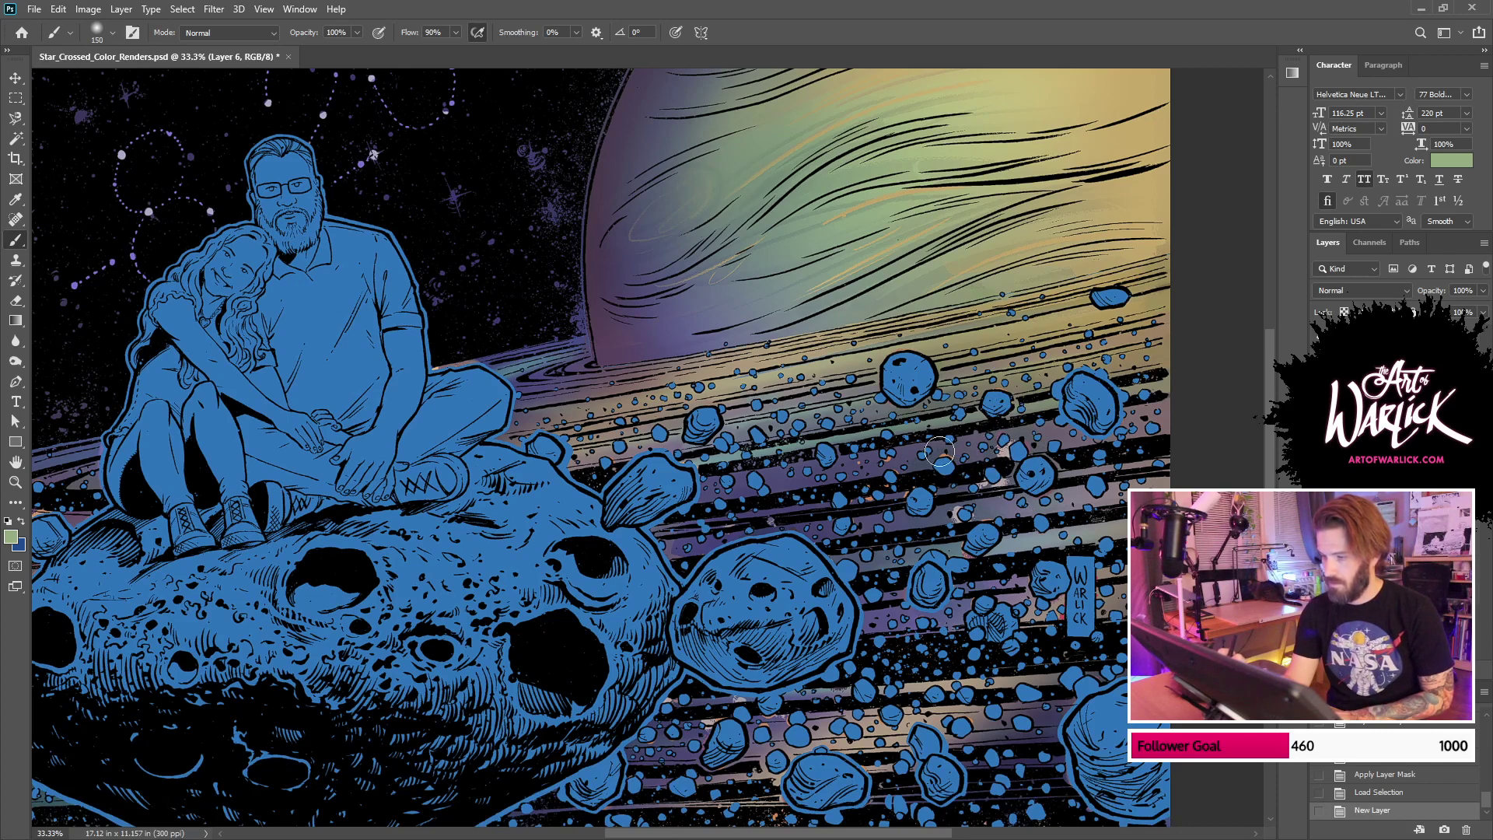
{"action": "left_click", "coordinate": [886, 465], "text": "alt"}
{"action": "left_click_drag", "start_coordinate": [826, 467], "coordinate": [1096, 430]}
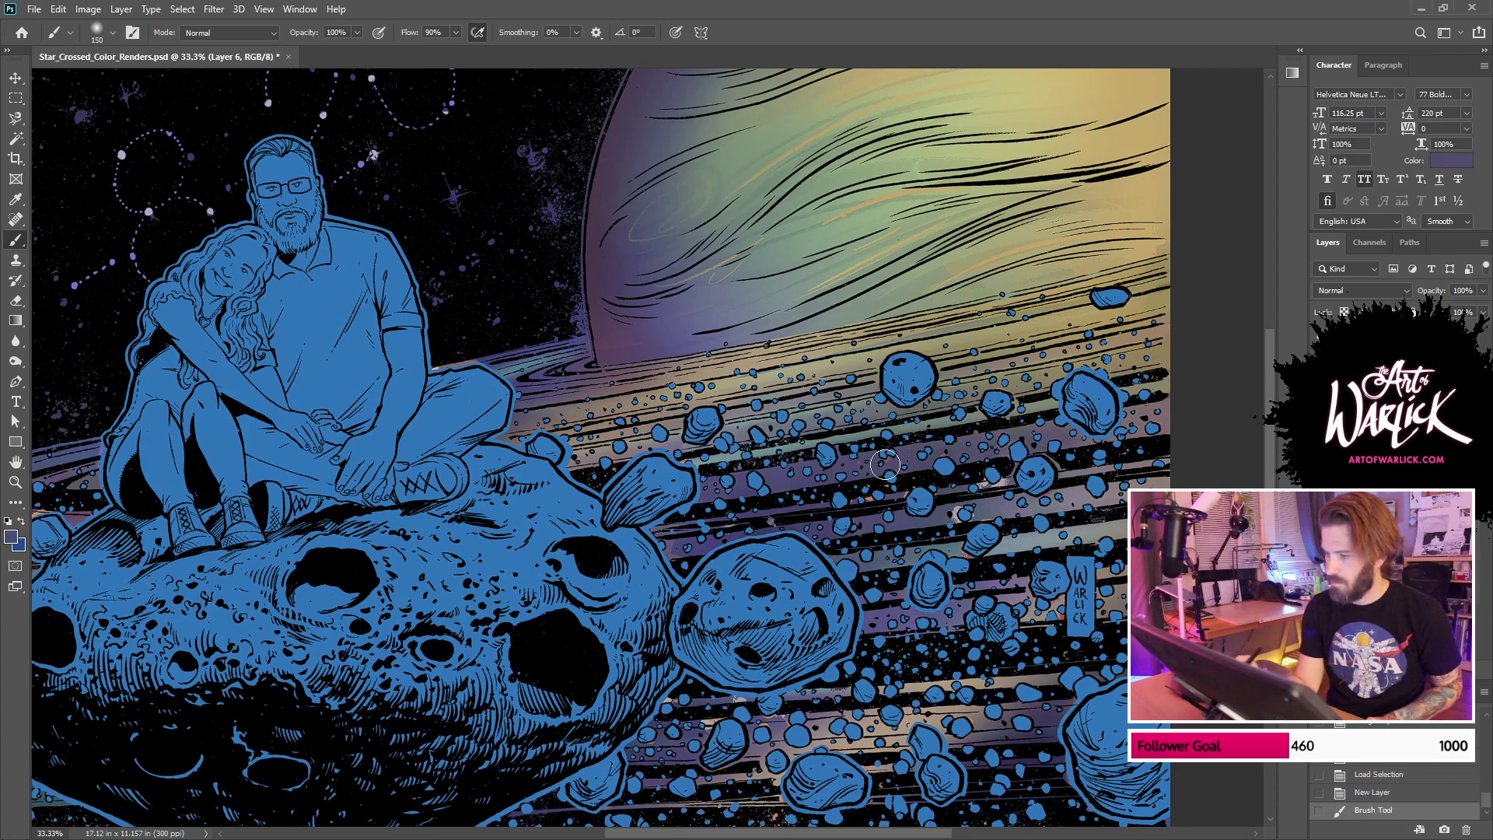
{"action": "left_click_drag", "start_coordinate": [885, 464], "coordinate": [1172, 414]}
{"action": "left_click_drag", "start_coordinate": [488, 438], "coordinate": [1238, 315]}
{"action": "key", "text": "ctrl+z"}
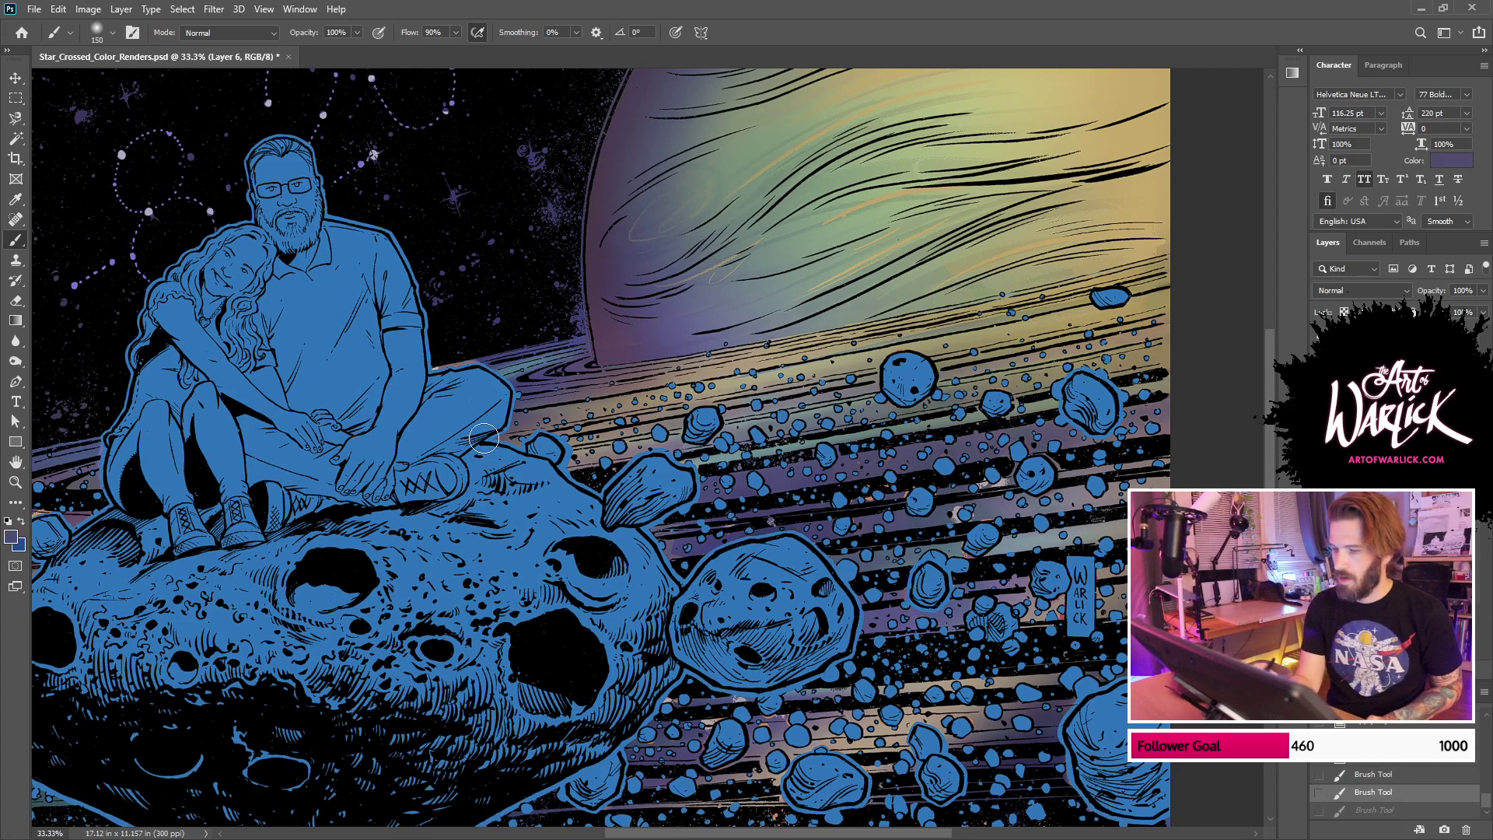
{"action": "key", "text": "ctrl+shift+z"}
{"action": "key", "text": "ctrl+z"}
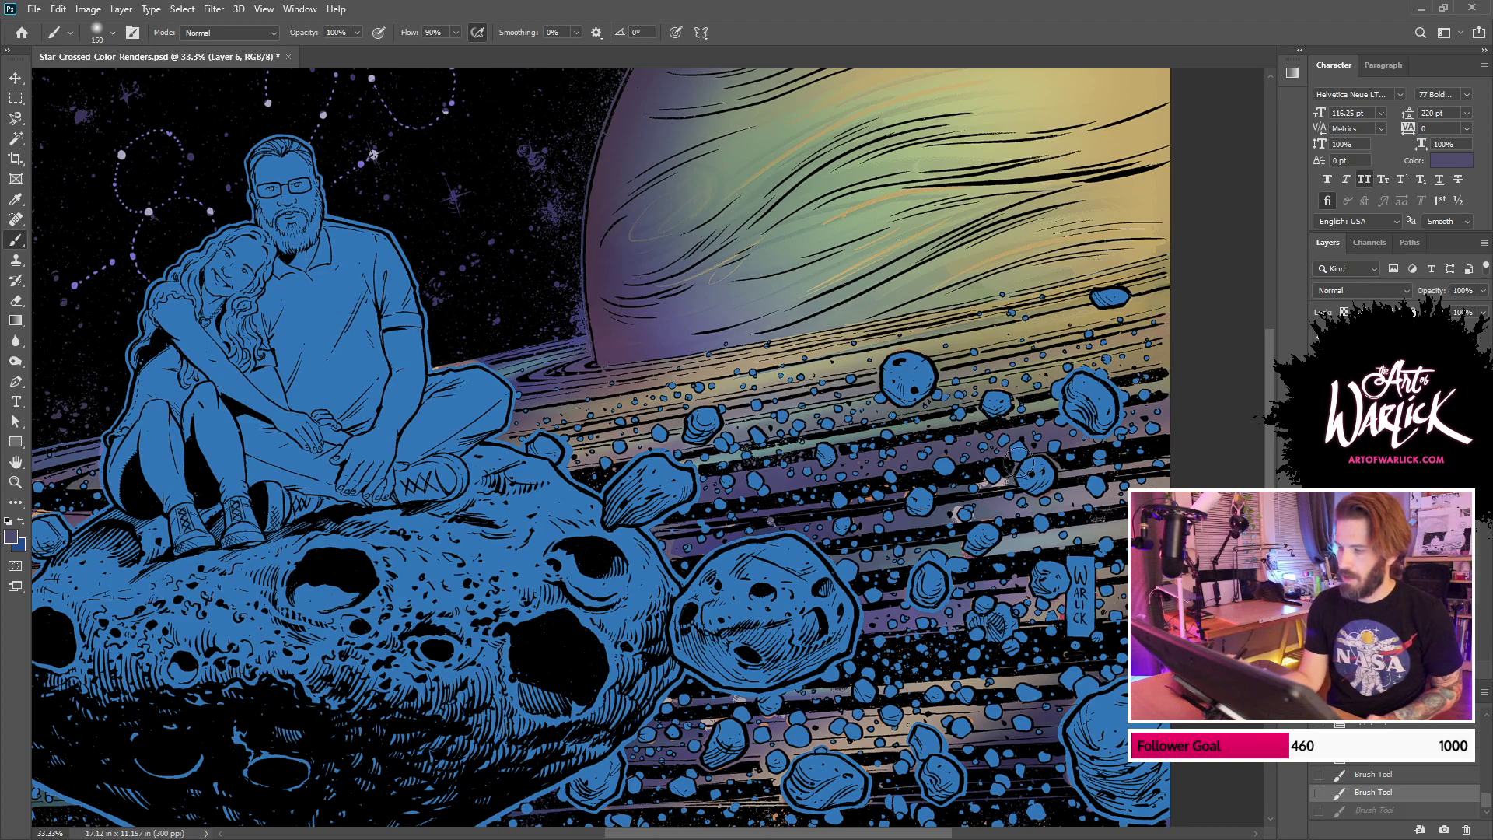
Step: Try a lighter yellow mixed from the planet's tan for the rings, sample ring purple and undo the last brush stroke
{"action": "key", "text": "x"}
{"action": "left_click_drag", "start_coordinate": [910, 403], "coordinate": [820, 580]}
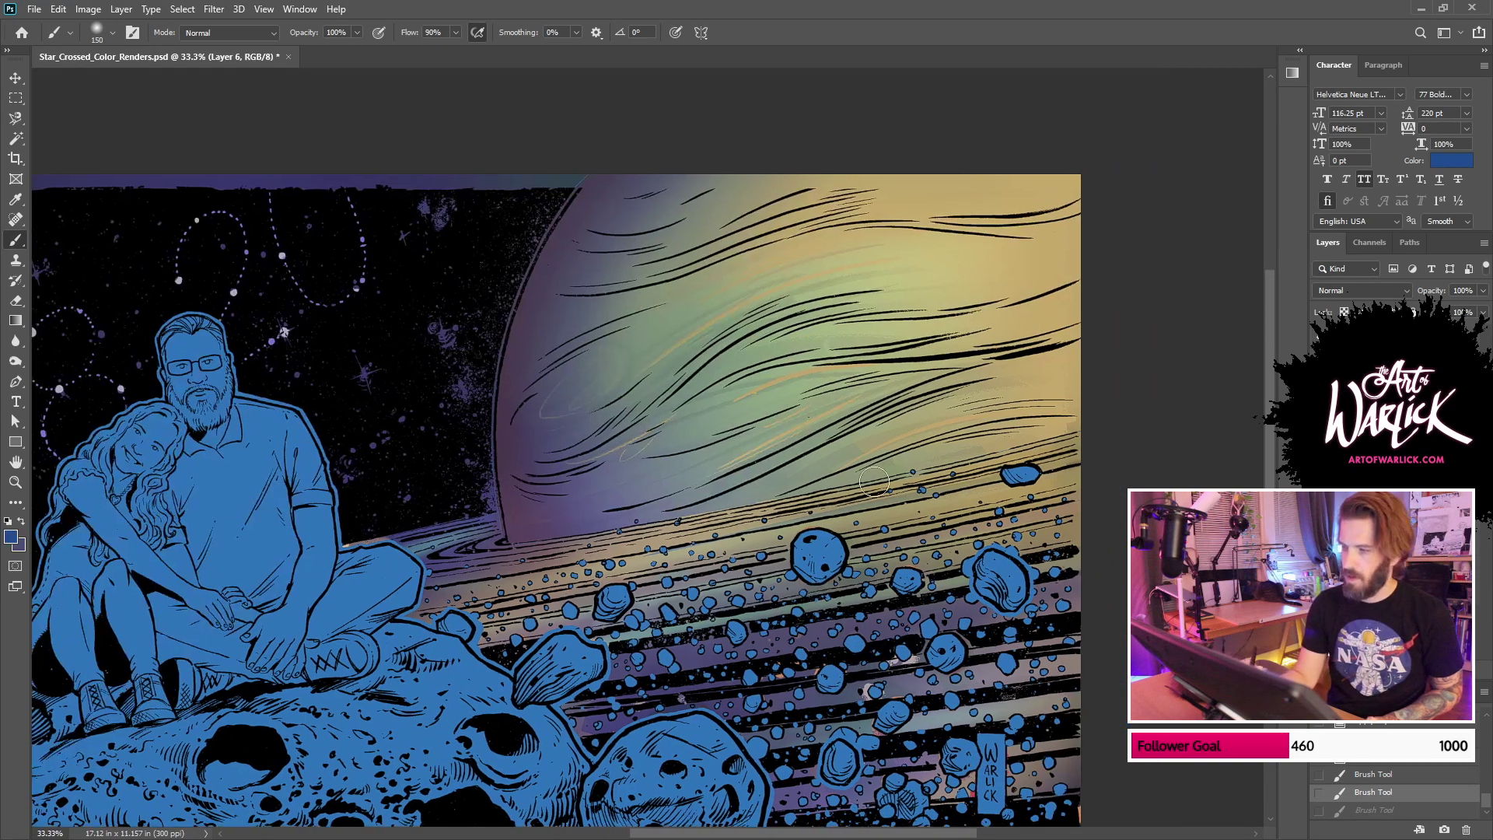
{"action": "left_click", "coordinate": [1070, 262], "text": "alt"}
{"action": "left_click_drag", "start_coordinate": [945, 502], "coordinate": [1076, 335]}
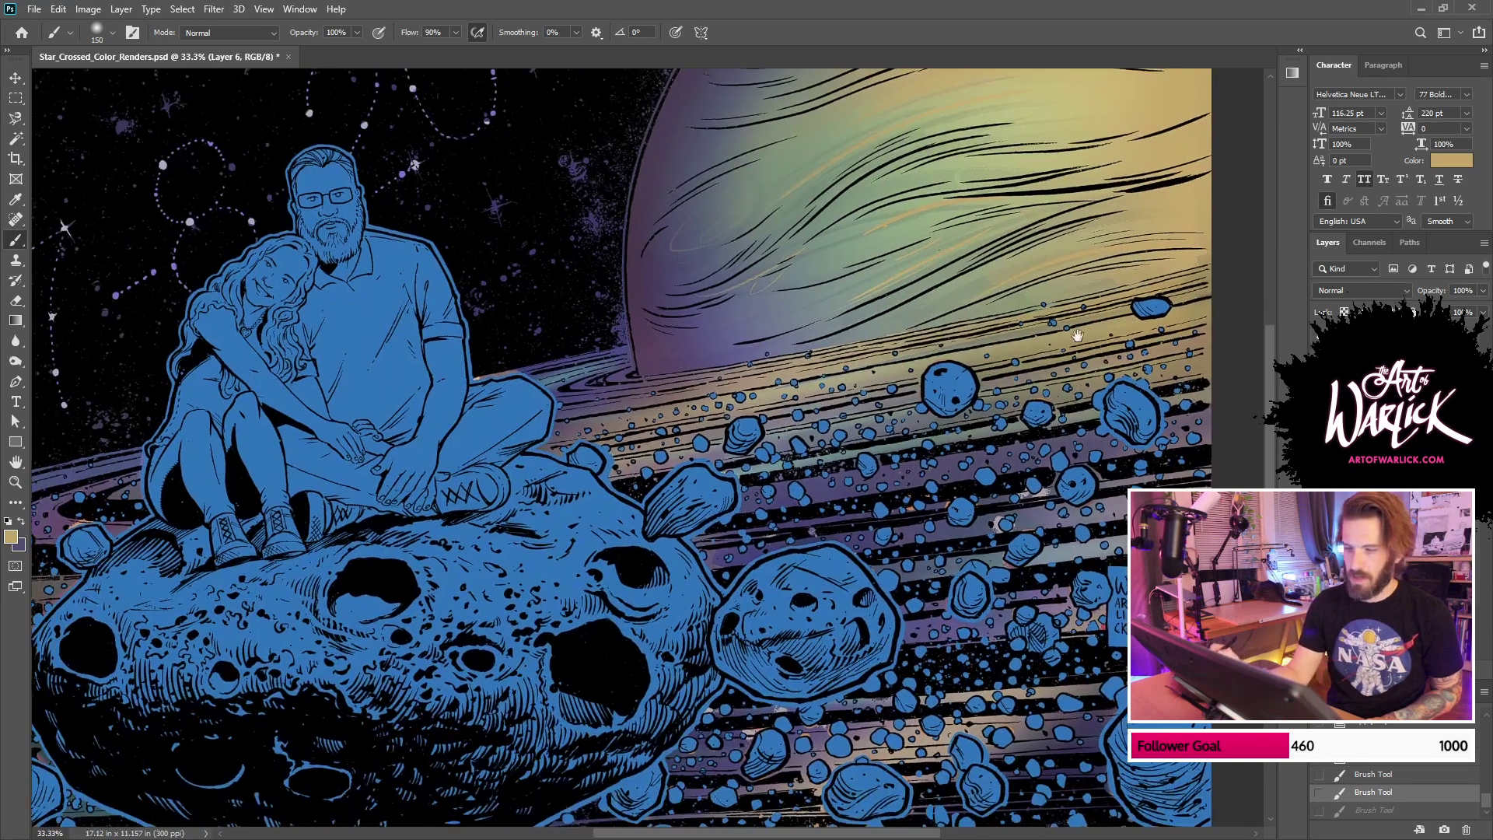
{"action": "left_click", "coordinate": [11, 536]}
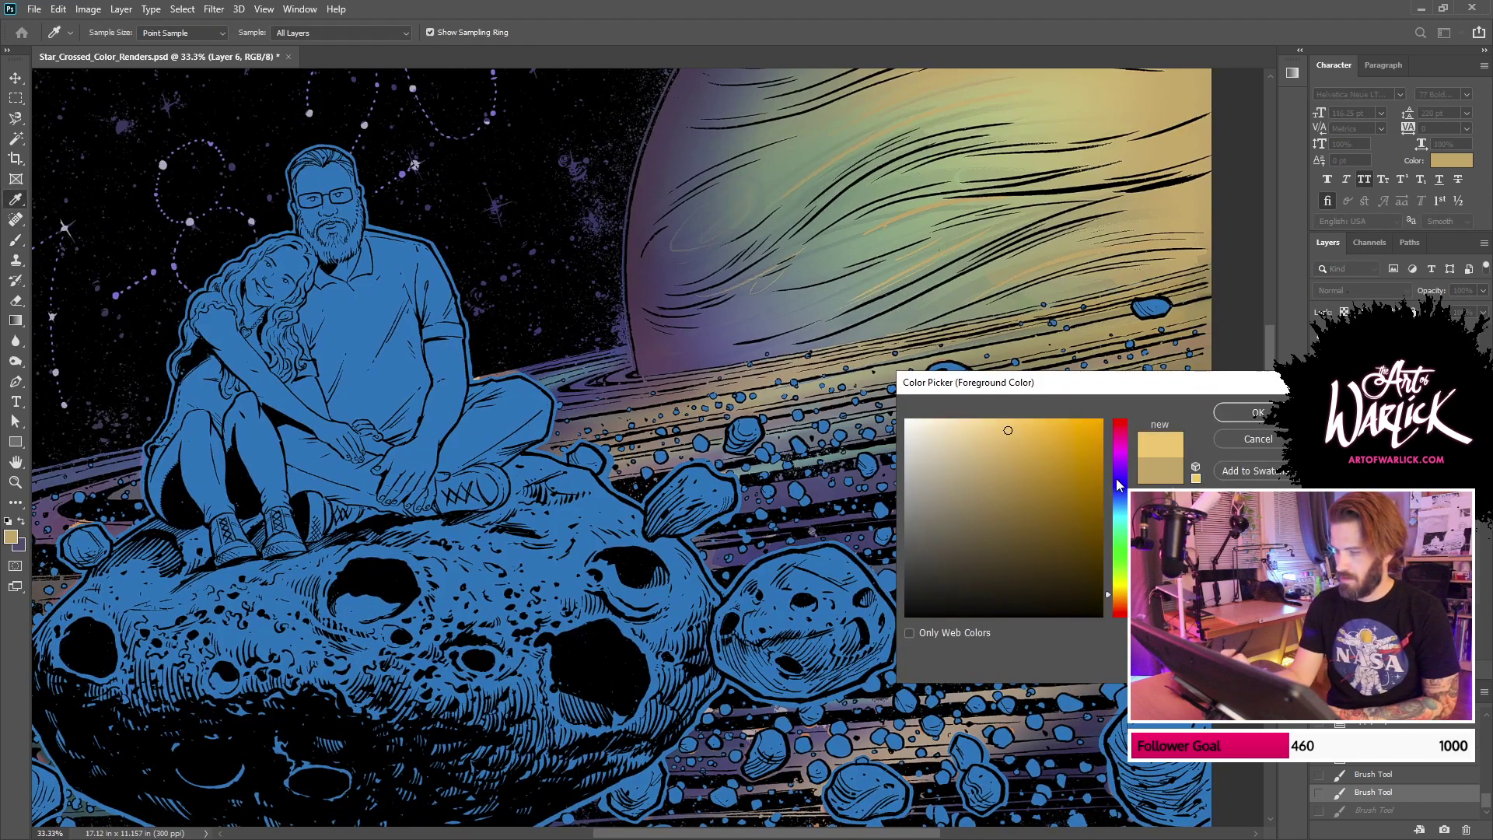
{"action": "key", "text": "Return"}
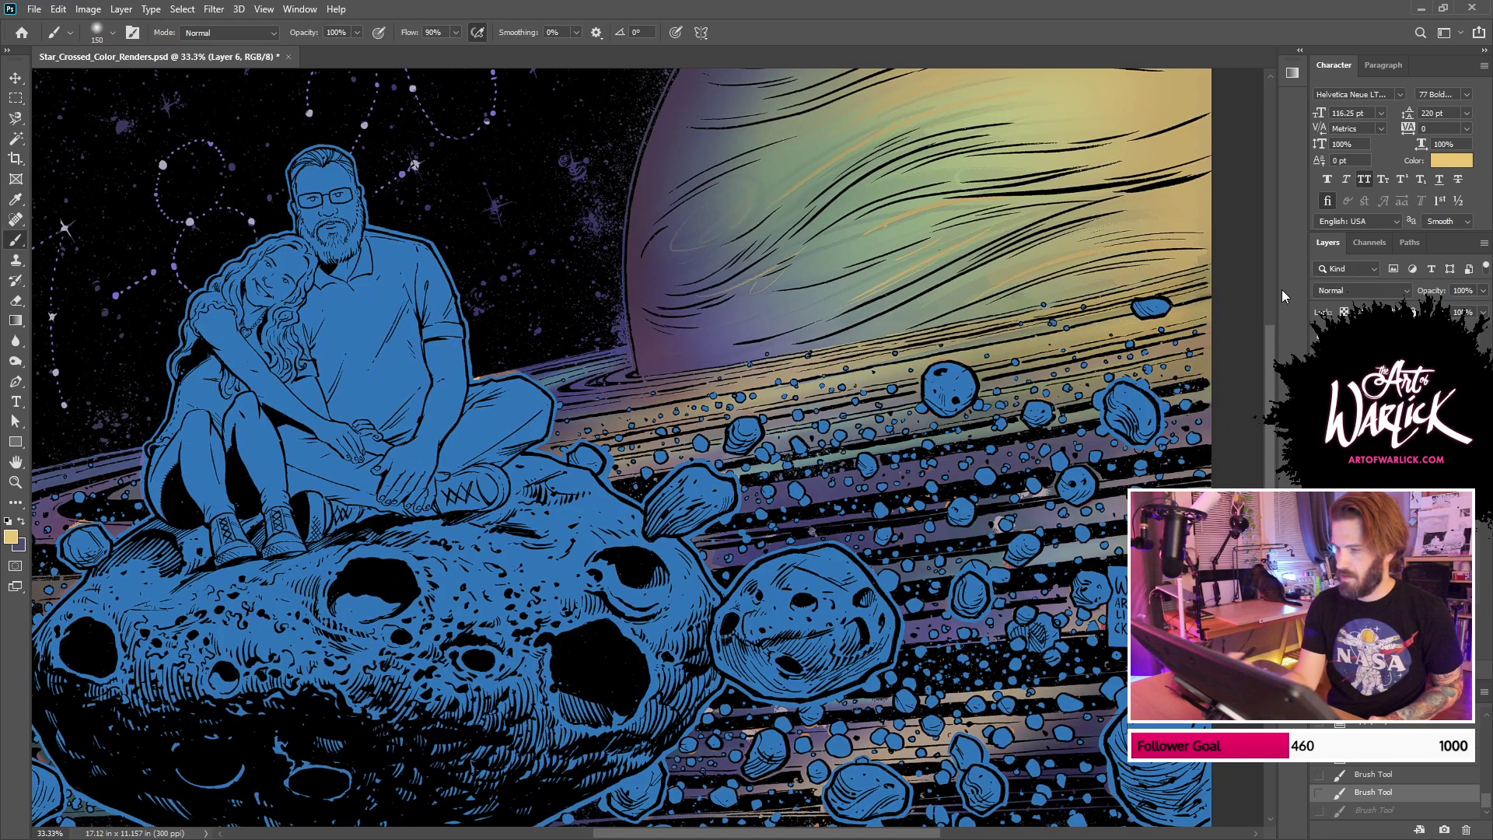
{"action": "key", "text": "ctrl+shift+z"}
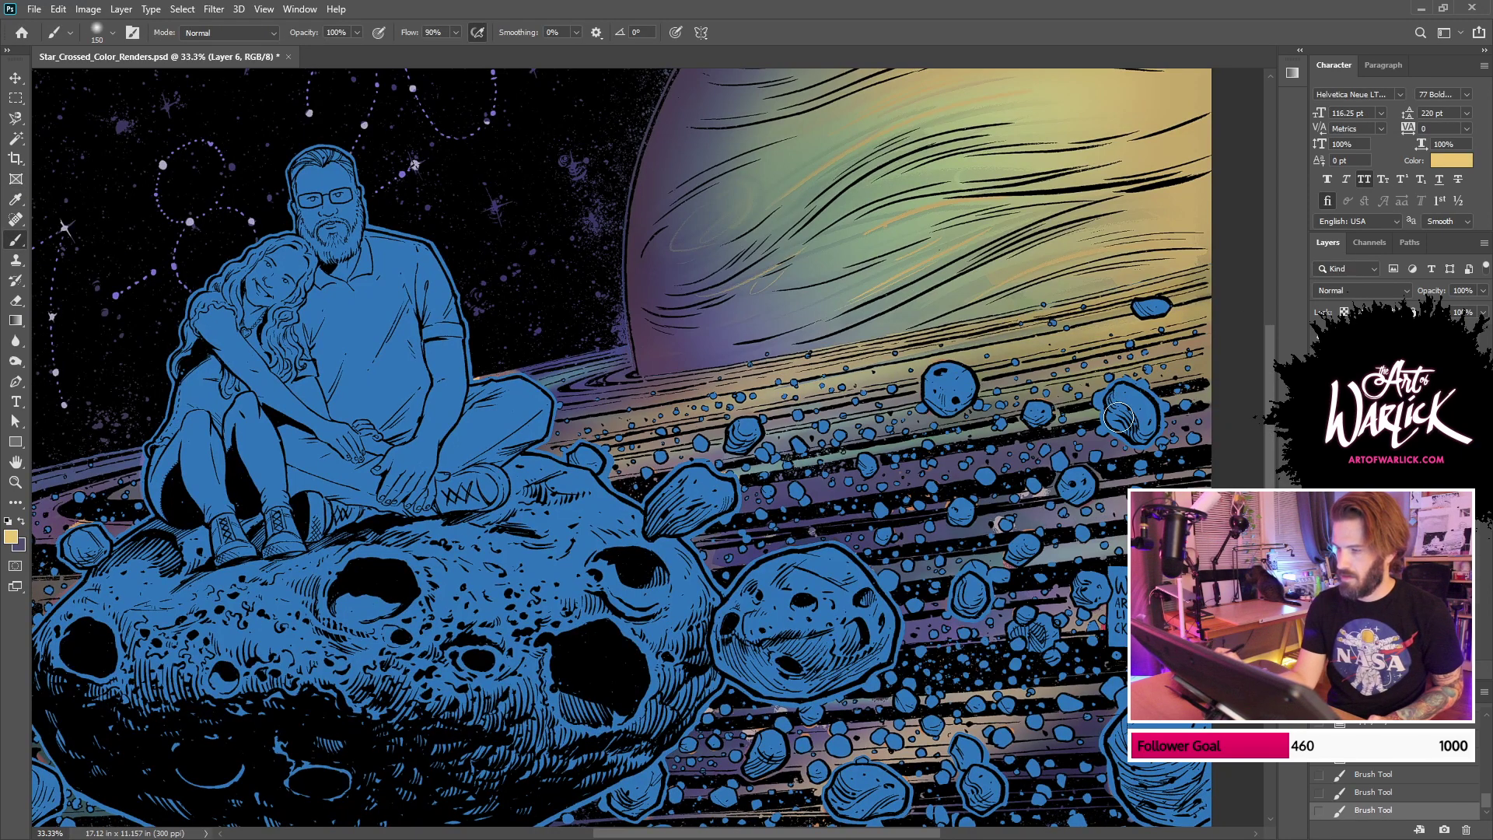
{"action": "left_click", "coordinate": [868, 512], "text": "alt"}
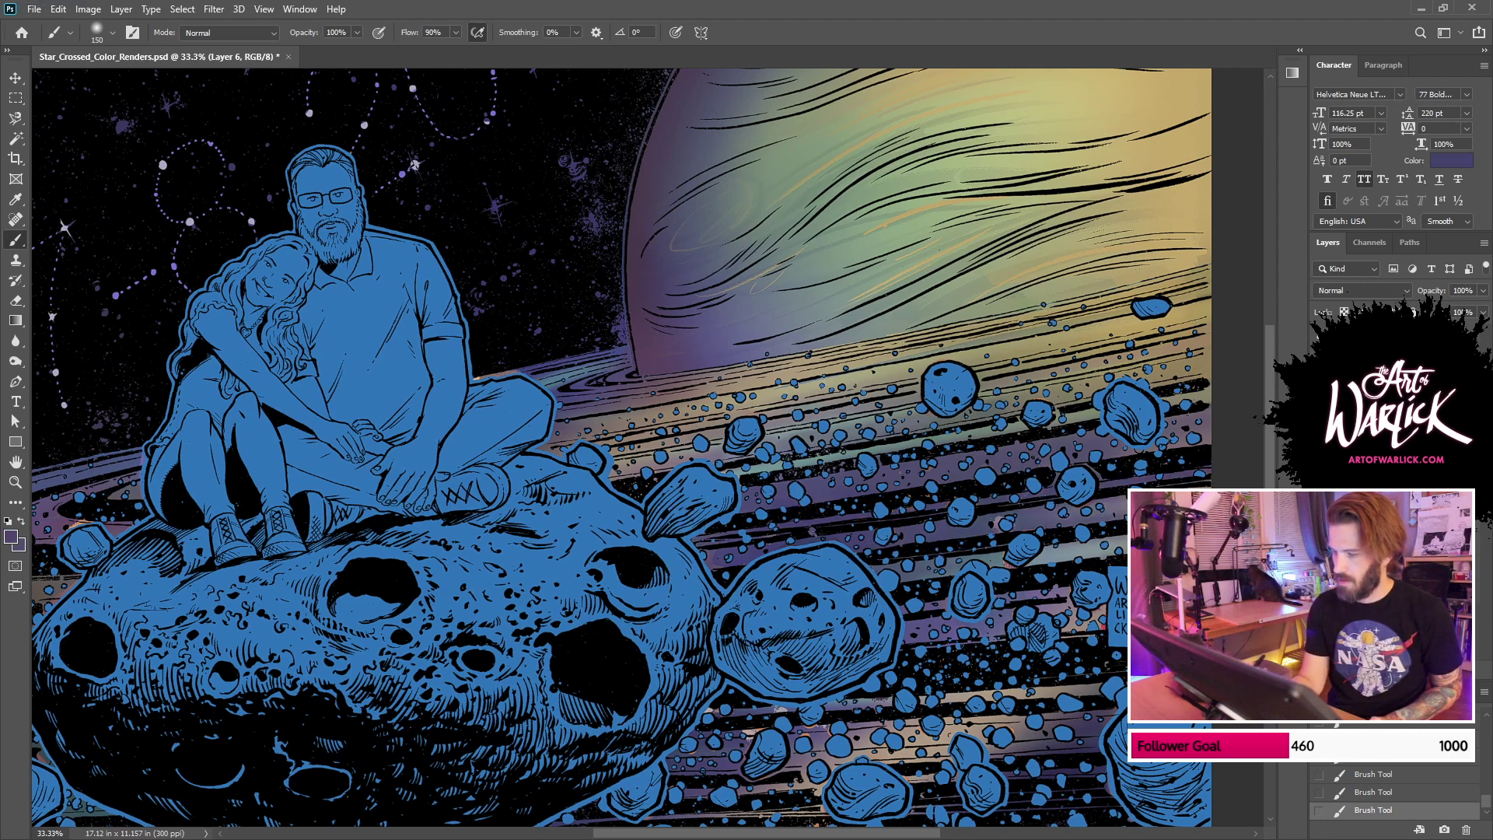
{"action": "key", "text": "ctrl+z"}
Step: Sample a muted purple from the rings, brush it across the bands right of the asteroid and sample a blue tone
{"action": "left_click", "coordinate": [1123, 510], "text": "alt"}
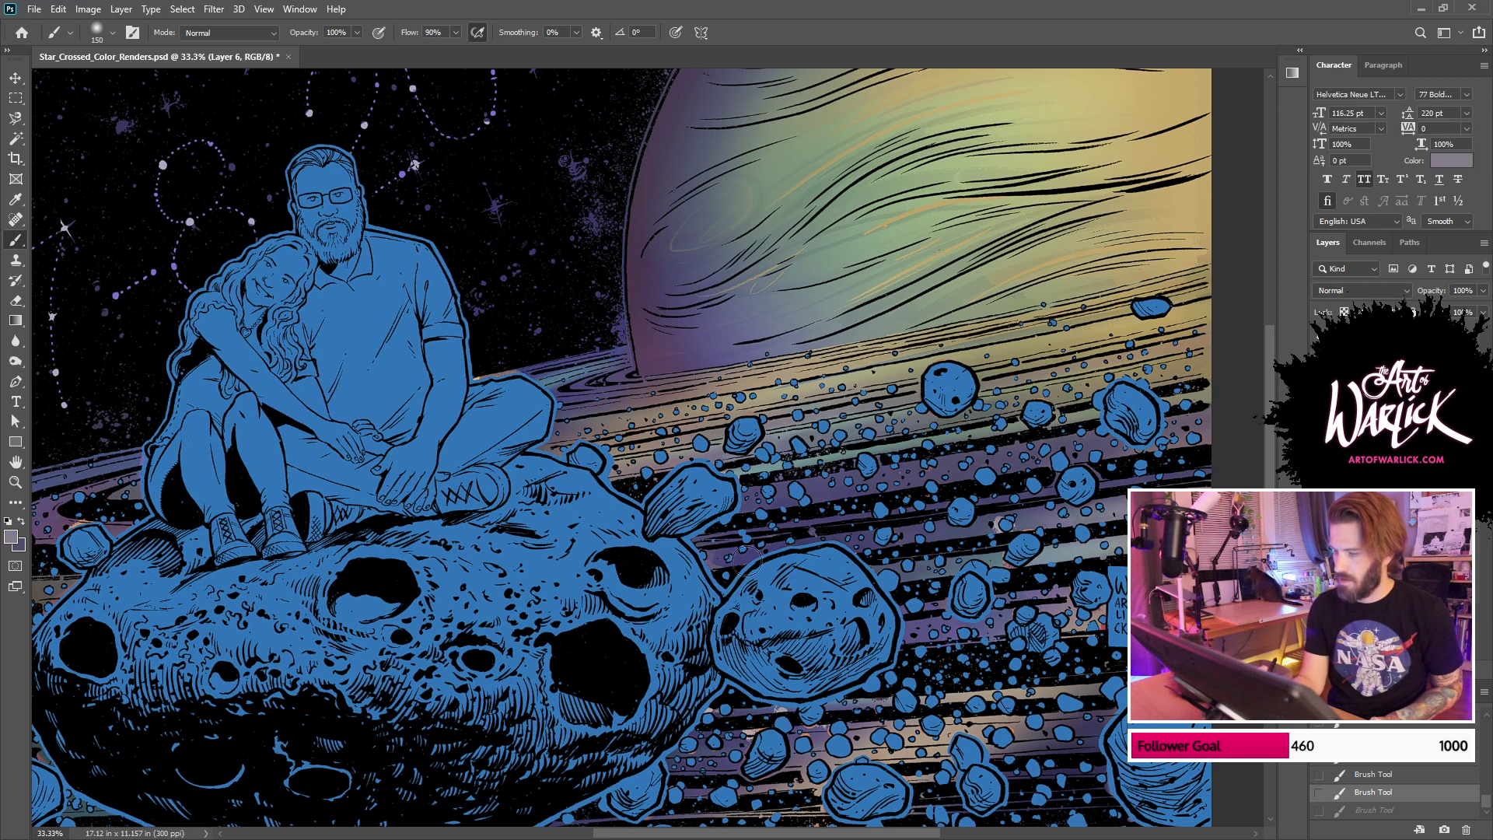
{"action": "mouse_move", "coordinate": [730, 559]}
{"action": "left_mouse_down"}
{"action": "mouse_move", "coordinate": [1019, 527]}
{"action": "mouse_move", "coordinate": [1126, 549]}
{"action": "mouse_move", "coordinate": [1160, 490]}
{"action": "mouse_move", "coordinate": [1089, 518]}
{"action": "left_mouse_up"}
{"action": "left_click", "coordinate": [911, 576], "text": "alt"}
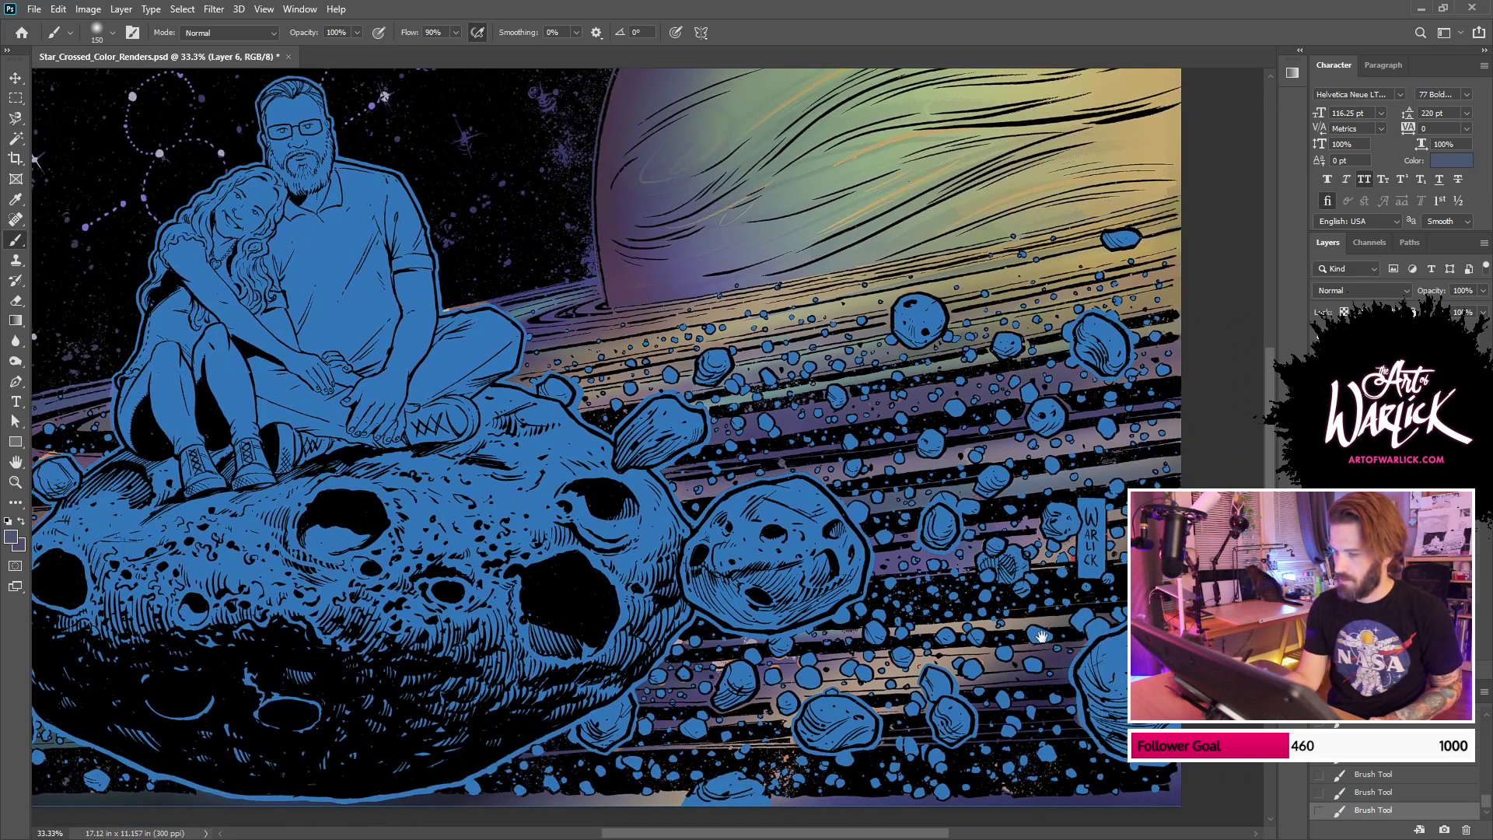
{"action": "left_click_drag", "start_coordinate": [1042, 636], "coordinate": [1098, 564]}
{"action": "left_click_drag", "start_coordinate": [903, 737], "coordinate": [984, 741]}
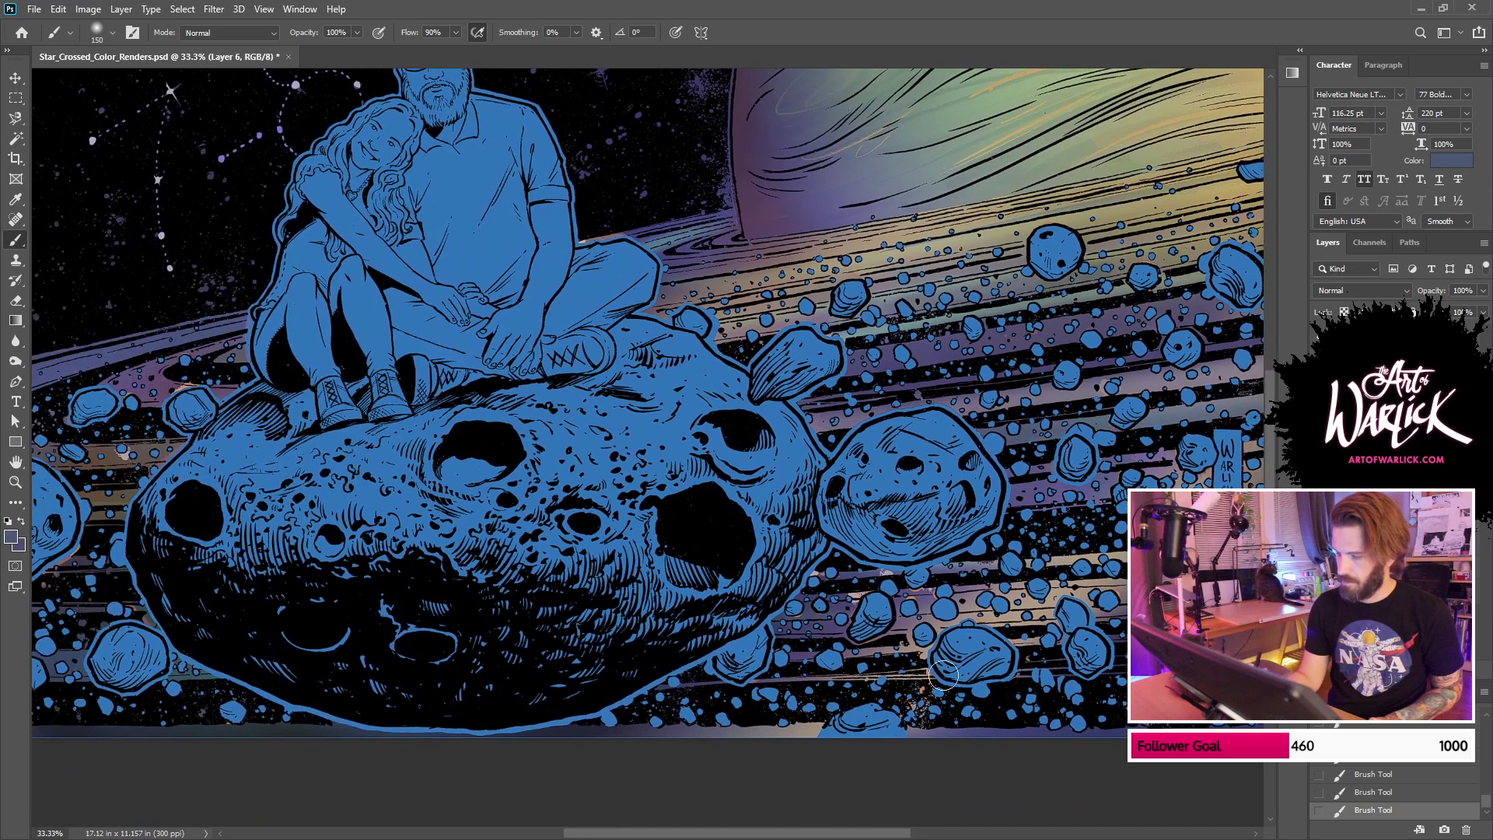
{"action": "left_click_drag", "start_coordinate": [681, 698], "coordinate": [1019, 720]}
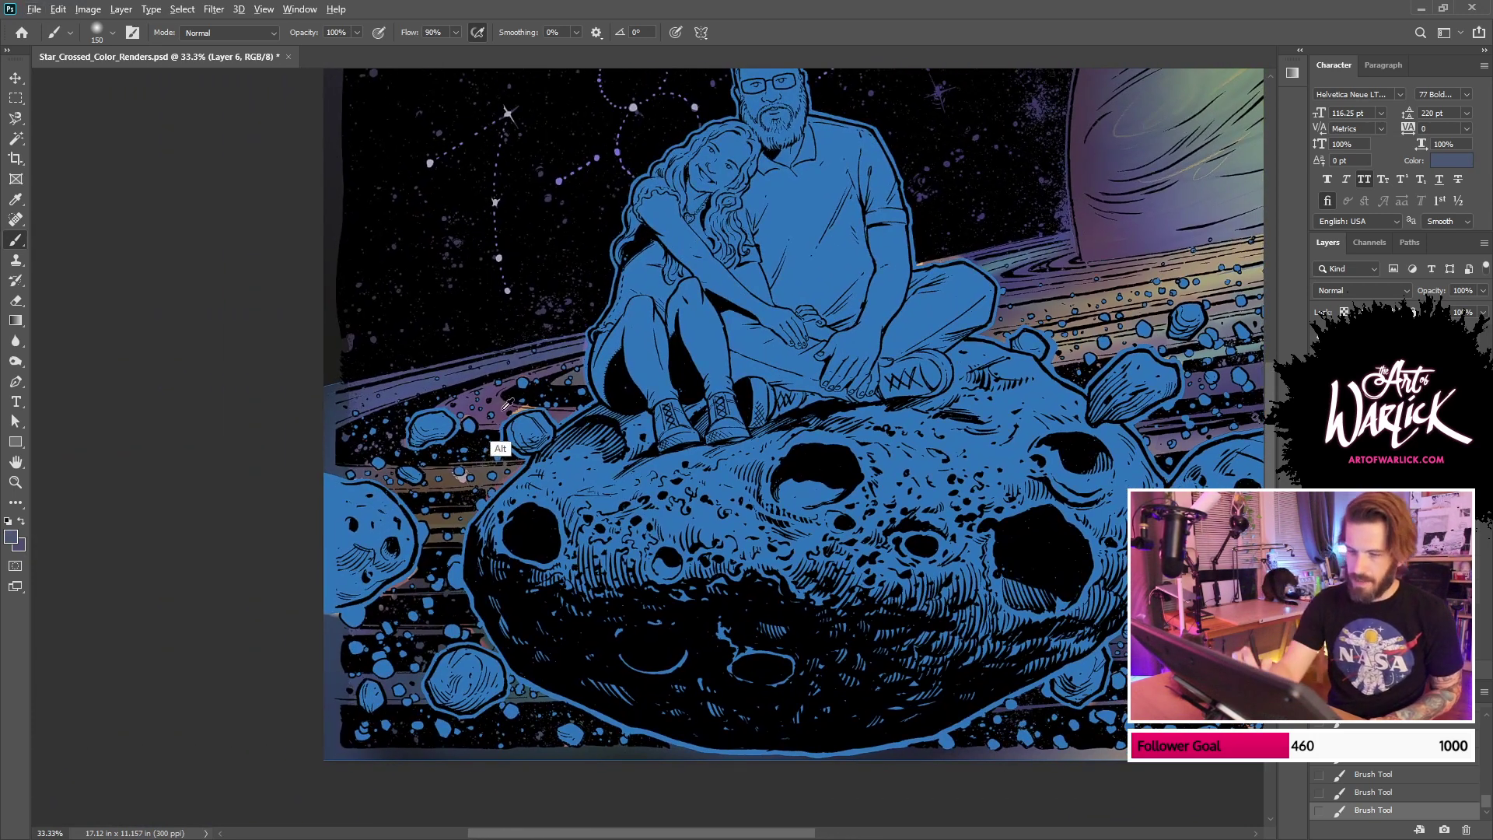
Step: Sample purple, brown, teal and slate-blue tones from the artwork and blend them into the bands around the large asteroid's left side
{"action": "left_click", "coordinate": [507, 403], "text": "alt"}
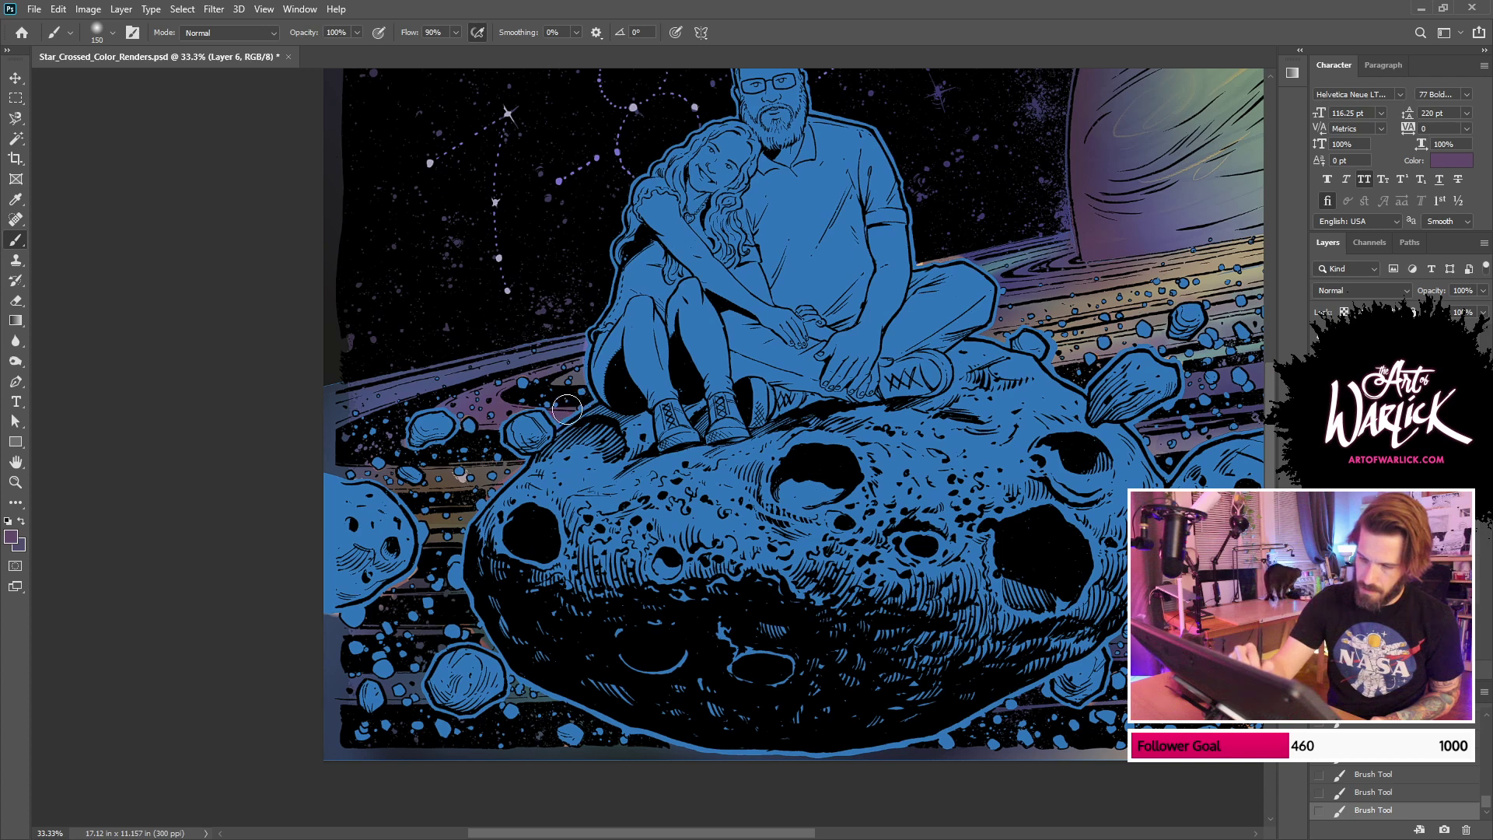
{"action": "left_click", "coordinate": [1170, 294], "text": "alt"}
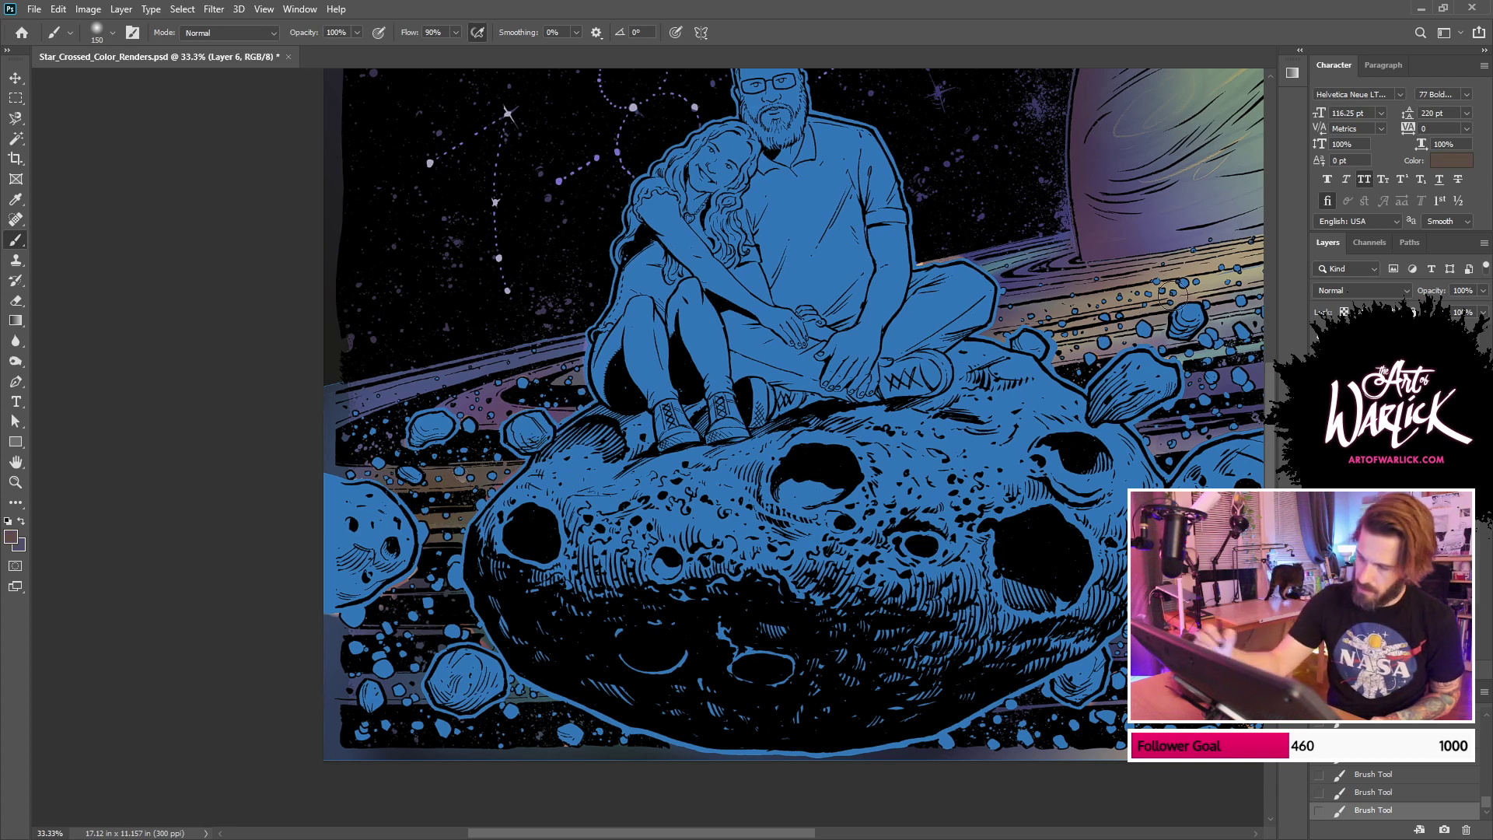
{"action": "left_click", "coordinate": [1003, 261], "text": "alt"}
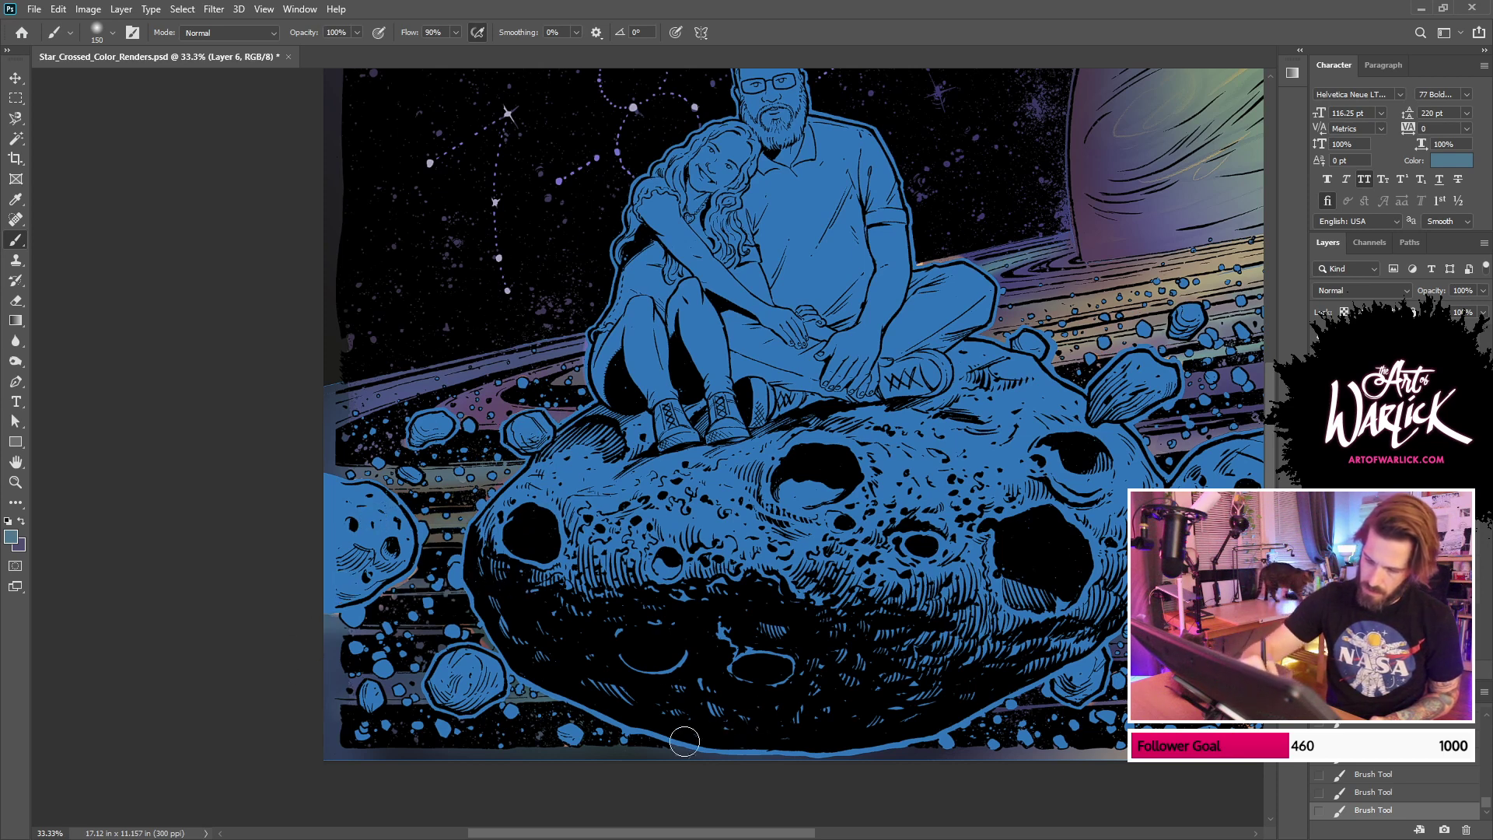
{"action": "left_click", "coordinate": [1122, 678], "text": "alt"}
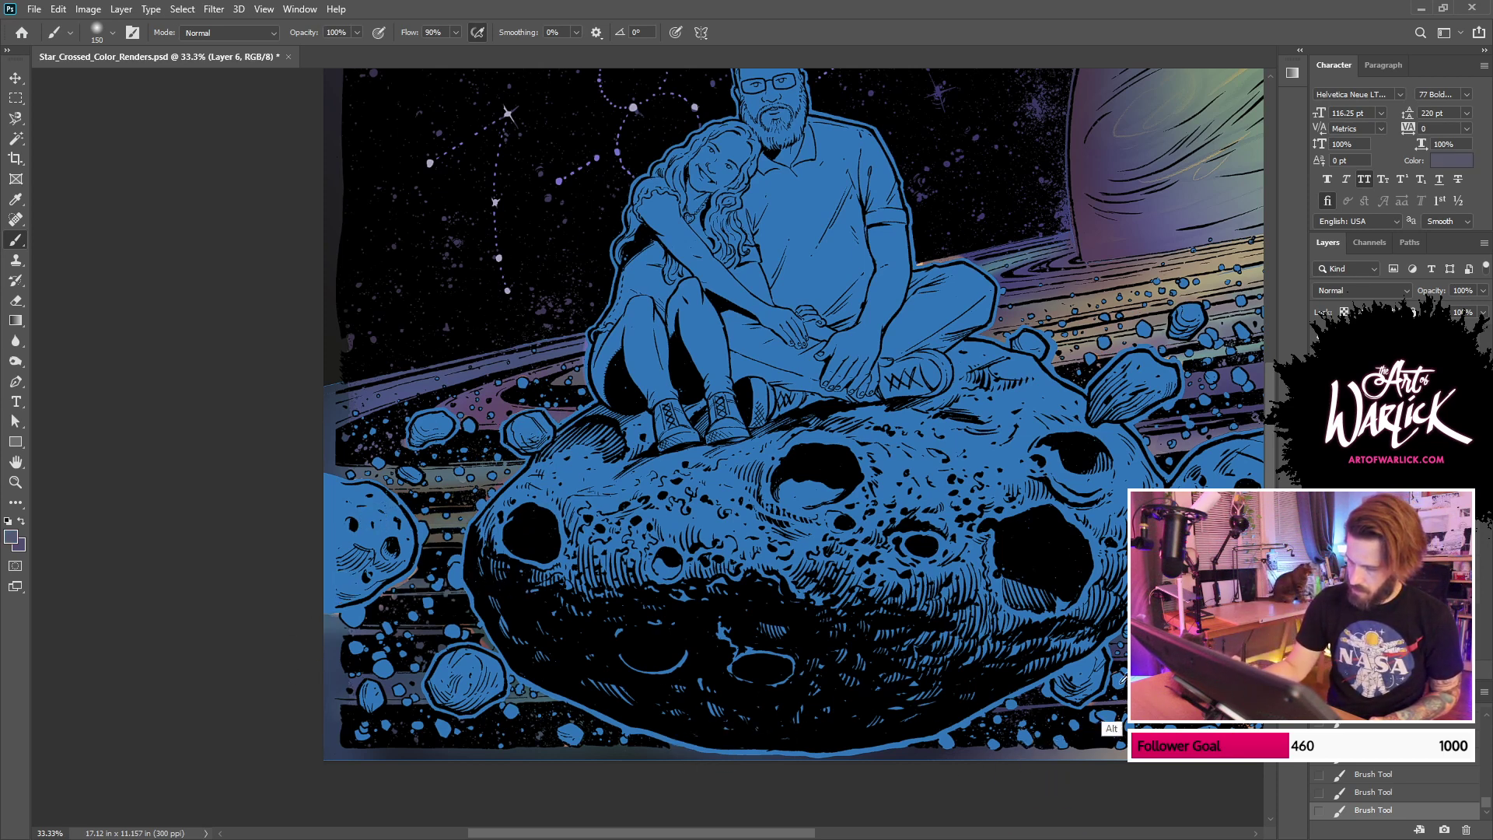
Step: Toggle layer visibility to compare the ring painting with and without the overlying colors, and clear the selection
{"action": "left_click", "coordinate": [1319, 497]}
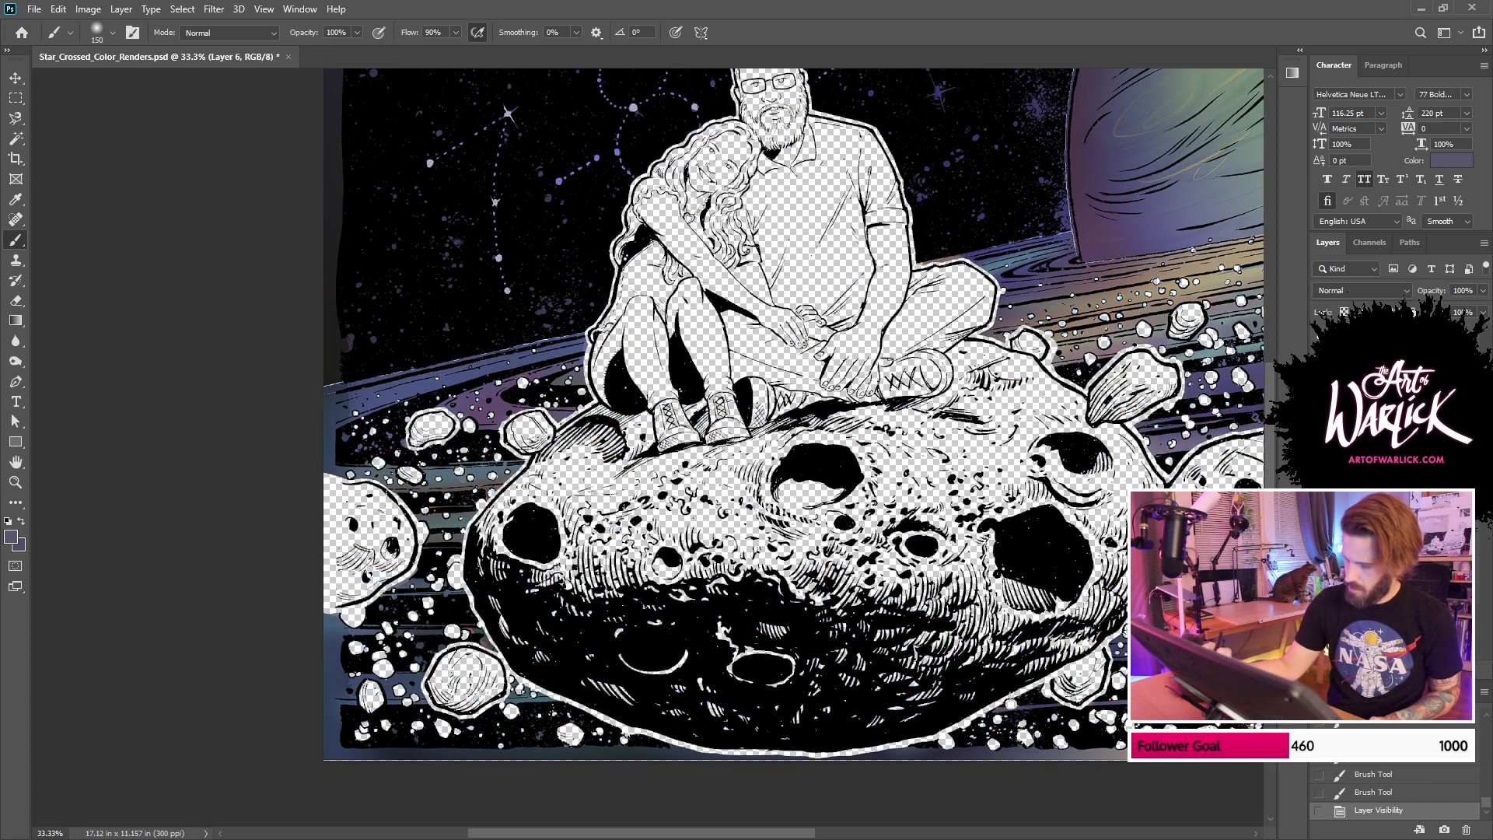
{"action": "key", "text": "ctrl+comma"}
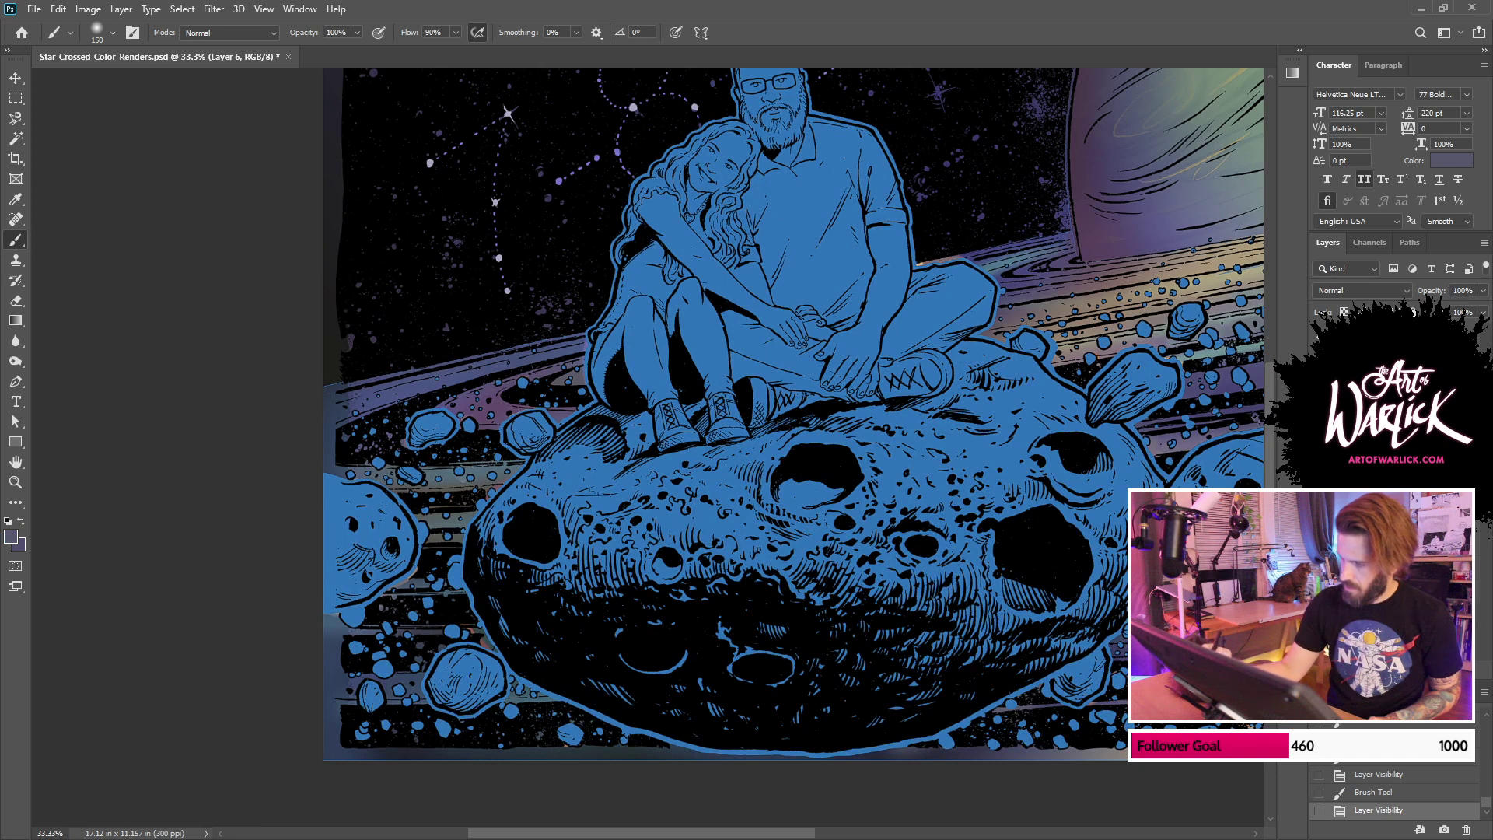
{"action": "left_click", "coordinate": [1318, 498]}
{"action": "left_click", "coordinate": [1319, 497]}
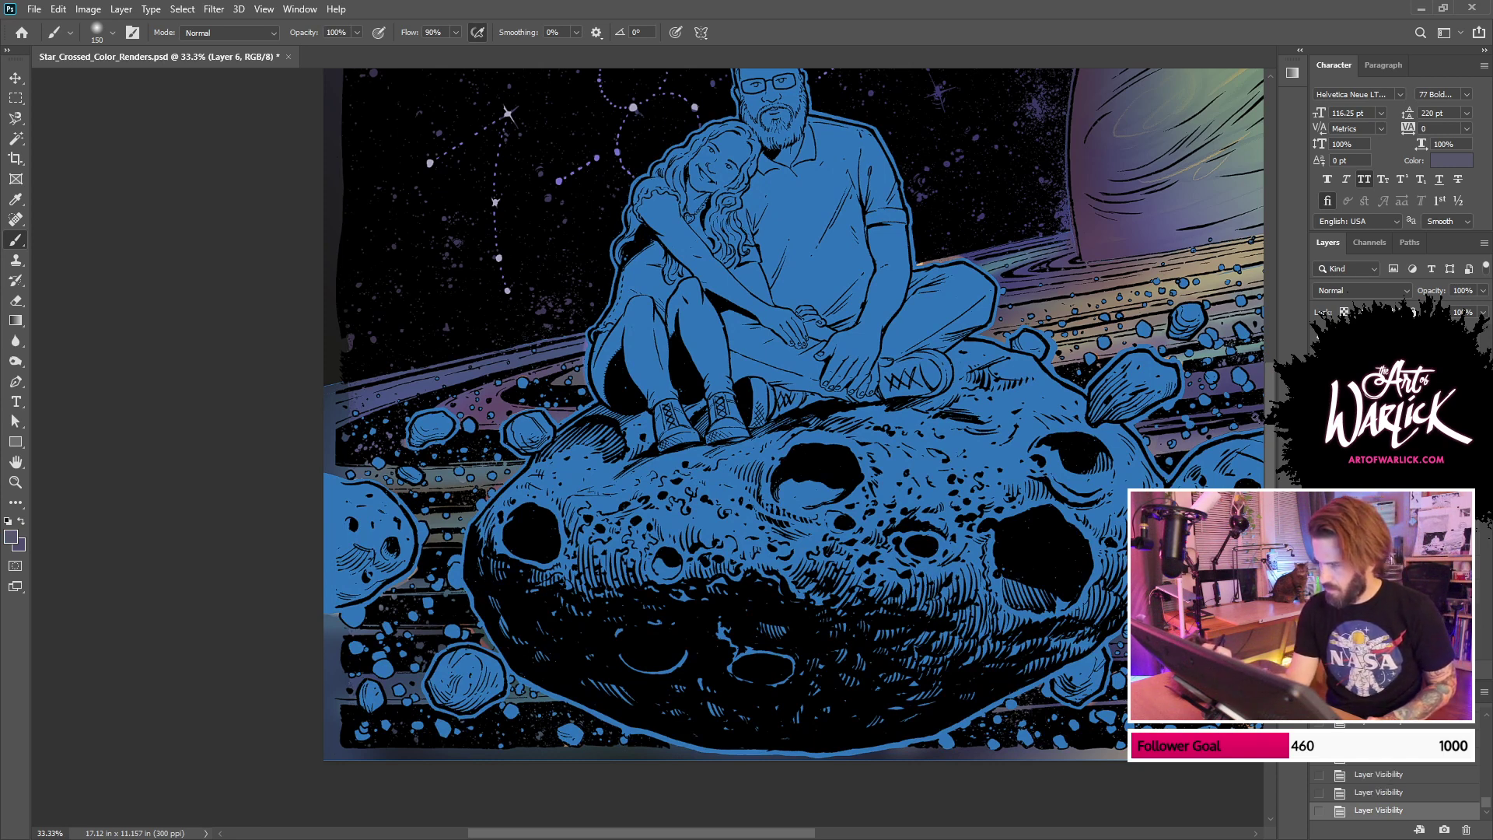
{"action": "key", "text": "ctrl+d"}
{"action": "key", "text": "ctrl+comma"}
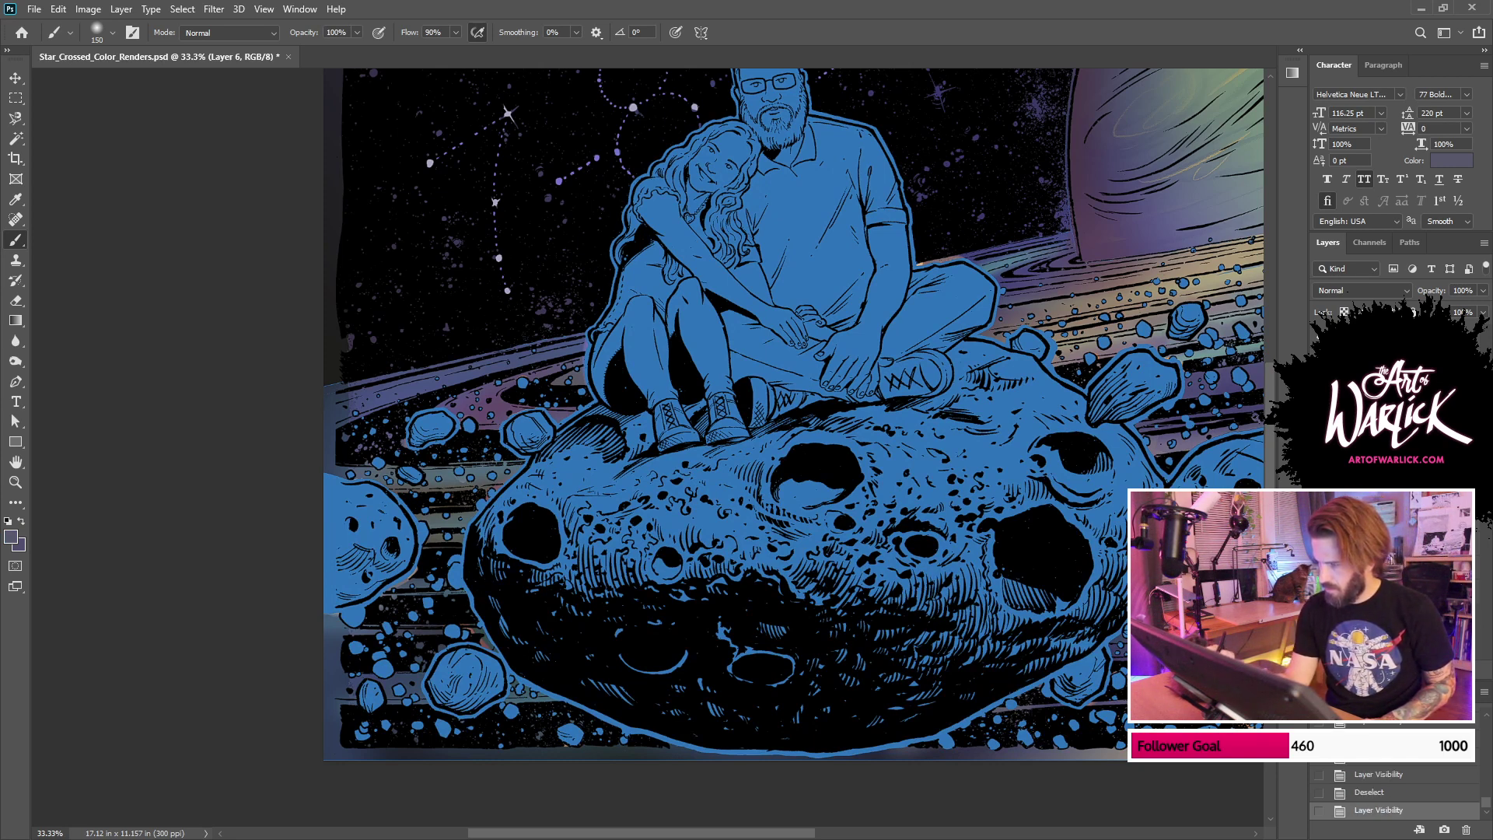
{"action": "key", "text": "ctrl+comma"}
Step: Move Layer 2 up in the layer order, show its blue fill and hide the yellow outline layer
{"action": "left_click_drag", "start_coordinate": [1384, 603], "coordinate": [1384, 581]}
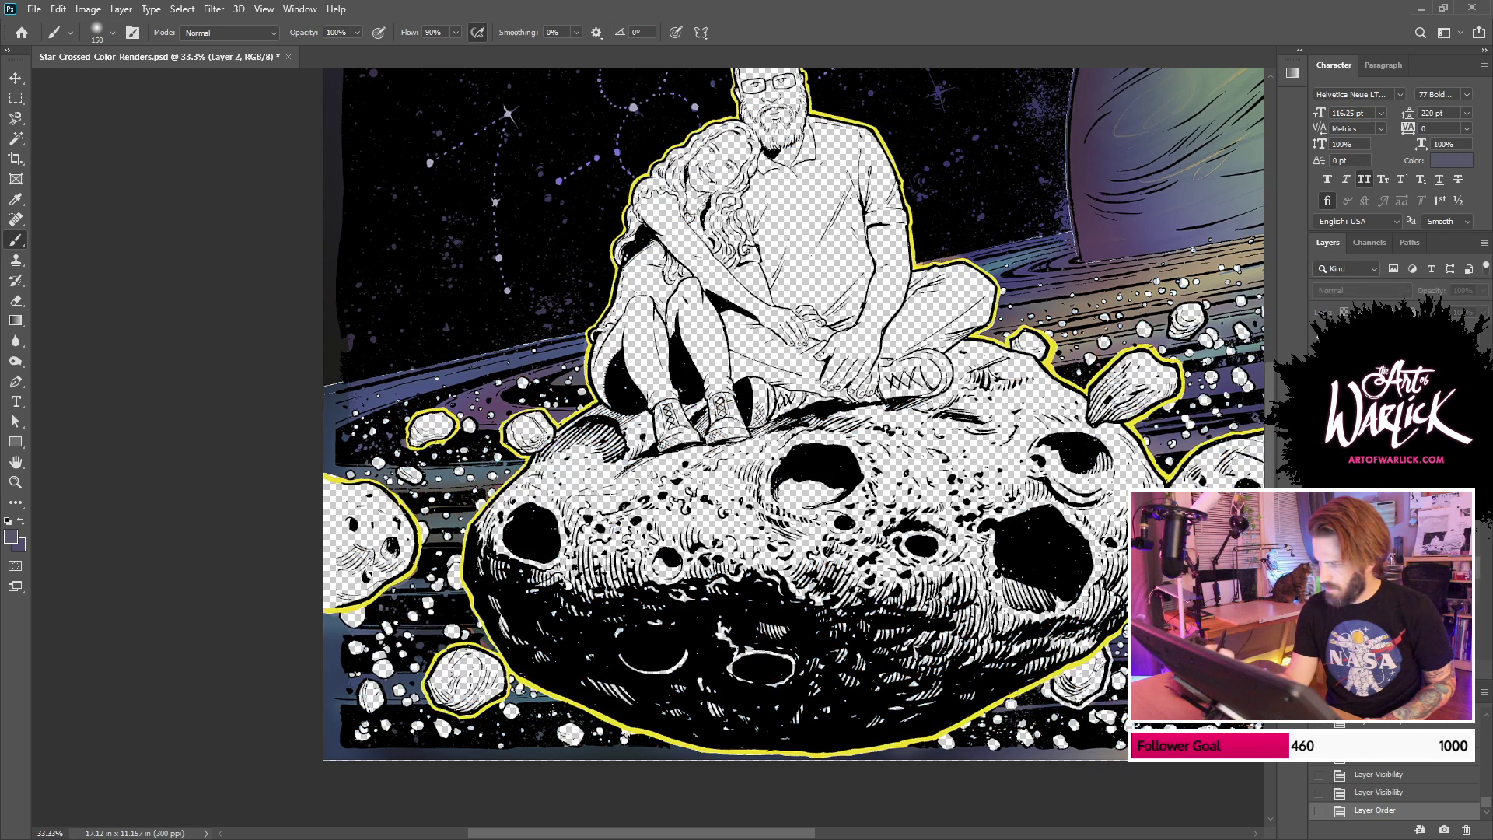
{"action": "left_click", "coordinate": [1319, 590]}
{"action": "left_click", "coordinate": [1319, 572]}
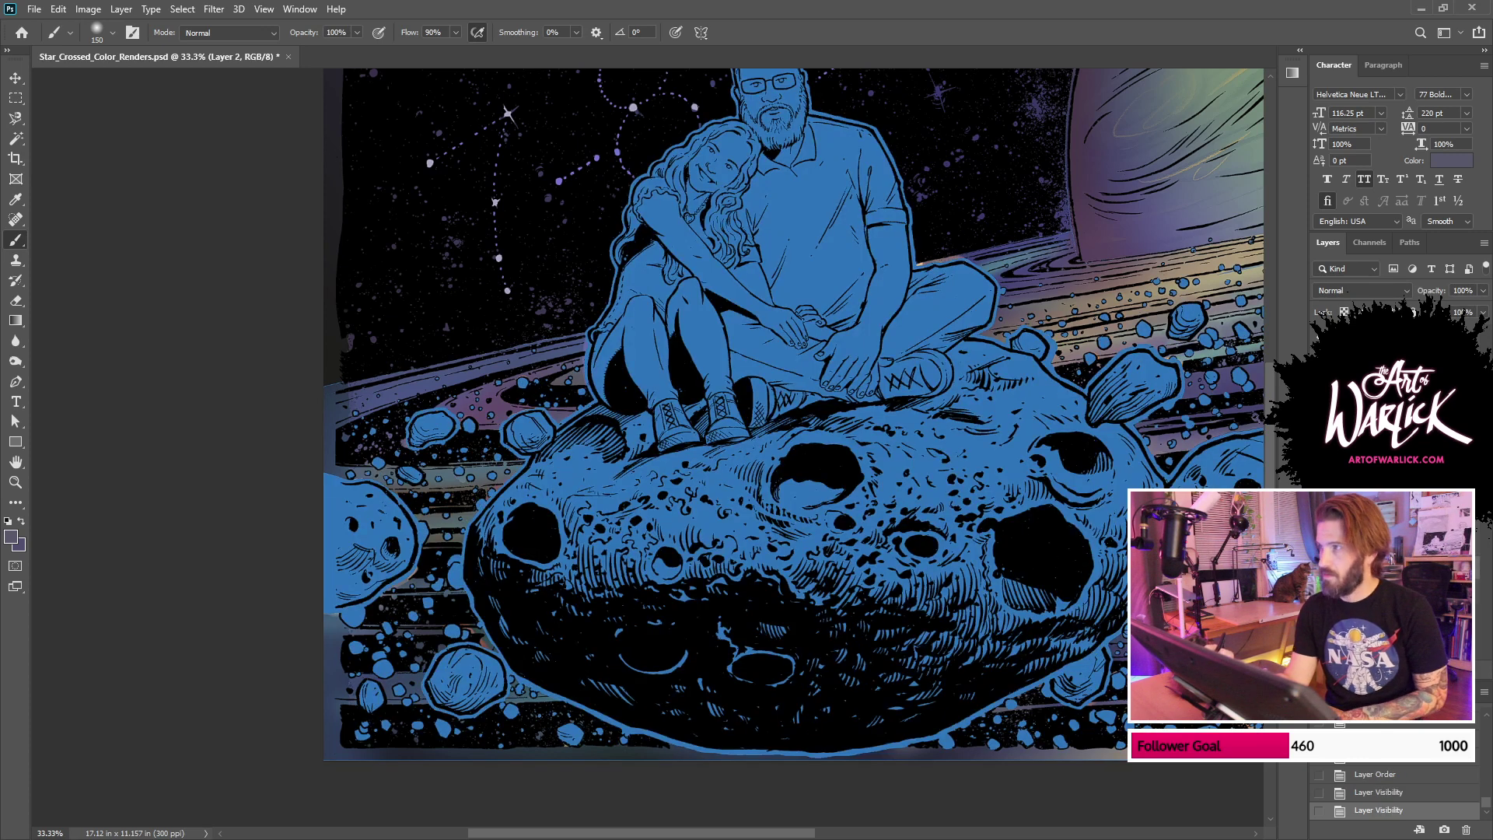
Step: Examine the ring and background colors around the couple and asteroid, toggling a layer's visibility to compare
{"action": "key", "text": "ctrl+plus"}
{"action": "left_click_drag", "start_coordinate": [1126, 520], "coordinate": [1035, 563]}
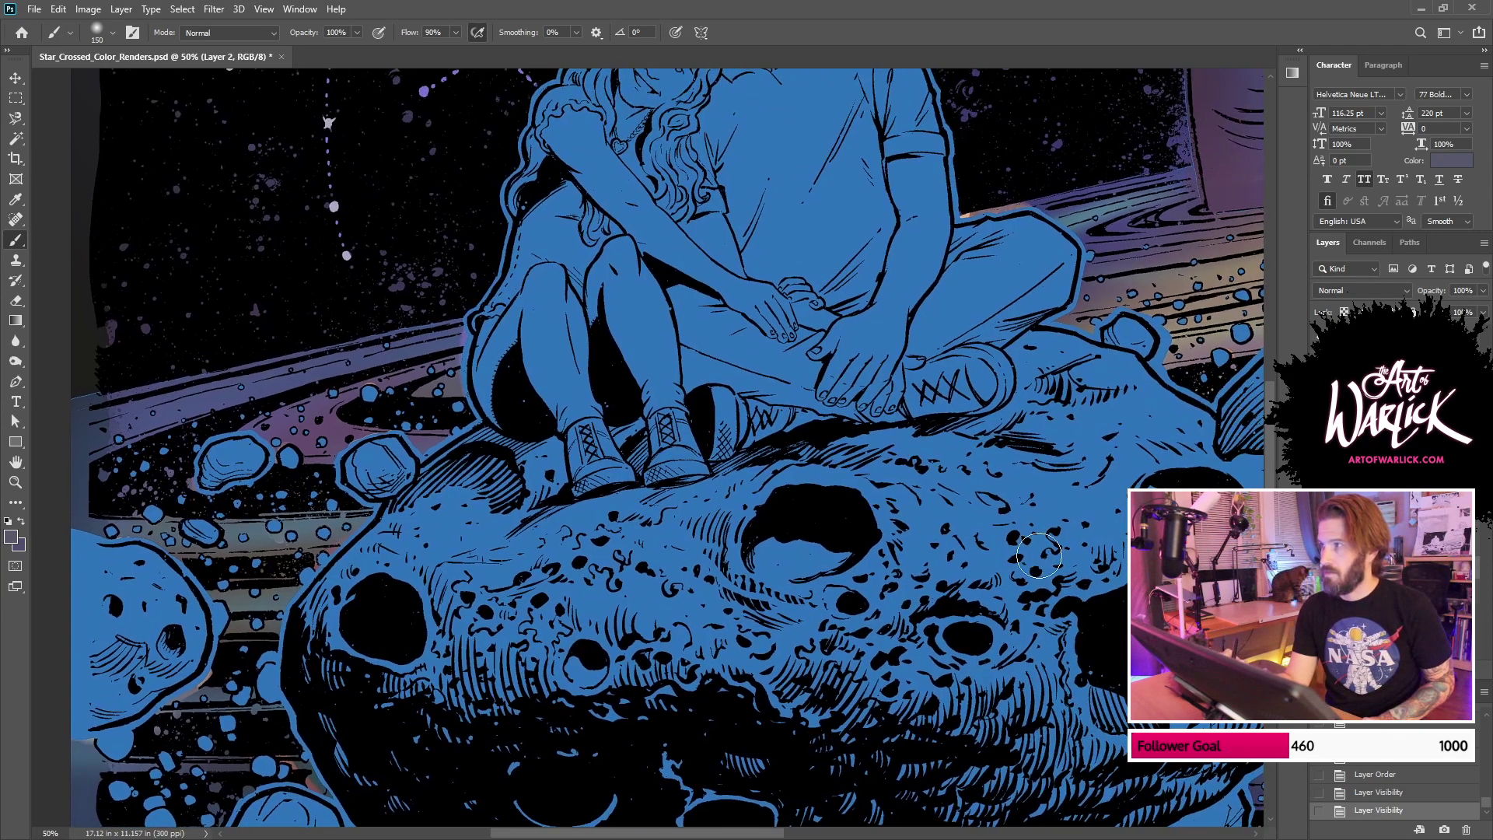
{"action": "key", "text": "ctrl+minus"}
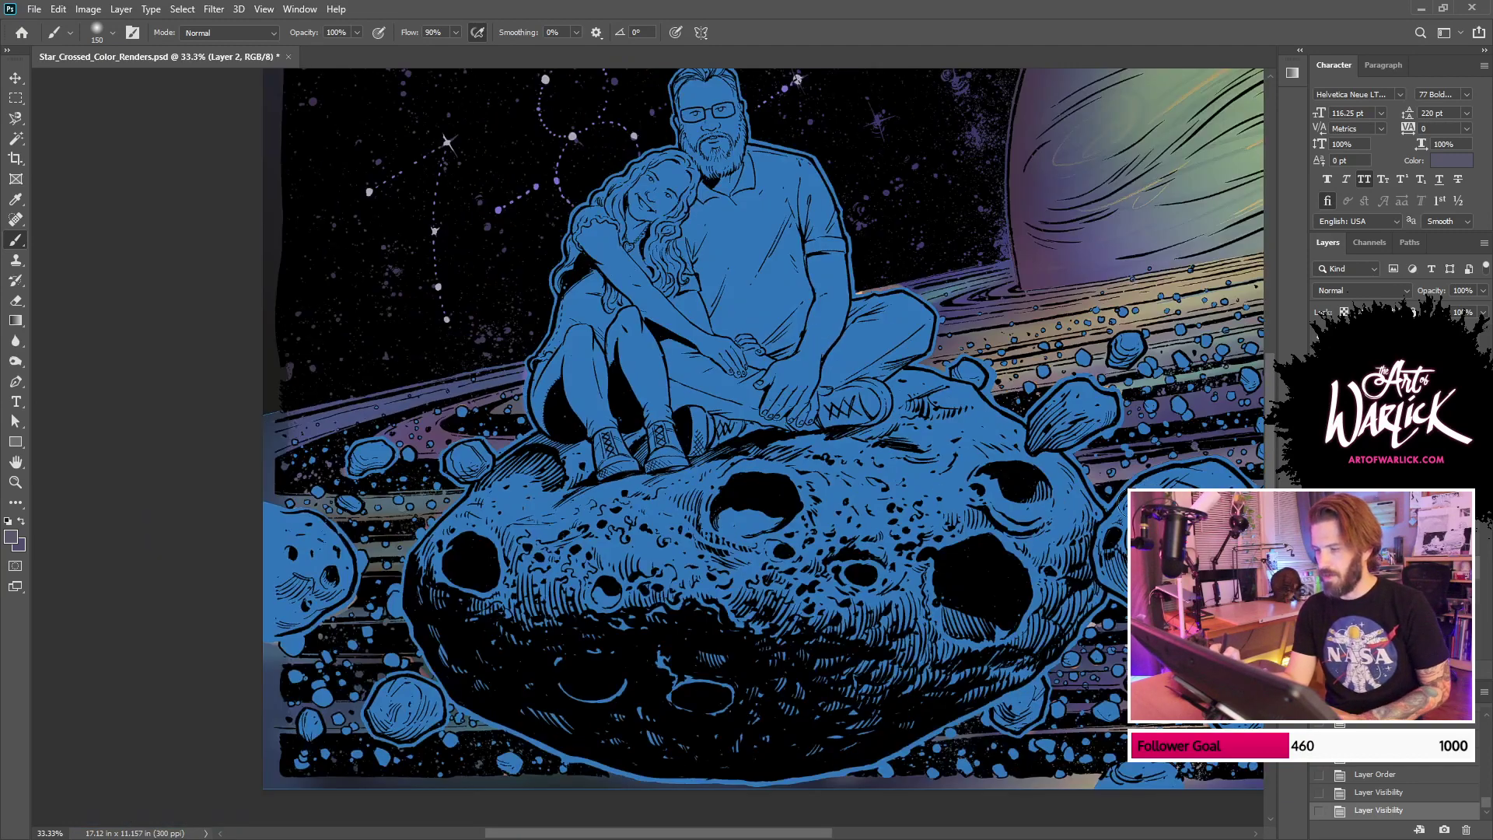
{"action": "key", "text": "ctrl+minus"}
{"action": "key", "text": "ctrl+plus"}
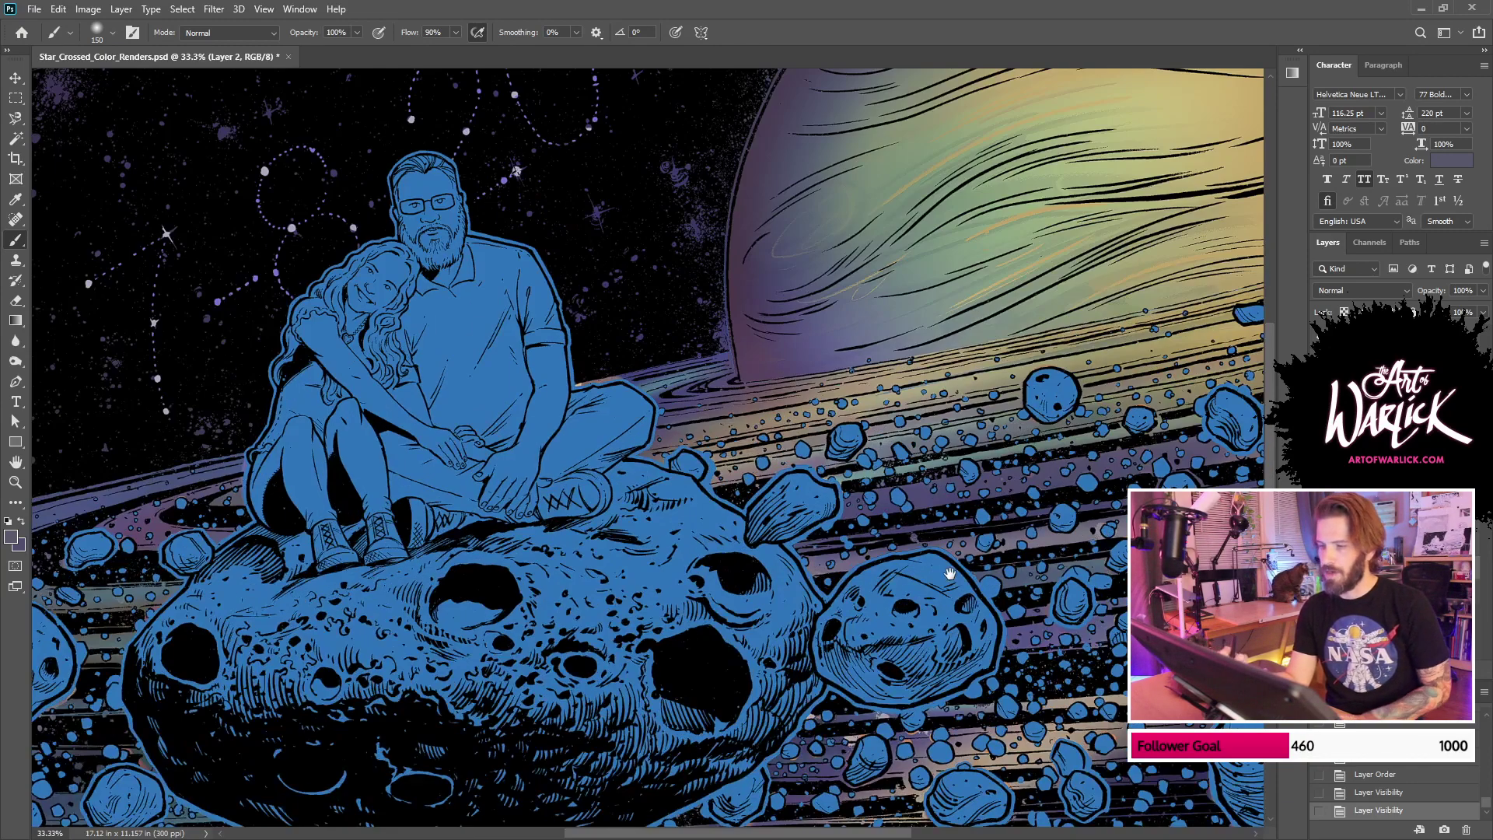
{"action": "left_click_drag", "start_coordinate": [945, 570], "coordinate": [1126, 474]}
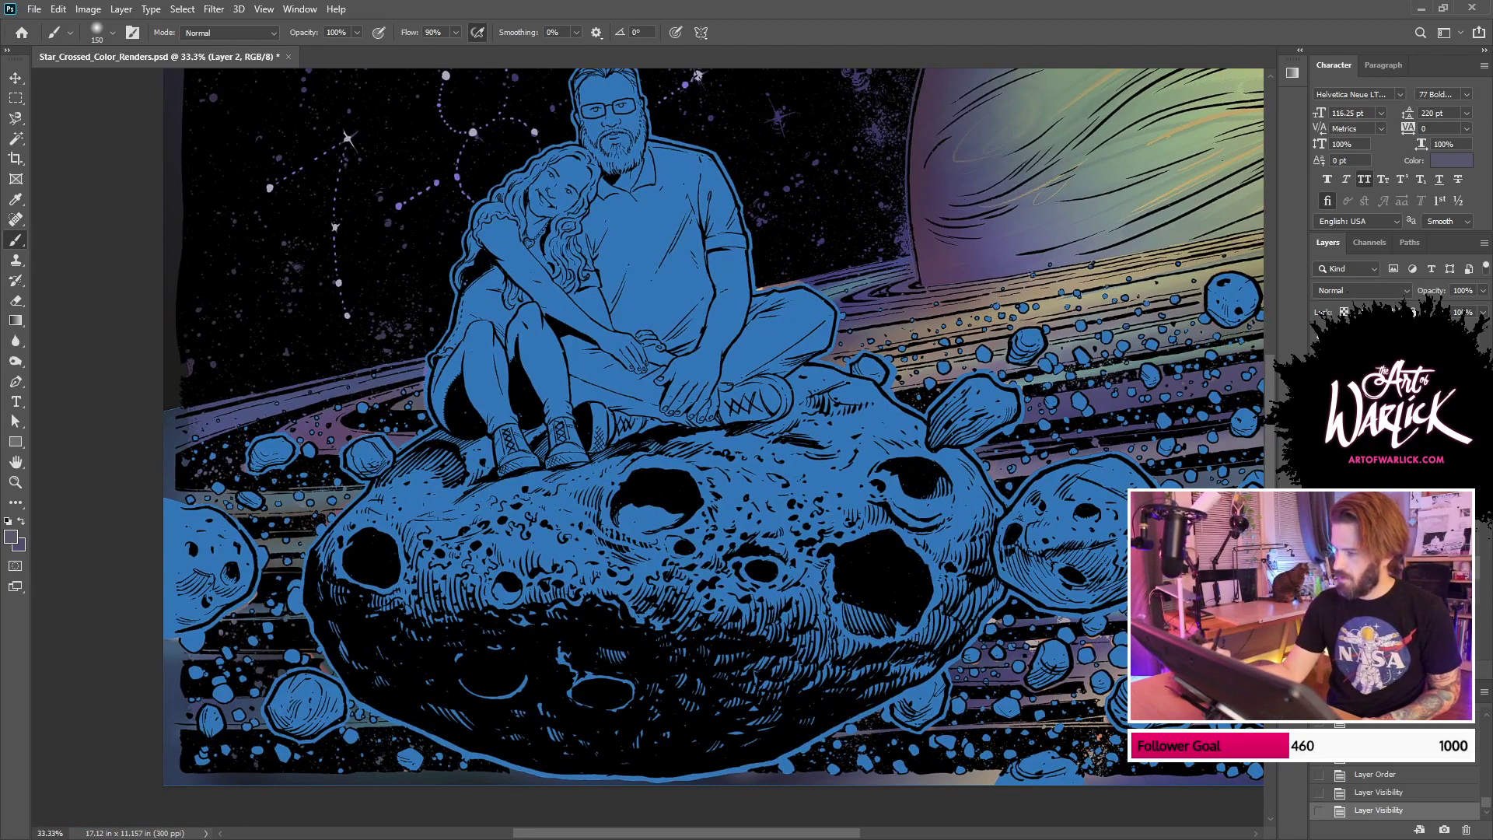
{"action": "left_click", "coordinate": [1320, 435]}
{"action": "left_click", "coordinate": [1319, 435]}
Step: Load the background layer's outline as a selection, sample blue from the artwork and enlarge the brush to 500
{"action": "left_click_drag", "start_coordinate": [1096, 602], "coordinate": [1085, 803]}
{"action": "left_click", "coordinate": [1344, 435], "text": "ctrl"}
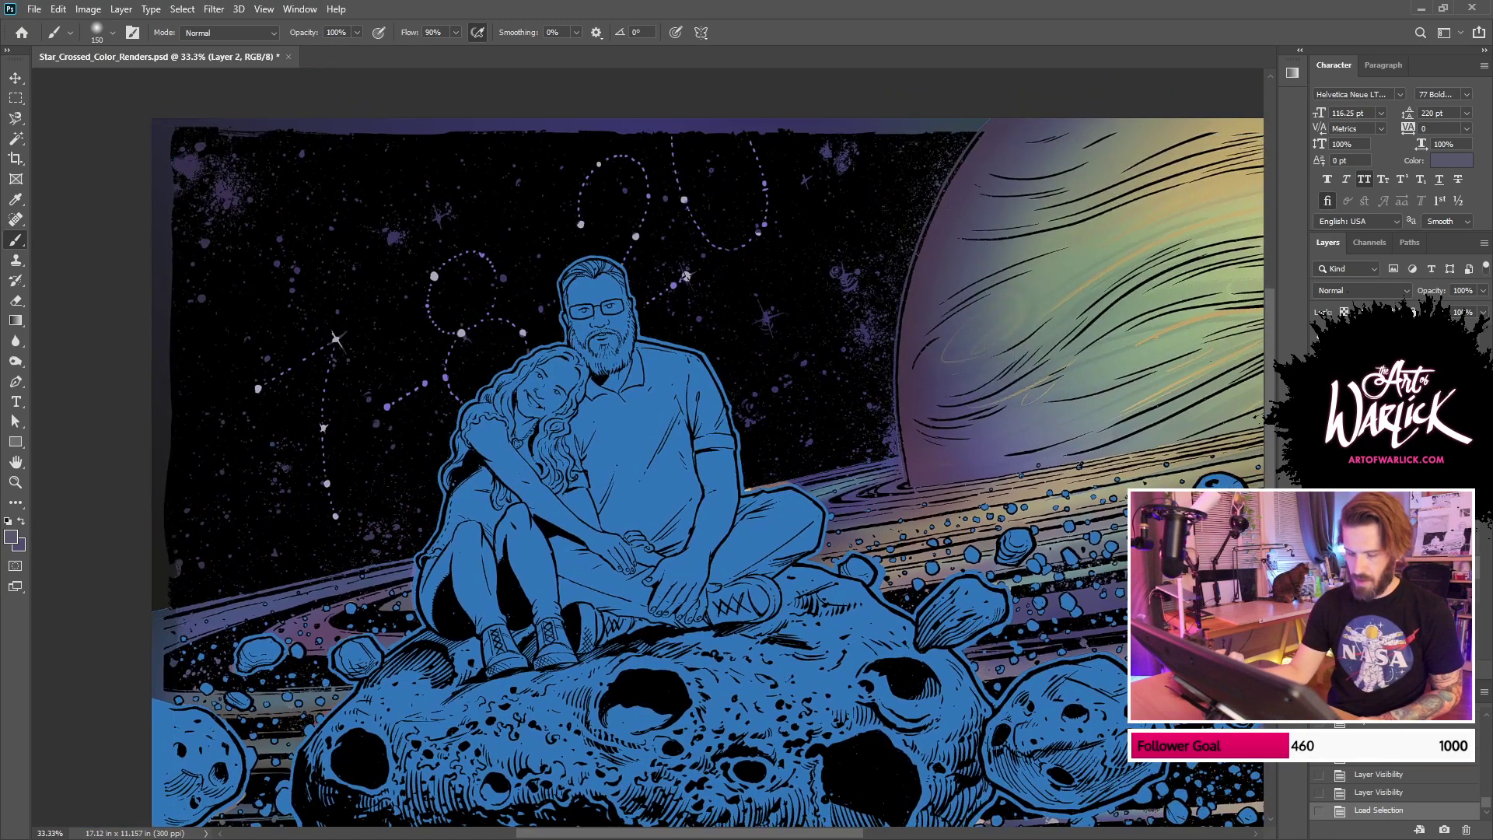
{"action": "left_click", "coordinate": [1095, 696], "text": "alt"}
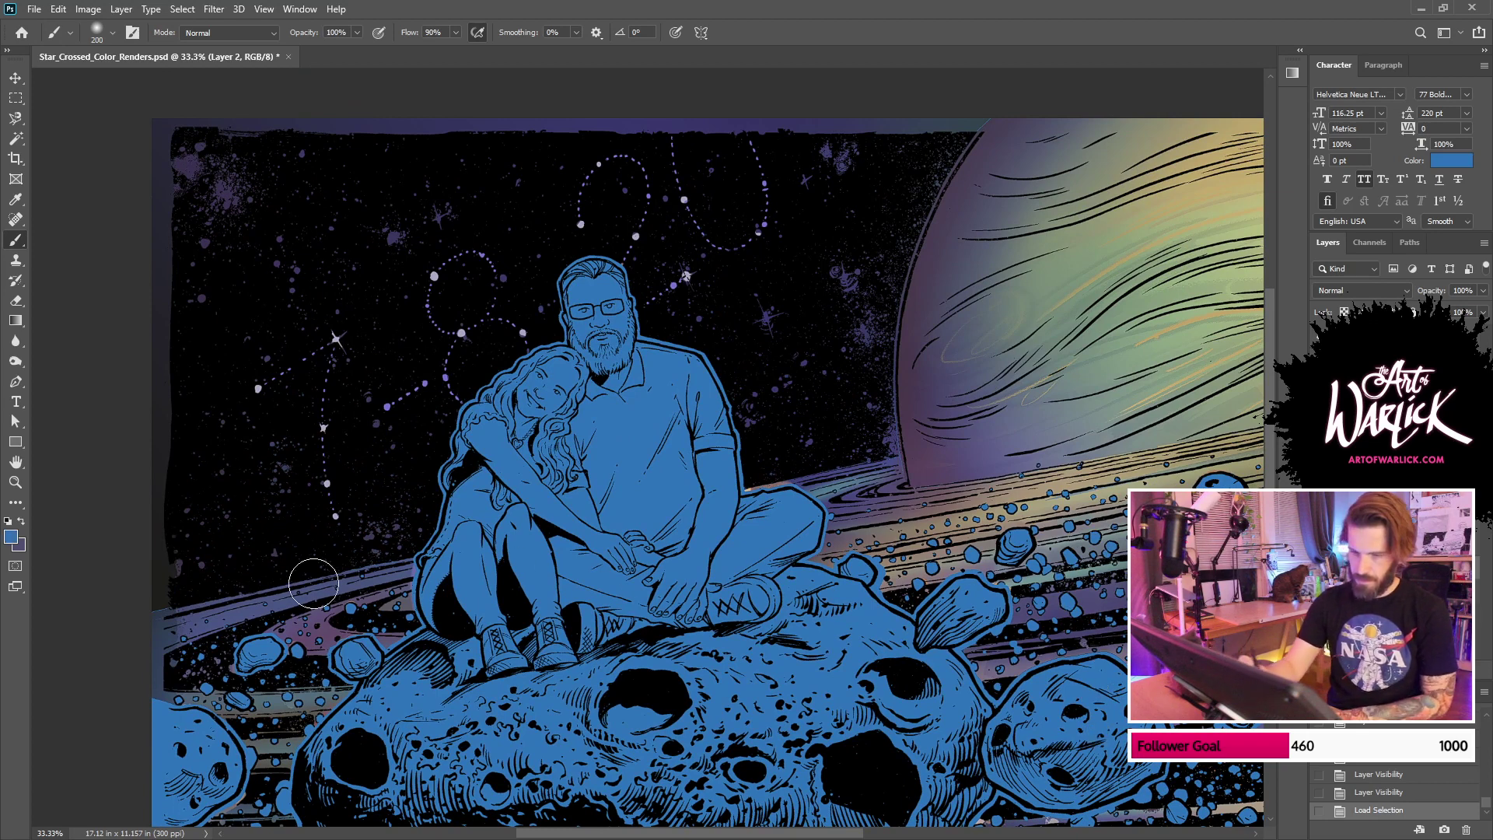
{"action": "key", "text": "bracketright"}
{"action": "key", "text": "bracketright"}
{"action": "key", "text": "bracketright"}
{"action": "key", "text": "bracketright"}
Step: Try brushing blue along the background's left edge, select the STARS layer and undo the strokes
{"action": "mouse_move", "coordinate": [174, 661]}
{"action": "left_mouse_down"}
{"action": "mouse_move", "coordinate": [156, 585]}
{"action": "mouse_move", "coordinate": [183, 266]}
{"action": "left_mouse_up"}
{"action": "key", "text": "ctrl+z"}
{"action": "left_click", "coordinate": [1380, 528]}
{"action": "key", "text": "ctrl+z"}
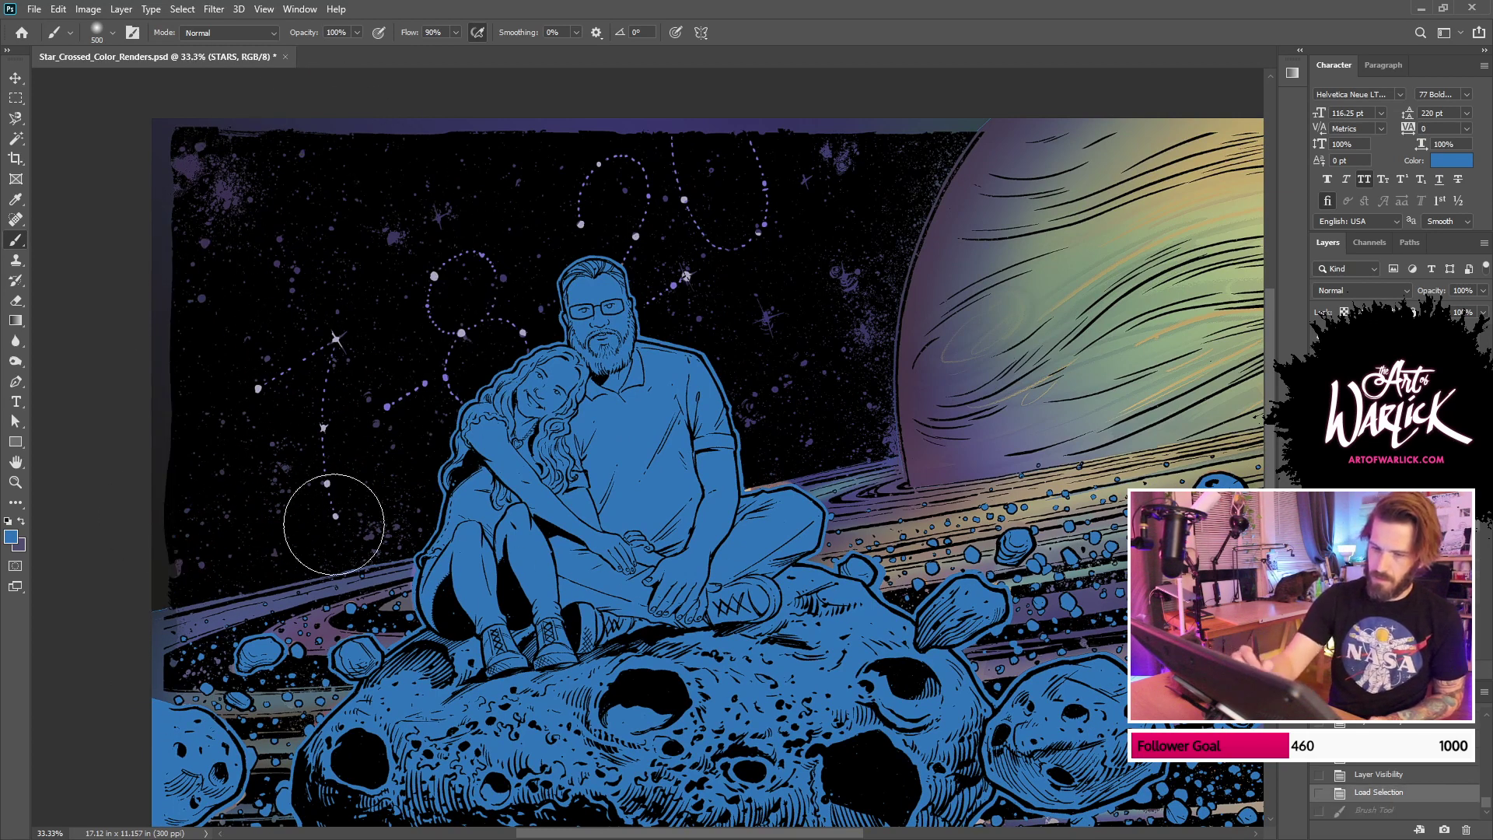
Step: Sample dark blue from the background's upper edge and brush it along the artwork's top and left borders on the STARS layer
{"action": "left_click", "coordinate": [947, 125], "text": "alt"}
{"action": "left_click_drag", "start_coordinate": [890, 123], "coordinate": [165, 168]}
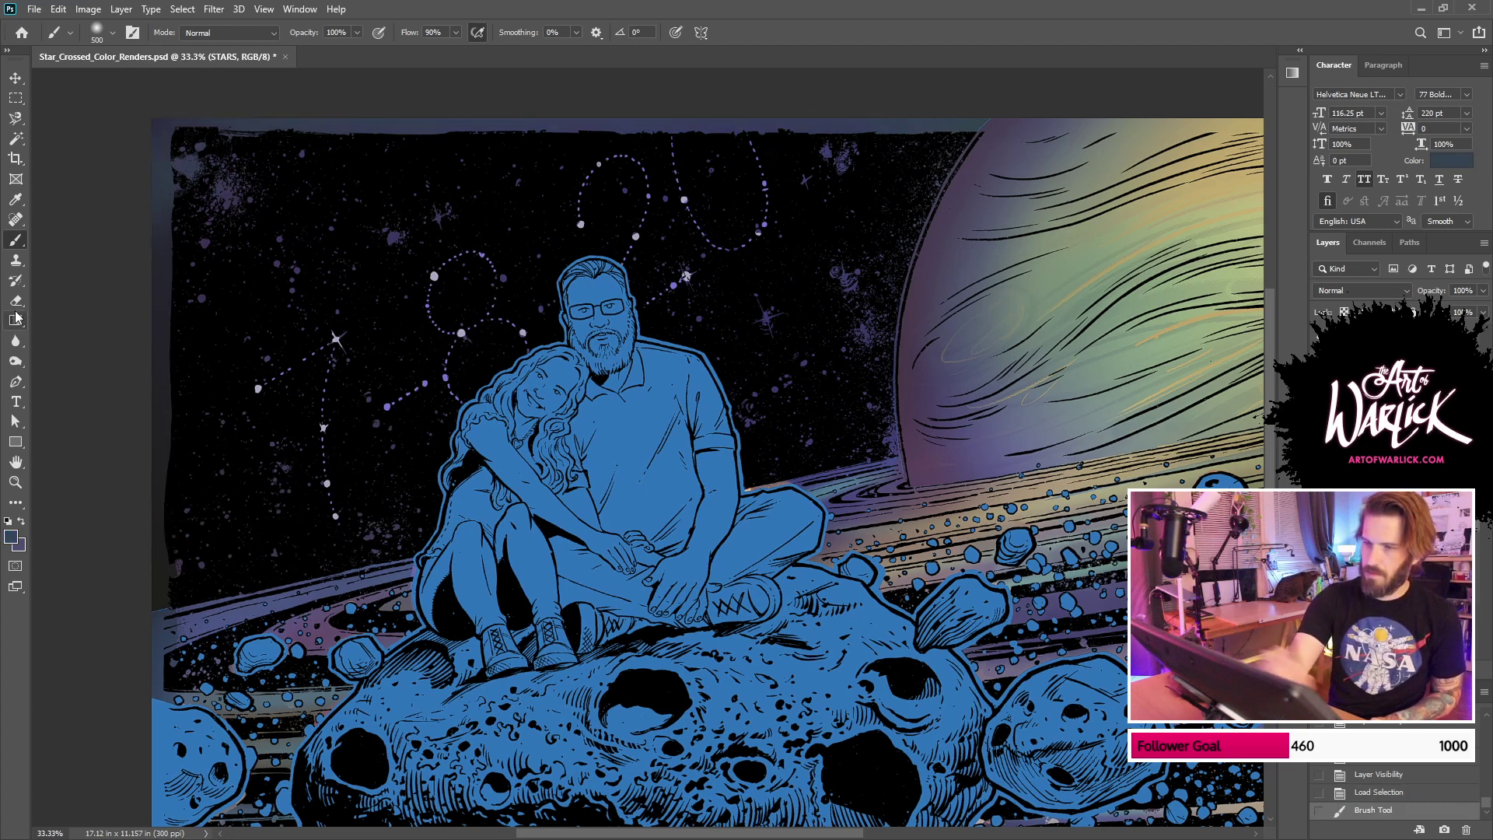
{"action": "left_click_drag", "start_coordinate": [154, 614], "coordinate": [160, 291]}
{"action": "key", "text": "ctrl+z"}
{"action": "mouse_move", "coordinate": [147, 650]}
{"action": "left_mouse_down"}
{"action": "mouse_move", "coordinate": [160, 334]}
{"action": "mouse_move", "coordinate": [218, 34]}
{"action": "left_mouse_up"}
{"action": "left_click_drag", "start_coordinate": [182, 159], "coordinate": [331, 100]}
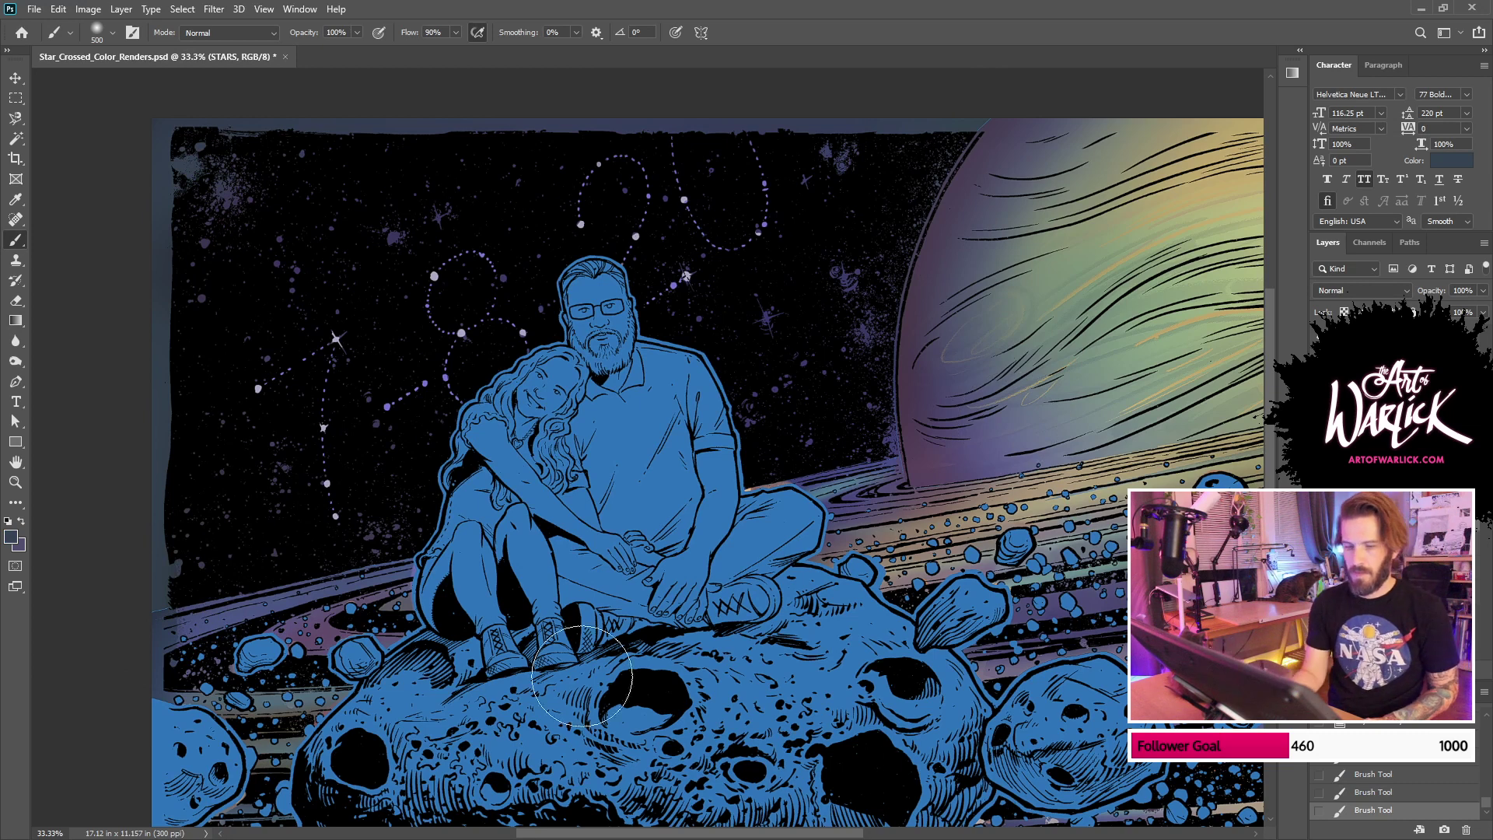
Step: Save the document and clear the selection
{"action": "left_click_drag", "start_coordinate": [313, 587], "coordinate": [590, 510]}
{"action": "key", "text": "ctrl+f"}
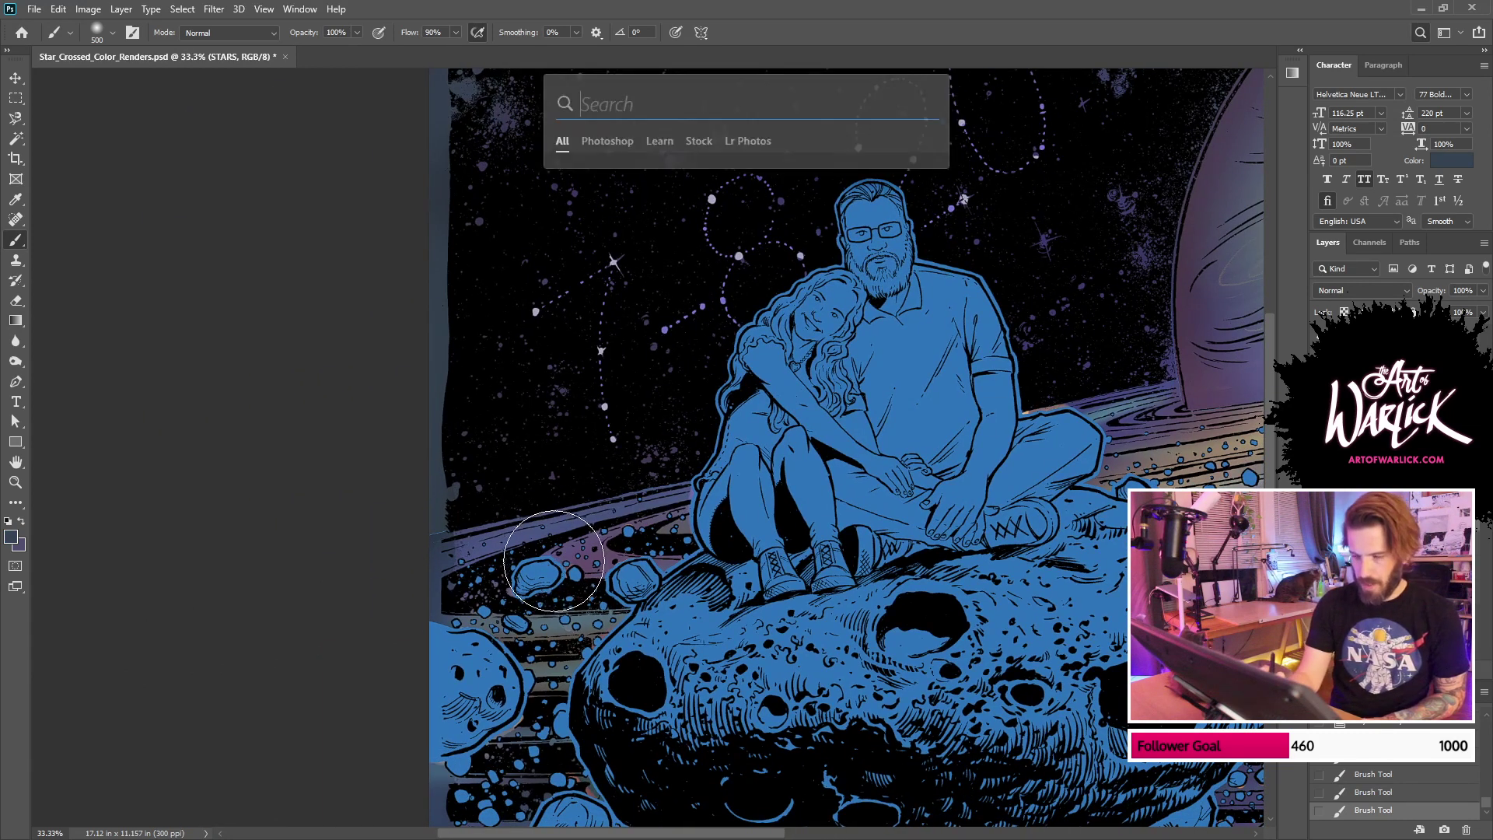
{"action": "key", "text": "Escape"}
{"action": "key", "text": "ctrl+s"}
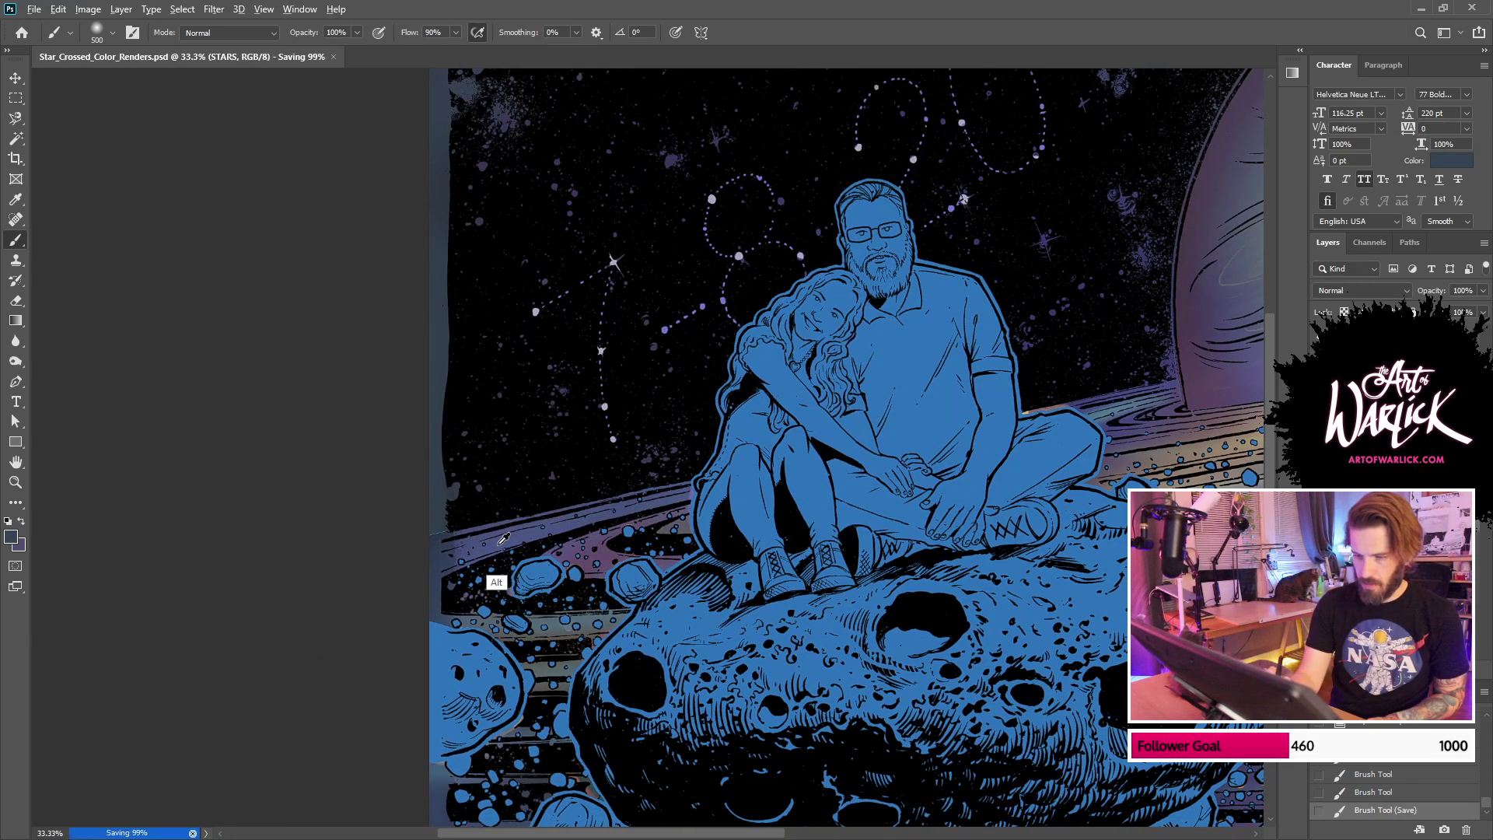
{"action": "key", "text": "ctrl+d"}
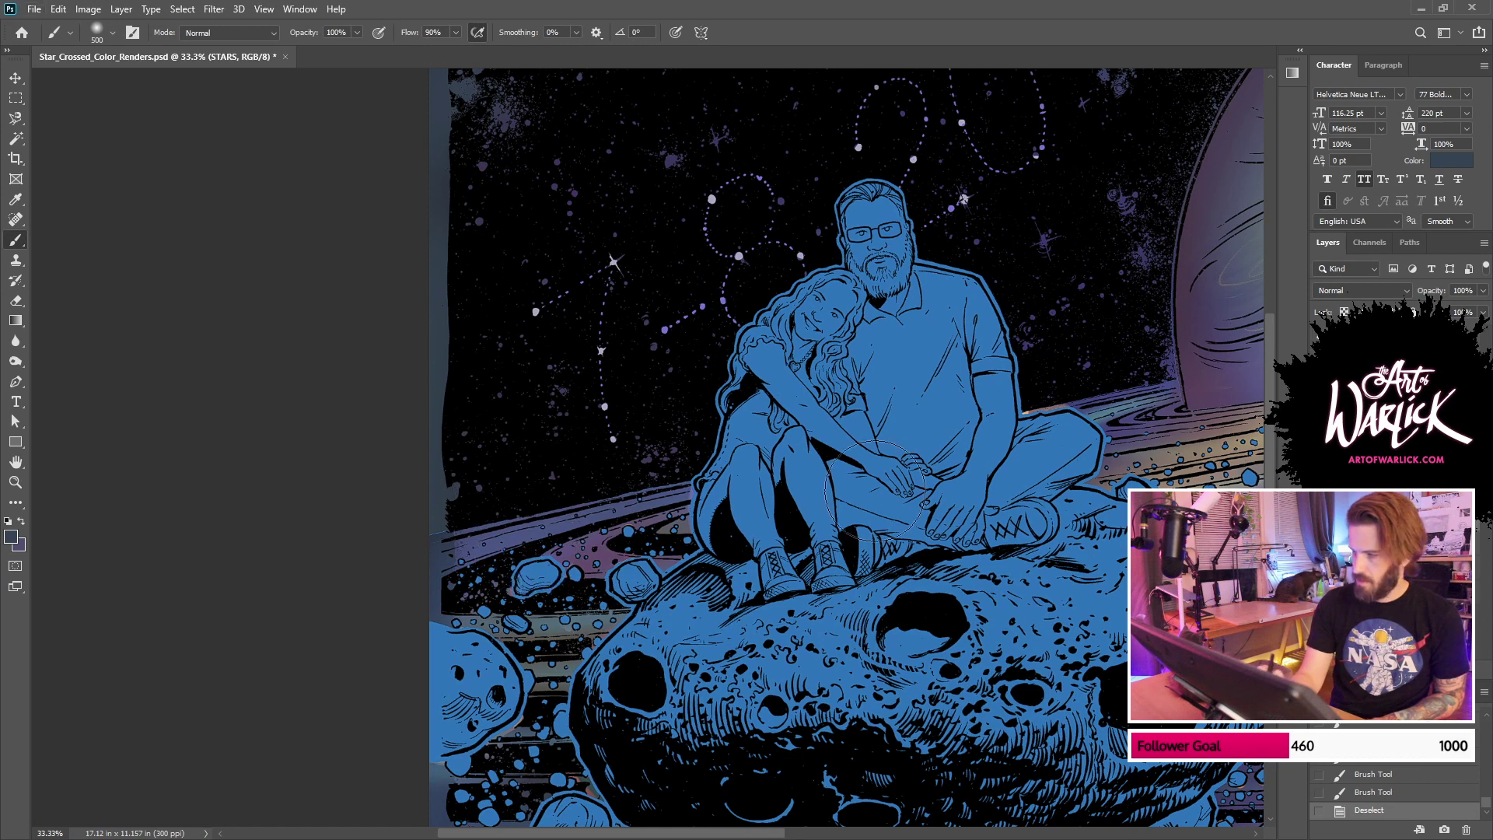
Step: Select the RINGS layer, undo the stray brush mark and reduce the brush size to 250
{"action": "left_click", "coordinate": [526, 527], "text": "ctrl"}
{"action": "left_click", "coordinate": [109, 819]}
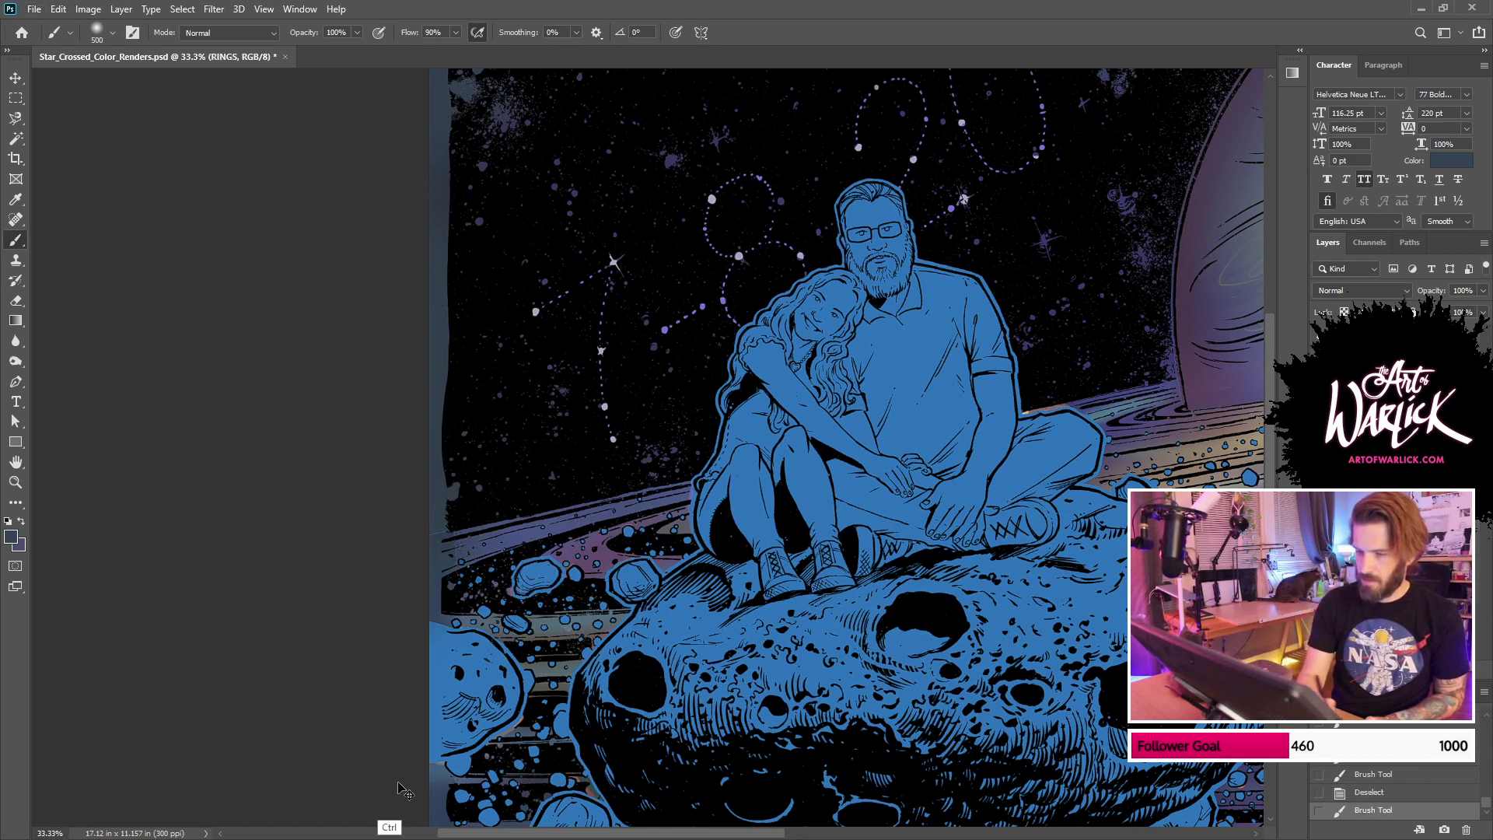
{"action": "key", "text": "ctrl+z"}
{"action": "key", "text": "bracketleft"}
{"action": "key", "text": "bracketleft"}
{"action": "key", "text": "bracketleft"}
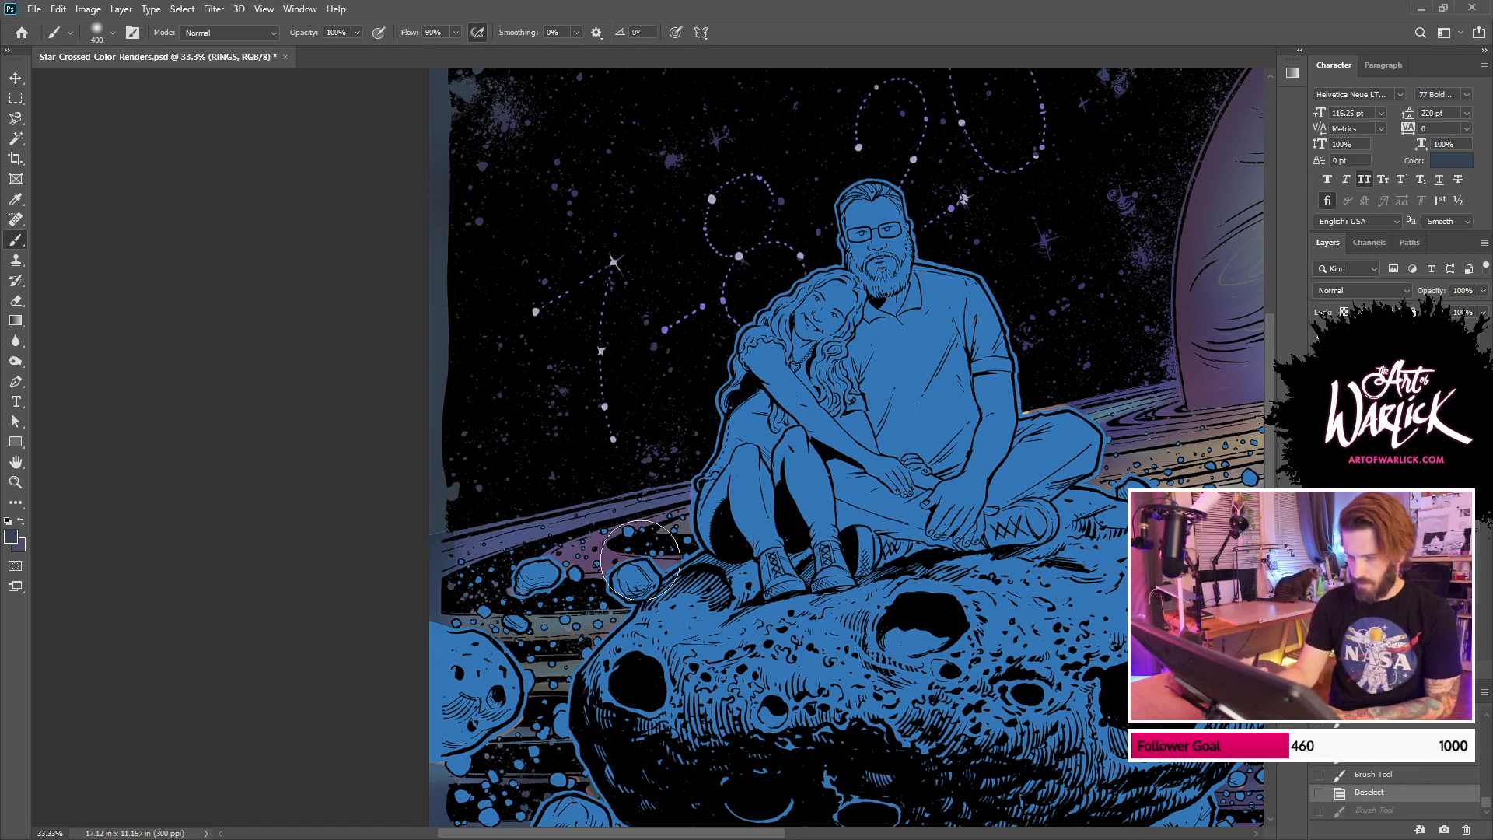
Step: Sample tones around the rings' left end and brush them over that edge, undoing the last stroke
{"action": "left_click", "coordinate": [497, 540], "text": "alt"}
{"action": "mouse_move", "coordinate": [466, 545]}
{"action": "left_mouse_down"}
{"action": "mouse_move", "coordinate": [166, 802]}
{"action": "mouse_move", "coordinate": [296, 640]}
{"action": "mouse_move", "coordinate": [302, 689]}
{"action": "left_mouse_up"}
{"action": "left_click", "coordinate": [446, 457], "text": "alt"}
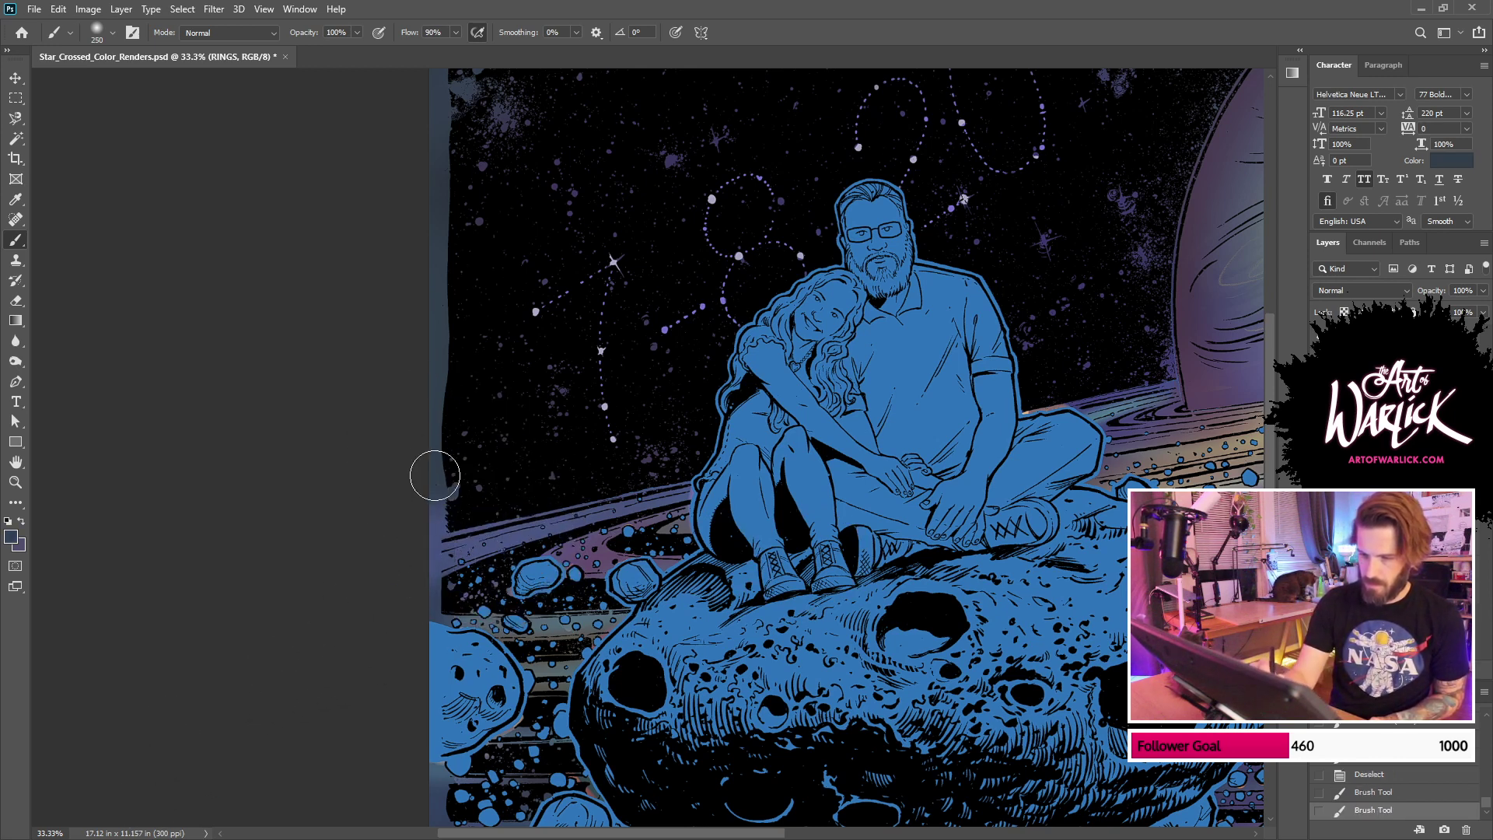
{"action": "left_click_drag", "start_coordinate": [435, 474], "coordinate": [445, 512]}
{"action": "left_click_drag", "start_coordinate": [584, 524], "coordinate": [485, 475]}
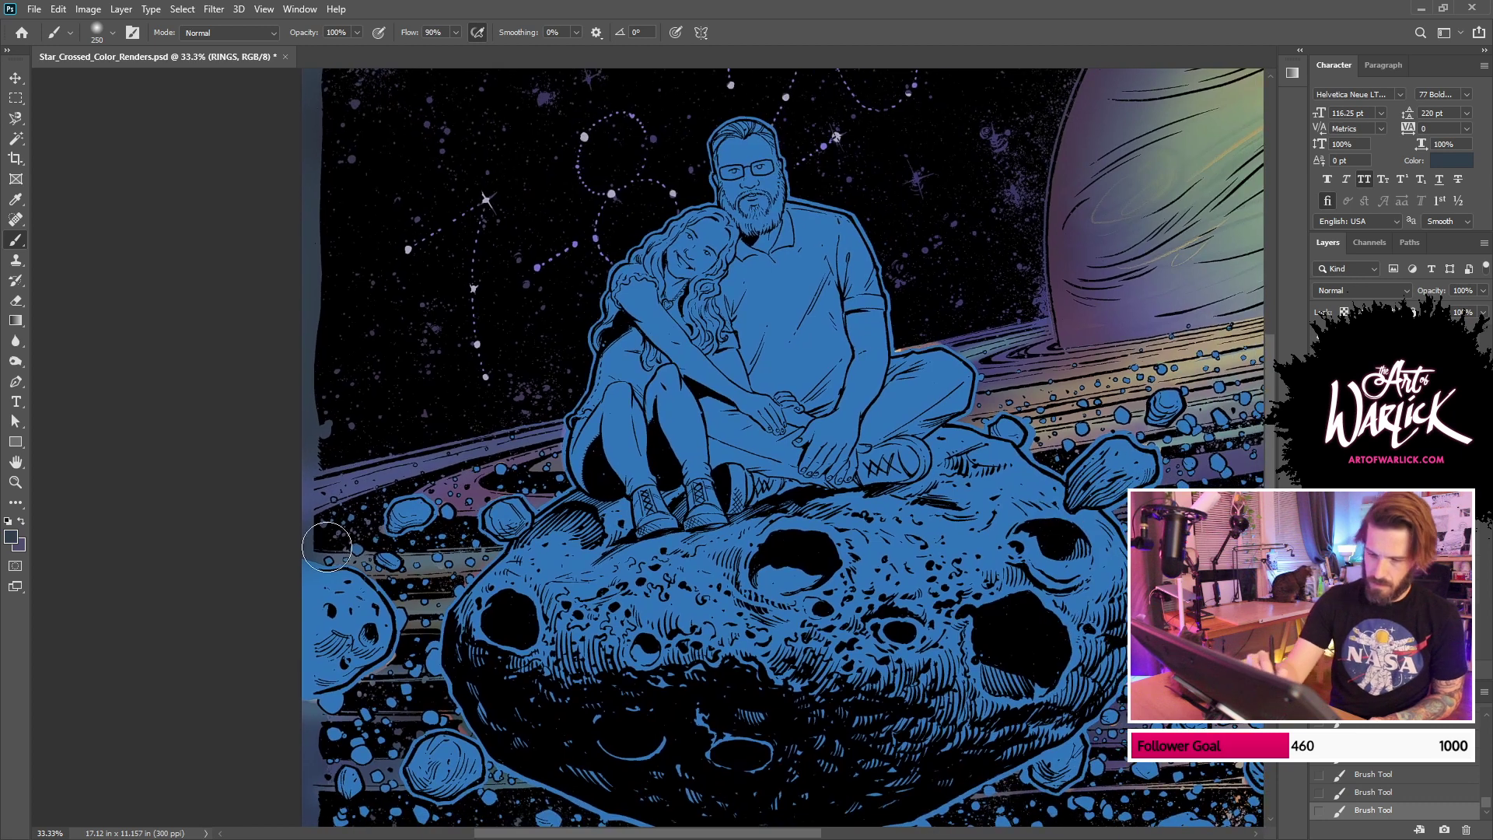
{"action": "key", "text": "ctrl+z"}
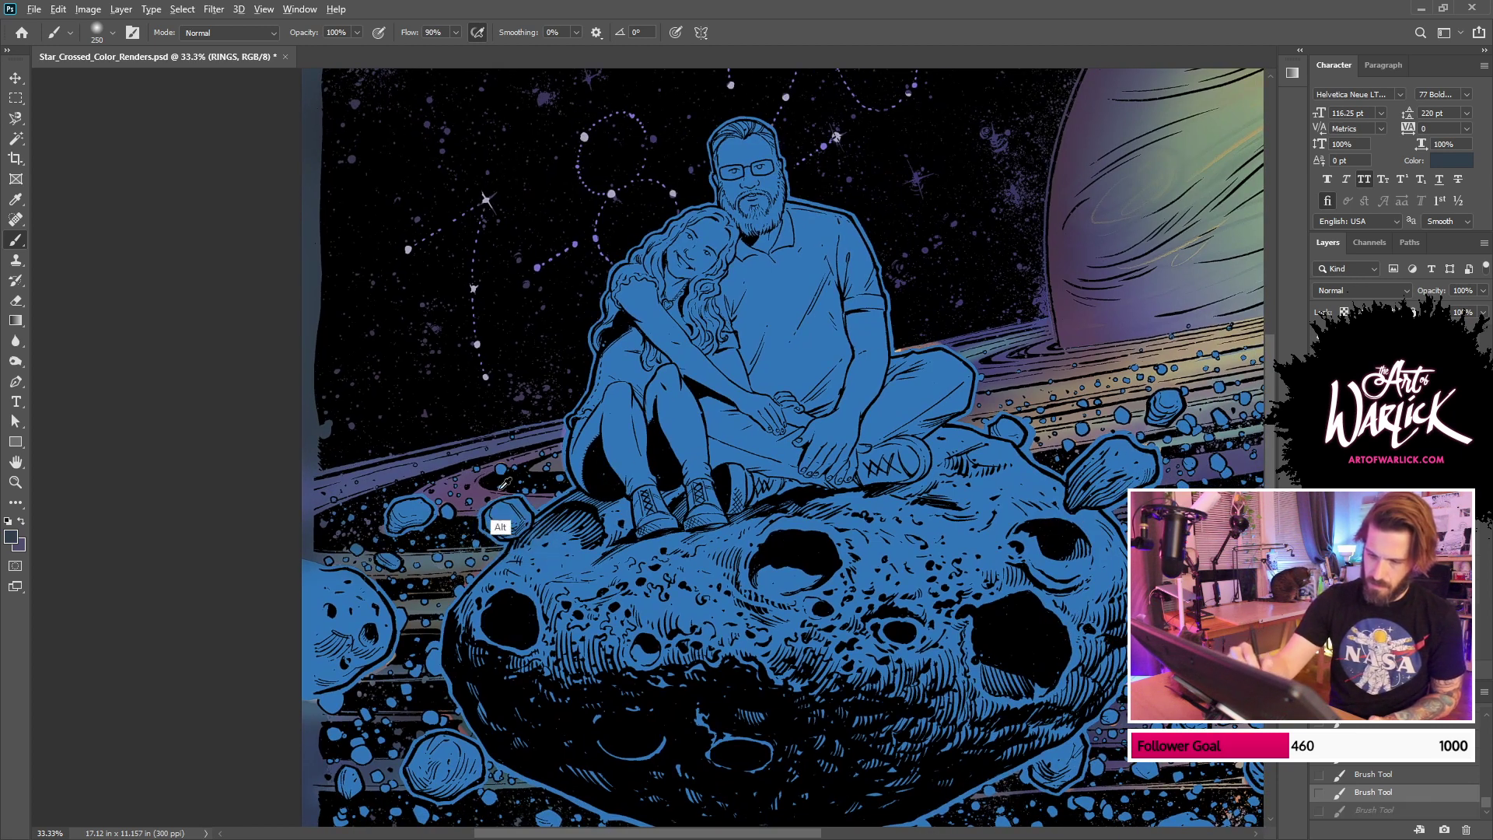
Step: Sample purple from the rings, copy them to a new layer and load their outline as a selection with hidden edges
{"action": "left_click", "coordinate": [478, 489], "text": "alt"}
{"action": "left_click", "coordinate": [1349, 435], "text": "ctrl"}
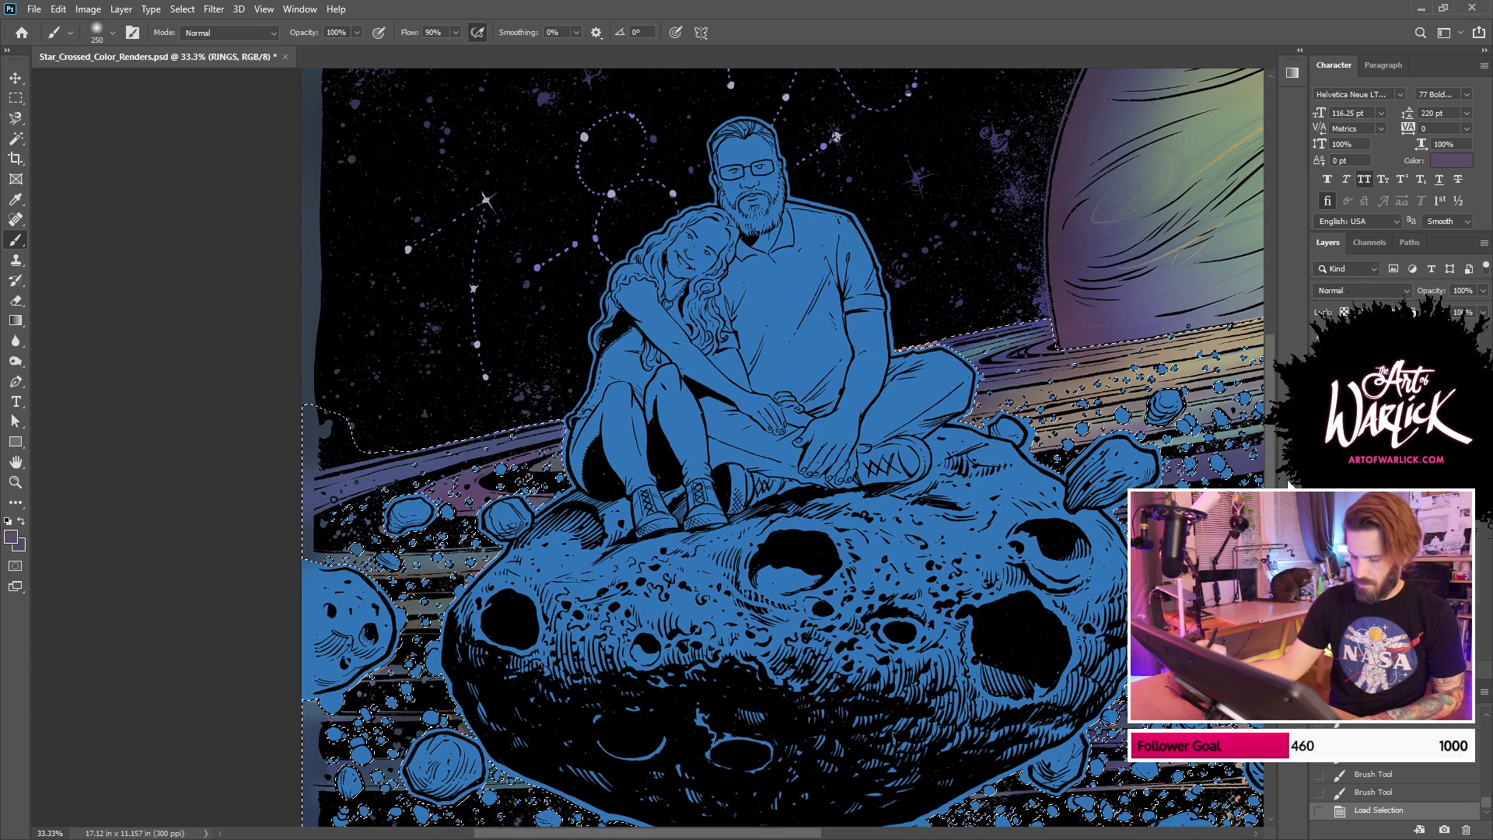
{"action": "key", "text": "ctrl+j"}
{"action": "left_click_drag", "start_coordinate": [502, 535], "coordinate": [533, 535]}
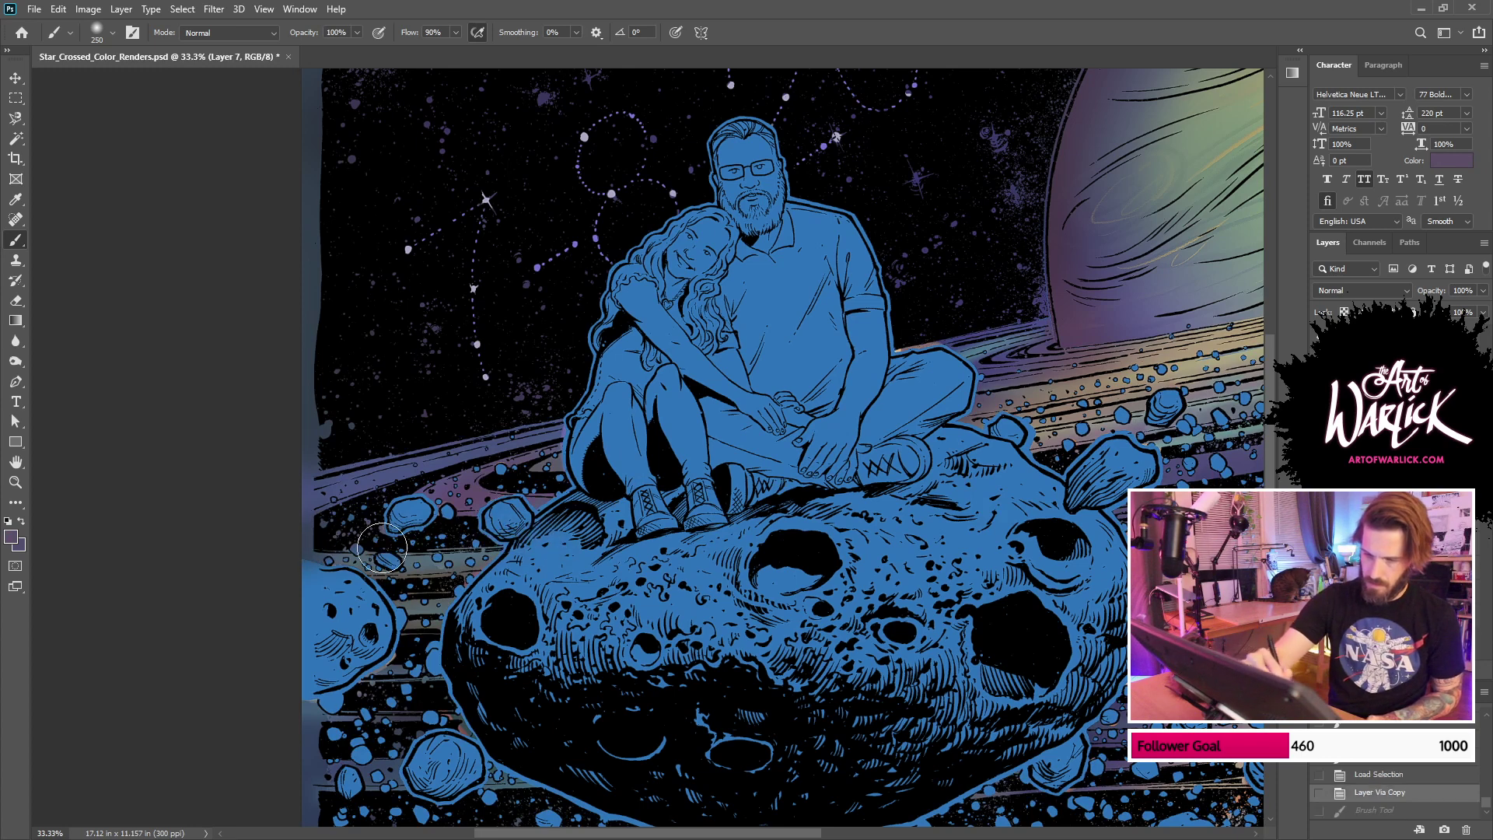
{"action": "key", "text": "ctrl+z"}
{"action": "left_click", "coordinate": [1349, 436], "text": "ctrl"}
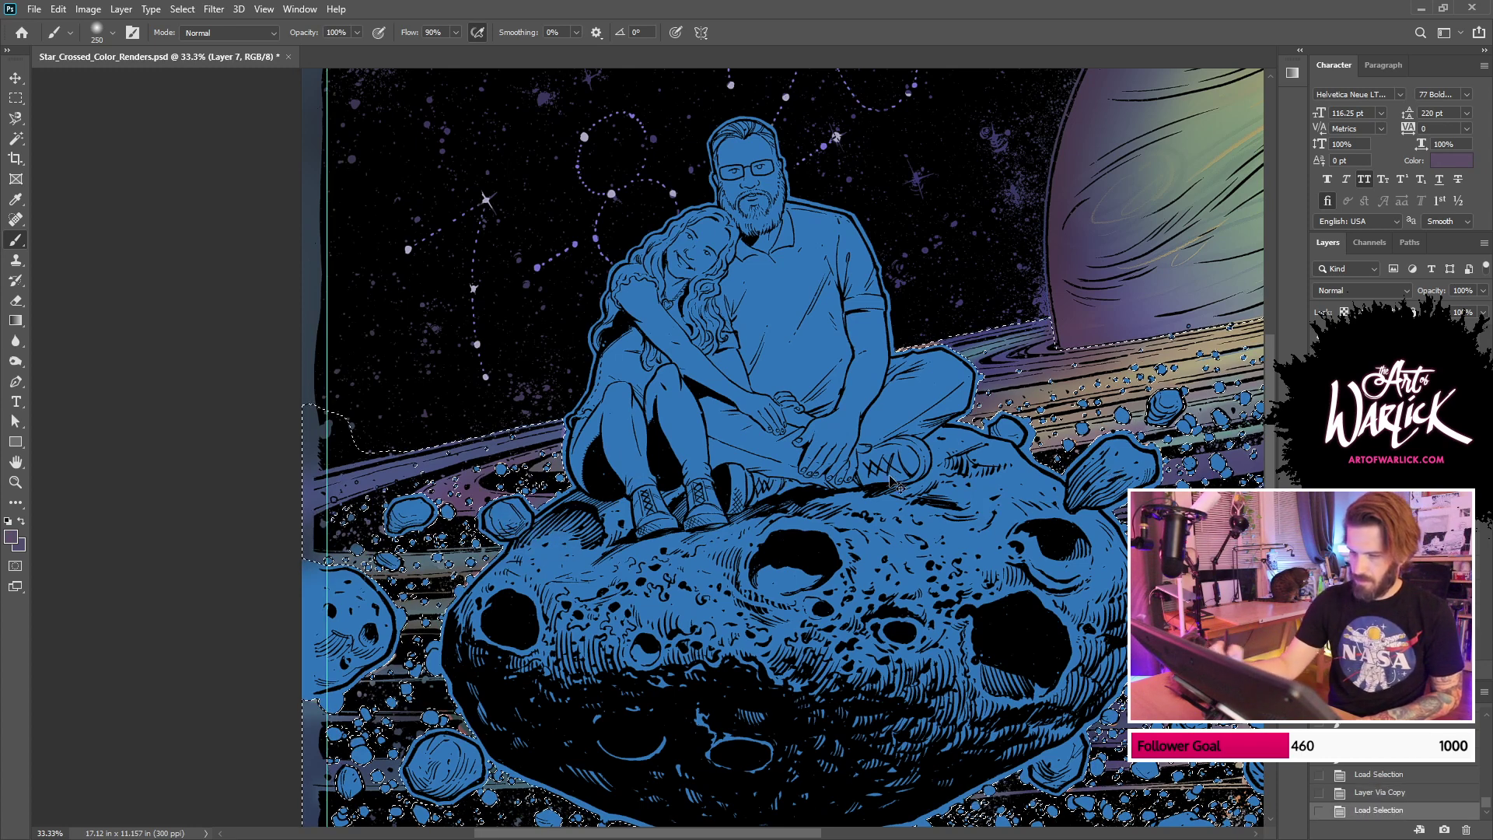
{"action": "key", "text": "ctrl+h"}
Step: Brush the sampled purple over the rings left of the large asteroid and along the artwork's bottom edge
{"action": "left_click_drag", "start_coordinate": [571, 542], "coordinate": [551, 544]}
{"action": "key", "text": "ctrl+z"}
{"action": "left_click_drag", "start_coordinate": [316, 554], "coordinate": [572, 542]}
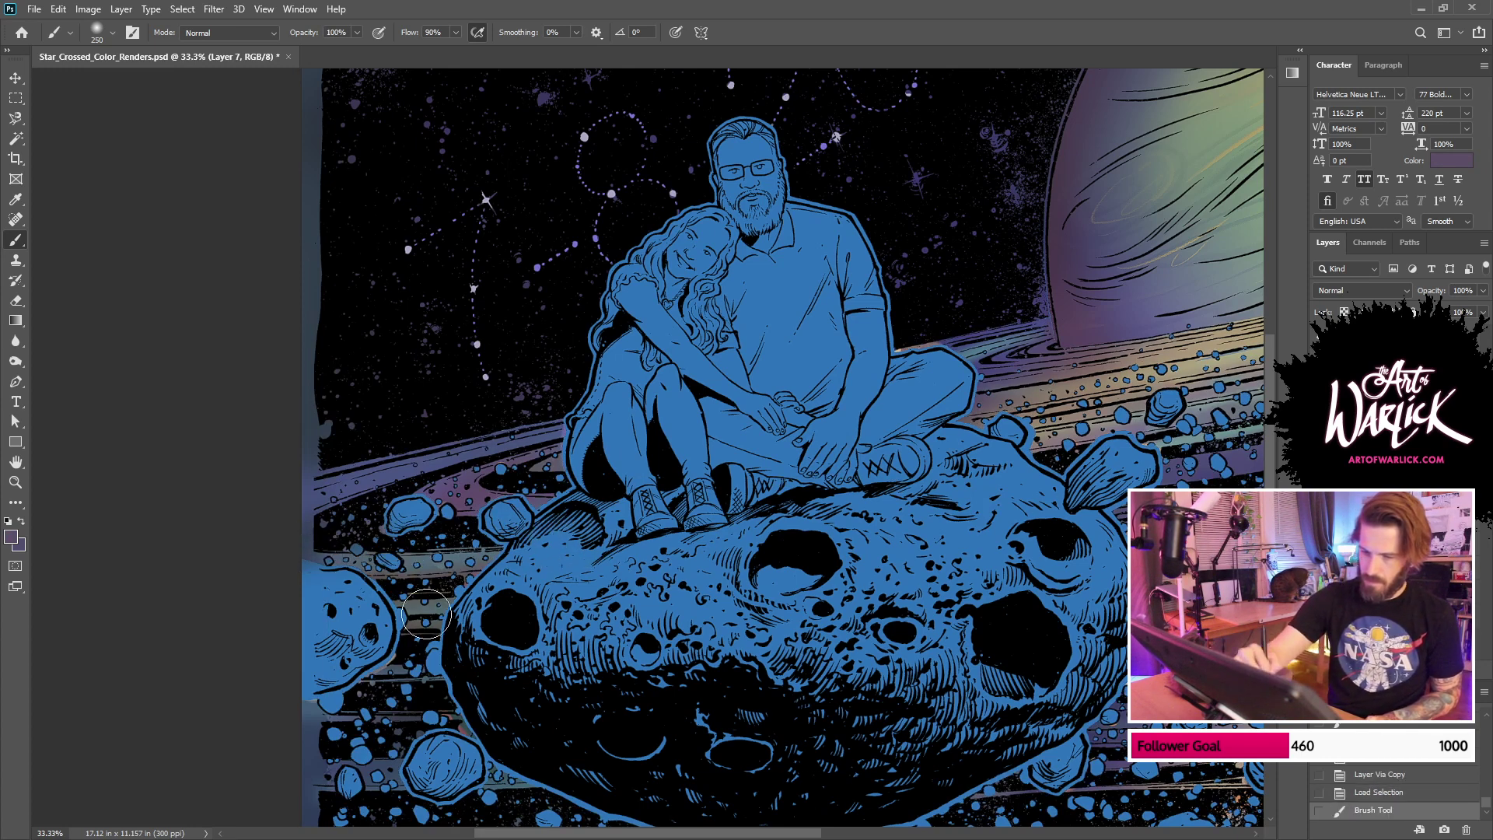
{"action": "mouse_move", "coordinate": [427, 614]}
{"action": "left_mouse_down"}
{"action": "mouse_move", "coordinate": [469, 634]}
{"action": "mouse_move", "coordinate": [398, 500]}
{"action": "left_mouse_up"}
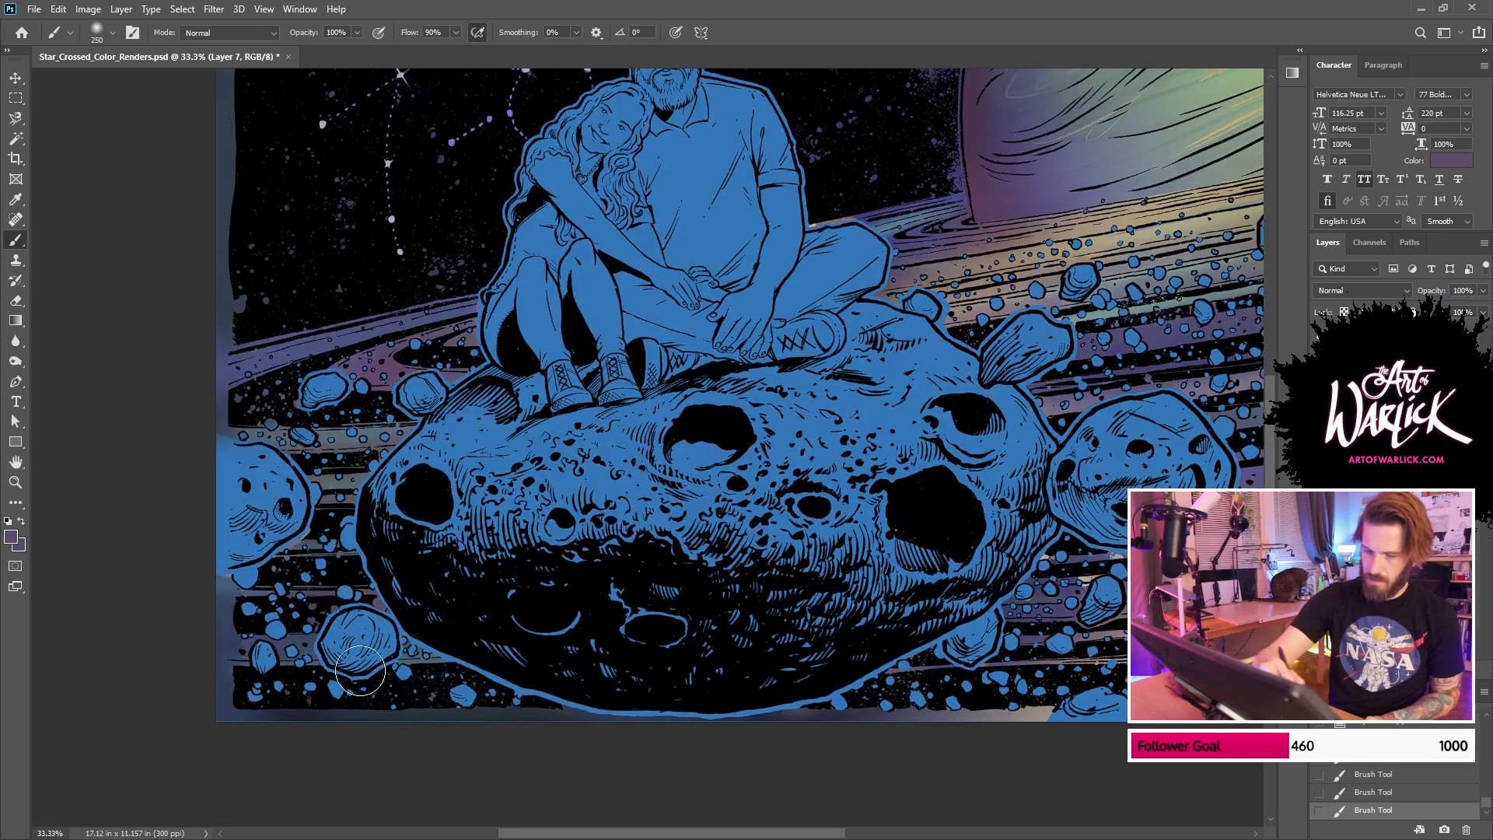
{"action": "mouse_move", "coordinate": [504, 700]}
{"action": "left_mouse_down"}
{"action": "mouse_move", "coordinate": [710, 707]}
{"action": "mouse_move", "coordinate": [758, 694]}
{"action": "left_mouse_up"}
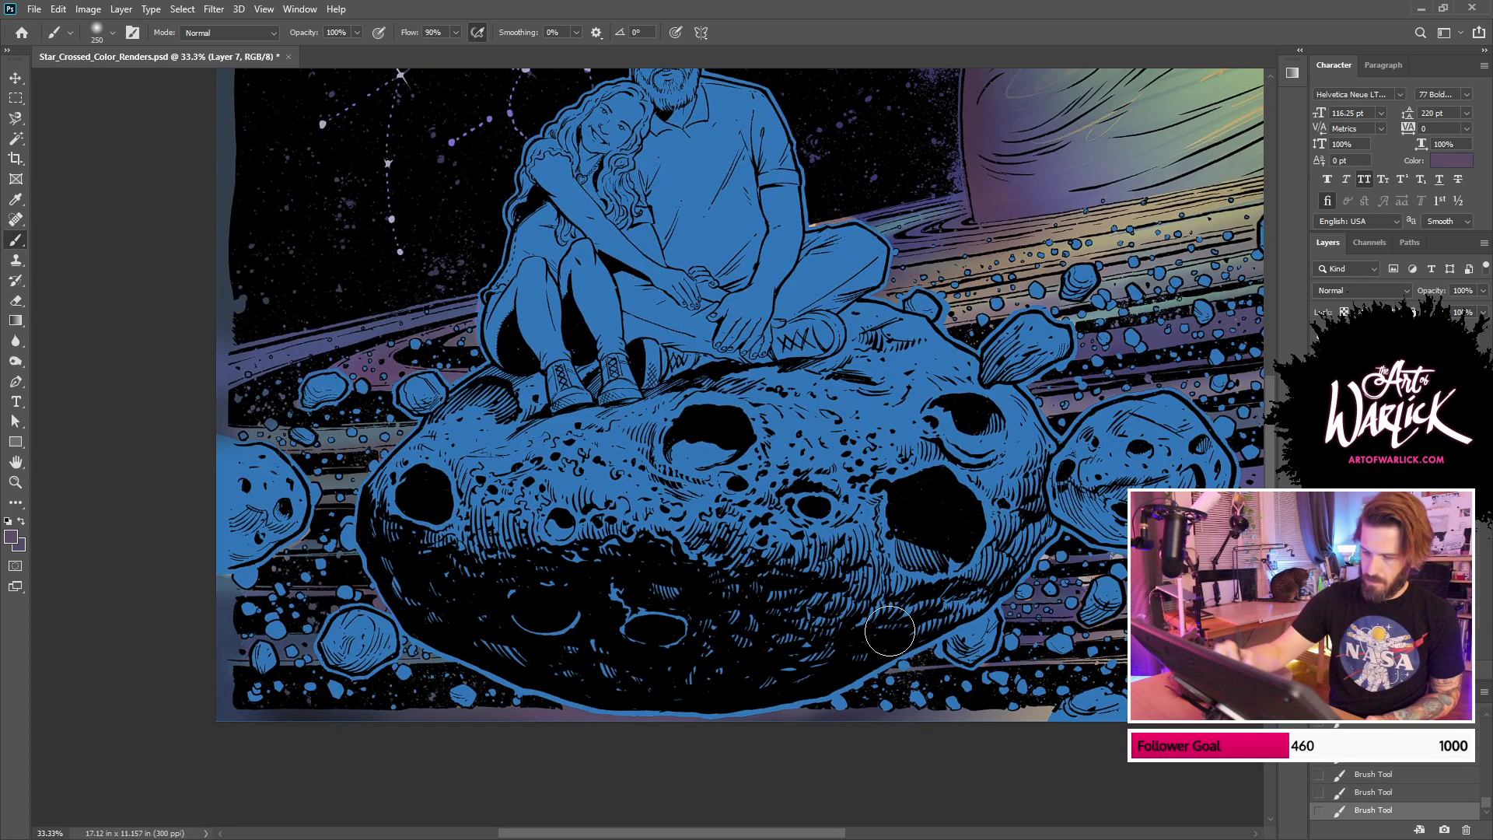
{"action": "left_click_drag", "start_coordinate": [1029, 687], "coordinate": [871, 718]}
{"action": "left_click_drag", "start_coordinate": [1055, 665], "coordinate": [942, 711]}
{"action": "left_click_drag", "start_coordinate": [1103, 684], "coordinate": [1029, 708]}
Step: Sample indigo and brush it over the rings to the right of the large asteroid, redoing one stroke, and pick up tan
{"action": "left_click_drag", "start_coordinate": [1058, 619], "coordinate": [1121, 542]}
{"action": "left_click", "coordinate": [798, 612], "text": "alt"}
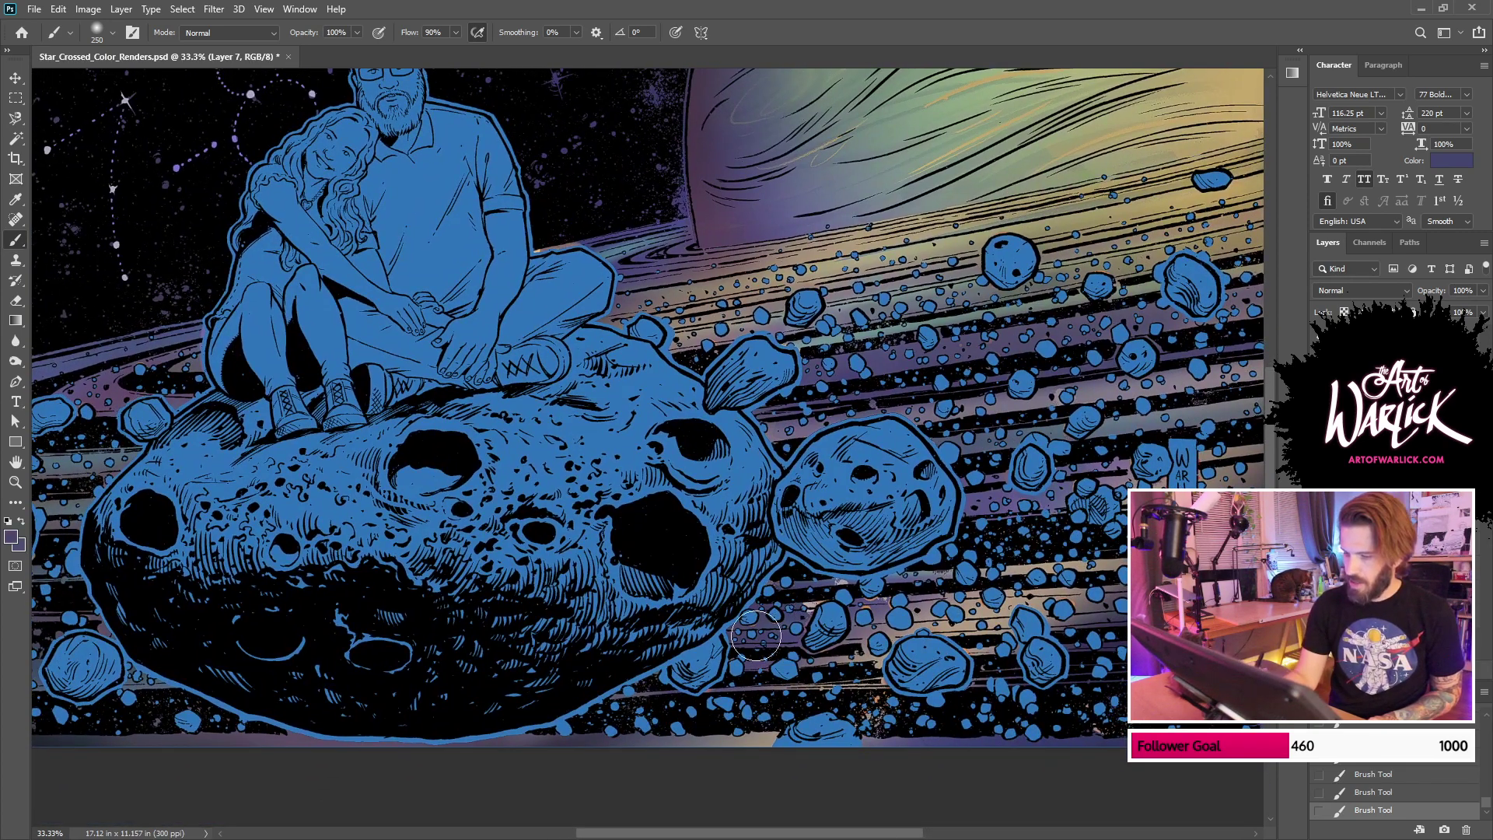
{"action": "key", "text": "ctrl+z"}
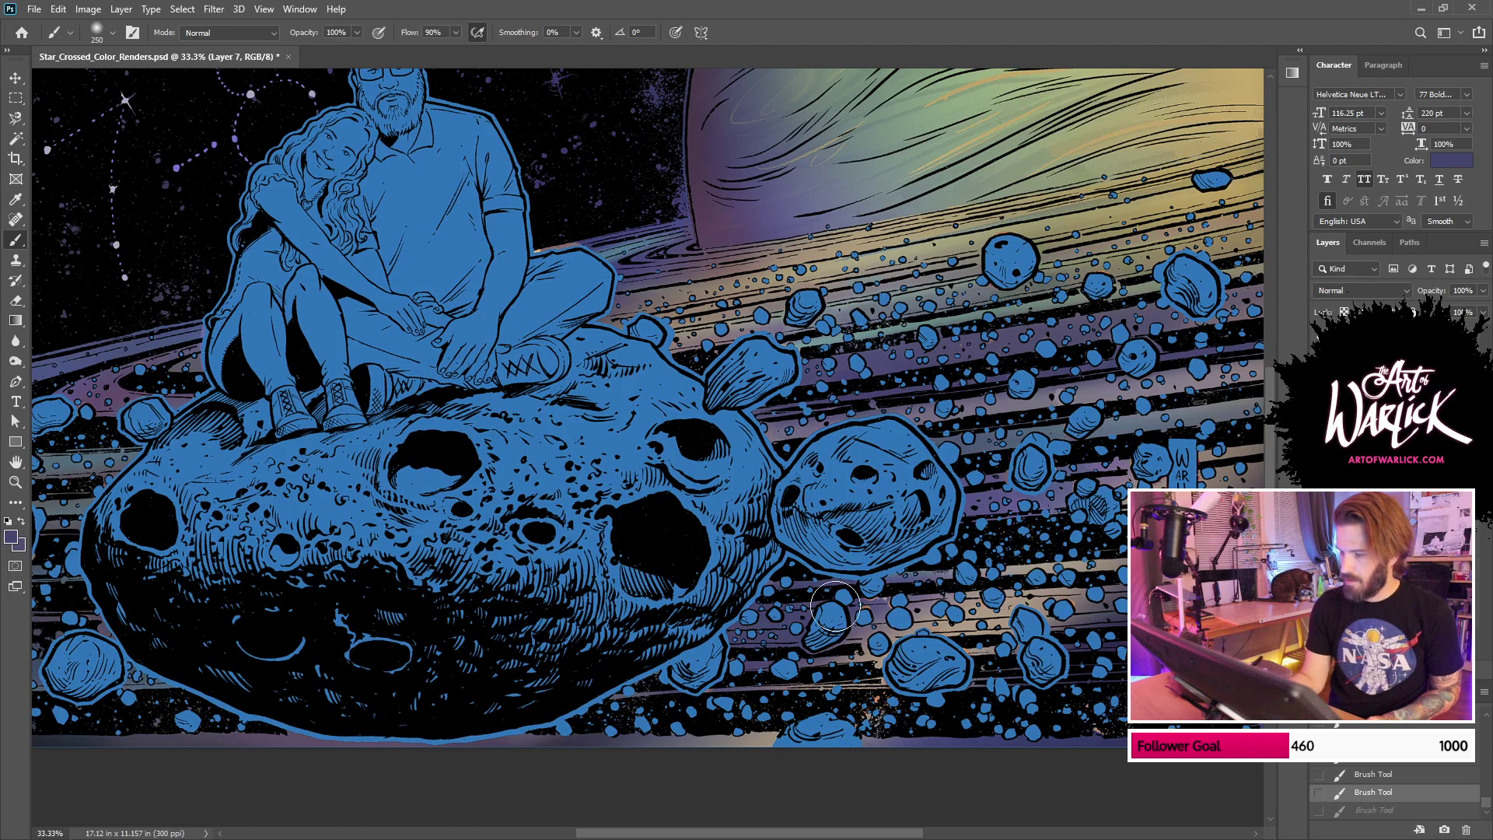
{"action": "left_click_drag", "start_coordinate": [835, 606], "coordinate": [1032, 595]}
{"action": "left_click", "coordinate": [1042, 595], "text": "alt"}
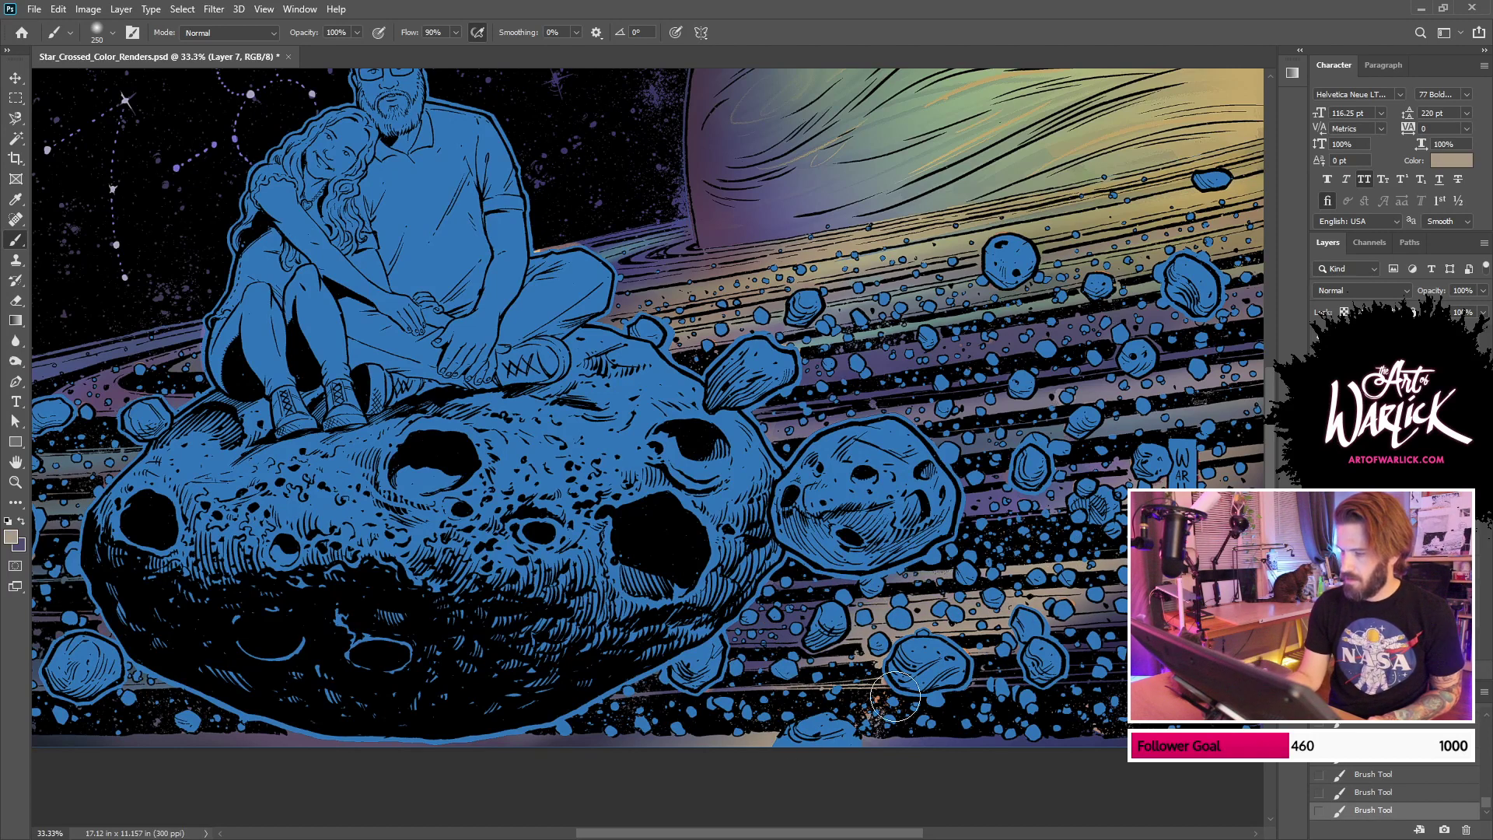
Step: Toggle the blue fill's visibility to compare, and try tan strokes across the rings around the round asteroid, undoing each one
{"action": "left_click", "coordinate": [1320, 467]}
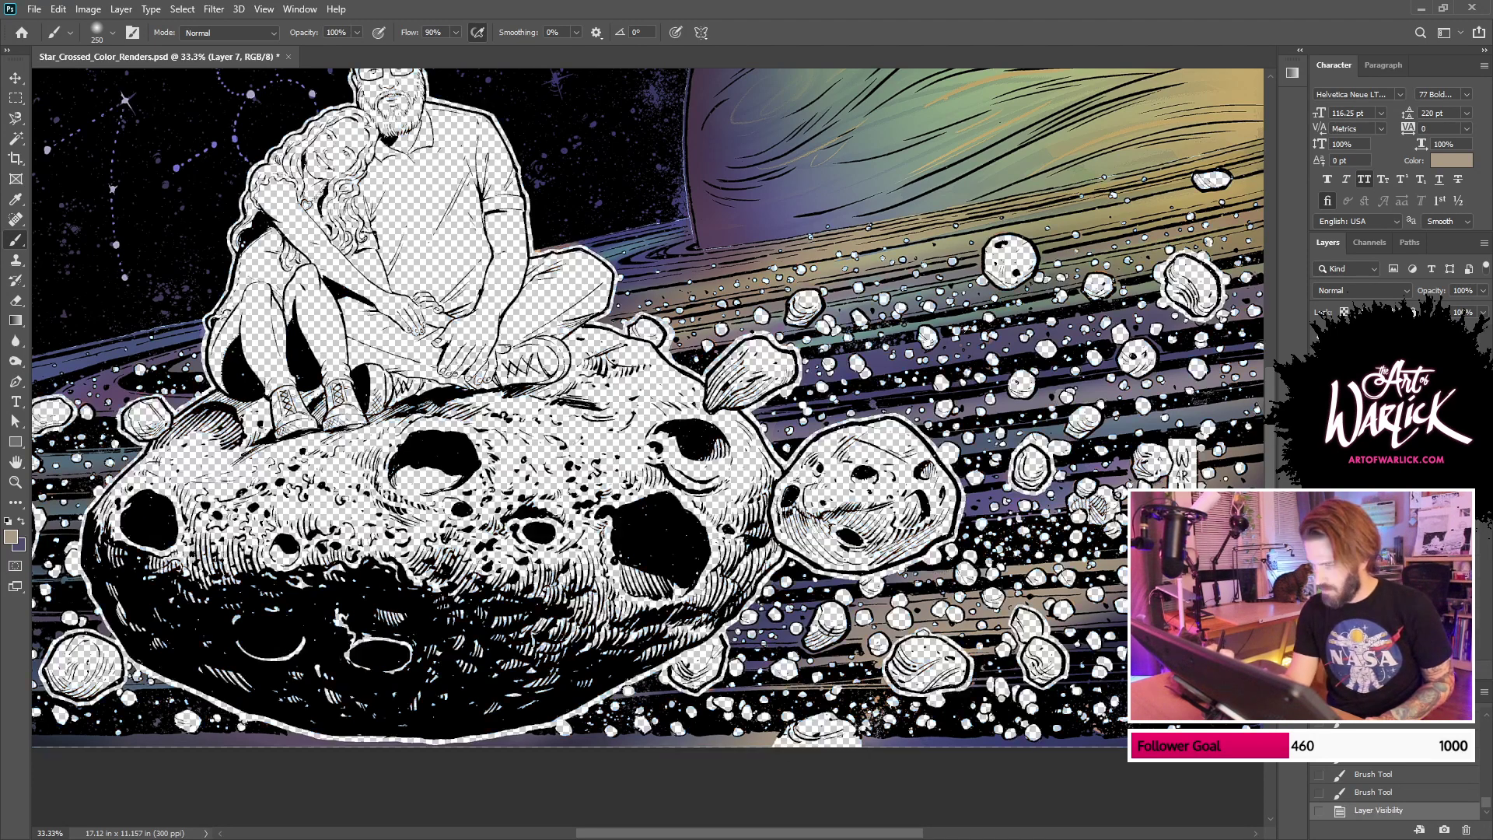
{"action": "left_click", "coordinate": [1319, 466]}
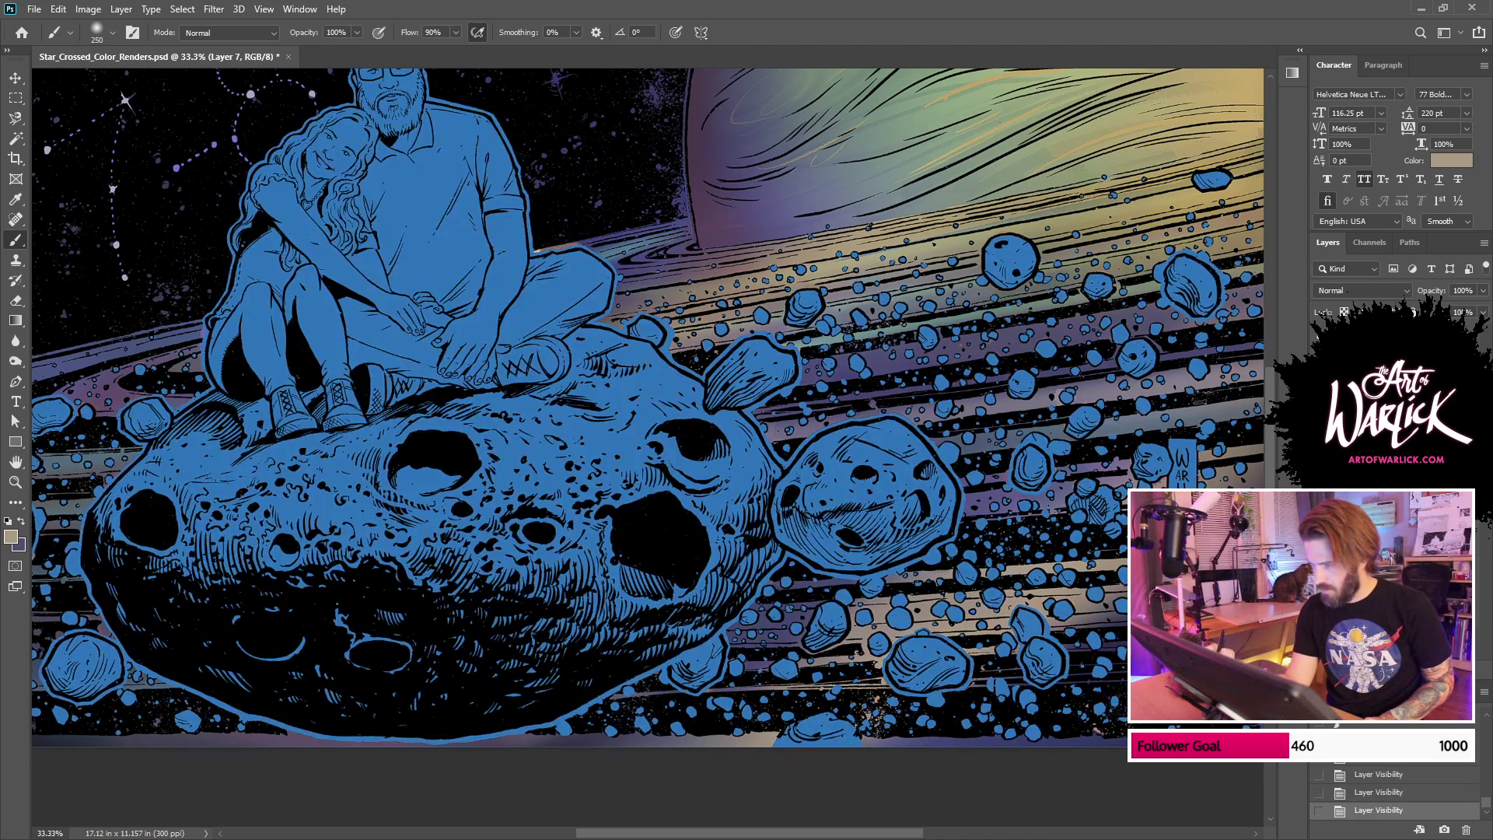
{"action": "mouse_move", "coordinate": [923, 497]}
{"action": "left_mouse_down"}
{"action": "mouse_move", "coordinate": [1096, 367]}
{"action": "mouse_move", "coordinate": [1020, 484]}
{"action": "left_mouse_up"}
{"action": "key", "text": "ctrl+z"}
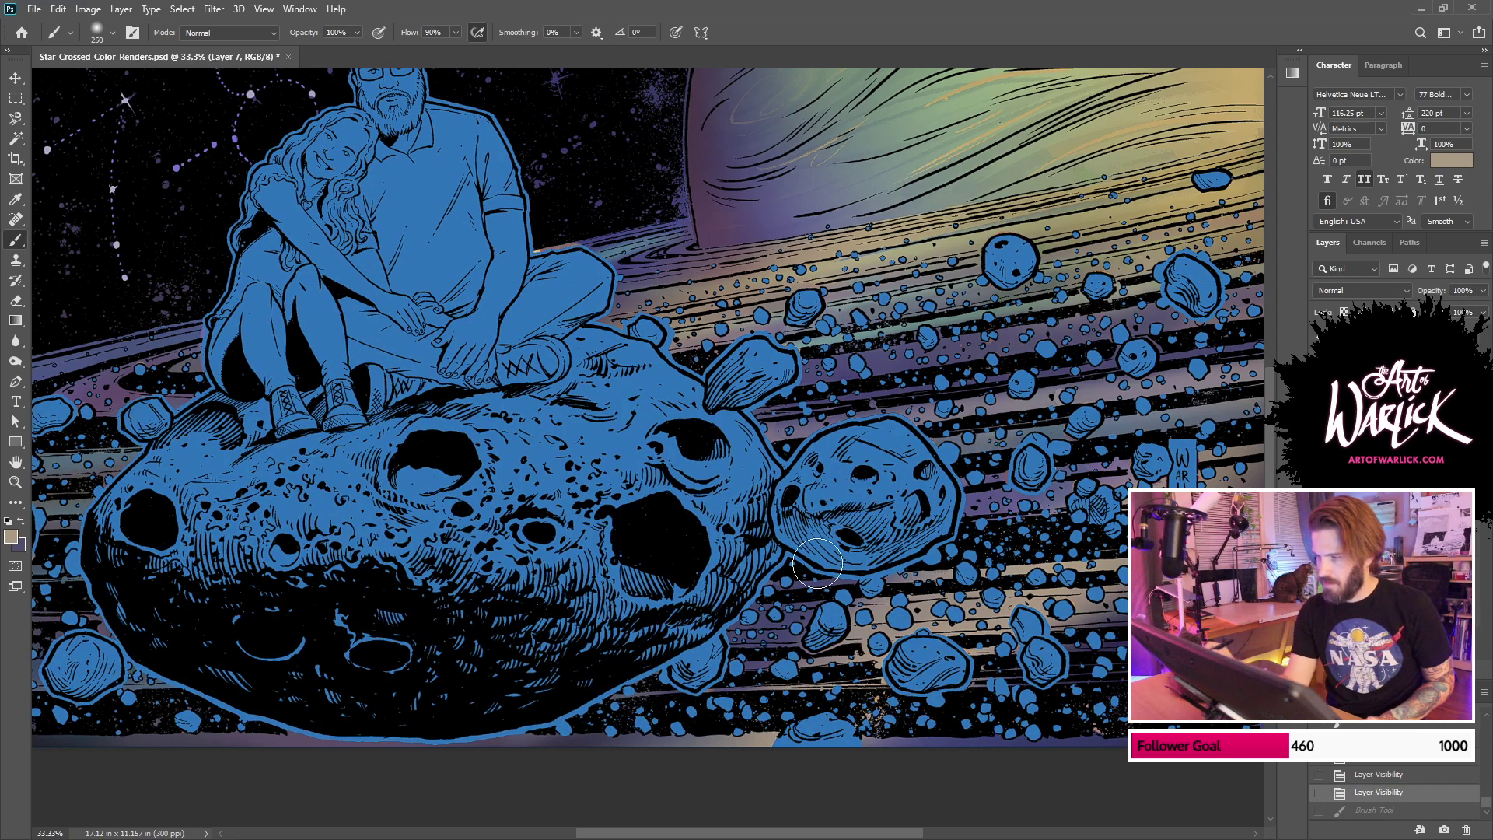
{"action": "left_click_drag", "start_coordinate": [817, 563], "coordinate": [793, 607]}
{"action": "key", "text": "ctrl+z"}
{"action": "left_click_drag", "start_coordinate": [1163, 259], "coordinate": [809, 583]}
{"action": "key", "text": "ctrl+z"}
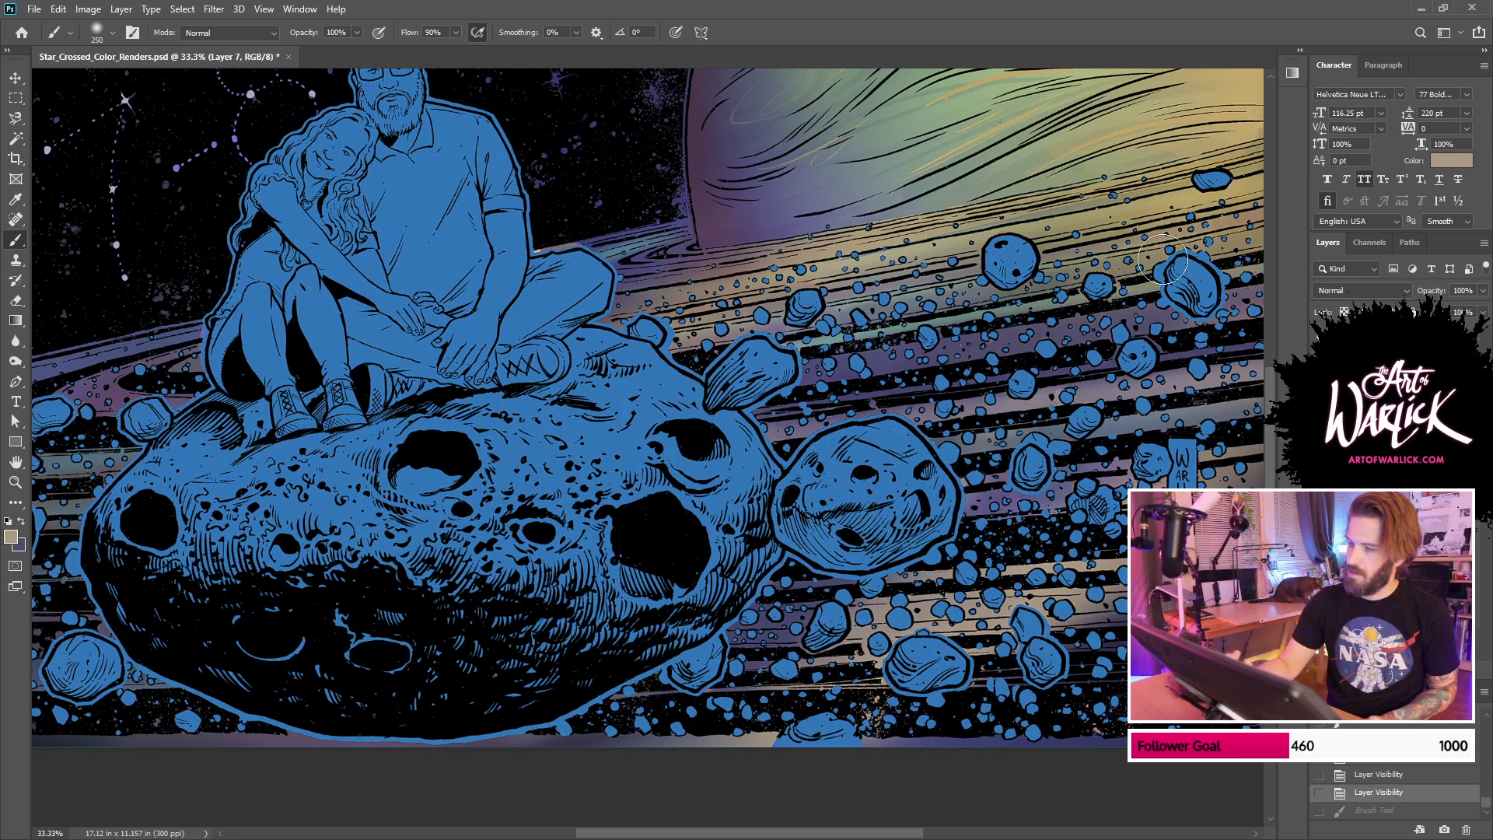
Step: Brush tan diagonally across the rings between the small asteroids on the artwork's right side
{"action": "left_click_drag", "start_coordinate": [1162, 259], "coordinate": [887, 495]}
{"action": "left_click_drag", "start_coordinate": [1104, 294], "coordinate": [972, 492]}
{"action": "left_click_drag", "start_coordinate": [1127, 358], "coordinate": [1034, 498]}
{"action": "left_click_drag", "start_coordinate": [1139, 579], "coordinate": [1049, 627]}
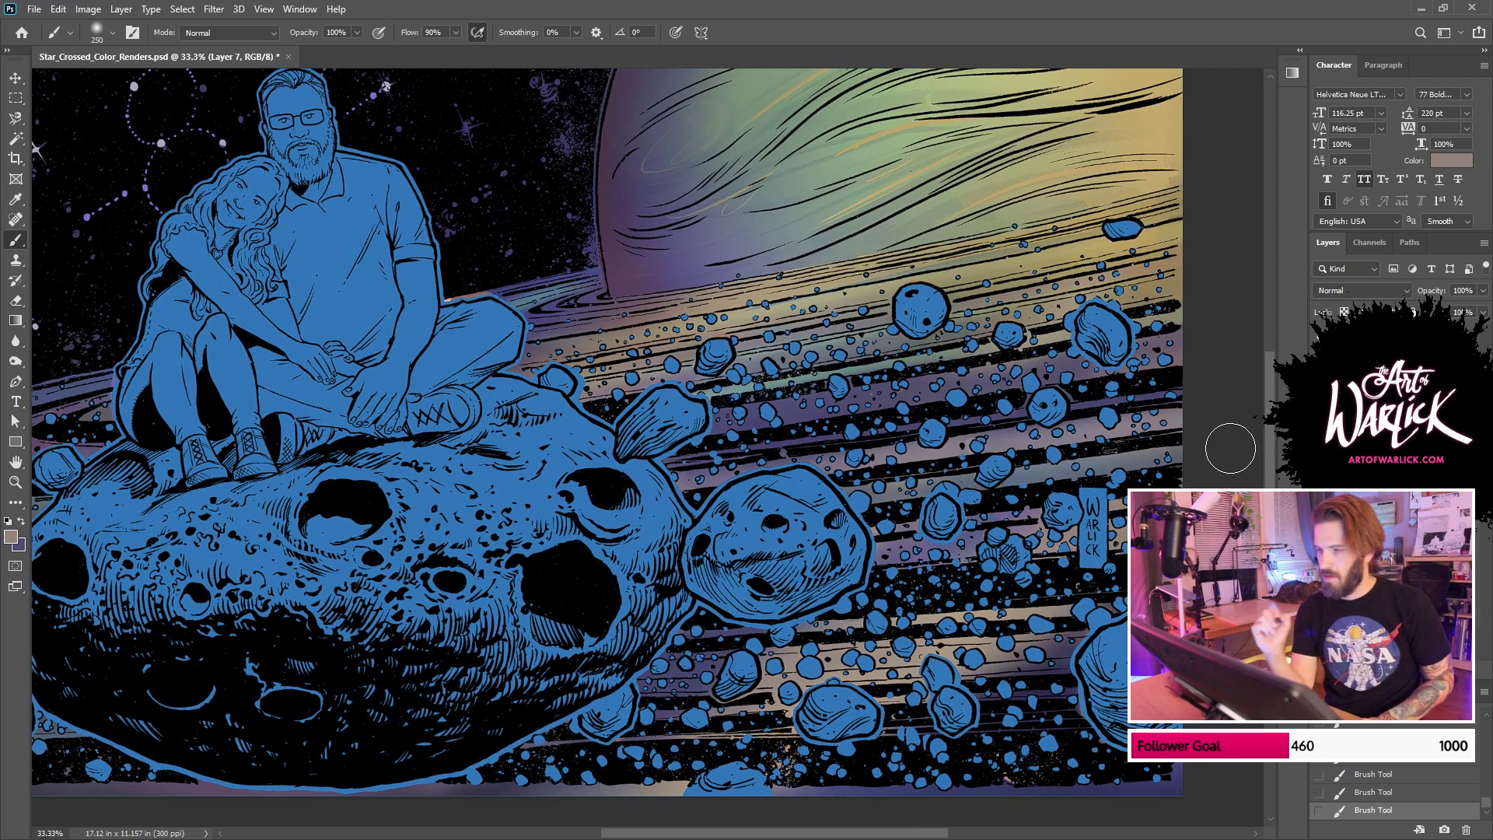
Step: Clear the selection, save the document, merge the copied ring layer and load the ring outline as a selection with hidden edges
{"action": "key", "text": "ctrl+s"}
{"action": "key", "text": "ctrl+minus"}
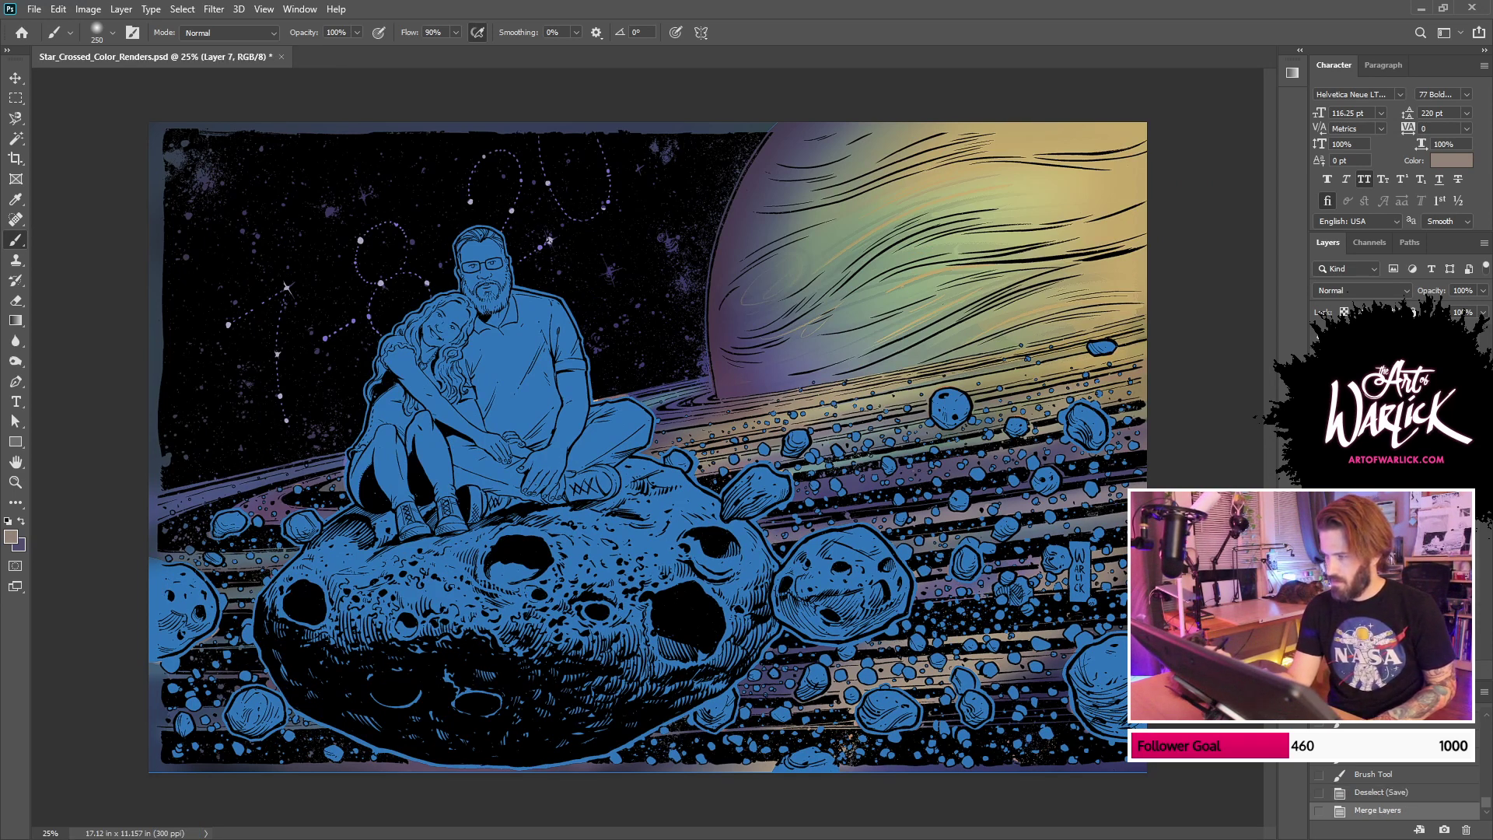
{"action": "left_click", "coordinate": [1347, 498], "text": "ctrl"}
{"action": "key", "text": "ctrl+h"}
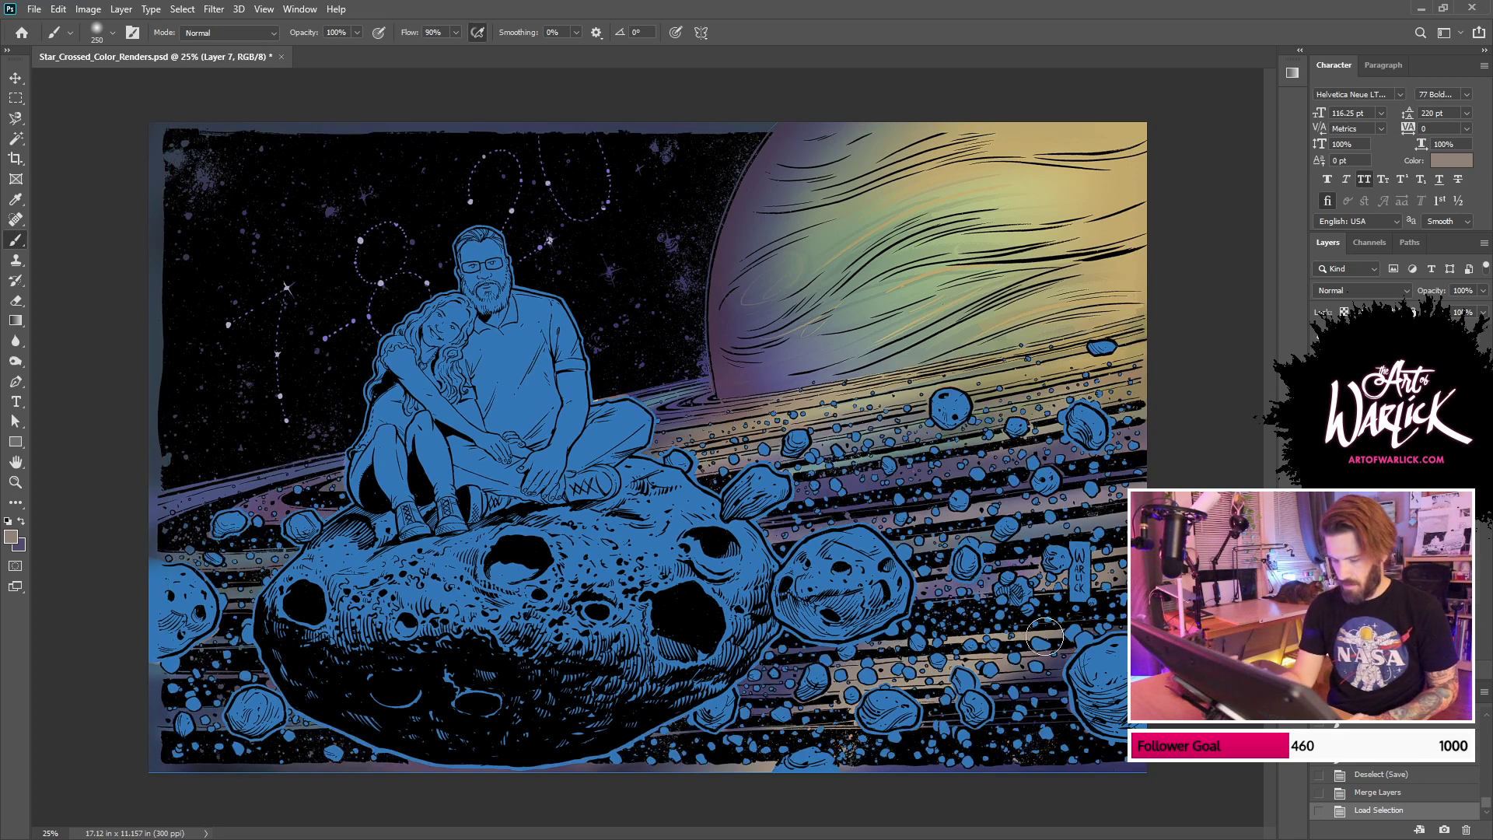
Step: Sample dark purple from the rings, enlarge the brush to 500 and brush over the lower-right rings
{"action": "key", "text": "alt"}
{"action": "left_click", "coordinate": [1062, 662], "text": "alt"}
{"action": "key", "text": "]"}
{"action": "key", "text": "]"}
{"action": "key", "text": "]"}
{"action": "key", "text": "]"}
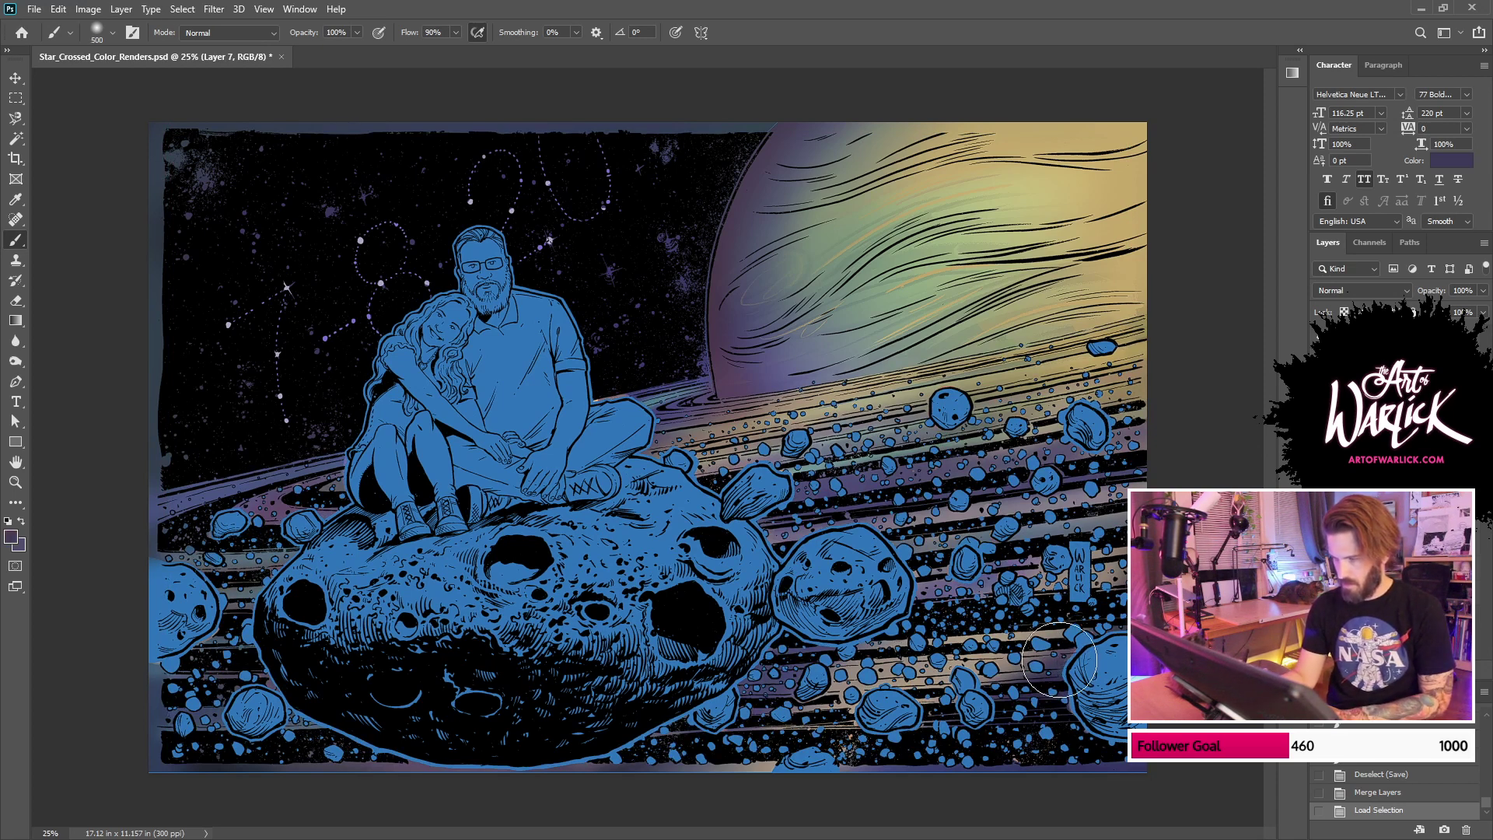
{"action": "left_click_drag", "start_coordinate": [1085, 602], "coordinate": [914, 695]}
{"action": "left_click_drag", "start_coordinate": [891, 629], "coordinate": [798, 727]}
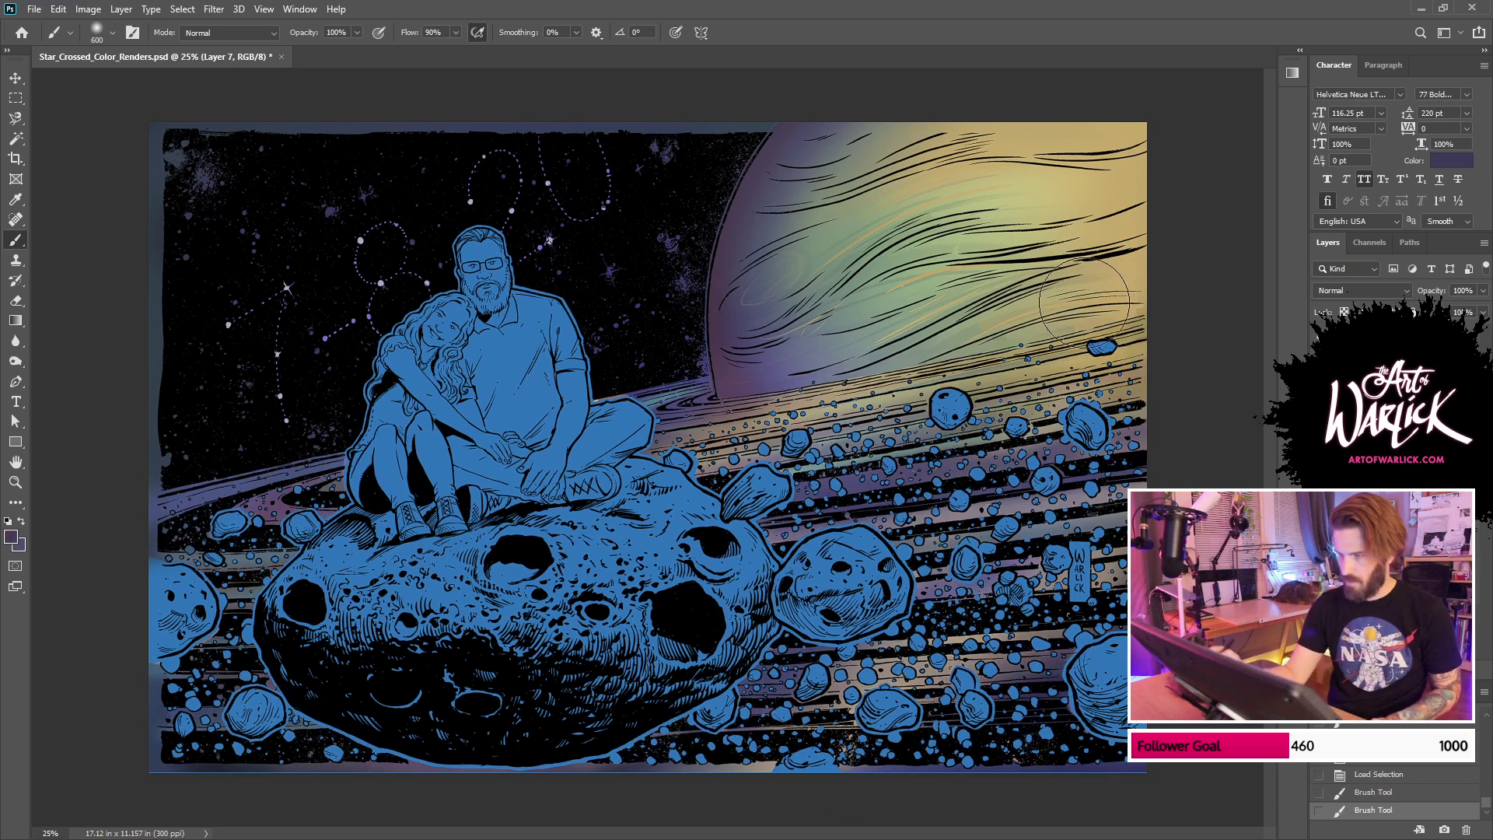
Step: Sample pale green from the rings below the planet and brush it over the lower-right rings, comparing strokes with undo and redo
{"action": "left_click", "coordinate": [780, 482], "text": "alt"}
{"action": "left_click", "coordinate": [844, 406], "text": "alt"}
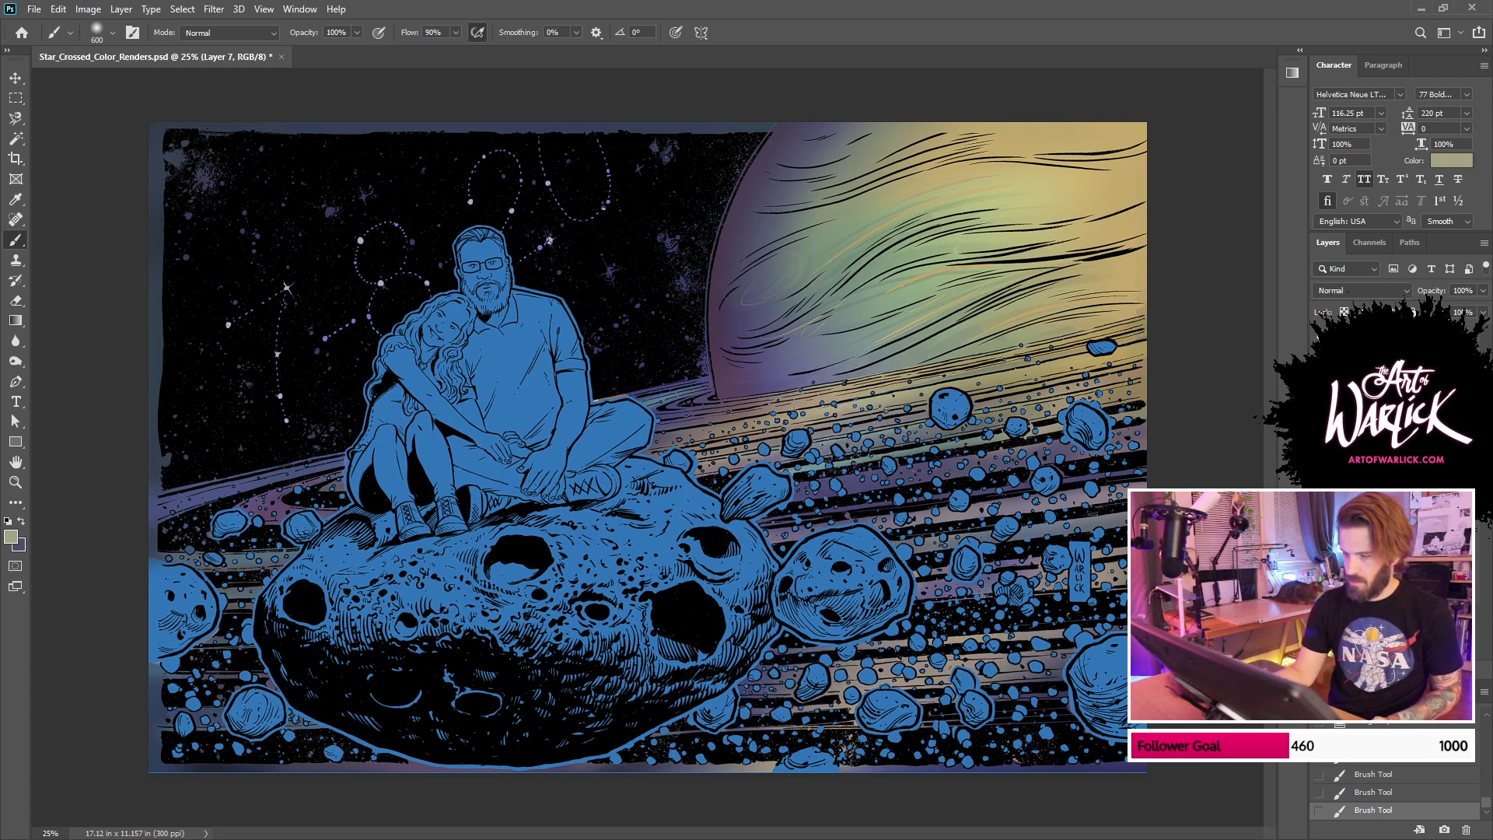
{"action": "key", "text": "ctrl+z"}
{"action": "key", "text": "ctrl+shift+z"}
{"action": "key", "text": "ctrl+z"}
{"action": "key", "text": "ctrl+shift+z"}
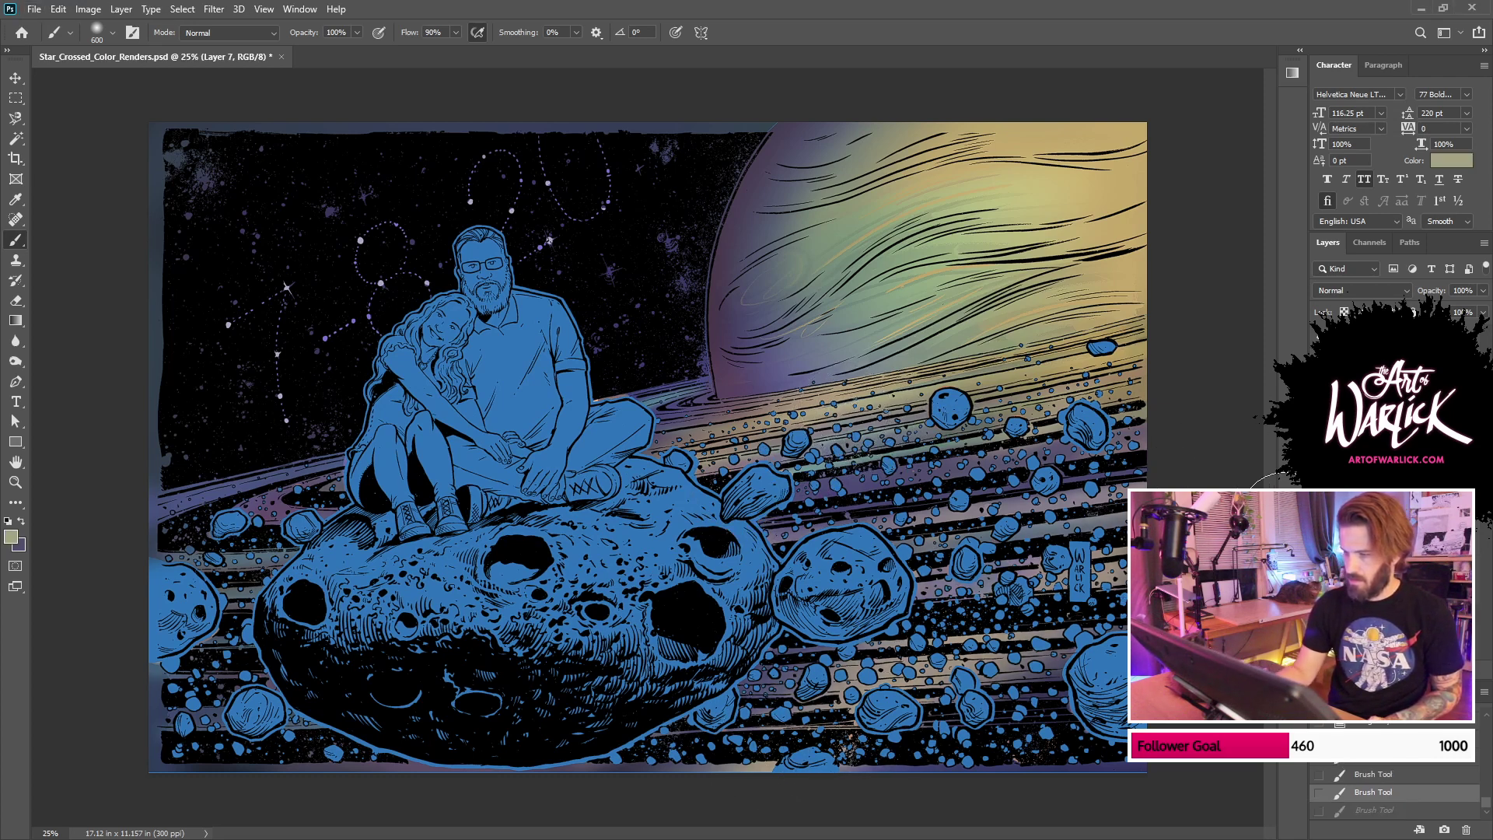
{"action": "key", "text": "ctrl+z"}
{"action": "left_click_drag", "start_coordinate": [772, 711], "coordinate": [941, 626]}
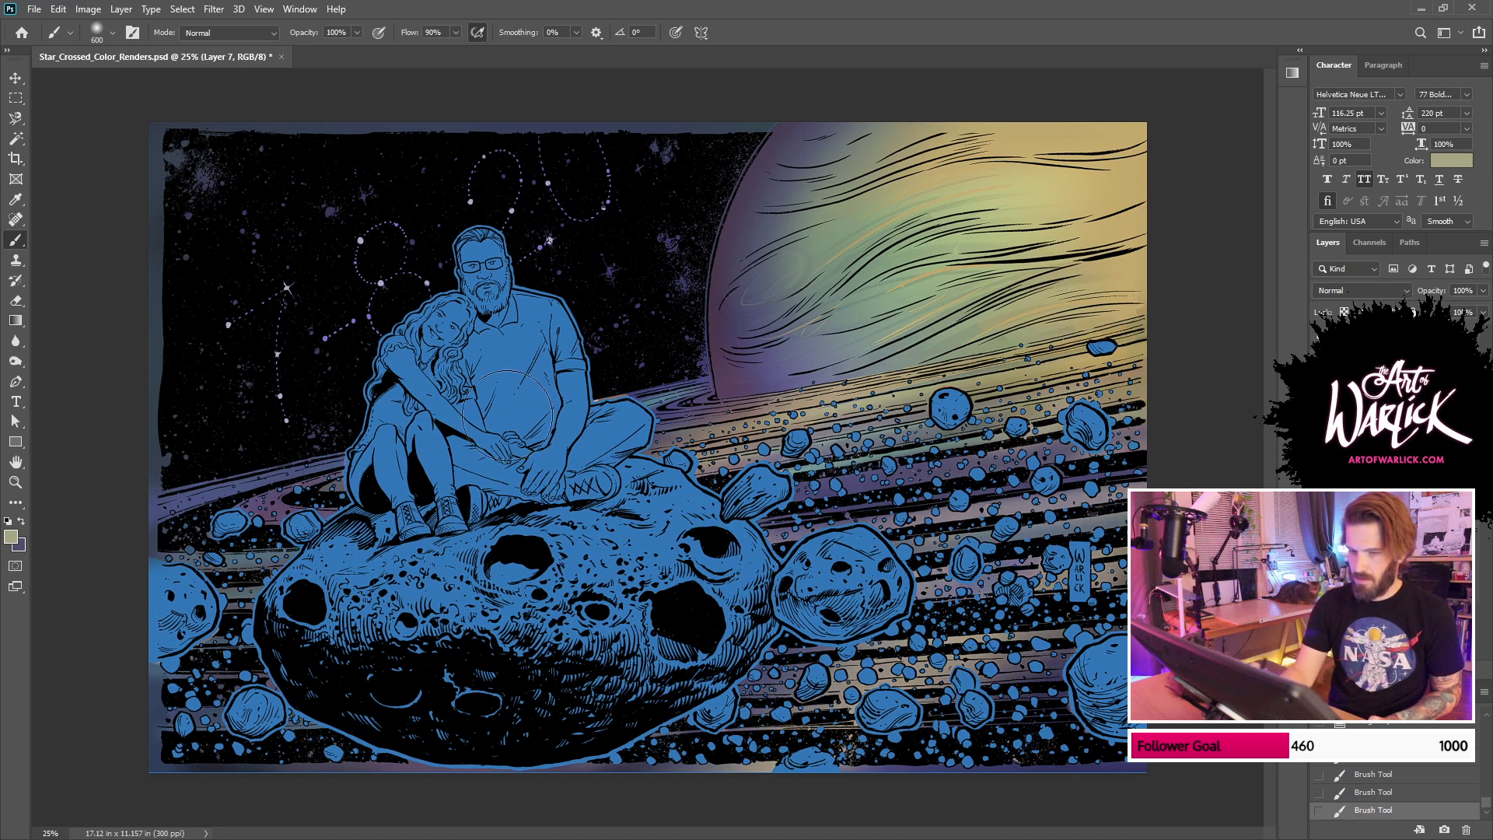
Step: Sample blue from the man's shirt and brush it over the rings' left end, undoing the pale green and first blue tries
{"action": "left_click_drag", "start_coordinate": [335, 470], "coordinate": [175, 519]}
{"action": "key", "text": "ctrl+z"}
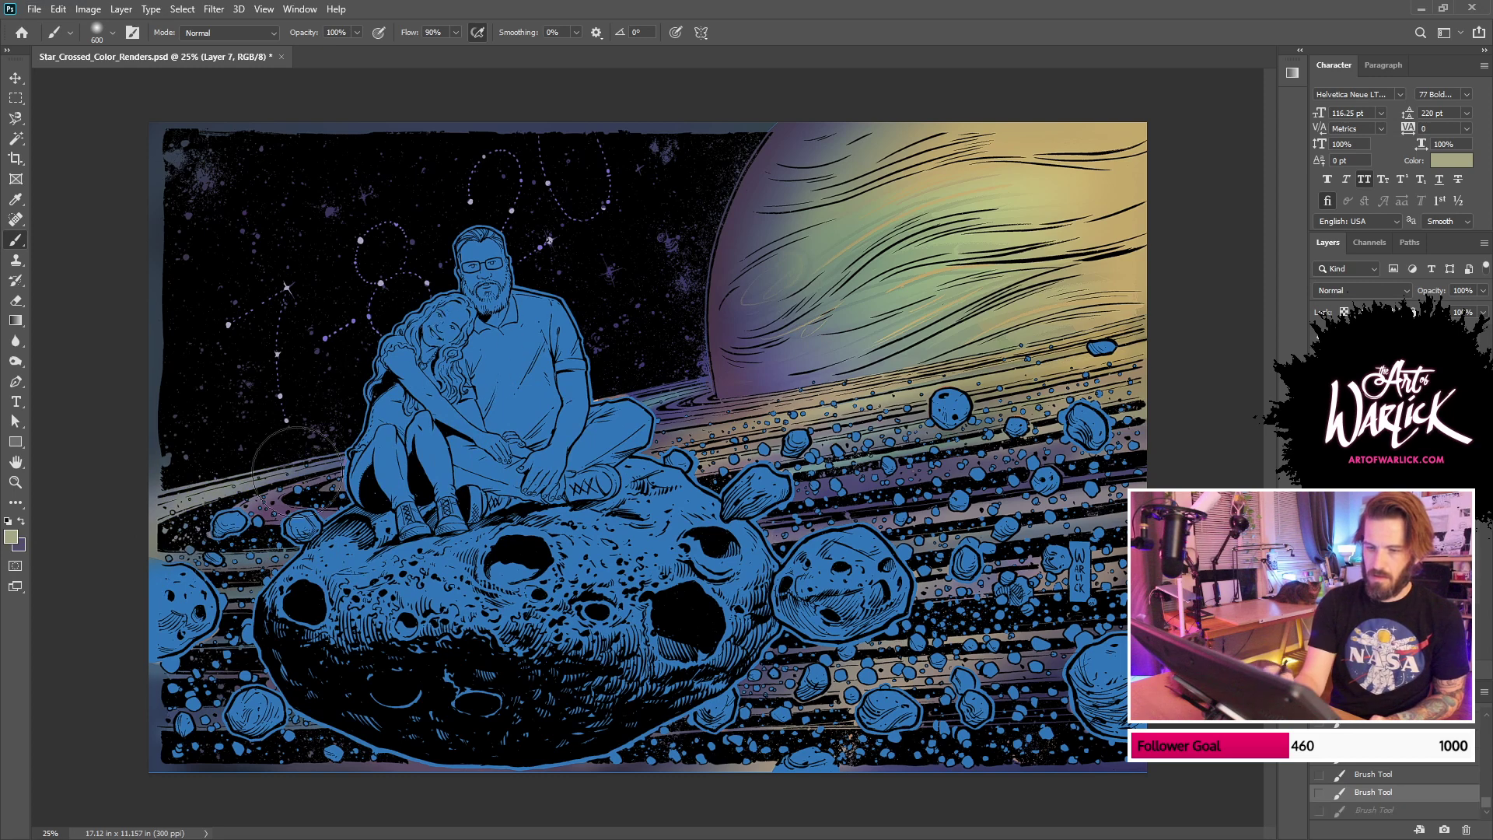
{"action": "left_click", "coordinate": [515, 381], "text": "alt"}
{"action": "left_click_drag", "start_coordinate": [135, 534], "coordinate": [353, 453]}
{"action": "key", "text": "ctrl+z"}
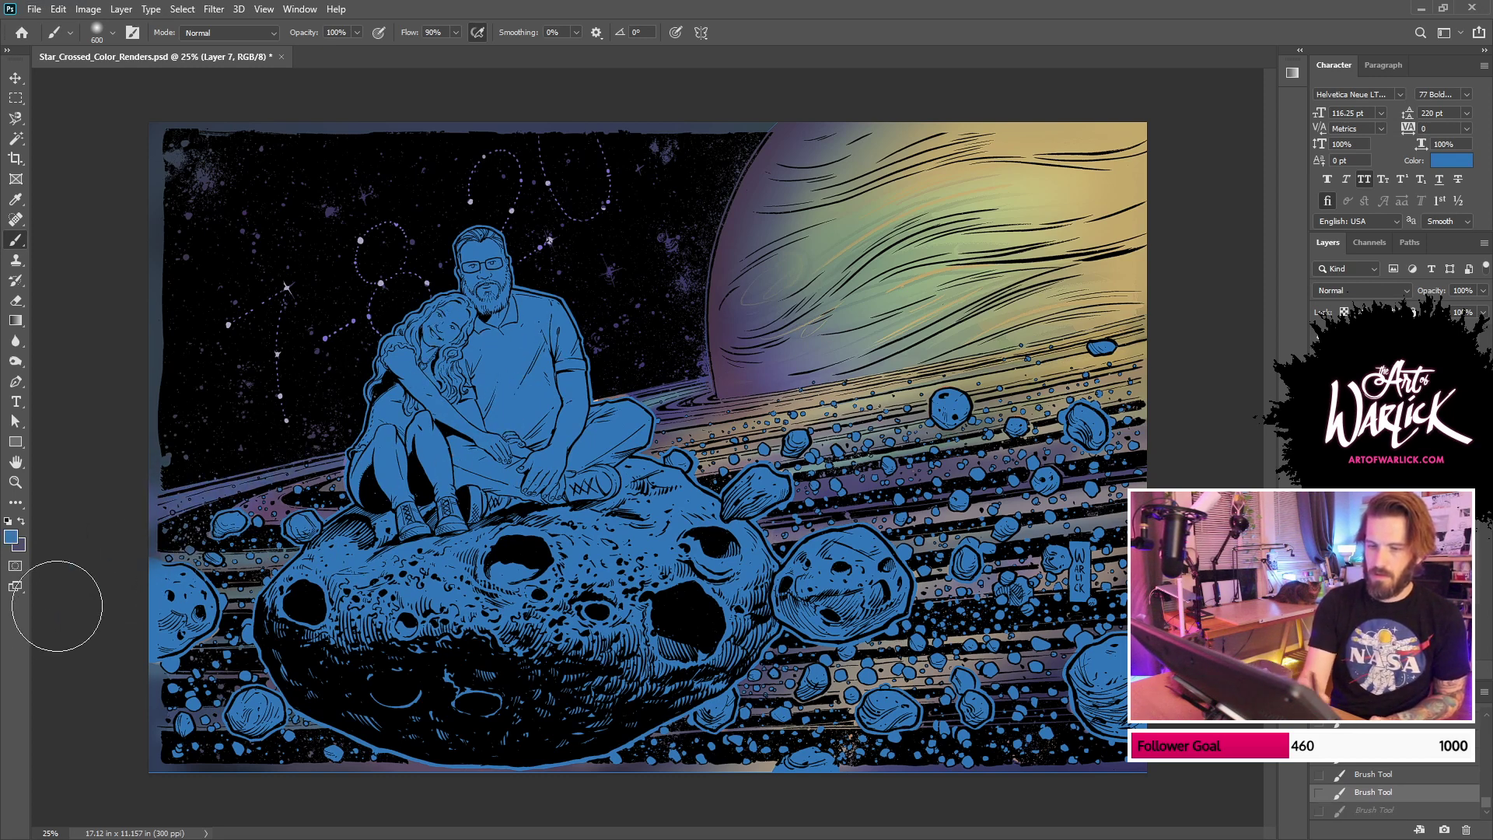
{"action": "left_click_drag", "start_coordinate": [78, 552], "coordinate": [373, 436]}
Step: Brush the sampled blue over the lower-right rings near the artwork's corner, undoing the unwanted strokes
{"action": "left_click_drag", "start_coordinate": [661, 802], "coordinate": [1043, 635]}
{"action": "key", "text": "ctrl+z"}
{"action": "left_click_drag", "start_coordinate": [735, 780], "coordinate": [1019, 644]}
{"action": "key", "text": "ctrl+z"}
{"action": "left_click_drag", "start_coordinate": [991, 698], "coordinate": [1075, 676]}
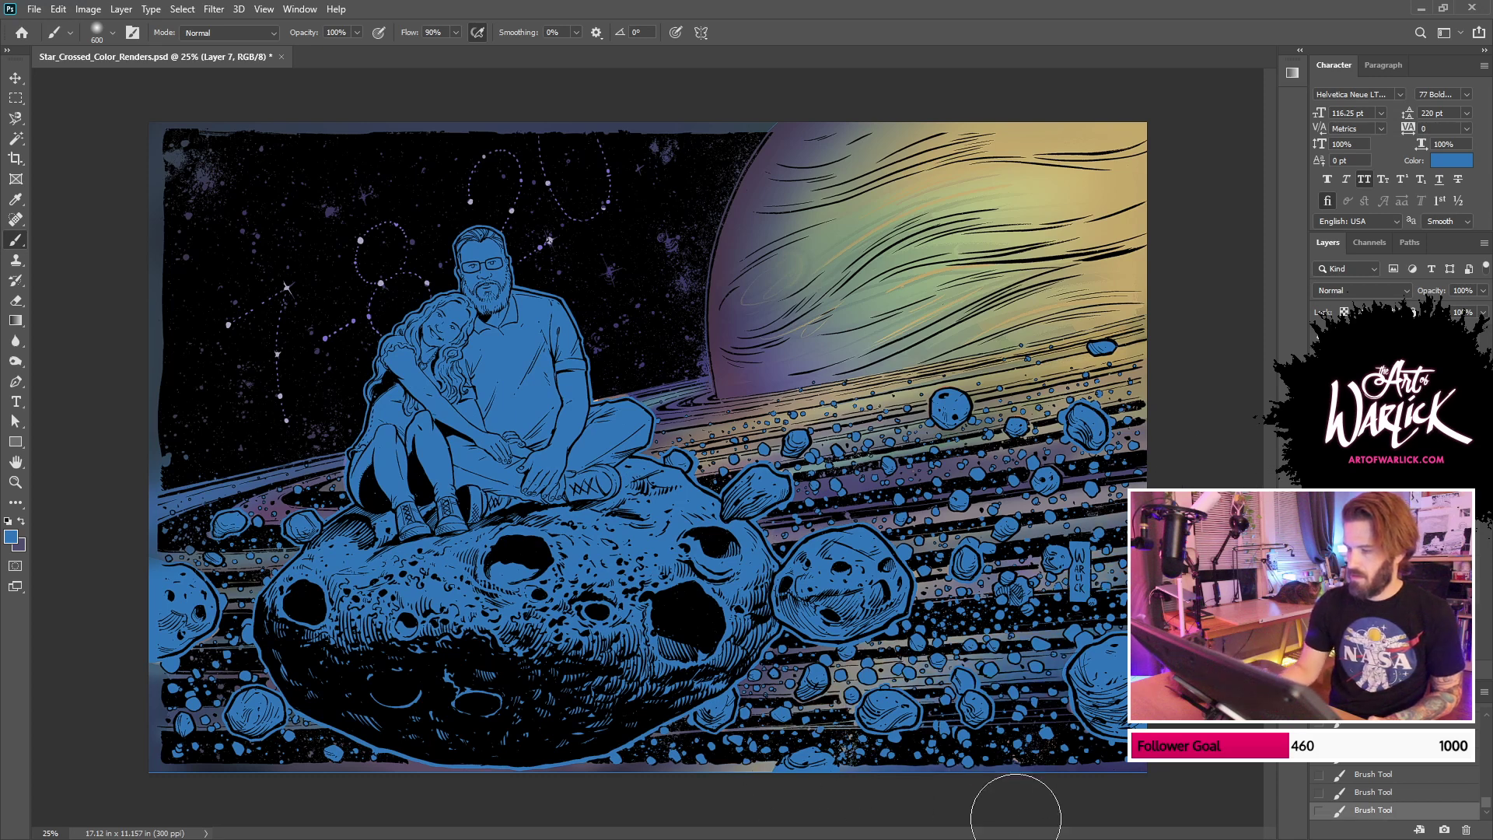
{"action": "left_click_drag", "start_coordinate": [1015, 813], "coordinate": [1148, 758]}
{"action": "key", "text": "ctrl+z"}
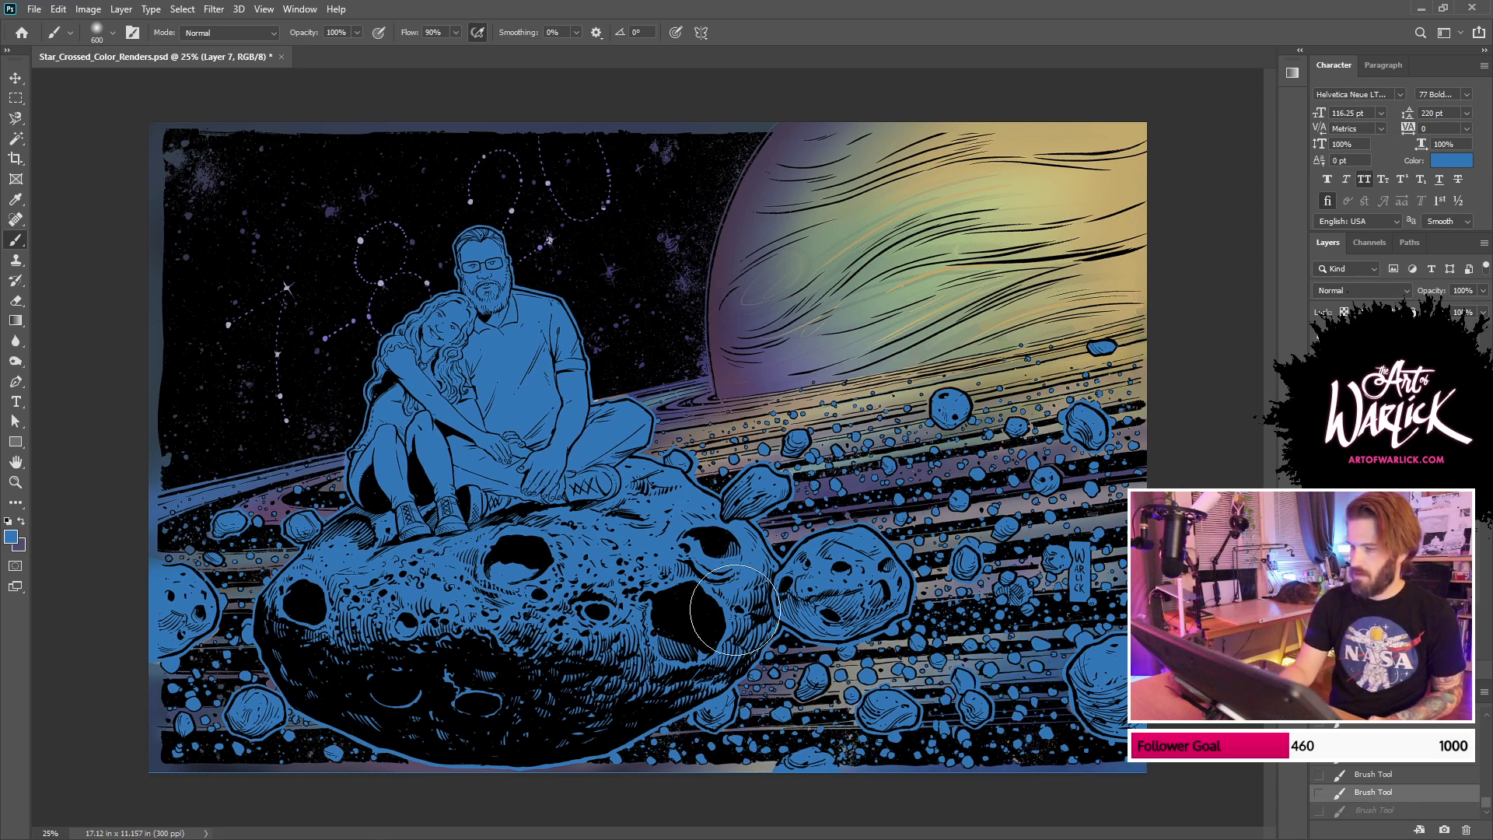
Step: Brush the sampled blue over the rings' upper-right end below the planet, undoing the first stroke, and save the document
{"action": "left_click_drag", "start_coordinate": [1061, 383], "coordinate": [1170, 334]}
{"action": "key", "text": "ctrl+z"}
{"action": "left_click_drag", "start_coordinate": [1112, 395], "coordinate": [1152, 386]}
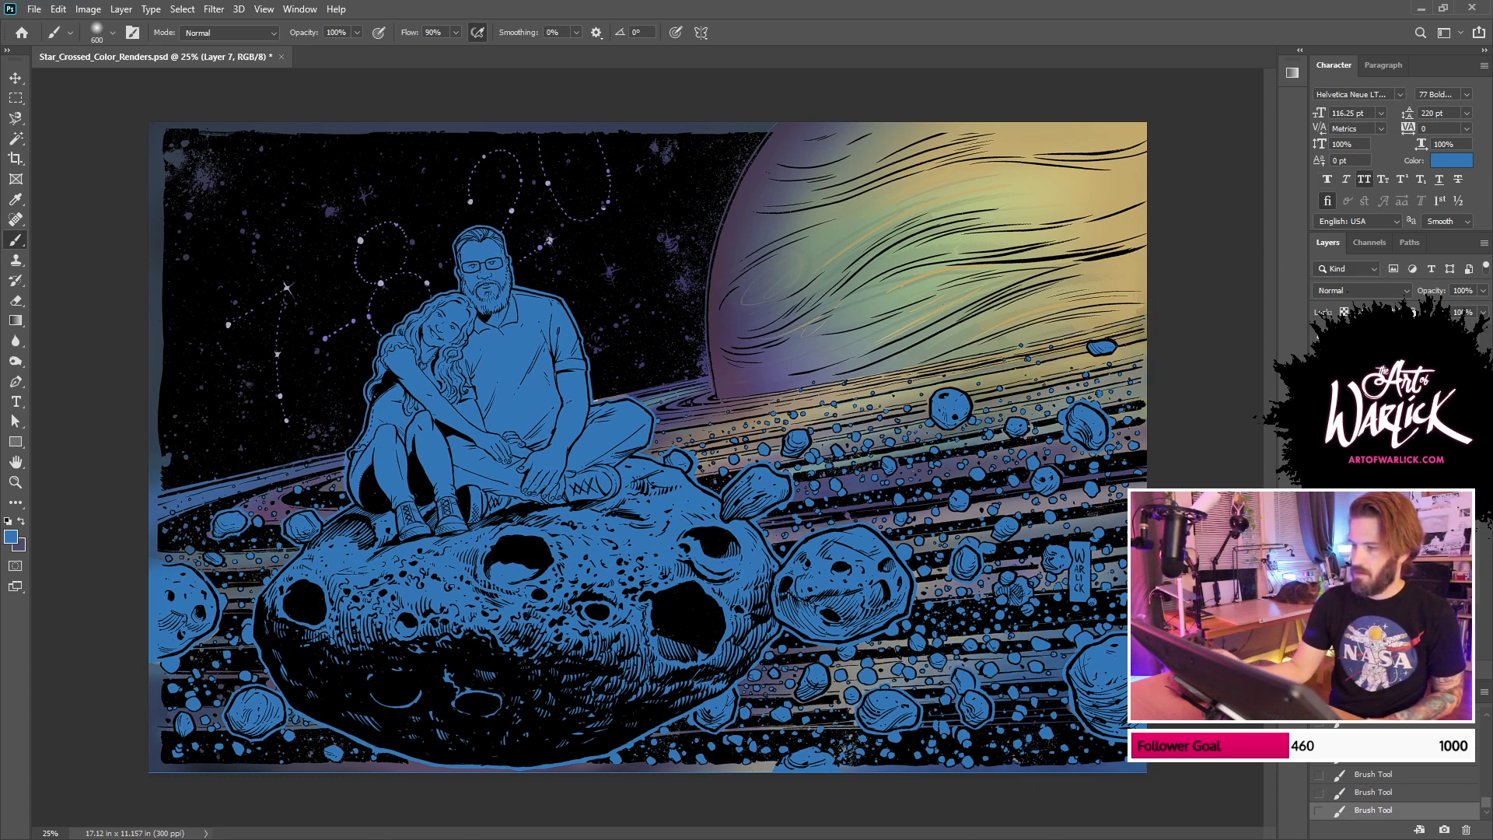
{"action": "key", "text": "ctrl+s"}
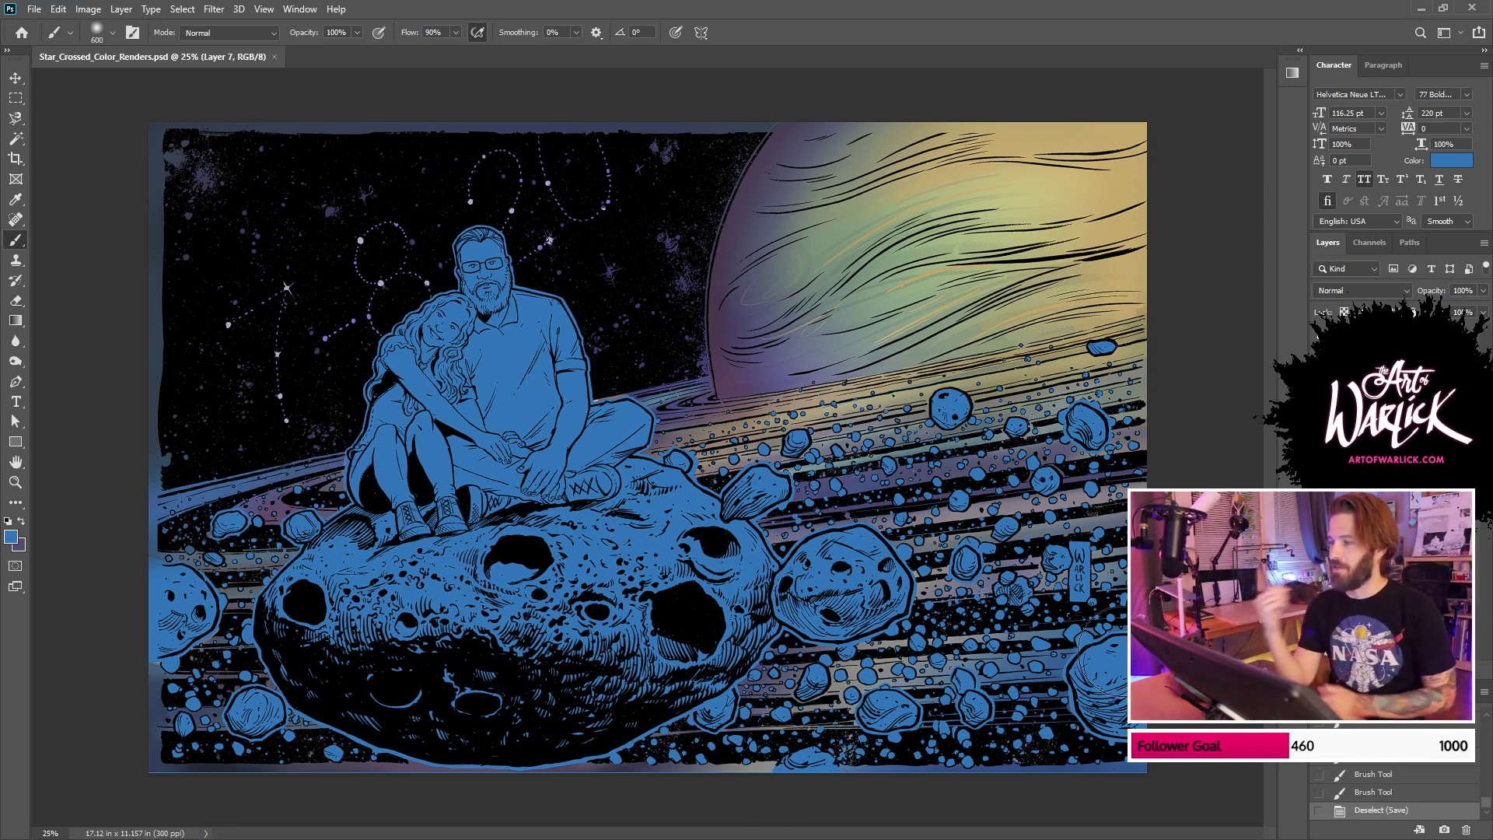
Step: Toggle the foreground layers' visibility to compare the colored couple and asteroids against the rings and planet
{"action": "left_click", "coordinate": [1319, 498]}
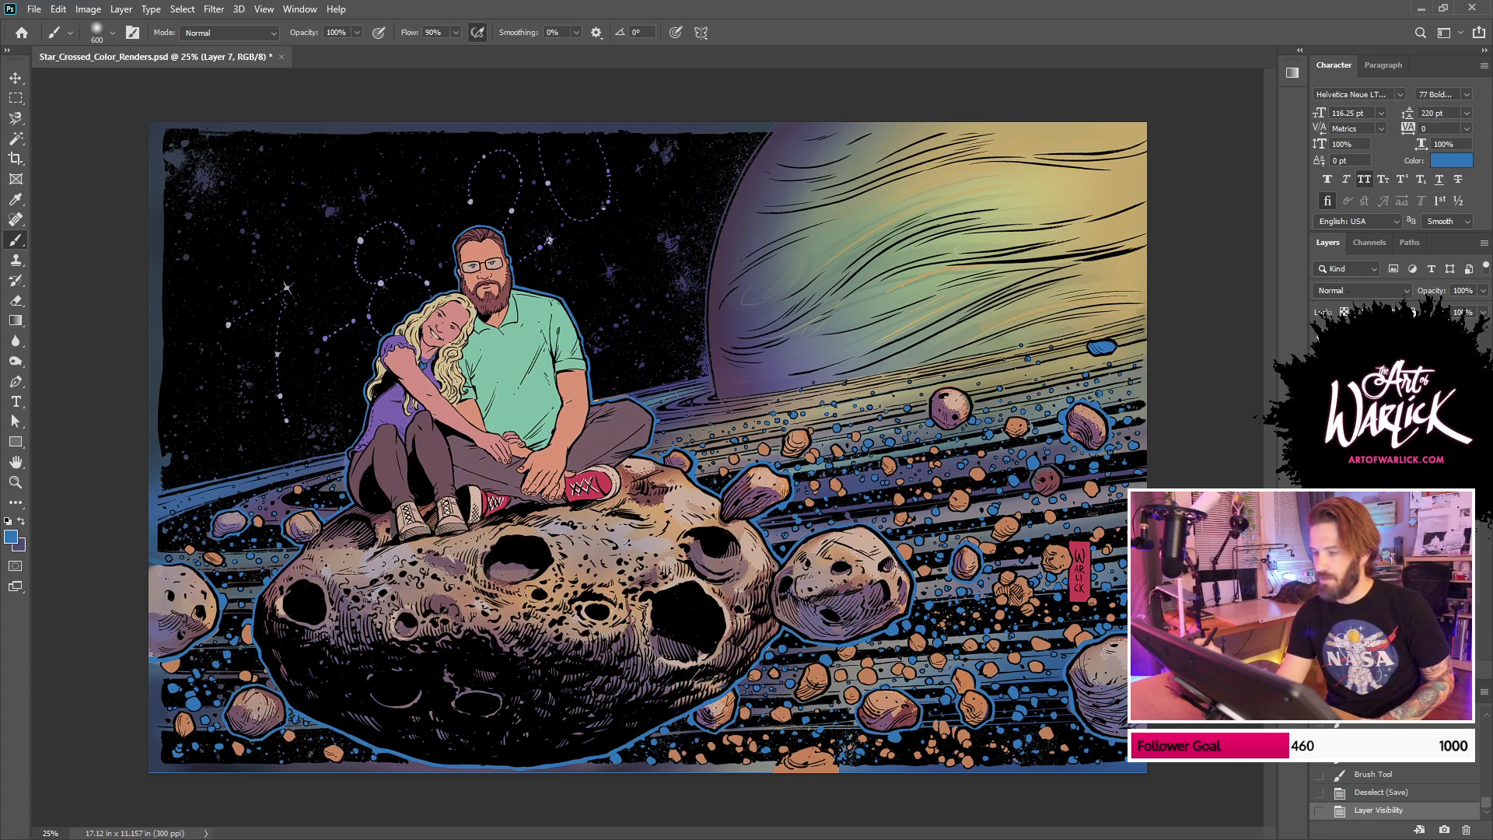
{"action": "key", "text": "ctrl+comma"}
{"action": "key", "text": "ctrl+comma"}
{"action": "key", "text": "ctrl+comma"}
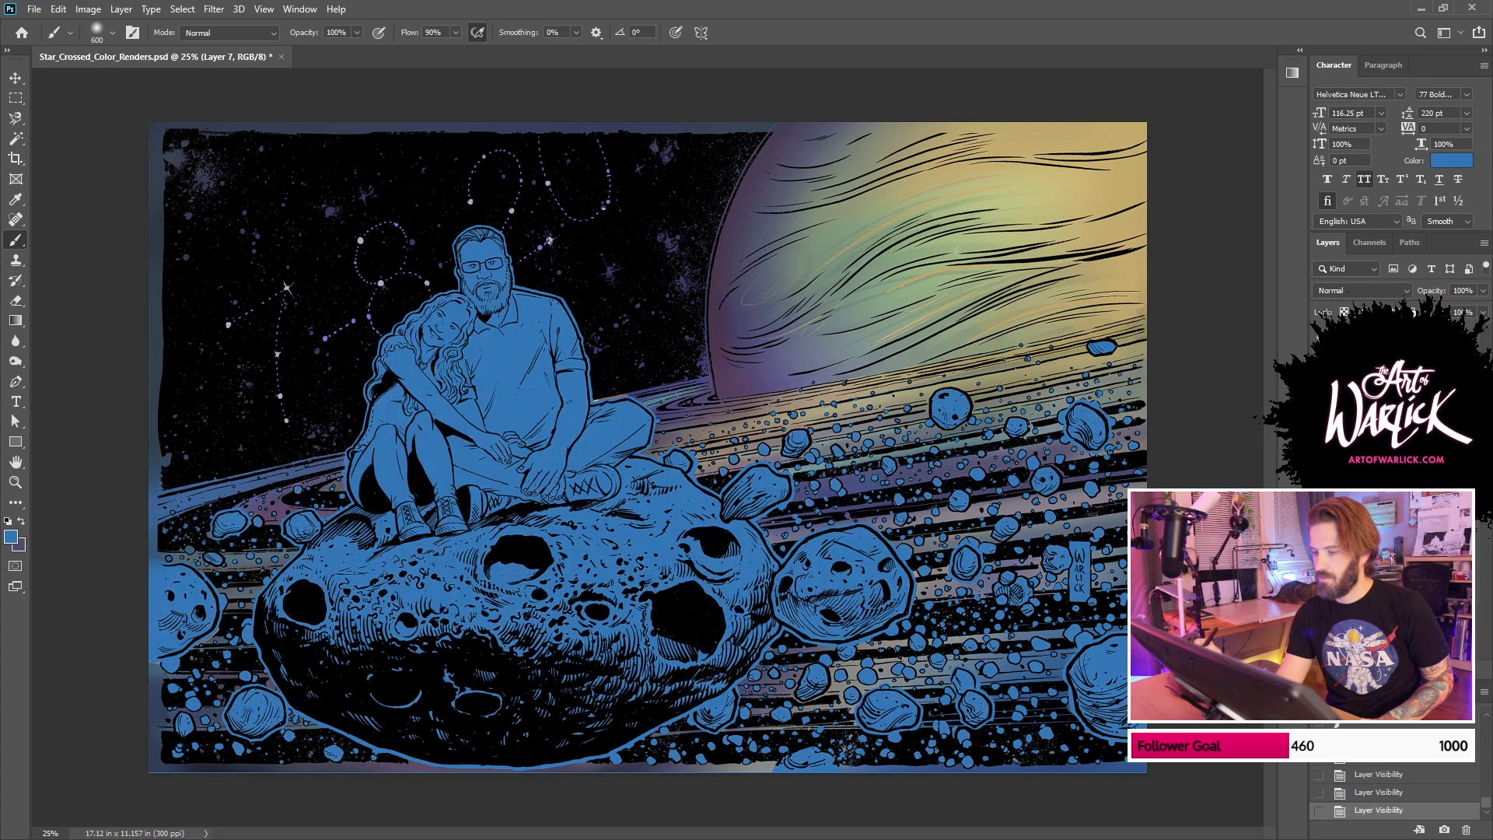
{"action": "key", "text": "ctrl+comma"}
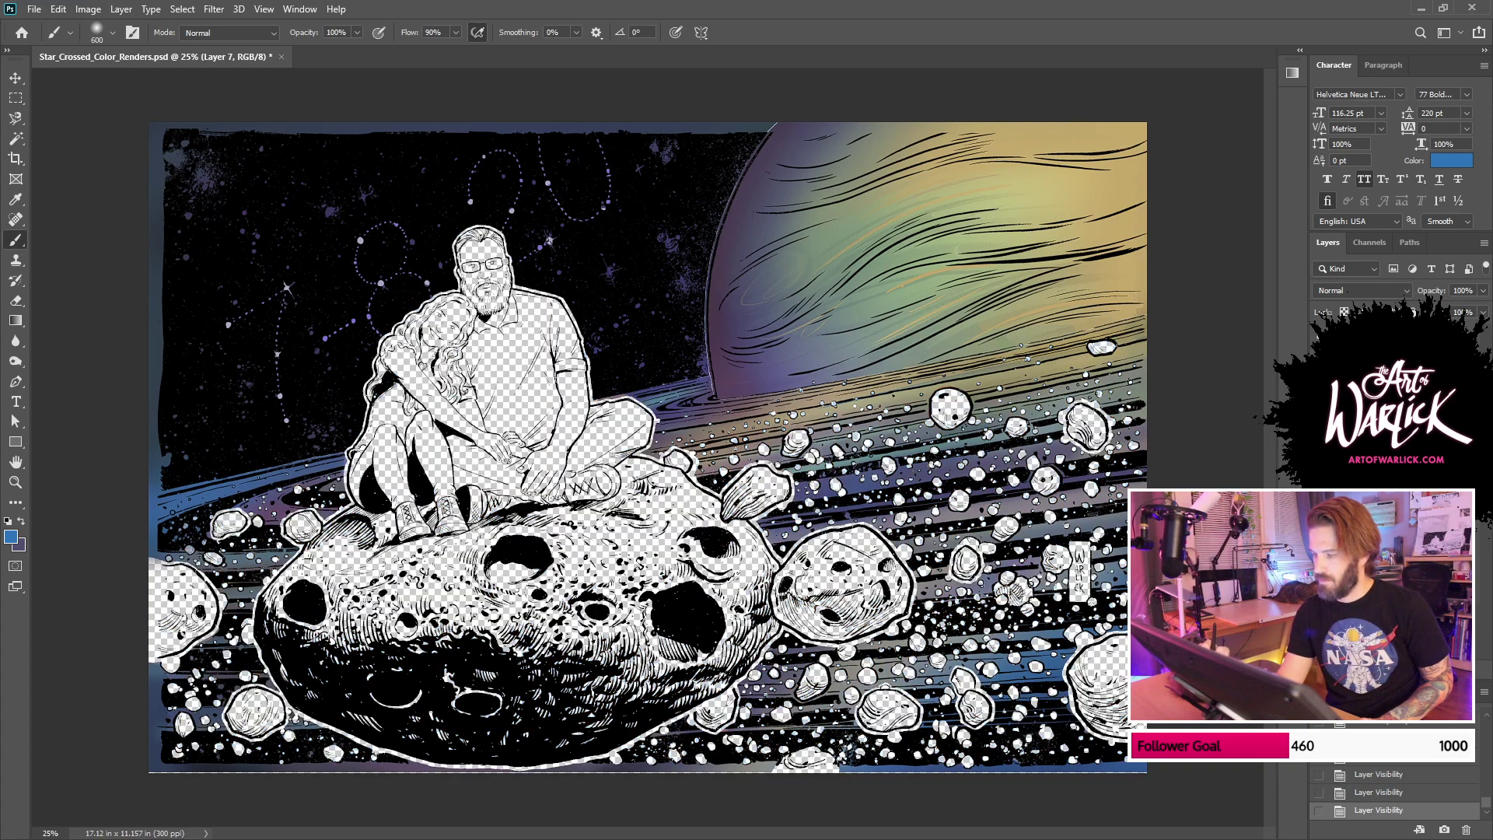
{"action": "key", "text": "ctrl+comma"}
Step: Select the small orange rocks on the FLATS layer with the Magic Wand, paste in place in the FG group and merge the result
{"action": "key", "text": "w"}
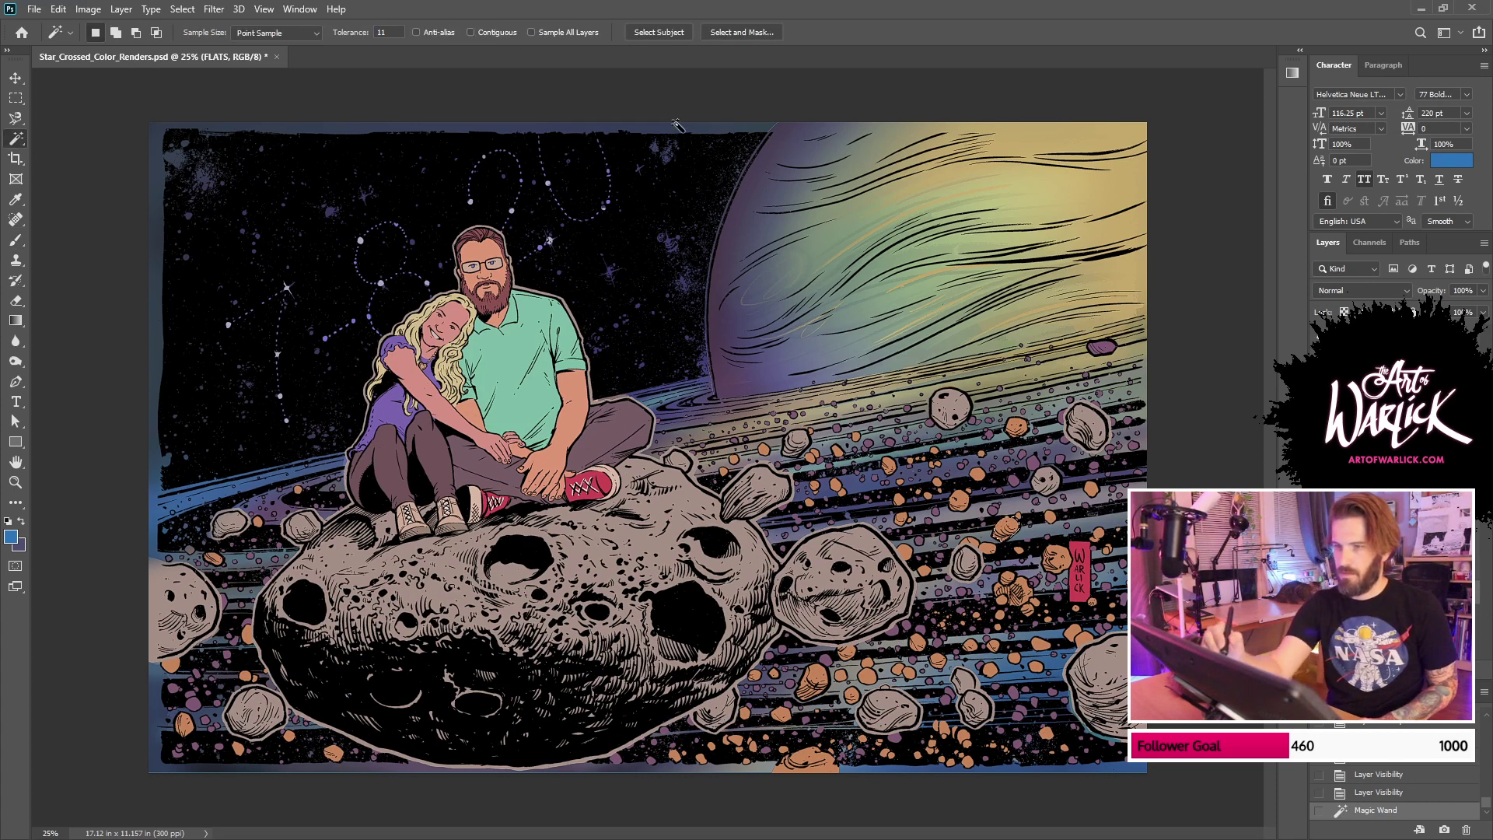
{"action": "left_click", "coordinate": [1003, 533]}
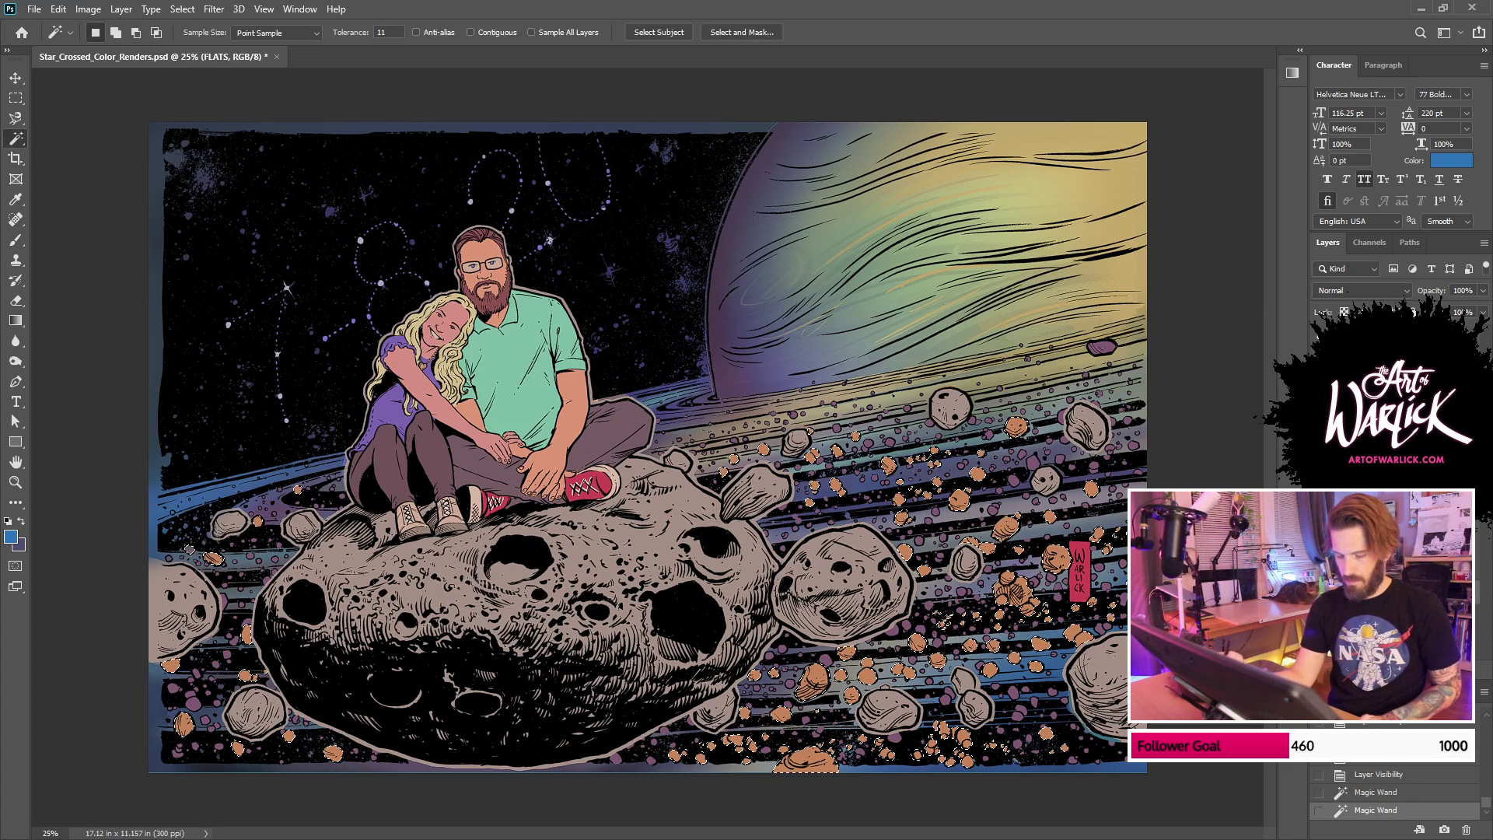
{"action": "left_click", "coordinate": [1384, 474]}
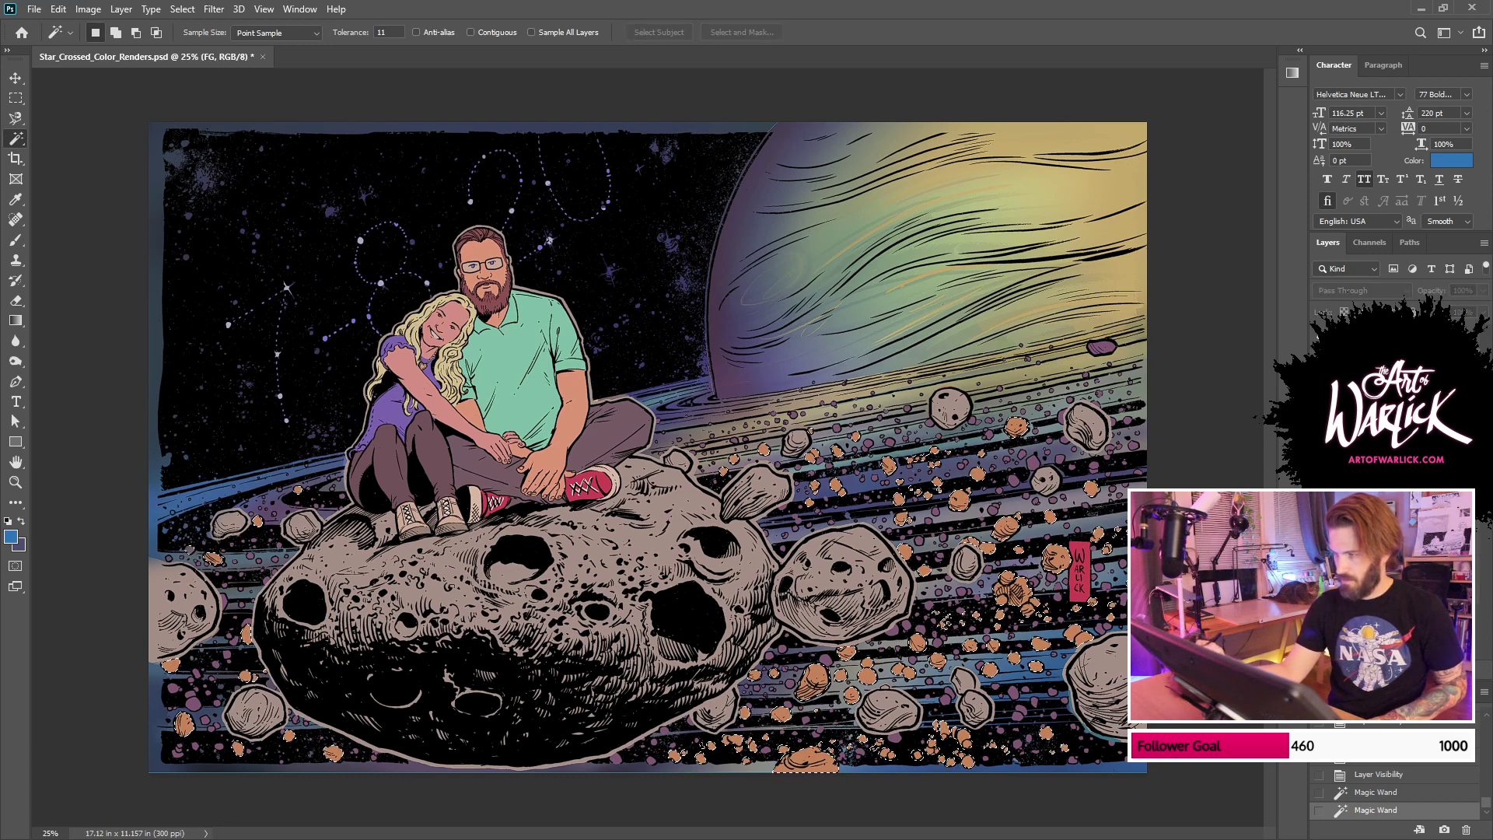
{"action": "key", "text": "ctrl+shift+v"}
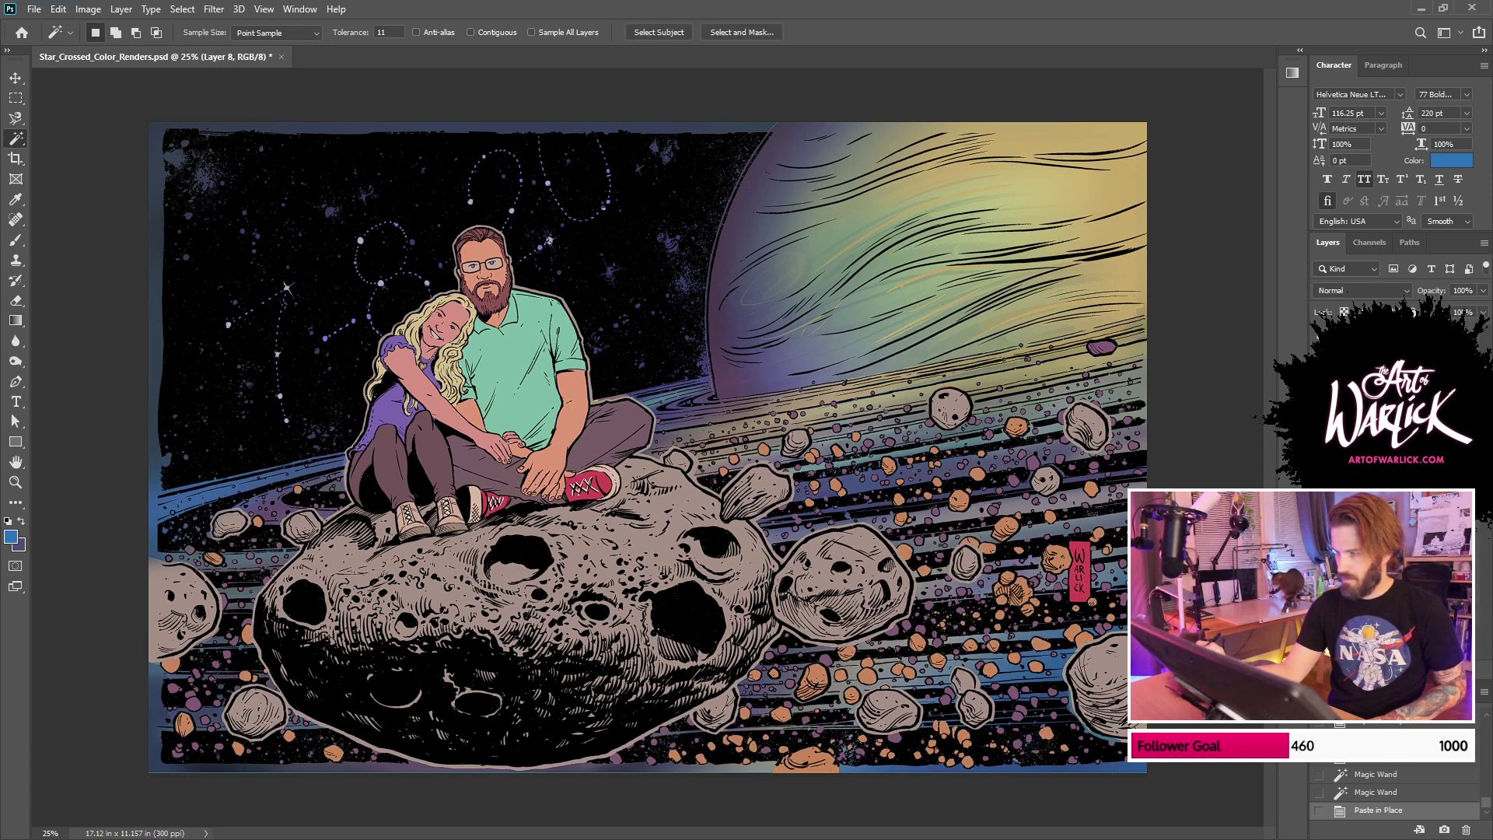
{"action": "key", "text": "ctrl+e"}
Step: Toggle the asteroid render and foreground layers to check the rocks against the ring colors
{"action": "left_click", "coordinate": [1319, 459]}
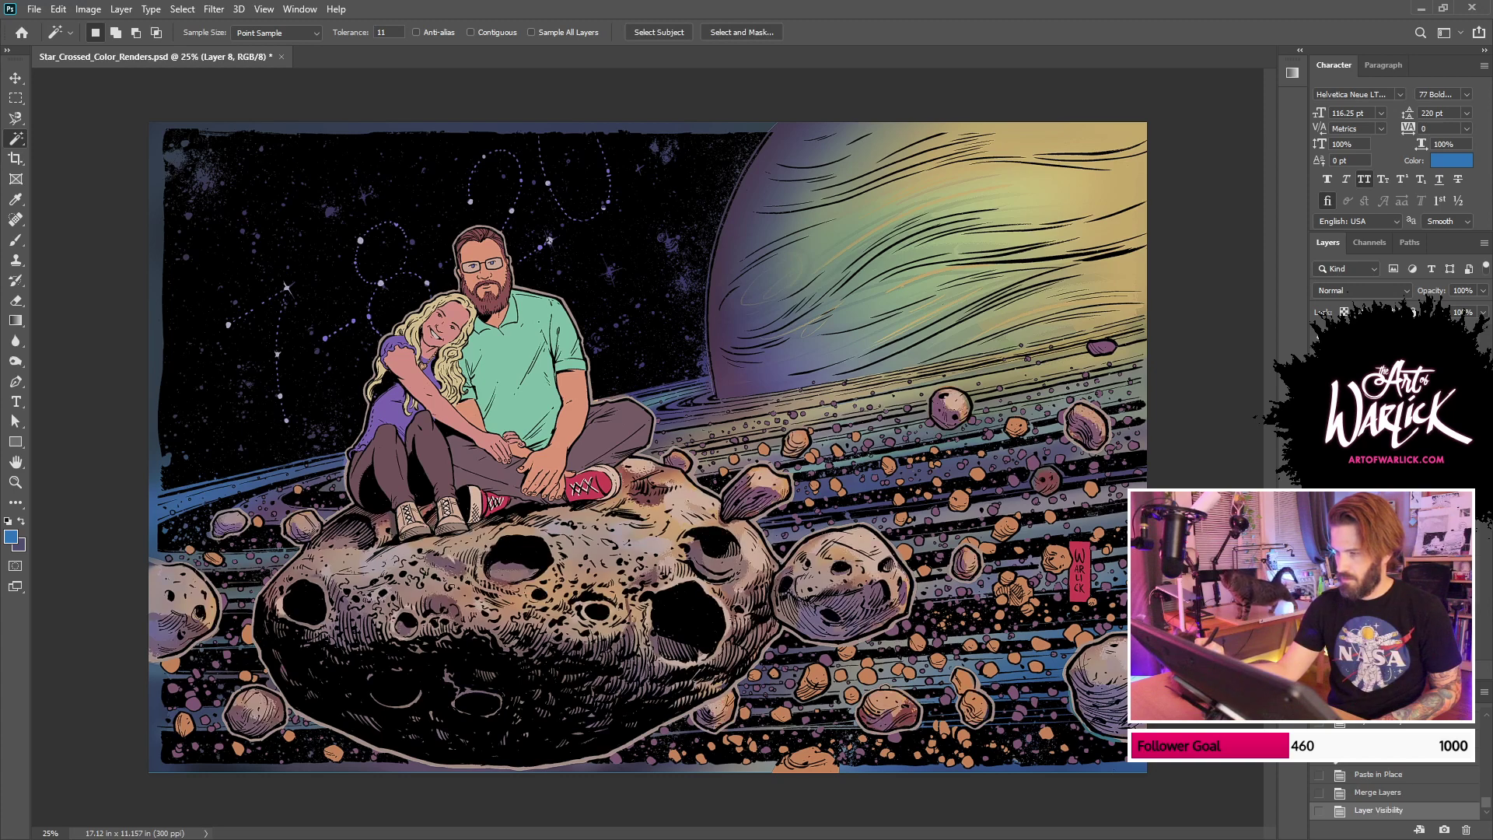
{"action": "left_click", "coordinate": [1319, 459]}
{"action": "key", "text": "ctrl+comma"}
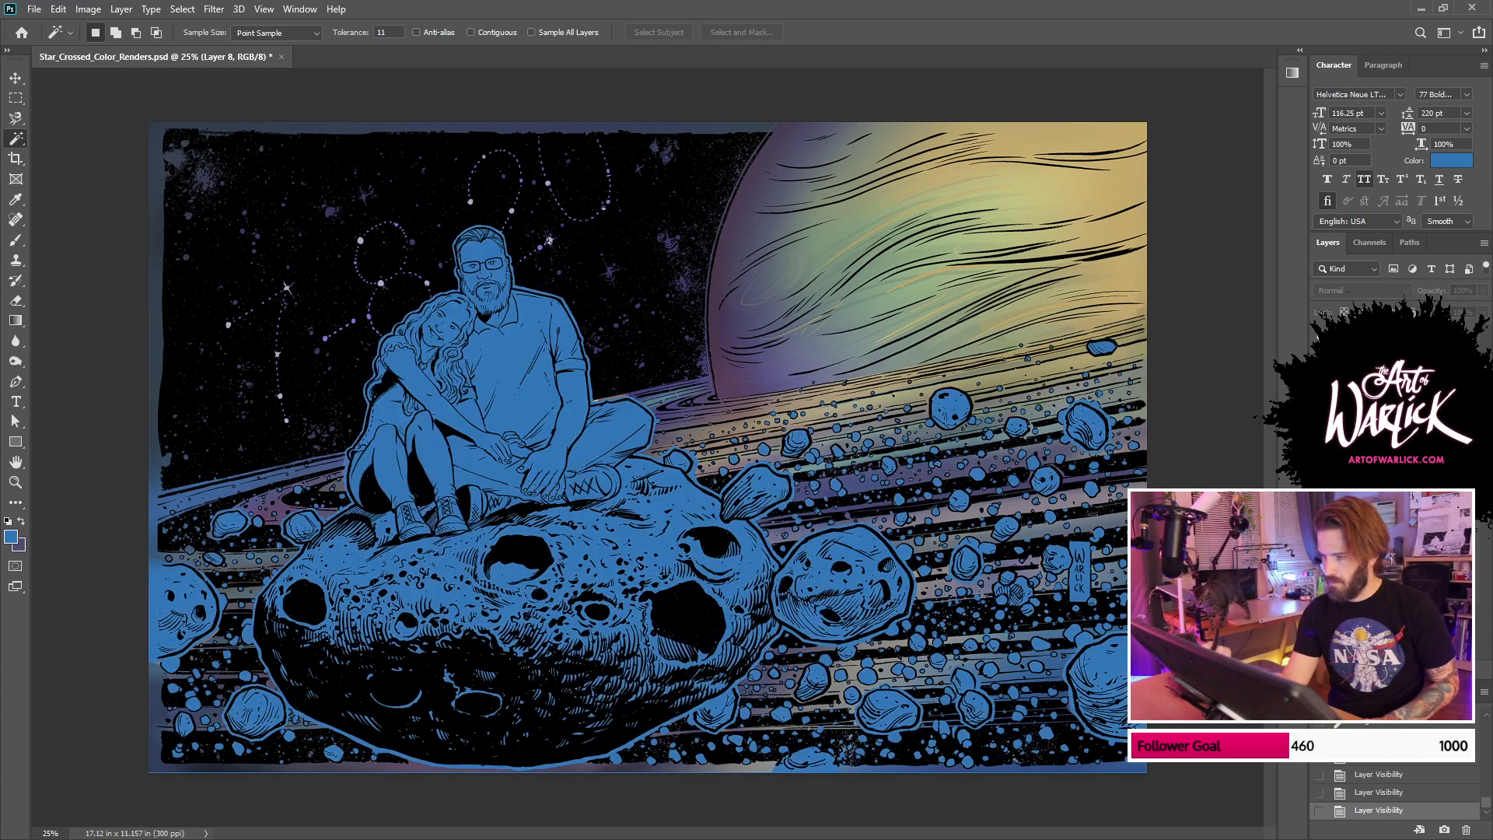
{"action": "key", "text": "ctrl+comma"}
{"action": "key", "text": "ctrl+comma"}
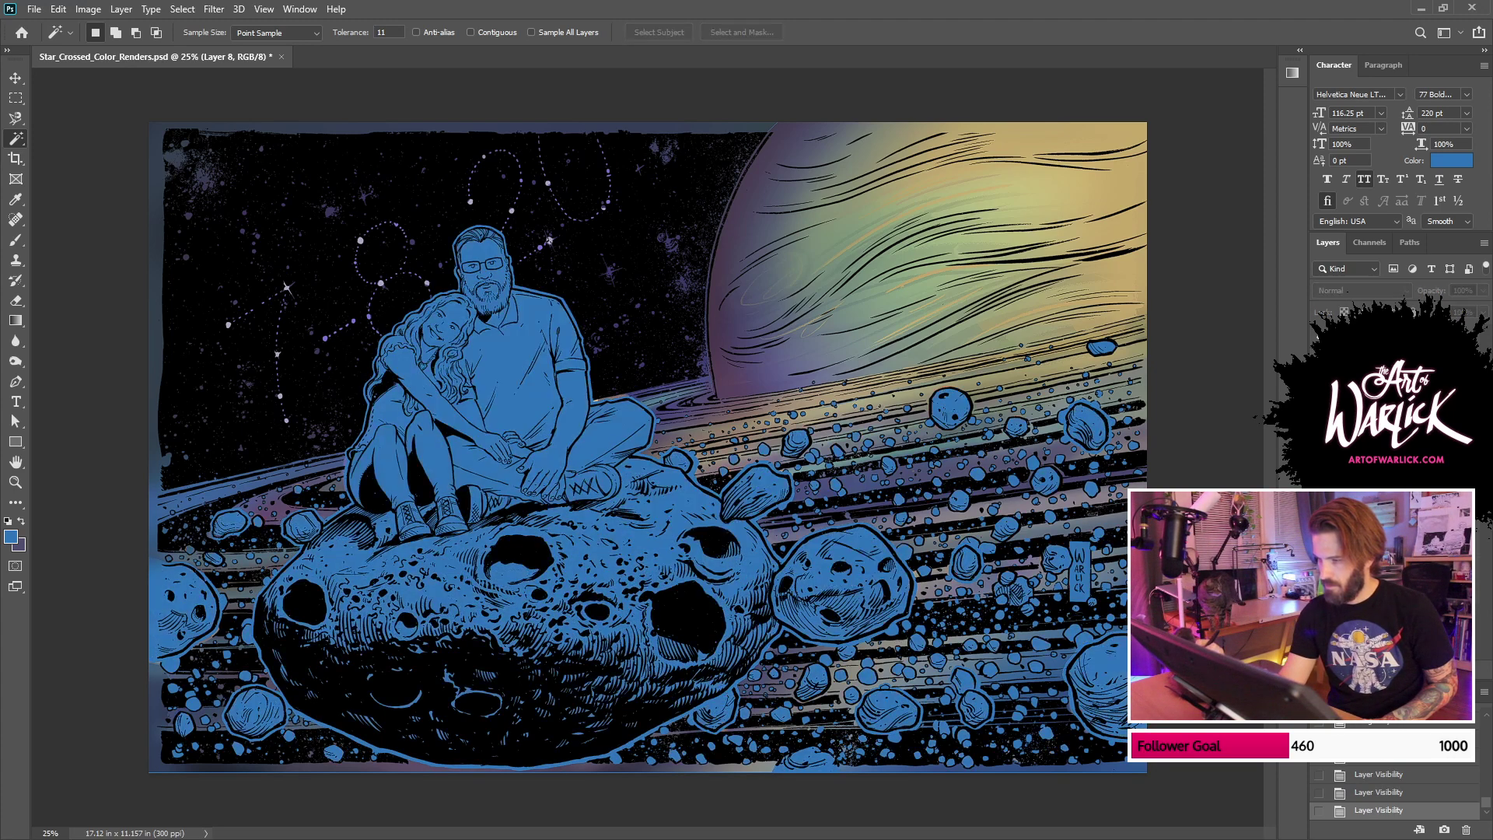
{"action": "key", "text": "ctrl+comma"}
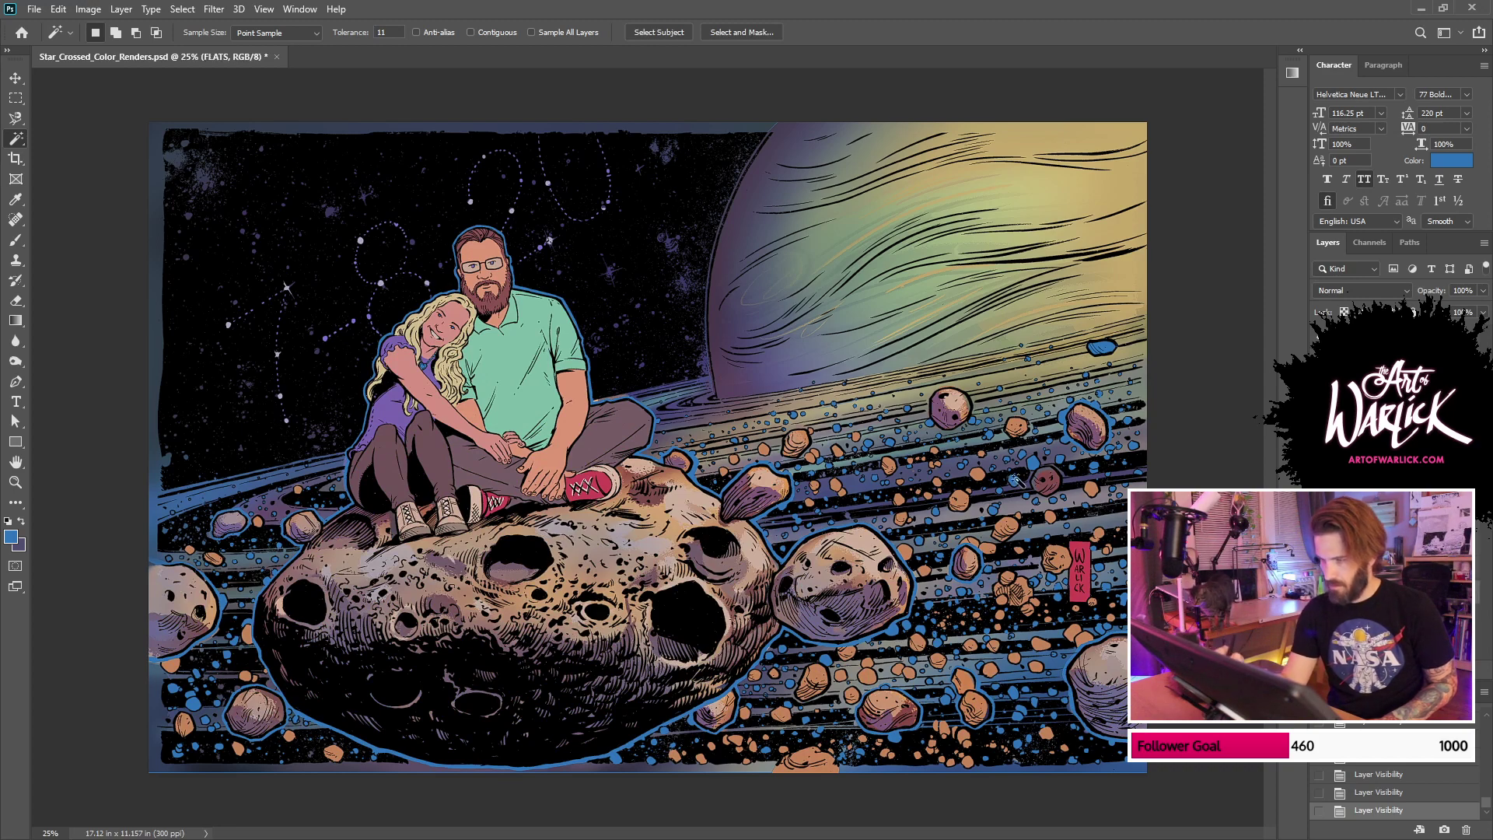
Step: Select the small blue-looking rocks using the FLATS layer, copy them, paste them in place and merge the pasted layer
{"action": "left_click", "coordinate": [1014, 480]}
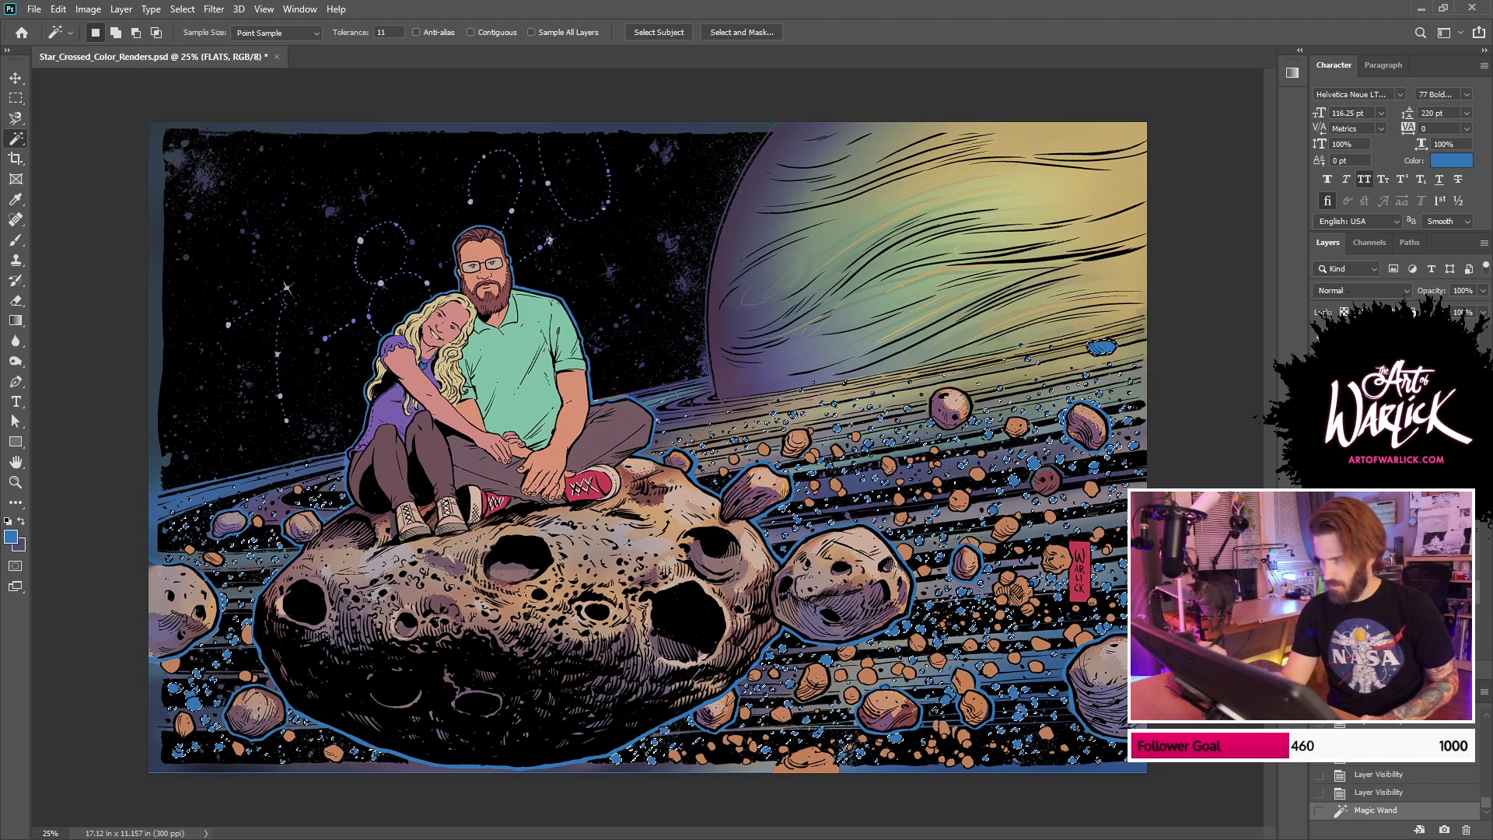
{"action": "key", "text": "ctrl+c"}
{"action": "key", "text": "ctrl+shift+v"}
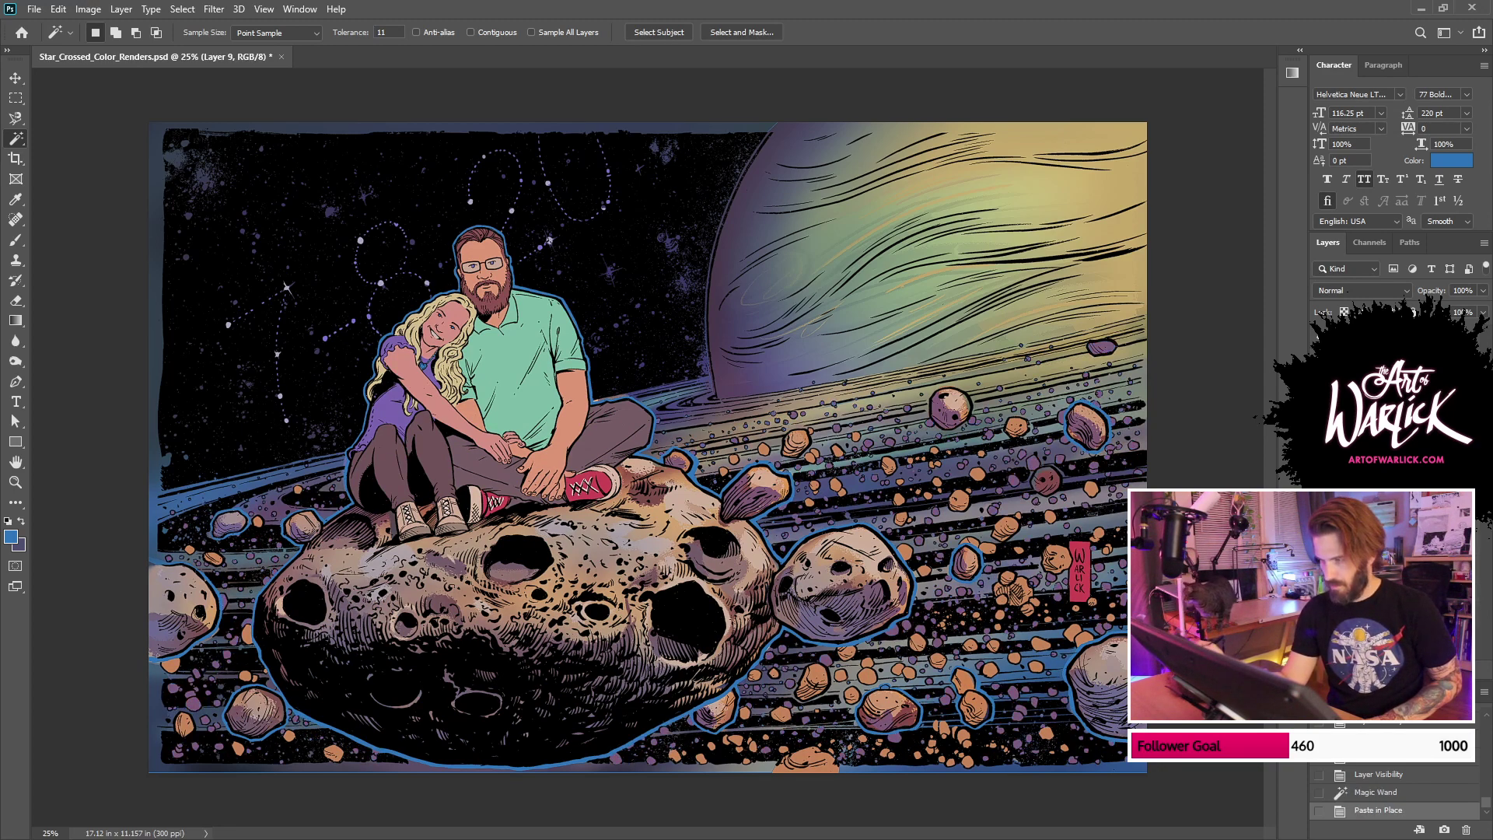
{"action": "key", "text": "ctrl+e"}
Step: Hide and show the foreground layers repeatedly to compare the purple rocks with the solid blue base
{"action": "key", "text": "ctrl+comma"}
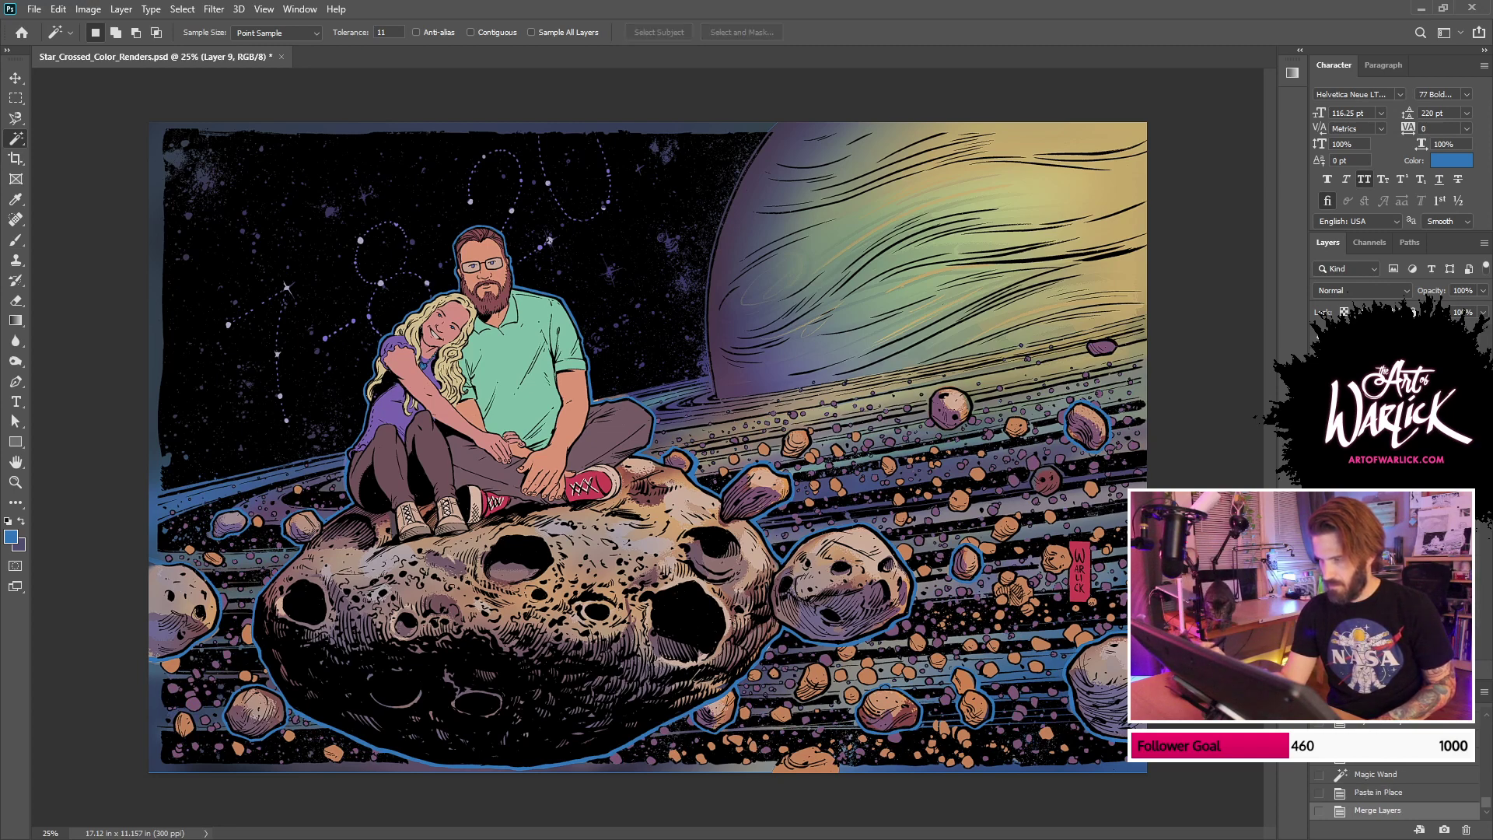
{"action": "key", "text": "ctrl+comma"}
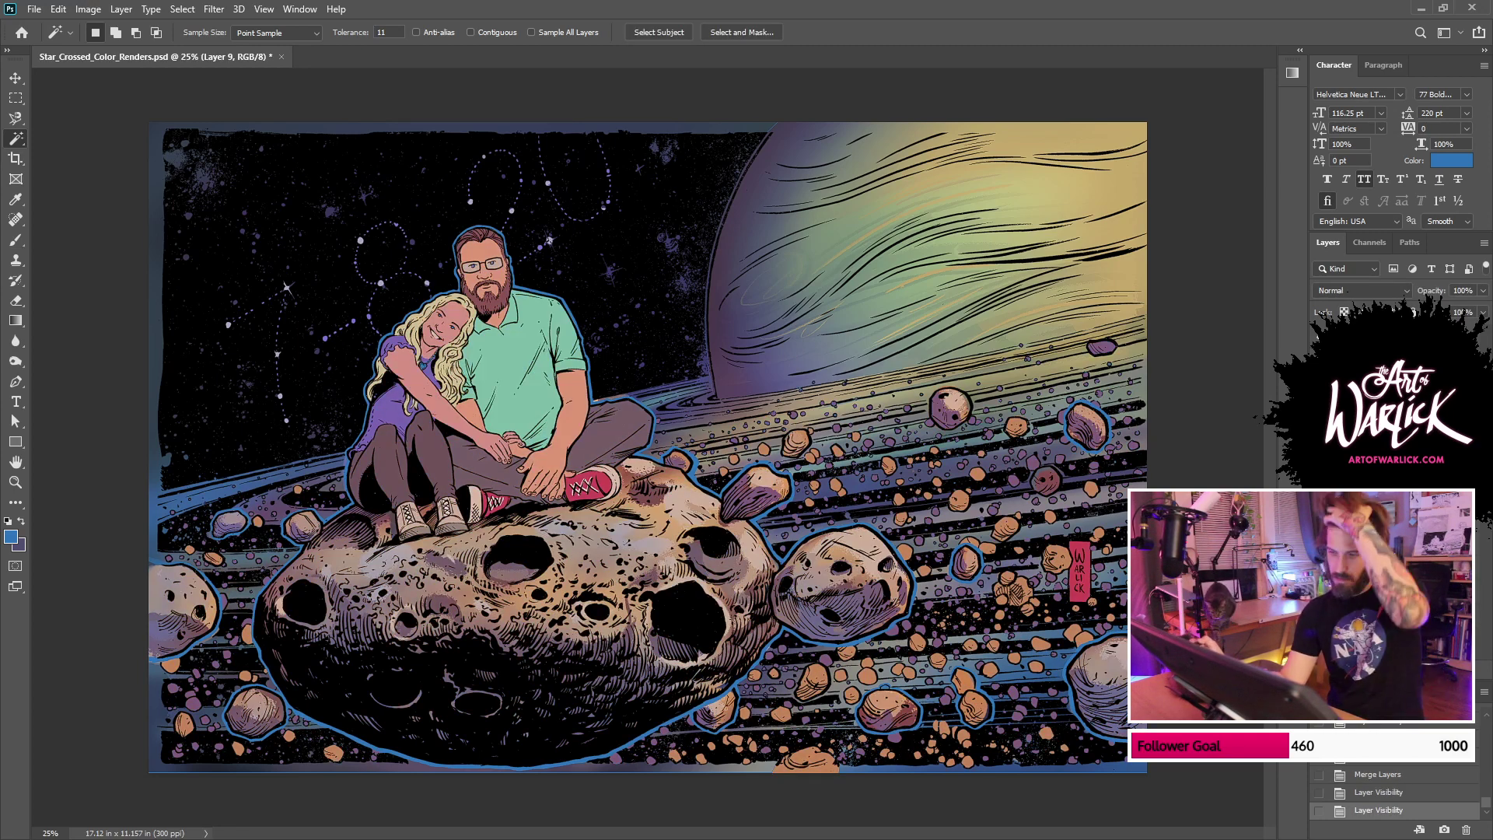
{"action": "key", "text": "ctrl+comma"}
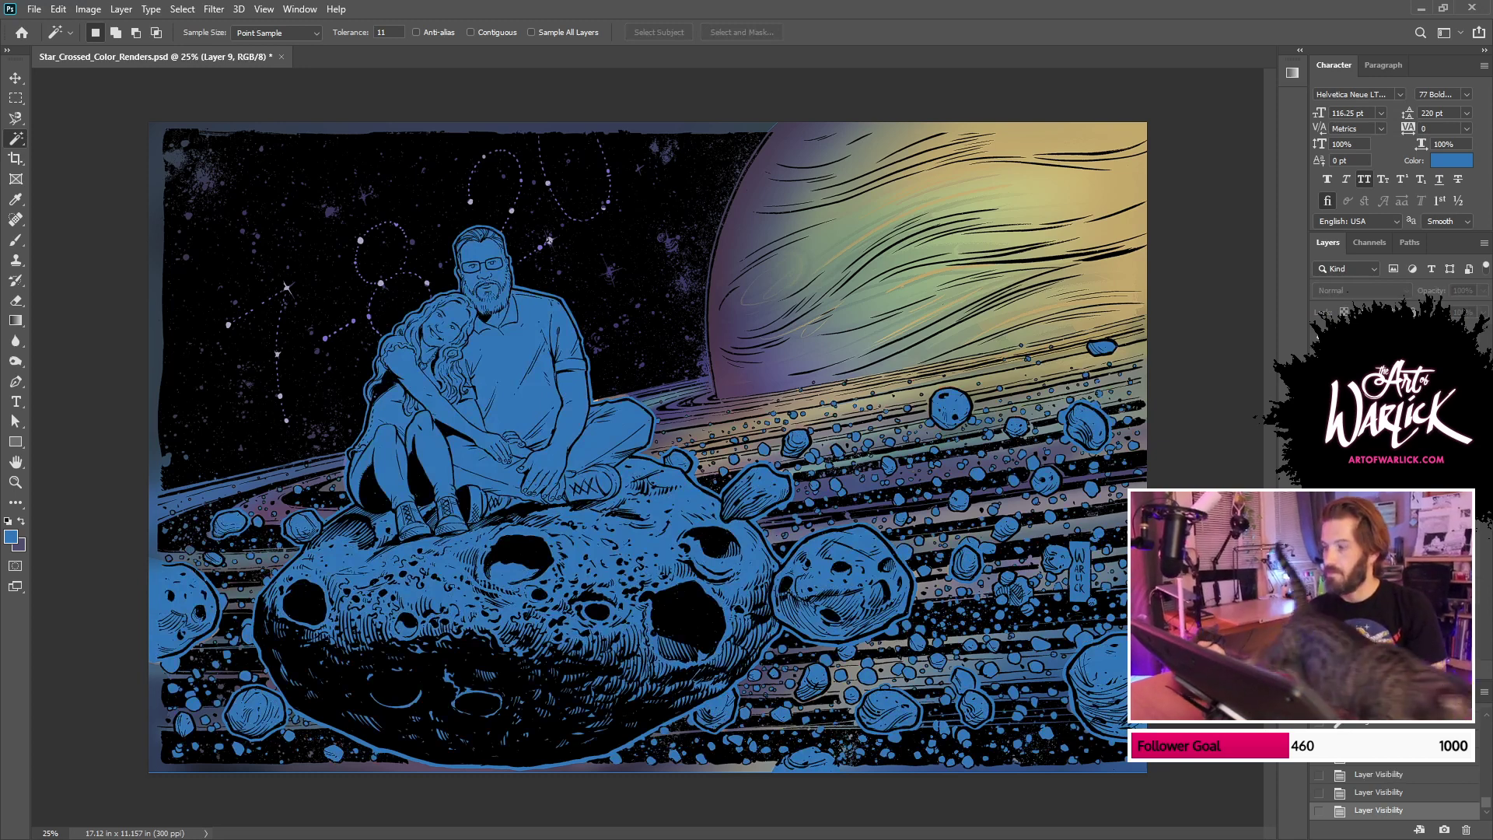
{"action": "key", "text": "ctrl+comma"}
{"action": "key", "text": "ctrl+comma"}
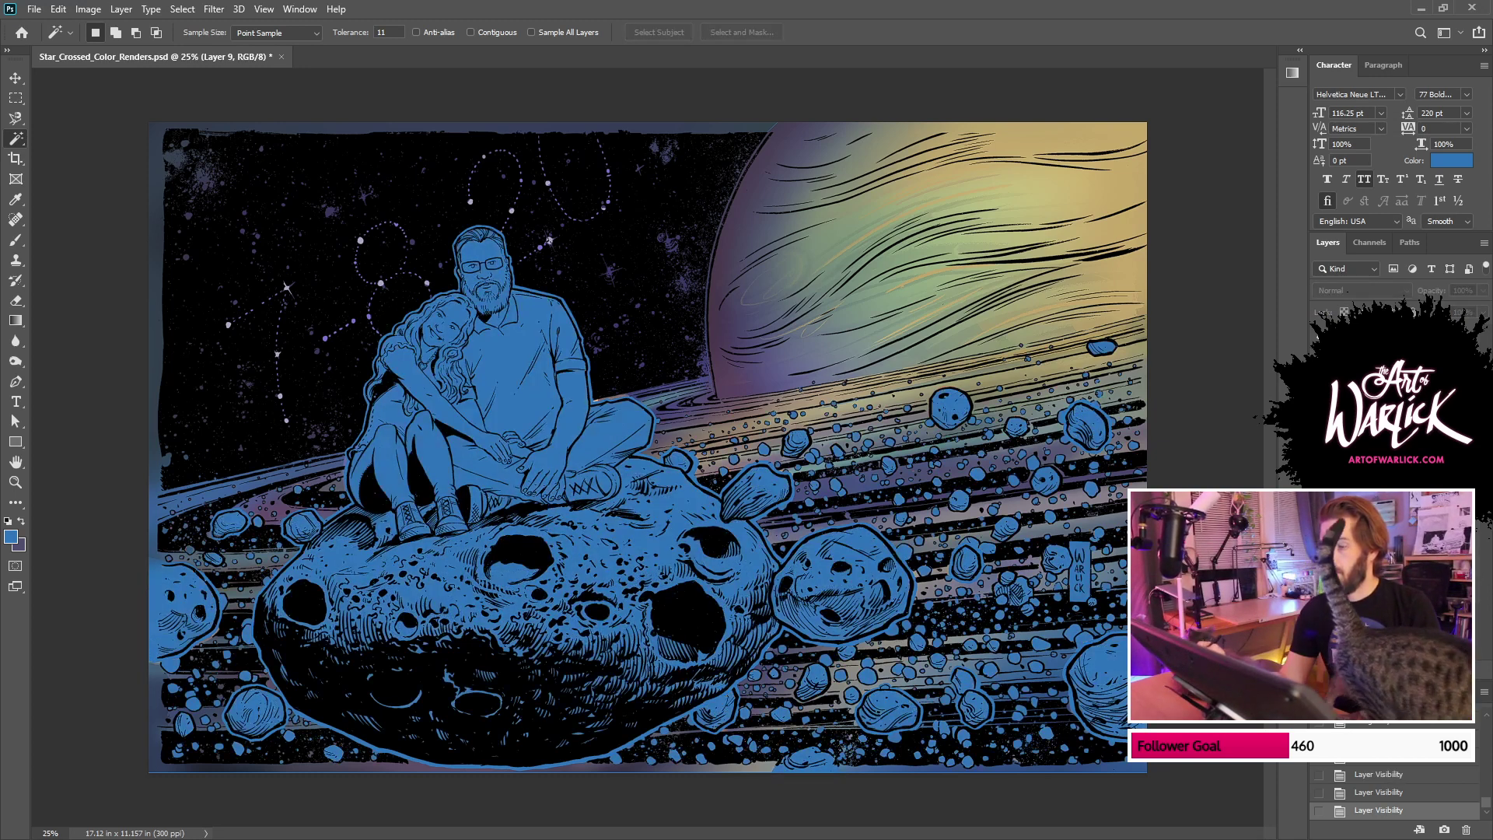
Step: Select the STARS layer, compare the artwork with the stars and foreground hidden and shown, and save the document
{"action": "key", "text": "alt+bracketleft"}
{"action": "key", "text": "ctrl+comma"}
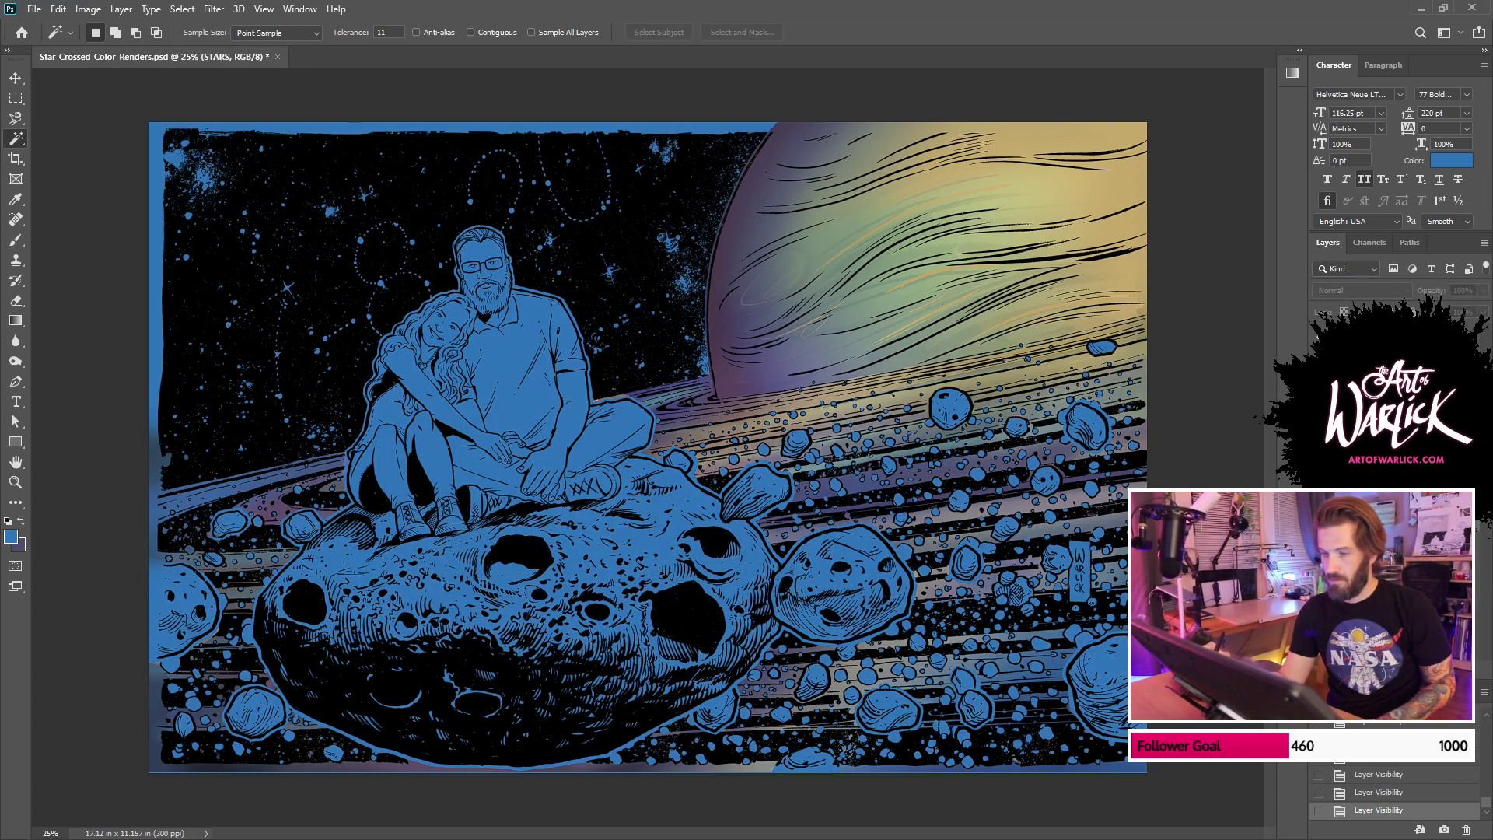
{"action": "key", "text": "ctrl+comma"}
{"action": "key", "text": "ctrl+s"}
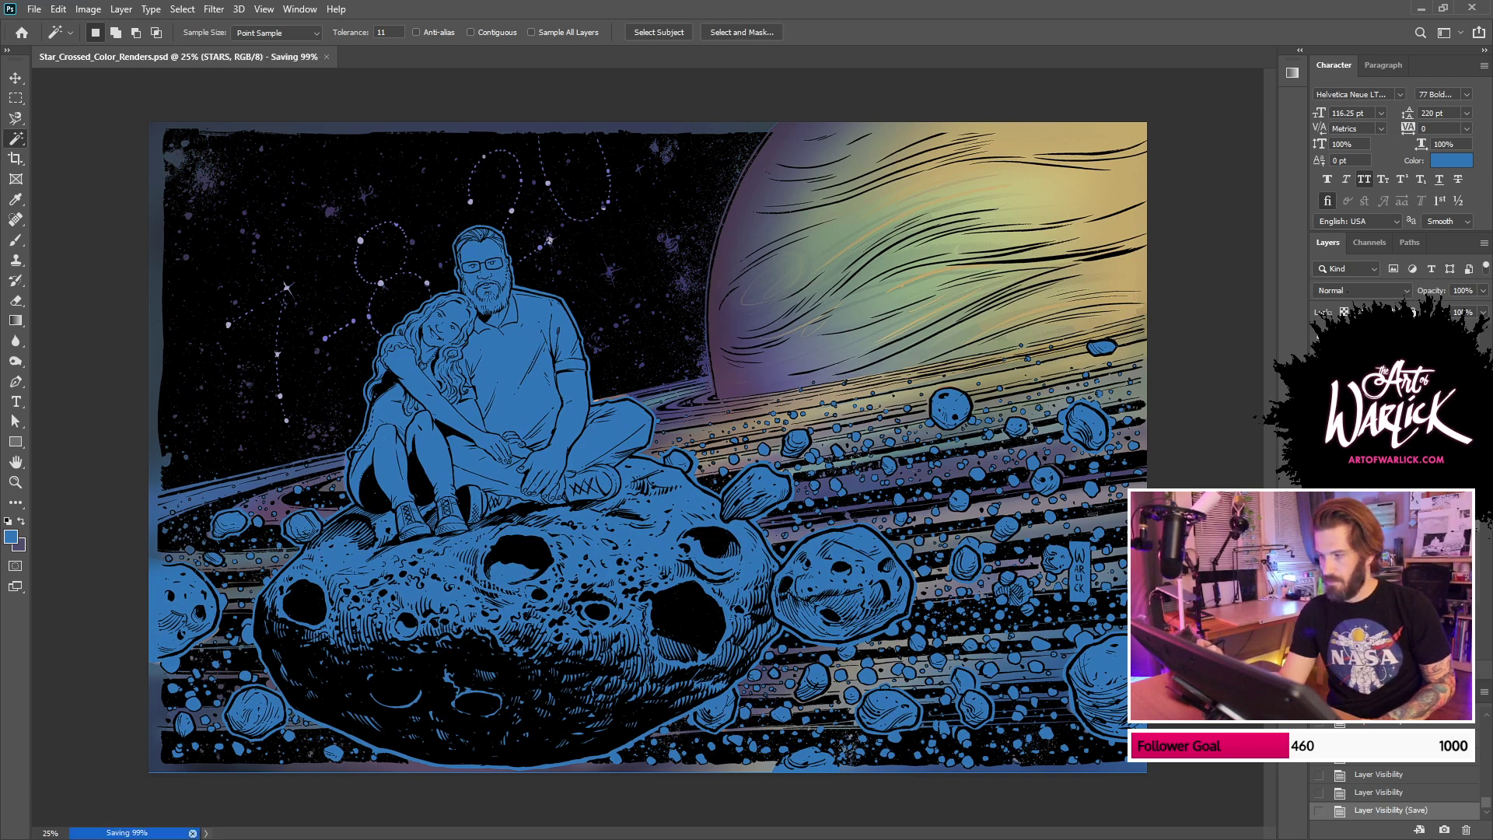
{"action": "key", "text": "ctrl+comma"}
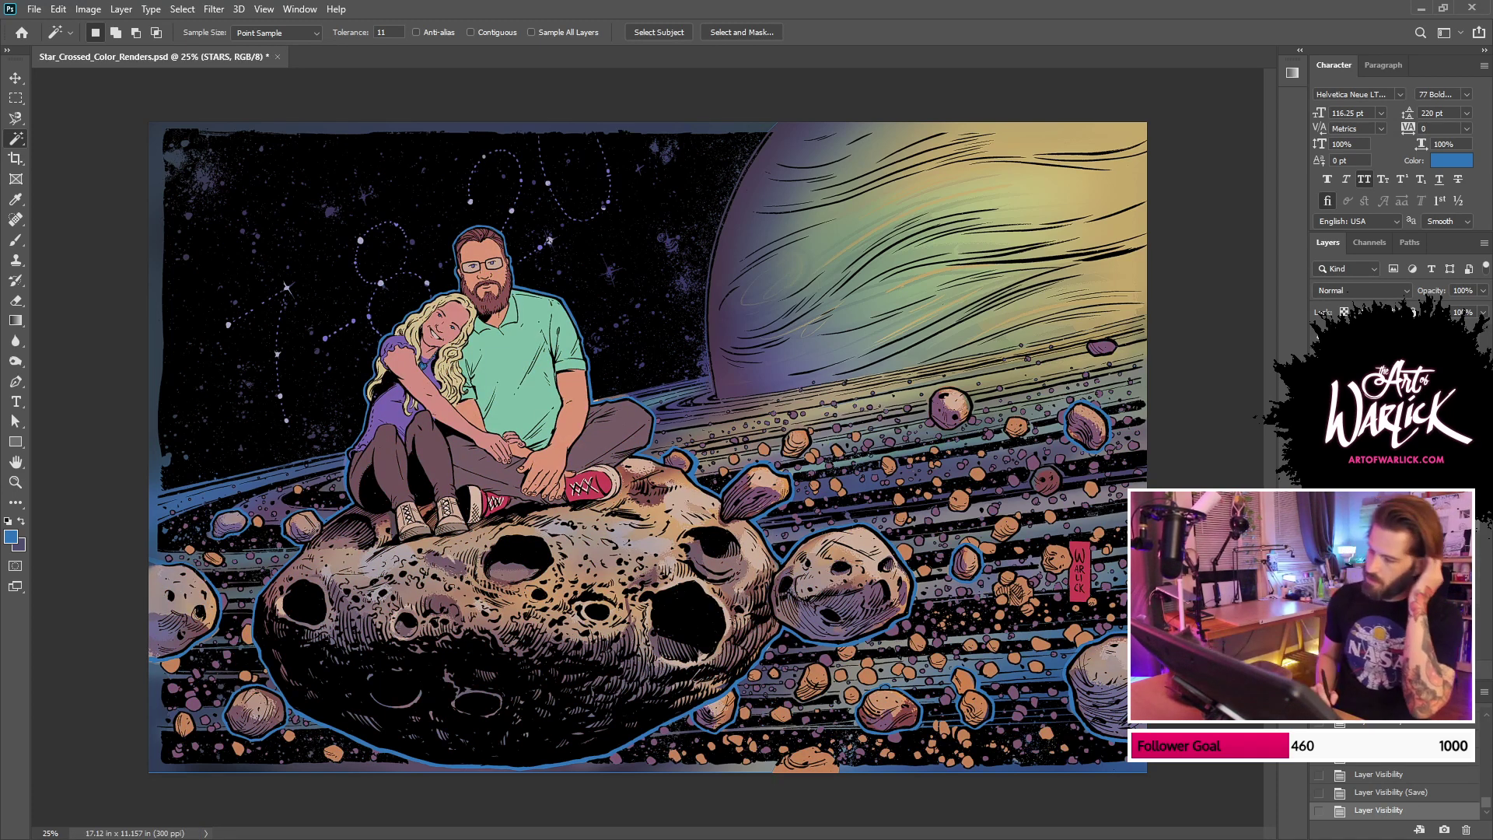
{"action": "key", "text": "ctrl+comma"}
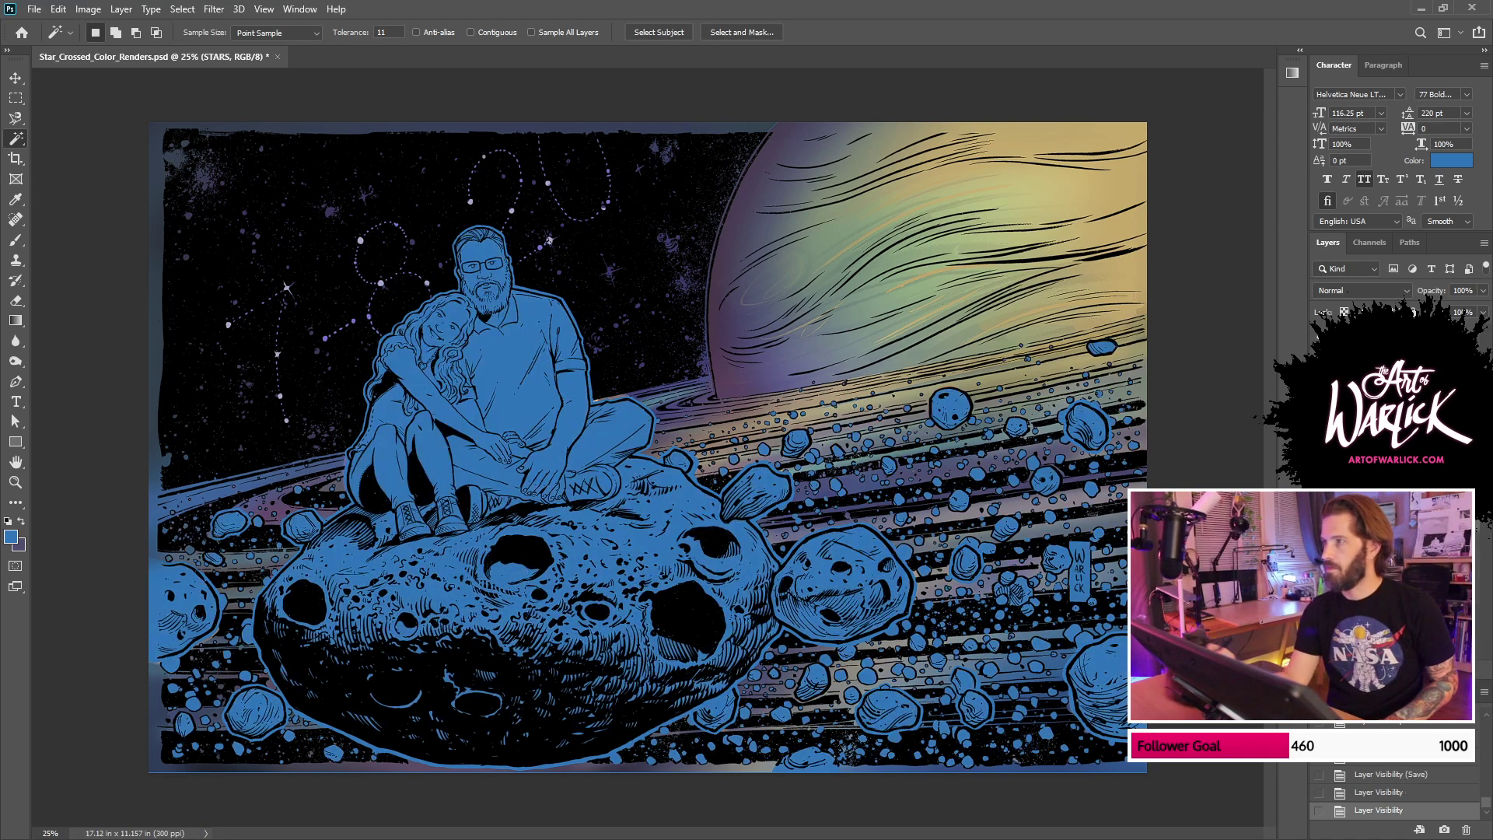
{"action": "key", "text": "ctrl+s"}
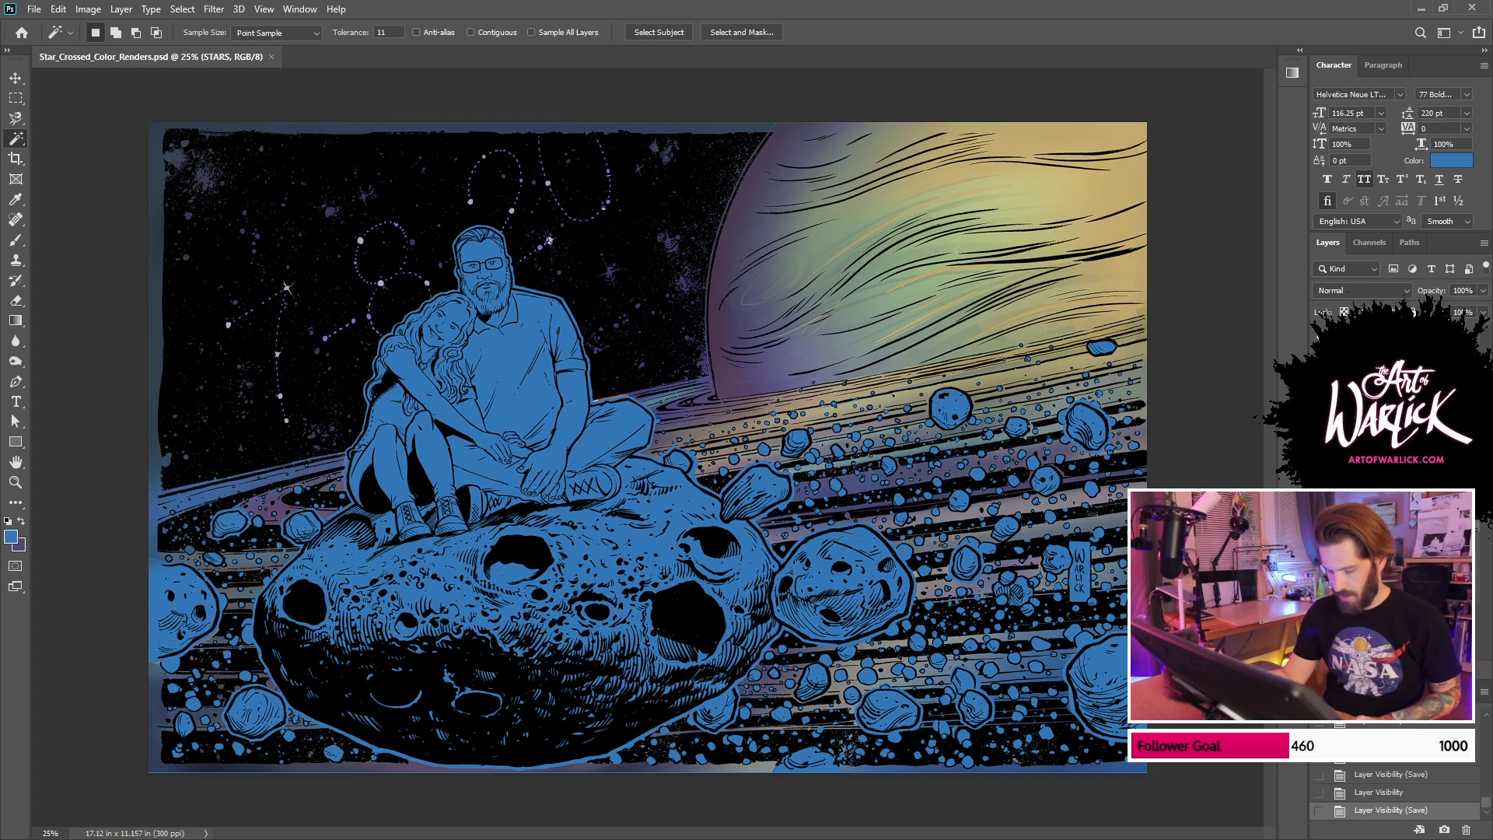
Step: Load the ring layer's shape as a selection, add a new layer, merge the layers and hide the selection edges
{"action": "key", "text": "b"}
{"action": "left_click", "coordinate": [1351, 529], "text": "ctrl"}
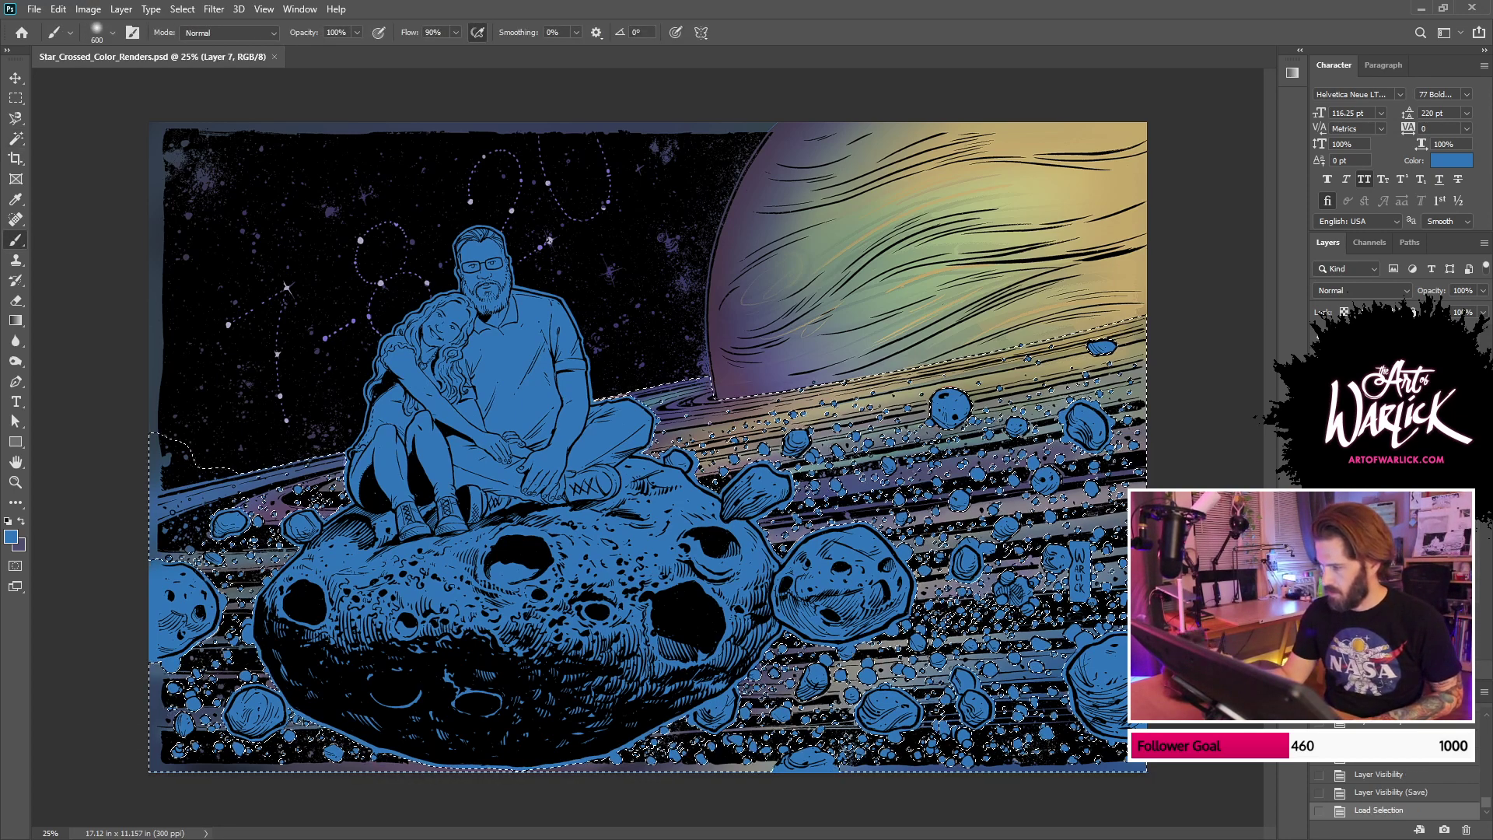
{"action": "key", "text": "ctrl+alt+shift+n"}
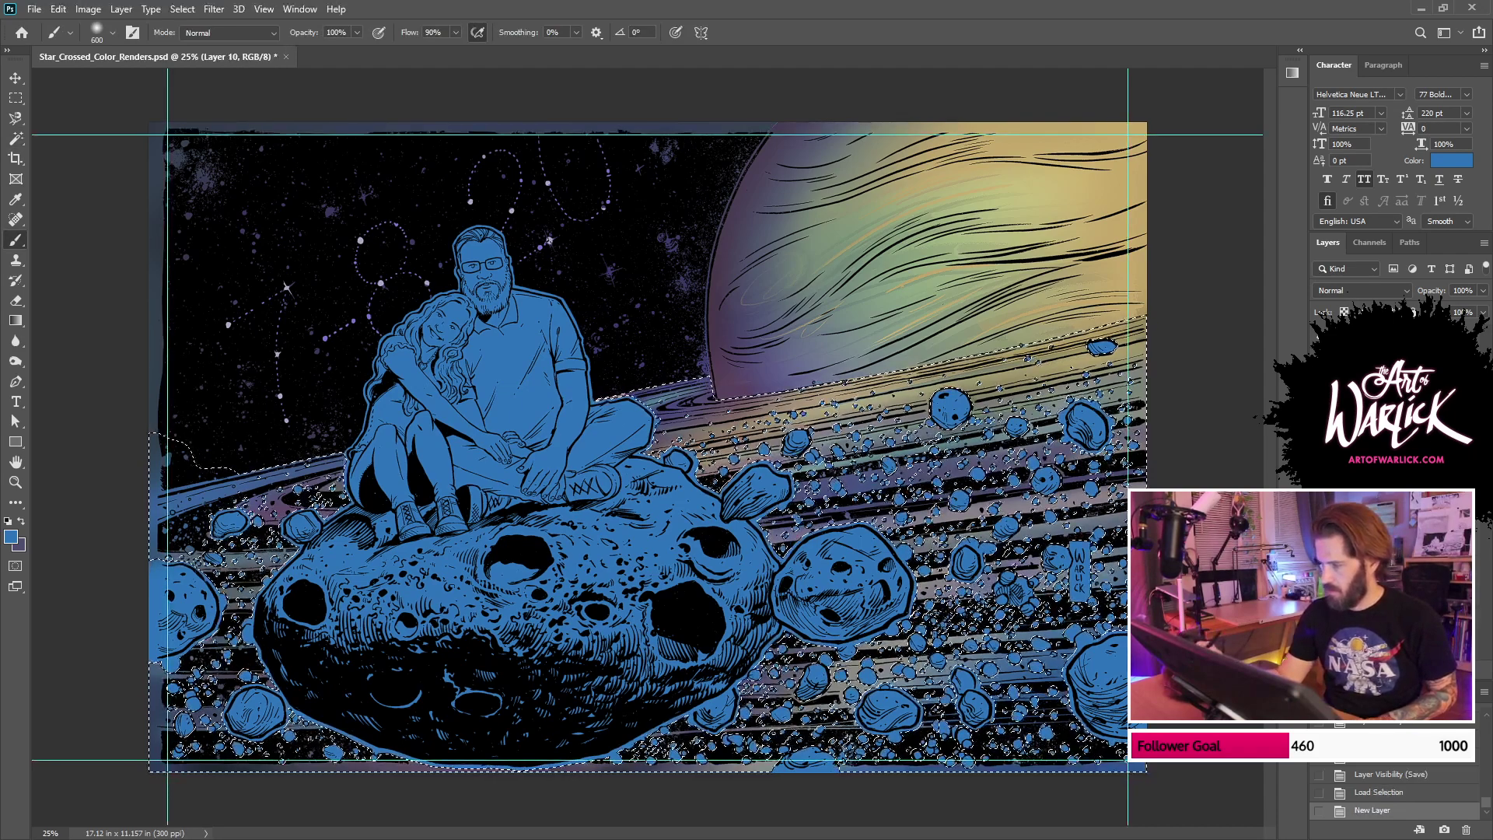
{"action": "key", "text": "ctrl+e"}
{"action": "key", "text": "ctrl+h"}
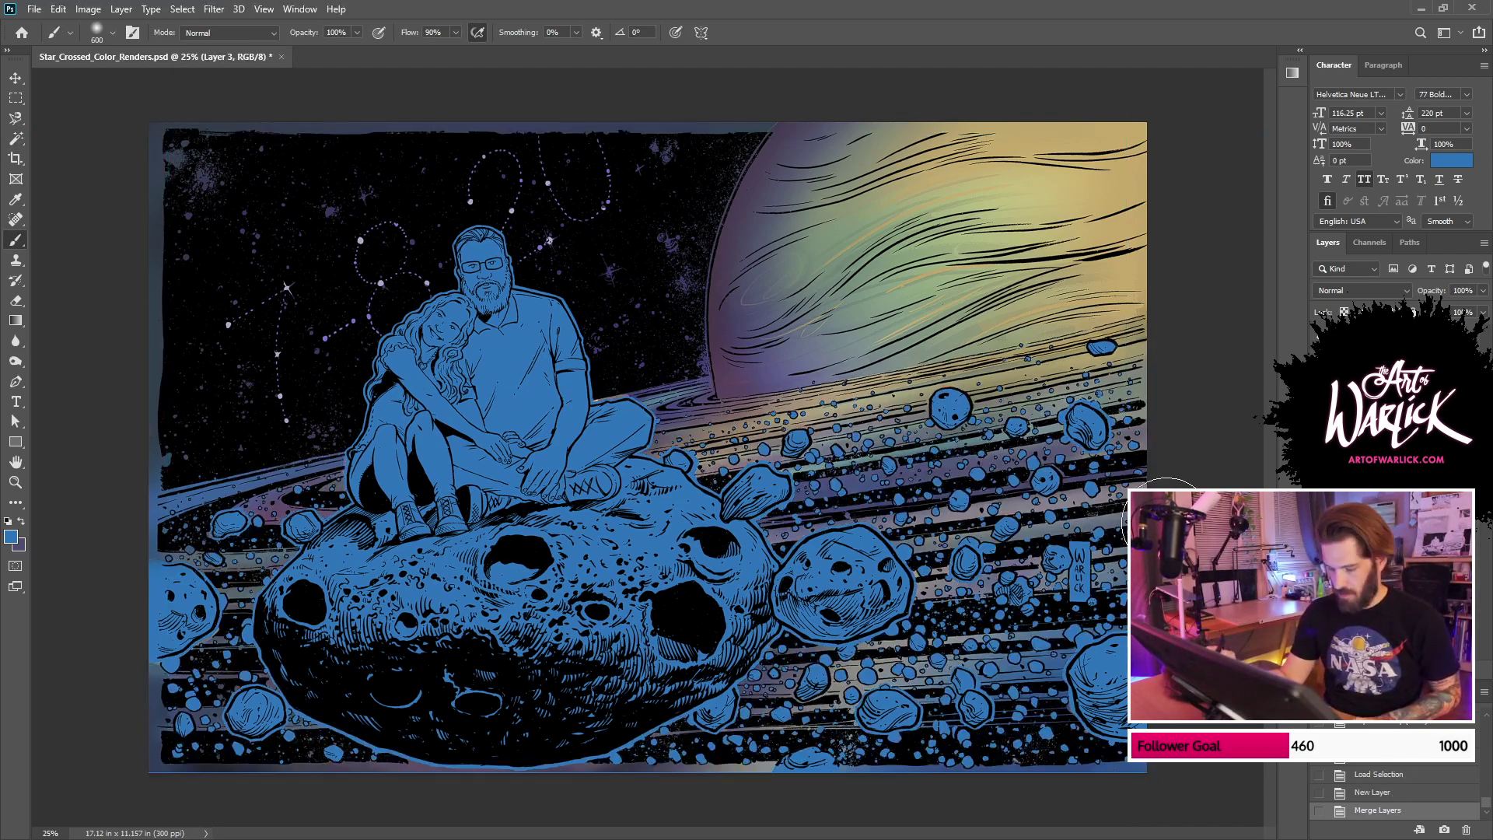
Step: Set the foreground color to a lighter blue and brush it over the middle of the rings, undoing the trial strokes
{"action": "left_click_drag", "start_coordinate": [902, 396], "coordinate": [1098, 338]}
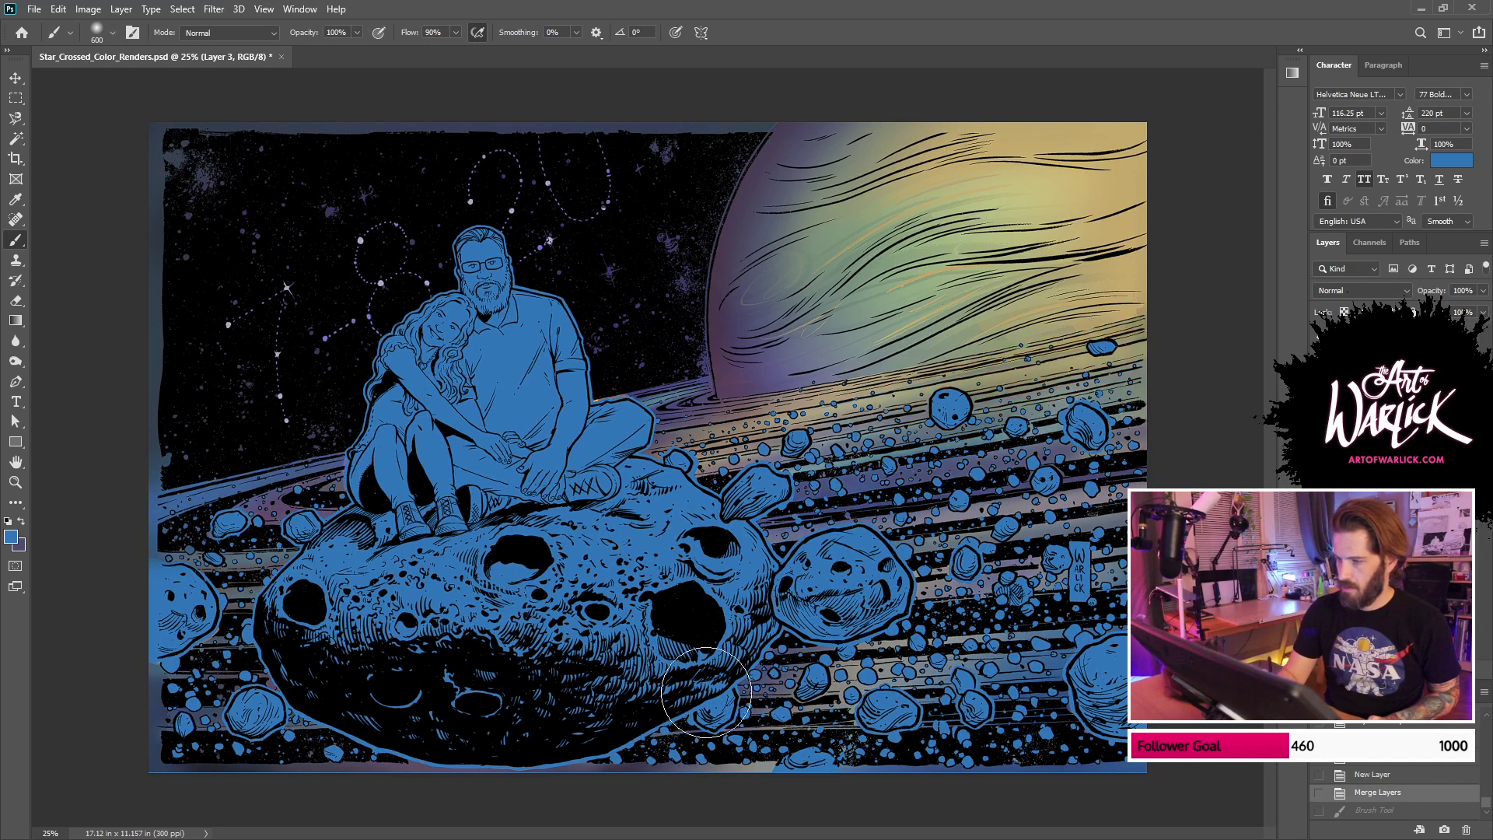
{"action": "left_click", "coordinate": [11, 538]}
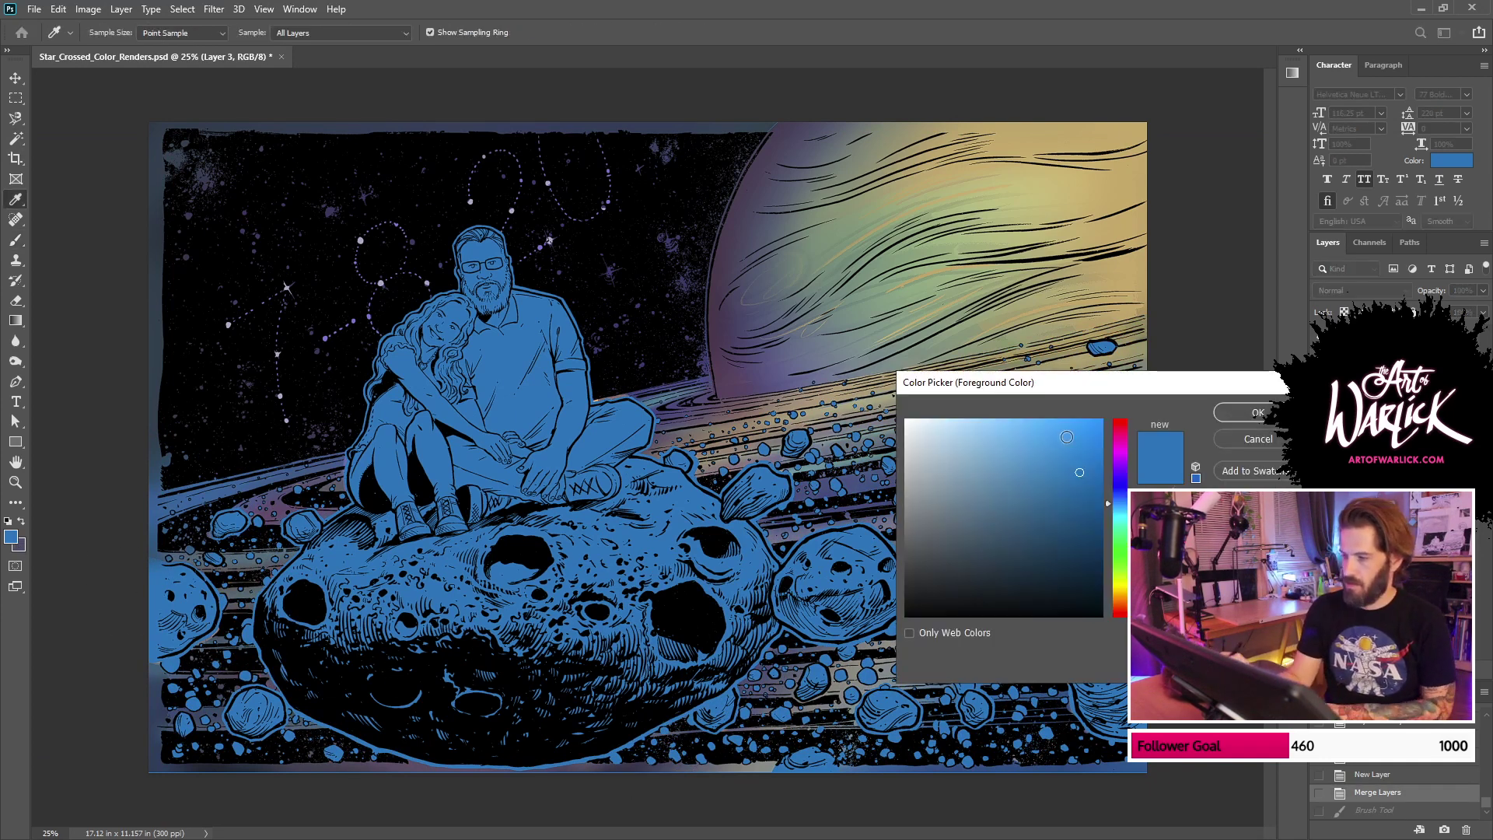
{"action": "key", "text": "Return"}
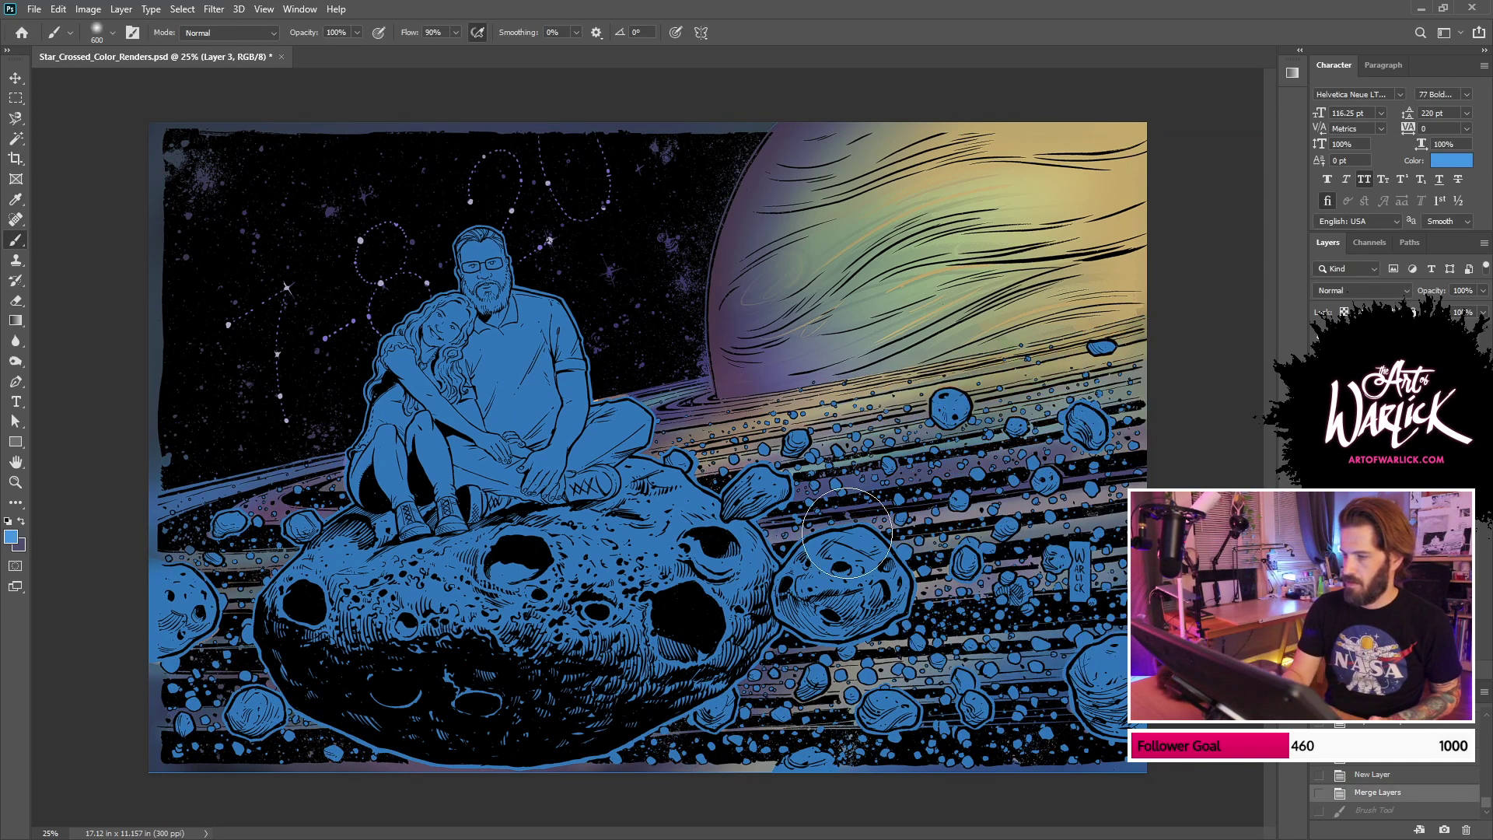
{"action": "left_click_drag", "start_coordinate": [855, 506], "coordinate": [987, 489]}
{"action": "key", "text": "ctrl+z"}
{"action": "left_click", "coordinate": [1319, 377]}
{"action": "left_click_drag", "start_coordinate": [870, 505], "coordinate": [1017, 489]}
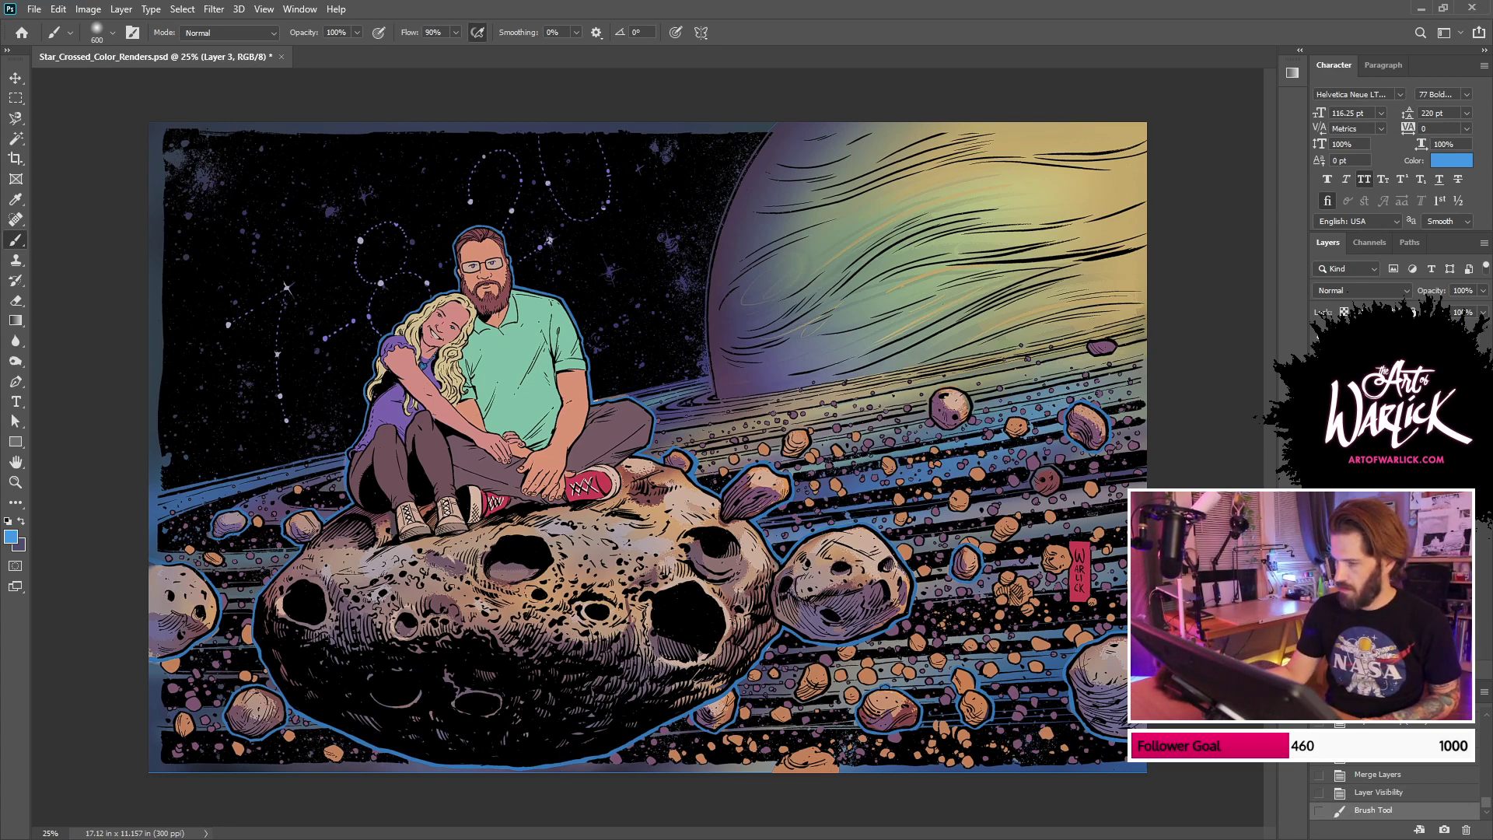
Step: Add a new layer, angle the view along the rings and set the foreground color to a soft golden yellow
{"action": "key", "text": "ctrl+shift+alt+n"}
{"action": "scroll", "coordinate": [933, 595], "scroll_direction": "up", "scroll_amount": 1}
{"action": "left_click_drag", "start_coordinate": [847, 556], "coordinate": [980, 629]}
{"action": "key", "text": "r"}
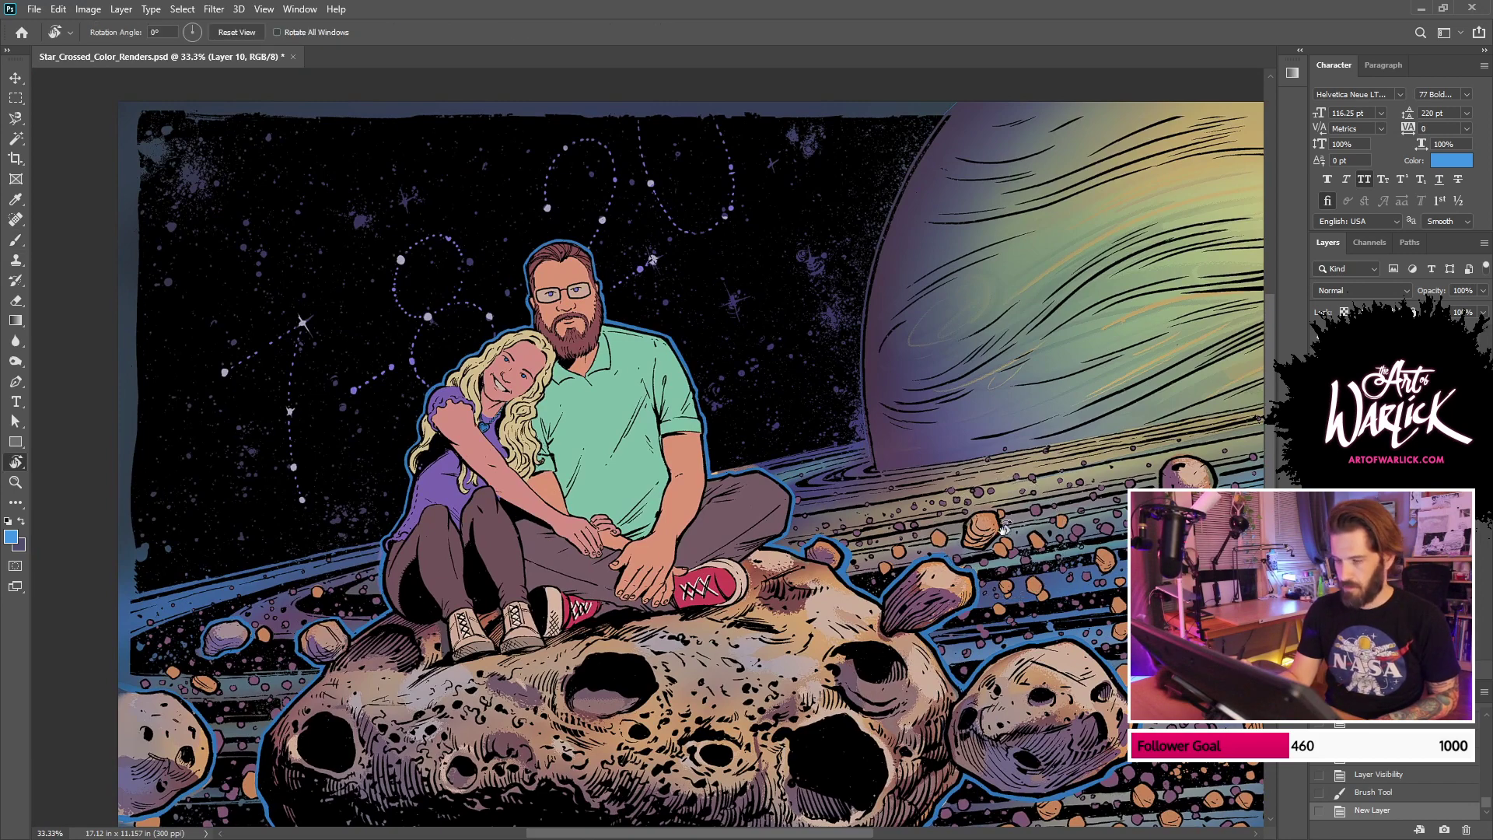
{"action": "left_click_drag", "start_coordinate": [970, 520], "coordinate": [838, 393]}
{"action": "left_click_drag", "start_coordinate": [1005, 381], "coordinate": [902, 621]}
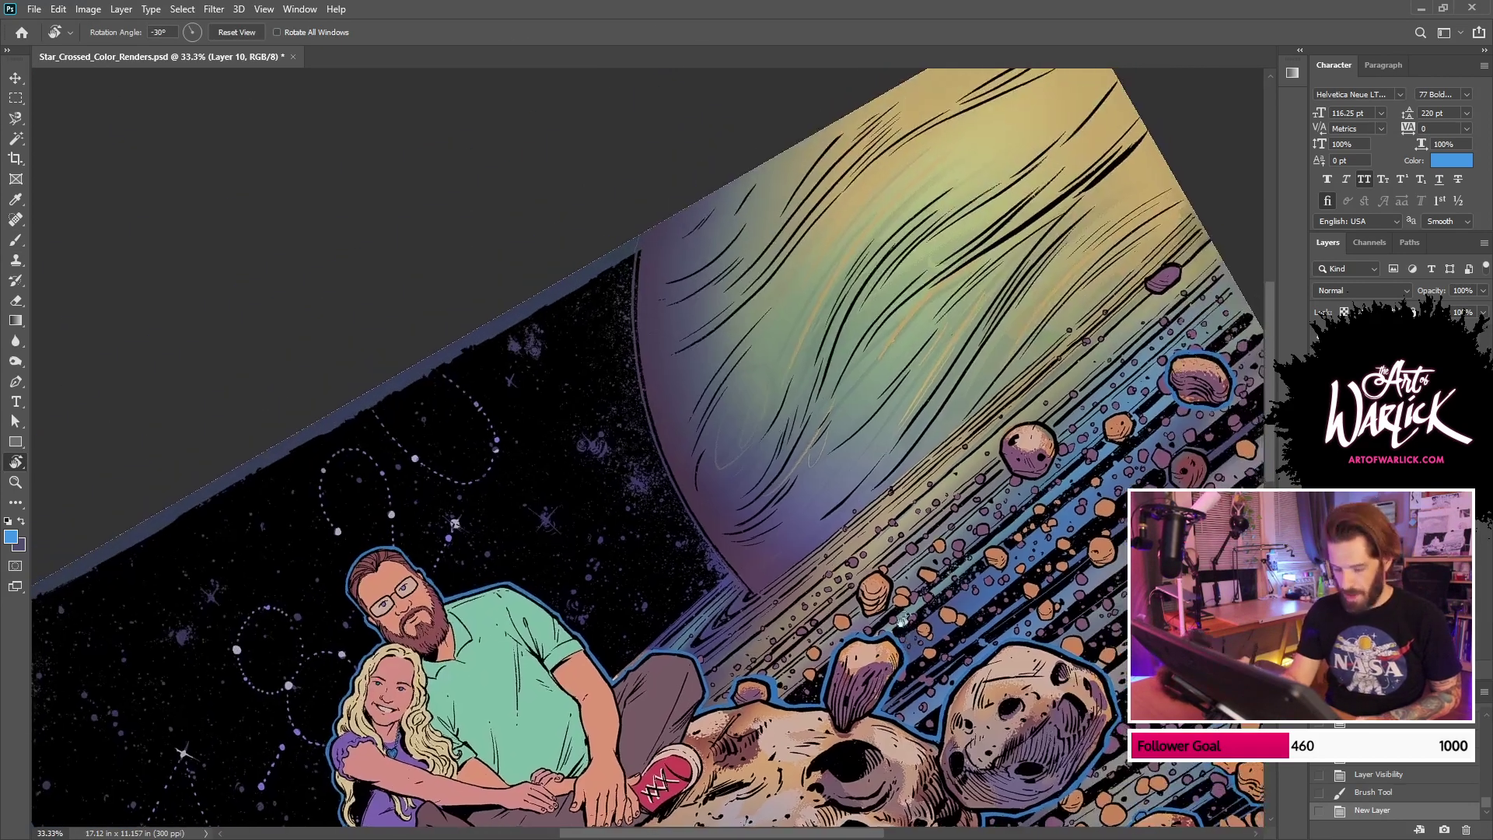
{"action": "left_click", "coordinate": [10, 536]}
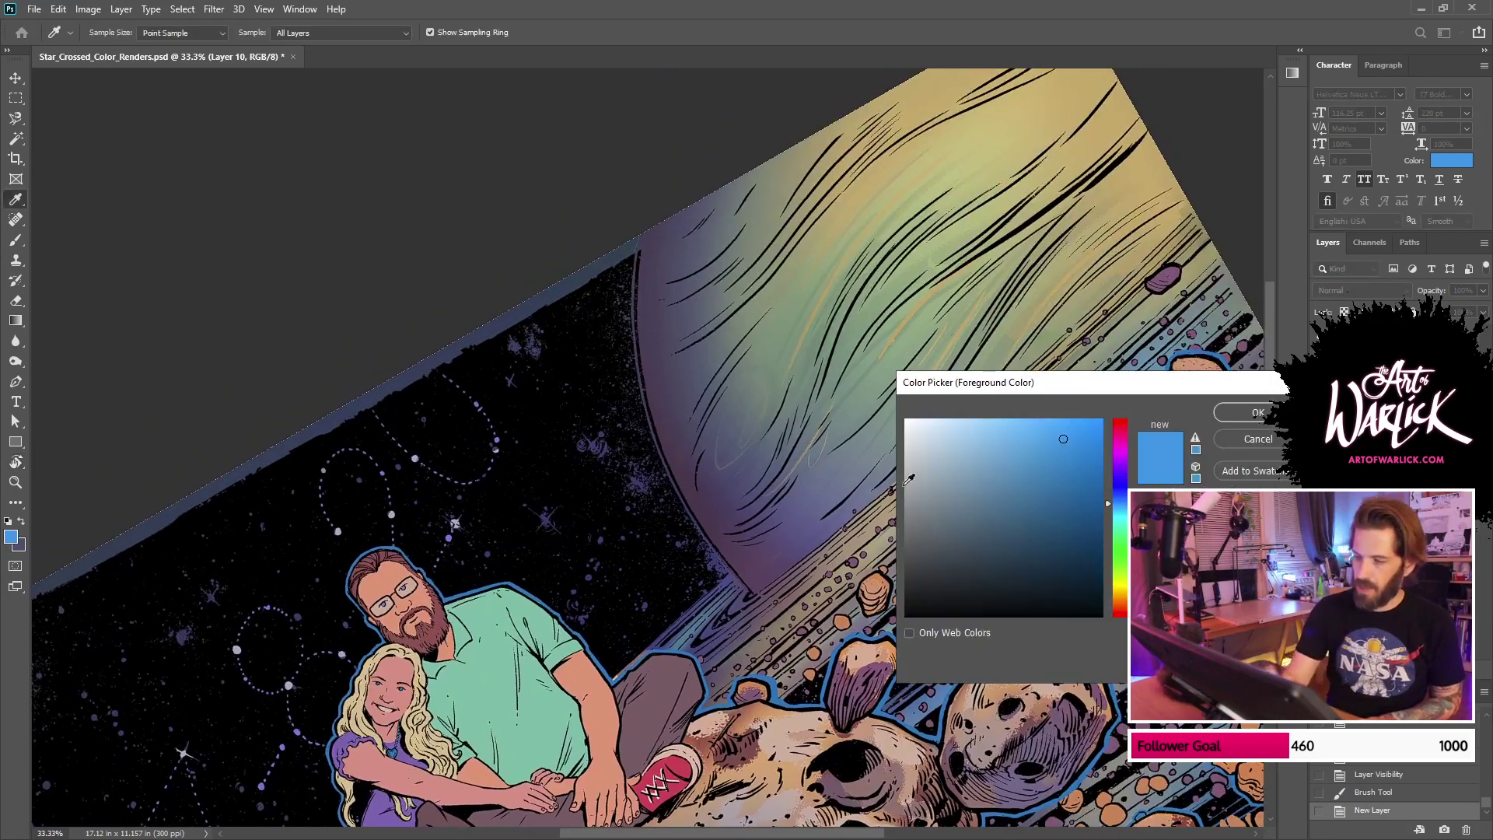
{"action": "left_click", "coordinate": [877, 535]}
{"action": "left_click", "coordinate": [1043, 432]}
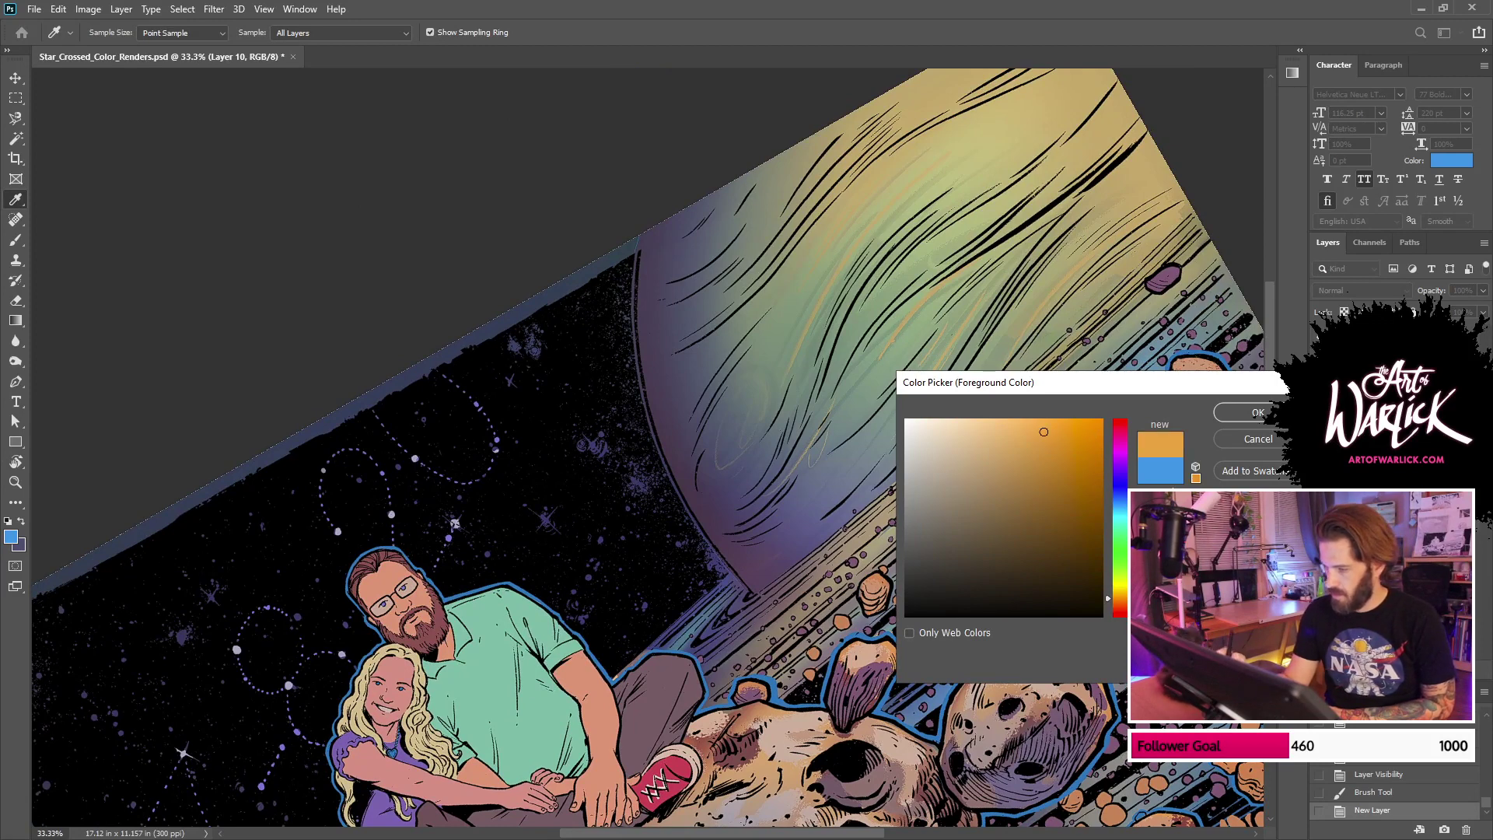
{"action": "left_click", "coordinate": [1120, 591]}
{"action": "left_click", "coordinate": [1003, 436]}
{"action": "key", "text": "Return"}
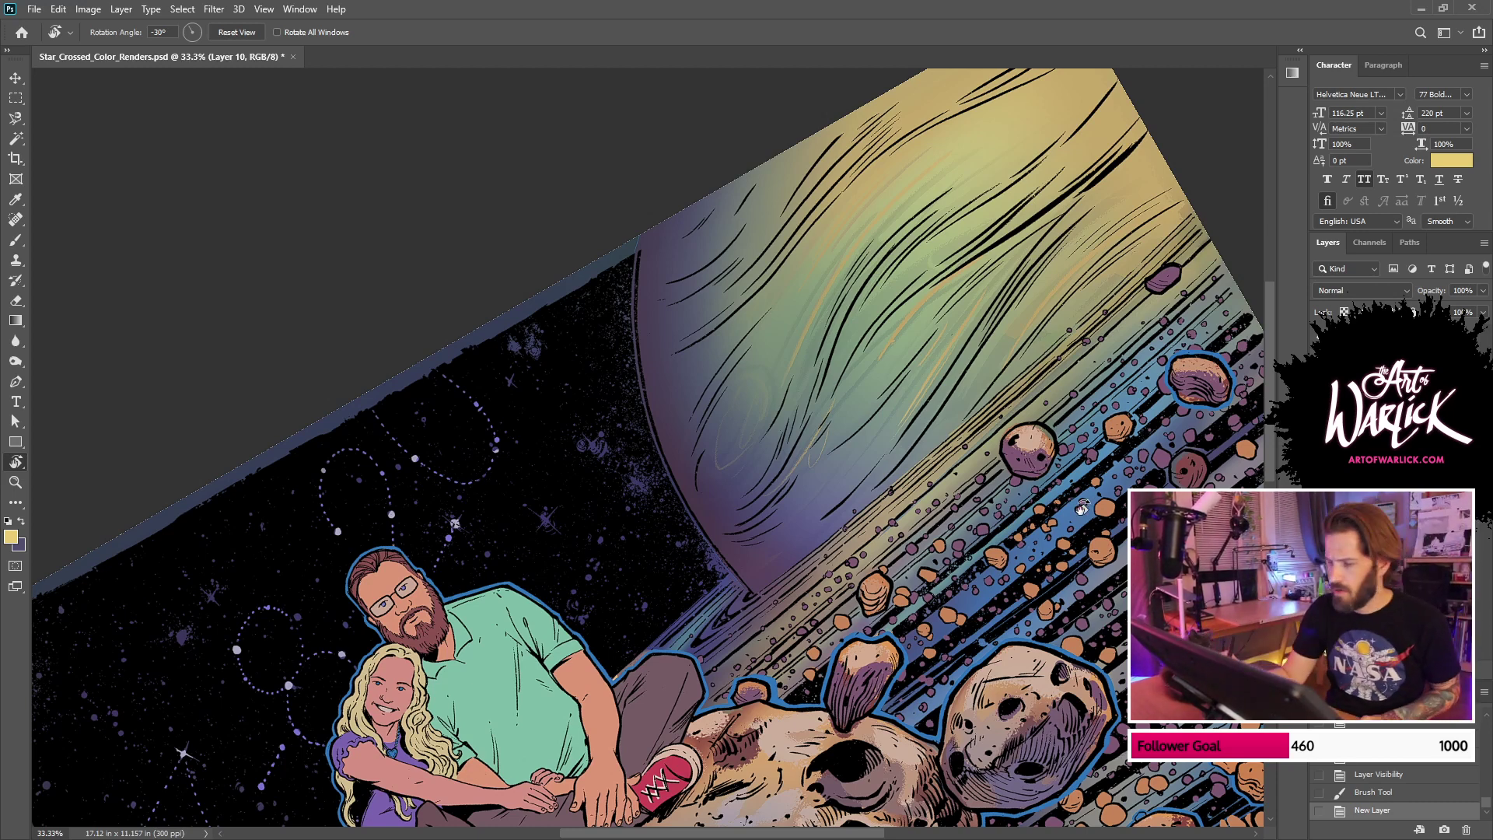
Step: Try brushing yellow highlight strokes along the rings just below the planet with the 50 px triangular-tip brush, and undo them
{"action": "key", "text": "b"}
{"action": "right_click", "coordinate": [991, 506]}
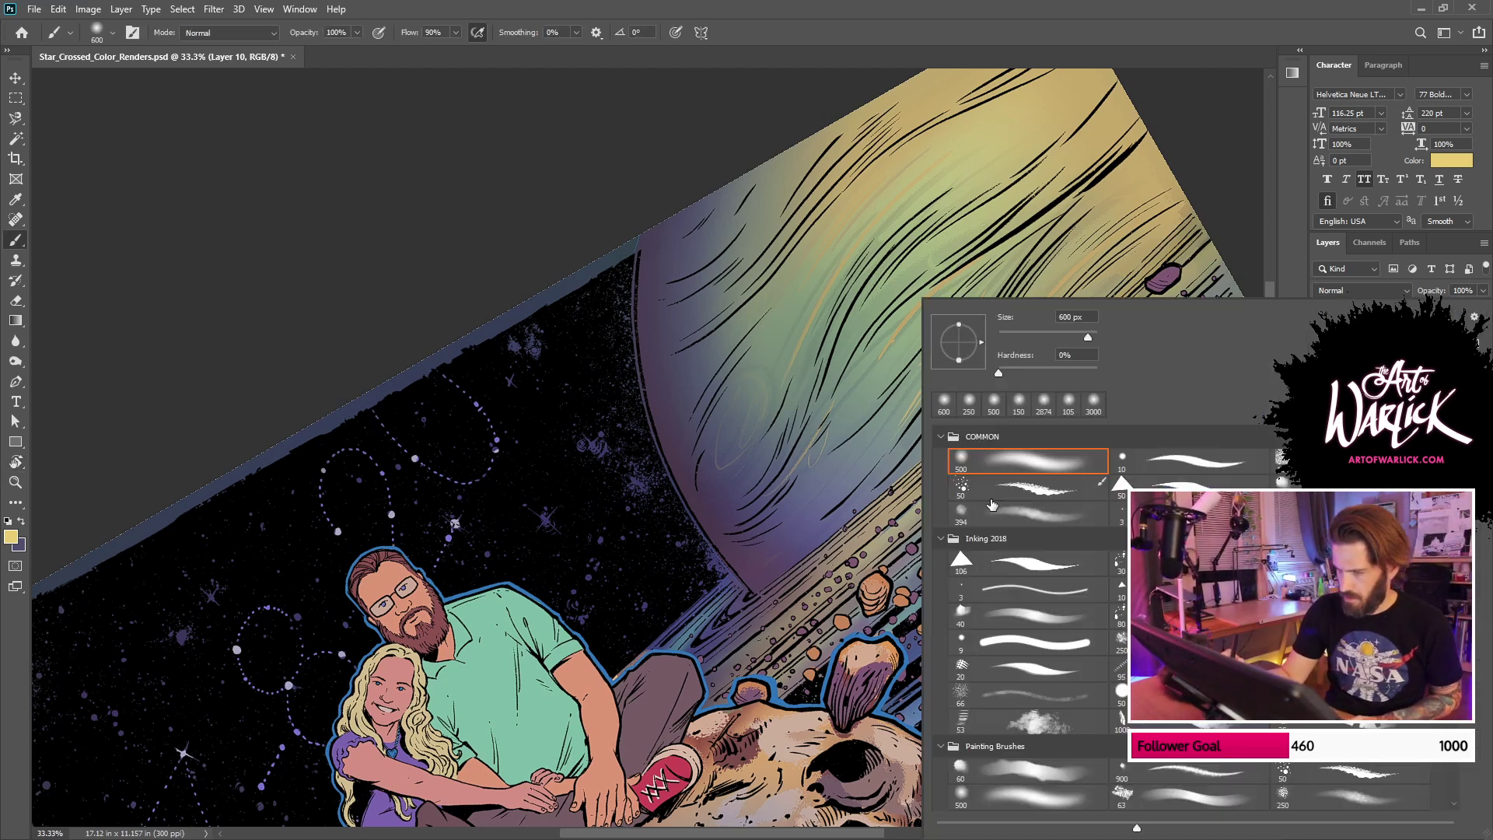
{"action": "left_click", "coordinate": [1159, 486]}
{"action": "left_click_drag", "start_coordinate": [839, 557], "coordinate": [923, 490]}
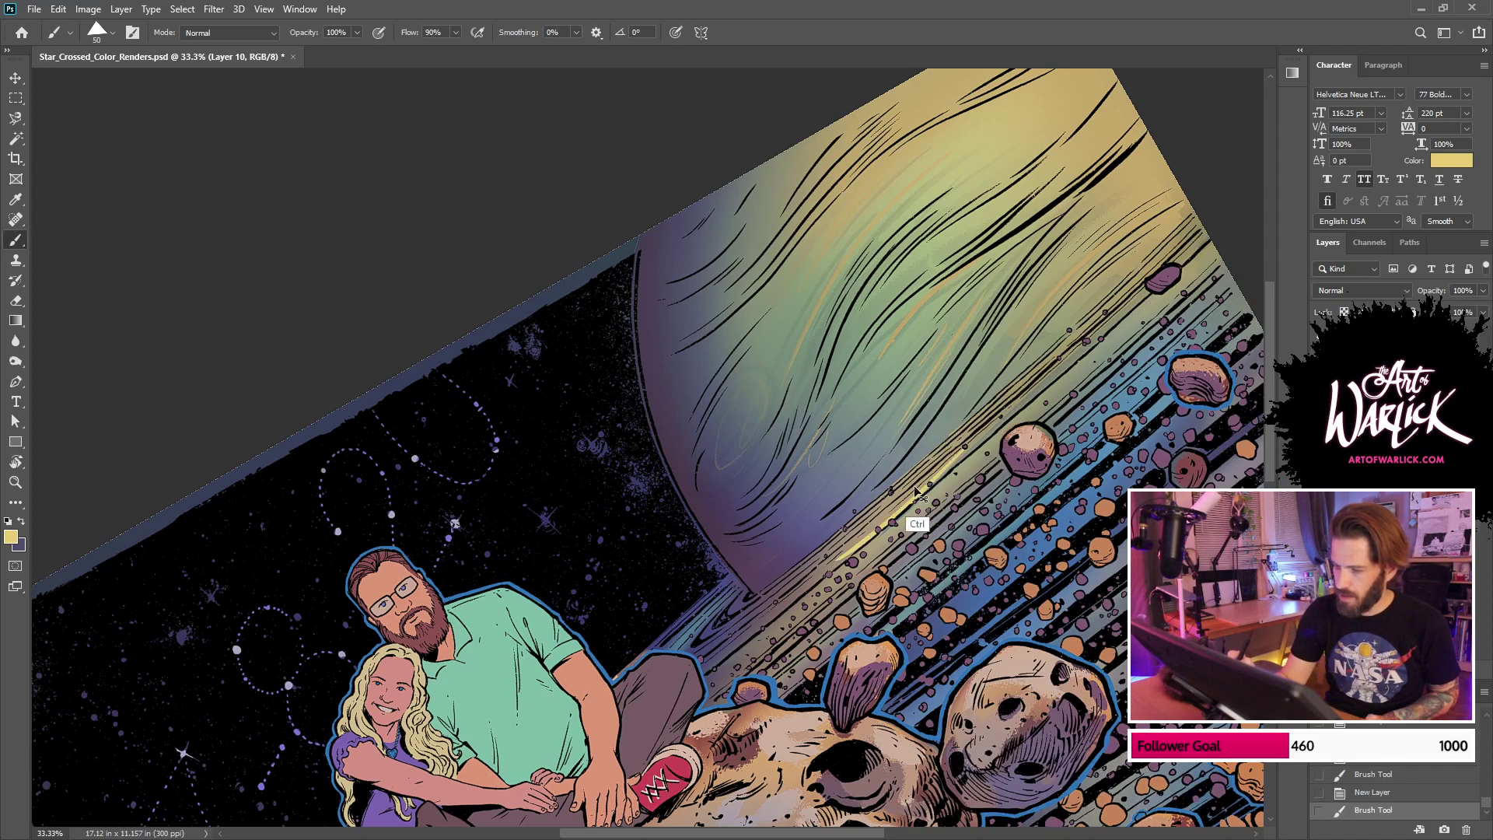
{"action": "key", "text": "ctrl+z"}
{"action": "key", "text": "r"}
{"action": "left_click_drag", "start_coordinate": [1047, 486], "coordinate": [994, 656]}
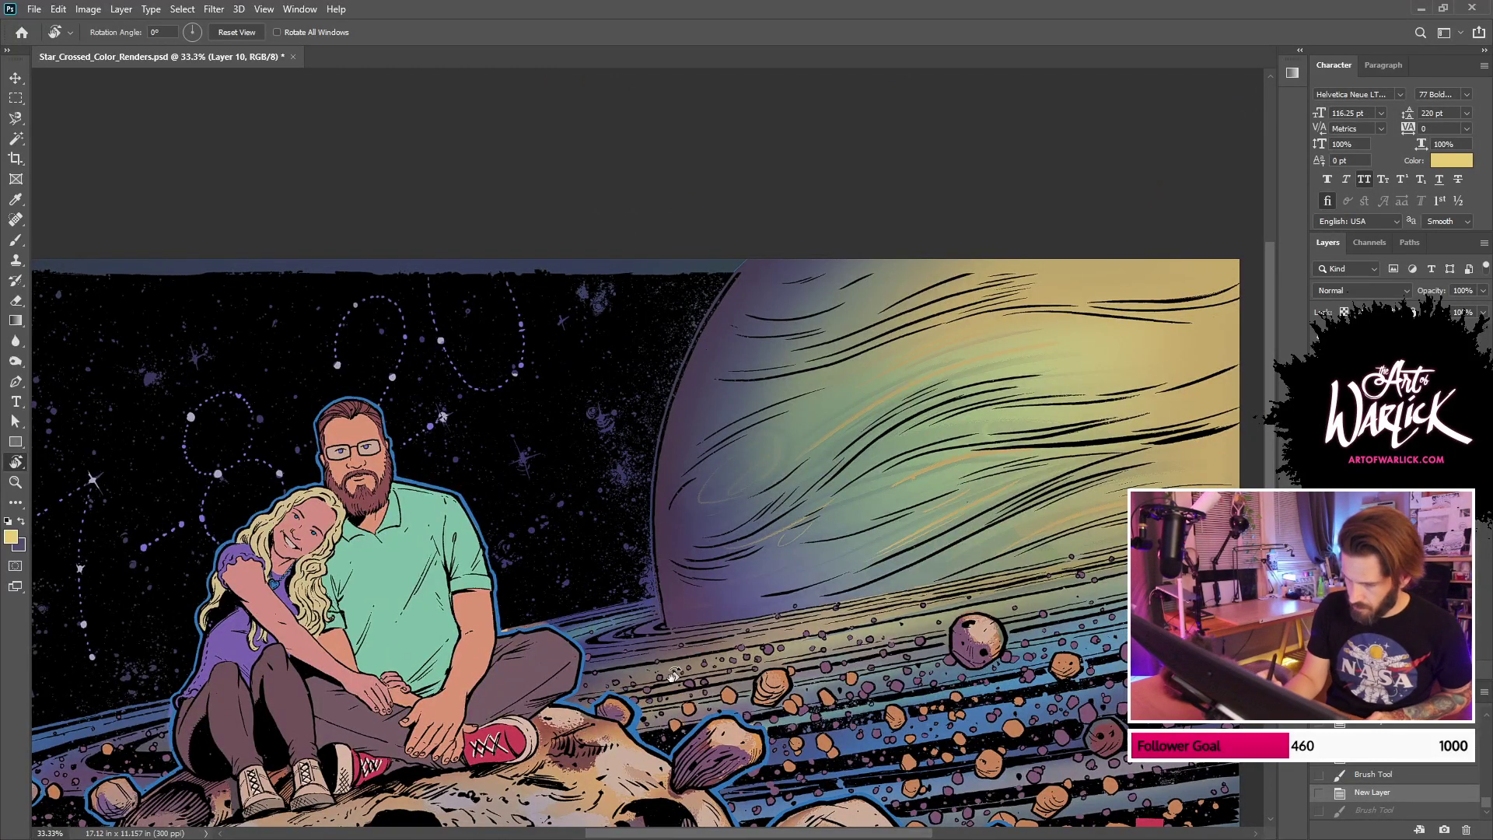
{"action": "key", "text": "b"}
{"action": "left_click_drag", "start_coordinate": [647, 672], "coordinate": [938, 622]}
{"action": "key", "text": "ctrl+z"}
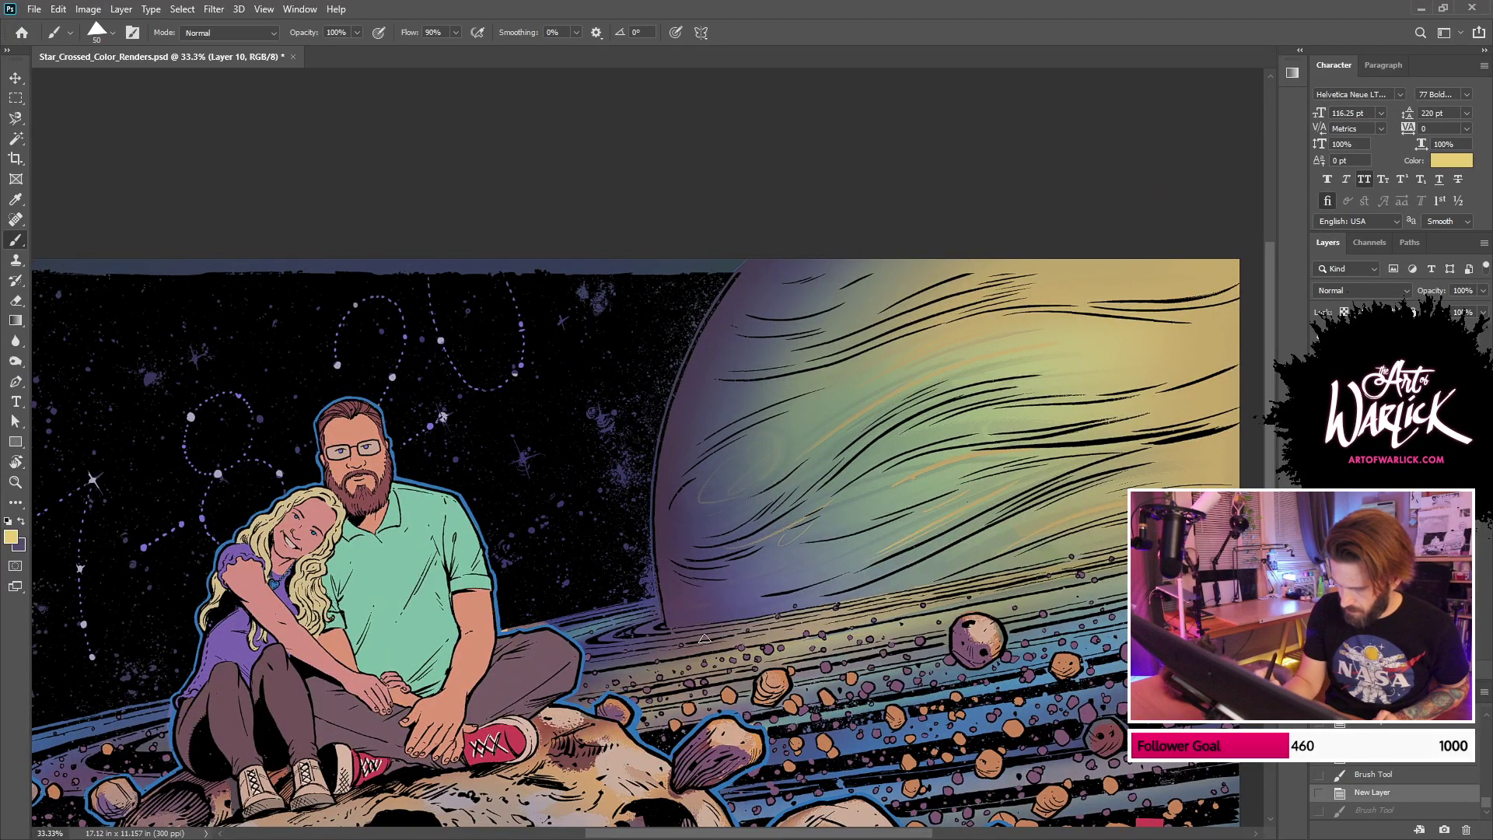
Step: Deselect the ring area, hide the layer with the blue outline fill and toggle the current layer's visibility to compare
{"action": "key", "text": "ctrl+plus"}
{"action": "left_click_drag", "start_coordinate": [782, 656], "coordinate": [752, 532]}
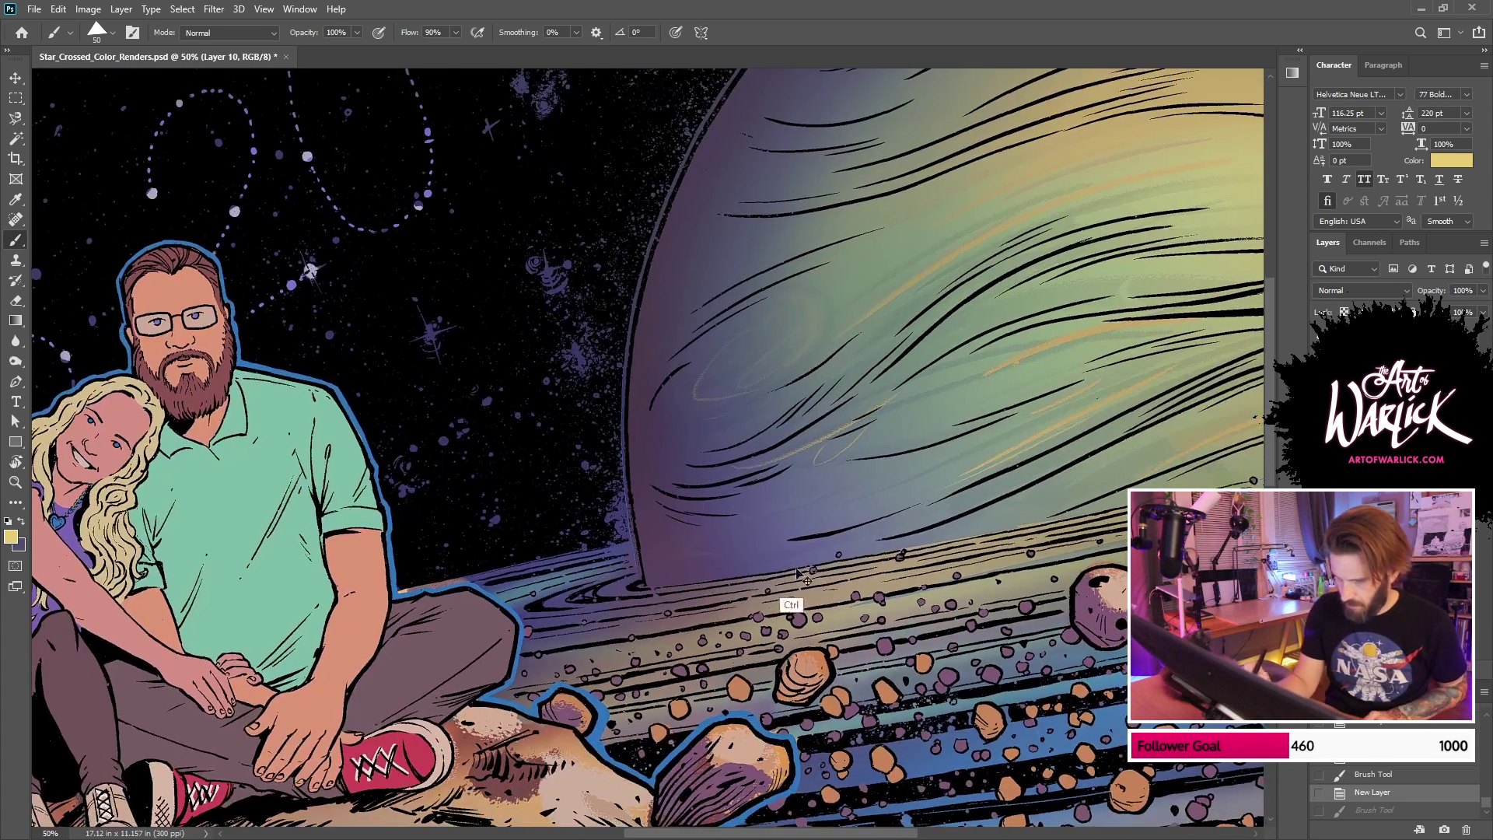
{"action": "key", "text": "ctrl+d"}
{"action": "left_click", "coordinate": [1319, 412]}
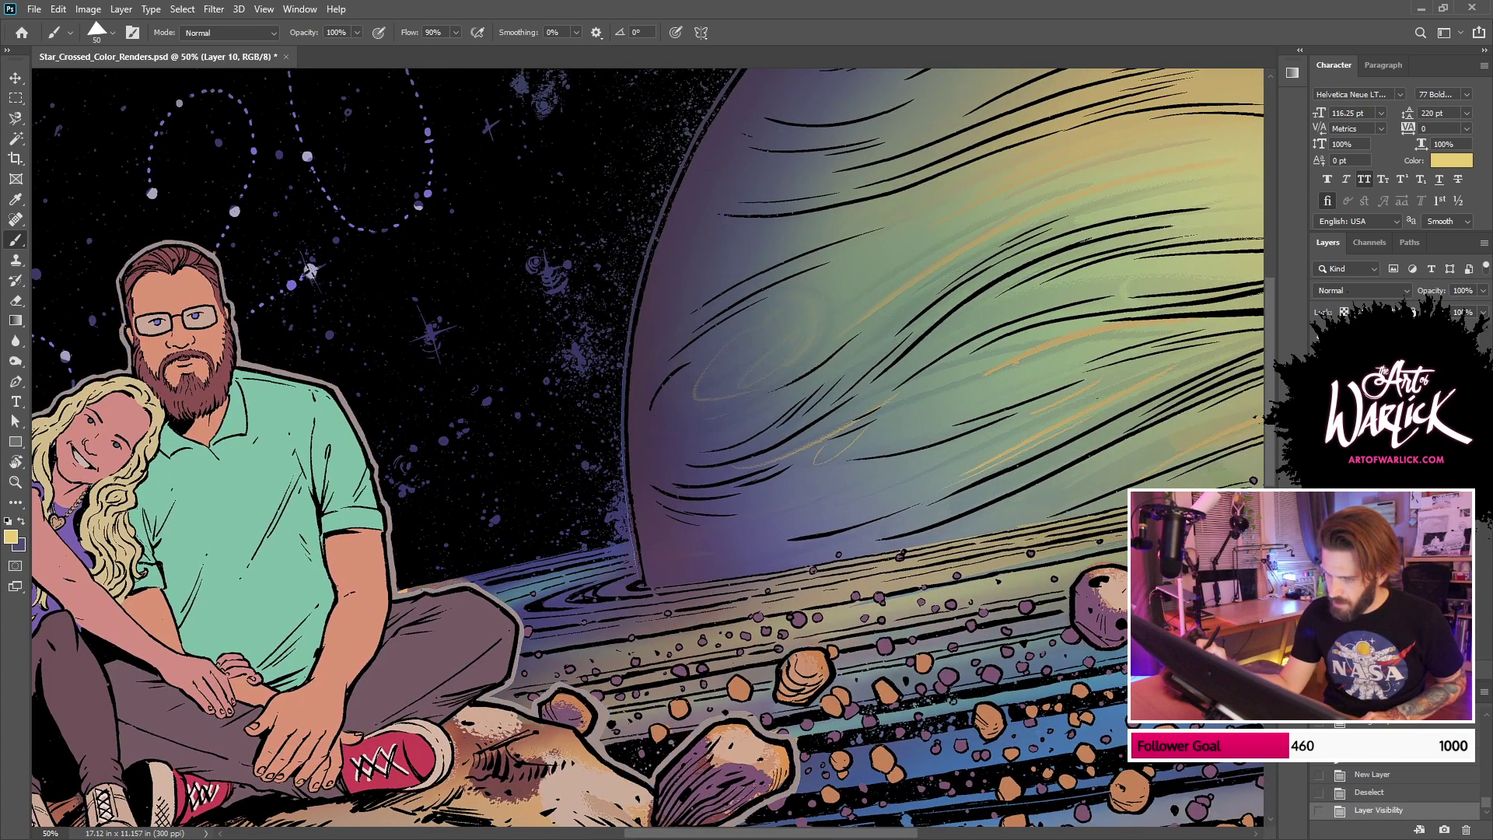
{"action": "key", "text": "ctrl+comma"}
{"action": "key", "text": "ctrl+comma"}
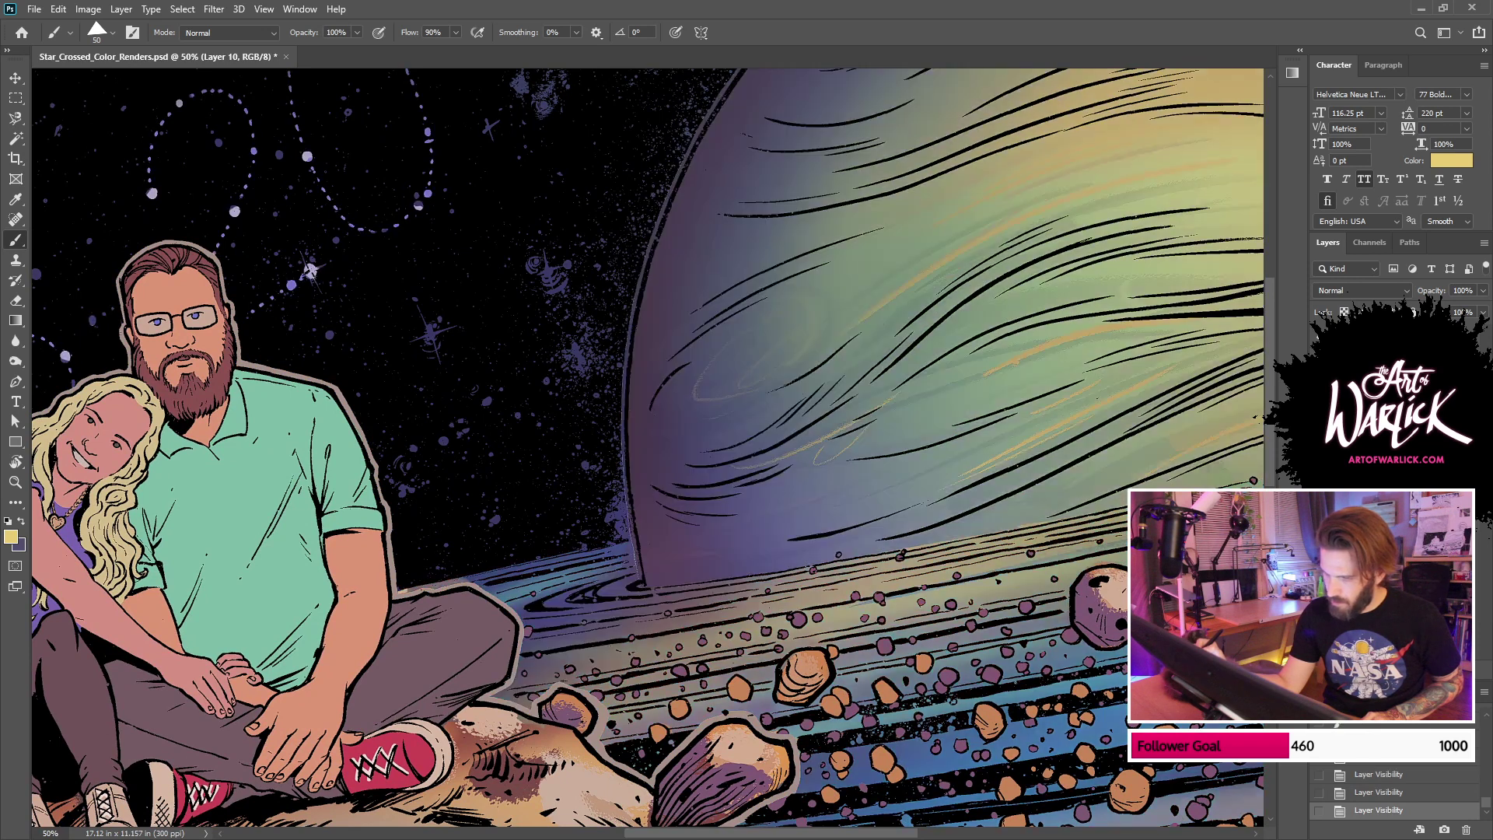
Step: Add a new layer above Layer 2, fill it with the dark purple background color using the Paint Bucket and merge the layers
{"action": "left_click", "coordinate": [1392, 498]}
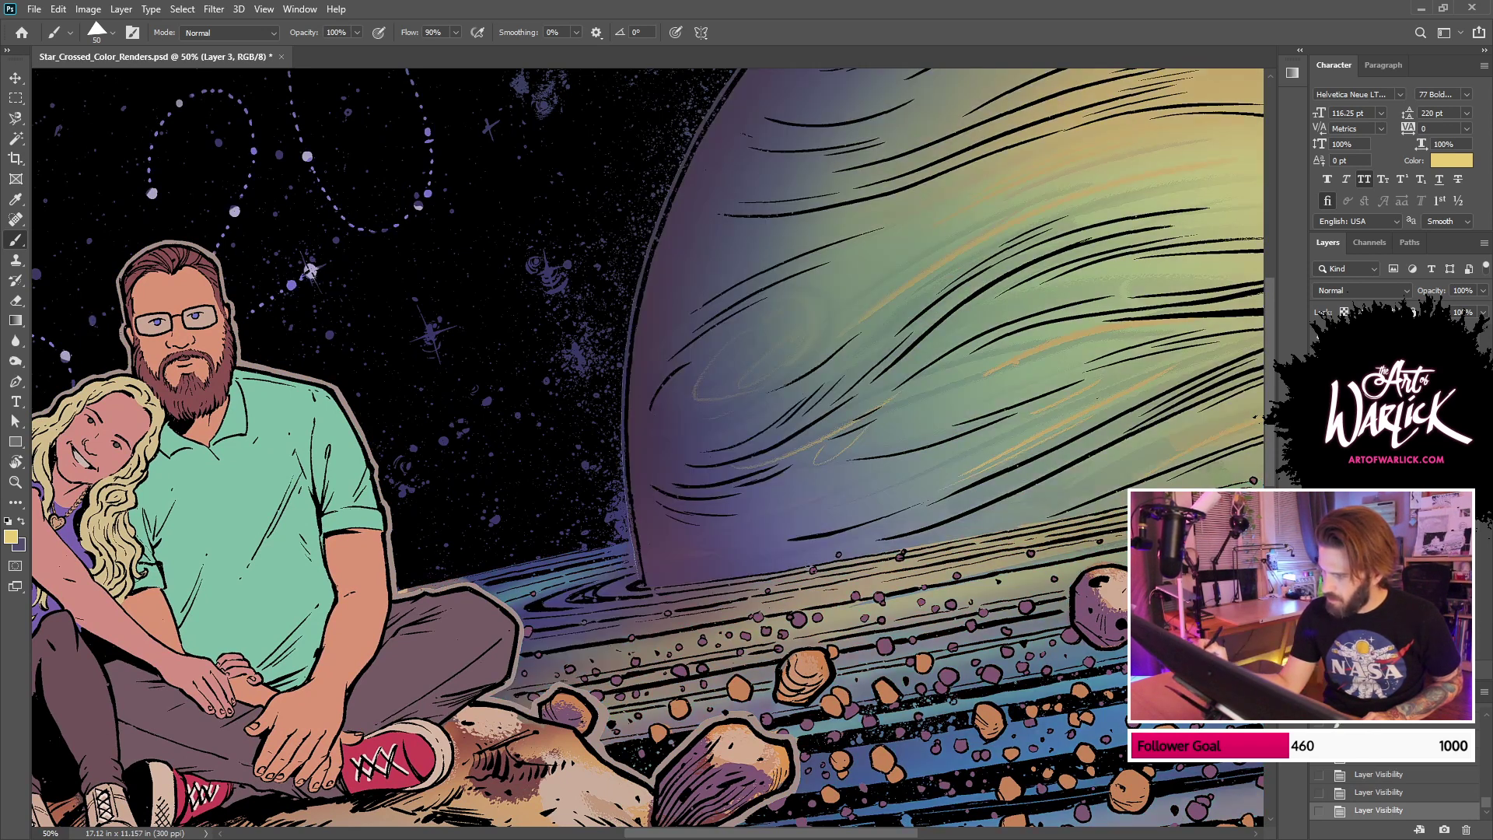
{"action": "key", "text": "alt+bracketleft"}
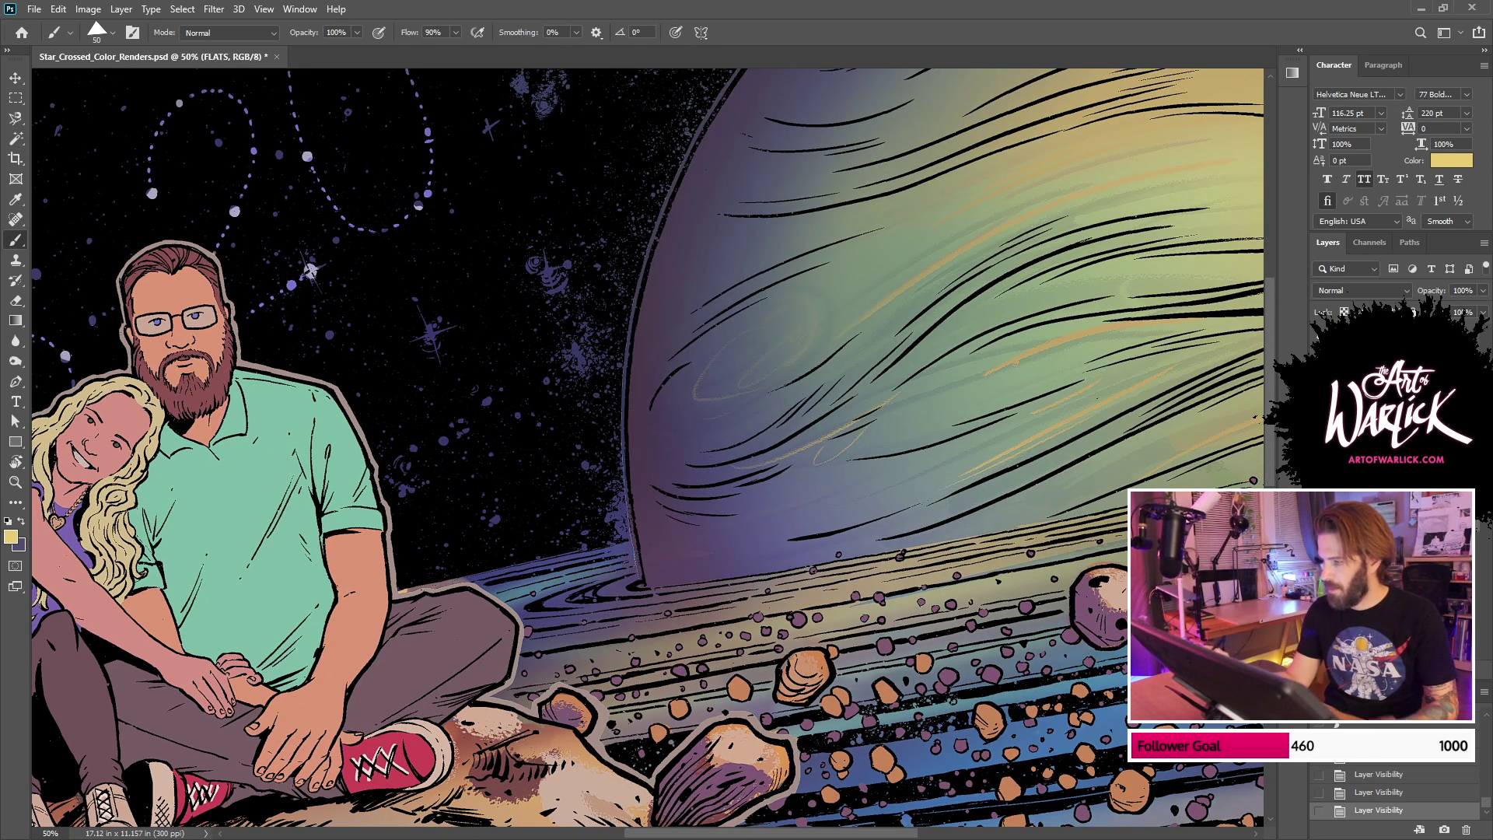
{"action": "key", "text": "alt+bracketleft"}
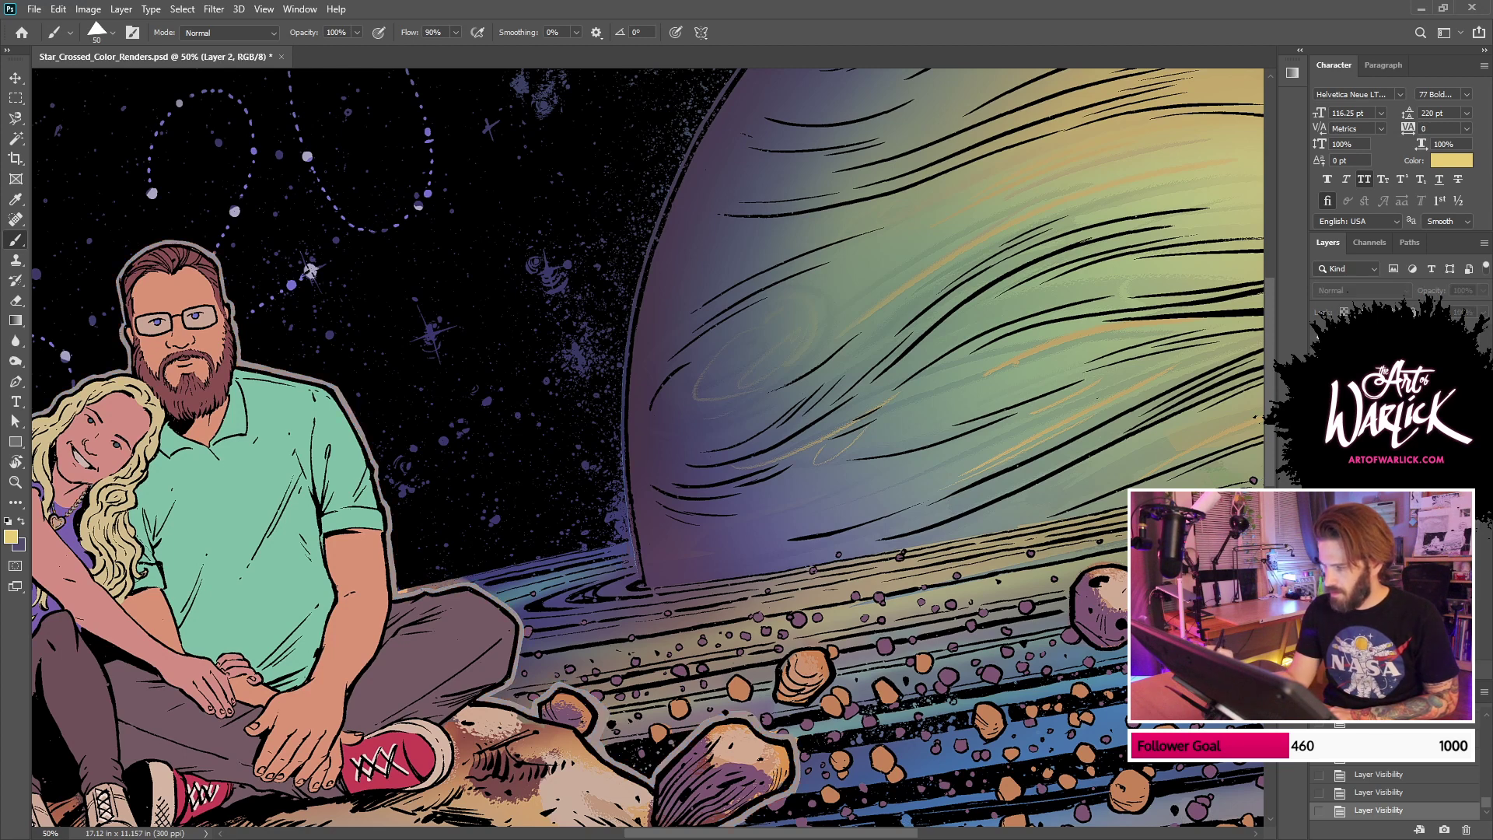
{"action": "key", "text": "ctrl+shift+alt+n"}
{"action": "key", "text": "g"}
{"action": "left_click", "coordinate": [22, 520]}
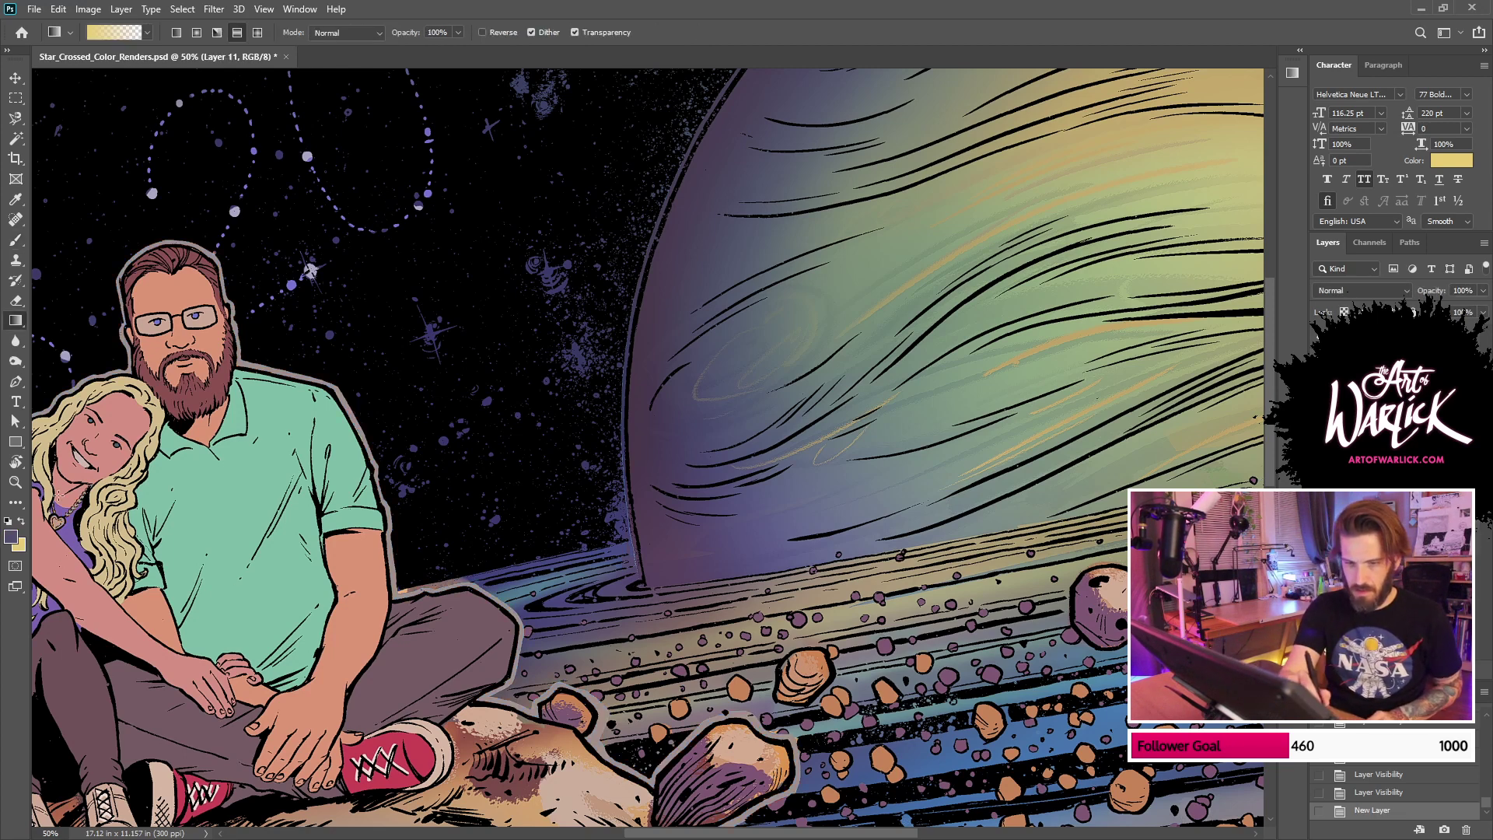
{"action": "key", "text": "shift+g"}
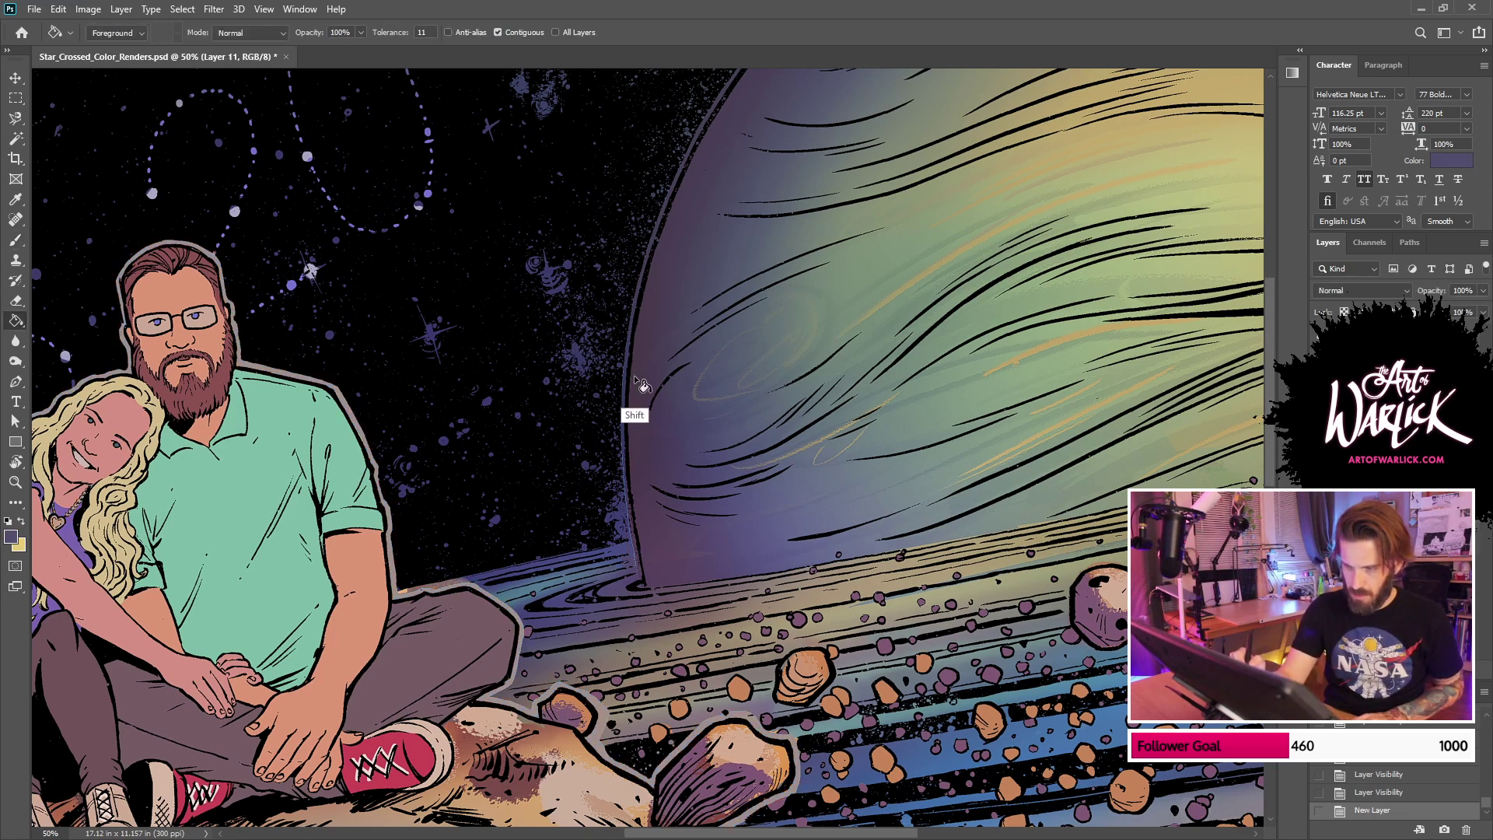
{"action": "left_click", "coordinate": [683, 394]}
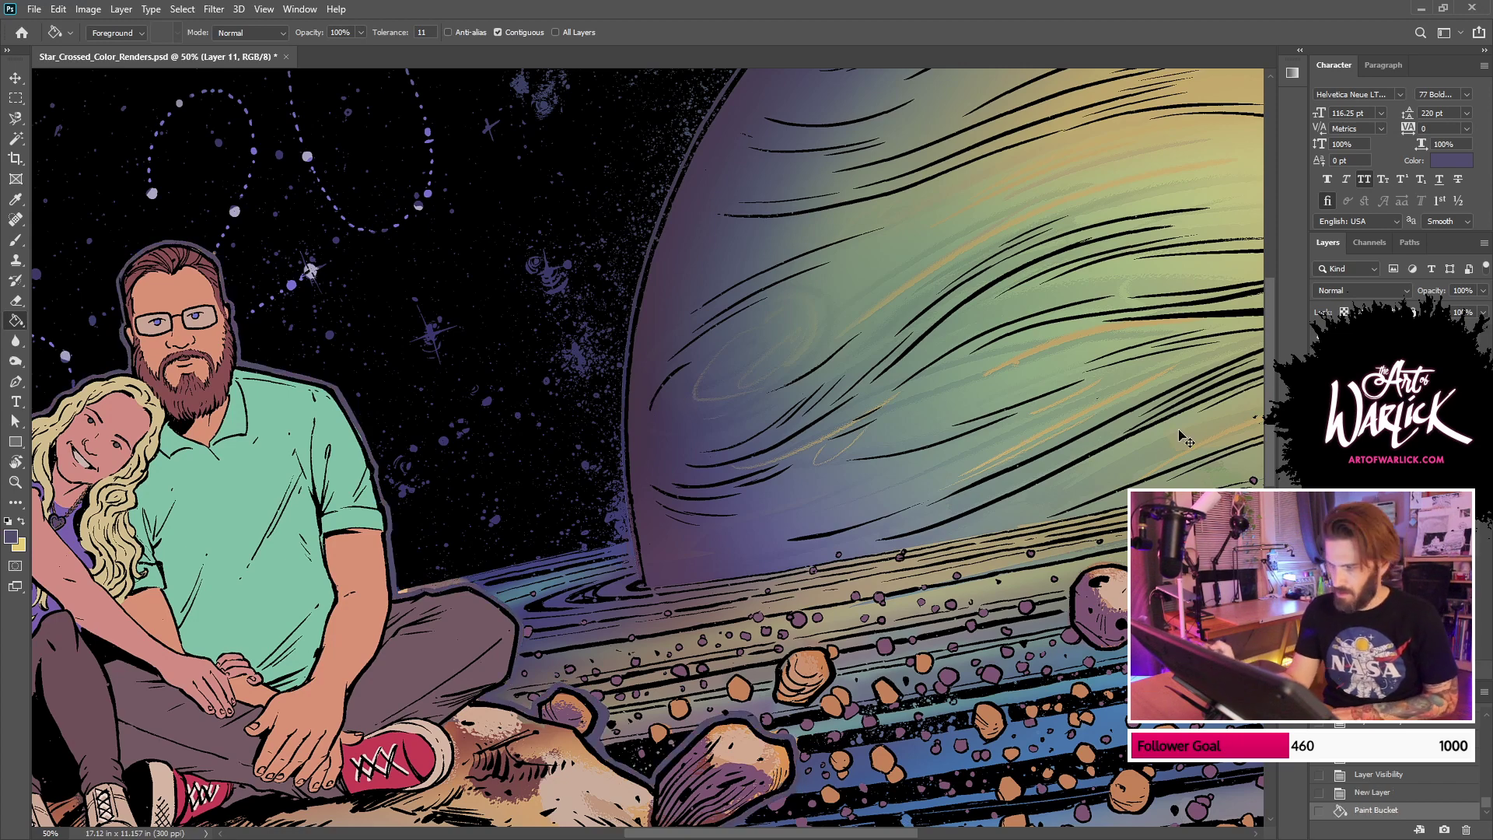
{"action": "key", "text": "ctrl+minus"}
{"action": "key", "text": "ctrl+e"}
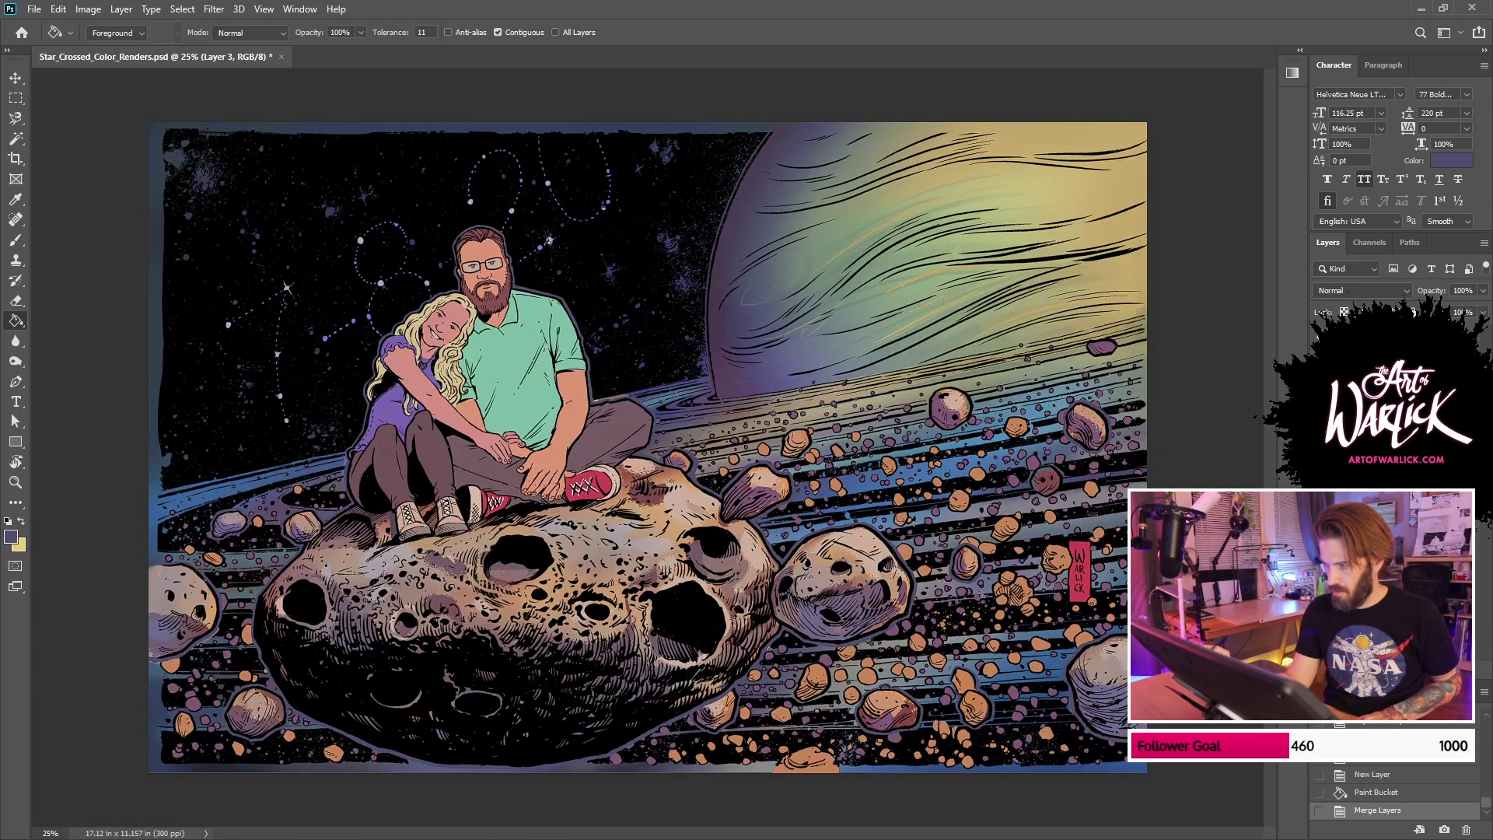
Step: Compare the artwork by toggling the current layer, hide the line art and foreground color layers, and save the document
{"action": "key", "text": "ctrl+comma"}
{"action": "key", "text": "ctrl+comma"}
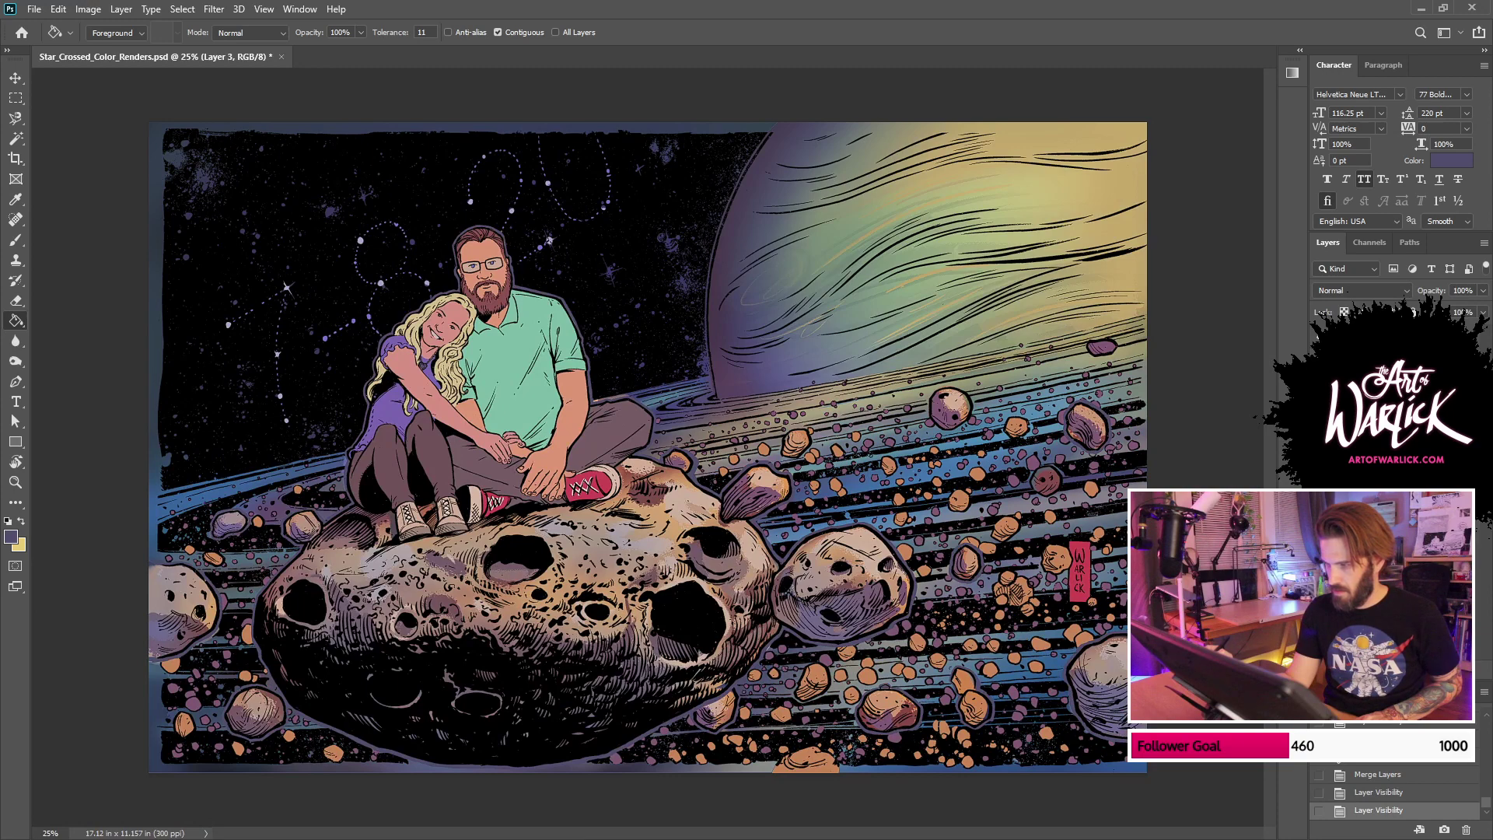
{"action": "left_click", "coordinate": [1318, 338]}
{"action": "left_click", "coordinate": [1319, 363]}
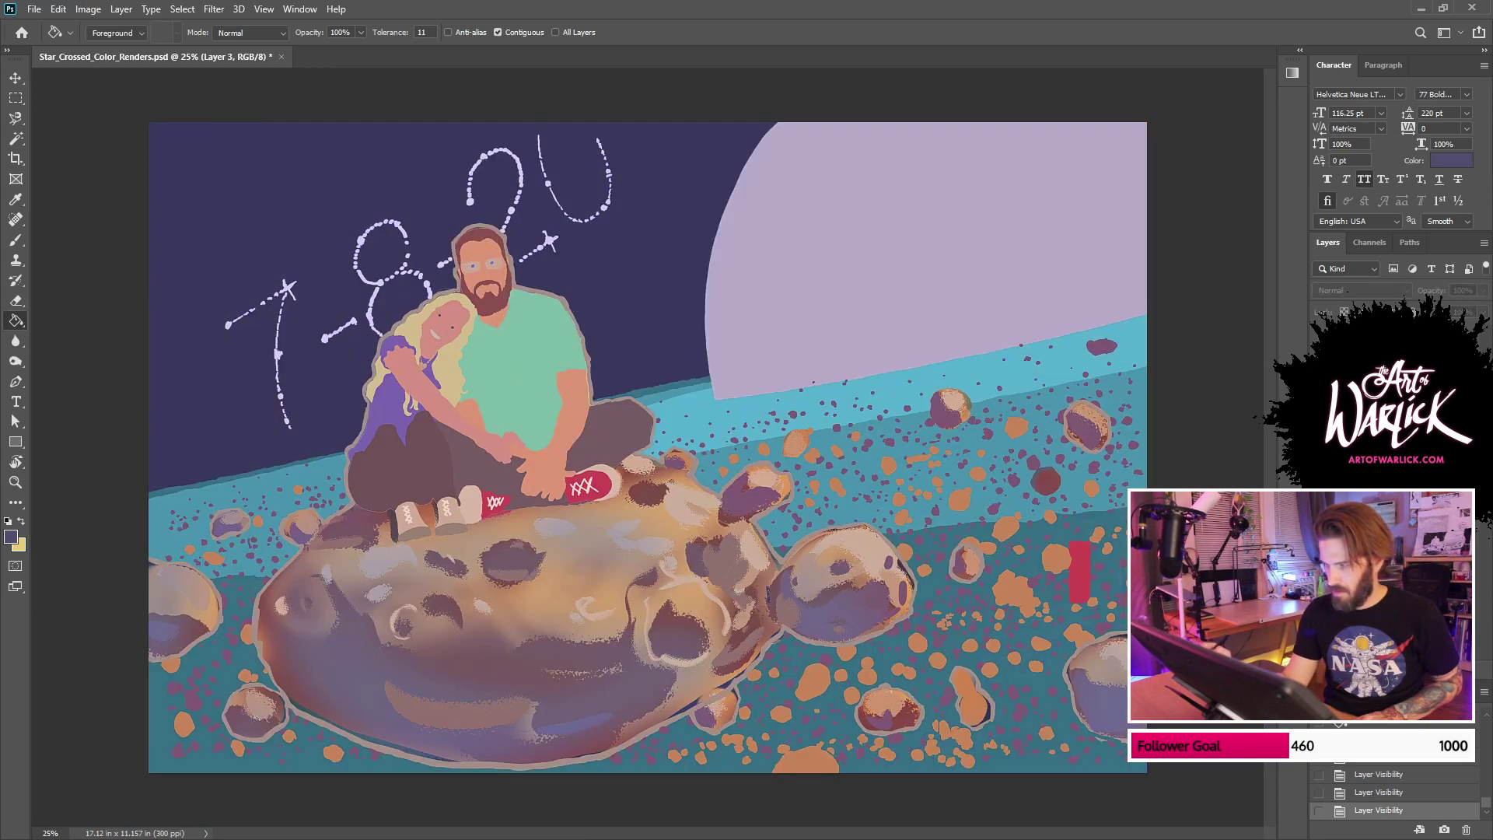
{"action": "left_click", "coordinate": [1319, 389]}
{"action": "left_click", "coordinate": [1318, 364]}
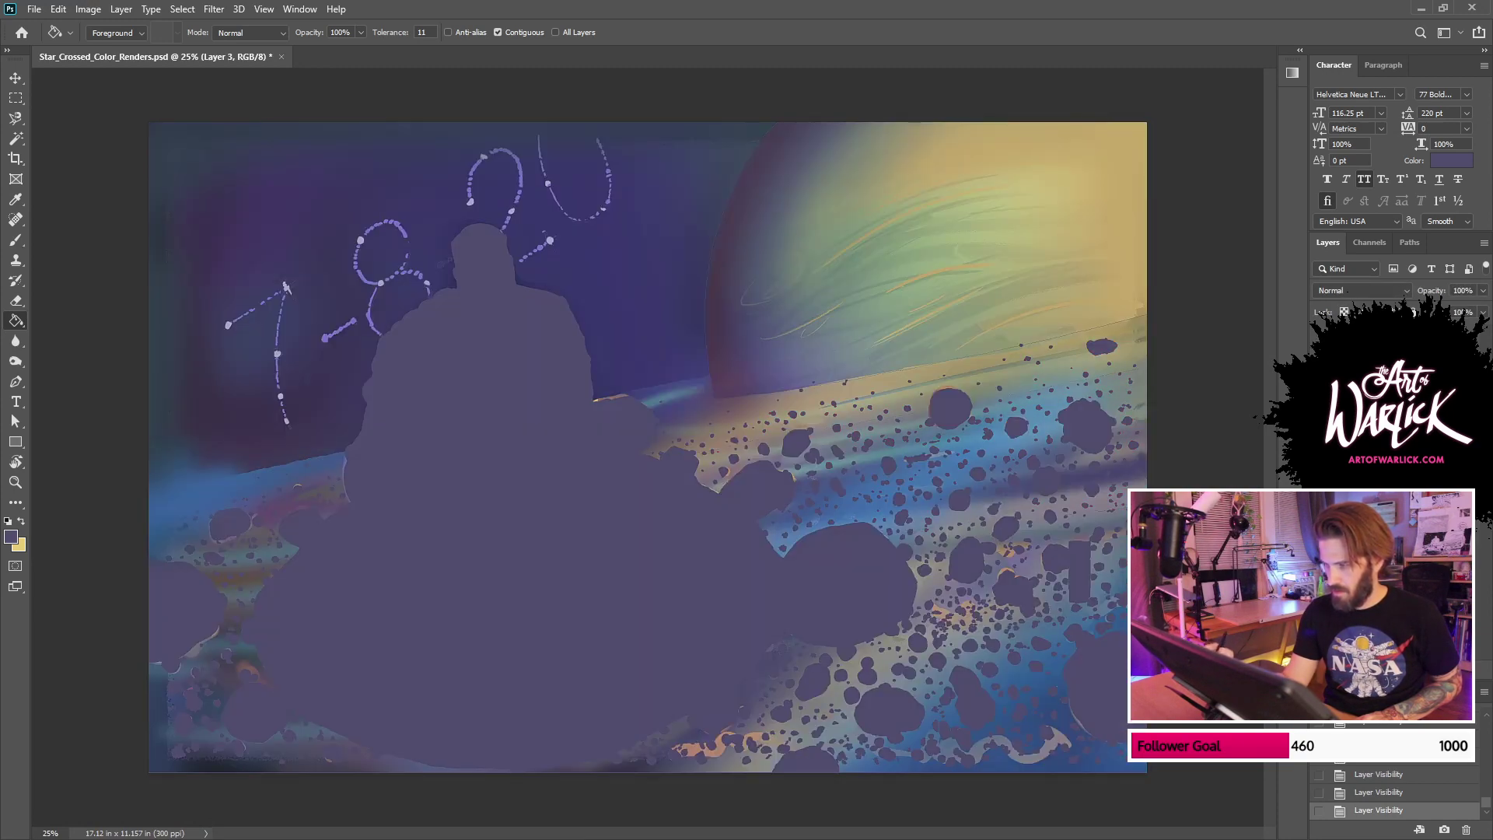
{"action": "key", "text": "ctrl+comma"}
{"action": "key", "text": "ctrl+comma"}
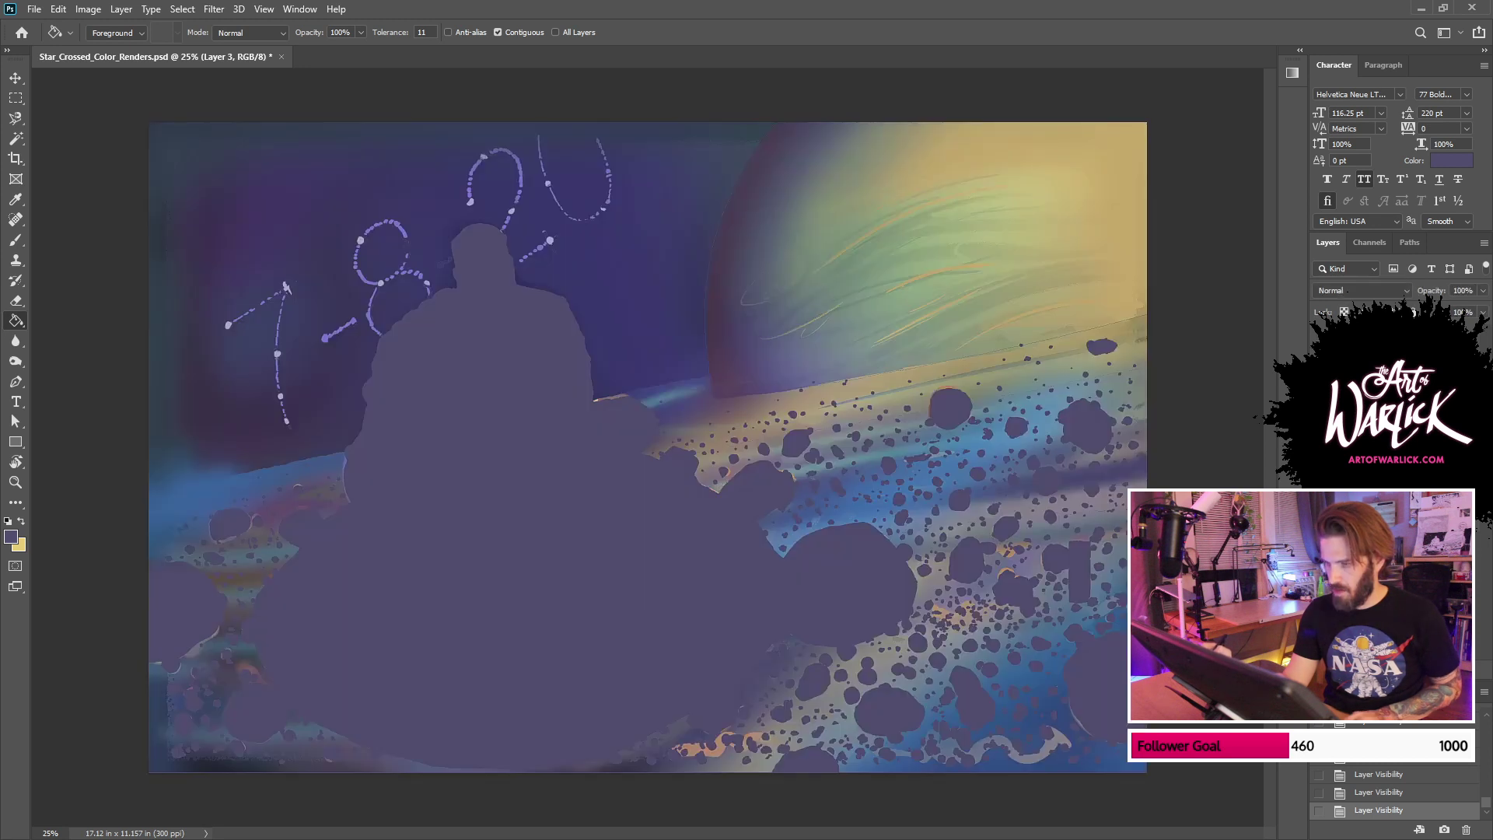
{"action": "key", "text": "ctrl+s"}
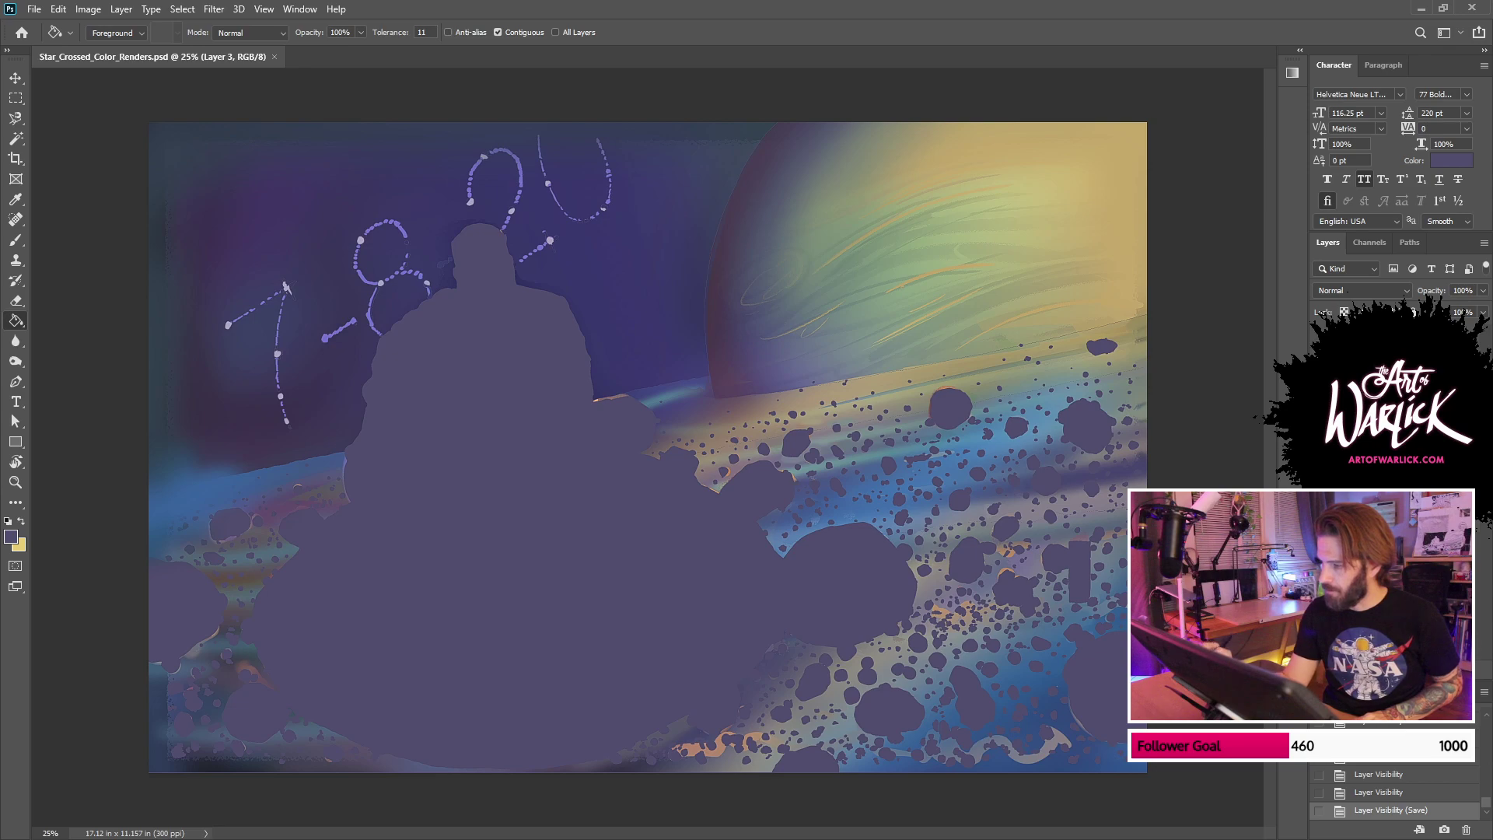
Step: Show the line art layer again over the purple foreground shapes and the rings
{"action": "left_click", "coordinate": [1319, 339]}
{"action": "key", "text": "ctrl+plus"}
{"action": "key", "text": "ctrl+plus"}
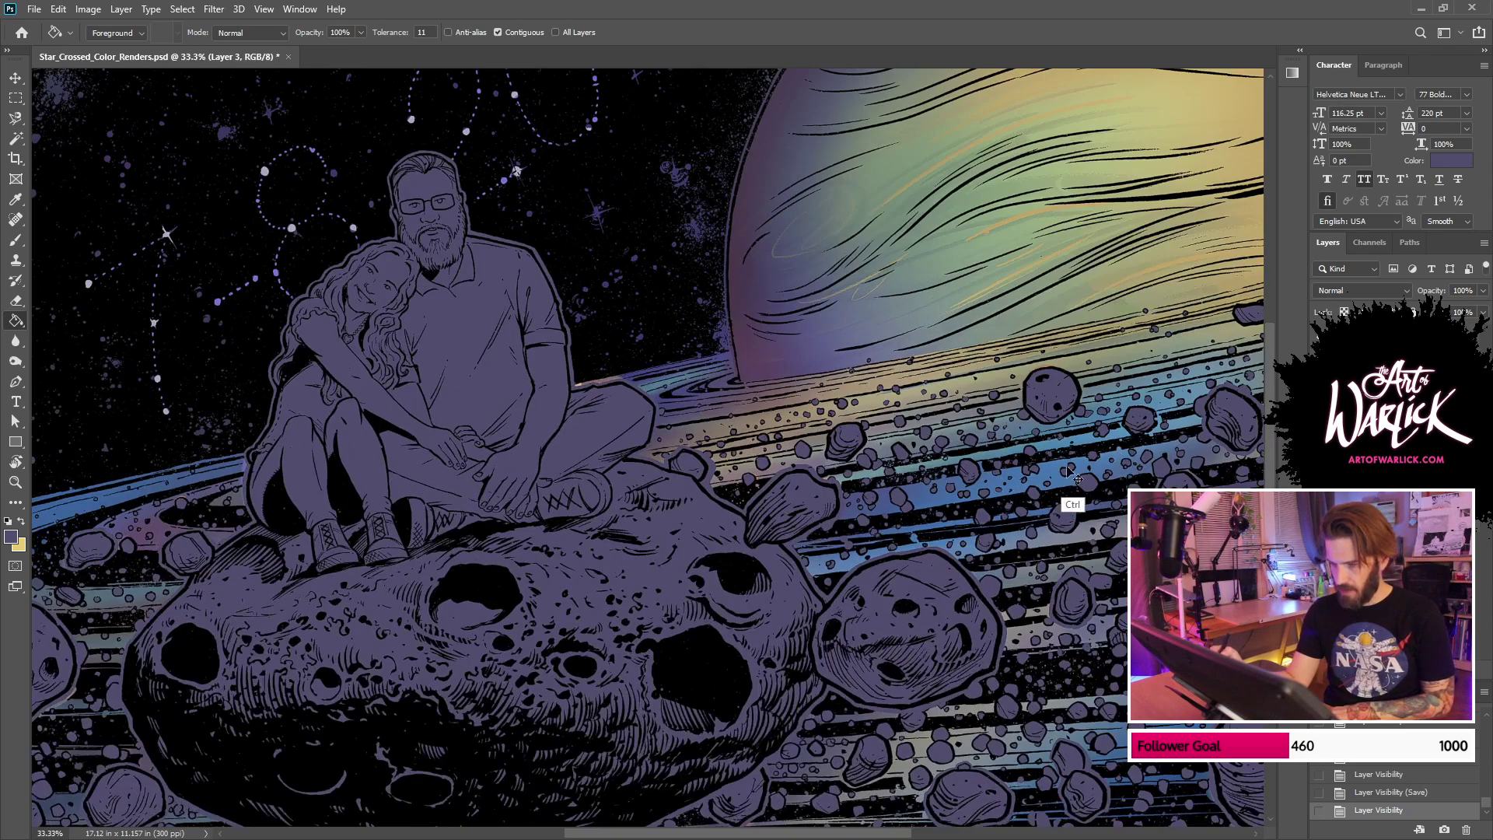
Step: Paint a first thin yellow highlight streak with the Brush tool along the rings just below the planet's lower edge
{"action": "mouse_move", "coordinate": [986, 436]}
{"action": "left_mouse_down"}
{"action": "mouse_move", "coordinate": [977, 548]}
{"action": "mouse_move", "coordinate": [836, 404]}
{"action": "mouse_move", "coordinate": [847, 412]}
{"action": "left_mouse_up"}
{"action": "key", "text": "r"}
{"action": "key", "text": "b"}
{"action": "key", "text": "x"}
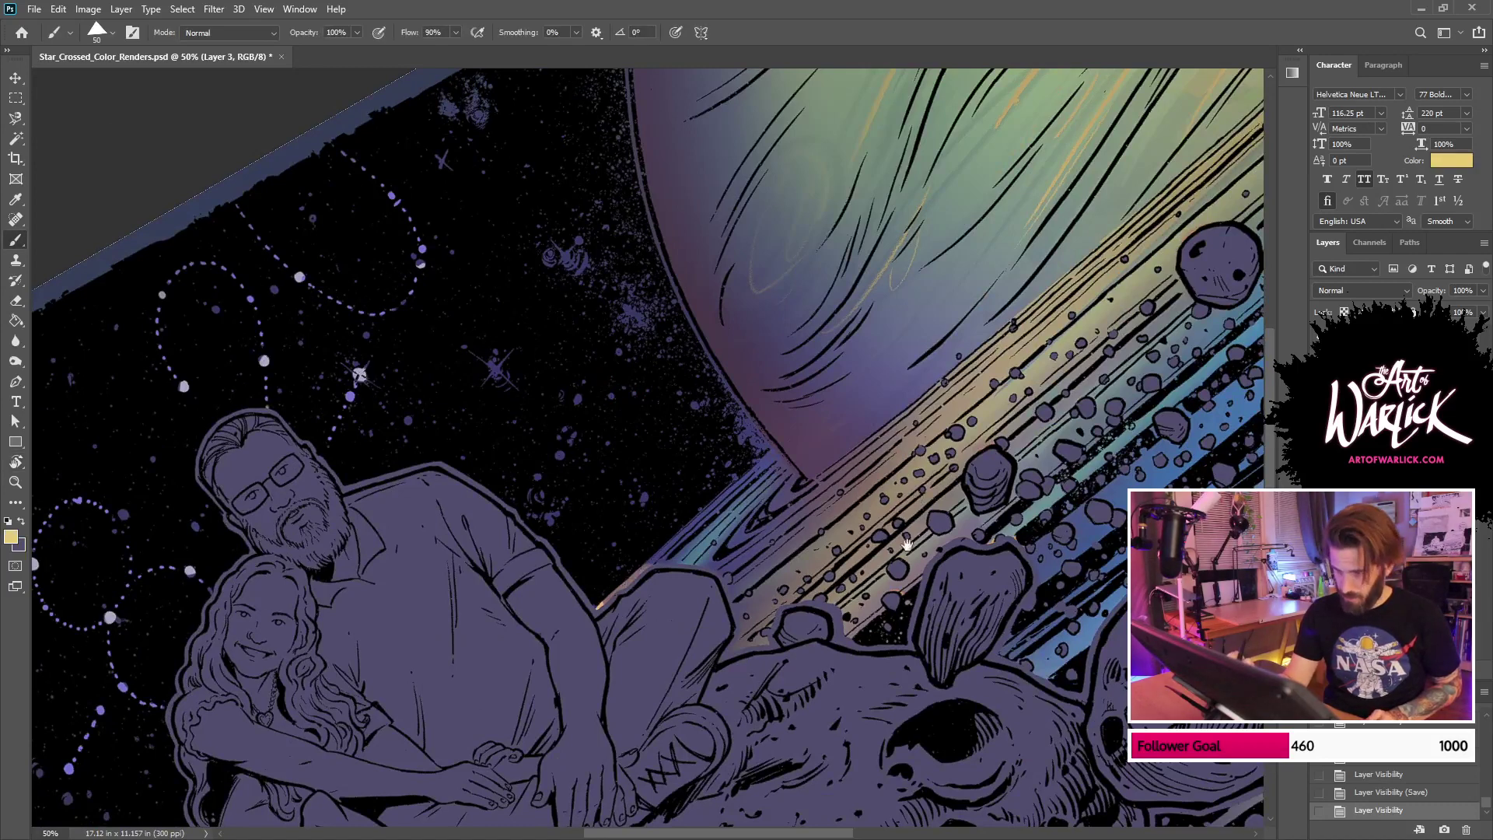
{"action": "mouse_move", "coordinate": [904, 488]}
{"action": "left_mouse_down"}
{"action": "mouse_move", "coordinate": [855, 609]}
{"action": "mouse_move", "coordinate": [974, 492]}
{"action": "left_mouse_up"}
{"action": "key", "text": "ctrl+z"}
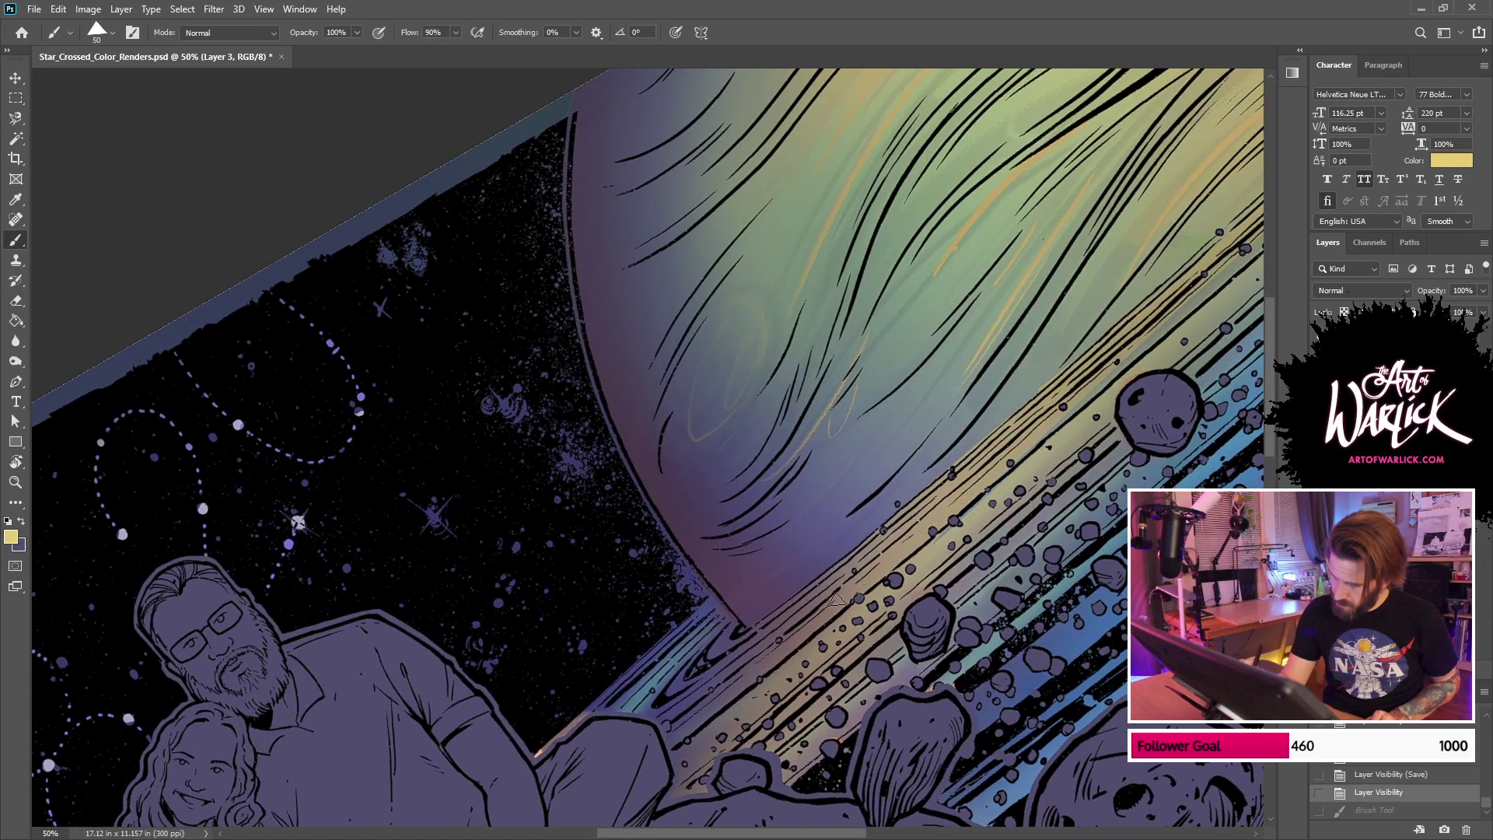
{"action": "left_click_drag", "start_coordinate": [838, 594], "coordinate": [895, 544]}
{"action": "key", "text": "ctrl+z"}
{"action": "left_click_drag", "start_coordinate": [842, 594], "coordinate": [987, 473]}
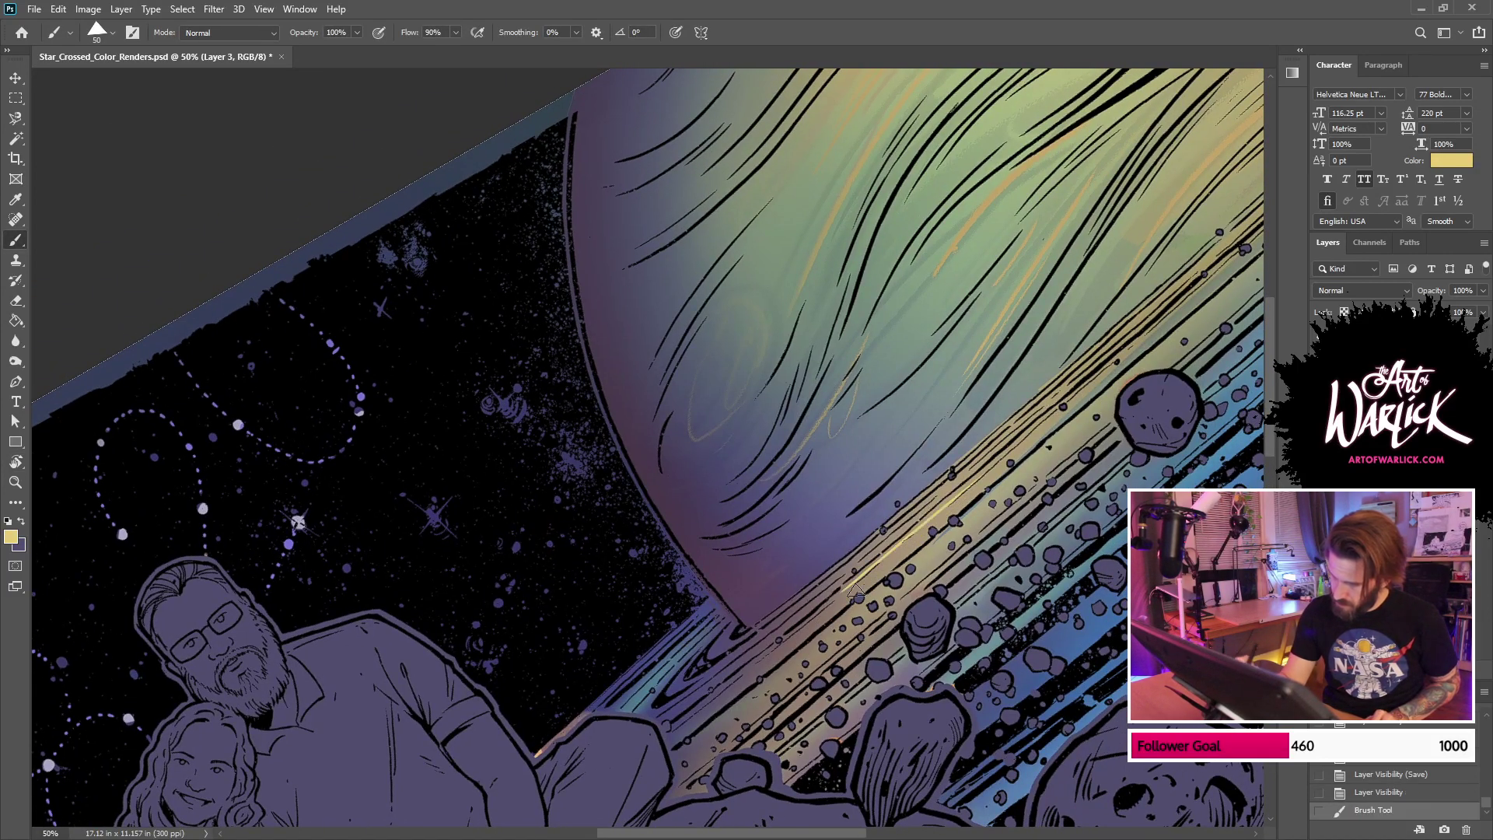
{"action": "left_click_drag", "start_coordinate": [840, 606], "coordinate": [1007, 465]}
{"action": "key", "text": "ctrl+z"}
{"action": "left_click_drag", "start_coordinate": [841, 606], "coordinate": [1026, 453]}
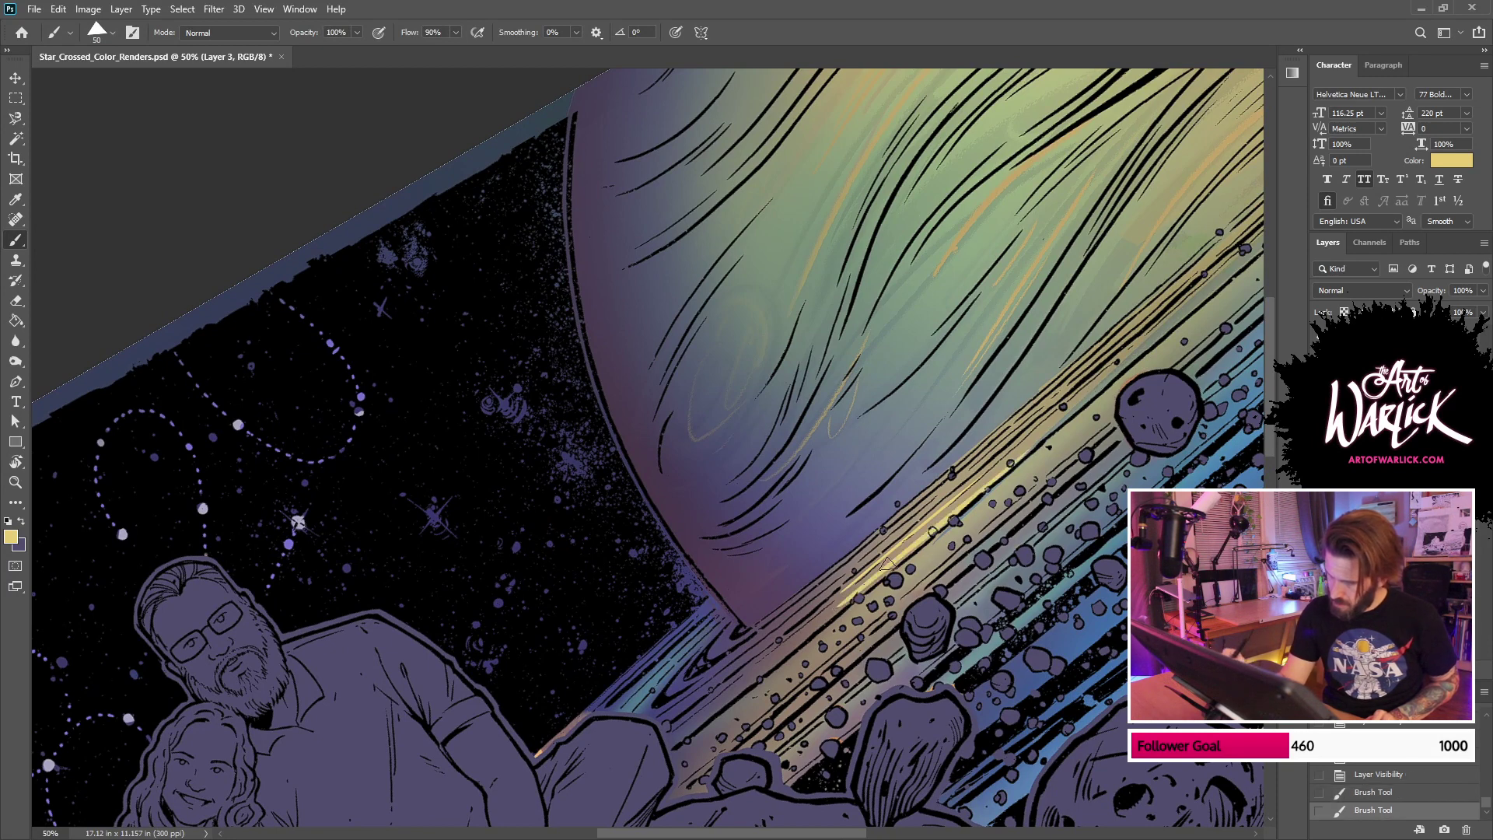
Step: Add more thin yellow streaks along the pale ring band, following the planet's lower edge
{"action": "left_click_drag", "start_coordinate": [967, 495], "coordinate": [1060, 415]}
{"action": "key", "text": "ctrl+z"}
{"action": "left_click_drag", "start_coordinate": [961, 500], "coordinate": [1037, 438]}
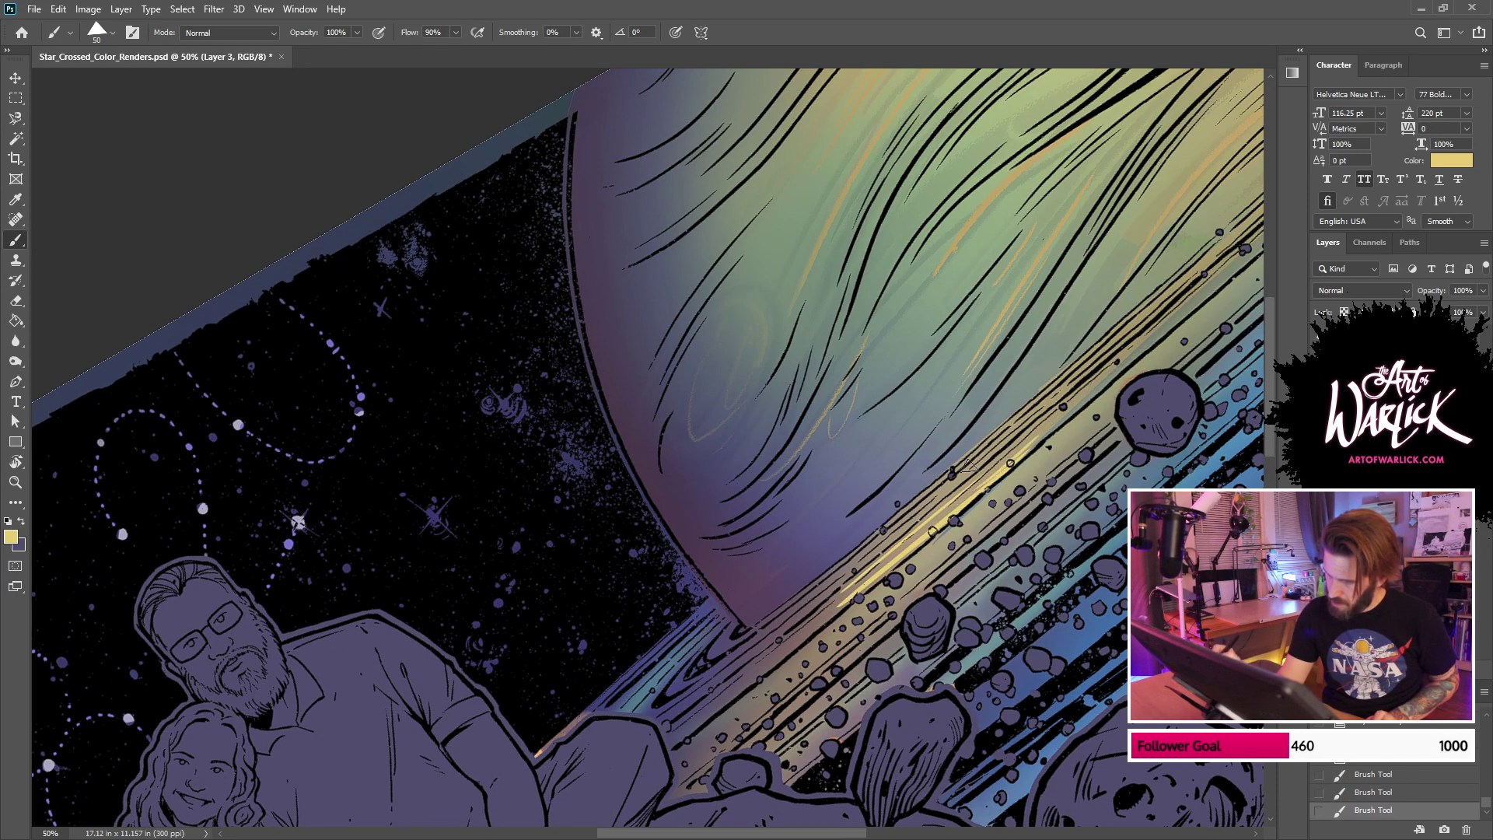
{"action": "left_click_drag", "start_coordinate": [884, 546], "coordinate": [980, 465]}
{"action": "key", "text": "ctrl+z"}
{"action": "left_click_drag", "start_coordinate": [861, 563], "coordinate": [979, 465]}
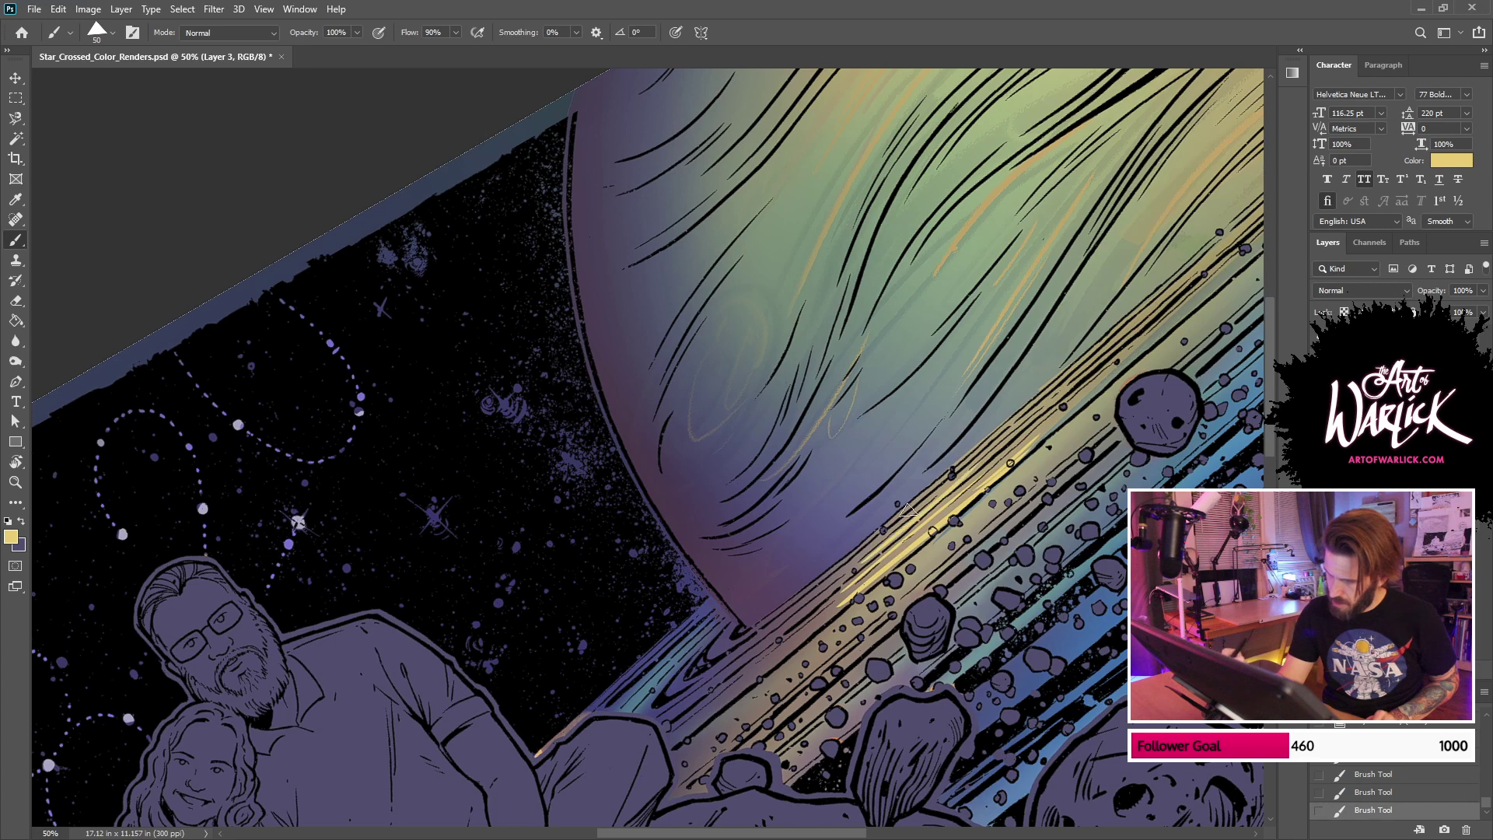
{"action": "left_click_drag", "start_coordinate": [908, 509], "coordinate": [1040, 424]}
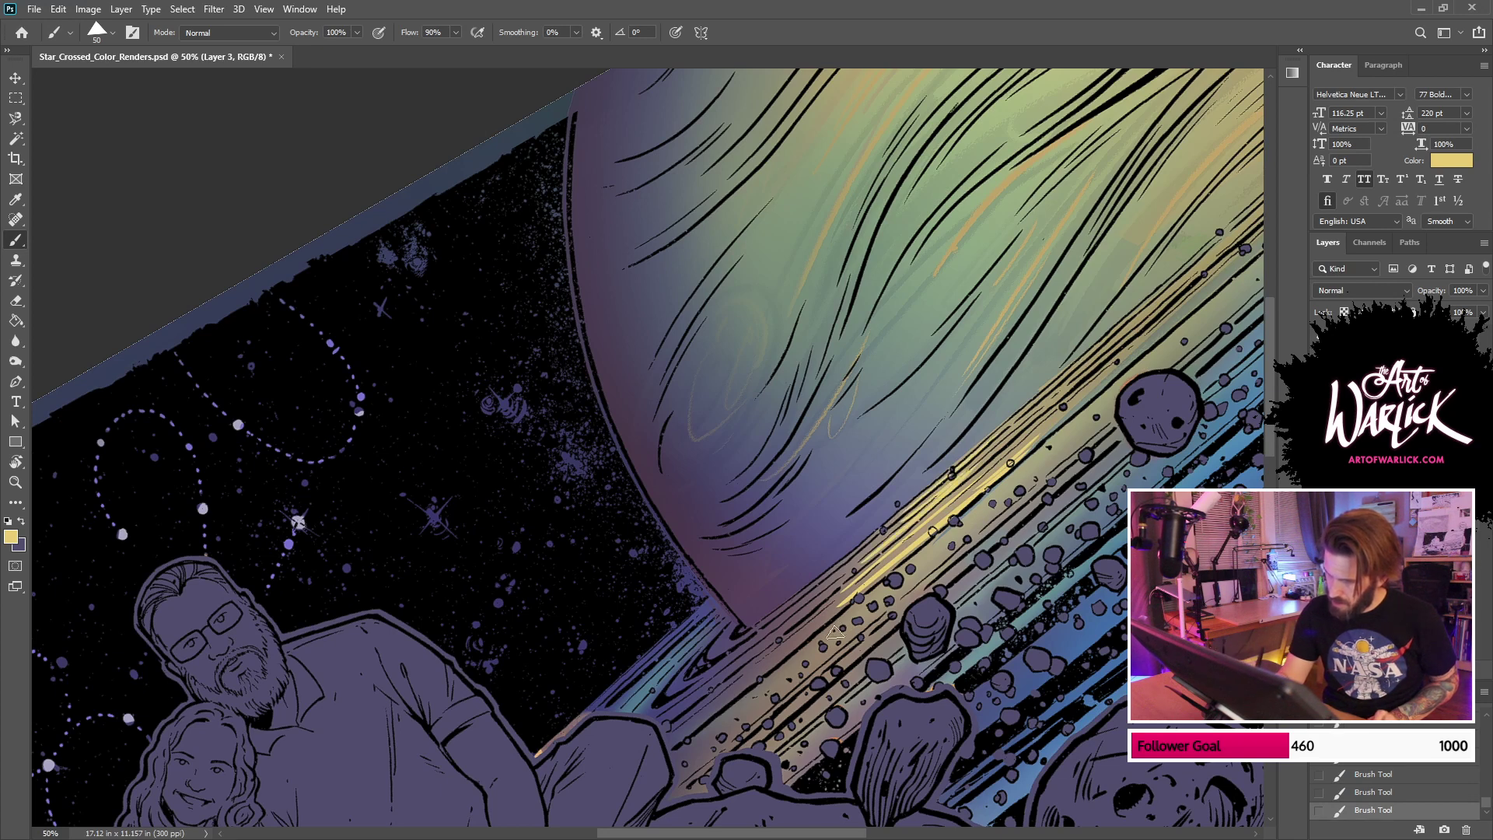
Step: Brush long, broader yellow streaks through the middle of the pale ring band, parallel to the ring lines
{"action": "left_click_drag", "start_coordinate": [834, 634], "coordinate": [1064, 436]}
{"action": "key", "text": "ctrl+z"}
{"action": "left_click_drag", "start_coordinate": [831, 637], "coordinate": [1088, 434]}
{"action": "key", "text": "ctrl+z"}
{"action": "left_click_drag", "start_coordinate": [801, 671], "coordinate": [1108, 420]}
{"action": "key", "text": "ctrl+z"}
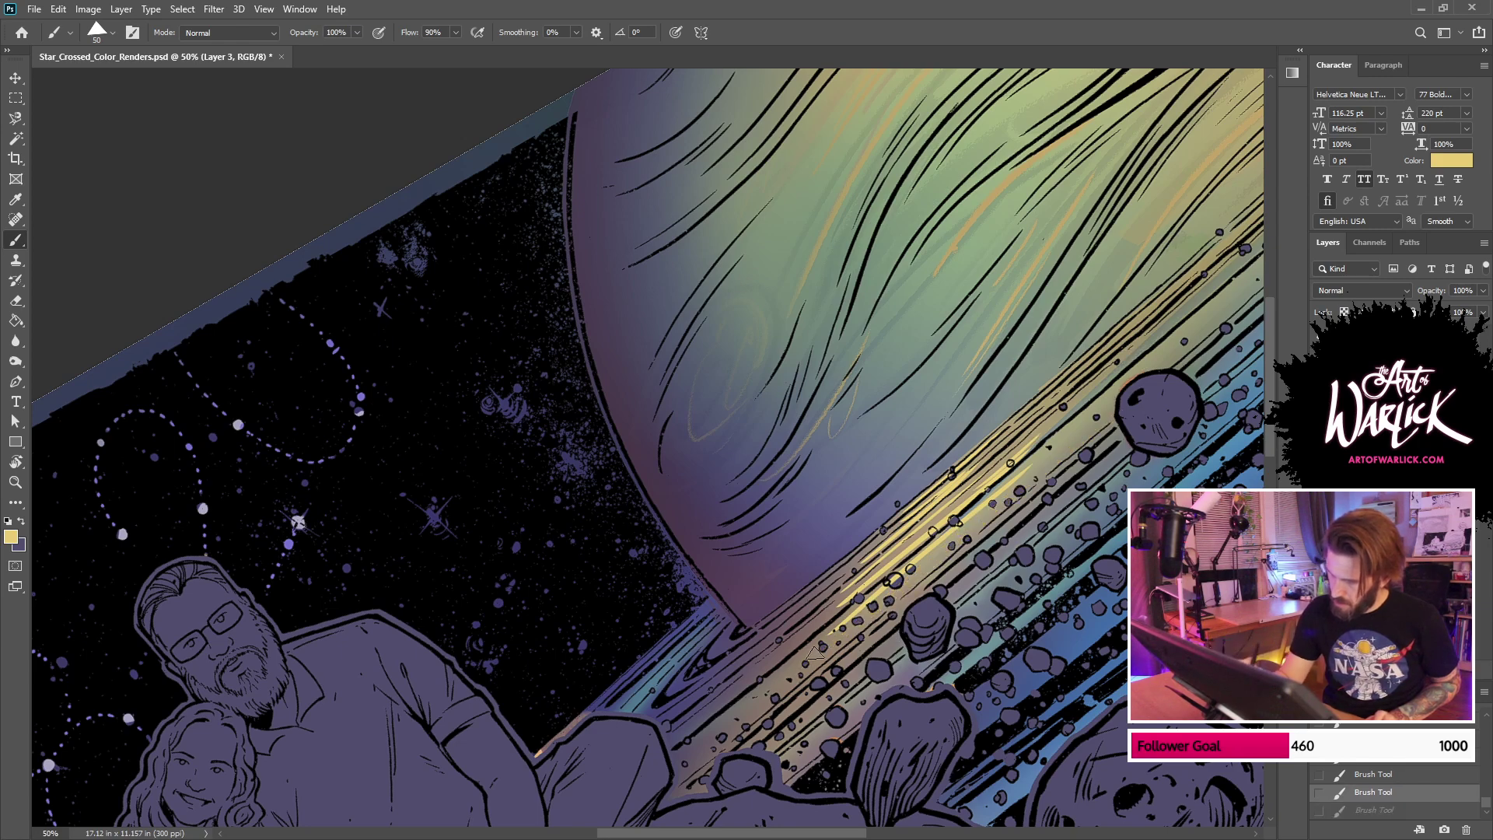
{"action": "left_click_drag", "start_coordinate": [815, 653], "coordinate": [1112, 394]}
{"action": "left_click_drag", "start_coordinate": [861, 614], "coordinate": [1053, 453]}
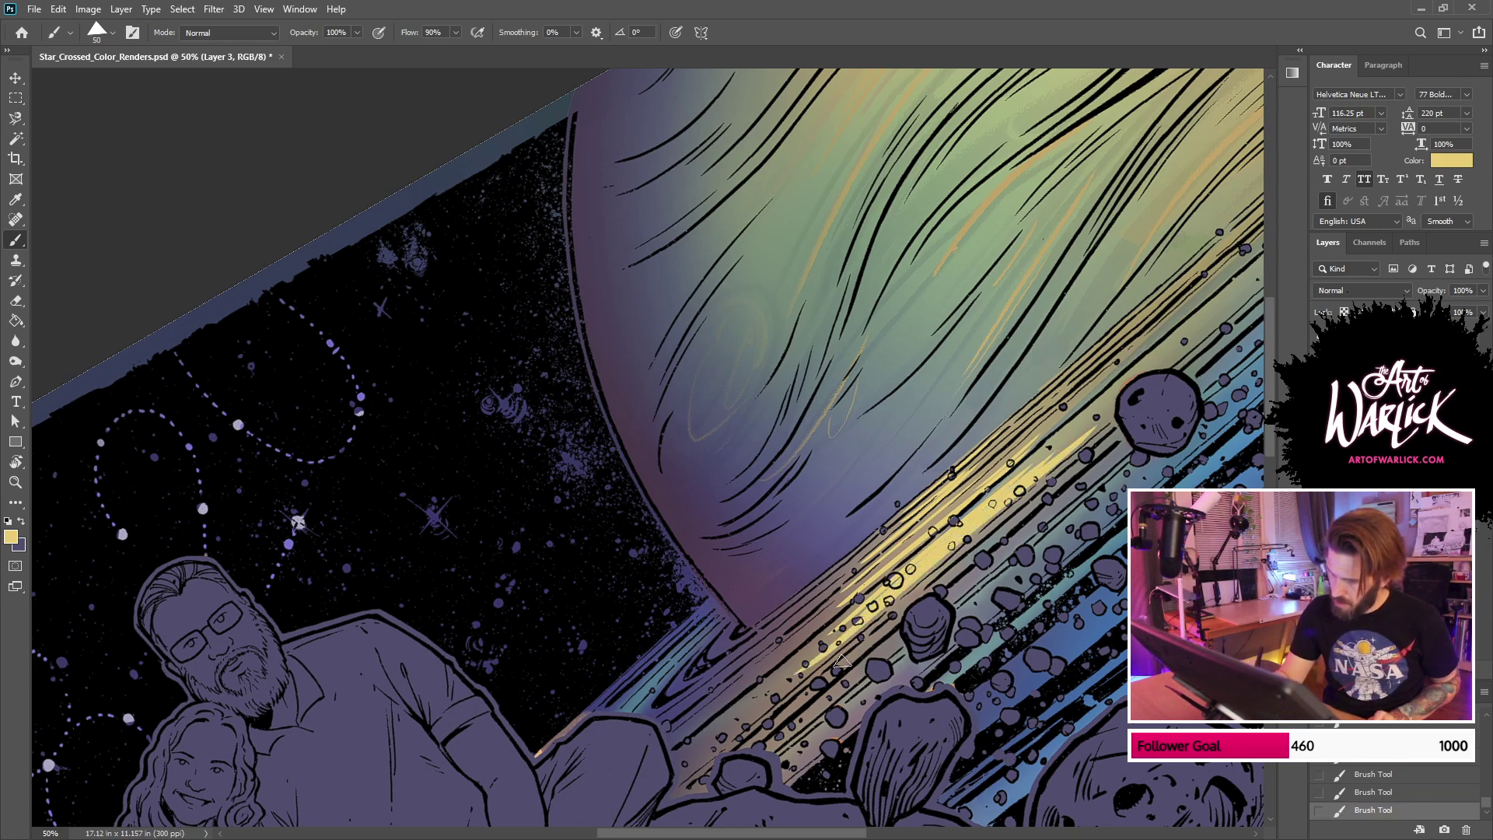
{"action": "left_click_drag", "start_coordinate": [842, 661], "coordinate": [1141, 413]}
Step: Undo the last long streaks and repaint yellow ring highlights across the small striped asteroid towards the round cratered one
{"action": "left_click_drag", "start_coordinate": [967, 589], "coordinate": [842, 538]}
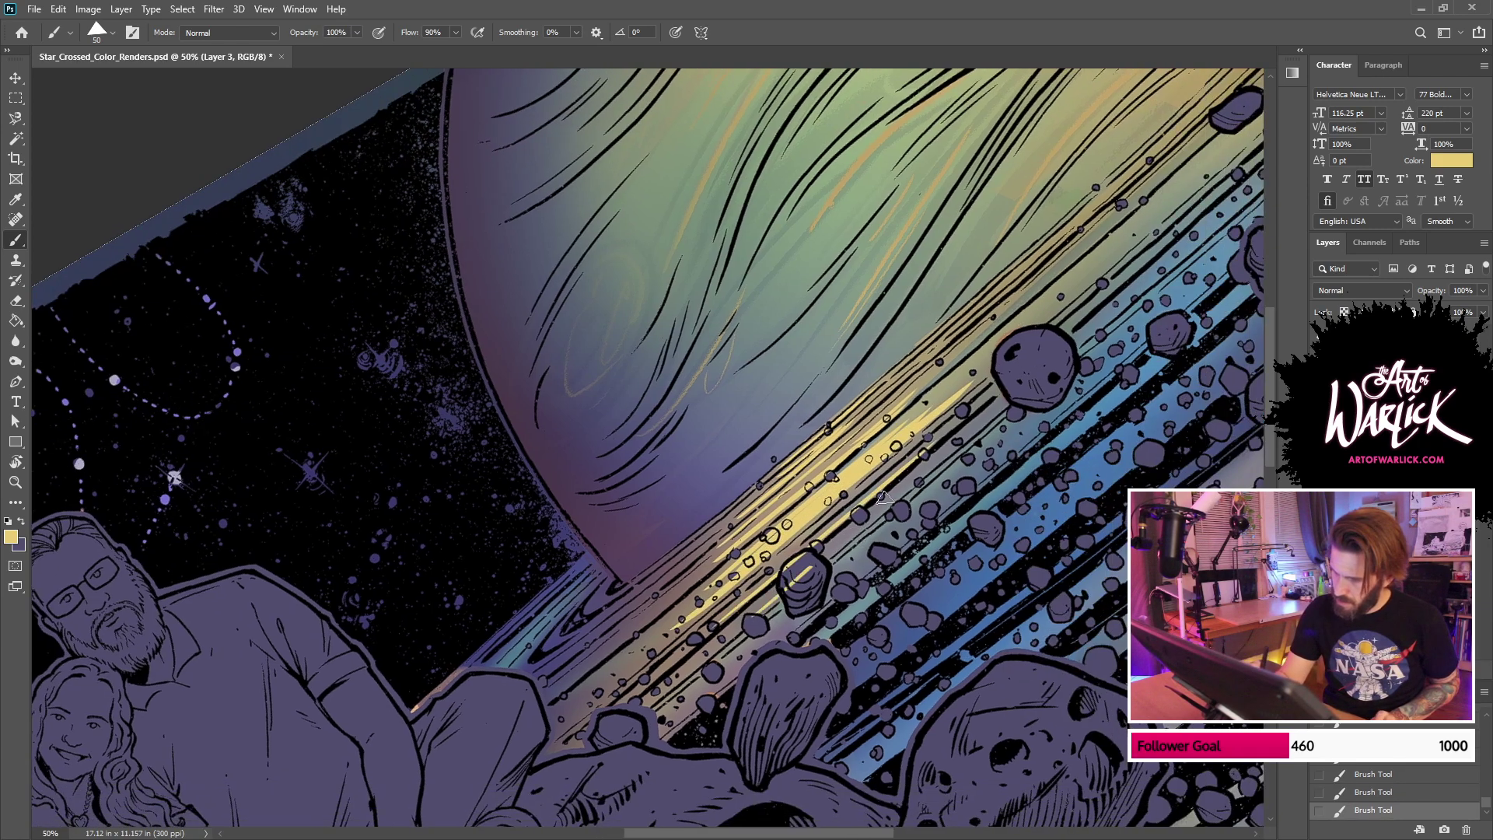
{"action": "key", "text": "ctrl+z"}
{"action": "key", "text": "ctrl+z"}
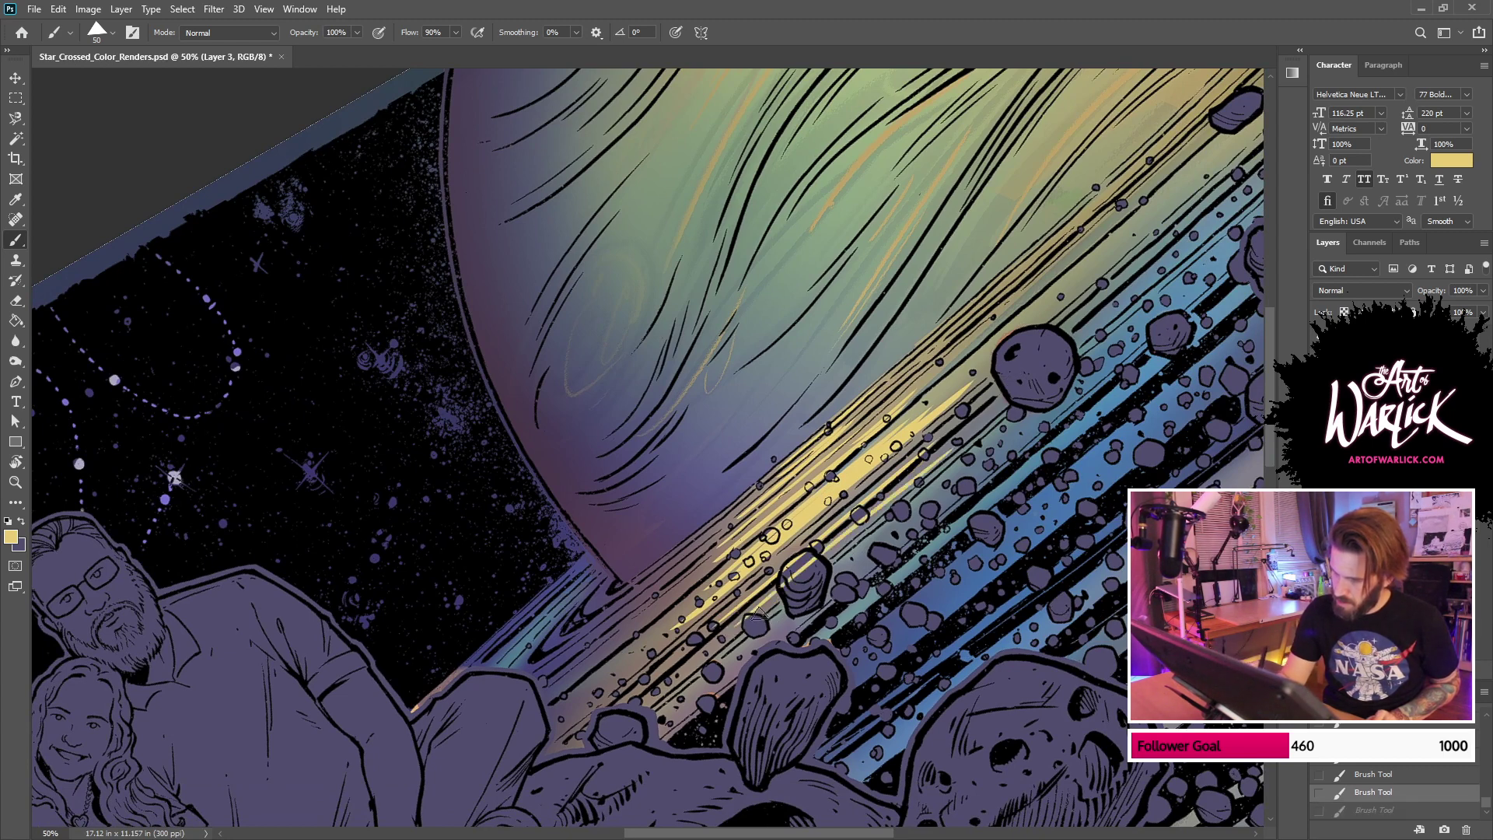
{"action": "left_click_drag", "start_coordinate": [768, 607], "coordinate": [981, 422]}
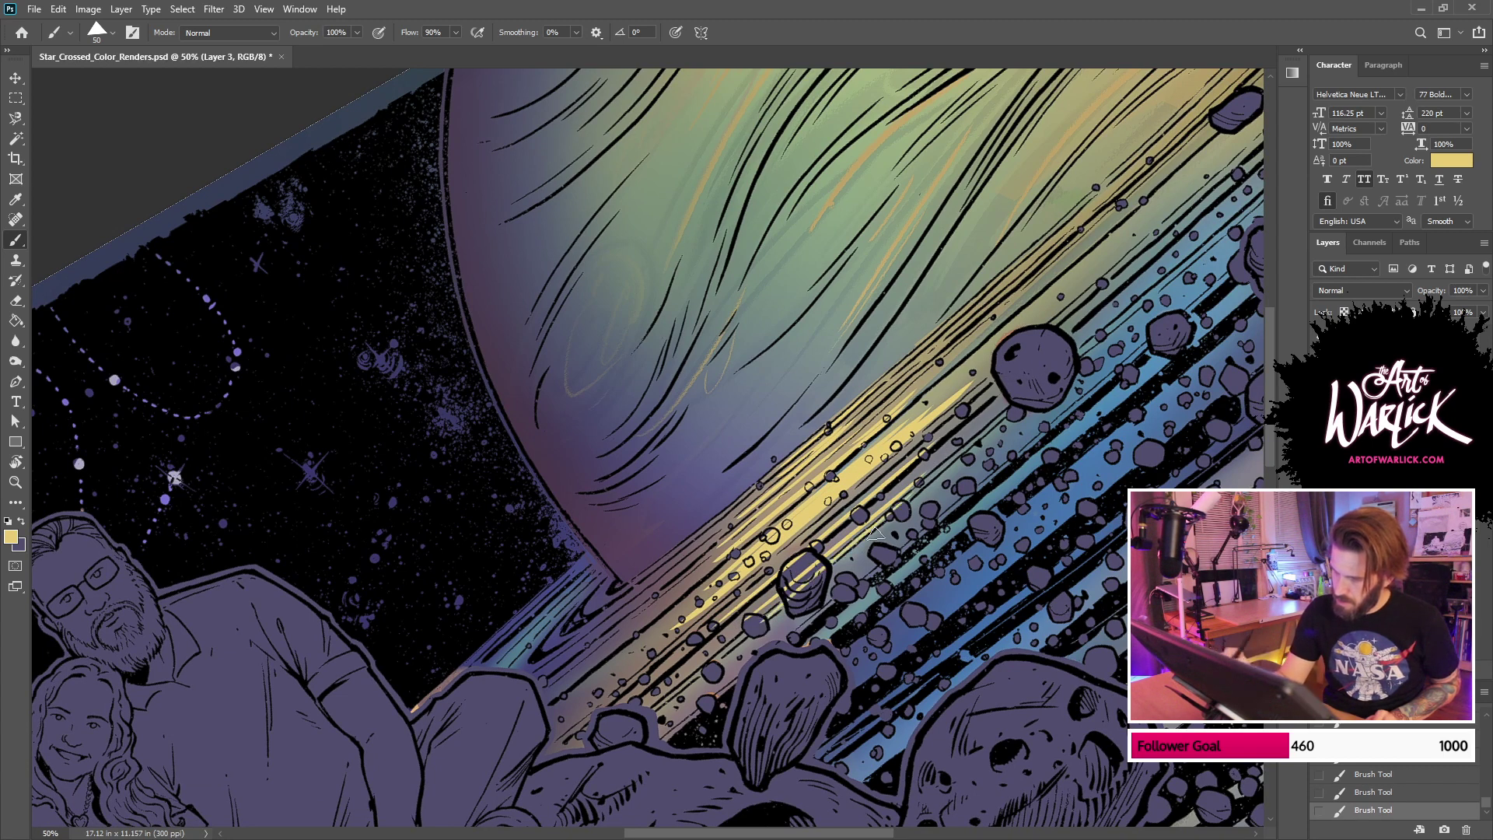
{"action": "key", "text": "ctrl+z"}
{"action": "key", "text": "ctrl+shift+z"}
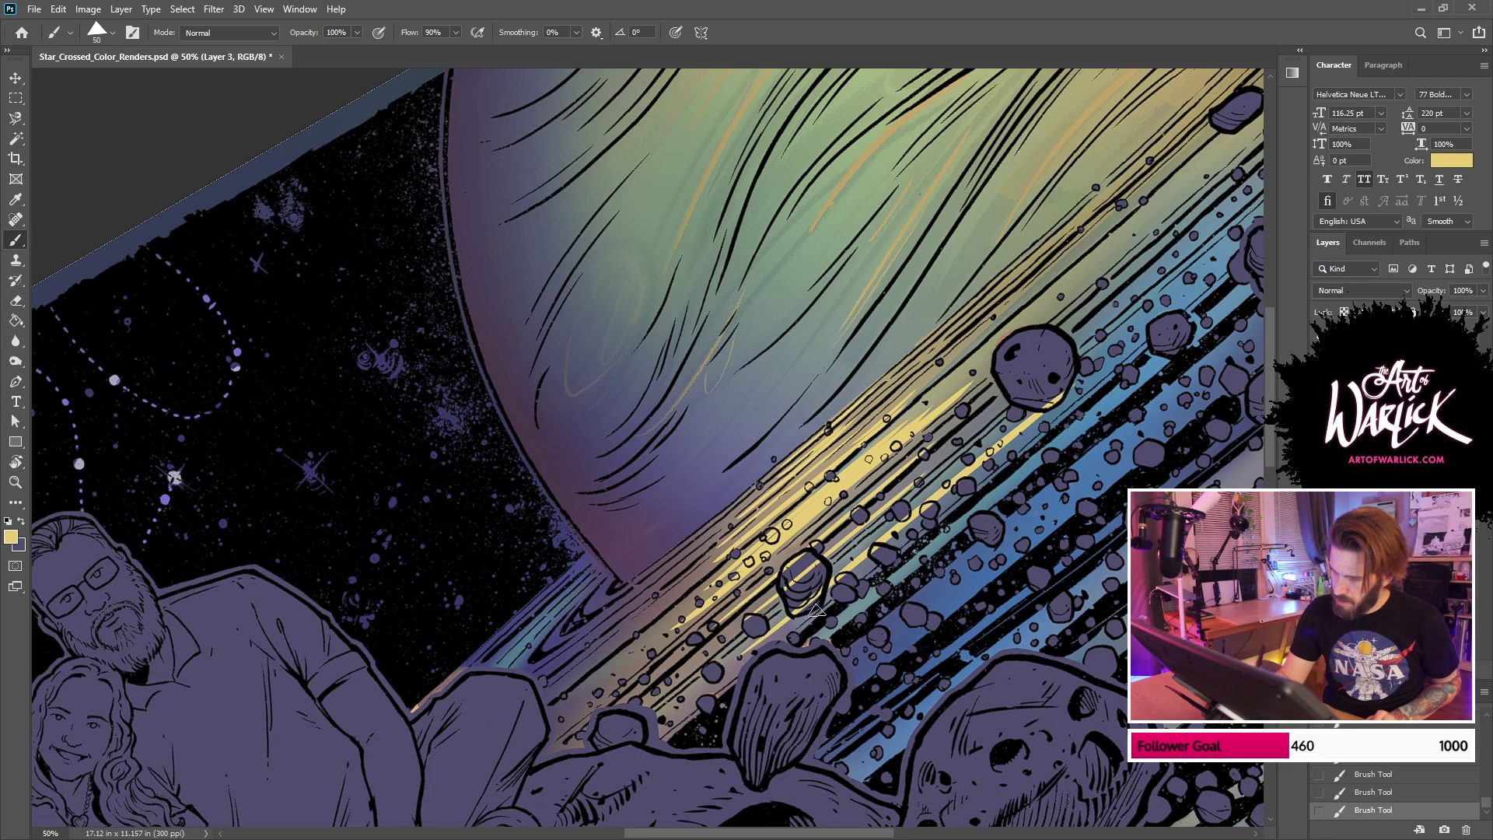
{"action": "key", "text": "ctrl+z"}
{"action": "key", "text": "ctrl+shift+z"}
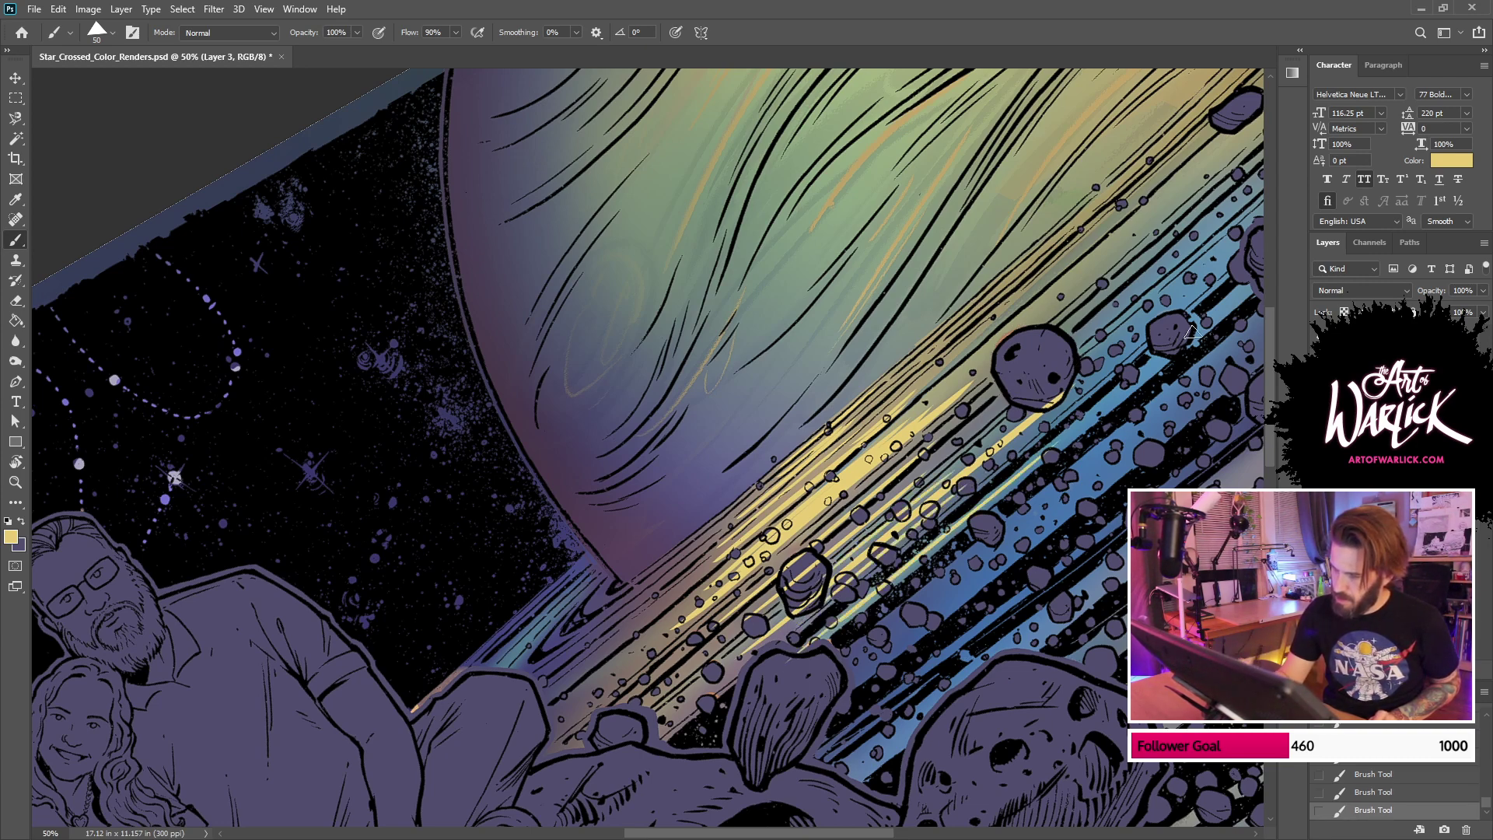
Step: Paint yellow streaks over the blue ring band beside the upright rock on the main asteroid's edge
{"action": "left_click_drag", "start_coordinate": [979, 597], "coordinate": [888, 531]}
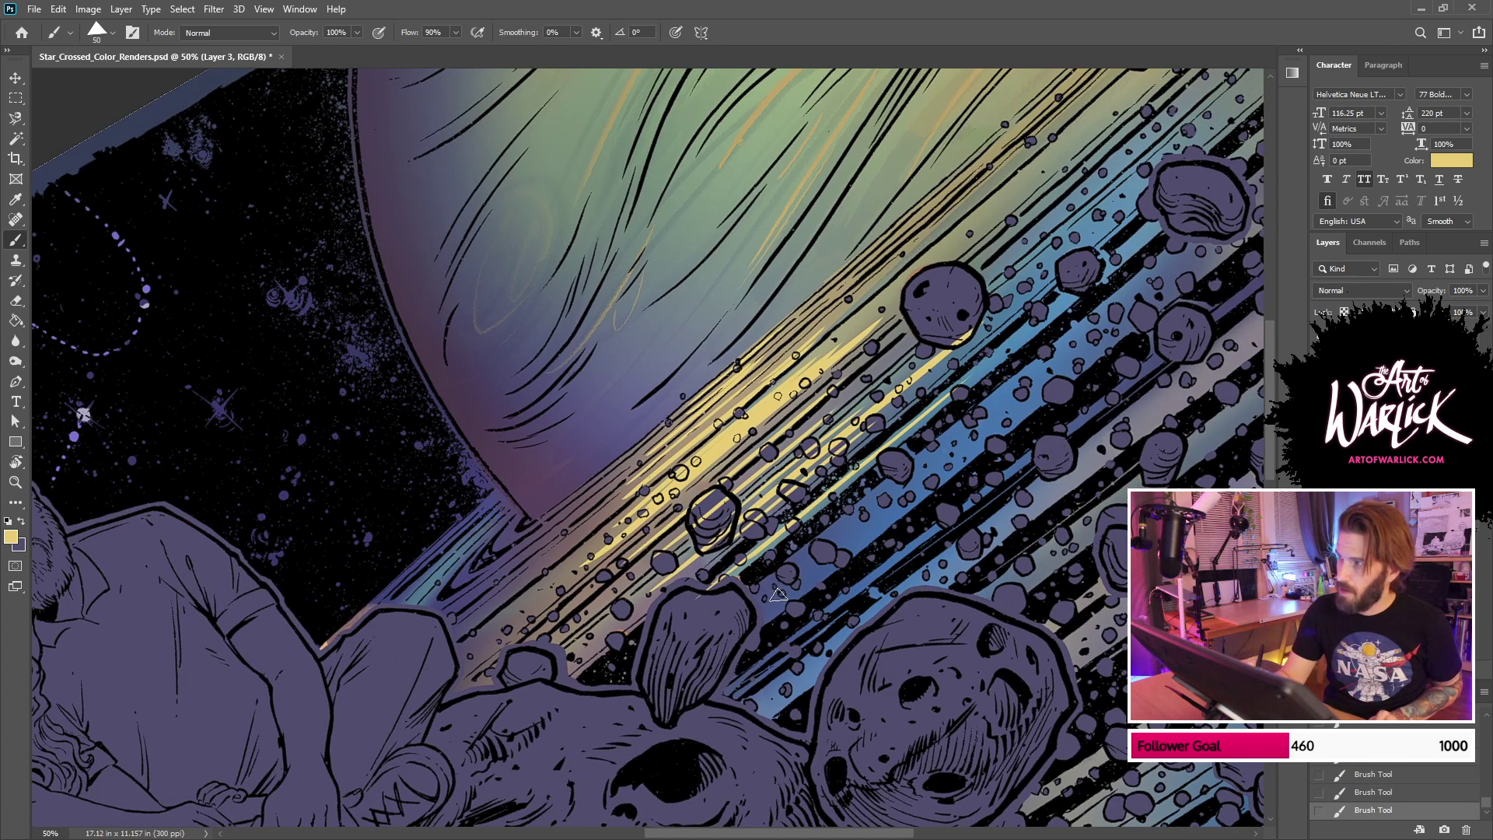
{"action": "left_click_drag", "start_coordinate": [753, 595], "coordinate": [945, 431]}
{"action": "key", "text": "ctrl+z"}
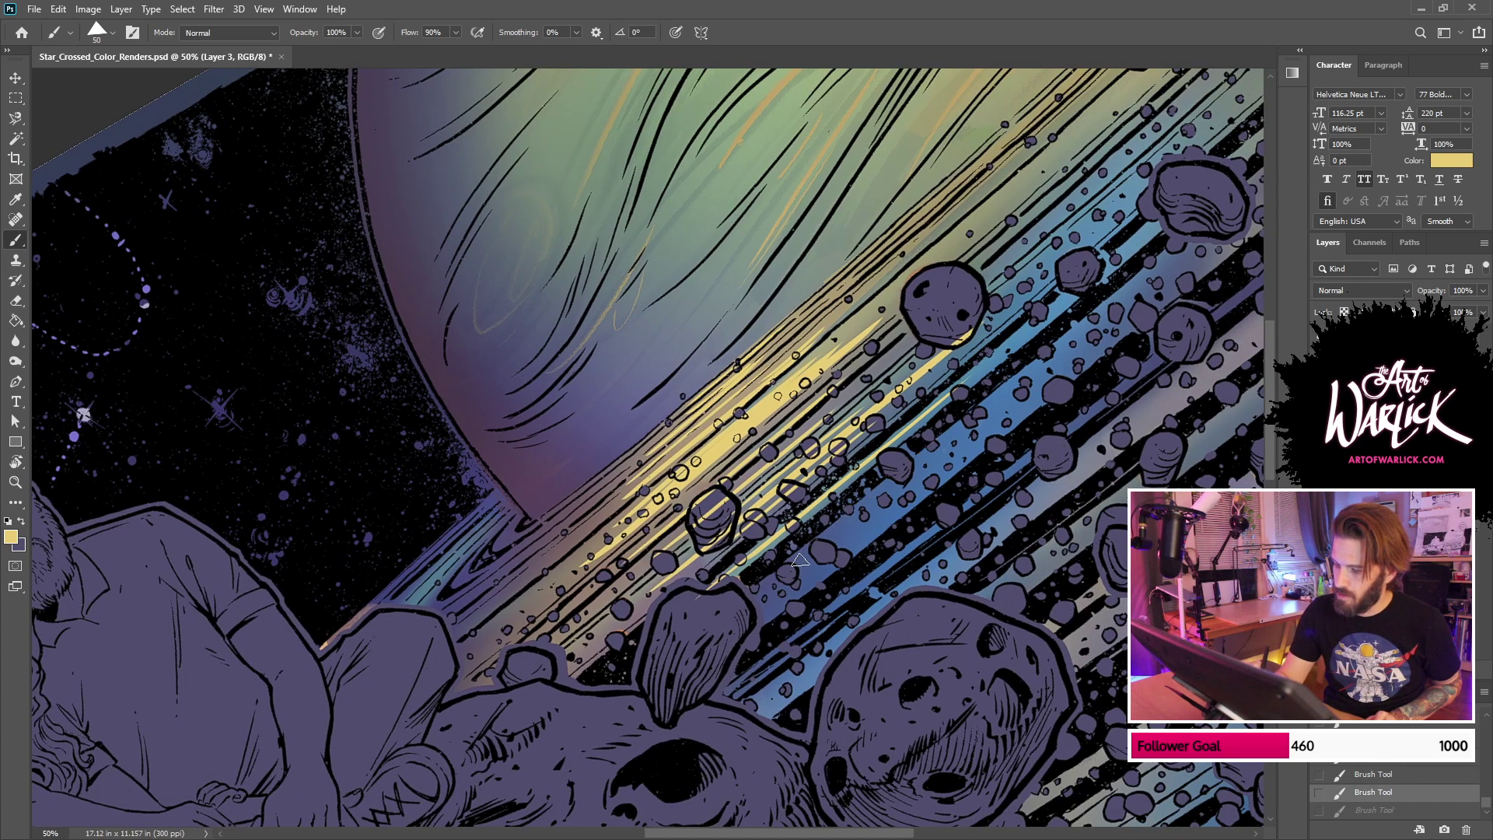
{"action": "left_click_drag", "start_coordinate": [737, 612], "coordinate": [902, 470]}
{"action": "key", "text": "ctrl+z"}
{"action": "key", "text": "ctrl+shift+z"}
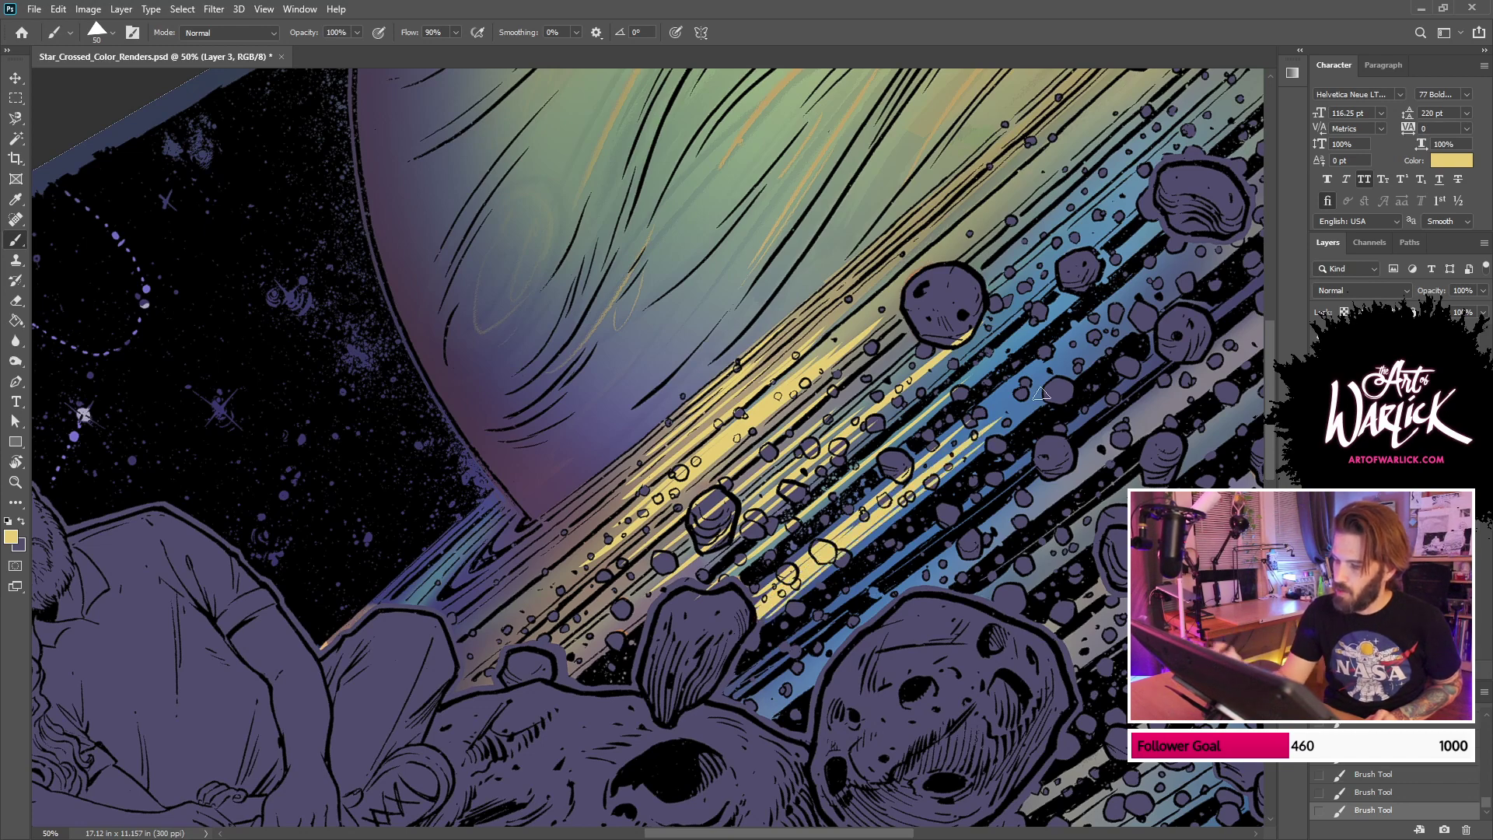
Step: Paint yellow streaks in the ring bands between the upright rock and the large cratered asteroid, continuing past its upper edge
{"action": "left_click_drag", "start_coordinate": [989, 506], "coordinate": [980, 443]}
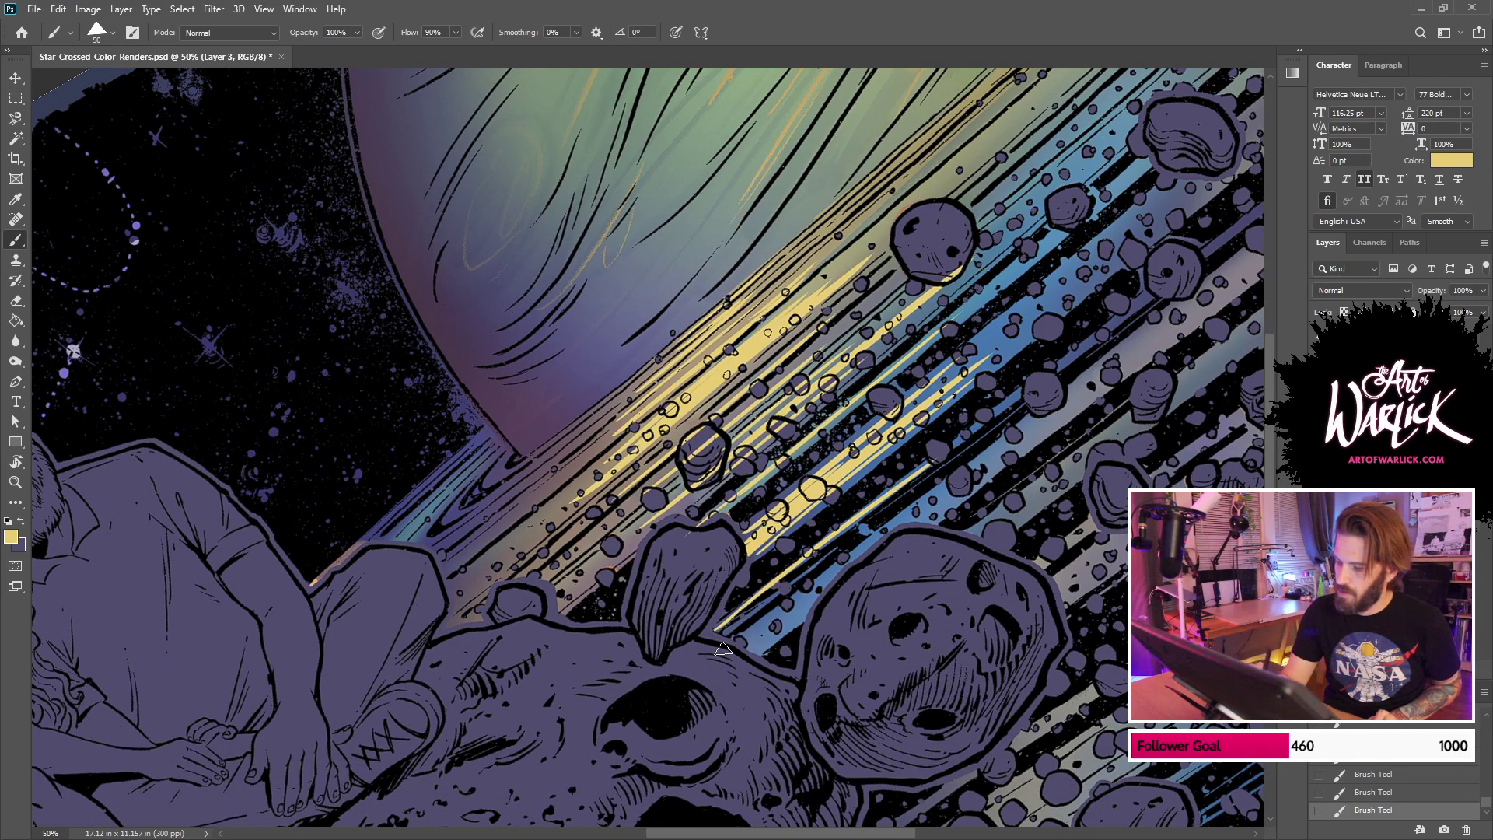
{"action": "mouse_move", "coordinate": [750, 646]}
{"action": "left_mouse_down"}
{"action": "mouse_move", "coordinate": [995, 441]}
{"action": "mouse_move", "coordinate": [821, 600]}
{"action": "mouse_move", "coordinate": [972, 476]}
{"action": "left_mouse_up"}
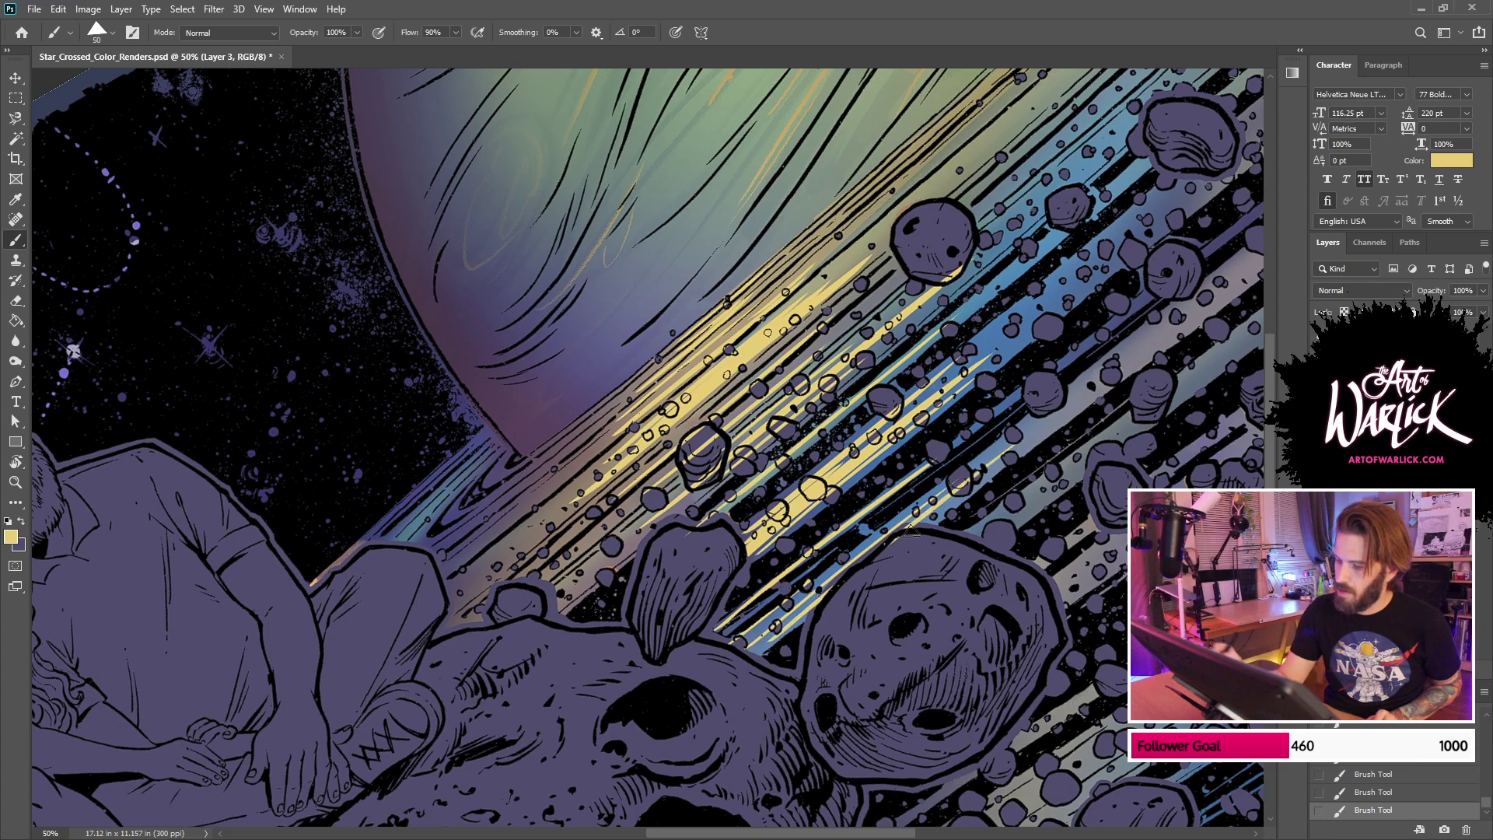
{"action": "left_click_drag", "start_coordinate": [910, 530], "coordinate": [1006, 455]}
{"action": "left_click_drag", "start_coordinate": [960, 542], "coordinate": [1061, 466]}
{"action": "mouse_move", "coordinate": [998, 563]}
{"action": "left_mouse_down"}
{"action": "mouse_move", "coordinate": [864, 632]}
{"action": "mouse_move", "coordinate": [975, 509]}
{"action": "left_mouse_up"}
{"action": "key", "text": "ctrl+z"}
{"action": "left_click_drag", "start_coordinate": [837, 611], "coordinate": [1005, 496]}
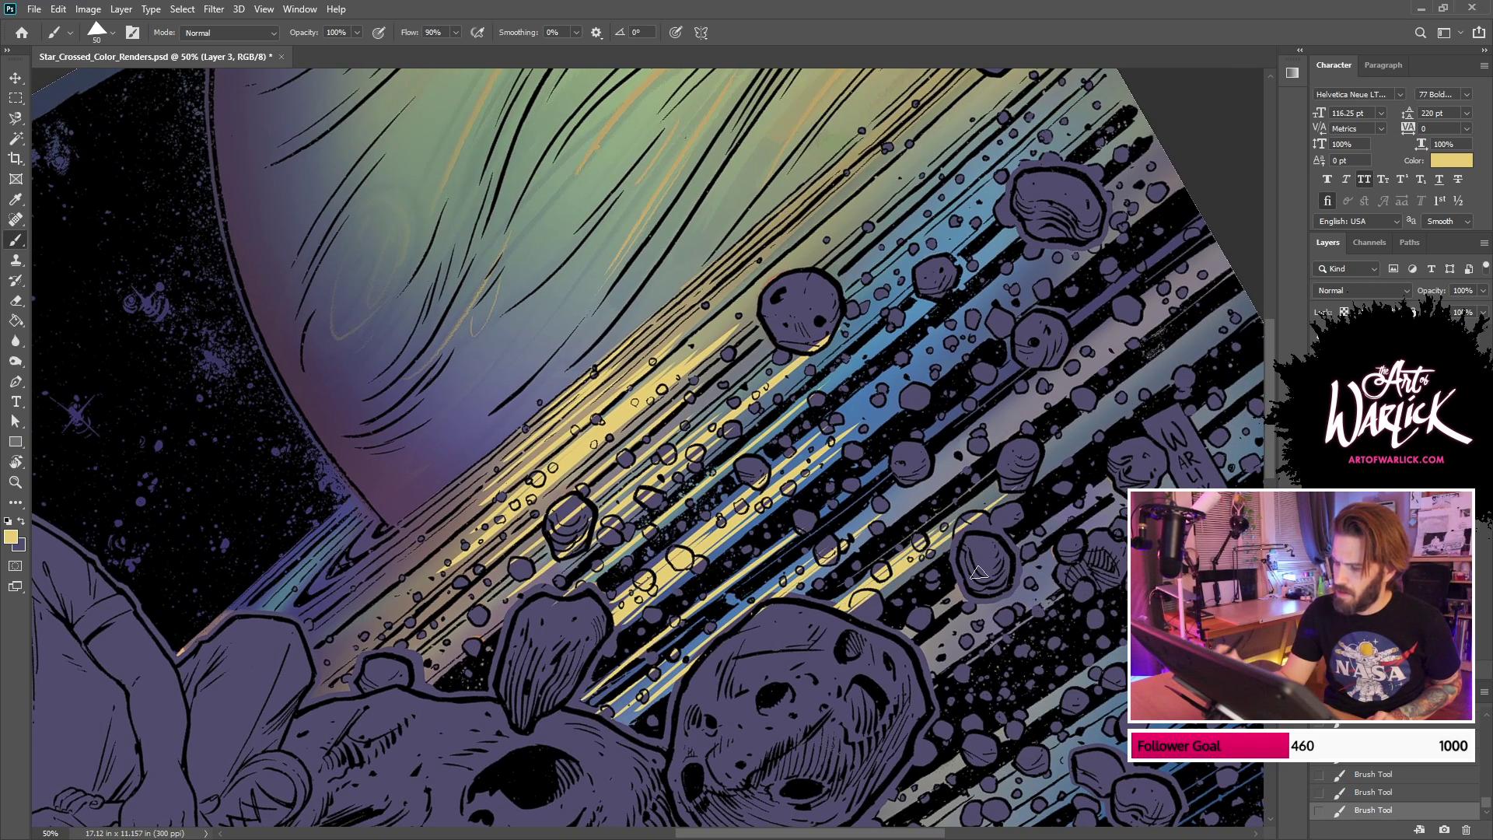
Step: Brush yellow streaks on the rings beyond the large cratered asteroid's outer side and undo the last stroke
{"action": "left_click_drag", "start_coordinate": [928, 650], "coordinate": [1003, 591]}
{"action": "mouse_move", "coordinate": [917, 667]}
{"action": "left_mouse_down"}
{"action": "mouse_move", "coordinate": [1089, 534]}
{"action": "mouse_move", "coordinate": [1088, 548]}
{"action": "left_mouse_up"}
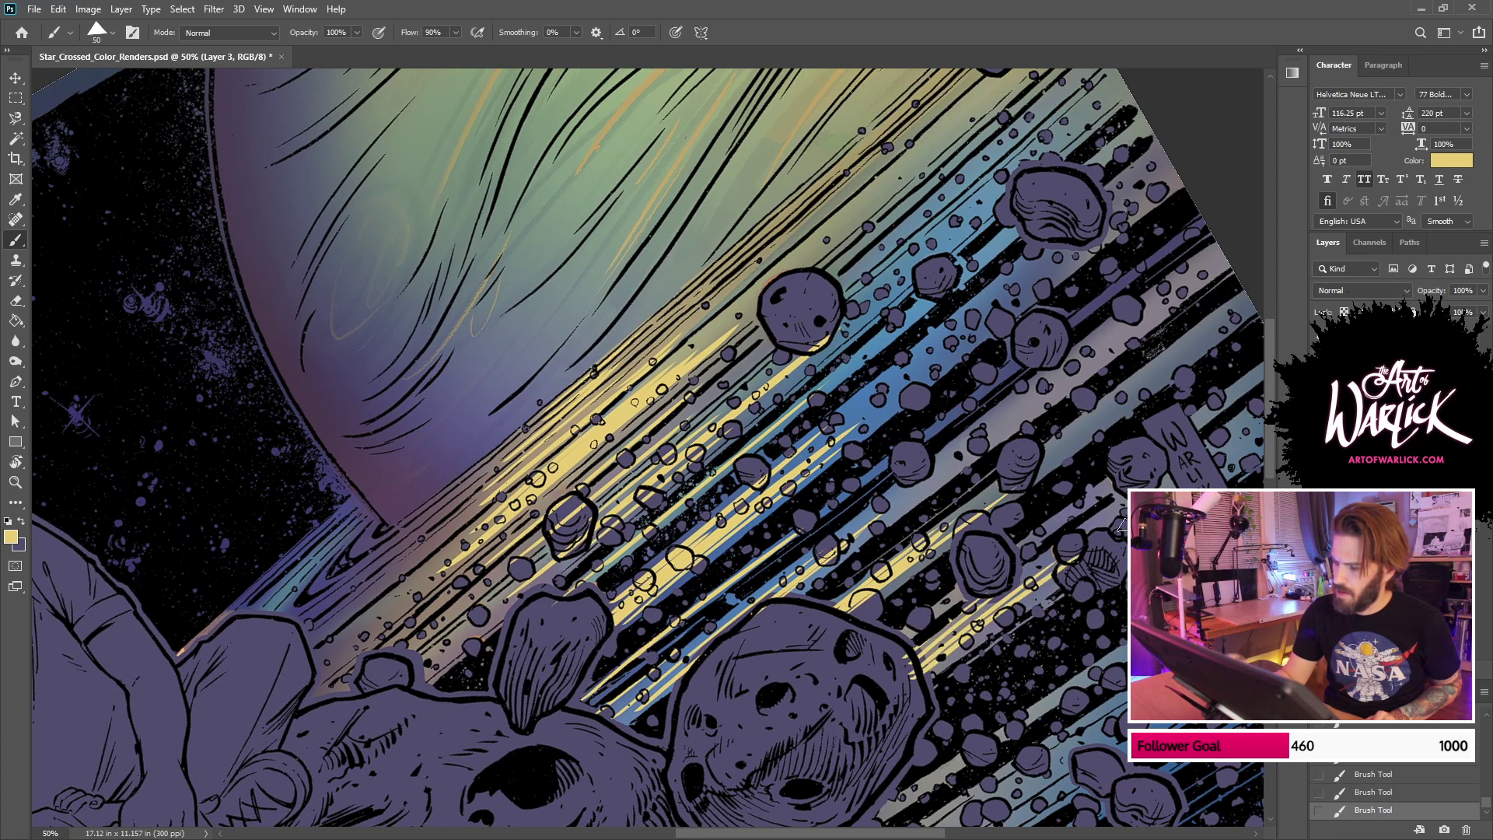
{"action": "key", "text": "ctrl+minus"}
{"action": "key", "text": "r"}
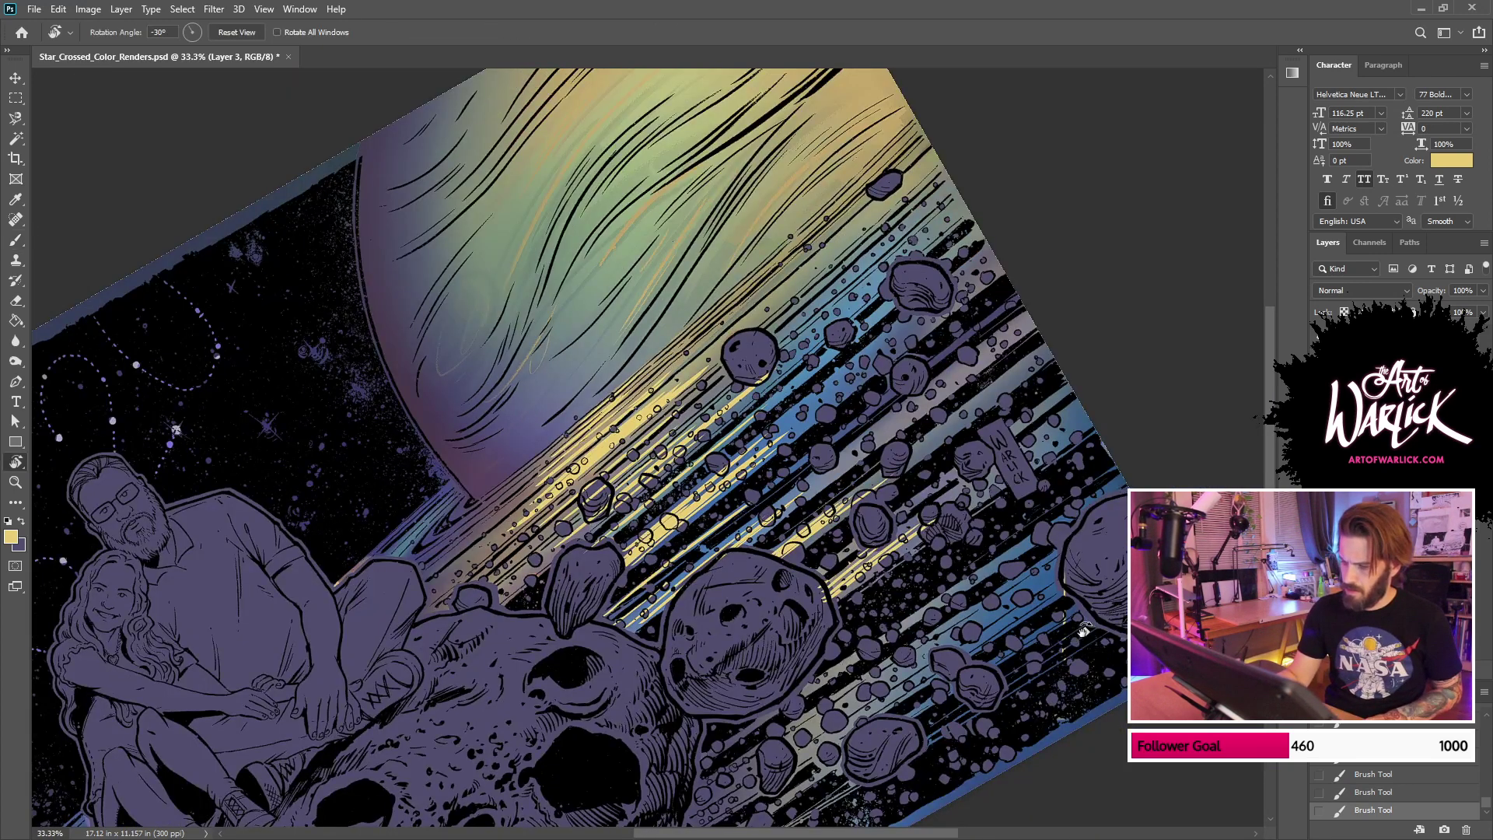
{"action": "key", "text": "ctrl+z"}
{"action": "left_click_drag", "start_coordinate": [1112, 657], "coordinate": [990, 772]}
{"action": "key", "text": "b"}
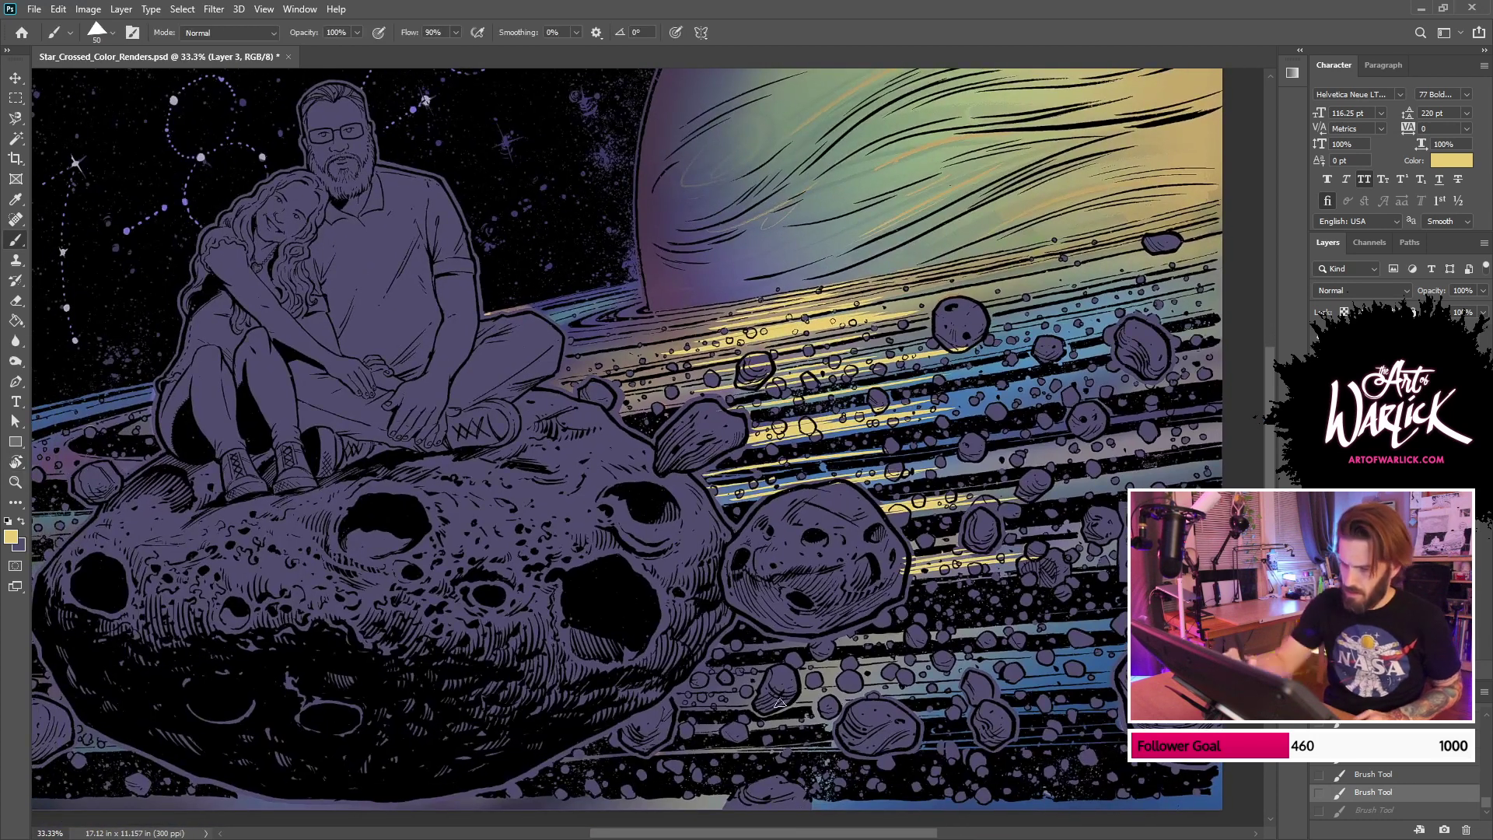
Step: Paint short yellow streaks on the rings beneath the large cratered asteroid, starting from the main asteroid's lower edge
{"action": "left_click_drag", "start_coordinate": [664, 733], "coordinate": [801, 721]}
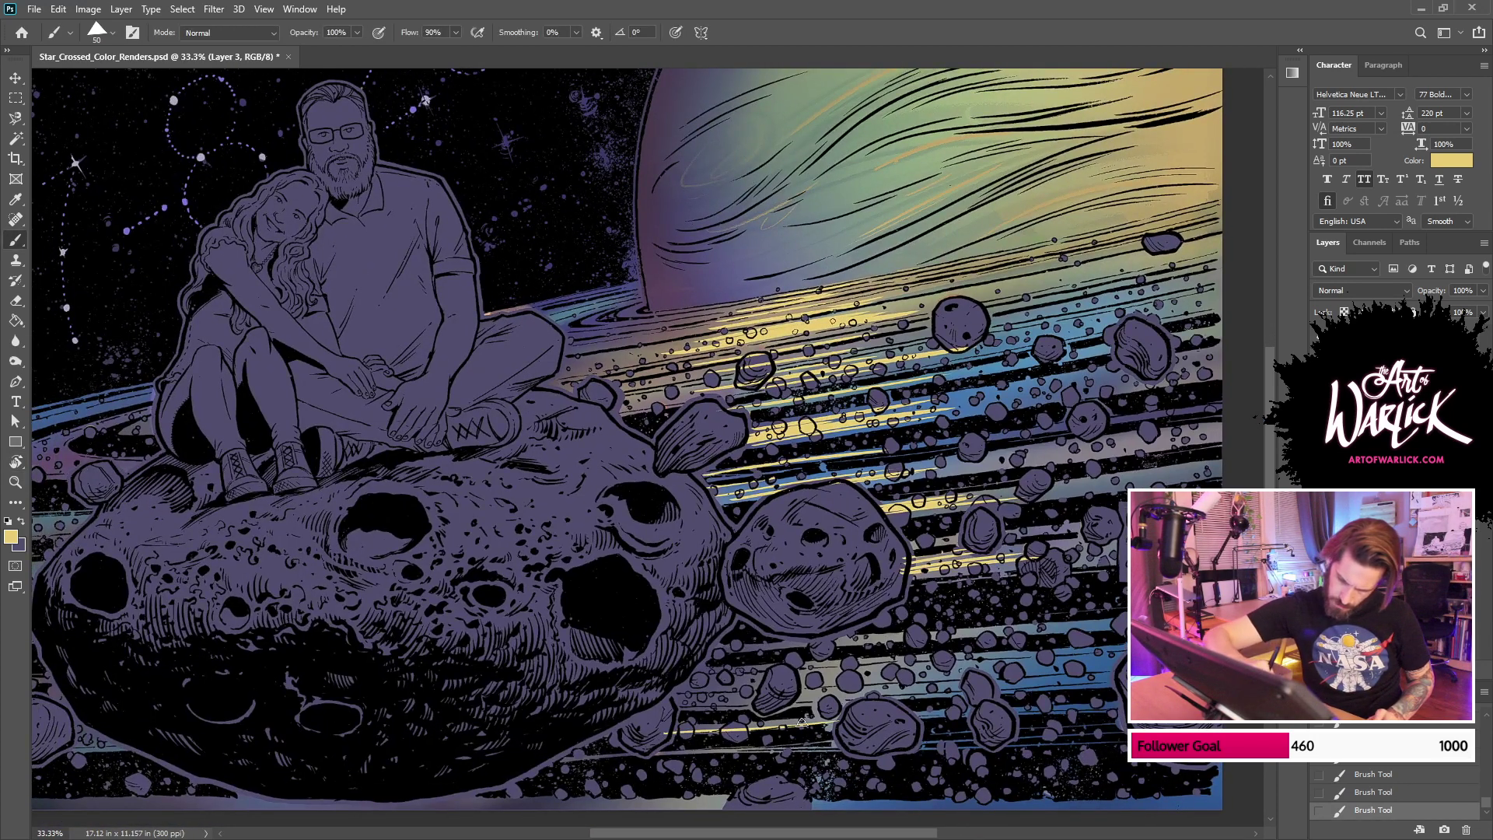
{"action": "mouse_move", "coordinate": [677, 705]}
{"action": "left_mouse_down"}
{"action": "mouse_move", "coordinate": [793, 700]}
{"action": "mouse_move", "coordinate": [739, 701]}
{"action": "mouse_move", "coordinate": [791, 691]}
{"action": "mouse_move", "coordinate": [737, 685]}
{"action": "mouse_move", "coordinate": [795, 673]}
{"action": "left_mouse_up"}
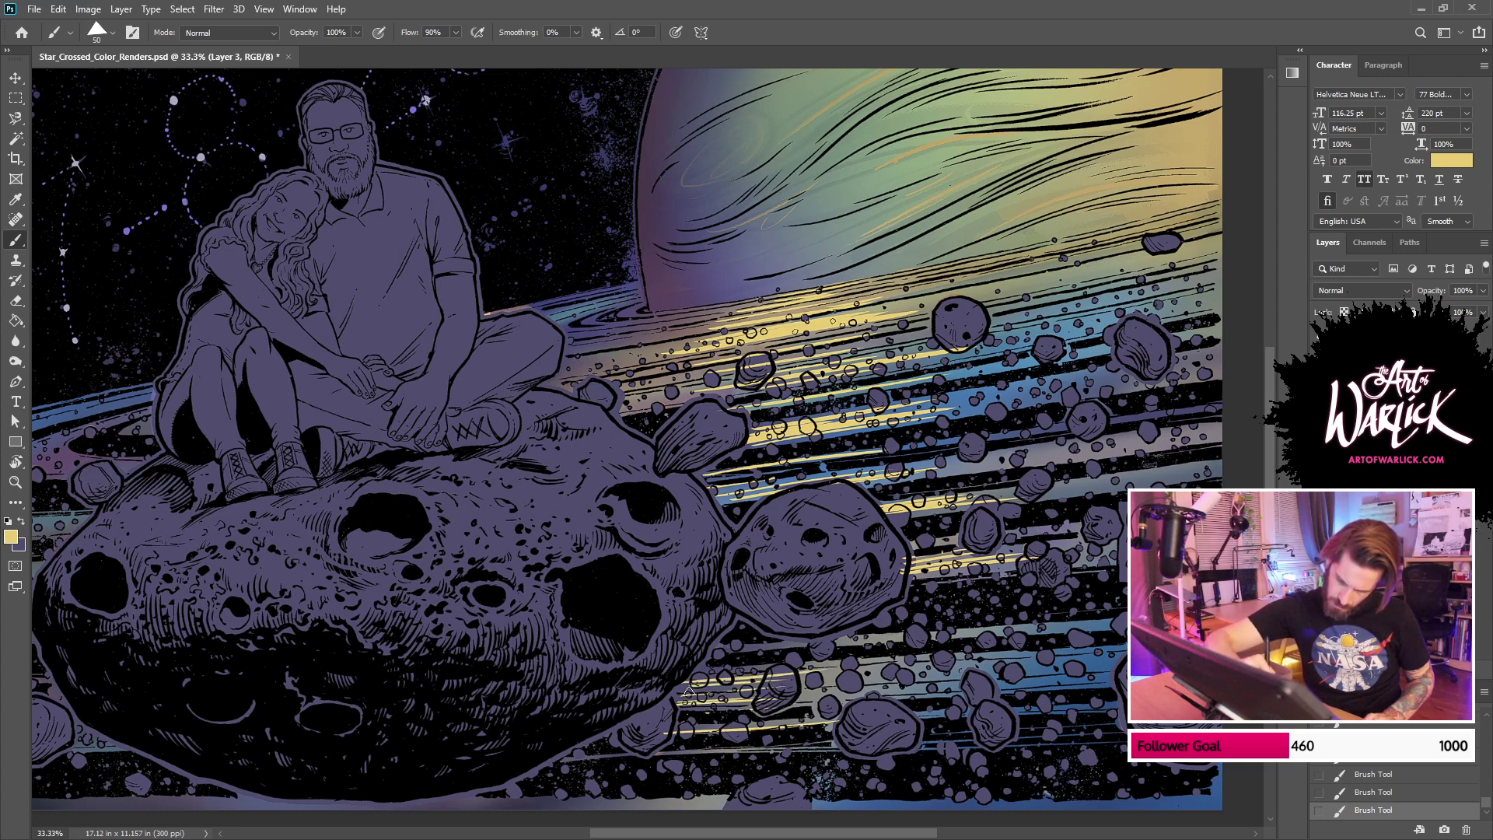
{"action": "key", "text": "ctrl+z"}
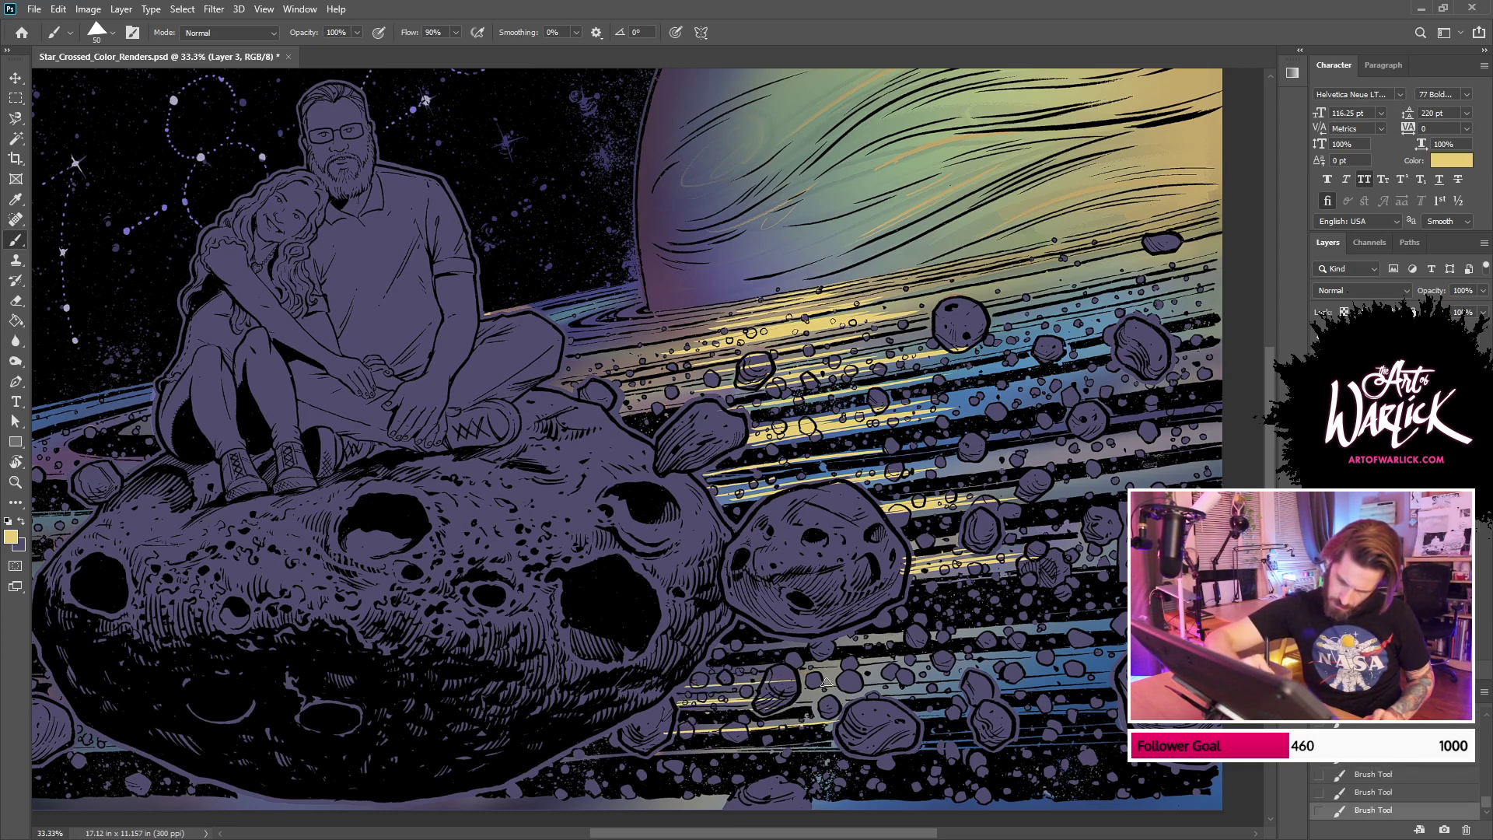
{"action": "left_click_drag", "start_coordinate": [682, 691], "coordinate": [793, 685]}
{"action": "mouse_move", "coordinate": [691, 688]}
{"action": "left_mouse_down"}
{"action": "mouse_move", "coordinate": [848, 670]}
{"action": "mouse_move", "coordinate": [727, 672]}
{"action": "mouse_move", "coordinate": [819, 660]}
{"action": "left_mouse_up"}
{"action": "left_click_drag", "start_coordinate": [720, 654], "coordinate": [820, 645]}
{"action": "key", "text": "ctrl+z"}
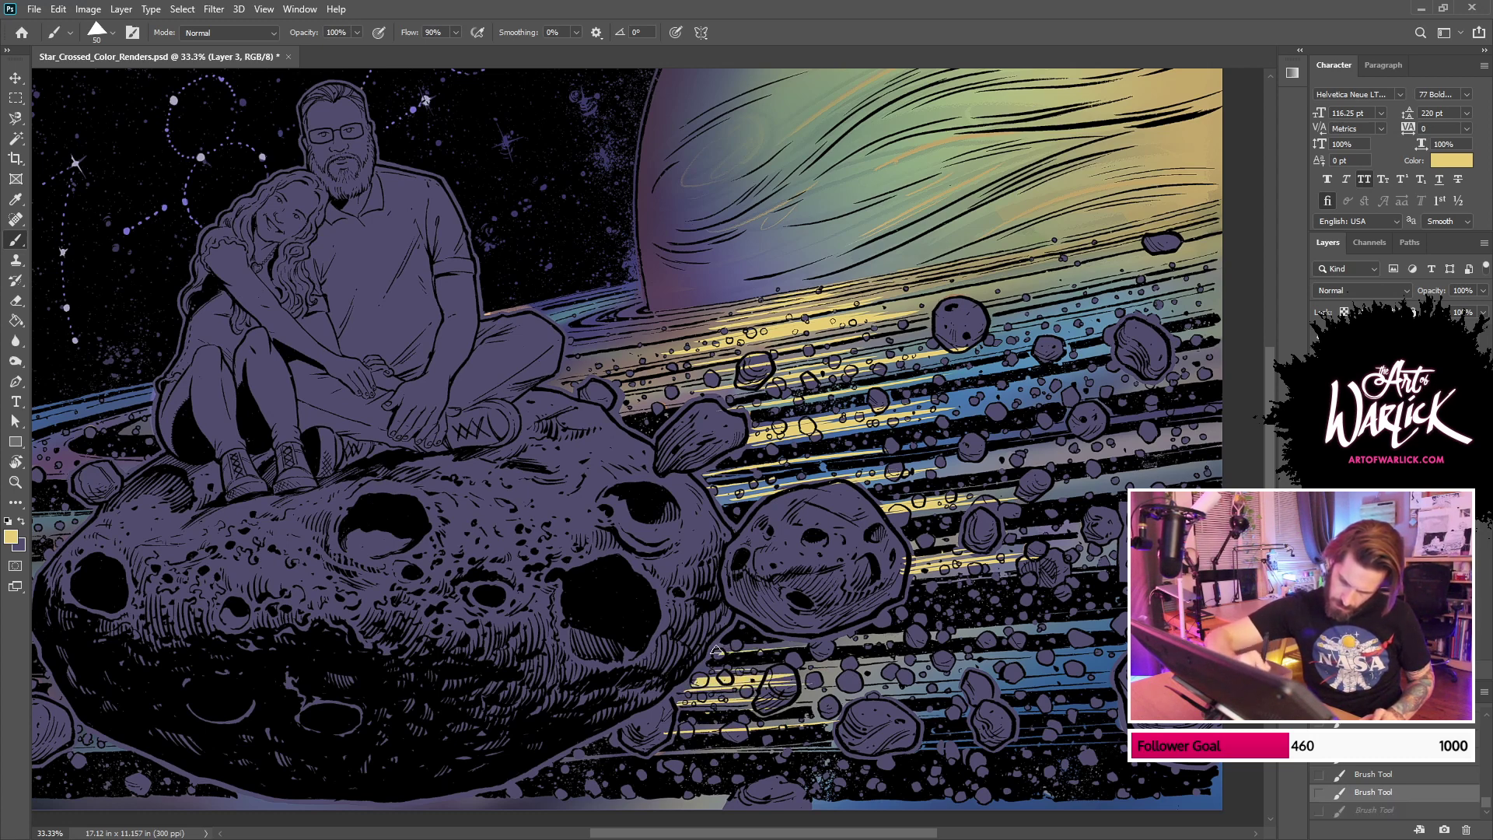
{"action": "left_click_drag", "start_coordinate": [716, 650], "coordinate": [818, 641]}
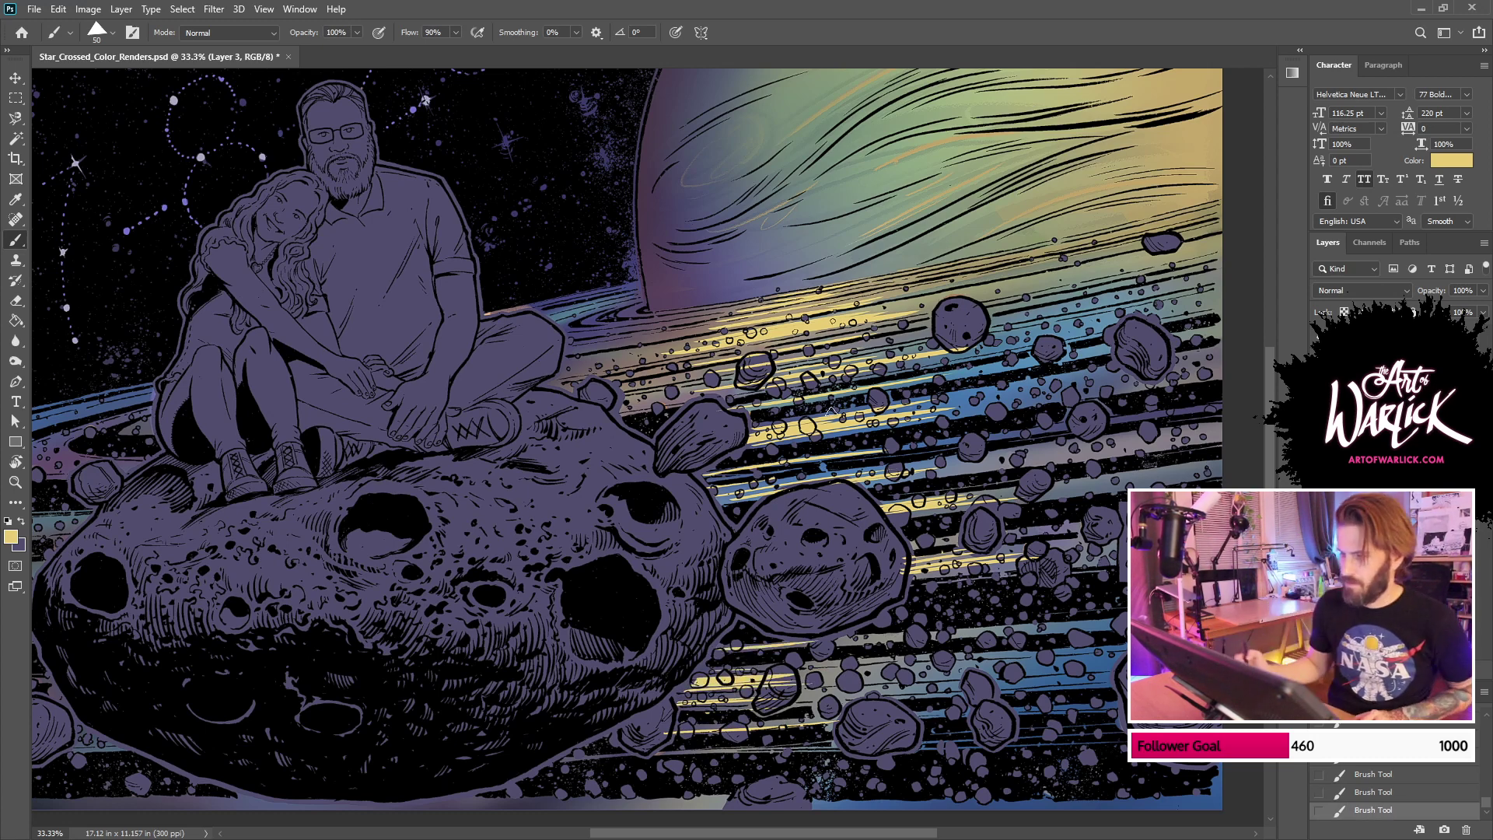
Step: Add short yellow streaks to the rings between the planet's lower edge and the upright rock, near the man's knee
{"action": "key", "text": "r"}
{"action": "left_click_drag", "start_coordinate": [937, 401], "coordinate": [752, 202]}
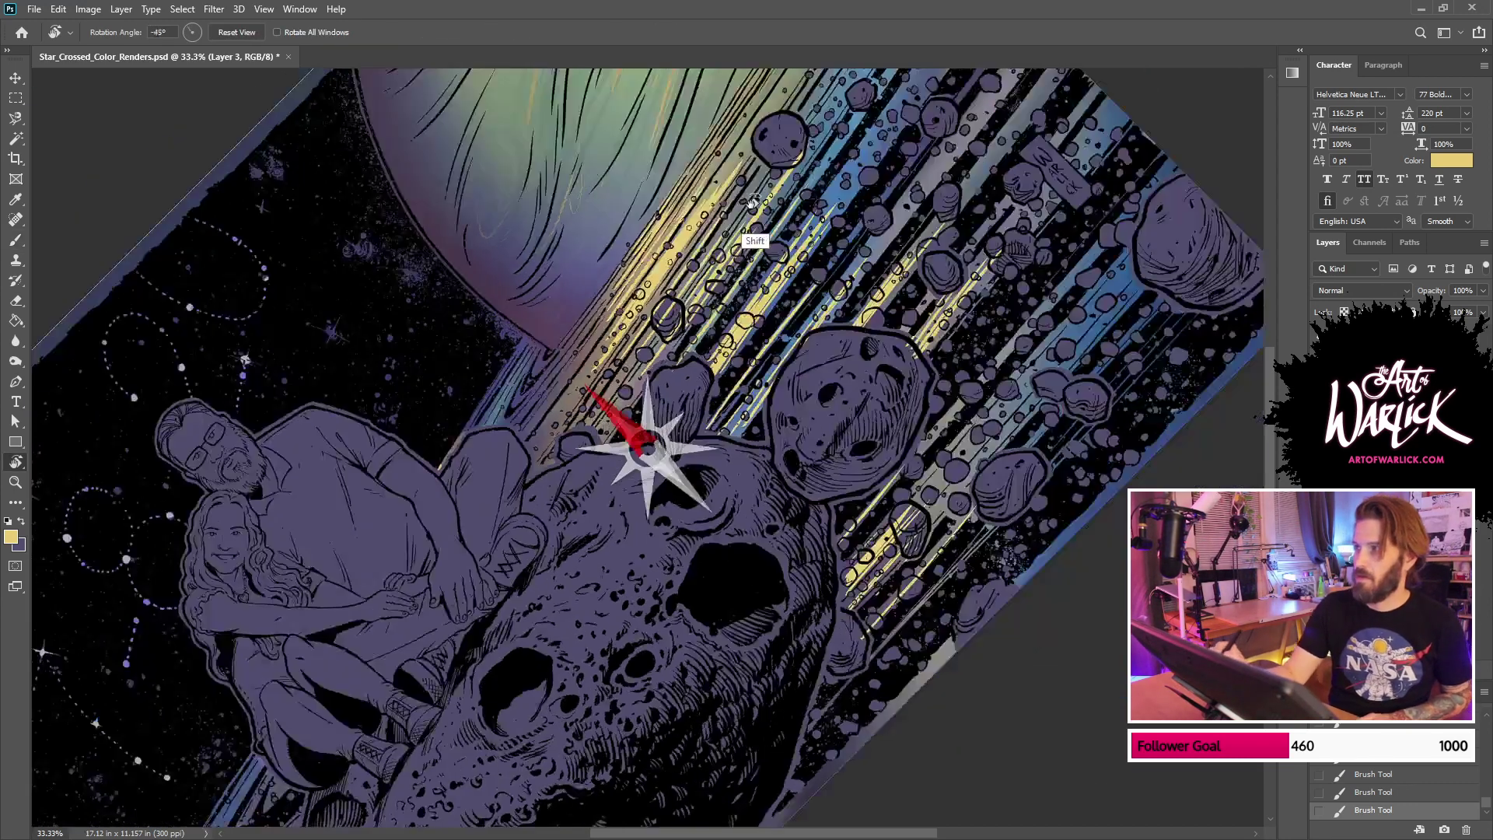
{"action": "key", "text": "b"}
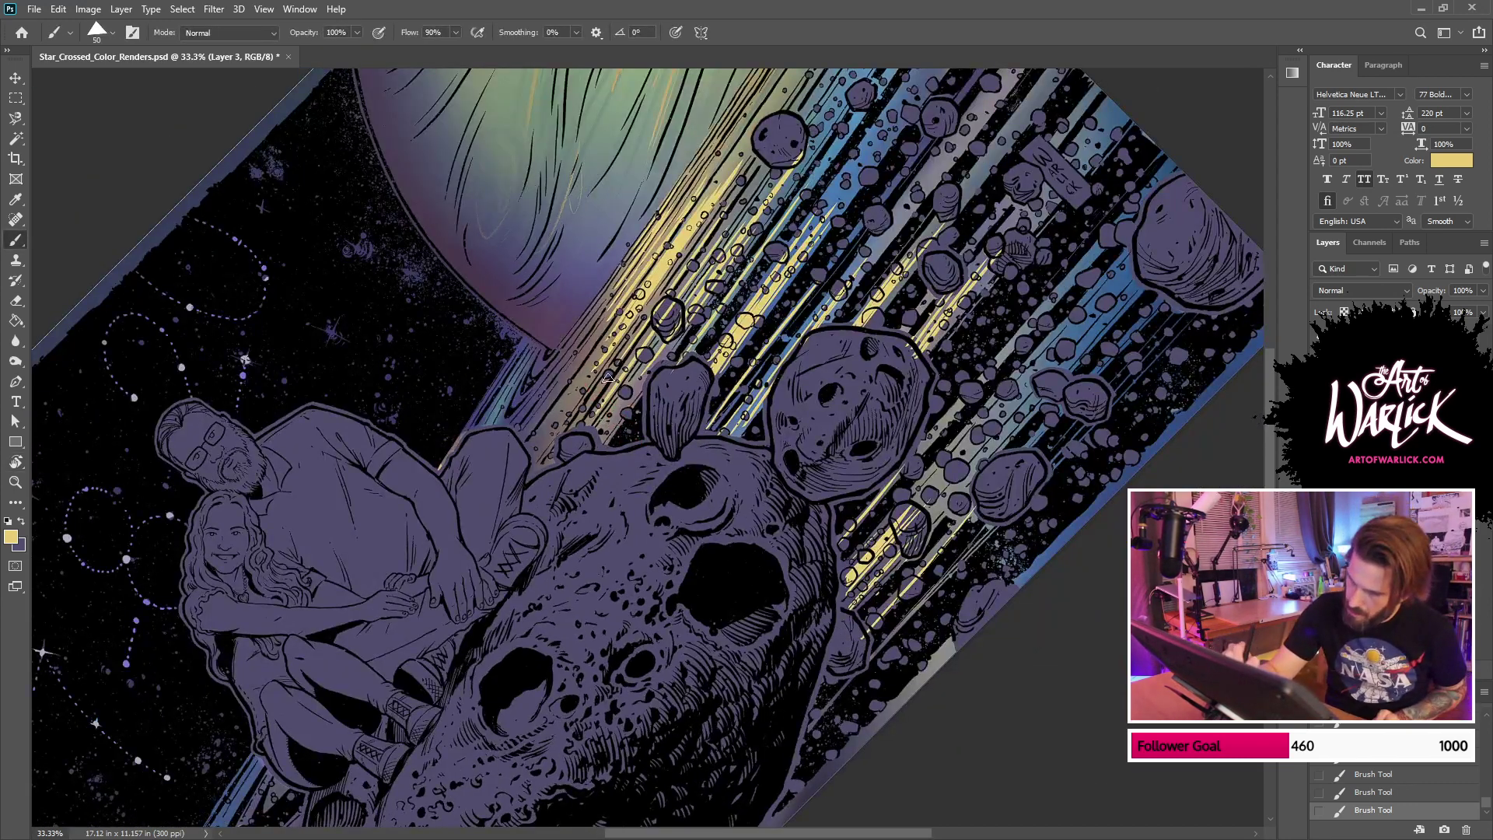
{"action": "left_click_drag", "start_coordinate": [585, 409], "coordinate": [651, 311]}
{"action": "key", "text": "ctrl+z"}
{"action": "mouse_move", "coordinate": [590, 402]}
{"action": "left_mouse_down"}
{"action": "mouse_move", "coordinate": [652, 311]}
{"action": "mouse_move", "coordinate": [648, 351]}
{"action": "mouse_move", "coordinate": [665, 345]}
{"action": "left_mouse_up"}
{"action": "left_click_drag", "start_coordinate": [607, 430], "coordinate": [662, 354]}
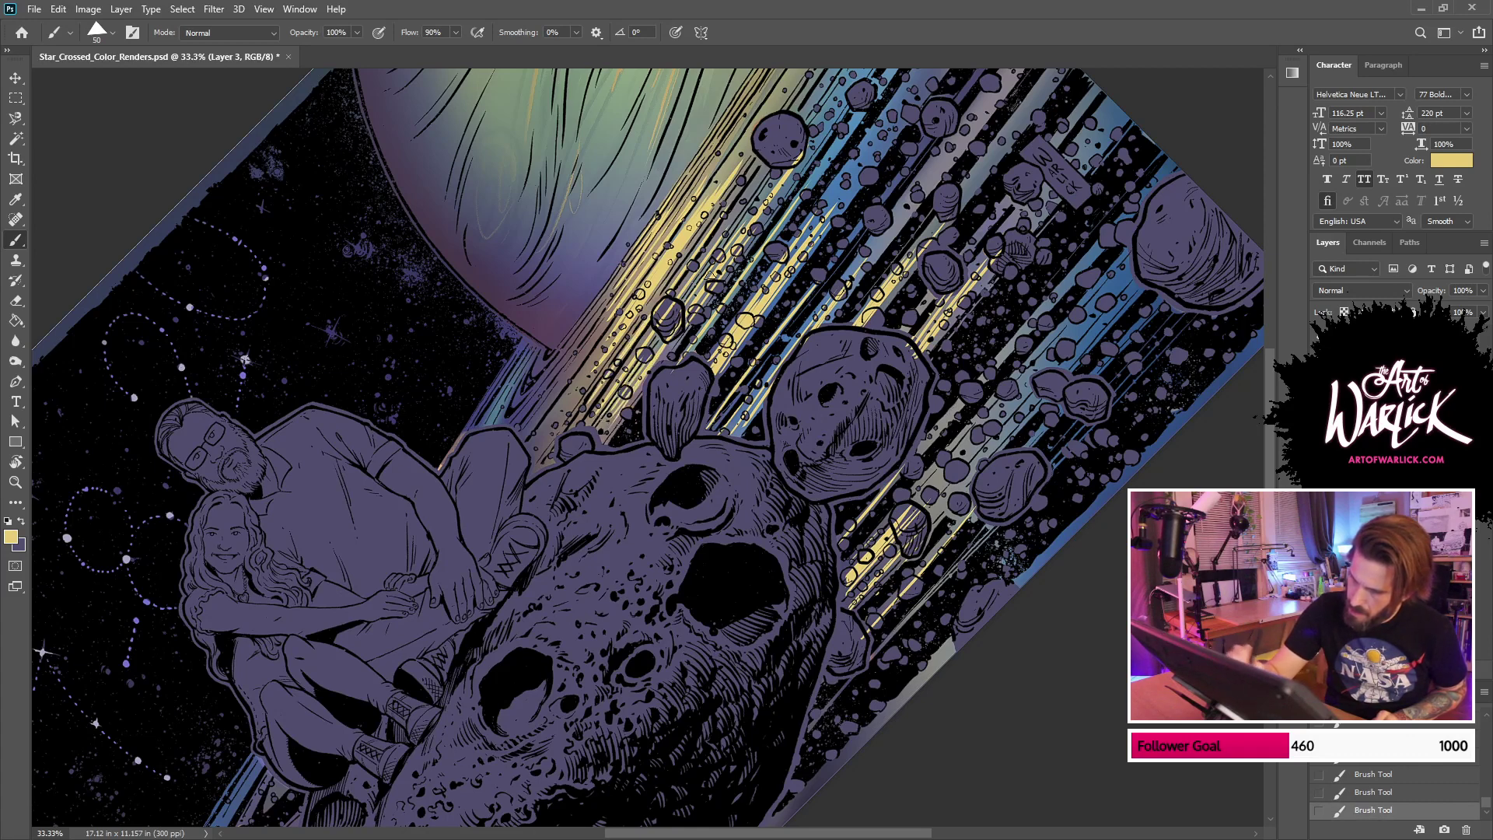
Step: Add small yellow accents along the upper ring band, beside the upright rock and beneath the large cratered asteroid
{"action": "left_click_drag", "start_coordinate": [659, 288], "coordinate": [717, 225]}
{"action": "mouse_move", "coordinate": [725, 414]}
{"action": "left_mouse_down"}
{"action": "mouse_move", "coordinate": [786, 337]}
{"action": "mouse_move", "coordinate": [778, 377]}
{"action": "left_mouse_up"}
{"action": "left_click_drag", "start_coordinate": [907, 526], "coordinate": [958, 455]}
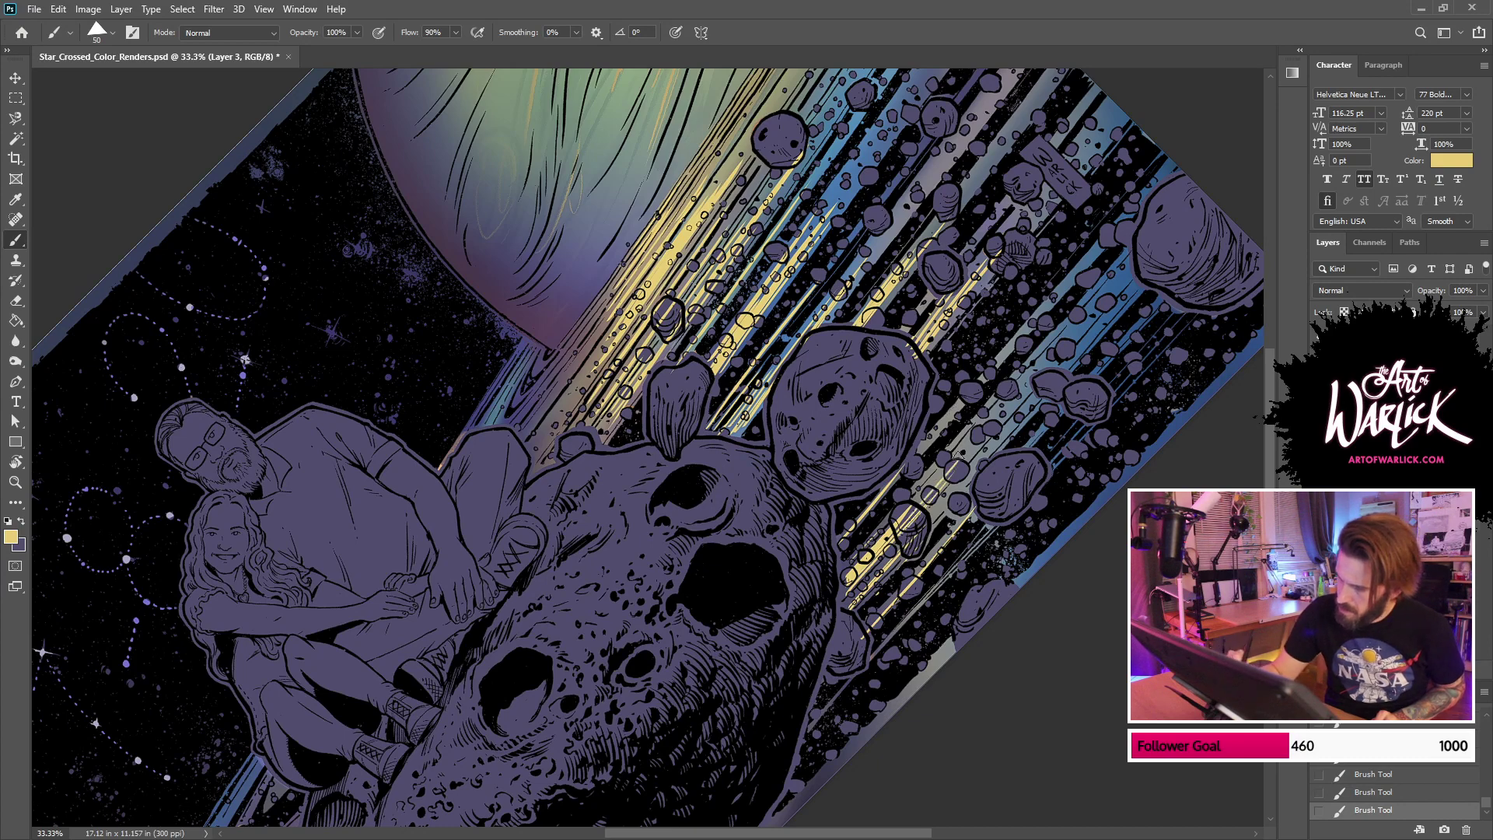
{"action": "left_click_drag", "start_coordinate": [904, 555], "coordinate": [965, 467]}
Step: Straighten the canvas and toggle the figure and asteroid colors and the highlight layer to compare the whole artwork
{"action": "key", "text": "r"}
{"action": "left_click_drag", "start_coordinate": [955, 522], "coordinate": [871, 785]}
{"action": "left_click", "coordinate": [1319, 404]}
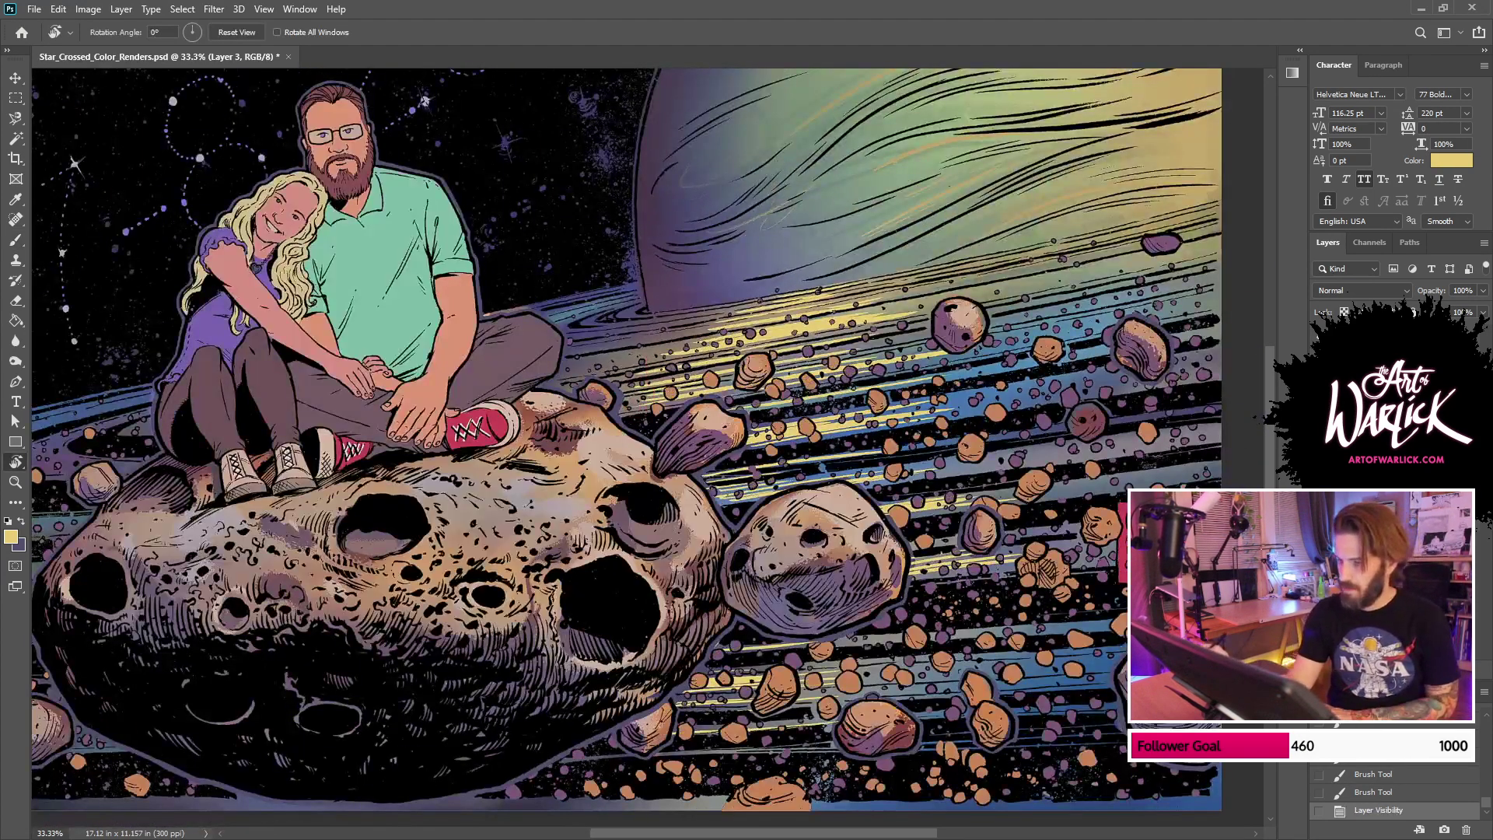
{"action": "key", "text": "ctrl+minus"}
{"action": "left_click", "coordinate": [1319, 405]}
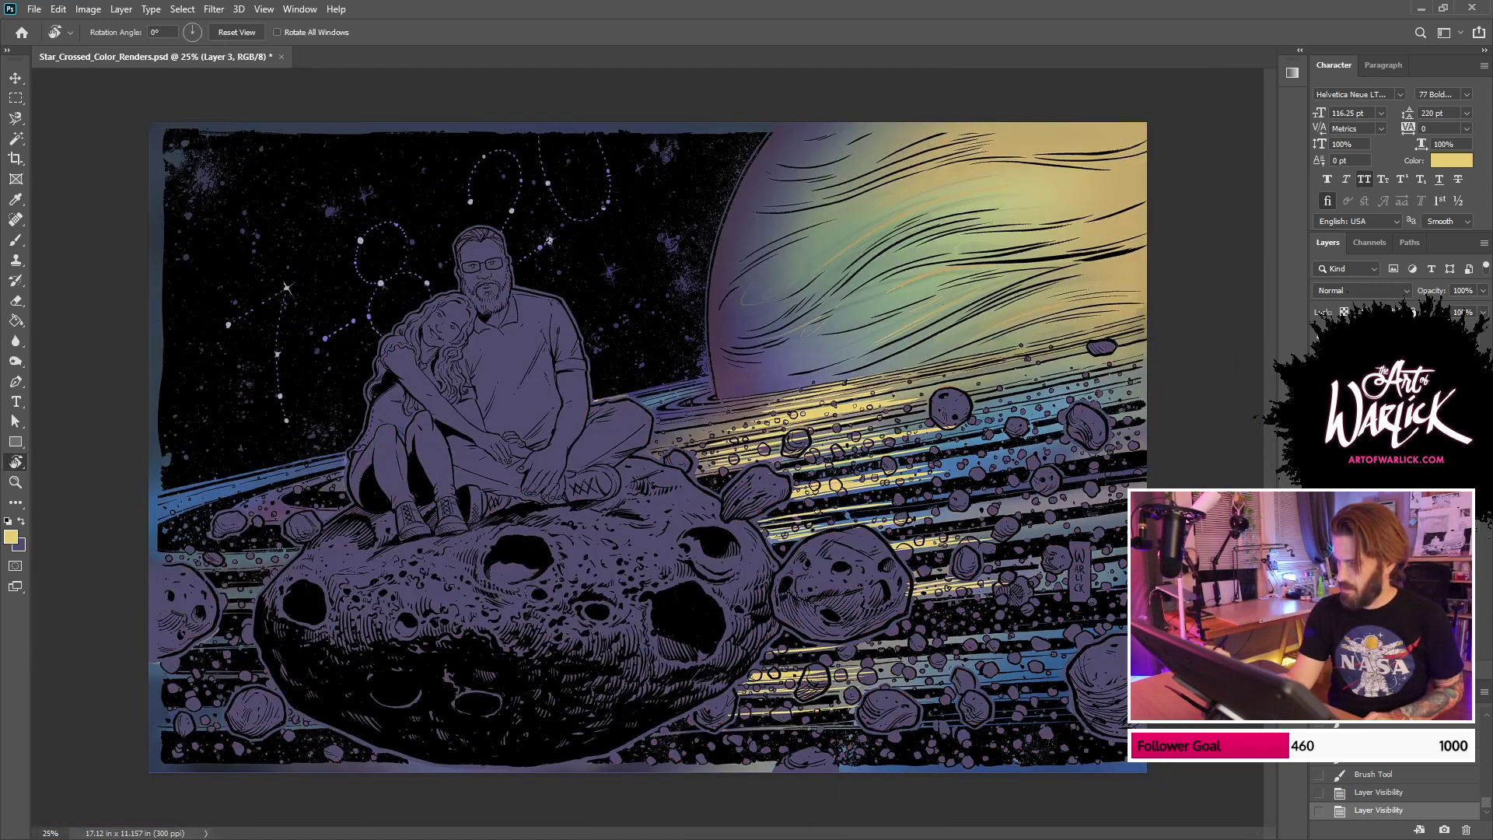
{"action": "key", "text": "ctrl+comma"}
{"action": "key", "text": "ctrl+comma"}
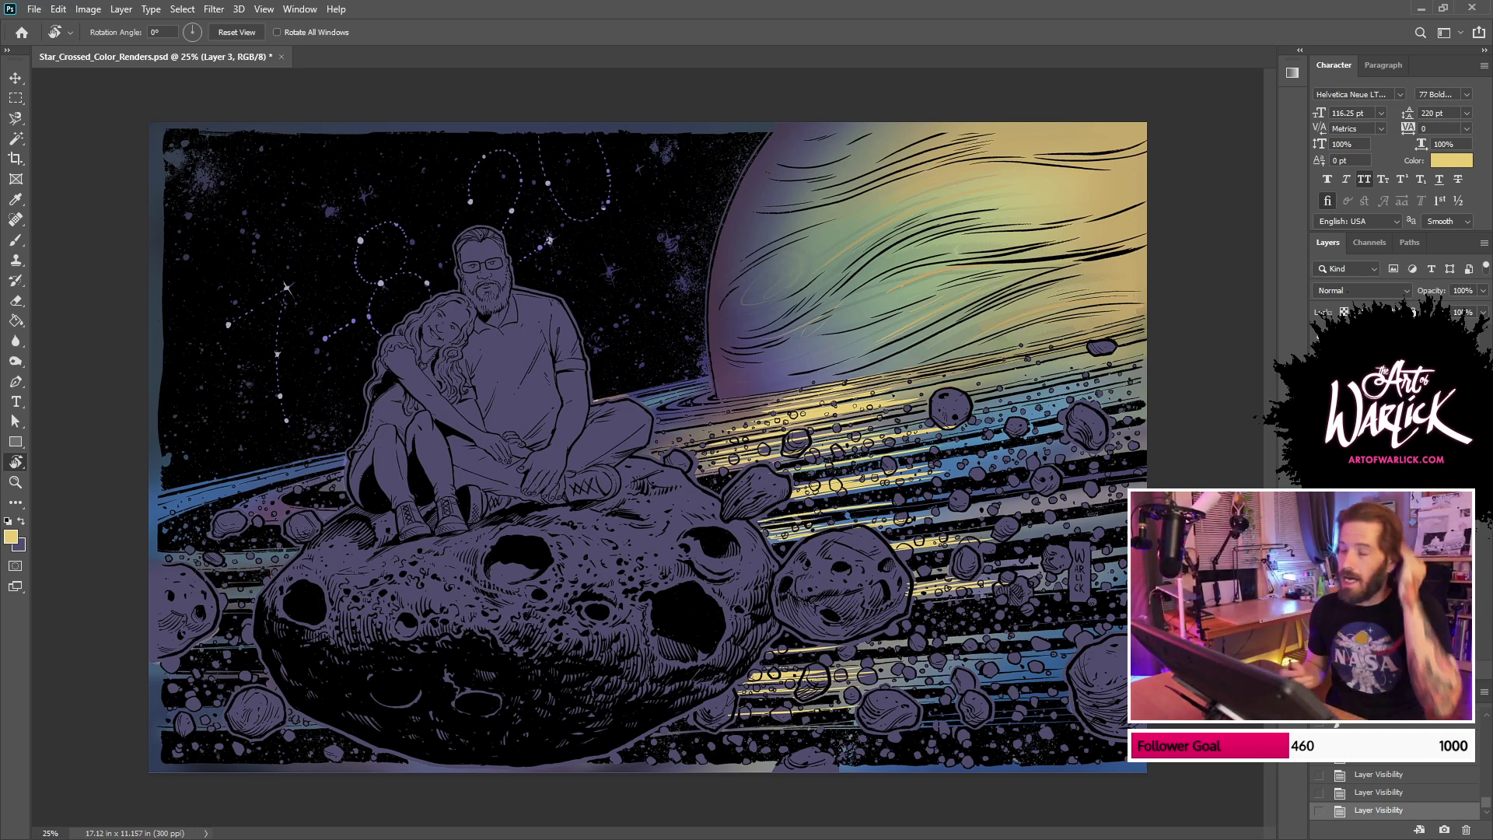
Step: Revert the artwork to an earlier brush state in the history, before the latest yellow ring streaks
{"action": "left_click_drag", "start_coordinate": [1483, 681], "coordinate": [1482, 566]}
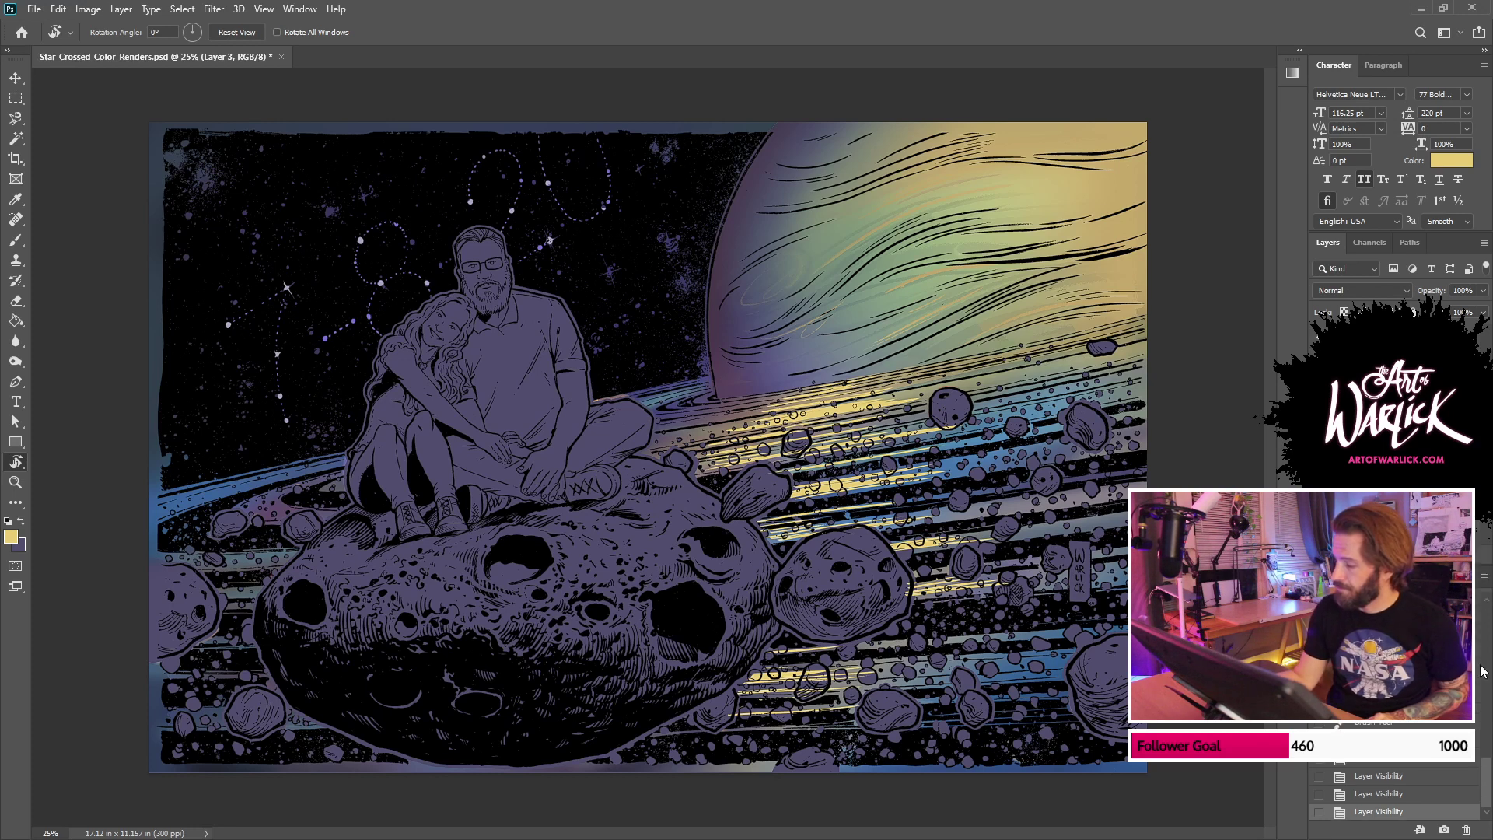
{"action": "left_click_drag", "start_coordinate": [1488, 776], "coordinate": [1490, 606]}
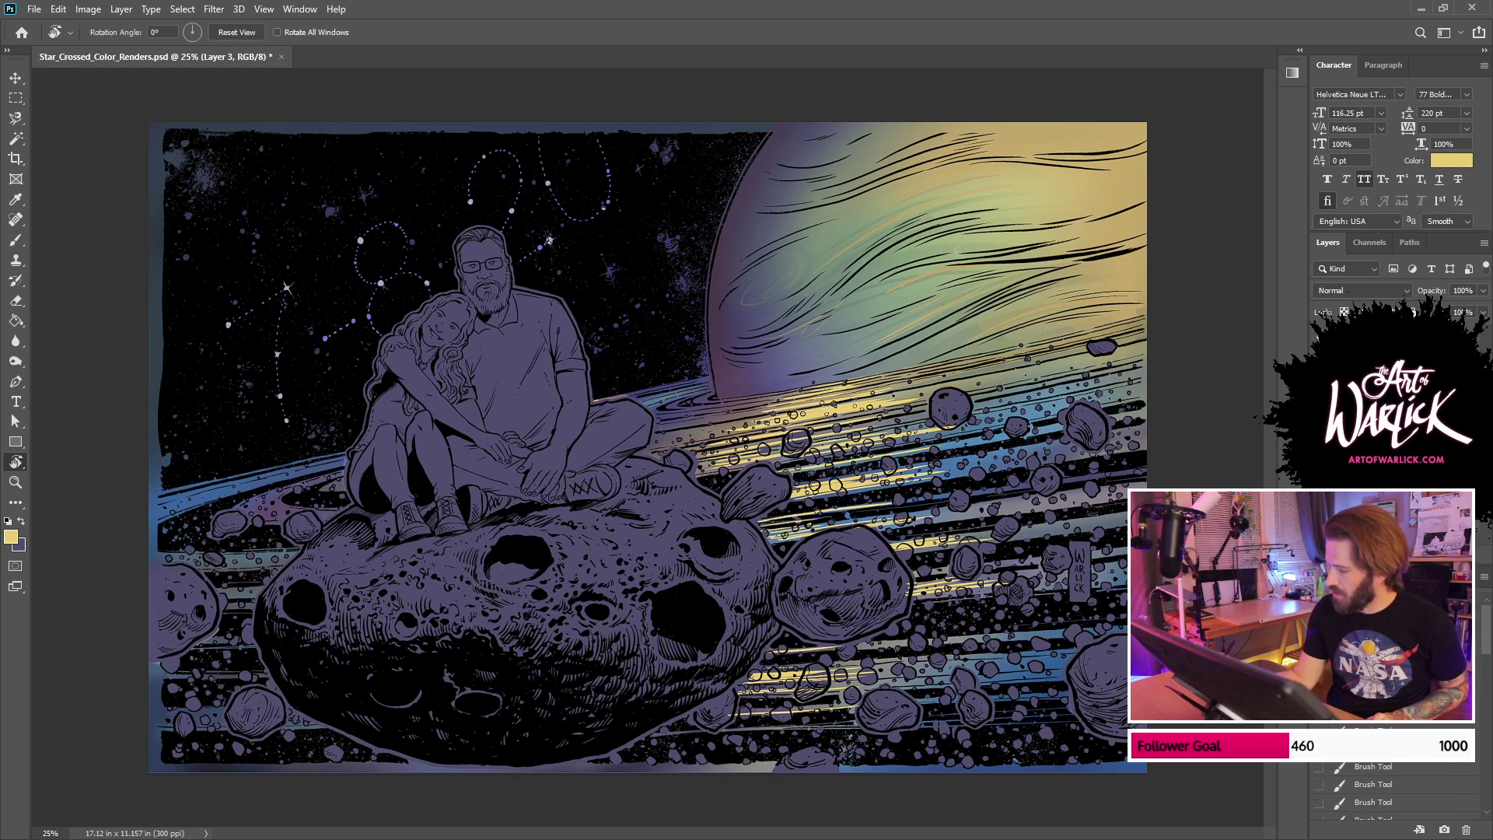
{"action": "left_click", "coordinate": [1391, 623]}
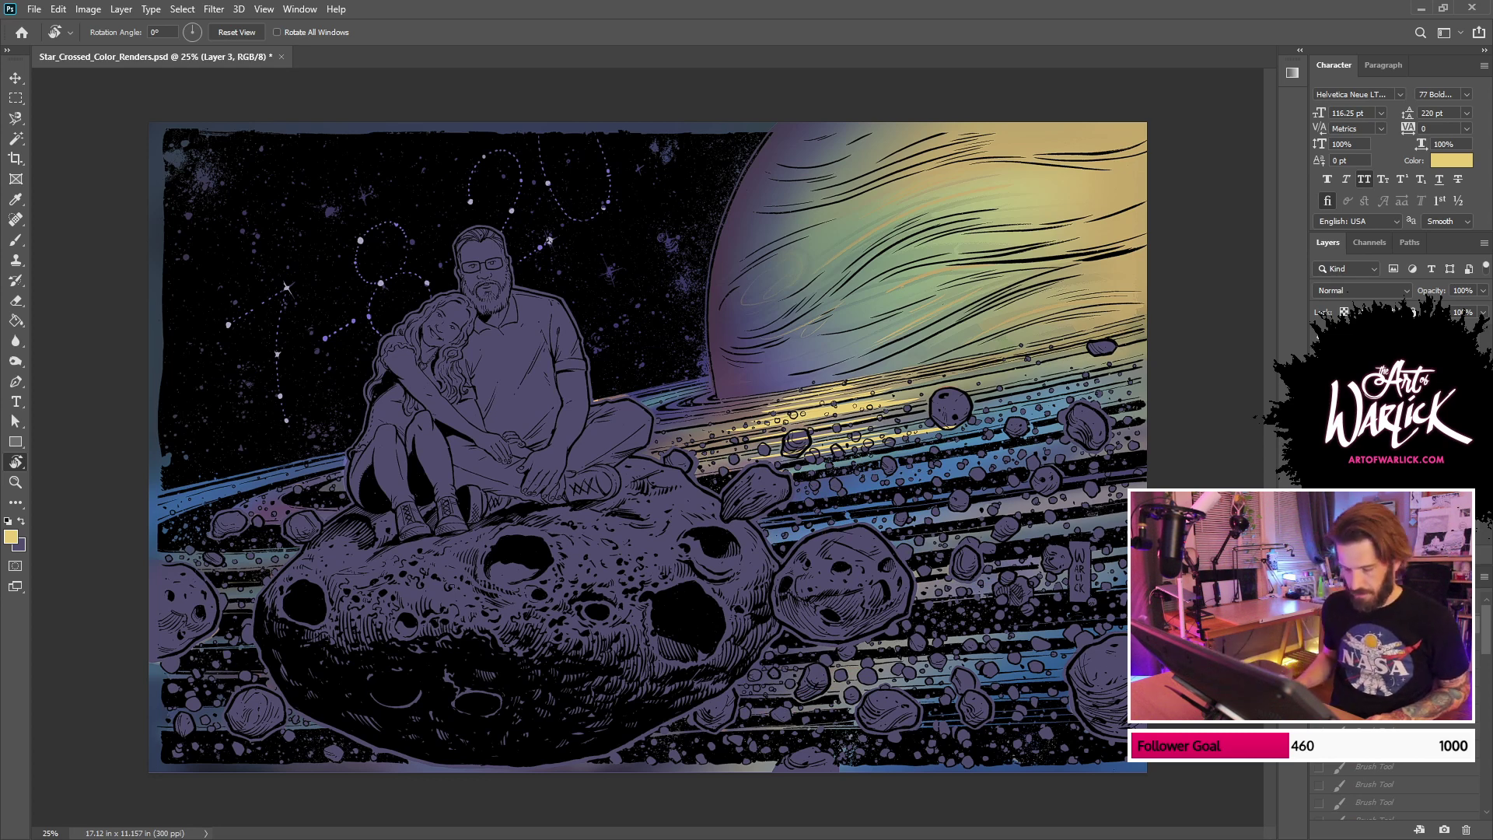
Step: Save the reverted artwork as a separate file named Star_Crossed_Color_Renders v2.psd
{"action": "key", "text": "ctrl+shift+s"}
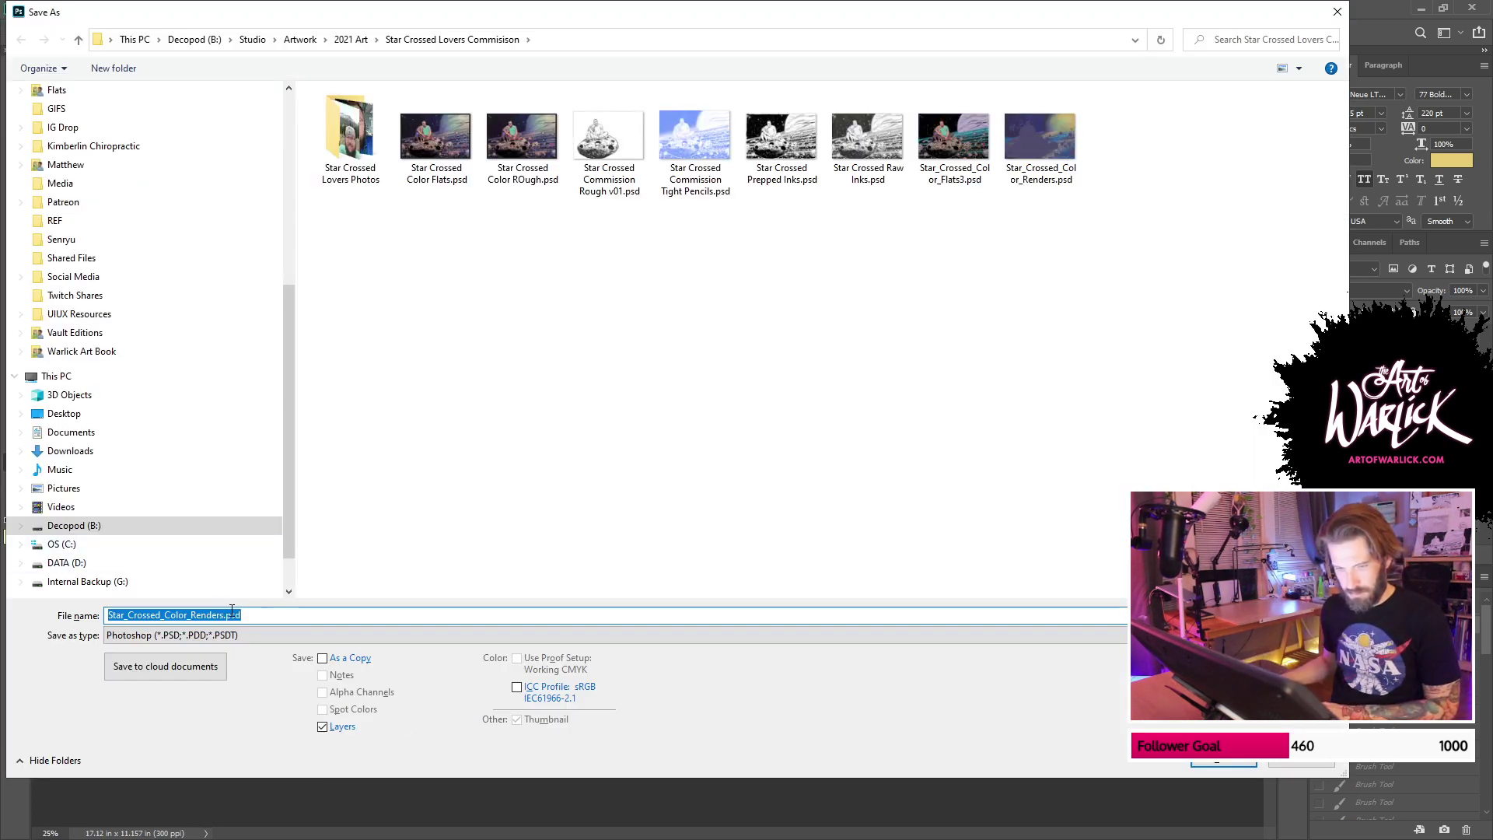
{"action": "left_click", "coordinate": [225, 617]}
{"action": "type", "text": "2"}
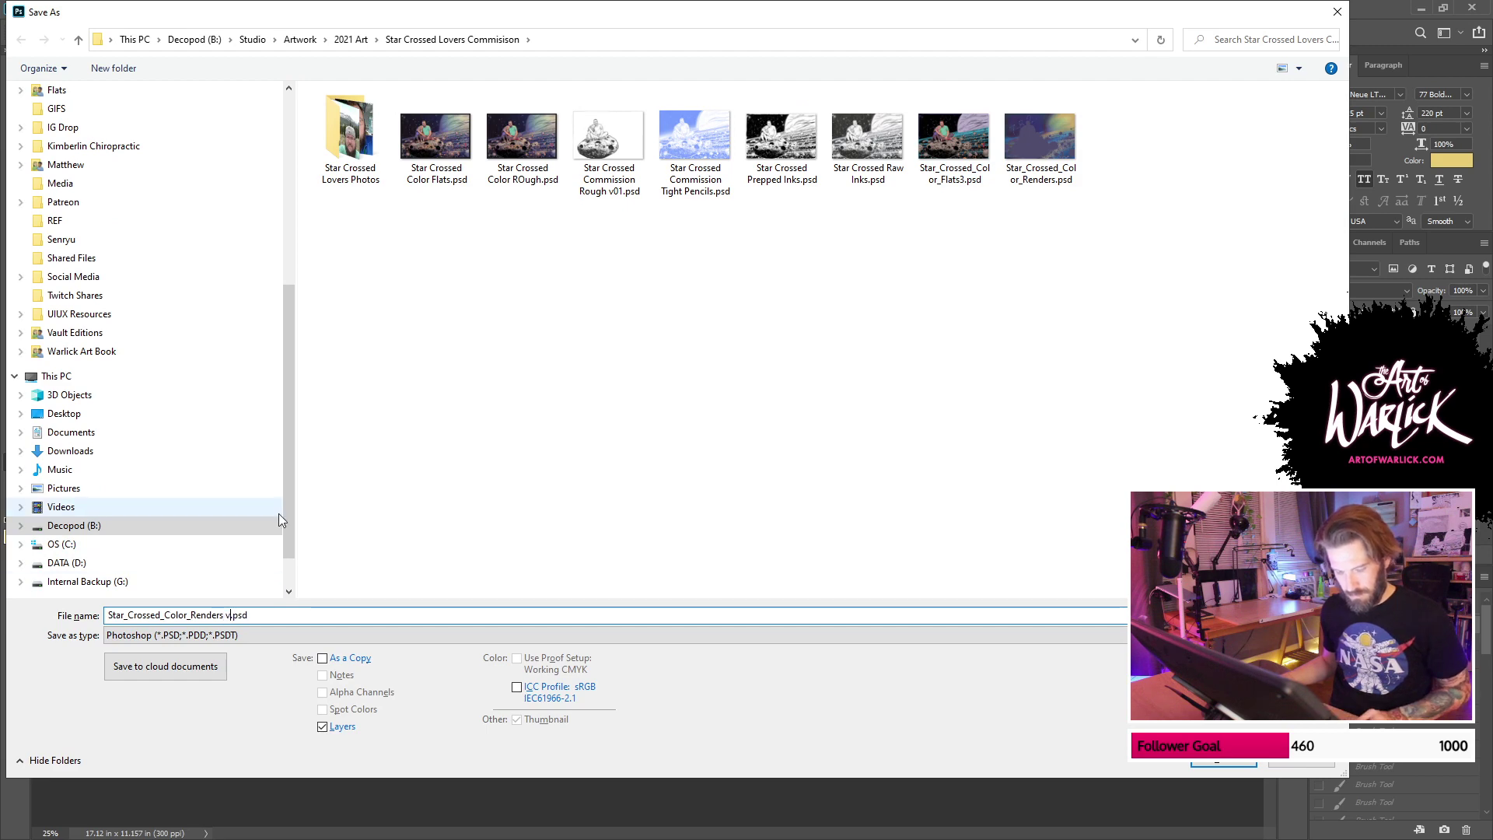
{"action": "key", "text": "Return"}
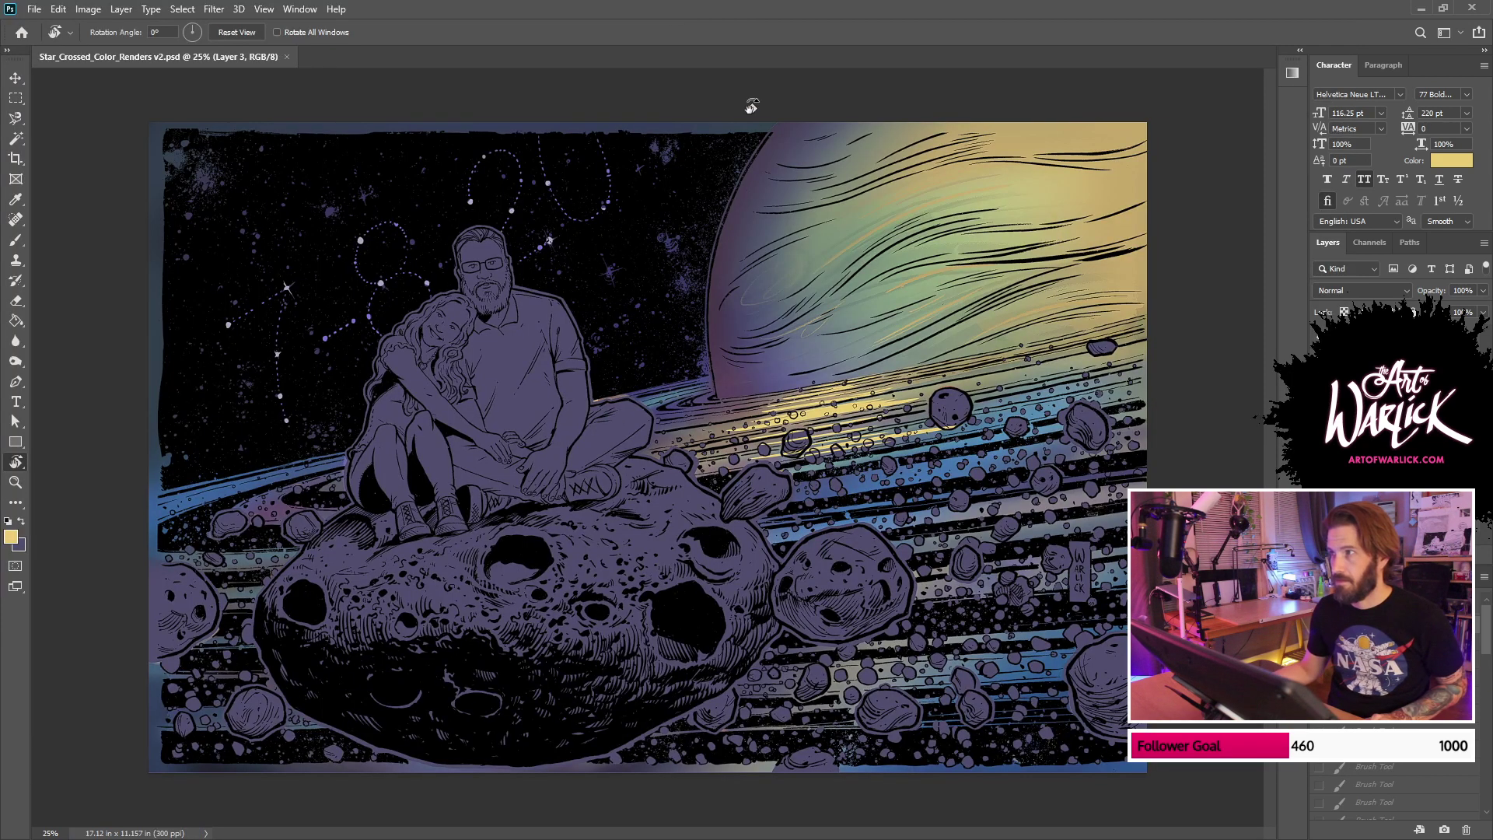
Step: Reopen the recent file Star_Crossed_Color_Renders.psd and move a copy of its layer into Star_Crossed_Color_Renders v2.psd
{"action": "left_click", "coordinate": [34, 11]}
{"action": "mouse_move", "coordinate": [74, 99]}
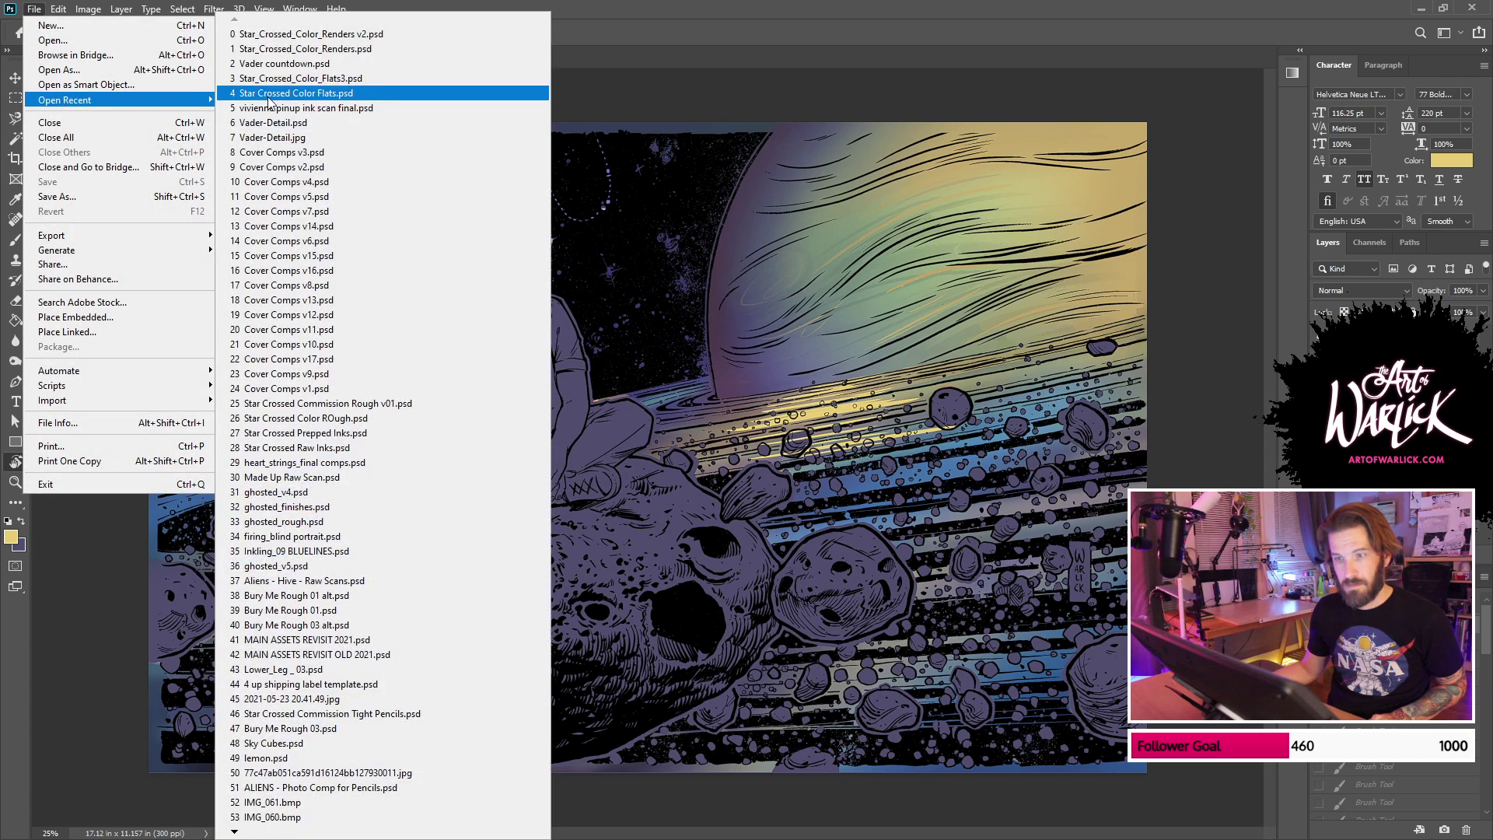
{"action": "left_click", "coordinate": [328, 49]}
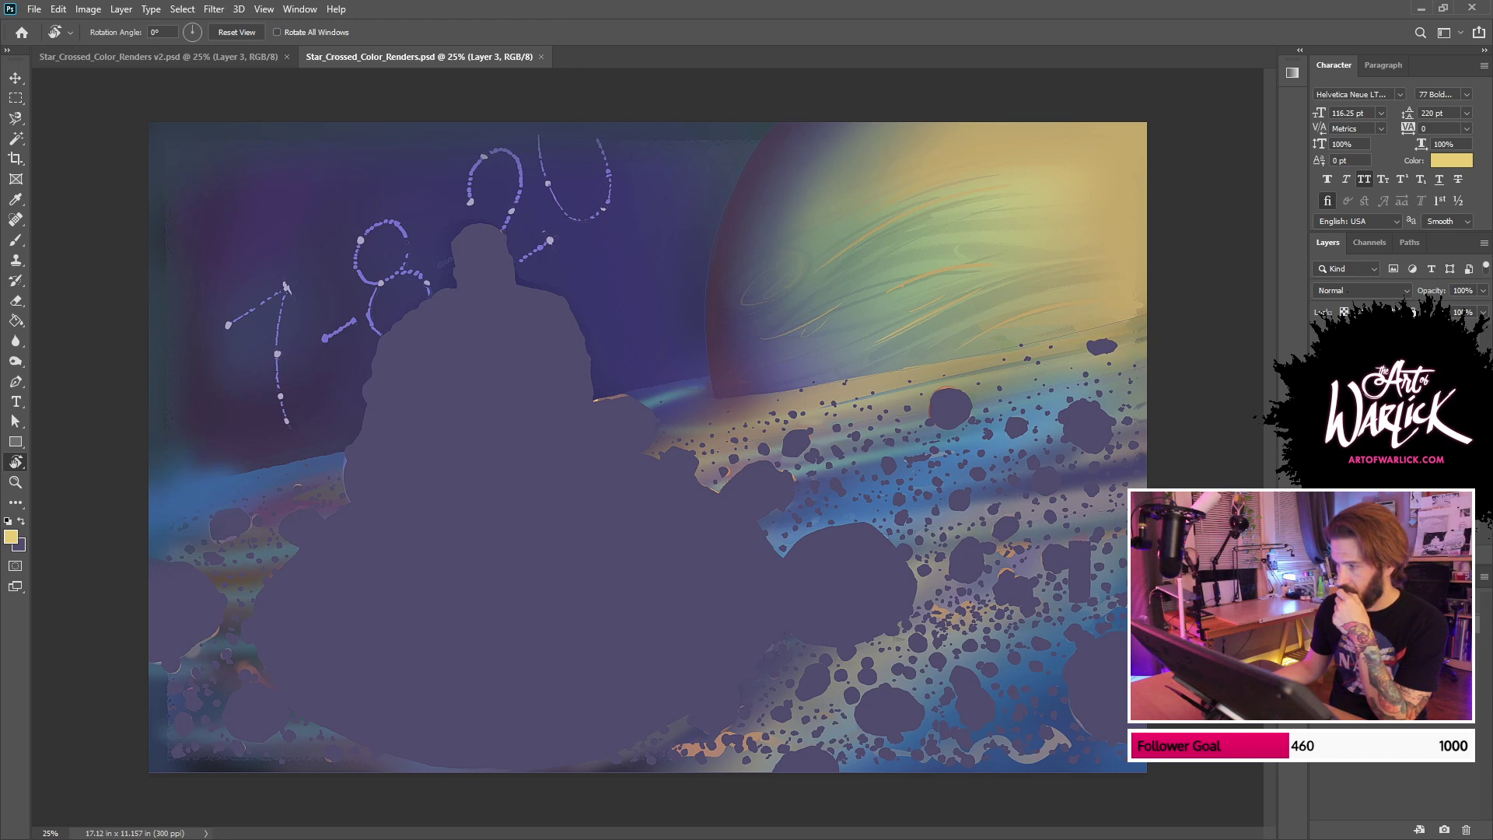
{"action": "left_click", "coordinate": [15, 78]}
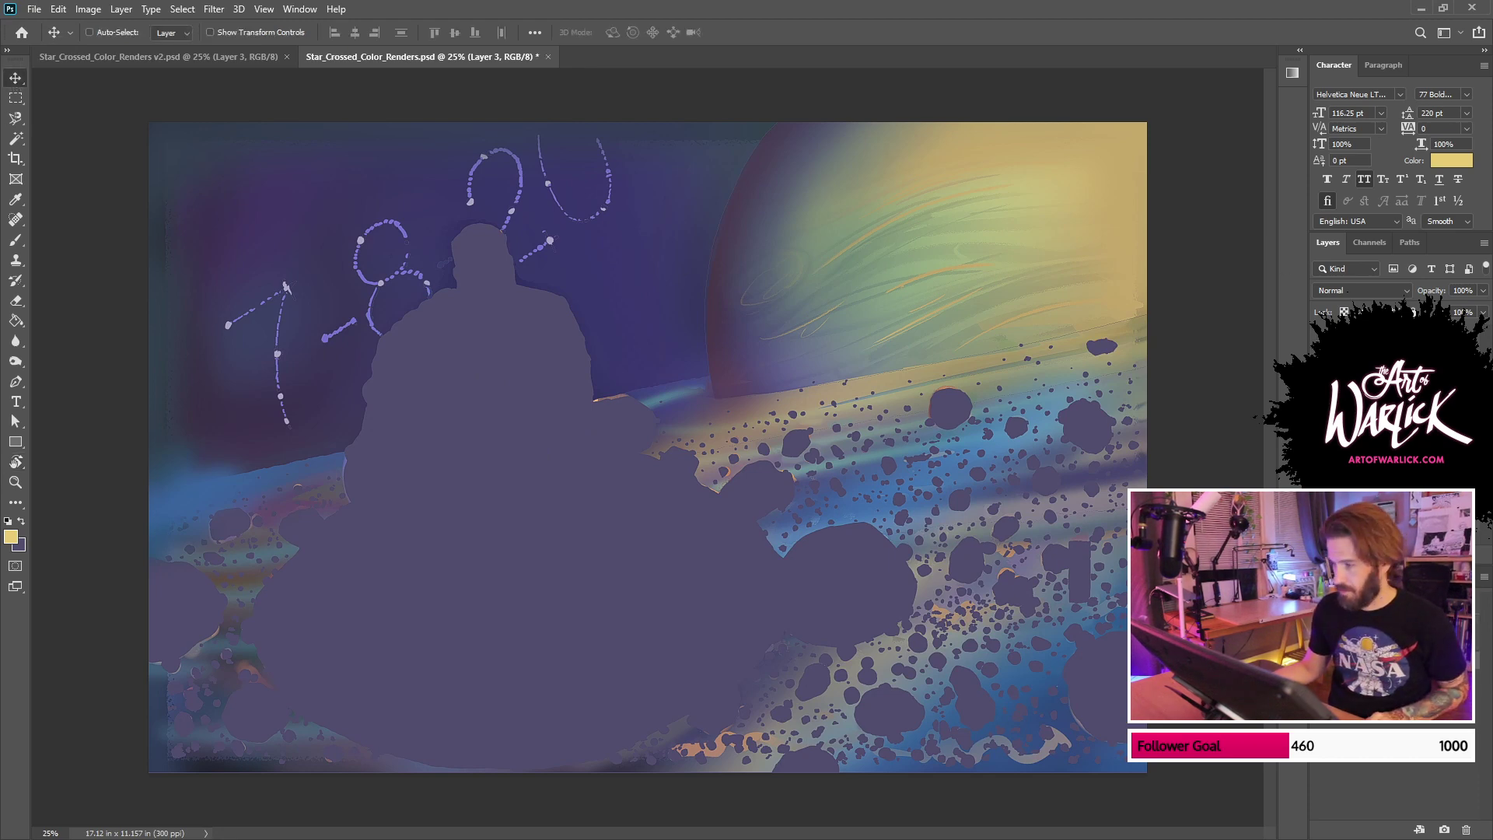
{"action": "left_click_drag", "start_coordinate": [1035, 505], "coordinate": [304, 130]}
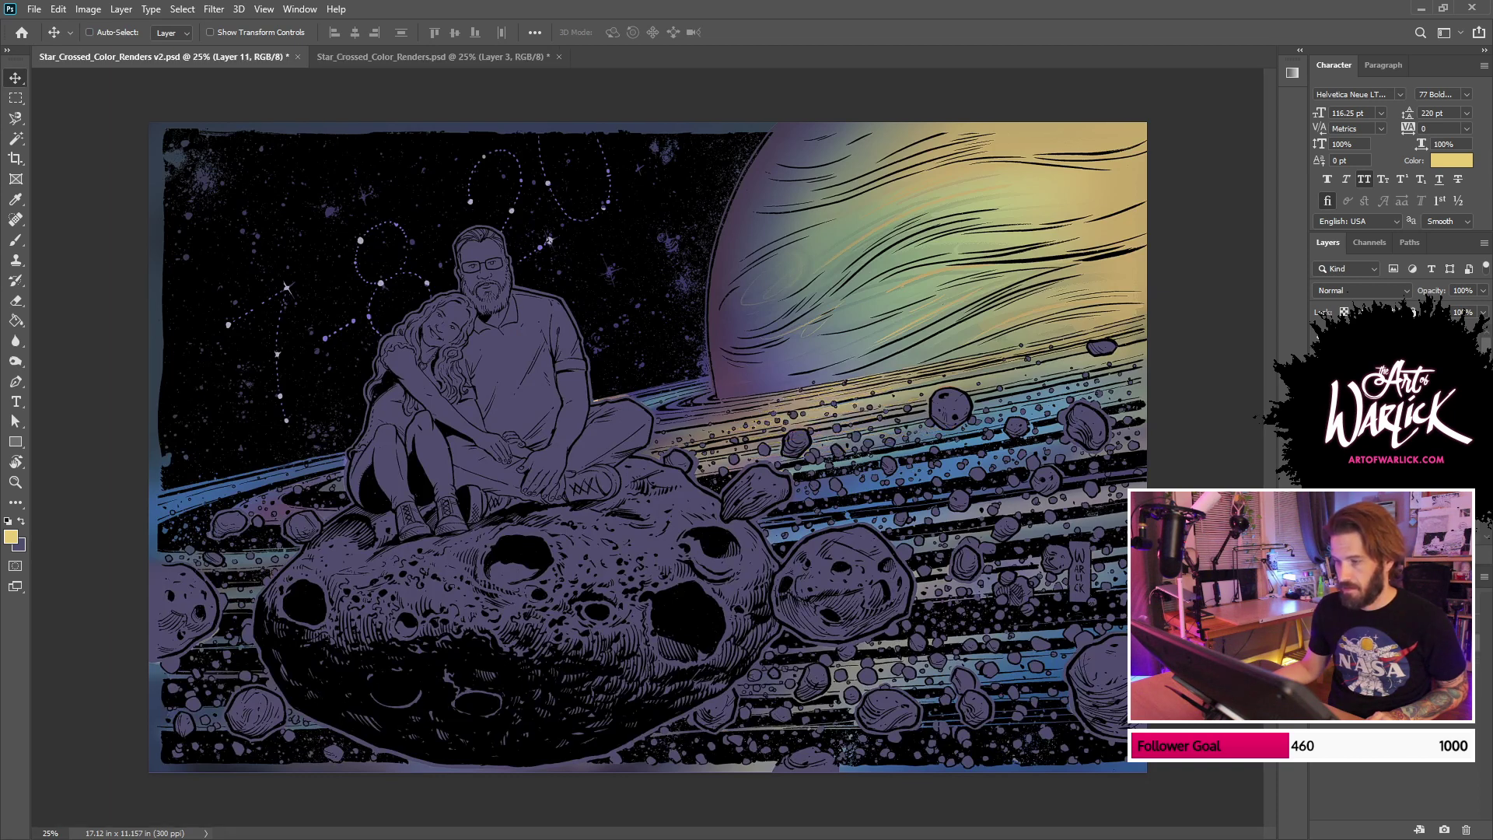
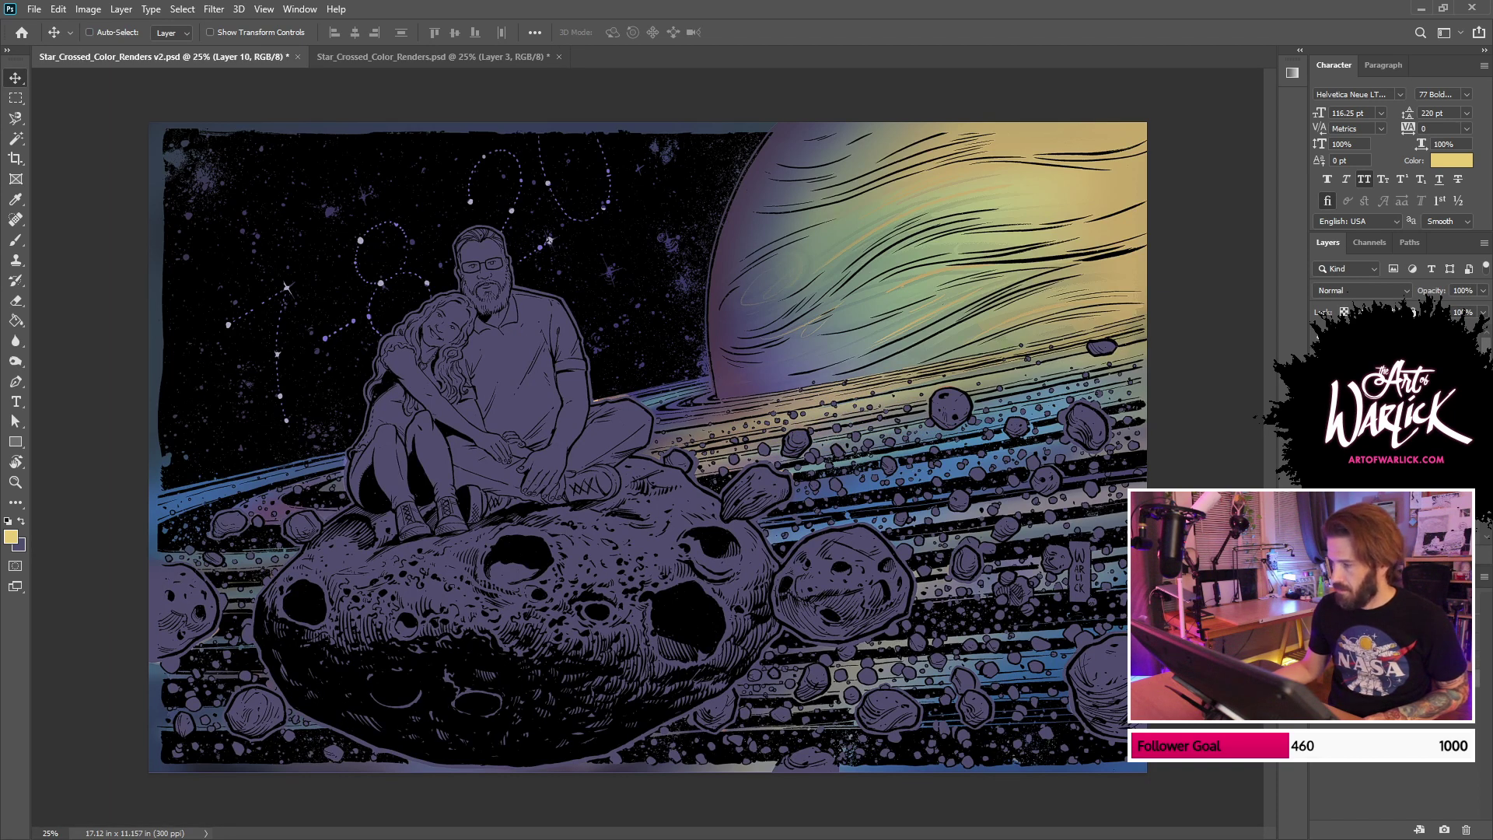
Step: Rotate the canvas and brush yellow streaks along the rings from the main asteroid's lower edge to beneath the large cratered asteroid
{"action": "key", "text": "ctrl+plus"}
{"action": "mouse_move", "coordinate": [865, 289]}
{"action": "left_mouse_down"}
{"action": "mouse_move", "coordinate": [889, 420]}
{"action": "mouse_move", "coordinate": [883, 363]}
{"action": "mouse_move", "coordinate": [817, 326]}
{"action": "mouse_move", "coordinate": [889, 632]}
{"action": "mouse_move", "coordinate": [835, 502]}
{"action": "mouse_move", "coordinate": [816, 319]}
{"action": "left_mouse_up"}
{"action": "key", "text": "r"}
{"action": "key", "text": "b"}
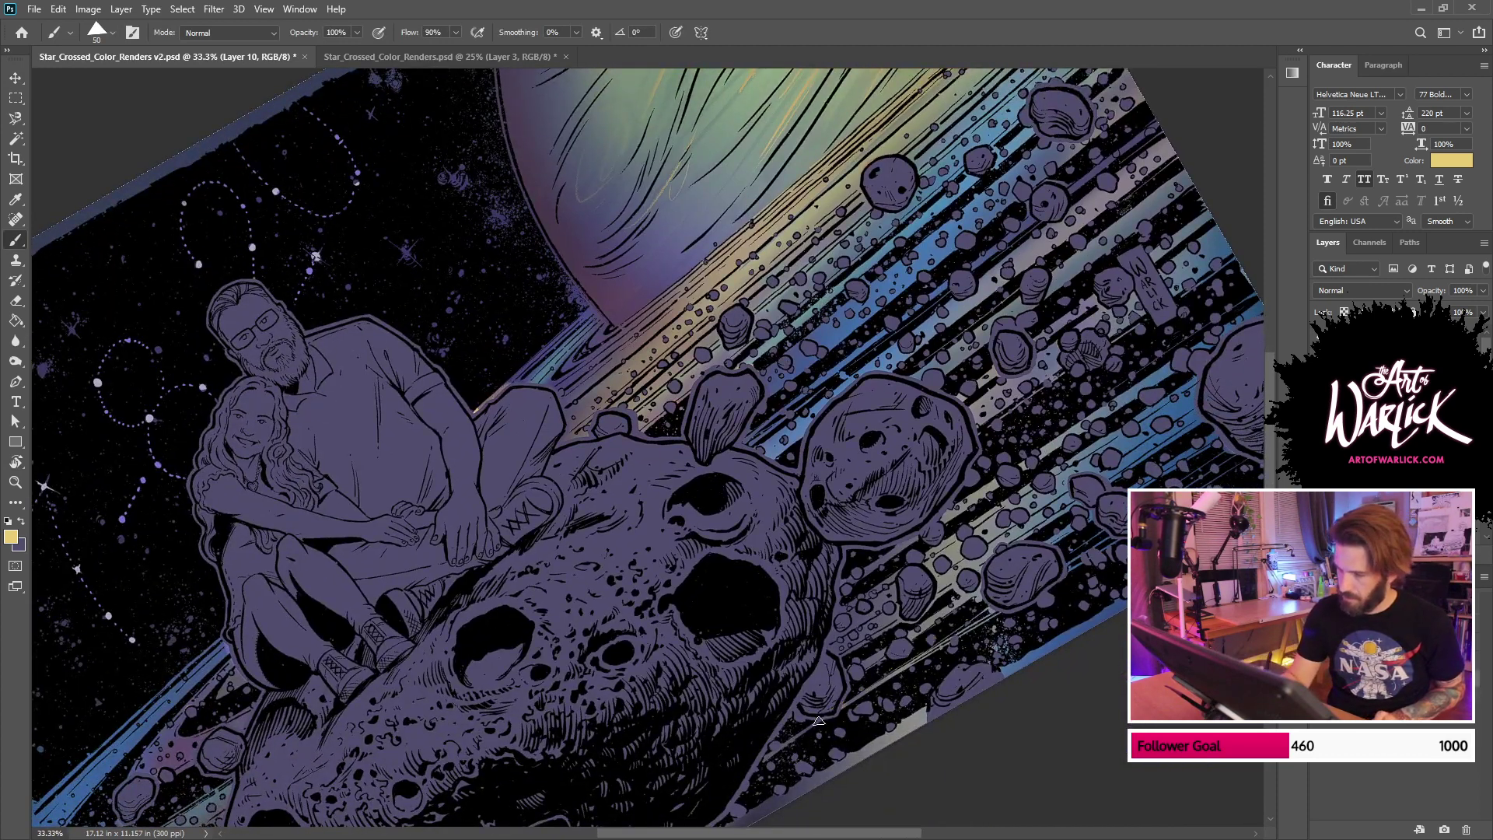
{"action": "left_click_drag", "start_coordinate": [824, 712], "coordinate": [988, 614]}
{"action": "left_click_drag", "start_coordinate": [839, 684], "coordinate": [961, 605]}
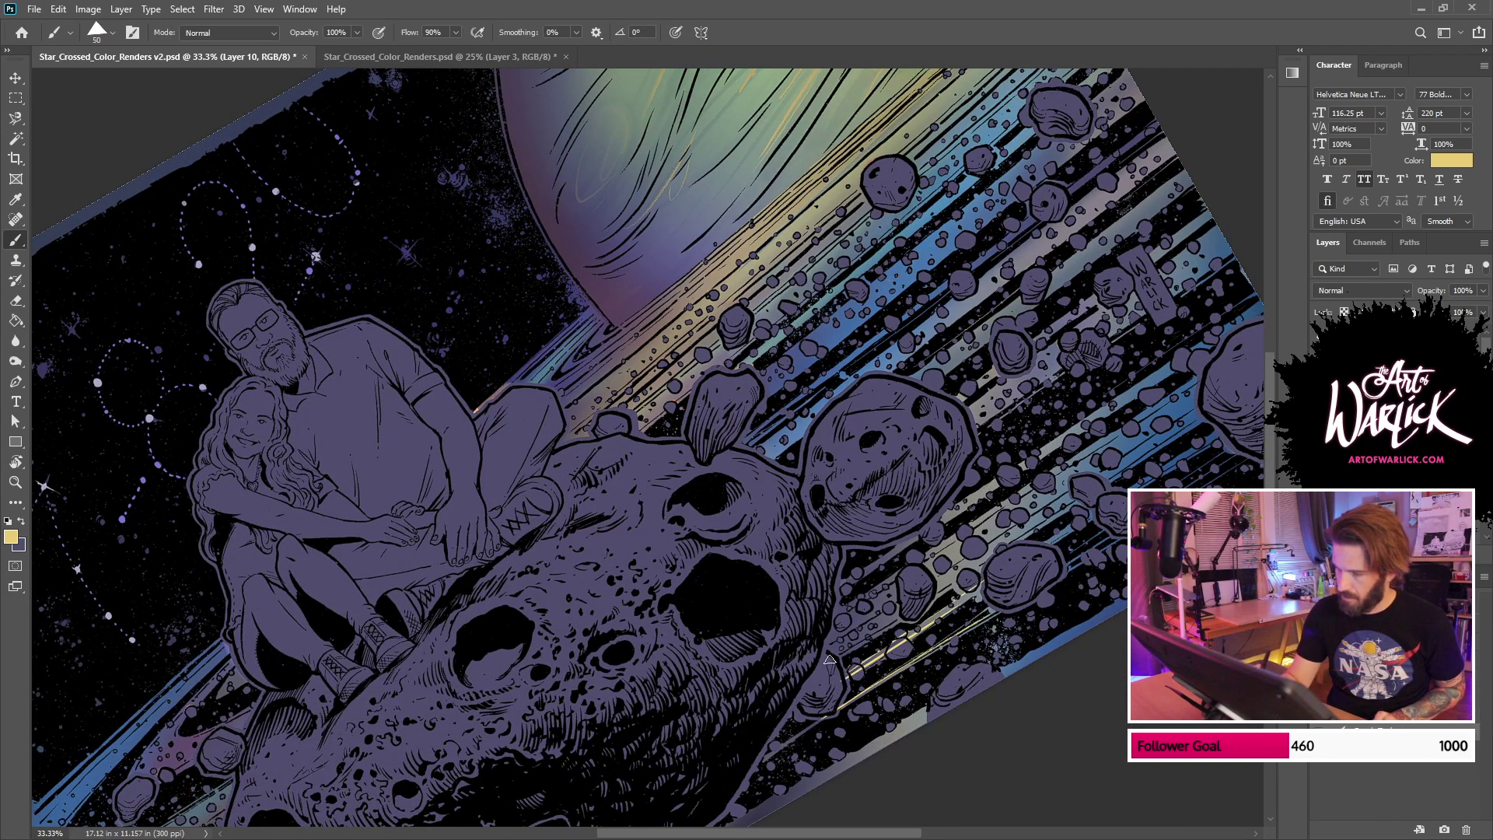
{"action": "mouse_move", "coordinate": [835, 653]}
{"action": "left_mouse_down"}
{"action": "mouse_move", "coordinate": [1004, 552]}
{"action": "mouse_move", "coordinate": [868, 630]}
{"action": "mouse_move", "coordinate": [974, 561]}
{"action": "left_mouse_up"}
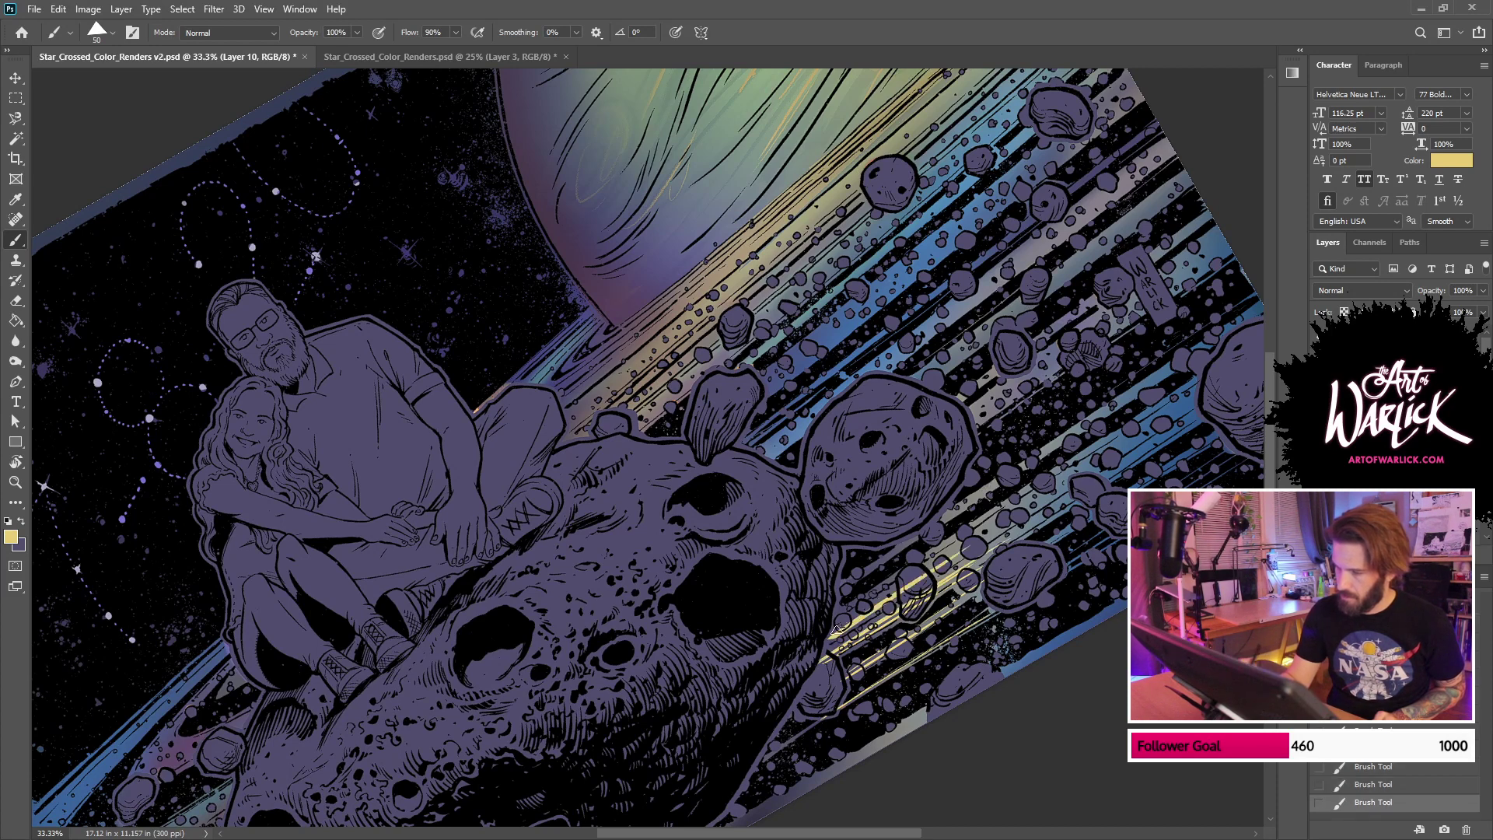
{"action": "left_click_drag", "start_coordinate": [836, 631], "coordinate": [1029, 489]}
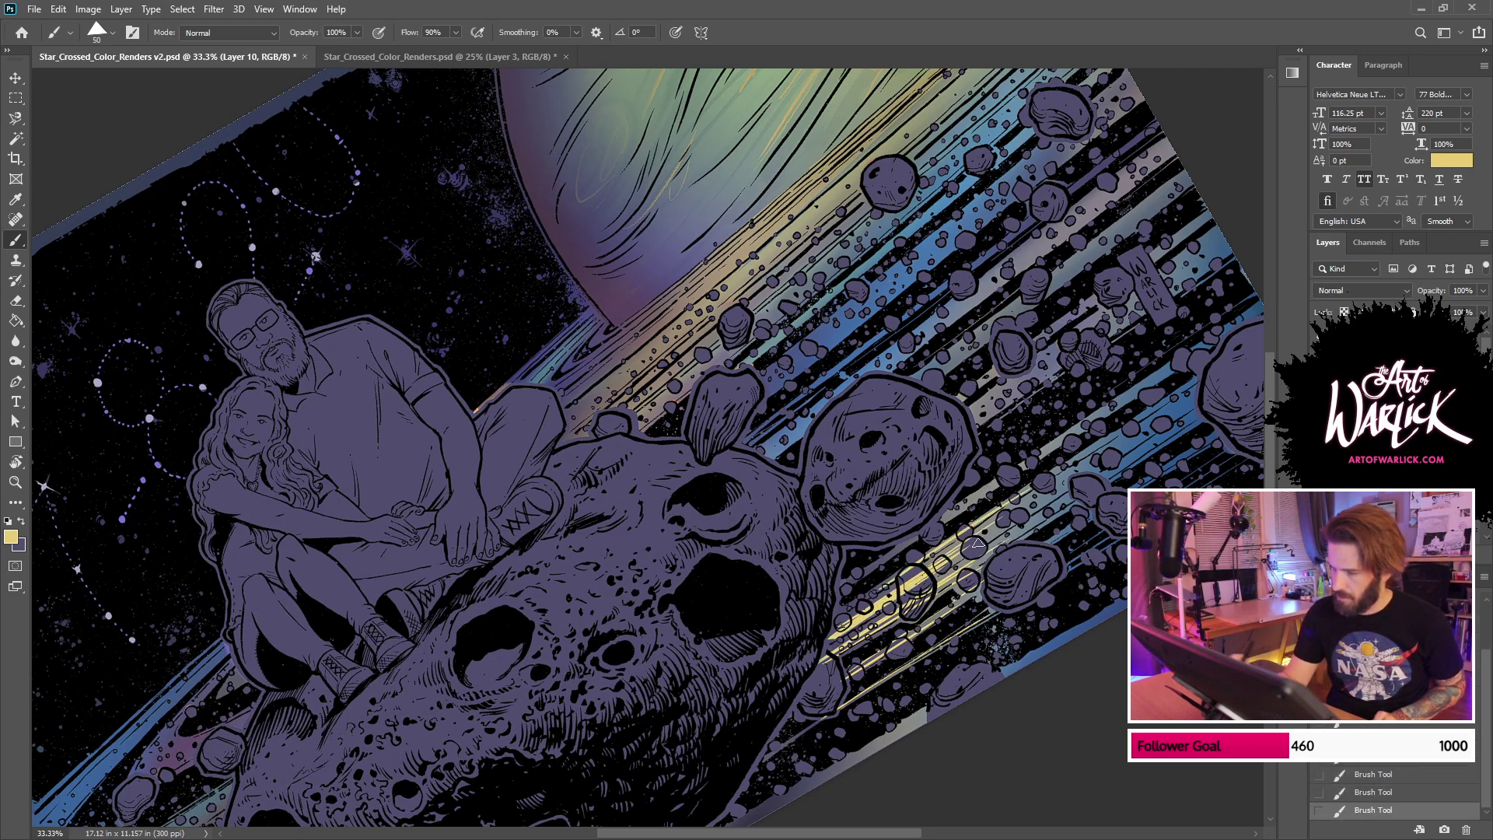
Step: Paint thin yellow streaks along the rings bordering the large cratered asteroid, on its underside, far edge and upper side
{"action": "left_click_drag", "start_coordinate": [839, 588], "coordinate": [990, 493]}
{"action": "key", "text": "ctrl+z"}
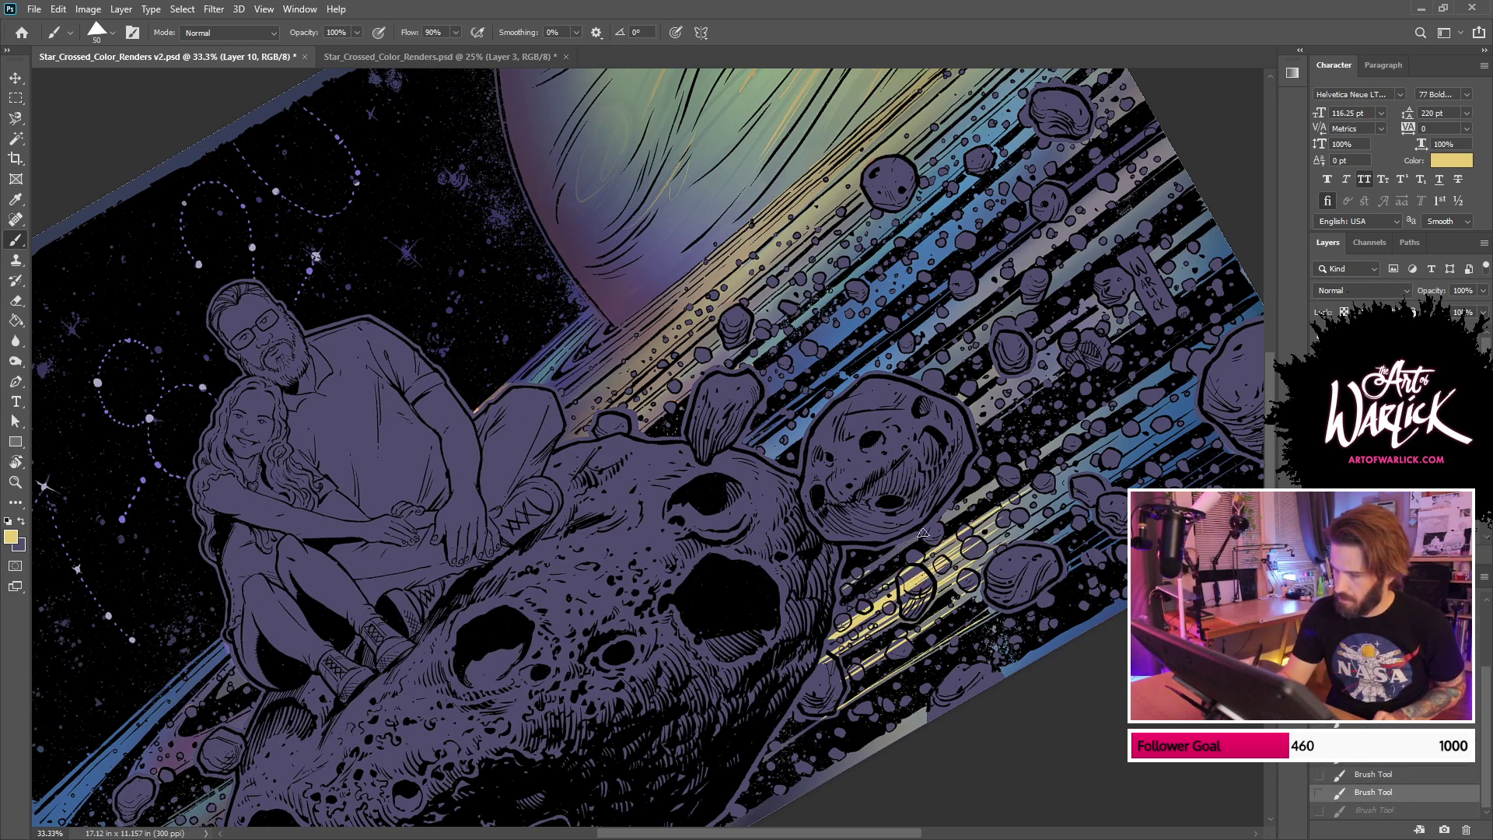
{"action": "left_click_drag", "start_coordinate": [845, 591], "coordinate": [984, 492]}
{"action": "left_click_drag", "start_coordinate": [937, 440], "coordinate": [1003, 392]}
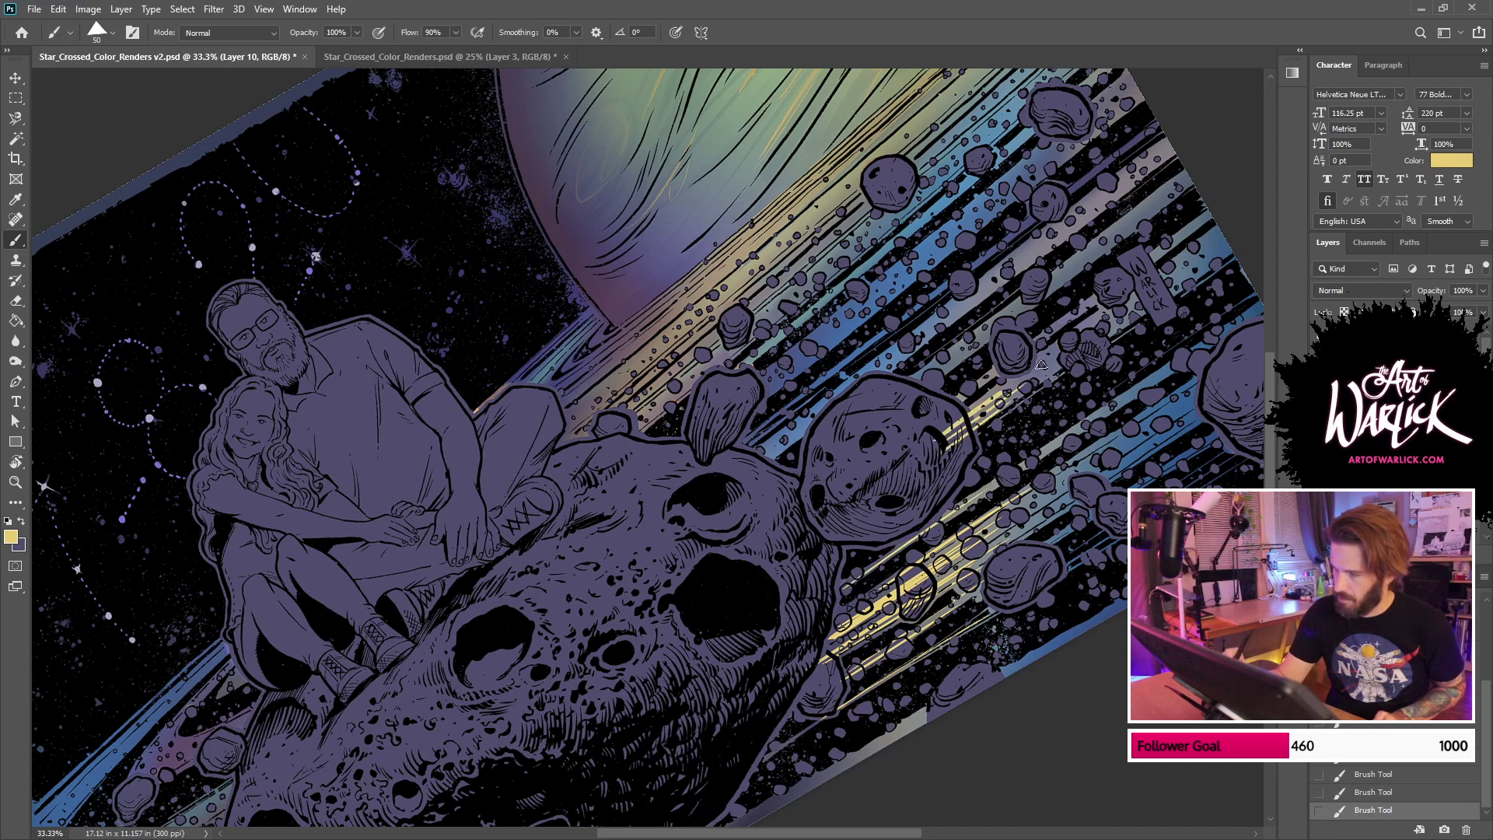
{"action": "left_click_drag", "start_coordinate": [894, 399], "coordinate": [994, 330]}
{"action": "left_click_drag", "start_coordinate": [907, 448], "coordinate": [894, 550]}
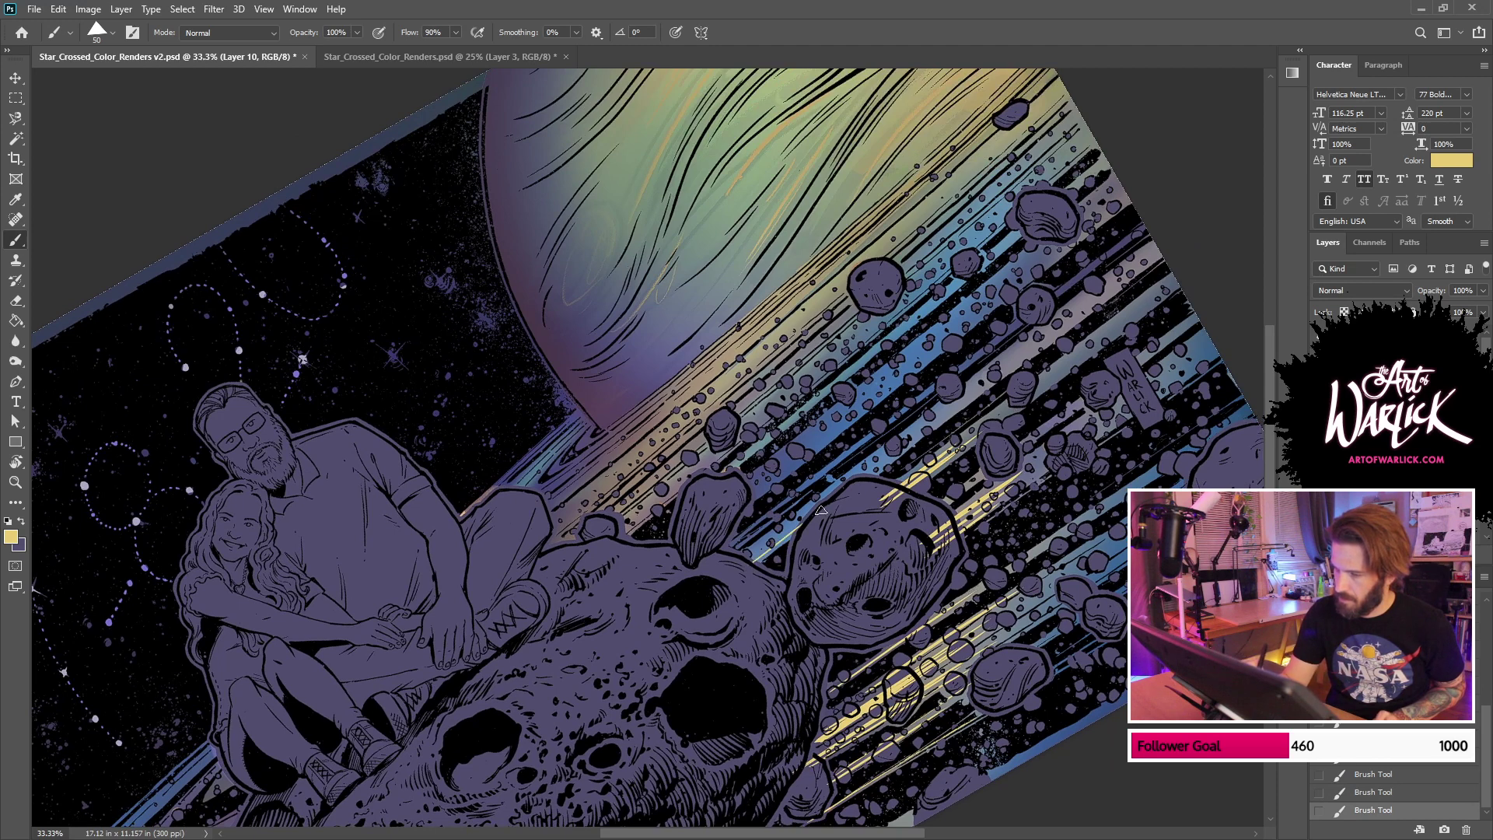
{"action": "left_click_drag", "start_coordinate": [750, 556], "coordinate": [883, 462]}
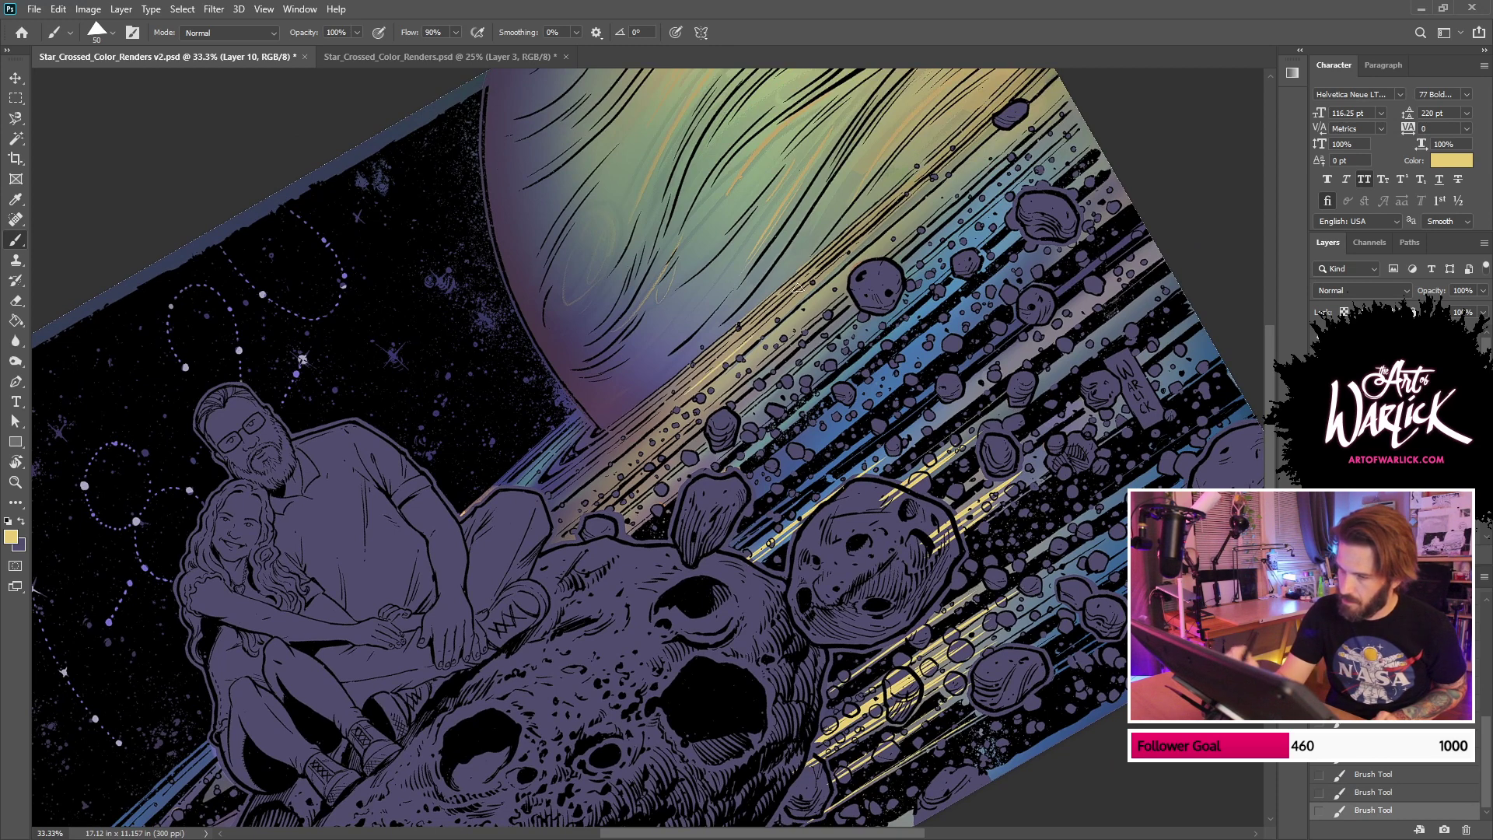
Step: Paint yellow streaks along the upper ring band directly beneath the planet's lower edge, replacing unsatisfactory strokes
{"action": "key", "text": "ctrl+z"}
{"action": "left_click_drag", "start_coordinate": [632, 439], "coordinate": [703, 378]}
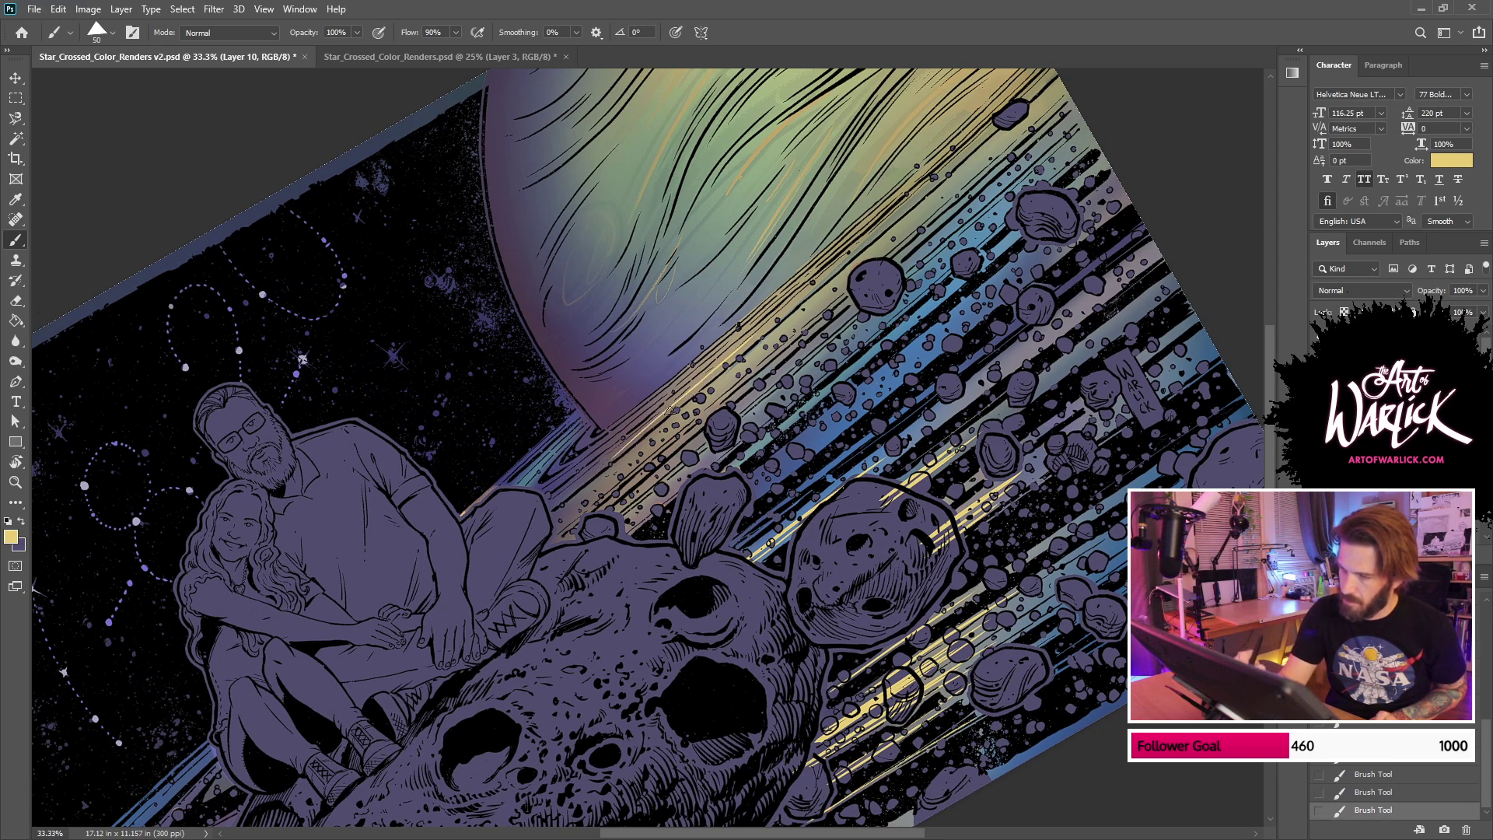
{"action": "key", "text": "ctrl+z"}
{"action": "left_click_drag", "start_coordinate": [636, 478], "coordinate": [758, 325]}
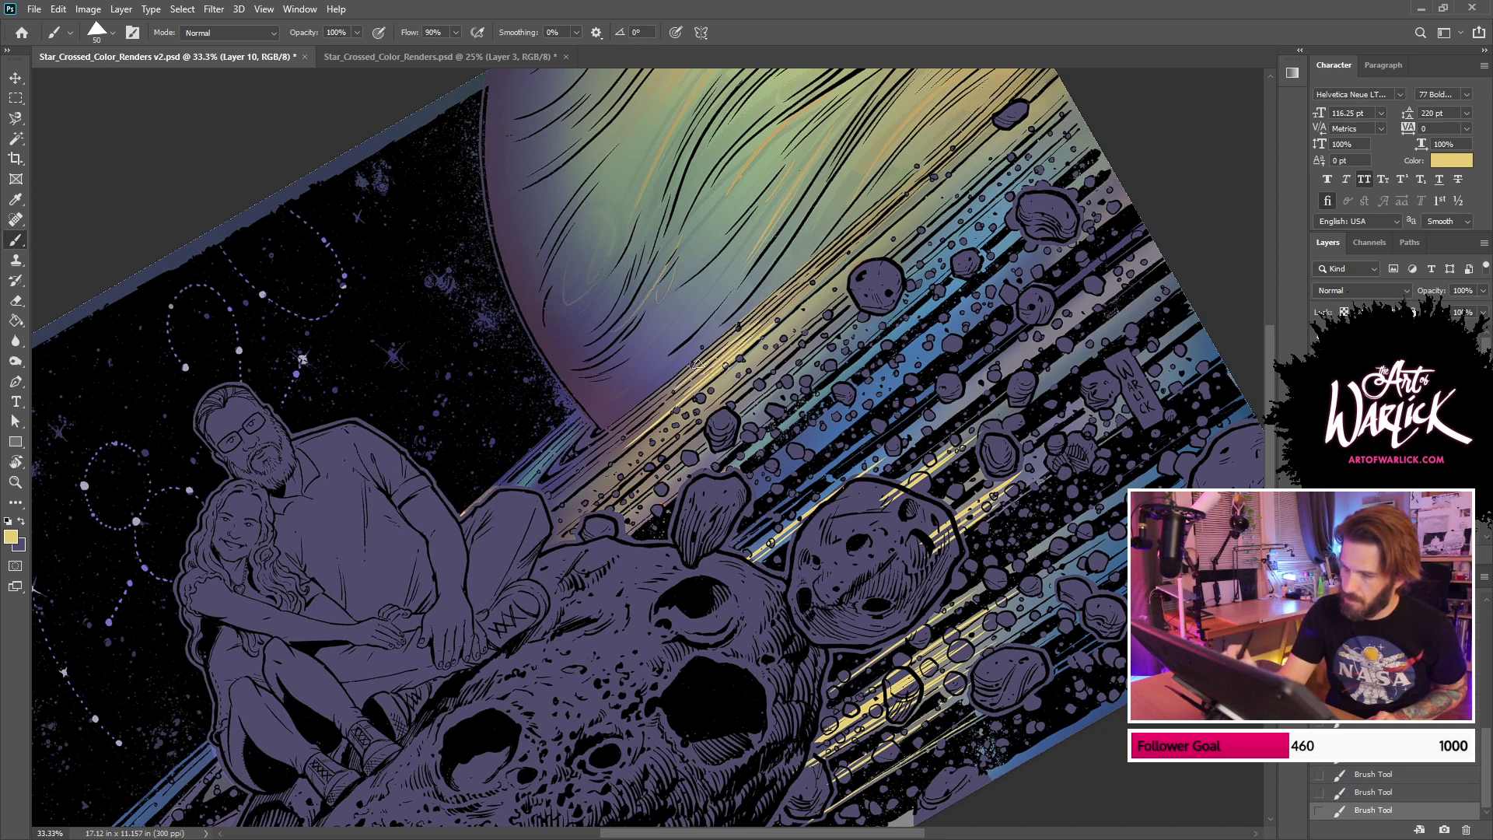
{"action": "left_click_drag", "start_coordinate": [625, 465], "coordinate": [730, 377]}
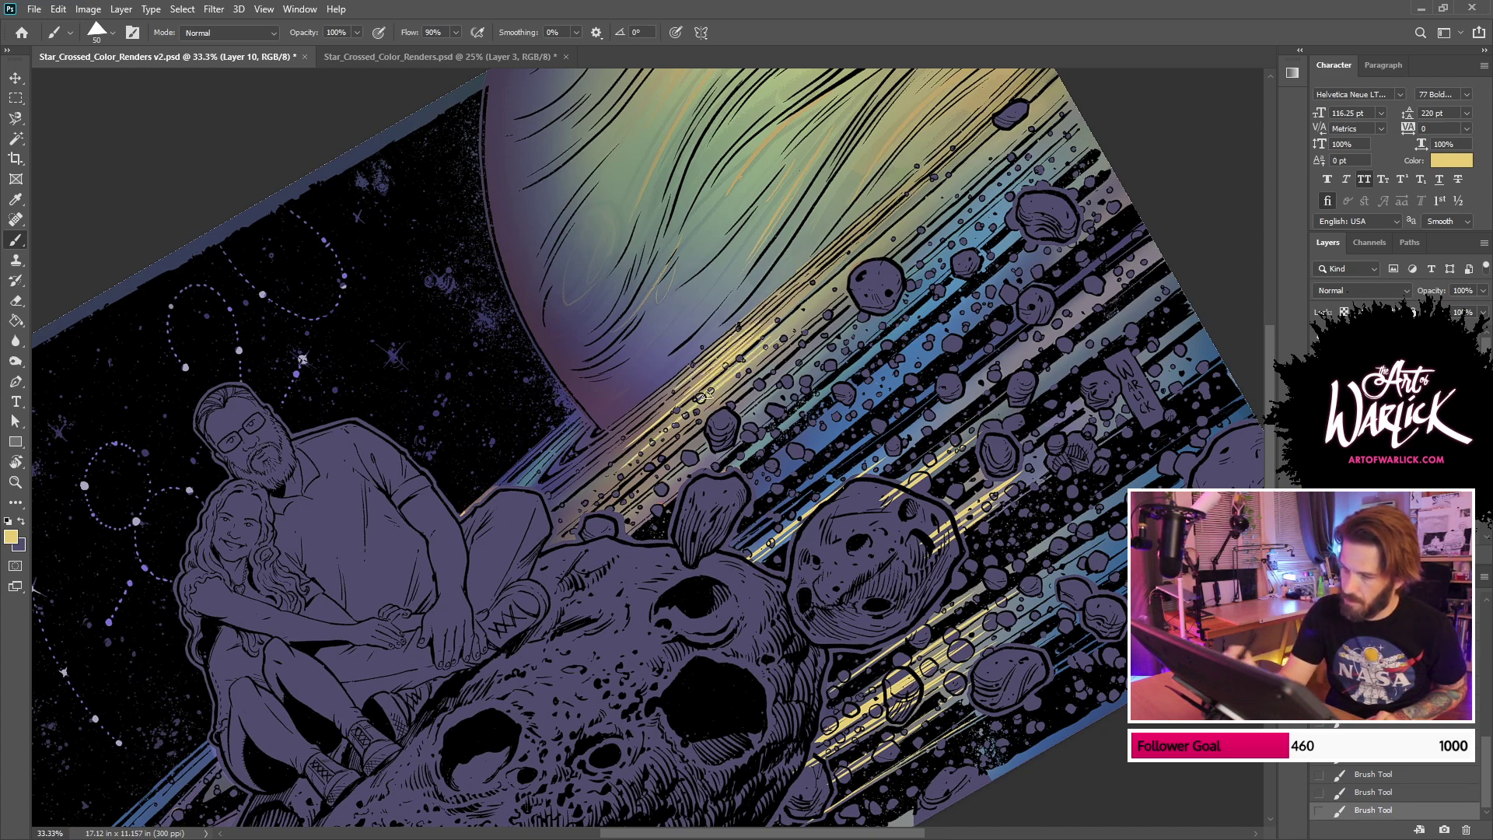
{"action": "left_click_drag", "start_coordinate": [663, 437], "coordinate": [826, 312]}
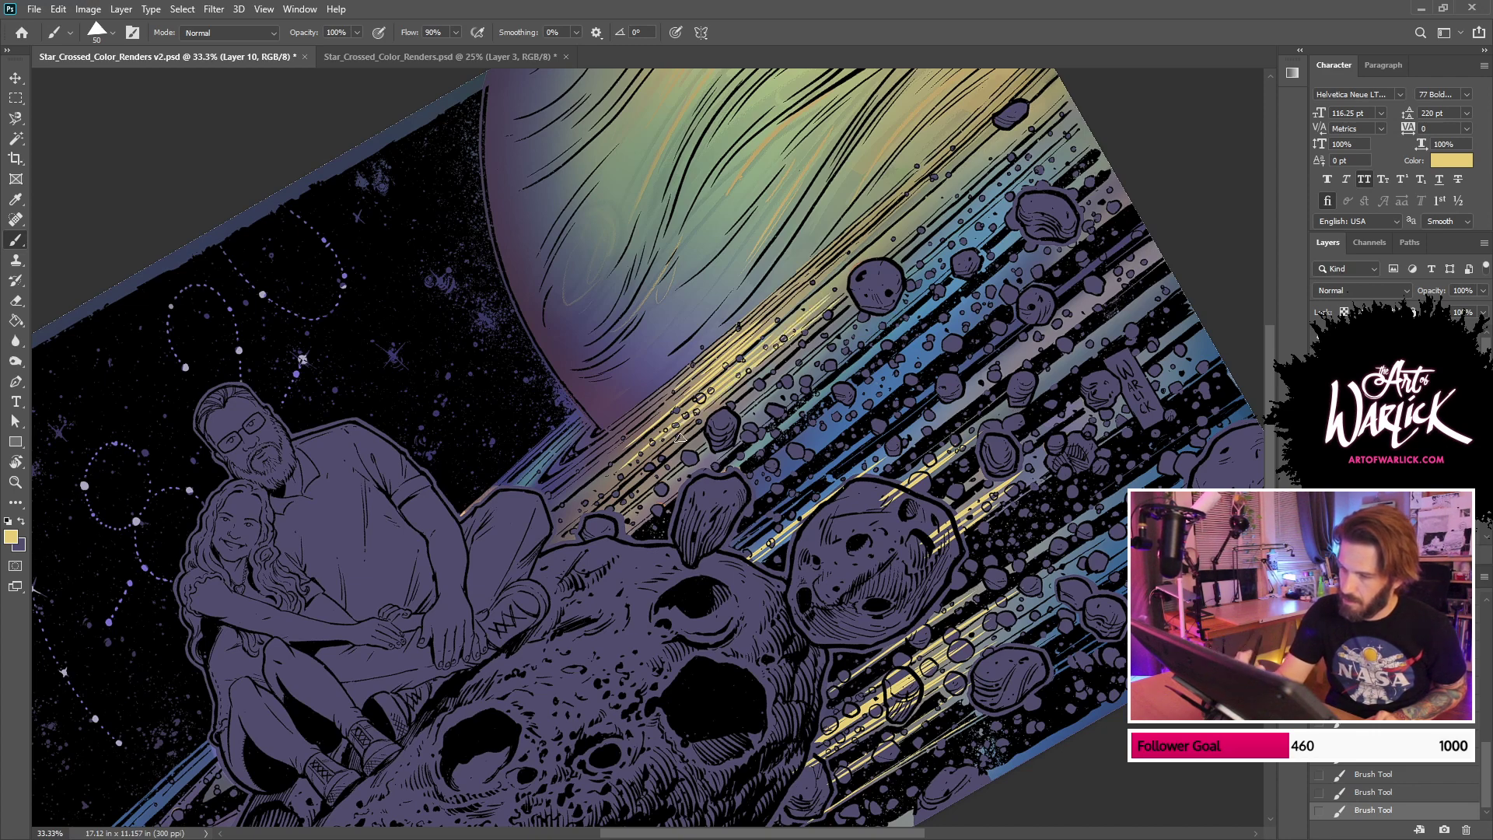
{"action": "left_click_drag", "start_coordinate": [680, 437], "coordinate": [793, 347]}
Step: Extend long yellow streaks through the rings around the small asteroid above the upright rock
{"action": "left_click_drag", "start_coordinate": [655, 476], "coordinate": [772, 381]}
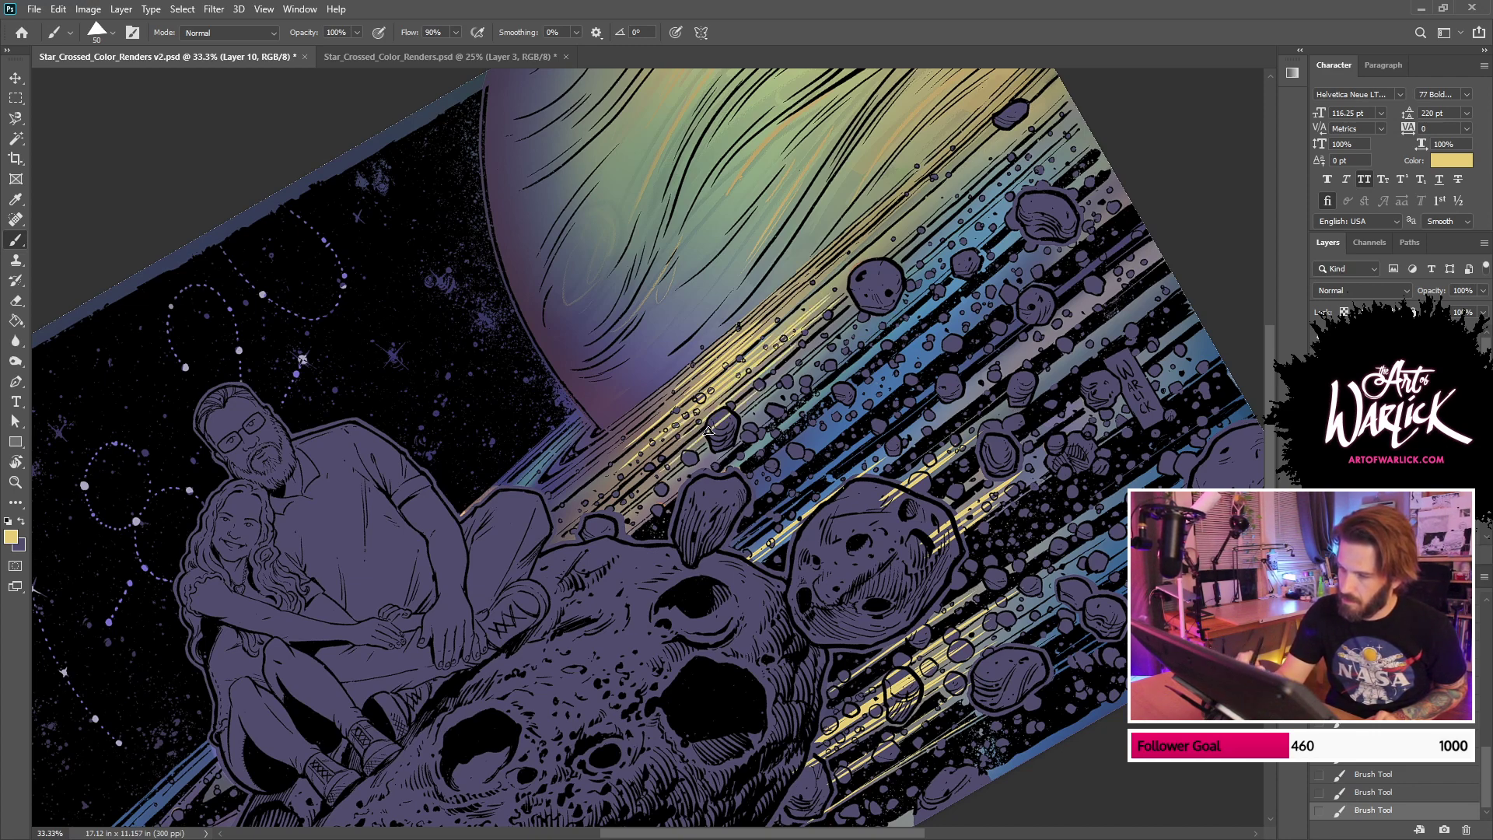
{"action": "left_click_drag", "start_coordinate": [681, 475], "coordinate": [818, 362]}
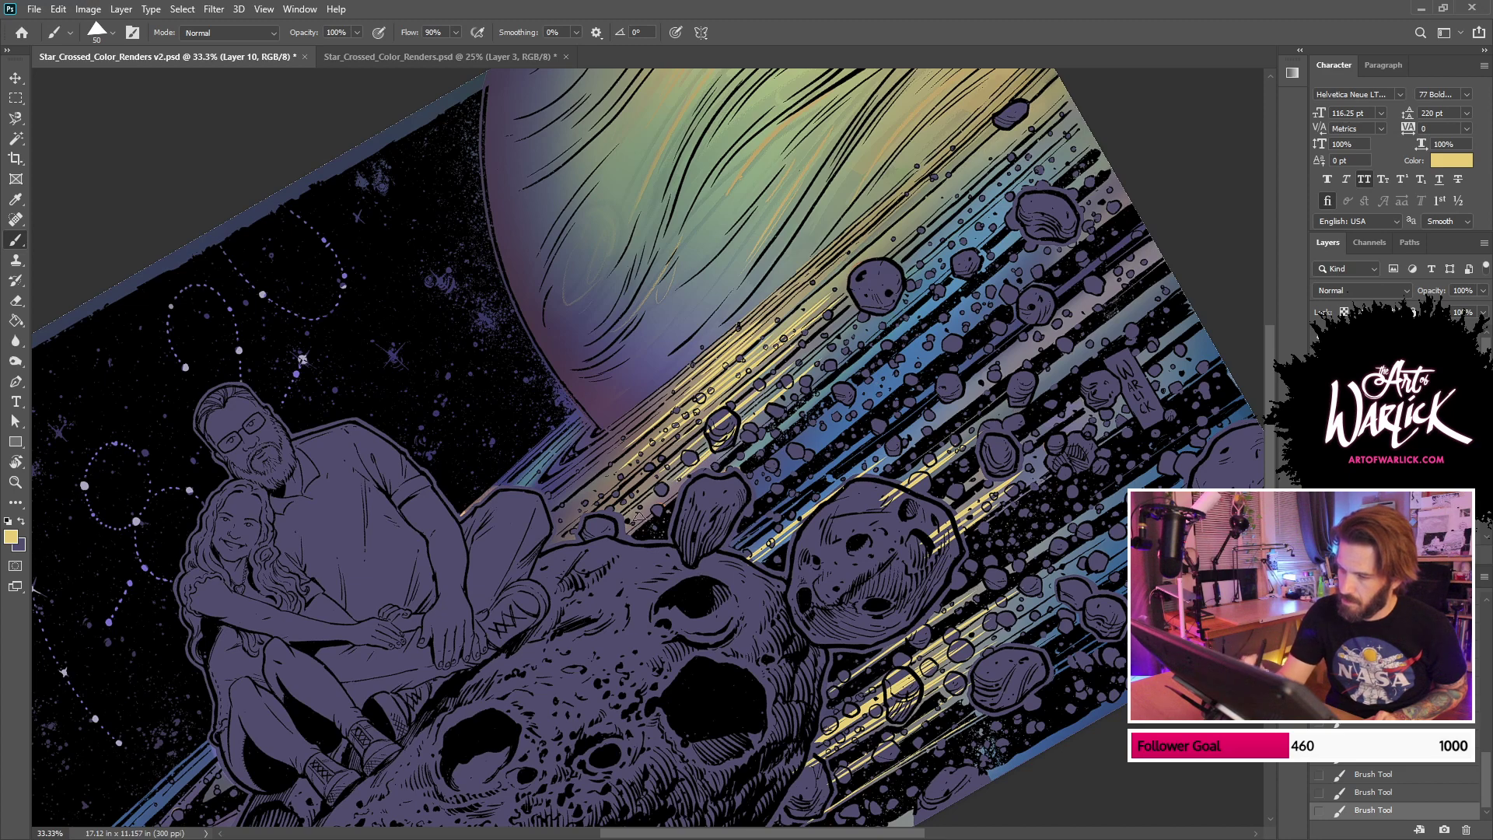
{"action": "left_click_drag", "start_coordinate": [669, 491], "coordinate": [838, 356]}
{"action": "left_click_drag", "start_coordinate": [685, 481], "coordinate": [865, 339]}
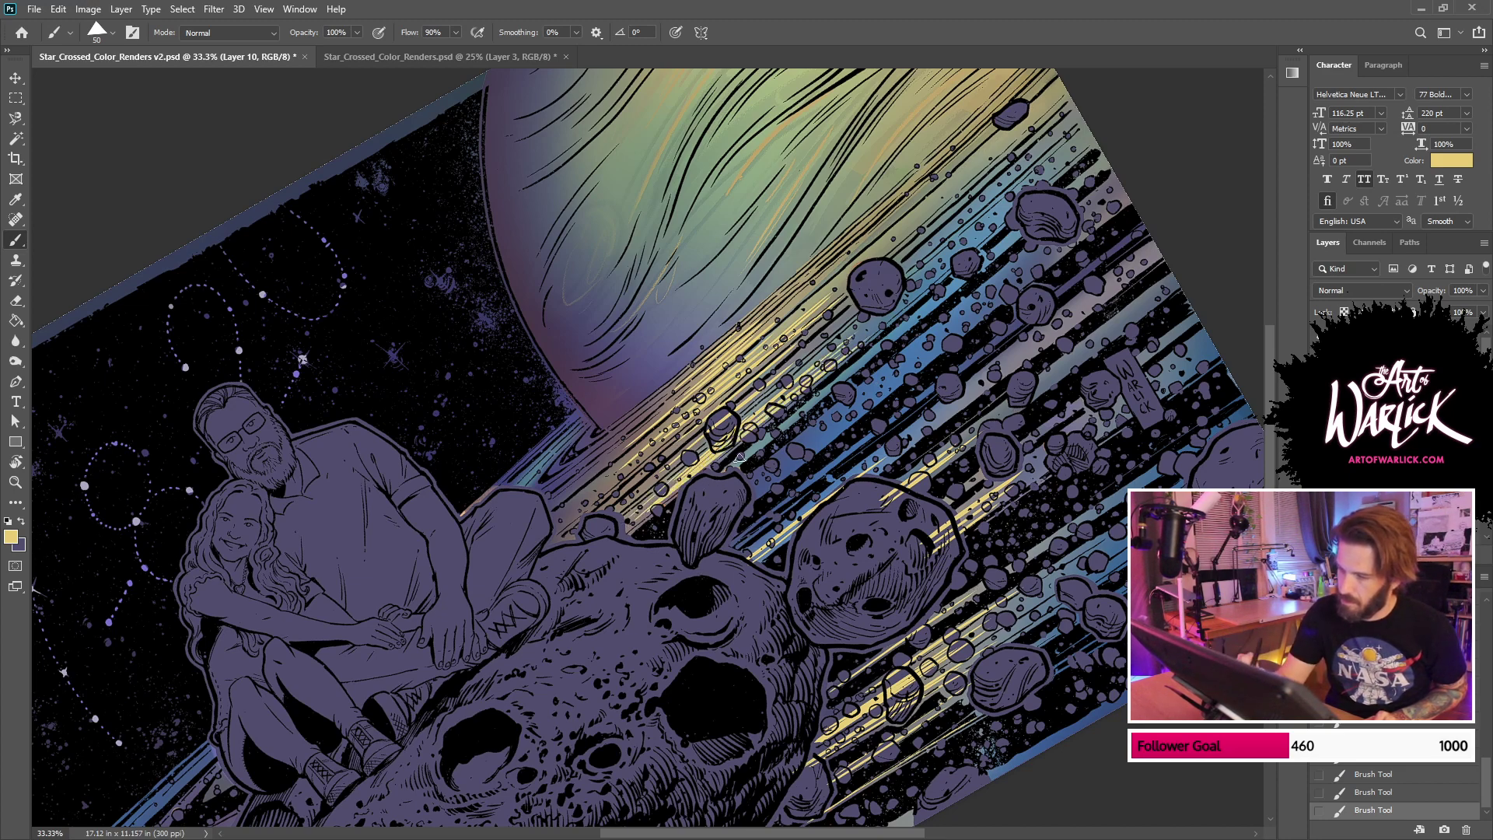
{"action": "mouse_move", "coordinate": [740, 458]}
{"action": "left_mouse_down"}
{"action": "mouse_move", "coordinate": [855, 359]}
{"action": "mouse_move", "coordinate": [850, 371]}
{"action": "left_mouse_up"}
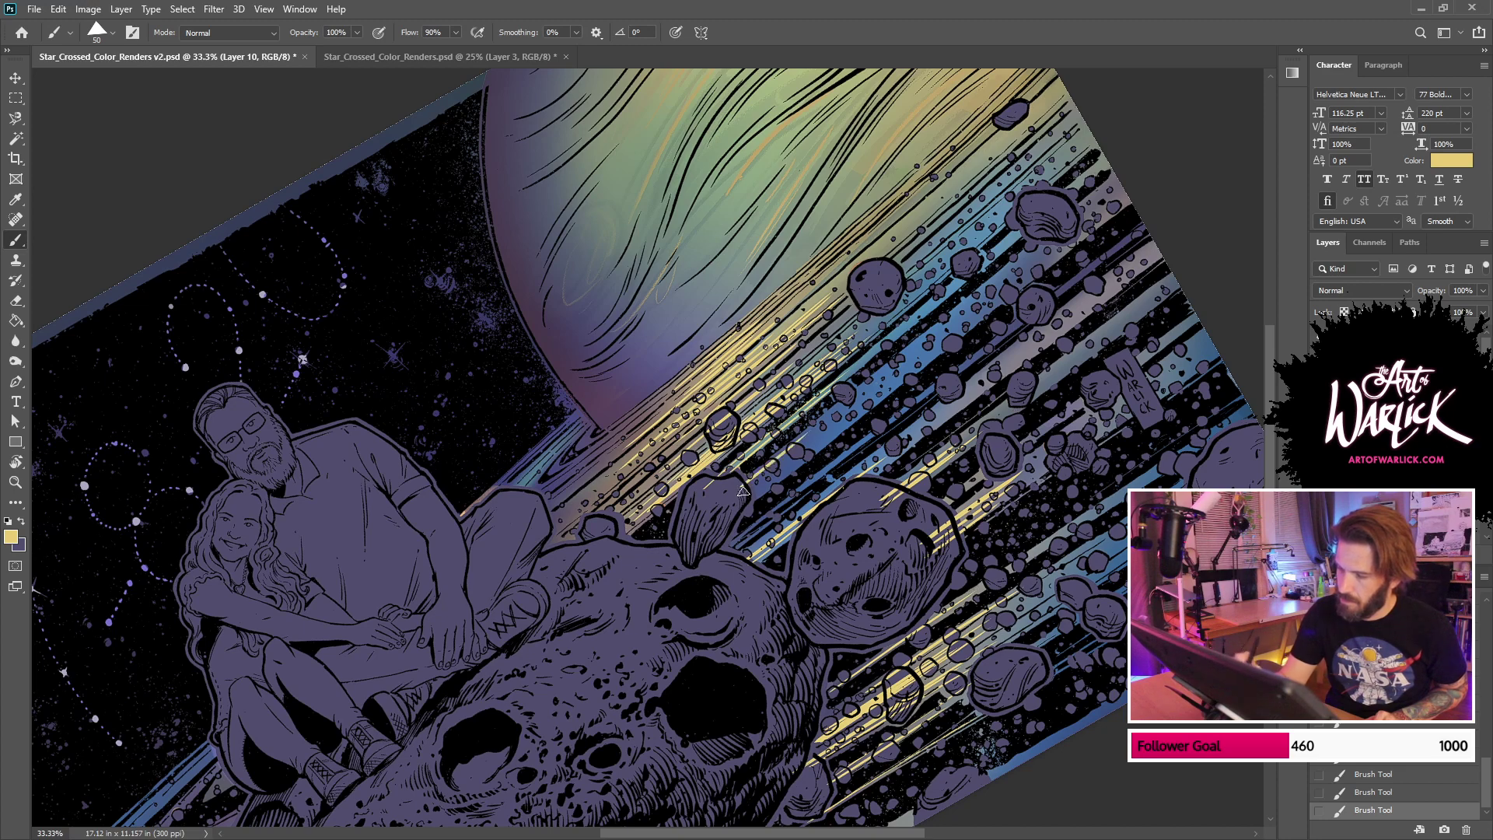
Step: Undo the last streak and paint yellow streaks across the rings between the upright rock and the large cratered asteroid
{"action": "key", "text": "ctrl+z"}
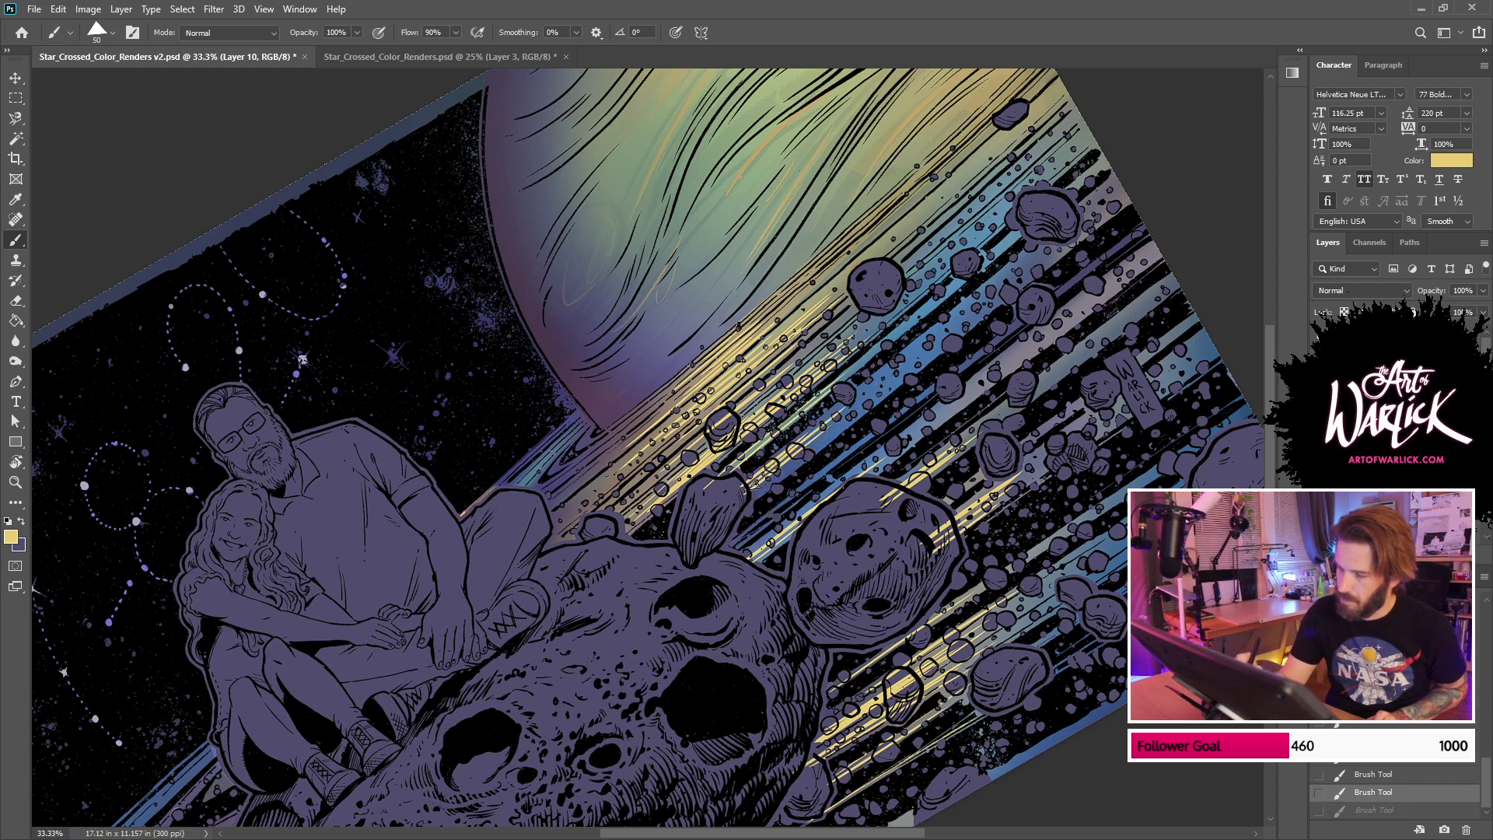
{"action": "left_click_drag", "start_coordinate": [750, 491], "coordinate": [844, 411]}
{"action": "key", "text": "ctrl+z"}
{"action": "left_click_drag", "start_coordinate": [745, 498], "coordinate": [902, 379]}
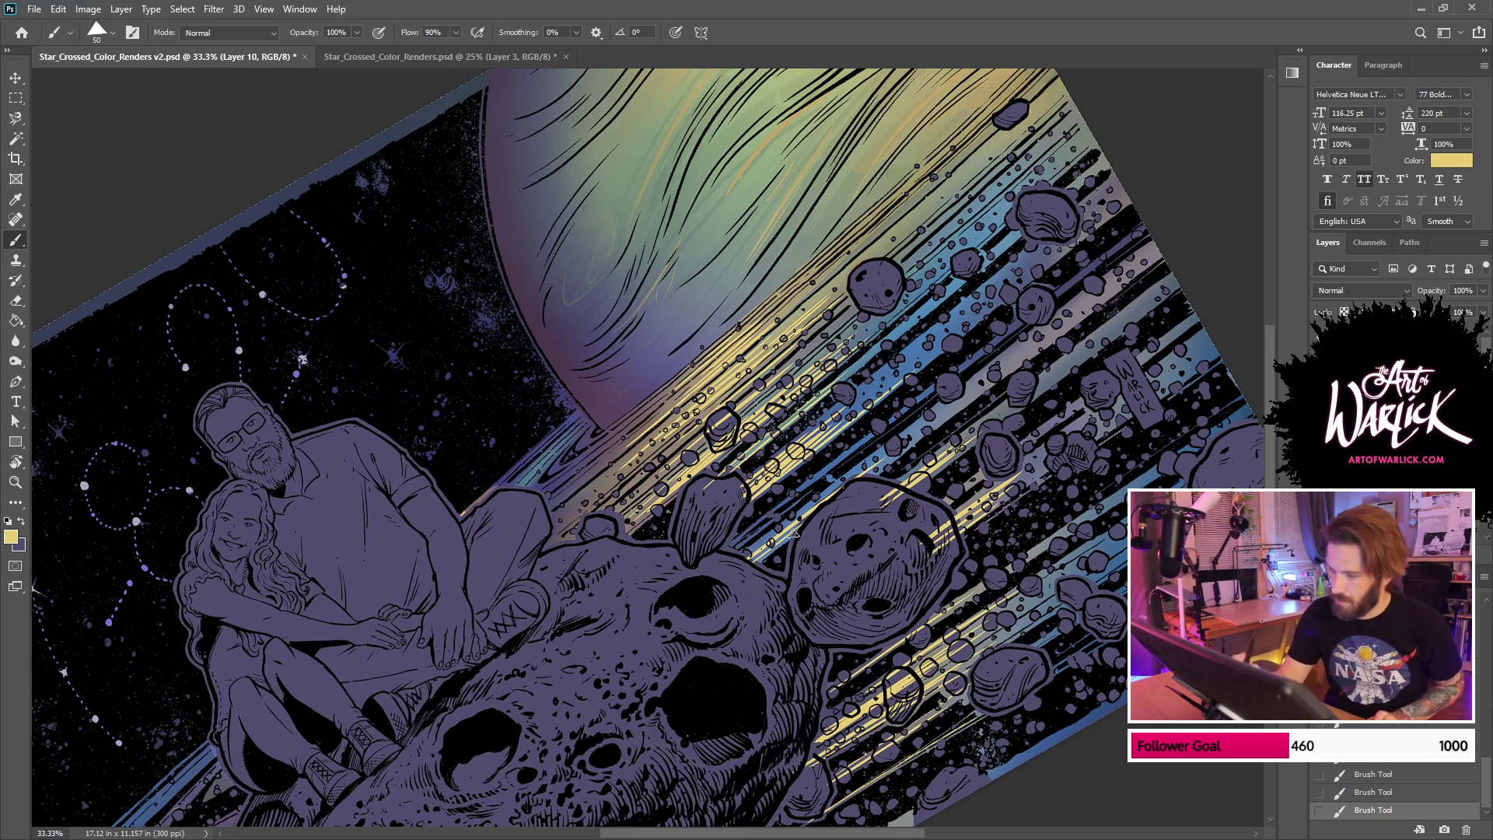
{"action": "left_click_drag", "start_coordinate": [739, 558], "coordinate": [869, 464]}
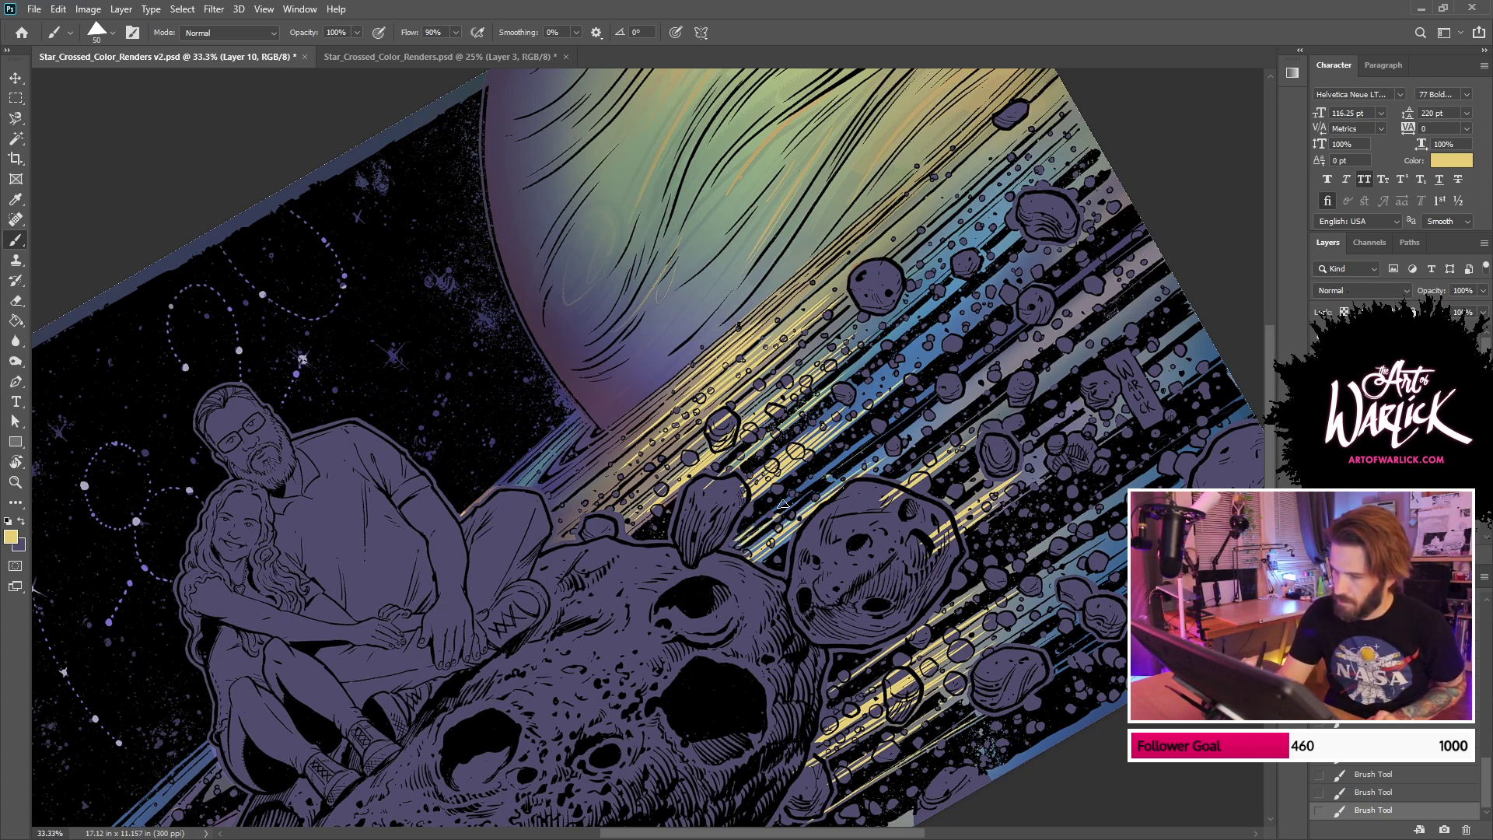
{"action": "left_click_drag", "start_coordinate": [783, 504], "coordinate": [870, 436]}
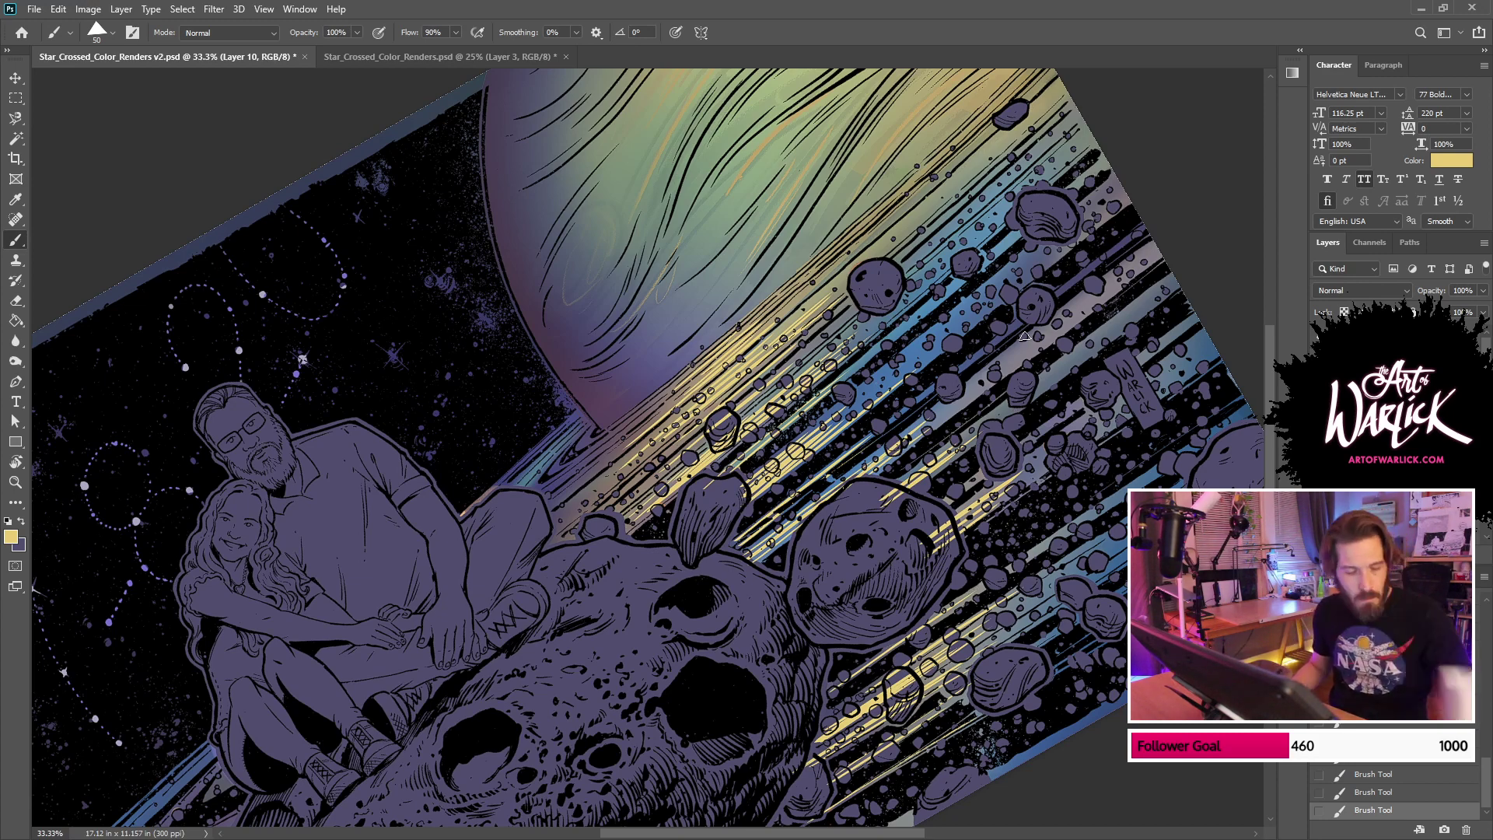
Step: Straighten the canvas, show the figure and asteroid colors, and add a layer mask to the yellow streak layer
{"action": "key", "text": "r"}
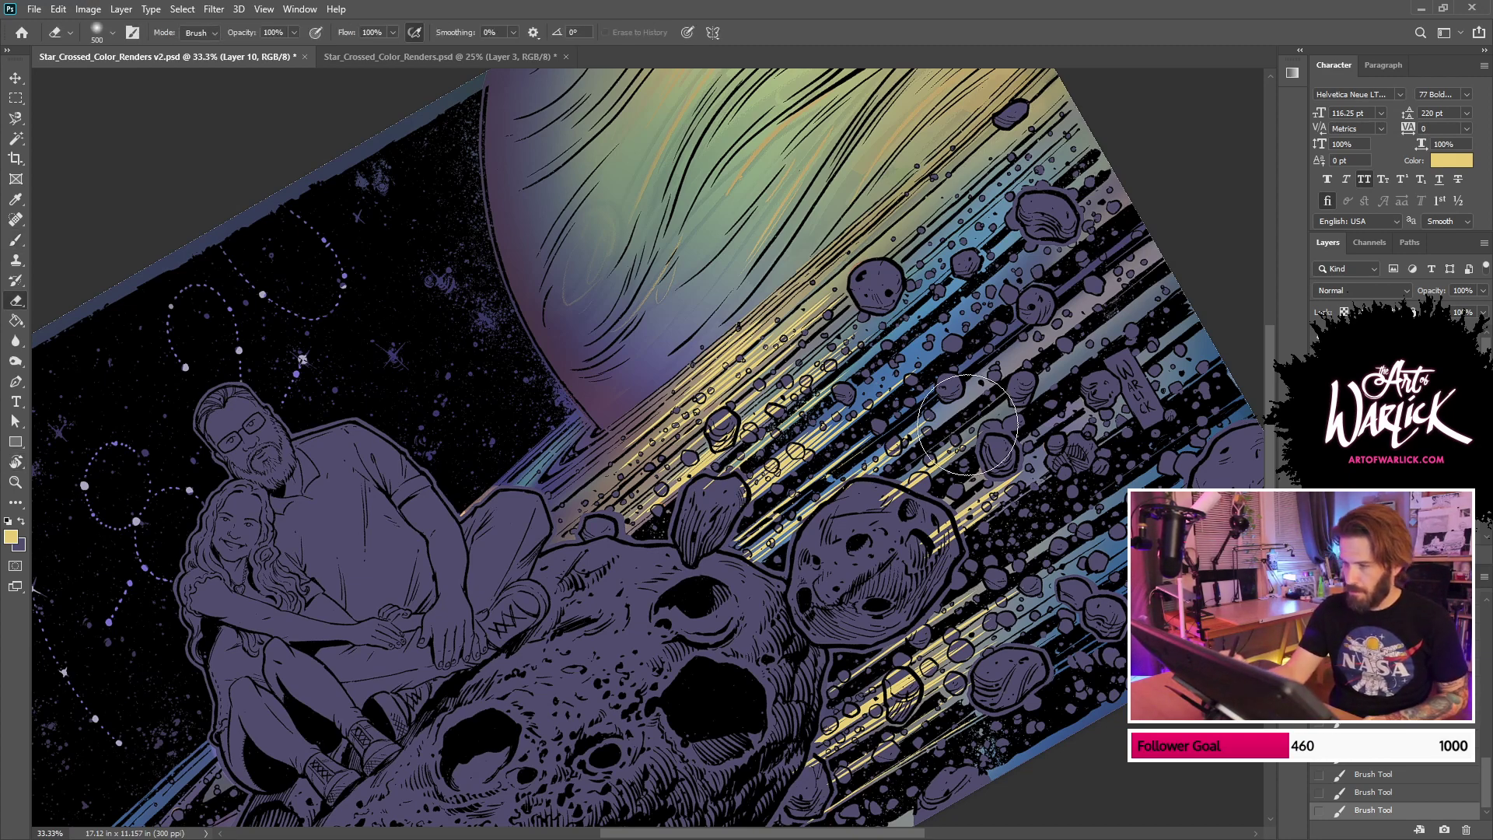
{"action": "left_click_drag", "start_coordinate": [1010, 436], "coordinate": [1042, 670]}
{"action": "key", "text": "ctrl+minus"}
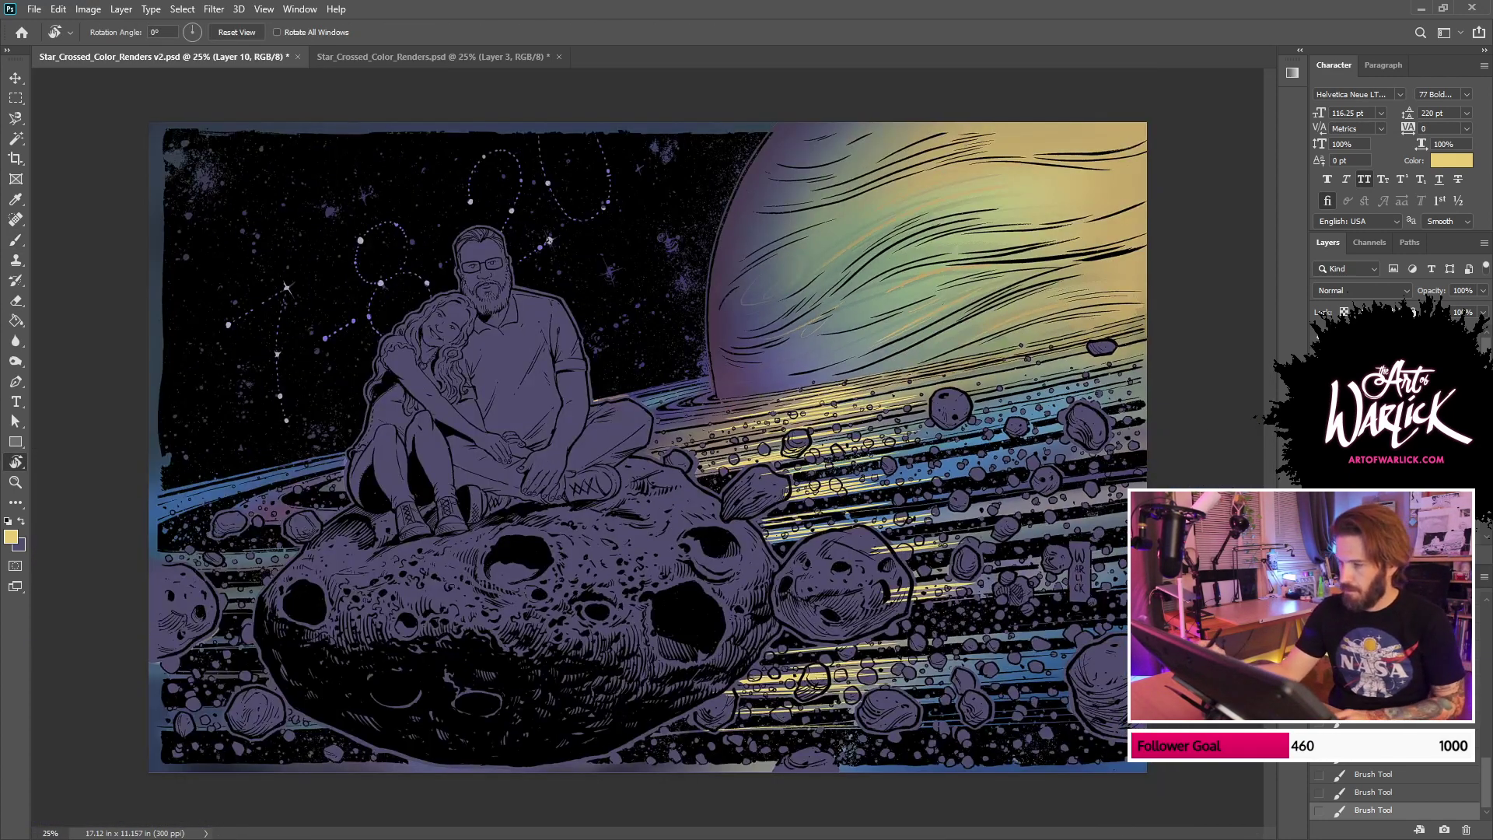
{"action": "left_click", "coordinate": [1320, 435]}
{"action": "left_click", "coordinate": [1379, 557]}
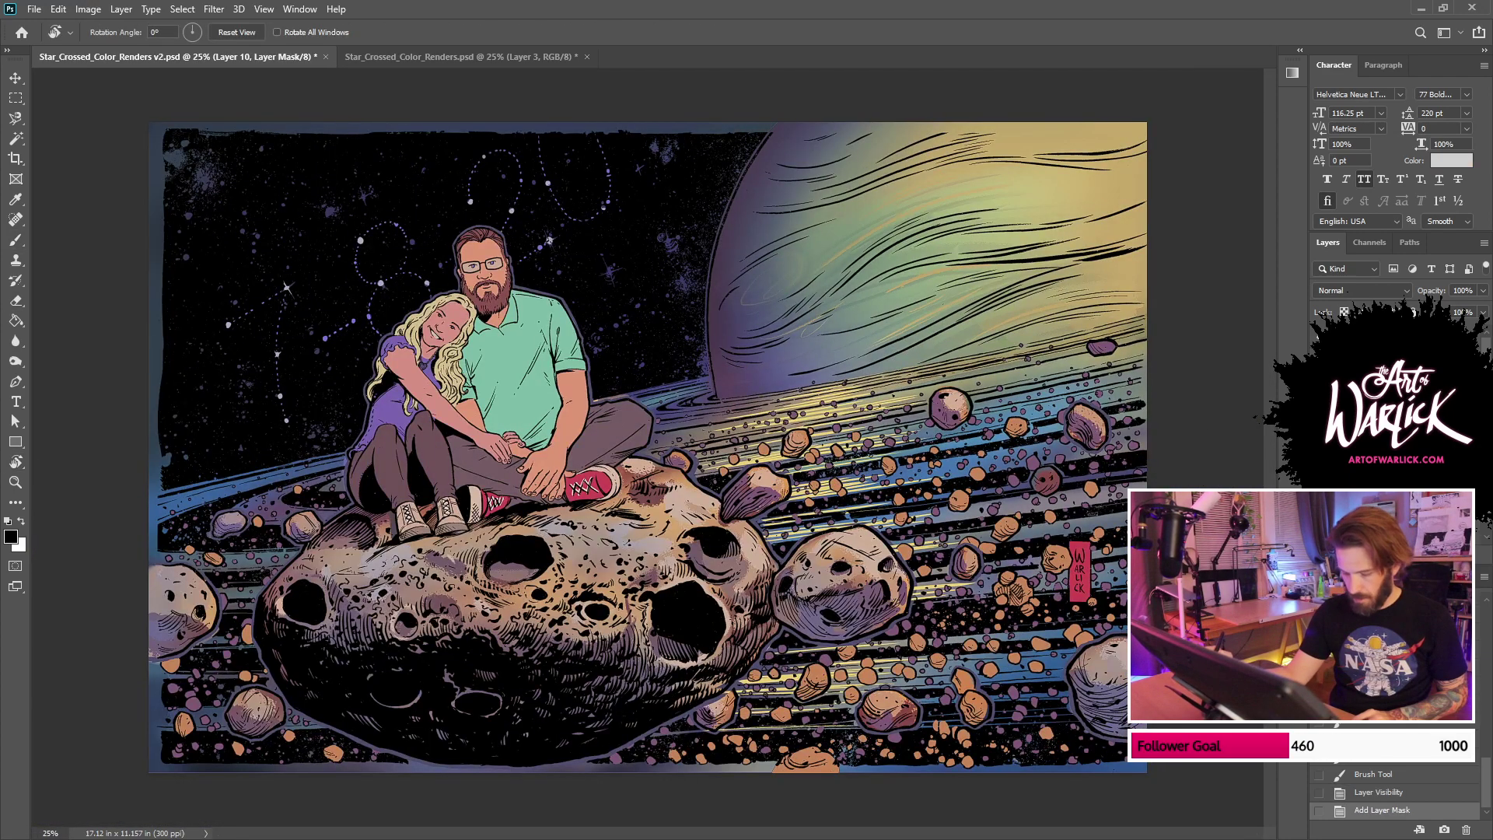
Step: Set up a soft round 500 px brush with black as the foreground color for painting on the layer mask
{"action": "key", "text": "b"}
{"action": "right_click", "coordinate": [1083, 528]}
{"action": "left_click", "coordinate": [1069, 462]}
{"action": "key", "text": "Return"}
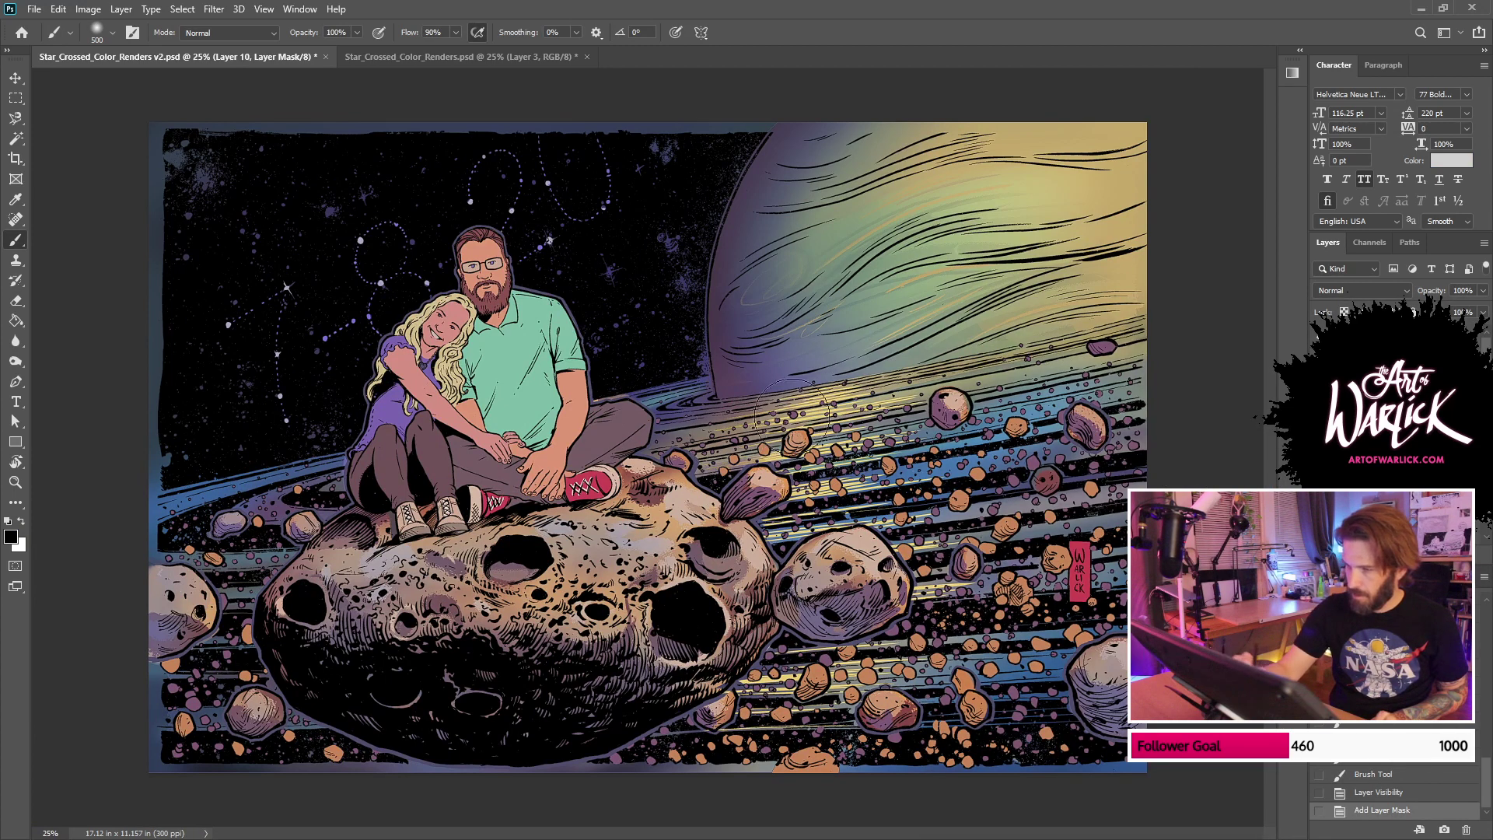
Step: Fade and restore the yellow streaks with black and white strokes on the layer mask, and reduce the black brush to 200 px
{"action": "mouse_move", "coordinate": [961, 530]}
{"action": "left_mouse_down"}
{"action": "mouse_move", "coordinate": [997, 613]}
{"action": "mouse_move", "coordinate": [875, 343]}
{"action": "mouse_move", "coordinate": [683, 492]}
{"action": "mouse_move", "coordinate": [850, 446]}
{"action": "mouse_move", "coordinate": [812, 498]}
{"action": "mouse_move", "coordinate": [766, 688]}
{"action": "left_mouse_up"}
{"action": "key", "text": "x"}
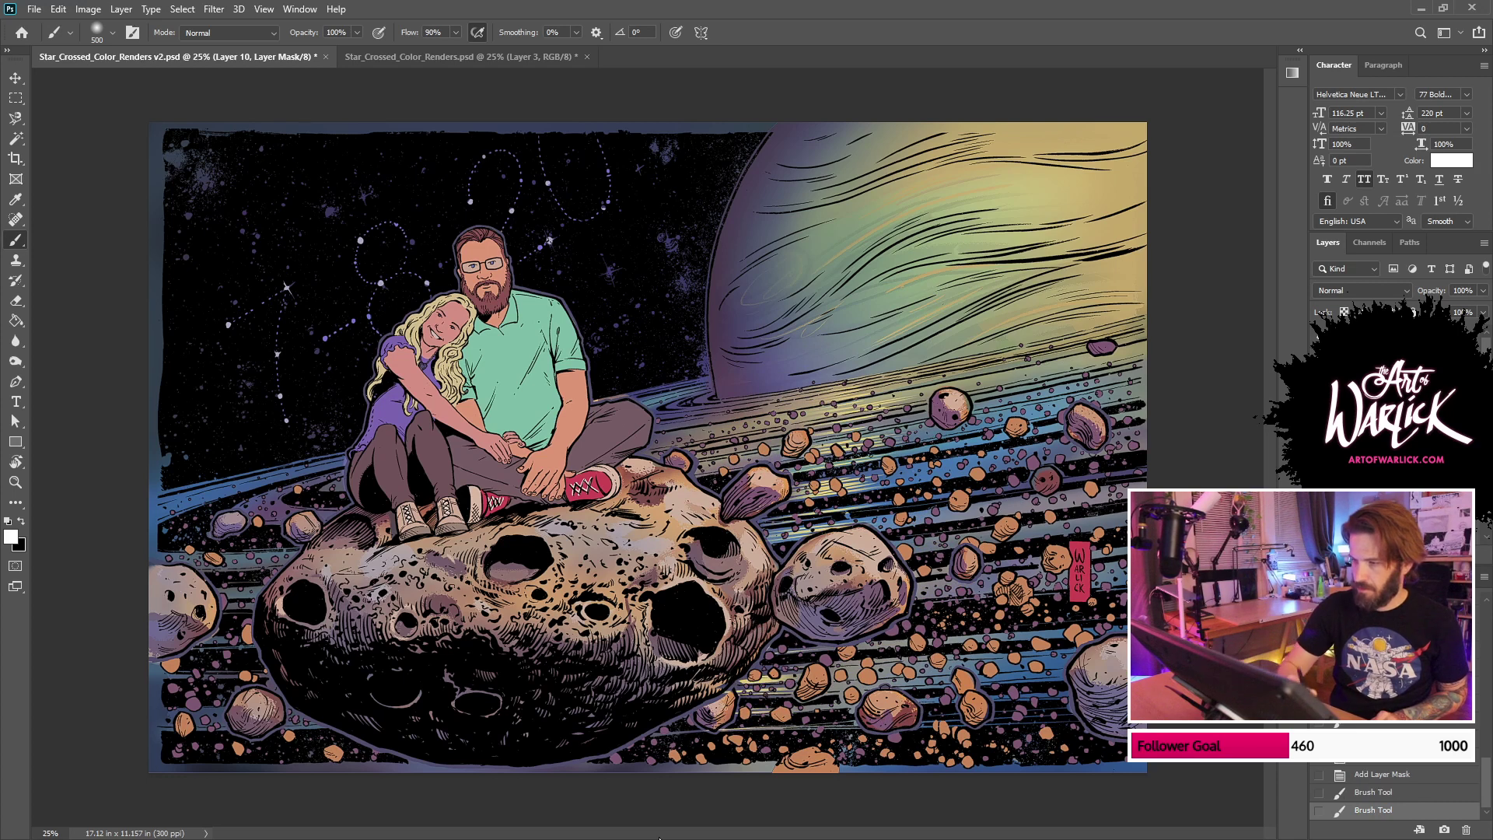
{"action": "key", "text": "ctrl+z"}
{"action": "left_click_drag", "start_coordinate": [858, 343], "coordinate": [1023, 838]}
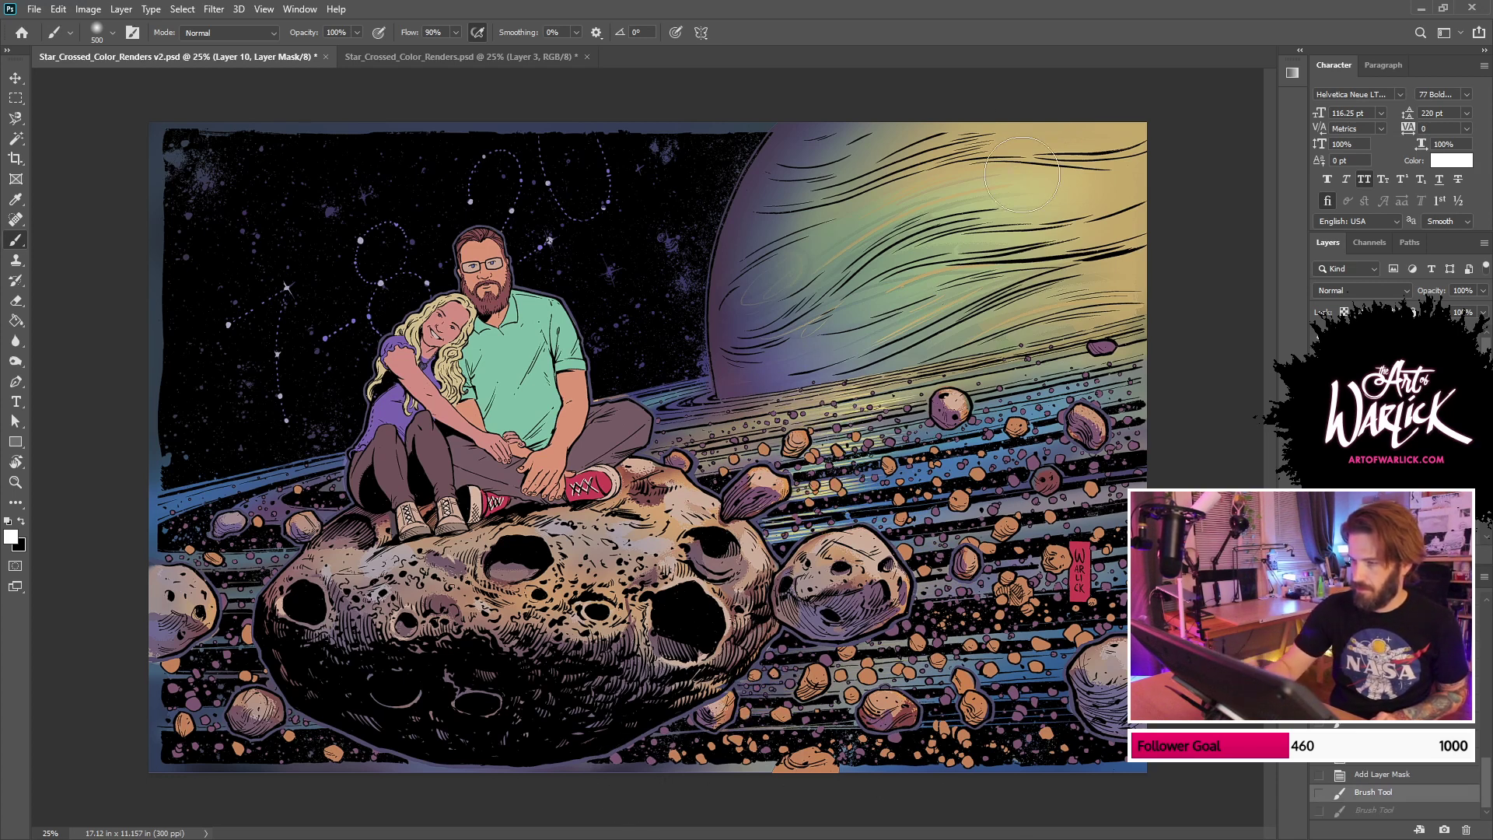
{"action": "left_click_drag", "start_coordinate": [893, 325], "coordinate": [641, 619]}
{"action": "left_click_drag", "start_coordinate": [975, 313], "coordinate": [748, 838]}
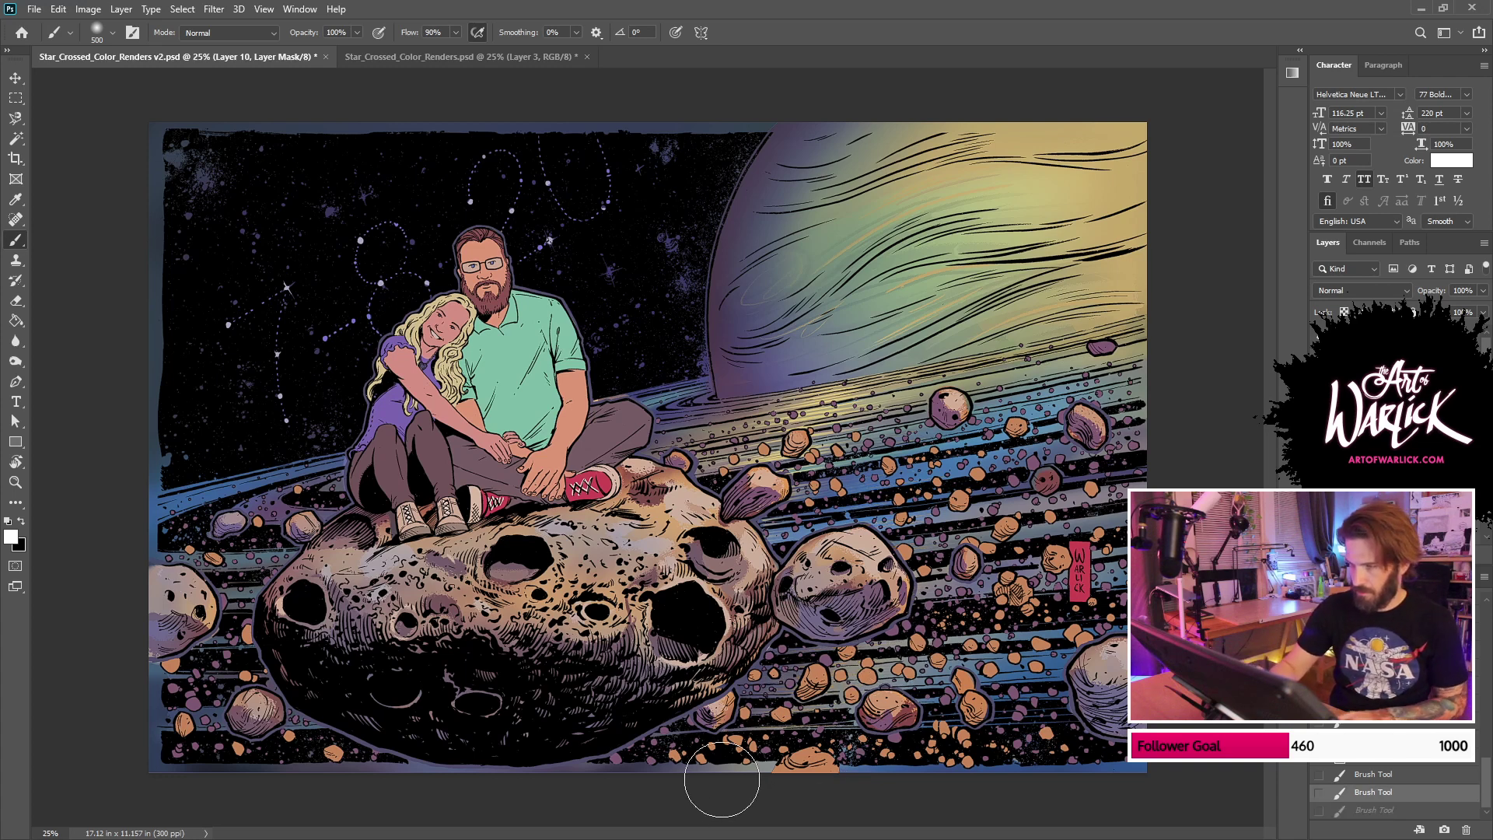
{"action": "key", "text": "ctrl+z"}
{"action": "key", "text": "ctrl+shift+z"}
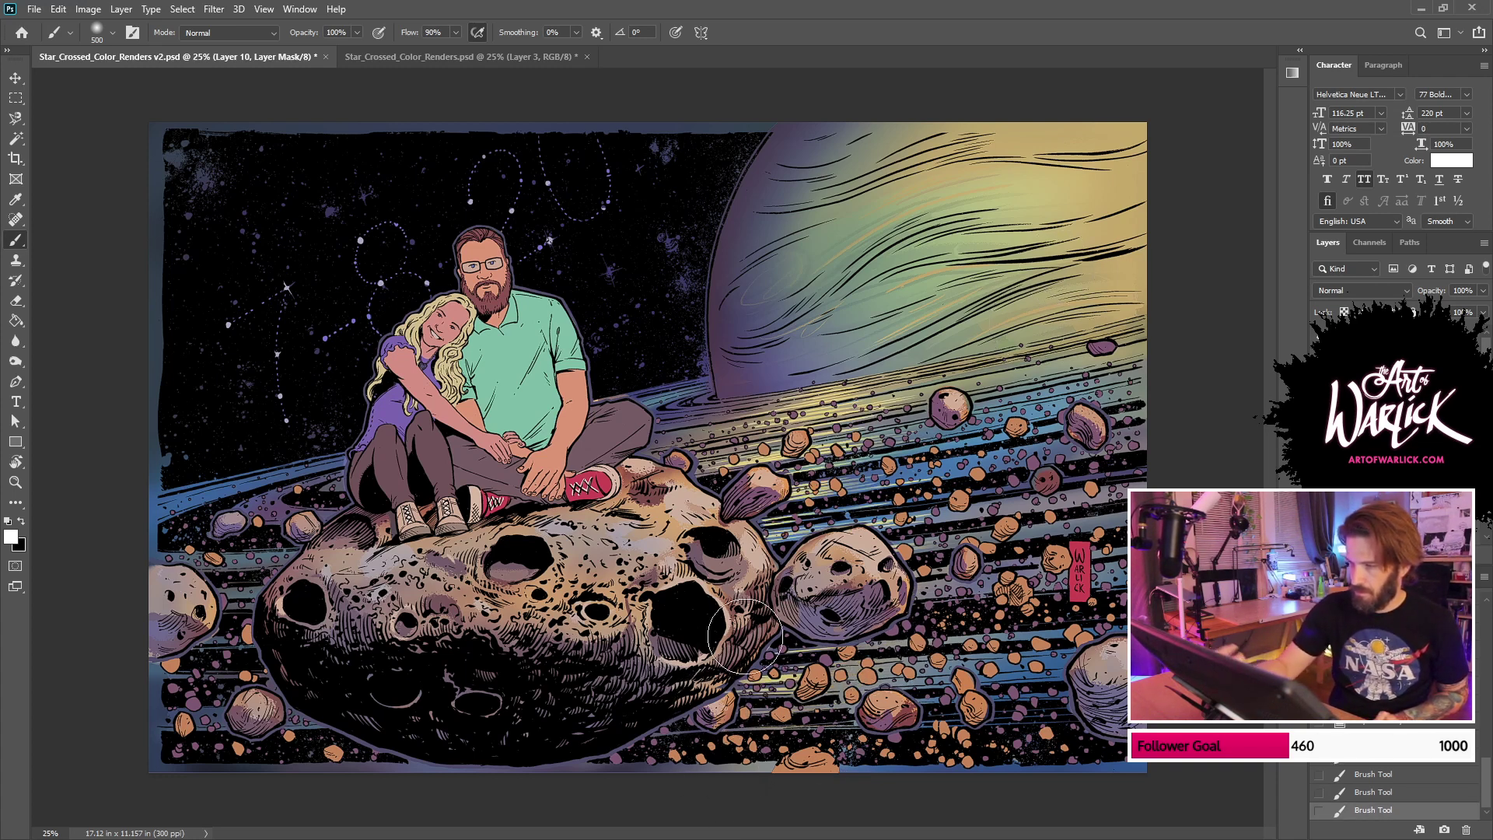
{"action": "key", "text": "x"}
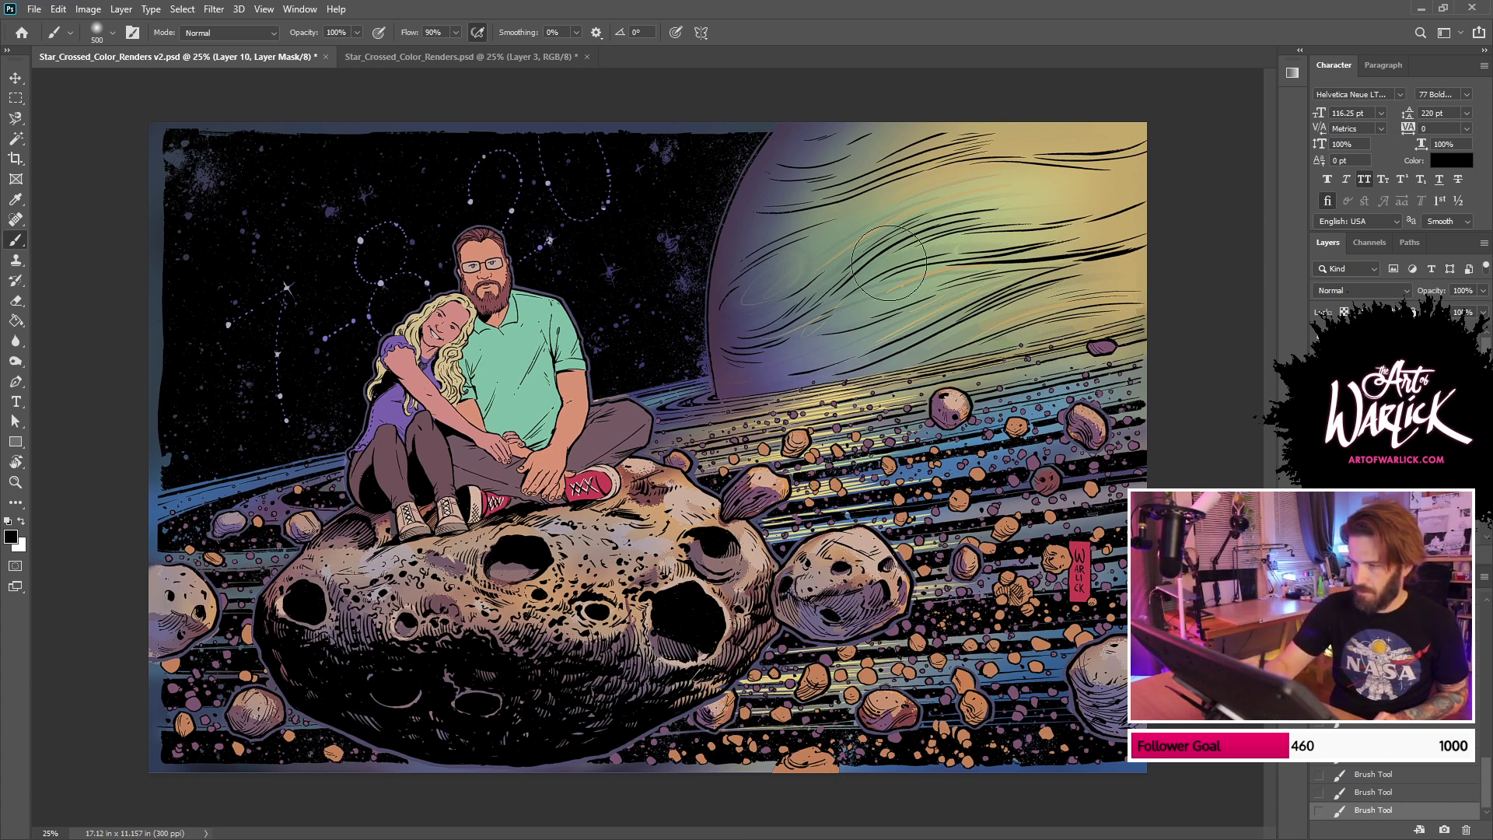
{"action": "key", "text": "bracketleft"}
{"action": "key", "text": "bracketleft"}
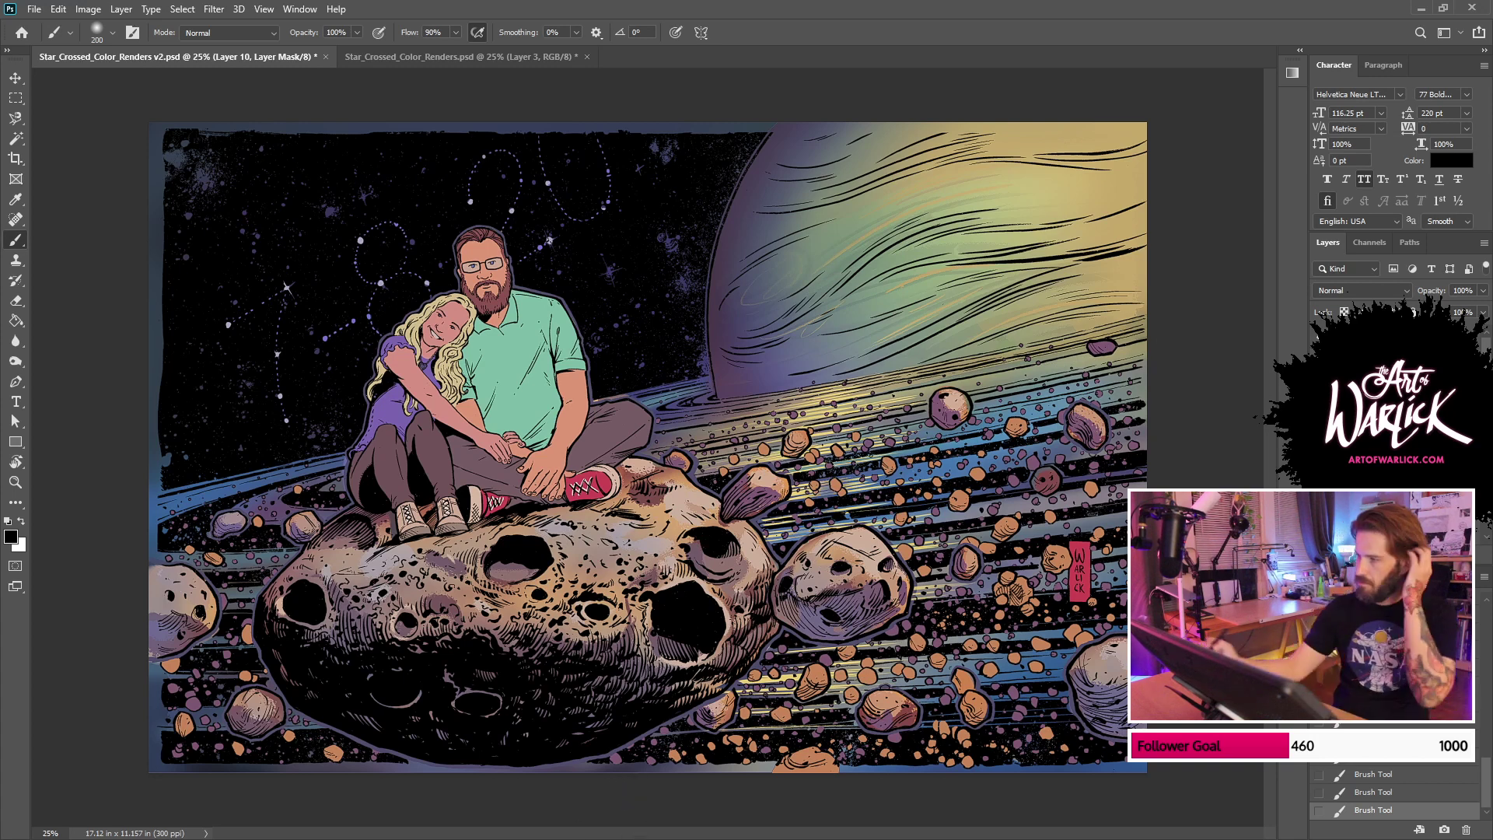
Step: Hide the figure and asteroid colors, select the purple asteroid shapes with the Magic Wand, and clear the yellow streaks inside them
{"action": "left_click", "coordinate": [1319, 436]}
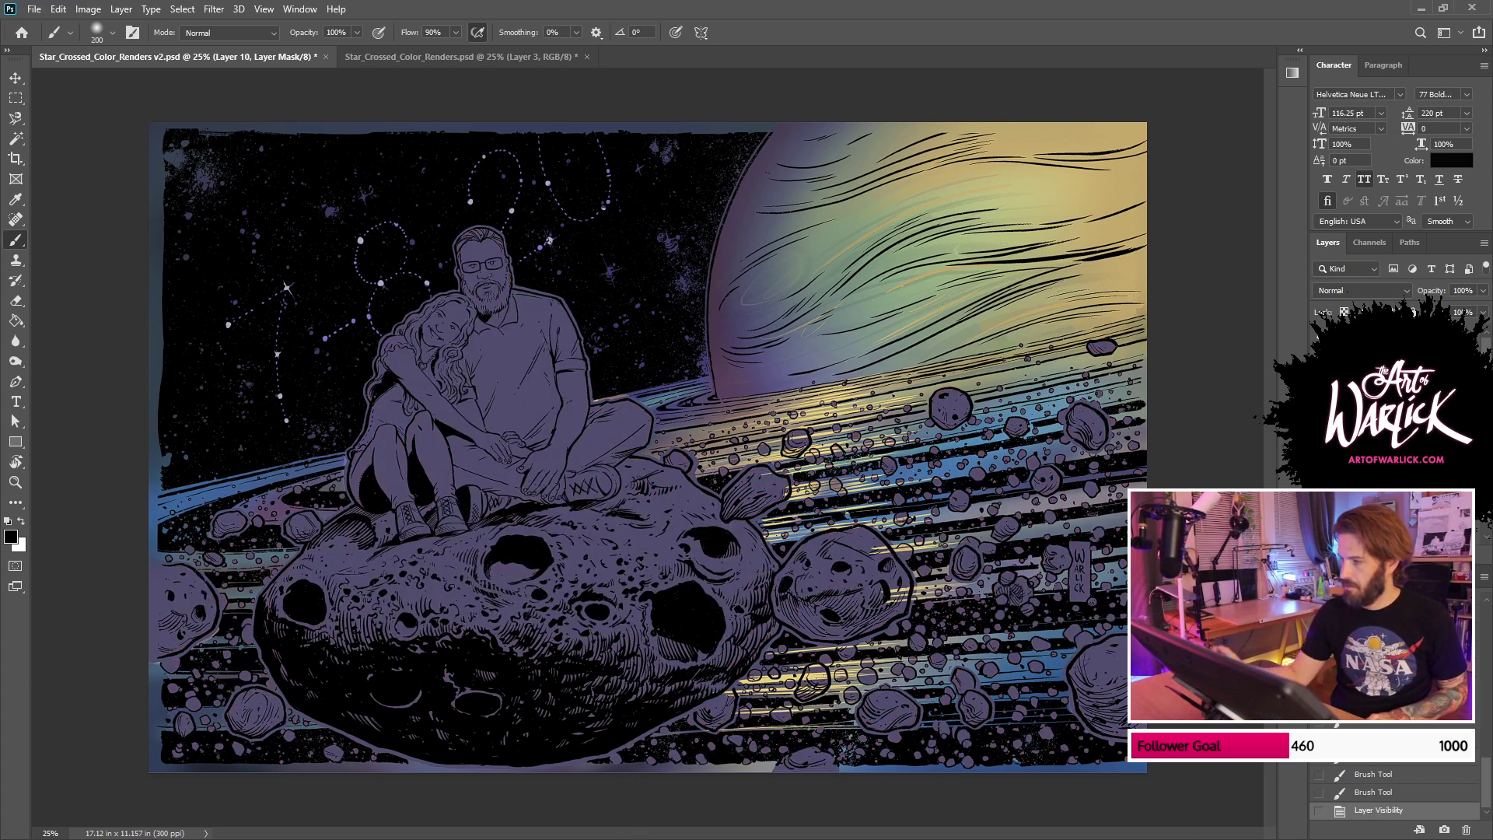
{"action": "left_click_drag", "start_coordinate": [1400, 569], "coordinate": [1400, 684]}
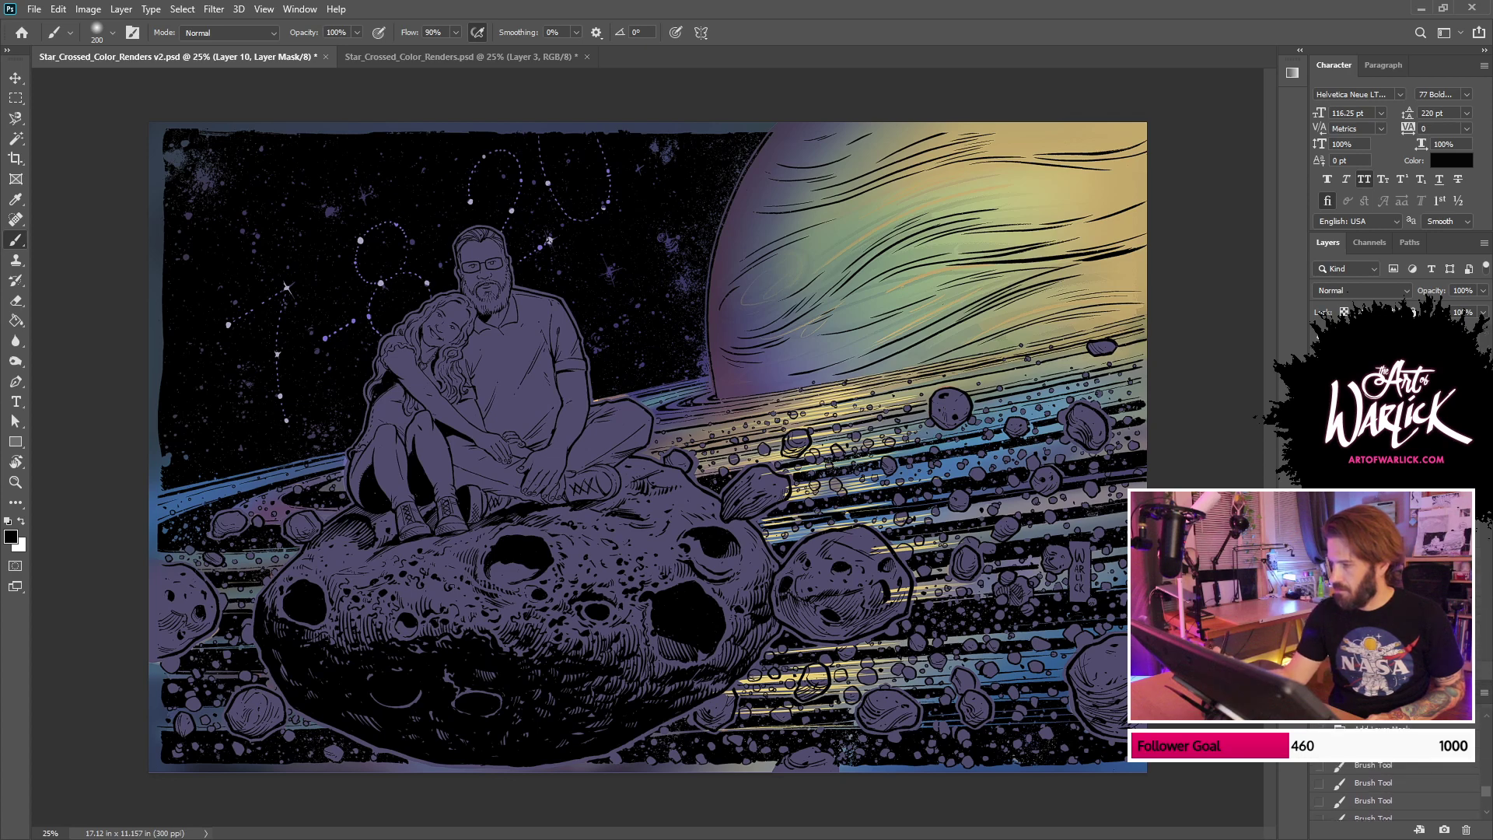
{"action": "left_click", "coordinate": [1344, 498]}
{"action": "key", "text": "w"}
{"action": "left_click", "coordinate": [705, 563]}
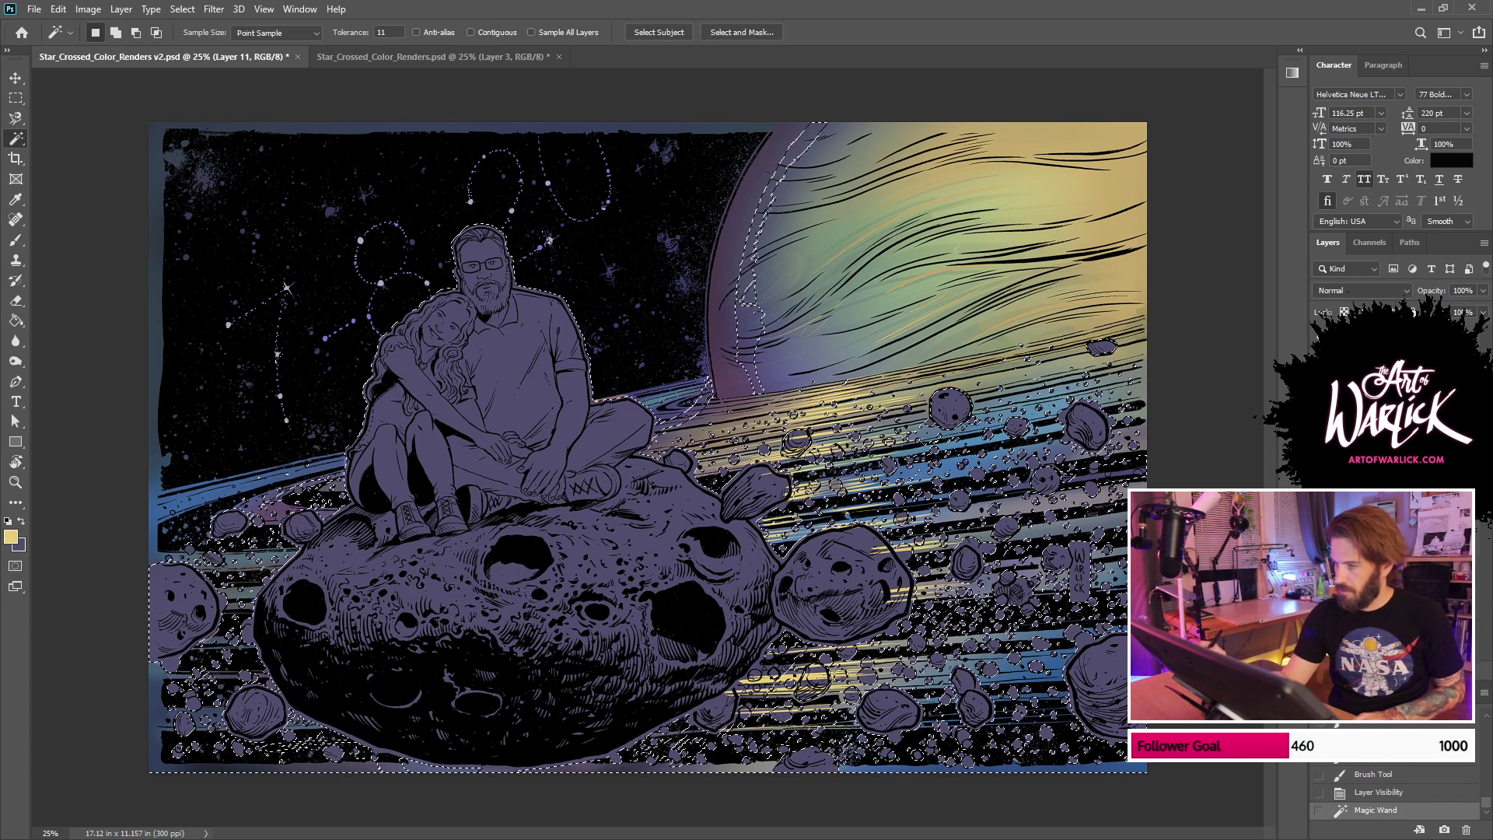
{"action": "key", "text": "ctrl+h"}
{"action": "key", "text": "ctrl+h"}
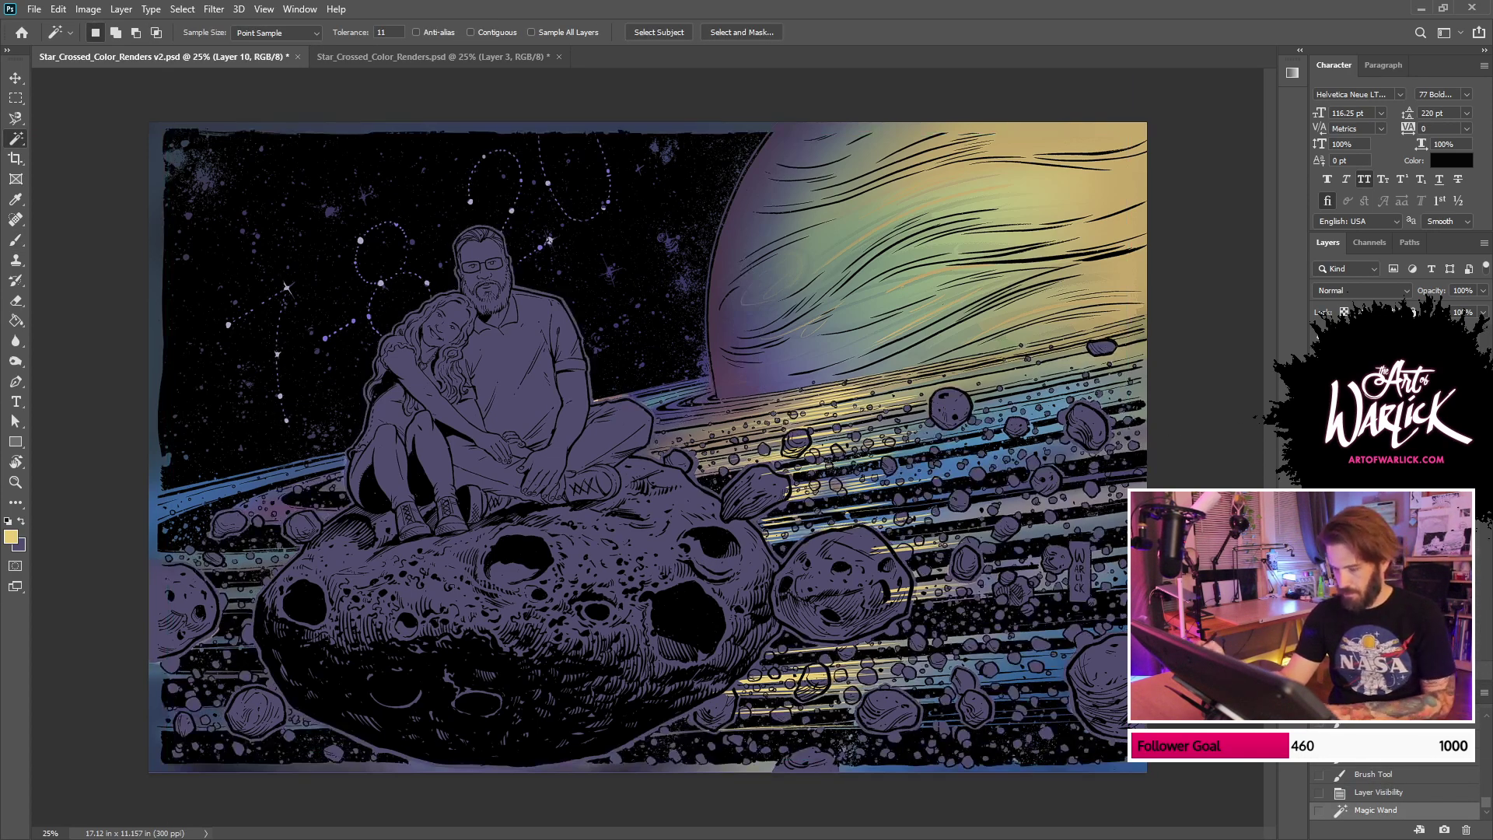
{"action": "key", "text": "Delete"}
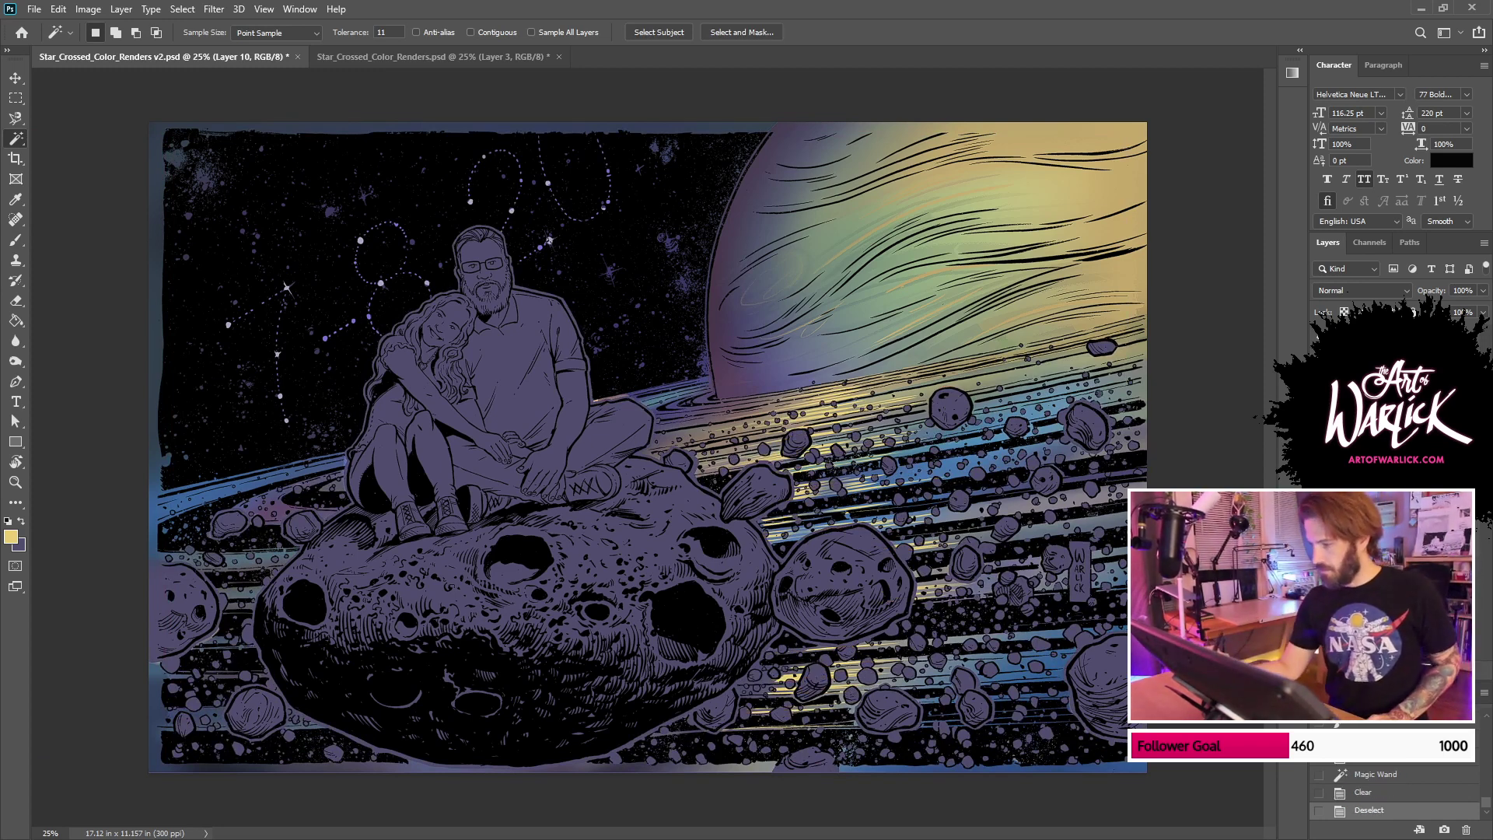
Step: Select the whole area of the planet's rings from the FLATS layer with the Magic Wand and make the yellow streak layer active
{"action": "left_click", "coordinate": [1388, 576]}
{"action": "left_click", "coordinate": [925, 482]}
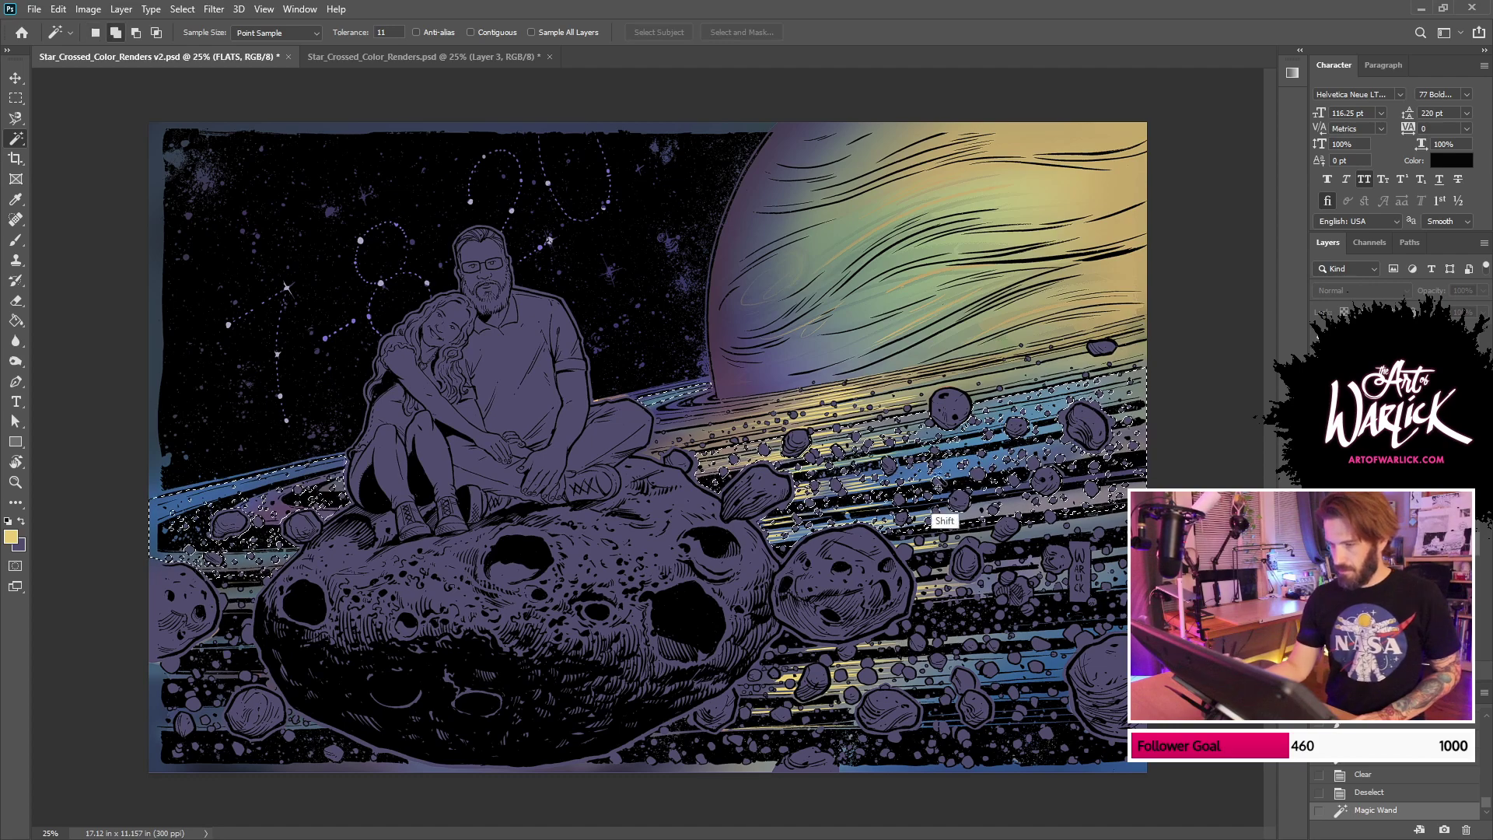
{"action": "left_click", "coordinate": [910, 436], "text": "shift"}
{"action": "left_click", "coordinate": [943, 670], "text": "shift"}
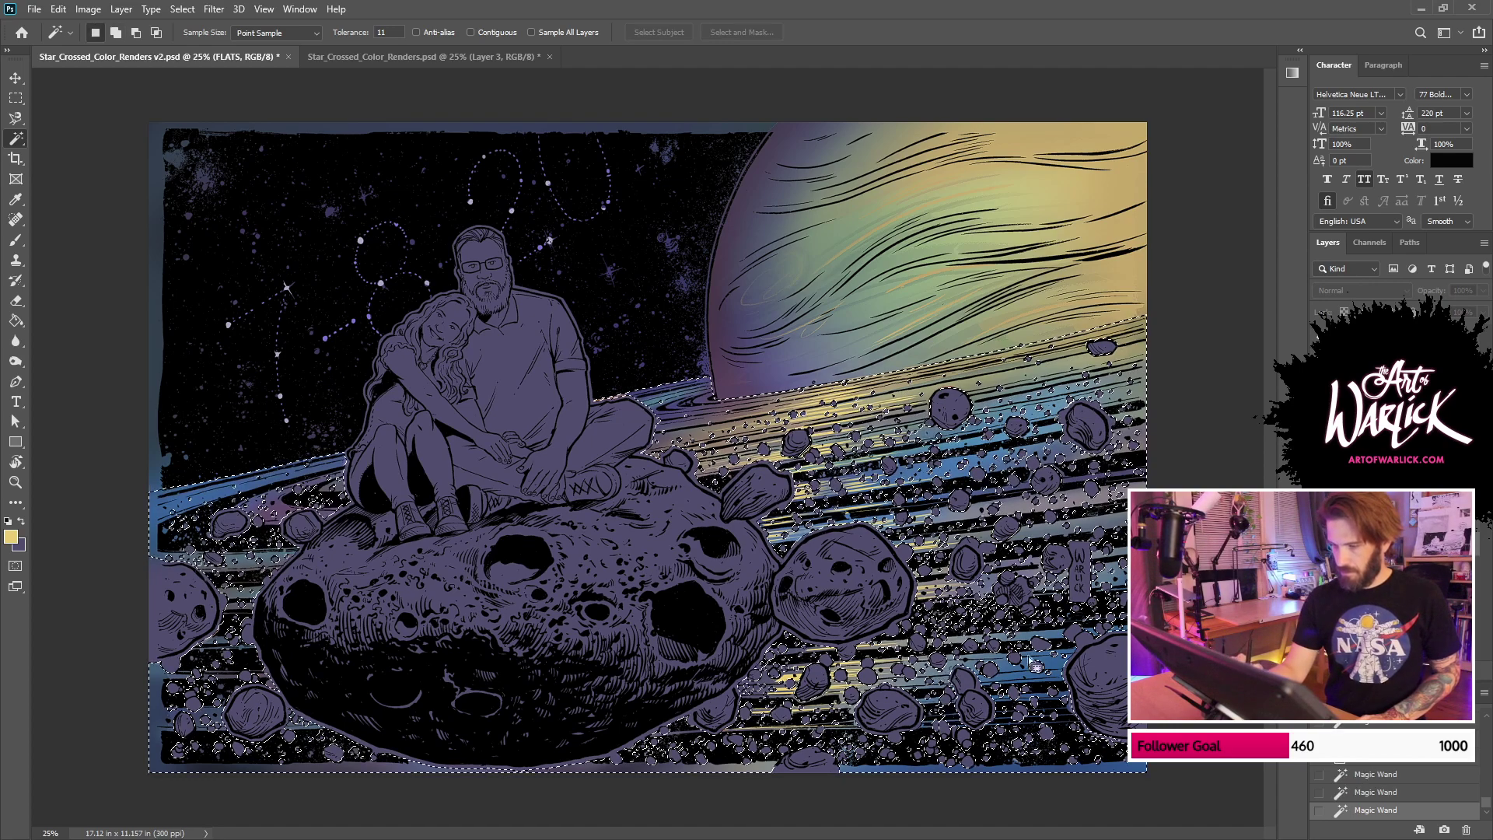
{"action": "left_click", "coordinate": [1388, 513]}
{"action": "key", "text": "ctrl+h"}
{"action": "key", "text": "ctrl+h"}
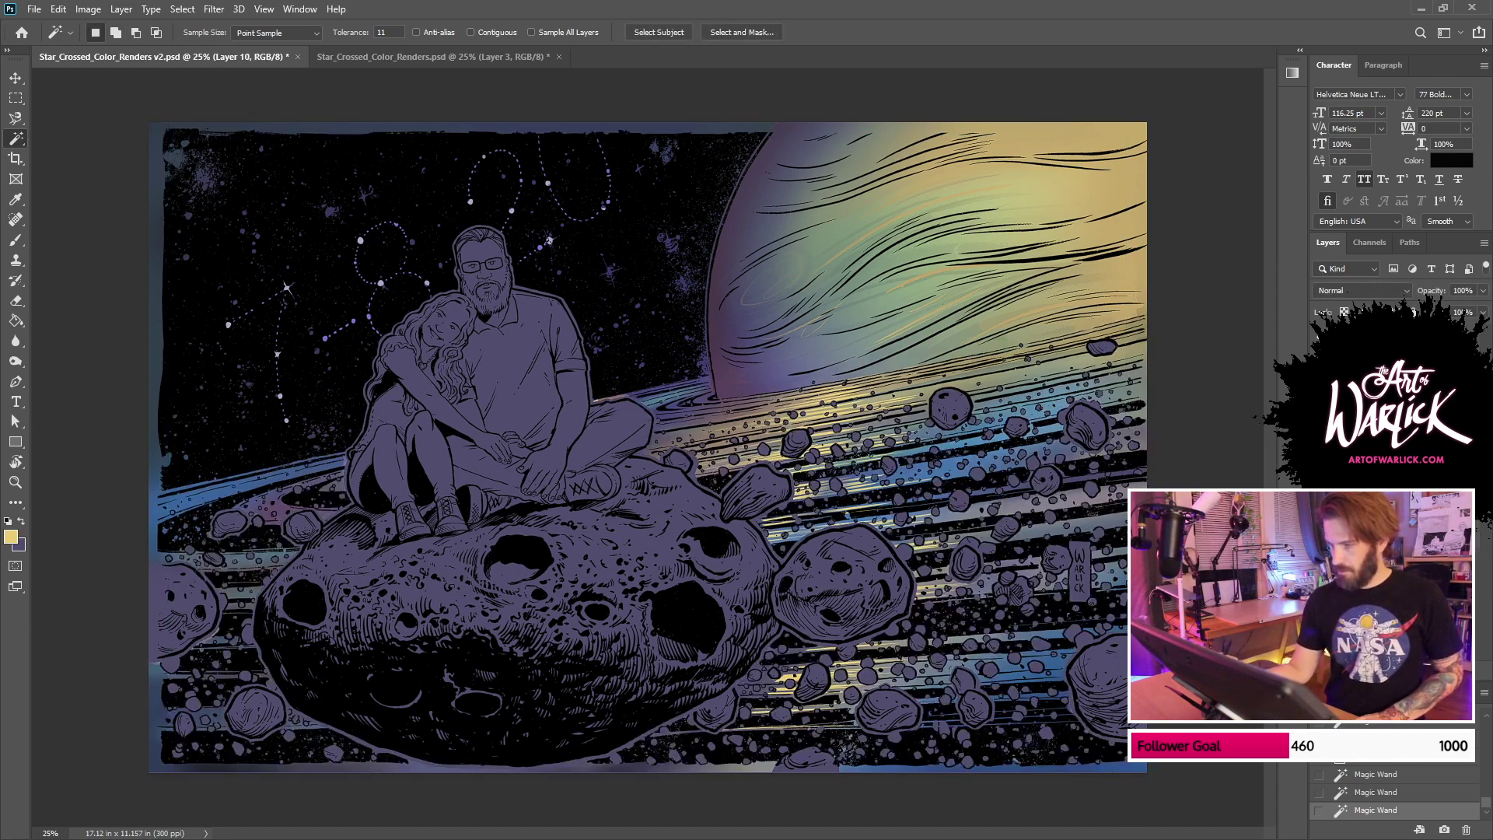
Step: Add a new layer and paint a broad yellow glow diagonally across the selected rings with a 700 px soft brush
{"action": "key", "text": "ctrl+shift+alt+n"}
{"action": "key", "text": "b"}
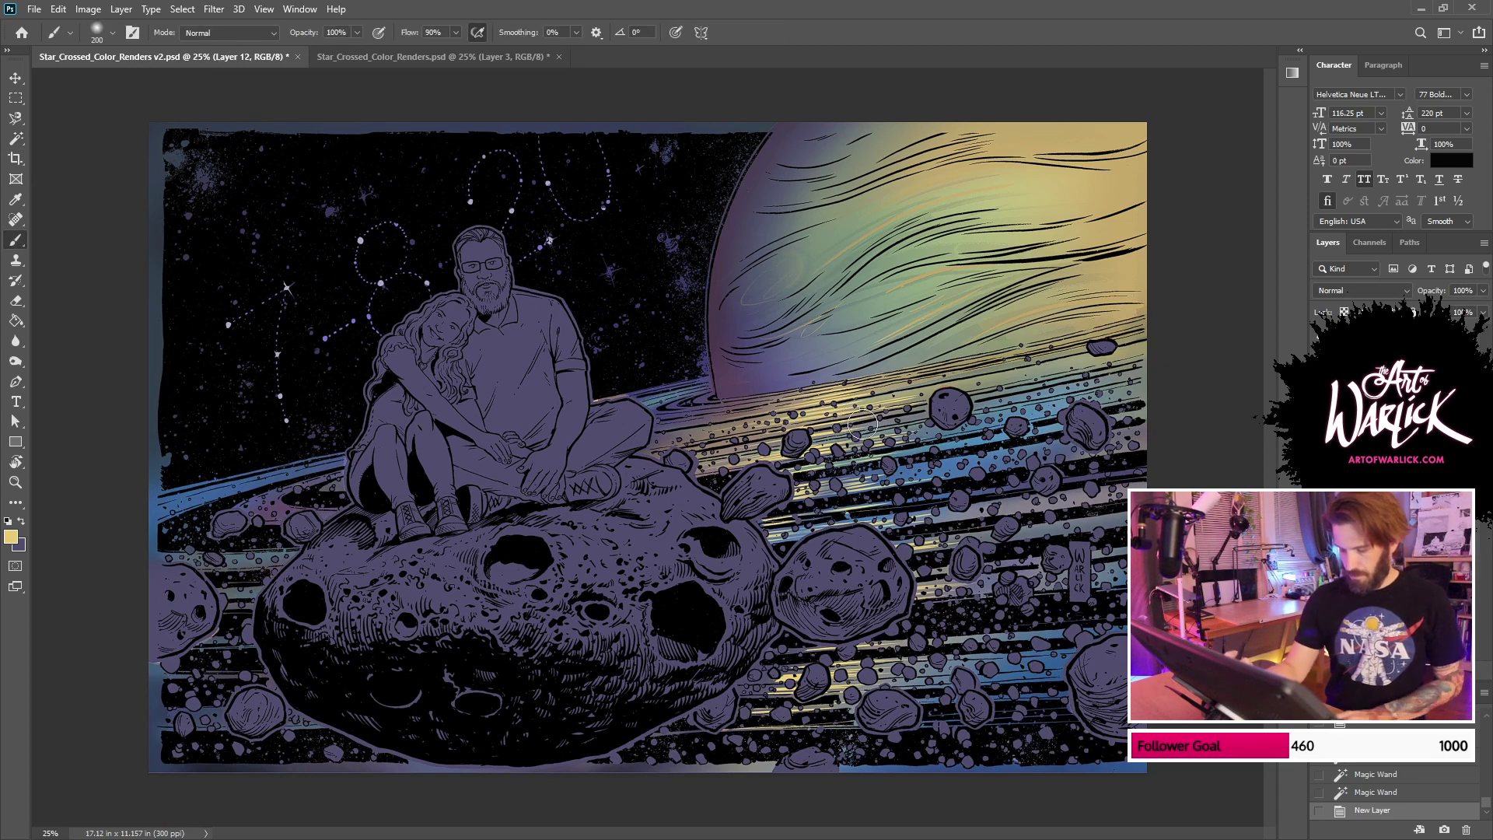
{"action": "key", "text": "bracketright"}
{"action": "key", "text": "bracketright"}
{"action": "key", "text": "bracketright"}
{"action": "key", "text": "bracketright"}
{"action": "key", "text": "bracketright"}
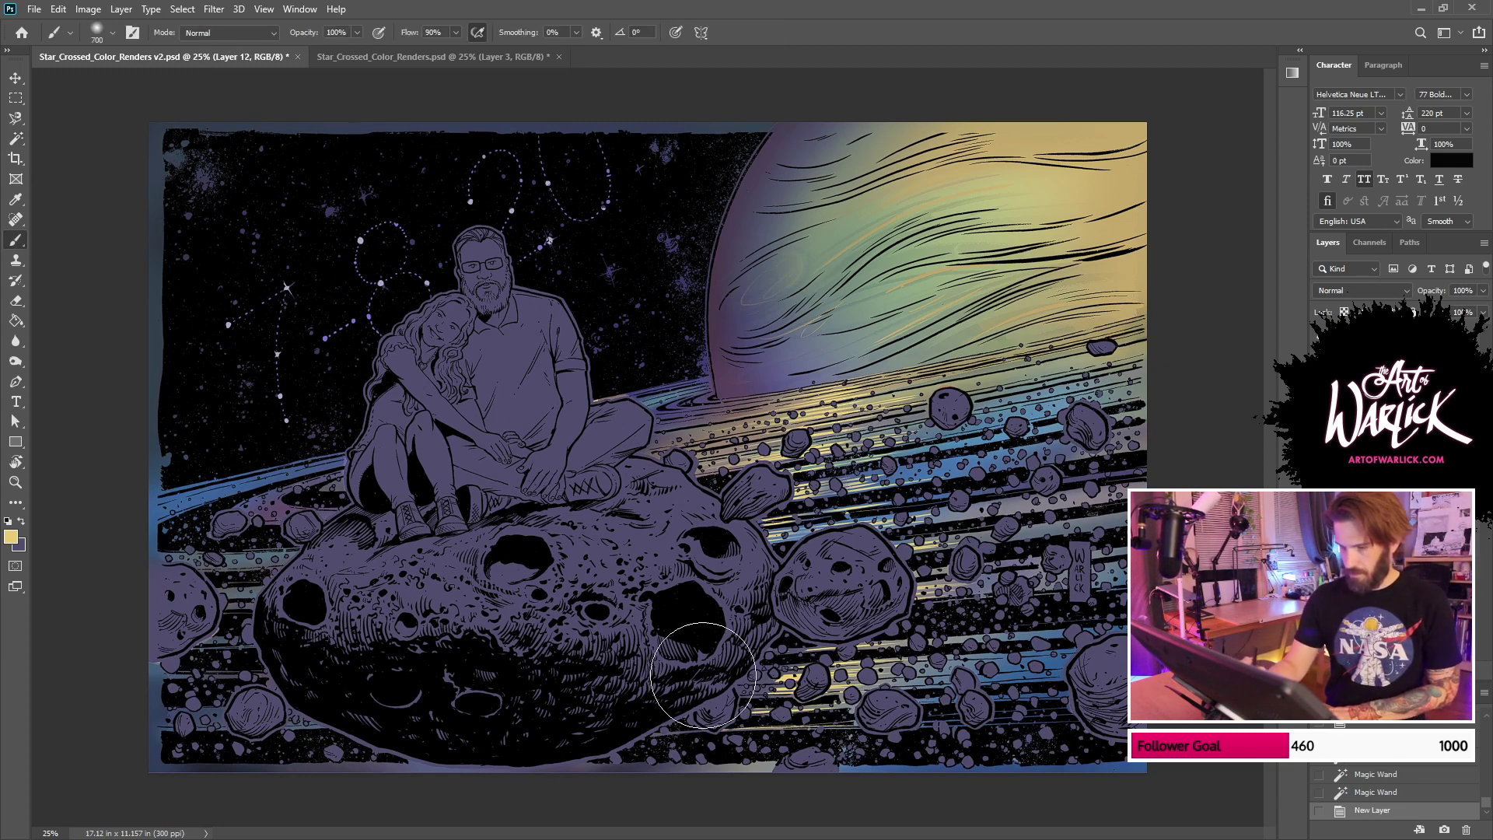
{"action": "left_click_drag", "start_coordinate": [646, 751], "coordinate": [1030, 211]}
{"action": "key", "text": "ctrl+z"}
{"action": "mouse_move", "coordinate": [891, 308]}
{"action": "left_mouse_down"}
{"action": "mouse_move", "coordinate": [823, 412]}
{"action": "mouse_move", "coordinate": [738, 498]}
{"action": "left_mouse_up"}
{"action": "mouse_move", "coordinate": [708, 766]}
{"action": "left_mouse_down"}
{"action": "mouse_move", "coordinate": [939, 465]}
{"action": "mouse_move", "coordinate": [1102, 194]}
{"action": "left_mouse_up"}
Step: Blend the yellow glow layer in Overlay mode, compare it on and off, and invert its color
{"action": "left_click", "coordinate": [1390, 291]}
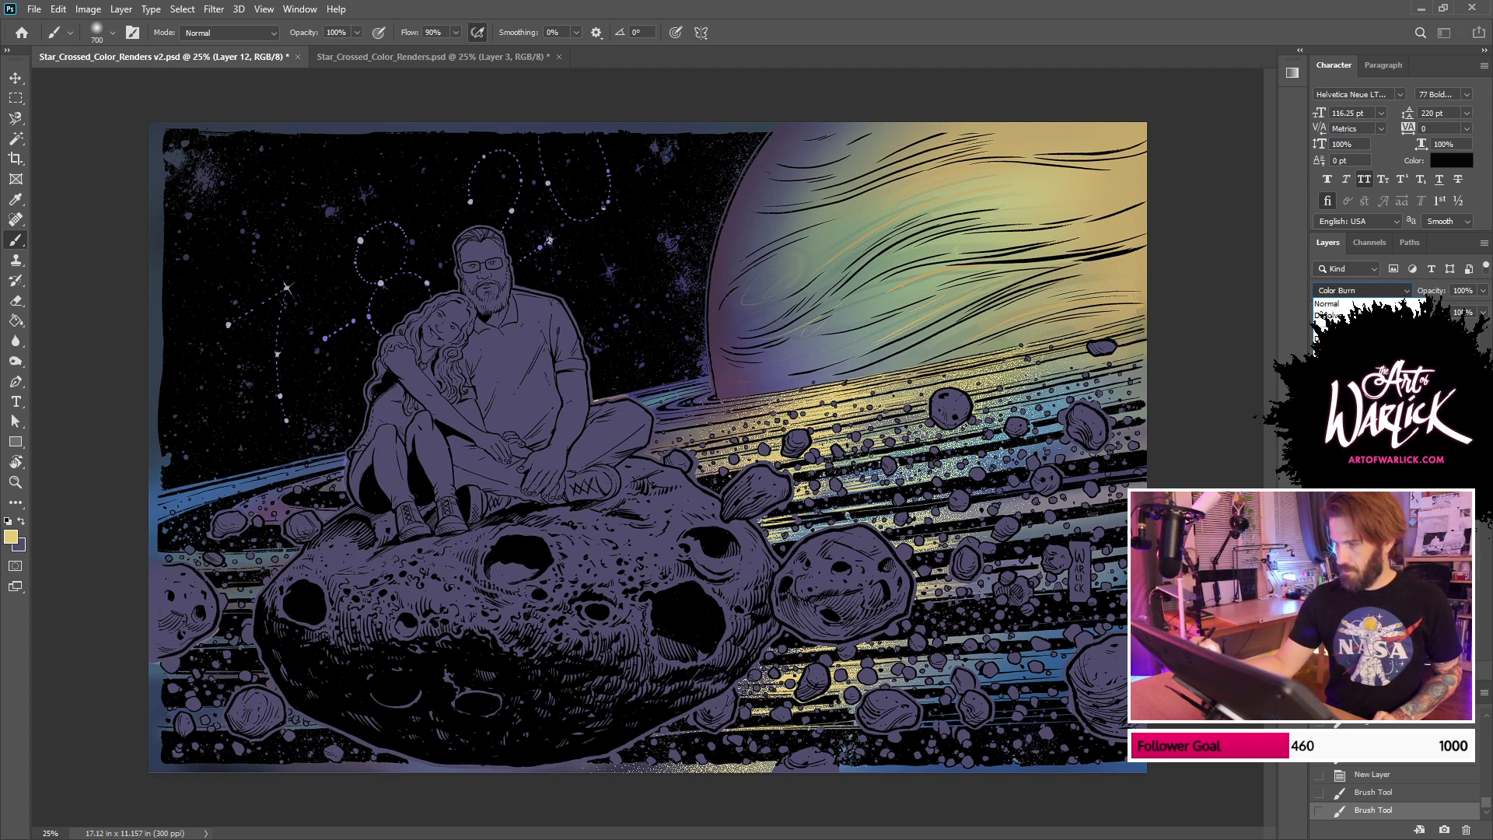
{"action": "left_click", "coordinate": [1344, 478]}
{"action": "left_click", "coordinate": [1319, 389]}
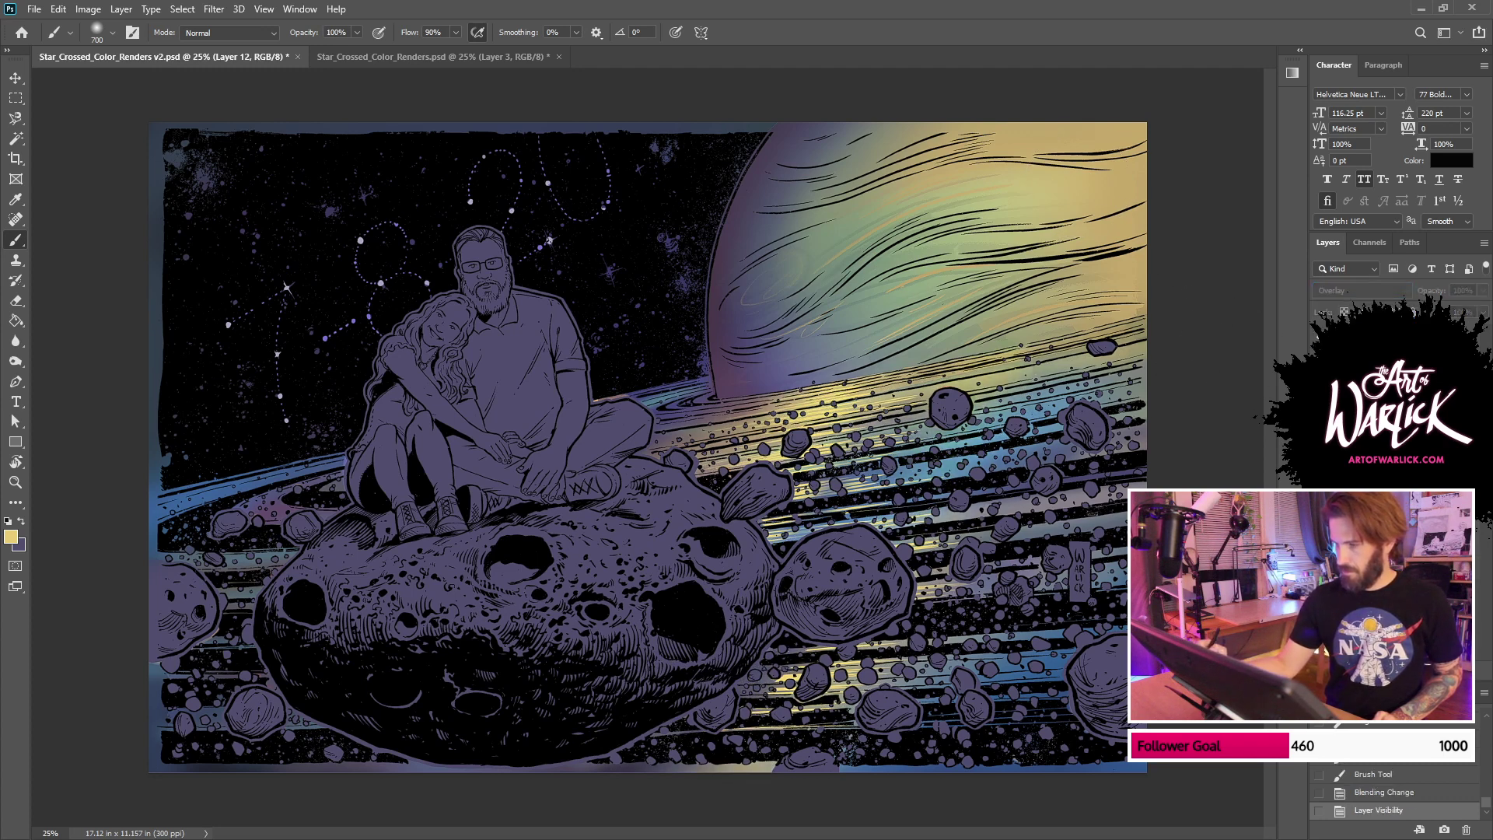
{"action": "left_click", "coordinate": [1319, 389]}
{"action": "key", "text": "ctrl+comma"}
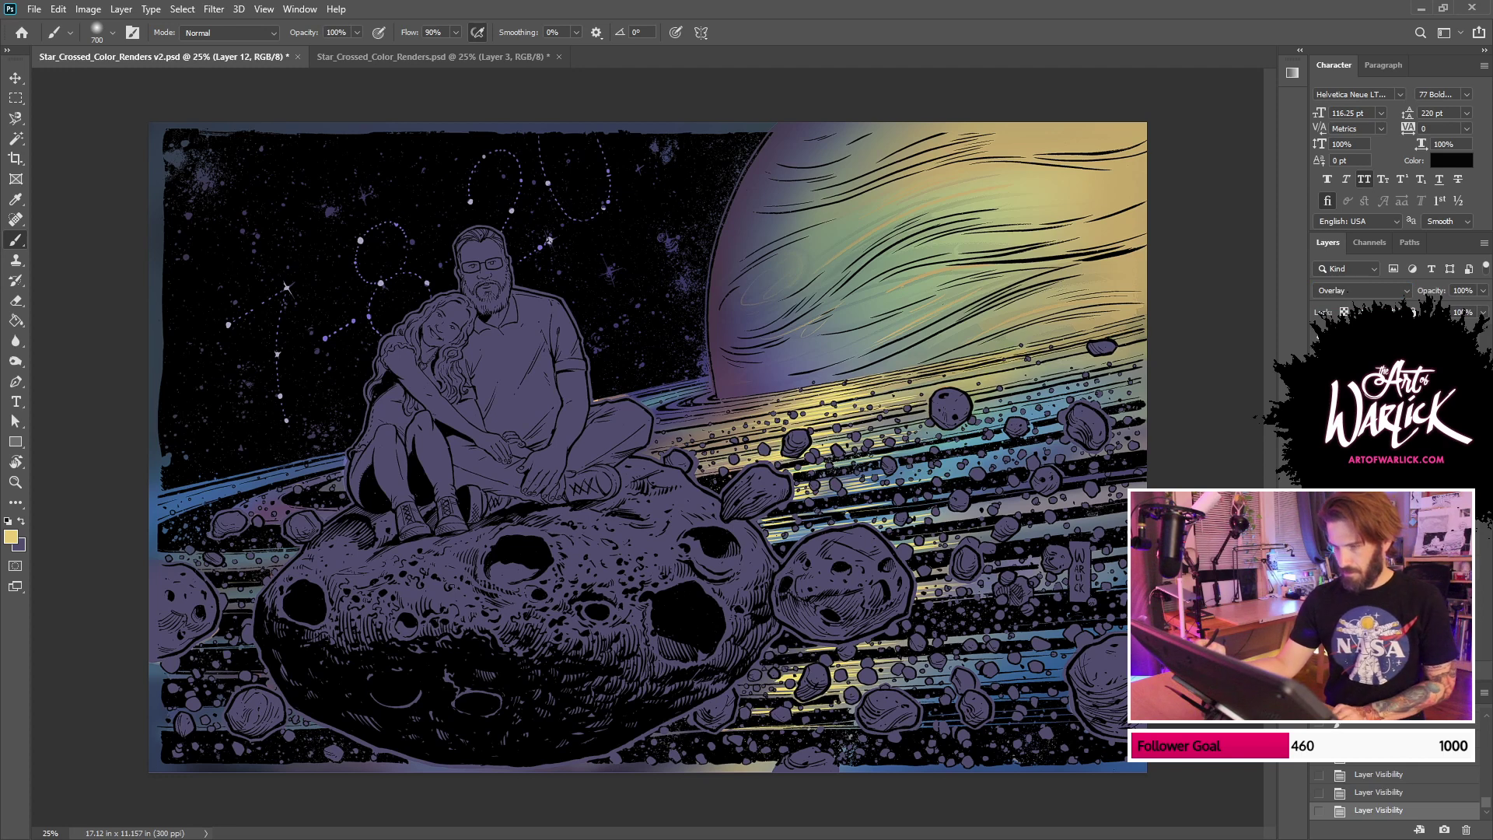
{"action": "key", "text": "ctrl+i"}
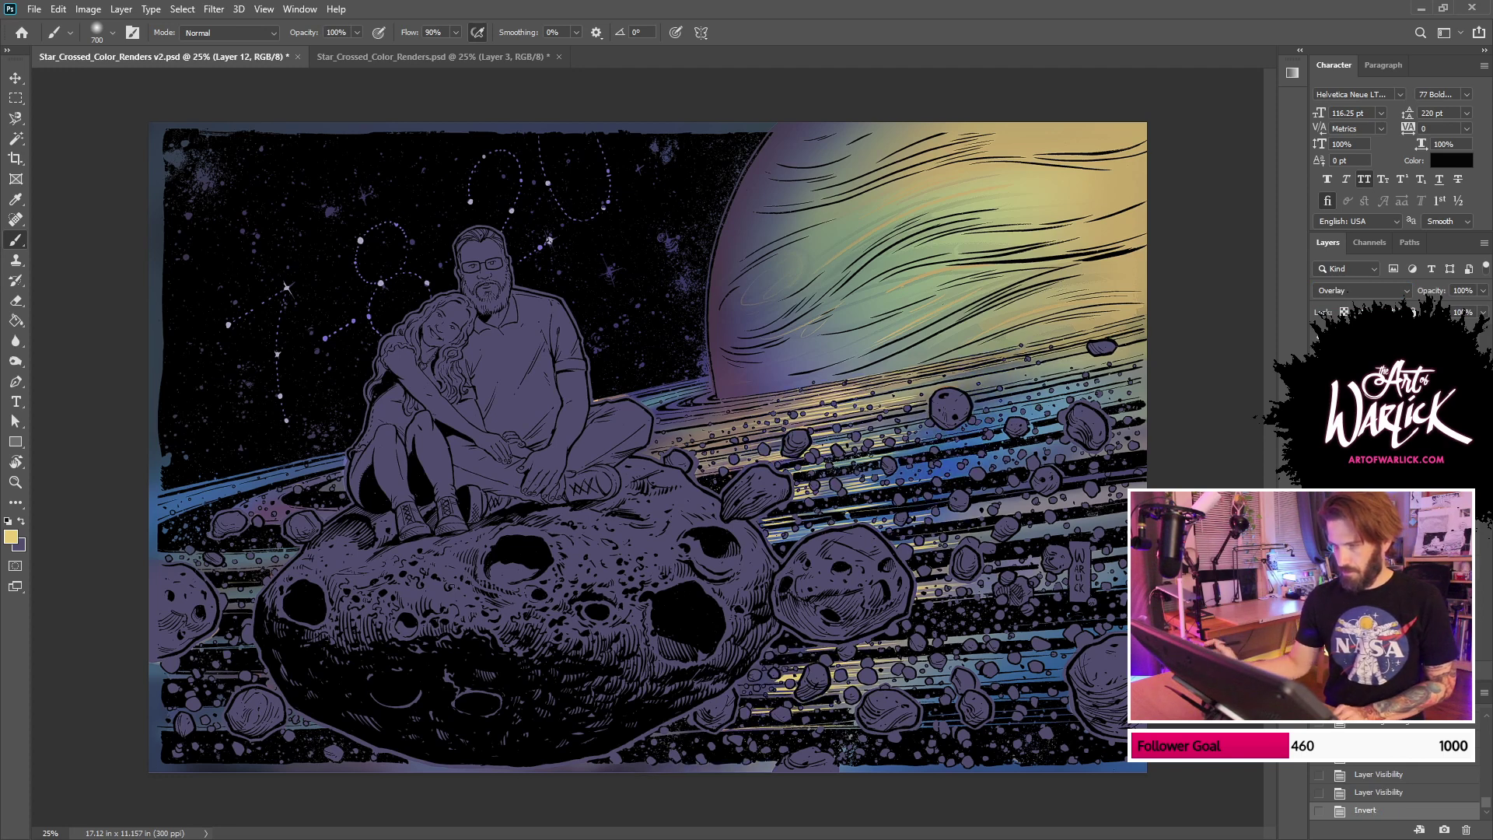
Step: Try the inverted glow in Screen mode, compare it on and off, and delete the glow layer
{"action": "left_click", "coordinate": [1369, 292]}
{"action": "left_click", "coordinate": [1344, 420]}
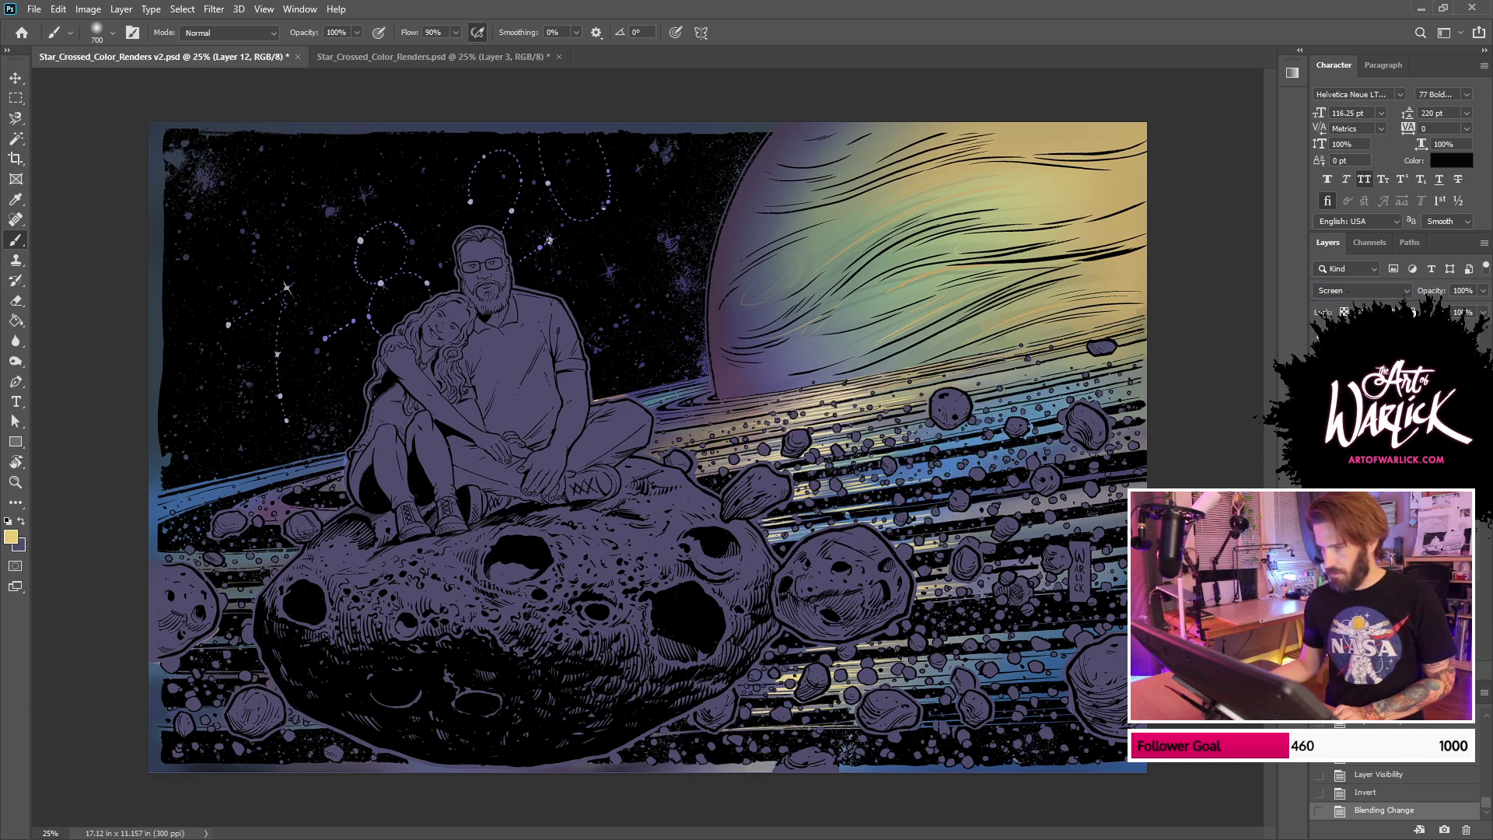
{"action": "left_click", "coordinate": [1319, 420]}
{"action": "left_click", "coordinate": [1319, 420]}
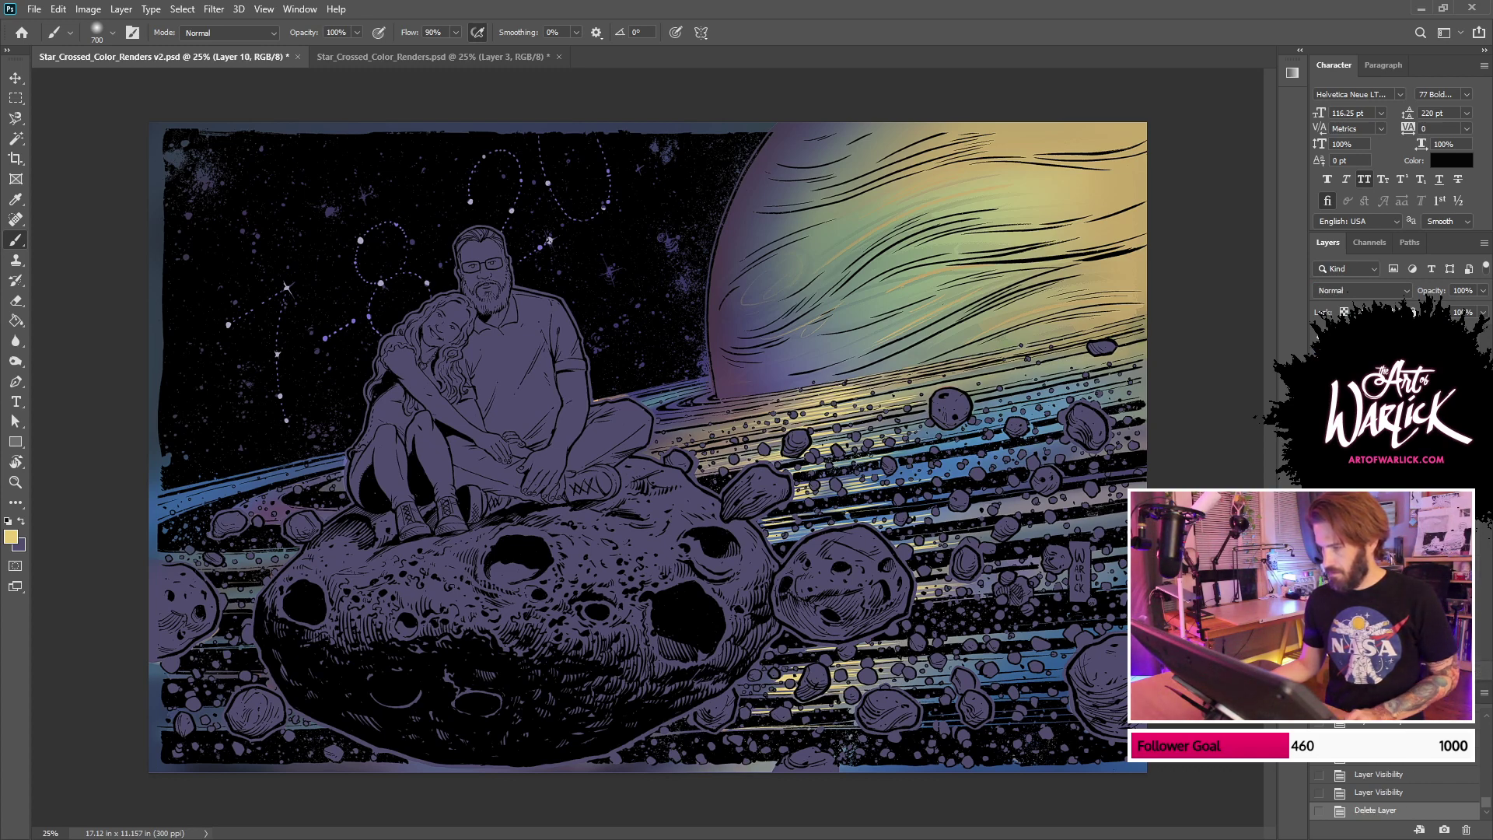
Step: Add a new layer above the yellow streaks and set the brush to a lighter tint of the blue sampled from the rings
{"action": "key", "text": "ctrl+shift+alt+n"}
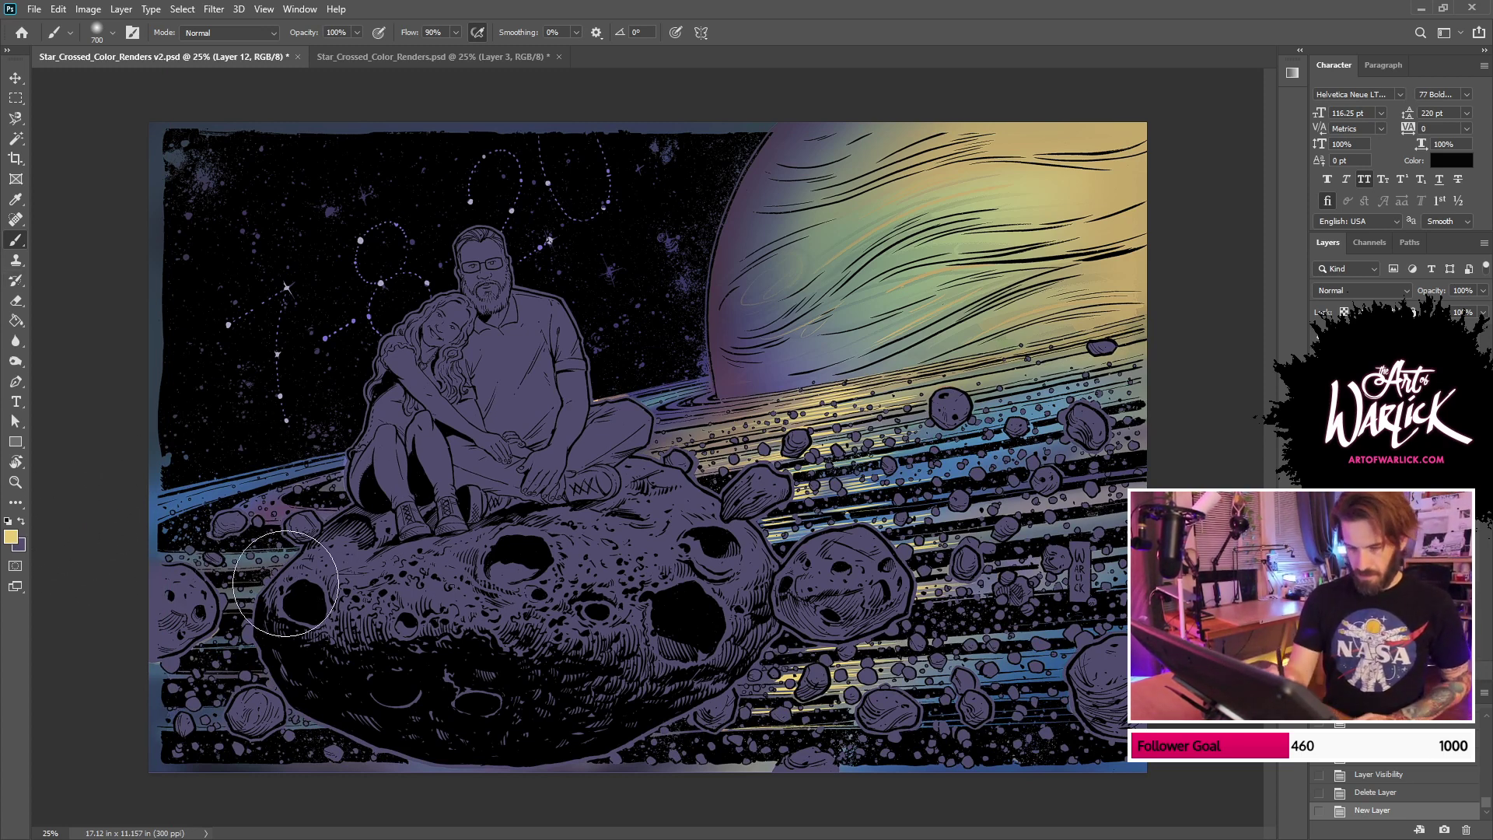
{"action": "left_click", "coordinate": [211, 537], "text": "alt"}
{"action": "left_click_drag", "start_coordinate": [819, 409], "coordinate": [1003, 365]}
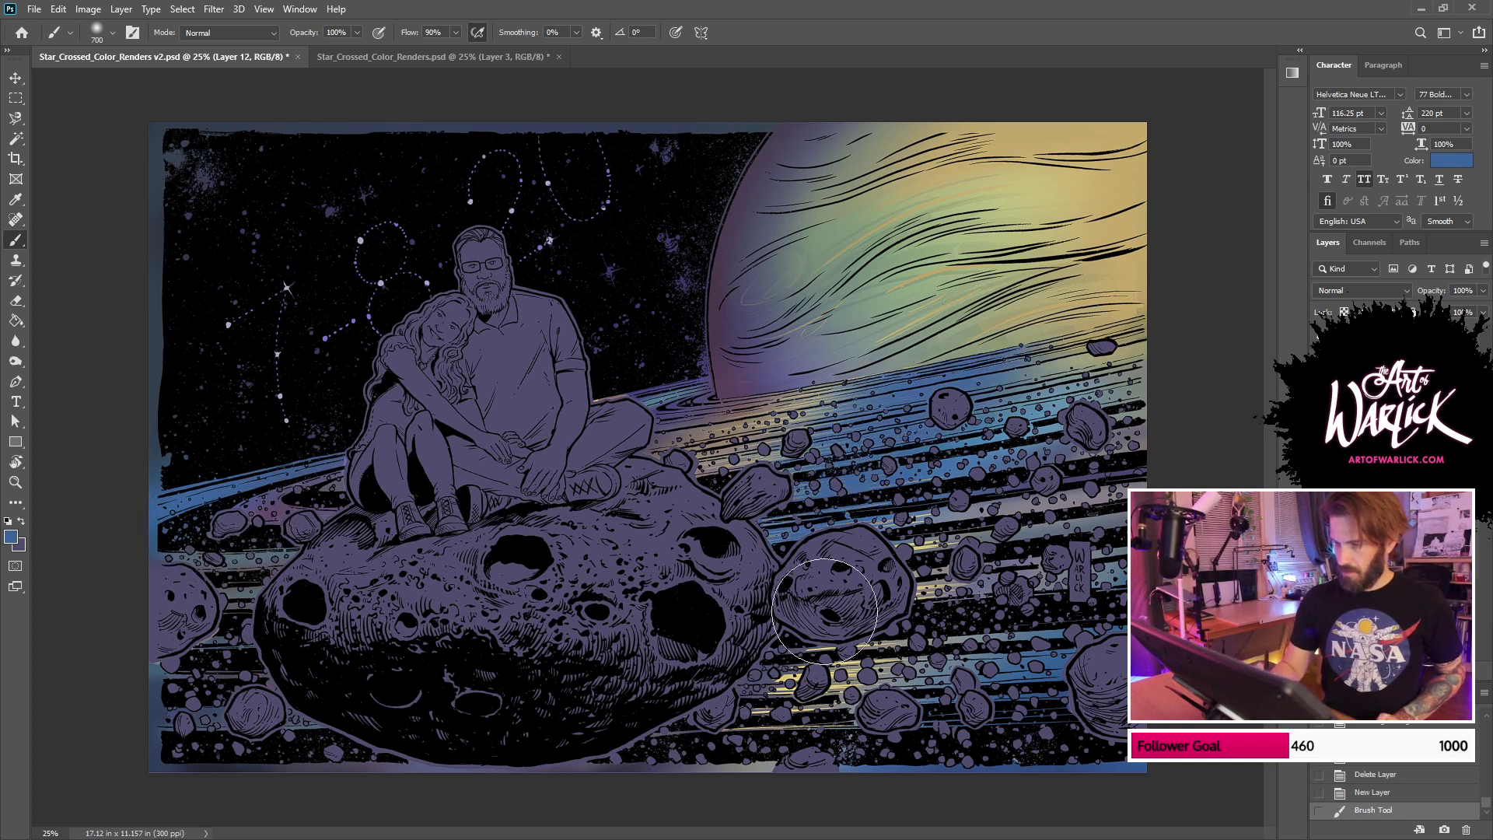
{"action": "key", "text": "ctrl+z"}
{"action": "left_click", "coordinate": [11, 535]}
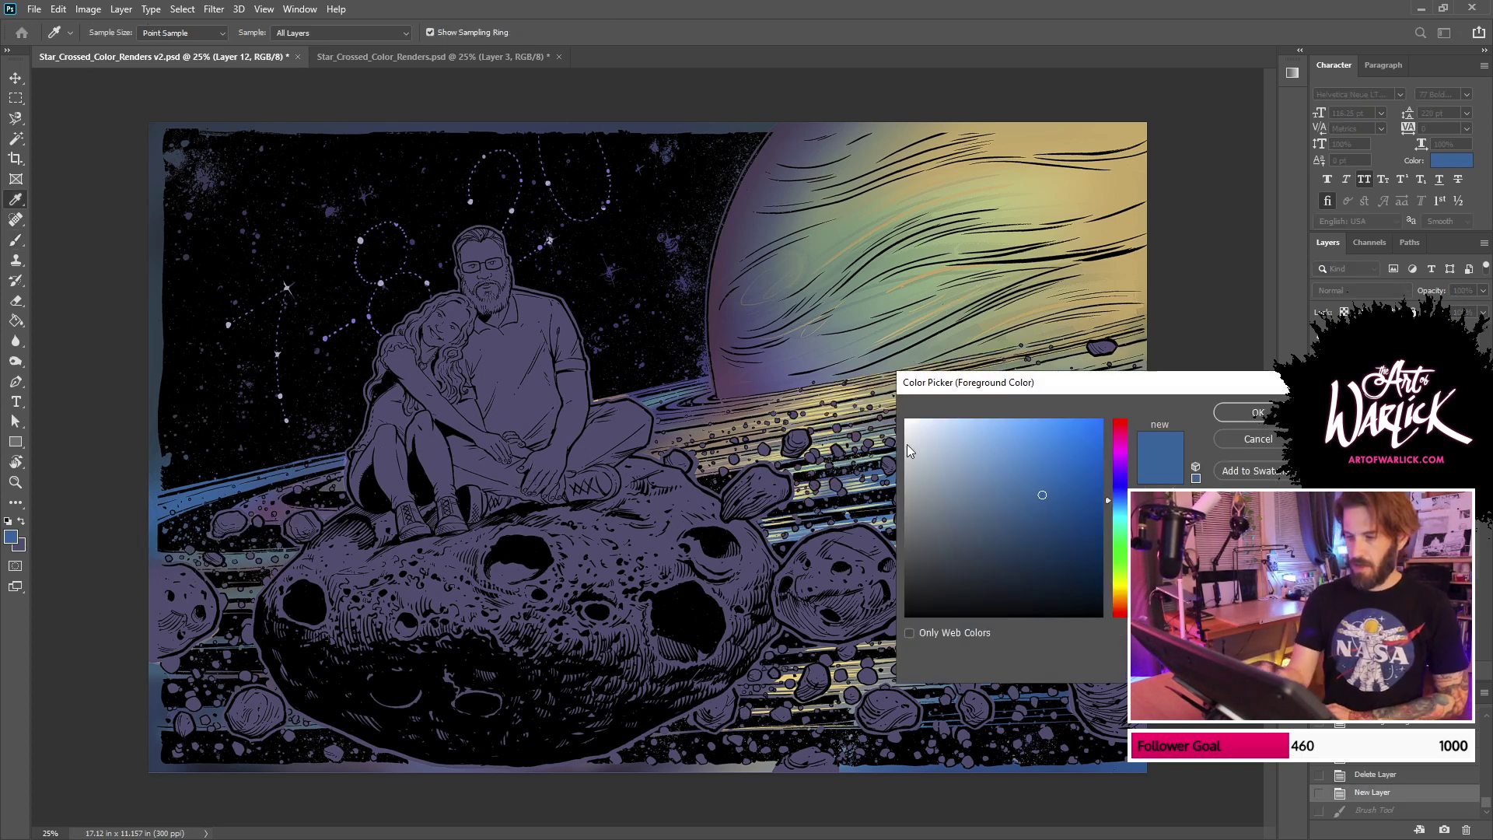
{"action": "left_click", "coordinate": [1000, 423]}
{"action": "left_click", "coordinate": [1250, 412]}
Step: Try several soft light blue strokes over different parts of the rings, undoing each one
{"action": "left_click_drag", "start_coordinate": [851, 421], "coordinate": [929, 400]}
{"action": "key", "text": "ctrl+z"}
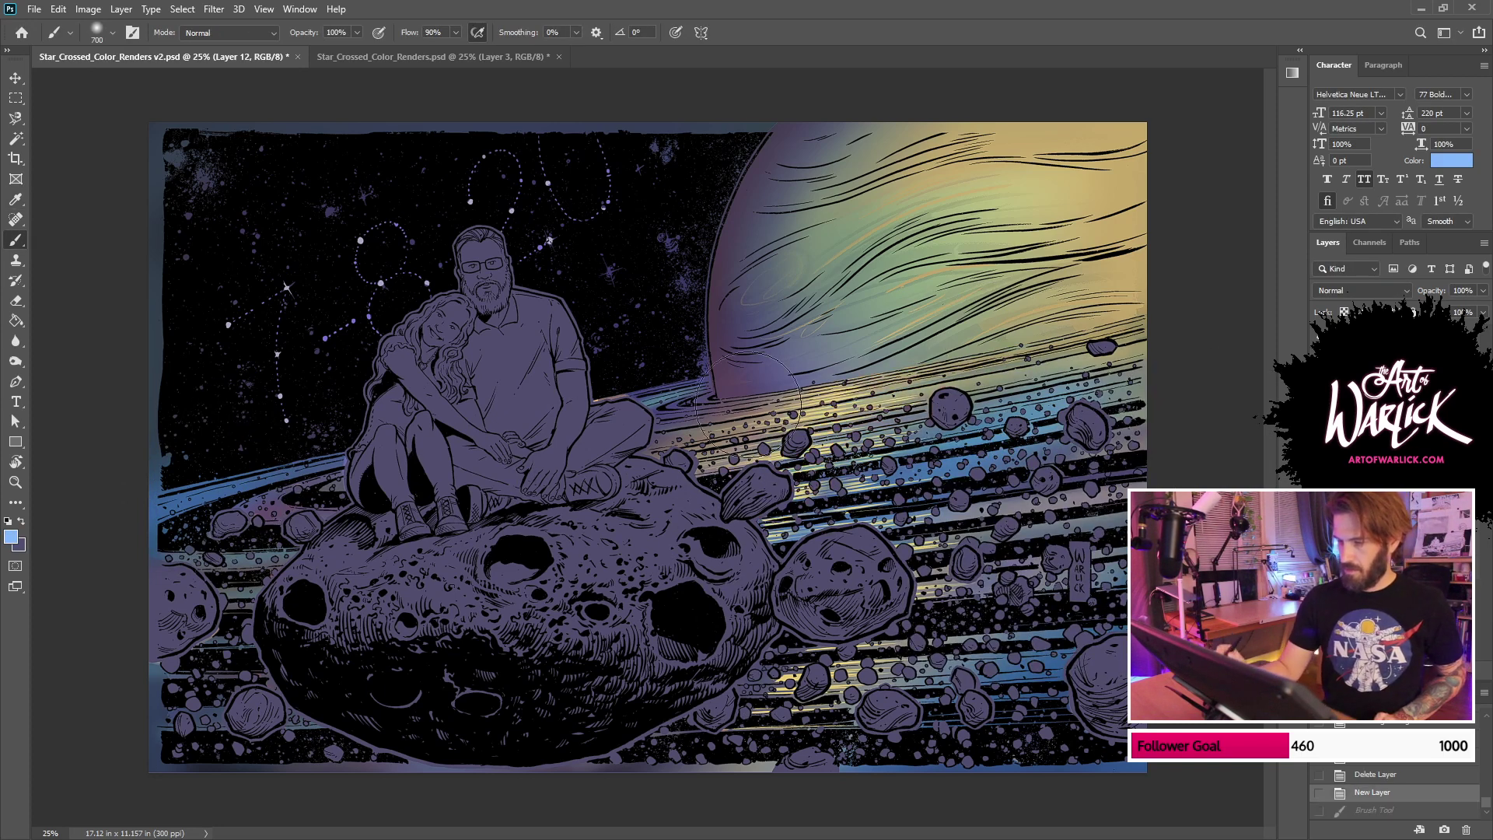
{"action": "left_click_drag", "start_coordinate": [749, 416], "coordinate": [696, 427]}
{"action": "key", "text": "ctrl+z"}
{"action": "mouse_move", "coordinate": [1003, 394]}
{"action": "left_mouse_down"}
{"action": "mouse_move", "coordinate": [1094, 373]}
{"action": "mouse_move", "coordinate": [965, 430]}
{"action": "left_mouse_up"}
{"action": "key", "text": "ctrl+z"}
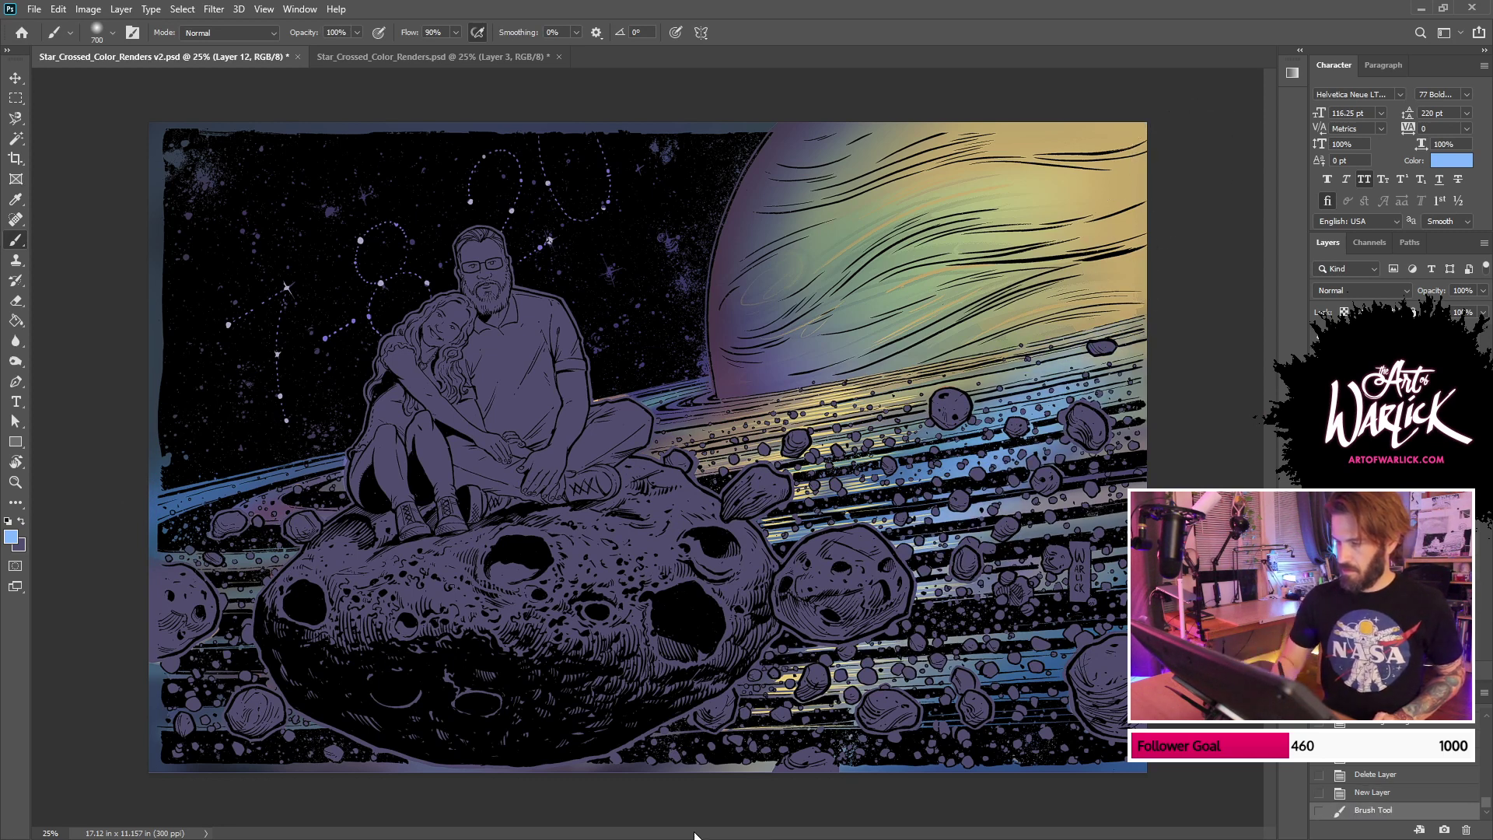
{"action": "key", "text": "ctrl+z"}
{"action": "mouse_move", "coordinate": [887, 564]}
{"action": "left_mouse_down"}
{"action": "mouse_move", "coordinate": [949, 529]}
{"action": "mouse_move", "coordinate": [1101, 385]}
{"action": "left_mouse_up"}
{"action": "key", "text": "ctrl+z"}
Step: Show the figure and asteroid colors again and try light blue glow strokes across the rings below the planet
{"action": "left_click", "coordinate": [1319, 436]}
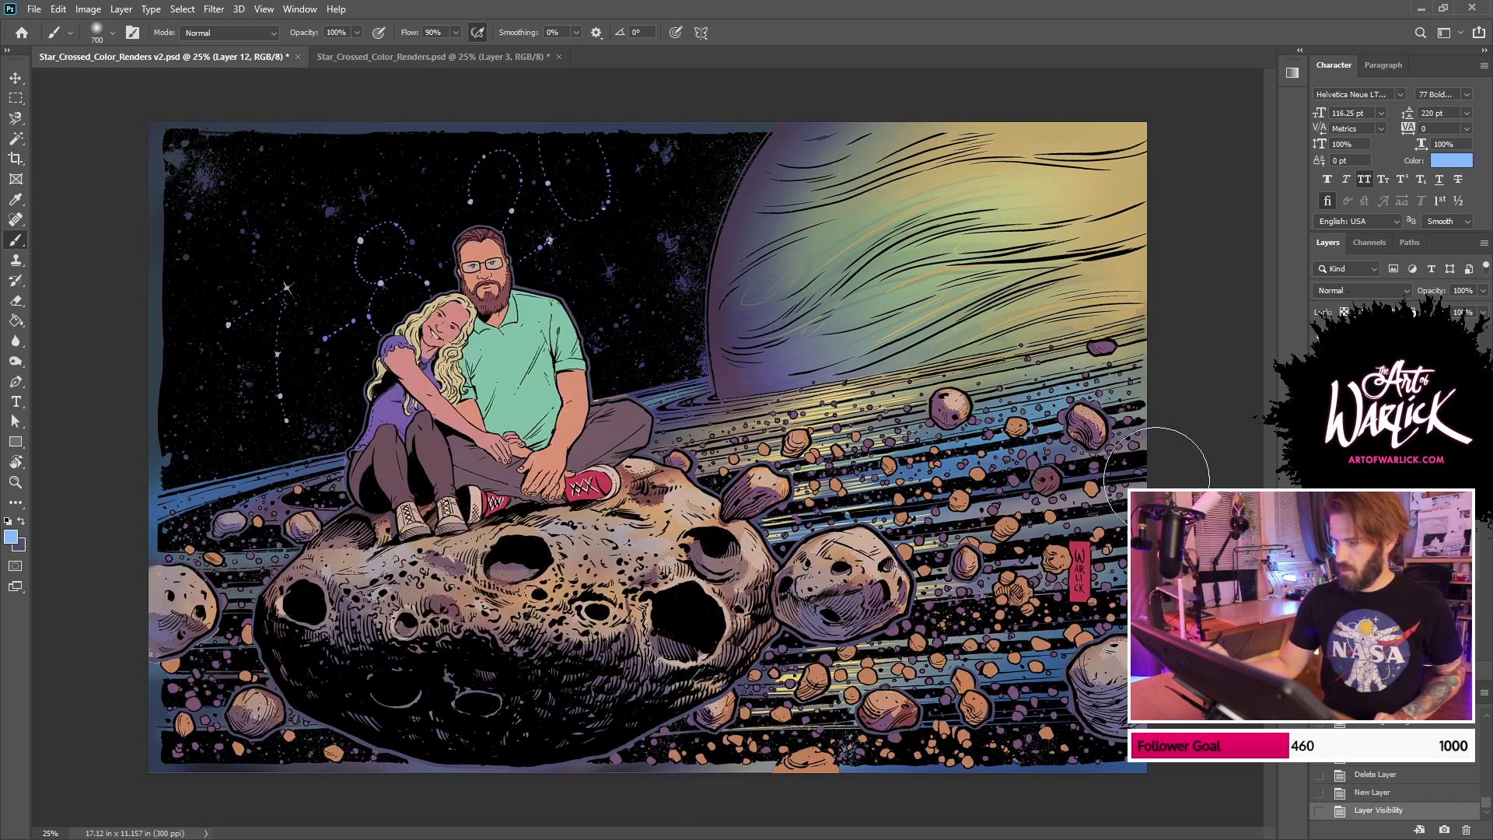
{"action": "left_click_drag", "start_coordinate": [919, 585], "coordinate": [1193, 277]}
{"action": "key", "text": "ctrl+z"}
{"action": "left_click_drag", "start_coordinate": [1171, 339], "coordinate": [945, 529]}
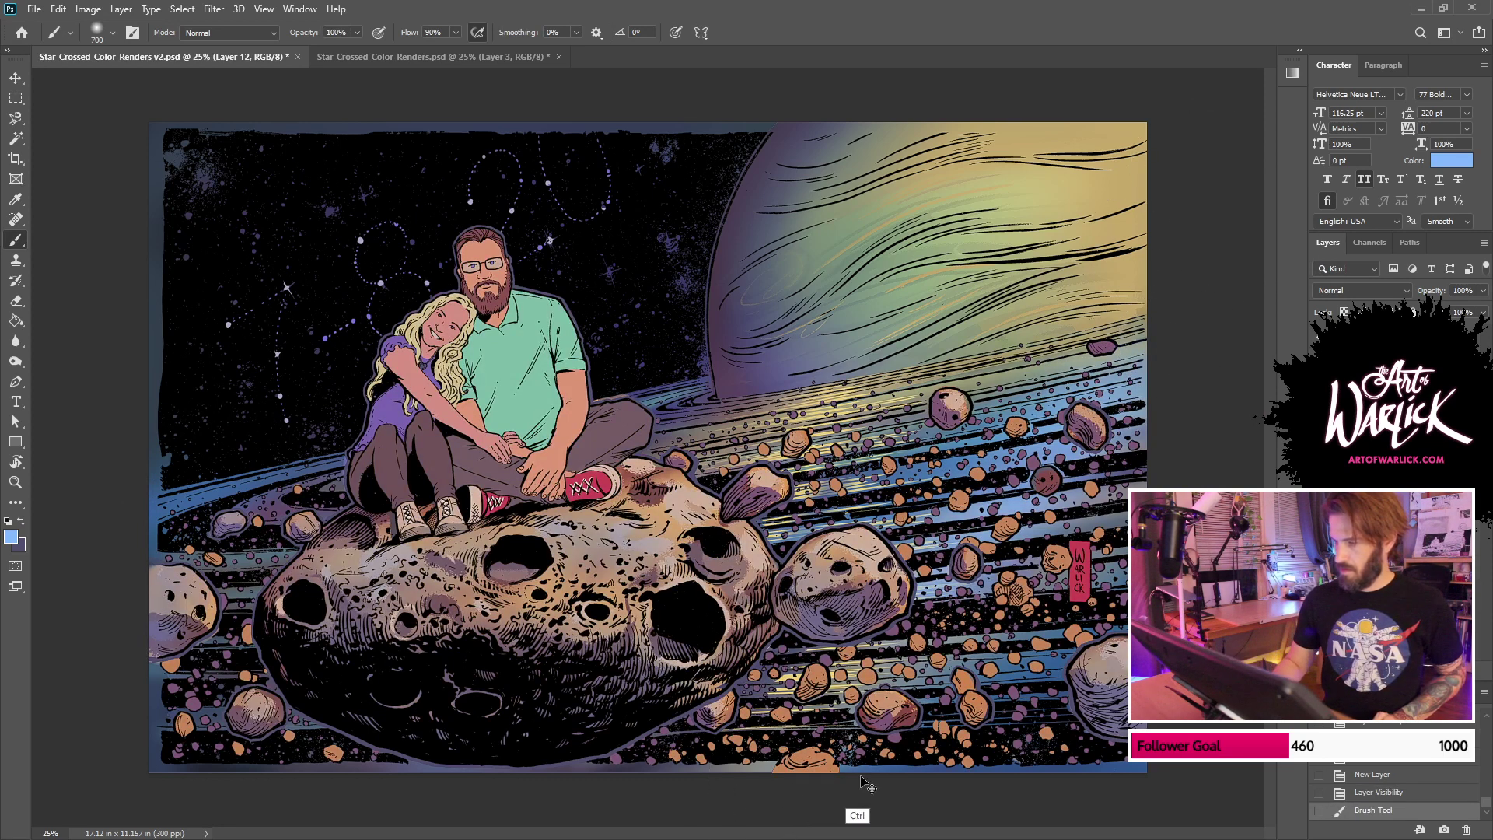
{"action": "key", "text": "ctrl+z"}
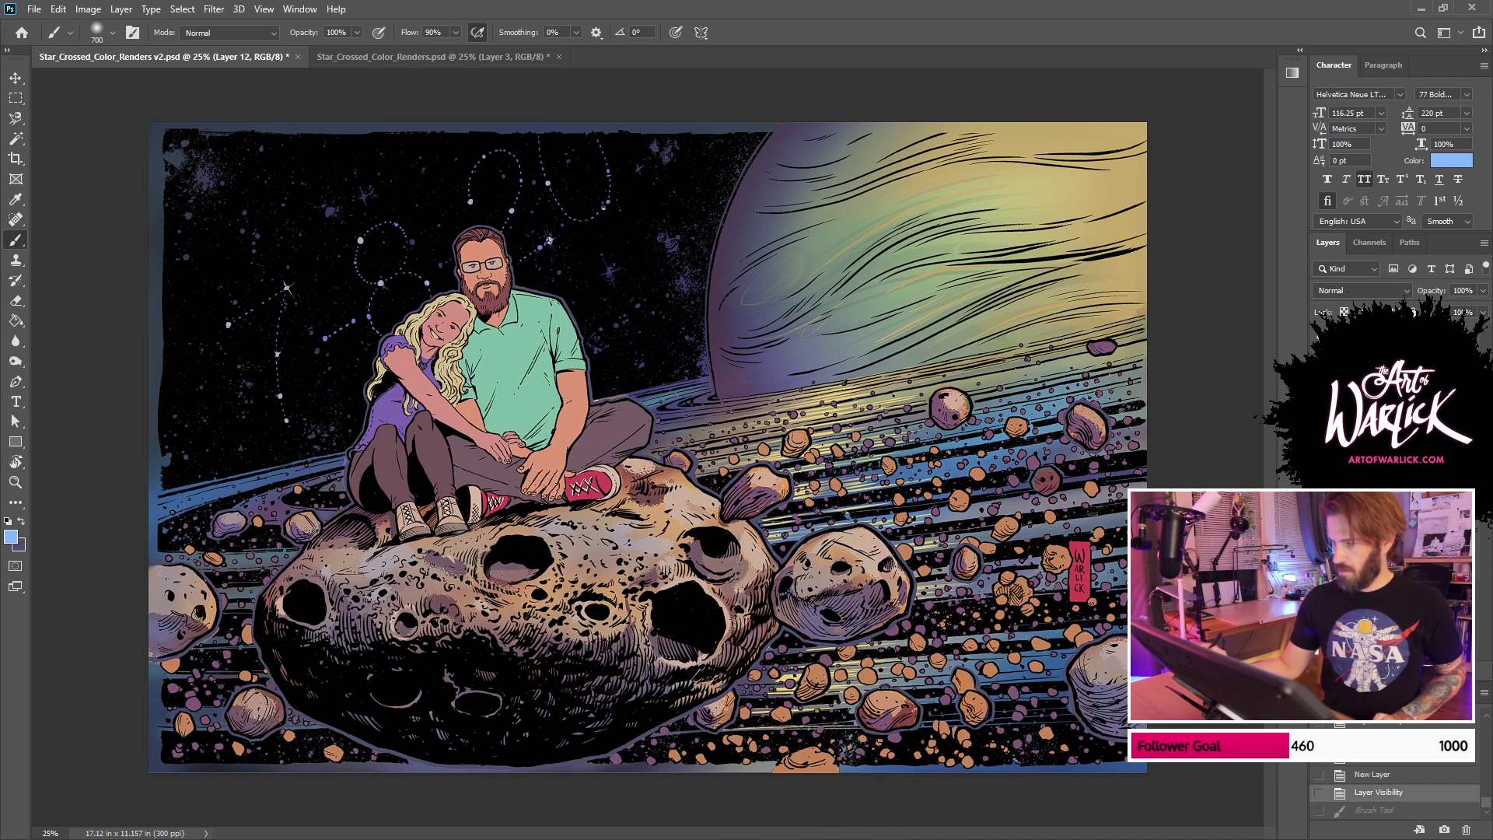
Step: Move Layer 4 down the layer stack with the yellow outlines shown, and try light blue strokes across the rings on it
{"action": "left_click_drag", "start_coordinate": [1384, 435], "coordinate": [1384, 467]}
{"action": "left_click", "coordinate": [1320, 459]}
{"action": "left_click_drag", "start_coordinate": [813, 623], "coordinate": [1210, 290]}
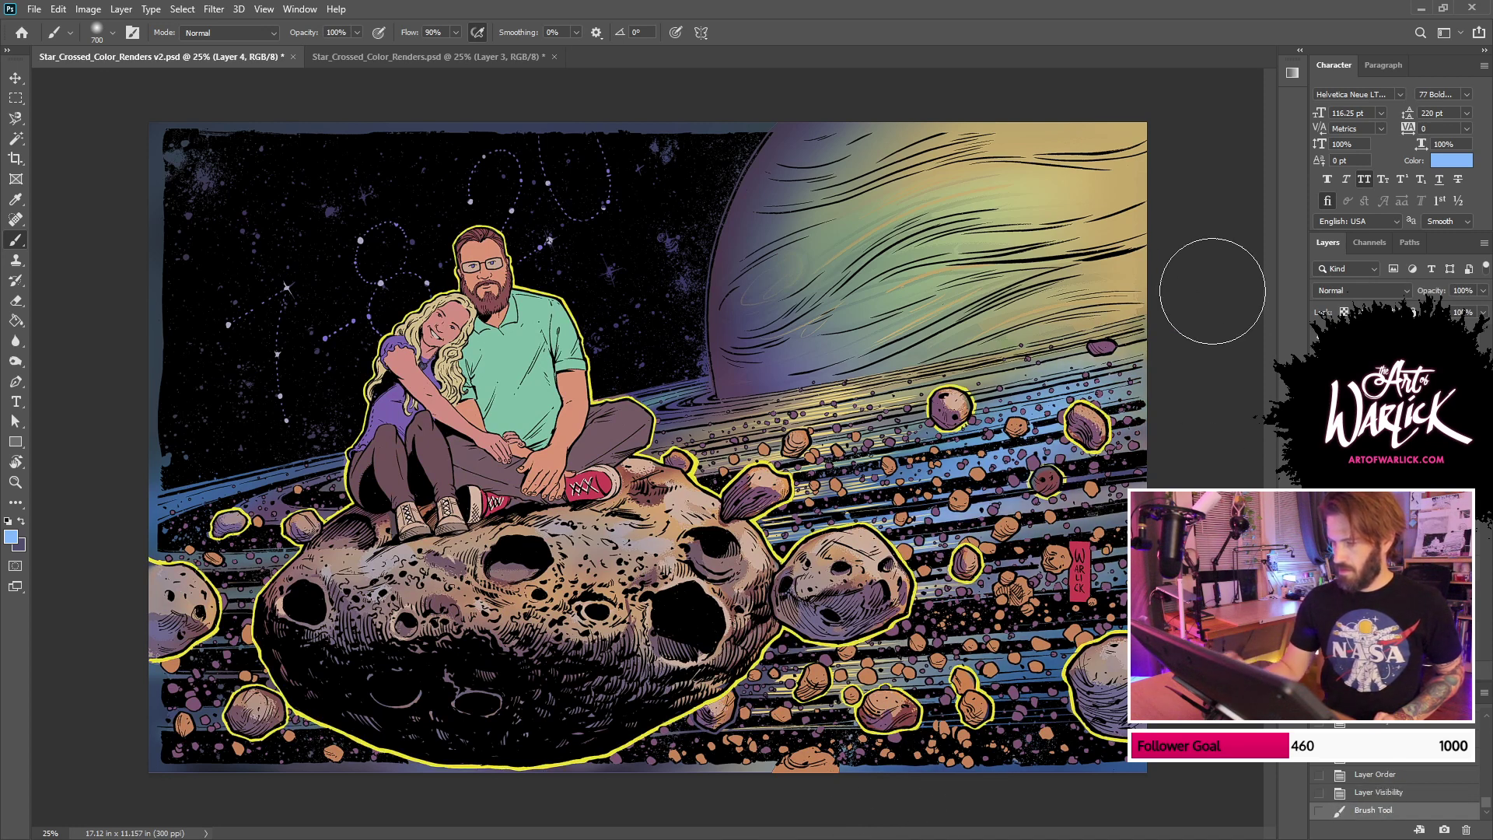
{"action": "key", "text": "ctrl+z"}
{"action": "left_click_drag", "start_coordinate": [1128, 397], "coordinate": [909, 498]}
{"action": "key", "text": "ctrl+z"}
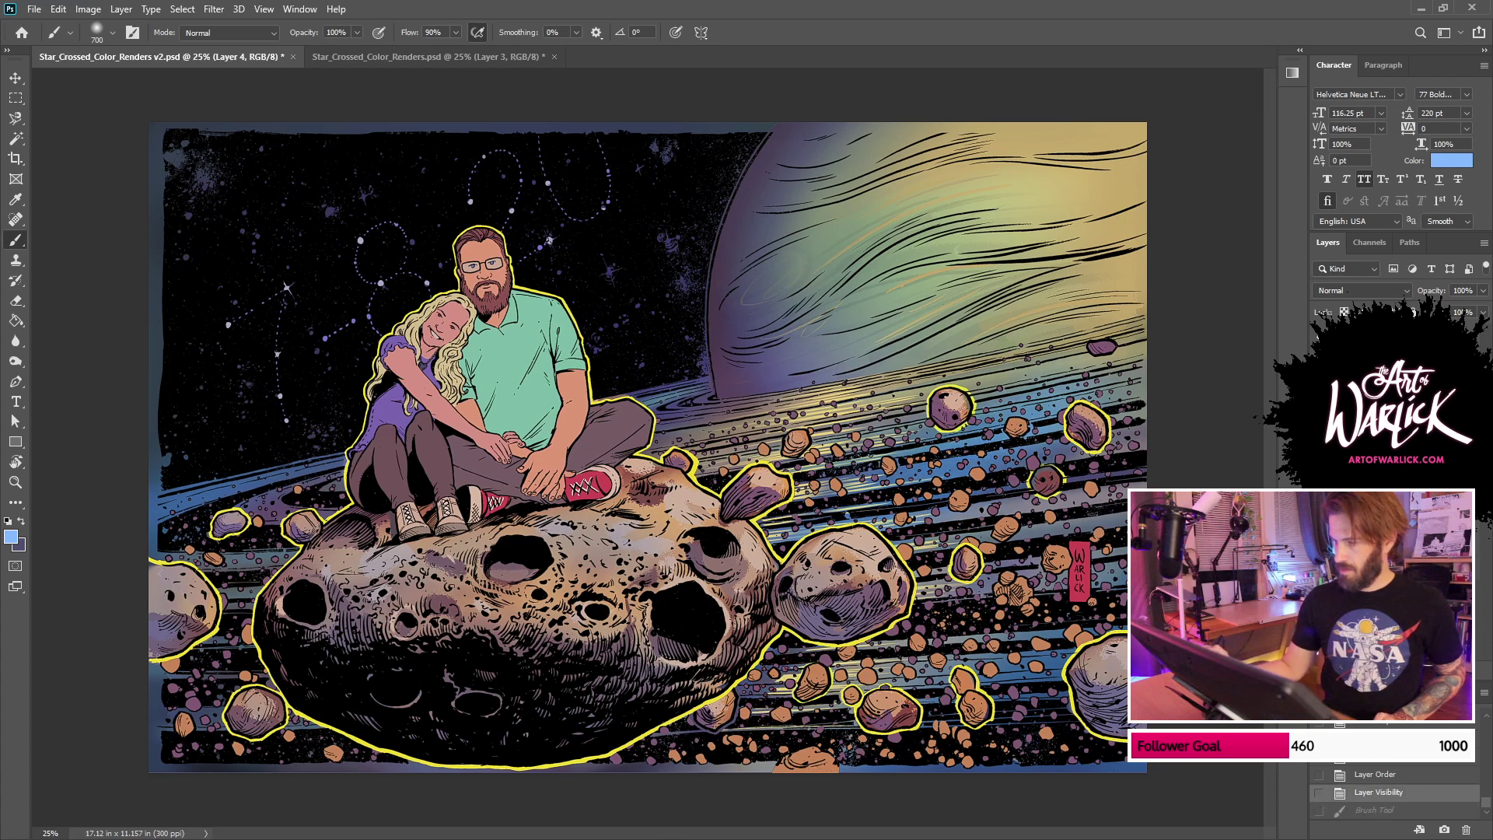
Step: Activate the yellow streak layer's mask and try broad 700 px black strokes across the rings beside the large cratered asteroid
{"action": "left_click", "coordinate": [1377, 467]}
{"action": "left_click_drag", "start_coordinate": [820, 594], "coordinate": [1046, 365]}
{"action": "key", "text": "ctrl+z"}
{"action": "left_click_drag", "start_coordinate": [992, 437], "coordinate": [824, 610]}
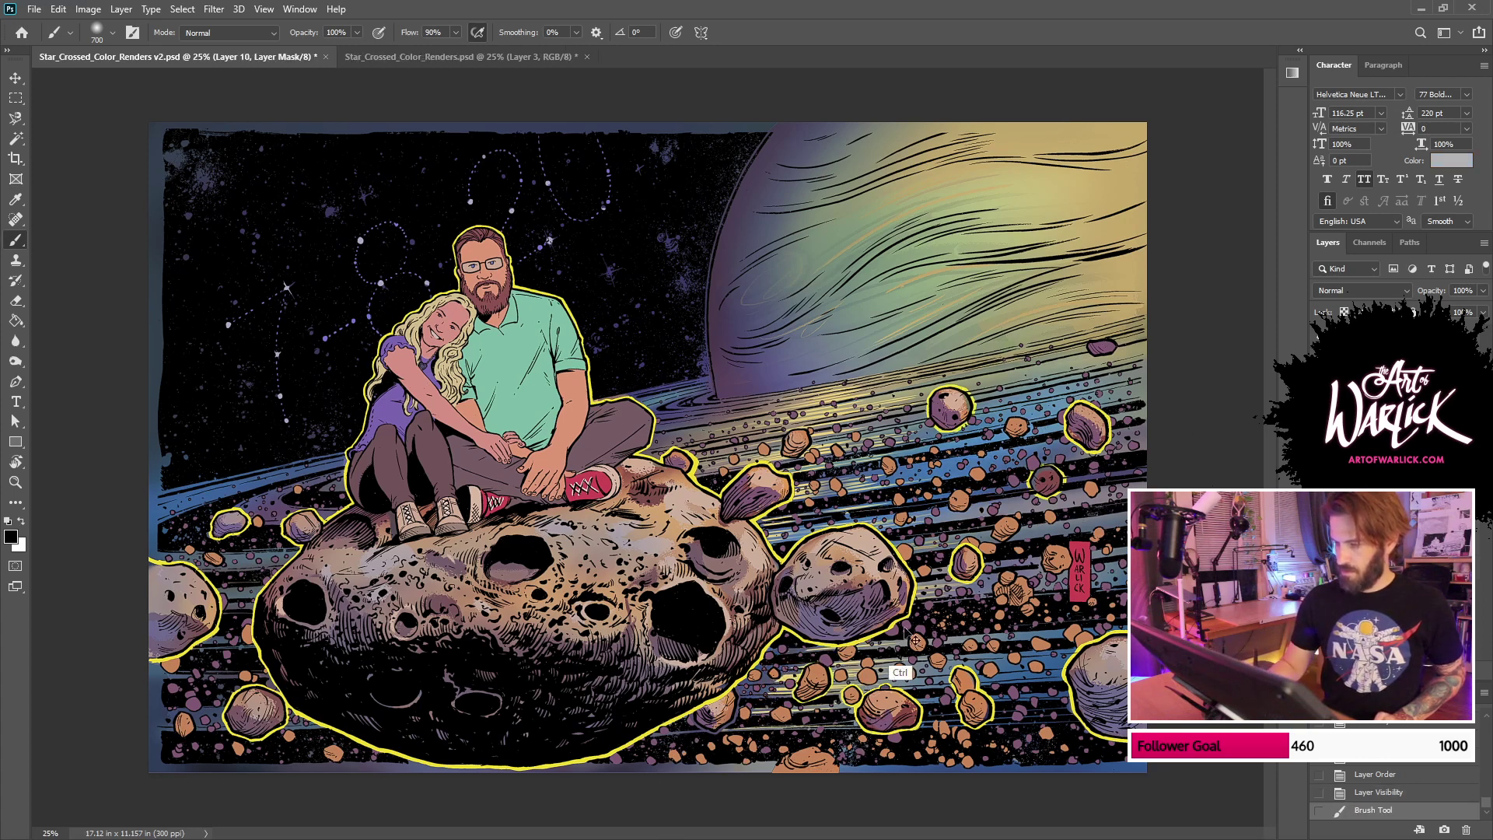
{"action": "key", "text": "ctrl+z"}
Step: Fade the yellow streaks among the small asteroids with a 300 px black brush on the mask, and compare the layer on and off
{"action": "key", "text": "bracketleft"}
{"action": "key", "text": "bracketleft"}
{"action": "key", "text": "bracketleft"}
{"action": "key", "text": "bracketleft"}
{"action": "mouse_move", "coordinate": [880, 468]}
{"action": "left_mouse_down"}
{"action": "mouse_move", "coordinate": [964, 356]}
{"action": "mouse_move", "coordinate": [857, 502]}
{"action": "left_mouse_up"}
{"action": "mouse_move", "coordinate": [986, 494]}
{"action": "left_mouse_down"}
{"action": "mouse_move", "coordinate": [932, 574]}
{"action": "mouse_move", "coordinate": [909, 664]}
{"action": "left_mouse_up"}
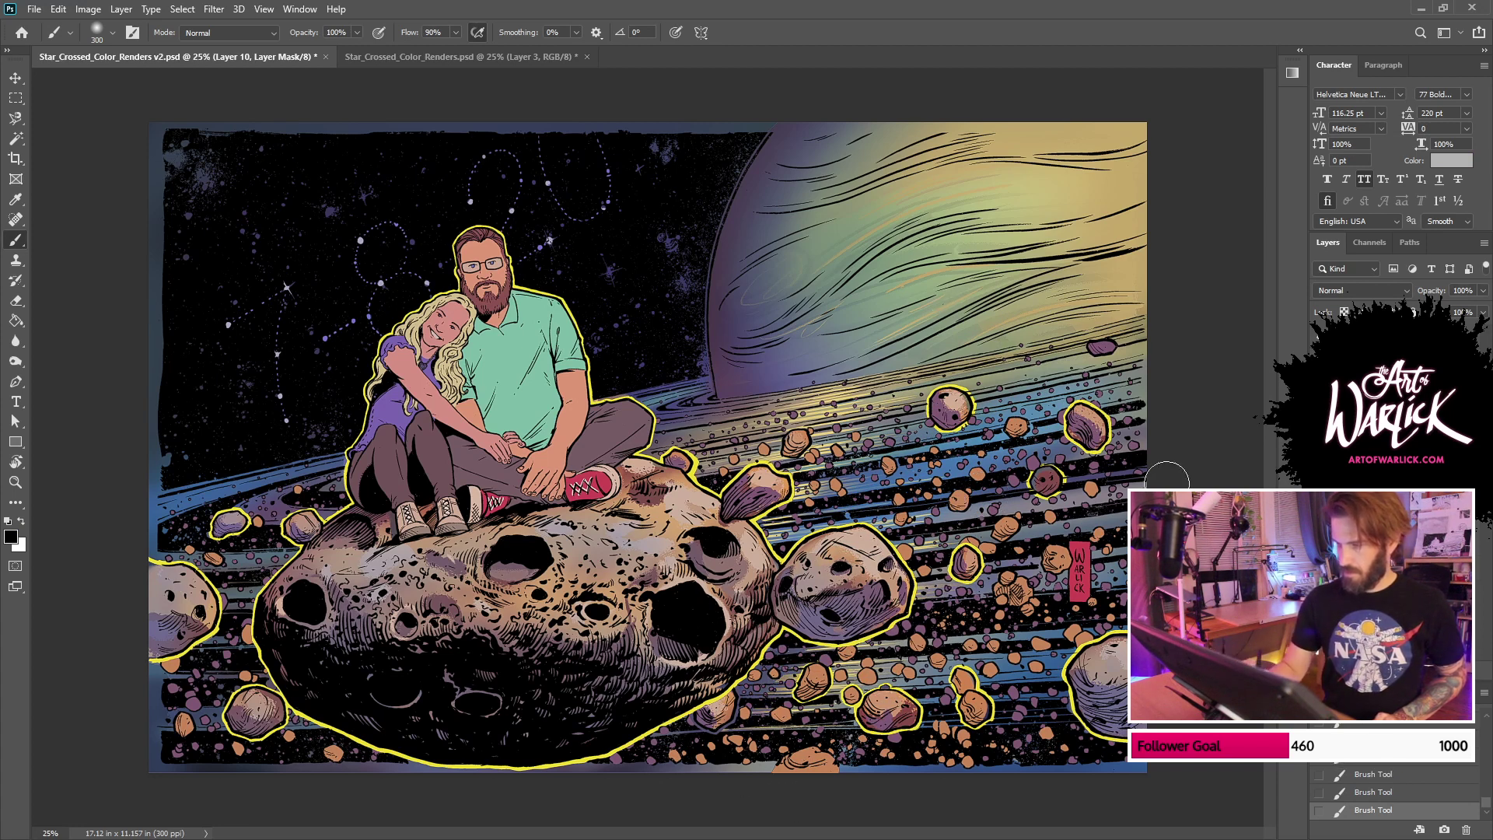
{"action": "key", "text": "ctrl+comma"}
{"action": "key", "text": "ctrl+comma"}
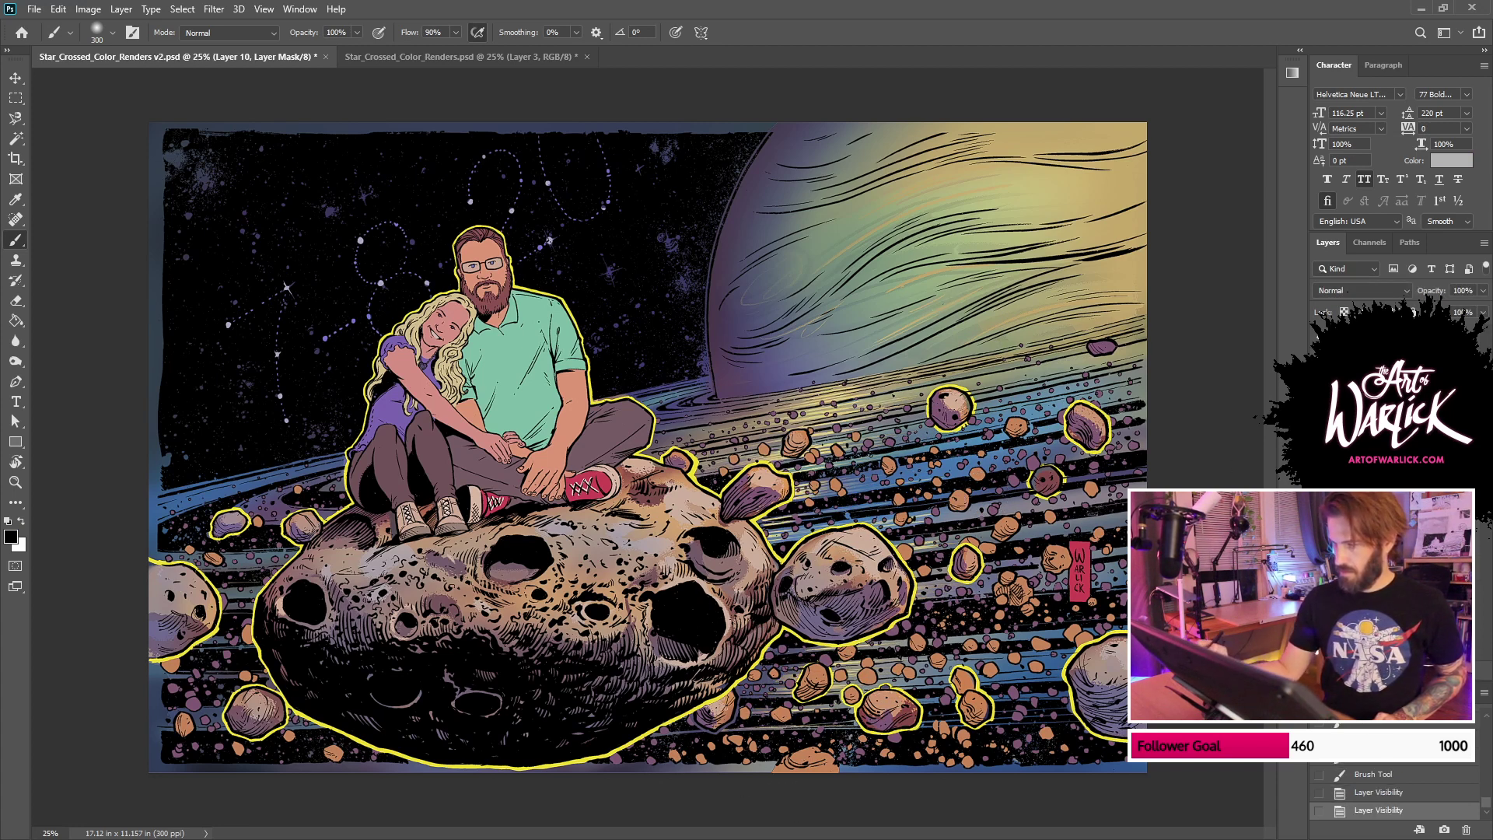
Step: Hide the figure and asteroid colors and save the v2 file
{"action": "key", "text": "ctrl+comma"}
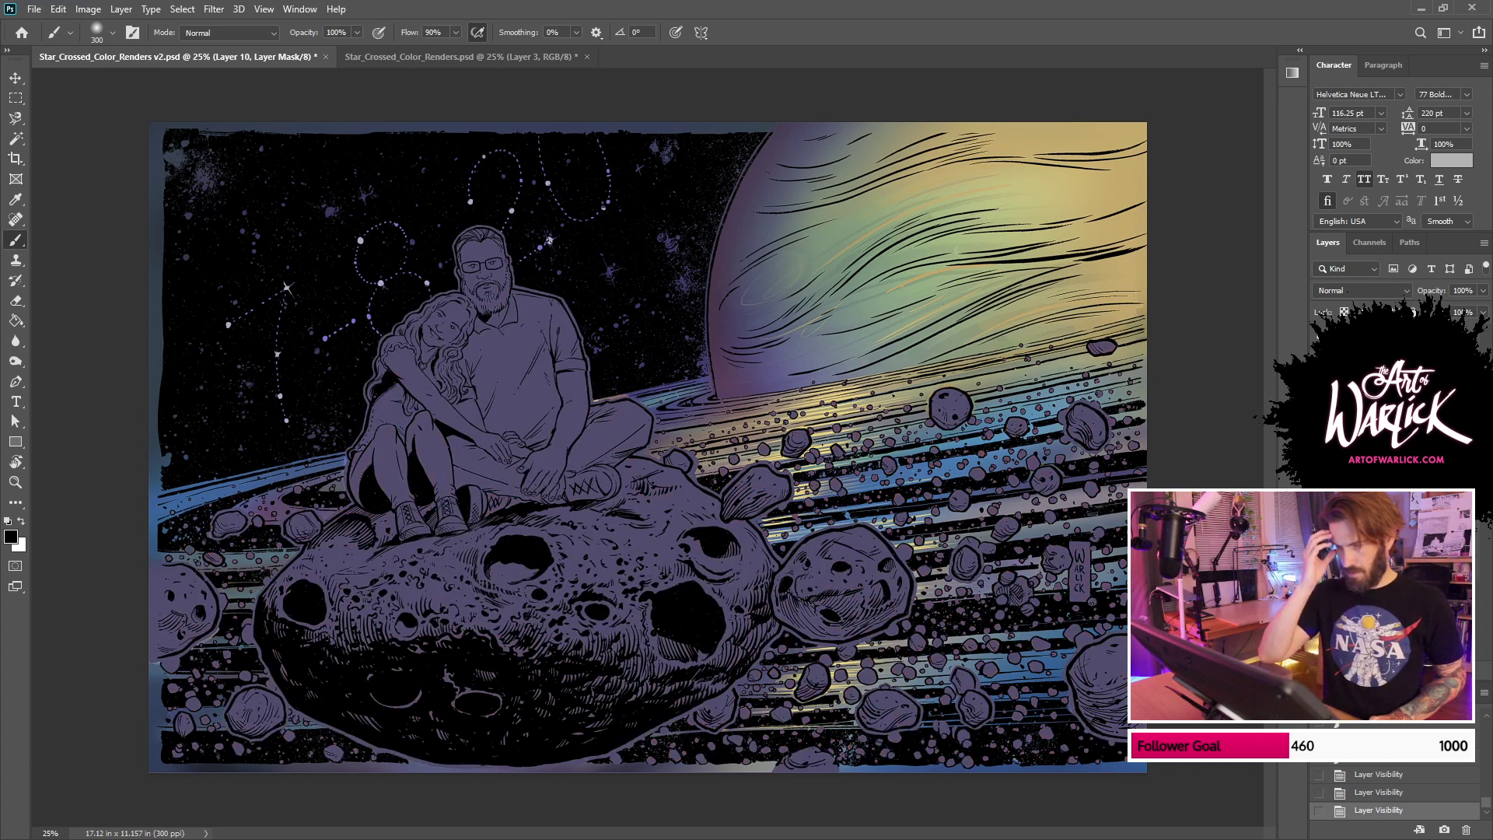
{"action": "key", "text": "ctrl+s"}
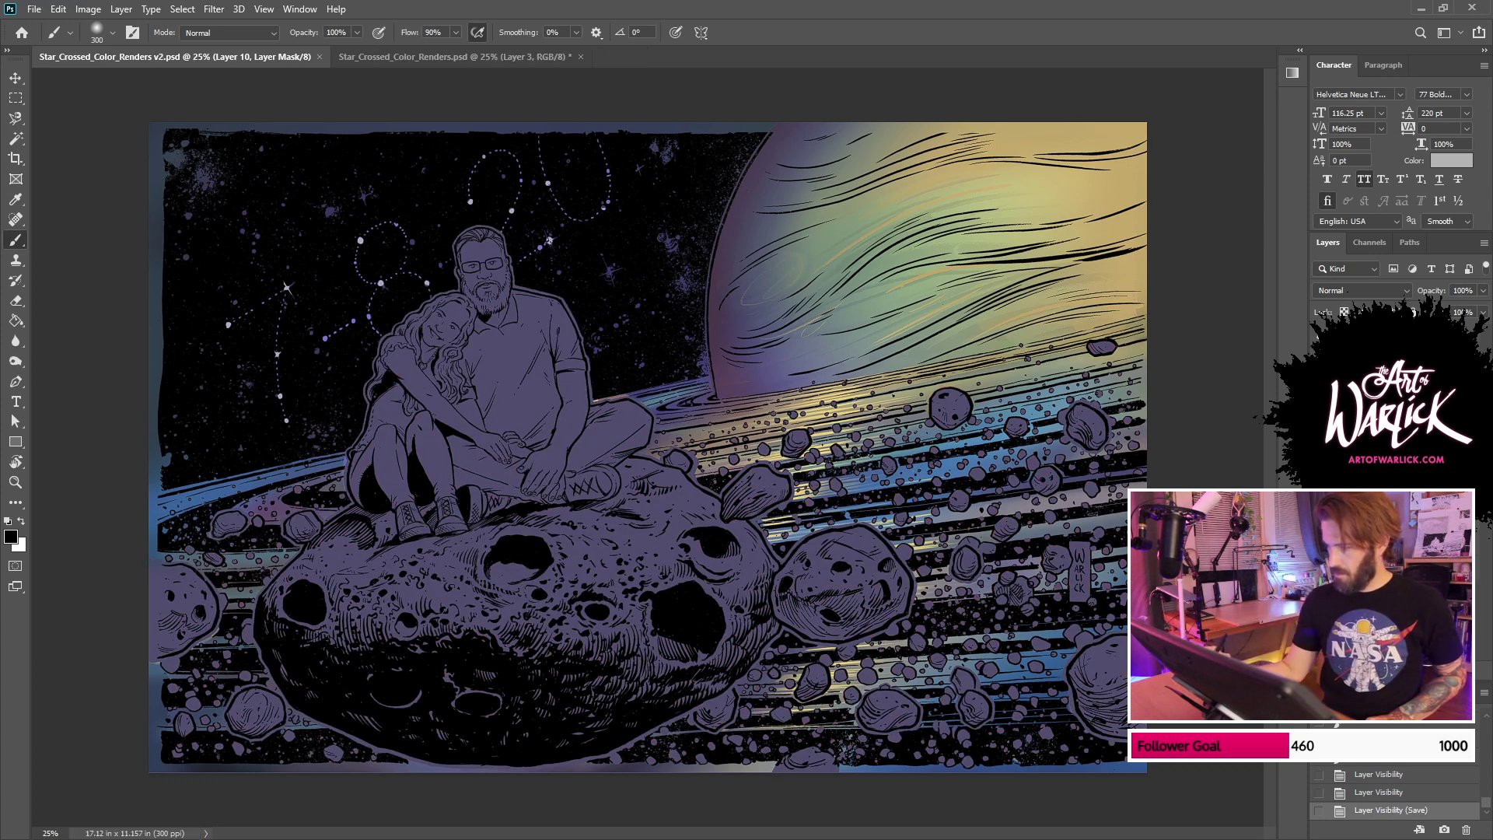
Step: Select the planet's flat color area with the Magic Wand and try it as a layer mask on the INKS layer
{"action": "key", "text": "w"}
{"action": "left_click", "coordinate": [1076, 201]}
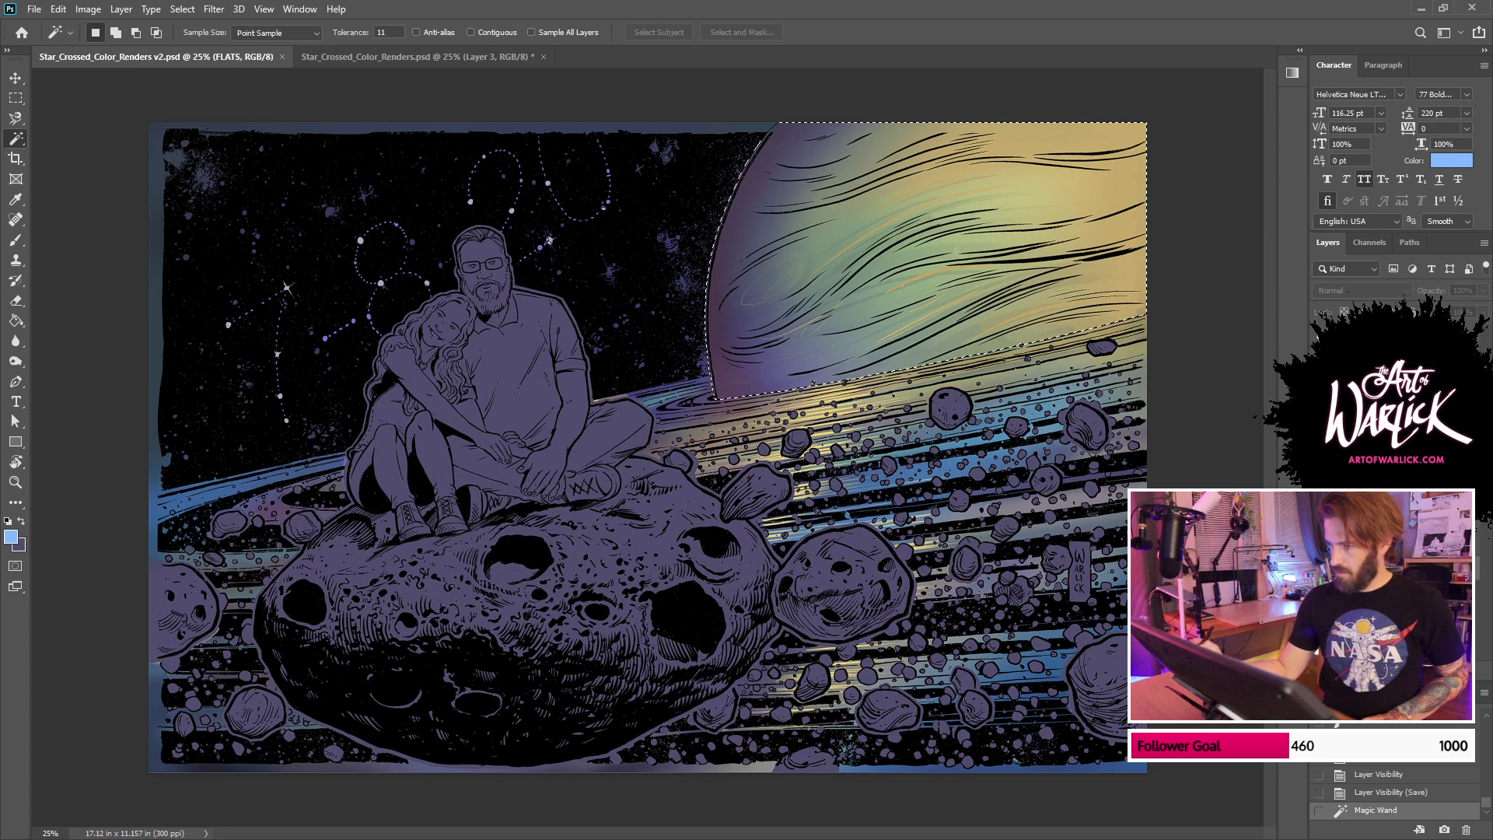
{"action": "key", "text": "alt+bracketright"}
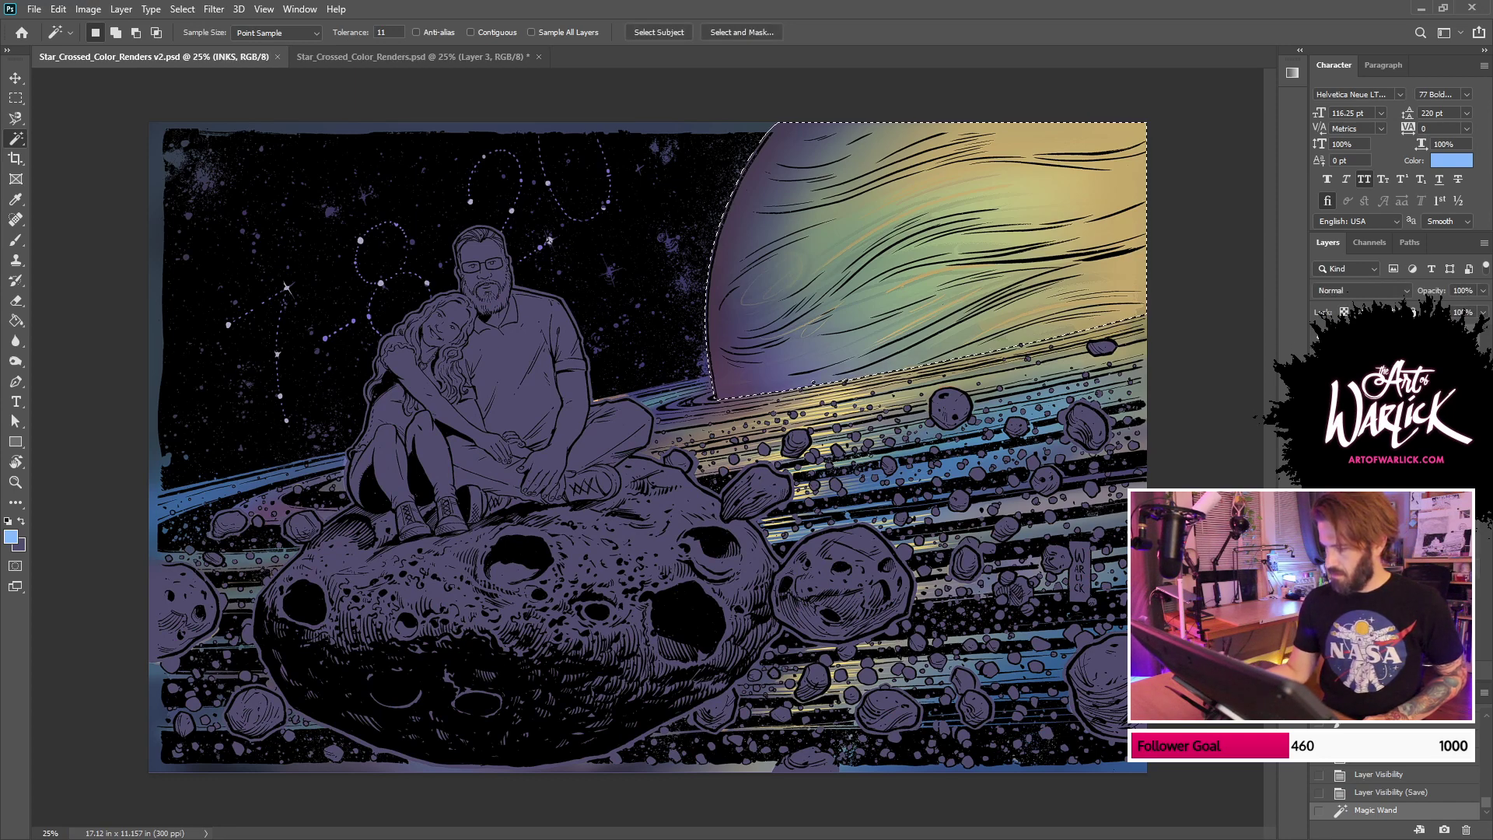
{"action": "left_click", "coordinate": [1376, 670]}
{"action": "key", "text": "ctrl+z"}
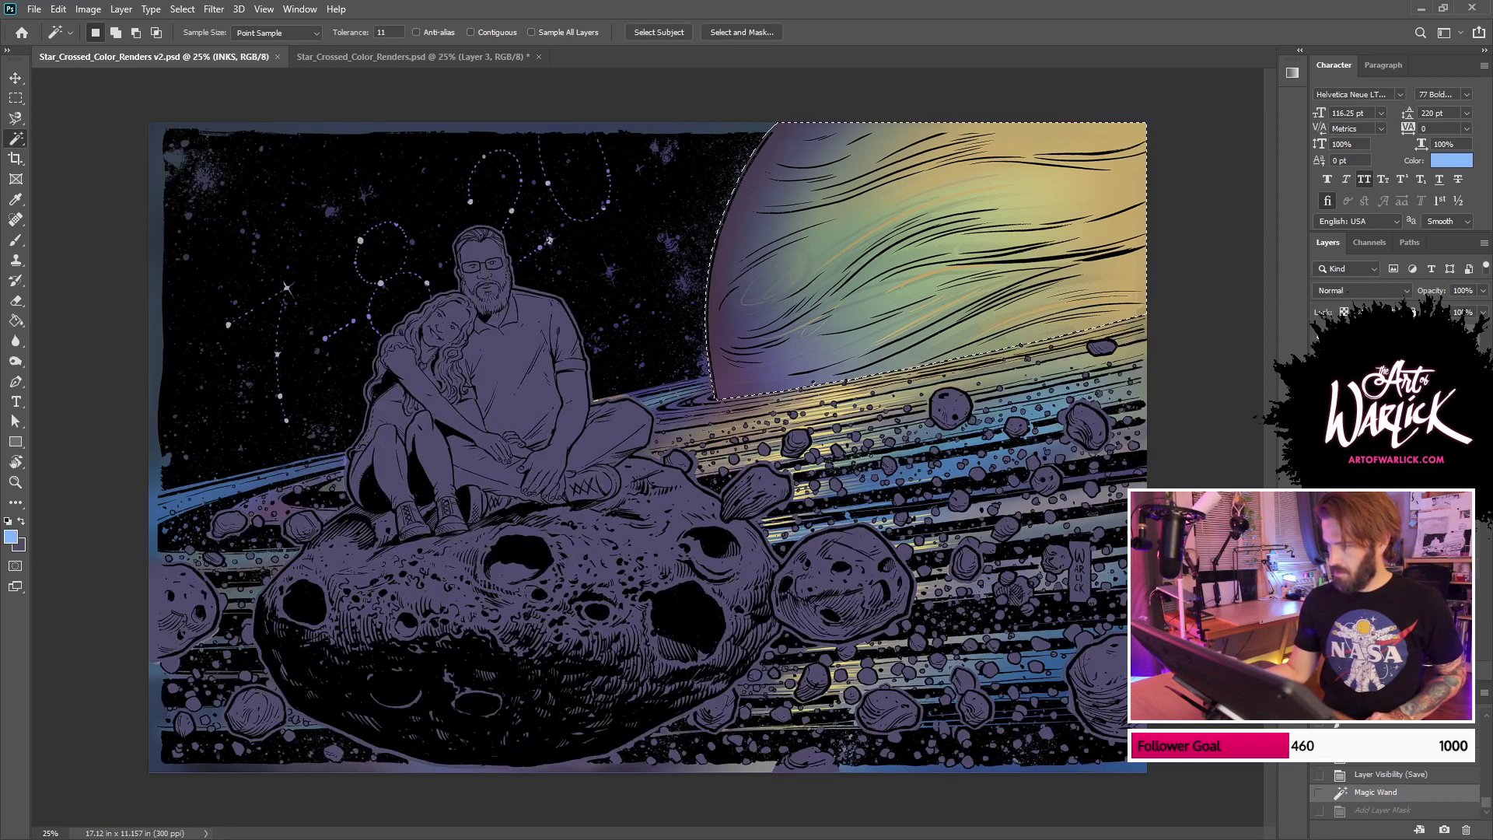
Step: Add a new layer above INKS, clear the selection, and clip the layer to the inks
{"action": "key", "text": "ctrl+shift+alt+n"}
{"action": "key", "text": "ctrl+d"}
{"action": "right_click", "coordinate": [1381, 373]}
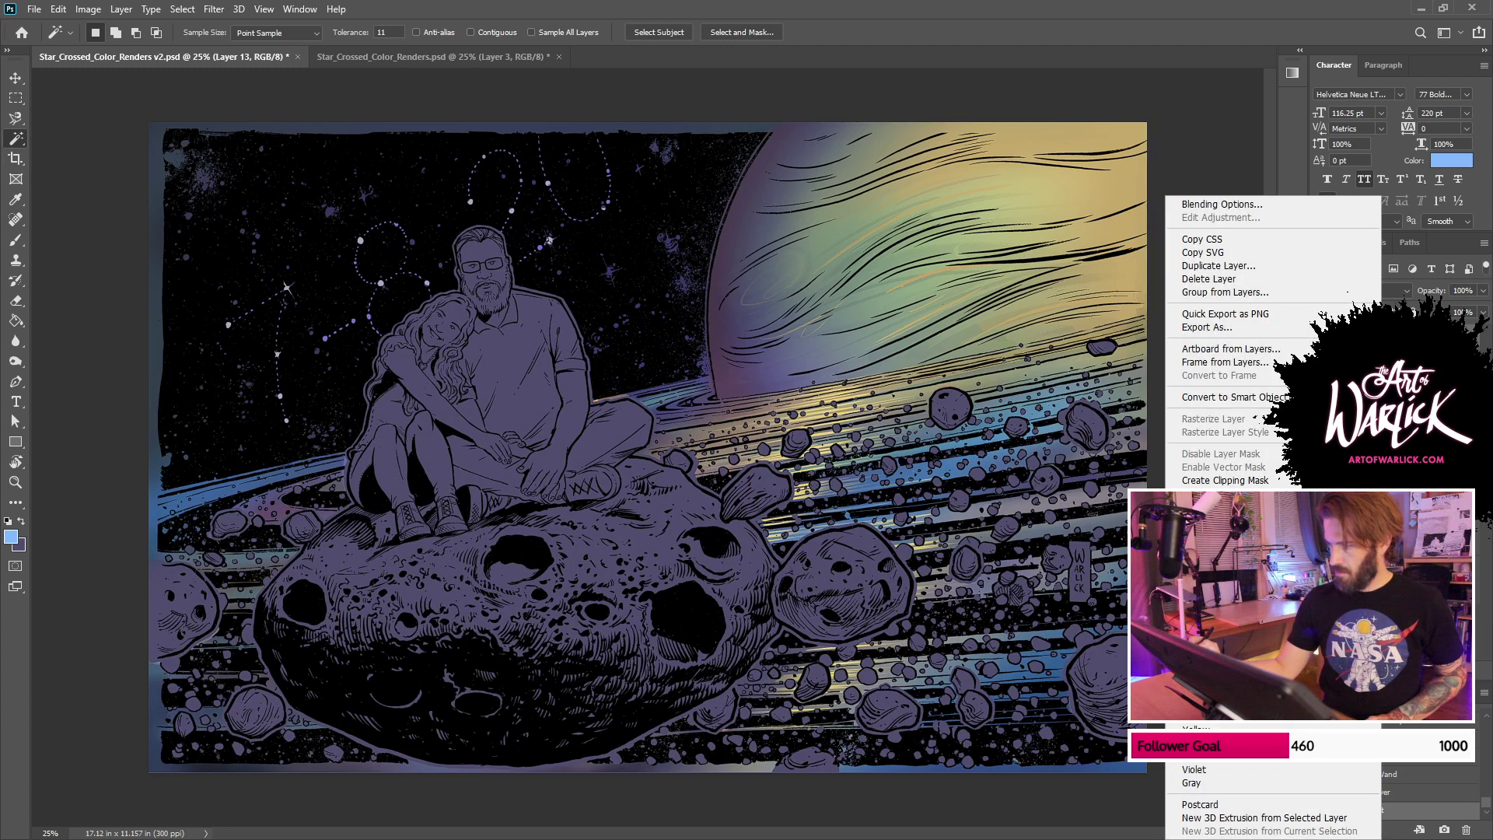
{"action": "left_click", "coordinate": [1224, 480]}
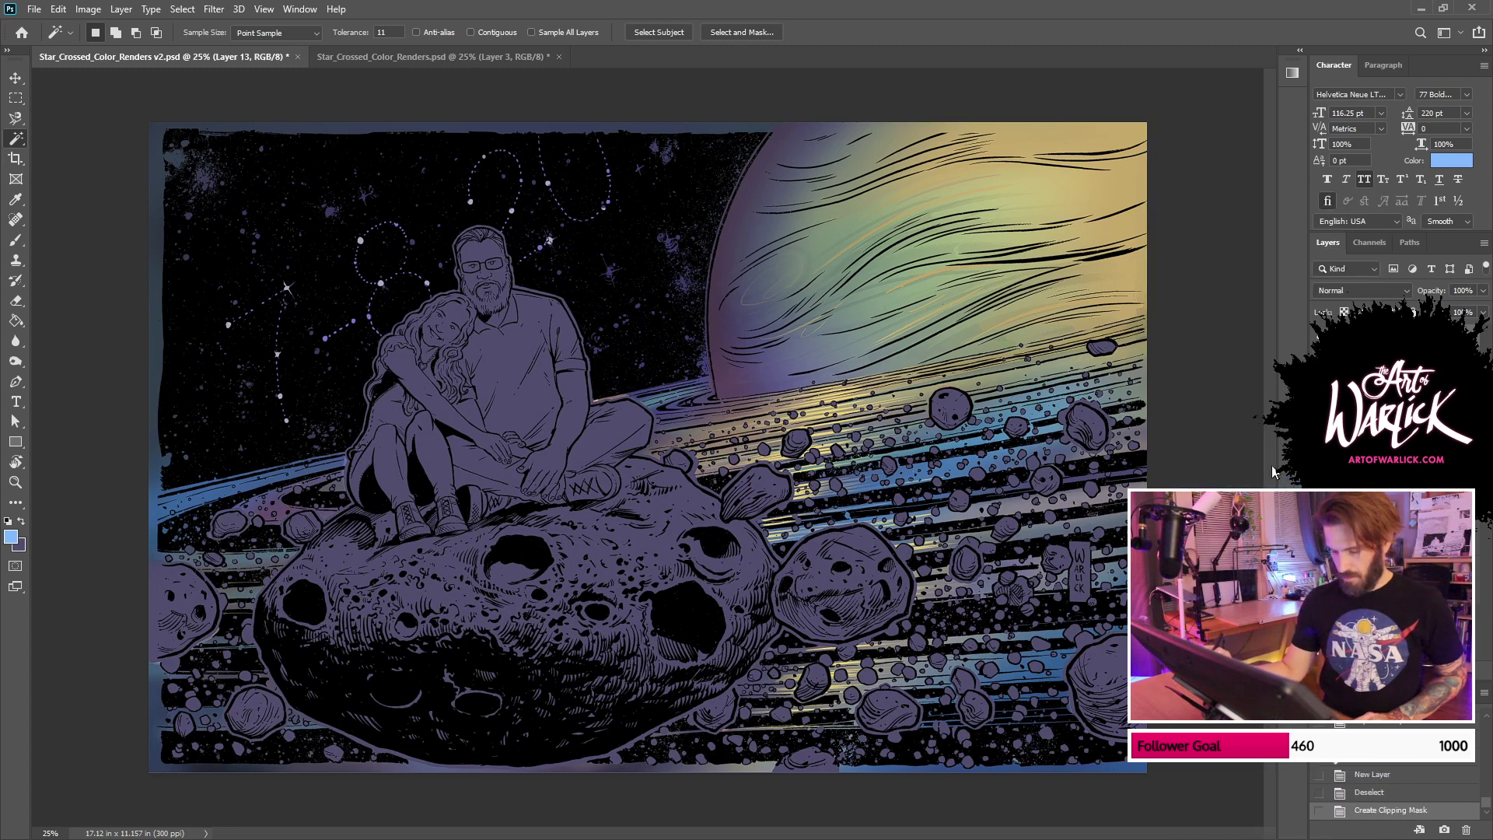
Step: Try sampled green on the planet's ink lines, and color the upper lines with muted purple sampled from its shaded side
{"action": "key", "text": "b"}
{"action": "key", "text": "alt"}
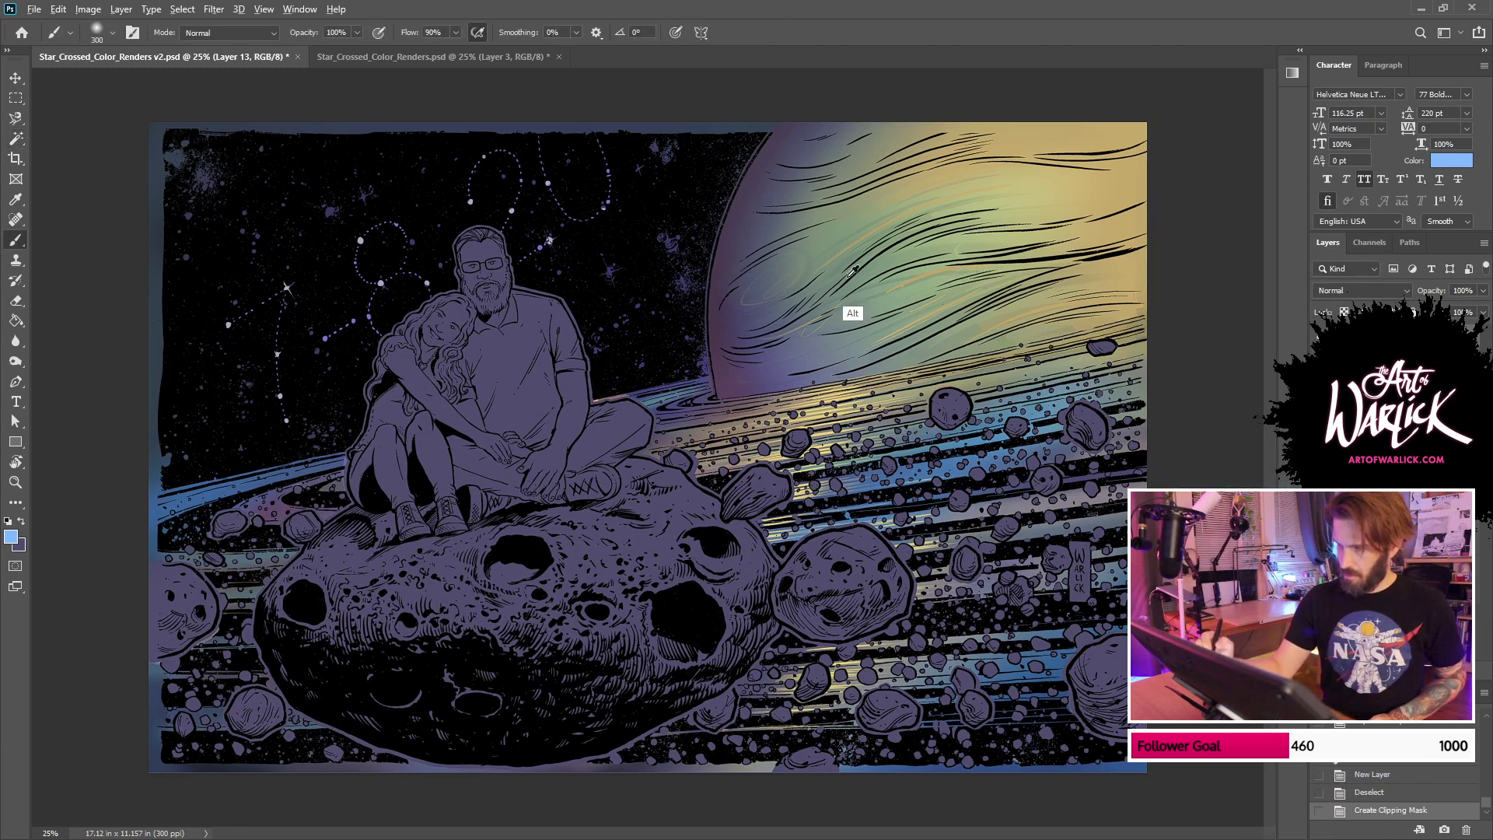
{"action": "left_click", "coordinate": [845, 226], "text": "alt"}
{"action": "mouse_move", "coordinate": [841, 225]}
{"action": "left_mouse_down"}
{"action": "mouse_move", "coordinate": [810, 224]}
{"action": "mouse_move", "coordinate": [758, 258]}
{"action": "left_mouse_up"}
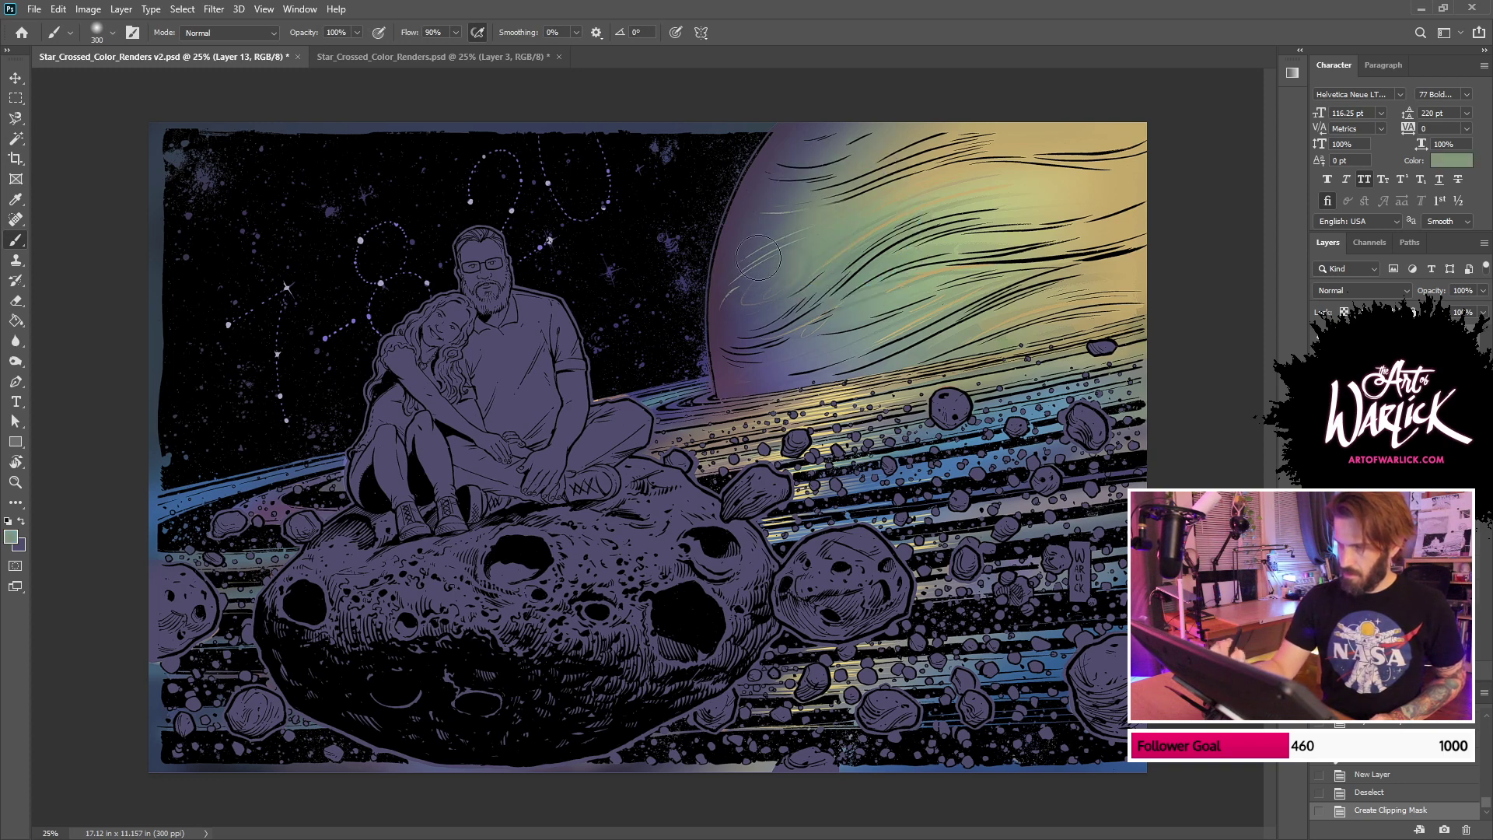
{"action": "key", "text": "ctrl+z"}
{"action": "left_click", "coordinate": [750, 260], "text": "alt"}
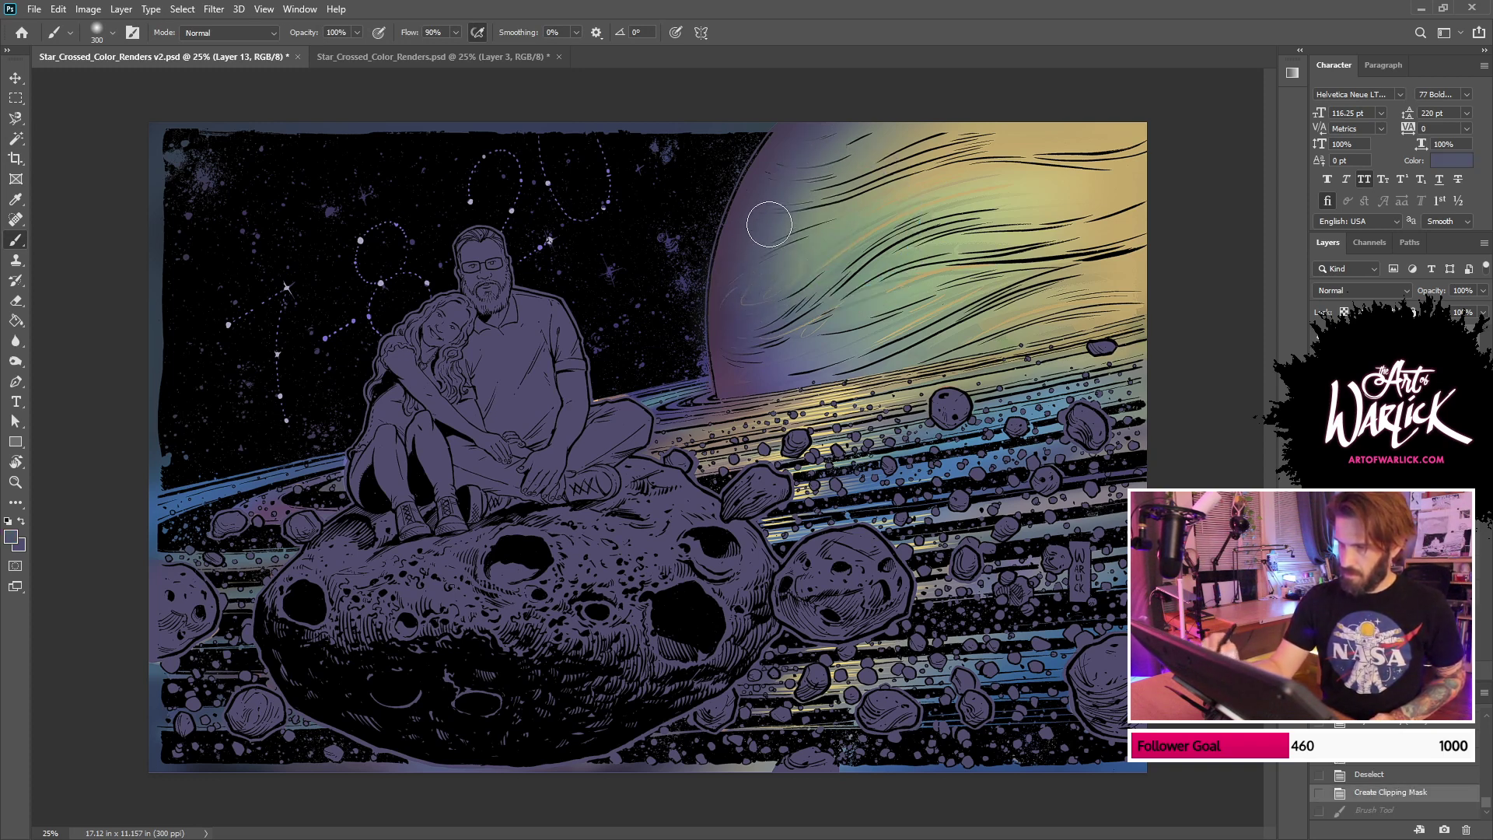
{"action": "left_click_drag", "start_coordinate": [1058, 158], "coordinate": [1152, 144]}
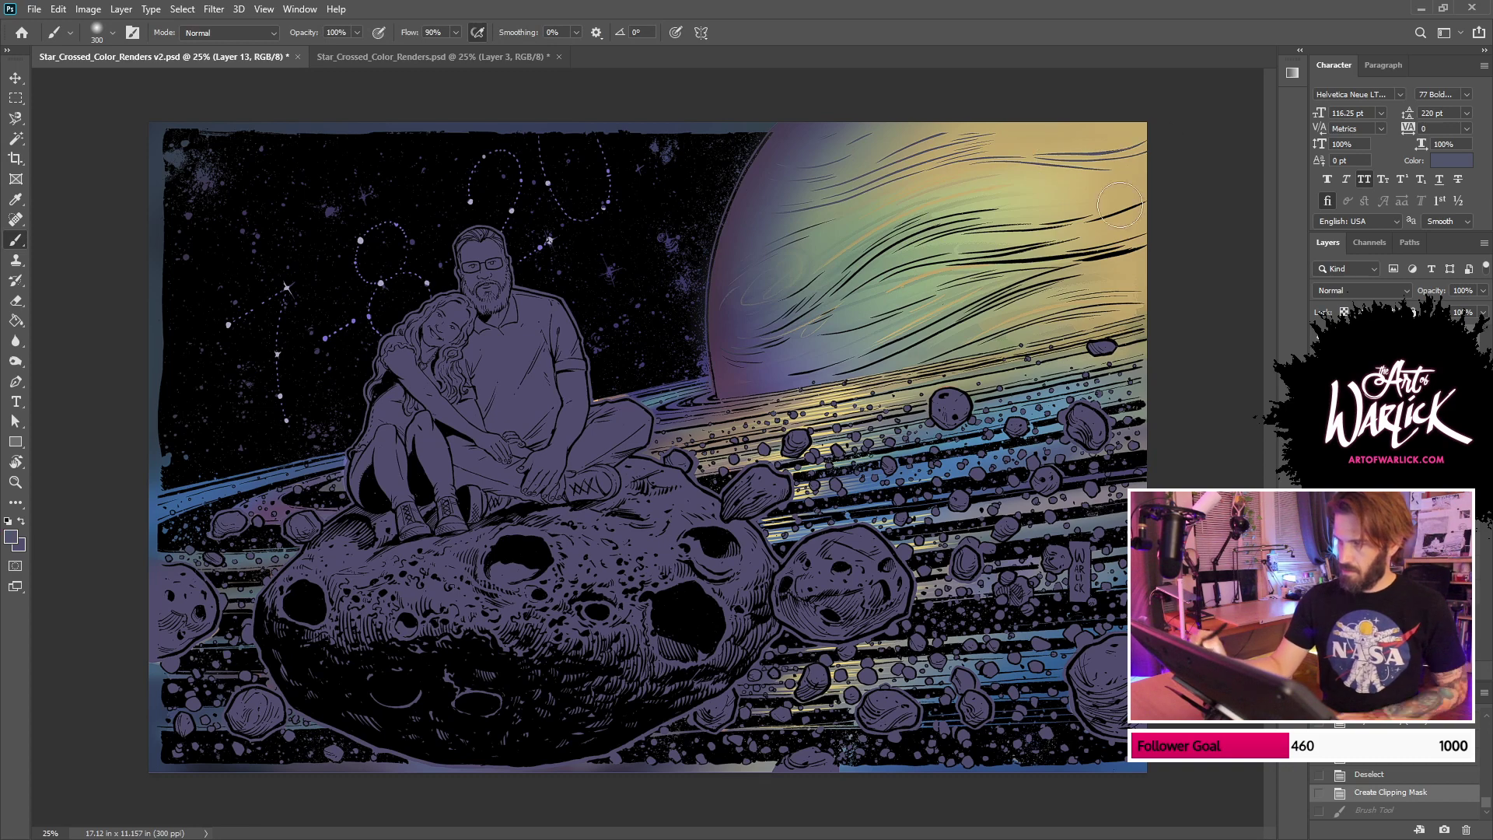
Step: Recolor the remaining black ink lines across the planet's middle and lower part in muted purple with the 75 px textured brush
{"action": "key", "text": "ctrl+plus"}
{"action": "left_click_drag", "start_coordinate": [1078, 385], "coordinate": [862, 624]}
{"action": "right_click", "coordinate": [955, 430]}
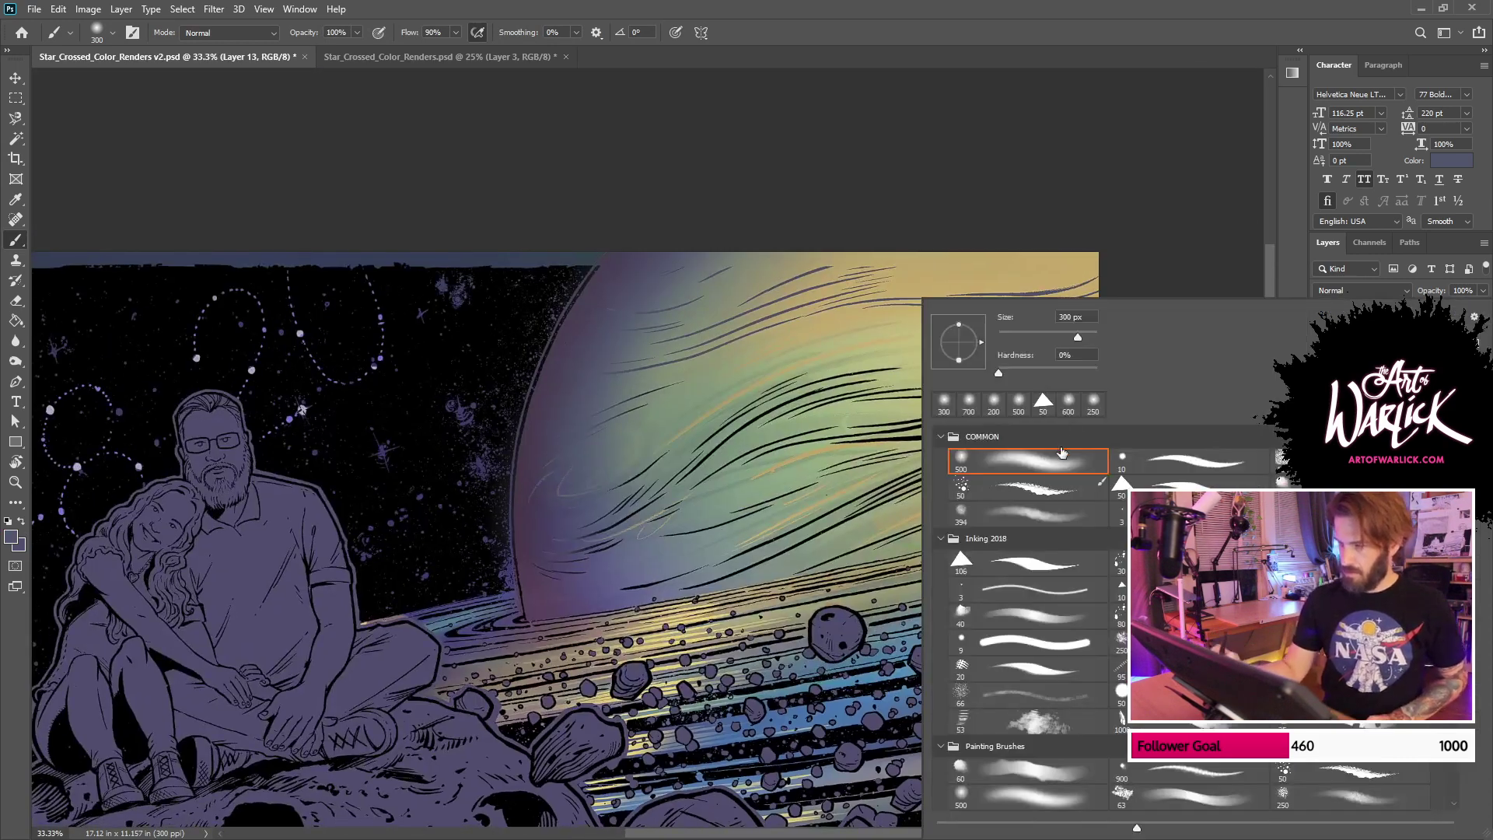
{"action": "left_click", "coordinate": [1039, 486]}
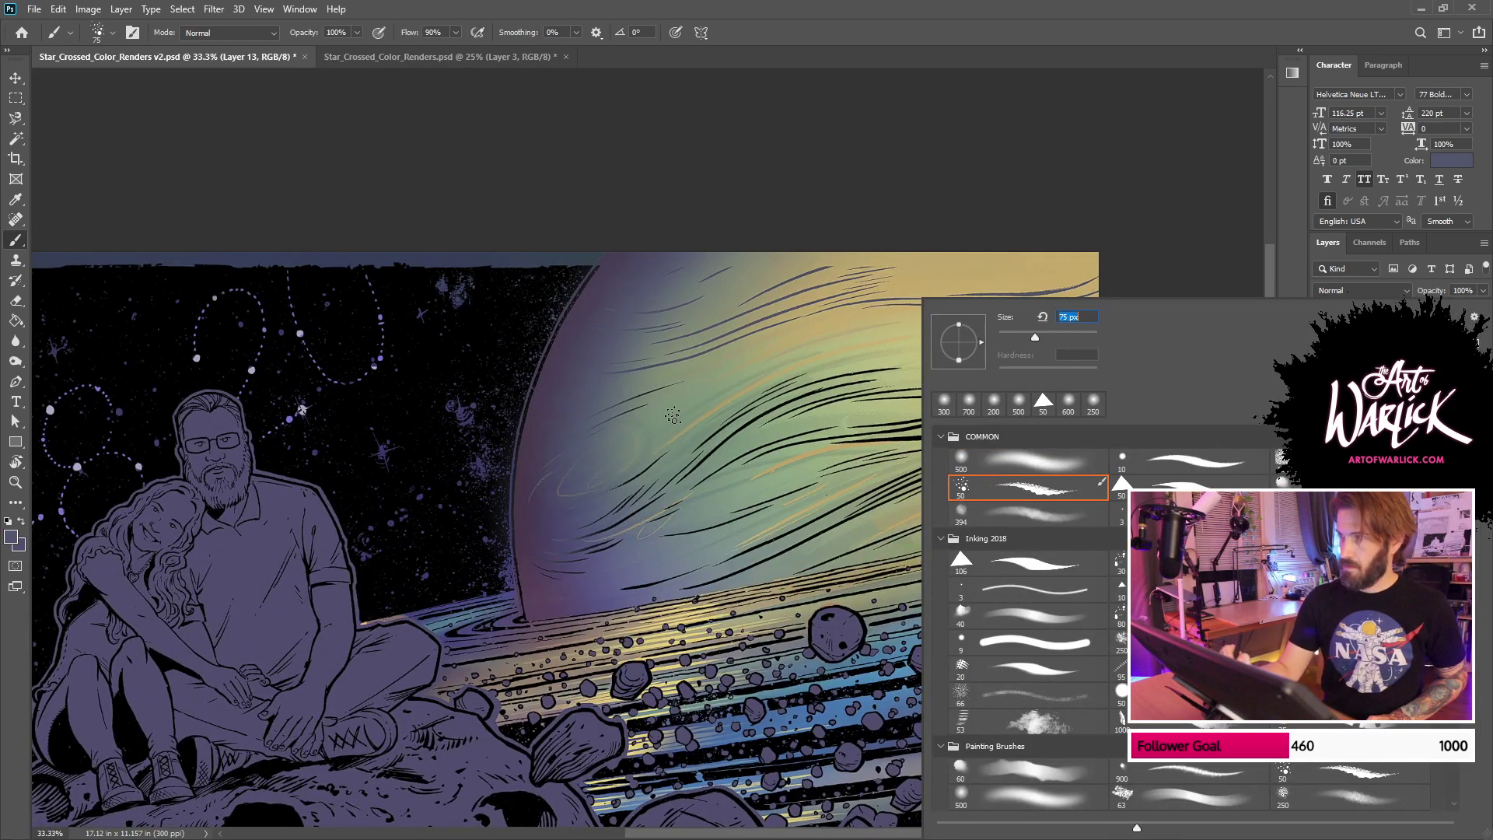
{"action": "left_click", "coordinate": [595, 500]}
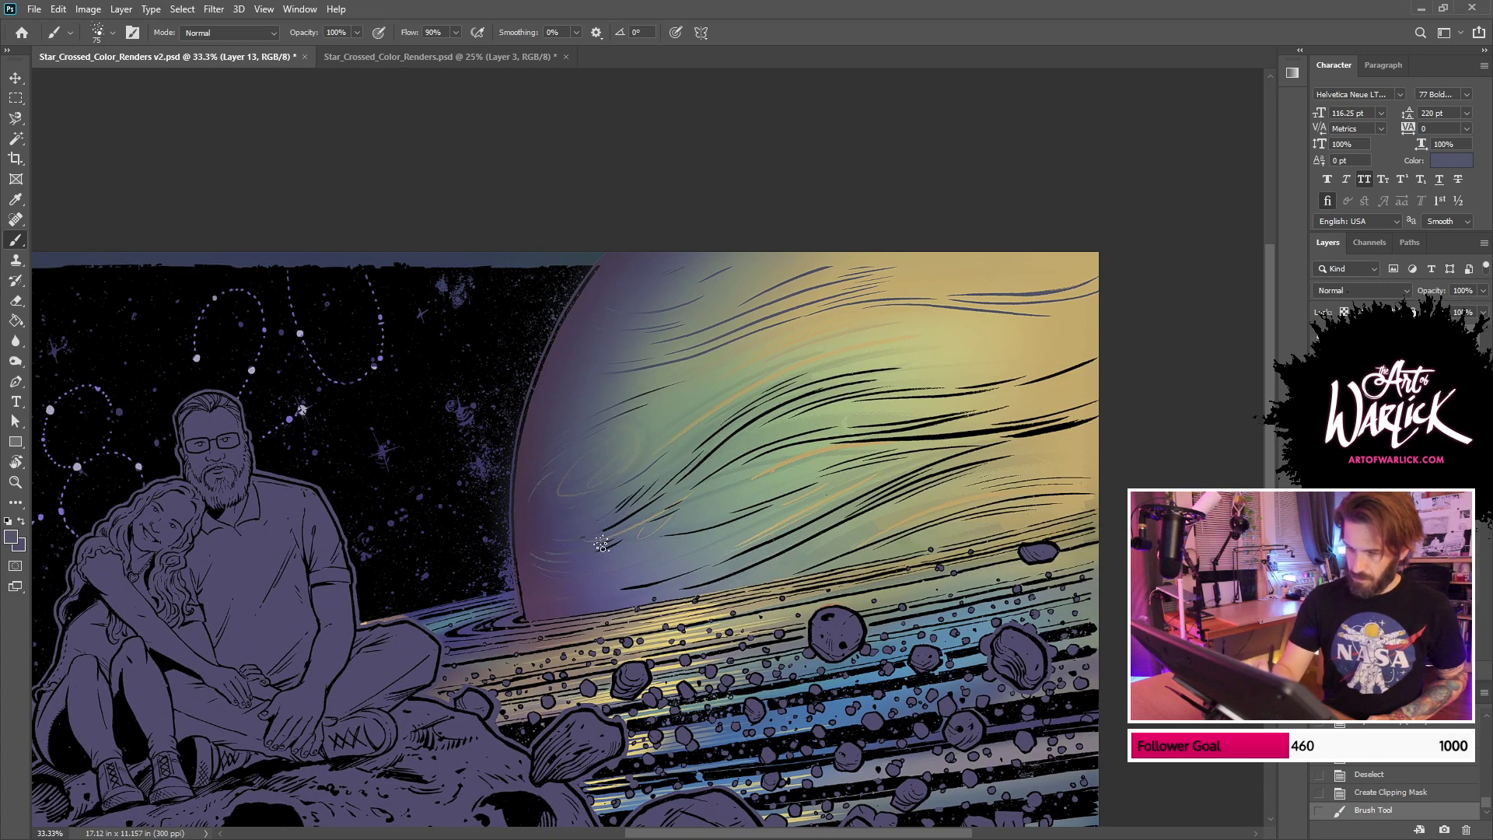
{"action": "left_click_drag", "start_coordinate": [601, 545], "coordinate": [553, 566]}
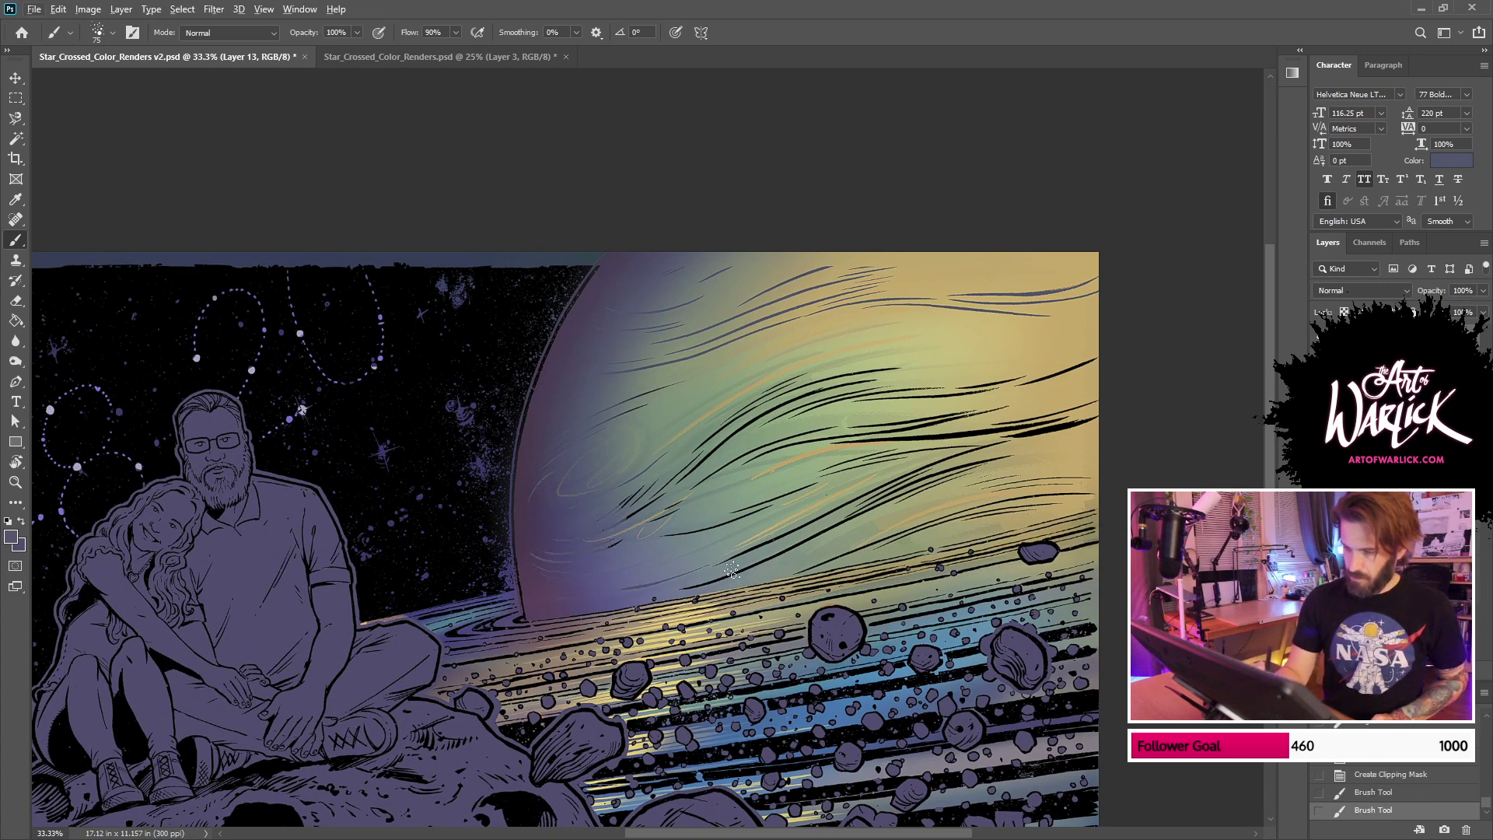
{"action": "left_click_drag", "start_coordinate": [773, 557], "coordinate": [972, 496]}
{"action": "left_click_drag", "start_coordinate": [804, 566], "coordinate": [969, 513]}
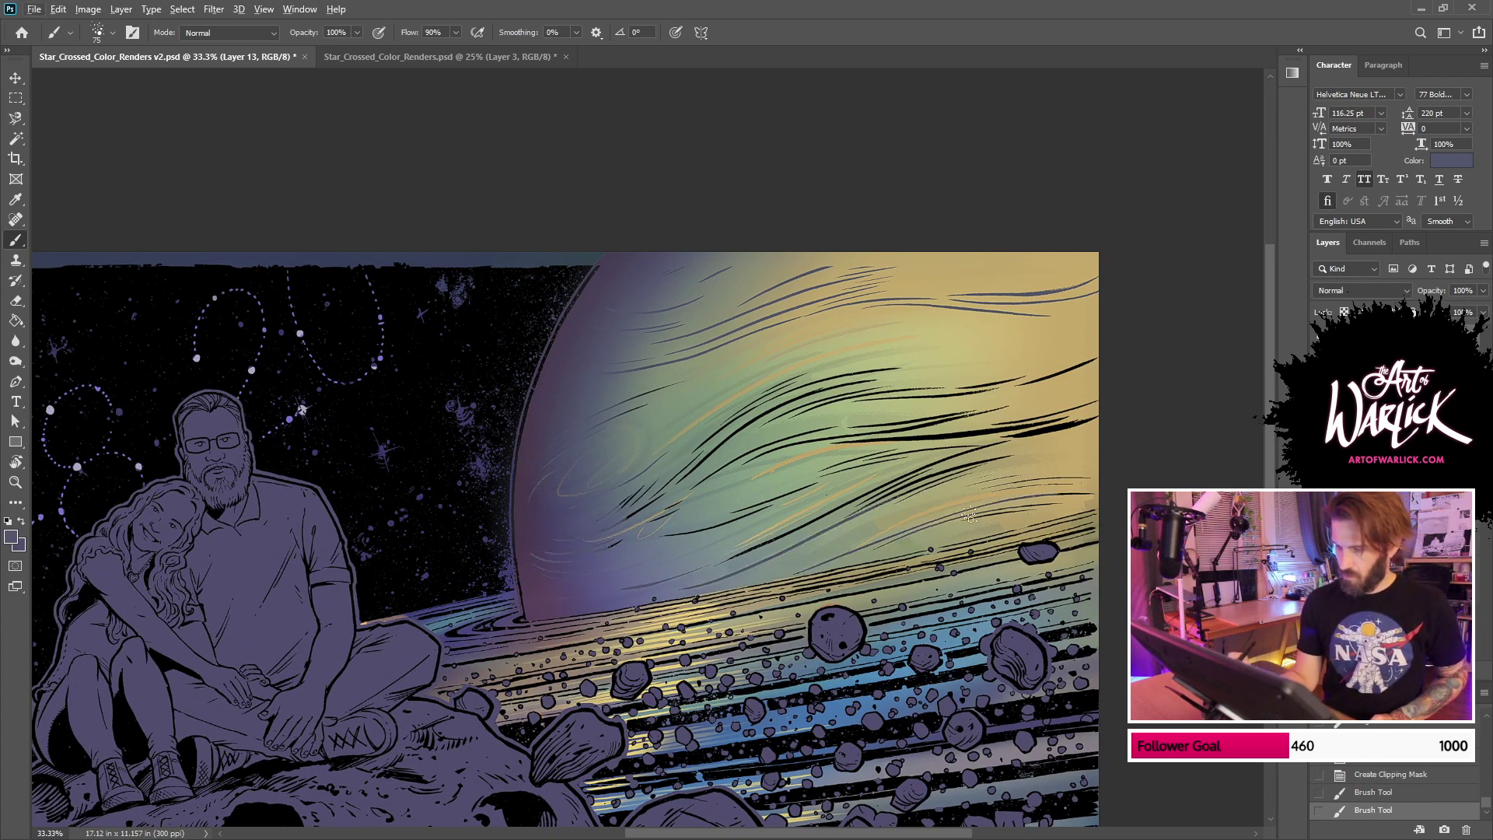
{"action": "mouse_move", "coordinate": [1082, 426]}
{"action": "left_mouse_down"}
{"action": "mouse_move", "coordinate": [917, 435]}
{"action": "mouse_move", "coordinate": [867, 495]}
{"action": "left_mouse_up"}
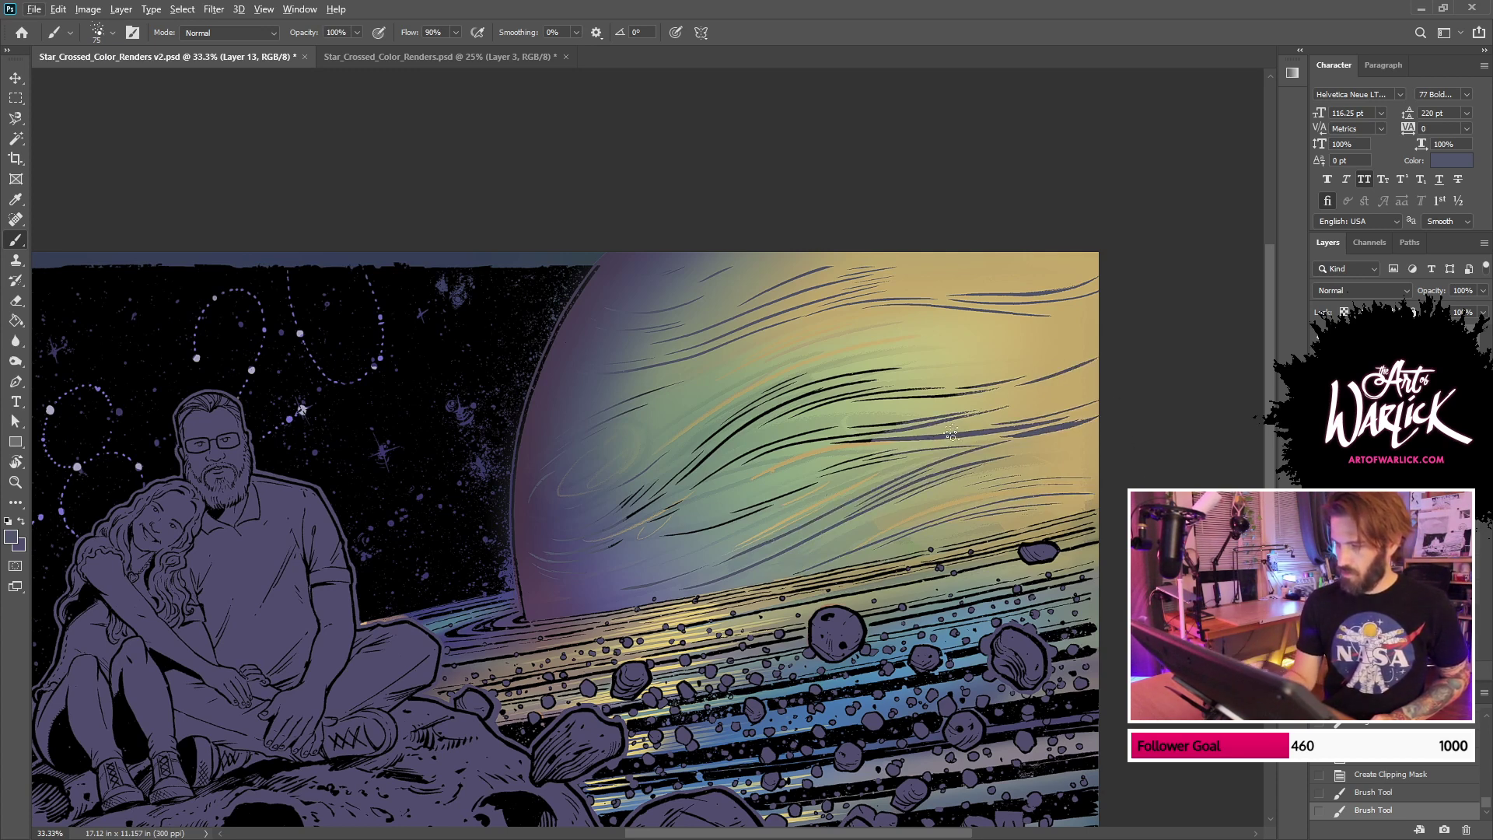
{"action": "mouse_move", "coordinate": [952, 433]}
{"action": "left_mouse_down"}
{"action": "mouse_move", "coordinate": [870, 435]}
{"action": "mouse_move", "coordinate": [919, 402]}
{"action": "mouse_move", "coordinate": [880, 440]}
{"action": "mouse_move", "coordinate": [761, 486]}
{"action": "mouse_move", "coordinate": [773, 447]}
{"action": "mouse_move", "coordinate": [716, 490]}
{"action": "mouse_move", "coordinate": [755, 435]}
{"action": "mouse_move", "coordinate": [722, 418]}
{"action": "left_mouse_up"}
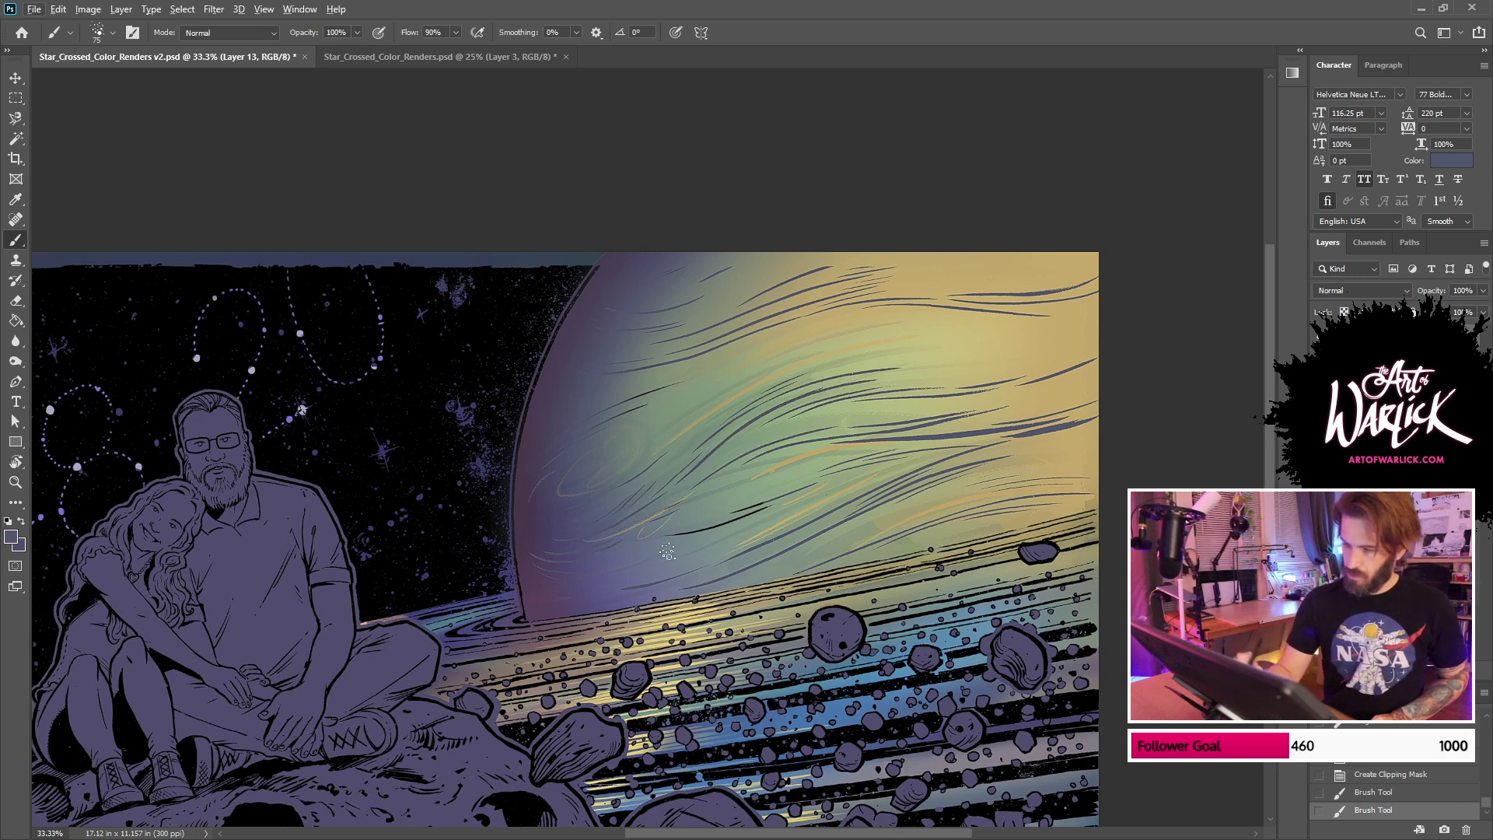
{"action": "left_click_drag", "start_coordinate": [879, 412], "coordinate": [850, 376]}
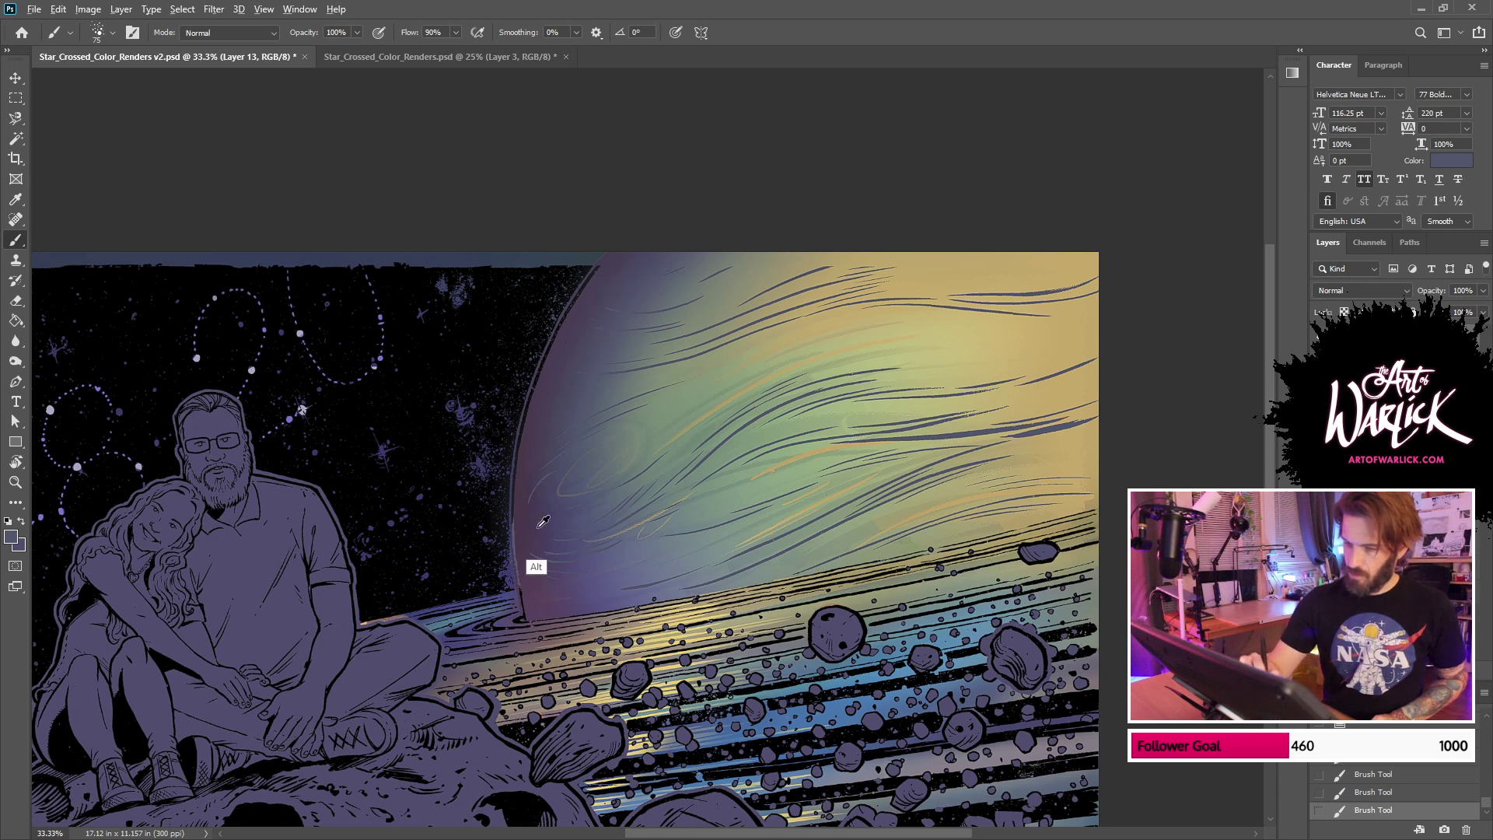
Step: Undo the last stroke and tint the ink lines along the planet's shaded edge with dark purple sampled from it
{"action": "key", "text": "ctrl+z"}
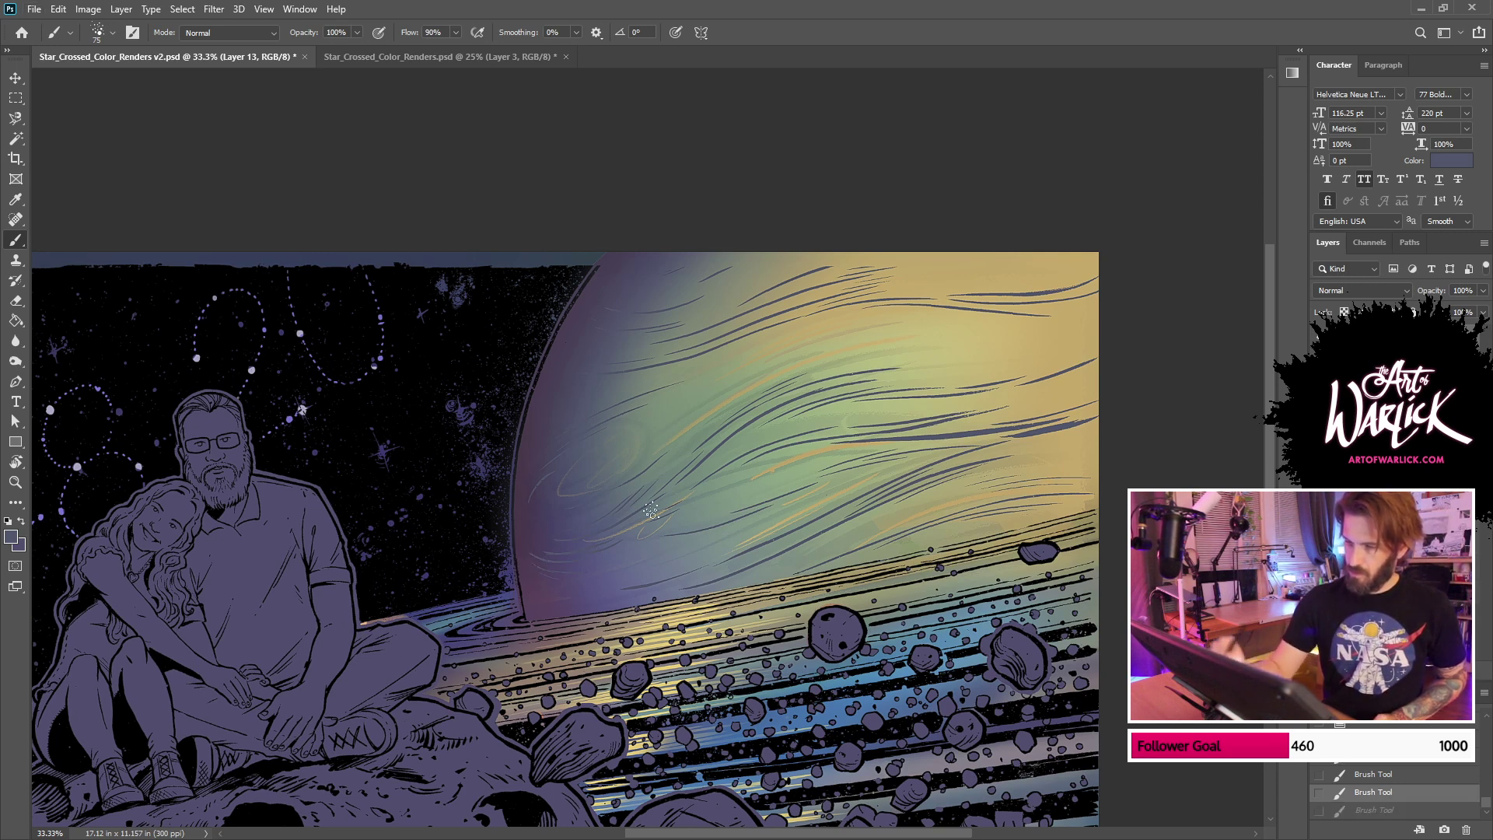
{"action": "left_click", "coordinate": [534, 441], "text": "alt"}
{"action": "left_click_drag", "start_coordinate": [535, 474], "coordinate": [533, 587]}
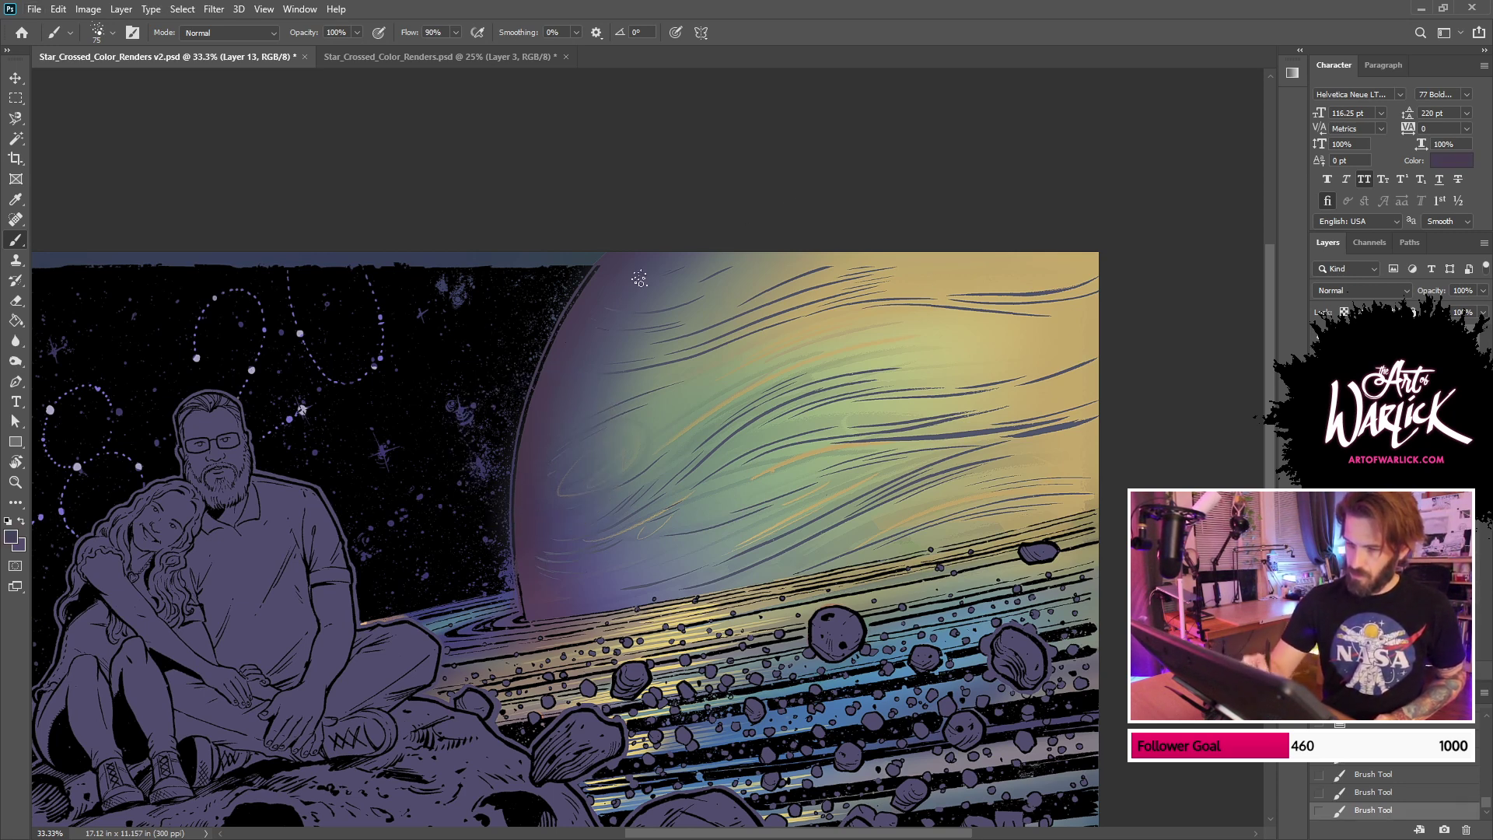
Step: Try broad dark purple strokes over the planet's ink lines with the 500 px soft brush
{"action": "right_click", "coordinate": [871, 278]}
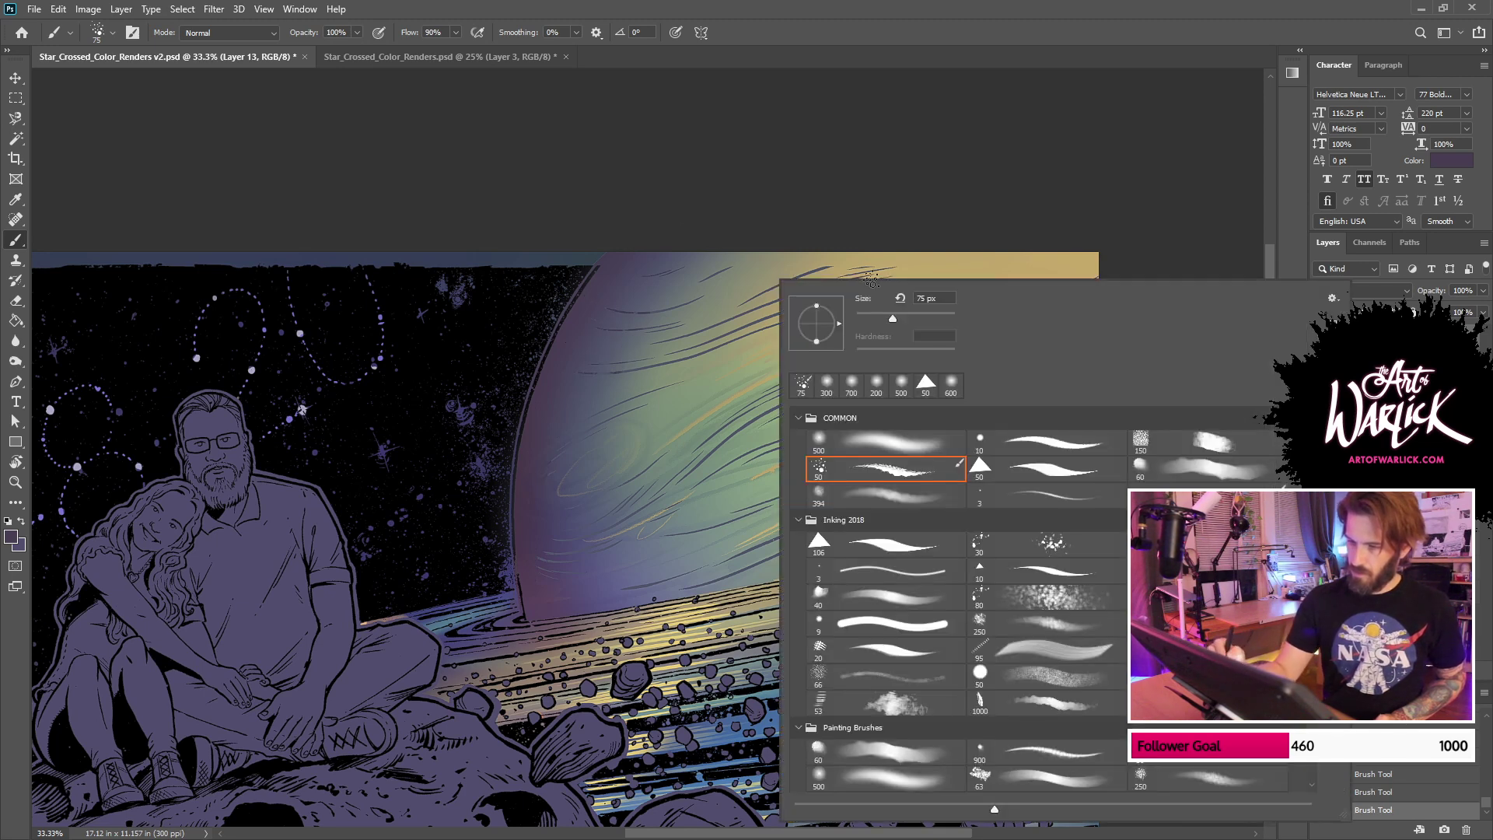
{"action": "left_click", "coordinate": [890, 442]}
{"action": "left_click", "coordinate": [576, 533]}
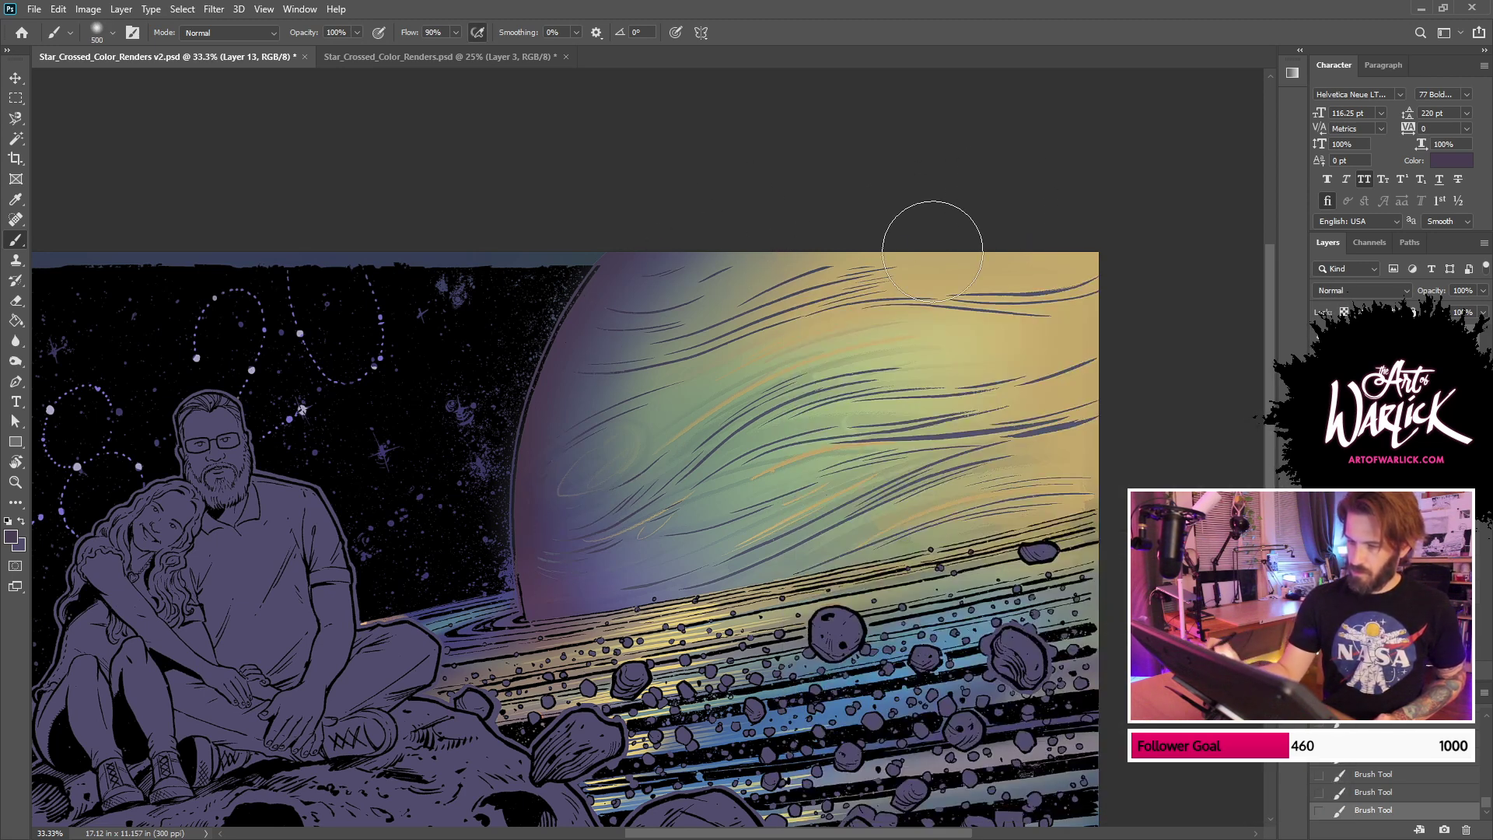
{"action": "left_click_drag", "start_coordinate": [688, 522], "coordinate": [1251, 316]}
{"action": "key", "text": "ctrl+z"}
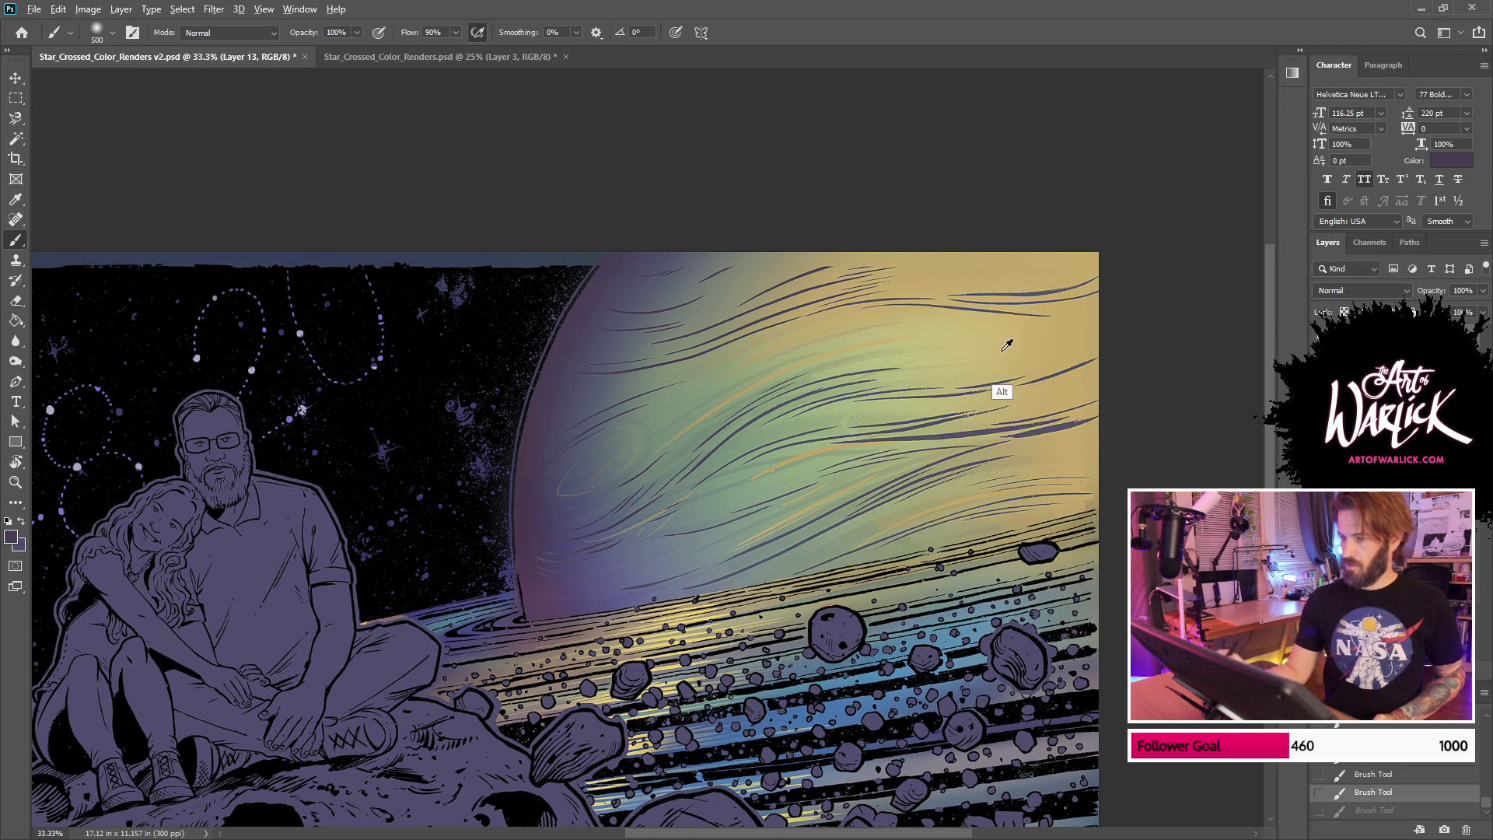
{"action": "mouse_move", "coordinate": [704, 517]}
{"action": "left_mouse_down"}
{"action": "mouse_move", "coordinate": [911, 490]}
{"action": "mouse_move", "coordinate": [1119, 374]}
{"action": "left_mouse_up"}
{"action": "key", "text": "ctrl+z"}
Step: Try a tan color sampled from the planet's bright side on its lower ink lines
{"action": "left_click", "coordinate": [1043, 354], "text": "alt"}
{"action": "key", "text": "ctrl+z"}
{"action": "left_click_drag", "start_coordinate": [1104, 424], "coordinate": [731, 540]}
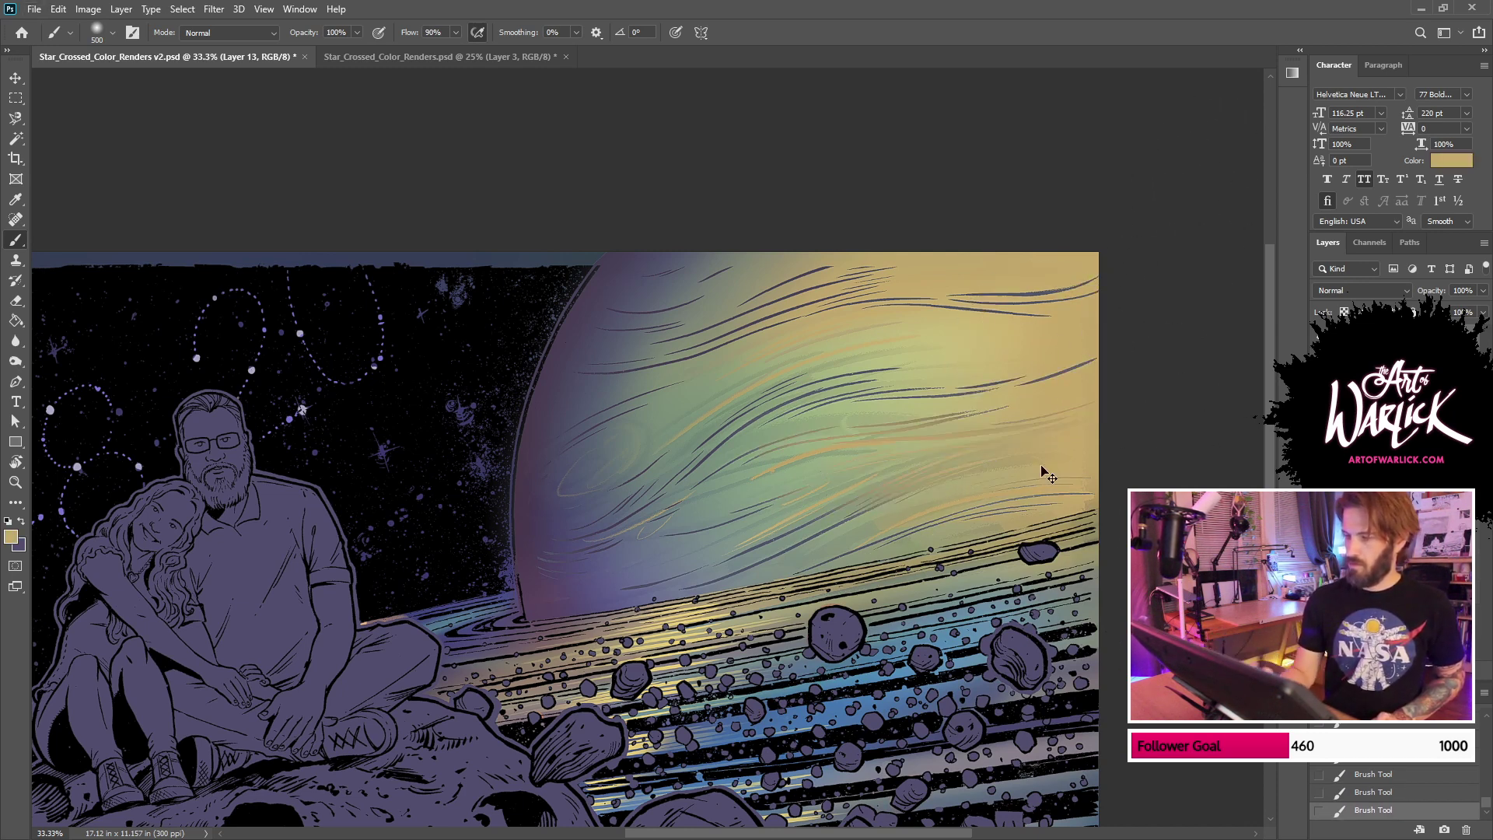
{"action": "key", "text": "ctrl+z"}
Step: Sample light yellow-green from the planet and tint the ink lines near its bright side with the 500 px soft brush
{"action": "left_click", "coordinate": [945, 441], "text": "alt"}
{"action": "left_click_drag", "start_coordinate": [840, 493], "coordinate": [1018, 445]}
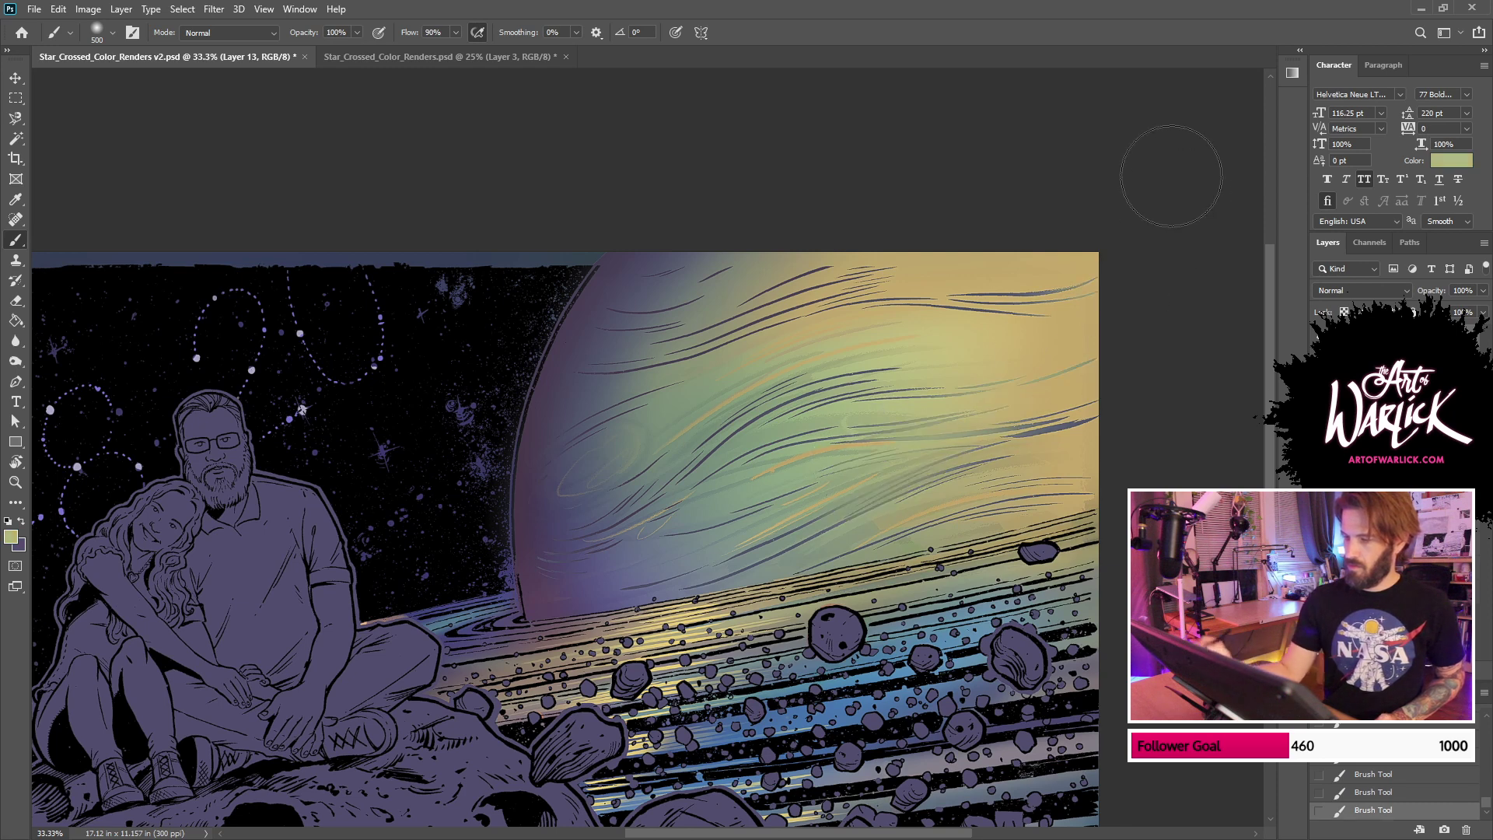
{"action": "key", "text": "ctrl+z"}
{"action": "left_click_drag", "start_coordinate": [1095, 416], "coordinate": [856, 443]}
{"action": "key", "text": "ctrl+z"}
{"action": "left_click_drag", "start_coordinate": [1088, 422], "coordinate": [1083, 319]}
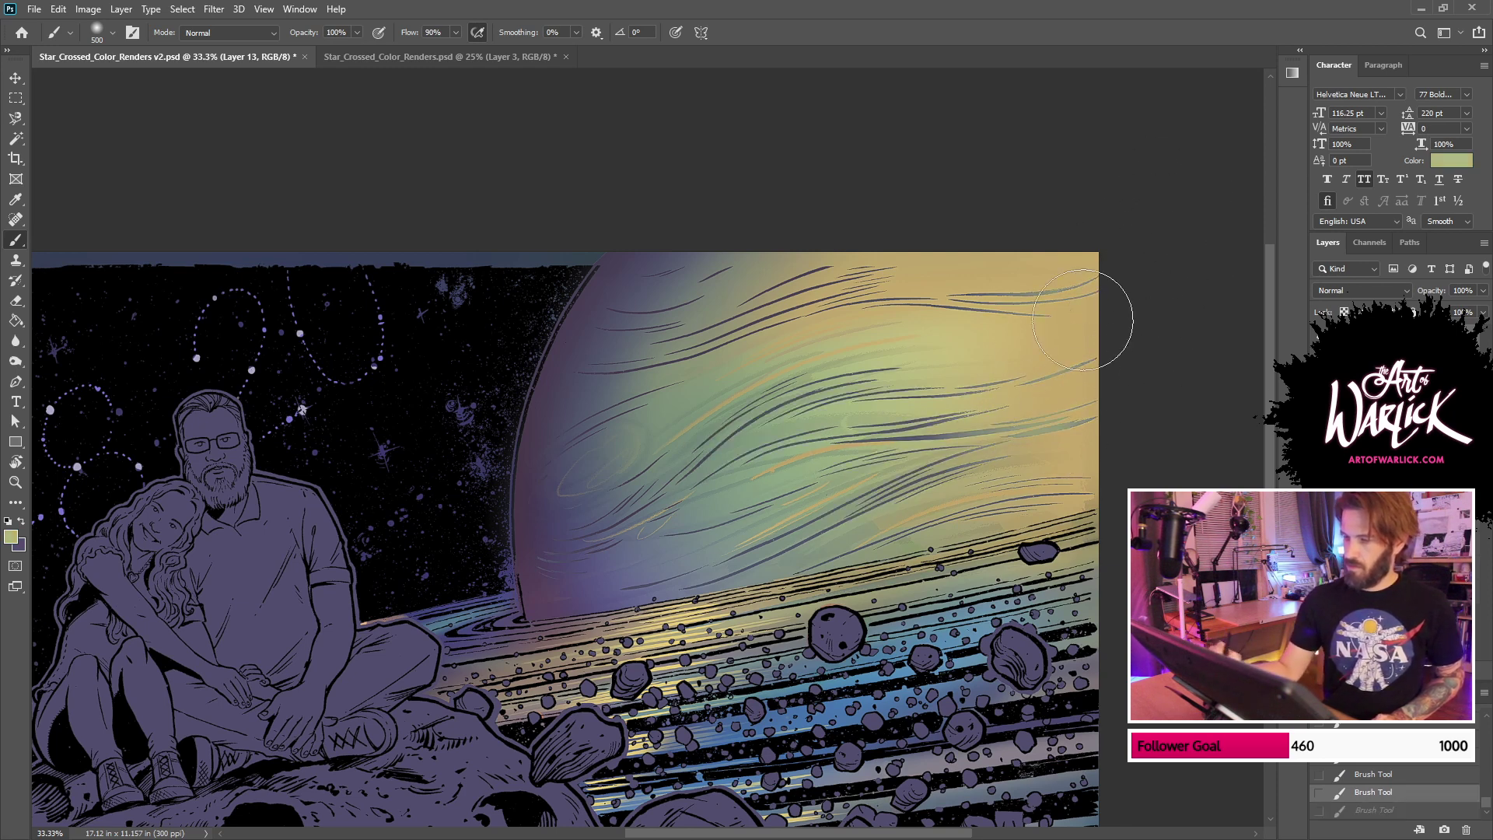
{"action": "key", "text": "ctrl+shift+z"}
Step: Brush a broad 500 px yellow-green stroke over the ink lines across the middle of the planet
{"action": "key", "text": "ctrl+minus"}
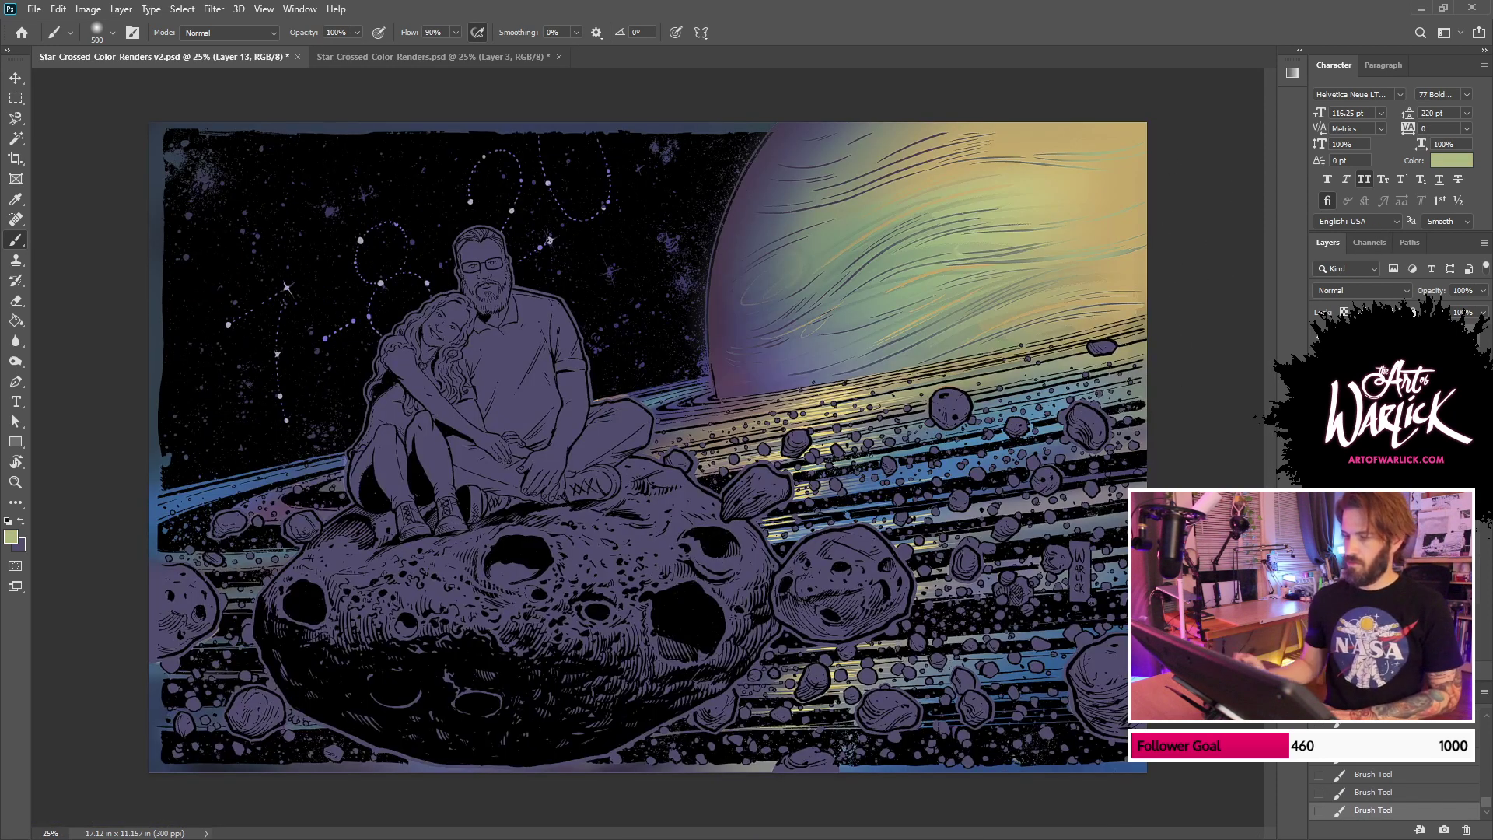
{"action": "mouse_move", "coordinate": [773, 285]}
{"action": "left_mouse_down"}
{"action": "mouse_move", "coordinate": [985, 157]}
{"action": "mouse_move", "coordinate": [1167, 217]}
{"action": "left_mouse_up"}
{"action": "key", "text": "ctrl+z"}
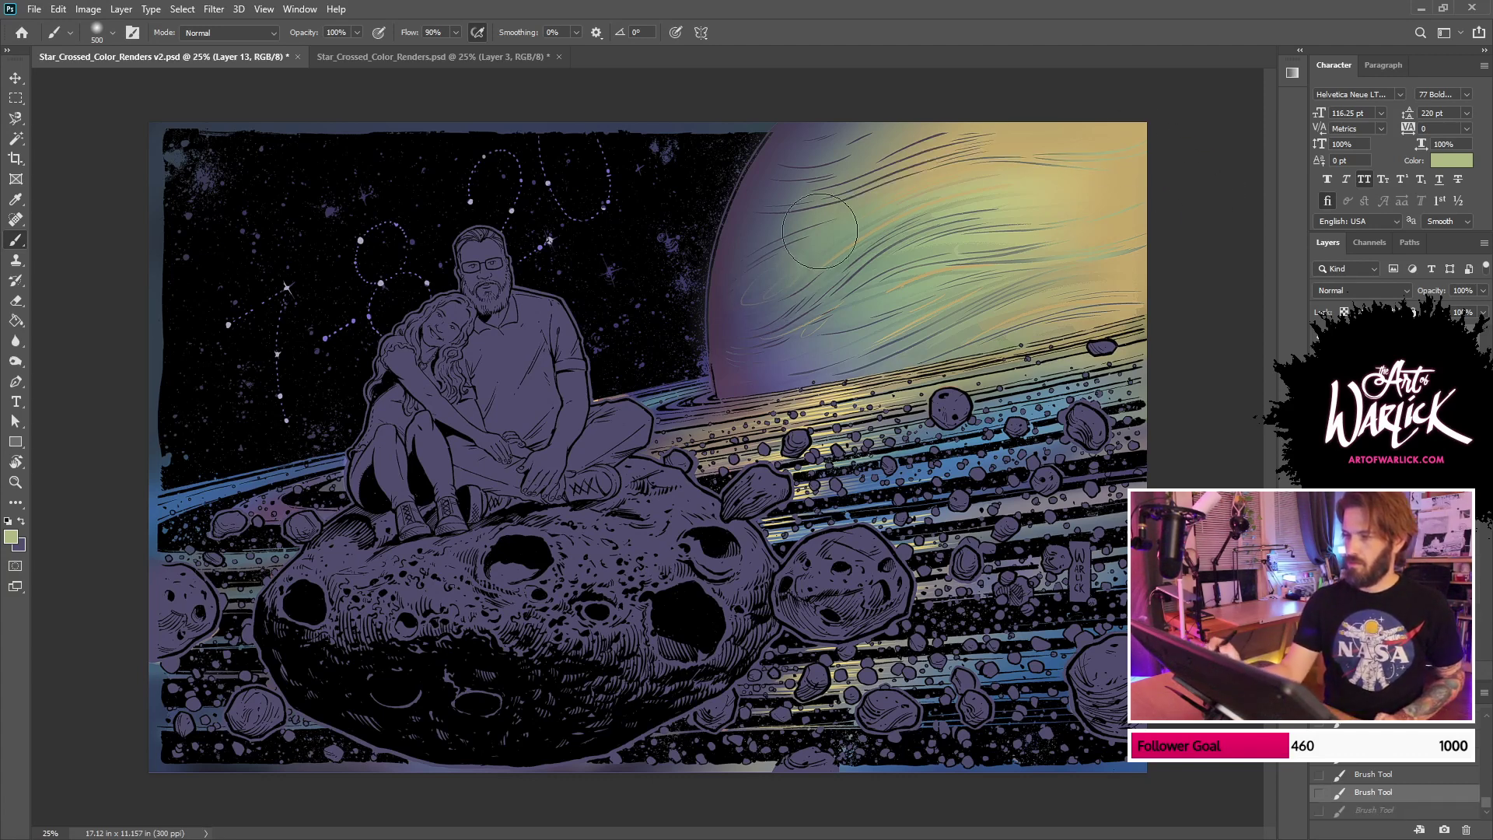
{"action": "left_click_drag", "start_coordinate": [815, 289], "coordinate": [1176, 190]}
Step: Reduce the brush to 200 px and brighten the central and lower planet lines with yellow-green strokes
{"action": "key", "text": "bracketleft"}
{"action": "key", "text": "bracketleft"}
{"action": "key", "text": "bracketleft"}
{"action": "key", "text": "bracketleft"}
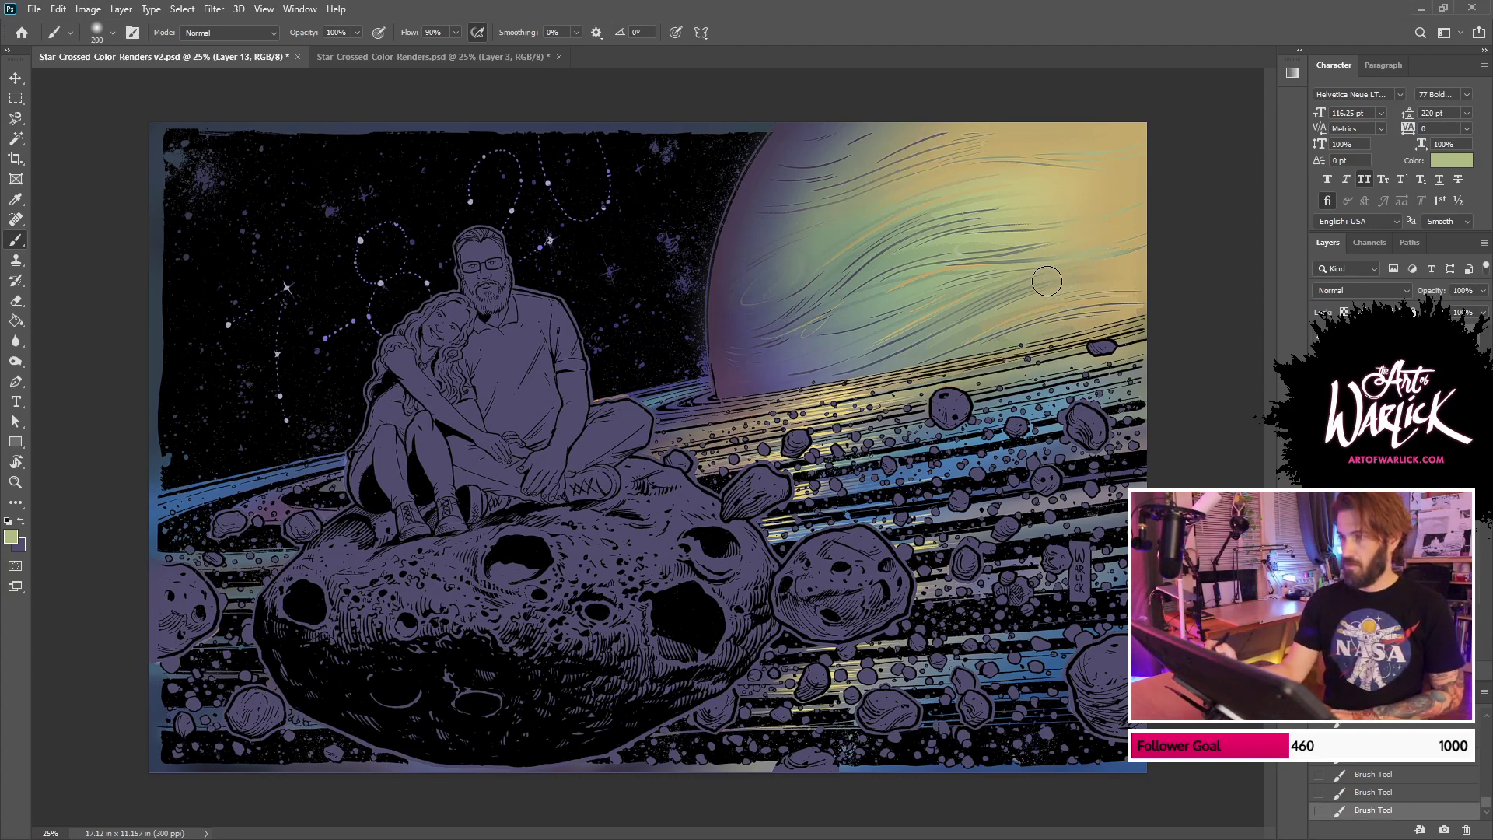
{"action": "left_click_drag", "start_coordinate": [987, 308], "coordinate": [1059, 284]}
{"action": "key", "text": "ctrl+z"}
{"action": "mouse_move", "coordinate": [908, 336]}
{"action": "left_mouse_down"}
{"action": "mouse_move", "coordinate": [1216, 256]}
{"action": "mouse_move", "coordinate": [967, 302]}
{"action": "left_mouse_up"}
{"action": "left_click_drag", "start_coordinate": [827, 312], "coordinate": [1009, 193]}
{"action": "left_click_drag", "start_coordinate": [845, 306], "coordinate": [1042, 233]}
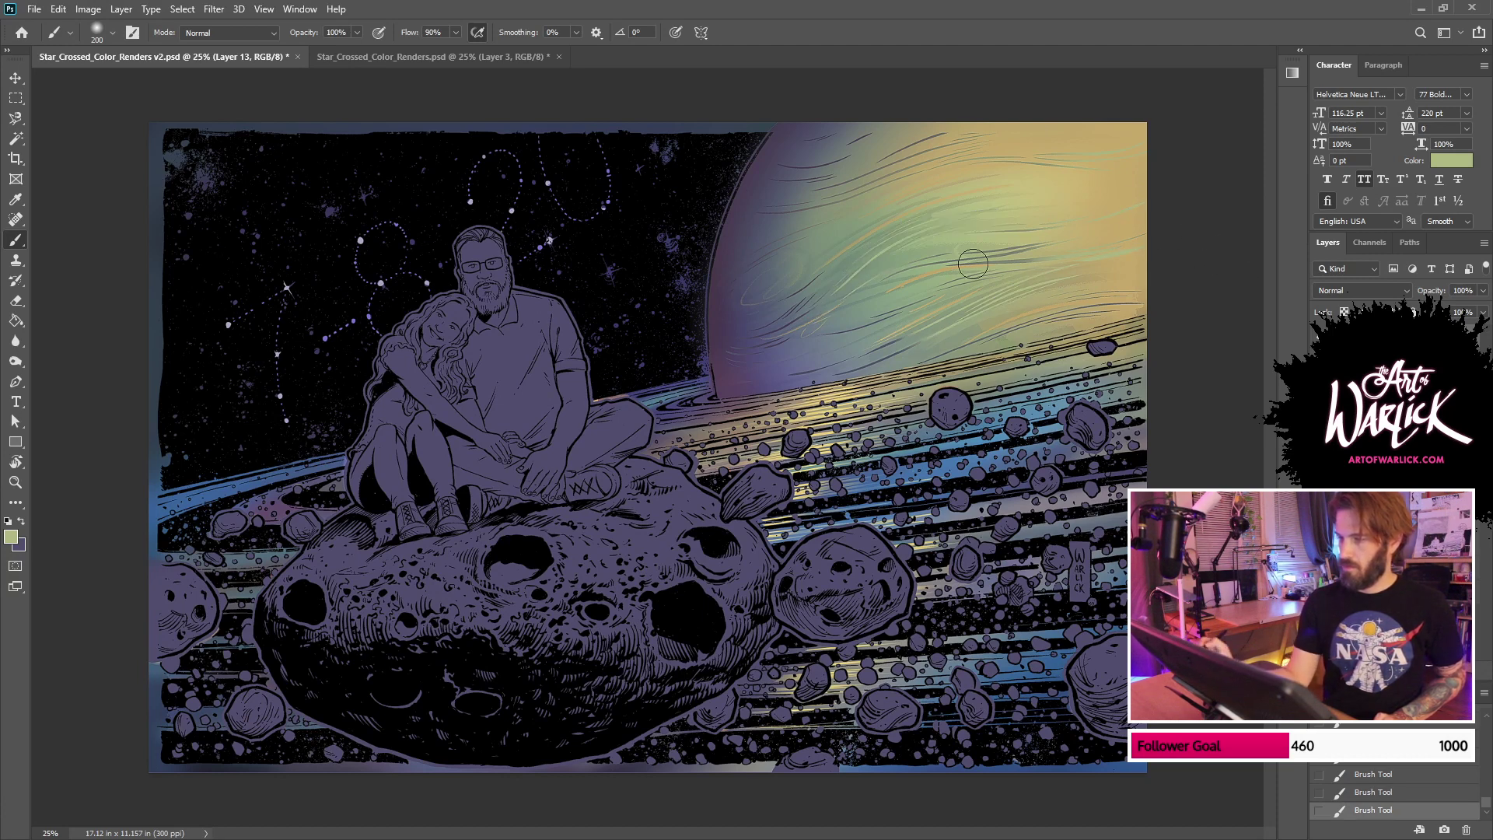
Step: Try yellow-green strokes on the ink lines along the planet's shaded side and upper area
{"action": "left_click_drag", "start_coordinate": [790, 242], "coordinate": [795, 288]}
{"action": "left_click_drag", "start_coordinate": [778, 346], "coordinate": [730, 360]}
{"action": "mouse_move", "coordinate": [851, 164]}
{"action": "left_mouse_down"}
{"action": "mouse_move", "coordinate": [812, 186]}
{"action": "mouse_move", "coordinate": [925, 167]}
{"action": "left_mouse_up"}
{"action": "left_click_drag", "start_coordinate": [836, 280], "coordinate": [860, 243]}
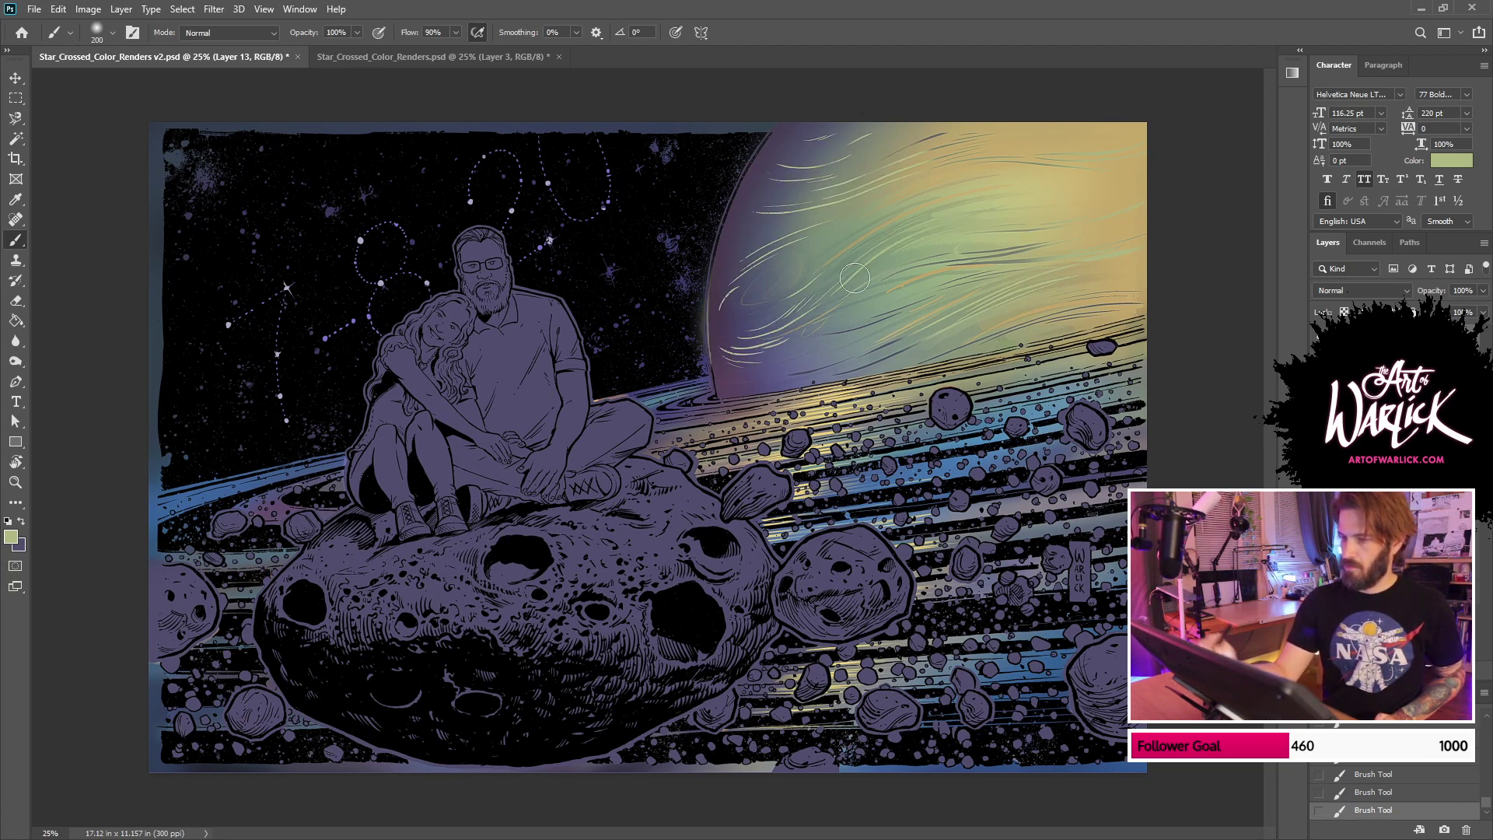
{"action": "key", "text": "ctrl+z"}
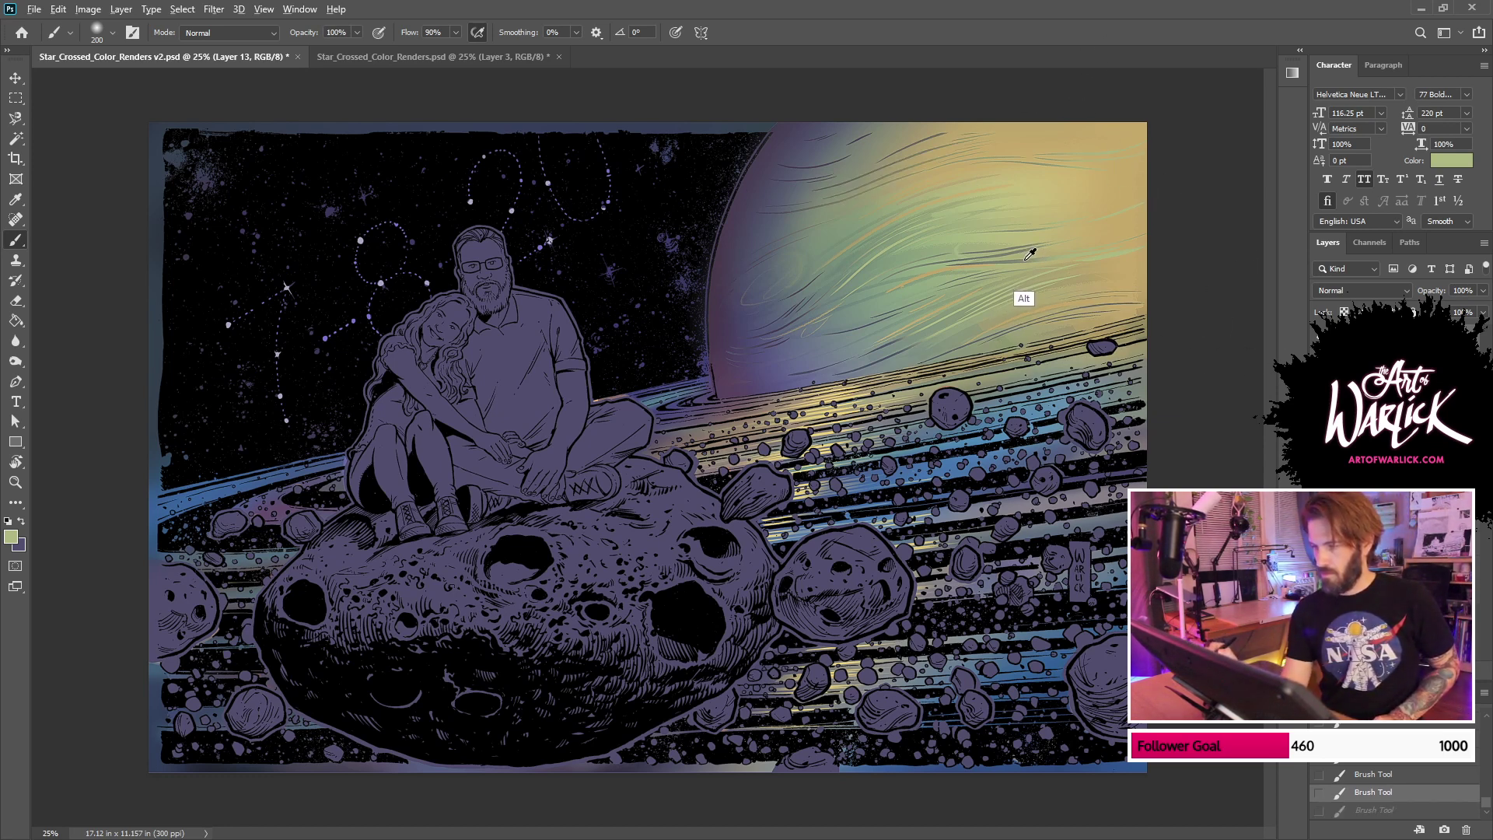
Step: Sample gray-green from the planet, try it on the lines of the bright side, and undo the strokes
{"action": "left_click", "coordinate": [1023, 289], "text": "alt"}
{"action": "left_click_drag", "start_coordinate": [1059, 261], "coordinate": [1127, 248]}
{"action": "key", "text": "ctrl+z"}
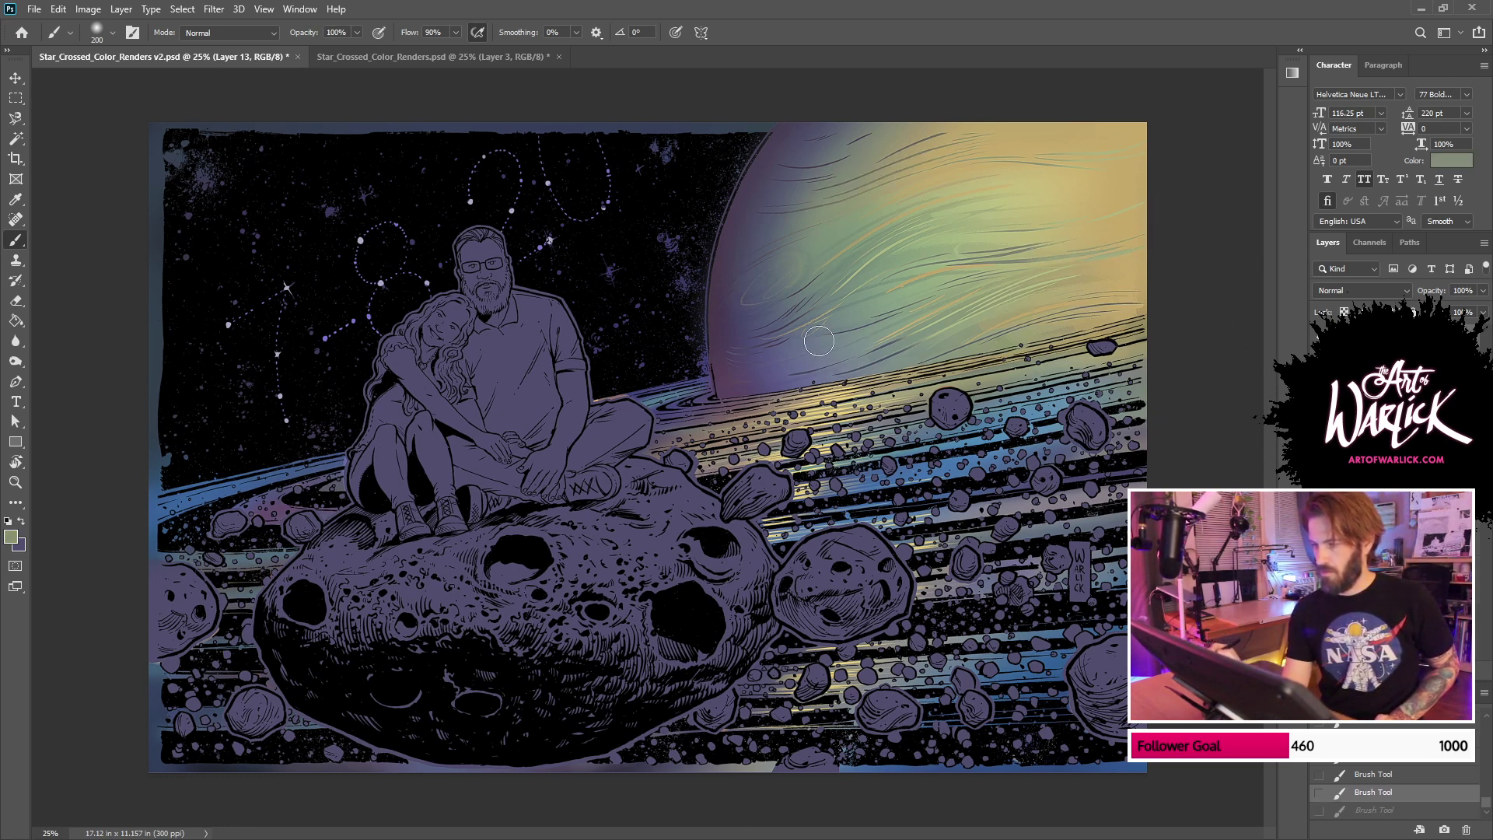
{"action": "key", "text": "ctrl+z"}
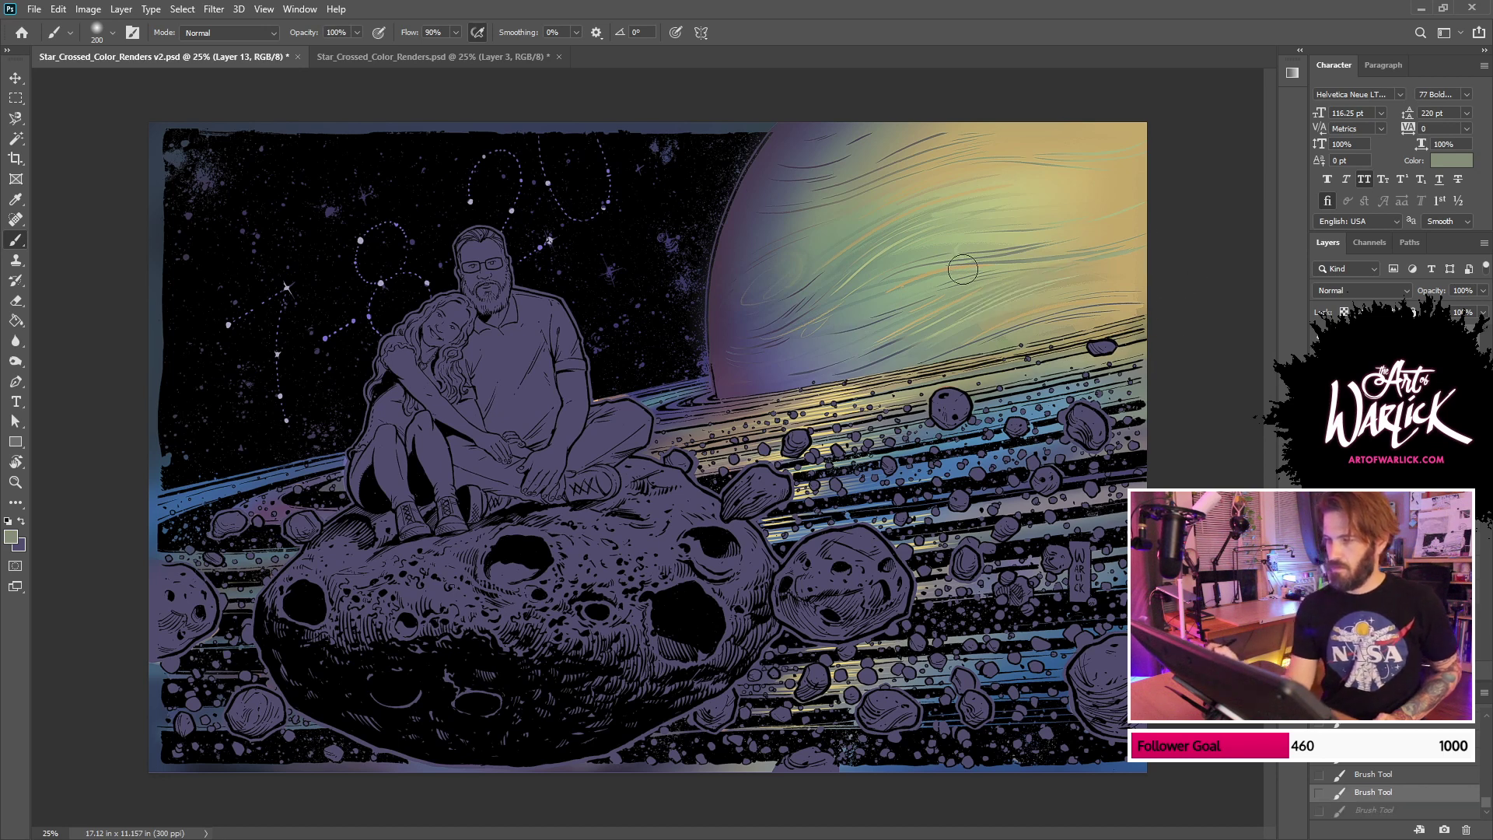
Step: Try gray-green strokes on the ink lines of the planet's upper bright side and lower shaded side
{"action": "left_click_drag", "start_coordinate": [1046, 162], "coordinate": [1194, 172]}
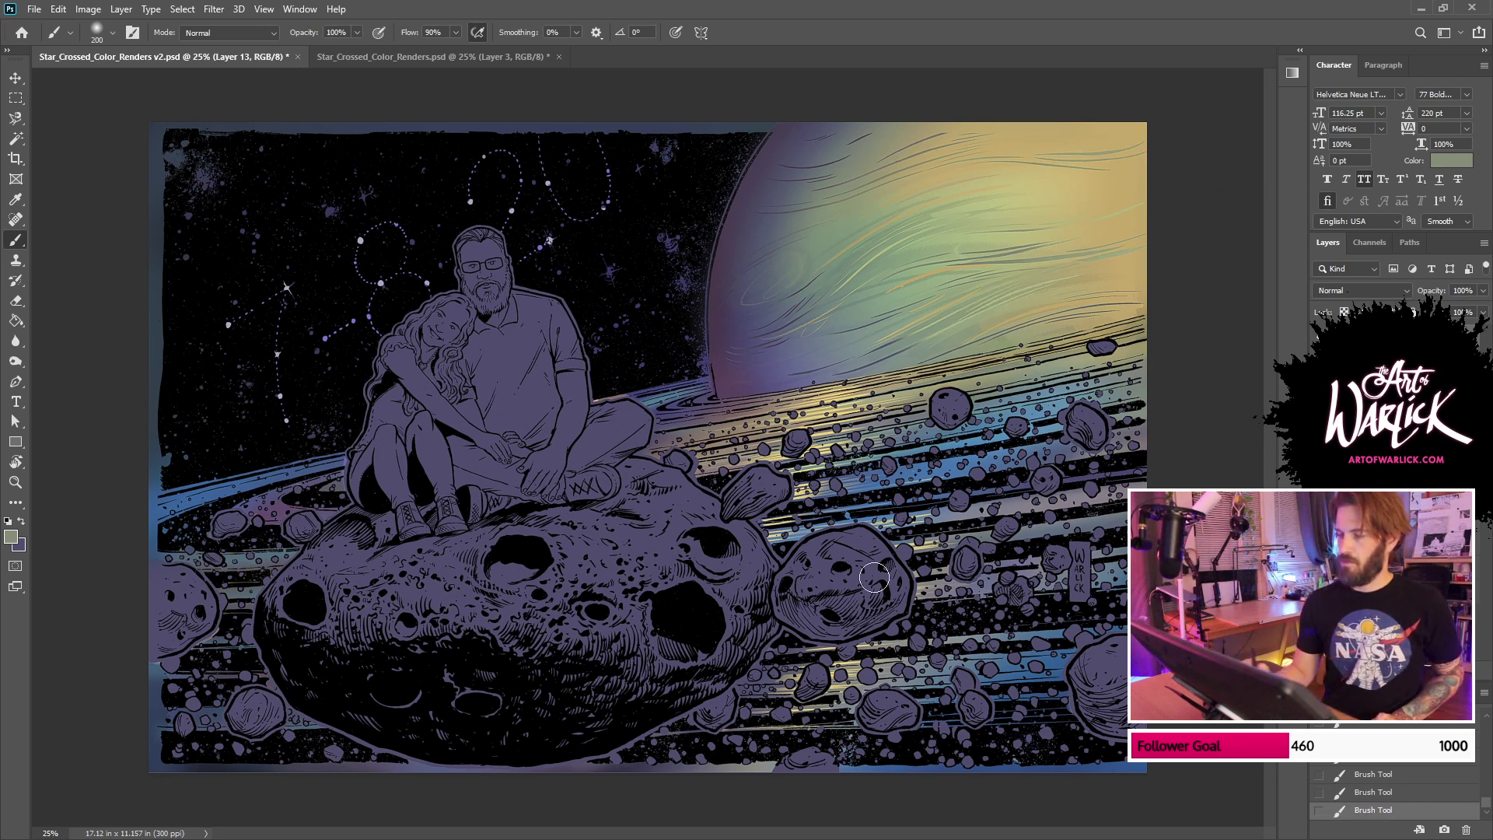
{"action": "key", "text": "ctrl+z"}
{"action": "left_click_drag", "start_coordinate": [813, 357], "coordinate": [847, 280]}
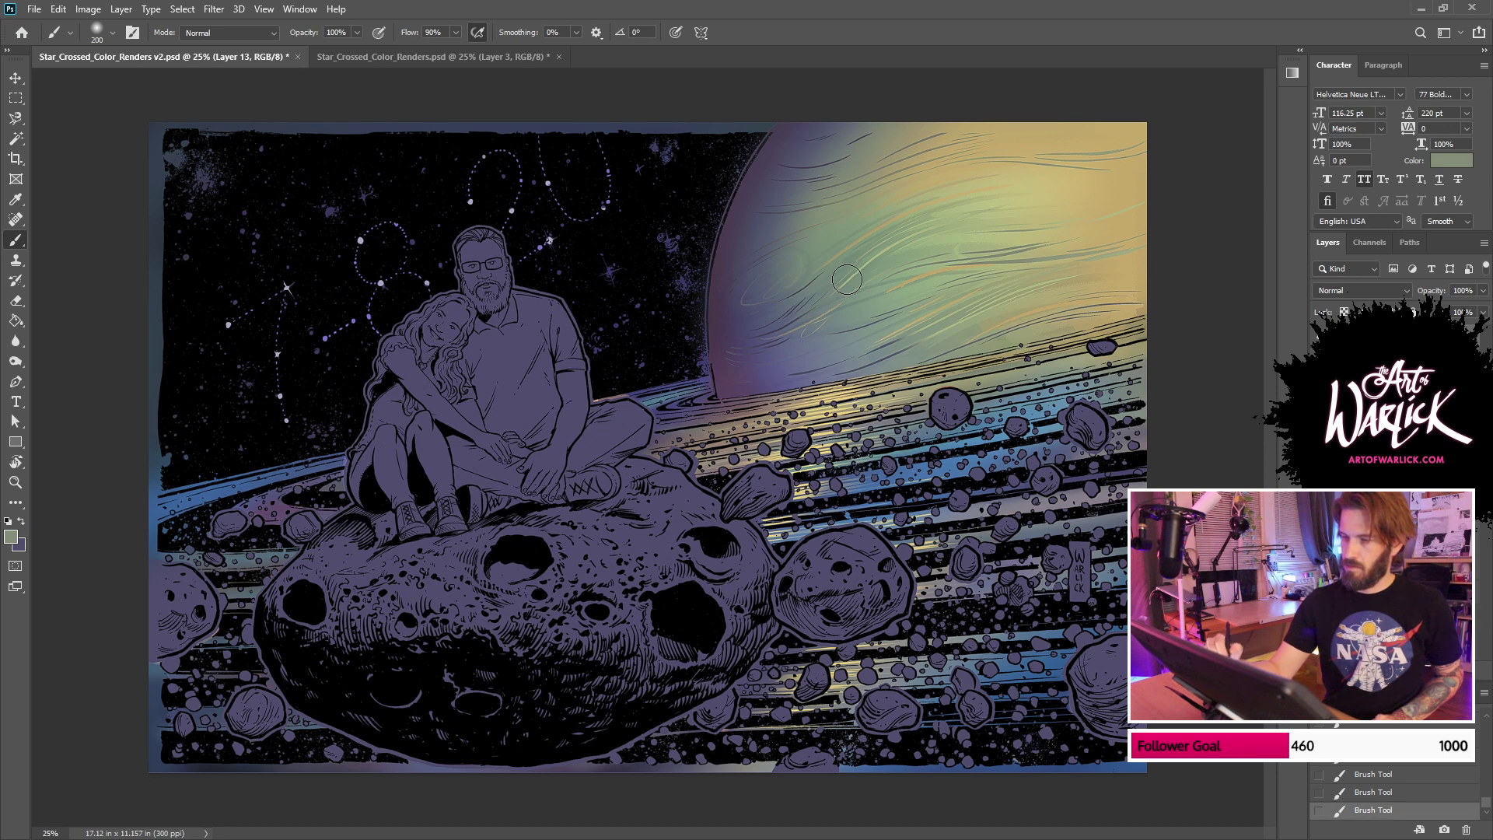
Step: Replace the last stroke with a 600 px brush stroke in dark purple sampled from the planet's shaded edge, and save the file
{"action": "key", "text": "bracketright"}
{"action": "key", "text": "bracketright"}
{"action": "key", "text": "bracketright"}
{"action": "key", "text": "bracketright"}
{"action": "key", "text": "bracketright"}
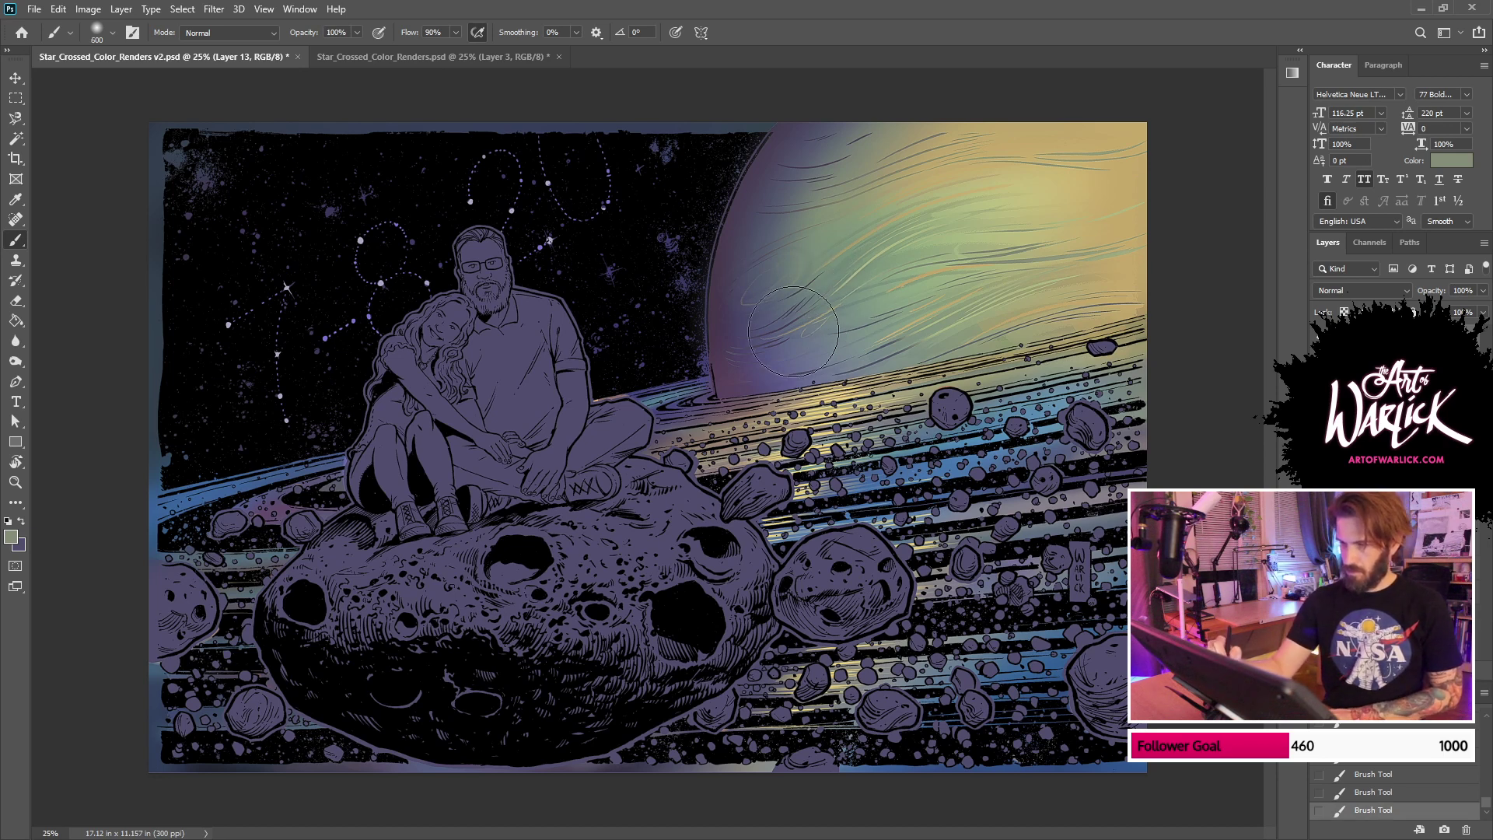
{"action": "key", "text": "ctrl+z"}
{"action": "left_click_drag", "start_coordinate": [820, 317], "coordinate": [1056, 73]}
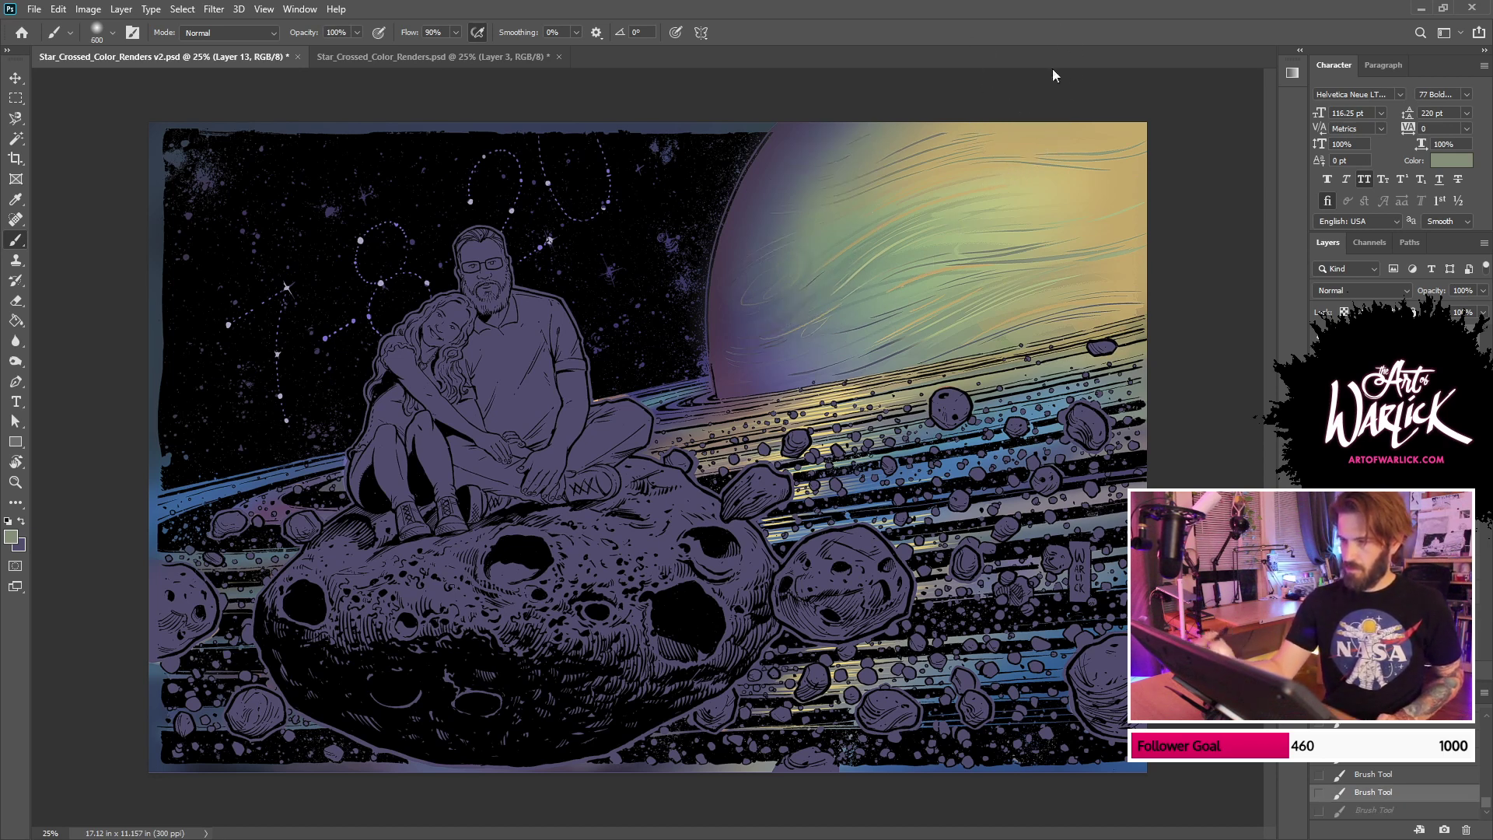
{"action": "left_click", "coordinate": [743, 202], "text": "alt"}
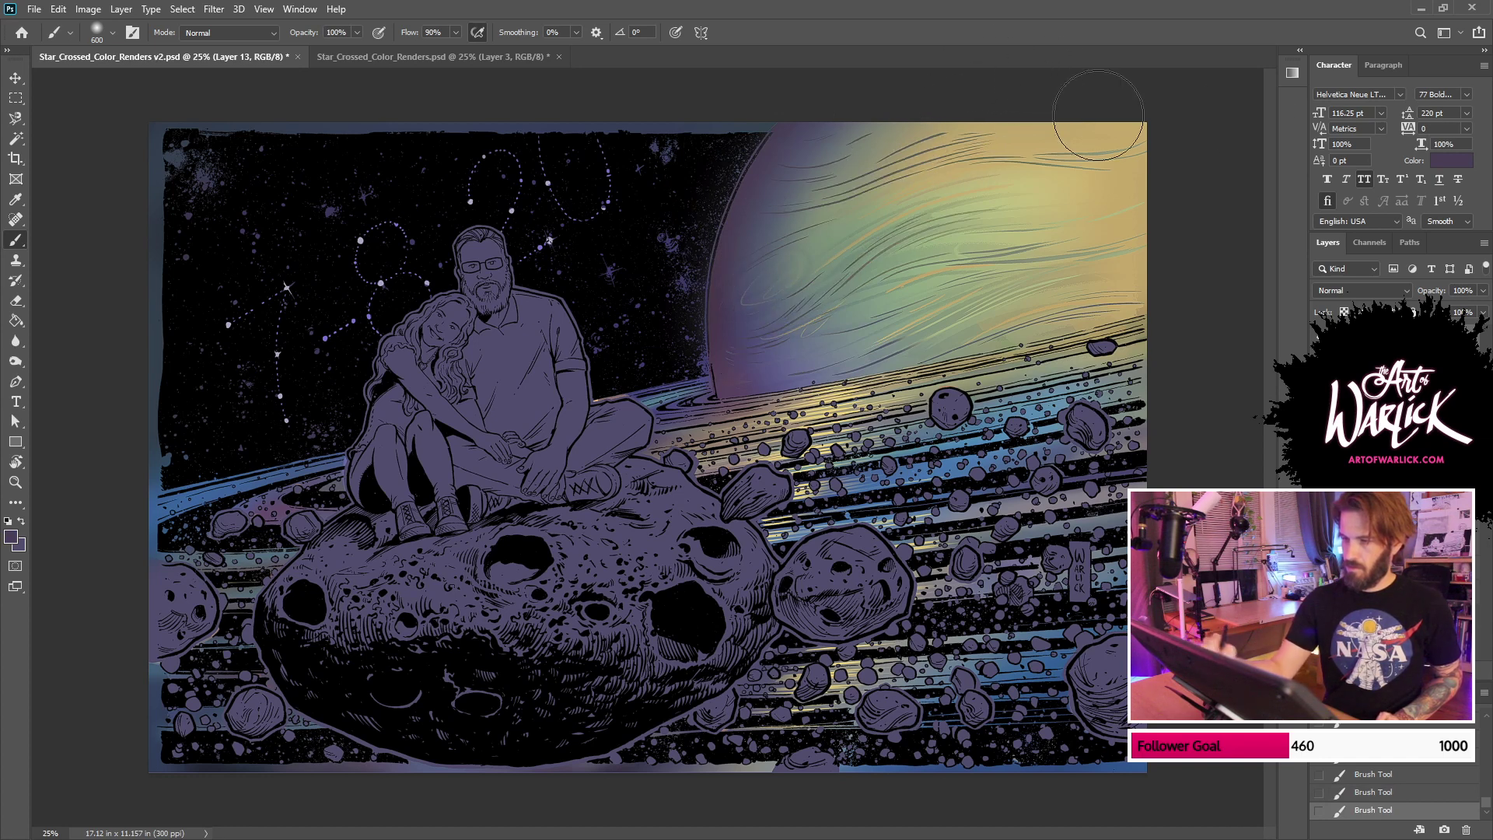
{"action": "key", "text": "ctrl+s"}
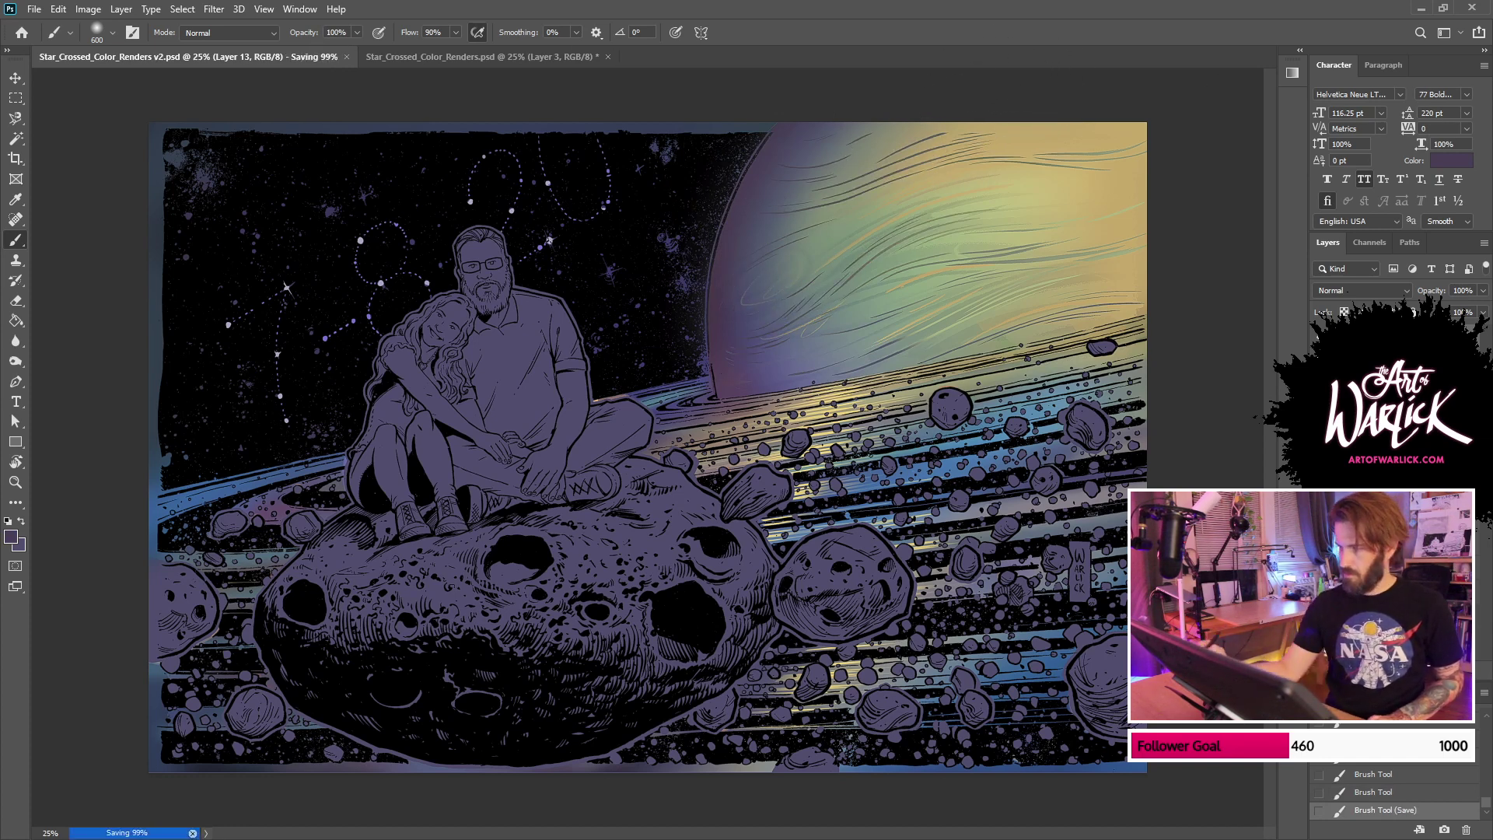
Step: Hide the ink lines and draw a dark purple reflected gradient on a new layer as a vertical band through the planet
{"action": "left_click", "coordinate": [1319, 340]}
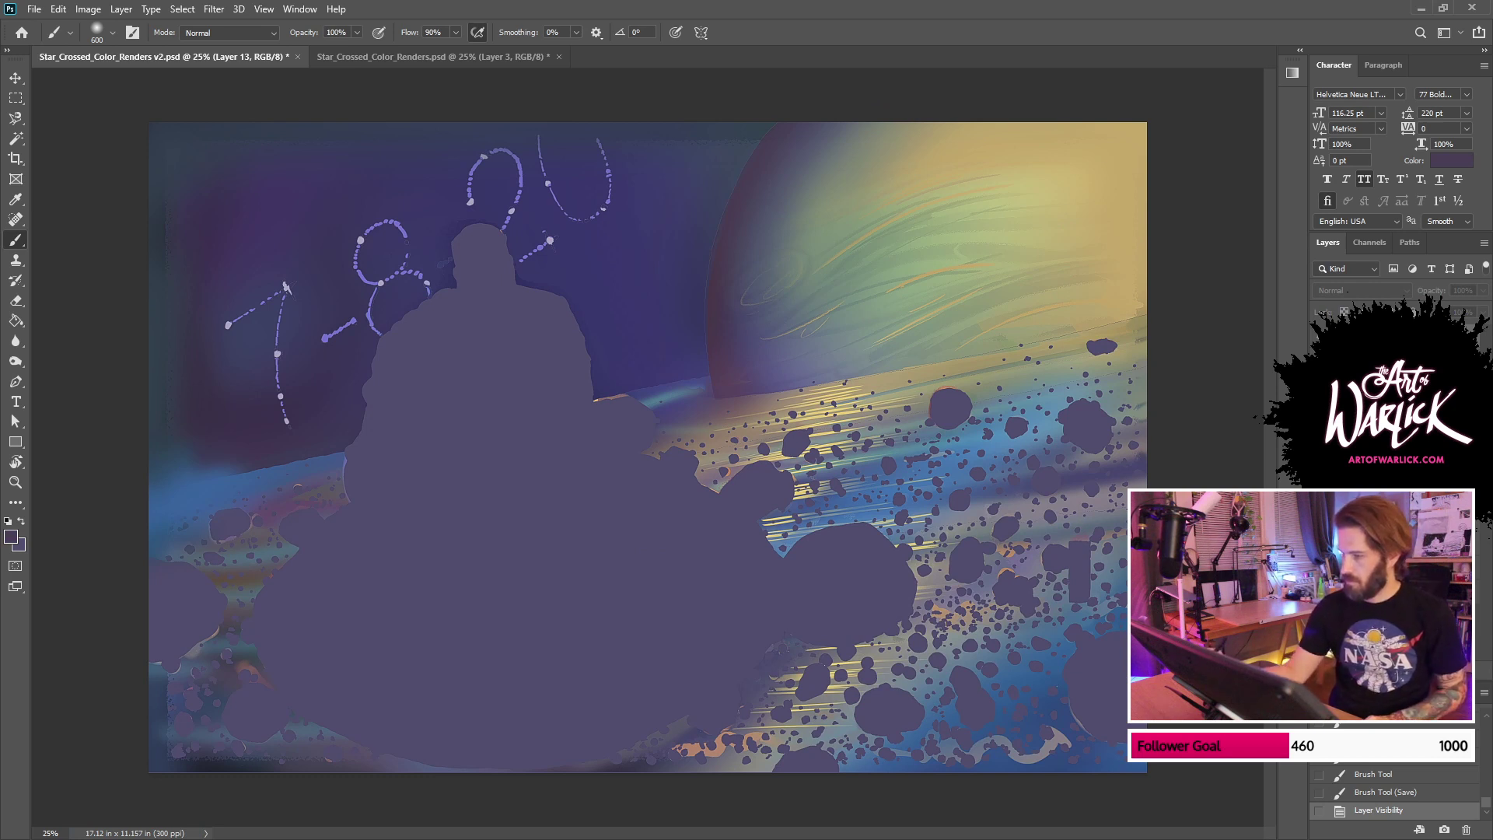
{"action": "key", "text": "ctrl+shift+alt+n"}
{"action": "key", "text": "g"}
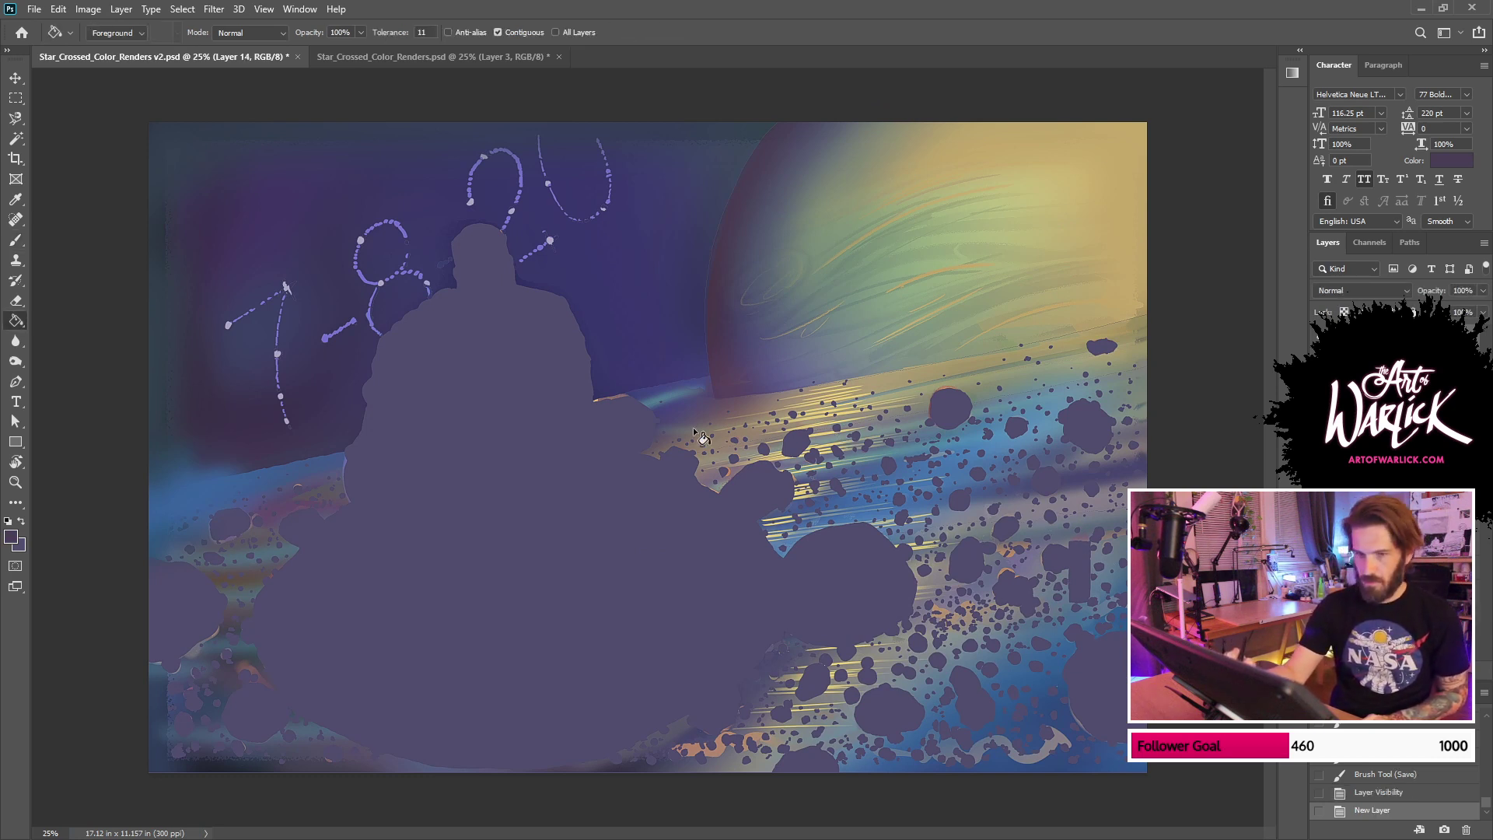
{"action": "right_click", "coordinate": [15, 320]}
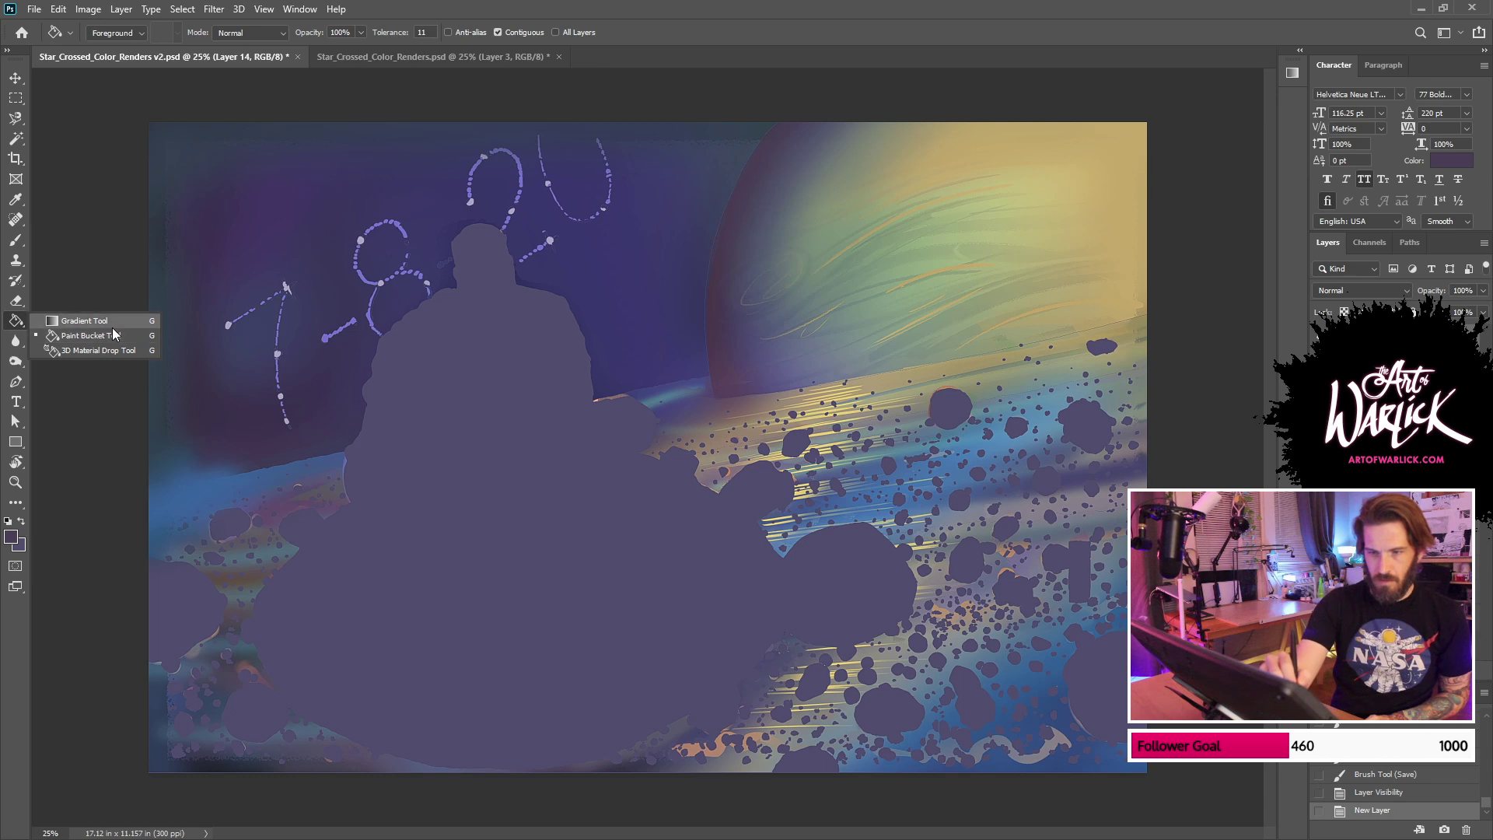
{"action": "left_click", "coordinate": [114, 322]}
{"action": "left_click_drag", "start_coordinate": [846, 384], "coordinate": [921, 386]}
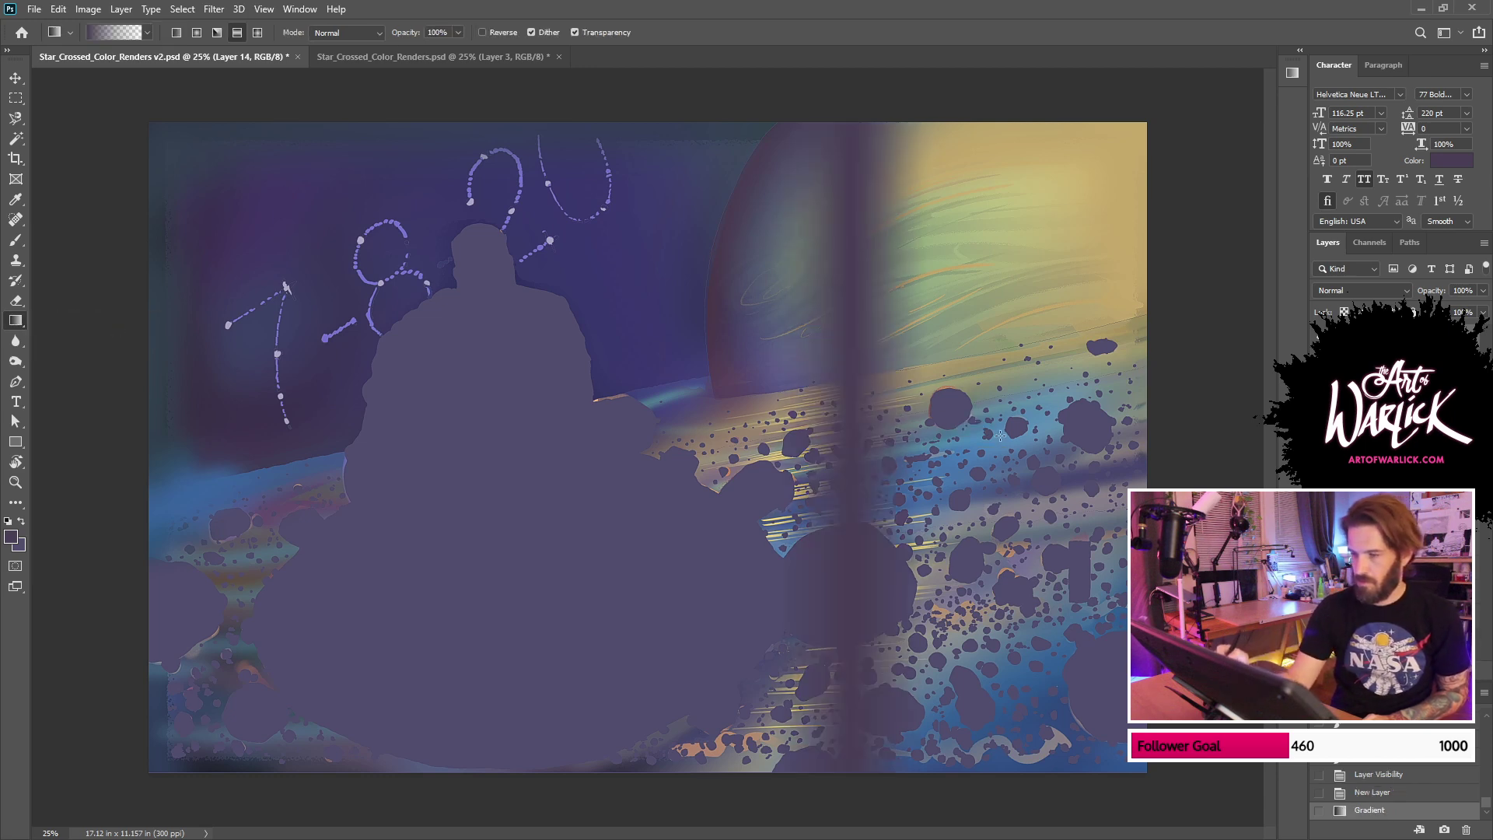
Step: Transform the gradient band by widening its base, lowering its top edge to the rings, and slanting that edge along the ring horizon
{"action": "key", "text": "ctrl+t"}
{"action": "left_click_drag", "start_coordinate": [928, 777], "coordinate": [1259, 773]}
{"action": "left_click_drag", "start_coordinate": [856, 144], "coordinate": [857, 395]}
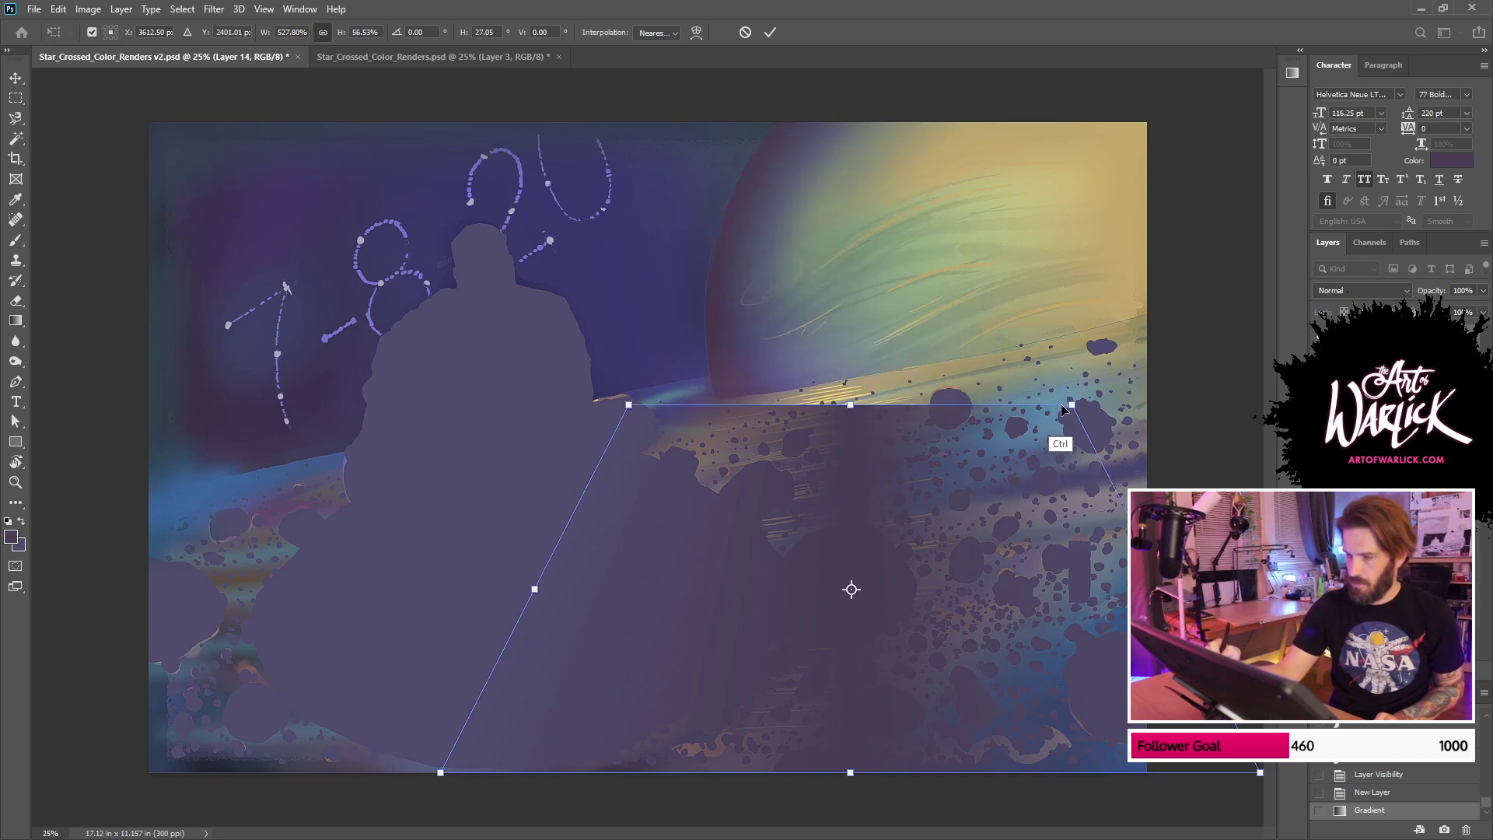
{"action": "left_click_drag", "start_coordinate": [1067, 400], "coordinate": [1033, 352]}
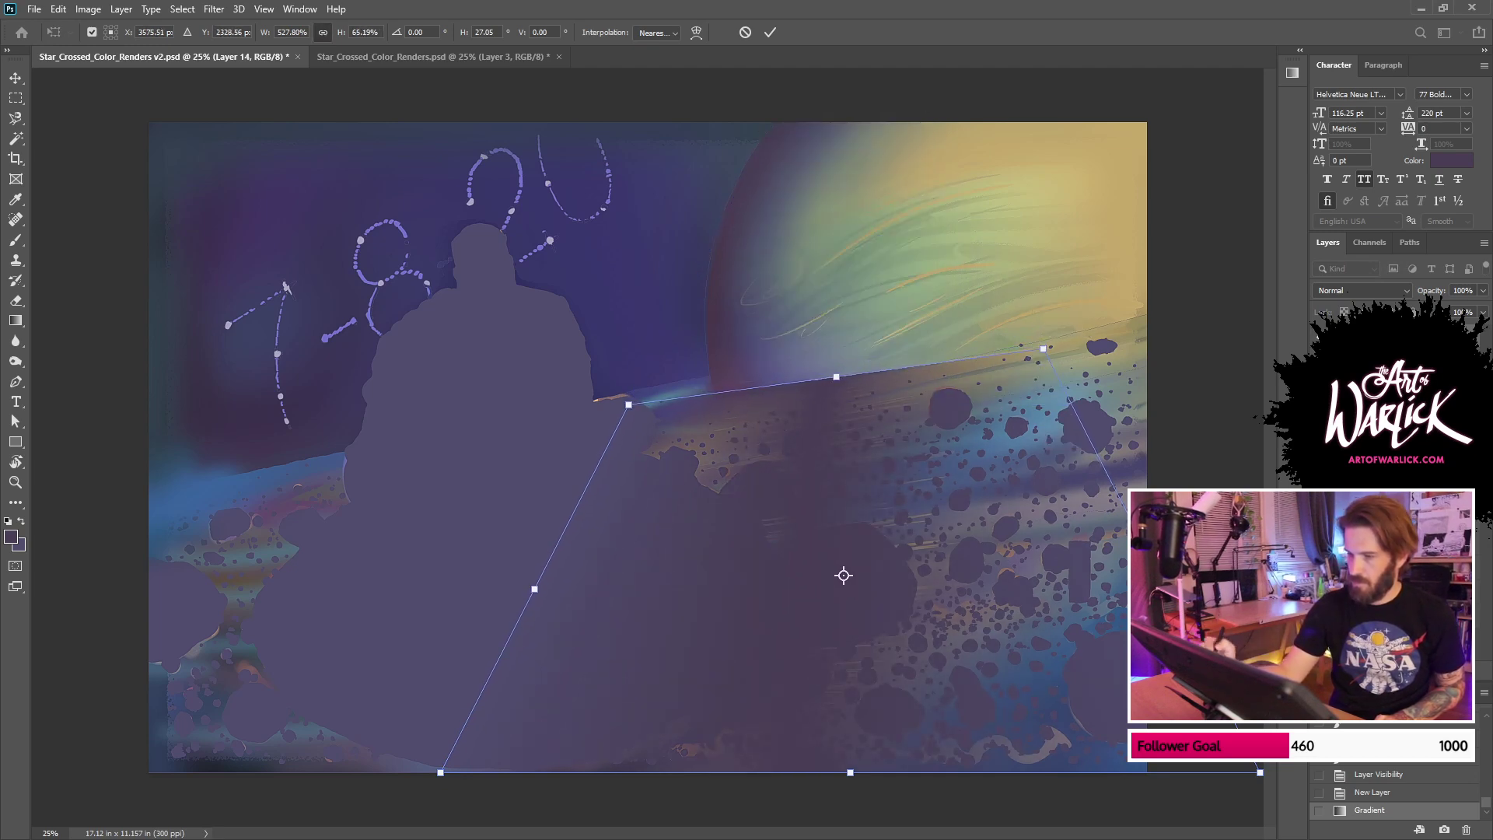
{"action": "key", "text": "Return"}
Step: Set the gradient layer's blend mode to Screen and move it one level down in the layer order
{"action": "left_click", "coordinate": [1381, 292]}
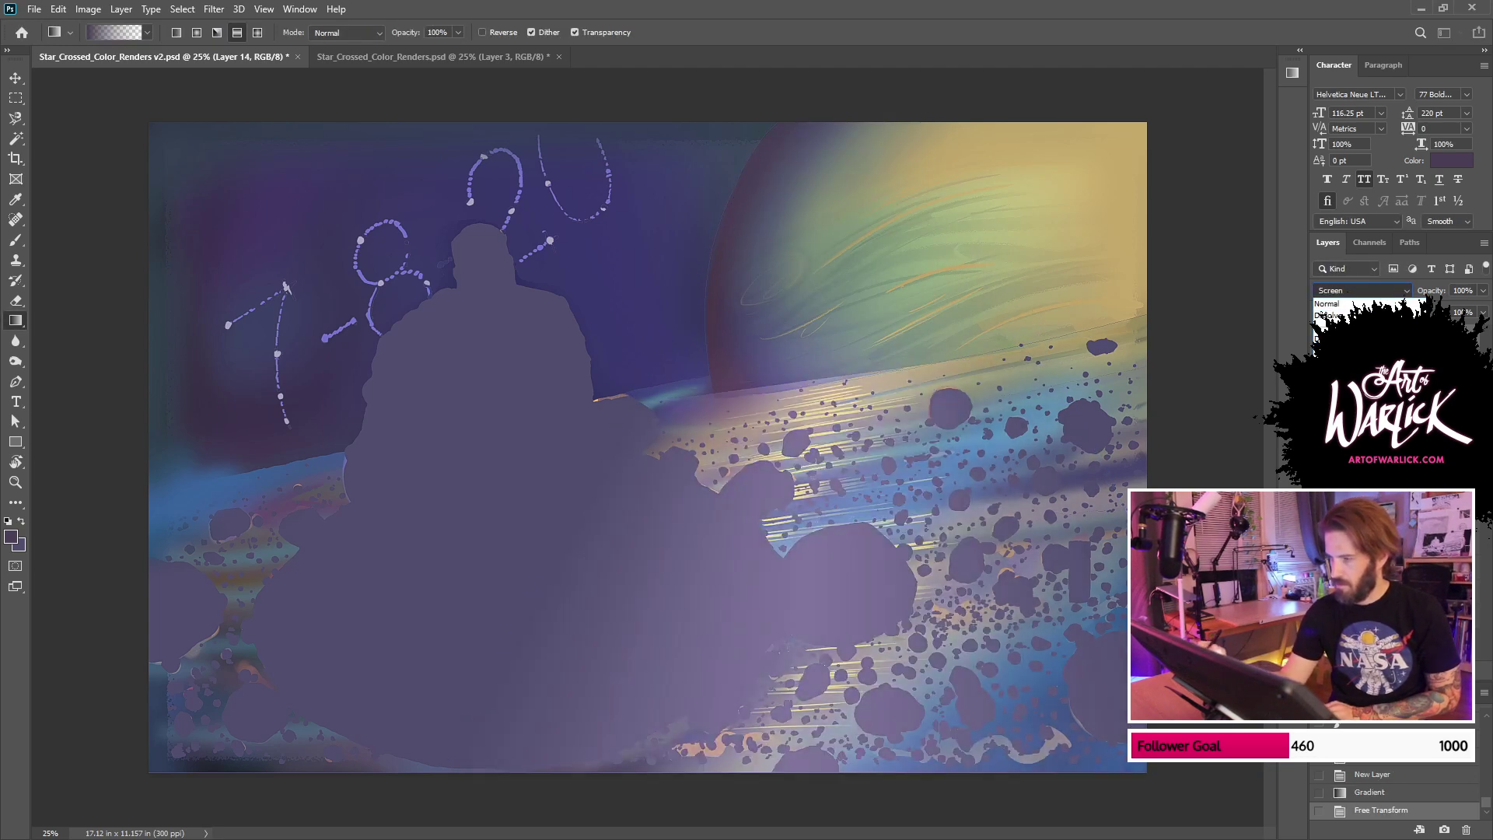
{"action": "left_click", "coordinate": [1360, 435]}
{"action": "left_click", "coordinate": [1317, 340]}
{"action": "left_click", "coordinate": [1317, 340]}
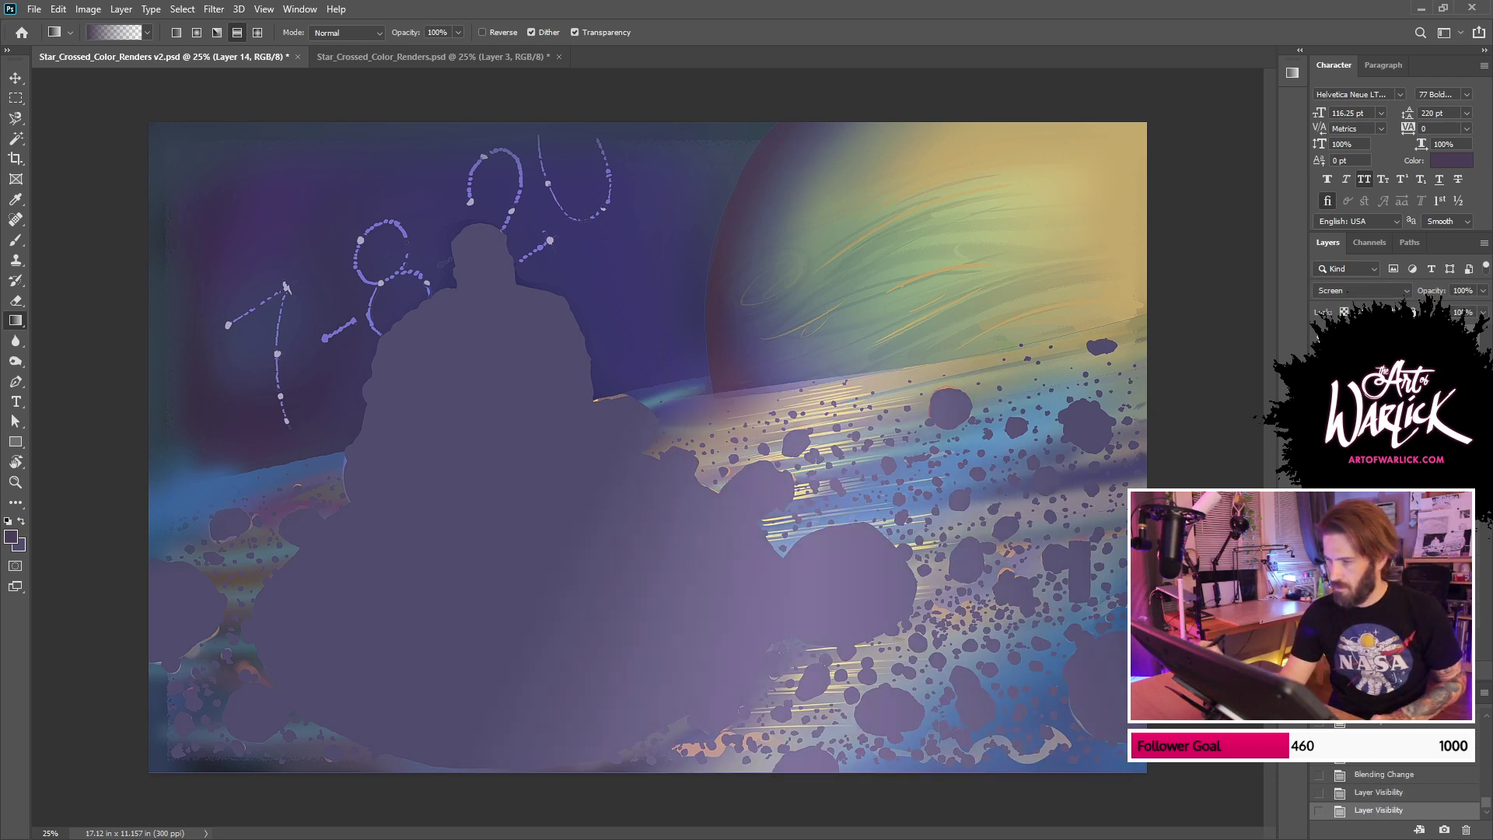
{"action": "key", "text": "ctrl+bracketleft"}
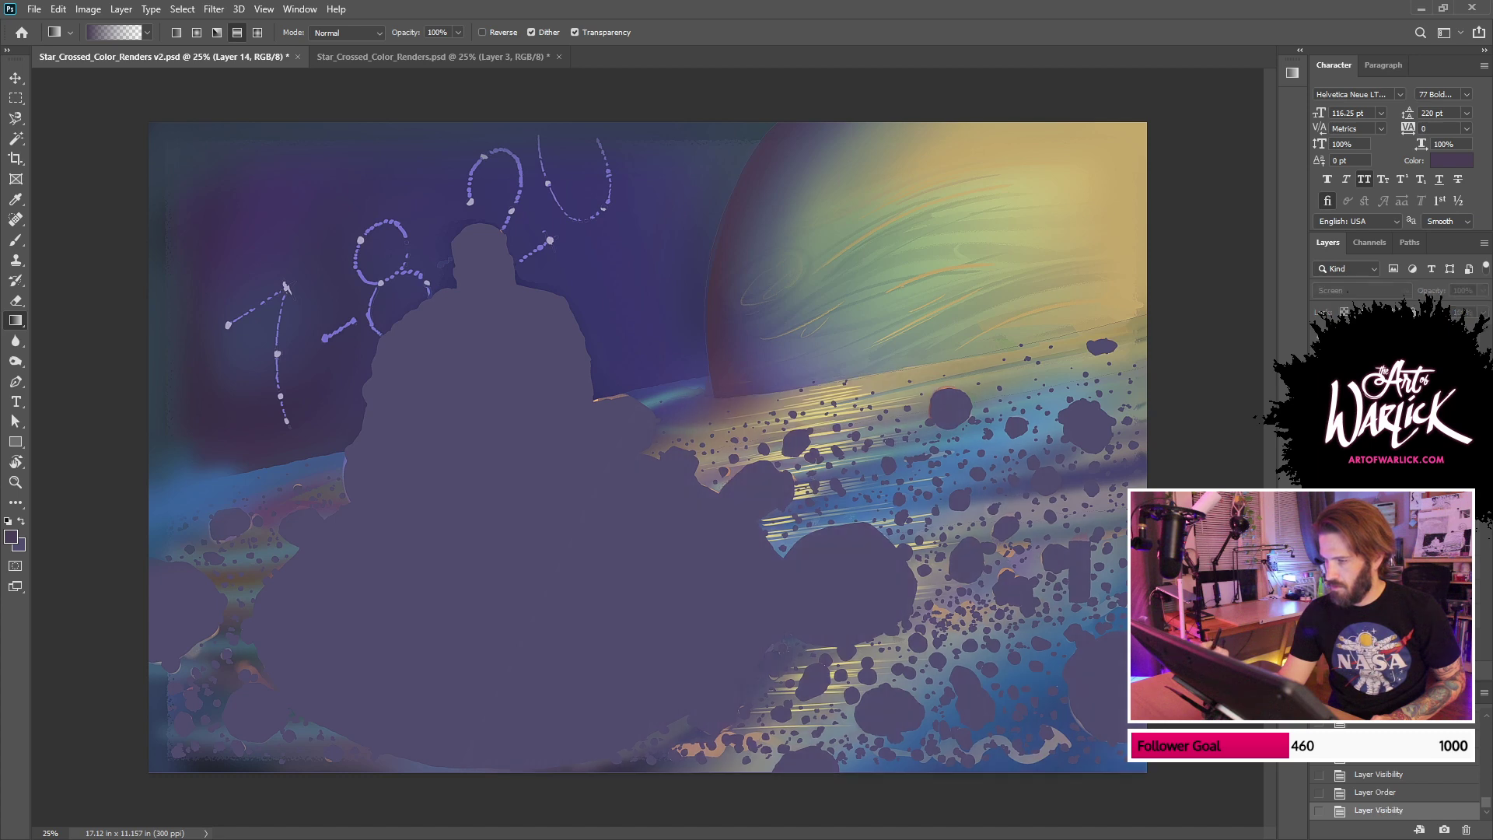
Step: Compare the rings with the gradient layer on and off while the ink lines and figure colors are shown
{"action": "key", "text": "ctrl+comma"}
{"action": "key", "text": "ctrl+comma"}
{"action": "key", "text": "ctrl+comma"}
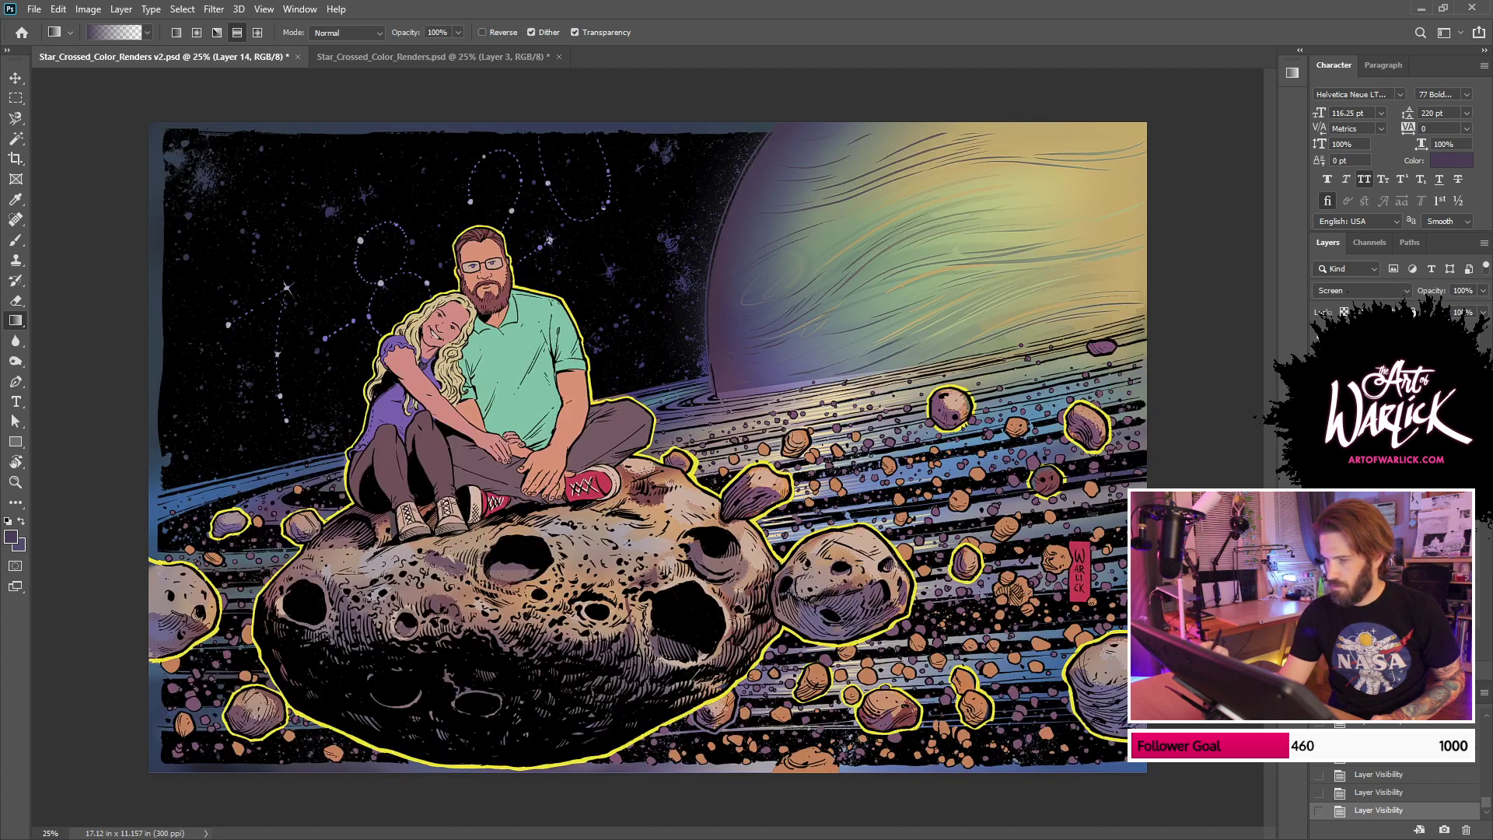
{"action": "key", "text": "ctrl+comma"}
{"action": "key", "text": "ctrl+comma"}
{"action": "key", "text": "ctrl+minus"}
{"action": "key", "text": "ctrl+comma"}
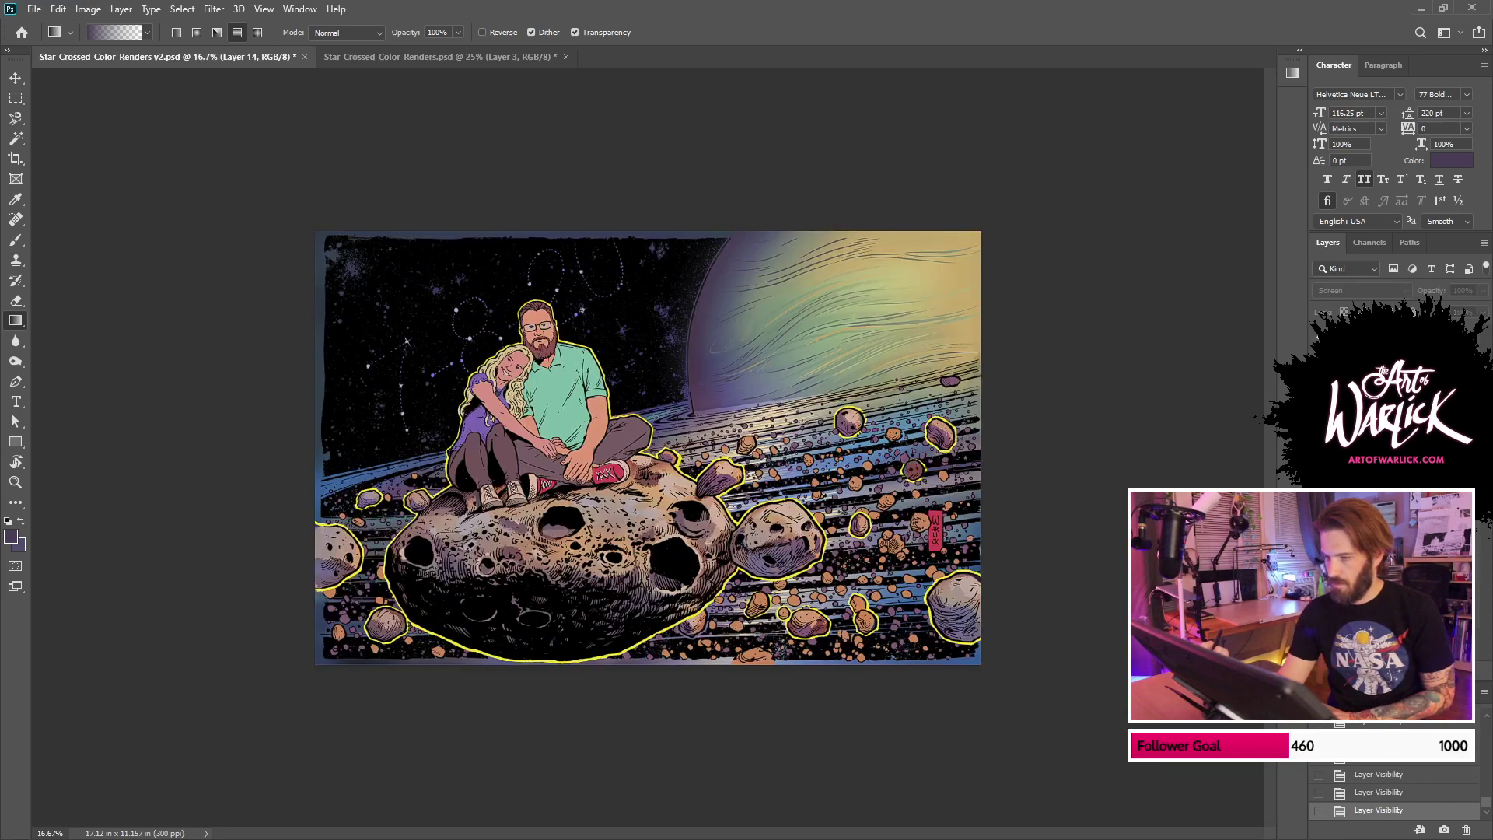
{"action": "key", "text": "ctrl+comma"}
{"action": "key", "text": "ctrl+comma"}
Step: Recolor the gradient with Hue/Saturation, using hue -100, saturation +100 and a reduced lightness
{"action": "key", "text": "ctrl+u"}
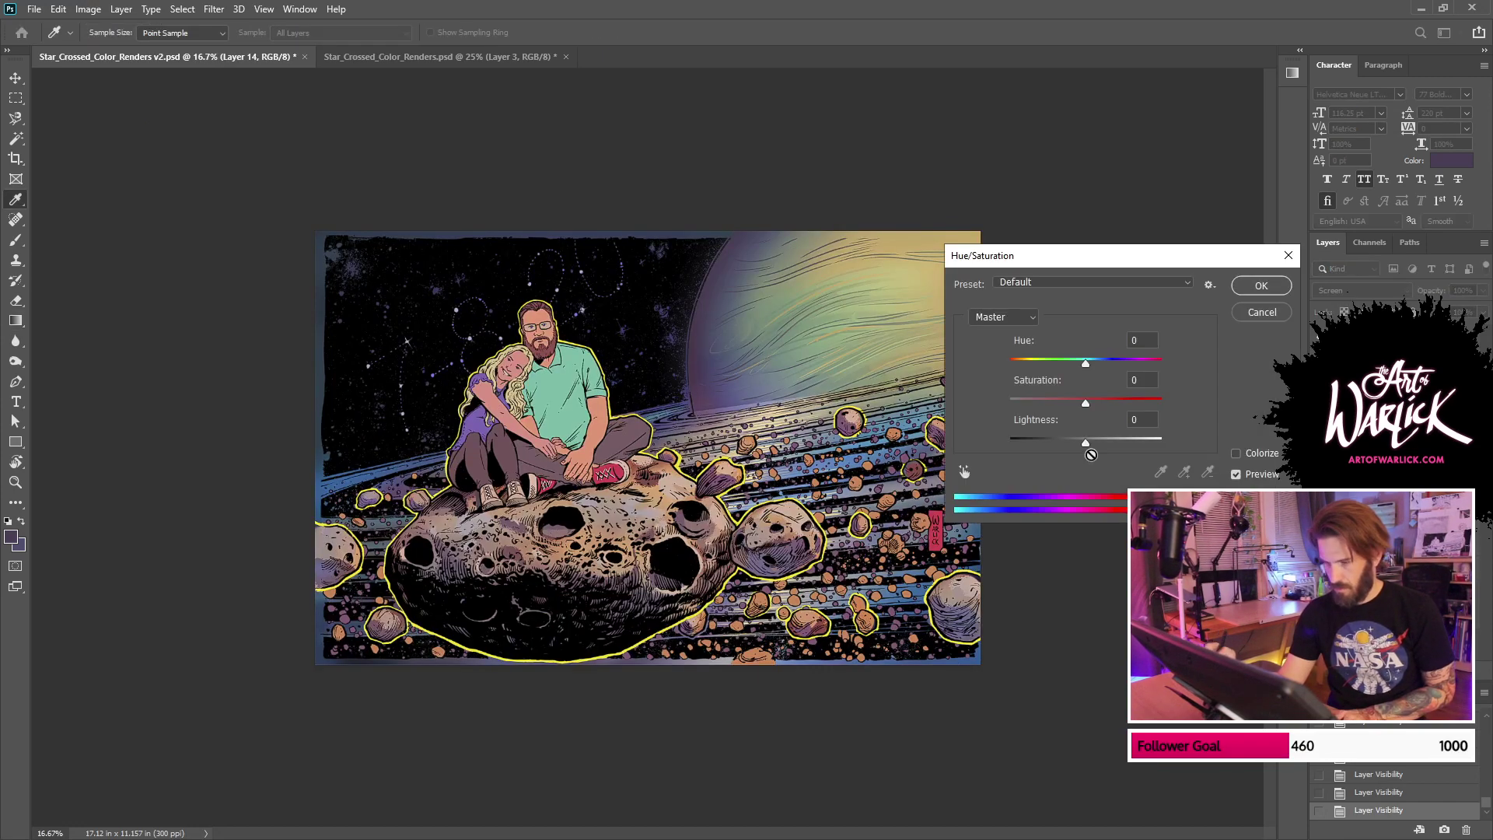
{"action": "left_click_drag", "start_coordinate": [1086, 405], "coordinate": [1233, 405]}
{"action": "mouse_move", "coordinate": [1087, 444]}
{"action": "left_mouse_down"}
{"action": "mouse_move", "coordinate": [1052, 447]}
{"action": "mouse_move", "coordinate": [1111, 444]}
{"action": "mouse_move", "coordinate": [1097, 443]}
{"action": "left_mouse_up"}
{"action": "left_click_drag", "start_coordinate": [1086, 363], "coordinate": [1038, 383]}
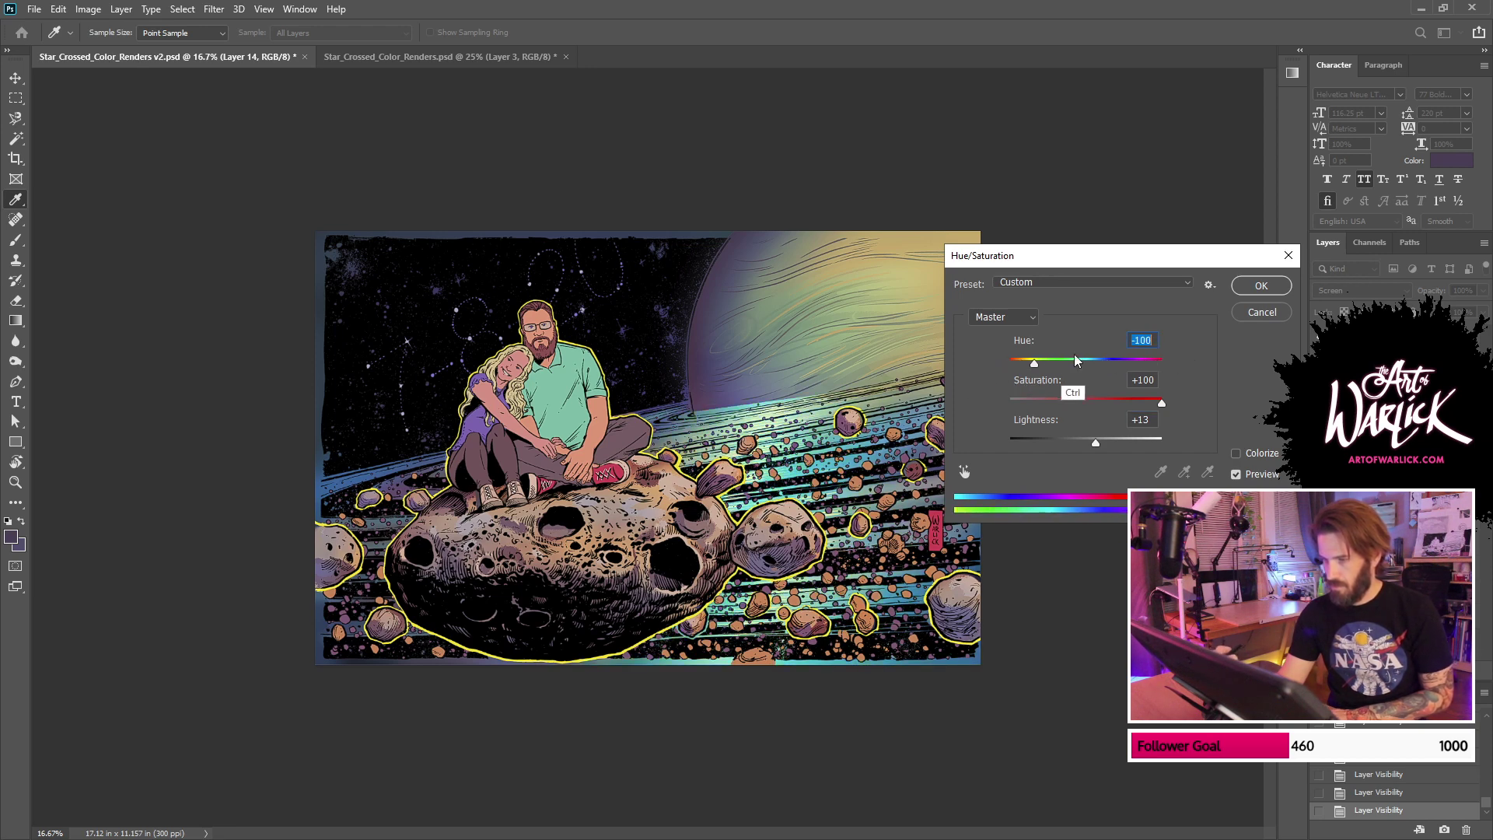
{"action": "key", "text": "ctrl+plus"}
{"action": "mouse_move", "coordinate": [1164, 403]}
{"action": "left_mouse_down"}
{"action": "mouse_move", "coordinate": [1094, 399]}
{"action": "mouse_move", "coordinate": [1171, 403]}
{"action": "left_mouse_up"}
{"action": "mouse_move", "coordinate": [1096, 443]}
{"action": "left_mouse_down"}
{"action": "mouse_move", "coordinate": [1126, 443]}
{"action": "mouse_move", "coordinate": [1071, 445]}
{"action": "left_mouse_up"}
{"action": "key", "text": "Return"}
{"action": "key", "text": "g"}
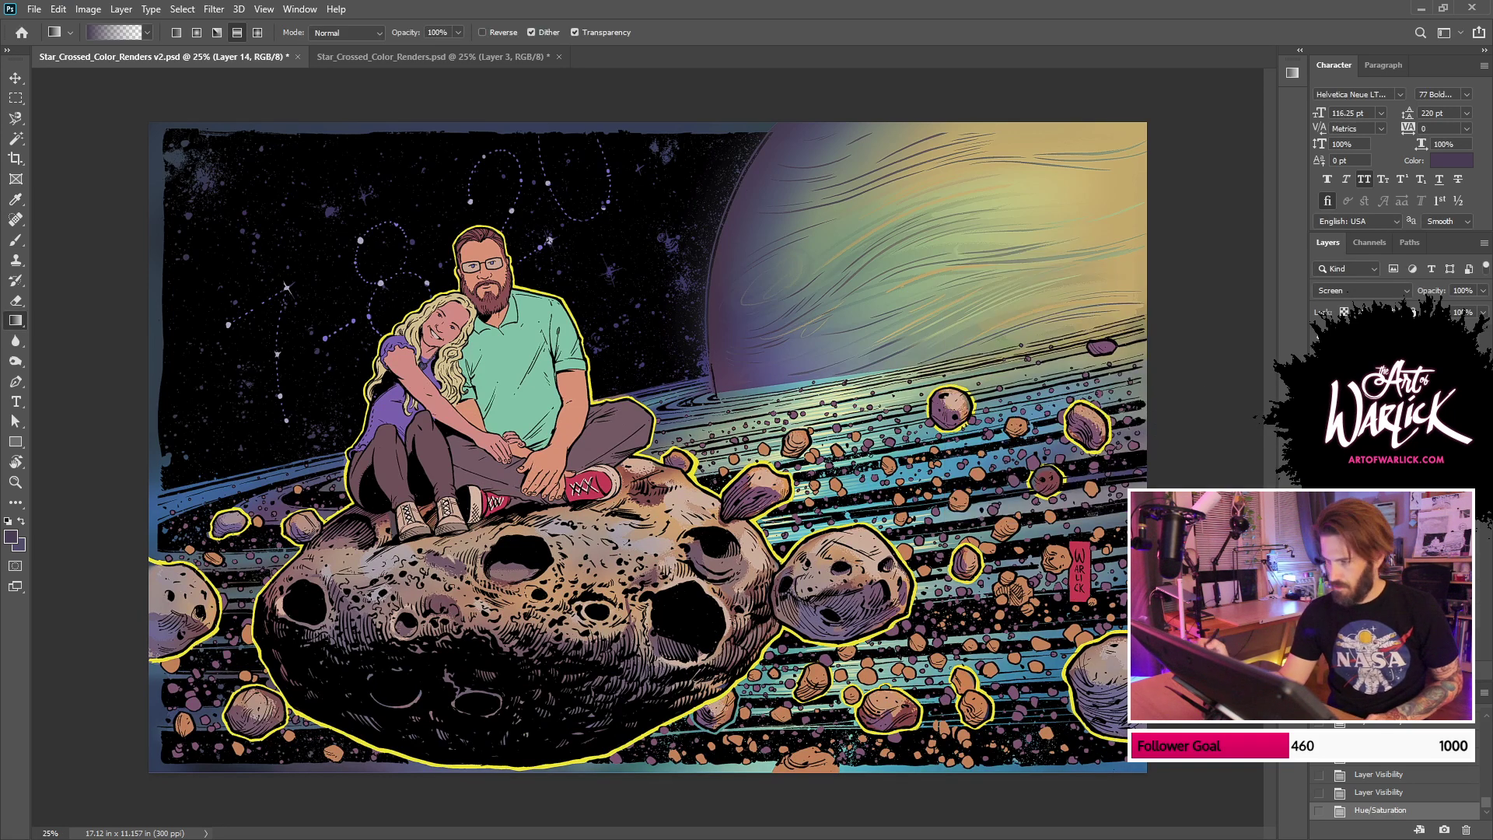
Step: Select the ring and debris areas on the FLATS layer with the Magic Wand and mask the gradient layer with that selection
{"action": "left_click", "coordinate": [1384, 622]}
{"action": "key", "text": "w"}
{"action": "left_click", "coordinate": [1009, 380]}
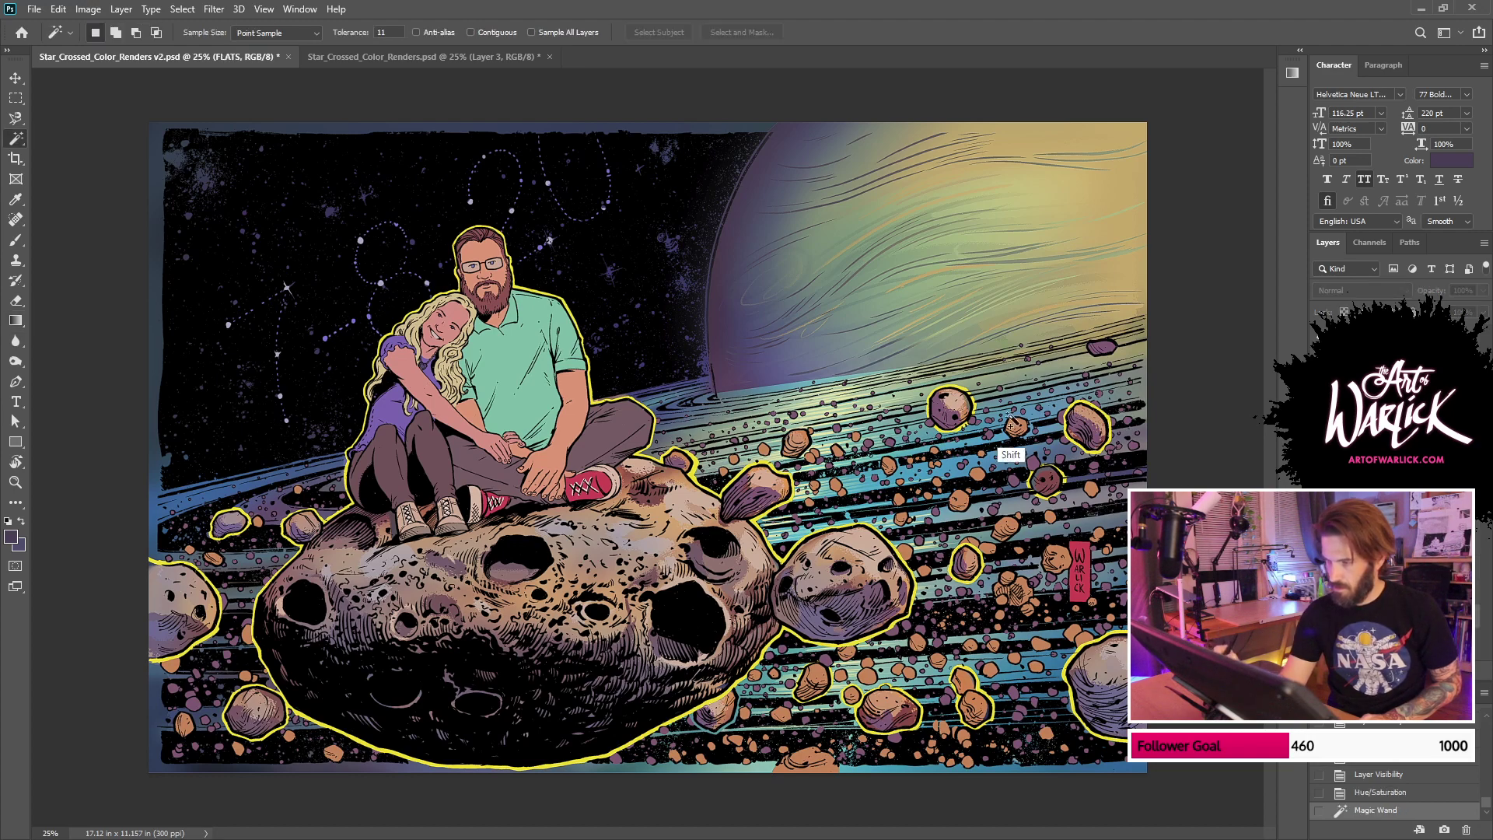
{"action": "left_click", "coordinate": [963, 471], "text": "shift"}
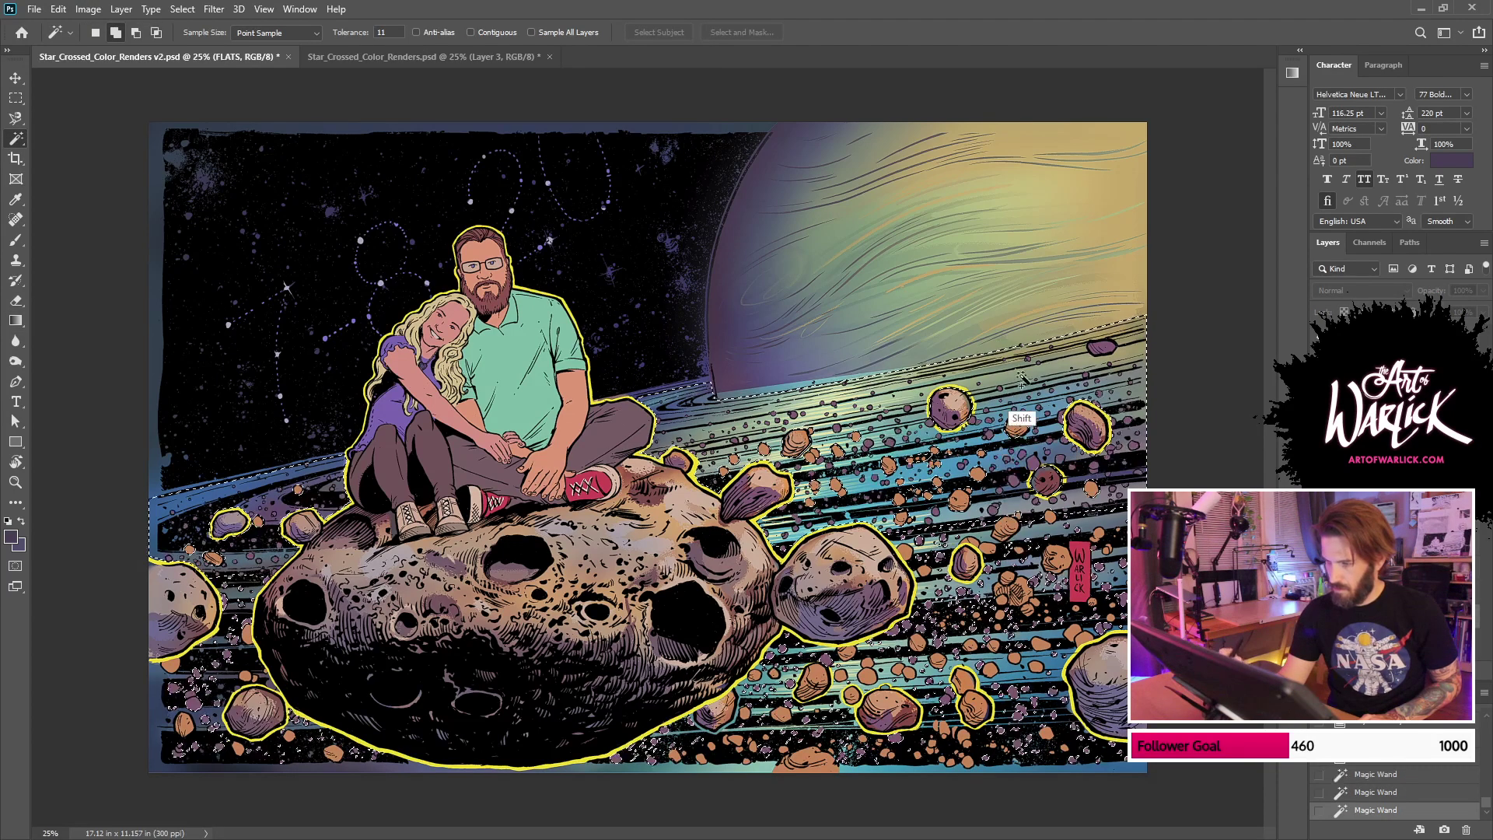
{"action": "left_click", "coordinate": [1113, 354], "text": "shift"}
{"action": "left_click", "coordinate": [1384, 583]}
{"action": "left_click", "coordinate": [1378, 674]}
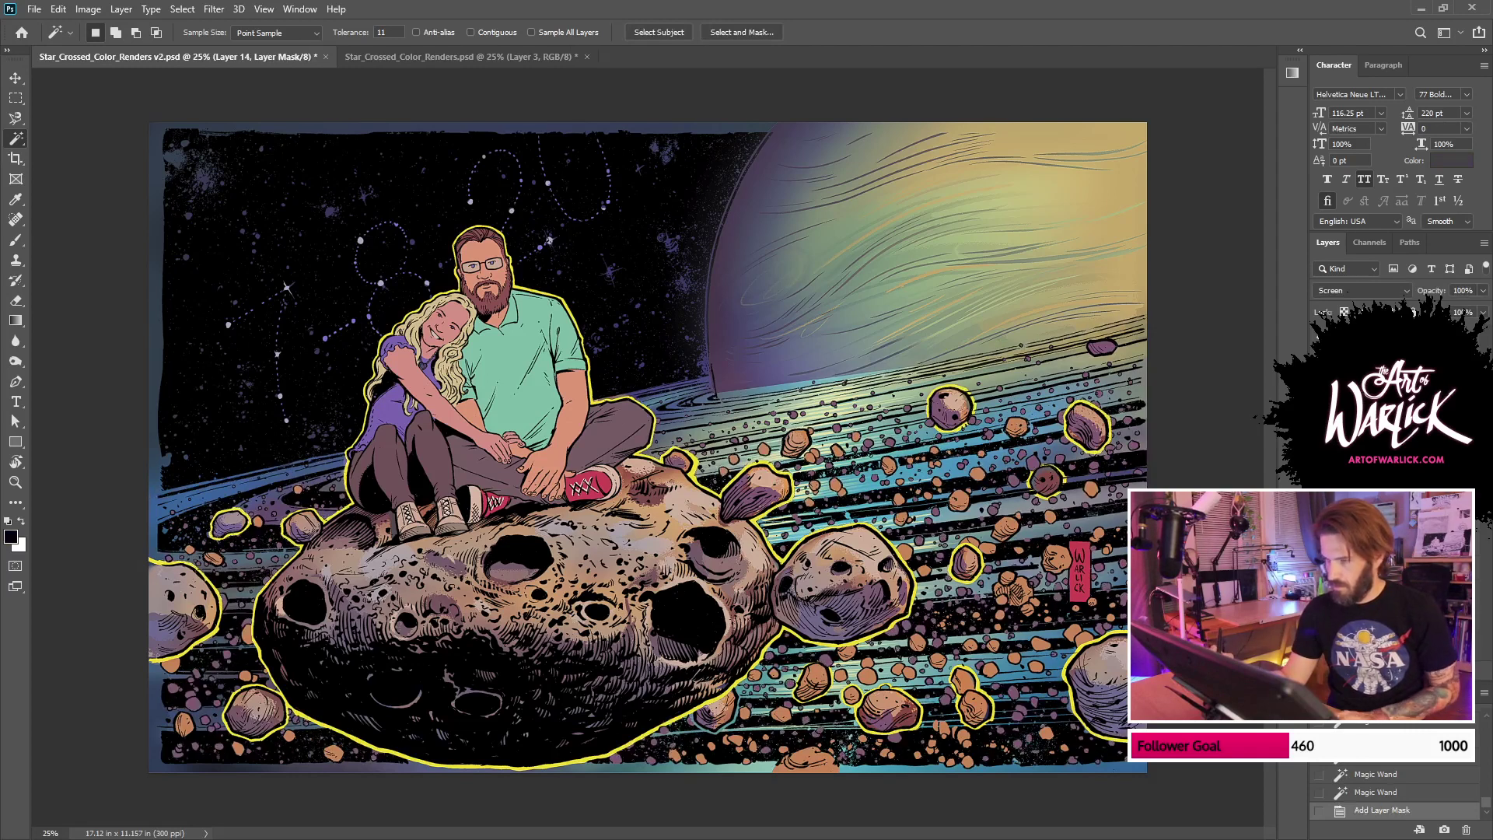
Step: Examine the masked gradient on and off, with the ink lines and figure colors shown and hidden
{"action": "left_click", "coordinate": [1319, 583]}
{"action": "left_click", "coordinate": [1319, 564]}
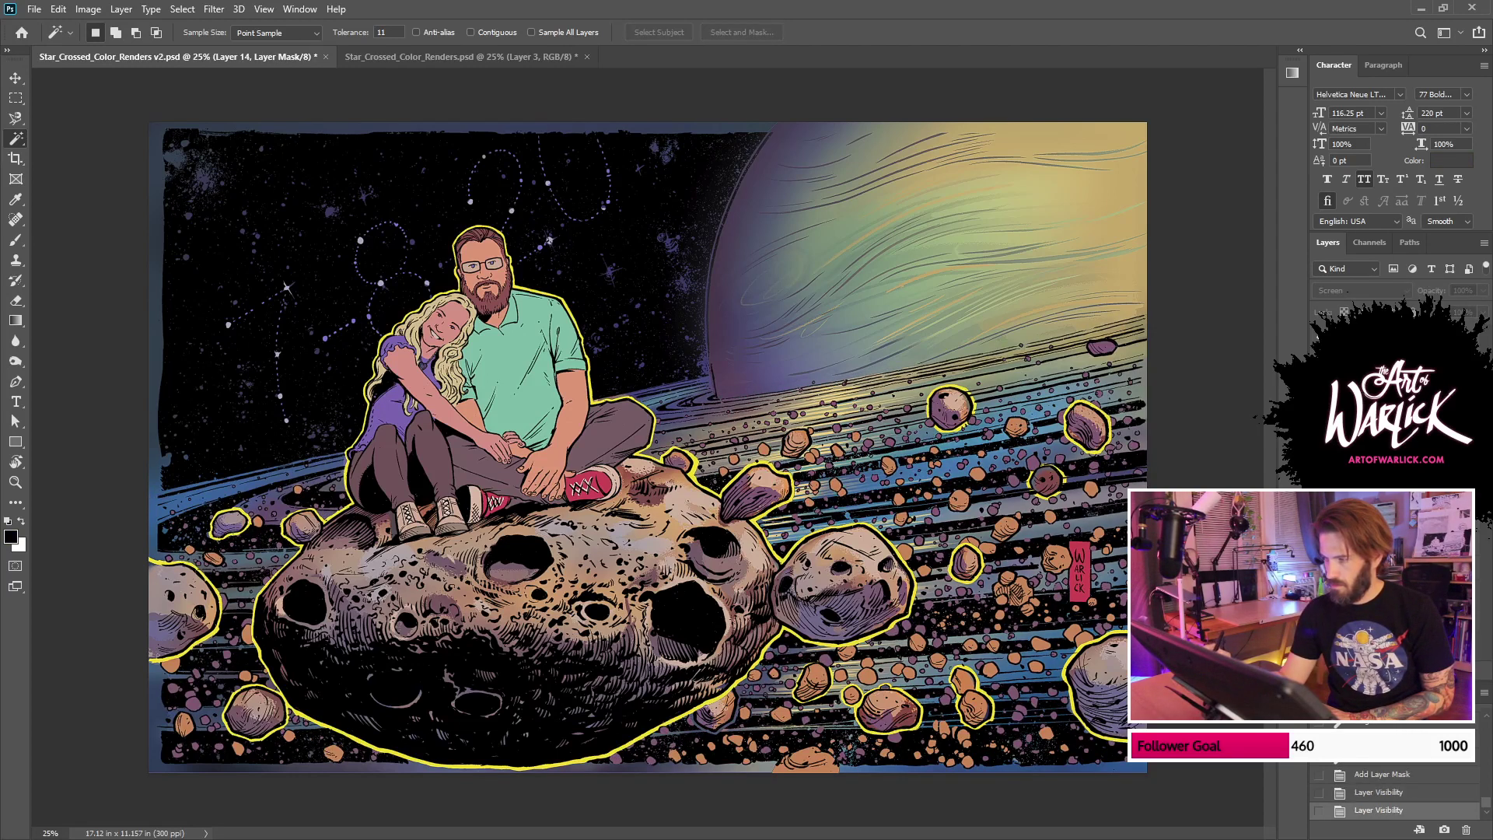
{"action": "key", "text": "ctrl+minus"}
{"action": "key", "text": "ctrl+comma"}
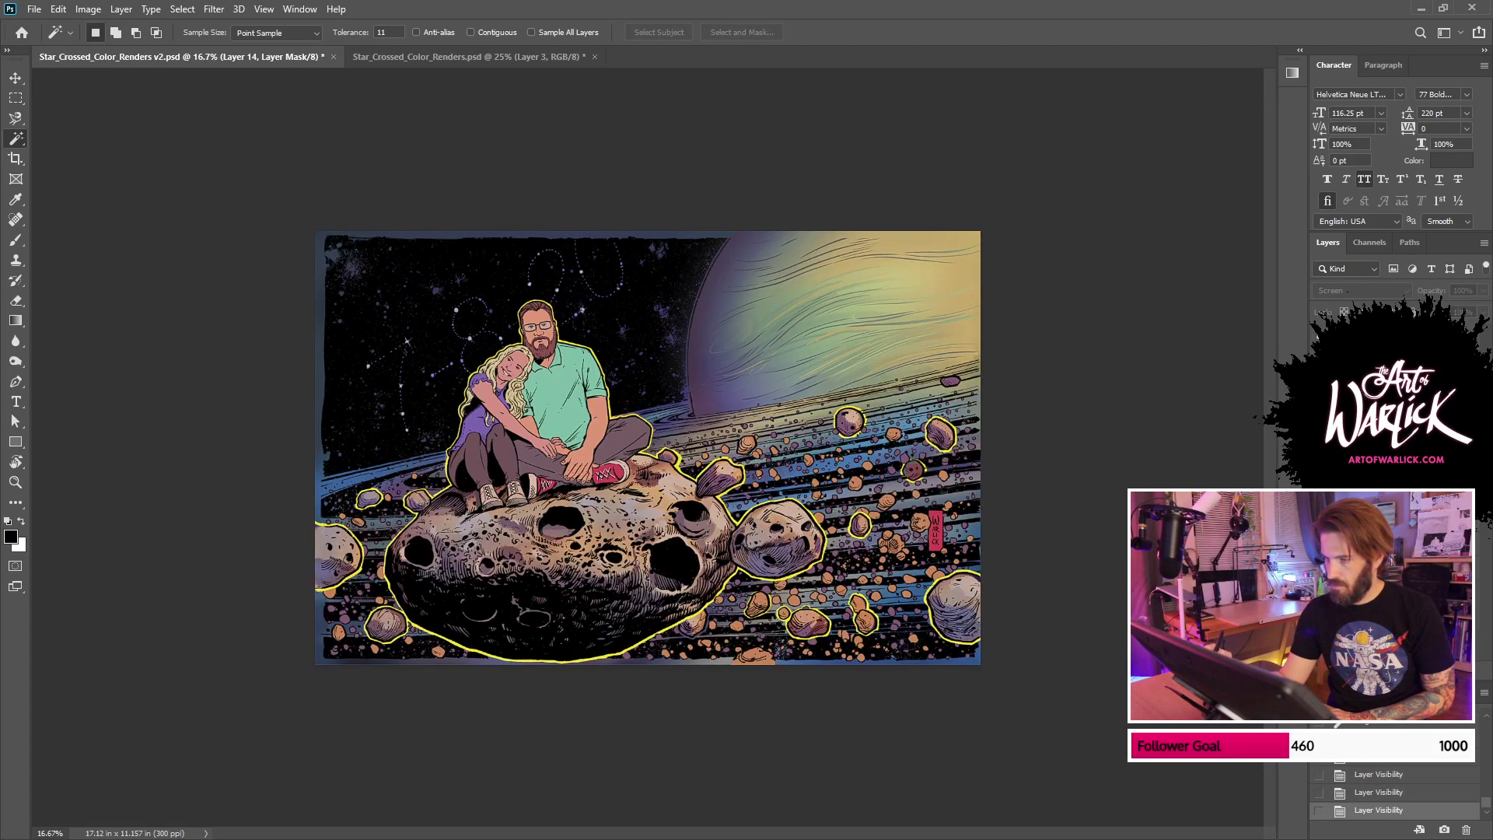
{"action": "key", "text": "ctrl+comma"}
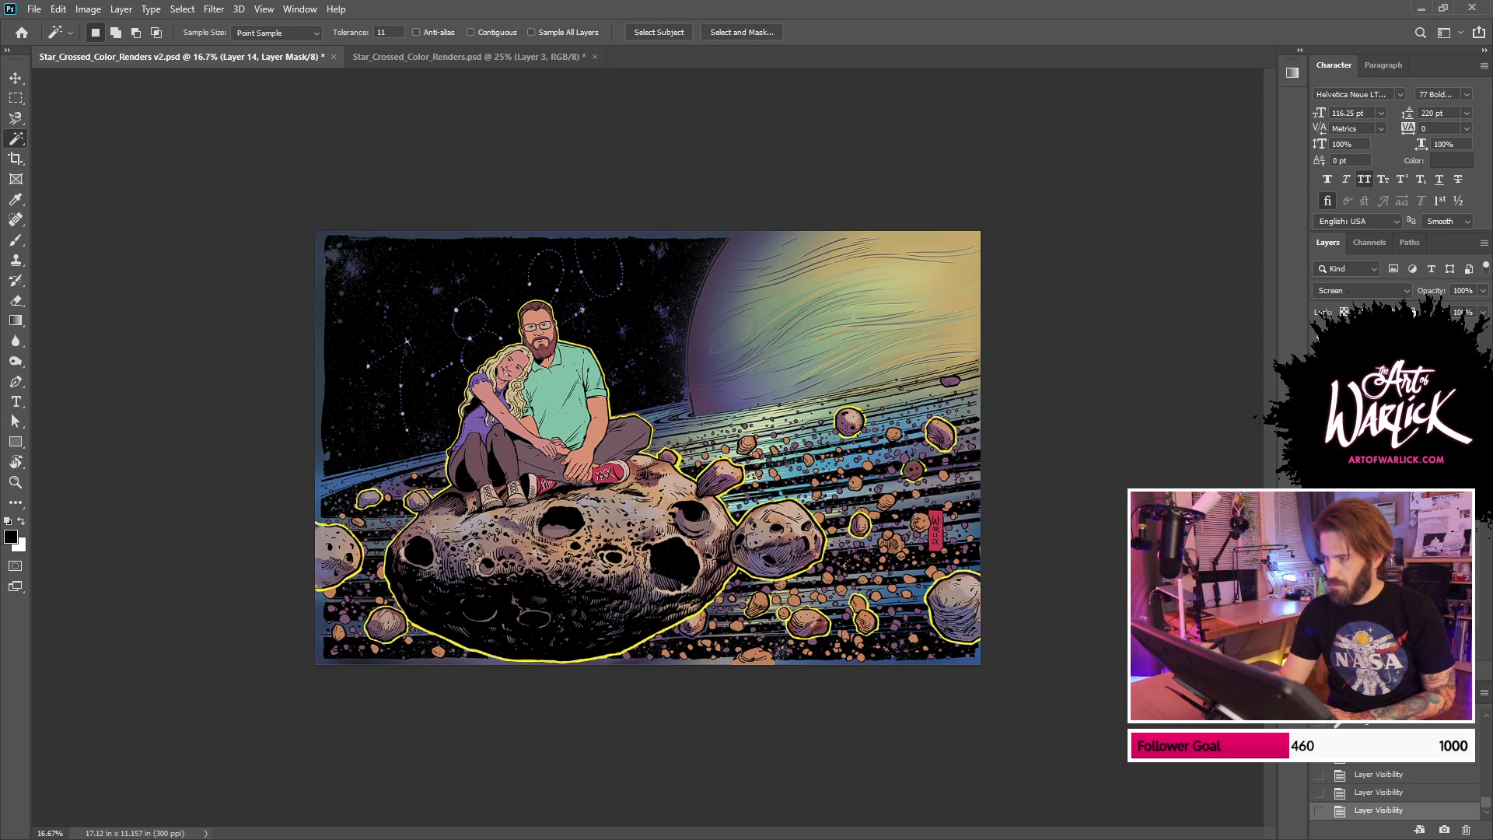
{"action": "key", "text": "ctrl+comma"}
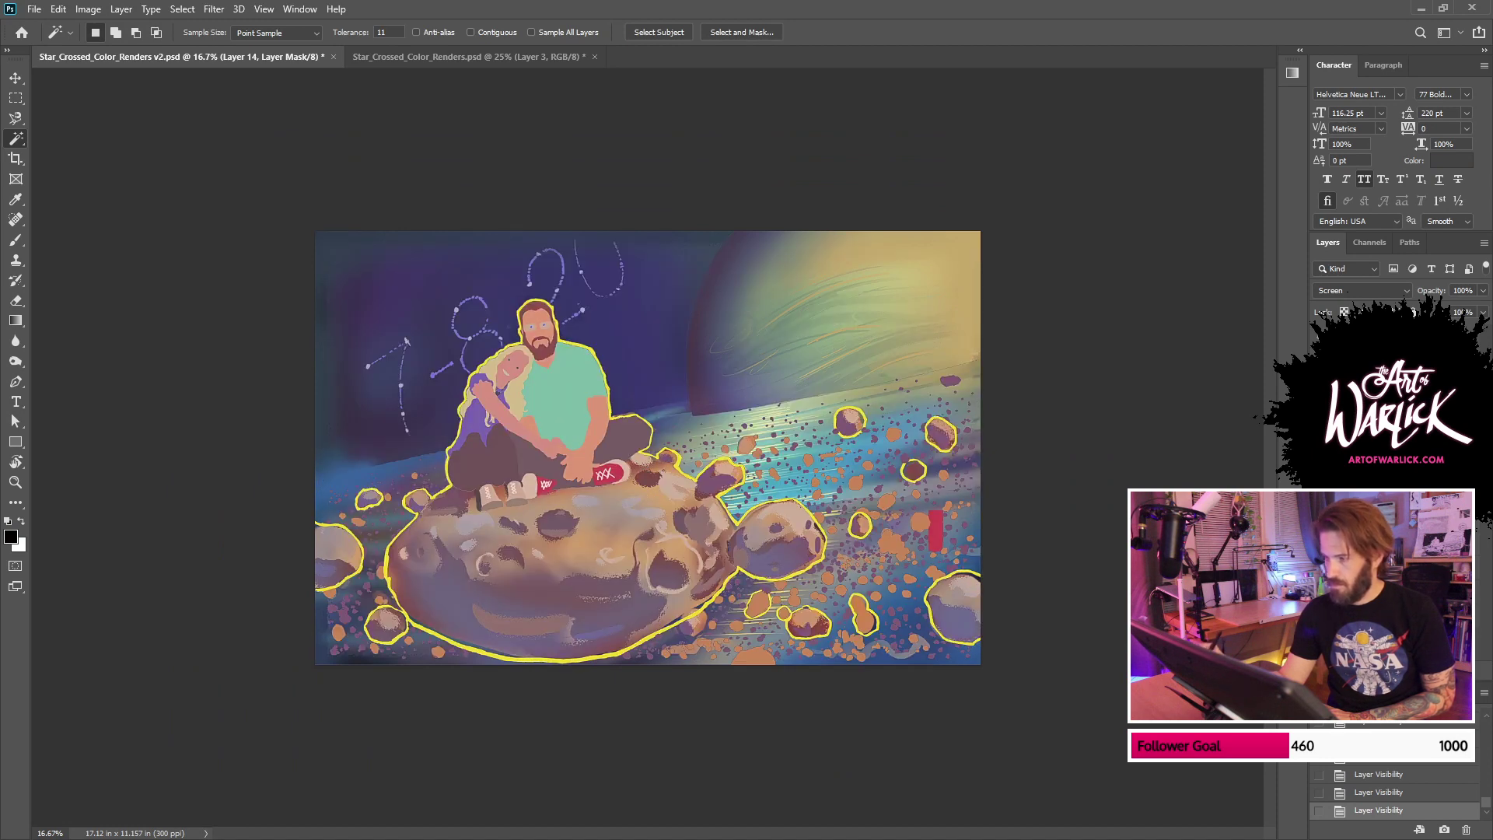
{"action": "key", "text": "ctrl+comma"}
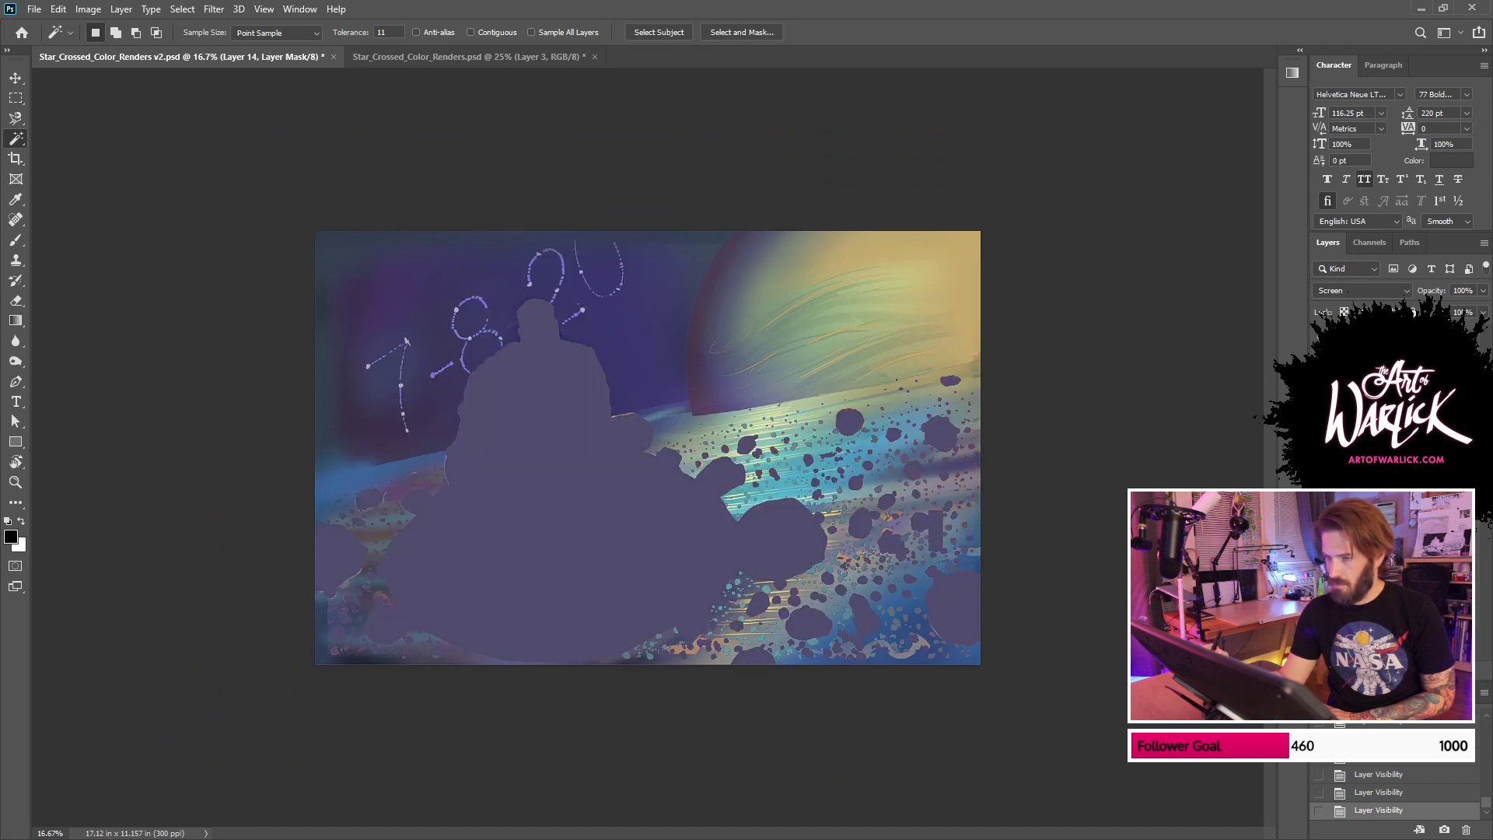
{"action": "key", "text": "ctrl+comma"}
{"action": "key", "text": "ctrl+comma"}
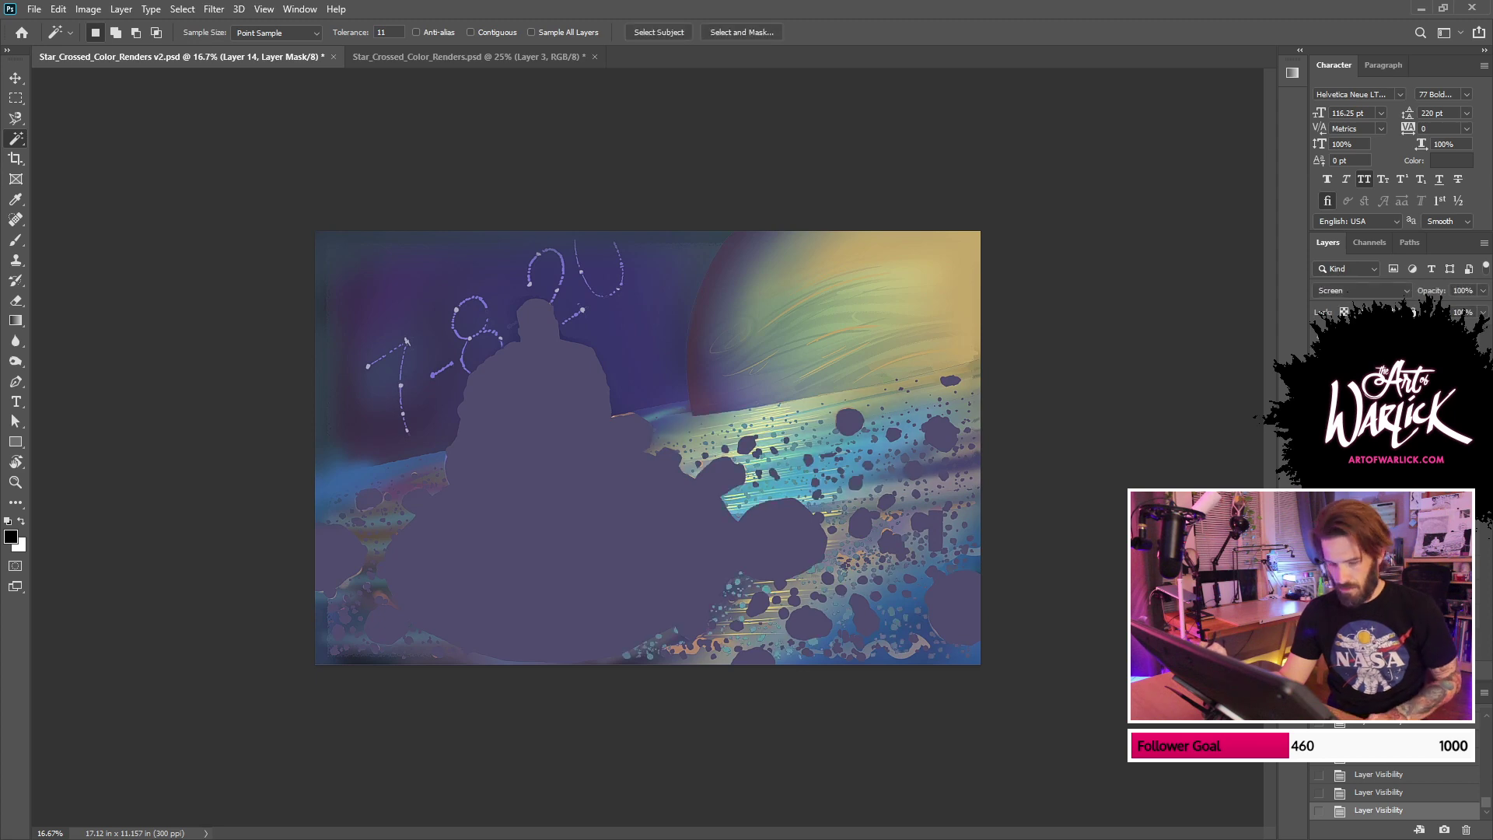
Step: Save the file, and select the orange debris rocks on the FLATS layer with the figure and rock colors shown
{"action": "key", "text": "ctrl+s"}
{"action": "key", "text": "ctrl+plus"}
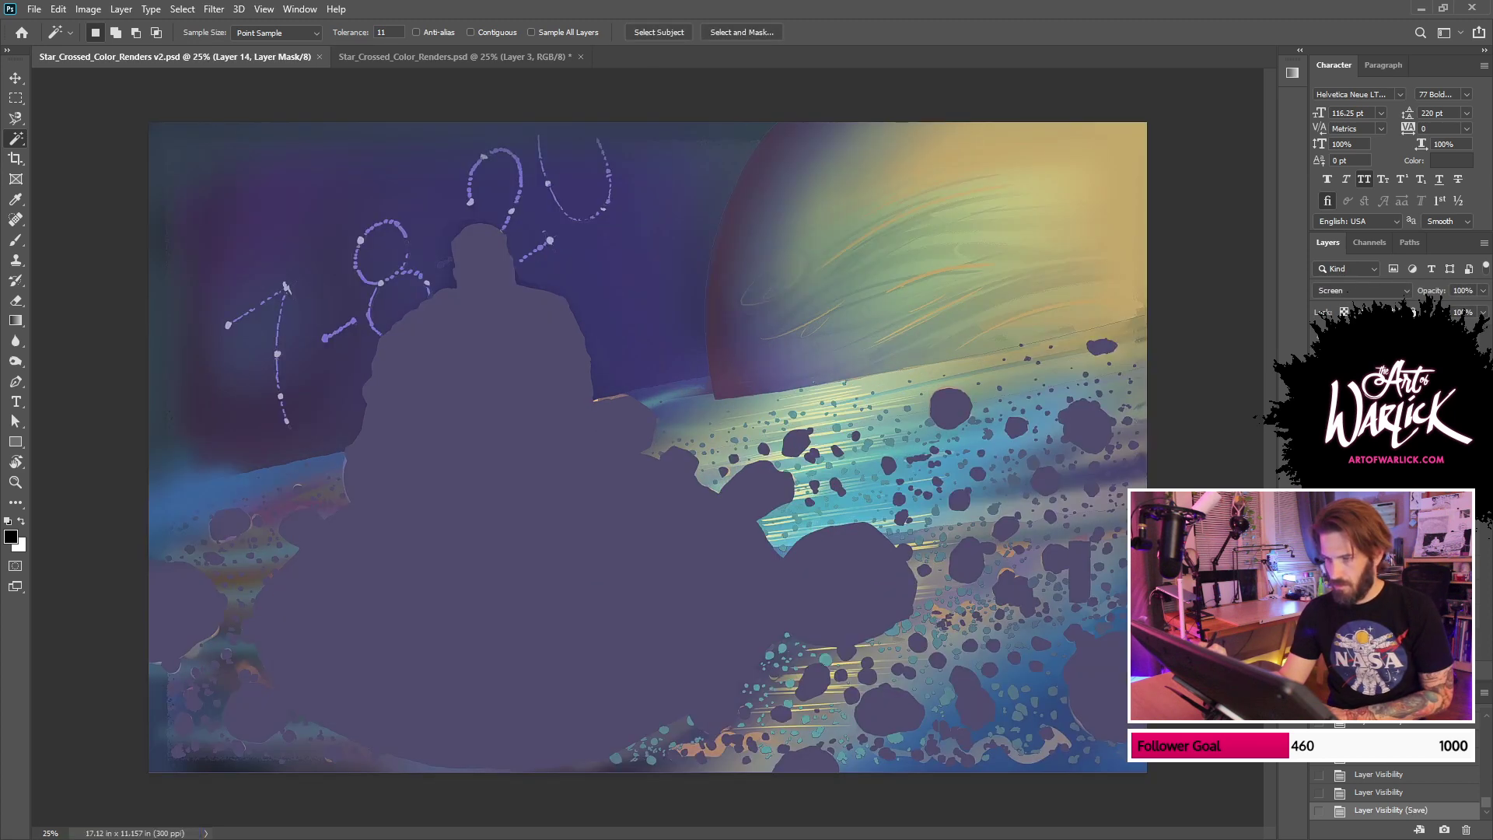
{"action": "left_click", "coordinate": [1318, 466]}
{"action": "left_click", "coordinate": [1318, 443]}
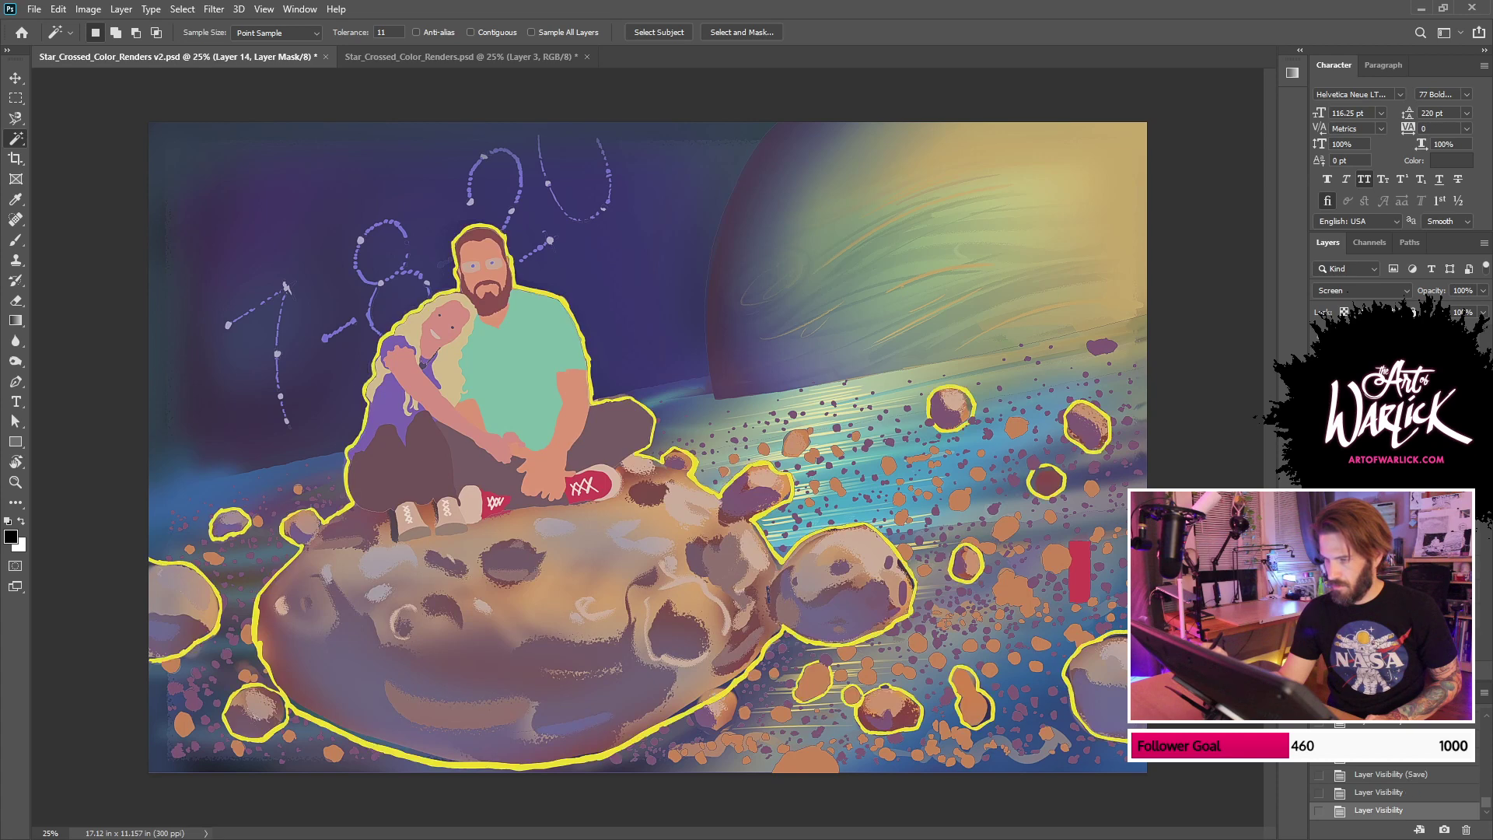
{"action": "left_click", "coordinate": [1384, 455]}
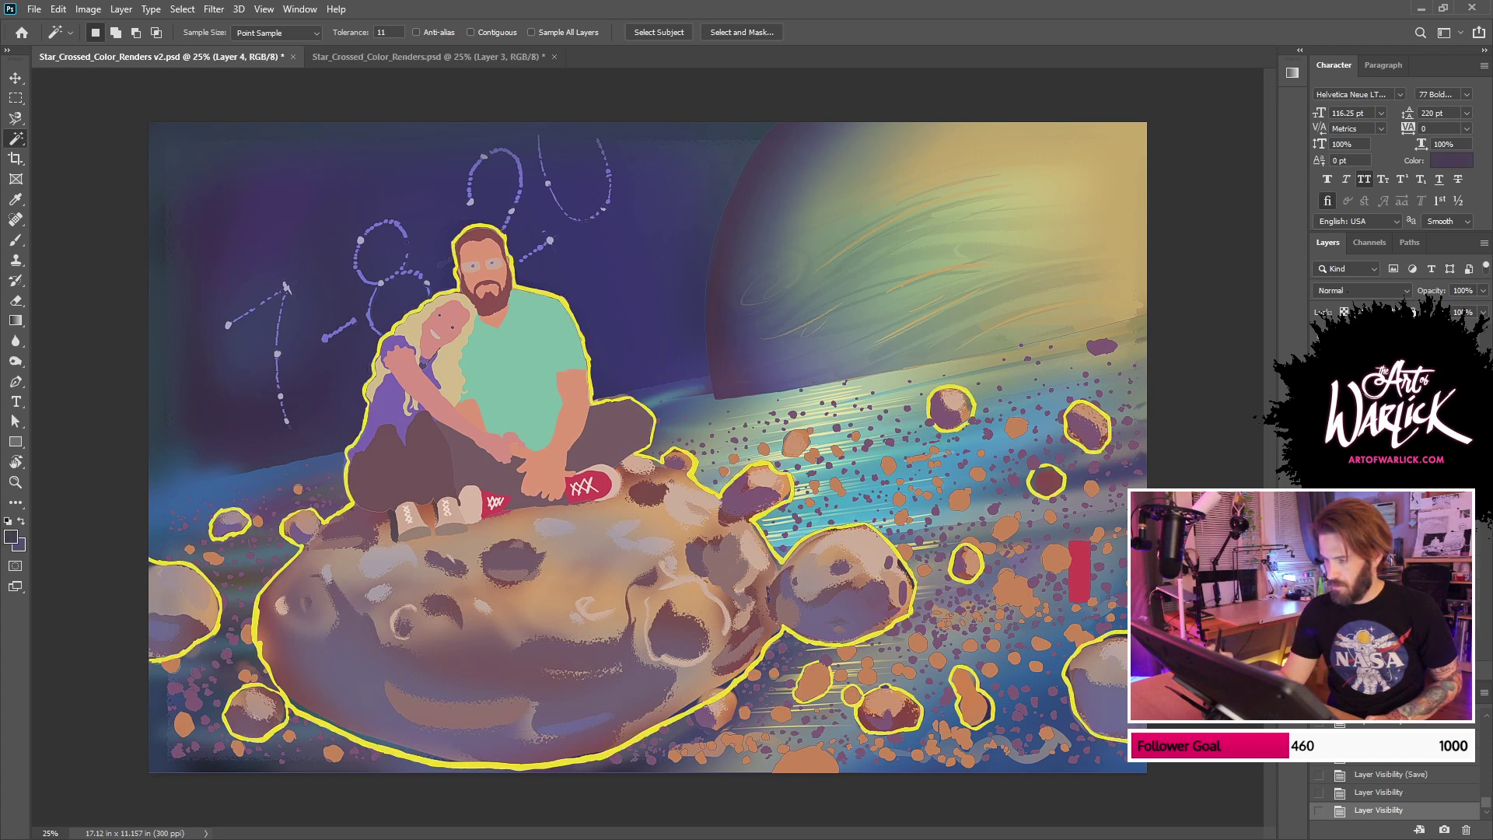
{"action": "left_click", "coordinate": [1384, 472]}
{"action": "left_click", "coordinate": [814, 455]}
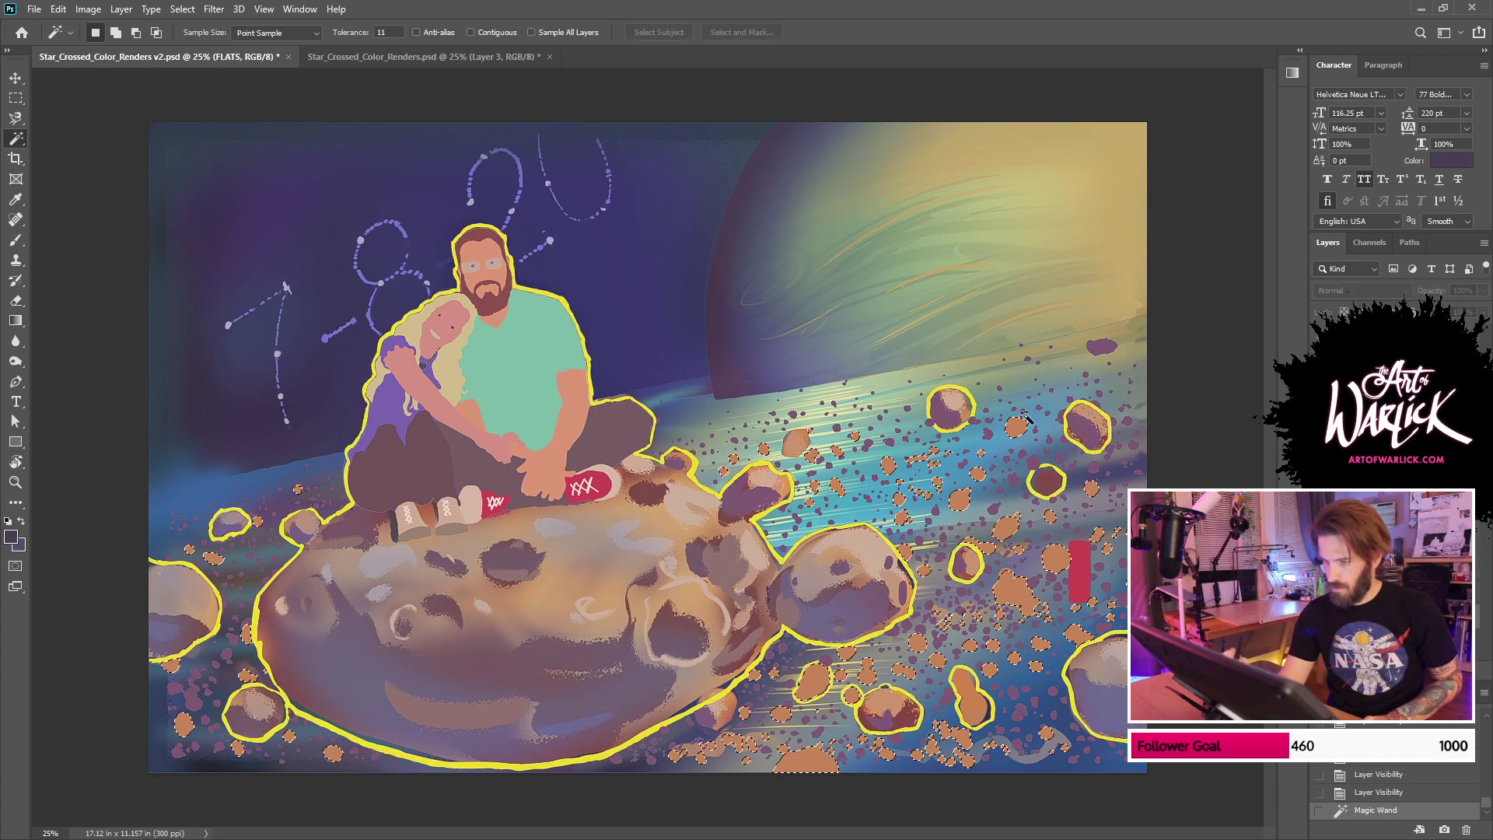
Step: Fill the selected debris rocks with plum purple sampled from the nearby debris, using new layers above FLATS, and deselect
{"action": "key", "text": "alt+bracketright"}
{"action": "key", "text": "ctrl+shift+alt+n"}
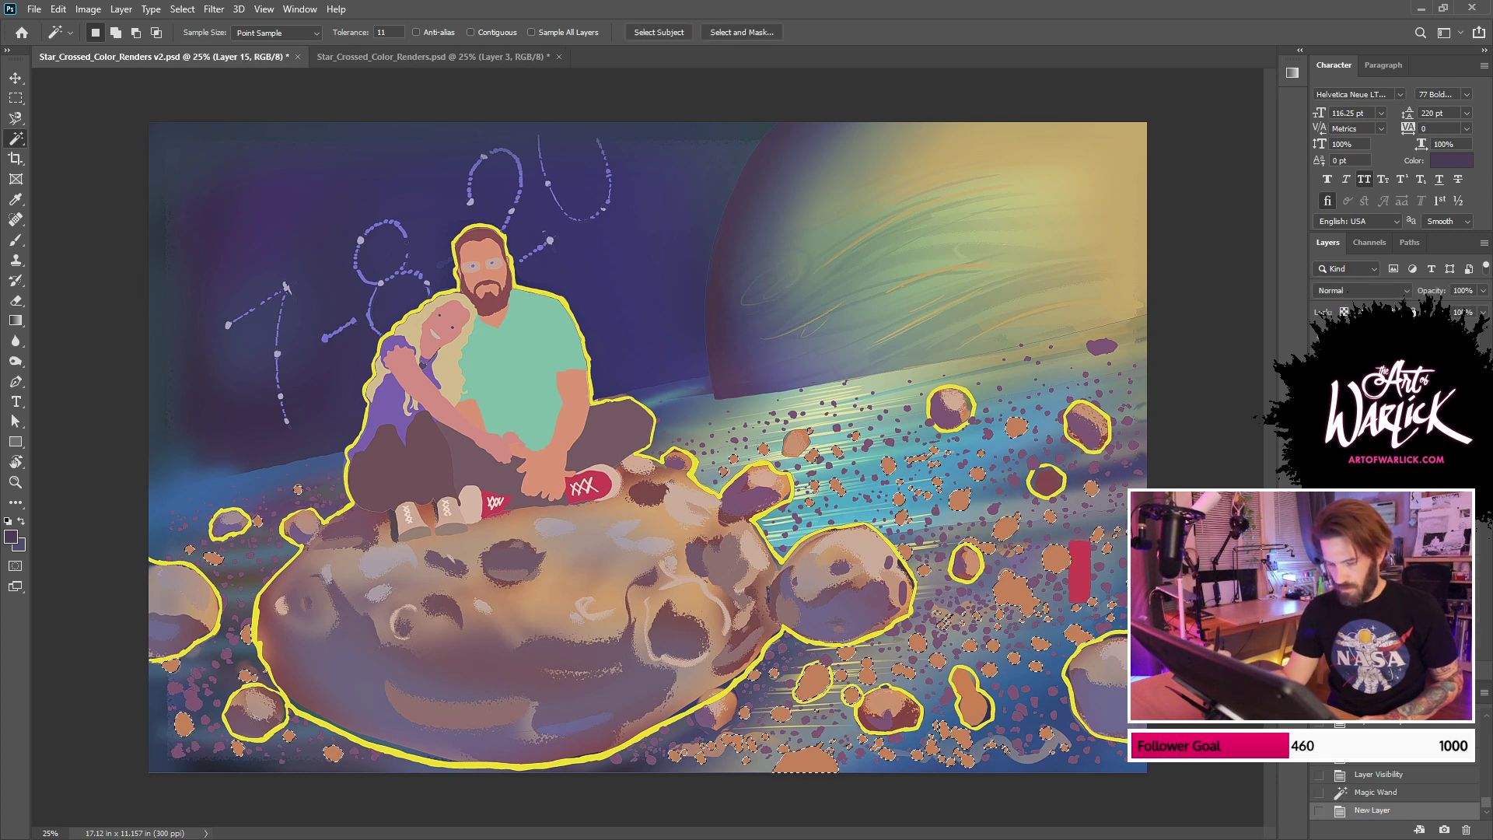
{"action": "key", "text": "g"}
{"action": "left_click", "coordinate": [891, 441], "text": "alt"}
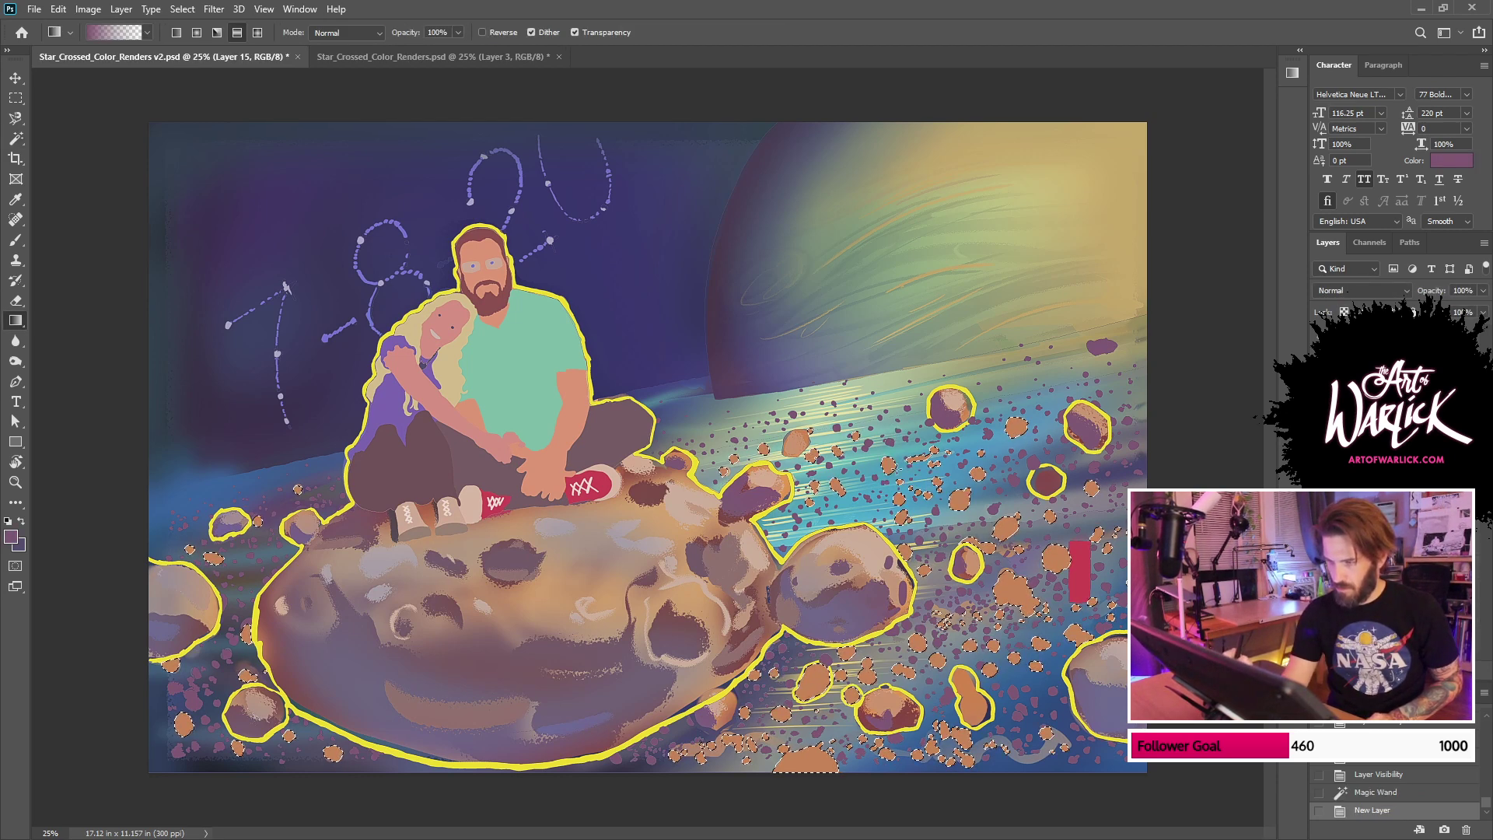
{"action": "key", "text": "shift+g"}
{"action": "left_click", "coordinate": [893, 462]}
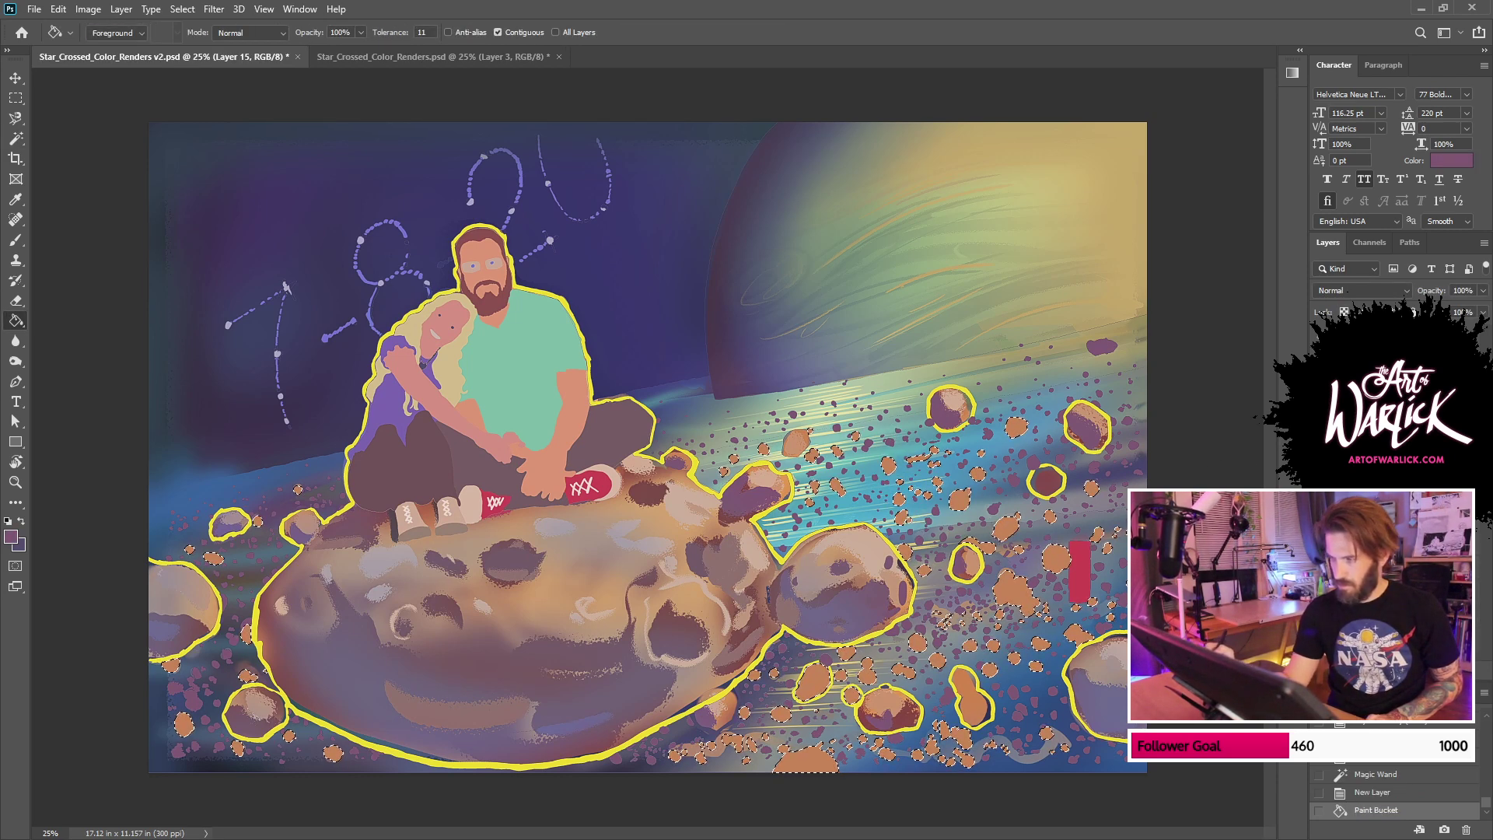
{"action": "key", "text": "ctrl+shift+alt+n"}
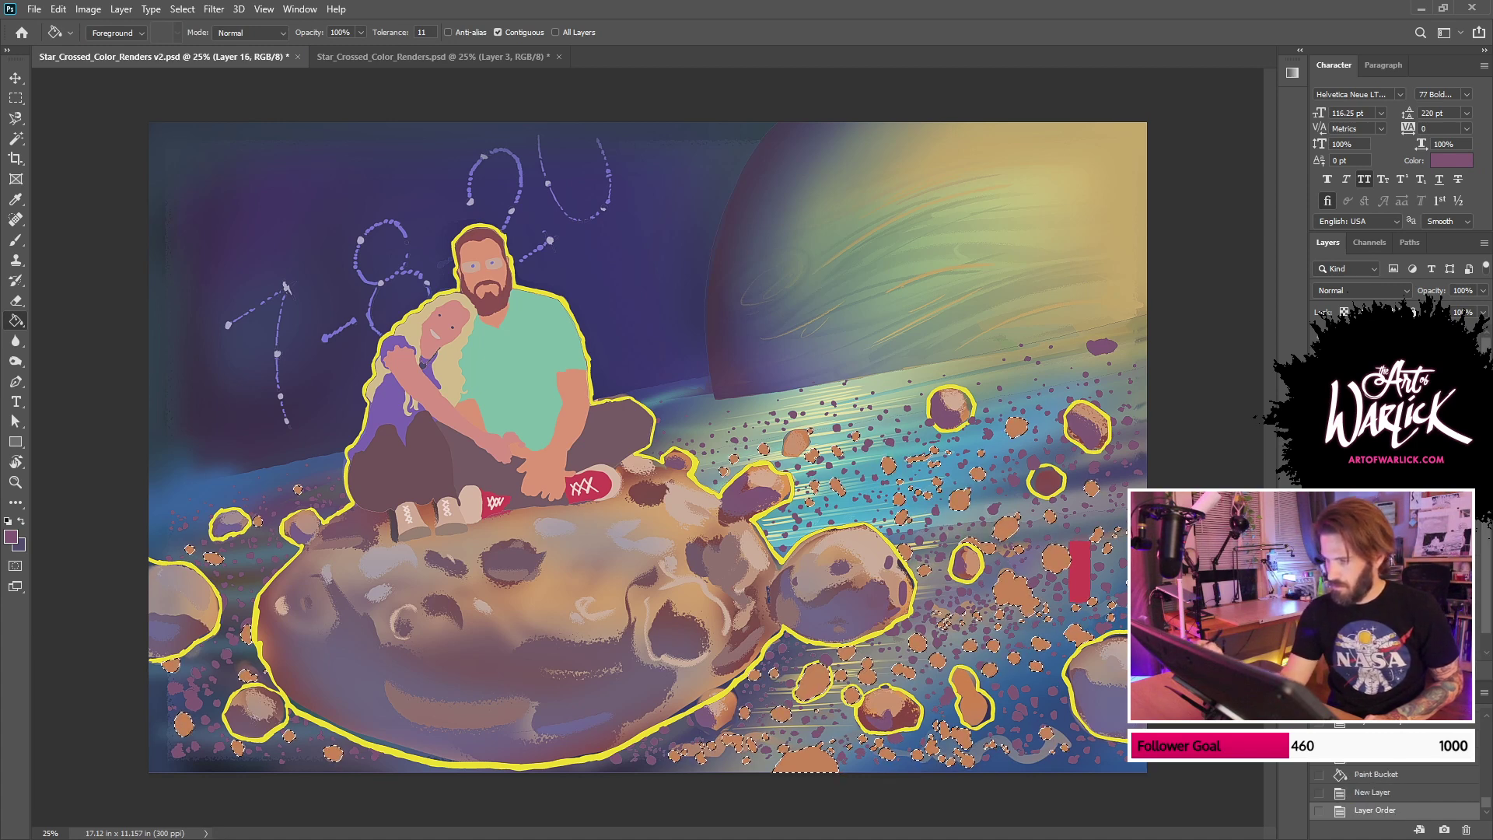
{"action": "key", "text": "ctrl+bracketleft"}
{"action": "left_click", "coordinate": [1015, 501]}
{"action": "key", "text": "ctrl+d"}
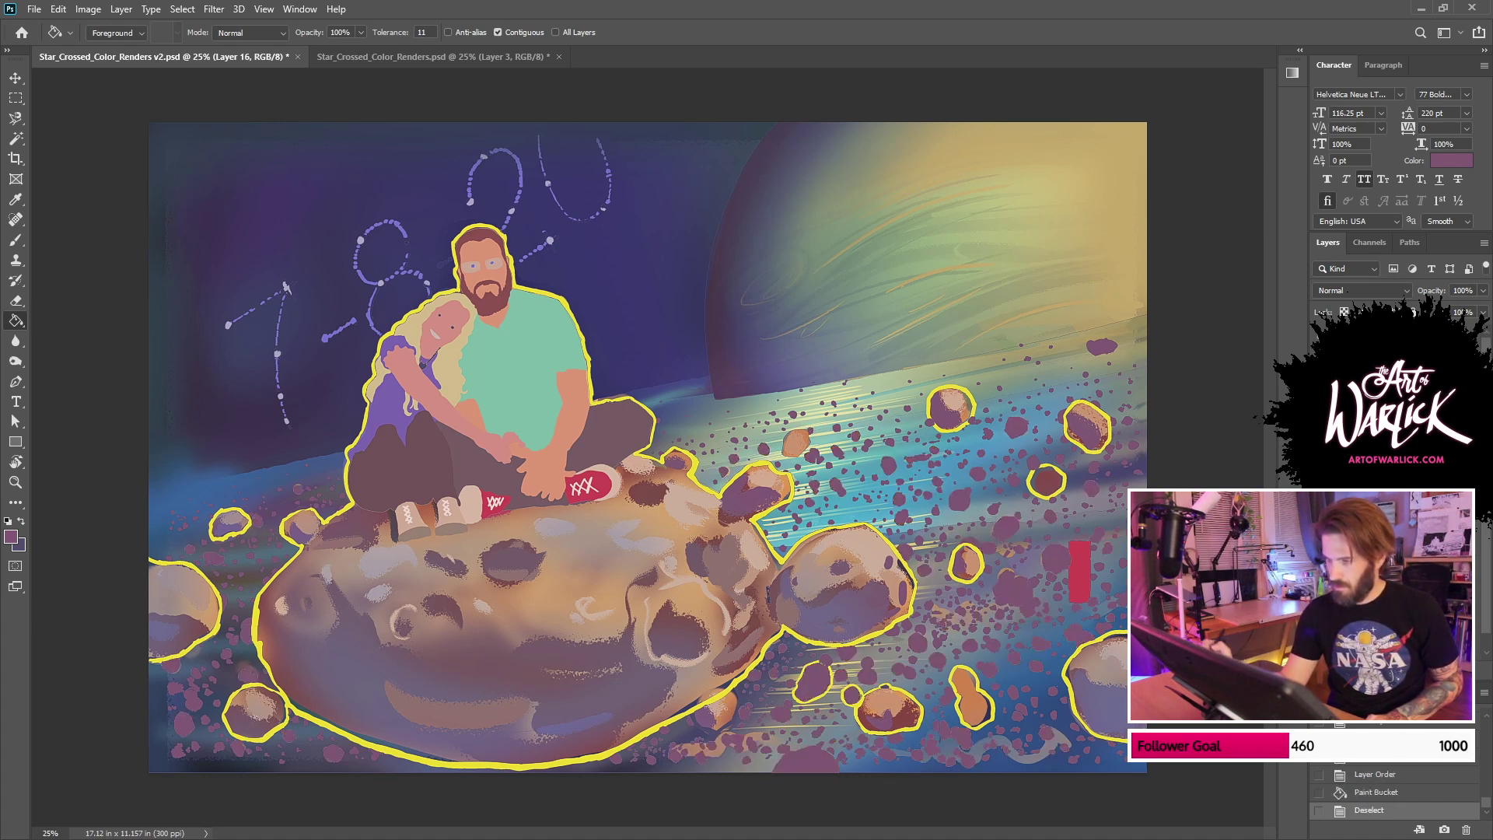
Step: Show the ink lines and recolor the yellow outline on Layer 4 with Hue/Saturation: hue -20, saturation +18, lightness -19
{"action": "left_click", "coordinate": [1320, 420]}
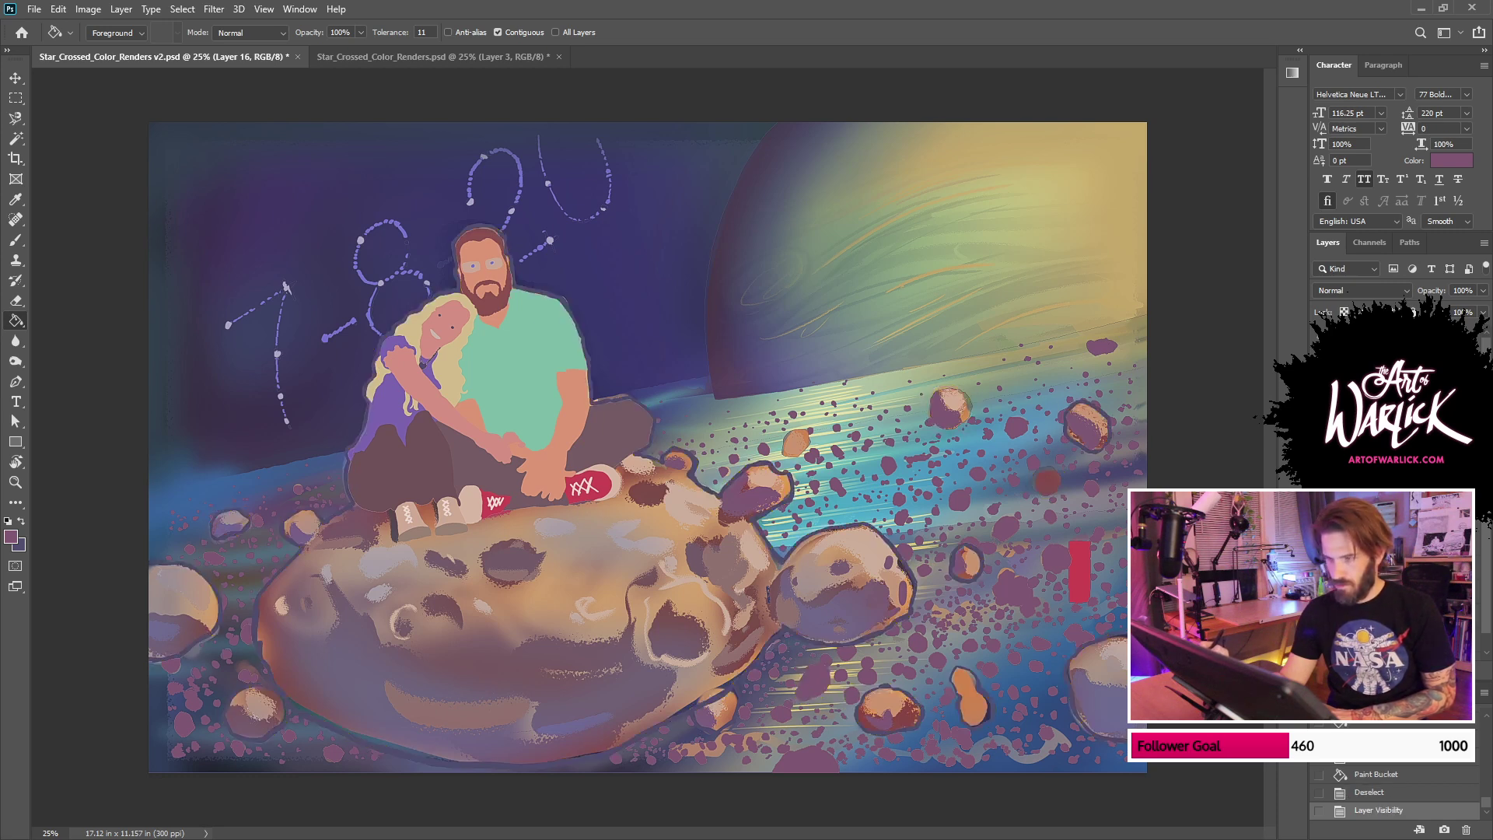
{"action": "key", "text": "ctrl+comma"}
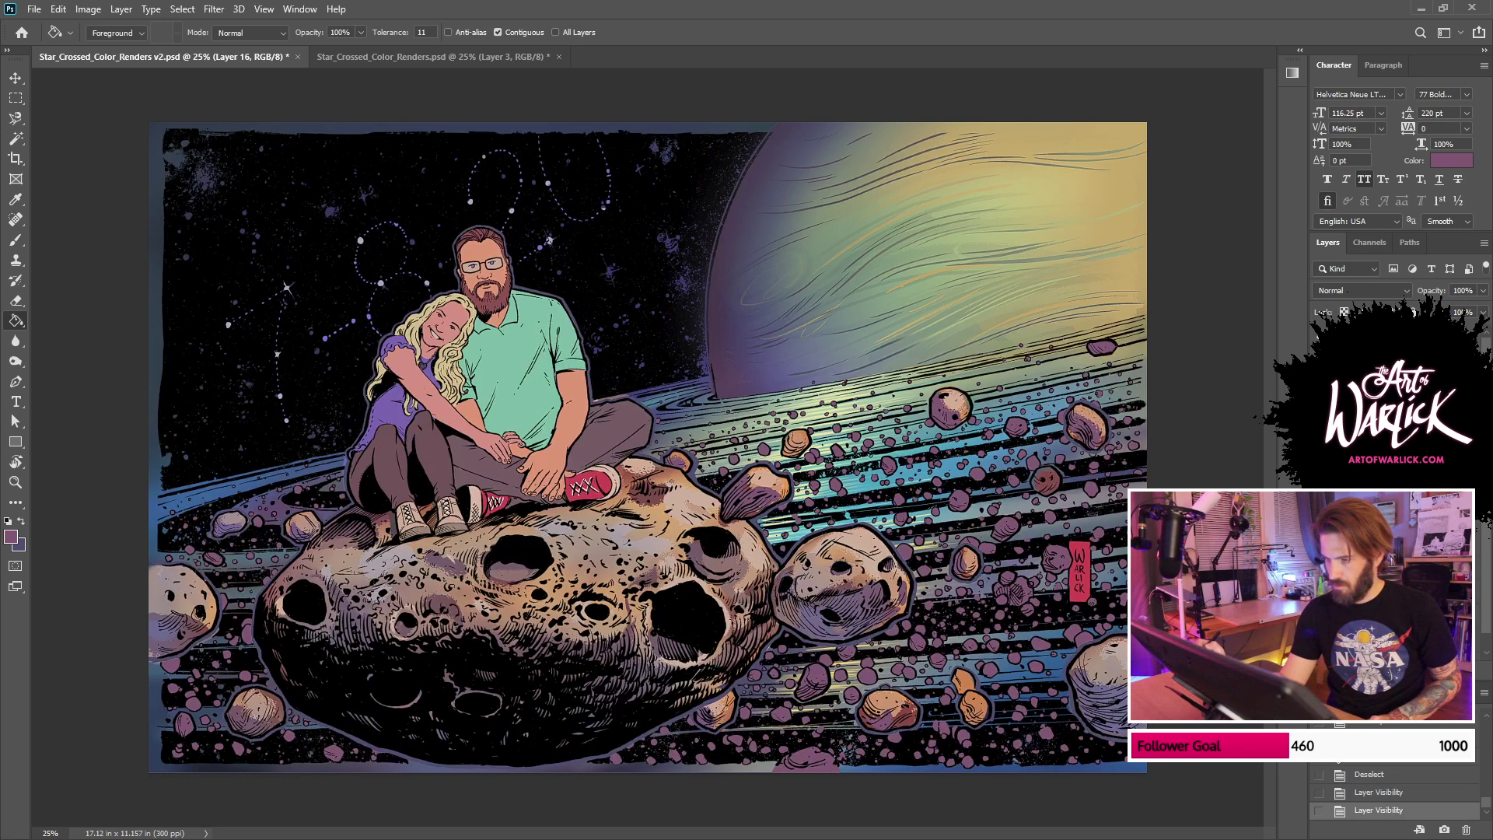
{"action": "key", "text": "ctrl+comma"}
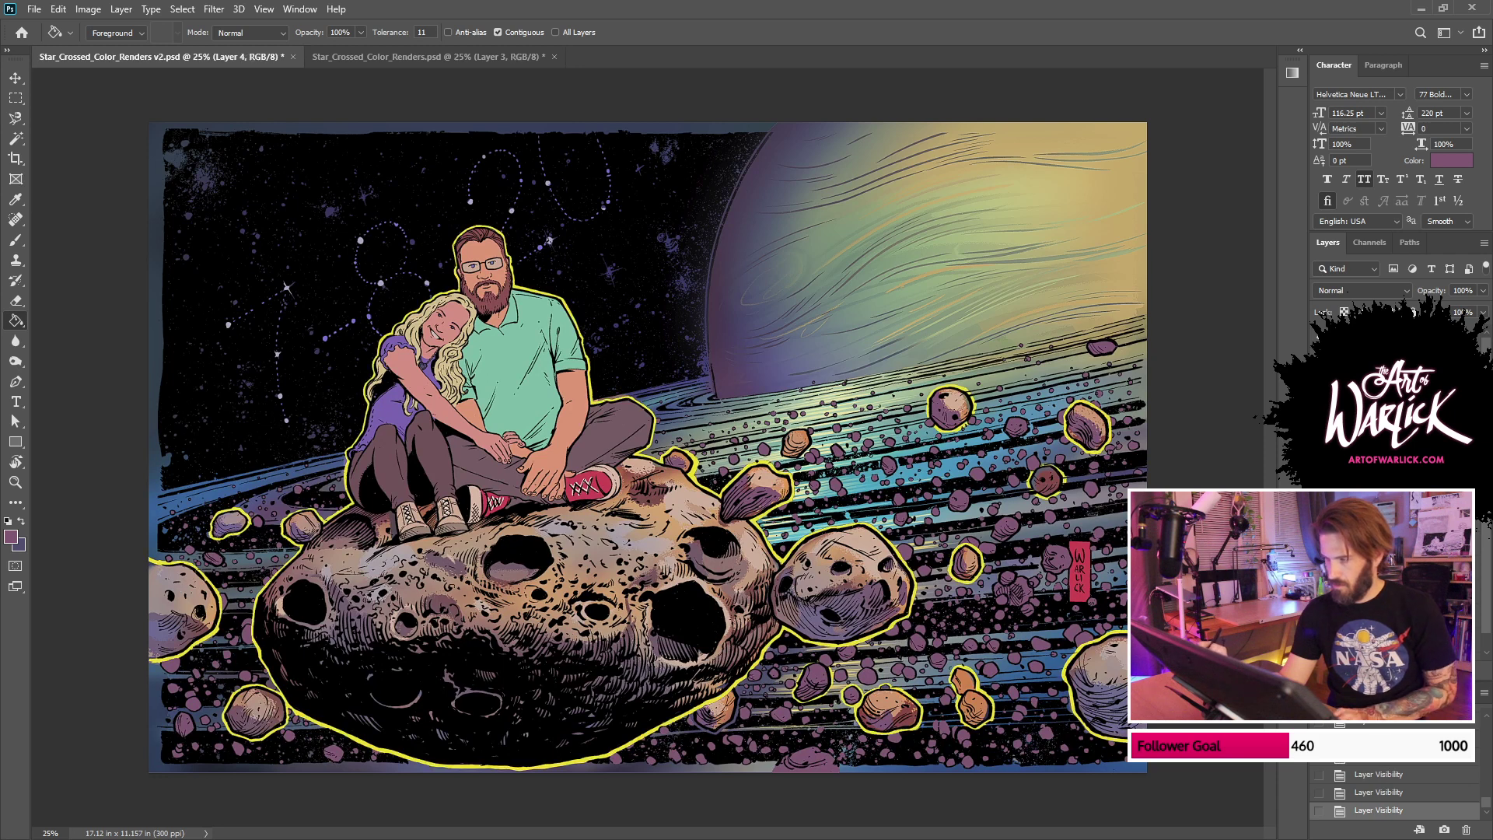
{"action": "key", "text": "ctrl+u"}
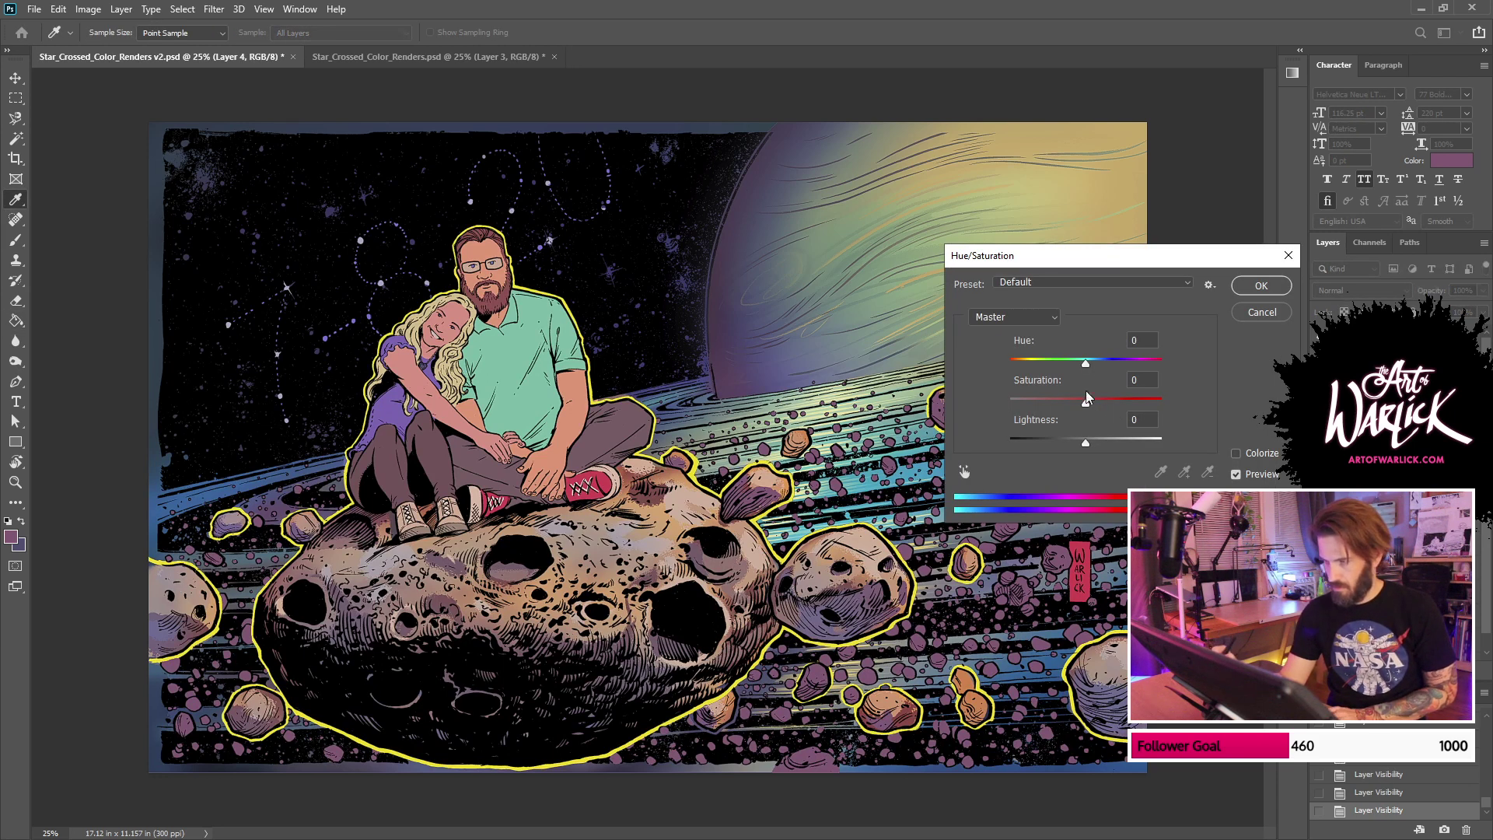
{"action": "mouse_move", "coordinate": [1081, 364]}
{"action": "left_mouse_down"}
{"action": "mouse_move", "coordinate": [1059, 365]}
{"action": "mouse_move", "coordinate": [1046, 405]}
{"action": "mouse_move", "coordinate": [1122, 444]}
{"action": "mouse_move", "coordinate": [1062, 446]}
{"action": "mouse_move", "coordinate": [1120, 402]}
{"action": "mouse_move", "coordinate": [1071, 444]}
{"action": "left_mouse_up"}
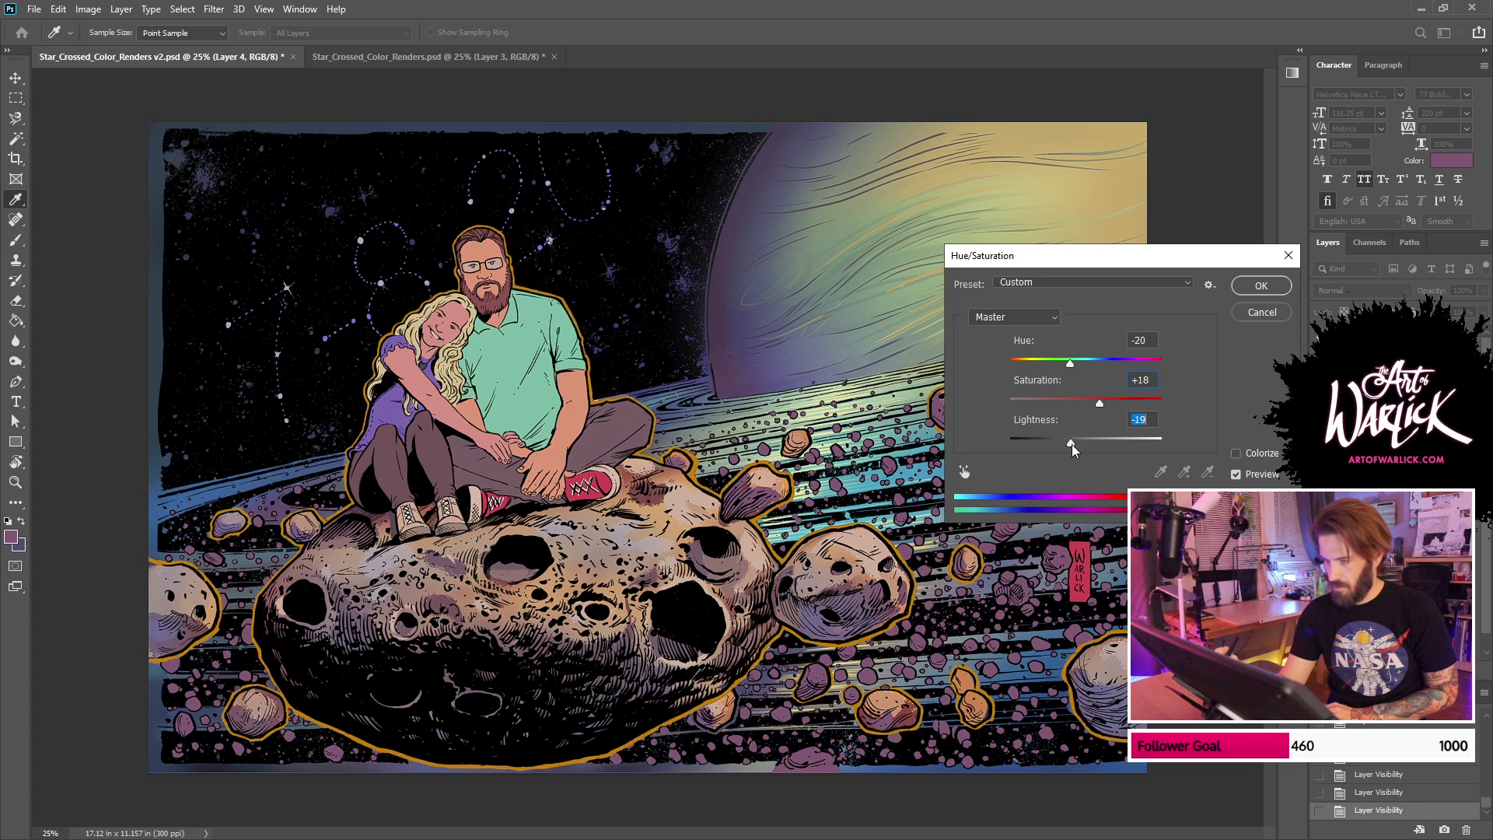
{"action": "left_click", "coordinate": [1262, 285]}
{"action": "key", "text": "g"}
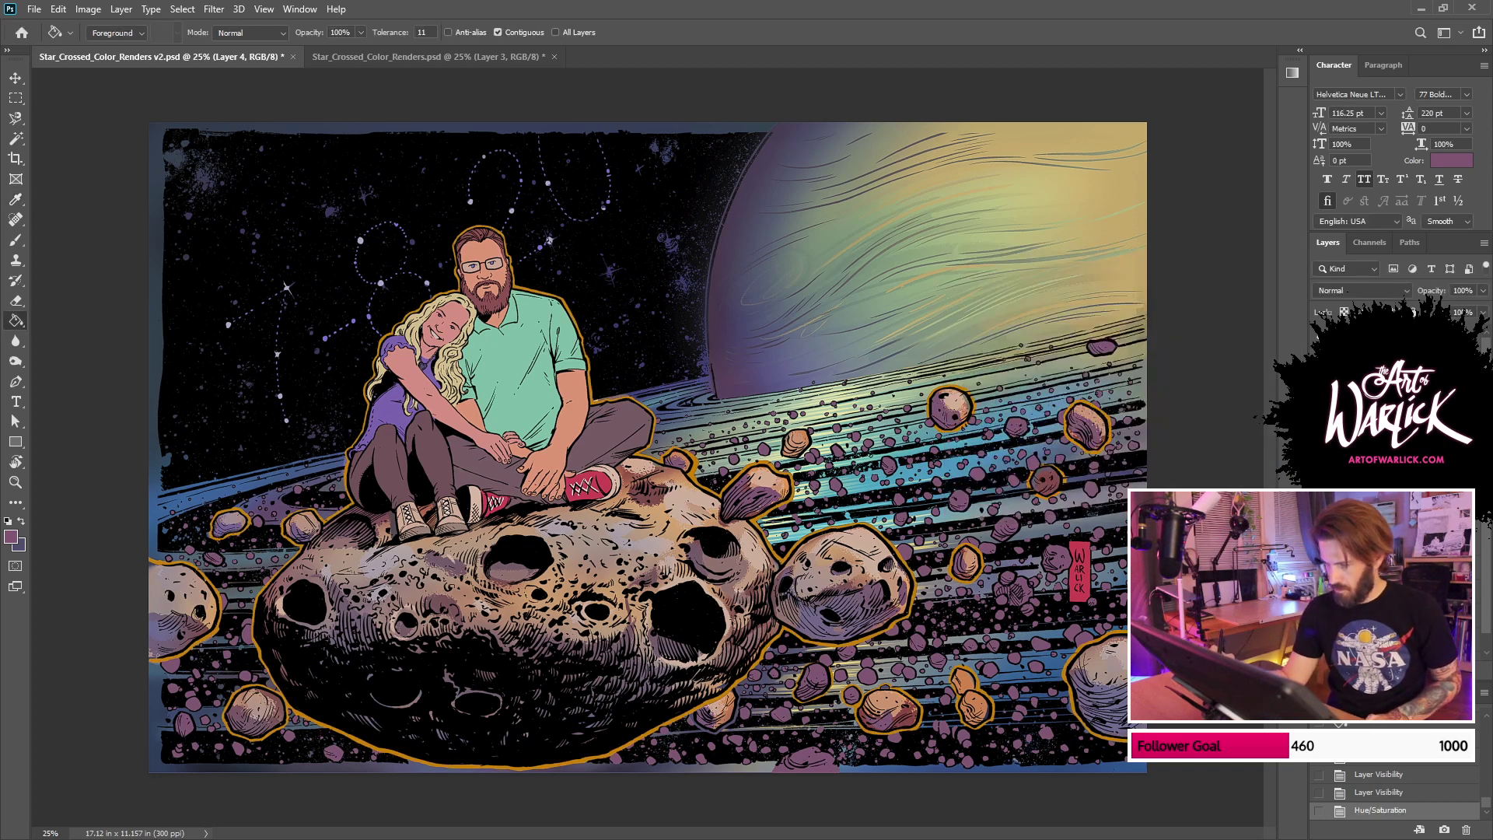
Step: Add a layer mask to the outline layer, brush away the outline around the small rocks below the planet, and save the file
{"action": "left_click", "coordinate": [1383, 671]}
{"action": "key", "text": "b"}
{"action": "left_click_drag", "start_coordinate": [967, 413], "coordinate": [954, 409]}
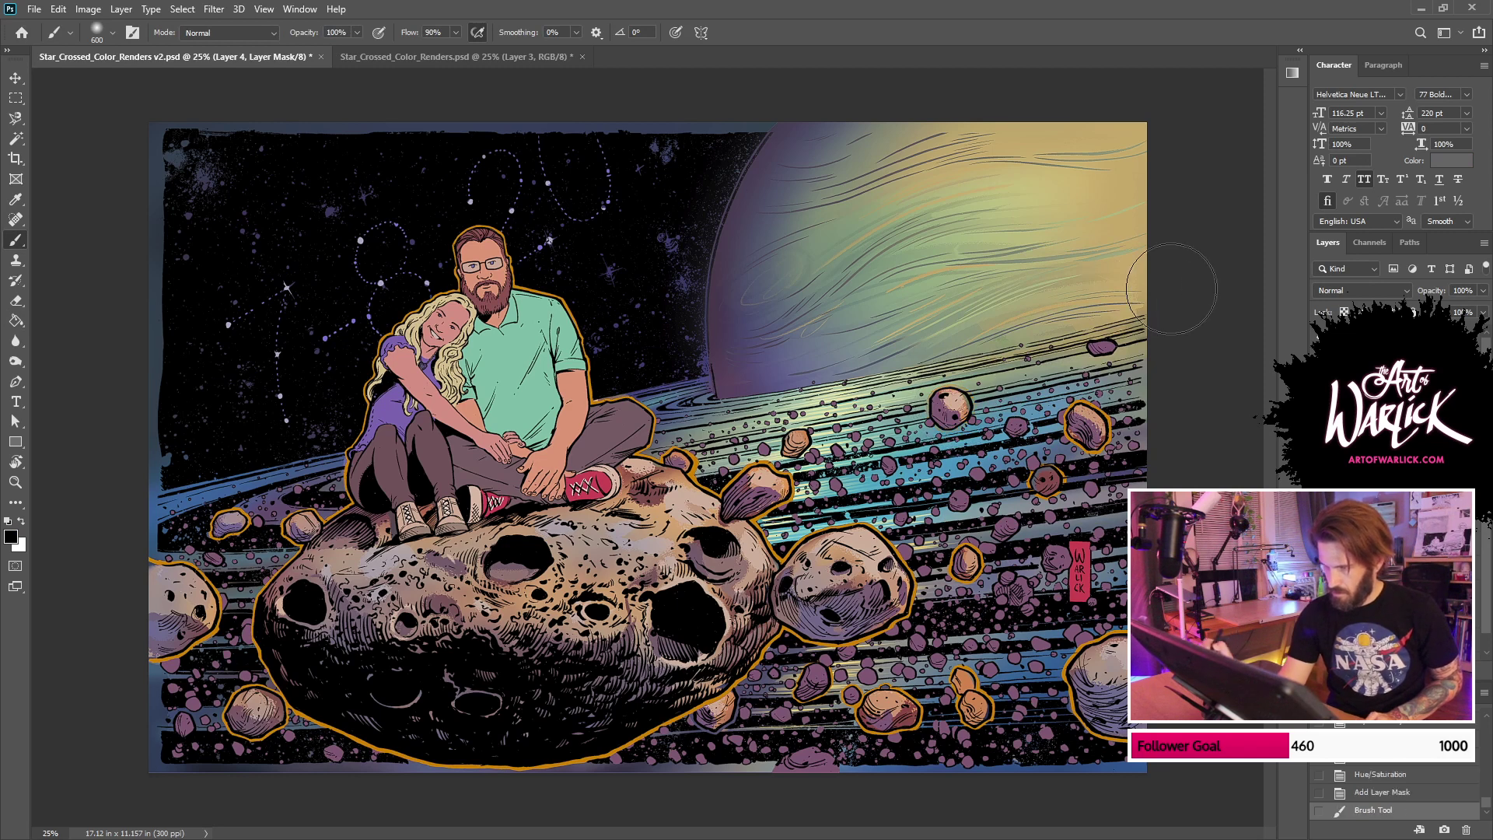
{"action": "key", "text": "ctrl+s"}
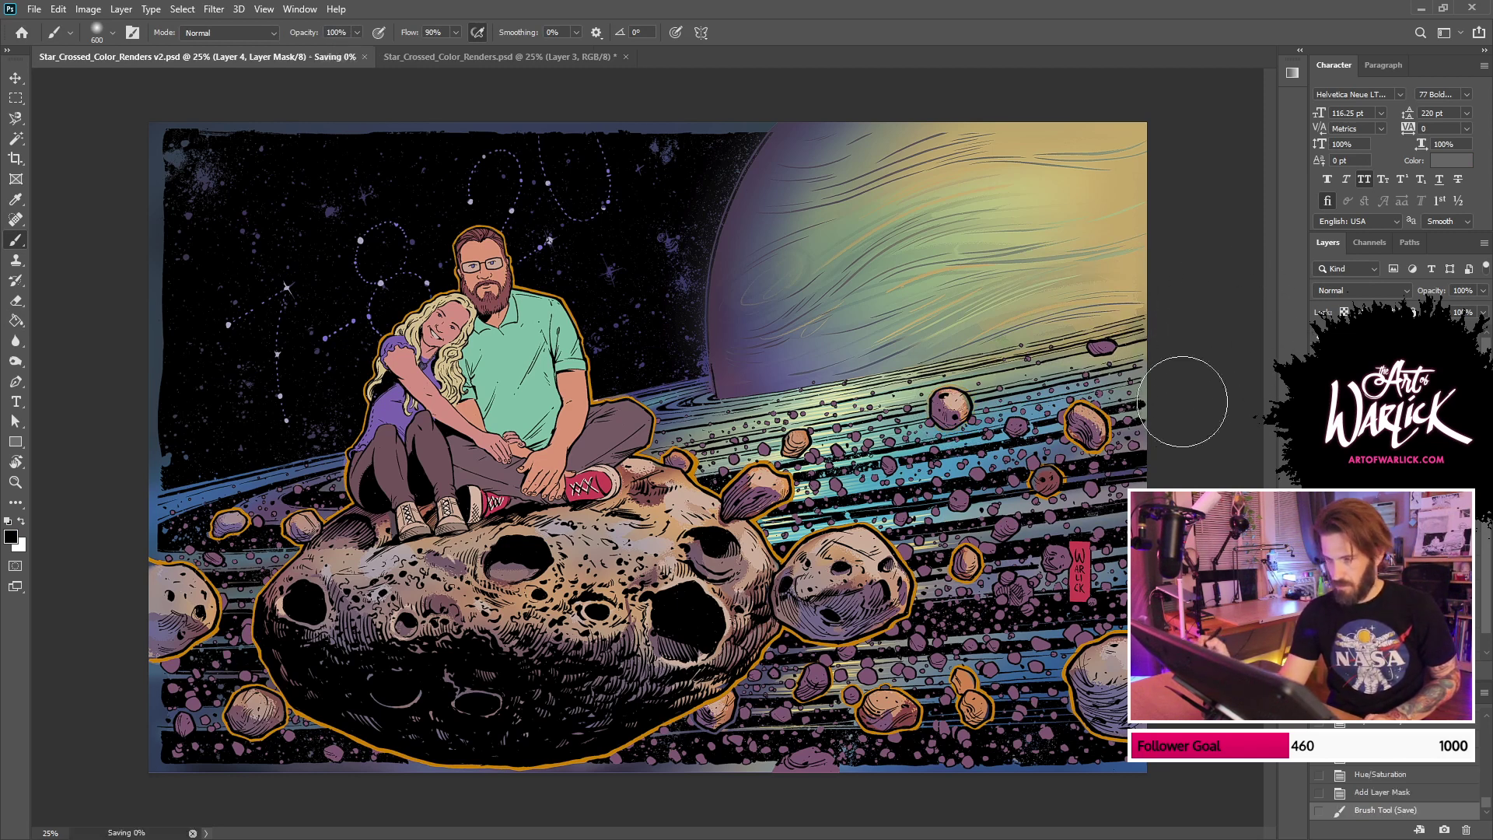
{"action": "key", "text": "bracketleft"}
{"action": "key", "text": "bracketleft"}
{"action": "key", "text": "bracketleft"}
{"action": "key", "text": "bracketleft"}
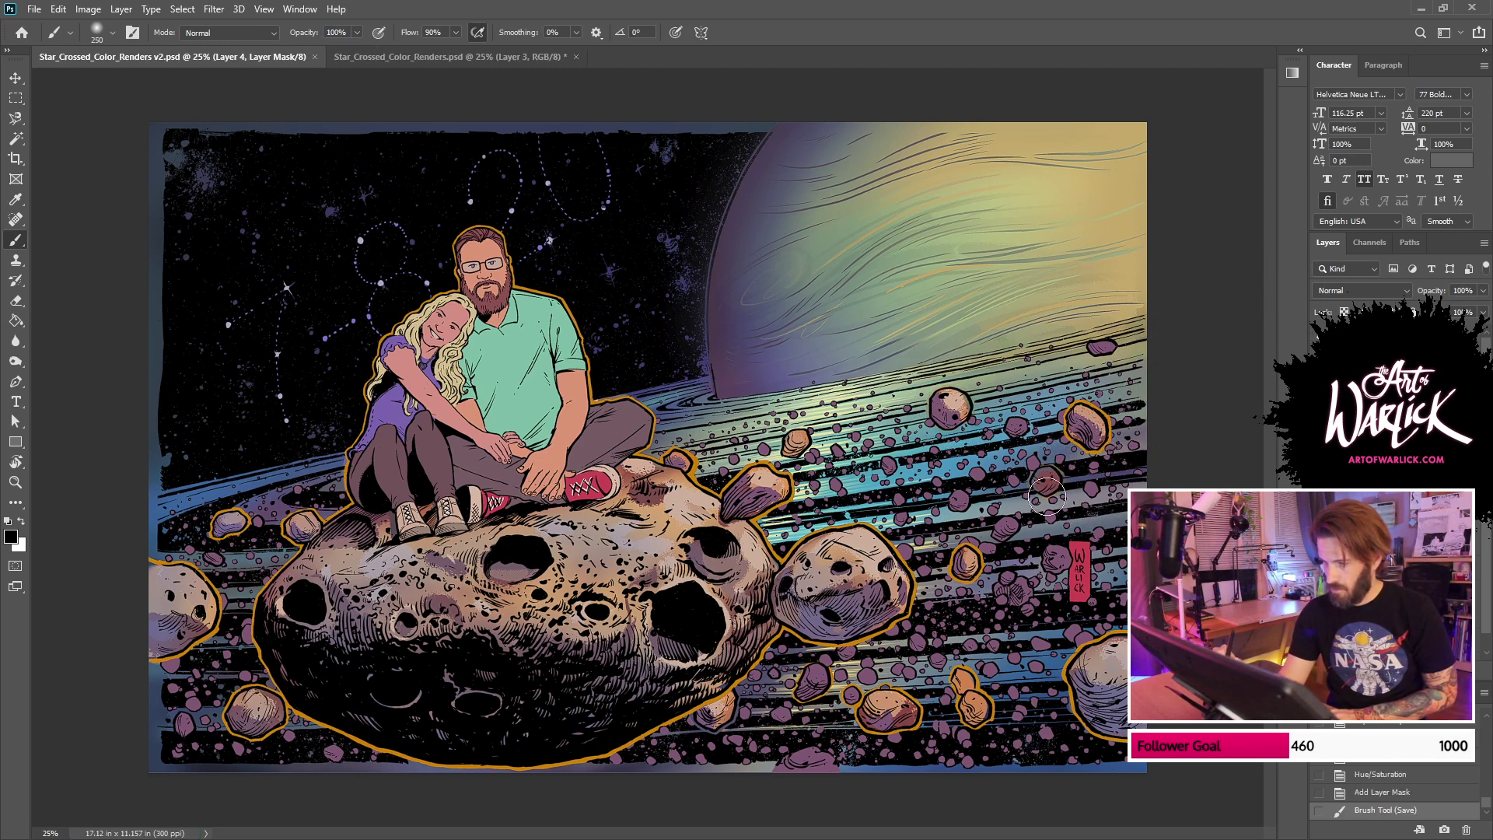
{"action": "left_click", "coordinate": [1046, 498]}
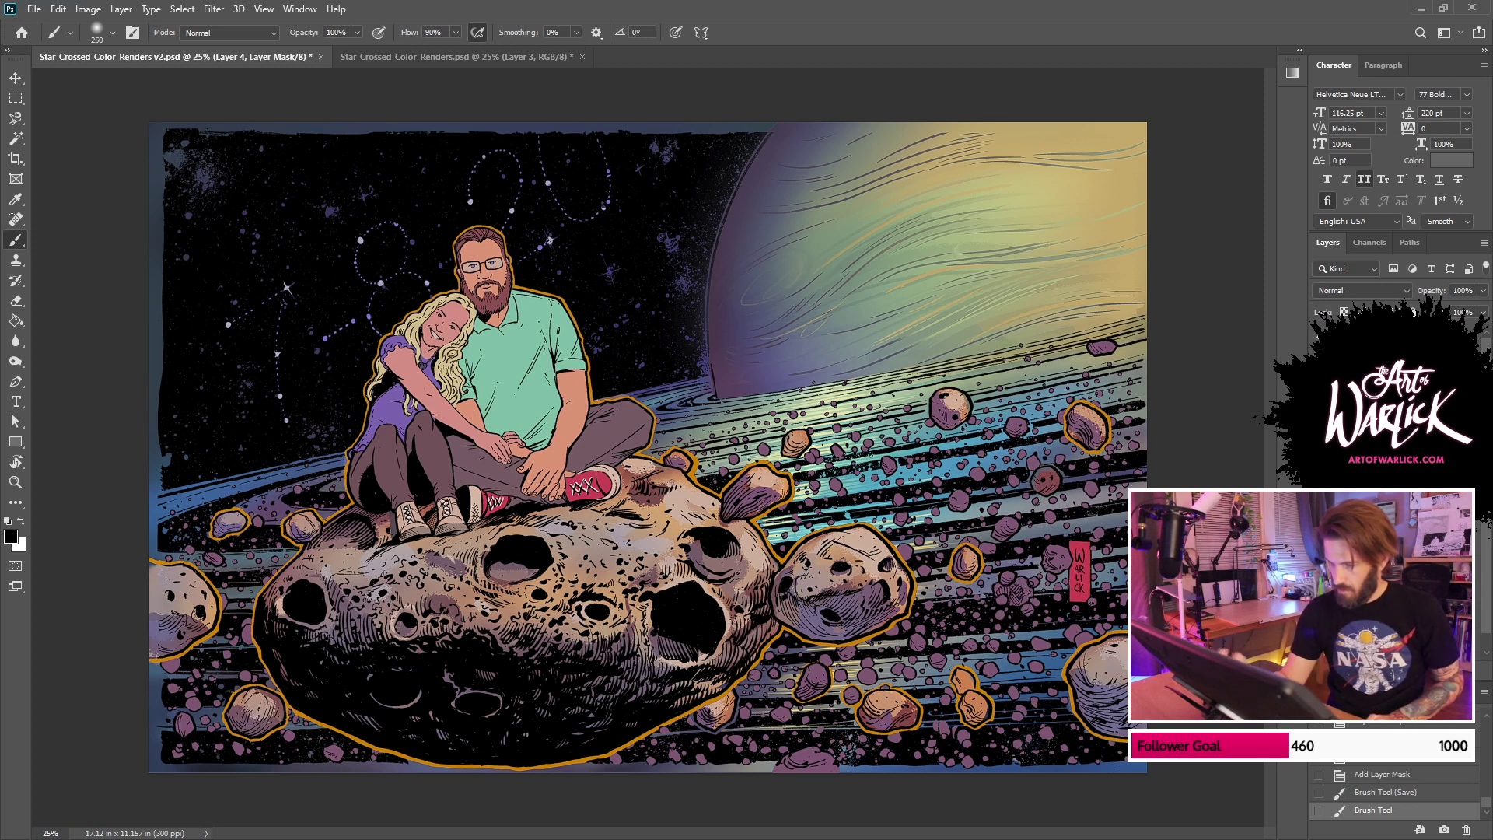
Step: Check the artwork with the figure and rock colors hidden and shown, and save the file
{"action": "left_click", "coordinate": [1320, 404]}
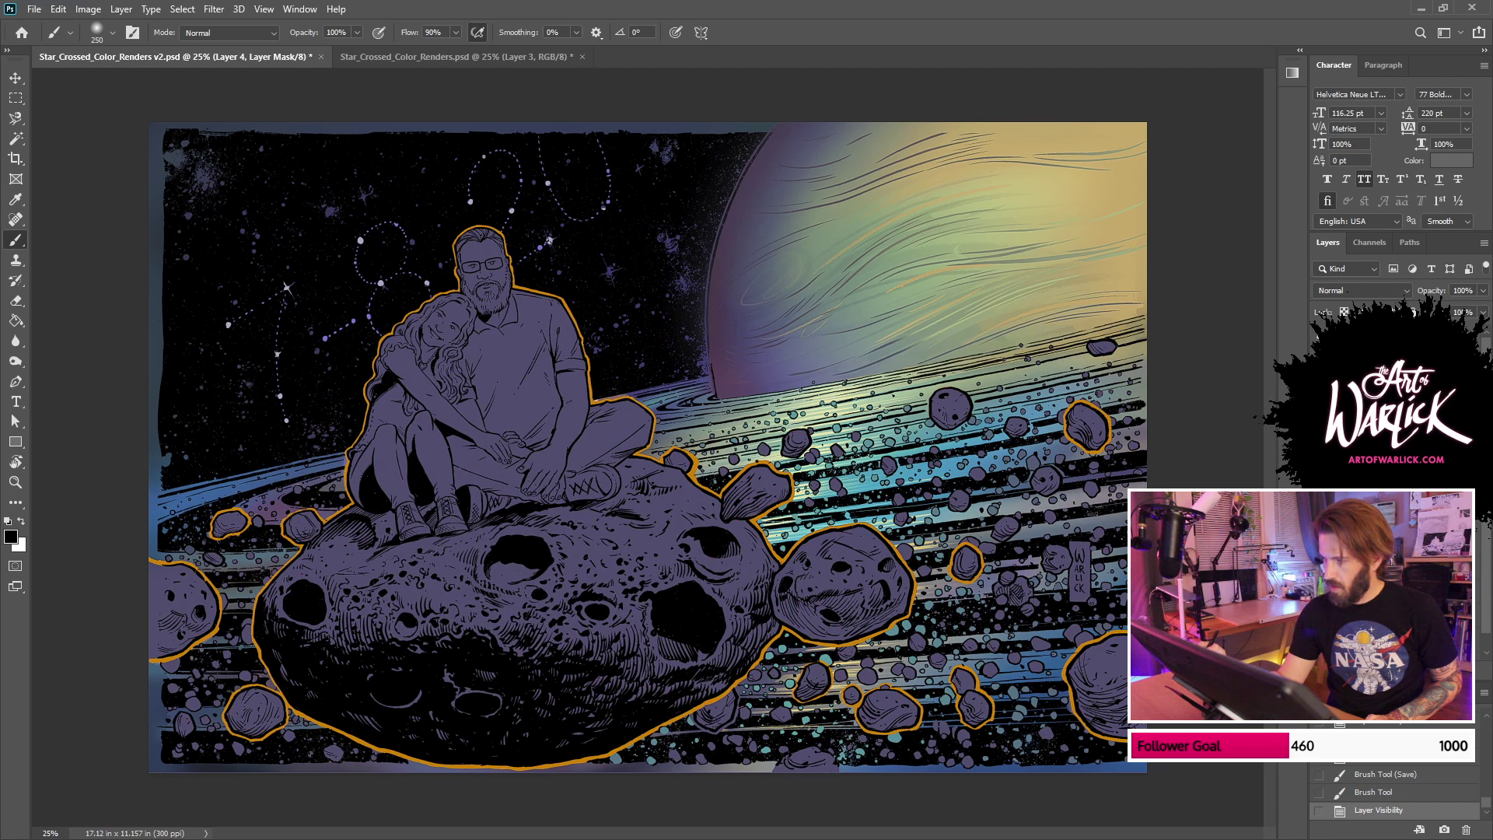
{"action": "key", "text": "ctrl+comma"}
{"action": "key", "text": "ctrl+s"}
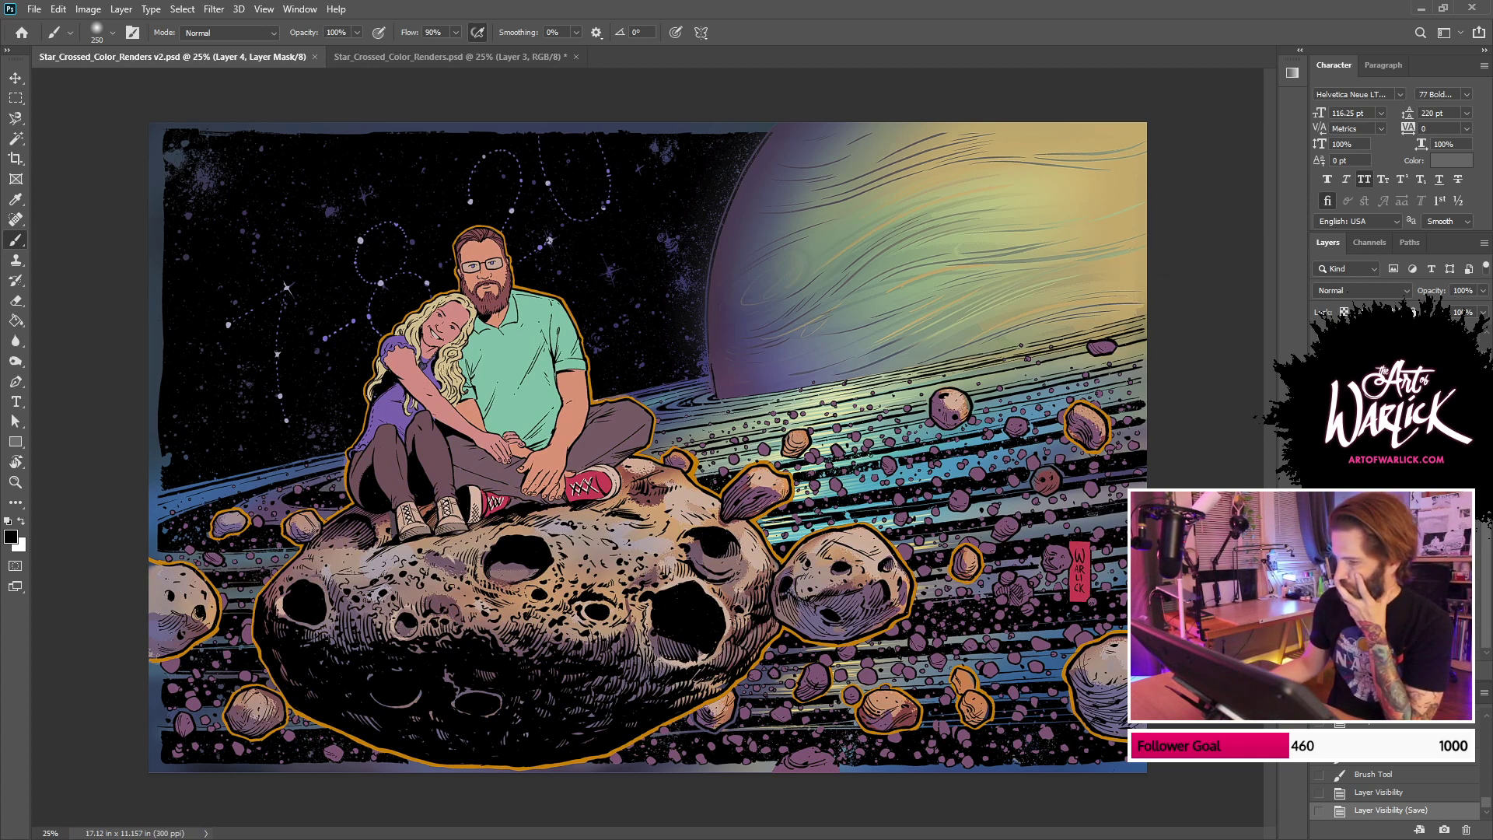
Step: Select the small debris on the FLATS layer and fill it on Layer 16 with plum purple followed by dark violet, and deselect
{"action": "left_click", "coordinate": [1320, 466]}
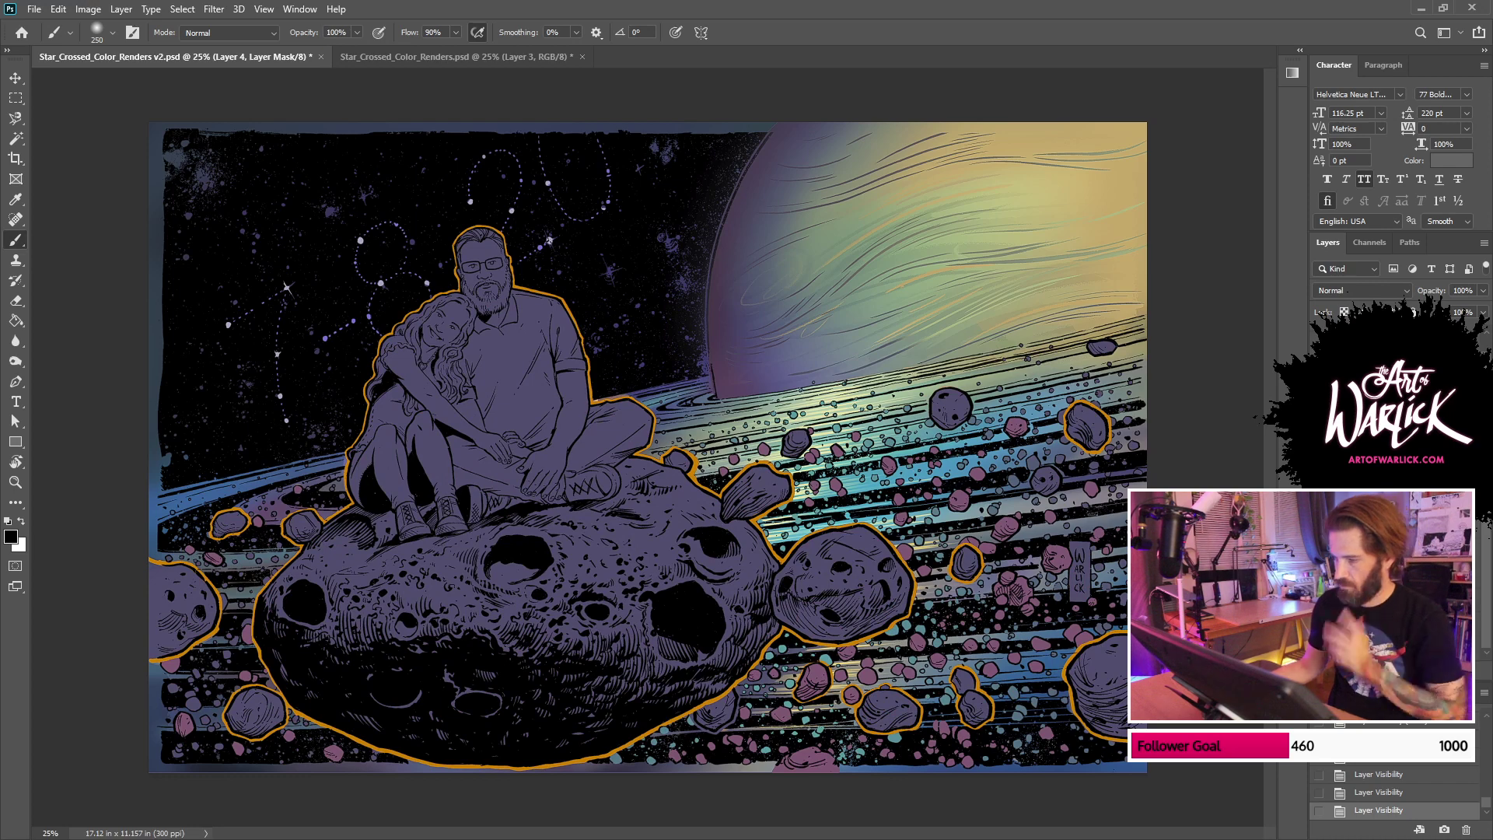
{"action": "key", "text": "w"}
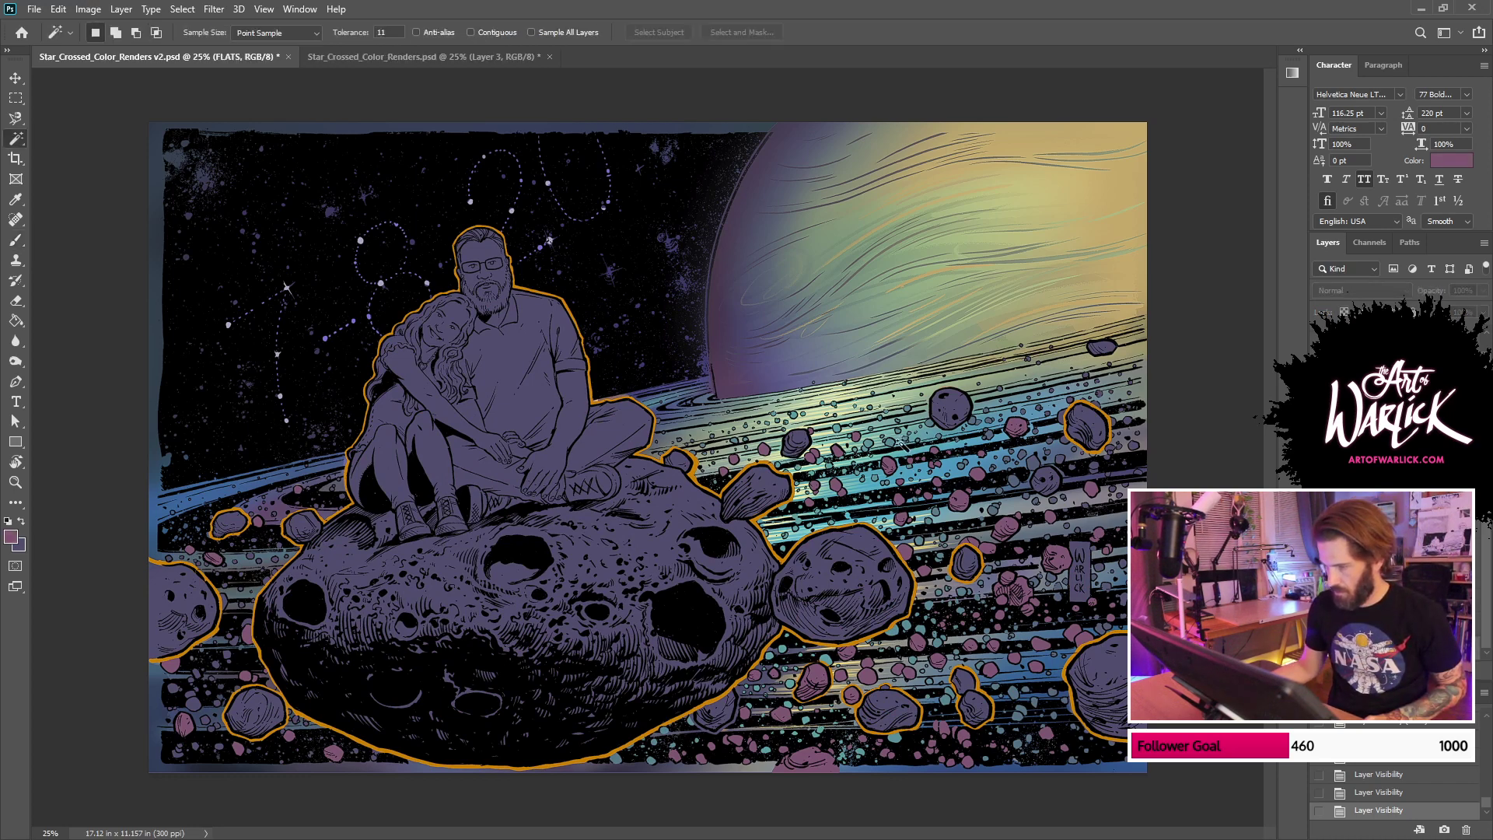
{"action": "left_click", "coordinate": [890, 444]}
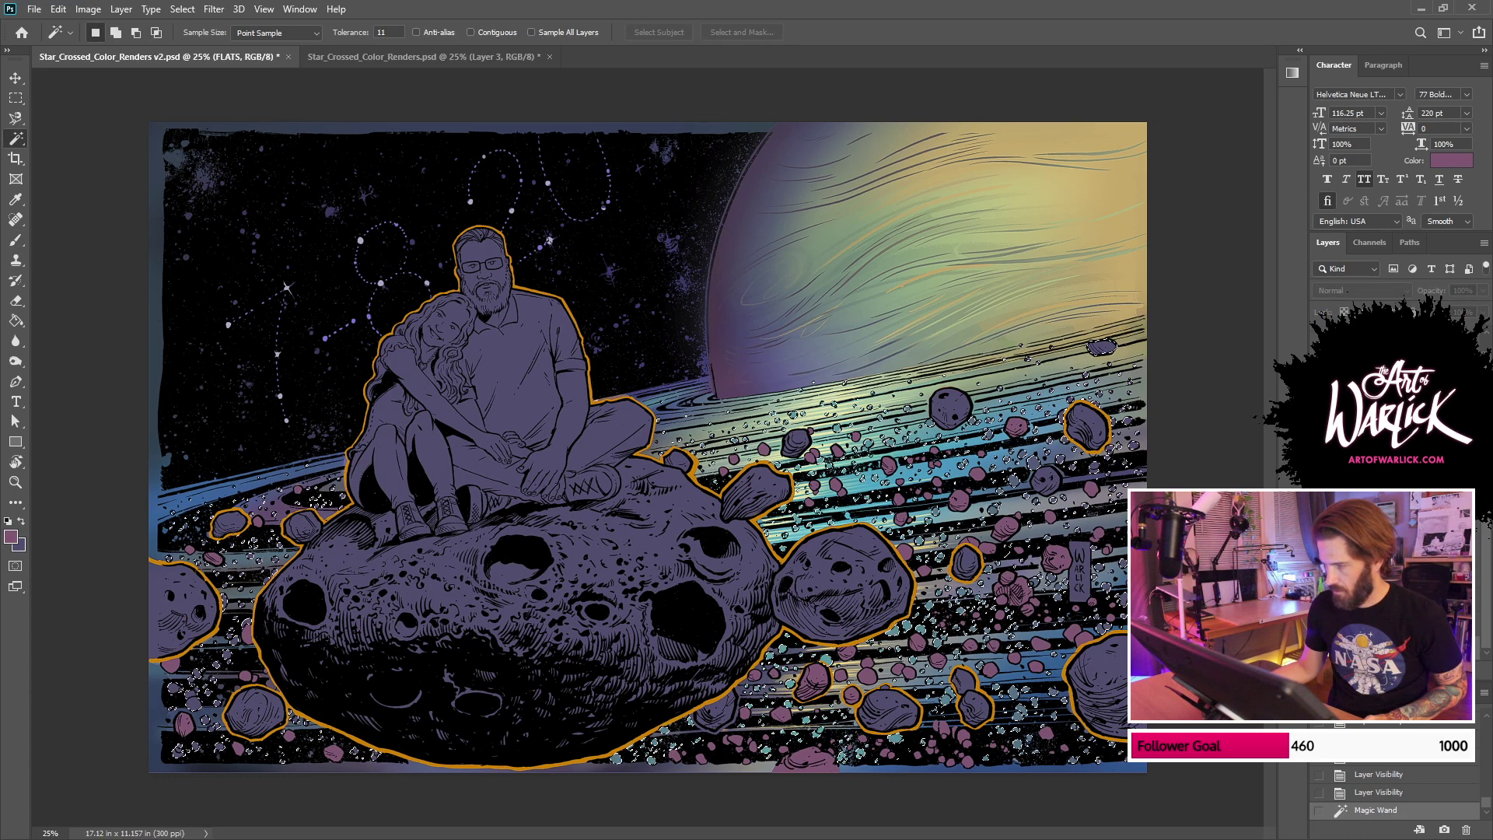
{"action": "left_click", "coordinate": [1376, 447]}
{"action": "key", "text": "g"}
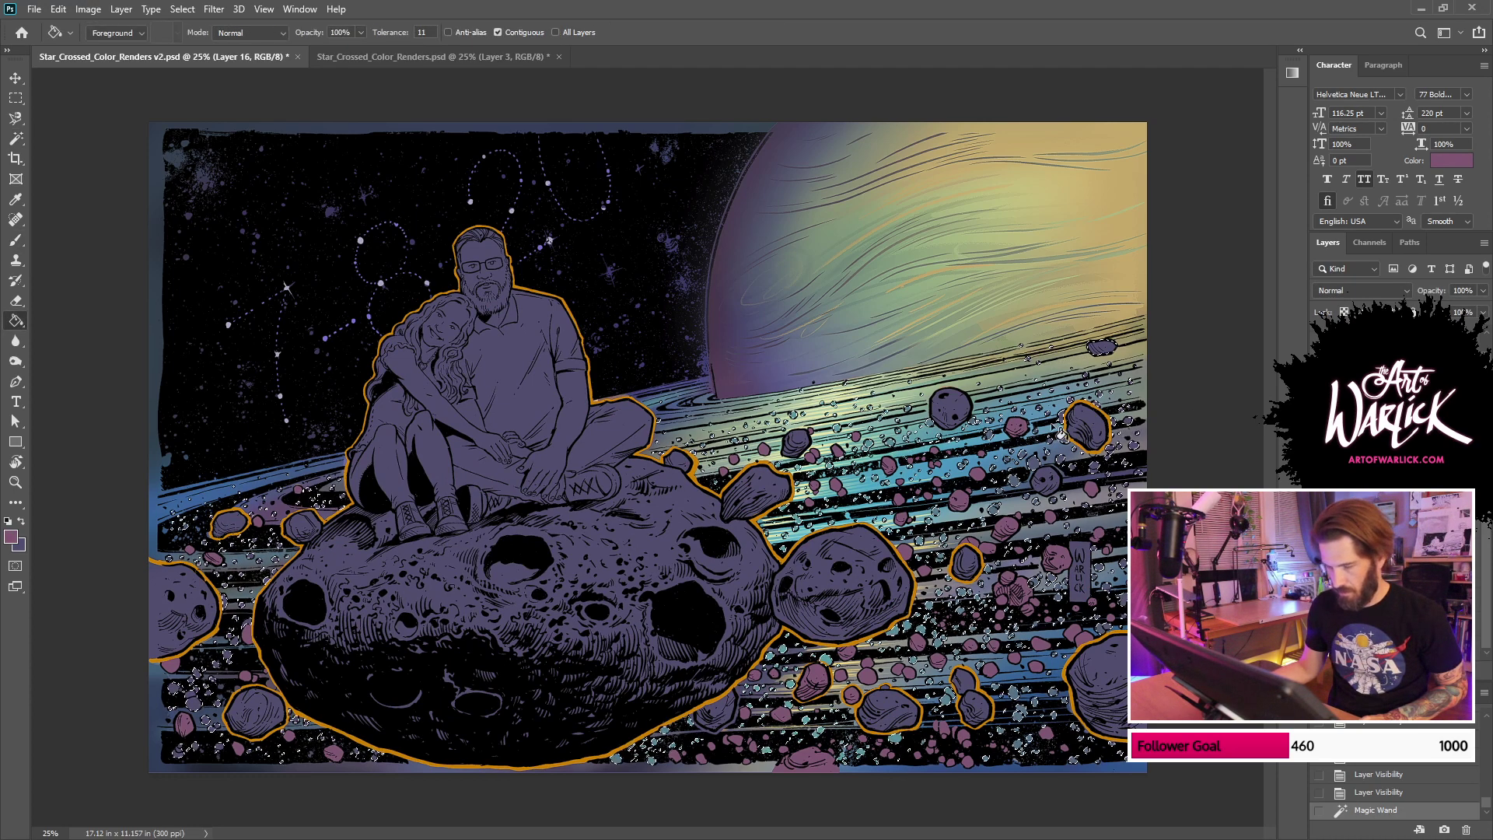
{"action": "left_click", "coordinate": [902, 455]}
{"action": "key", "text": "x"}
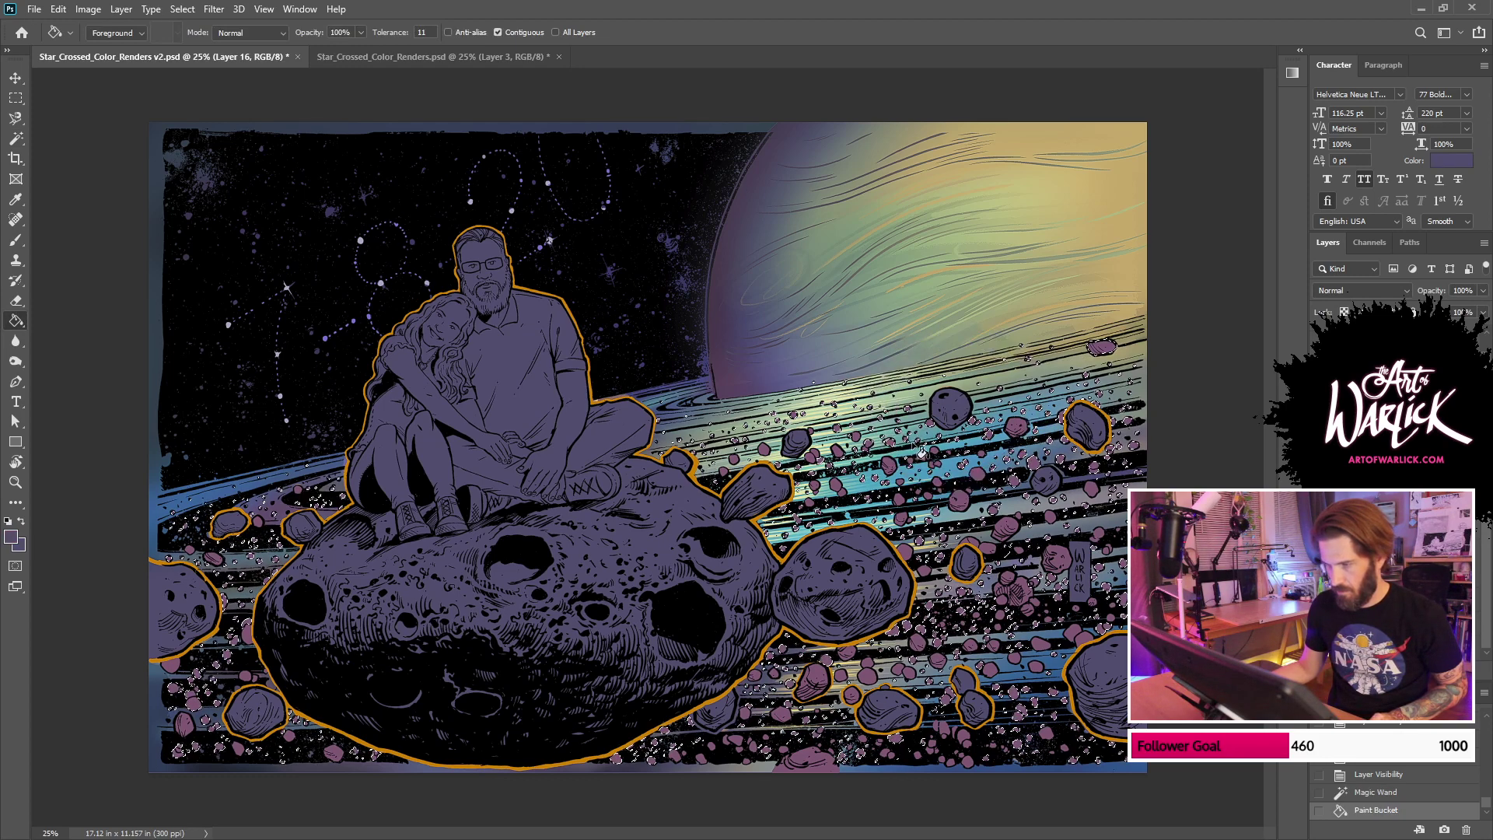
{"action": "left_click", "coordinate": [900, 455]}
{"action": "key", "text": "ctrl+d"}
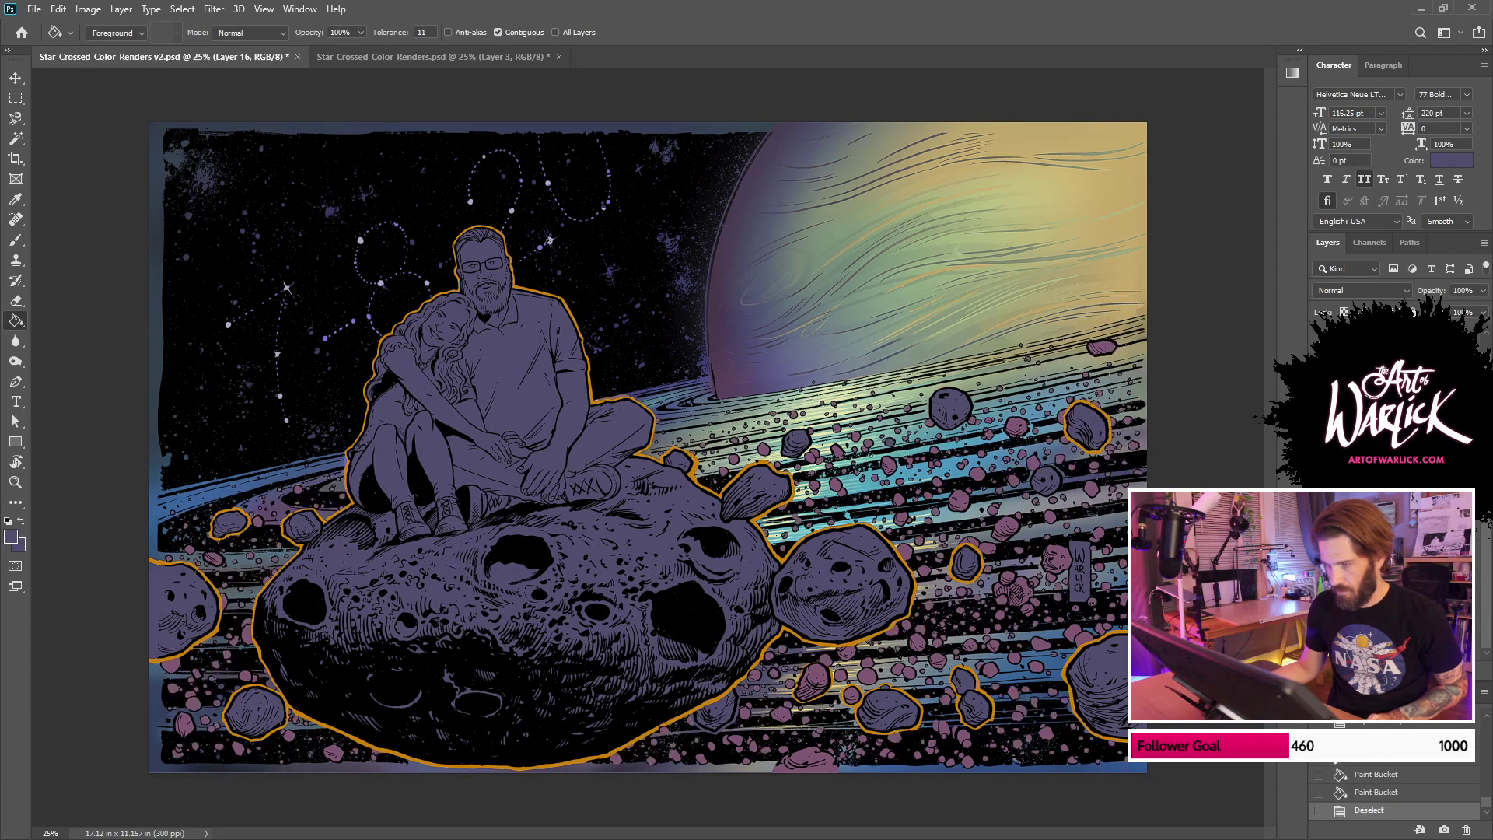
Step: Compare the recolored debris with the figure and rock colors shown and hidden, and save the file
{"action": "left_click", "coordinate": [1319, 482]}
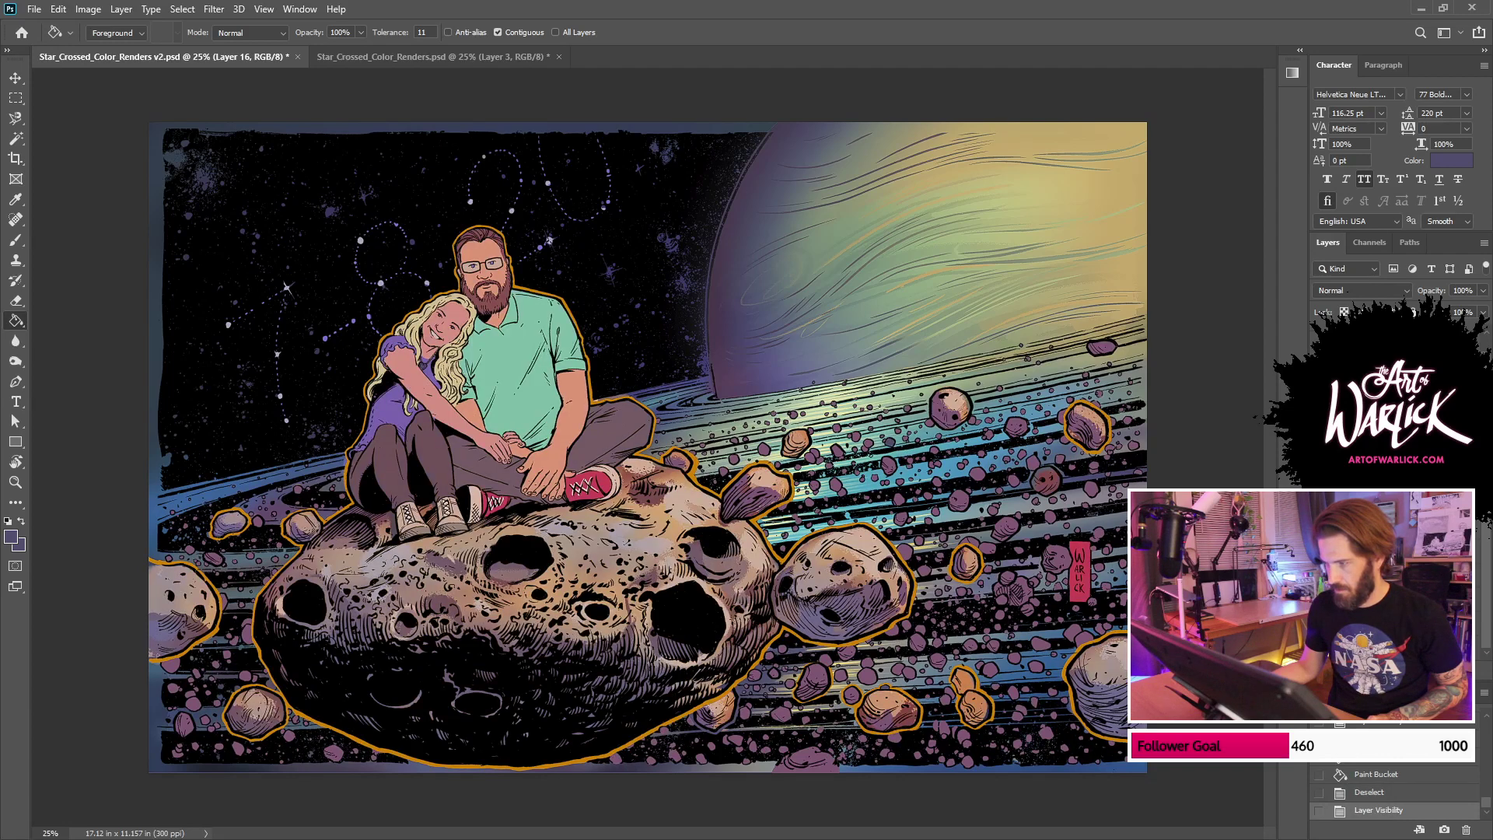
{"action": "key", "text": "ctrl+comma"}
{"action": "key", "text": "ctrl+comma"}
{"action": "key", "text": "ctrl+comma"}
{"action": "key", "text": "ctrl+comma"}
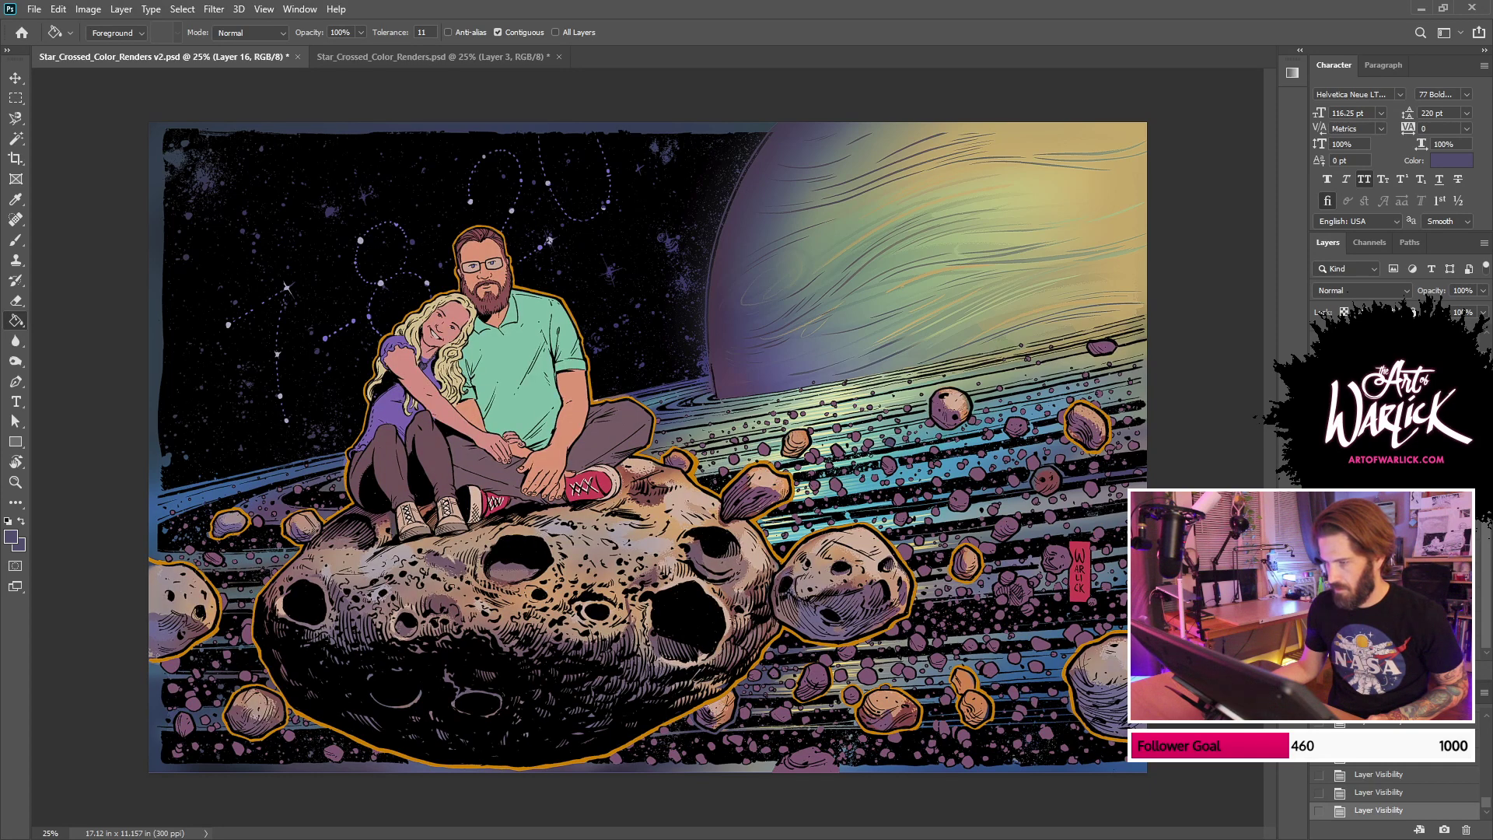
{"action": "key", "text": "ctrl+comma"}
{"action": "key", "text": "ctrl+s"}
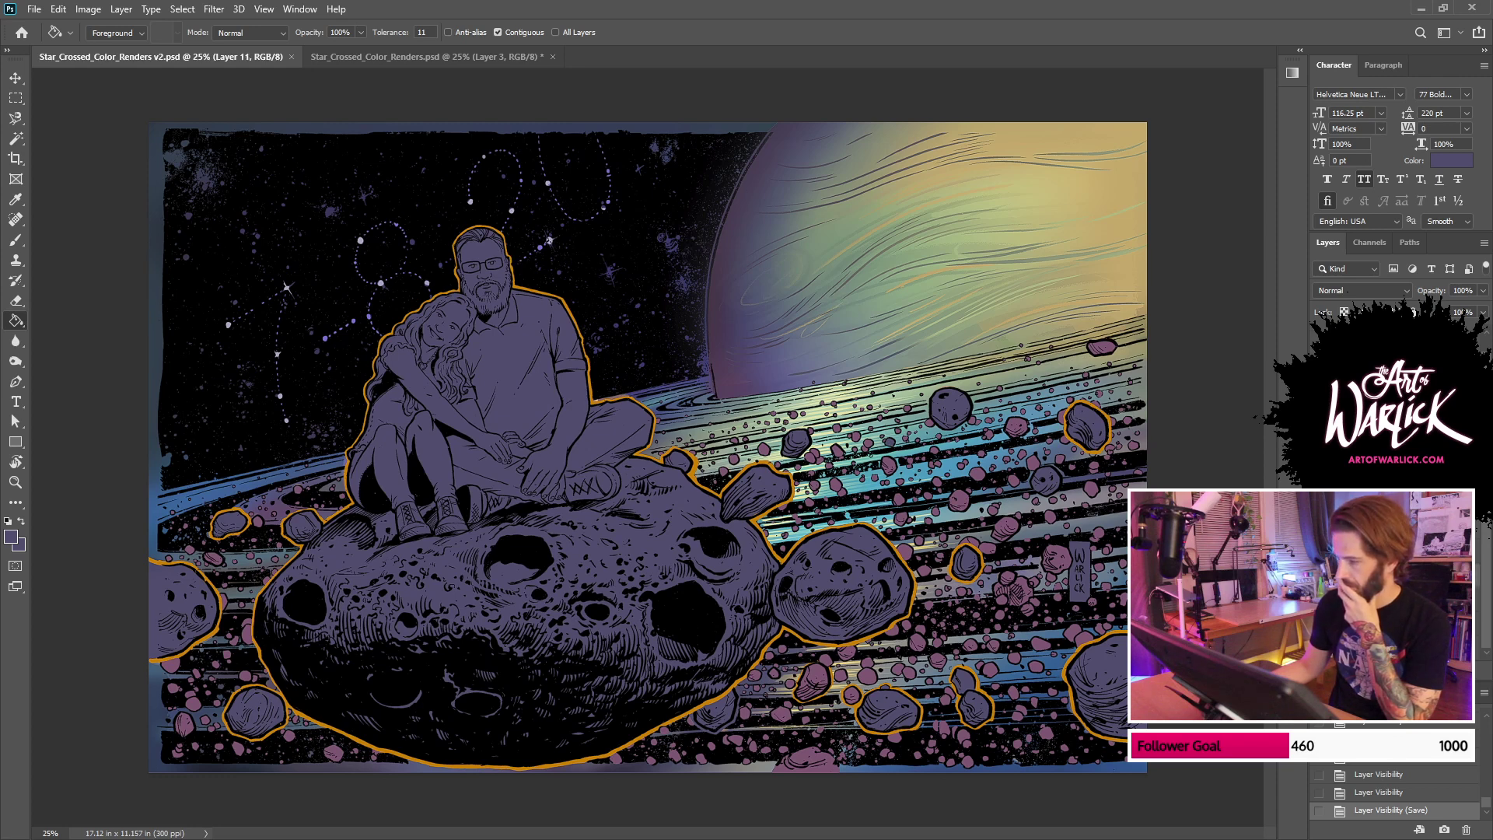
Step: On a new layer, brush a soft glow in blue sampled from the rings over the stars in the sky's upper-left corner
{"action": "key", "text": "ctrl+shift+alt+n"}
{"action": "key", "text": "b"}
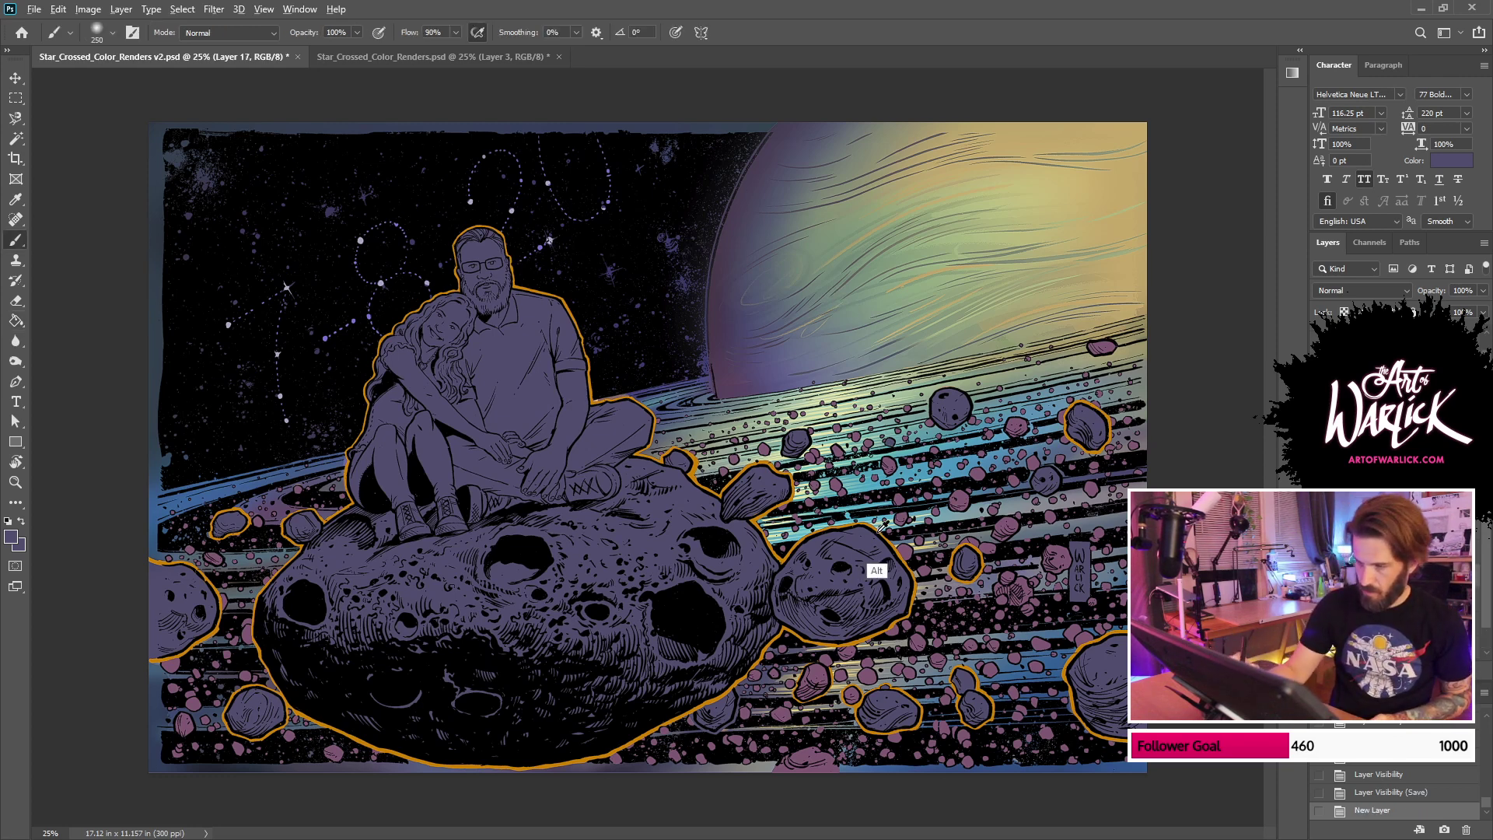
{"action": "left_click", "coordinate": [964, 423], "text": "alt"}
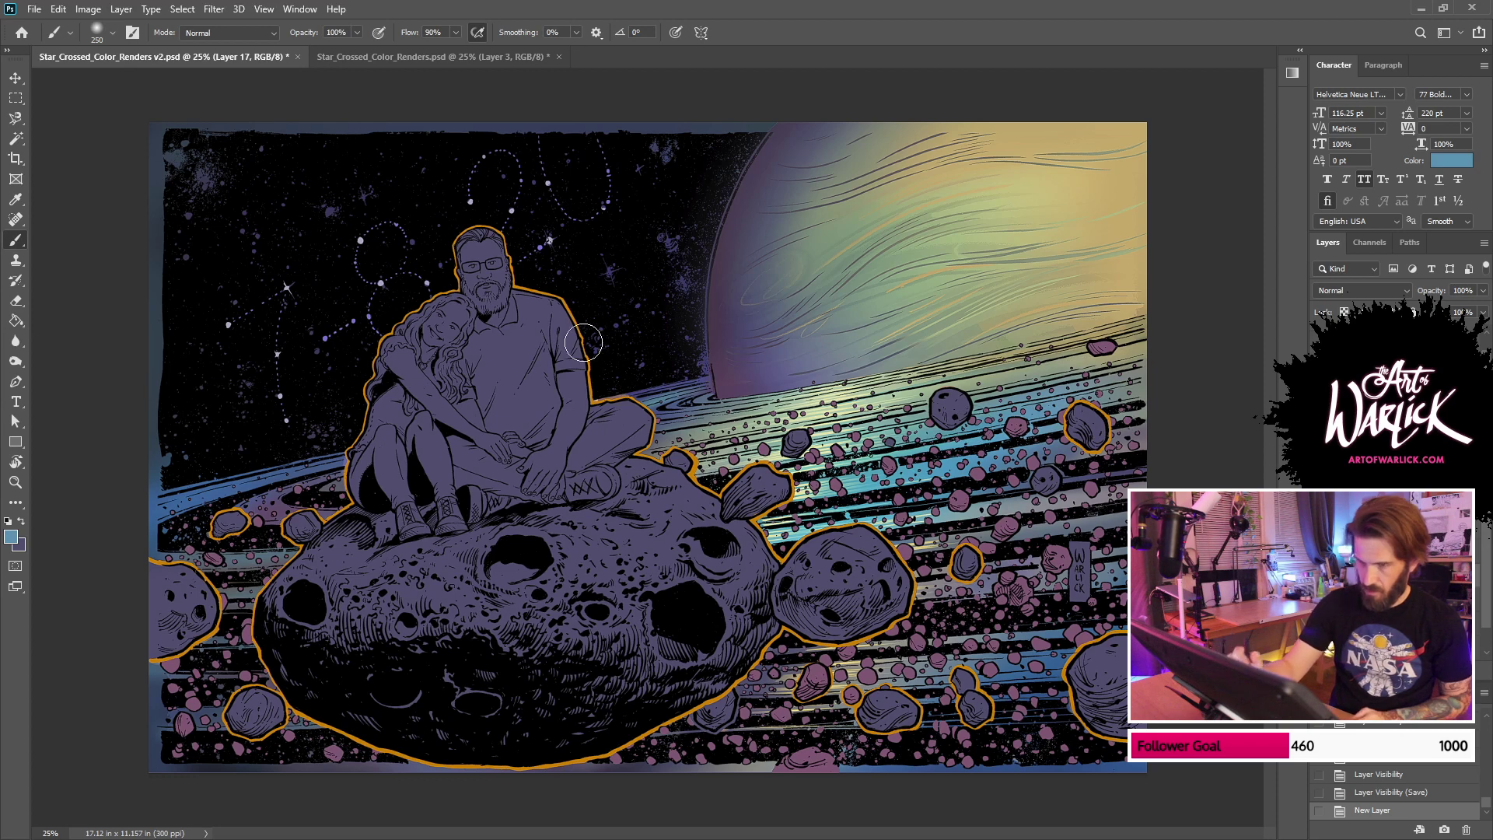
{"action": "mouse_move", "coordinate": [199, 175]}
{"action": "left_mouse_down"}
{"action": "mouse_move", "coordinate": [190, 156]}
{"action": "mouse_move", "coordinate": [204, 180]}
{"action": "mouse_move", "coordinate": [216, 165]}
{"action": "mouse_move", "coordinate": [195, 162]}
{"action": "mouse_move", "coordinate": [204, 148]}
{"action": "mouse_move", "coordinate": [181, 194]}
{"action": "mouse_move", "coordinate": [172, 147]}
{"action": "mouse_move", "coordinate": [209, 168]}
{"action": "left_mouse_up"}
{"action": "key", "text": "ctrl+z"}
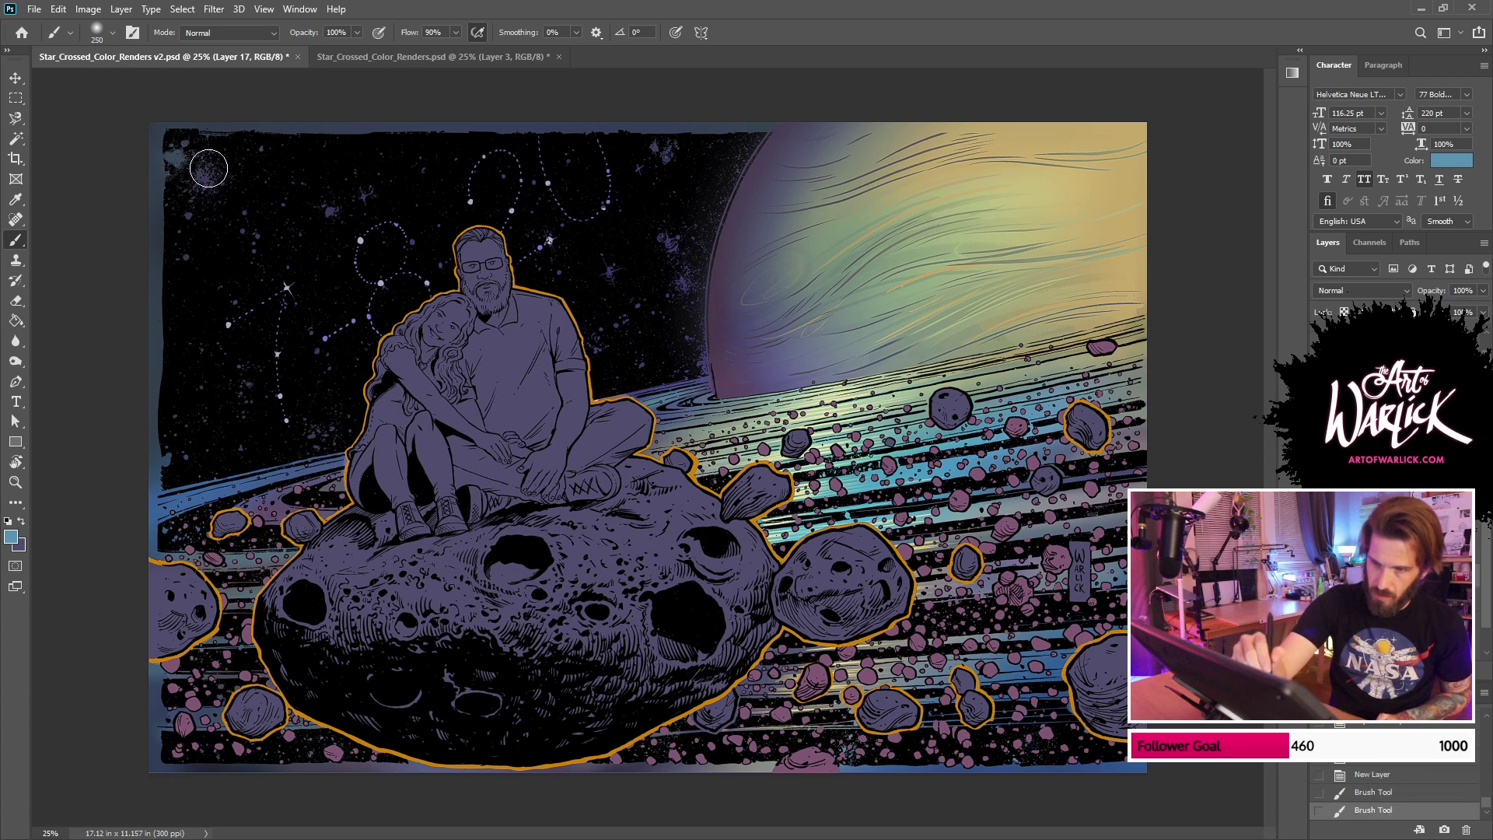
{"action": "key", "text": "bracketleft"}
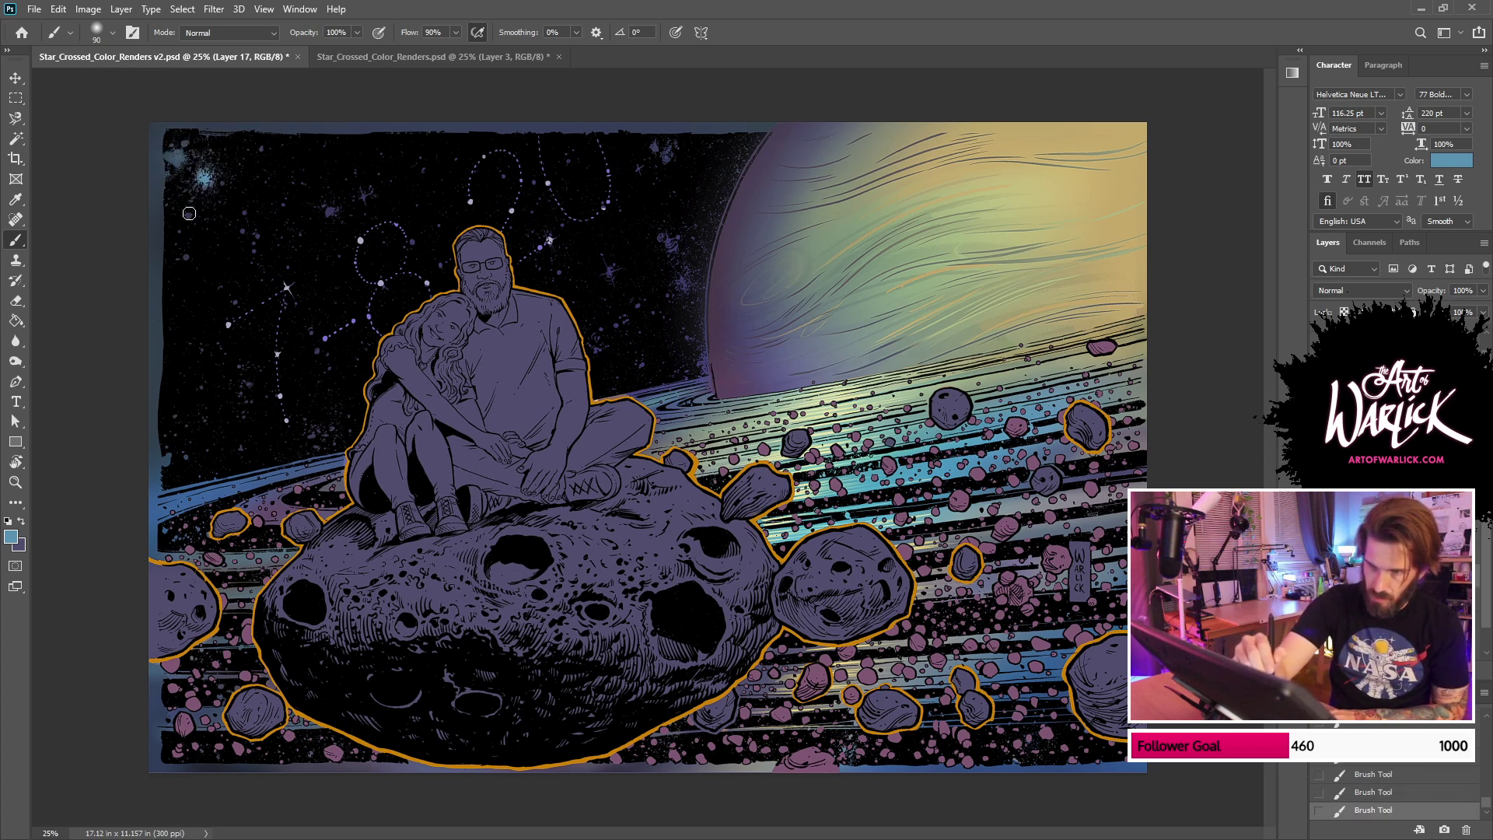
{"action": "key", "text": "ctrl+z"}
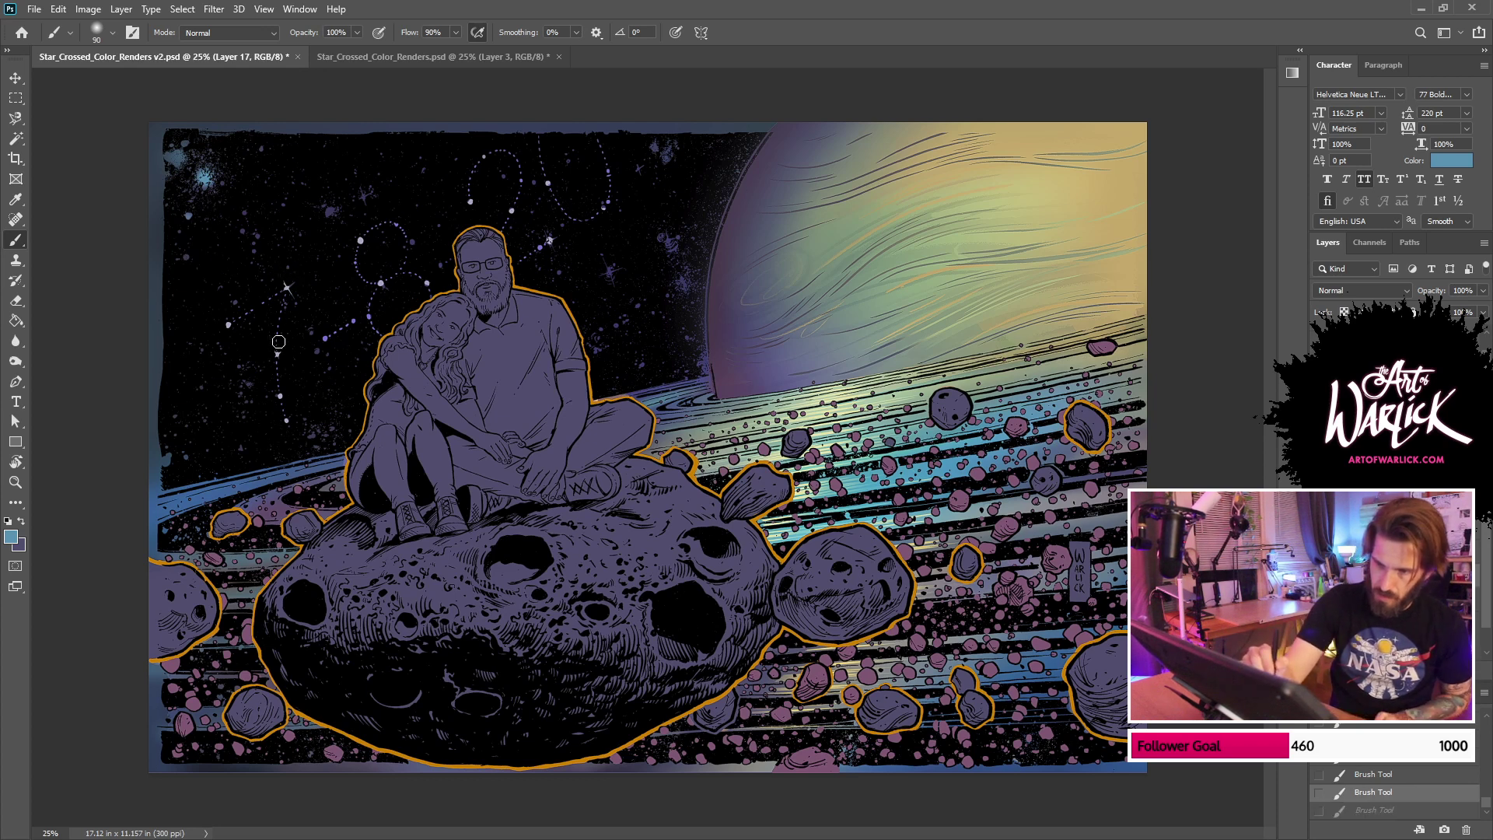
{"action": "left_click", "coordinate": [174, 461]}
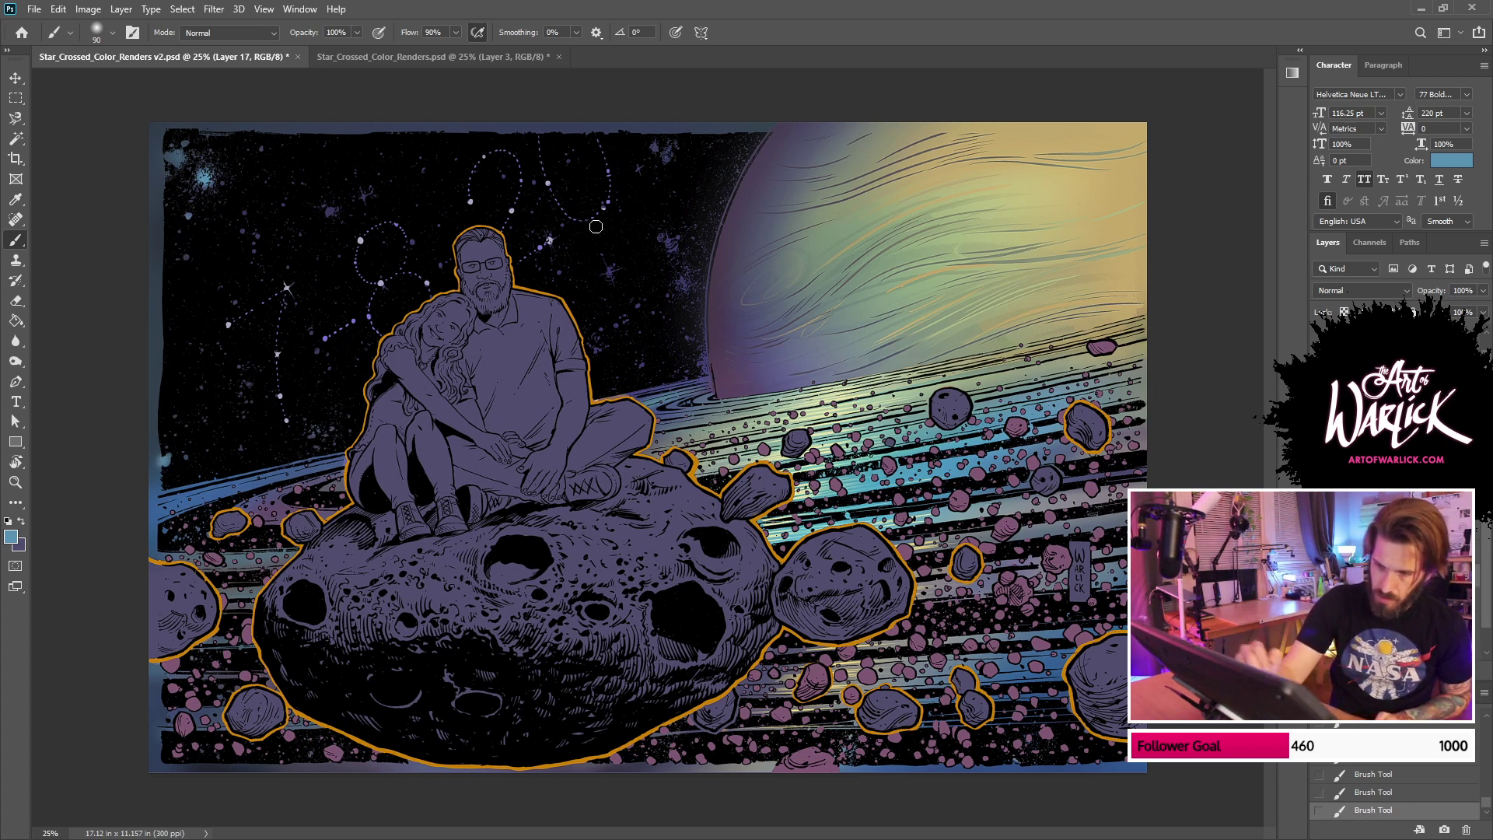
Step: Brush soft blue light along the planet's curved left edge, enlarging the brush to 200 px
{"action": "left_click_drag", "start_coordinate": [706, 371], "coordinate": [822, 97]}
{"action": "key", "text": "ctrl+z"}
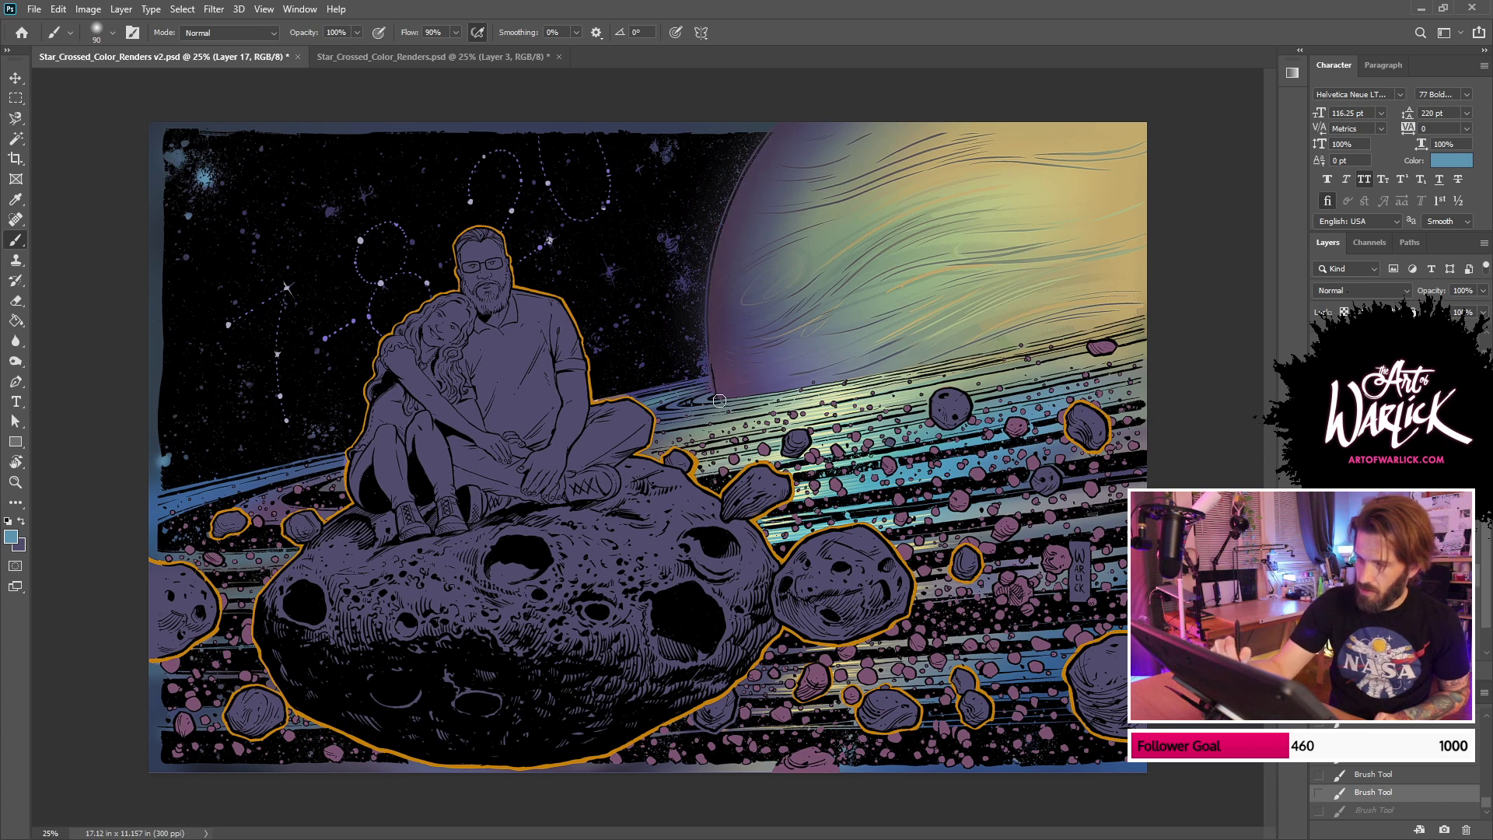
{"action": "left_click_drag", "start_coordinate": [719, 402], "coordinate": [793, 105]}
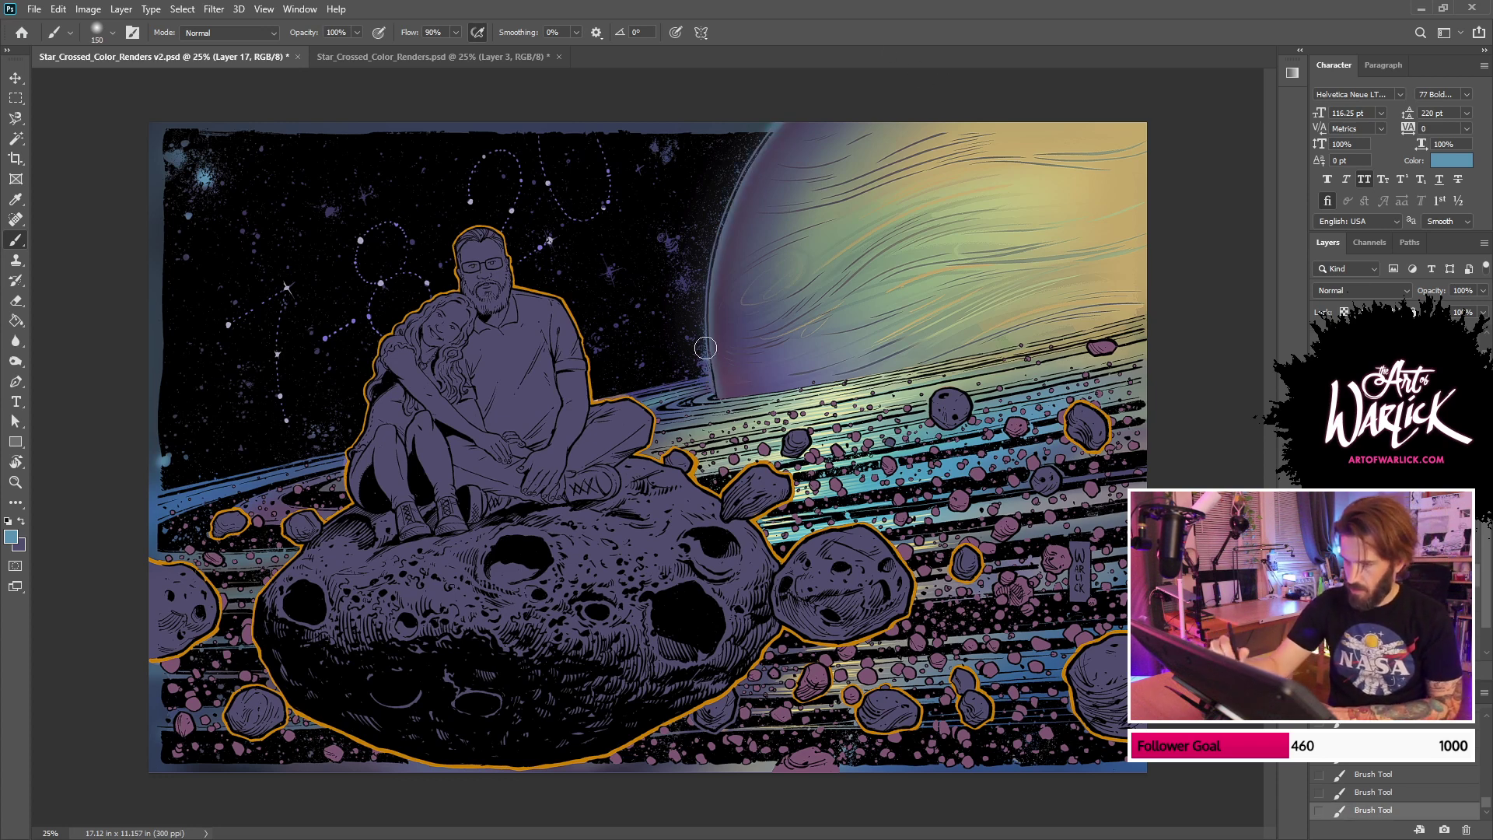
{"action": "key", "text": "bracketright"}
{"action": "key", "text": "bracketright"}
{"action": "key", "text": "bracketright"}
{"action": "key", "text": "bracketright"}
{"action": "mouse_move", "coordinate": [722, 400]}
{"action": "left_mouse_down"}
{"action": "mouse_move", "coordinate": [803, 120]}
{"action": "mouse_move", "coordinate": [836, 98]}
{"action": "left_mouse_up"}
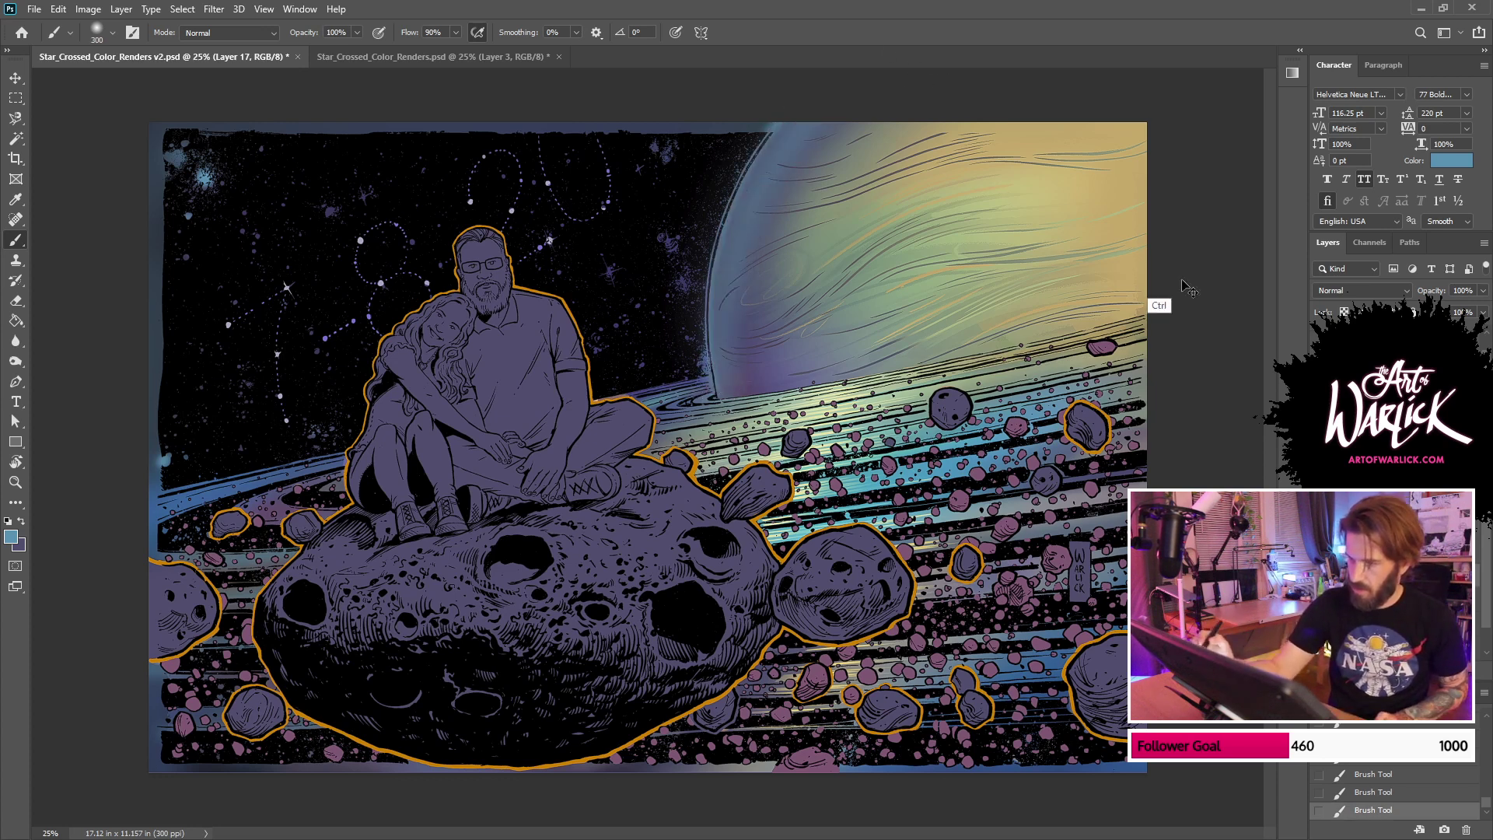
Step: Undo the last glow strokes on the planet's edge, select the sky from the FLATS layer, and return to Layer 17 with the Brush
{"action": "key", "text": "ctrl+z"}
{"action": "key", "text": "ctrl+z"}
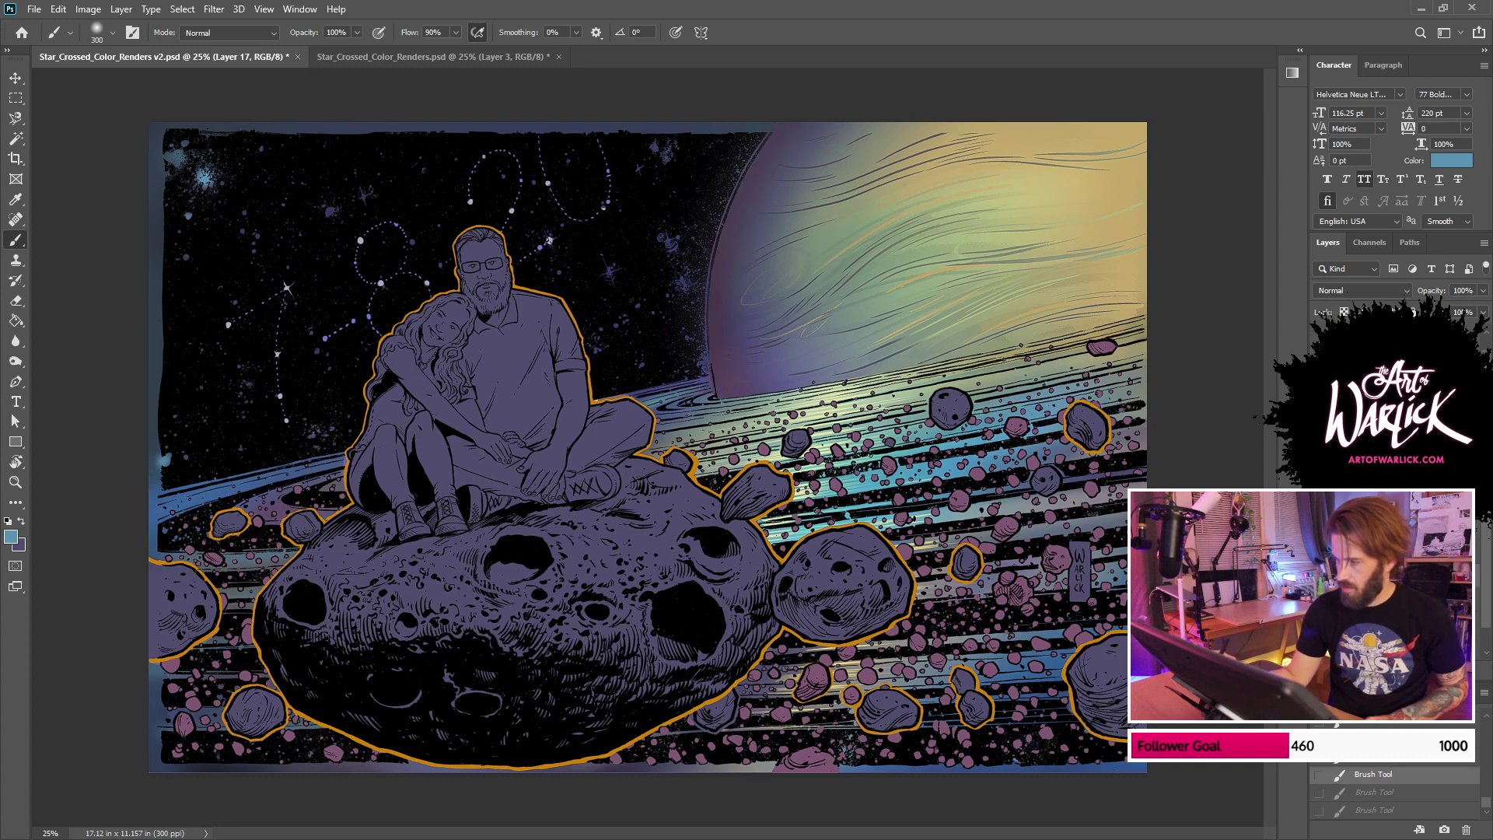
{"action": "key", "text": "w"}
{"action": "left_click", "coordinate": [689, 324]}
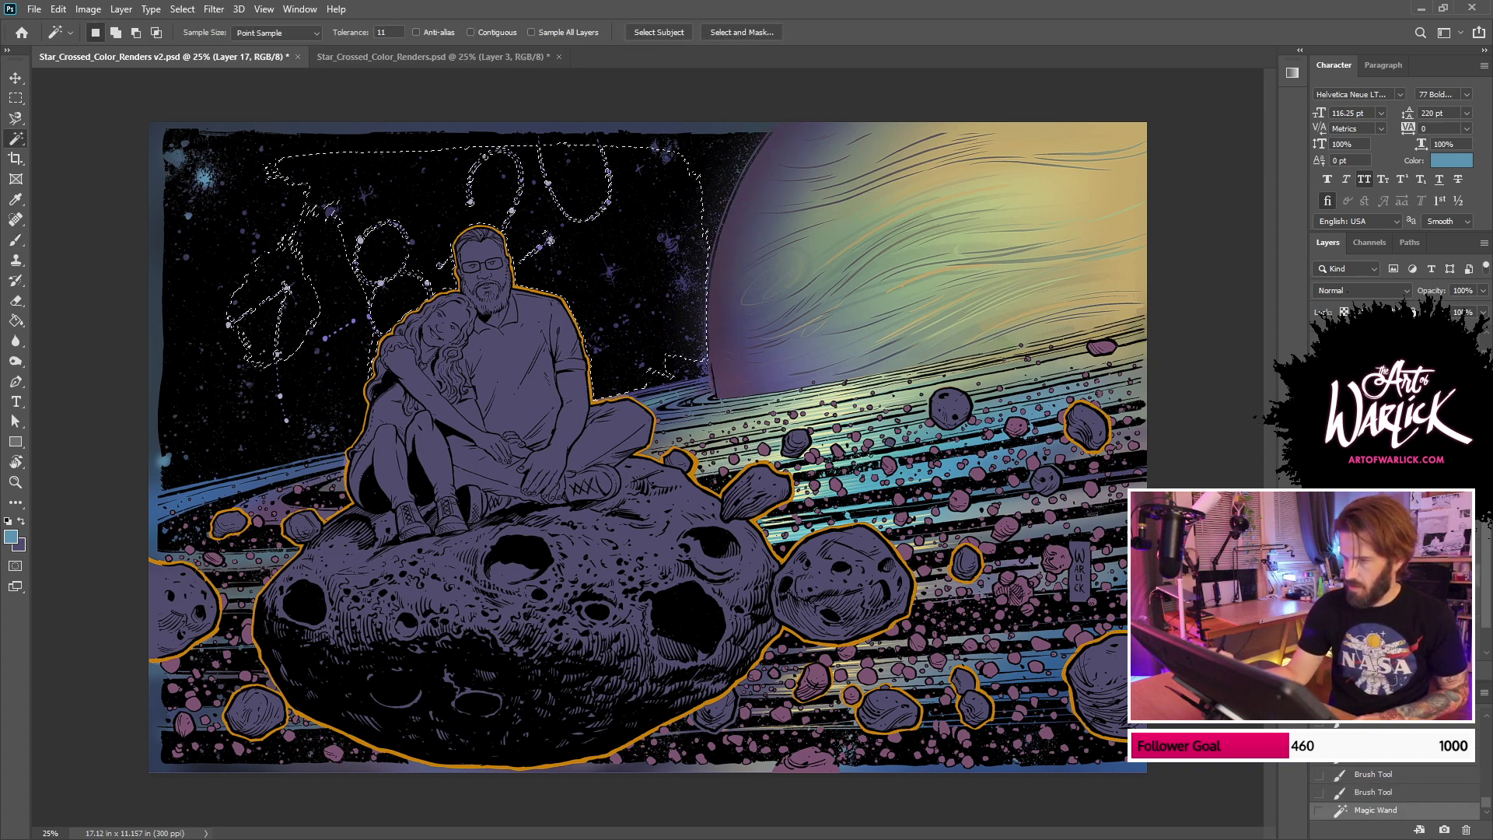
{"action": "key", "text": "alt+bracketleft"}
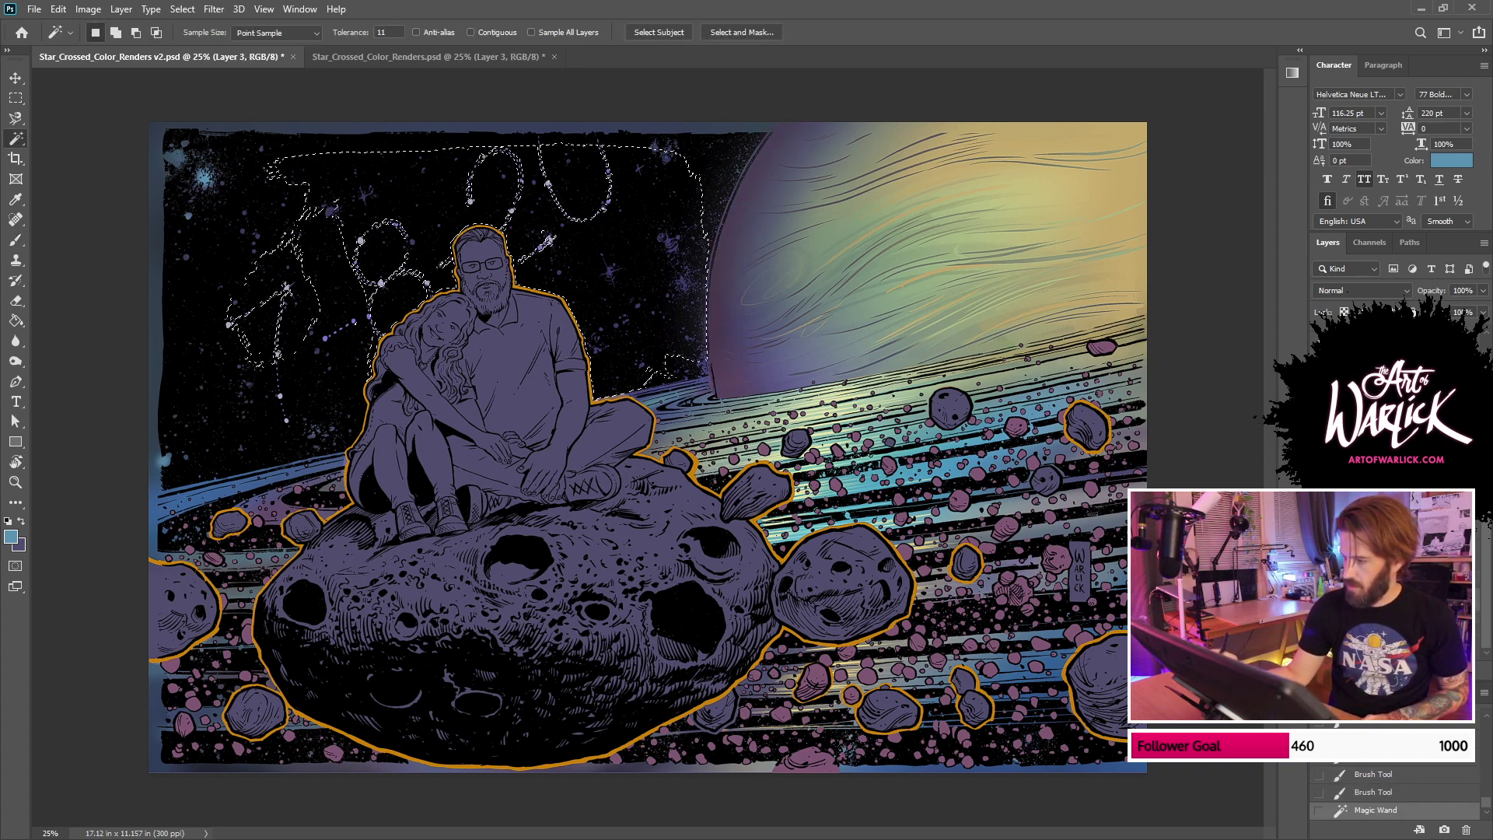
{"action": "left_click", "coordinate": [1391, 638]}
{"action": "left_click", "coordinate": [706, 161], "text": "shift"}
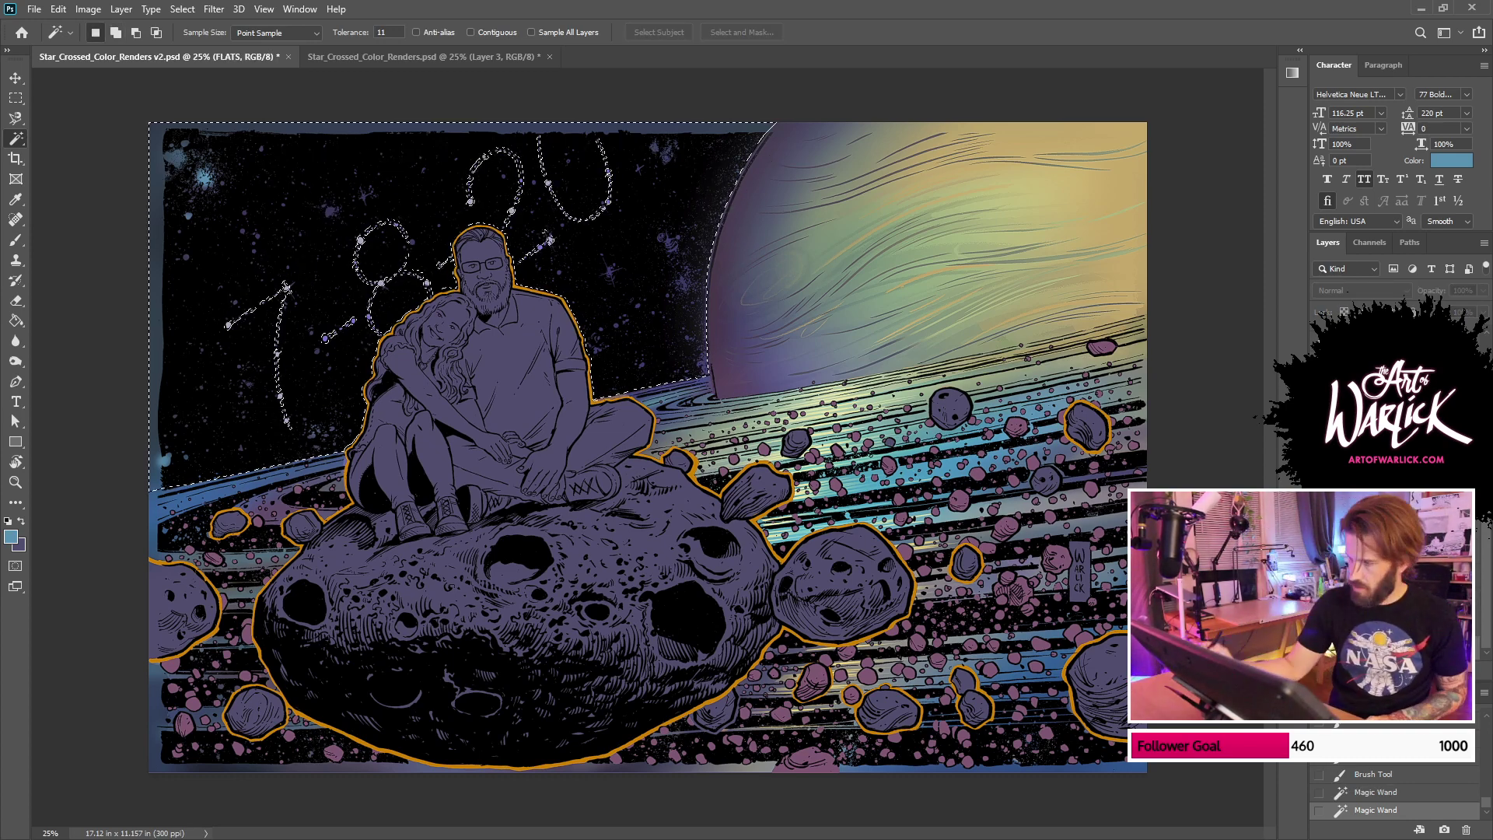
{"action": "left_click", "coordinate": [1392, 560]}
{"action": "key", "text": "b"}
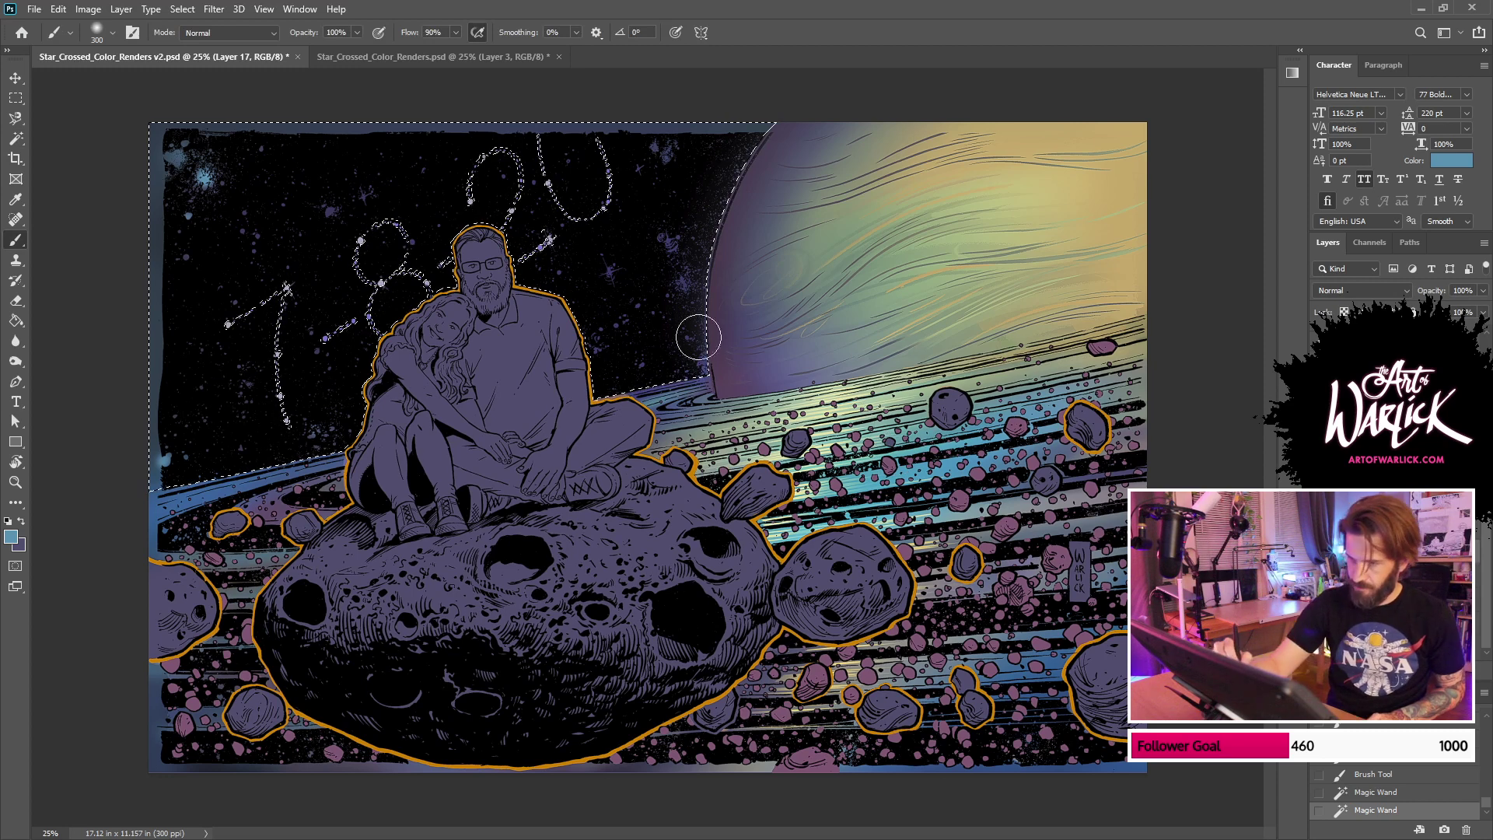
Step: Try brushing blue glow along the planet's curved left edge within the sky selection, undoing each stroke
{"action": "left_click_drag", "start_coordinate": [698, 337], "coordinate": [694, 282]}
{"action": "key", "text": "ctrl+z"}
{"action": "key", "text": "ctrl+h"}
{"action": "key", "text": "ctrl+h"}
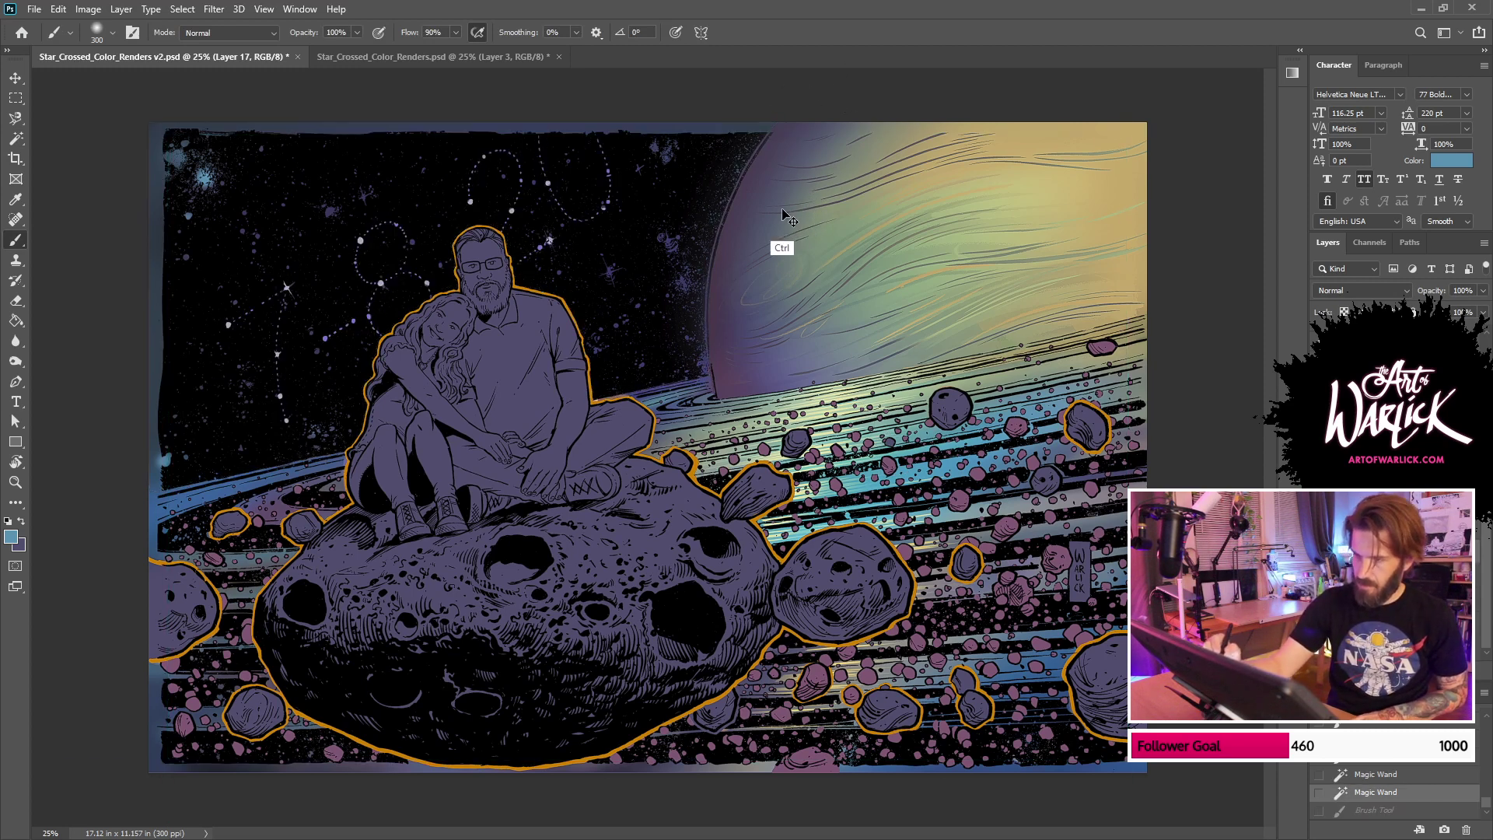
{"action": "mouse_move", "coordinate": [781, 121]}
{"action": "left_mouse_down"}
{"action": "mouse_move", "coordinate": [694, 364]}
{"action": "mouse_move", "coordinate": [681, 254]}
{"action": "mouse_move", "coordinate": [686, 284]}
{"action": "left_mouse_up"}
{"action": "key", "text": "ctrl+z"}
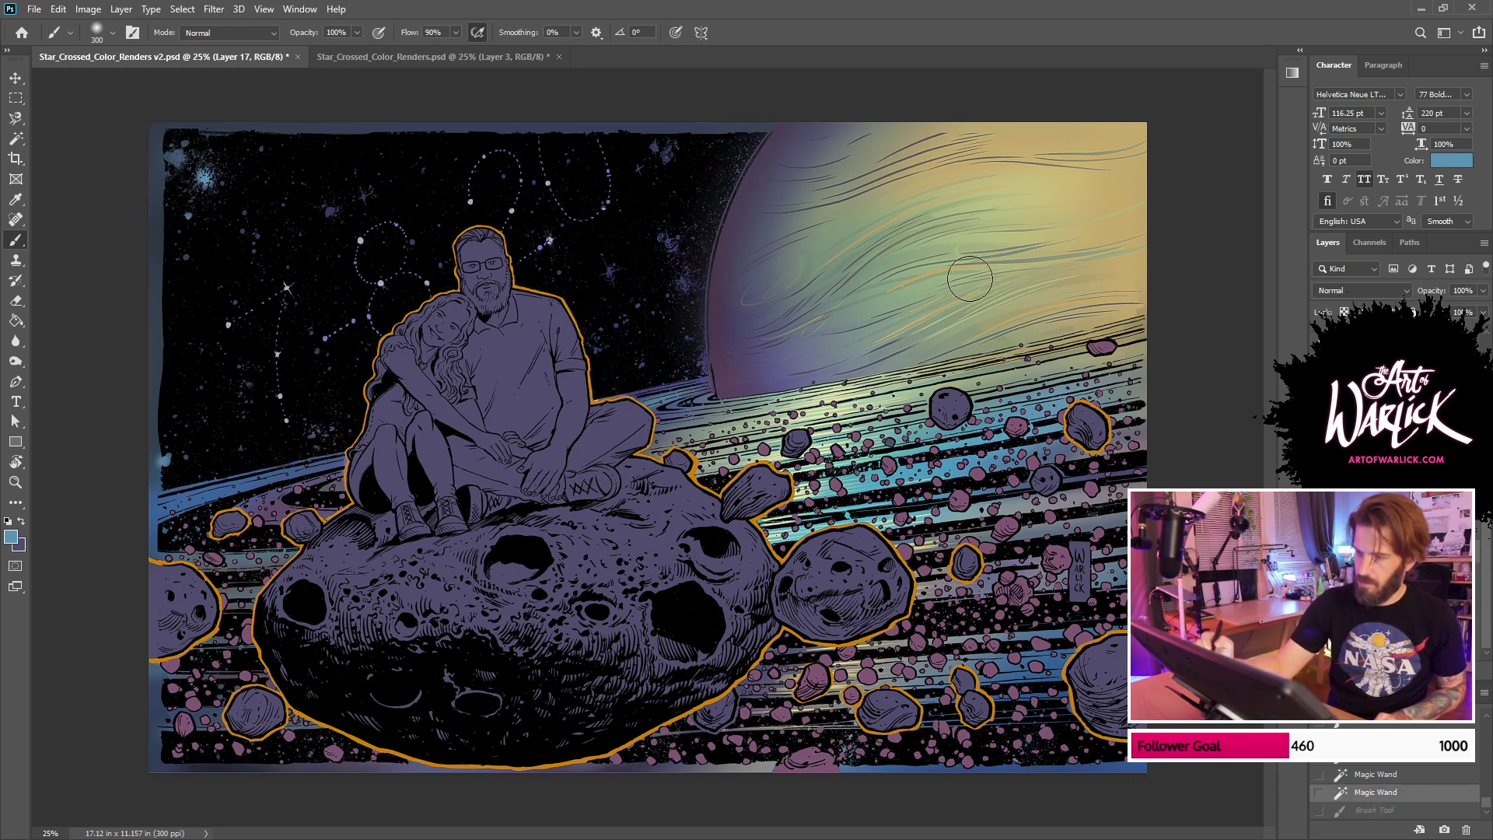
{"action": "left_click_drag", "start_coordinate": [737, 384], "coordinate": [861, 60]}
{"action": "key", "text": "ctrl+z"}
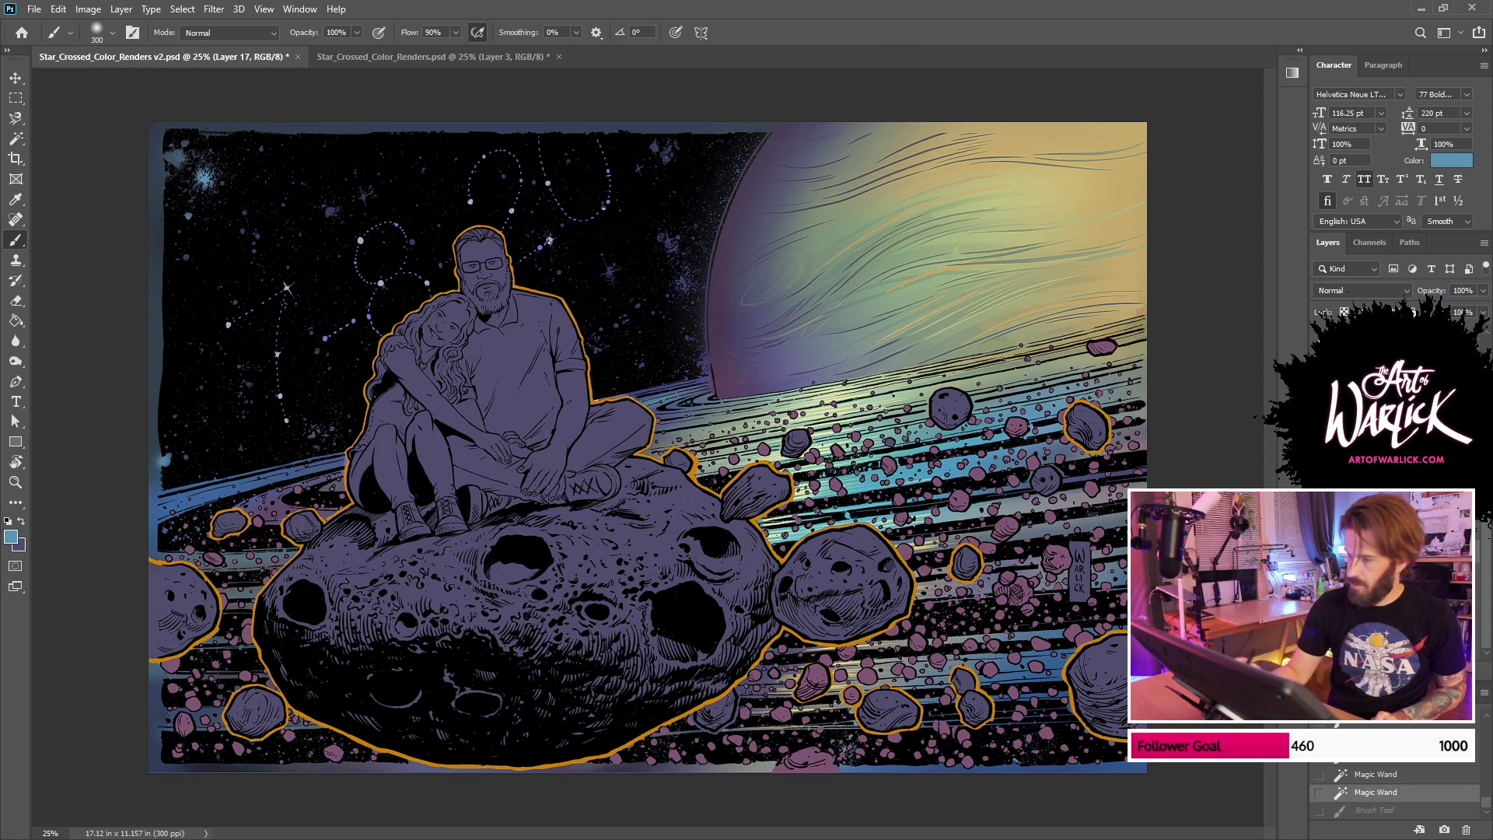
Step: Try adding the planet to the sky selection on the FLATS layer, then deselect
{"action": "key", "text": "w"}
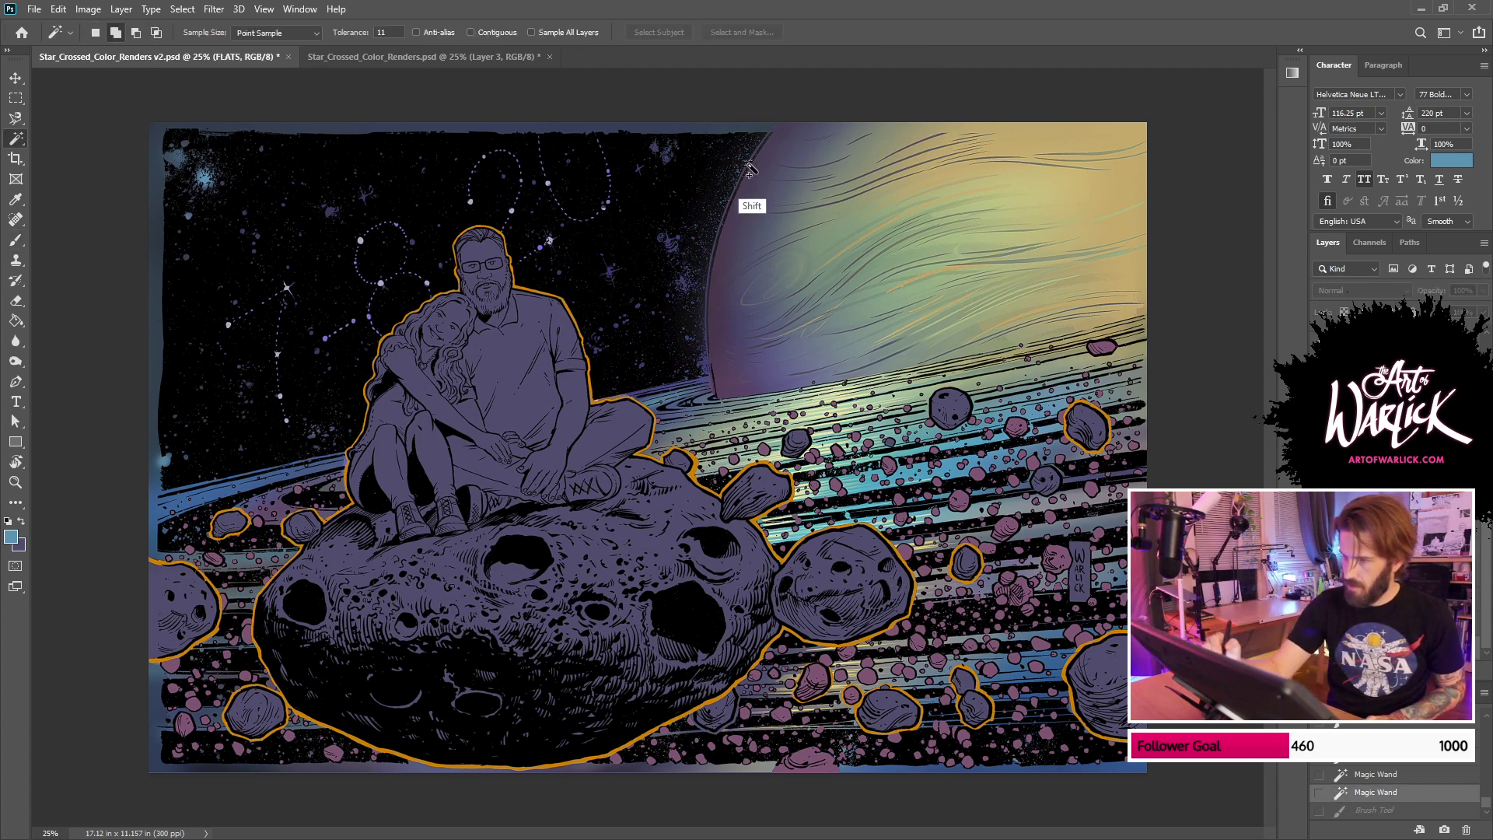
{"action": "left_click", "coordinate": [752, 167]}
{"action": "key", "text": "ctrl+z"}
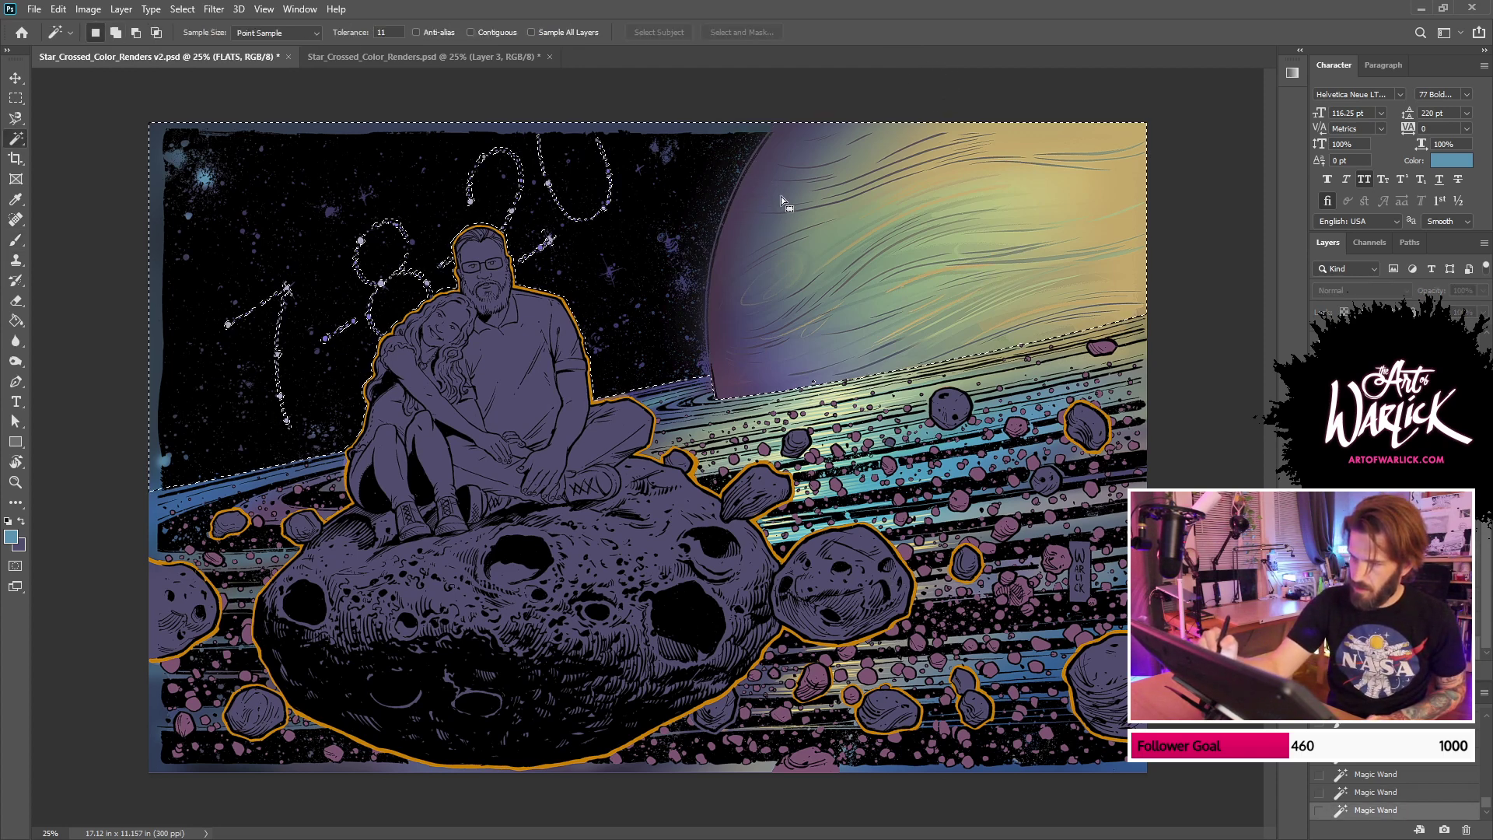
{"action": "key", "text": "ctrl+d"}
Step: Hide the rendered color and show the FLATS layer's base colors to expose the pale rim along the planet's left edge
{"action": "key", "text": "ctrl+plus"}
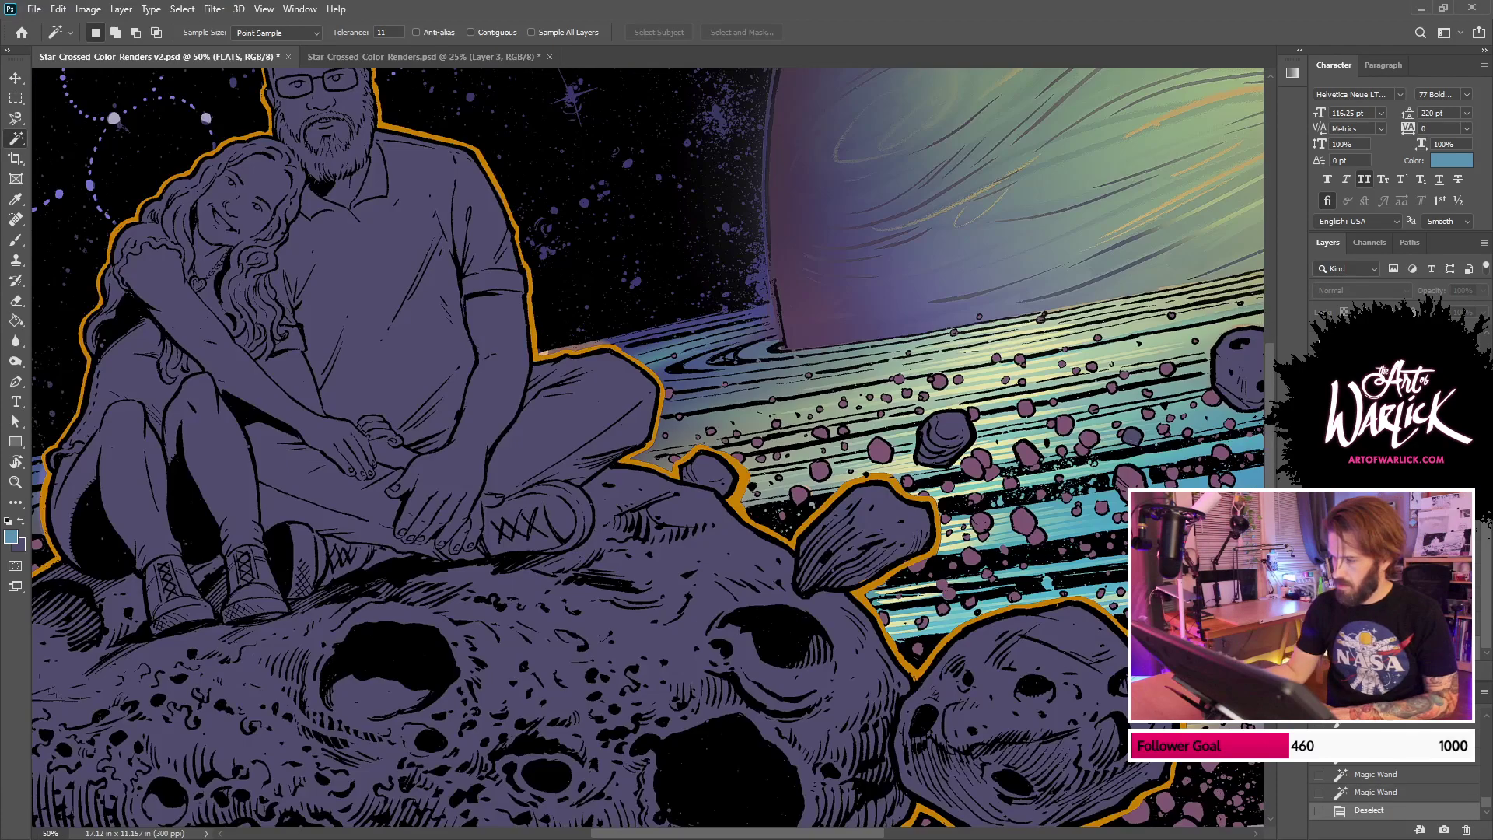
{"action": "left_click", "coordinate": [1319, 591]}
{"action": "left_click_drag", "start_coordinate": [1090, 443], "coordinate": [1007, 744]}
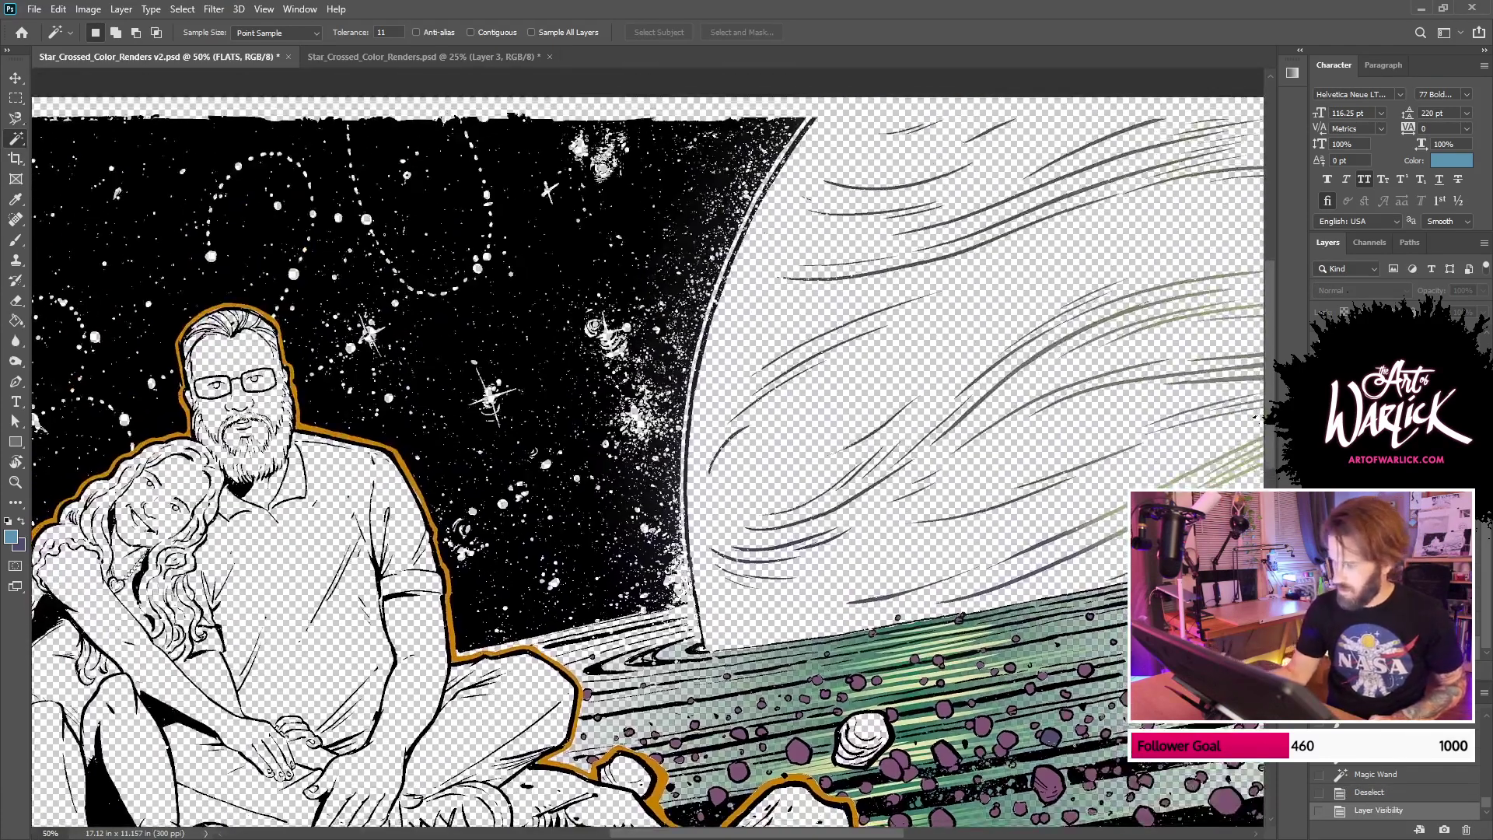
{"action": "key", "text": "ctrl+comma"}
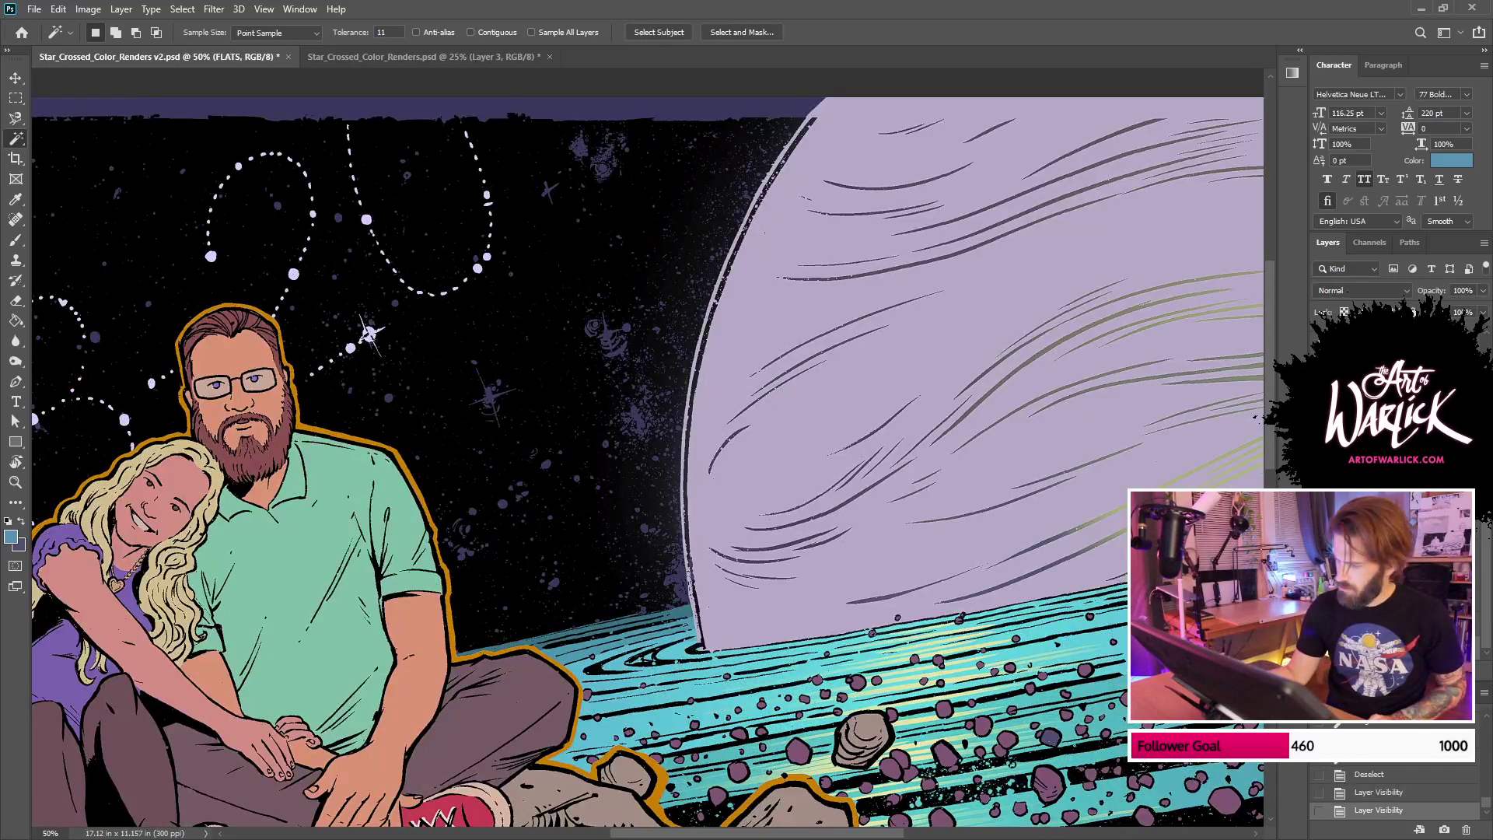
{"action": "mouse_move", "coordinate": [1105, 559]}
{"action": "left_mouse_down"}
{"action": "mouse_move", "coordinate": [1007, 601]}
{"action": "mouse_move", "coordinate": [1010, 553]}
{"action": "left_mouse_up"}
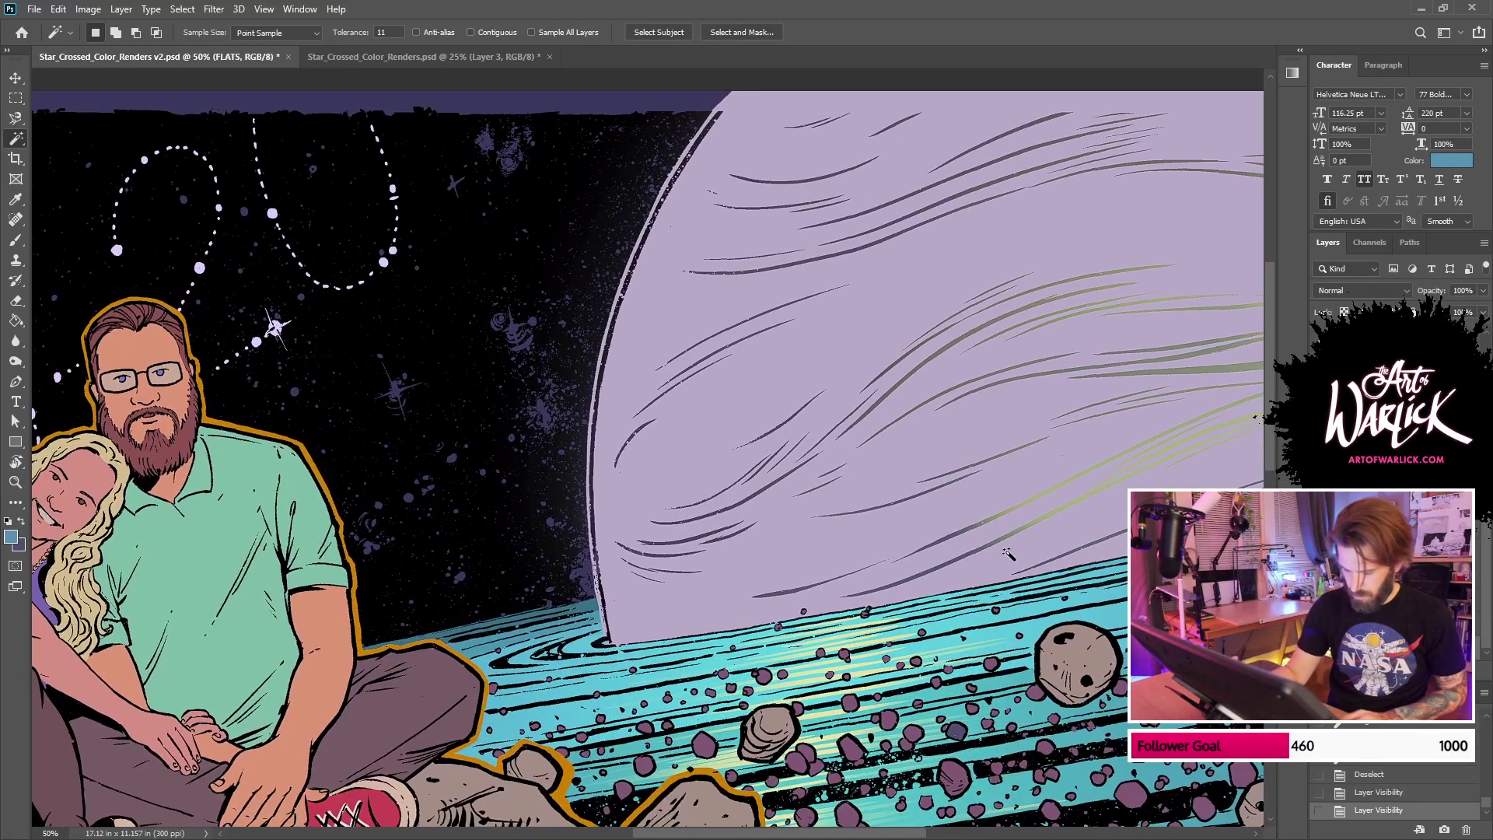
{"action": "key", "text": "l"}
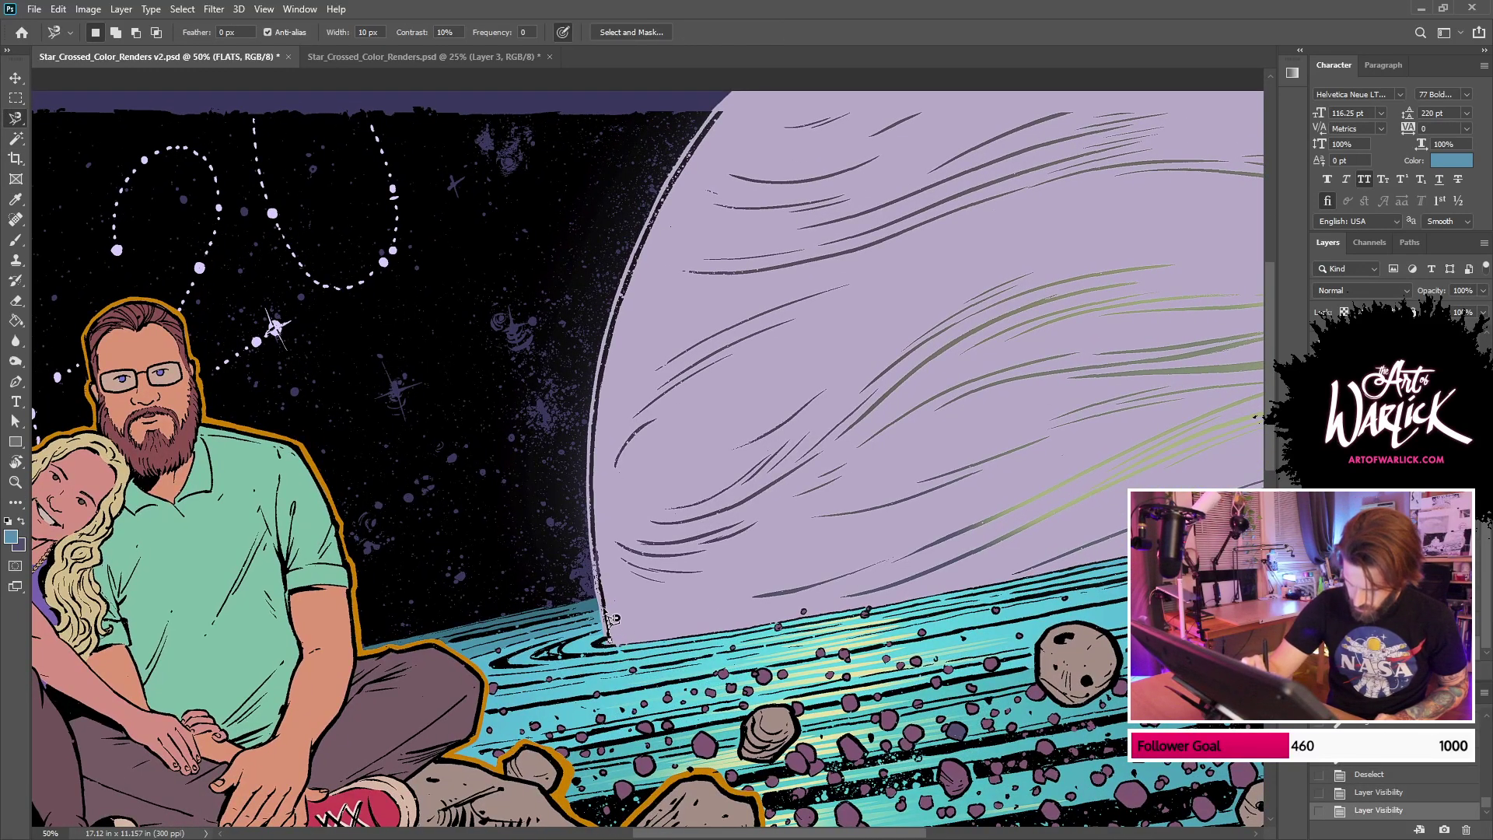
{"action": "left_click_drag", "start_coordinate": [606, 612], "coordinate": [597, 543]}
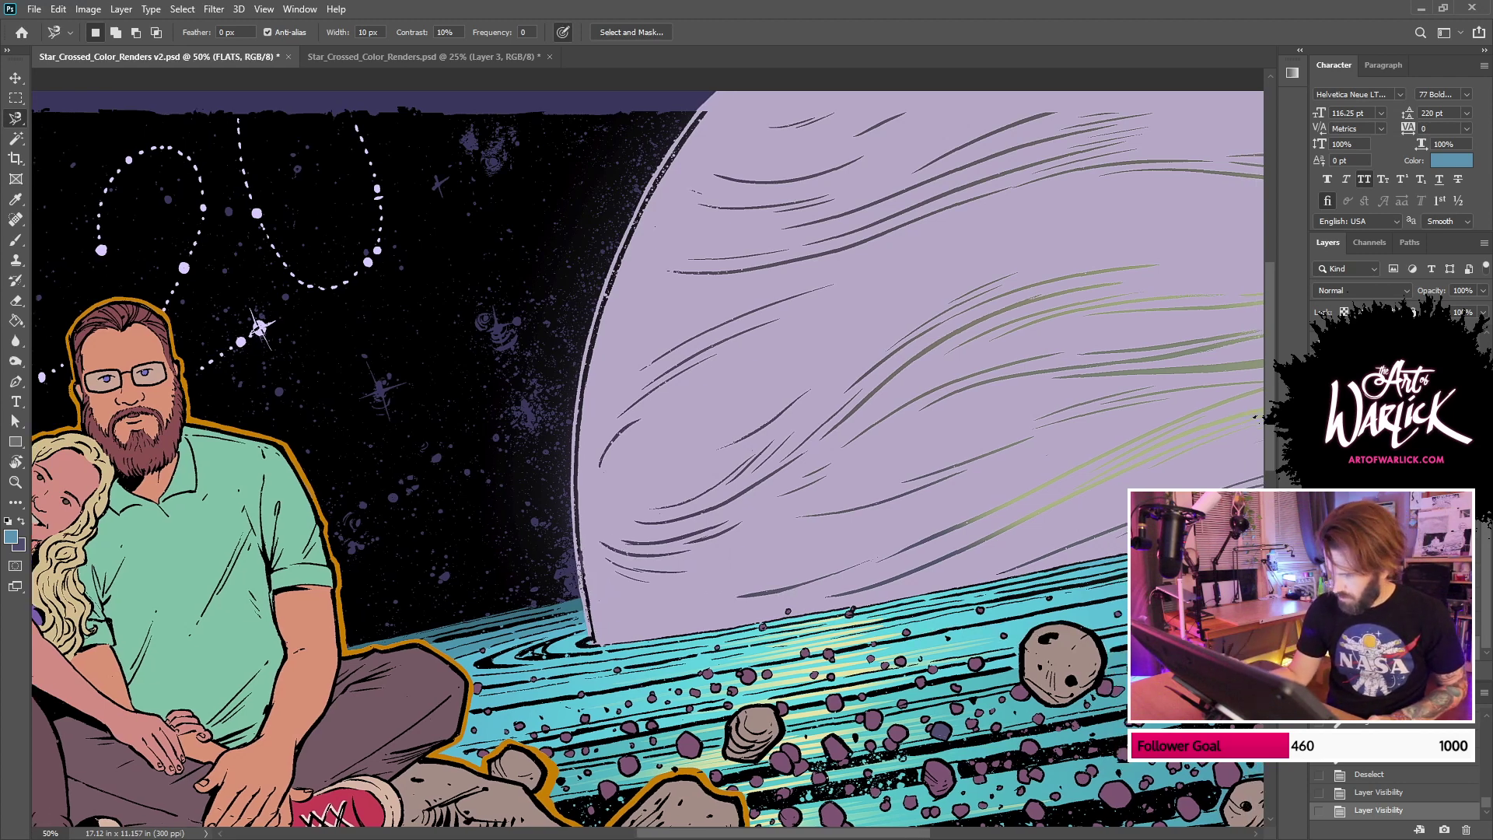
Step: With a 17 px Pencil, paint over the lower end of the planet's pale rim on FLATS using turquoise and teal sampled from the rings
{"action": "key", "text": "b"}
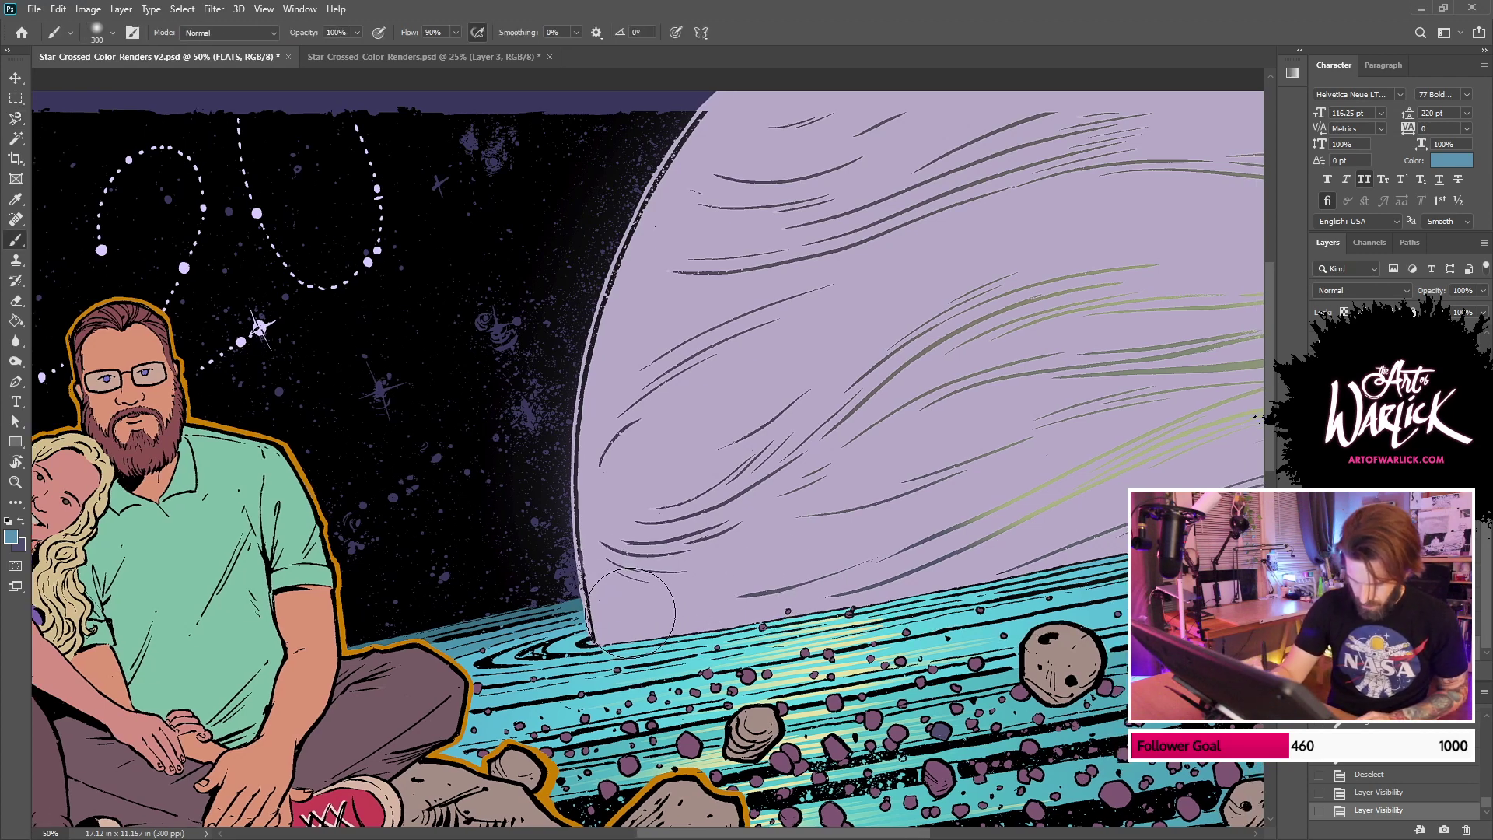
{"action": "left_click", "coordinate": [582, 636], "text": "alt"}
{"action": "right_click", "coordinate": [578, 584]}
{"action": "left_click", "coordinate": [16, 242]}
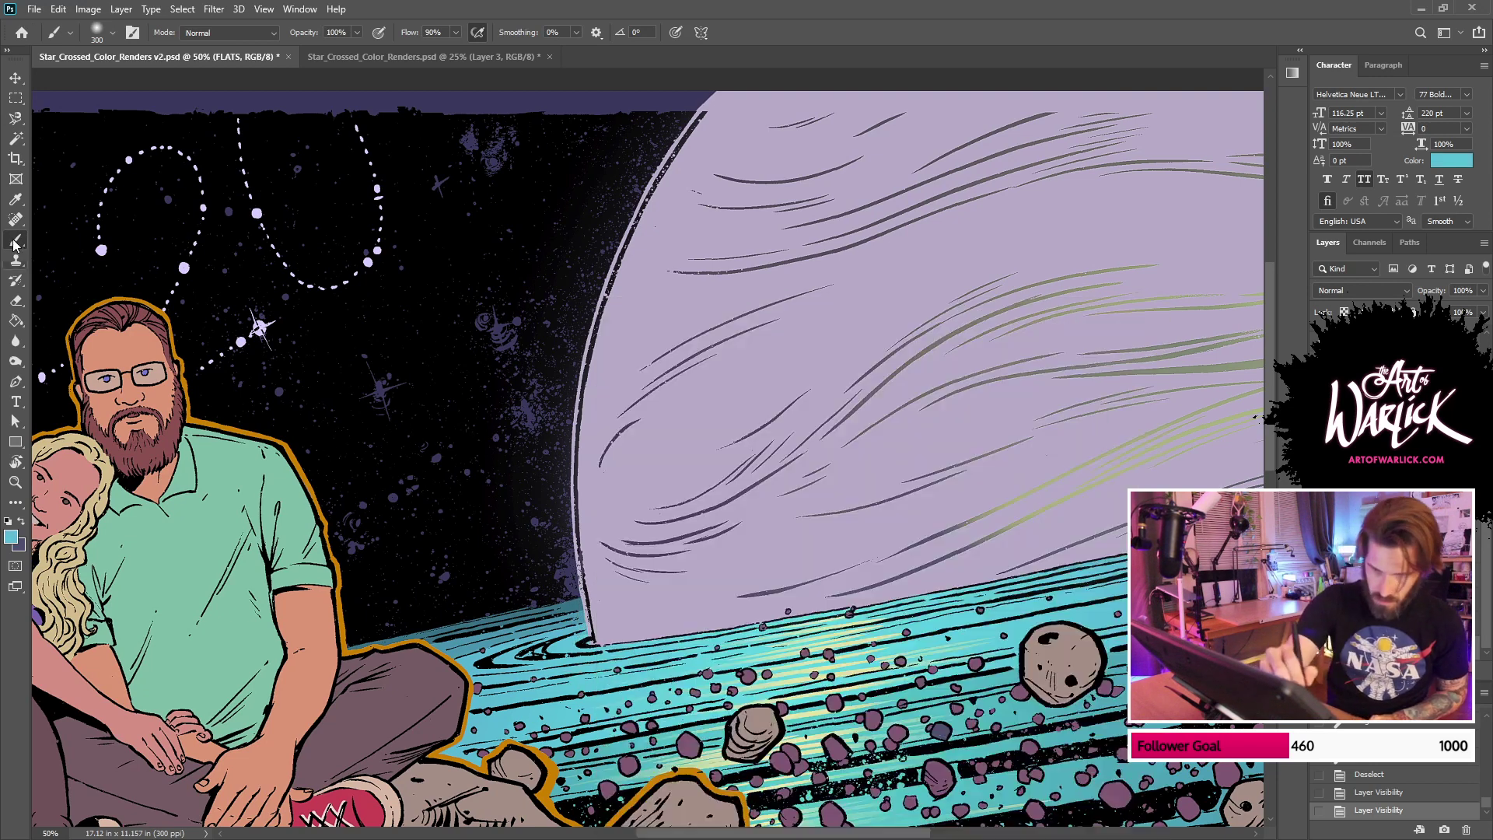
{"action": "left_click", "coordinate": [78, 254]}
{"action": "right_click", "coordinate": [636, 504]}
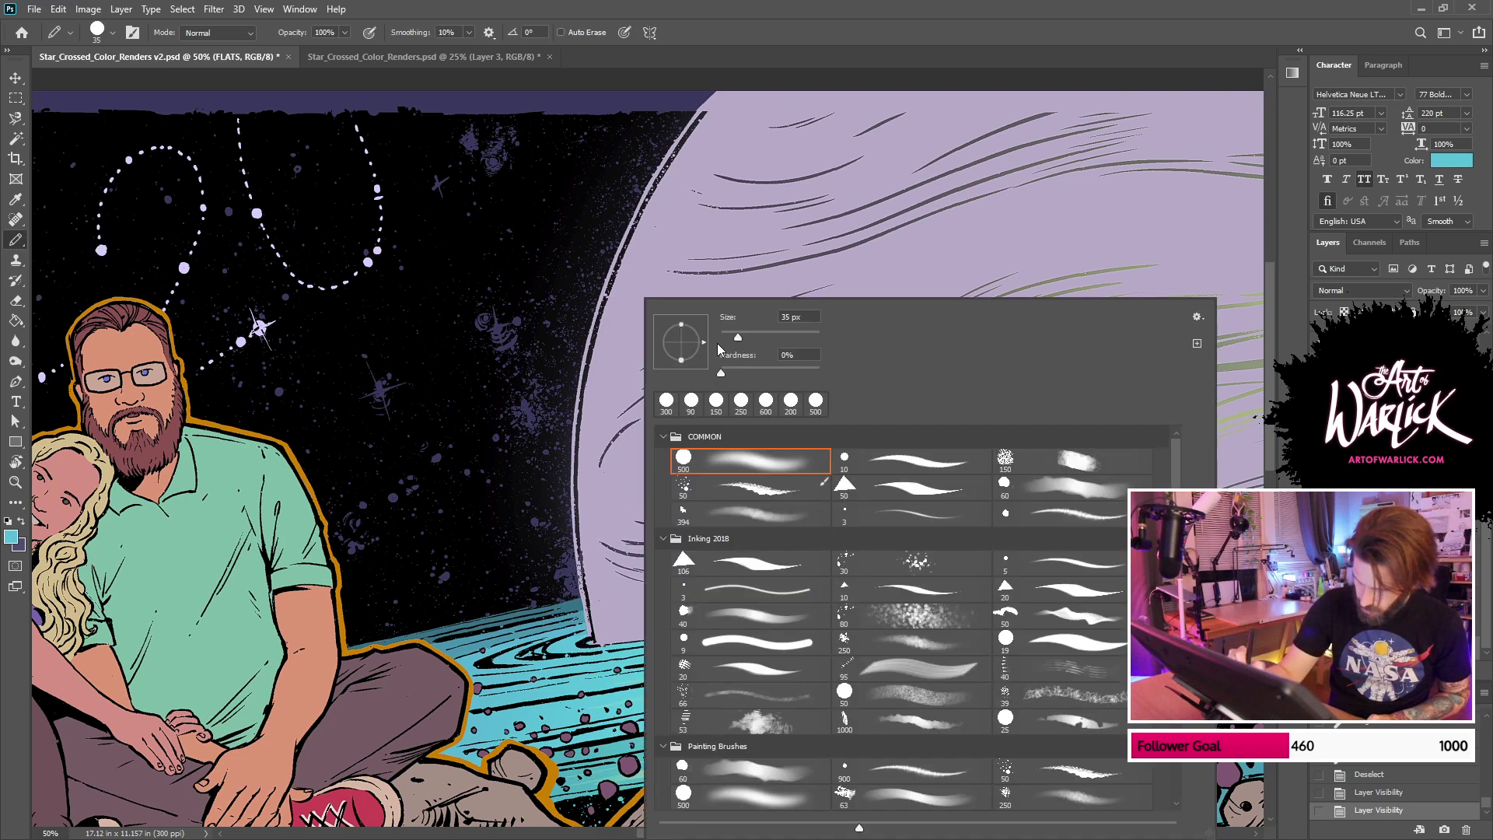
{"action": "key", "text": "Return"}
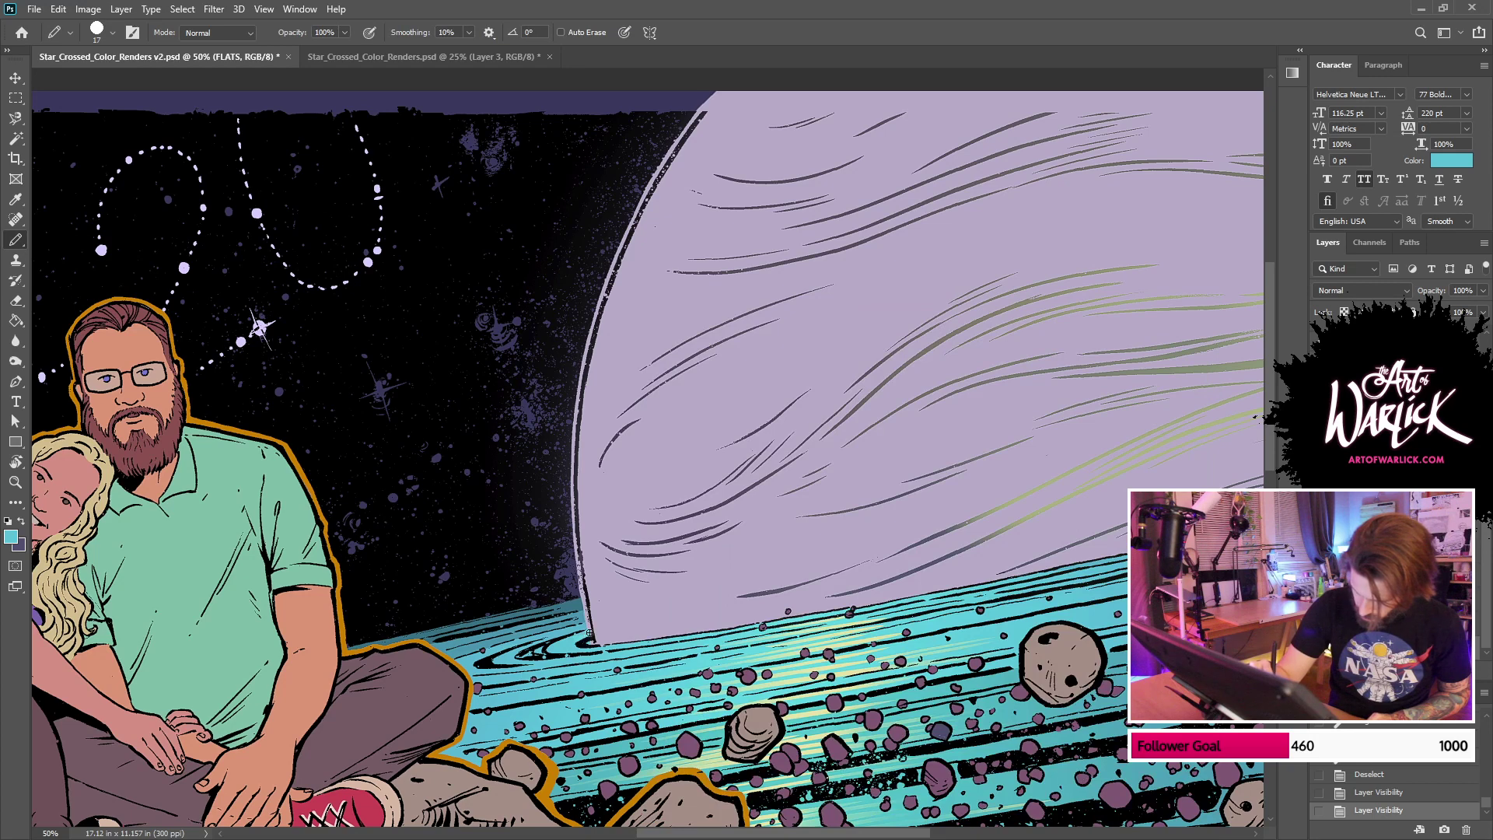
{"action": "left_click_drag", "start_coordinate": [590, 633], "coordinate": [584, 605]}
{"action": "left_click", "coordinate": [582, 602], "text": "alt"}
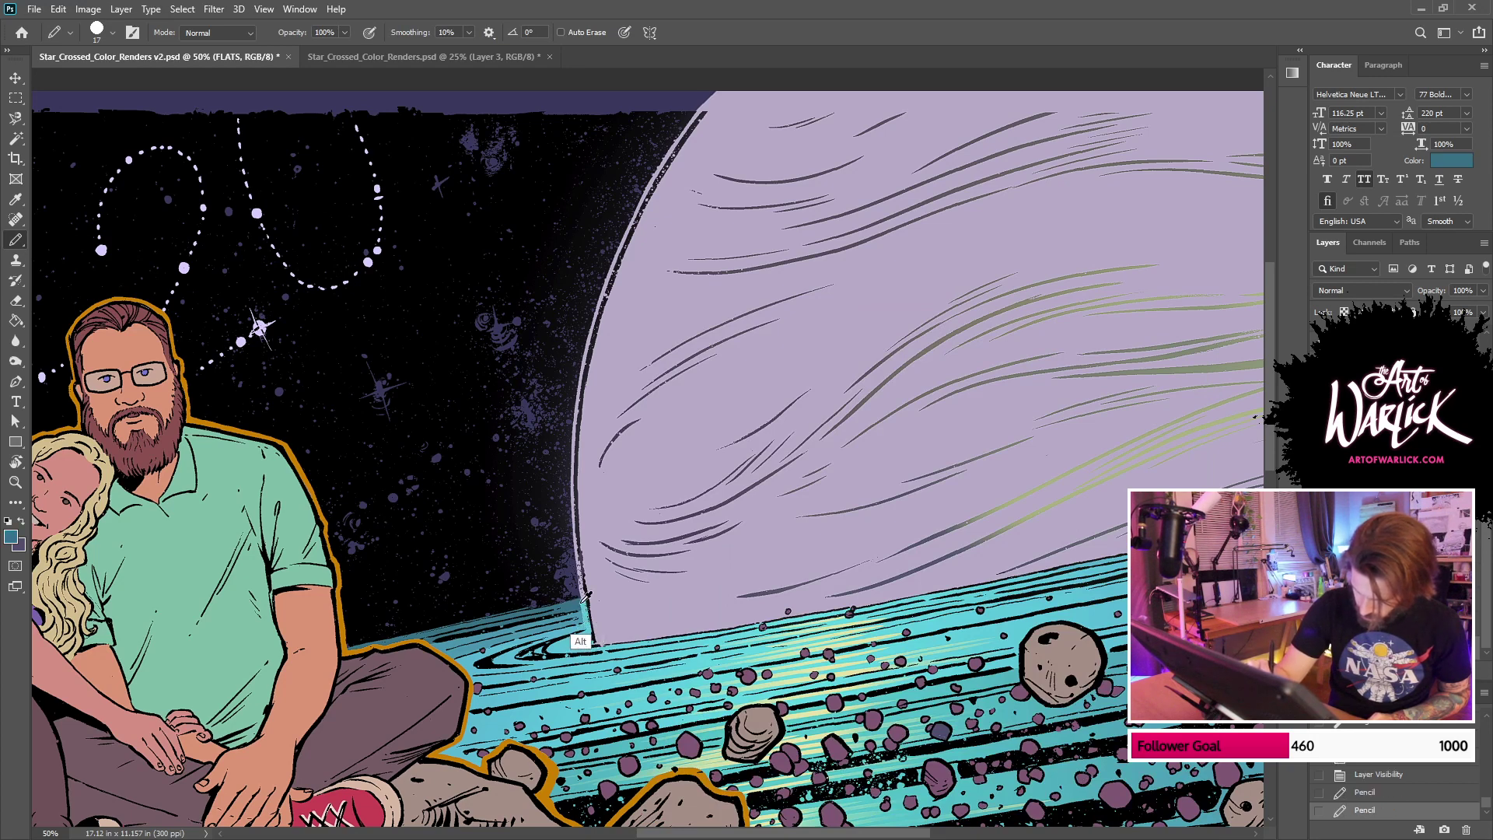
{"action": "left_click_drag", "start_coordinate": [581, 608], "coordinate": [585, 605]}
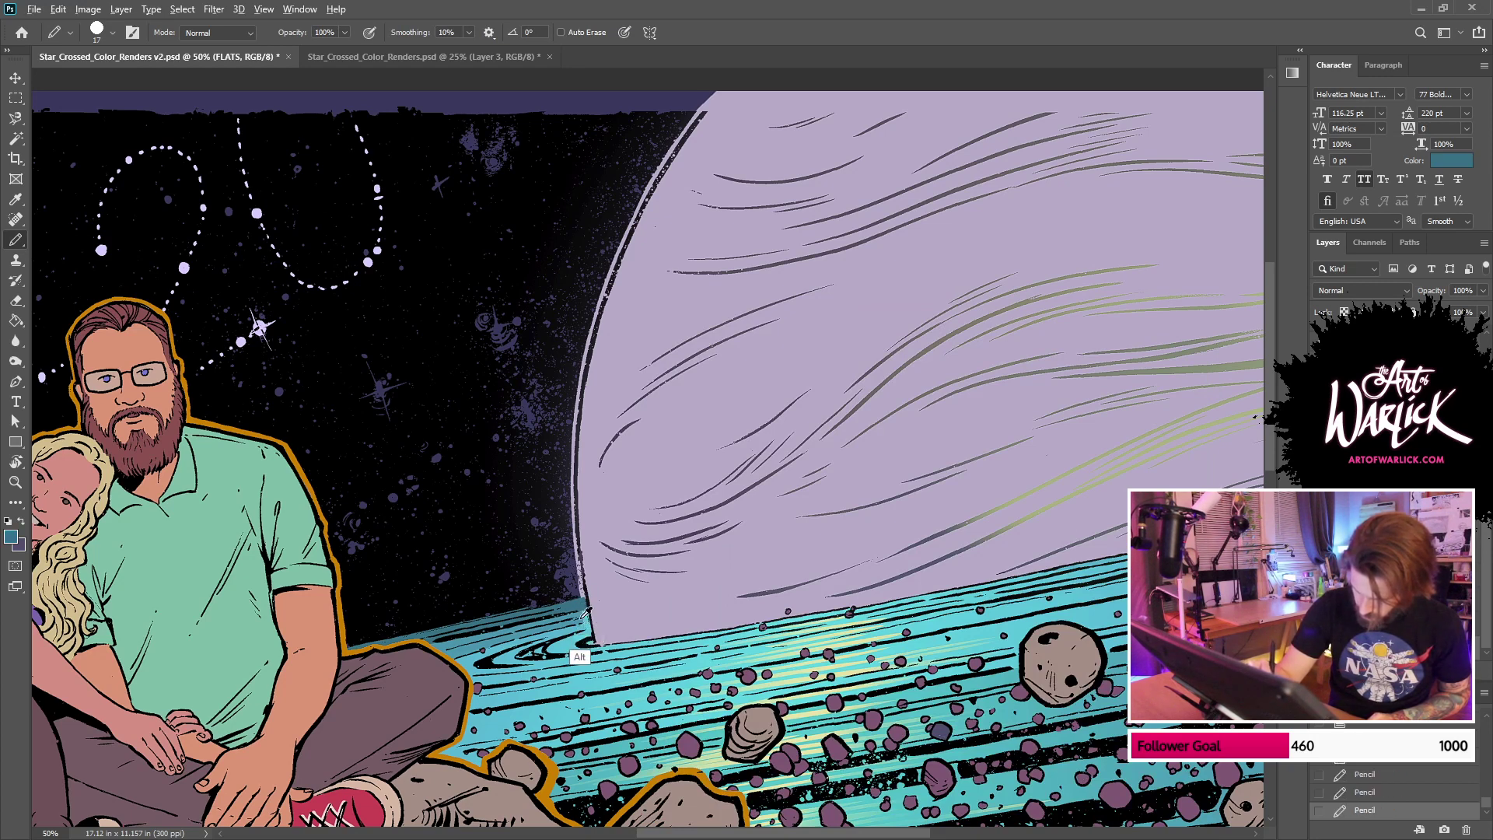
{"action": "left_click", "coordinate": [579, 619], "text": "alt"}
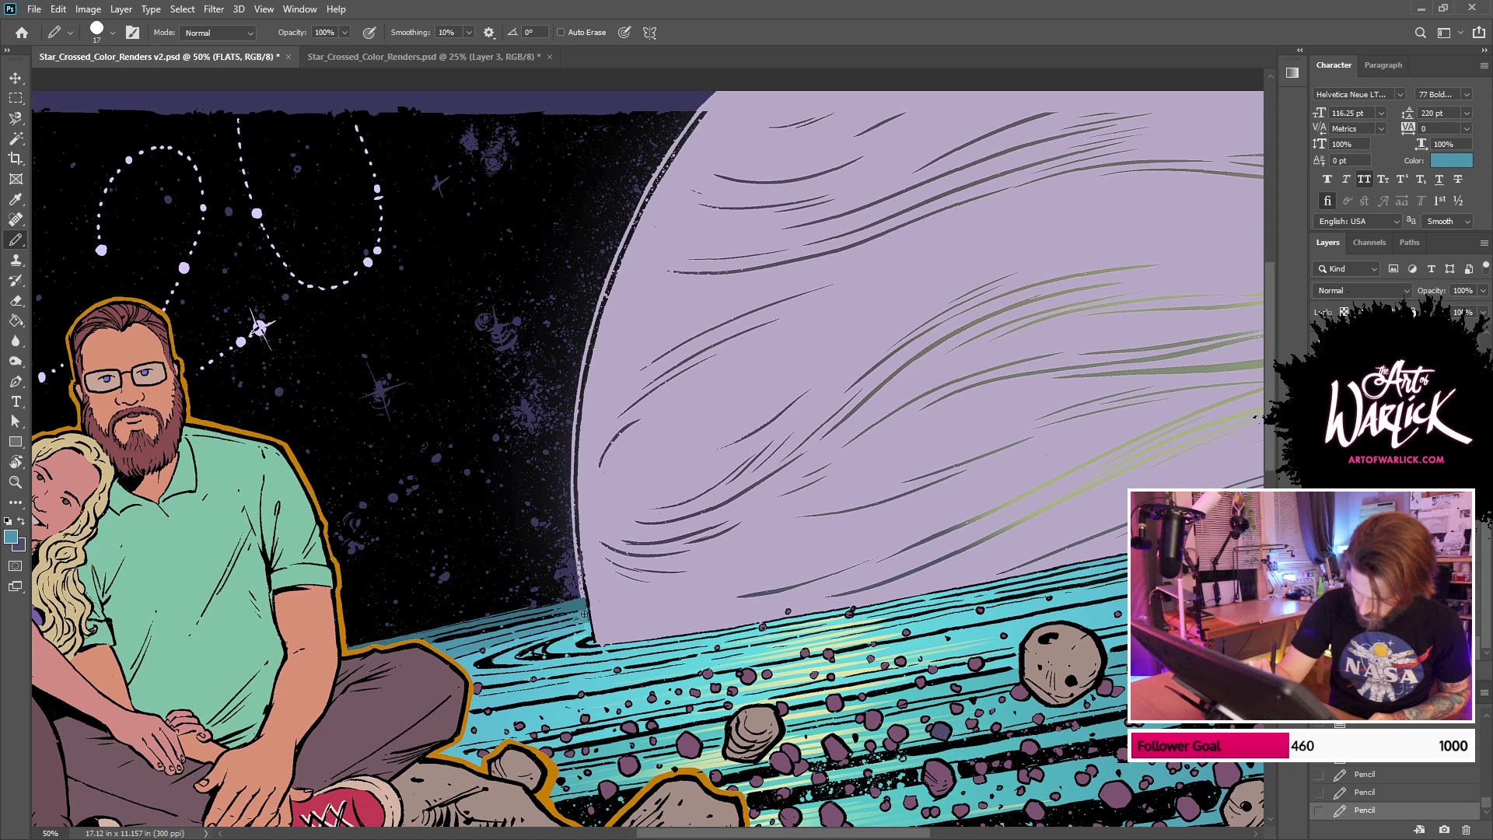
Step: Paint over the rest of the planet's pale rim on FLATS with dark purple sampled from the sky beside it
{"action": "left_click", "coordinate": [573, 574], "text": "alt"}
{"action": "mouse_move", "coordinate": [583, 594]}
{"action": "left_mouse_down"}
{"action": "mouse_move", "coordinate": [573, 510]}
{"action": "mouse_move", "coordinate": [596, 303]}
{"action": "left_mouse_up"}
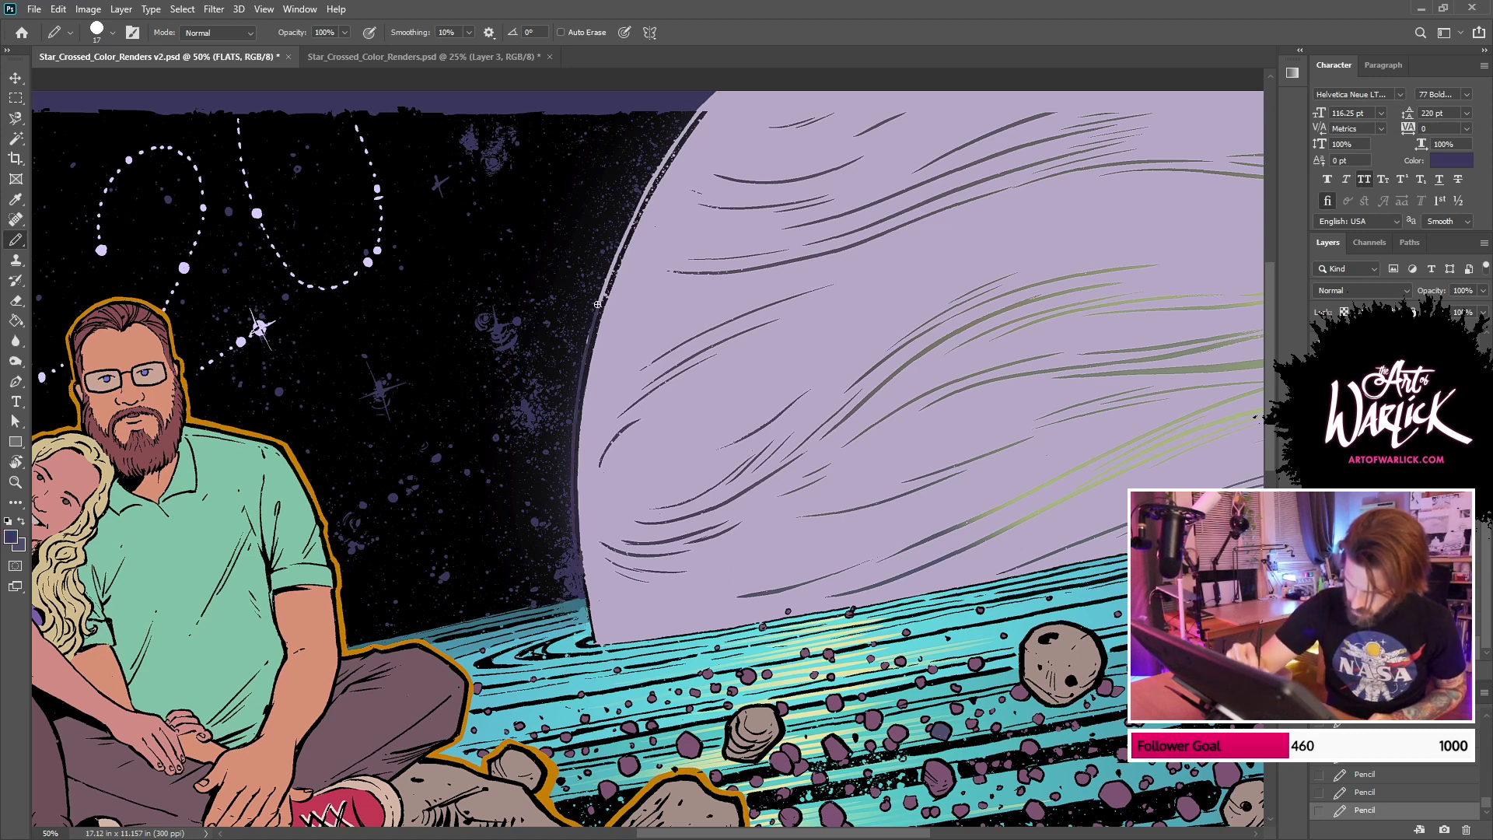
{"action": "left_click_drag", "start_coordinate": [618, 246], "coordinate": [665, 159]}
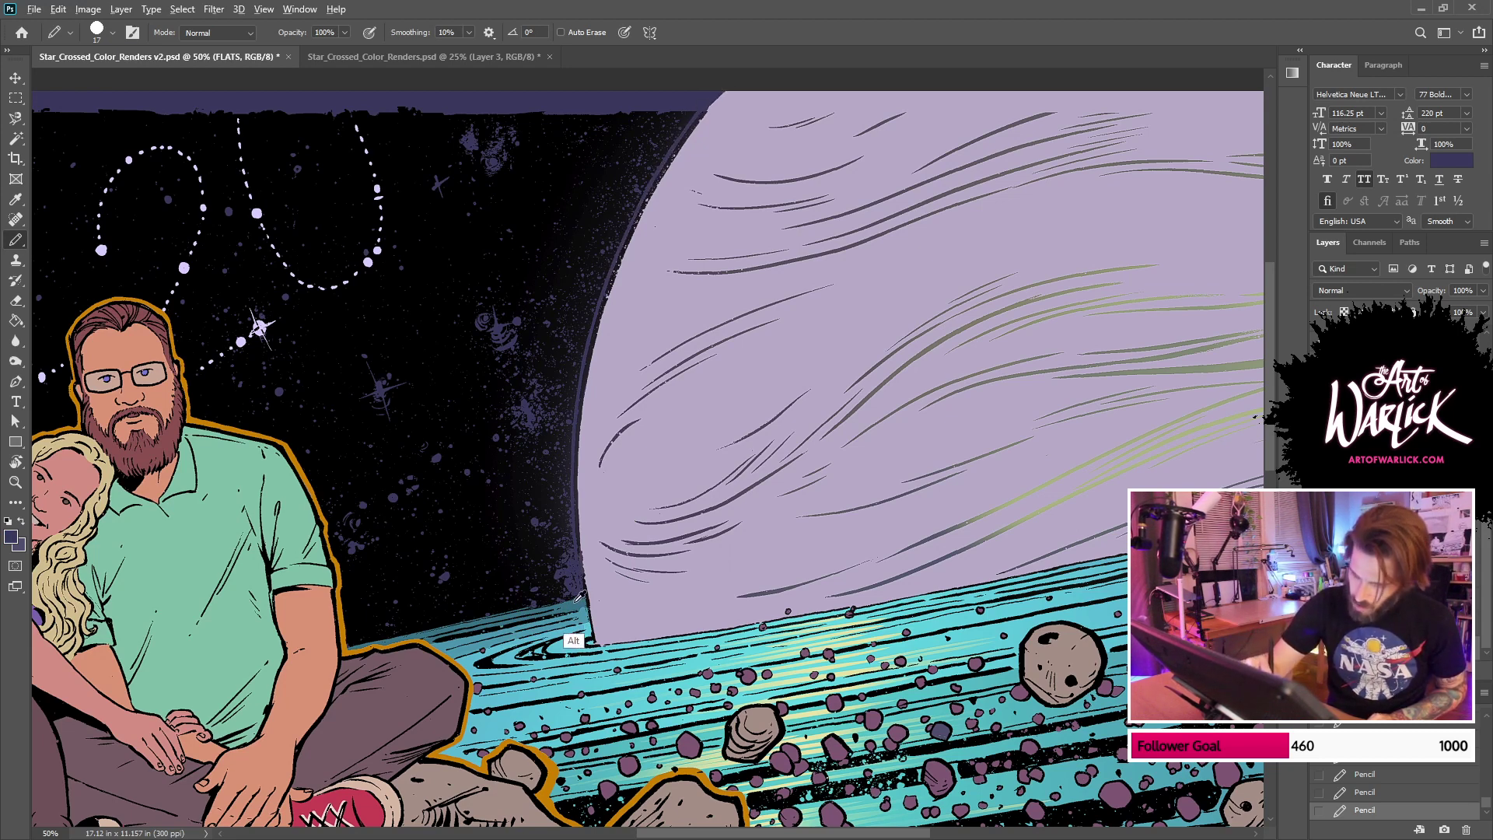
{"action": "key", "text": "ctrl+z"}
{"action": "key", "text": "ctrl+z"}
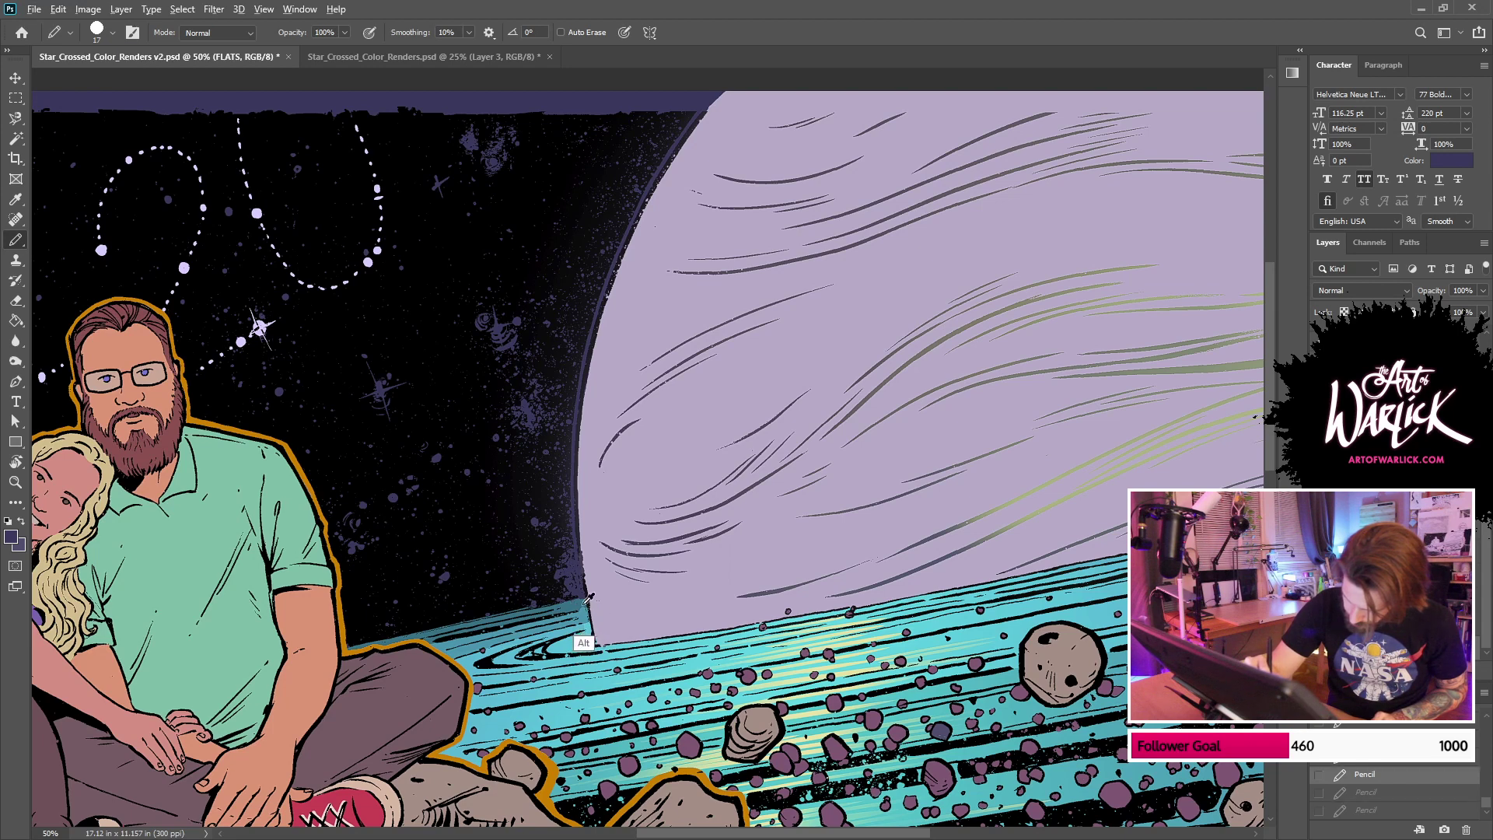
{"action": "left_click", "coordinate": [577, 642], "text": "alt"}
{"action": "key", "text": "ctrl+shift+z"}
{"action": "key", "text": "ctrl+shift+z"}
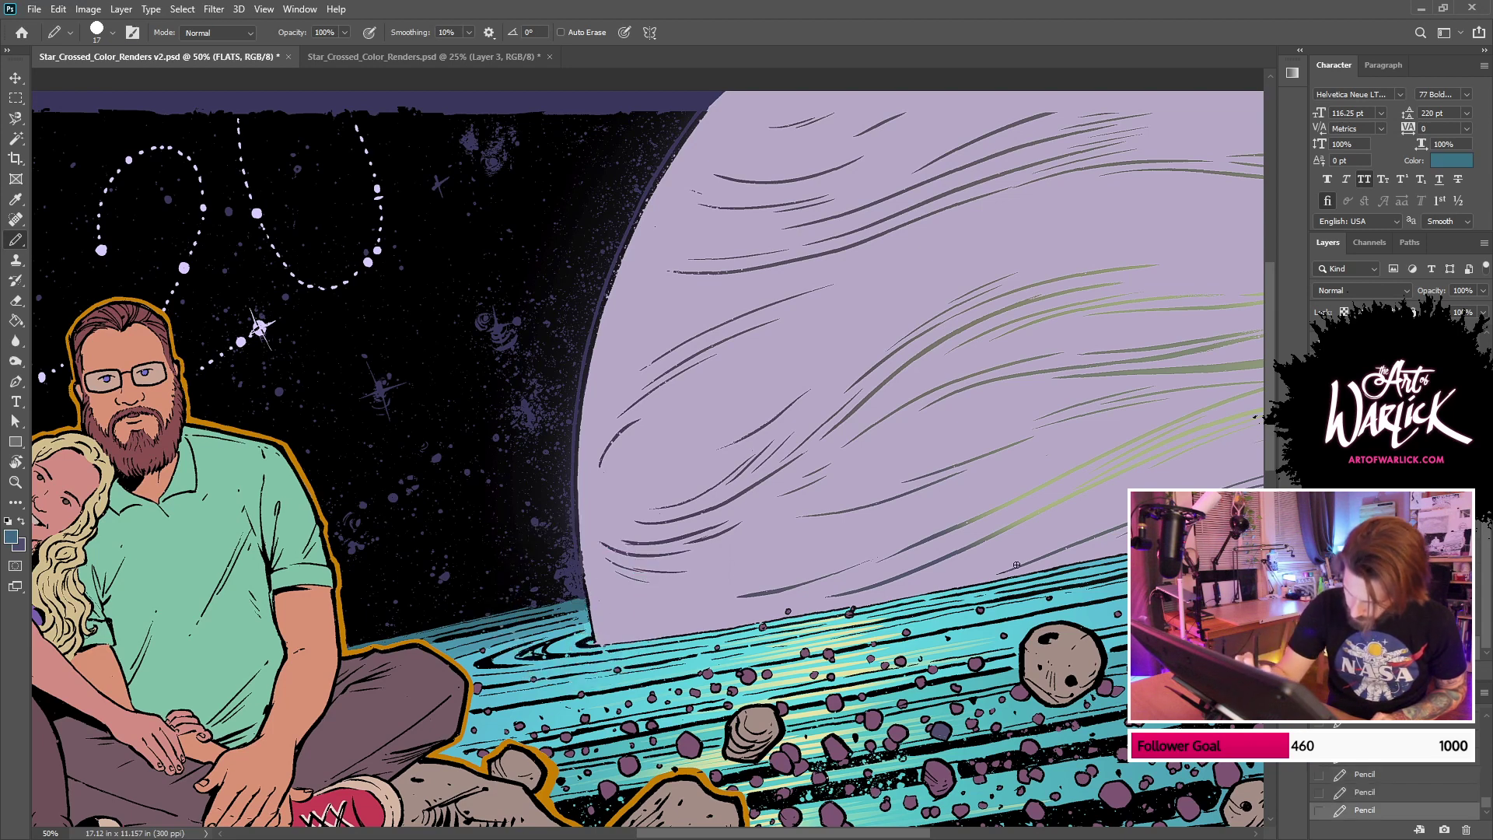
Step: Select the corrected sky area with the Magic Wand, compare the artwork with Layer 12 hidden and shown, and make Layer 17 active
{"action": "key", "text": "w"}
{"action": "left_click", "coordinate": [549, 533]}
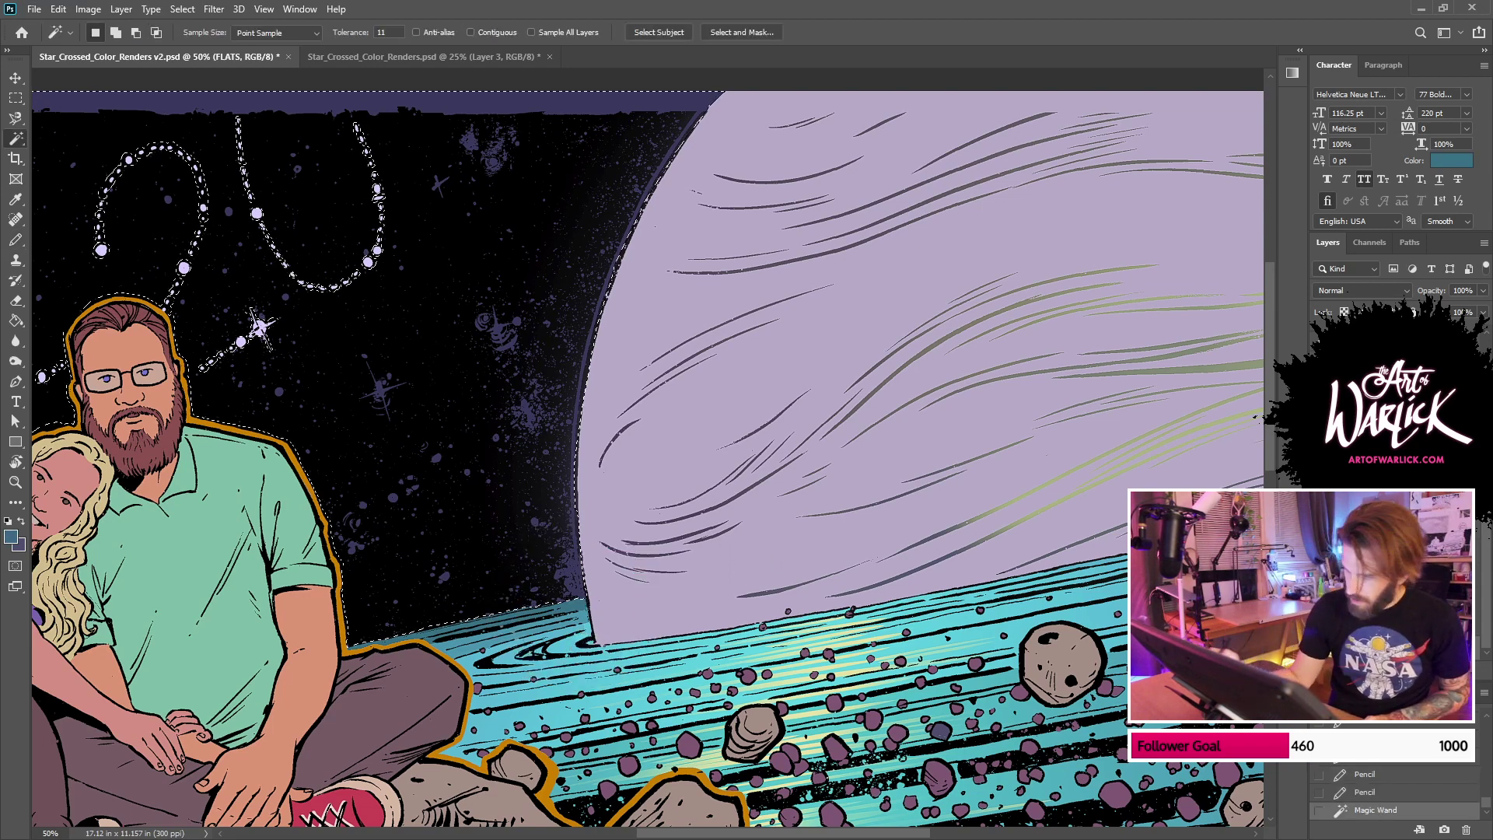
{"action": "left_click", "coordinate": [1392, 420]}
{"action": "key", "text": "ctrl+minus"}
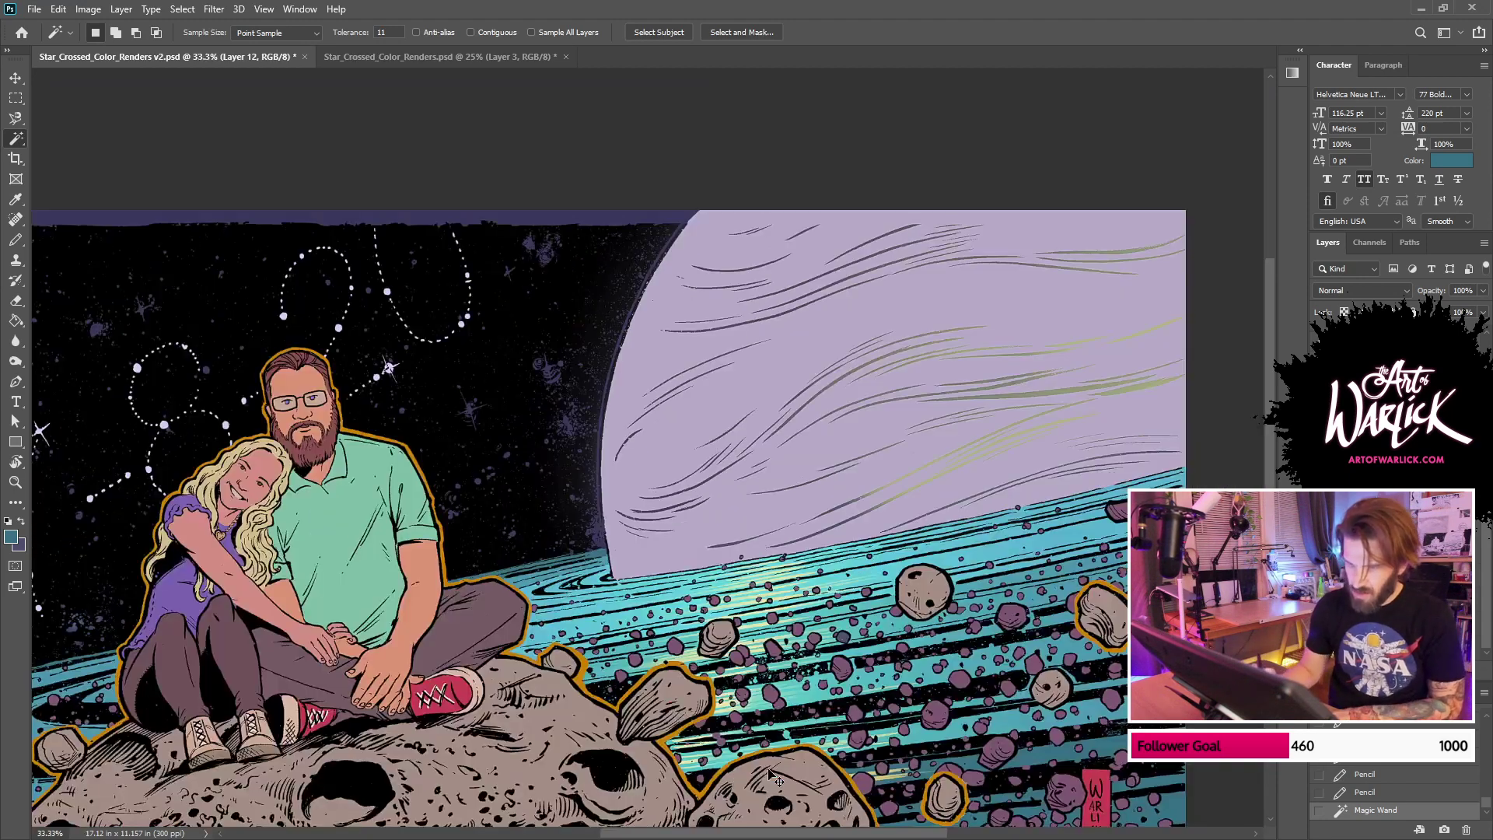
{"action": "key", "text": "ctrl+minus"}
{"action": "key", "text": "ctrl+comma"}
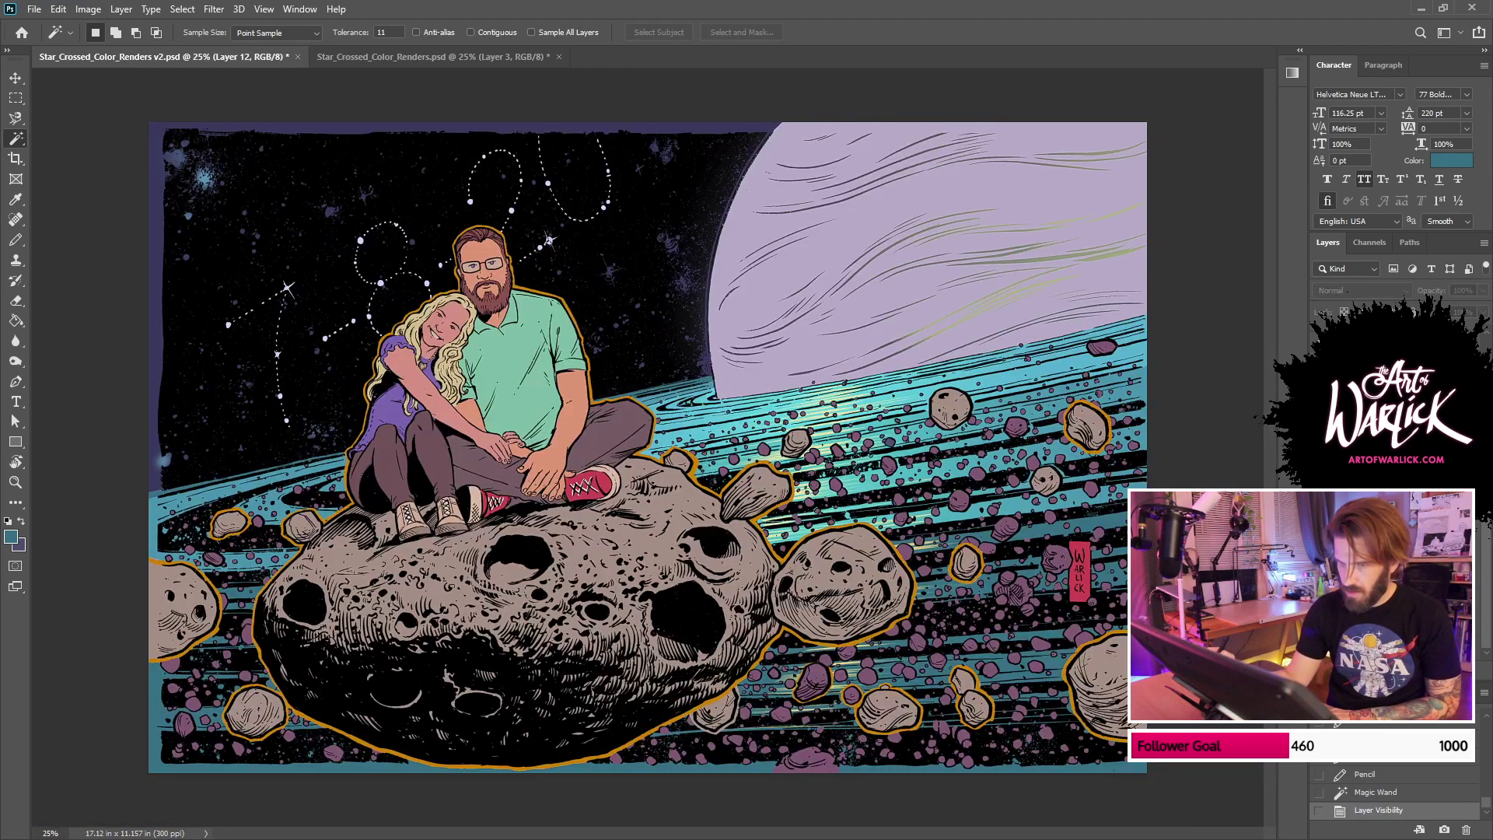
{"action": "key", "text": "ctrl+comma"}
{"action": "key", "text": "ctrl+comma"}
{"action": "key", "text": "ctrl+comma"}
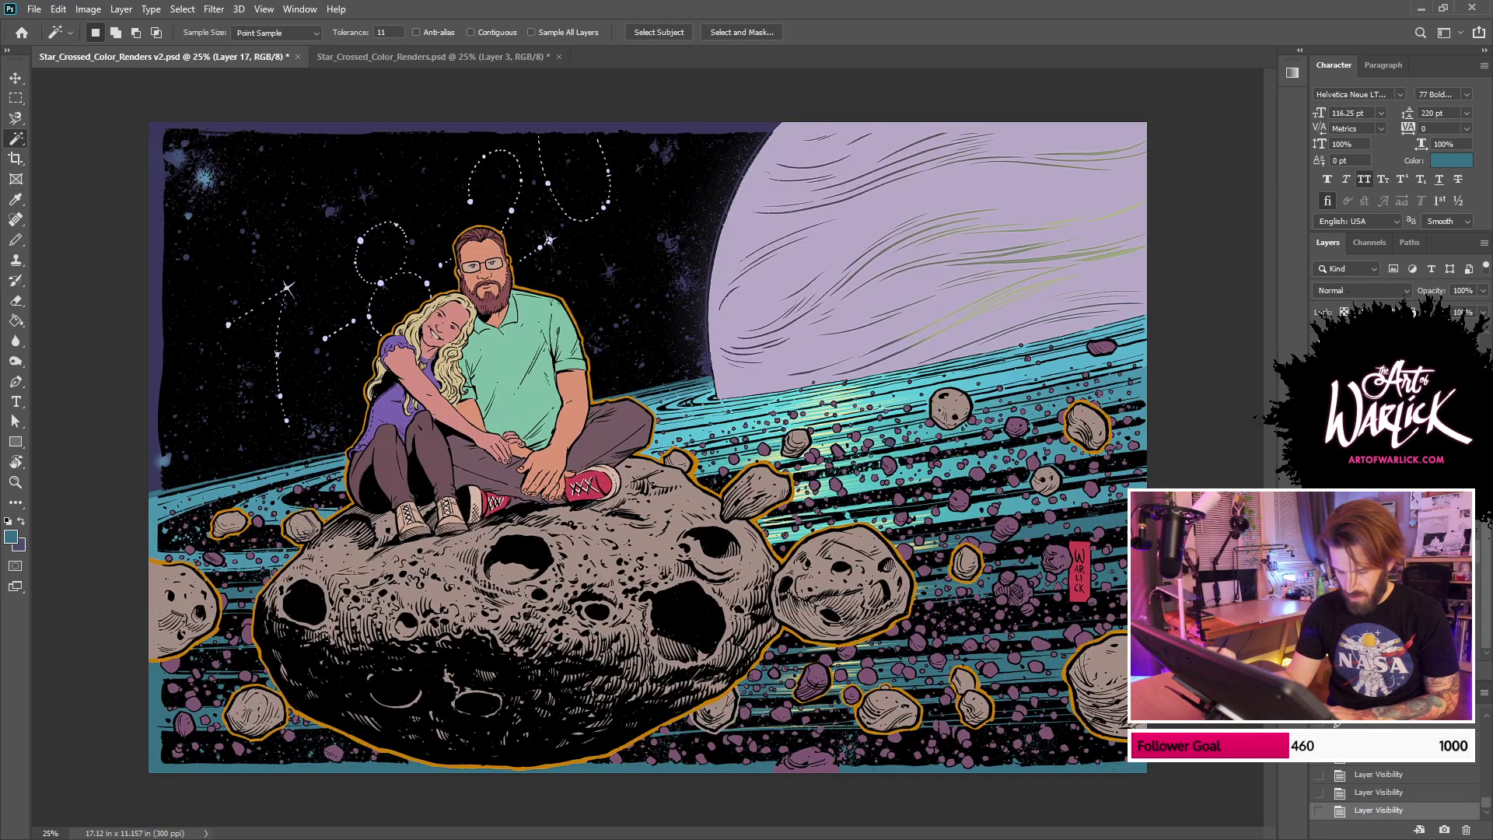
Step: Try a 500 px teal Pencil stroke along the planet's left edge on Layer 17 and undo it
{"action": "key", "text": "b"}
{"action": "right_click", "coordinate": [783, 353]}
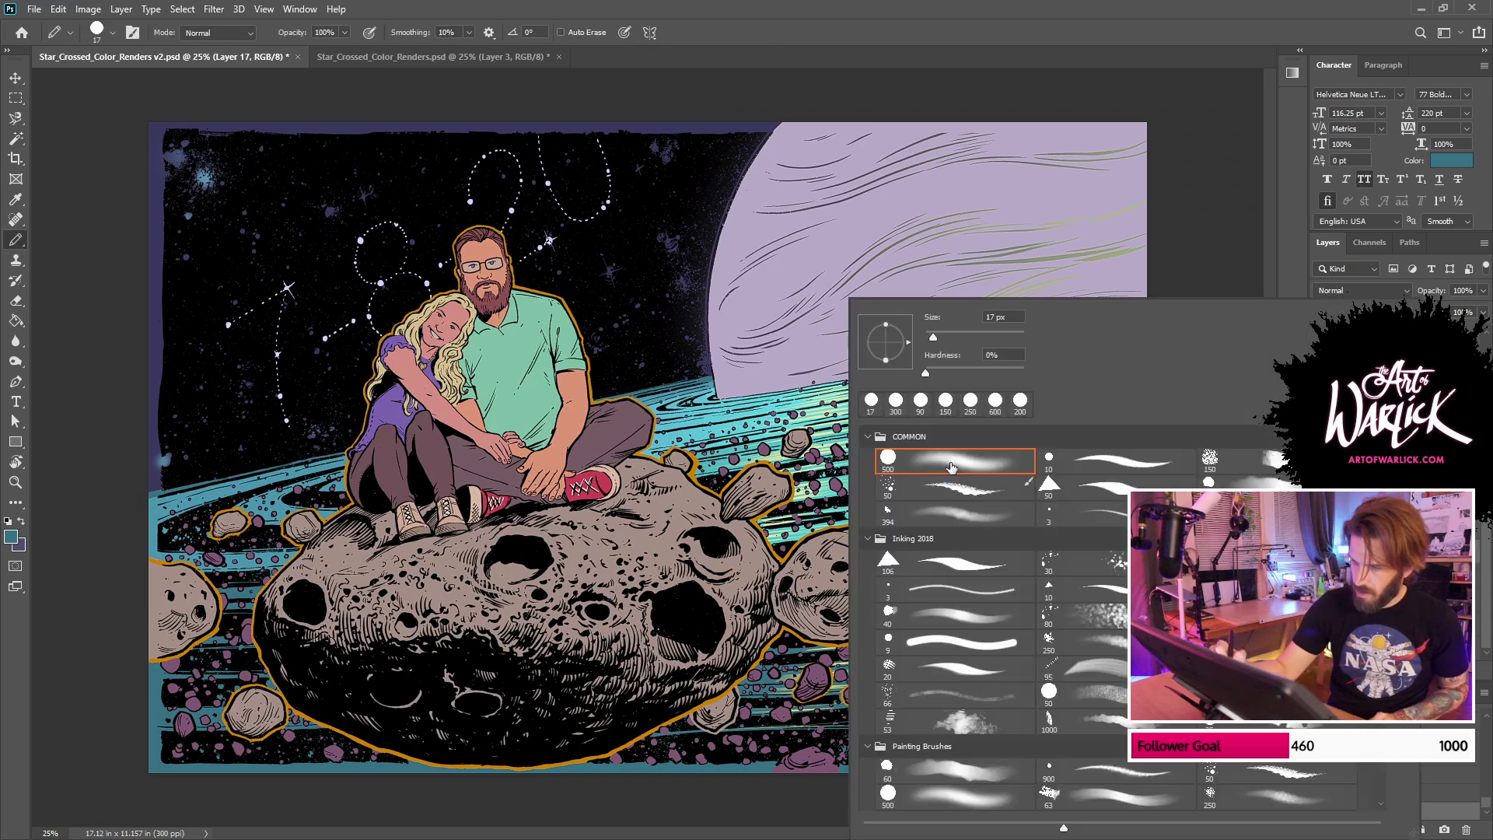
{"action": "left_click", "coordinate": [951, 467]}
{"action": "left_click_drag", "start_coordinate": [720, 355], "coordinate": [794, 119]}
{"action": "key", "text": "ctrl+z"}
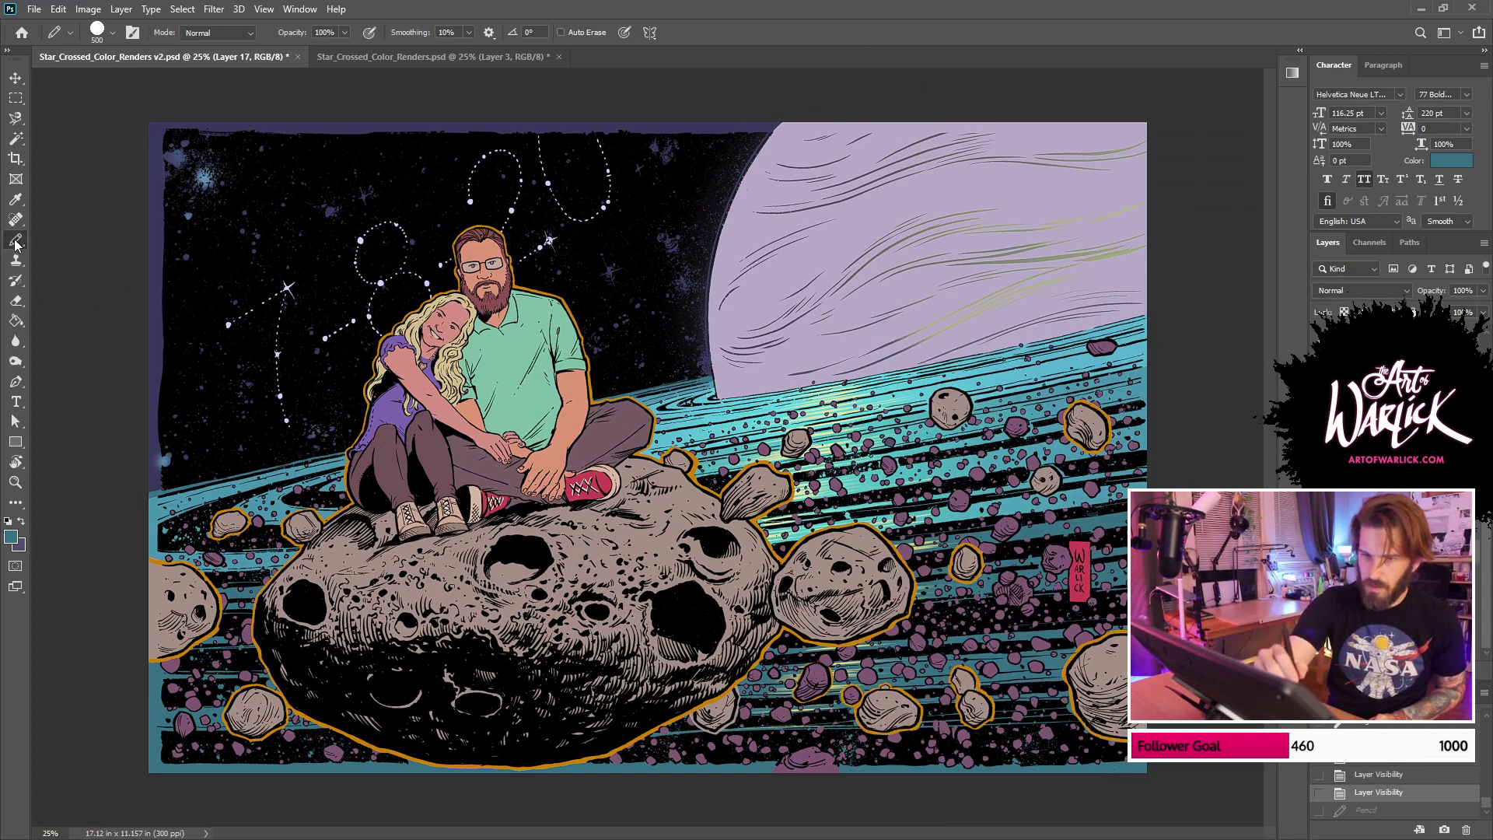
Step: Set up a 700 px Brush with turquoise sampled from the rings and reveal the rendered background colors
{"action": "right_click", "coordinate": [16, 241]}
{"action": "left_click", "coordinate": [82, 241]}
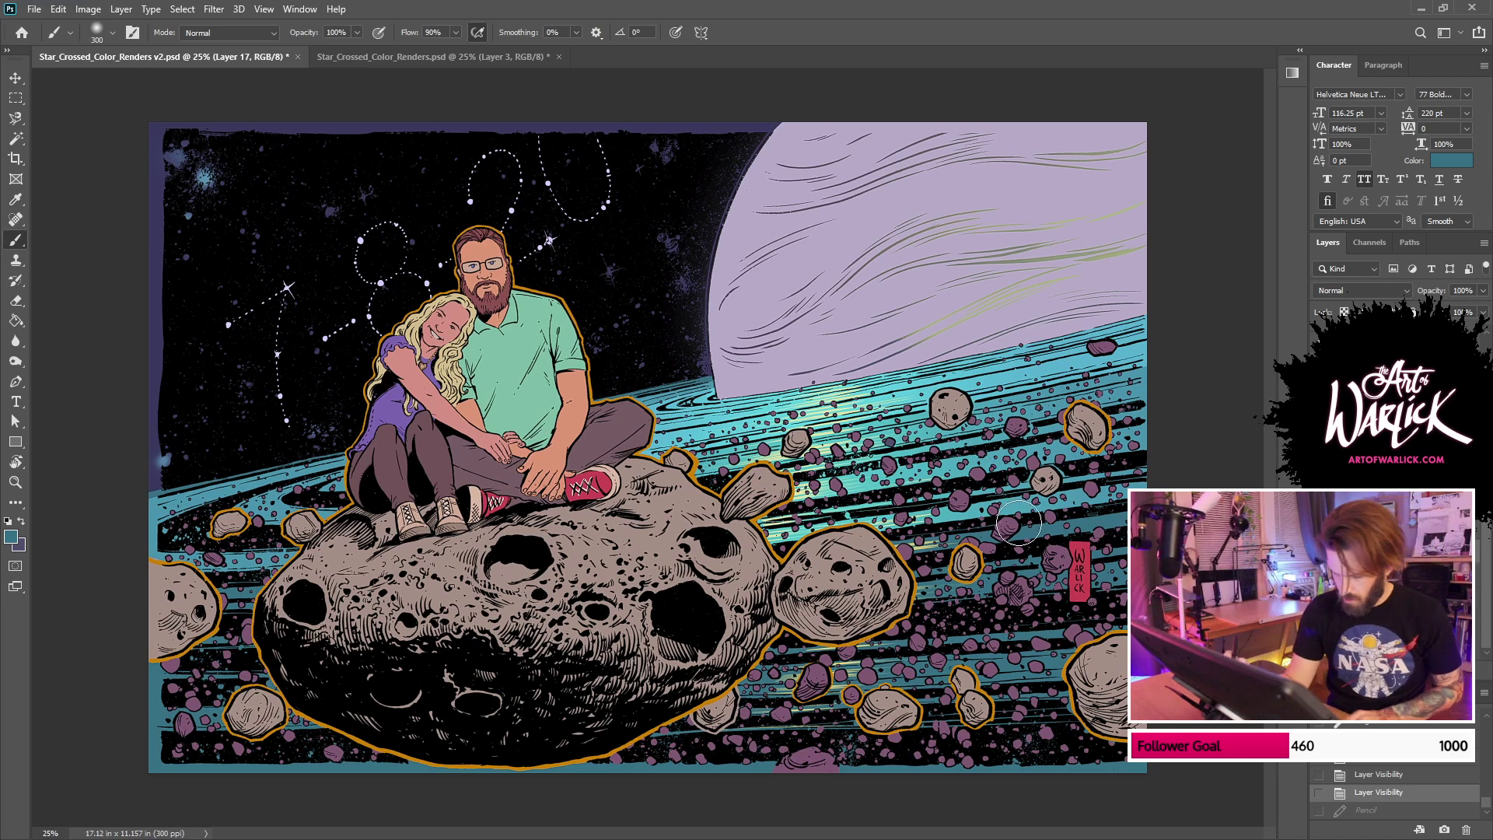
{"action": "left_click", "coordinate": [988, 420], "text": "alt"}
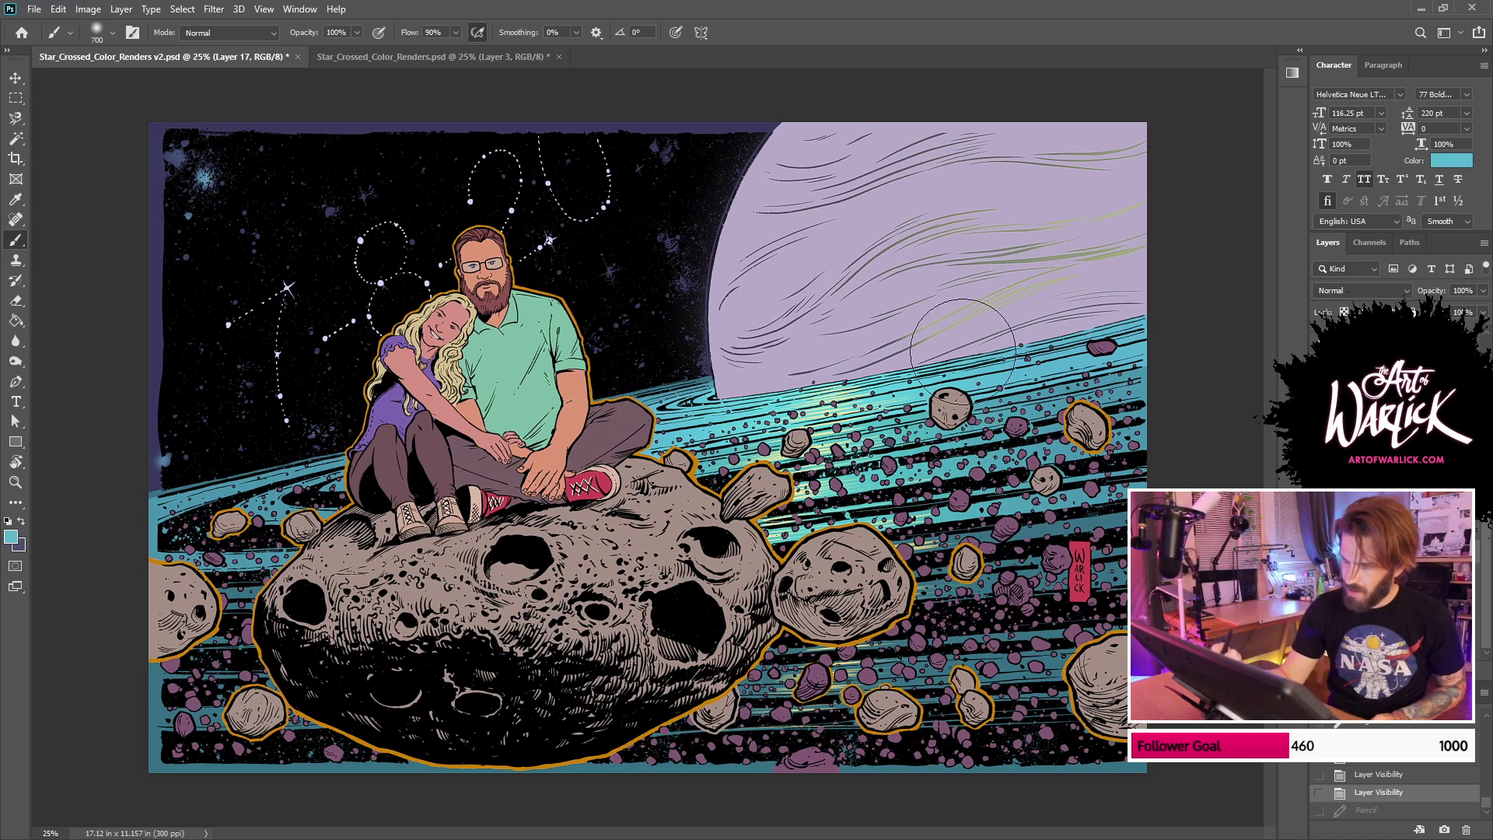
{"action": "left_click", "coordinate": [1318, 467]}
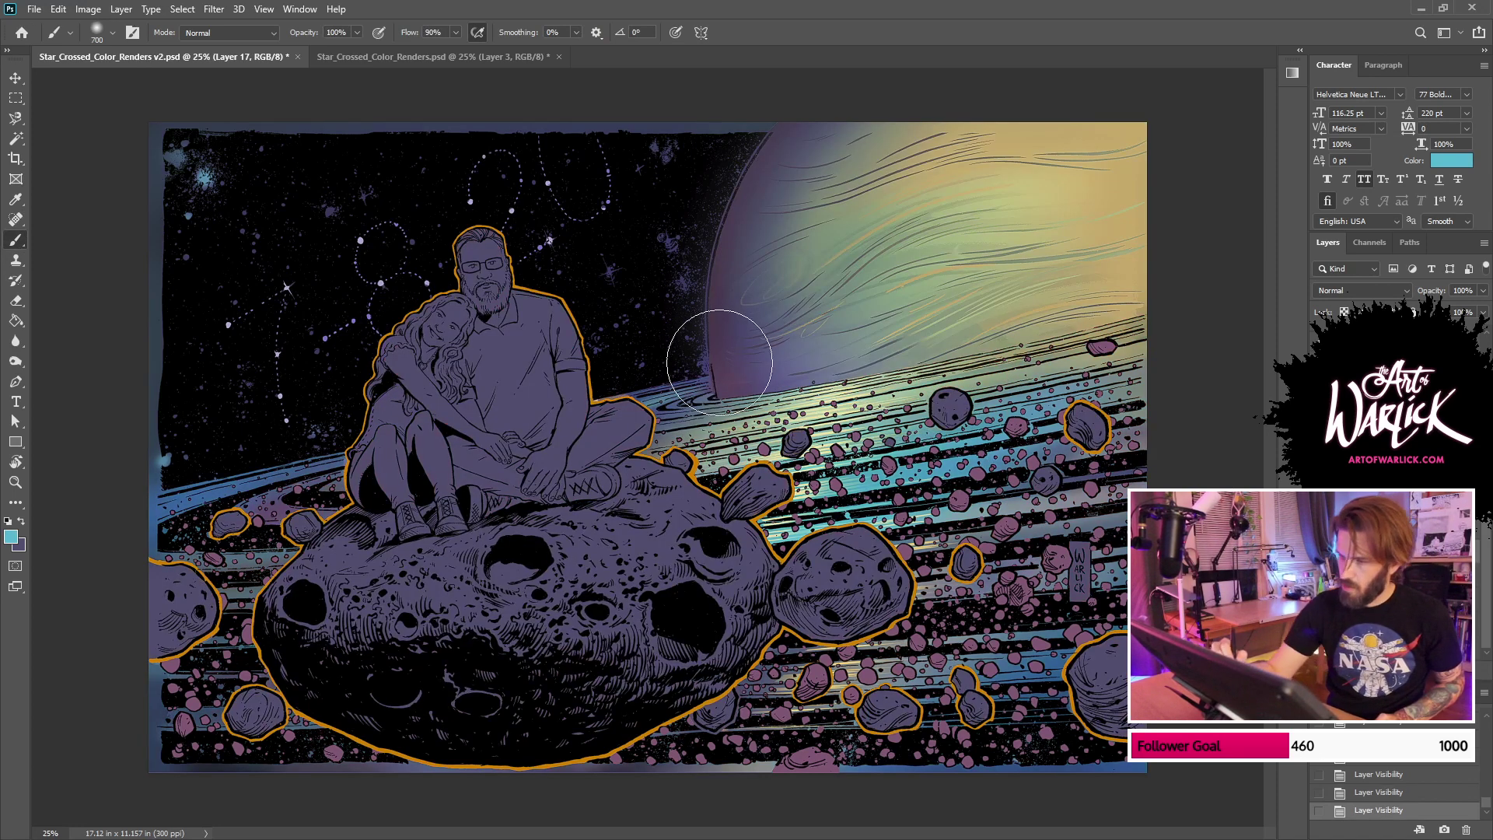
Step: Try soft turquoise Brush strokes along the planet's left edge on Layer 17 and undo them
{"action": "left_click_drag", "start_coordinate": [720, 363], "coordinate": [793, 109]}
{"action": "key", "text": "ctrl+z"}
{"action": "mouse_move", "coordinate": [714, 370]}
{"action": "left_mouse_down"}
{"action": "mouse_move", "coordinate": [694, 284]}
{"action": "mouse_move", "coordinate": [787, 115]}
{"action": "left_mouse_up"}
{"action": "key", "text": "ctrl+alt+z"}
Step: Try several soft strokes in tan sampled from the planet along its left edge, undoing each one
{"action": "left_click", "coordinate": [1136, 265], "text": "alt"}
{"action": "left_click_drag", "start_coordinate": [728, 386], "coordinate": [787, 108]}
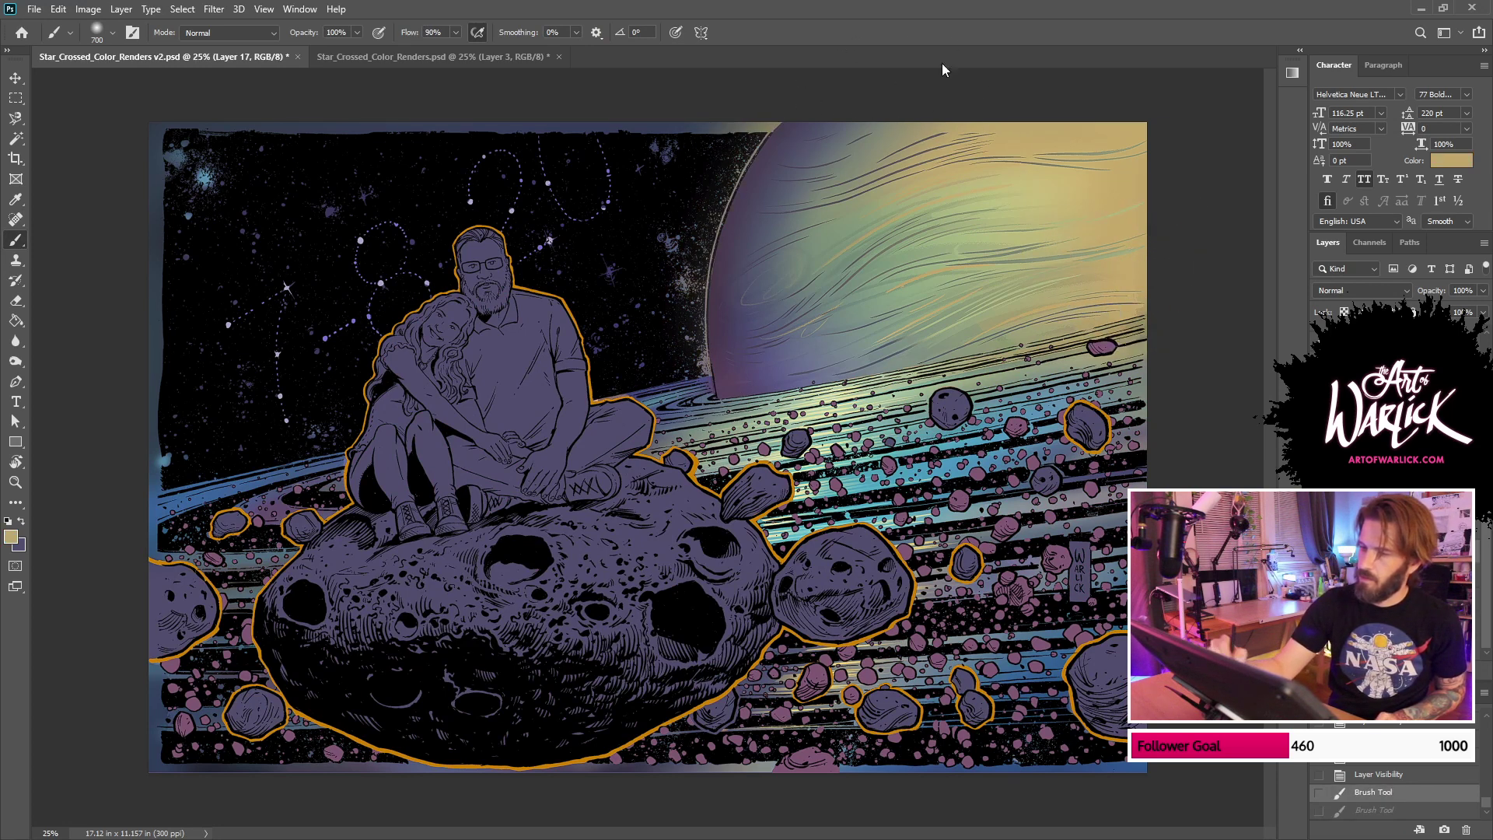
{"action": "key", "text": "ctrl+z"}
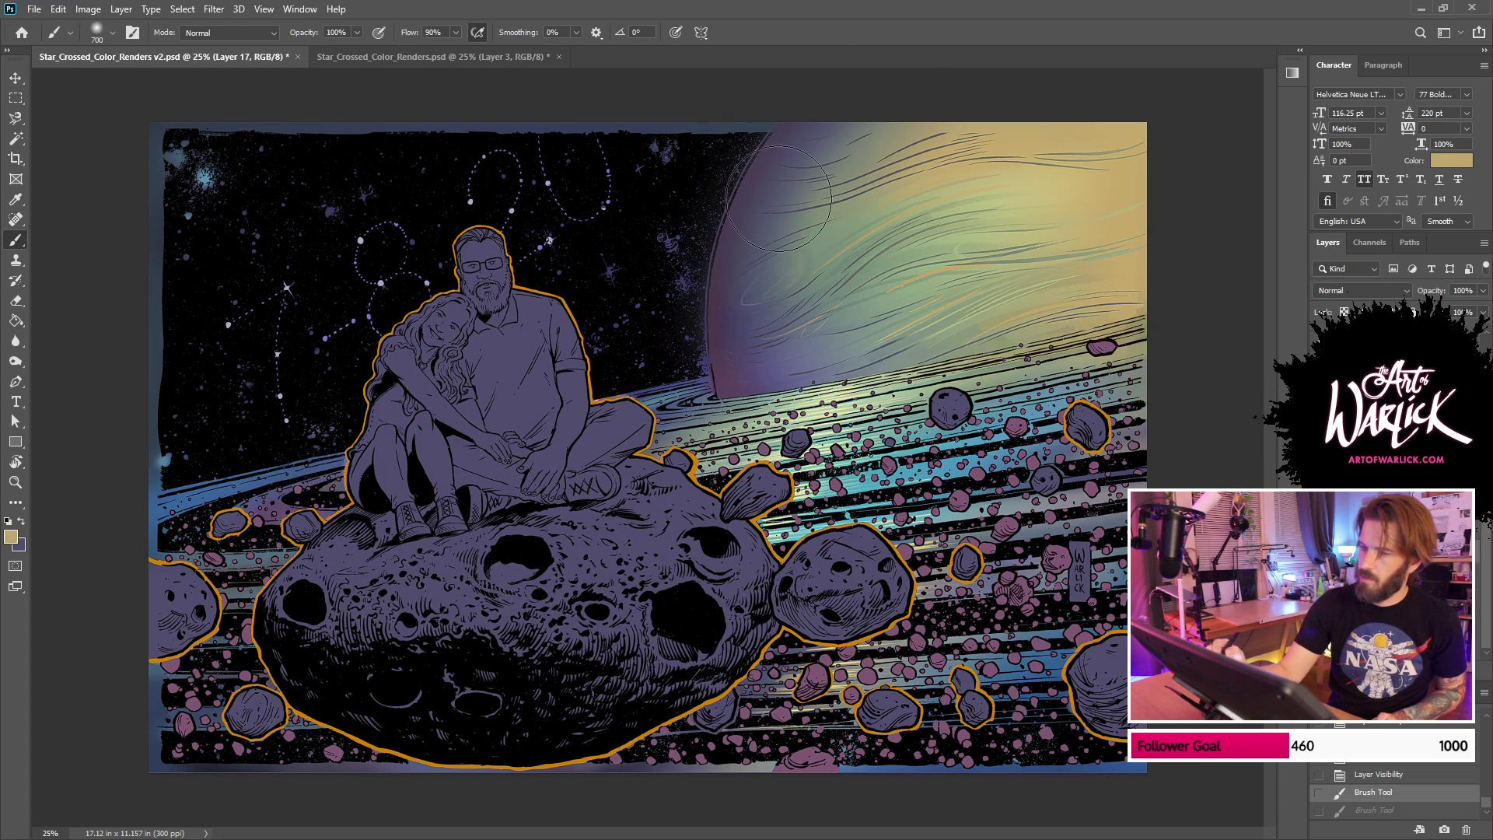
{"action": "left_click_drag", "start_coordinate": [765, 184], "coordinate": [719, 350]}
{"action": "key", "text": "ctrl+z"}
{"action": "key", "text": "ctrl+shift+z"}
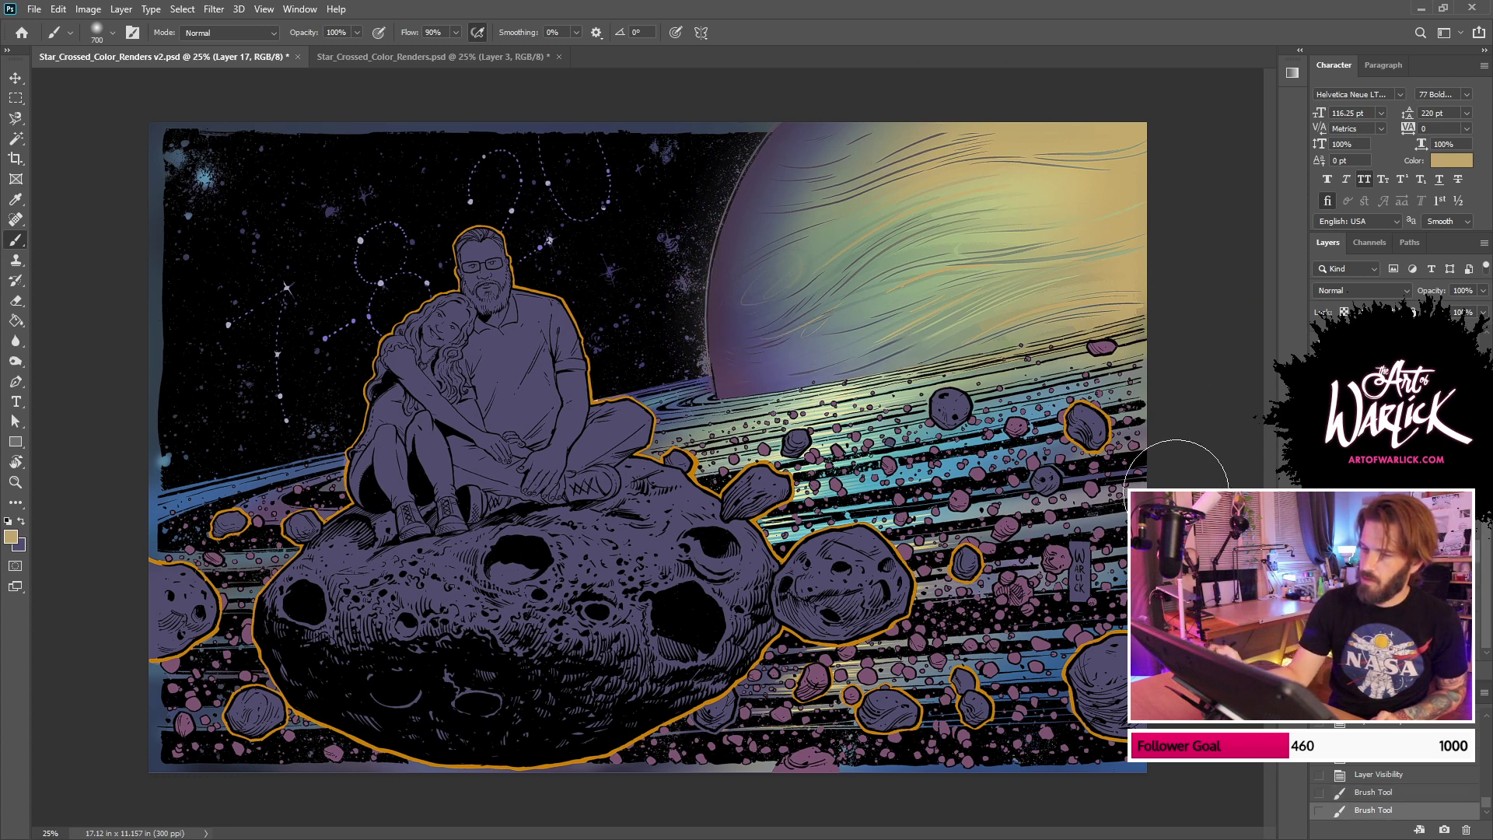
{"action": "key", "text": "ctrl+z"}
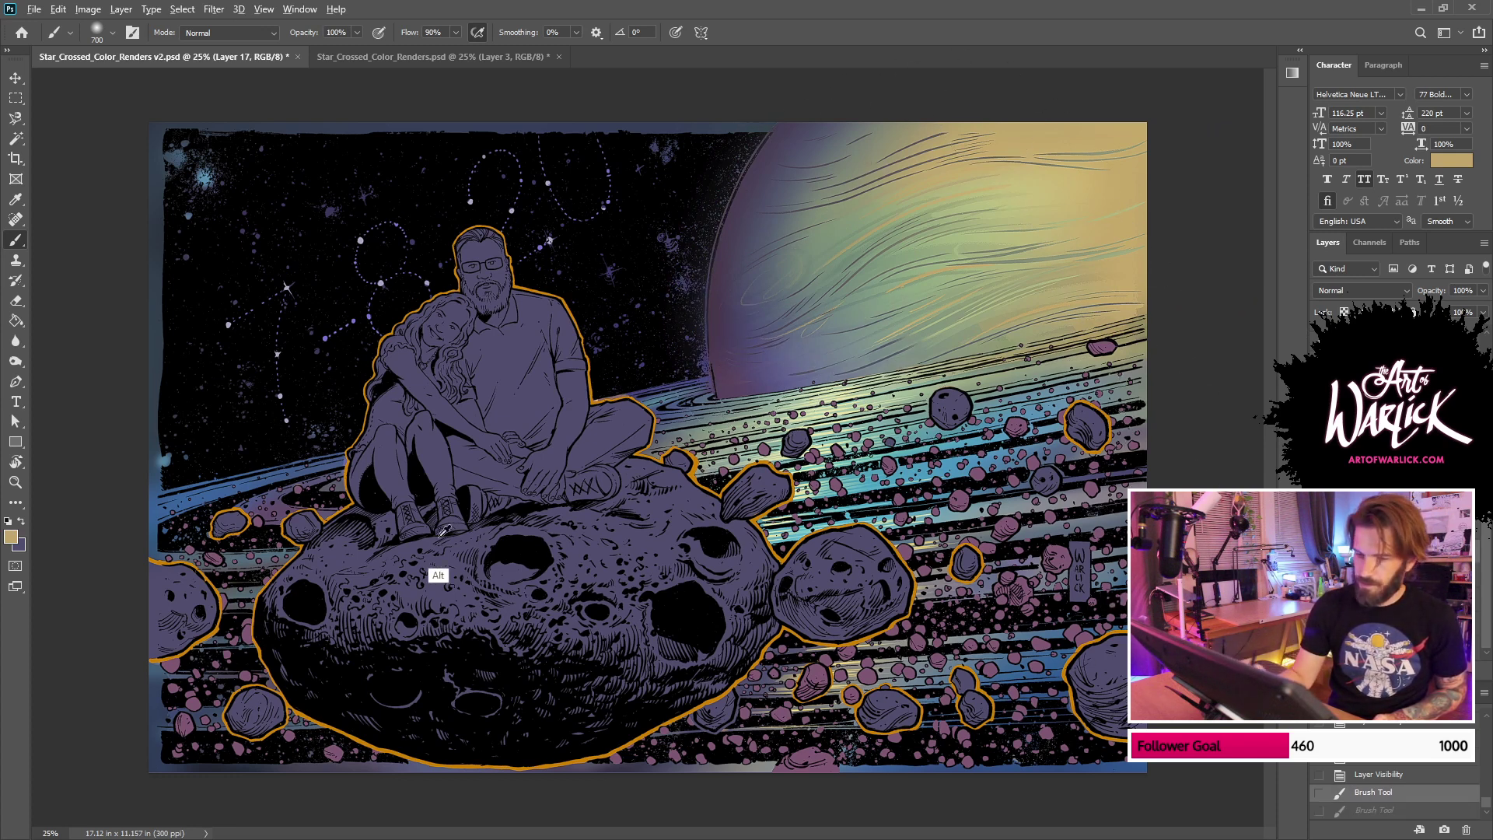
{"action": "left_click", "coordinate": [874, 196]}
{"action": "left_click_drag", "start_coordinate": [692, 311], "coordinate": [766, 128]}
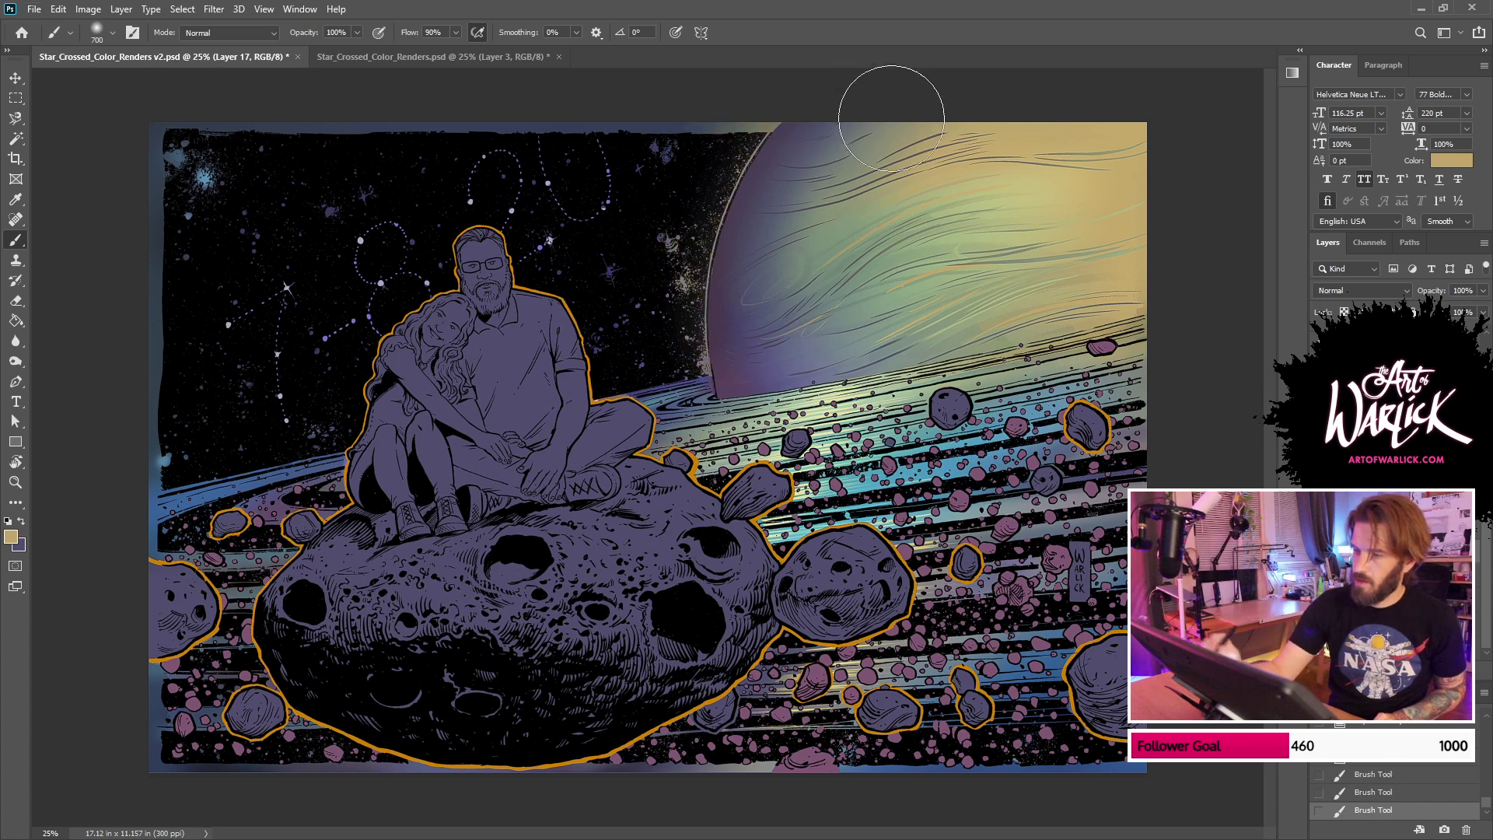
{"action": "key", "text": "ctrl+z"}
Step: Brush a soft blue glow sampled from the rings along the planet's left edge, undoing a green test stroke over it
{"action": "left_click", "coordinate": [224, 493], "text": "alt"}
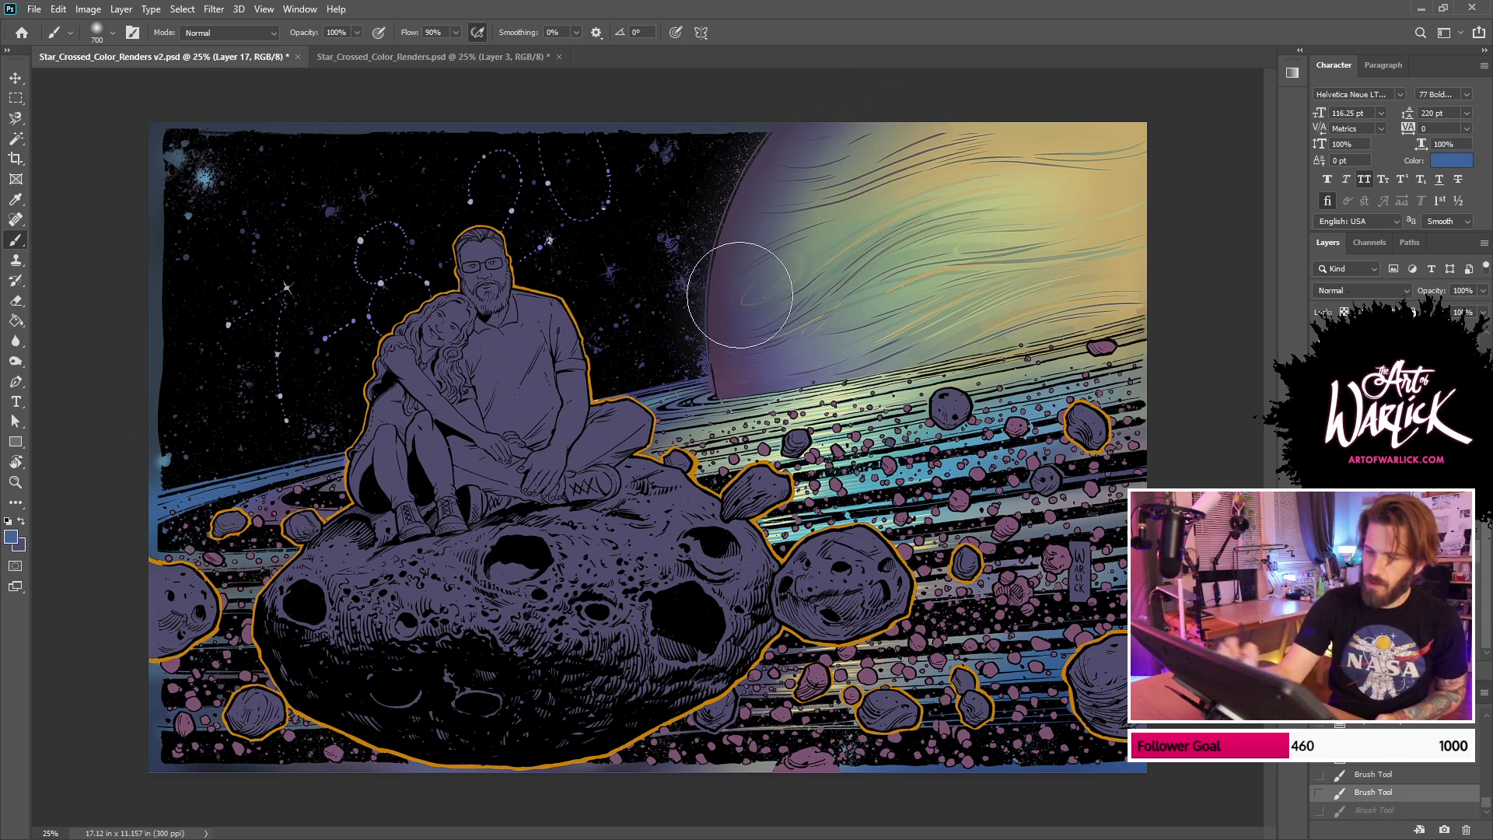
{"action": "mouse_move", "coordinate": [721, 383]}
{"action": "left_mouse_down"}
{"action": "mouse_move", "coordinate": [739, 180]}
{"action": "mouse_move", "coordinate": [771, 132]}
{"action": "left_mouse_up"}
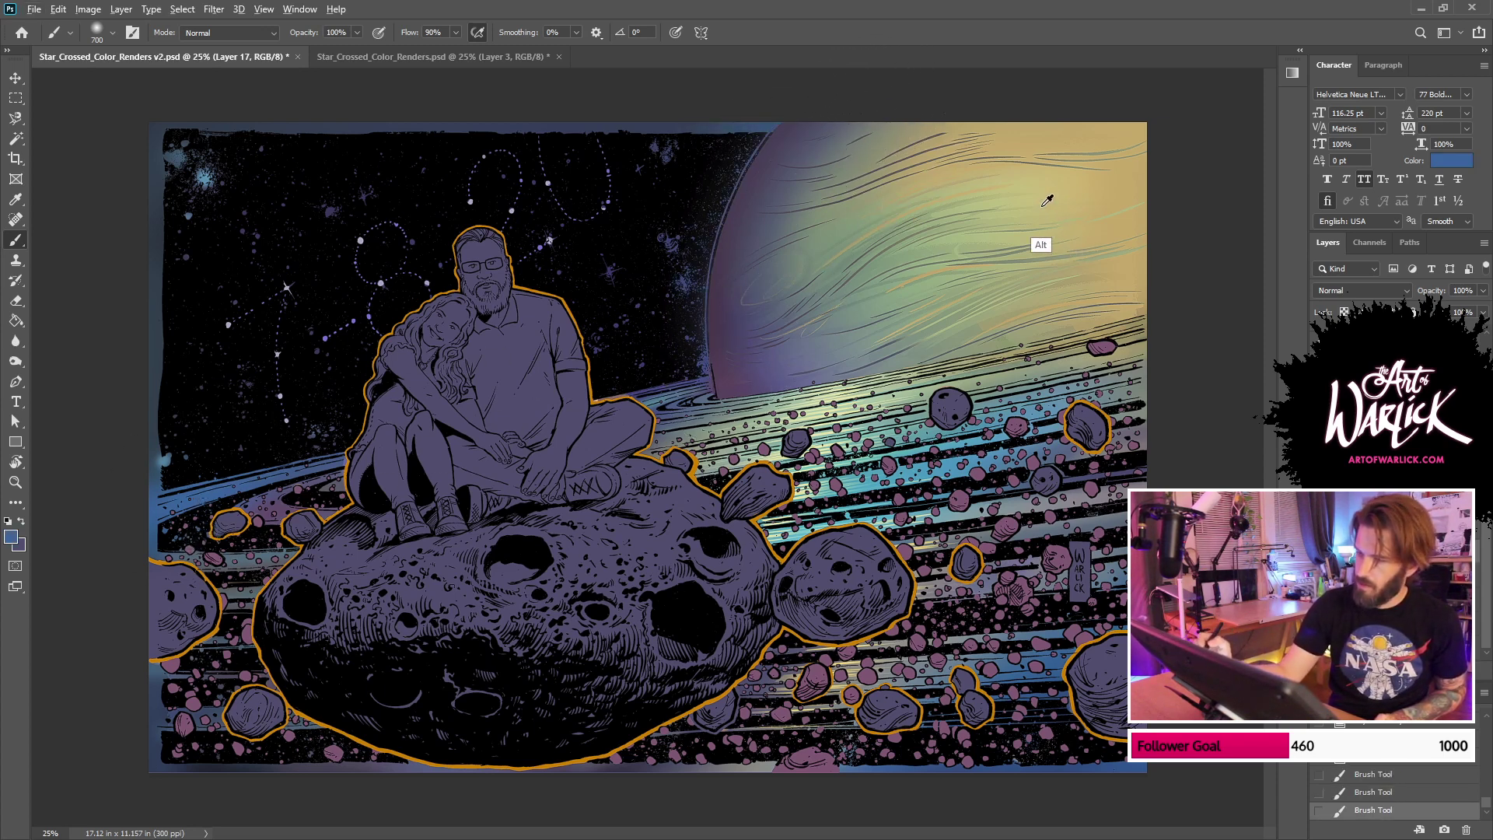
{"action": "left_click", "coordinate": [868, 213], "text": "alt"}
{"action": "left_click_drag", "start_coordinate": [720, 391], "coordinate": [770, 128]}
{"action": "key", "text": "ctrl+z"}
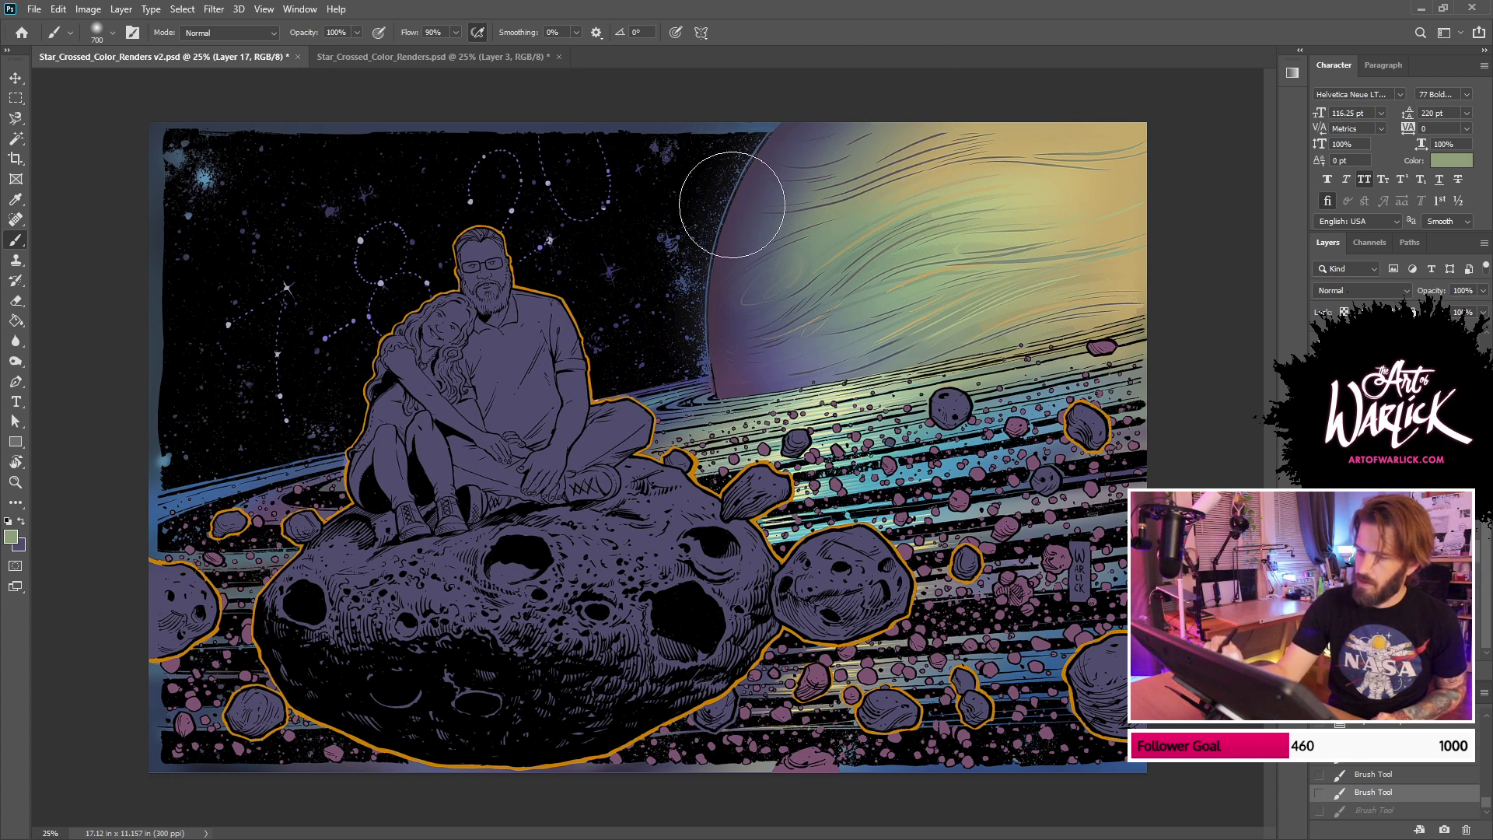
Step: Brush green sampled from the planet and orange sampled from the asteroid outlines along the planet's left edge as a soft glow
{"action": "left_click_drag", "start_coordinate": [733, 203], "coordinate": [726, 320]}
{"action": "left_click", "coordinate": [606, 294]}
{"action": "key", "text": "ctrl+z"}
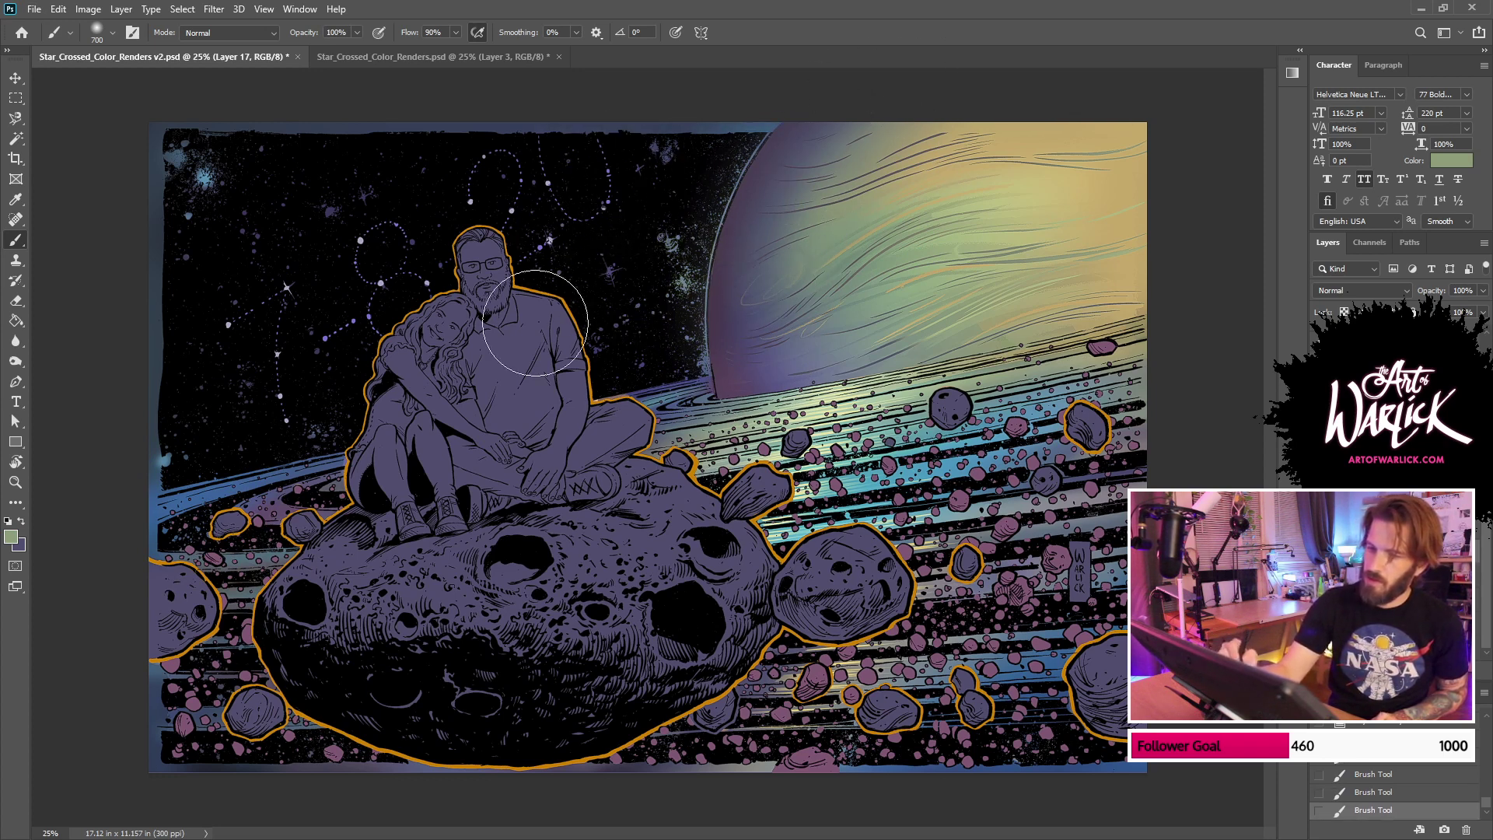
{"action": "key", "text": "ctrl+shift+z"}
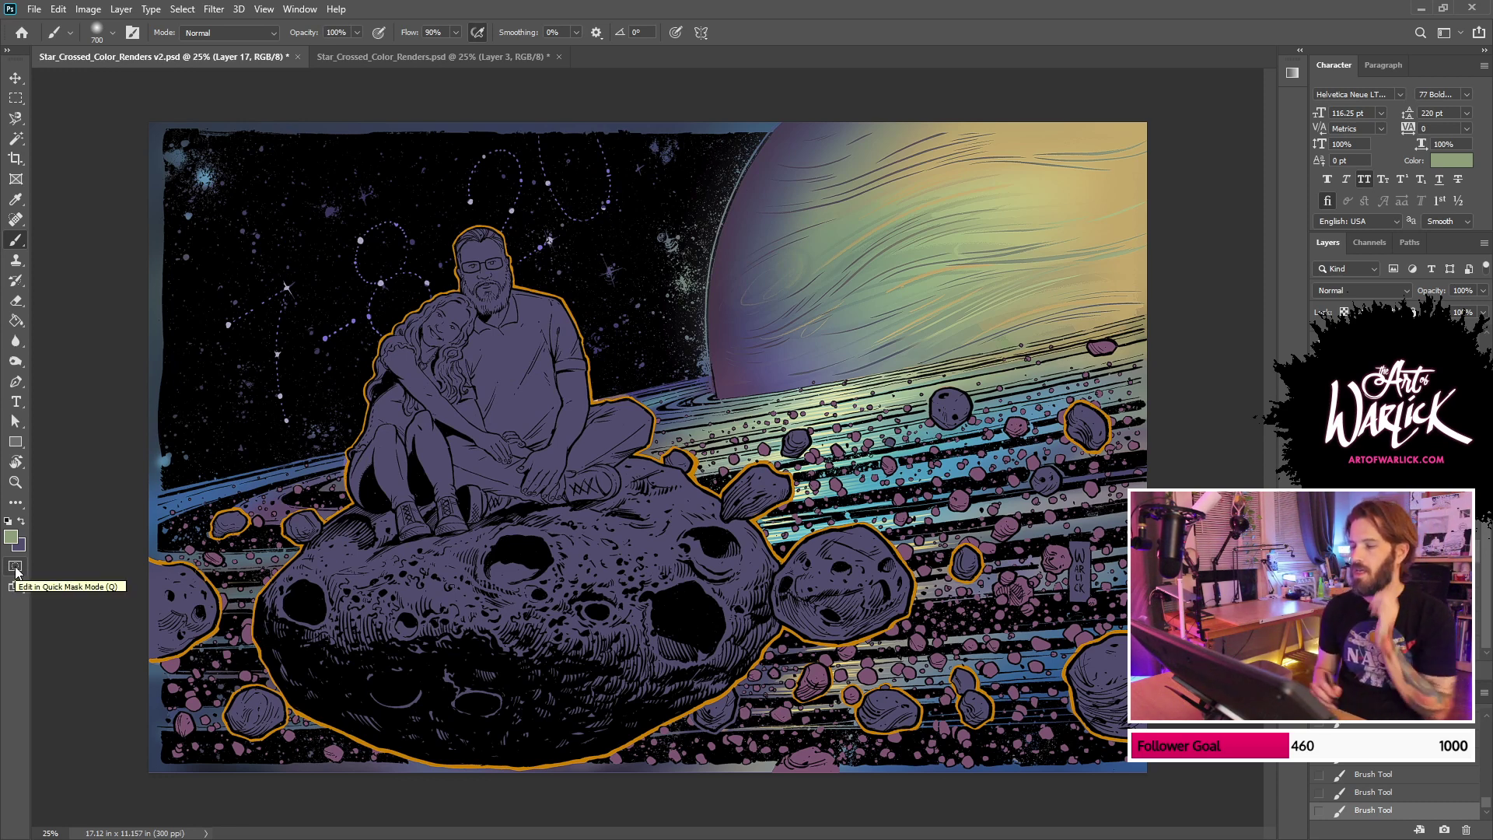
{"action": "left_click", "coordinate": [1096, 443], "text": "alt"}
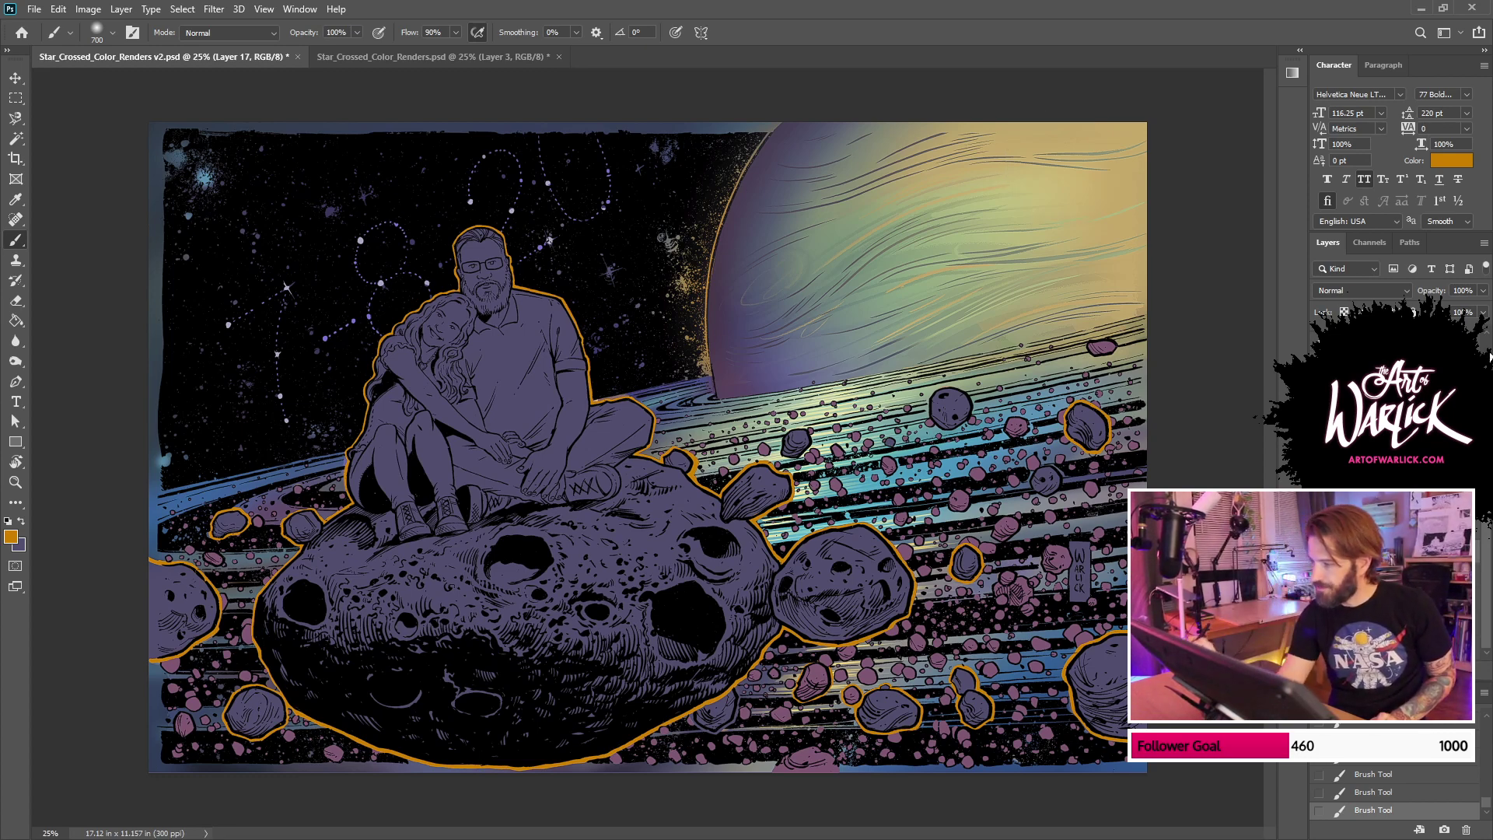
Step: Compare the artwork with the linework hidden and shown, and save the v2 file with the sky selection cleared
{"action": "key", "text": "ctrl+comma"}
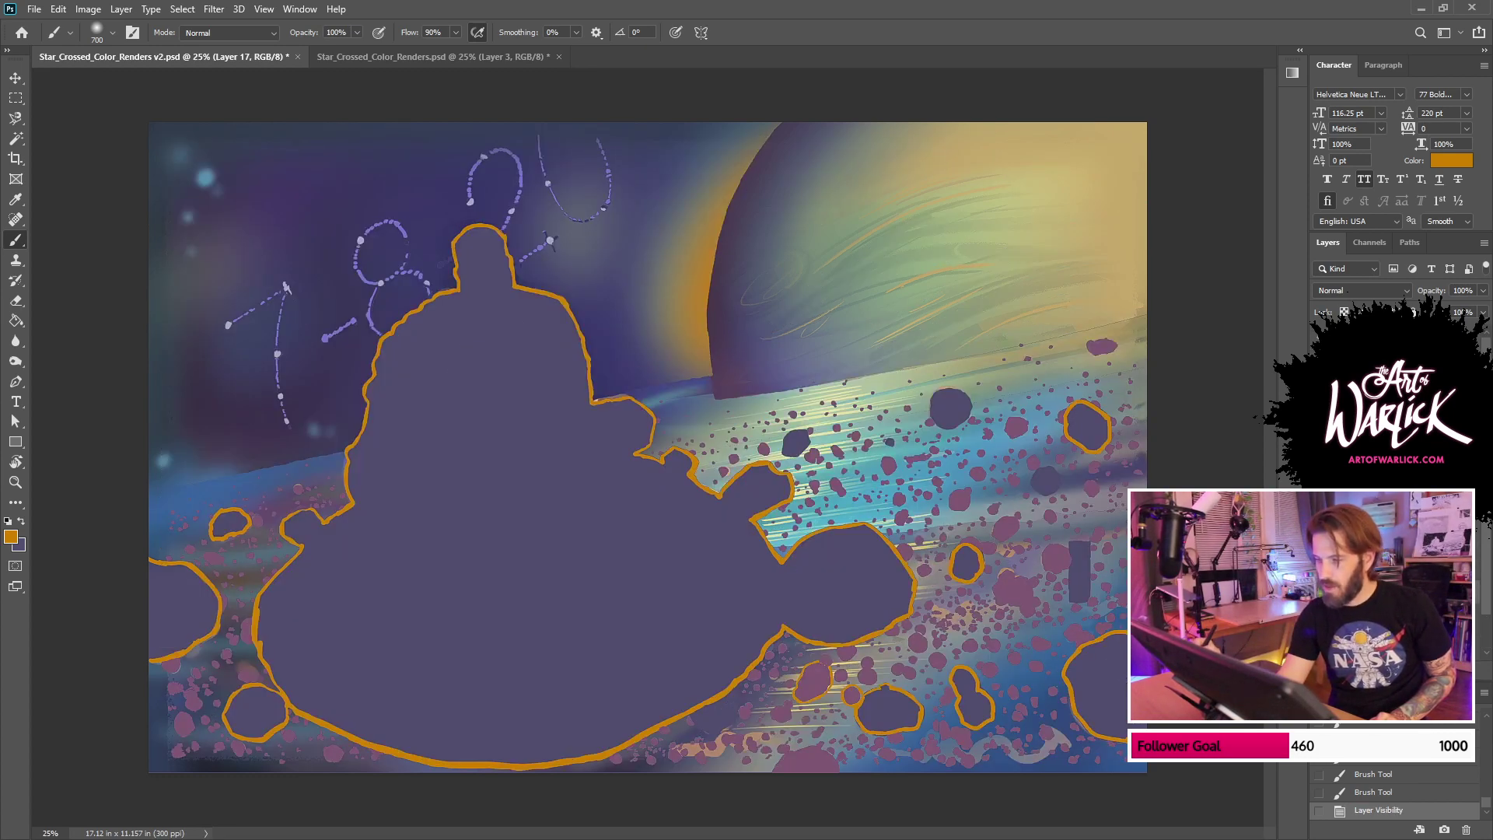
{"action": "left_click", "coordinate": [1319, 365]}
{"action": "left_click", "coordinate": [1319, 386]}
{"action": "key", "text": "ctrl+comma"}
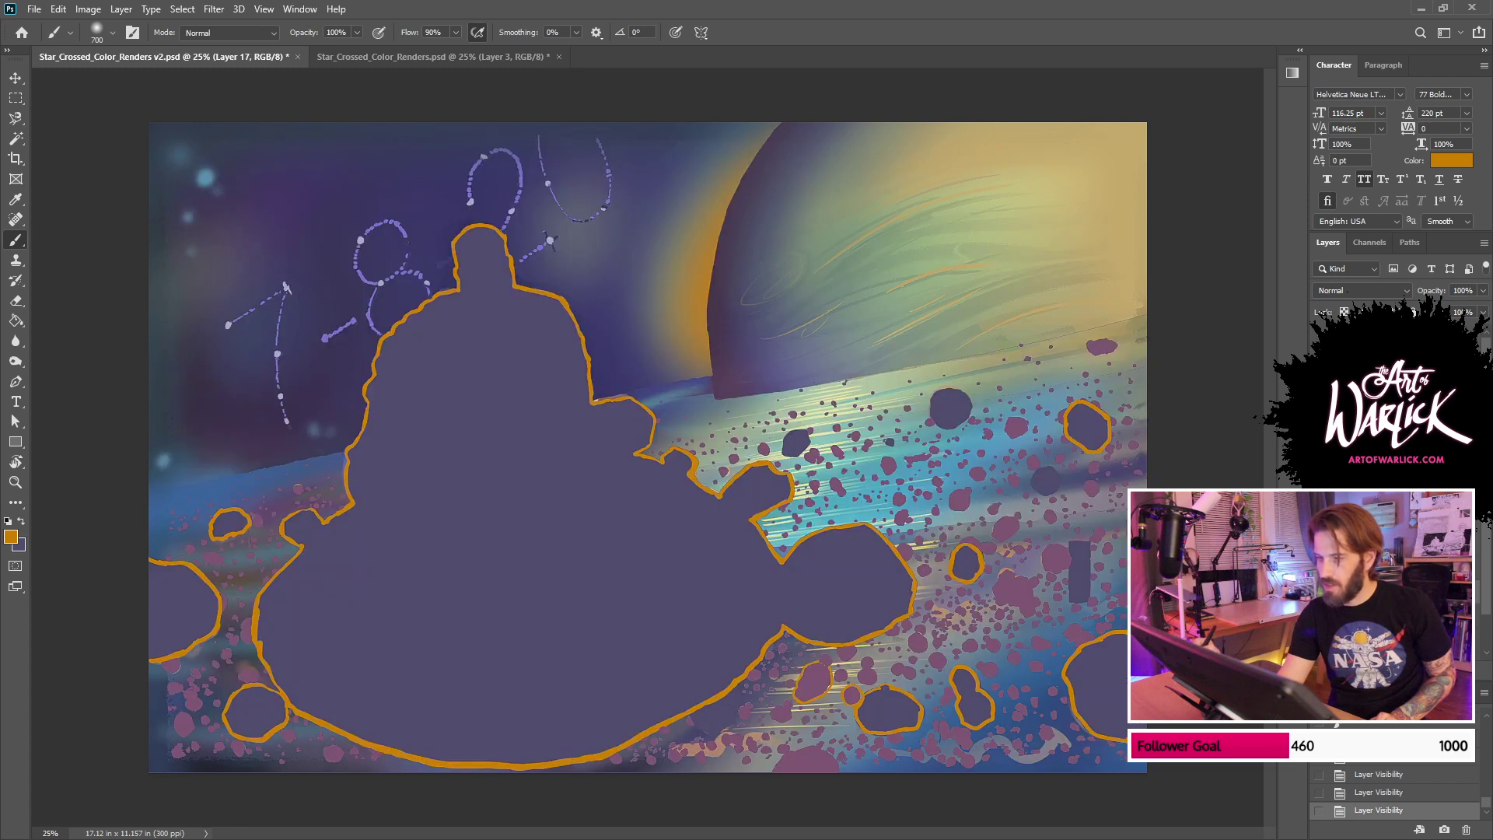
{"action": "key", "text": "ctrl+comma"}
{"action": "key", "text": "ctrl+comma"}
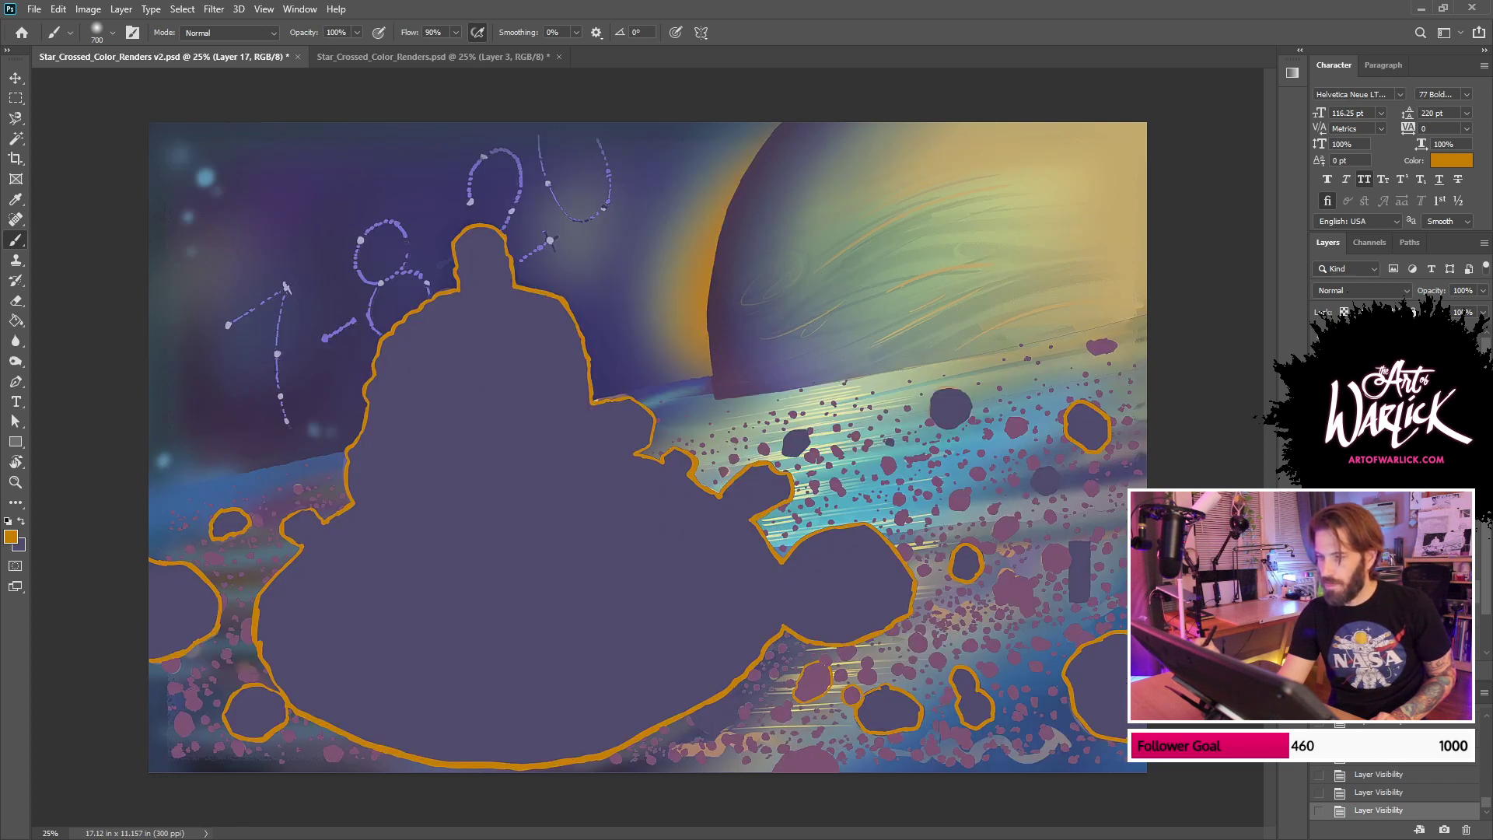
{"action": "key", "text": "ctrl+comma"}
{"action": "key", "text": "ctrl+s"}
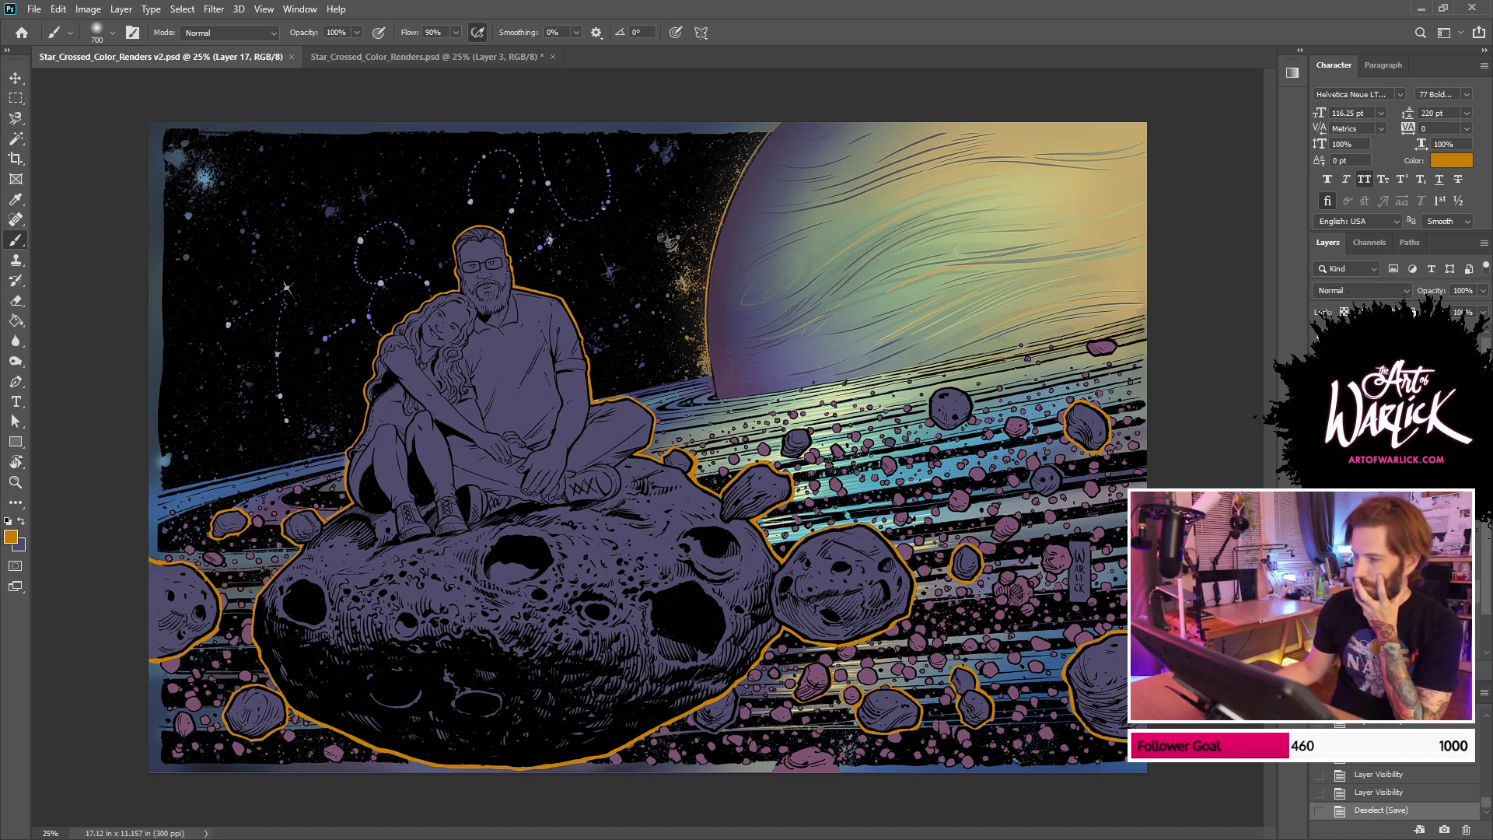
Step: Hide the linework to check the painted colors beneath it, and merge the glow layers into Layer 17
{"action": "key", "text": "ctrl+comma"}
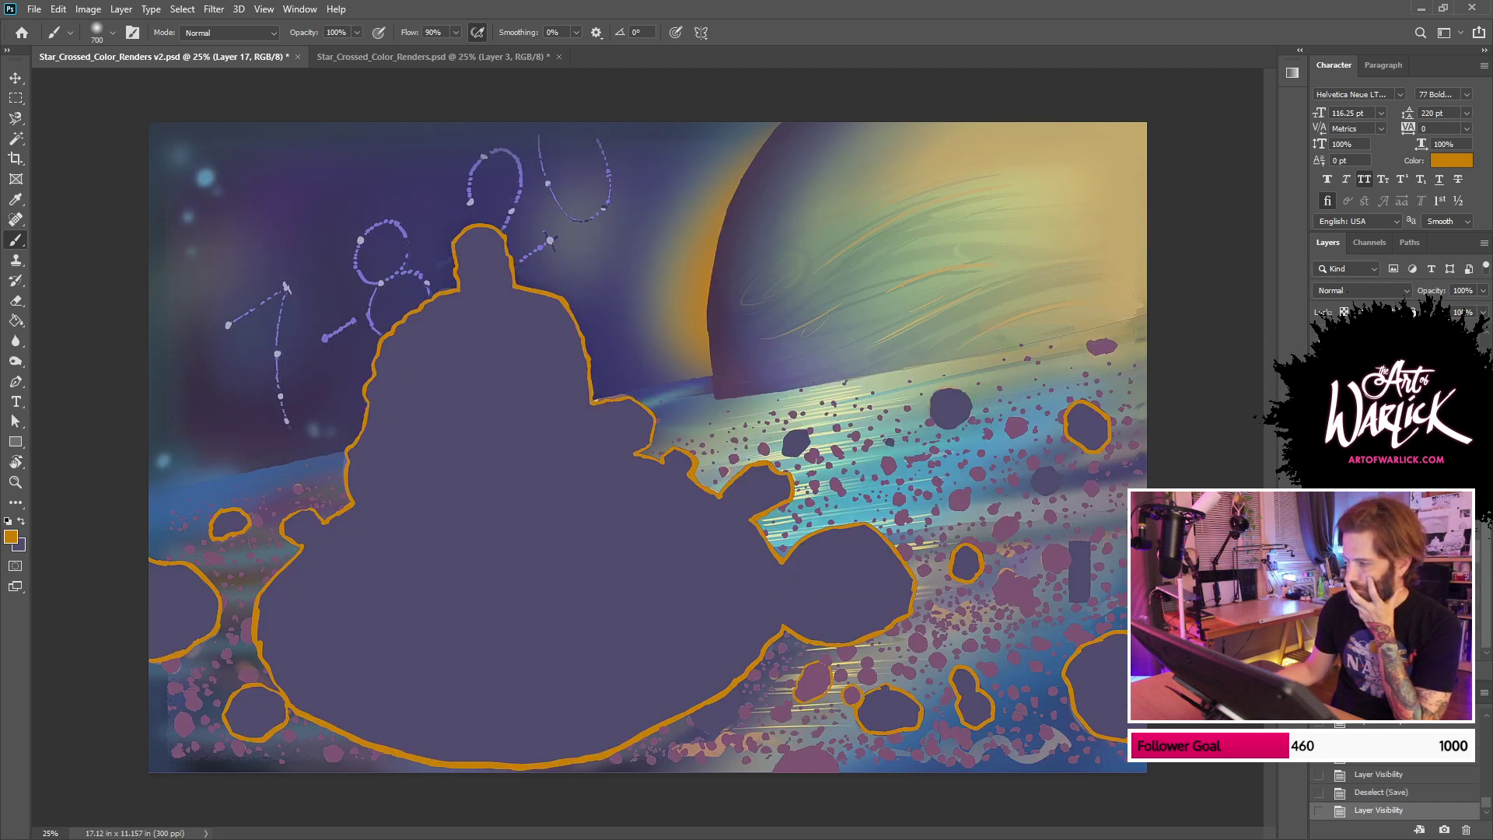
{"action": "key", "text": "ctrl+comma"}
{"action": "key", "text": "ctrl+comma"}
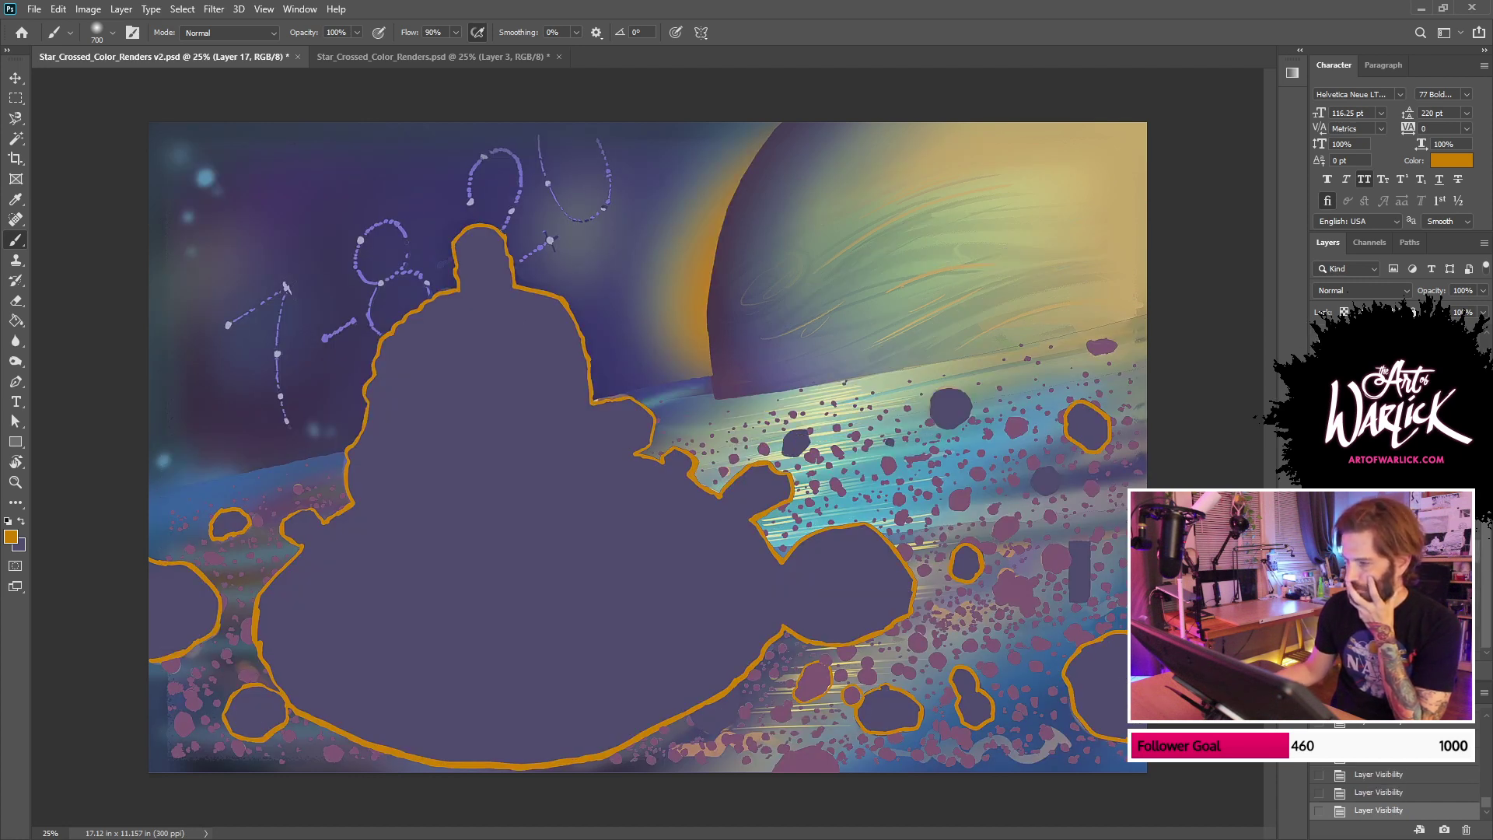
{"action": "key", "text": "ctrl+comma"}
{"action": "key", "text": "ctrl+comma"}
{"action": "key", "text": "ctrl+e"}
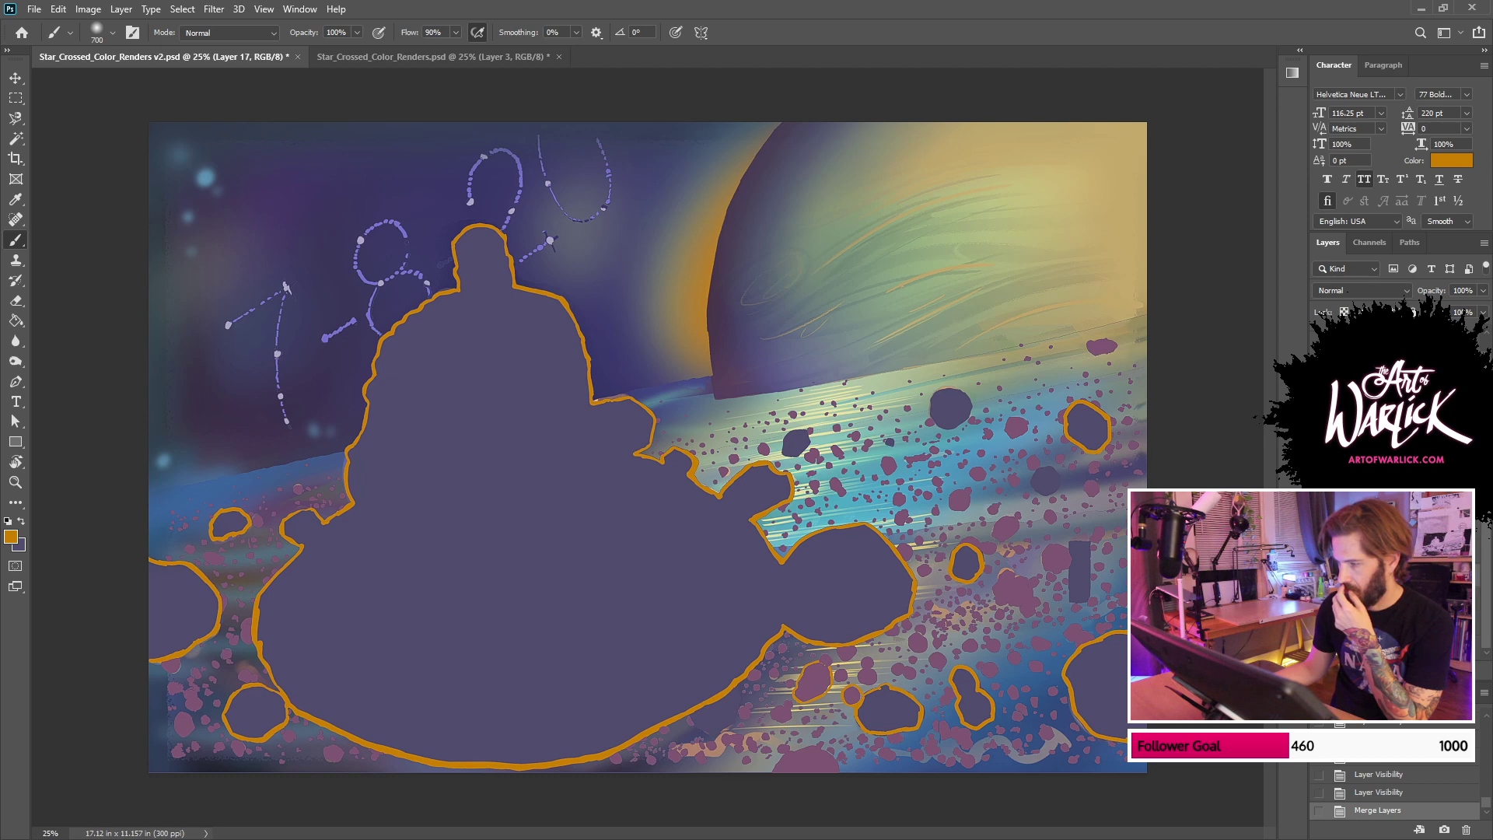
Step: Compare the rings with their yellow highlight streaks and turquoise glow layers hidden and shown
{"action": "left_click", "coordinate": [1319, 498]}
{"action": "left_click", "coordinate": [1320, 514]}
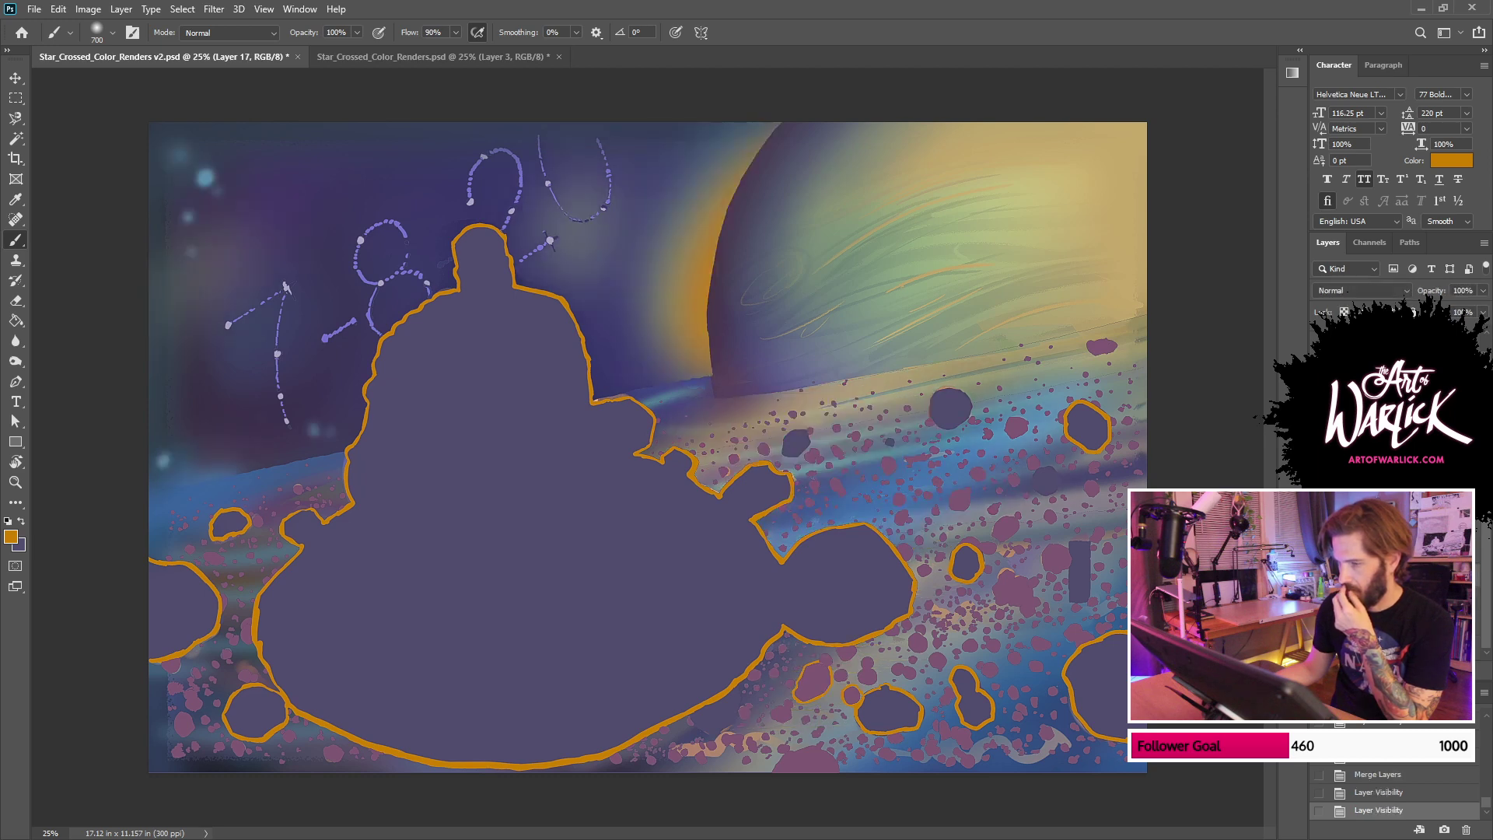
{"action": "left_click", "coordinate": [1320, 497]}
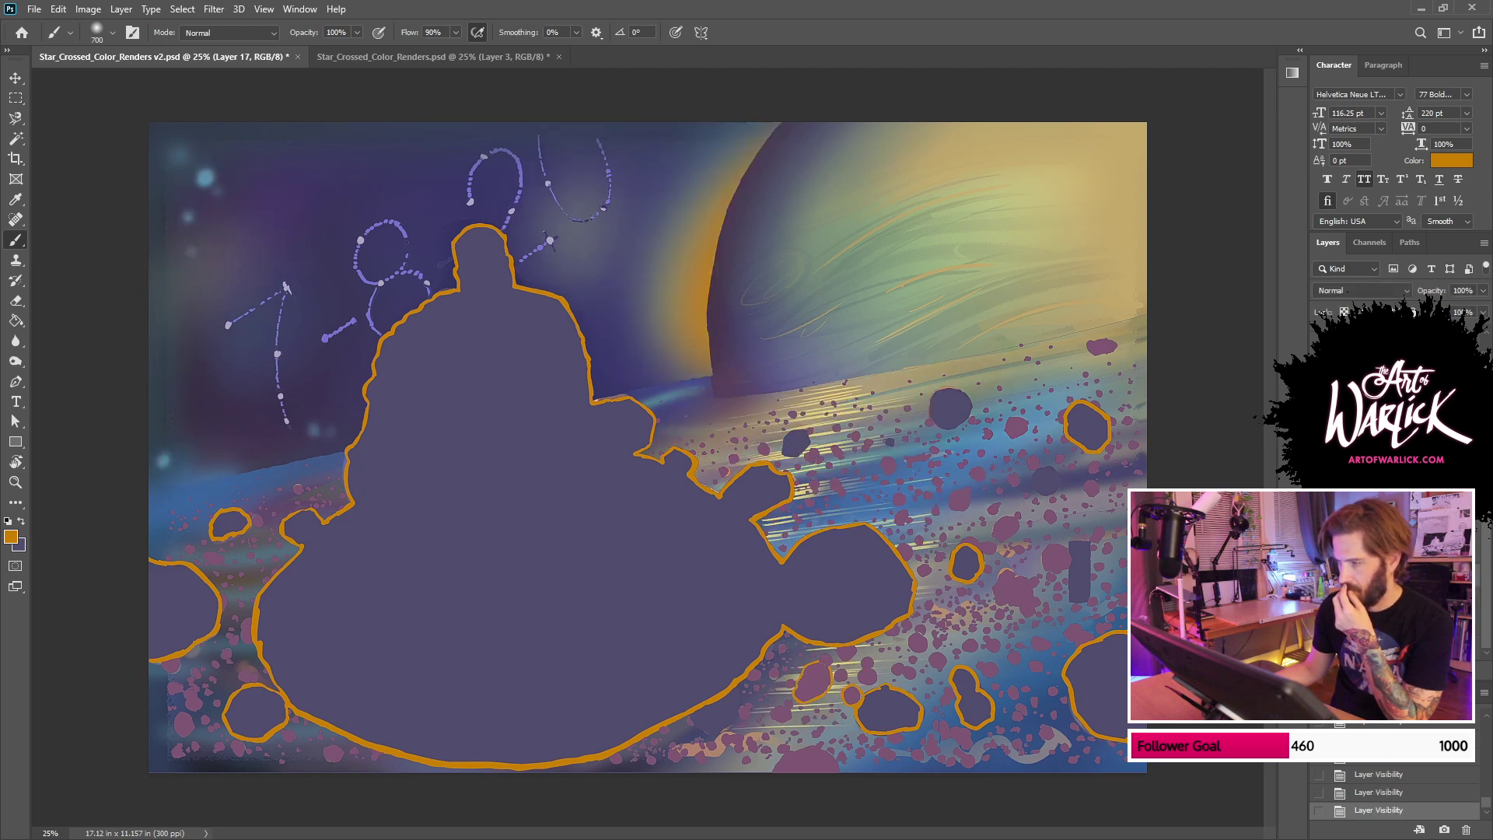
{"action": "key", "text": "ctrl+comma"}
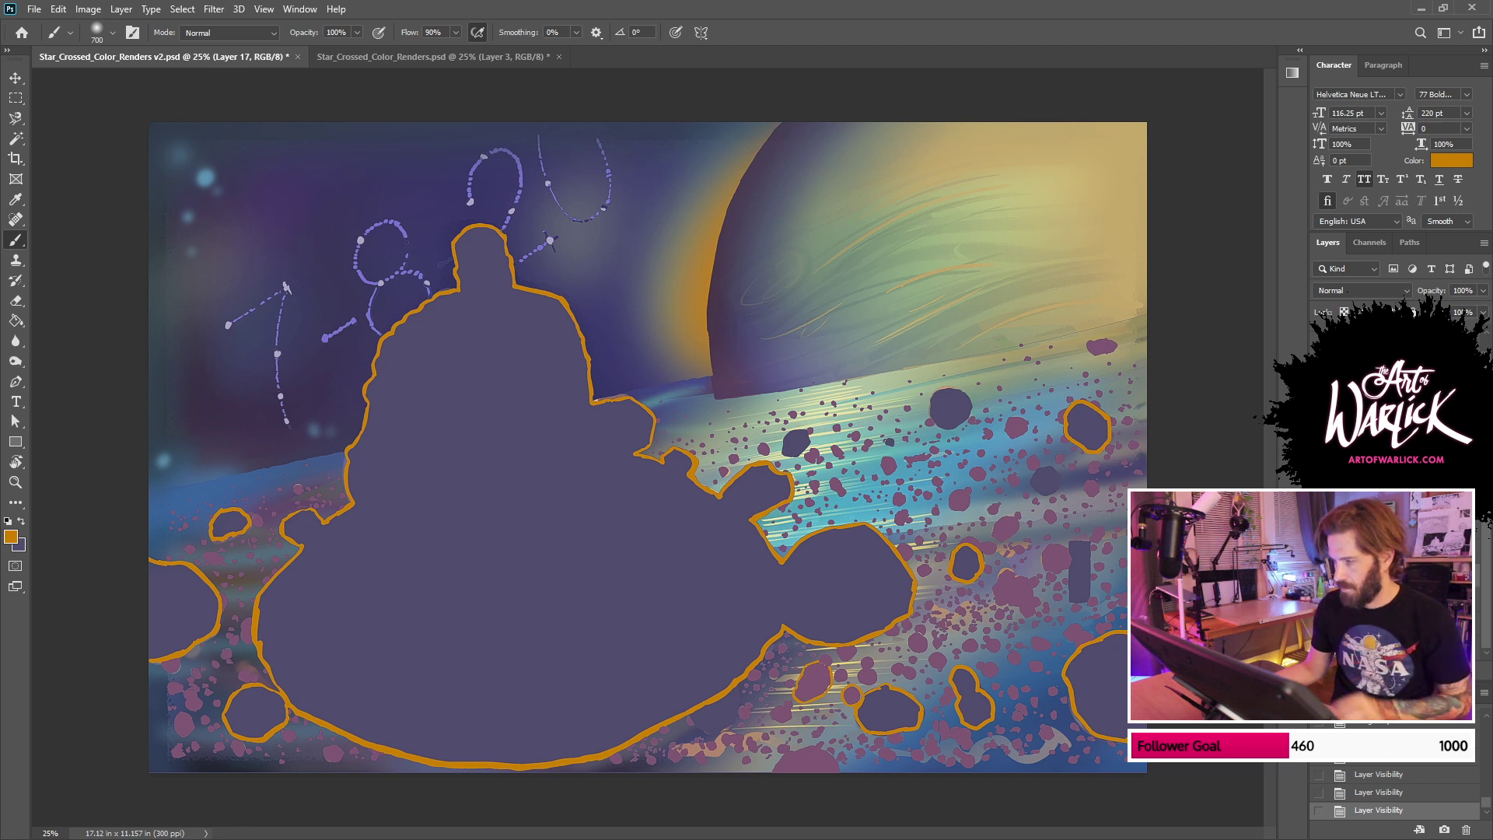
Step: Select all the ring bands on the FLATS layer with the Magic Wand at tolerance 11
{"action": "left_click", "coordinate": [1367, 497]}
{"action": "left_click", "coordinate": [1367, 536]}
{"action": "key", "text": "w"}
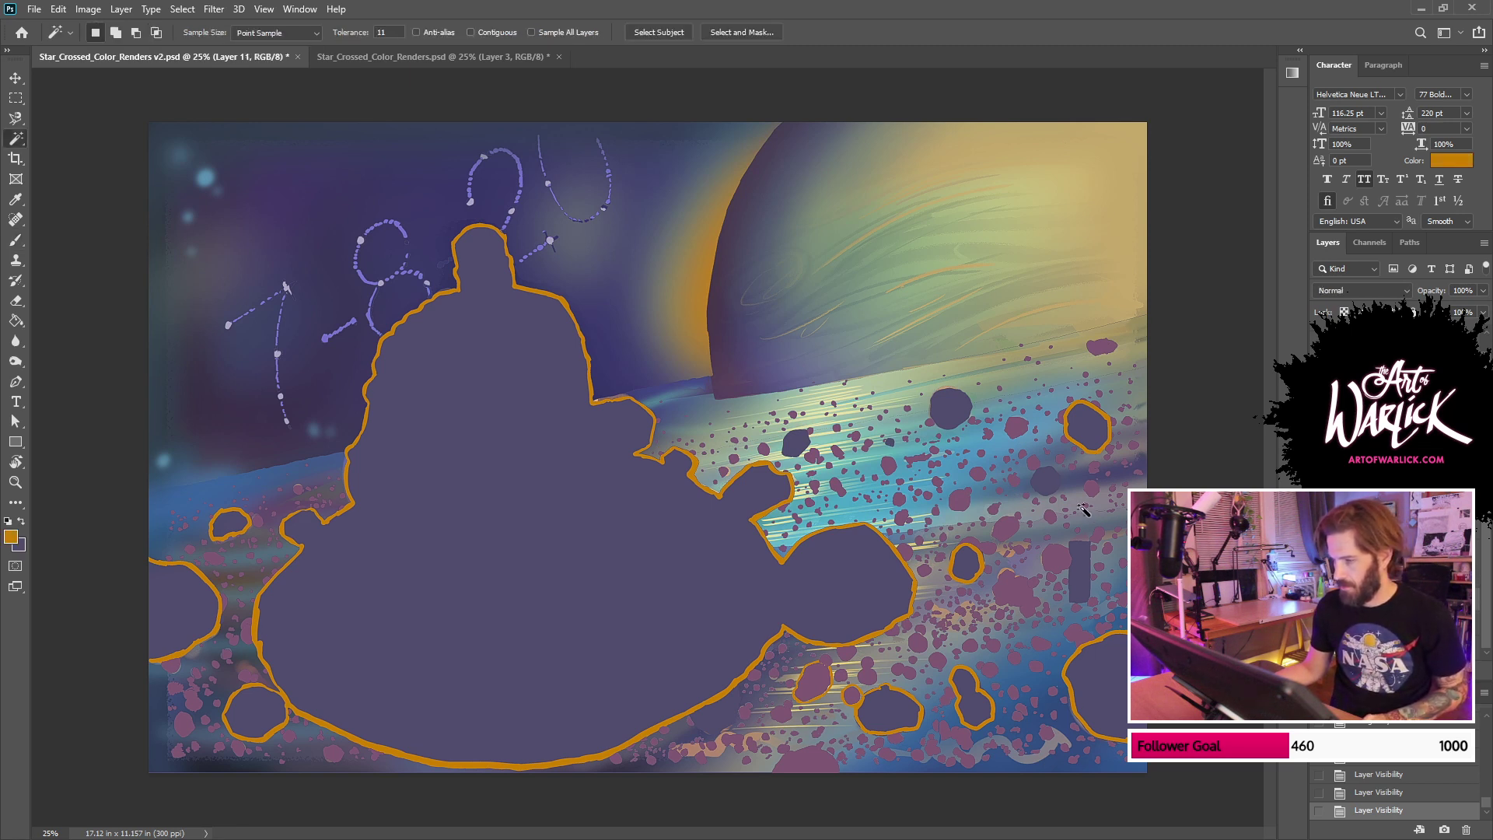
{"action": "left_click", "coordinate": [964, 446], "text": "shift"}
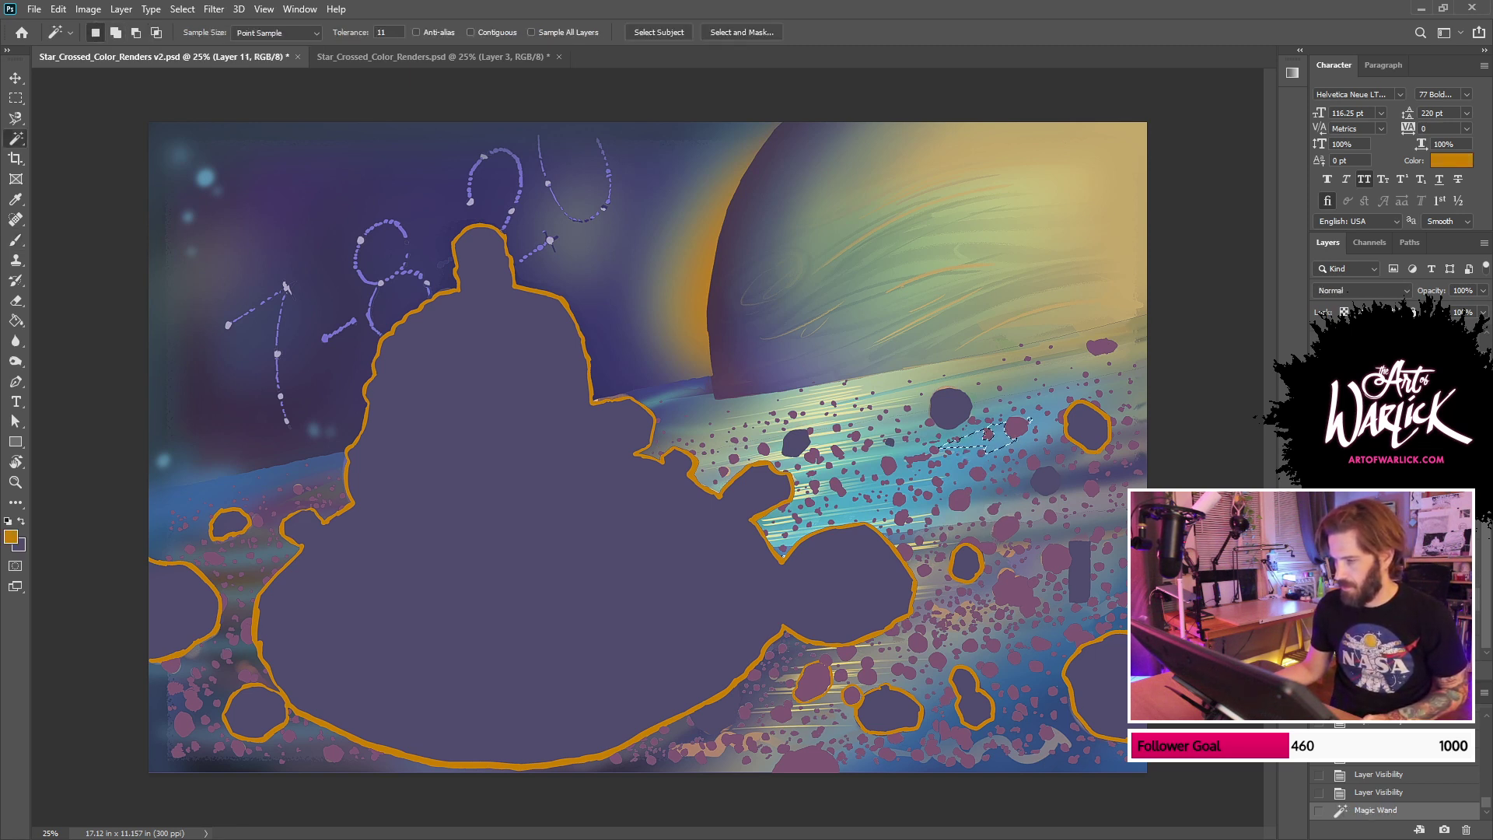
{"action": "left_click", "coordinate": [1367, 614]}
{"action": "left_click", "coordinate": [972, 458]}
{"action": "left_click", "coordinate": [974, 444], "text": "shift"}
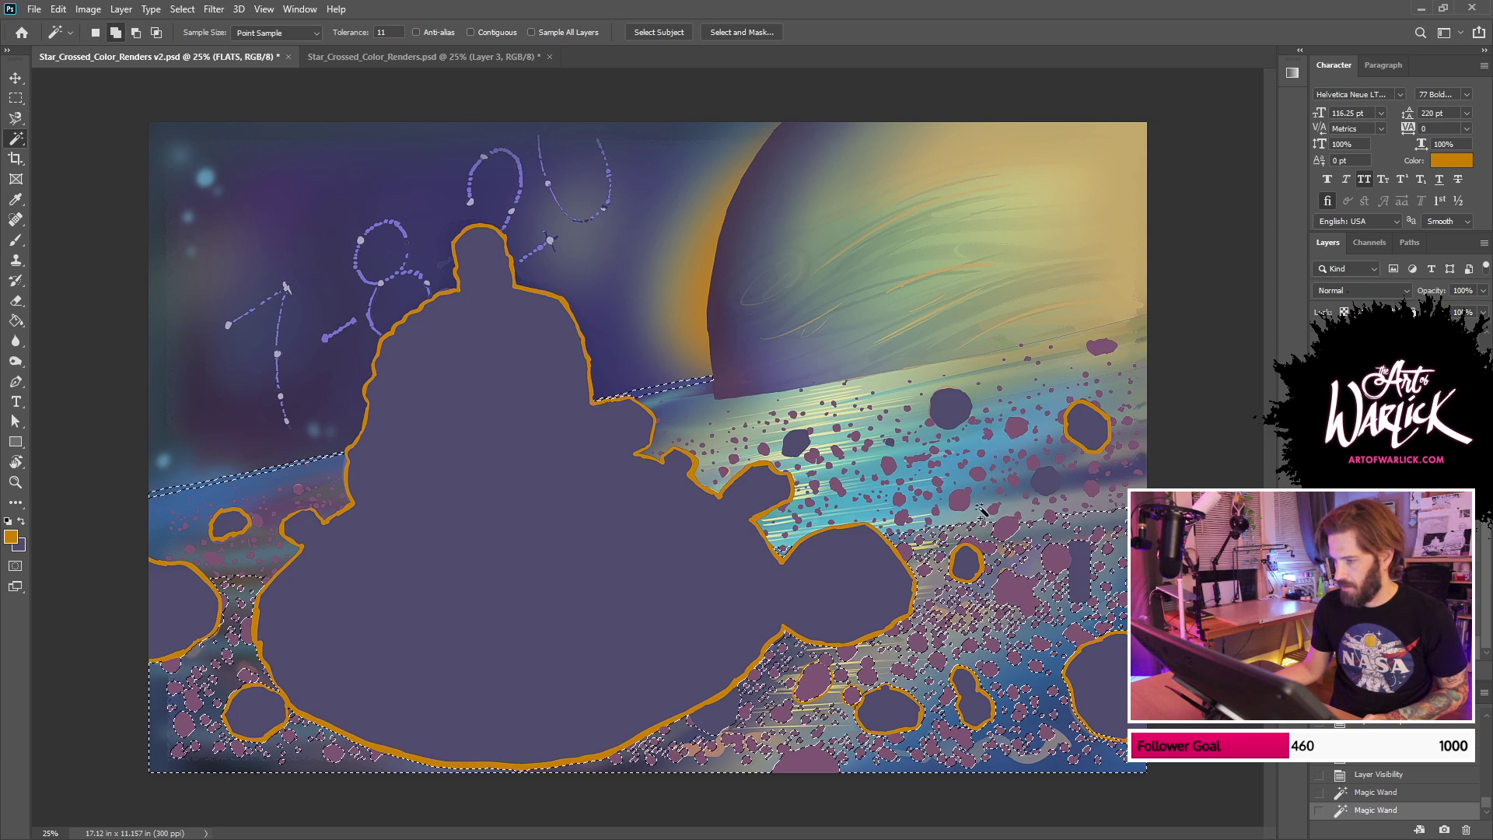
{"action": "left_click", "coordinate": [984, 374]}
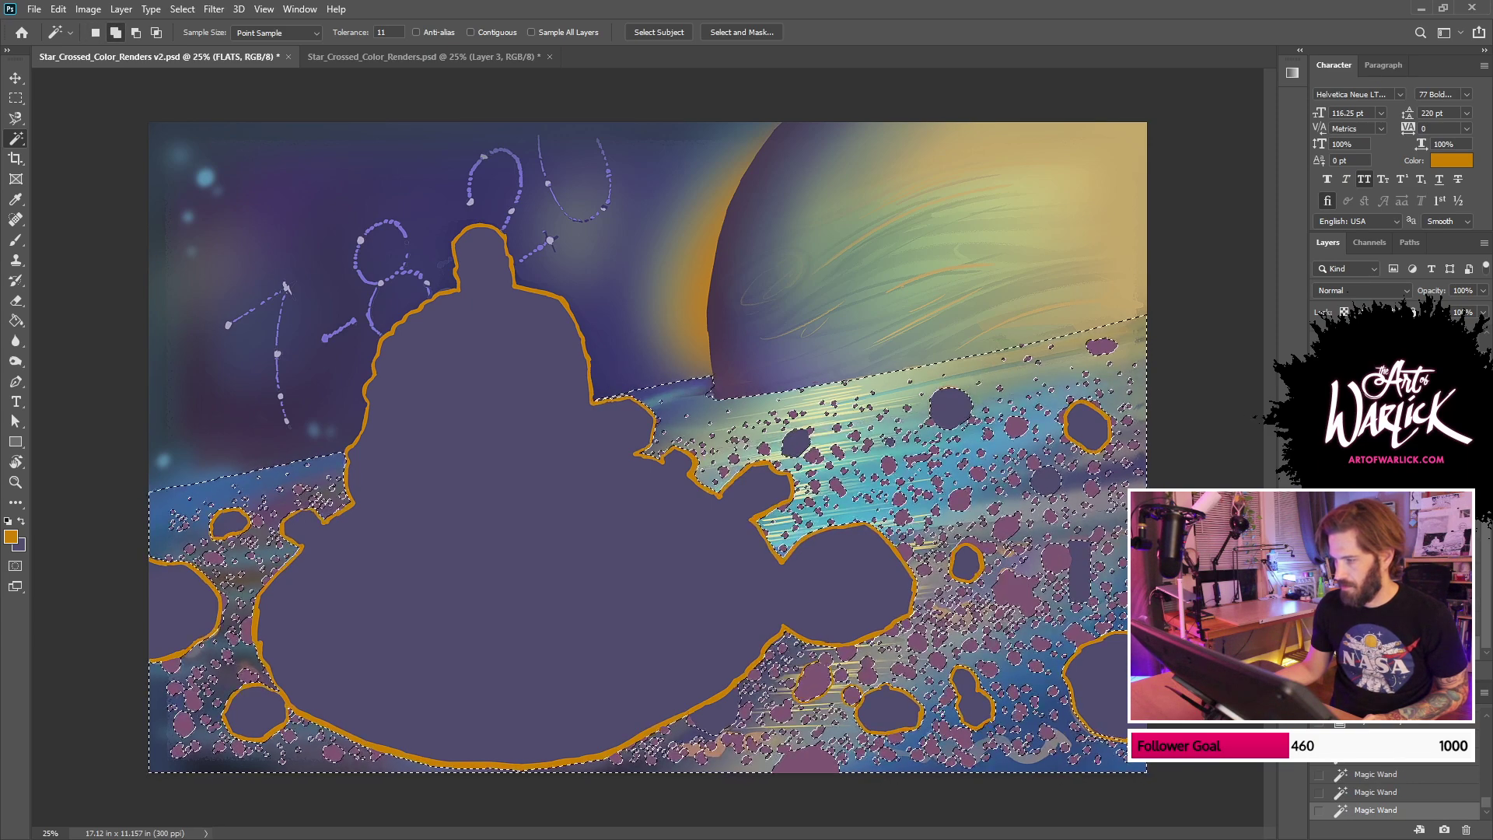
Step: Replace the layer mask on Layer 14 with a new one made from the ring selection
{"action": "left_click", "coordinate": [1367, 560]}
{"action": "right_click", "coordinate": [1382, 511]}
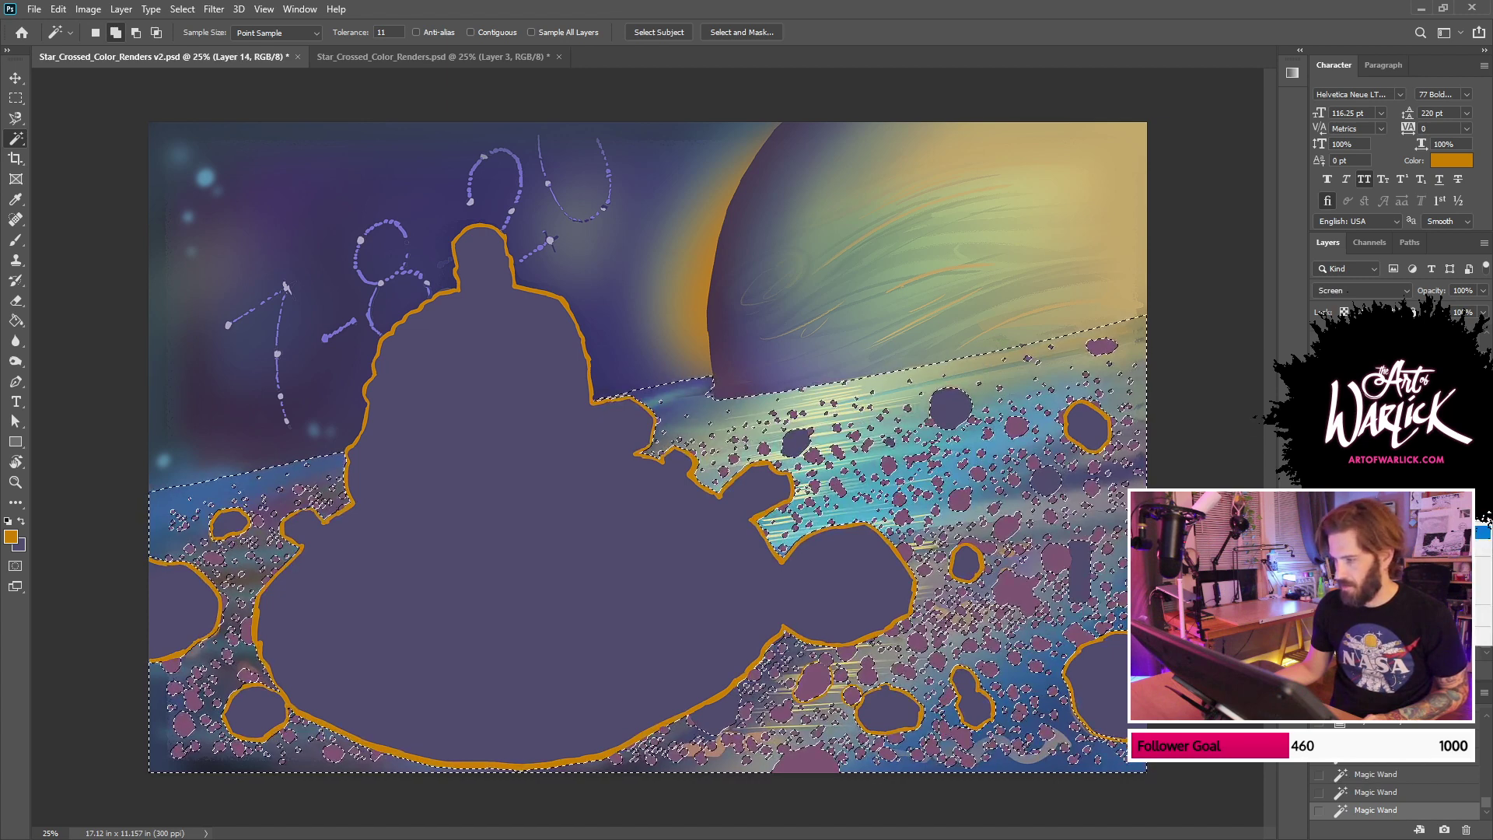
{"action": "left_click", "coordinate": [1427, 529]}
{"action": "left_click", "coordinate": [1374, 671]}
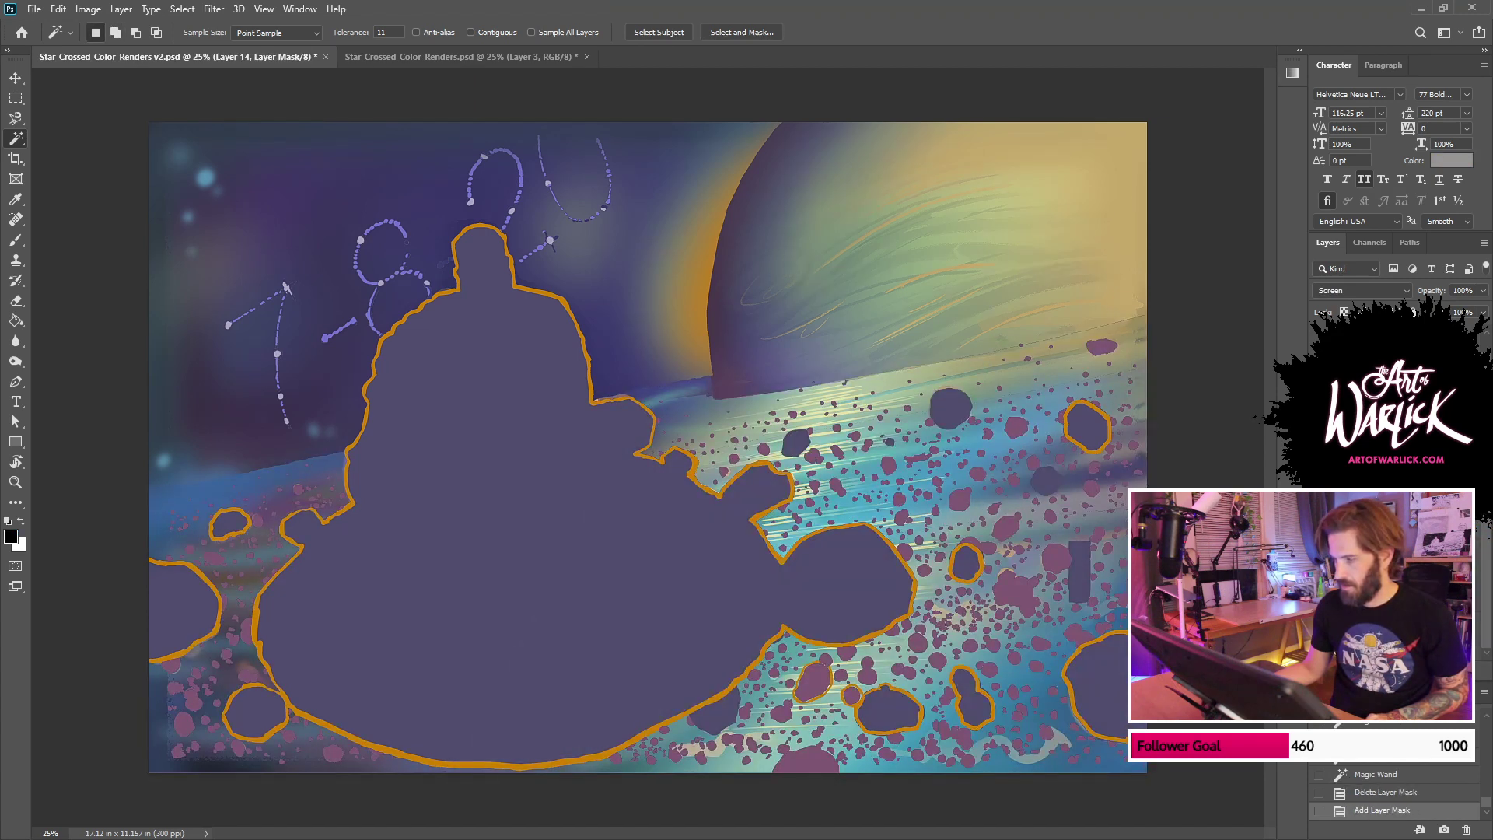
Step: Show the linework and the rendered colors of the couple and asteroids, and save the file
{"action": "left_click", "coordinate": [1311, 347]}
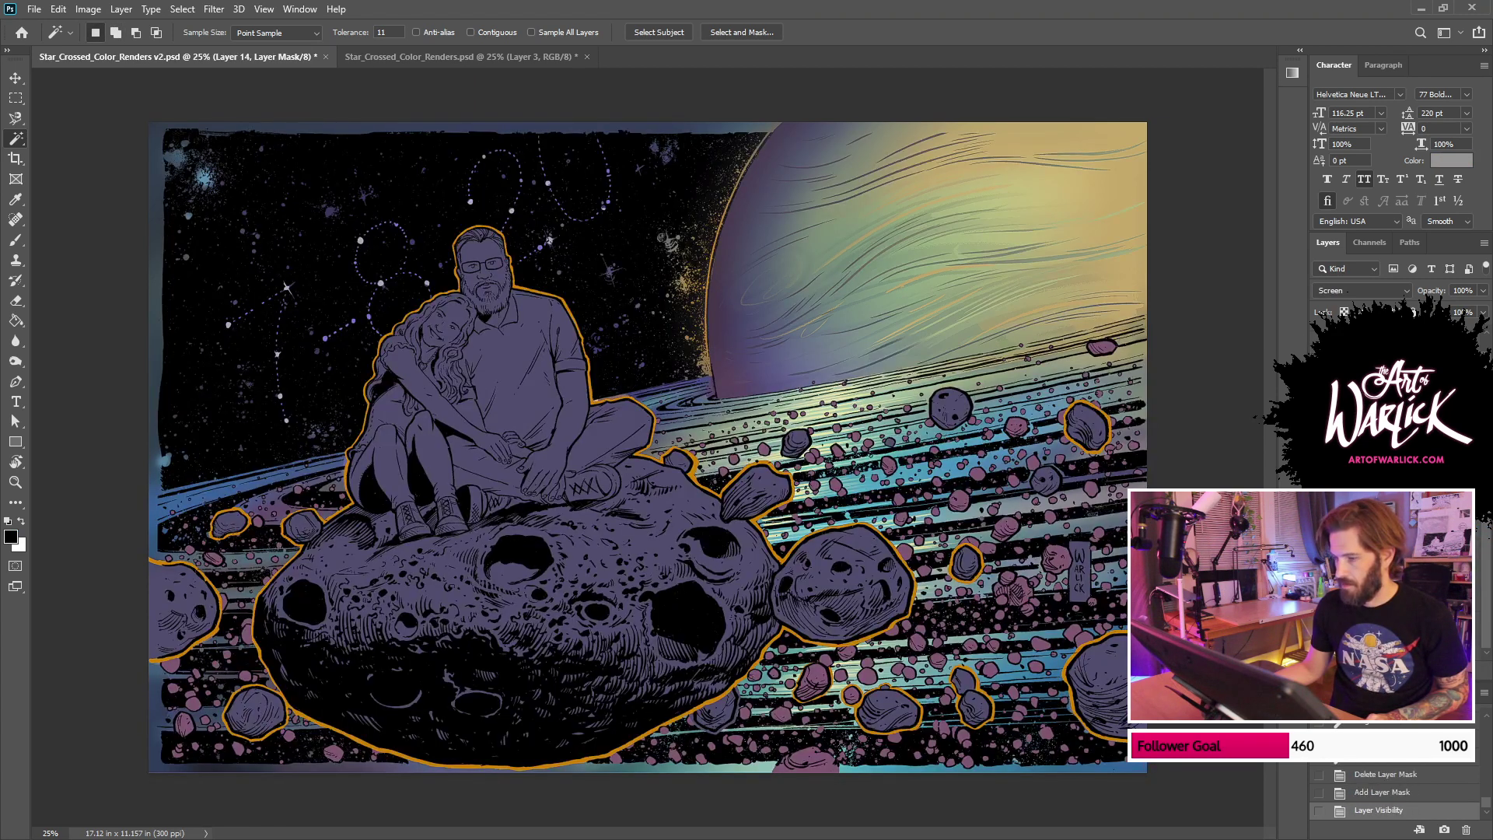
{"action": "left_click", "coordinate": [1319, 511]}
{"action": "left_click", "coordinate": [1318, 511]}
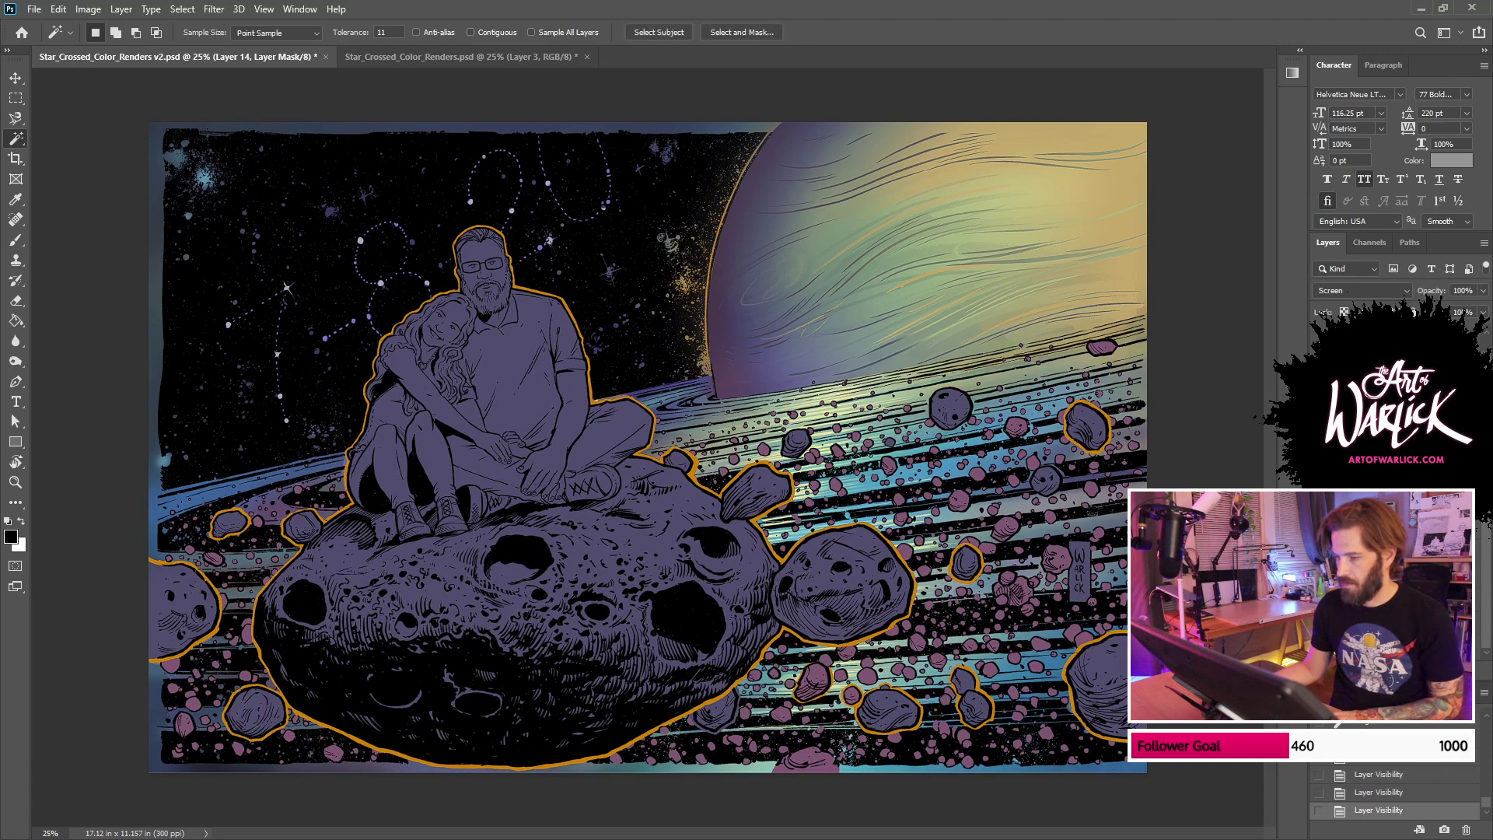
{"action": "key", "text": "ctrl+minus"}
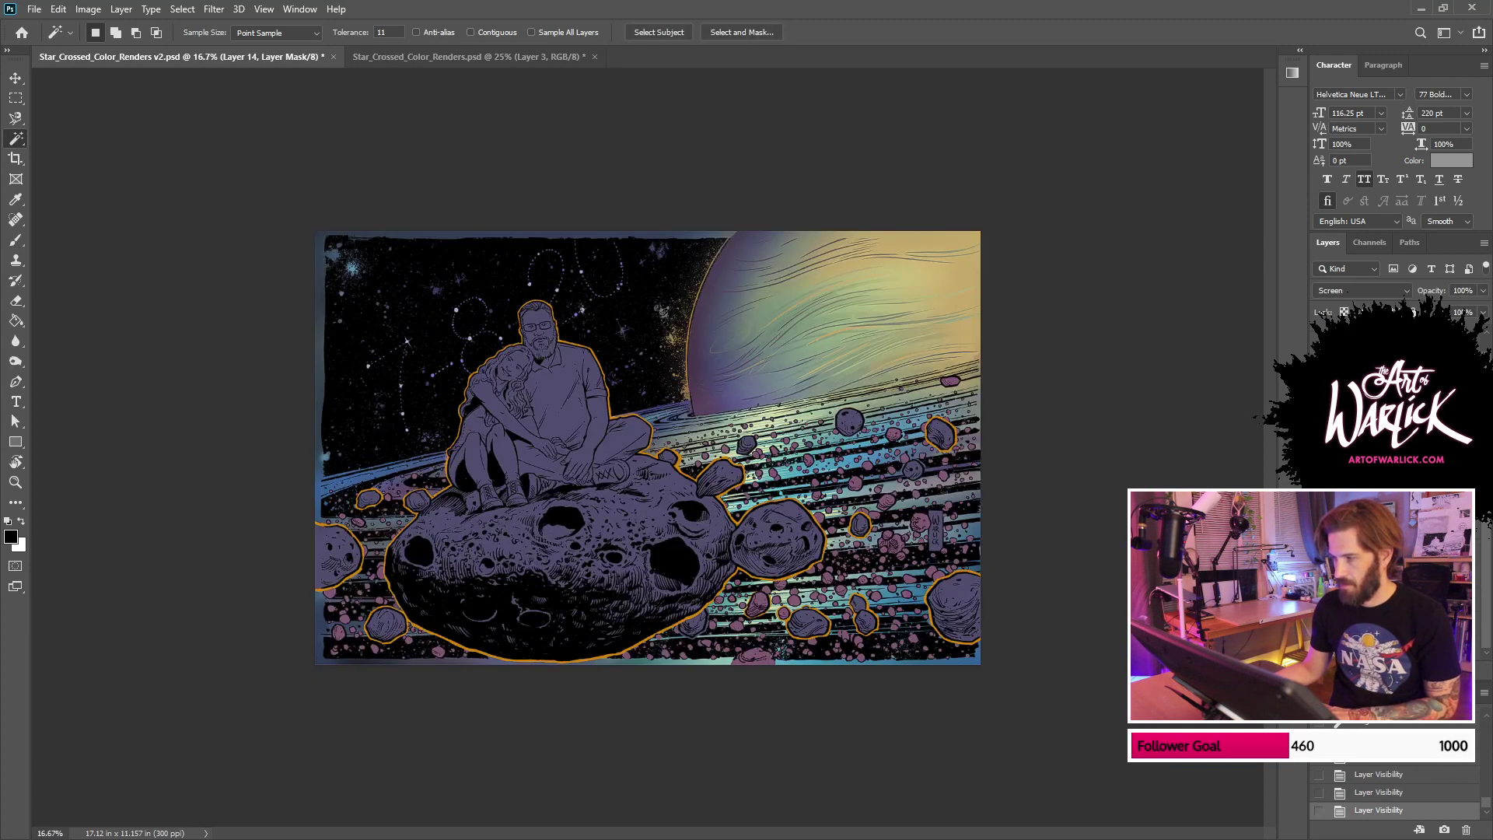
{"action": "left_click", "coordinate": [1319, 511]}
{"action": "key", "text": "ctrl+plus"}
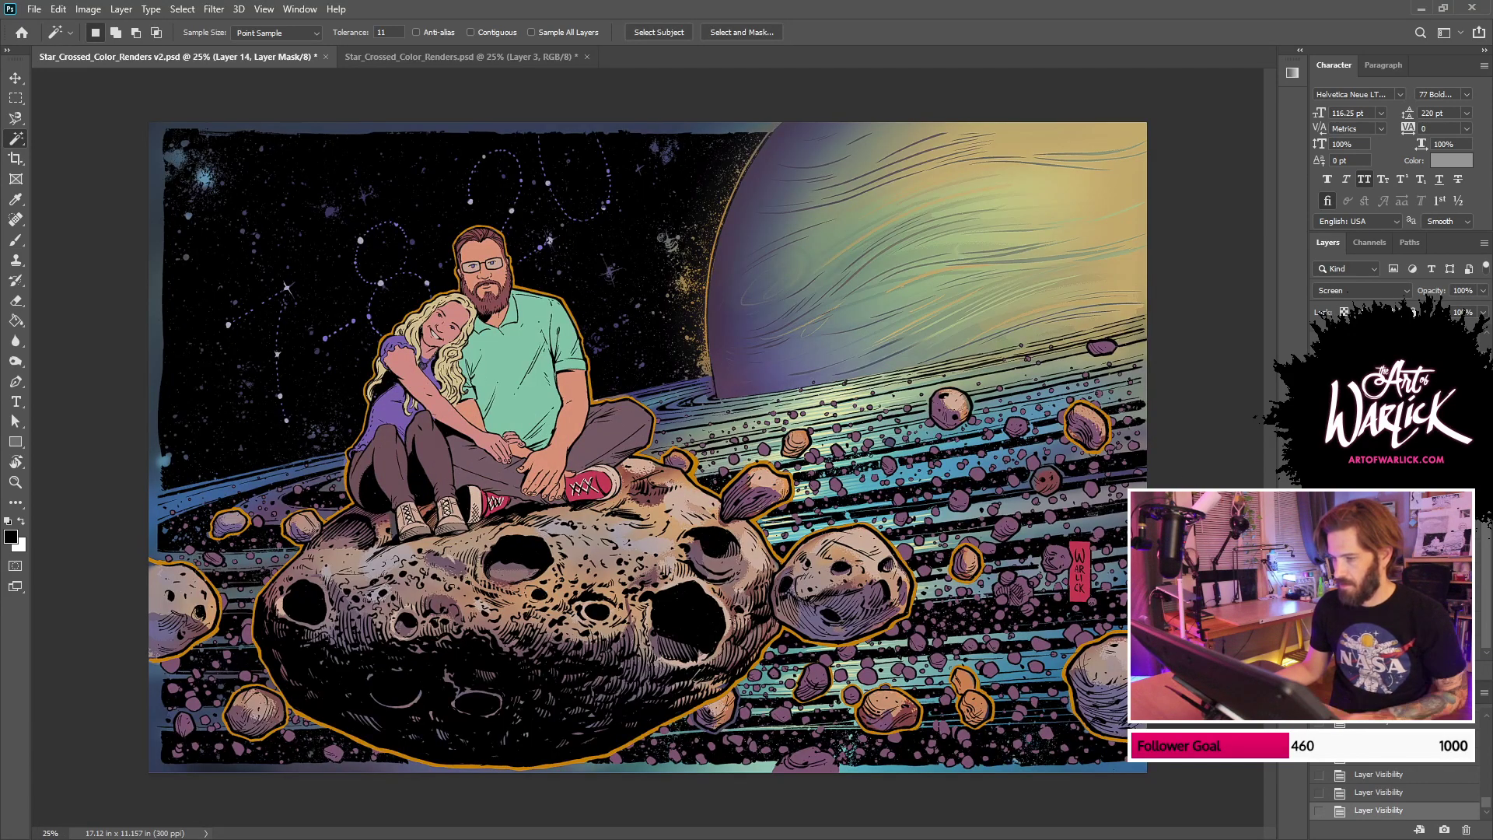
{"action": "key", "text": "ctrl+s"}
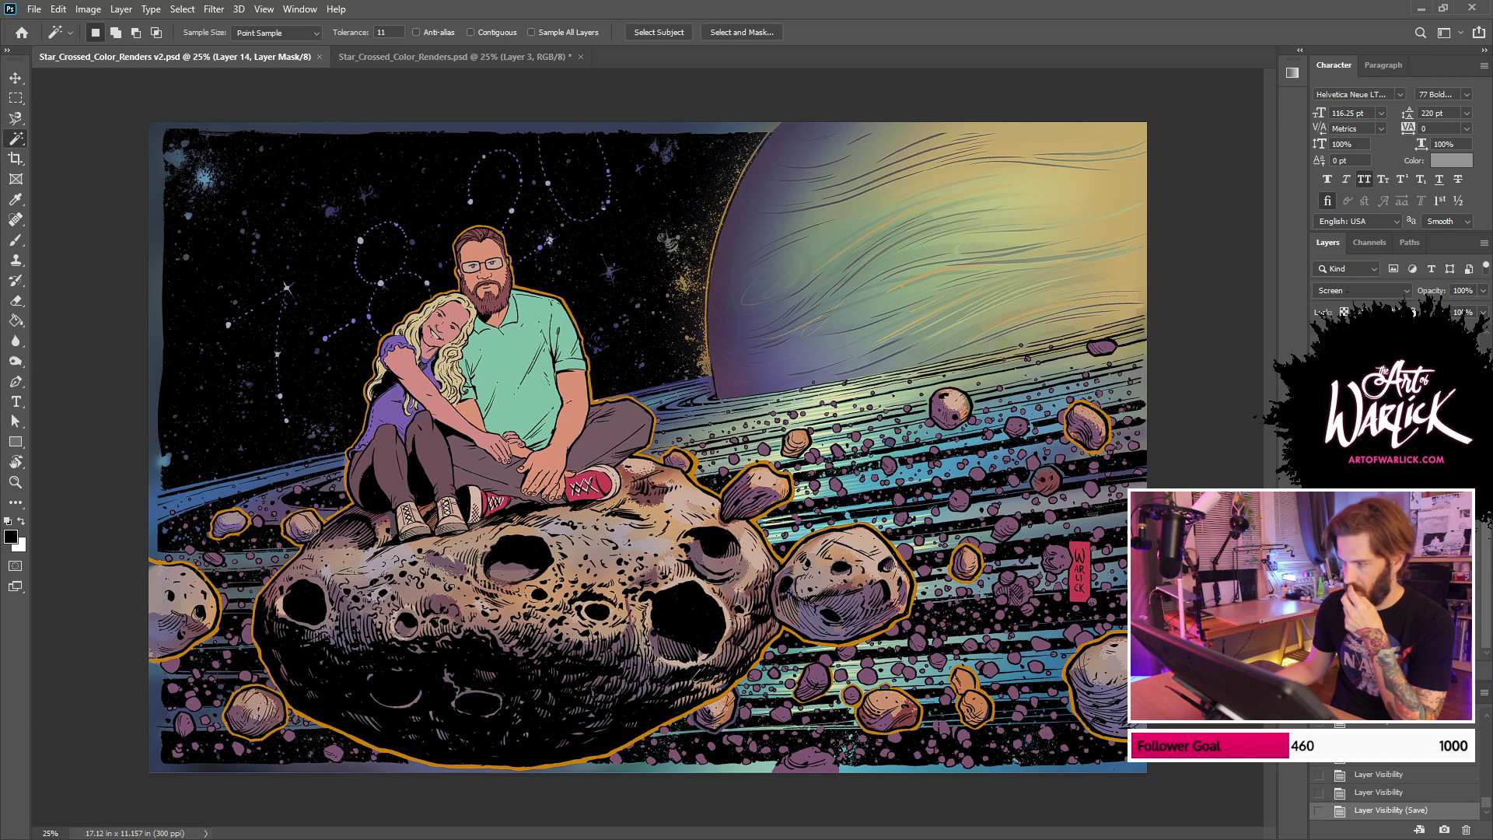
Step: Compare the sky and planet edge with the orange glow and background light layers hidden and shown
{"action": "left_click", "coordinate": [1319, 389]}
{"action": "left_click", "coordinate": [1319, 347]}
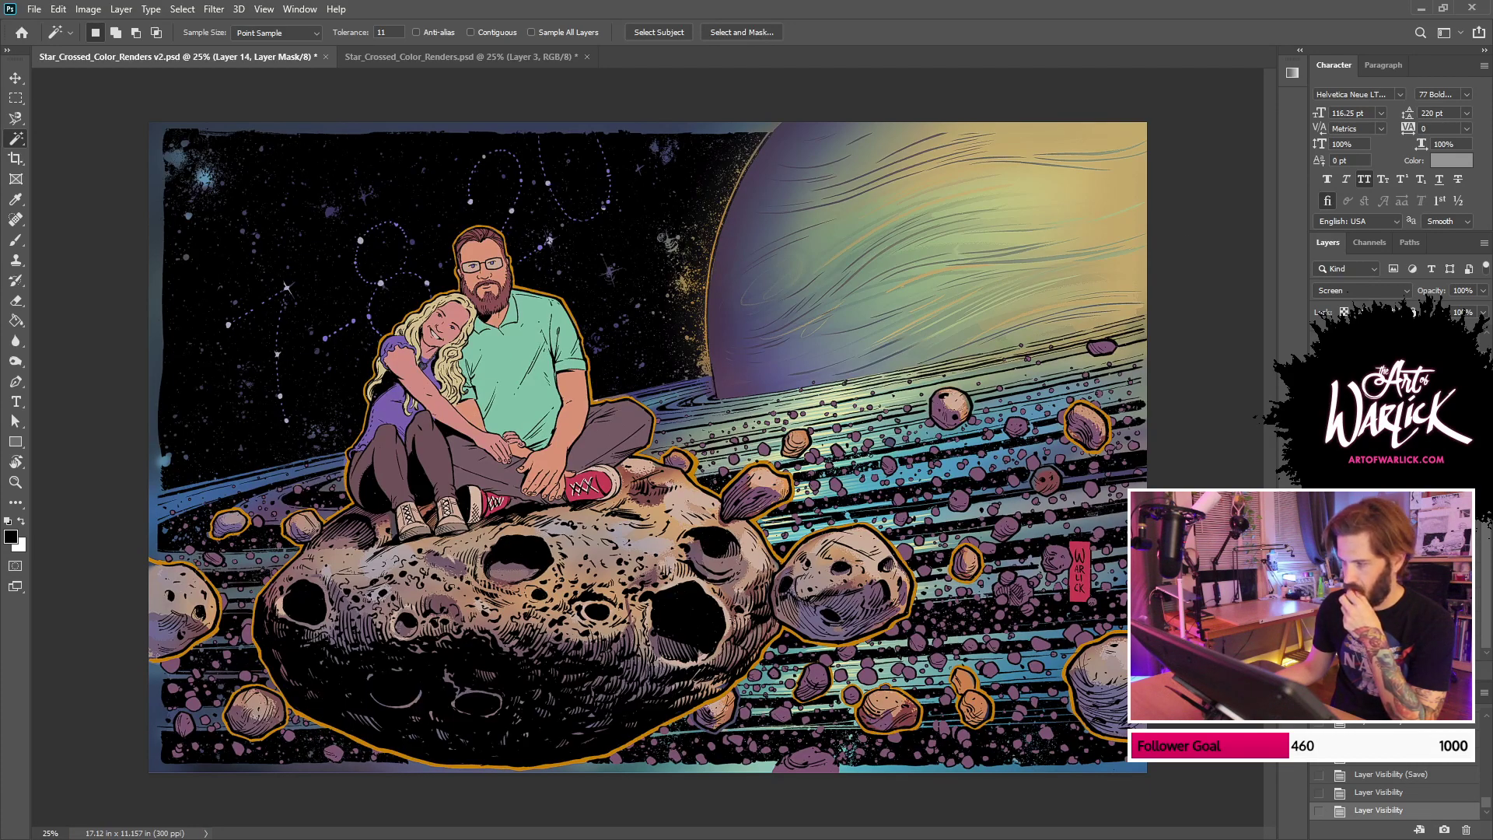
{"action": "left_click", "coordinate": [1318, 348]}
{"action": "left_click", "coordinate": [1319, 368]}
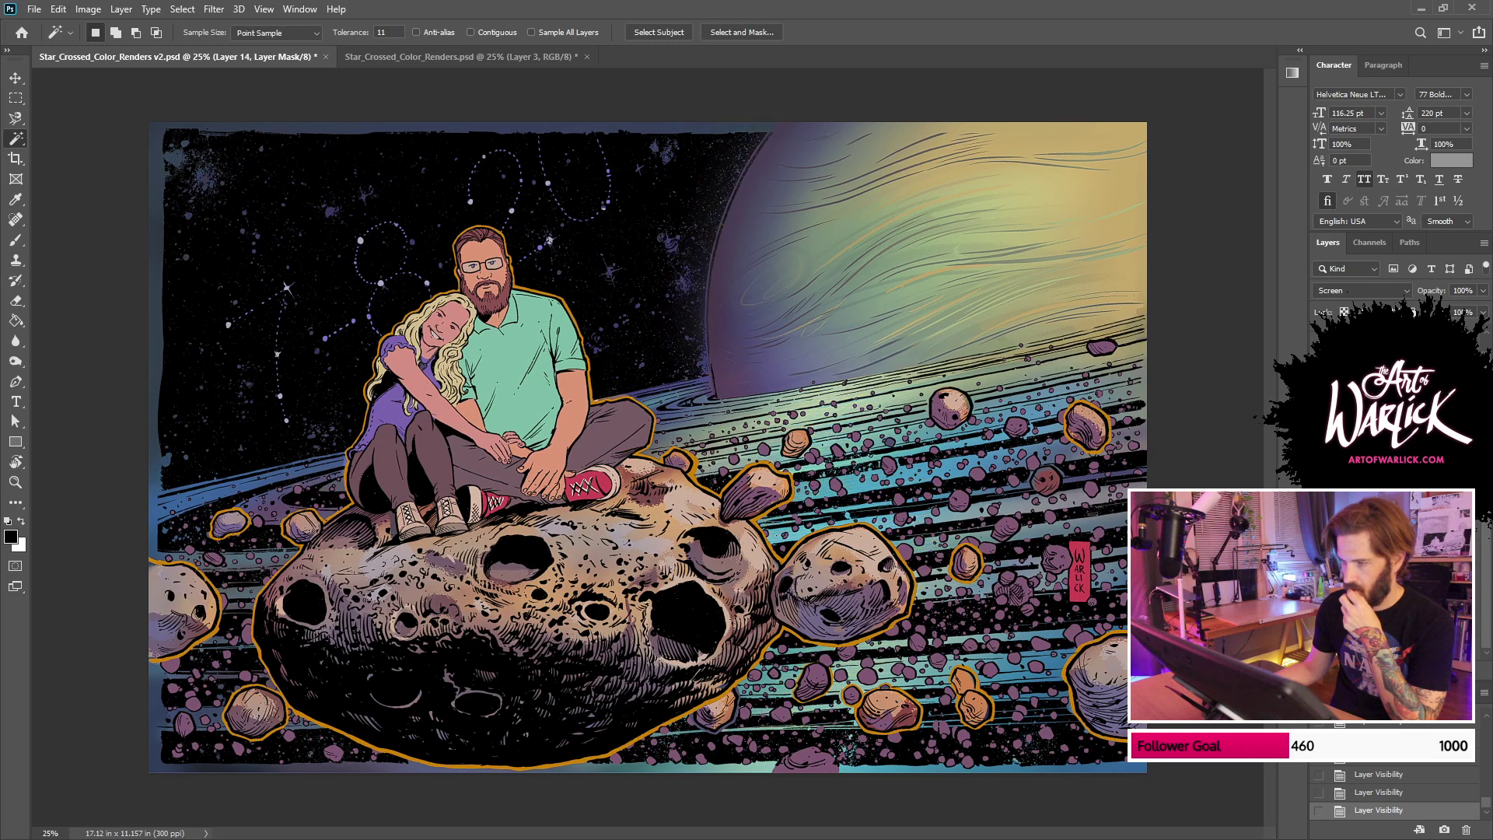
{"action": "left_click", "coordinate": [1319, 368]}
{"action": "left_click", "coordinate": [1318, 347]}
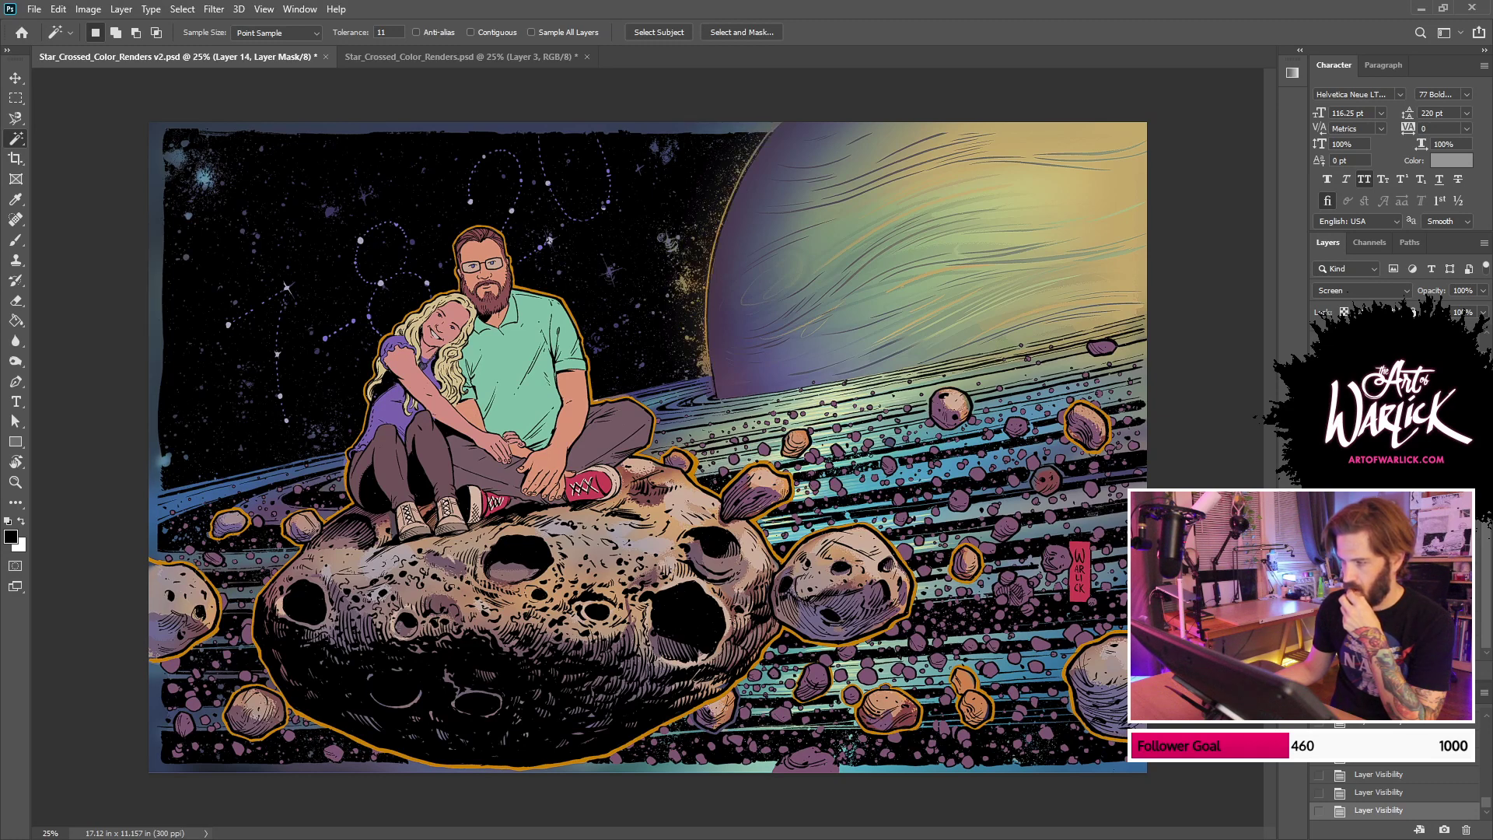
{"action": "left_click", "coordinate": [1392, 347]}
{"action": "key", "text": "e"}
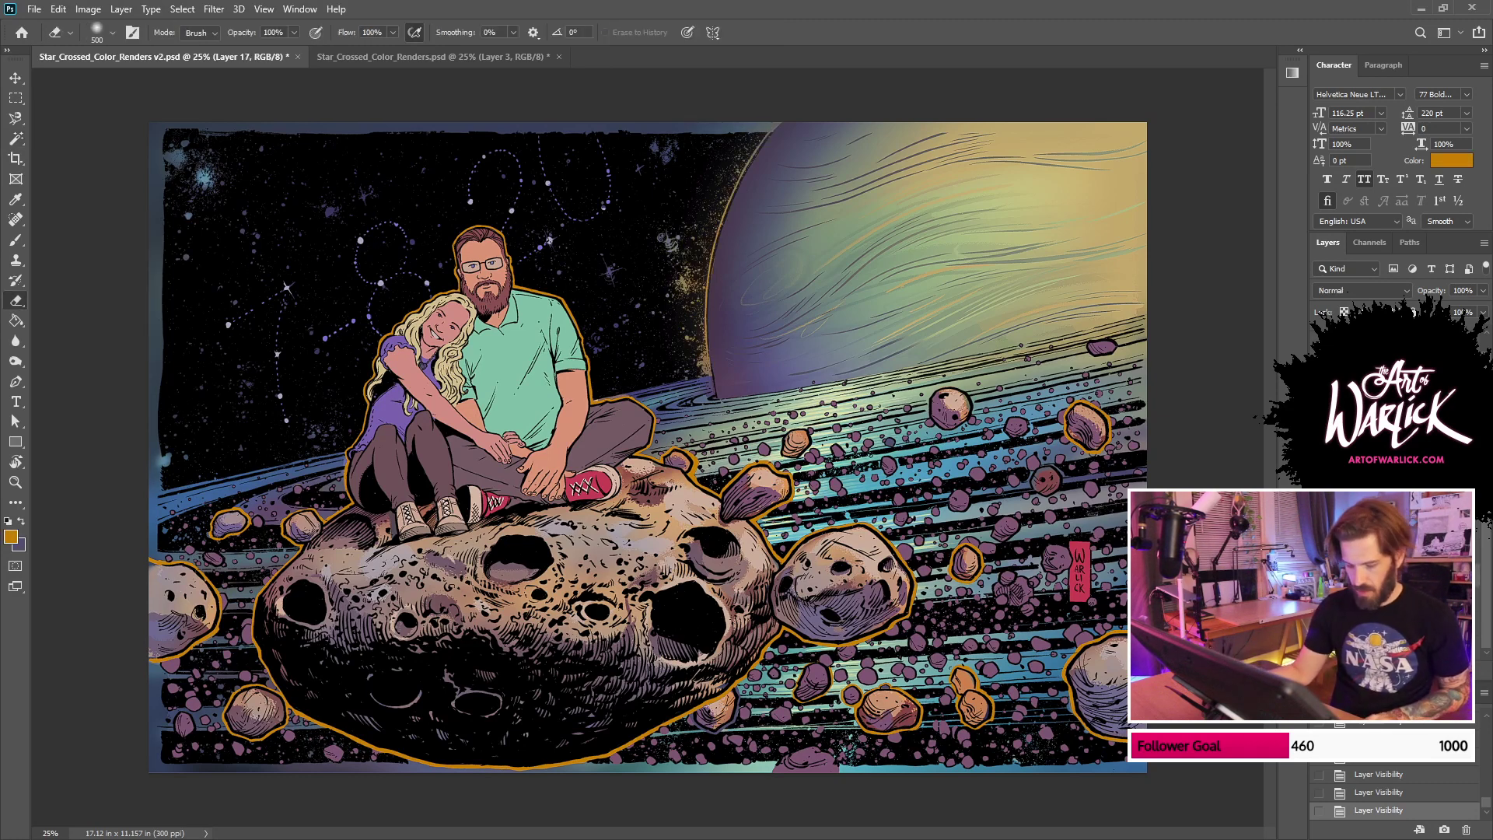
{"action": "key", "text": "ctrl+shift+s"}
{"action": "key", "text": "Escape"}
{"action": "key", "text": "ctrl+shift+d"}
{"action": "key", "text": "ctrl+semicolon"}
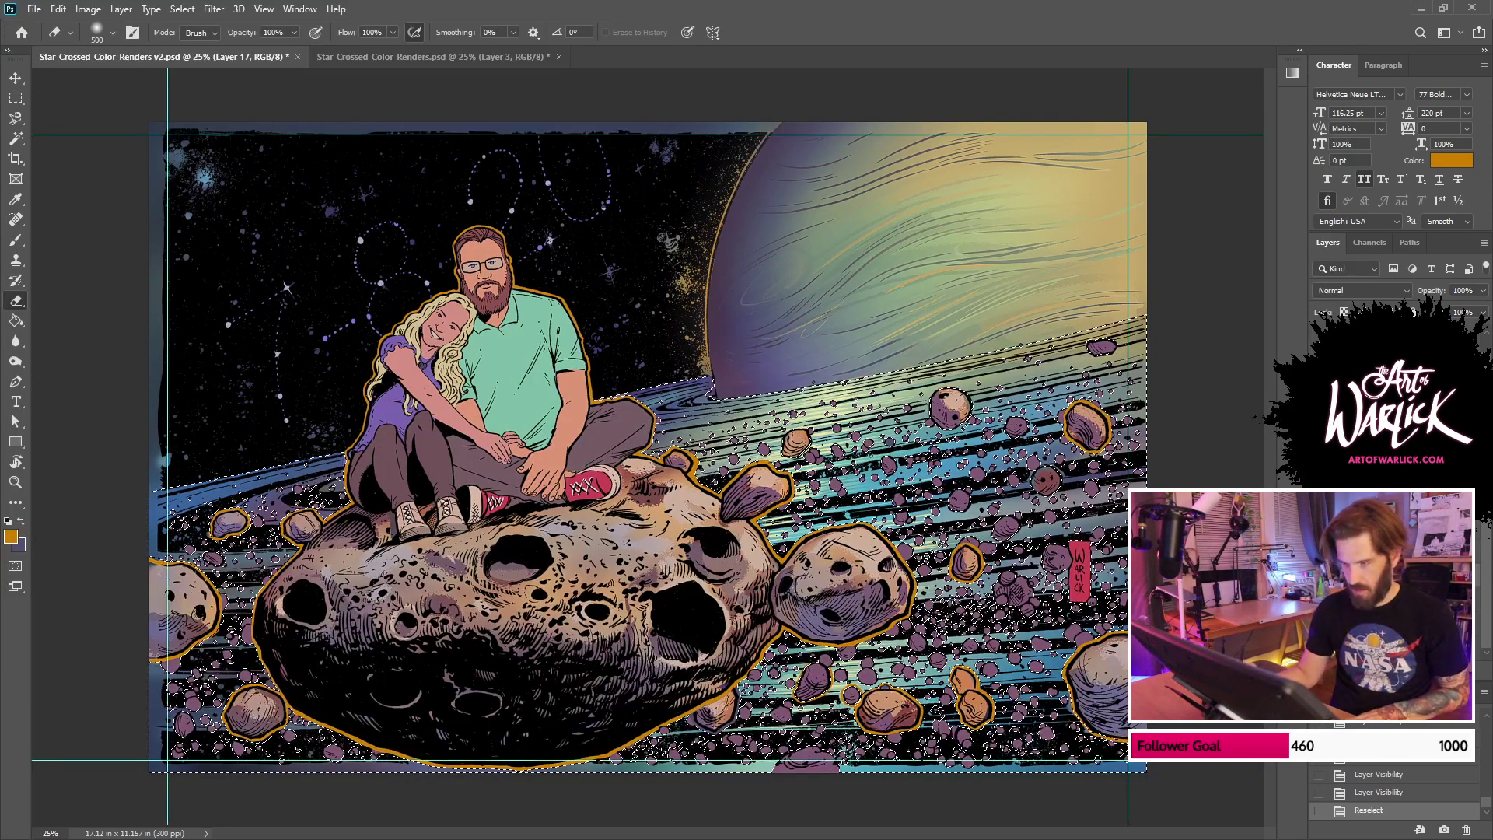
Step: Select the sky area around the planet on the FLATS layer with the Magic Wand at tolerance 11
{"action": "left_click", "coordinate": [1391, 622]}
{"action": "key", "text": "w"}
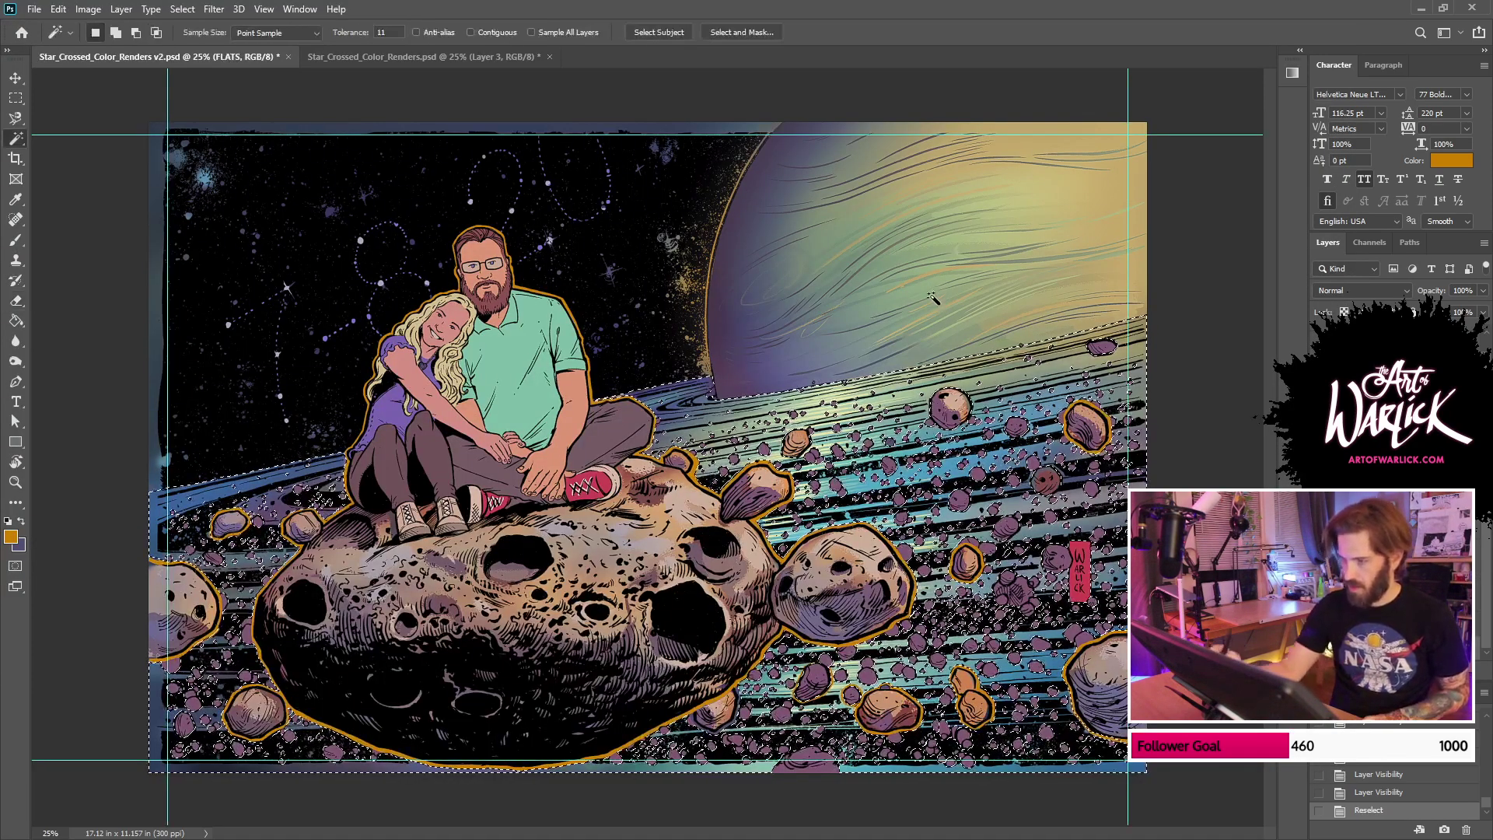
{"action": "left_click", "coordinate": [933, 298]}
{"action": "left_click", "coordinate": [650, 272]}
Step: Hide the selection edges, prepare the brush on Layer 12, and sample a teal color for the planet-edge glow
{"action": "left_click", "coordinate": [1392, 583]}
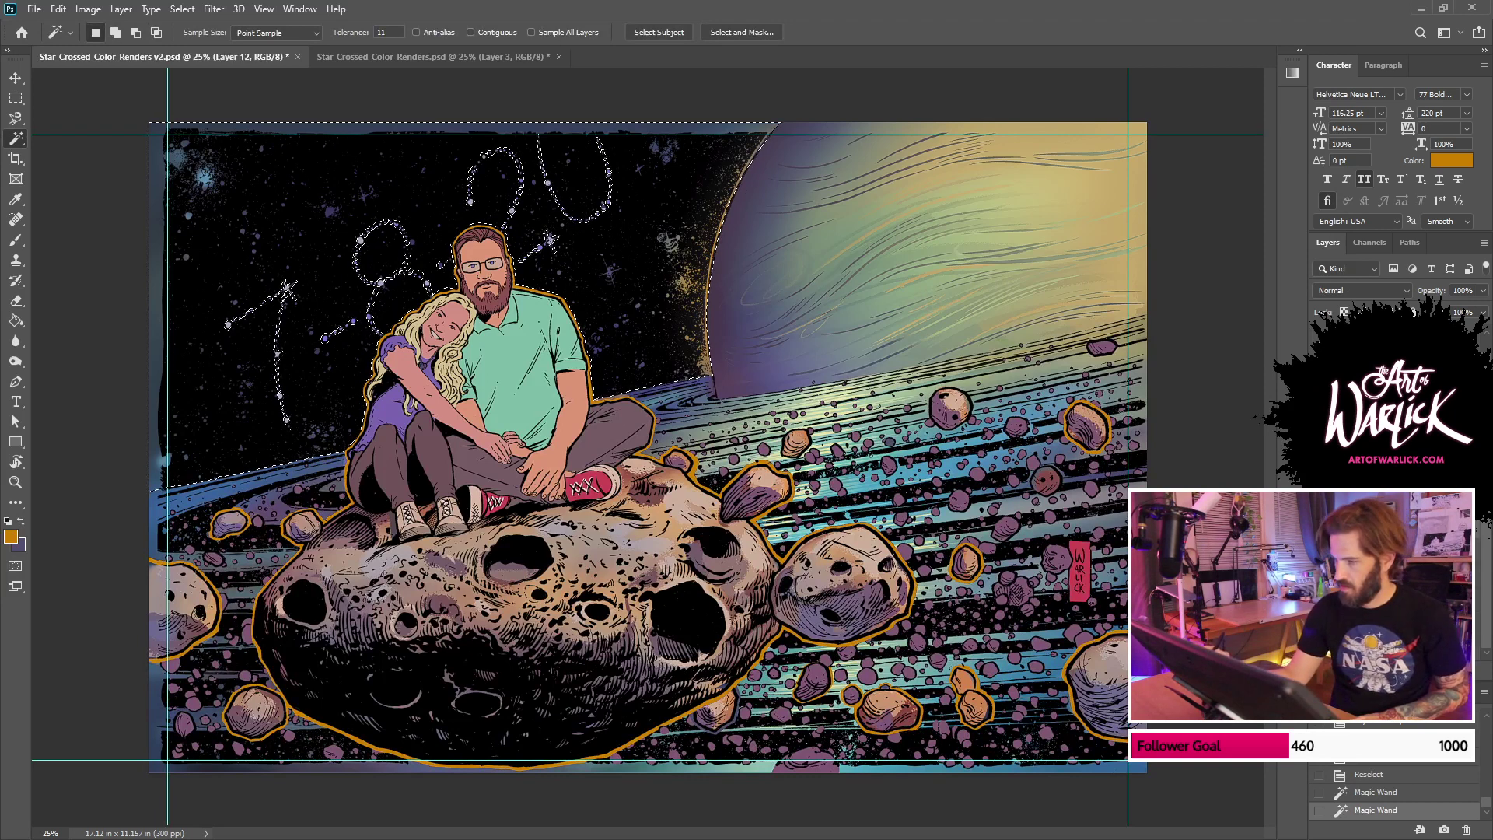
{"action": "key", "text": "ctrl+h"}
{"action": "key", "text": "b"}
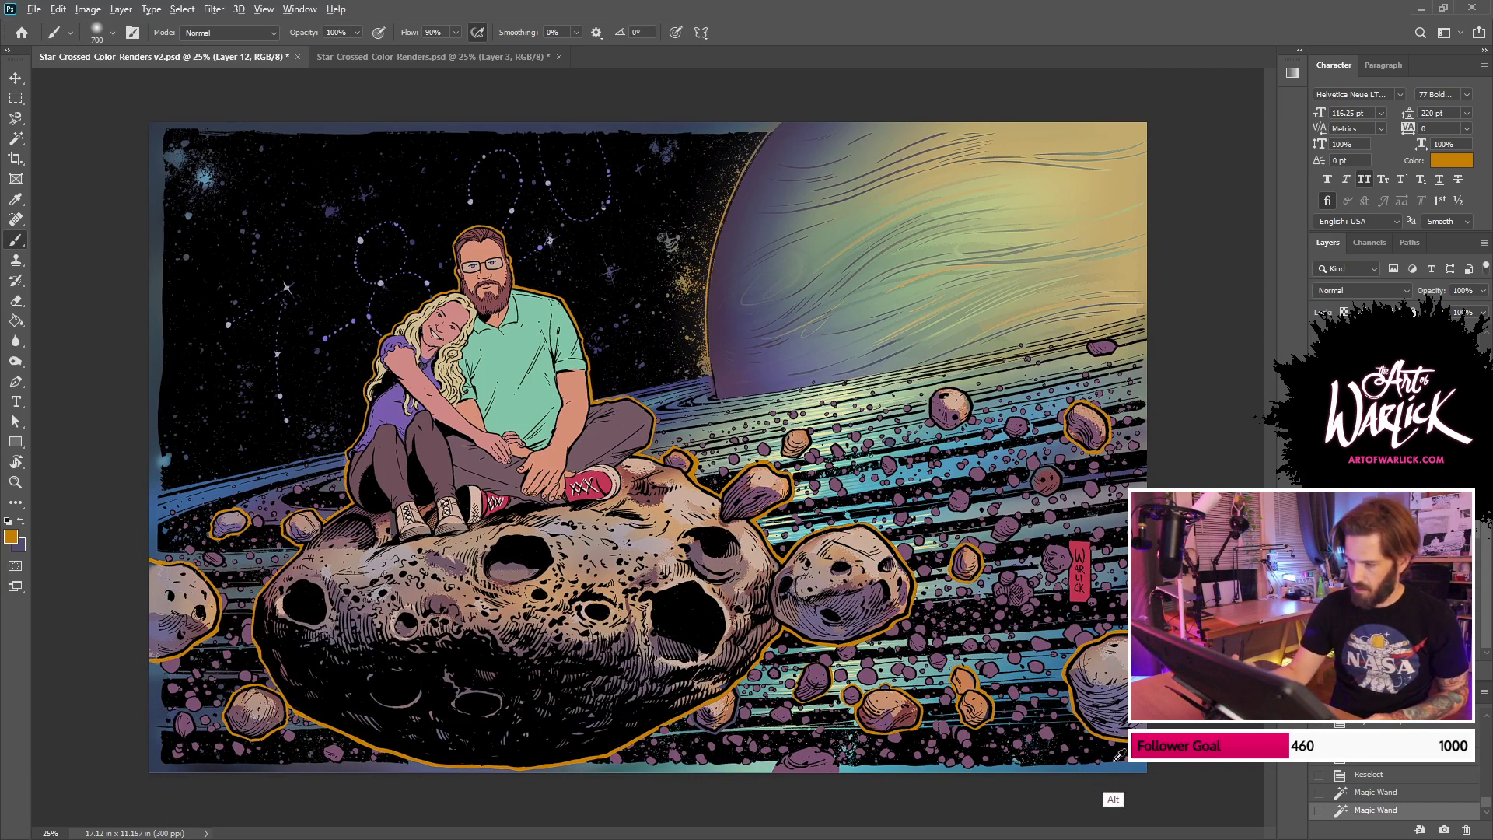
{"action": "left_click_drag", "start_coordinate": [733, 334], "coordinate": [884, 55]}
{"action": "key", "text": "ctrl+z"}
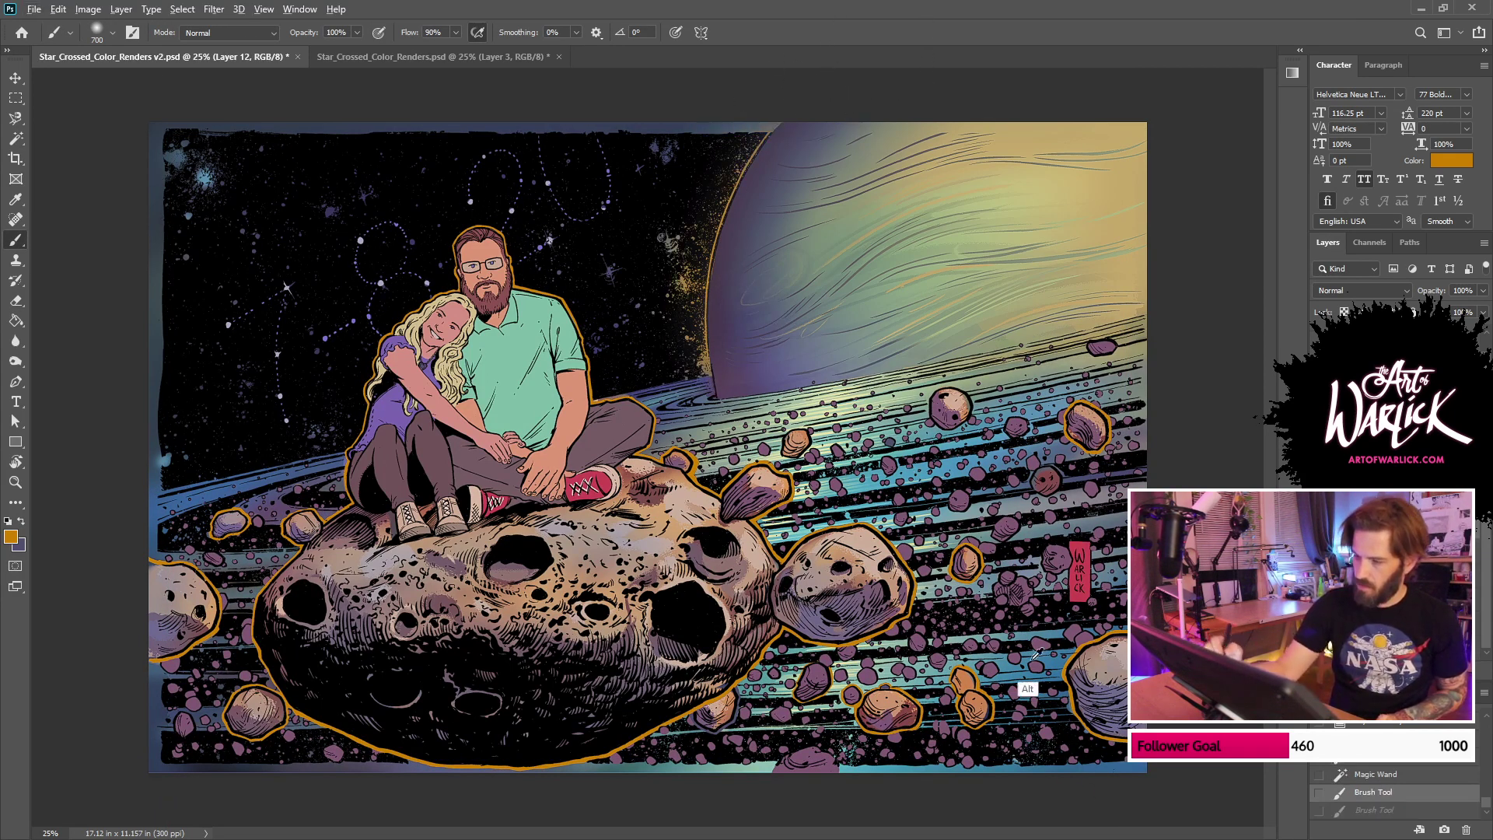
{"action": "left_click", "coordinate": [1087, 770], "text": "alt"}
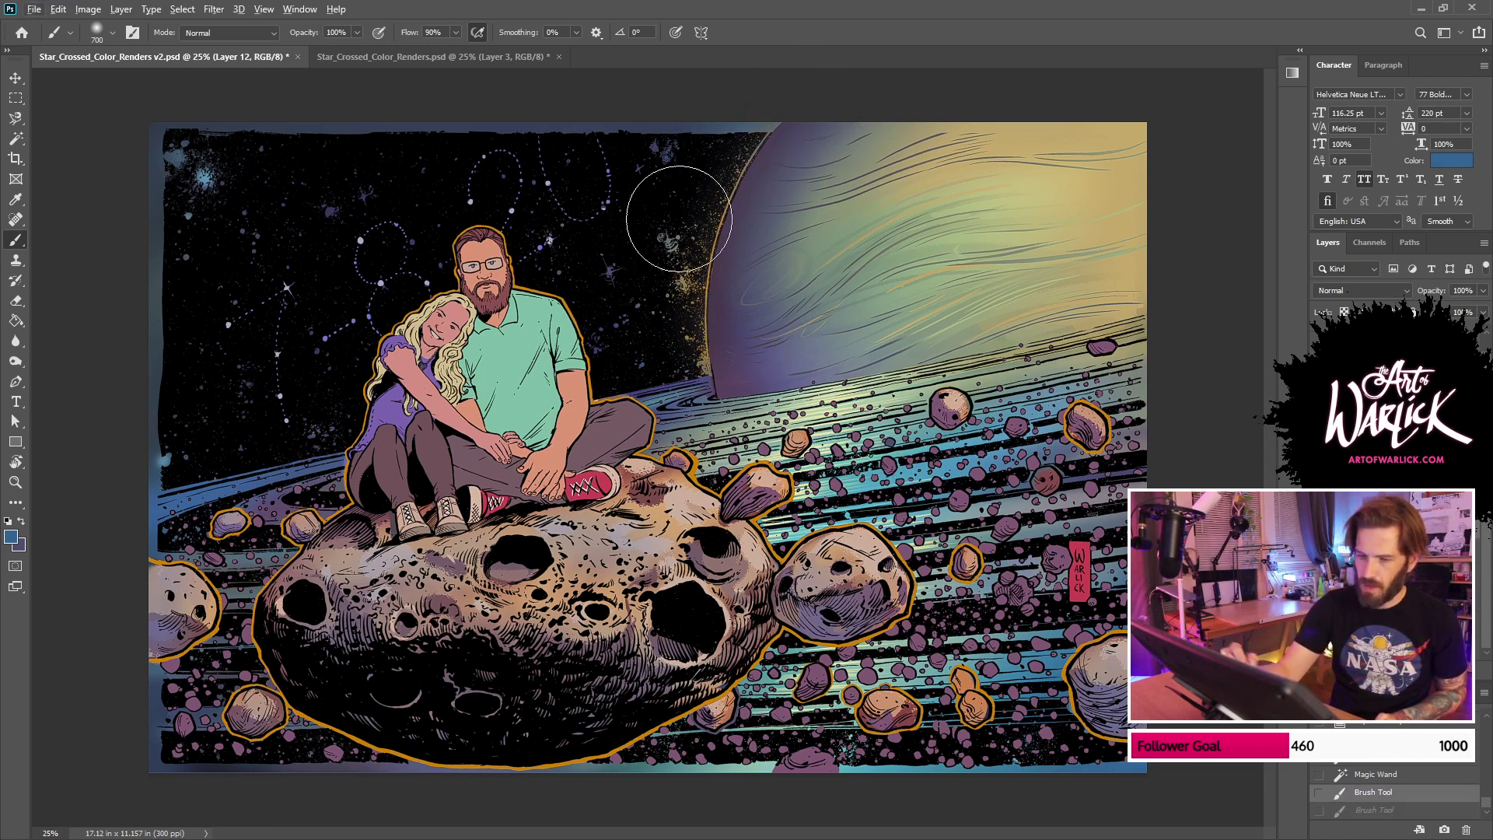
{"action": "left_click", "coordinate": [745, 345], "text": "alt"}
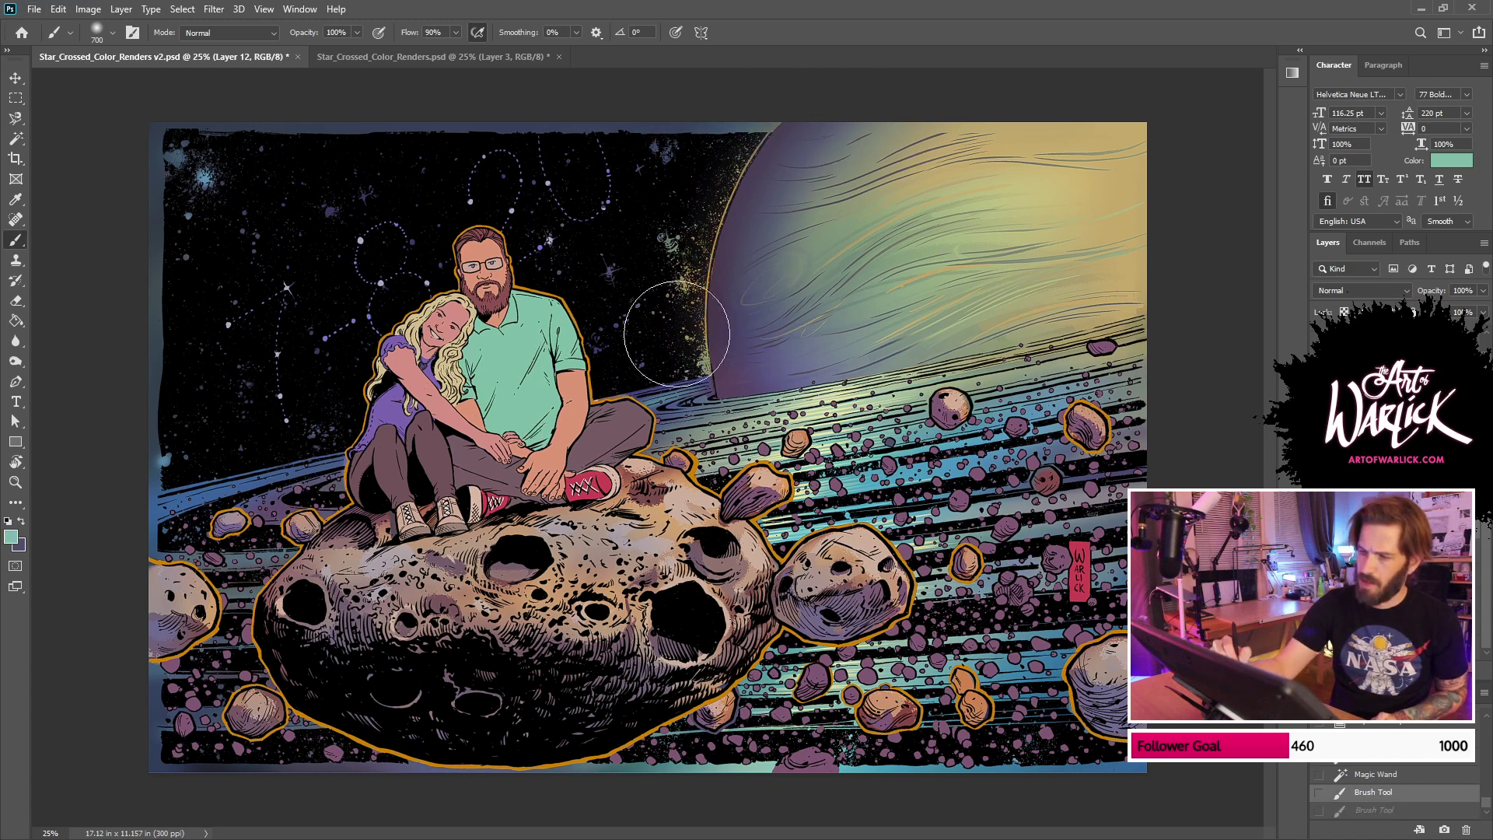
Step: Paint a teal glow over the sky along the planet's curved edge on Layer 12, redoing unsatisfactory strokes
{"action": "left_click_drag", "start_coordinate": [677, 334], "coordinate": [670, 121]}
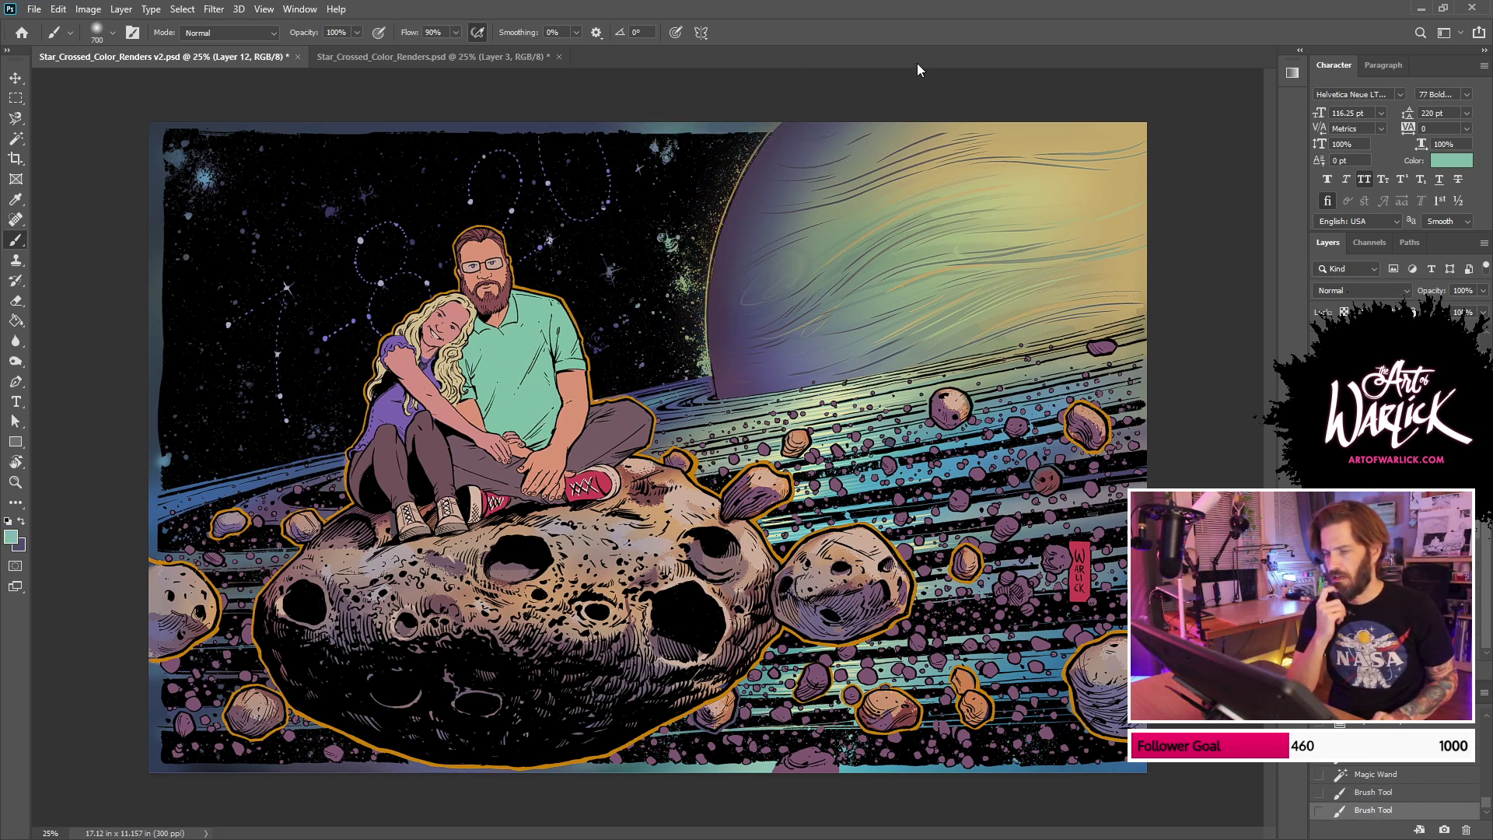
{"action": "key", "text": "ctrl+z"}
{"action": "left_click_drag", "start_coordinate": [772, 143], "coordinate": [731, 198]}
{"action": "key", "text": "ctrl+z"}
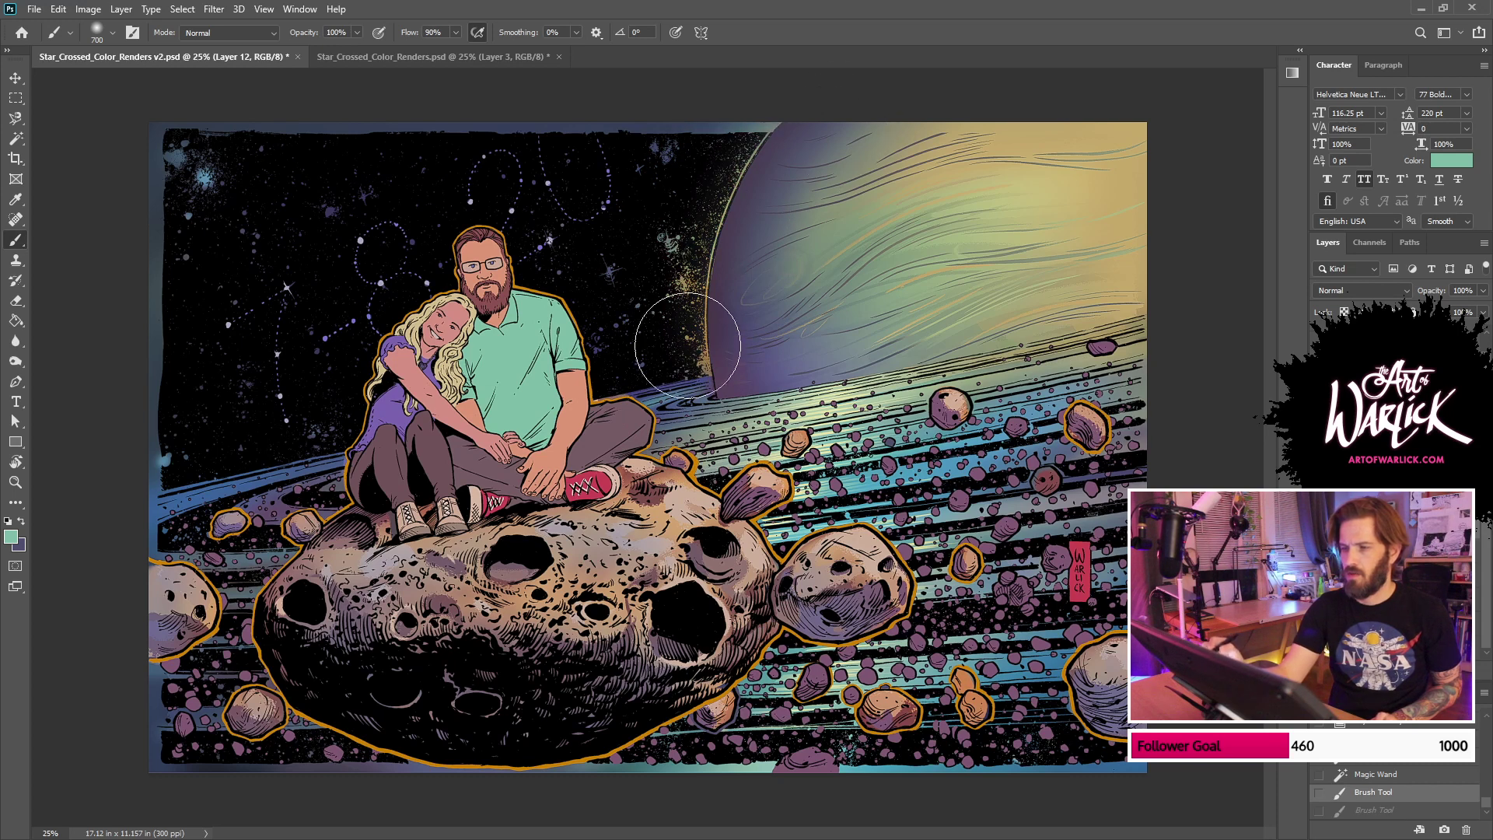
{"action": "left_click_drag", "start_coordinate": [688, 343], "coordinate": [723, 364]}
{"action": "left_click_drag", "start_coordinate": [778, 128], "coordinate": [706, 337]}
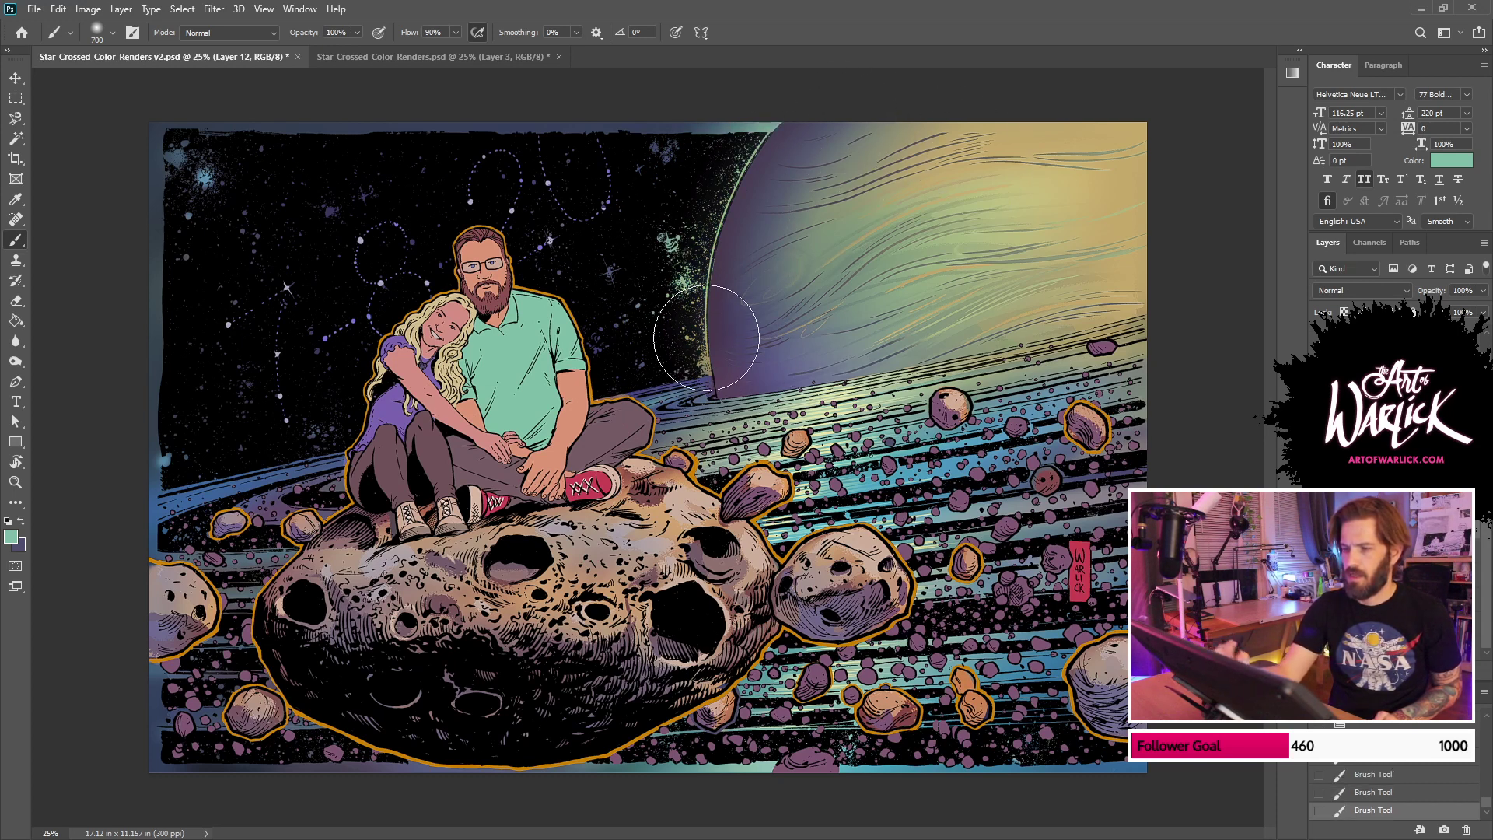
Step: Undo the last teal stroke and tone the planet-edge glow down with muted purple, using a brush reduced to size 300
{"action": "left_click", "coordinate": [663, 136], "text": "alt"}
{"action": "key", "text": "ctrl+z"}
{"action": "left_click", "coordinate": [657, 129], "text": "alt"}
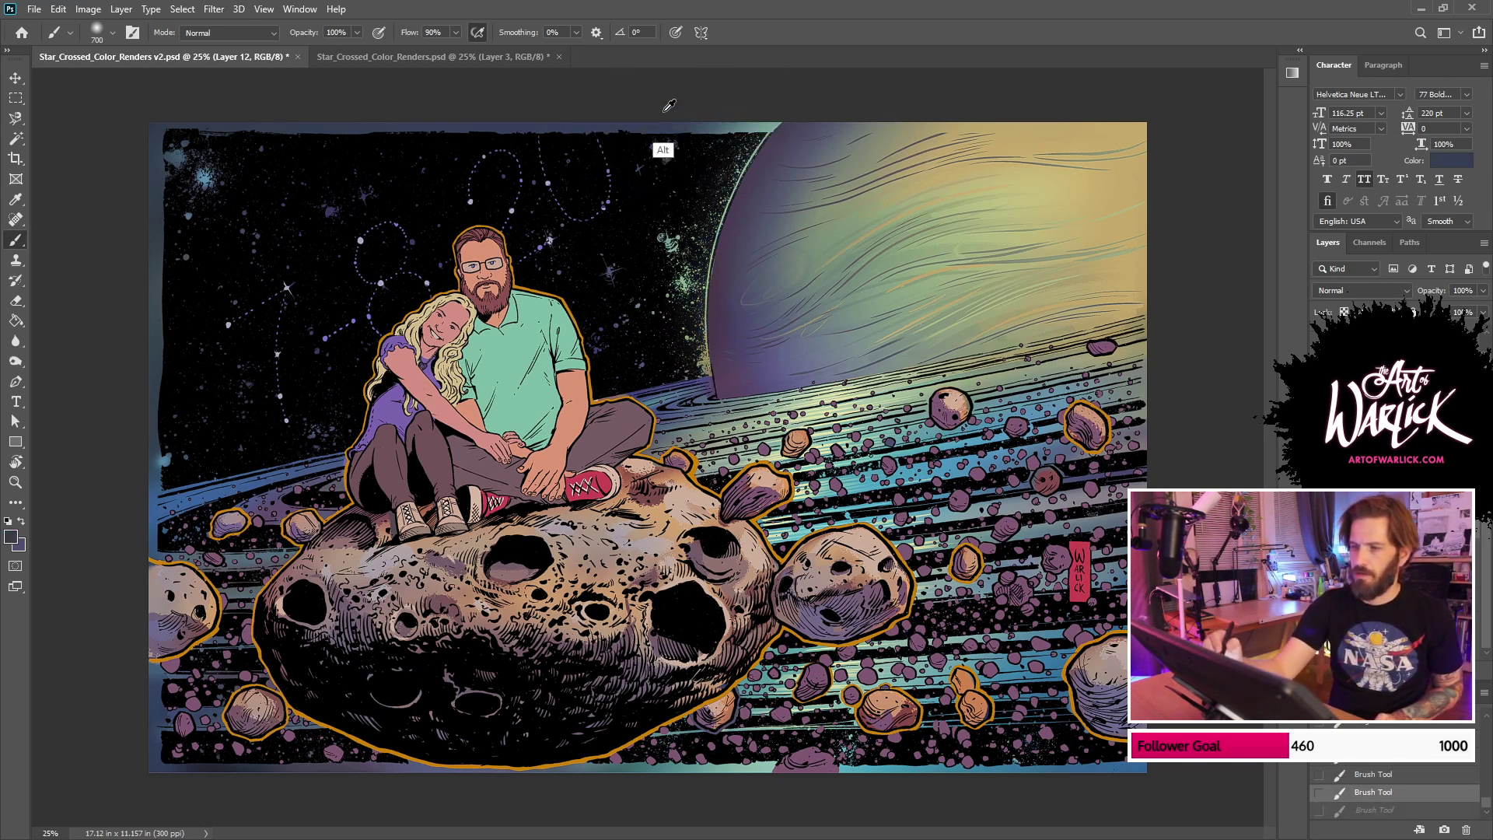
{"action": "left_click_drag", "start_coordinate": [677, 112], "coordinate": [774, 119]}
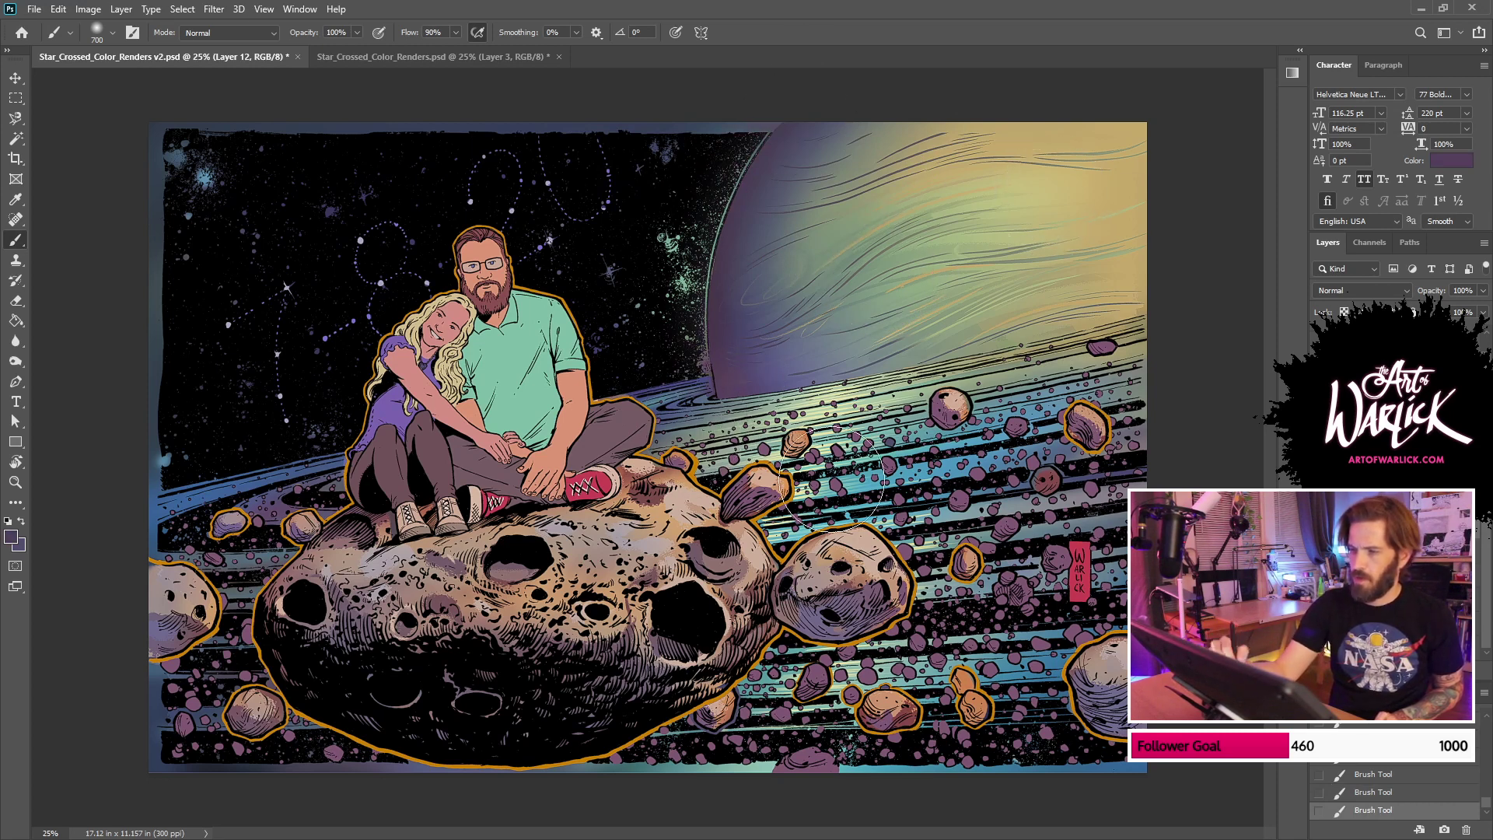
{"action": "key", "text": "bracketleft"}
{"action": "key", "text": "bracketleft"}
{"action": "key", "text": "bracketleft"}
{"action": "key", "text": "bracketleft"}
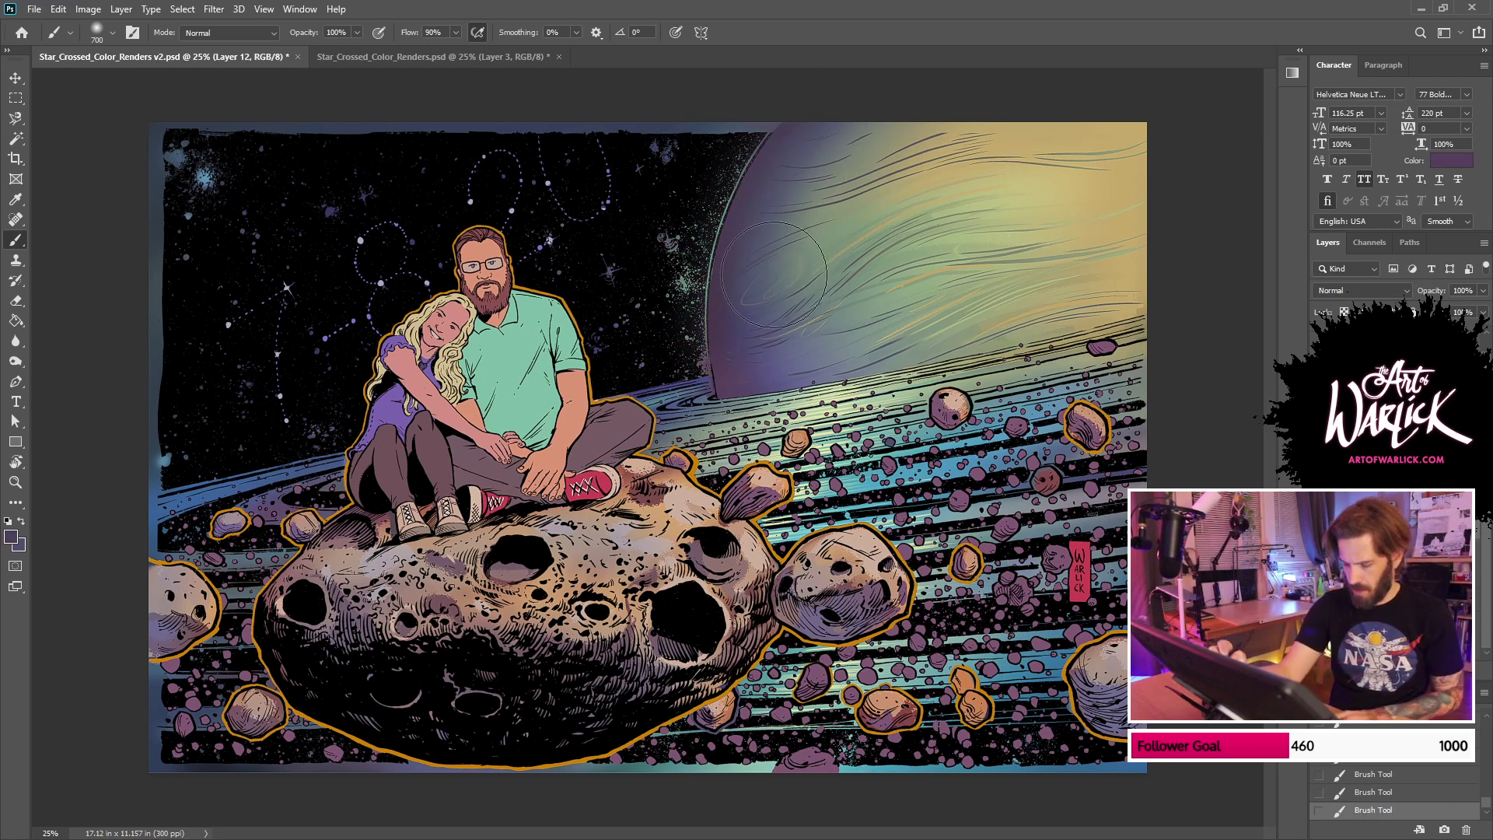
{"action": "key", "text": "ctrl+z"}
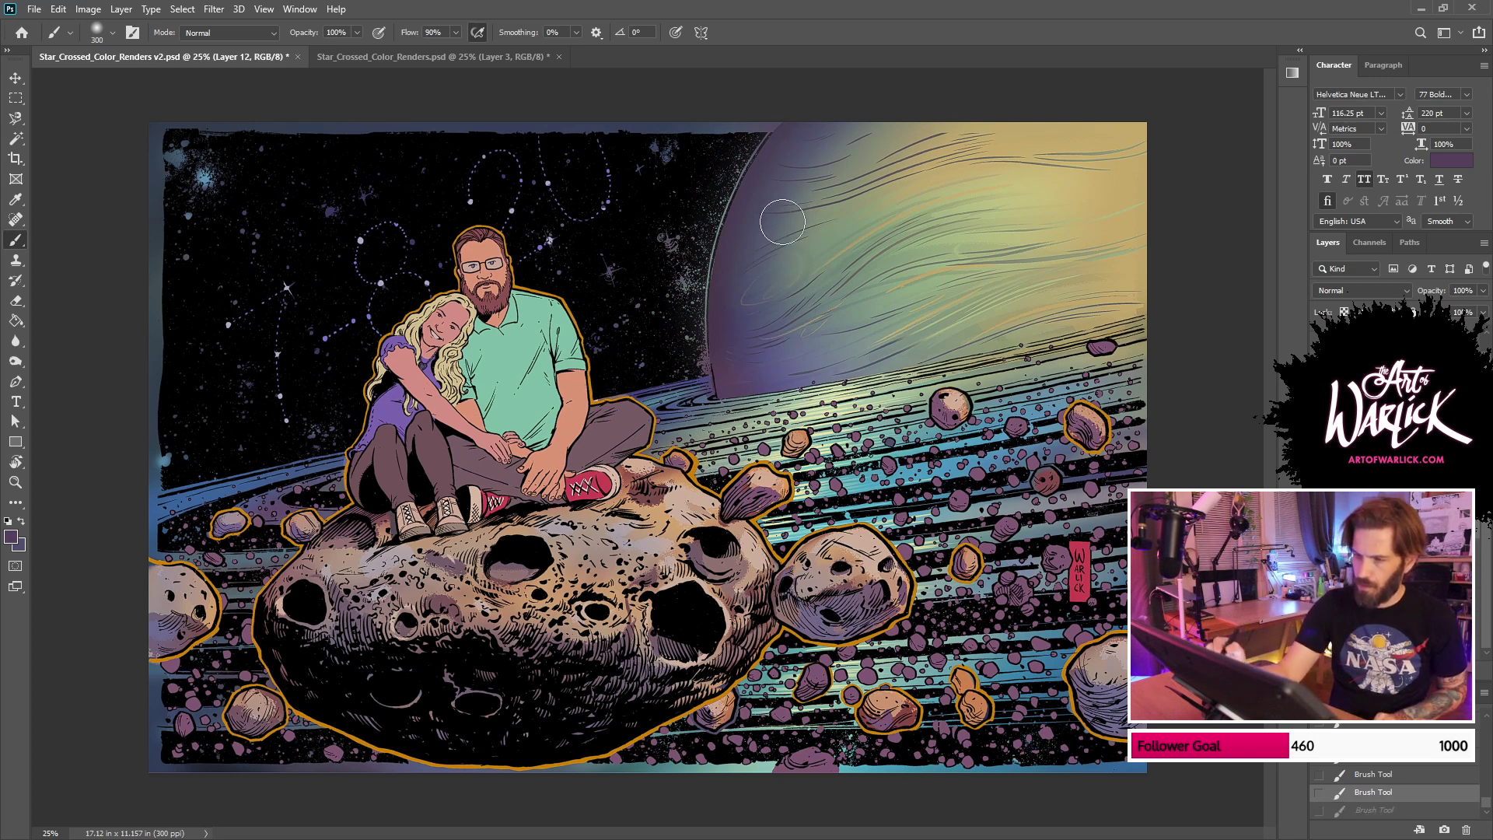
Step: Erase the excess glow from the sky between the couple and the planet, clear the selection, and save the file
{"action": "key", "text": "e"}
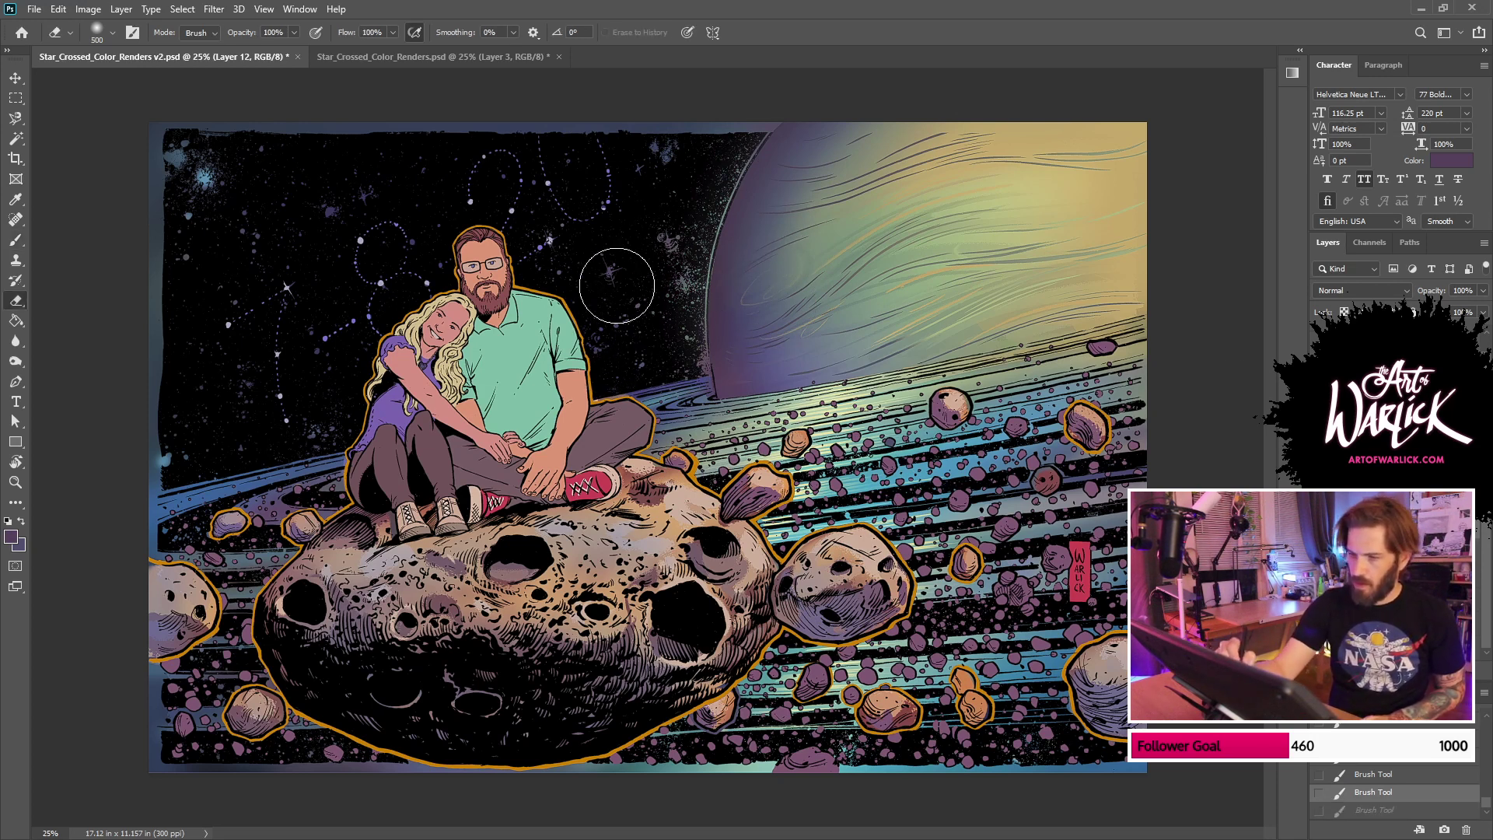
{"action": "left_click_drag", "start_coordinate": [620, 284], "coordinate": [644, 361]}
{"action": "key", "text": "ctrl+d"}
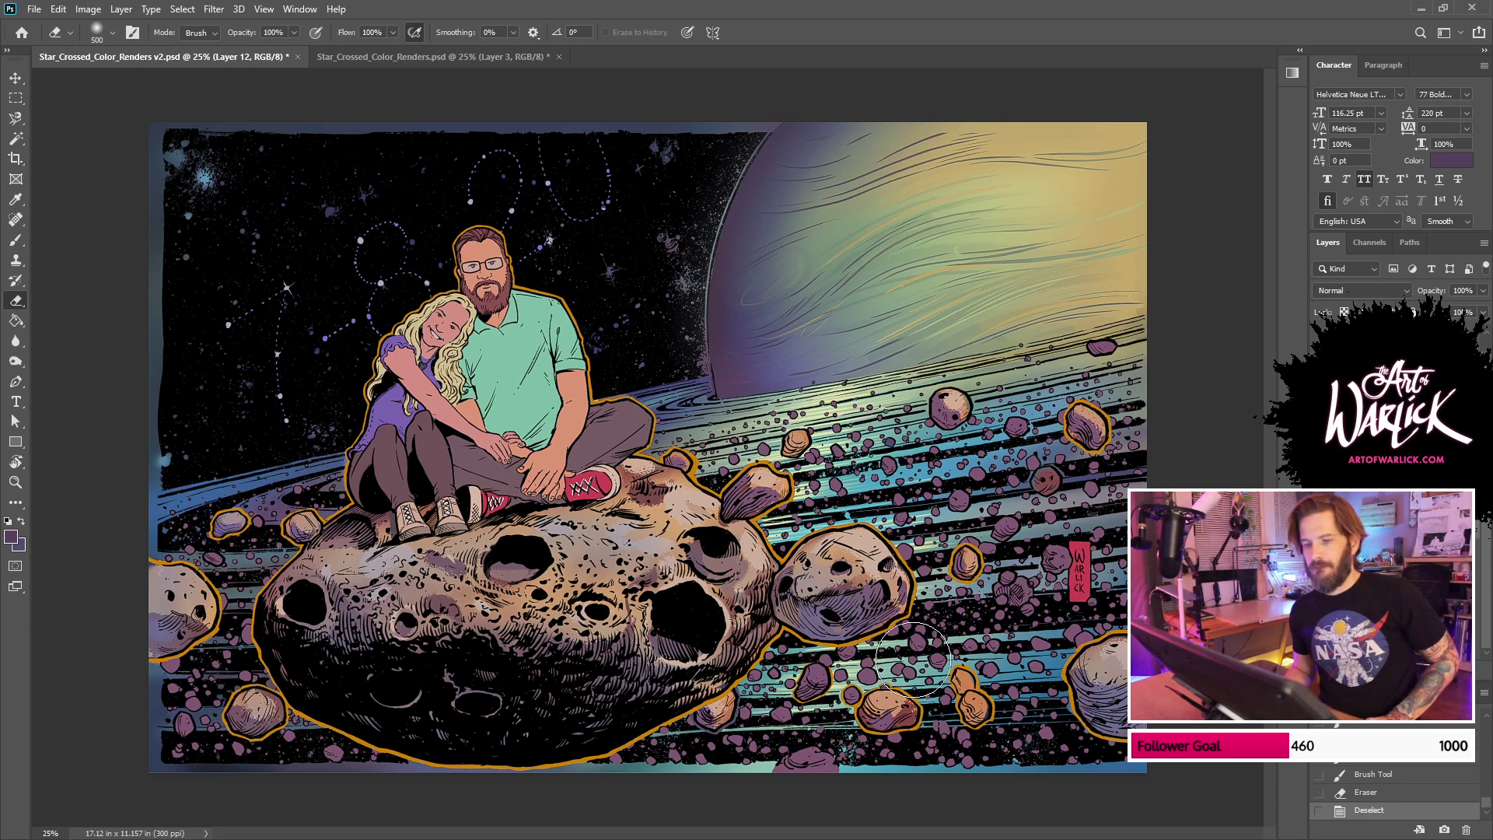
{"action": "key", "text": "ctrl+s"}
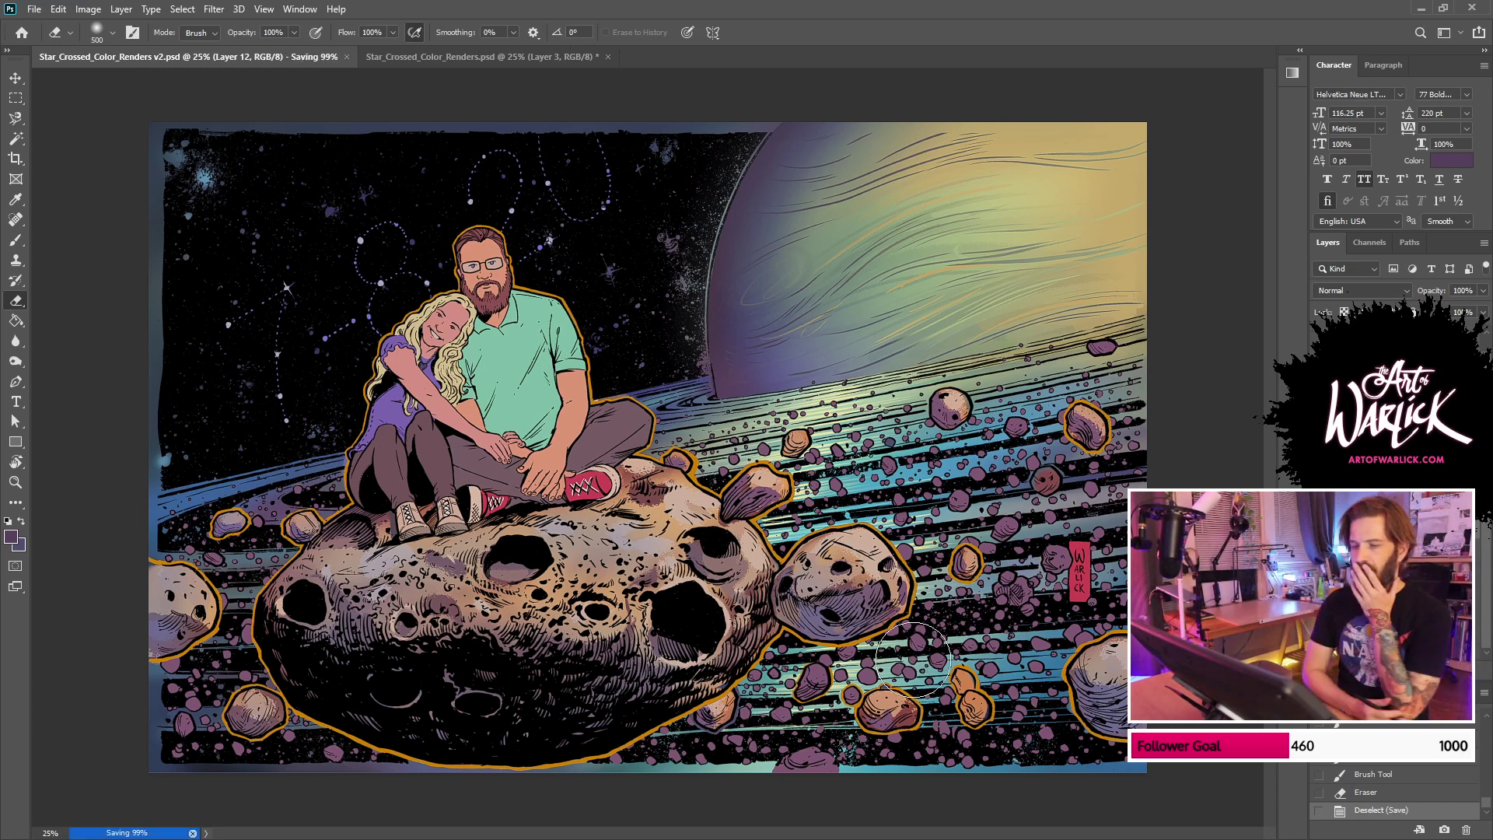
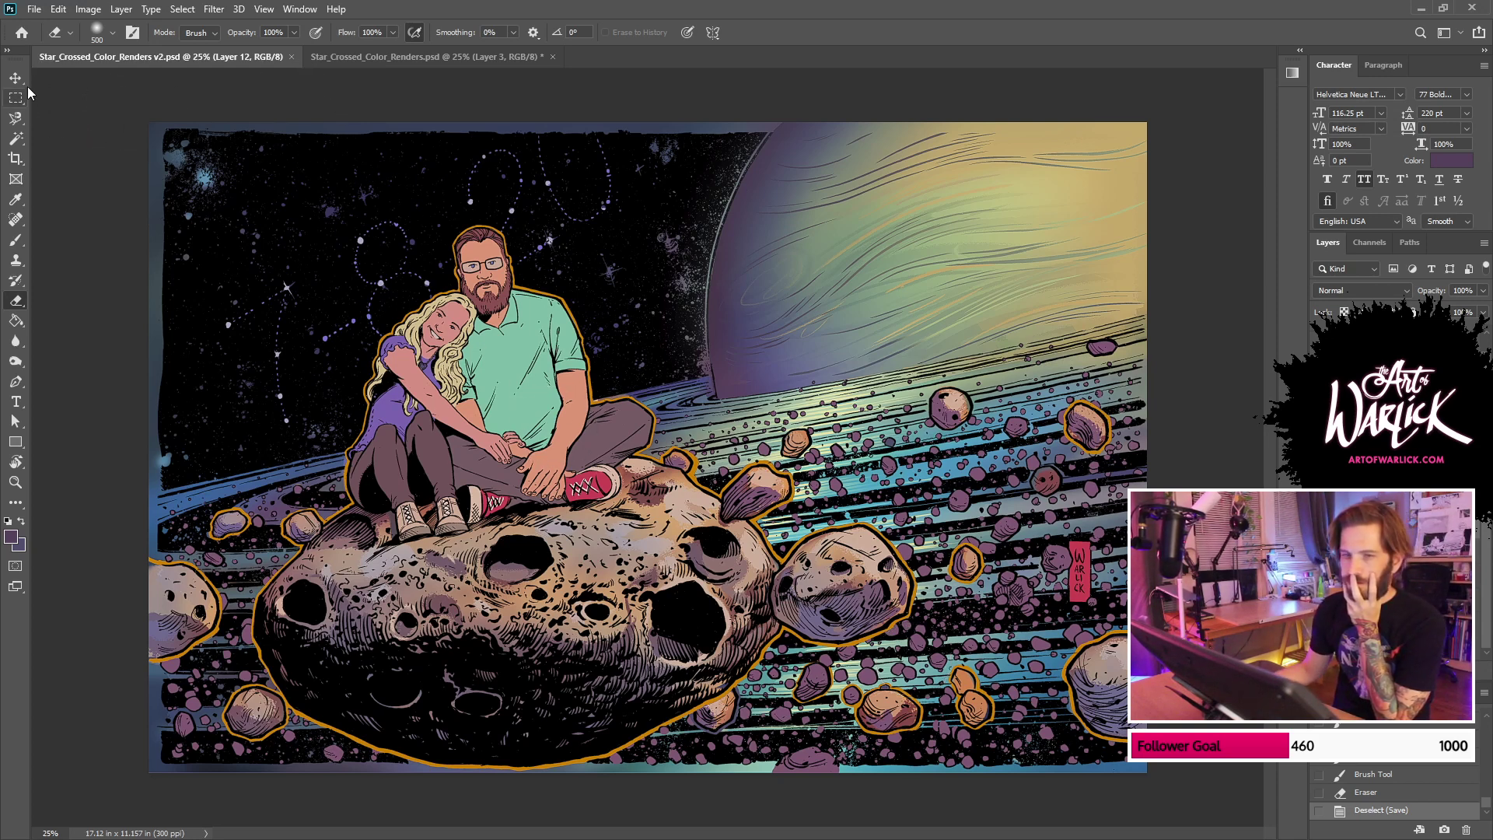
Step: Open Star_Crossed_Color_Flats3.psd, reveal its painted color rough, and compare it with the v2 render
{"action": "left_click", "coordinate": [22, 32]}
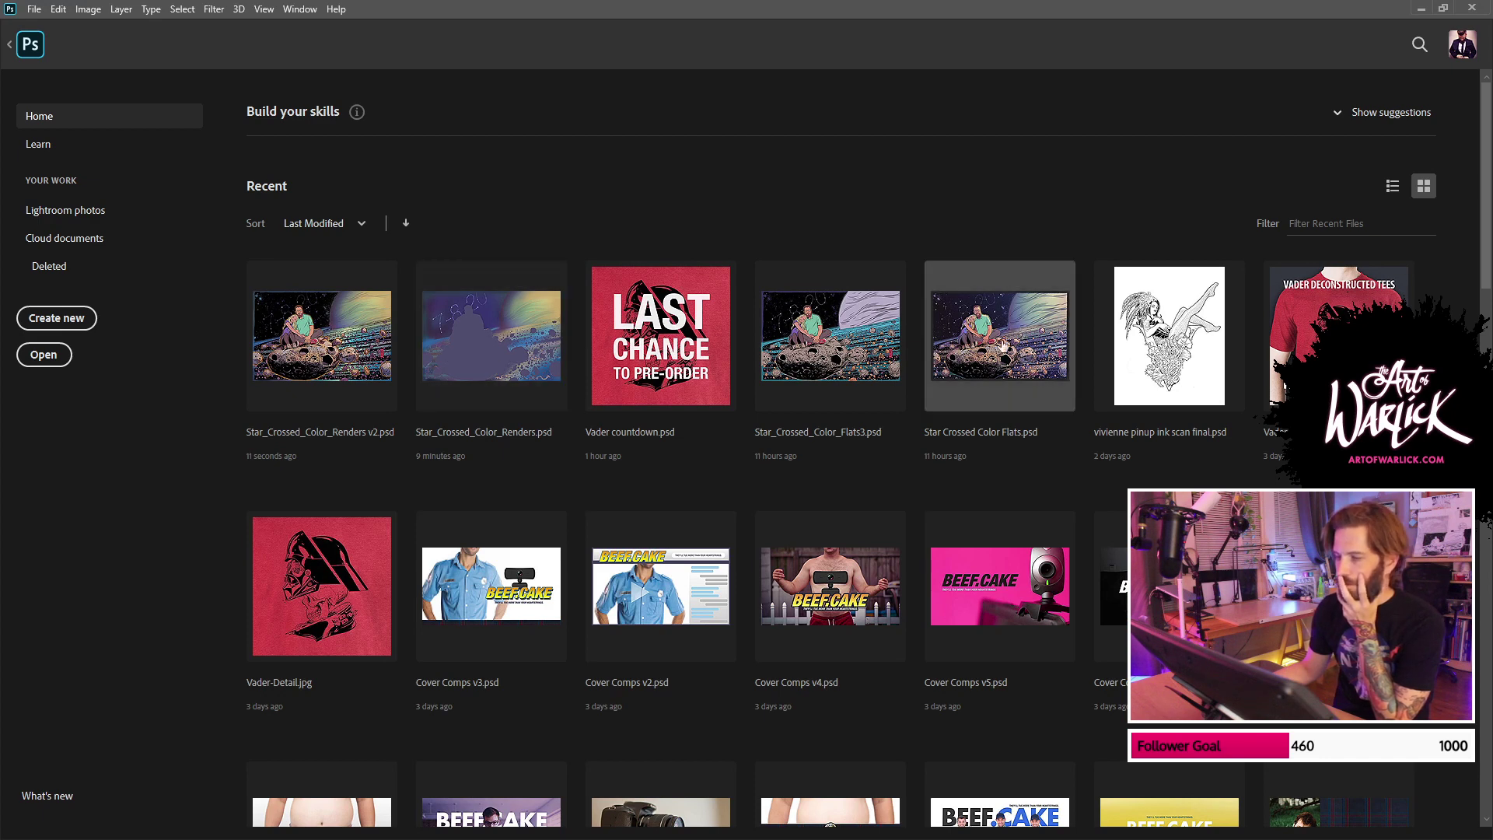
{"action": "left_click", "coordinate": [844, 342]}
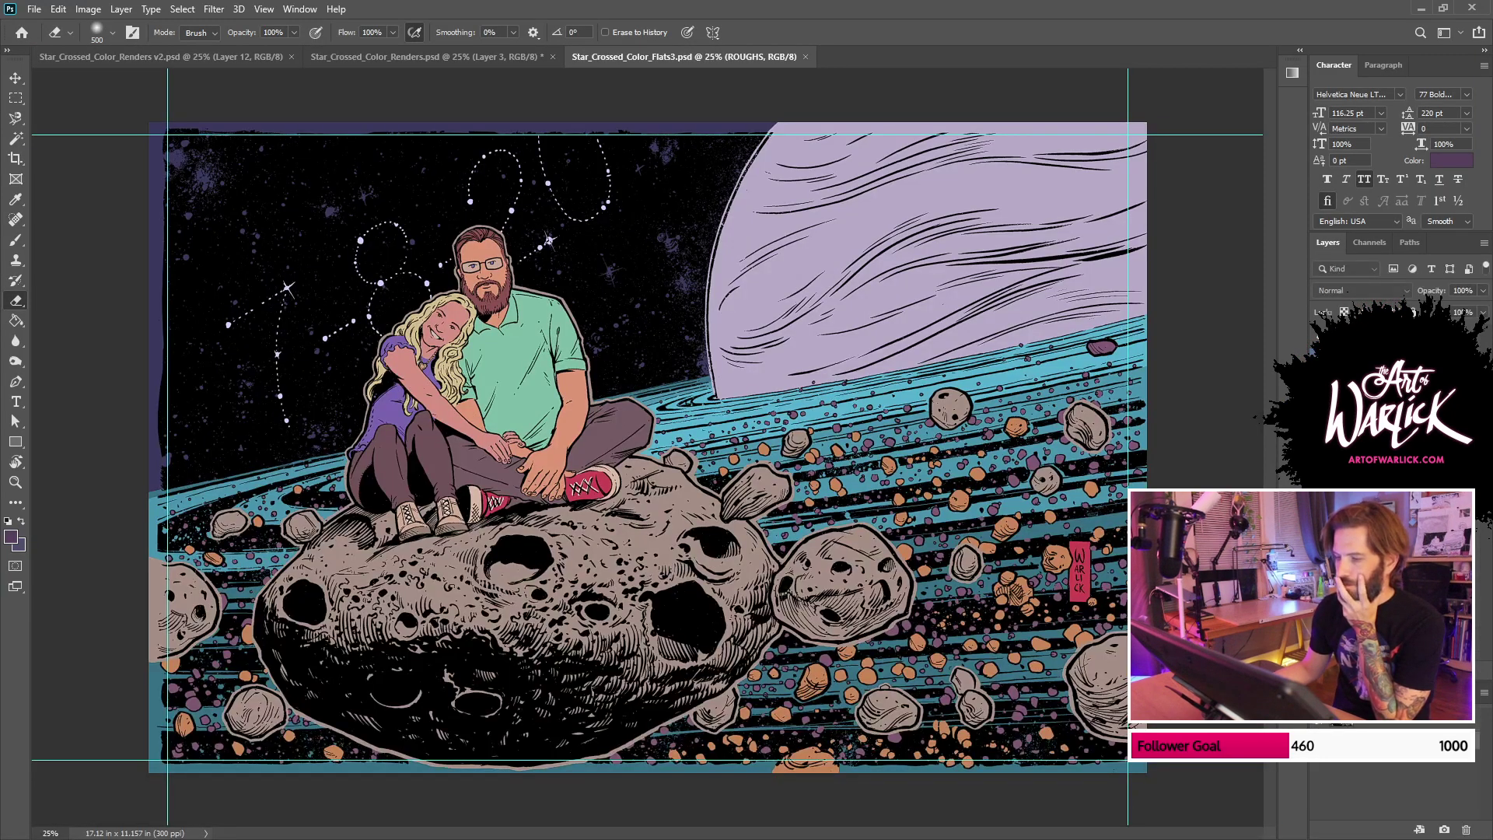
{"action": "left_click", "coordinate": [1319, 352]}
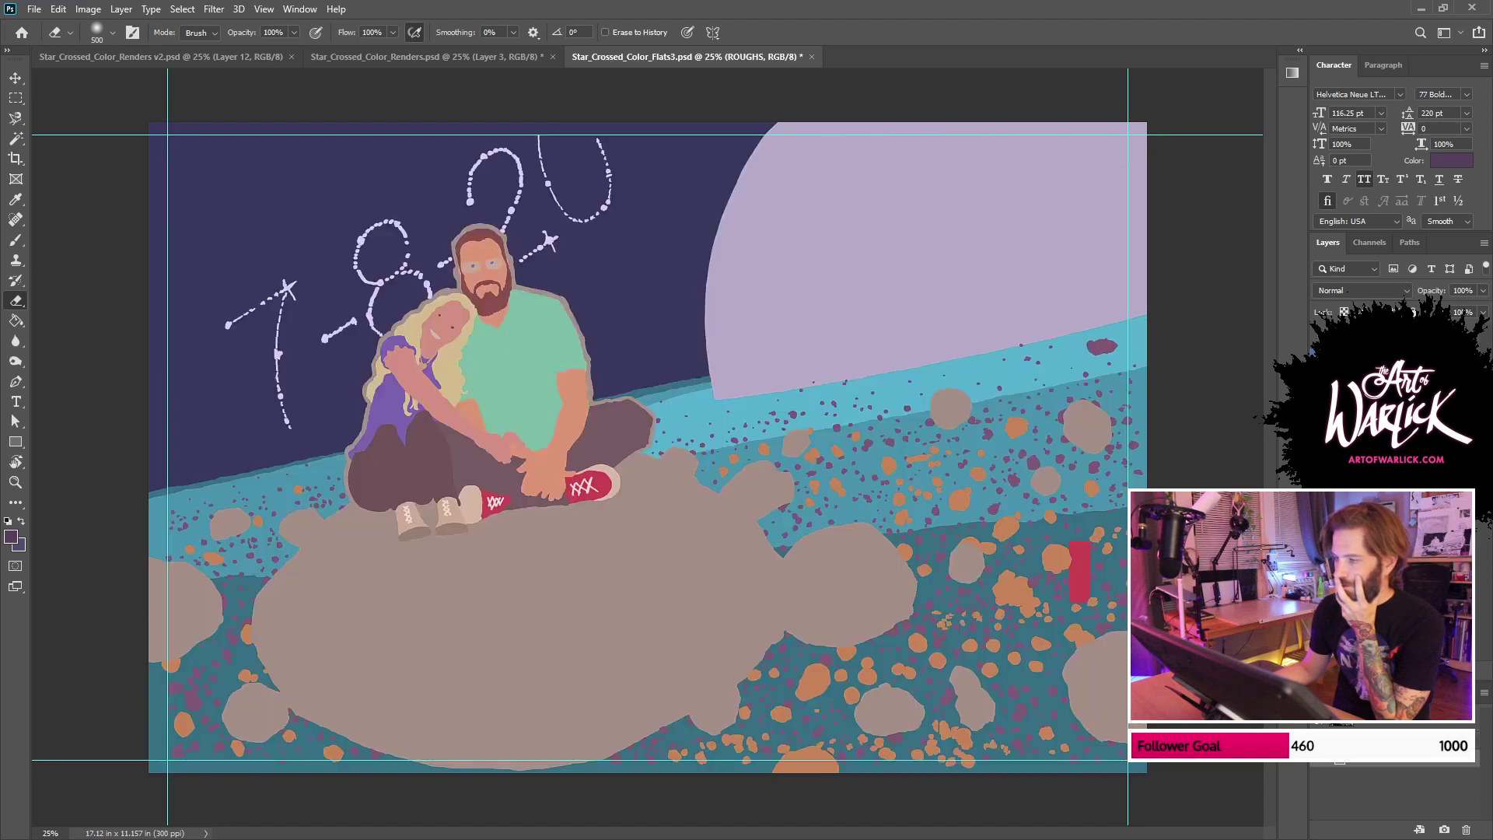
{"action": "key", "text": "ctrl+comma"}
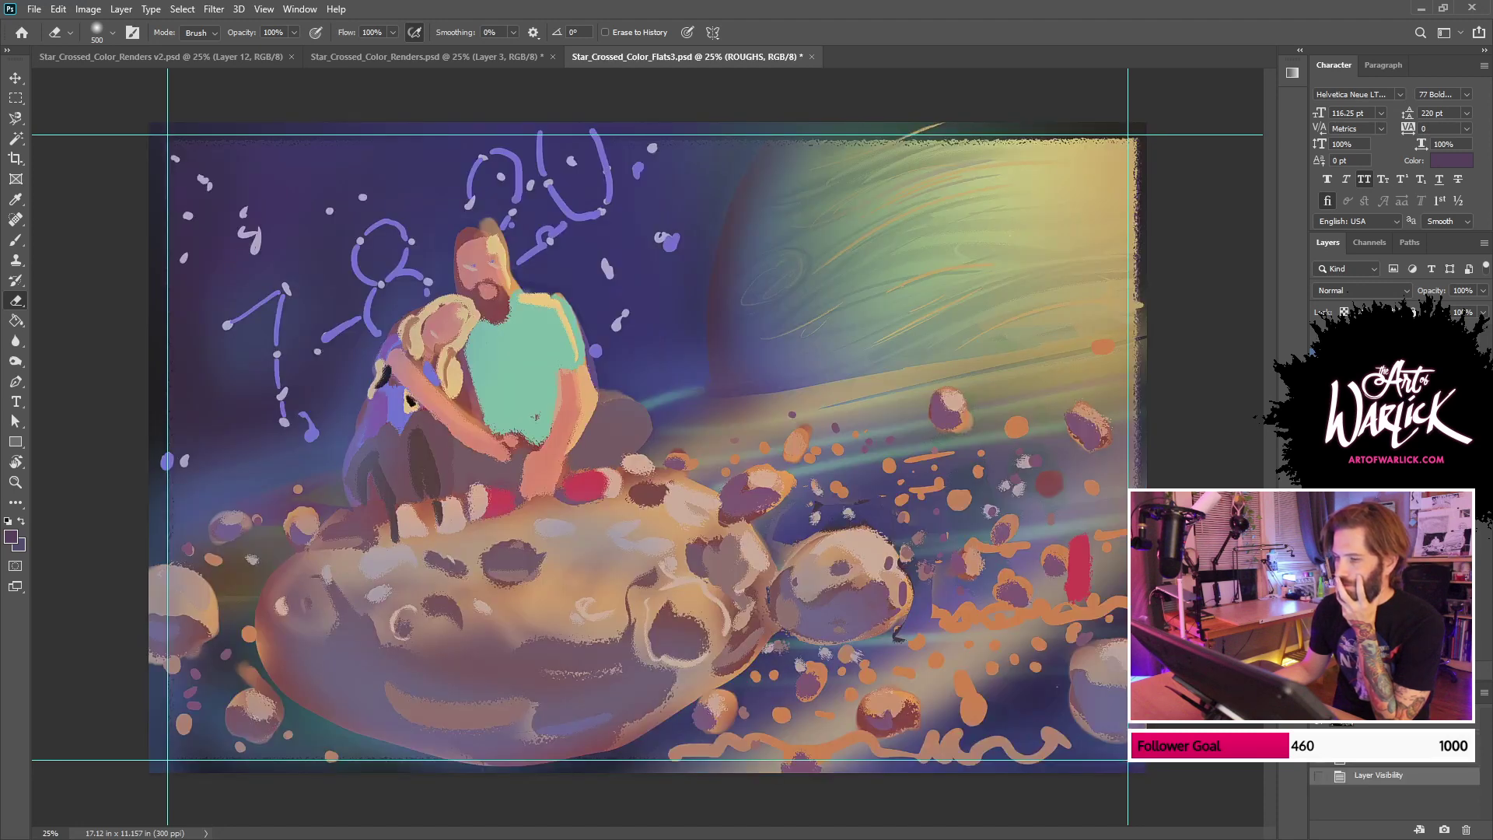
{"action": "left_click", "coordinate": [482, 60]}
{"action": "left_click", "coordinate": [221, 65]}
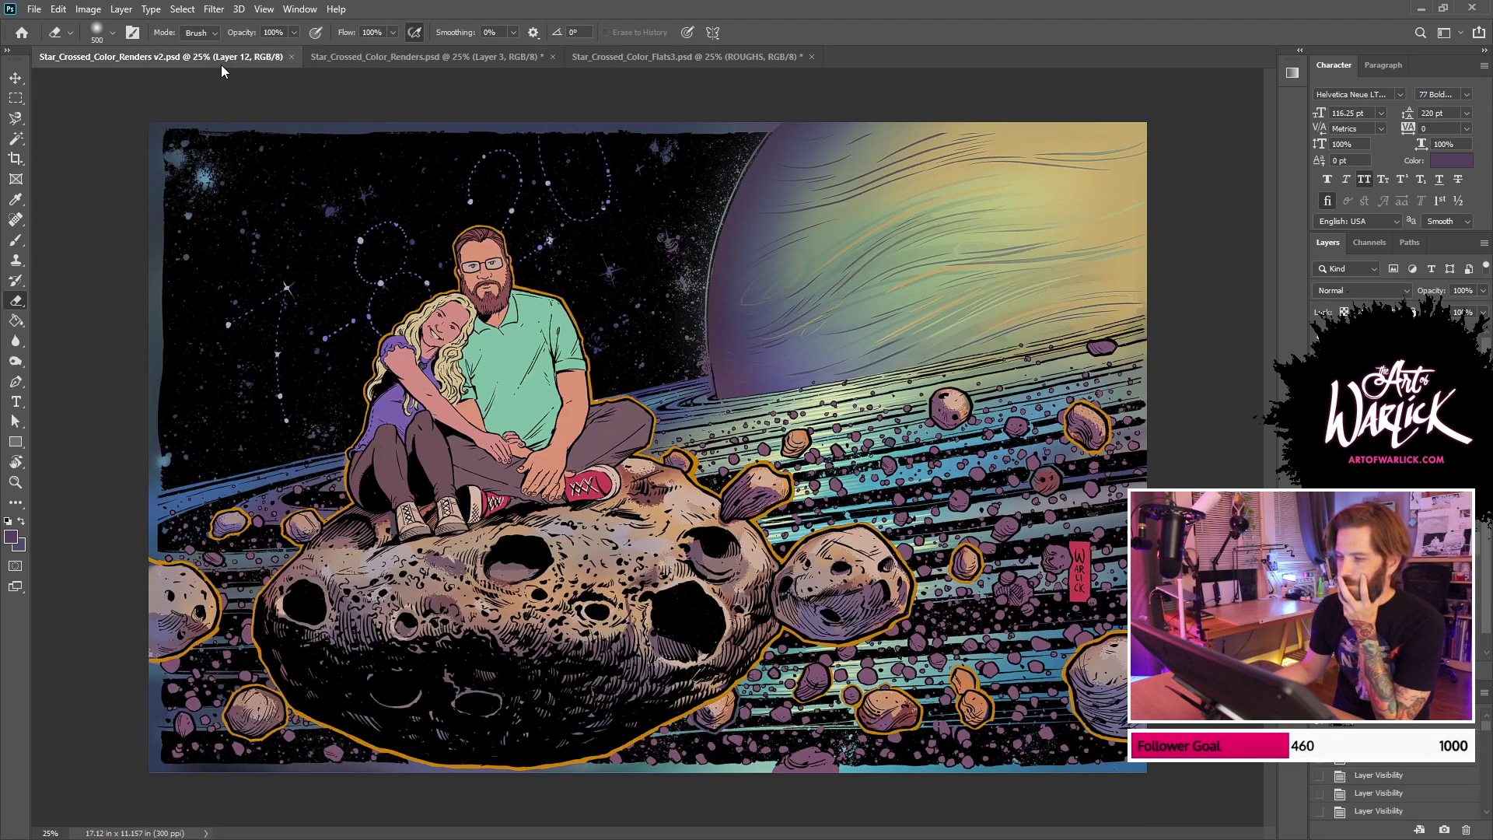
Step: Close Star_Crossed_Color_Renders.psd without saving its changes
{"action": "left_click", "coordinate": [459, 57]}
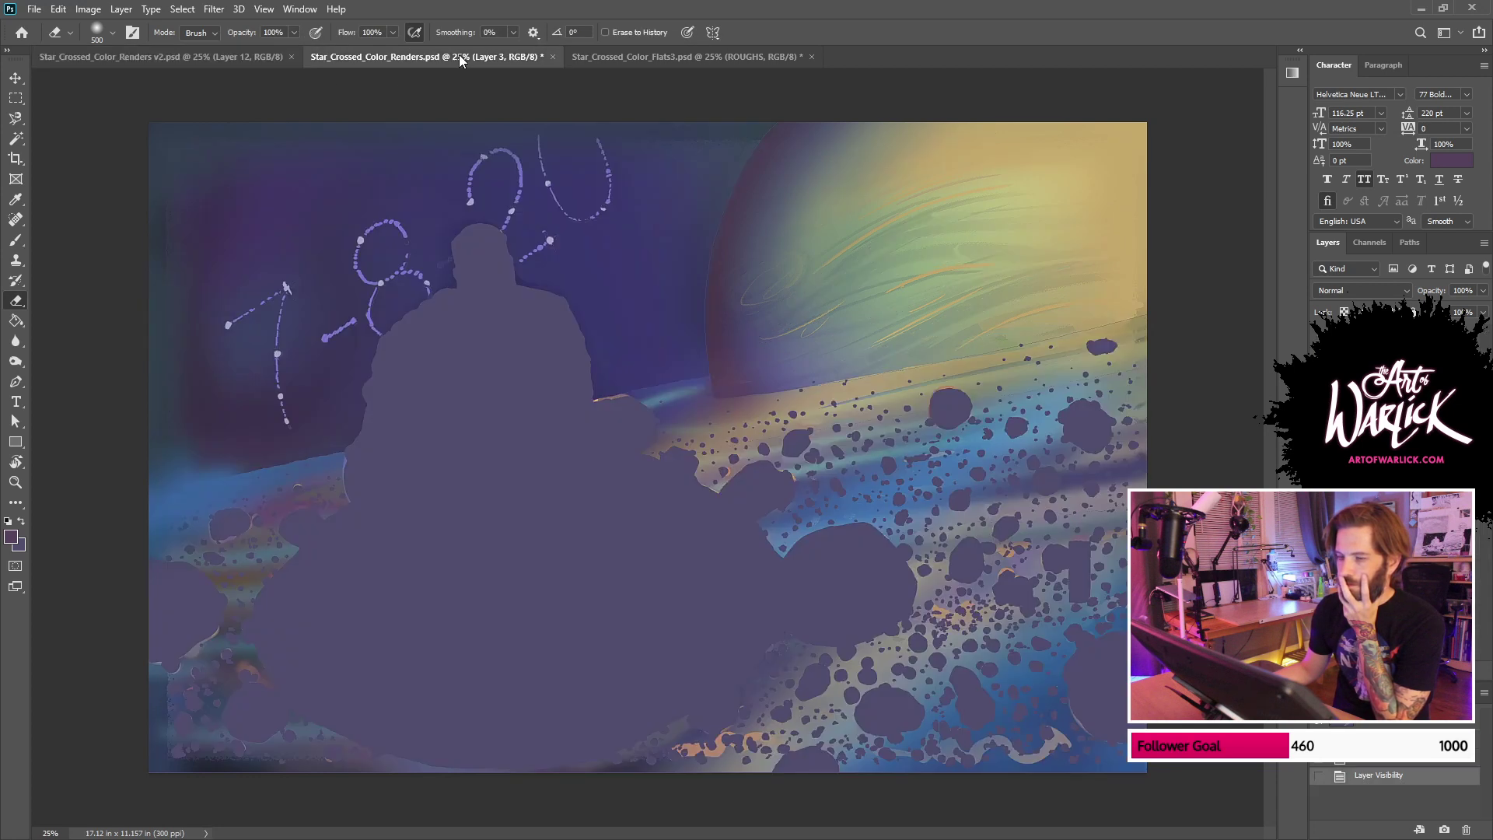
{"action": "left_click", "coordinate": [553, 57]}
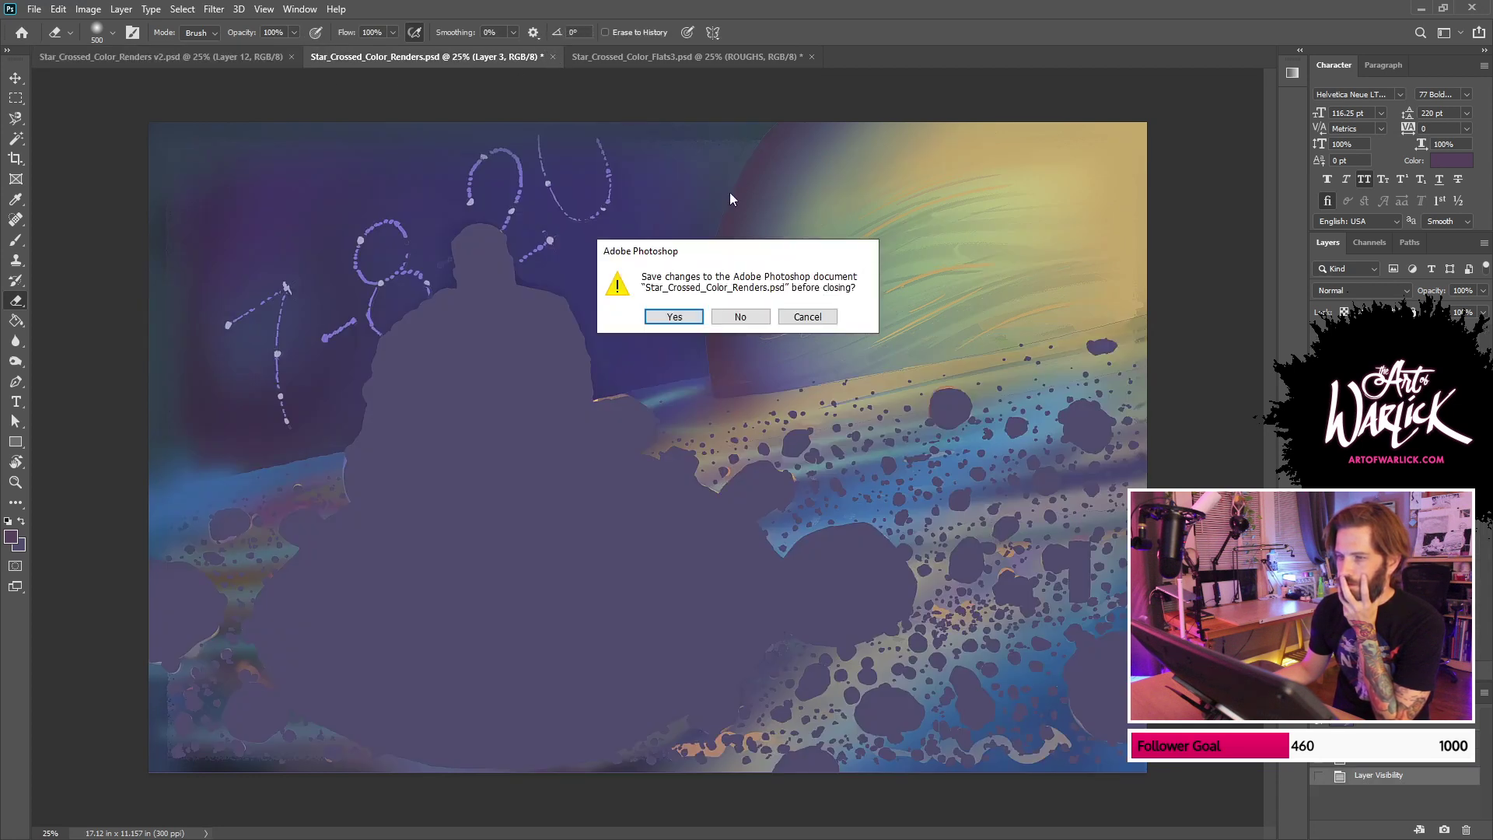
{"action": "left_click", "coordinate": [740, 316]}
Step: Compare the inked flats in Star_Crossed_Color_Flats3.psd with the v2 render, and close the flats file without saving
{"action": "left_click", "coordinate": [435, 57]}
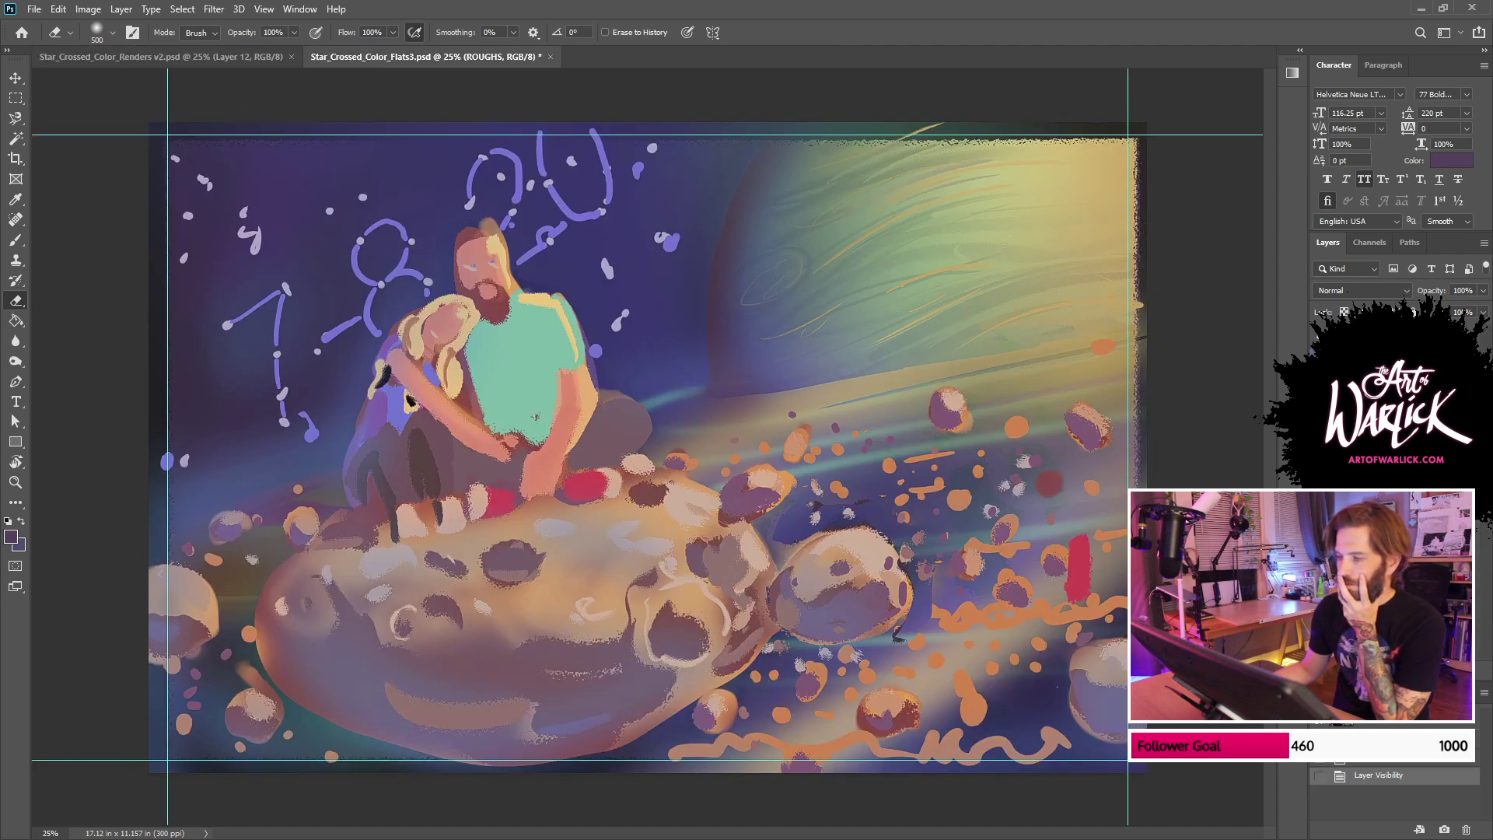
{"action": "left_click", "coordinate": [1319, 342]}
{"action": "left_click", "coordinate": [201, 58]}
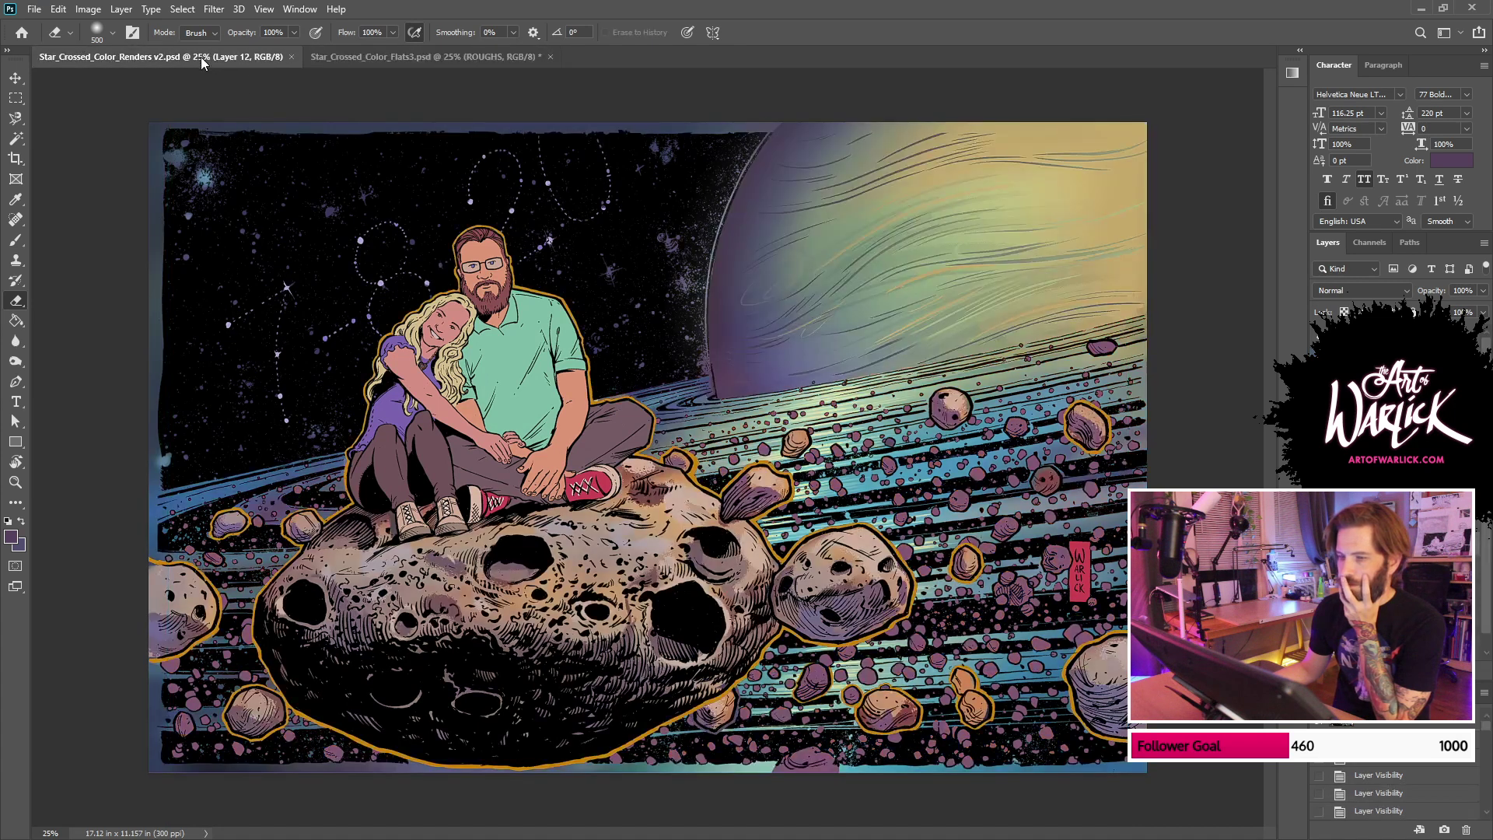
{"action": "left_click", "coordinate": [388, 62]}
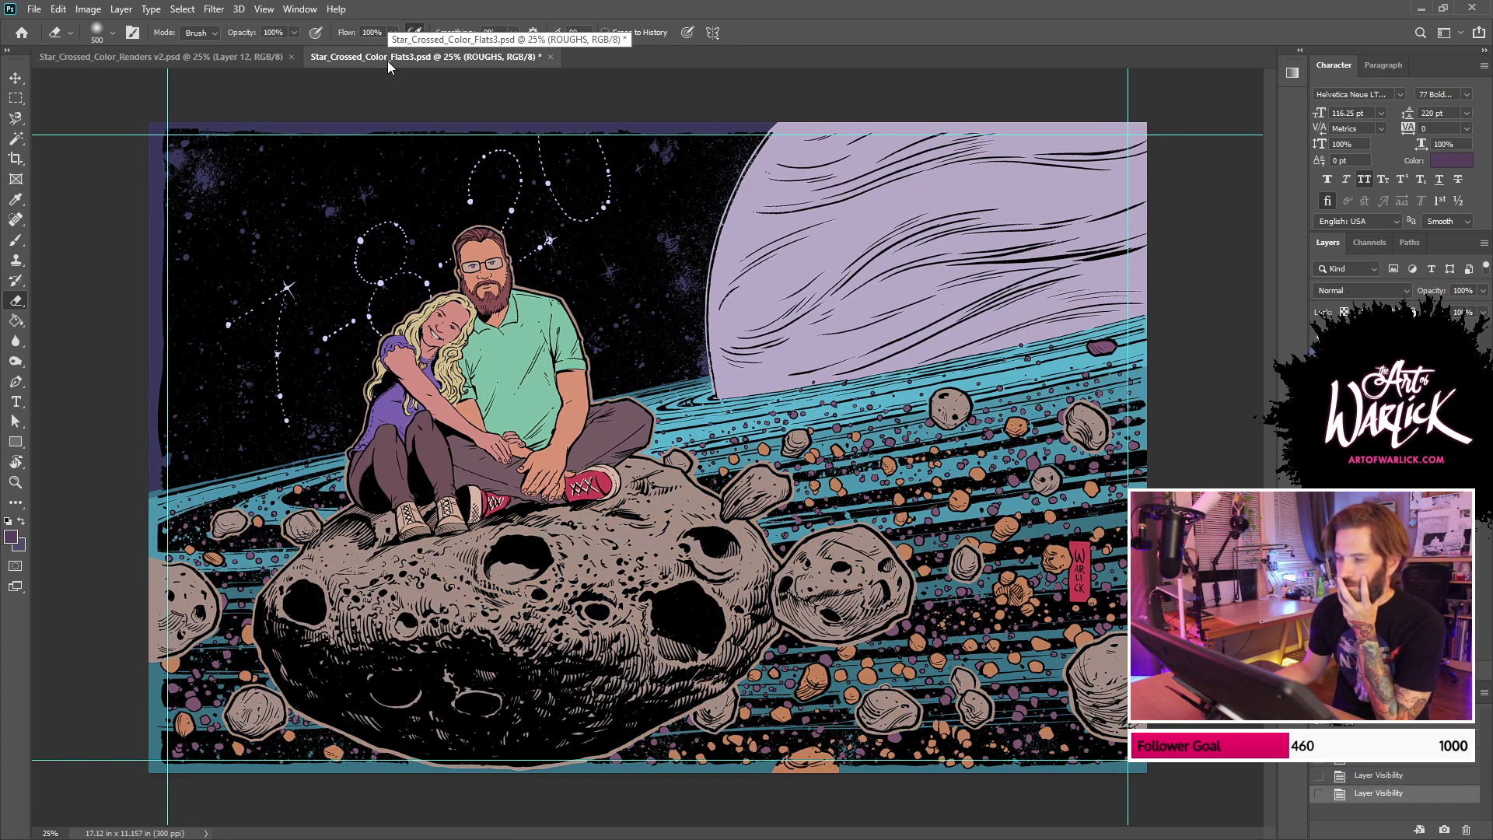
{"action": "left_click", "coordinate": [549, 58]}
{"action": "left_click", "coordinate": [741, 319]}
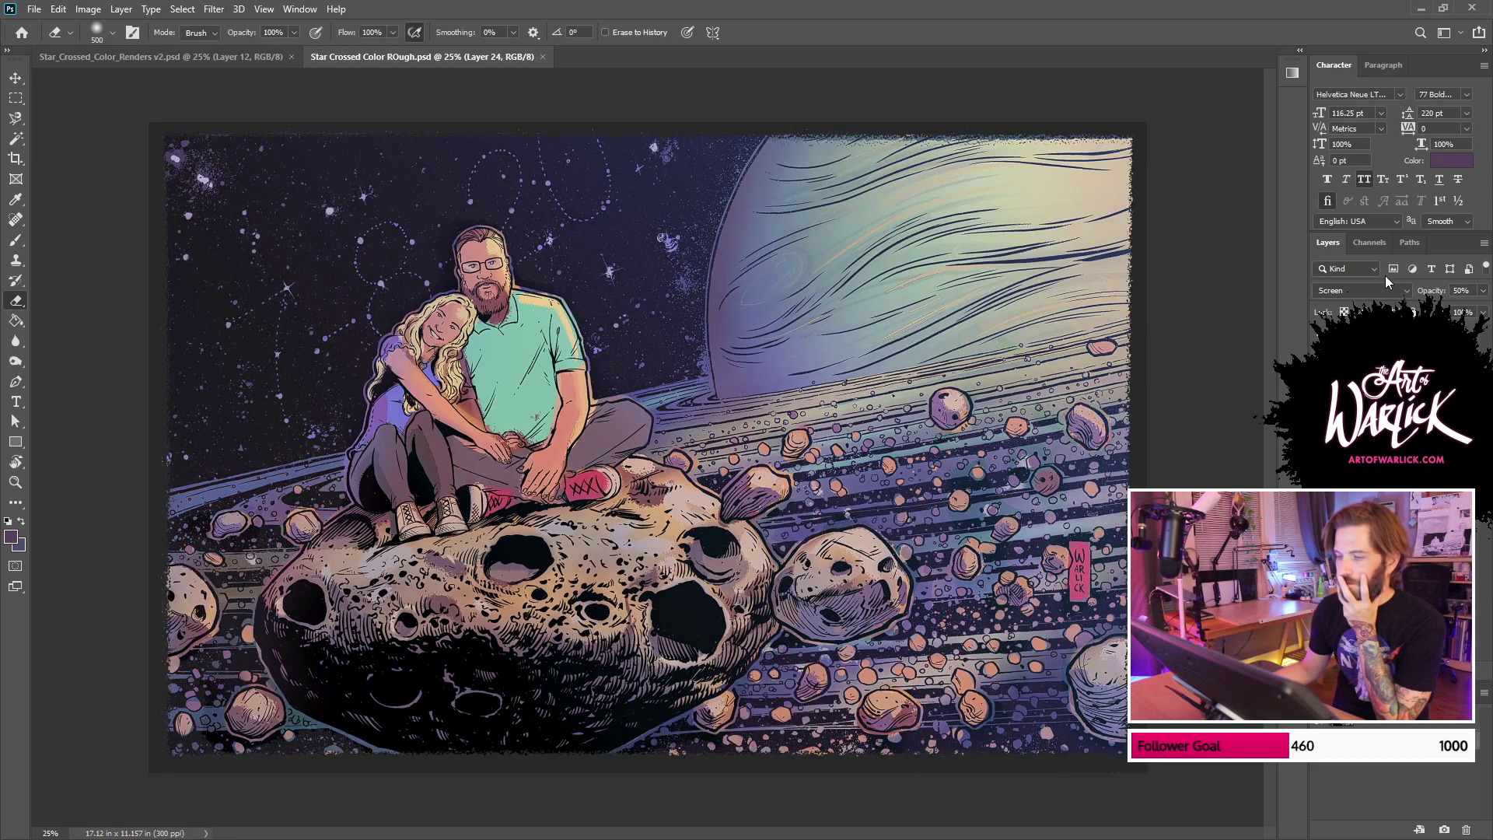
Step: Copy the FX group from Star Crossed Color ROugh.psd into the Star_Crossed_Color_Renders v2.psd document
{"action": "left_click", "coordinate": [1369, 350]}
{"action": "left_click", "coordinate": [15, 78]}
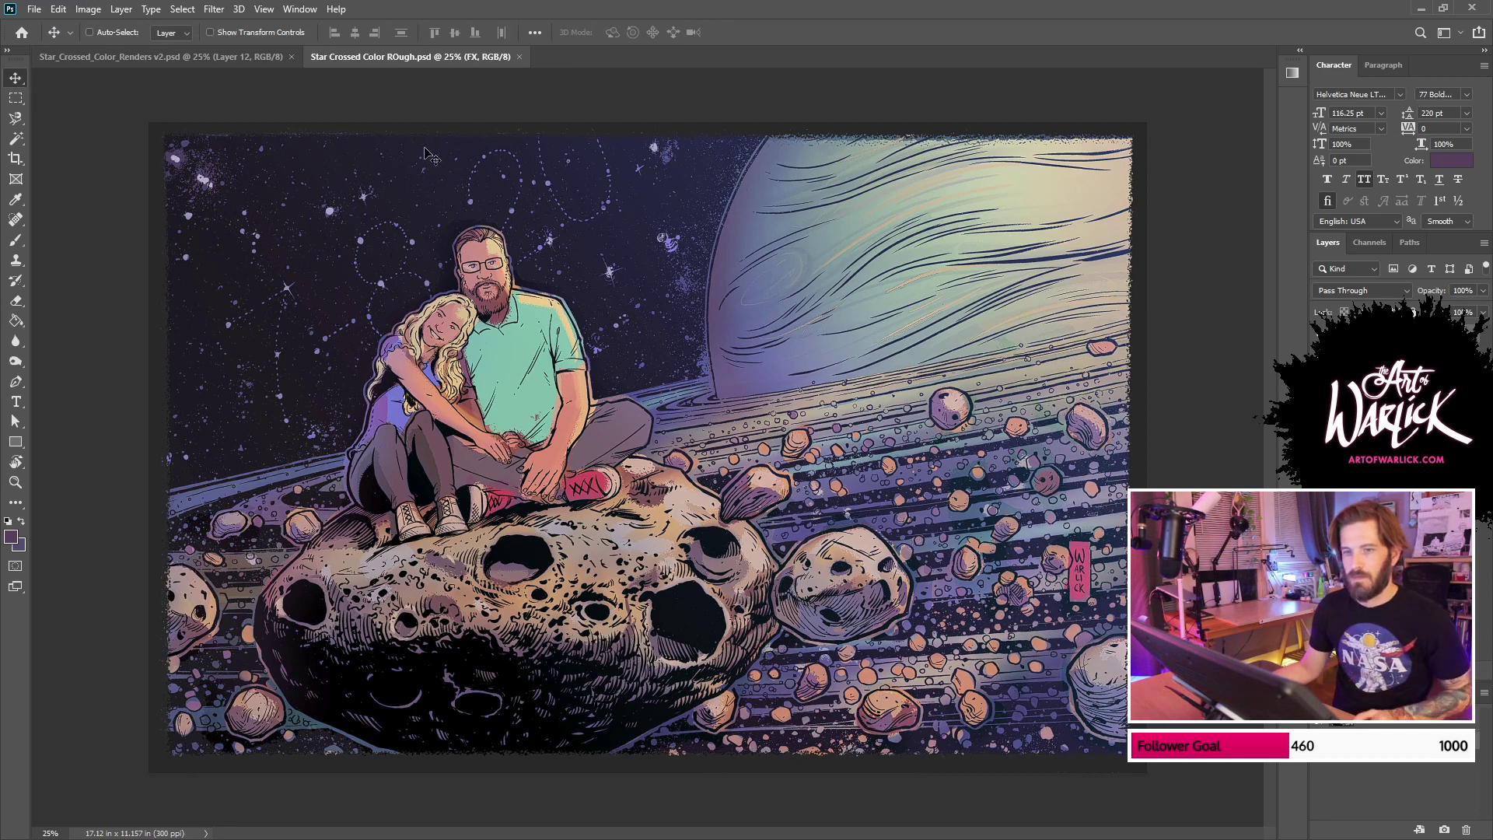
{"action": "left_click_drag", "start_coordinate": [423, 149], "coordinate": [637, 249]}
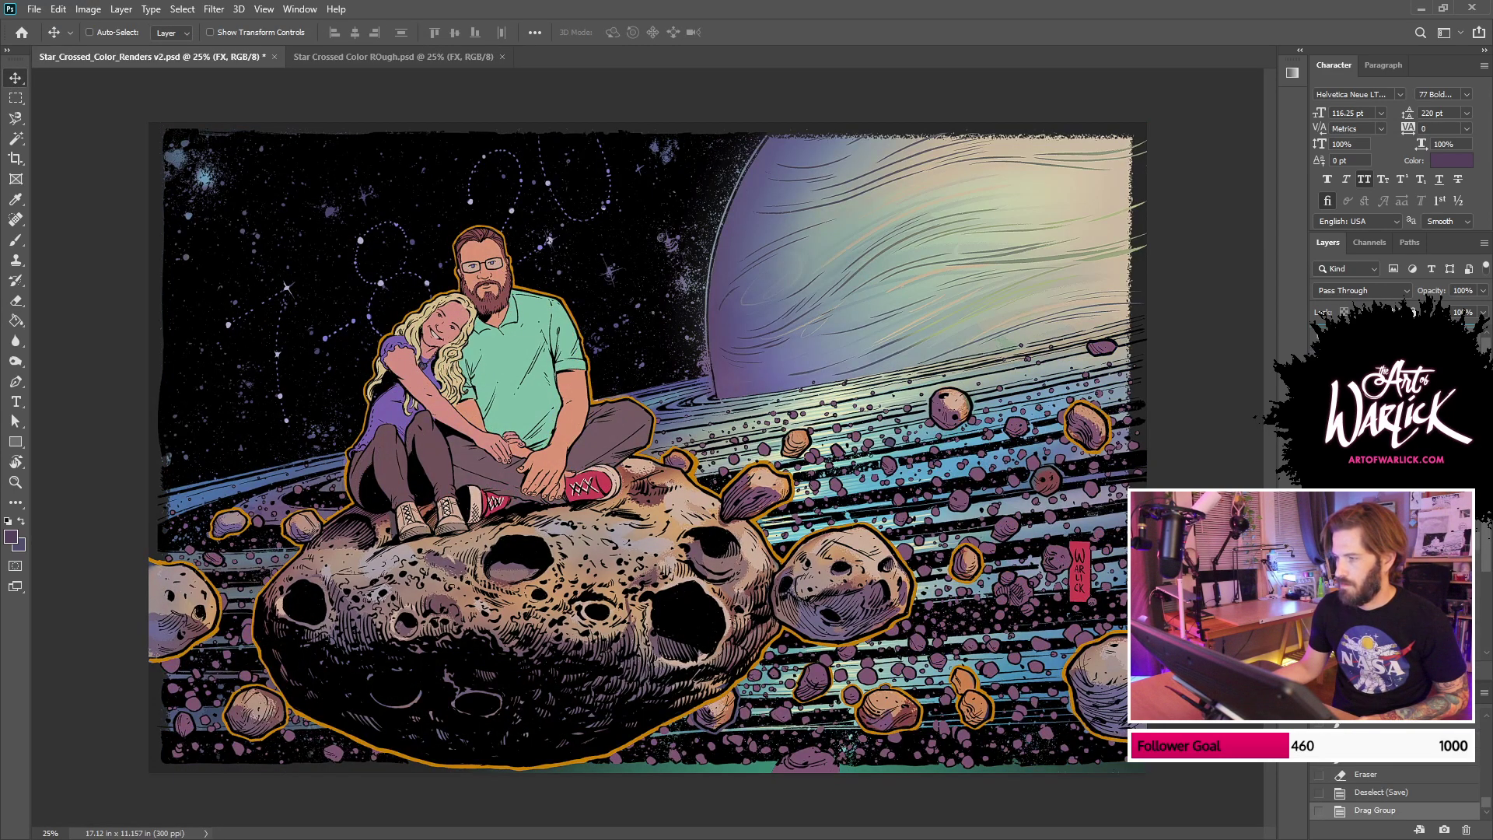
Step: Reorder the copied FX group in the v2 layer stack to show its border and haze effects, and close Star Crossed Color ROugh.psd
{"action": "key", "text": "ctrl+z"}
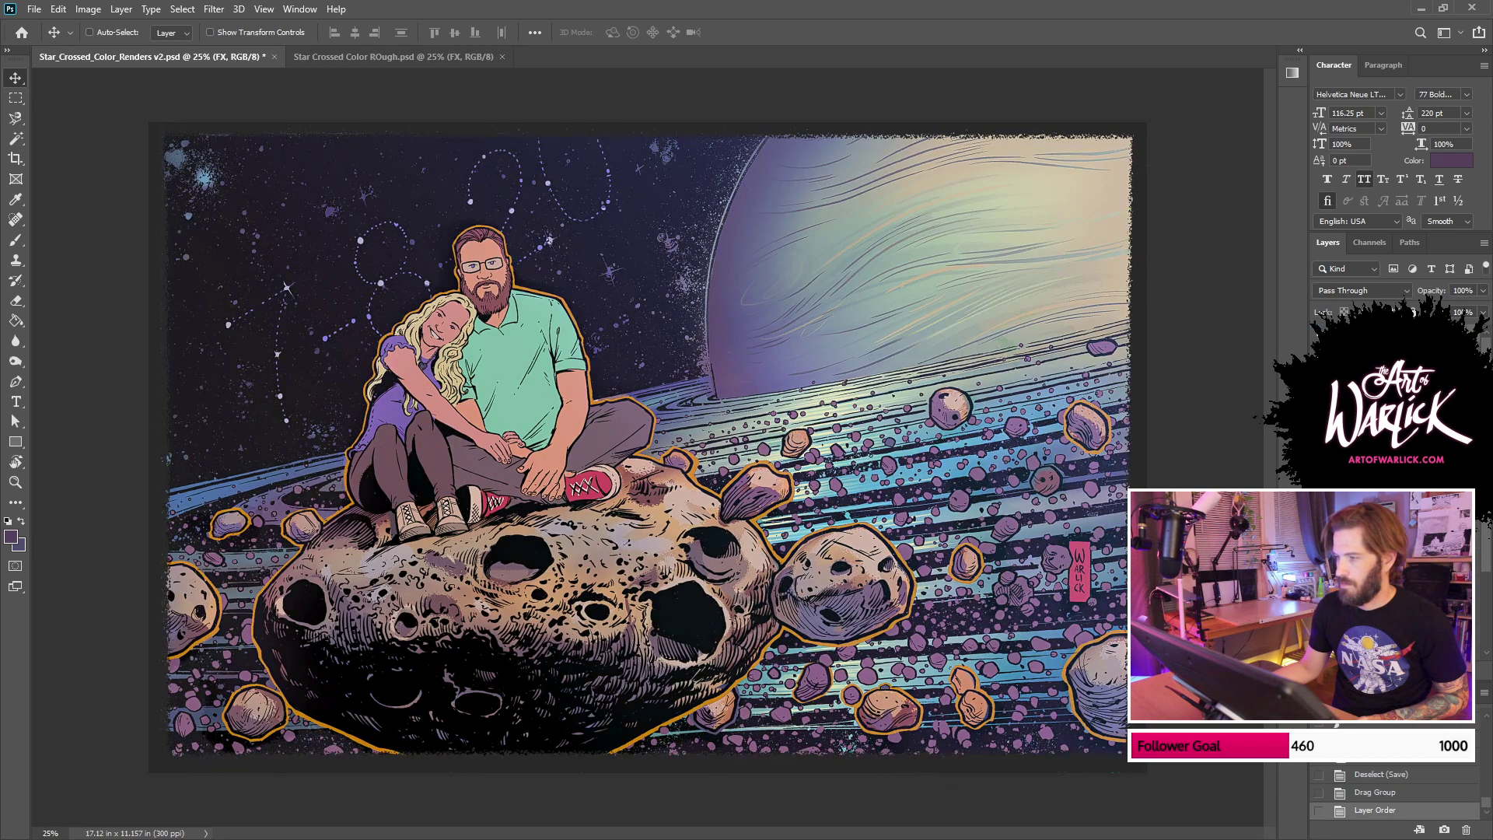
{"action": "left_click", "coordinate": [396, 56]}
{"action": "left_click", "coordinate": [229, 64]}
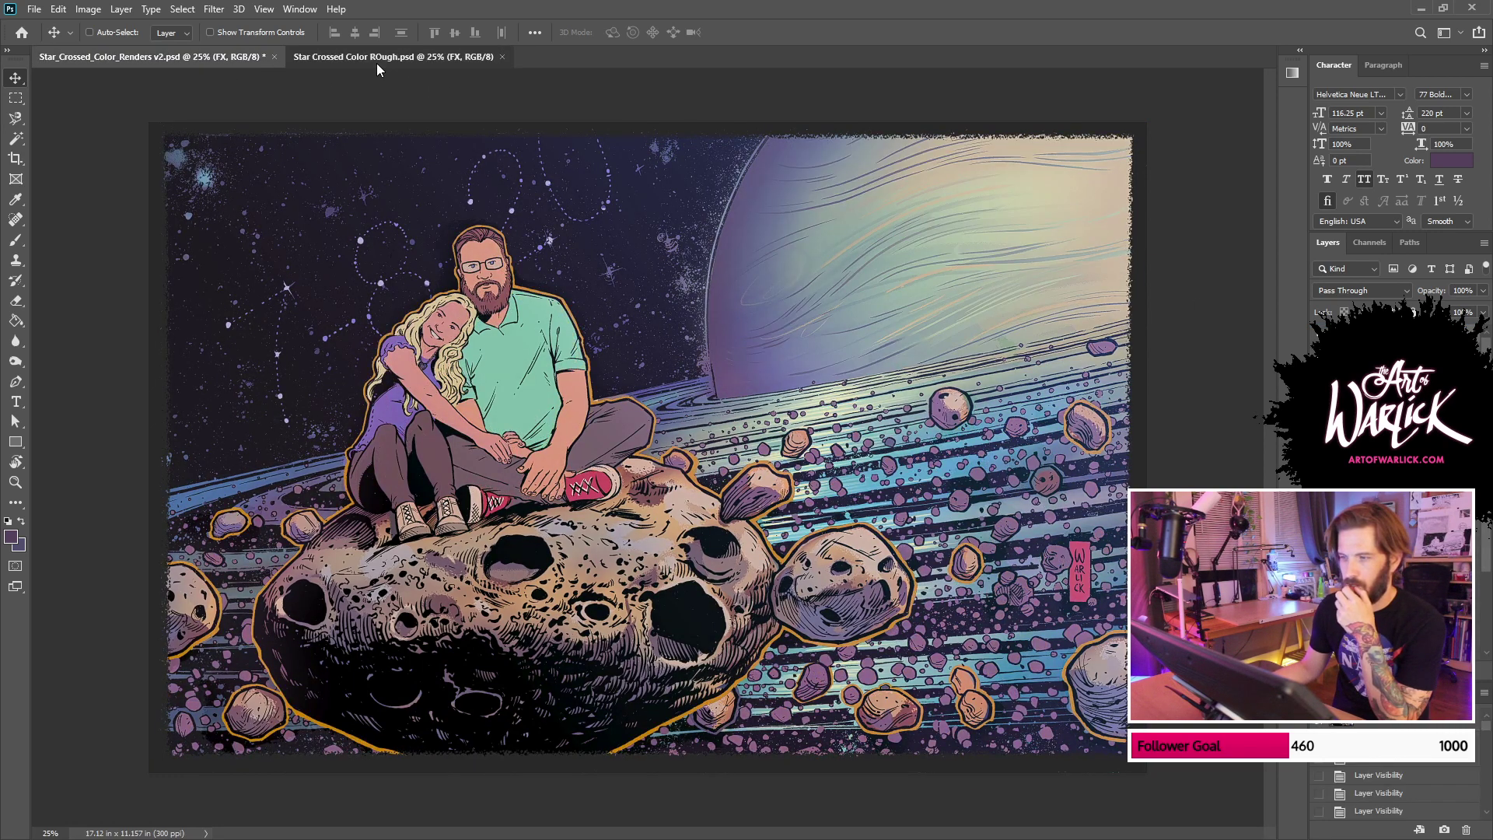
{"action": "left_click", "coordinate": [376, 63]}
{"action": "left_click", "coordinate": [503, 57]}
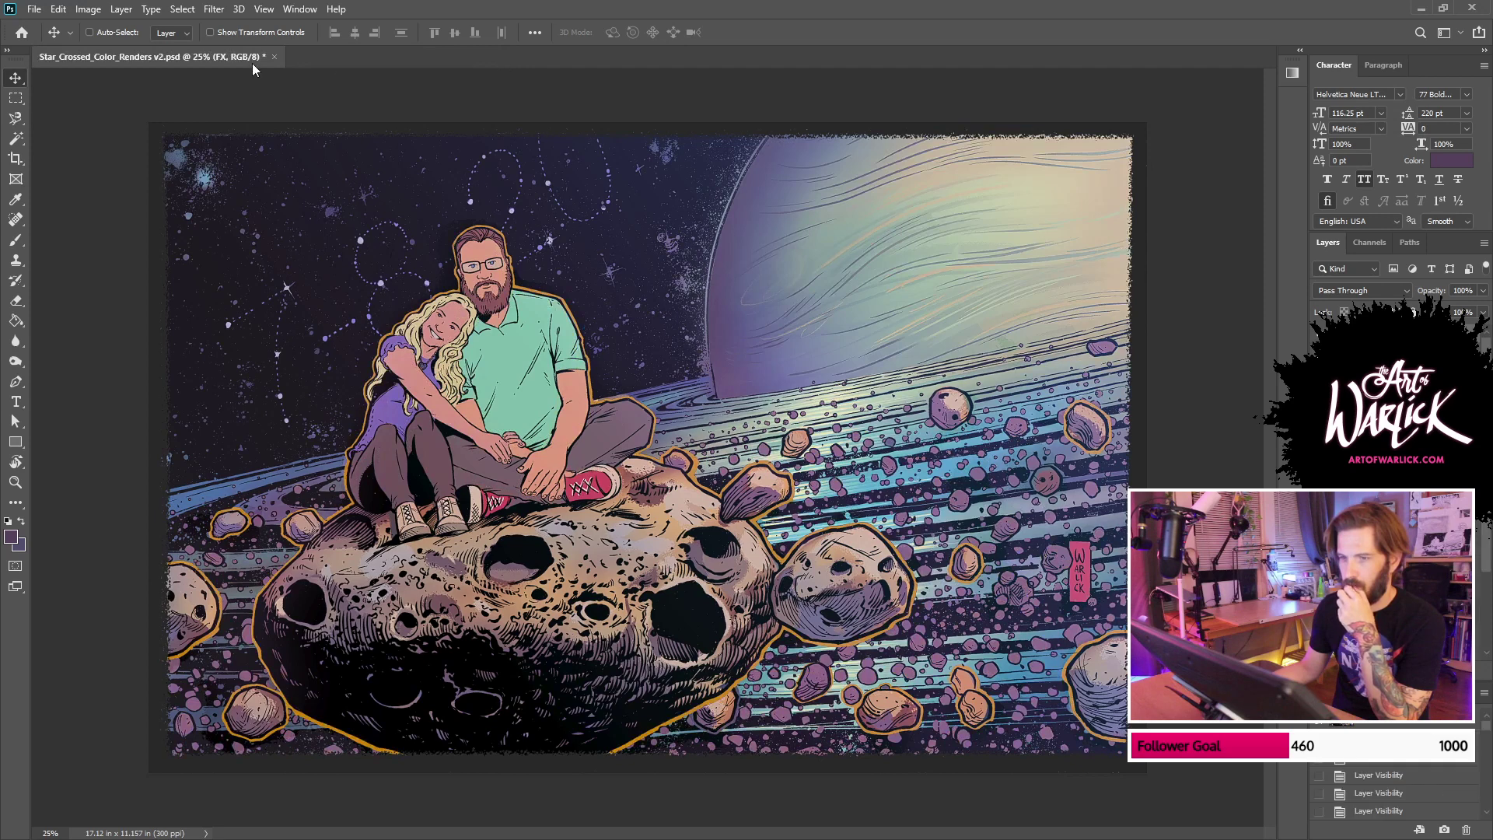
Step: Hide the FX border texture and haze effects, and show only the purple Screen glow layer behind the foreground
{"action": "left_click", "coordinate": [1319, 350]}
{"action": "left_click", "coordinate": [1320, 370]}
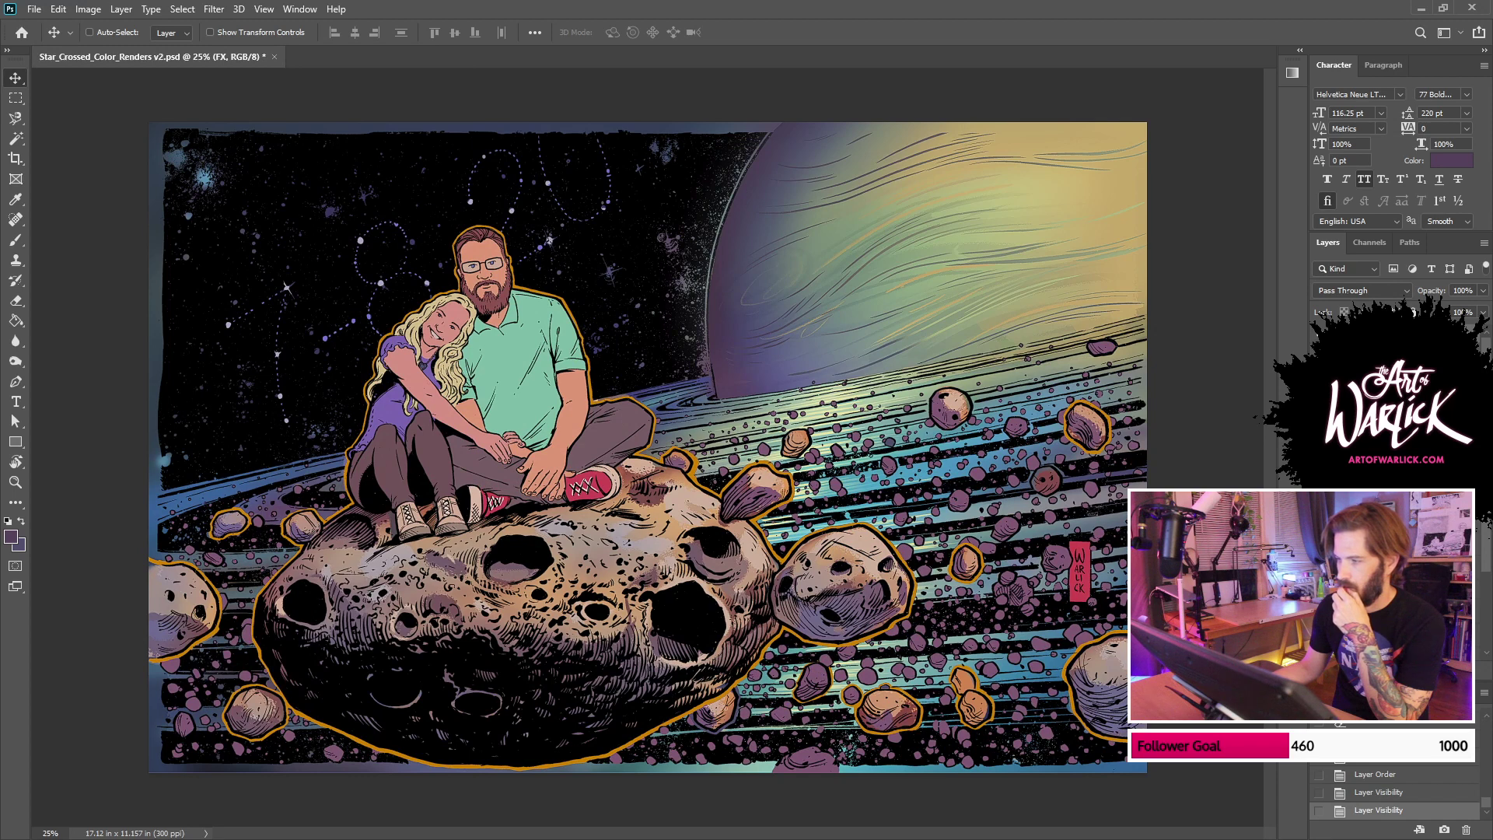
{"action": "left_click", "coordinate": [1392, 389]}
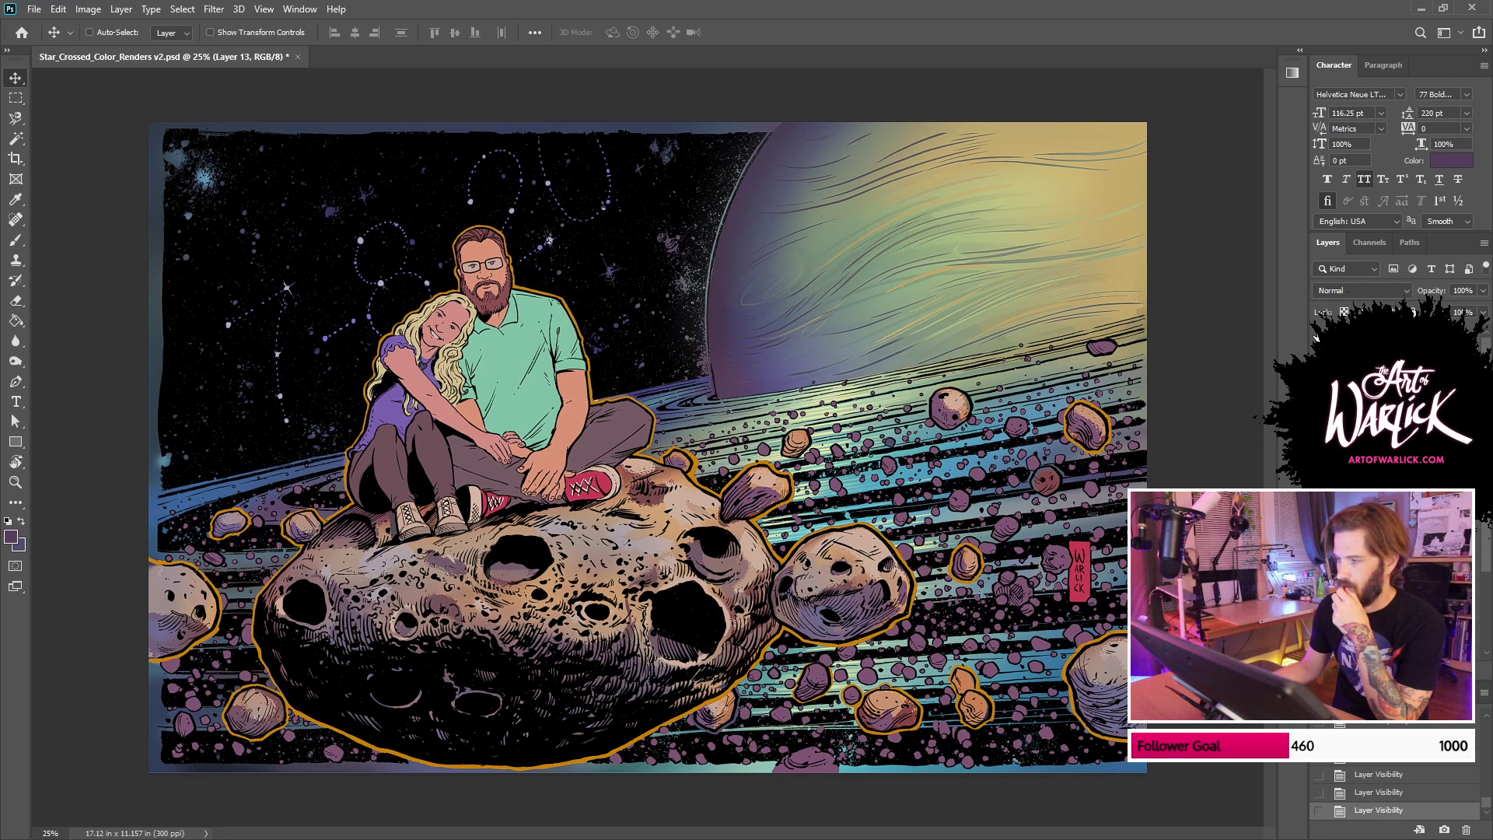
{"action": "left_click", "coordinate": [1319, 389]}
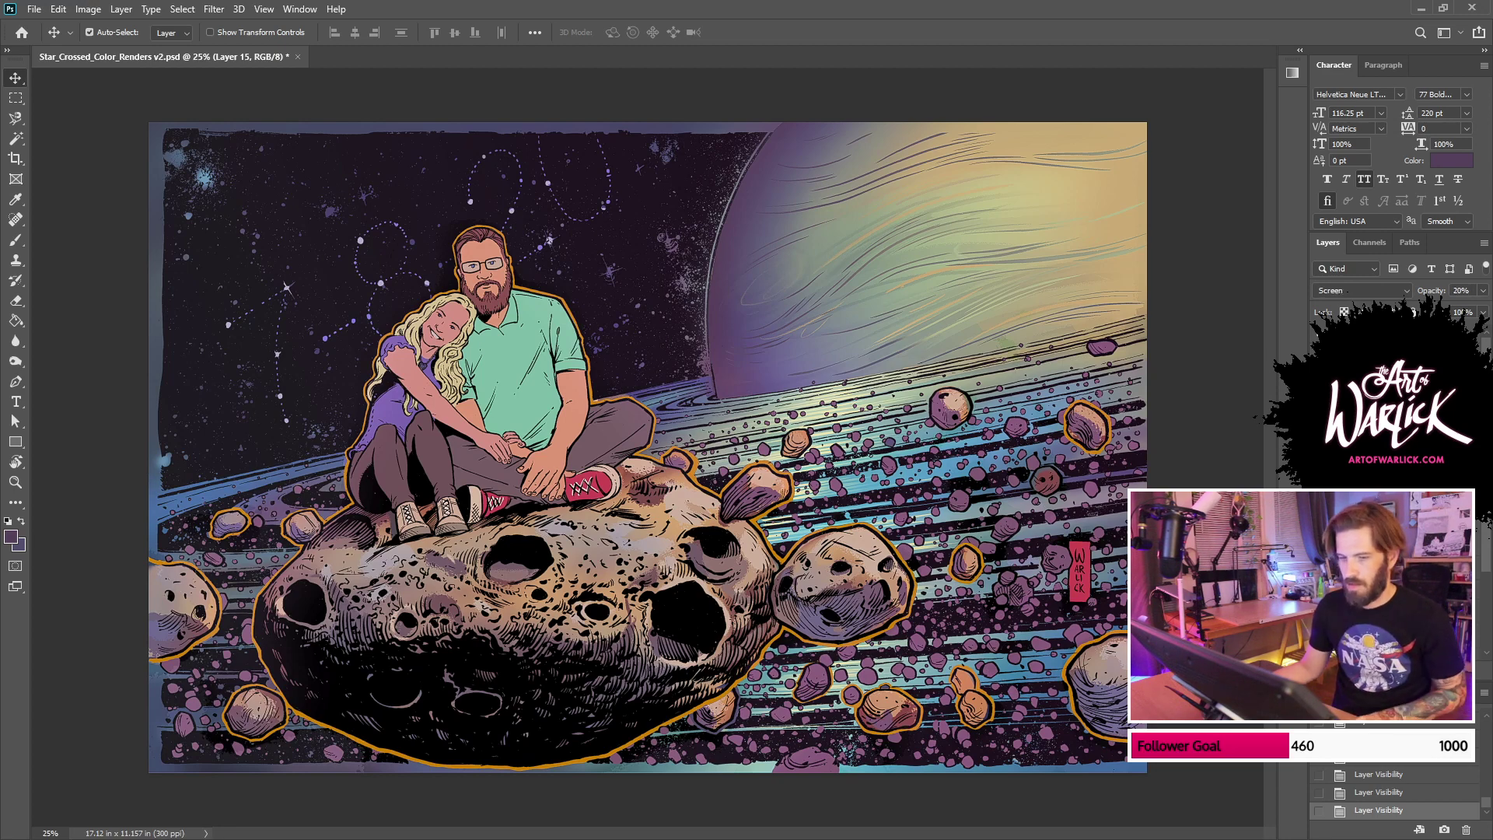
{"action": "left_click", "coordinate": [1352, 389], "text": "ctrl"}
{"action": "key", "text": "ctrl+d"}
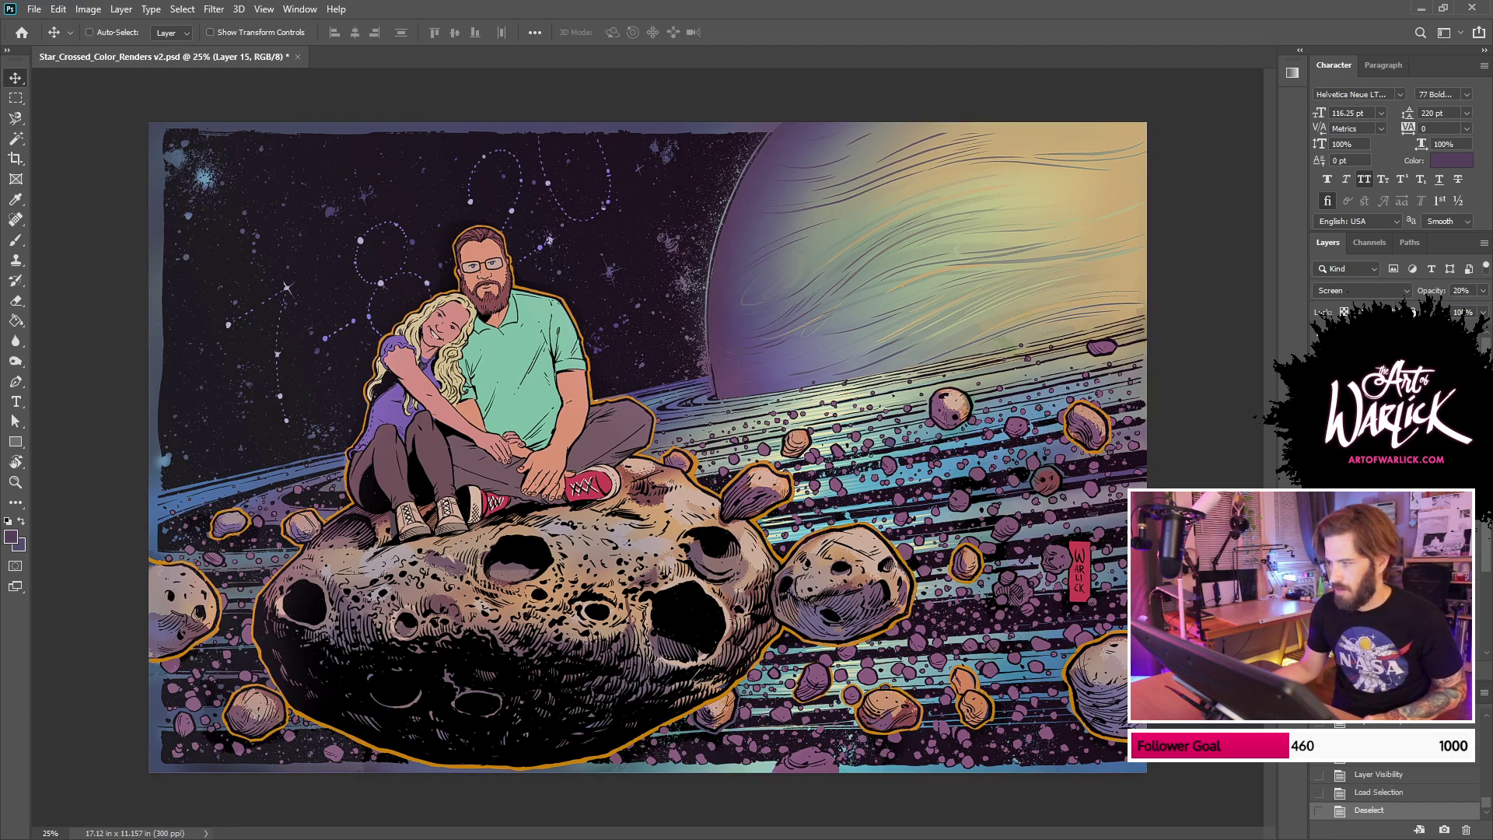
Step: Apply a Gaussian Blur with a 30-pixel radius to the purple Screen glow layer and set its opacity to 100%
{"action": "left_click", "coordinate": [214, 8]}
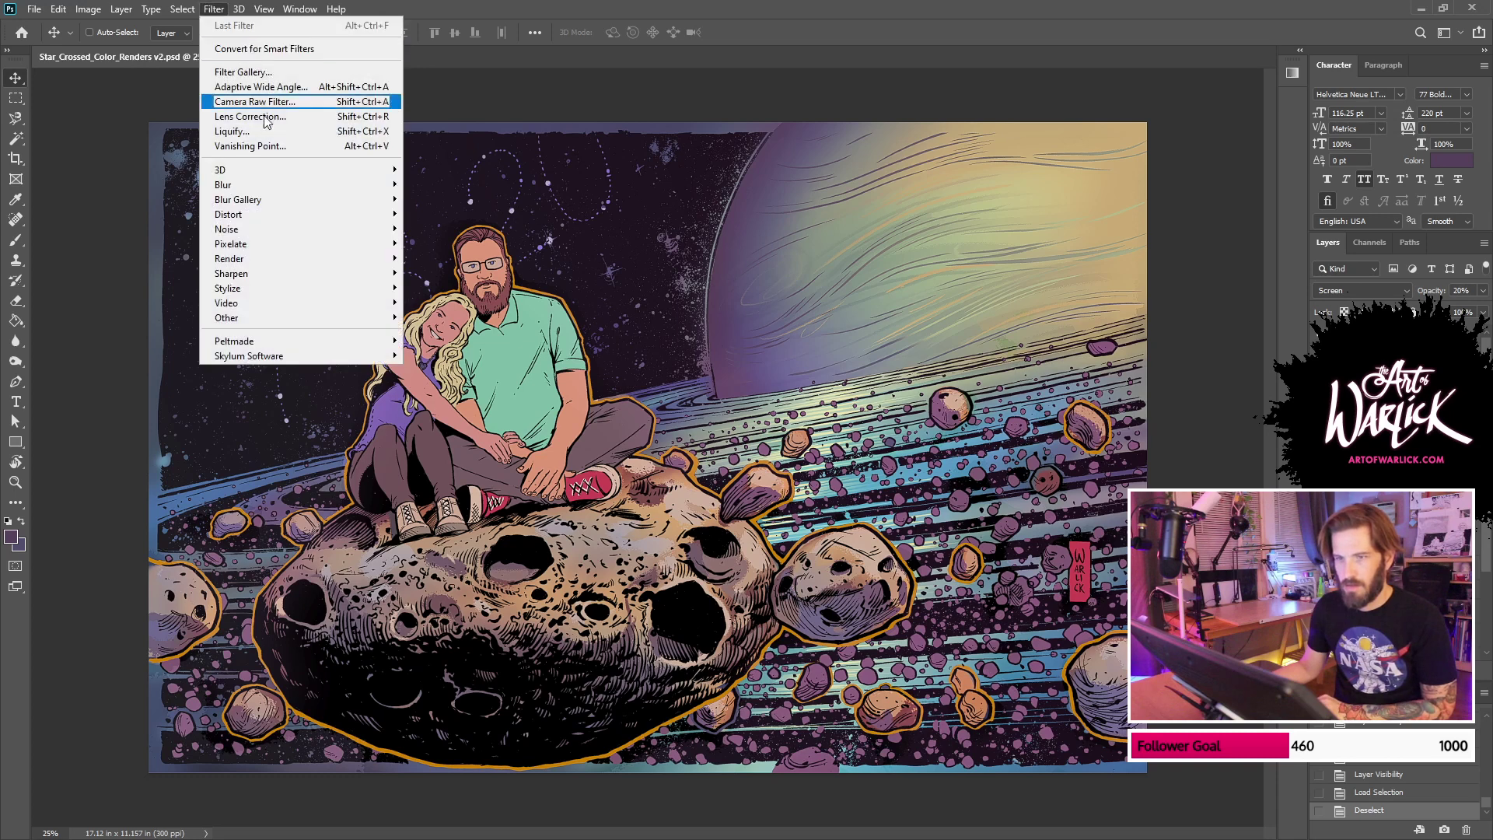
{"action": "mouse_move", "coordinate": [273, 190]}
{"action": "left_click", "coordinate": [427, 242]}
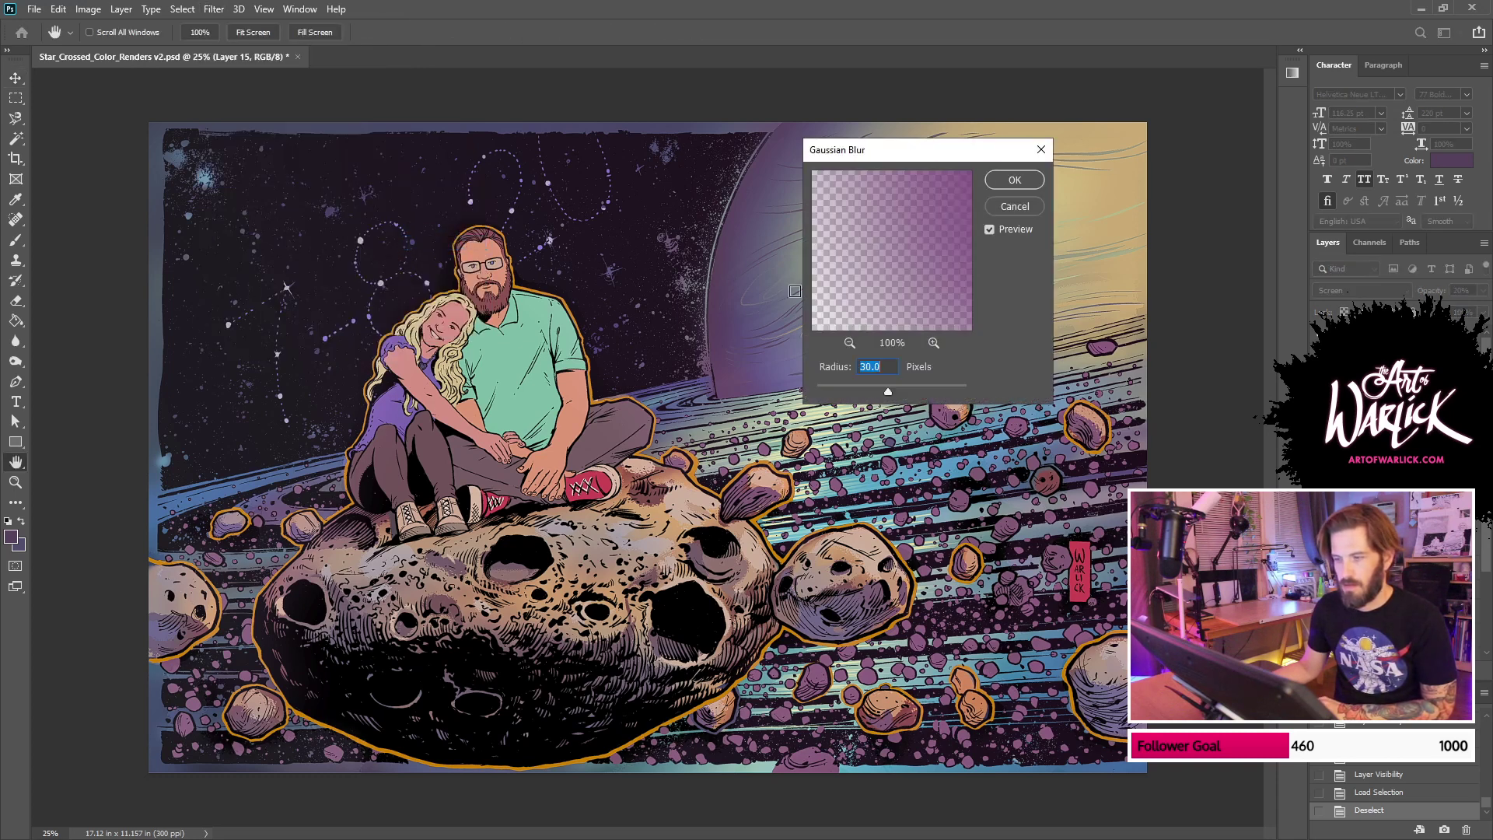
{"action": "key", "text": "Return"}
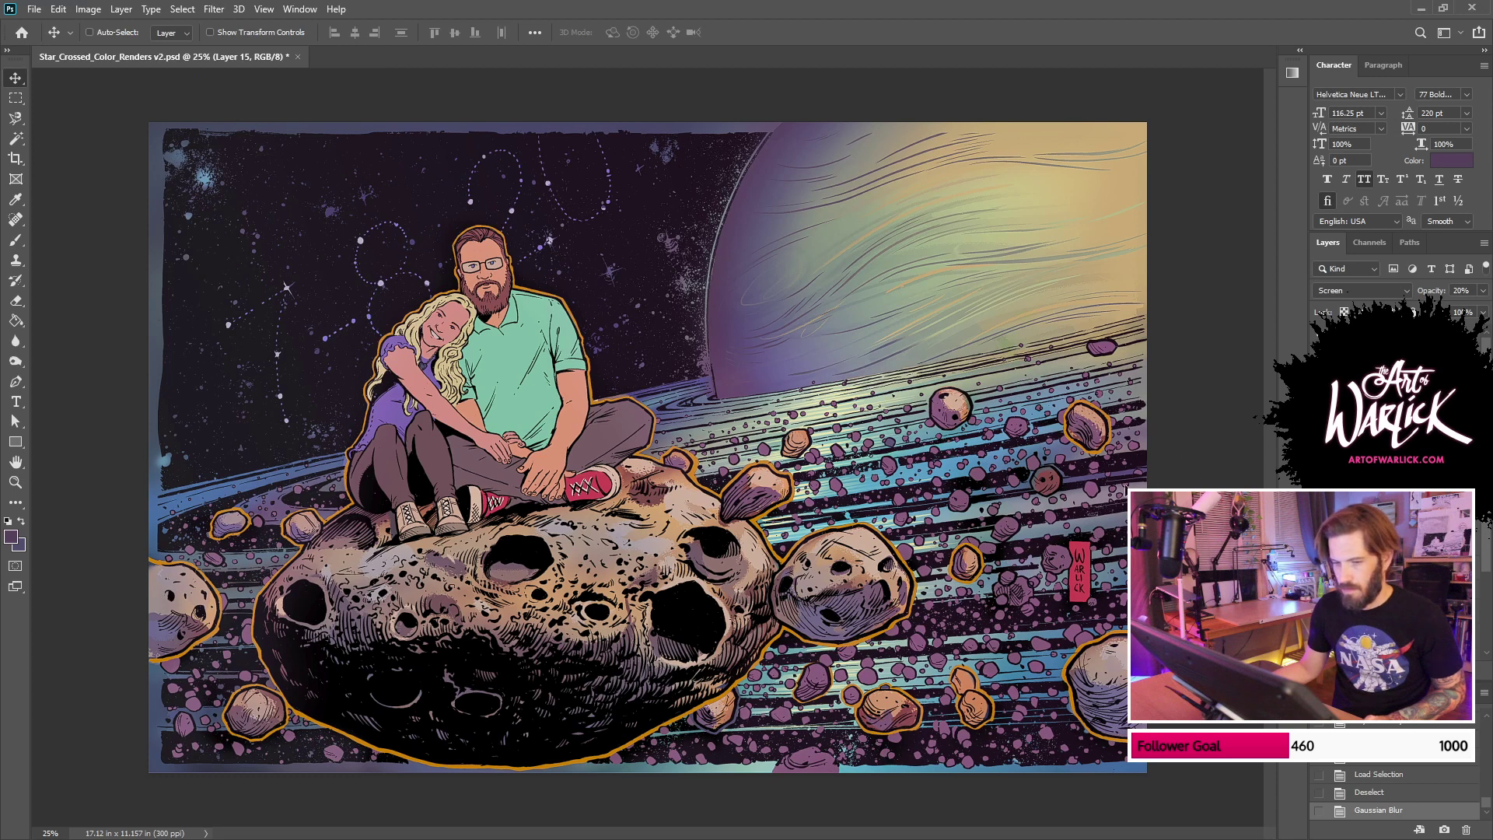
{"action": "double_click", "coordinate": [1460, 290]}
{"action": "type", "text": "100"}
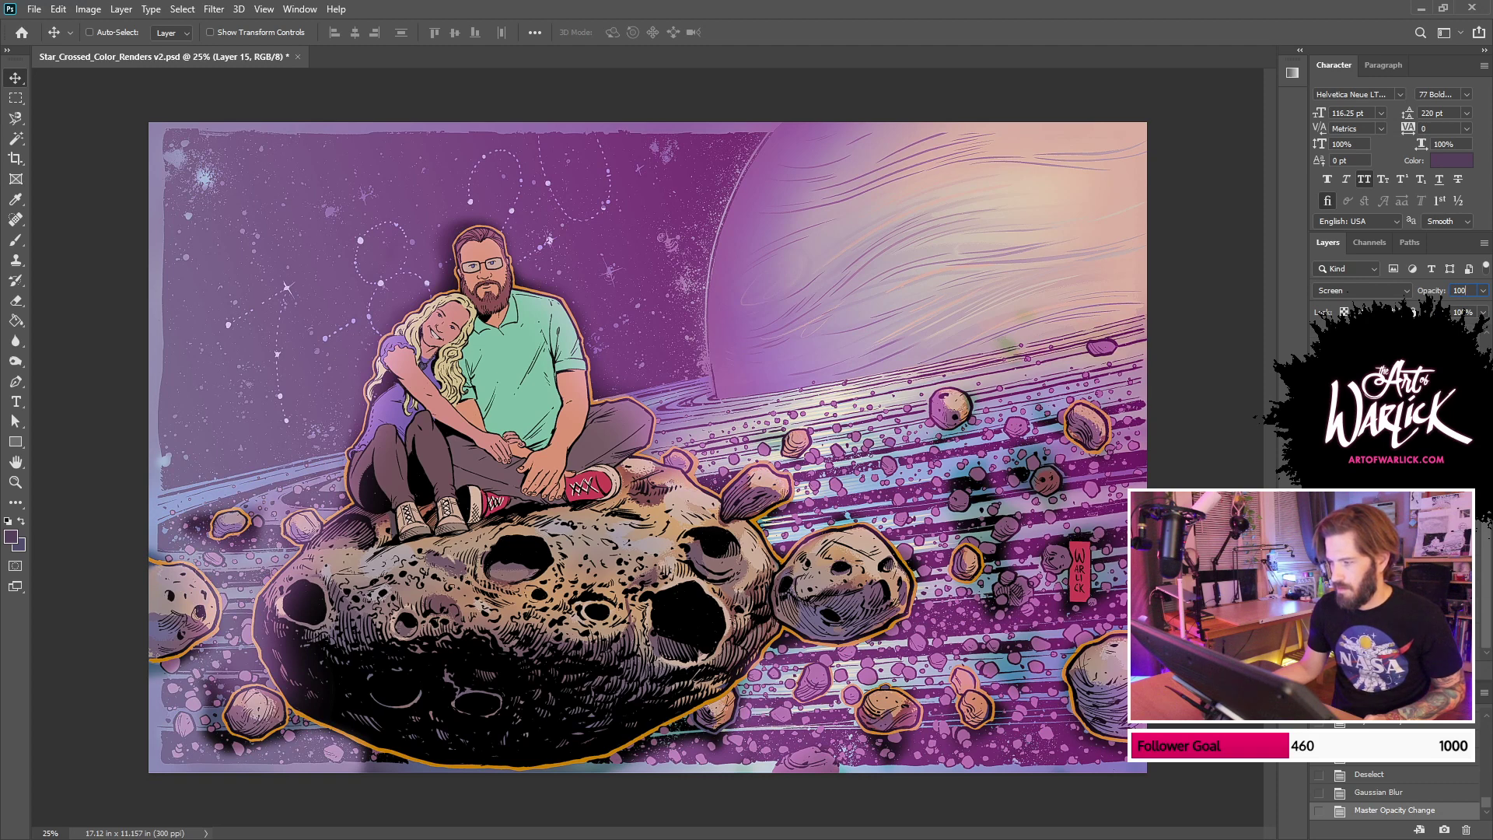
{"action": "key", "text": "Return"}
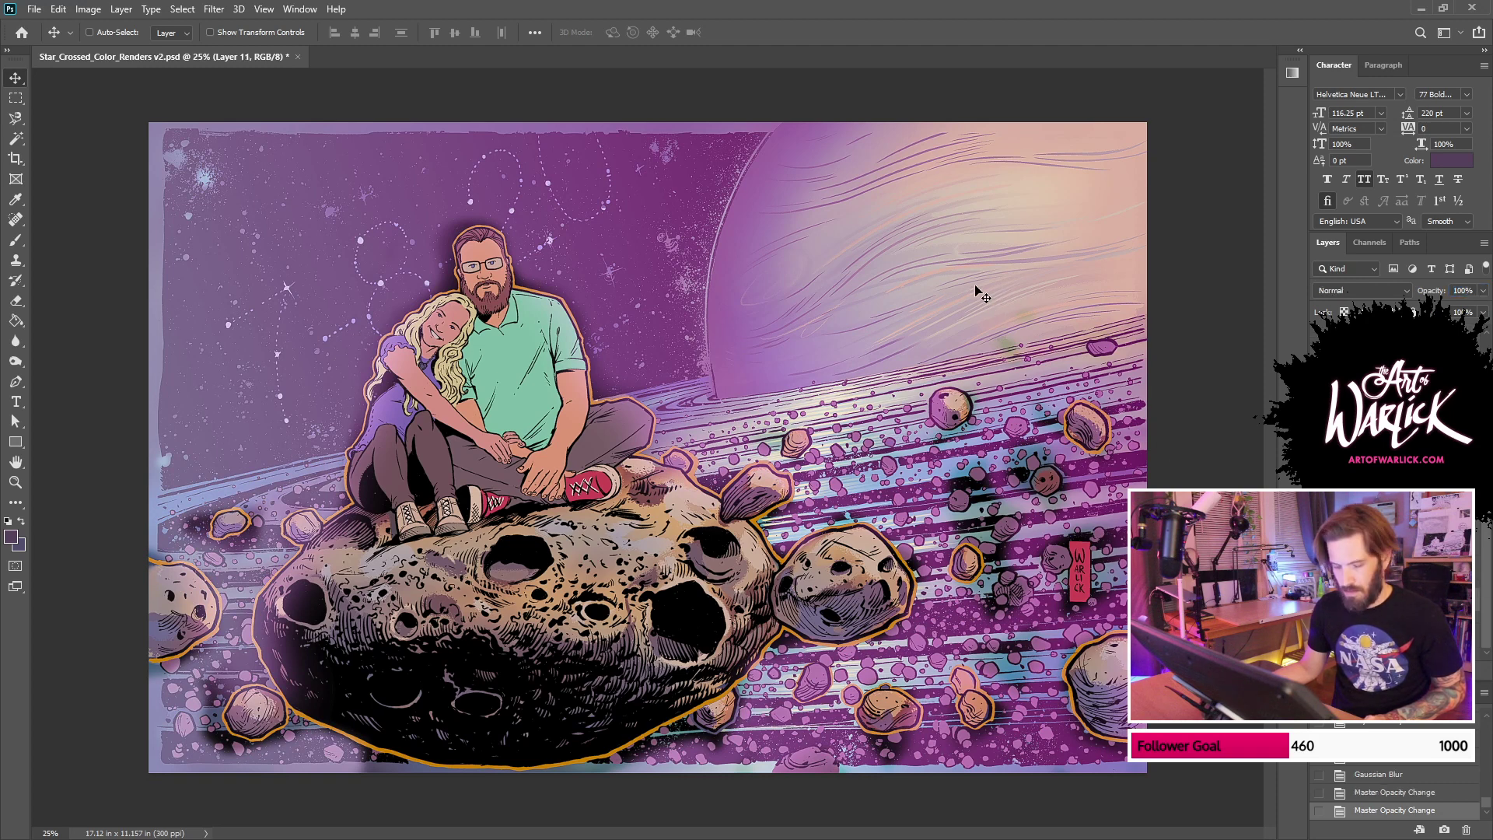
Step: Select the planet, the starry sky and the ring background from the FLATS layer with the Magic Wand
{"action": "key", "text": "w"}
{"action": "left_click", "coordinate": [588, 231]}
{"action": "left_click", "coordinate": [850, 204], "text": "shift"}
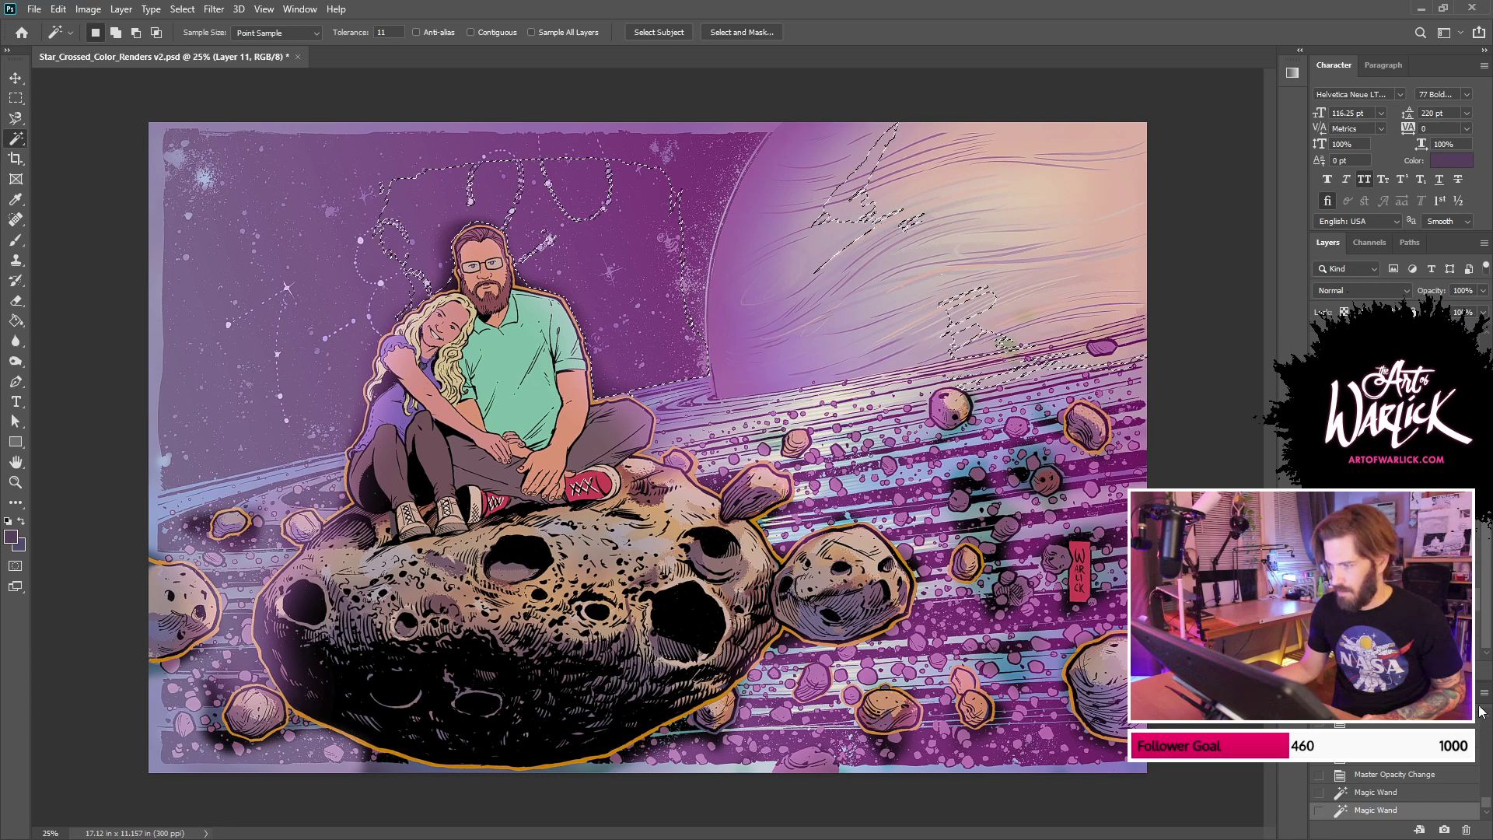
{"action": "left_click", "coordinate": [1392, 622]}
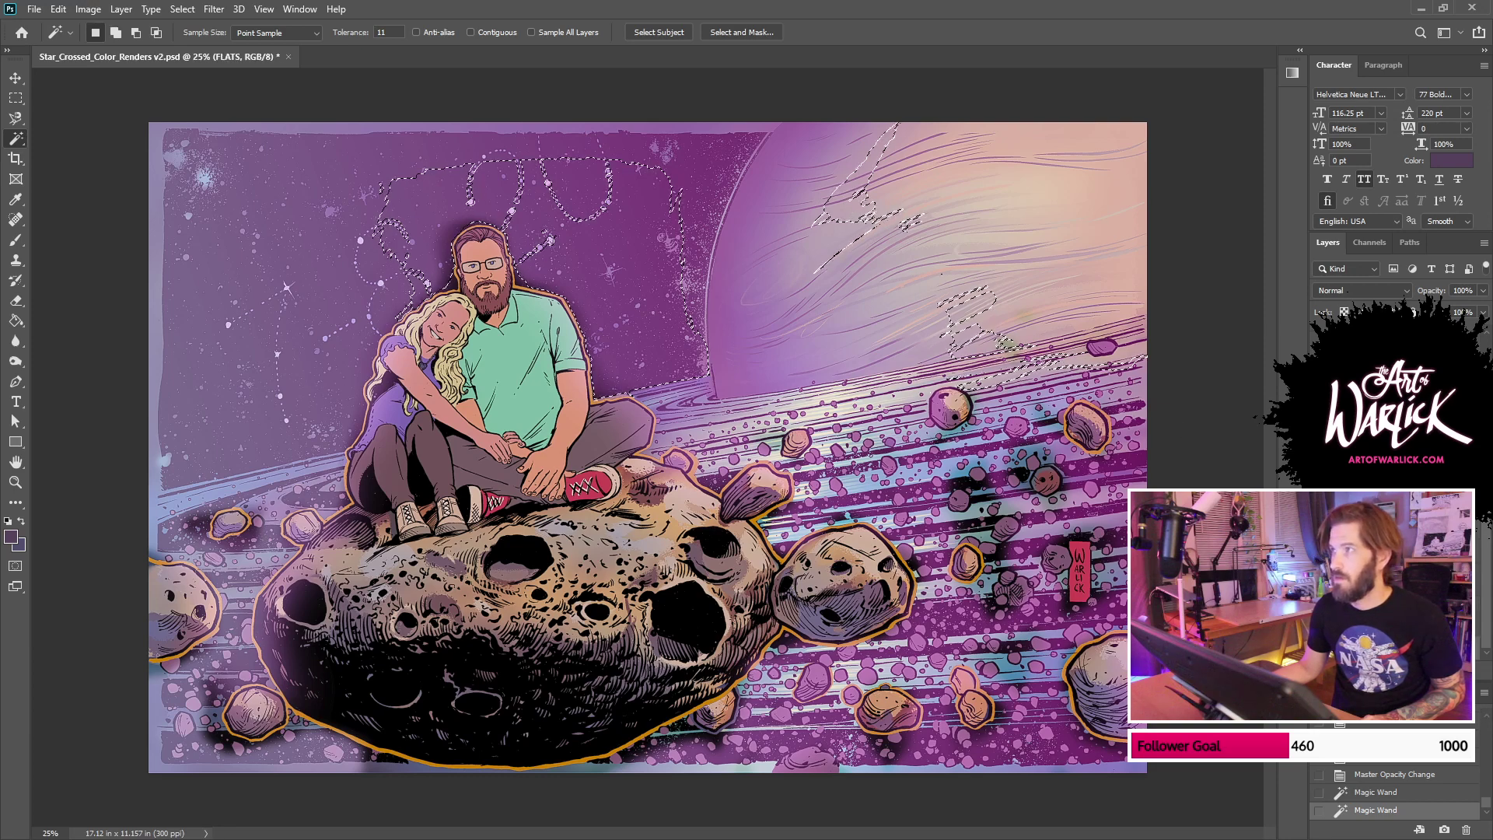
{"action": "left_click", "coordinate": [884, 228]}
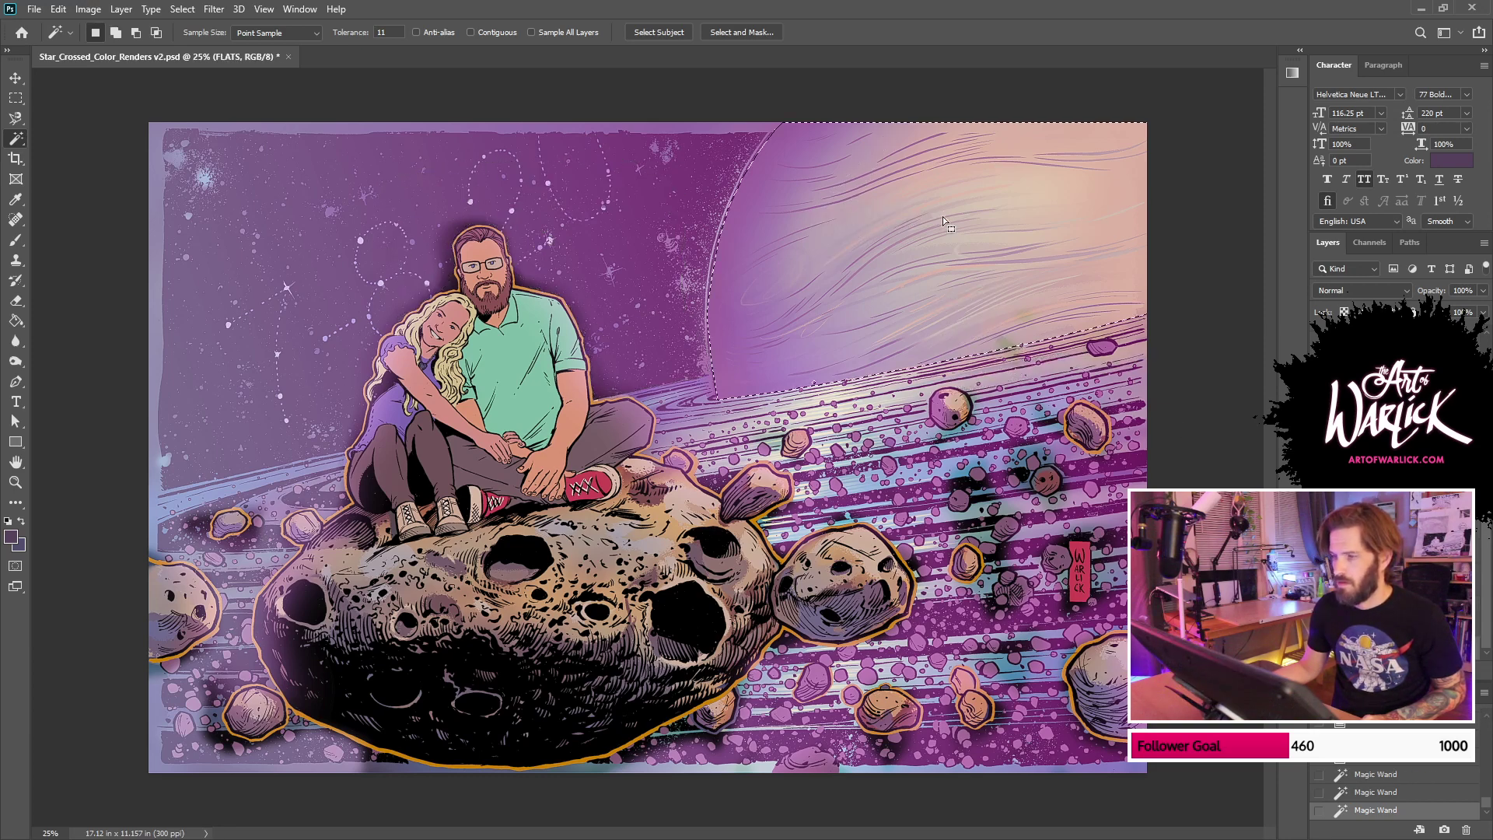
{"action": "left_click", "coordinate": [582, 185], "text": "shift"}
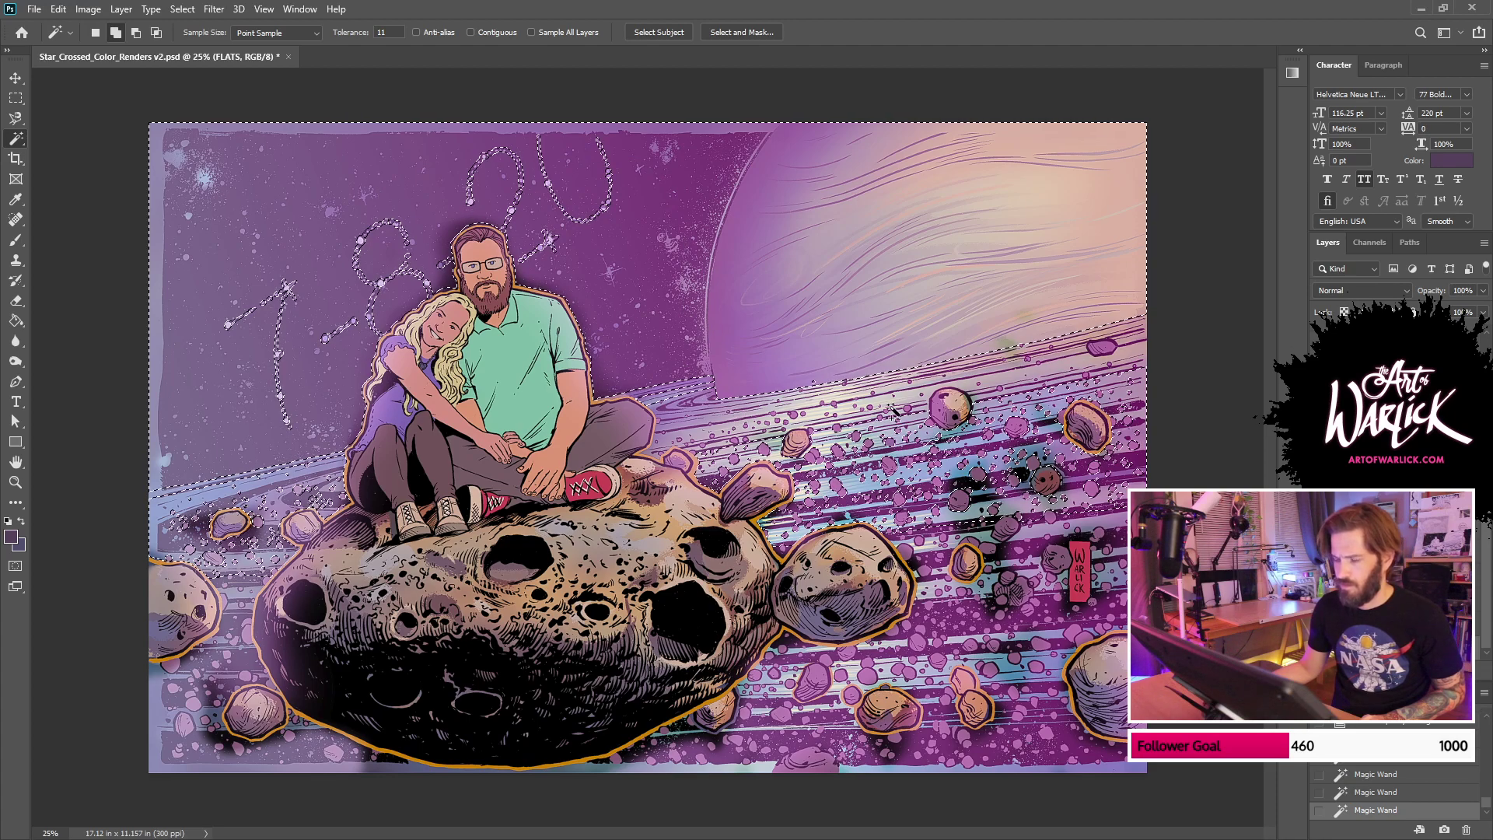
{"action": "left_click", "coordinate": [1064, 542], "text": "shift"}
{"action": "left_click", "coordinate": [1072, 755], "text": "shift"}
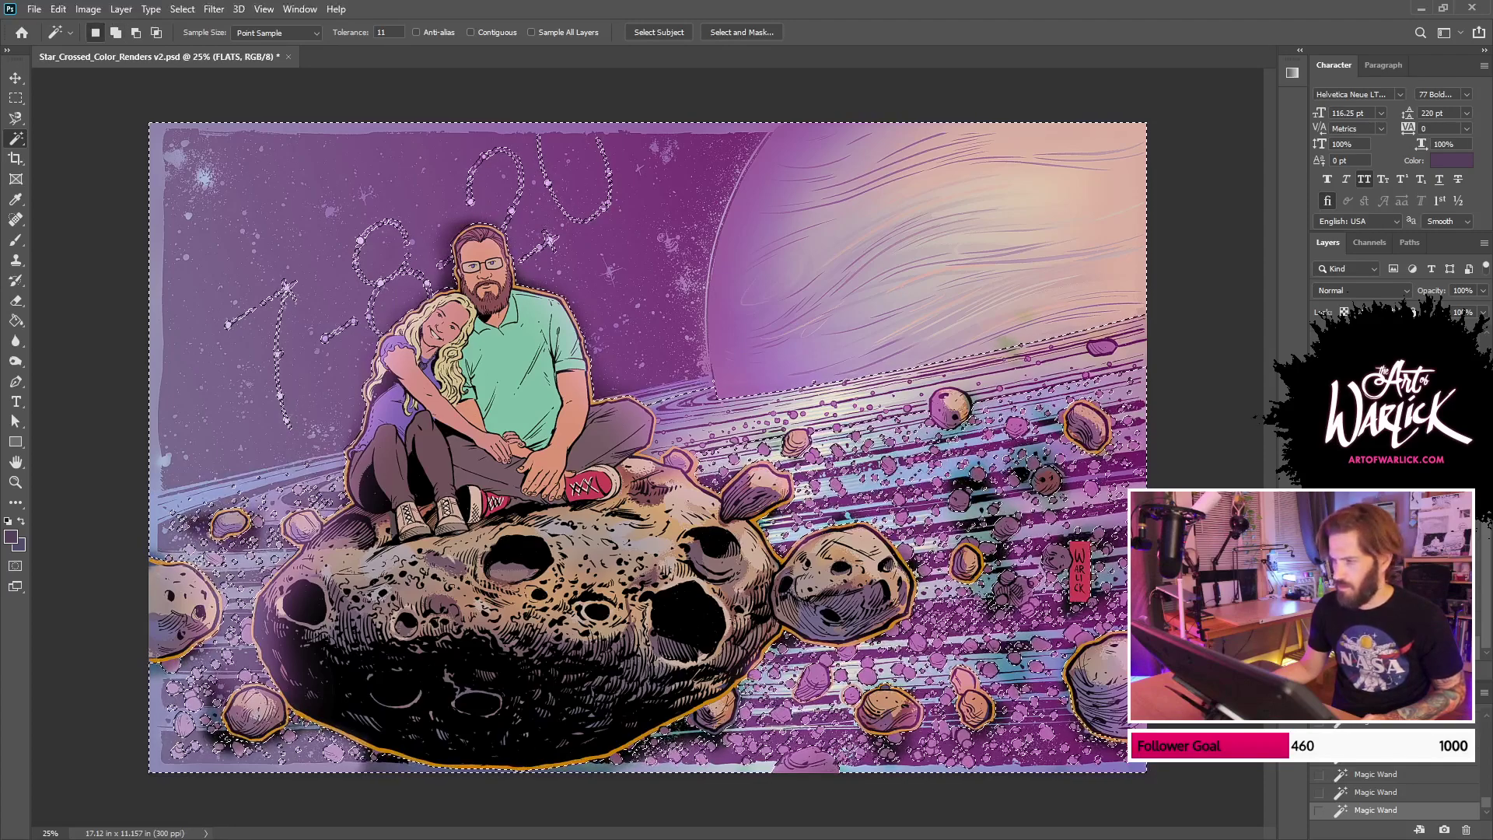
Step: Try masking the purple Screen glow layer with the background selection and inverting the mask, and undo both
{"action": "key", "text": "ctrl+j"}
{"action": "key", "text": "shift+alt+s"}
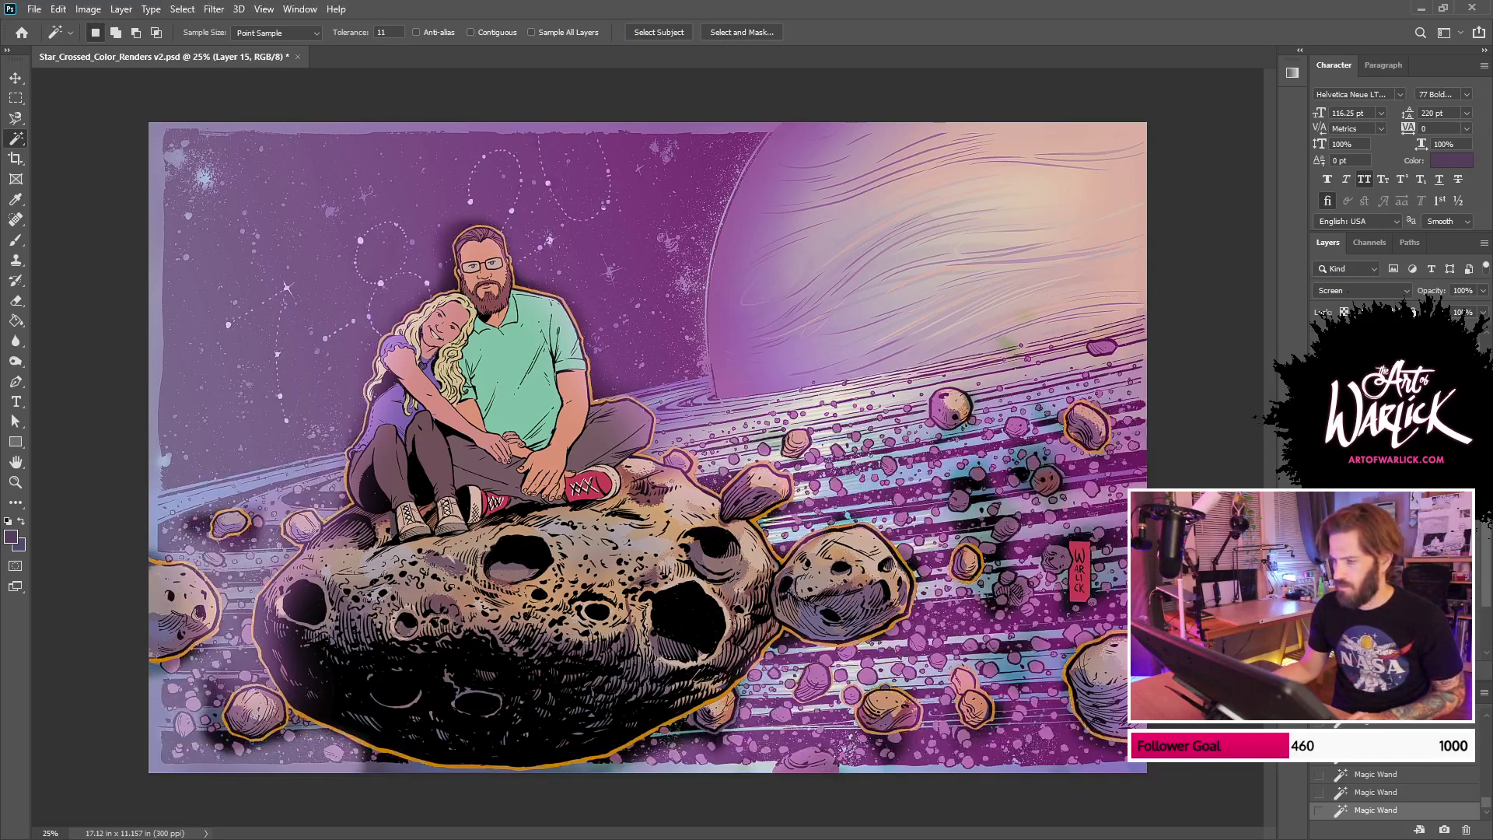
{"action": "left_click", "coordinate": [1376, 670]}
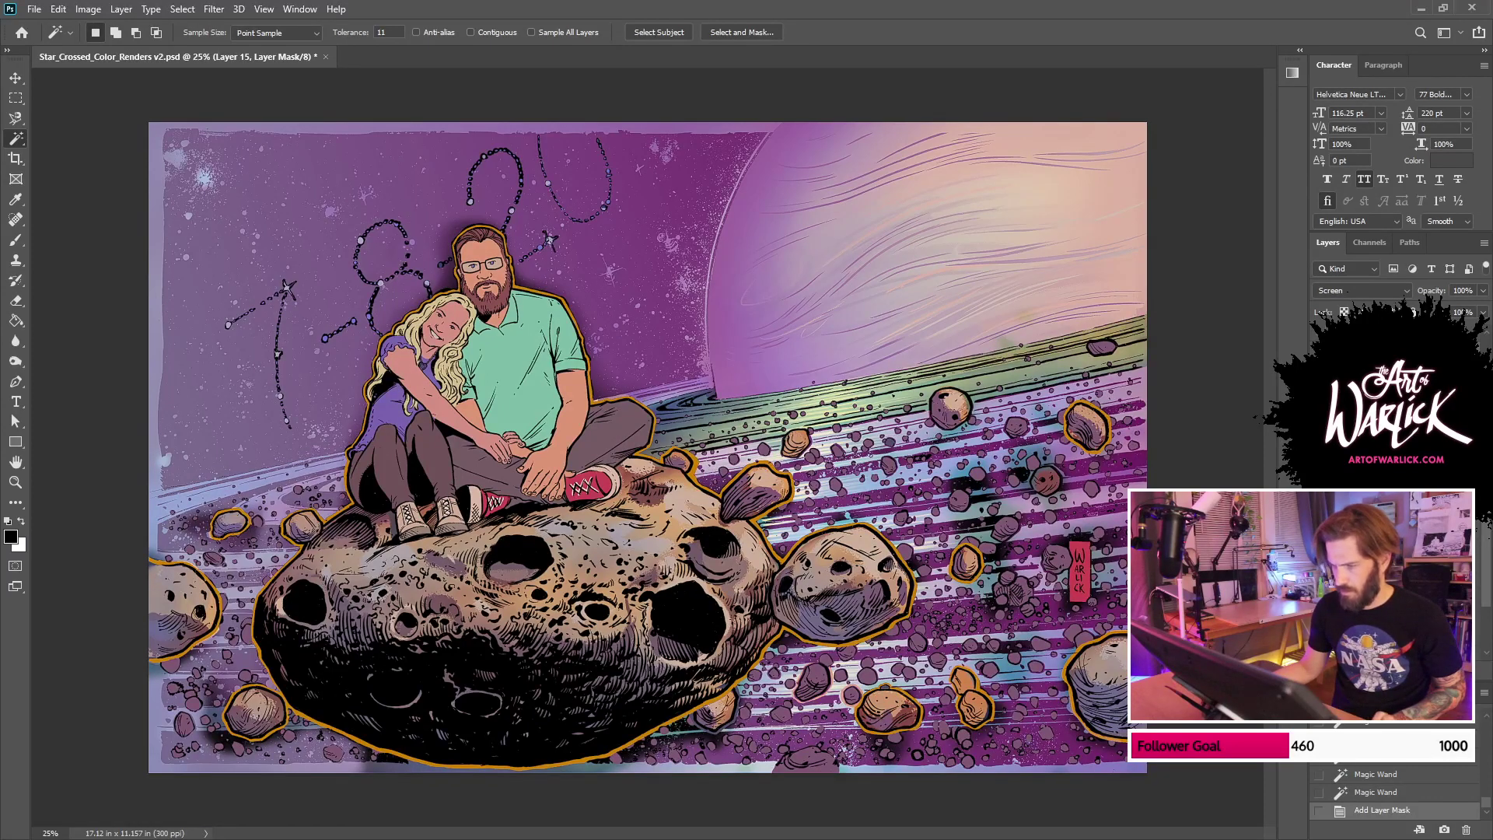
{"action": "key", "text": "ctrl+i"}
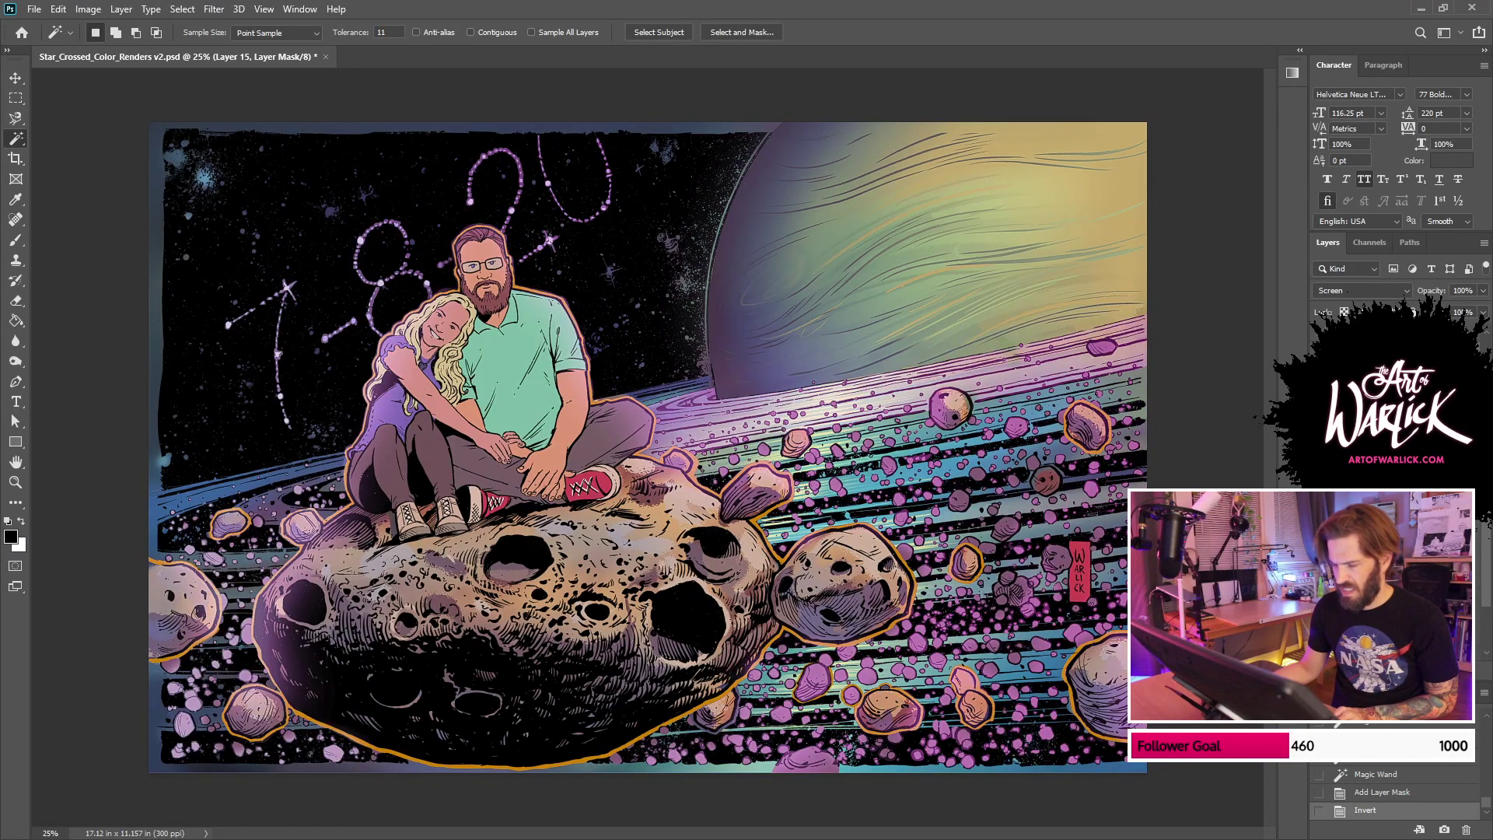
{"action": "key", "text": "ctrl+z"}
{"action": "key", "text": "ctrl+z"}
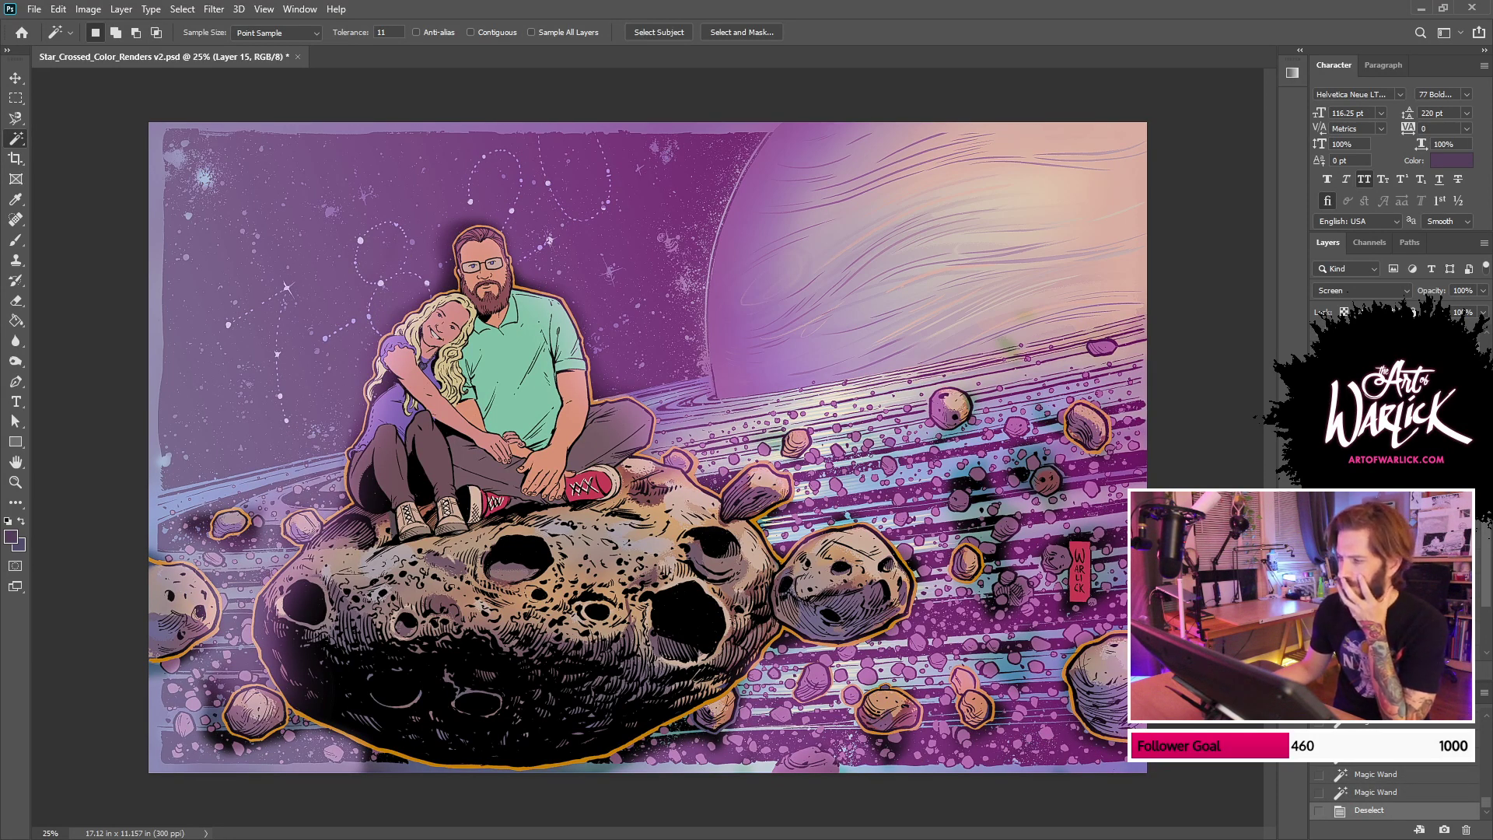
Step: Duplicate the purple glow layer twice, set all three copies to Normal blending, and merge them into one layer
{"action": "right_click", "coordinate": [1419, 346]}
{"action": "left_click", "coordinate": [1344, 266]}
{"action": "key", "text": "Return"}
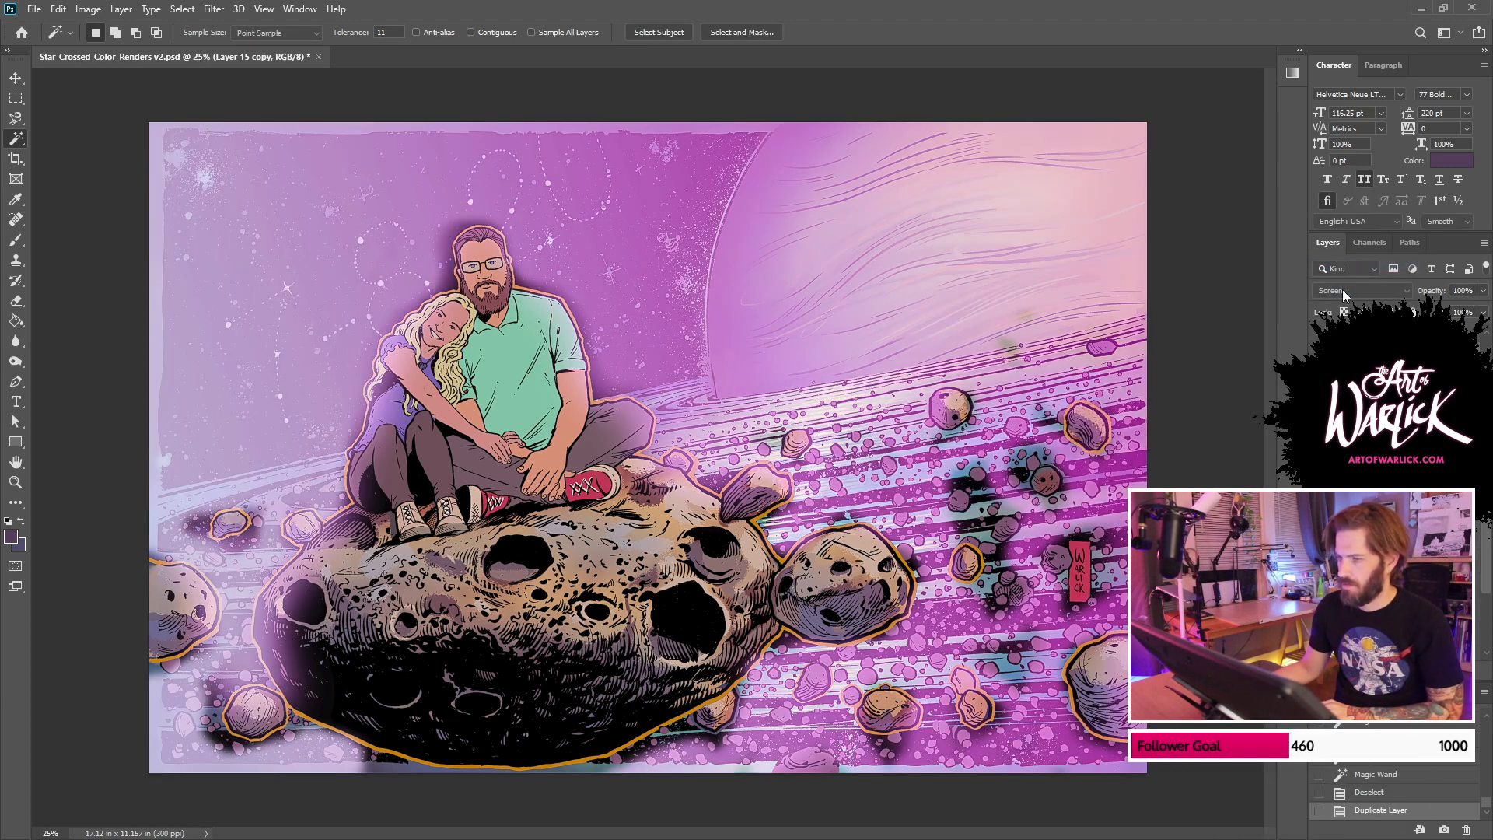
{"action": "right_click", "coordinate": [1408, 335]}
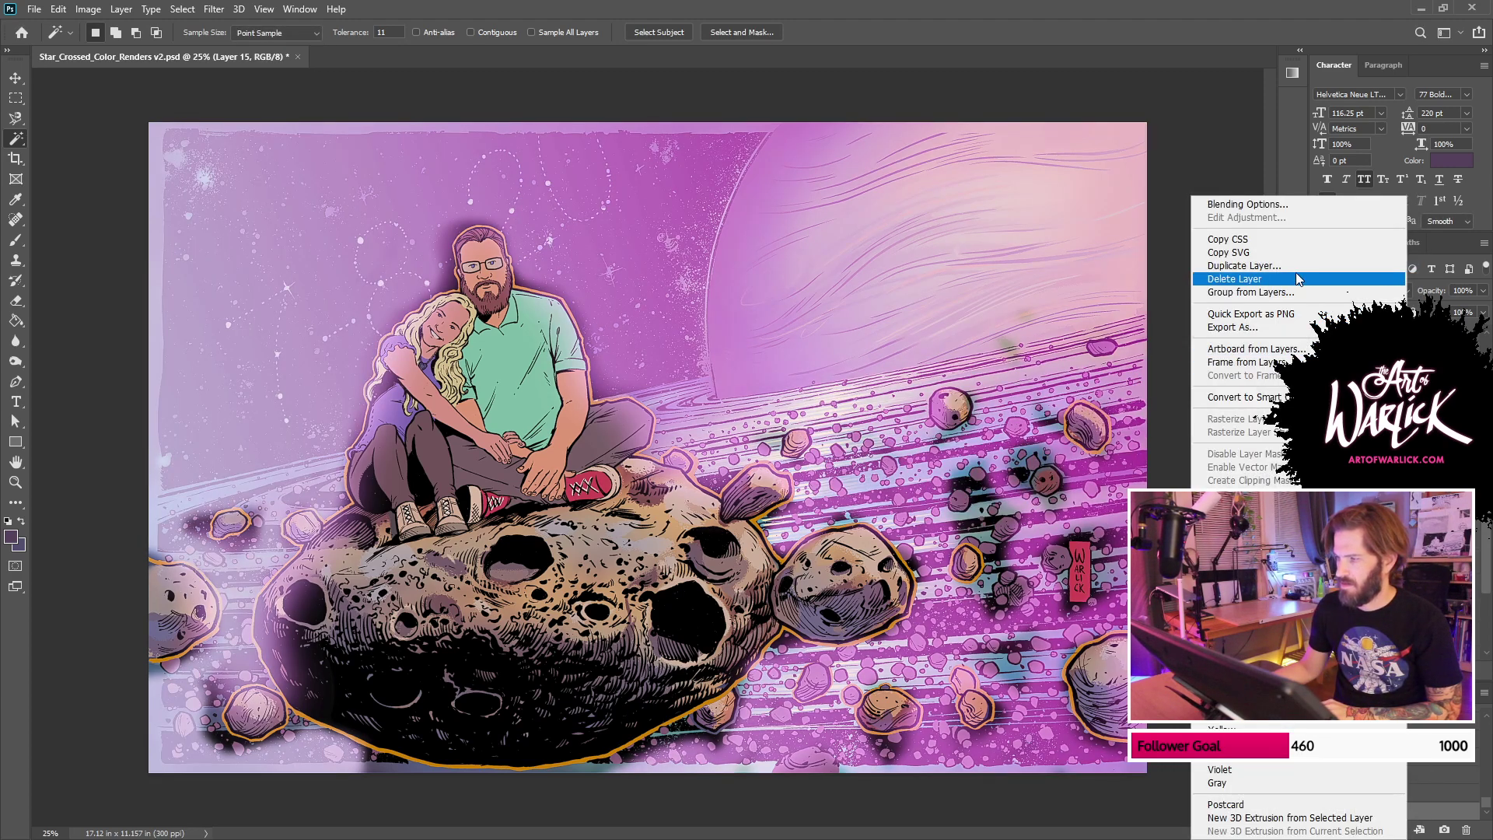
{"action": "left_click", "coordinate": [1291, 267]}
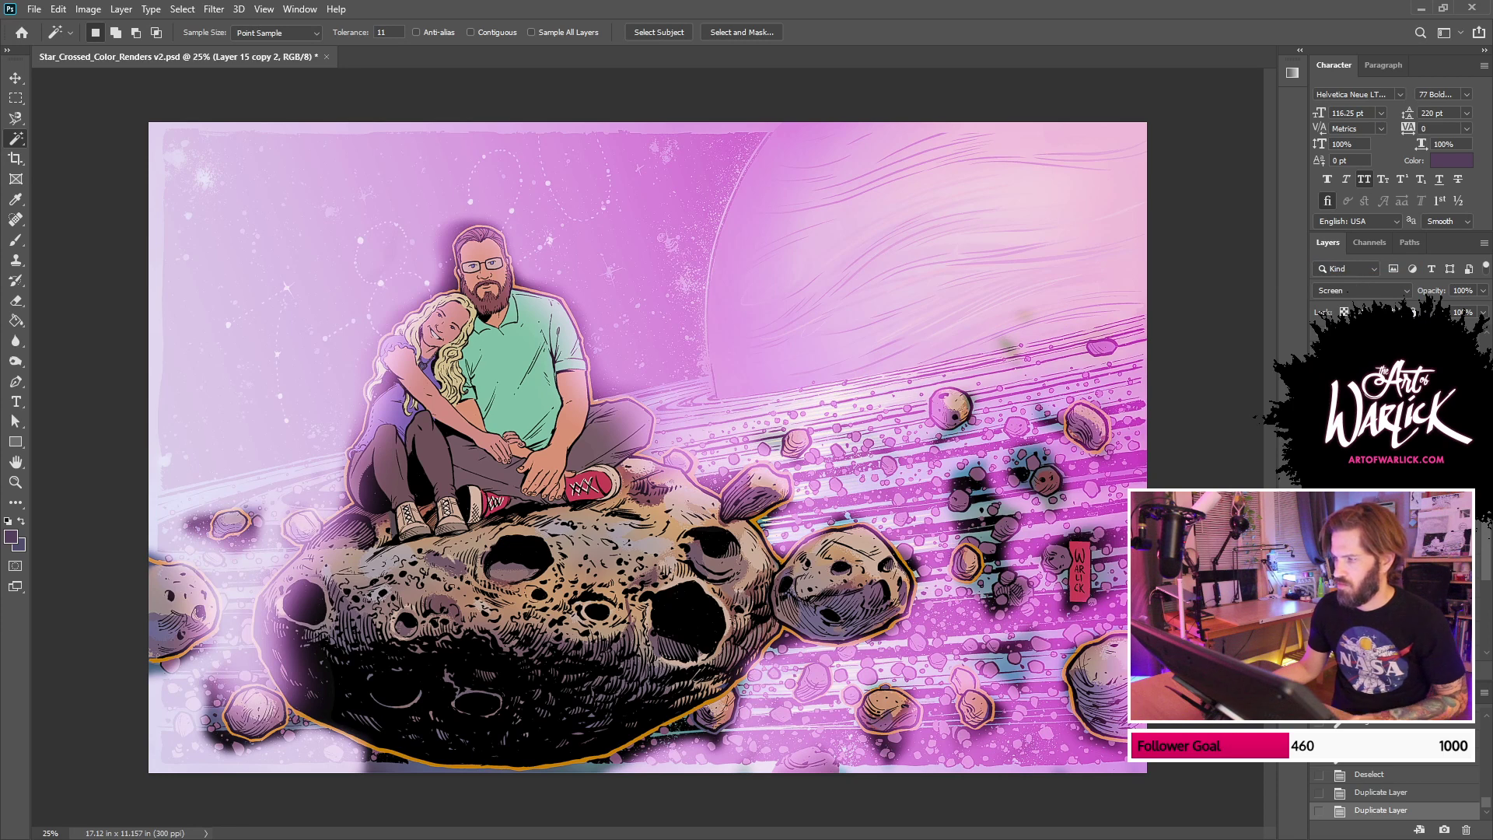
{"action": "left_click", "coordinate": [1405, 354], "text": "shift"}
{"action": "left_click", "coordinate": [1371, 291]}
{"action": "left_click", "coordinate": [1361, 308]}
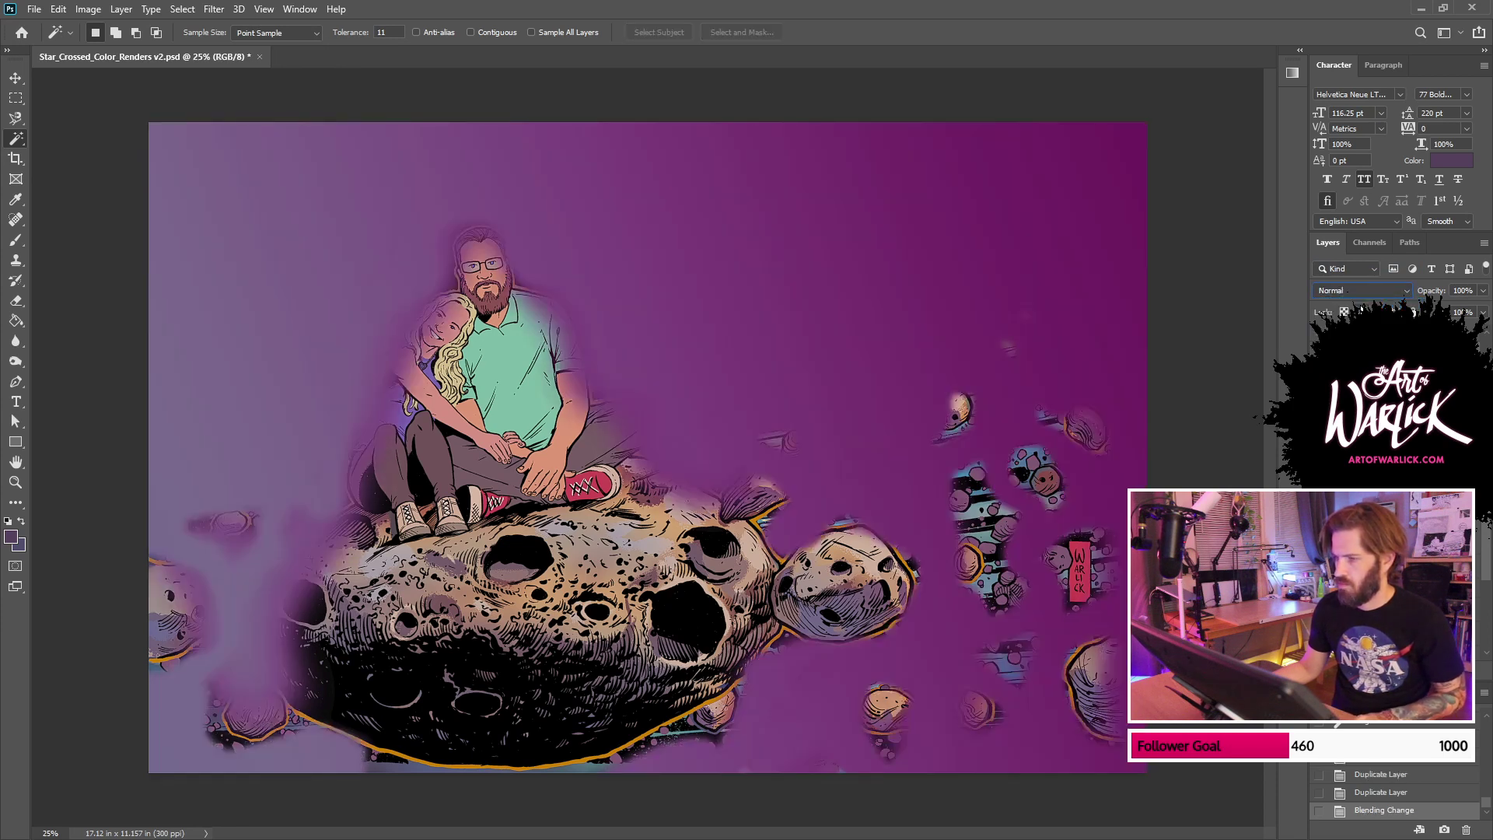
{"action": "key", "text": "ctrl+e"}
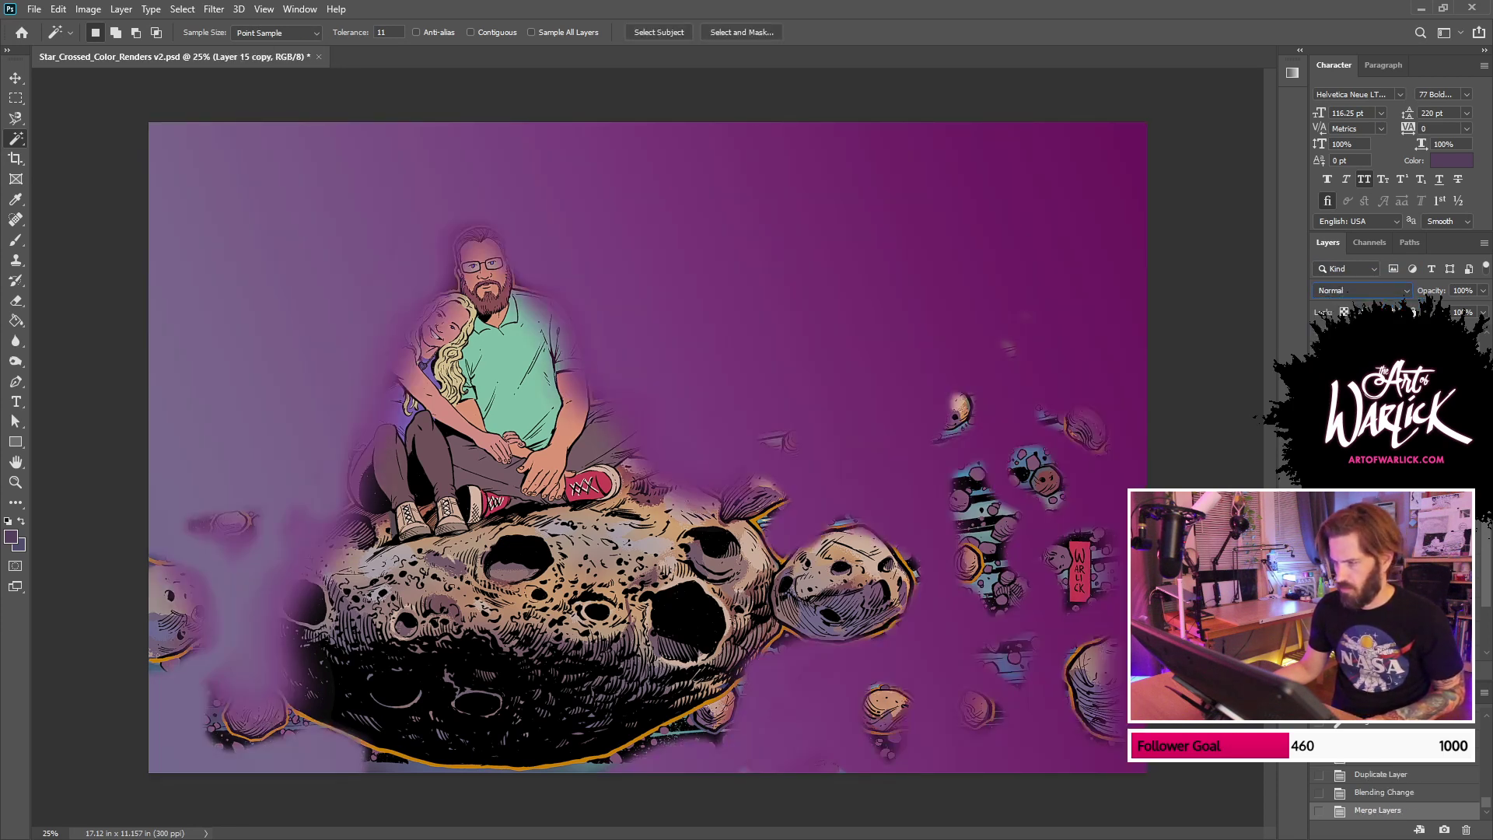
Step: Duplicate the merged purple glow layer and reapply the last Gaussian Blur to the copy several times
{"action": "right_click", "coordinate": [1405, 349]}
{"action": "left_click", "coordinate": [1329, 263]}
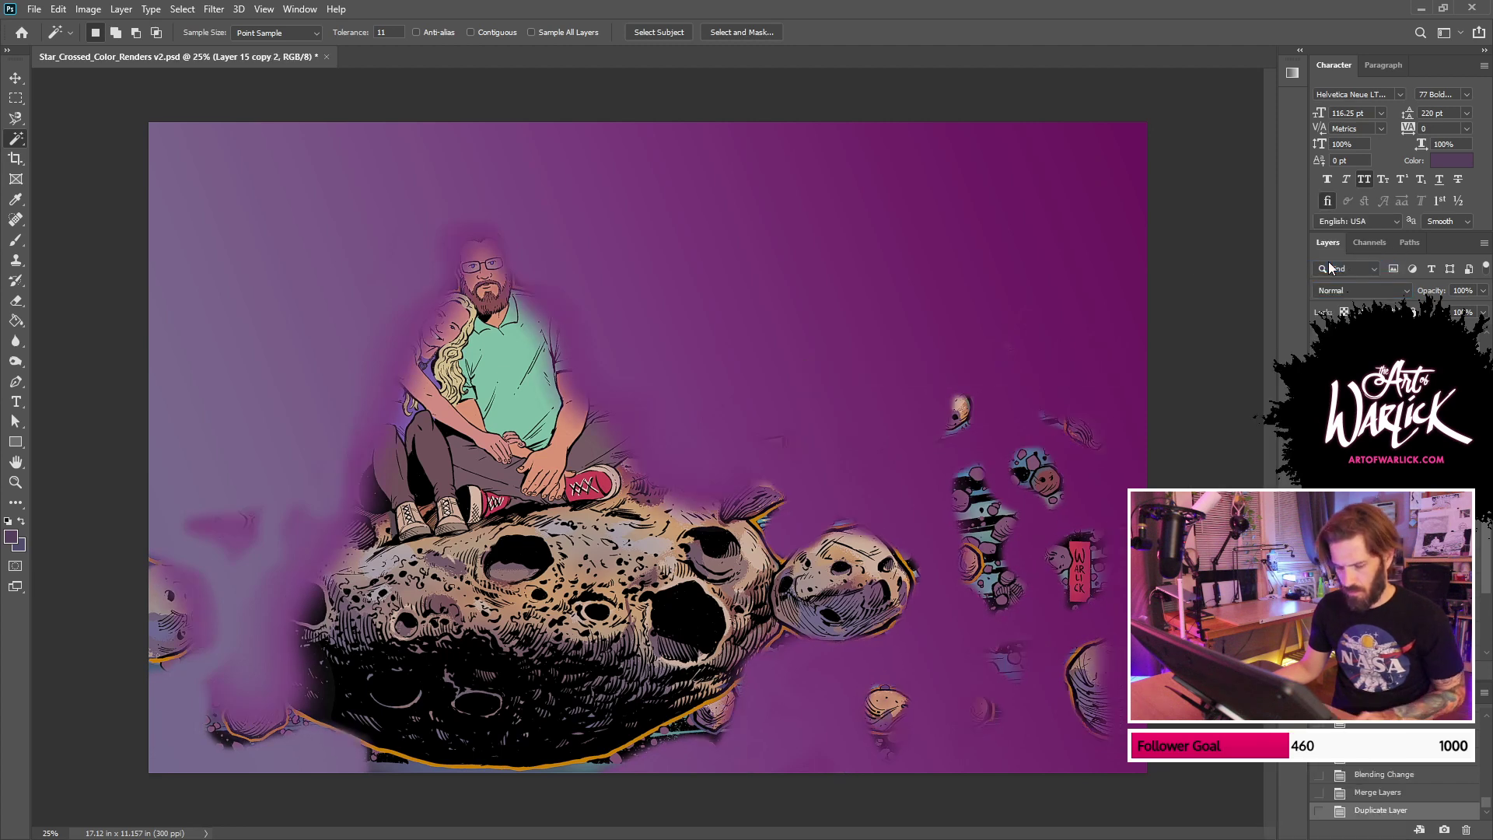
{"action": "left_click", "coordinate": [215, 9]}
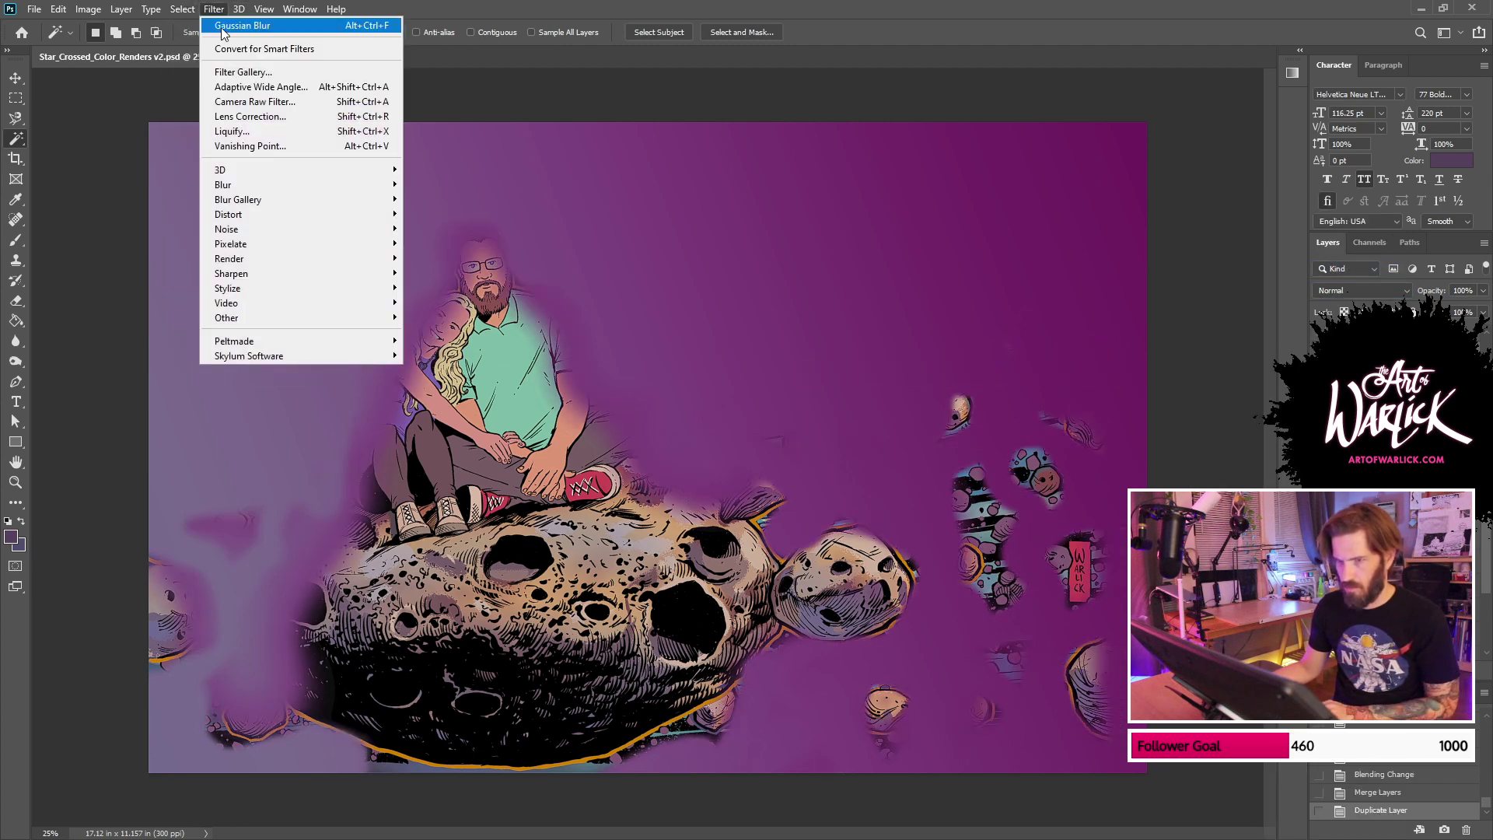
{"action": "left_click", "coordinate": [227, 21]}
{"action": "left_click", "coordinate": [214, 9]}
{"action": "left_click", "coordinate": [225, 24]}
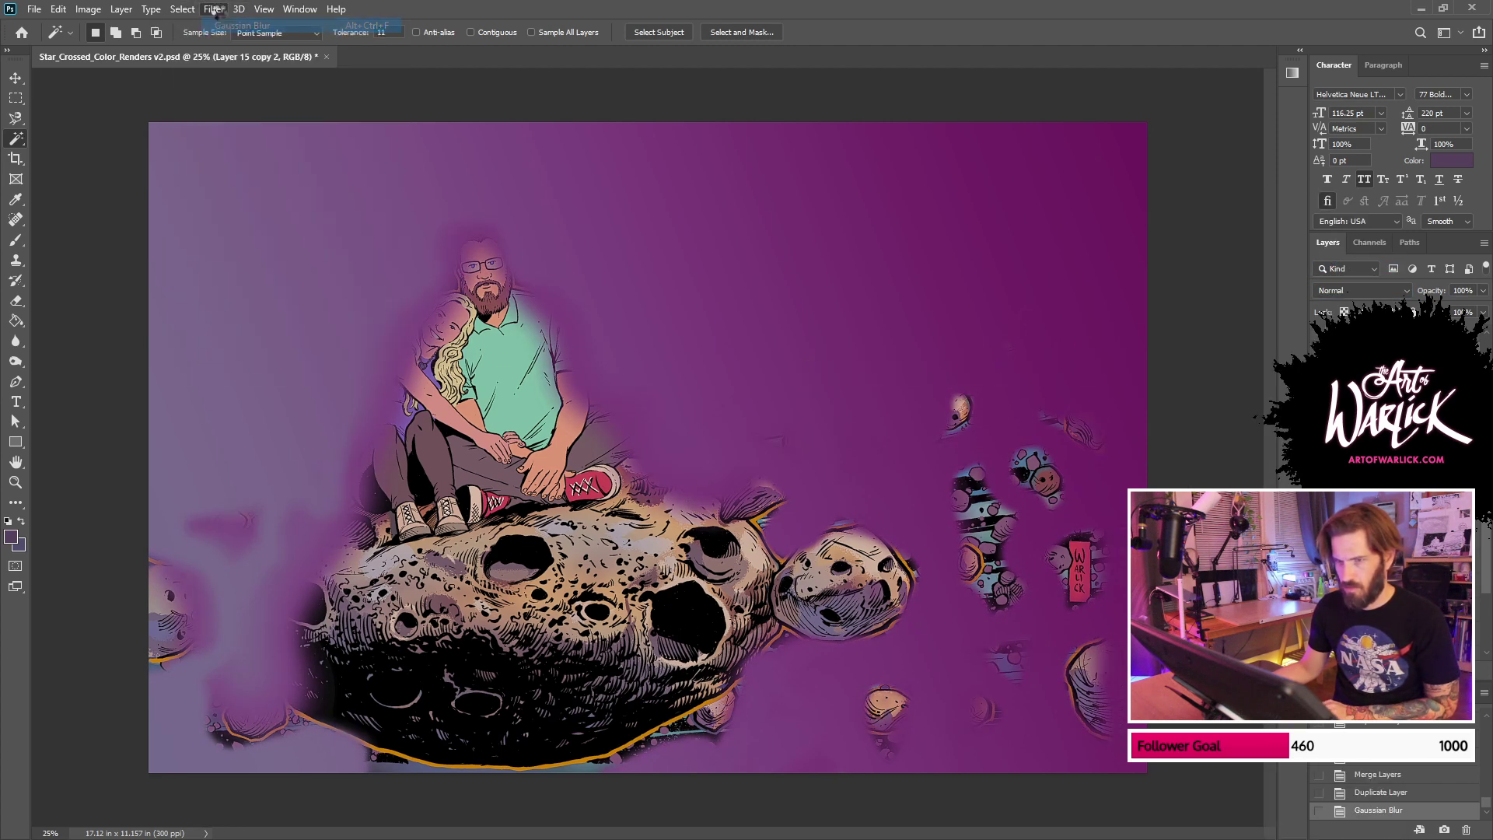
{"action": "left_click", "coordinate": [215, 10]}
{"action": "left_click", "coordinate": [226, 25]}
{"action": "left_click", "coordinate": [215, 10]}
{"action": "left_click", "coordinate": [222, 25]}
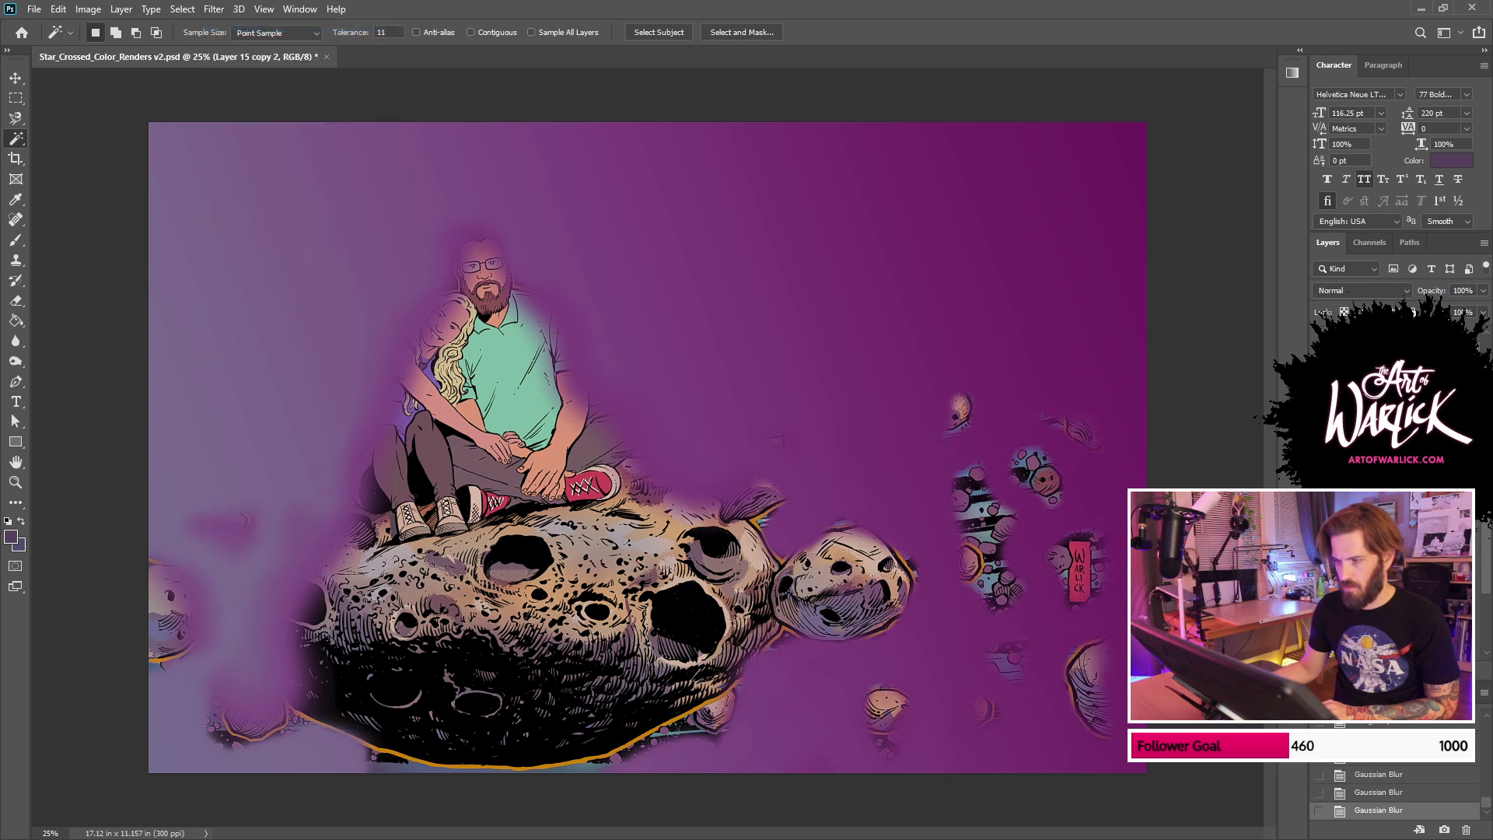
Step: Merge the blurred copy with the purple layer below, duplicate the result, and merge again to thicken the glow
{"action": "key", "text": "ctrl+e"}
{"action": "right_click", "coordinate": [1395, 366]}
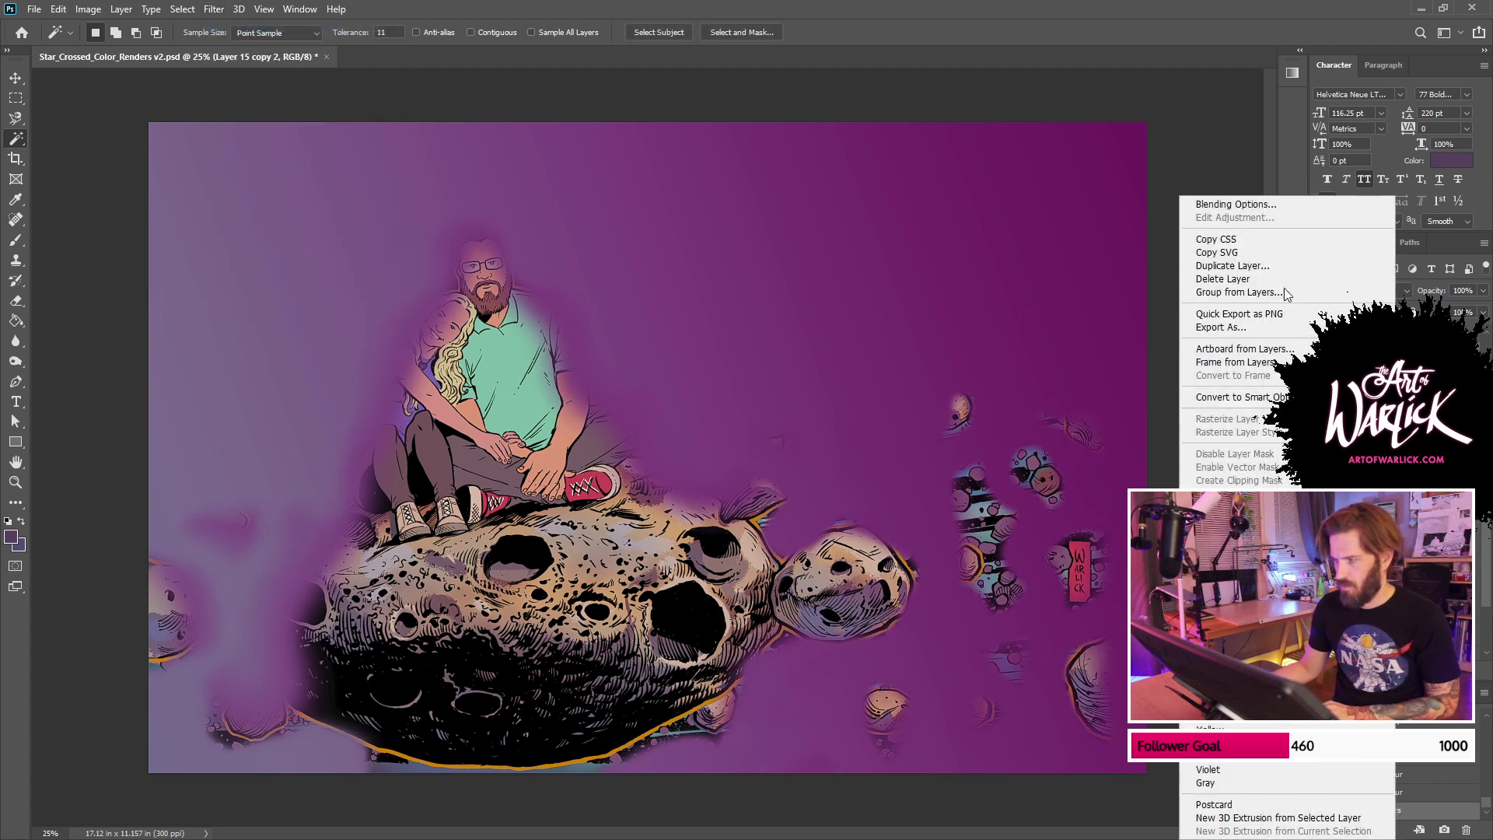
{"action": "left_click", "coordinate": [1270, 264]}
{"action": "key", "text": "Return"}
{"action": "key", "text": "ctrl+e"}
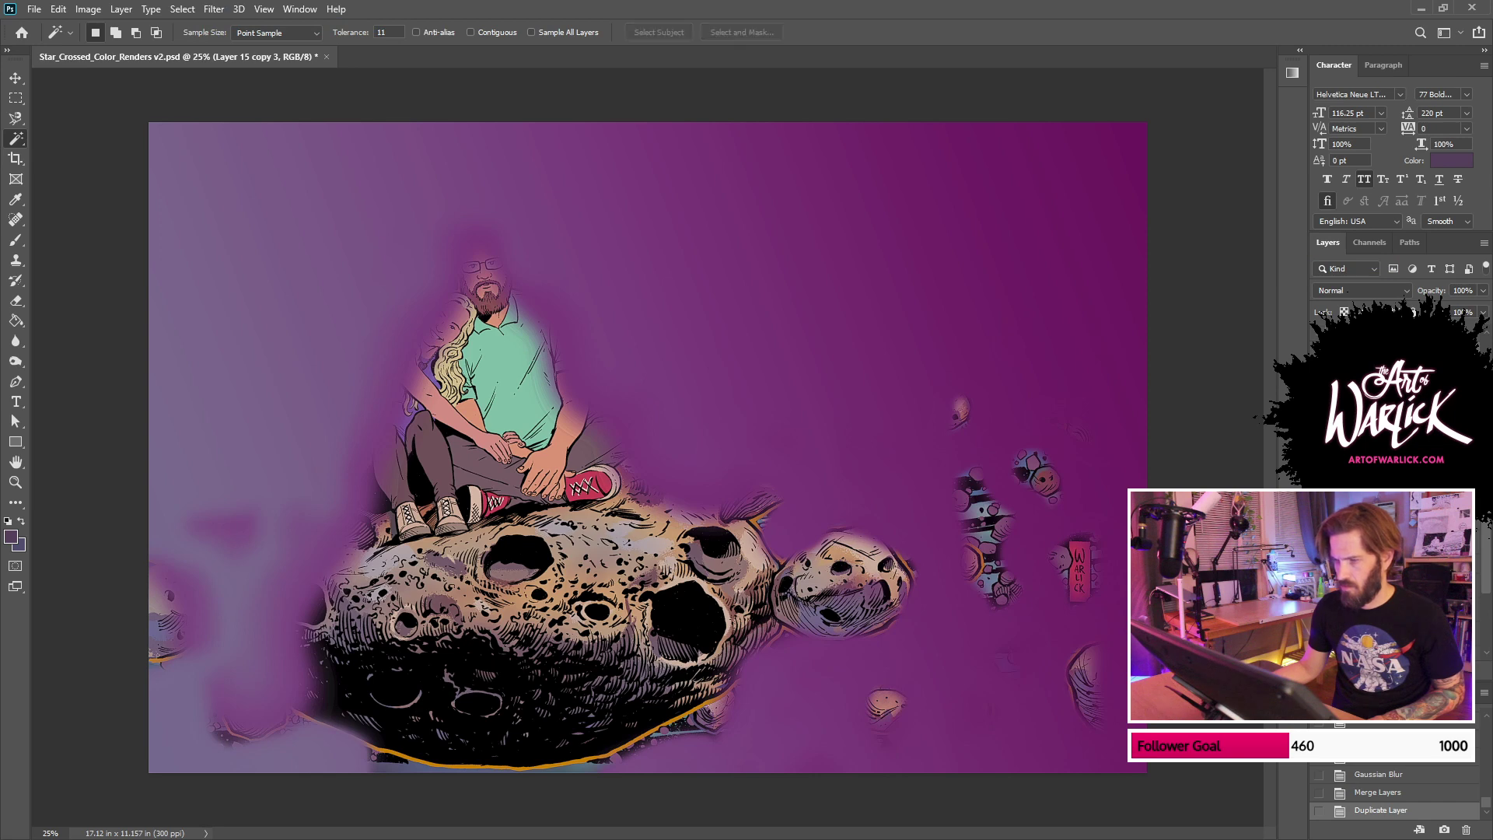
Step: Load the couple and asteroid flats as a selection, mask the merged purple glow layer with it, and invert the mask
{"action": "left_click", "coordinate": [1319, 366]}
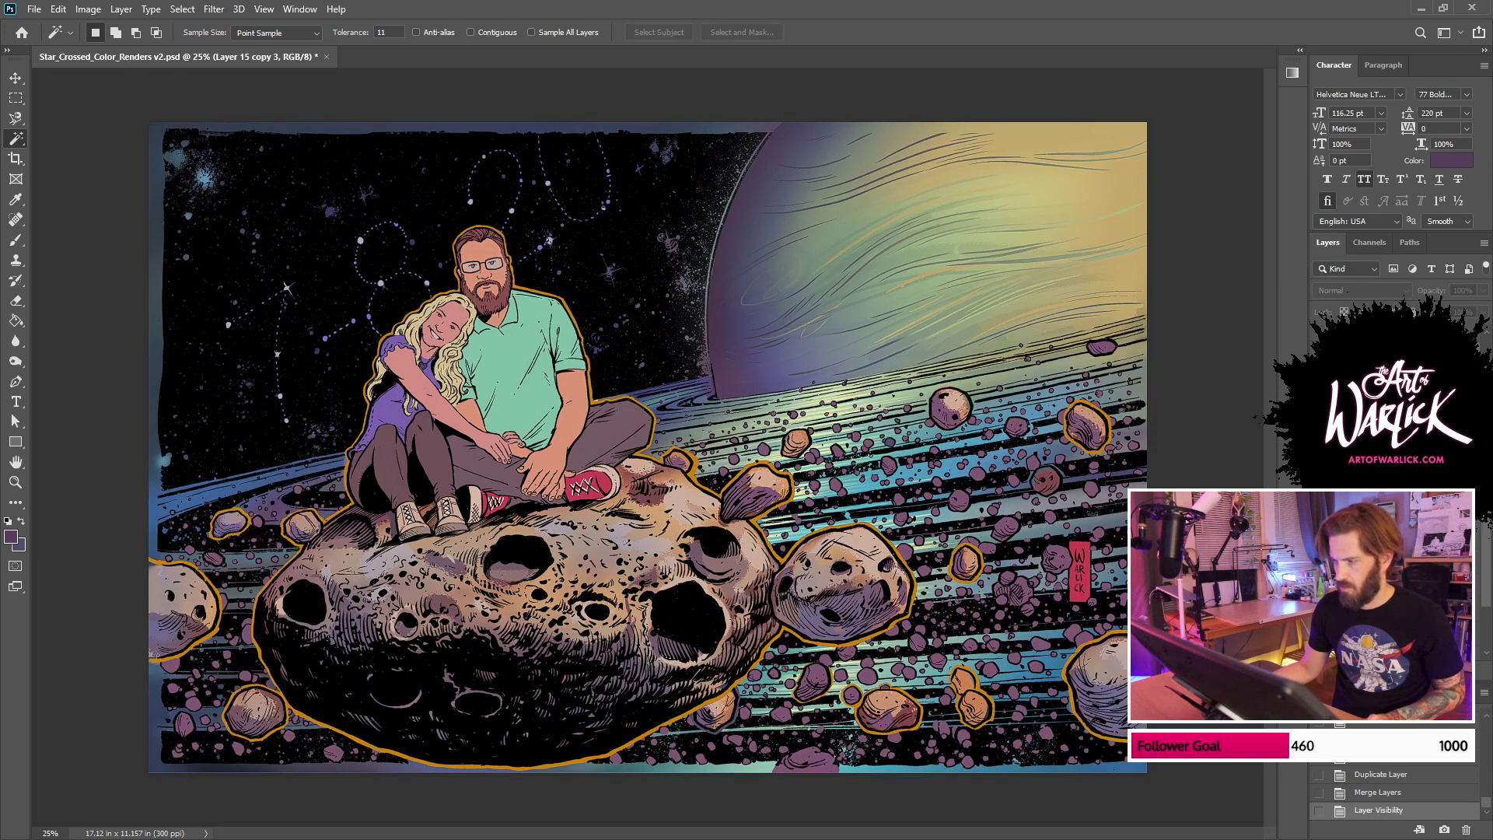
{"action": "left_click", "coordinate": [1344, 366], "text": "ctrl"}
{"action": "left_click", "coordinate": [1343, 365], "text": "ctrl"}
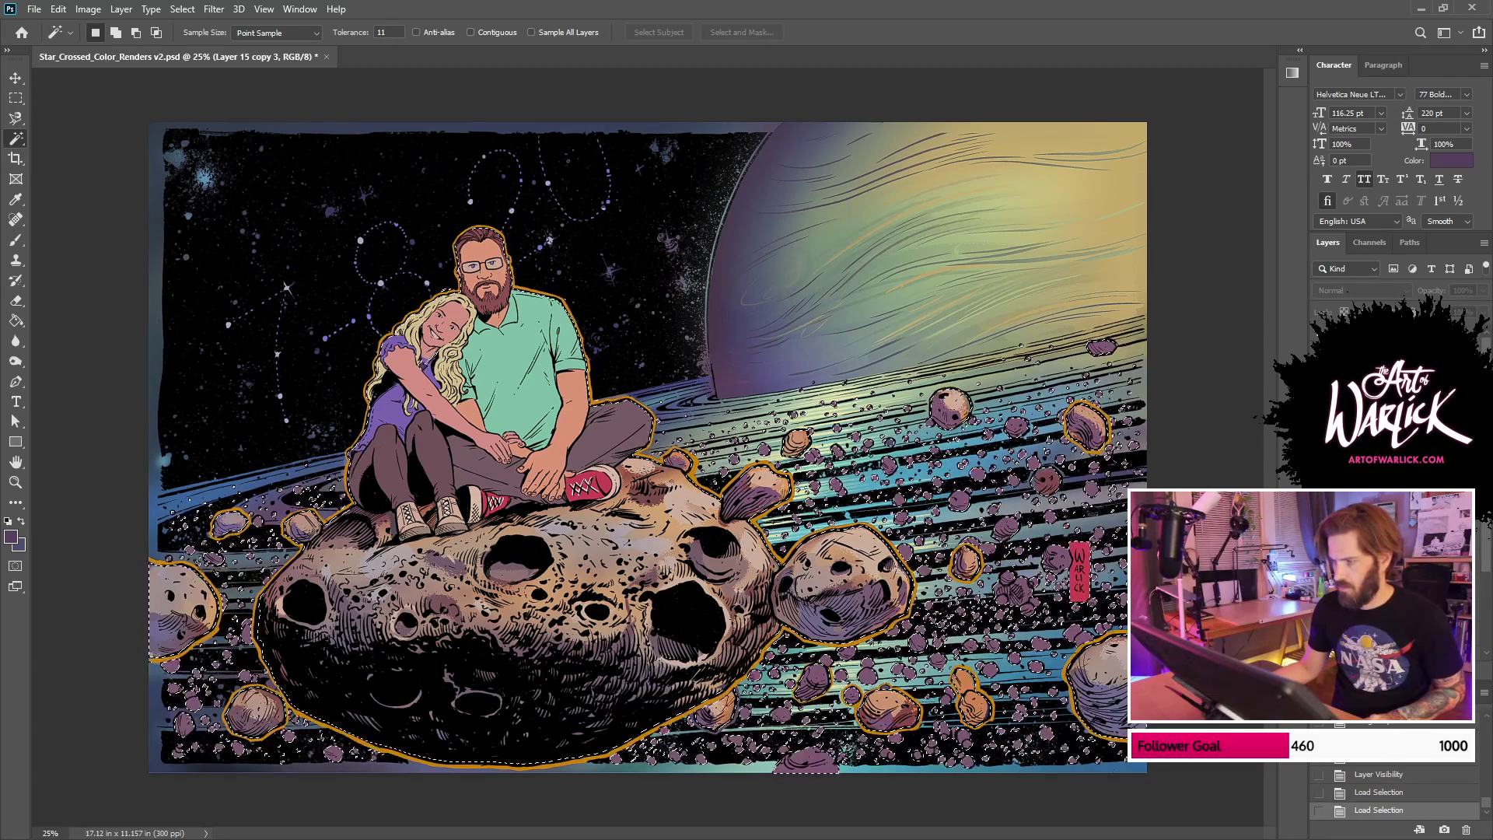
{"action": "left_click", "coordinate": [1319, 498]}
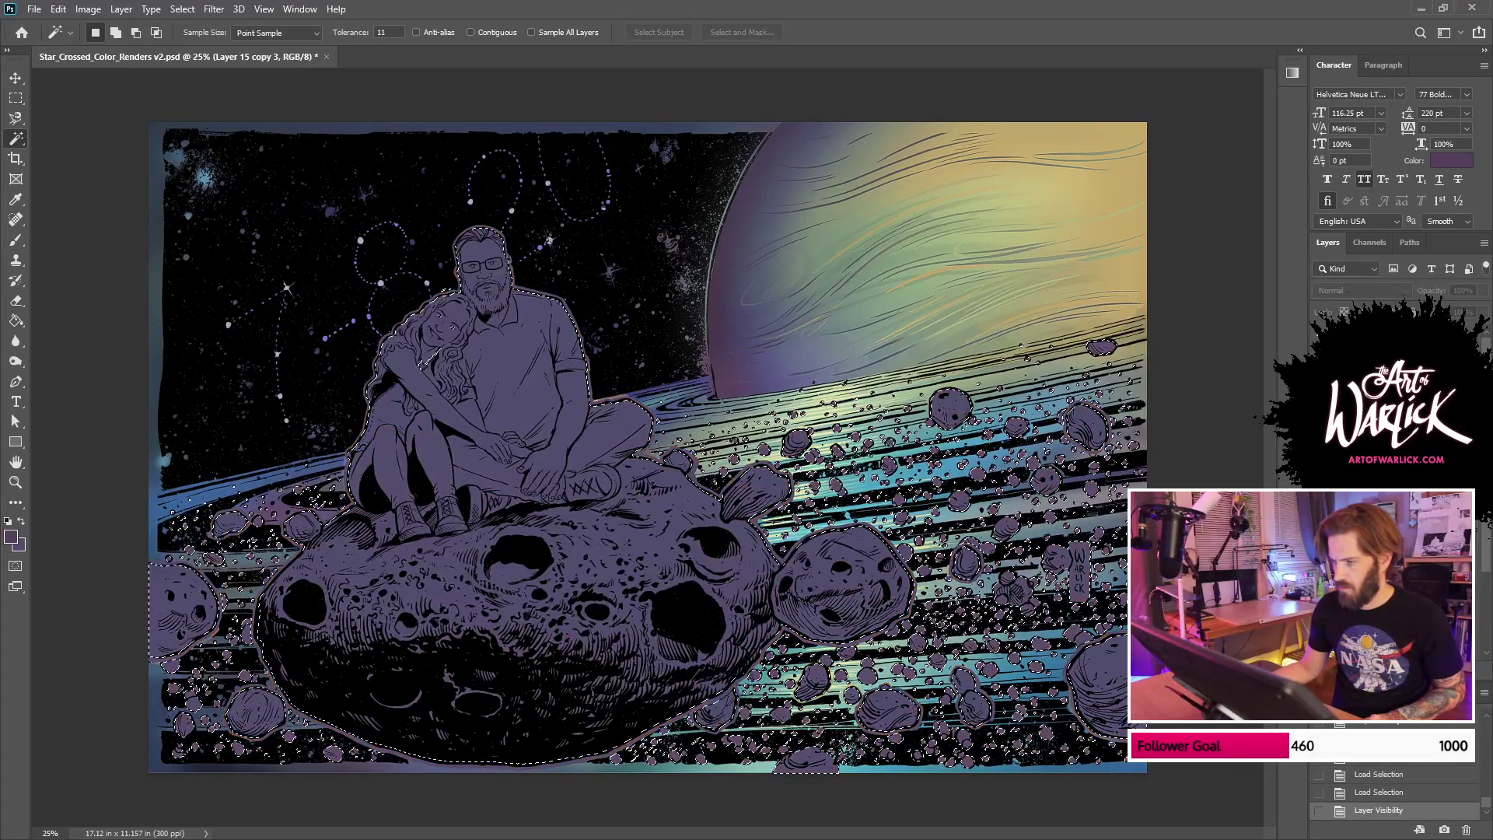
{"action": "left_click", "coordinate": [1320, 482]}
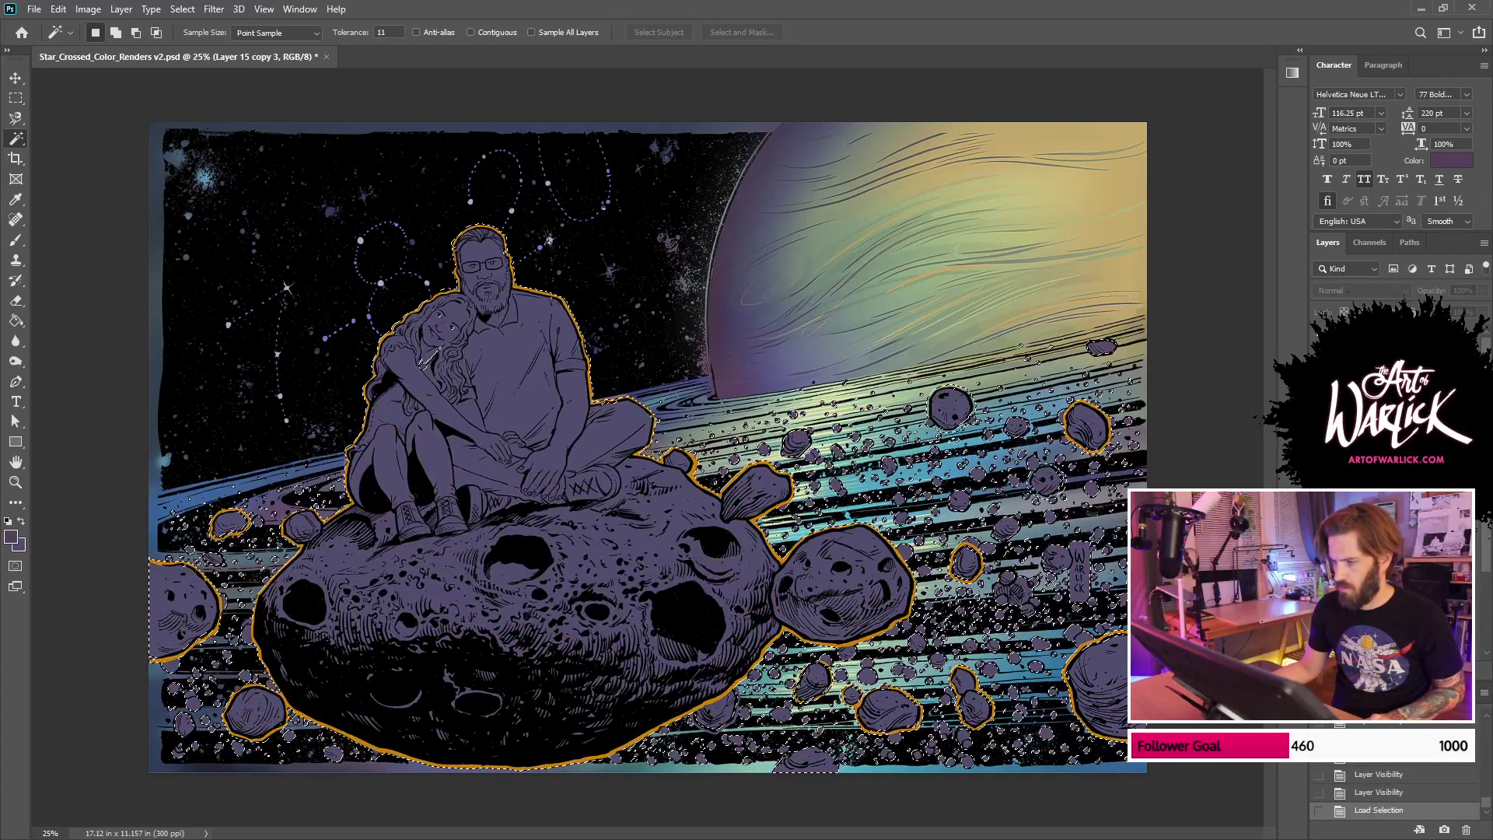
{"action": "key", "text": "ctrl+comma"}
{"action": "left_click", "coordinate": [1319, 498]}
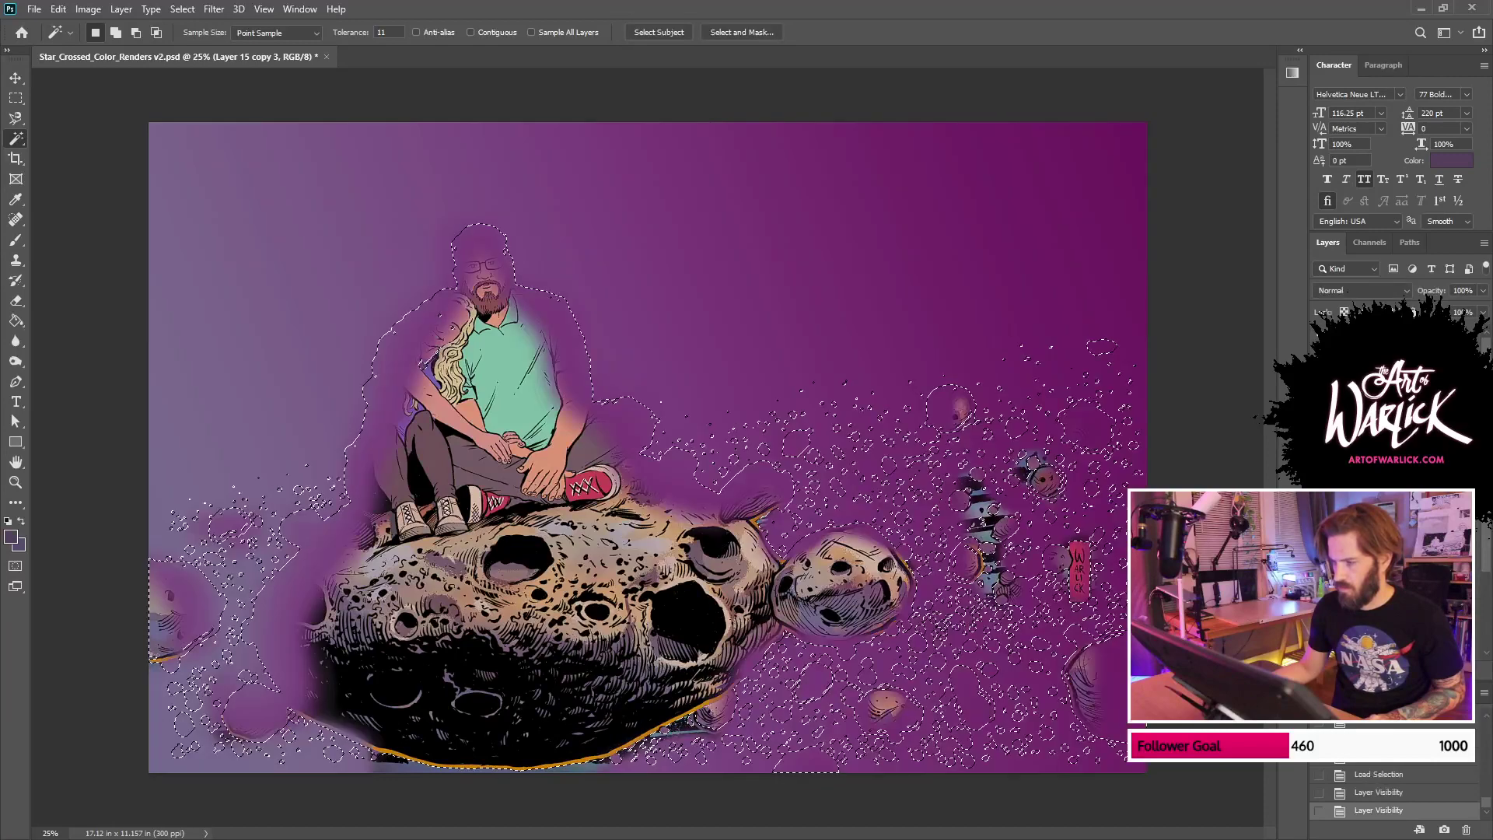
{"action": "left_click", "coordinate": [1380, 671]}
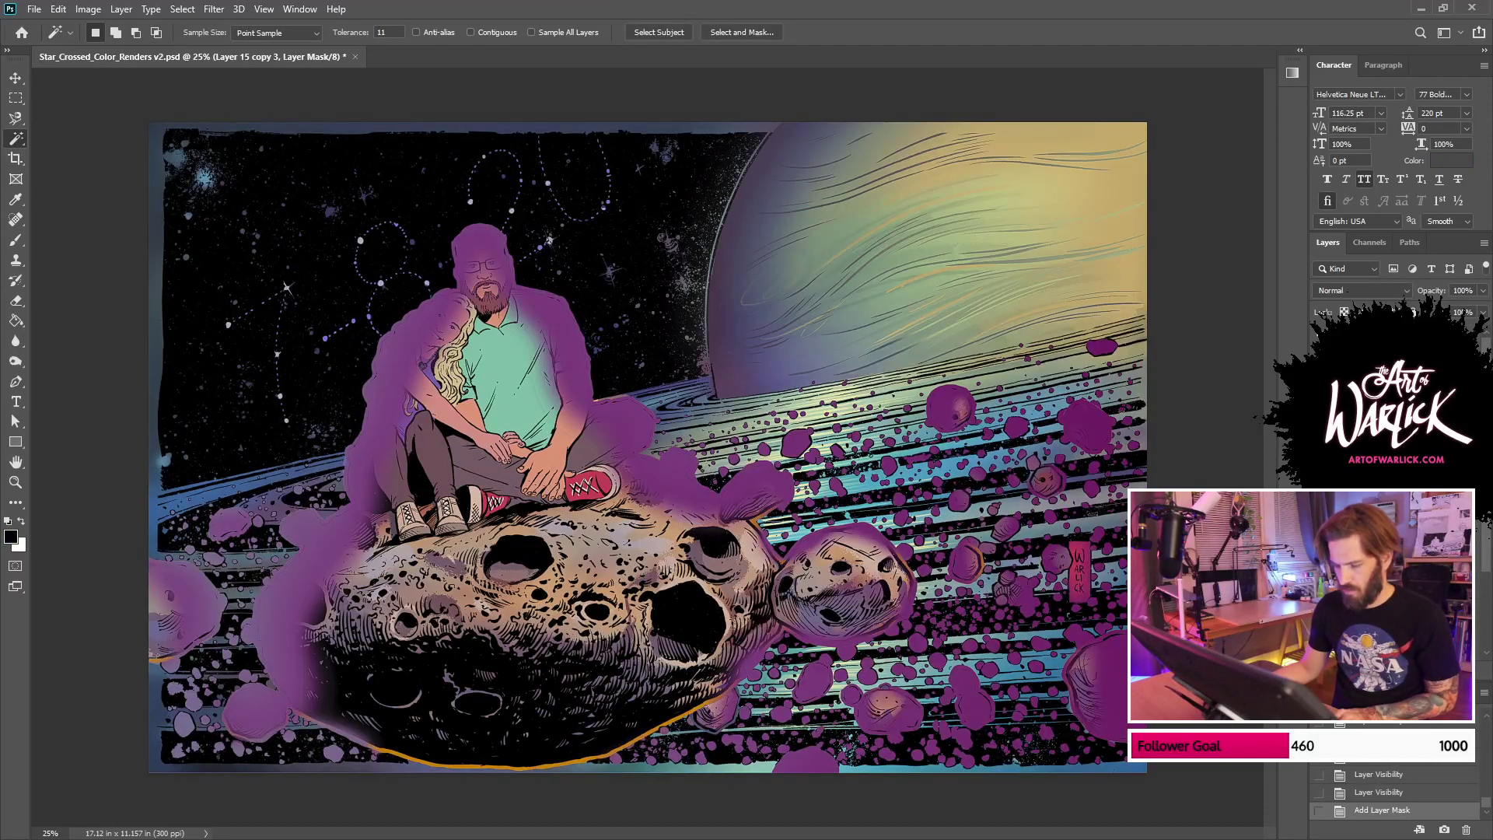
{"action": "key", "text": "ctrl+i"}
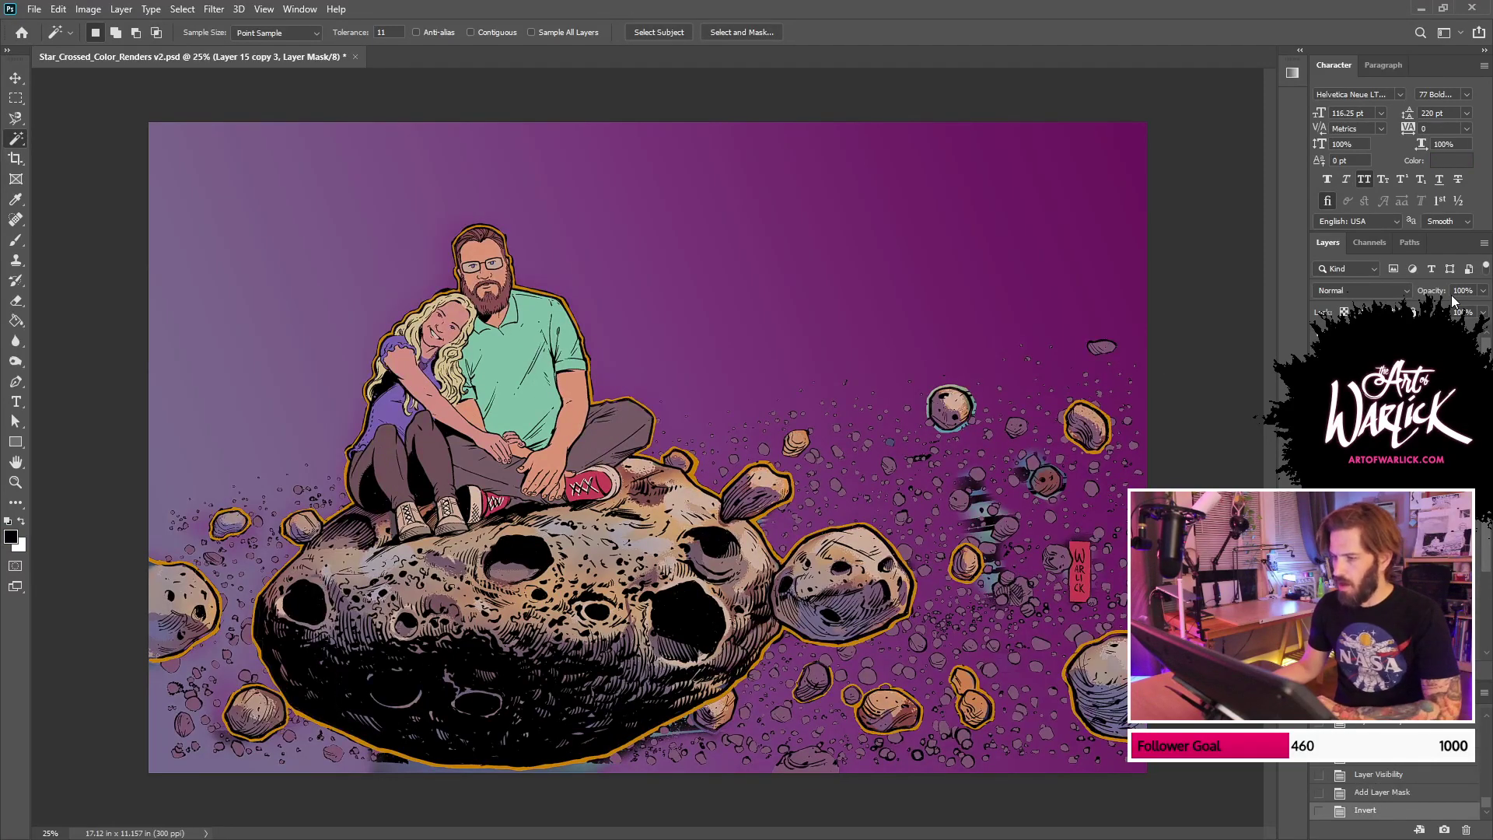
Step: Sample the glow's purple and paint over the unfilled gaps among the small ring asteroids with an enlarged soft brush
{"action": "left_click", "coordinate": [1346, 498]}
{"action": "key", "text": "b"}
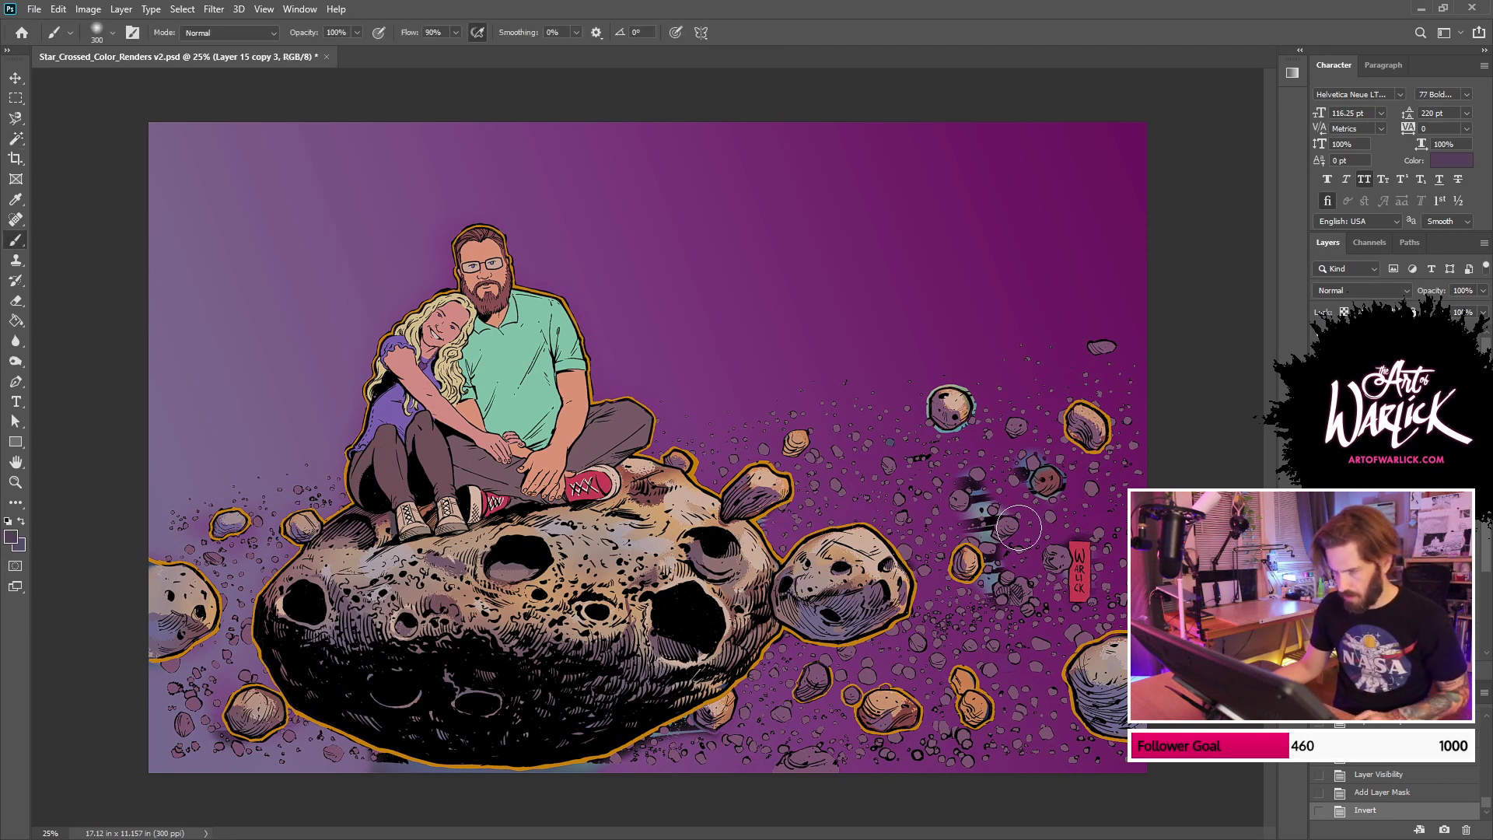
{"action": "left_click", "coordinate": [1007, 490], "text": "alt"}
{"action": "key", "text": "bracketright"}
{"action": "key", "text": "bracketright"}
{"action": "key", "text": "bracketright"}
{"action": "key", "text": "bracketright"}
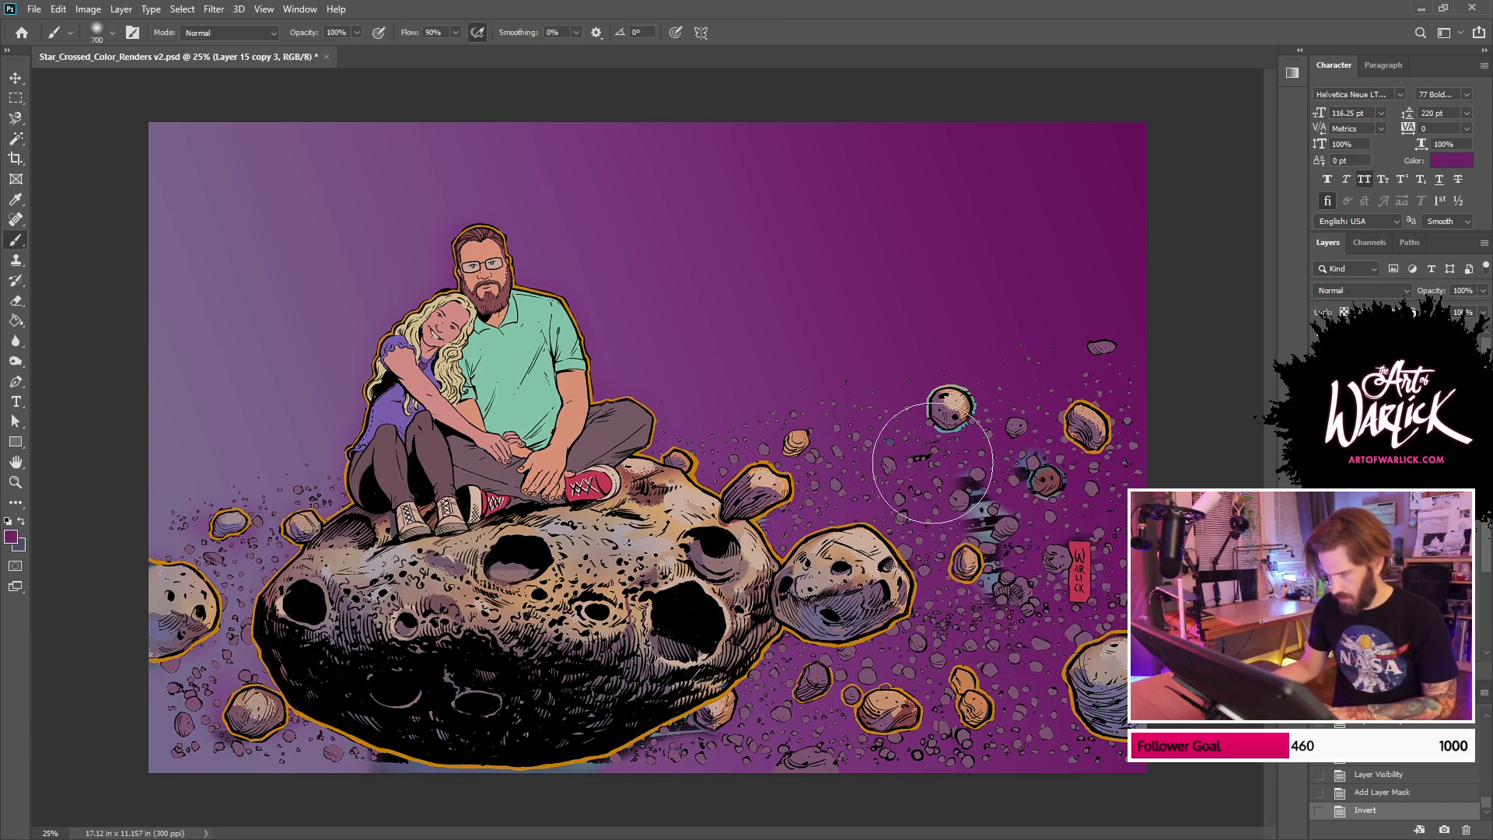
{"action": "mouse_move", "coordinate": [968, 482]}
{"action": "left_mouse_down"}
{"action": "mouse_move", "coordinate": [1003, 554]}
{"action": "mouse_move", "coordinate": [1039, 453]}
{"action": "mouse_move", "coordinate": [911, 462]}
{"action": "mouse_move", "coordinate": [956, 525]}
{"action": "left_mouse_up"}
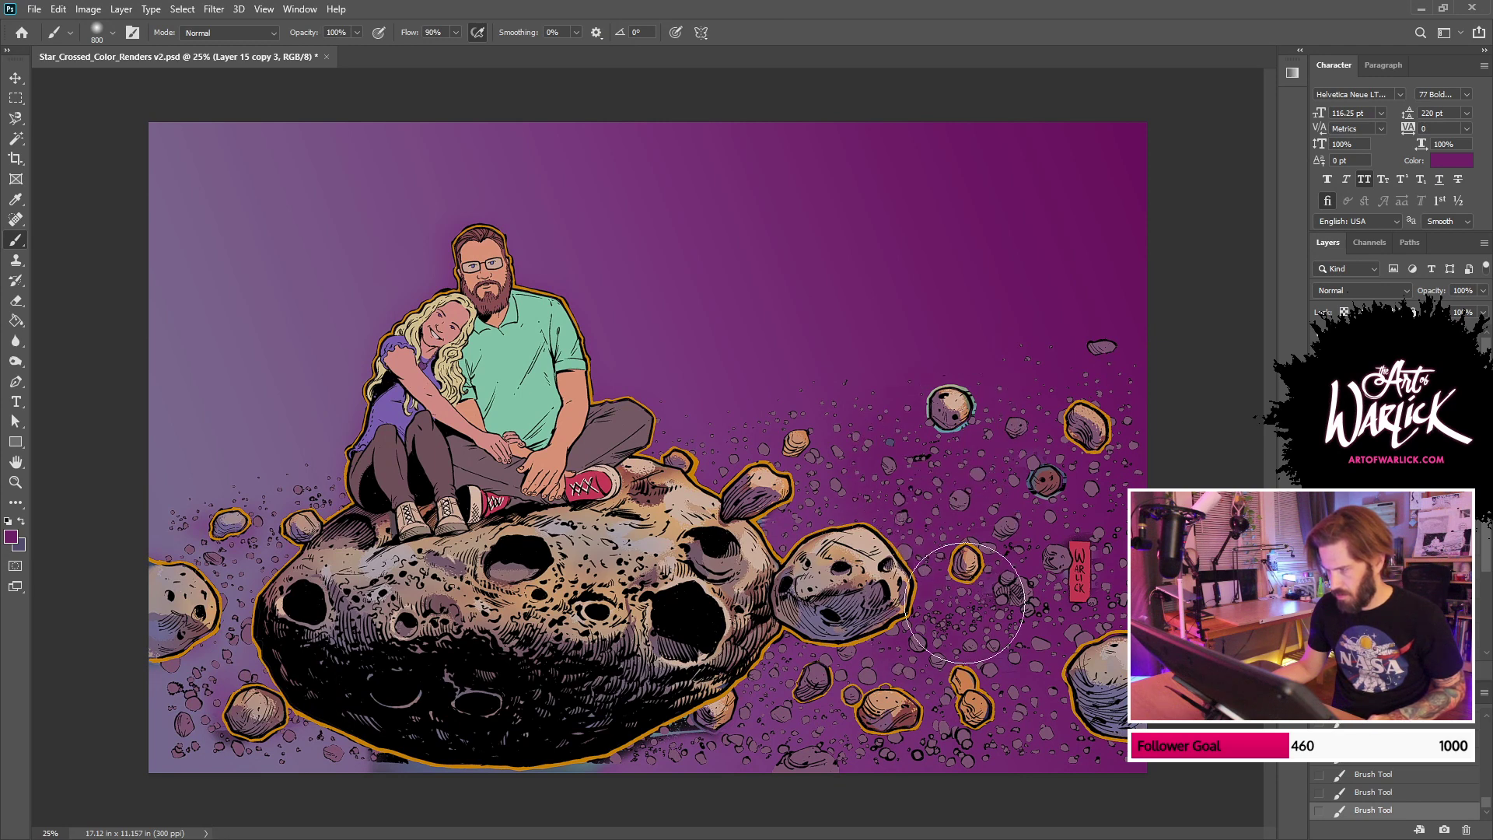
Step: Set the masked purple glow layer to Screen blending at 33% opacity
{"action": "left_click", "coordinate": [1362, 291]}
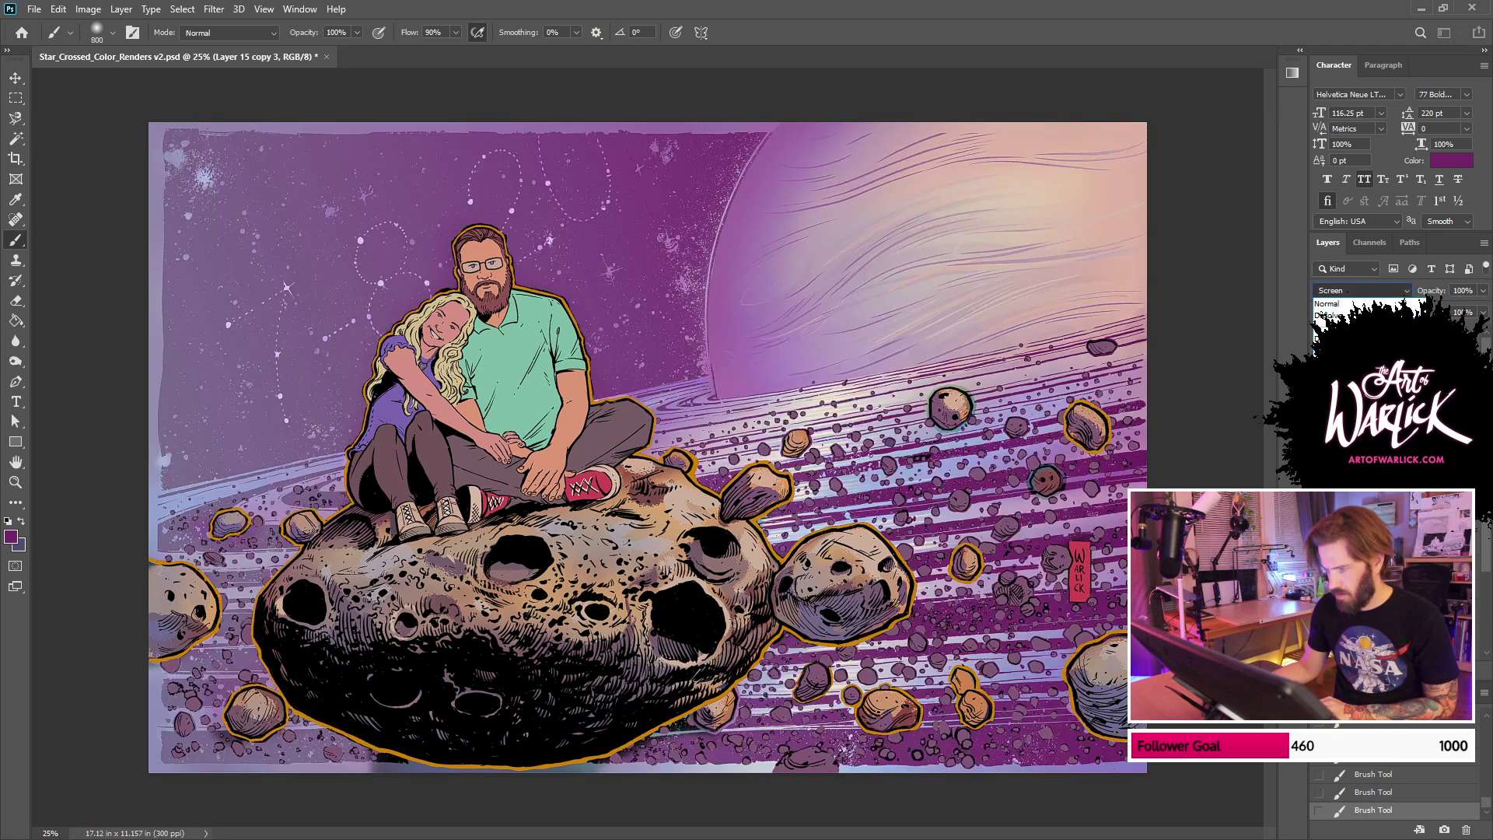
{"action": "left_click", "coordinate": [1333, 416]}
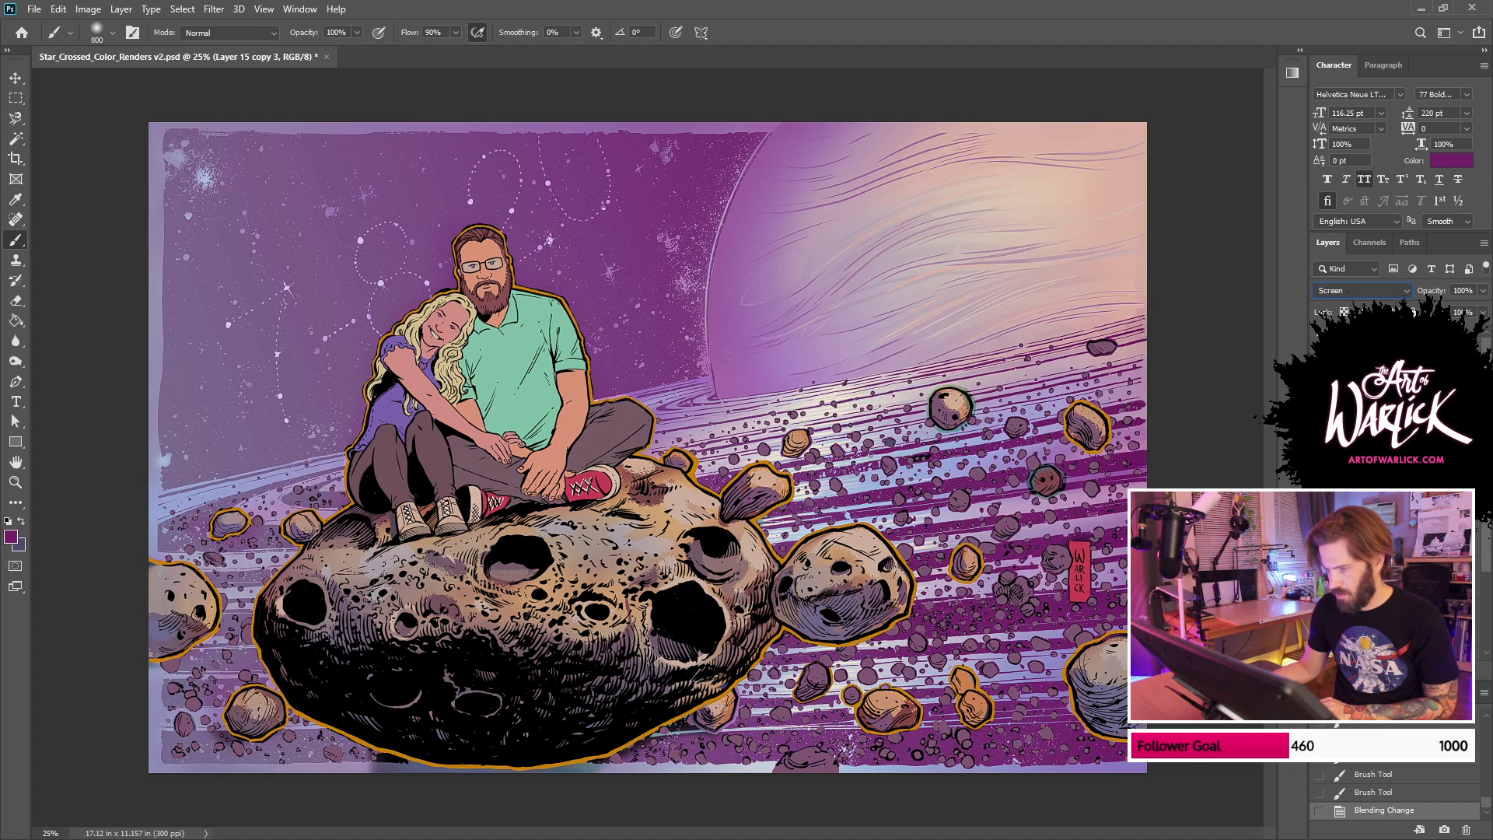
{"action": "type", "text": "2"}
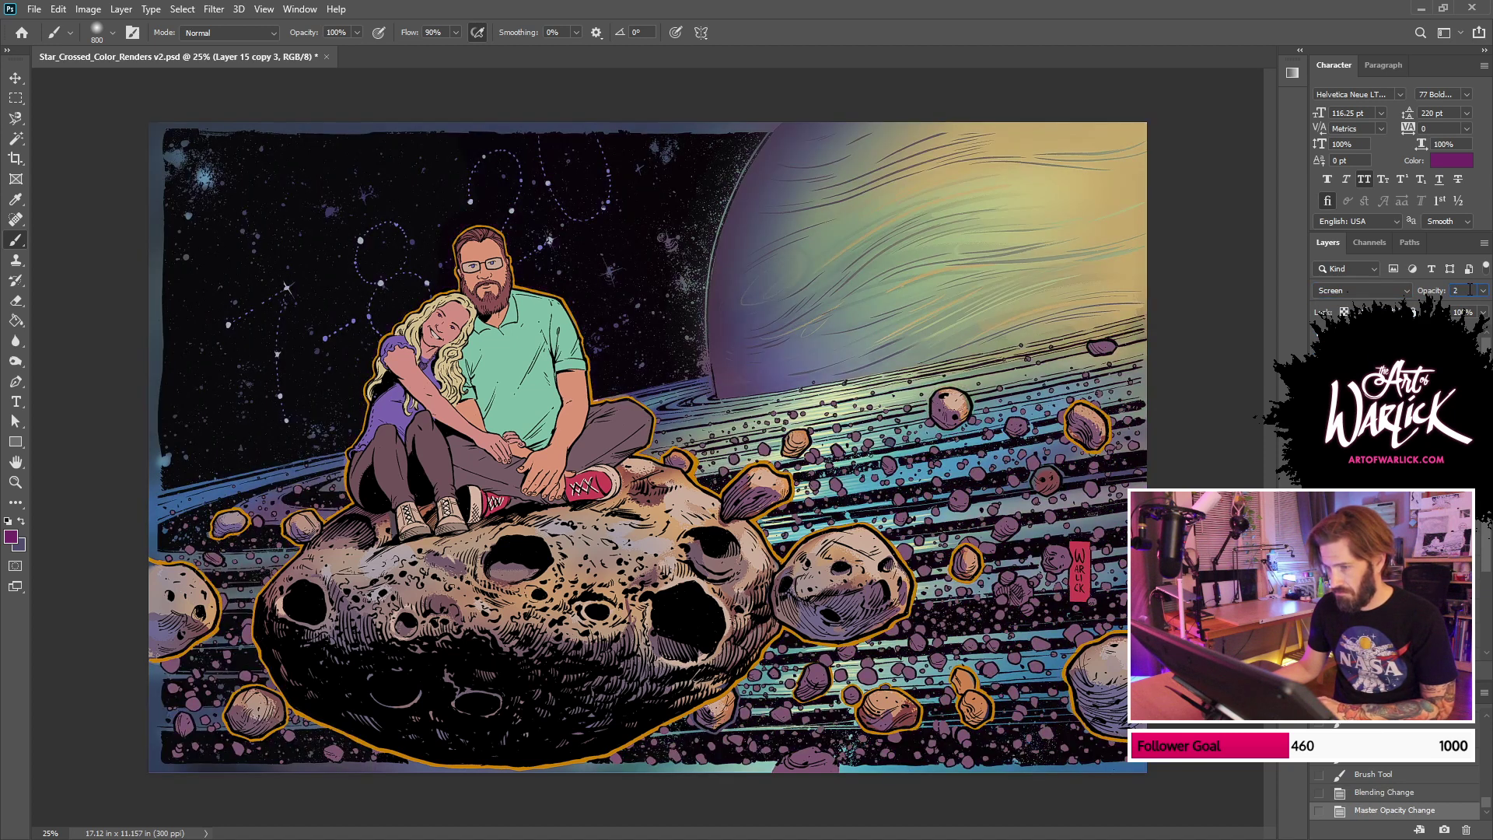
{"action": "type", "text": "5"}
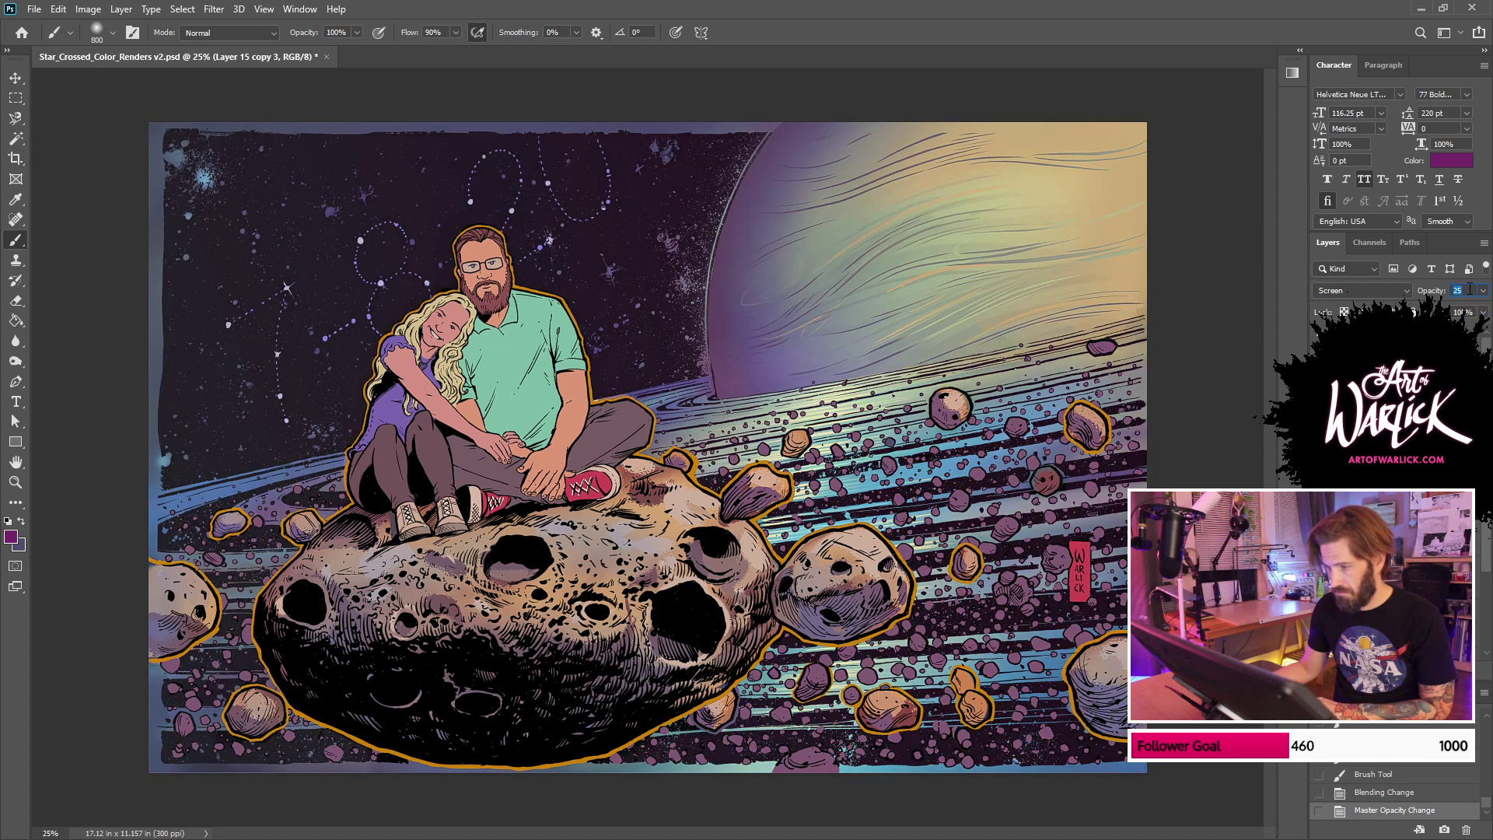
{"action": "type", "text": "33"}
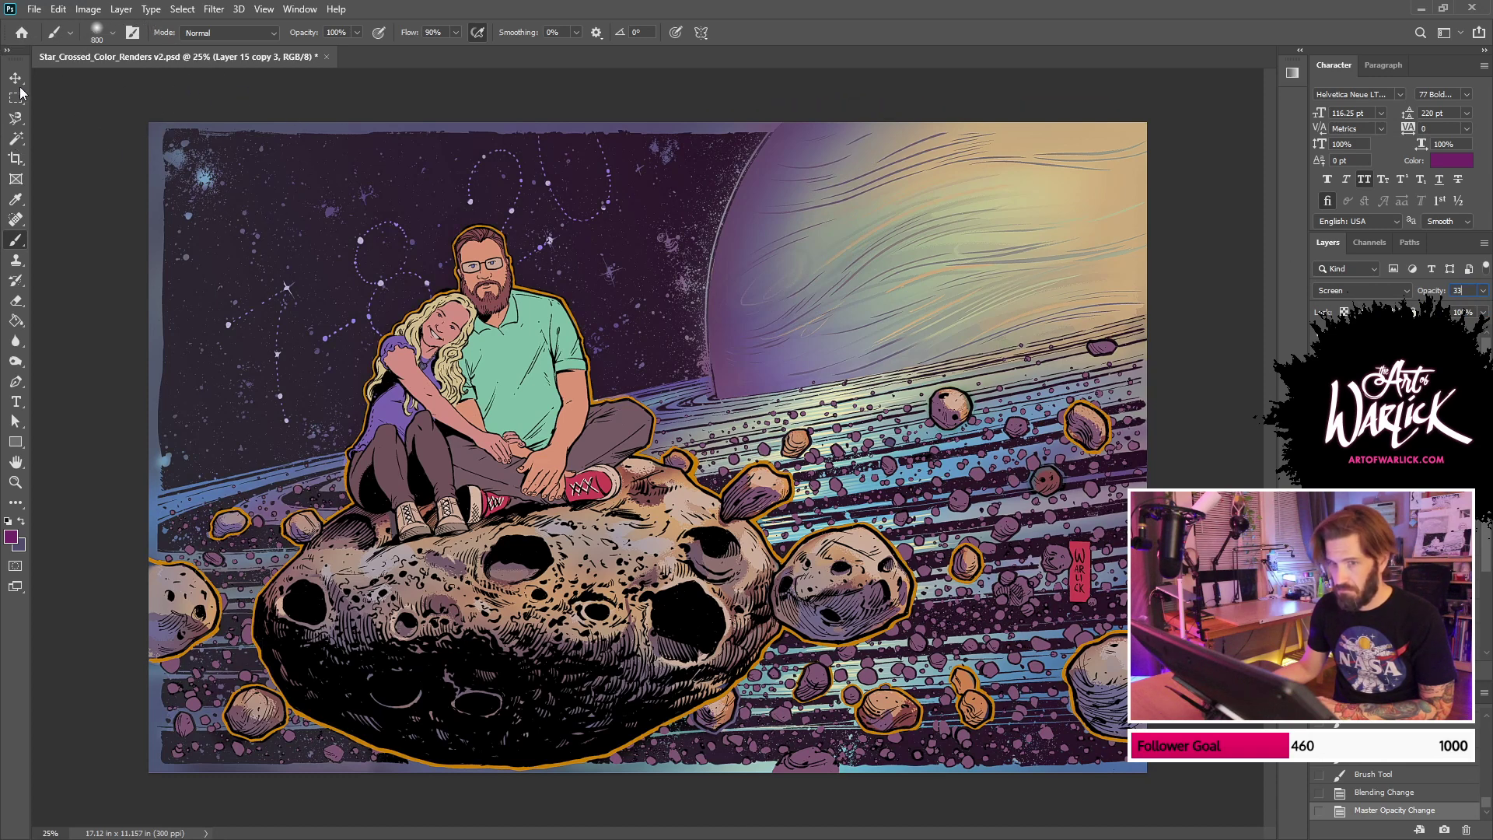
{"action": "left_click", "coordinate": [16, 79]}
Step: Show the hidden color overlay and the rough-edged border layer around the artwork
{"action": "left_click", "coordinate": [1319, 373]}
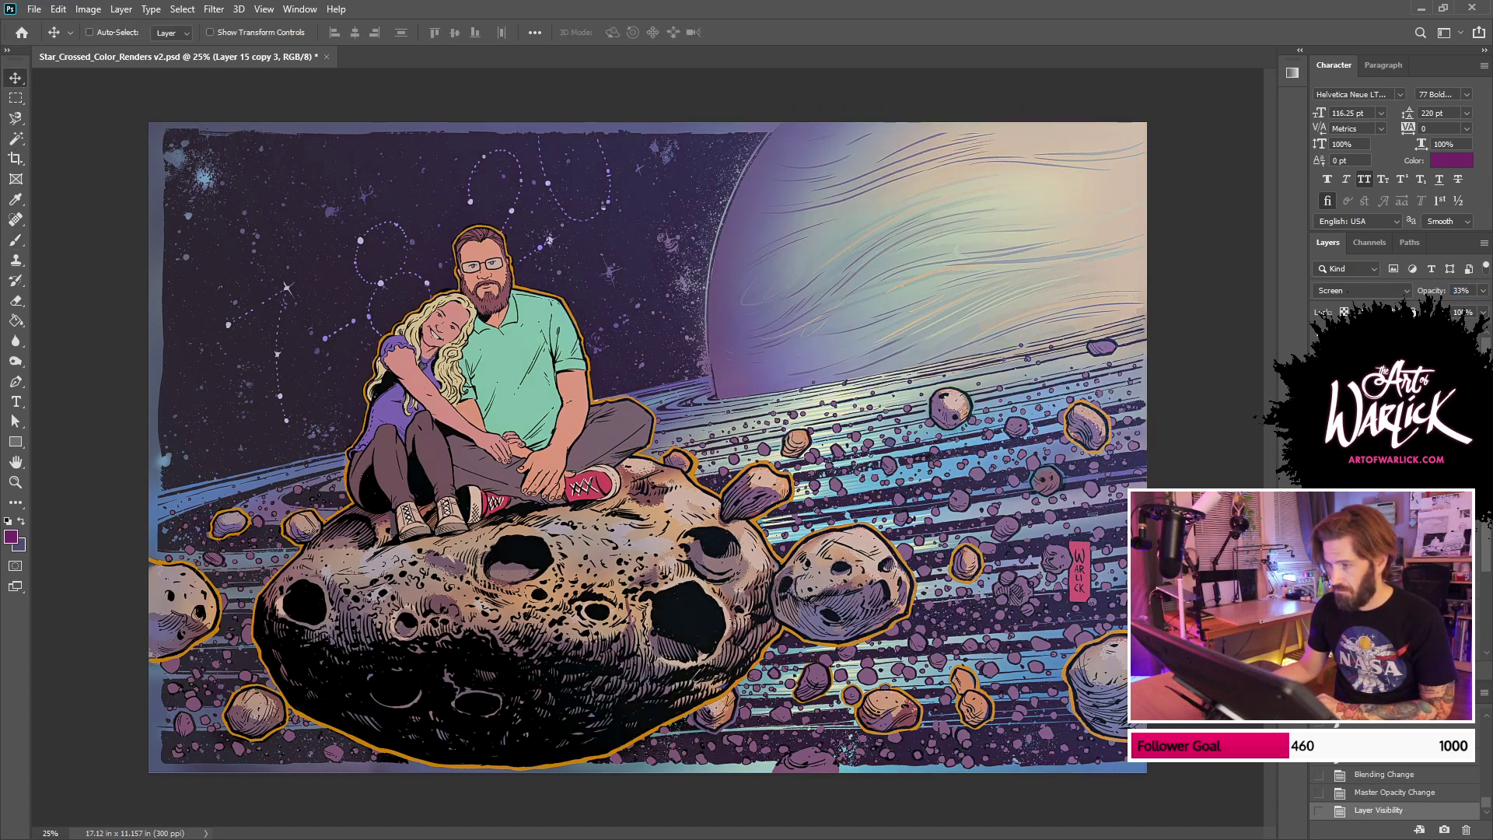
{"action": "key", "text": "ctrl+comma"}
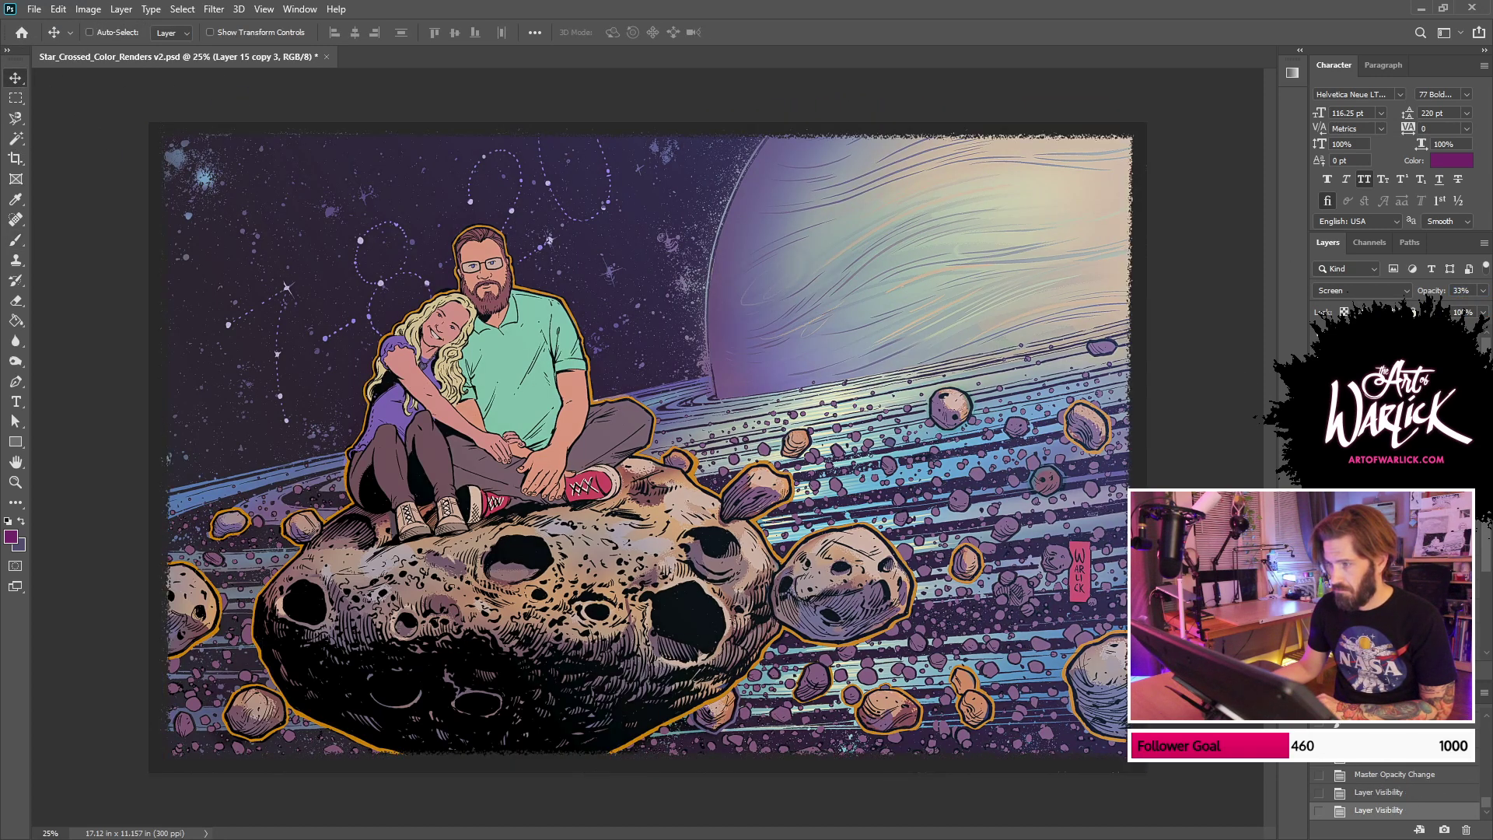
{"action": "left_click", "coordinate": [1319, 373]}
{"action": "left_click", "coordinate": [1319, 373]}
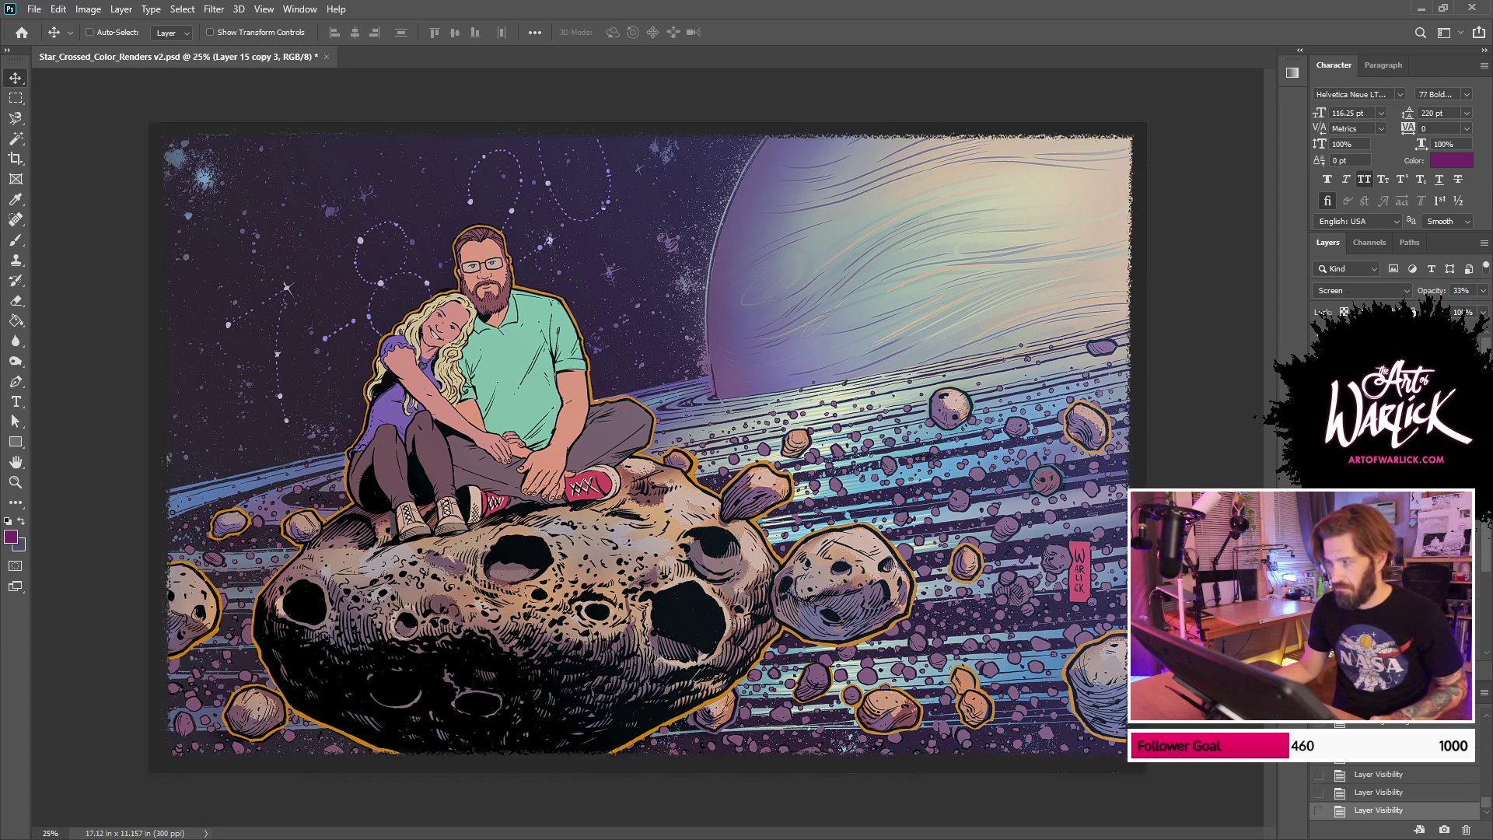
Step: Invert the rough-edged border layer to a light color and save the file
{"action": "left_click", "coordinate": [1387, 374]}
{"action": "key", "text": "ctrl+i"}
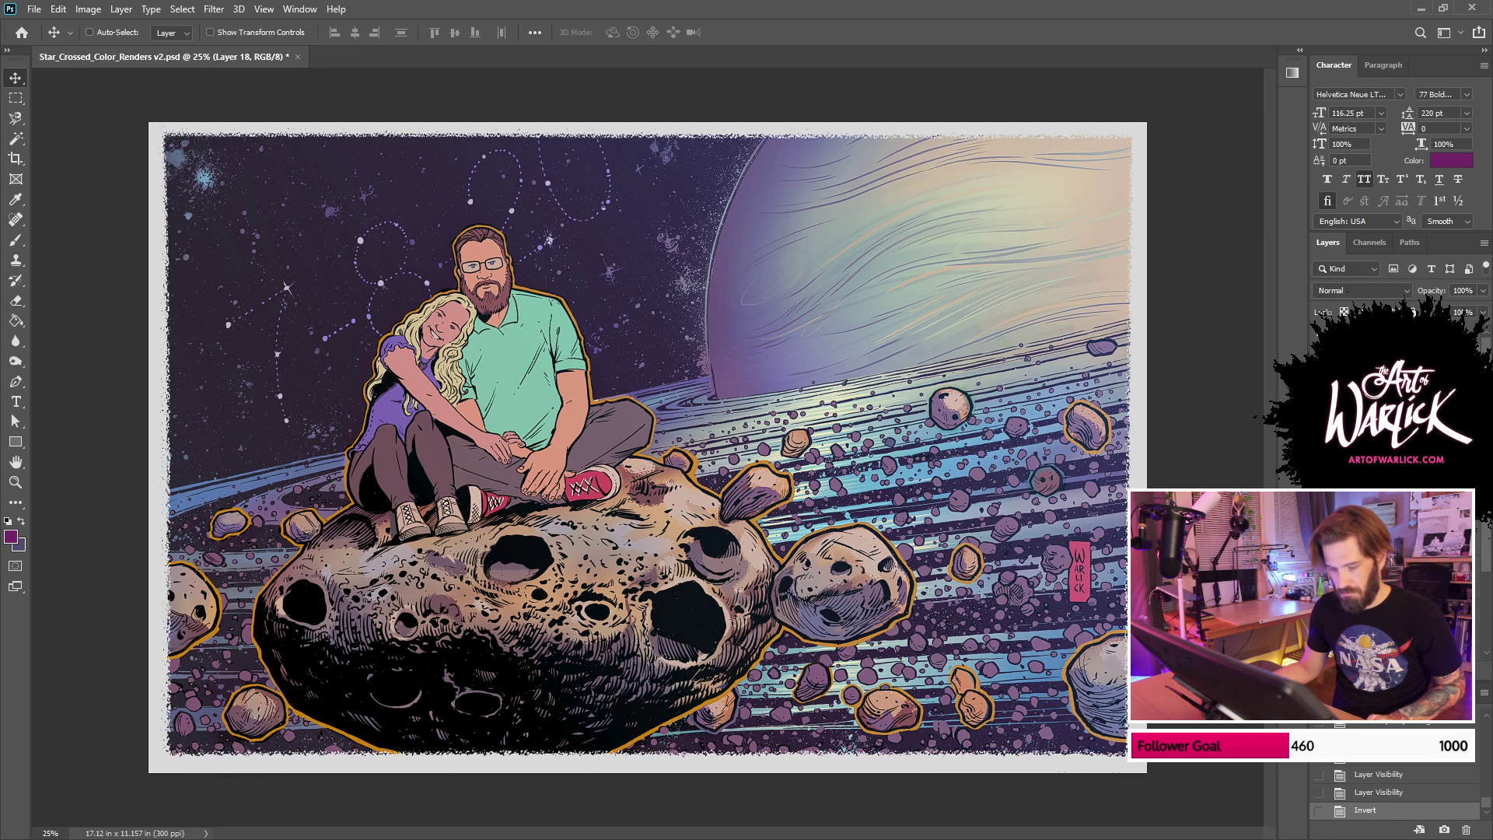
{"action": "key", "text": "ctrl+s"}
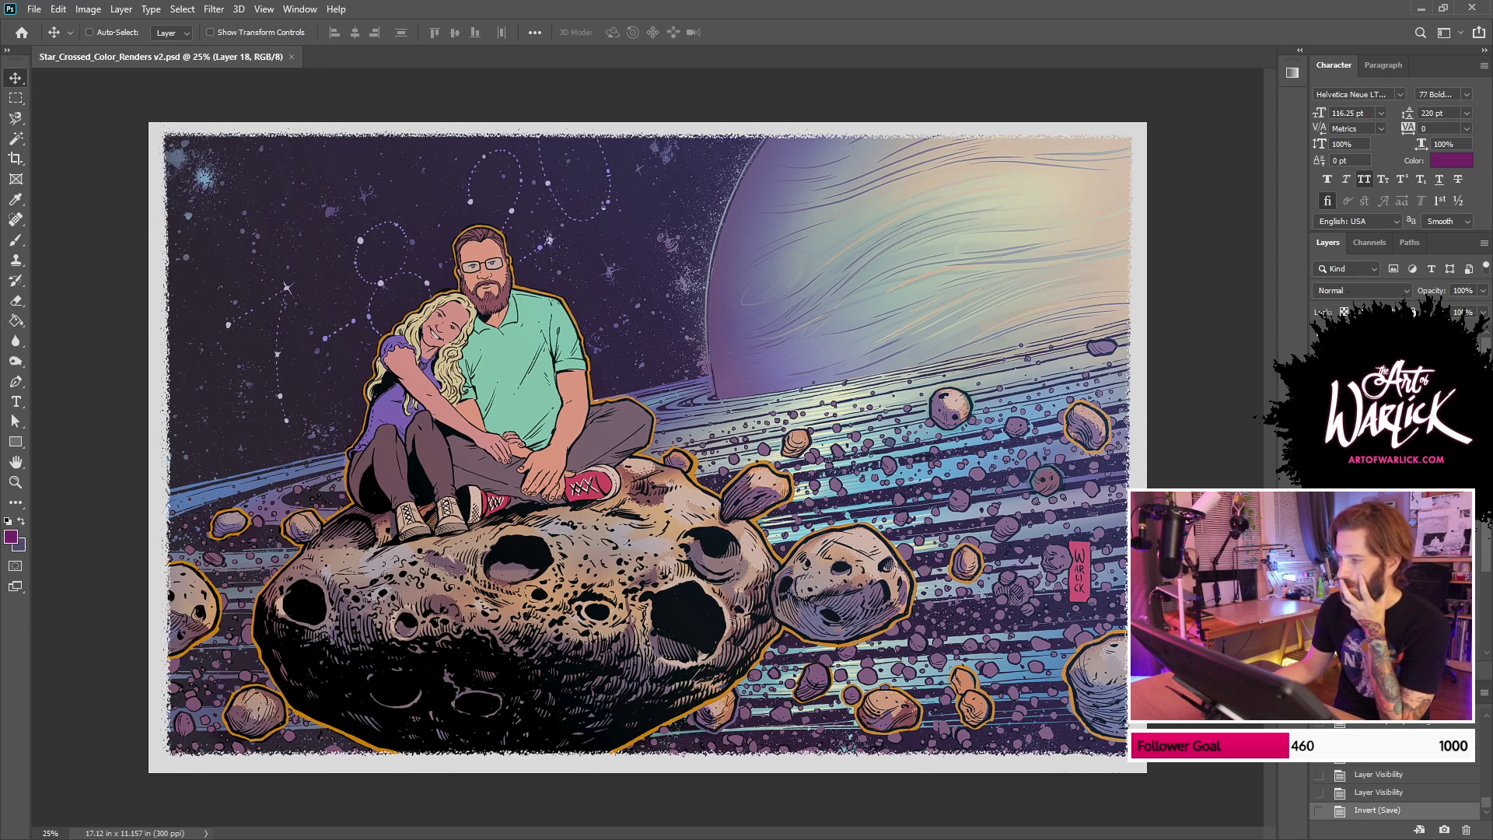
Step: Hide the foreground colors on the couple and asteroids, and save the document
{"action": "left_click", "coordinate": [1320, 482]}
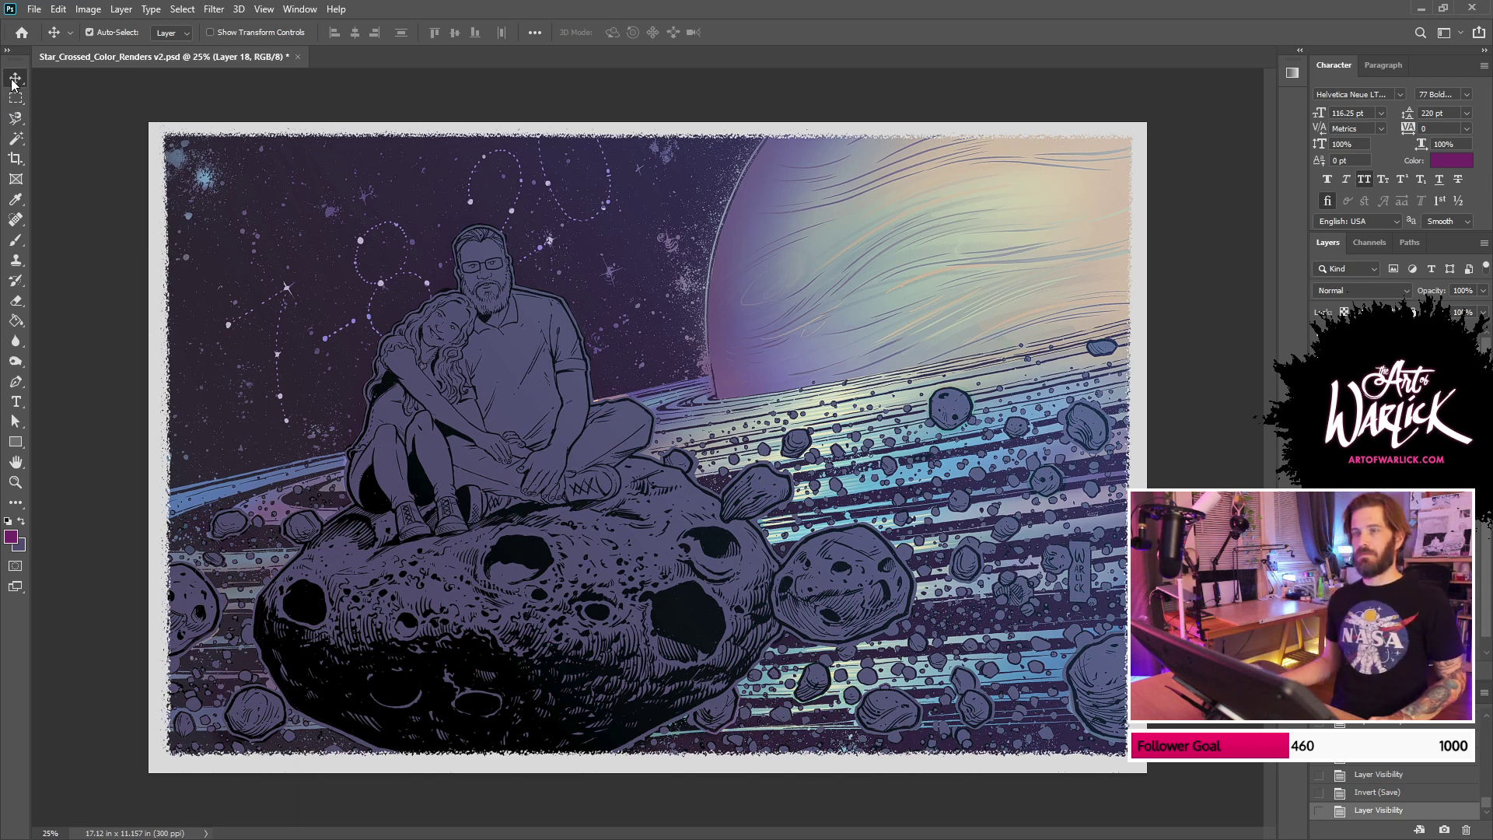
{"action": "key", "text": "ctrl+s"}
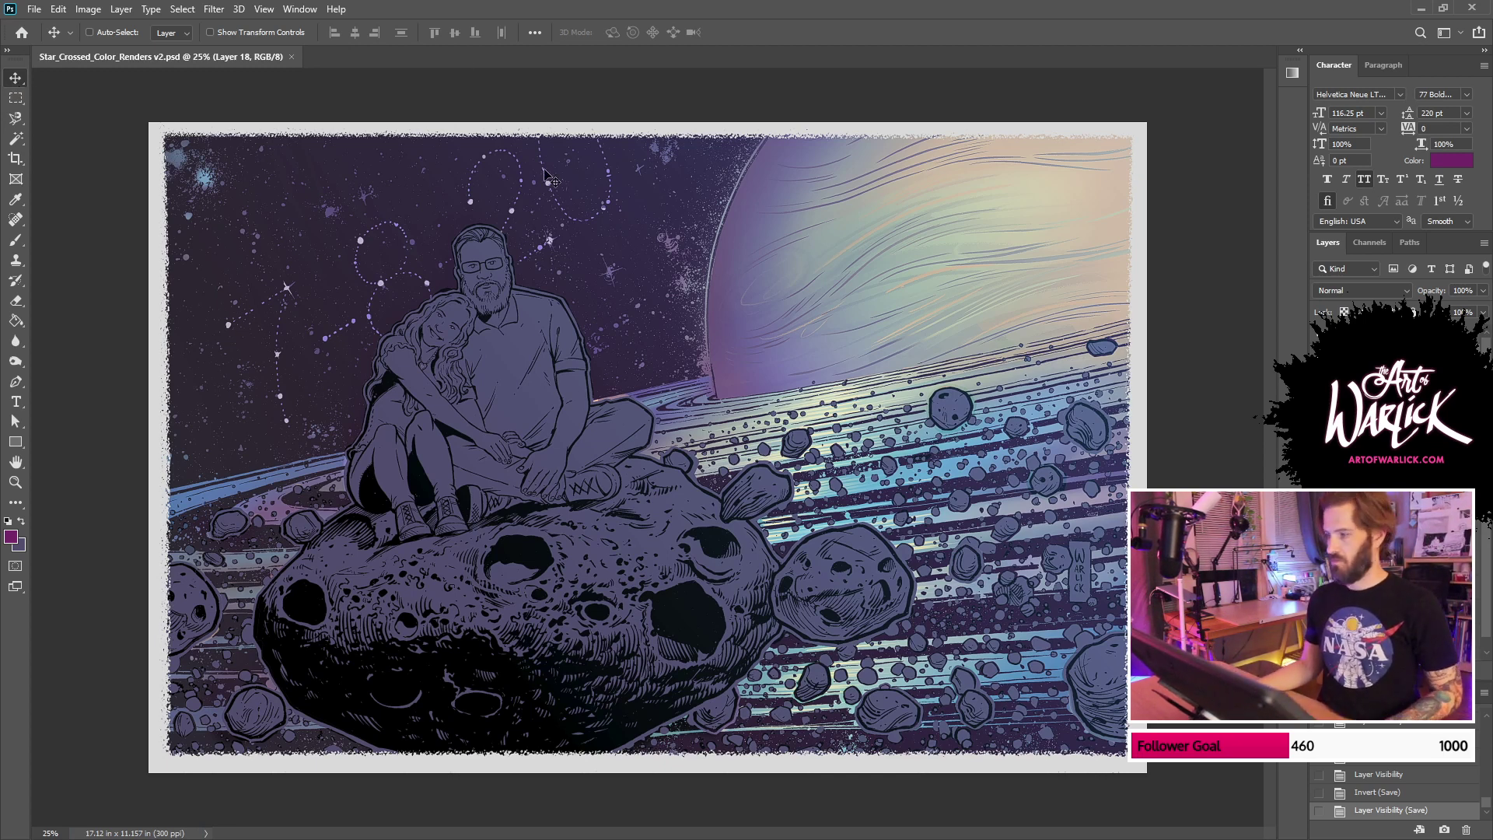
Step: Set the saturation of Layer 24 to +100 with a Hue/Saturation adjustment
{"action": "left_click", "coordinate": [1392, 482]}
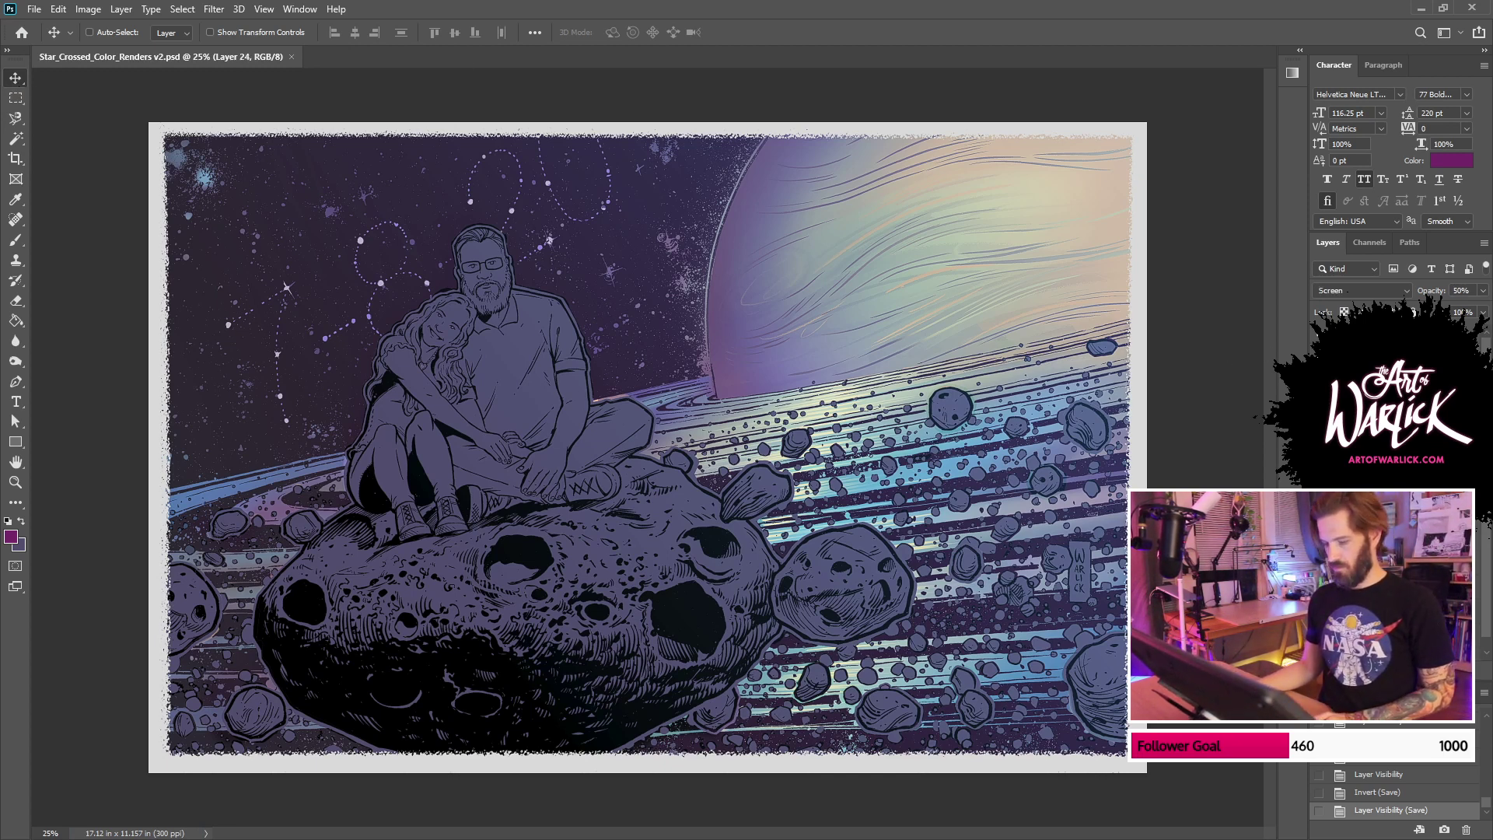
{"action": "key", "text": "ctrl+l"}
{"action": "key", "text": "Escape"}
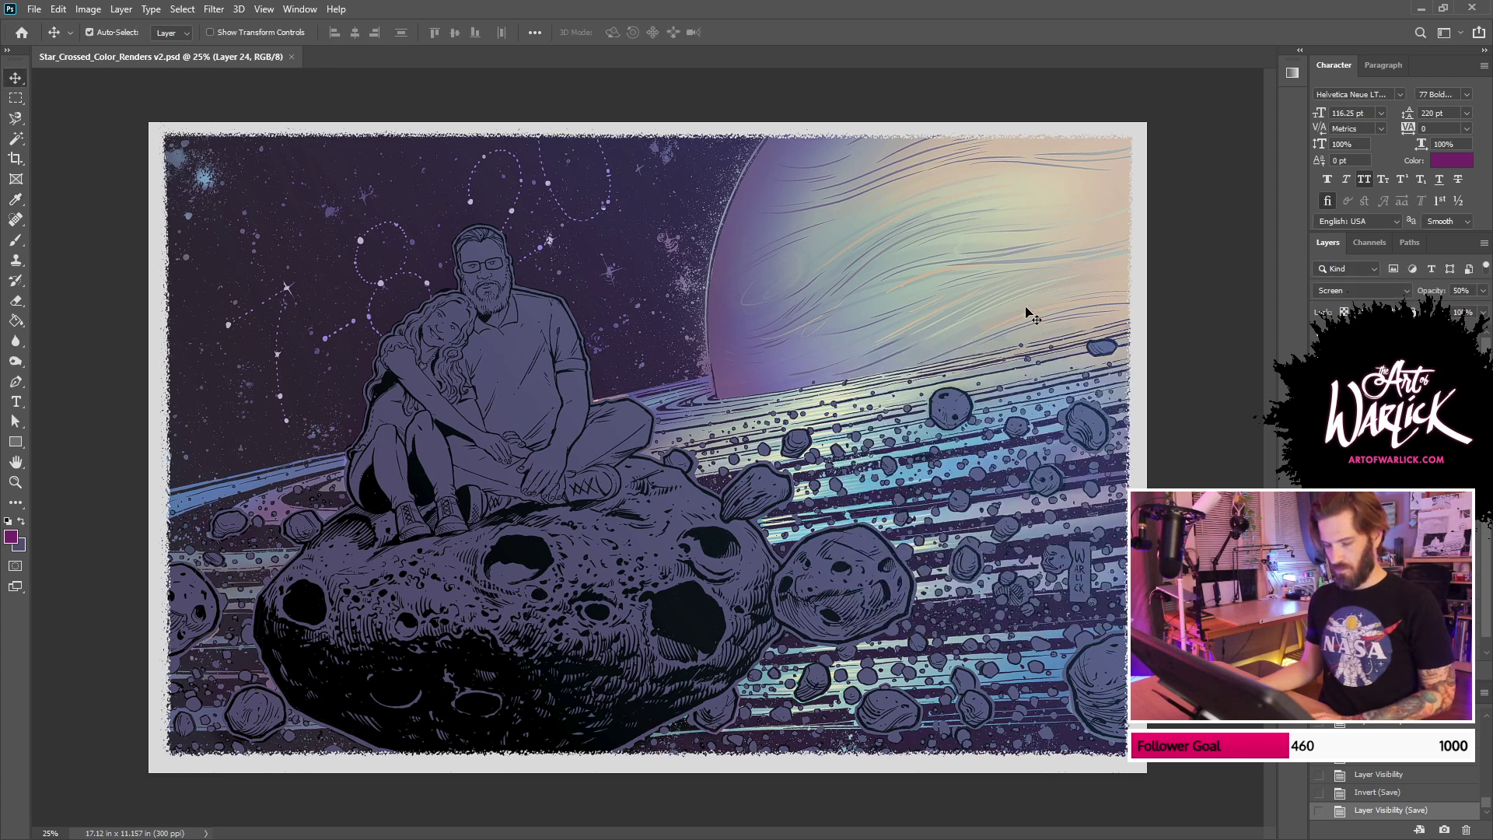
{"action": "key", "text": "ctrl+u"}
{"action": "left_click_drag", "start_coordinate": [1086, 405], "coordinate": [1161, 402]}
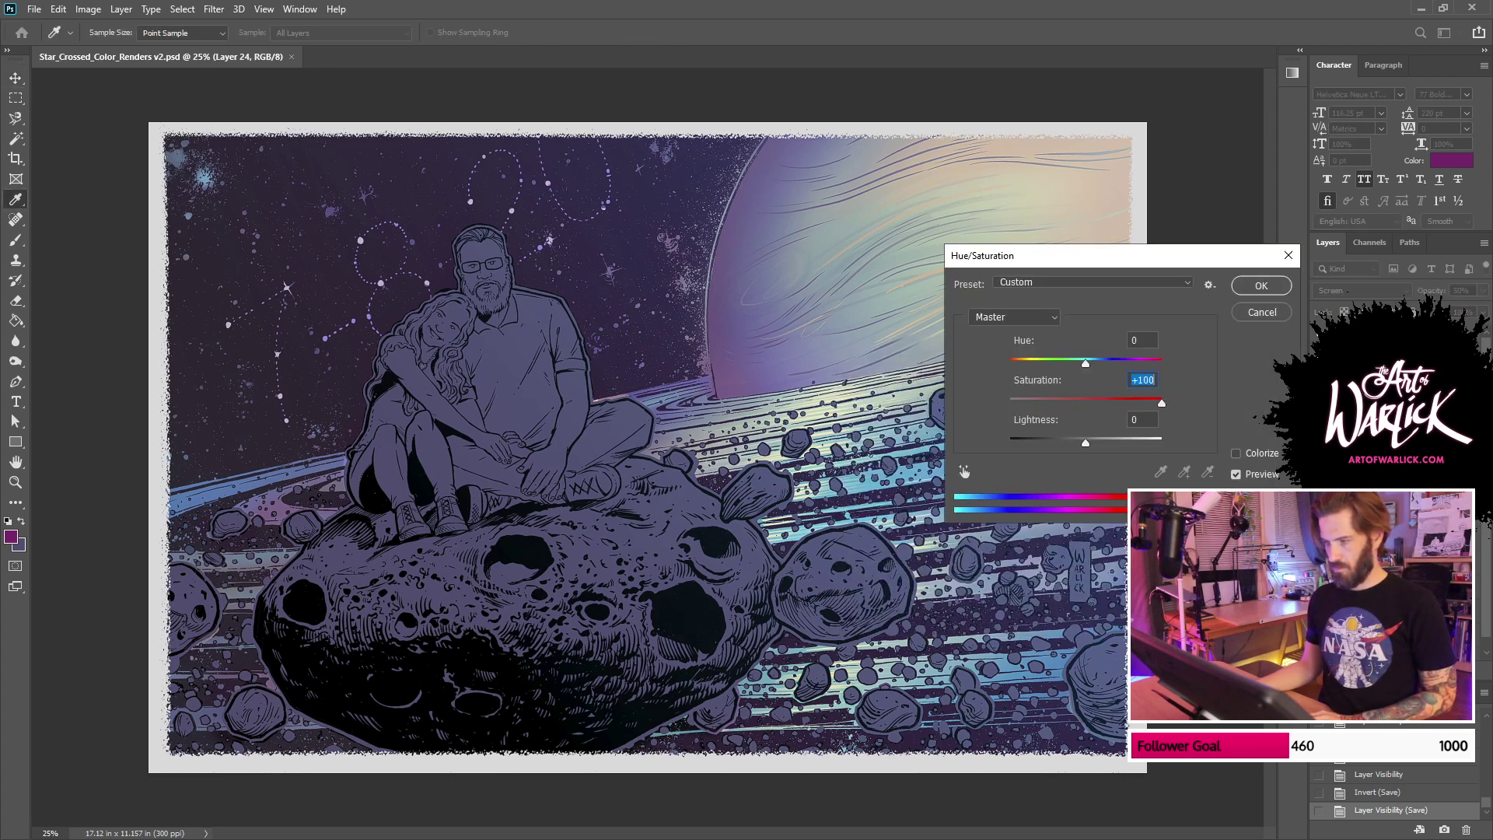
{"action": "key", "text": "Return"}
Step: Shift the hue and raise the saturation of Layer 15 copy 3 with Hue/Saturation
{"action": "left_click", "coordinate": [1392, 498]}
{"action": "key", "text": "ctrl+u"}
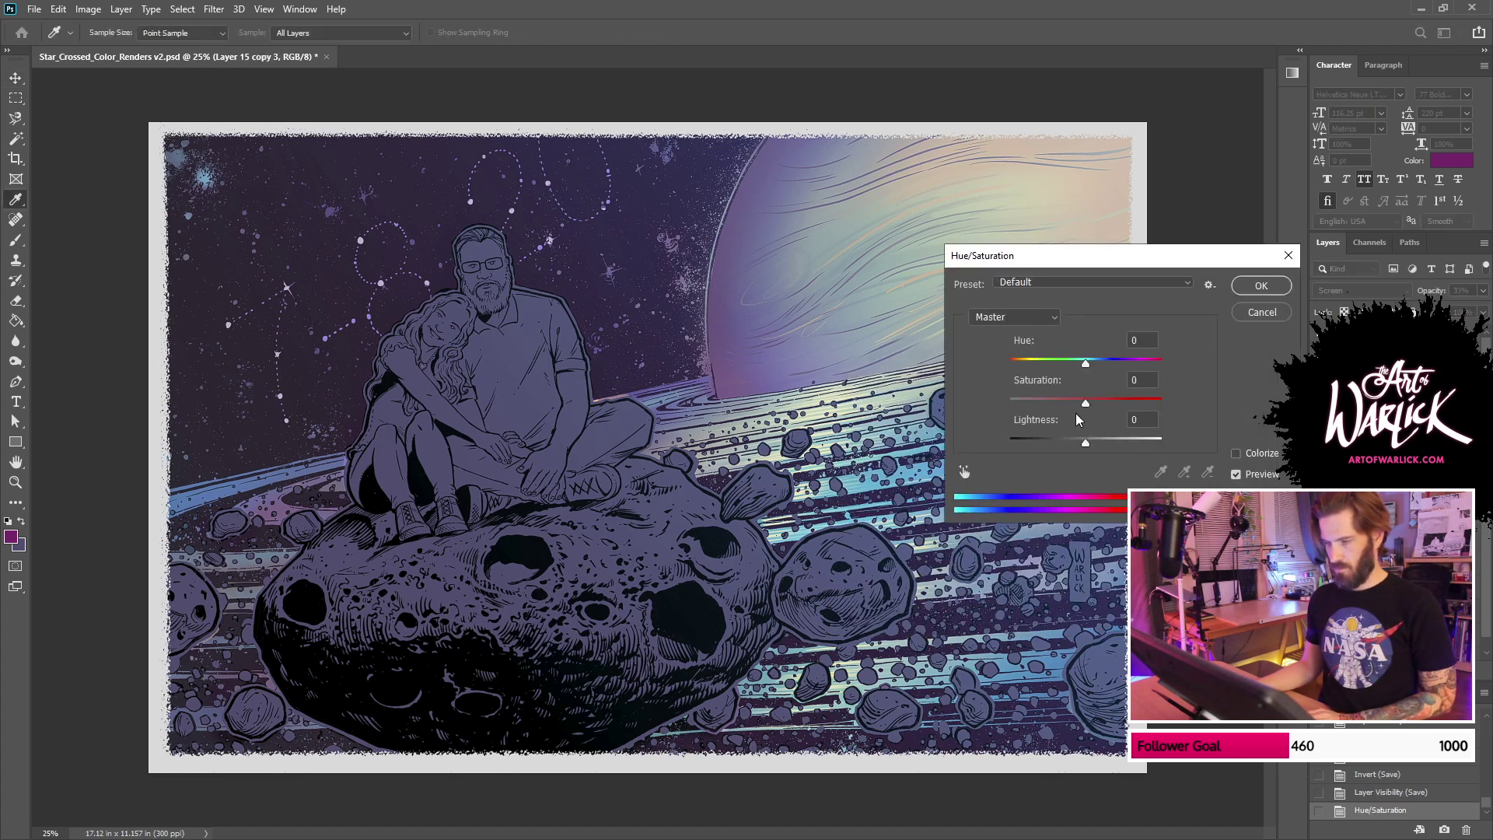
{"action": "left_click_drag", "start_coordinate": [1086, 404], "coordinate": [1161, 403]}
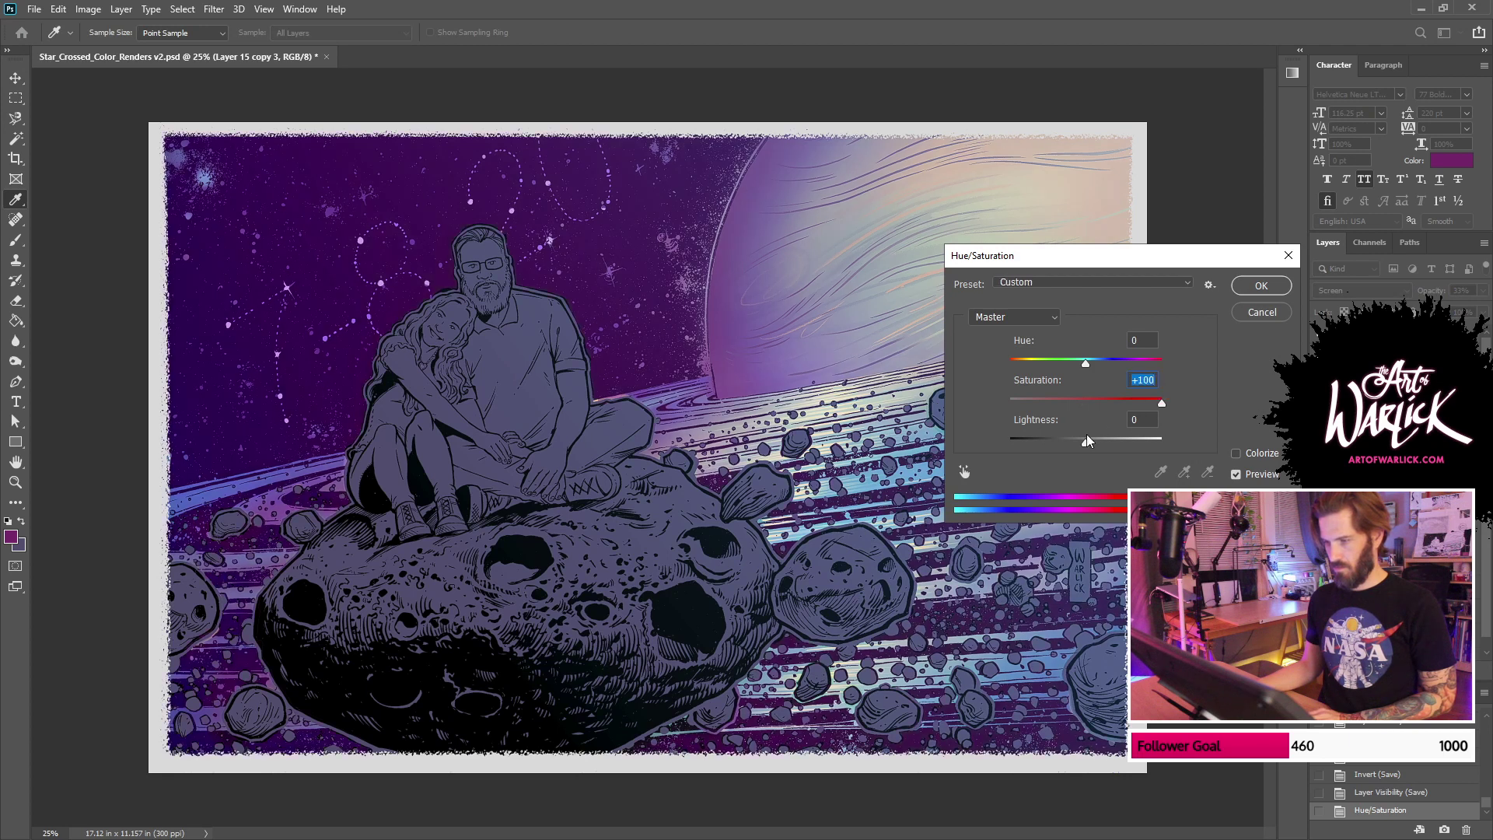
{"action": "left_click_drag", "start_coordinate": [1087, 441], "coordinate": [1131, 408]}
{"action": "left_click", "coordinate": [1105, 403]}
{"action": "left_click_drag", "start_coordinate": [1087, 364], "coordinate": [1053, 381]}
{"action": "key", "text": "Return"}
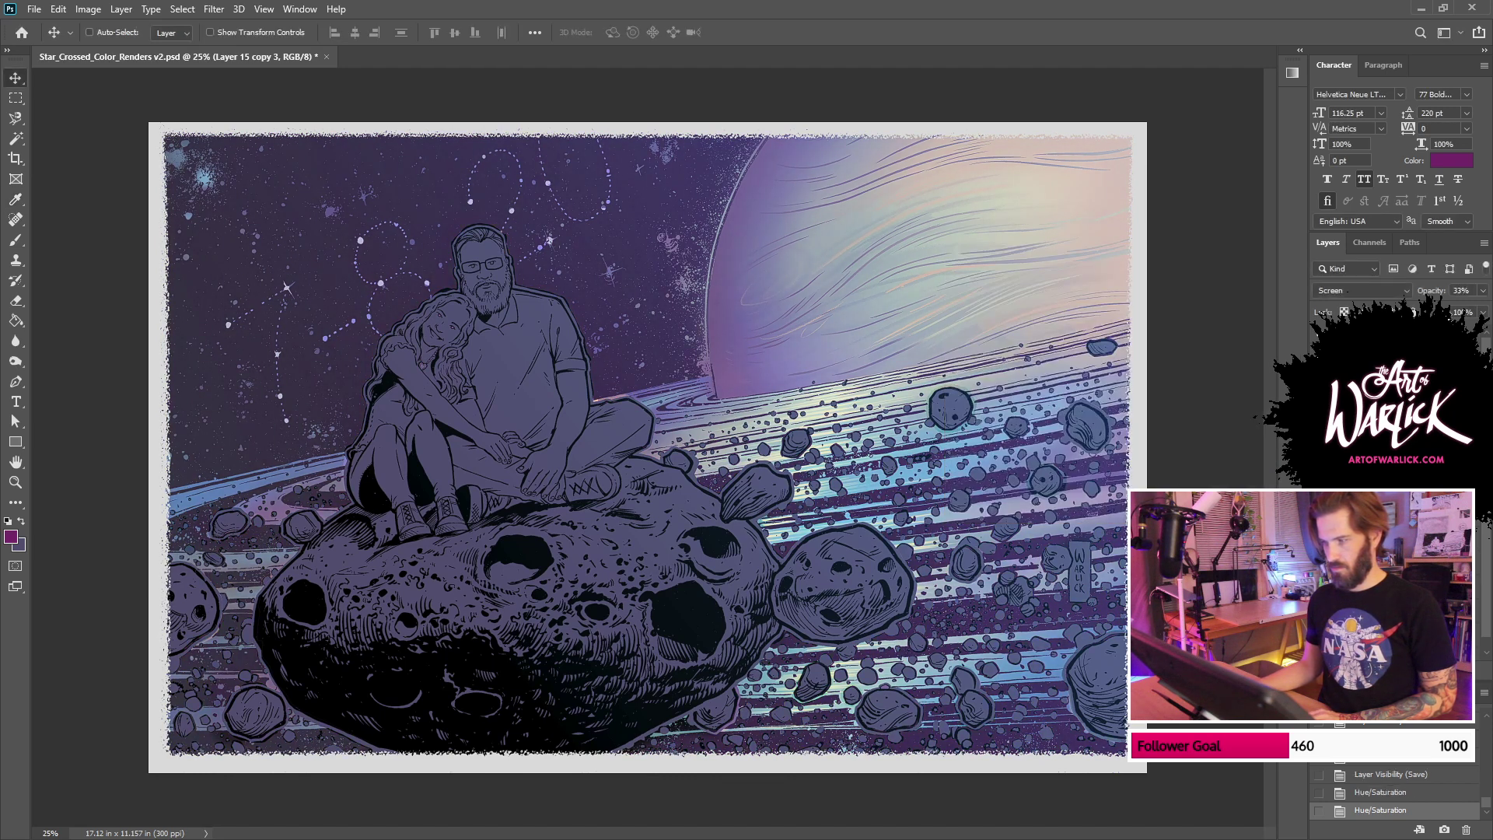
Step: Set the opacity of Layer 15 copy 3 to 20% and show the foreground colors again
{"action": "double_click", "coordinate": [1465, 290]}
{"action": "type", "text": "20"}
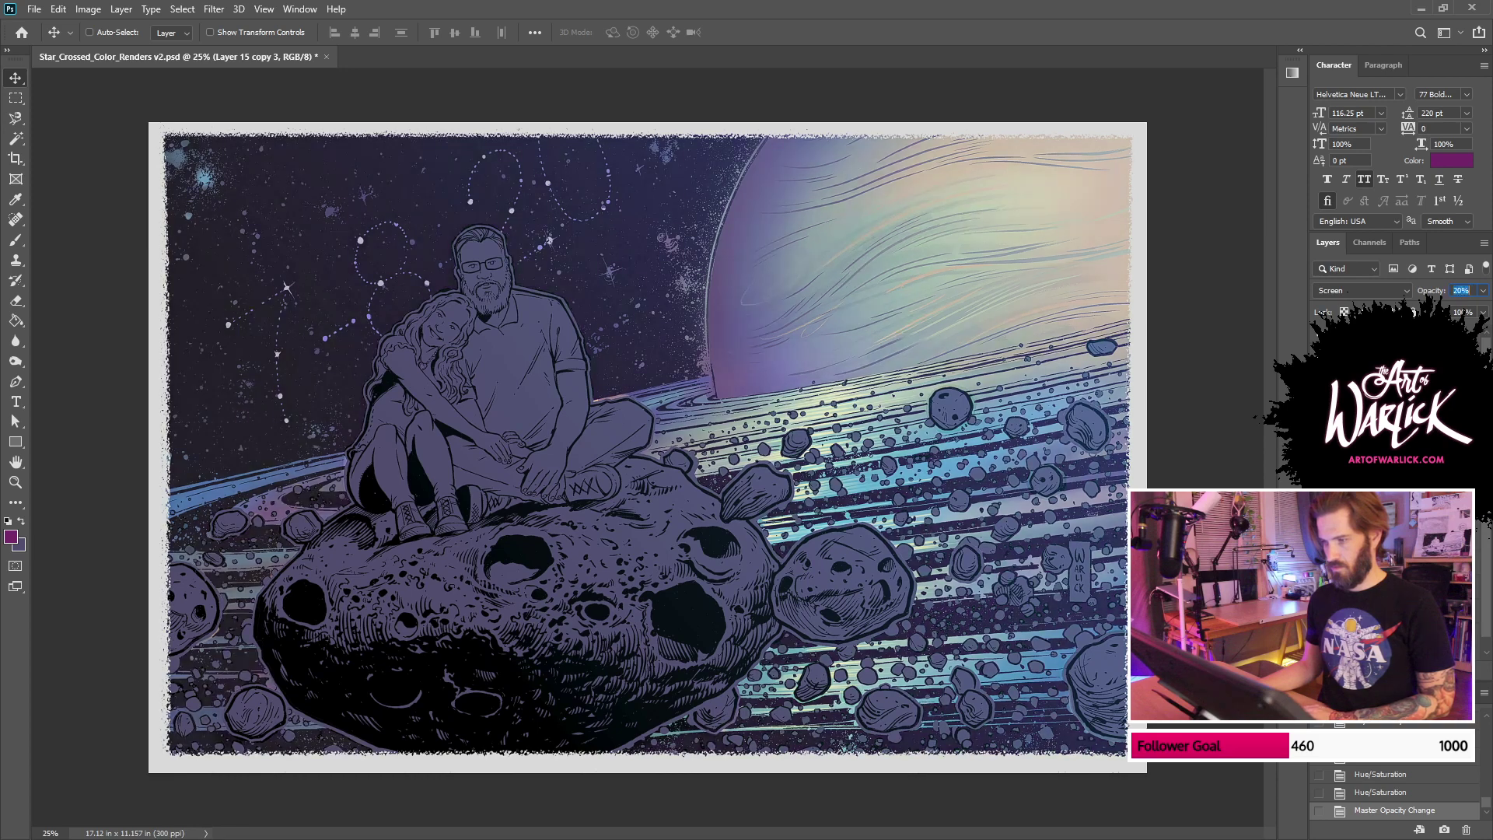
{"action": "key", "text": "ctrl+comma"}
{"action": "key", "text": "ctrl+comma"}
{"action": "key", "text": "ctrl+comma"}
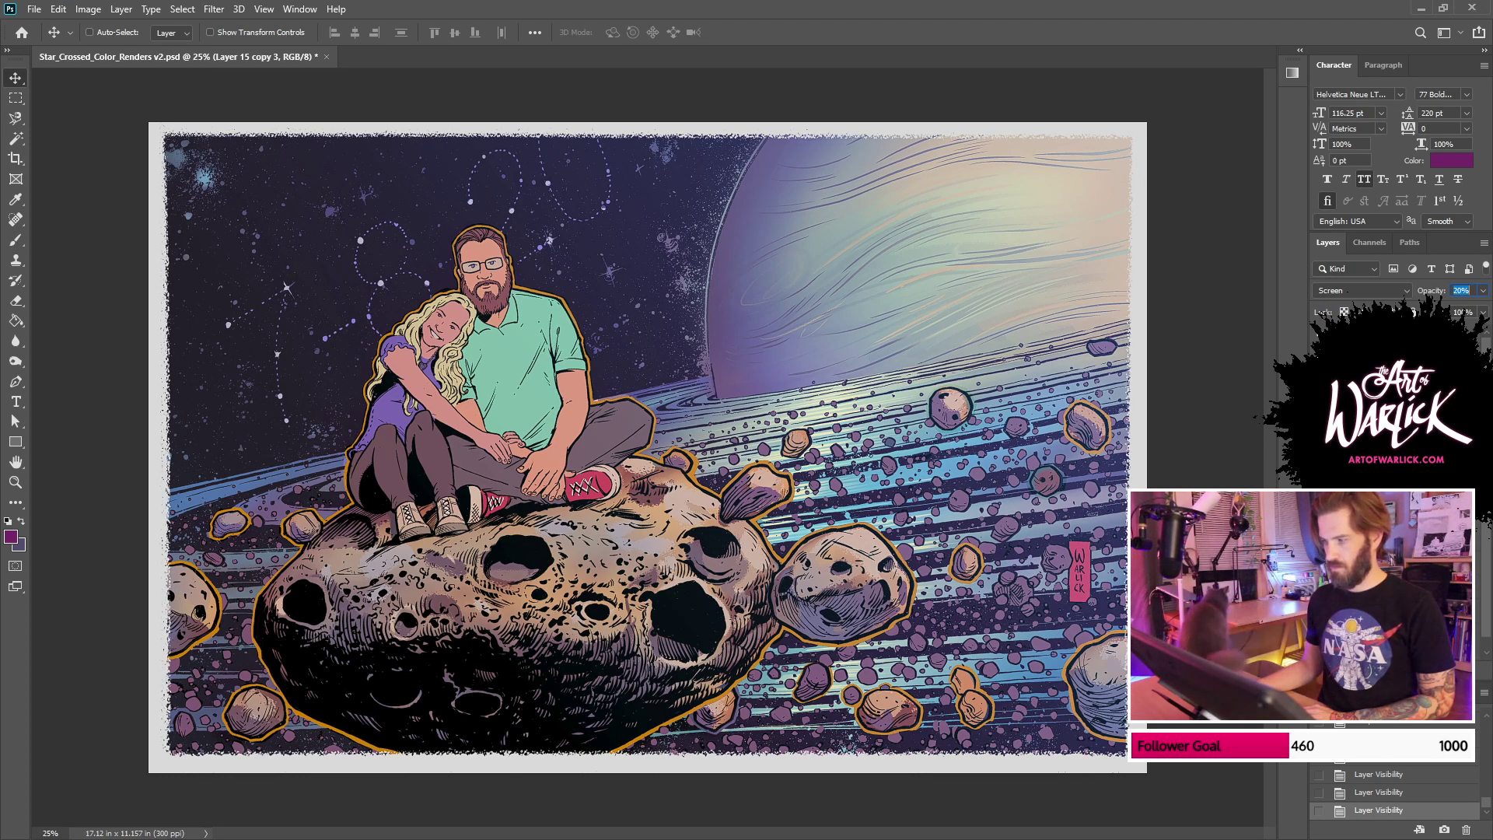
Step: Put Layer 15 copy 3 into a new group and add a layer mask to the group
{"action": "key", "text": "ctrl+backslash"}
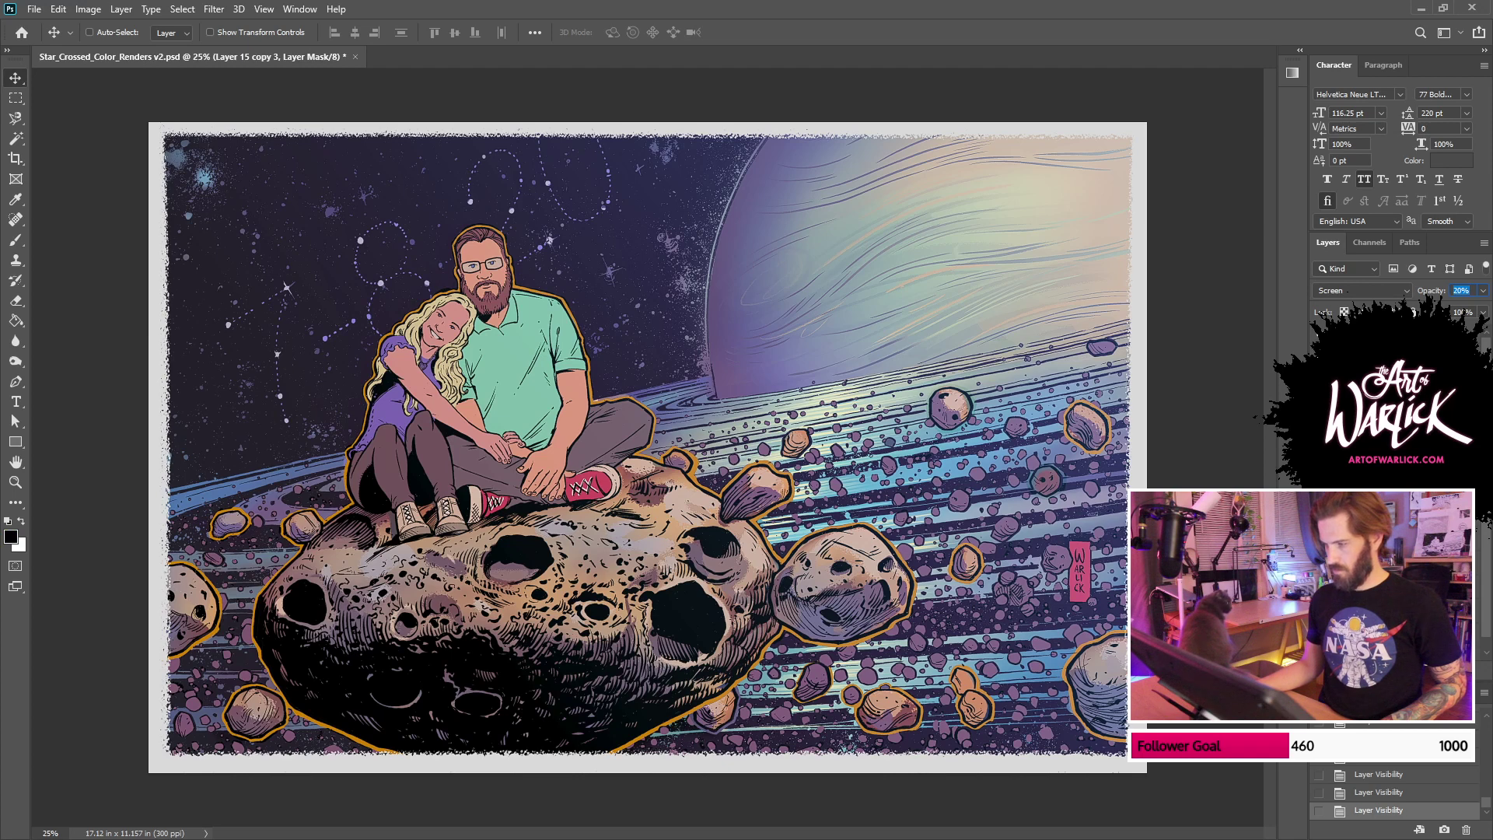
{"action": "key", "text": "ctrl+g"}
{"action": "left_click_drag", "start_coordinate": [1392, 435], "coordinate": [1392, 409]}
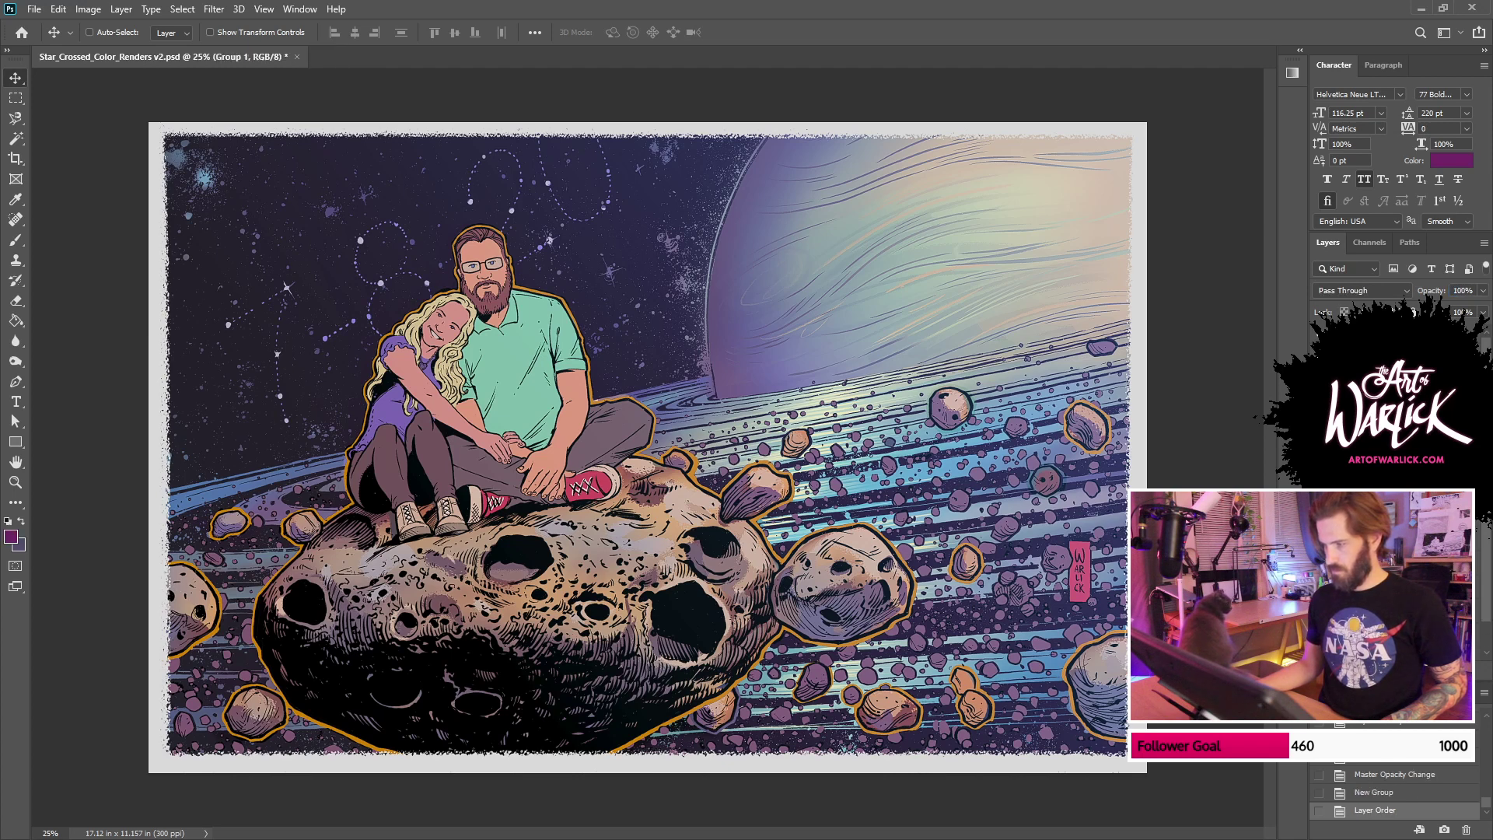
{"action": "left_click", "coordinate": [1377, 670]}
Step: Draw a black radial gradient on the group's mask from the couple out to the upper edge, and invert the mask
{"action": "key", "text": "g"}
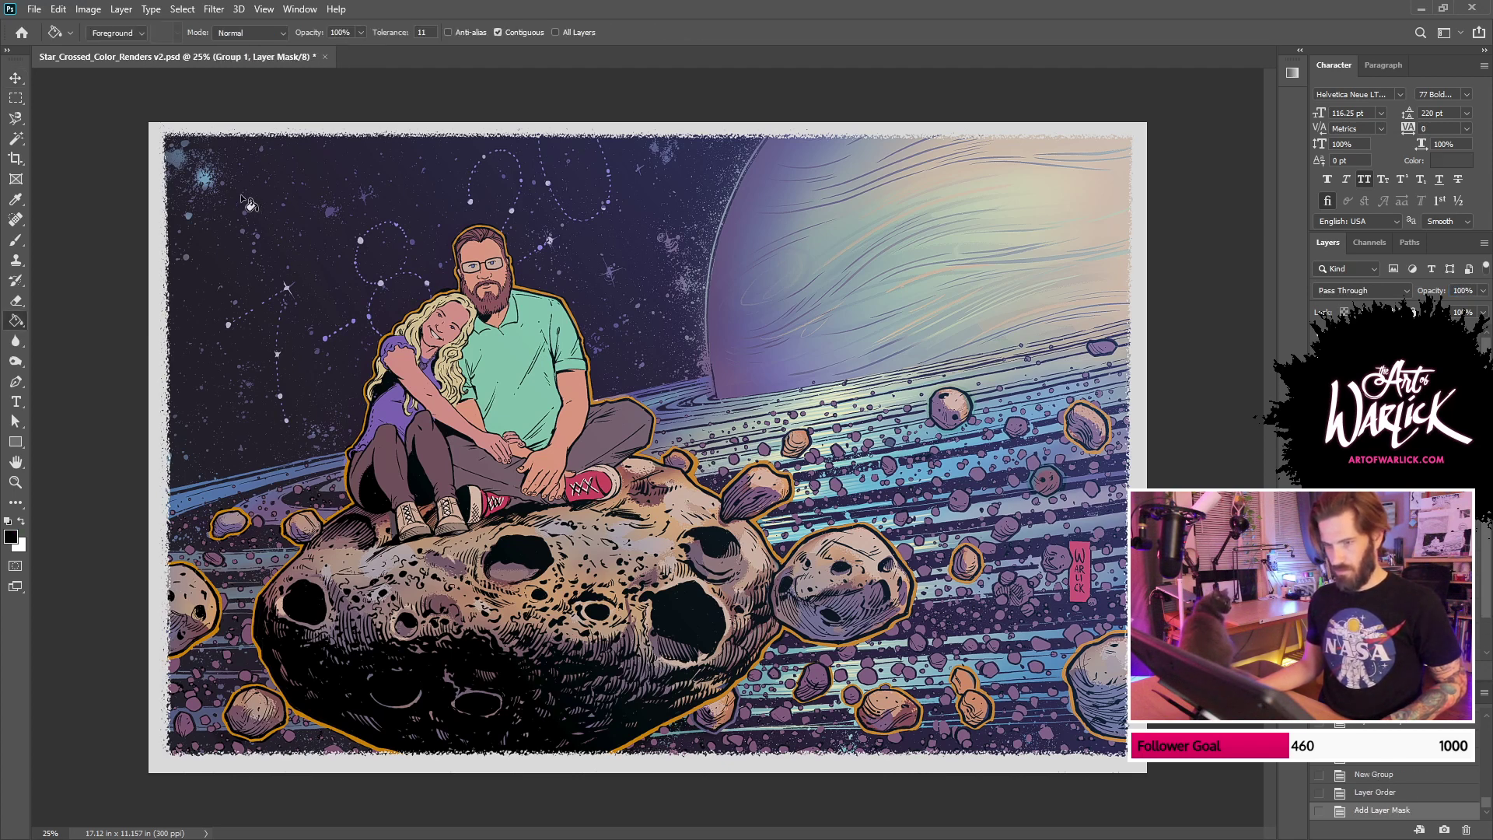
{"action": "key", "text": "shift+g"}
{"action": "left_click_drag", "start_coordinate": [240, 194], "coordinate": [416, 290]}
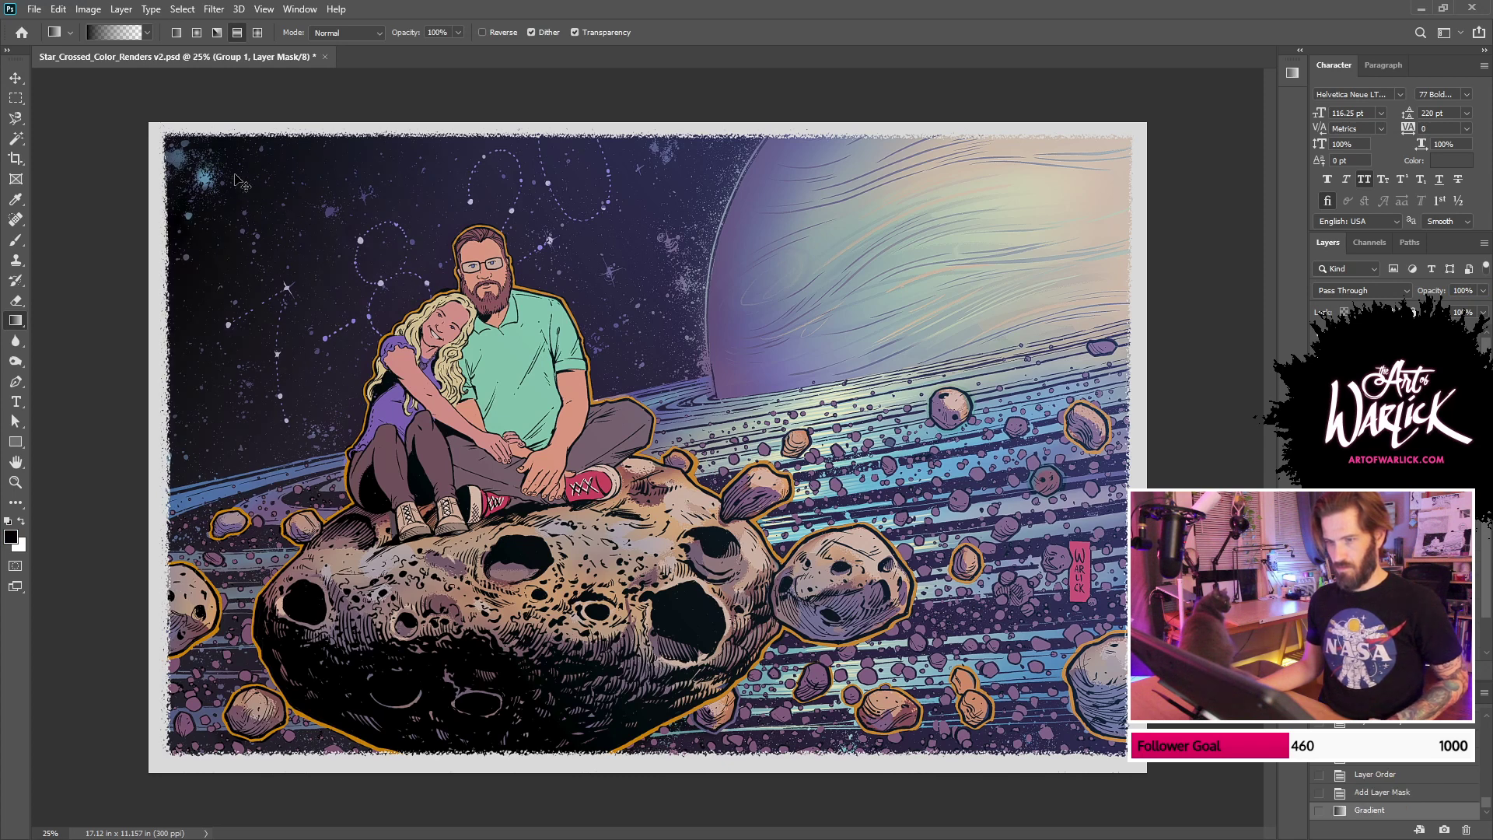
{"action": "key", "text": "ctrl+z"}
{"action": "left_click", "coordinate": [197, 32]}
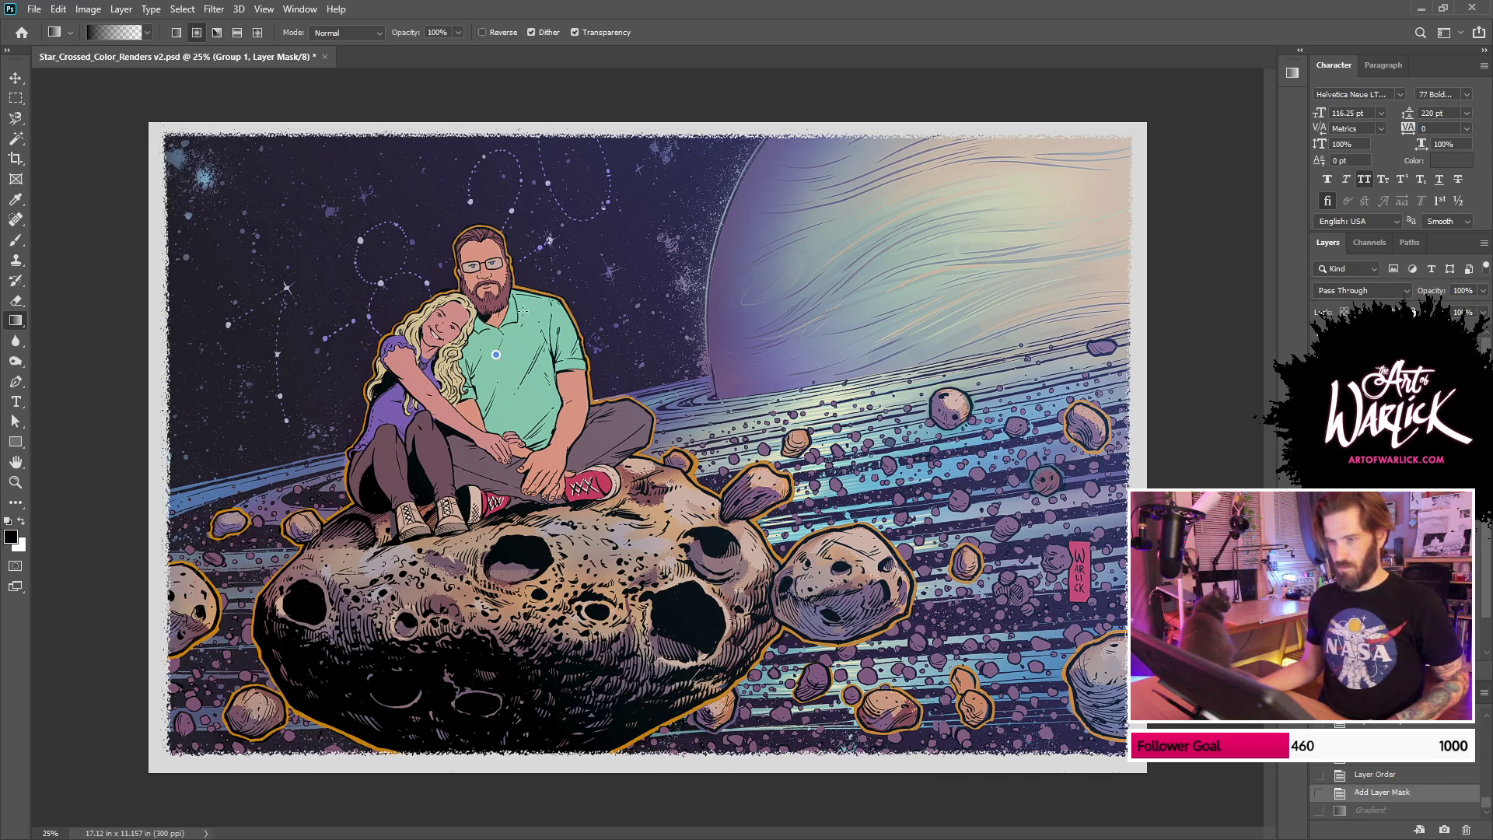
{"action": "left_click_drag", "start_coordinate": [523, 311], "coordinate": [778, 121]}
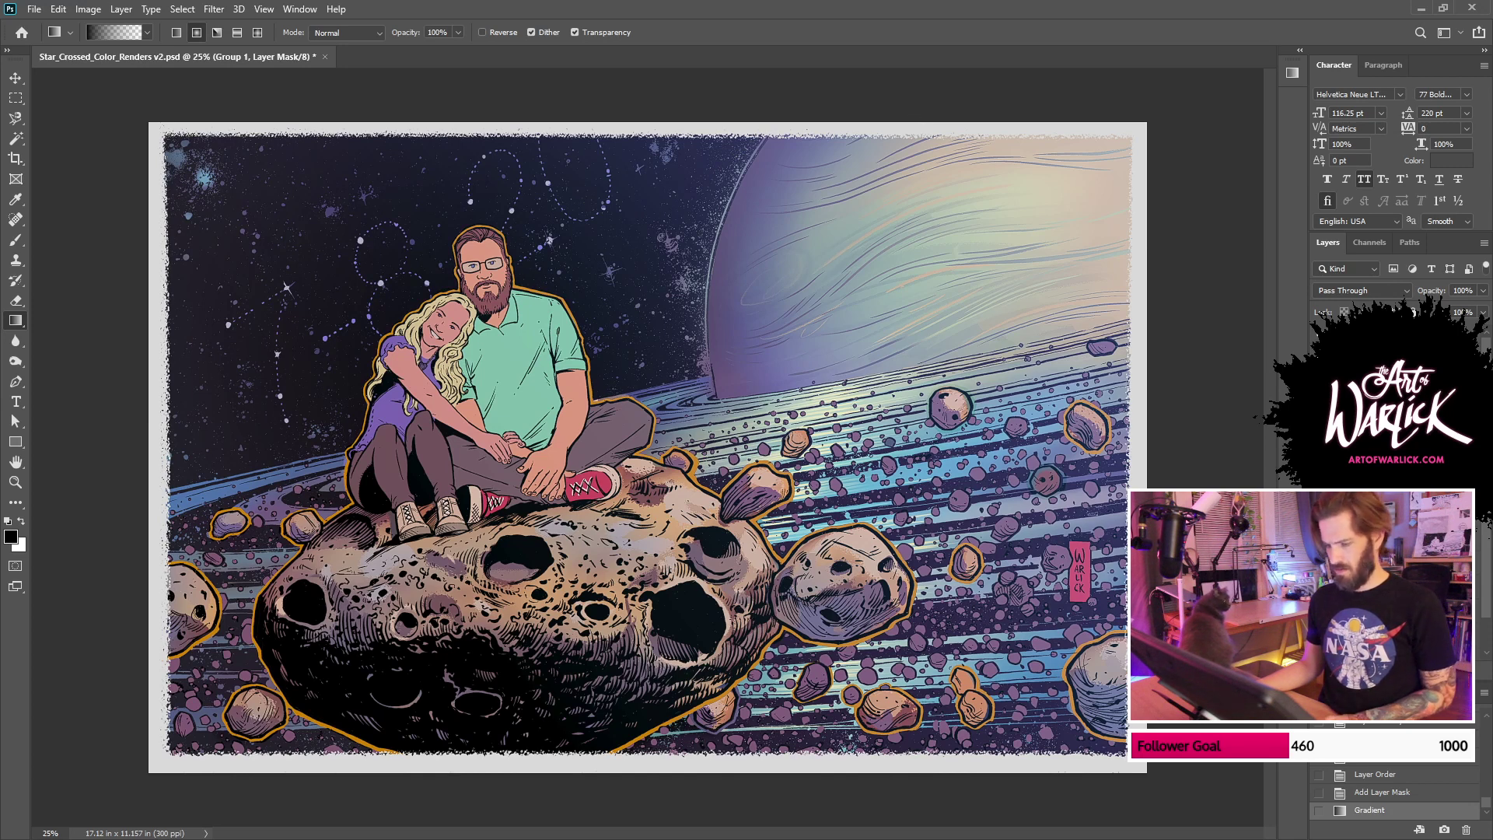
{"action": "key", "text": "ctrl+i"}
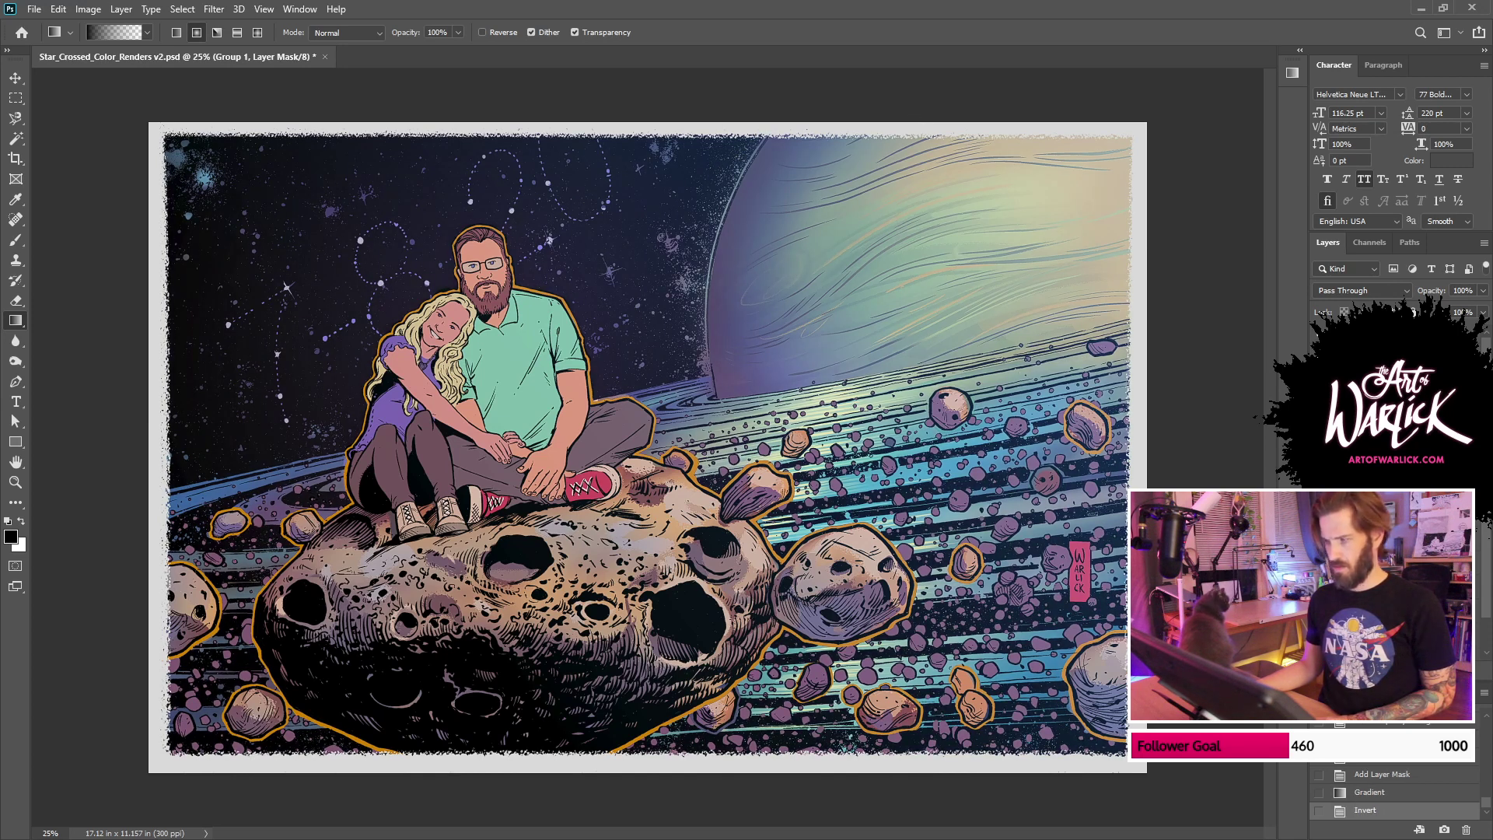
Step: Swap to white and draw large radial gradients on the group's mask around the couple and the asteroids
{"action": "left_click", "coordinate": [21, 521]}
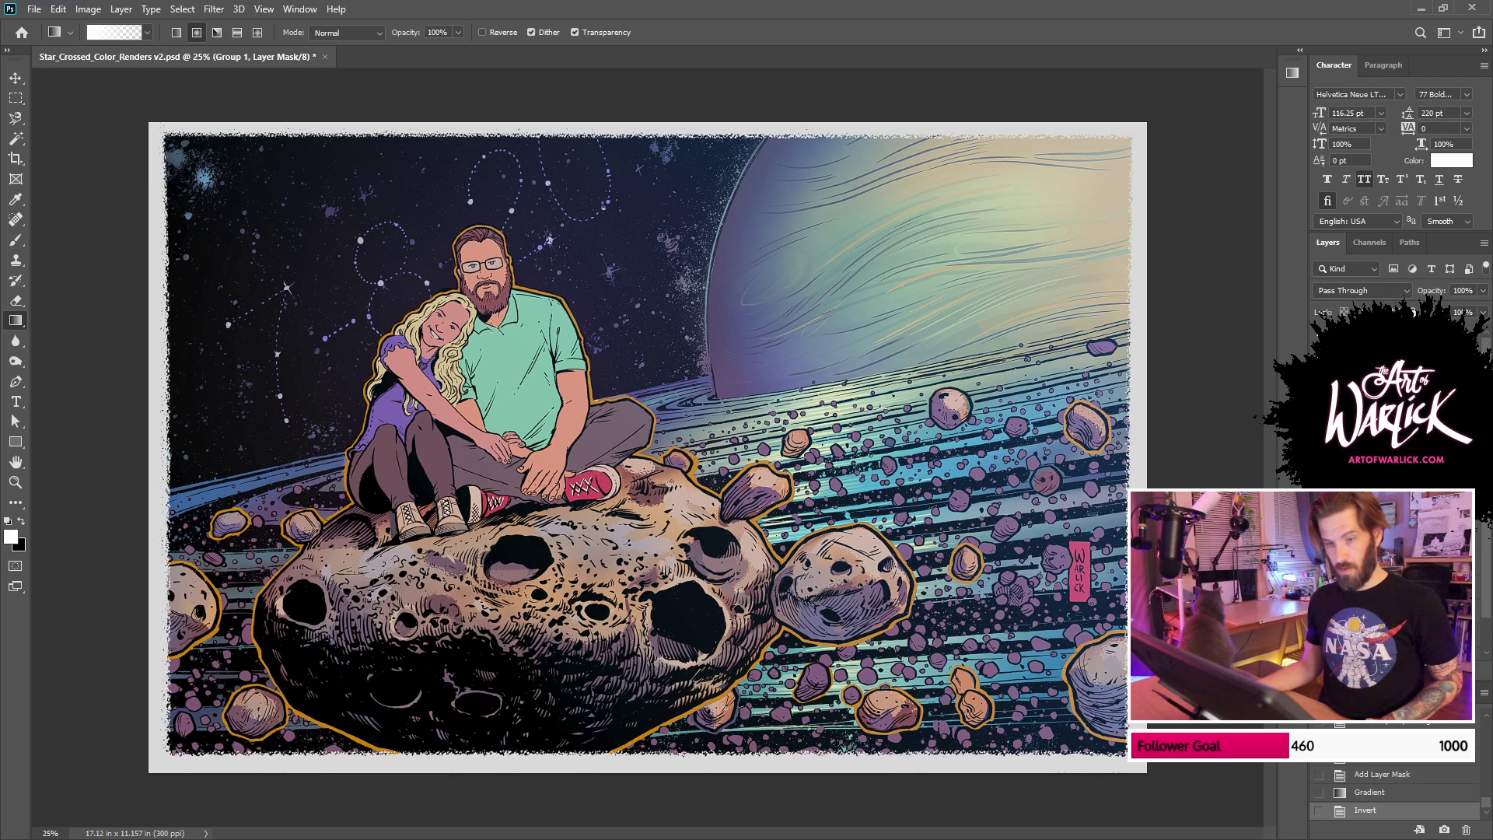
{"action": "left_click_drag", "start_coordinate": [556, 438], "coordinate": [173, 135]}
{"action": "left_click_drag", "start_coordinate": [891, 636], "coordinate": [1131, 677]}
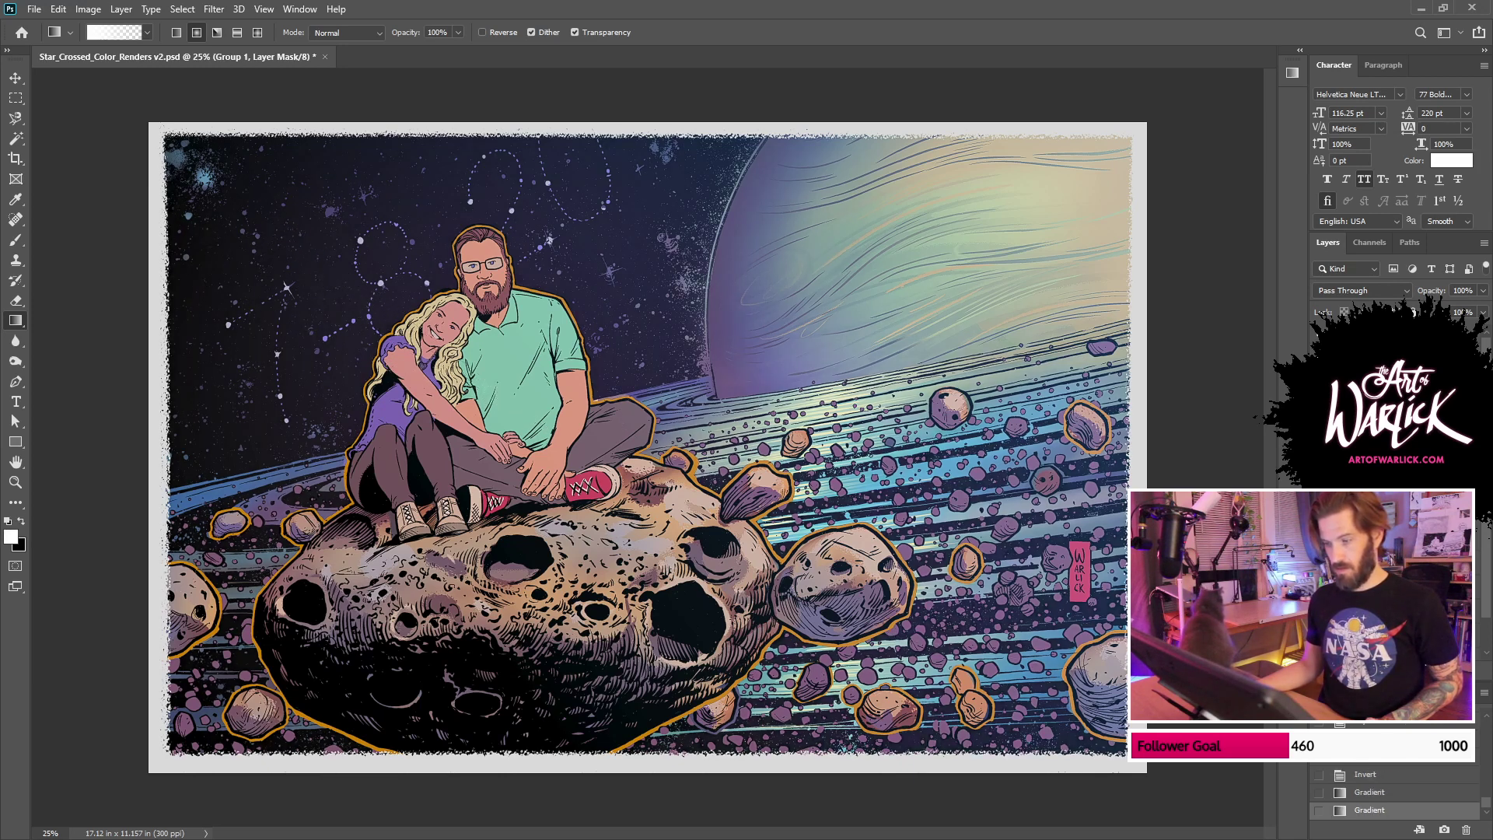
{"action": "key", "text": "ctrl+z"}
{"action": "mouse_move", "coordinate": [877, 549]}
{"action": "left_mouse_down"}
{"action": "mouse_move", "coordinate": [1122, 754]}
{"action": "mouse_move", "coordinate": [876, 549]}
{"action": "left_mouse_up"}
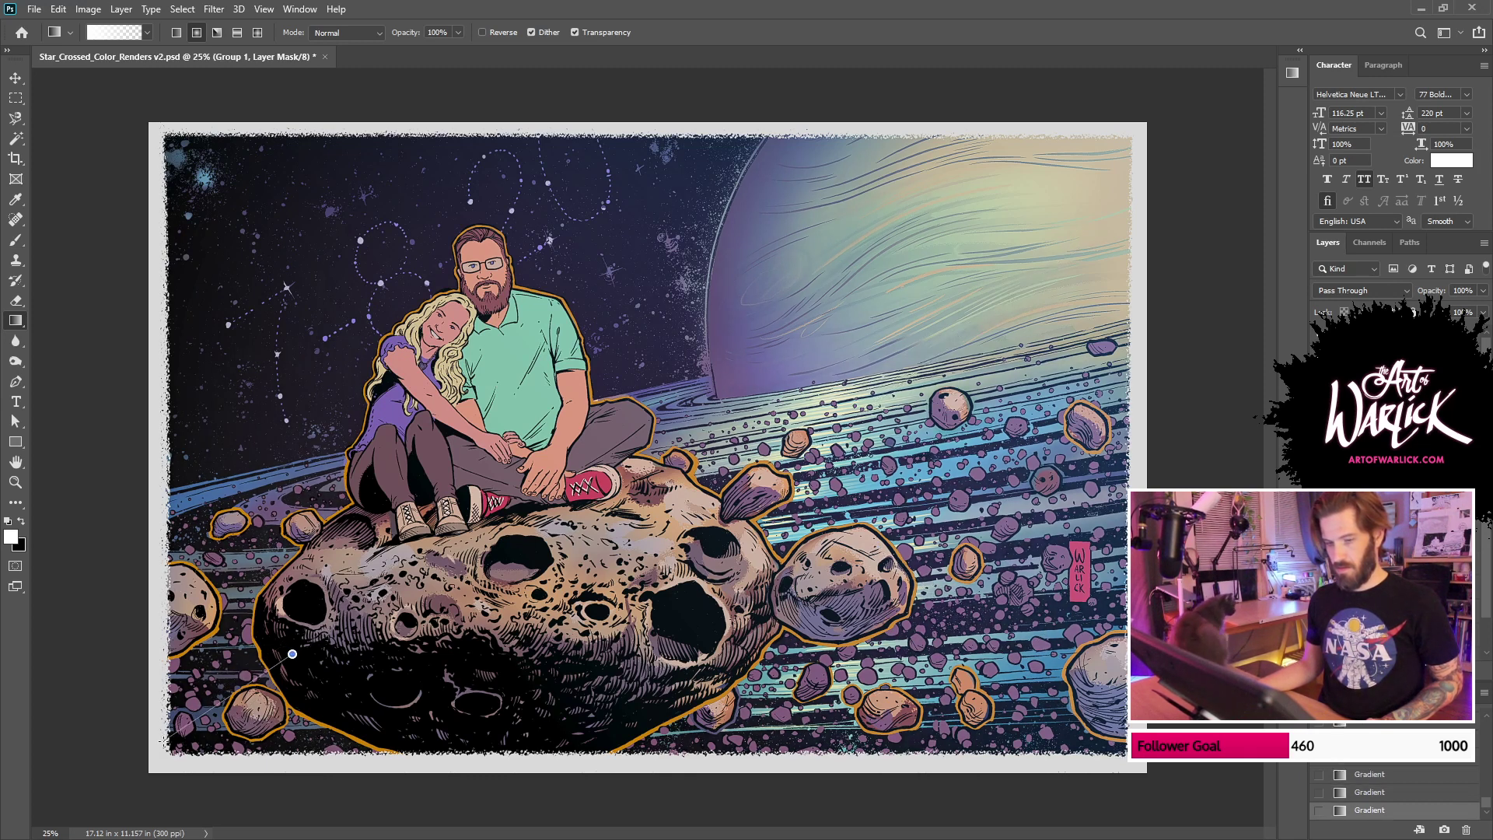
Step: Compare the artwork with and without the group, add a white radial gradient in the sky beside the couple, and save
{"action": "left_click", "coordinate": [1319, 389]}
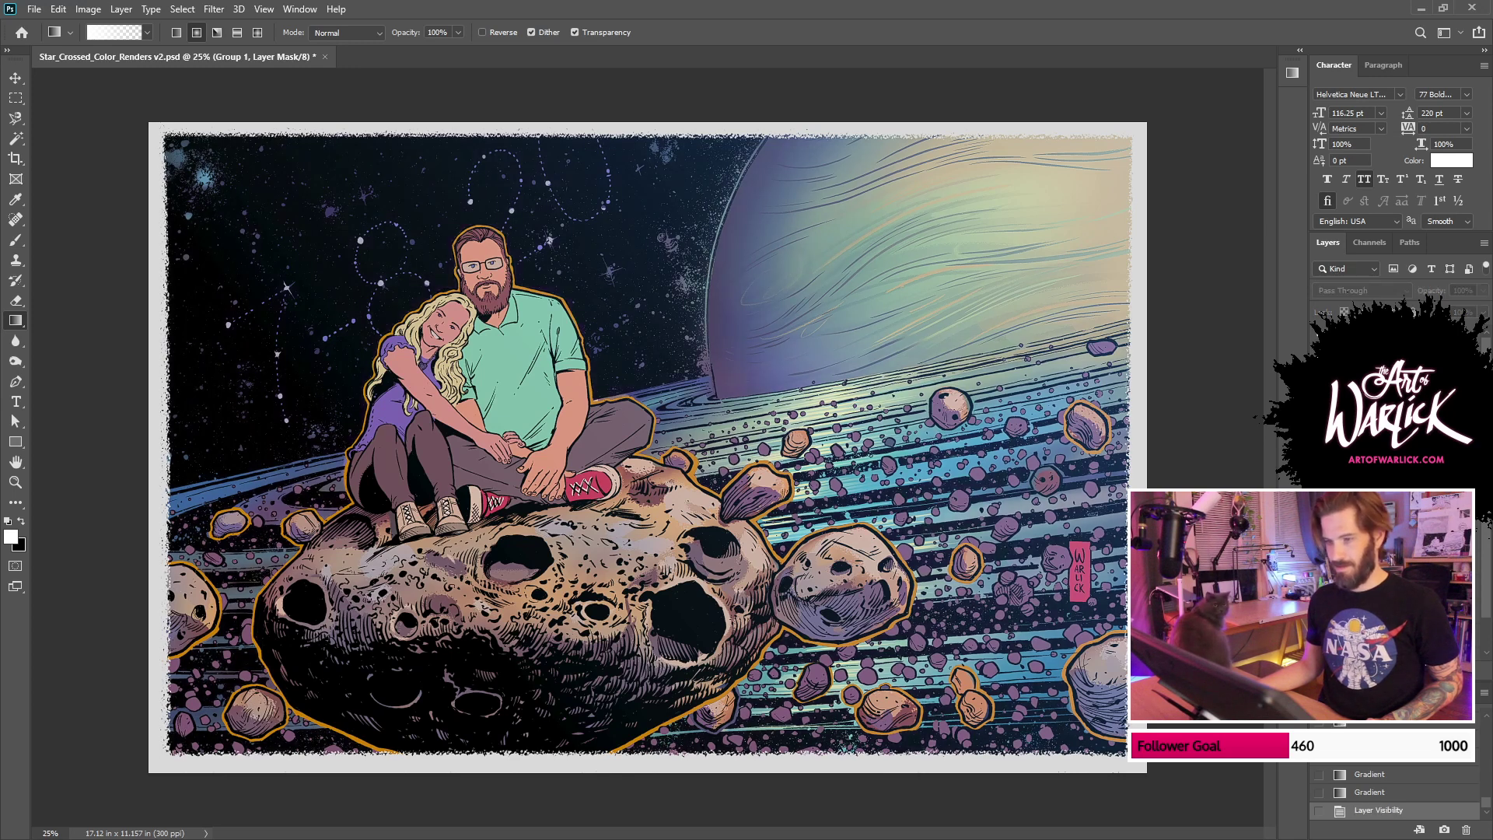
{"action": "left_click", "coordinate": [1319, 389]}
{"action": "left_click_drag", "start_coordinate": [199, 353], "coordinate": [376, 243]}
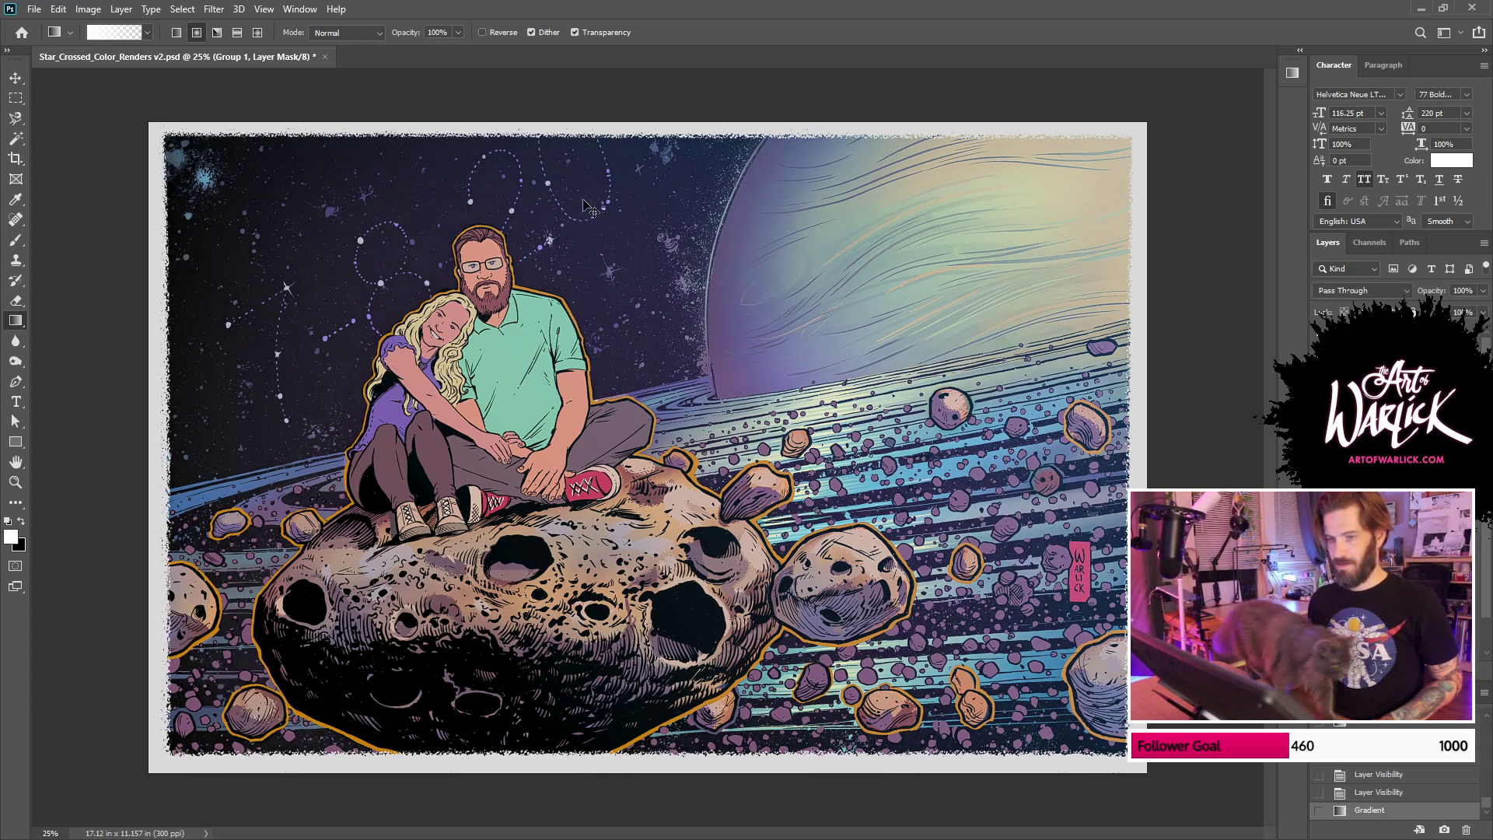
{"action": "key", "text": "ctrl+s"}
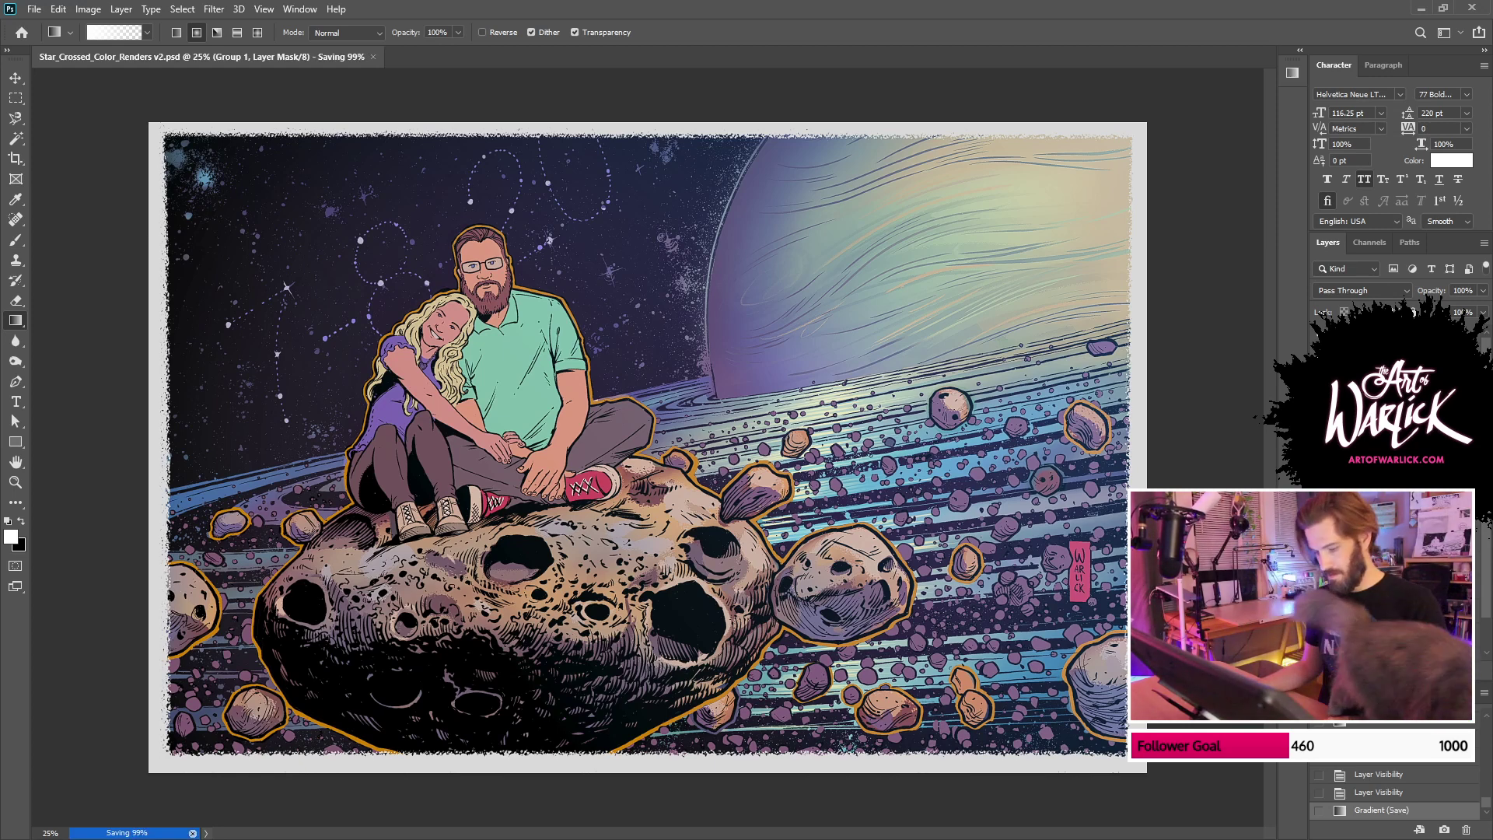
Step: Try the group's mask inverted a few times, restore its original state, and save the document
{"action": "key", "text": "ctrl+i"}
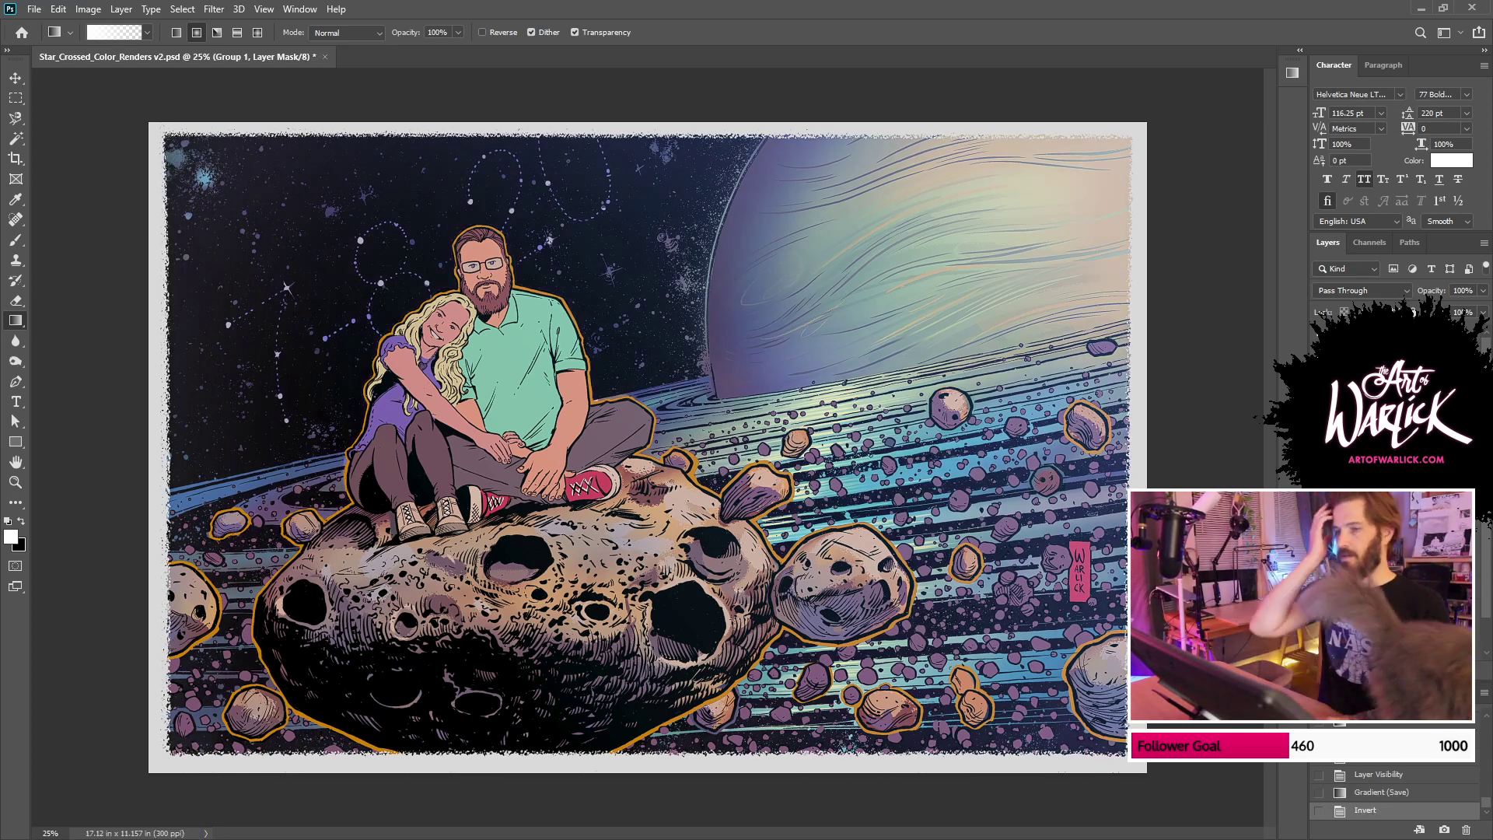
{"action": "key", "text": "ctrl+i"}
{"action": "key", "text": "ctrl+i"}
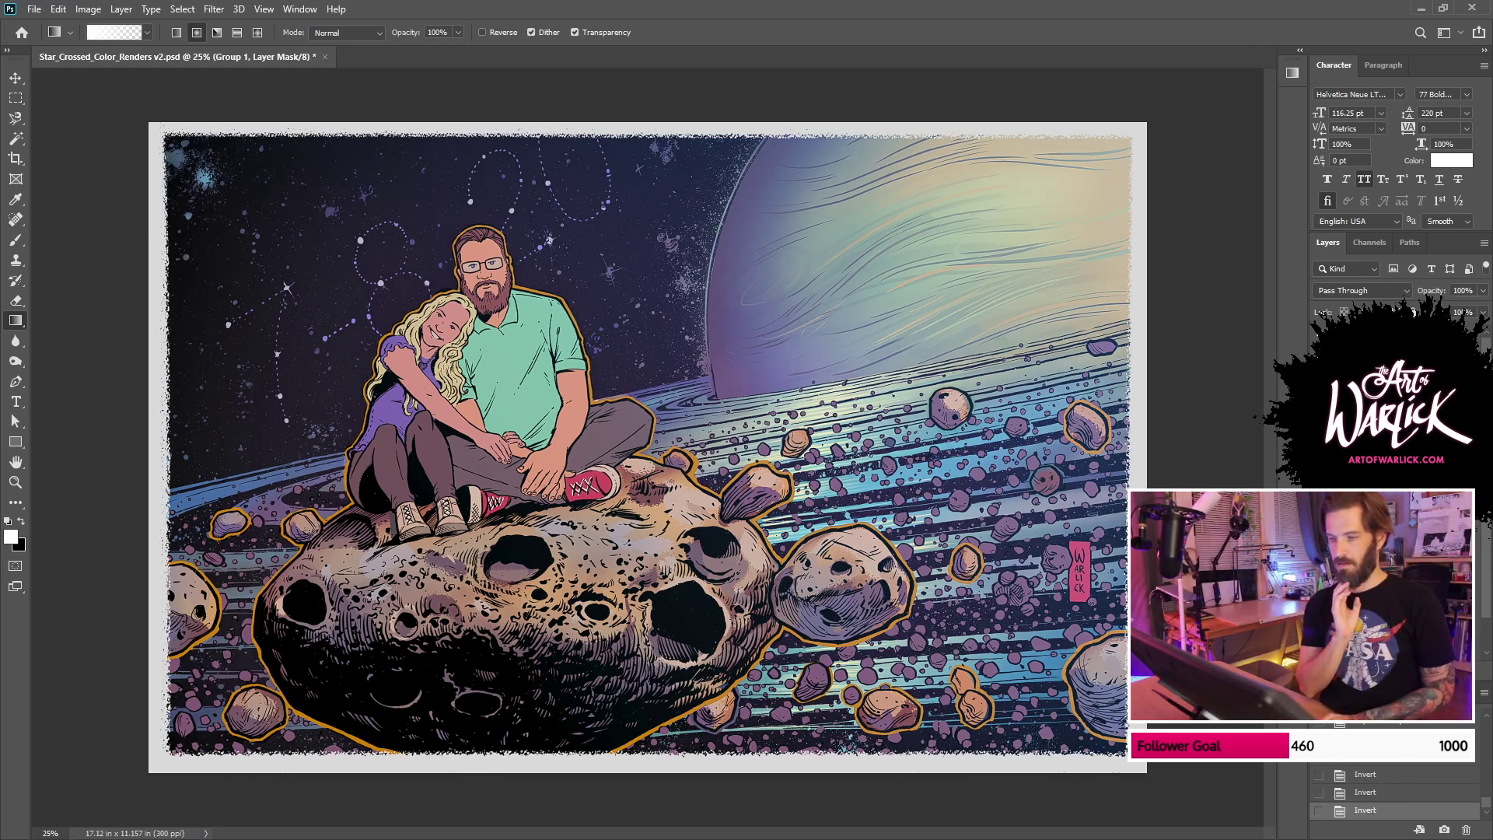
{"action": "key", "text": "ctrl+i"}
{"action": "key", "text": "ctrl+s"}
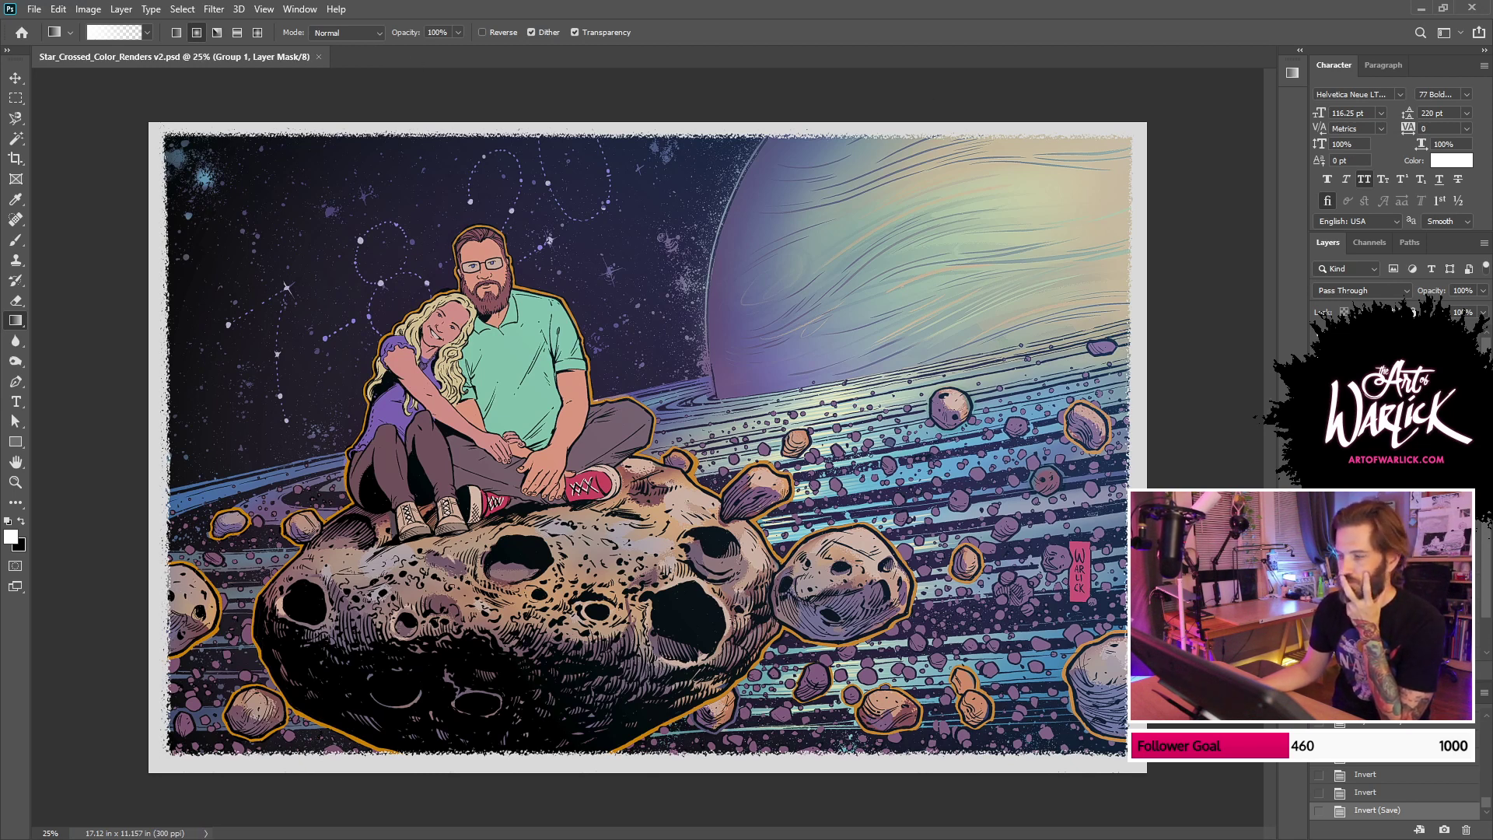
Step: Compare the artwork with and without the effects and the rough white border
{"action": "left_click", "coordinate": [1336, 389]}
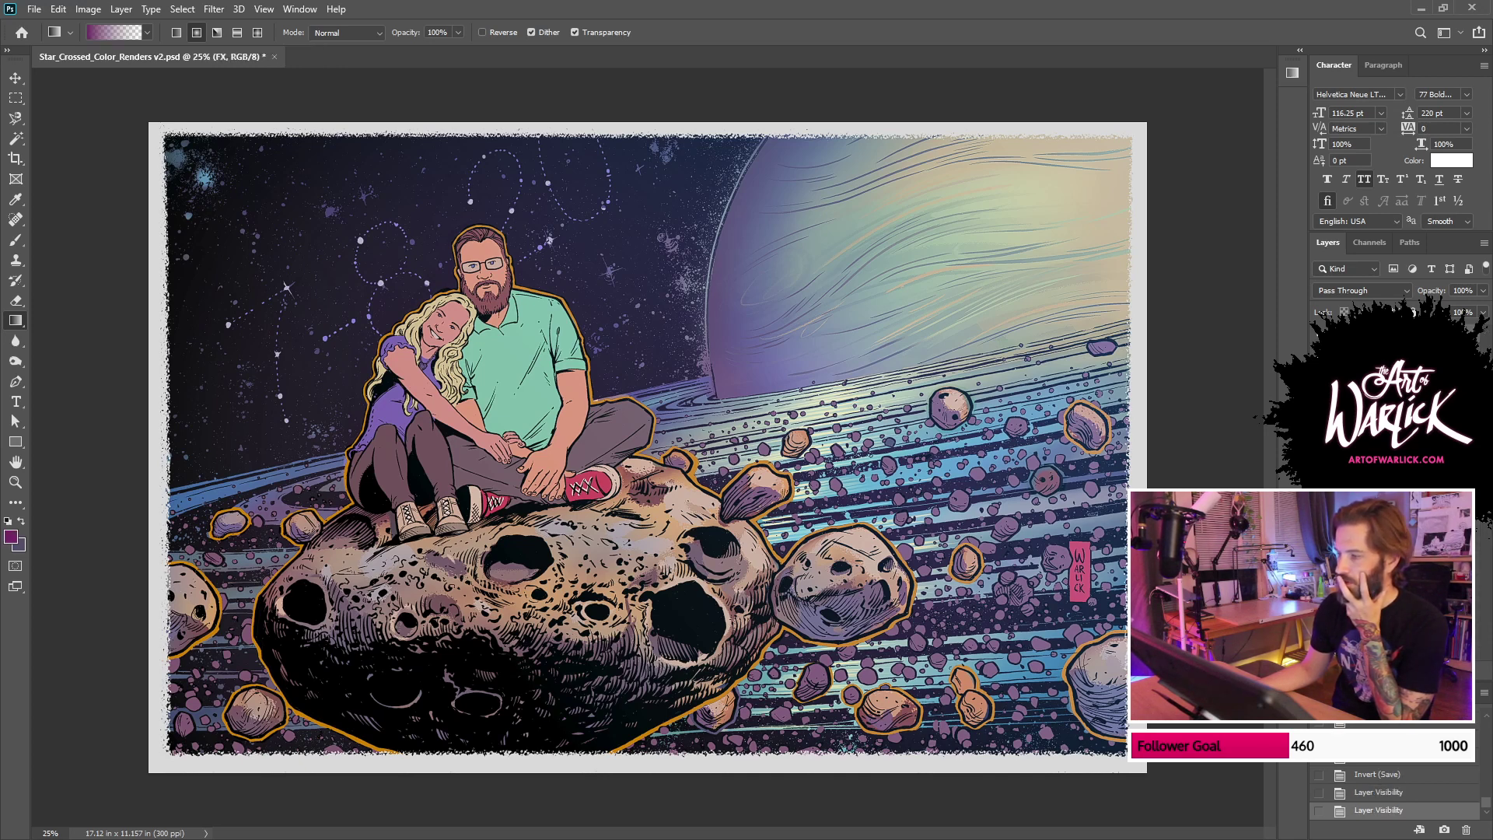
{"action": "left_click", "coordinate": [1319, 358]}
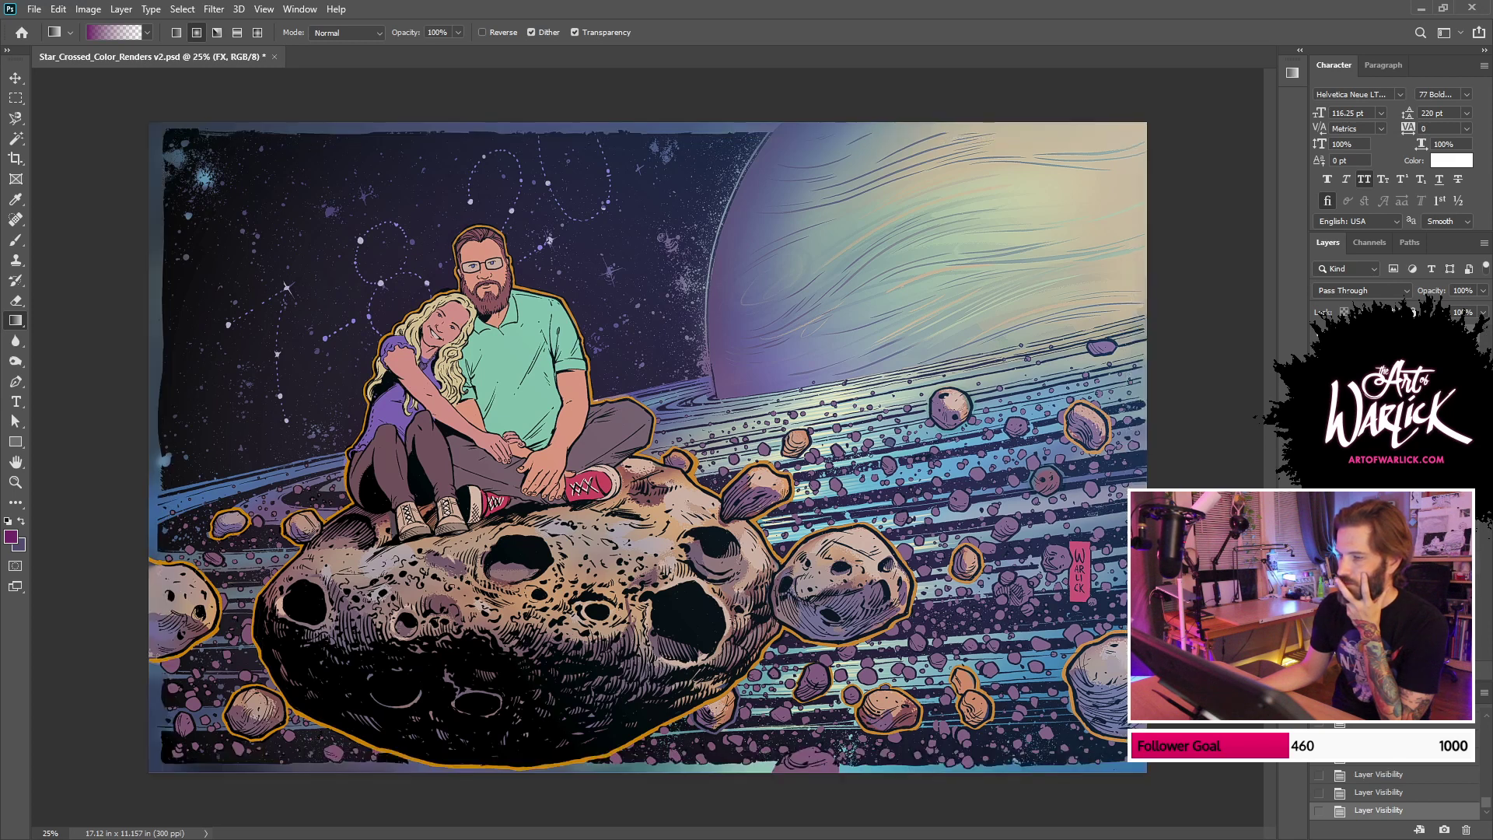
{"action": "key", "text": "ctrl+comma"}
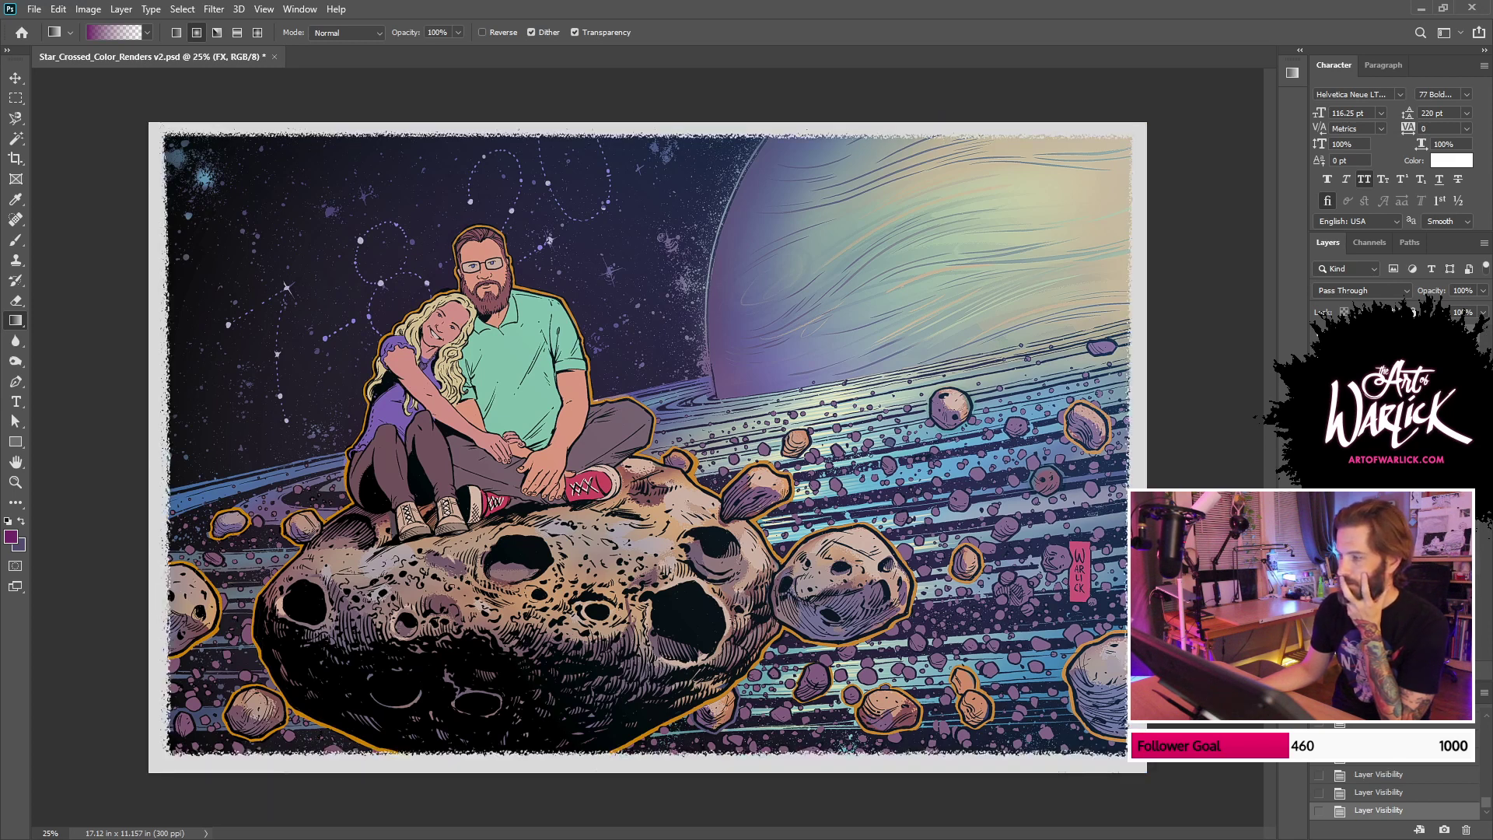
Step: Stretch the rough white border on Layer 18 outward to 101.48% width and 102.63% height
{"action": "key", "text": "ctrl+t"}
{"action": "left_click_drag", "start_coordinate": [651, 772], "coordinate": [645, 779]}
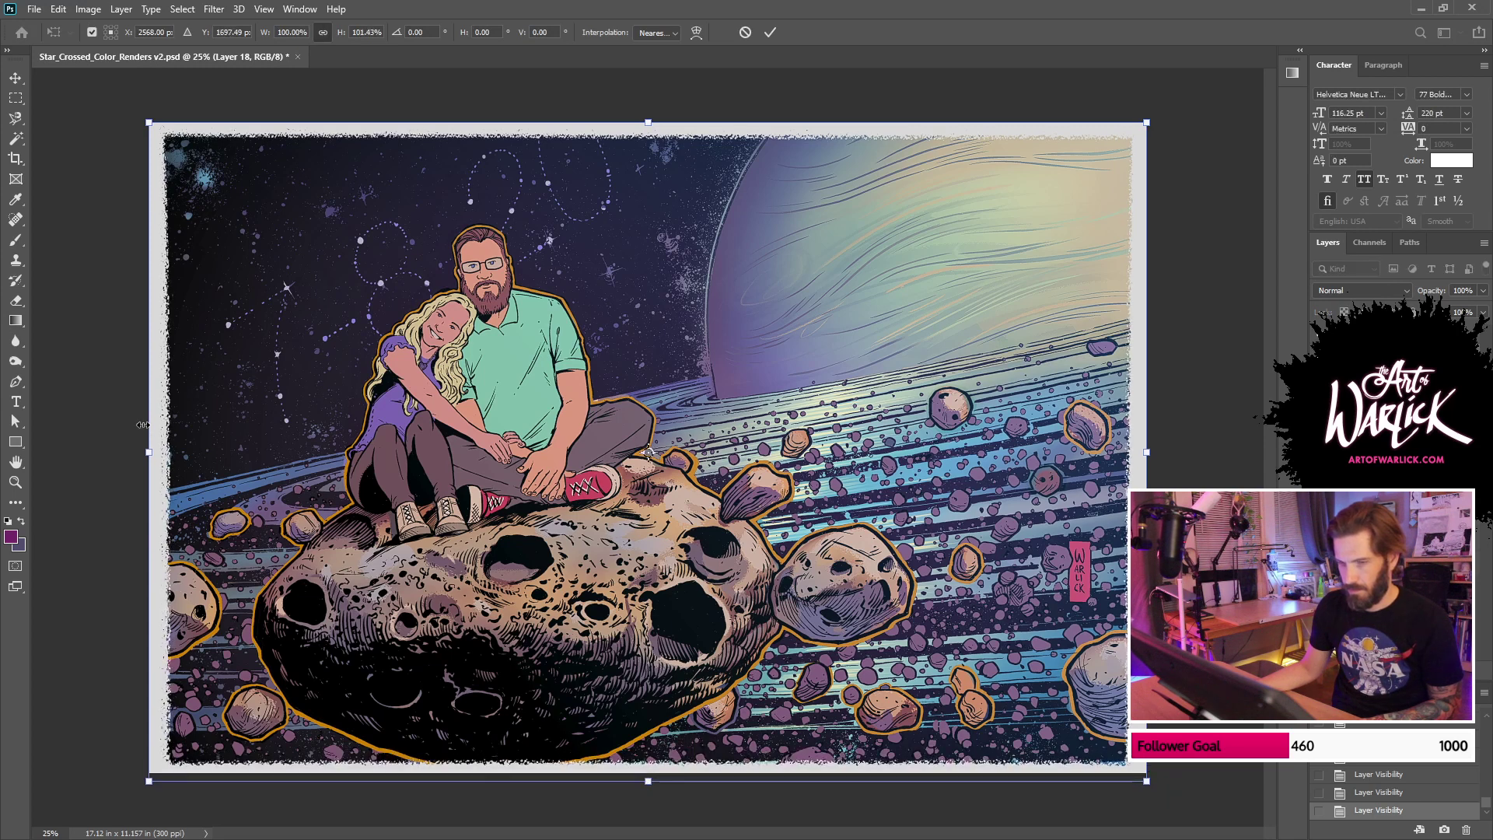
{"action": "left_click_drag", "start_coordinate": [144, 451], "coordinate": [141, 451]}
{"action": "left_click_drag", "start_coordinate": [1142, 452], "coordinate": [1149, 452]}
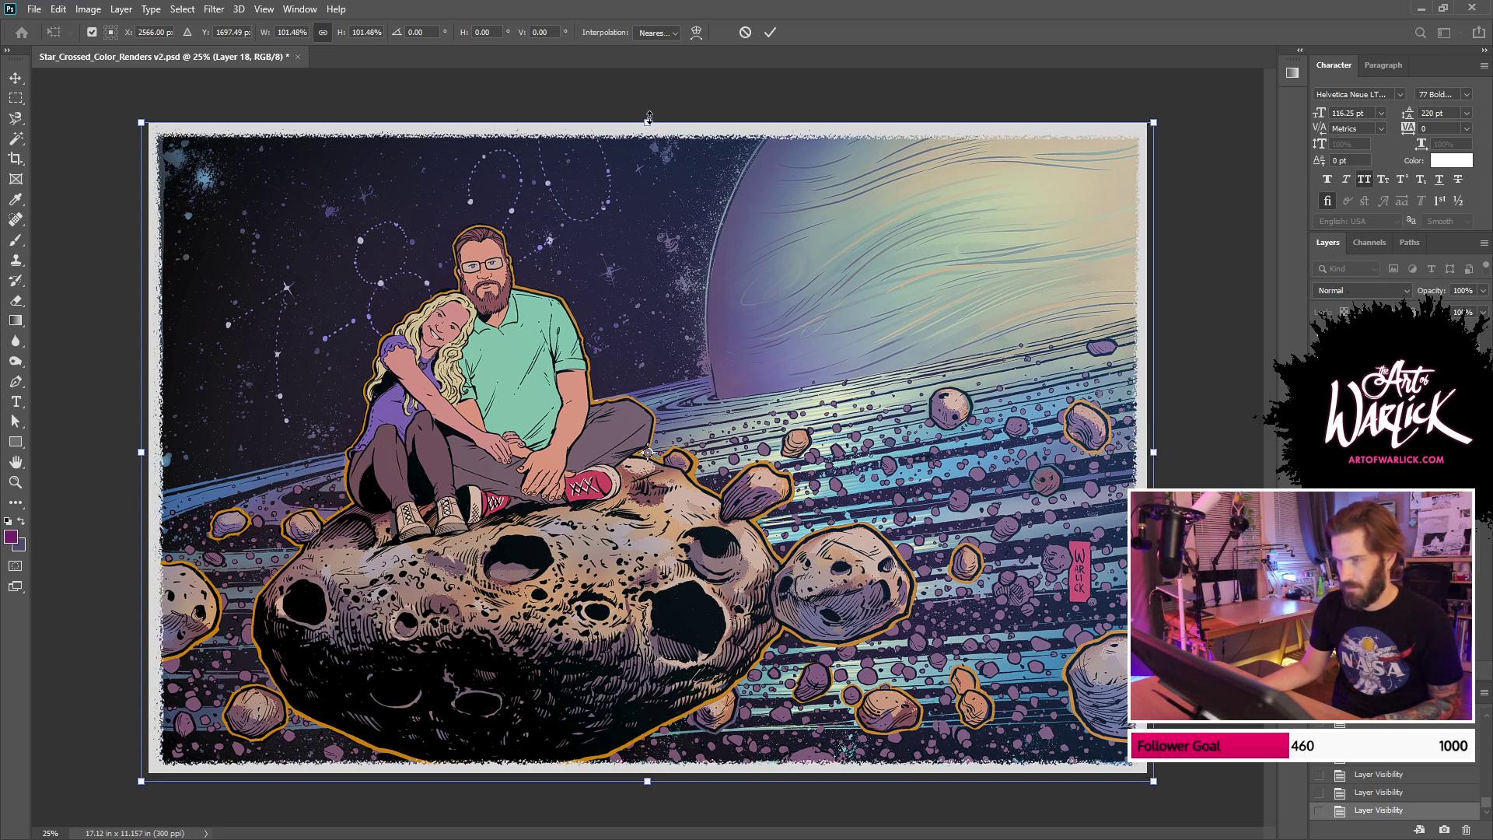
{"action": "left_click_drag", "start_coordinate": [649, 118], "coordinate": [648, 111]}
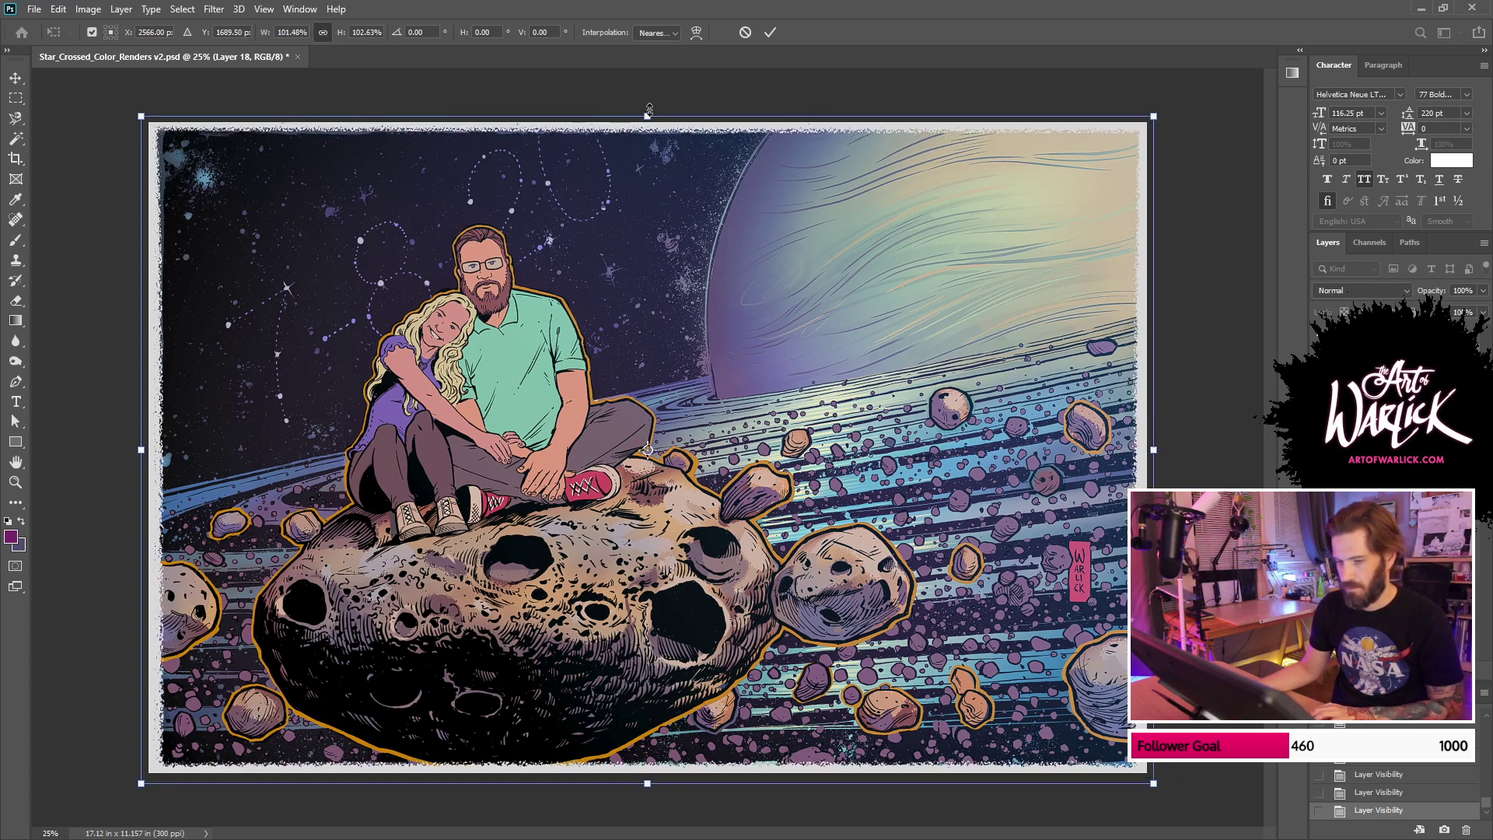
Step: Shift the Layer 18 border right to X 2574 px, reduce its height to 101.79%, and save the document
{"action": "key", "text": "Down"}
{"action": "key", "text": "Left"}
{"action": "key", "text": "Right"}
{"action": "key", "text": "Right"}
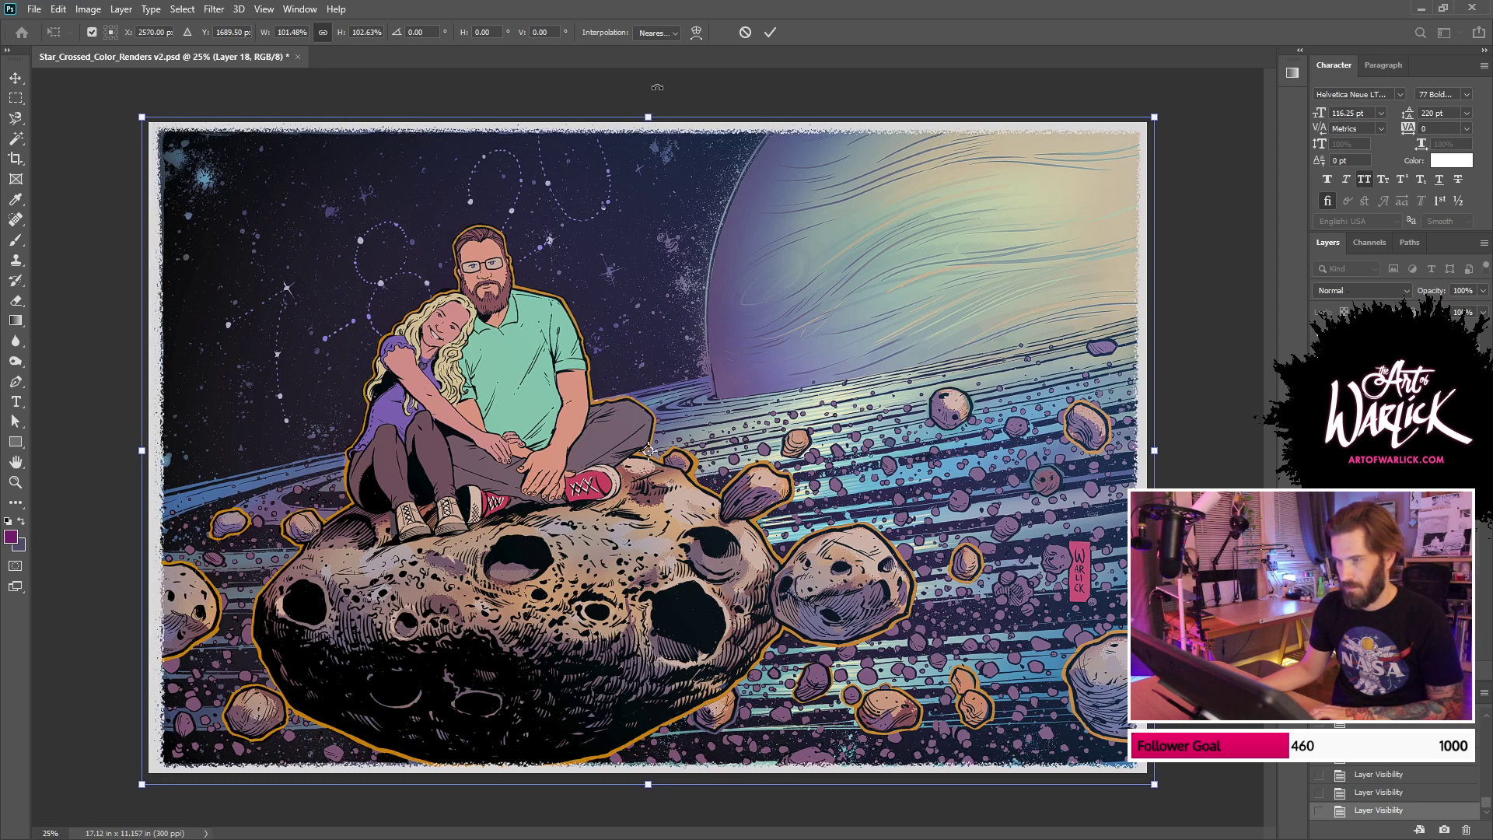
{"action": "key", "text": "Right"}
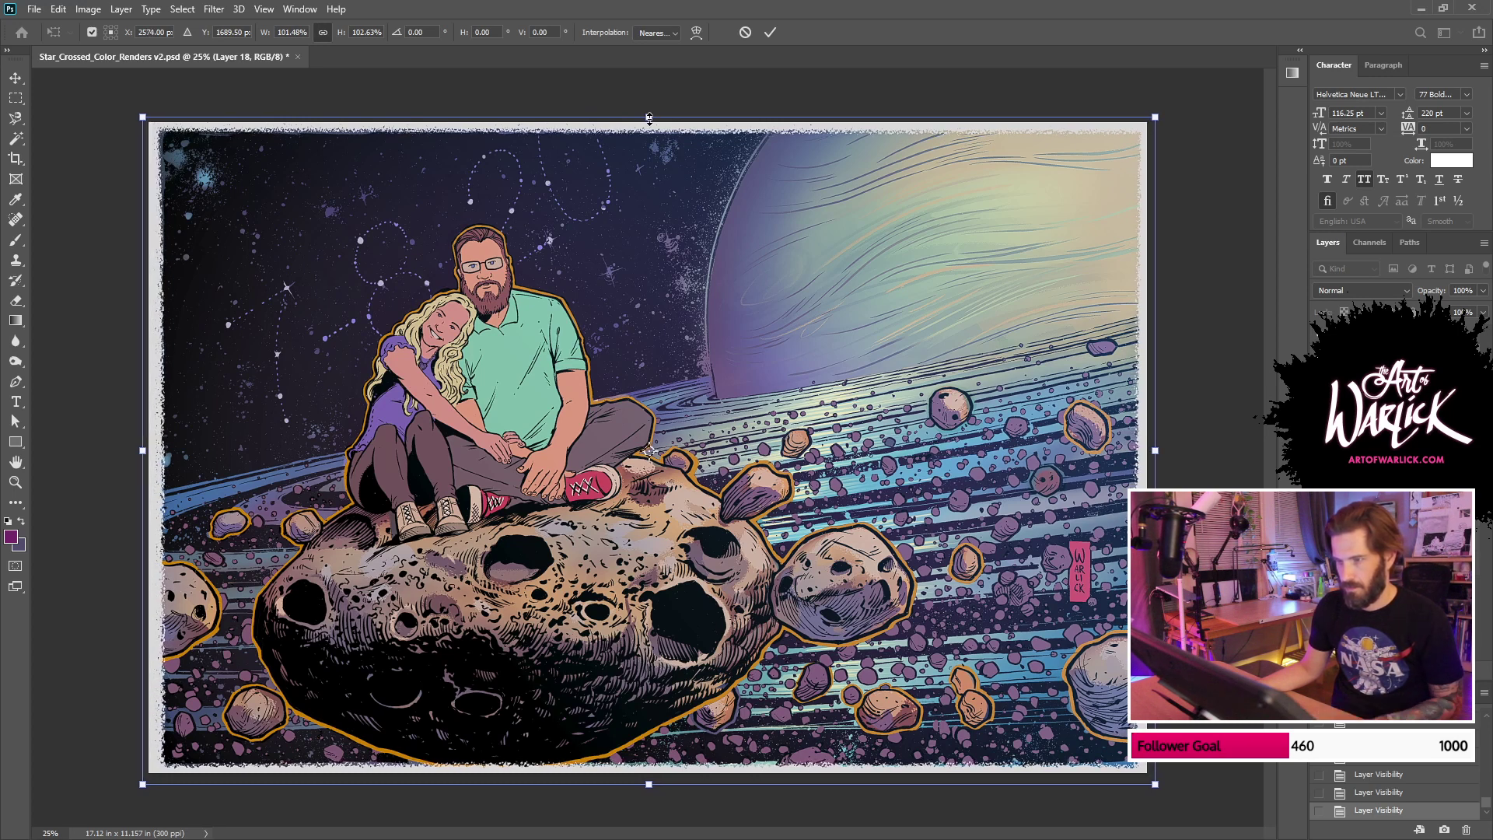
{"action": "left_click_drag", "start_coordinate": [649, 118], "coordinate": [650, 120]}
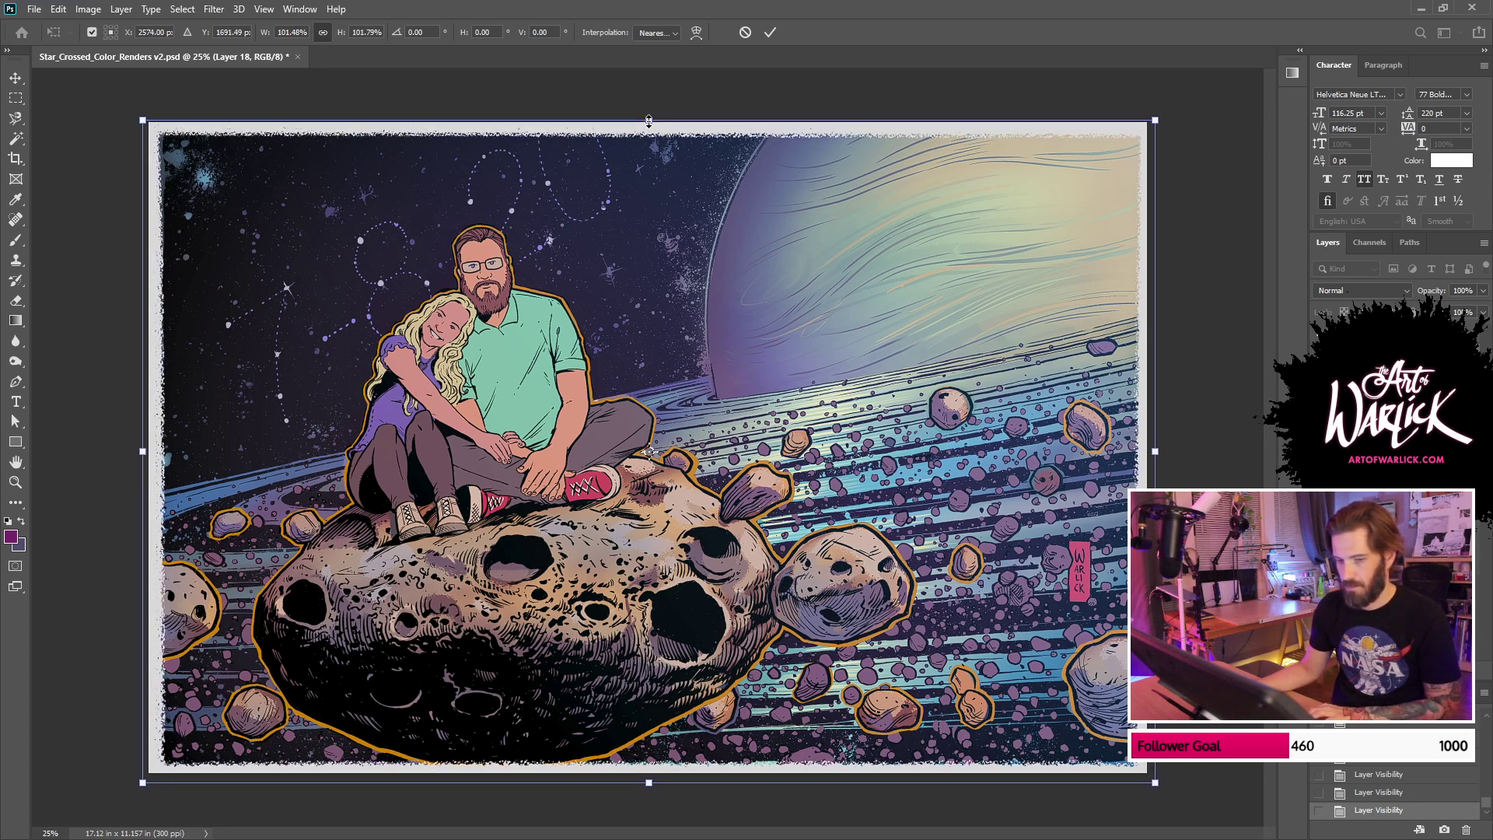
{"action": "key", "text": "Return"}
{"action": "key", "text": "g"}
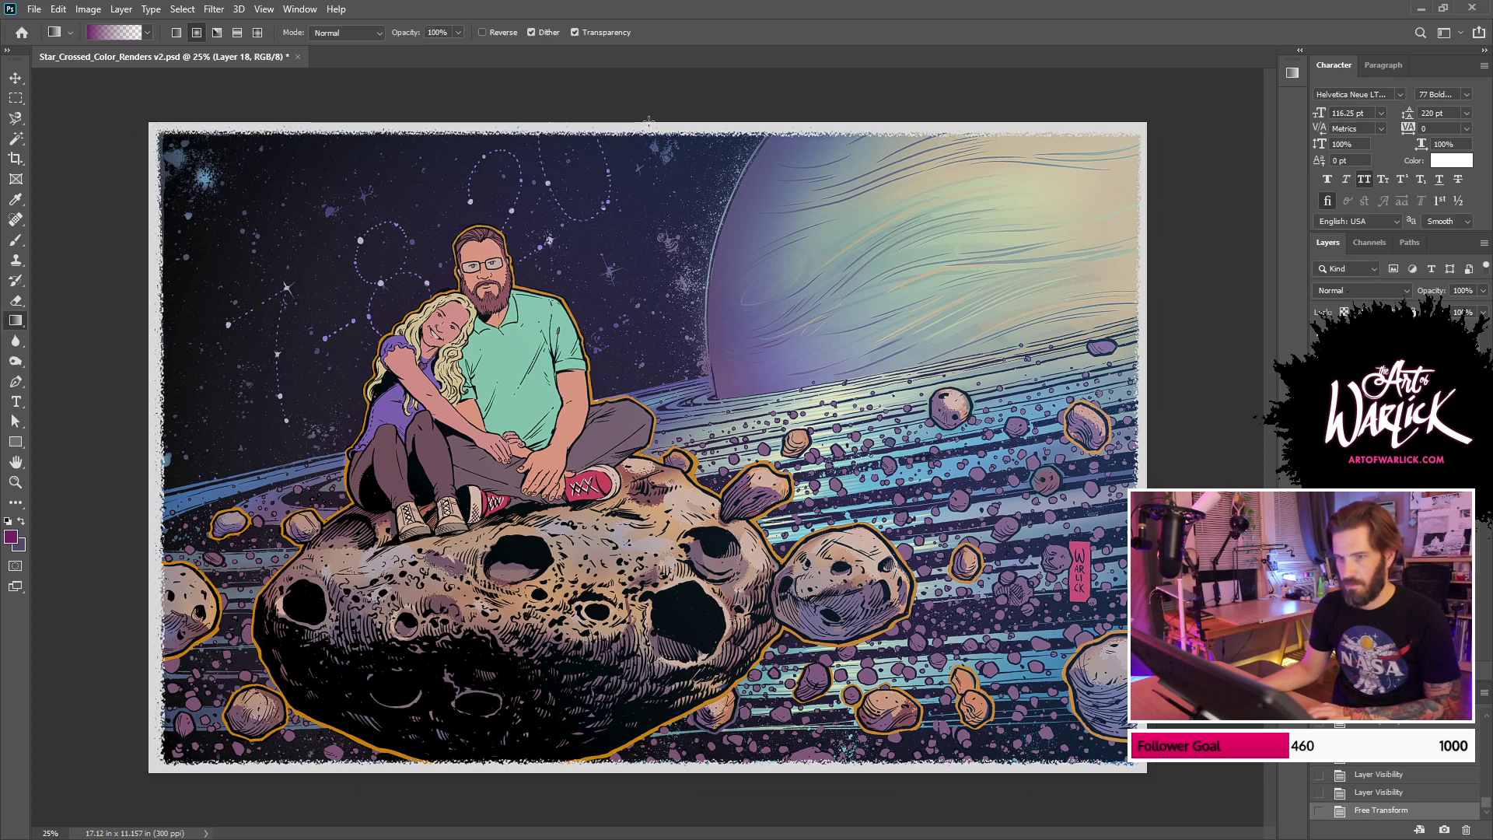
{"action": "left_click", "coordinate": [17, 78]}
{"action": "key", "text": "ctrl+s"}
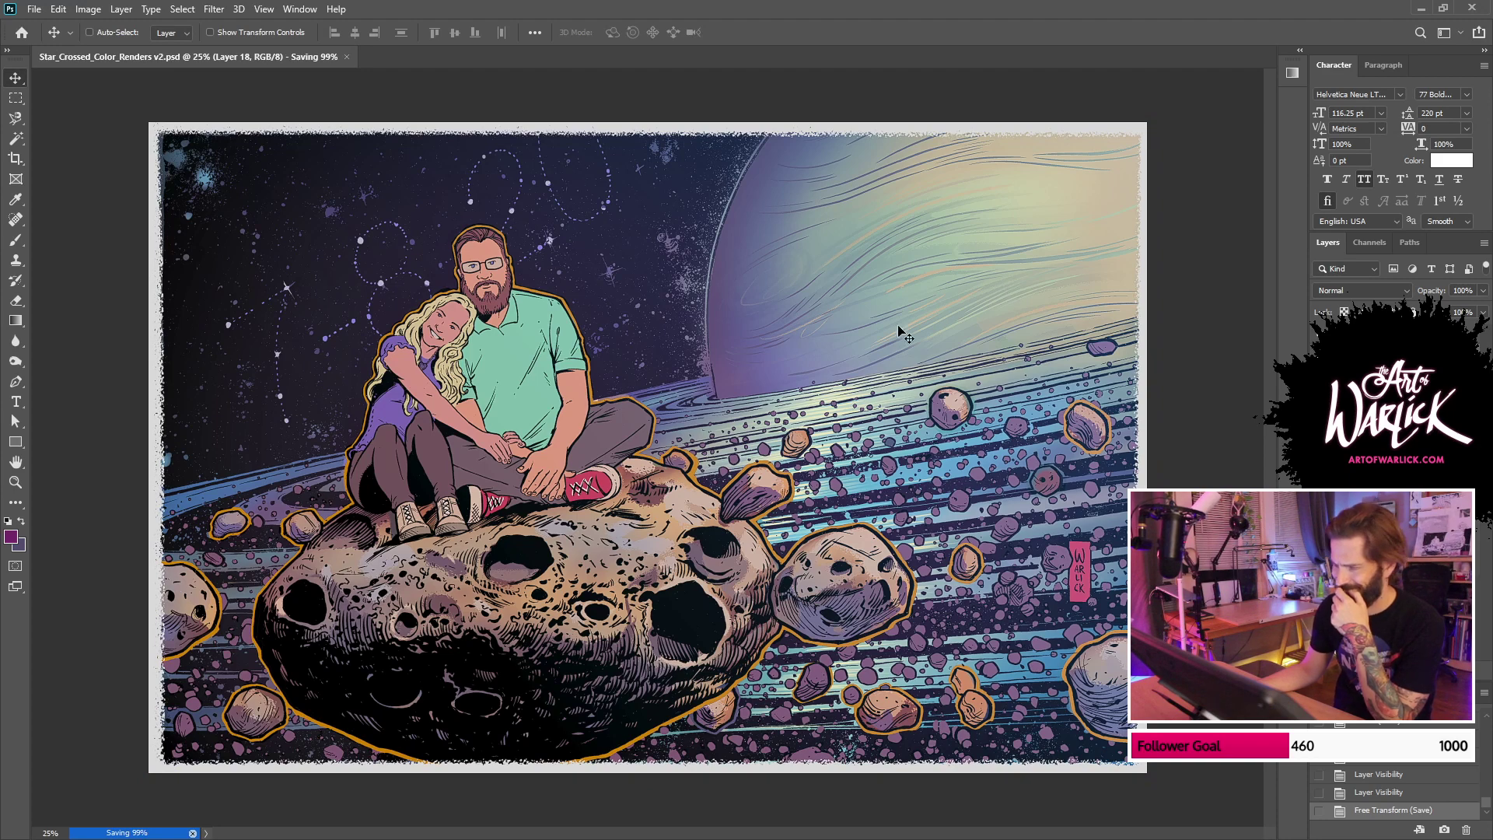
Step: Open the recent file Star Crossed Color ROugh.psd
{"action": "left_click", "coordinate": [22, 32]}
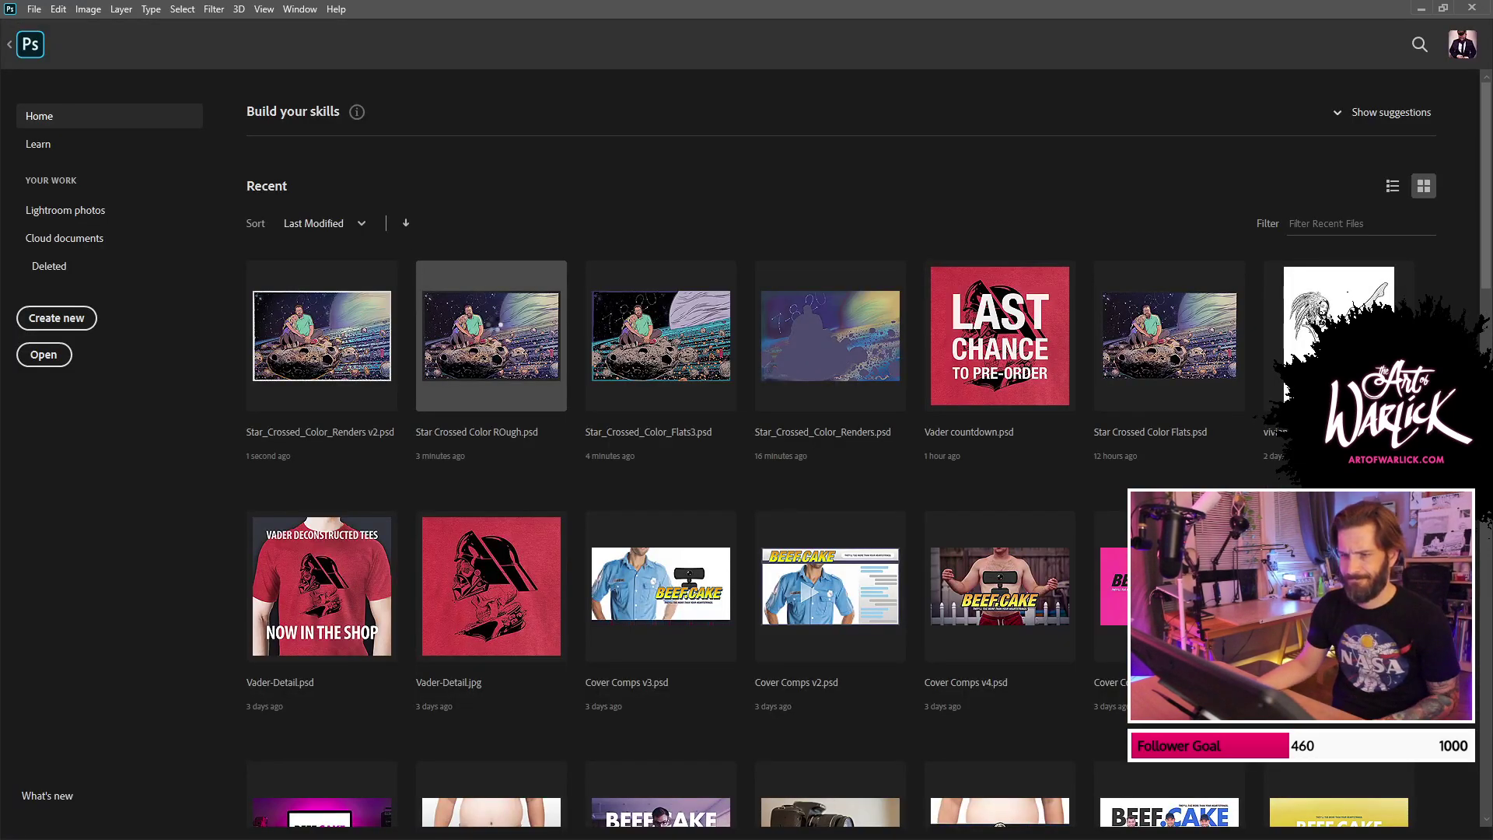
{"action": "left_click", "coordinate": [519, 361]}
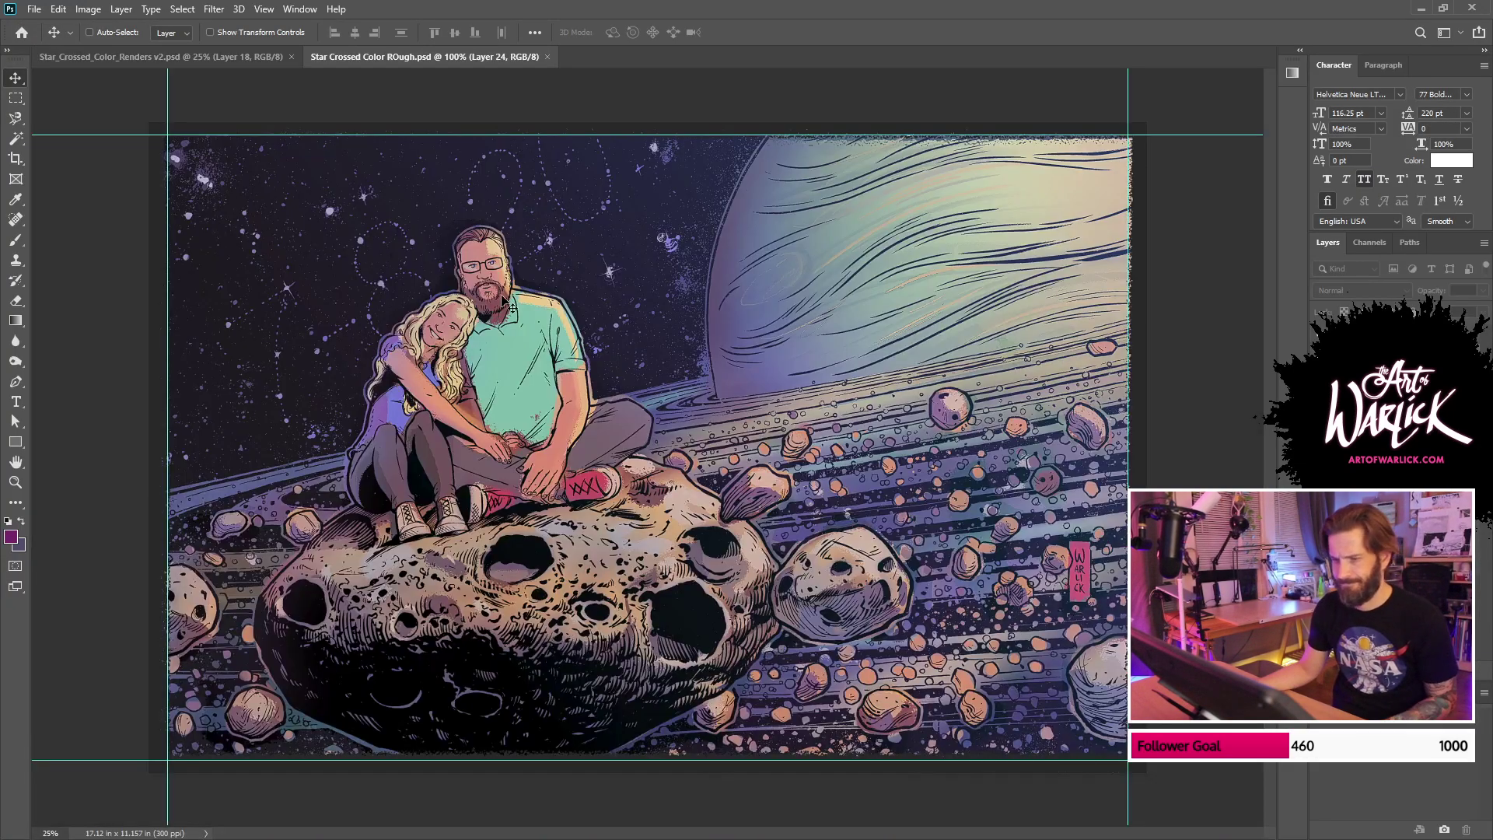
{"action": "right_click", "coordinate": [521, 358]}
{"action": "left_click", "coordinate": [539, 379]}
{"action": "left_click_drag", "start_coordinate": [538, 376], "coordinate": [433, 297]}
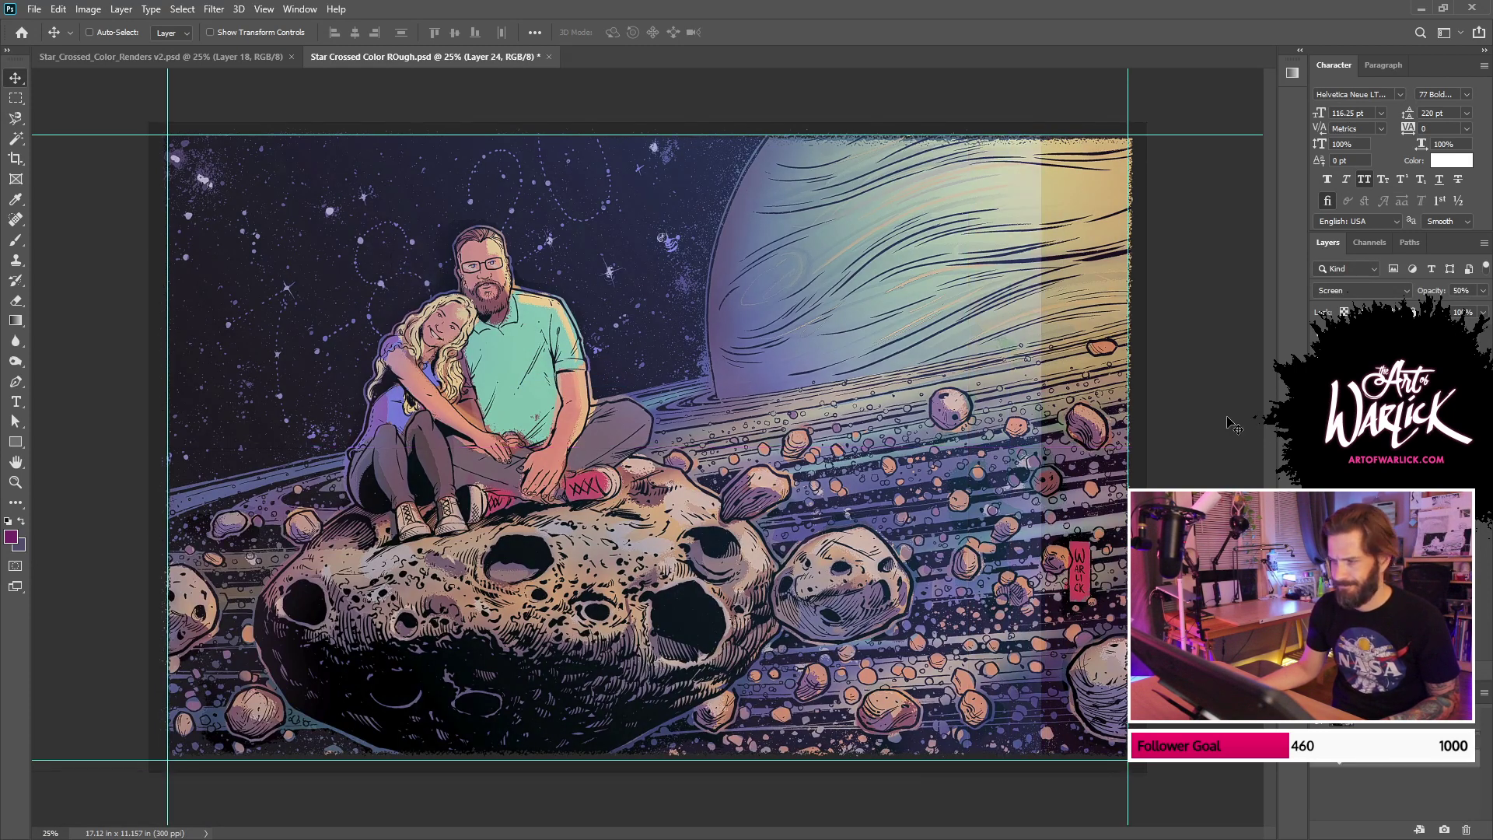
{"action": "key", "text": "ctrl+z"}
{"action": "key", "text": "ctrl+z"}
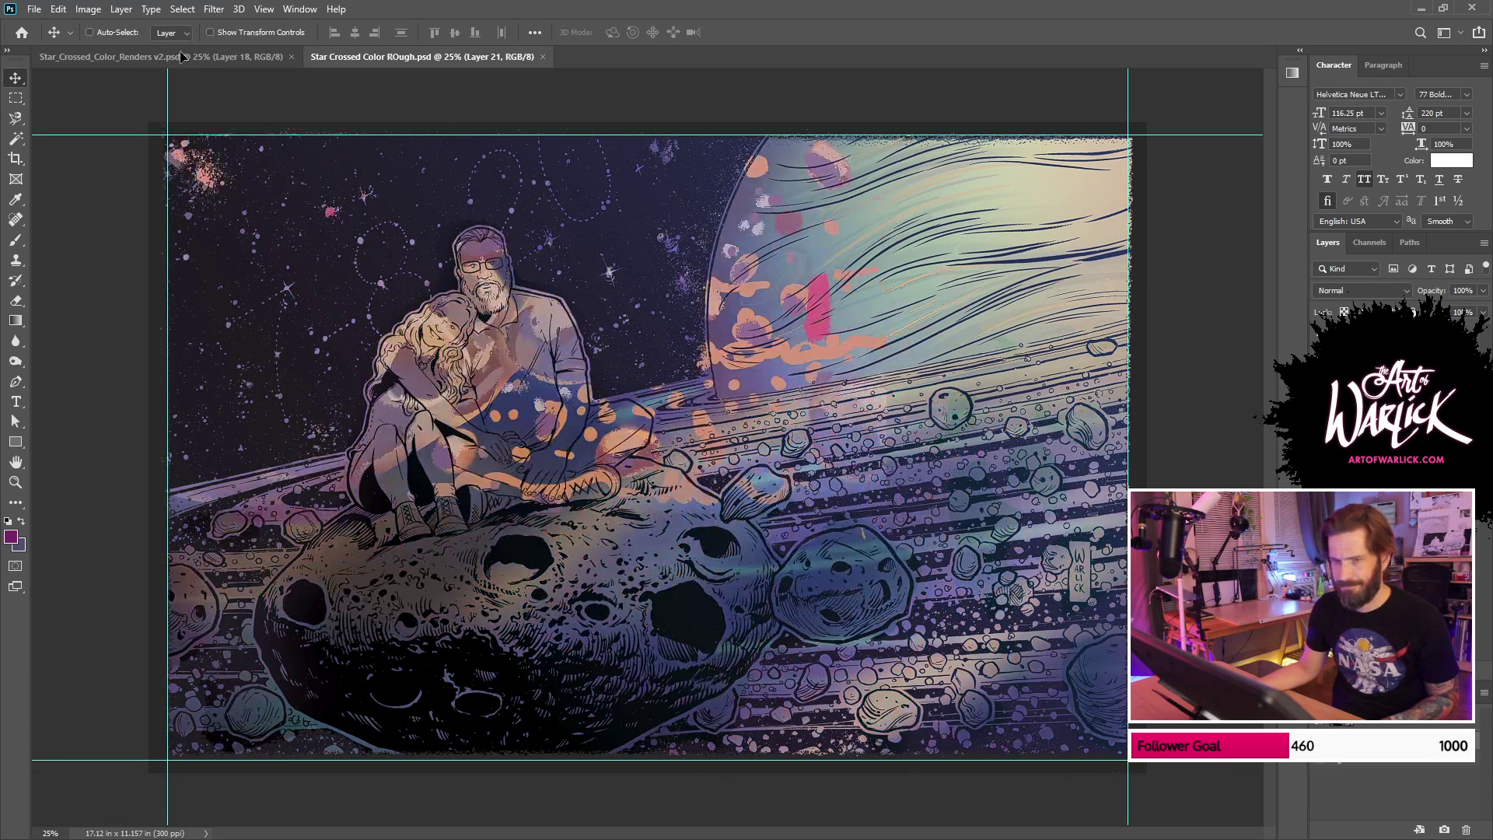
Step: Copy the rough's painted color layer, Layer 21, into Star_Crossed_Color_Renders v2.psd and move it one level down in the layer stack
{"action": "left_click", "coordinate": [183, 57]}
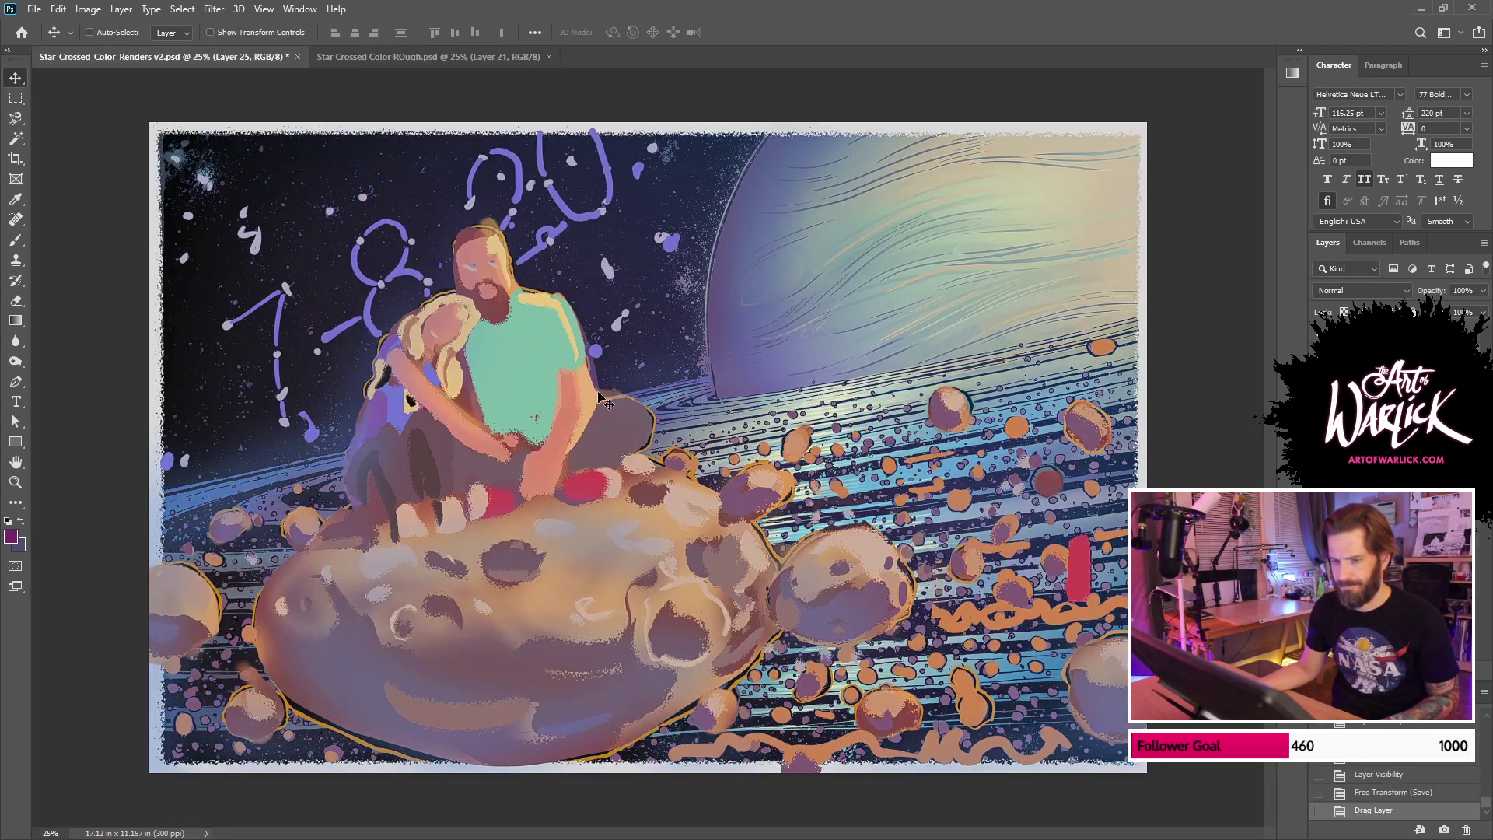
{"action": "left_click_drag", "start_coordinate": [610, 405], "coordinate": [620, 389]}
{"action": "key", "text": "ctrl+z"}
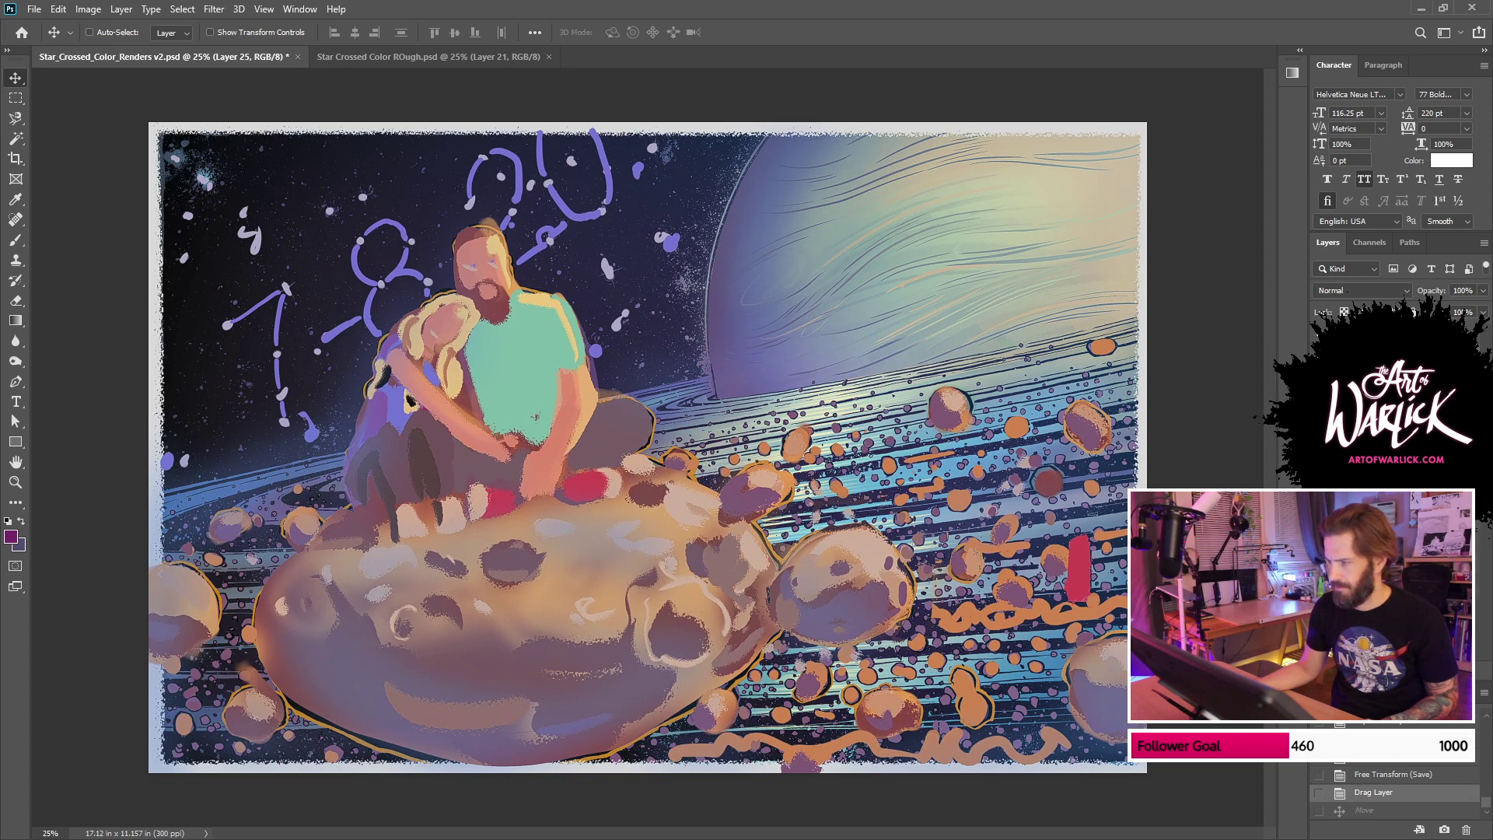
{"action": "key", "text": "ctrl+bracketleft"}
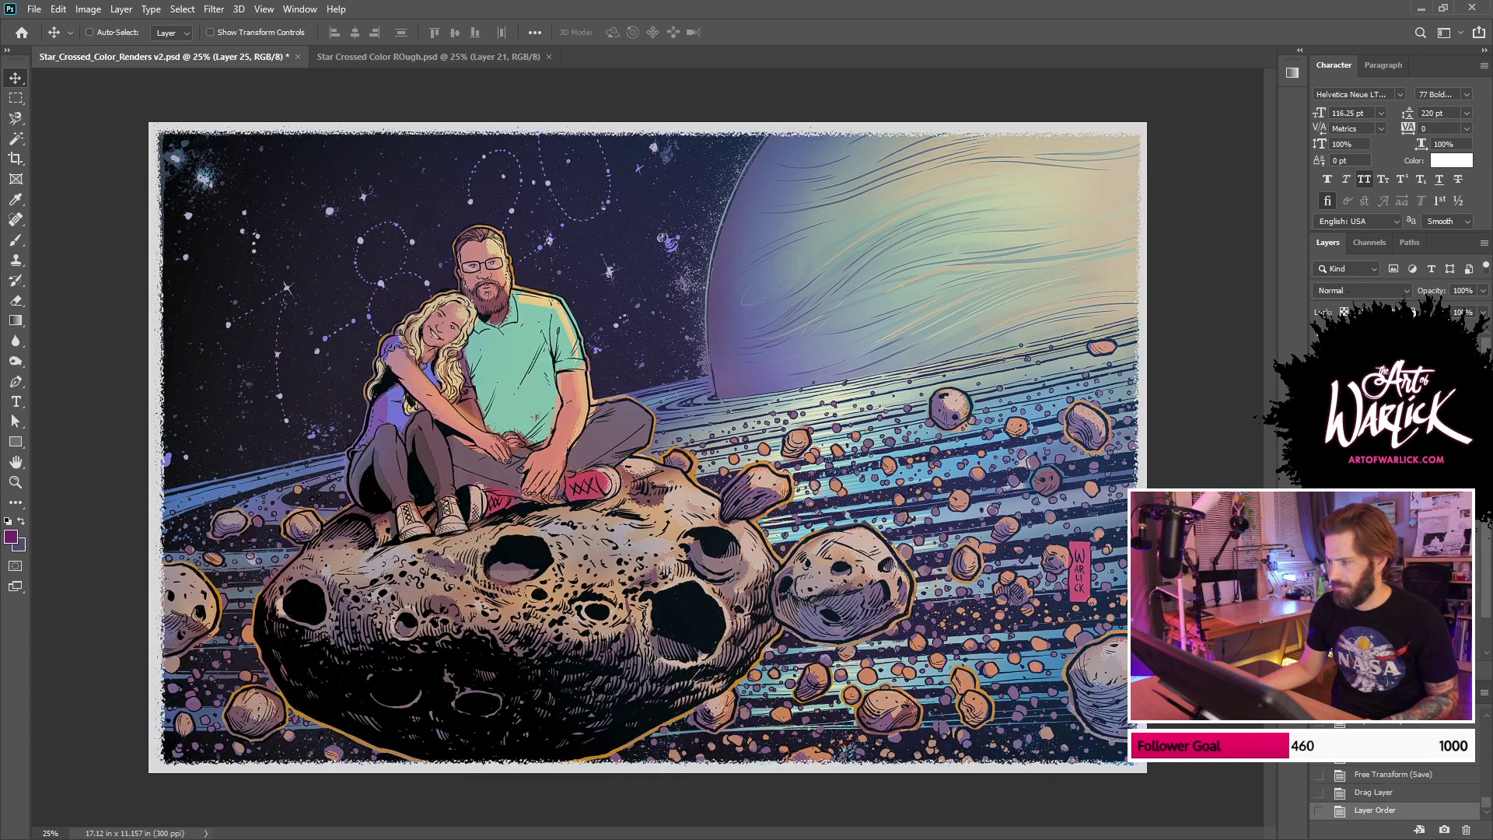
Step: Select the couple's clothing and shoe areas on the FLATS layer with the Magic Wand, without keeping the selection loaded from the painted layer
{"action": "left_click", "coordinate": [1353, 466], "text": "ctrl"}
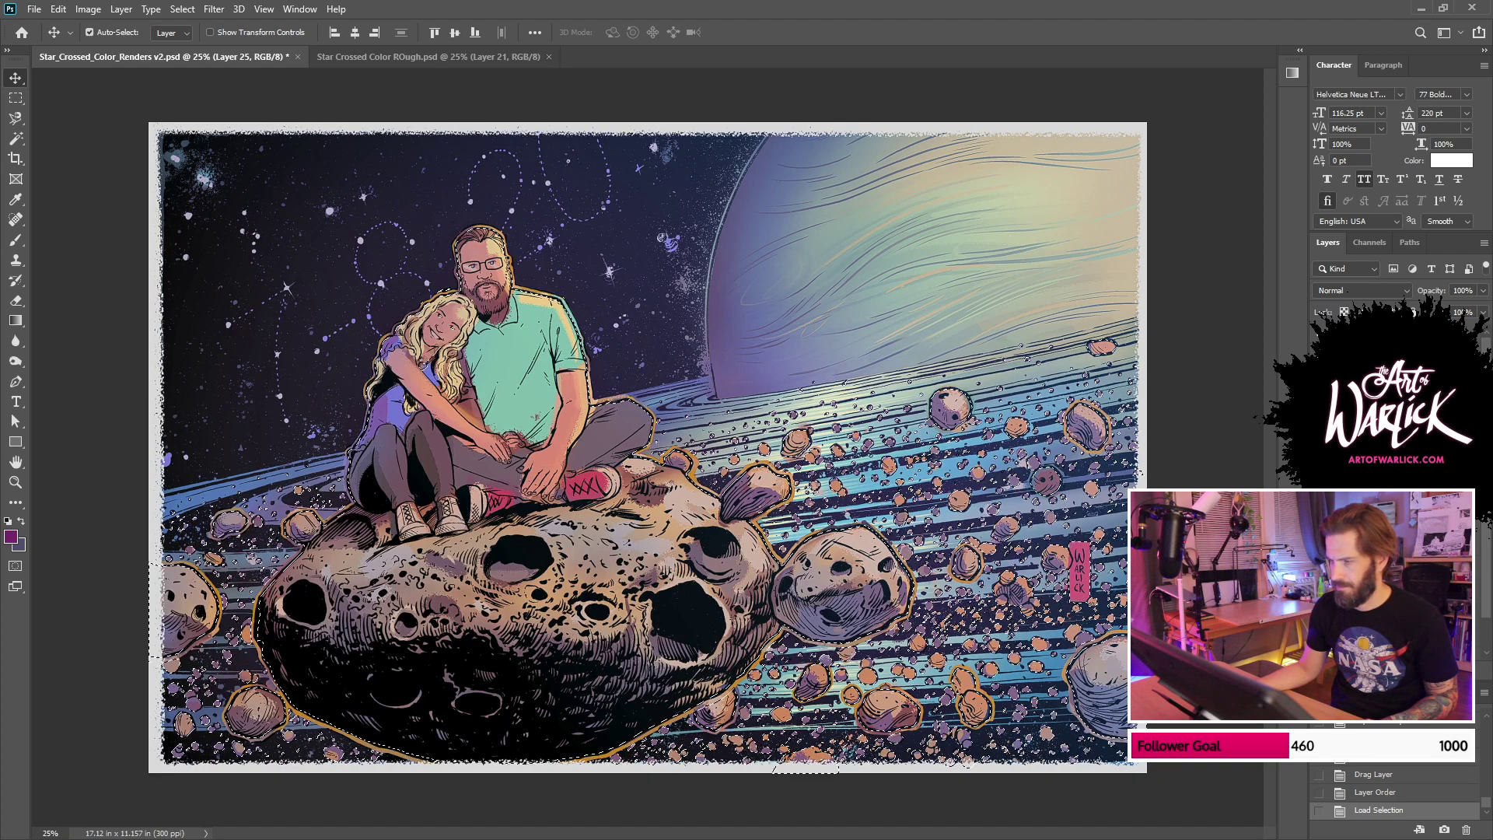
{"action": "scroll", "coordinate": [1369, 544], "scroll_direction": "down", "scroll_amount": 3}
{"action": "left_click", "coordinate": [1372, 591]}
{"action": "key", "text": "w"}
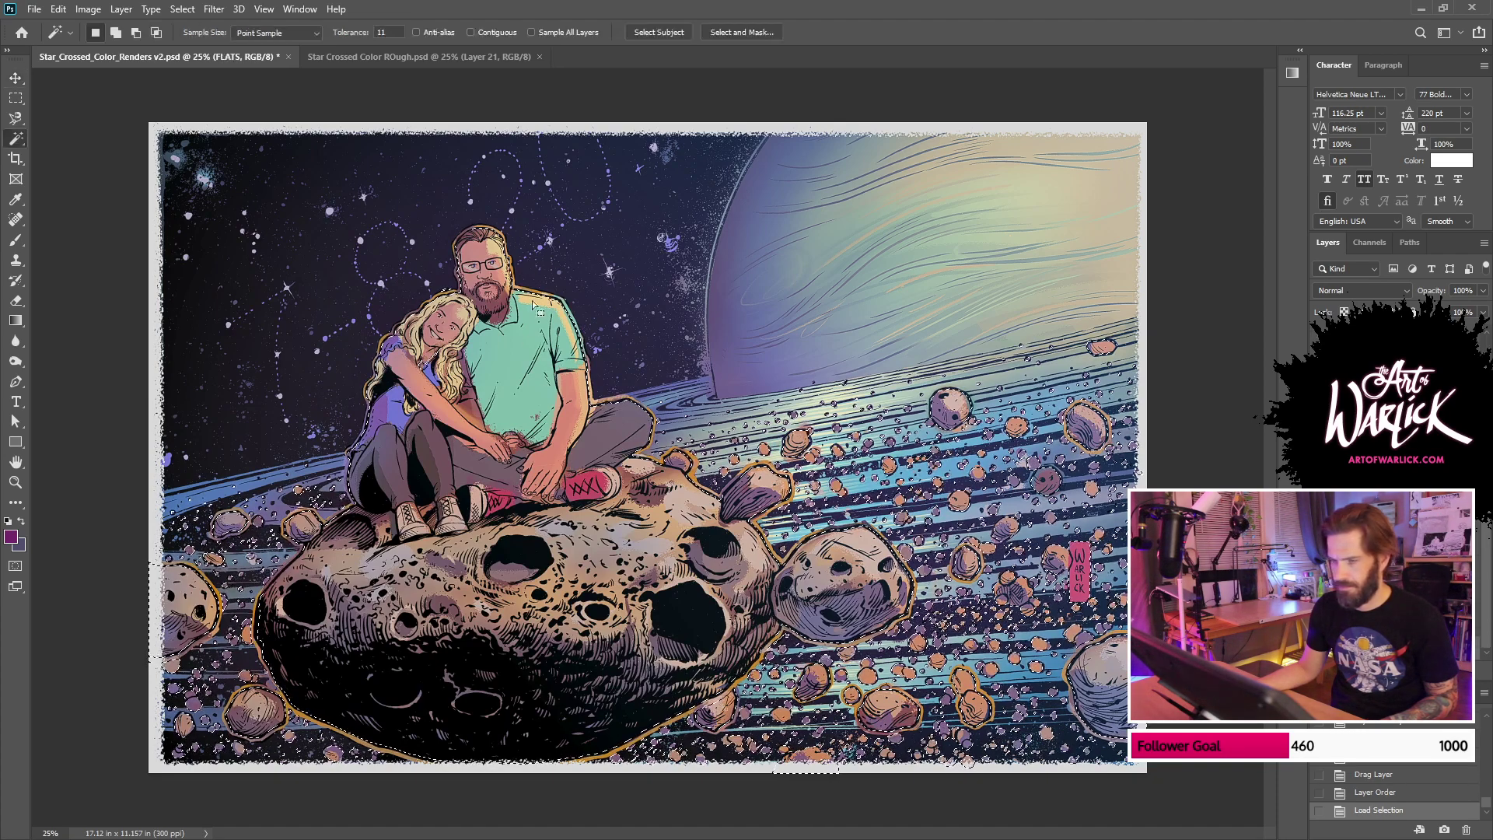
{"action": "key", "text": "ctrl+d"}
{"action": "left_click", "coordinate": [531, 378]}
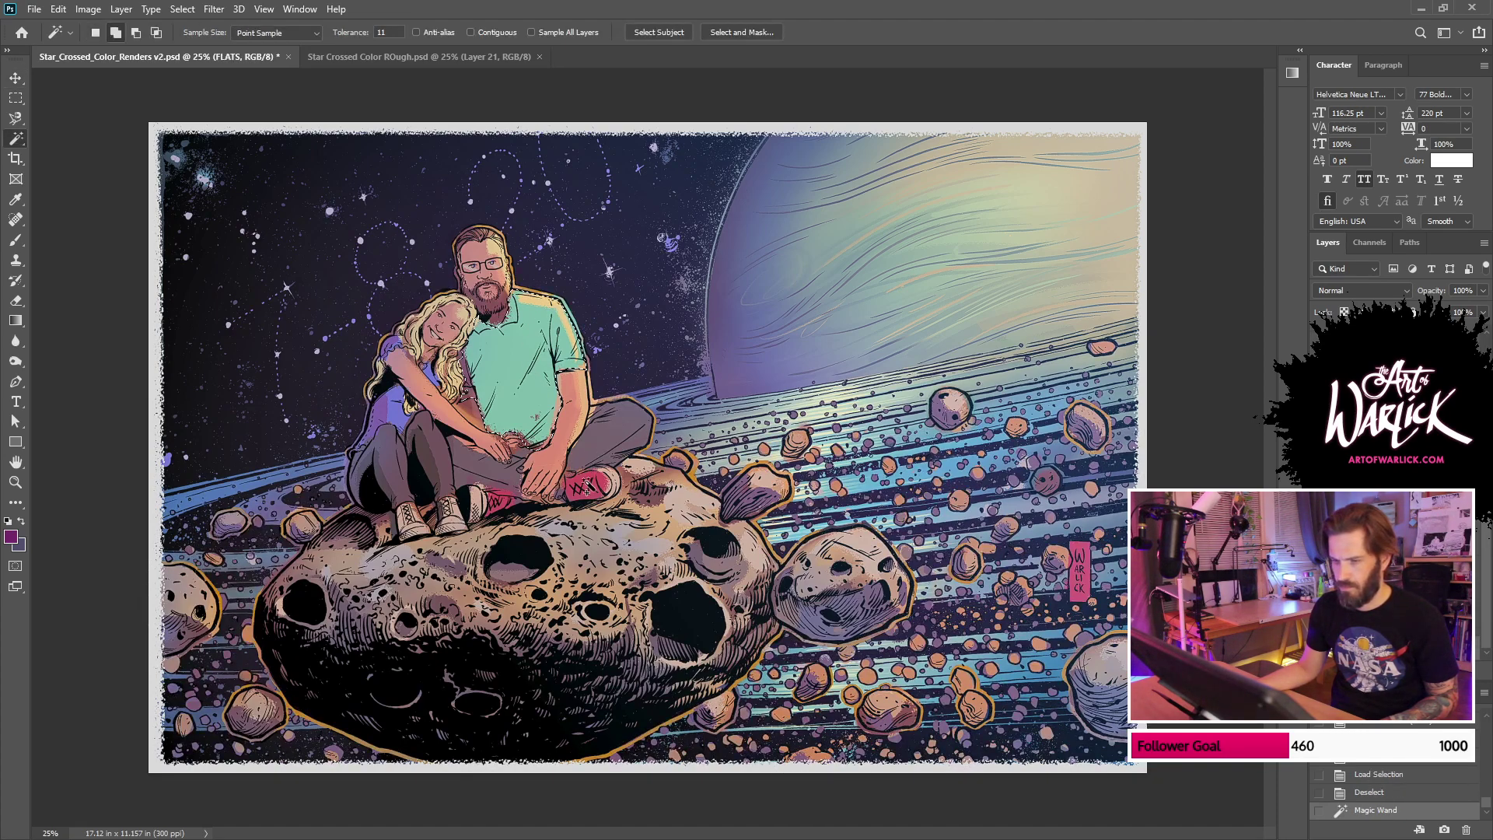
{"action": "left_click", "coordinate": [593, 476], "text": "shift"}
{"action": "left_click", "coordinate": [476, 514], "text": "shift"}
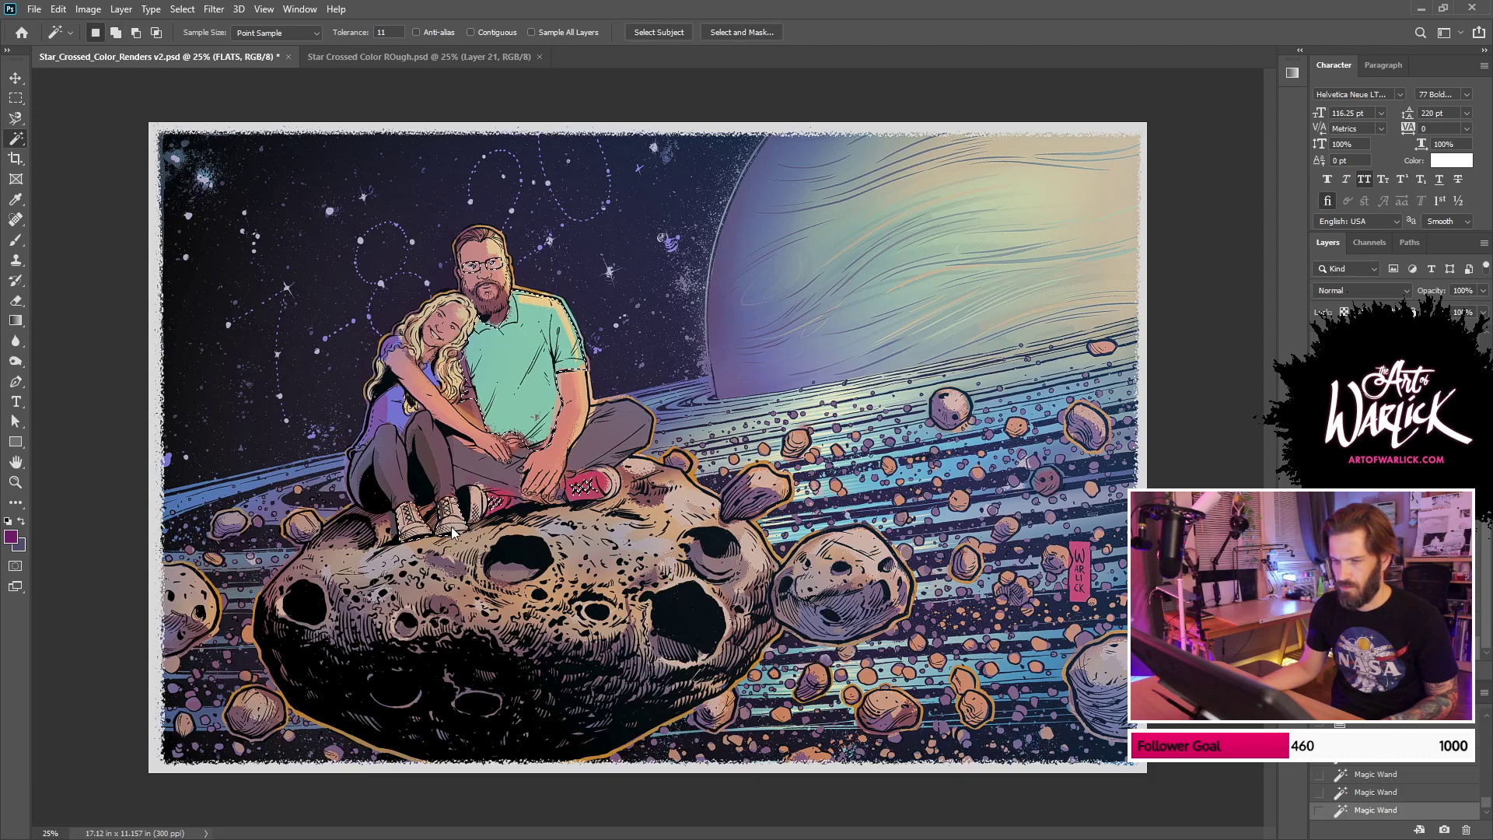
{"action": "left_click", "coordinate": [477, 514], "text": "shift"}
{"action": "left_click", "coordinate": [513, 507], "text": "shift"}
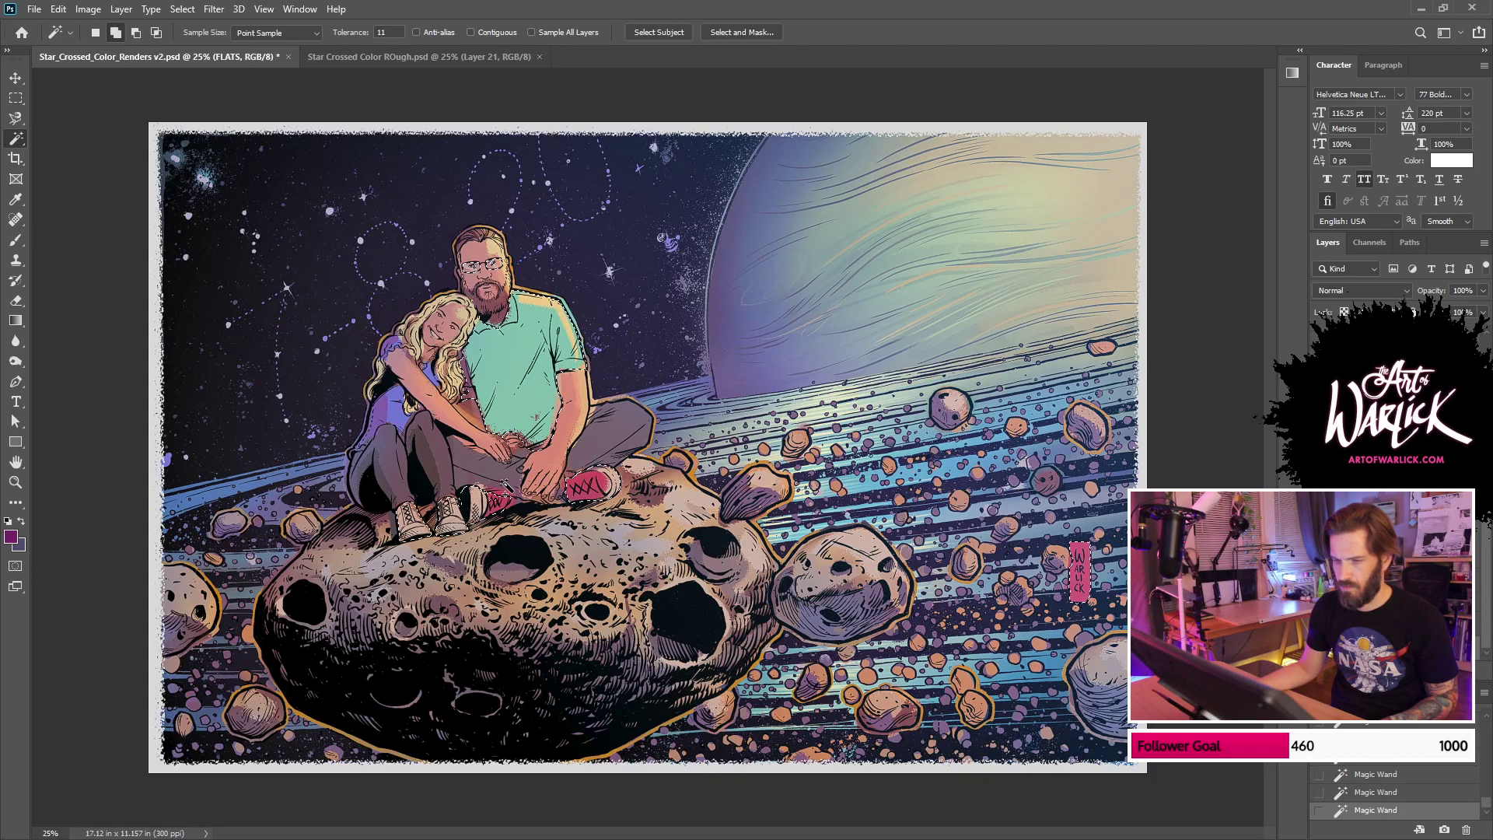
{"action": "left_click", "coordinate": [419, 470], "text": "shift"}
{"action": "left_click", "coordinate": [385, 417], "text": "shift"}
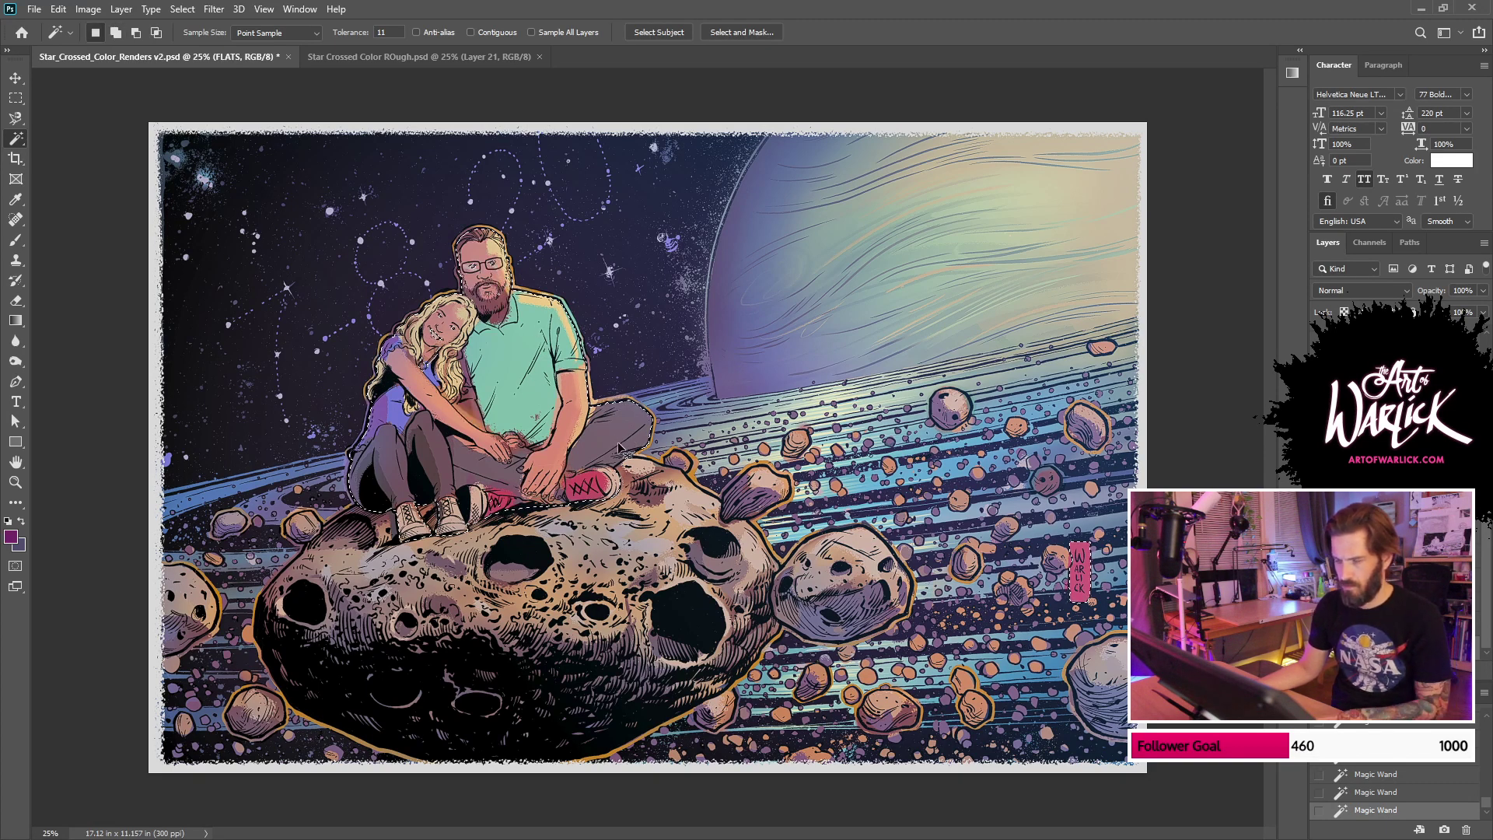
Step: Add the missed areas inside the couple's figures to the selection with the regular Lasso tool
{"action": "key", "text": "ctrl+plus"}
{"action": "key", "text": "ctrl+plus"}
{"action": "left_click_drag", "start_coordinate": [349, 249], "coordinate": [725, 523]}
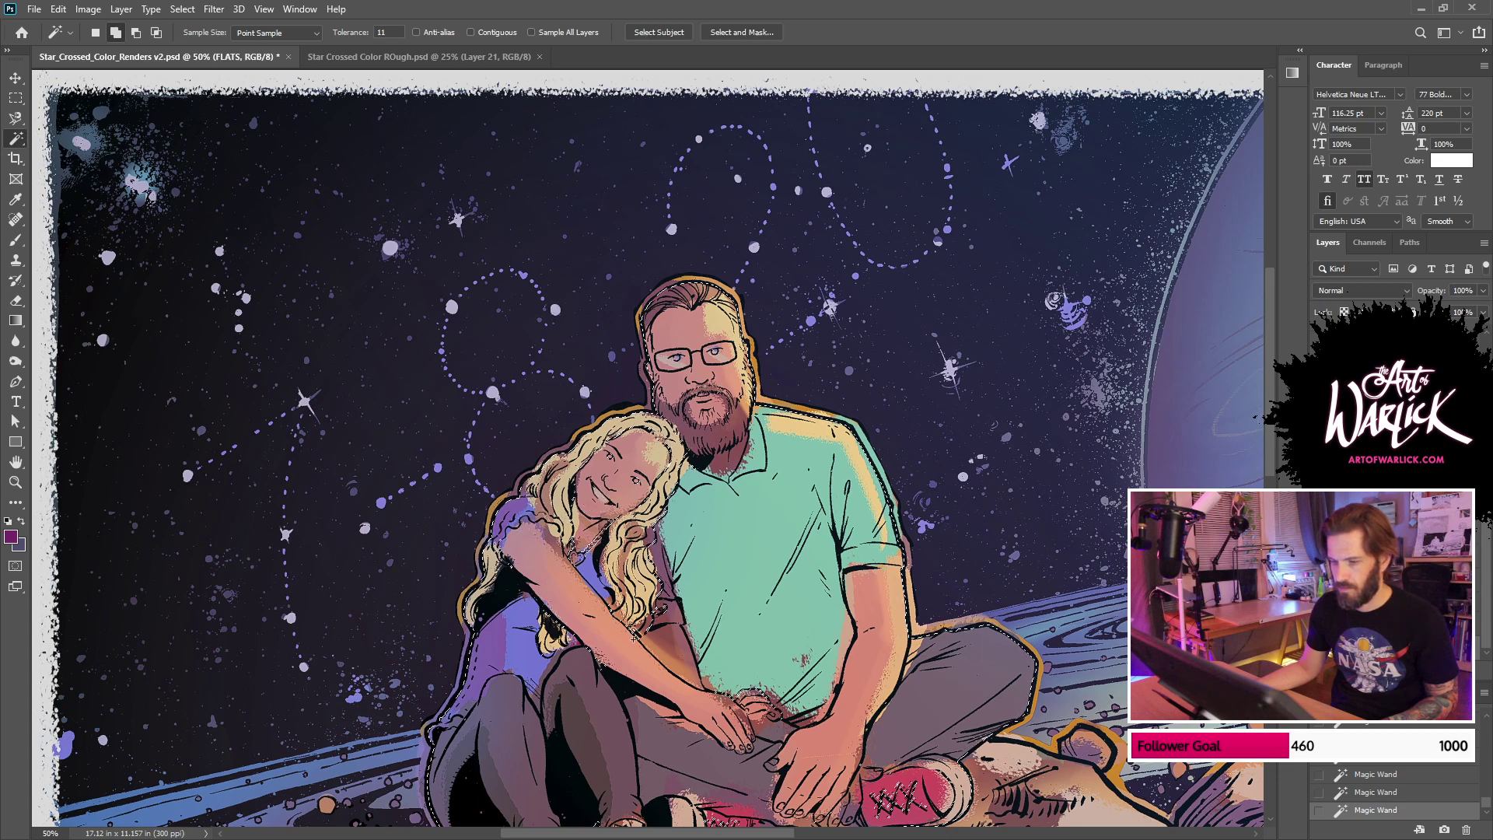
{"action": "key", "text": "l"}
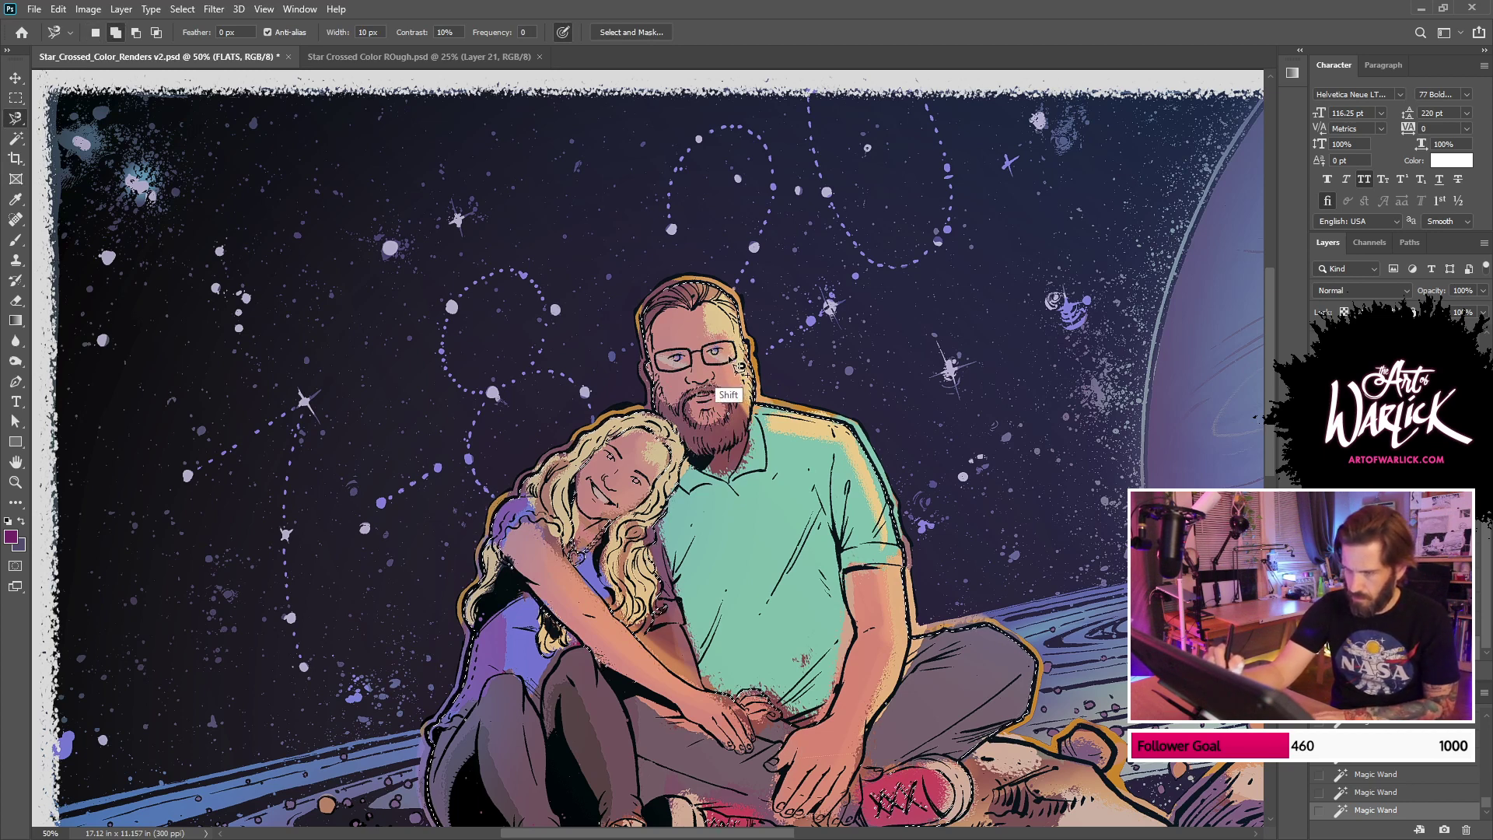
{"action": "left_click", "coordinate": [16, 118]}
{"action": "left_click", "coordinate": [74, 118]}
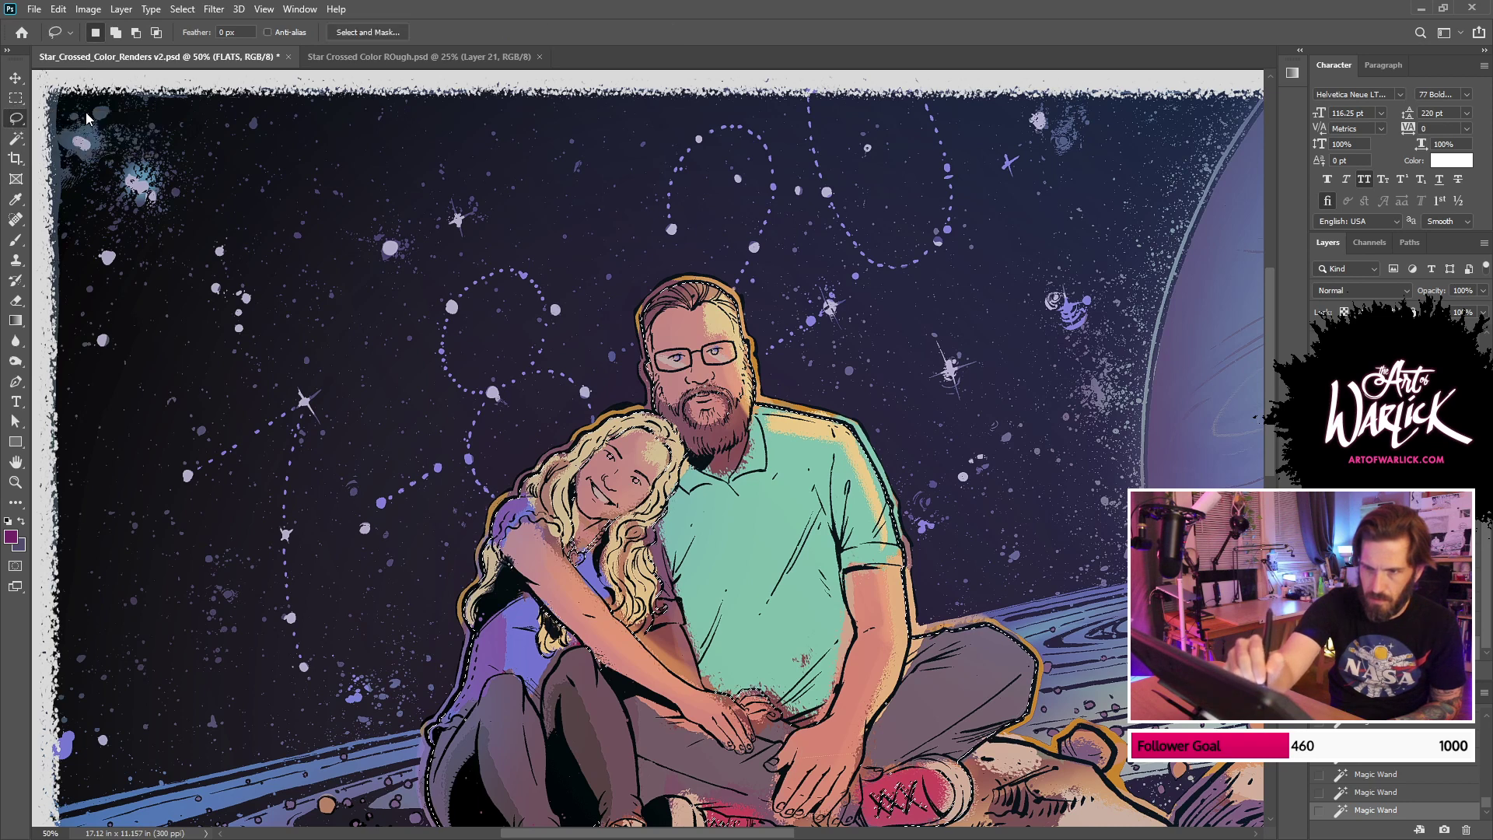
{"action": "mouse_move", "coordinate": [744, 402]}
{"action": "left_mouse_down"}
{"action": "mouse_move", "coordinate": [714, 347]}
{"action": "mouse_move", "coordinate": [712, 367]}
{"action": "mouse_move", "coordinate": [660, 379]}
{"action": "mouse_move", "coordinate": [698, 387]}
{"action": "left_mouse_up"}
{"action": "mouse_move", "coordinate": [538, 530]}
{"action": "left_mouse_down"}
{"action": "mouse_move", "coordinate": [595, 513]}
{"action": "mouse_move", "coordinate": [561, 540]}
{"action": "left_mouse_up"}
{"action": "mouse_move", "coordinate": [536, 556]}
{"action": "left_mouse_down"}
{"action": "mouse_move", "coordinate": [599, 663]}
{"action": "mouse_move", "coordinate": [569, 579]}
{"action": "left_mouse_up"}
{"action": "left_click_drag", "start_coordinate": [739, 550], "coordinate": [728, 405]}
{"action": "mouse_move", "coordinate": [719, 517]}
{"action": "left_mouse_down"}
{"action": "mouse_move", "coordinate": [672, 497]}
{"action": "mouse_move", "coordinate": [621, 589]}
{"action": "mouse_move", "coordinate": [595, 449]}
{"action": "left_mouse_up"}
{"action": "mouse_move", "coordinate": [575, 662]}
{"action": "left_mouse_down"}
{"action": "mouse_move", "coordinate": [480, 666]}
{"action": "mouse_move", "coordinate": [498, 459]}
{"action": "mouse_move", "coordinate": [589, 326]}
{"action": "mouse_move", "coordinate": [678, 256]}
{"action": "mouse_move", "coordinate": [725, 243]}
{"action": "mouse_move", "coordinate": [827, 336]}
{"action": "mouse_move", "coordinate": [867, 491]}
{"action": "mouse_move", "coordinate": [956, 571]}
{"action": "mouse_move", "coordinate": [854, 668]}
{"action": "mouse_move", "coordinate": [722, 629]}
{"action": "mouse_move", "coordinate": [614, 625]}
{"action": "left_mouse_up"}
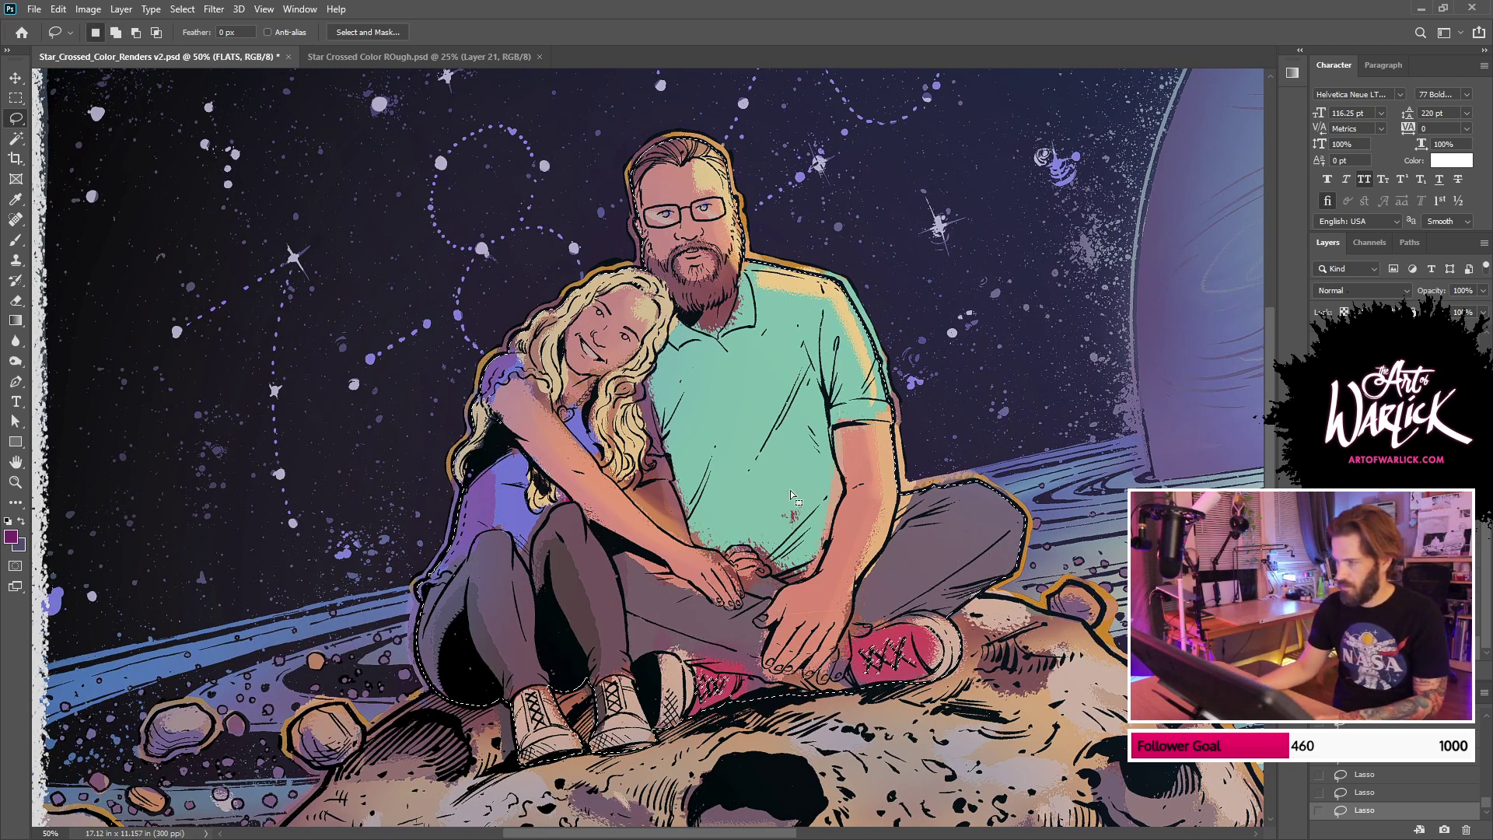
Step: Add a layer mask to Layer 25 from the couple's selection
{"action": "left_click", "coordinate": [1392, 591]}
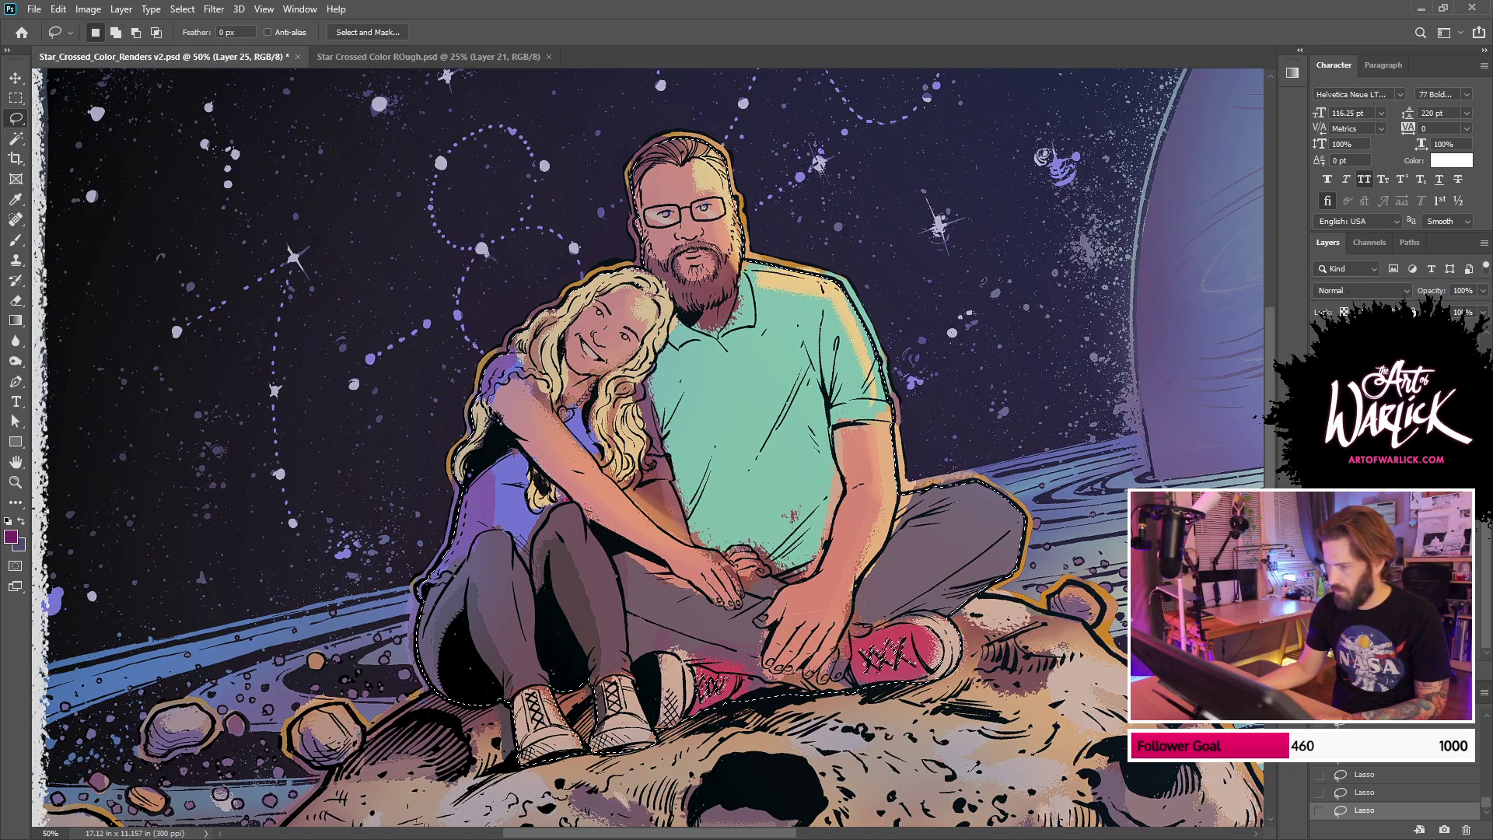
{"action": "left_click", "coordinate": [1380, 674]}
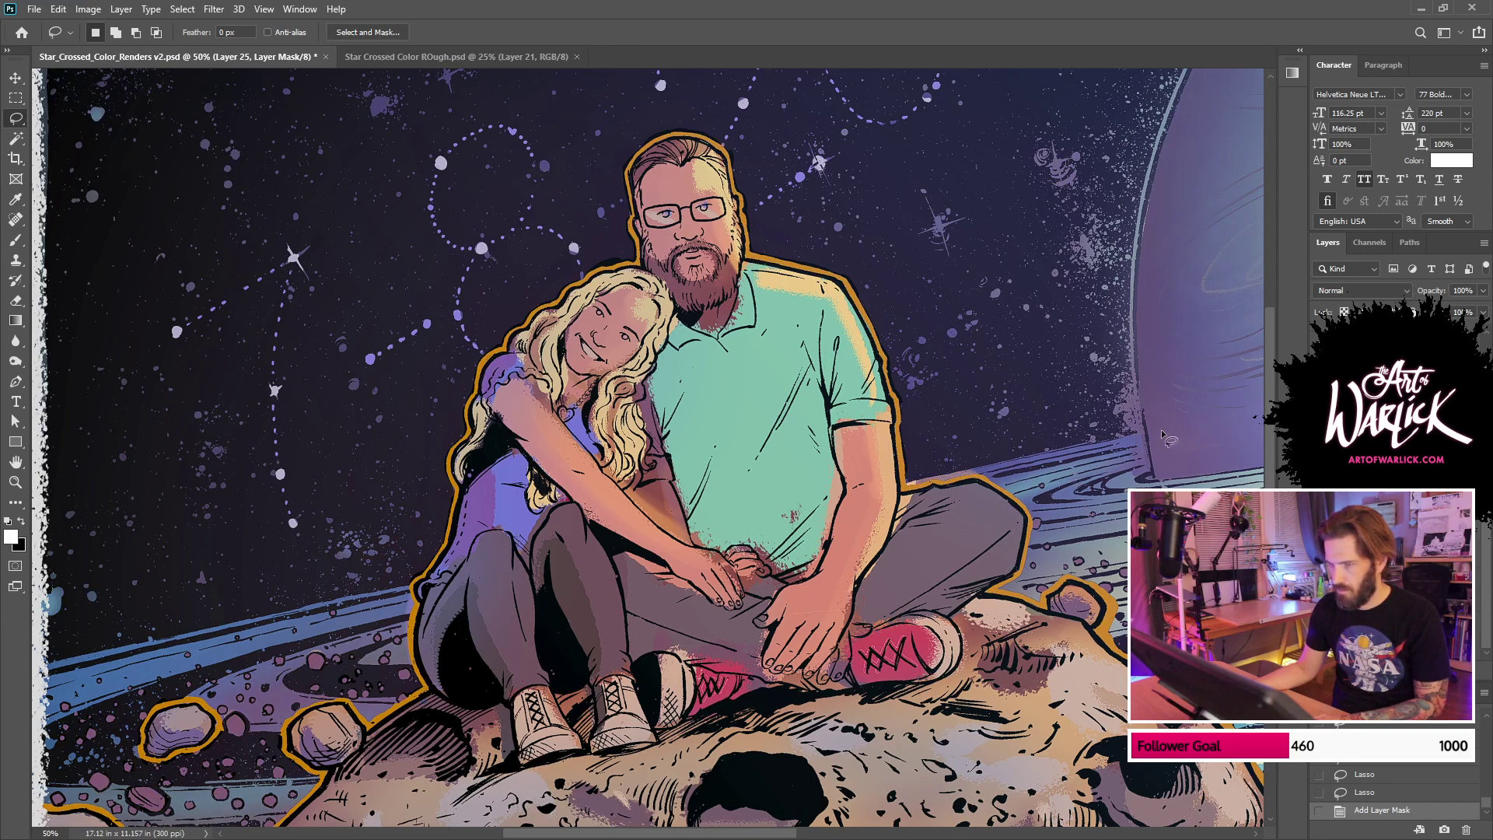
{"action": "key", "text": "ctrl+minus"}
{"action": "key", "text": "ctrl+minus"}
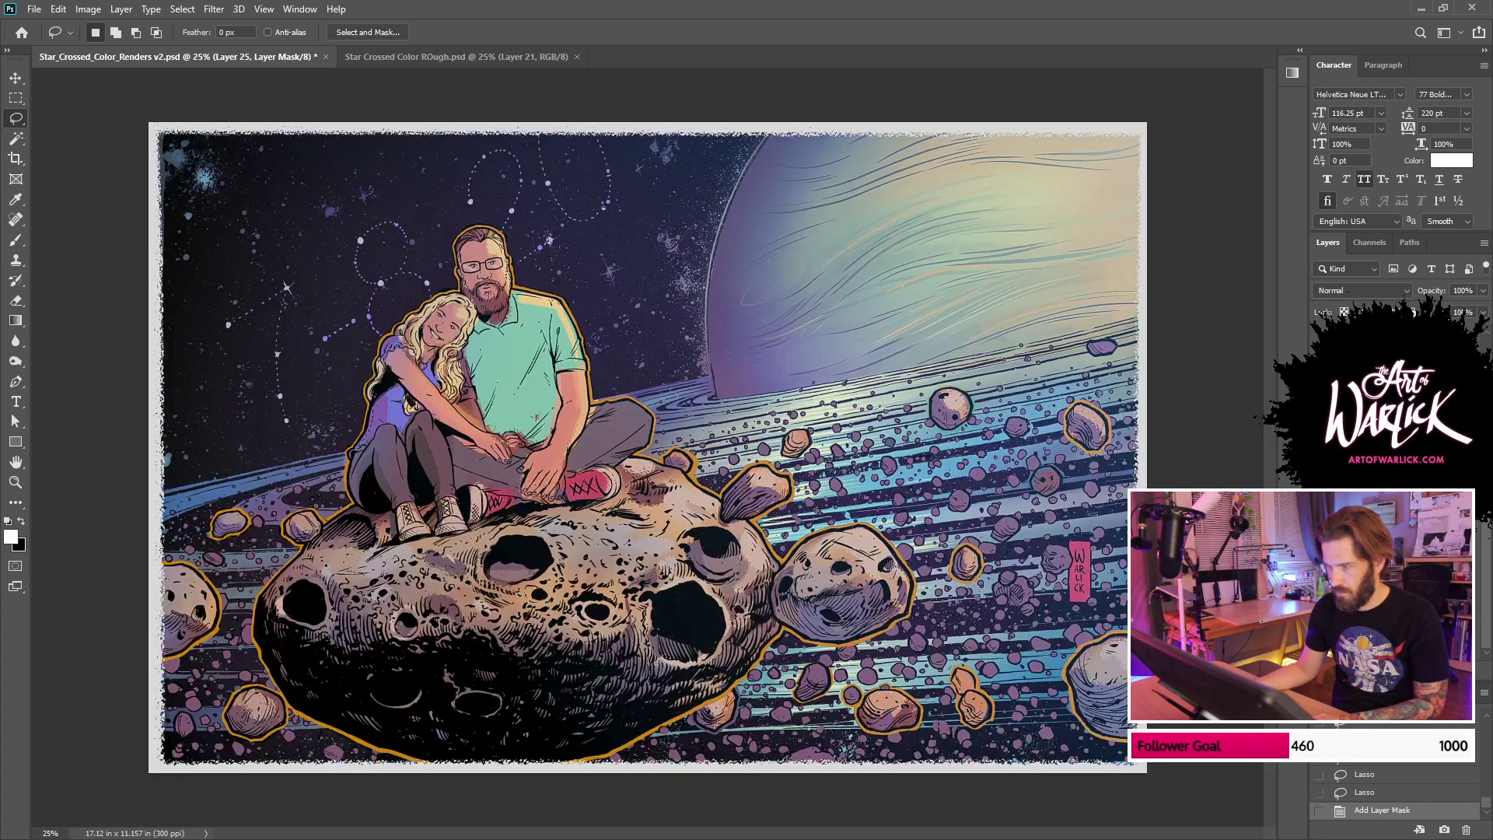
Step: Compare the couple's coloring with and without the masked Layer 25
{"action": "left_click", "coordinate": [1320, 590]}
{"action": "key", "text": "ctrl+comma"}
{"action": "key", "text": "ctrl+comma"}
{"action": "key", "text": "ctrl+comma"}
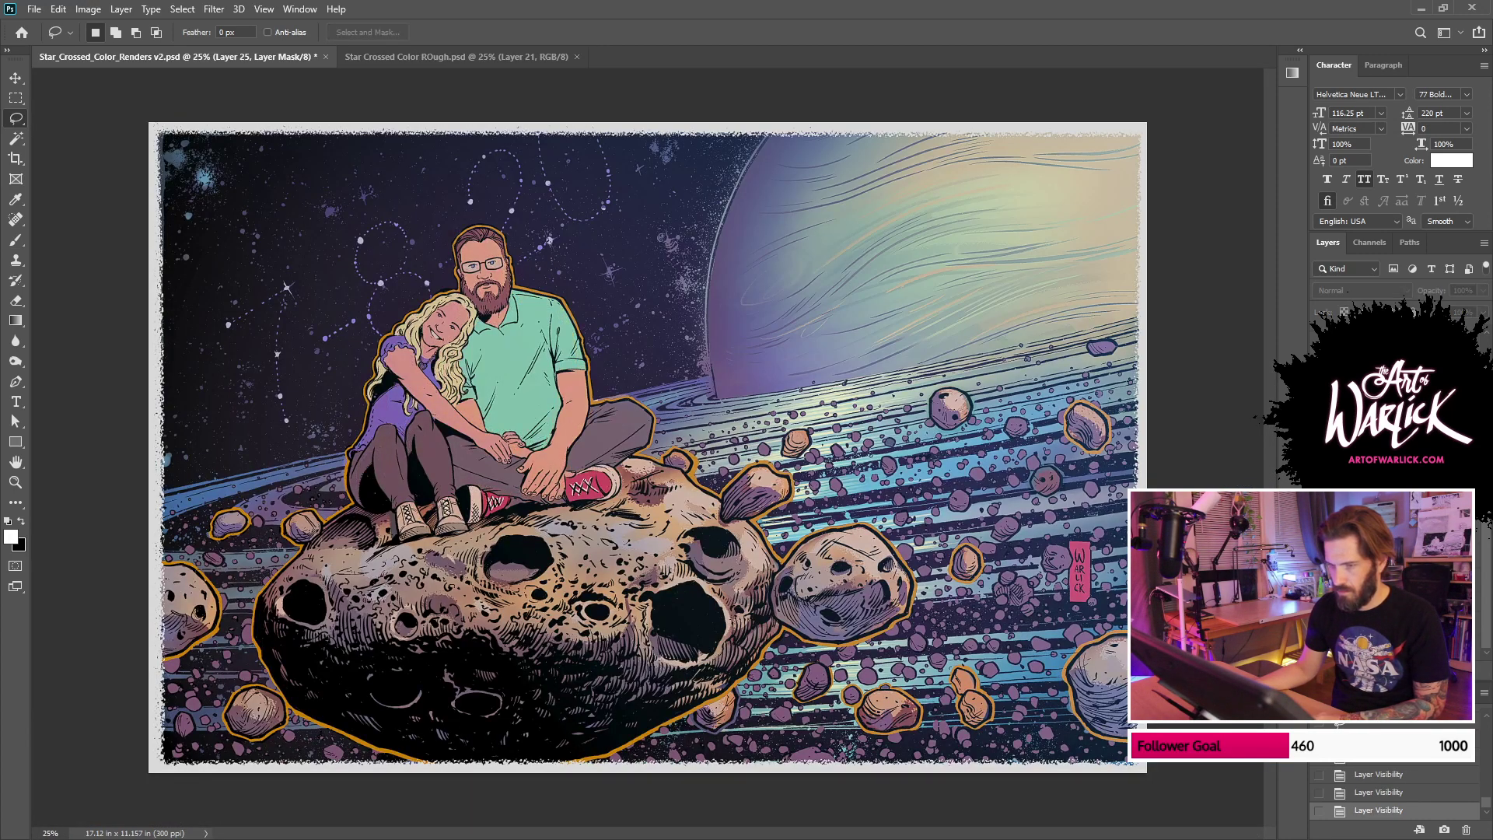
{"action": "key", "text": "ctrl+comma"}
{"action": "key", "text": "ctrl+comma"}
{"action": "key", "text": "ctrl+comma"}
{"action": "key", "text": "ctrl+comma"}
{"action": "key", "text": "ctrl+comma"}
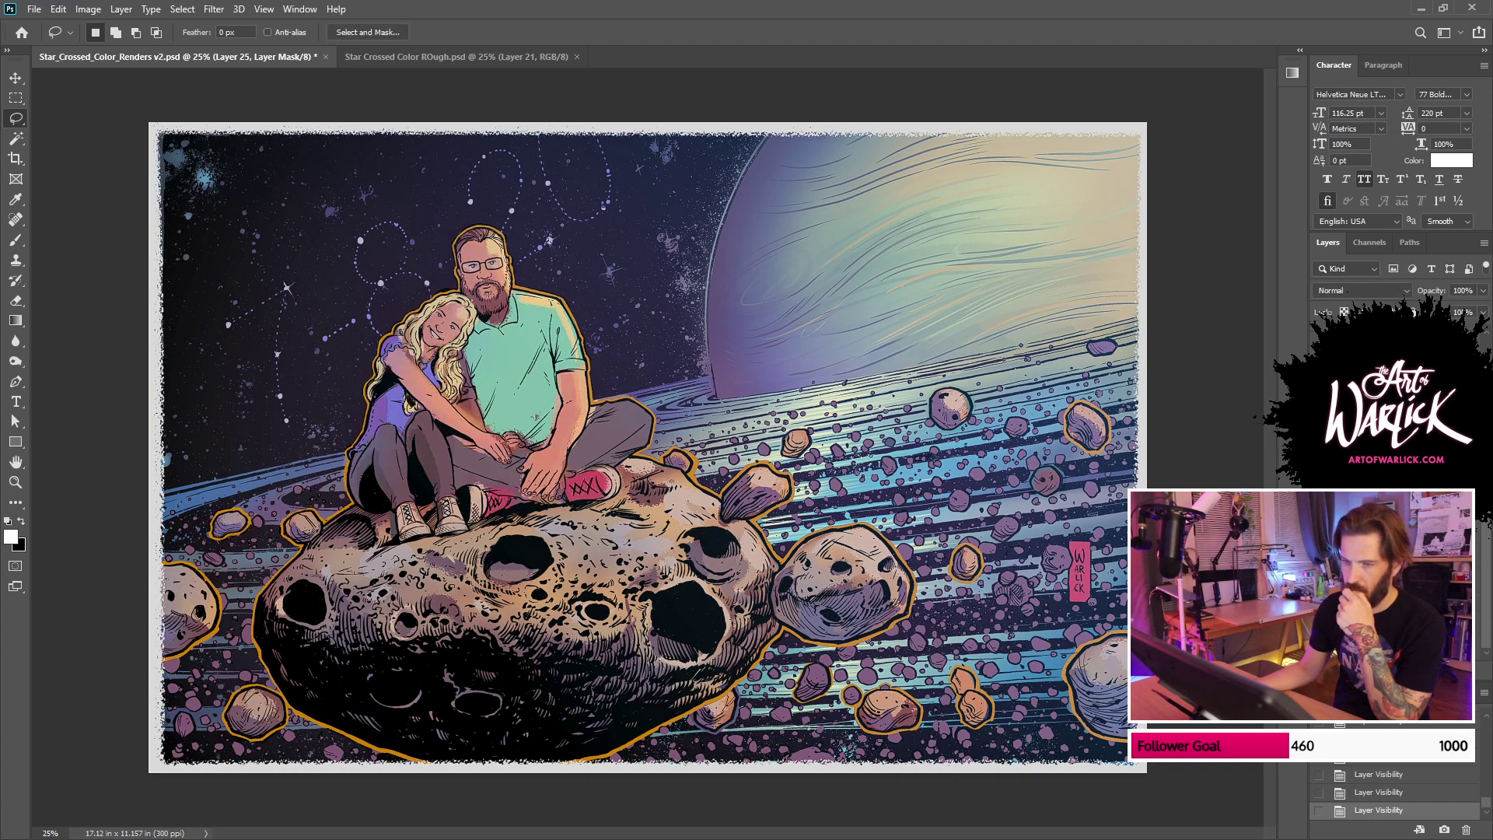
Step: Apply the mask permanently to Layer 25, make the layer visible, and move it one level down in the stack
{"action": "key", "text": "Delete"}
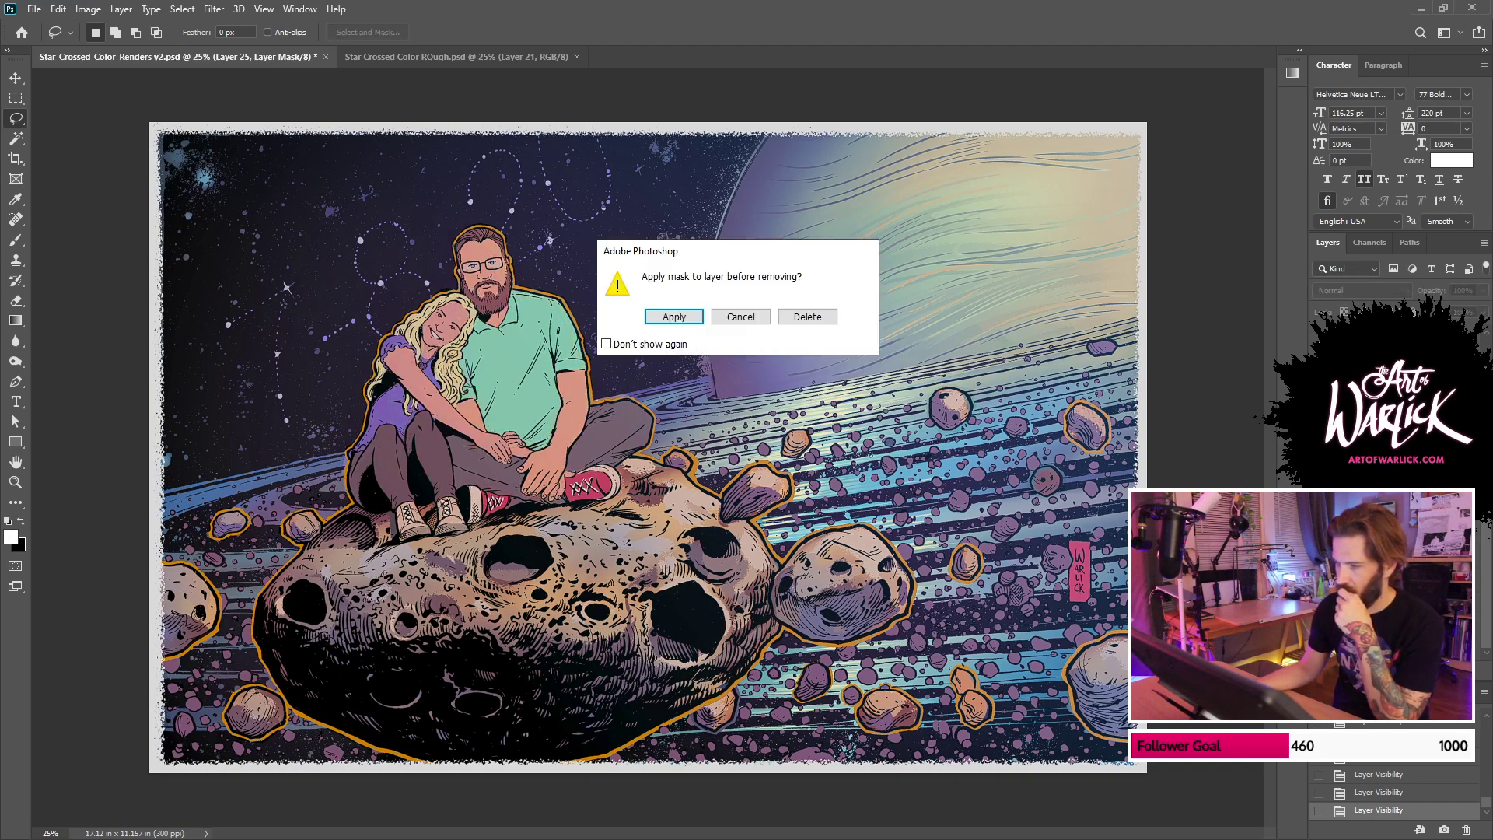
{"action": "left_click", "coordinate": [673, 316]}
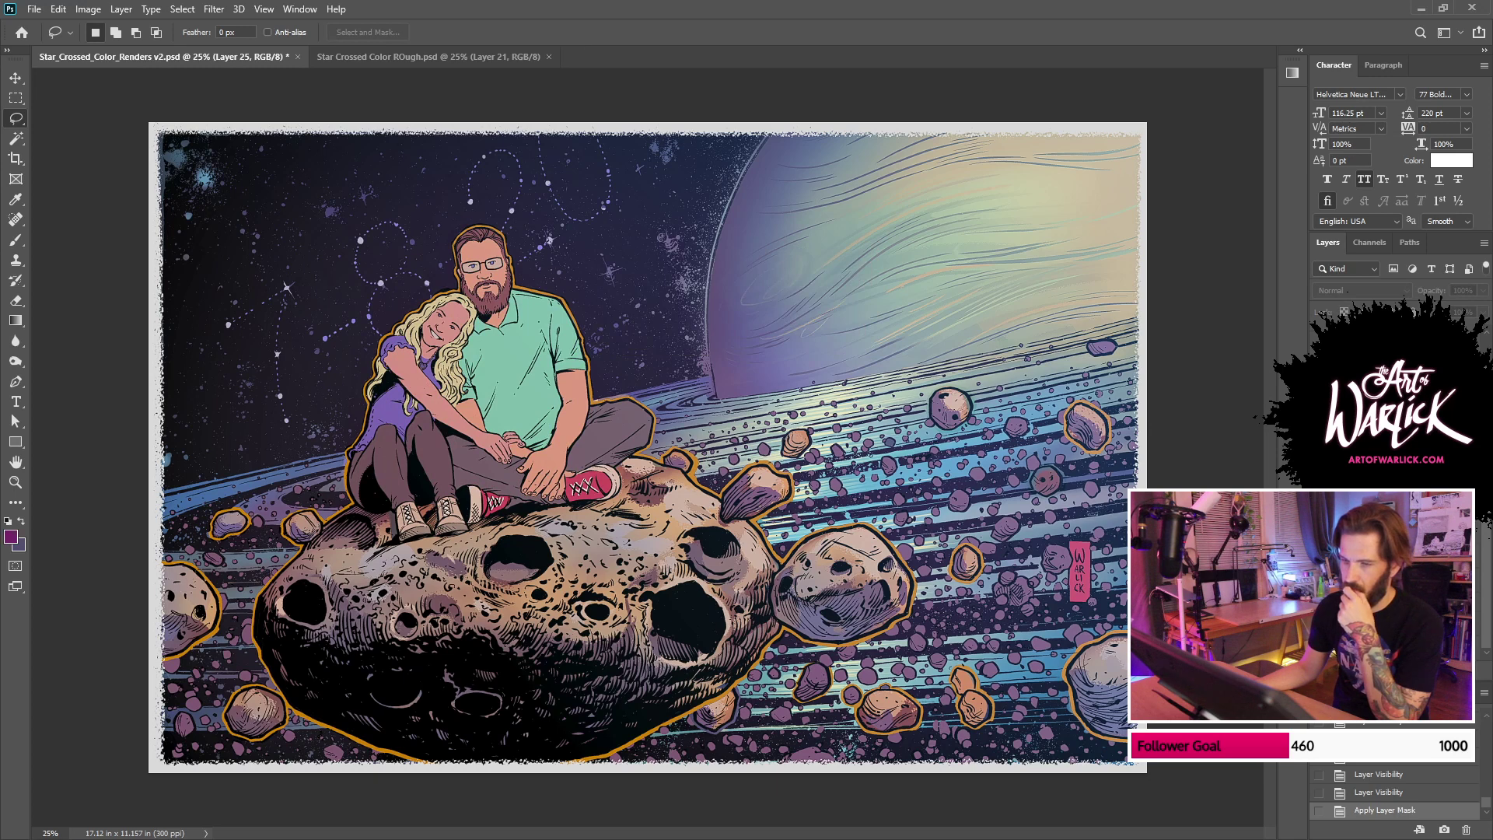
{"action": "key", "text": "ctrl+comma"}
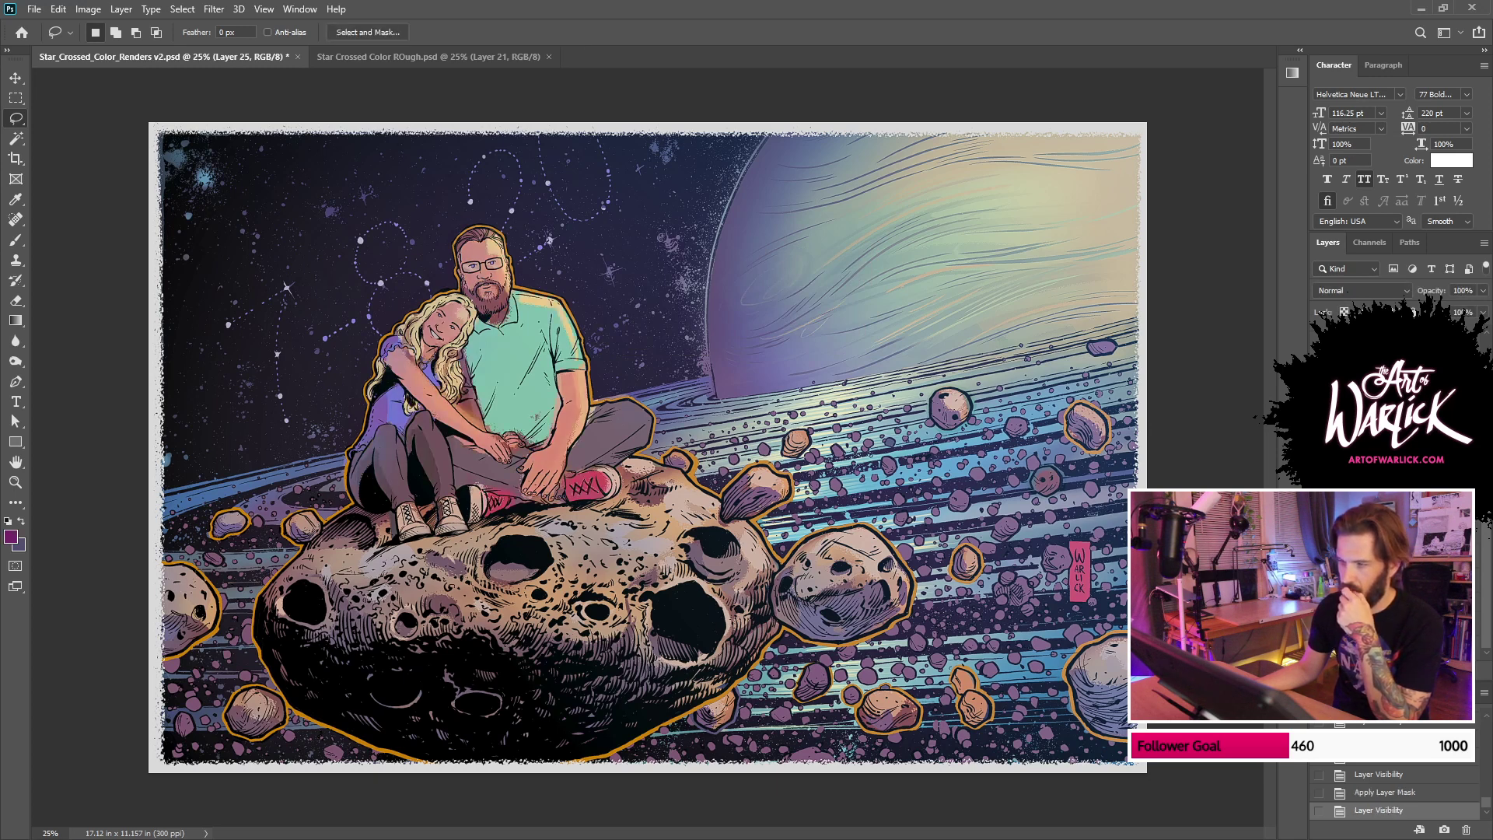
{"action": "key", "text": "ctrl+bracketleft"}
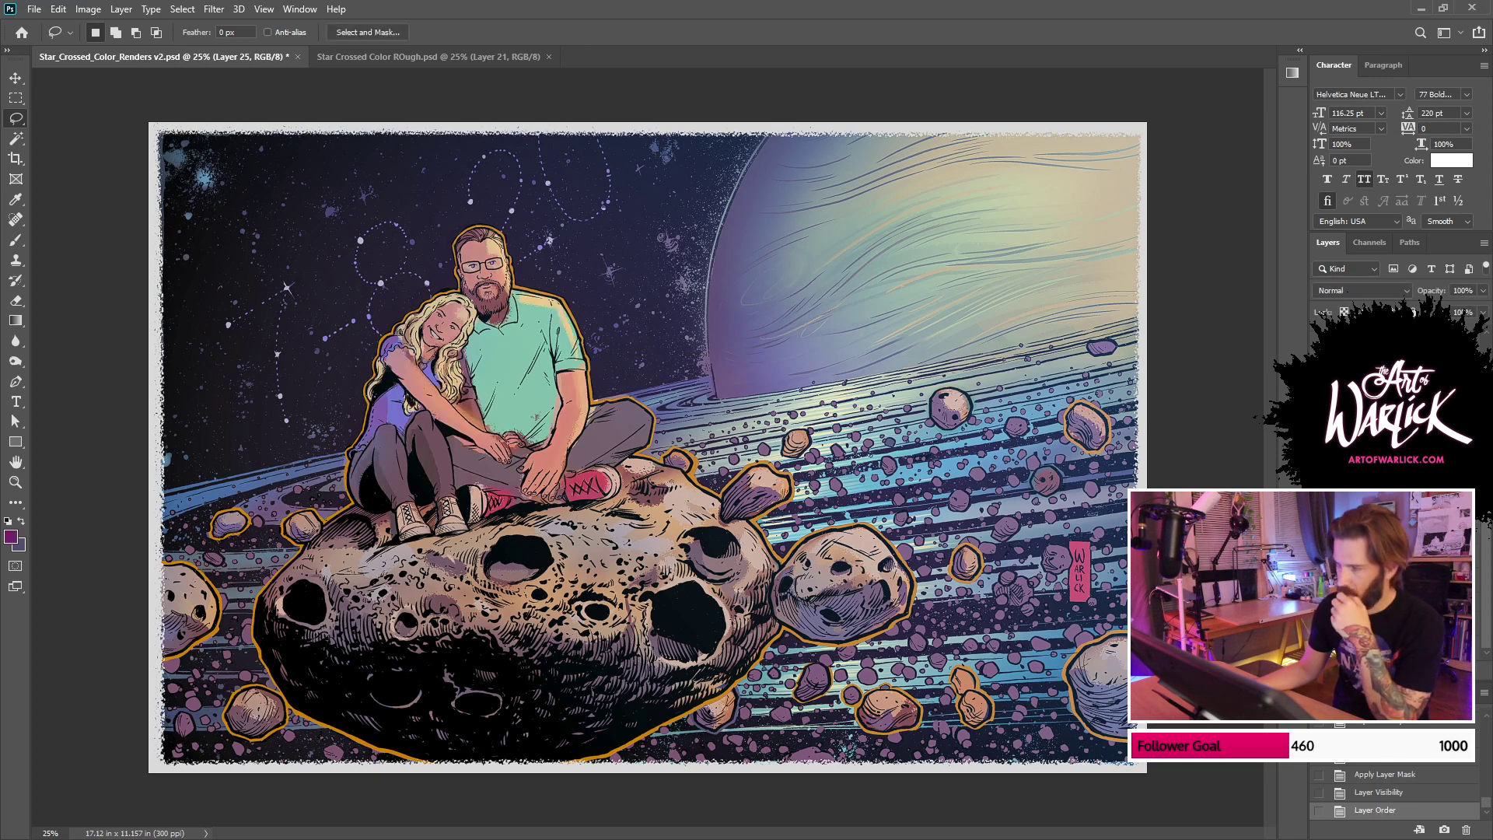
Step: Hide the couple's color layer and the rendered rock colors so the flat purple shapes show, and save the document
{"action": "left_click", "coordinate": [1320, 529]}
{"action": "left_click", "coordinate": [1320, 505]}
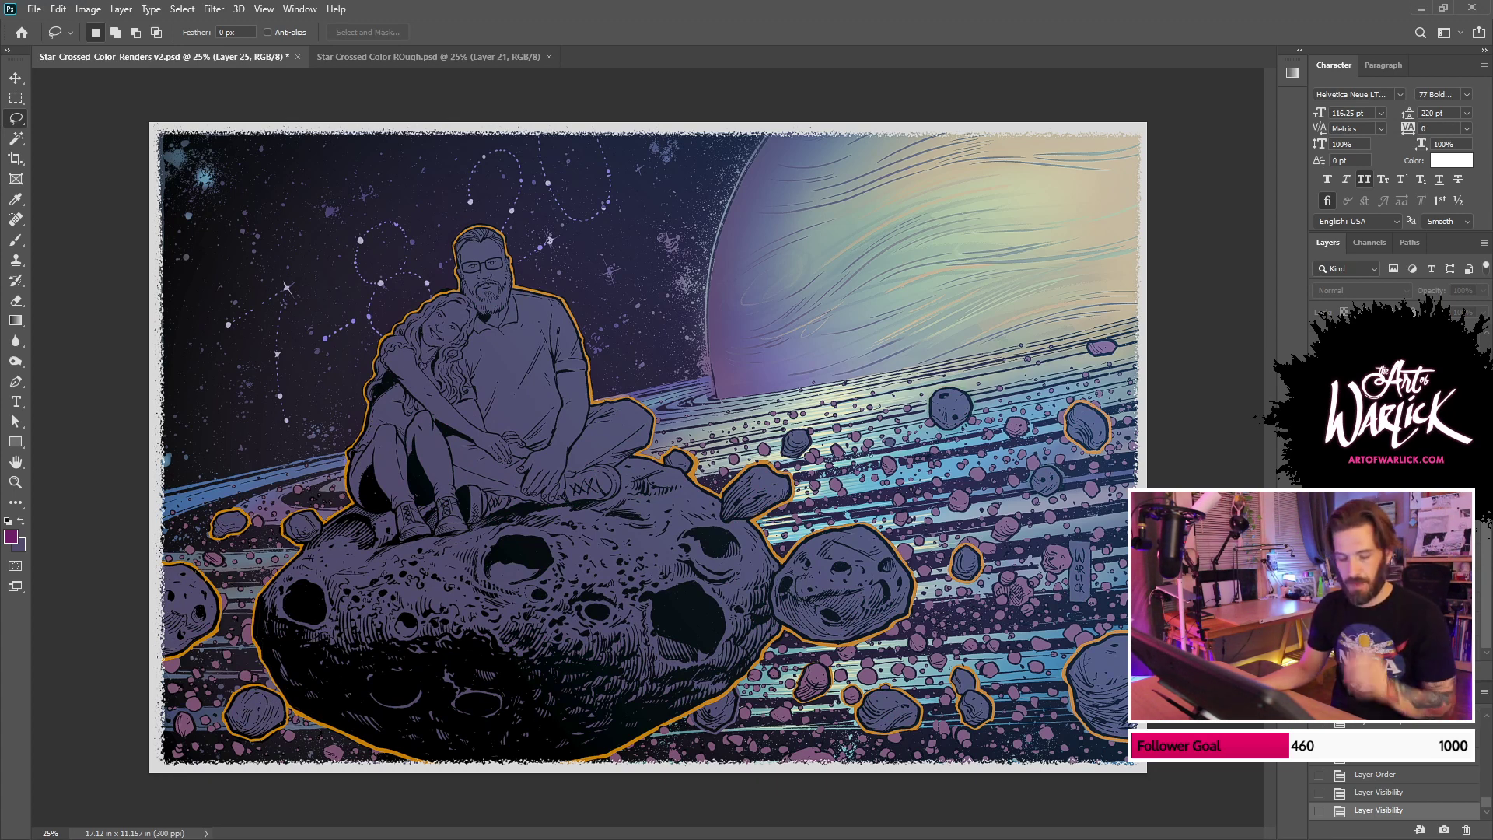
{"action": "key", "text": "ctrl+s"}
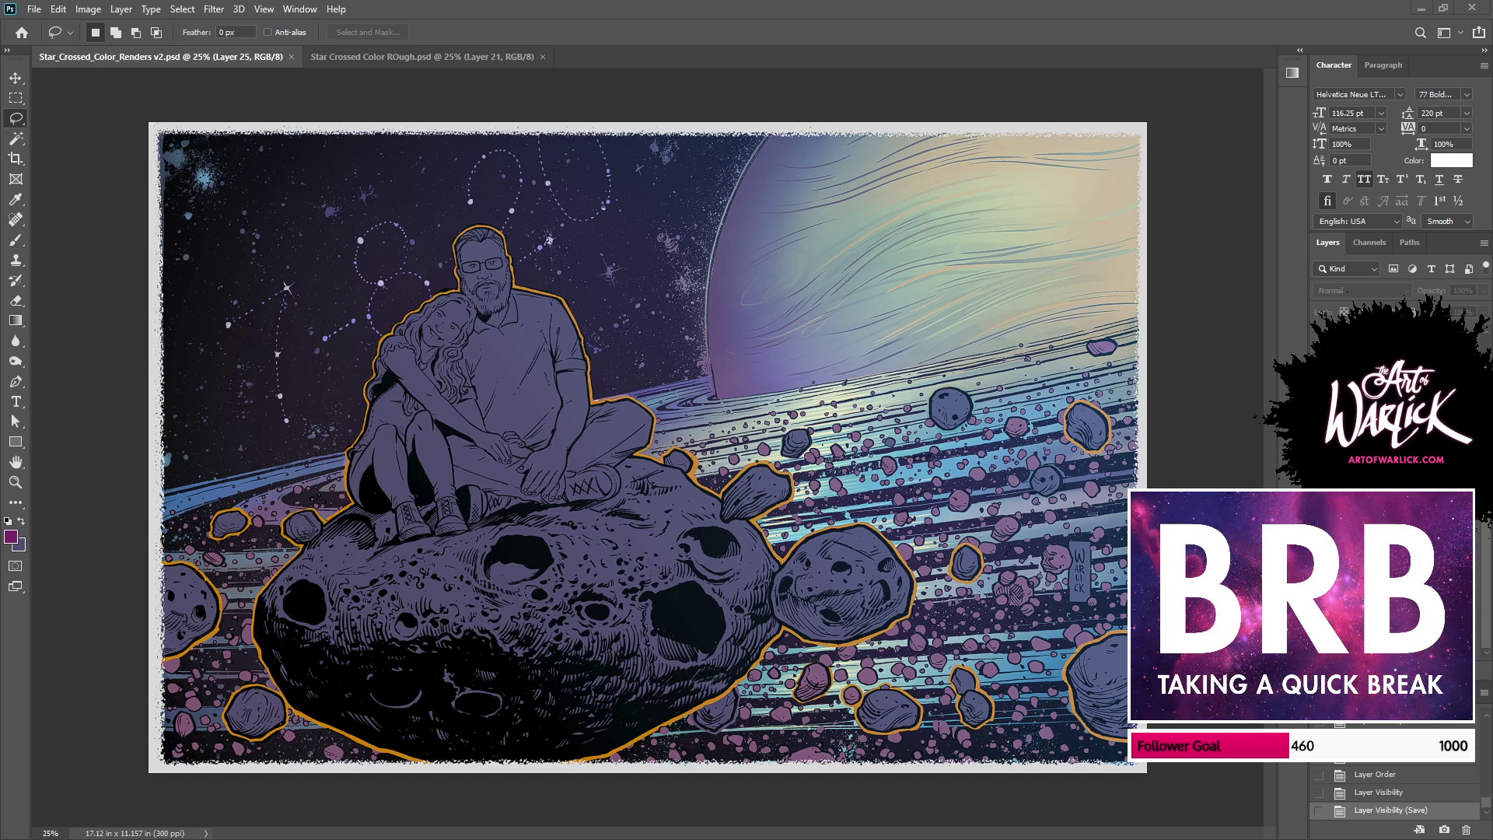
Step: Show the couple's colors on Layer 25 again and compare the artwork with and without them
{"action": "left_click", "coordinate": [1320, 498]}
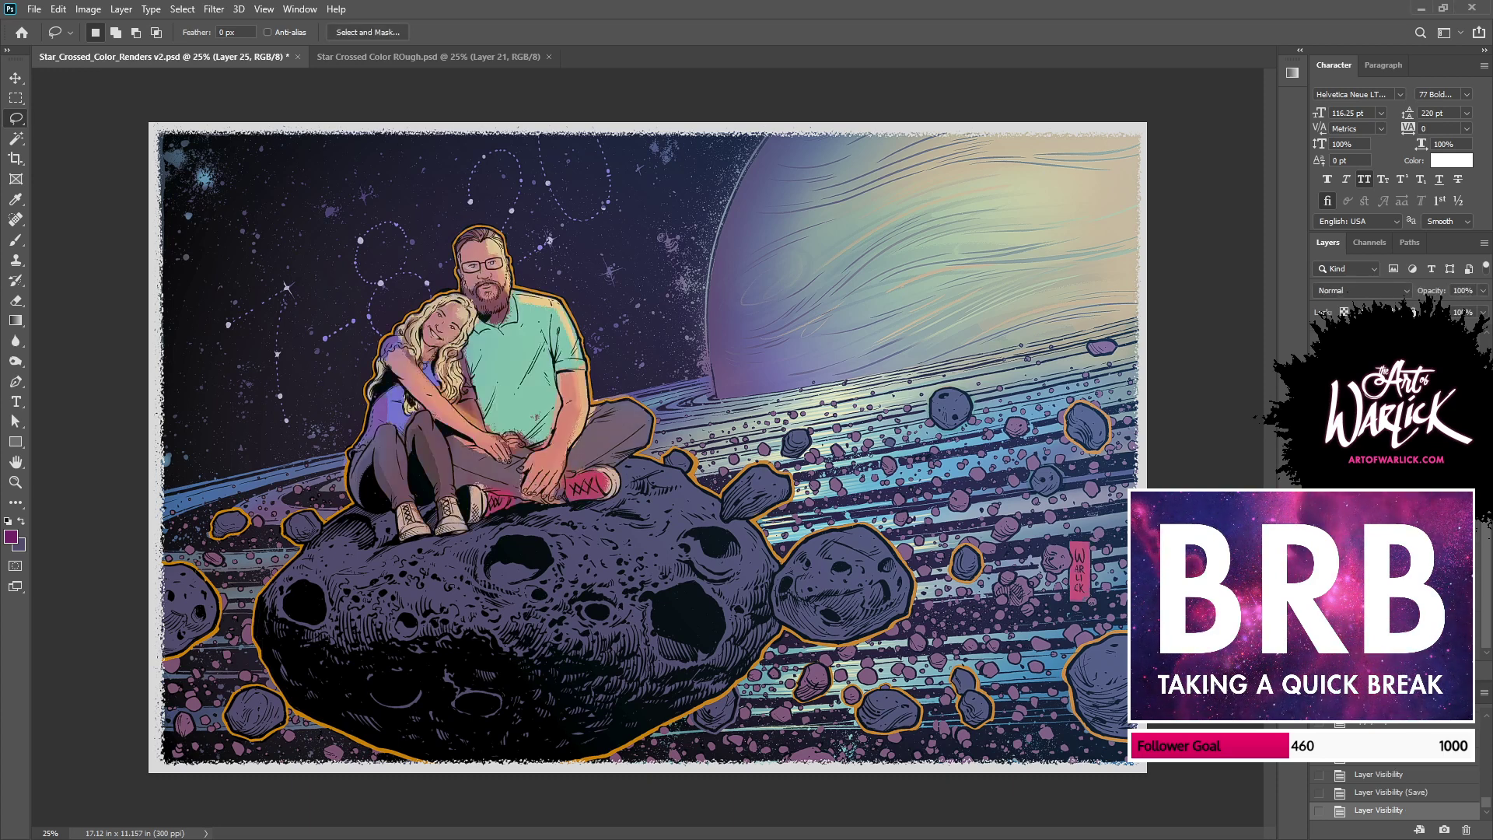
{"action": "key", "text": "ctrl+comma"}
{"action": "key", "text": "ctrl+comma"}
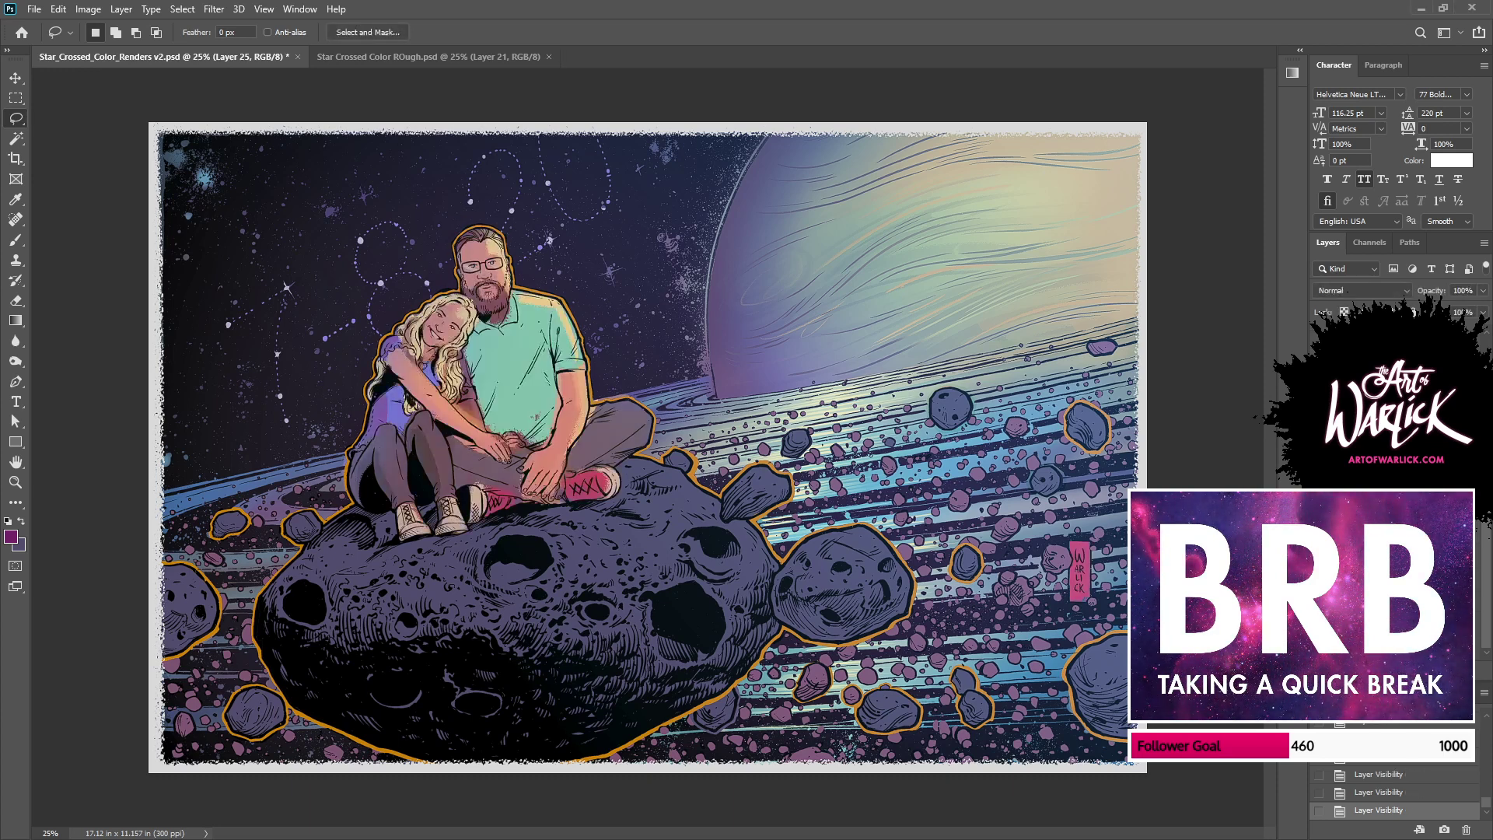
Step: Compare the artwork with and without Layer 25 and the rendered rock colors
{"action": "key", "text": "ctrl+comma"}
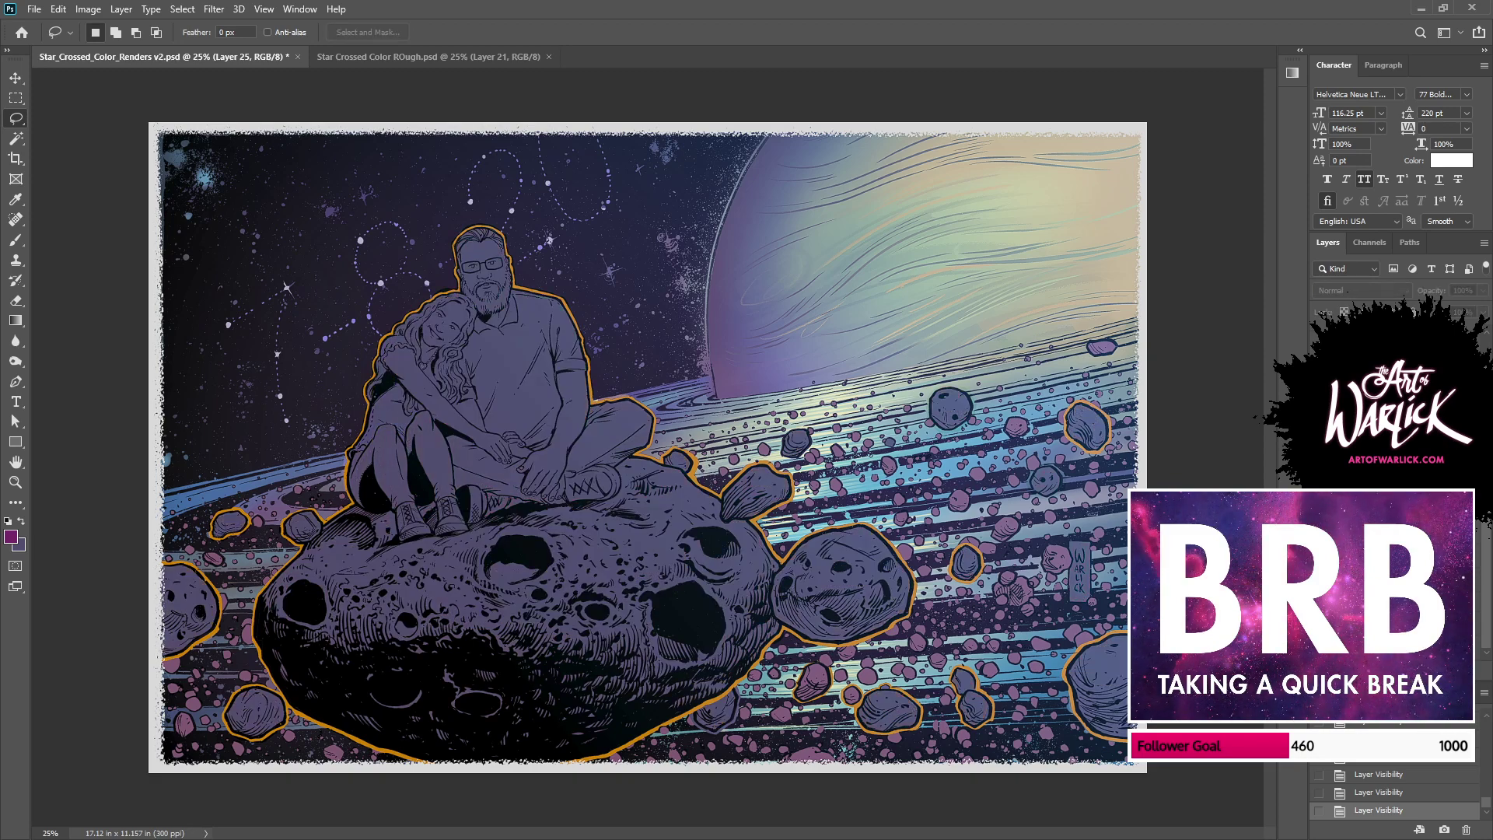
{"action": "key", "text": "ctrl+comma"}
{"action": "key", "text": "ctrl+comma"}
{"action": "key", "text": "ctrl+comma"}
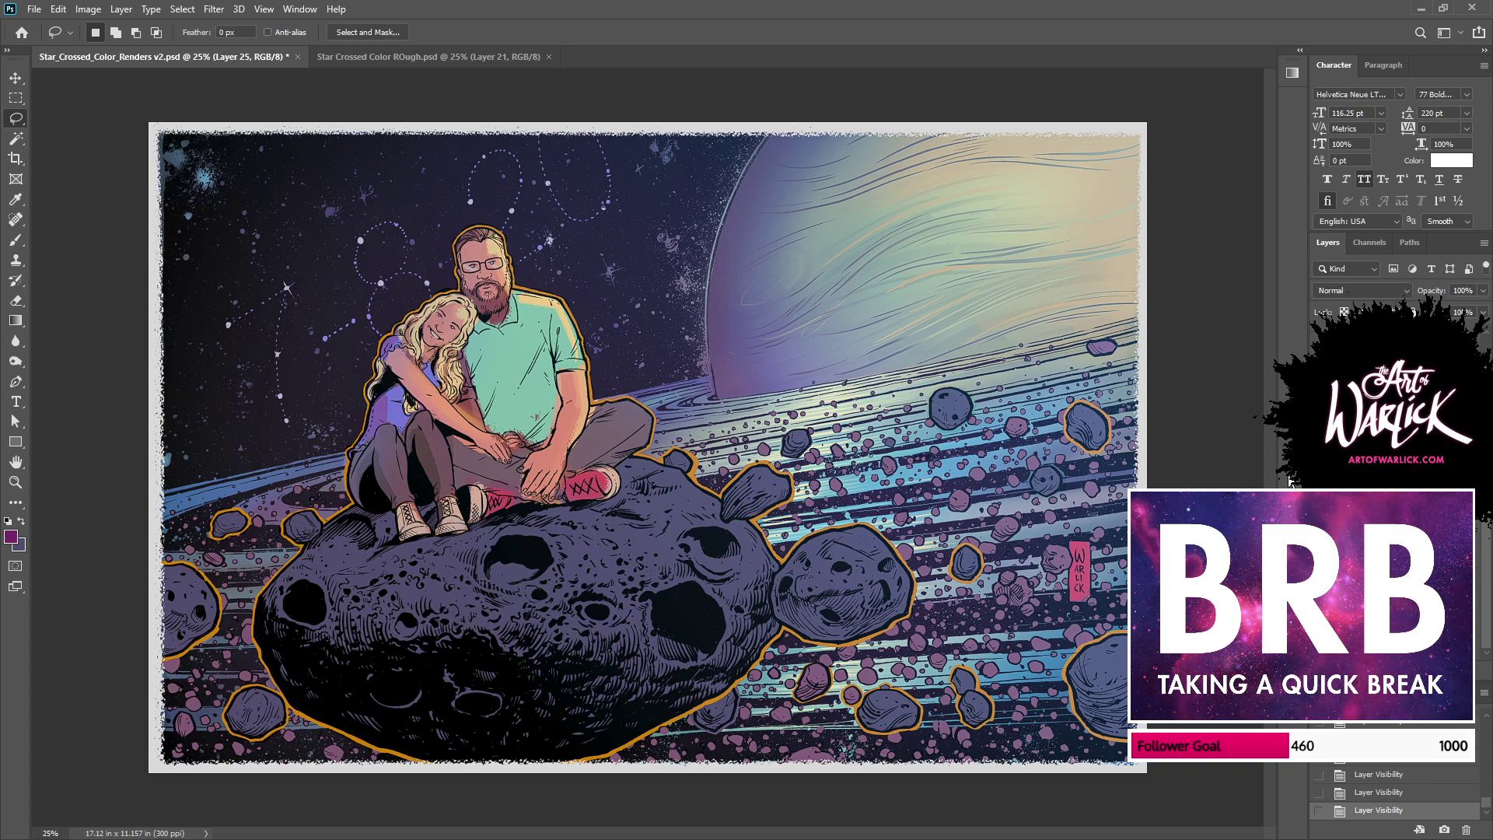
{"action": "key", "text": "ctrl+comma"}
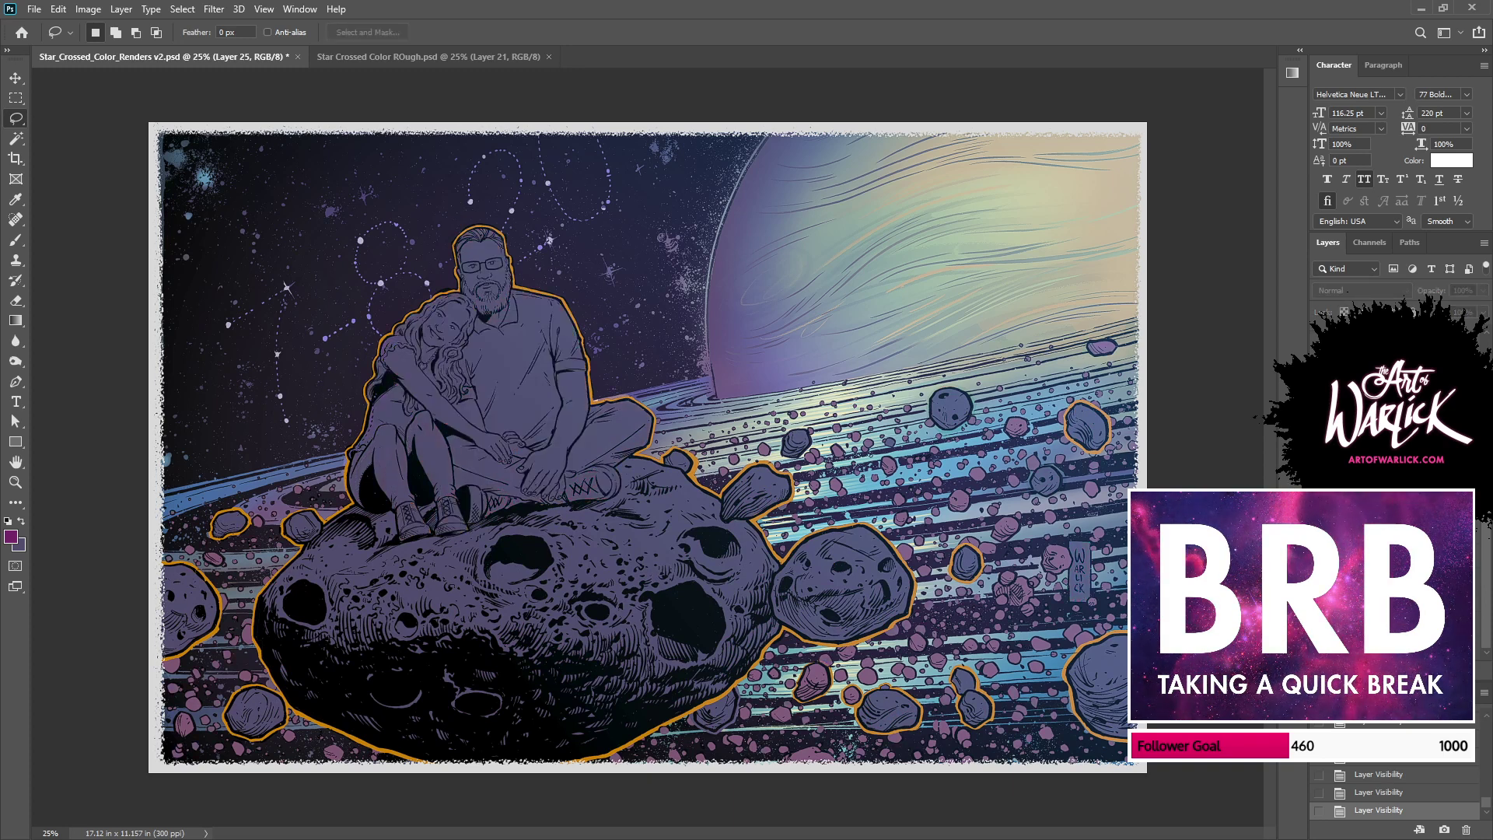
{"action": "key", "text": "ctrl+comma"}
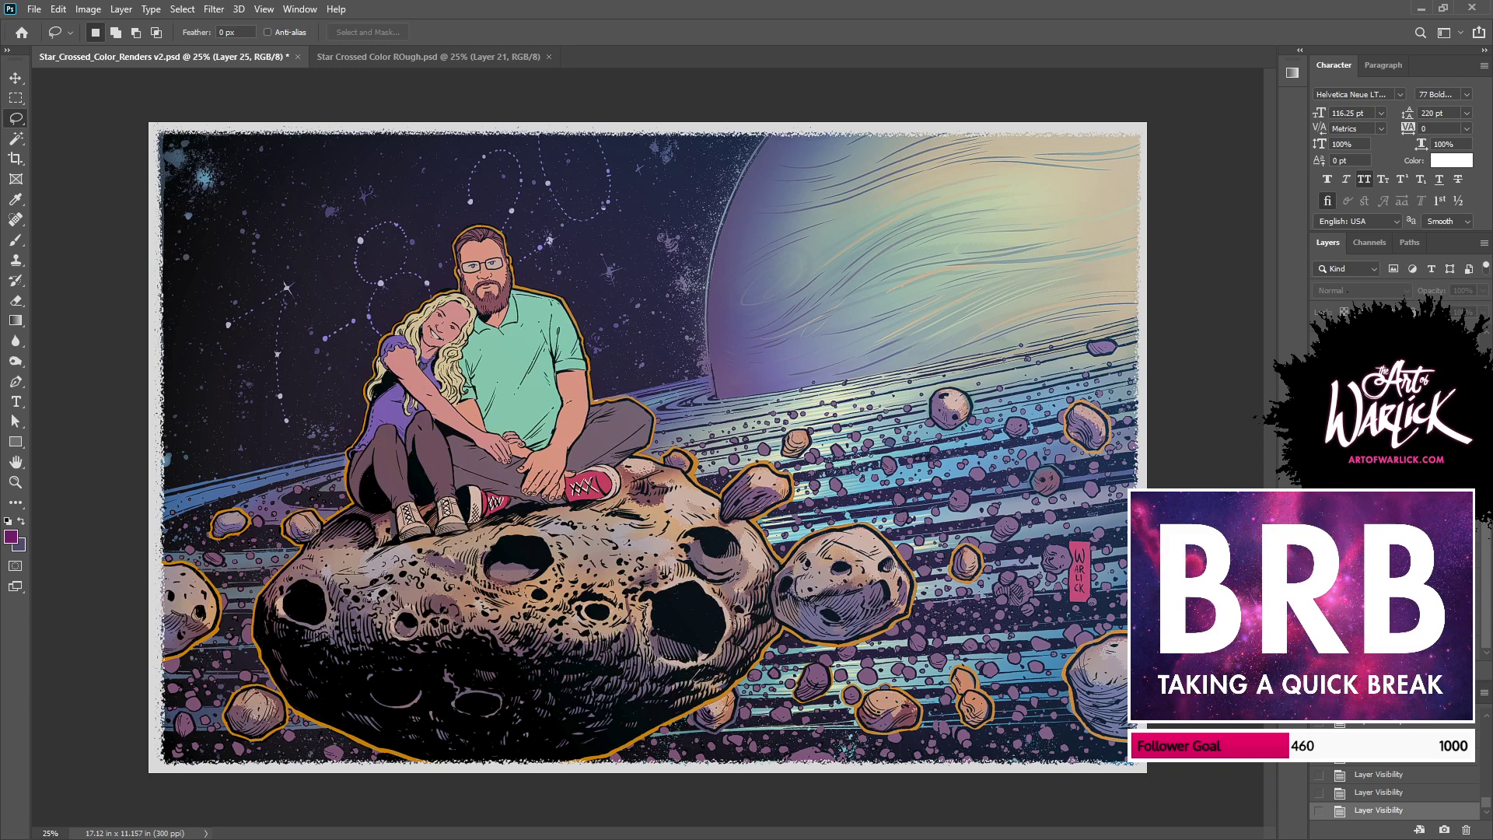
{"action": "key", "text": "ctrl+comma"}
{"action": "key", "text": "ctrl+comma"}
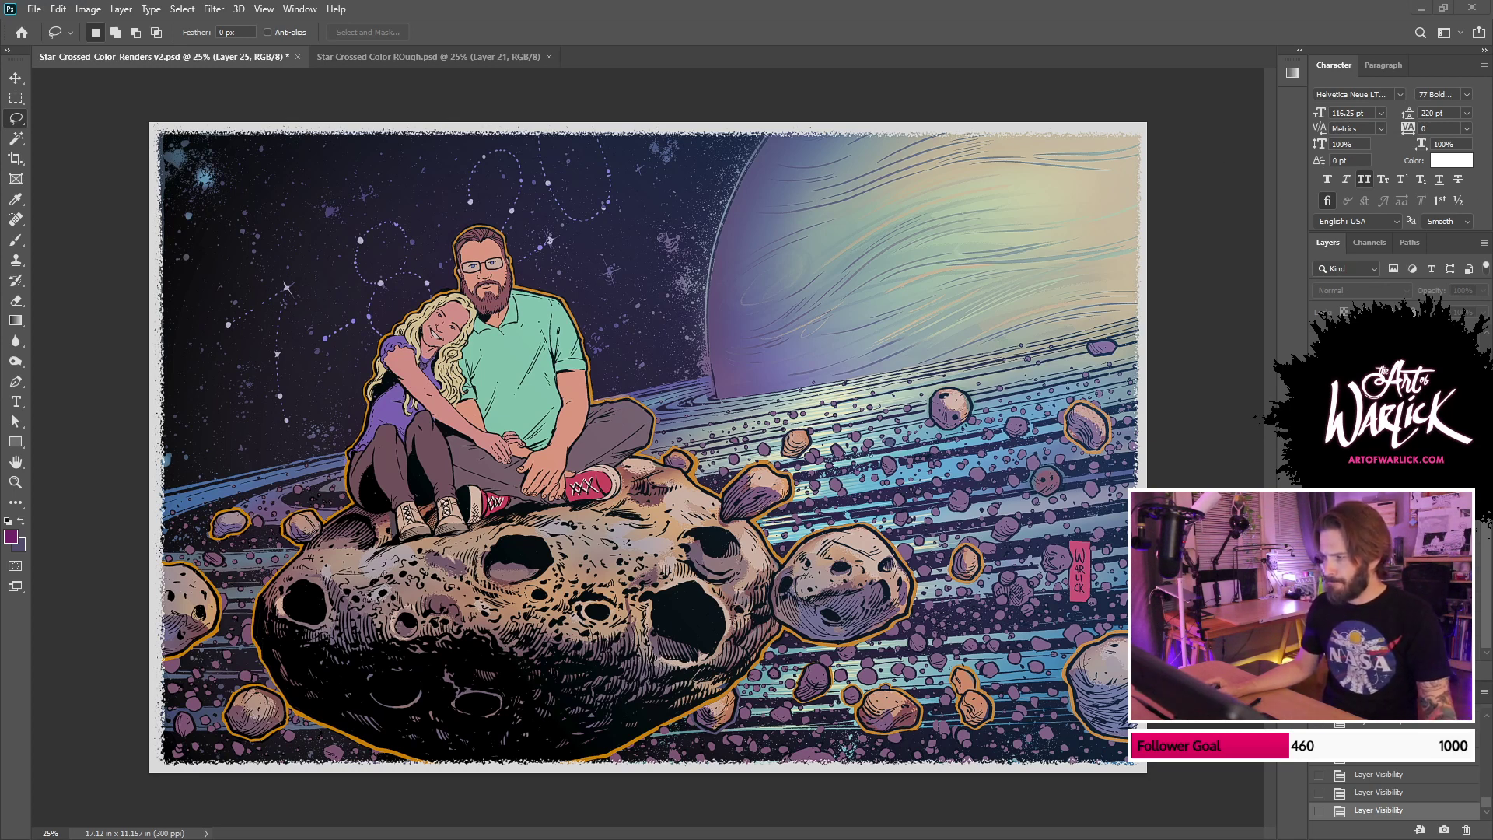
Step: Merge the couple's Layer 25 with the rendered color layers and check the merged layer by hiding and showing it
{"action": "left_click", "coordinate": [1392, 580]}
{"action": "left_click", "coordinate": [1320, 579]}
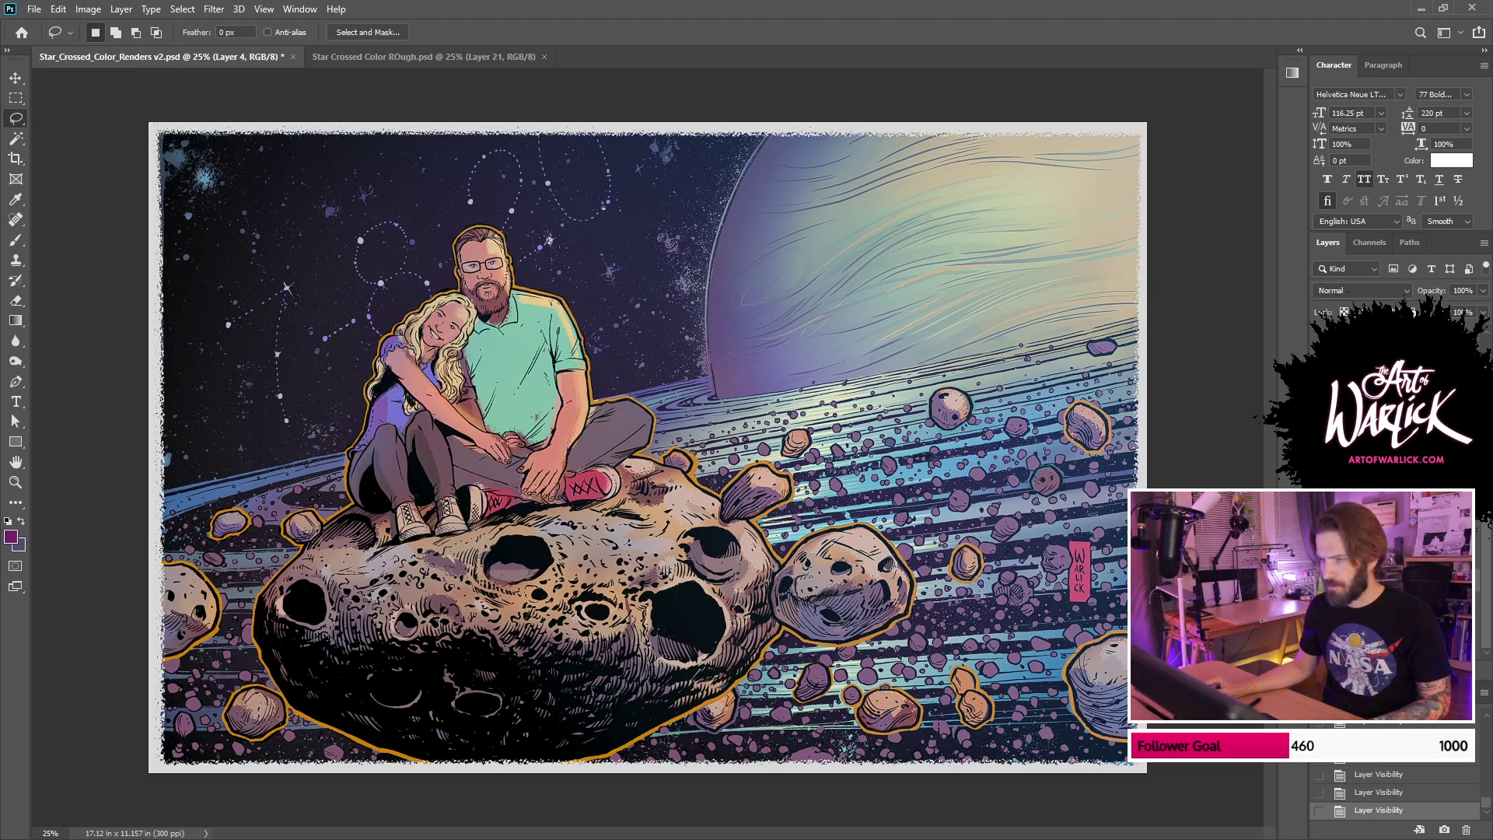
{"action": "key", "text": "ctrl+e"}
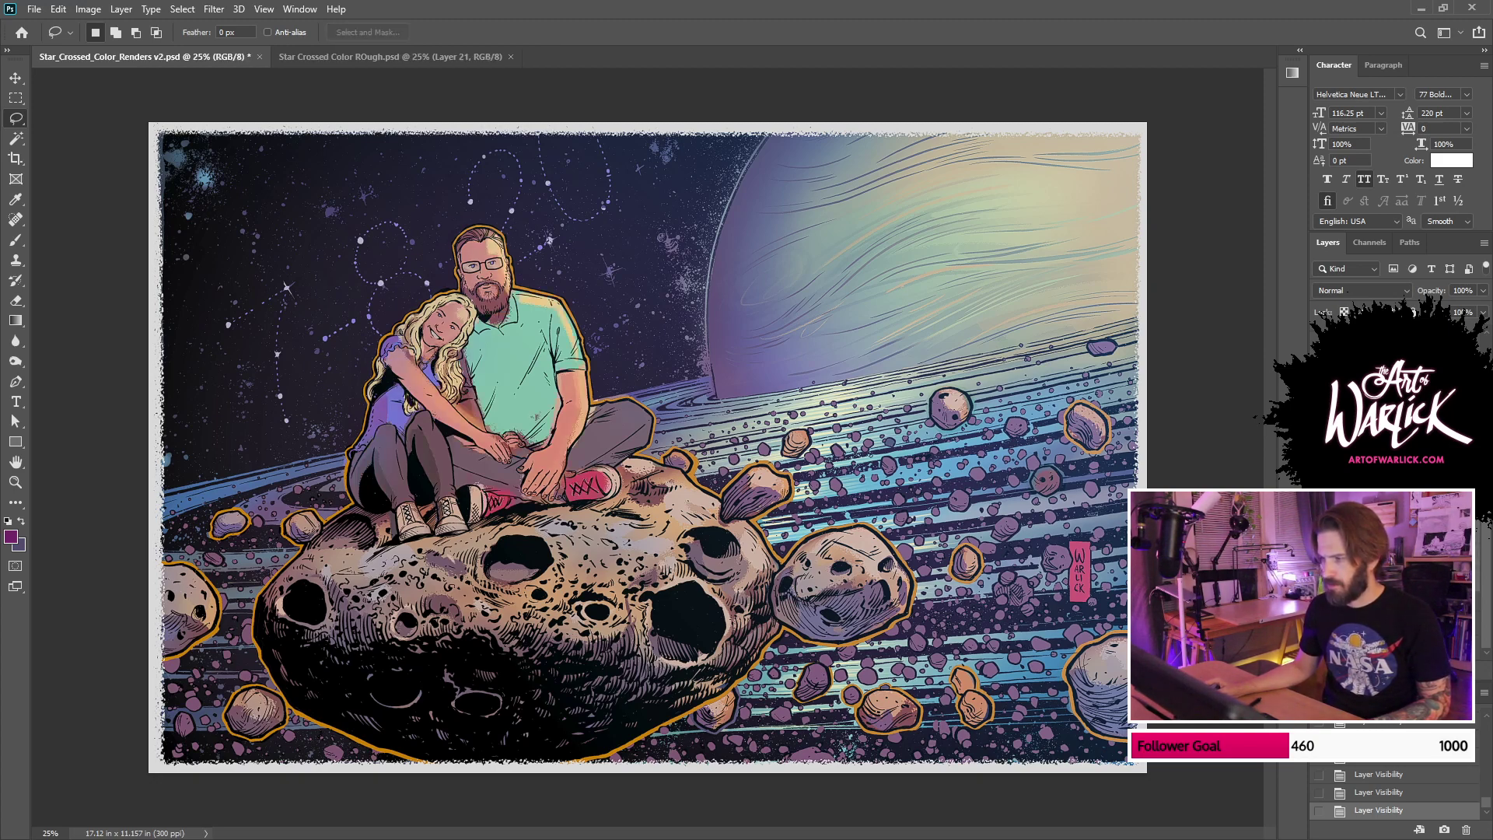
{"action": "left_click", "coordinate": [1320, 579]}
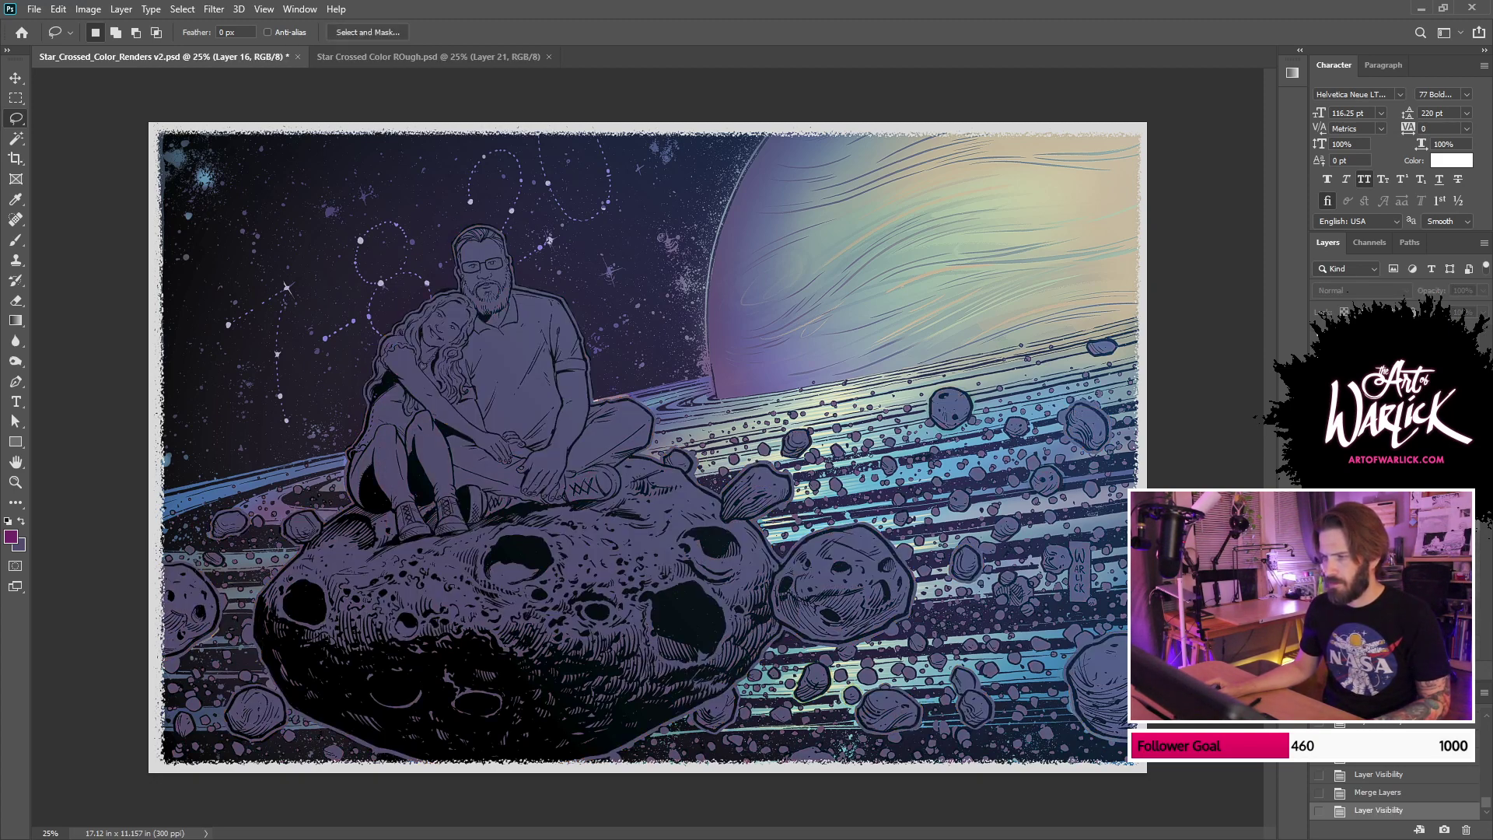
{"action": "left_click", "coordinate": [1320, 579]}
{"action": "left_click", "coordinate": [1319, 579]}
{"action": "left_click", "coordinate": [1319, 579]}
Step: Select the pink signature box and sneaker areas from the FLATS layer with the Magic Wand, and make Layer 16 active
{"action": "left_click", "coordinate": [1380, 614]}
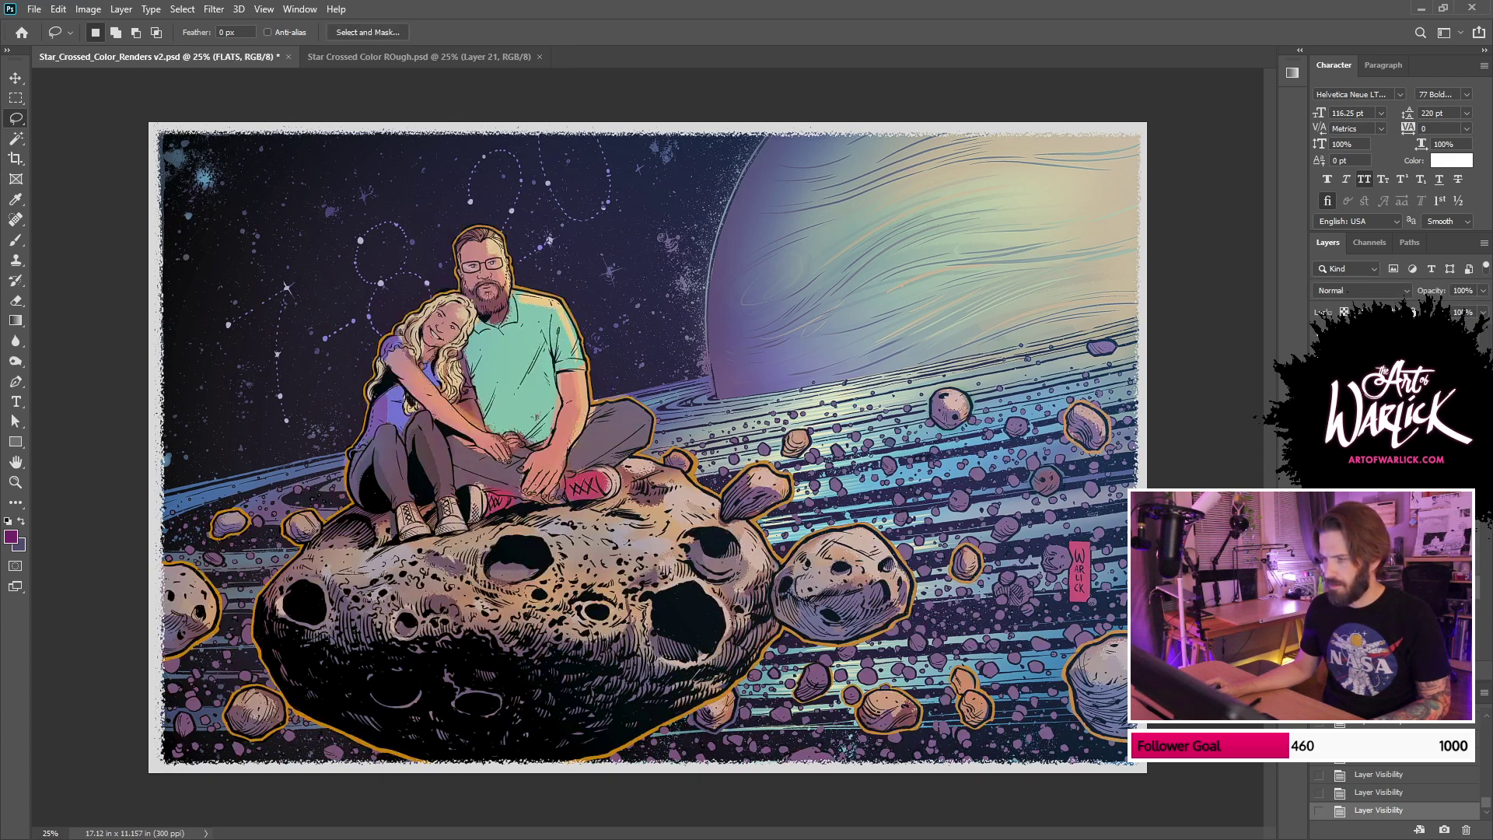
{"action": "key", "text": "w"}
{"action": "left_click", "coordinate": [1076, 575]}
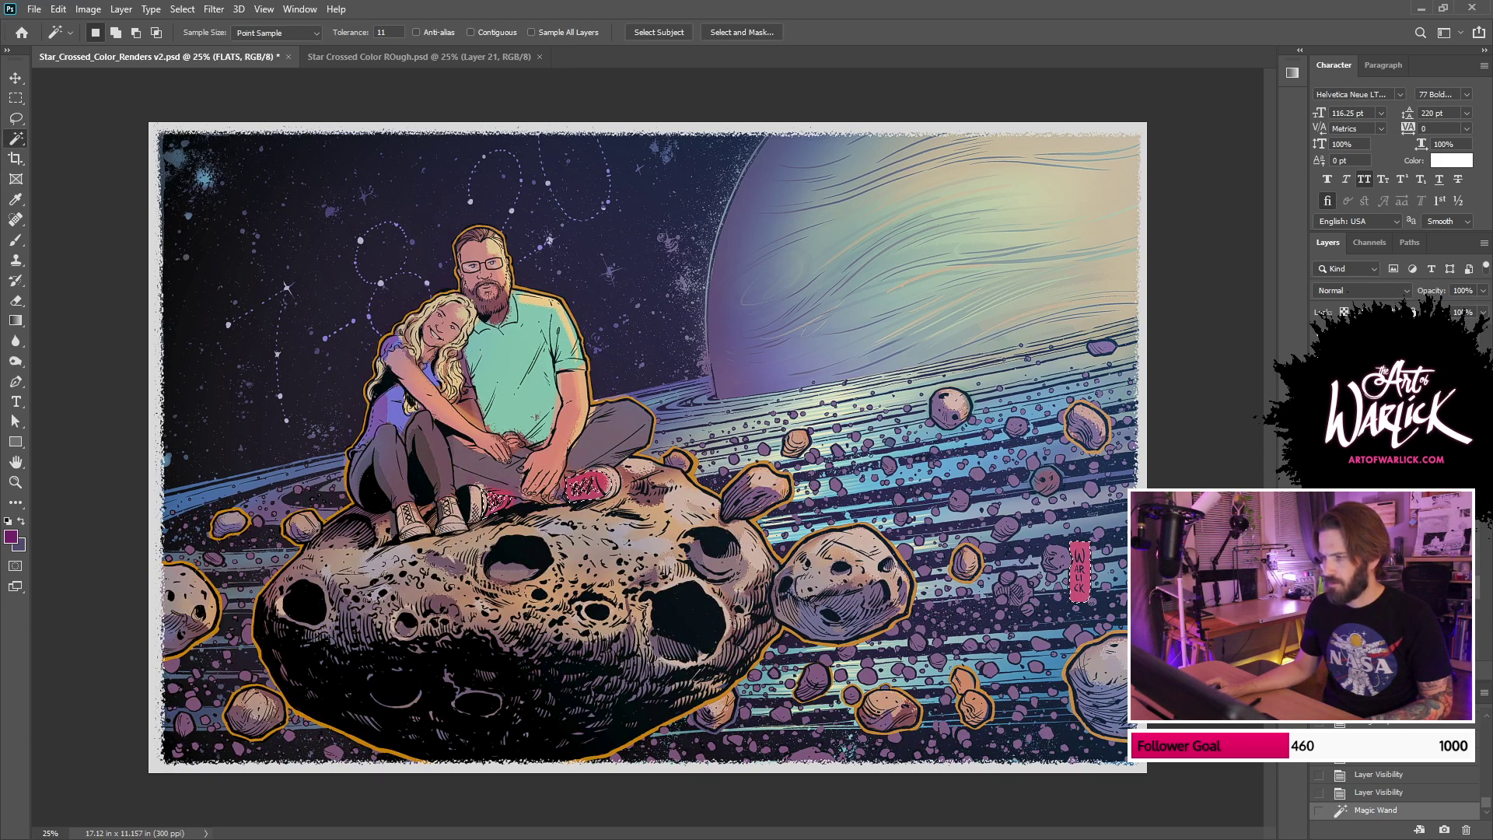
{"action": "key", "text": "alt+bracketright"}
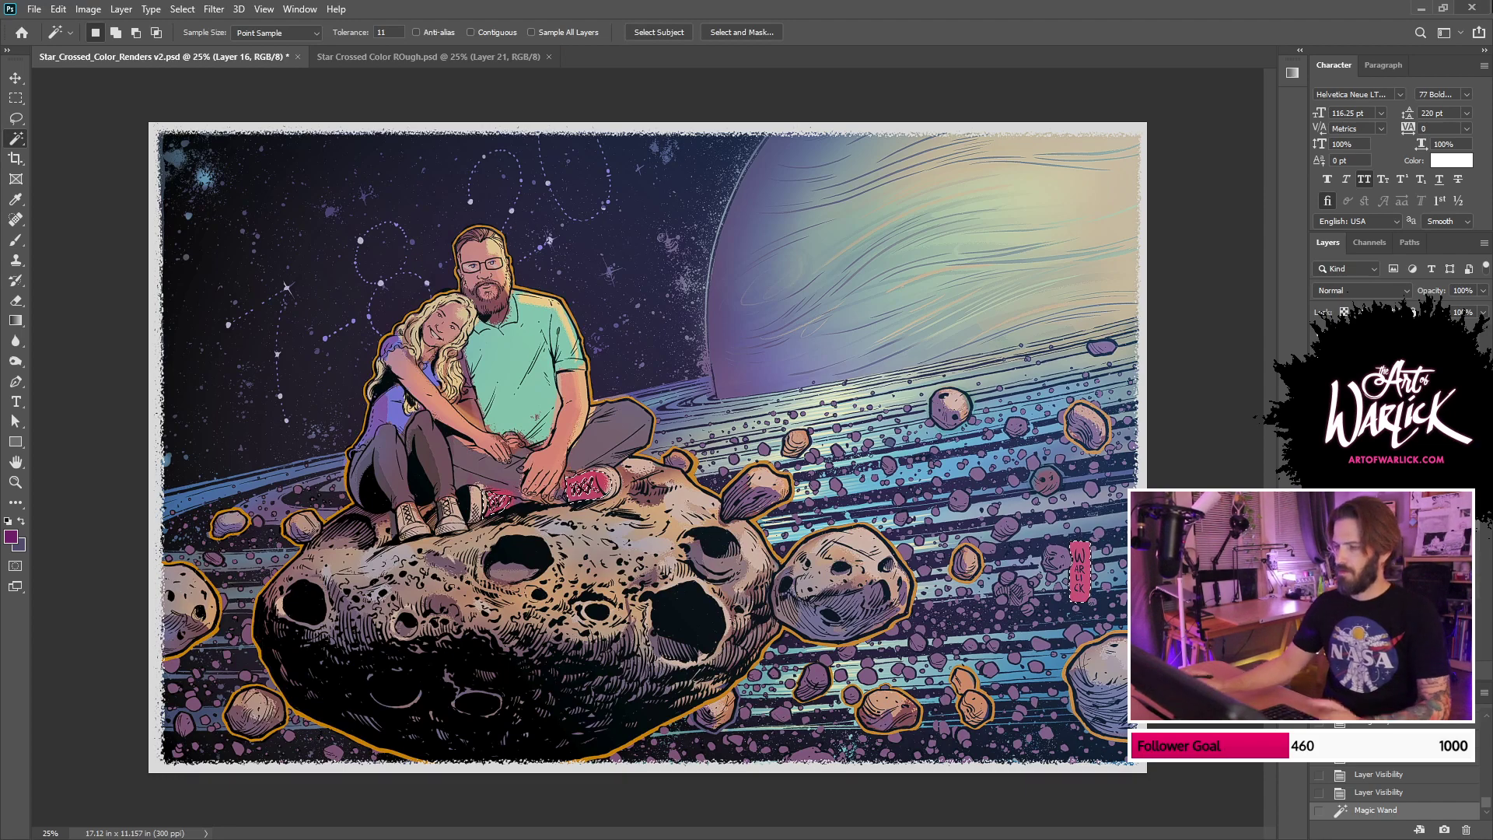
Step: Try a broad brush stroke over the signature box in its sampled pink, and undo it
{"action": "key", "text": "ctrl+plus"}
{"action": "key", "text": "ctrl+plus"}
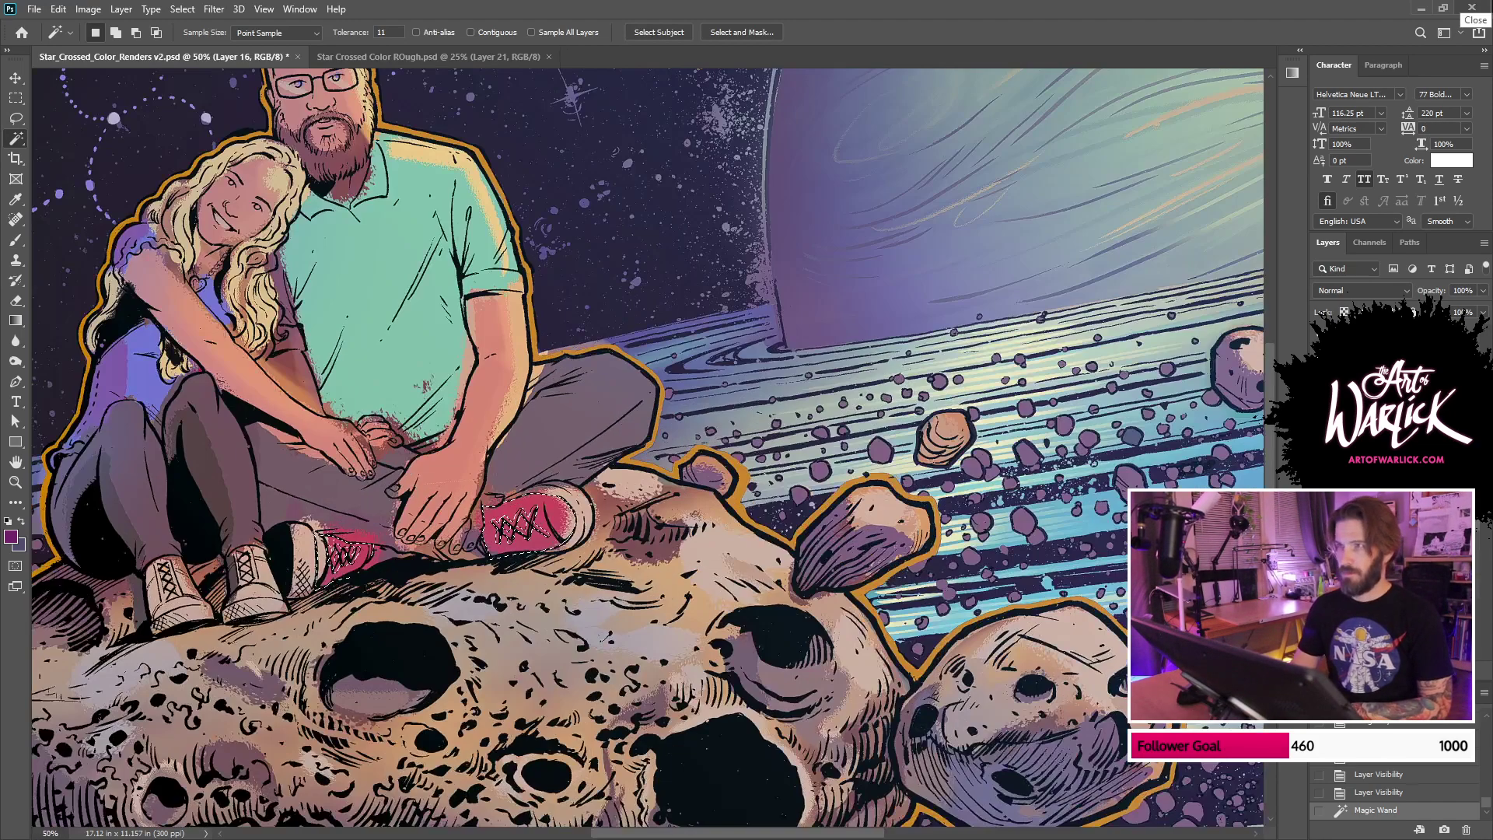
{"action": "left_click_drag", "start_coordinate": [1025, 571], "coordinate": [488, 450]}
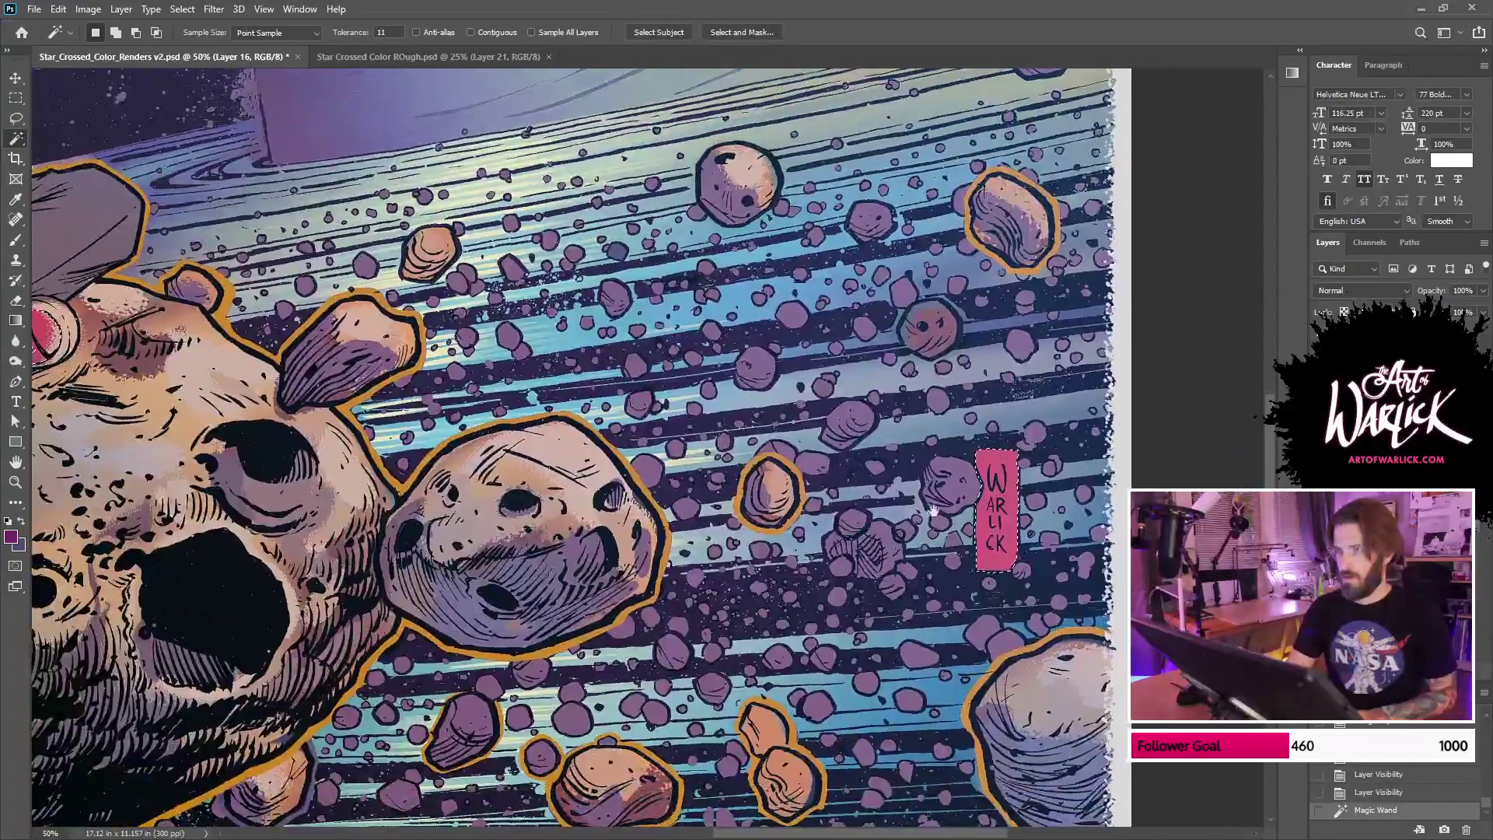
{"action": "key", "text": "ctrl+plus"}
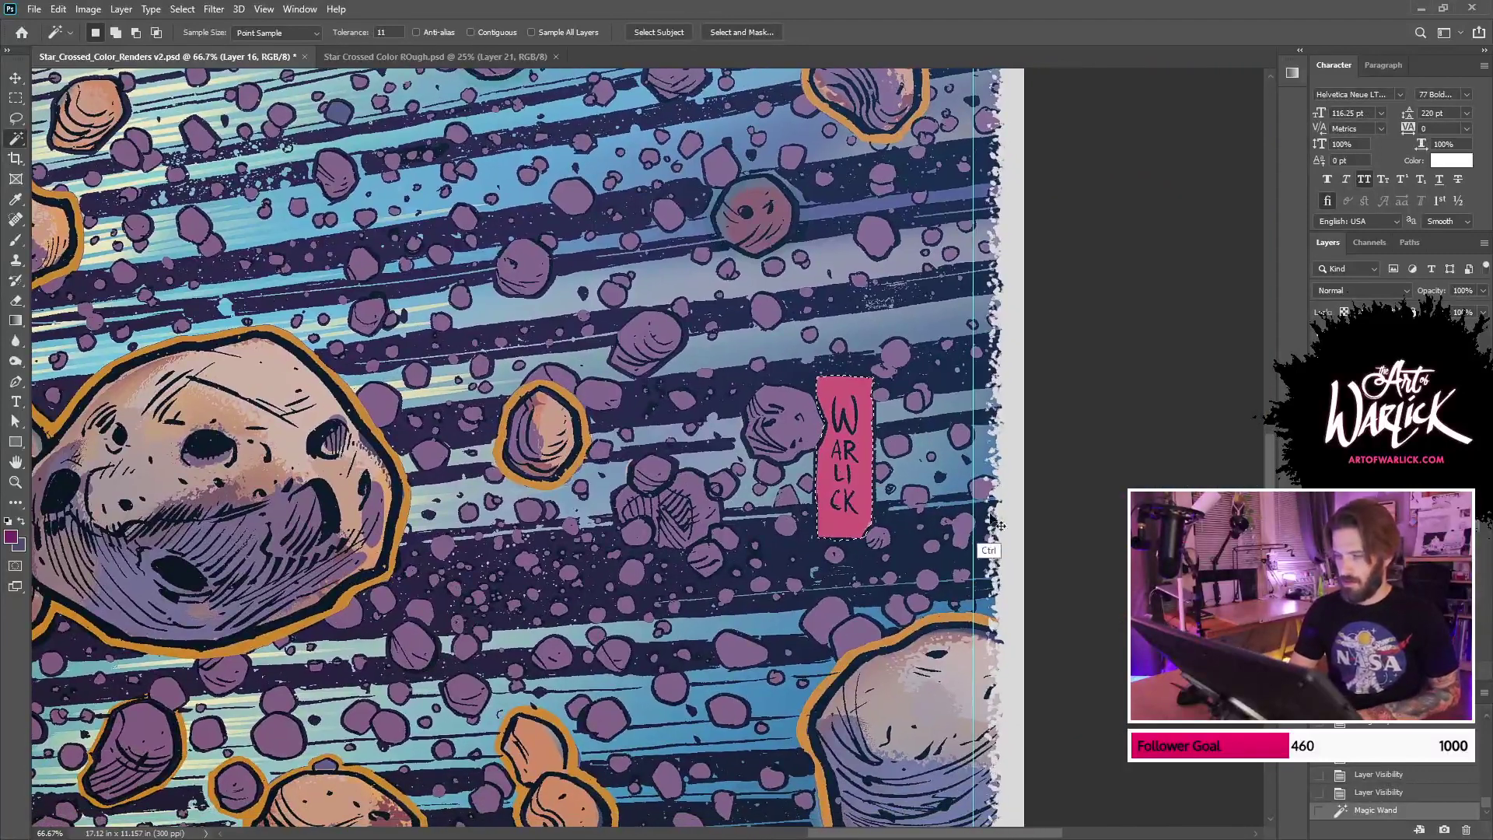
{"action": "key", "text": "b"}
{"action": "left_click", "coordinate": [866, 529], "text": "alt"}
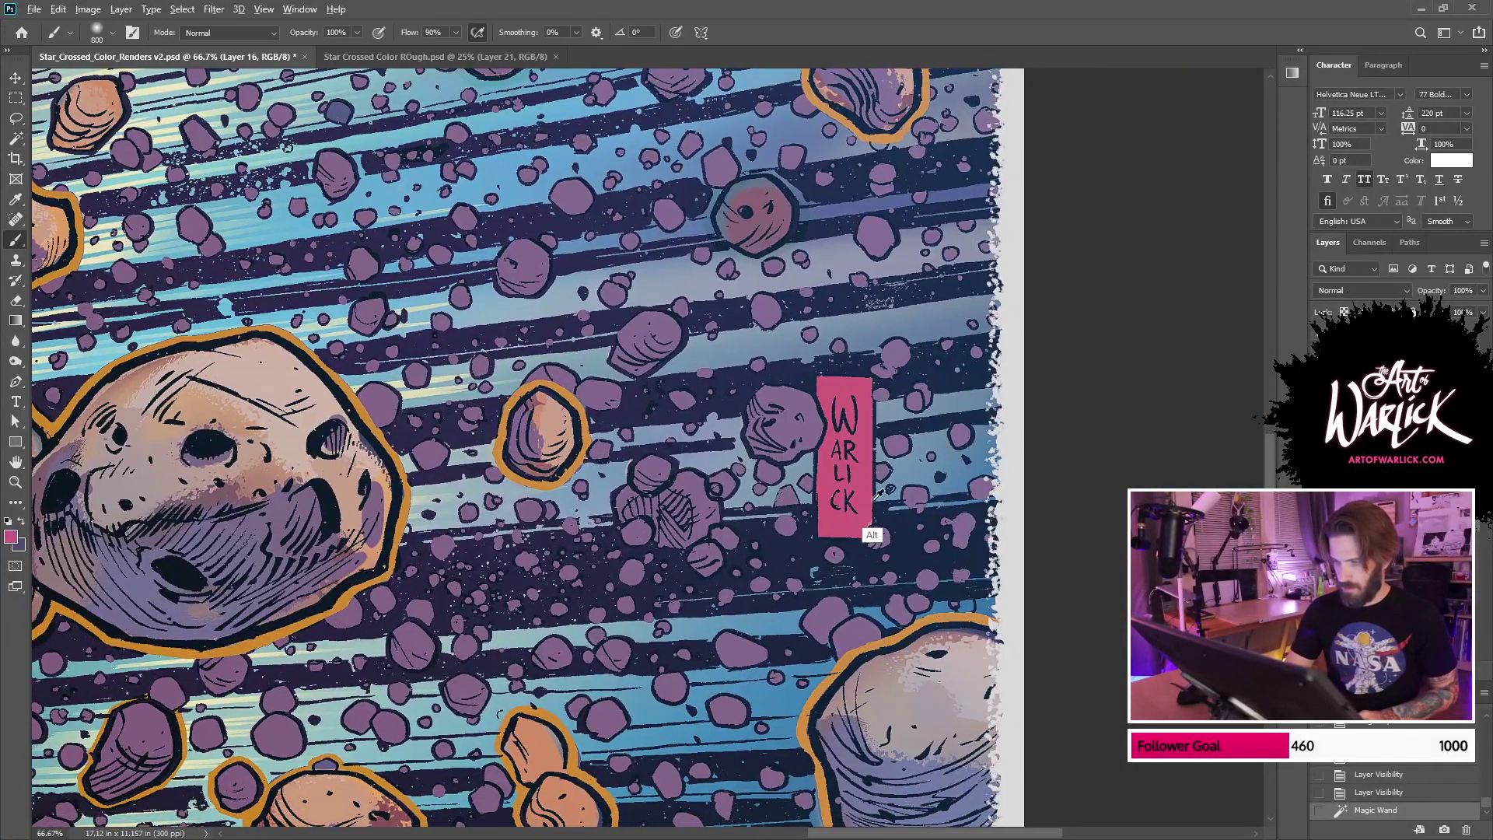
{"action": "left_click_drag", "start_coordinate": [862, 540], "coordinate": [891, 364]}
{"action": "key", "text": "ctrl+z"}
Step: Hide the white border and purple tint, reduce the brush size to 77, and sample the signature box's true red for painting
{"action": "left_click", "coordinate": [1319, 334]}
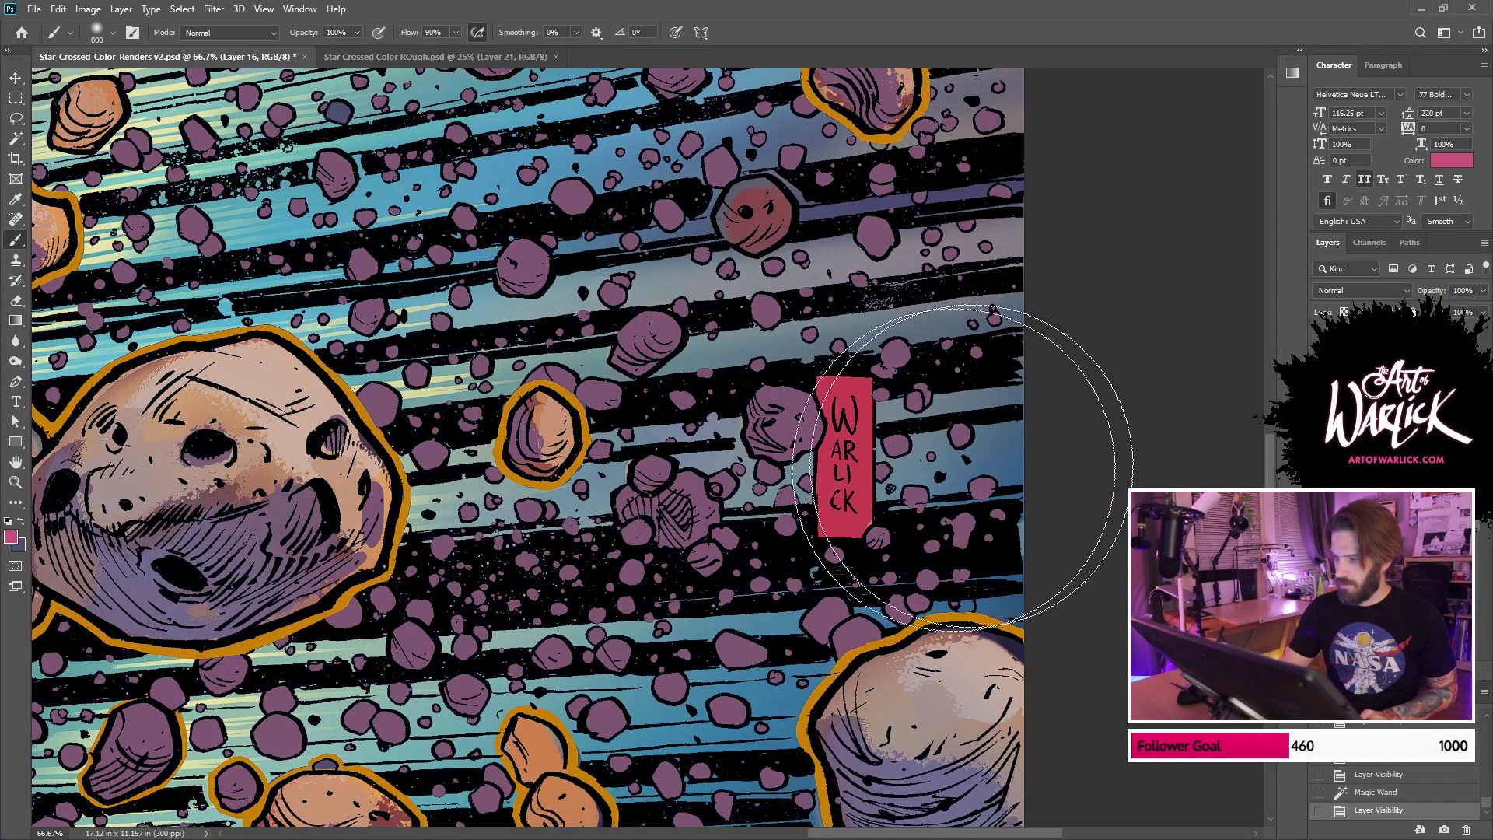
{"action": "right_click", "coordinate": [921, 468]}
{"action": "left_click", "coordinate": [968, 194]}
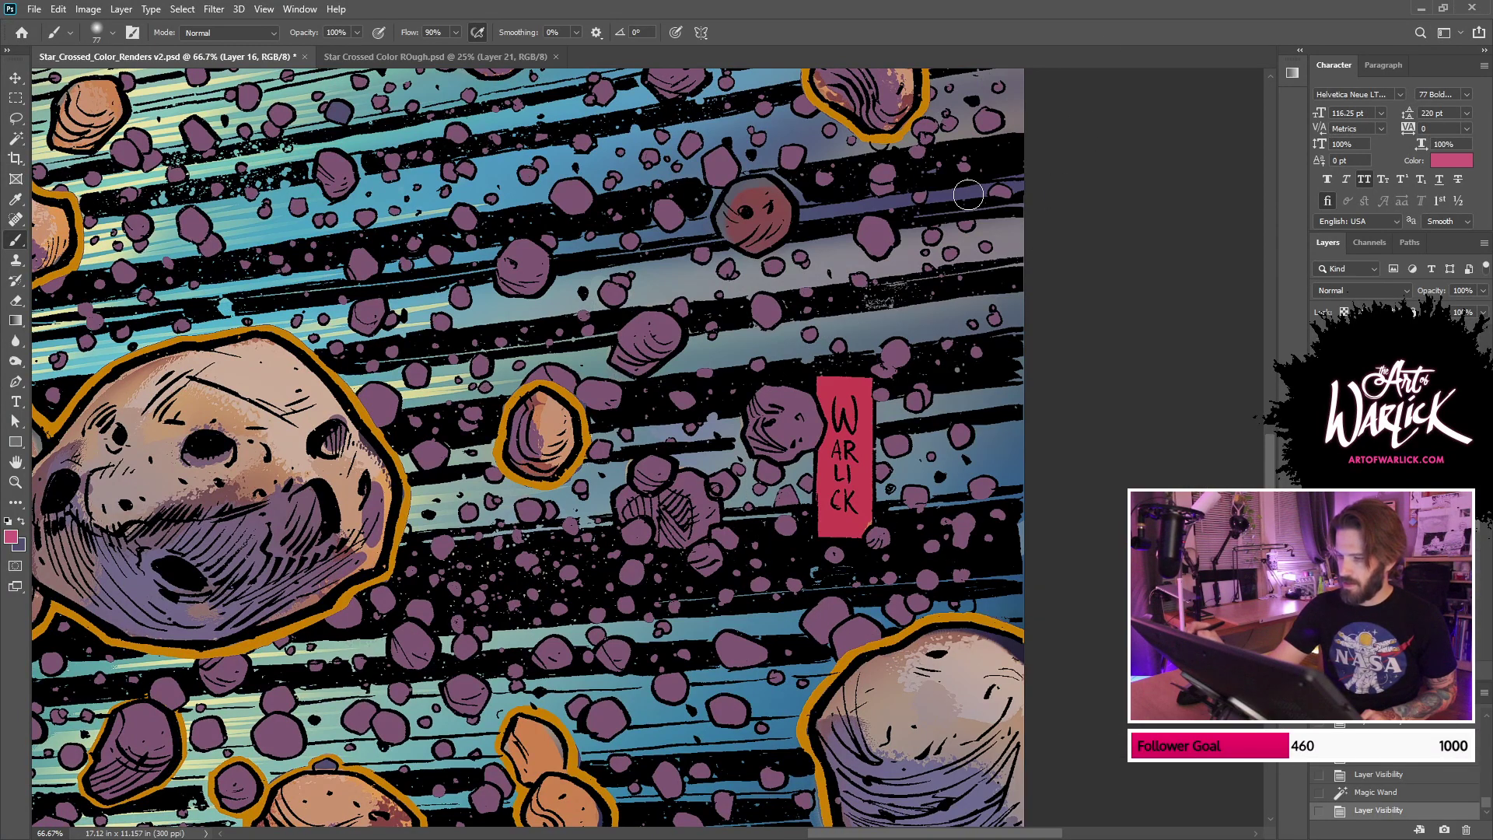
{"action": "left_click", "coordinate": [859, 533], "text": "alt"}
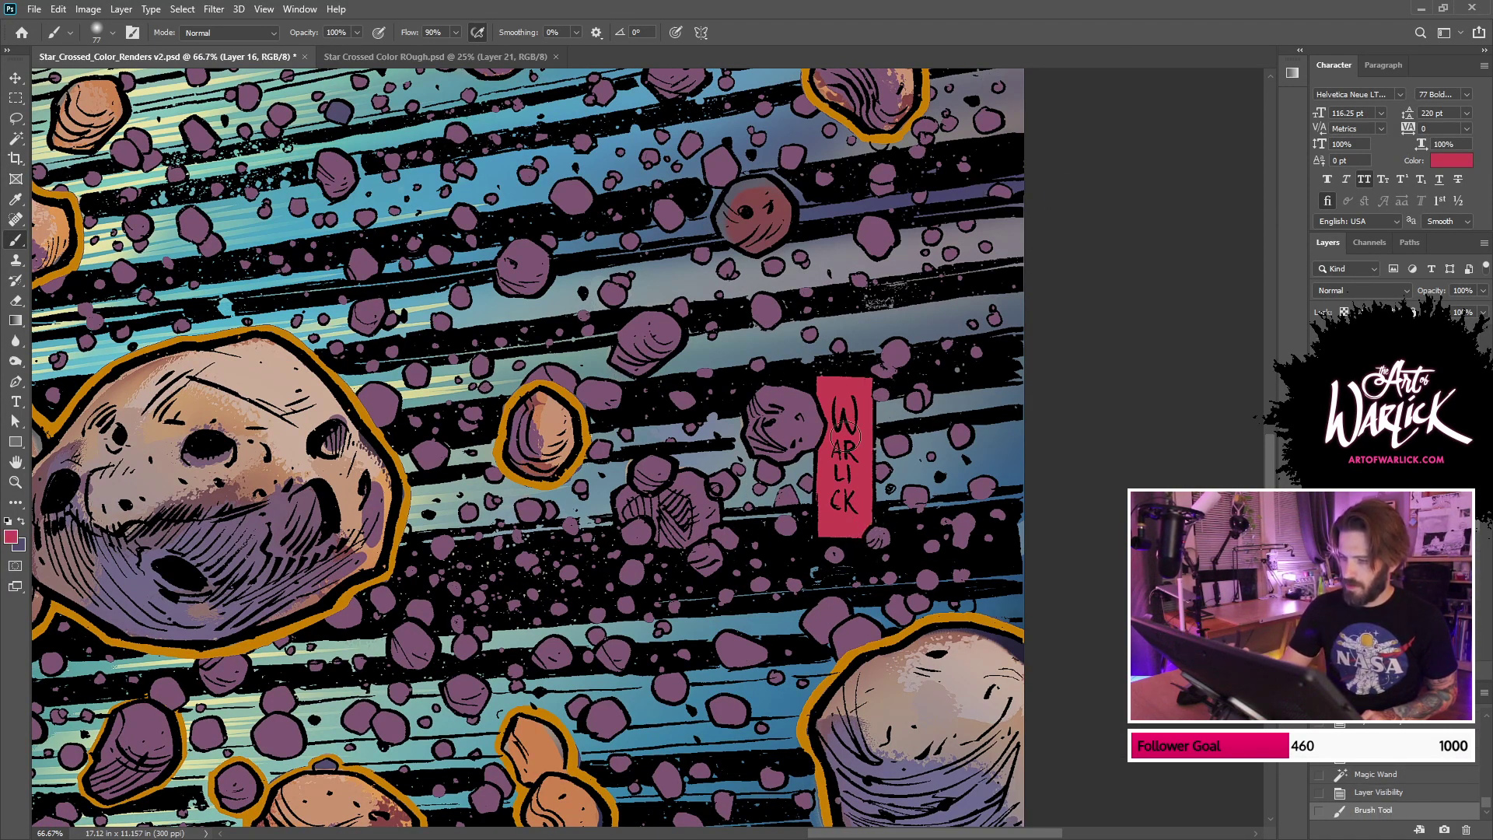
Step: Try a highlight on the signature box in a color sampled from the artwork, undo it, and sample a rock color
{"action": "left_click", "coordinate": [581, 439], "text": "alt"}
{"action": "mouse_move", "coordinate": [843, 423]}
{"action": "left_mouse_down"}
{"action": "mouse_move", "coordinate": [847, 394]}
{"action": "mouse_move", "coordinate": [846, 513]}
{"action": "mouse_move", "coordinate": [845, 403]}
{"action": "left_mouse_up"}
{"action": "key", "text": "ctrl+z"}
{"action": "left_click", "coordinate": [948, 712], "text": "alt"}
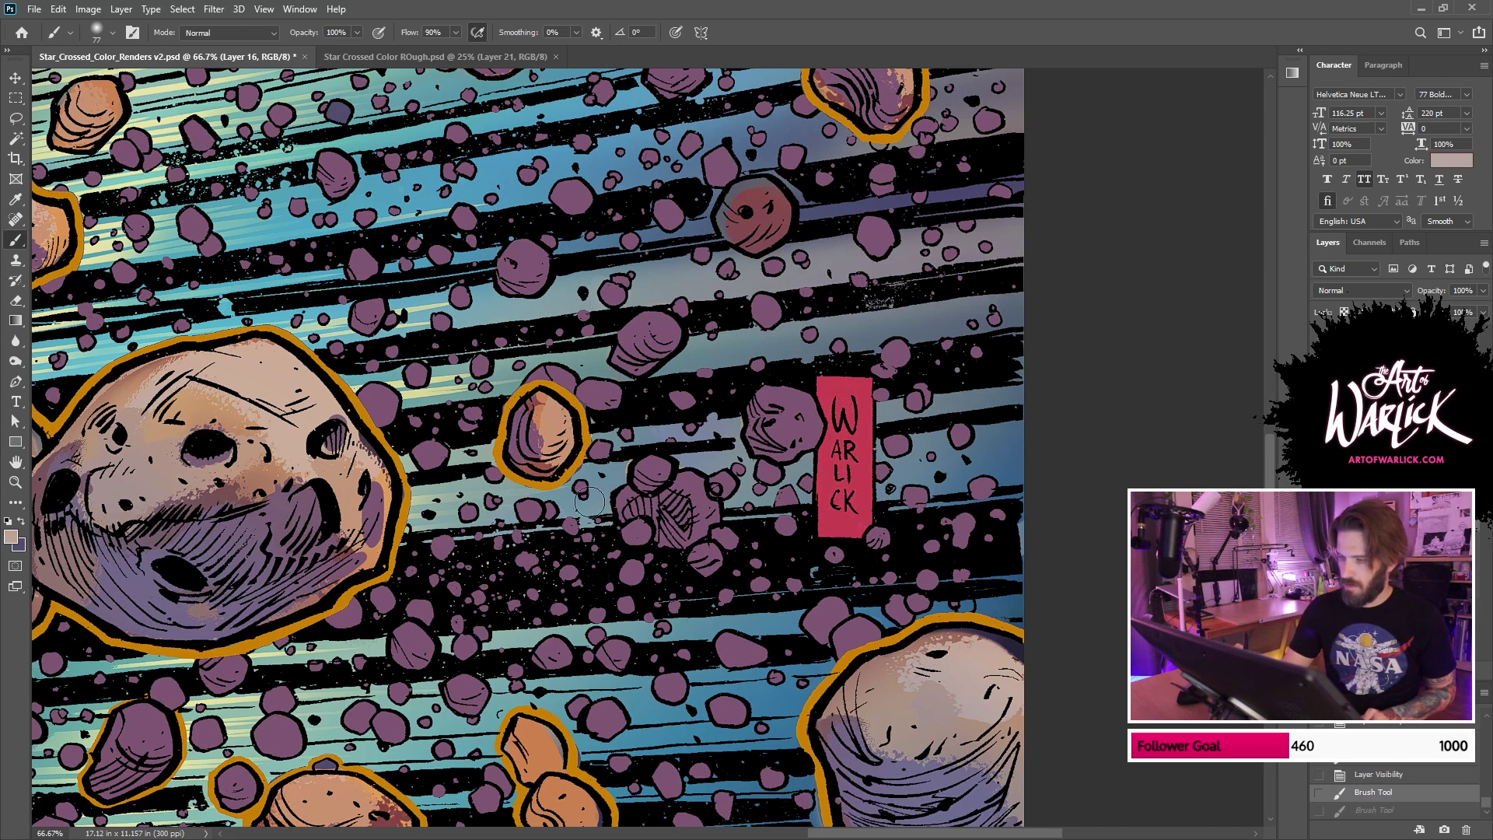
Step: Choose a lighter pink as the foreground color and brush highlights onto the signature box, undoing unwanted strokes
{"action": "left_click", "coordinate": [17, 534]}
{"action": "left_click", "coordinate": [845, 386]}
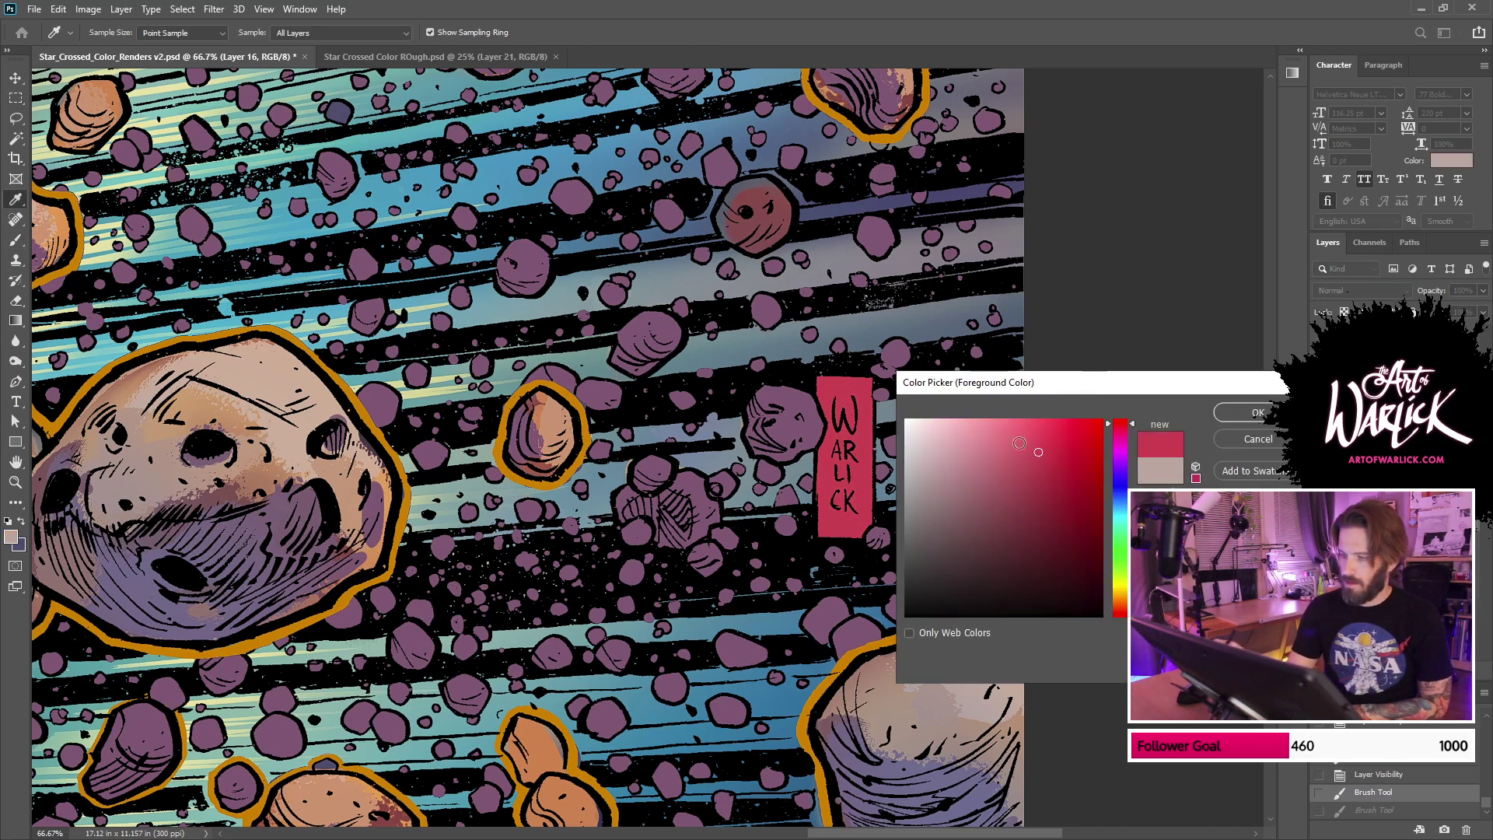
{"action": "left_click", "coordinate": [1016, 444]}
{"action": "key", "text": "Return"}
{"action": "mouse_move", "coordinate": [843, 418]}
{"action": "left_mouse_down"}
{"action": "mouse_move", "coordinate": [852, 455]}
{"action": "mouse_move", "coordinate": [851, 405]}
{"action": "mouse_move", "coordinate": [839, 449]}
{"action": "mouse_move", "coordinate": [854, 504]}
{"action": "left_mouse_up"}
{"action": "key", "text": "ctrl+z"}
{"action": "key", "text": "ctrl+z"}
{"action": "left_click_drag", "start_coordinate": [825, 397], "coordinate": [846, 402]}
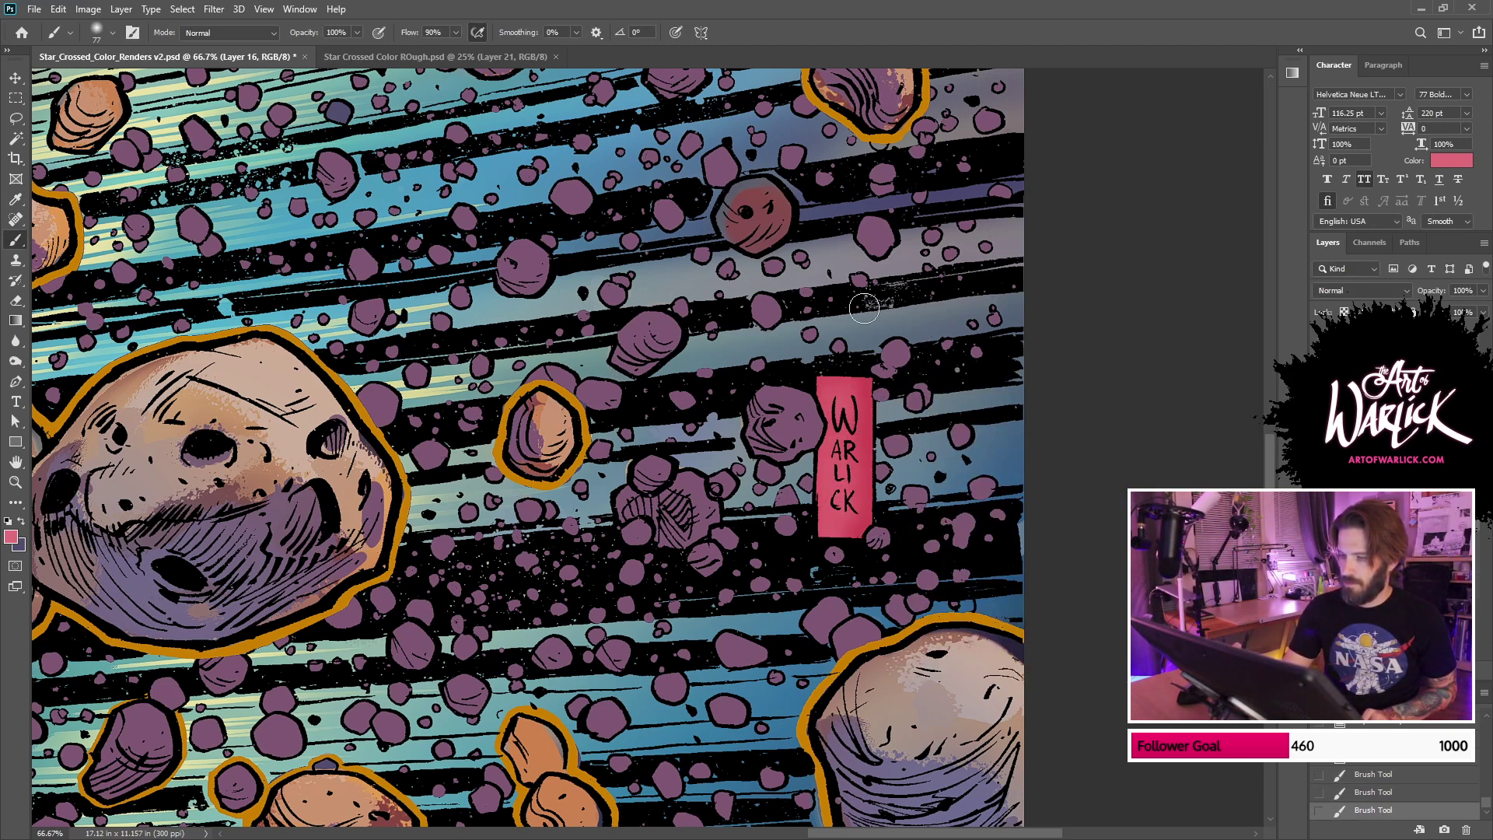
Step: Rework the signature box's shading with the lighter pink and a darker pink sampled from the box along its edge
{"action": "key", "text": "ctrl+z"}
{"action": "key", "text": "ctrl+z"}
{"action": "key", "text": "ctrl+shift+z"}
{"action": "key", "text": "ctrl+shift+z"}
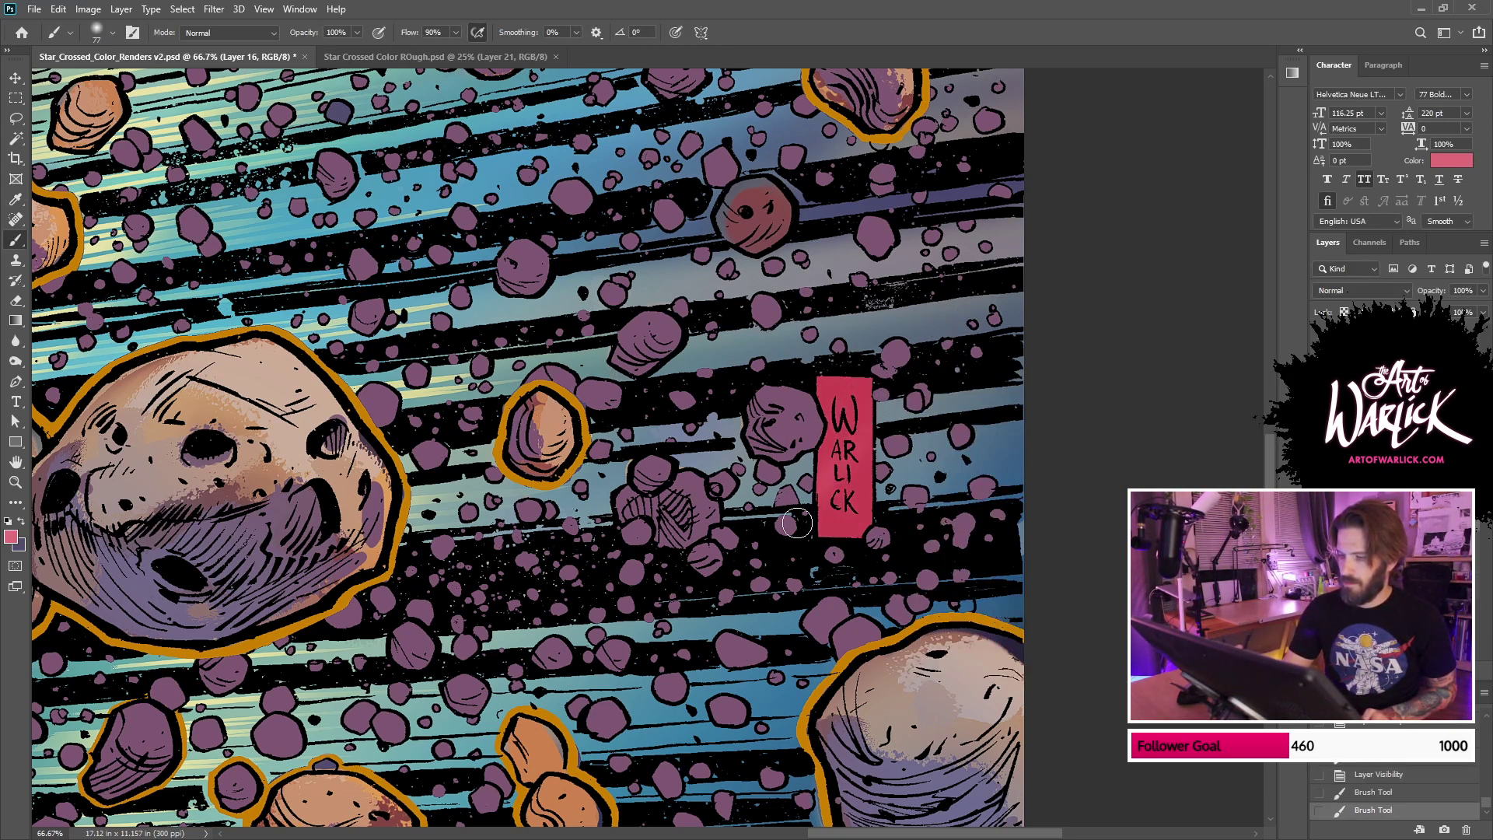
{"action": "mouse_move", "coordinate": [849, 511]}
{"action": "left_mouse_down"}
{"action": "mouse_move", "coordinate": [817, 462]}
{"action": "mouse_move", "coordinate": [859, 446]}
{"action": "mouse_move", "coordinate": [875, 363]}
{"action": "left_mouse_up"}
{"action": "left_click", "coordinate": [848, 385], "text": "alt"}
{"action": "left_click_drag", "start_coordinate": [817, 427], "coordinate": [828, 524]}
{"action": "key", "text": "ctrl+z"}
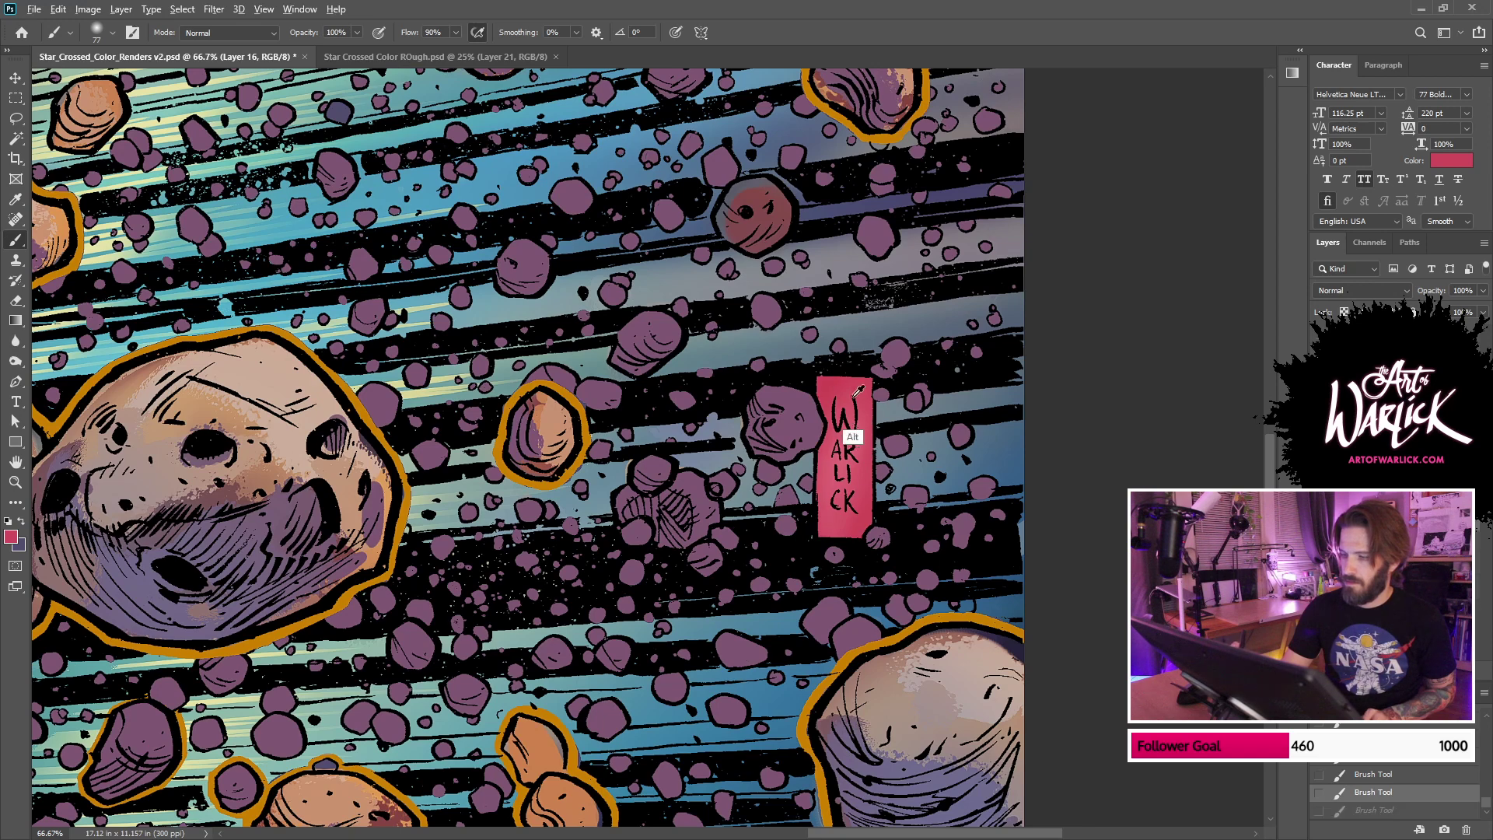
{"action": "left_click_drag", "start_coordinate": [815, 443], "coordinate": [816, 525]}
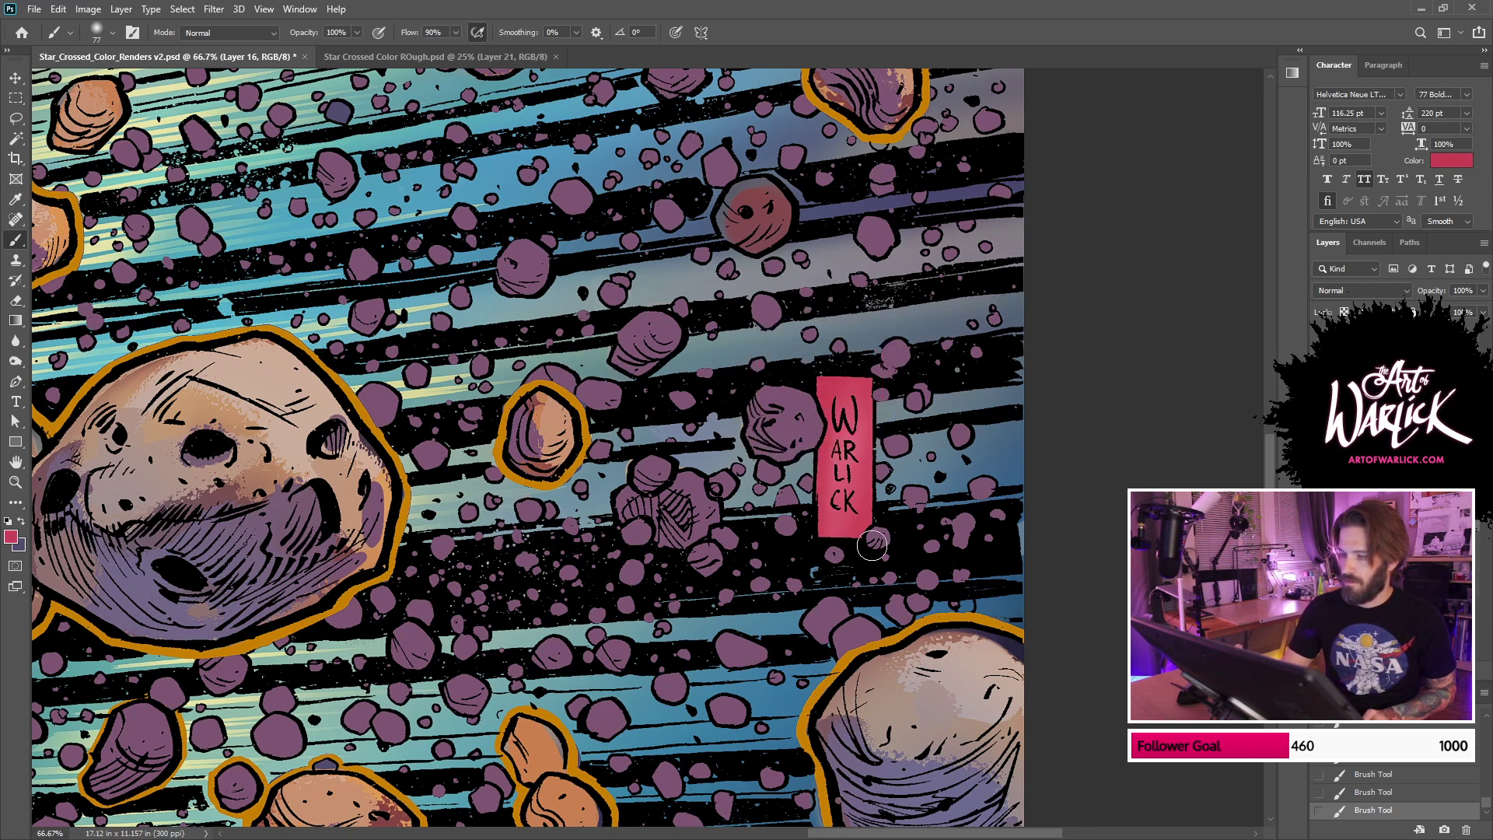
Step: Fade the last brush stroke to 50% opacity and paint one more stroke along the signature box's edge
{"action": "key", "text": "ctrl+minus"}
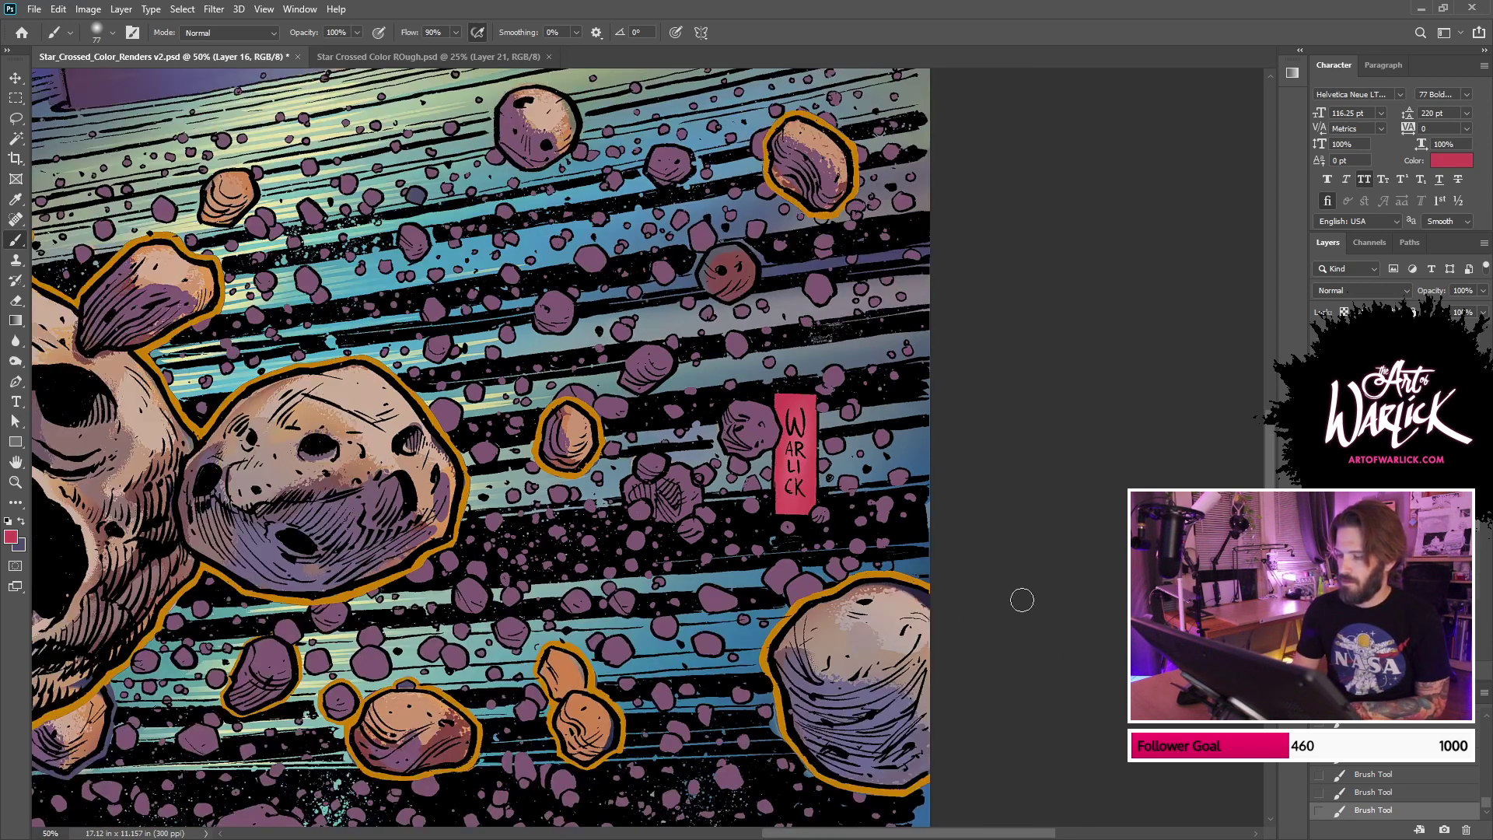
{"action": "key", "text": "ctrl+shift+f"}
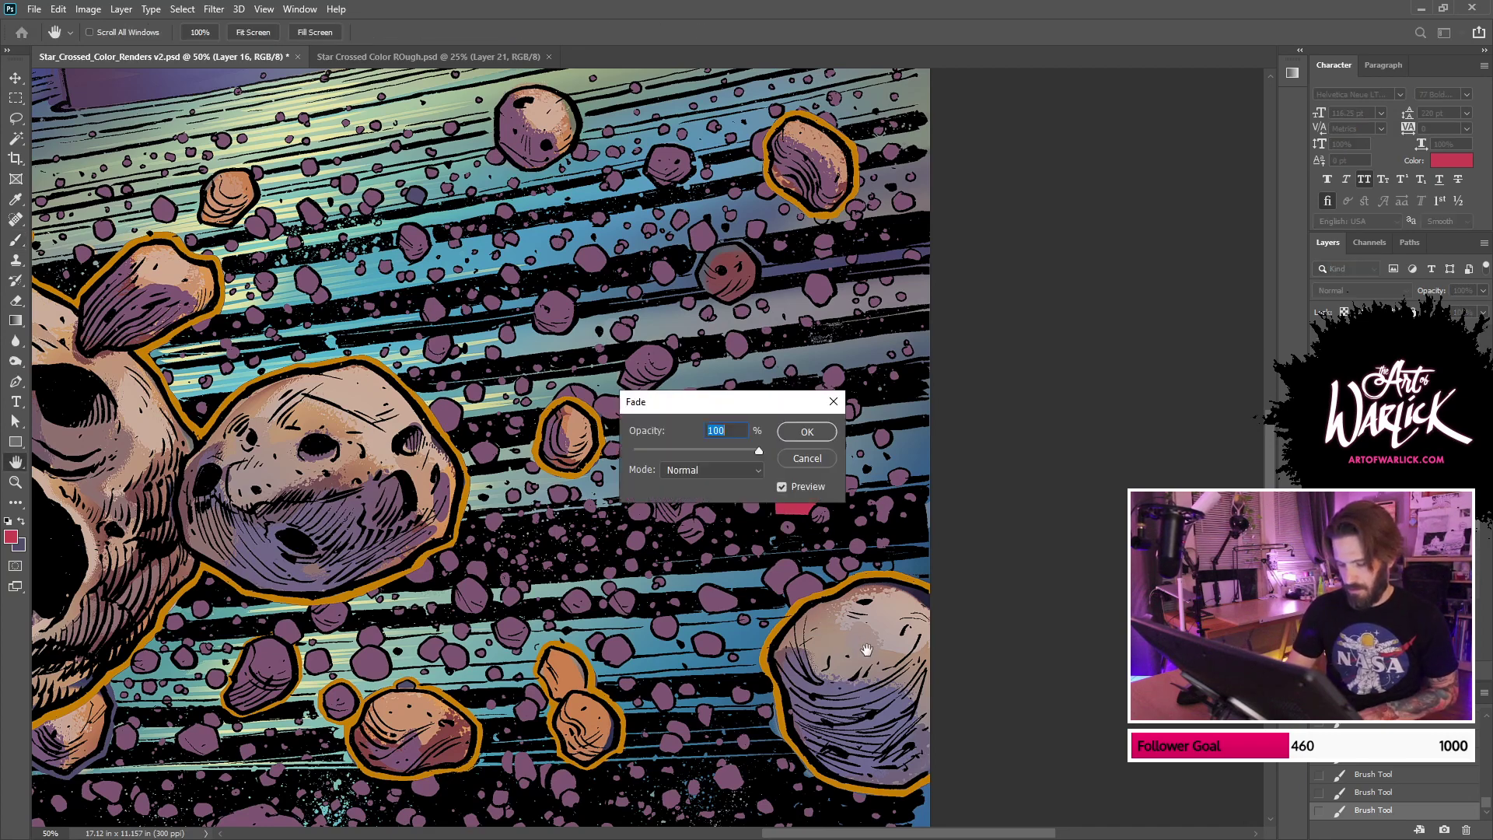
{"action": "type", "text": "50"}
{"action": "key", "text": "Return"}
{"action": "key", "text": "ctrl+minus"}
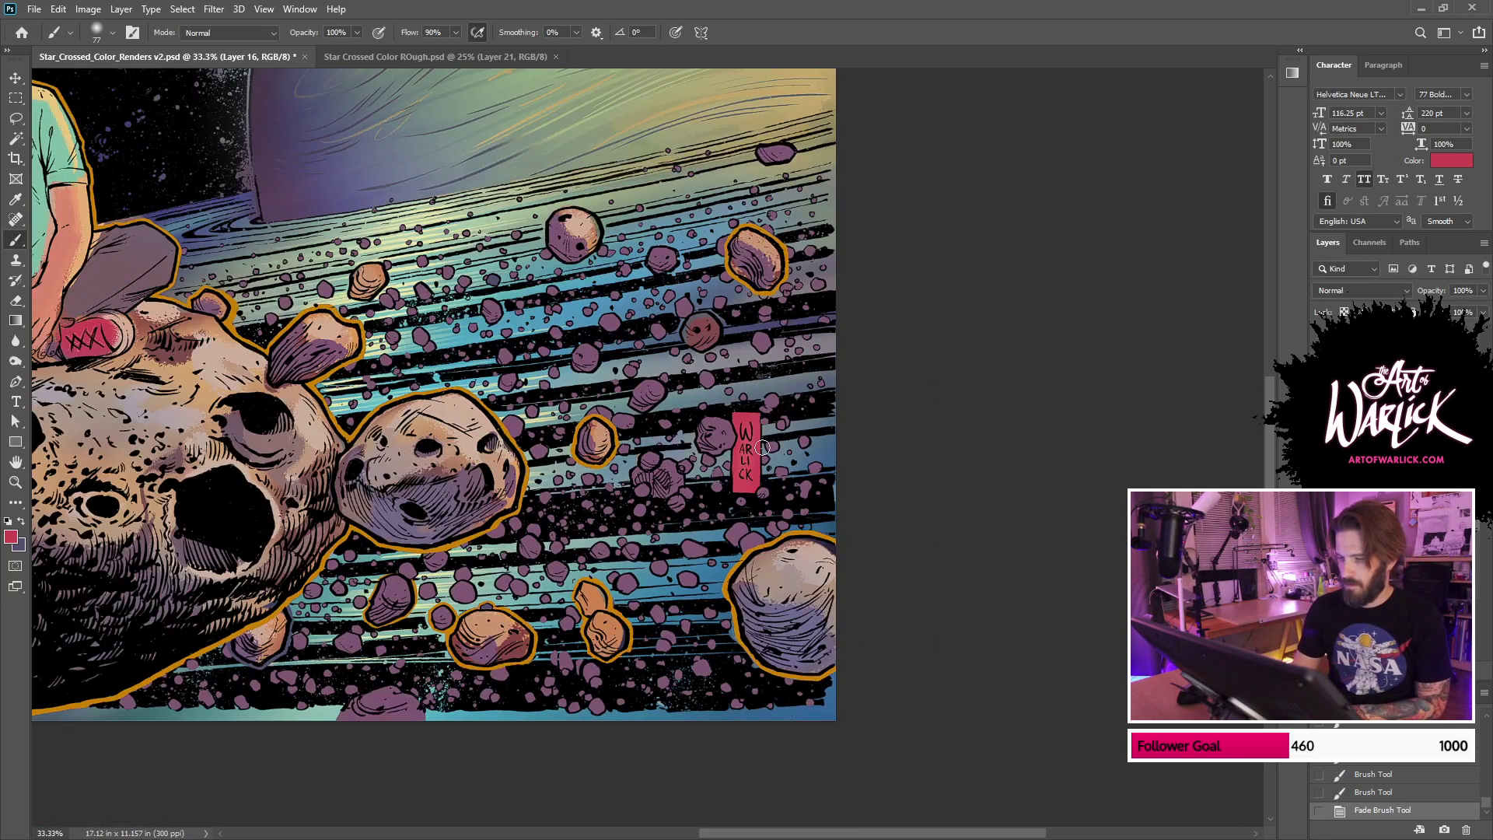
{"action": "left_click_drag", "start_coordinate": [758, 415], "coordinate": [761, 489]}
Step: Make the FLATS layer active and compare the rocks and signature box with and without their rendered colors
{"action": "key", "text": "ctrl+plus"}
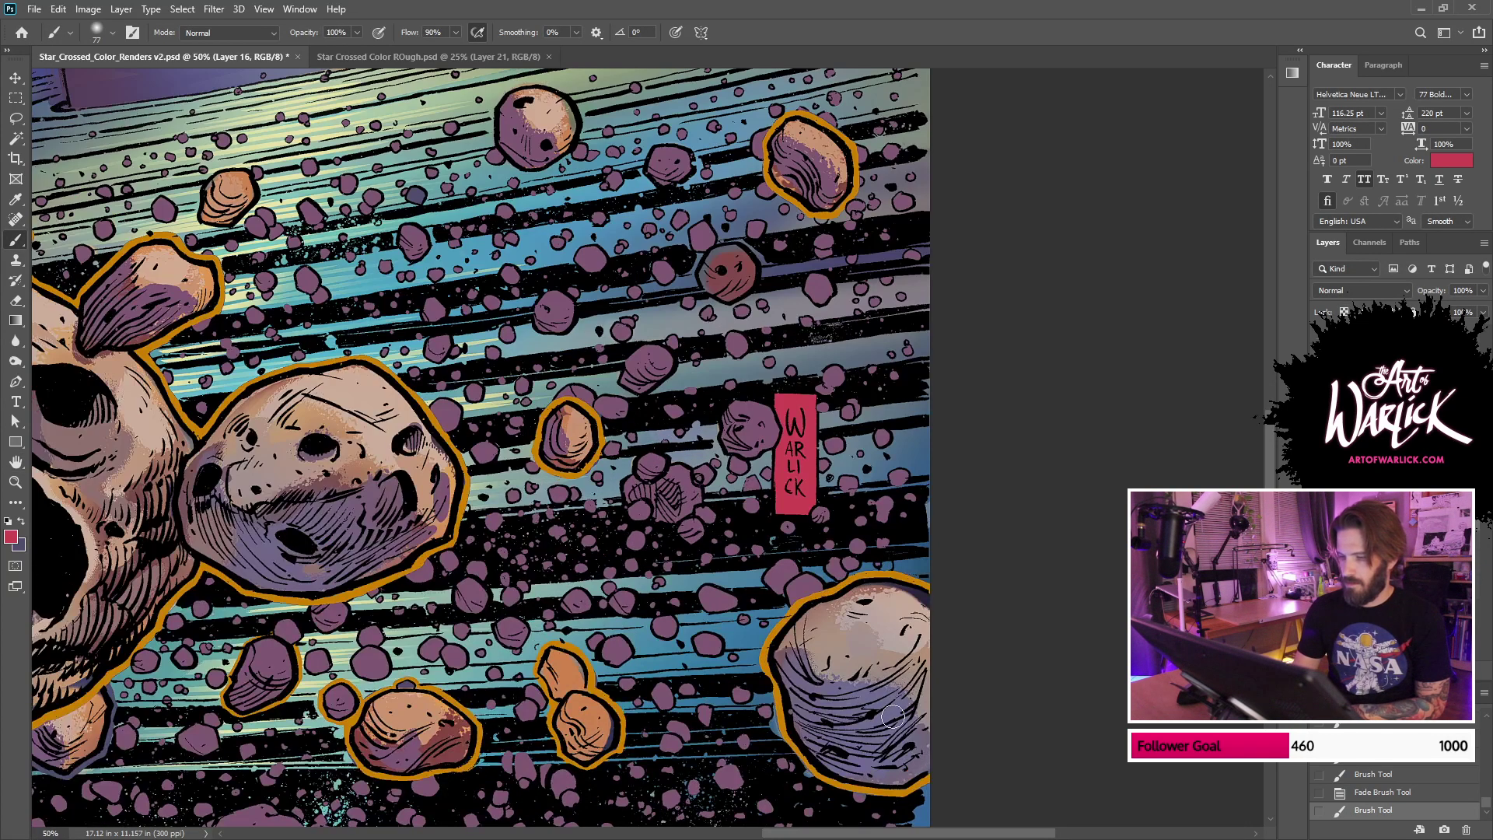
{"action": "scroll", "coordinate": [855, 673], "scroll_direction": "left", "scroll_amount": 3}
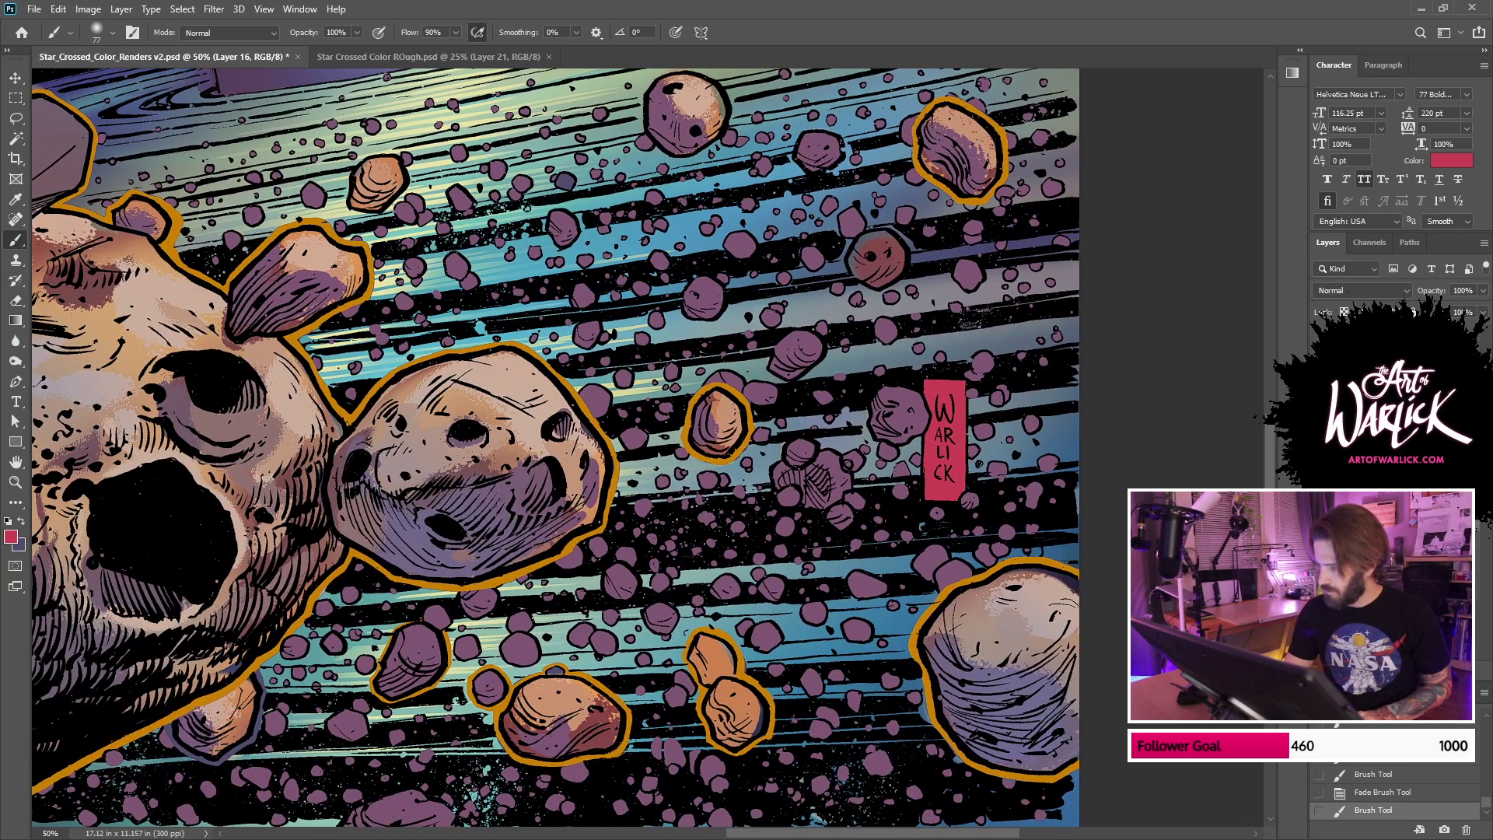
{"action": "key", "text": "w"}
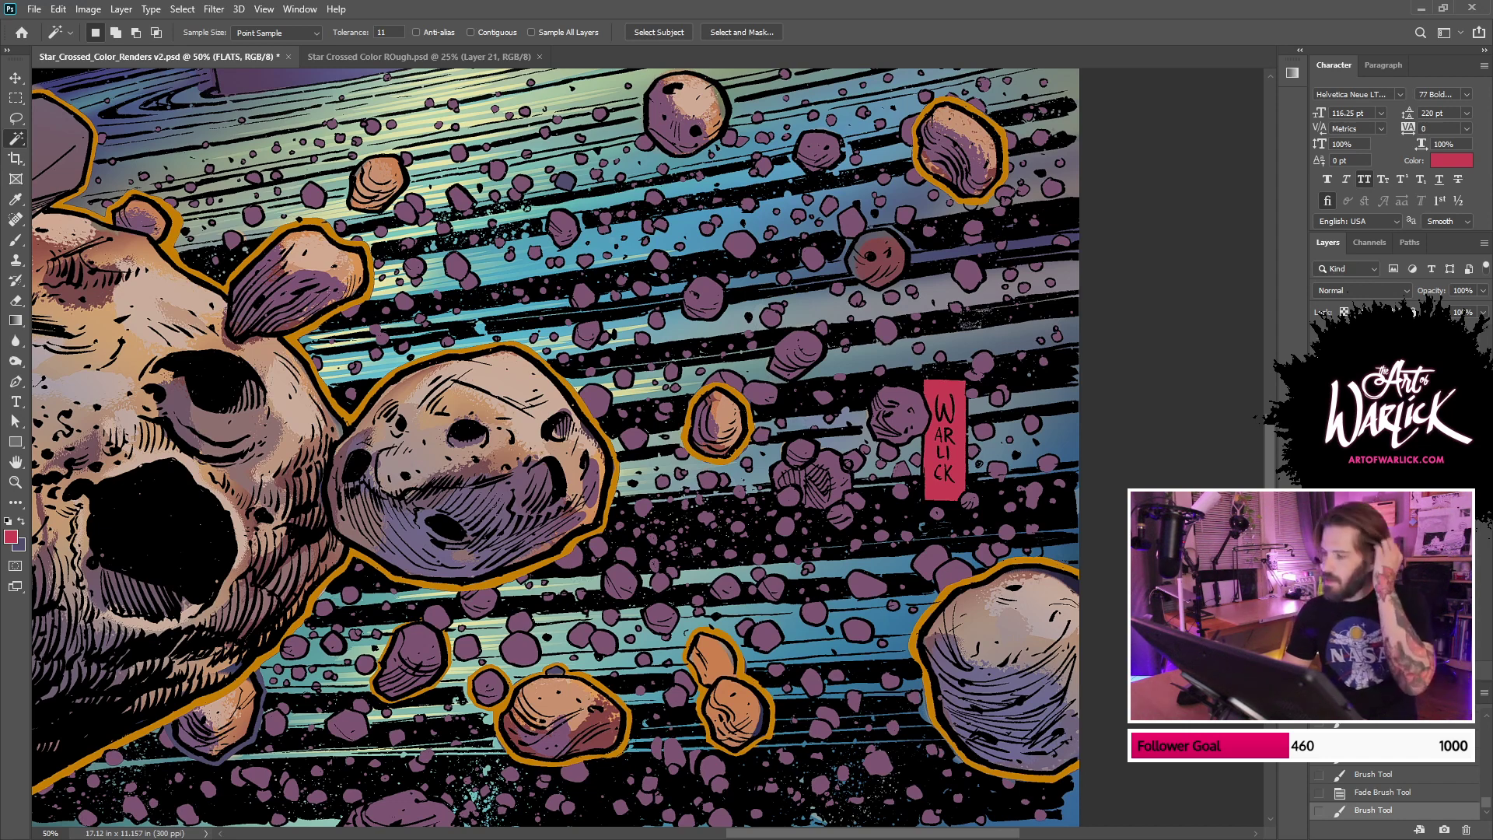
{"action": "left_click", "coordinate": [1319, 575]}
{"action": "key", "text": "ctrl+comma"}
{"action": "key", "text": "ctrl+comma"}
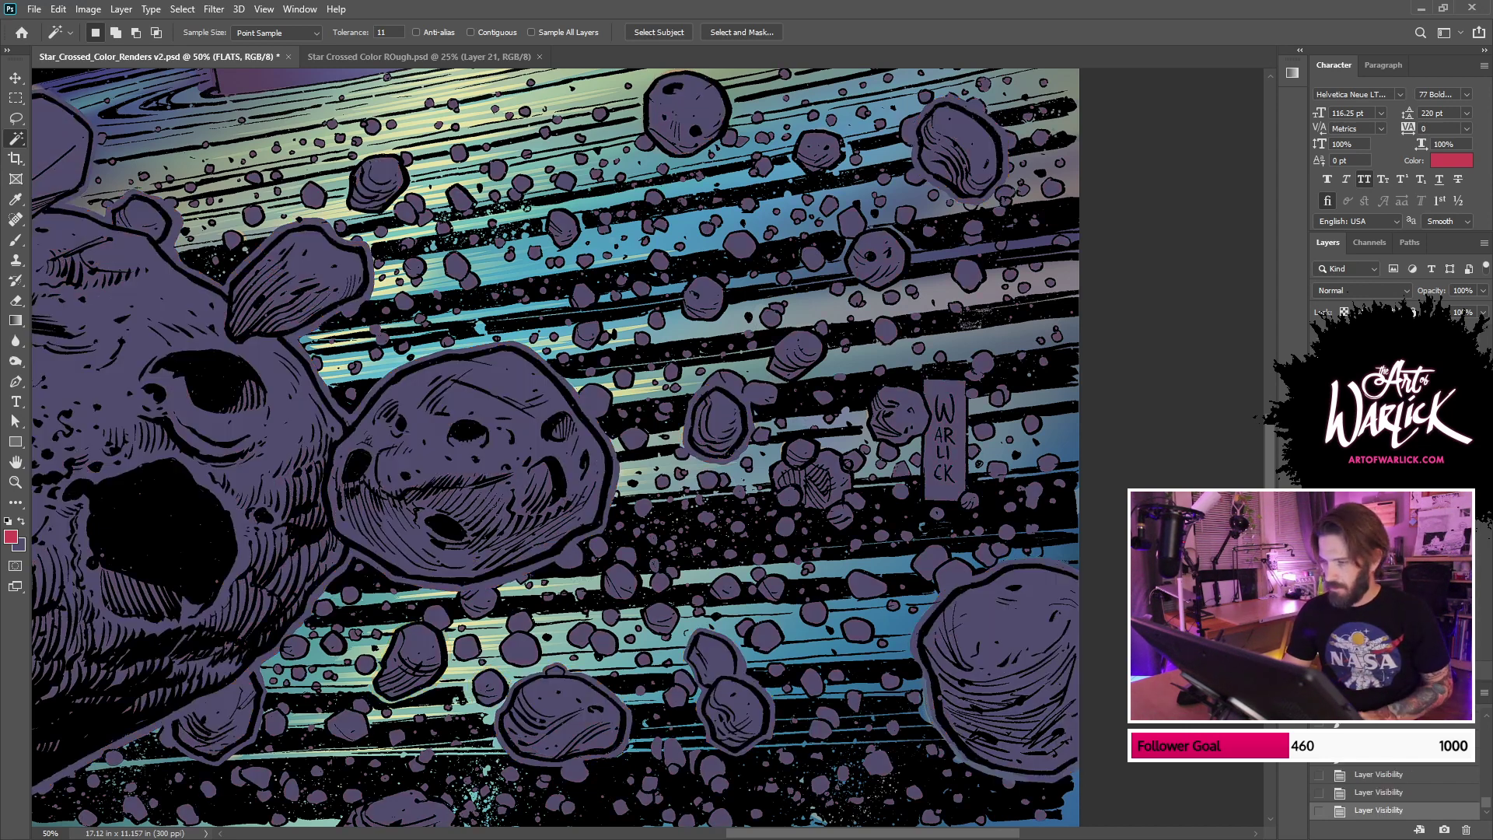
{"action": "key", "text": "ctrl+comma"}
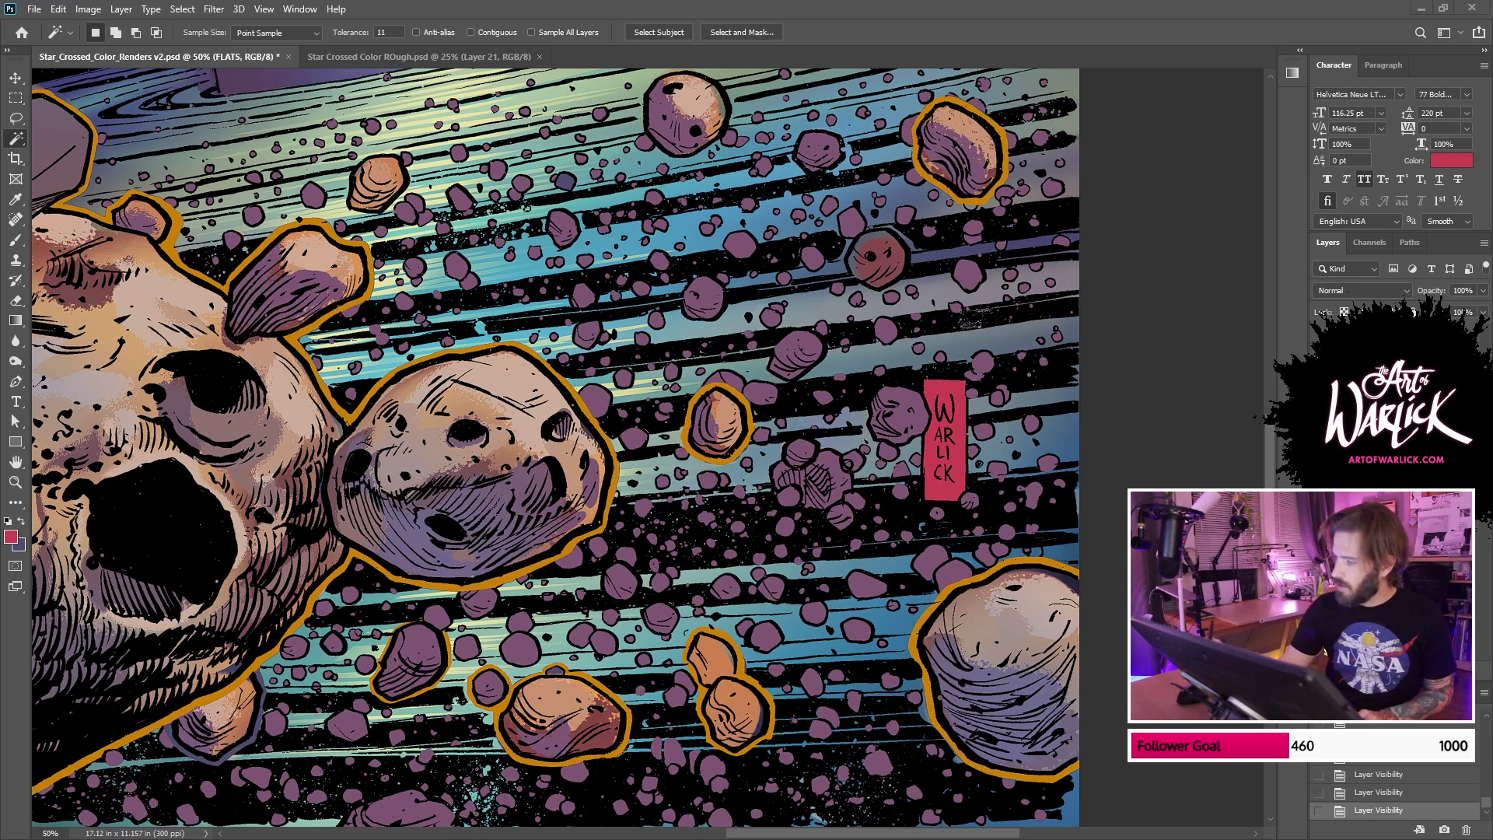
Step: Make Layer 16 active again and check its visibility against the whole artwork
{"action": "left_click", "coordinate": [1391, 529]}
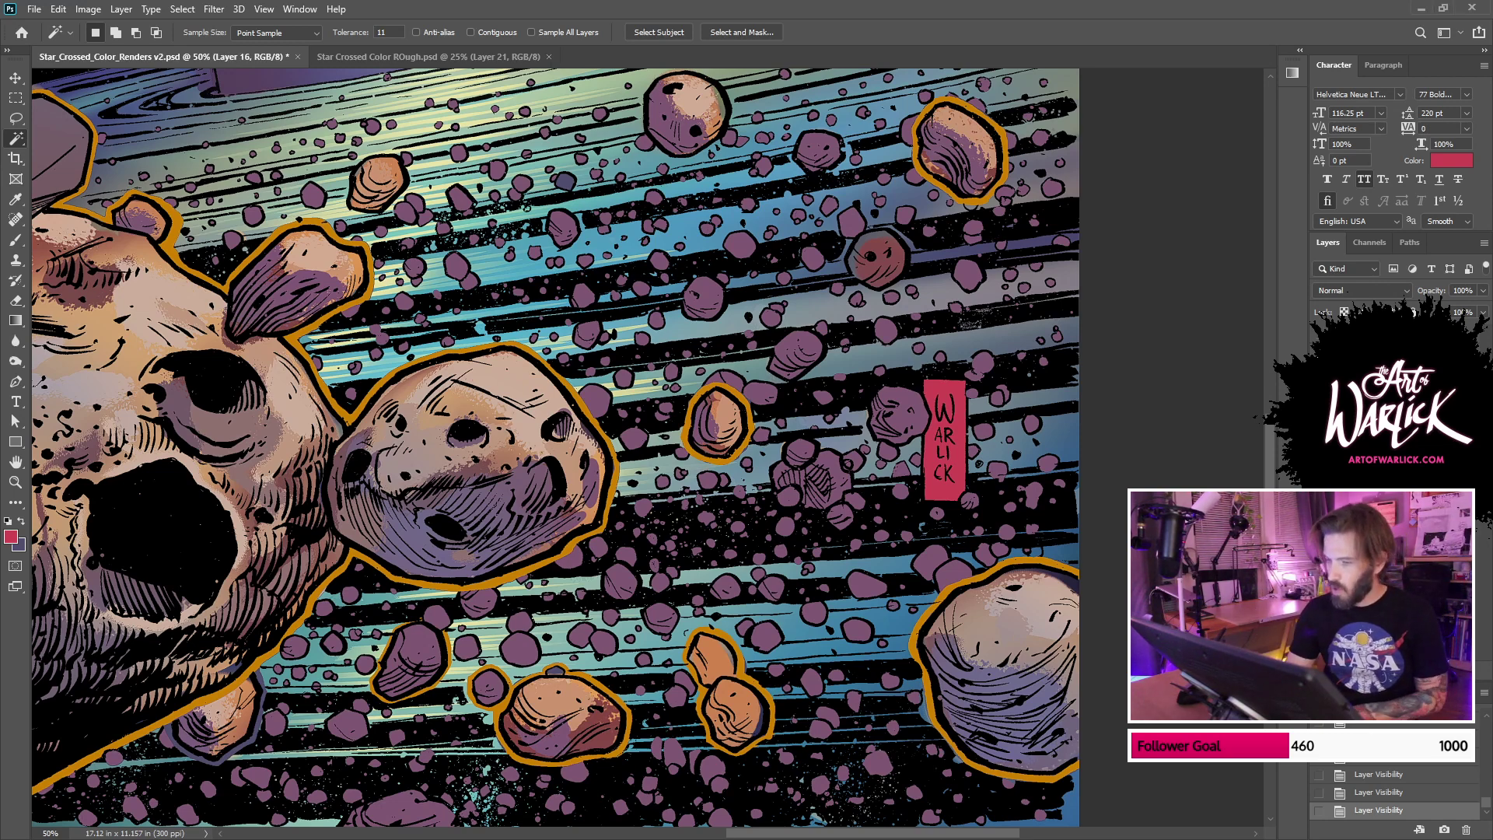
{"action": "key", "text": "ctrl+minus"}
{"action": "left_click", "coordinate": [1319, 529]}
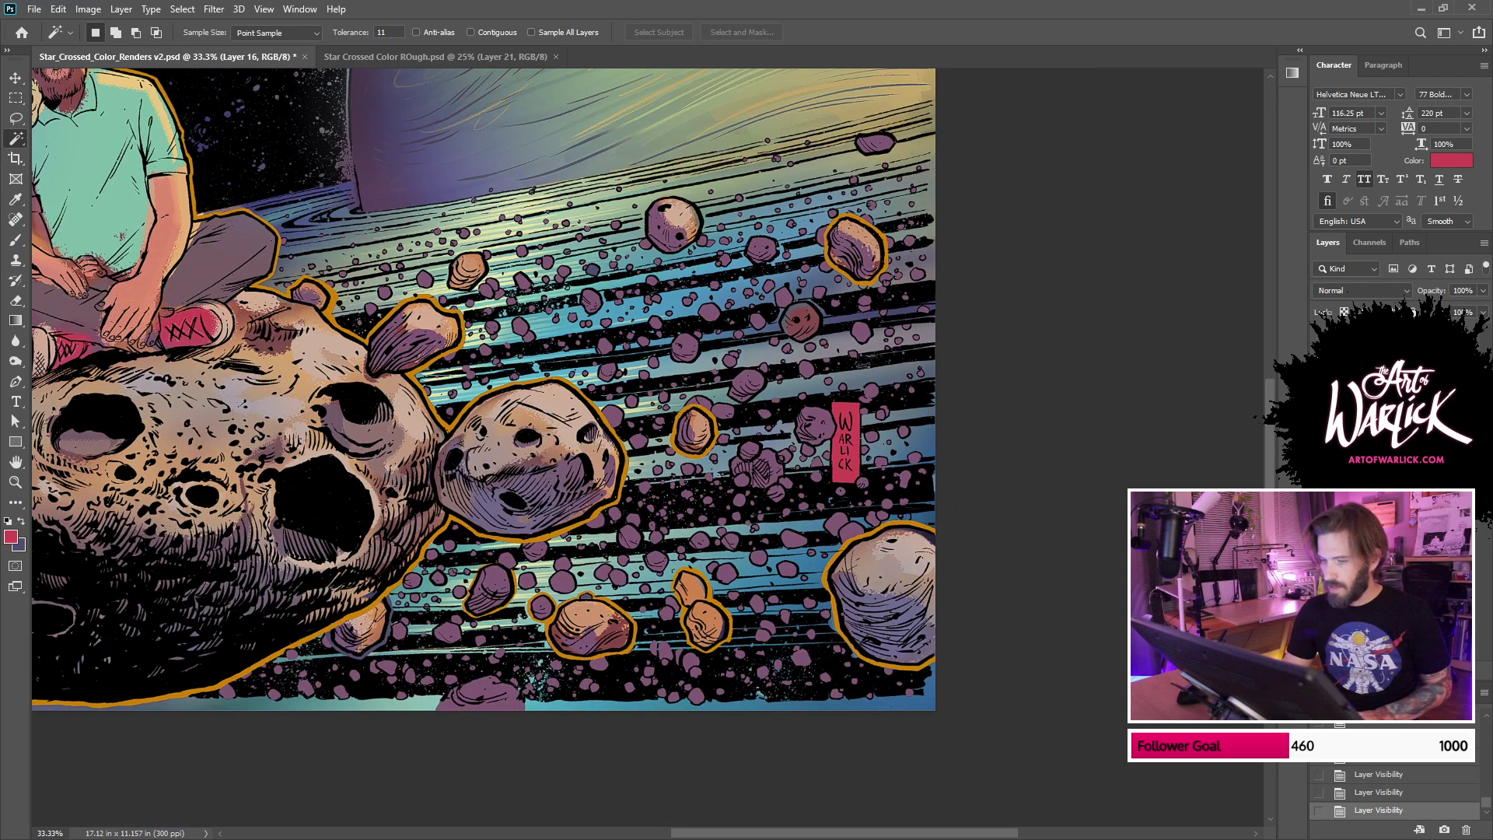
{"action": "left_click", "coordinate": [1320, 529]}
{"action": "key", "text": "ctrl+minus"}
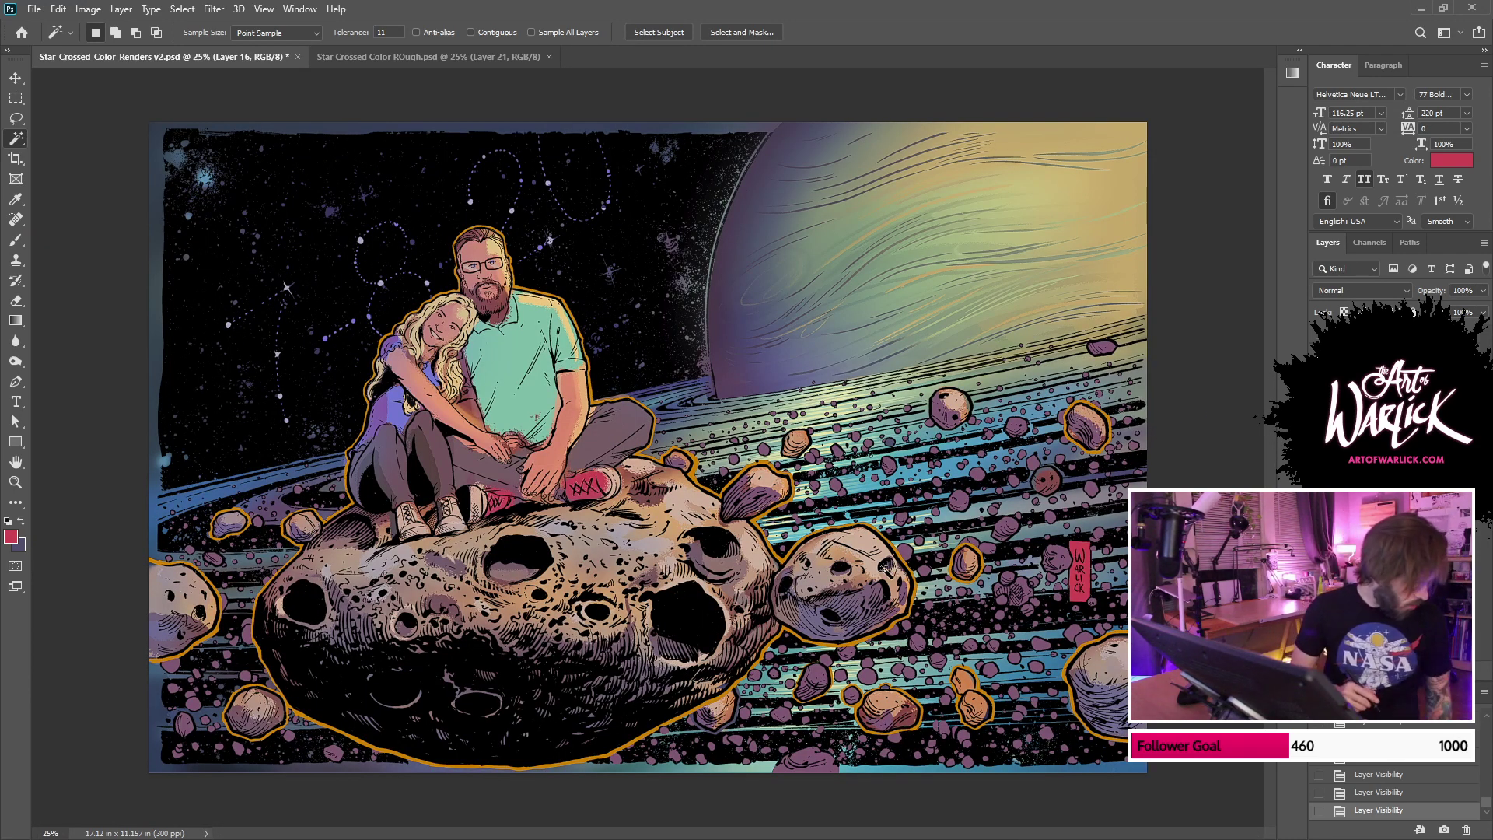
Step: Cut the orange outline around the couple and rocks, paste it in place on its own layer, and save the document
{"action": "left_click", "coordinate": [780, 557]}
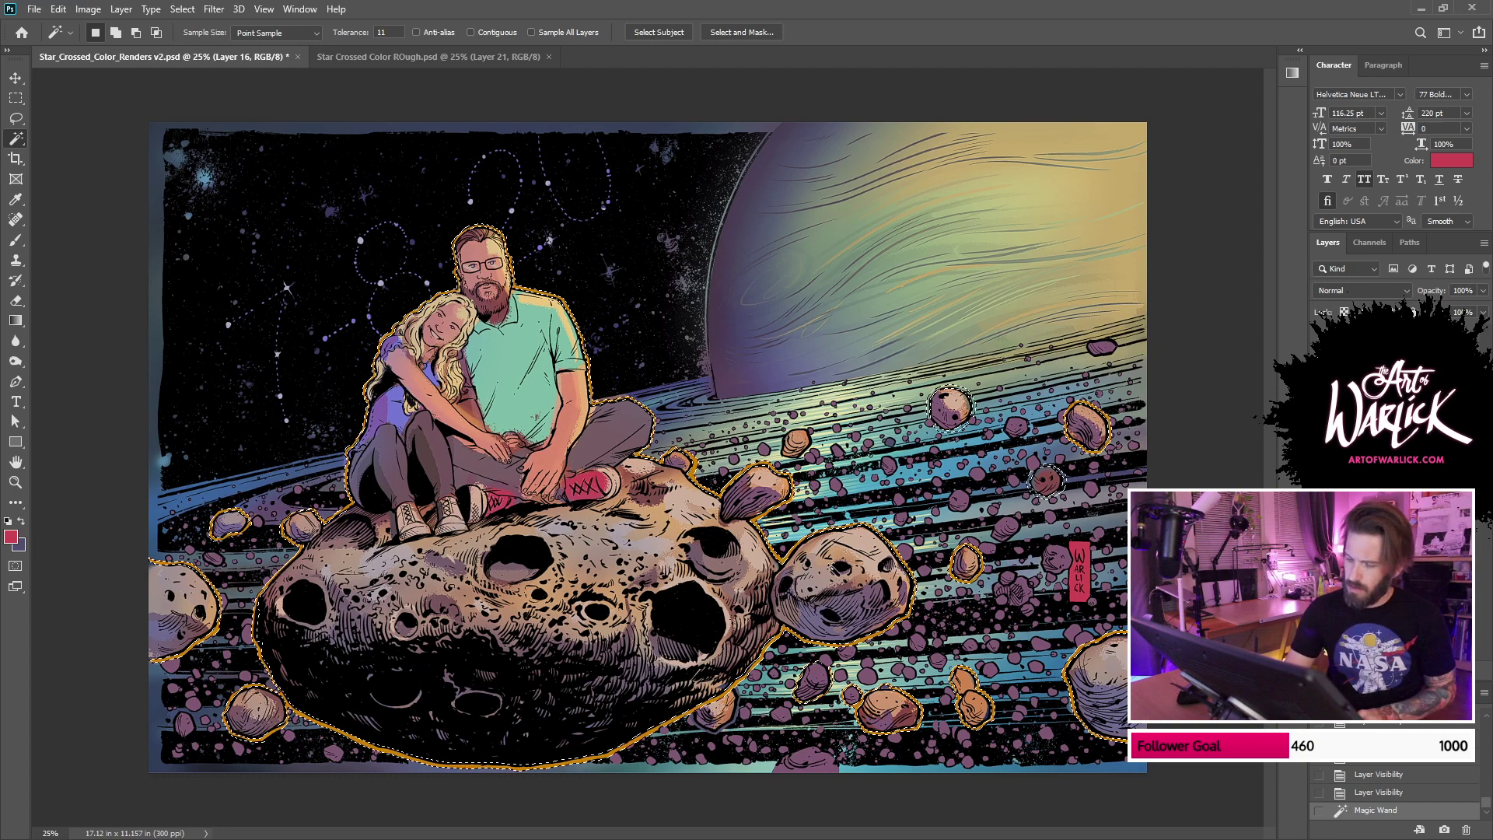
{"action": "key", "text": "ctrl+x"}
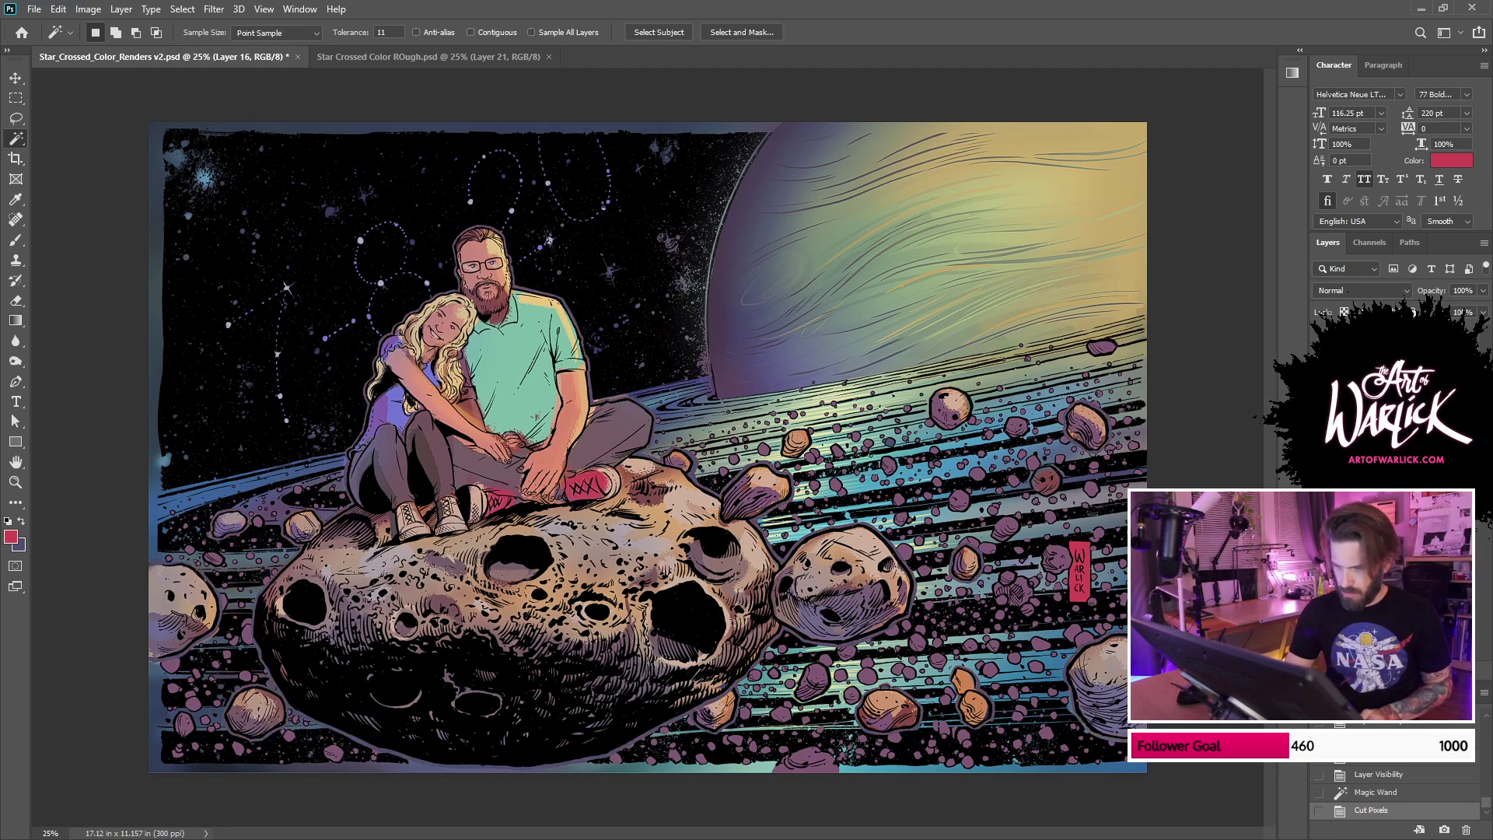
{"action": "key", "text": "ctrl+shift+d"}
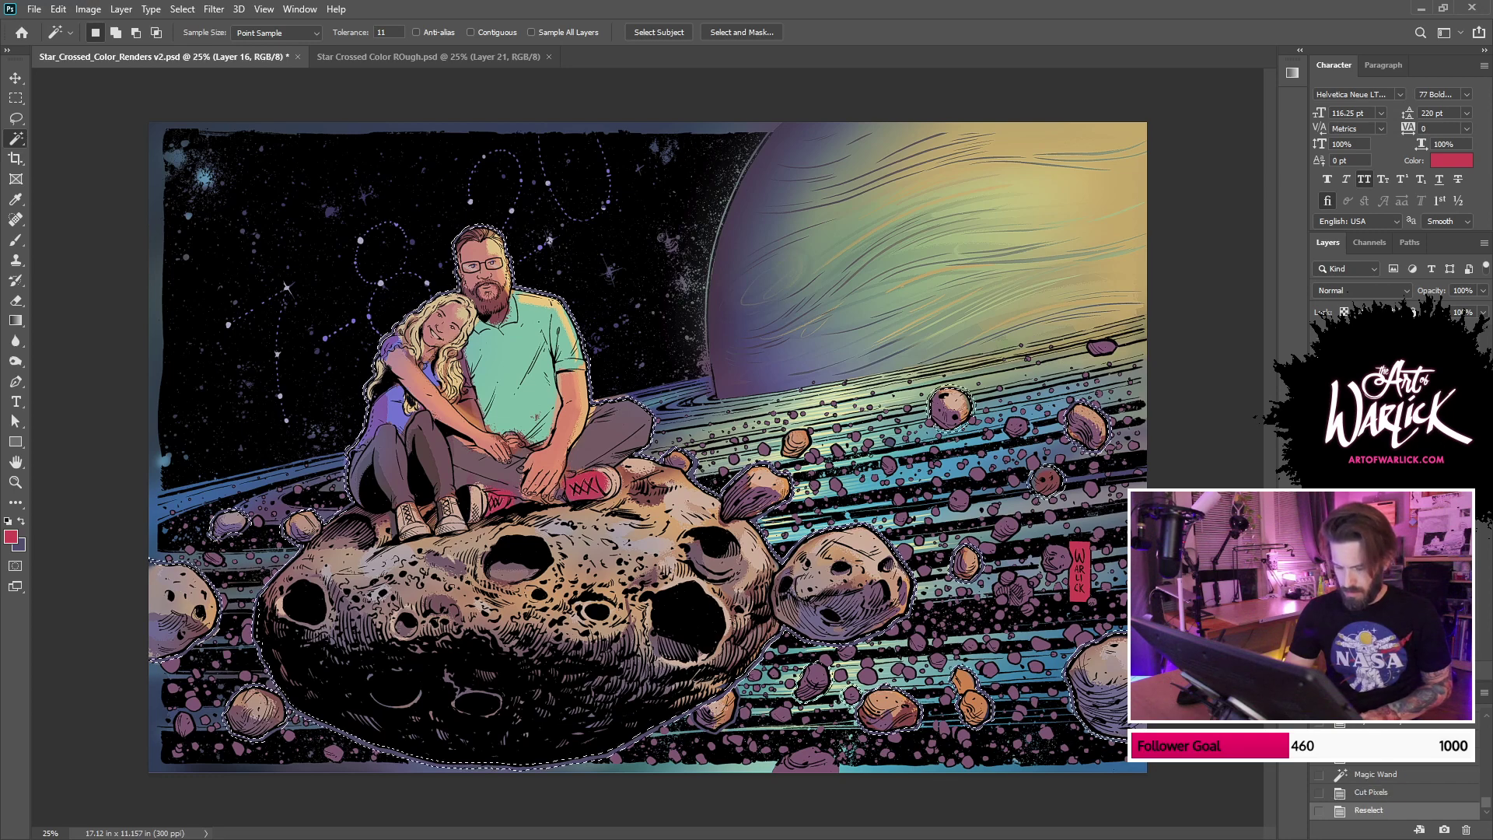
{"action": "key", "text": "ctrl+v"}
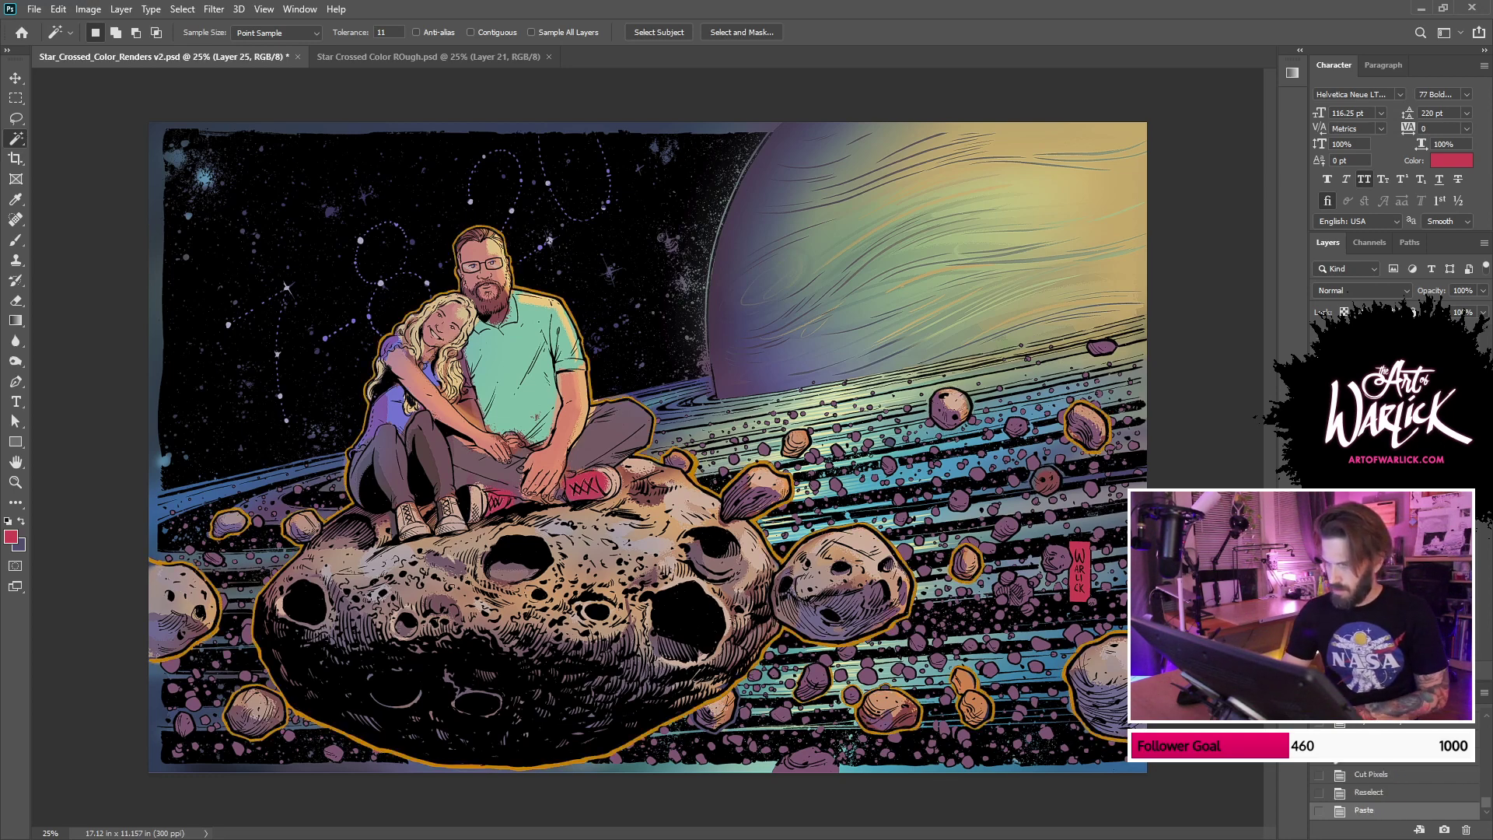
{"action": "left_click", "coordinate": [1386, 773]}
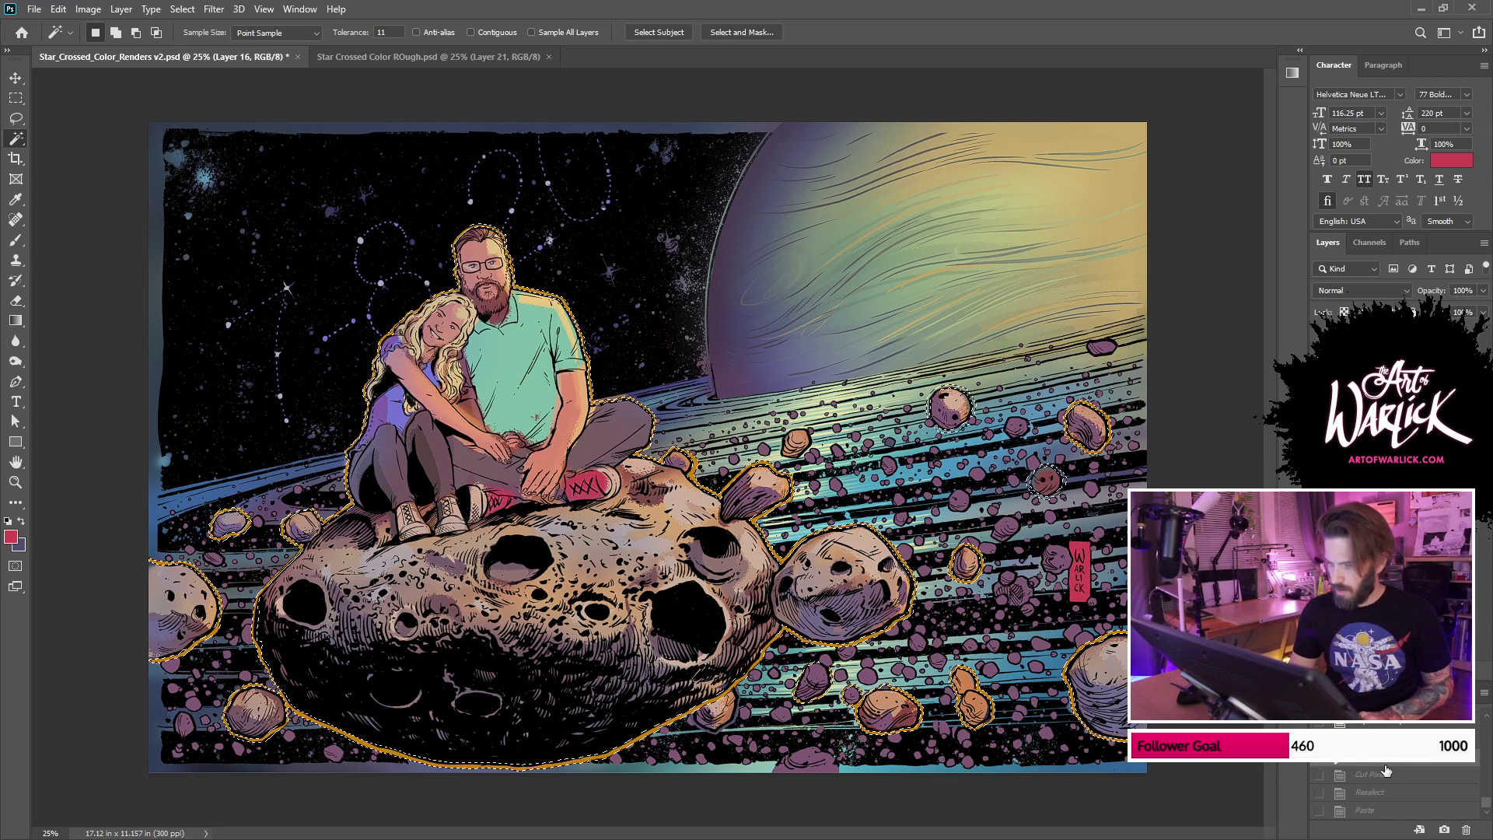
{"action": "left_click", "coordinate": [1388, 814]}
{"action": "key", "text": "ctrl+s"}
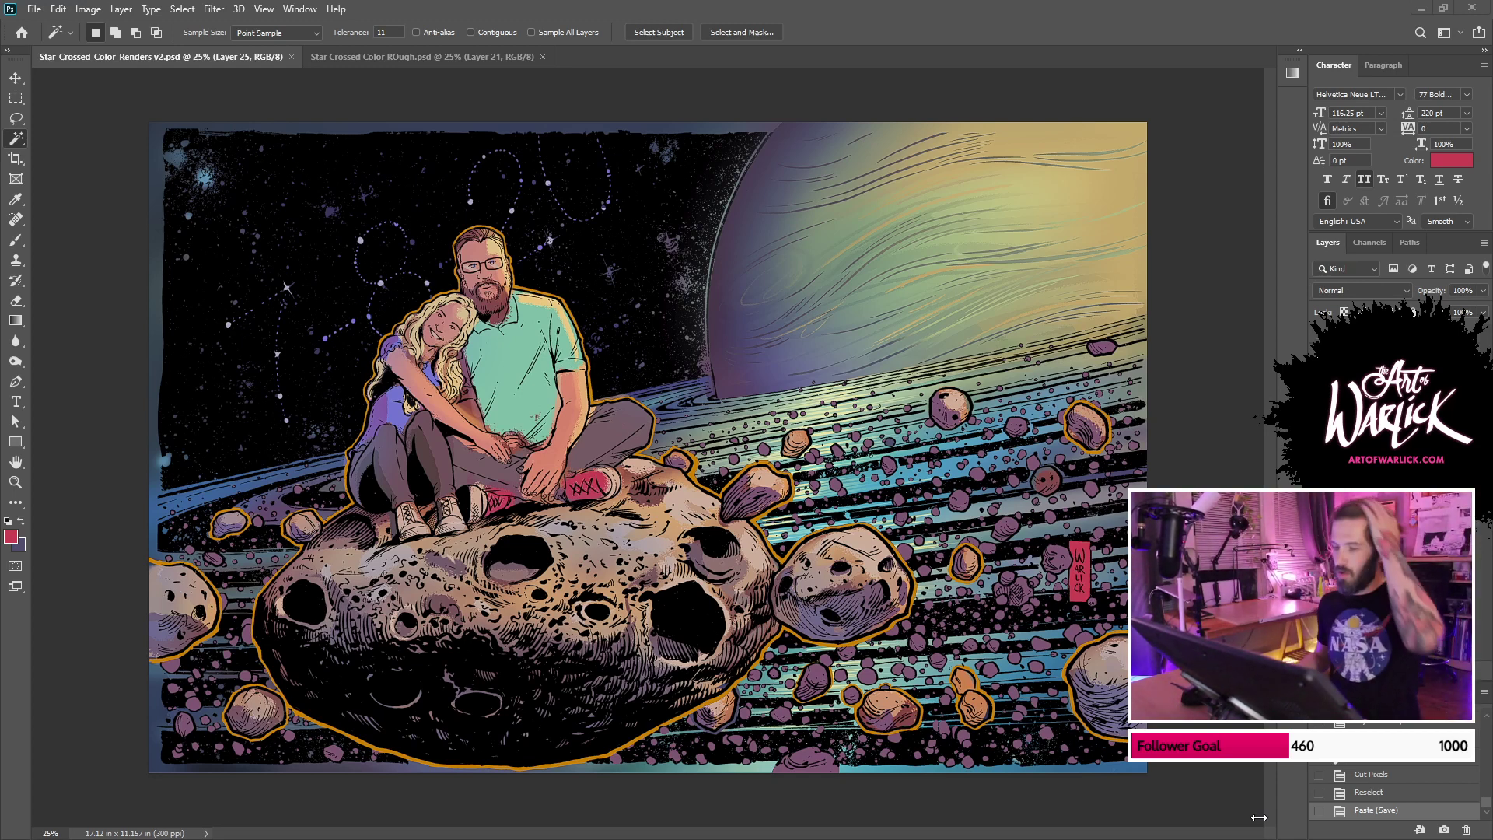
Step: Compare the artwork with and without the textured border and orange outline, and hide the rendered colors of the couple and rocks
{"action": "left_click", "coordinate": [1319, 497]}
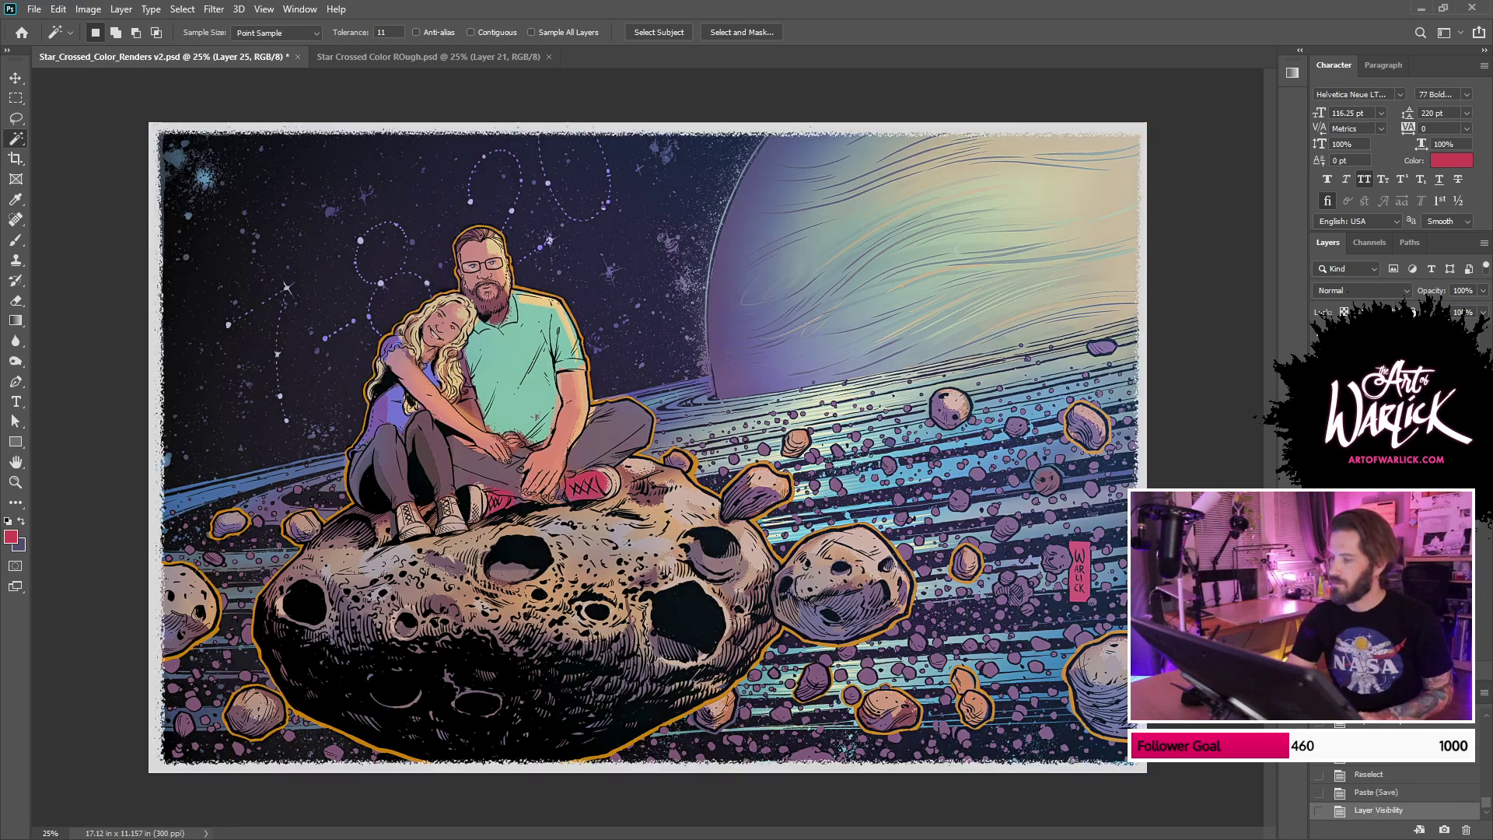
{"action": "left_click", "coordinate": [1320, 498]}
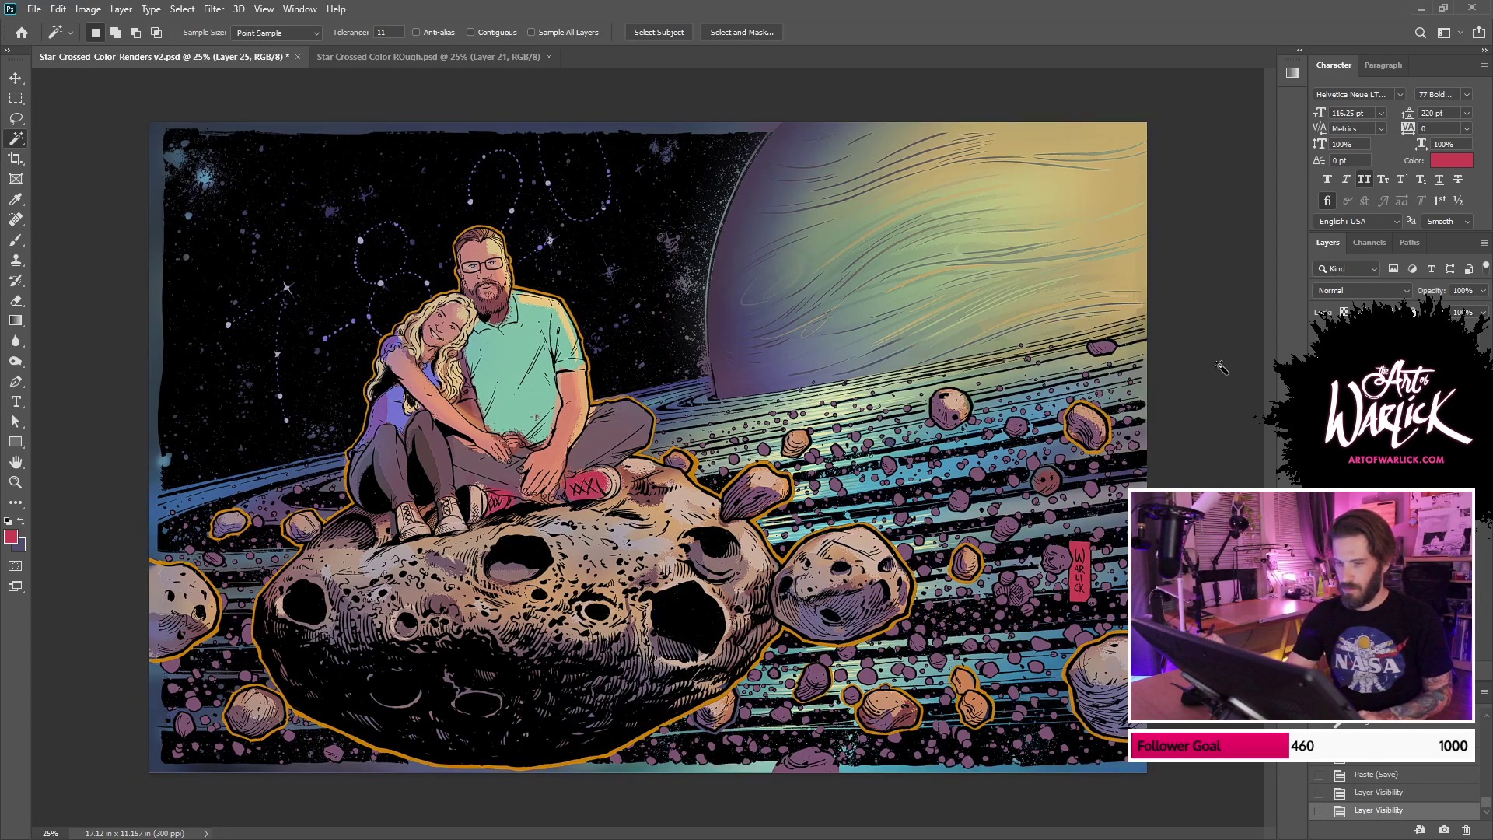
{"action": "left_click", "coordinate": [1319, 451]}
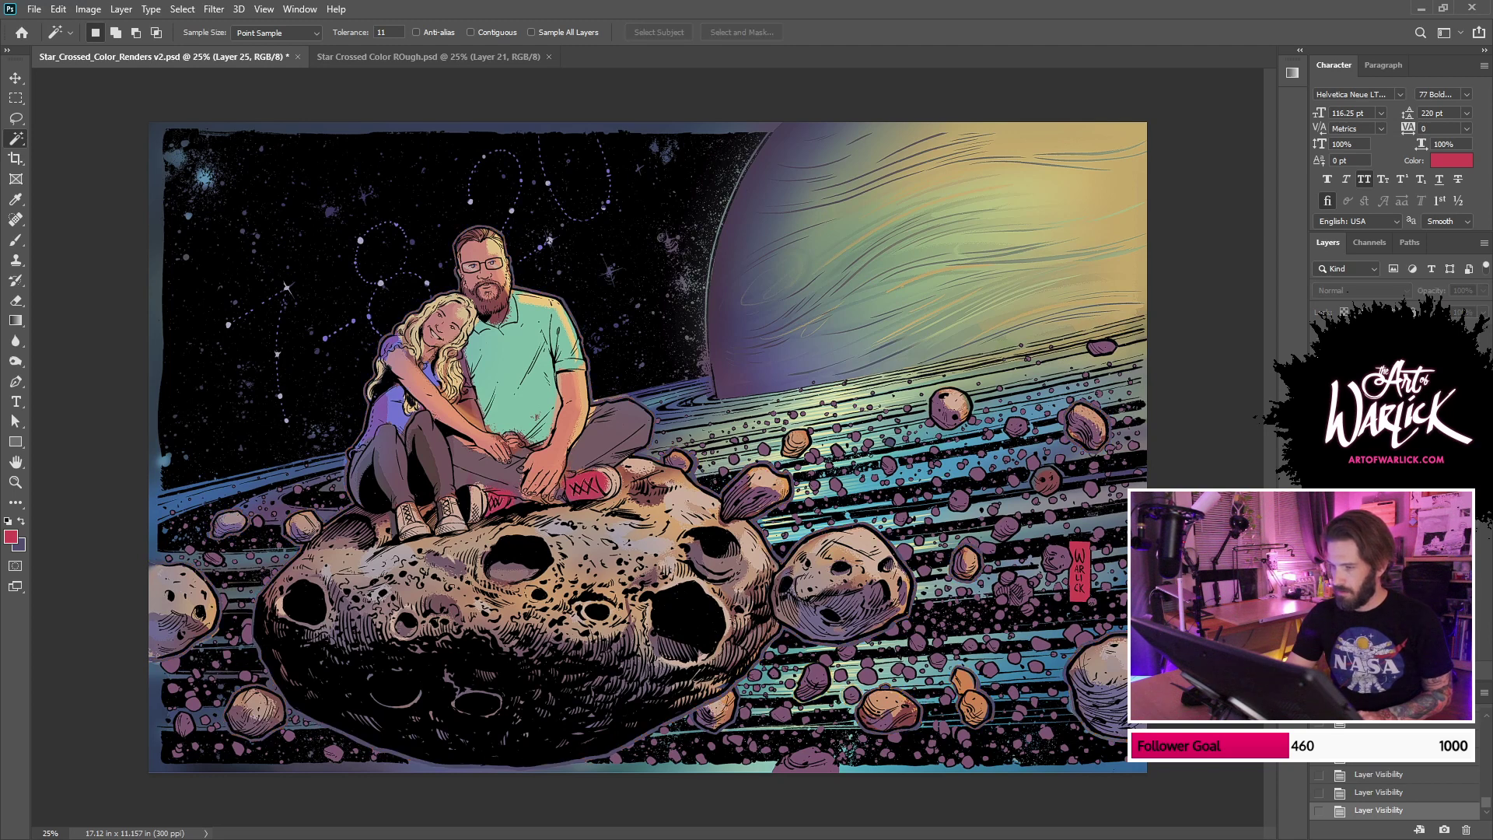
{"action": "left_click", "coordinate": [1320, 451]}
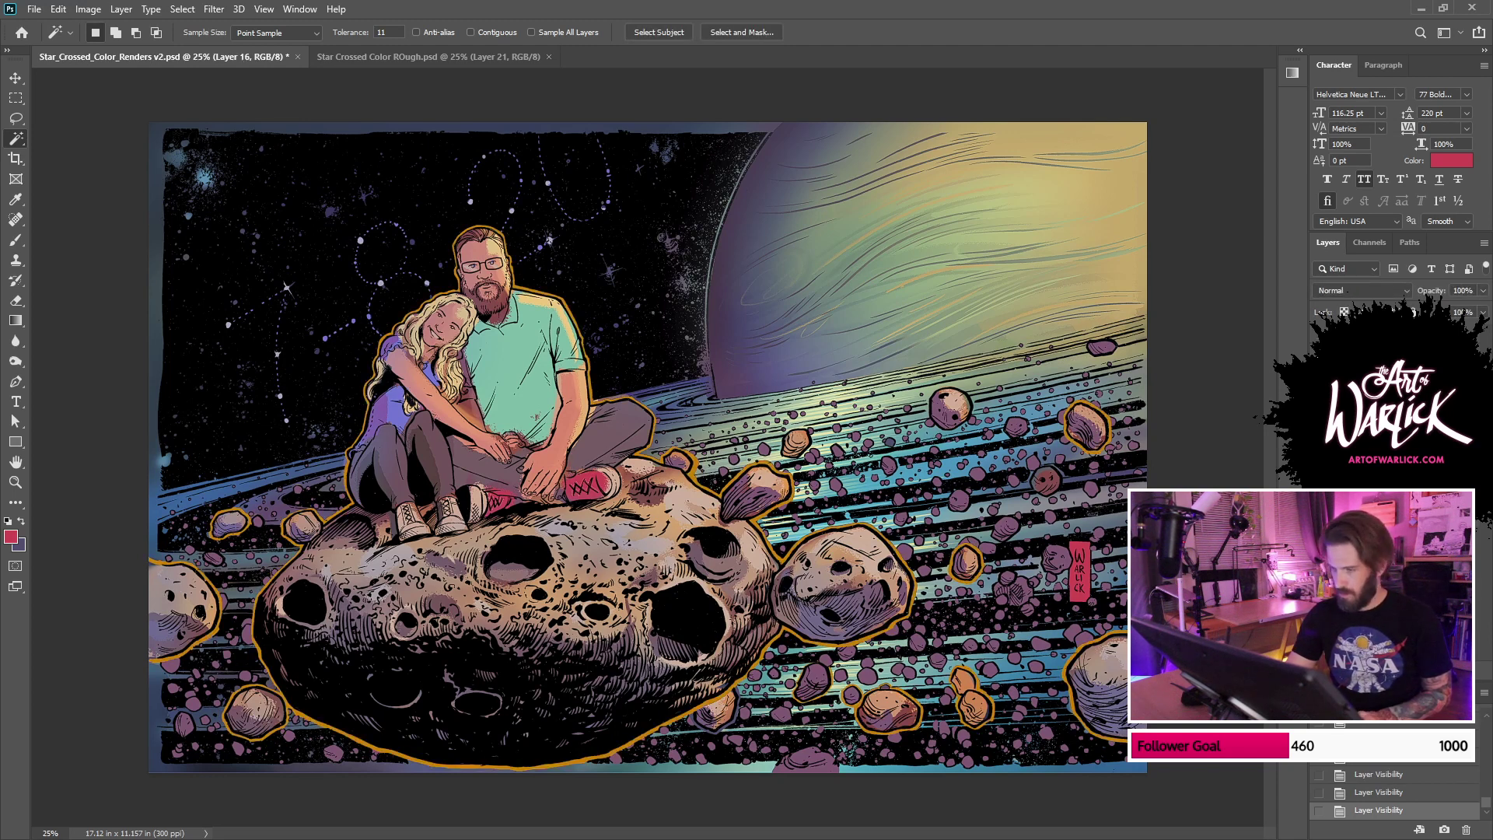
{"action": "left_click", "coordinate": [1384, 467]}
{"action": "left_click", "coordinate": [1319, 466]}
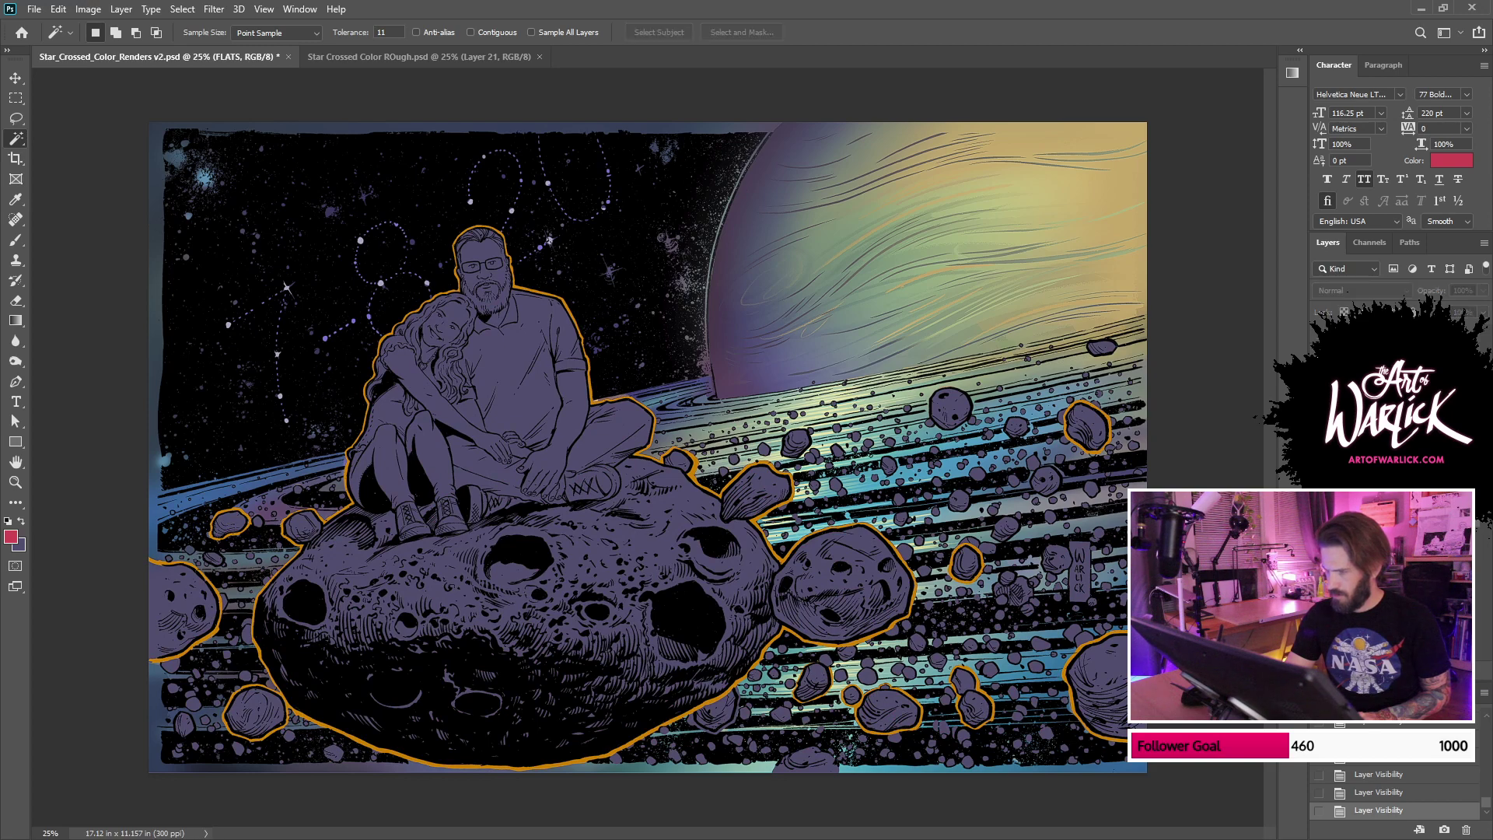
Step: Hide the orange outline, check the background layers' visibility, and merge the selected layers
{"action": "left_click", "coordinate": [1319, 420]}
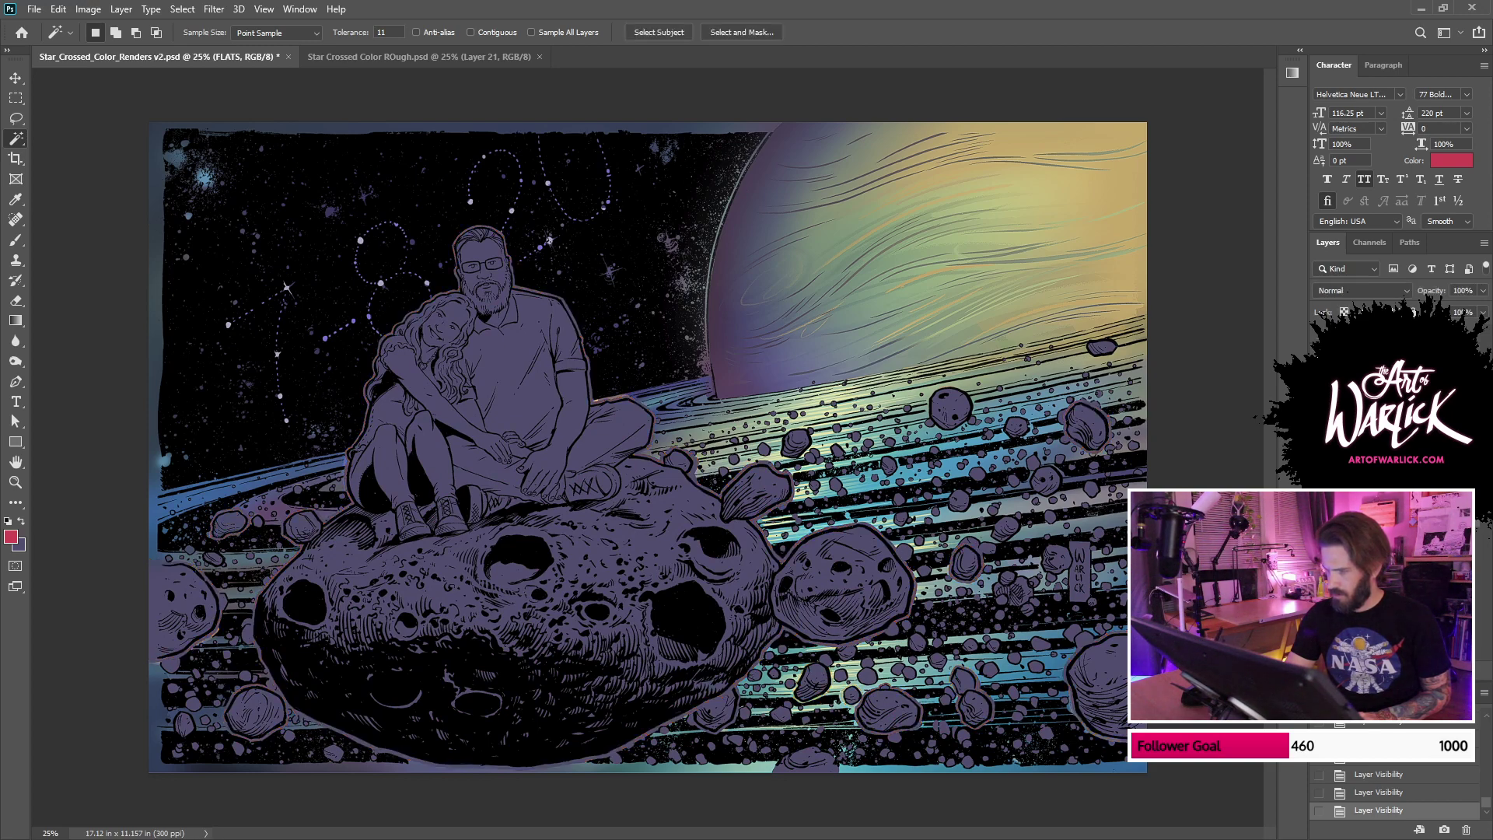
{"action": "left_click", "coordinate": [1319, 420]}
{"action": "left_click", "coordinate": [1319, 405]}
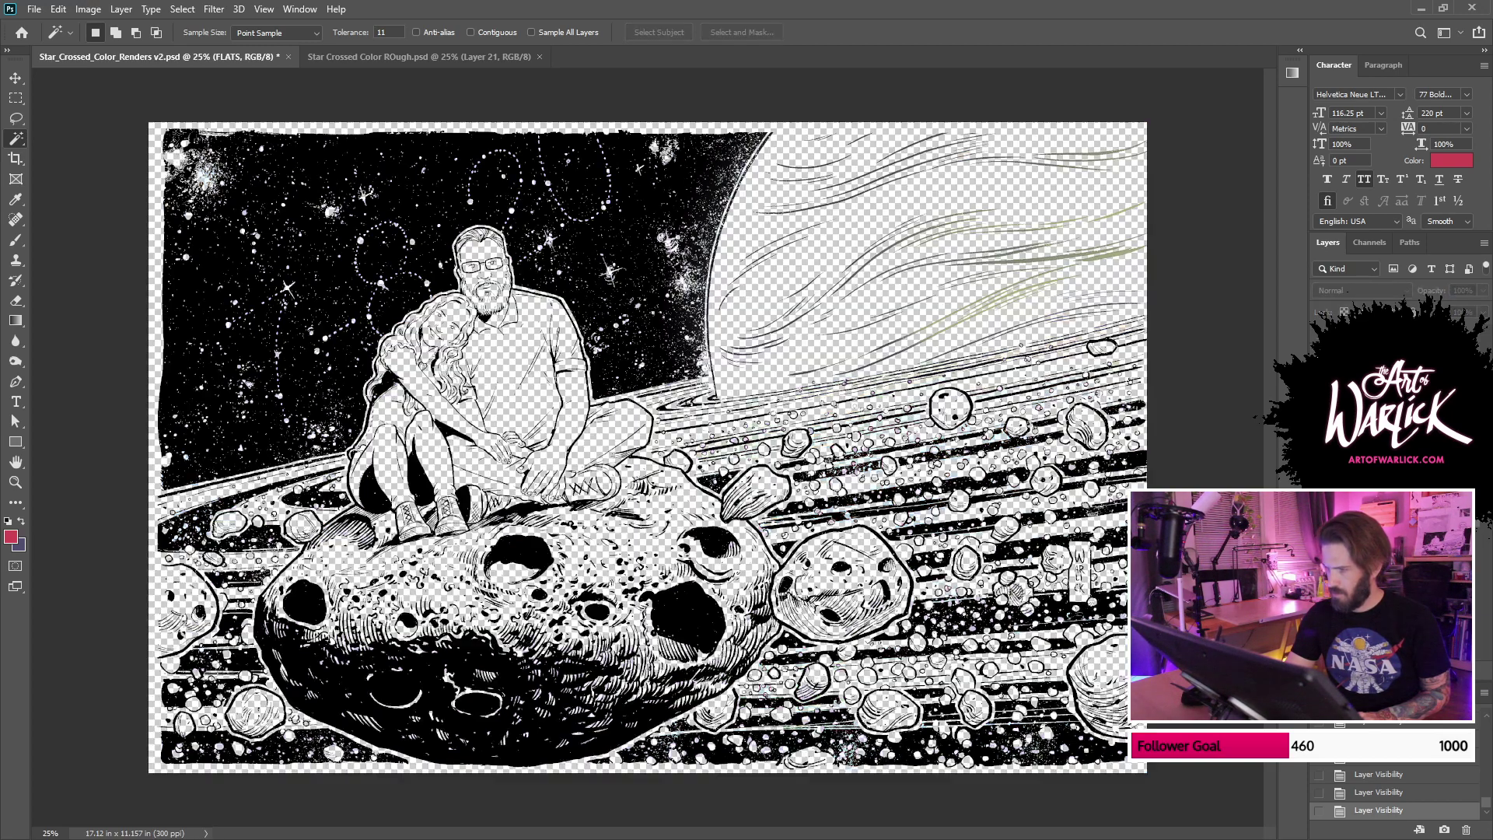
{"action": "left_click", "coordinate": [1319, 420]}
{"action": "left_click", "coordinate": [1319, 404]}
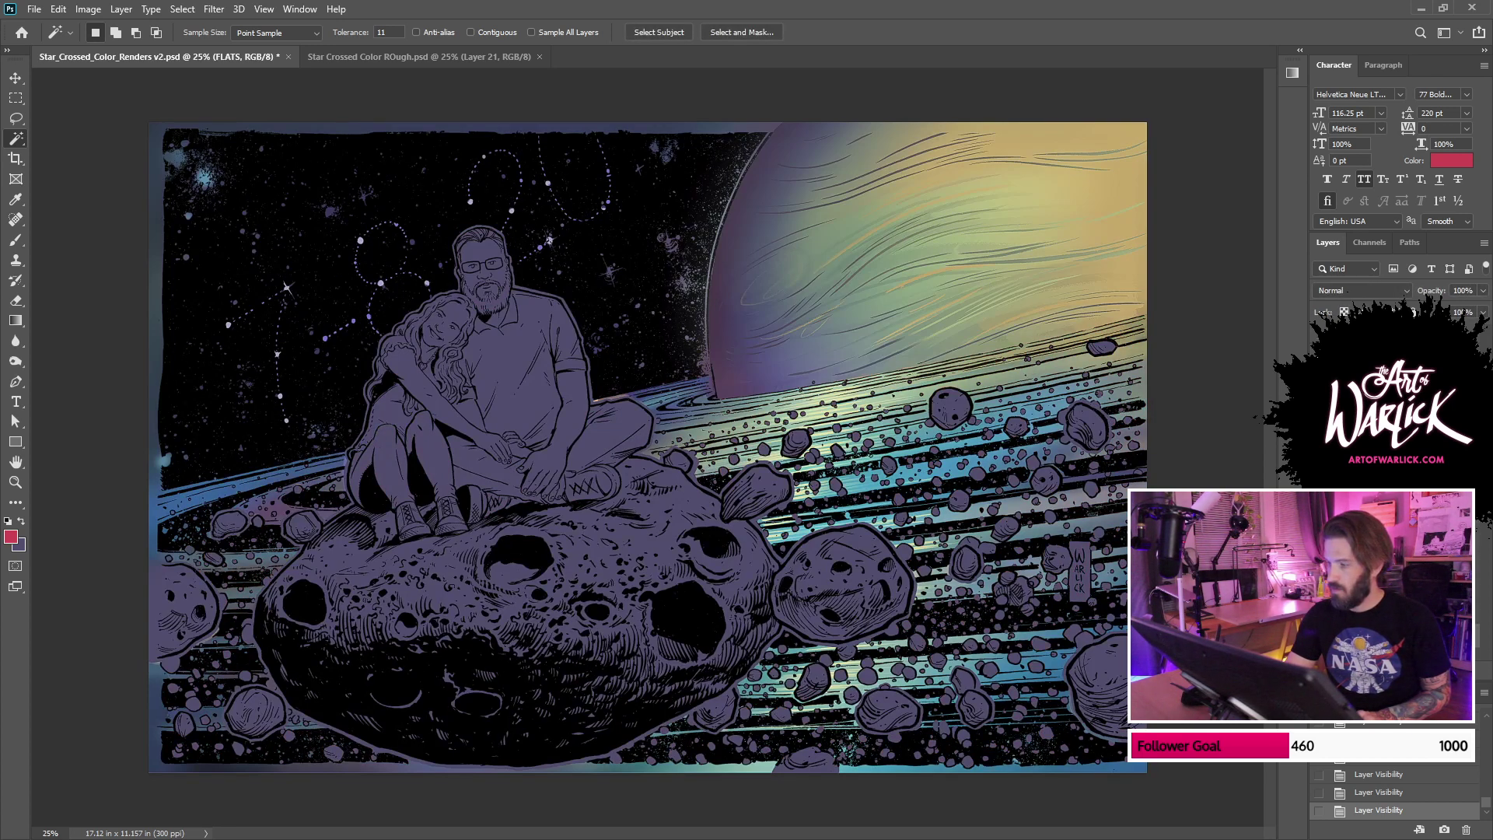
{"action": "left_click", "coordinate": [1320, 404]}
{"action": "left_click", "coordinate": [1319, 420]}
{"action": "left_click", "coordinate": [1320, 436]}
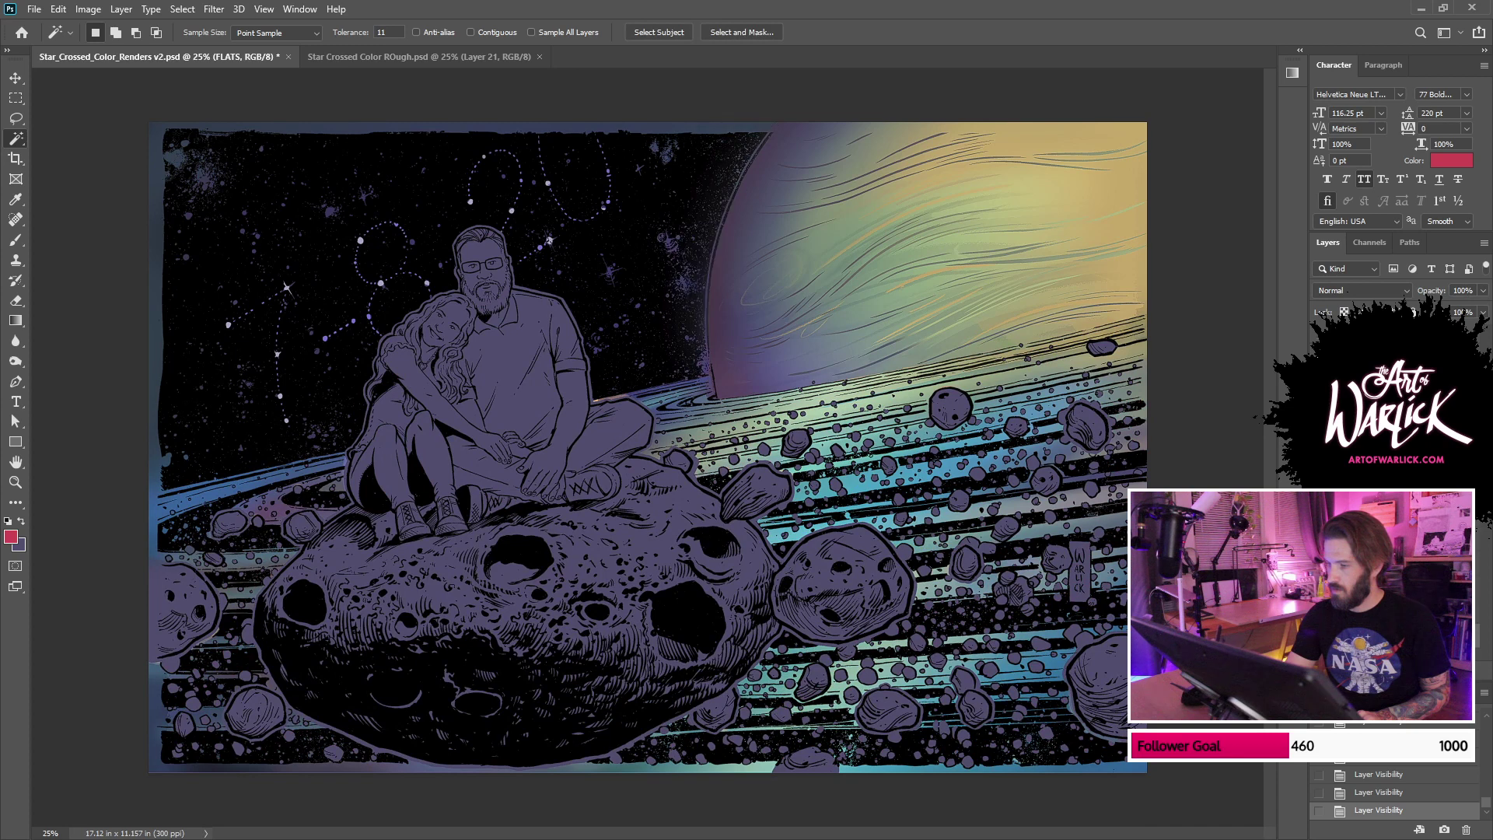
{"action": "left_click", "coordinate": [1320, 451]}
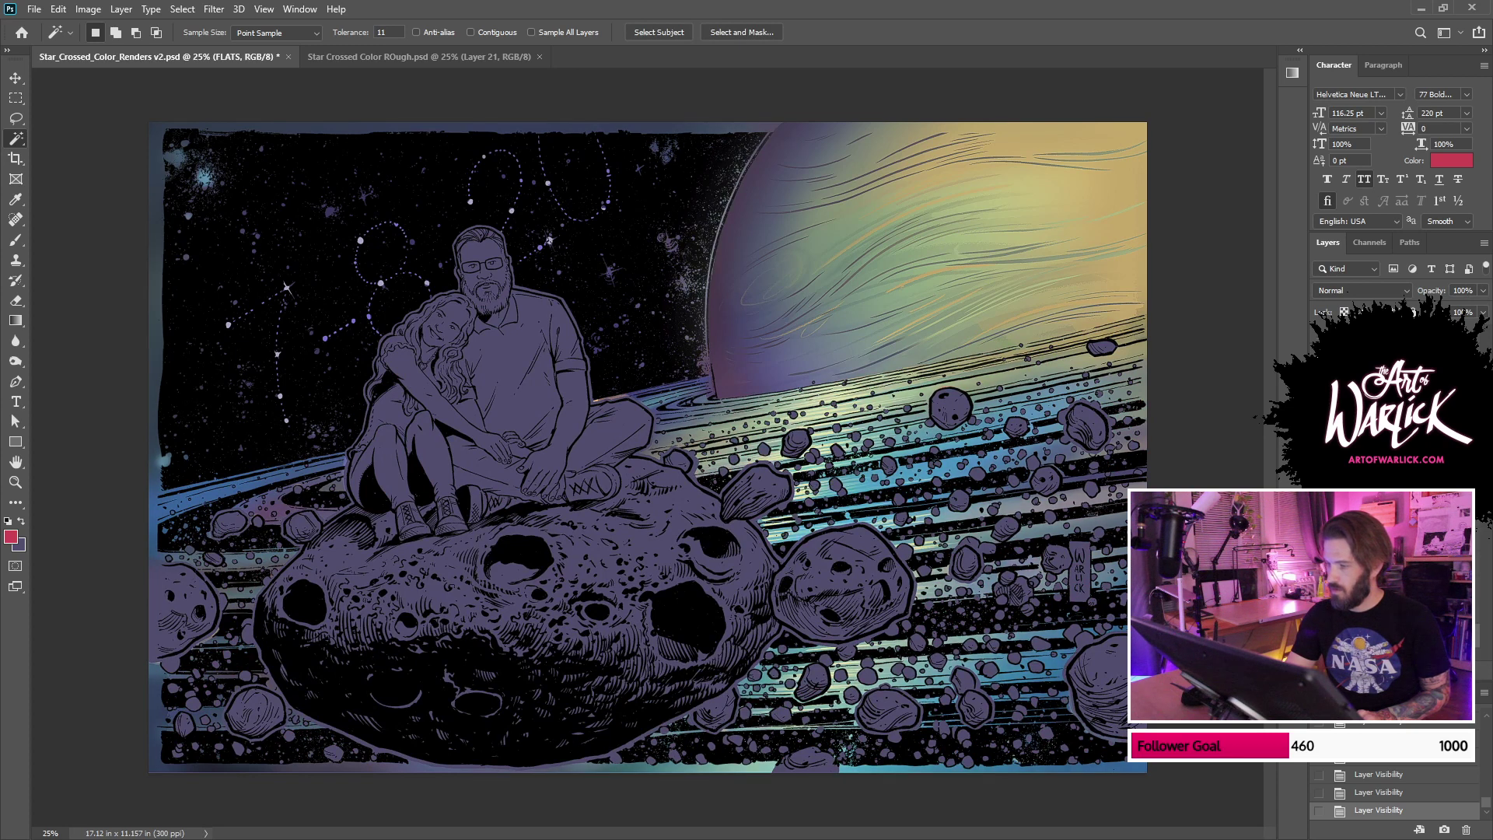
{"action": "key", "text": "ctrl+e"}
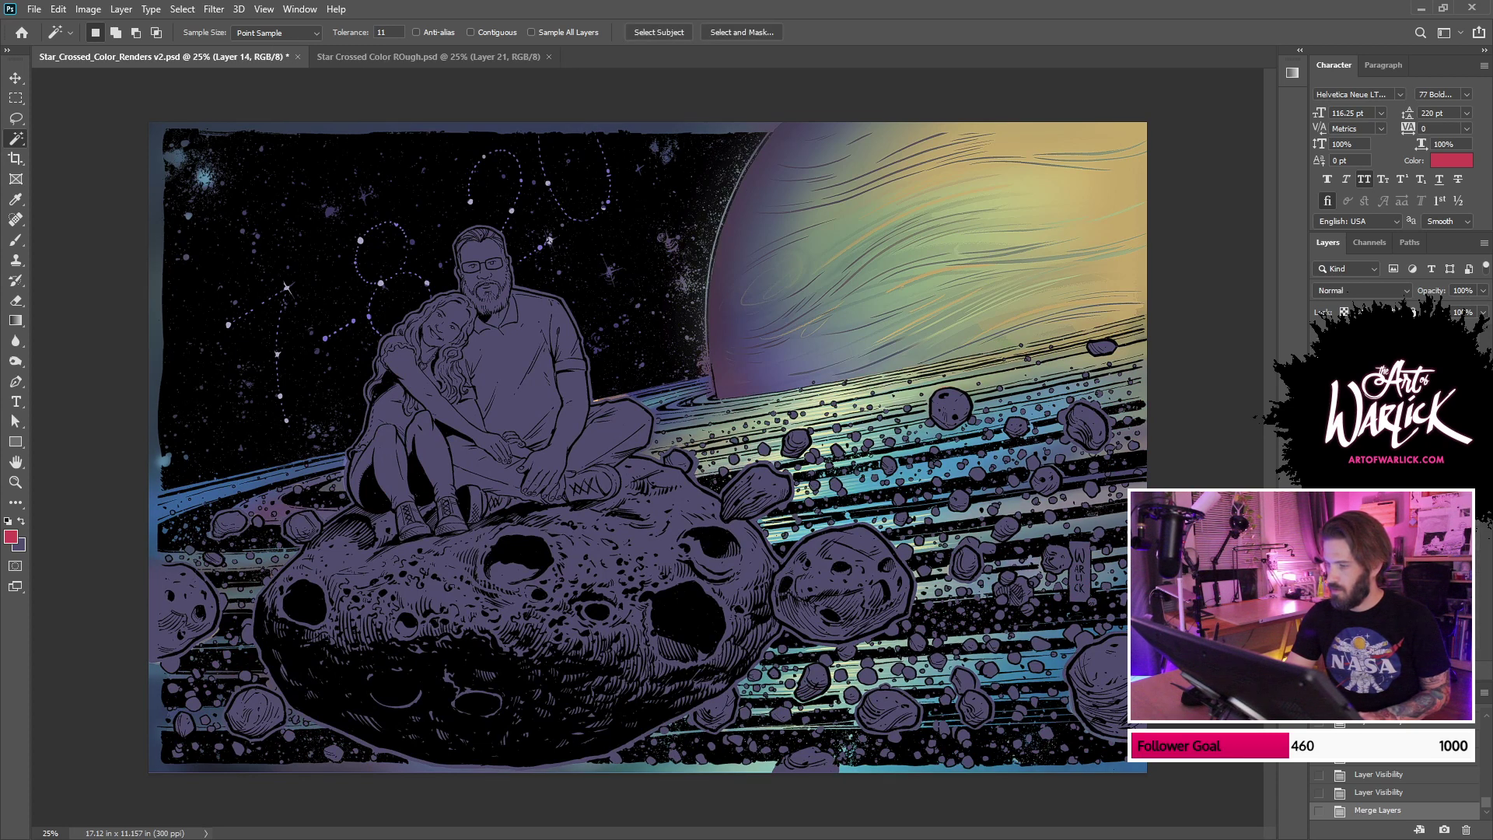
Step: Select the small orange rocks from the FLATS layer and fill them with their sampled flat orange on a new layer
{"action": "left_click", "coordinate": [1384, 482]}
{"action": "left_click", "coordinate": [1013, 589]}
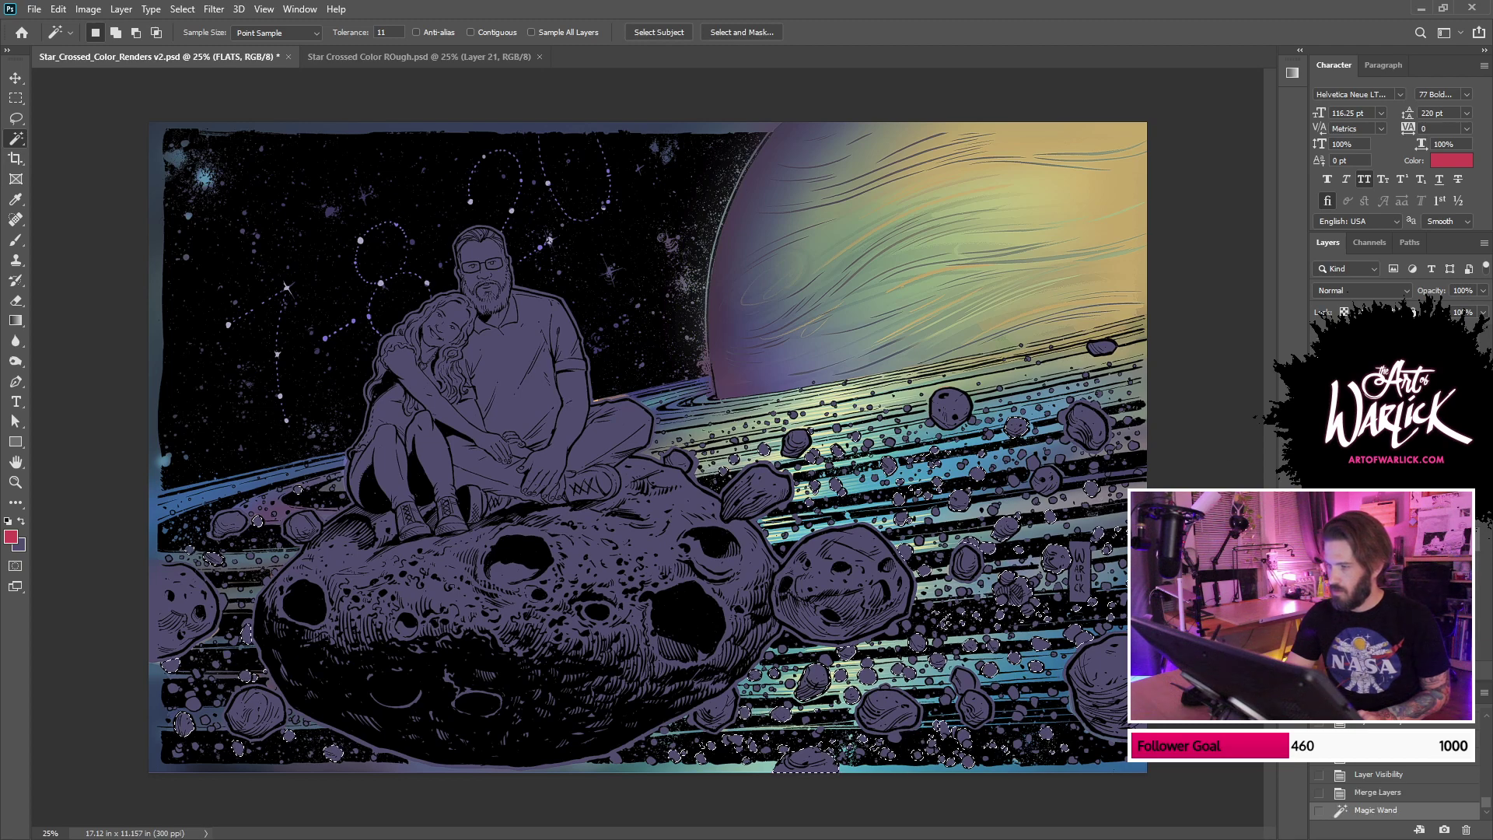
{"action": "key", "text": "ctrl+shift+alt+n"}
{"action": "key", "text": "g"}
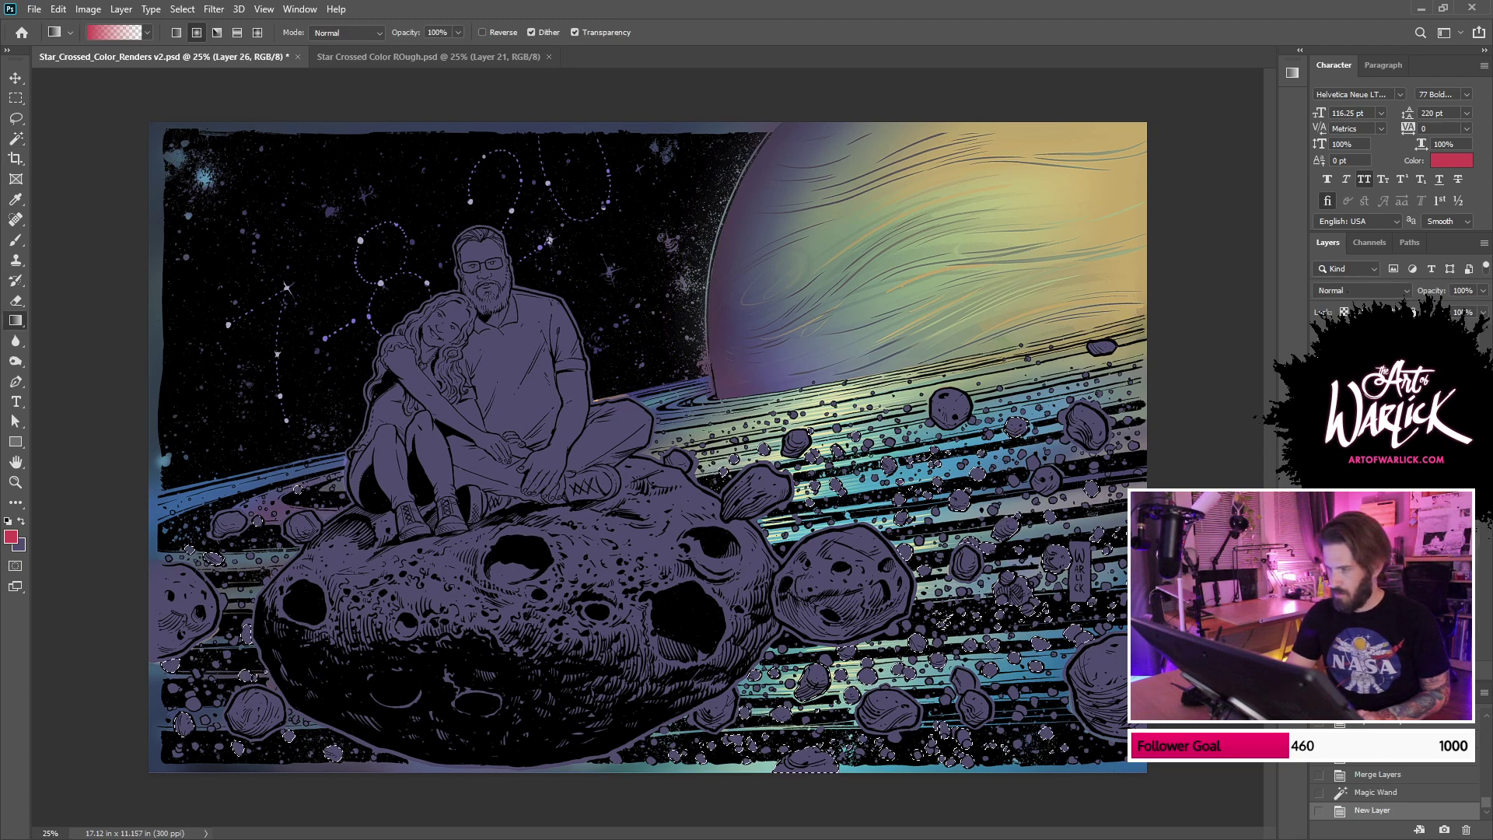
{"action": "left_click", "coordinate": [1319, 467]}
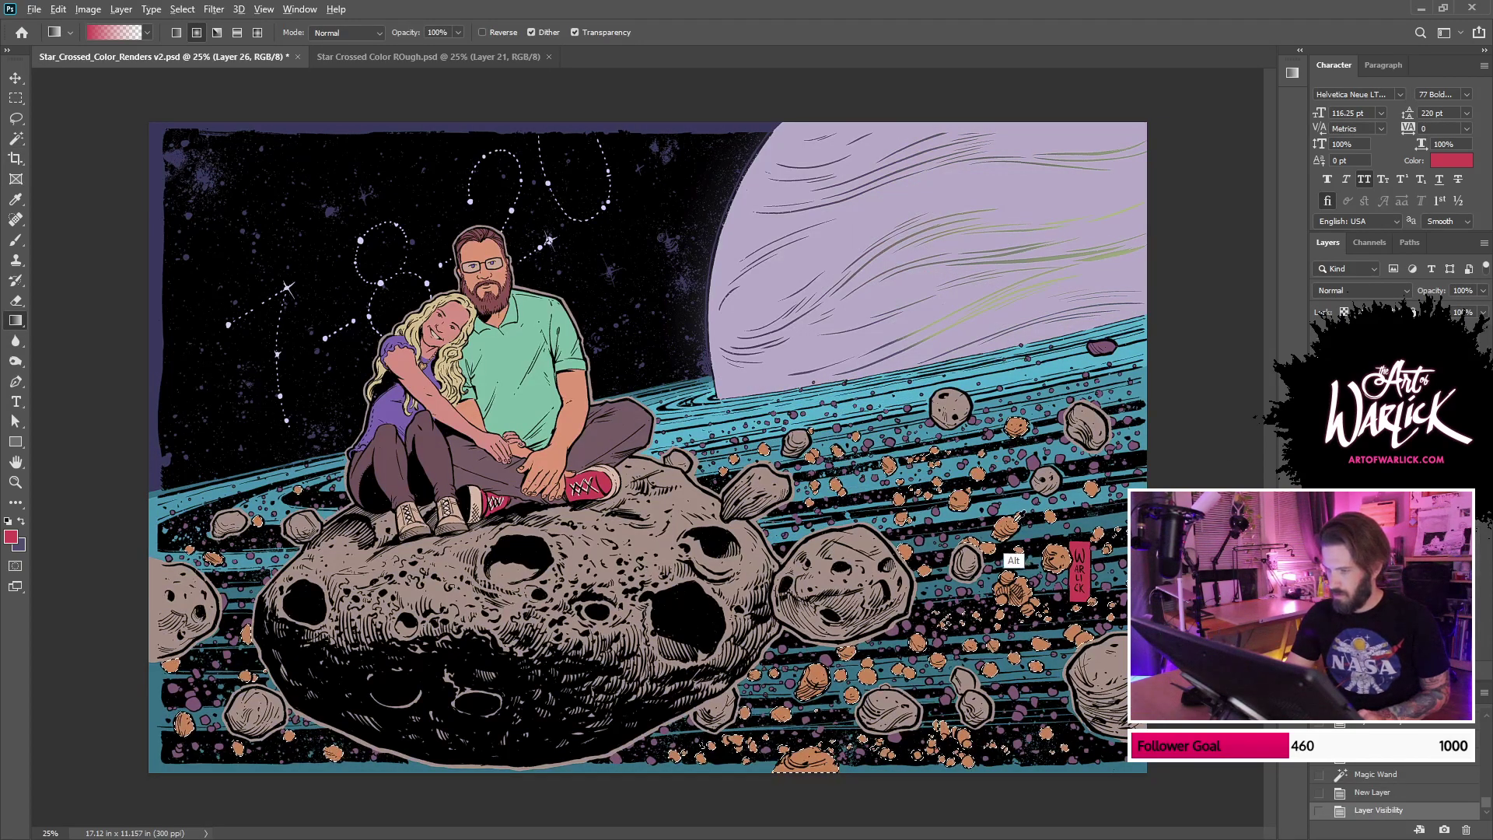
{"action": "left_click", "coordinate": [1024, 569], "text": "alt"}
{"action": "key", "text": "shift+g"}
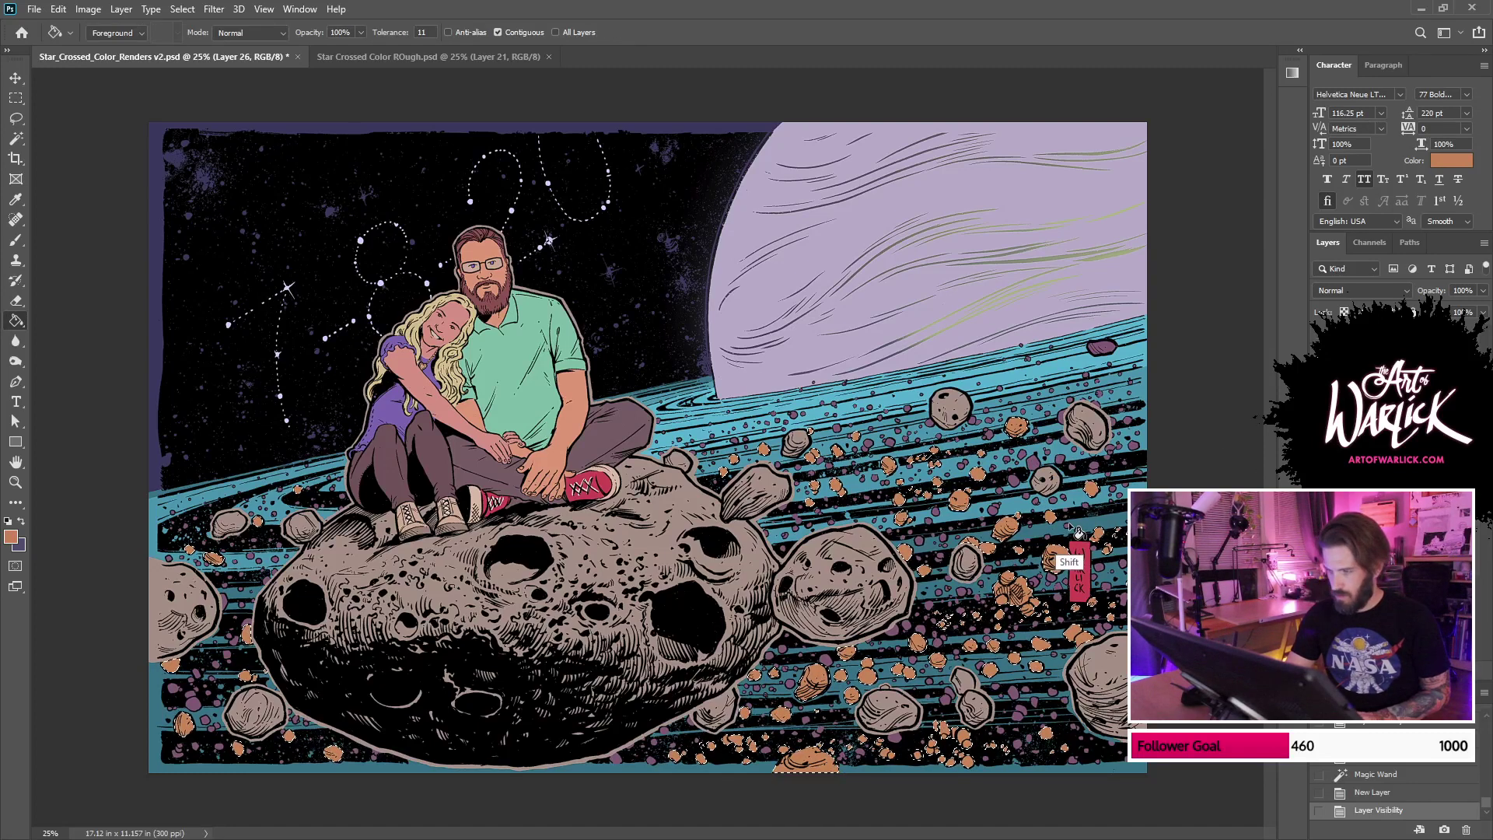
{"action": "left_click", "coordinate": [813, 685]}
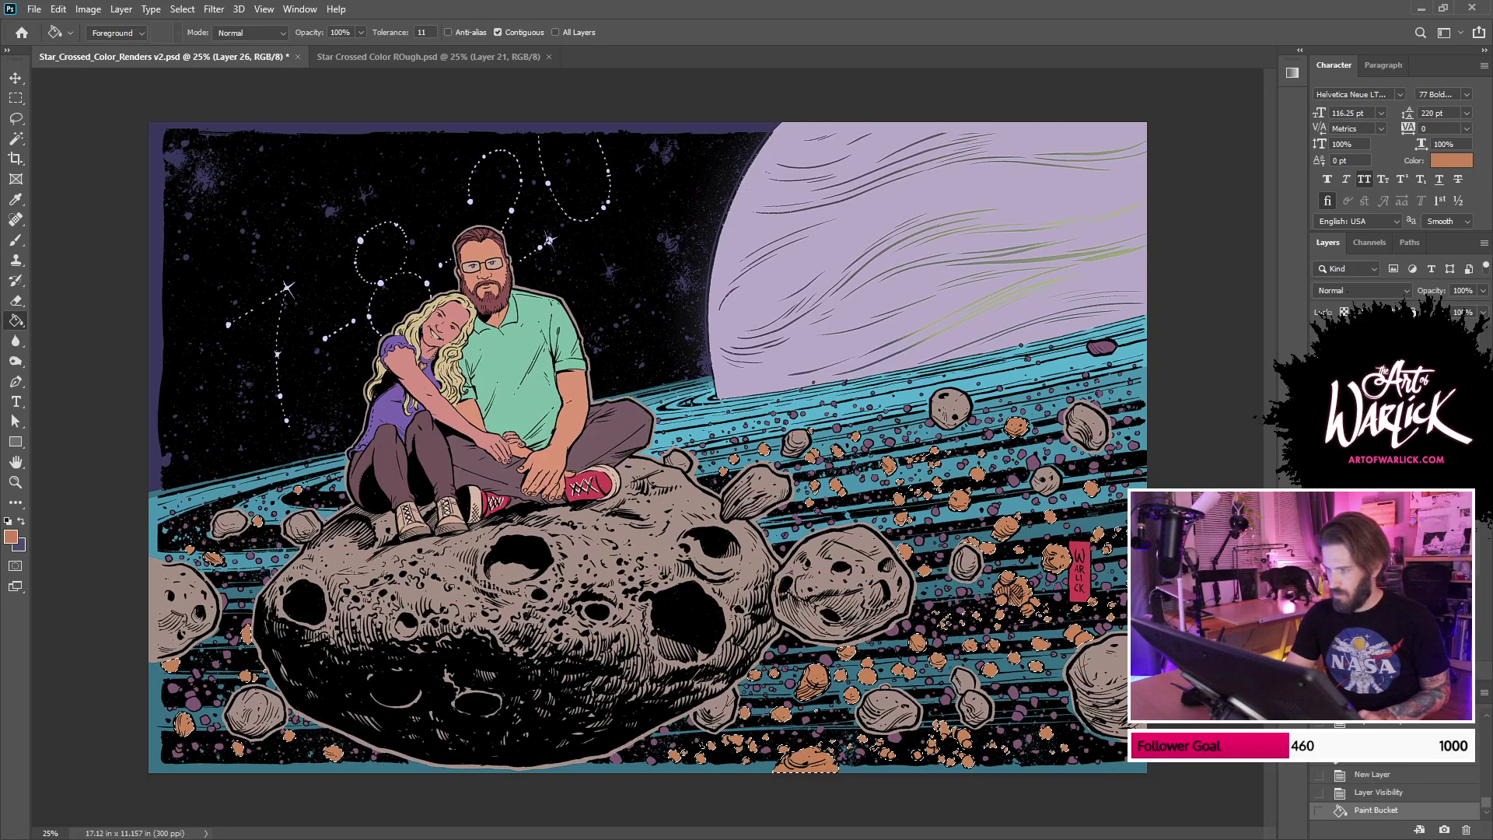
{"action": "key", "text": "ctrl+comma"}
{"action": "key", "text": "ctrl+d"}
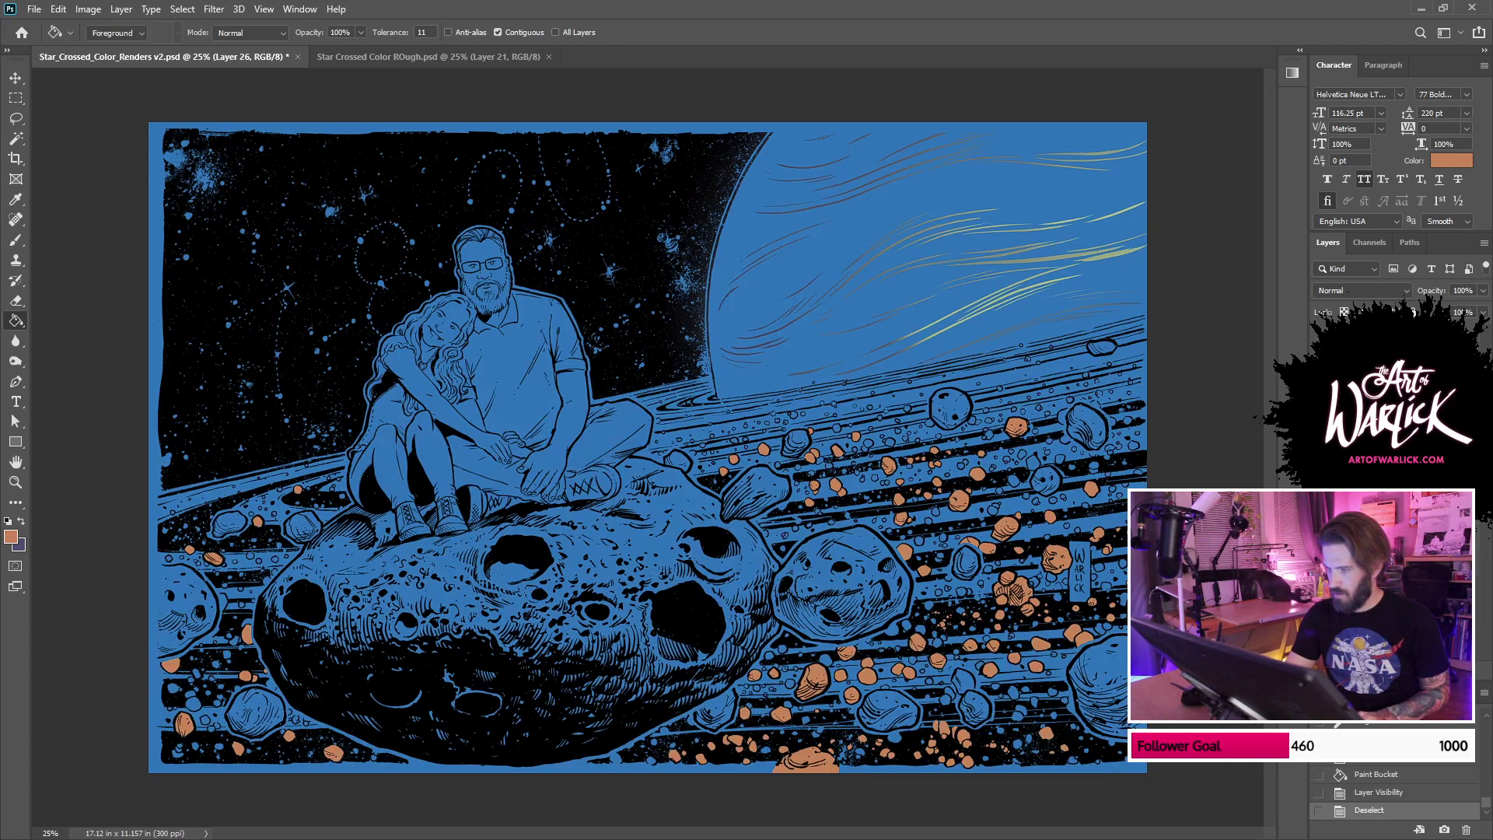
Step: Select the small background rocks between the orange ones from FLATS and fill them with the sampled dark purple on another new layer
{"action": "left_click", "coordinate": [1384, 591]}
{"action": "key", "text": "w"}
{"action": "left_click", "coordinate": [1096, 466]}
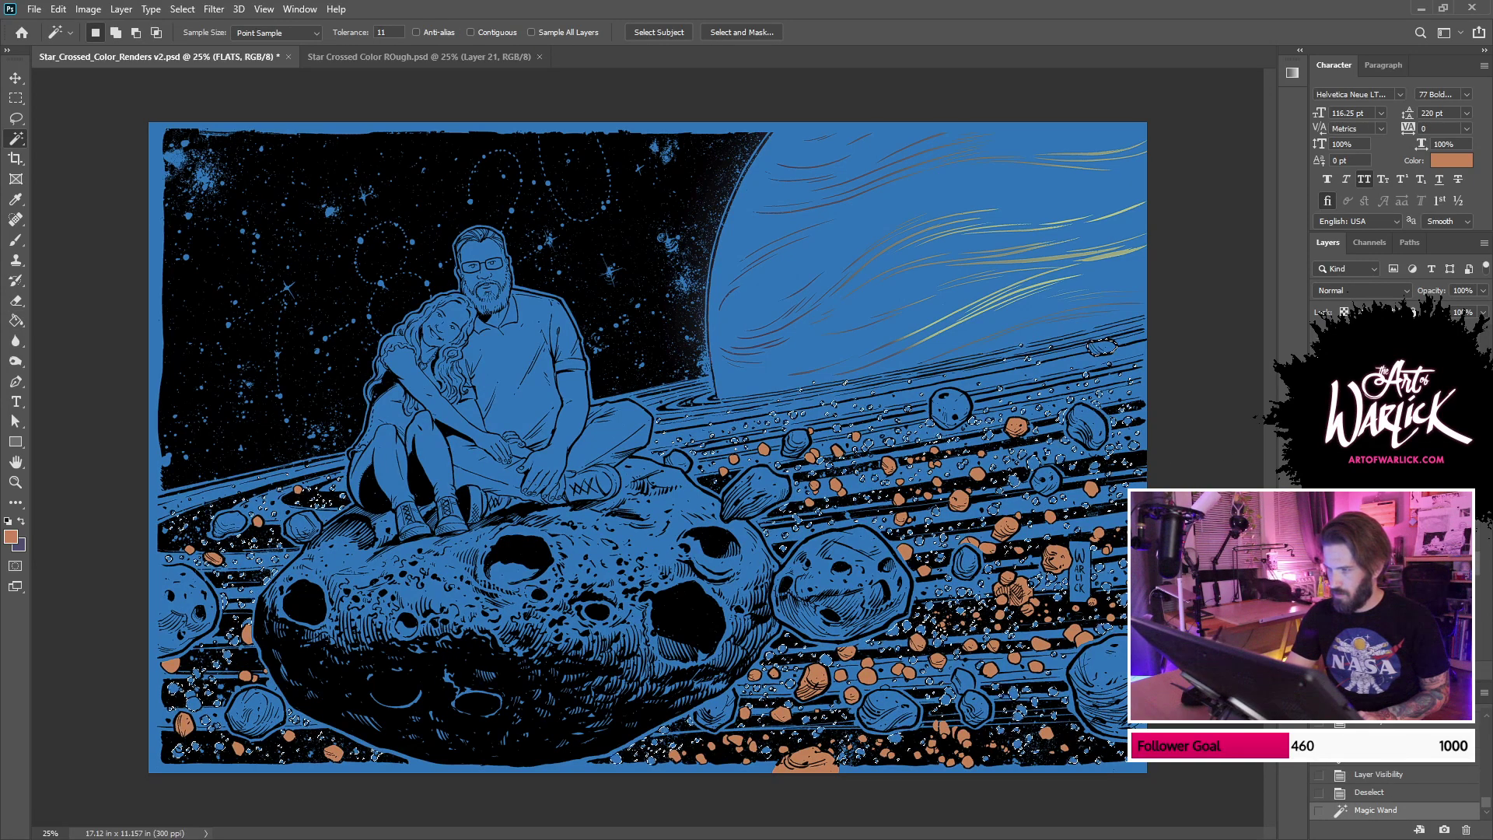
{"action": "key", "text": "ctrl+shift+alt+n"}
{"action": "left_click", "coordinate": [1319, 591]}
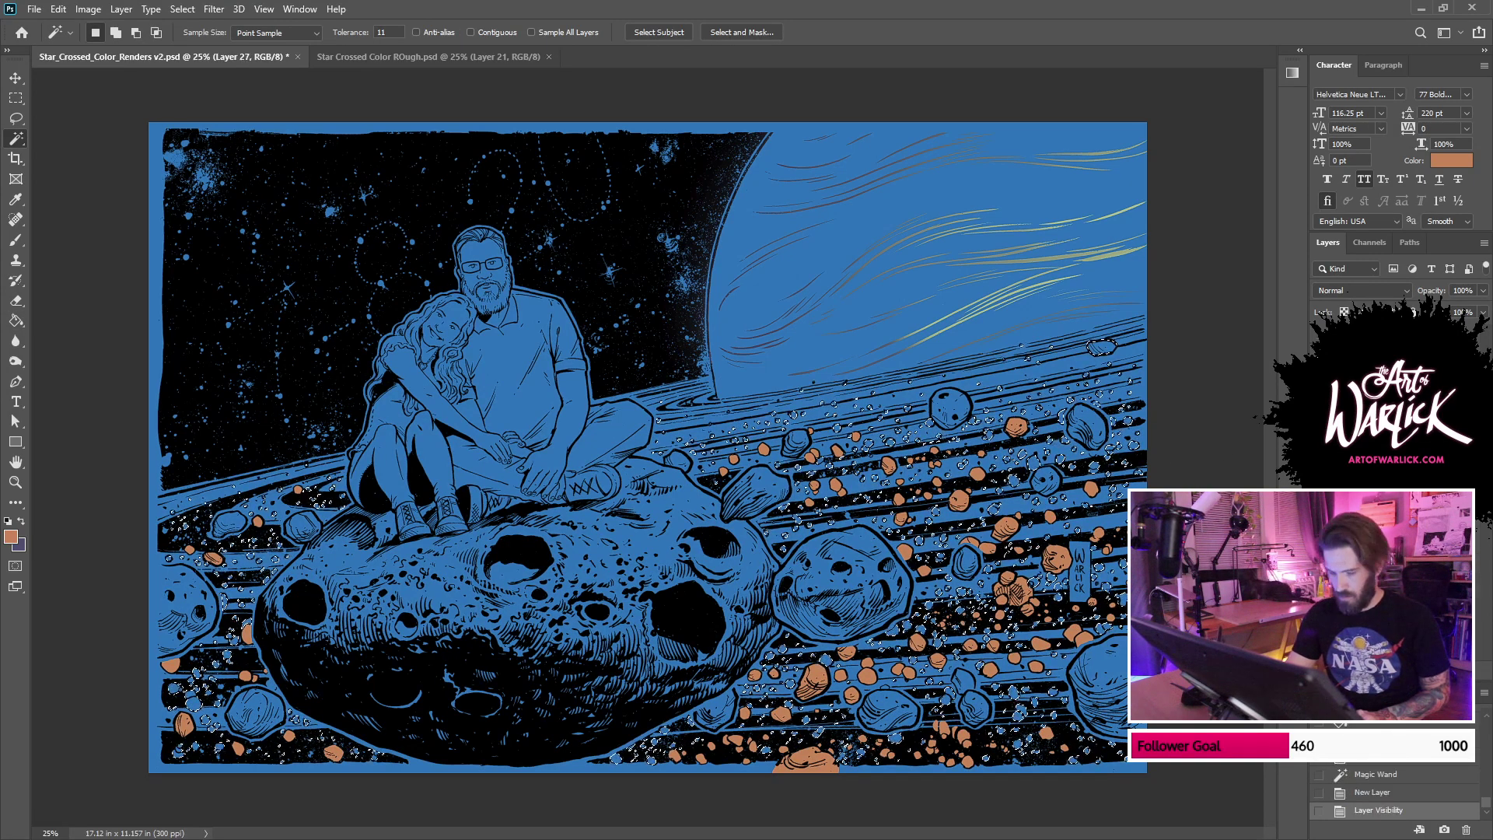
{"action": "key", "text": "b"}
{"action": "left_click", "coordinate": [1051, 476], "text": "alt"}
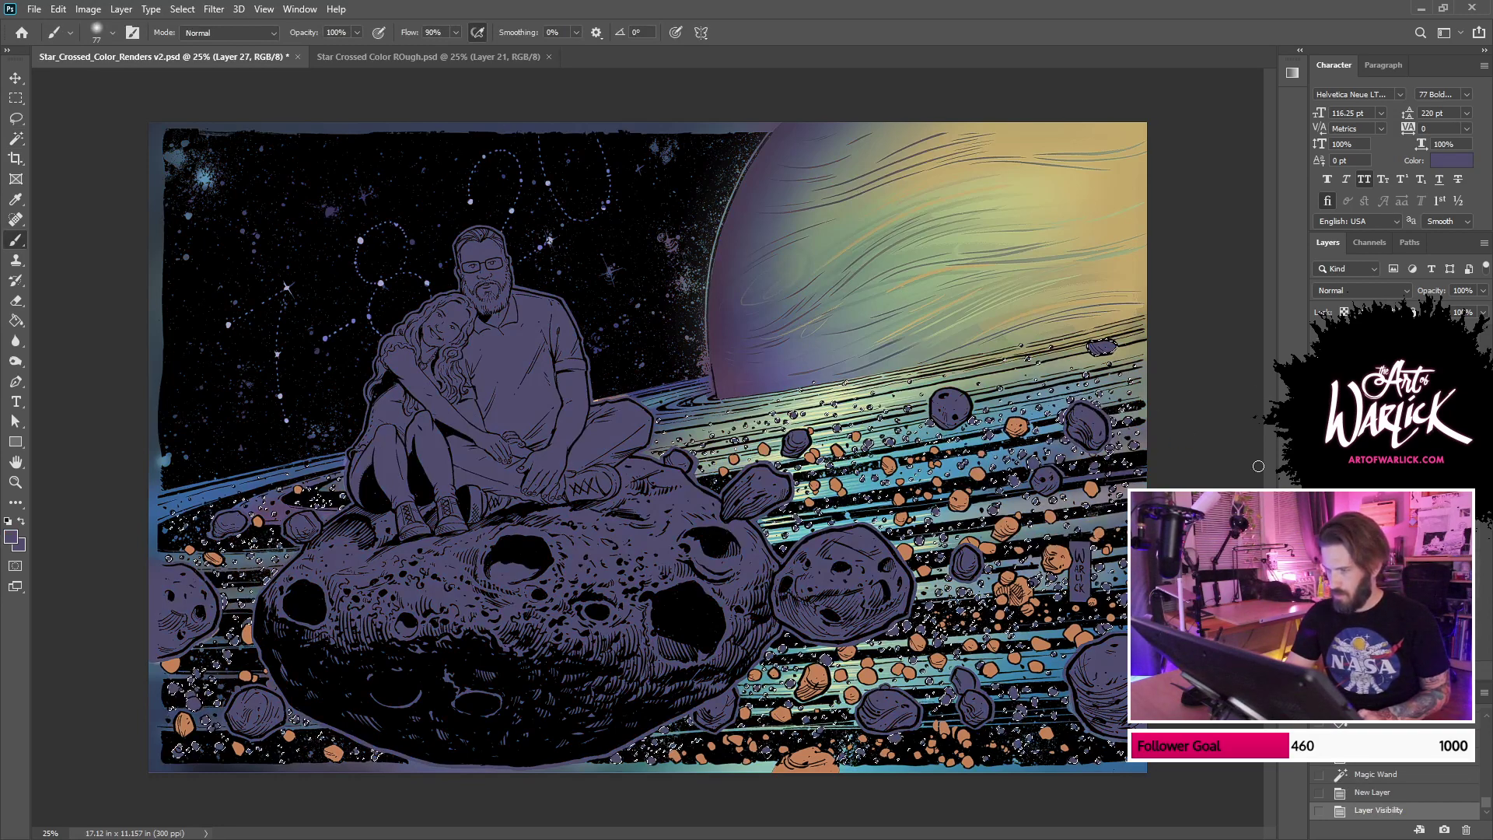
{"action": "key", "text": "g"}
{"action": "key", "text": "ctrl+comma"}
{"action": "left_click", "coordinate": [1072, 490]}
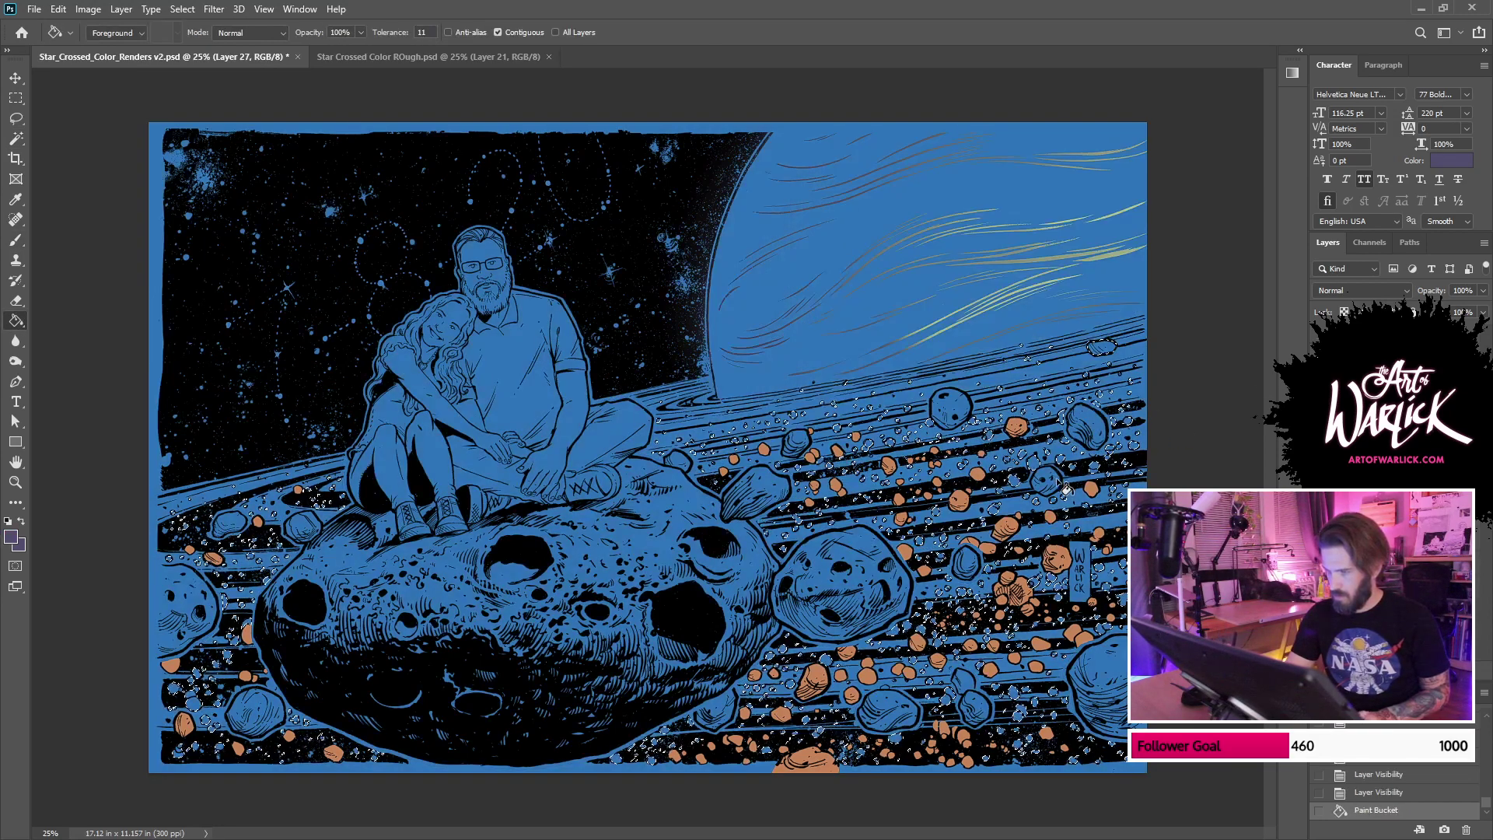
{"action": "key", "text": "ctrl+d"}
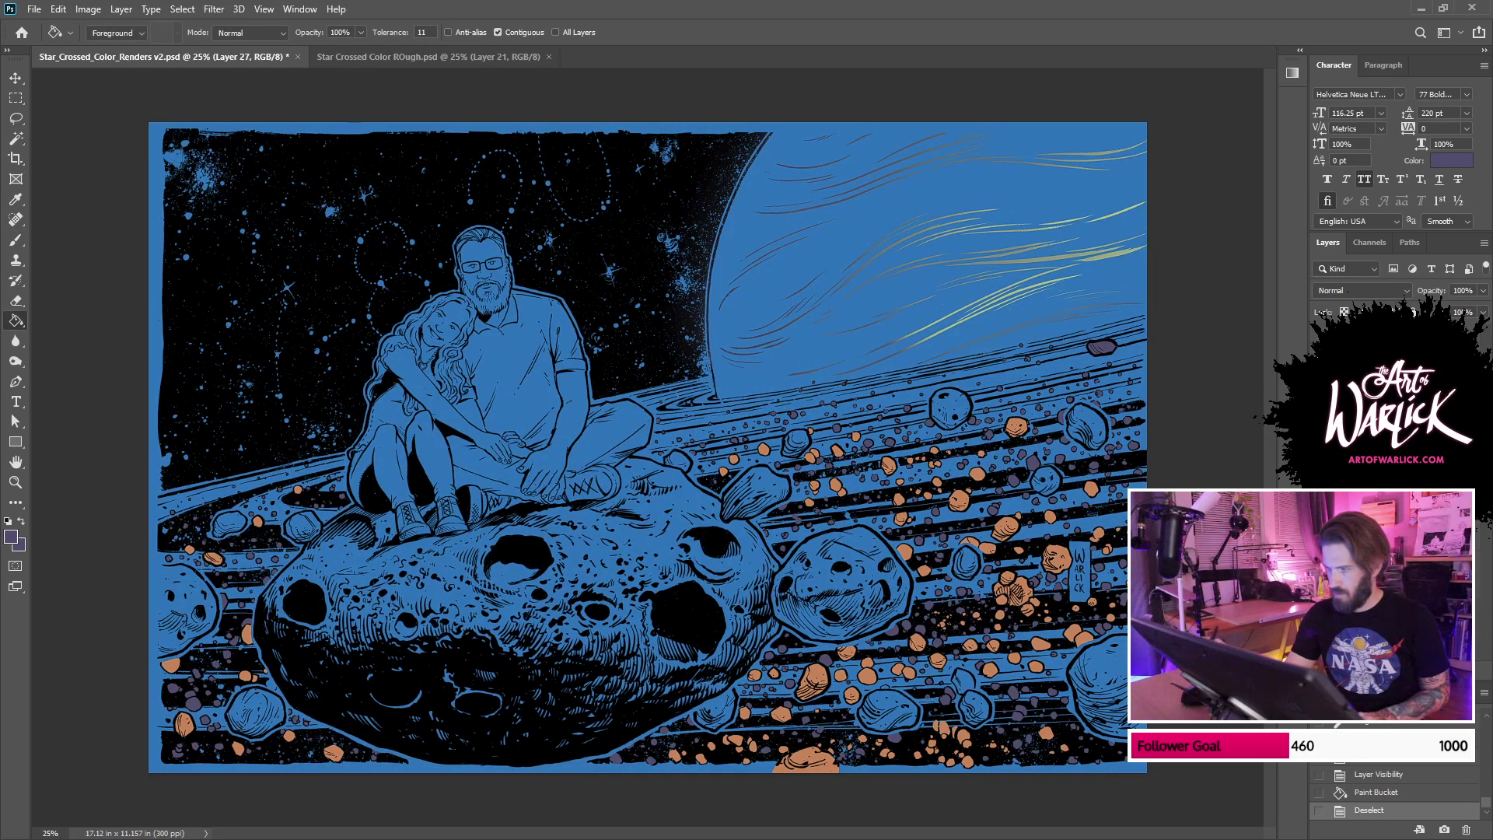
Step: Show the rendered colors of the couple, rocks and background again, and compare the new small-rock fills with the rendered version
{"action": "key", "text": "ctrl+comma"}
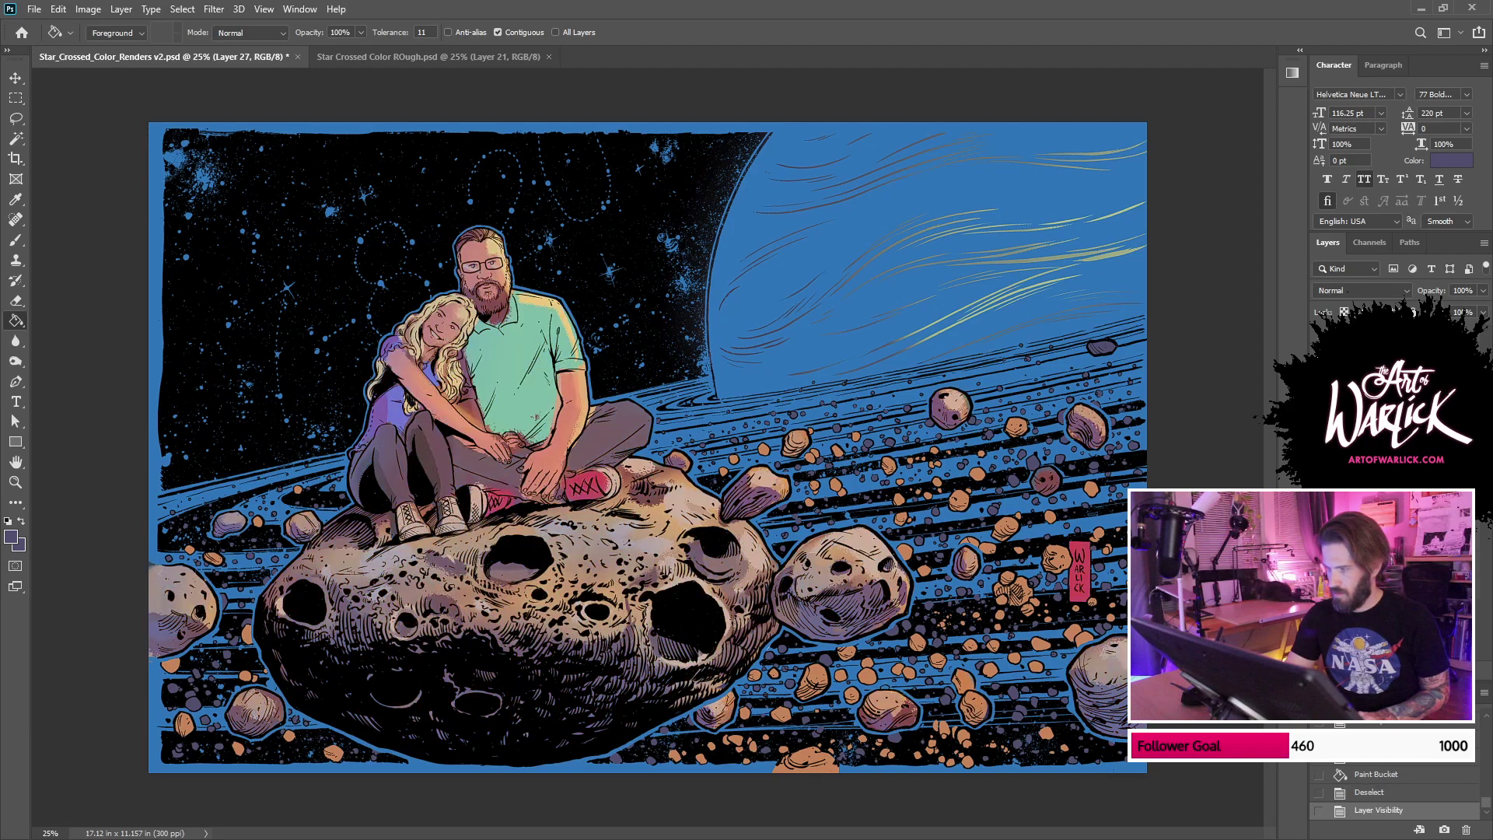
{"action": "key", "text": "ctrl+comma"}
{"action": "key", "text": "ctrl+comma"}
{"action": "key", "text": "ctrl+comma"}
{"action": "key", "text": "ctrl+comma"}
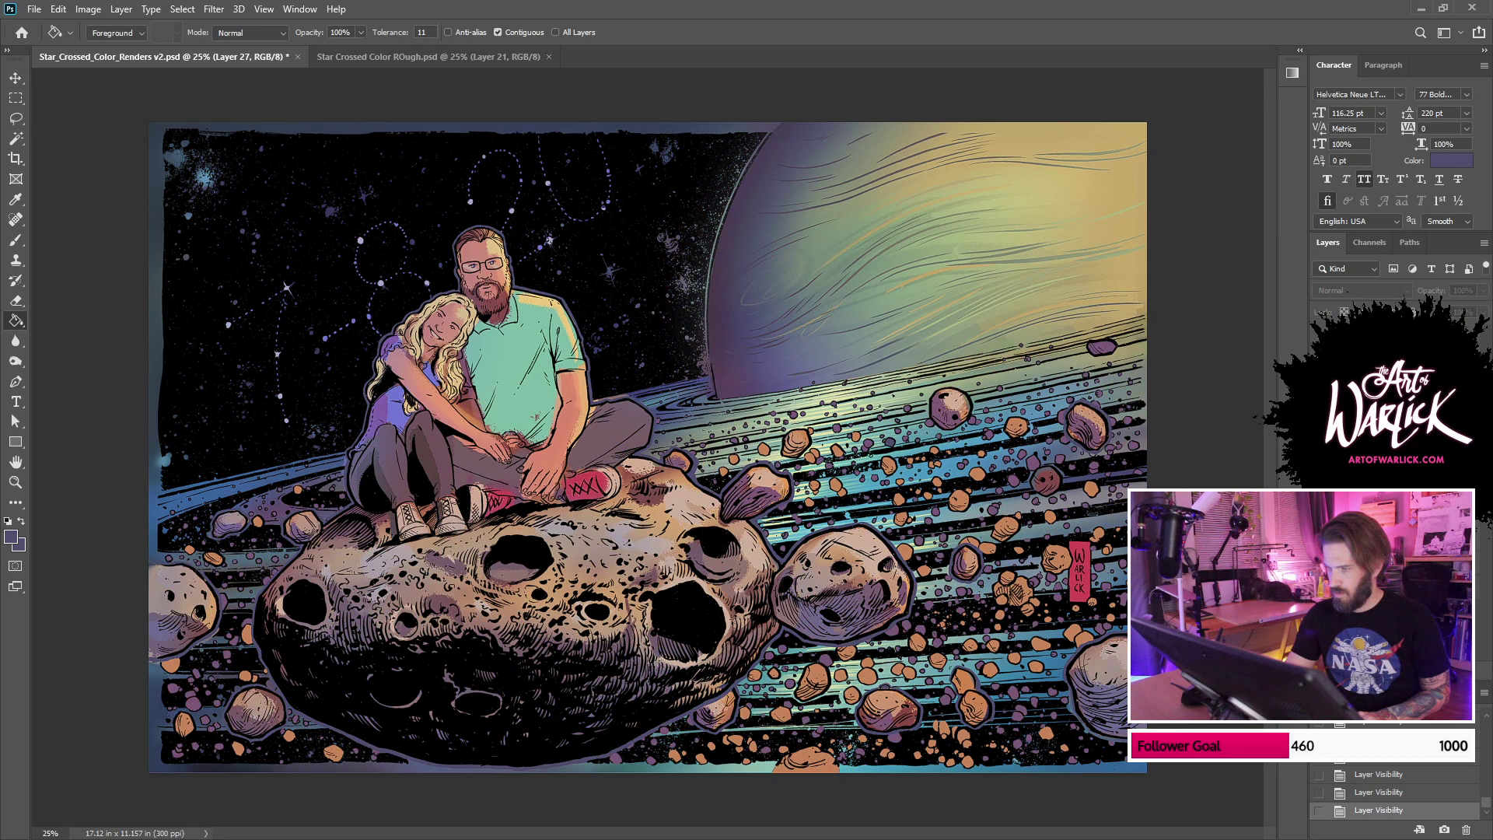
{"action": "key", "text": "ctrl+comma"}
{"action": "key", "text": "ctrl+comma"}
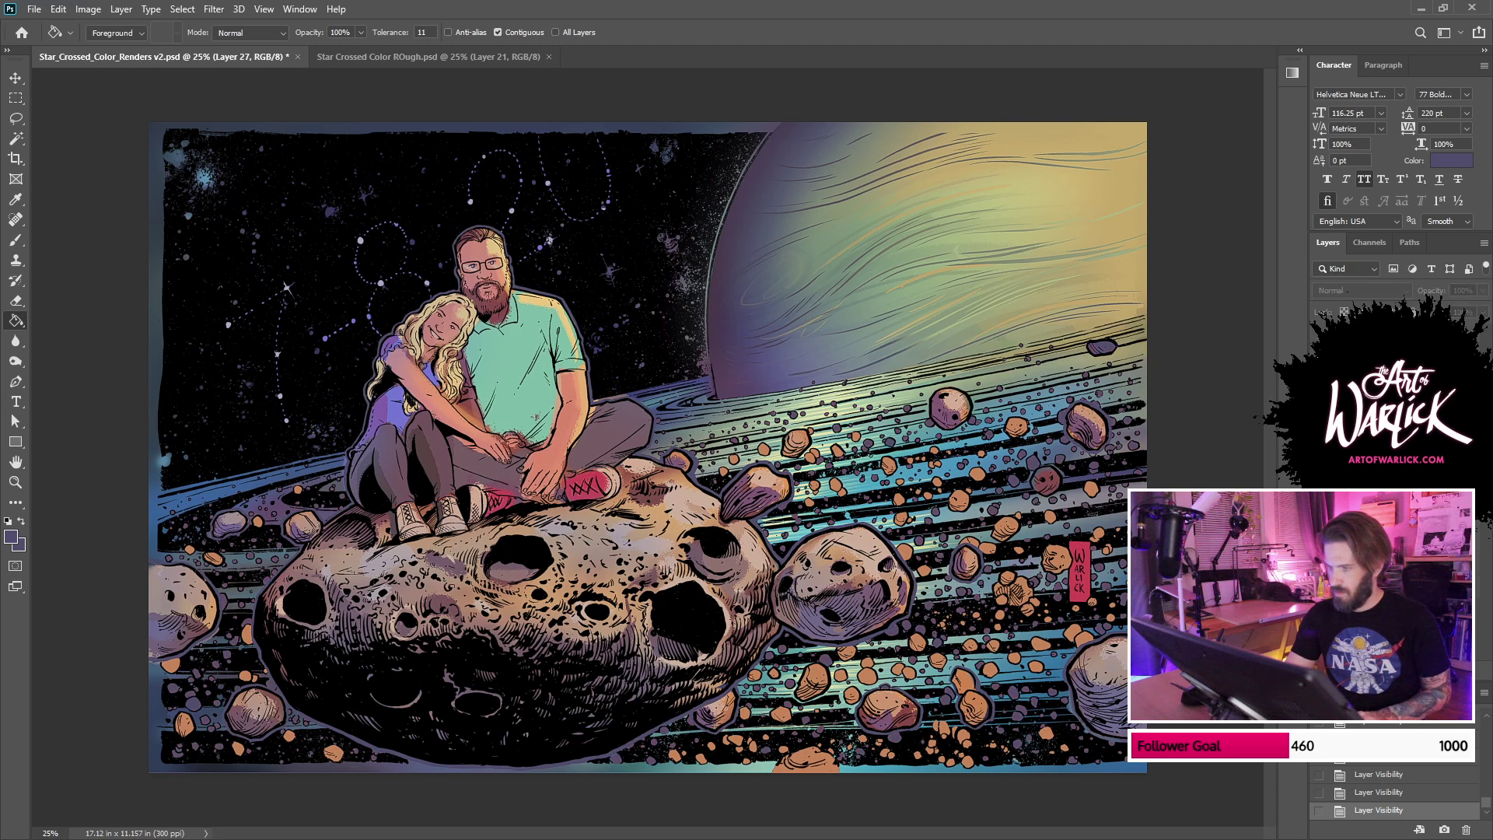
Step: Recolor the small dark purple rocks on Layer 27 with plum sampled from the artwork, using a non-contiguous fill
{"action": "left_click", "coordinate": [1009, 519], "text": "alt"}
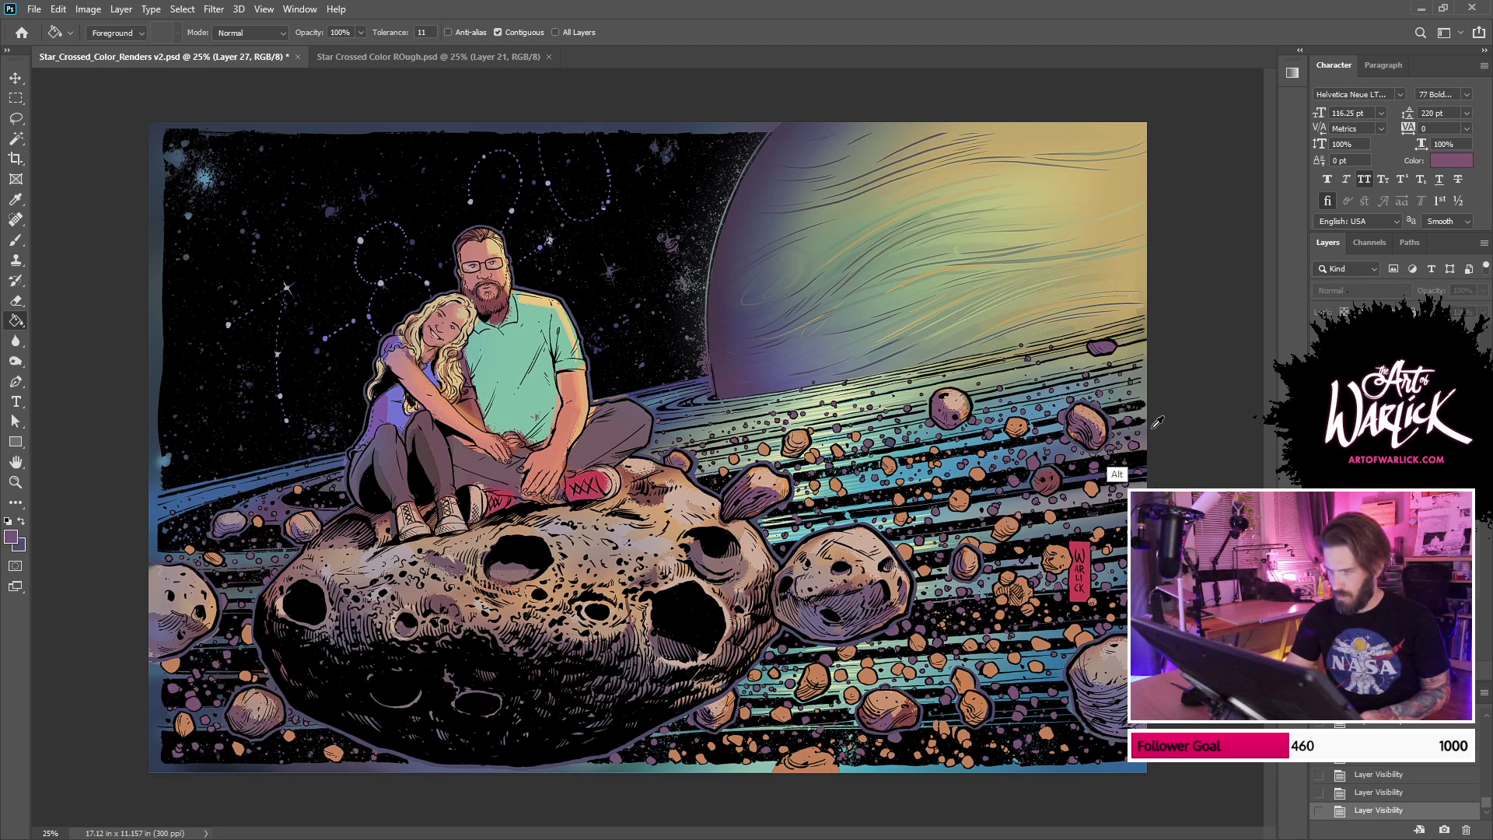
{"action": "left_click", "coordinate": [1024, 491]}
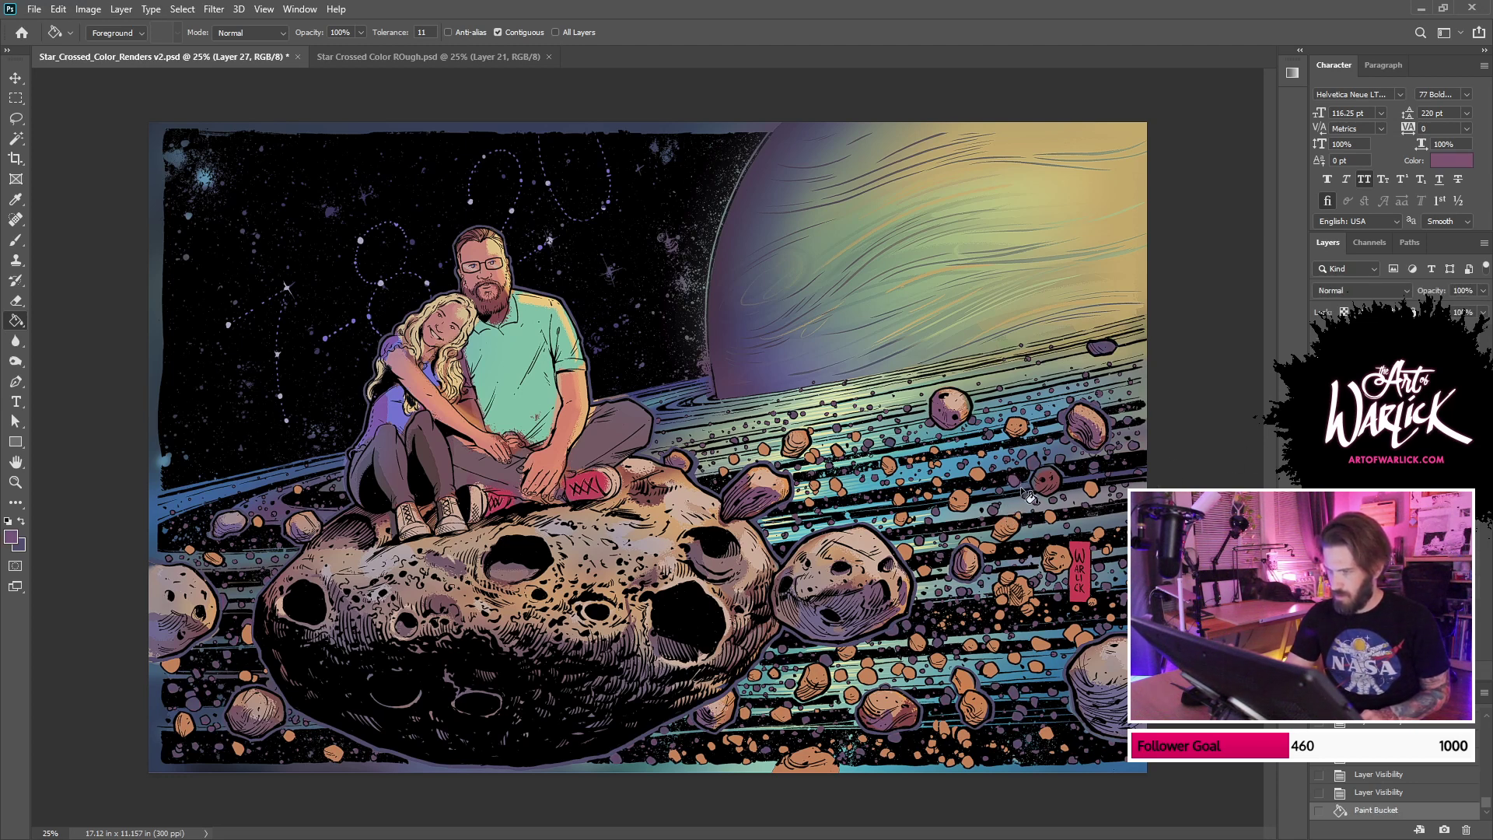
{"action": "key", "text": "ctrl+z"}
{"action": "left_click", "coordinate": [498, 32]}
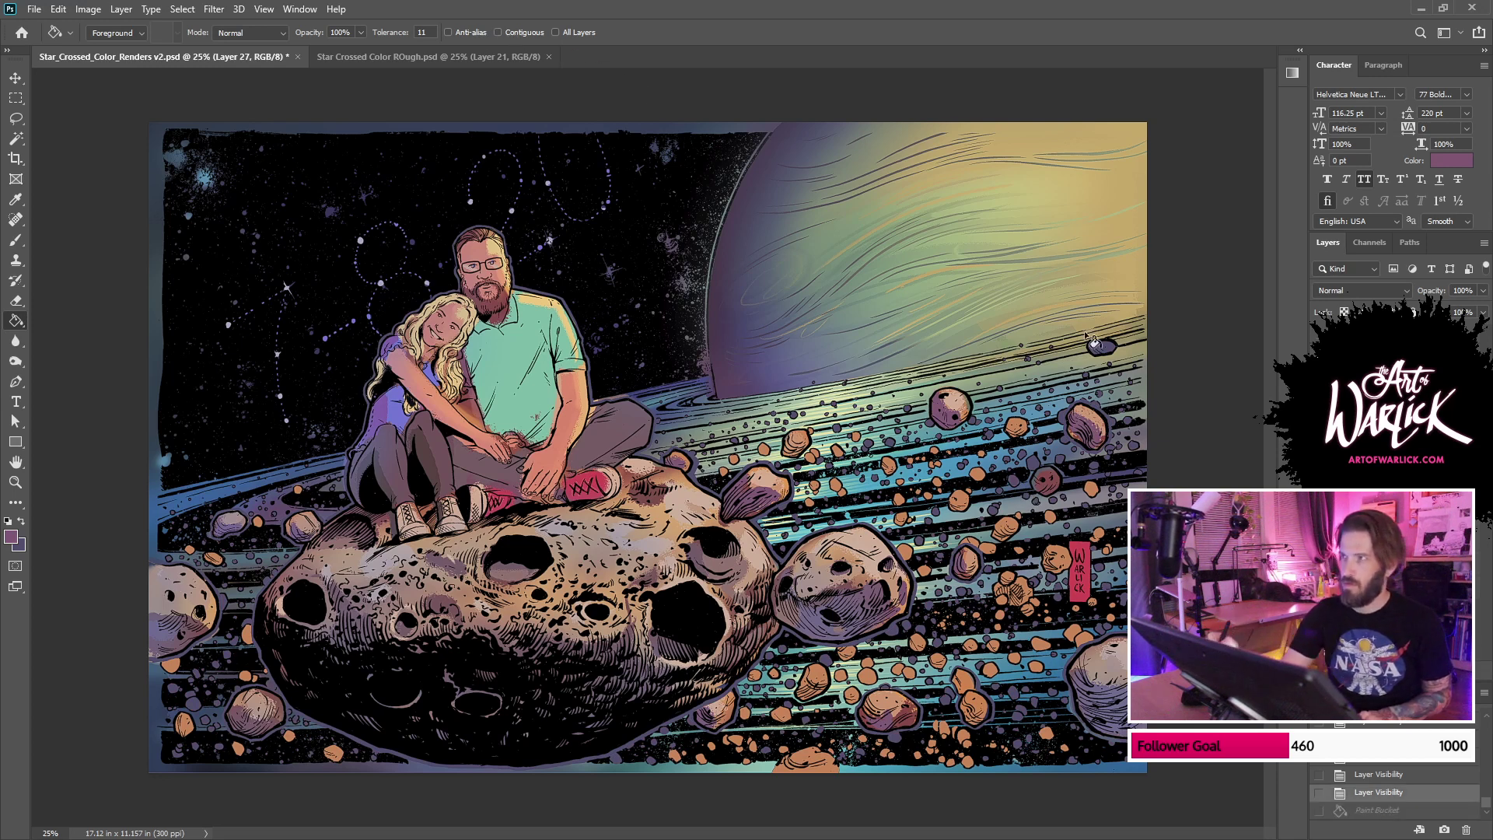
{"action": "left_click", "coordinate": [1044, 469]}
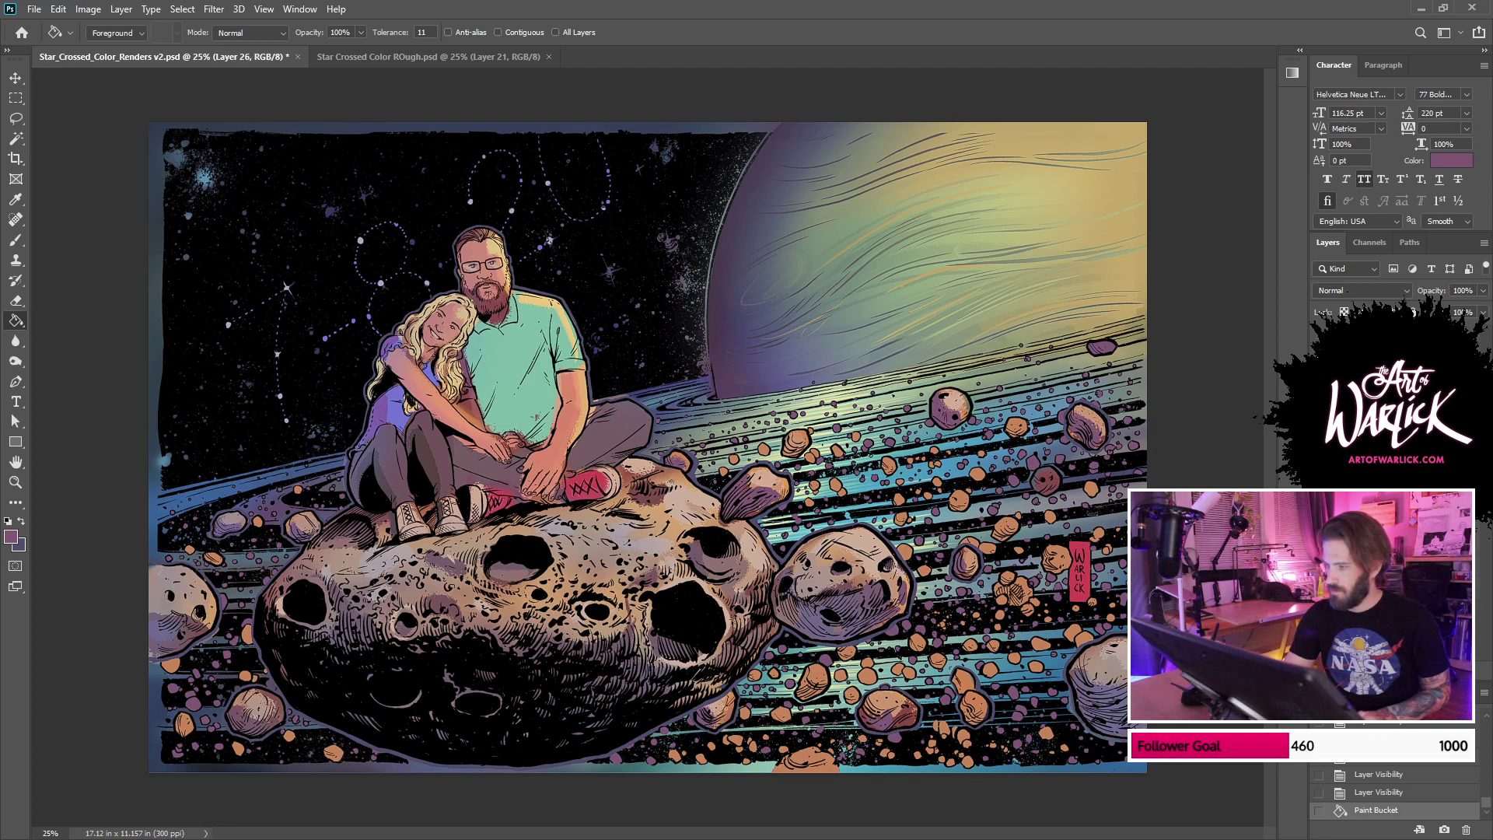
Step: Fill the selection of the small orange rocks with plum on a new layer, and hide the fill with an inverted layer mask
{"action": "left_click", "coordinate": [1350, 498], "text": "ctrl"}
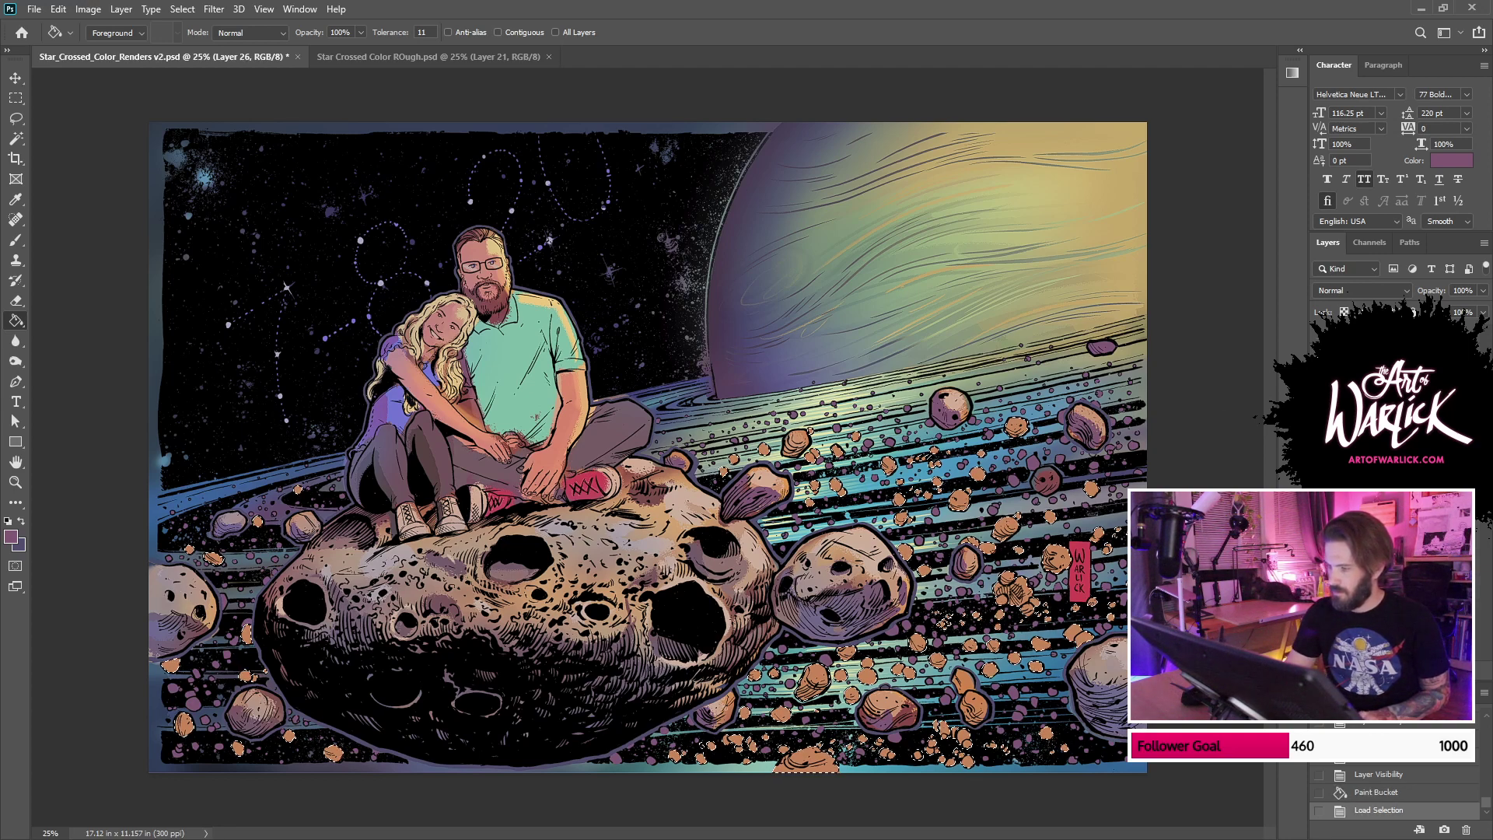
{"action": "left_click", "coordinate": [1444, 670]}
{"action": "left_click", "coordinate": [1051, 517]}
{"action": "key", "text": "ctrl+d"}
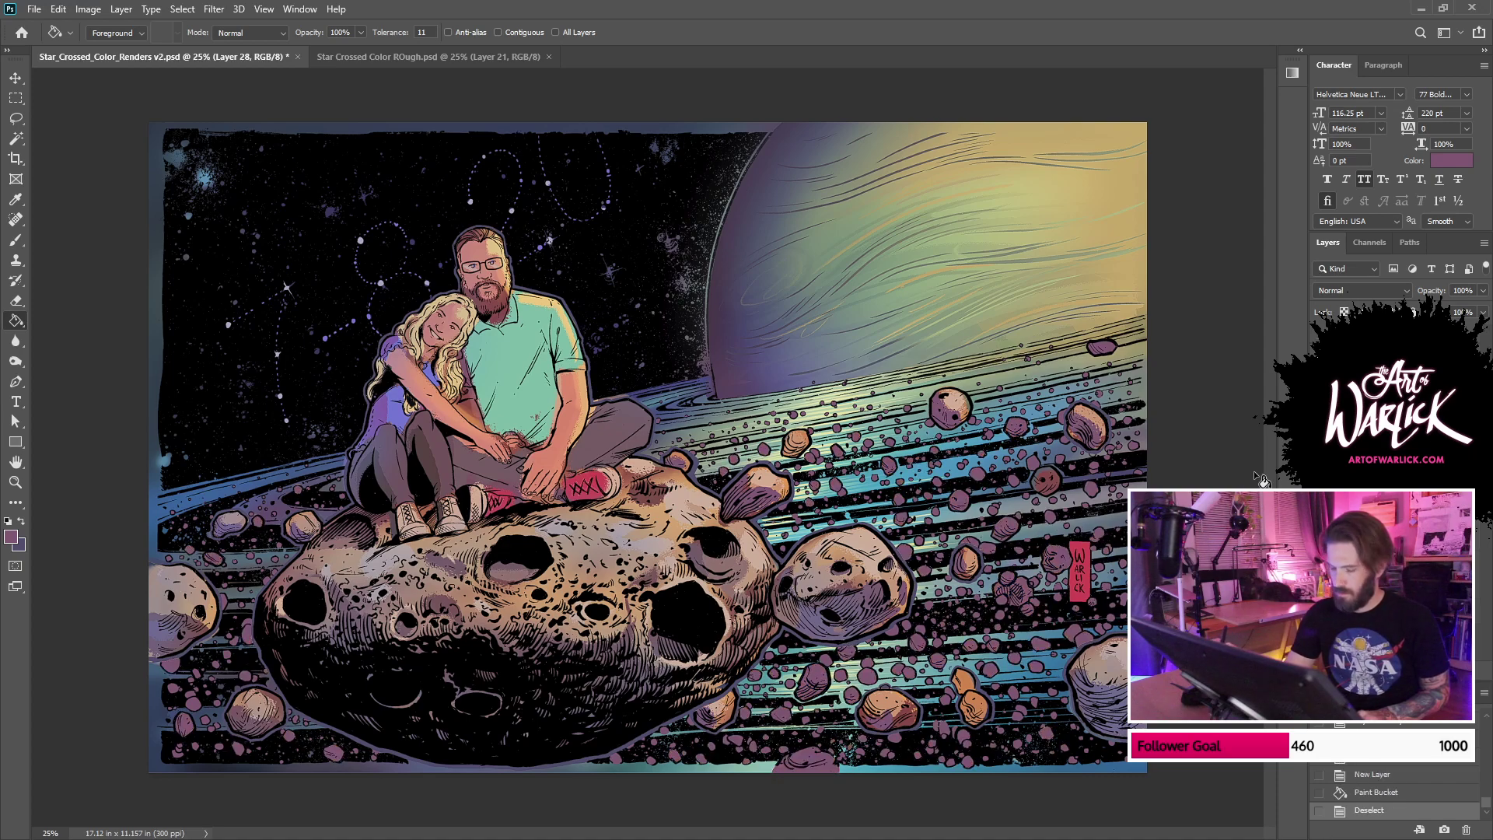
{"action": "key", "text": "b"}
{"action": "left_click", "coordinate": [1377, 670]}
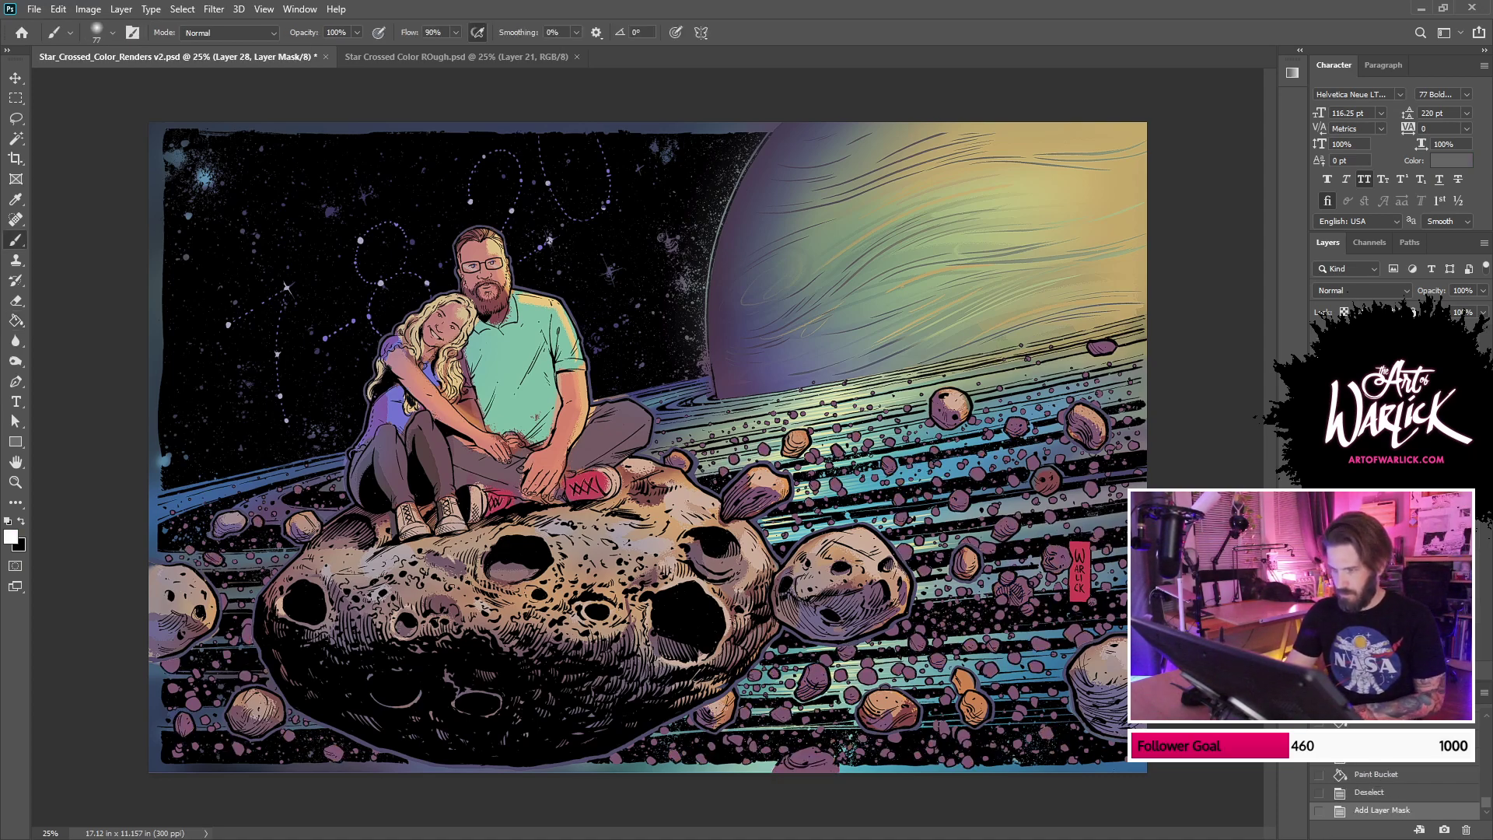
{"action": "key", "text": "ctrl+i"}
Step: Choose the 50 px textured brush for painting on the mask, and hide the rendered colors of the couple and large rocks
{"action": "key", "text": "ctrl+plus"}
{"action": "key", "text": "ctrl+plus"}
{"action": "mouse_move", "coordinate": [1091, 500]}
{"action": "left_mouse_down"}
{"action": "mouse_move", "coordinate": [1009, 512]}
{"action": "mouse_move", "coordinate": [799, 484]}
{"action": "left_mouse_up"}
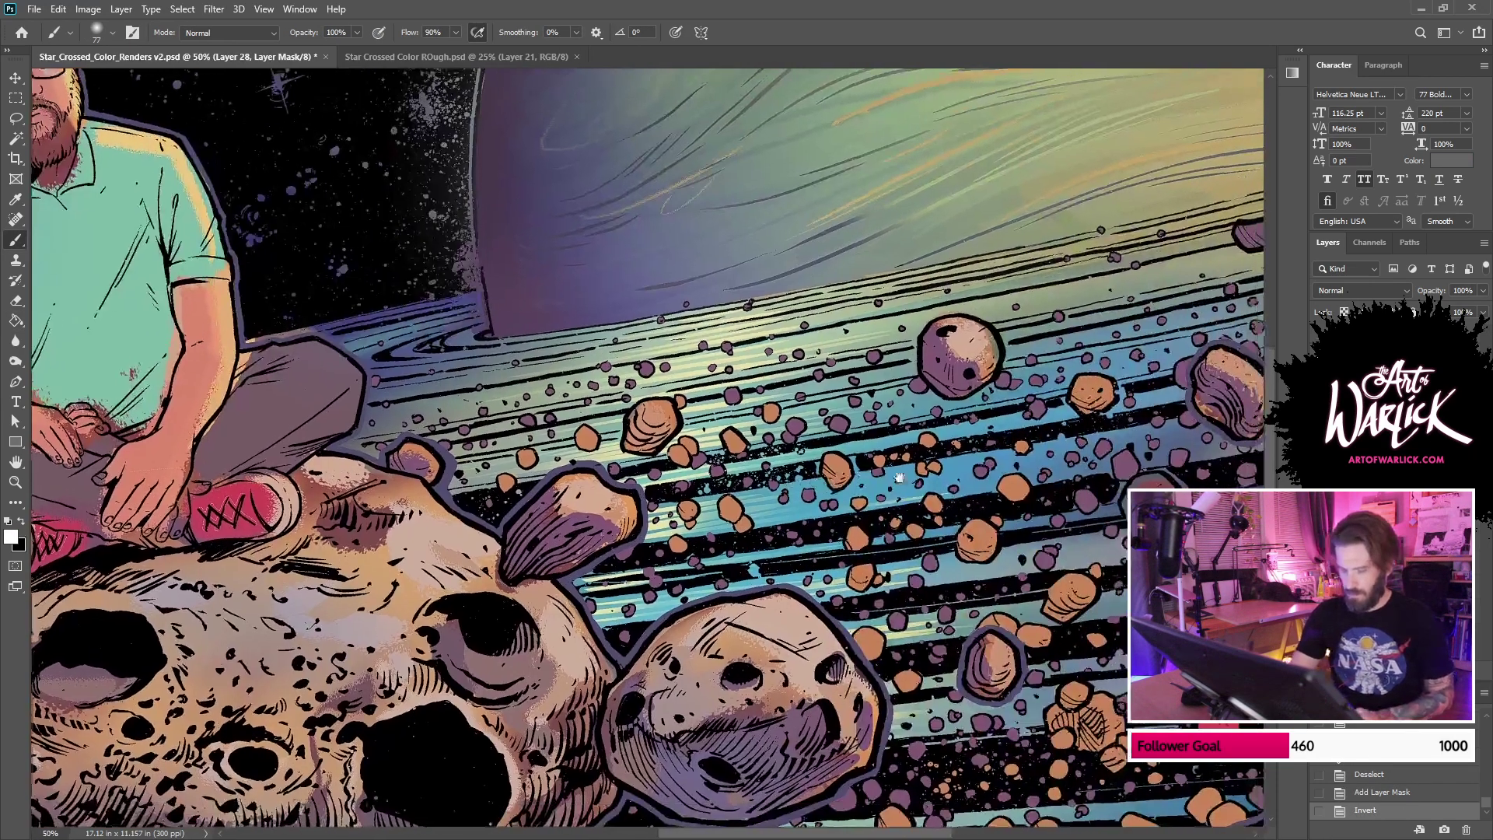
{"action": "left_click_drag", "start_coordinate": [1132, 423], "coordinate": [941, 501]}
{"action": "right_click", "coordinate": [942, 502]}
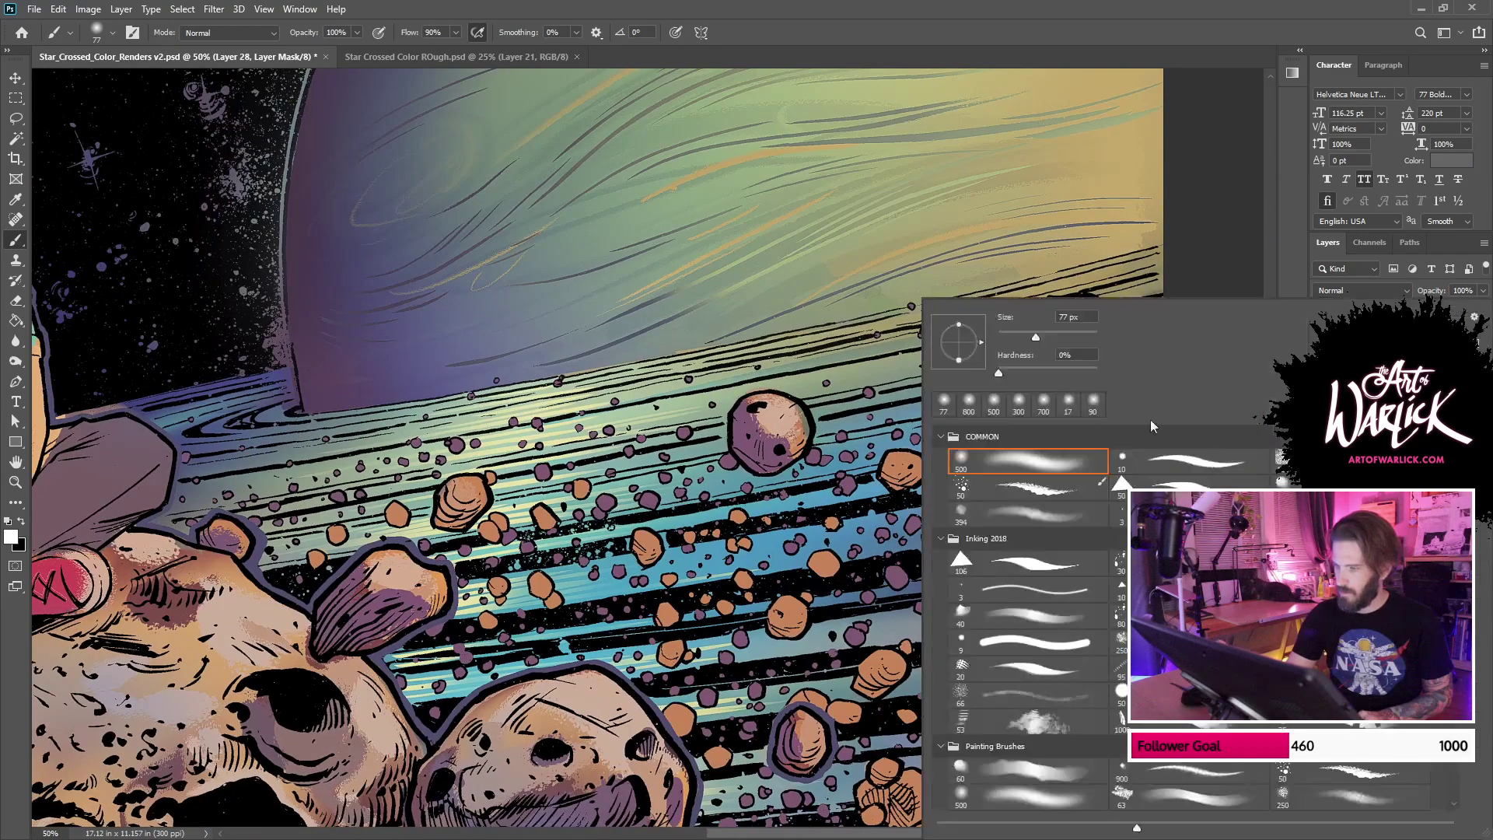
{"action": "double_click", "coordinate": [1067, 495]}
{"action": "left_click", "coordinate": [1320, 498]}
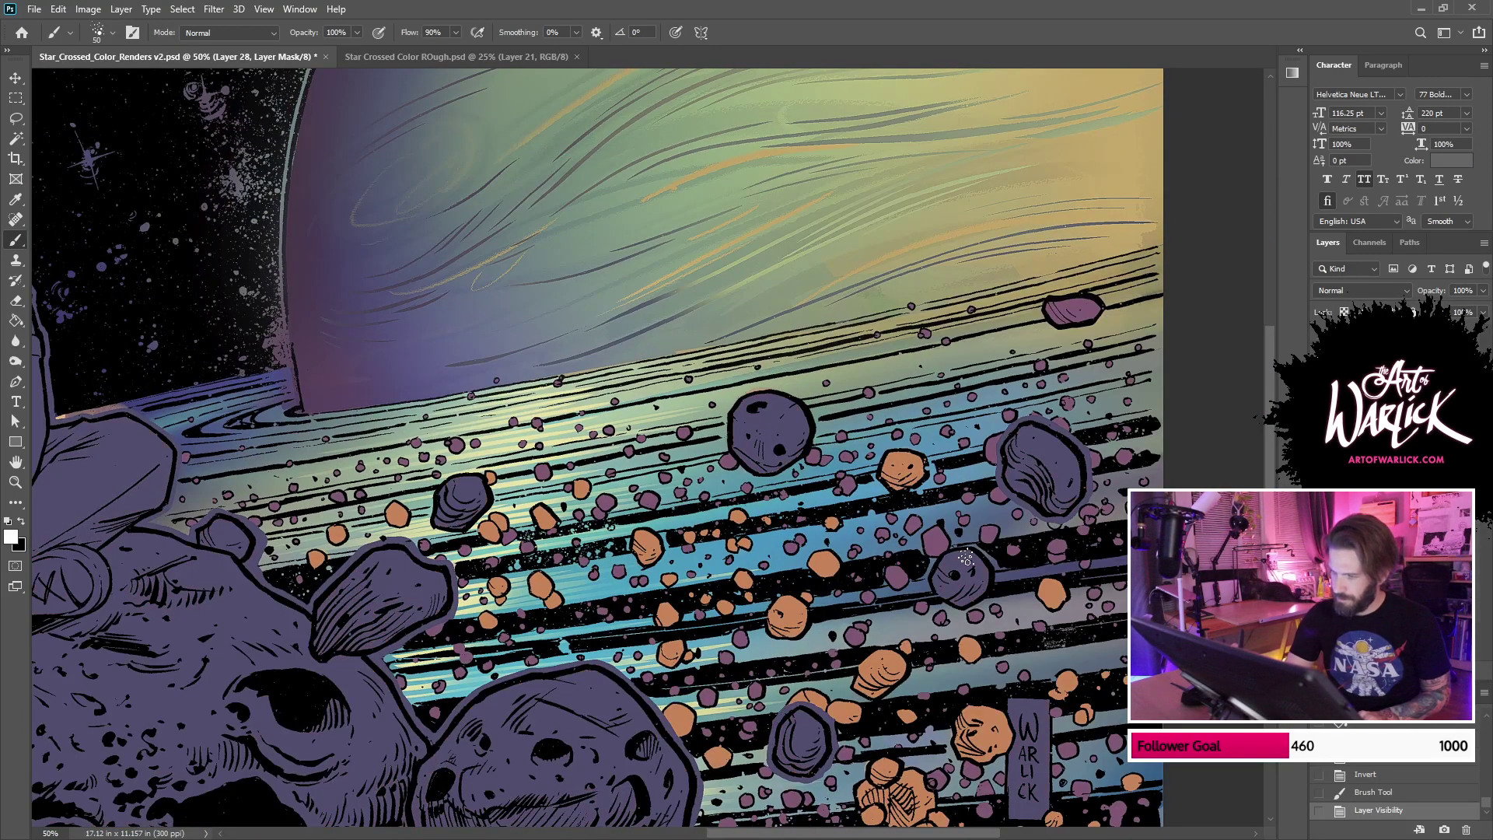
Step: Paint white on the mask to reveal plum shadows on the orange rocks below the planet, near the right edge, redoing the first strokes
{"action": "left_click_drag", "start_coordinate": [994, 611], "coordinate": [1074, 578]}
{"action": "mouse_move", "coordinate": [967, 644]}
{"action": "left_mouse_down"}
{"action": "mouse_move", "coordinate": [971, 669]}
{"action": "mouse_move", "coordinate": [983, 661]}
{"action": "left_mouse_up"}
{"action": "key", "text": "ctrl+z"}
{"action": "key", "text": "ctrl+z"}
{"action": "mouse_move", "coordinate": [1048, 579]}
{"action": "left_mouse_down"}
{"action": "mouse_move", "coordinate": [1065, 612]}
{"action": "mouse_move", "coordinate": [1104, 581]}
{"action": "left_mouse_up"}
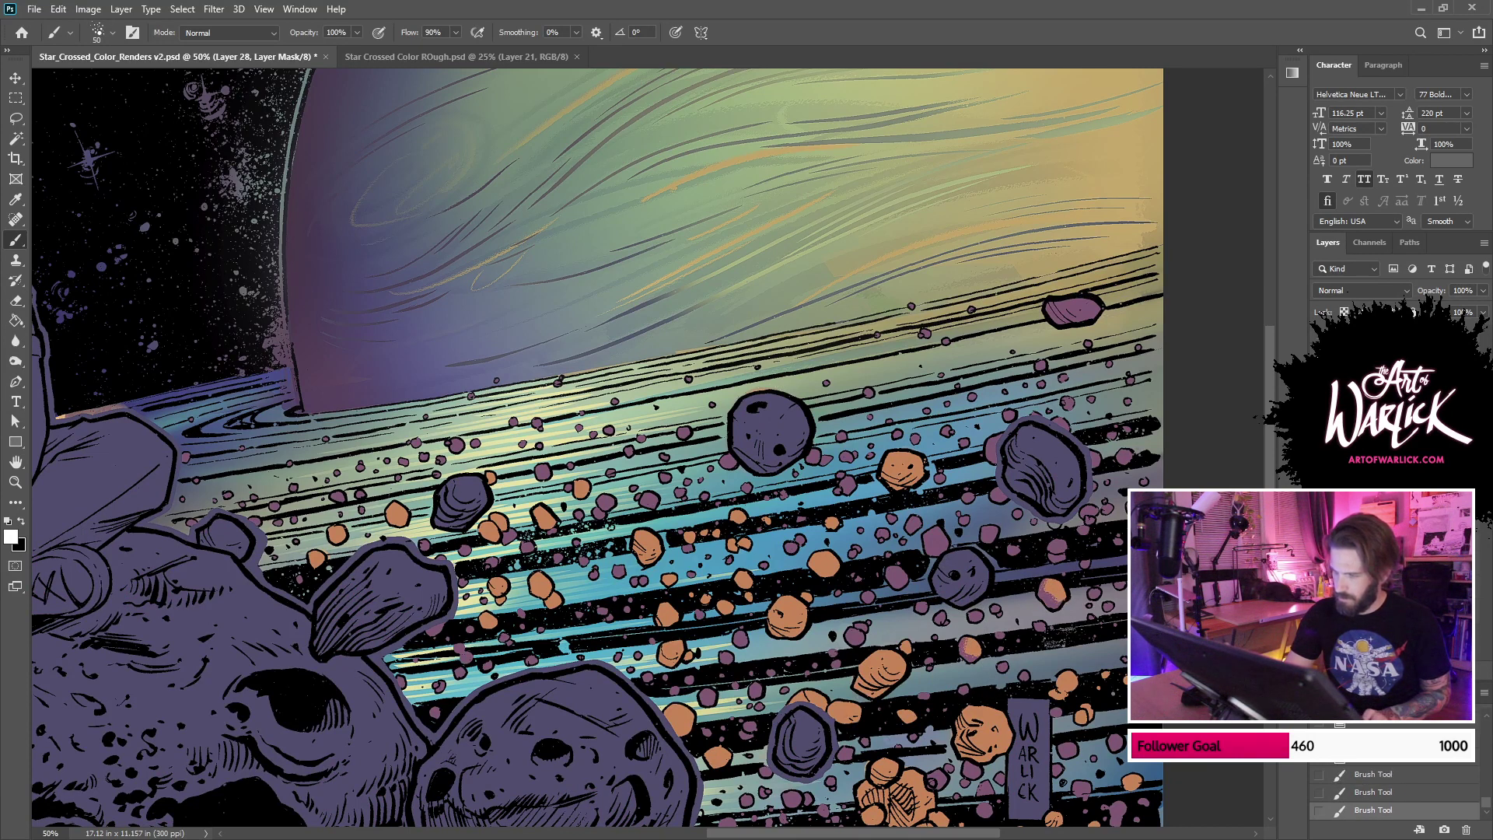
{"action": "left_click_drag", "start_coordinate": [1143, 529], "coordinate": [1180, 404]}
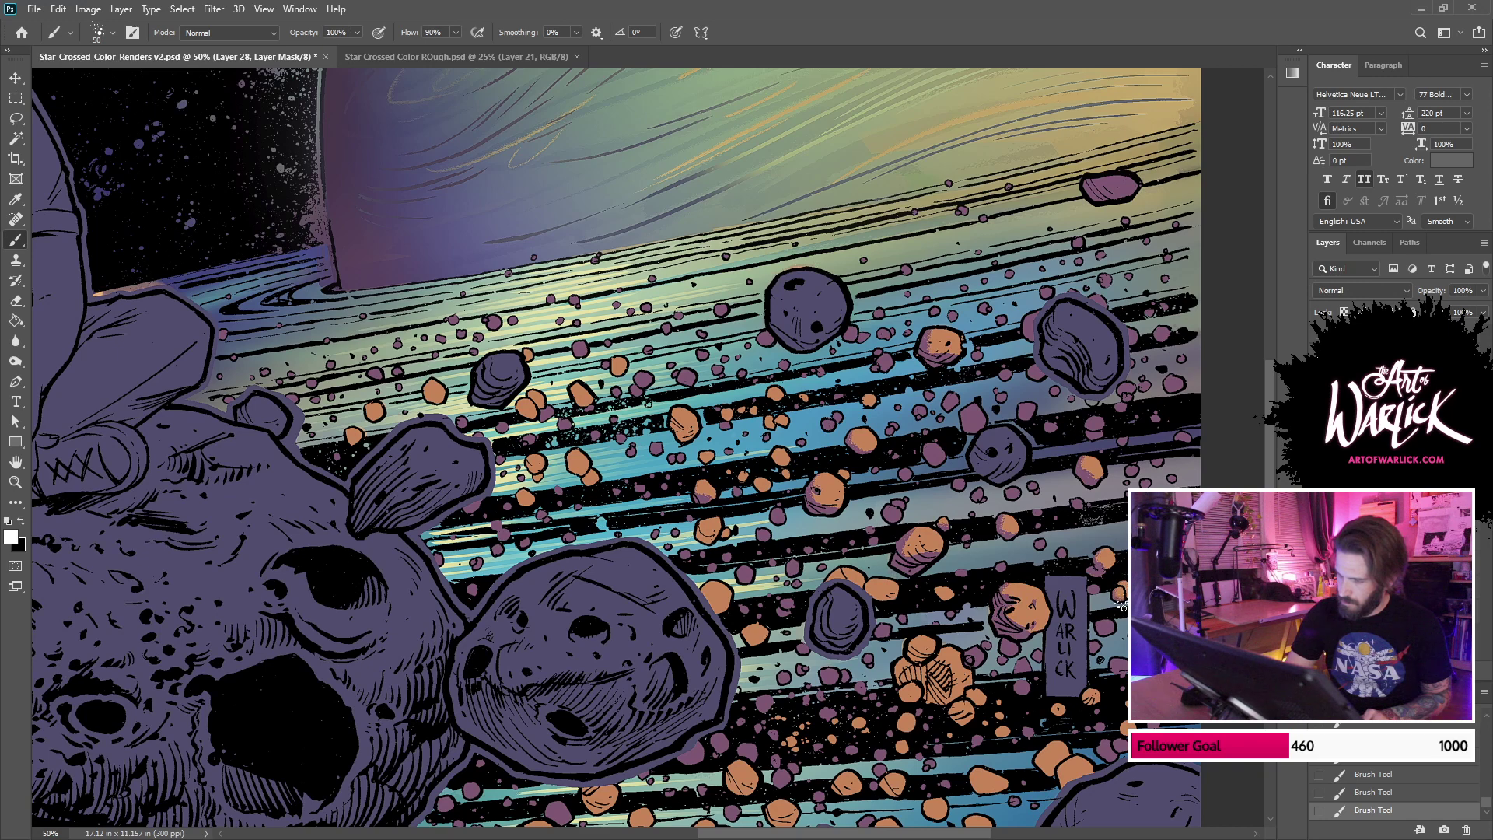
Step: Reveal plum shadows on the clustered orange rock beside the WARLICK sign and on the small rocks around it
{"action": "mouse_move", "coordinate": [1060, 737]}
{"action": "left_mouse_down"}
{"action": "mouse_move", "coordinate": [1055, 597]}
{"action": "mouse_move", "coordinate": [1054, 630]}
{"action": "mouse_move", "coordinate": [1074, 639]}
{"action": "left_mouse_up"}
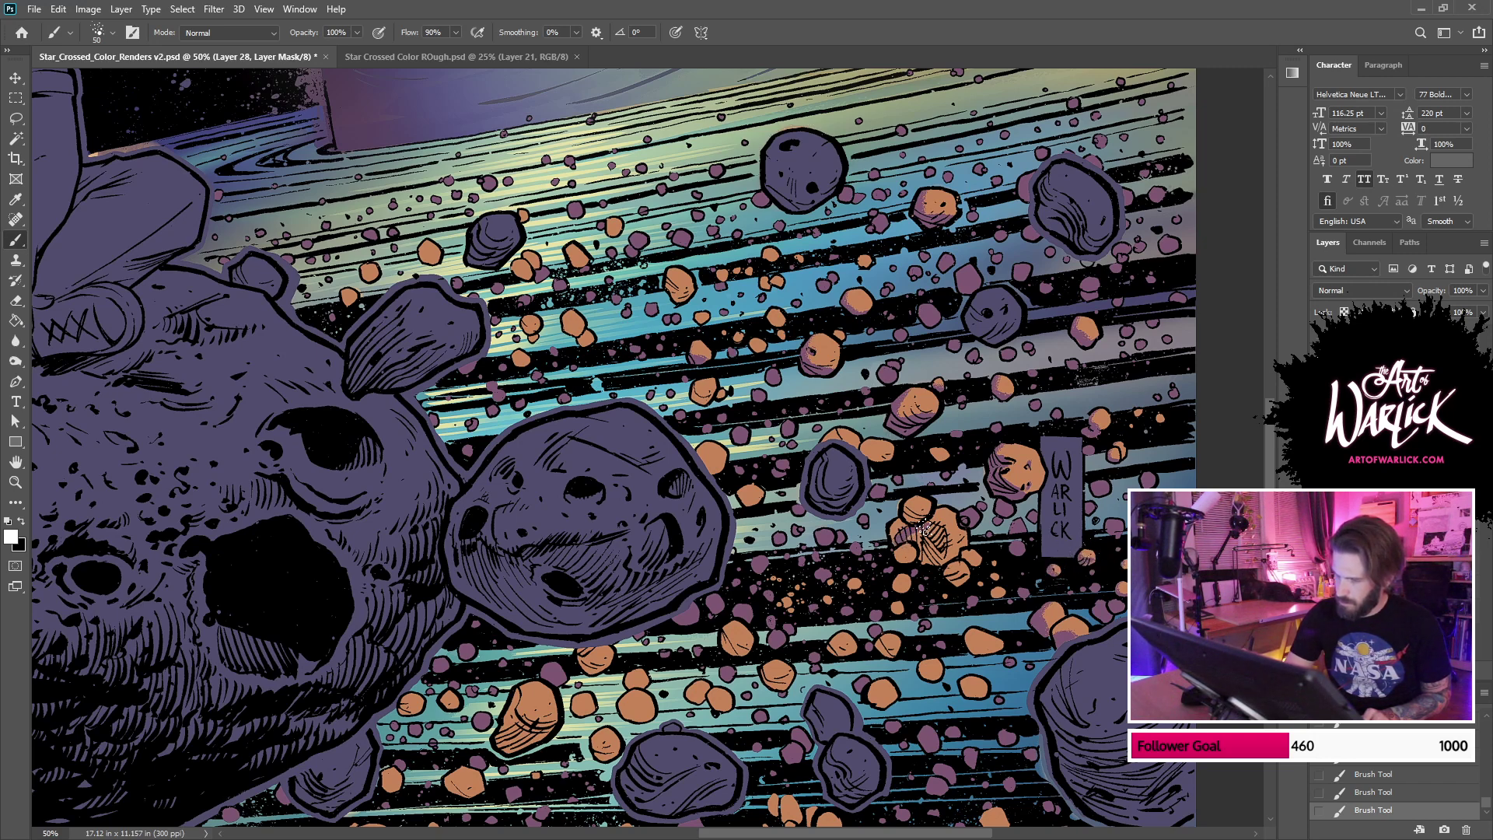
{"action": "mouse_move", "coordinate": [925, 530]}
{"action": "left_mouse_down"}
{"action": "mouse_move", "coordinate": [937, 571]}
{"action": "mouse_move", "coordinate": [916, 545]}
{"action": "mouse_move", "coordinate": [901, 557]}
{"action": "mouse_move", "coordinate": [913, 517]}
{"action": "left_mouse_up"}
{"action": "left_click_drag", "start_coordinate": [956, 576], "coordinate": [950, 573]}
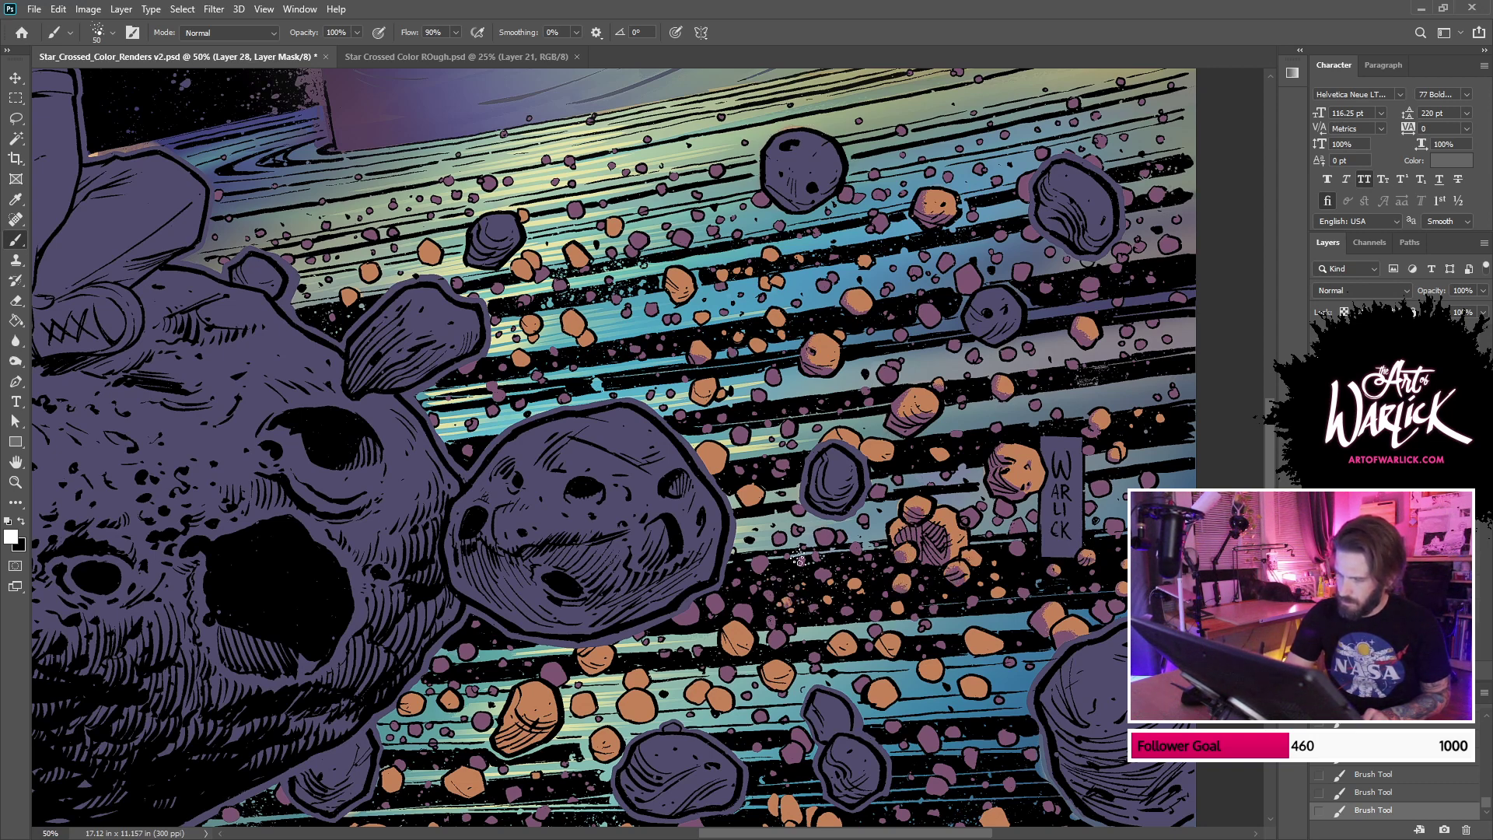
{"action": "mouse_move", "coordinate": [792, 611]}
{"action": "left_mouse_down"}
{"action": "mouse_move", "coordinate": [779, 573]}
{"action": "mouse_move", "coordinate": [801, 609]}
{"action": "mouse_move", "coordinate": [787, 604]}
{"action": "left_mouse_up"}
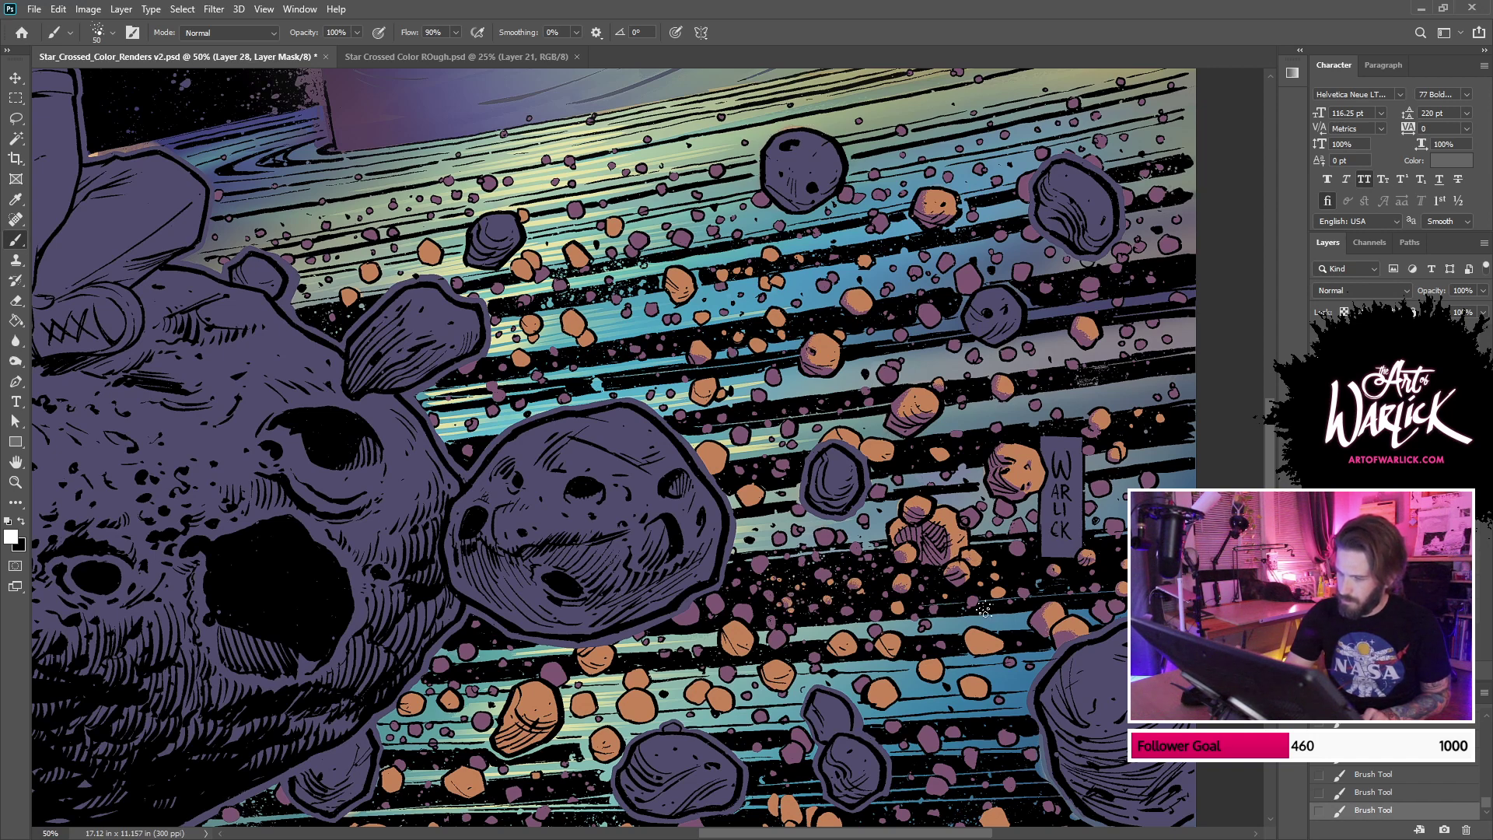
{"action": "left_click_drag", "start_coordinate": [967, 639], "coordinate": [1003, 655]}
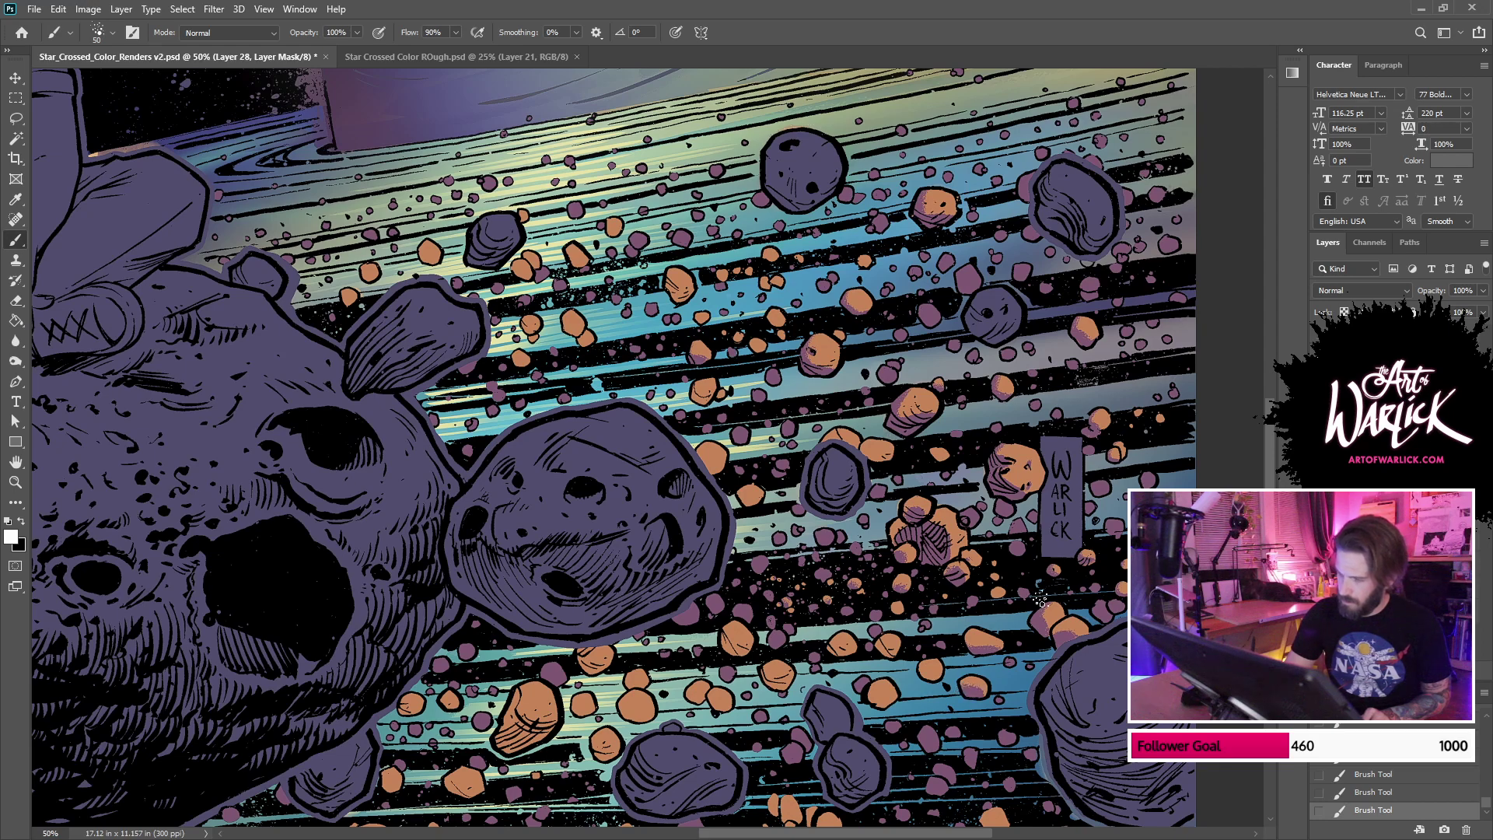
{"action": "left_click_drag", "start_coordinate": [1045, 405], "coordinate": [1061, 544]}
Step: Brush plum shadows onto the undersides of the orange rocks in the lower-right part of the ring
{"action": "left_click_drag", "start_coordinate": [938, 624], "coordinate": [991, 337]}
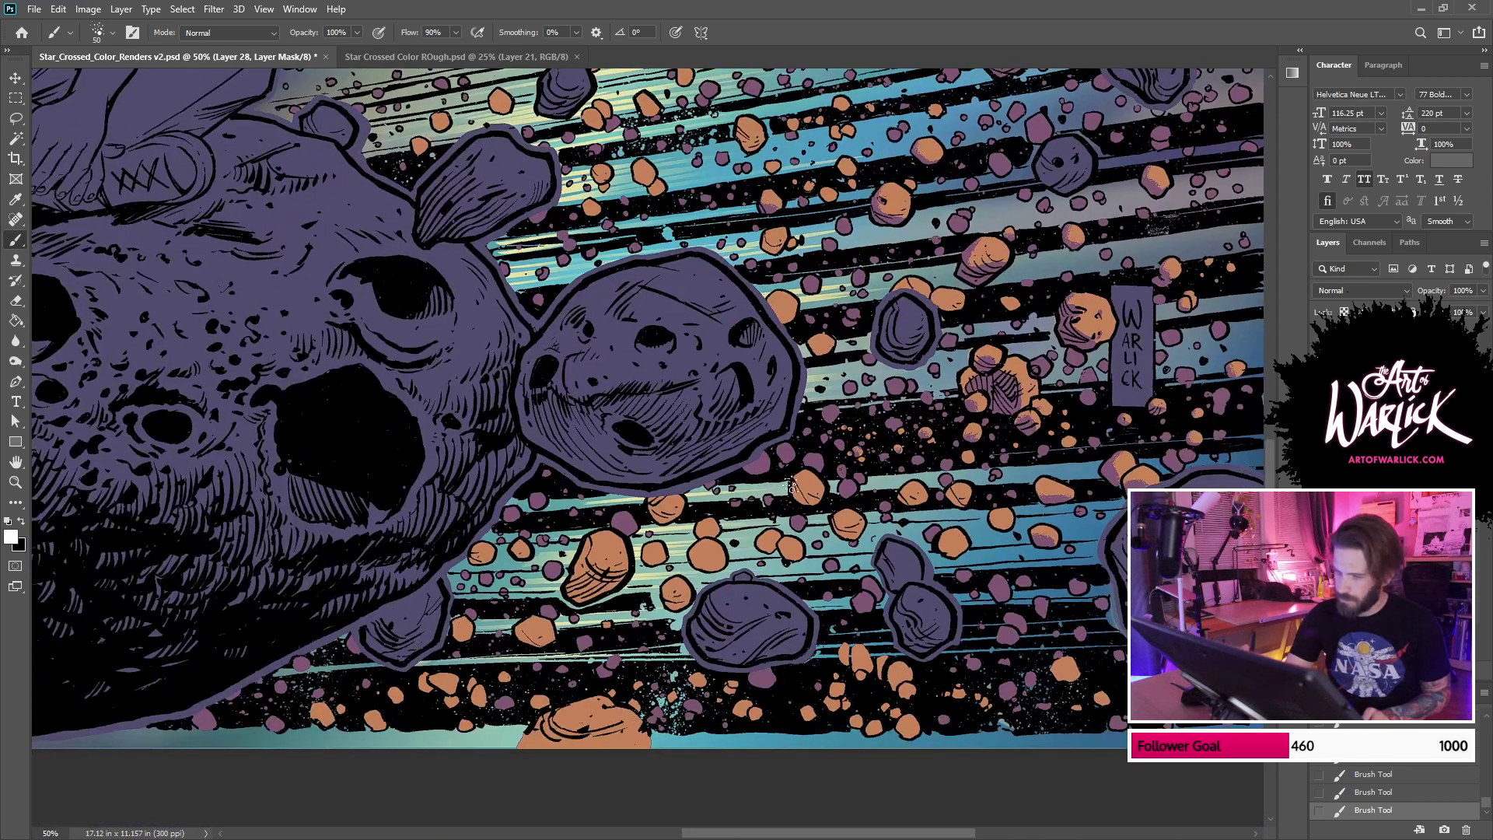
{"action": "mouse_move", "coordinate": [836, 518]}
{"action": "left_mouse_down"}
{"action": "mouse_move", "coordinate": [856, 536]}
{"action": "mouse_move", "coordinate": [929, 502]}
{"action": "mouse_move", "coordinate": [962, 556]}
{"action": "left_mouse_up"}
{"action": "left_click_drag", "start_coordinate": [960, 503], "coordinate": [967, 500]}
{"action": "left_click_drag", "start_coordinate": [993, 522], "coordinate": [1009, 526]}
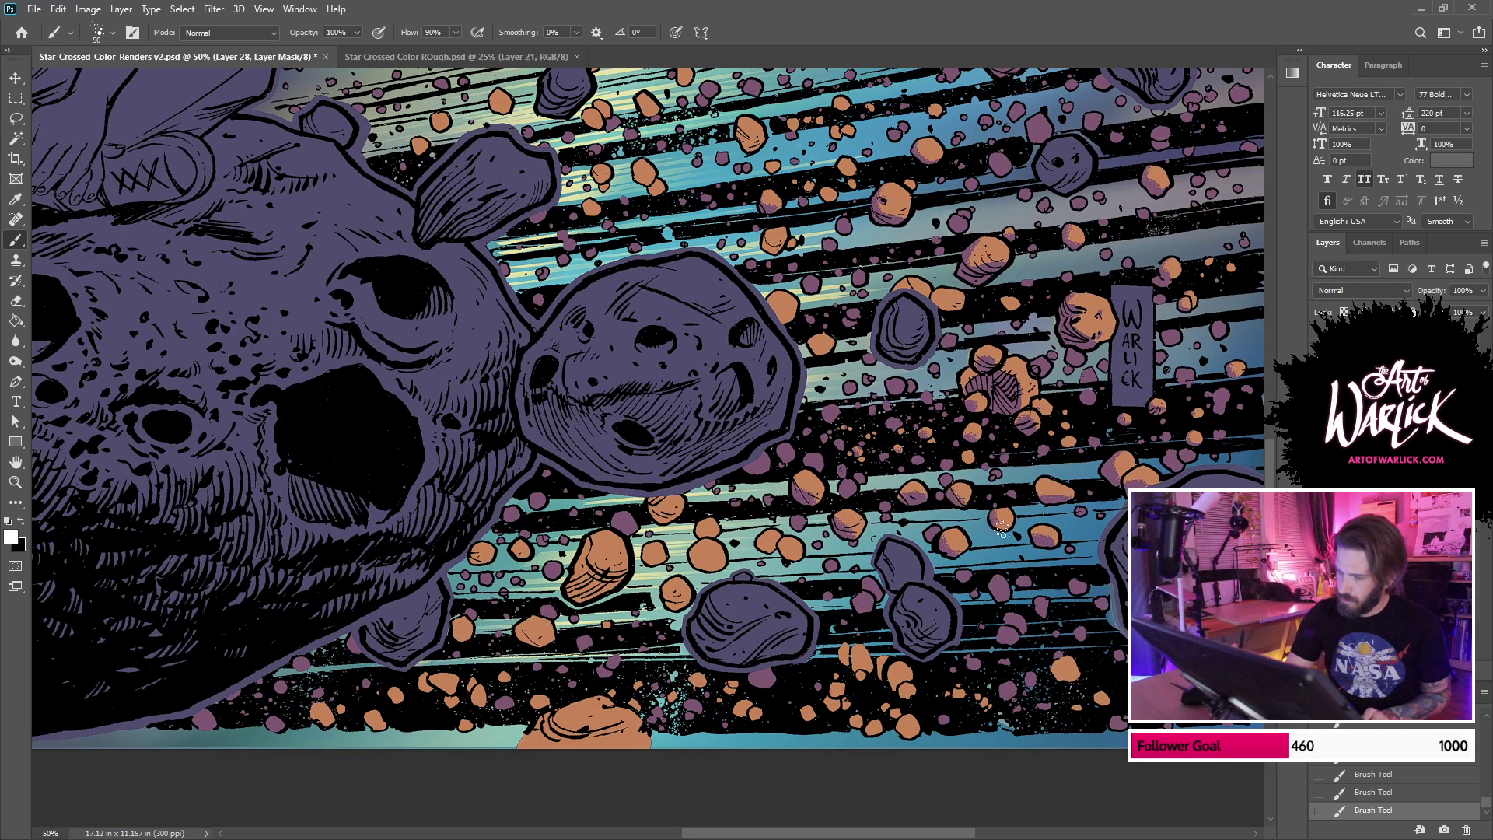
{"action": "left_click_drag", "start_coordinate": [1055, 667], "coordinate": [1078, 678]}
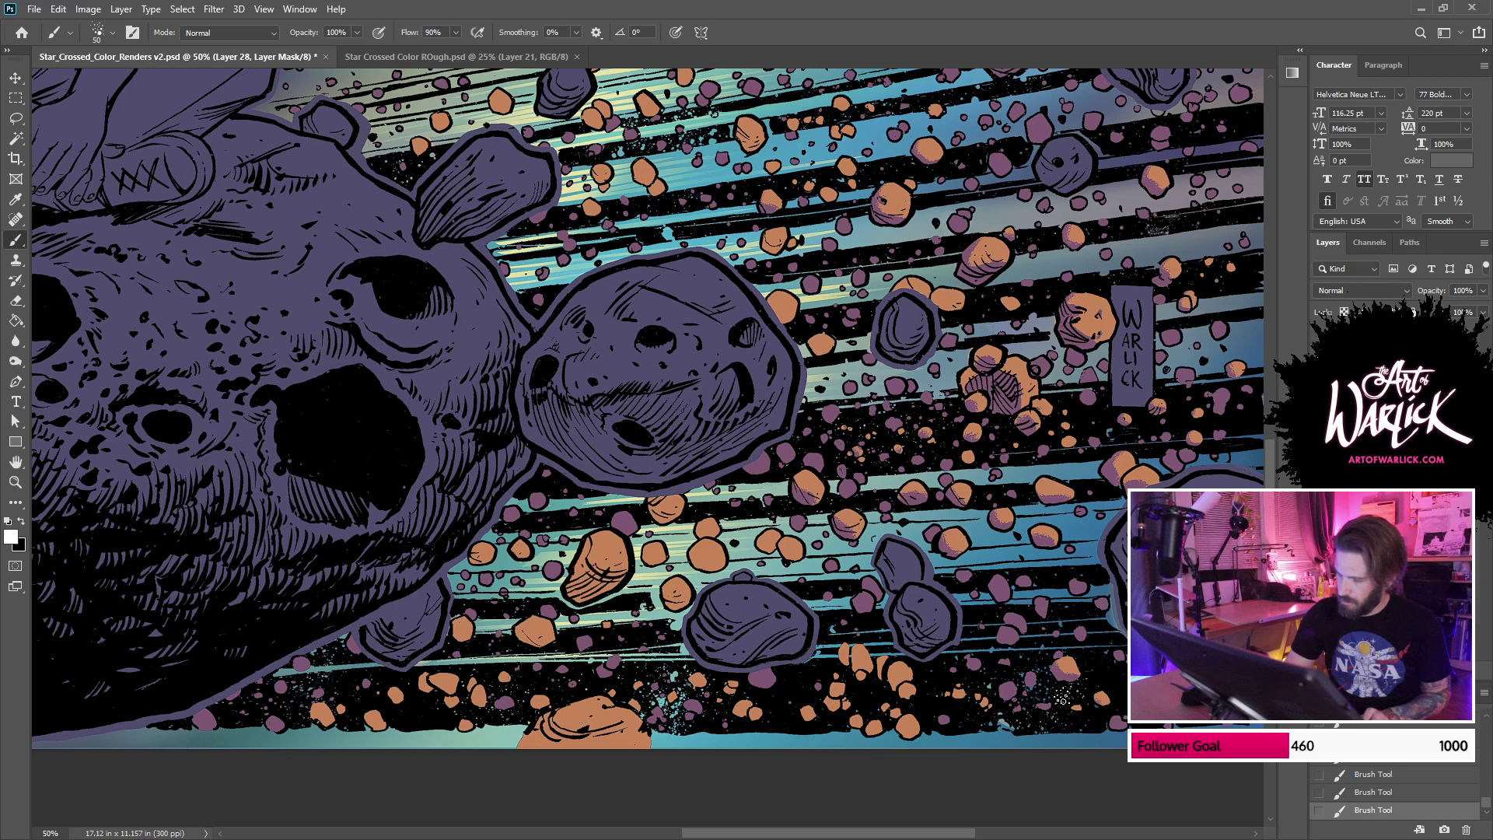
{"action": "mouse_move", "coordinate": [894, 714]}
{"action": "left_mouse_down"}
{"action": "mouse_move", "coordinate": [910, 745]}
{"action": "mouse_move", "coordinate": [871, 730]}
{"action": "mouse_move", "coordinate": [879, 745]}
{"action": "mouse_move", "coordinate": [913, 681]}
{"action": "mouse_move", "coordinate": [901, 693]}
{"action": "mouse_move", "coordinate": [917, 700]}
{"action": "mouse_move", "coordinate": [892, 701]}
{"action": "mouse_move", "coordinate": [906, 658]}
{"action": "mouse_move", "coordinate": [879, 674]}
{"action": "mouse_move", "coordinate": [884, 687]}
{"action": "mouse_move", "coordinate": [853, 673]}
{"action": "left_mouse_up"}
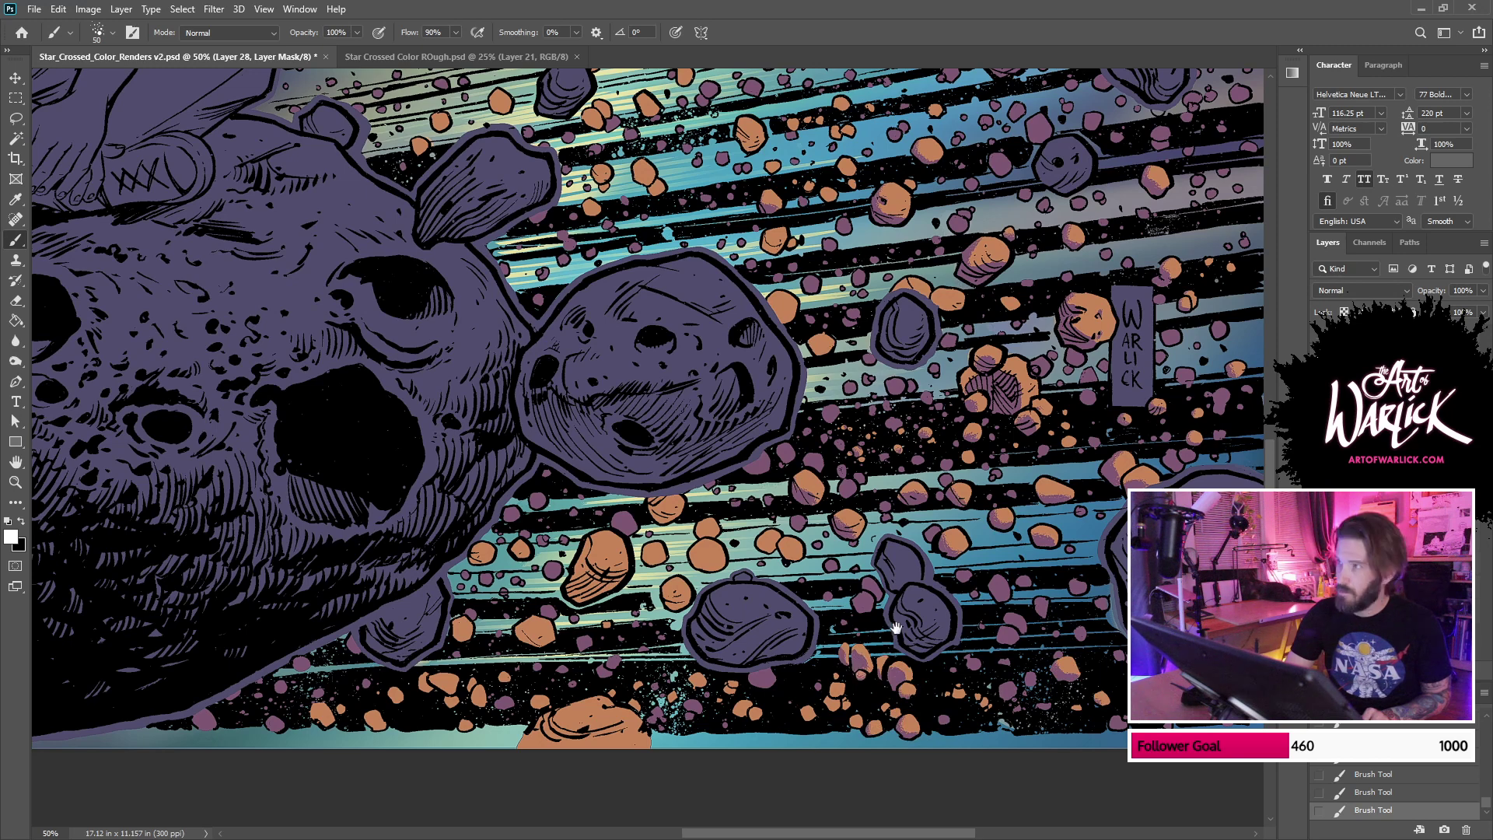
Step: Shade the large orange rock at the artwork's bottom edge, the elongated rock above it and the nearby small rocks with plum
{"action": "mouse_move", "coordinate": [896, 627]}
{"action": "left_mouse_down"}
{"action": "mouse_move", "coordinate": [977, 540]}
{"action": "mouse_move", "coordinate": [894, 645]}
{"action": "left_mouse_up"}
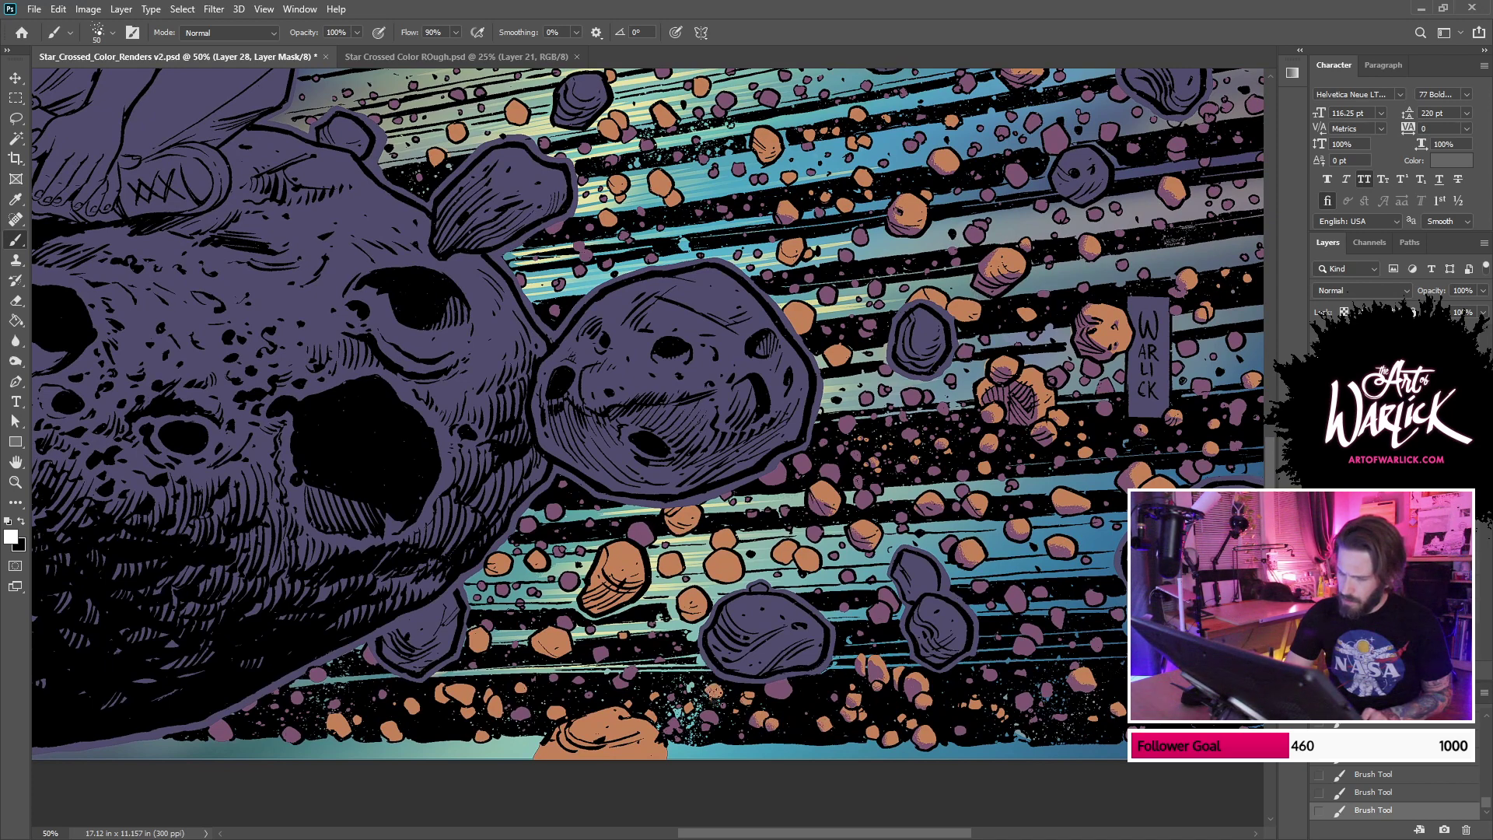
{"action": "left_click_drag", "start_coordinate": [762, 688], "coordinate": [981, 583]}
{"action": "left_click_drag", "start_coordinate": [771, 639], "coordinate": [766, 653]}
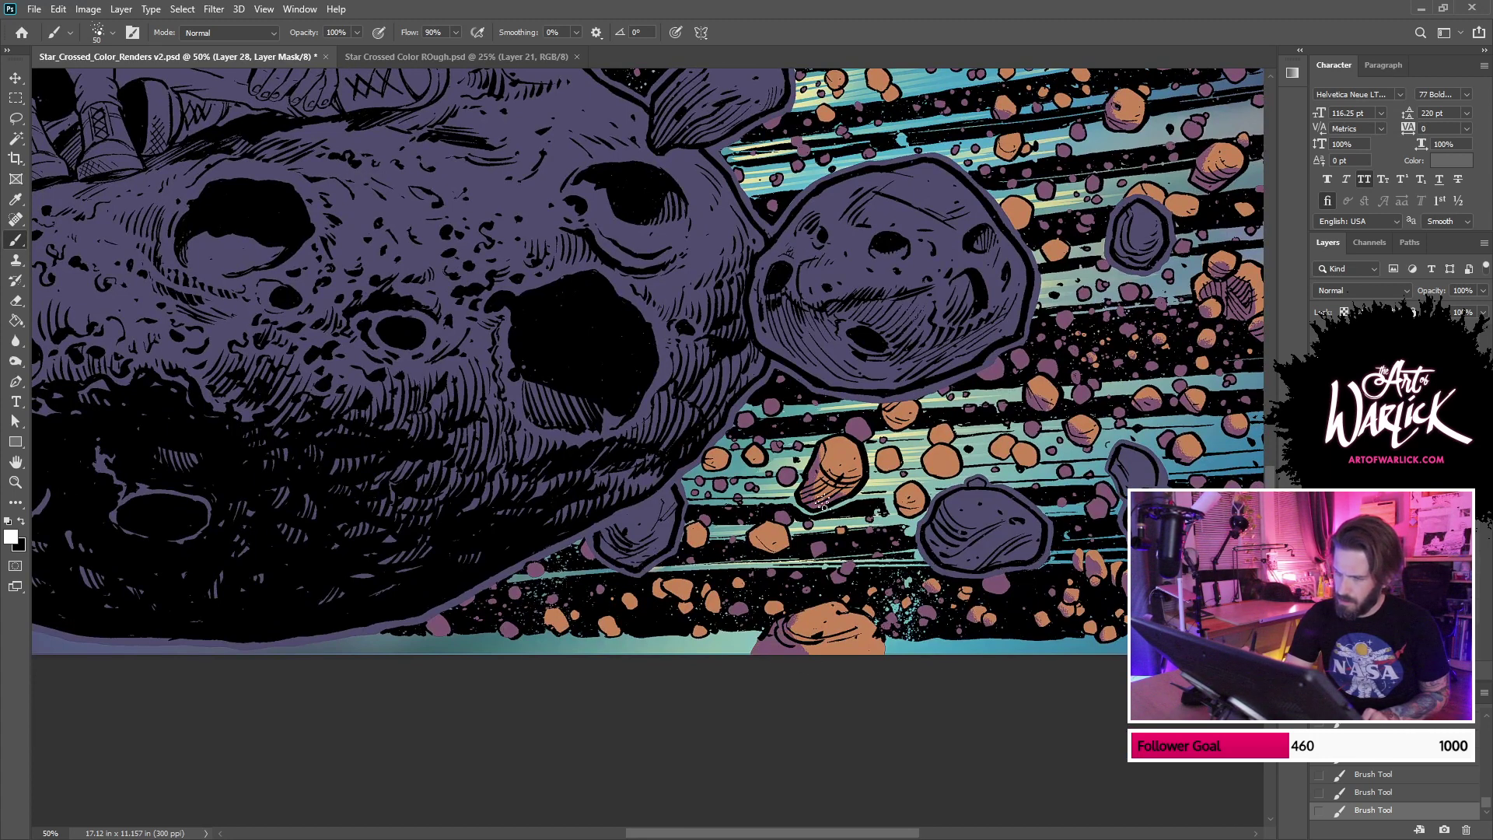
{"action": "left_click_drag", "start_coordinate": [829, 489], "coordinate": [859, 478]}
{"action": "mouse_move", "coordinate": [896, 425]}
{"action": "left_mouse_down"}
{"action": "mouse_move", "coordinate": [947, 468]}
{"action": "mouse_move", "coordinate": [937, 431]}
{"action": "mouse_move", "coordinate": [900, 461]}
{"action": "left_mouse_up"}
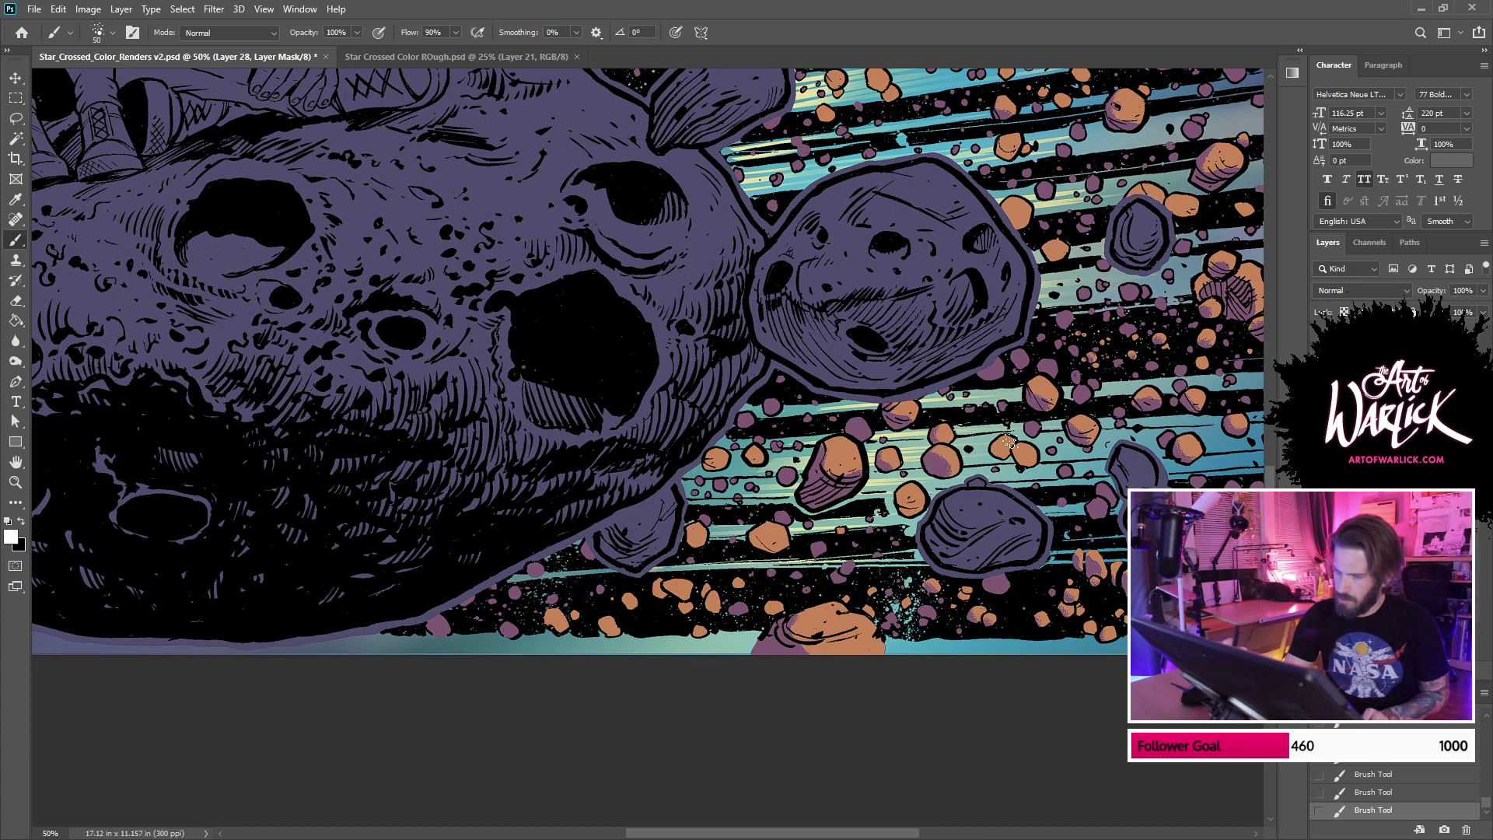
{"action": "mouse_move", "coordinate": [1011, 444]}
{"action": "left_mouse_down"}
{"action": "mouse_move", "coordinate": [998, 456]}
{"action": "mouse_move", "coordinate": [1028, 469]}
{"action": "left_mouse_up"}
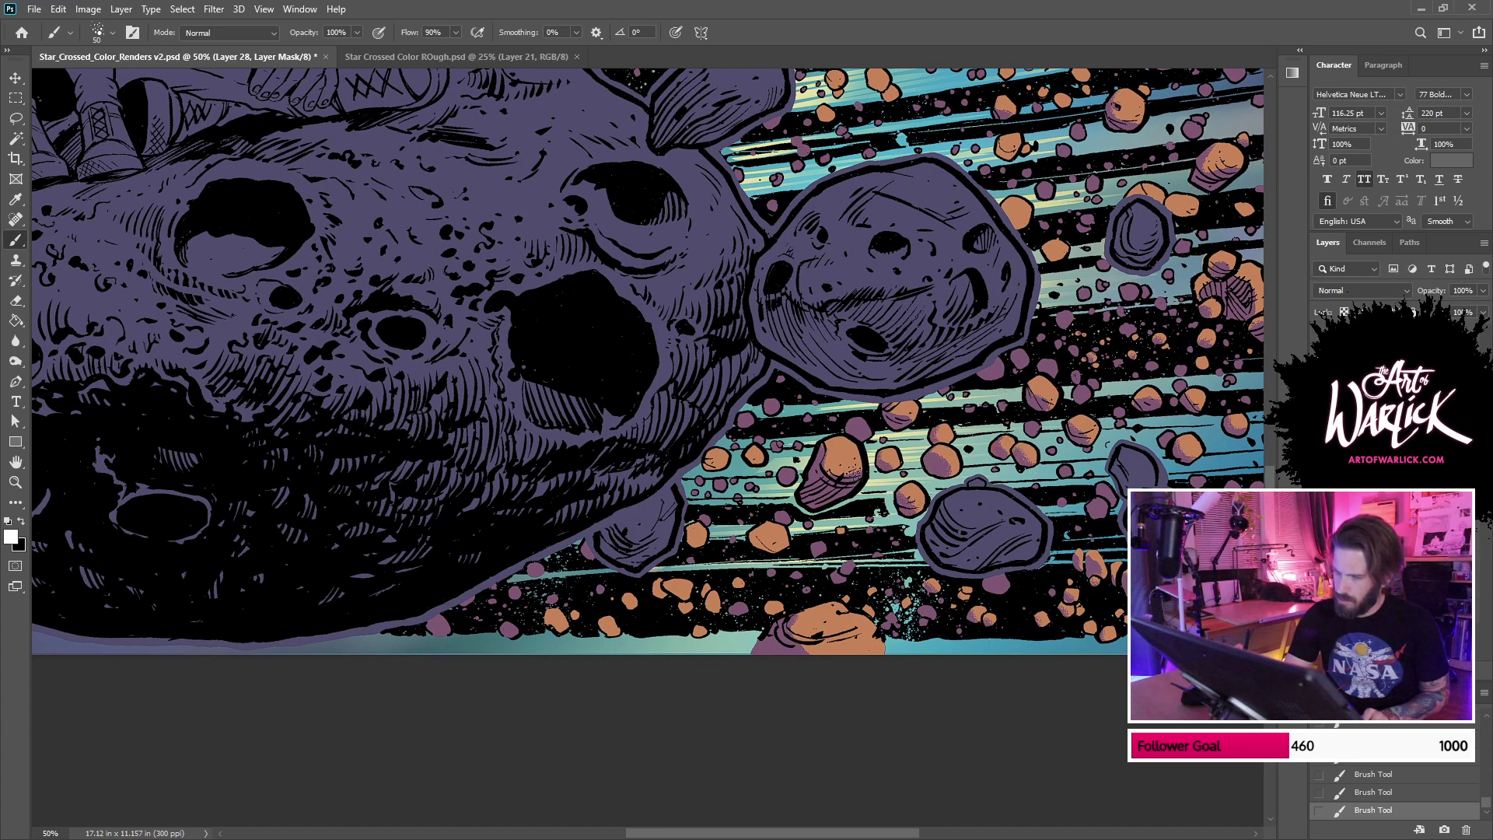
{"action": "left_click_drag", "start_coordinate": [755, 533], "coordinate": [773, 554]}
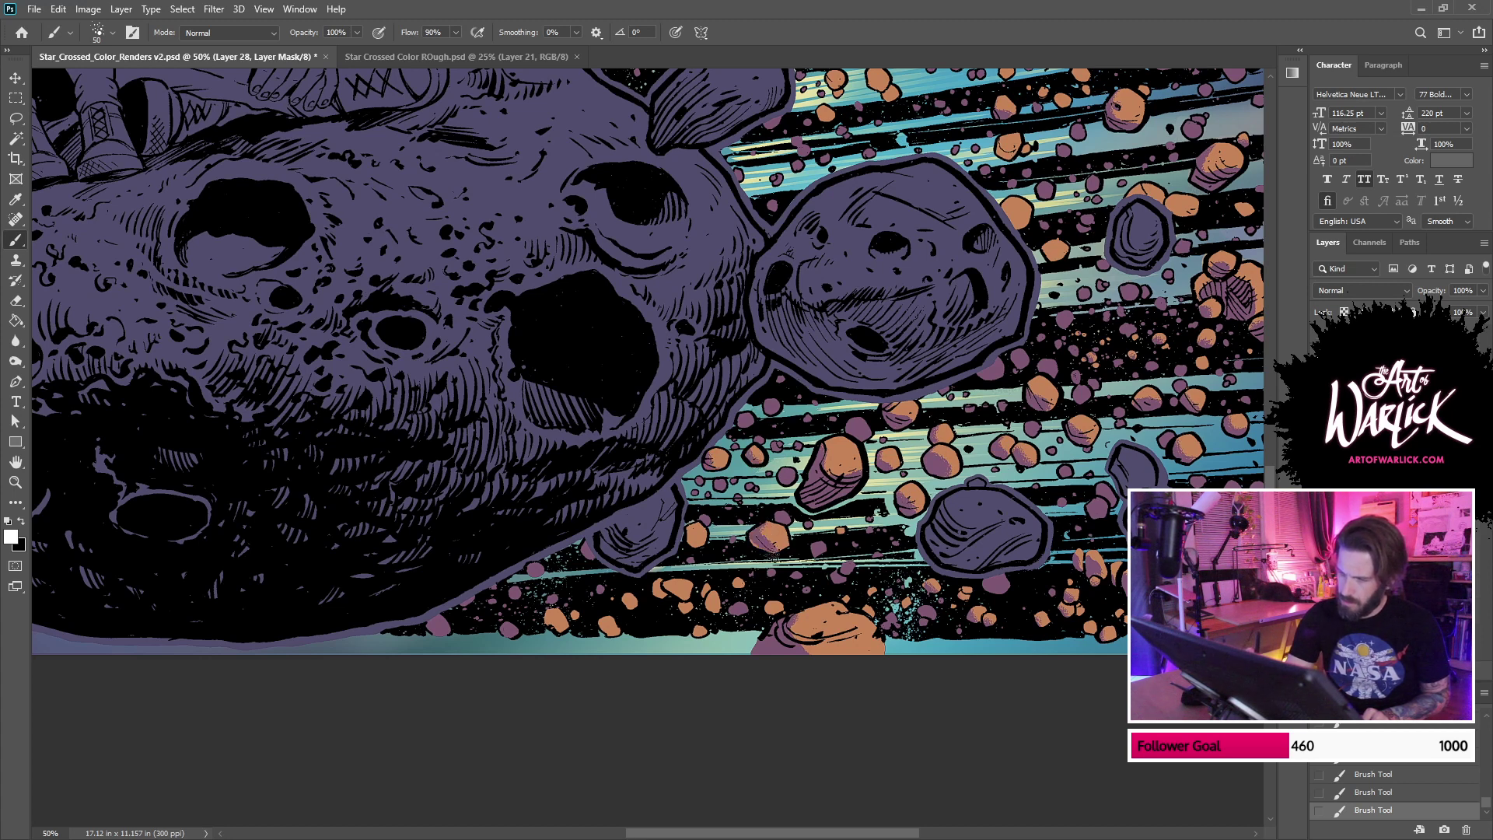
{"action": "mouse_move", "coordinate": [684, 530]}
{"action": "left_mouse_down"}
{"action": "mouse_move", "coordinate": [700, 555]}
{"action": "mouse_move", "coordinate": [668, 585]}
{"action": "mouse_move", "coordinate": [681, 605]}
{"action": "mouse_move", "coordinate": [654, 594]}
{"action": "mouse_move", "coordinate": [601, 628]}
{"action": "mouse_move", "coordinate": [560, 626]}
{"action": "left_mouse_up"}
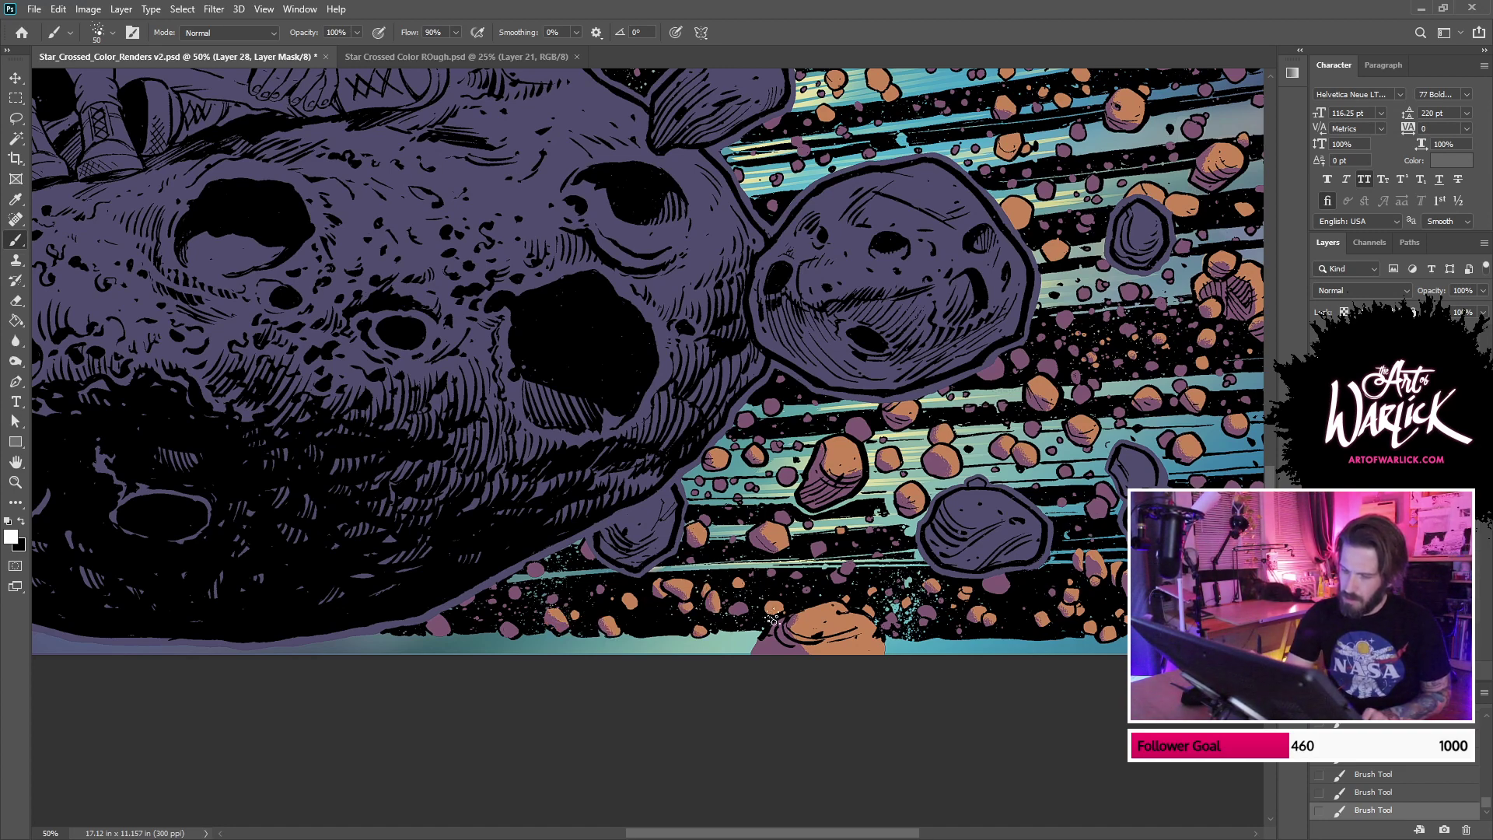
Step: Reveal plum shadows on the orange rocks in the ring between the planet and the large cratered asteroids
{"action": "left_click_drag", "start_coordinate": [1014, 518], "coordinate": [842, 493]}
{"action": "mouse_move", "coordinate": [1096, 476]}
{"action": "left_mouse_down"}
{"action": "mouse_move", "coordinate": [952, 555]}
{"action": "mouse_move", "coordinate": [973, 608]}
{"action": "left_mouse_up"}
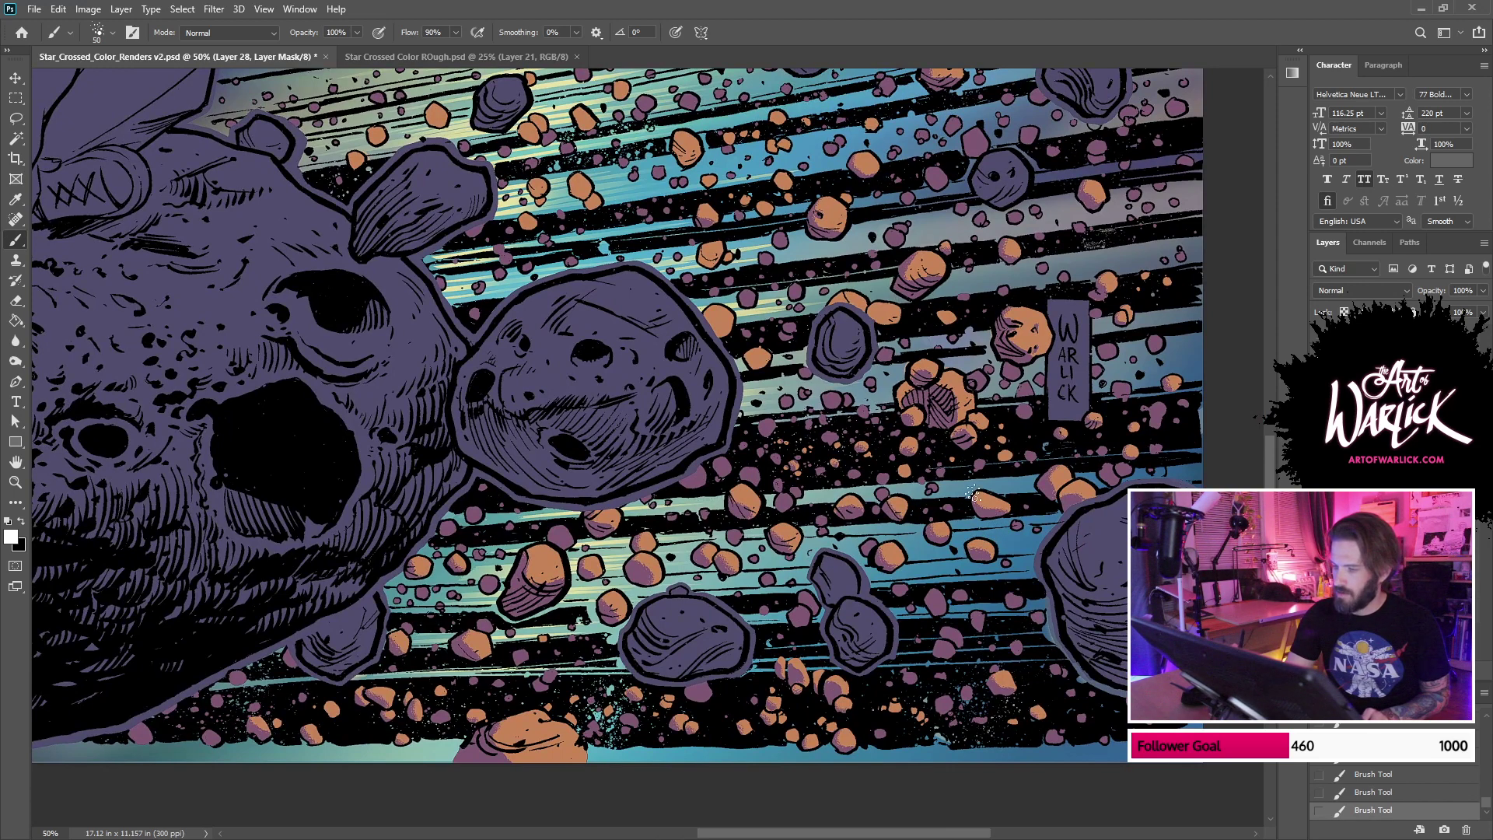
{"action": "left_click_drag", "start_coordinate": [1131, 466], "coordinate": [1131, 553]}
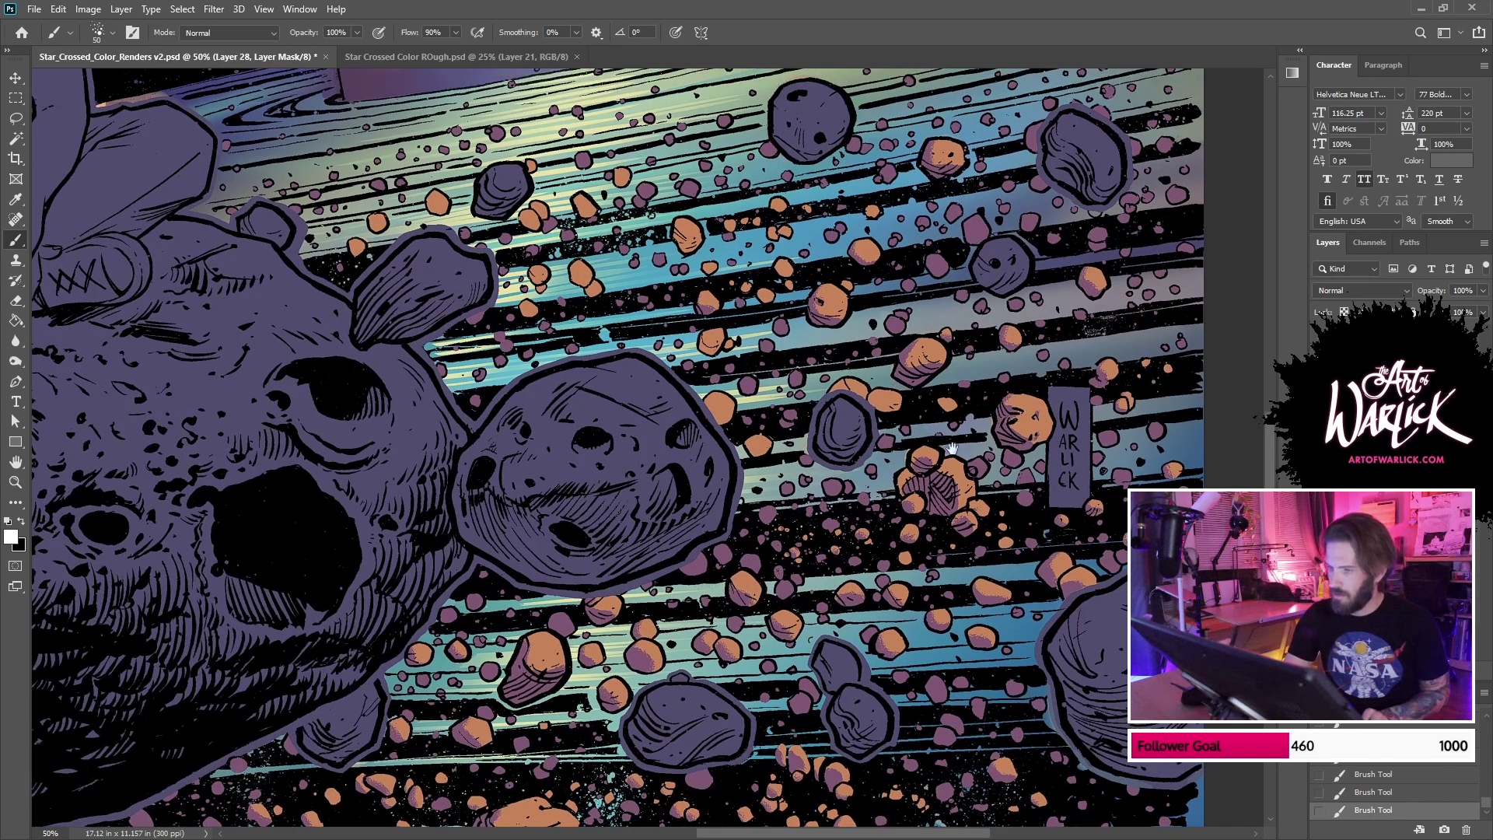
{"action": "left_click_drag", "start_coordinate": [952, 448], "coordinate": [1107, 483]}
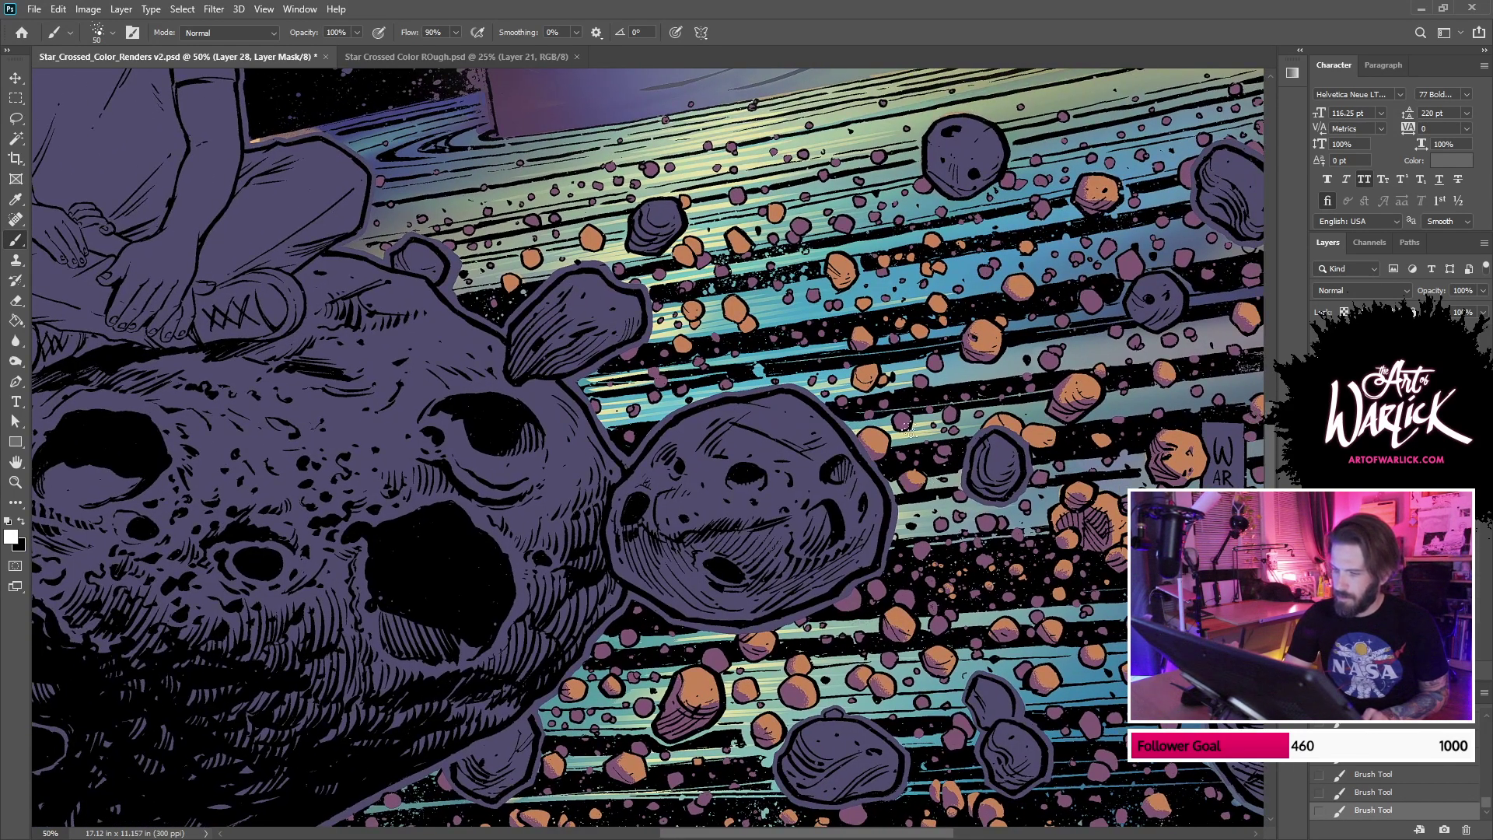
{"action": "left_click_drag", "start_coordinate": [861, 376], "coordinate": [953, 455]}
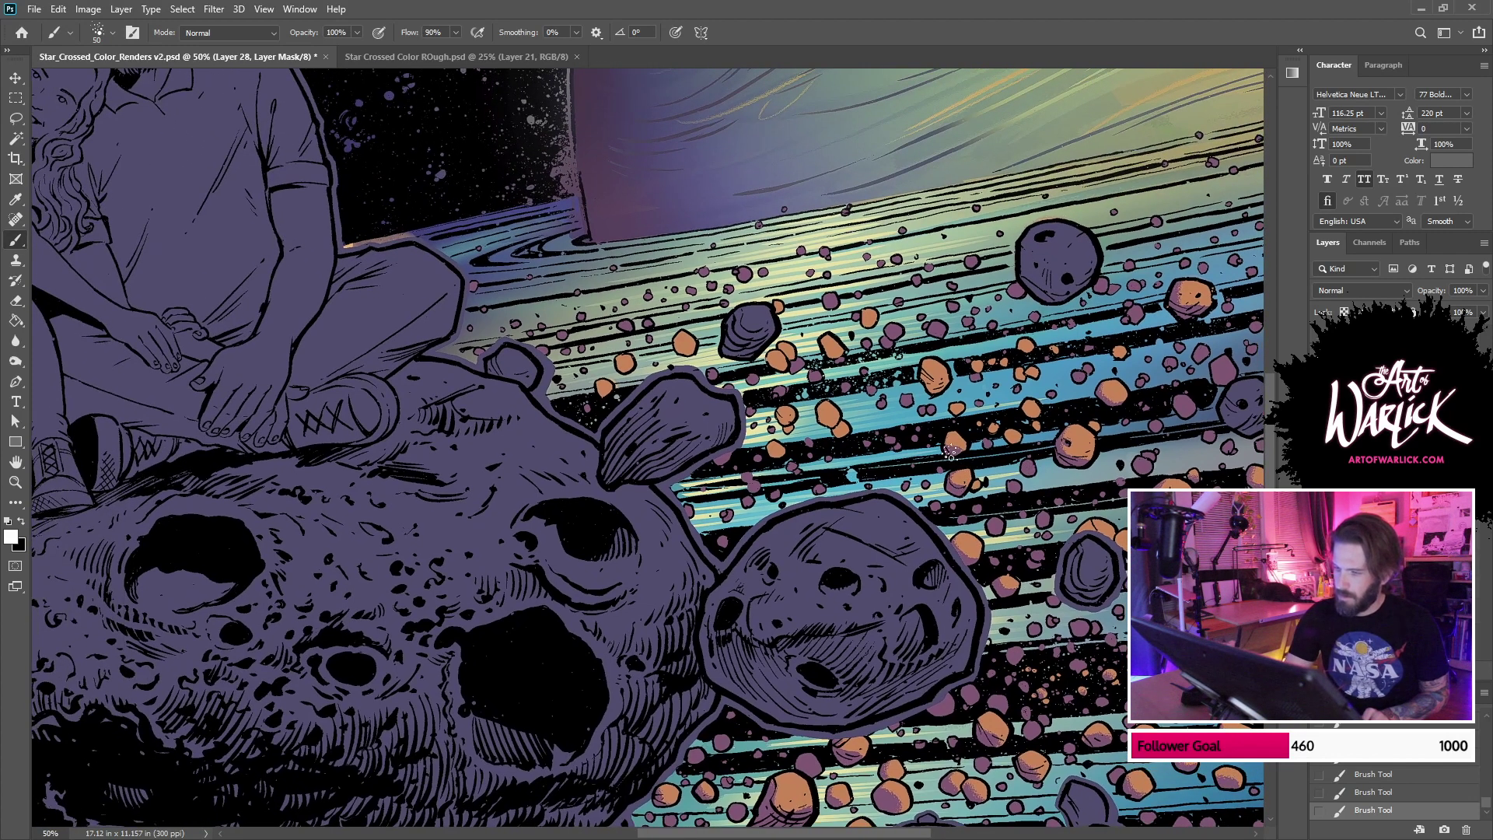
{"action": "left_click_drag", "start_coordinate": [1007, 384], "coordinate": [1010, 462]}
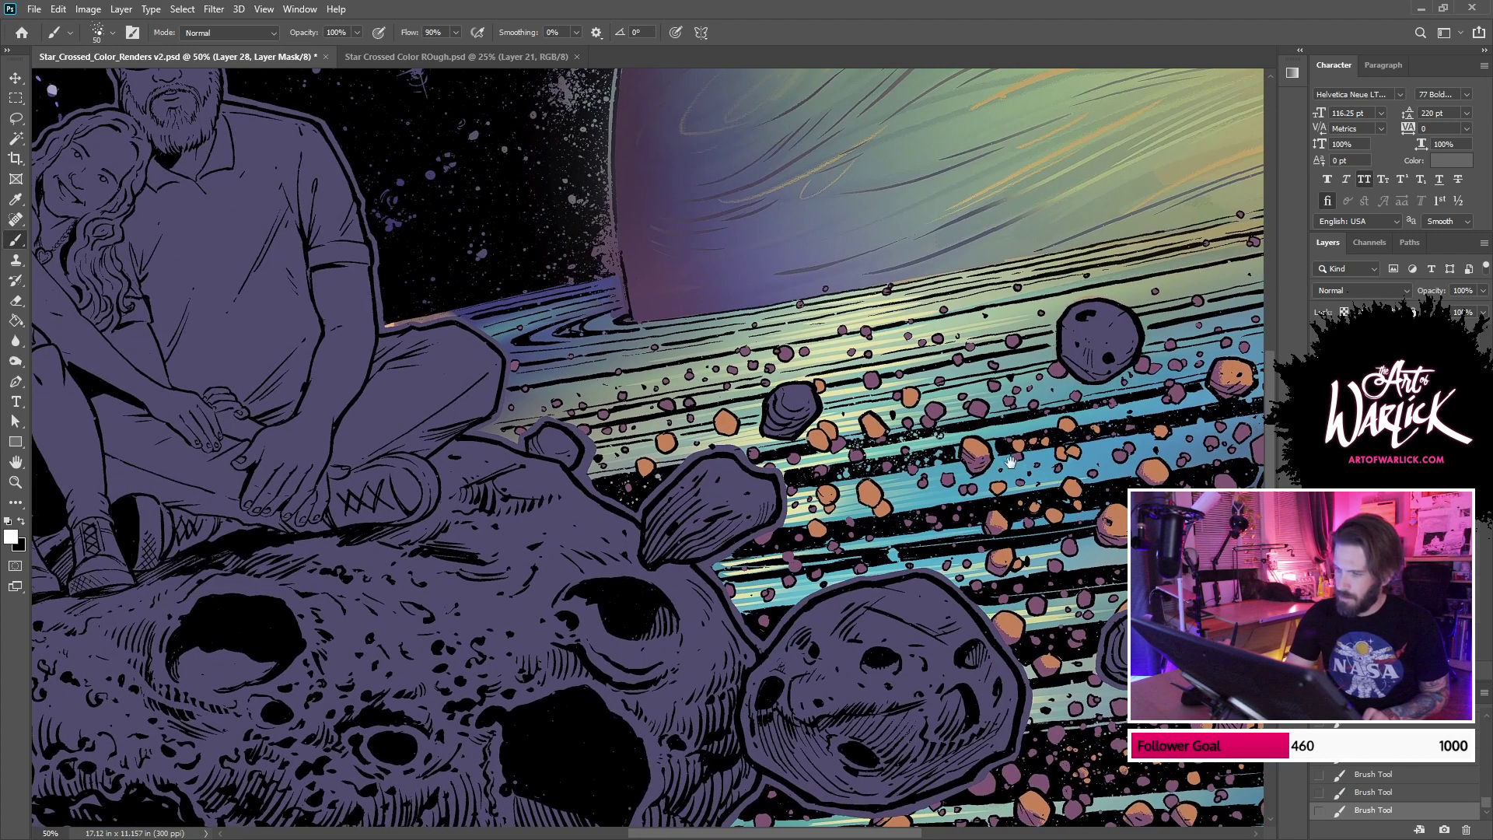
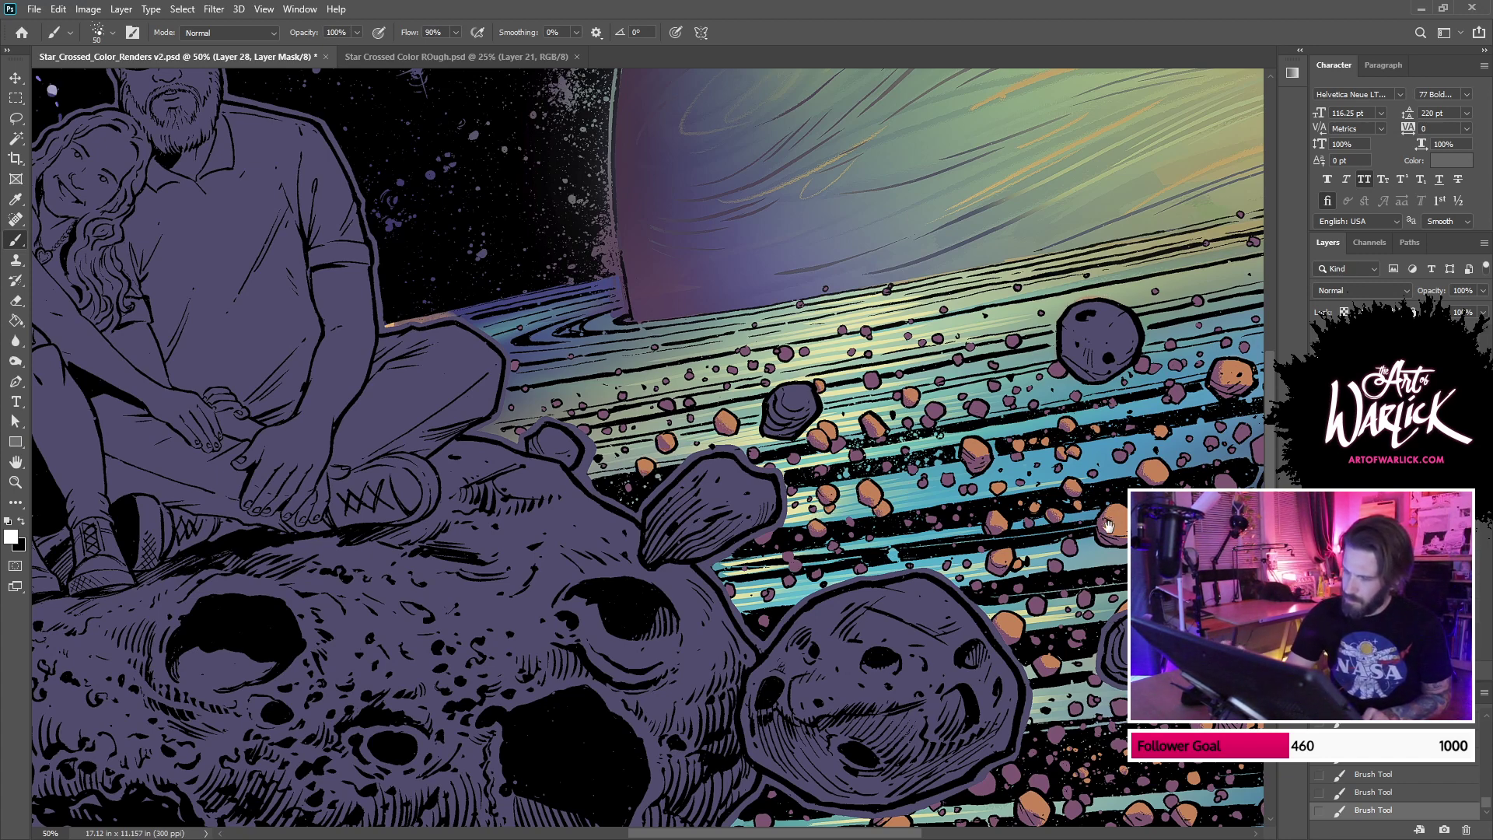
{"action": "mouse_move", "coordinate": [1108, 526]}
{"action": "left_mouse_down"}
{"action": "mouse_move", "coordinate": [972, 451]}
{"action": "mouse_move", "coordinate": [872, 481]}
{"action": "left_mouse_up"}
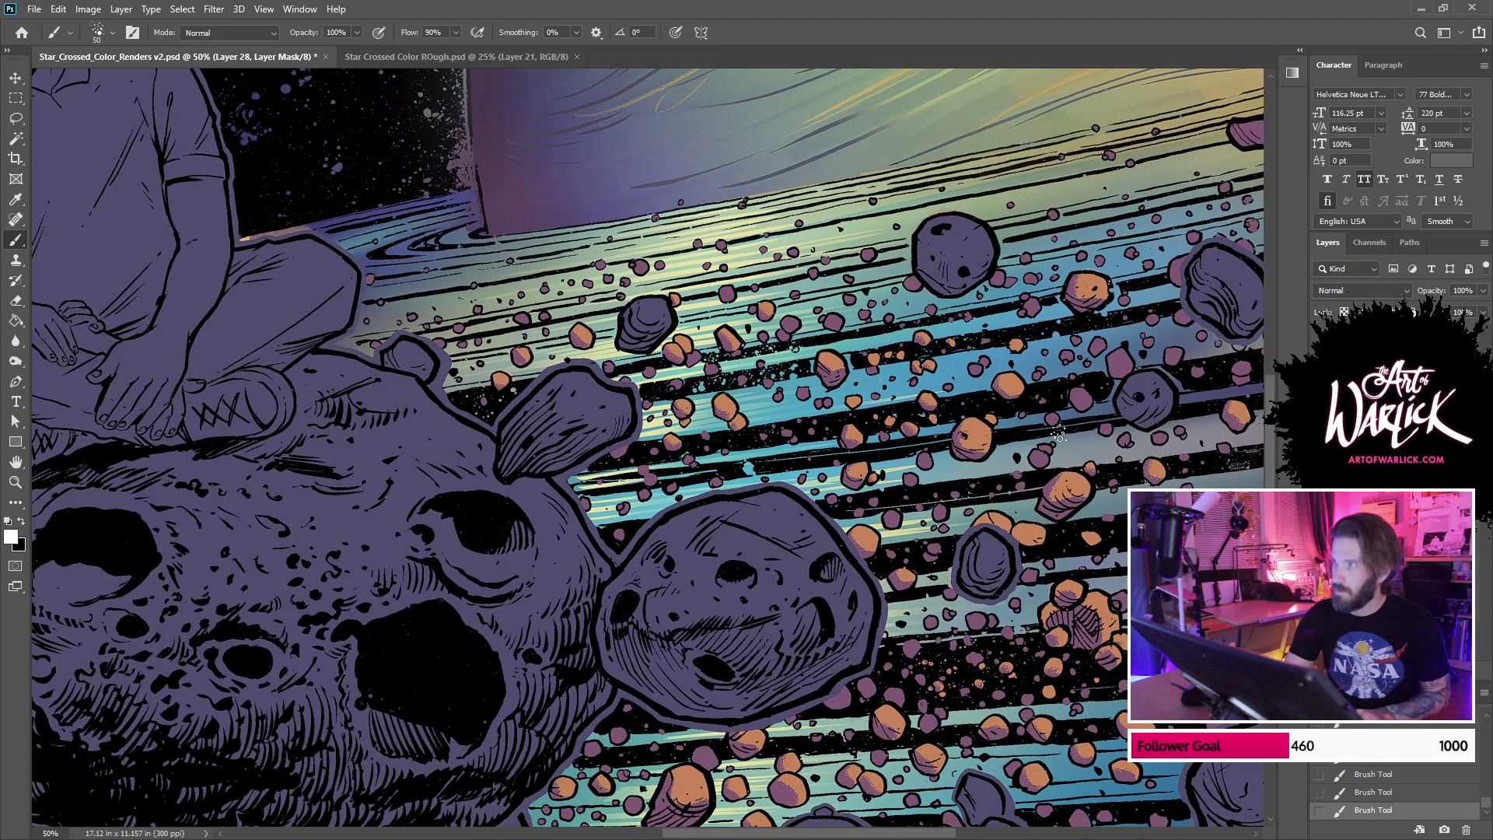
Step: Brush plum shadows onto the orange rocks in the lower-left part of the ring, beside the large asteroid
{"action": "key", "text": "ctrl+minus"}
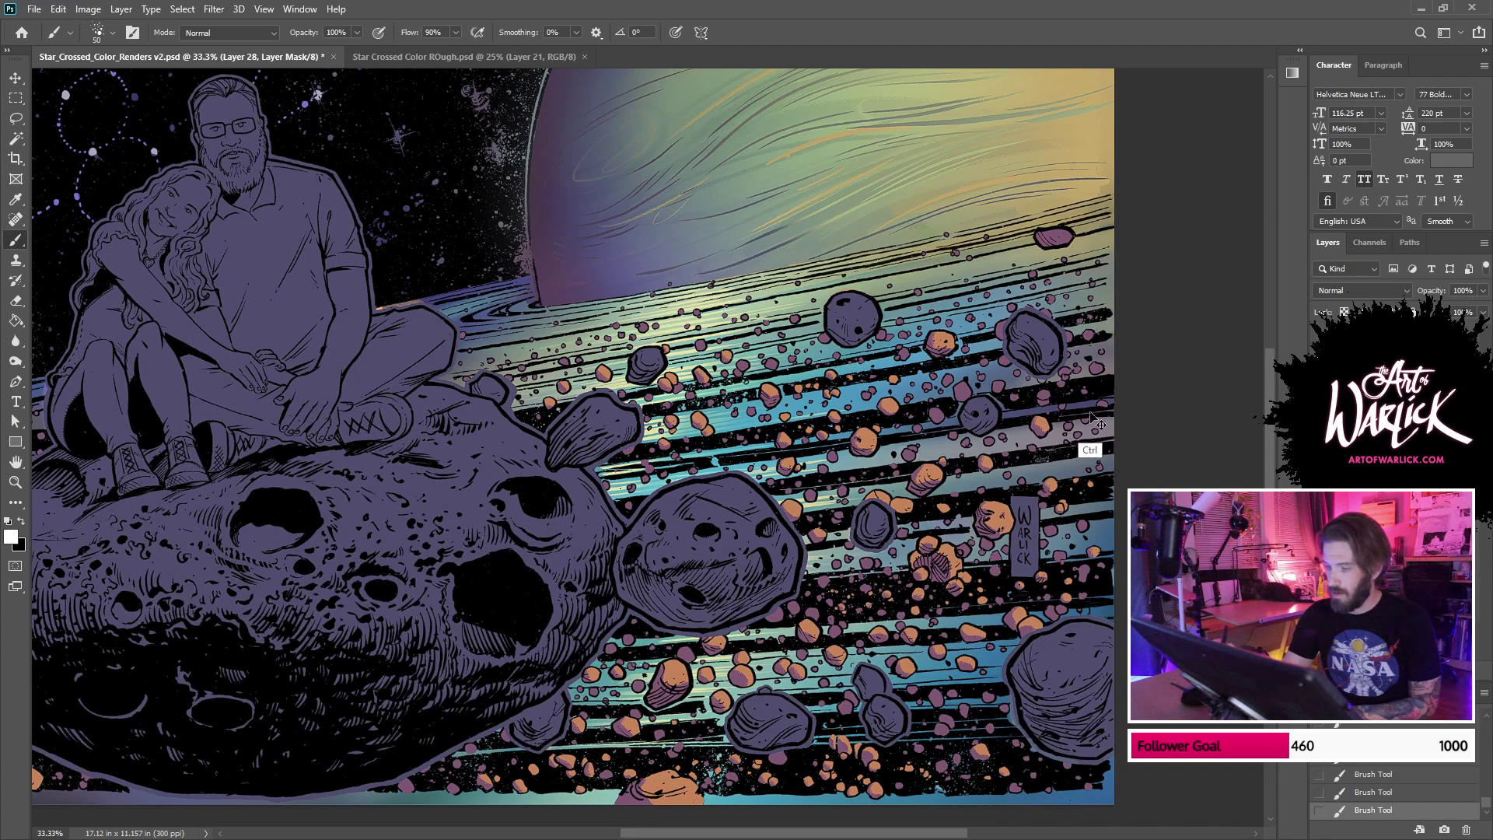
{"action": "key", "text": "ctrl+plus"}
{"action": "left_click_drag", "start_coordinate": [1154, 676], "coordinate": [999, 566]}
{"action": "left_click_drag", "start_coordinate": [1106, 485], "coordinate": [1173, 375]}
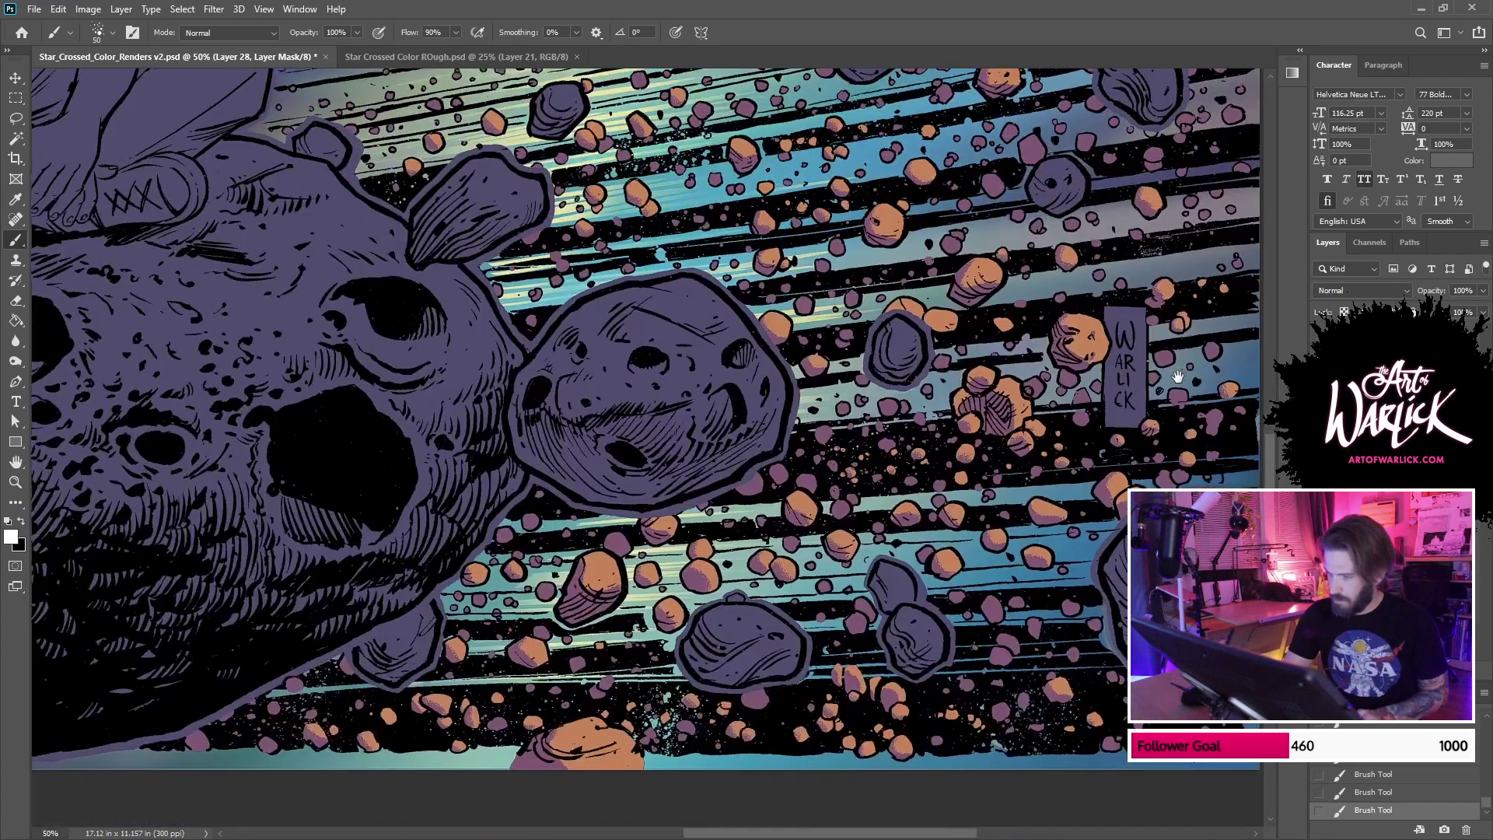
{"action": "left_click_drag", "start_coordinate": [779, 571], "coordinate": [1057, 477]}
{"action": "left_click_drag", "start_coordinate": [290, 603], "coordinate": [1194, 538]}
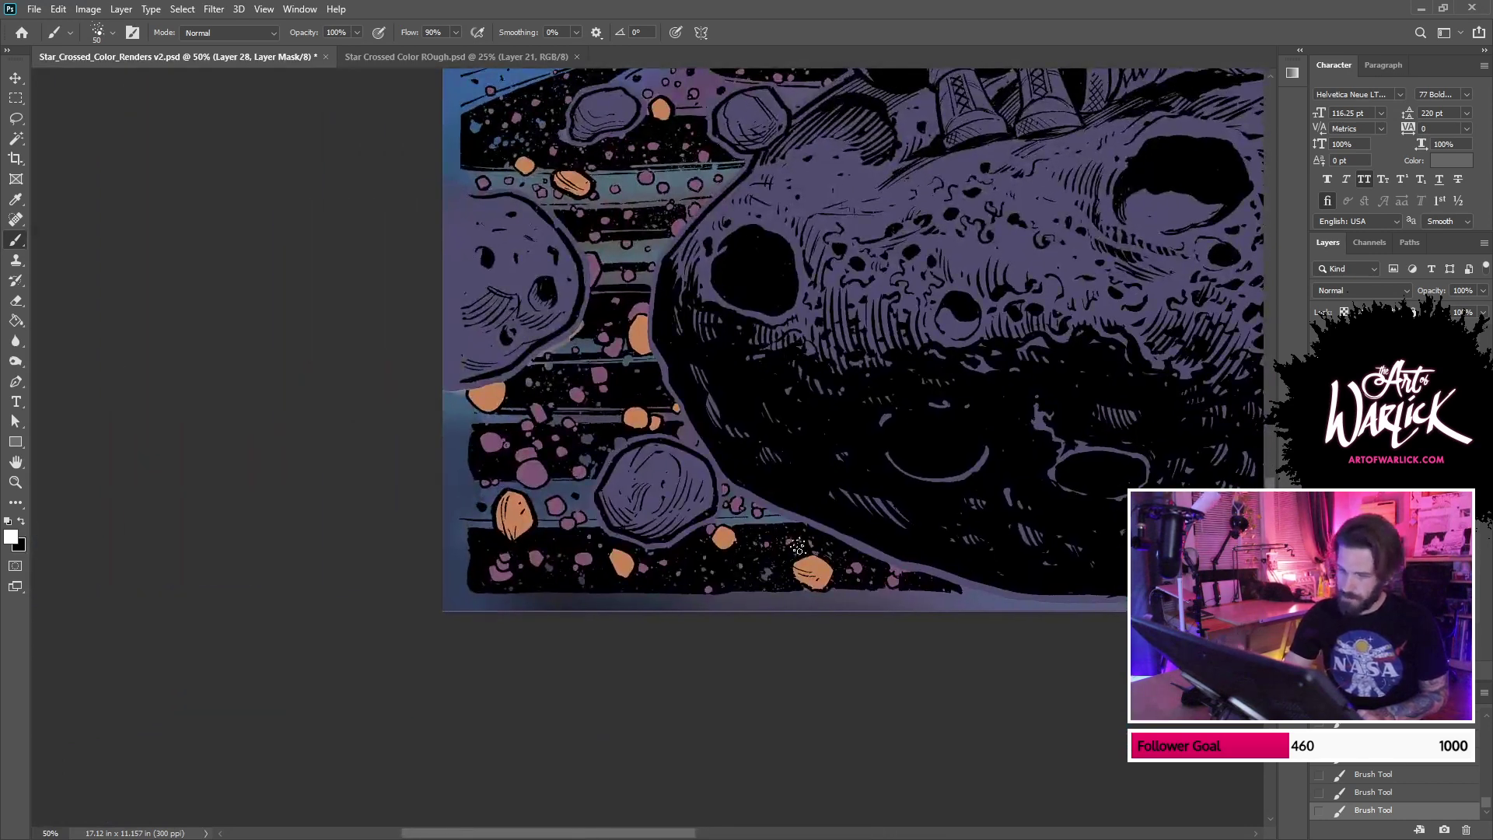
{"action": "left_click_drag", "start_coordinate": [833, 524], "coordinate": [908, 609]}
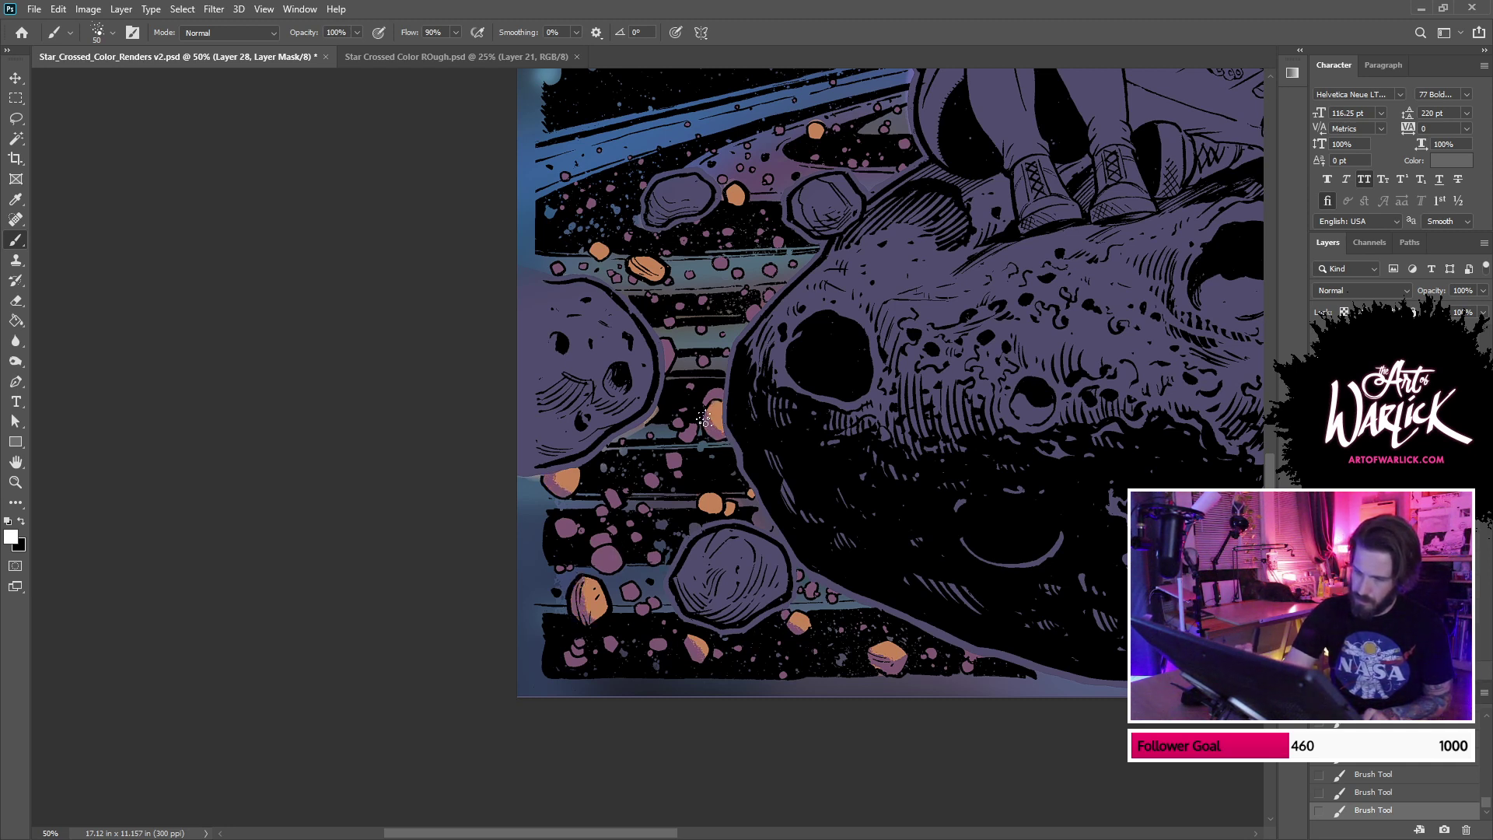
{"action": "key", "text": "ctrl+z"}
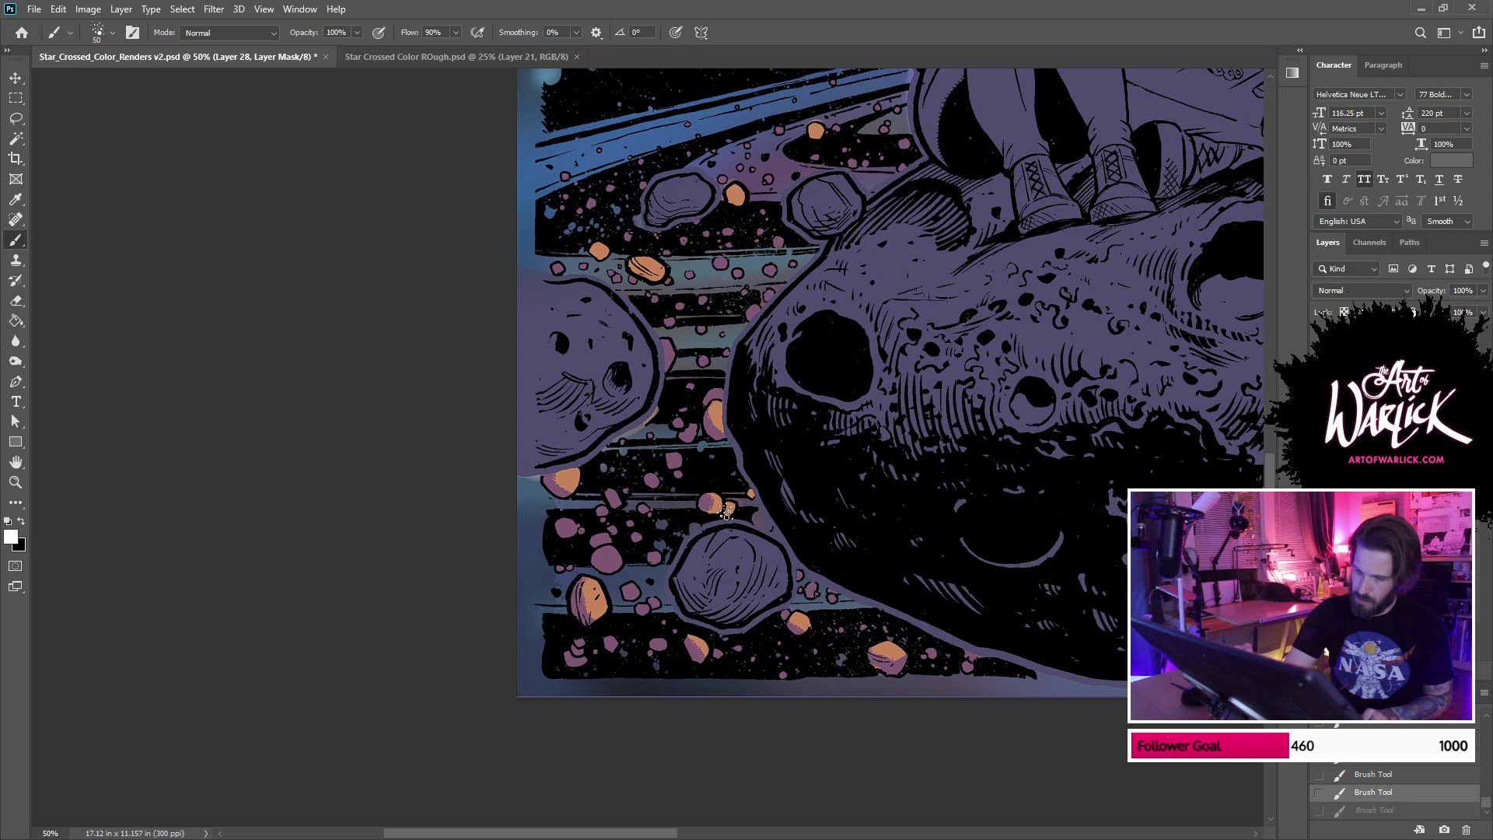
{"action": "left_click_drag", "start_coordinate": [728, 508], "coordinate": [737, 514]}
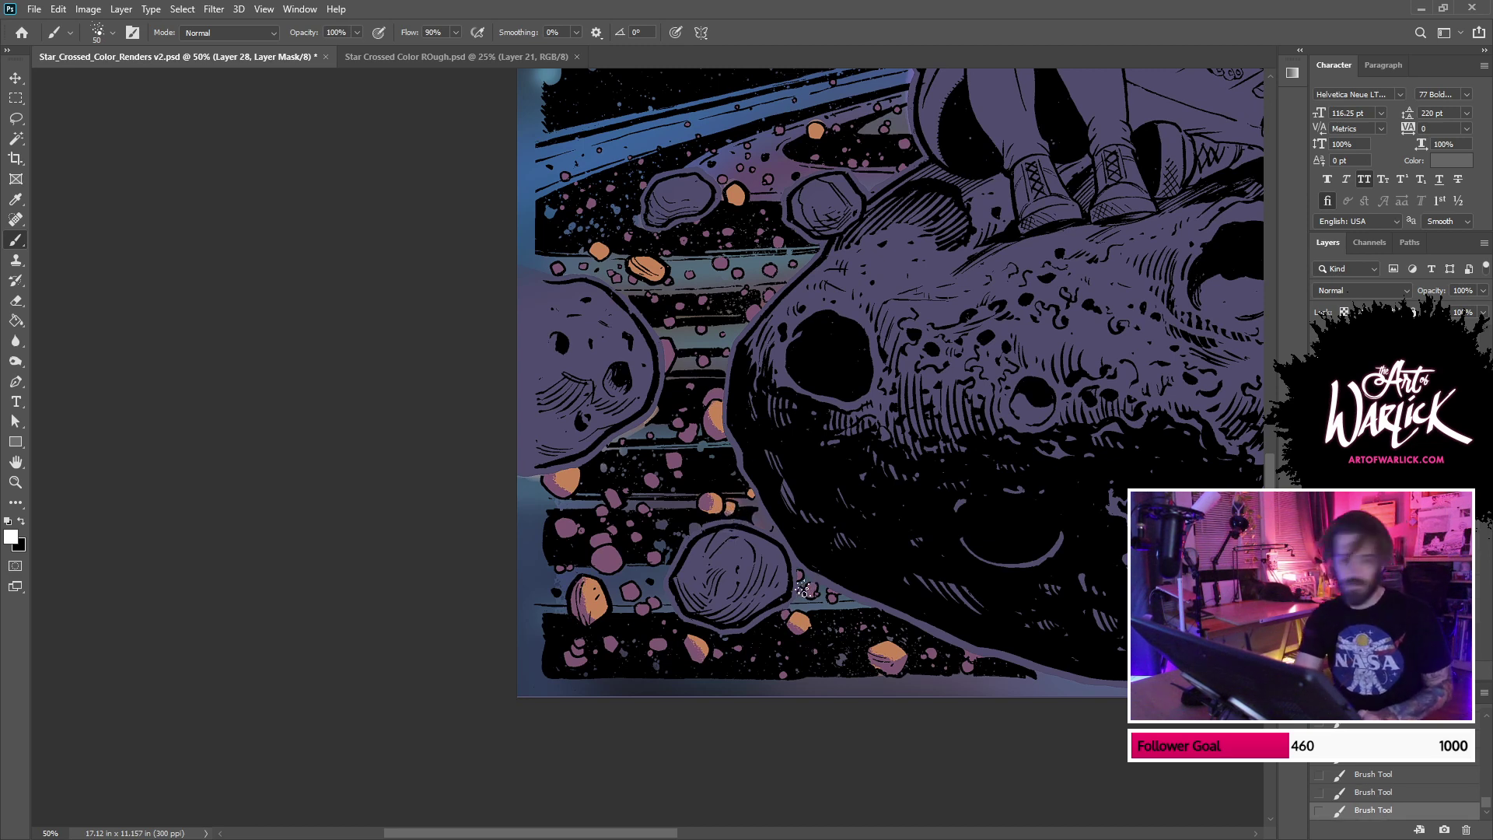
Step: Shade the orange rocks in the upper-left part of the ring, behind the seated couple, with plum
{"action": "left_click_drag", "start_coordinate": [828, 491], "coordinate": [929, 664]}
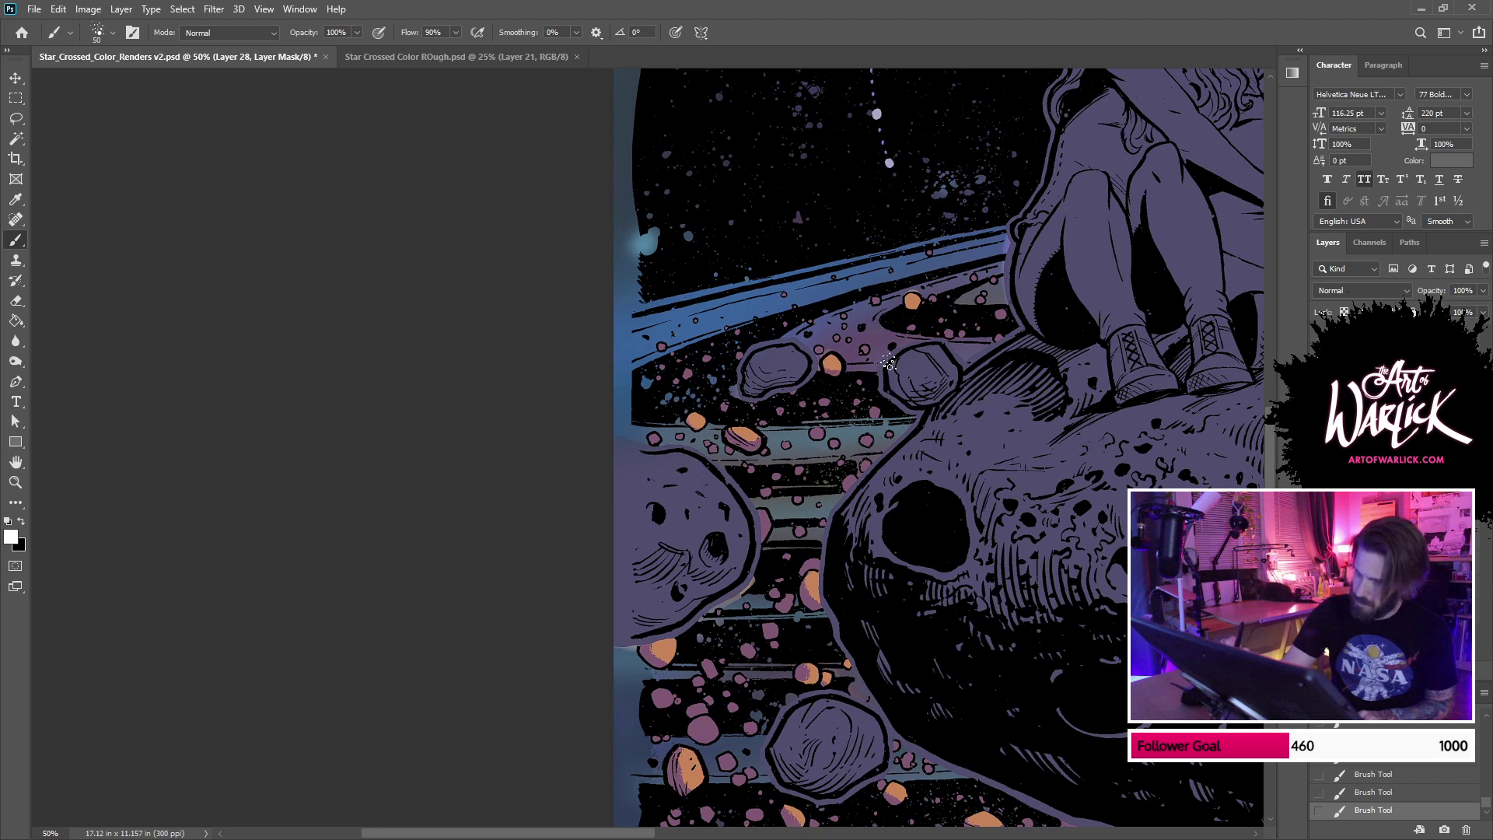
{"action": "left_click_drag", "start_coordinate": [889, 362], "coordinate": [808, 463]}
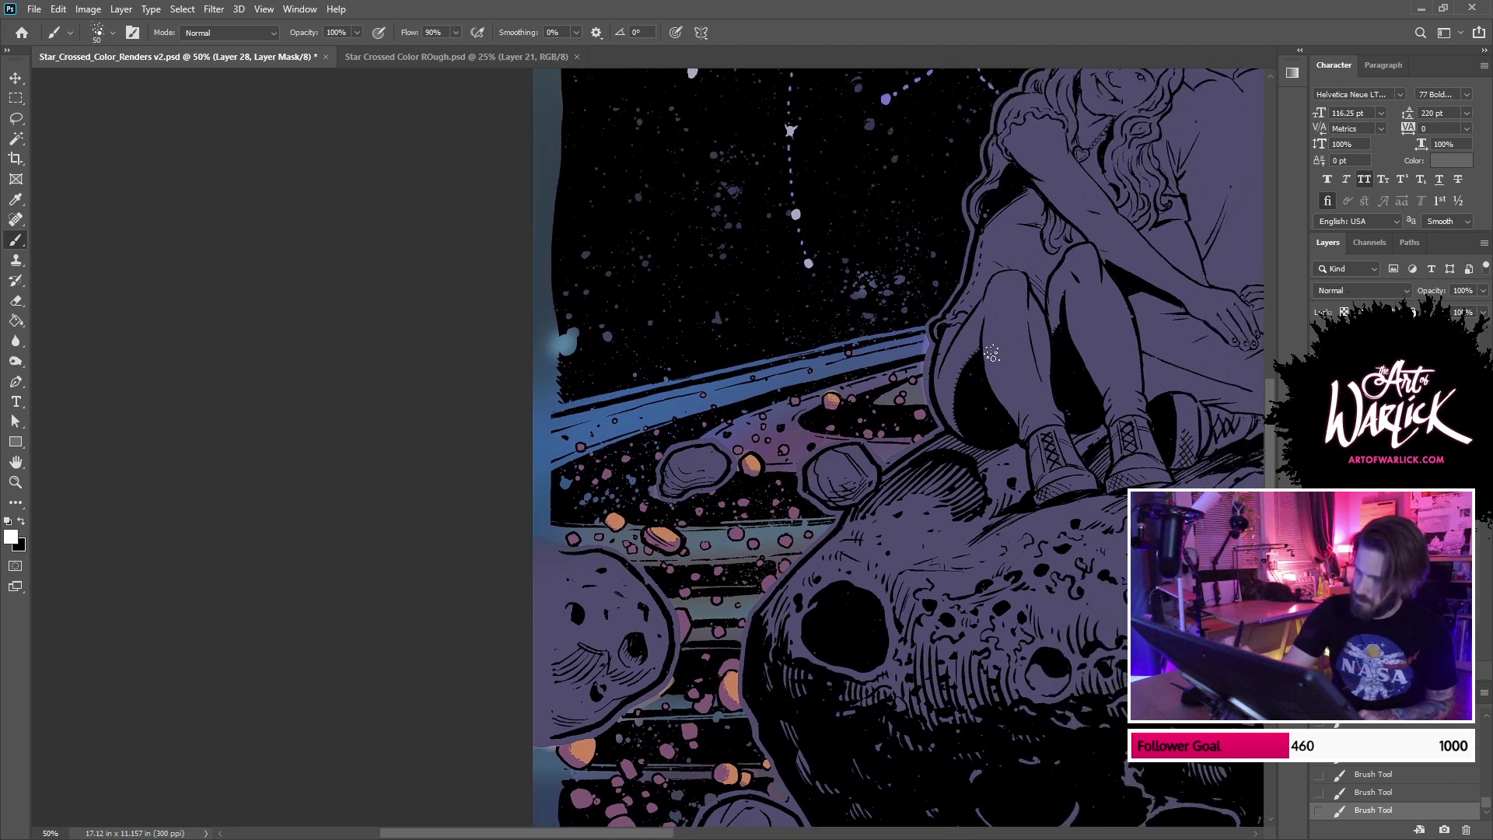
{"action": "left_click_drag", "start_coordinate": [1071, 561], "coordinate": [861, 535]}
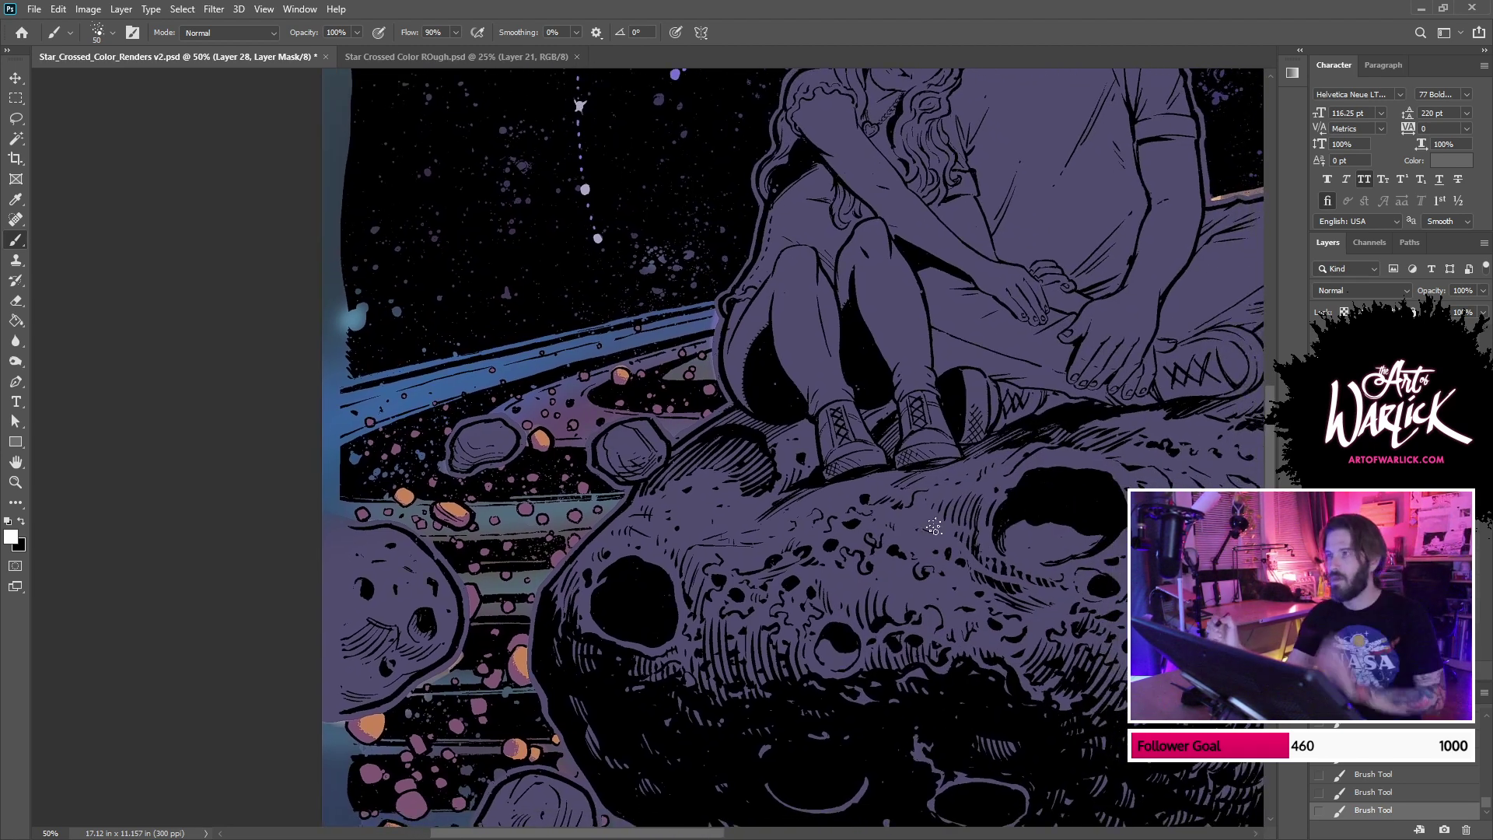
Step: Create a new layer for the highlights on the orange rocks
{"action": "key", "text": "ctrl+minus"}
{"action": "mouse_move", "coordinate": [1085, 520]}
{"action": "left_mouse_down"}
{"action": "mouse_move", "coordinate": [897, 472]}
{"action": "mouse_move", "coordinate": [885, 446]}
{"action": "left_mouse_up"}
{"action": "left_click_drag", "start_coordinate": [1185, 449], "coordinate": [971, 499]}
{"action": "mouse_move", "coordinate": [1157, 506]}
{"action": "left_mouse_down"}
{"action": "mouse_move", "coordinate": [1069, 493]}
{"action": "mouse_move", "coordinate": [963, 536]}
{"action": "left_mouse_up"}
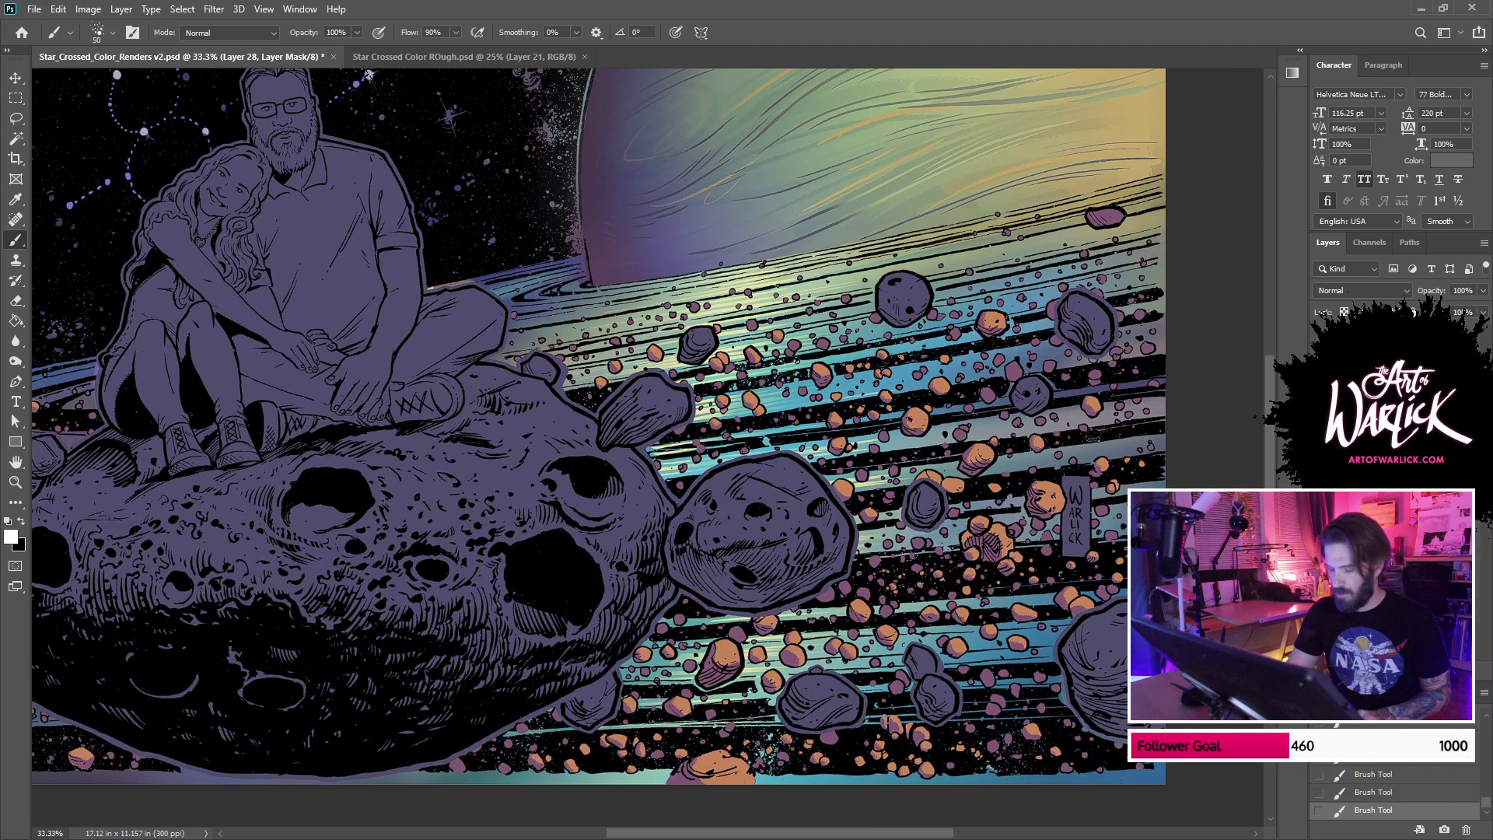
{"action": "key", "text": "ctrl+alt+shift+n"}
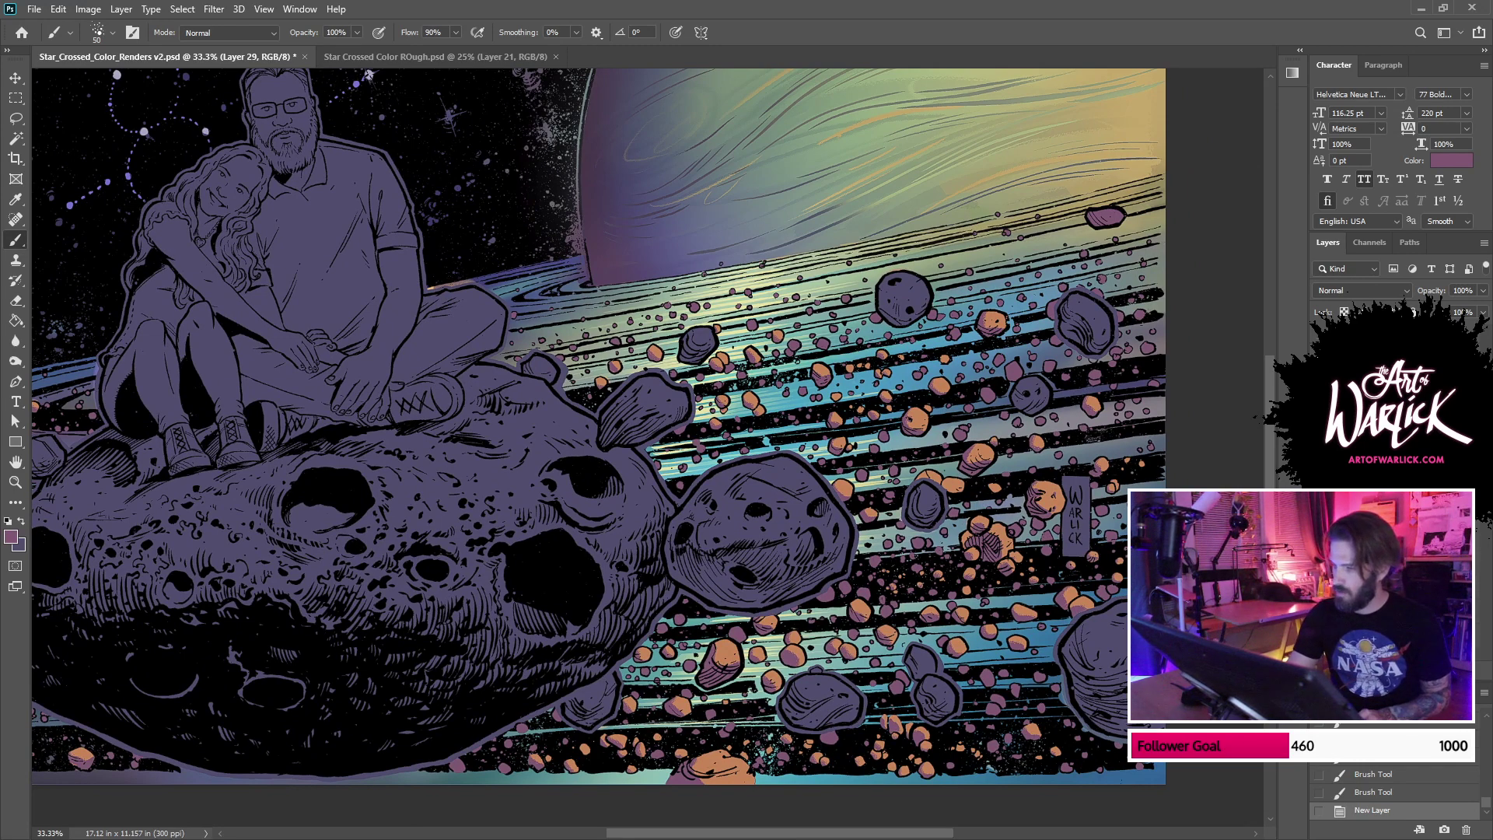
Step: Try a pale beige sampled from the large asteroid's rendered colours as the highlight colour on the small rocks
{"action": "left_click", "coordinate": [1319, 435]}
{"action": "left_click", "coordinate": [554, 412], "text": "alt"}
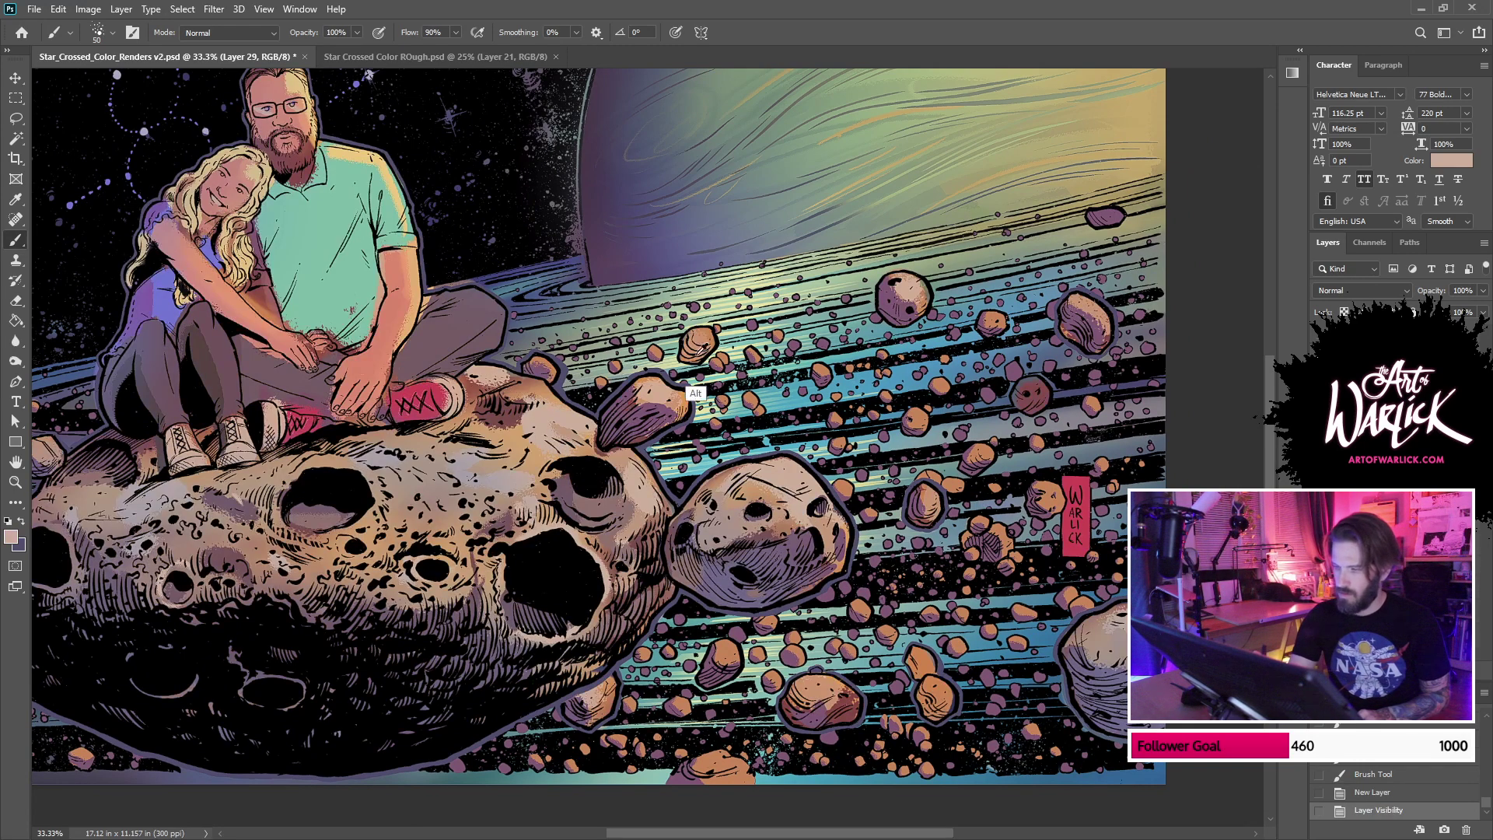
{"action": "key", "text": "ctrl+comma"}
{"action": "key", "text": "ctrl+comma"}
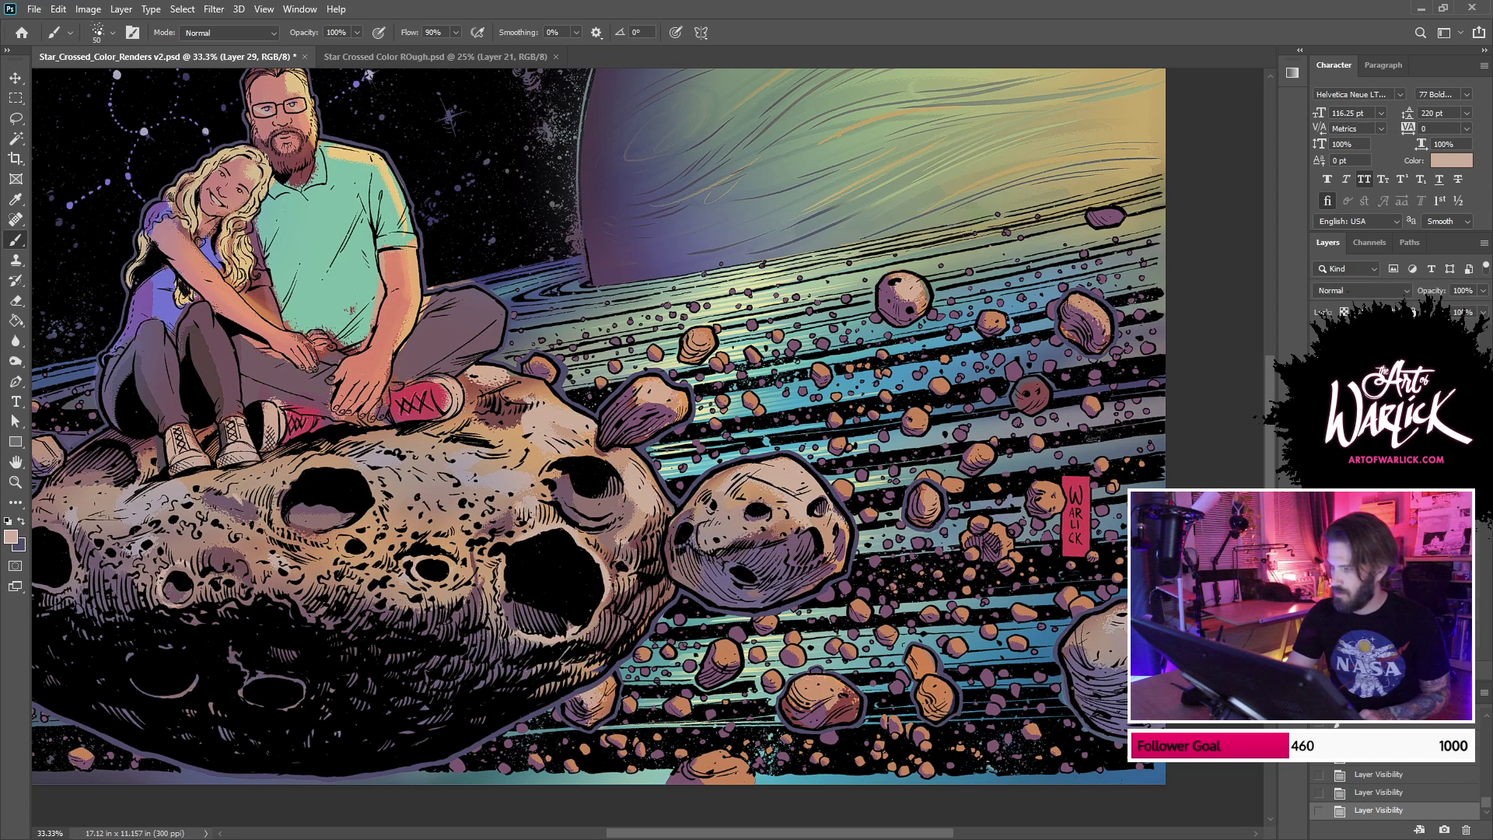
{"action": "left_click_drag", "start_coordinate": [930, 490], "coordinate": [939, 516]}
{"action": "key", "text": "ctrl+z"}
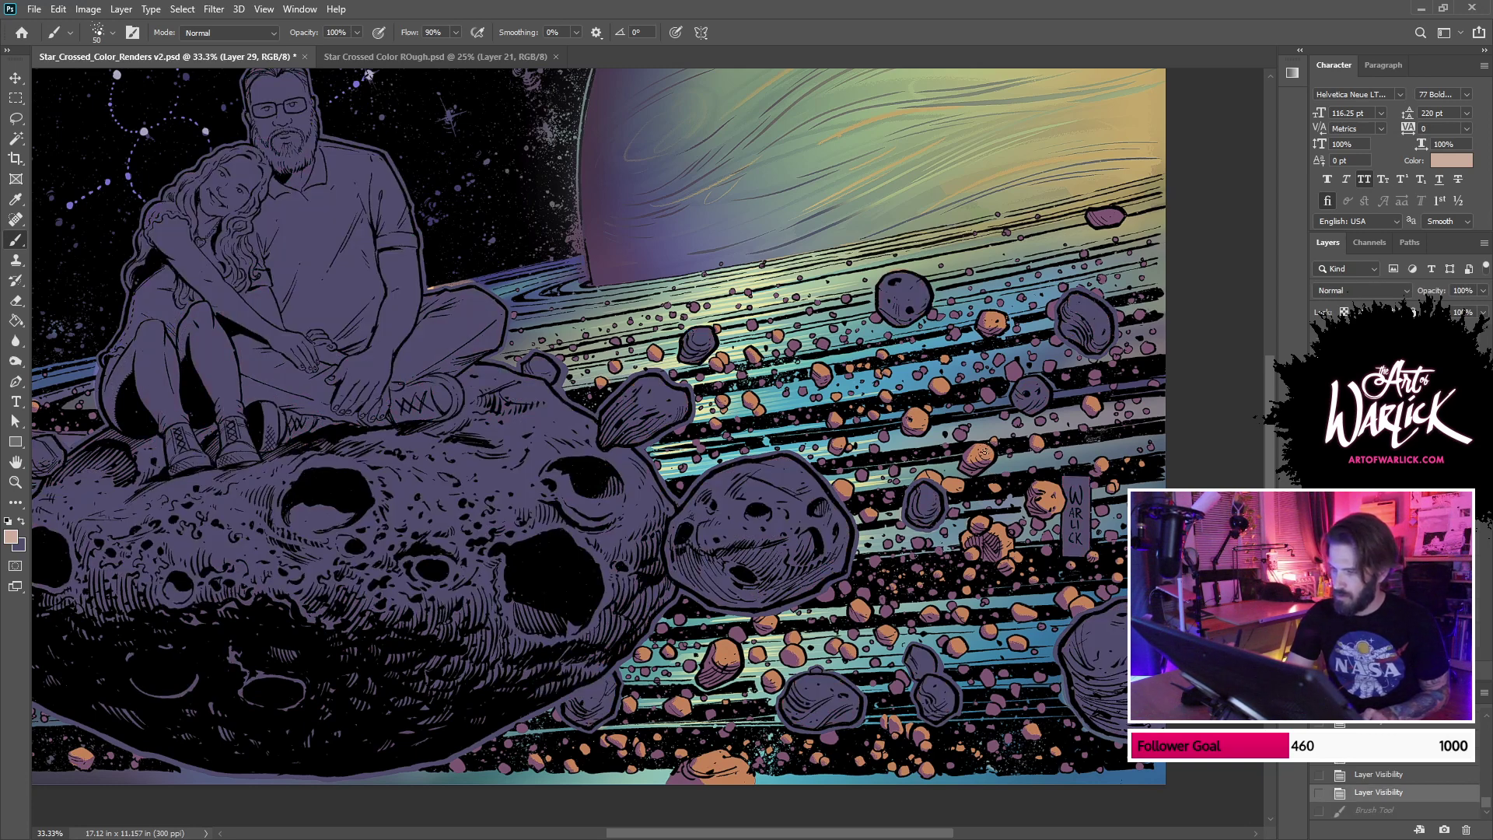
{"action": "left_click_drag", "start_coordinate": [988, 448], "coordinate": [985, 457]}
{"action": "key", "text": "ctrl+z"}
Step: Sample the orange of a small rock, choose a lighter tint of it as the foreground colour, and test it
{"action": "left_click", "coordinate": [986, 487], "text": "alt"}
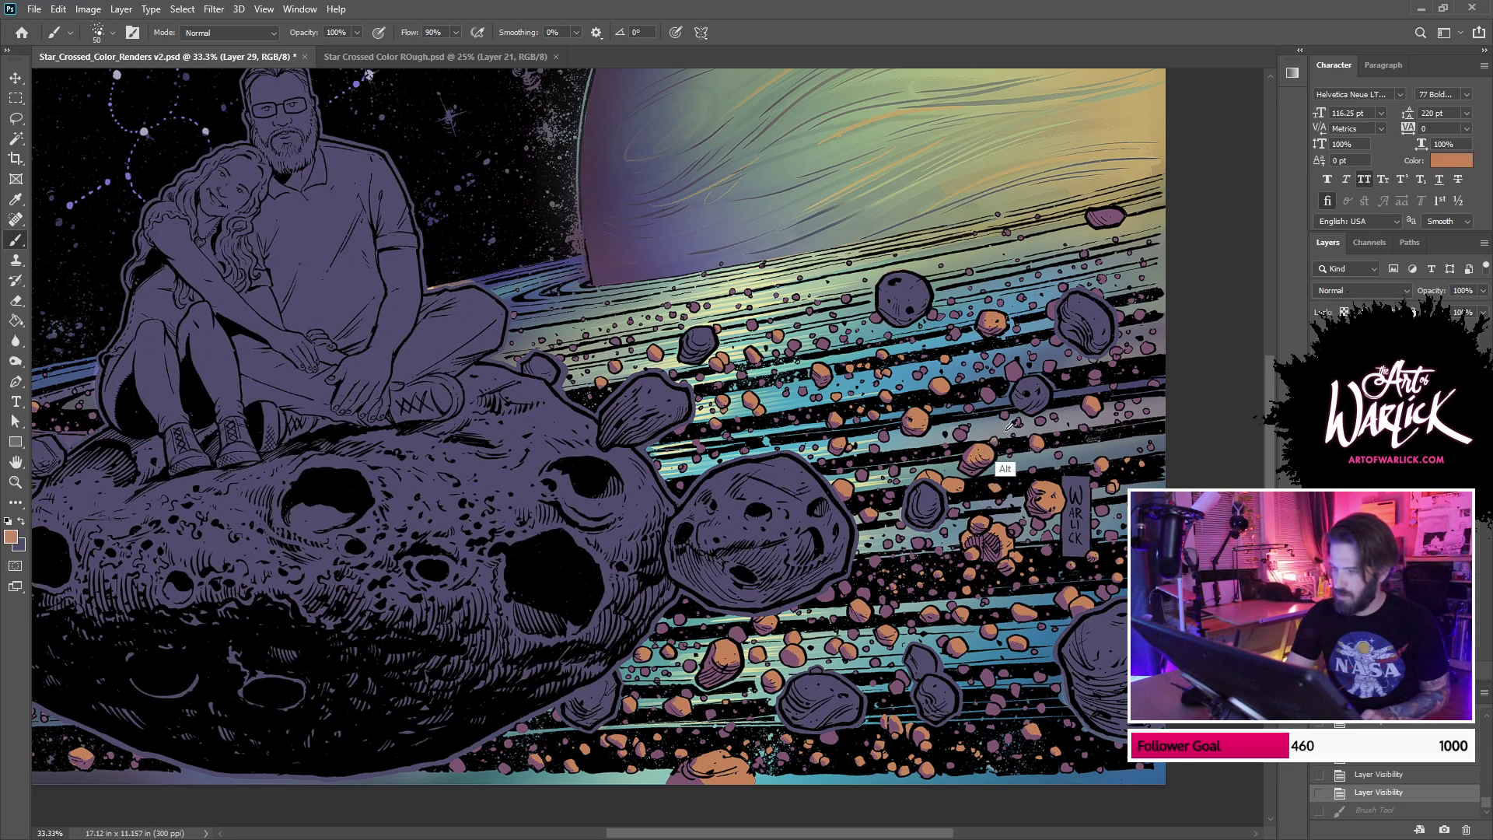
{"action": "left_click", "coordinate": [14, 538]}
{"action": "left_click", "coordinate": [994, 431]}
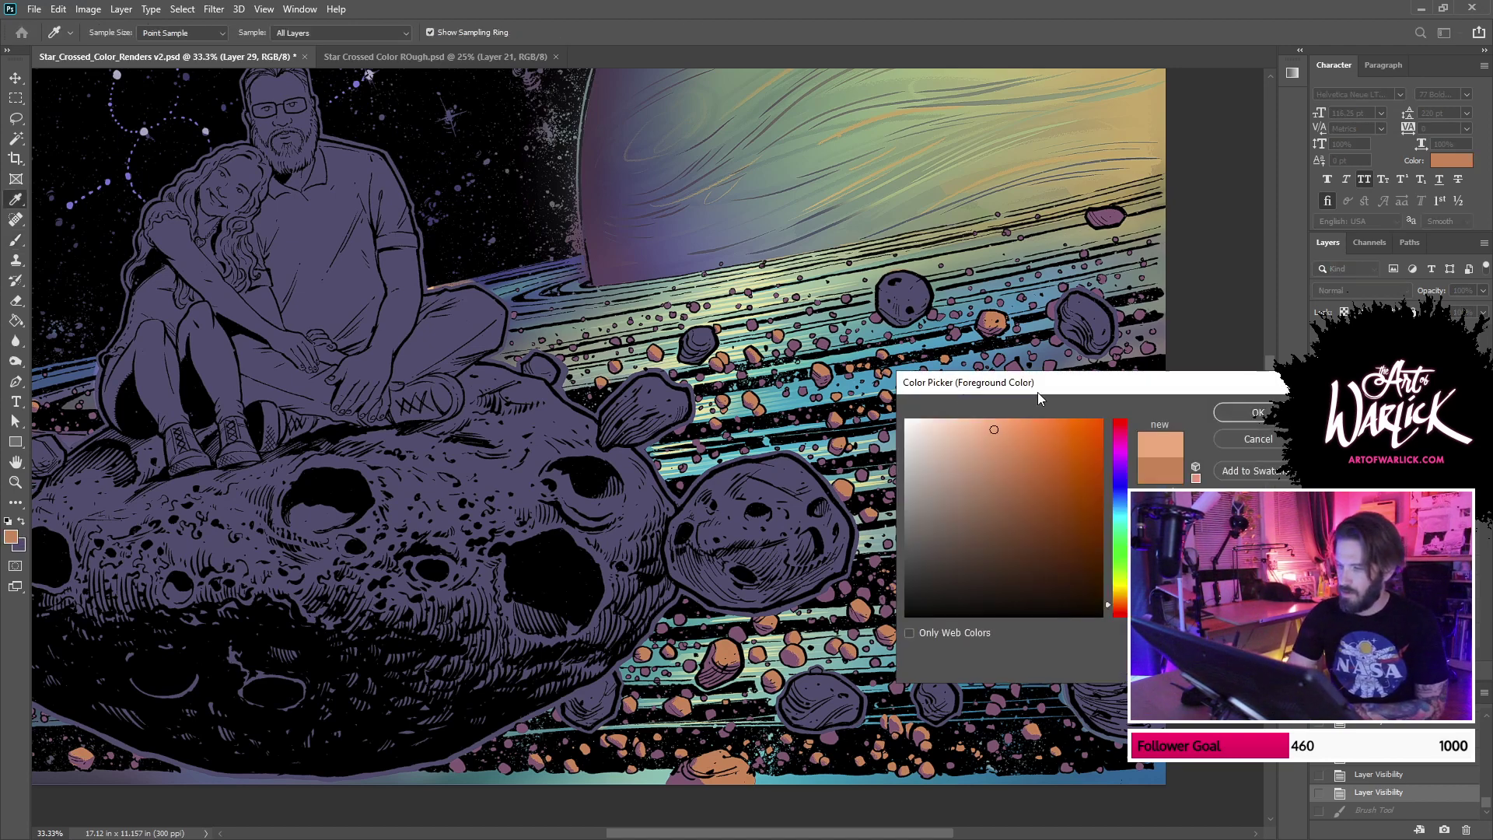
{"action": "left_click", "coordinate": [1253, 410]}
{"action": "left_click_drag", "start_coordinate": [980, 450], "coordinate": [989, 456]}
{"action": "key", "text": "ctrl+z"}
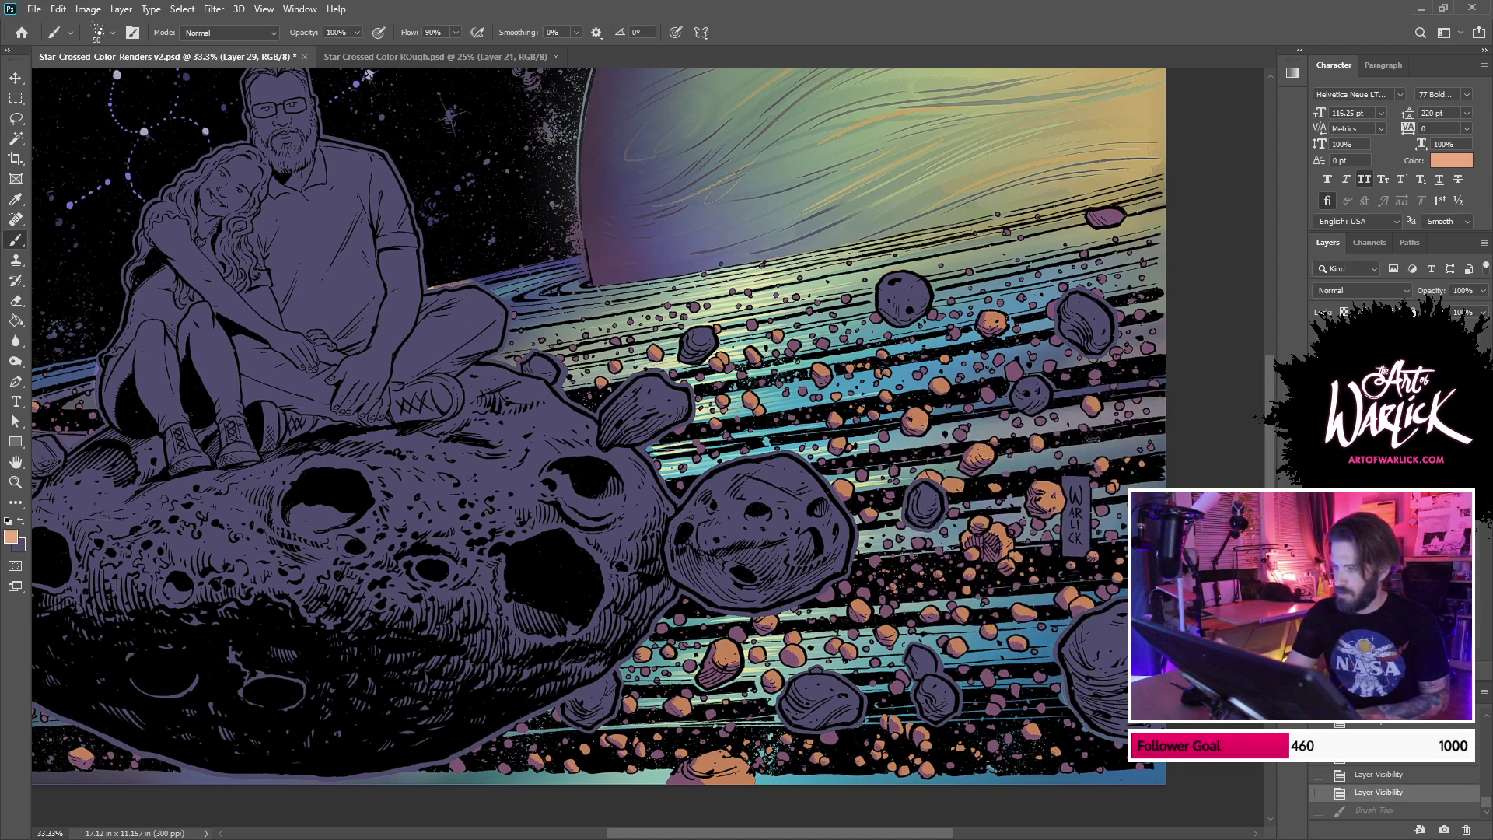
Step: Brush light orange highlights onto the clustered rocks beside the WARLICK sign and the larger orange rocks in the upper ring
{"action": "key", "text": "ctrl+plus"}
{"action": "left_click", "coordinate": [938, 506]}
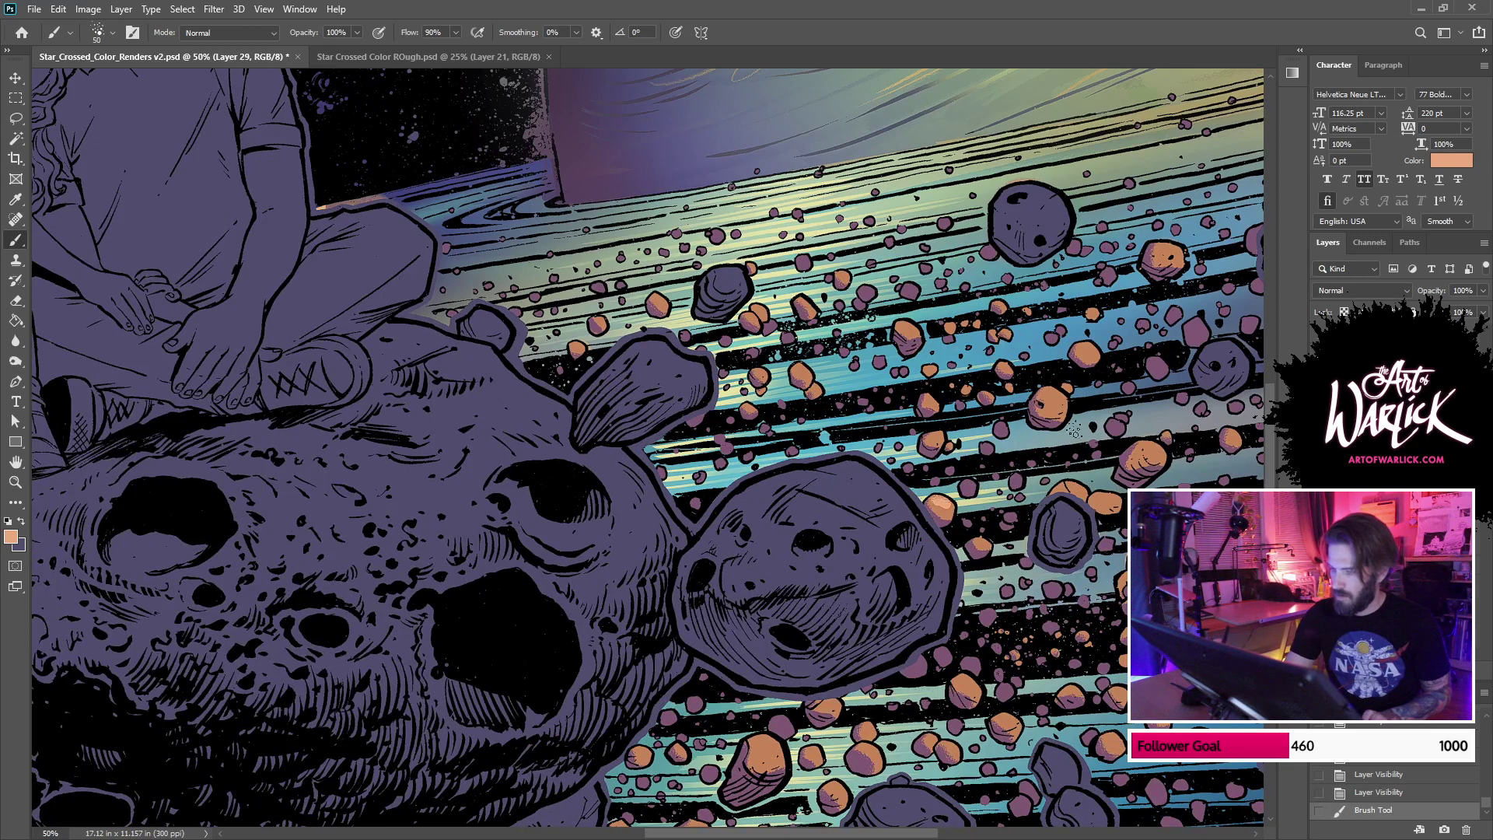
{"action": "key", "text": "ctrl+shift+d"}
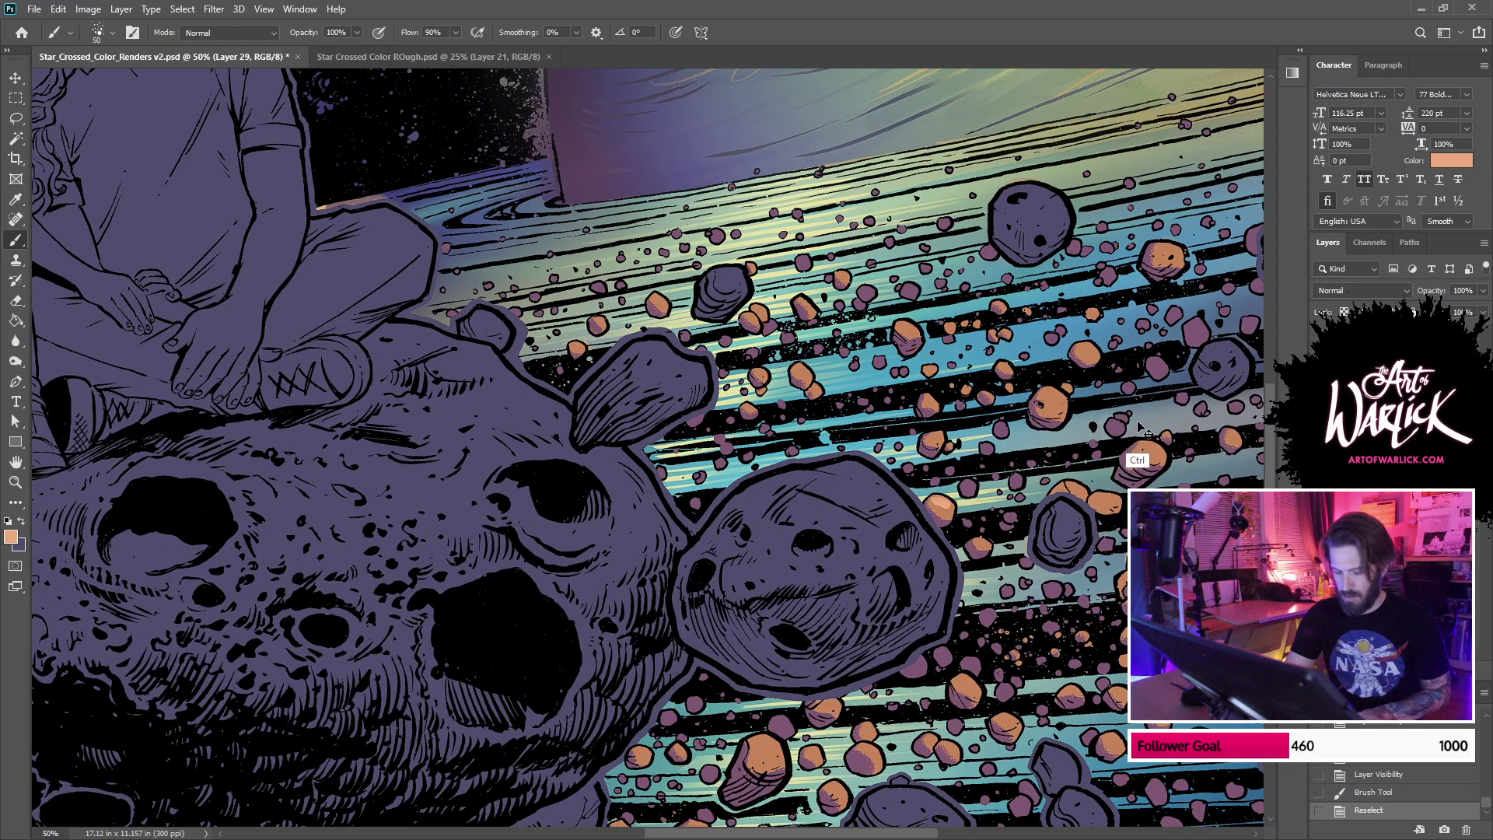
{"action": "left_click_drag", "start_coordinate": [1051, 385], "coordinate": [1052, 392]}
{"action": "mouse_move", "coordinate": [1154, 471]}
{"action": "left_mouse_down"}
{"action": "mouse_move", "coordinate": [1006, 501]}
{"action": "mouse_move", "coordinate": [1006, 483]}
{"action": "left_mouse_up"}
{"action": "key", "text": "ctrl+z"}
{"action": "key", "text": "ctrl+z"}
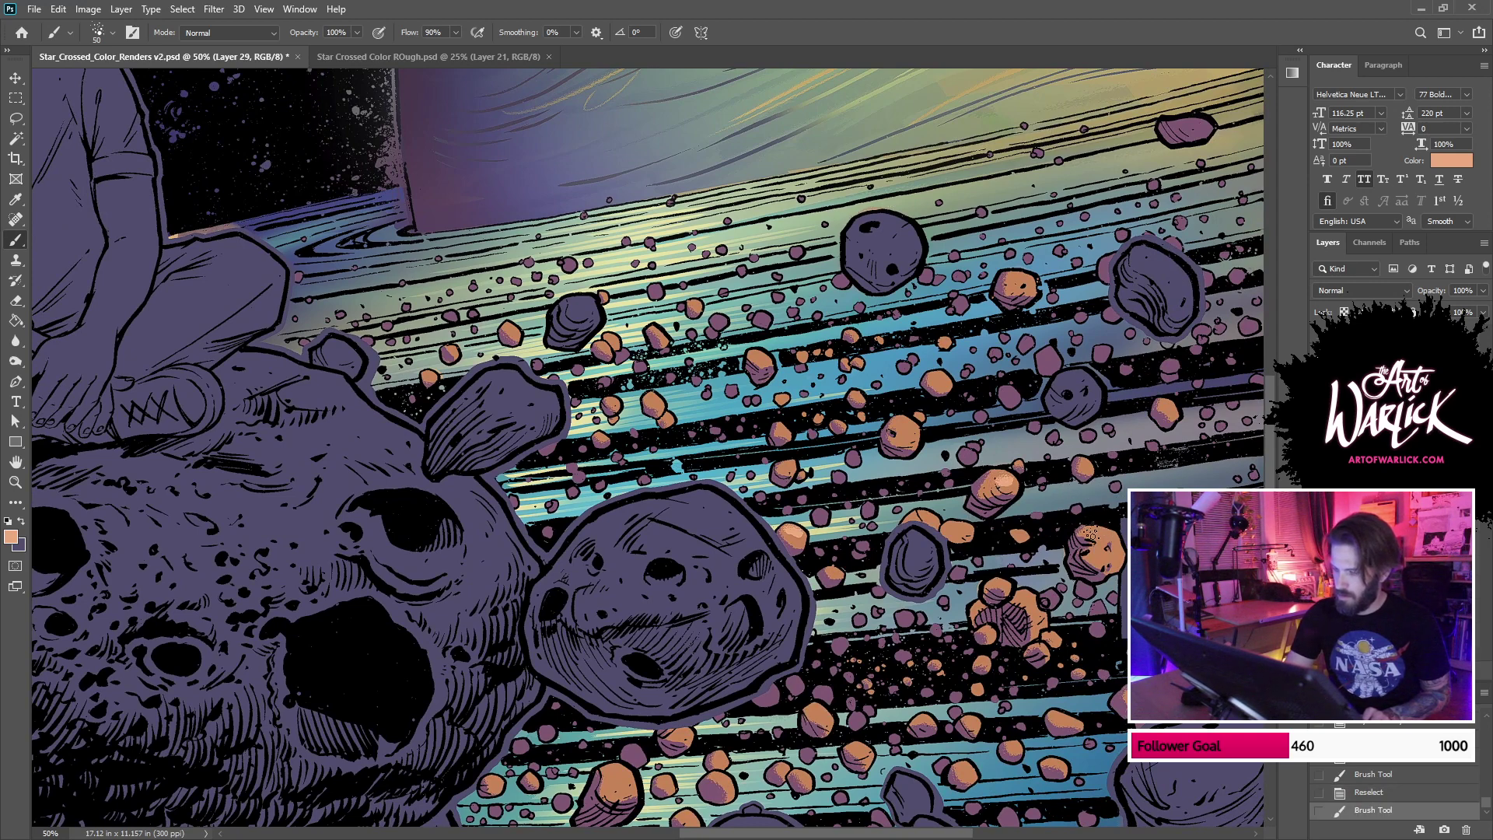
{"action": "mouse_move", "coordinate": [1094, 533]}
{"action": "left_mouse_down"}
{"action": "mouse_move", "coordinate": [1118, 548]}
{"action": "mouse_move", "coordinate": [1104, 555]}
{"action": "mouse_move", "coordinate": [1031, 505]}
{"action": "left_mouse_up"}
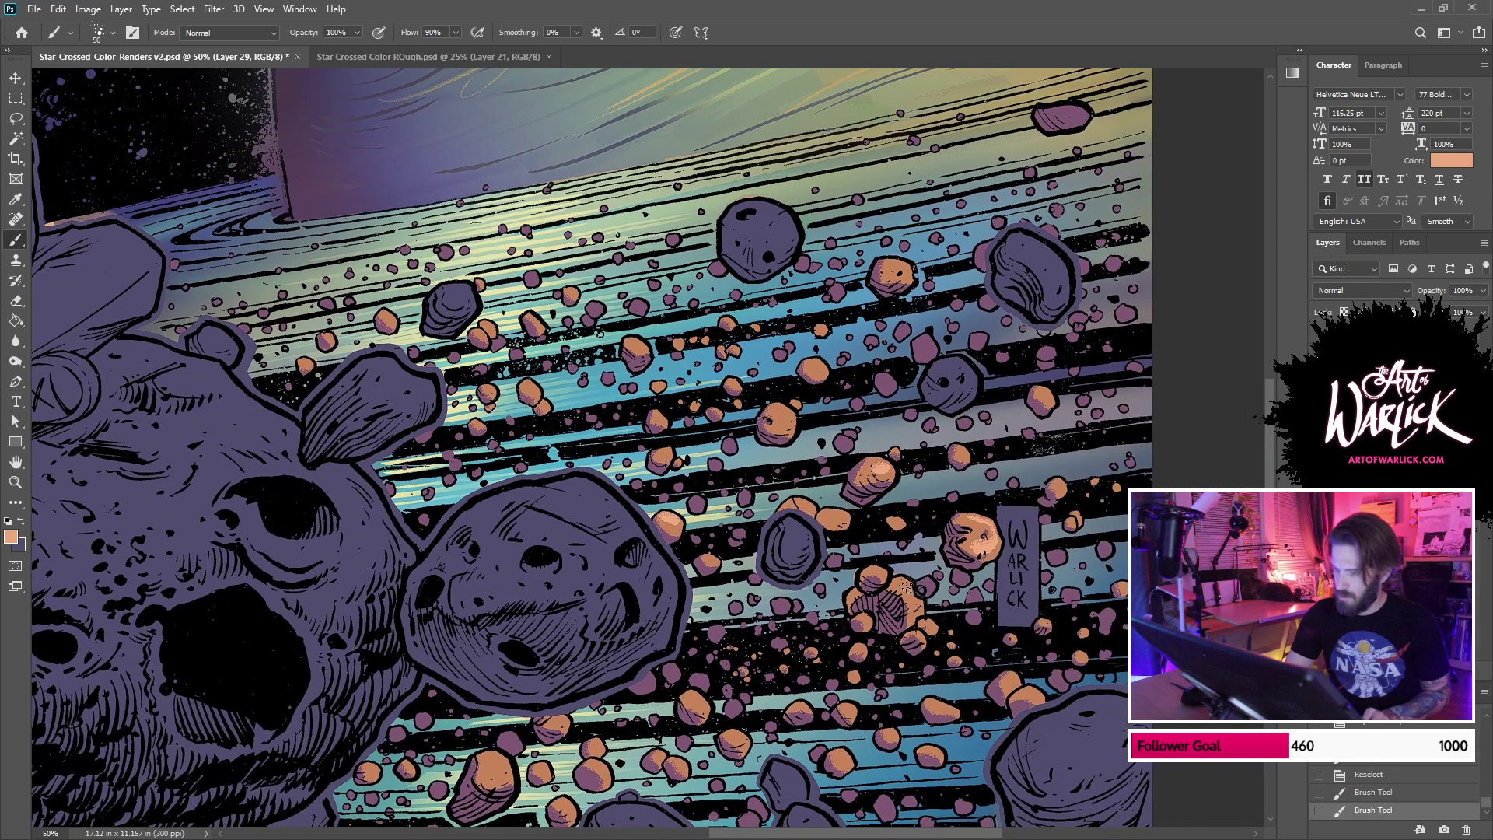
{"action": "left_click_drag", "start_coordinate": [905, 597], "coordinate": [920, 589]}
{"action": "left_click_drag", "start_coordinate": [898, 268], "coordinate": [911, 266]}
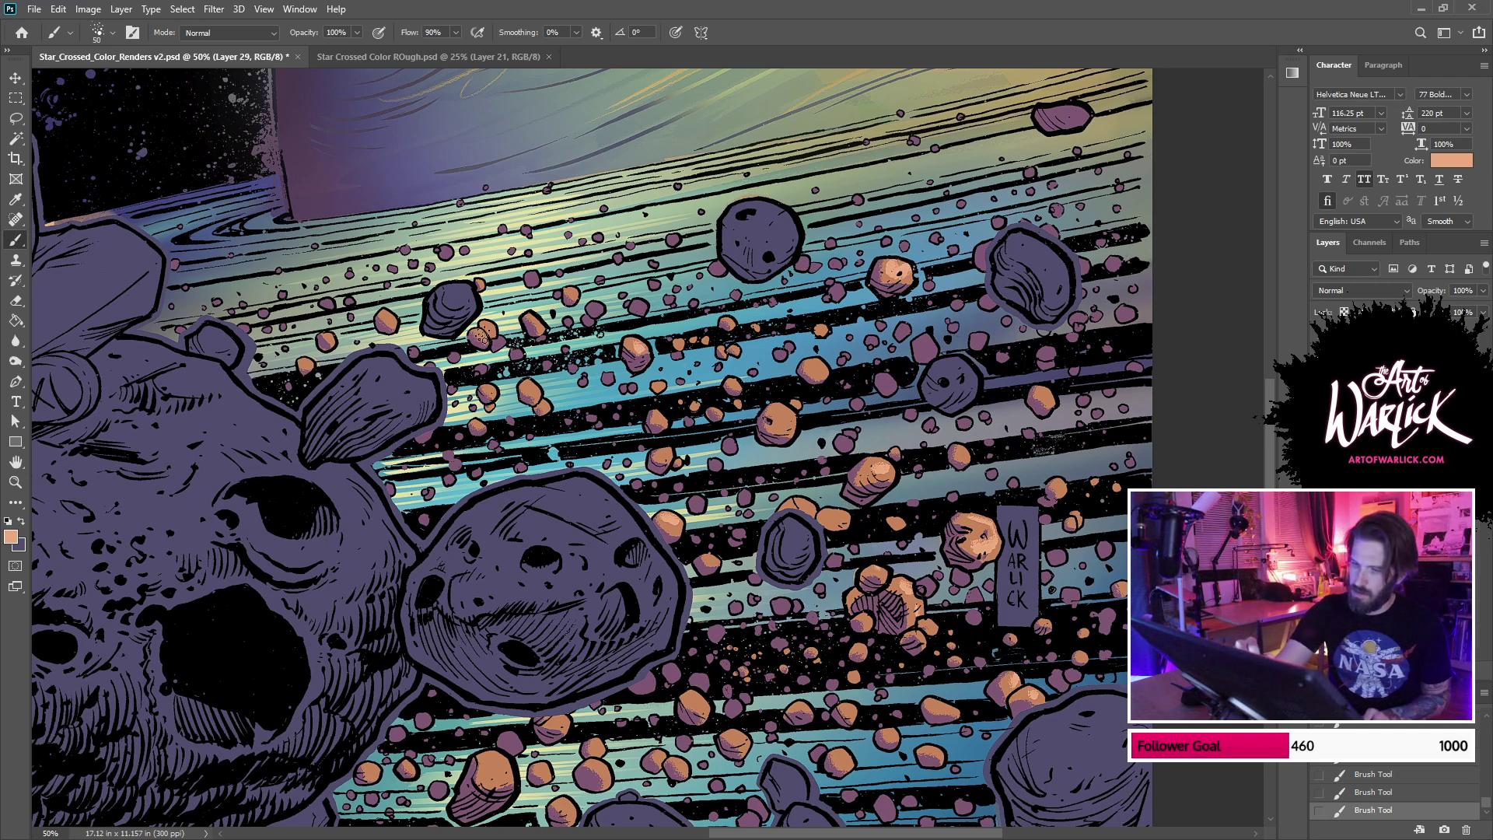
Step: Highlight the elongated orange rock below the cratered asteroid and the large orange rock at the artwork's bottom edge
{"action": "mouse_move", "coordinate": [637, 368]}
{"action": "left_mouse_down"}
{"action": "mouse_move", "coordinate": [894, 236]}
{"action": "mouse_move", "coordinate": [890, 223]}
{"action": "left_mouse_up"}
{"action": "left_click_drag", "start_coordinate": [737, 622], "coordinate": [739, 642]}
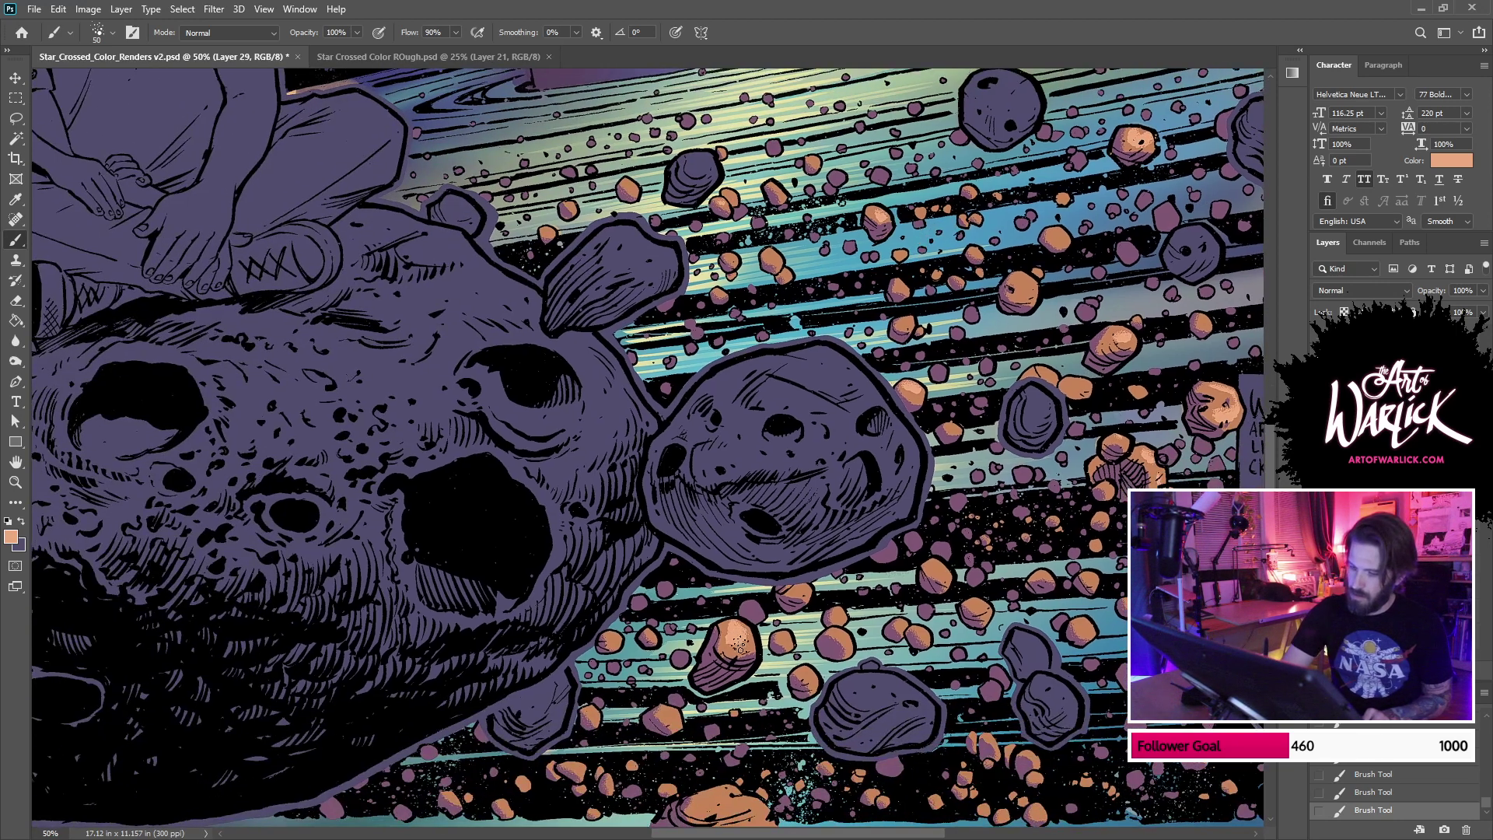
{"action": "left_click_drag", "start_coordinate": [916, 510], "coordinate": [930, 313]}
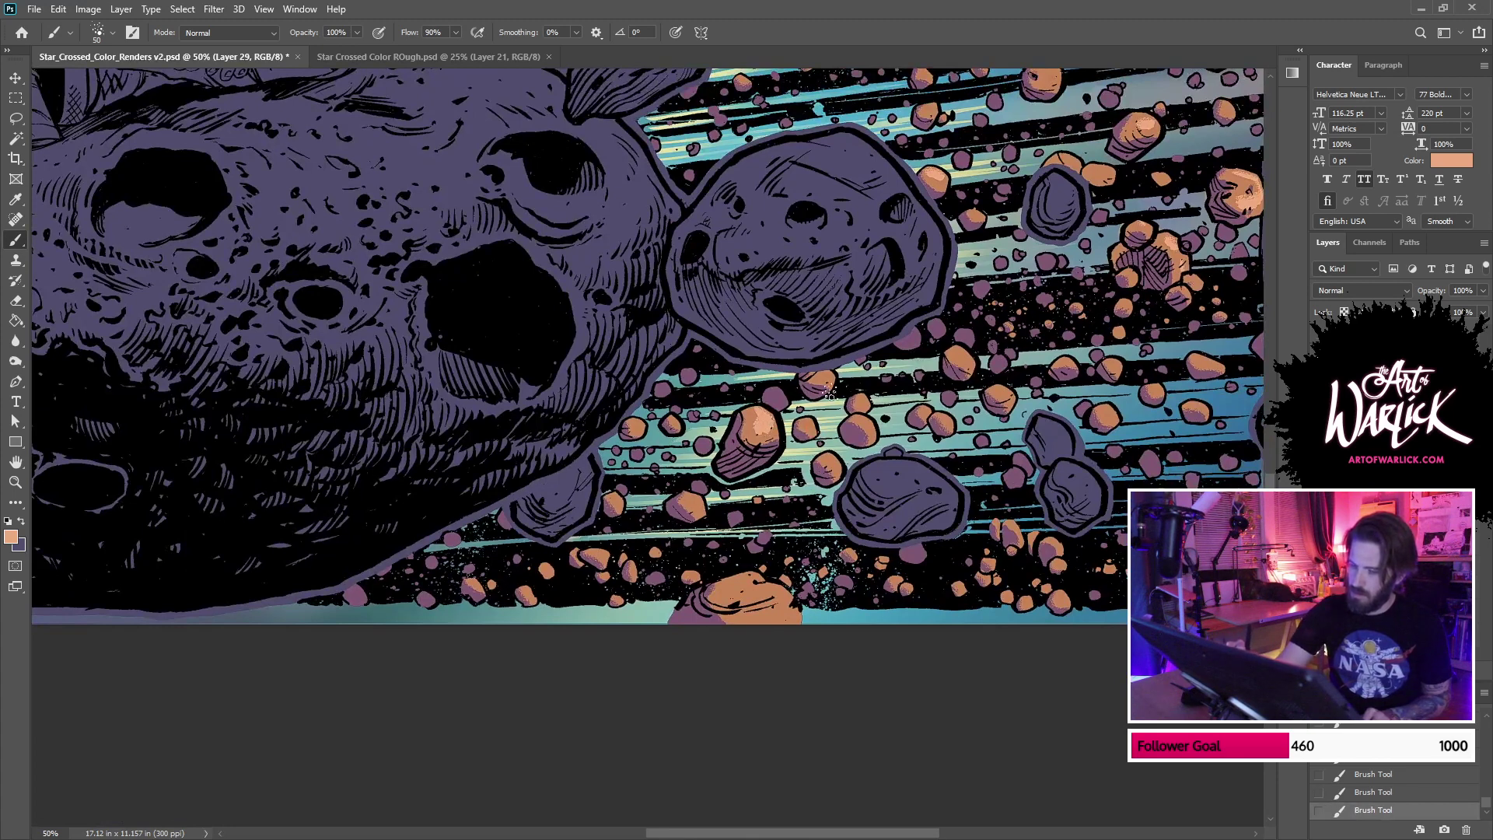
{"action": "mouse_move", "coordinate": [744, 582]}
{"action": "left_mouse_down"}
{"action": "mouse_move", "coordinate": [758, 614]}
{"action": "mouse_move", "coordinate": [793, 591]}
{"action": "left_mouse_up"}
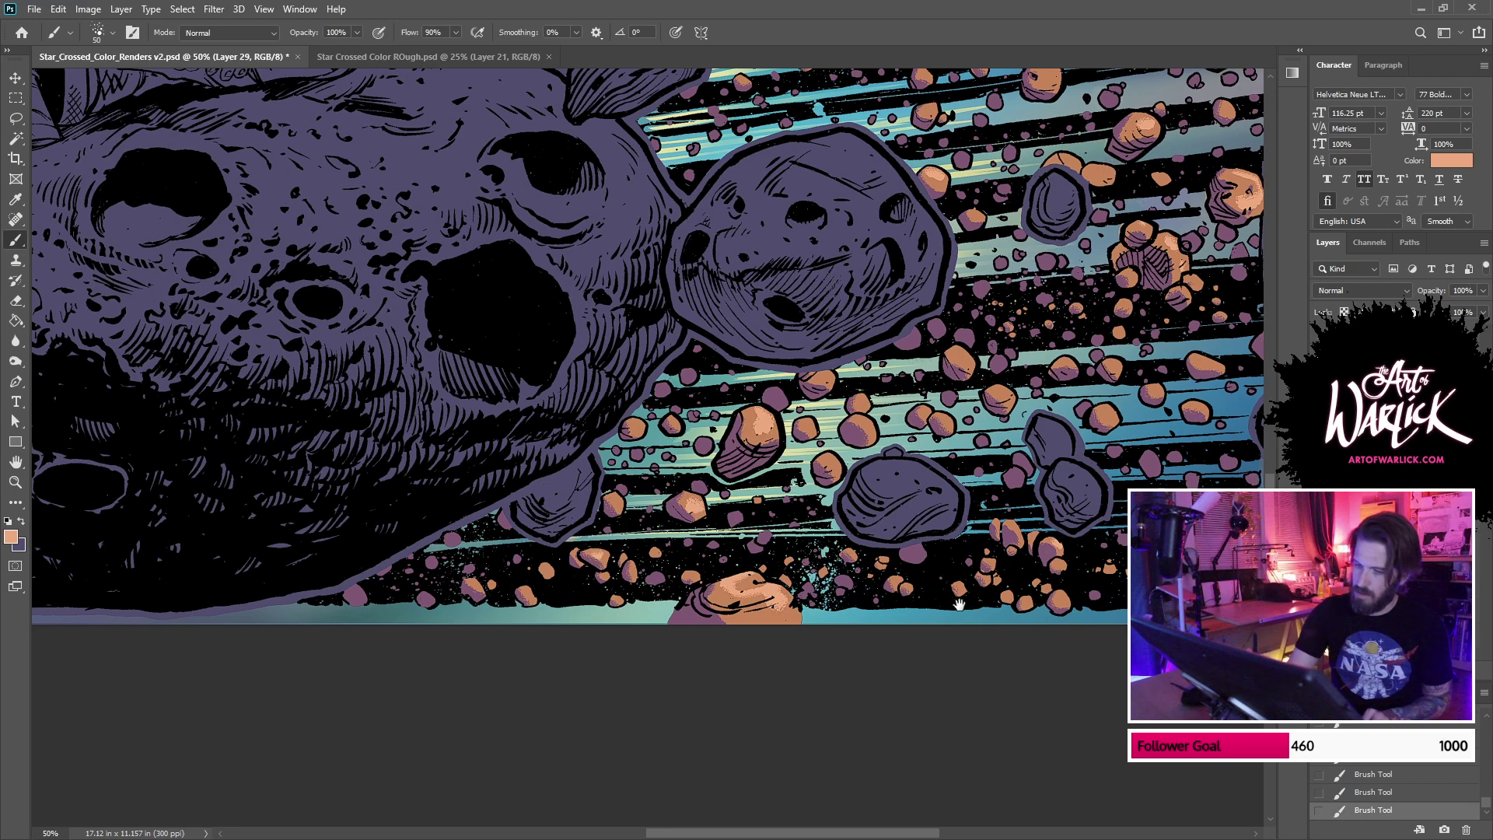
Step: Add light orange highlights to the small rock below the elongated one and the rocks beside the small oval asteroid
{"action": "left_click_drag", "start_coordinate": [958, 604], "coordinate": [789, 634]}
{"action": "key", "text": "ctrl+z"}
{"action": "left_click_drag", "start_coordinate": [520, 527], "coordinate": [529, 535]}
{"action": "left_click_drag", "start_coordinate": [1015, 443], "coordinate": [893, 517]}
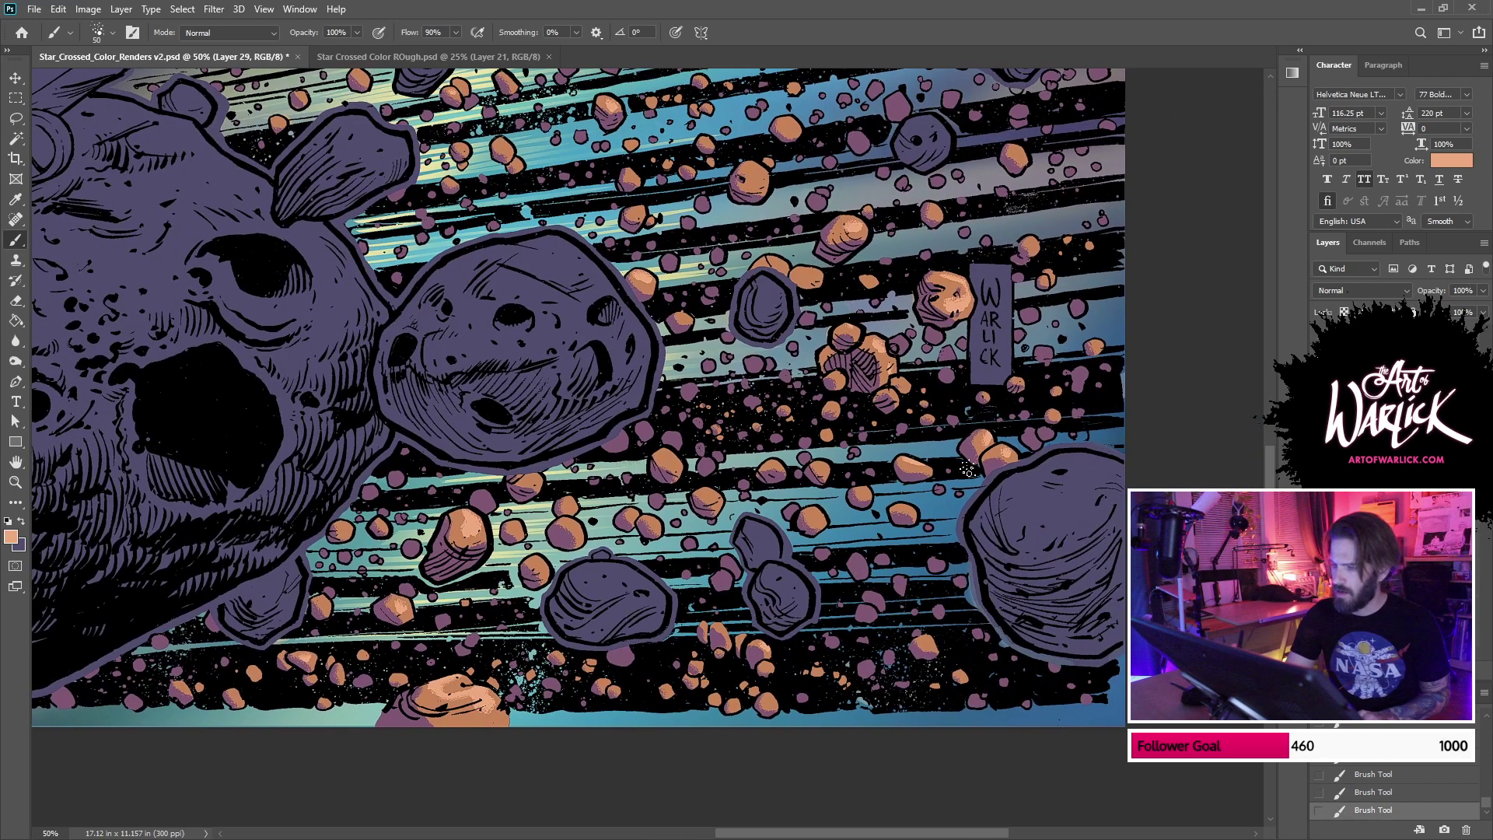
{"action": "left_click_drag", "start_coordinate": [887, 469], "coordinate": [951, 627]}
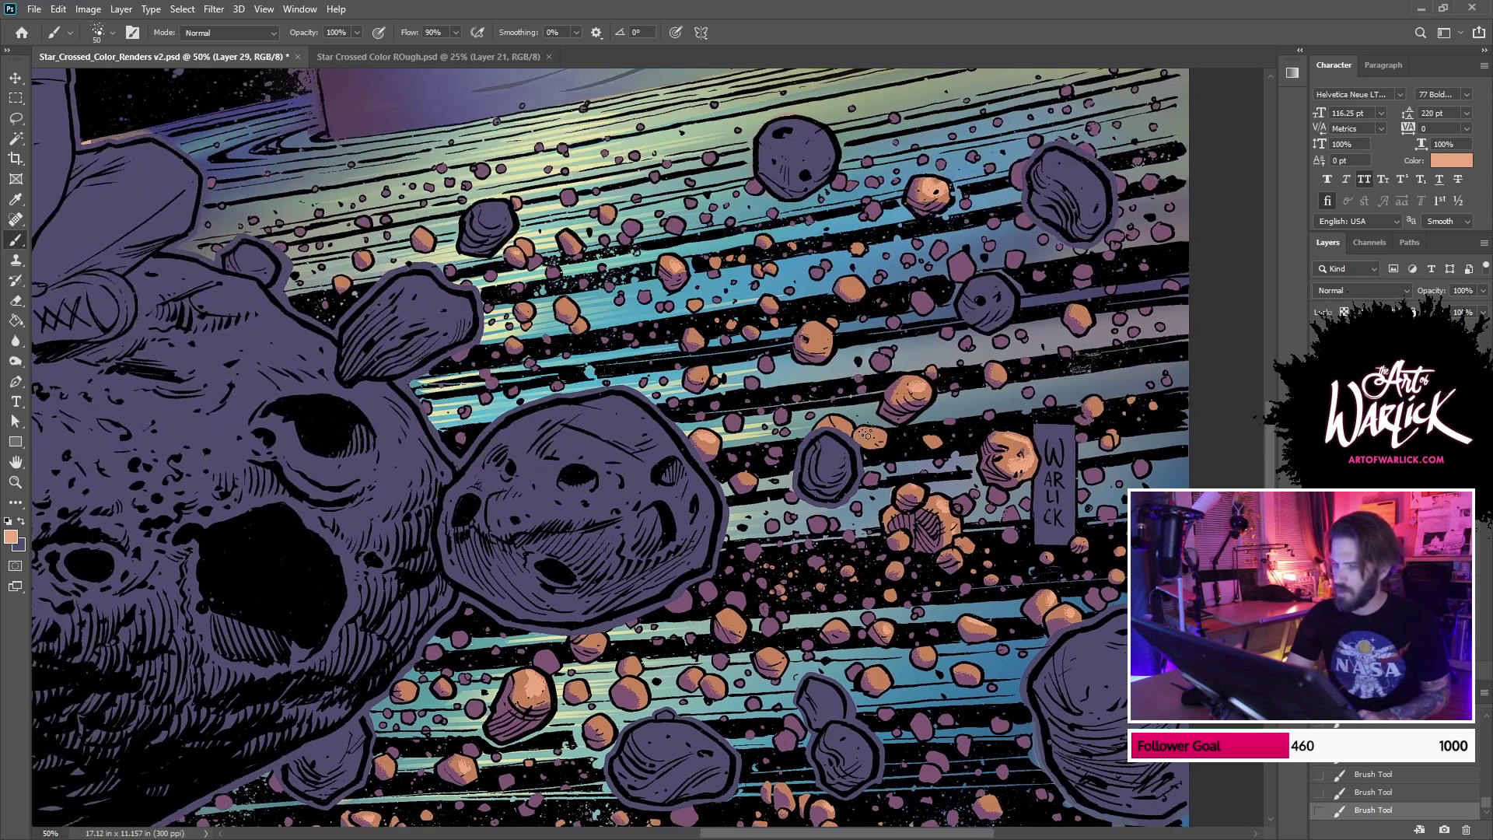
{"action": "left_click_drag", "start_coordinate": [847, 423], "coordinate": [960, 540]}
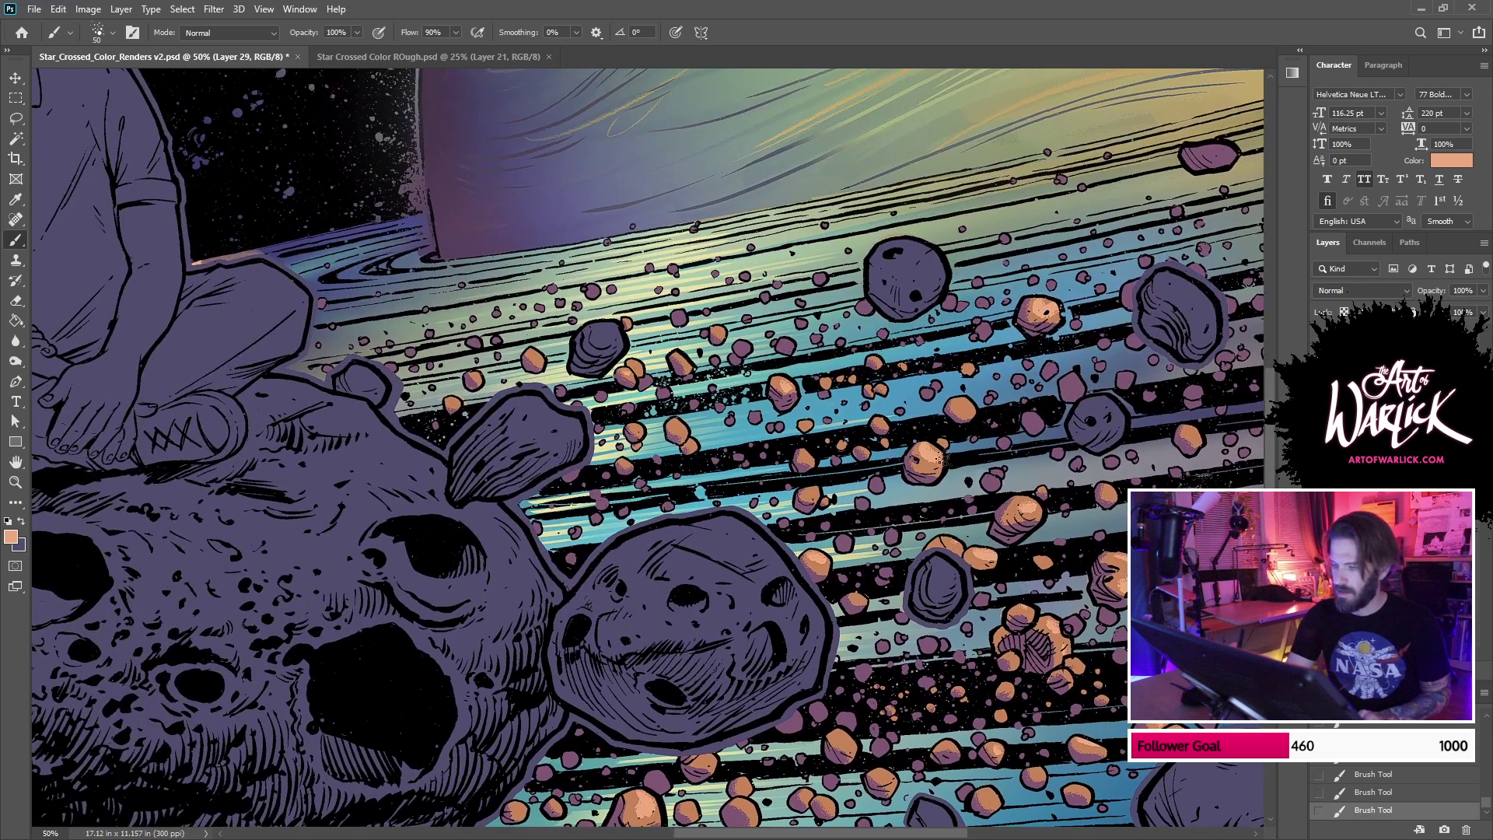
Step: Brush light orange highlights onto the orange rocks in the ring on the far side of the large asteroid
{"action": "left_click_drag", "start_coordinate": [521, 509], "coordinate": [1206, 423]}
{"action": "left_click_drag", "start_coordinate": [574, 480], "coordinate": [1142, 388]}
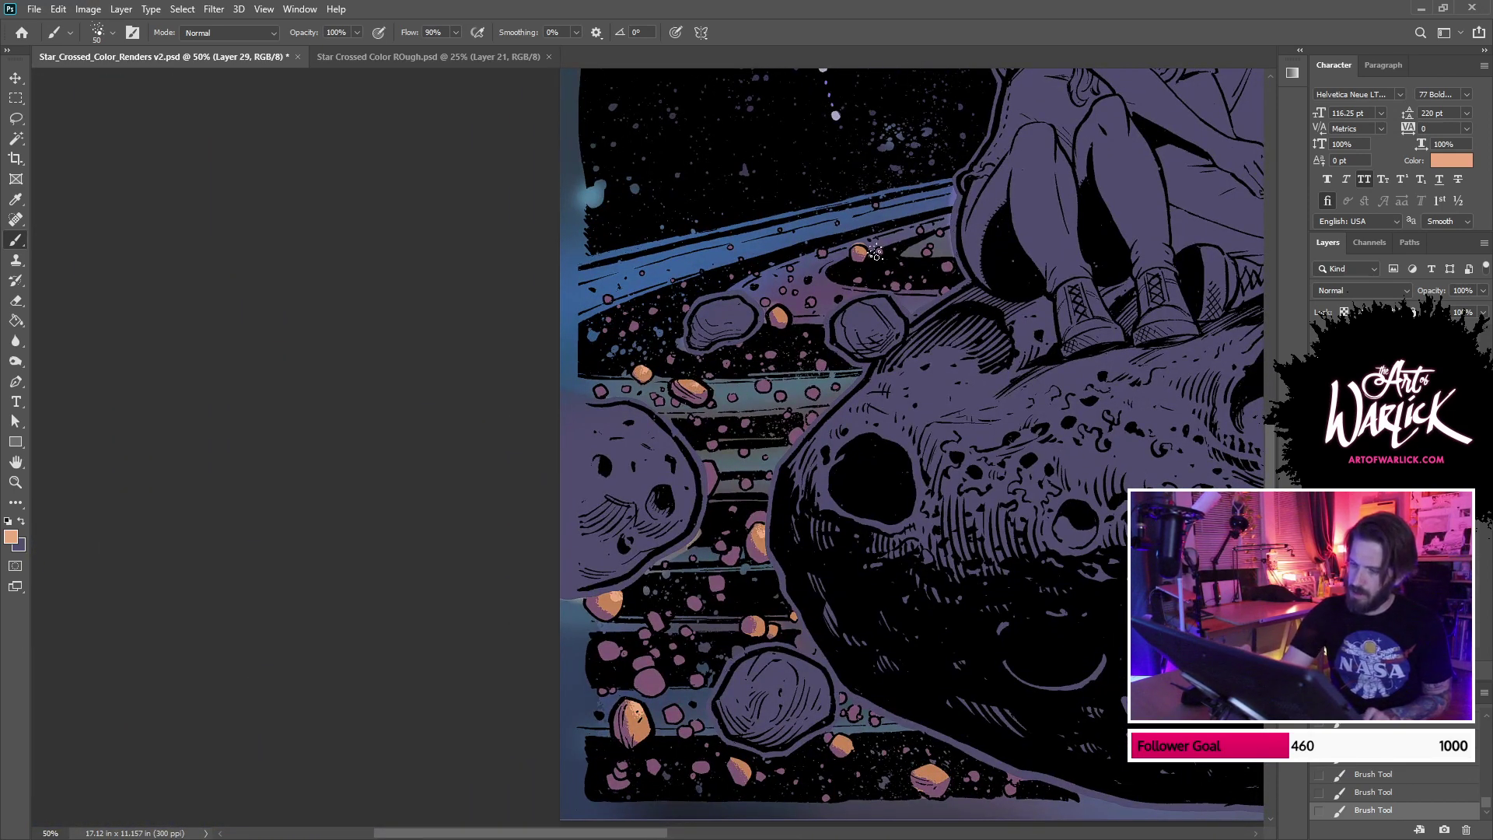
{"action": "left_click_drag", "start_coordinate": [1038, 716], "coordinate": [563, 748]}
{"action": "left_click_drag", "start_coordinate": [1110, 511], "coordinate": [926, 343]}
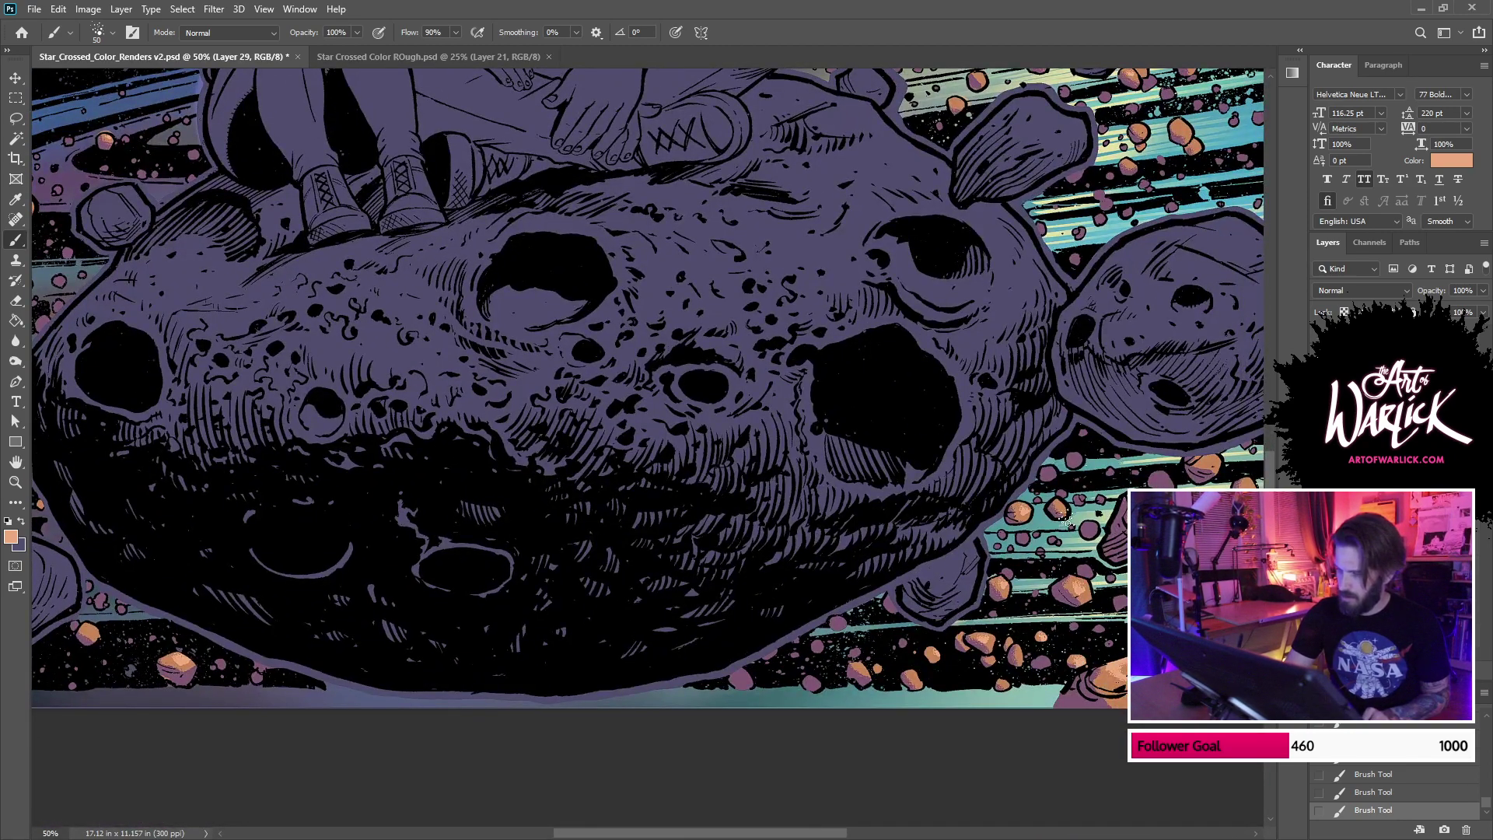
Step: Highlight the small orange rocks below the cratered asteroid and compare the latest strokes by undoing and redoing them
{"action": "left_click_drag", "start_coordinate": [1063, 508], "coordinate": [879, 577]}
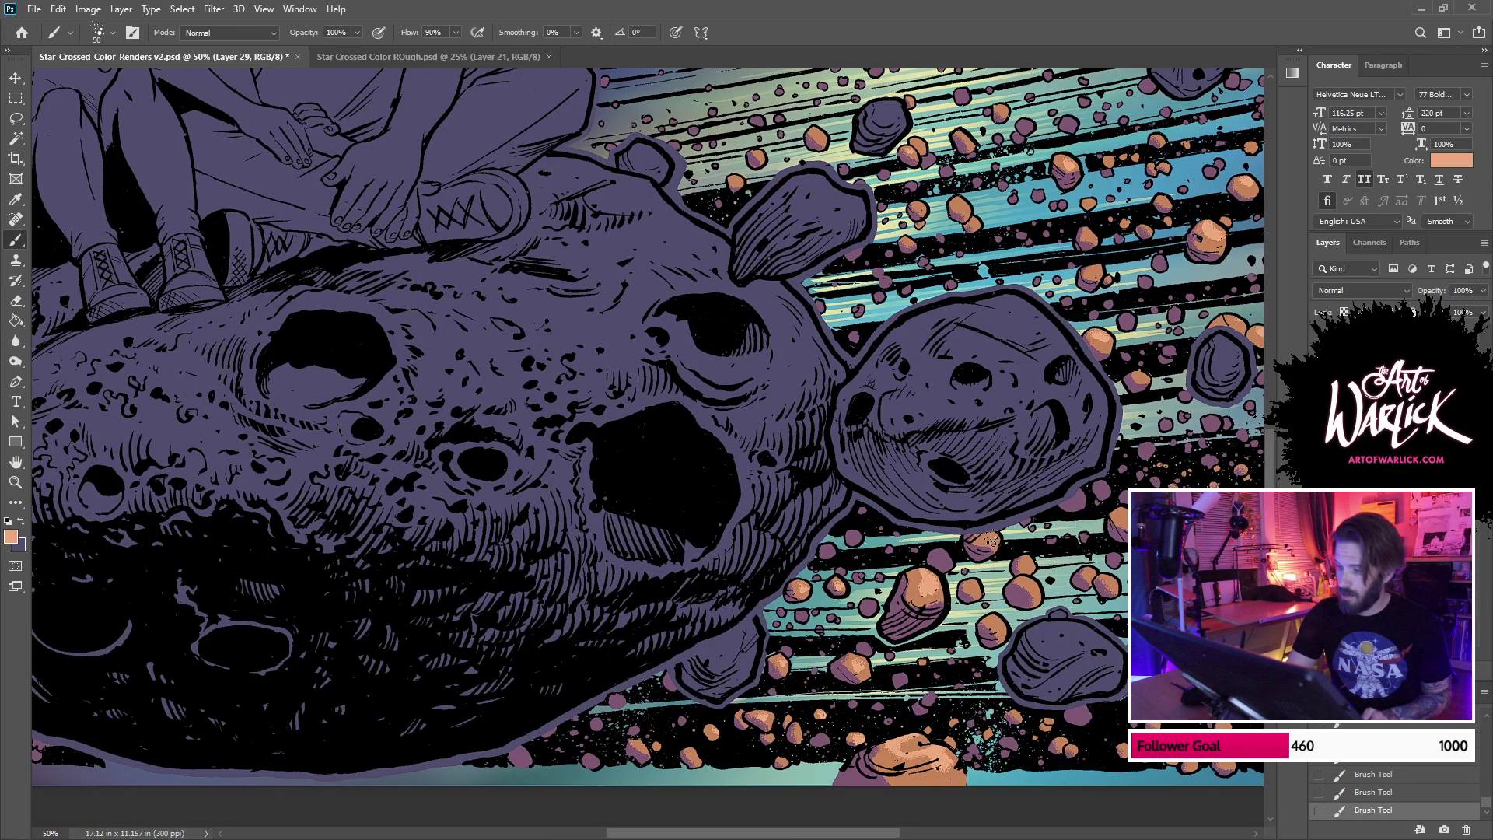
{"action": "key", "text": "ctrl+z"}
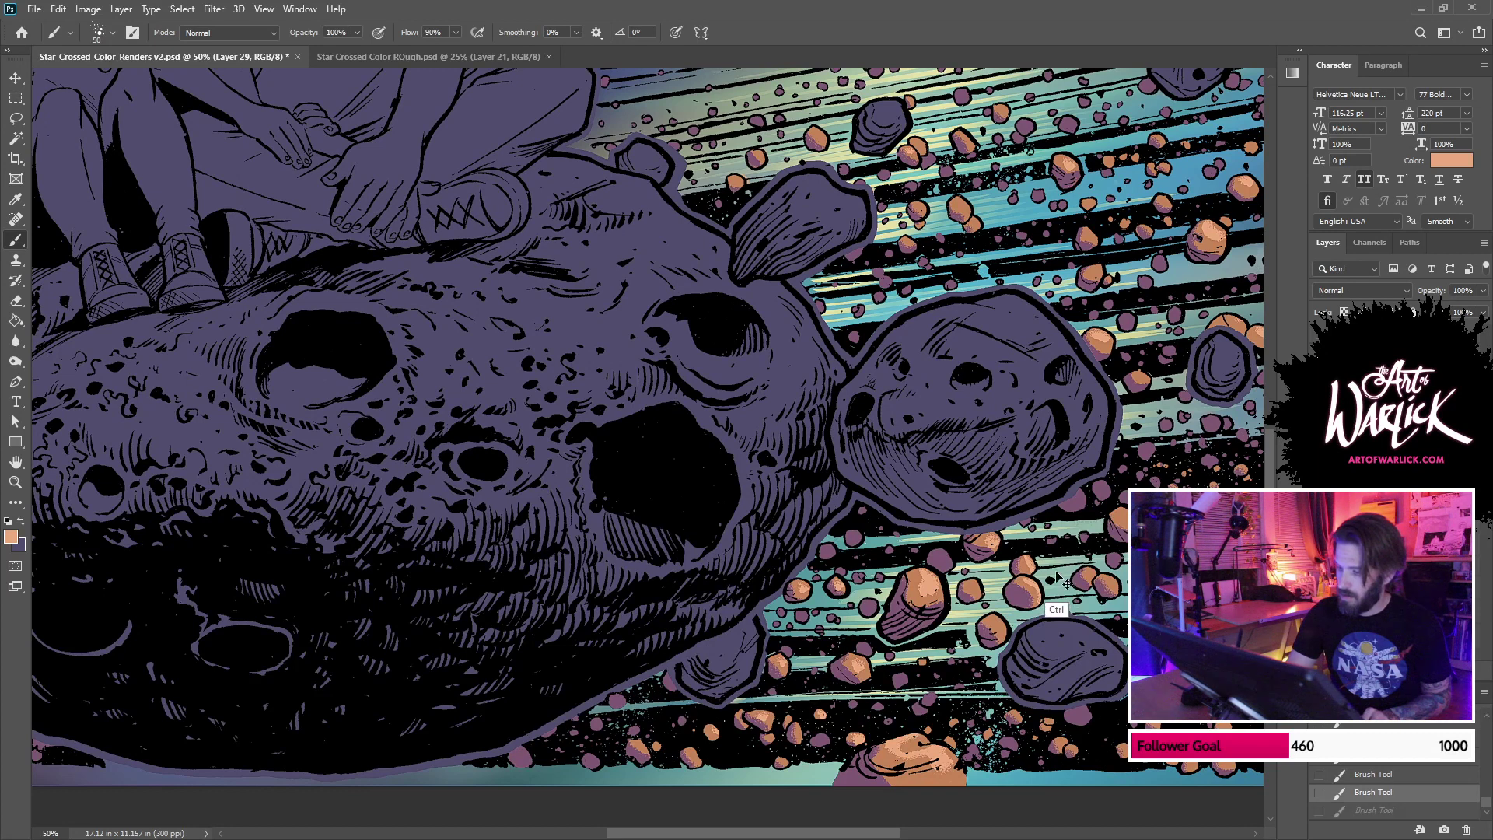
{"action": "key", "text": "ctrl+shift+z"}
{"action": "left_click_drag", "start_coordinate": [1057, 537], "coordinate": [912, 559]}
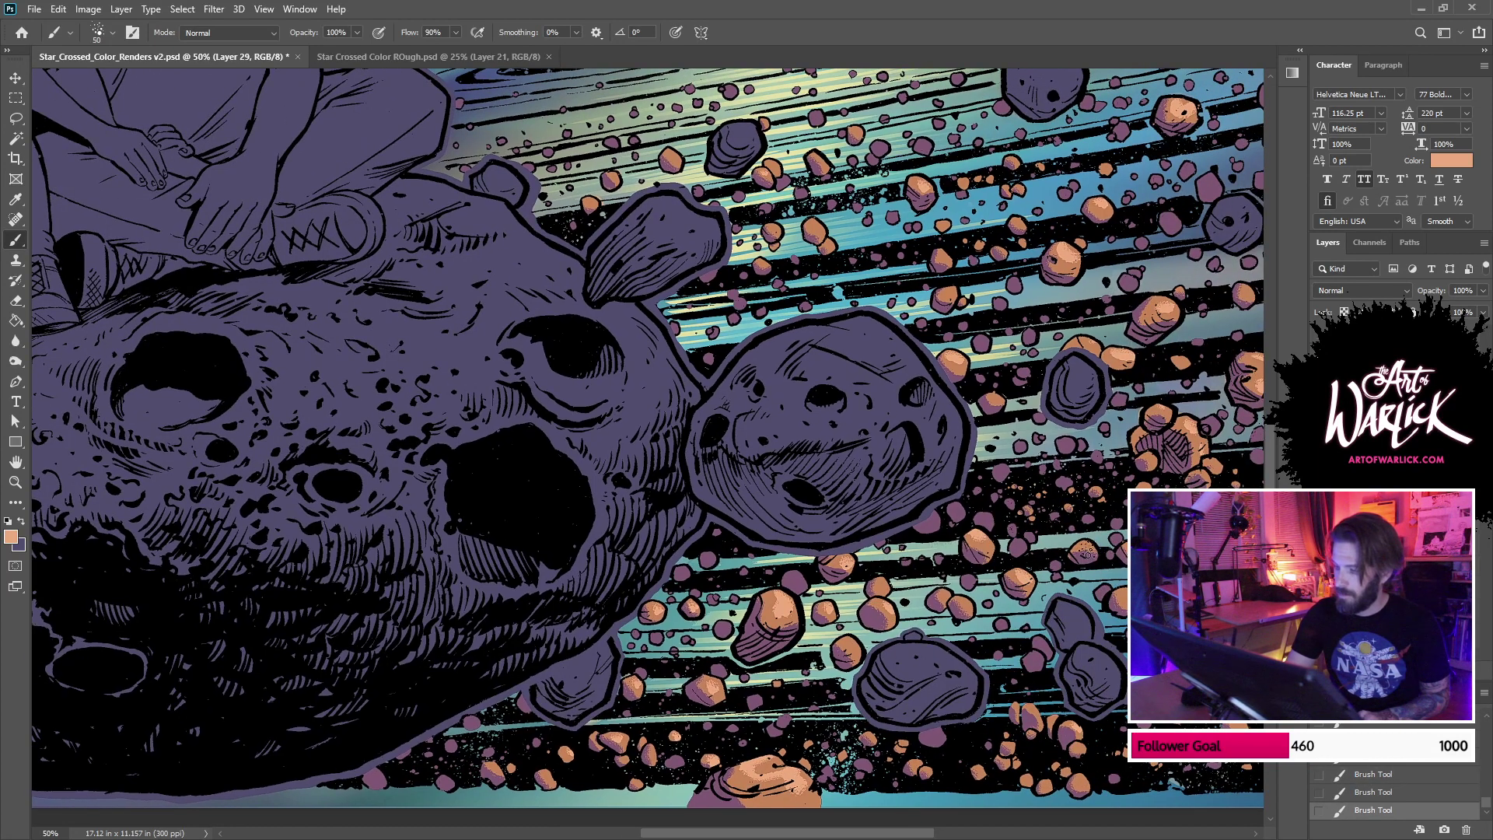
{"action": "left_click_drag", "start_coordinate": [1131, 544], "coordinate": [949, 532]}
{"action": "key", "text": "ctrl+z"}
{"action": "key", "text": "ctrl+z"}
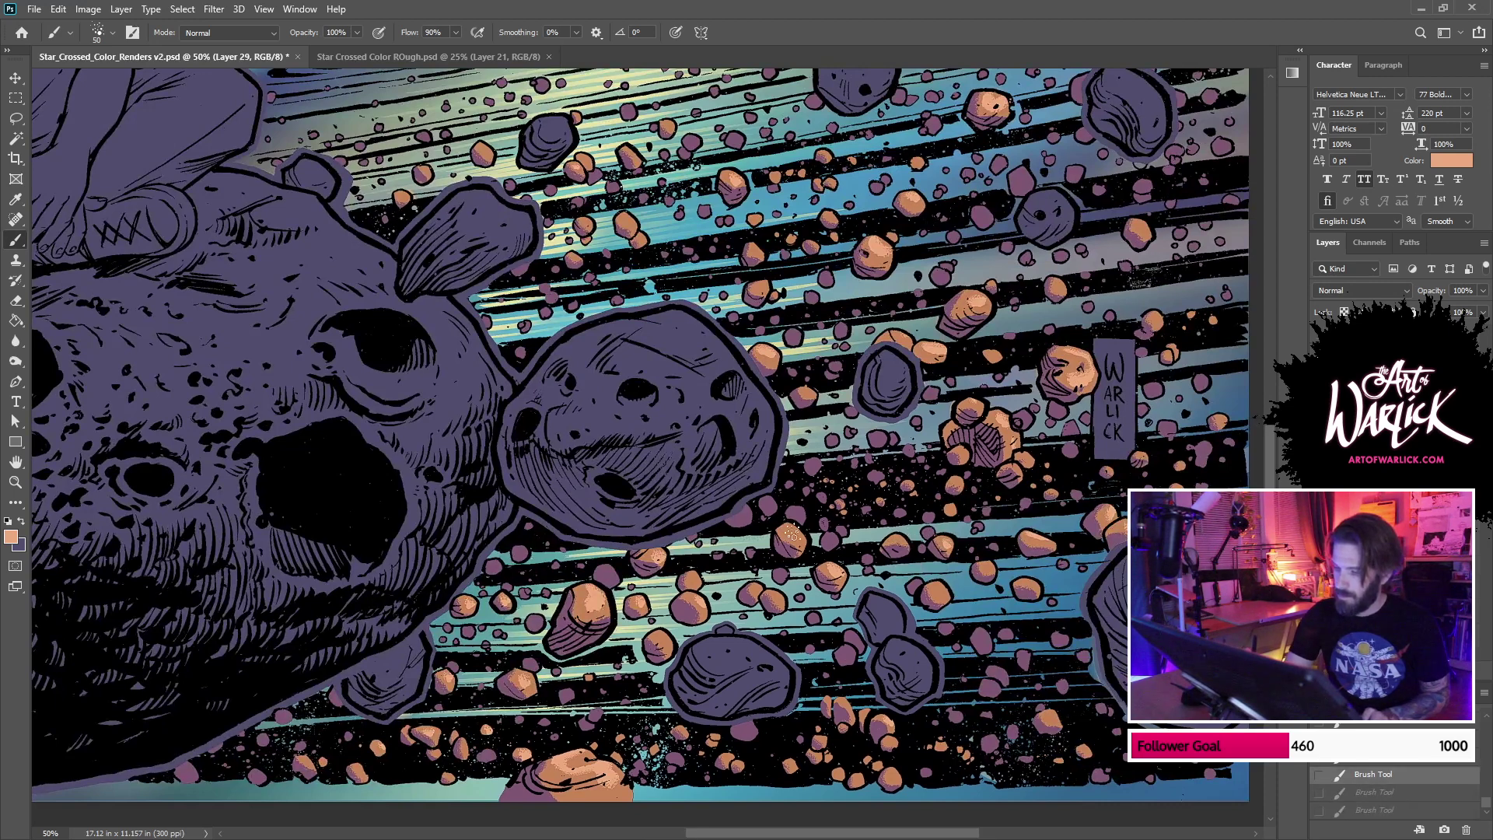
{"action": "key", "text": "ctrl+shift+z"}
{"action": "key", "text": "ctrl+shift+z"}
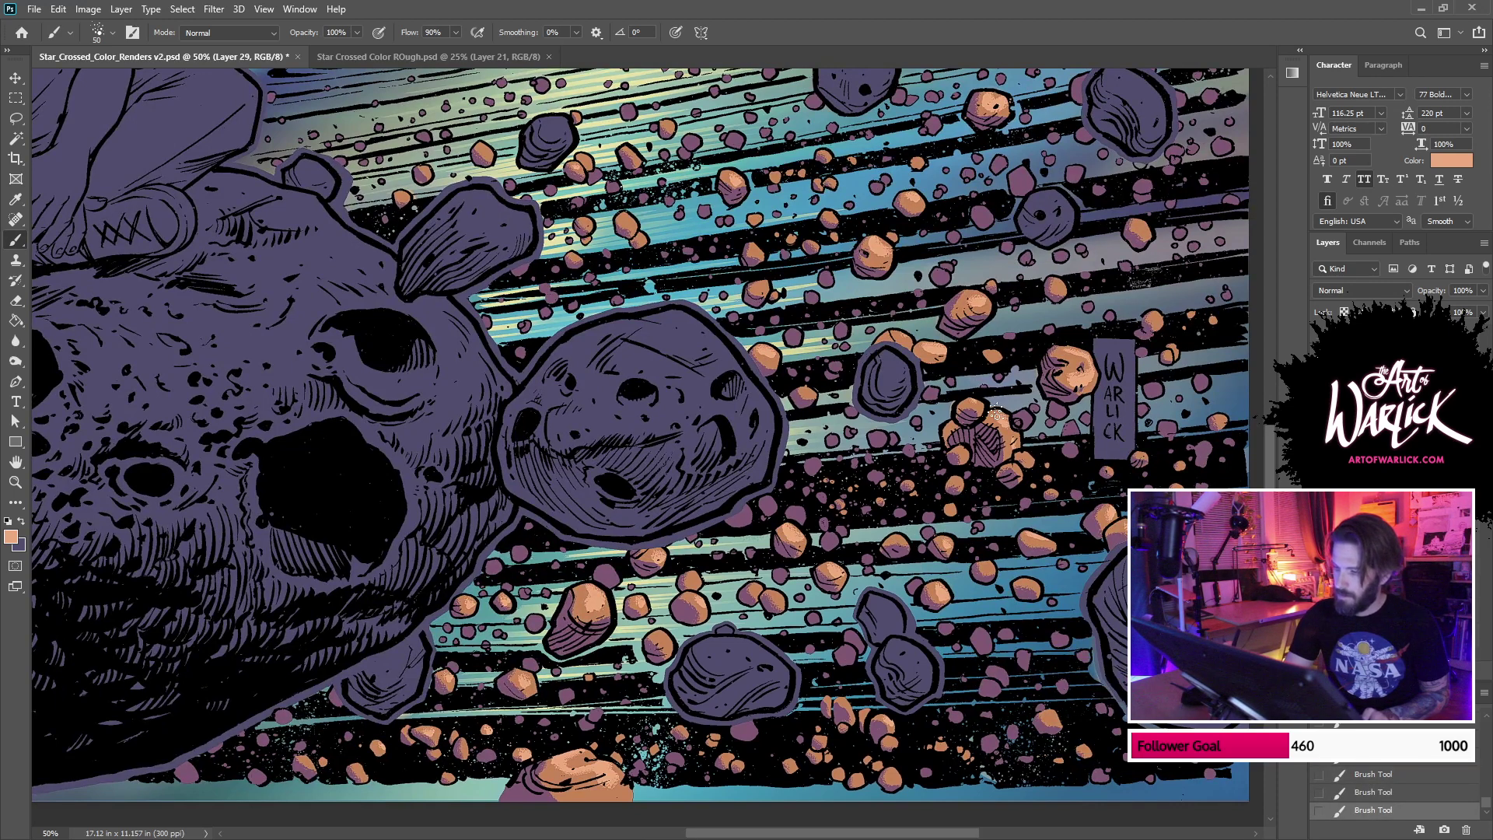
Step: Add light orange highlights to the clustered rock beside the WARLICK signature and the small ring rocks near the man's knee
{"action": "left_click_drag", "start_coordinate": [996, 414], "coordinate": [1017, 448]}
{"action": "key", "text": "ctrl+z"}
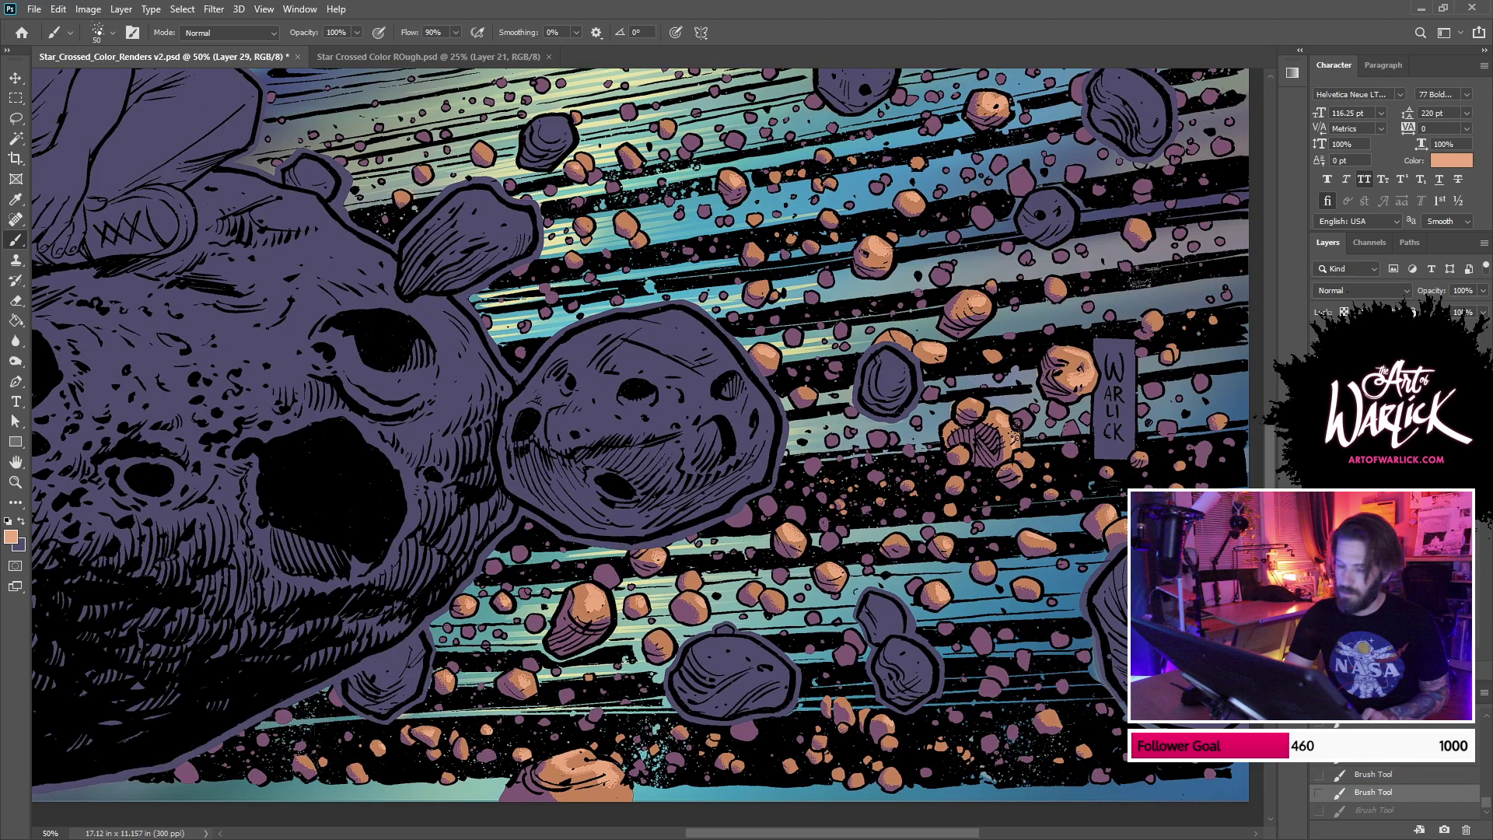
{"action": "key", "text": "ctrl+shift+z"}
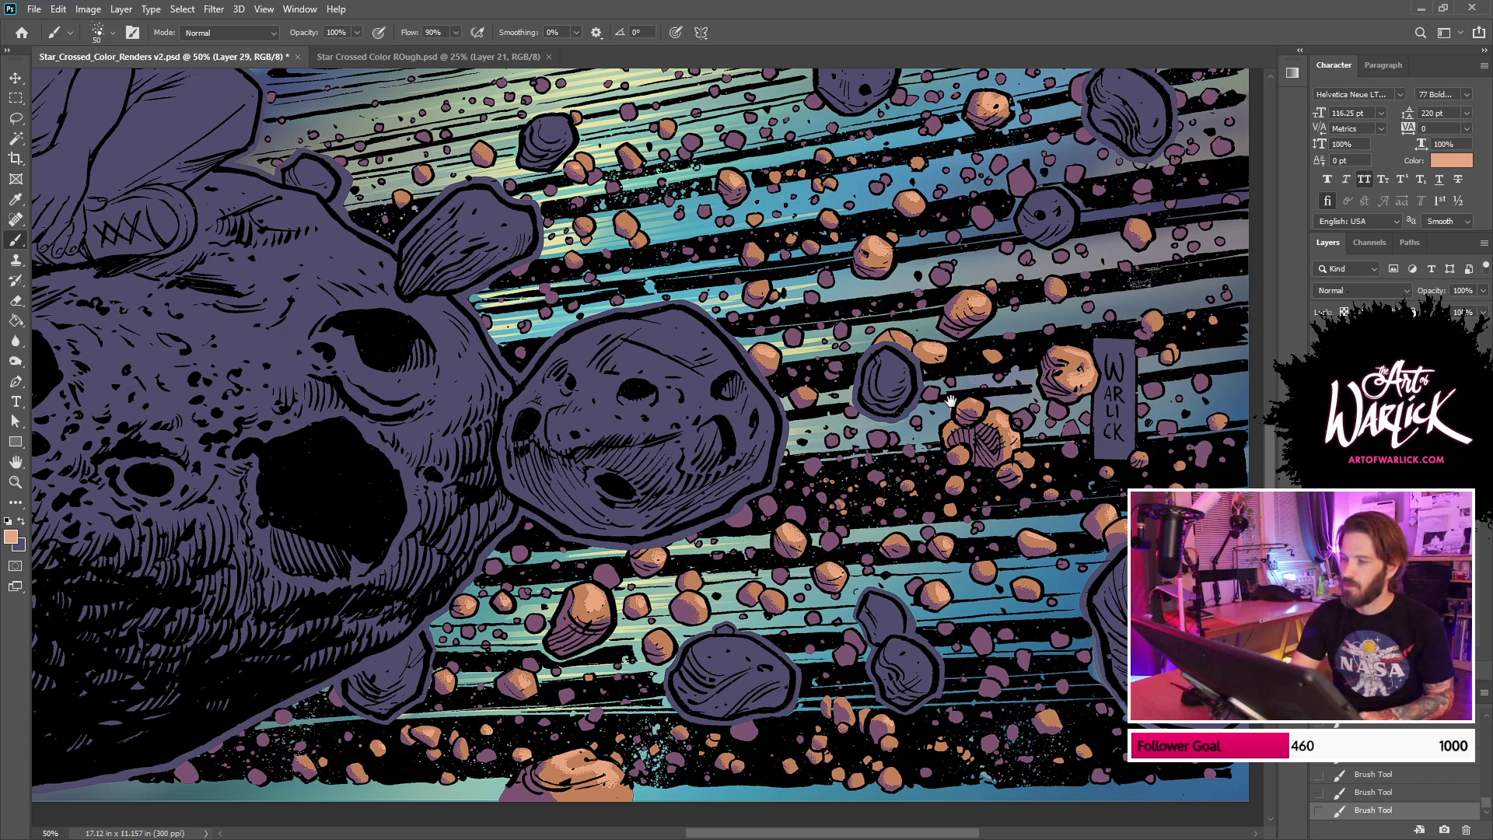
{"action": "mouse_move", "coordinate": [980, 264]}
{"action": "left_mouse_down"}
{"action": "mouse_move", "coordinate": [933, 478]}
{"action": "mouse_move", "coordinate": [861, 638]}
{"action": "mouse_move", "coordinate": [1115, 563]}
{"action": "left_mouse_up"}
{"action": "left_click_drag", "start_coordinate": [617, 439], "coordinate": [618, 446]}
{"action": "key", "text": "ctrl+z"}
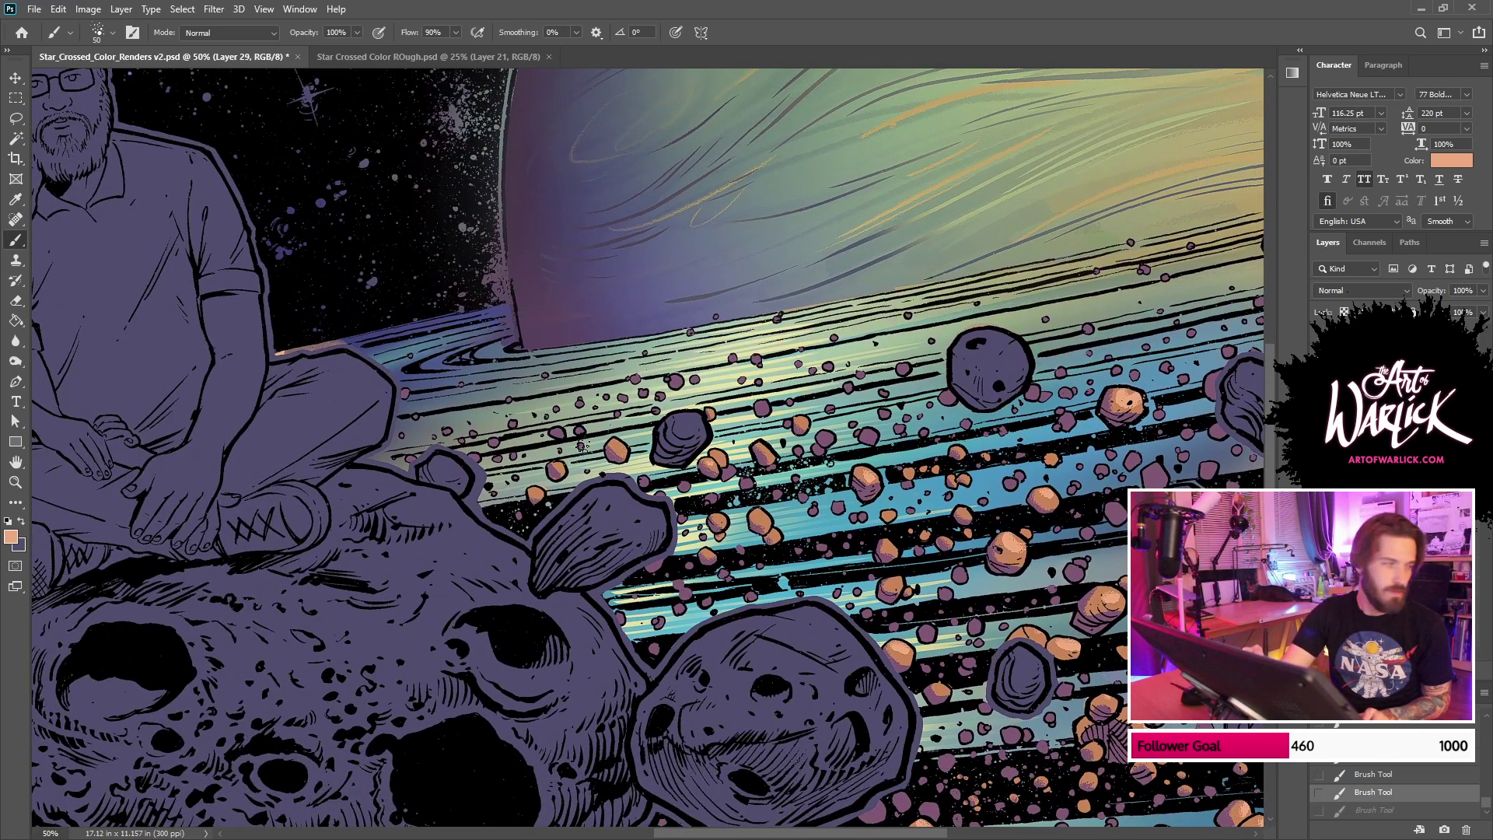
{"action": "left_click_drag", "start_coordinate": [557, 457], "coordinate": [562, 463]}
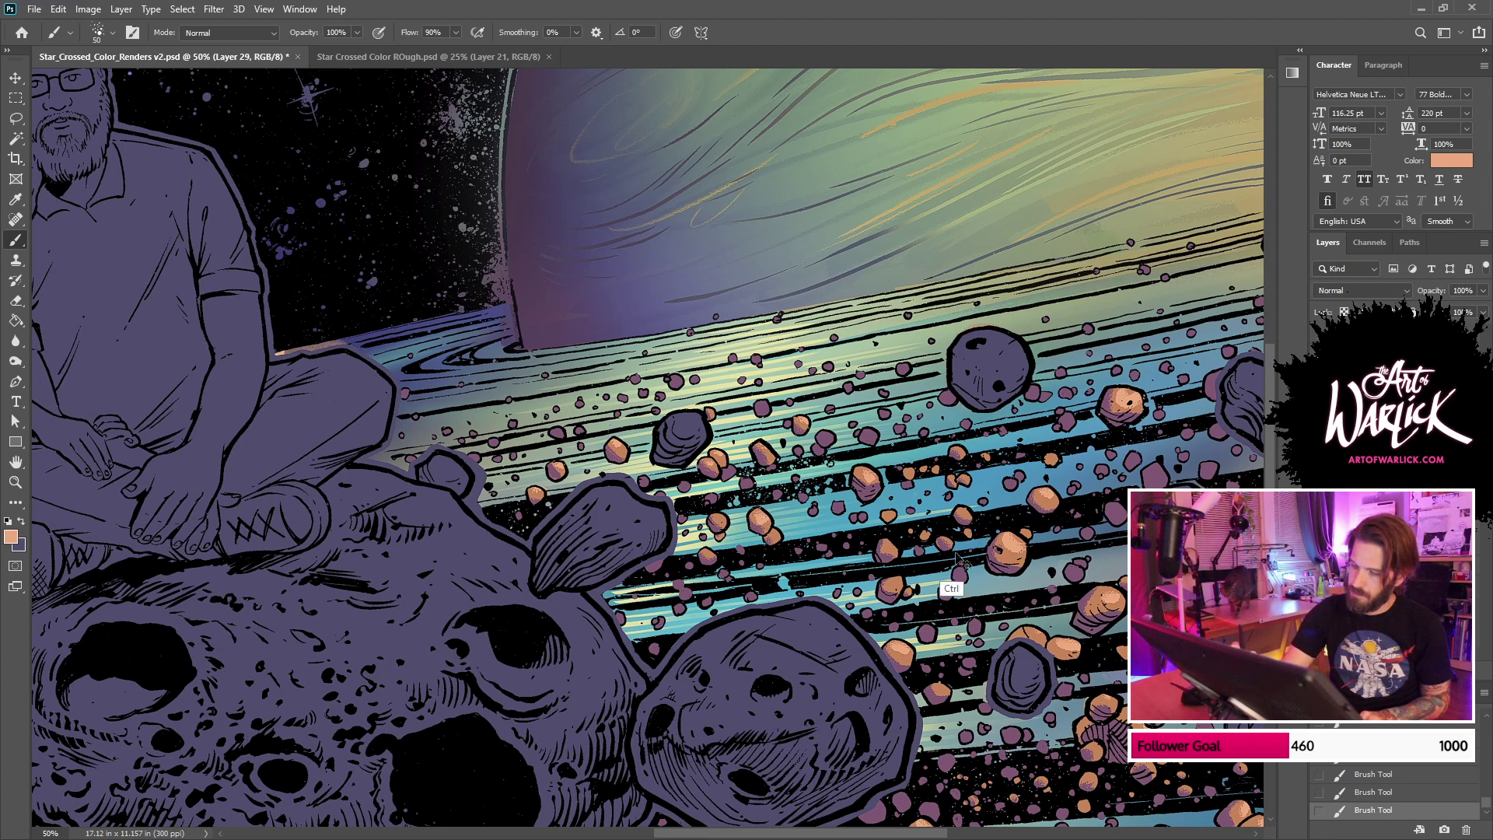
Step: Deselect everything and set the opacity of the highlight layer, Layer 29, to 75%
{"action": "key", "text": "ctrl+d"}
{"action": "left_click_drag", "start_coordinate": [1469, 291], "coordinate": [1443, 293]}
{"action": "type", "text": "7"}
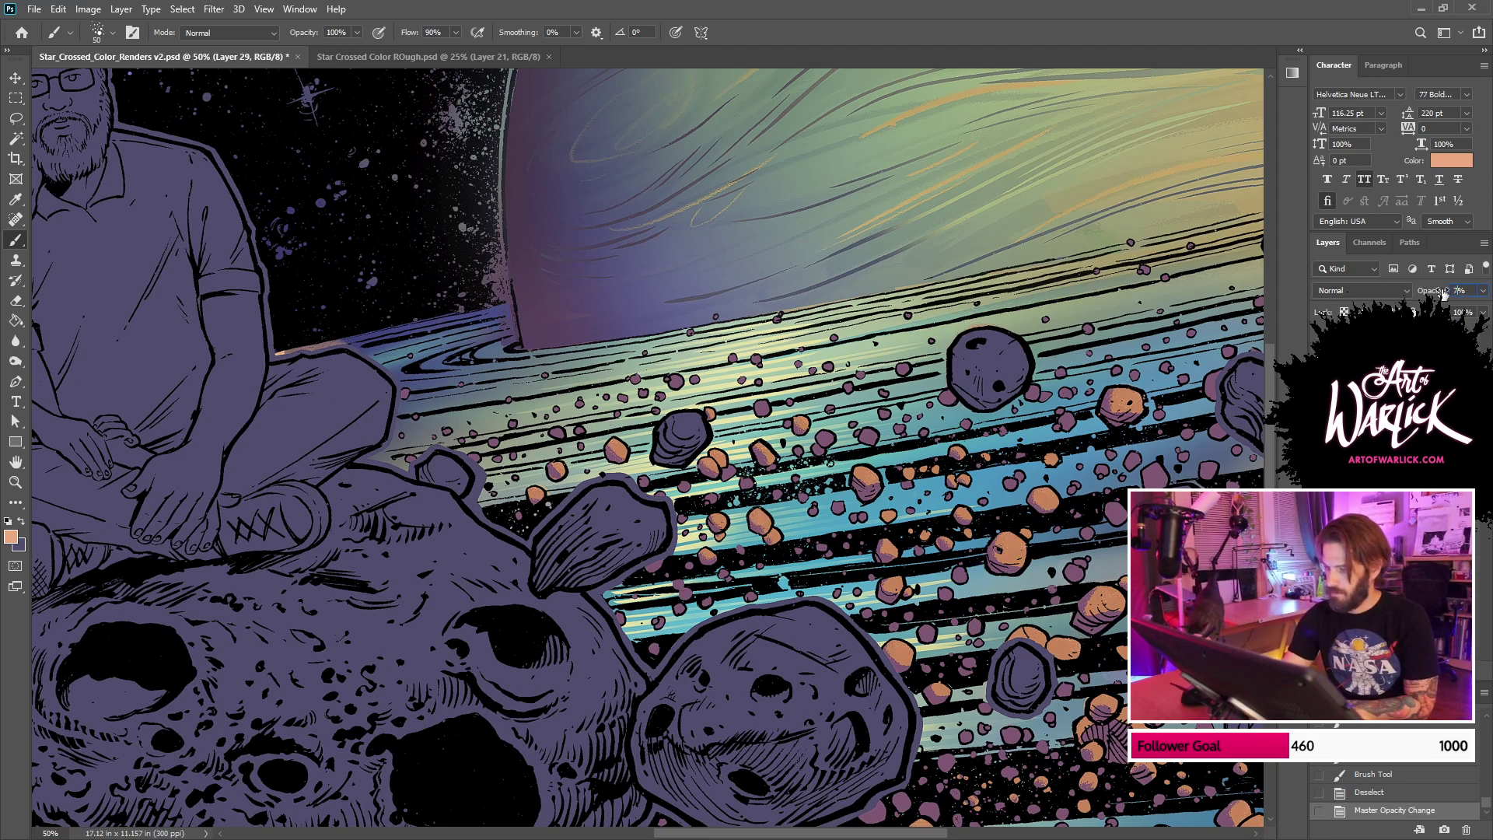
{"action": "type", "text": "5"}
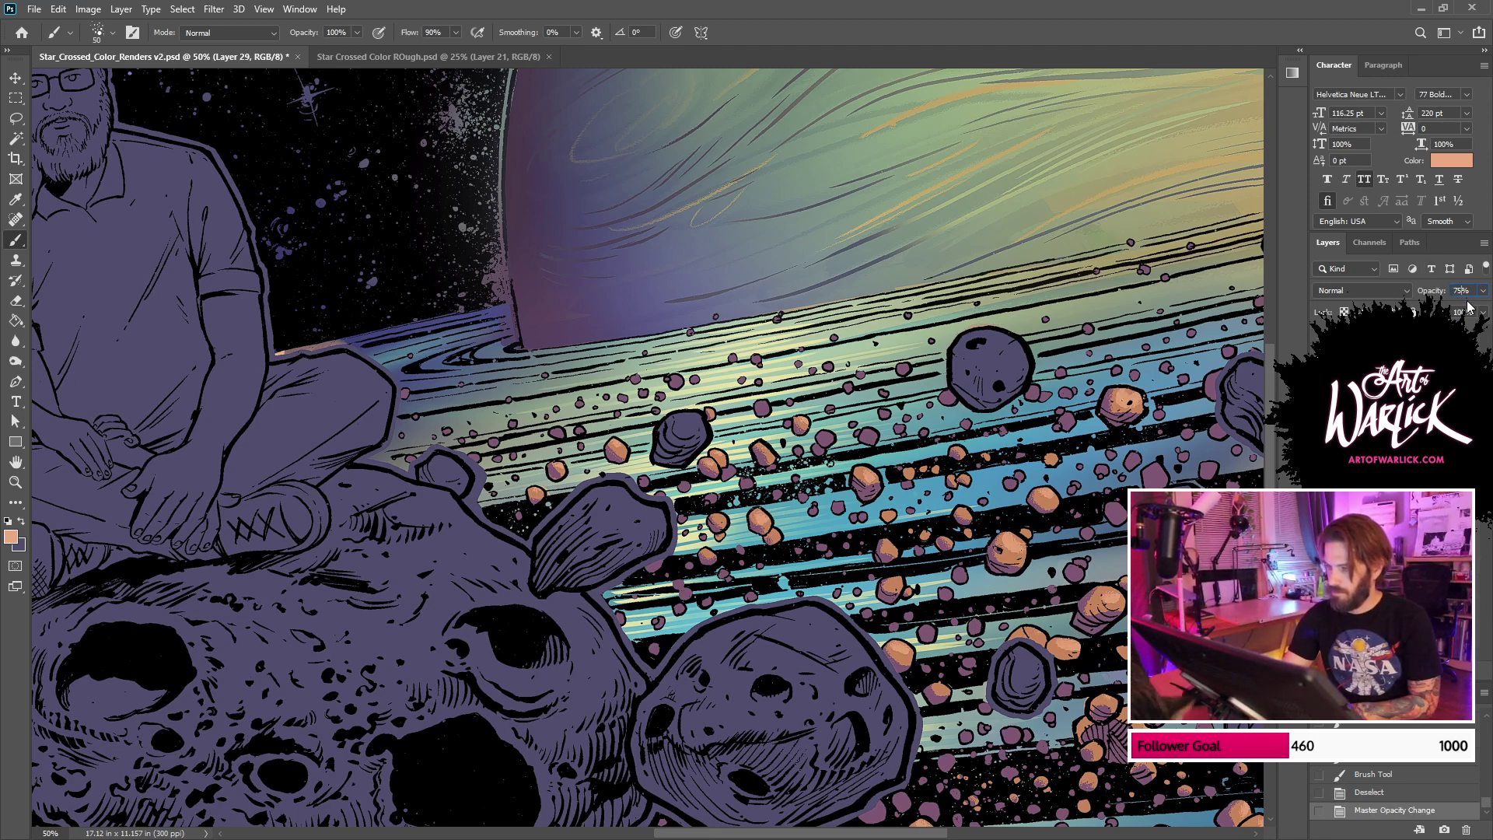
Step: Try opacities such as 50%, 66% and 100% on the ring rock layers, and set Layer 28 to 75%
{"action": "key", "text": "alt+bracketleft"}
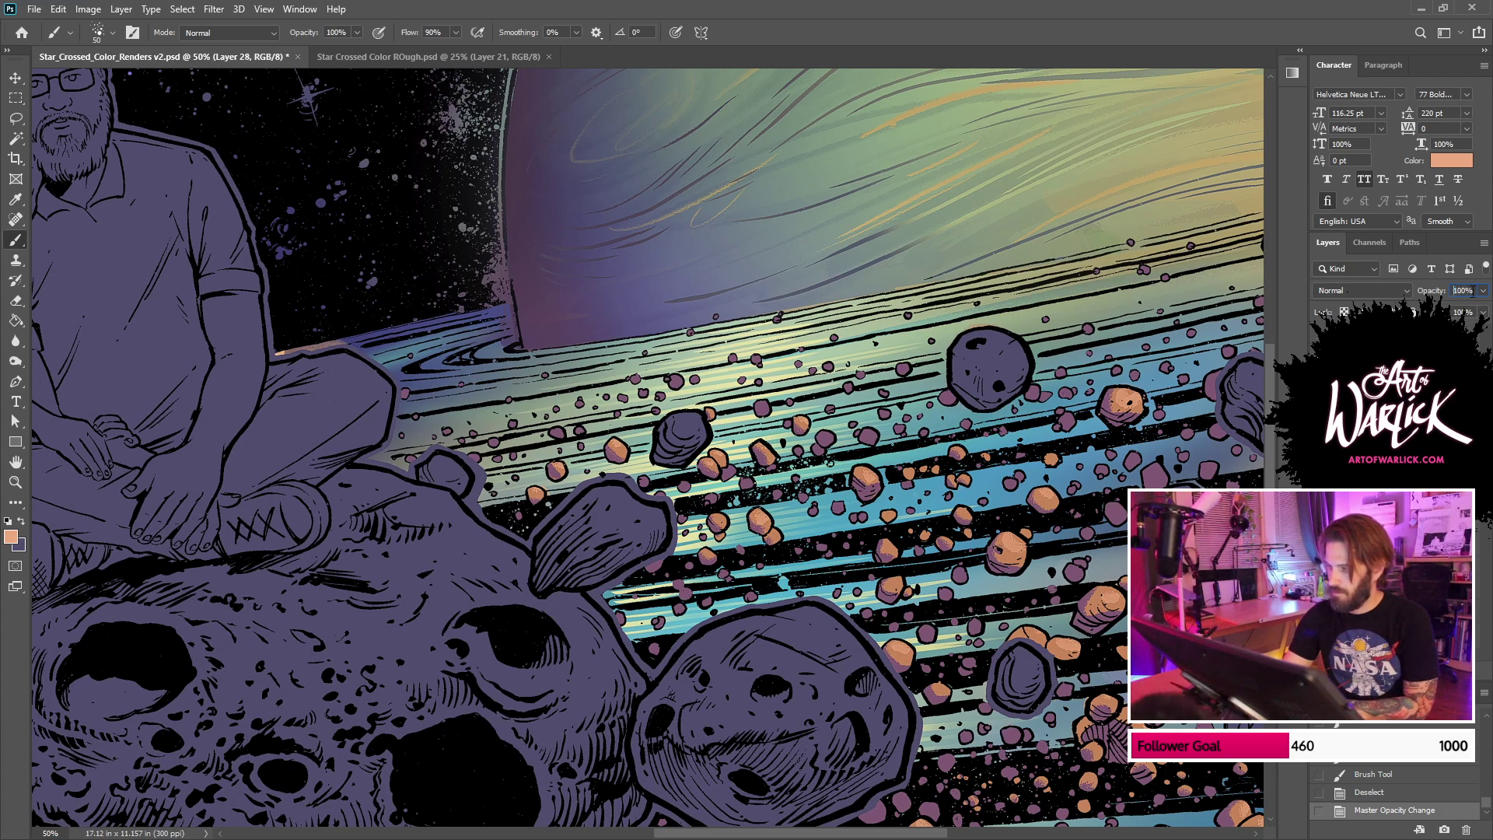
{"action": "type", "text": "50"}
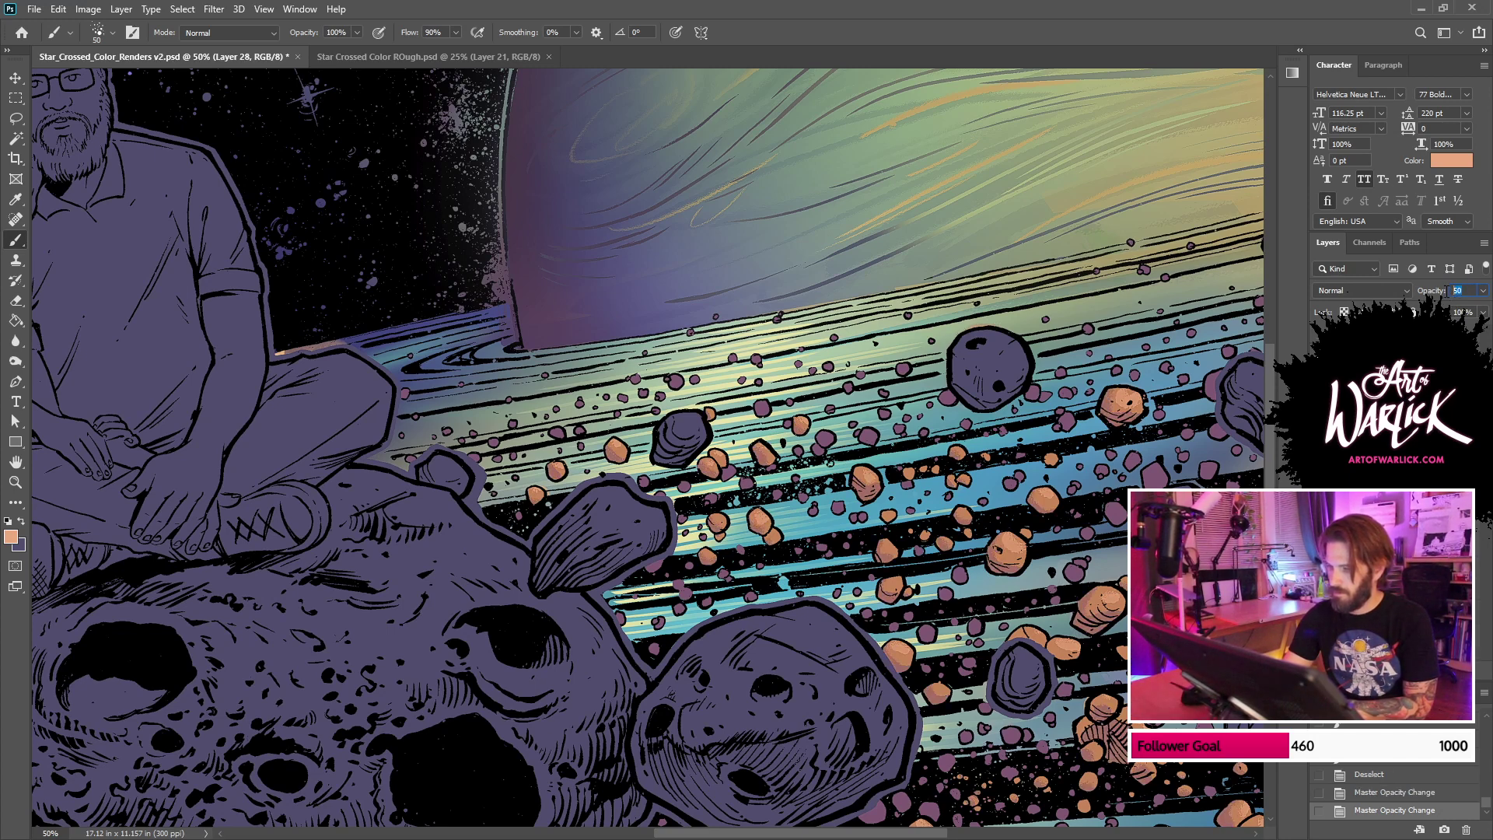
{"action": "type", "text": "77"}
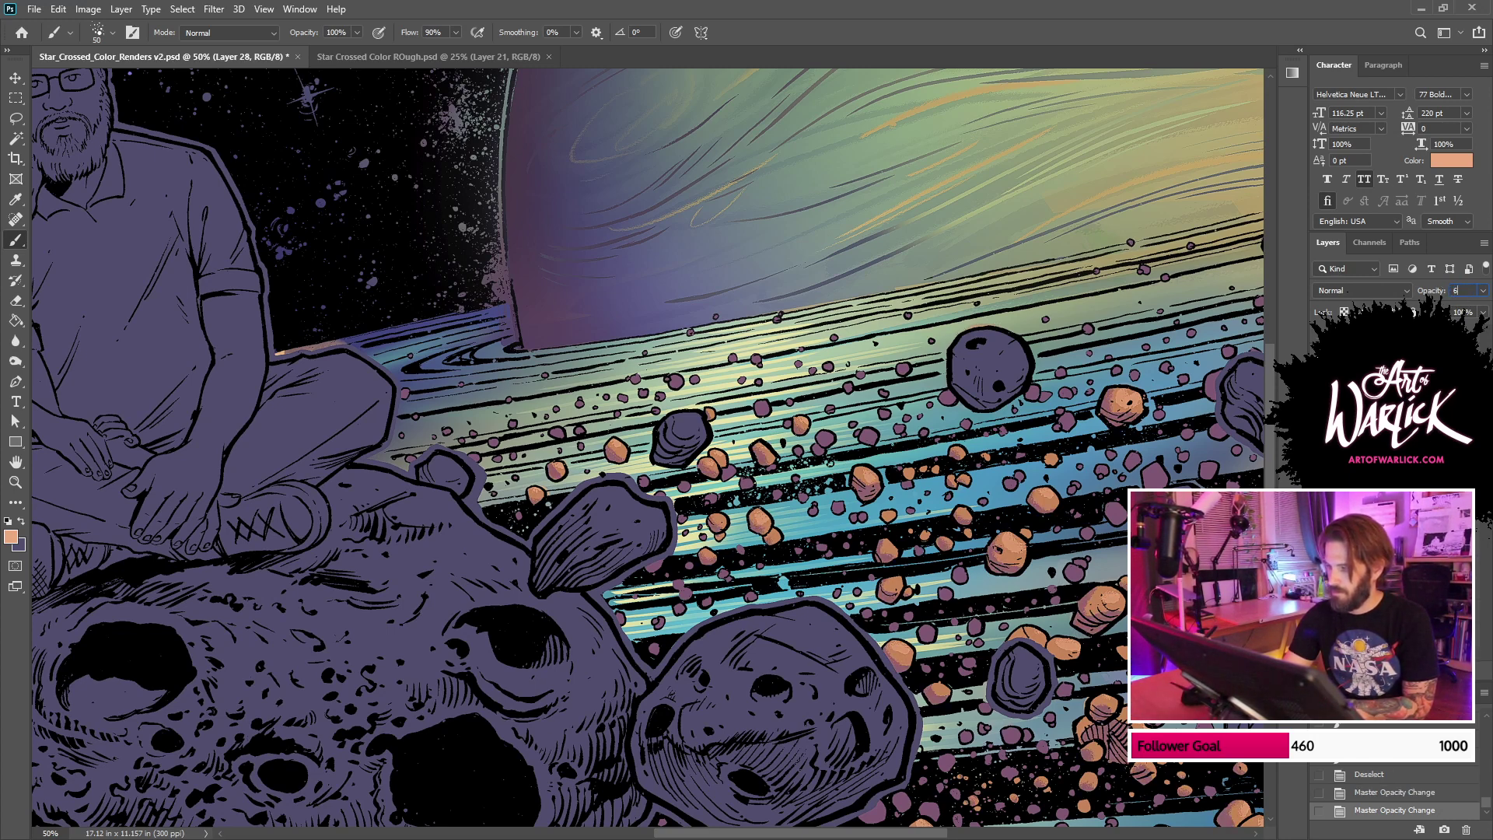
{"action": "type", "text": "6"}
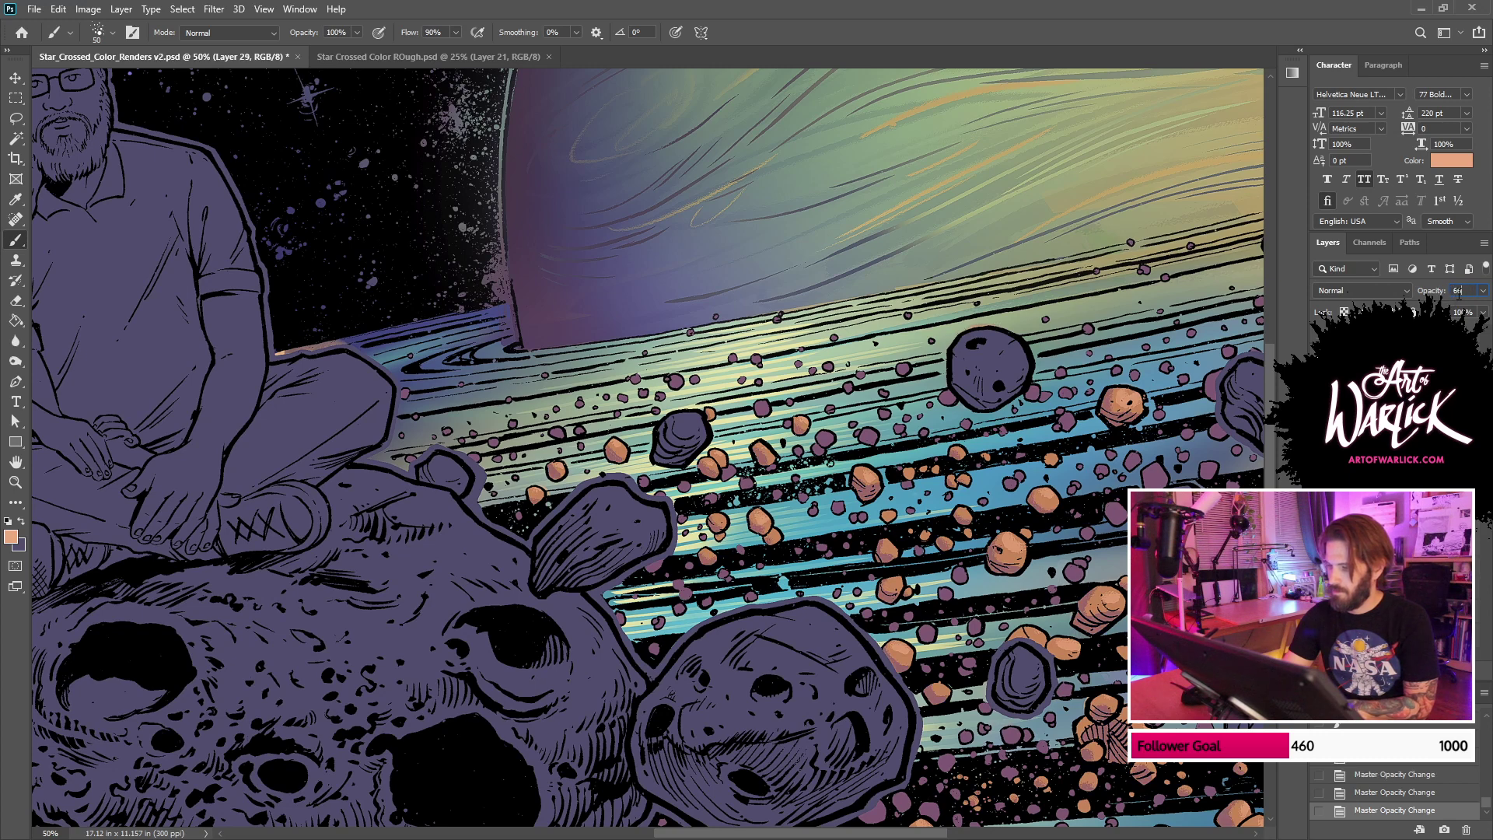
{"action": "key", "text": "ctrl+minus"}
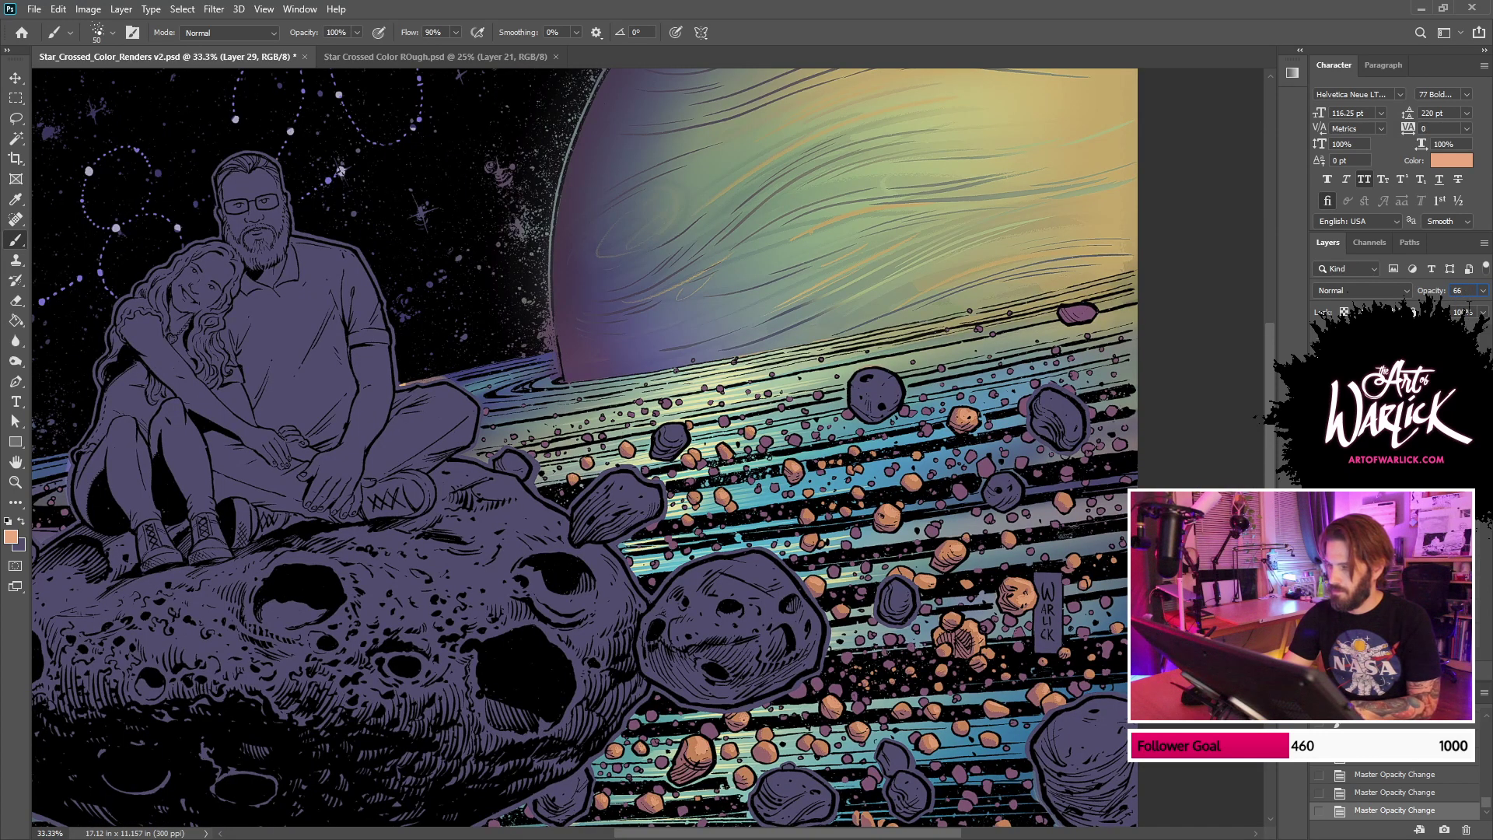
{"action": "type", "text": "100"}
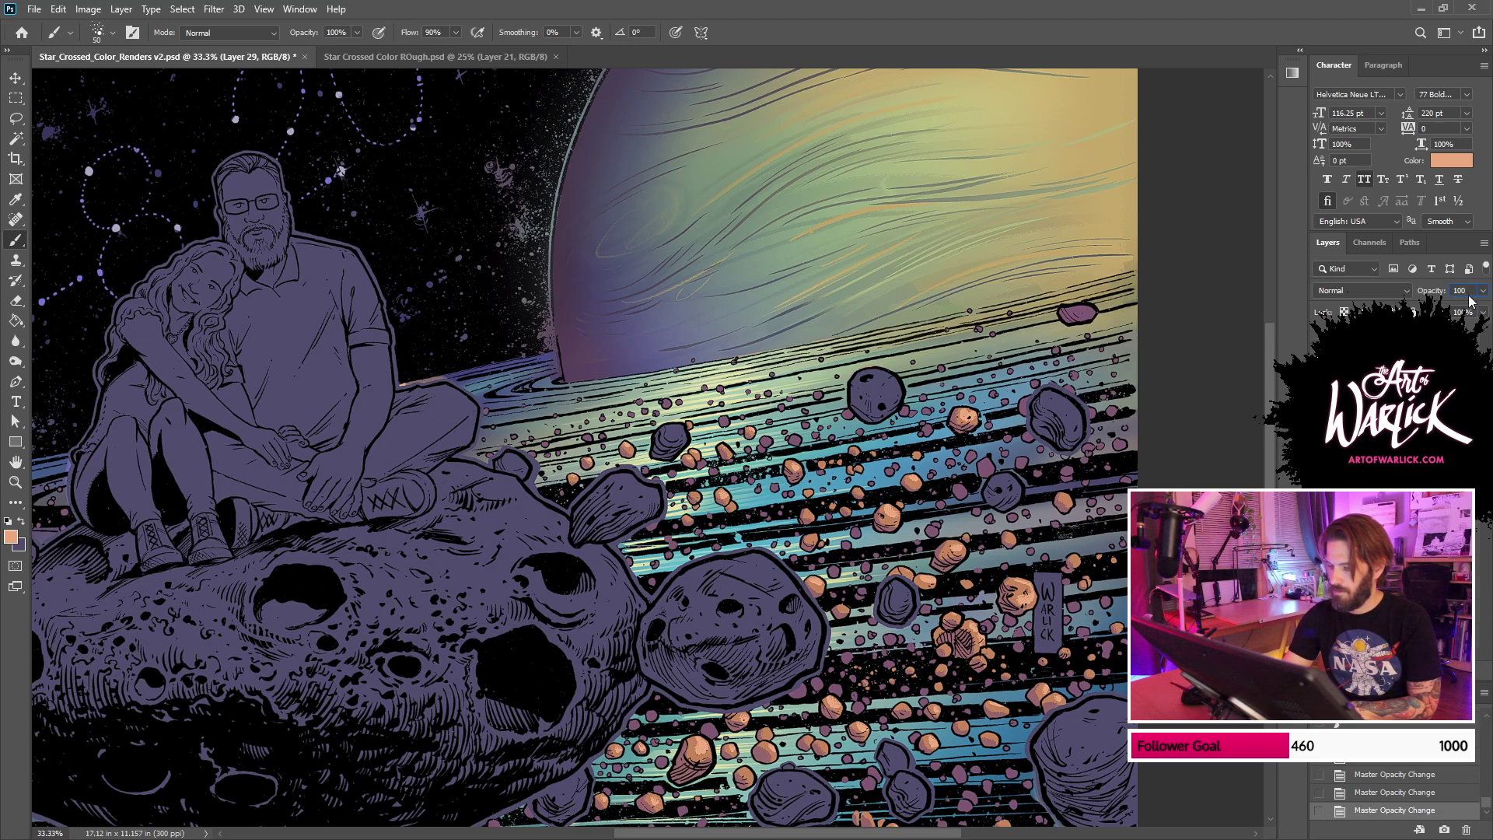
{"action": "type", "text": "80"}
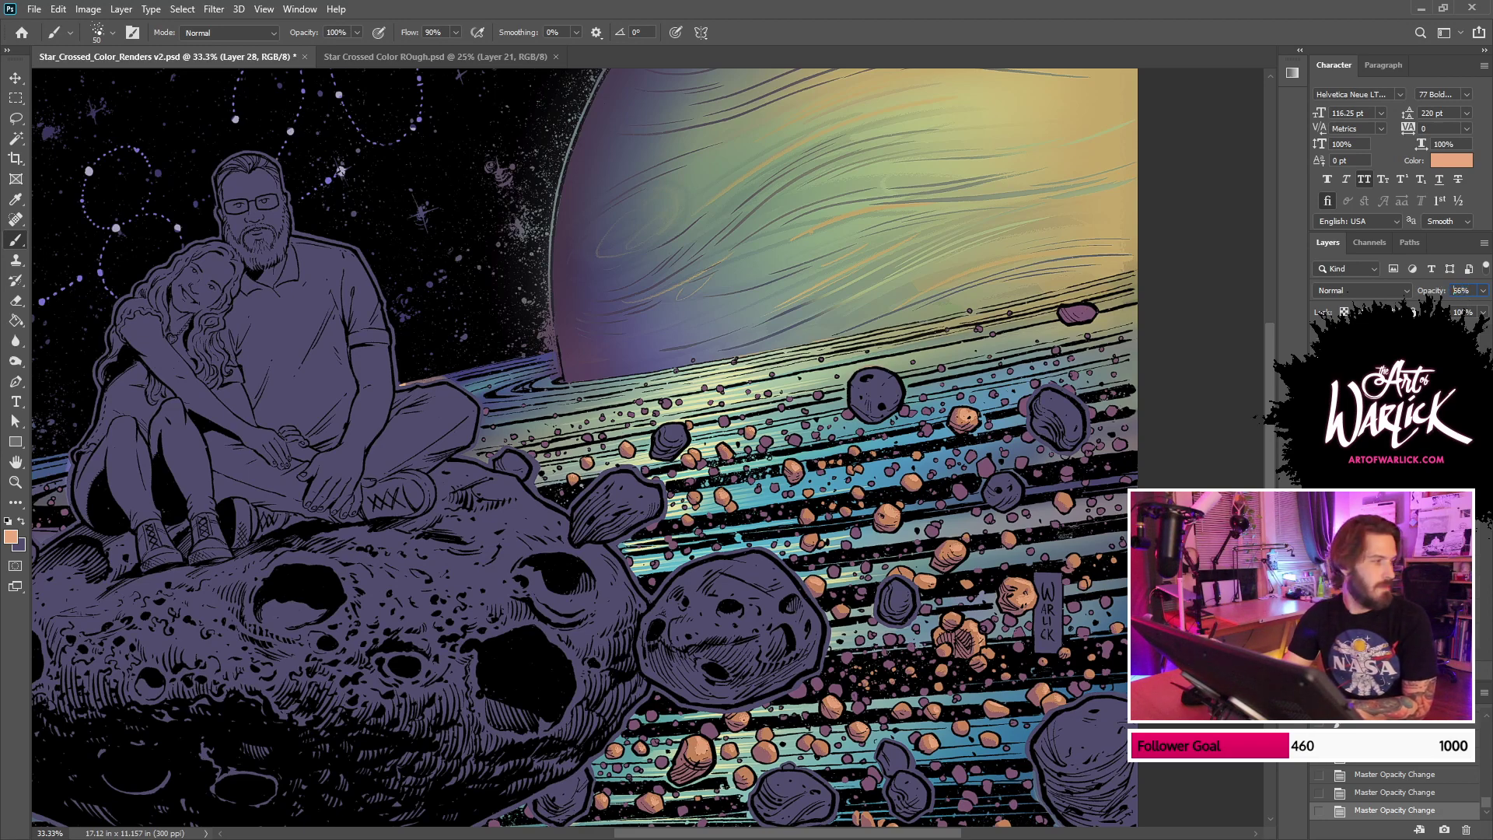
{"action": "type", "text": "75"}
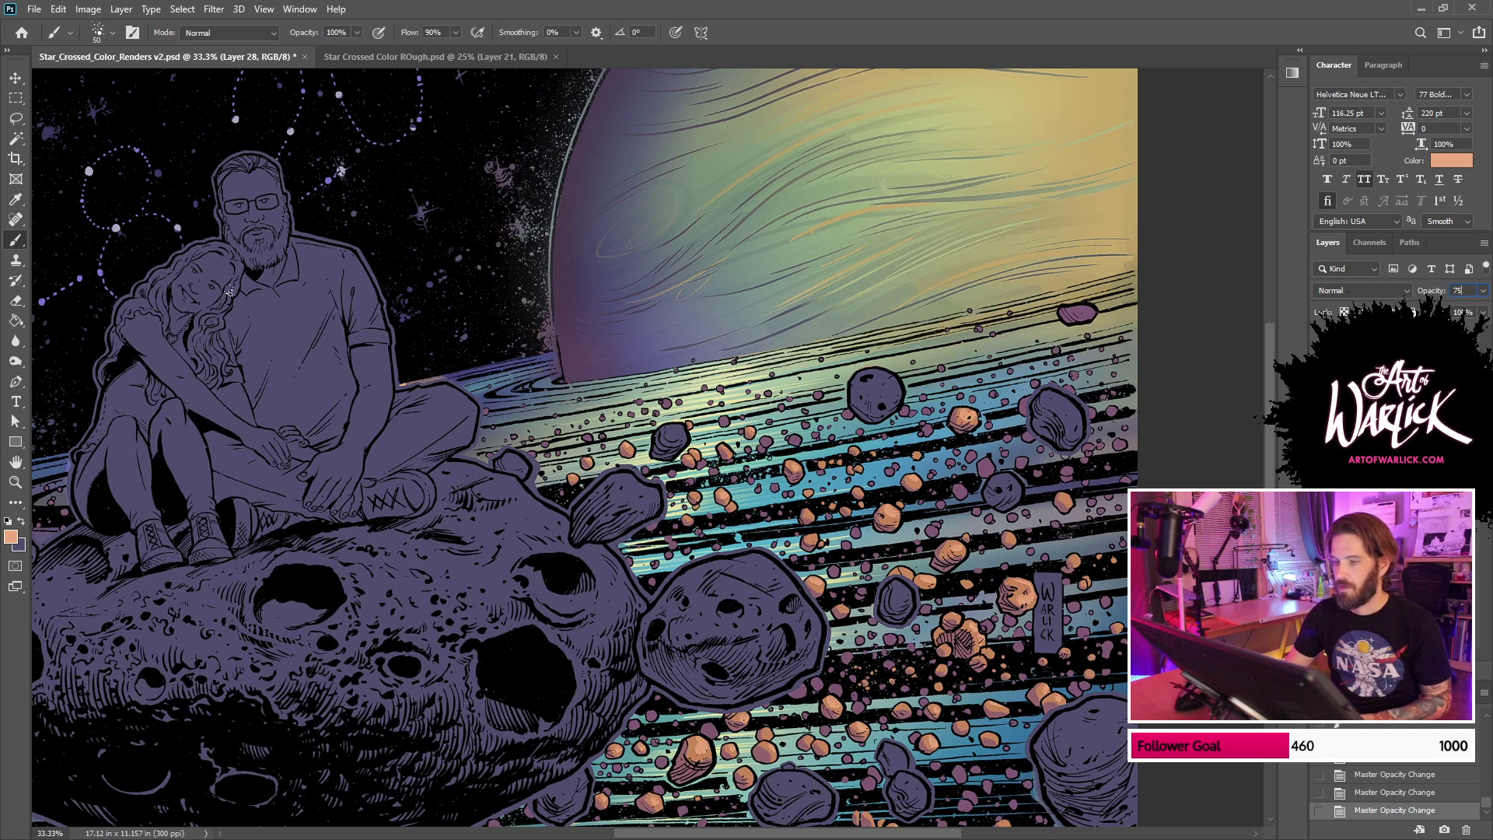
{"action": "key", "text": "Return"}
Step: Compare the ring rocks with and without the highlights by hiding and reshowing the highlight layer
{"action": "key", "text": "v"}
{"action": "left_click_drag", "start_coordinate": [594, 514], "coordinate": [726, 427]}
{"action": "left_click_drag", "start_coordinate": [947, 525], "coordinate": [797, 507]}
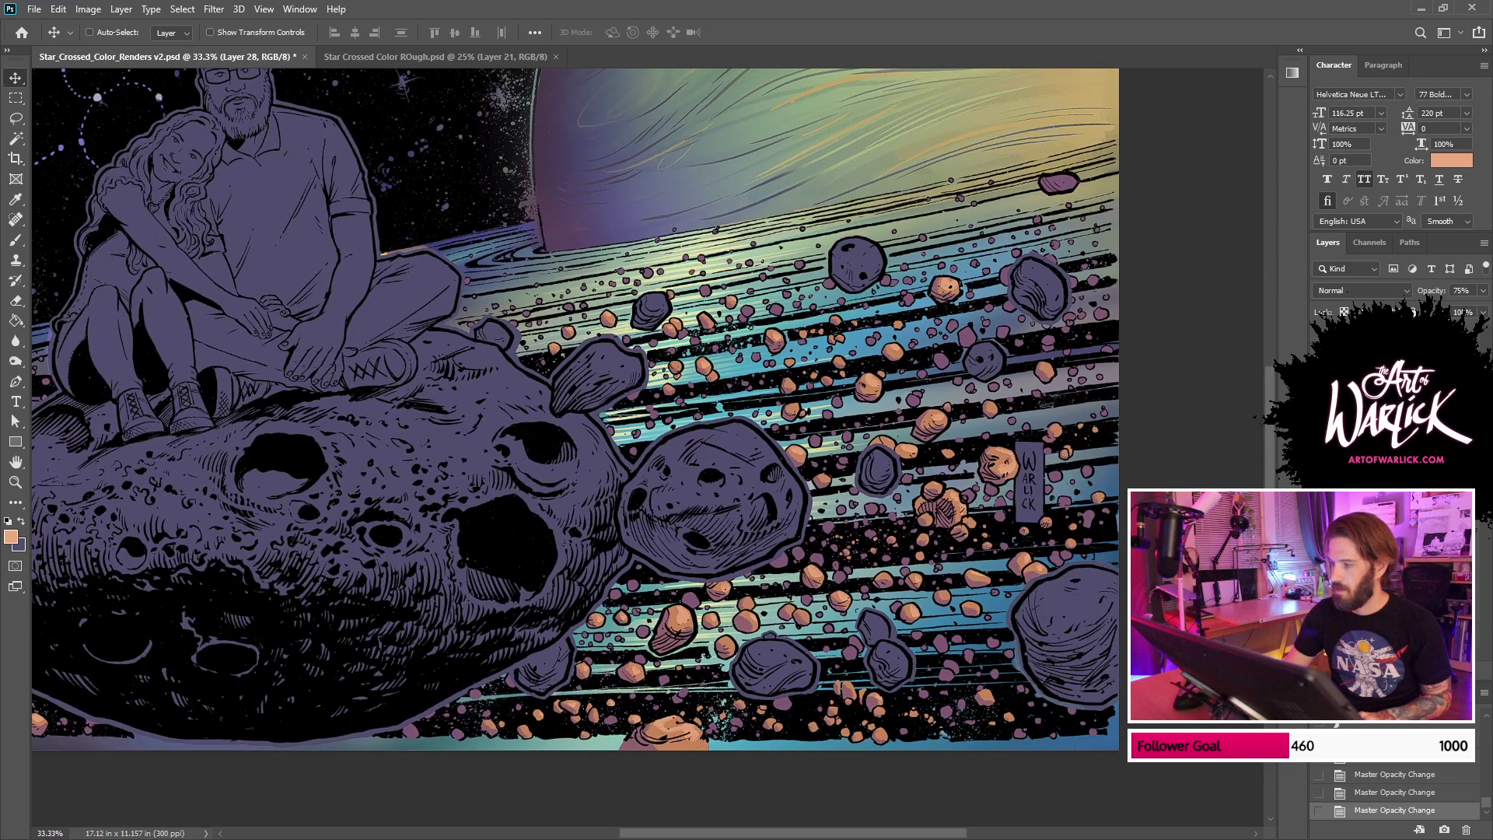
{"action": "left_click", "coordinate": [1319, 498]}
{"action": "left_click", "coordinate": [1320, 498]}
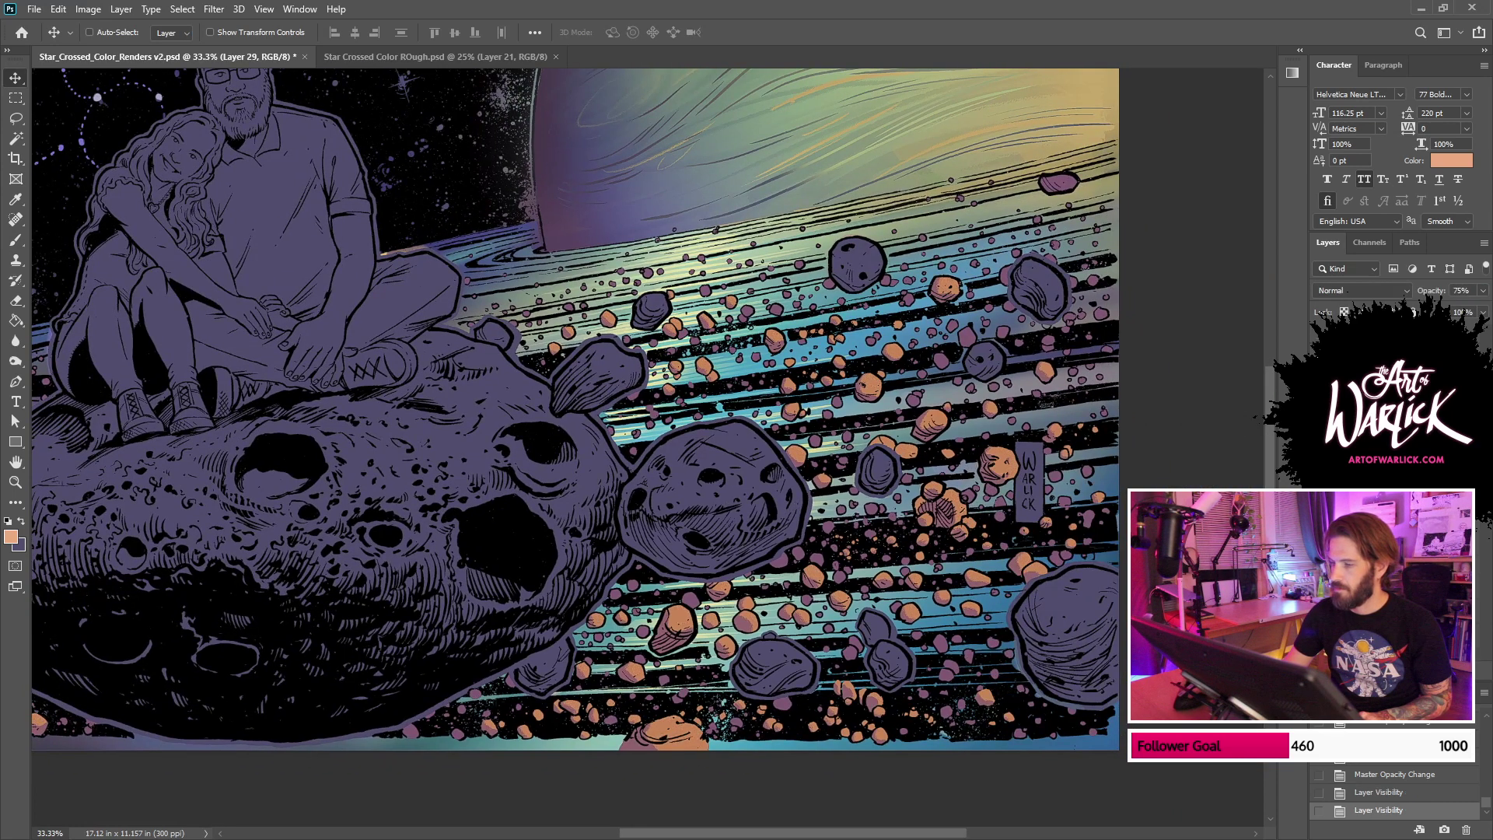
Step: Merge the ring rocks' highlight layer with the rock color layer beneath it
{"action": "key", "text": "e"}
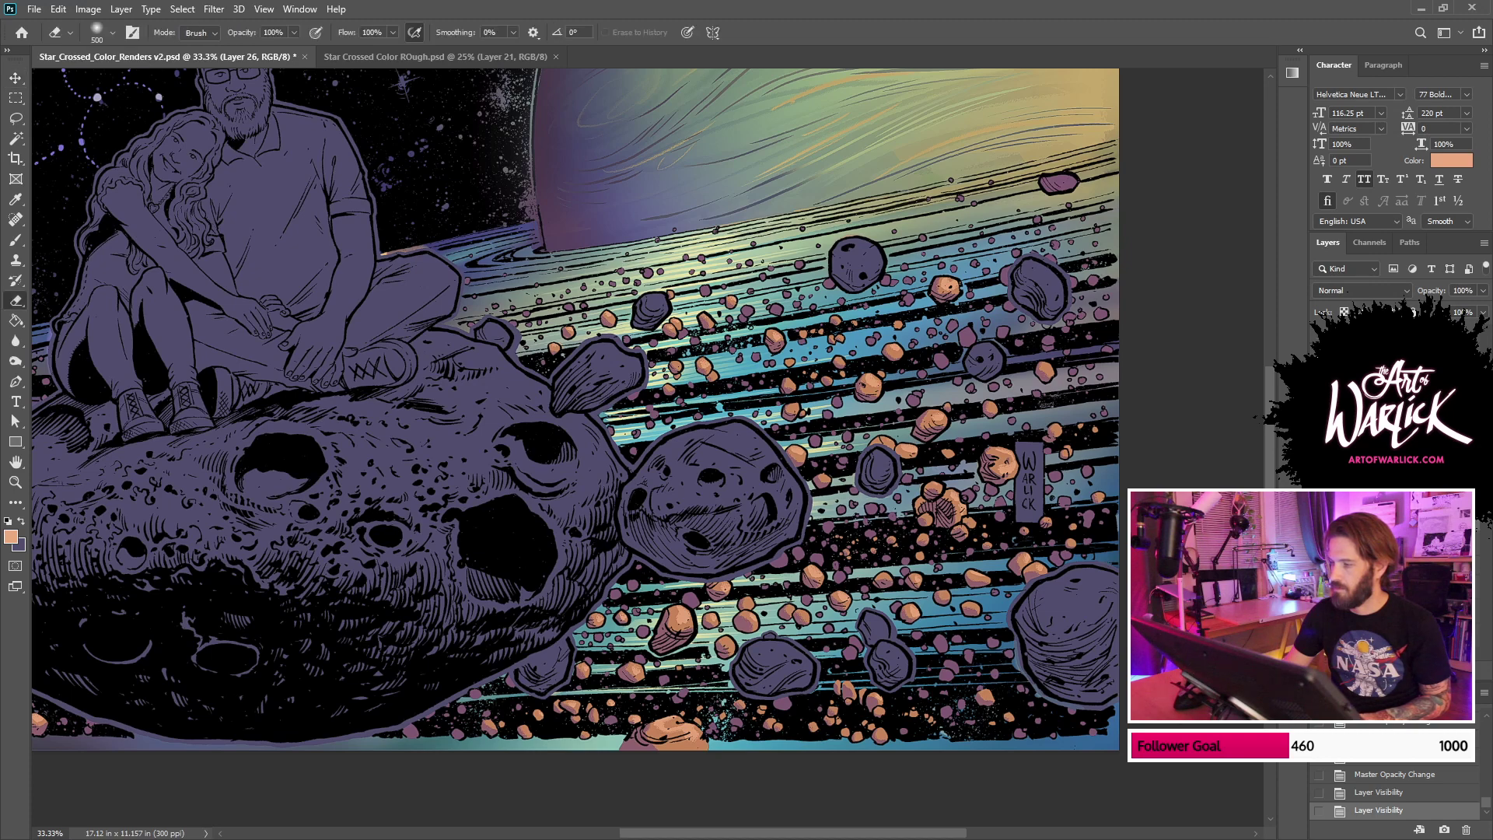
{"action": "left_click", "coordinate": [1384, 505]}
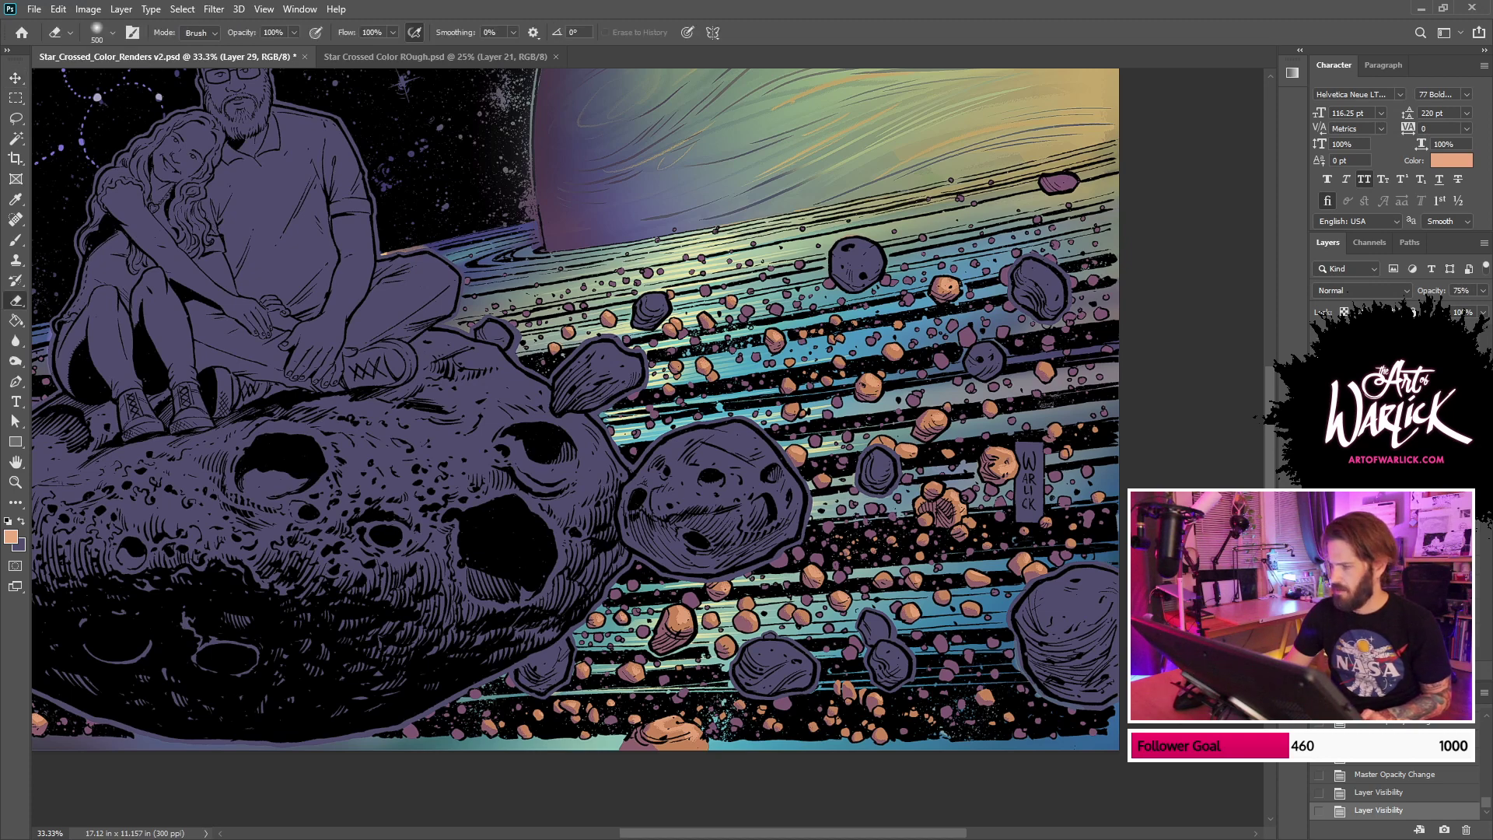
{"action": "left_click", "coordinate": [1384, 528], "text": "shift"}
{"action": "key", "text": "ctrl+e"}
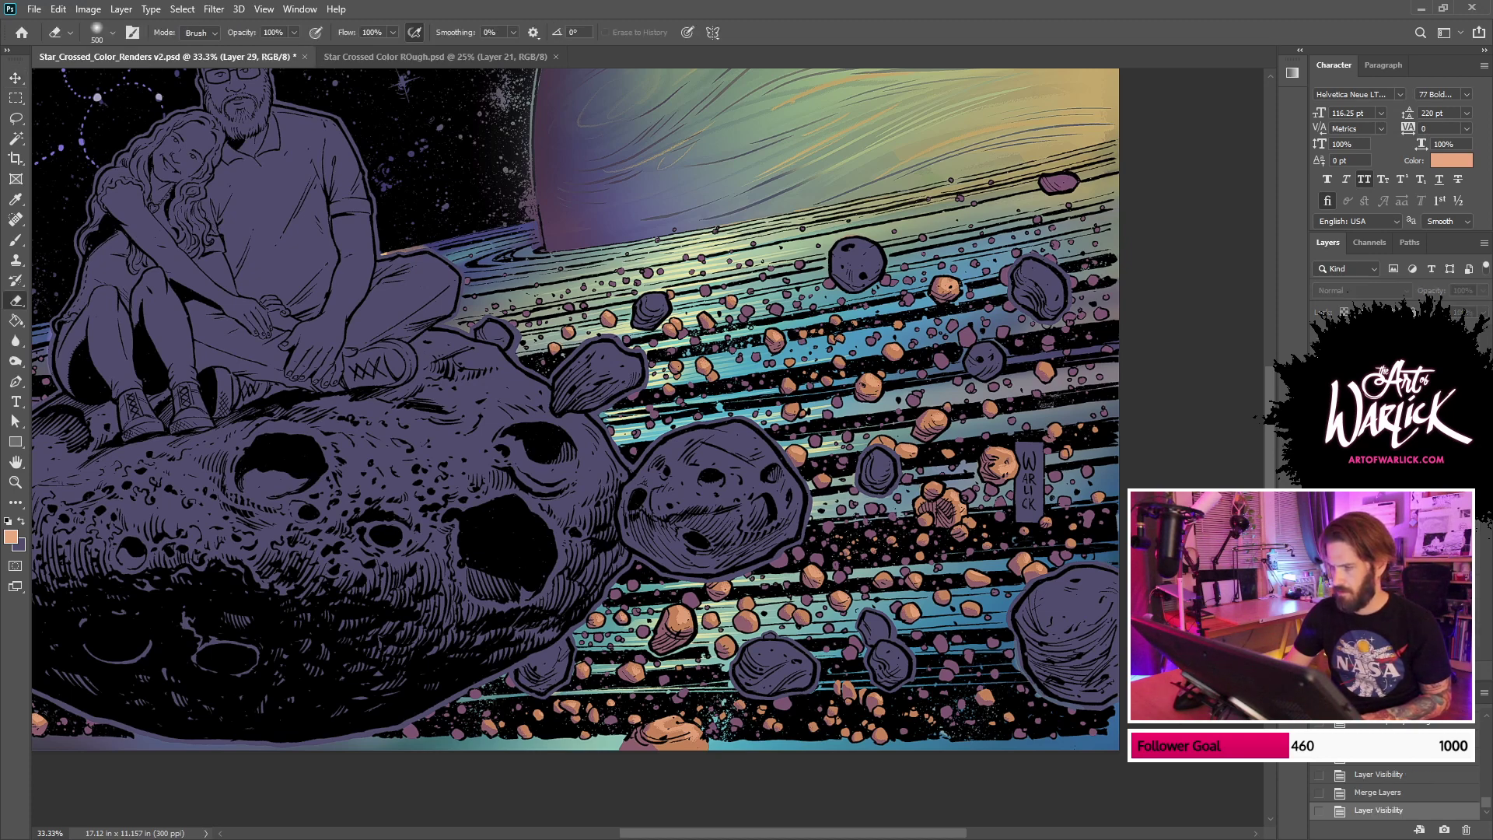
Step: Show the full-color rendering of the couple and large asteroids, and toggle the merged rock layer to compare
{"action": "left_click_drag", "start_coordinate": [833, 398], "coordinate": [926, 420]}
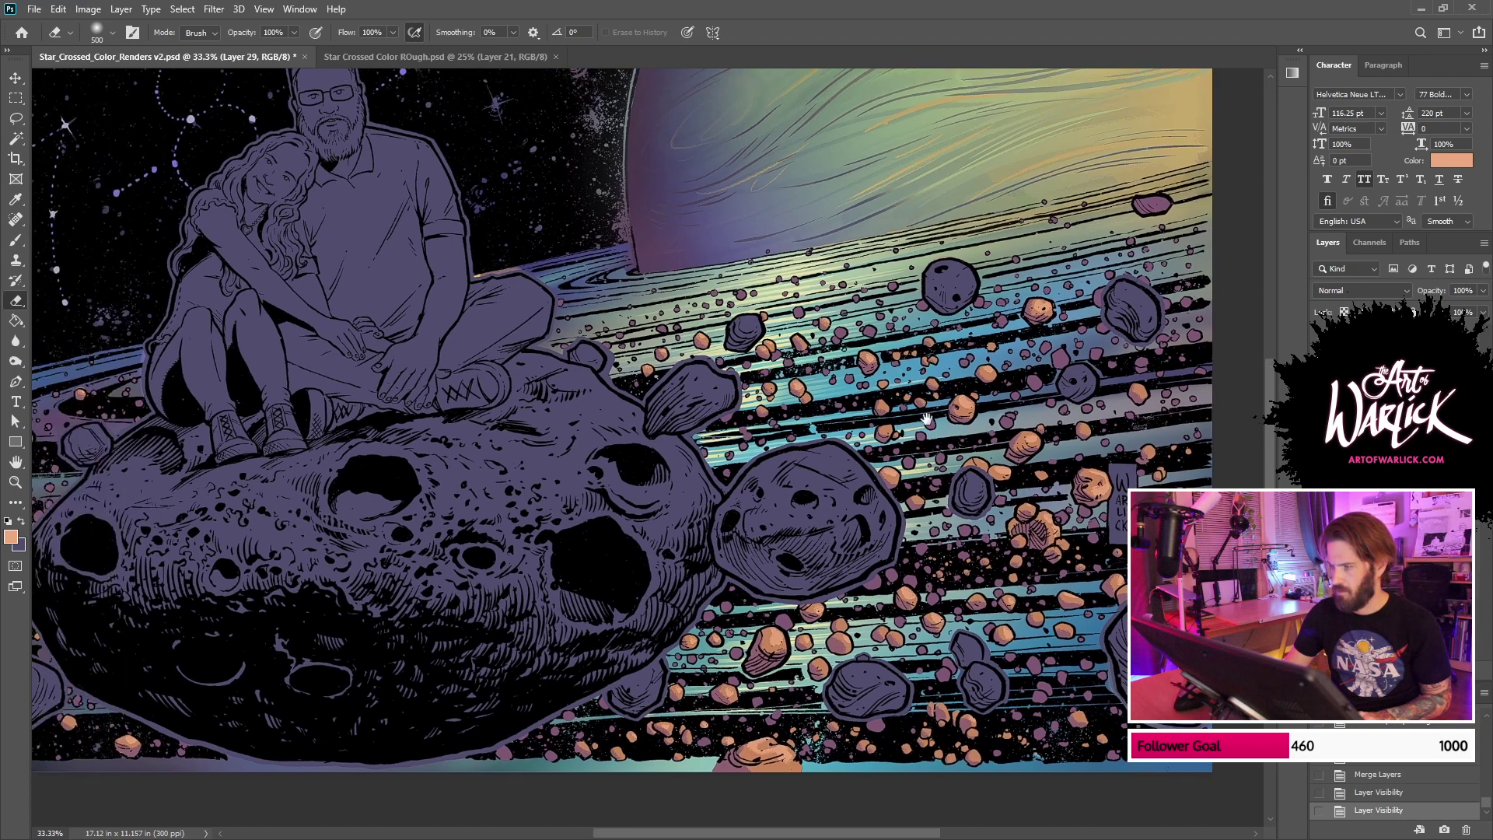
{"action": "left_click", "coordinate": [1320, 548]}
{"action": "left_click", "coordinate": [1320, 529]}
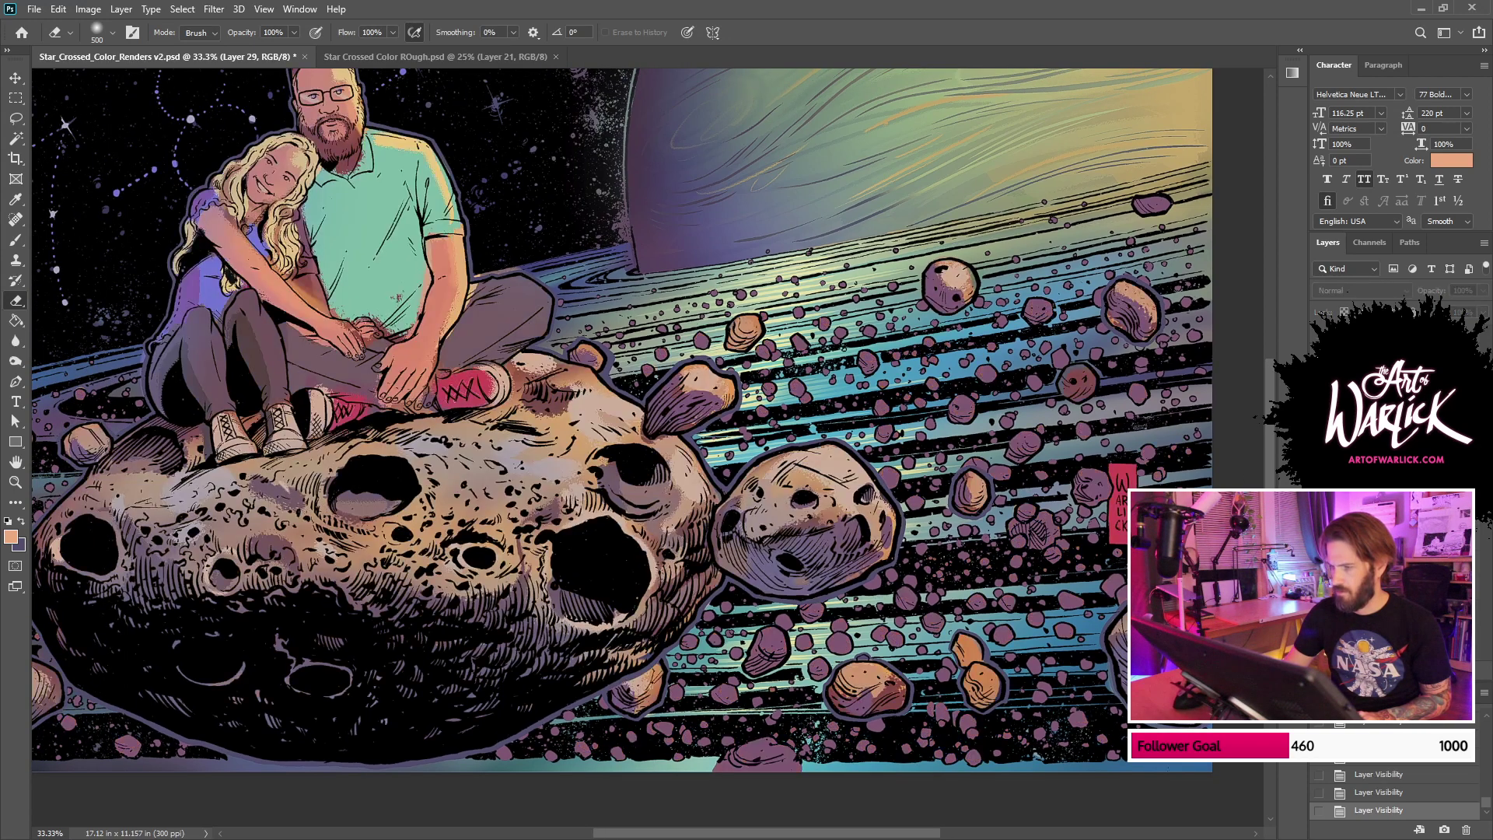
{"action": "left_click", "coordinate": [1320, 529]}
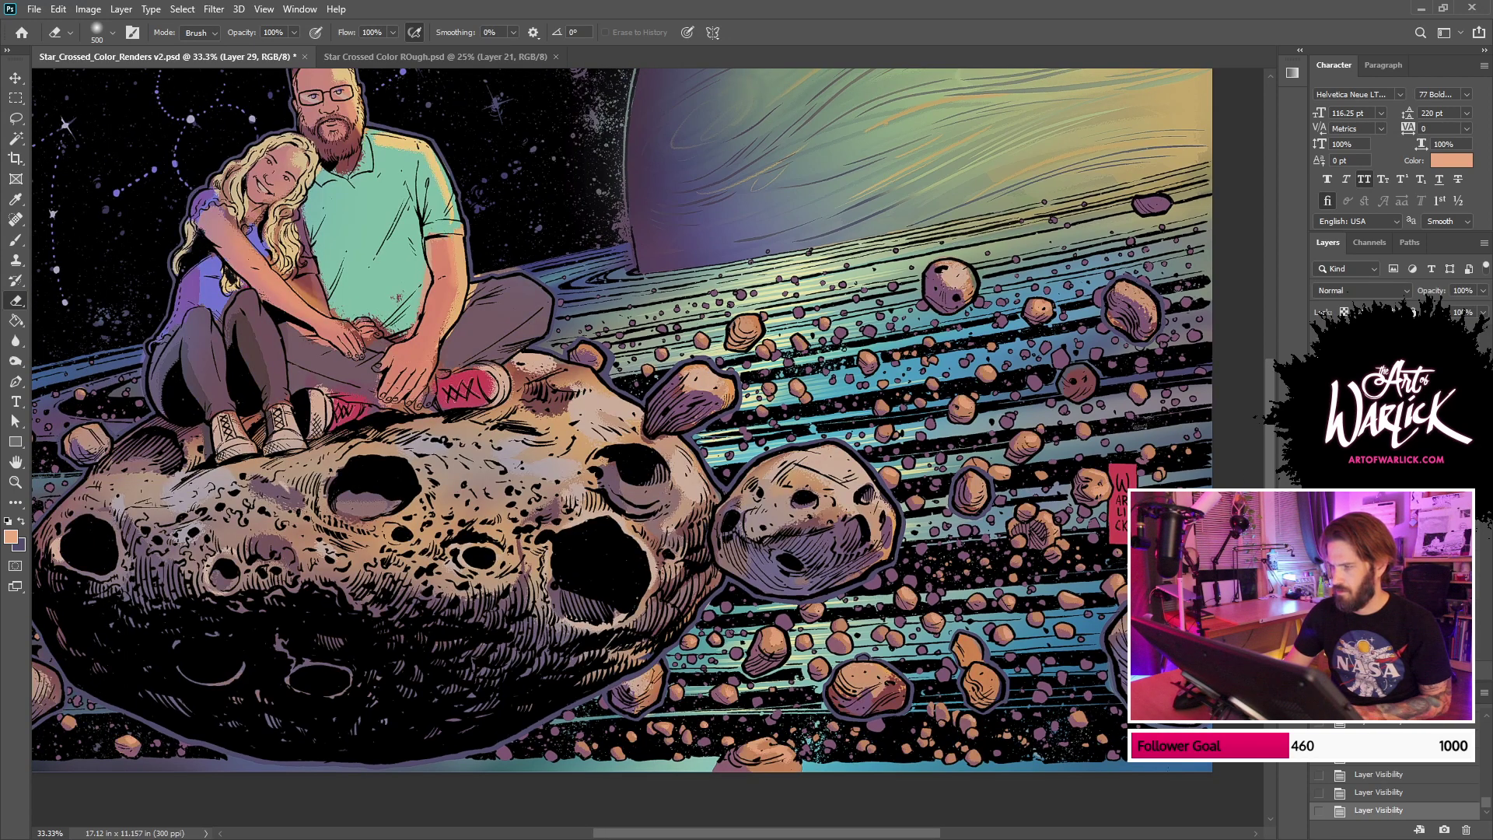
Step: Set the merged rock layer's opacity to 75% and check the whole artwork
{"action": "left_click", "coordinate": [1461, 290]}
{"action": "type", "text": "7"}
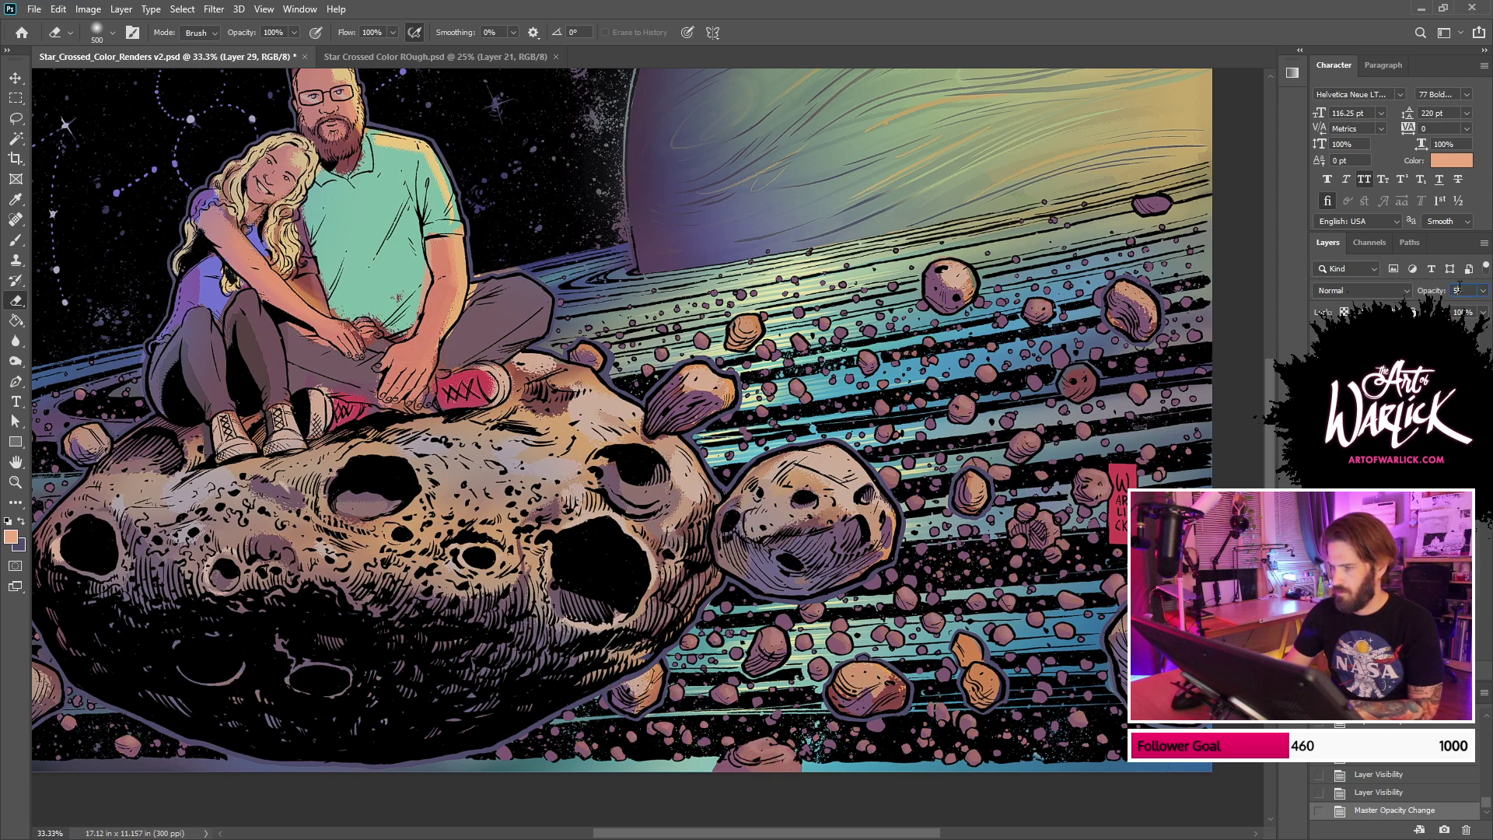
{"action": "type", "text": "5"}
{"action": "scroll", "coordinate": [1062, 364], "scroll_direction": "down", "scroll_amount": 1}
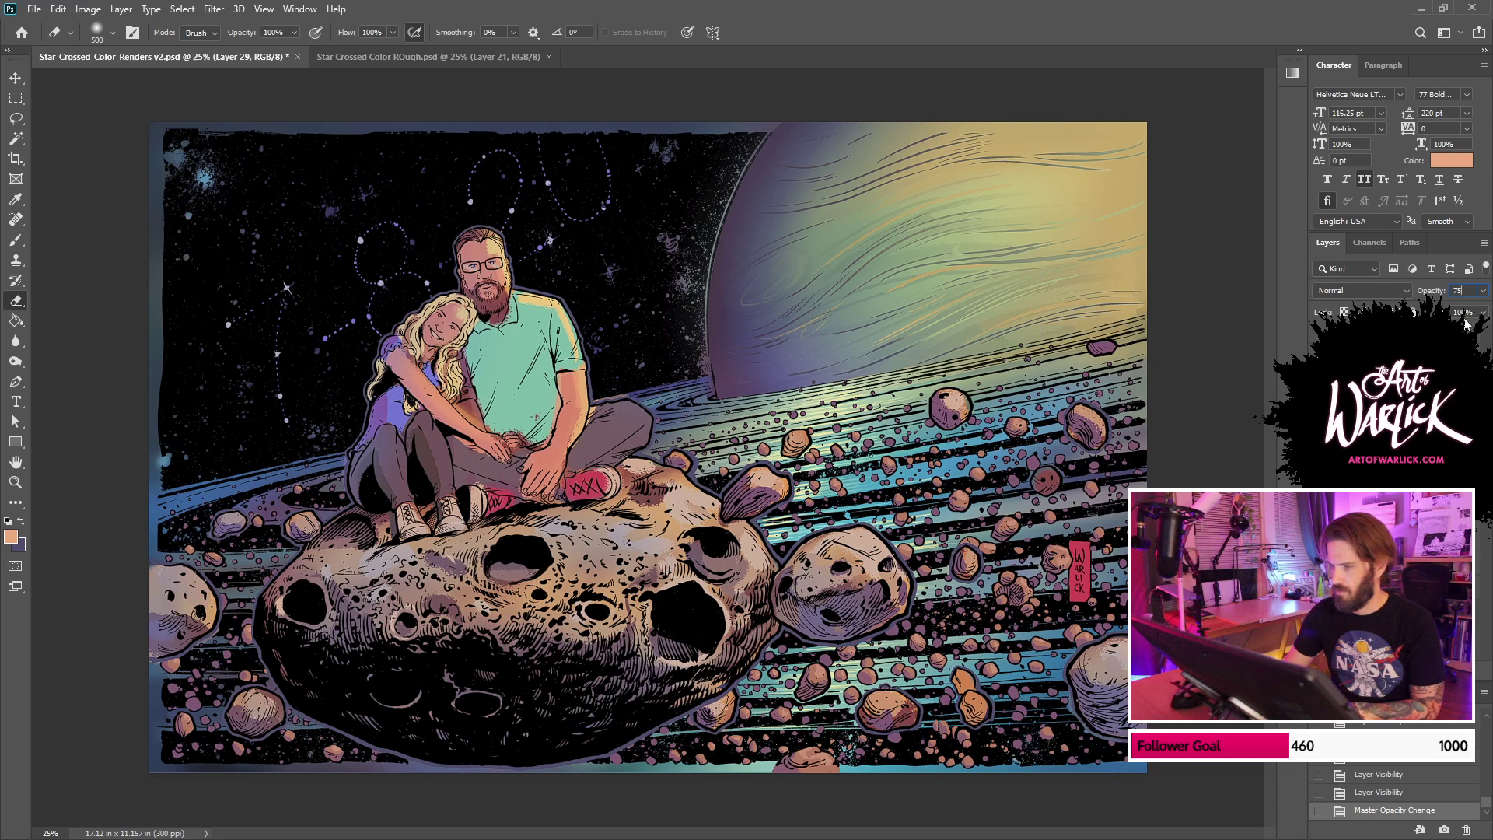
Step: Compare the whole artwork by toggling the visibility of the small rock colors and the couple-and-asteroid rendering
{"action": "left_click", "coordinate": [1320, 404]}
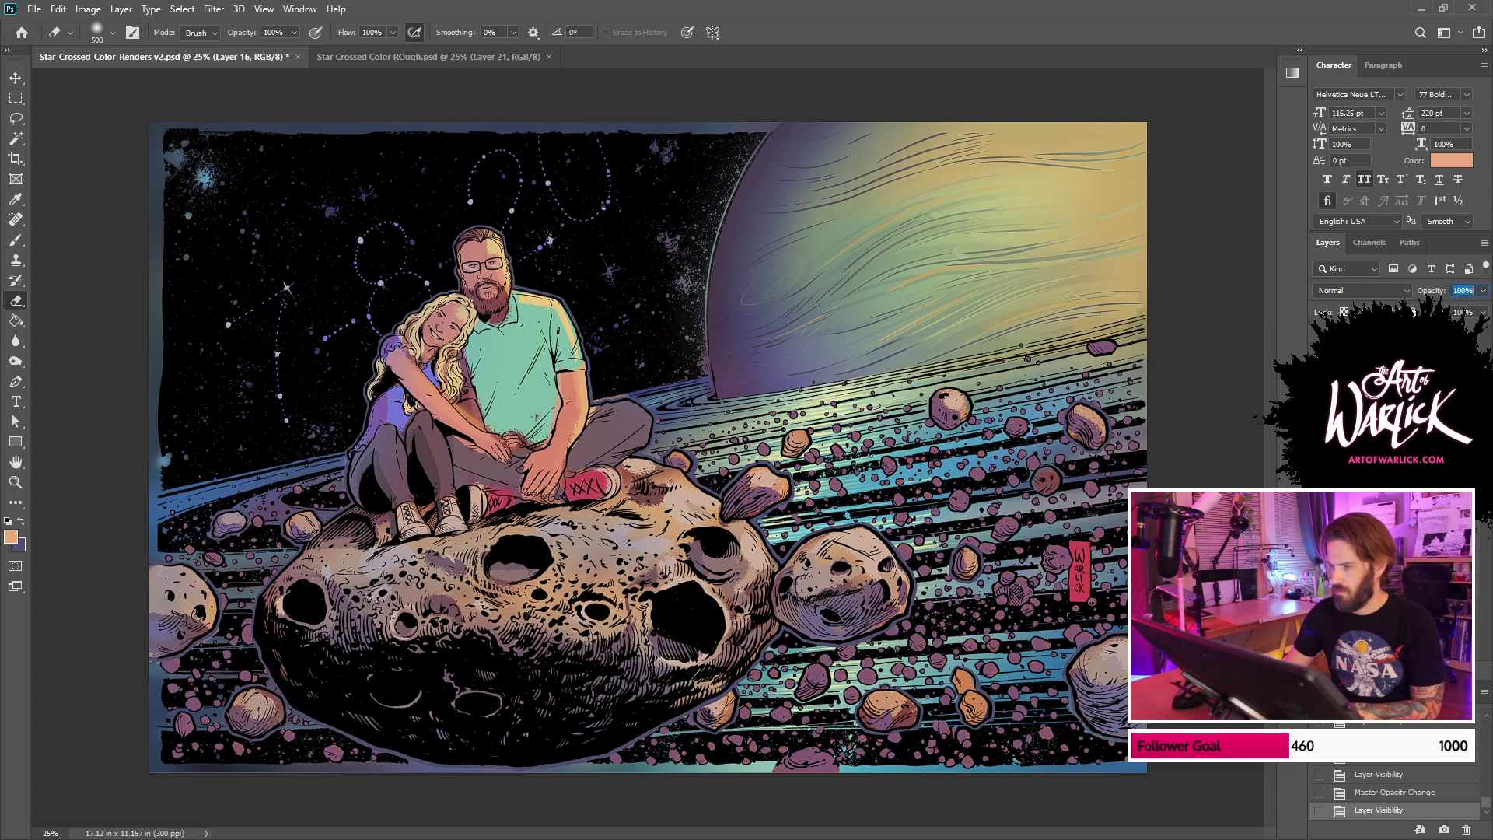
{"action": "left_click", "coordinate": [1320, 428]}
{"action": "left_click", "coordinate": [1319, 428]}
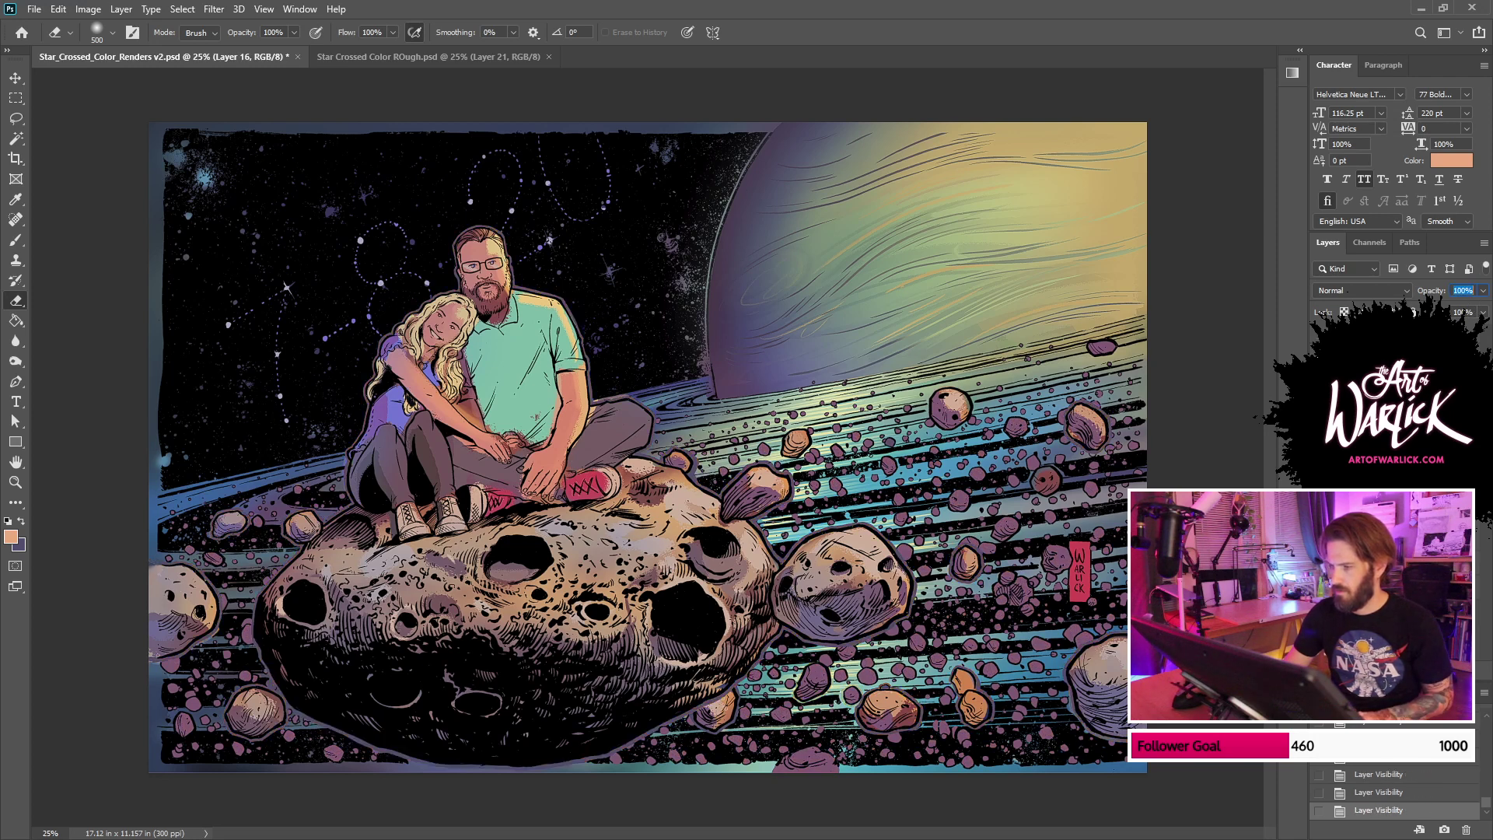
{"action": "key", "text": "ctrl+comma"}
{"action": "key", "text": "ctrl+comma"}
{"action": "key", "text": "ctrl+comma"}
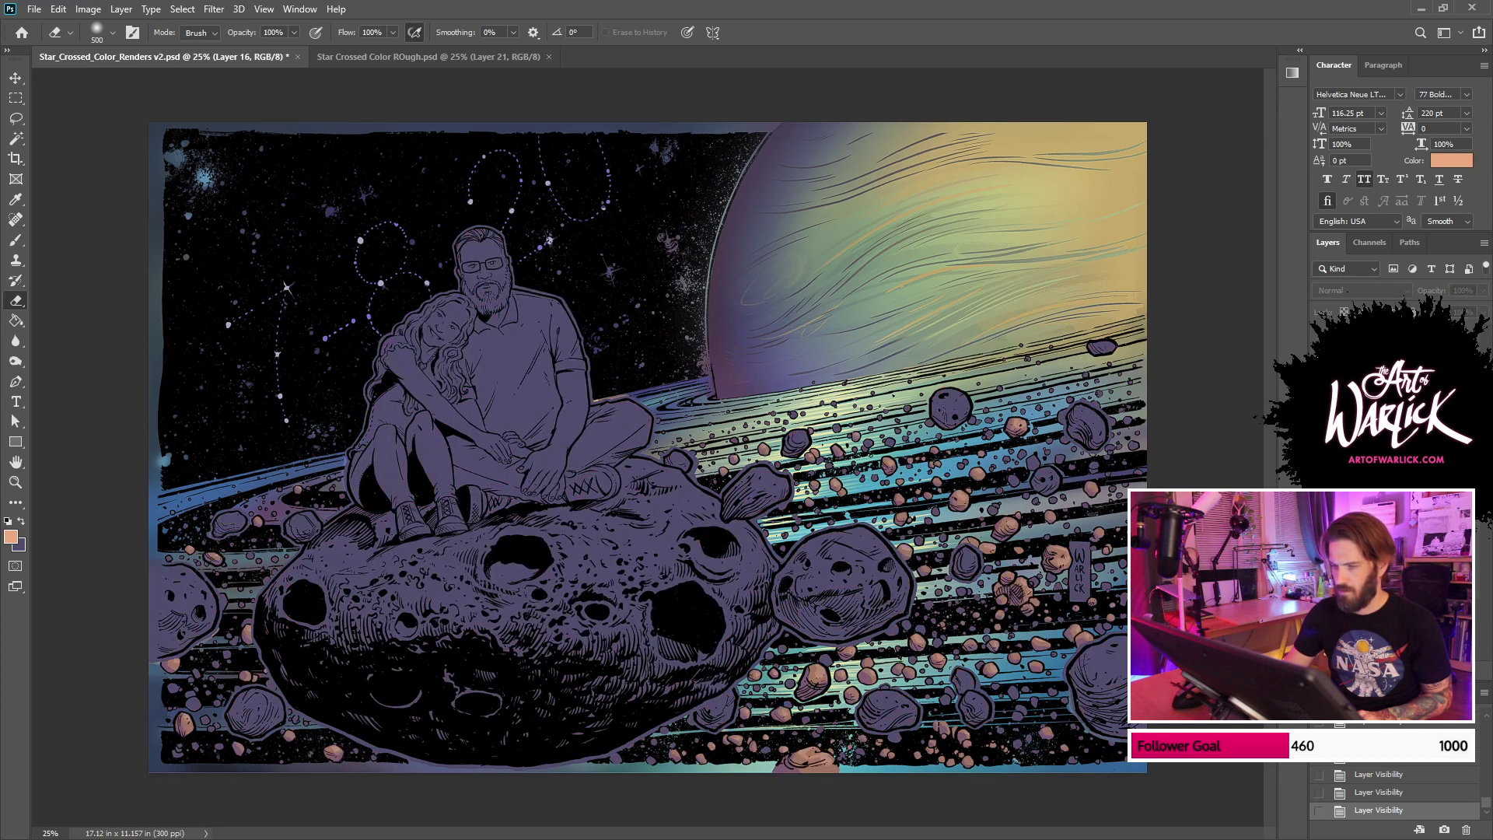
{"action": "key", "text": "ctrl+comma"}
{"action": "key", "text": "ctrl+comma"}
{"action": "key", "text": "ctrl+comma"}
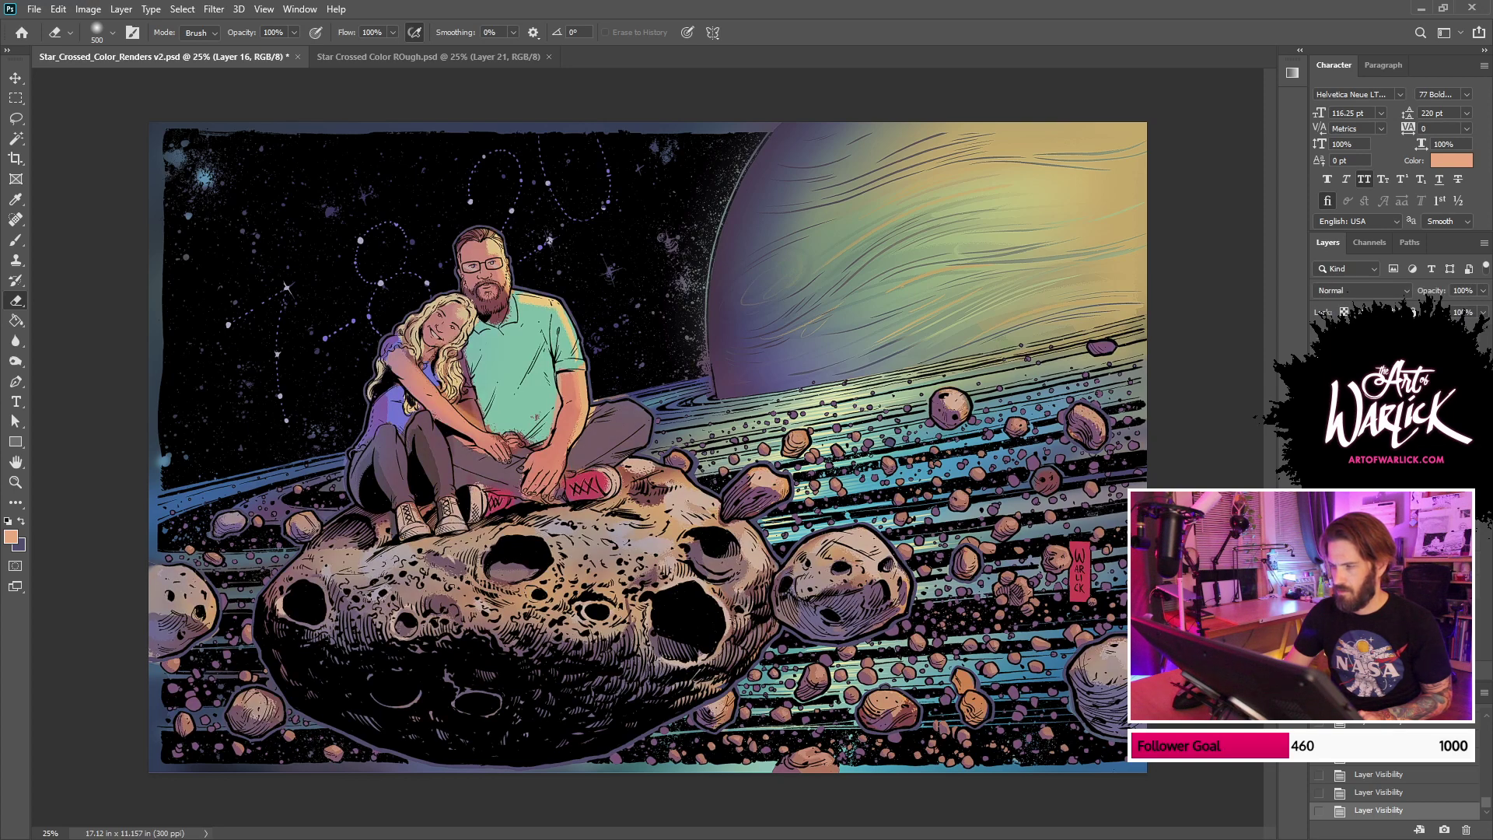
{"action": "key", "text": "ctrl+comma"}
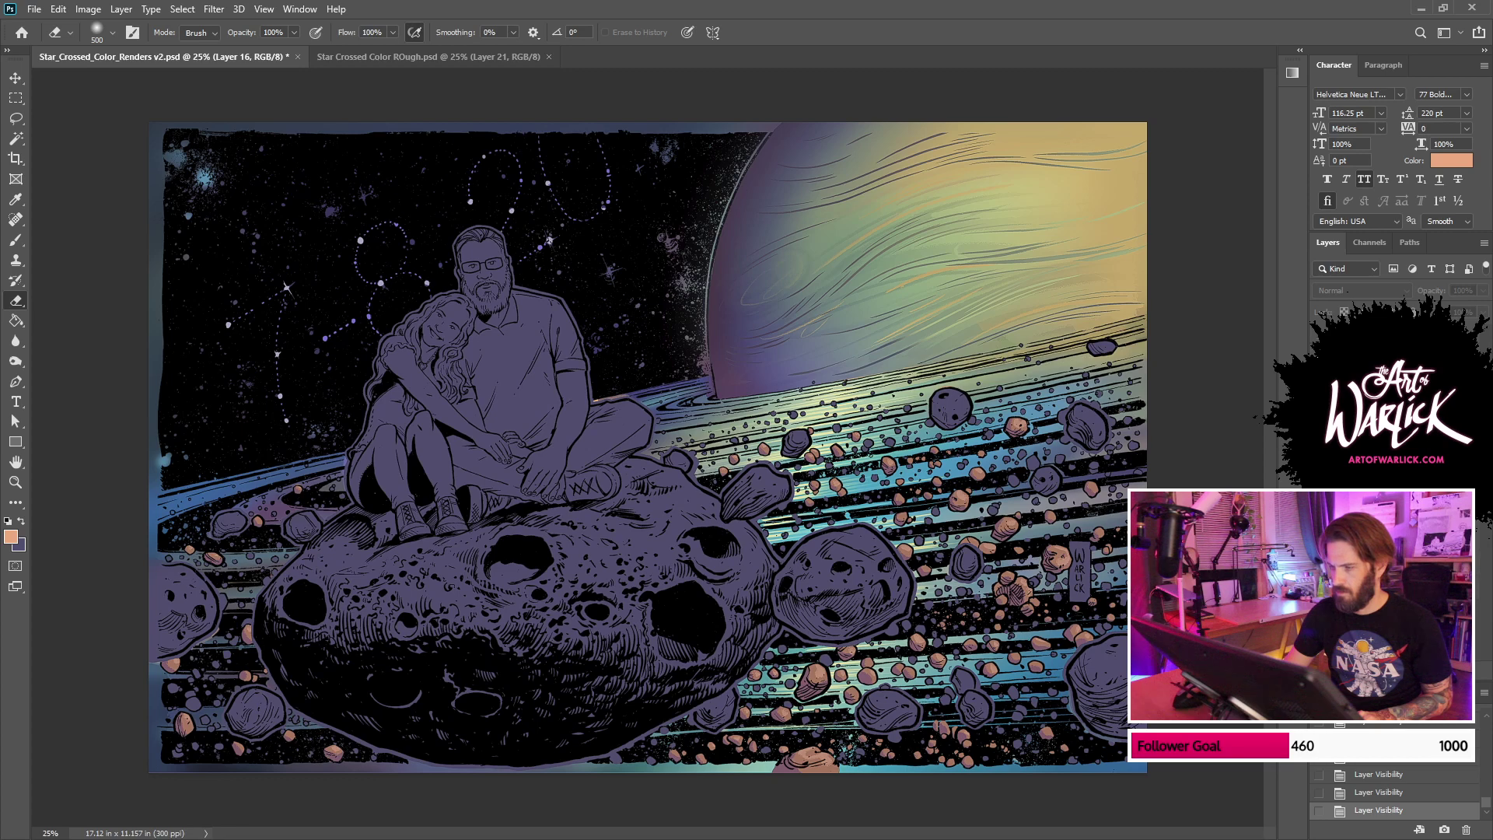
Step: Select the purple shapes of the couple and large asteroids on the FLATS layer with the Magic Wand
{"action": "key", "text": "alt+bracketleft"}
{"action": "key", "text": "w"}
{"action": "key", "text": "alt+w"}
{"action": "left_click", "coordinate": [856, 561]}
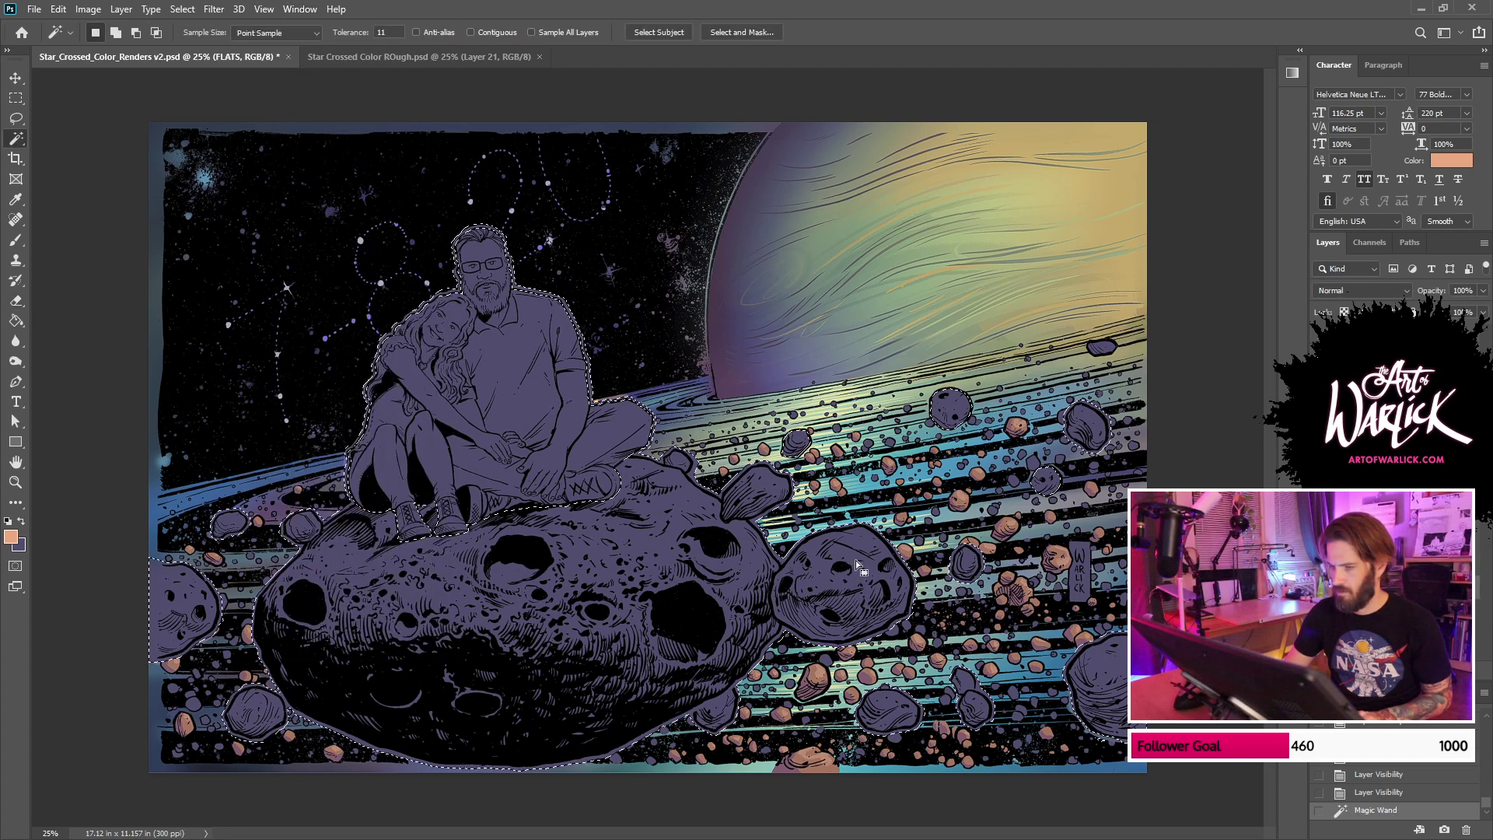
{"action": "key", "text": "alt+w"}
{"action": "key", "text": "Escape"}
{"action": "key", "text": "ctrl+d"}
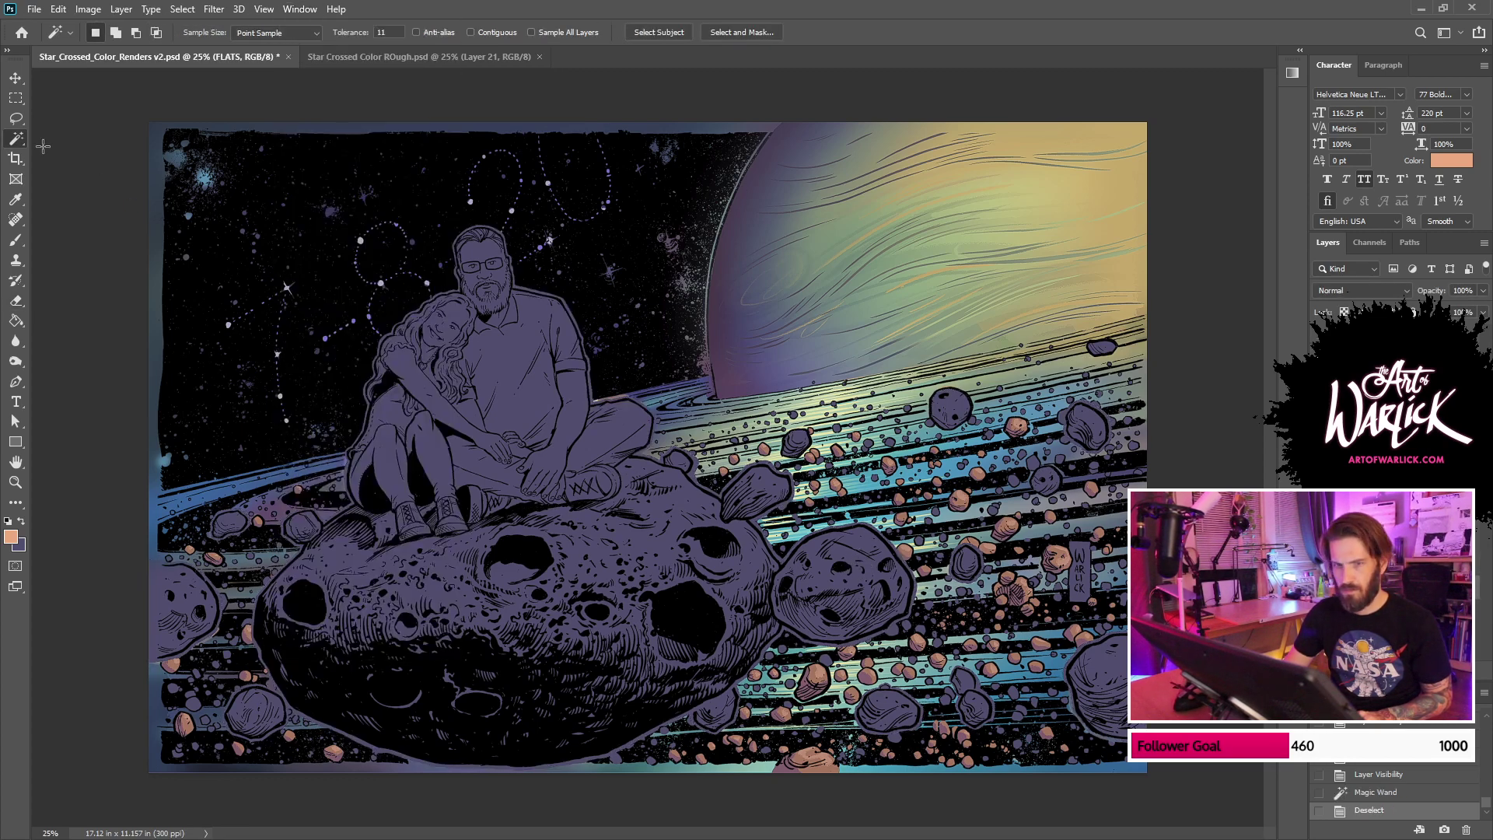
{"action": "left_click", "coordinate": [853, 577]}
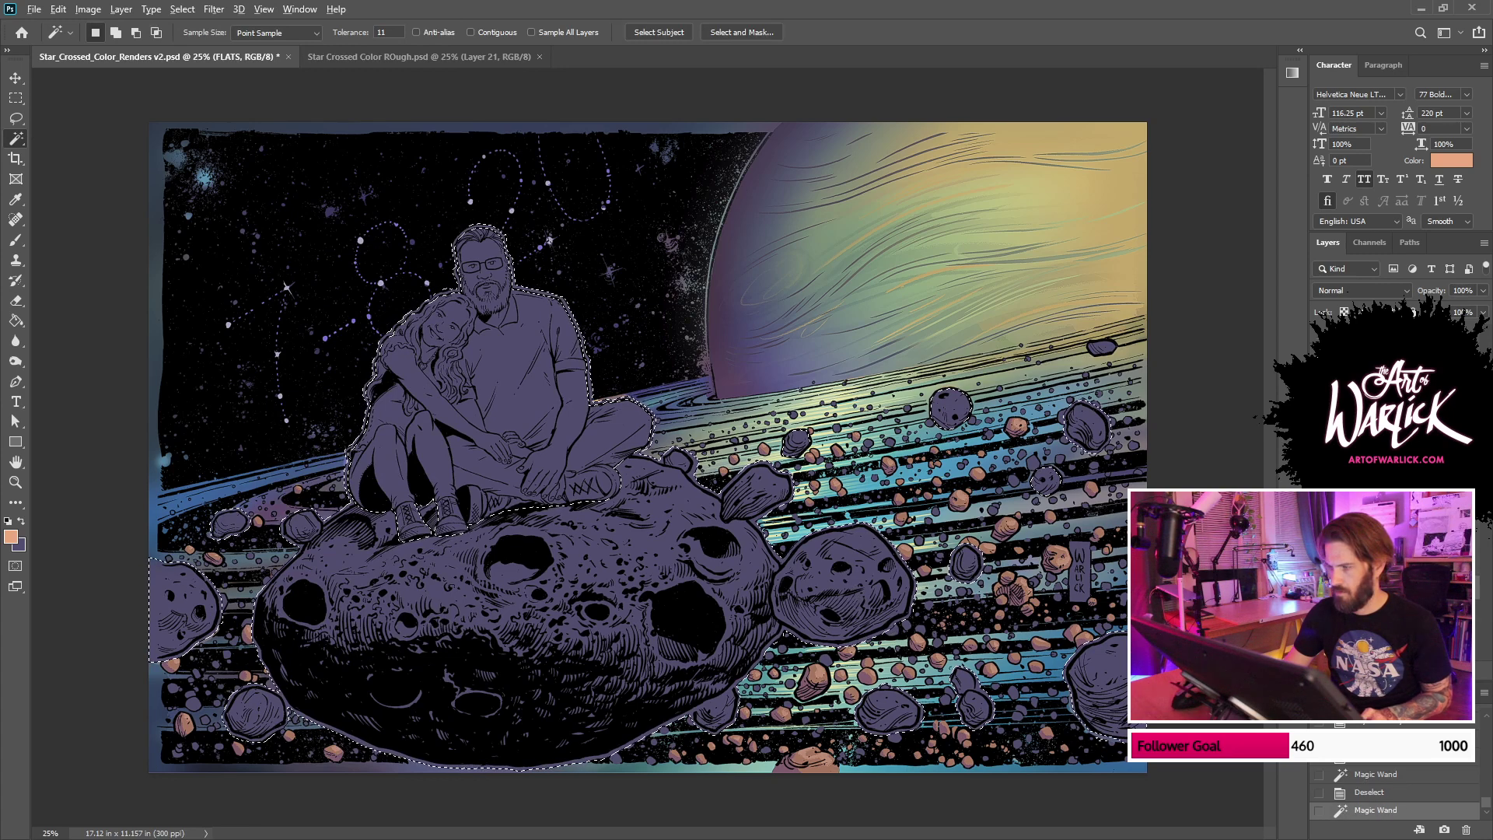
{"action": "key", "text": "ctrl+plus"}
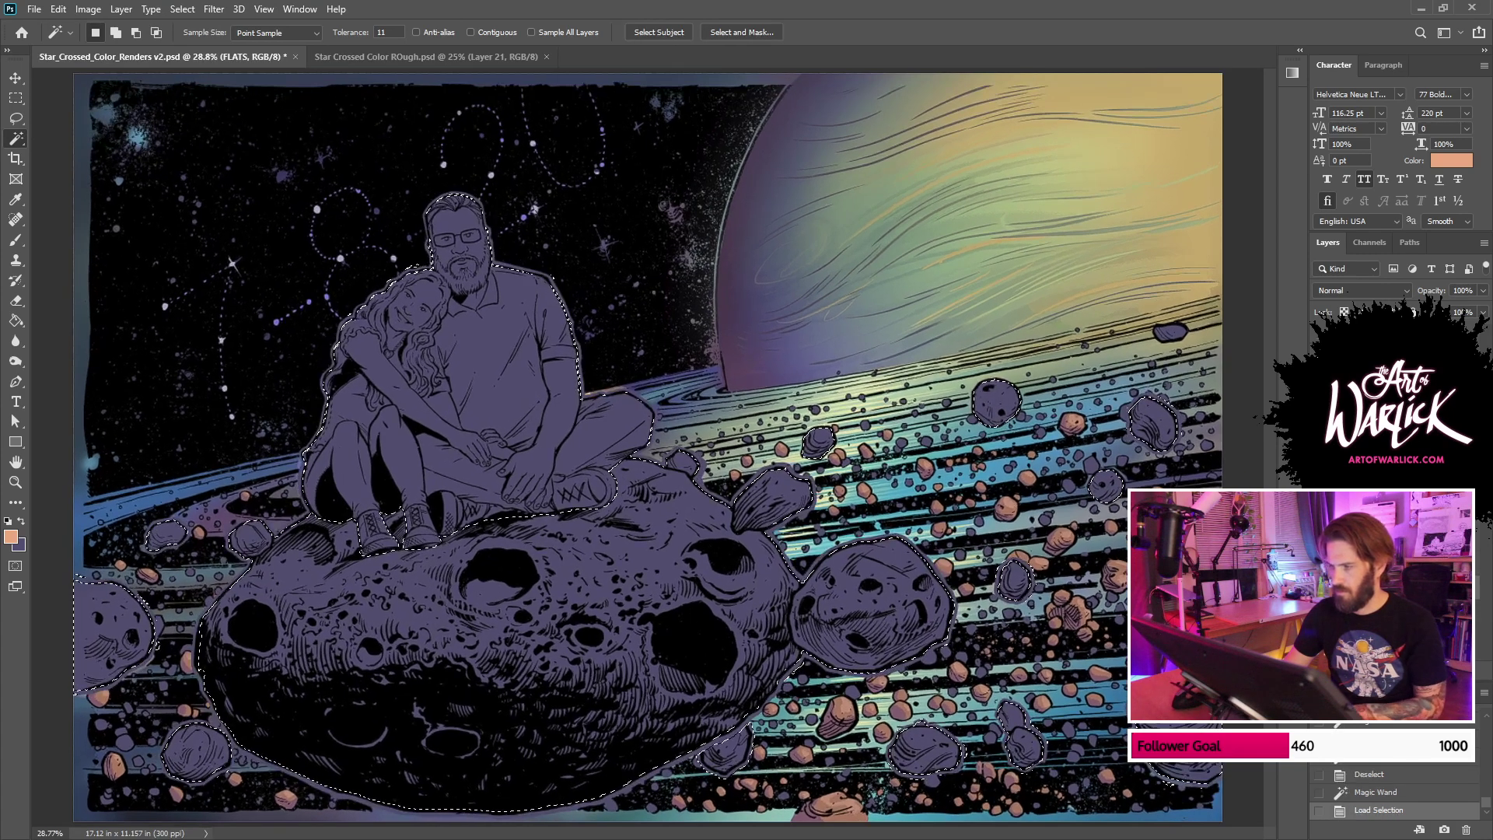
{"action": "key", "text": "ctrl+minus"}
Step: Make Layer 29 active with the full-color rendering shown, and subtract the large asteroid's area from the selection
{"action": "left_click", "coordinate": [1384, 498]}
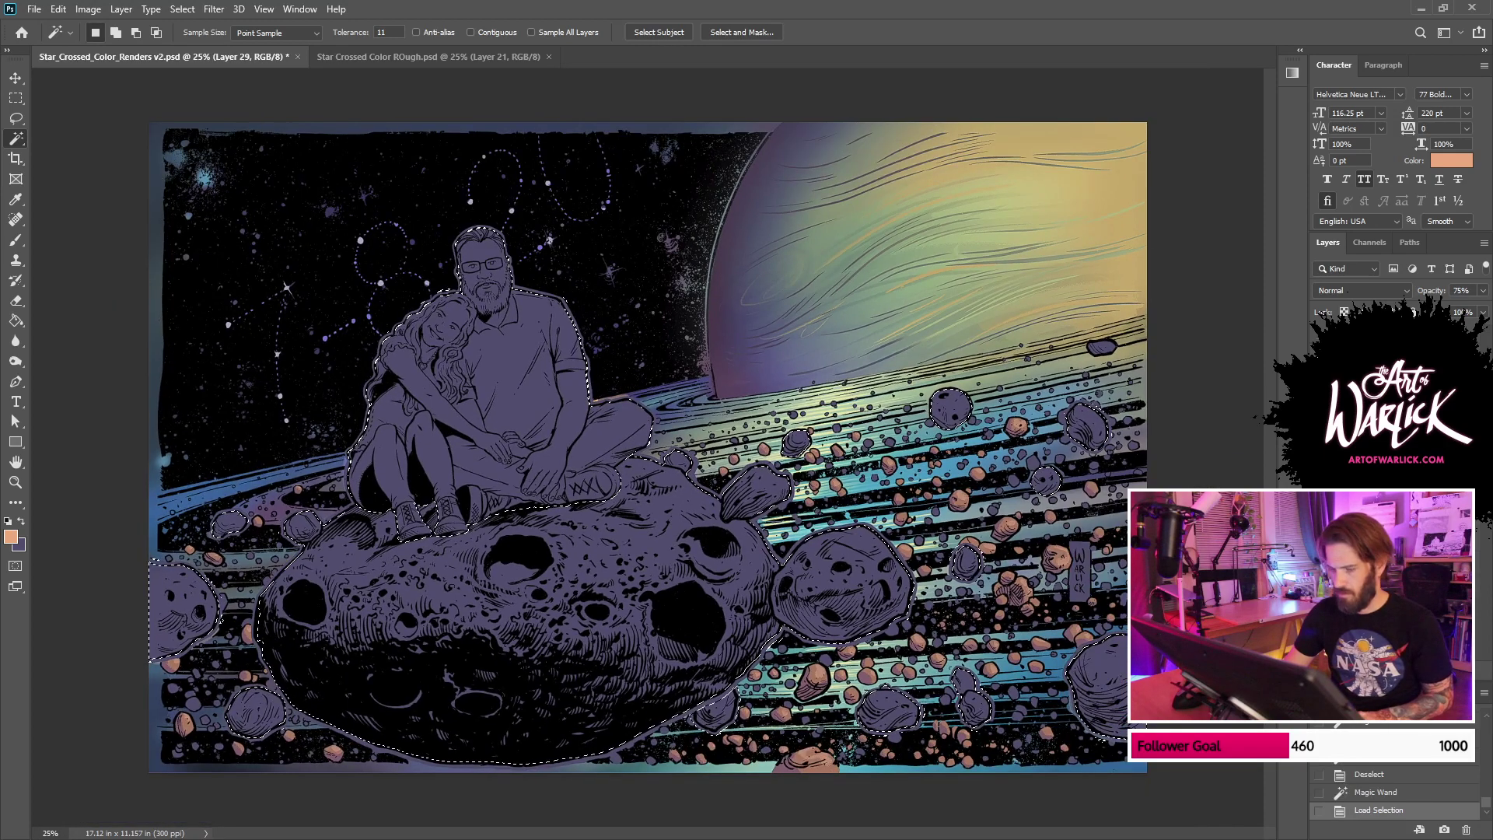
{"action": "left_click", "coordinate": [1320, 498]}
{"action": "left_click", "coordinate": [671, 525], "text": "alt"}
{"action": "key", "text": "Return"}
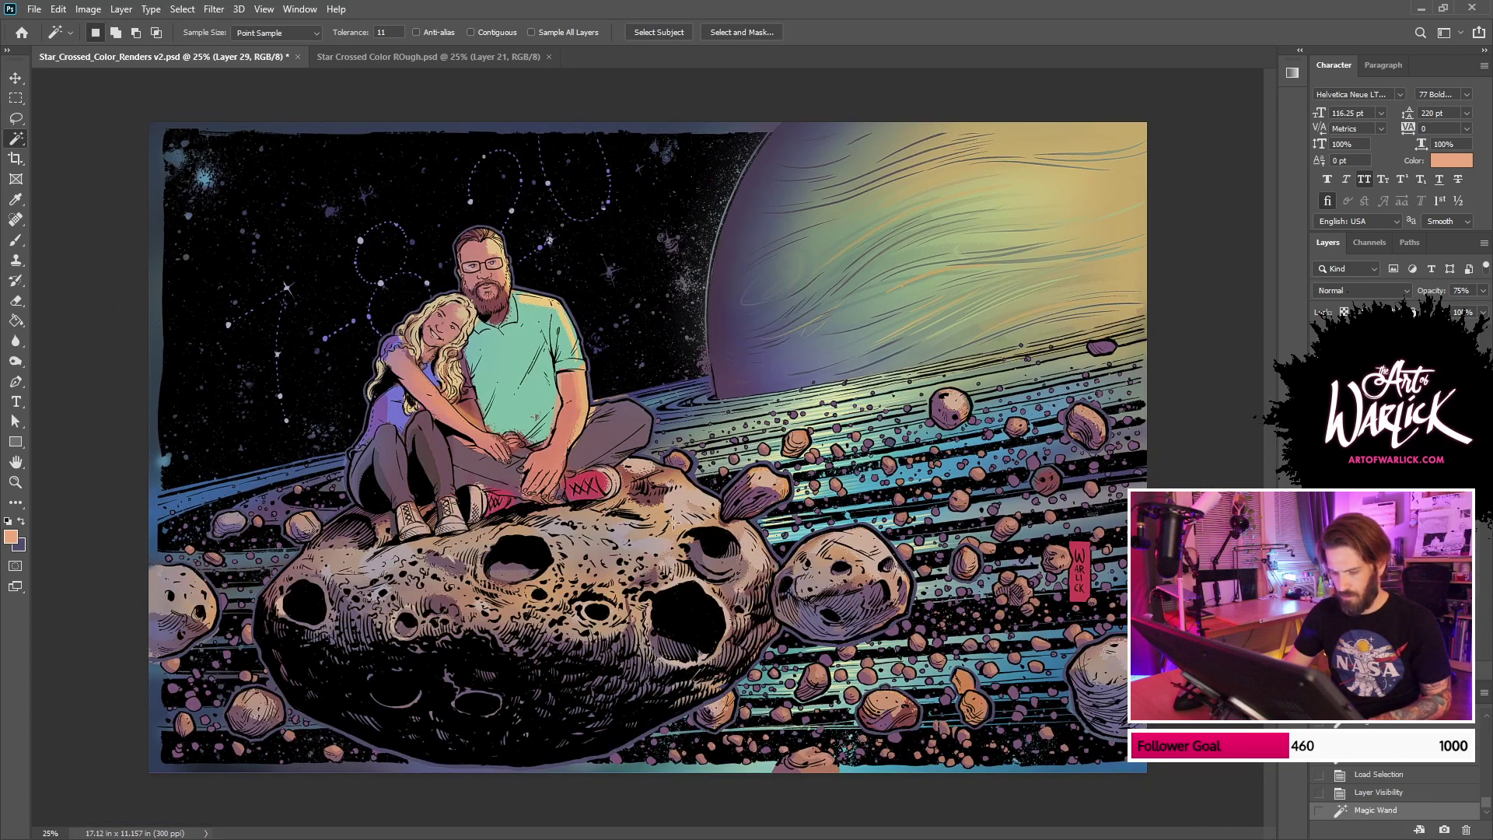
Step: Switch to the Paint Bucket tool, try an orange fill on Layer 29 and undo it
{"action": "key", "text": "e"}
{"action": "key", "text": "g"}
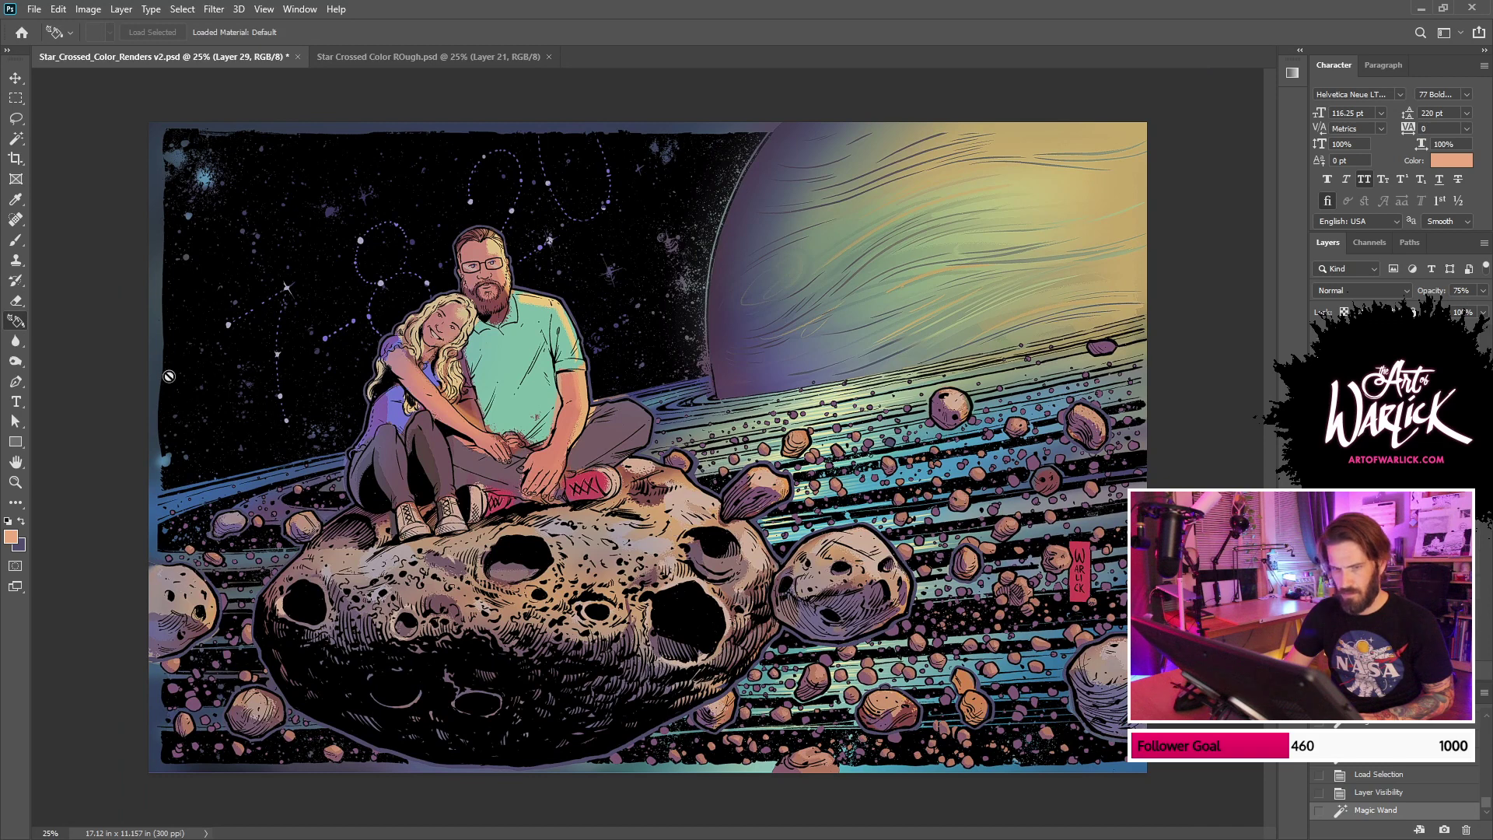
{"action": "left_click", "coordinate": [16, 321]}
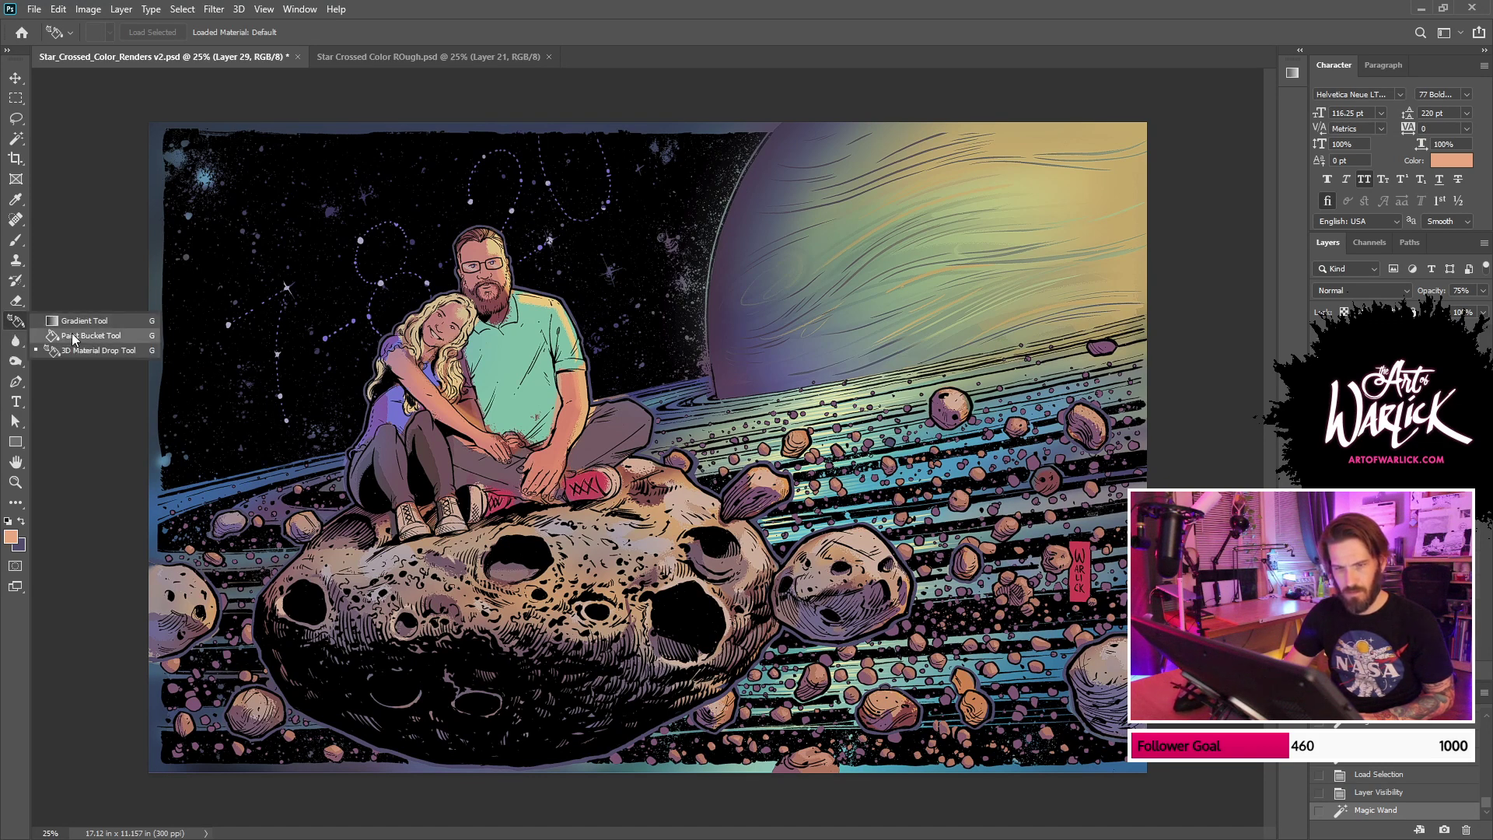
{"action": "left_click", "coordinate": [78, 336]}
{"action": "key", "text": "shift+g"}
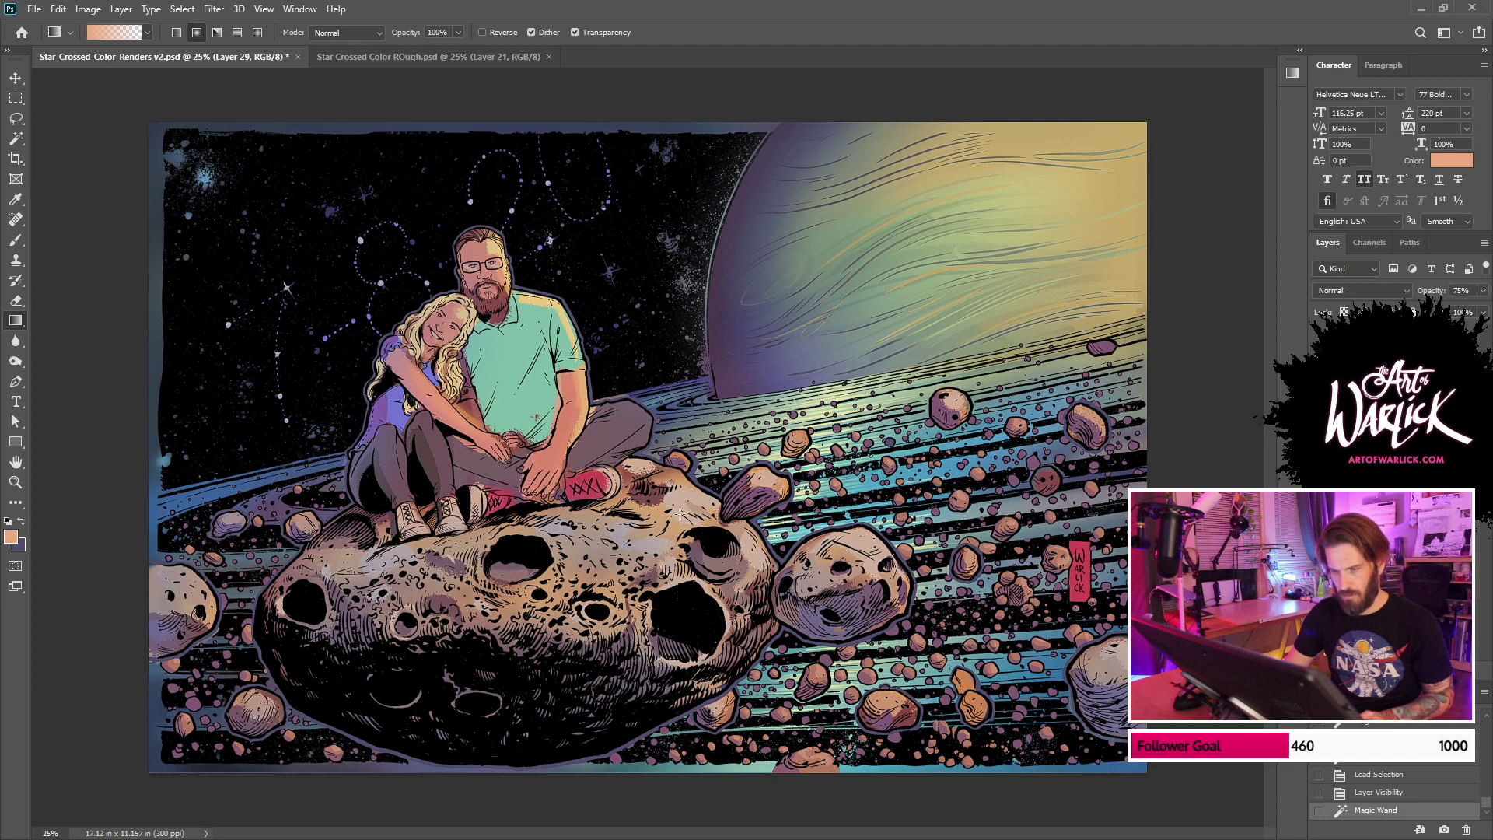
{"action": "key", "text": "space"}
{"action": "key", "text": "shift+g"}
{"action": "key", "text": "shift+g"}
{"action": "key", "text": "shift+g"}
{"action": "key", "text": "shift+g"}
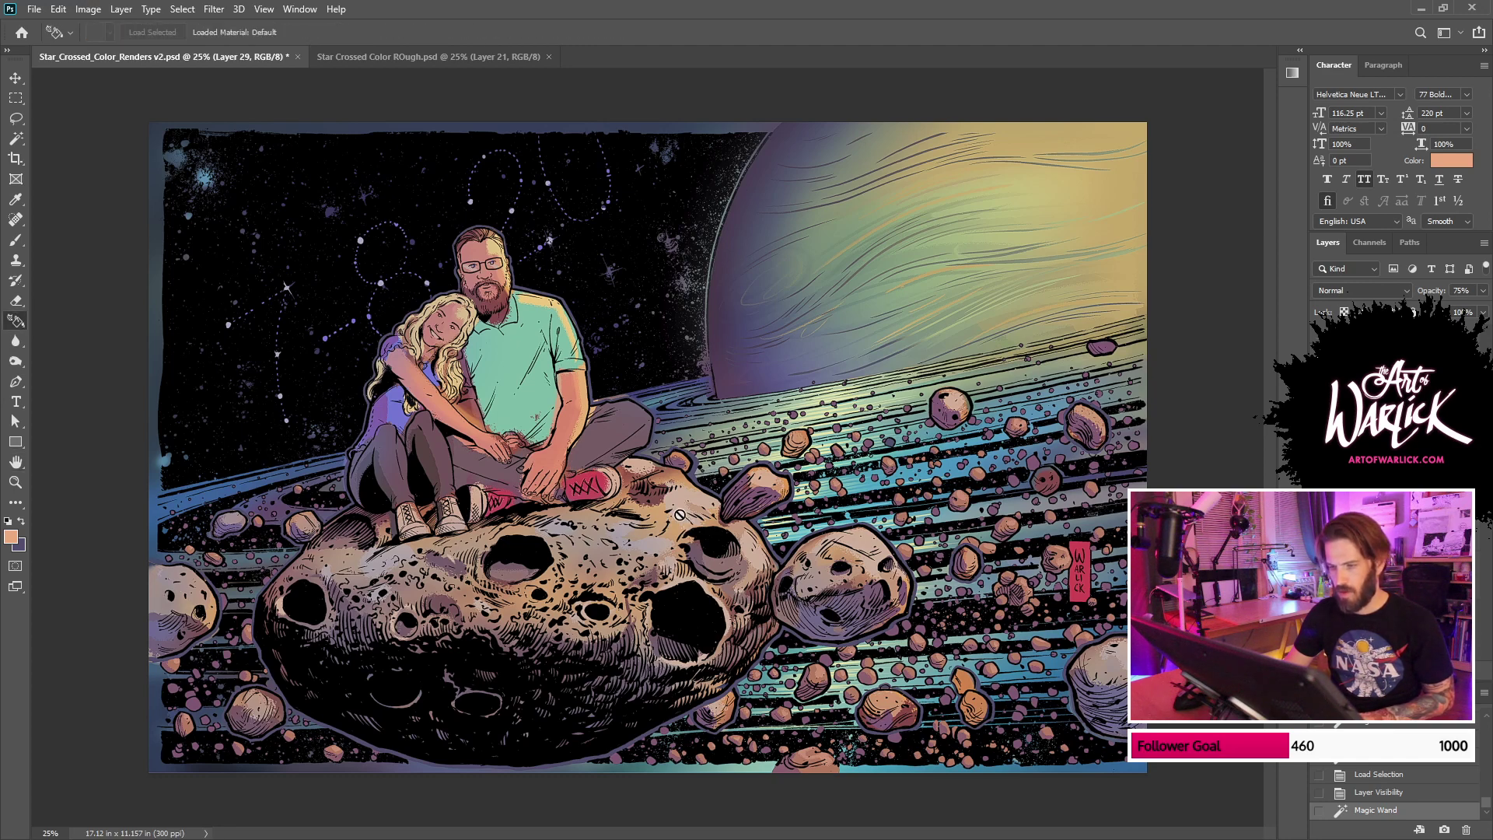
{"action": "left_click", "coordinate": [688, 523]}
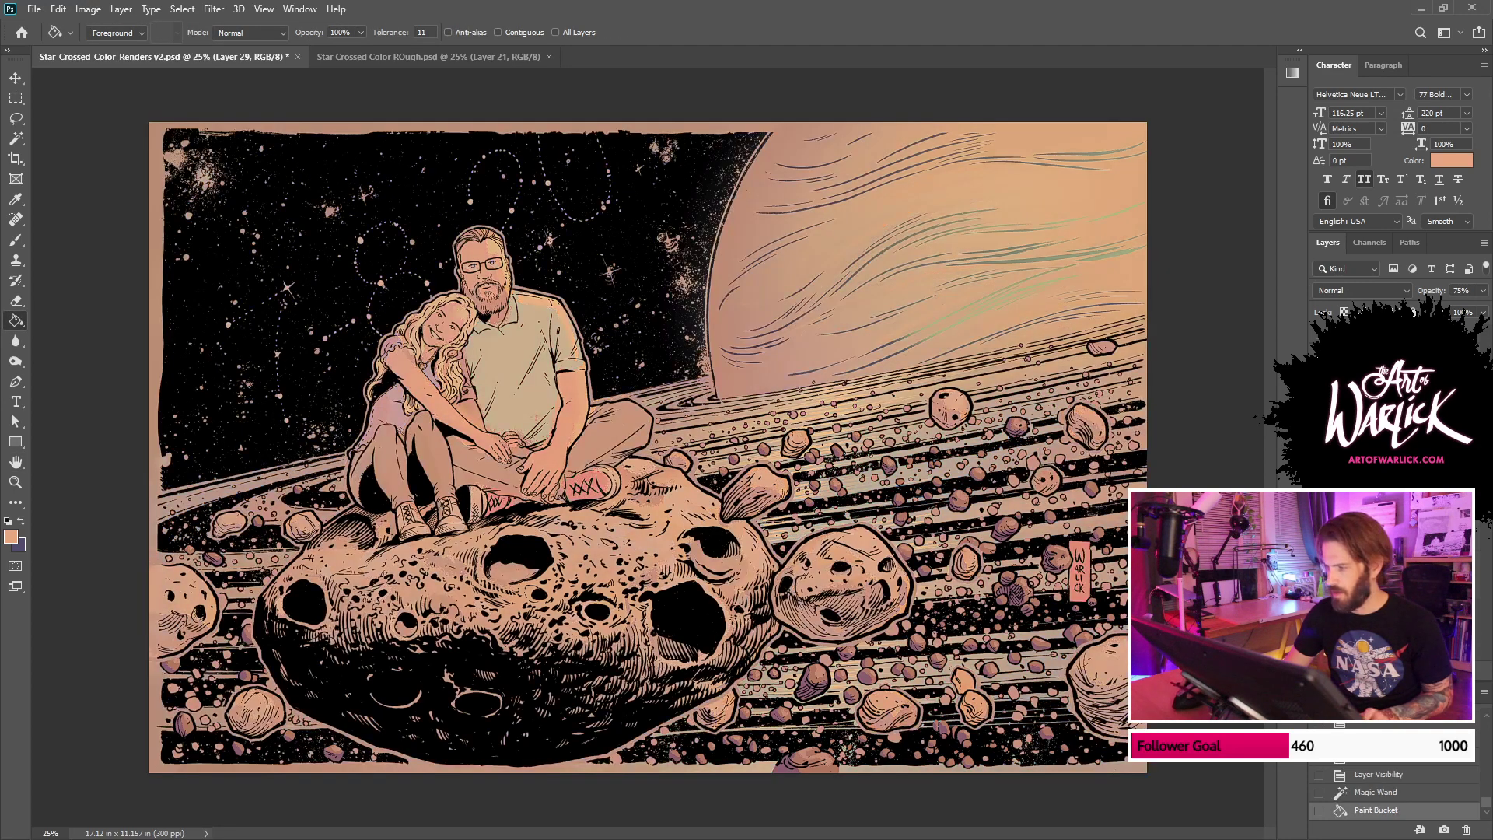
{"action": "key", "text": "ctrl+z"}
Step: Reselect the large asteroids, fill them with the orange foreground color on a new layer, deselect and move that layer one level down
{"action": "key", "text": "ctrl+shift+d"}
{"action": "key", "text": "ctrl+shift+alt+n"}
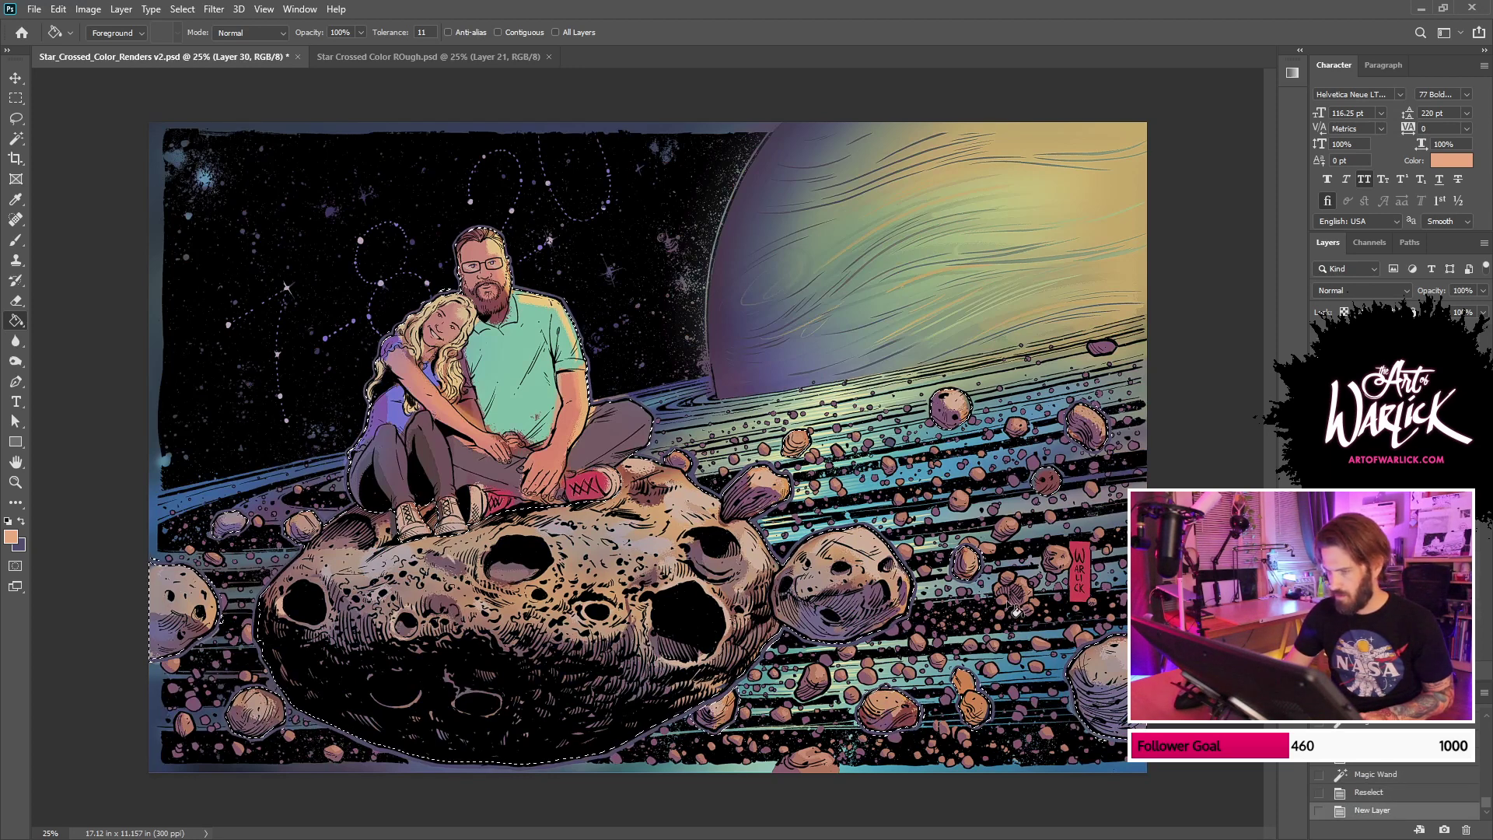
{"action": "left_click", "coordinate": [836, 606]}
{"action": "key", "text": "ctrl+d"}
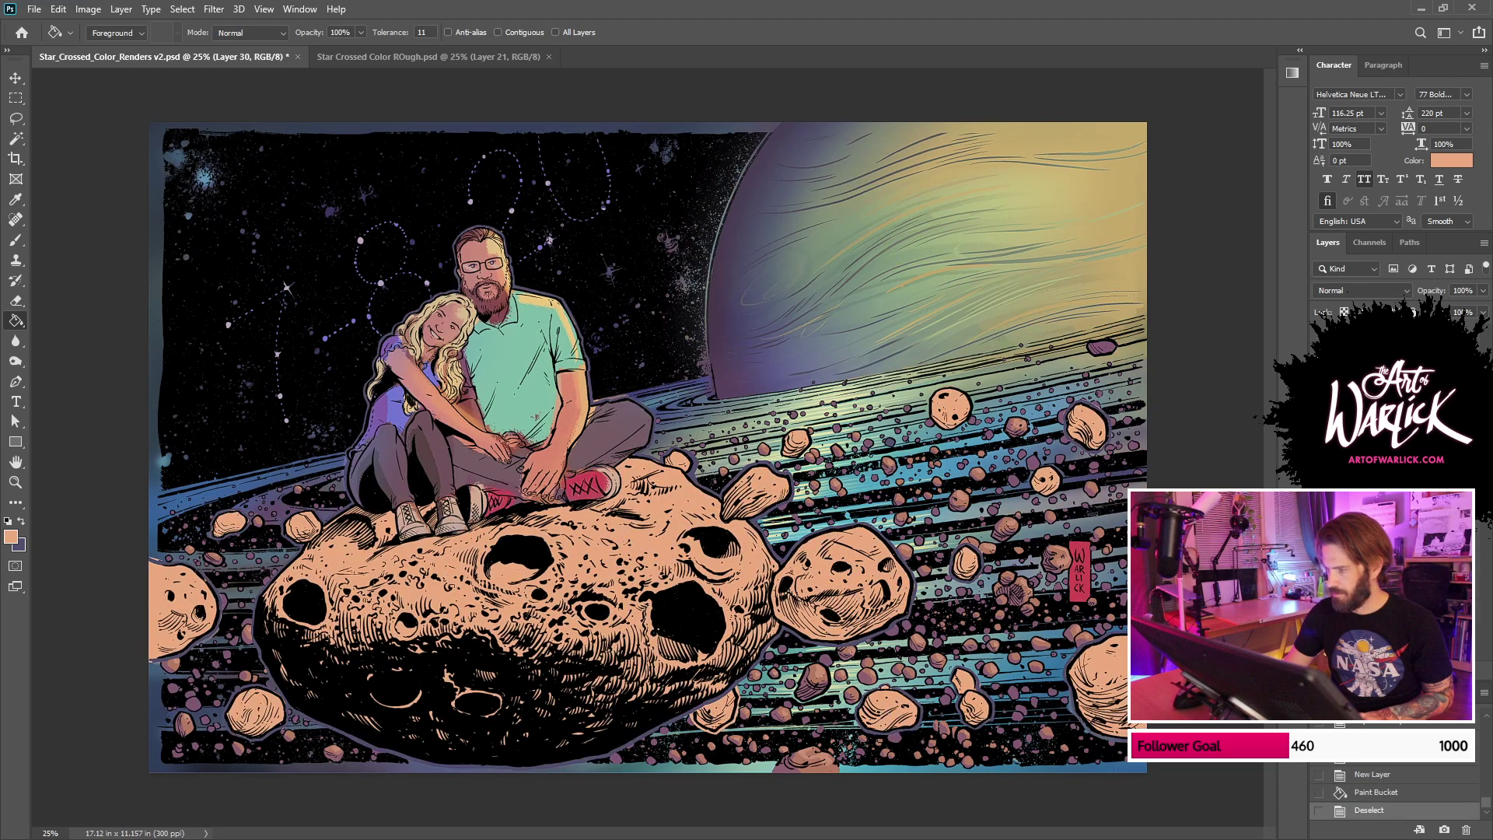
{"action": "key", "text": "ctrl+bracketleft"}
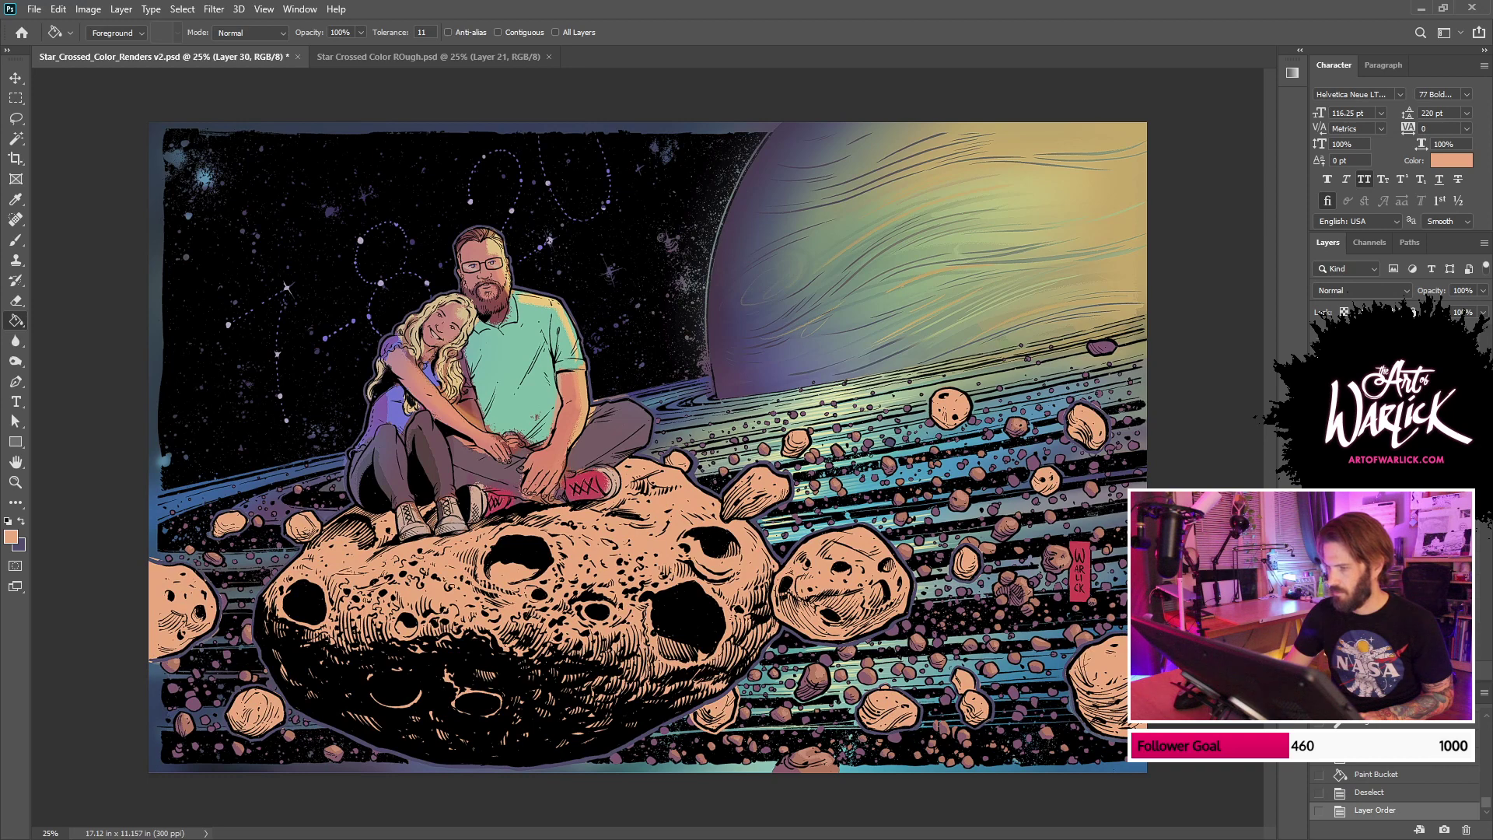
Step: Hide the full-color rendering and the orange large-asteroid layer, and make Layer 29 active
{"action": "left_click", "coordinate": [1320, 388]}
{"action": "left_click", "coordinate": [1319, 407]}
{"action": "left_click", "coordinate": [1320, 407]}
{"action": "left_click", "coordinate": [1320, 389]}
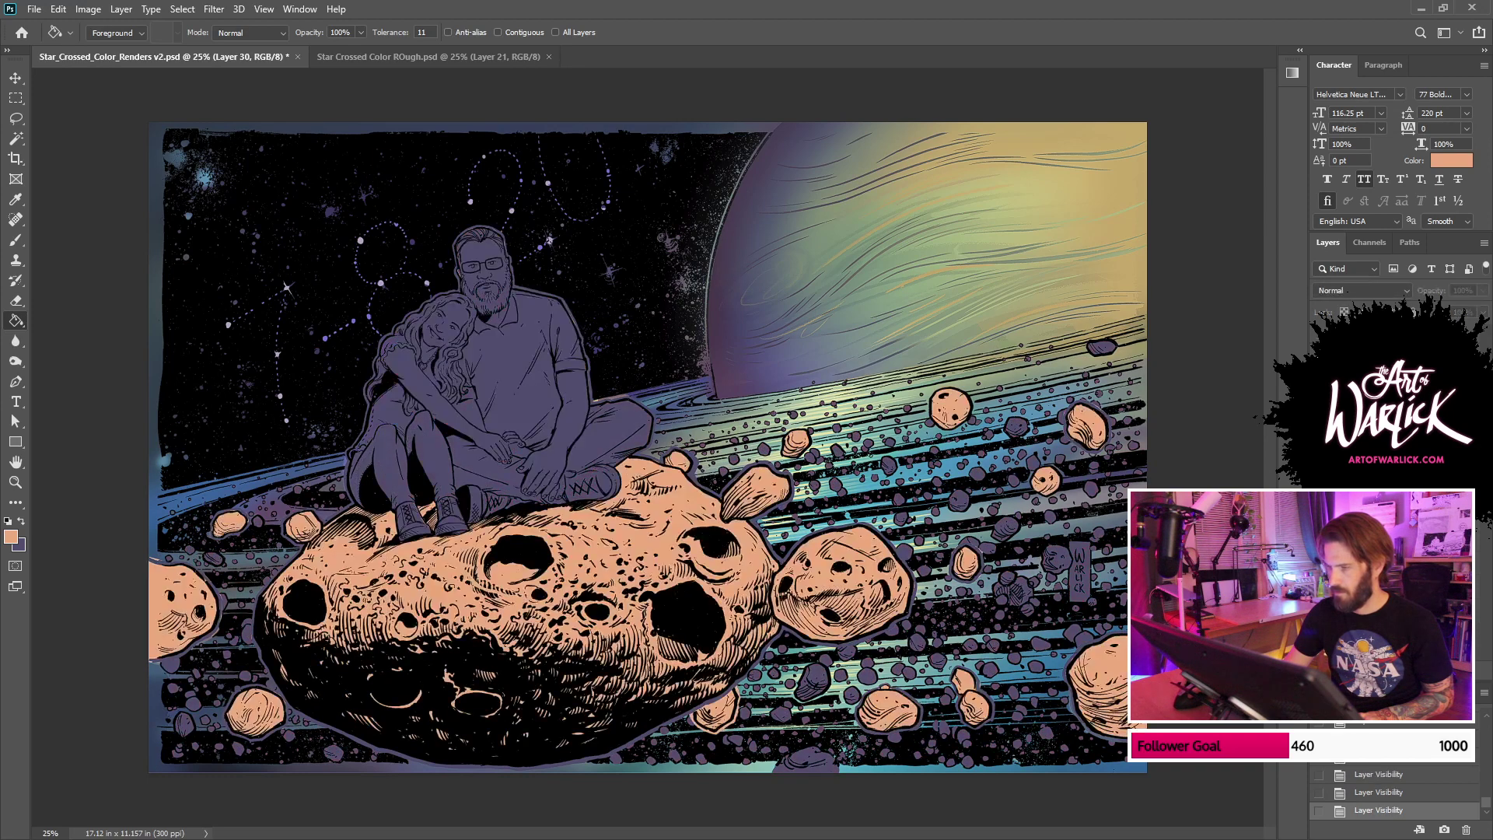
{"action": "key", "text": "ctrl+comma"}
{"action": "key", "text": "alt+bracketleft"}
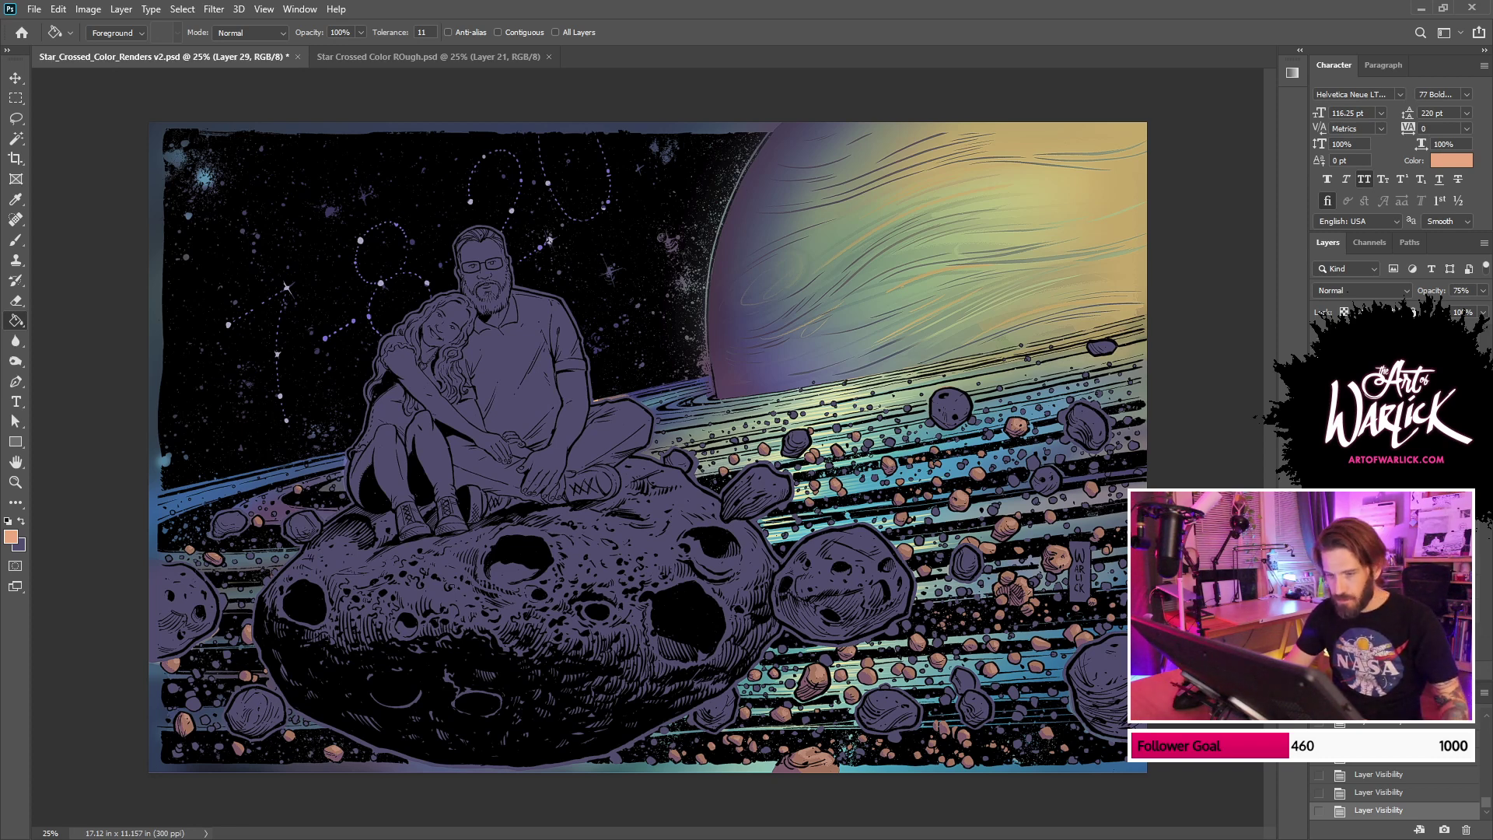
Step: Check the small rock colors by toggling them, load the pink small rocks of Layer 27 as a selection and add a new layer
{"action": "left_click", "coordinate": [1320, 498]}
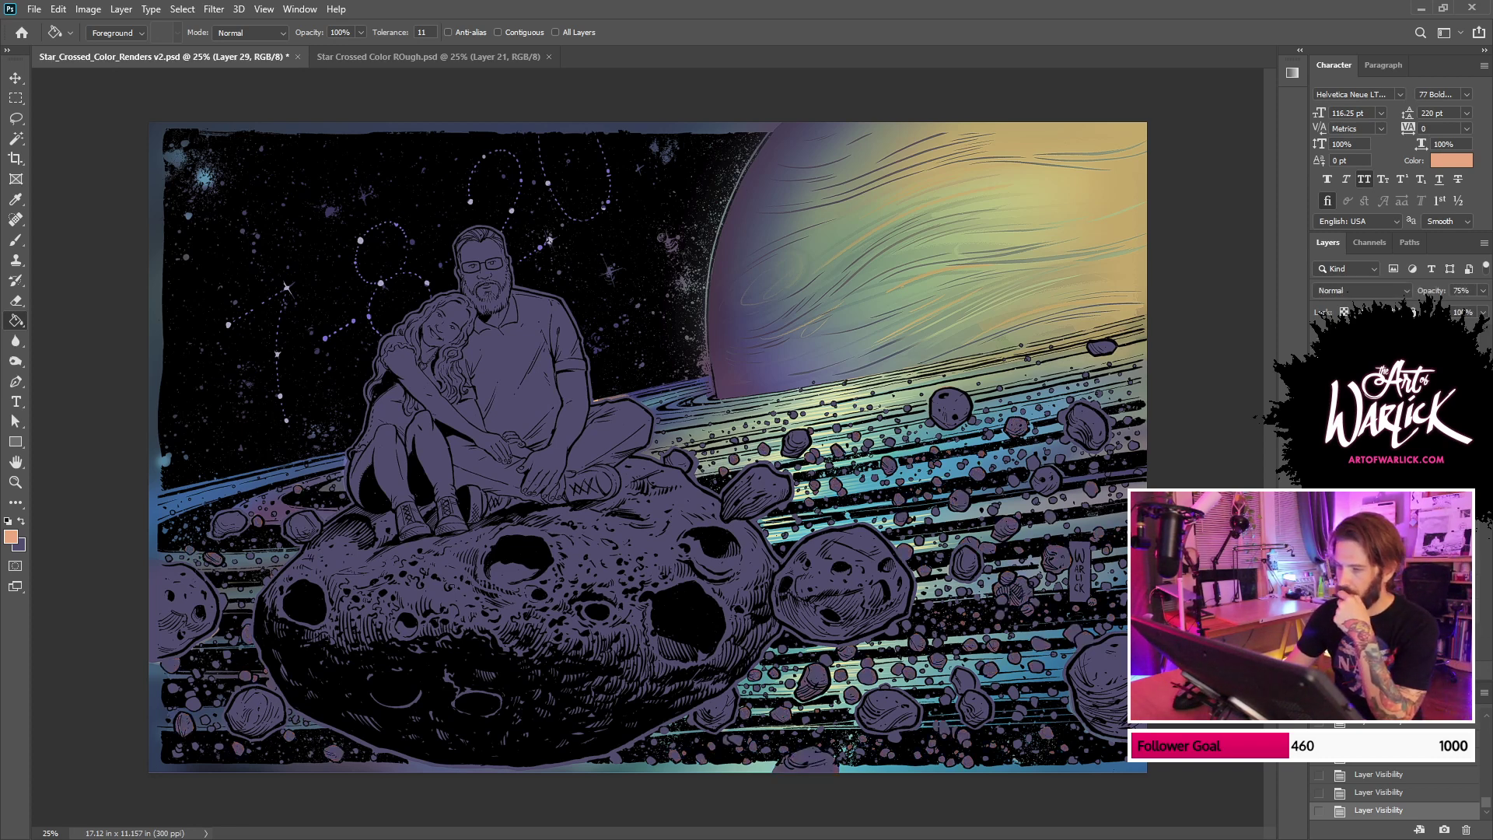
{"action": "left_click", "coordinate": [1319, 497]}
{"action": "left_click", "coordinate": [1319, 515]}
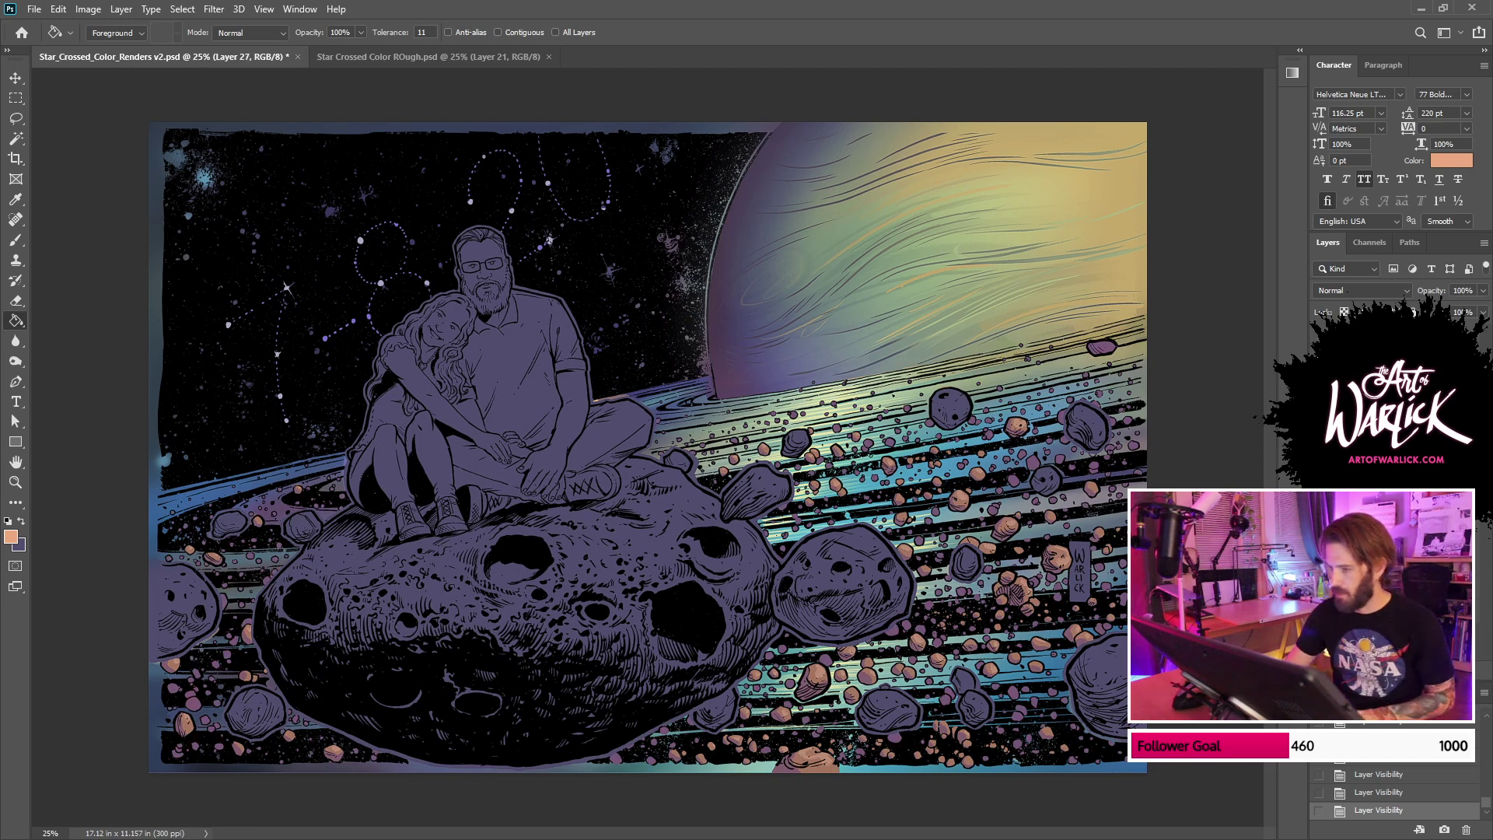
{"action": "left_click", "coordinate": [1343, 514], "text": "ctrl"}
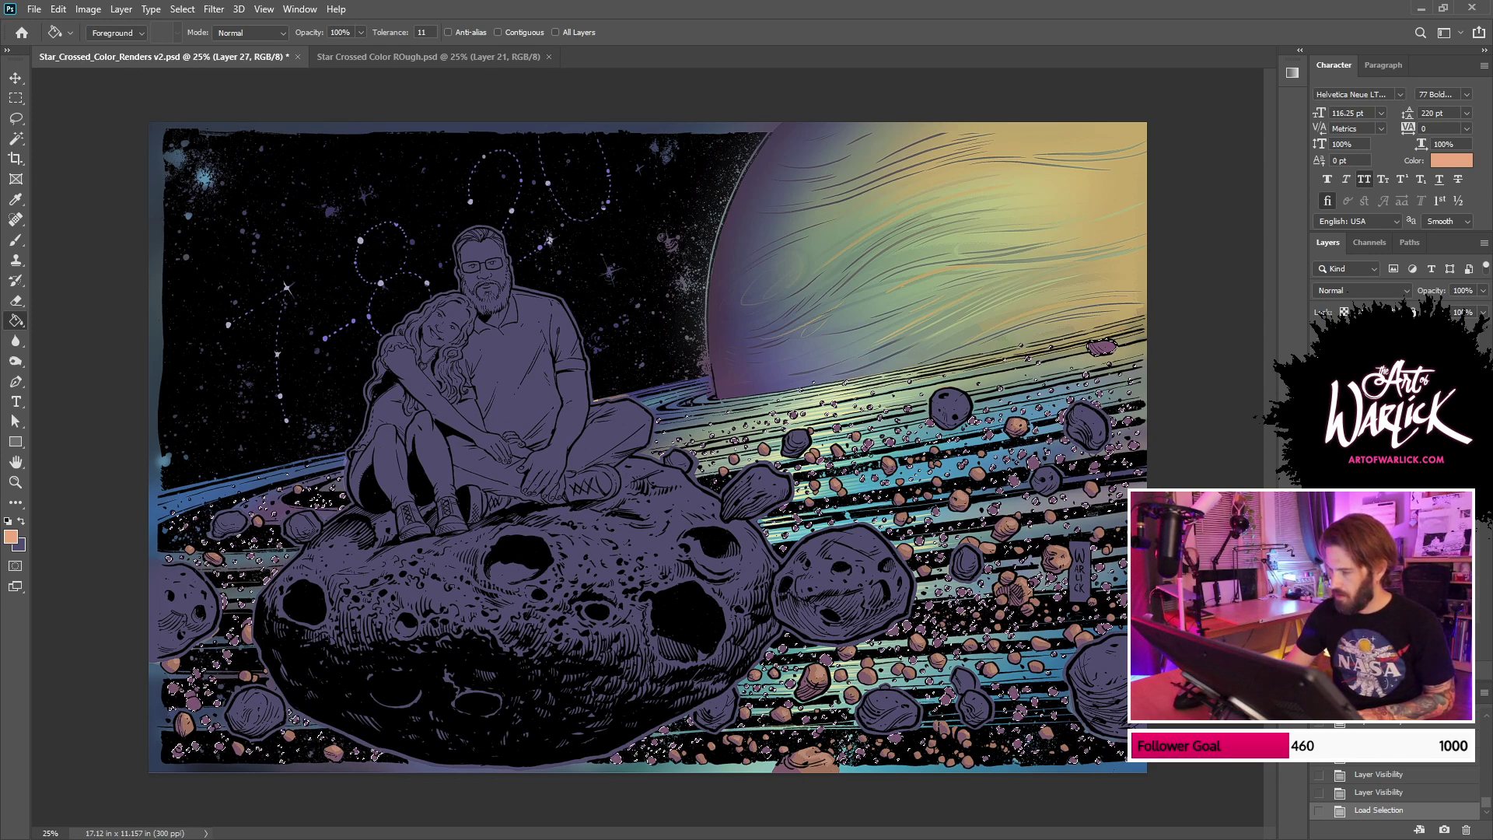
{"action": "key", "text": "ctrl+shift+alt+n"}
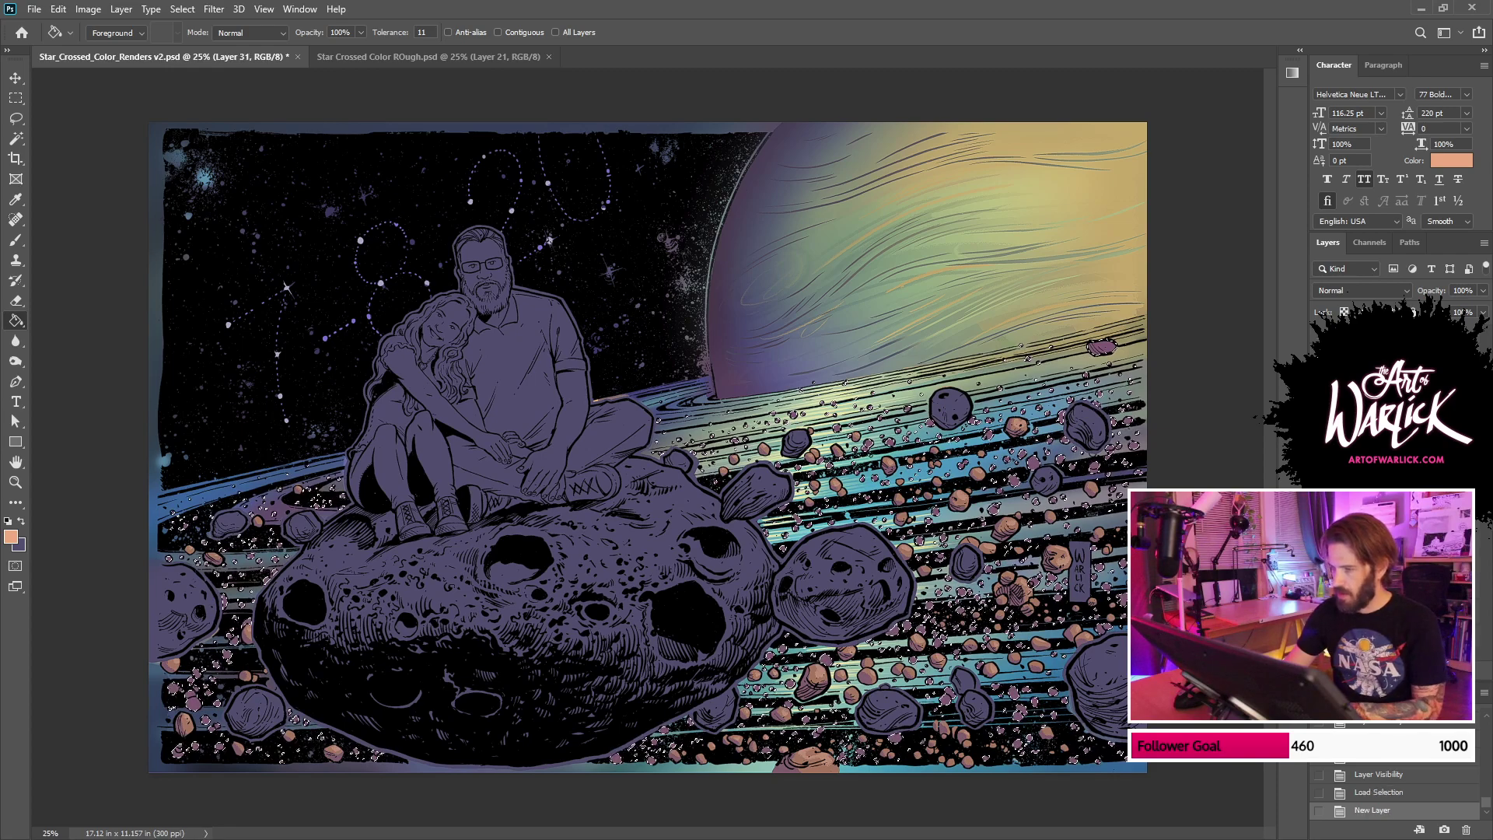
Step: Sample the dark purple and brush shading onto the pink small rocks in the right part of the rings, undoing the stray strokes
{"action": "key", "text": "ctrl+plus"}
{"action": "key", "text": "ctrl+plus"}
{"action": "left_click_drag", "start_coordinate": [1090, 739], "coordinate": [589, 690]}
{"action": "key", "text": "b"}
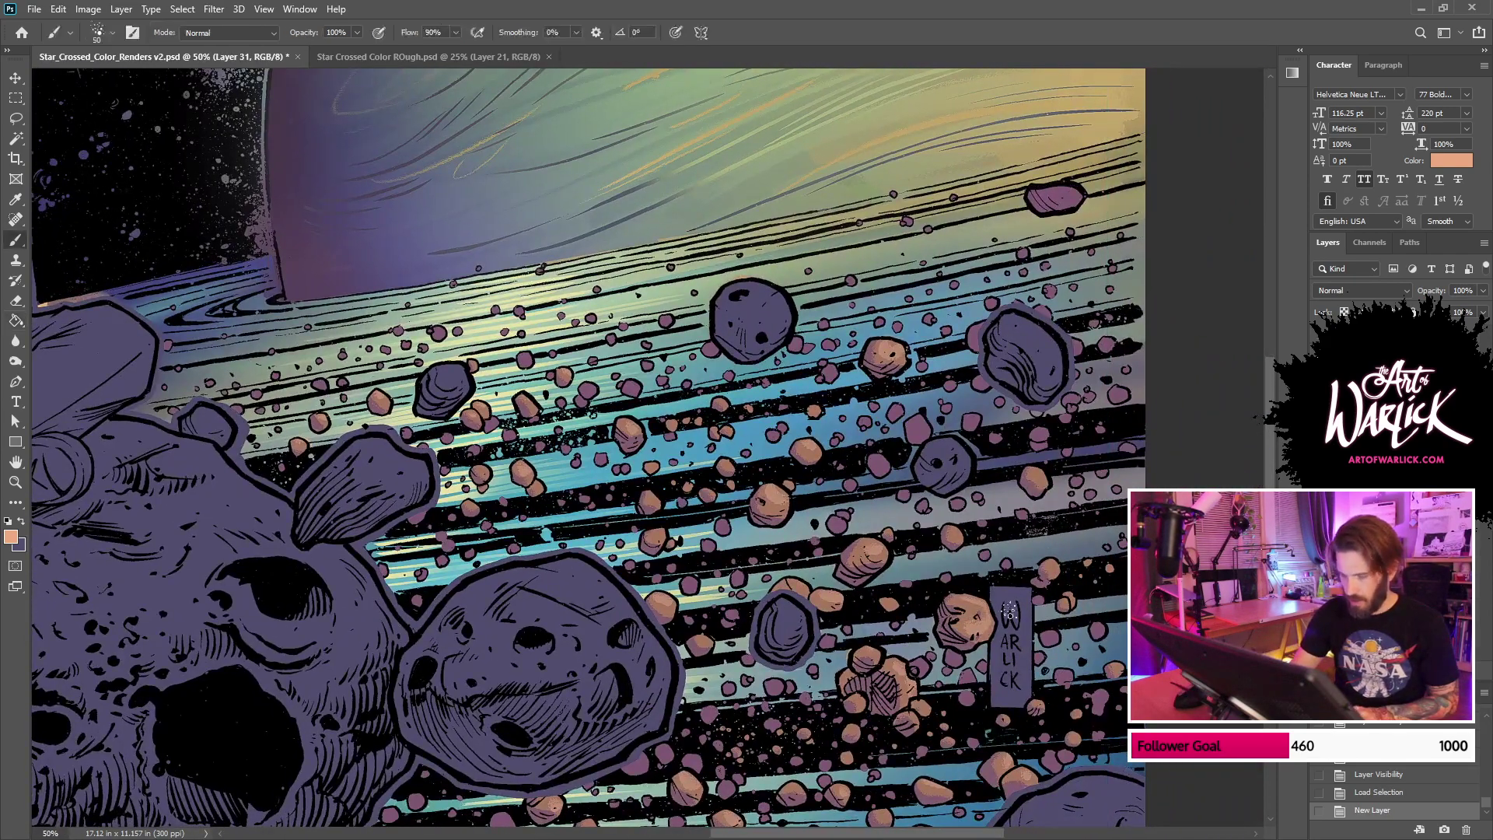
{"action": "mouse_move", "coordinate": [874, 458]}
{"action": "left_mouse_down"}
{"action": "mouse_move", "coordinate": [886, 475]}
{"action": "mouse_move", "coordinate": [873, 468]}
{"action": "mouse_move", "coordinate": [922, 434]}
{"action": "left_mouse_up"}
{"action": "key", "text": "ctrl+z"}
{"action": "left_click", "coordinate": [1042, 354], "text": "alt"}
{"action": "key", "text": "ctrl+z"}
{"action": "left_click_drag", "start_coordinate": [977, 327], "coordinate": [980, 349]}
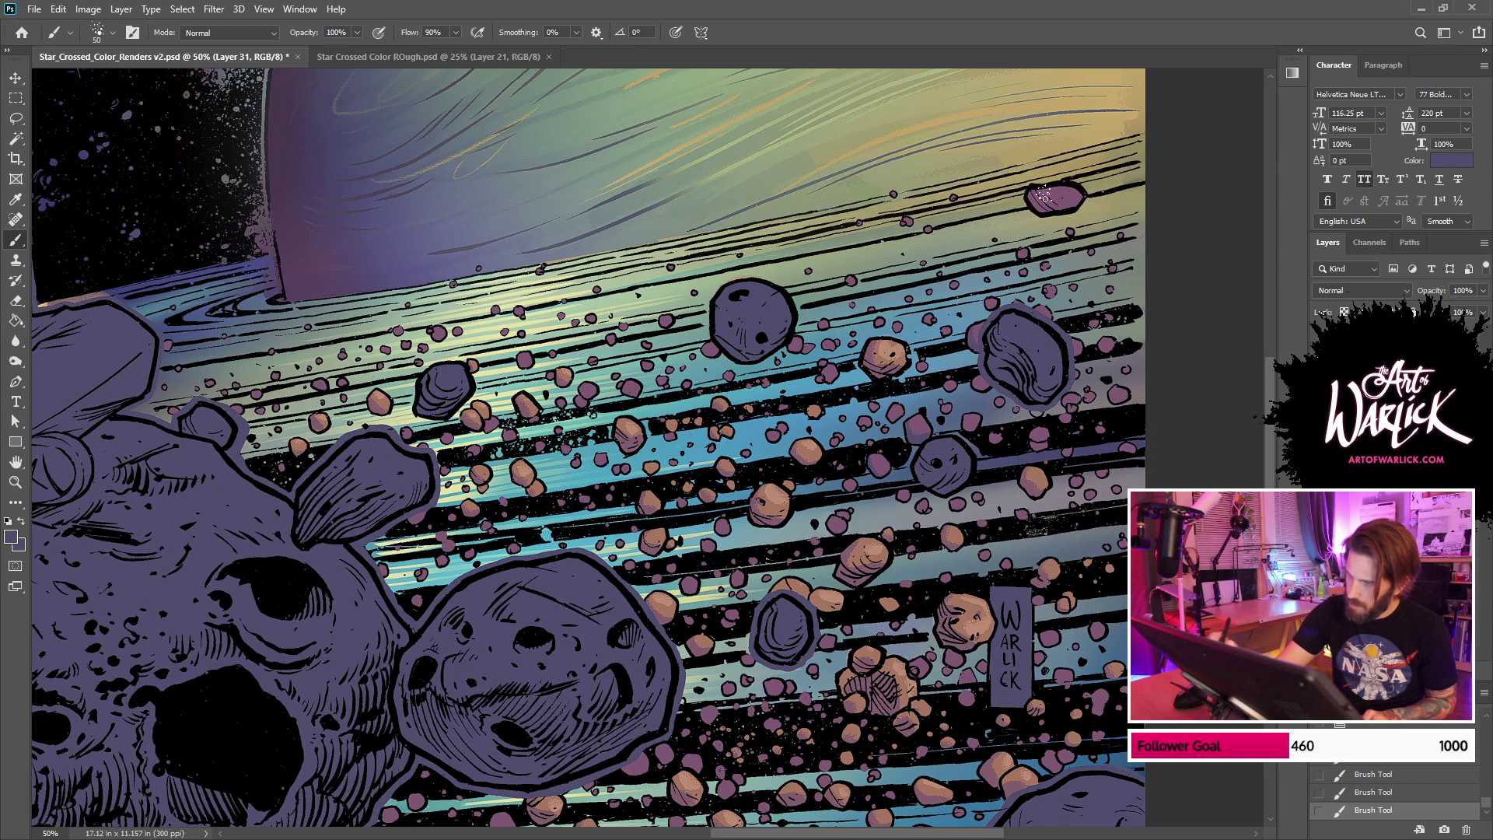
{"action": "left_click_drag", "start_coordinate": [1038, 192], "coordinate": [1073, 210]}
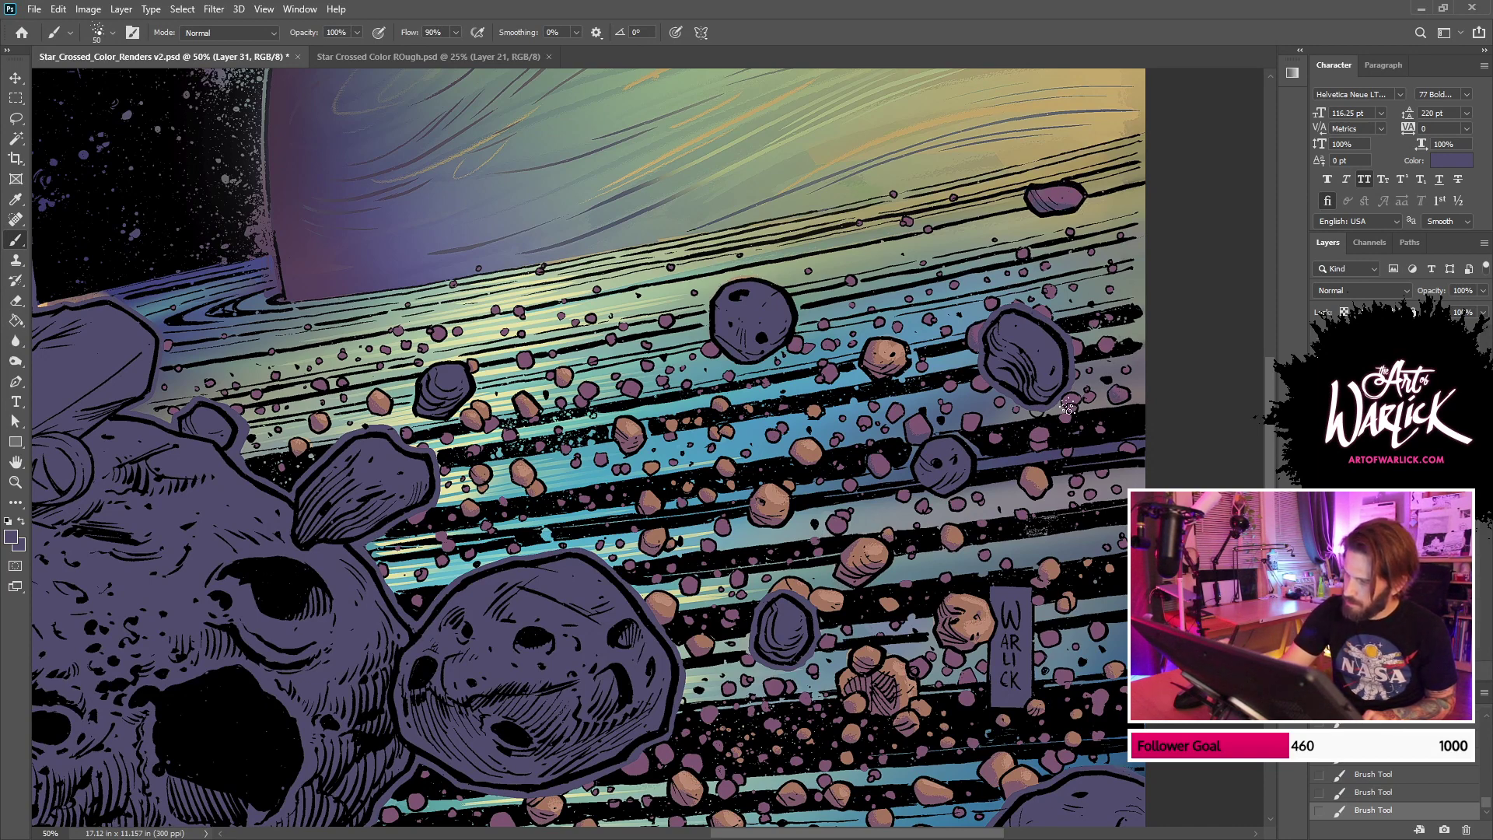
{"action": "left_click_drag", "start_coordinate": [1039, 514], "coordinate": [1144, 203]}
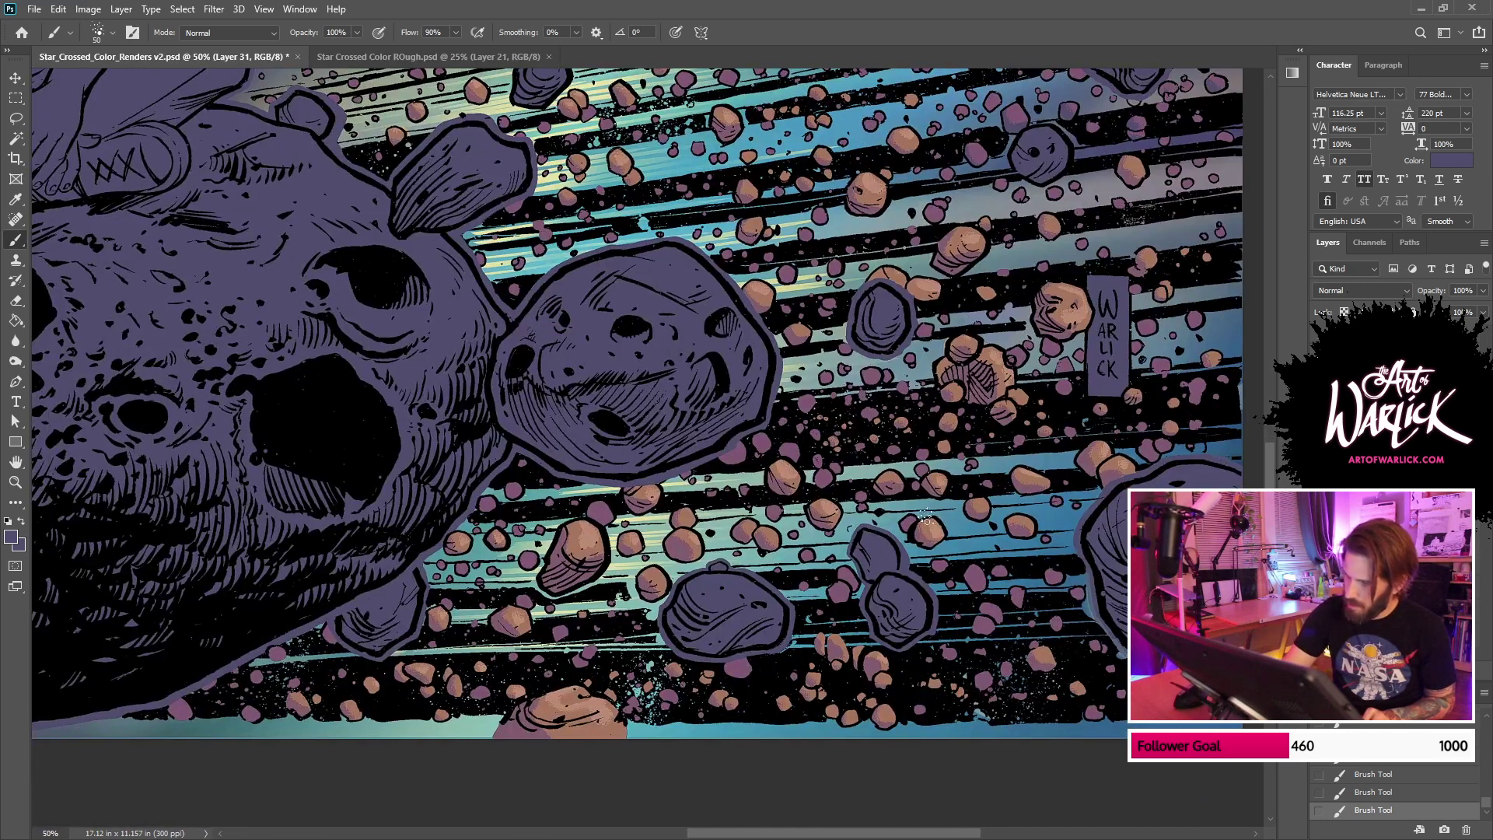
Step: Hide the orange small rocks and toggle the pink small rocks to compare them with the purple flats
{"action": "left_click", "coordinate": [1319, 436]}
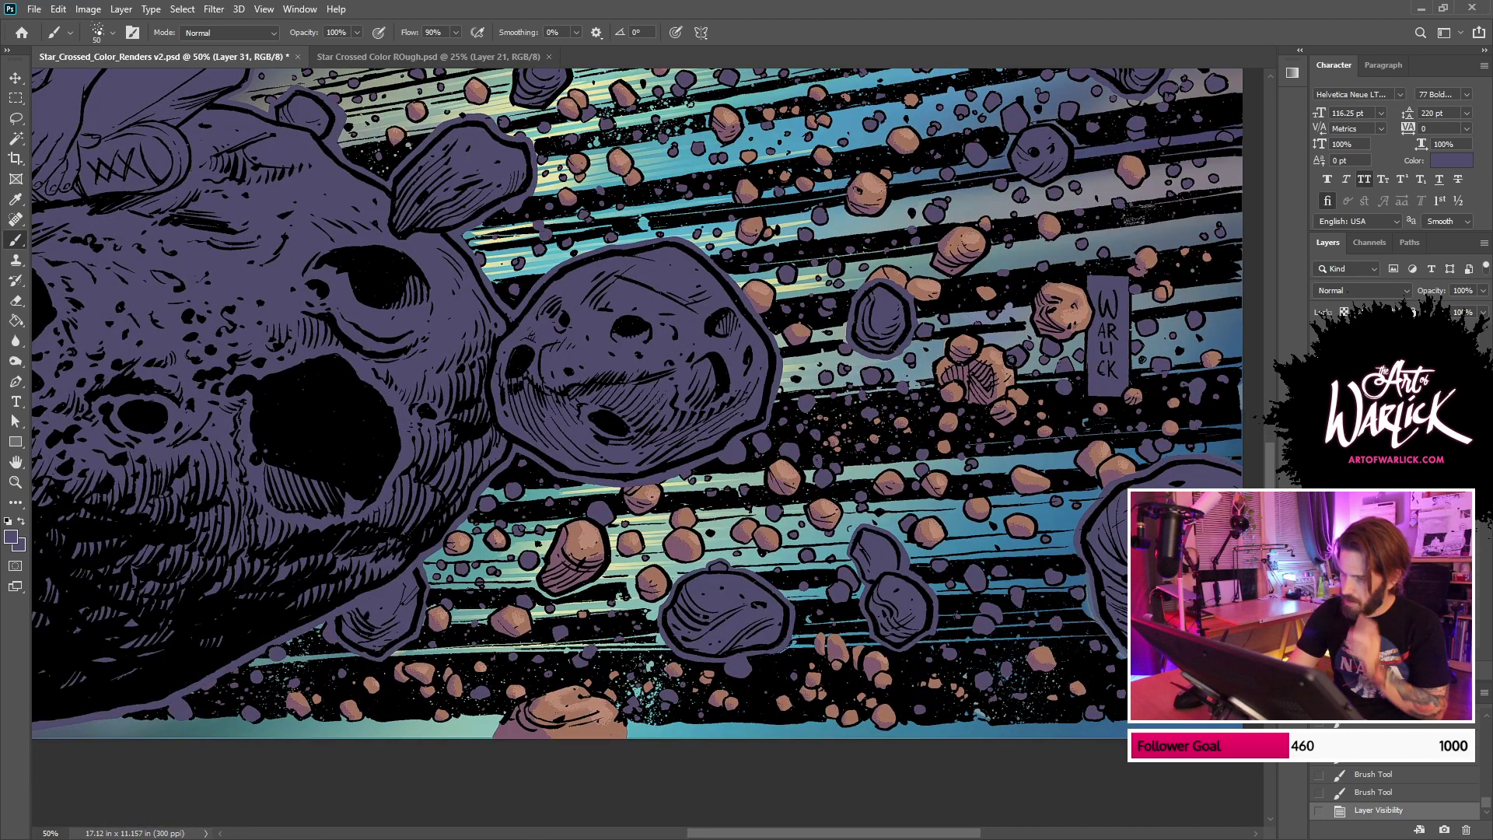
{"action": "key", "text": "ctrl+comma"}
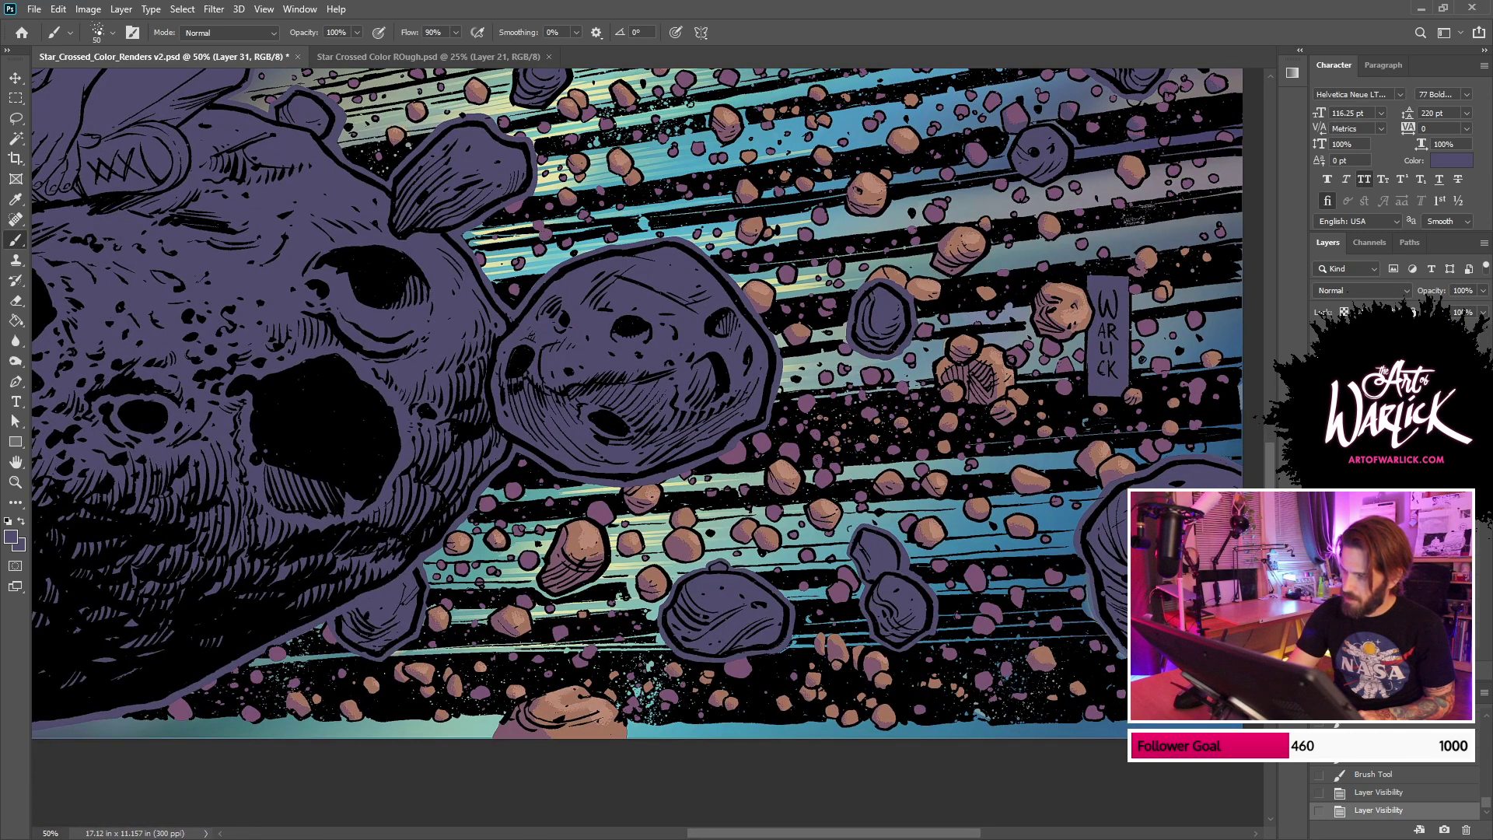
{"action": "key", "text": "ctrl+comma"}
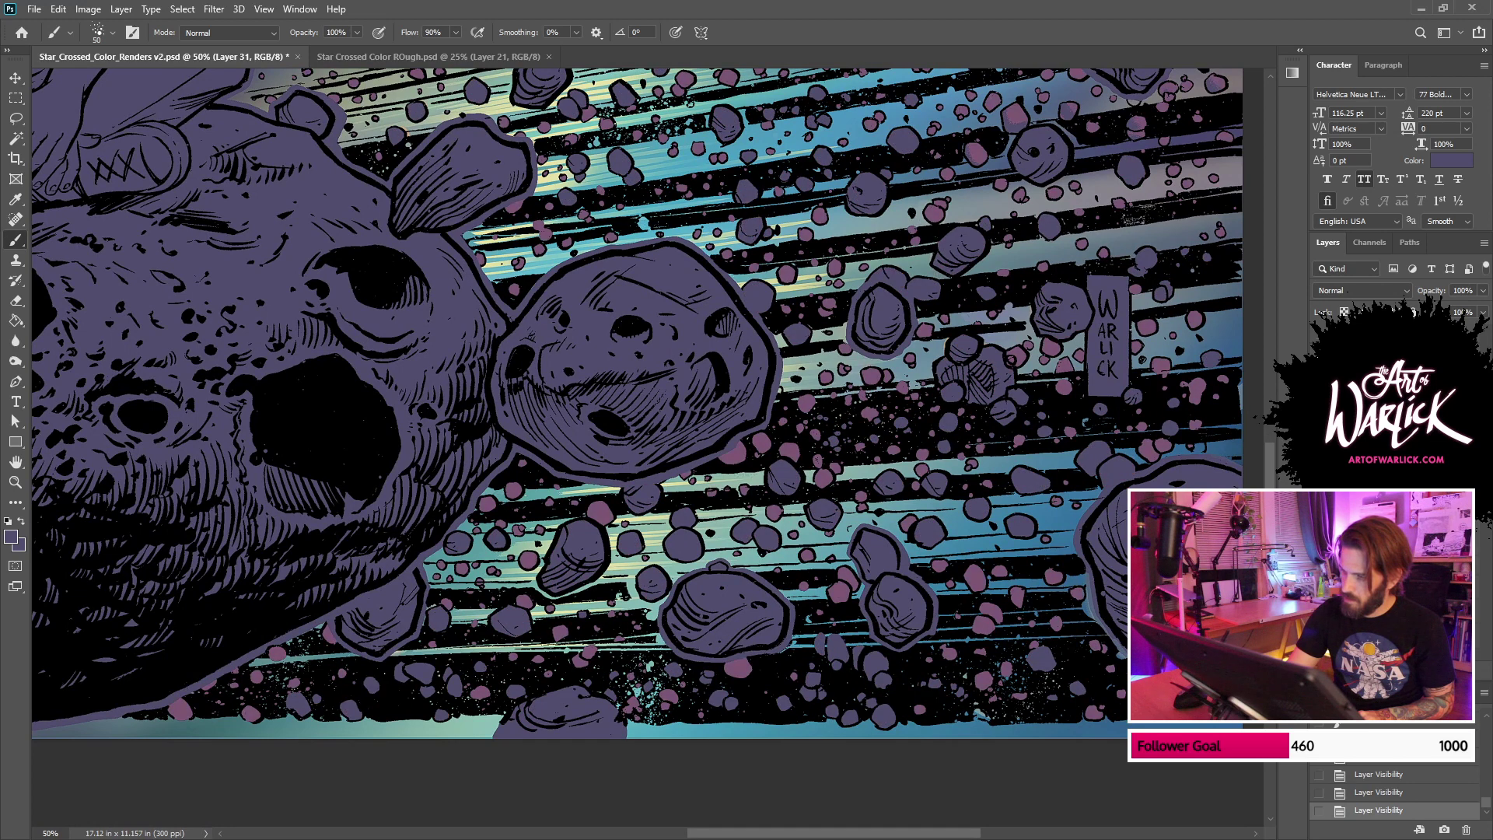
{"action": "left_click", "coordinate": [1319, 435]}
{"action": "left_click", "coordinate": [1319, 436]}
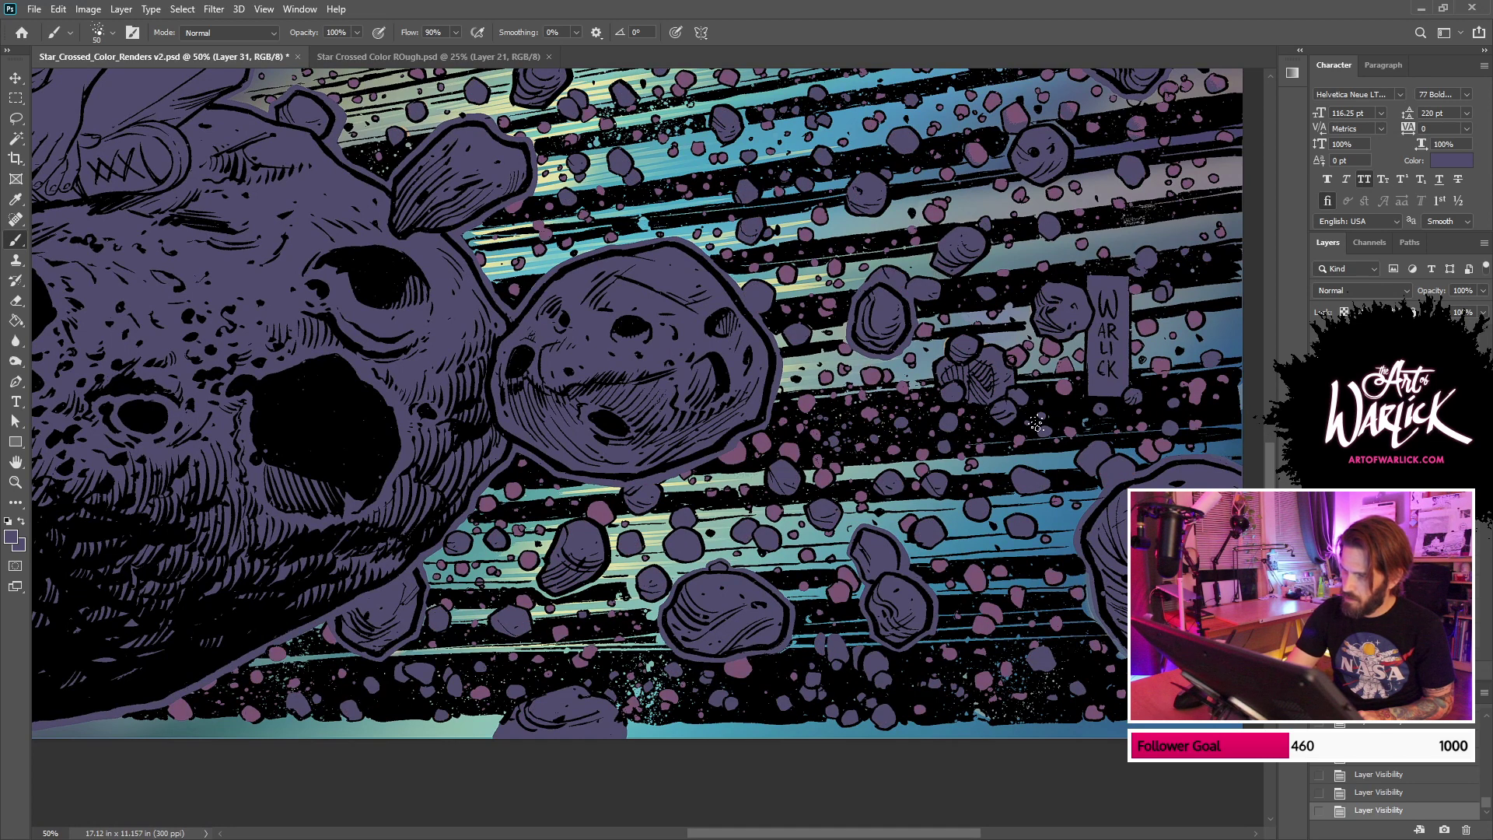
Step: Undo the first test stroke and brush dark purple shading onto the pink small rocks in the lower ring area beside the large asteroid
{"action": "left_click_drag", "start_coordinate": [833, 263], "coordinate": [787, 280]}
{"action": "key", "text": "ctrl+z"}
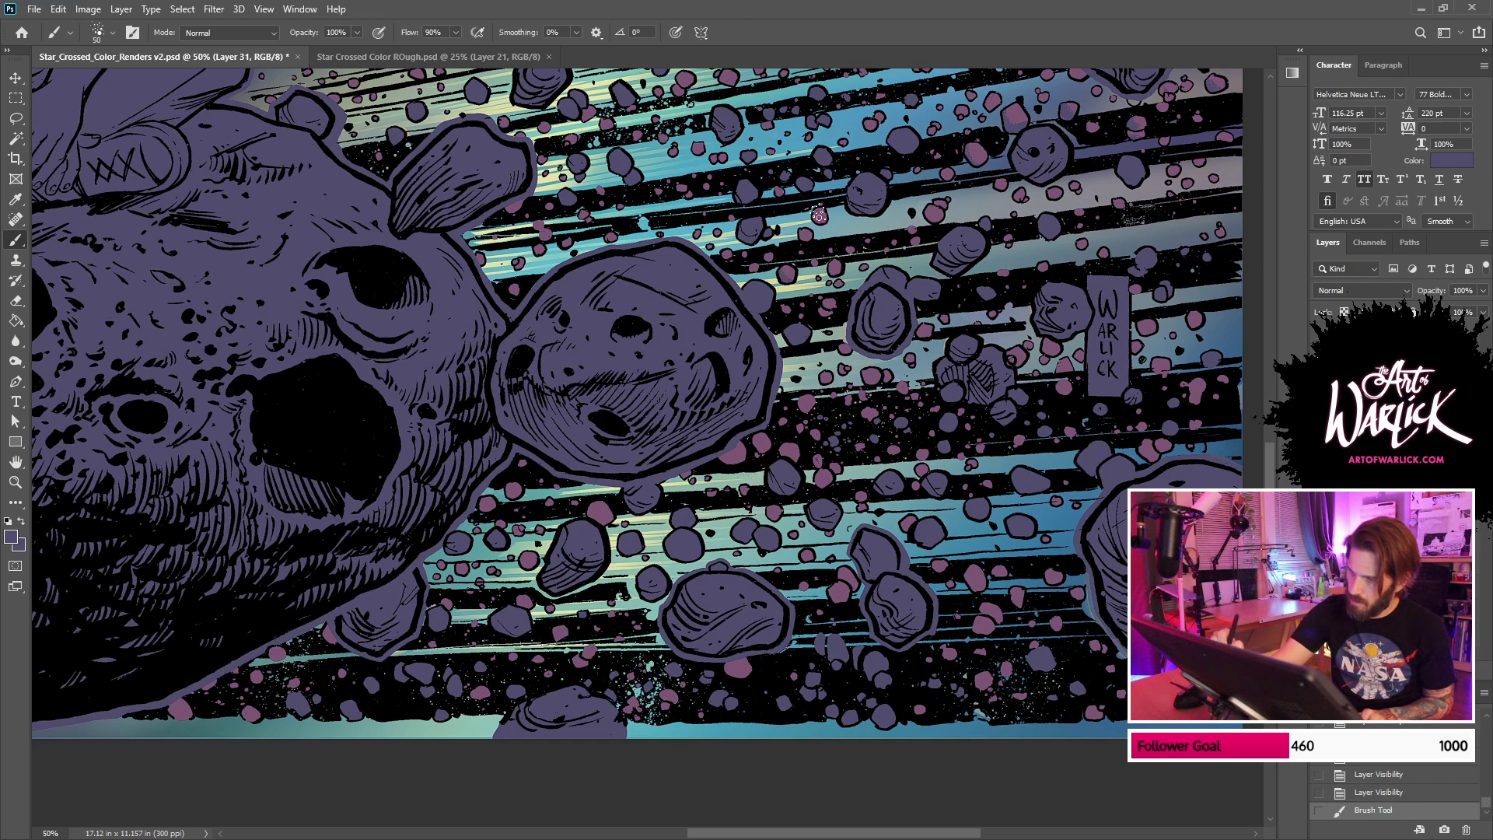
{"action": "left_click_drag", "start_coordinate": [817, 212], "coordinate": [834, 272]}
{"action": "left_click_drag", "start_coordinate": [821, 471], "coordinate": [824, 482]}
{"action": "left_click_drag", "start_coordinate": [729, 447], "coordinate": [795, 456]}
{"action": "mouse_move", "coordinate": [745, 514]}
{"action": "left_mouse_down"}
{"action": "mouse_move", "coordinate": [782, 519]}
{"action": "mouse_move", "coordinate": [940, 472]}
{"action": "left_mouse_up"}
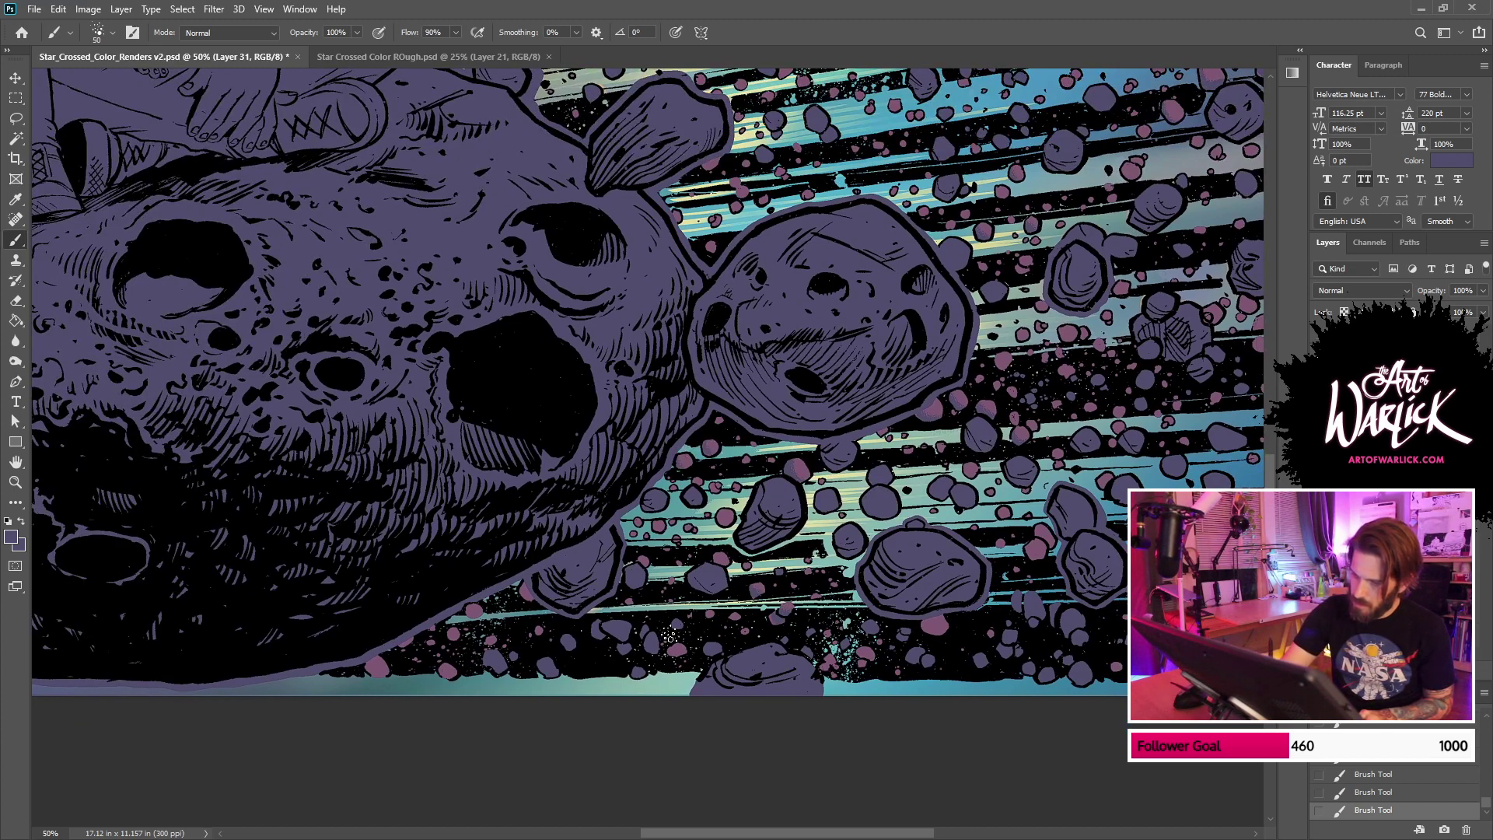
{"action": "left_click_drag", "start_coordinate": [1211, 489], "coordinate": [752, 511]}
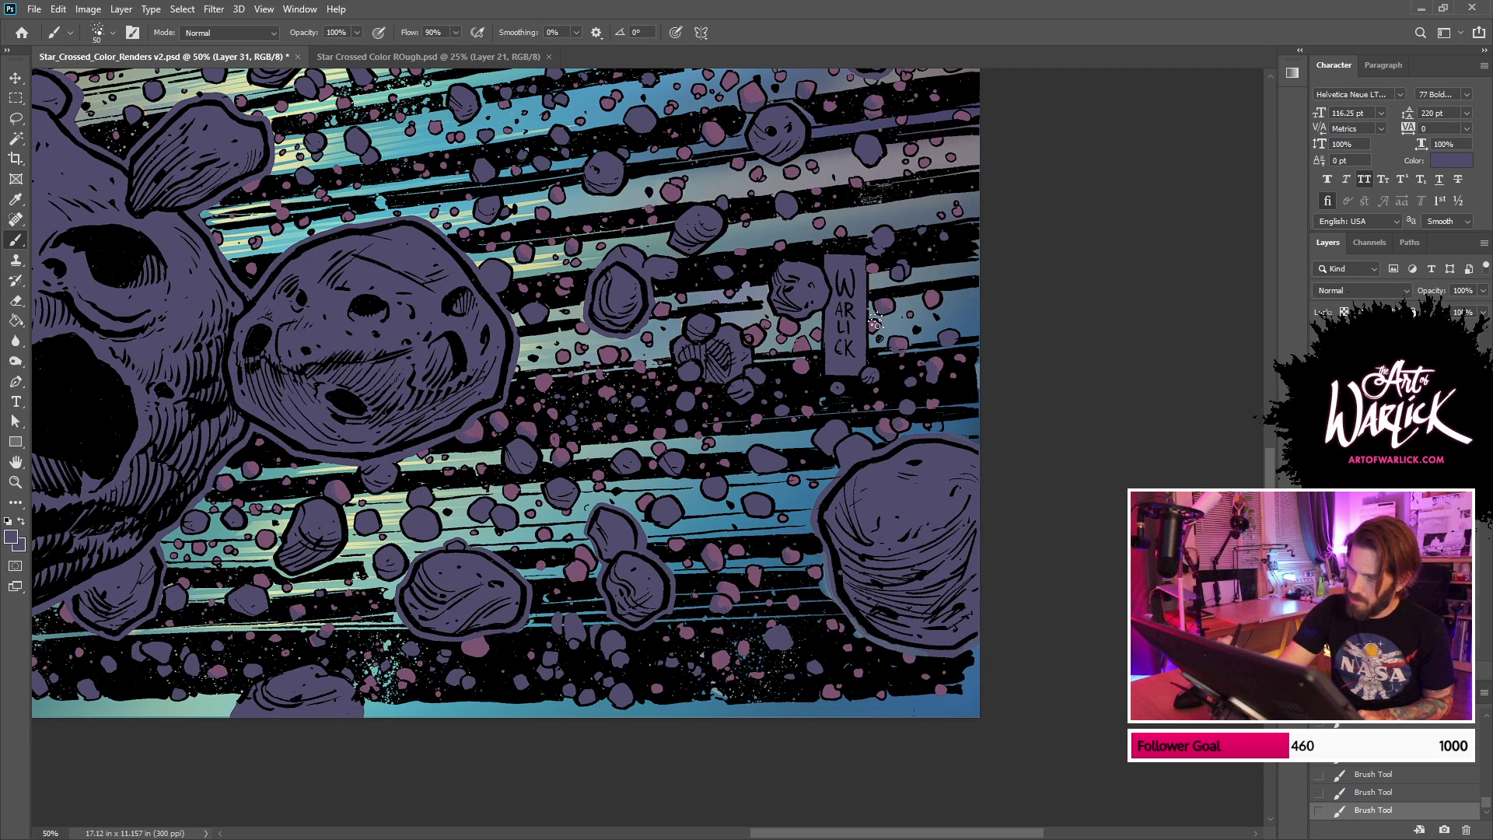
{"action": "left_click_drag", "start_coordinate": [802, 299], "coordinate": [968, 379]}
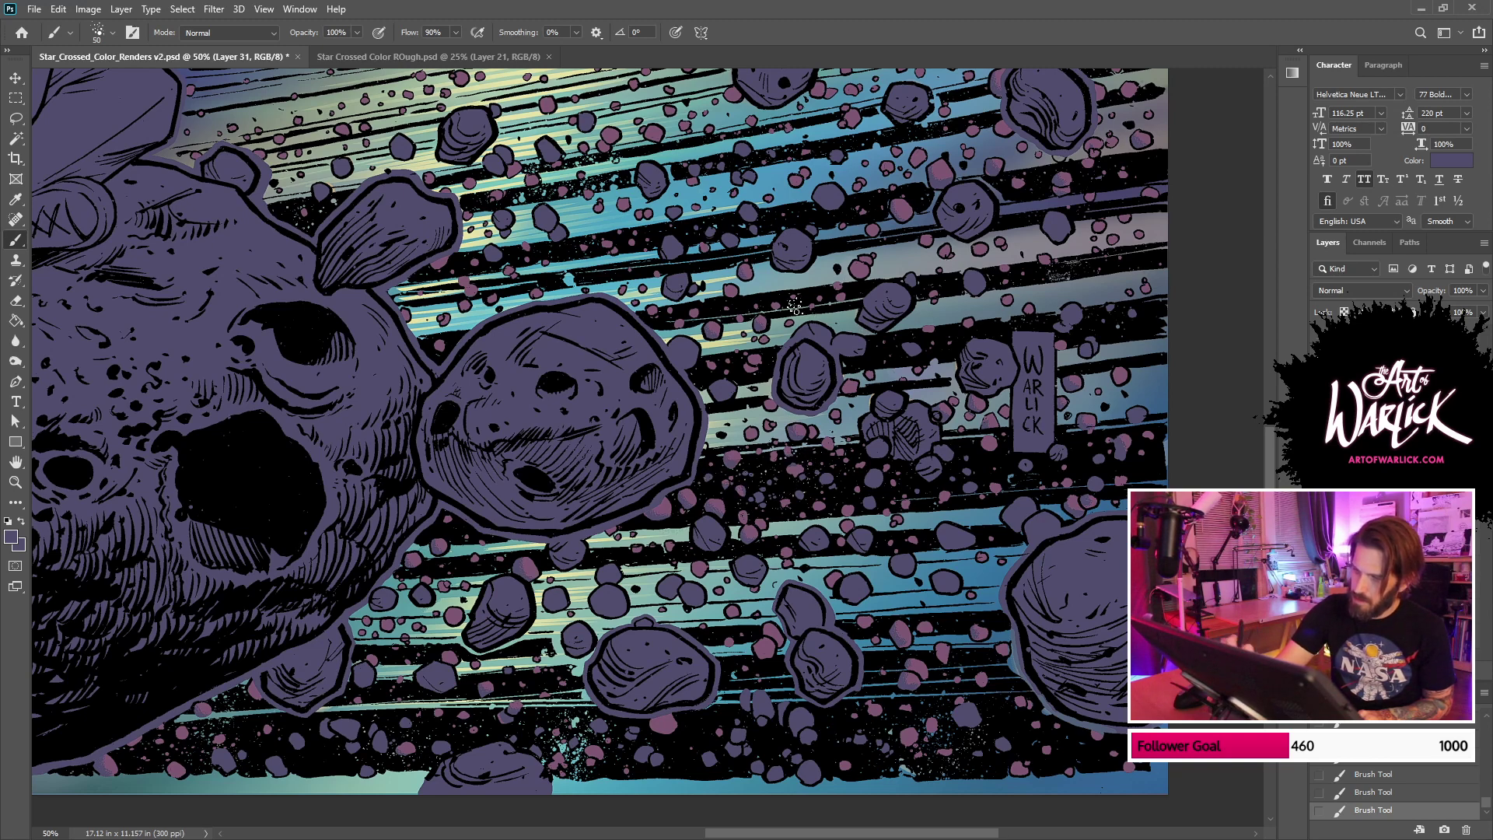
Step: Brush dark purple shading onto the pink small rocks in the upper ring area below the planet
{"action": "scroll", "coordinate": [987, 214], "scroll_direction": "up", "scroll_amount": 5}
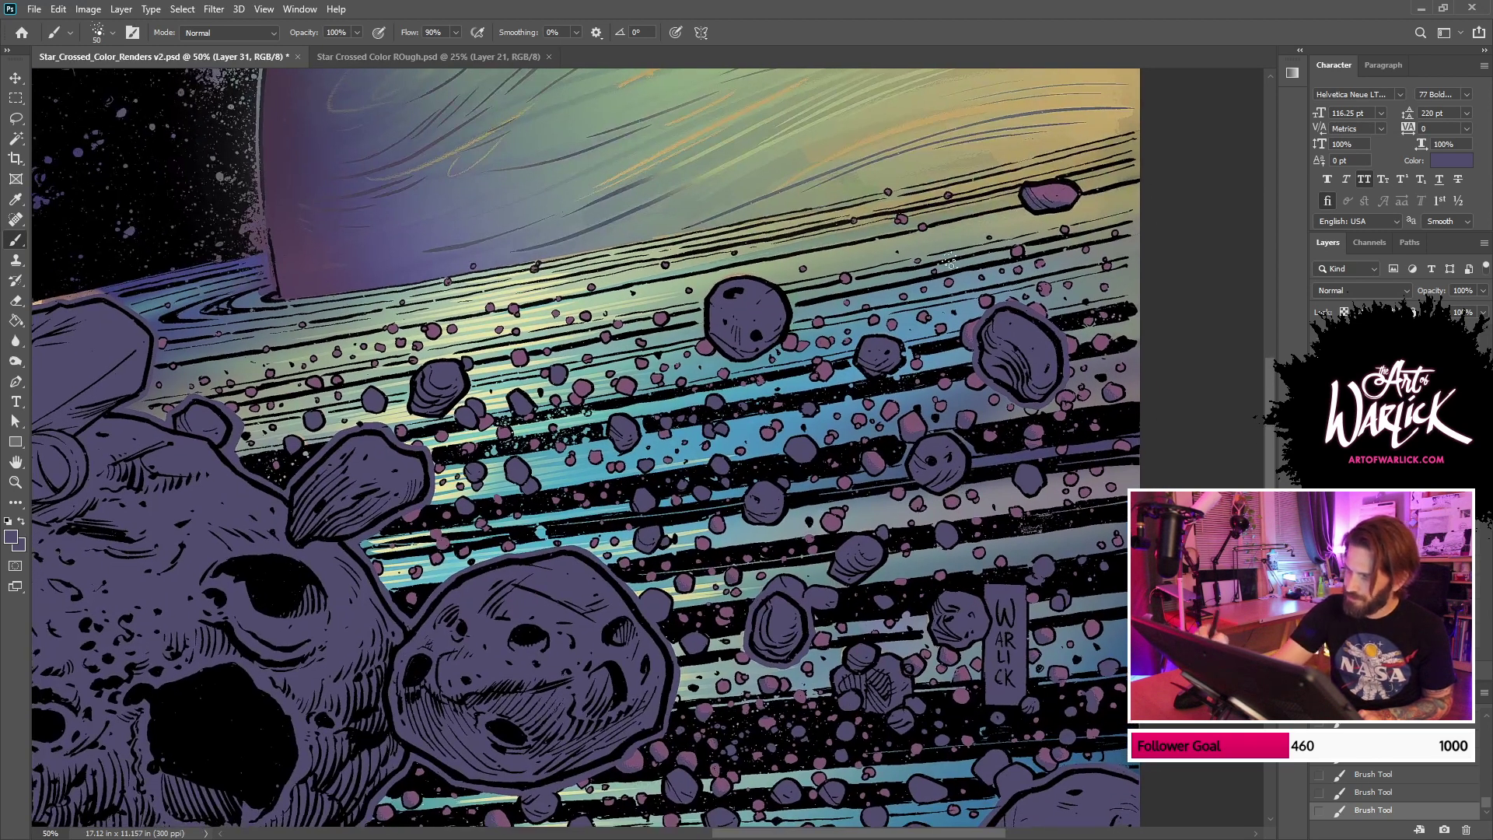
{"action": "scroll", "coordinate": [950, 265], "scroll_direction": "left", "scroll_amount": 4}
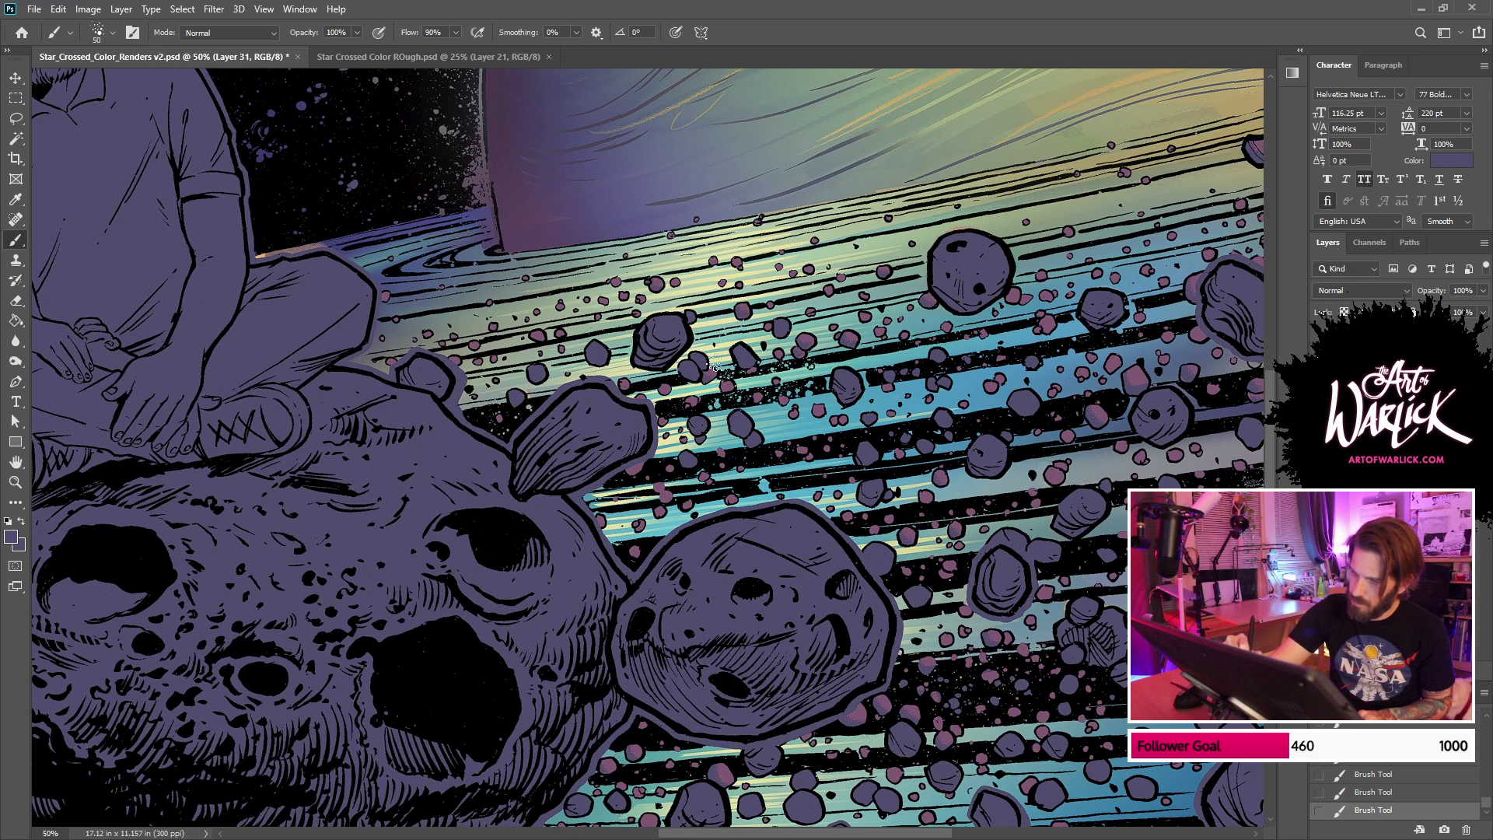
{"action": "scroll", "coordinate": [667, 390], "scroll_direction": "left", "scroll_amount": 3}
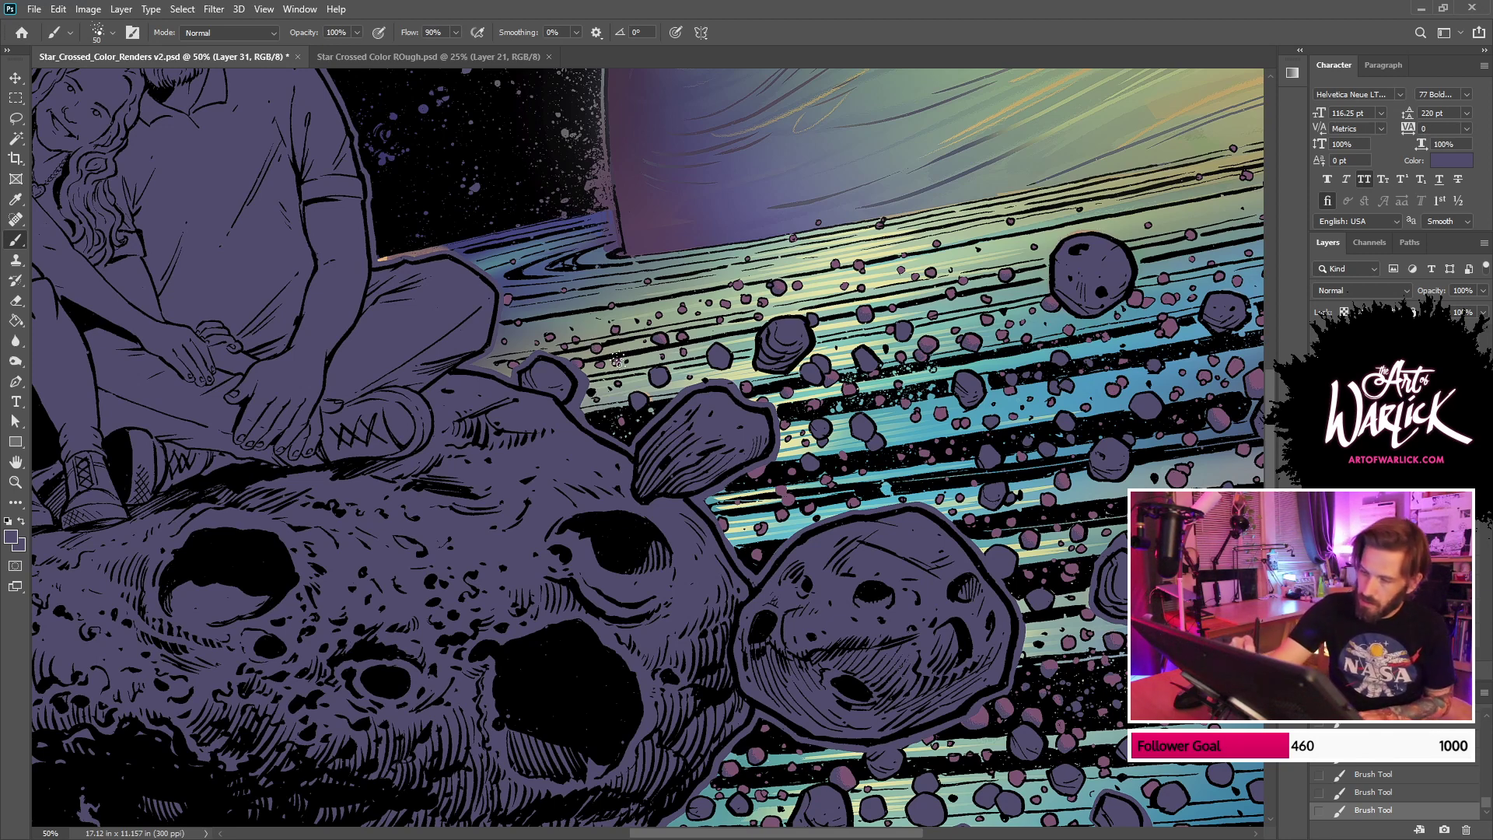
{"action": "left_click_drag", "start_coordinate": [1135, 282], "coordinate": [818, 391]}
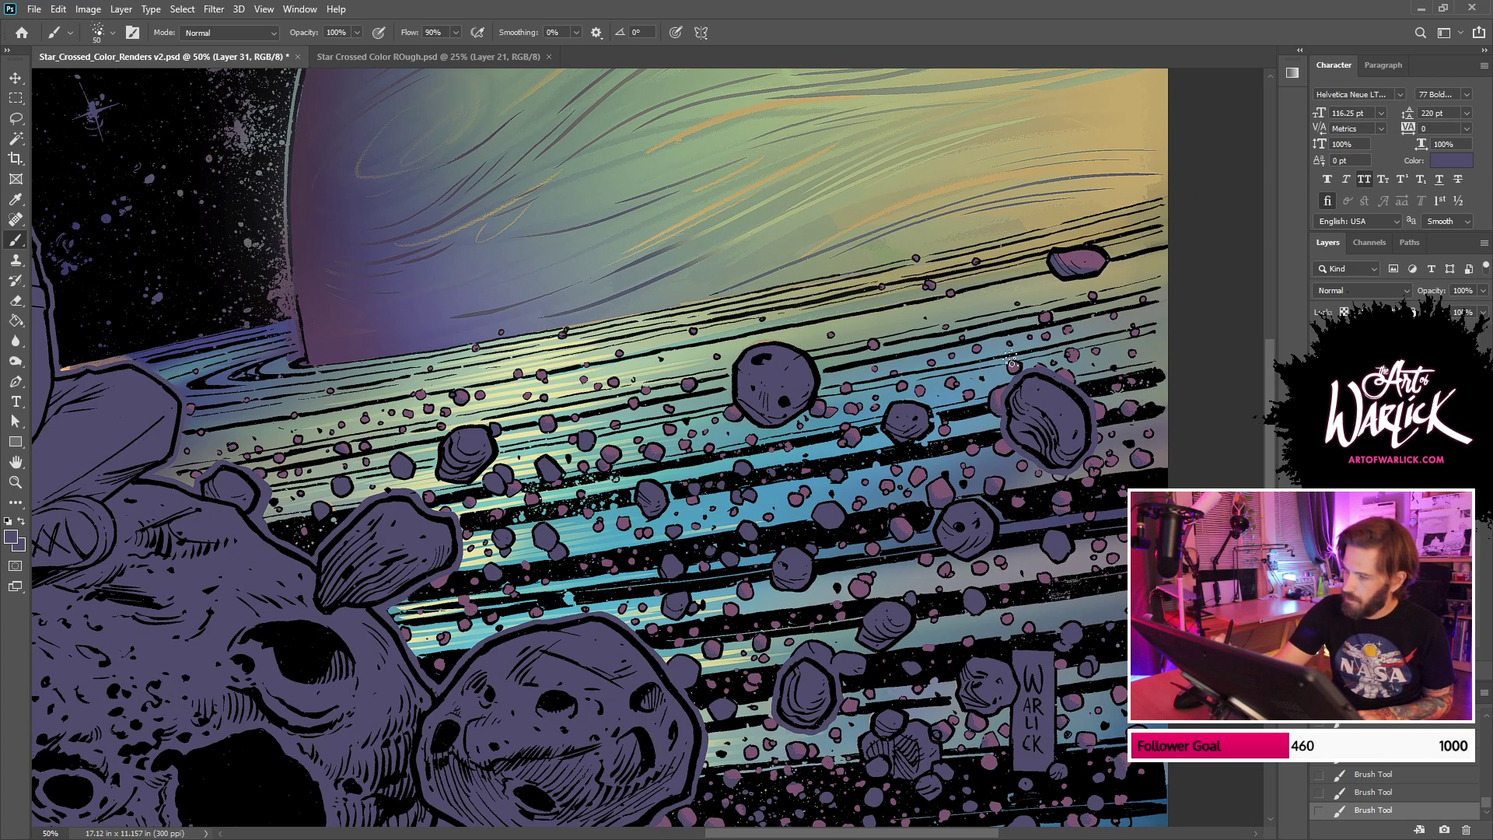
{"action": "left_click_drag", "start_coordinate": [817, 502], "coordinate": [1126, 377]}
Step: Shade the pink small rocks between the large asteroid and the artwork's left edge with dark purple, undoing a stray stroke
{"action": "left_click_drag", "start_coordinate": [106, 643], "coordinate": [875, 464]}
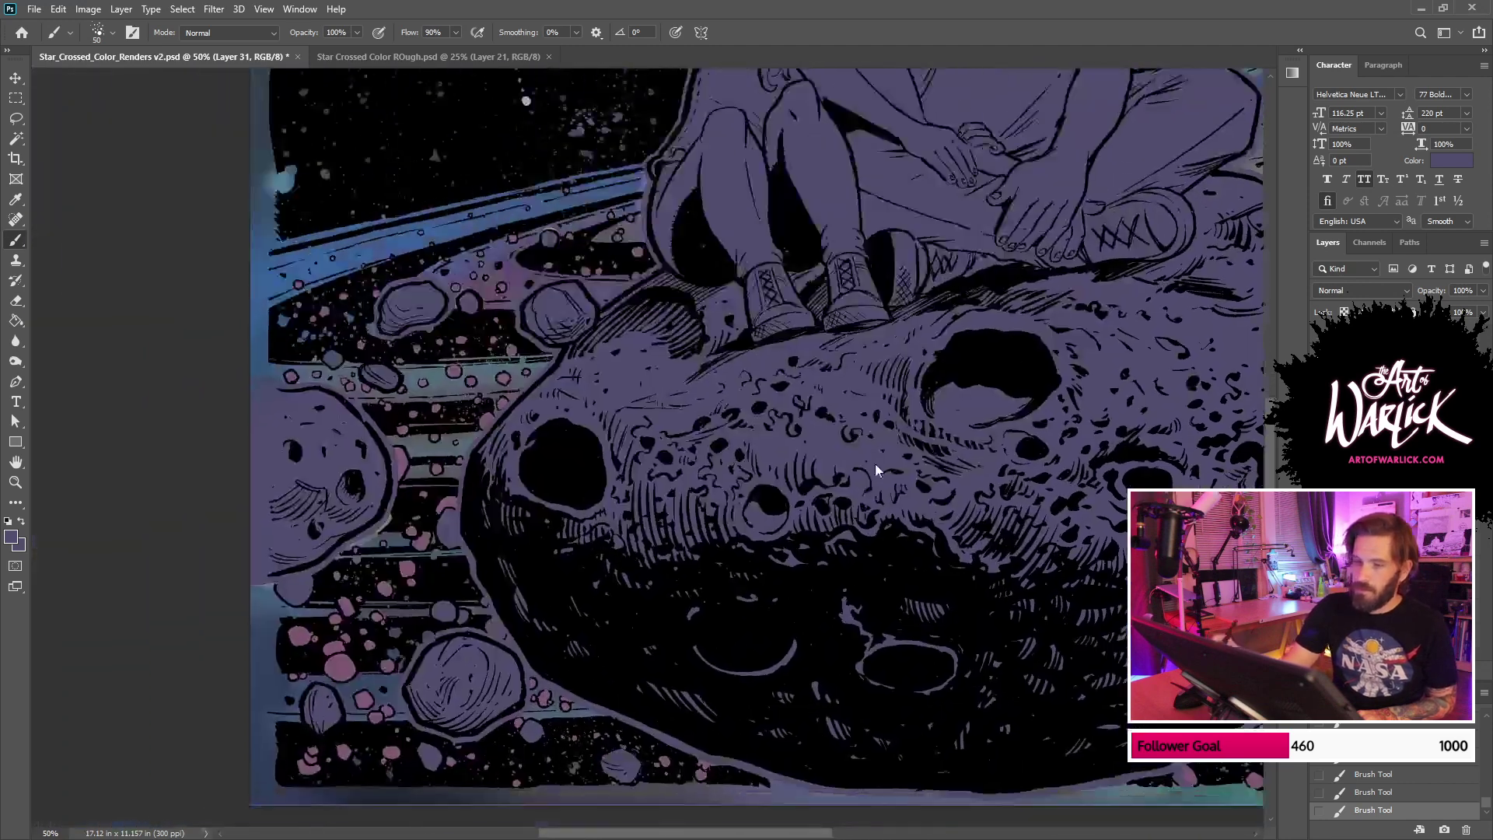
{"action": "scroll", "coordinate": [874, 463], "scroll_direction": "left", "scroll_amount": 10}
{"action": "scroll", "coordinate": [875, 463], "scroll_direction": "down", "scroll_amount": 2}
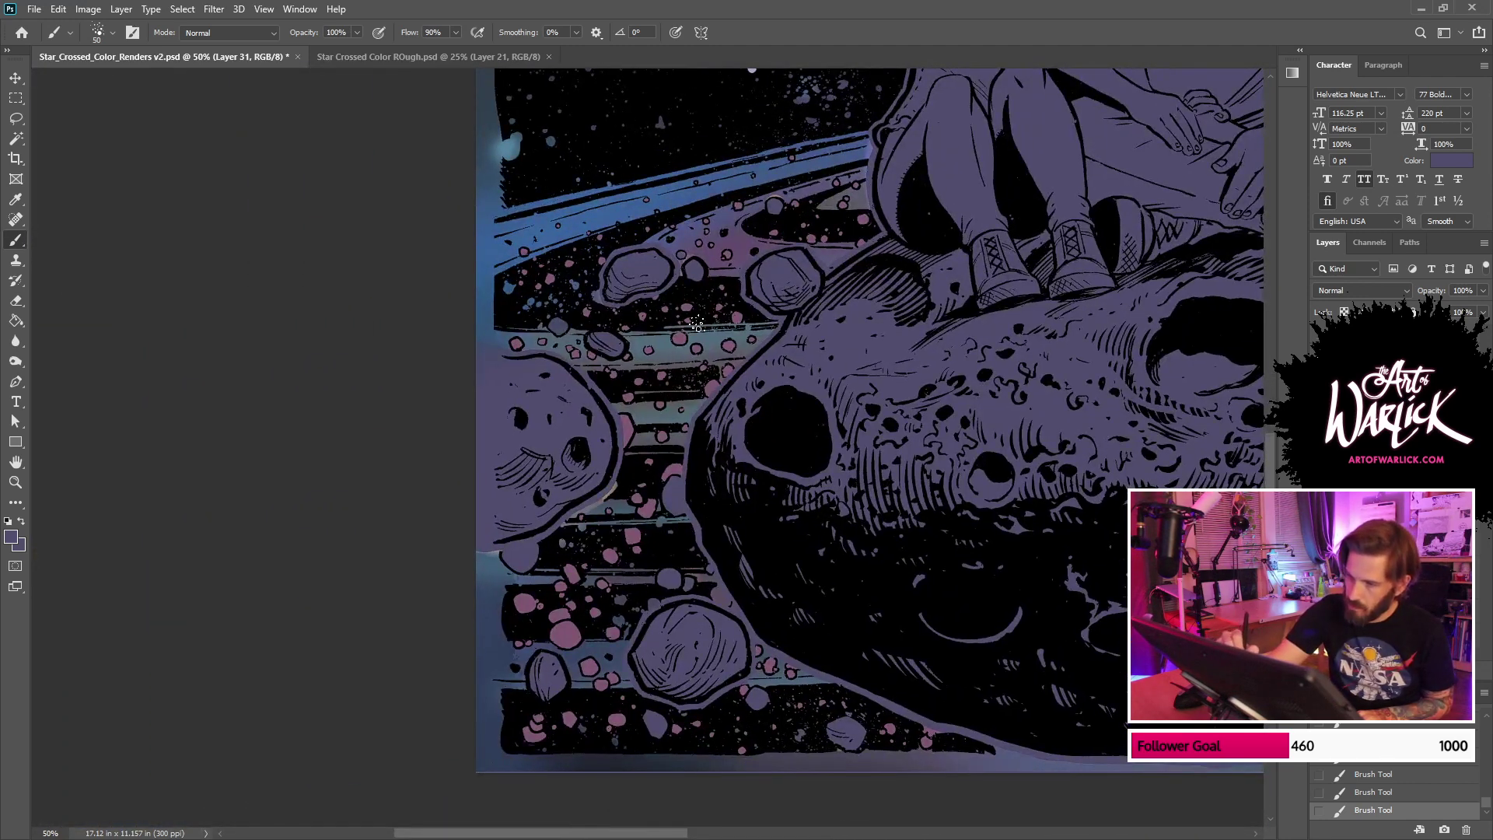
{"action": "key", "text": "ctrl+z"}
{"action": "left_click", "coordinate": [679, 250]}
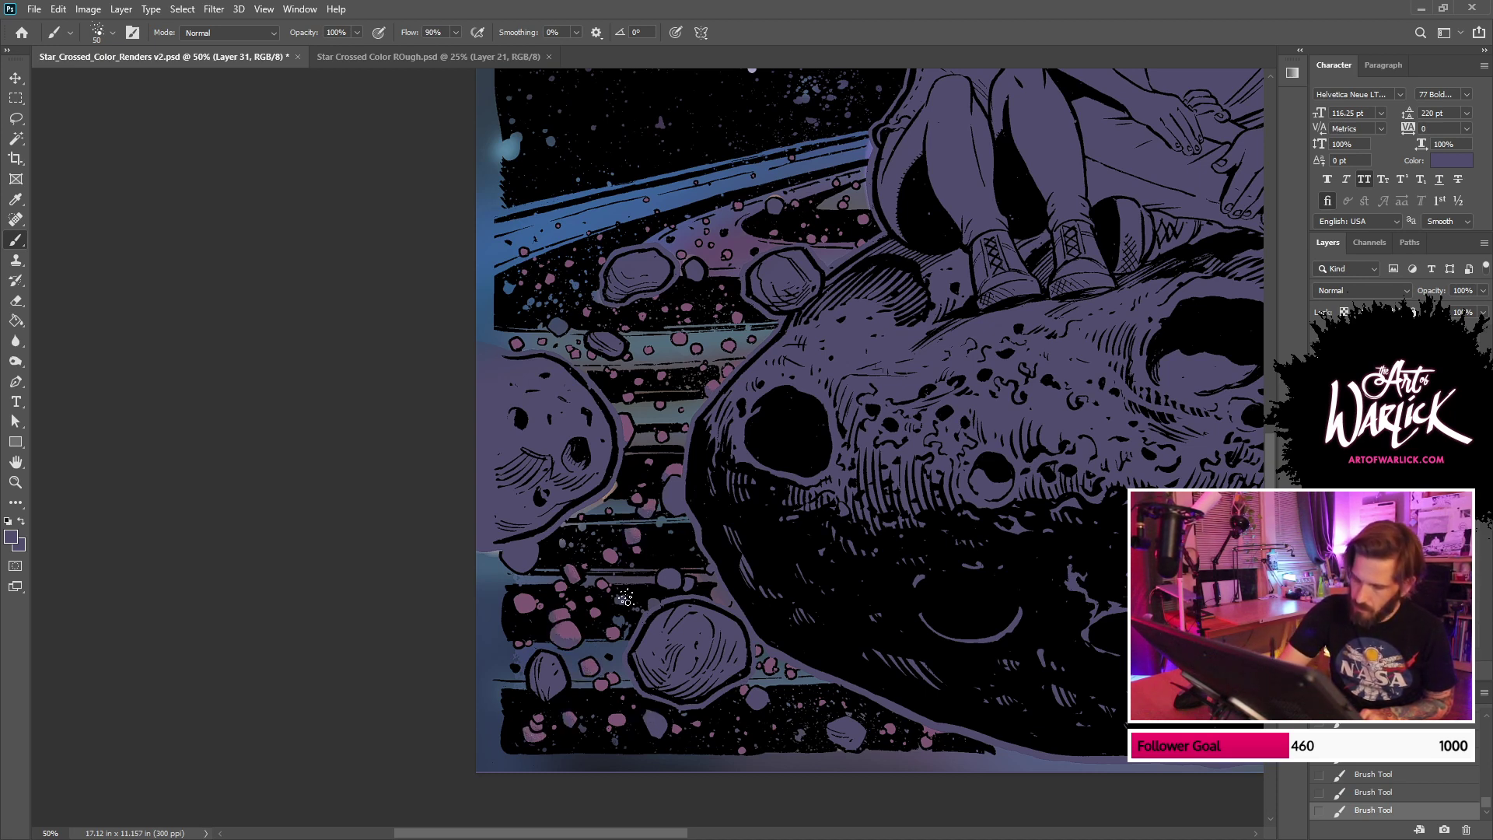
Step: Add a new layer and try purple test dabs on the small ring rocks, undoing the last stroke
{"action": "left_click_drag", "start_coordinate": [971, 499], "coordinate": [639, 557]}
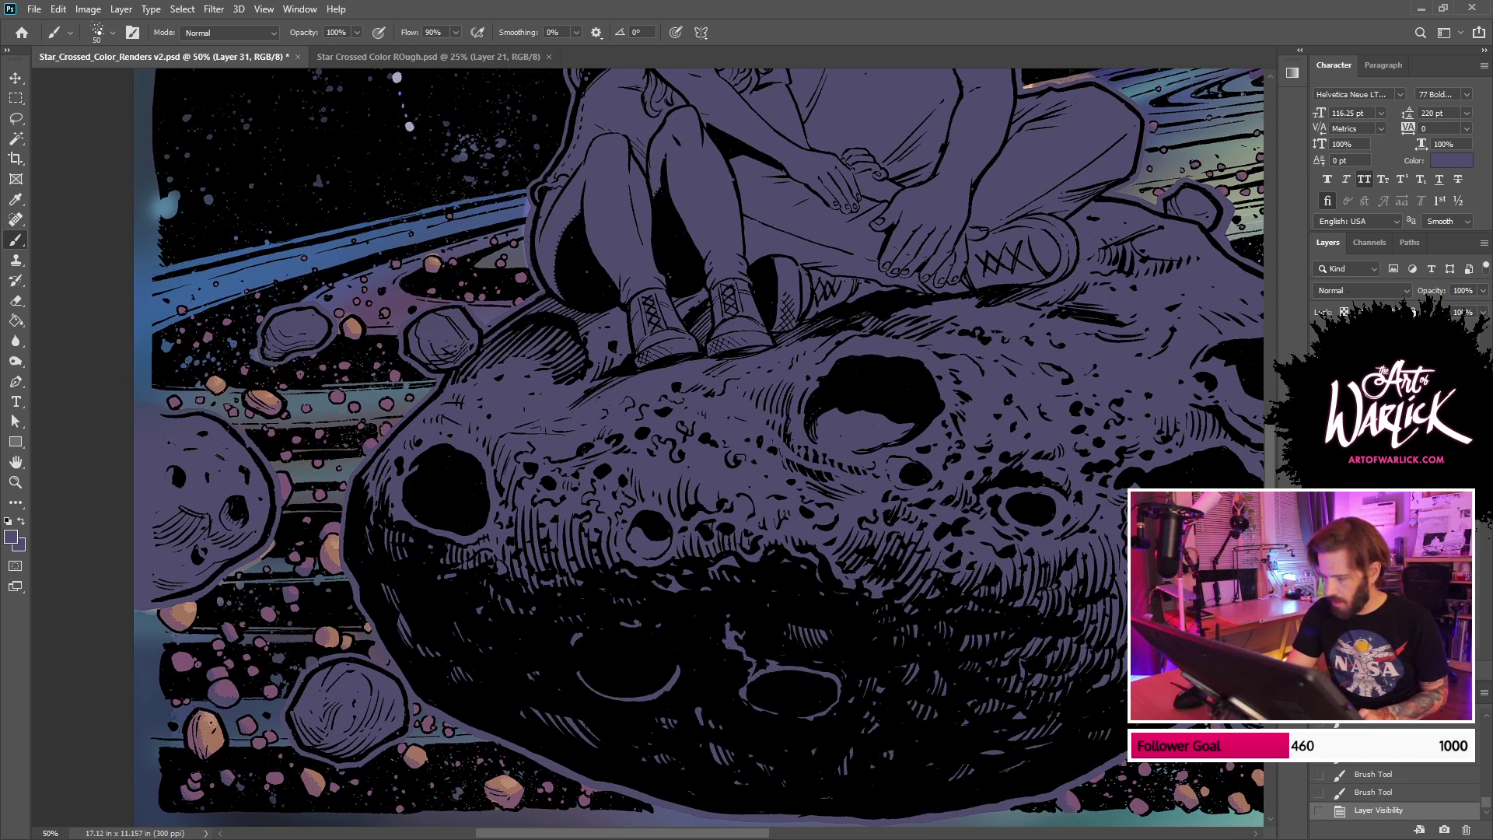
{"action": "key", "text": "ctrl+shift+alt+n"}
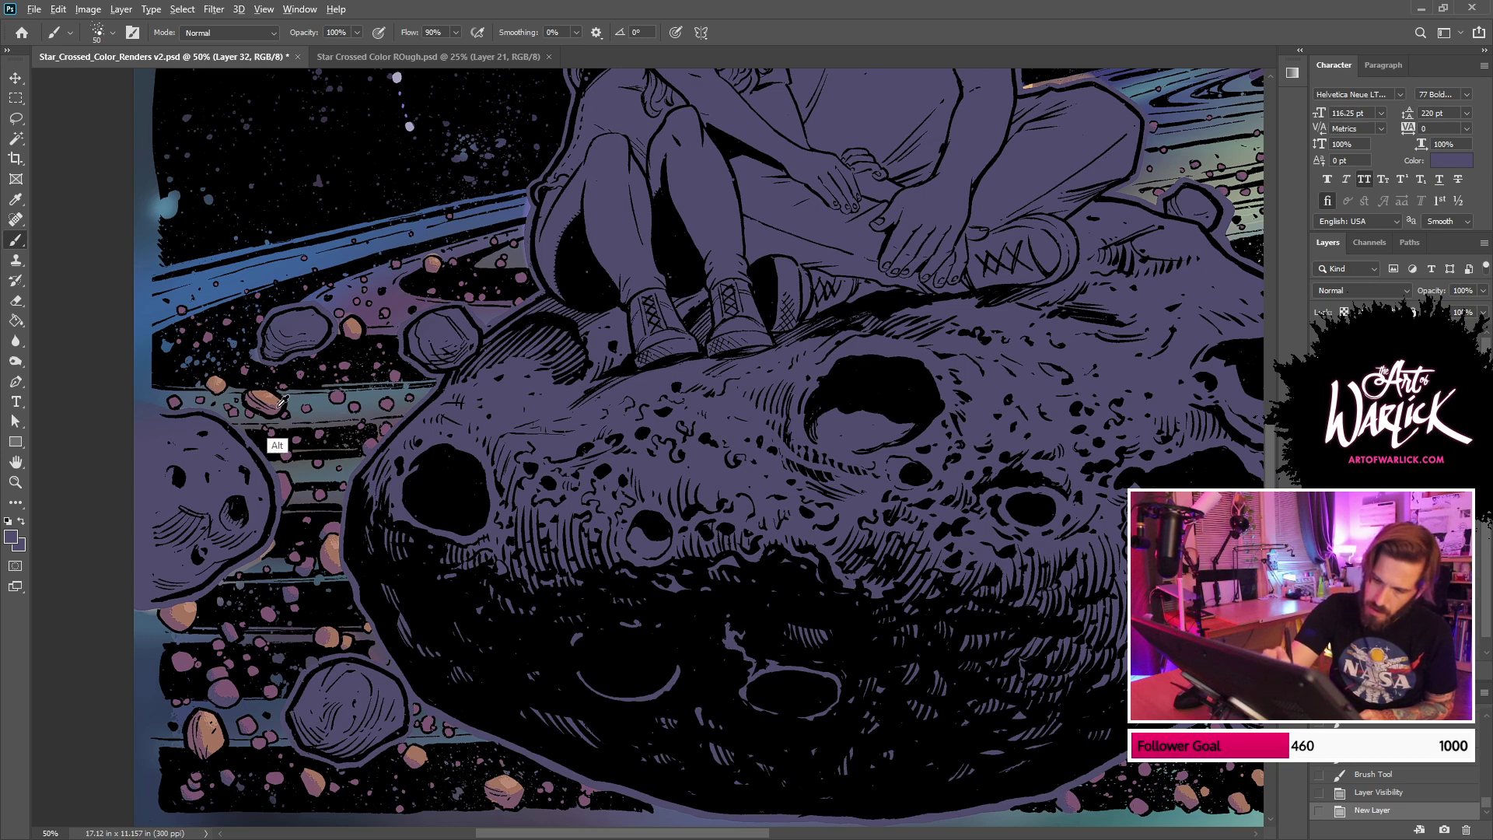
{"action": "left_click", "coordinate": [278, 445]}
{"action": "mouse_move", "coordinate": [593, 534]}
{"action": "left_mouse_down"}
{"action": "mouse_move", "coordinate": [501, 563]}
{"action": "mouse_move", "coordinate": [128, 567]}
{"action": "left_mouse_up"}
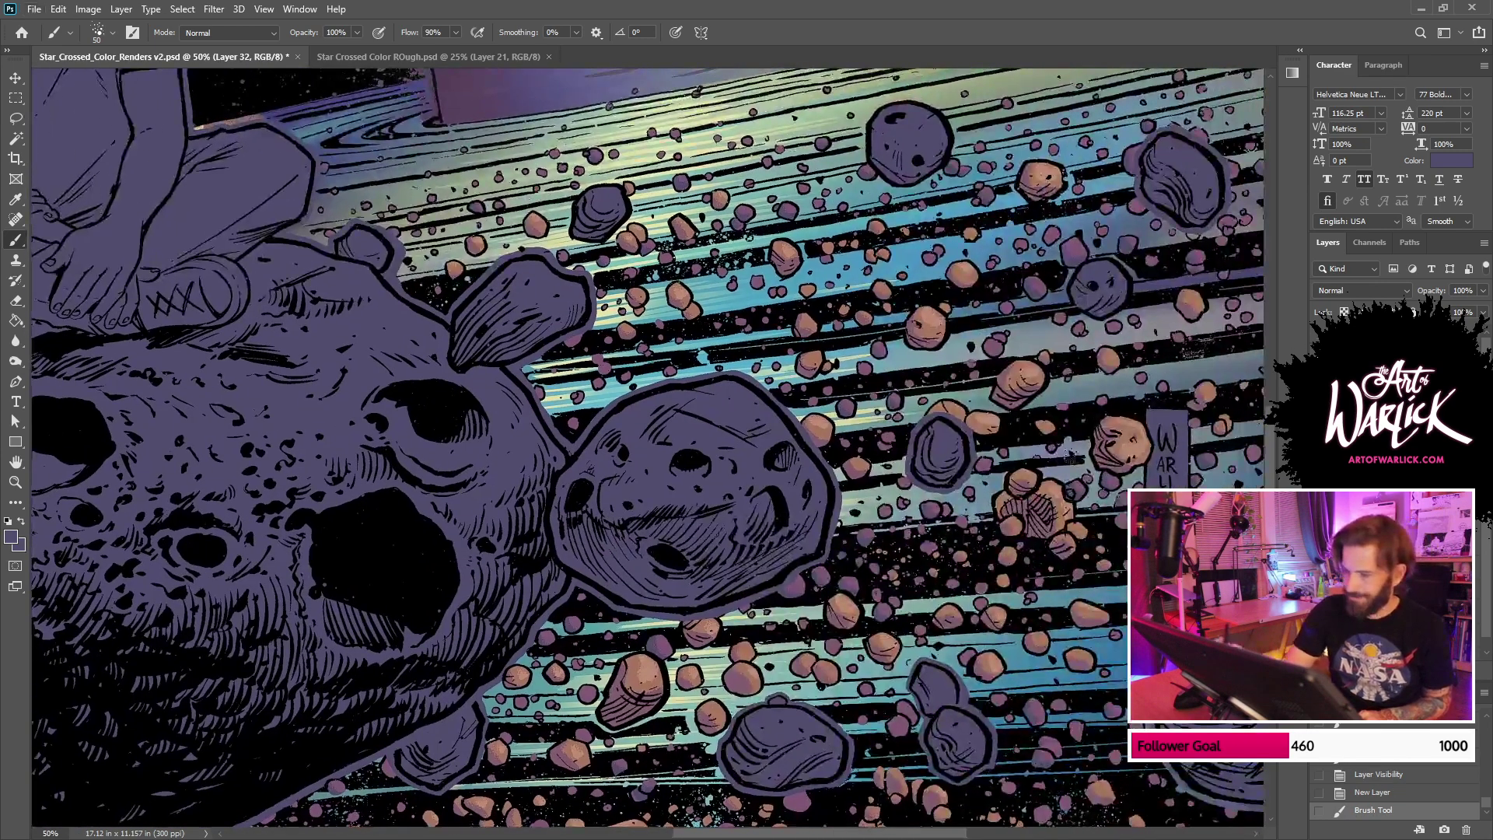
{"action": "left_click", "coordinate": [1037, 710]}
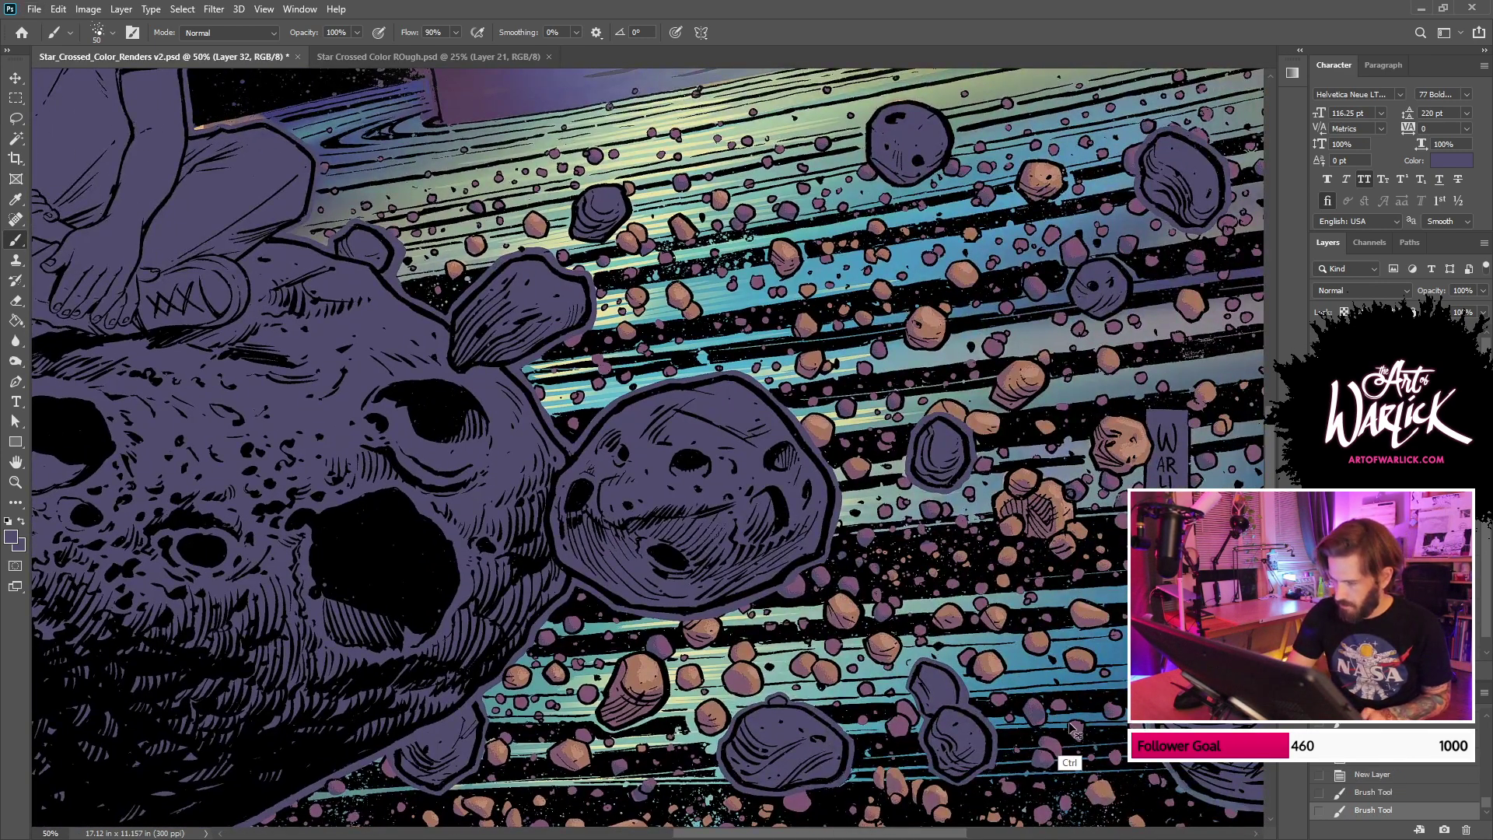
{"action": "key", "text": "ctrl+z"}
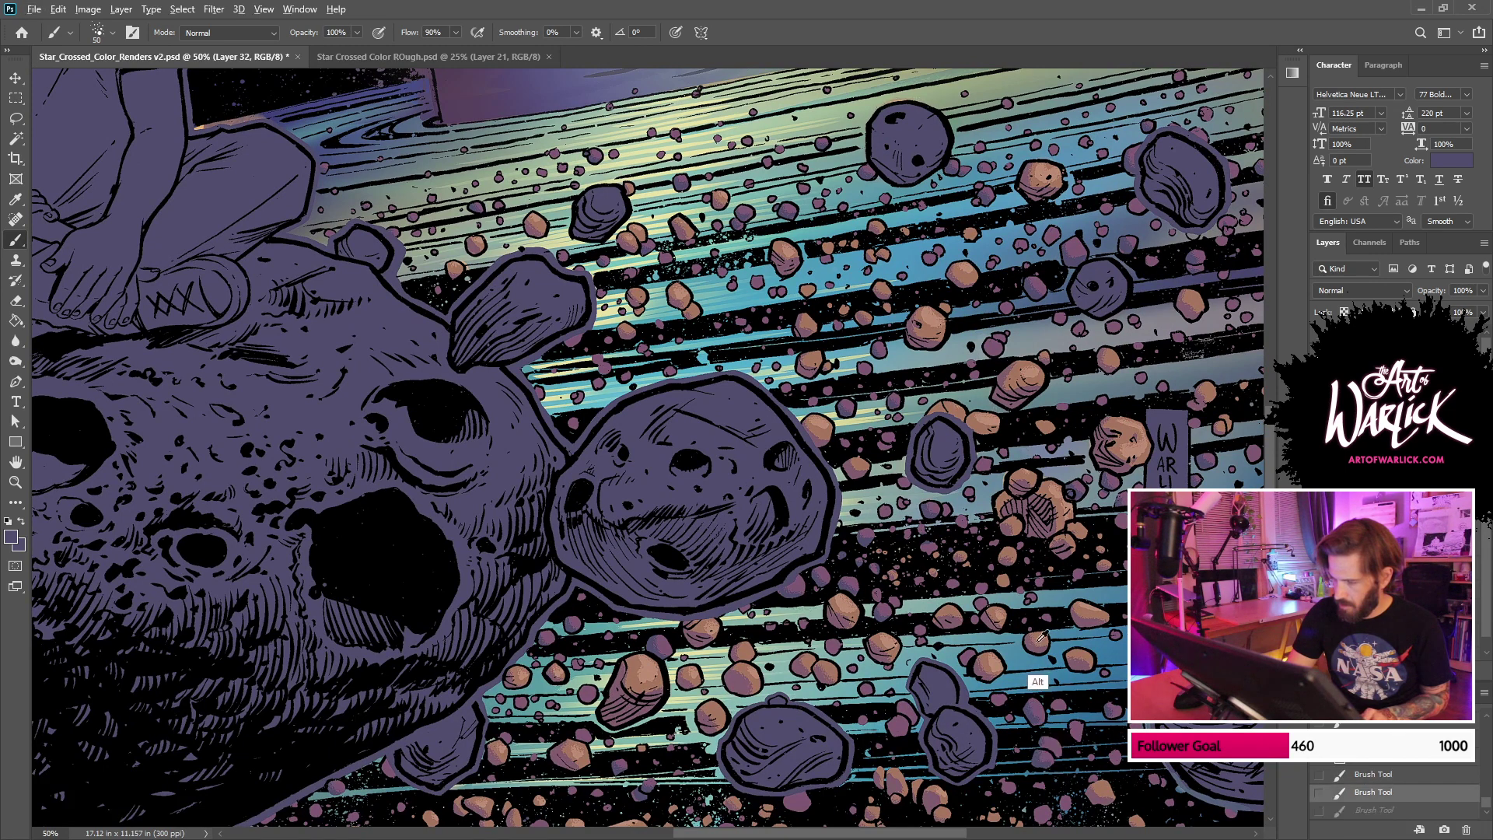
Step: Try test dabs in pink and brownish orange sampled from nearby rocks on the lower ring area, undoing strokes between colours
{"action": "left_click", "coordinate": [1038, 639], "text": "alt"}
{"action": "left_click_drag", "start_coordinate": [1041, 703], "coordinate": [1035, 702]}
{"action": "key", "text": "ctrl+z"}
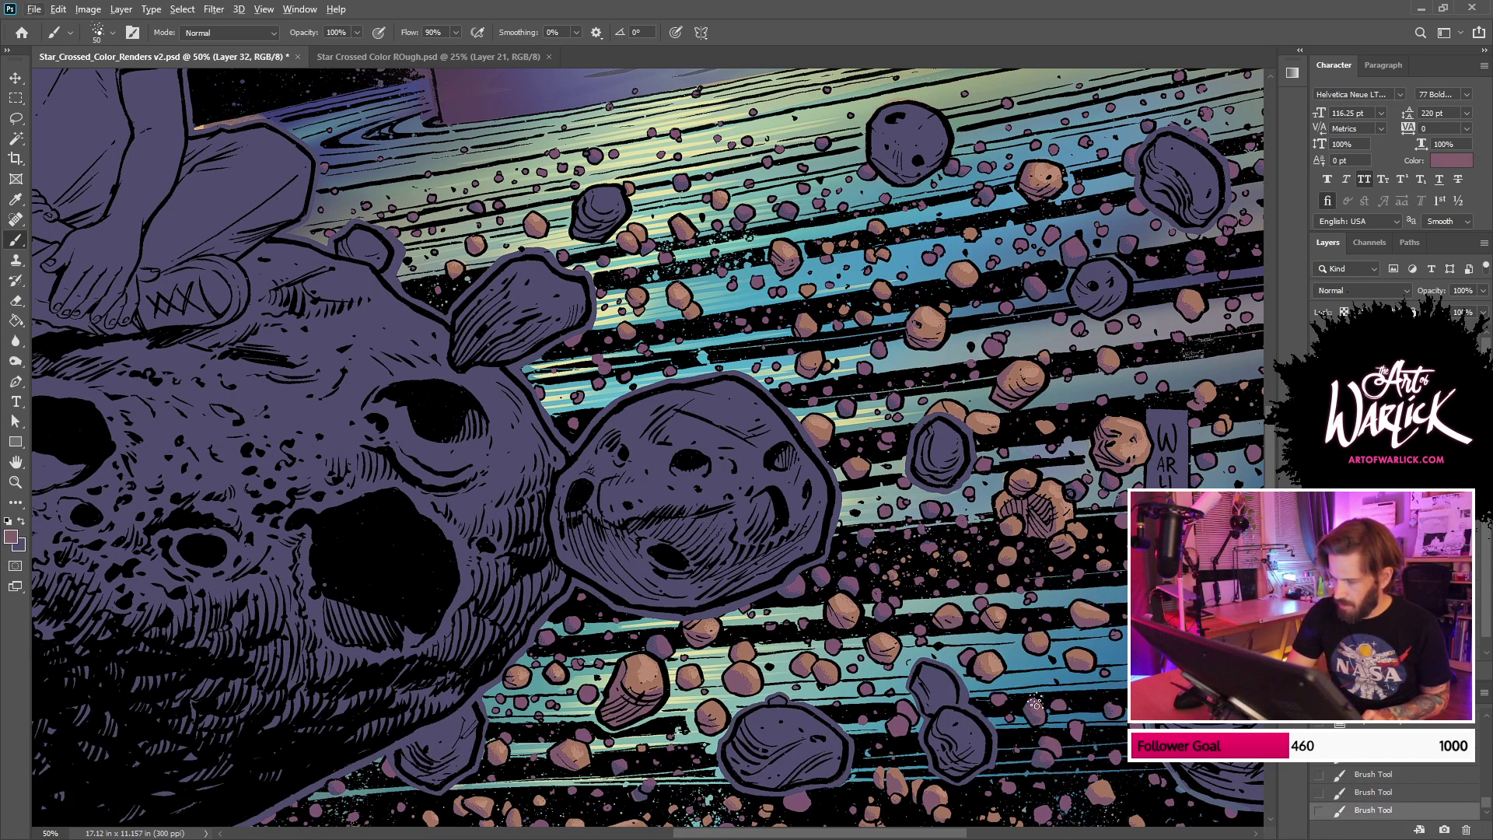
{"action": "left_click", "coordinate": [1046, 667], "text": "alt"}
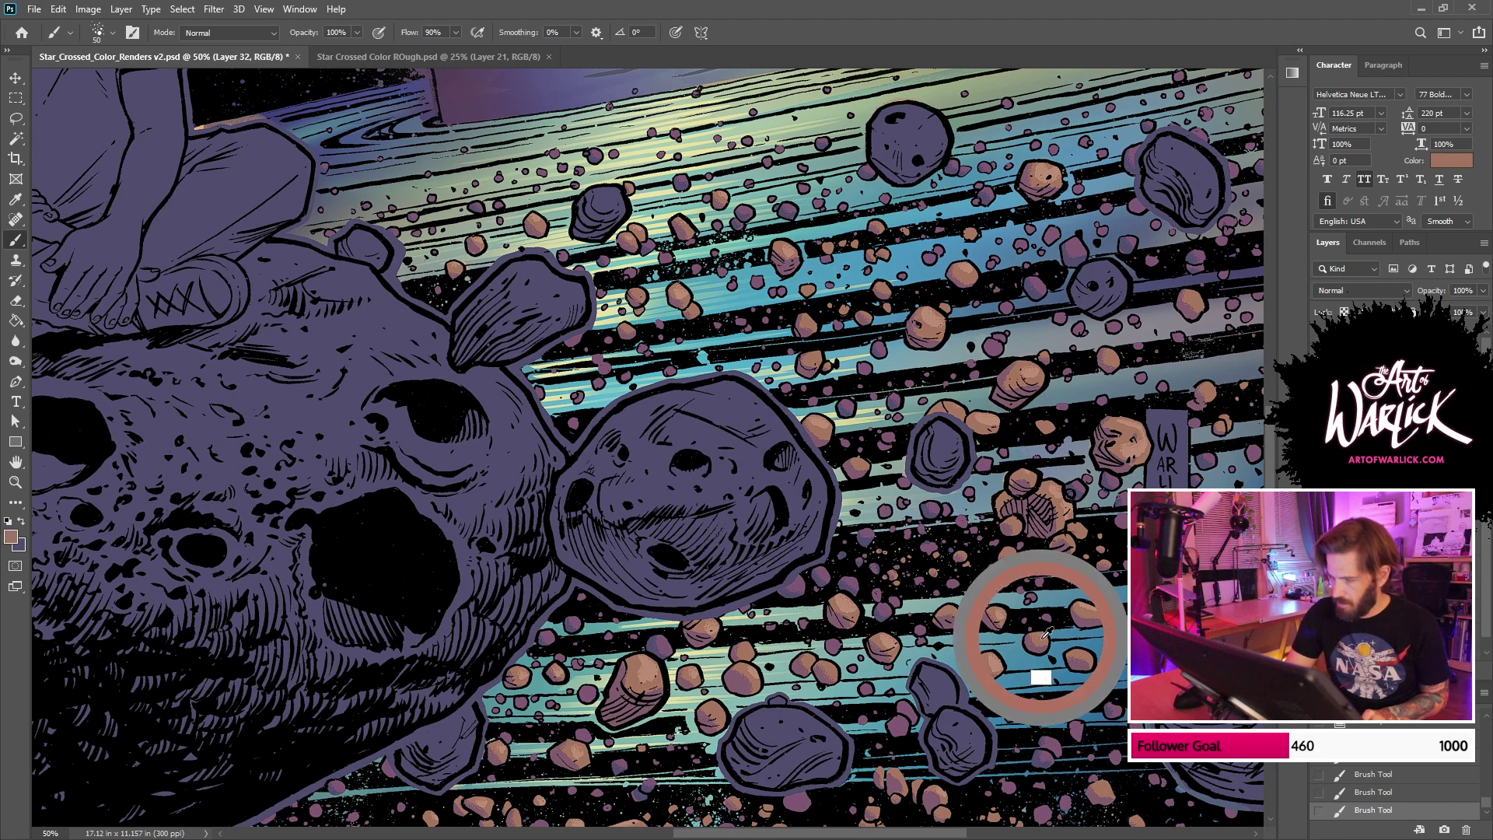
{"action": "key", "text": "ctrl+z"}
{"action": "left_click_drag", "start_coordinate": [1042, 704], "coordinate": [1039, 710]}
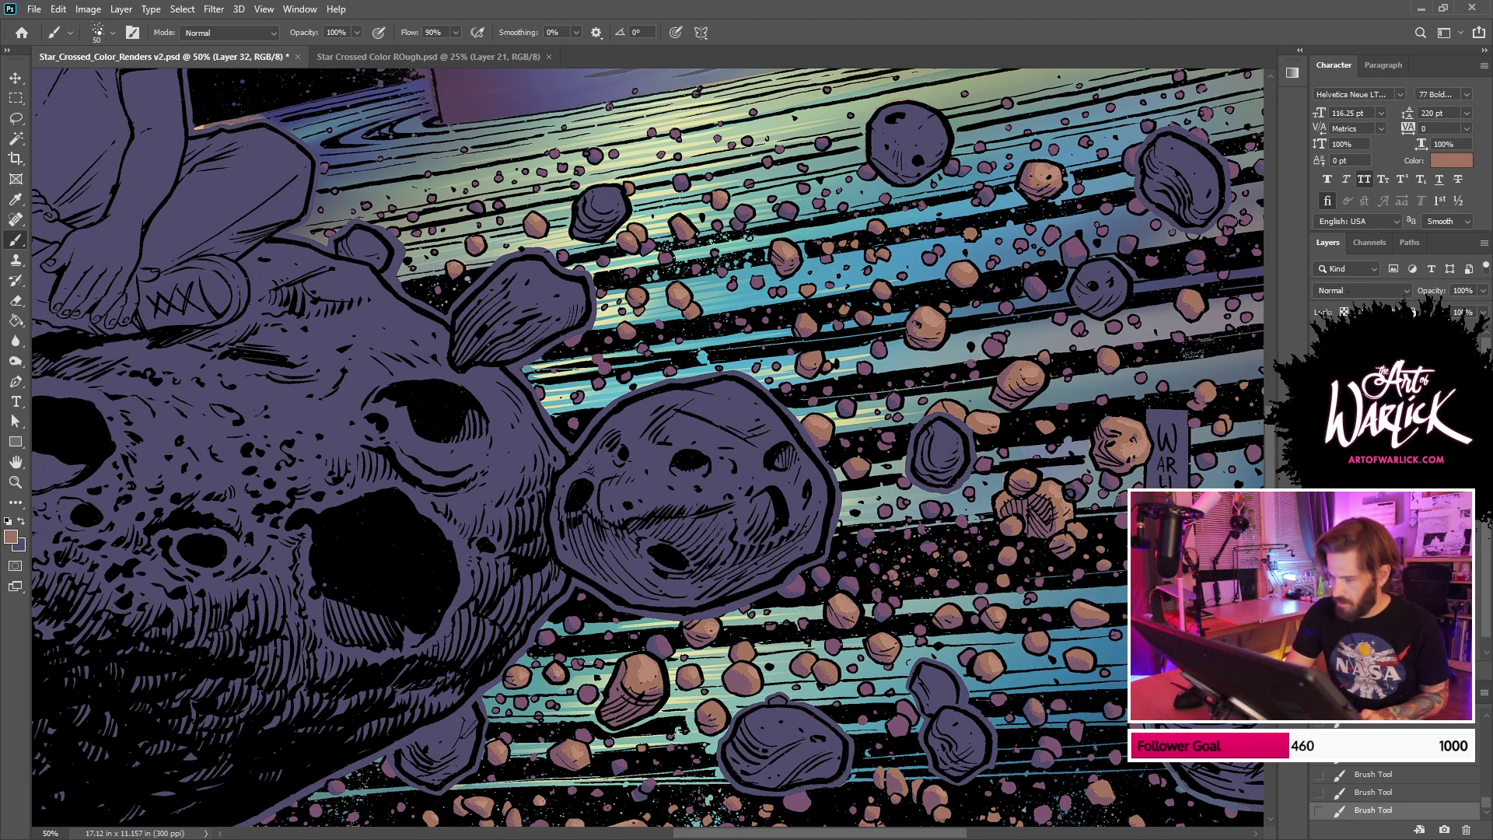
Step: Toggle layer visibility to check the test dabs across the whole artwork, and delete the test layer
{"action": "left_click", "coordinate": [1320, 537]}
{"action": "left_click", "coordinate": [1319, 536]}
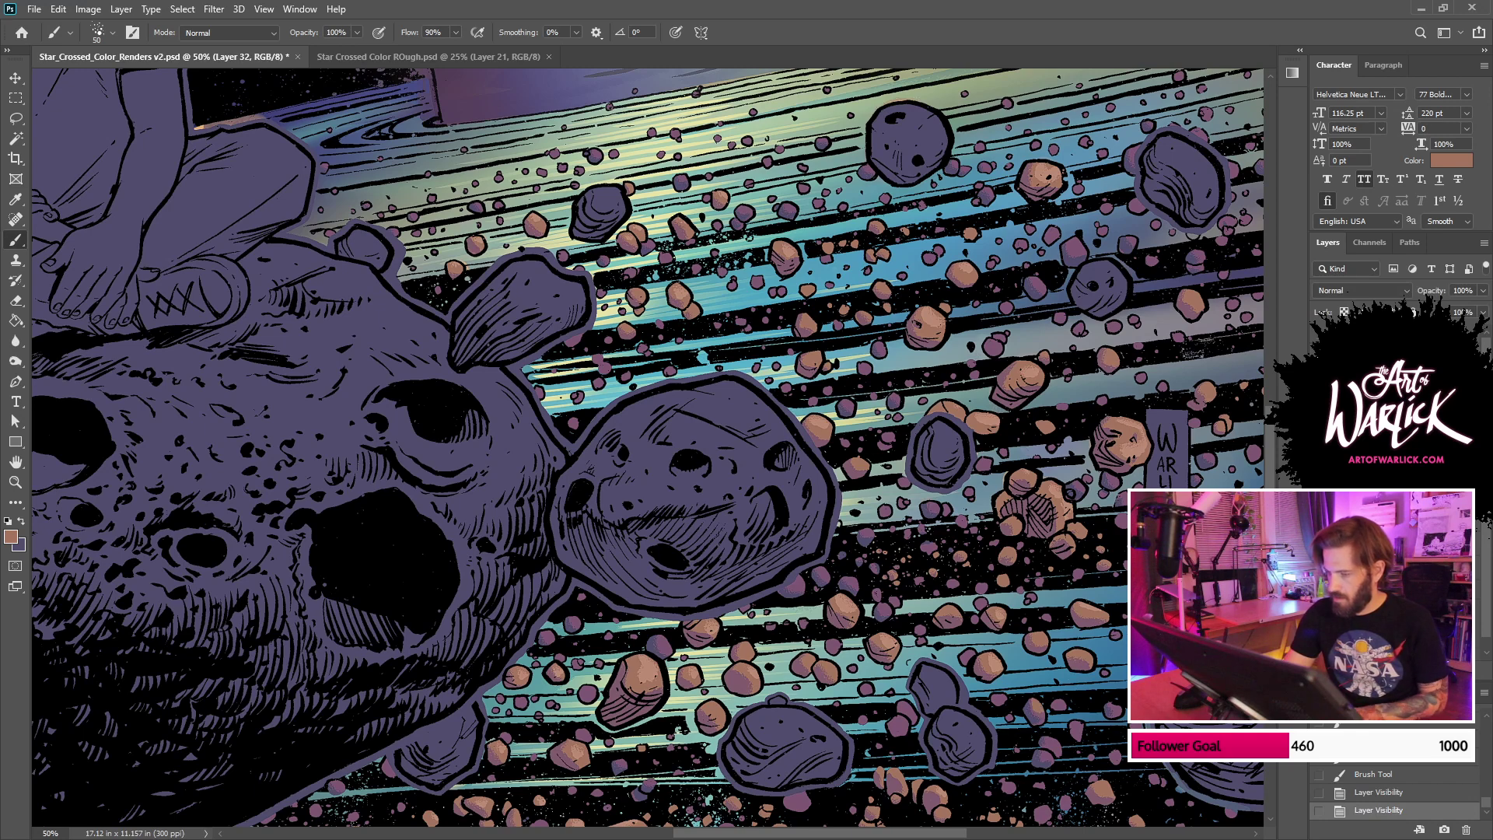
{"action": "key", "text": "ctrl+minus"}
{"action": "key", "text": "ctrl+comma"}
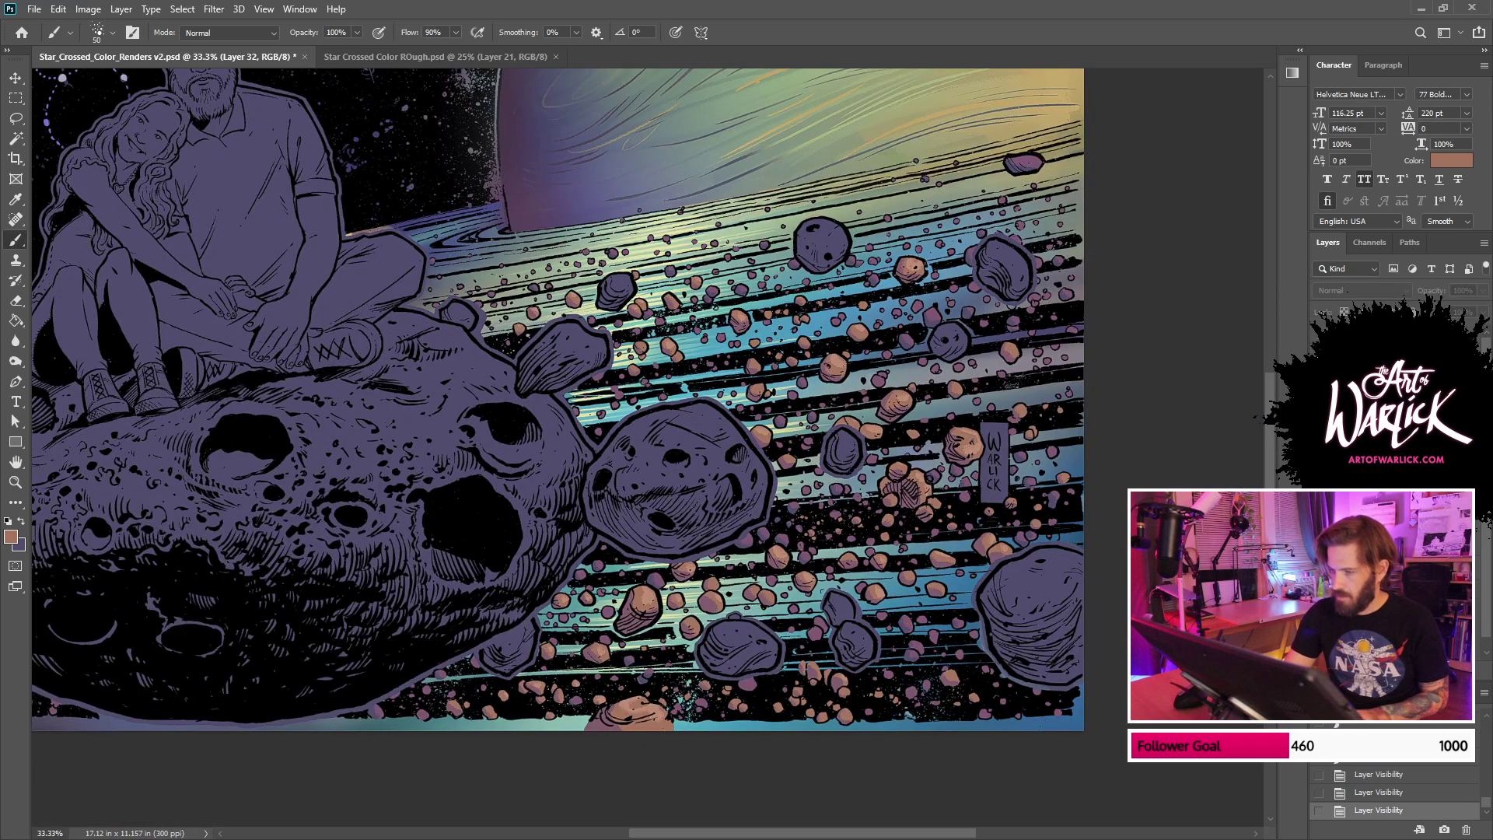
{"action": "key", "text": "ctrl+minus"}
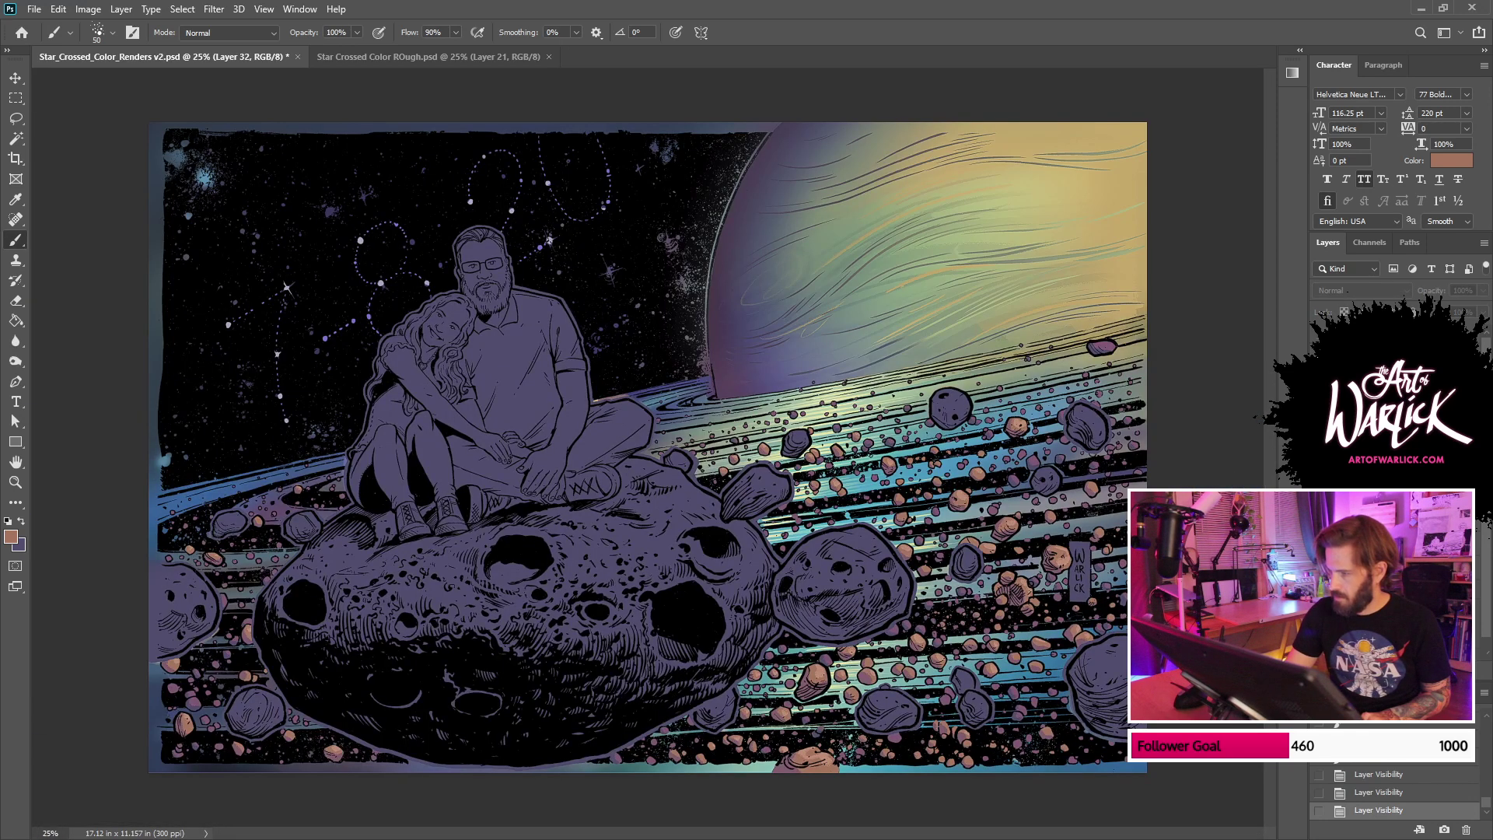
{"action": "key", "text": "Delete"}
Step: Hide and show the pink small rocks to compare them with the flats, and save the document with them visible
{"action": "key", "text": "alt+shift+bracketleft"}
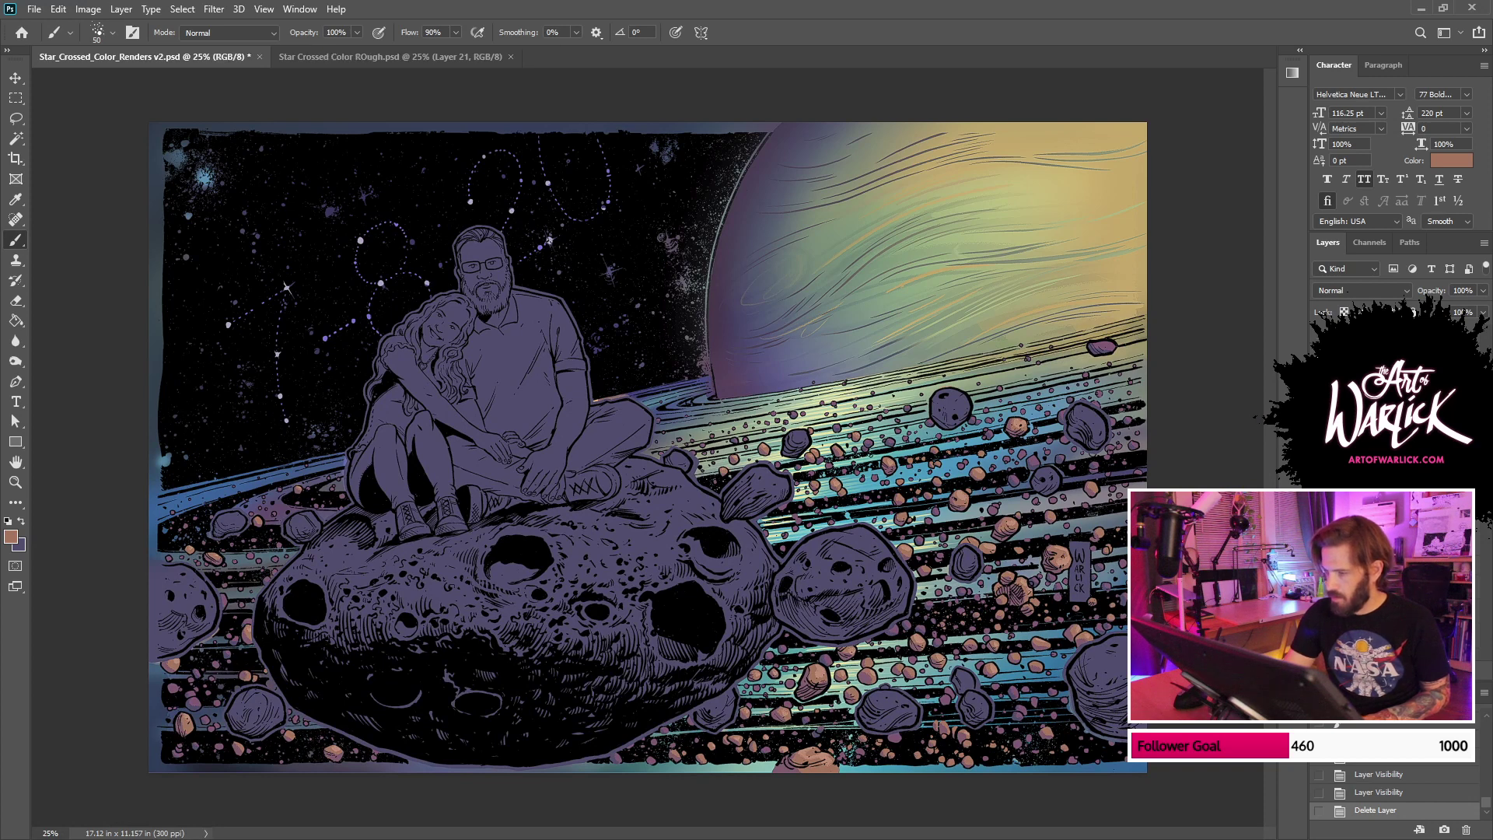
{"action": "key", "text": "ctrl+comma"}
{"action": "key", "text": "ctrl+comma"}
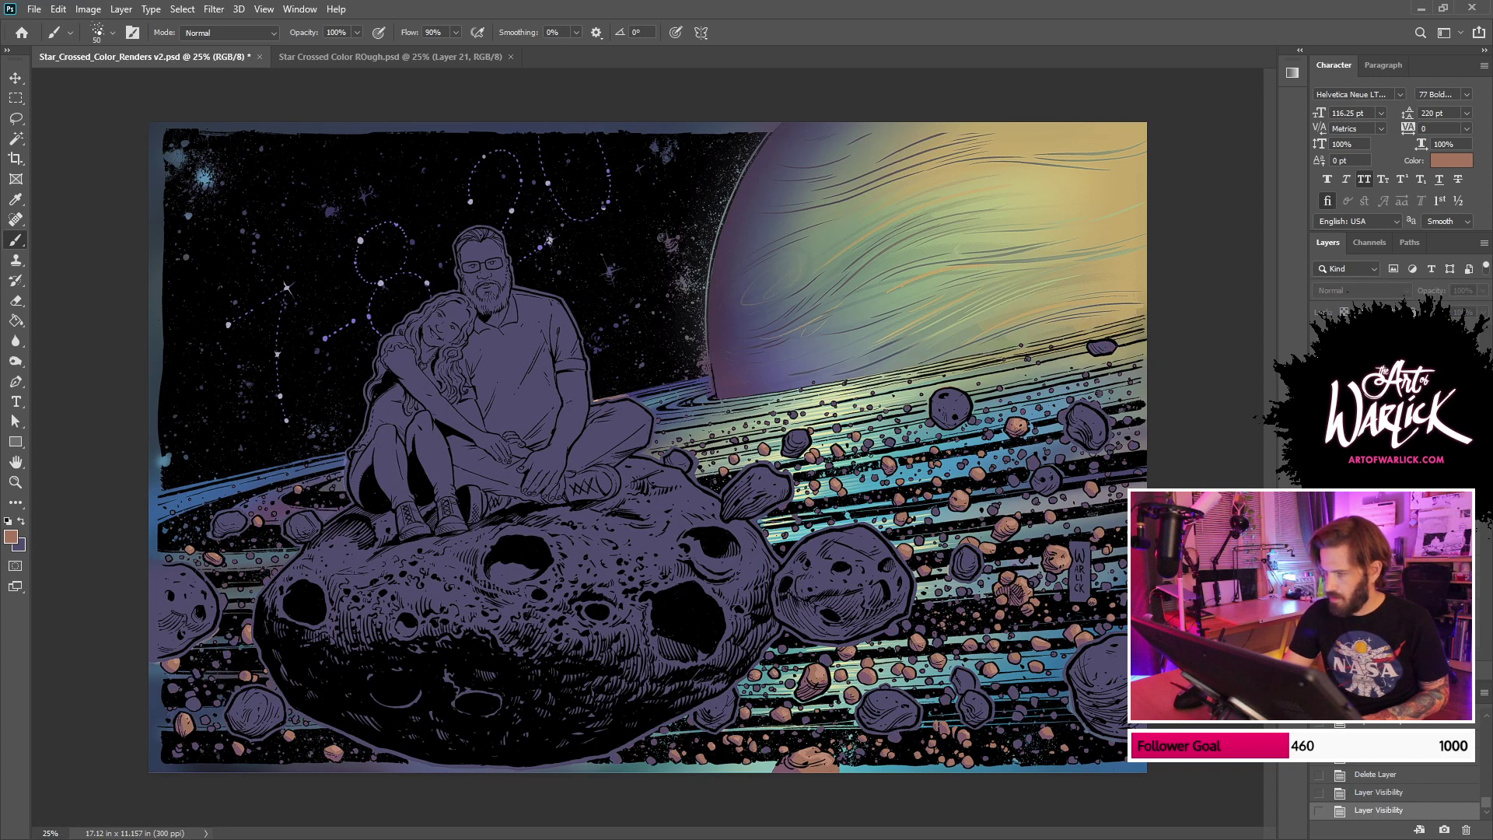
{"action": "key", "text": "ctrl+comma"}
{"action": "key", "text": "ctrl+s"}
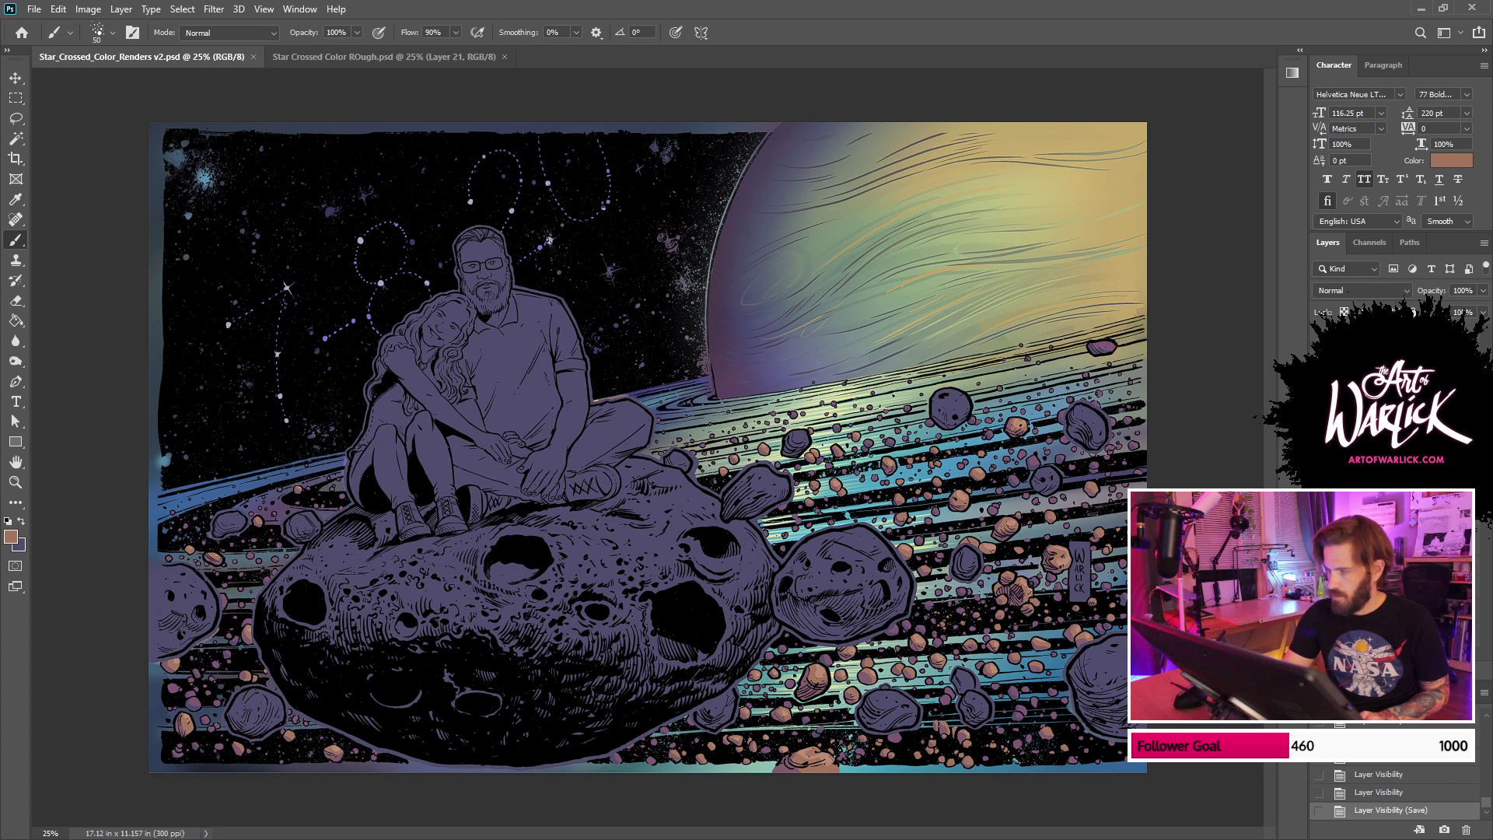
Step: Hide and restore the line art, and show the couple's colours, the orange asteroid fills and the outline around them
{"action": "key", "text": "ctrl+comma"}
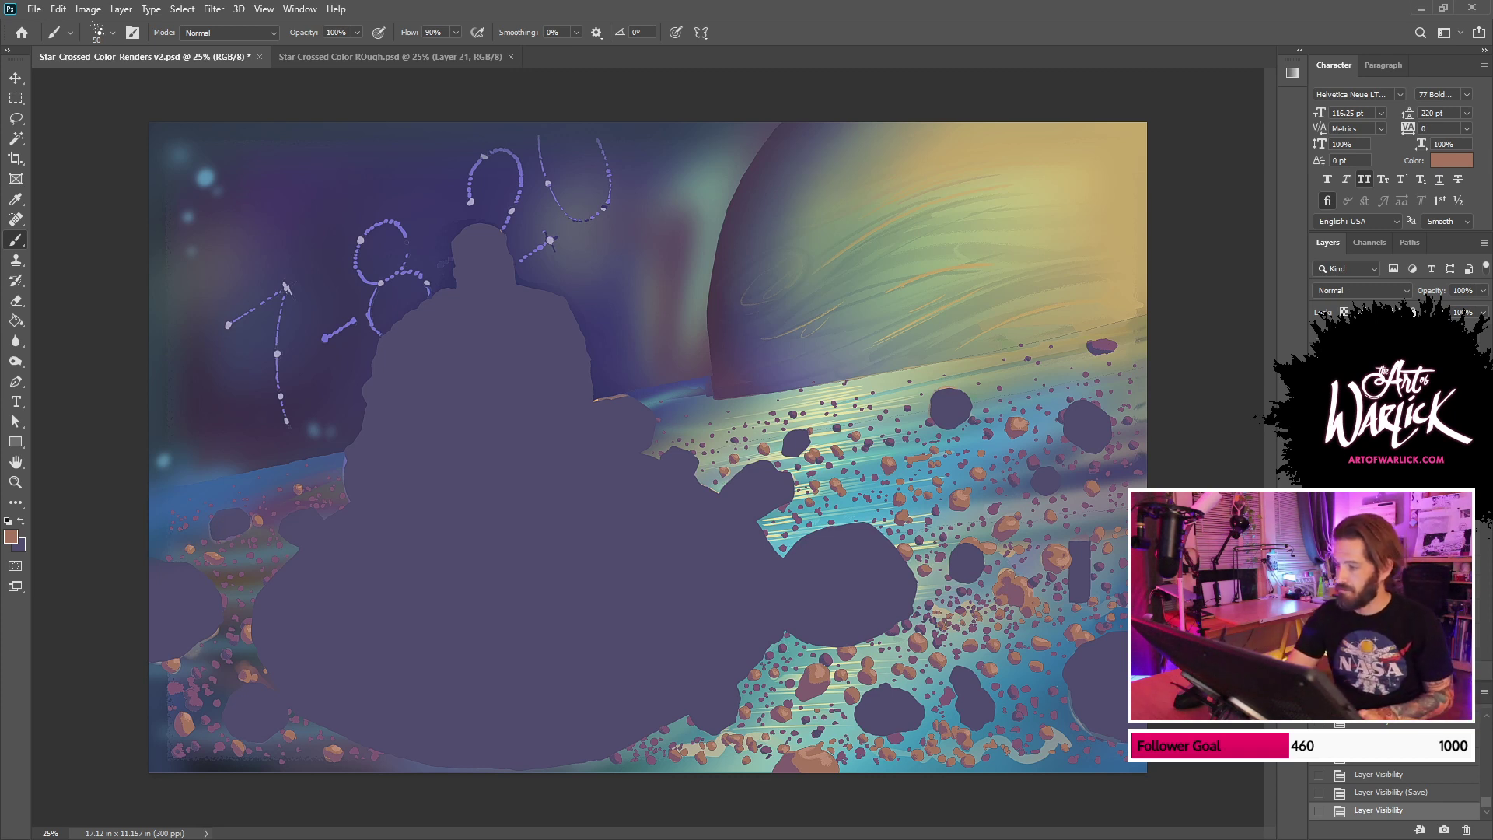
{"action": "key", "text": "ctrl+comma"}
{"action": "key", "text": "ctrl+comma"}
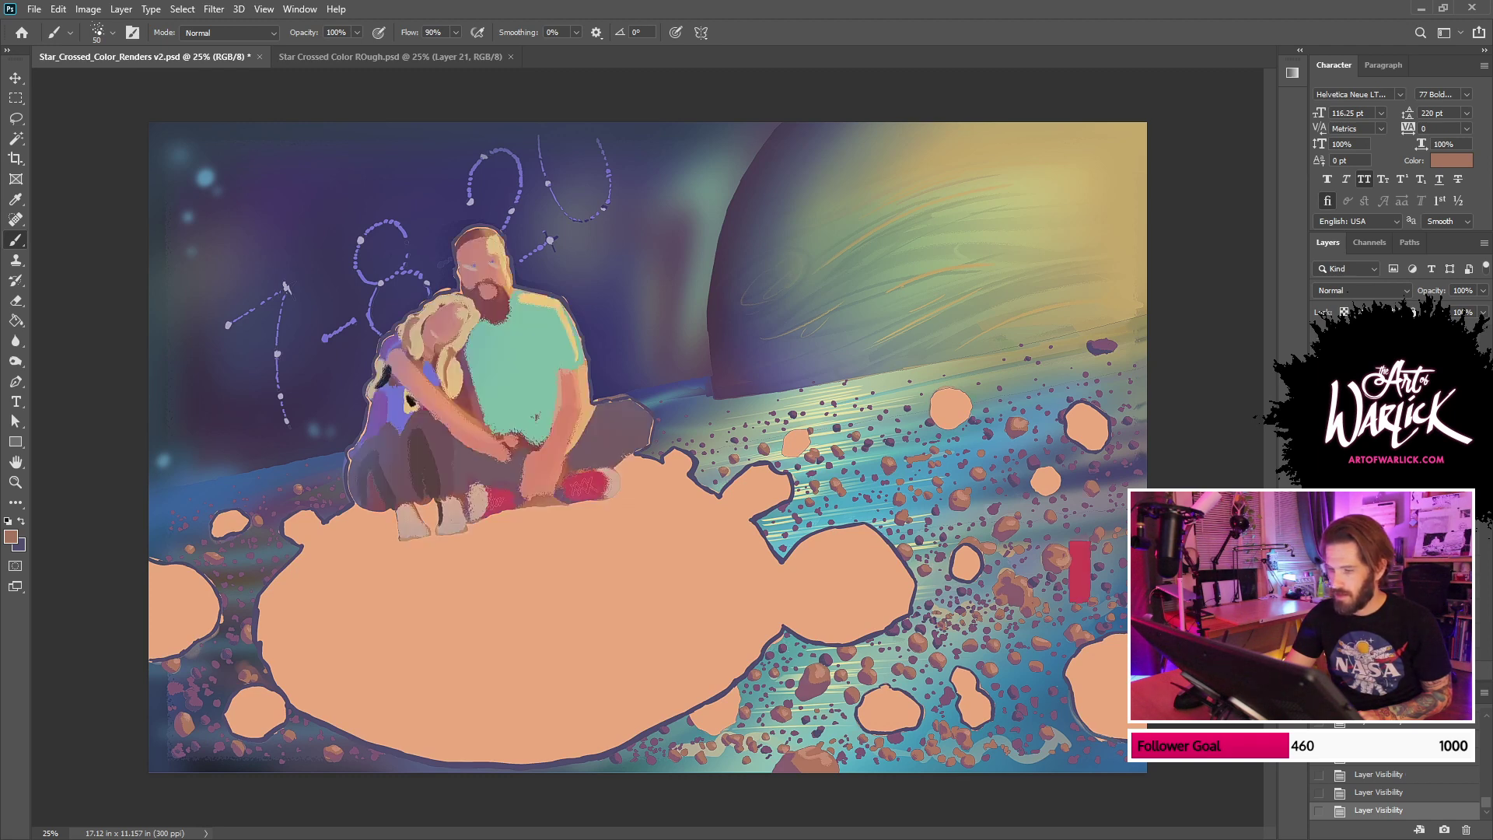
{"action": "key", "text": "ctrl+comma"}
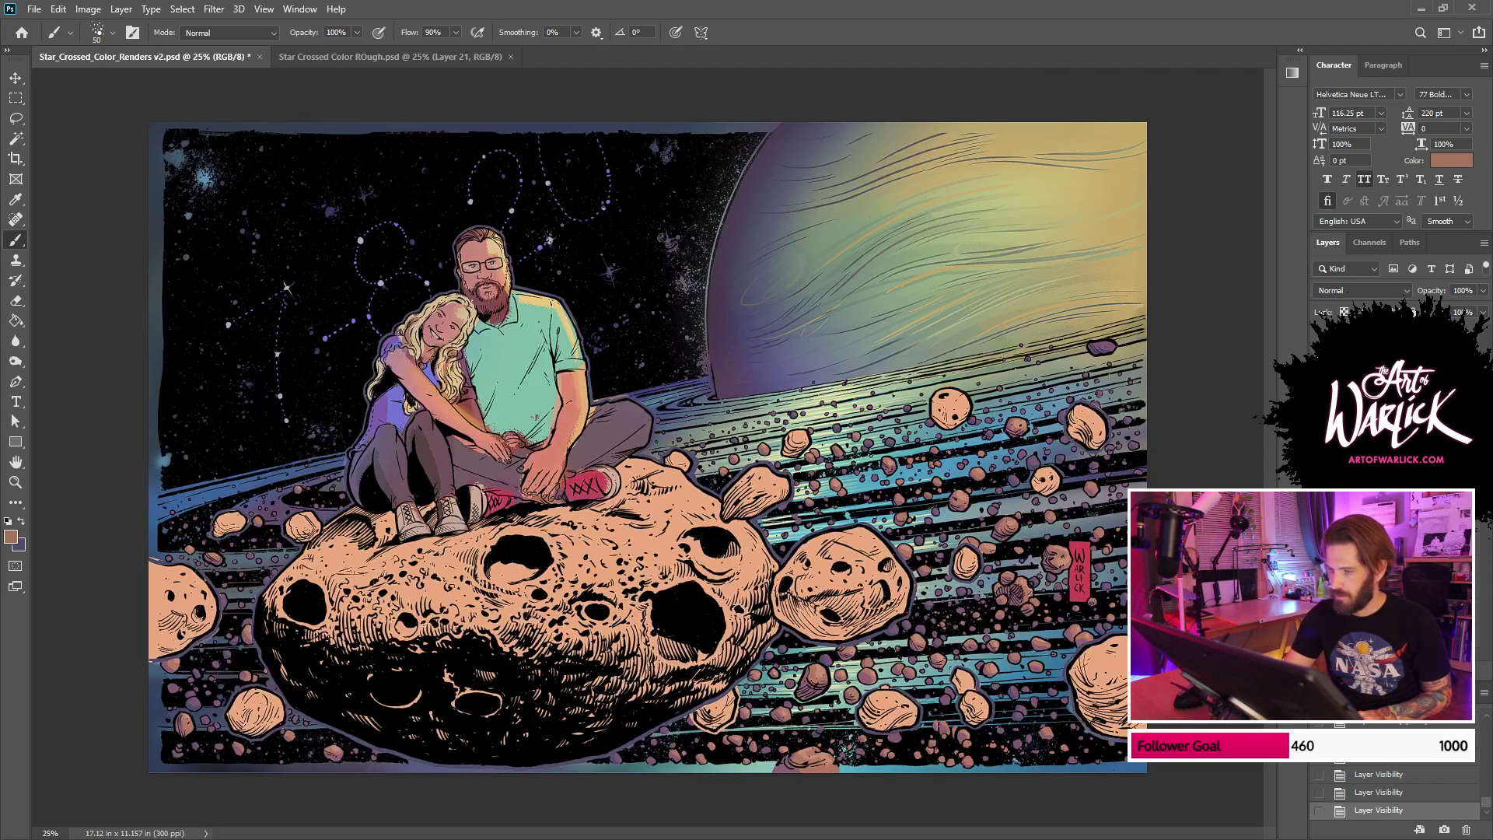
{"action": "key", "text": "ctrl+comma"}
Step: Try Hue/Saturation on the orange outline layer with hue -14, saturation +100 and lightness +10, and undo it
{"action": "left_click", "coordinate": [1392, 543]}
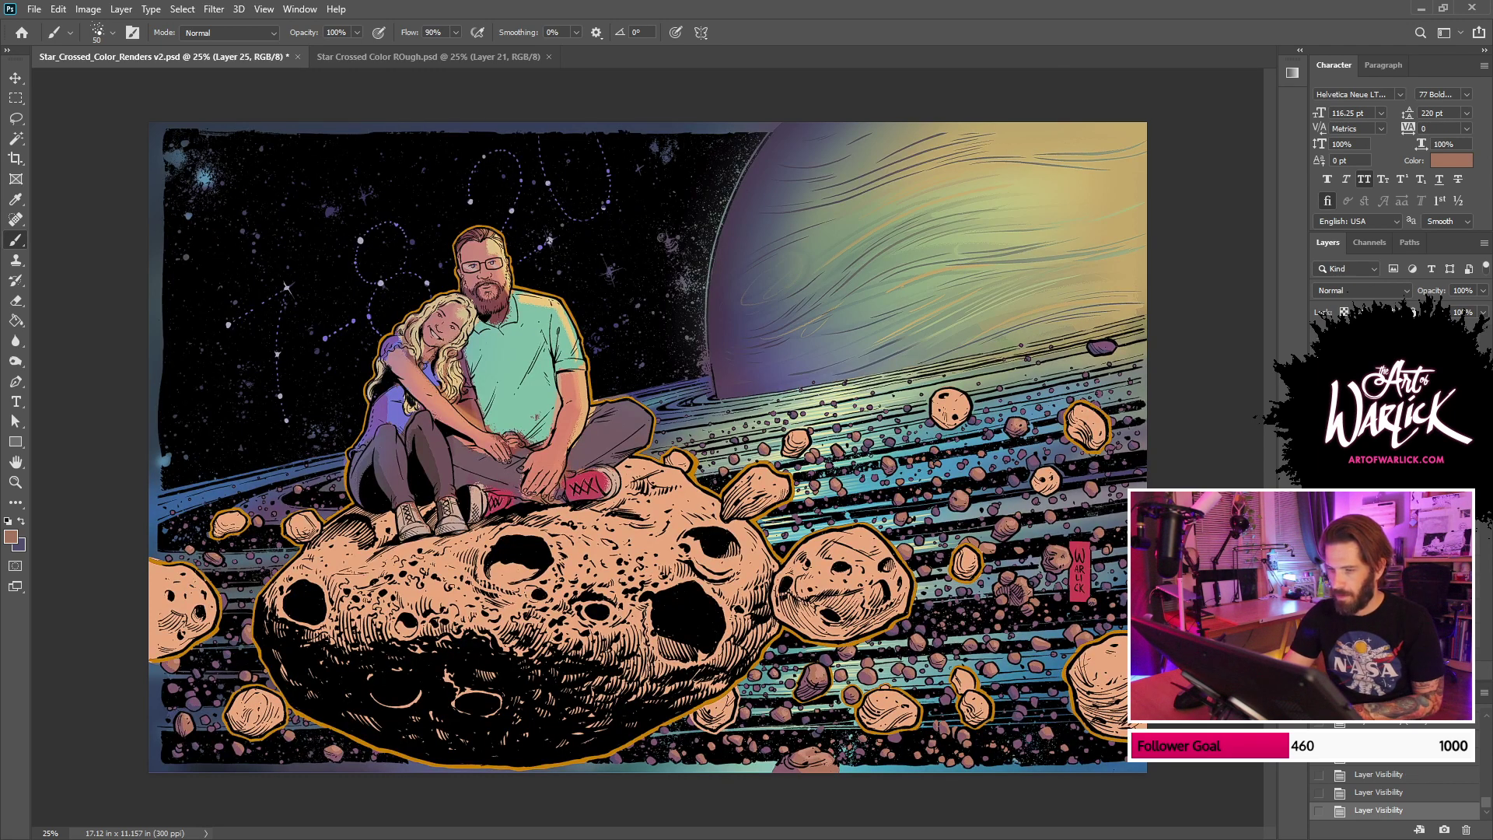
{"action": "key", "text": "ctrl+l"}
{"action": "key", "text": "Return"}
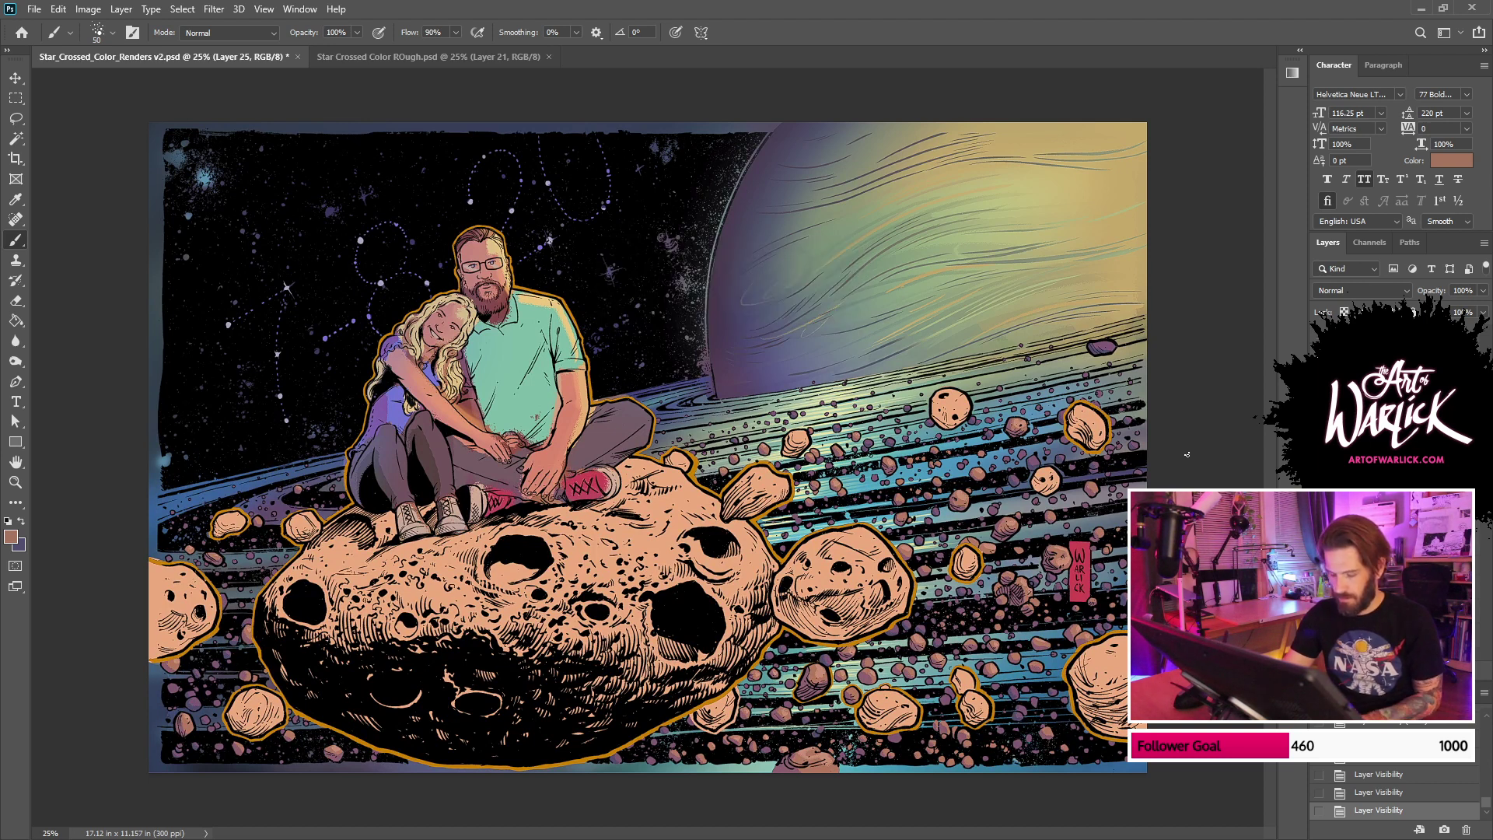
{"action": "key", "text": "ctrl+d"}
{"action": "key", "text": "ctrl+u"}
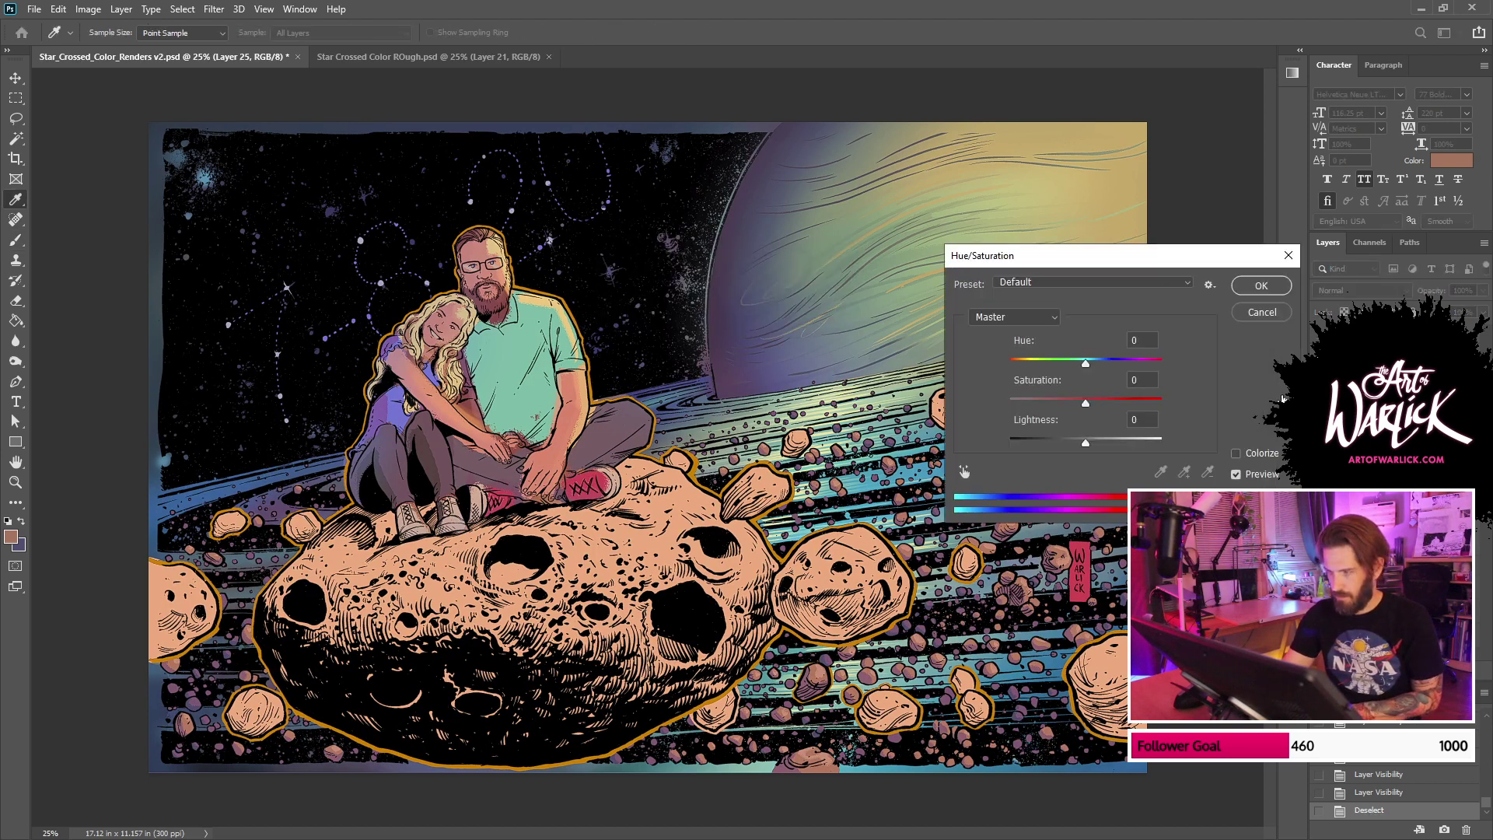
{"action": "left_click_drag", "start_coordinate": [1085, 403], "coordinate": [1162, 403]}
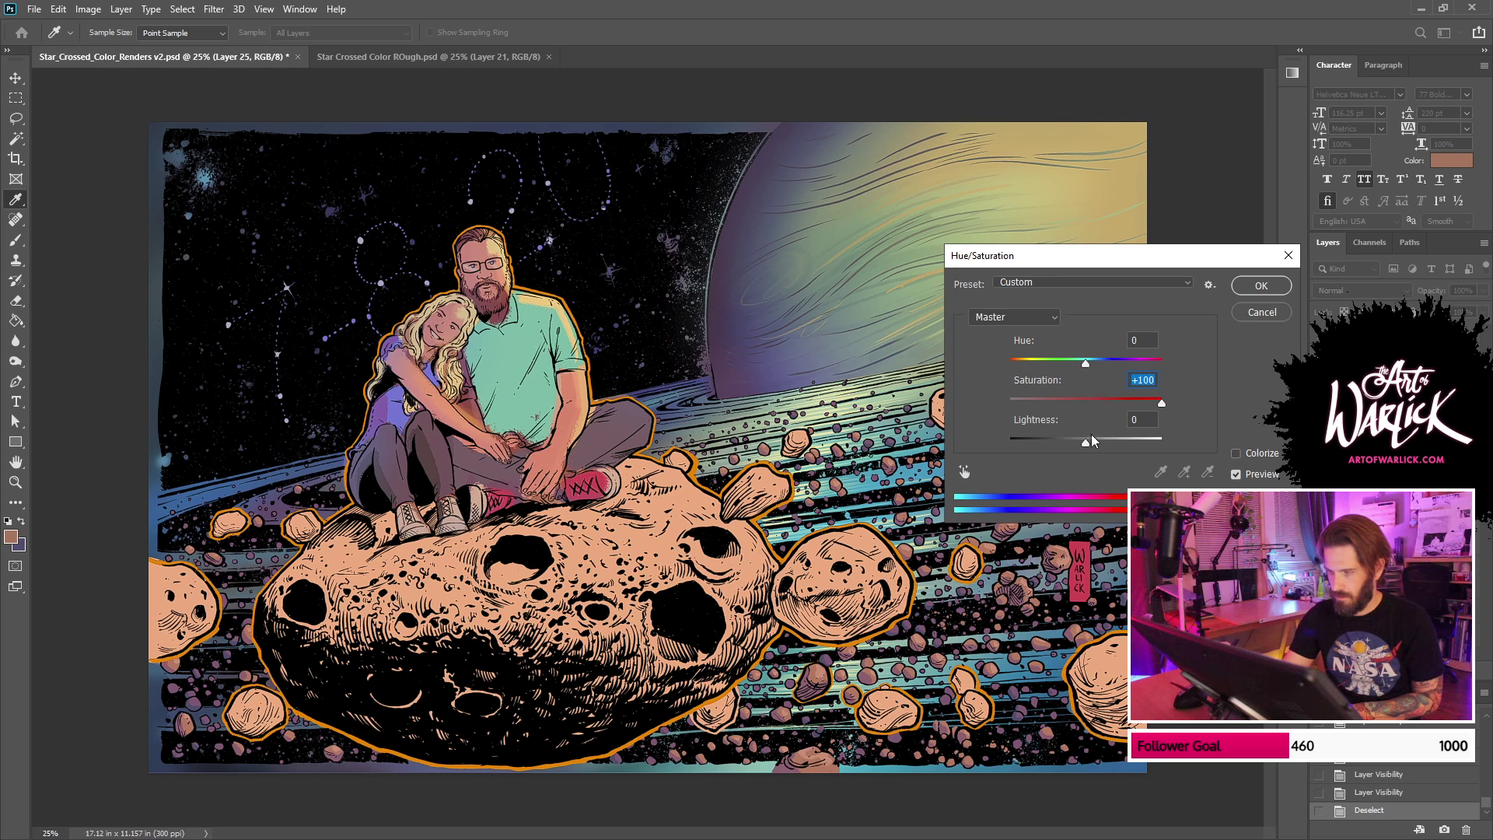
{"action": "left_click_drag", "start_coordinate": [1087, 442], "coordinate": [1094, 441]}
{"action": "mouse_move", "coordinate": [1089, 362]}
{"action": "left_mouse_down"}
{"action": "mouse_move", "coordinate": [1058, 366]}
{"action": "mouse_move", "coordinate": [1090, 363]}
{"action": "mouse_move", "coordinate": [1076, 364]}
{"action": "left_mouse_up"}
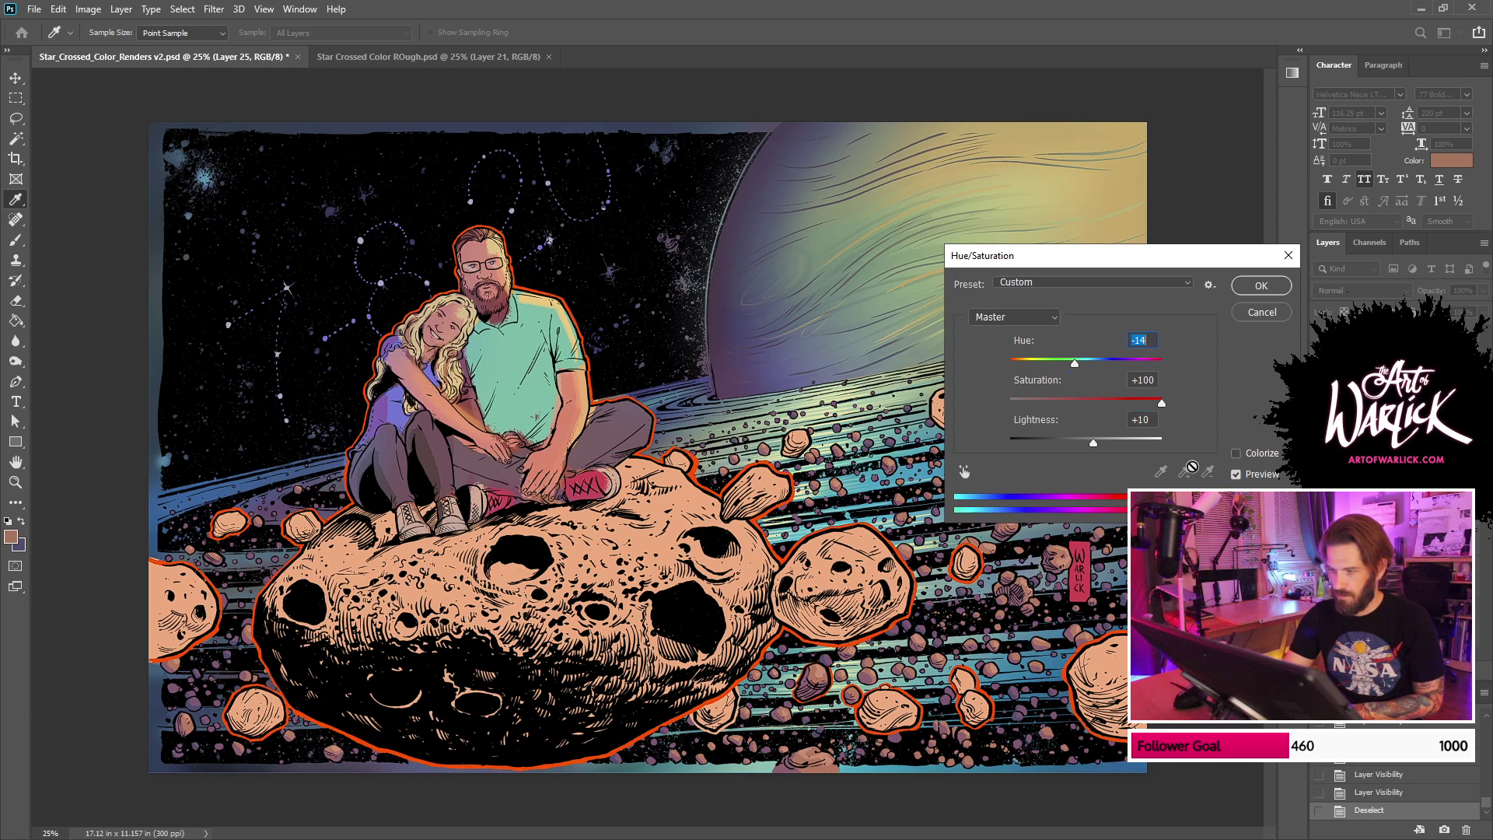
{"action": "left_click", "coordinate": [964, 471]}
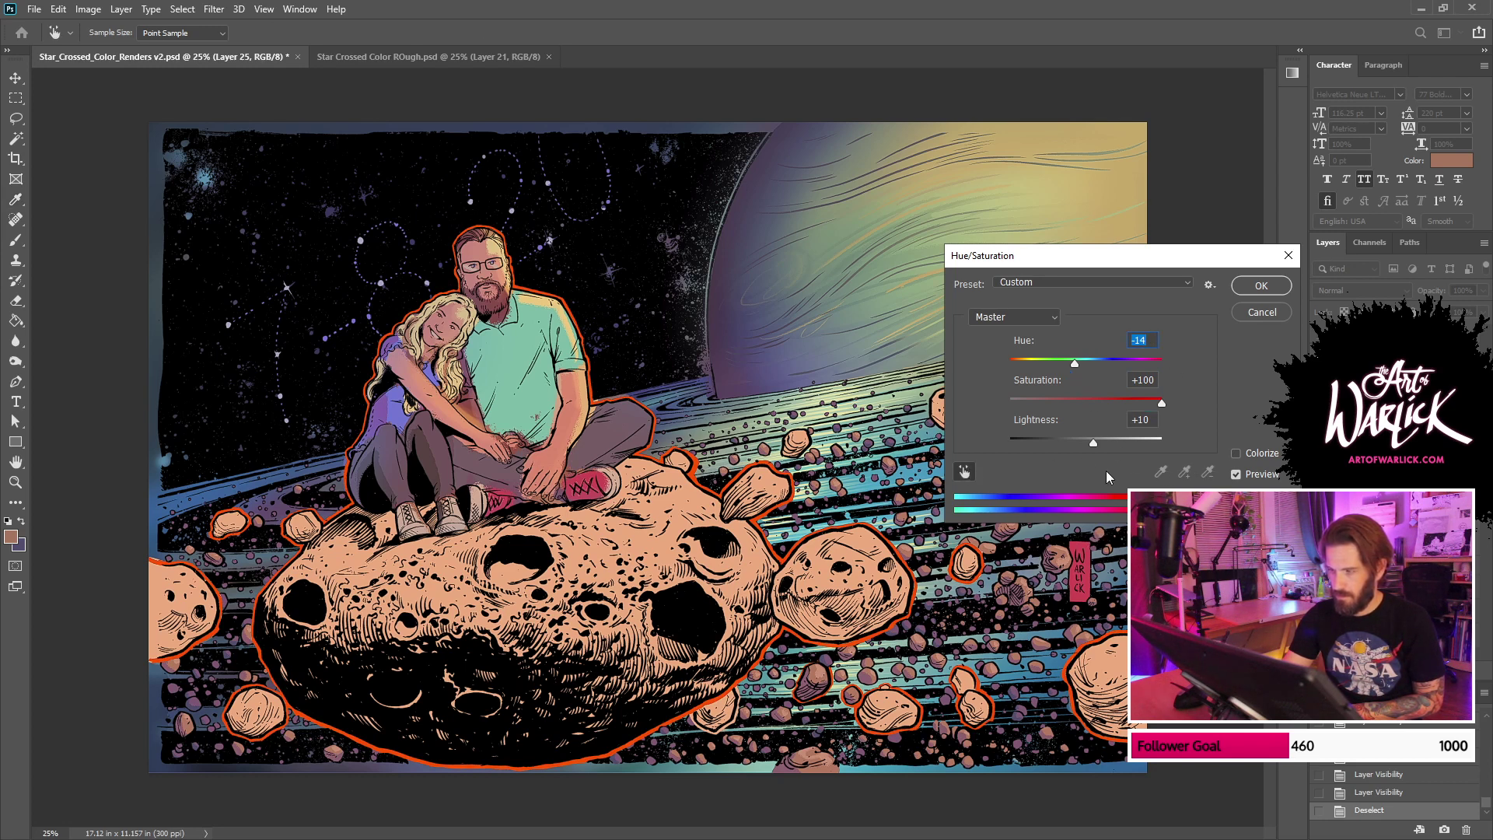
{"action": "left_click", "coordinate": [1251, 288]}
{"action": "key", "text": "ctrl+z"}
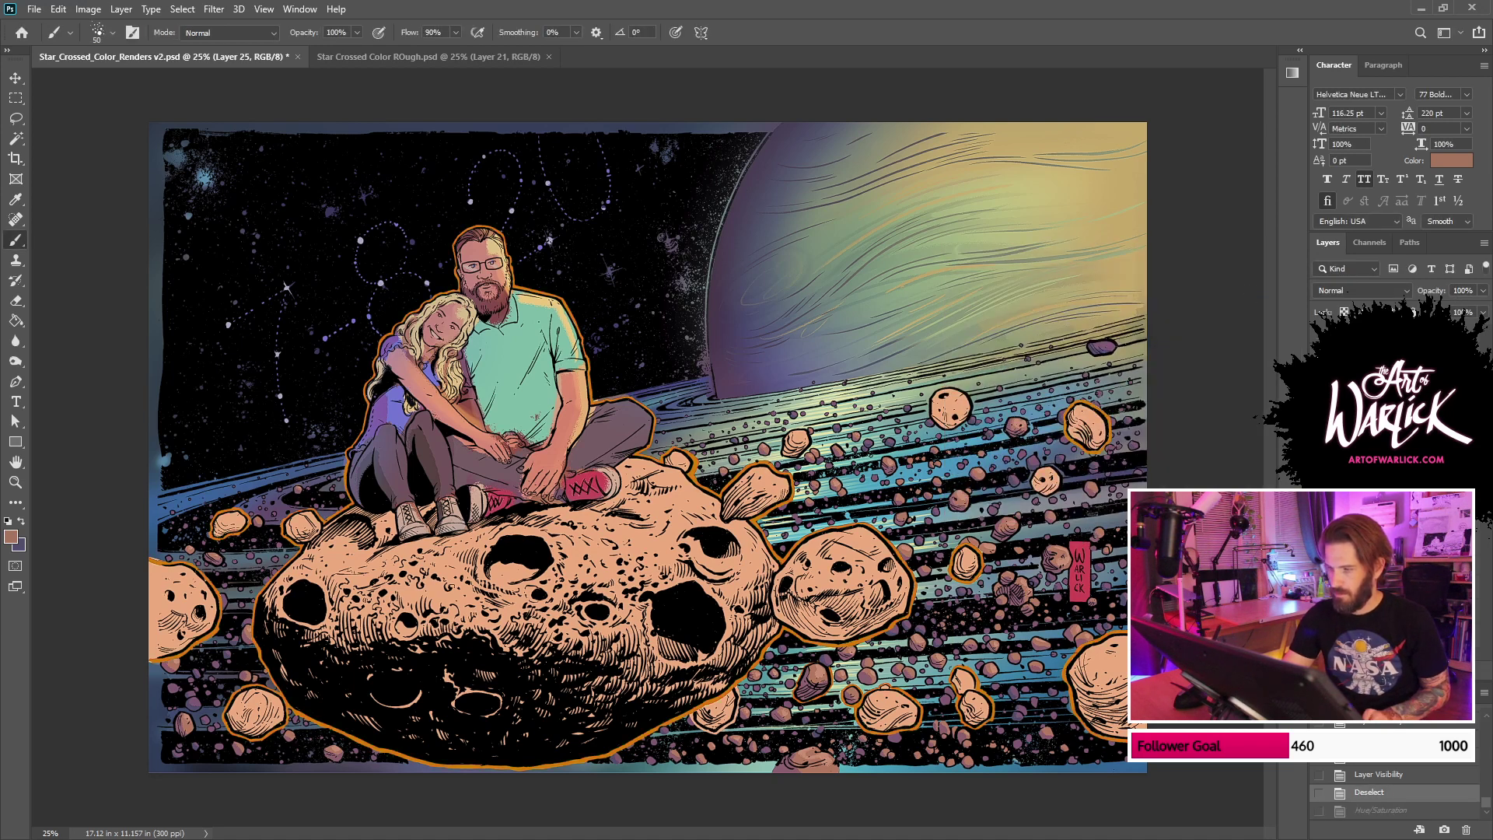
Step: Load the outline layer as a selection, fill it with the crimson sampled from the signature box, deselect, and save the document
{"action": "left_click", "coordinate": [1349, 389], "text": "ctrl"}
{"action": "left_click", "coordinate": [1319, 389]}
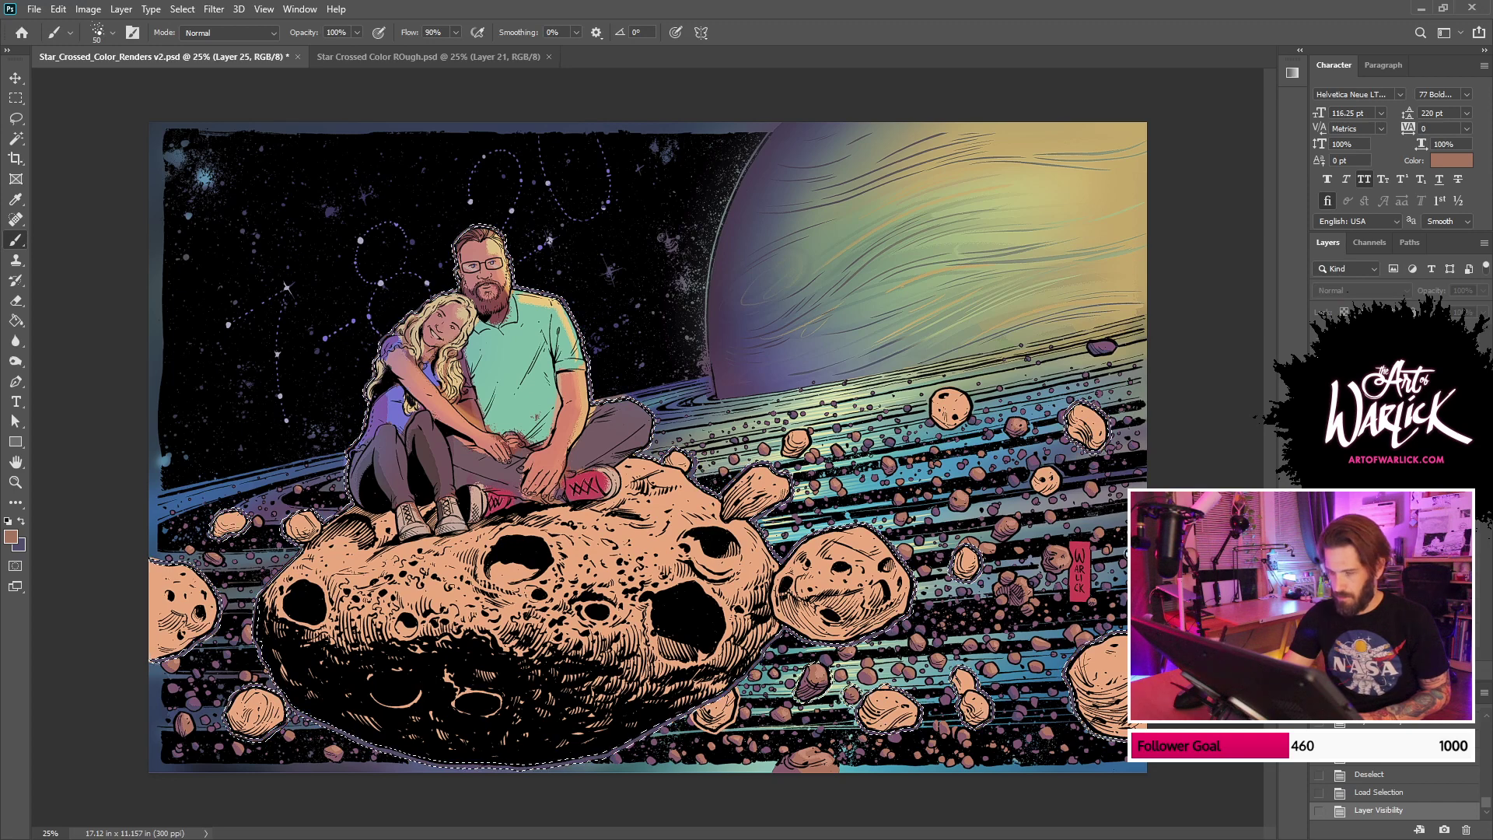
{"action": "key", "text": "g"}
{"action": "left_click", "coordinate": [1087, 570], "text": "alt"}
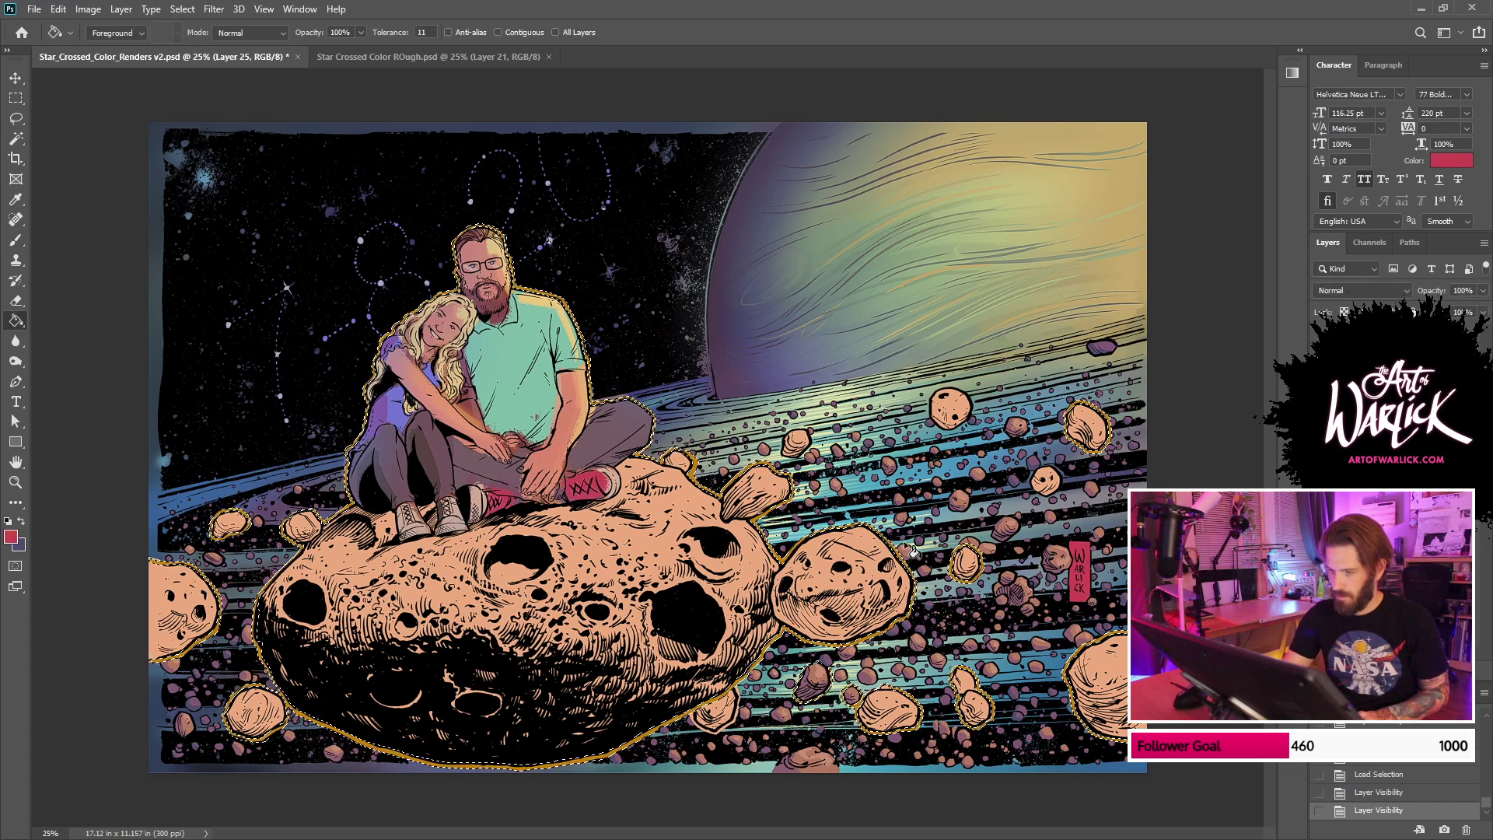
{"action": "left_click", "coordinate": [921, 574]}
{"action": "key", "text": "ctrl+d"}
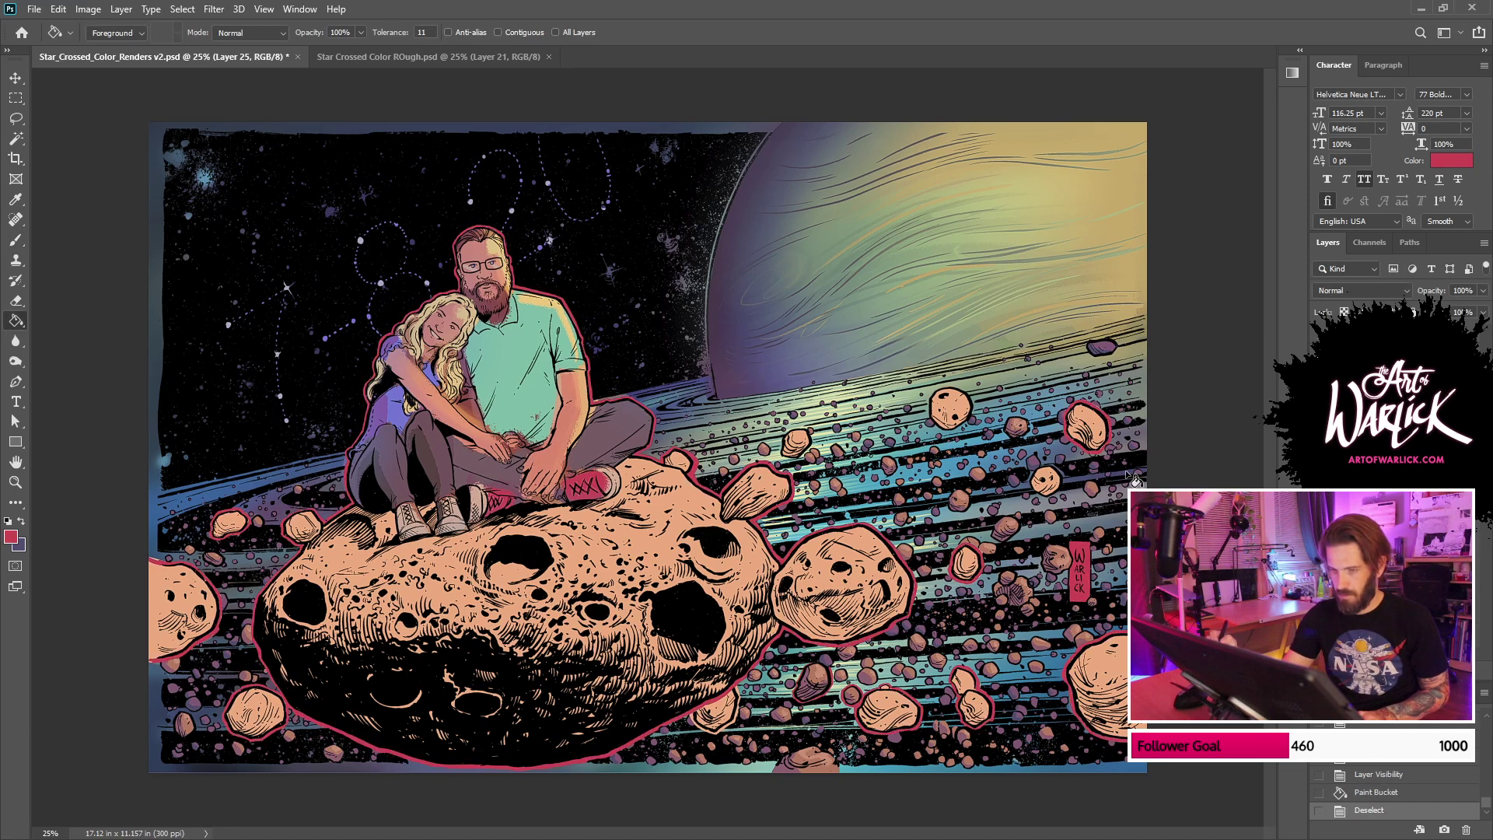
{"action": "key", "text": "ctrl+s"}
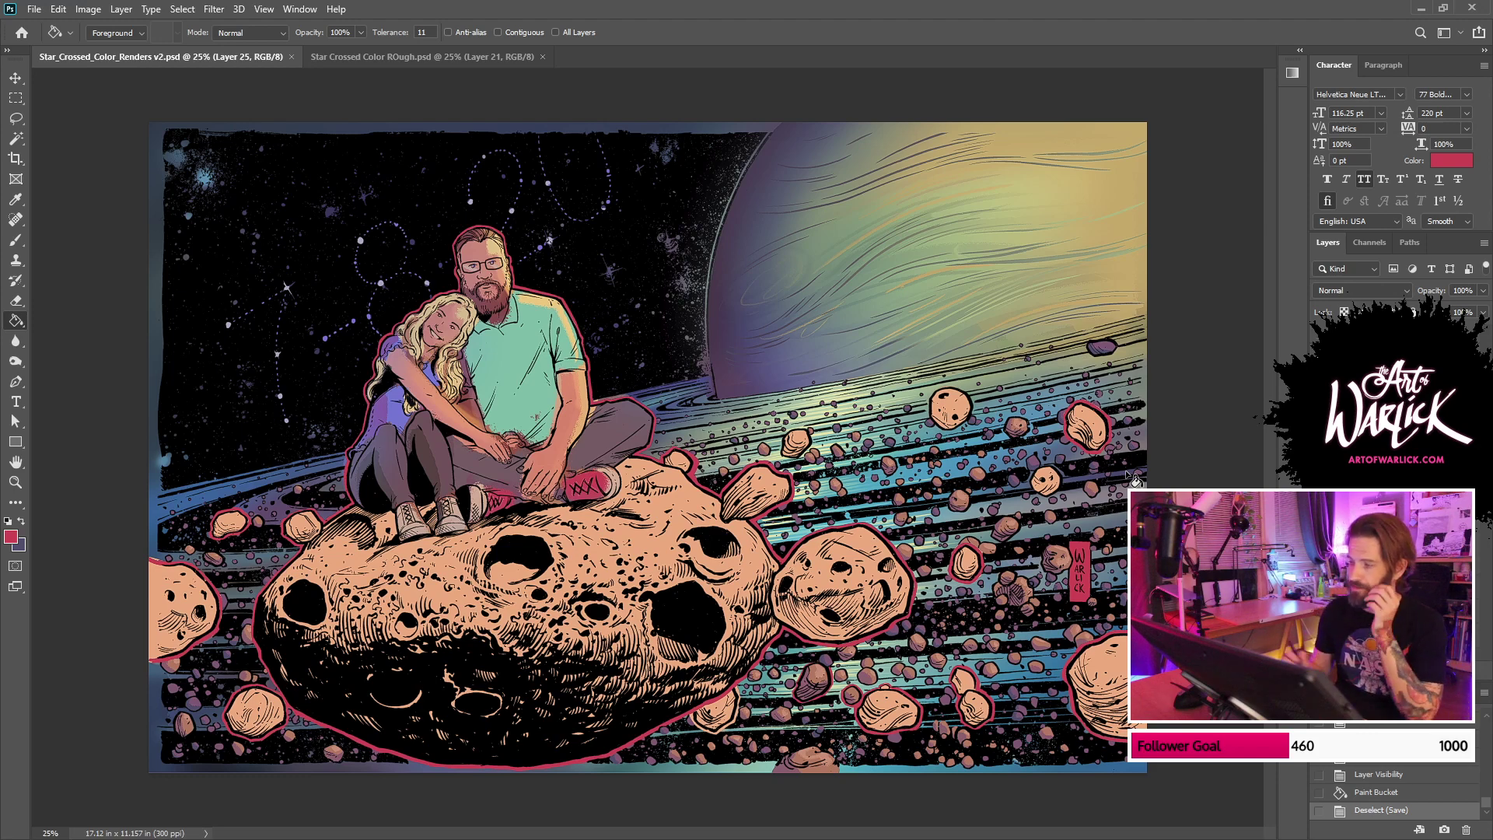
Step: Toggle the pale border and texture overlay and the crimson outline to compare the artwork with and without them
{"action": "left_click", "coordinate": [1318, 339]}
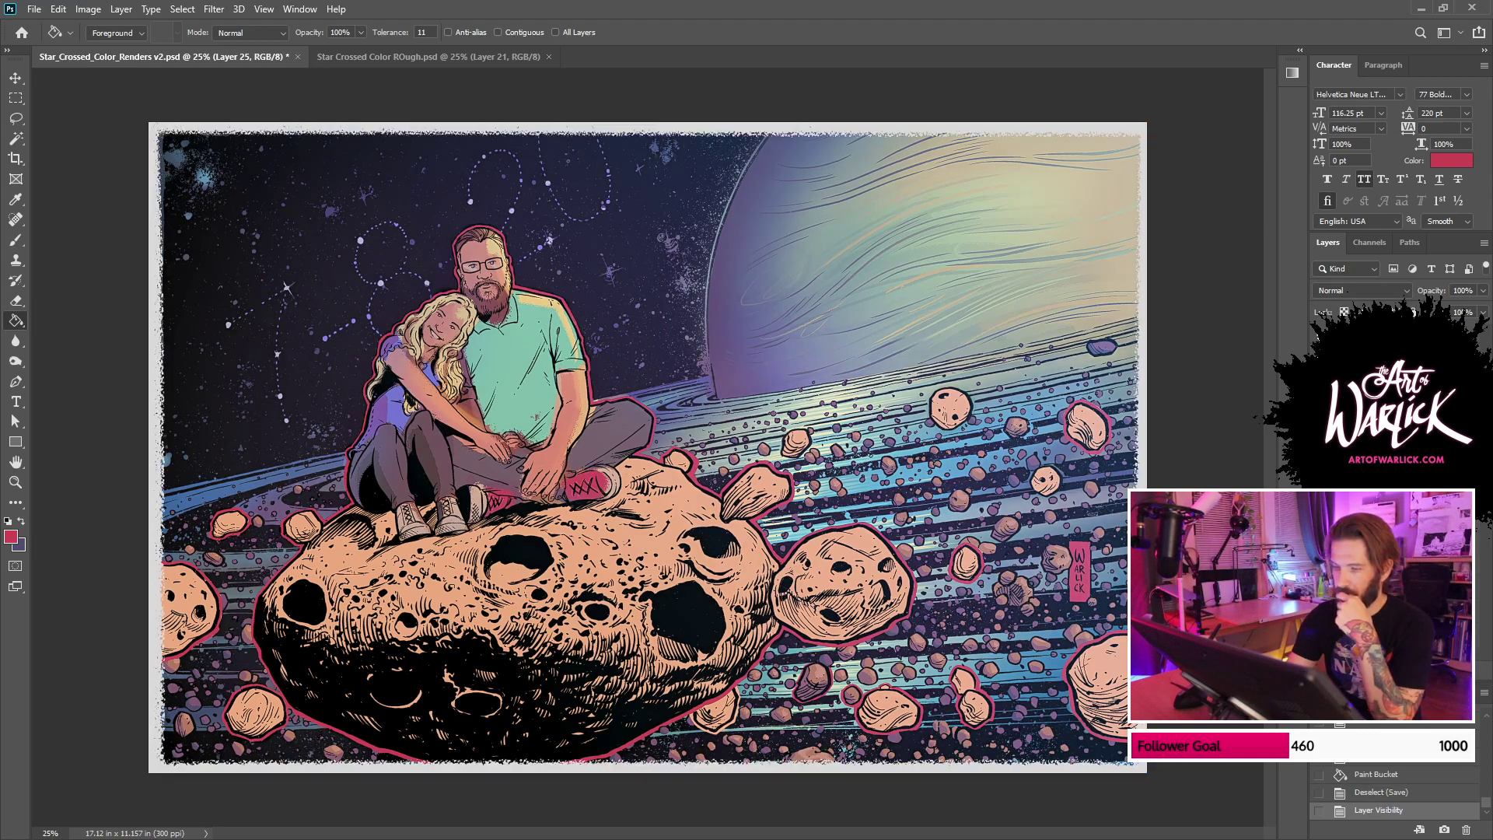
{"action": "key", "text": "ctrl+comma"}
{"action": "key", "text": "ctrl+comma"}
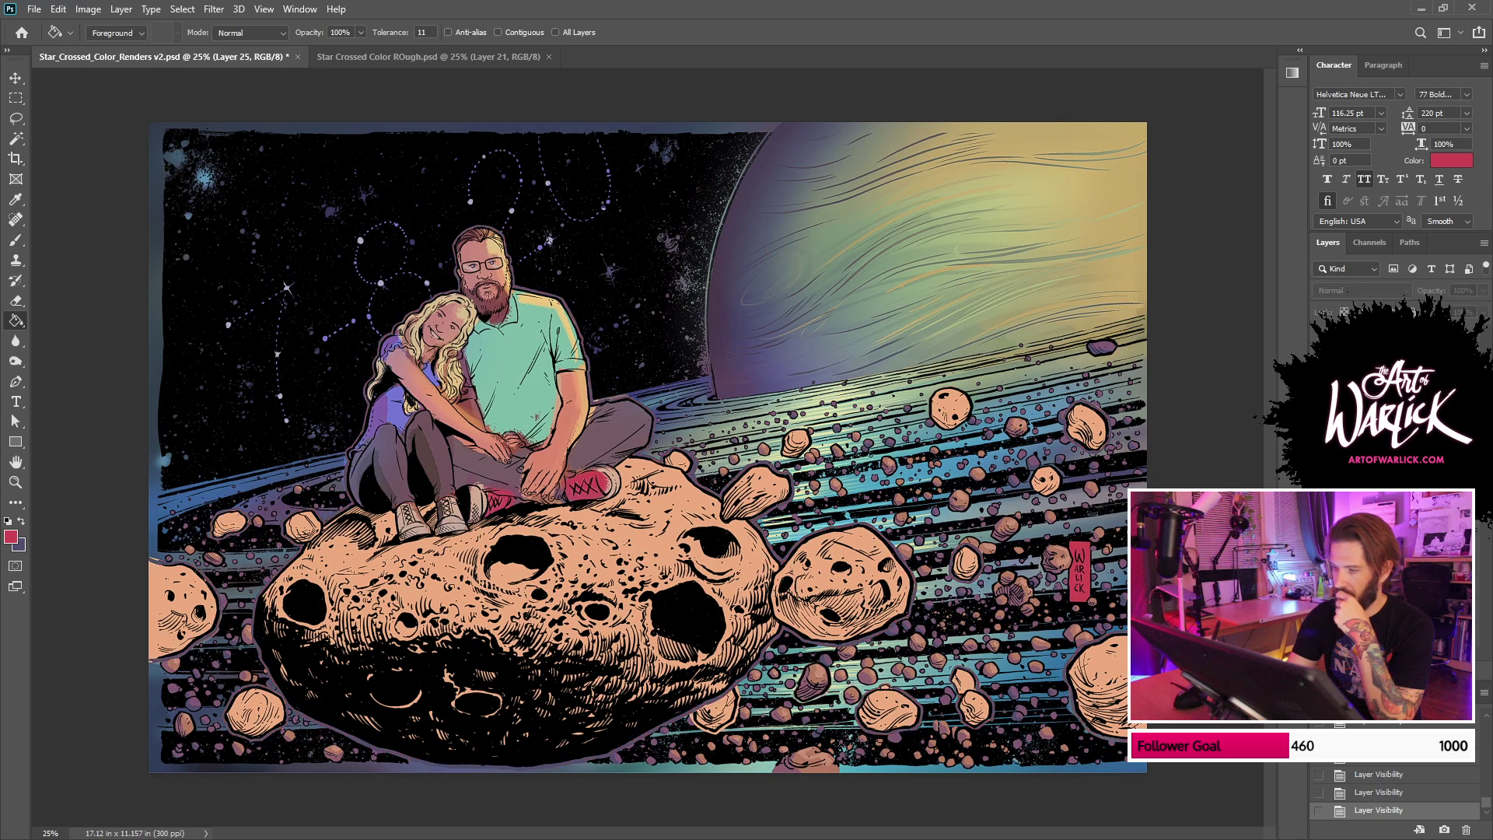
{"action": "key", "text": "ctrl+comma"}
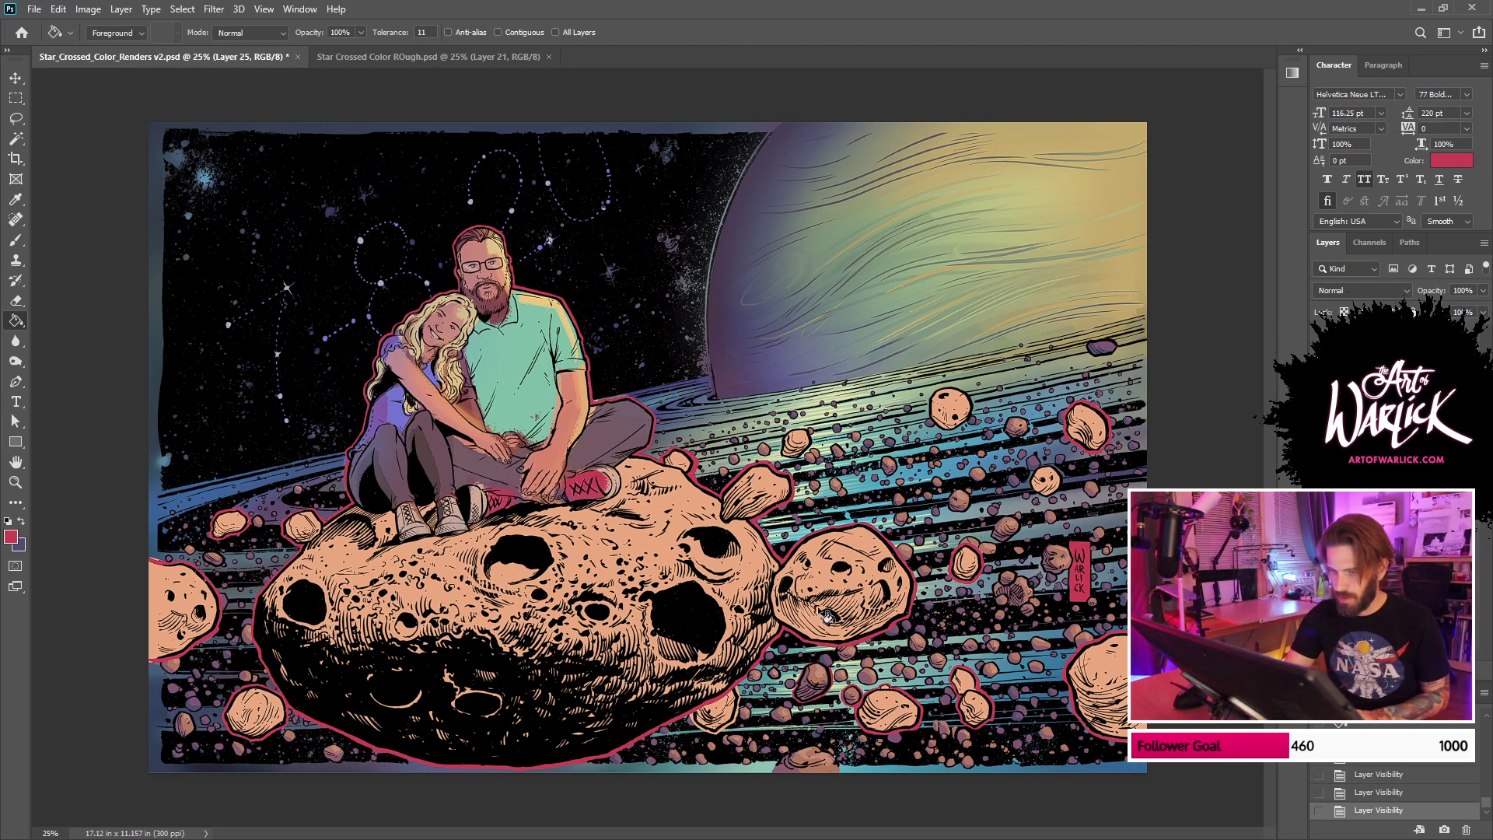
Step: Compare the large asteroids with and without their rendered shading, leave the shading shown, and add a new layer
{"action": "key", "text": "ctrl+plus"}
{"action": "left_click_drag", "start_coordinate": [777, 594], "coordinate": [950, 419]}
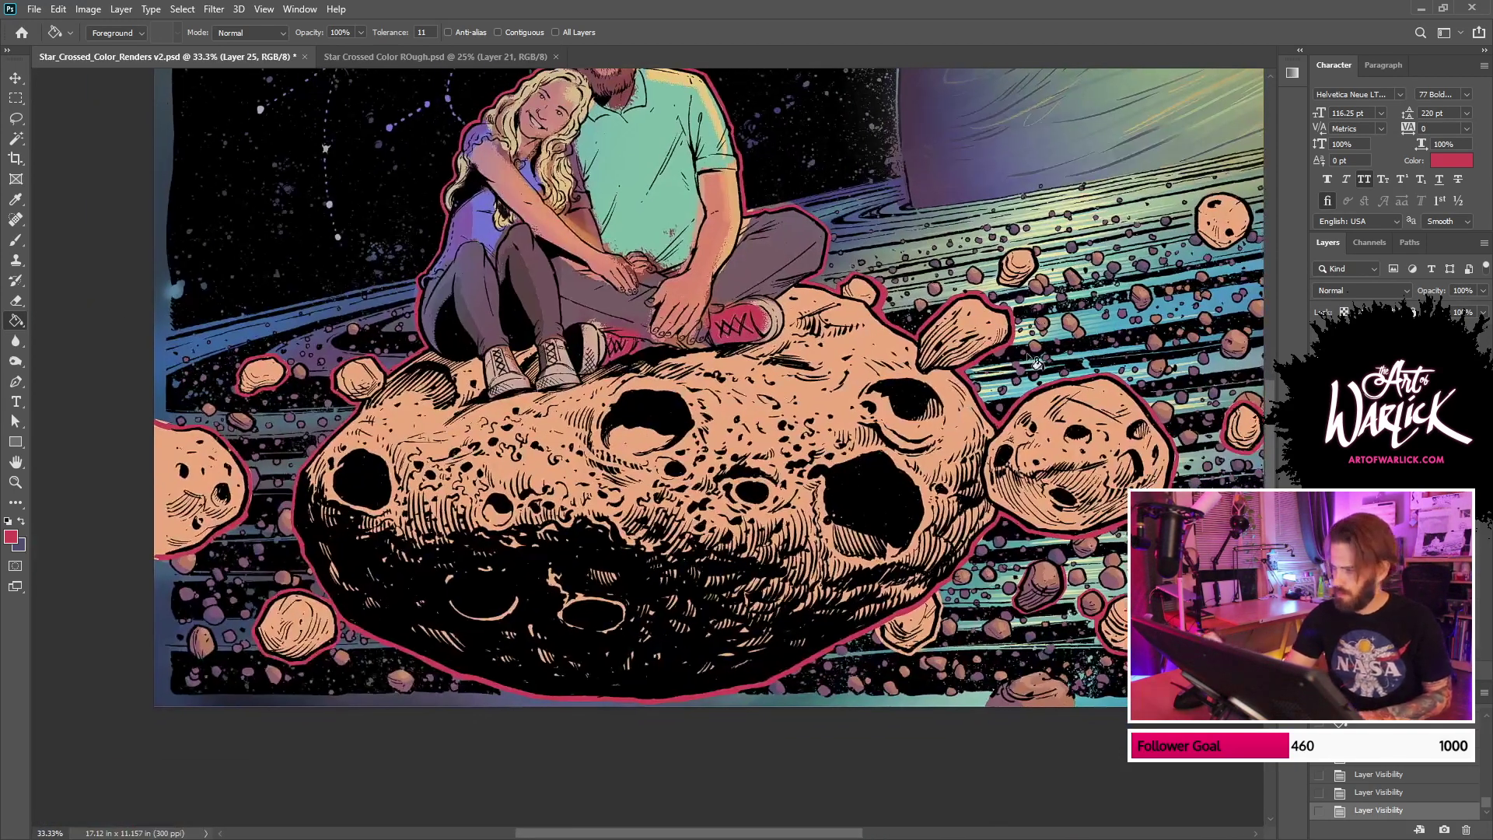
{"action": "left_click", "coordinate": [1319, 498]}
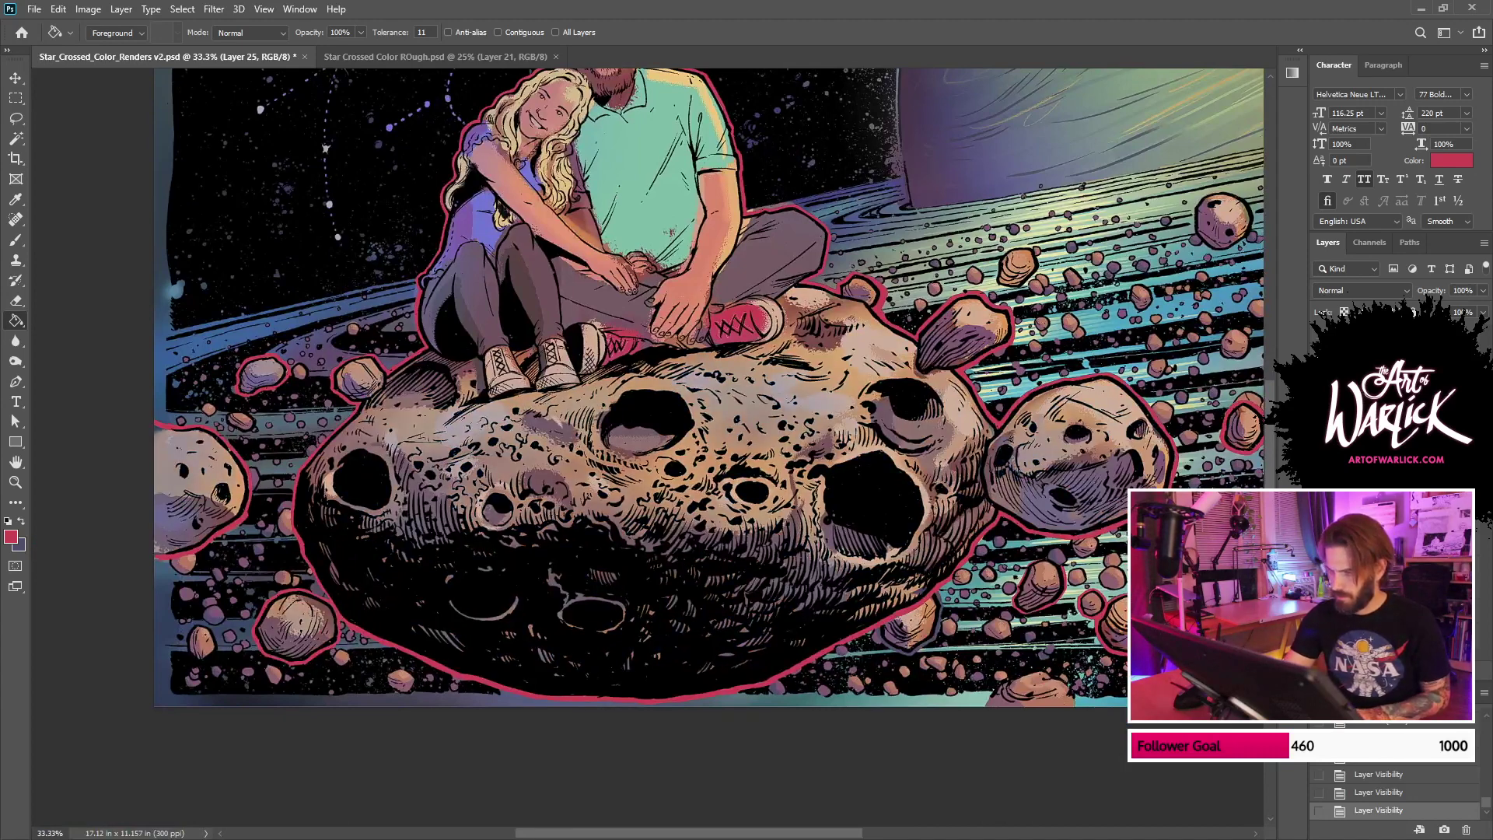
{"action": "key", "text": "ctrl+comma"}
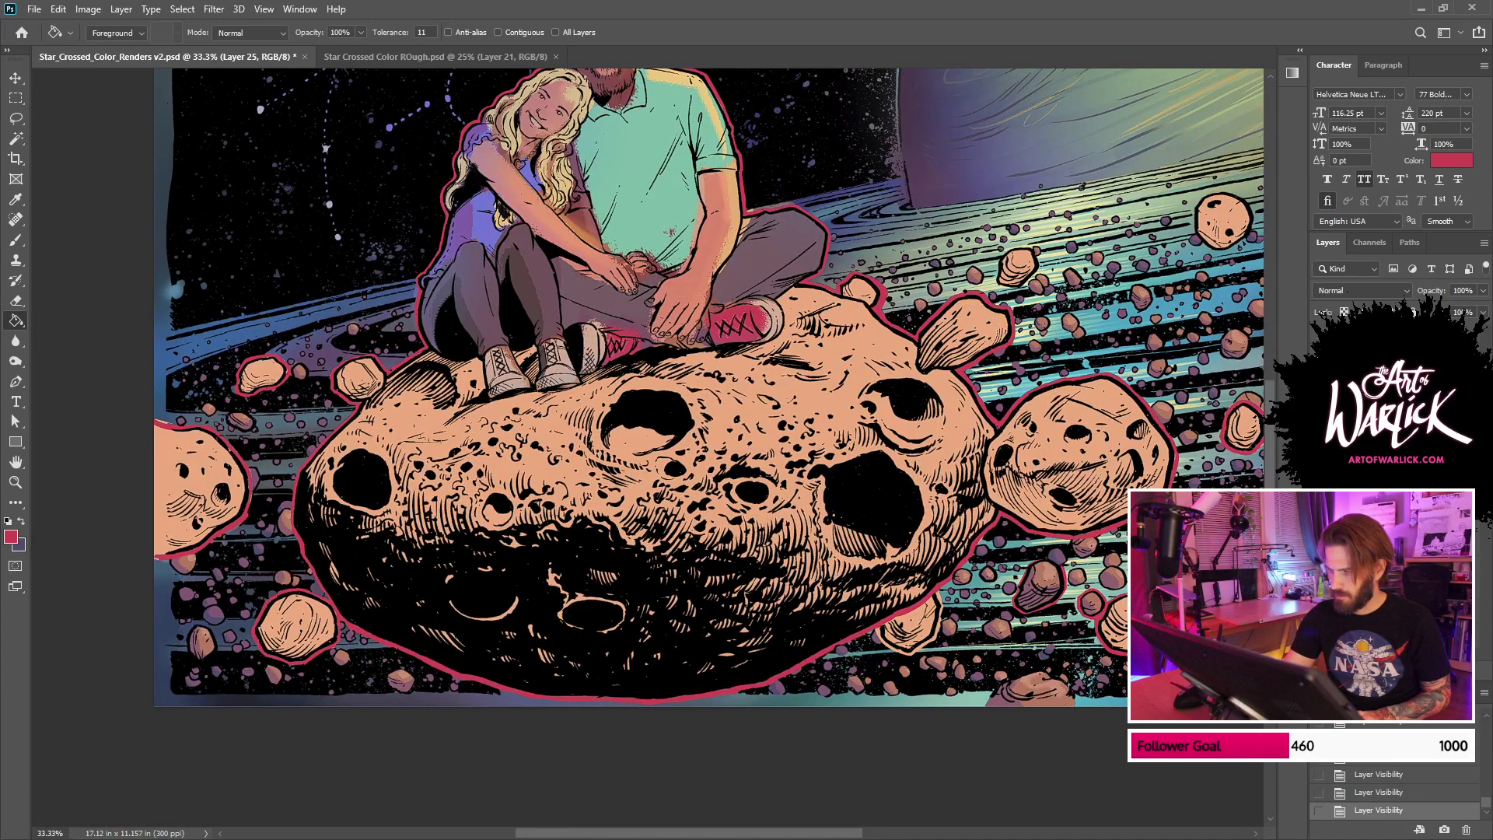
{"action": "key", "text": "ctrl+comma"}
{"action": "key", "text": "ctrl+shift+alt+n"}
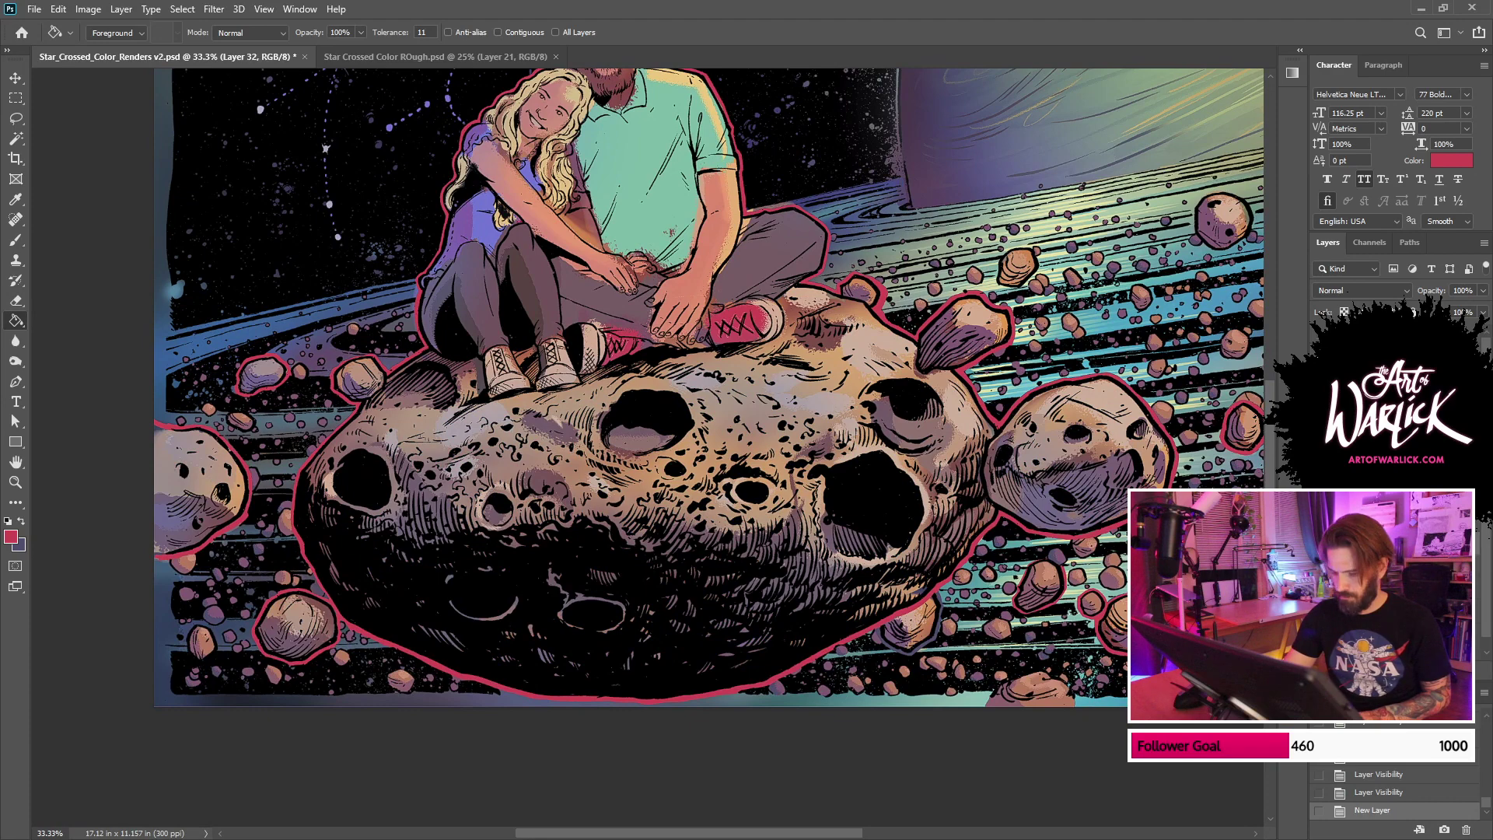
Step: Load the outlined foreground as a selection and brush sampled orange and purple tones onto the round cratered asteroid, undoing the last stroke
{"action": "left_click", "coordinate": [1349, 435], "text": "ctrl"}
{"action": "left_click_drag", "start_coordinate": [1164, 522], "coordinate": [914, 542]}
{"action": "key", "text": "b"}
{"action": "left_click", "coordinate": [973, 460], "text": "alt"}
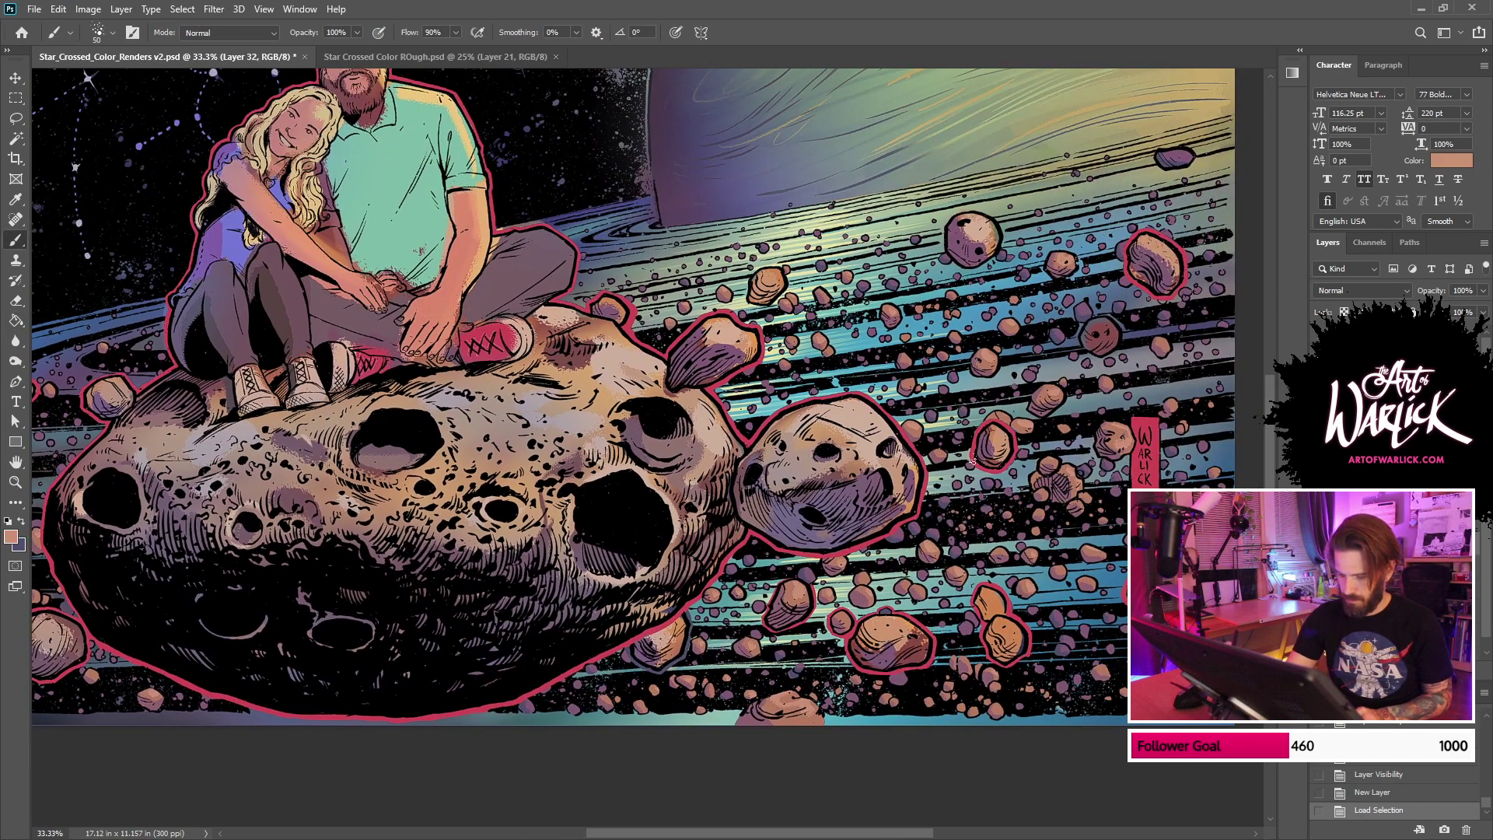
{"action": "mouse_move", "coordinate": [822, 420]}
{"action": "left_mouse_down"}
{"action": "mouse_move", "coordinate": [875, 447]}
{"action": "mouse_move", "coordinate": [812, 451]}
{"action": "mouse_move", "coordinate": [888, 468]}
{"action": "mouse_move", "coordinate": [904, 501]}
{"action": "left_mouse_up"}
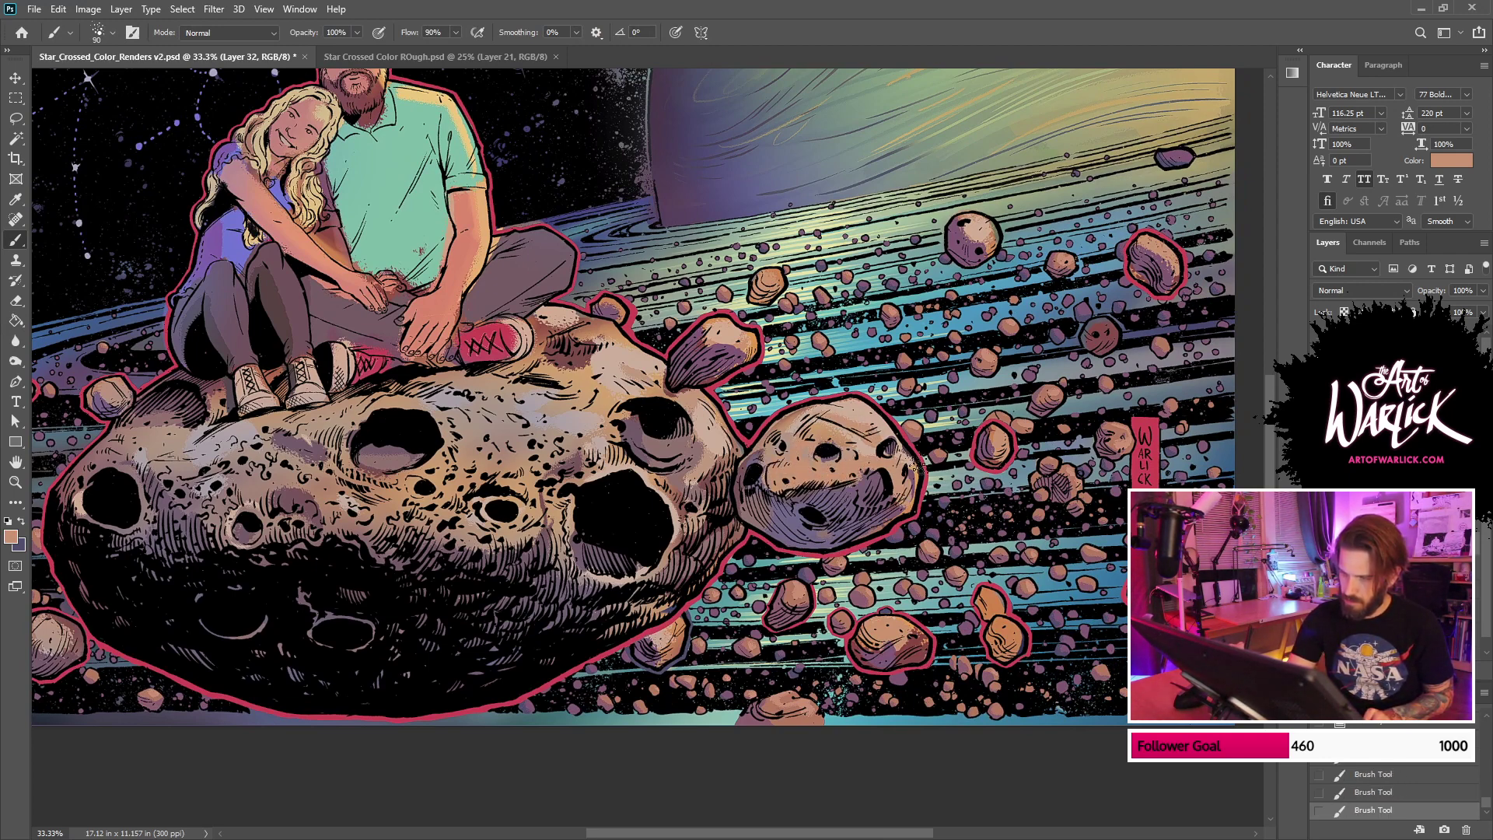
{"action": "left_click", "coordinate": [986, 442], "text": "alt"}
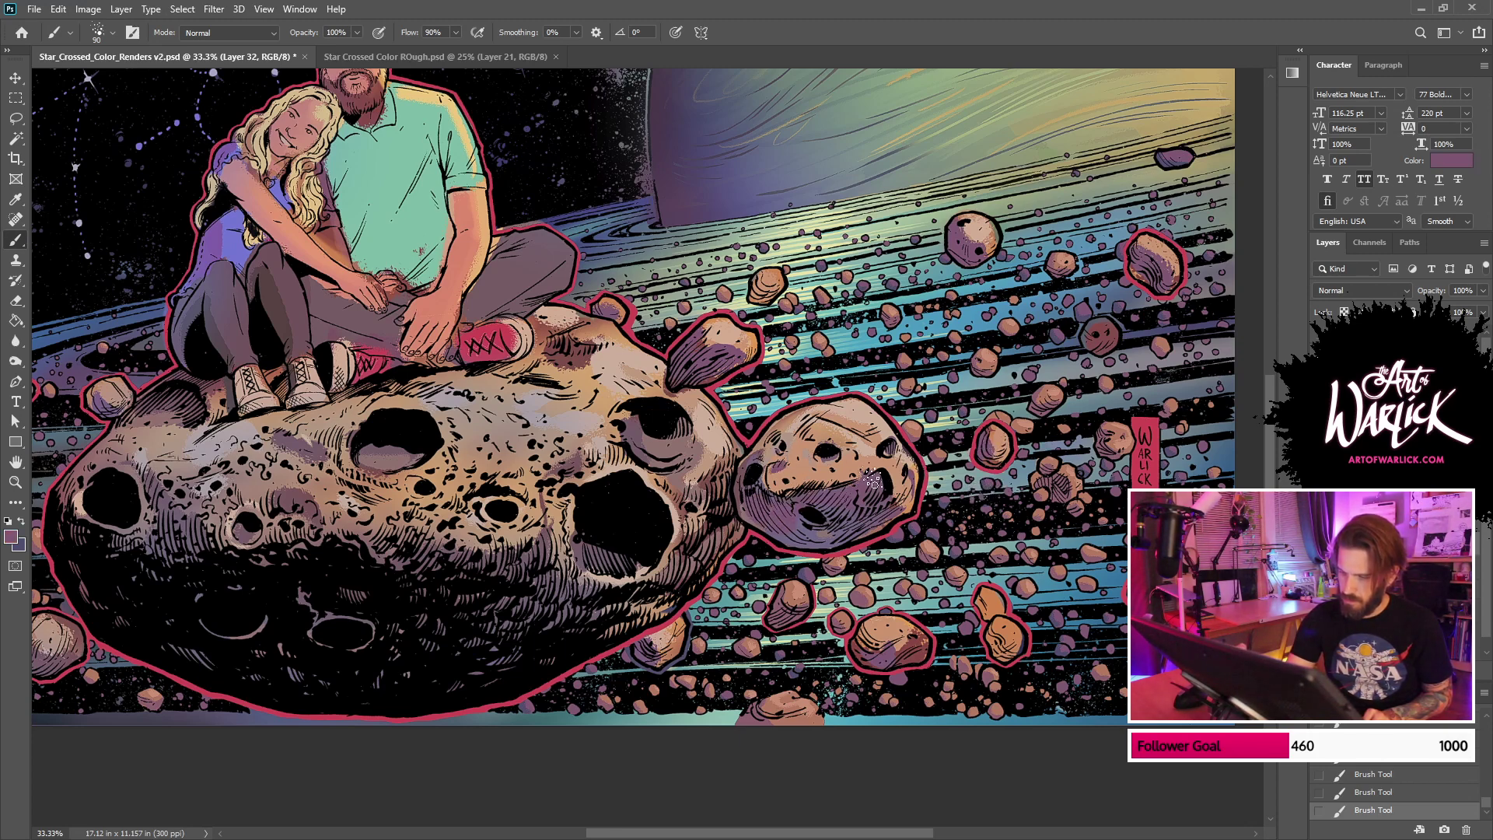
{"action": "left_click", "coordinate": [873, 653], "text": "alt"}
{"action": "key", "text": "ctrl+z"}
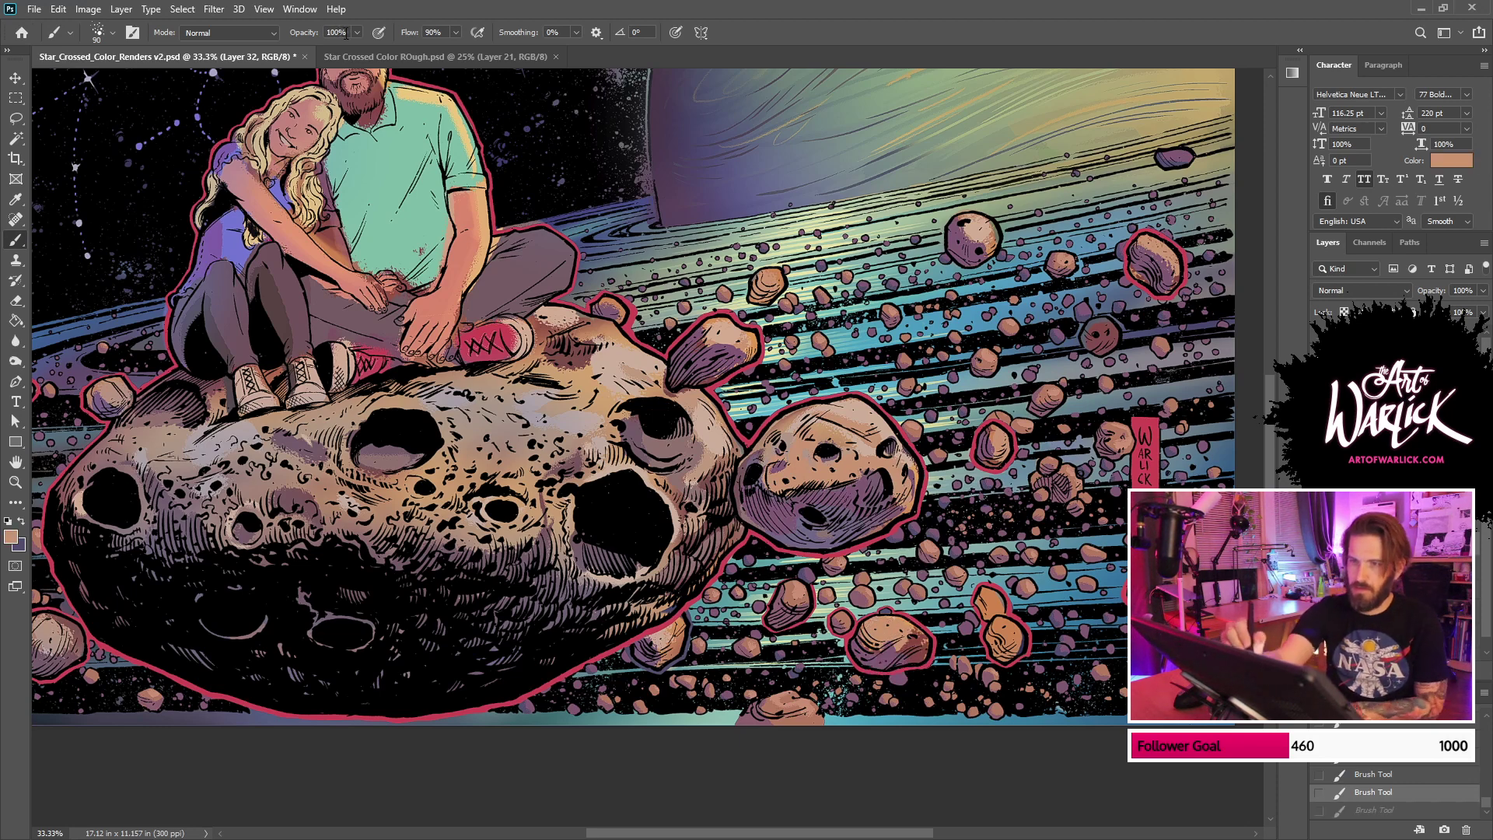
Step: Set the brush opacity to 50% and paint sampled orange tones on the round cratered asteroid and the outlined rock below it
{"action": "key", "text": "5"}
{"action": "mouse_move", "coordinate": [865, 636]}
{"action": "left_mouse_down"}
{"action": "mouse_move", "coordinate": [904, 632]}
{"action": "mouse_move", "coordinate": [881, 653]}
{"action": "mouse_move", "coordinate": [865, 635]}
{"action": "left_mouse_up"}
{"action": "key", "text": "ctrl+z"}
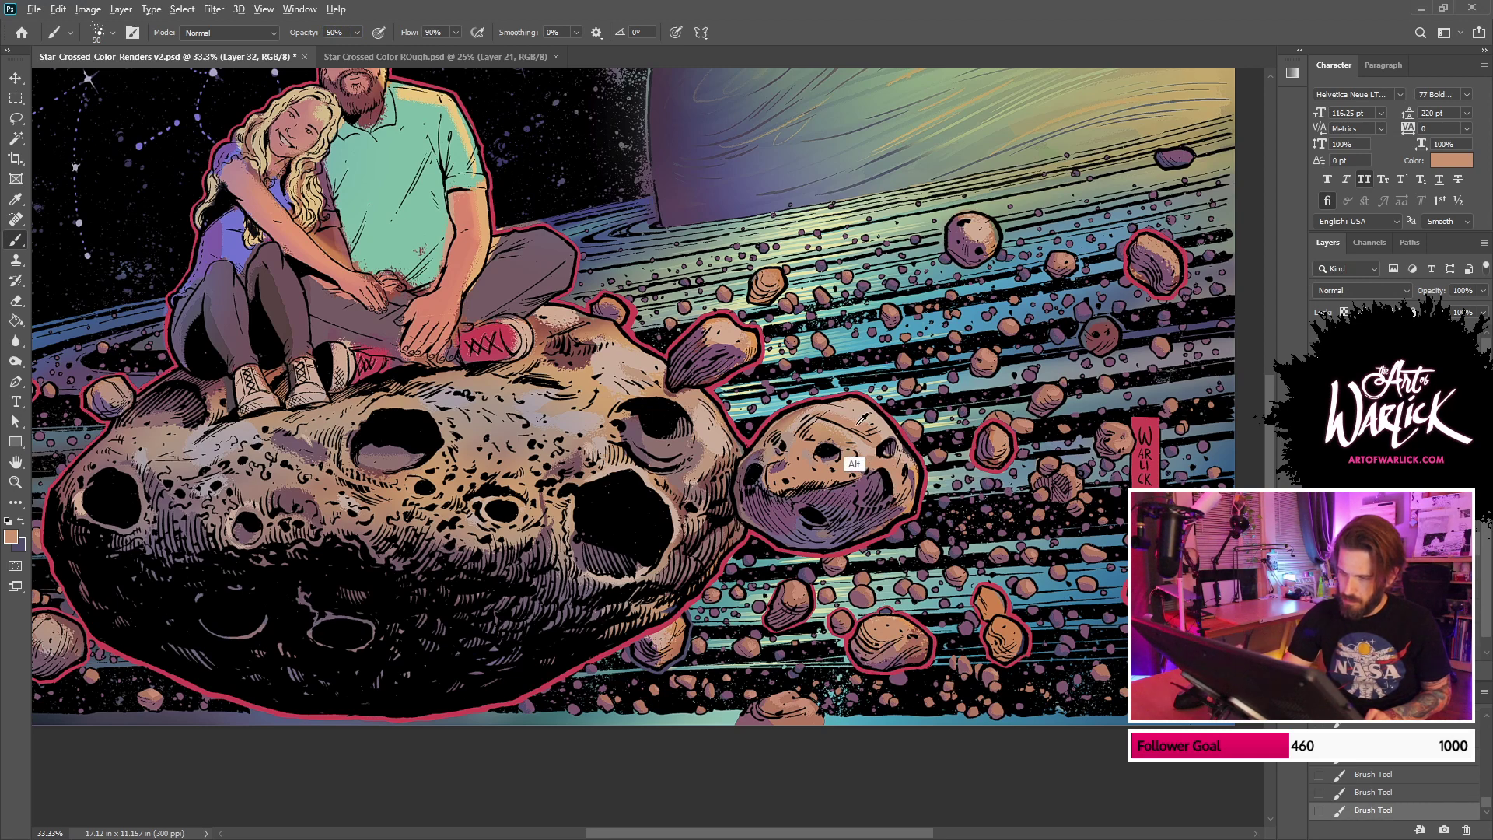
{"action": "left_click", "coordinate": [1009, 631], "text": "alt"}
{"action": "left_click_drag", "start_coordinate": [917, 644], "coordinate": [892, 638]}
{"action": "left_click_drag", "start_coordinate": [828, 413], "coordinate": [876, 436]}
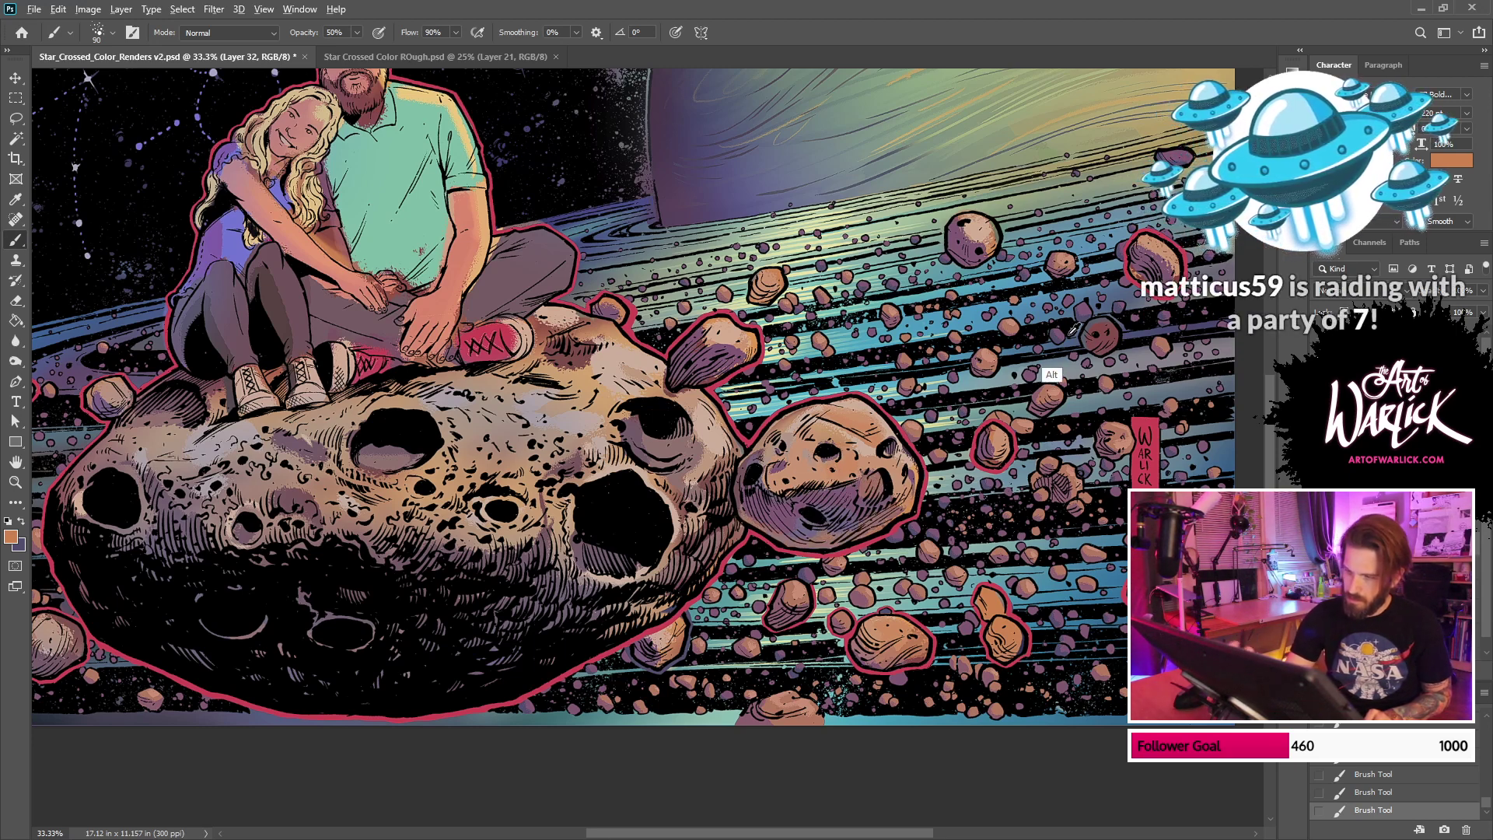
{"action": "mouse_move", "coordinate": [1159, 556]}
{"action": "left_mouse_down"}
{"action": "mouse_move", "coordinate": [846, 544]}
{"action": "mouse_move", "coordinate": [1036, 486]}
{"action": "left_mouse_up"}
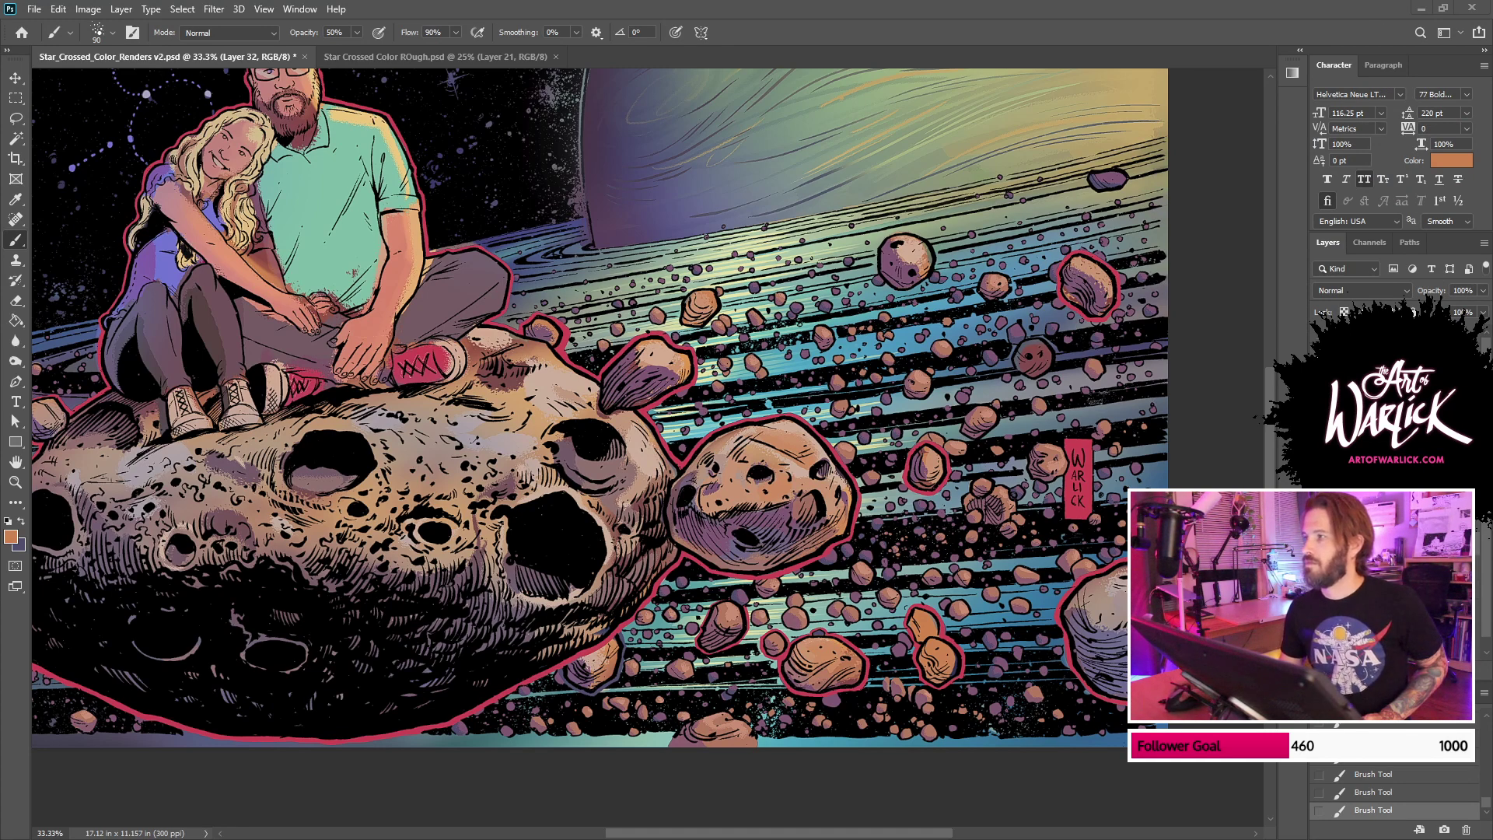
{"action": "key", "text": "alt+Tab"}
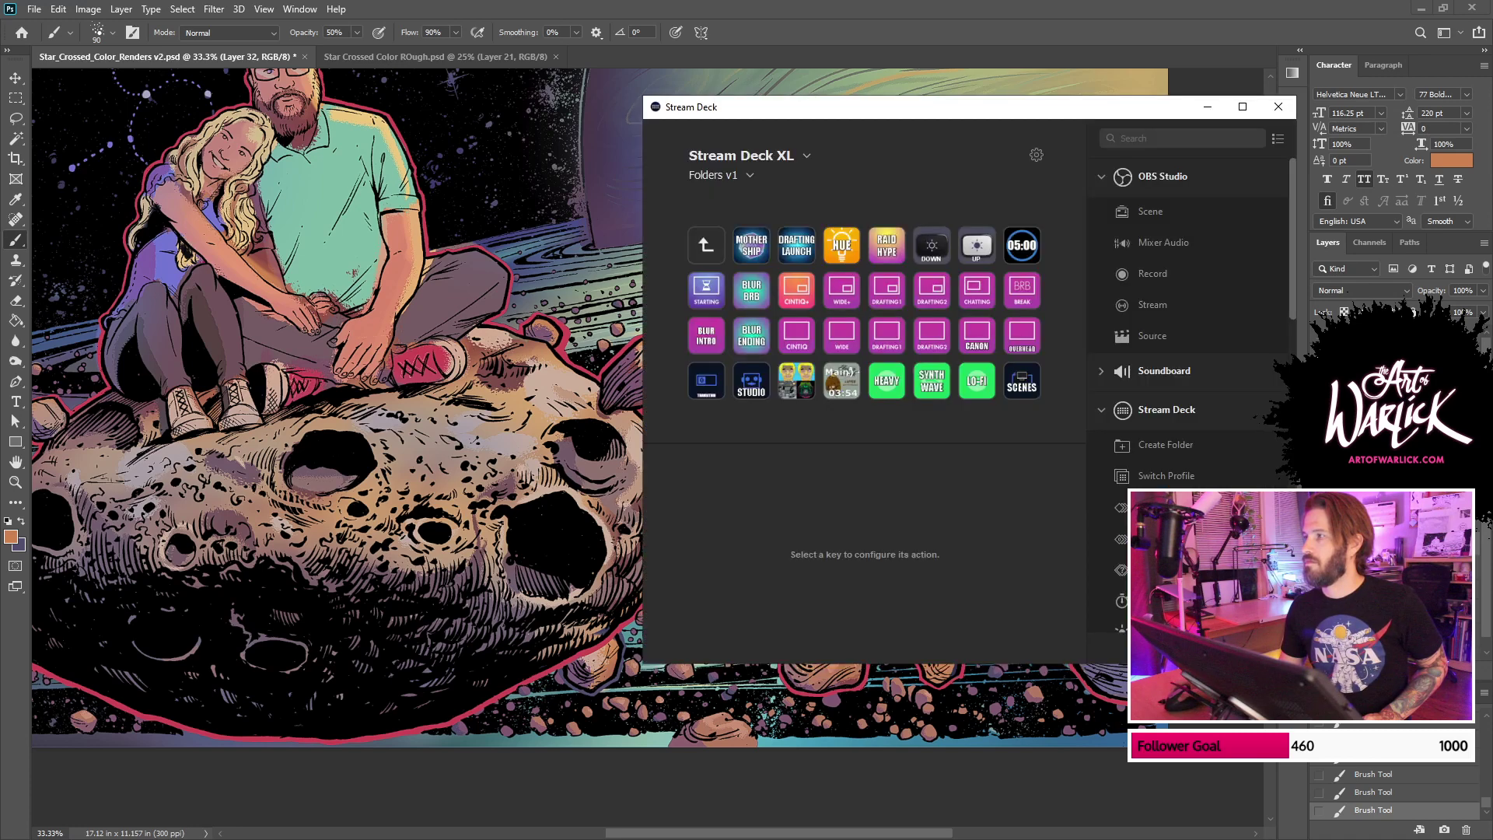
{"action": "left_click_drag", "start_coordinate": [912, 109], "coordinate": [808, 0]}
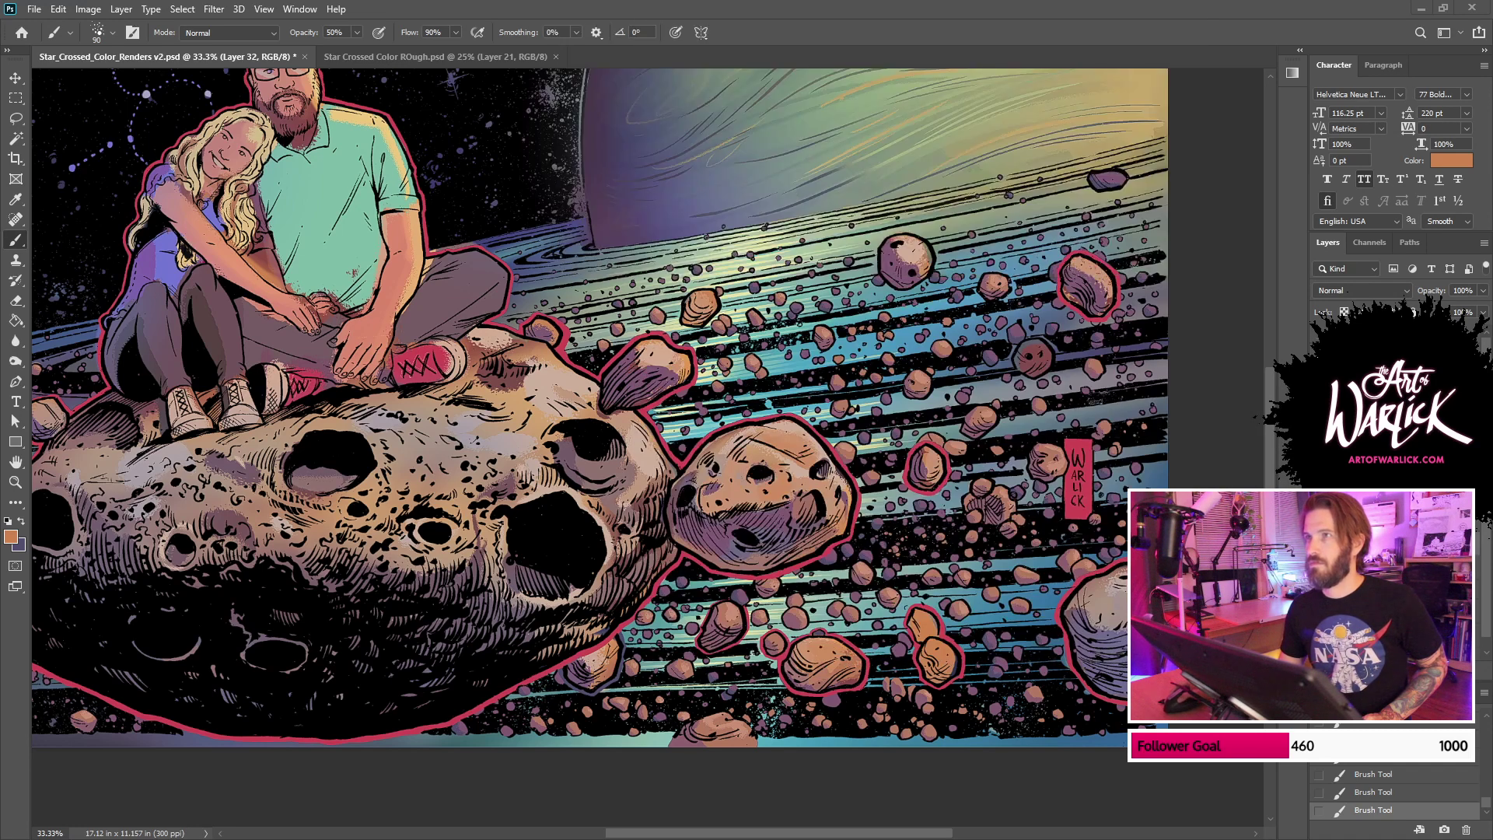
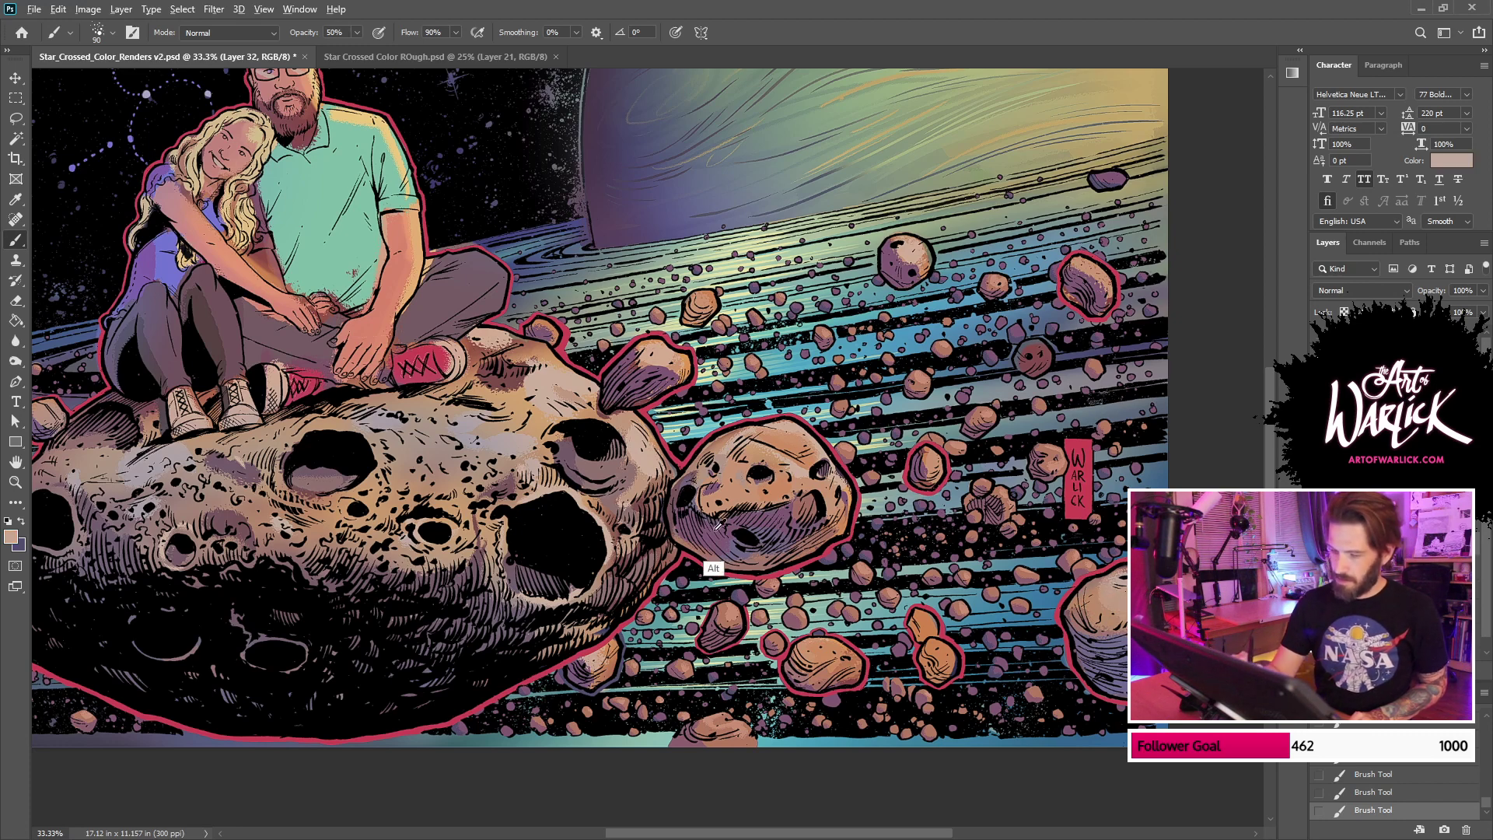
Step: Shade the small outlined rocks below the round cratered asteroid with purple and orange sampled from the artwork
{"action": "left_click", "coordinate": [730, 546], "text": "alt"}
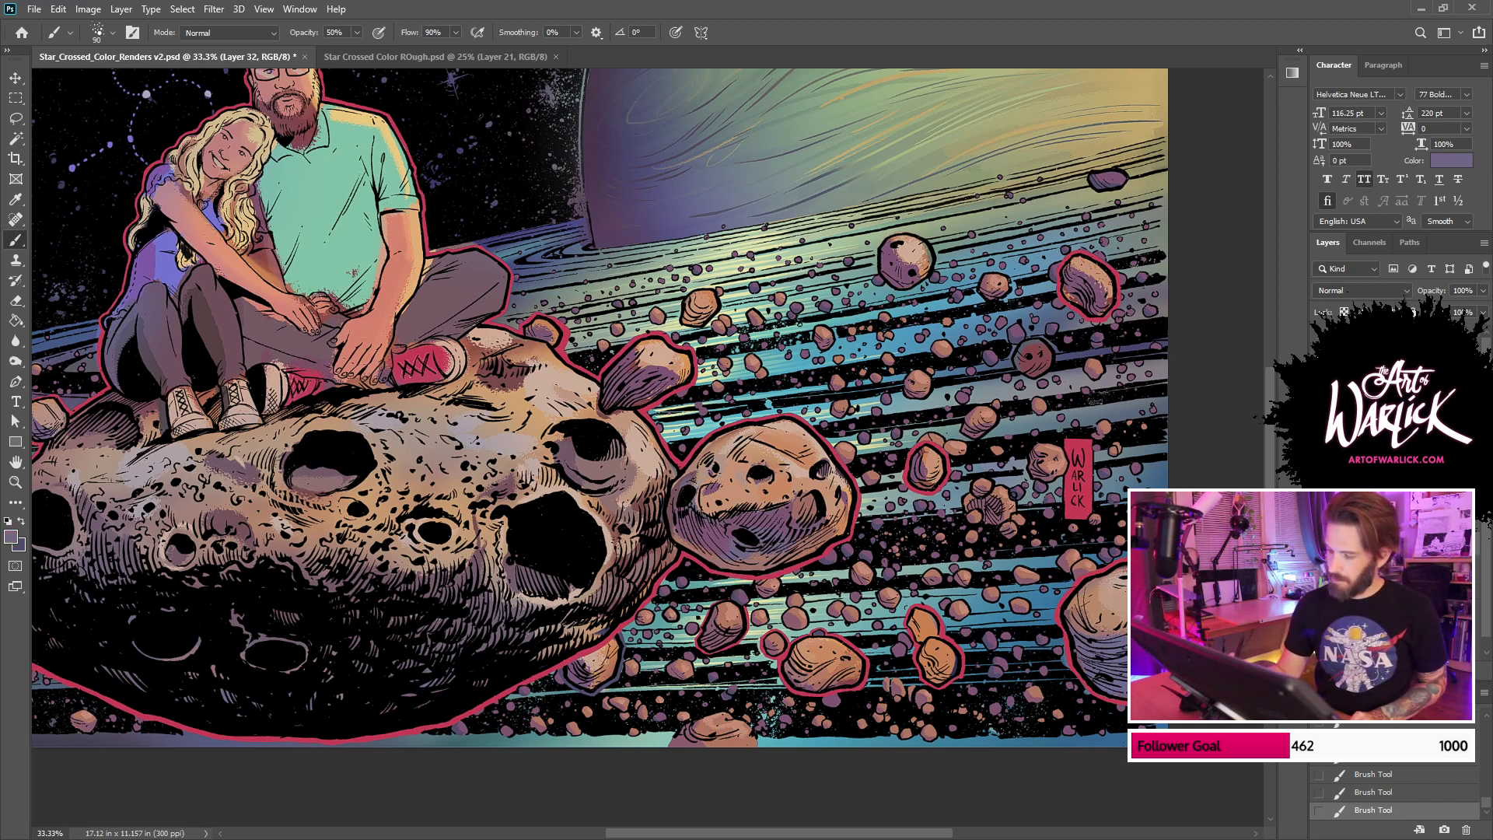
{"action": "mouse_move", "coordinate": [794, 661]}
{"action": "left_mouse_down"}
{"action": "mouse_move", "coordinate": [850, 672]}
{"action": "mouse_move", "coordinate": [815, 687]}
{"action": "left_mouse_up"}
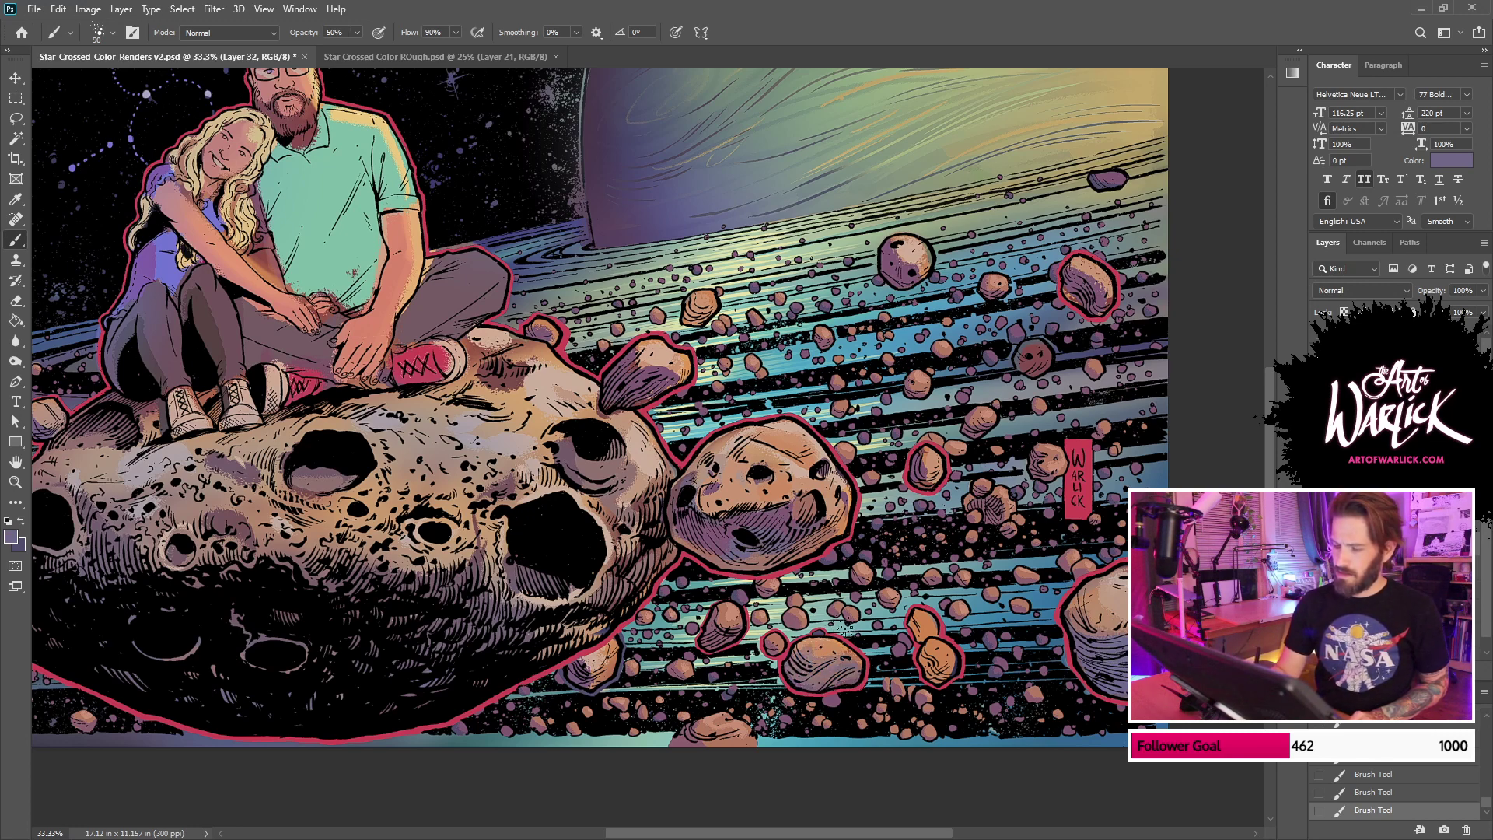
{"action": "left_click", "coordinate": [824, 647], "text": "alt"}
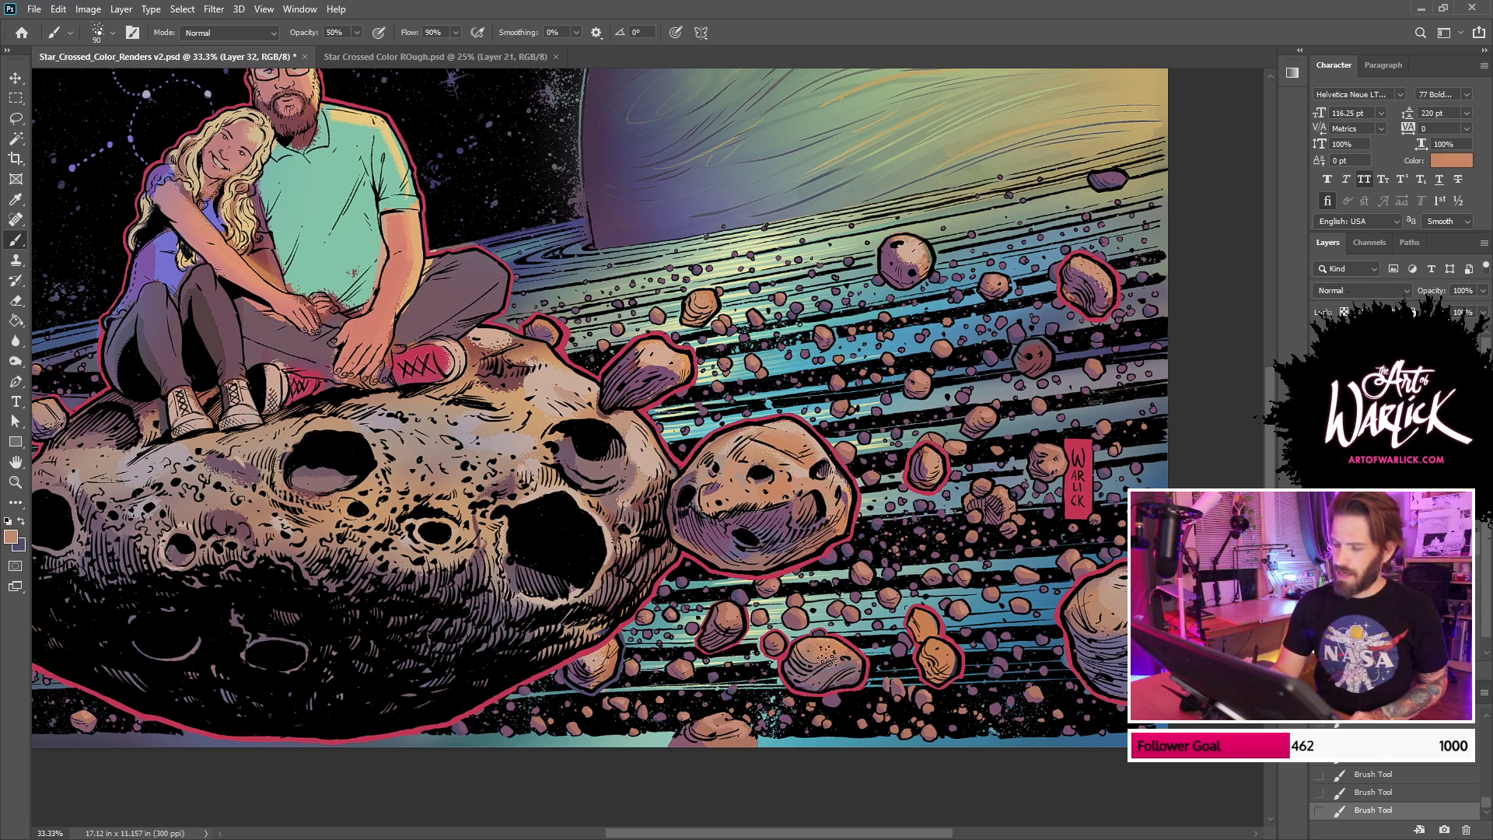
{"action": "left_click", "coordinate": [936, 655], "text": "alt"}
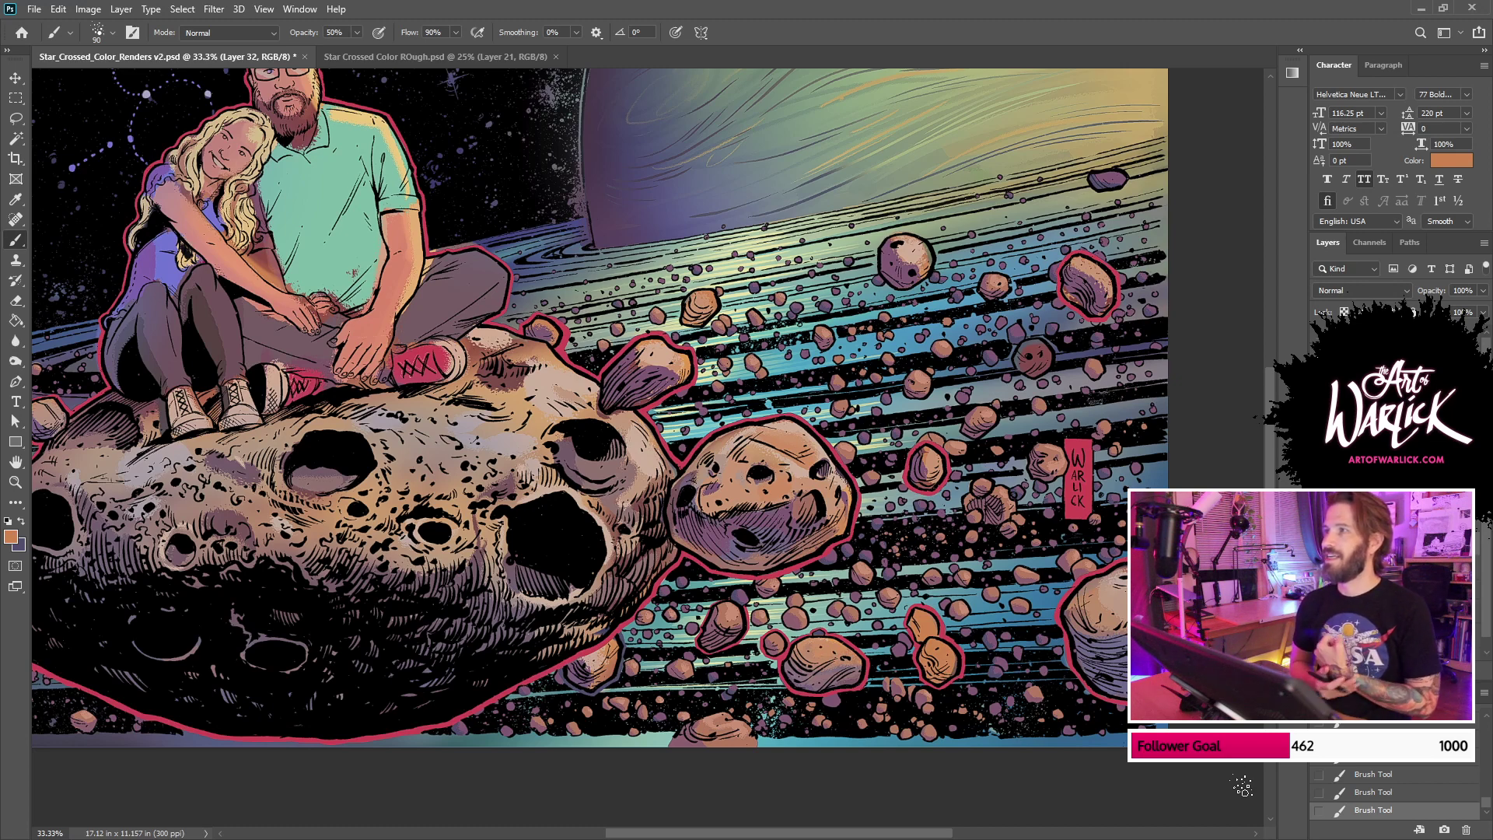
{"action": "key", "text": "k"}
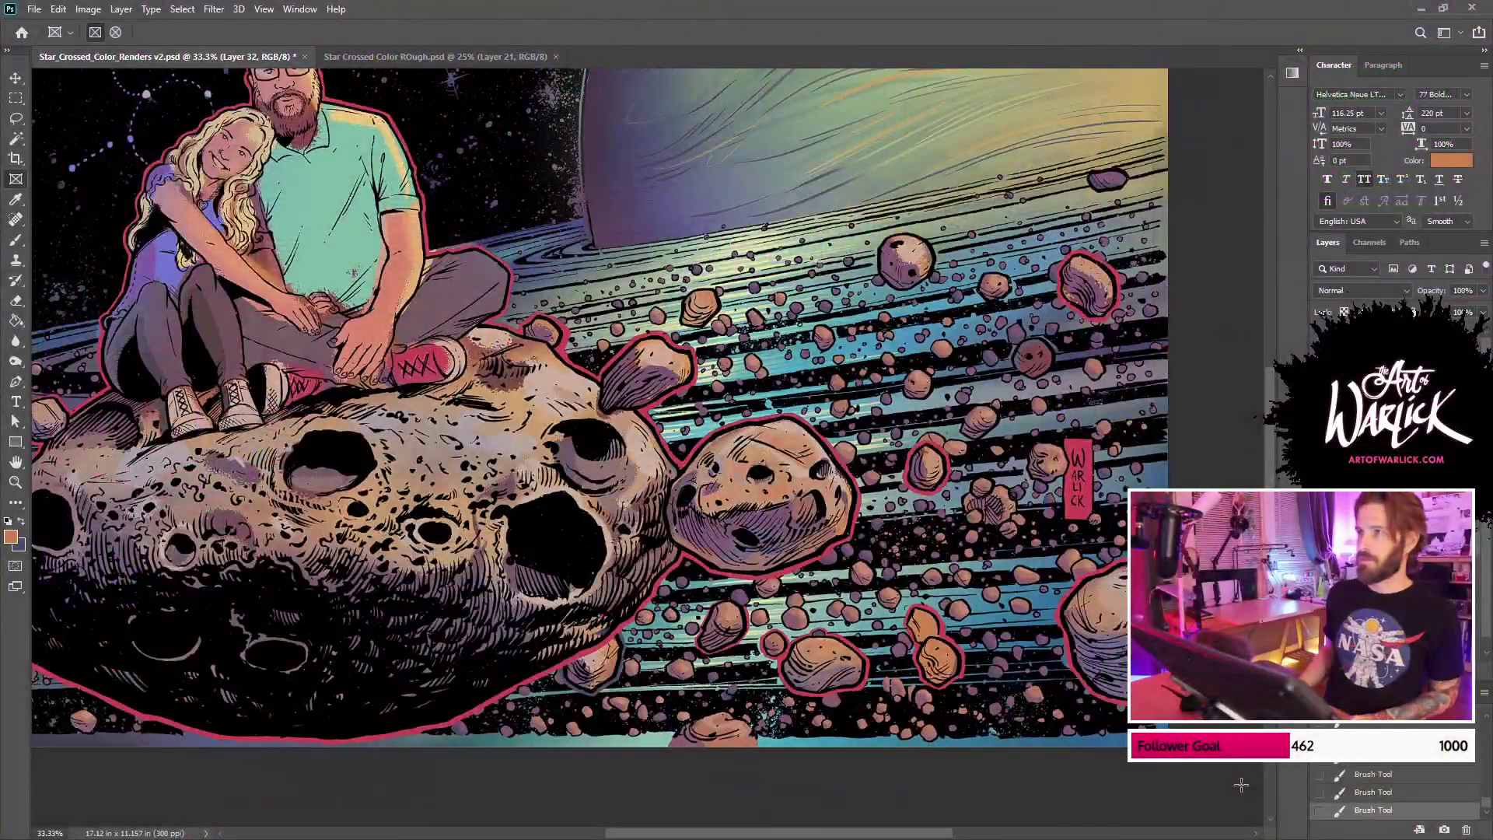
{"action": "left_click_drag", "start_coordinate": [931, 644], "coordinate": [949, 661]}
{"action": "key", "text": "alt+BackSpace"}
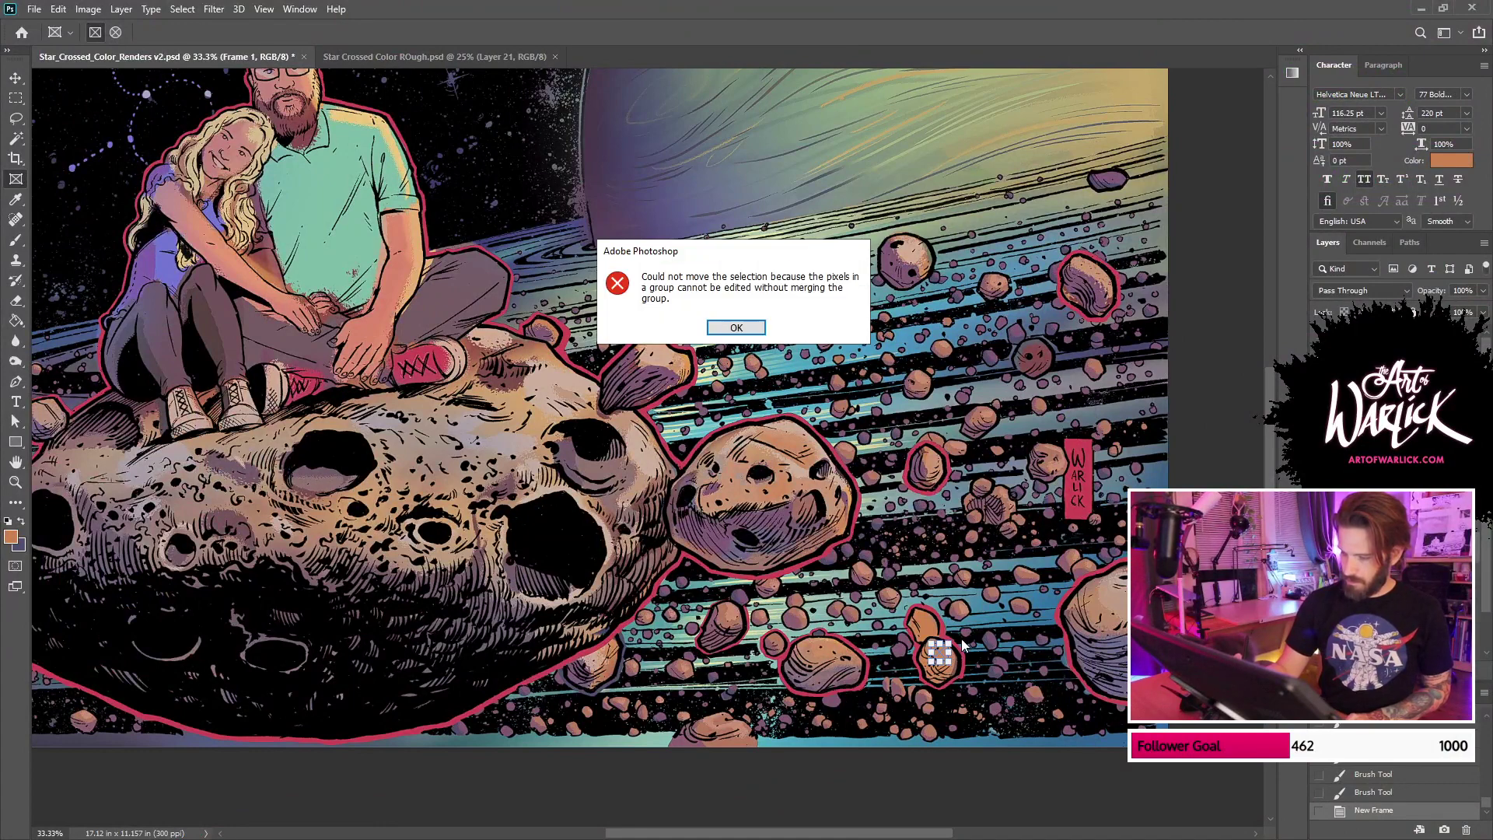
{"action": "key", "text": "Return"}
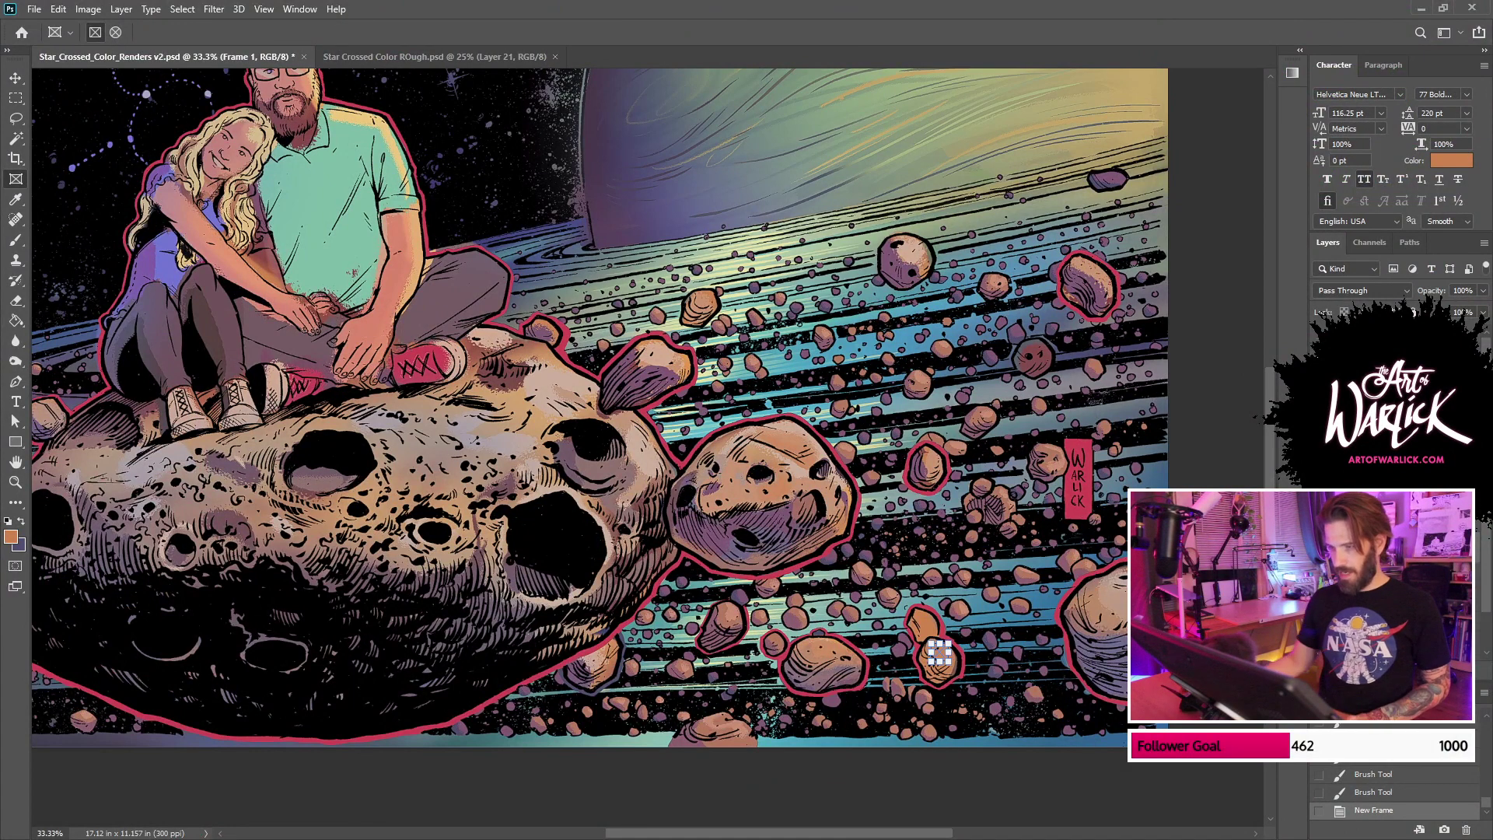
{"action": "left_click", "coordinate": [16, 78]}
{"action": "left_click", "coordinate": [755, 470]}
{"action": "key", "text": "Return"}
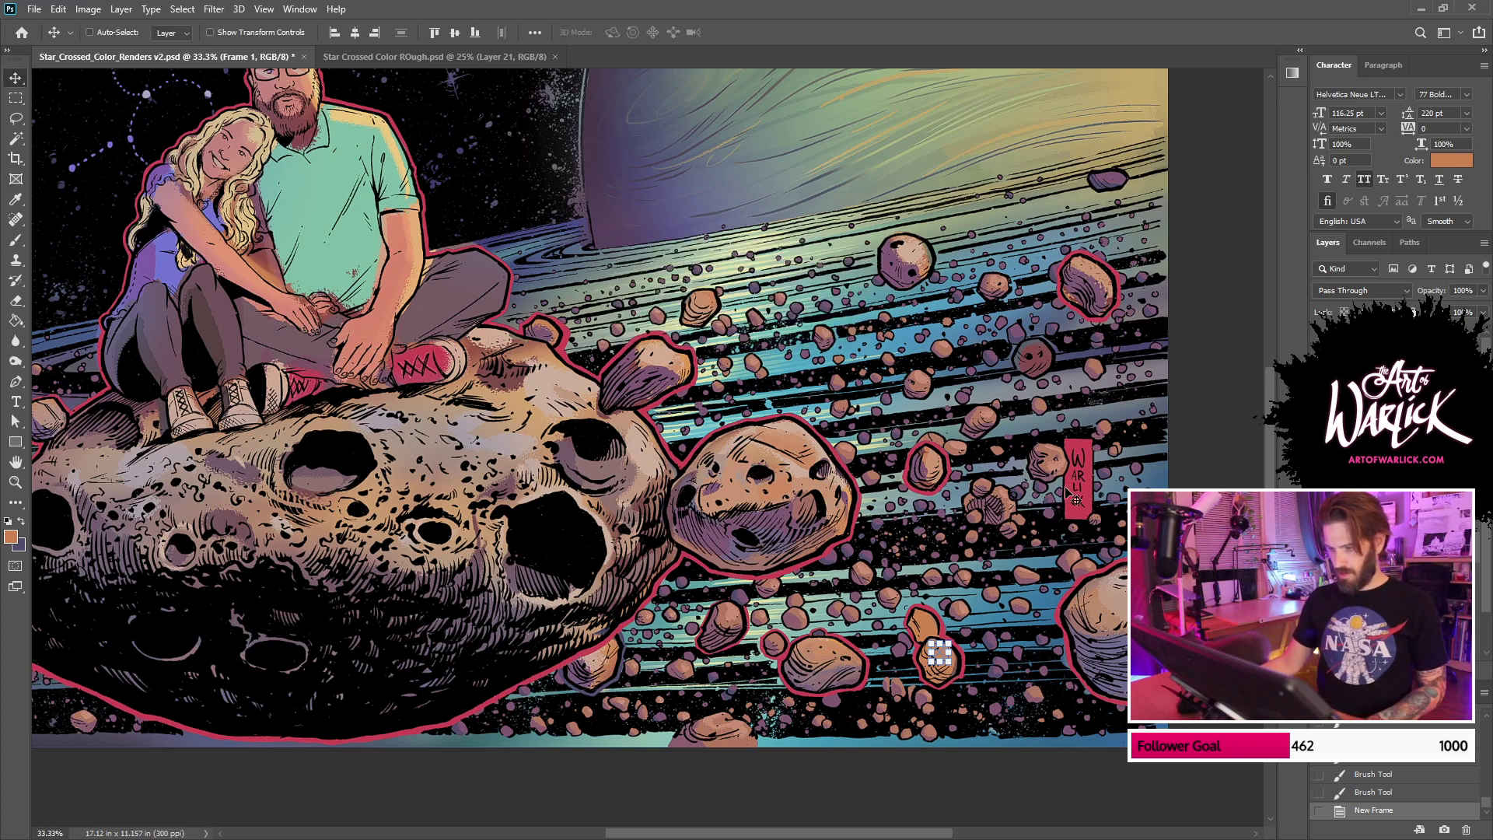
{"action": "key", "text": "ctrl+d"}
{"action": "left_click", "coordinate": [1390, 793]}
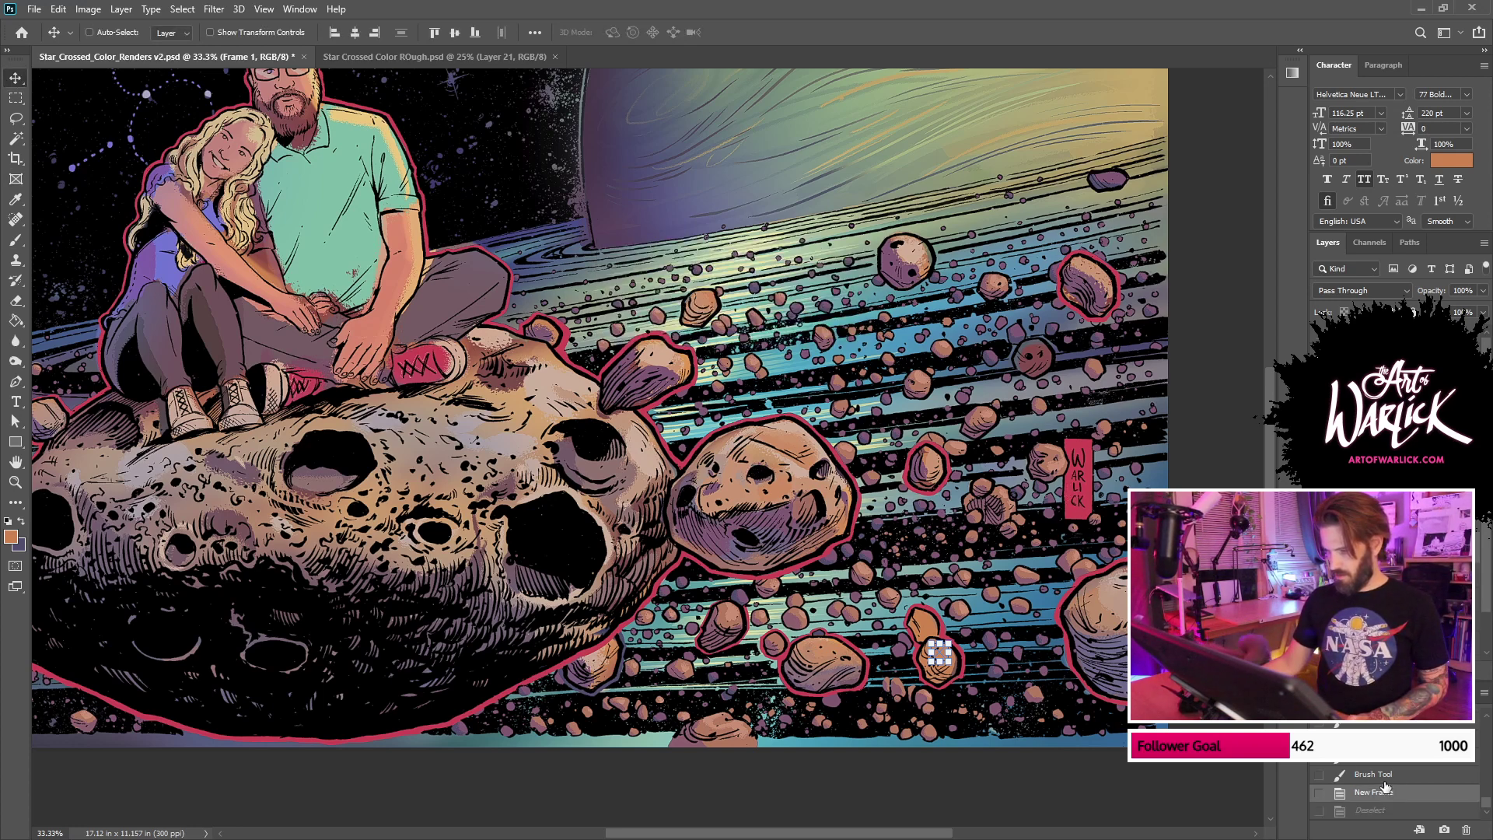
Step: Save the document and toggle the current layer's visibility to compare the asteroids with and without the new shading
{"action": "key", "text": "ctrl+s"}
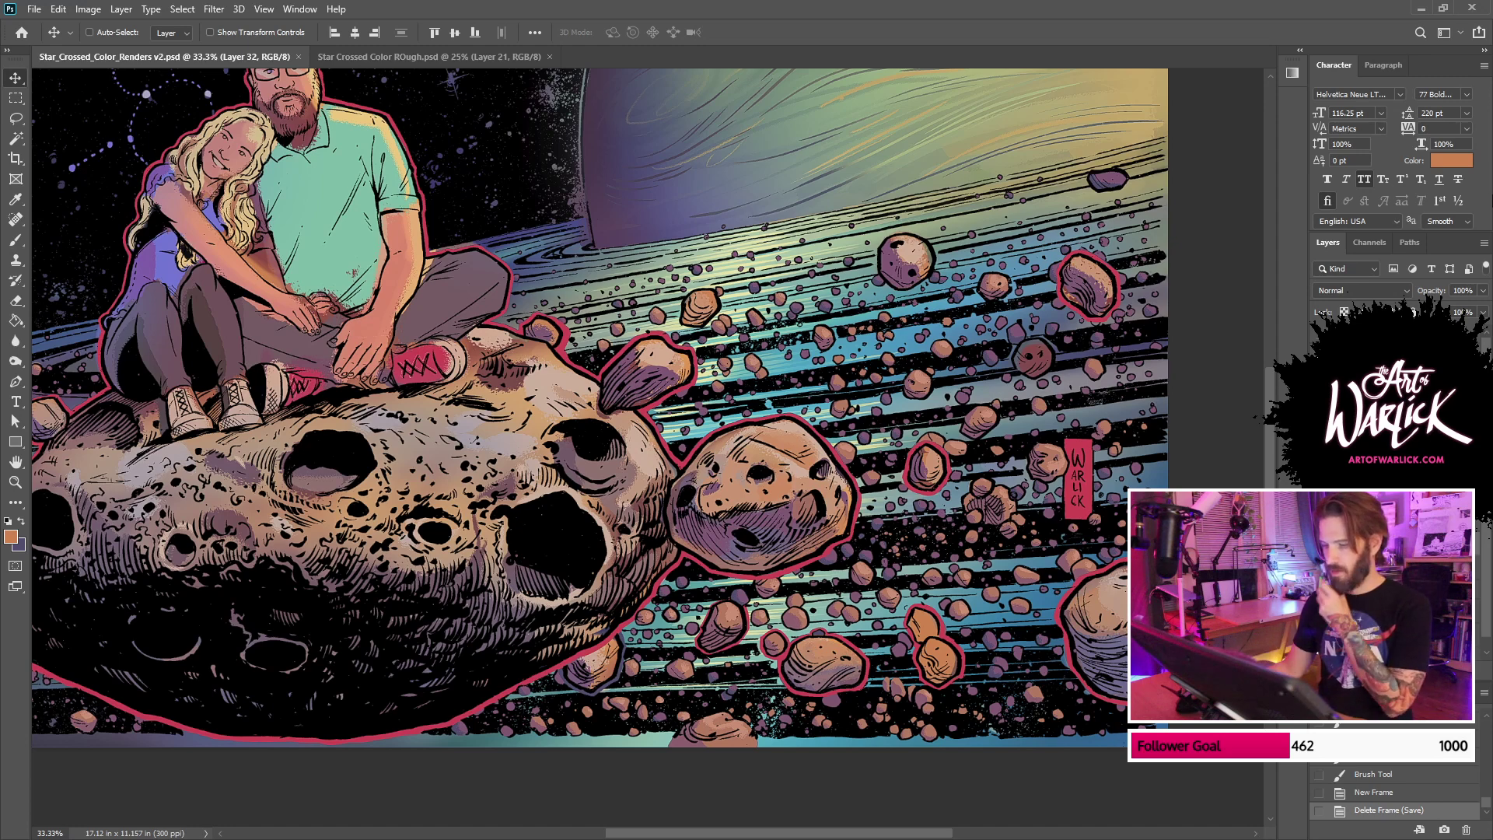
{"action": "key", "text": "ctrl+comma"}
{"action": "key", "text": "ctrl+comma"}
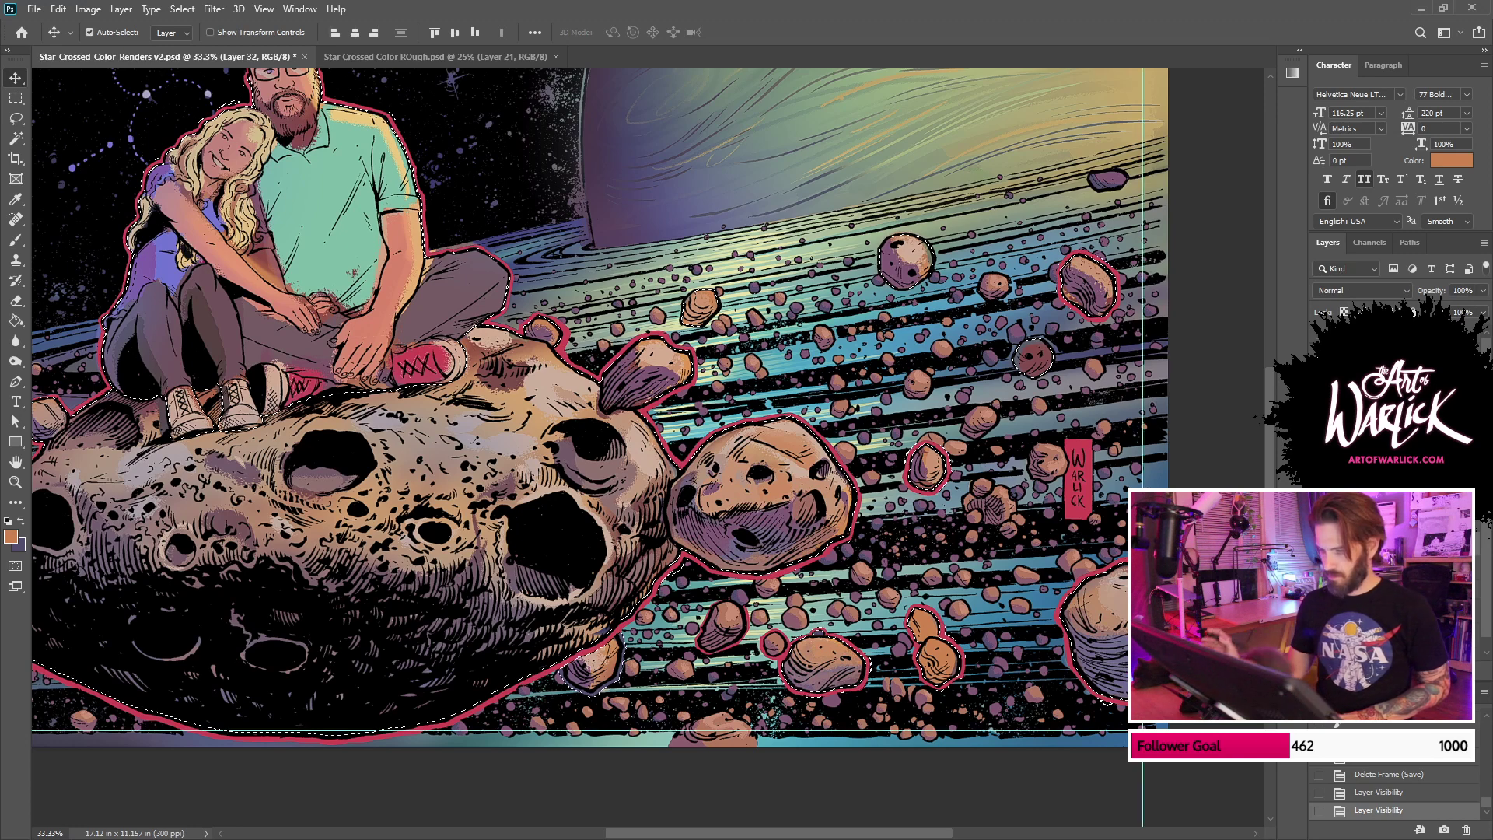
Step: Try the 500 px soft round brush at 0% hardness on the round cratered asteroid and undo the stroke
{"action": "key", "text": "b"}
{"action": "right_click", "coordinate": [1011, 466]}
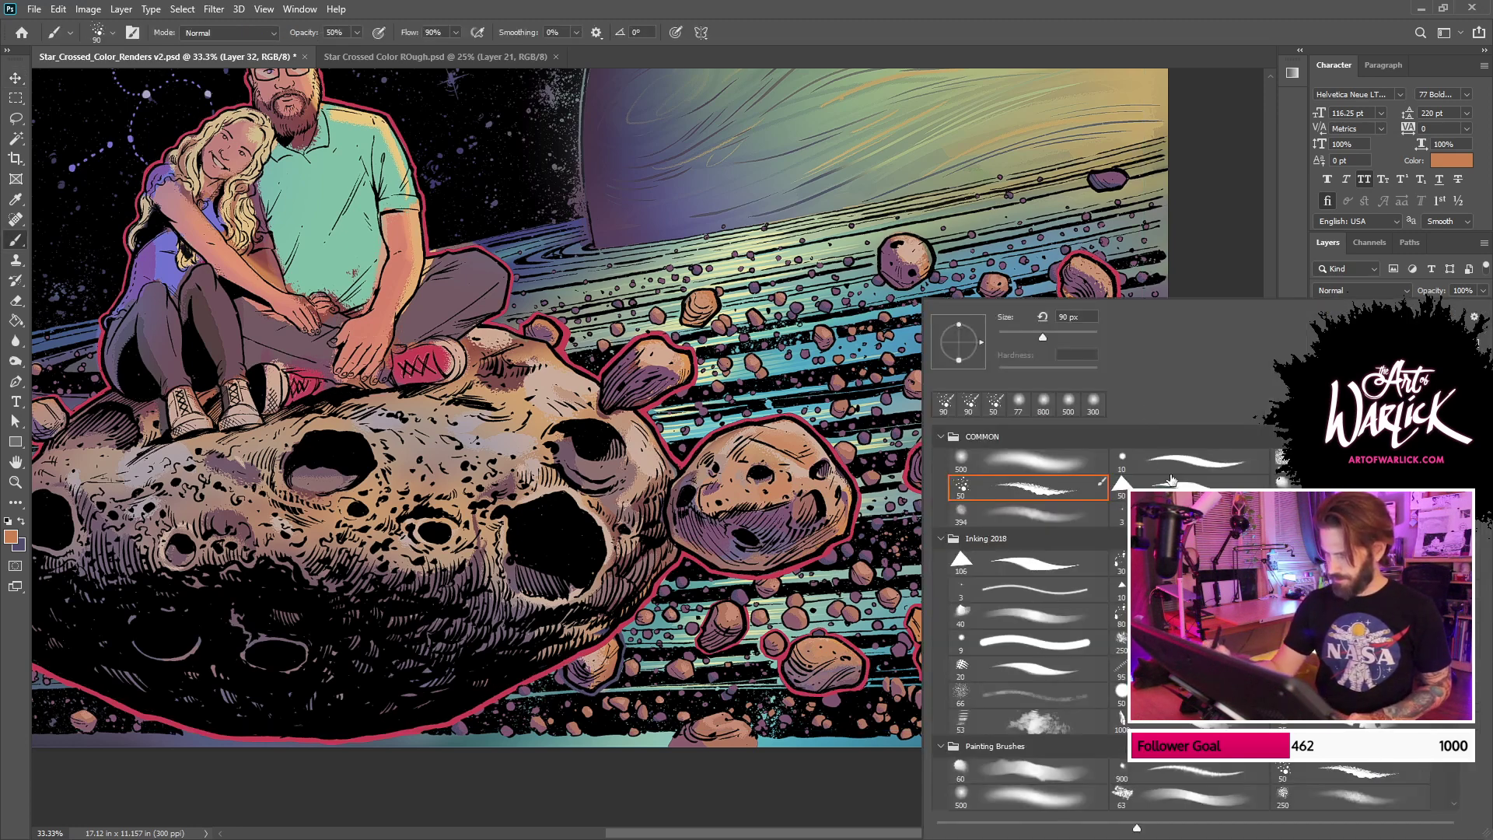
{"action": "double_click", "coordinate": [1067, 480]}
{"action": "right_click", "coordinate": [1115, 500]}
{"action": "left_click", "coordinate": [1077, 464]}
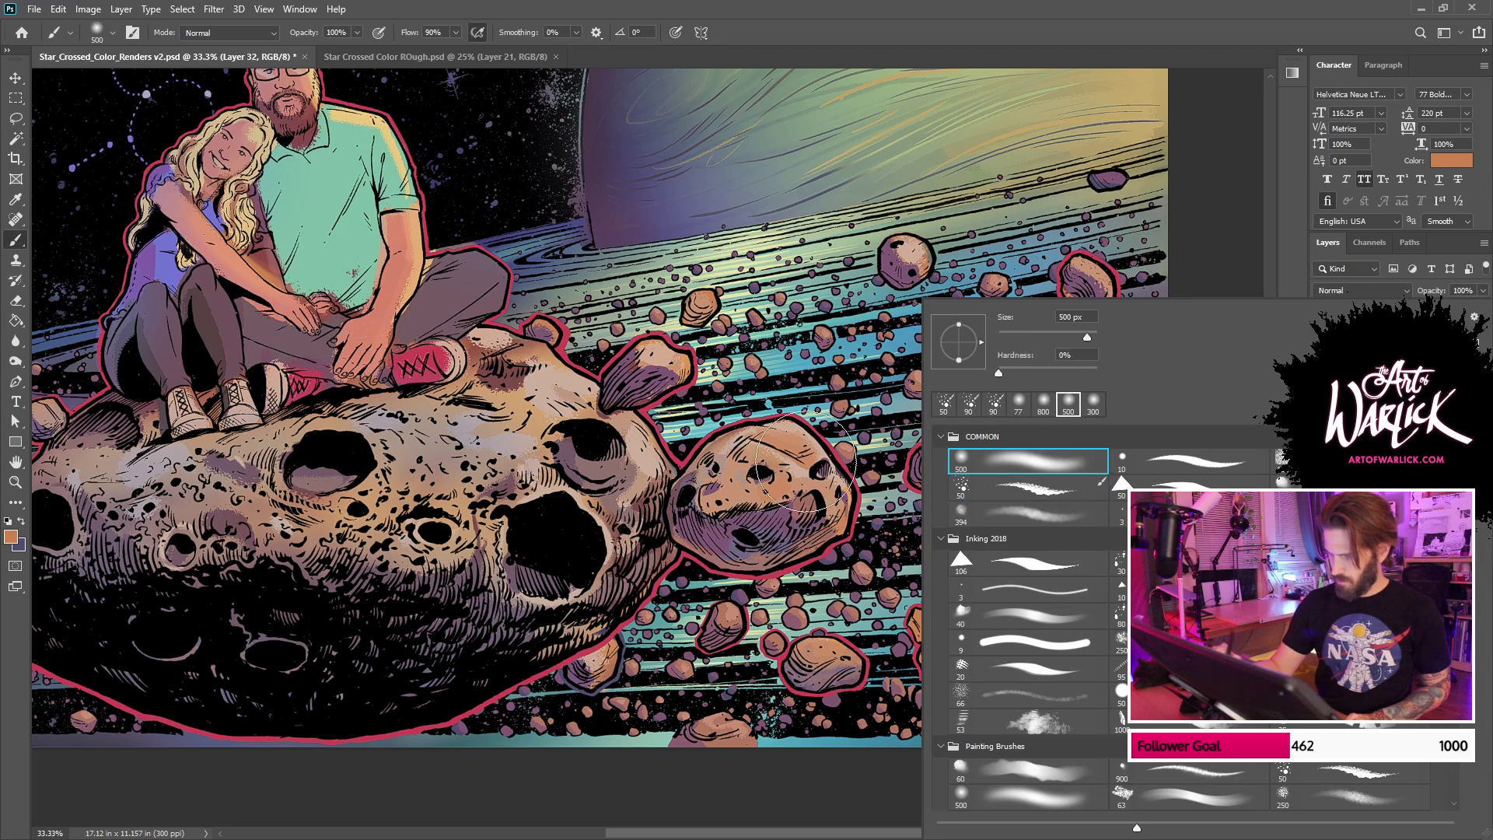
{"action": "mouse_move", "coordinate": [806, 462]}
{"action": "left_mouse_down"}
{"action": "mouse_move", "coordinate": [753, 515]}
{"action": "mouse_move", "coordinate": [720, 513]}
{"action": "left_mouse_up"}
{"action": "key", "text": "ctrl+z"}
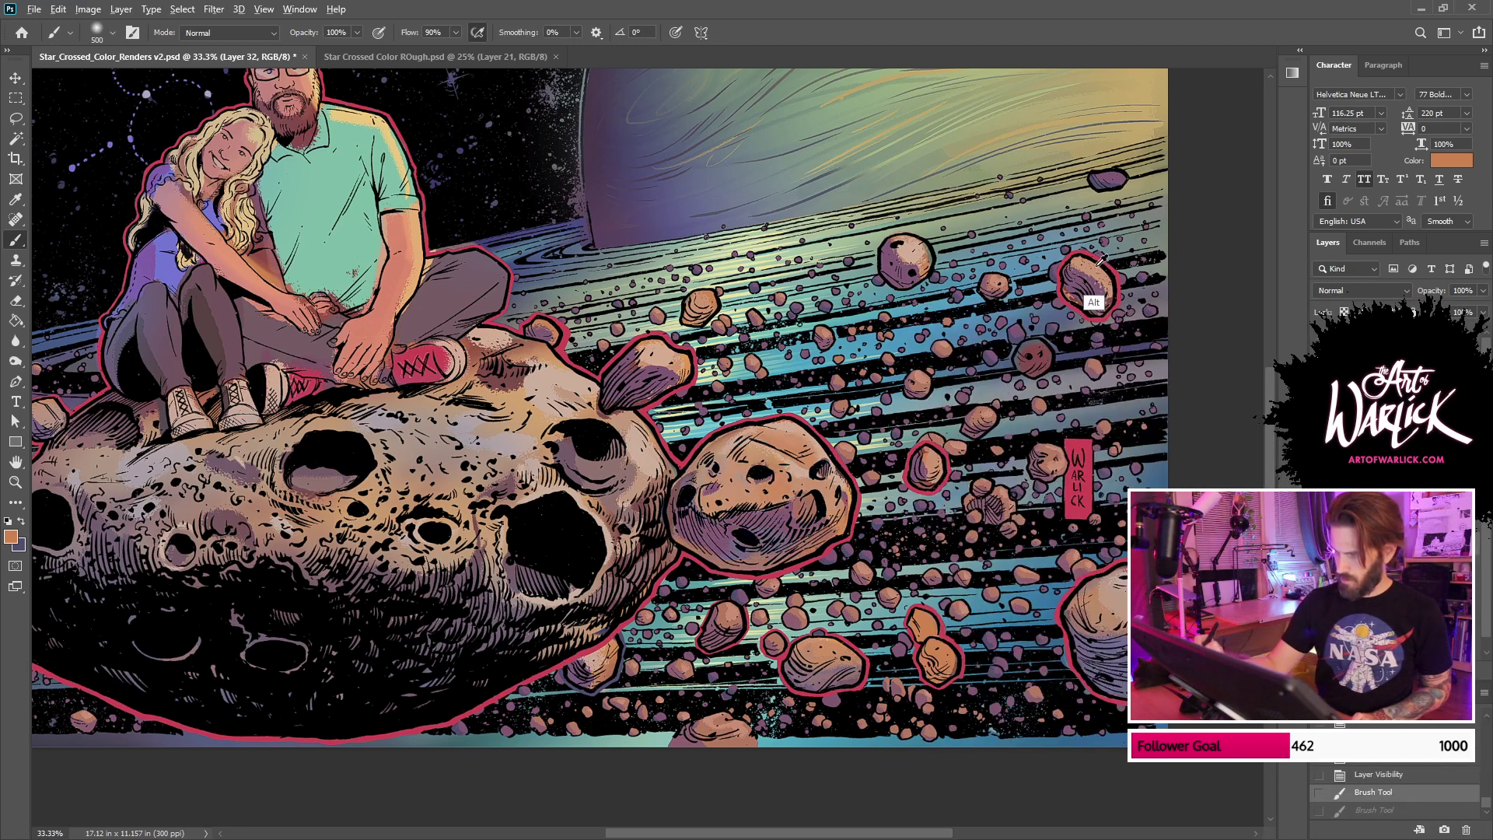
Step: Switch back to the textured brush, enlarge it to 168 px, and paint sampled tones on the small round moon among the ring rocks
{"action": "right_click", "coordinate": [1135, 467]}
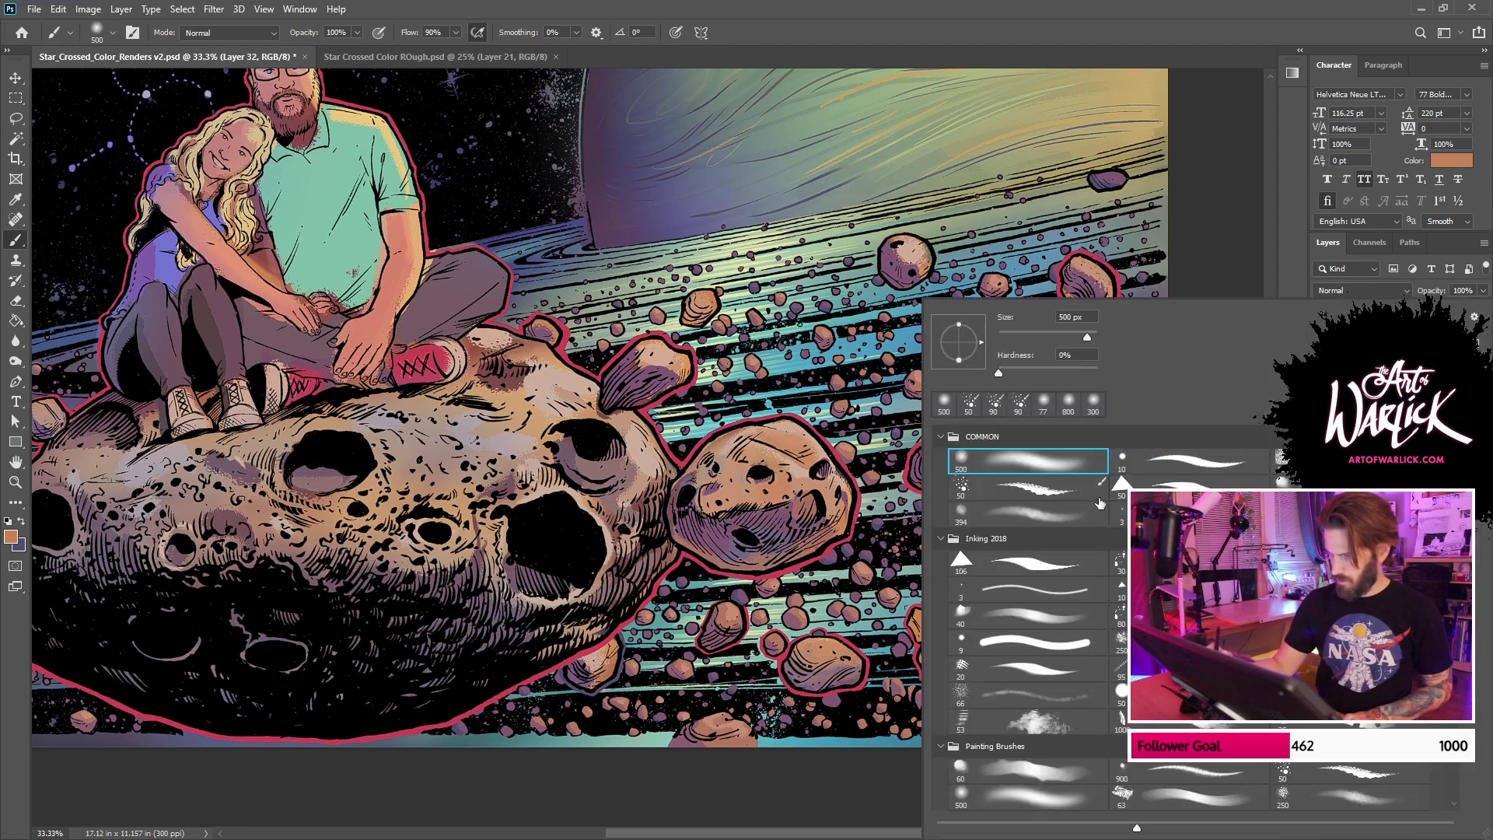
{"action": "double_click", "coordinate": [1066, 488]}
{"action": "left_click_drag", "start_coordinate": [1099, 273], "coordinate": [1097, 301]}
{"action": "key", "text": "ctrl+z"}
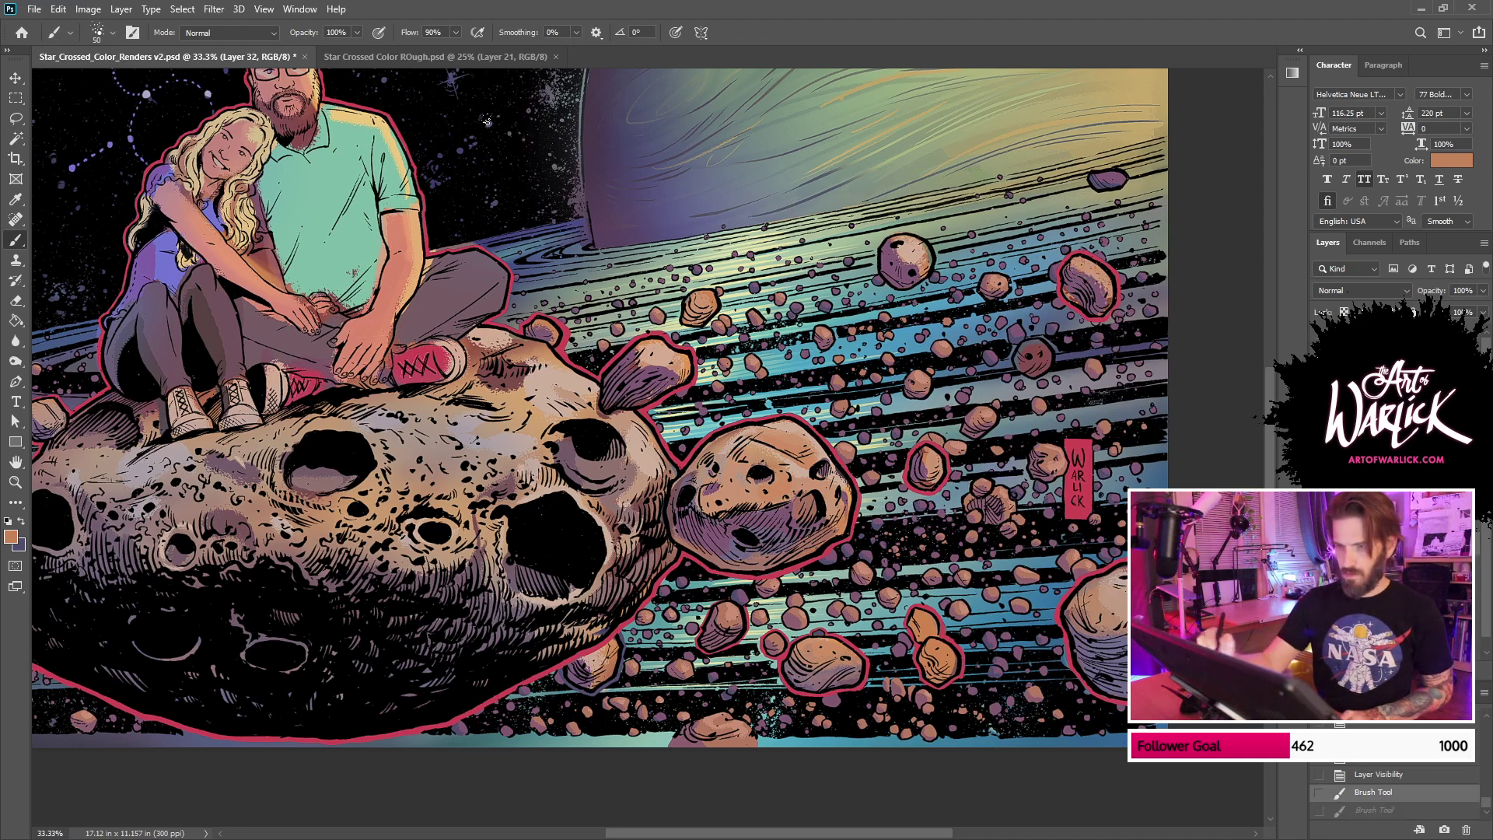
{"action": "right_click", "coordinate": [903, 245]}
{"action": "left_click", "coordinate": [1068, 284]}
{"action": "mouse_move", "coordinate": [919, 248]}
{"action": "left_mouse_down"}
{"action": "mouse_move", "coordinate": [924, 265]}
{"action": "mouse_move", "coordinate": [900, 255]}
{"action": "mouse_move", "coordinate": [917, 272]}
{"action": "mouse_move", "coordinate": [932, 235]}
{"action": "left_mouse_up"}
{"action": "left_click", "coordinate": [926, 264], "text": "alt"}
{"action": "left_click", "coordinate": [923, 258], "text": "alt"}
{"action": "left_click", "coordinate": [1042, 448], "text": "alt"}
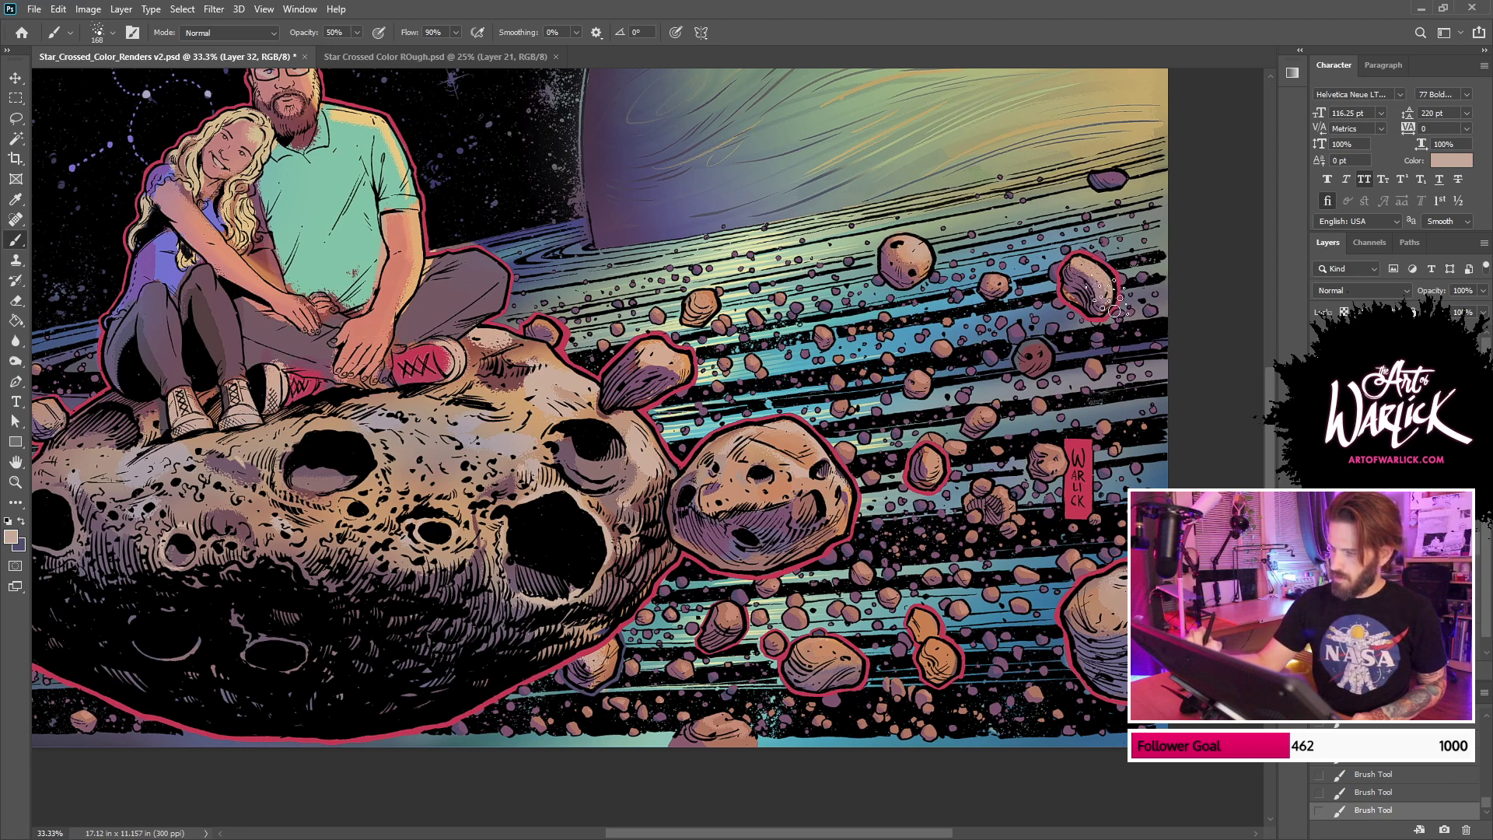
Step: Sample orange and purple from the round cratered asteroid and shade the outlined rock near the planet's rings at 50% brush opacity
{"action": "left_click", "coordinate": [781, 506], "text": "alt"}
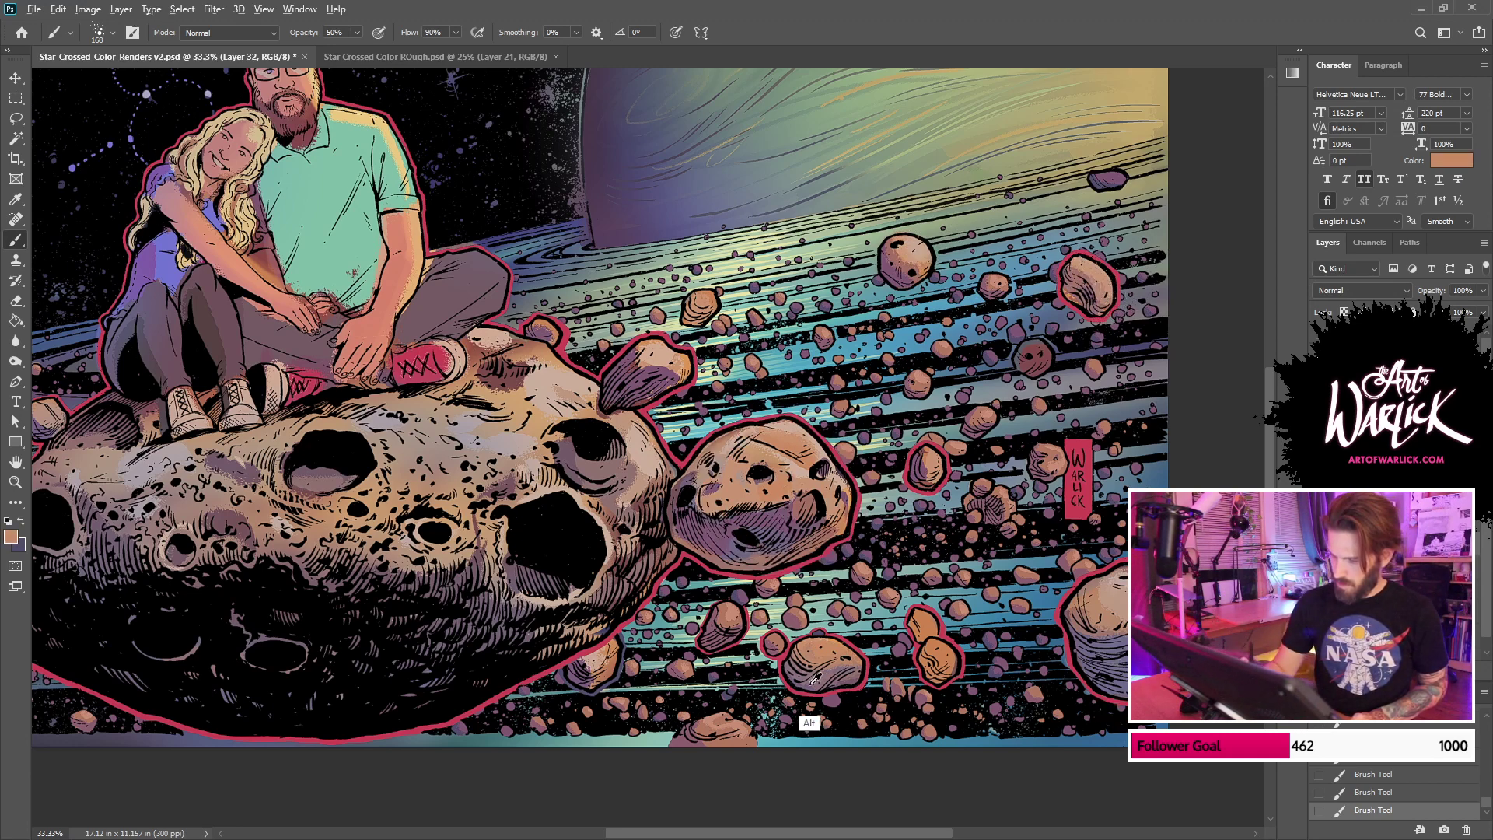
{"action": "left_click", "coordinate": [748, 515], "text": "alt"}
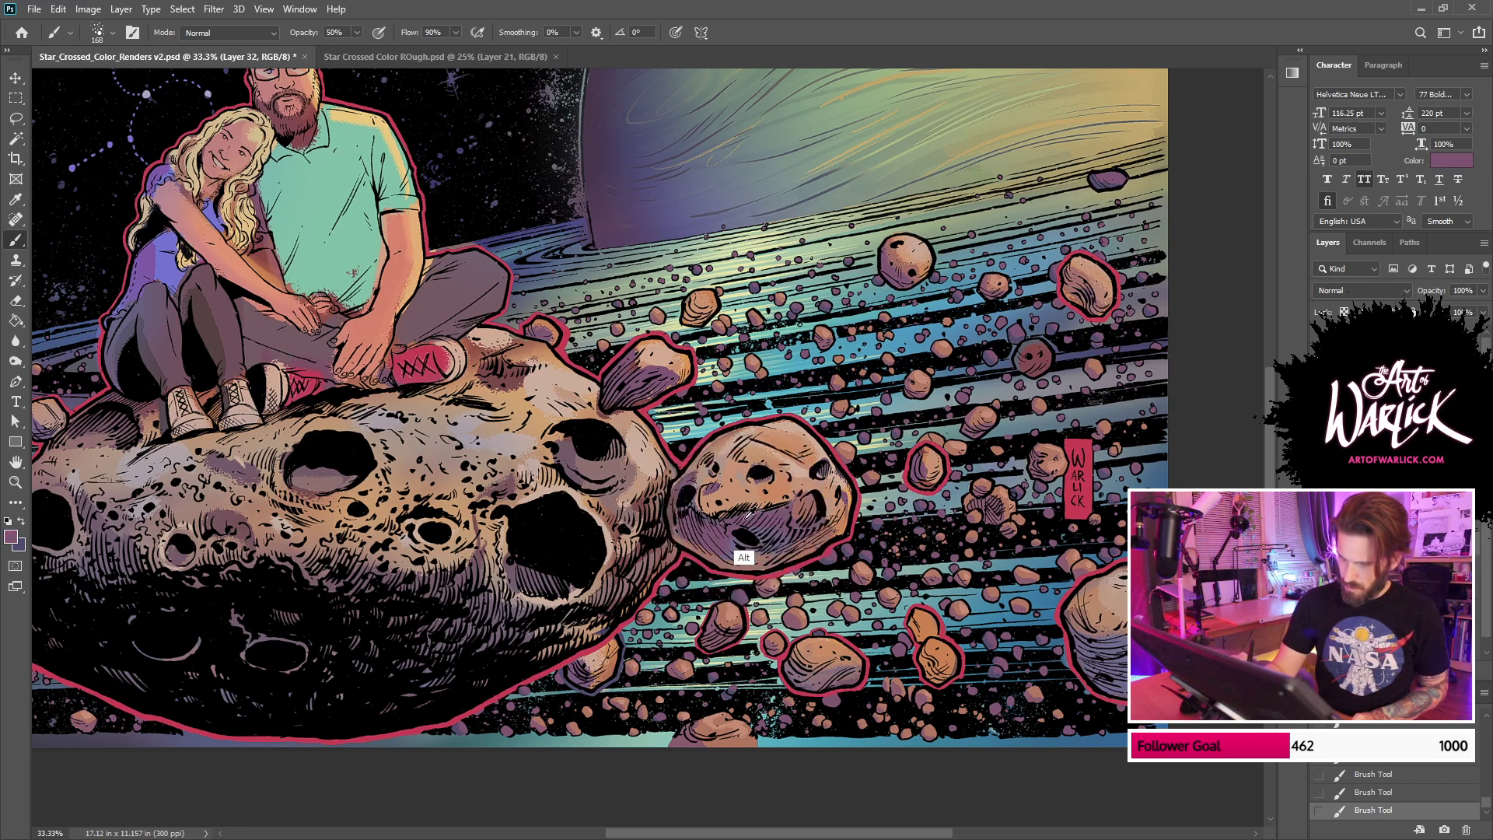
{"action": "mouse_move", "coordinate": [1076, 259]}
{"action": "left_mouse_down"}
{"action": "mouse_move", "coordinate": [1068, 293]}
{"action": "mouse_move", "coordinate": [1095, 322]}
{"action": "mouse_move", "coordinate": [1080, 297]}
{"action": "mouse_move", "coordinate": [1121, 320]}
{"action": "mouse_move", "coordinate": [1098, 256]}
{"action": "mouse_move", "coordinate": [1072, 276]}
{"action": "mouse_move", "coordinate": [1080, 307]}
{"action": "mouse_move", "coordinate": [1078, 293]}
{"action": "mouse_move", "coordinate": [1088, 314]}
{"action": "mouse_move", "coordinate": [1120, 316]}
{"action": "mouse_move", "coordinate": [1083, 288]}
{"action": "mouse_move", "coordinate": [1130, 254]}
{"action": "left_mouse_up"}
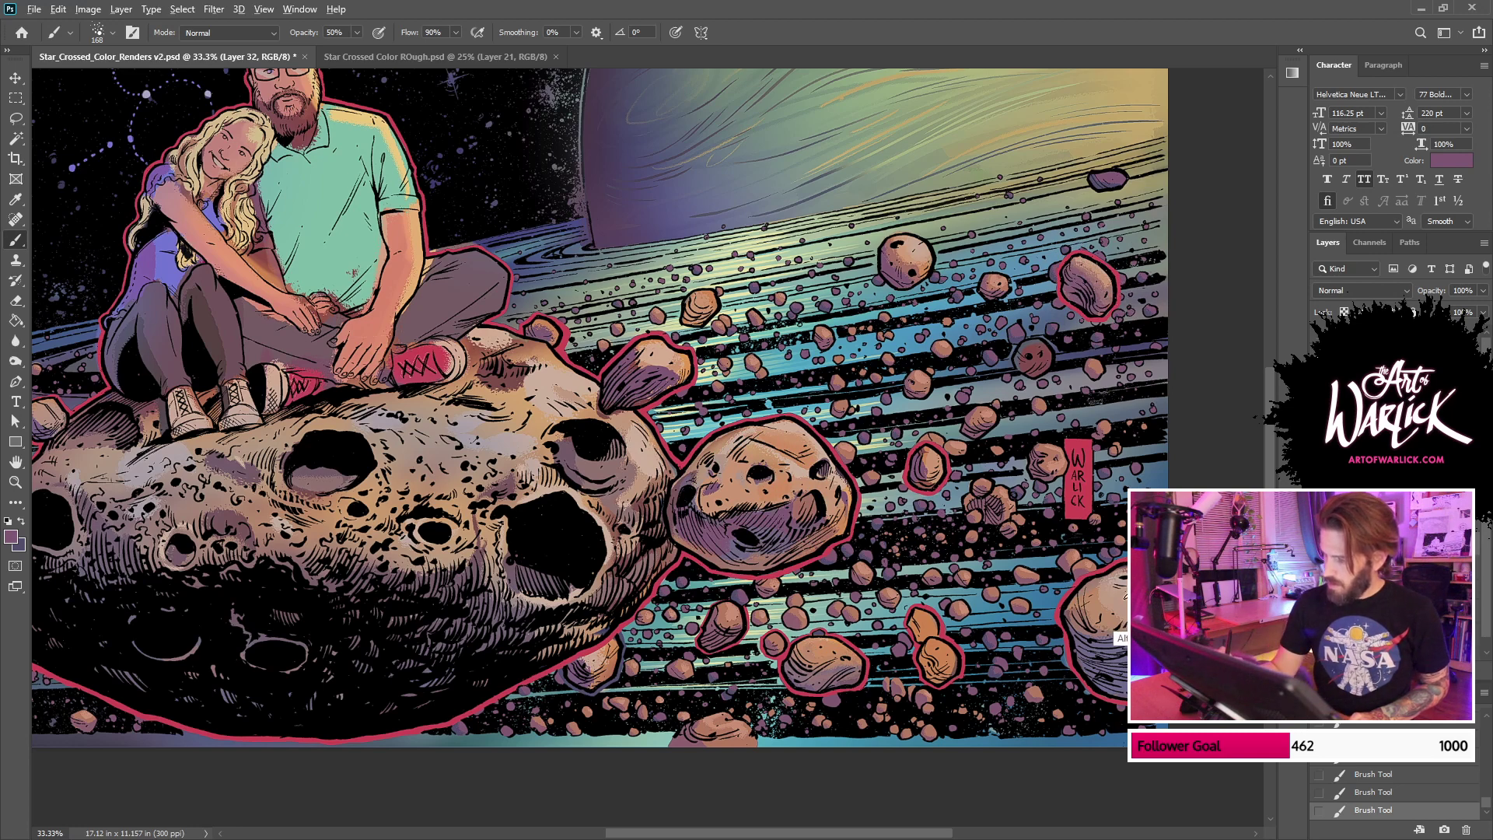
Step: Sample orange, tan and purple tones from nearby rocks and shade the large outlined asteroid at the canvas's right edge at 50% brush opacity
{"action": "left_click", "coordinate": [1116, 529], "text": "alt"}
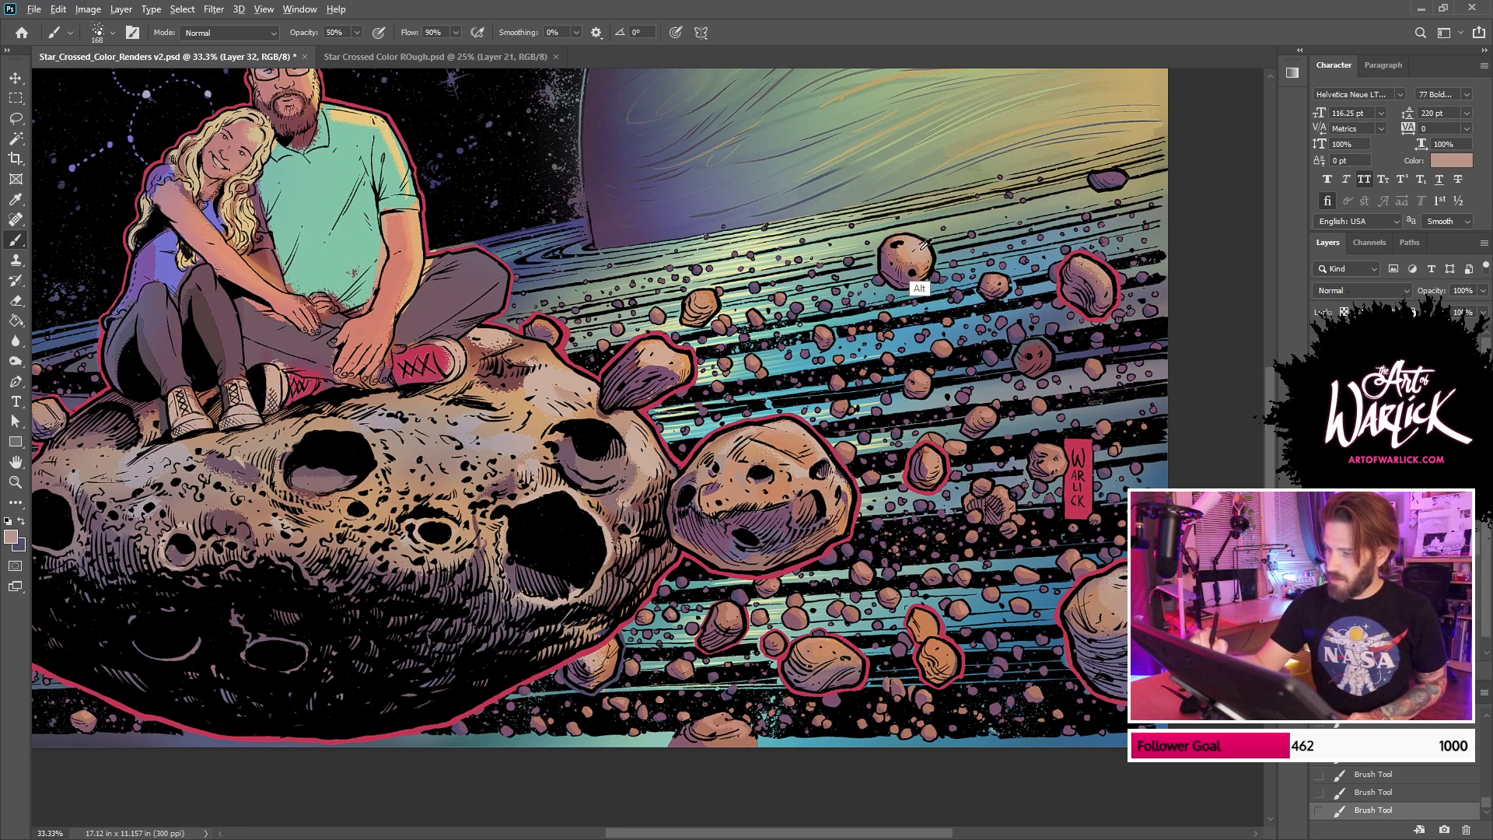
{"action": "left_click", "coordinate": [917, 285], "text": "alt"}
{"action": "left_click", "coordinate": [790, 476], "text": "alt"}
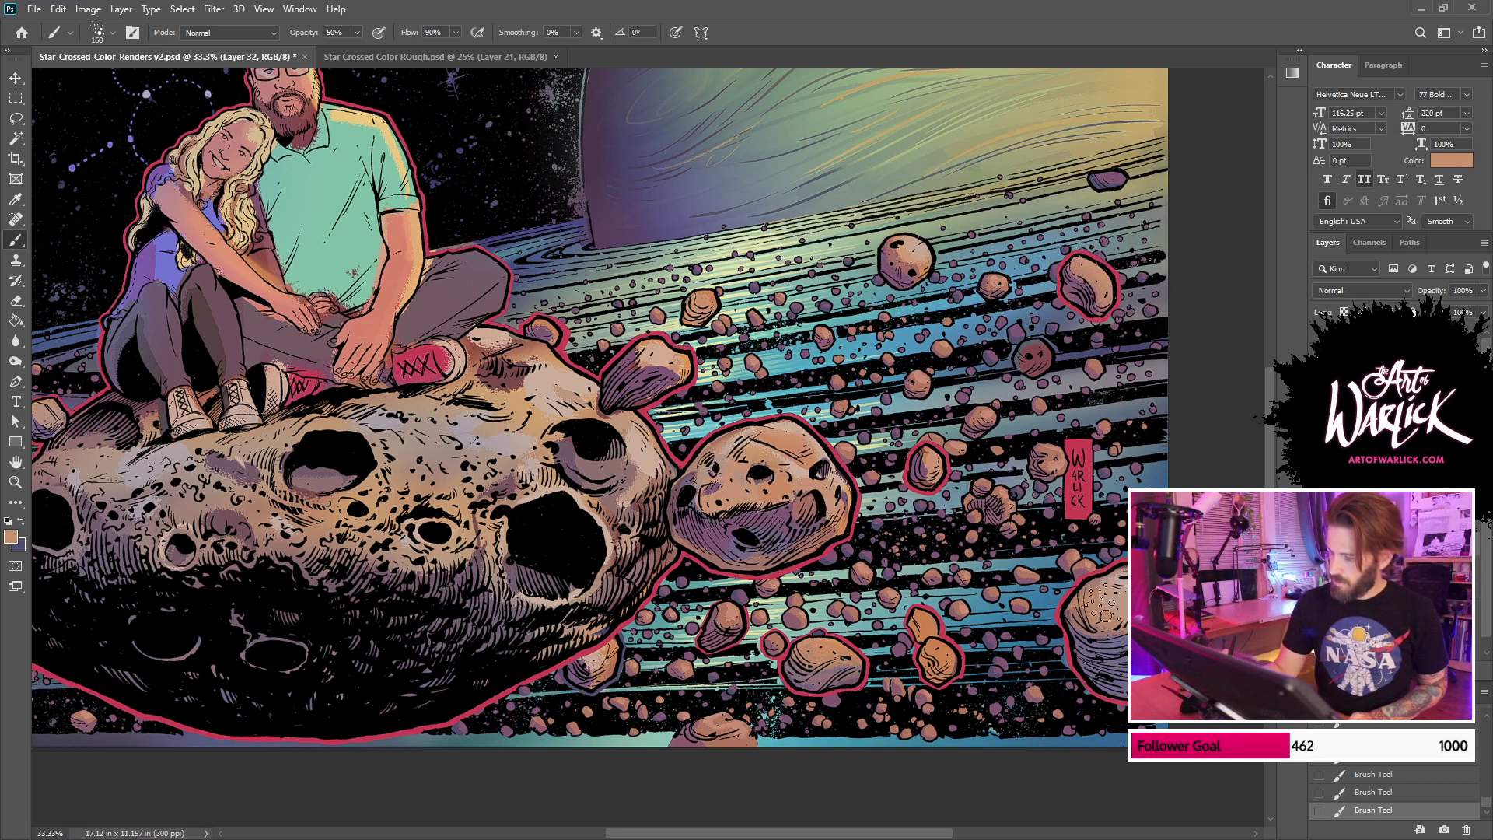
{"action": "key", "text": "ctrl+z"}
{"action": "left_click", "coordinate": [995, 488], "text": "alt"}
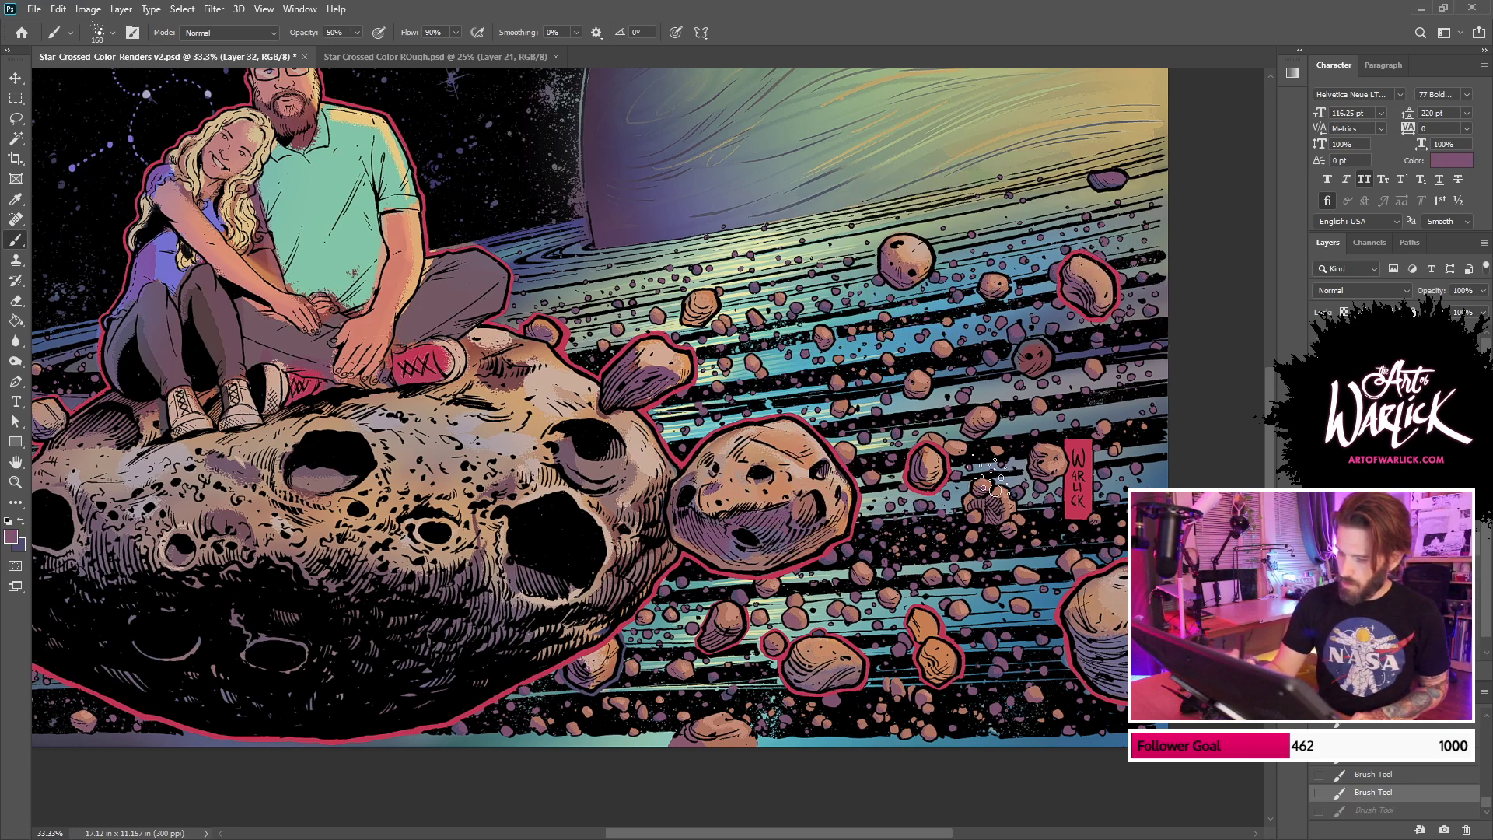
{"action": "mouse_move", "coordinate": [1083, 609]}
{"action": "left_mouse_down"}
{"action": "mouse_move", "coordinate": [1117, 623]}
{"action": "mouse_move", "coordinate": [1082, 631]}
{"action": "mouse_move", "coordinate": [1096, 644]}
{"action": "left_mouse_up"}
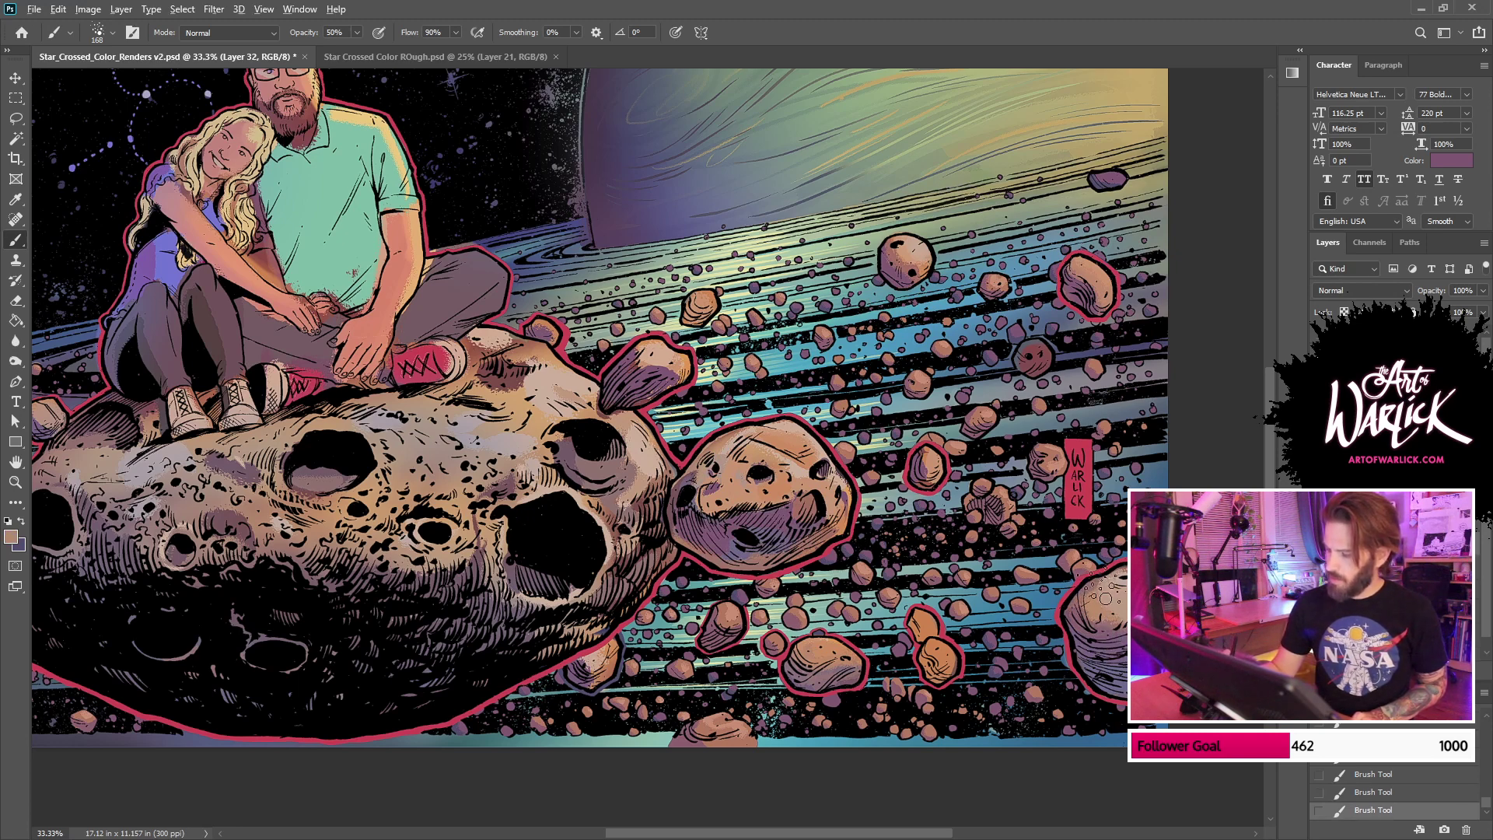
{"action": "left_click", "coordinate": [1097, 600], "text": "alt"}
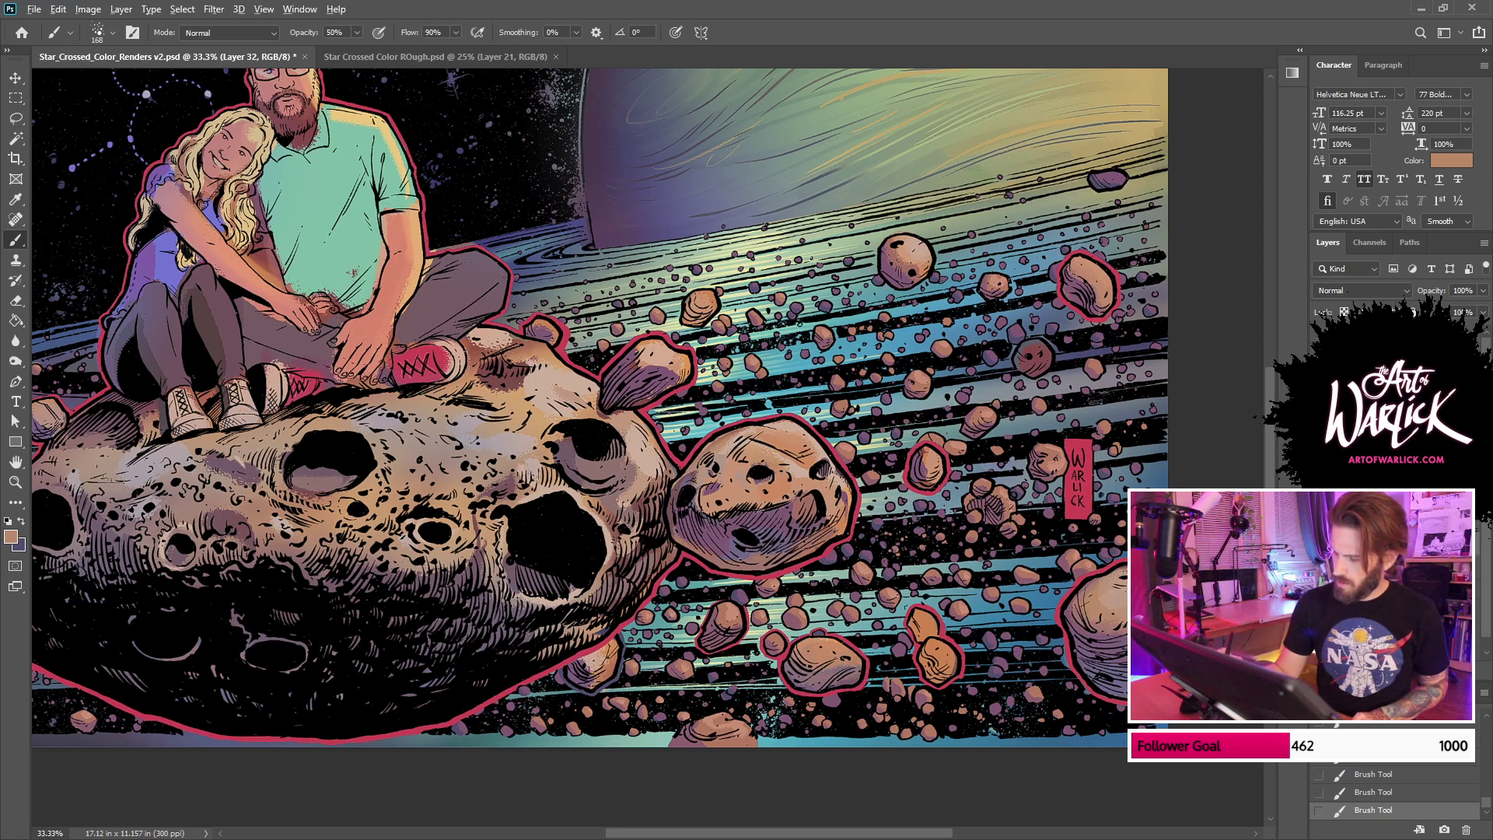
{"action": "left_click", "coordinate": [1088, 608], "text": "alt"}
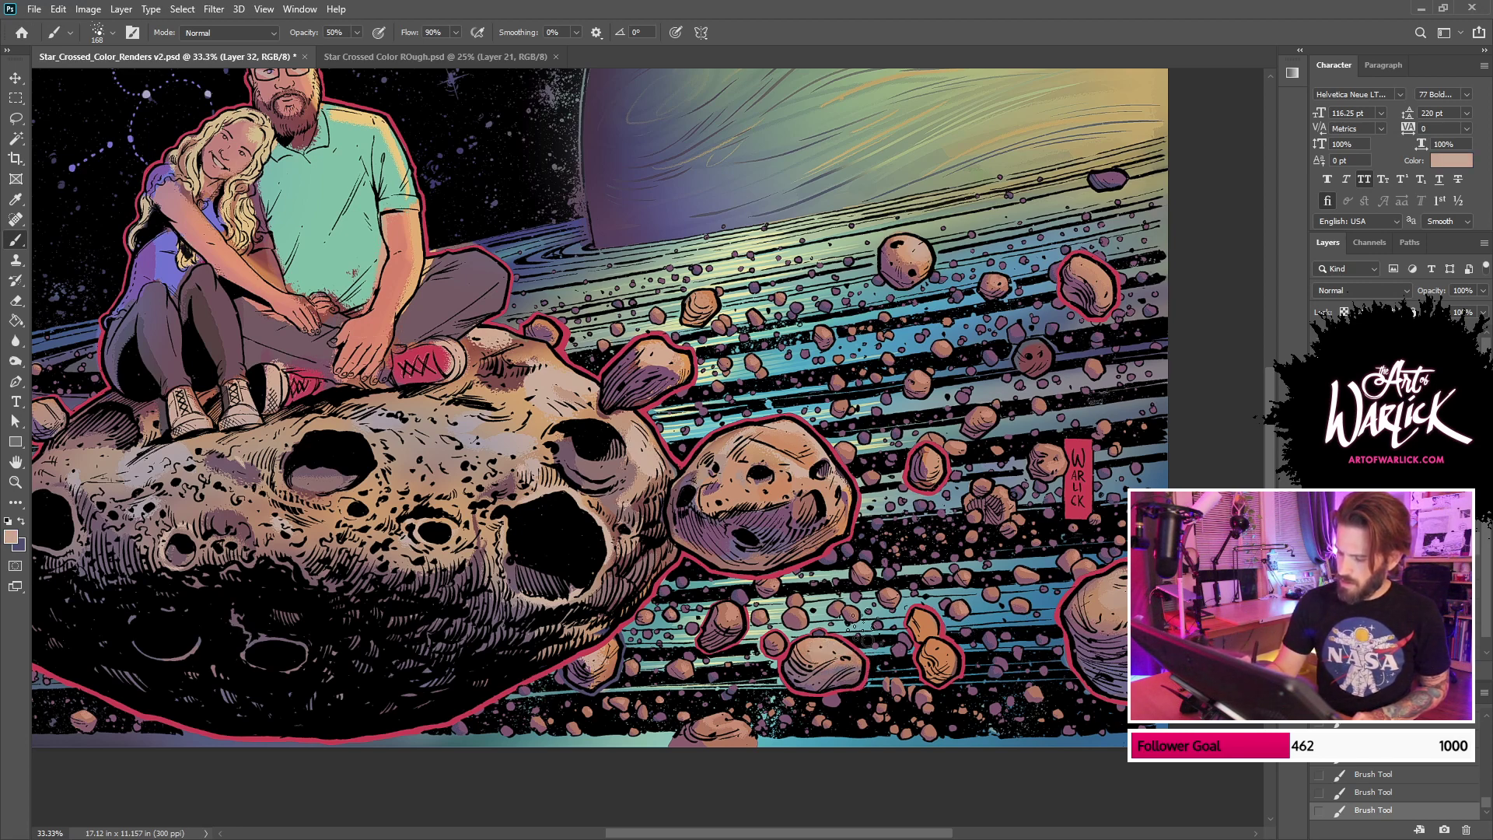
Step: Shade the pair of small outlined rocks in the lower ring field with light tan, orange and purple tones sampled from neighbouring asteroids
{"action": "mouse_move", "coordinate": [927, 630]}
{"action": "left_mouse_down"}
{"action": "mouse_move", "coordinate": [945, 646]}
{"action": "mouse_move", "coordinate": [937, 670]}
{"action": "left_mouse_up"}
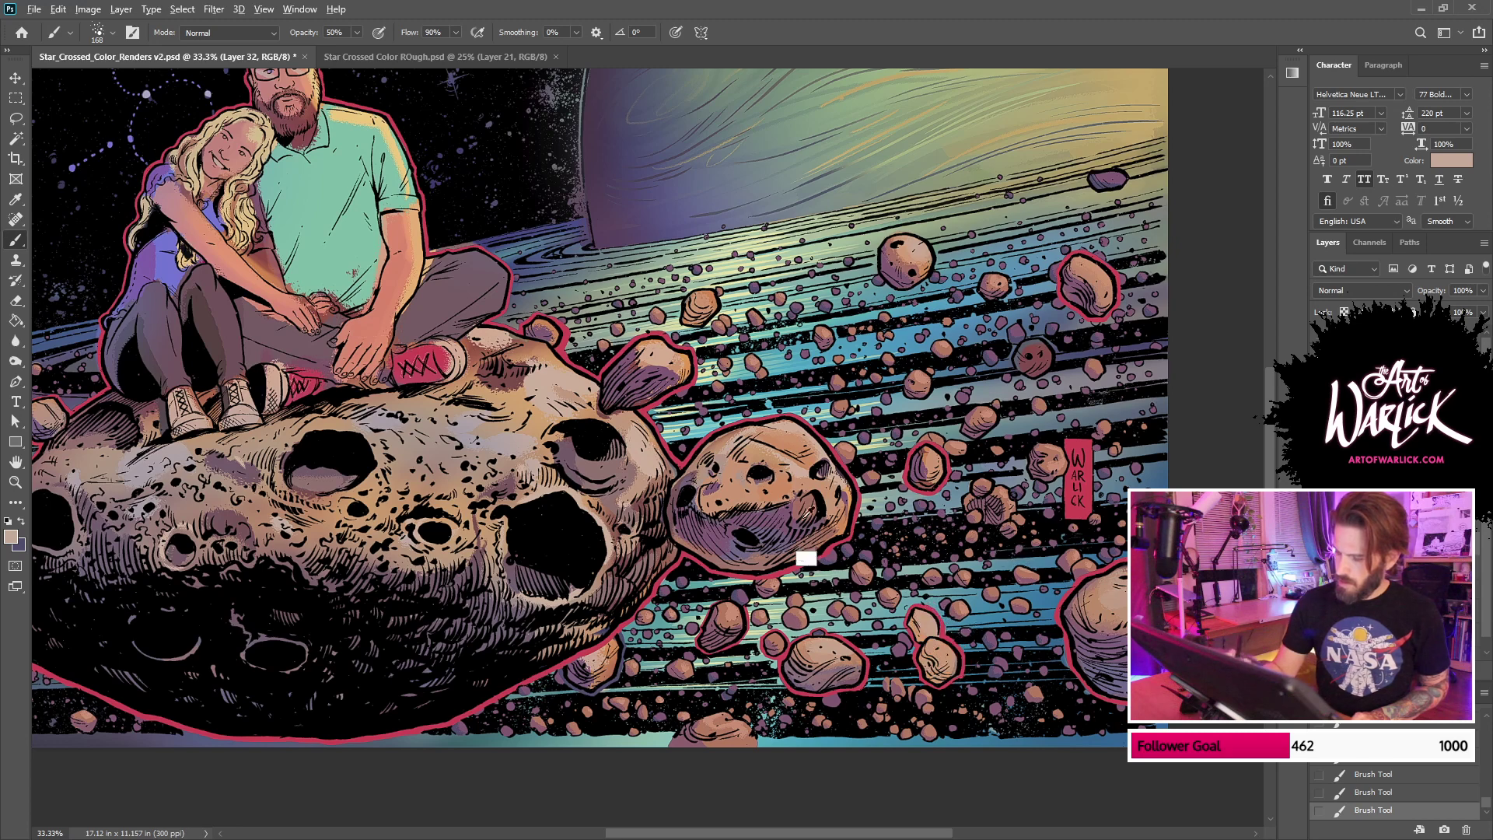
{"action": "left_click", "coordinate": [787, 502], "text": "alt"}
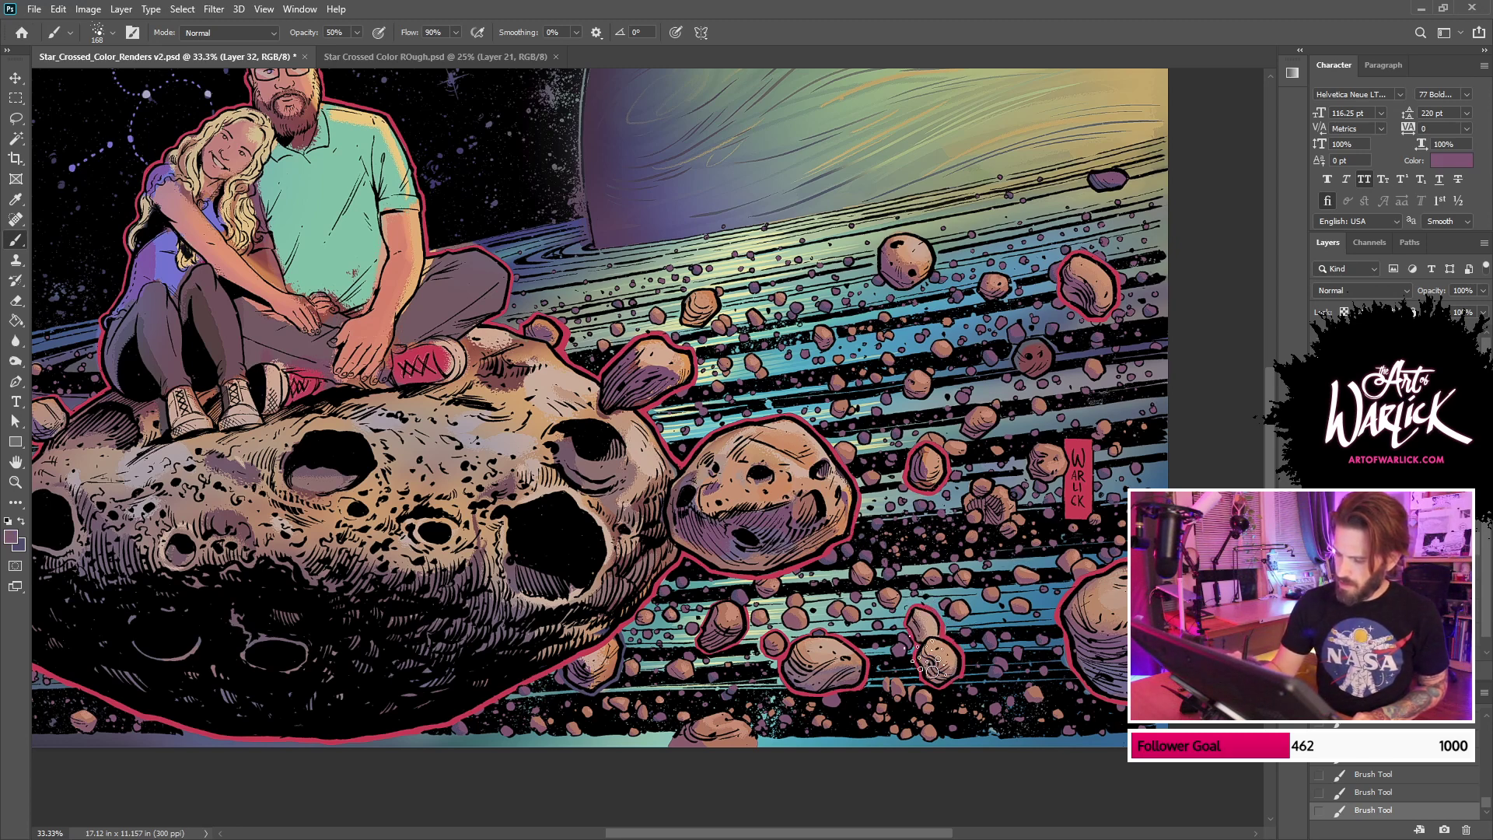
{"action": "key", "text": "alt"}
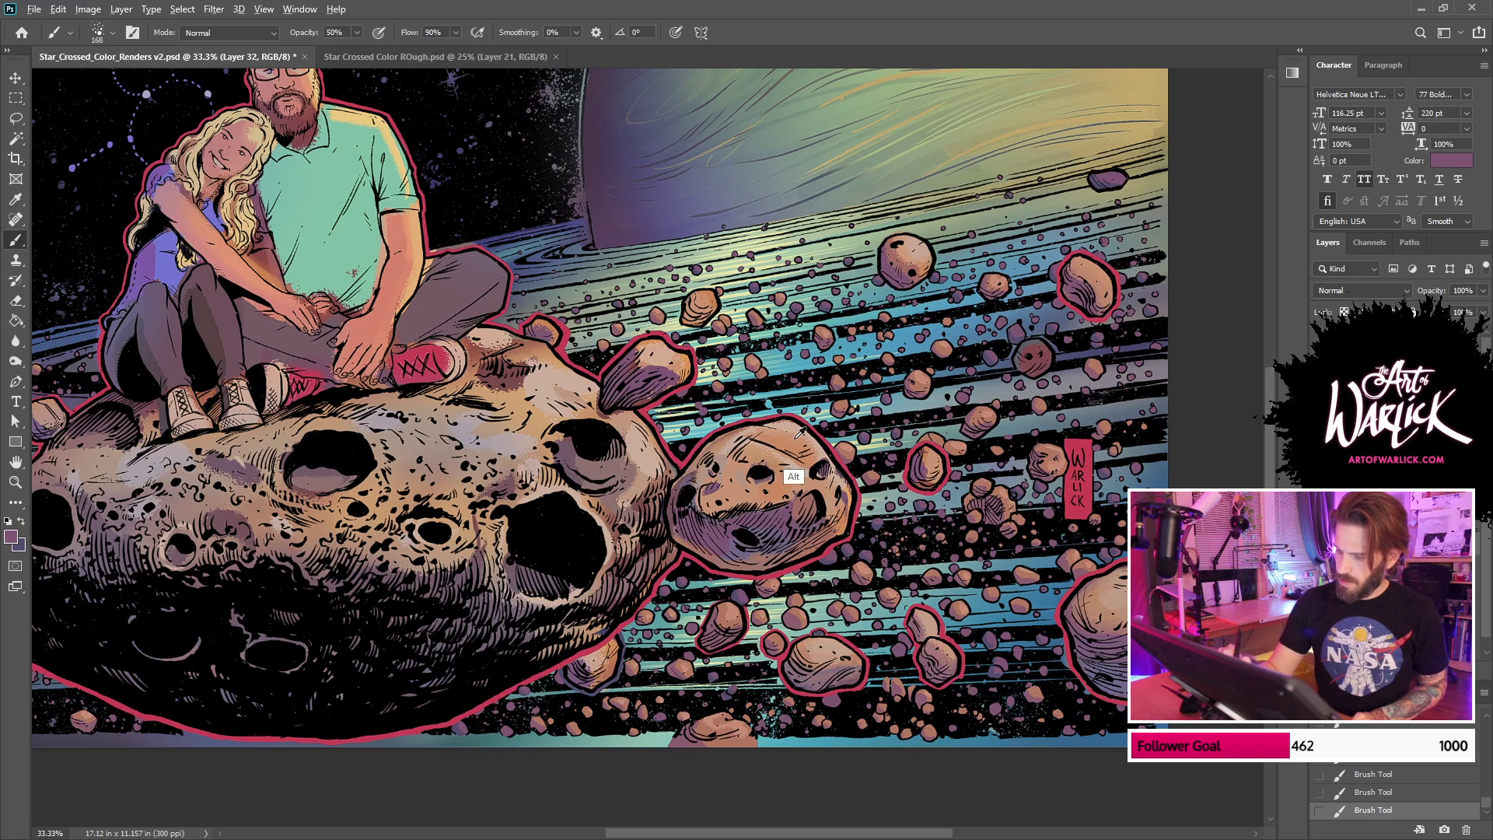
{"action": "left_click", "coordinate": [797, 436], "text": "alt"}
{"action": "left_click_drag", "start_coordinate": [935, 651], "coordinate": [955, 663]}
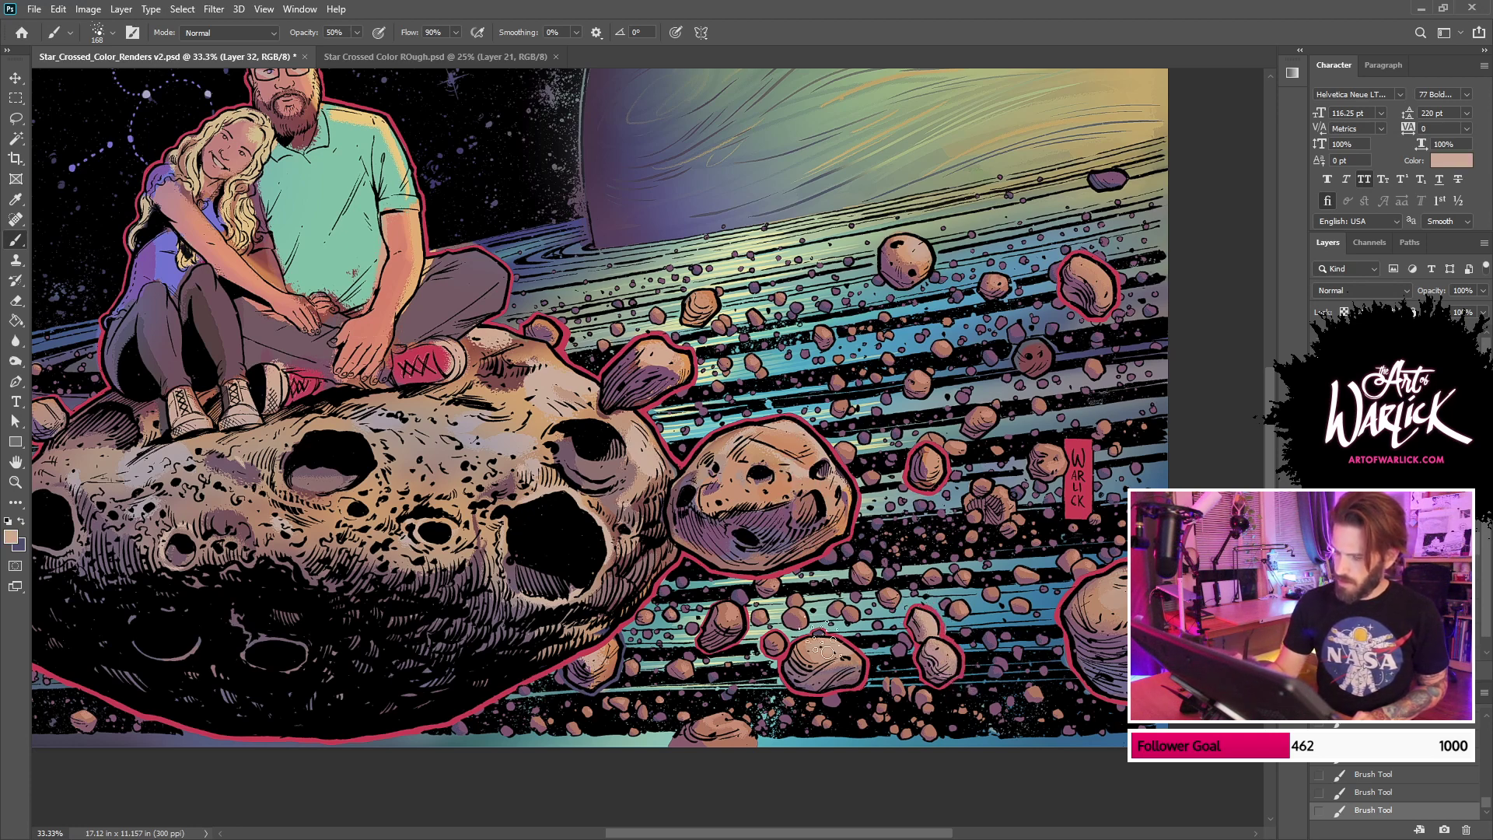
{"action": "left_click", "coordinate": [605, 668], "text": "alt"}
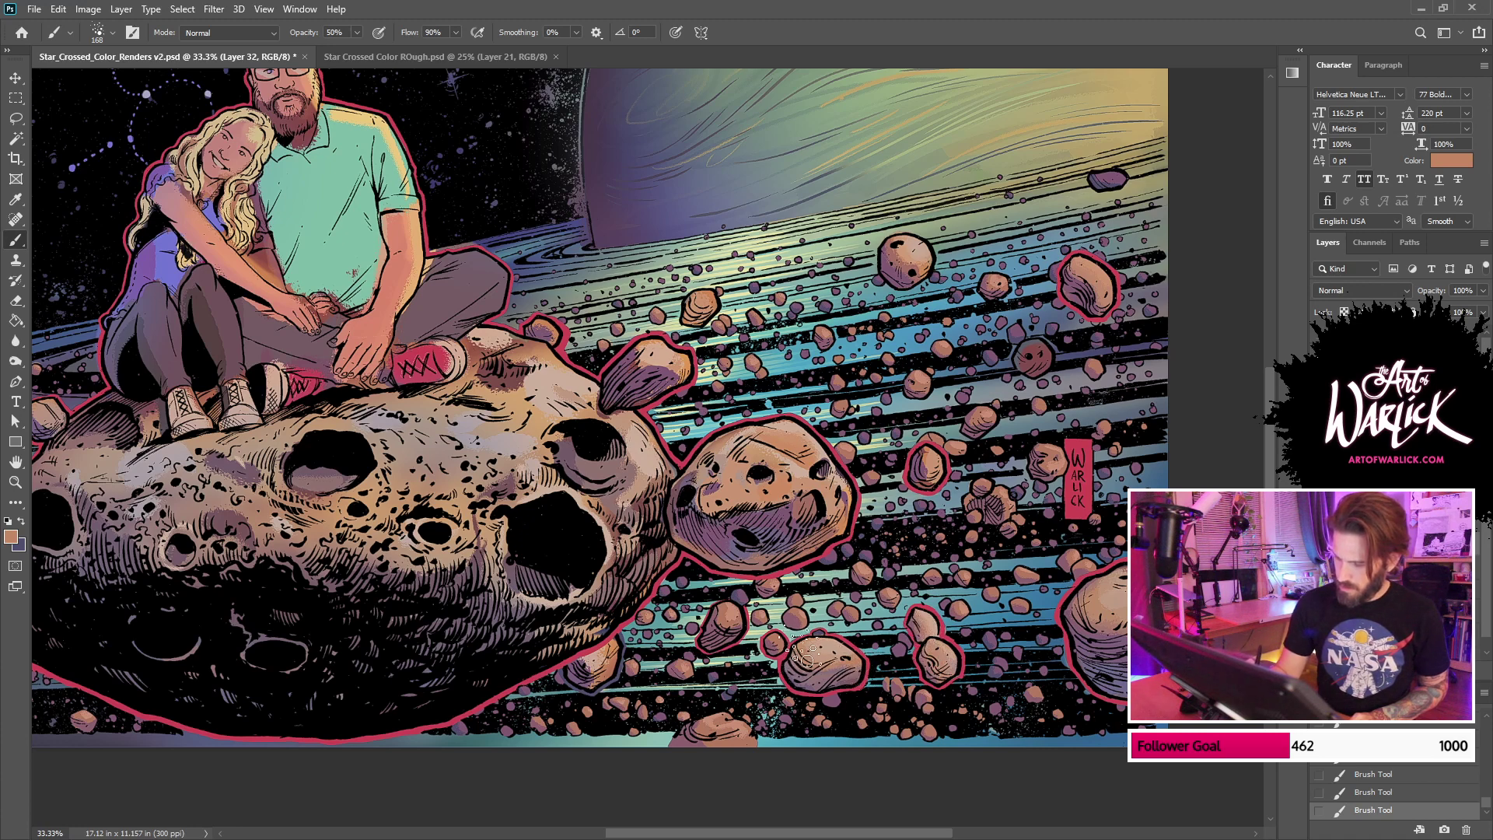
{"action": "left_click", "coordinate": [793, 564], "text": "alt"}
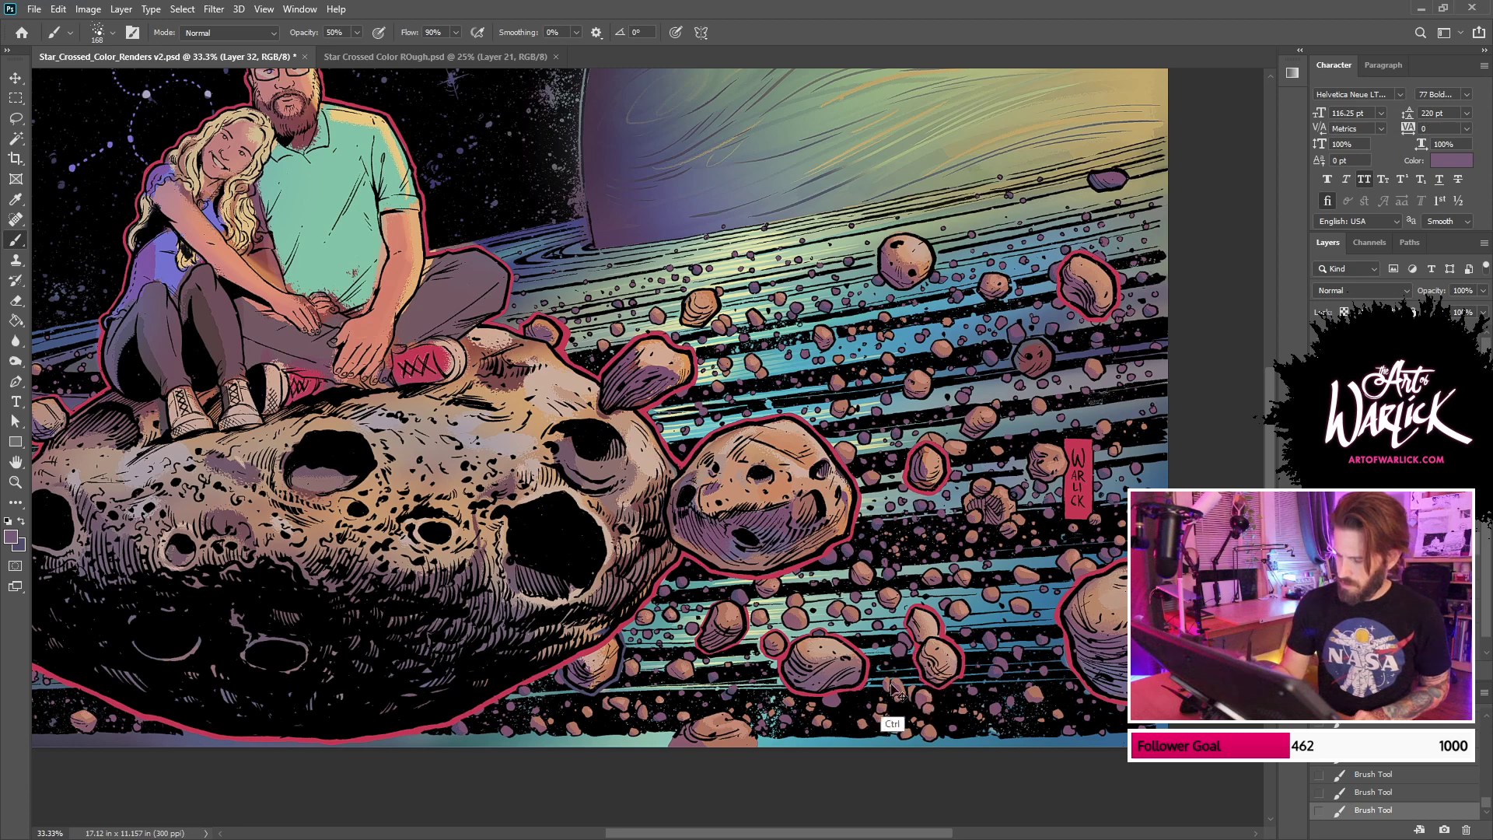
Step: Undo and redo the latest purple strokes on the lower ring rocks to compare them, and undo the last stroke
{"action": "key", "text": "ctrl+z"}
{"action": "key", "text": "ctrl+z"}
{"action": "key", "text": "ctrl+shift+z"}
{"action": "key", "text": "ctrl+shift+z"}
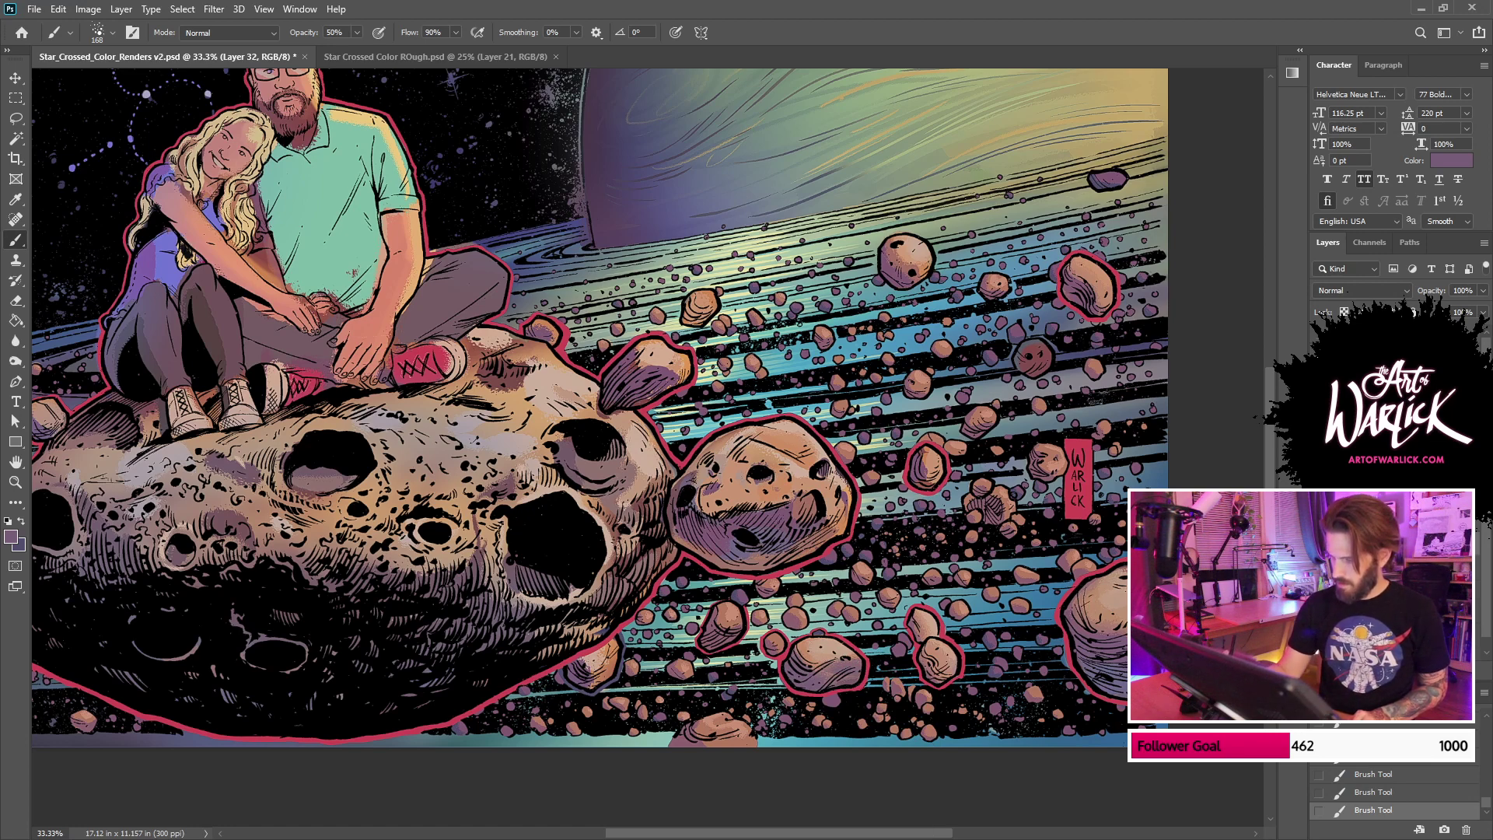
{"action": "key", "text": "ctrl+z"}
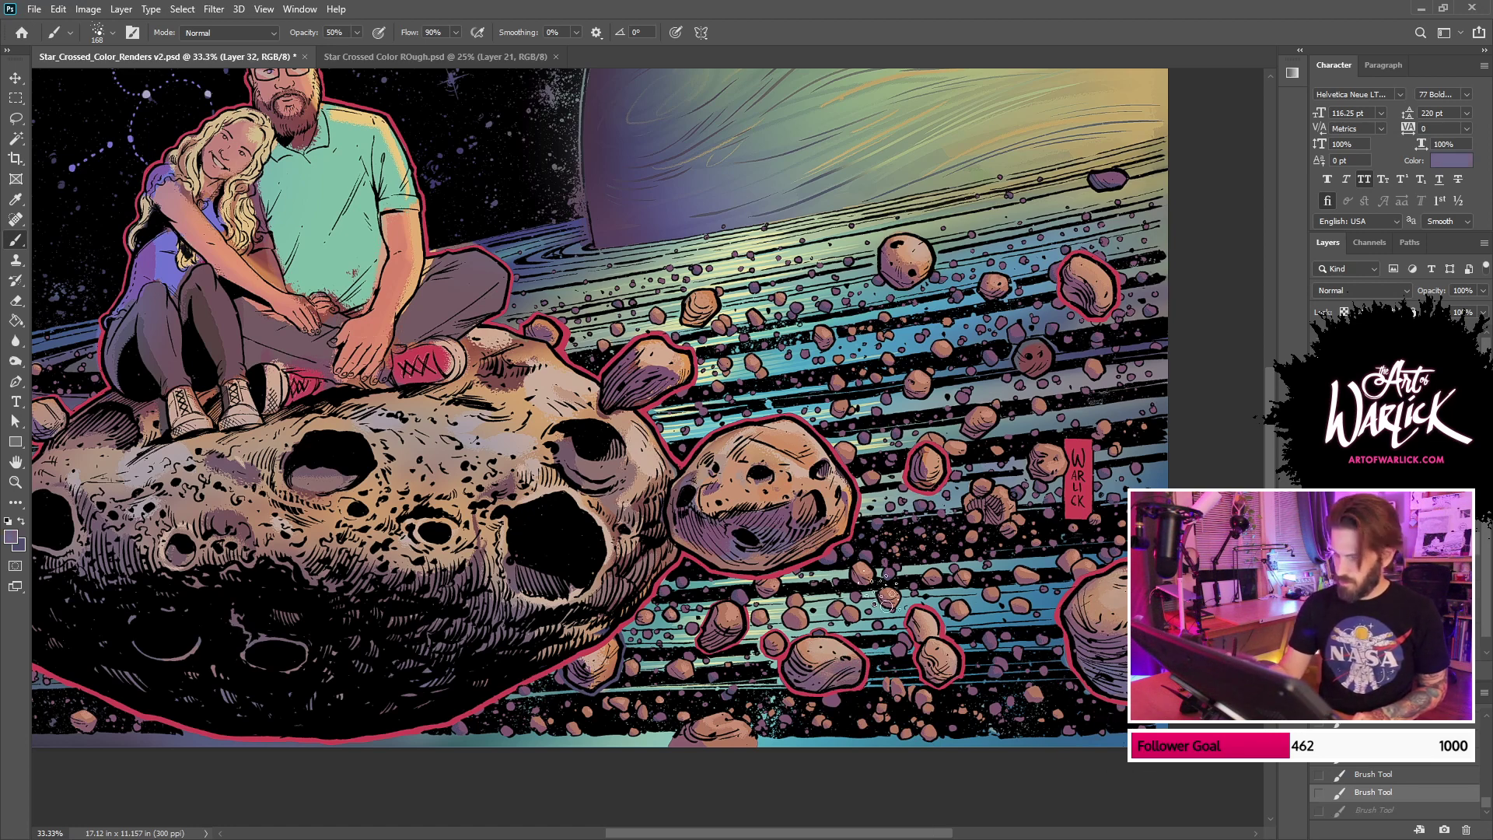
Step: Try blue-violet on the shadow side of the round cratered asteroid, undo it, and touch up the lower rock of the outlined pair
{"action": "left_click_drag", "start_coordinate": [727, 570], "coordinate": [684, 532]}
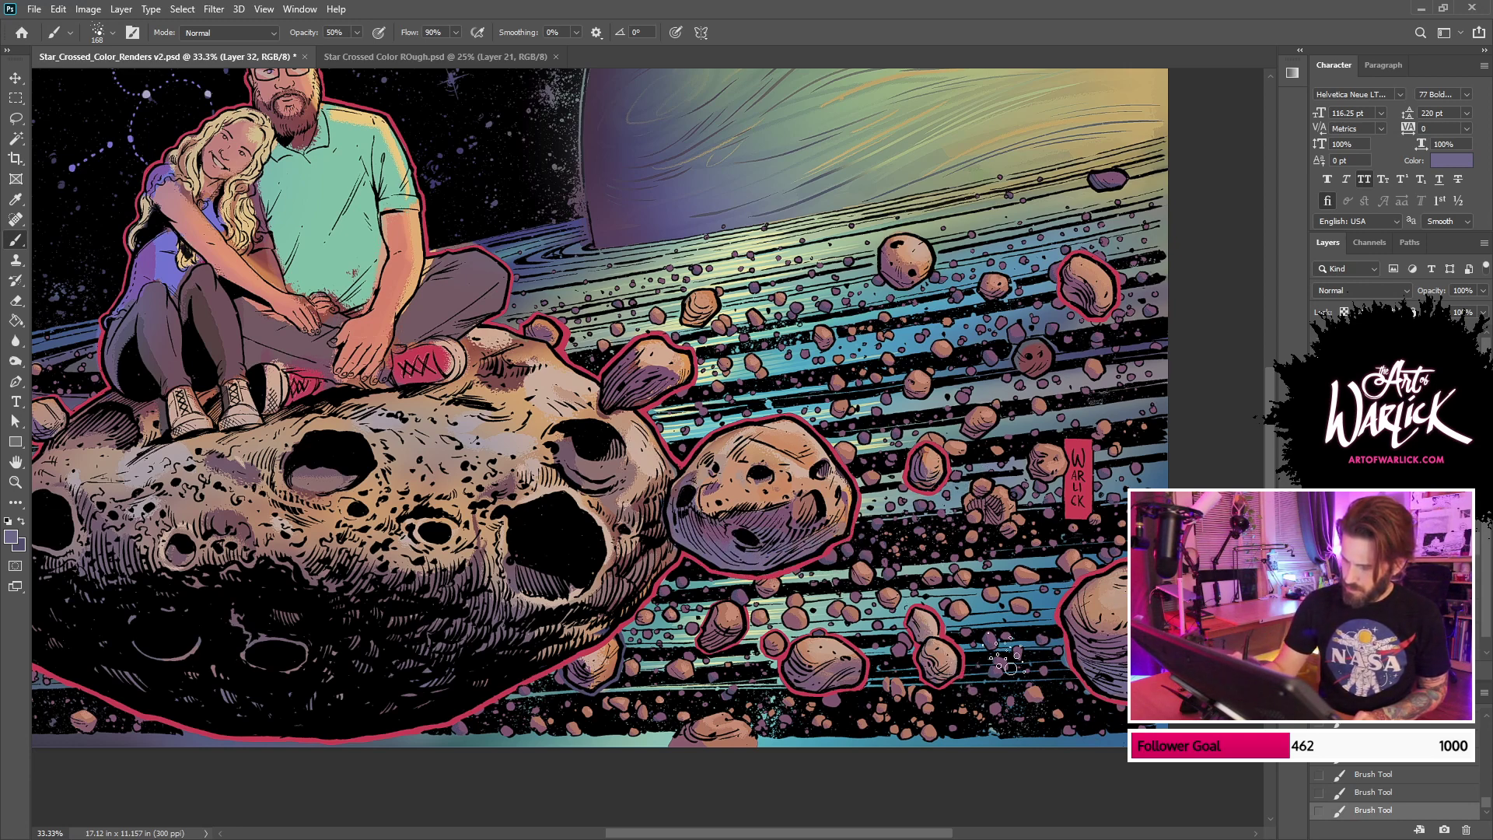
{"action": "key", "text": "ctrl+z"}
{"action": "key", "text": "ctrl+z"}
{"action": "left_click_drag", "start_coordinate": [929, 656], "coordinate": [927, 666]}
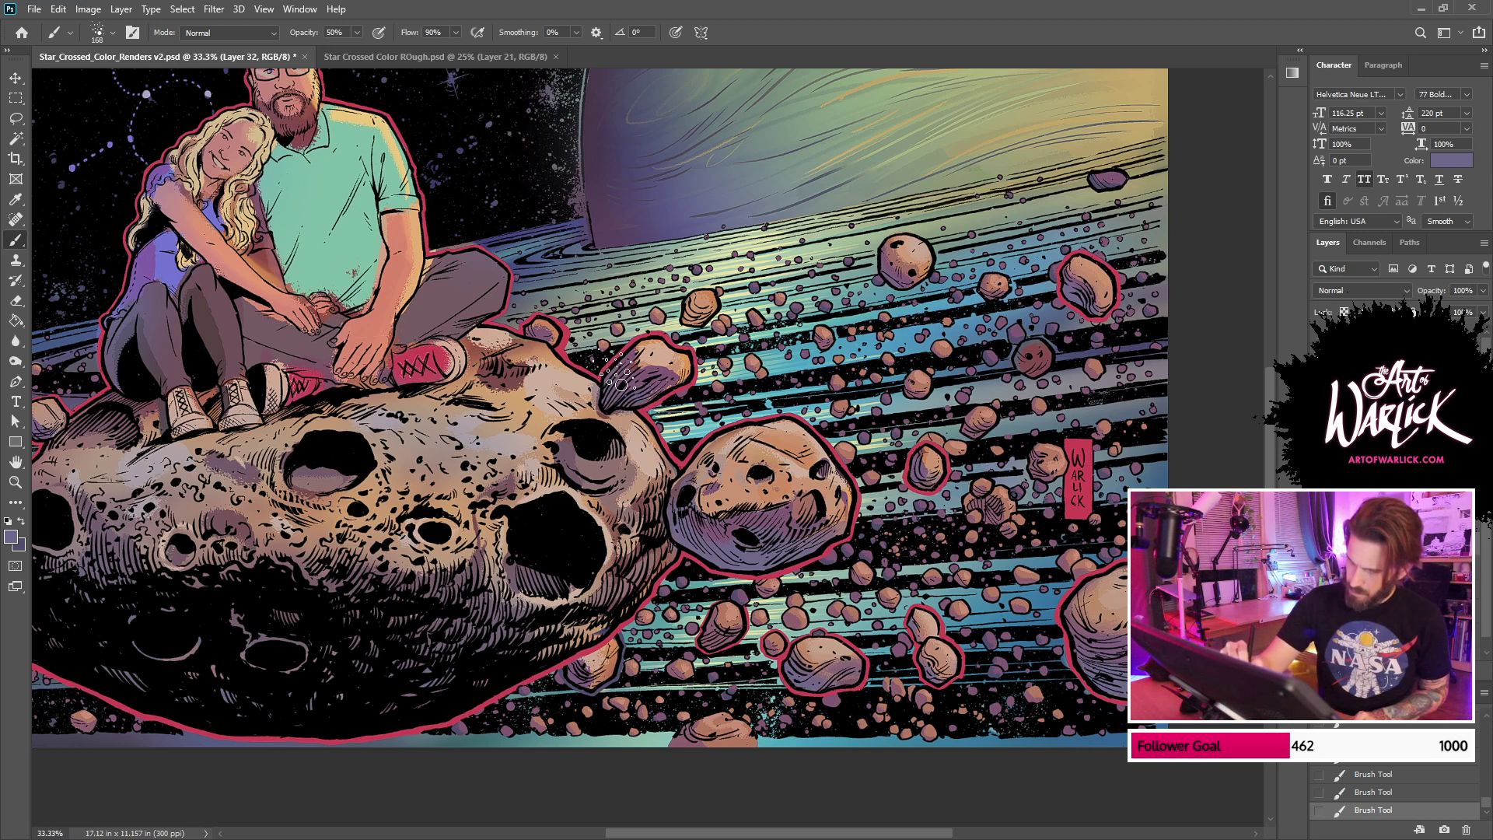
Step: Try a sampled light tan at 77% brush opacity on the outlined rock above the round cratered asteroid and undo the stroke
{"action": "left_click_drag", "start_coordinate": [788, 399], "coordinate": [906, 401]}
{"action": "left_click_drag", "start_coordinate": [1049, 470], "coordinate": [886, 493]}
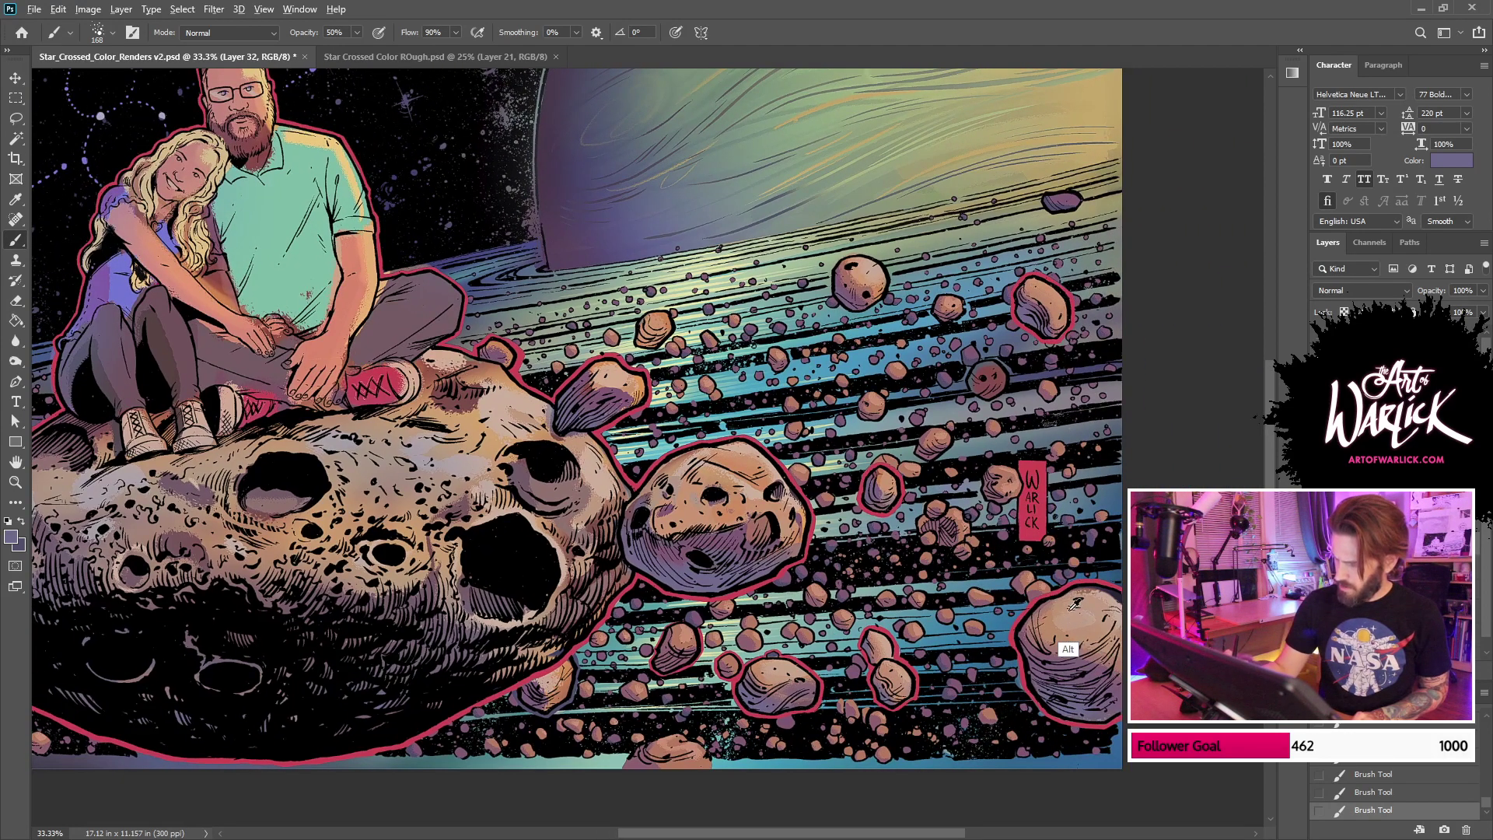
{"action": "left_click", "coordinate": [1068, 649], "text": "alt"}
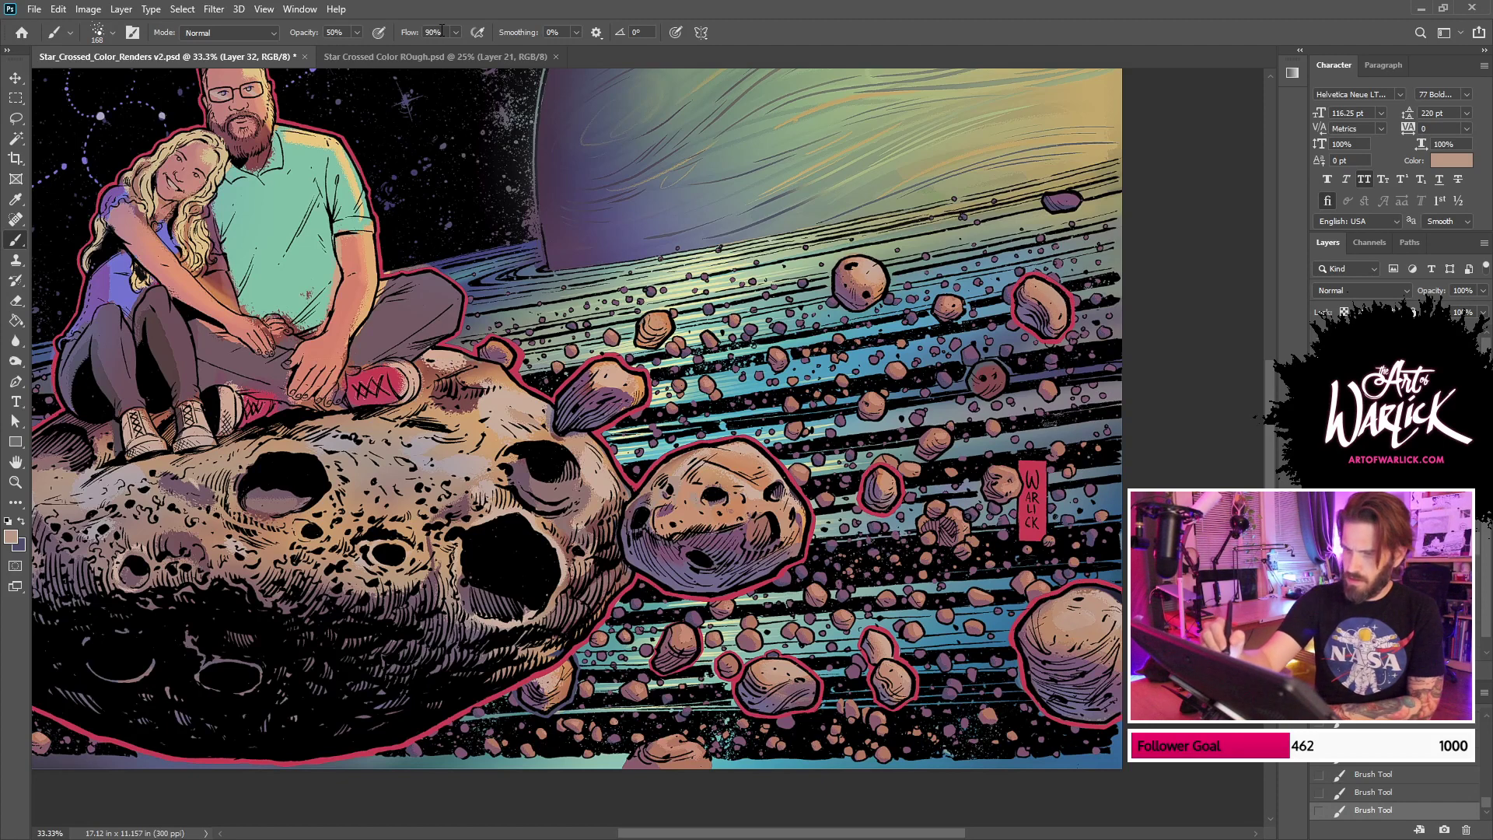
{"action": "left_click", "coordinate": [324, 32]}
{"action": "type", "text": "77"}
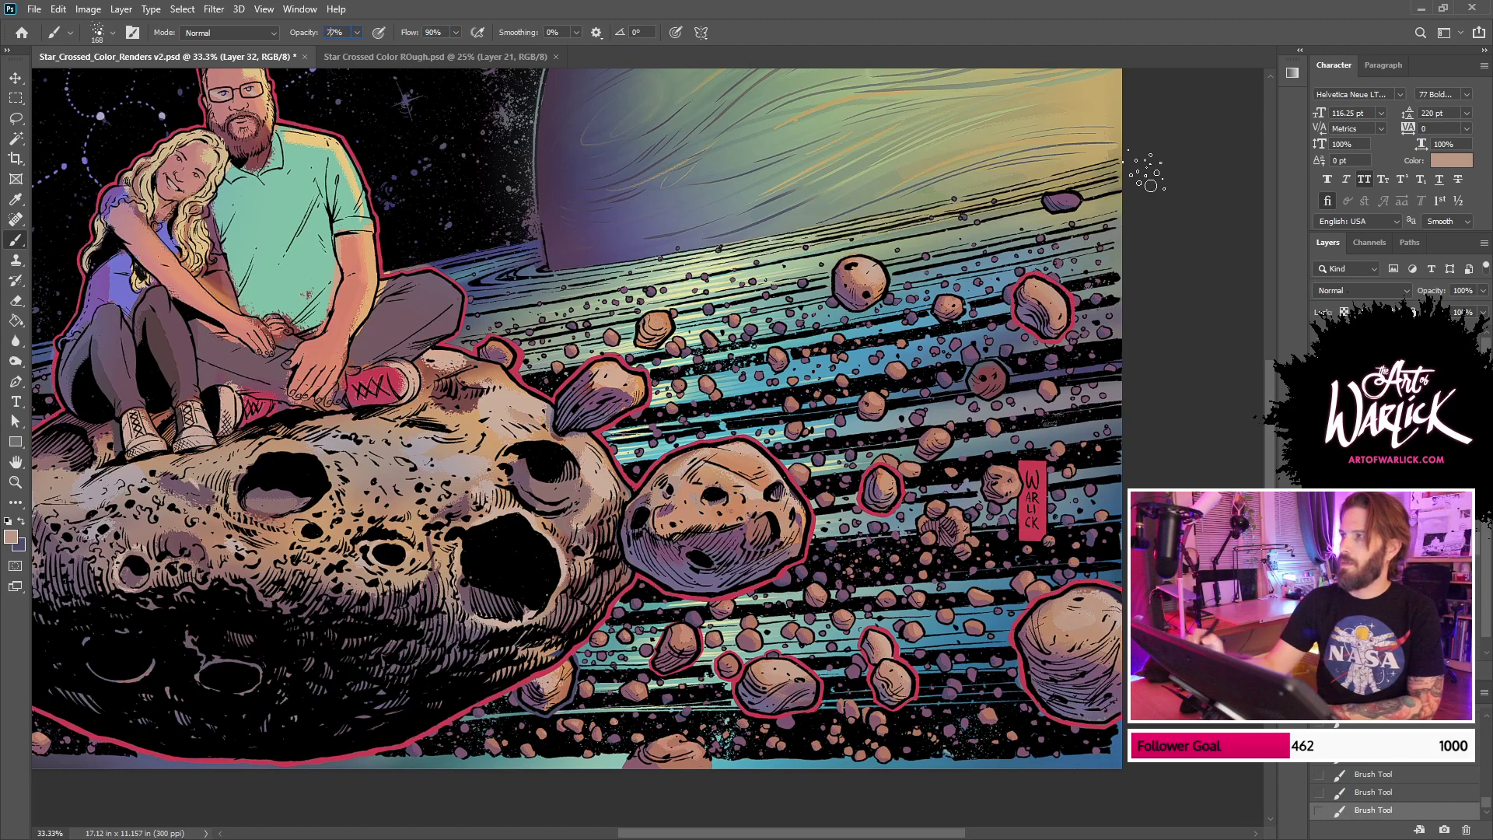
{"action": "key", "text": "Return"}
{"action": "key", "text": "ctrl+z"}
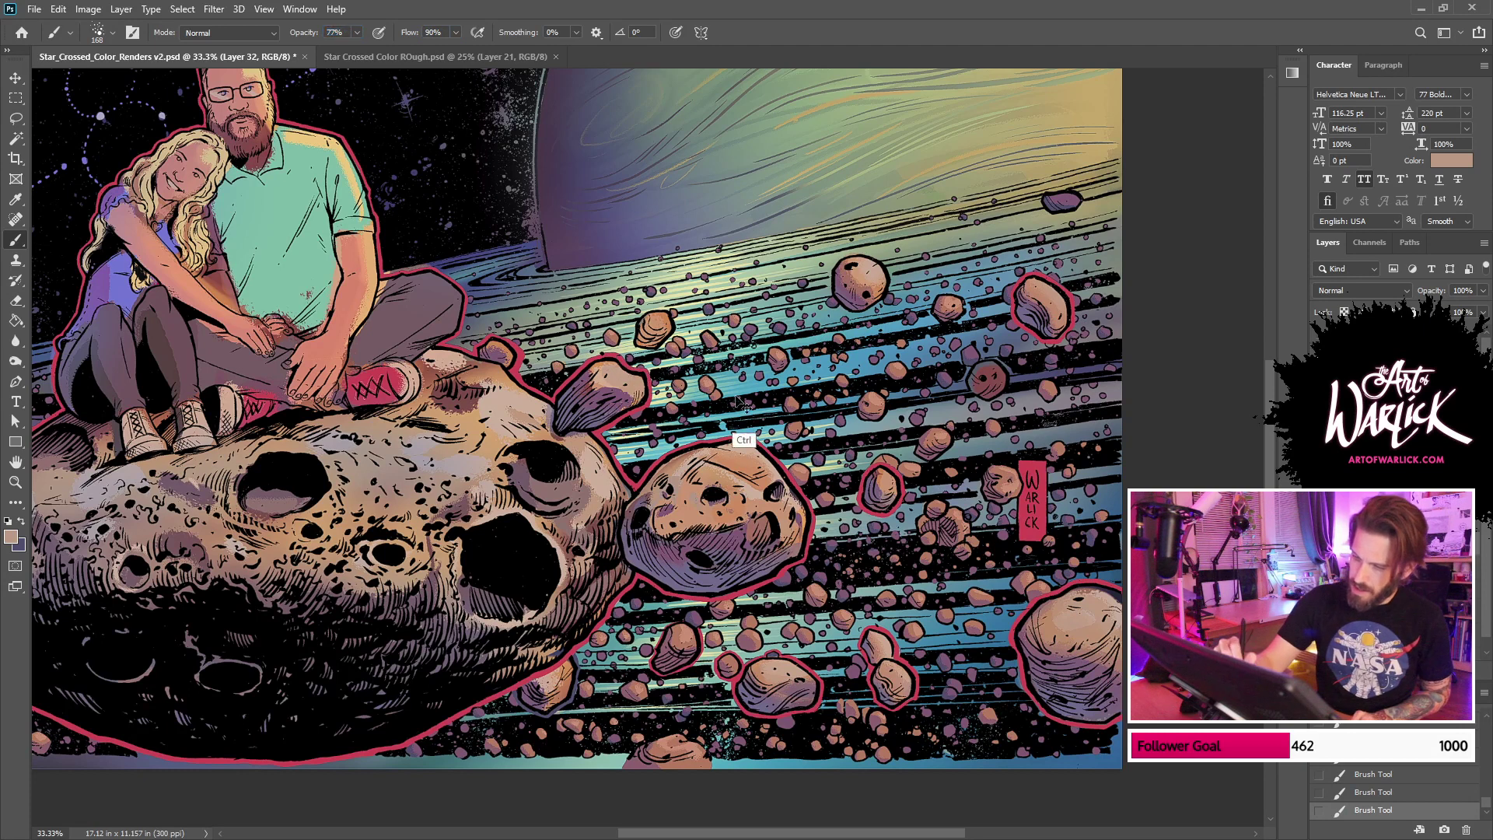
{"action": "left_click", "coordinate": [621, 371], "text": "alt"}
{"action": "mouse_move", "coordinate": [604, 380]}
{"action": "left_mouse_down"}
{"action": "mouse_move", "coordinate": [628, 390]}
{"action": "mouse_move", "coordinate": [613, 387]}
{"action": "left_mouse_up"}
{"action": "key", "text": "ctrl+z"}
Step: Set the brush opacity to 50% and paint light tan on the outlined rock above the round cratered asteroid
{"action": "left_click", "coordinate": [342, 29]}
{"action": "type", "text": "50"}
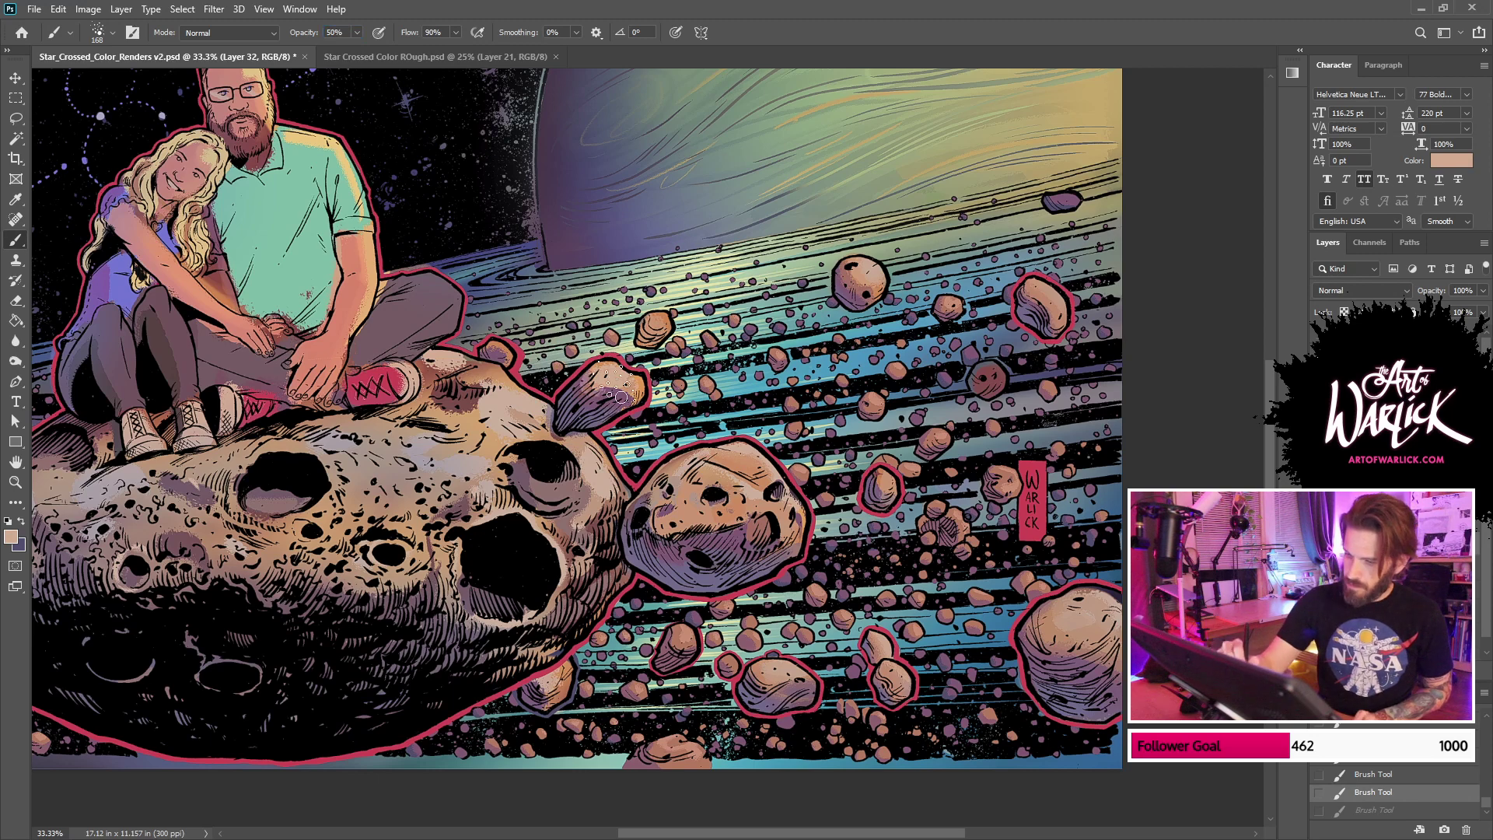
{"action": "left_click_drag", "start_coordinate": [605, 386], "coordinate": [622, 393]}
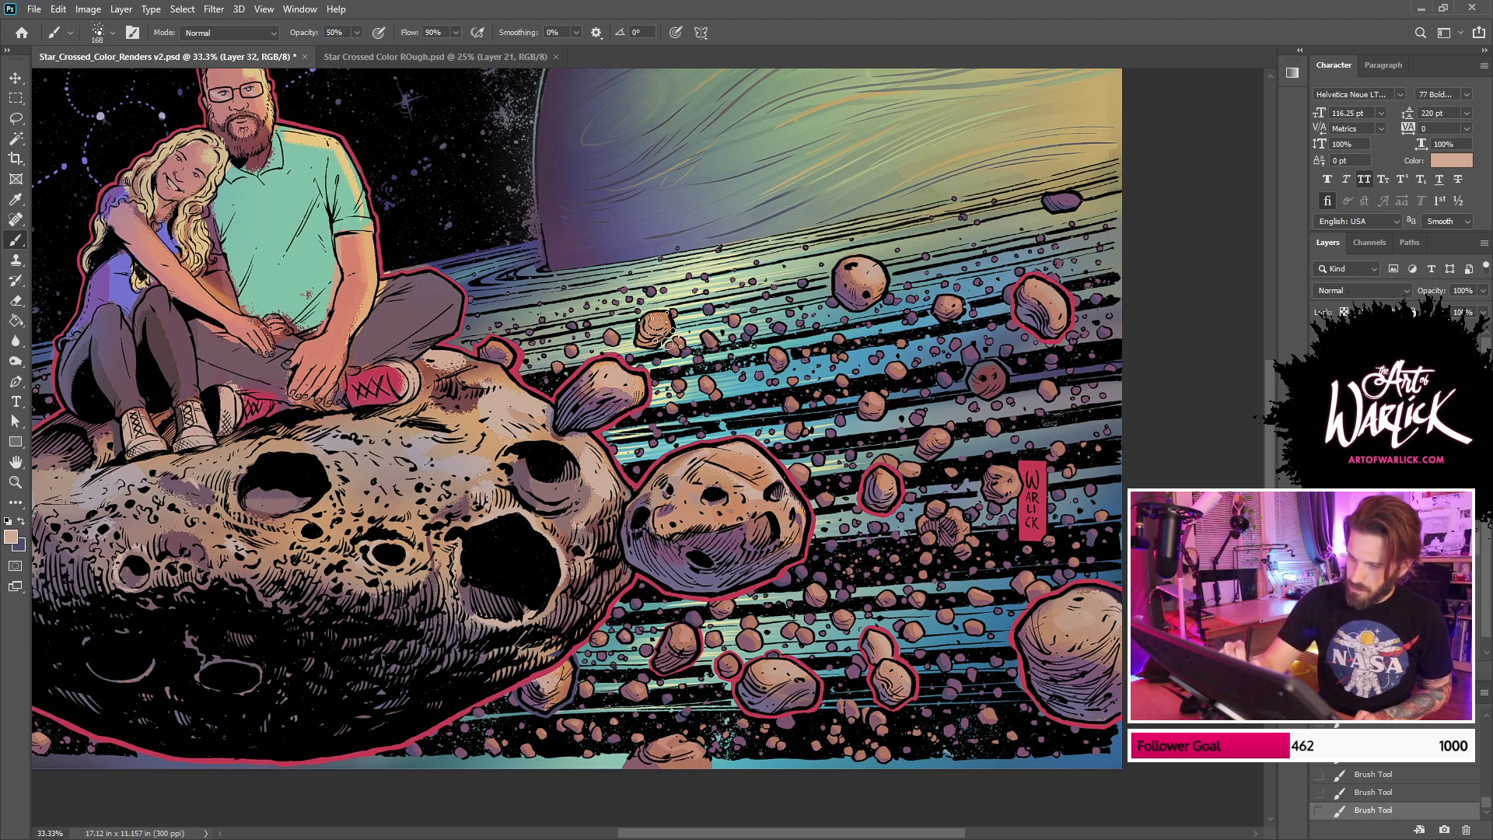
Step: Try light tan and sampled violet strokes on the round cratered asteroid and undo them
{"action": "mouse_move", "coordinate": [735, 458]}
{"action": "left_mouse_down"}
{"action": "mouse_move", "coordinate": [780, 508]}
{"action": "mouse_move", "coordinate": [751, 488]}
{"action": "left_mouse_up"}
{"action": "key", "text": "ctrl+z"}
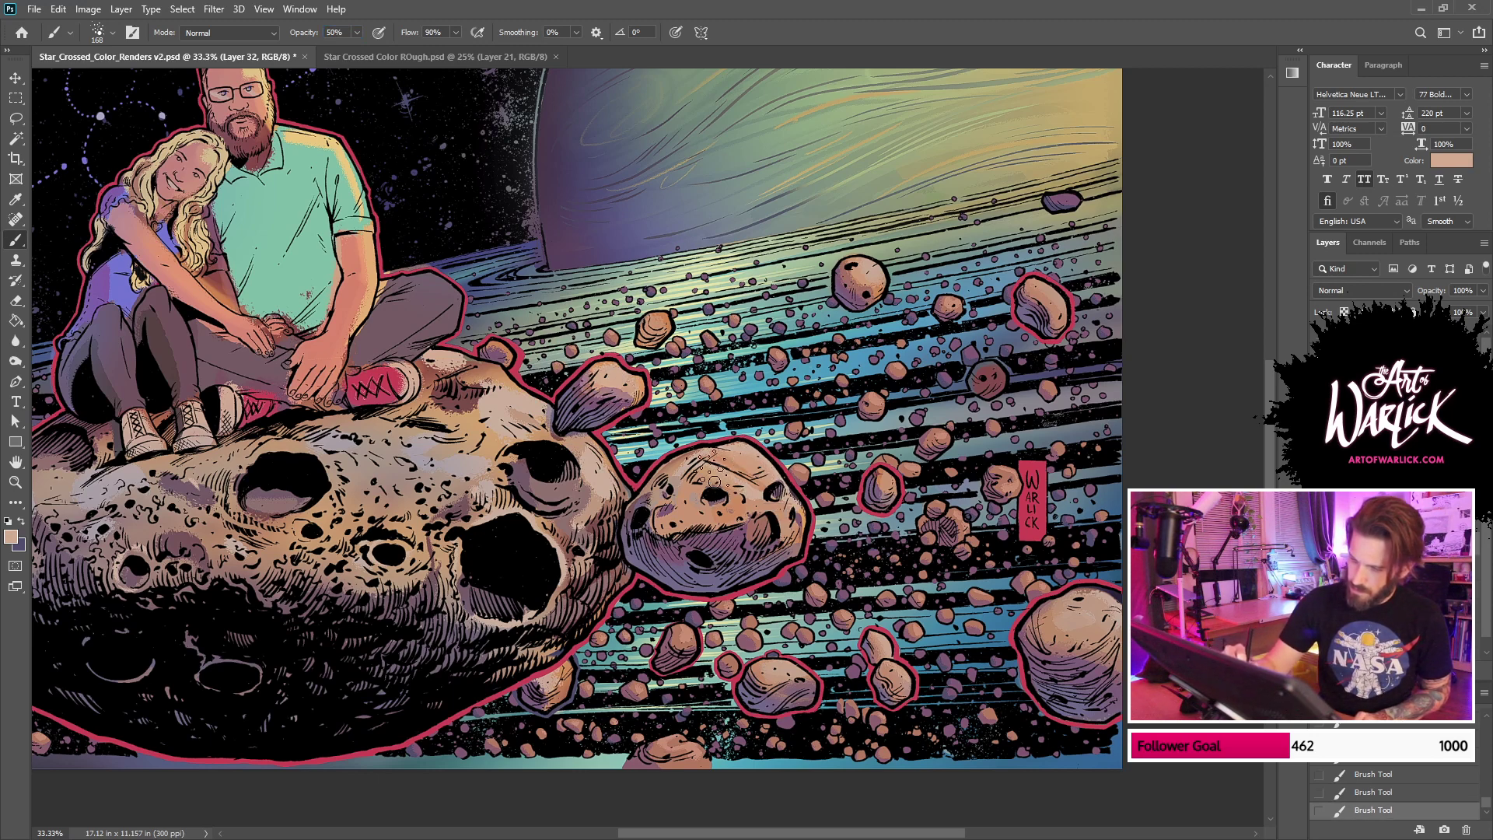
{"action": "left_click", "coordinate": [780, 552], "text": "alt"}
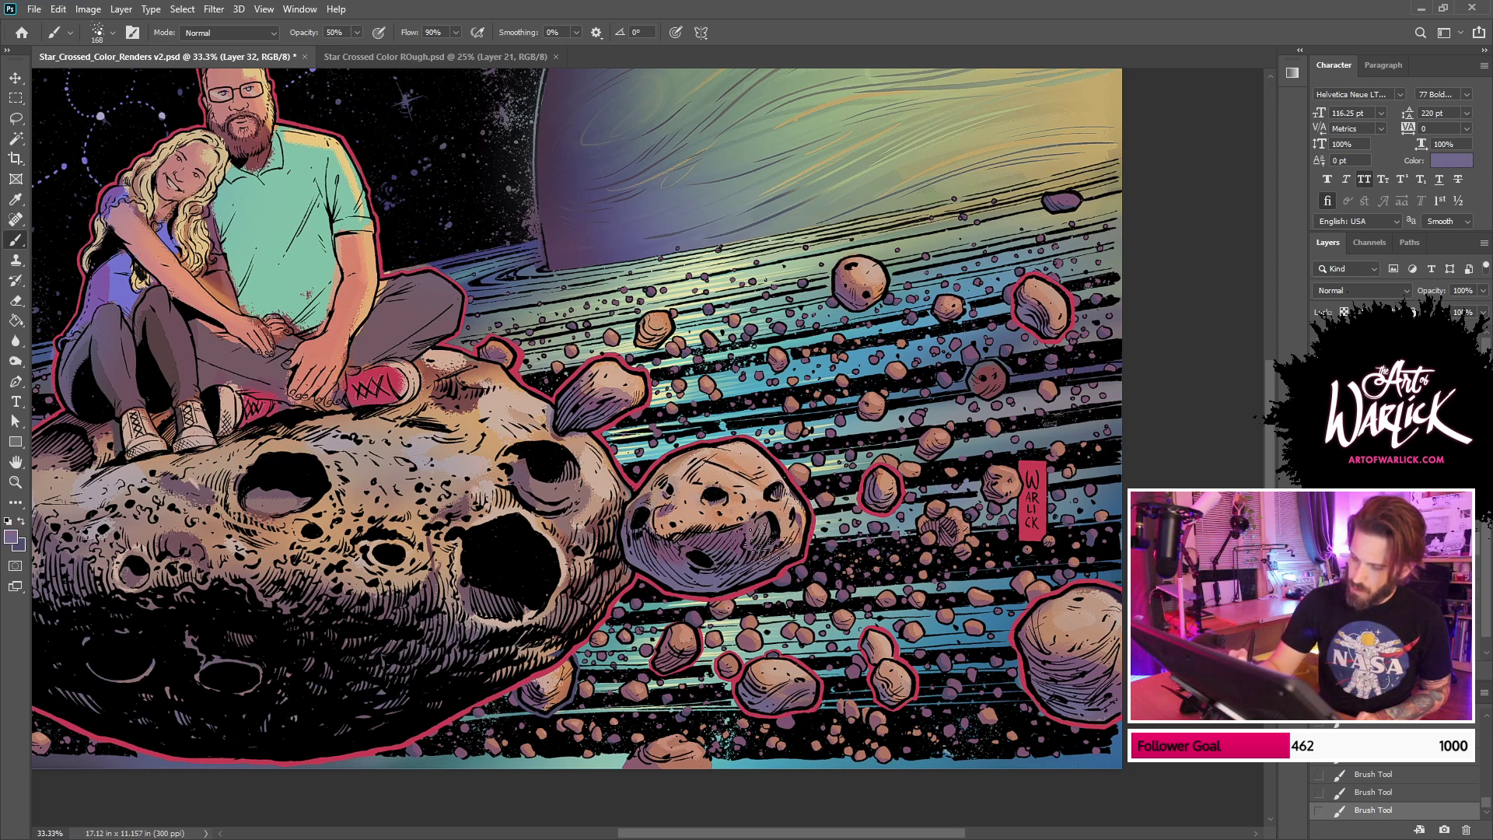
{"action": "key", "text": "ctrl+z"}
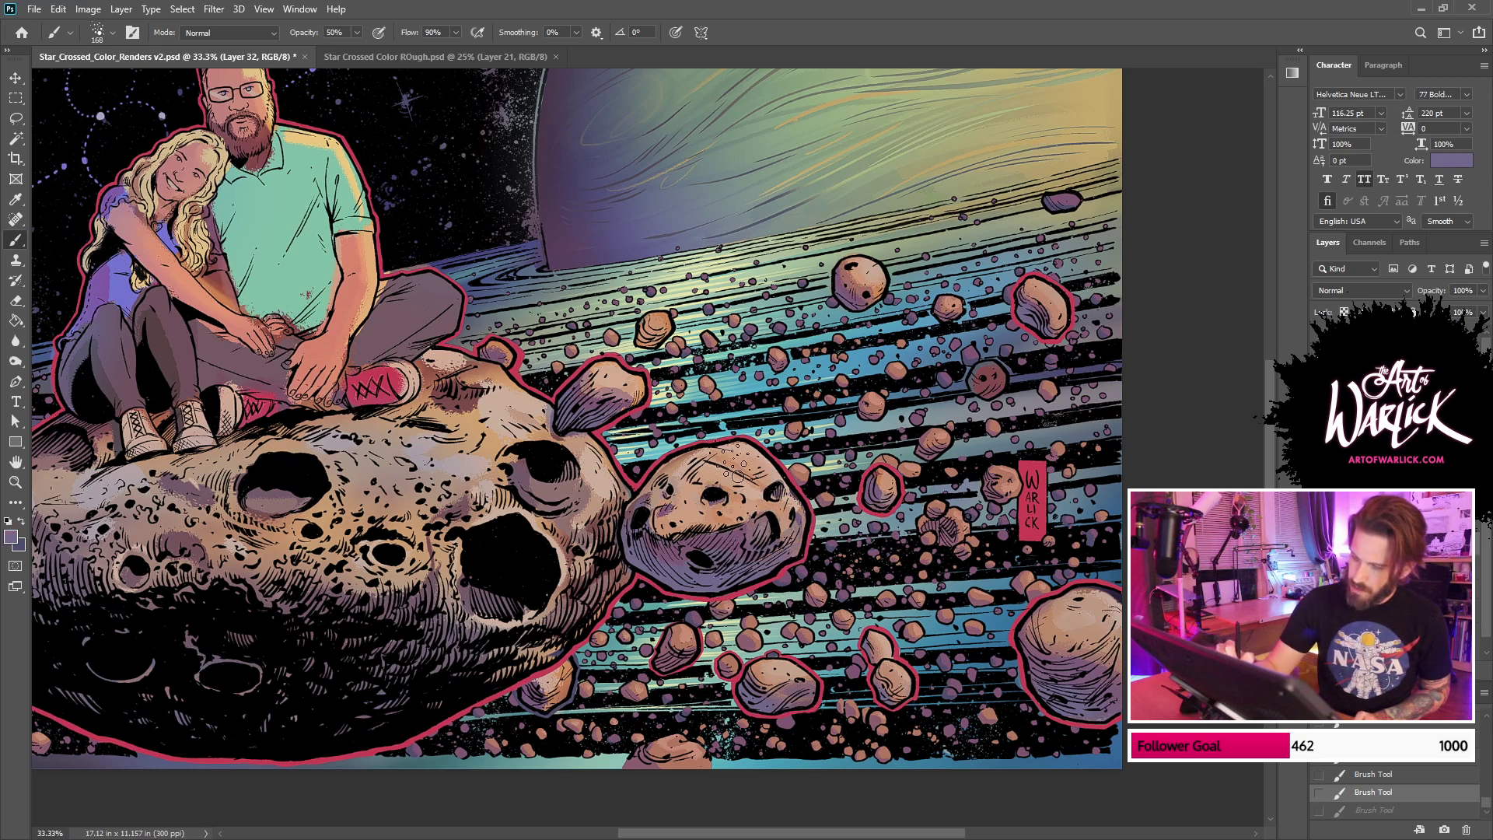
{"action": "mouse_move", "coordinate": [686, 482]}
{"action": "left_mouse_down"}
{"action": "mouse_move", "coordinate": [682, 513]}
{"action": "mouse_move", "coordinate": [662, 513]}
{"action": "mouse_move", "coordinate": [692, 476]}
{"action": "left_mouse_up"}
{"action": "key", "text": "ctrl+z"}
Step: Sample tones from the right-edge asteroid and the outlined rock near the planet, and paint dusky pink across the round cratered asteroid's craters
{"action": "left_click", "coordinate": [1073, 655], "text": "alt"}
{"action": "left_click", "coordinate": [673, 509]}
{"action": "left_click", "coordinate": [1048, 307], "text": "alt"}
{"action": "left_click_drag", "start_coordinate": [661, 525], "coordinate": [706, 476]}
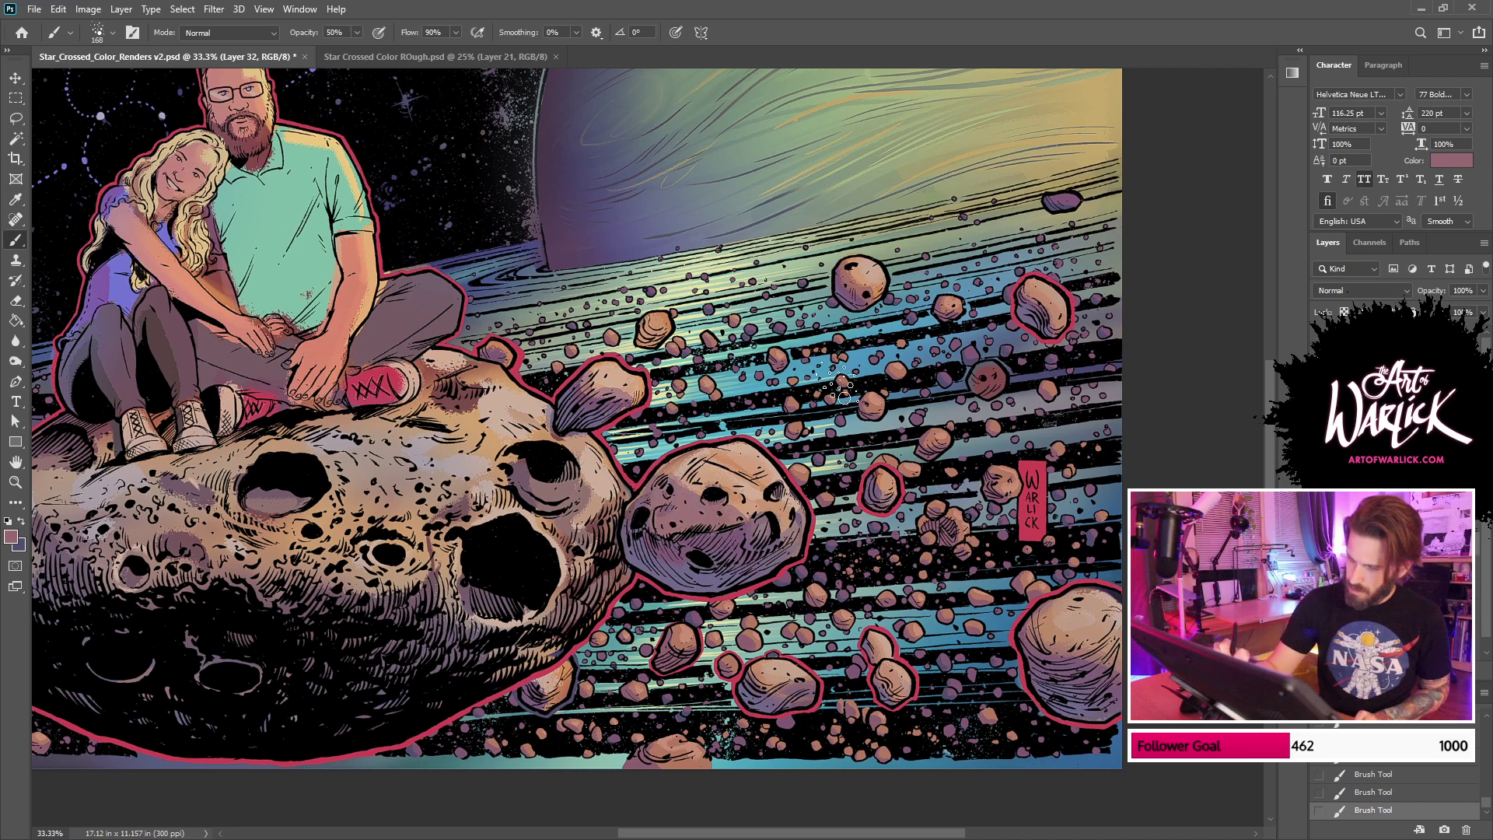
Step: Sample orange from the small round moon and paint it around the craters on the lit side of the round cratered asteroid
{"action": "left_click", "coordinate": [874, 290], "text": "alt"}
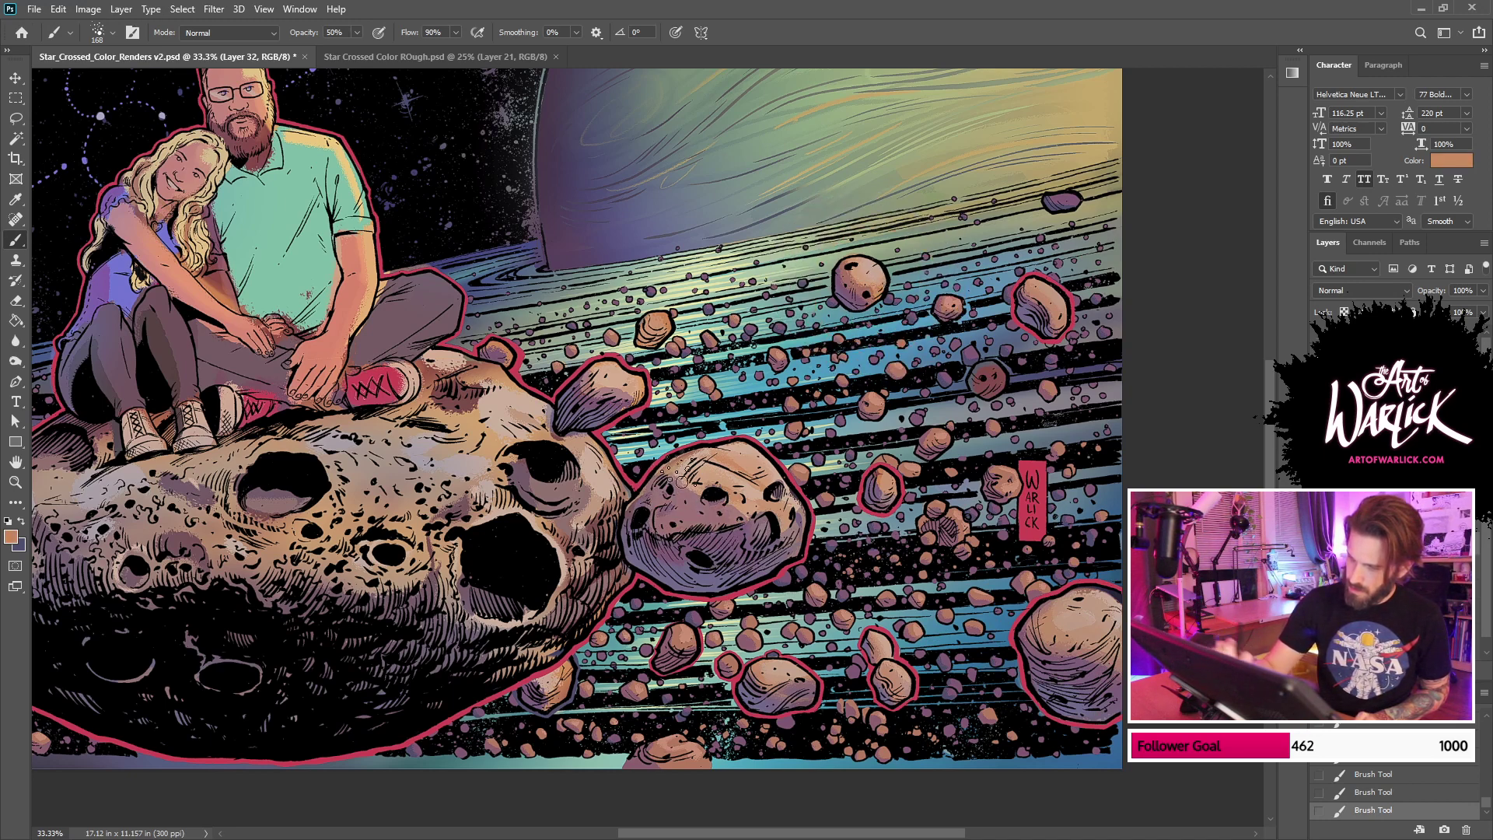
{"action": "mouse_move", "coordinate": [675, 489]}
{"action": "left_mouse_down"}
{"action": "mouse_move", "coordinate": [732, 518]}
{"action": "mouse_move", "coordinate": [670, 525]}
{"action": "mouse_move", "coordinate": [647, 511]}
{"action": "left_mouse_up"}
{"action": "mouse_move", "coordinate": [756, 527]}
{"action": "left_mouse_down"}
{"action": "mouse_move", "coordinate": [776, 549]}
{"action": "mouse_move", "coordinate": [762, 535]}
{"action": "left_mouse_up"}
{"action": "left_click_drag", "start_coordinate": [727, 487], "coordinate": [769, 467]}
Step: Brush the same orange onto the outlined rock between the large asteroid and the round cratered one
{"action": "mouse_move", "coordinate": [1012, 588]}
{"action": "left_mouse_down"}
{"action": "mouse_move", "coordinate": [1040, 579]}
{"action": "mouse_move", "coordinate": [1064, 642]}
{"action": "left_mouse_up"}
{"action": "key", "text": "ctrl+minus"}
{"action": "scroll", "coordinate": [1055, 681], "scroll_direction": "up", "scroll_amount": 1}
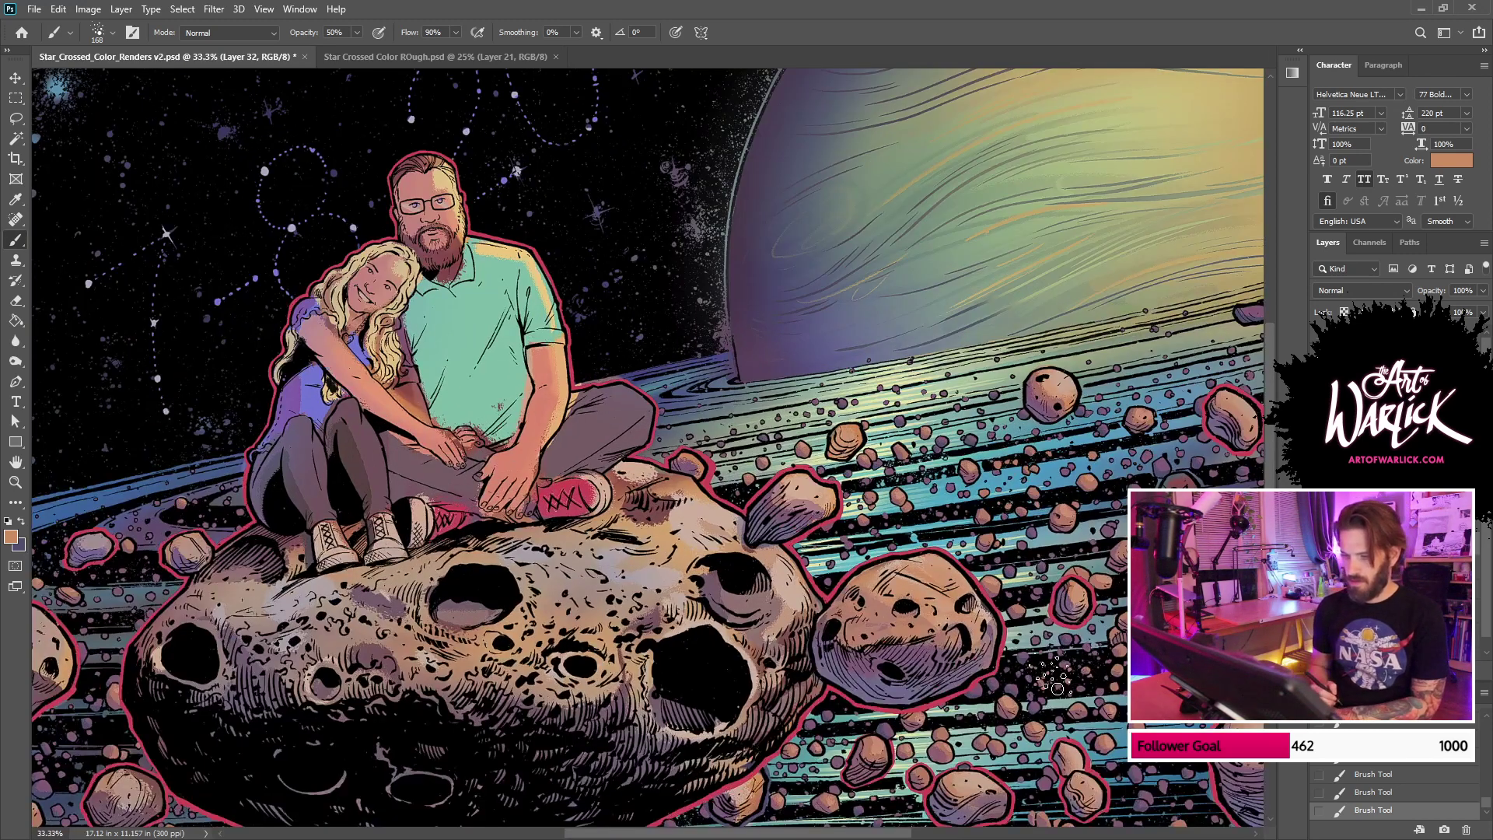
{"action": "mouse_move", "coordinate": [797, 483]}
{"action": "left_mouse_down"}
{"action": "mouse_move", "coordinate": [810, 493]}
{"action": "mouse_move", "coordinate": [786, 520]}
{"action": "left_mouse_up"}
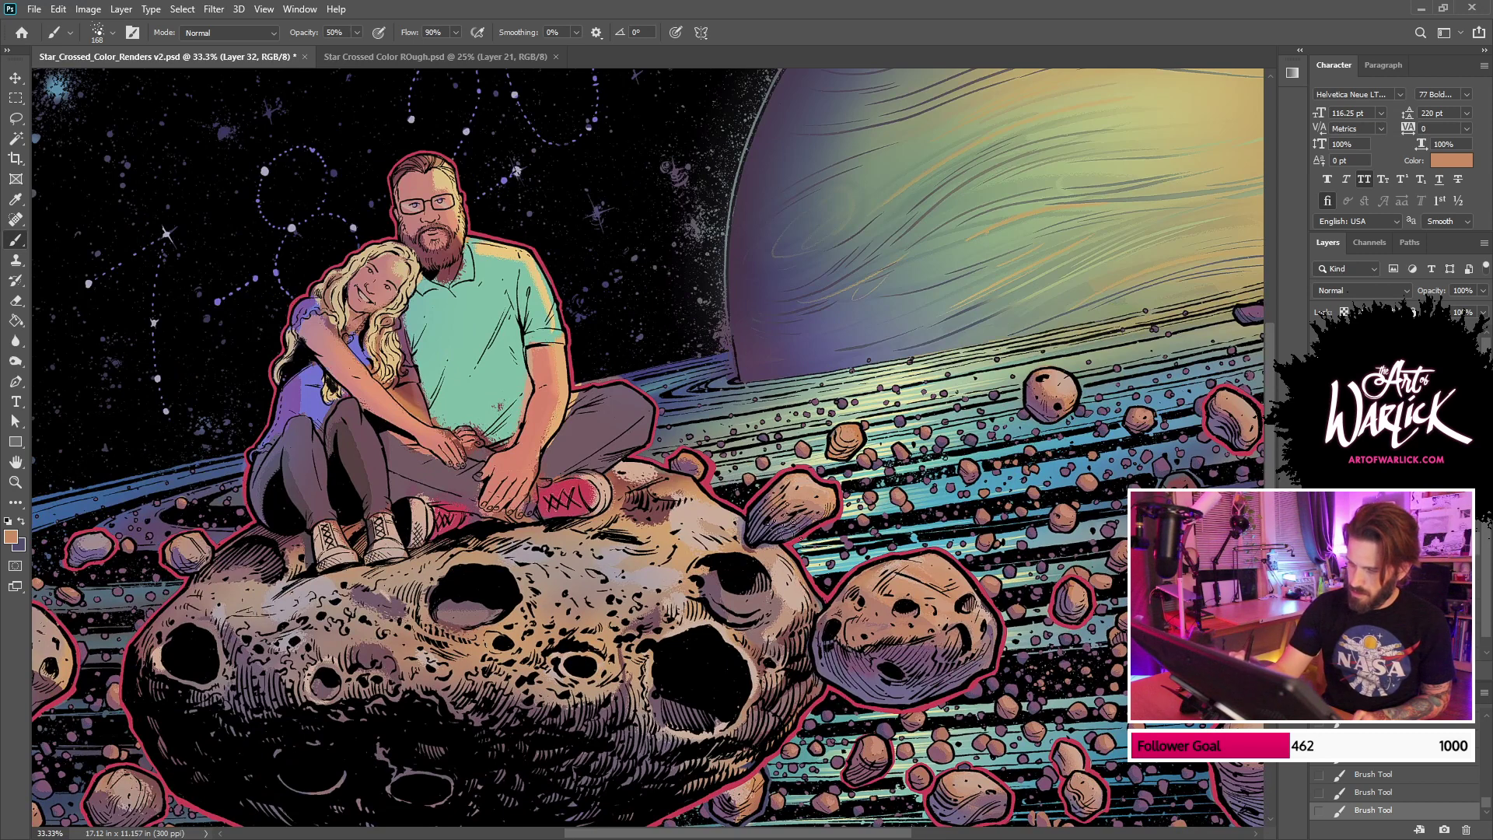
Step: Sample the purple shadow tone from the large round asteroid and paint shading on the small jagged asteroid just above it
{"action": "left_click", "coordinate": [865, 700], "text": "alt"}
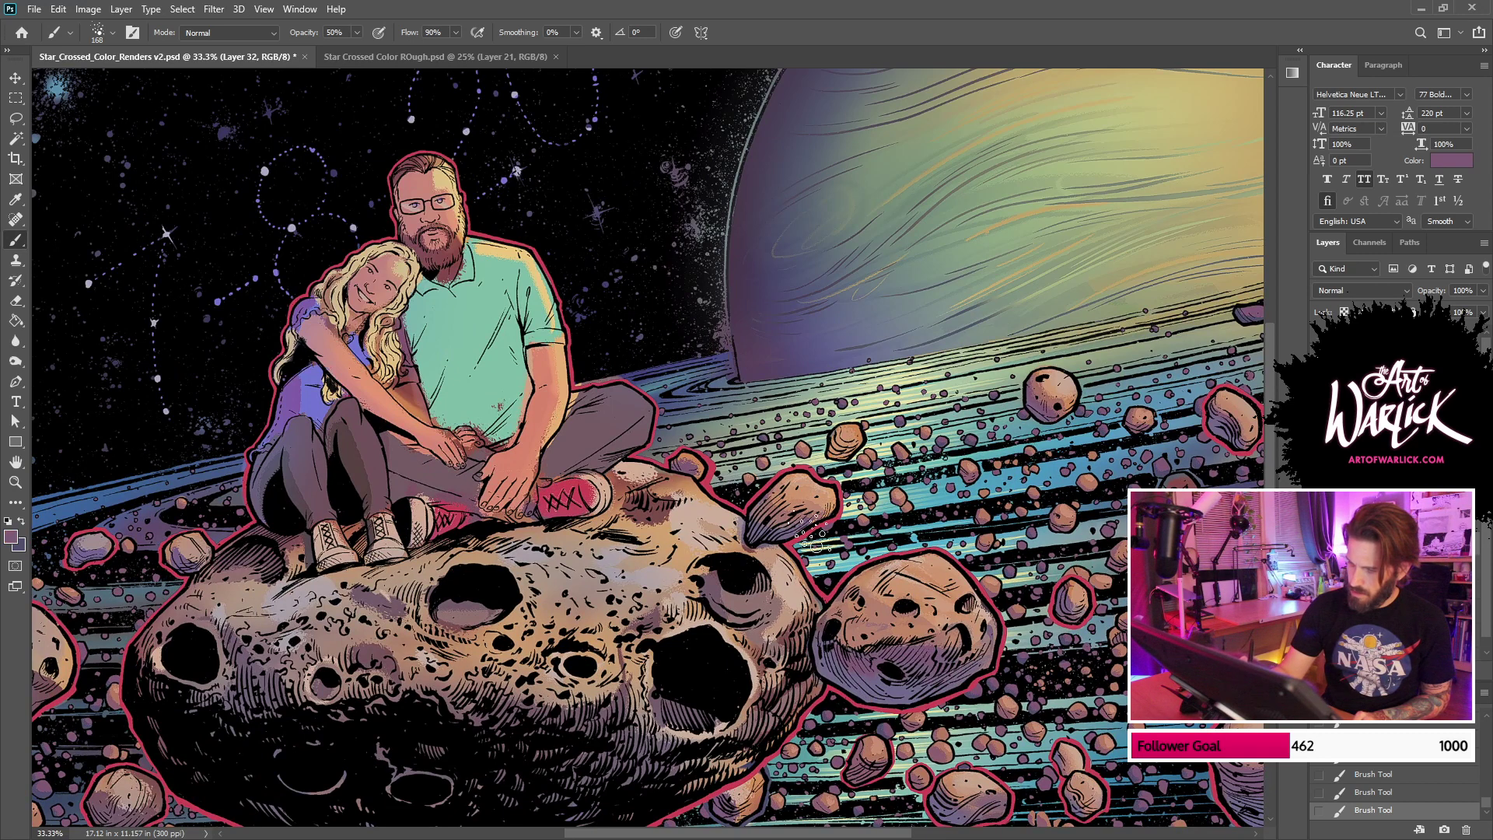
{"action": "key", "text": "ctrl+z"}
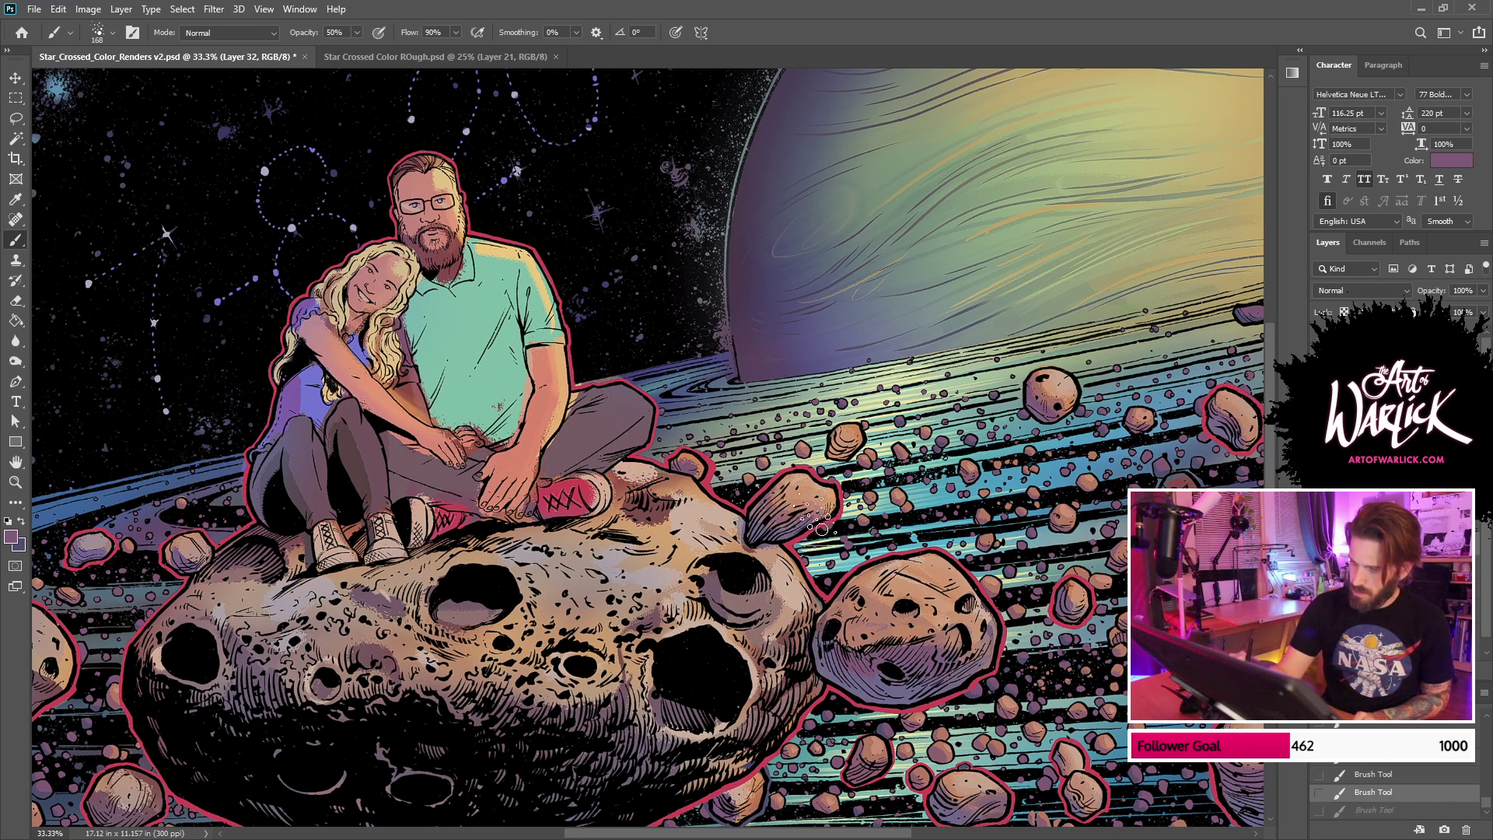
{"action": "left_click_drag", "start_coordinate": [768, 496], "coordinate": [791, 530]}
{"action": "left_click", "coordinate": [863, 689], "text": "alt"}
{"action": "key", "text": "ctrl+z"}
{"action": "left_click", "coordinate": [856, 689], "text": "alt"}
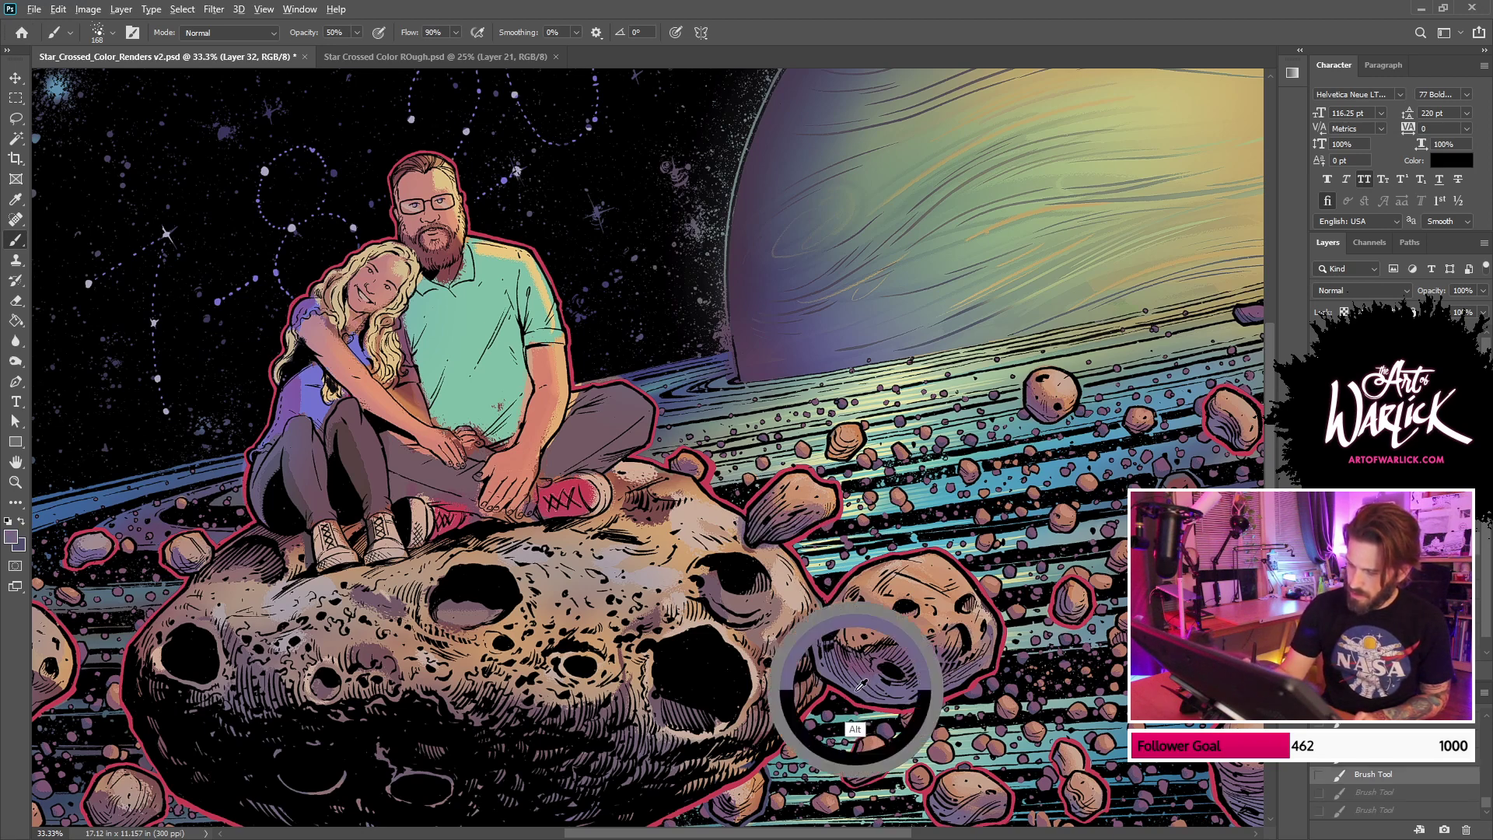
{"action": "mouse_move", "coordinate": [762, 513]}
{"action": "left_mouse_down"}
{"action": "mouse_move", "coordinate": [760, 548]}
{"action": "mouse_move", "coordinate": [826, 530]}
{"action": "mouse_move", "coordinate": [817, 540]}
{"action": "mouse_move", "coordinate": [781, 528]}
{"action": "mouse_move", "coordinate": [846, 511]}
{"action": "left_mouse_up"}
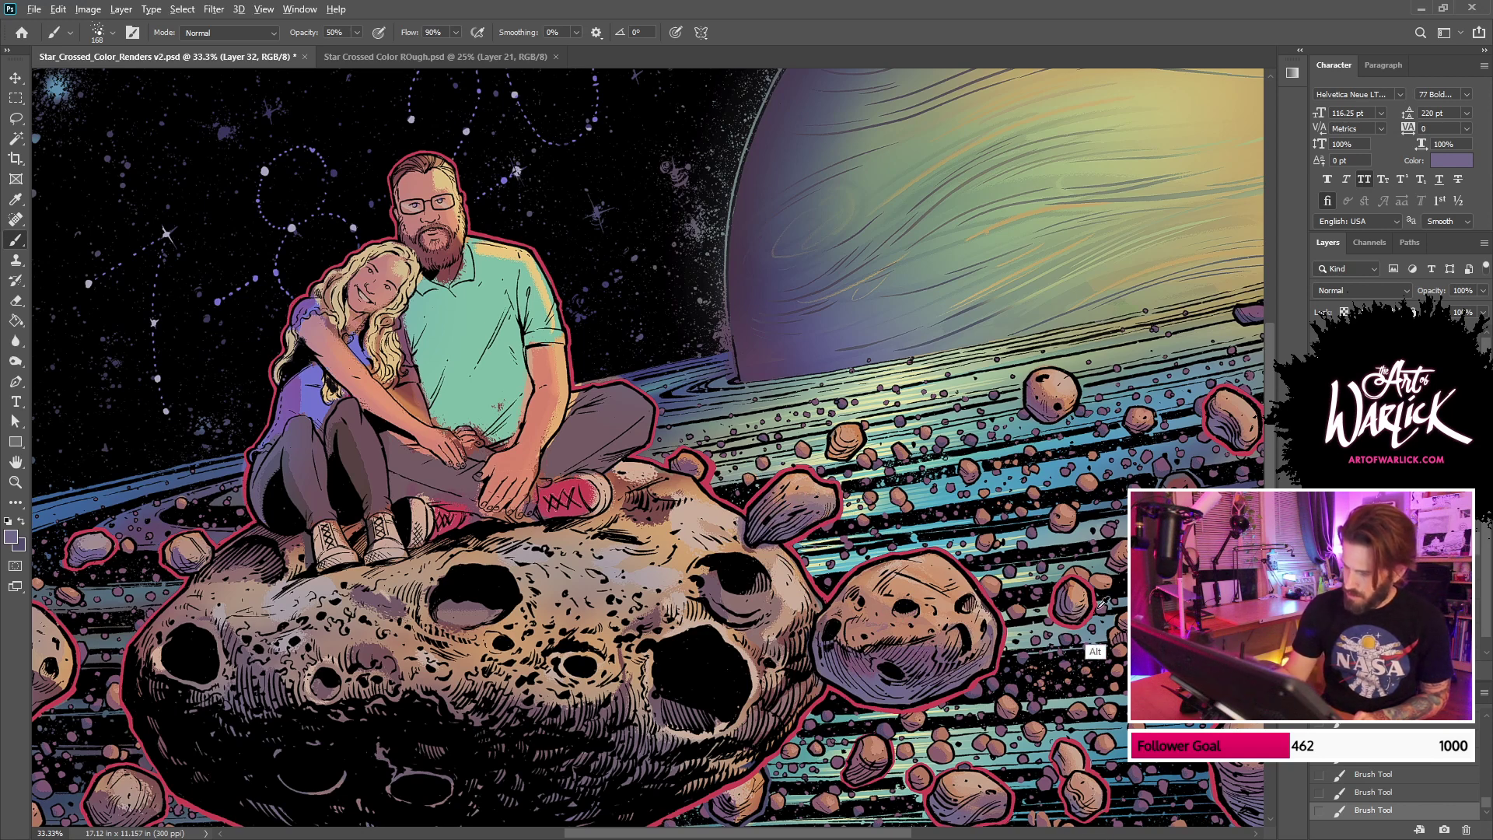
Step: Sample orange and light tan tones from nearby asteroids and paint highlights on the lit side of the small jagged asteroid
{"action": "left_click", "coordinate": [1065, 405], "text": "alt"}
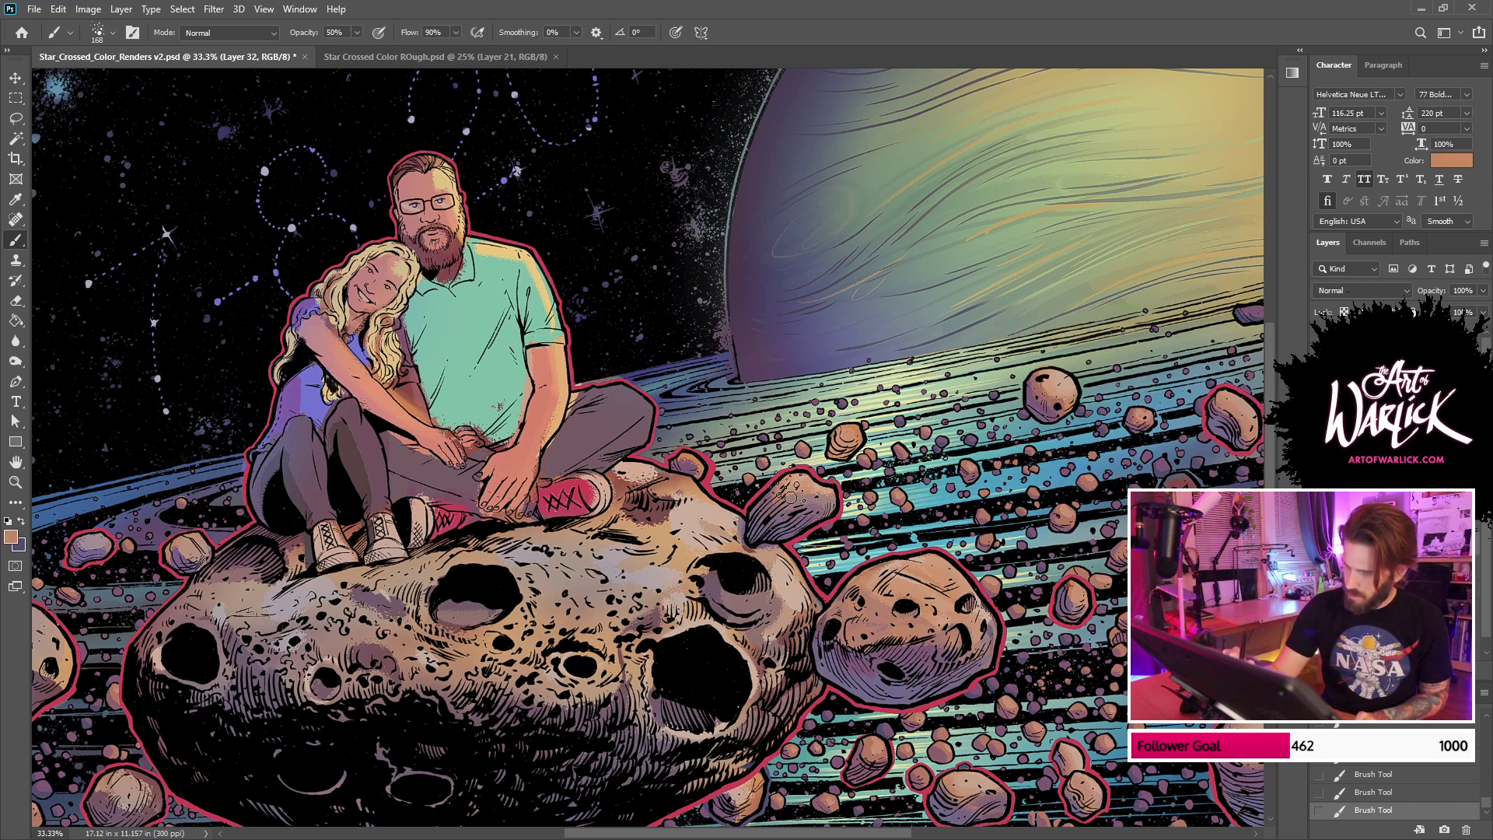
{"action": "left_click_drag", "start_coordinate": [832, 507], "coordinate": [794, 509]}
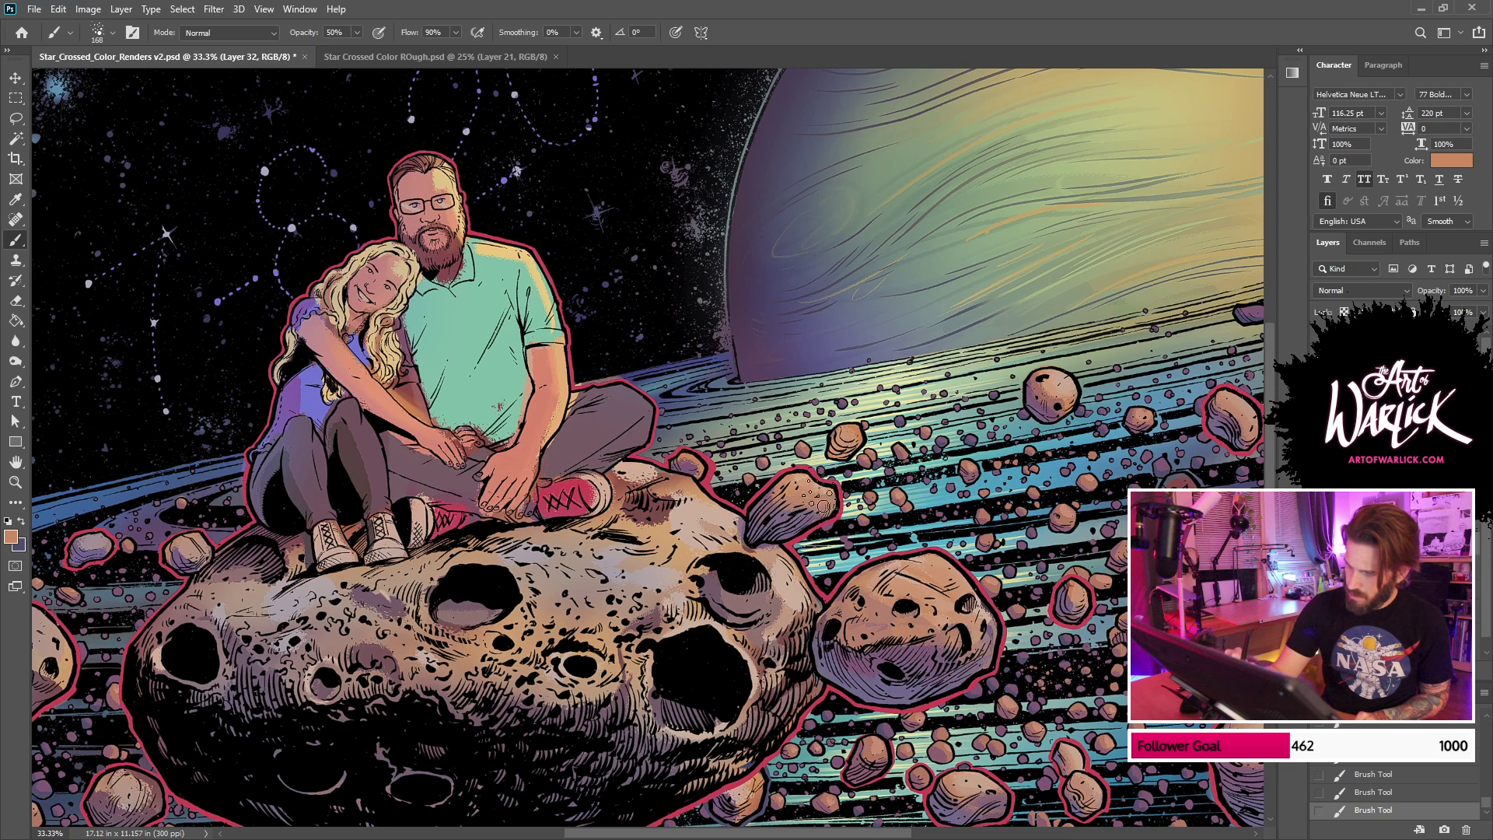
{"action": "left_click", "coordinate": [909, 579], "text": "alt"}
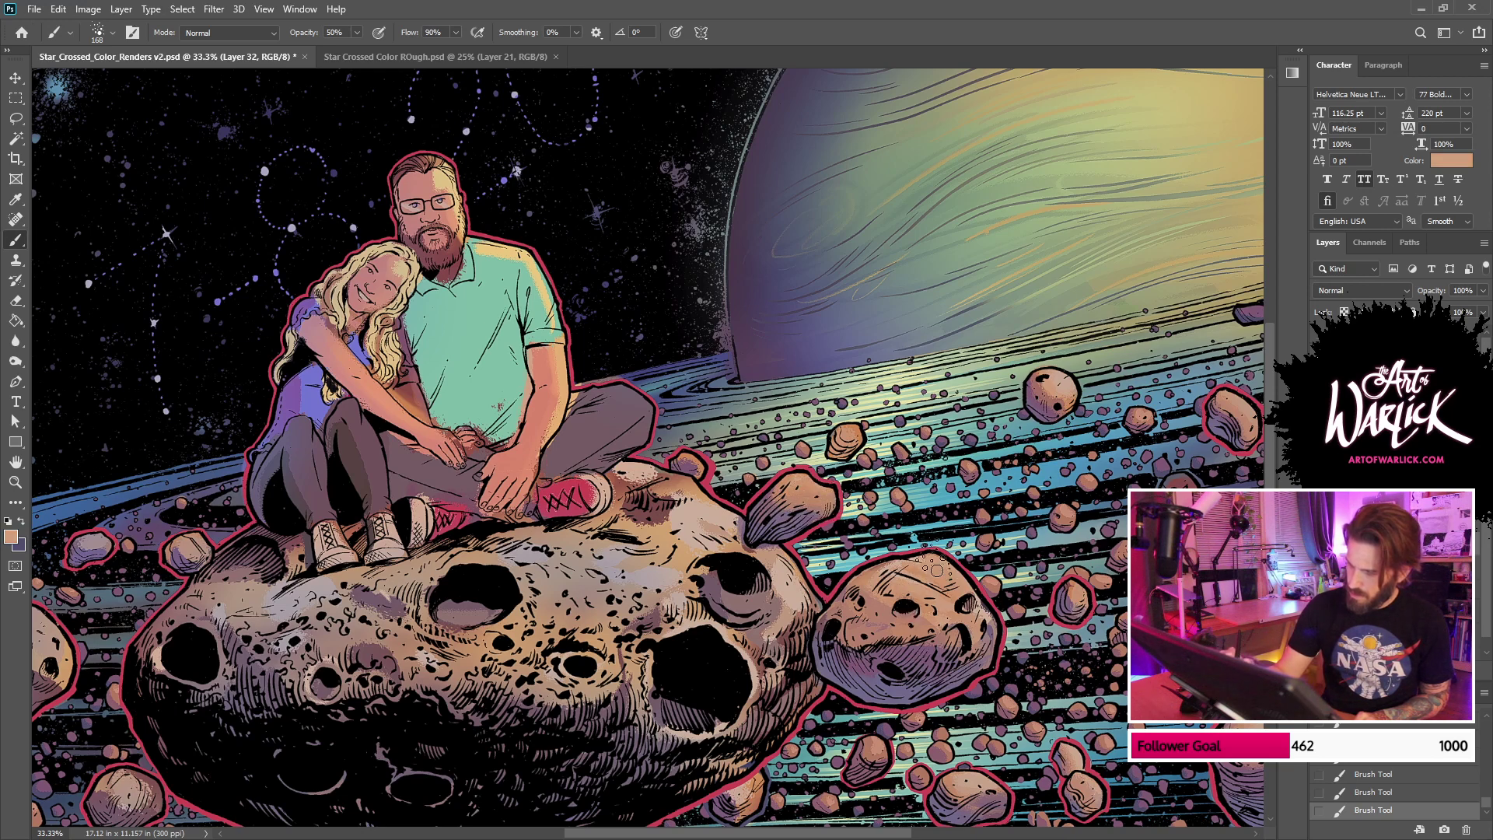
{"action": "left_click_drag", "start_coordinate": [836, 501], "coordinate": [803, 496]}
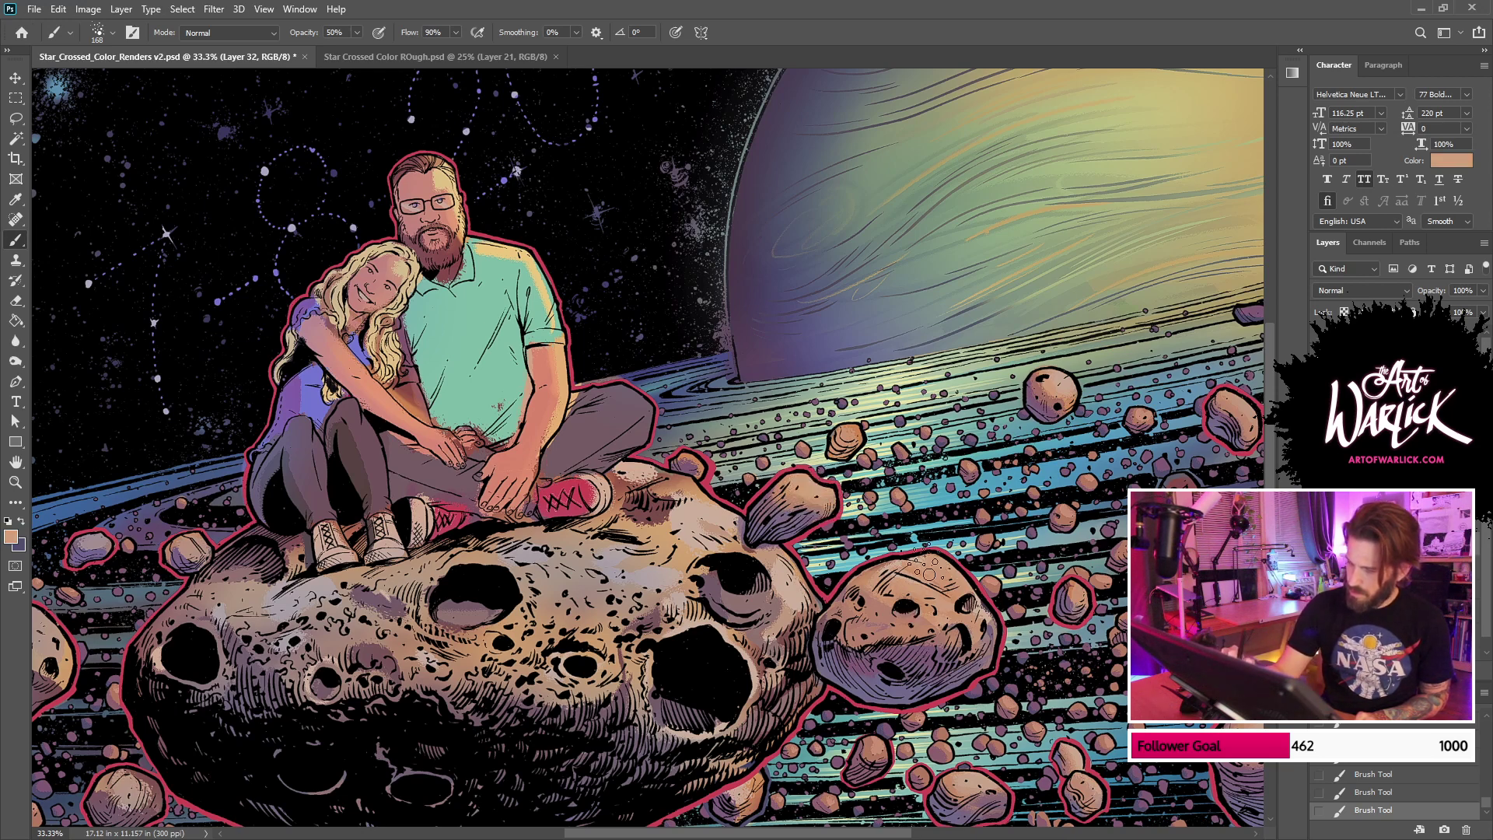
Step: Undo the last highlight stroke and color the small rock above the jagged asteroid with sampled orange and purple tones
{"action": "key", "text": "ctrl+minus"}
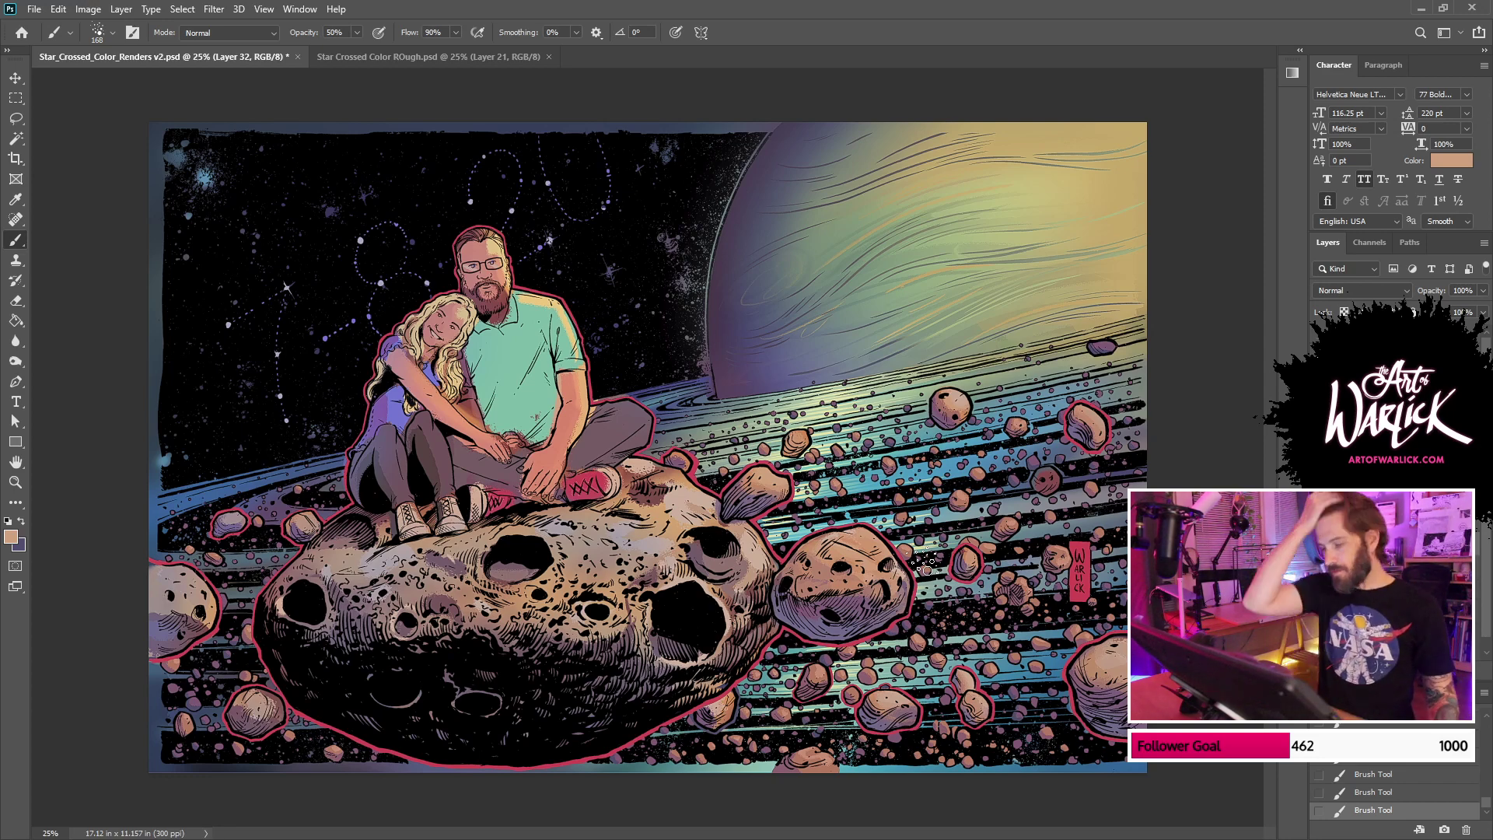
{"action": "key", "text": "ctrl+plus"}
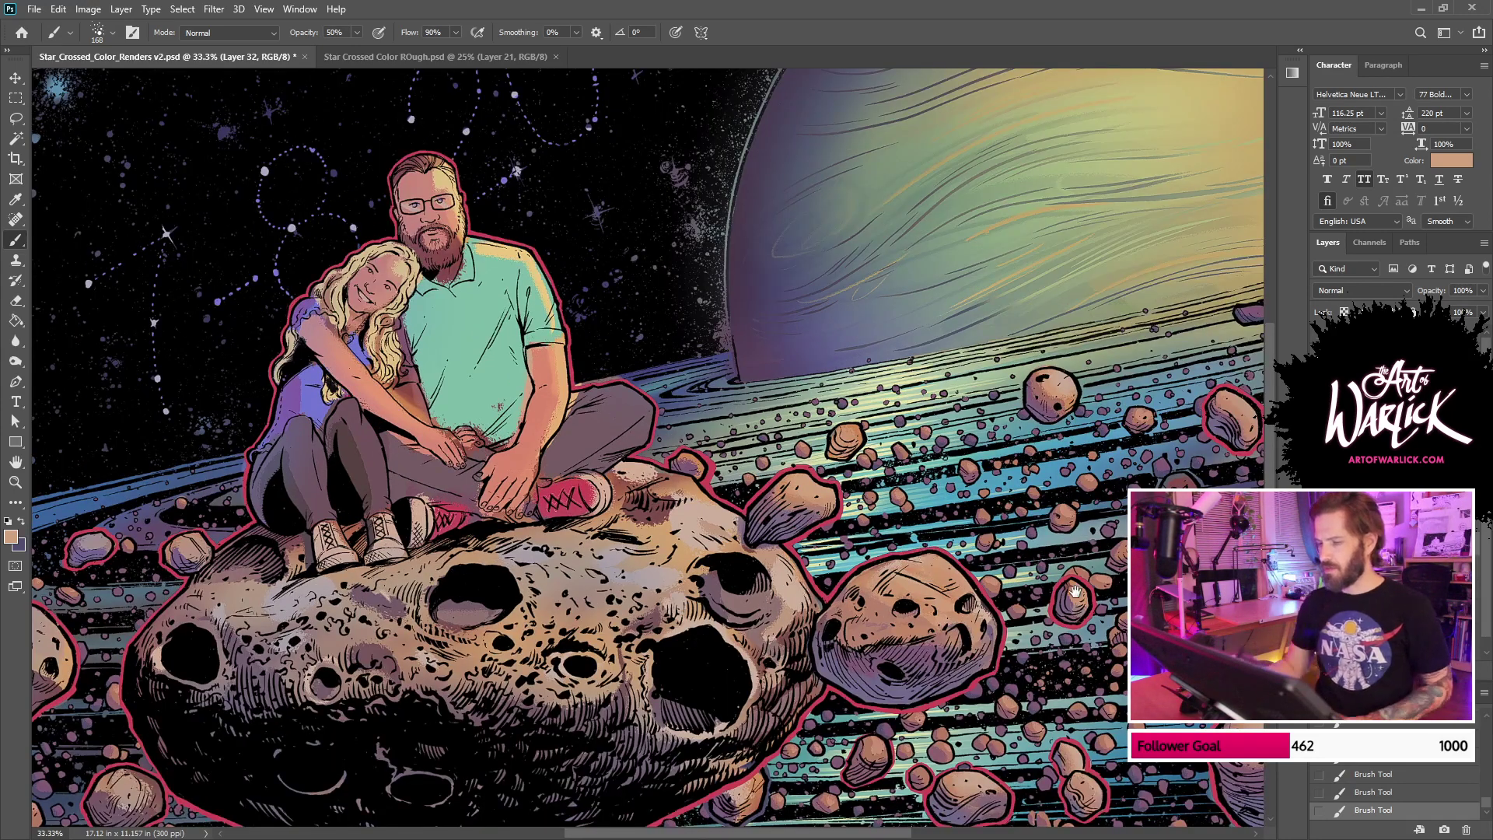
{"action": "left_click_drag", "start_coordinate": [1075, 591], "coordinate": [997, 424]}
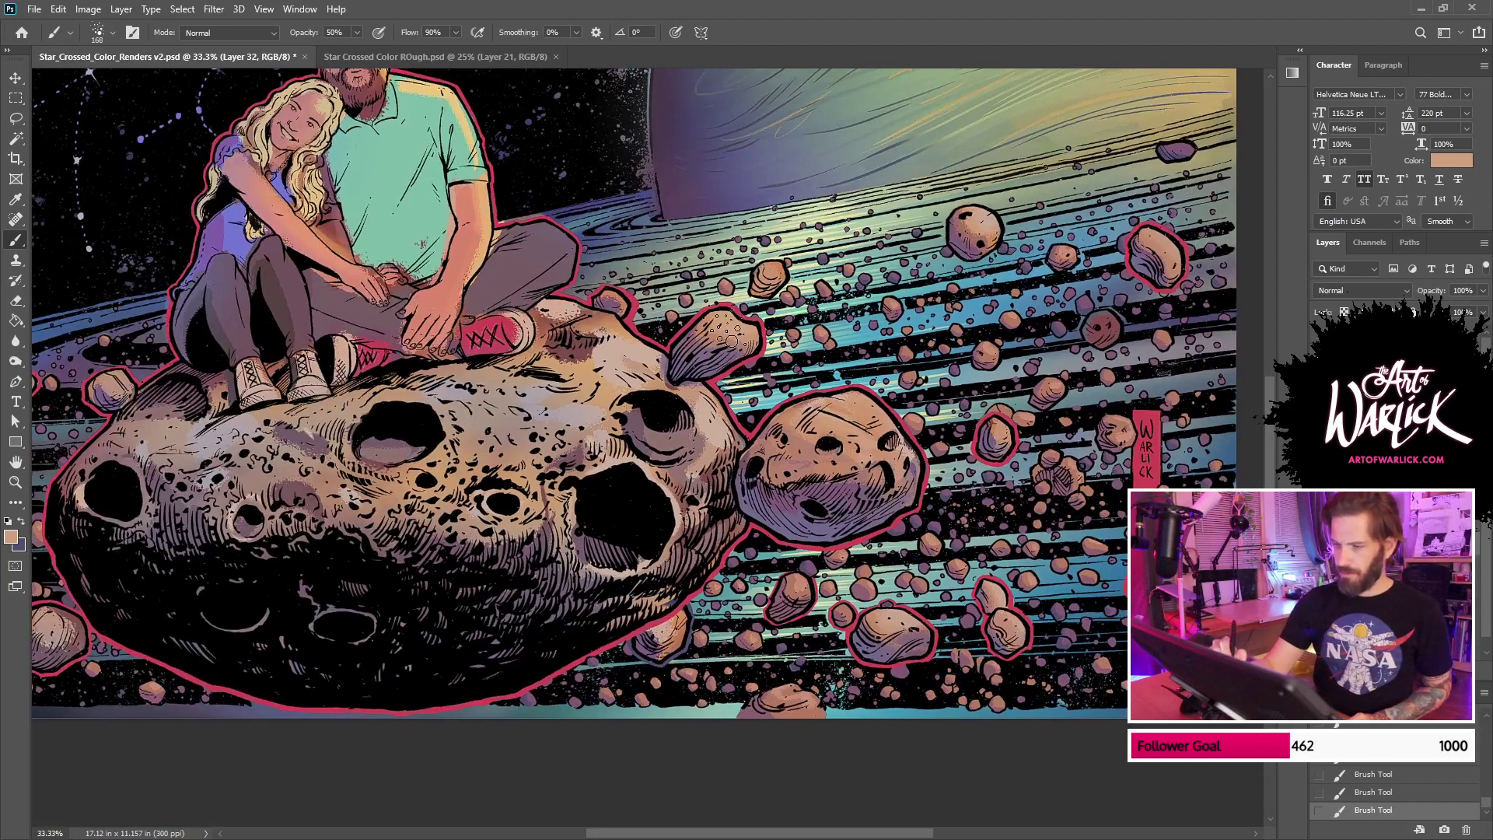
{"action": "key", "text": "ctrl+z"}
{"action": "left_click", "coordinate": [771, 270], "text": "alt"}
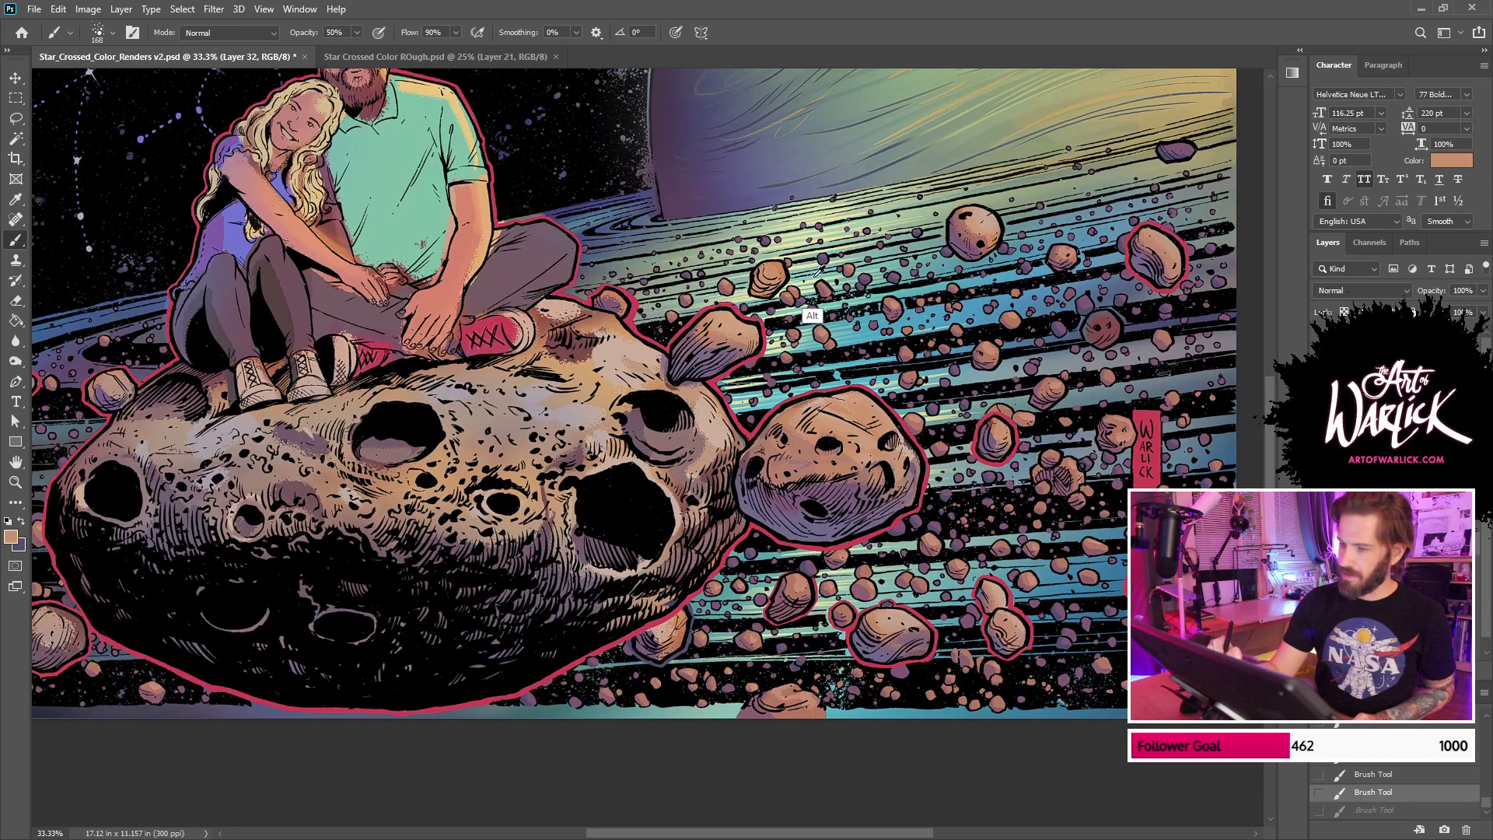
{"action": "mouse_move", "coordinate": [763, 271]}
{"action": "left_mouse_down"}
{"action": "mouse_move", "coordinate": [787, 288]}
{"action": "mouse_move", "coordinate": [815, 264]}
{"action": "left_mouse_up"}
{"action": "left_click", "coordinate": [836, 525], "text": "alt"}
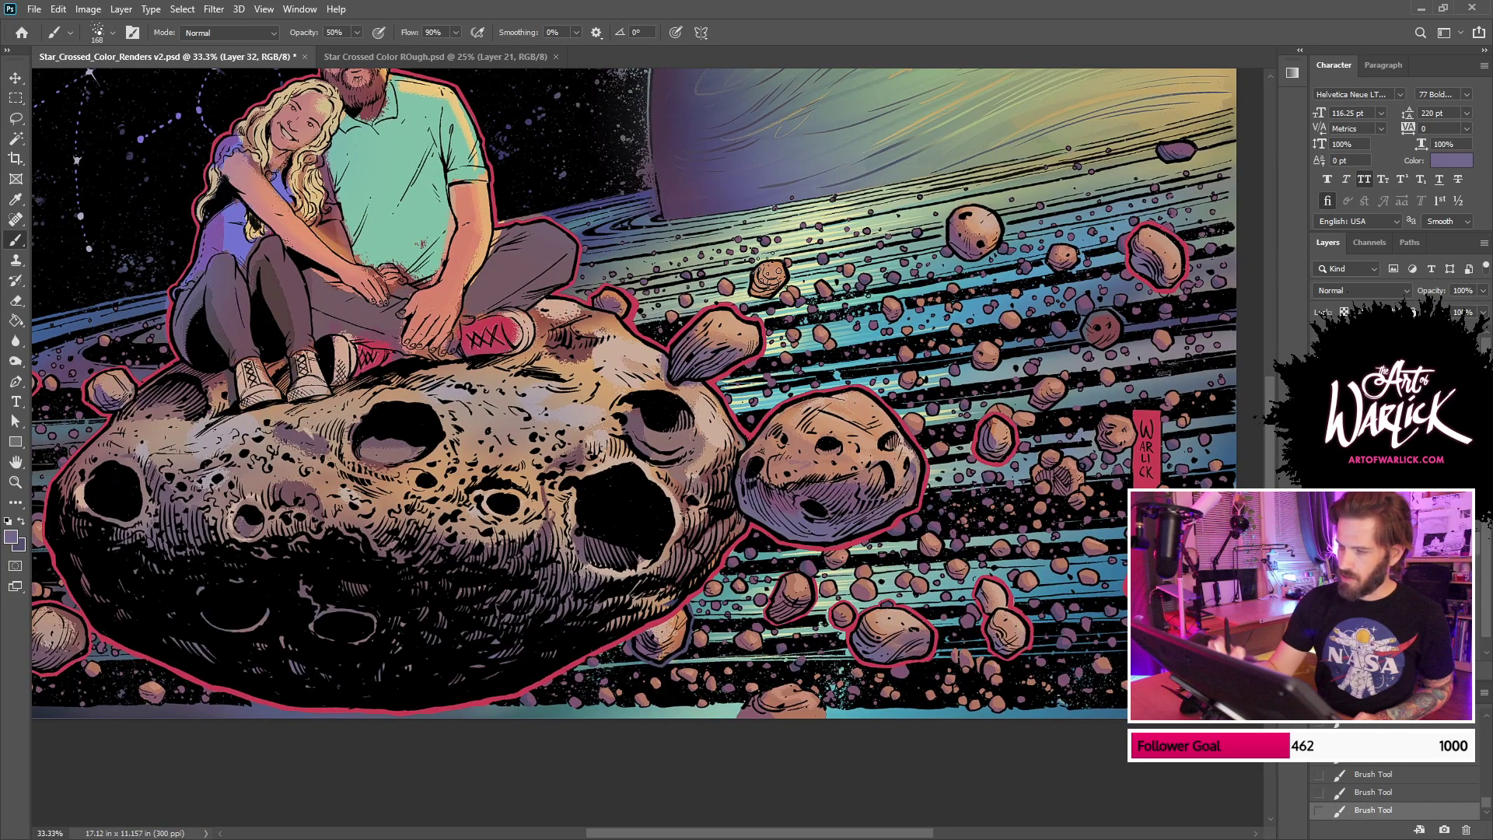
{"action": "key", "text": "ctrl+z"}
{"action": "left_click_drag", "start_coordinate": [781, 292], "coordinate": [762, 272]}
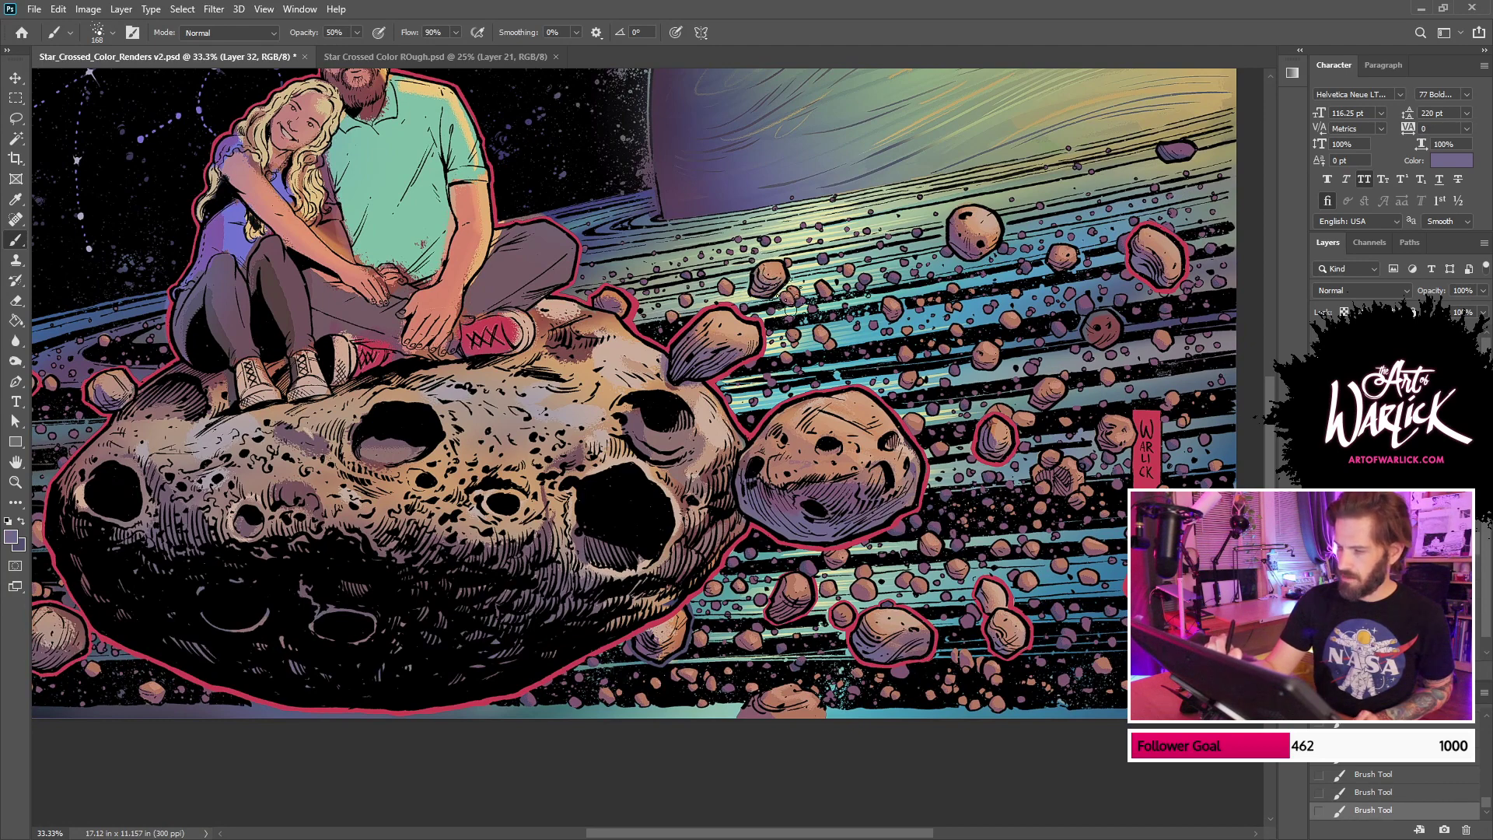
Step: Sample tan tones from several asteroids and touch up the small rock behind the big asteroid near the man's shoe
{"action": "left_click", "coordinate": [990, 433], "text": "alt"}
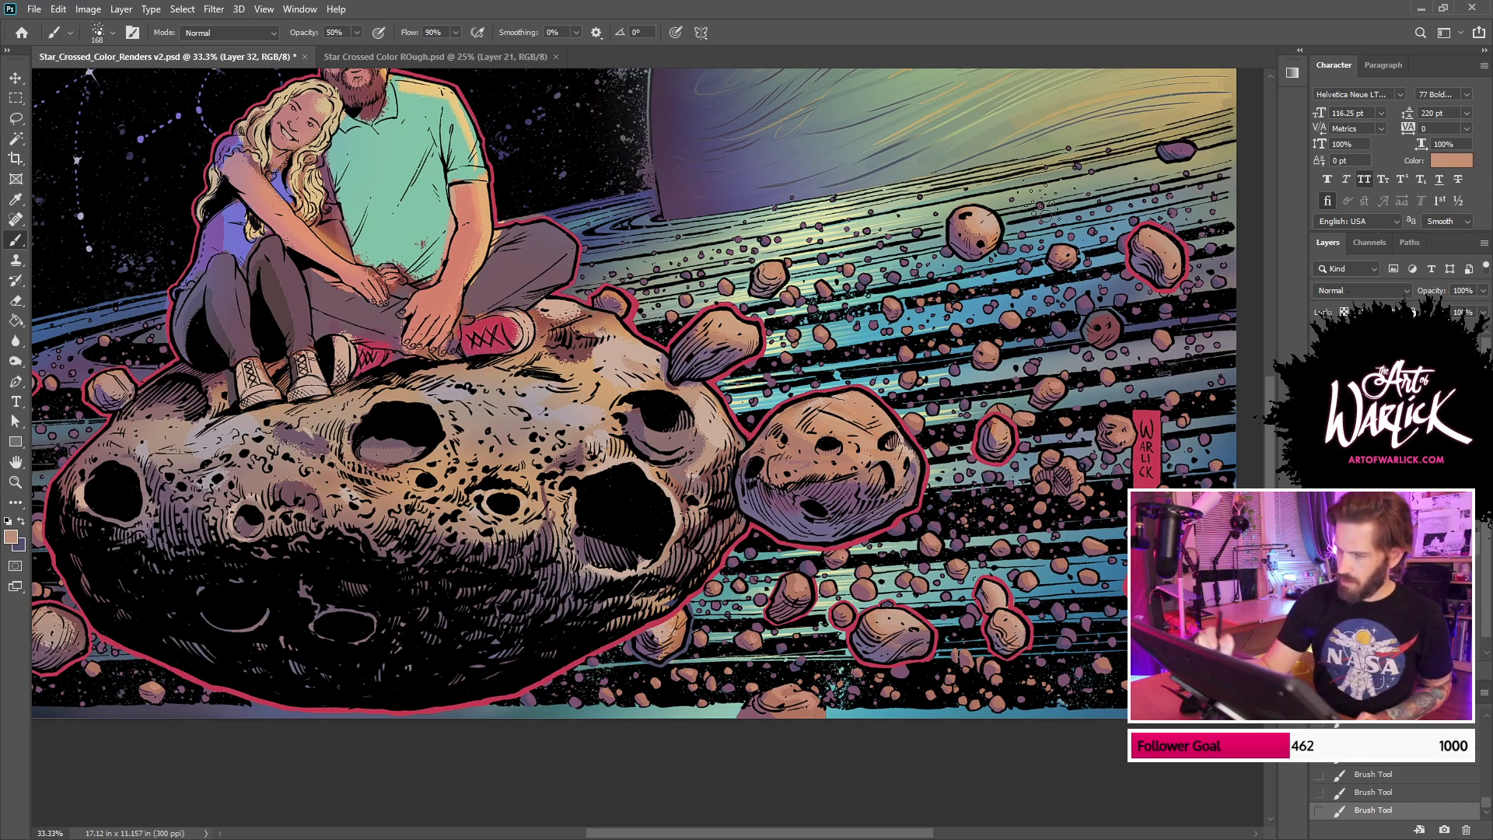
{"action": "left_click", "coordinate": [987, 259], "text": "alt"}
{"action": "mouse_move", "coordinate": [617, 297]}
{"action": "left_mouse_down"}
{"action": "mouse_move", "coordinate": [634, 327]}
{"action": "mouse_move", "coordinate": [606, 303]}
{"action": "mouse_move", "coordinate": [622, 307]}
{"action": "left_mouse_up"}
{"action": "key", "text": "ctrl+z"}
{"action": "left_click", "coordinate": [812, 442], "text": "alt"}
{"action": "left_click", "coordinate": [726, 307], "text": "alt"}
{"action": "key", "text": "ctrl+z"}
{"action": "left_click", "coordinate": [964, 281], "text": "alt"}
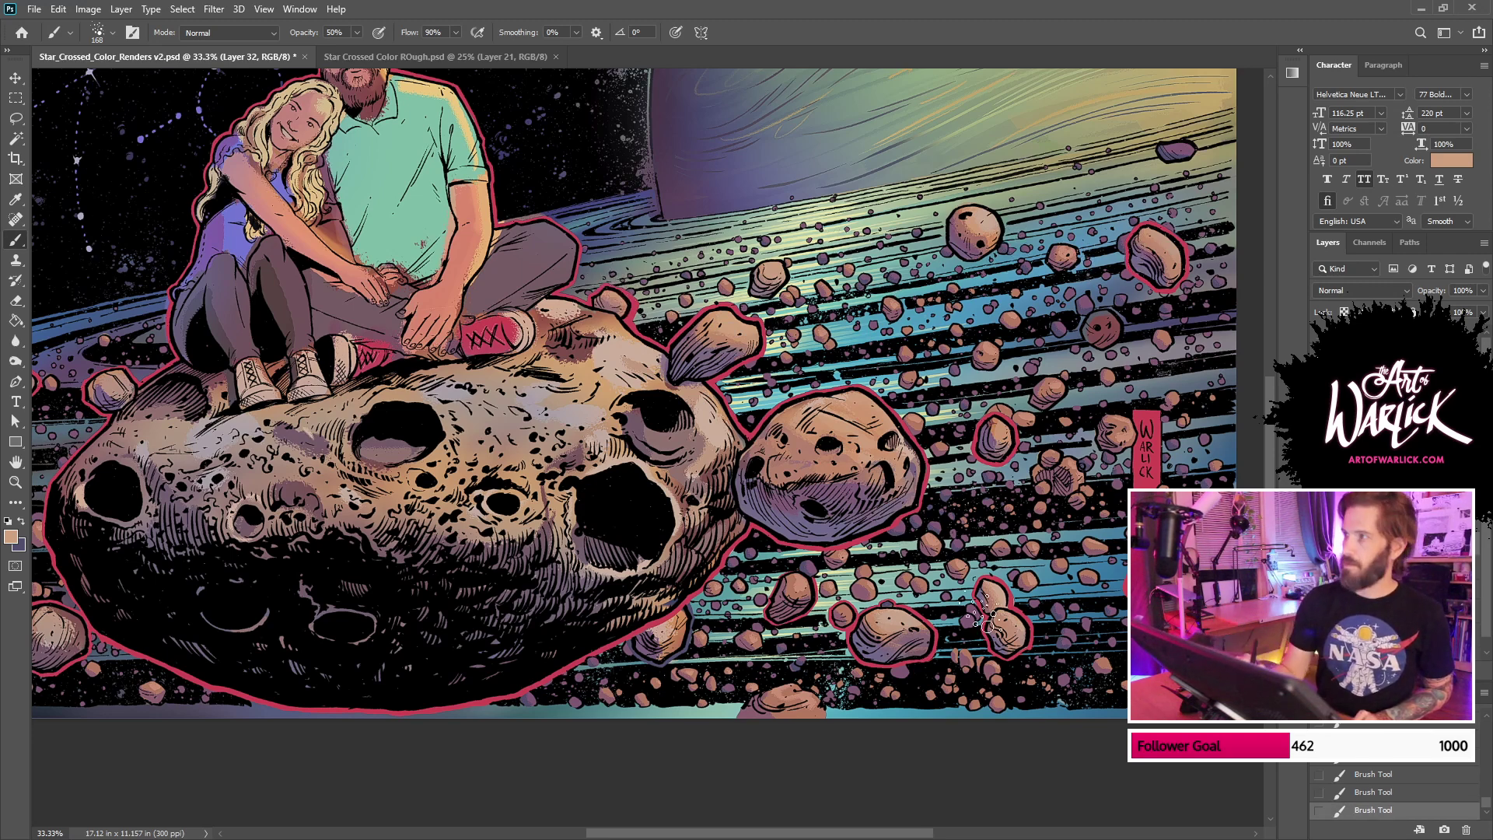
Step: Undo and redo the last brush stroke to compare the result, and finally undo it
{"action": "left_click_drag", "start_coordinate": [1112, 435], "coordinate": [1060, 434]}
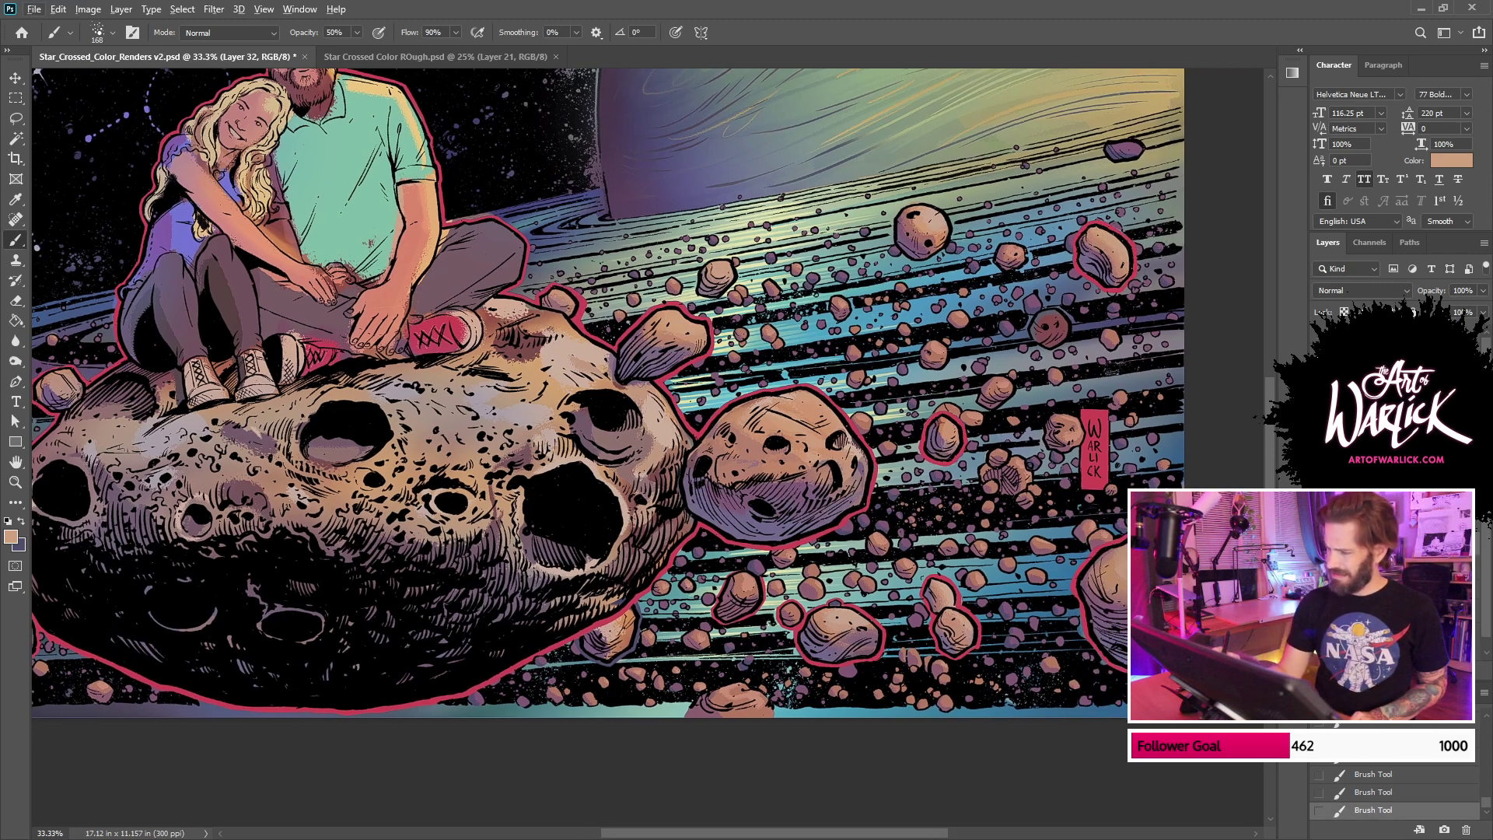
{"action": "key", "text": "ctrl+z"}
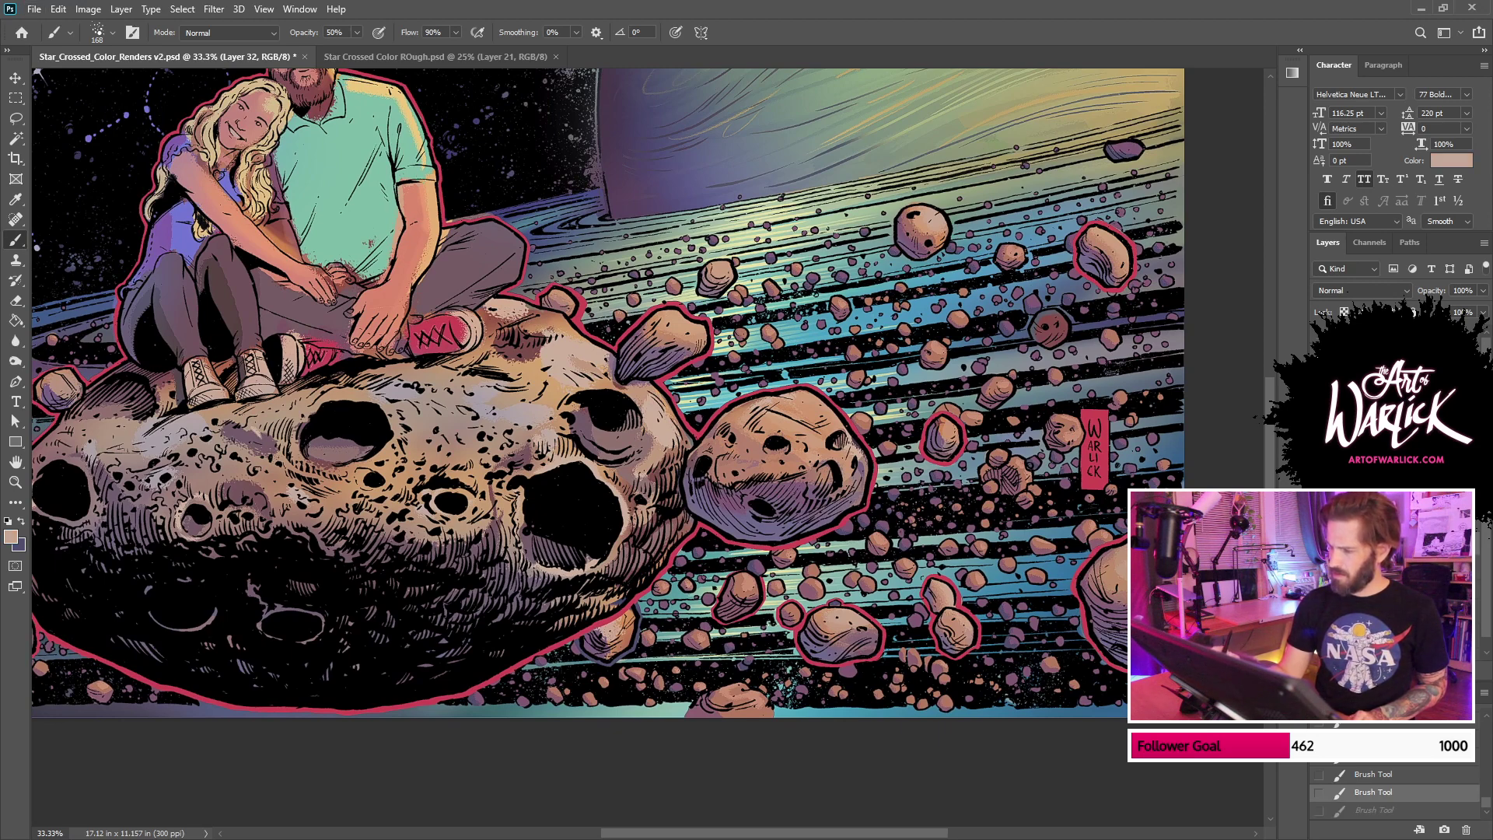
{"action": "key", "text": "ctrl+shift+z"}
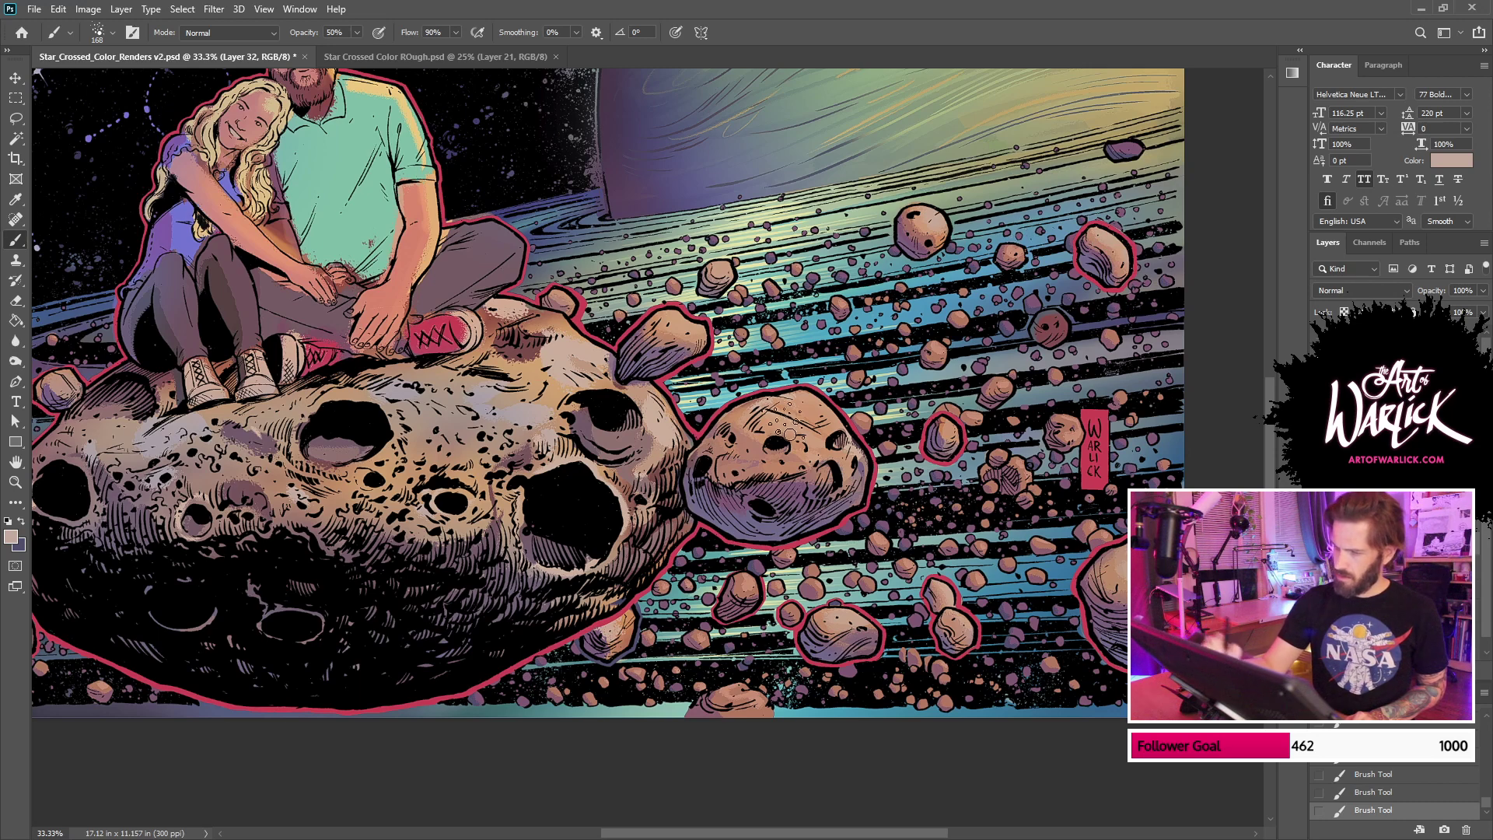
{"action": "left_click_drag", "start_coordinate": [845, 396], "coordinate": [1147, 303]}
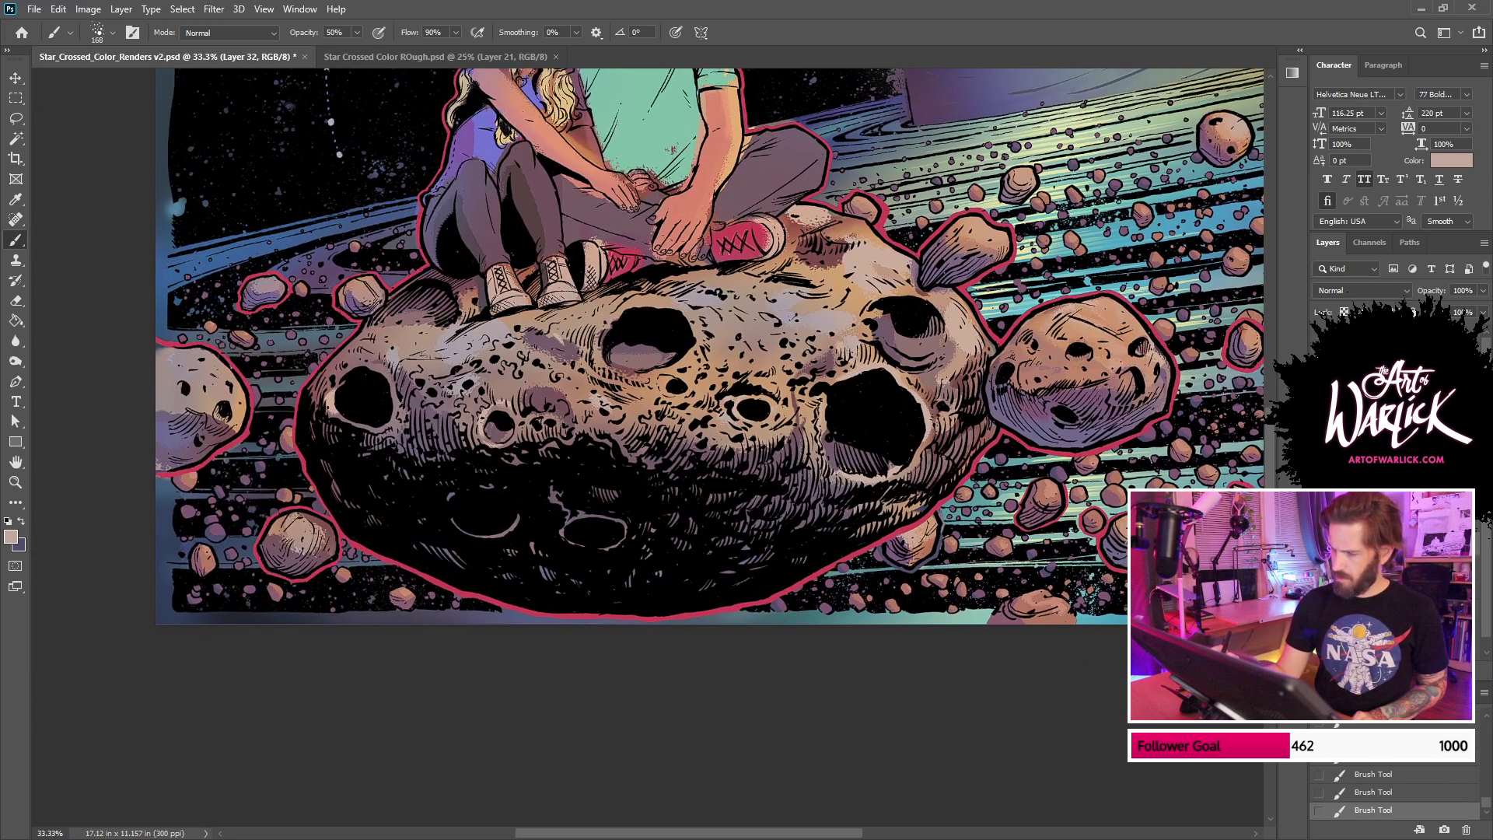
{"action": "key", "text": "ctrl+z"}
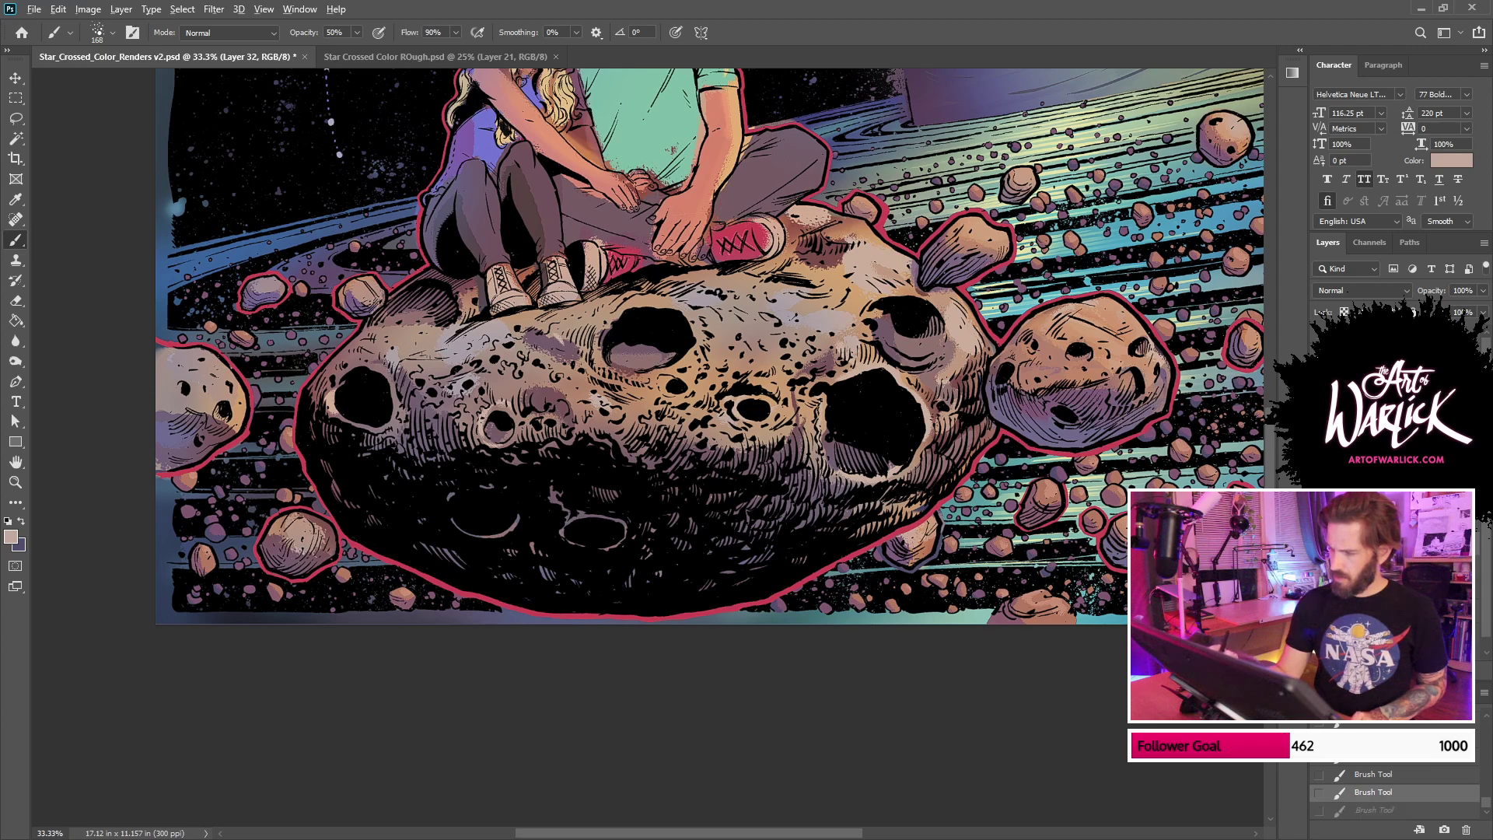
Step: Toggle the paint layer's visibility to compare the asteroids with and without the new coloring, sampling orange tones from them
{"action": "left_click", "coordinate": [1099, 359], "text": "alt"}
{"action": "key", "text": "ctrl+comma"}
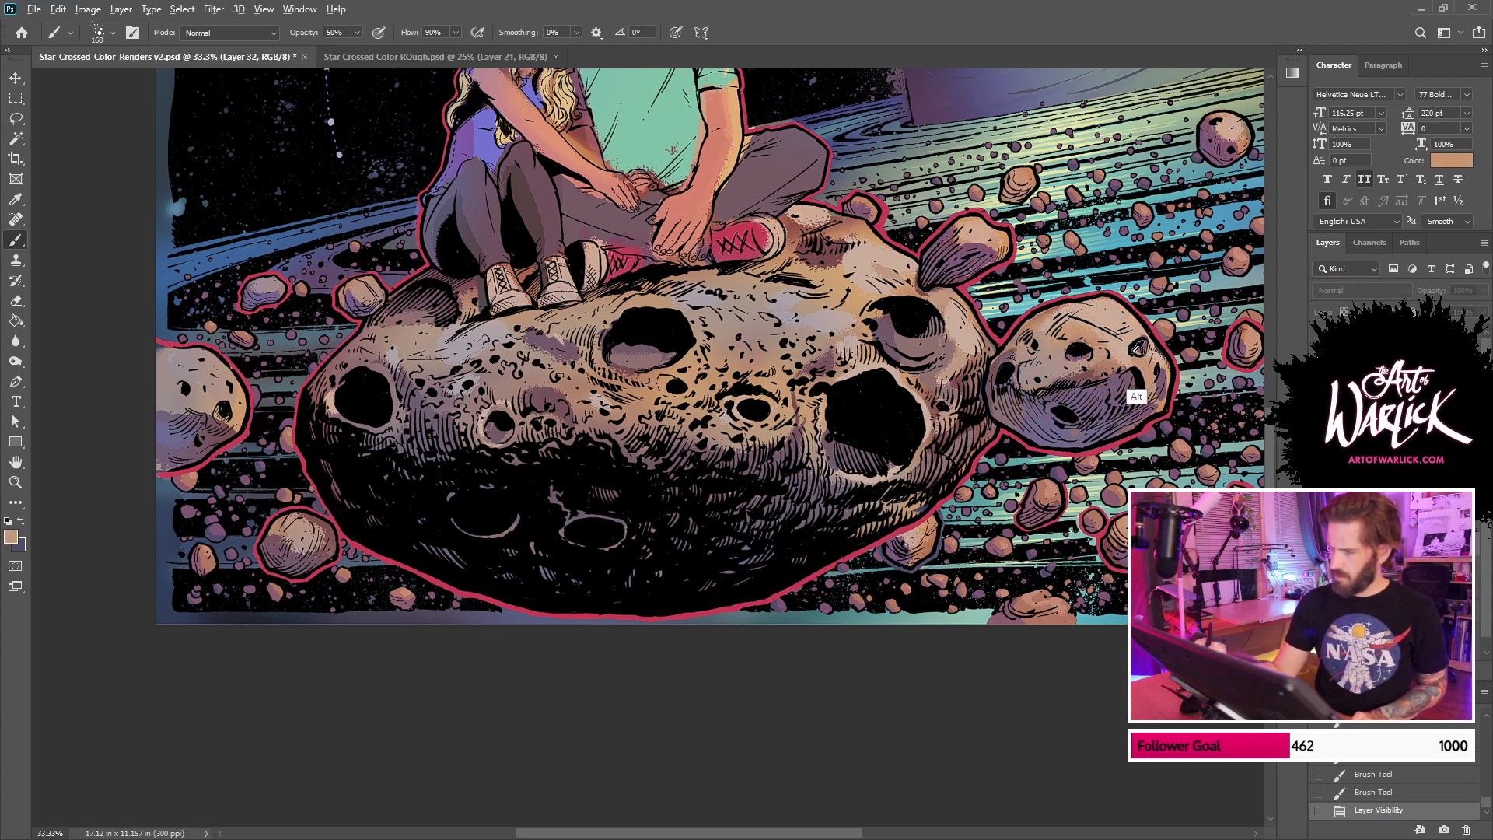
{"action": "left_click_drag", "start_coordinate": [1150, 357], "coordinate": [722, 449]}
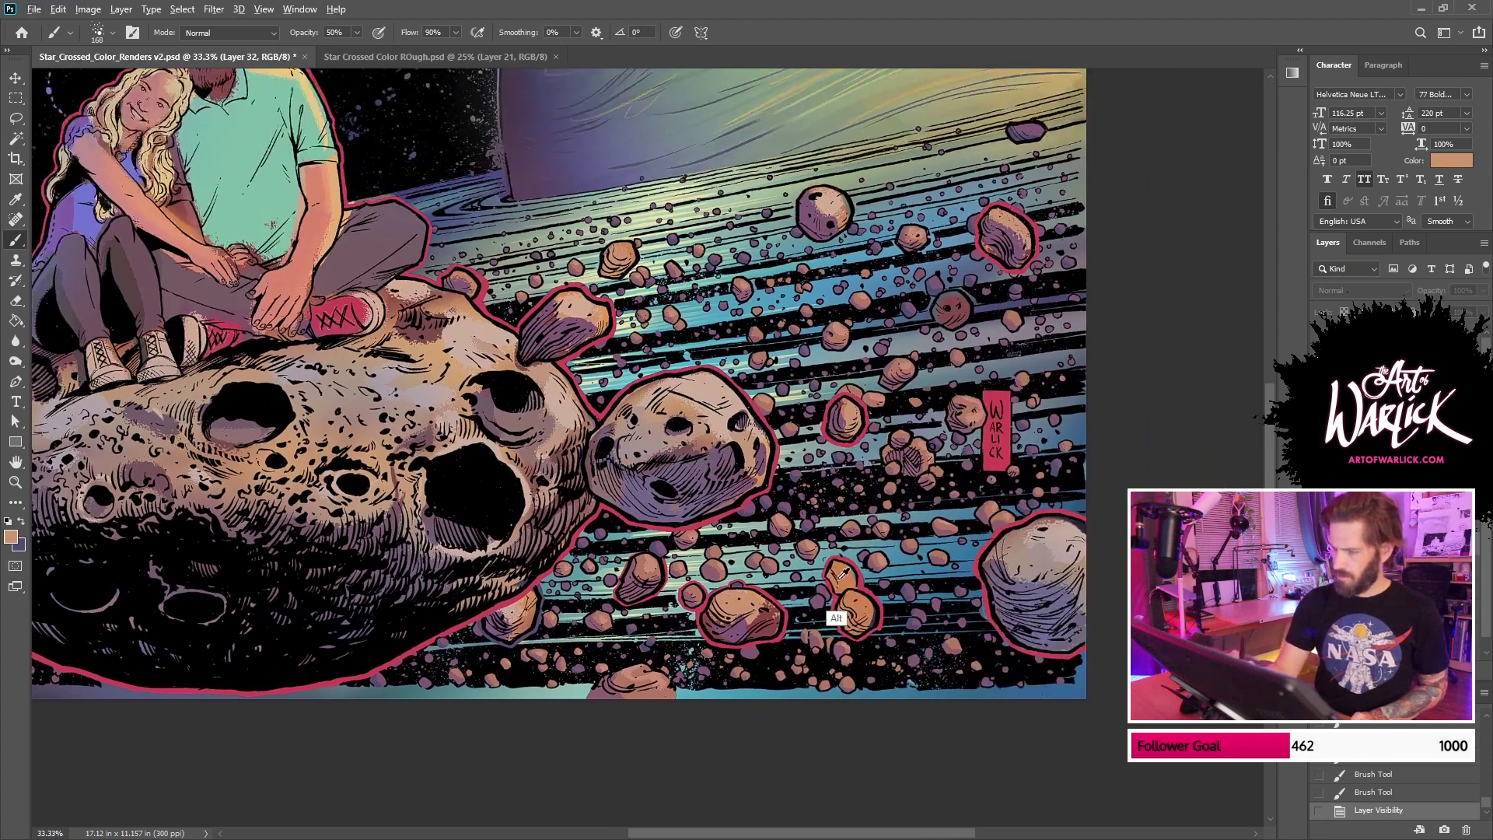
{"action": "left_click", "coordinate": [844, 604], "text": "alt"}
{"action": "key", "text": "ctrl+comma"}
{"action": "left_click_drag", "start_coordinate": [967, 716], "coordinate": [1081, 689]}
{"action": "key", "text": "ctrl+z"}
{"action": "mouse_move", "coordinate": [653, 607]}
{"action": "left_mouse_down"}
{"action": "mouse_move", "coordinate": [622, 626]}
{"action": "mouse_move", "coordinate": [647, 604]}
{"action": "left_mouse_up"}
{"action": "key", "text": "ctrl+z"}
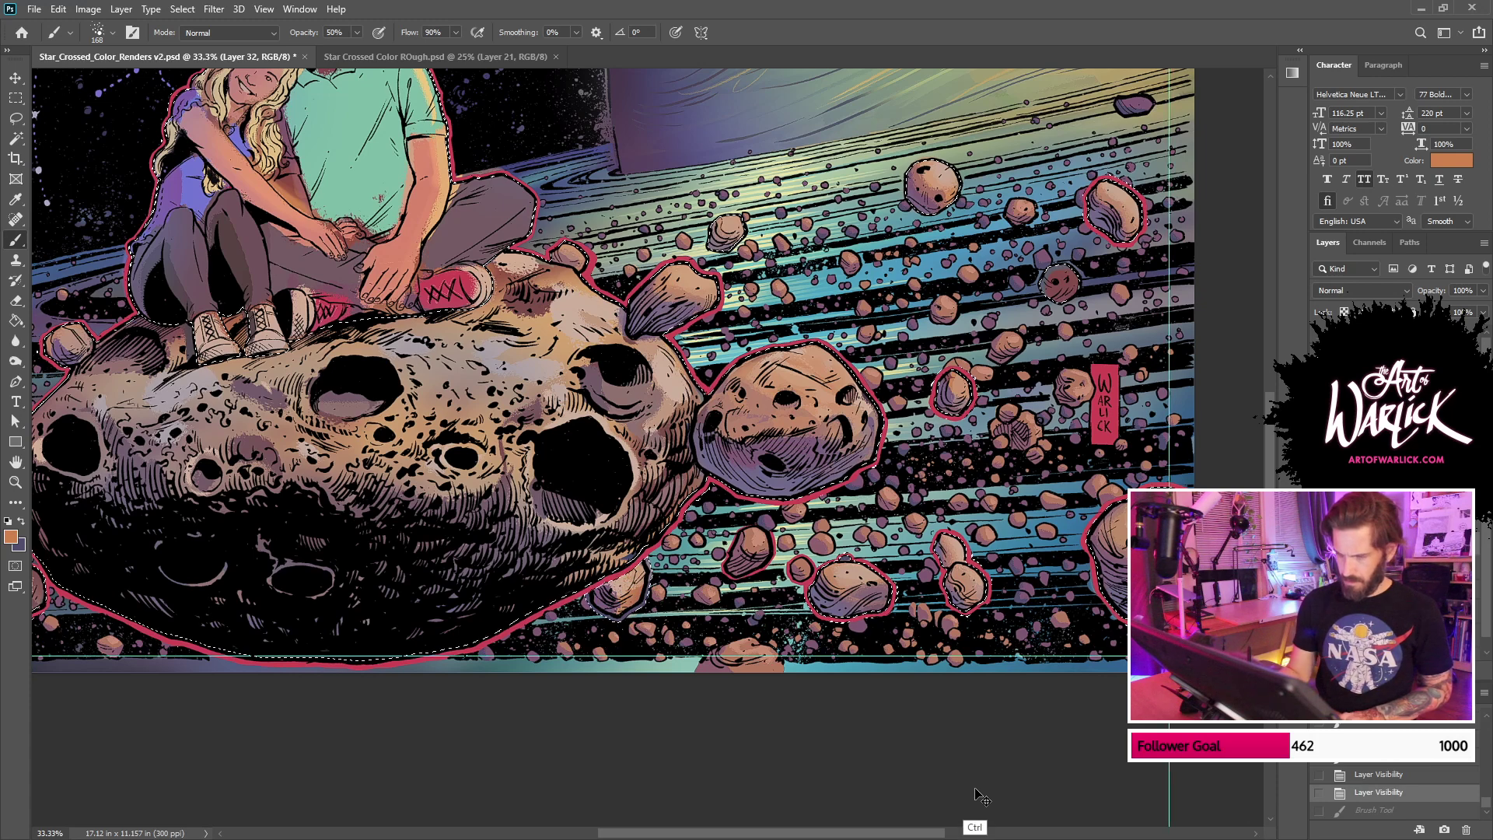
Step: Rework the small rock tucked under the big asteroid's lower edge with sampled purple and light tan brush strokes
{"action": "left_click_drag", "start_coordinate": [855, 716], "coordinate": [952, 675]}
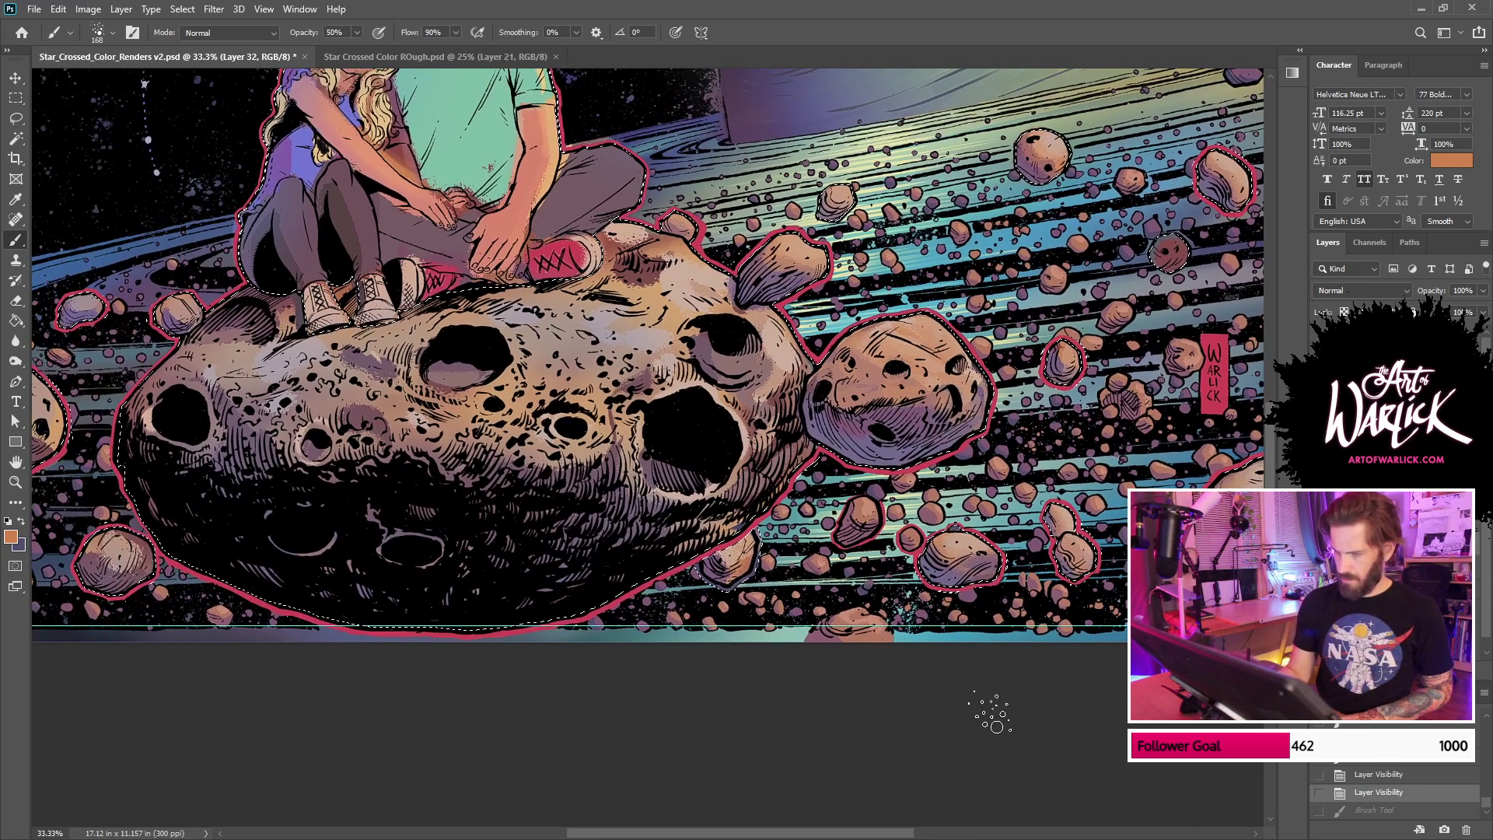
{"action": "left_click_drag", "start_coordinate": [885, 601], "coordinate": [894, 574]}
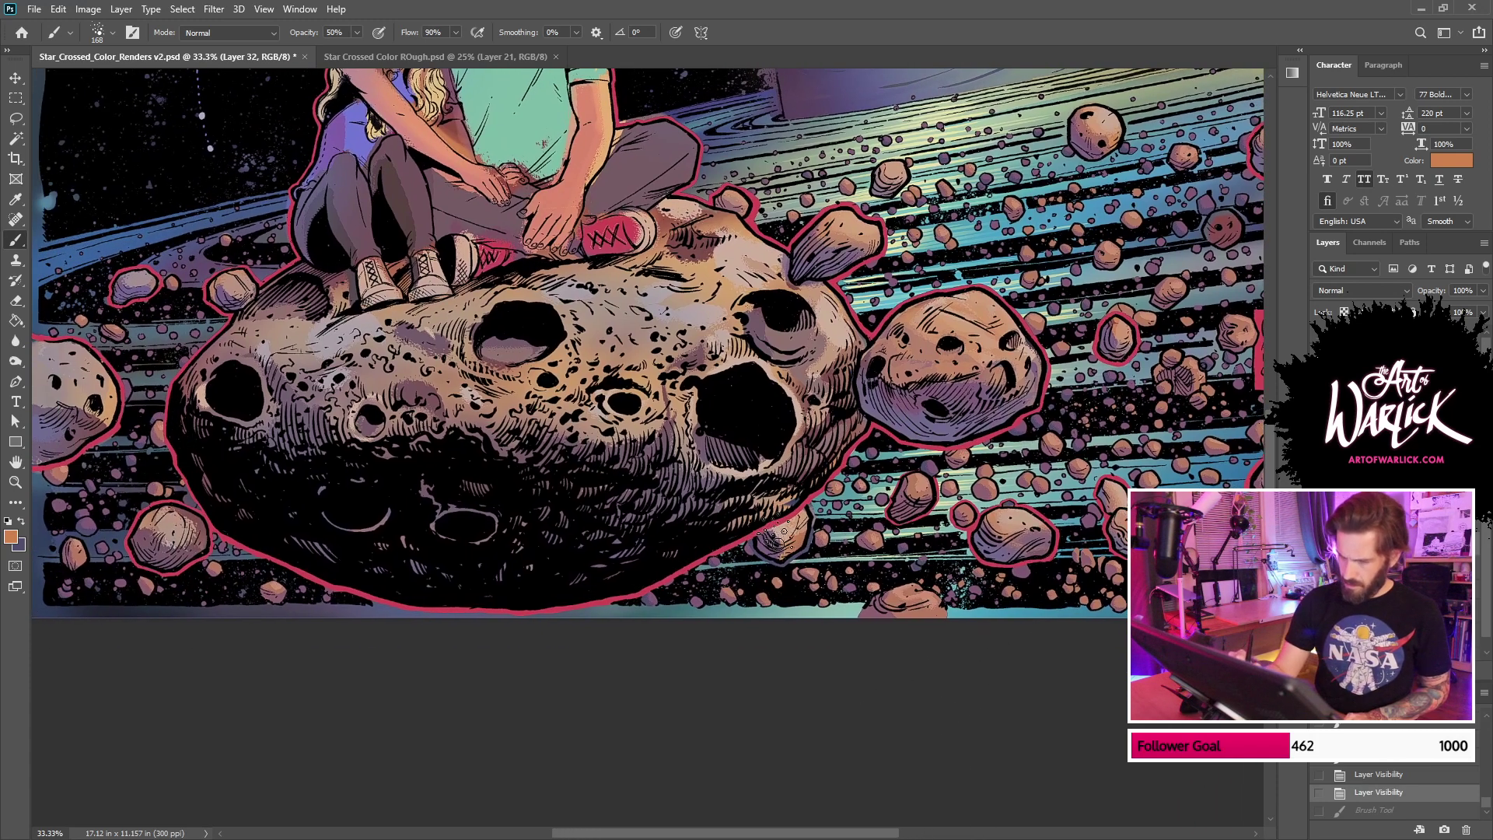
{"action": "mouse_move", "coordinate": [776, 538]}
{"action": "left_mouse_down"}
{"action": "mouse_move", "coordinate": [779, 569]}
{"action": "mouse_move", "coordinate": [771, 555]}
{"action": "mouse_move", "coordinate": [792, 563]}
{"action": "mouse_move", "coordinate": [819, 517]}
{"action": "mouse_move", "coordinate": [769, 548]}
{"action": "mouse_move", "coordinate": [959, 391]}
{"action": "mouse_move", "coordinate": [810, 515]}
{"action": "left_mouse_up"}
{"action": "left_click", "coordinate": [762, 545], "text": "alt"}
{"action": "key", "text": "ctrl+z"}
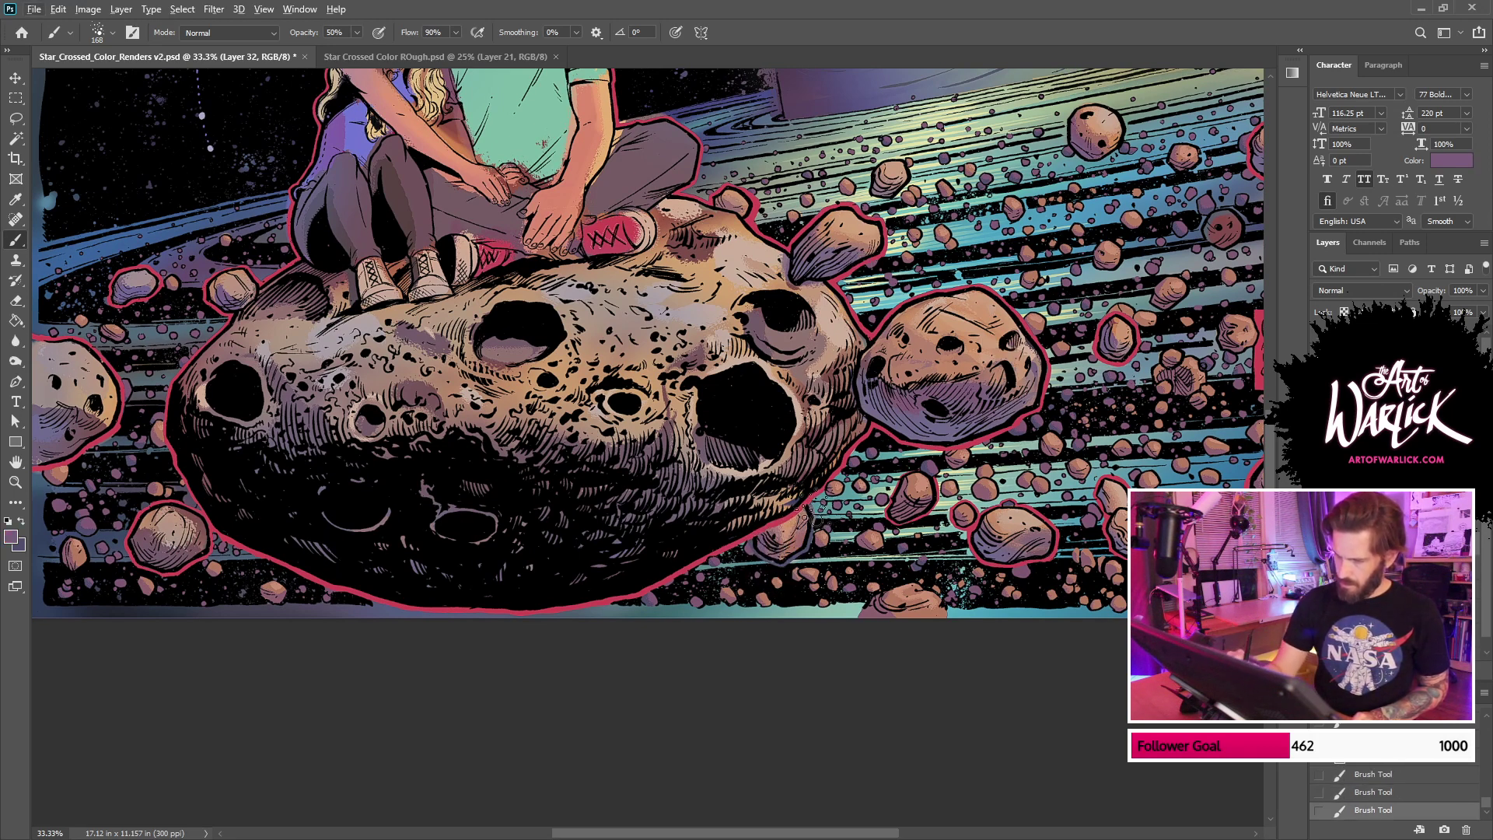
{"action": "key", "text": "ctrl+z"}
{"action": "left_click", "coordinate": [856, 264], "text": "alt"}
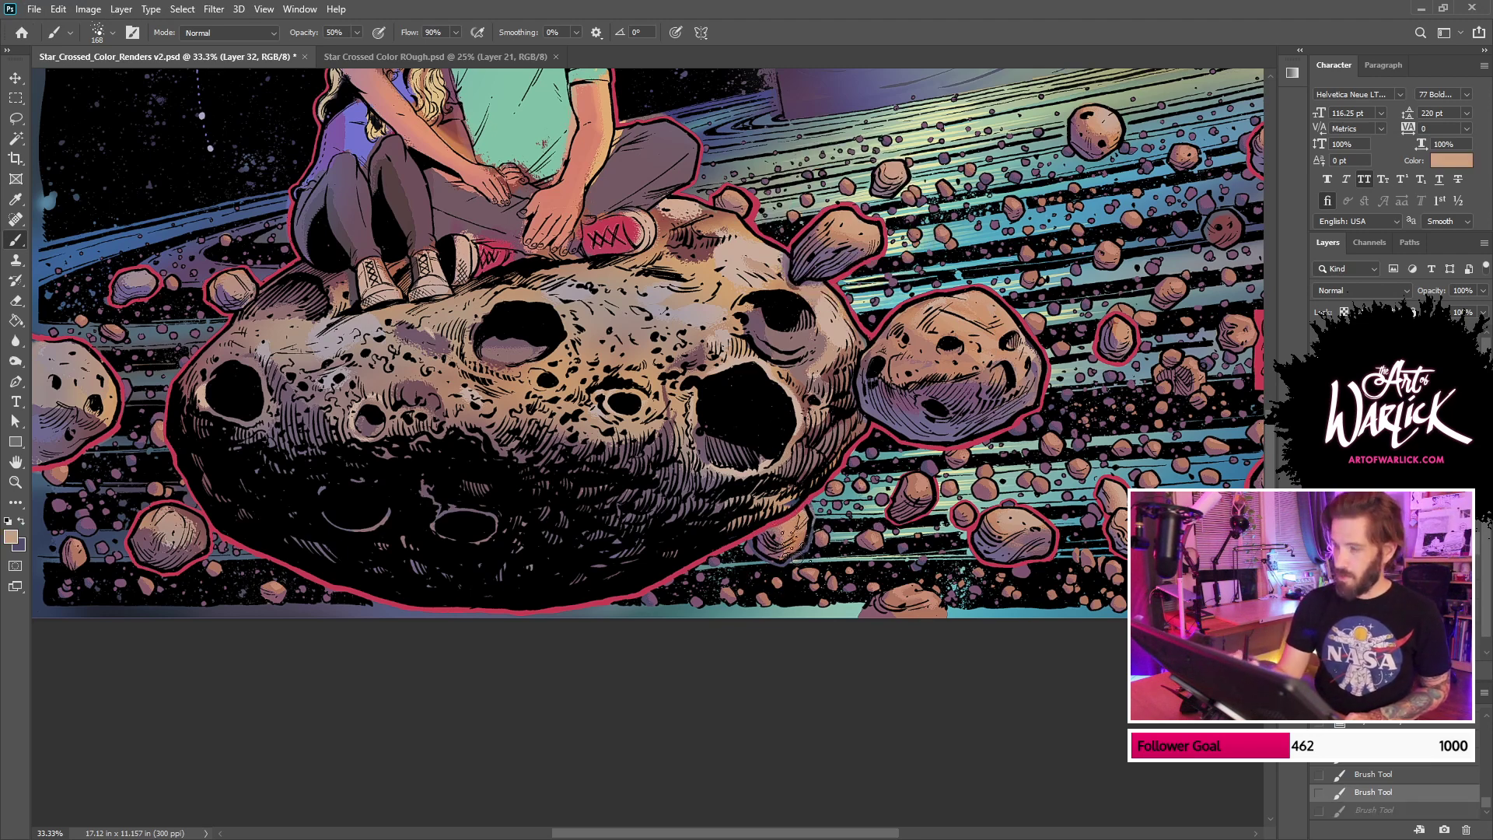
{"action": "left_click_drag", "start_coordinate": [792, 564], "coordinate": [812, 532]}
{"action": "key", "text": "ctrl+z"}
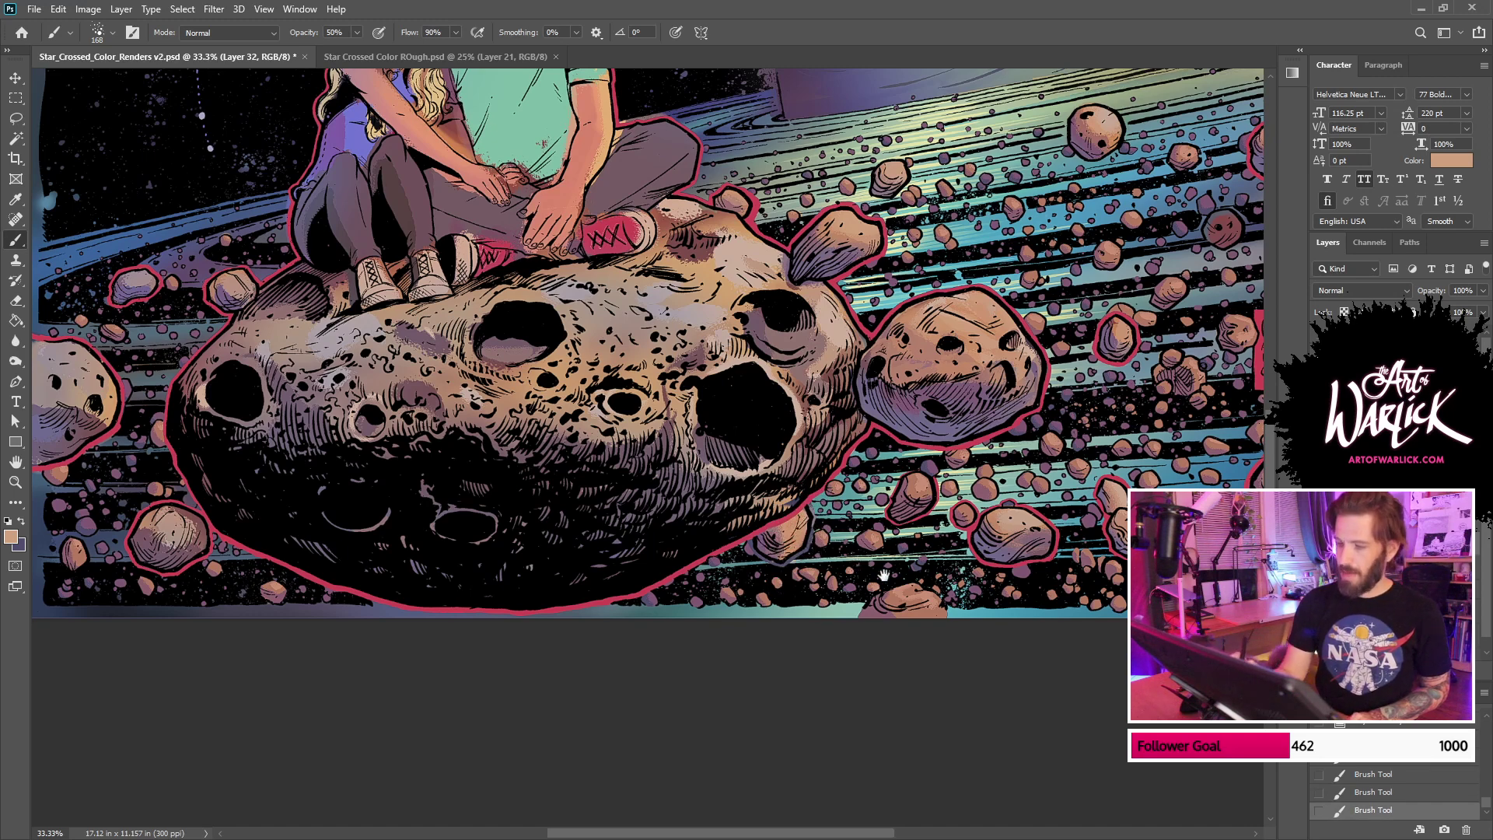
Step: Try light tan highlights on the cropped asteroid at the canvas edge and the small outlined rock above it
{"action": "mouse_move", "coordinate": [503, 507]}
{"action": "left_mouse_down"}
{"action": "mouse_move", "coordinate": [701, 549]}
{"action": "mouse_move", "coordinate": [798, 504]}
{"action": "mouse_move", "coordinate": [1011, 532]}
{"action": "left_mouse_up"}
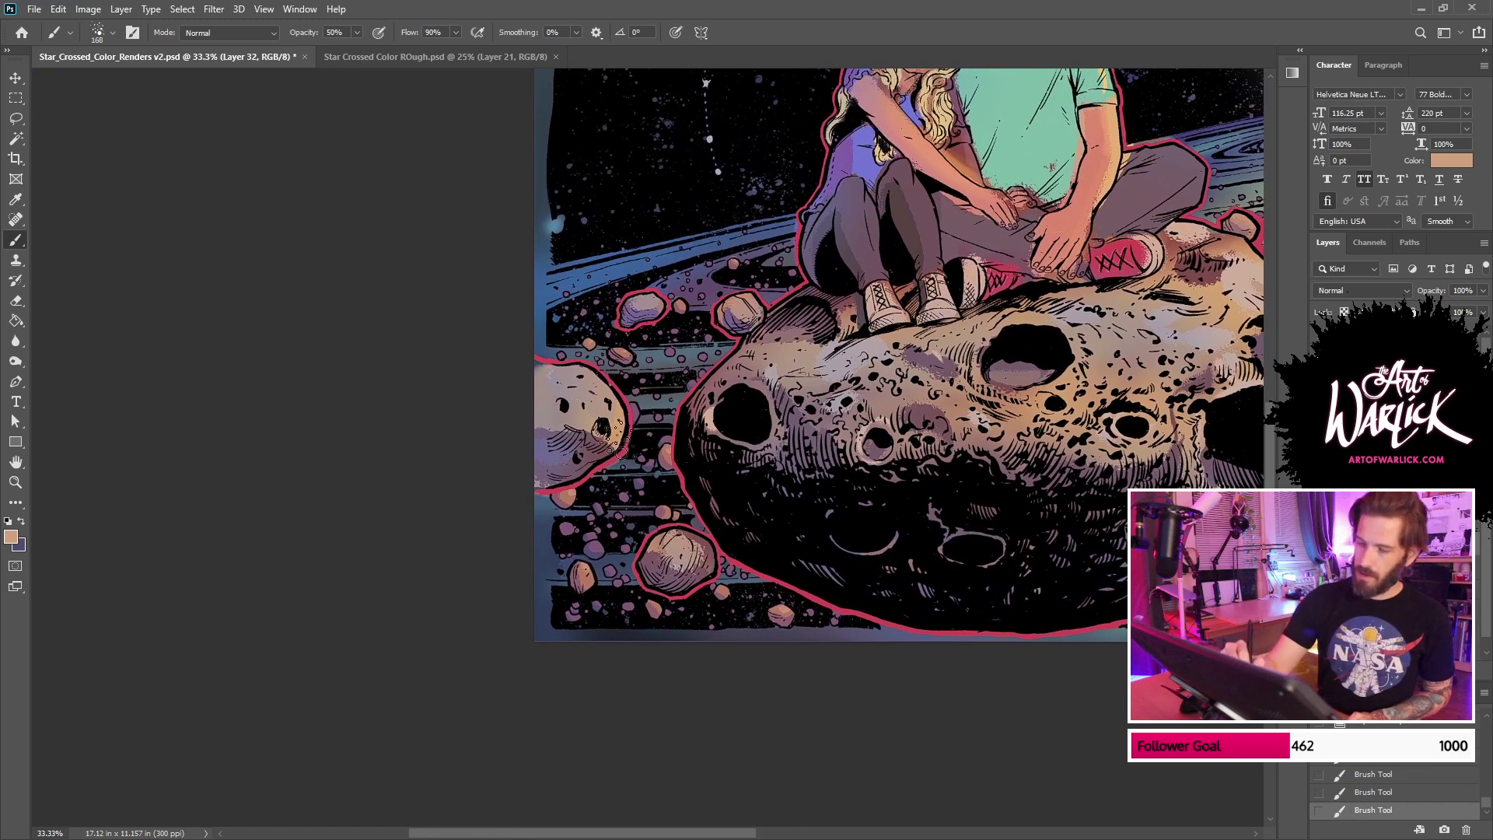
{"action": "mouse_move", "coordinate": [597, 385]}
{"action": "left_mouse_down"}
{"action": "mouse_move", "coordinate": [614, 401]}
{"action": "mouse_move", "coordinate": [611, 438]}
{"action": "left_mouse_up"}
{"action": "key", "text": "ctrl+z"}
{"action": "left_click_drag", "start_coordinate": [551, 379], "coordinate": [551, 382]}
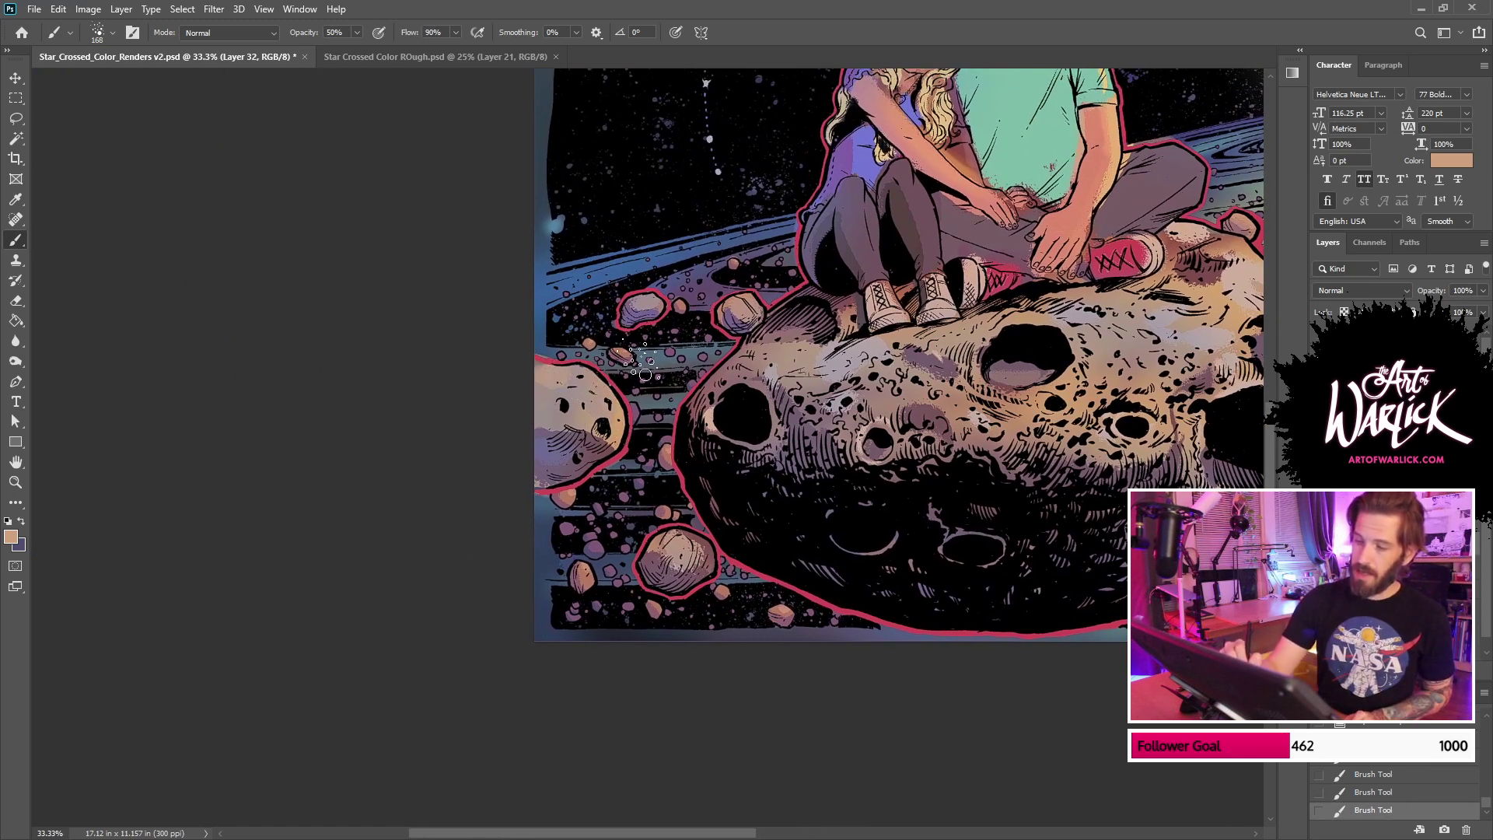
{"action": "key", "text": "ctrl+z"}
{"action": "left_click_drag", "start_coordinate": [633, 297], "coordinate": [648, 304]}
{"action": "key", "text": "ctrl+z"}
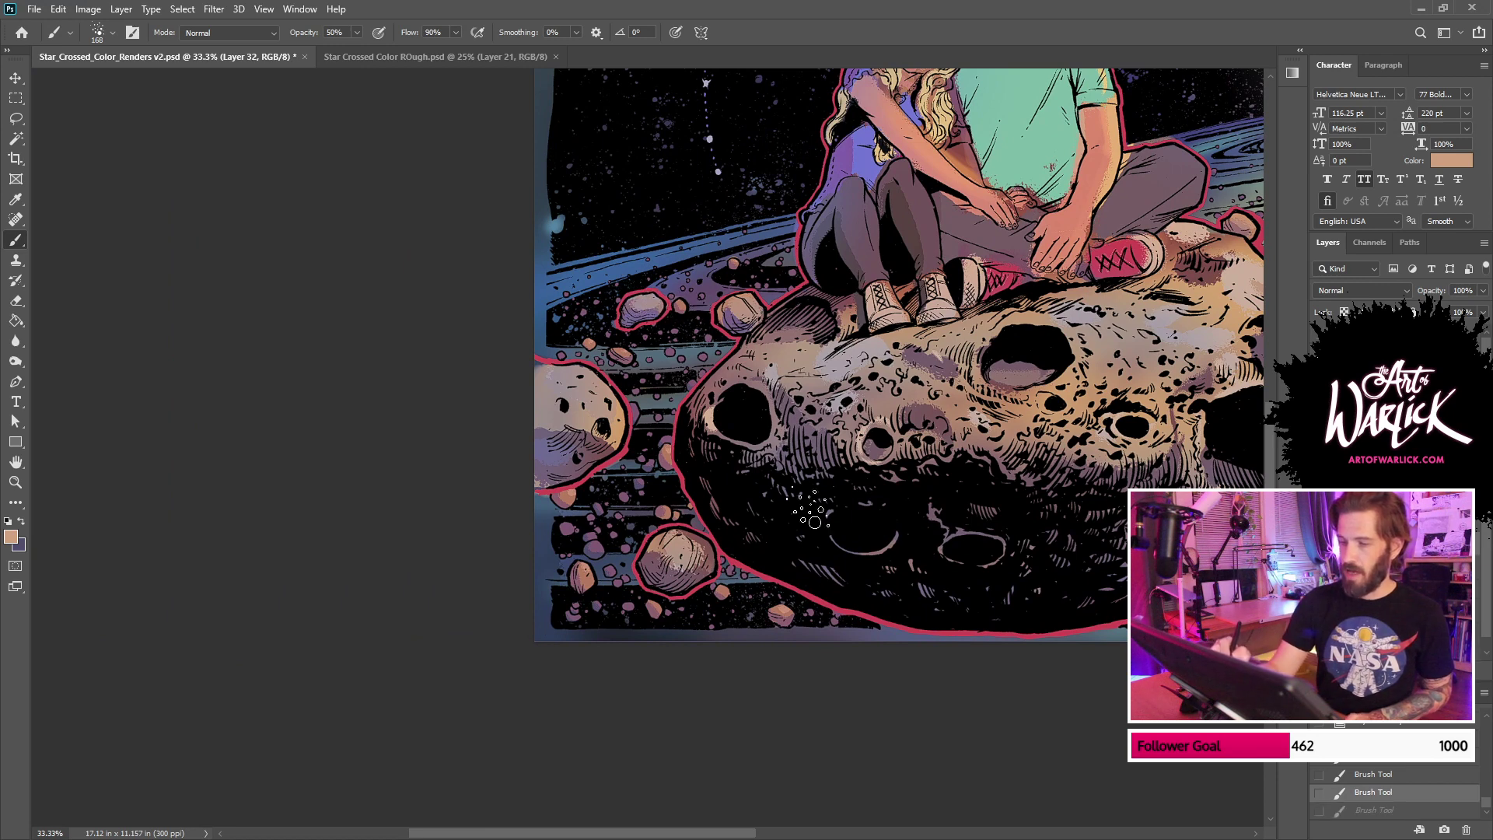
Step: Try purple shading on the large round asteroid beside the big cratered one and undo the strokes
{"action": "left_click_drag", "start_coordinate": [964, 561], "coordinate": [692, 638]}
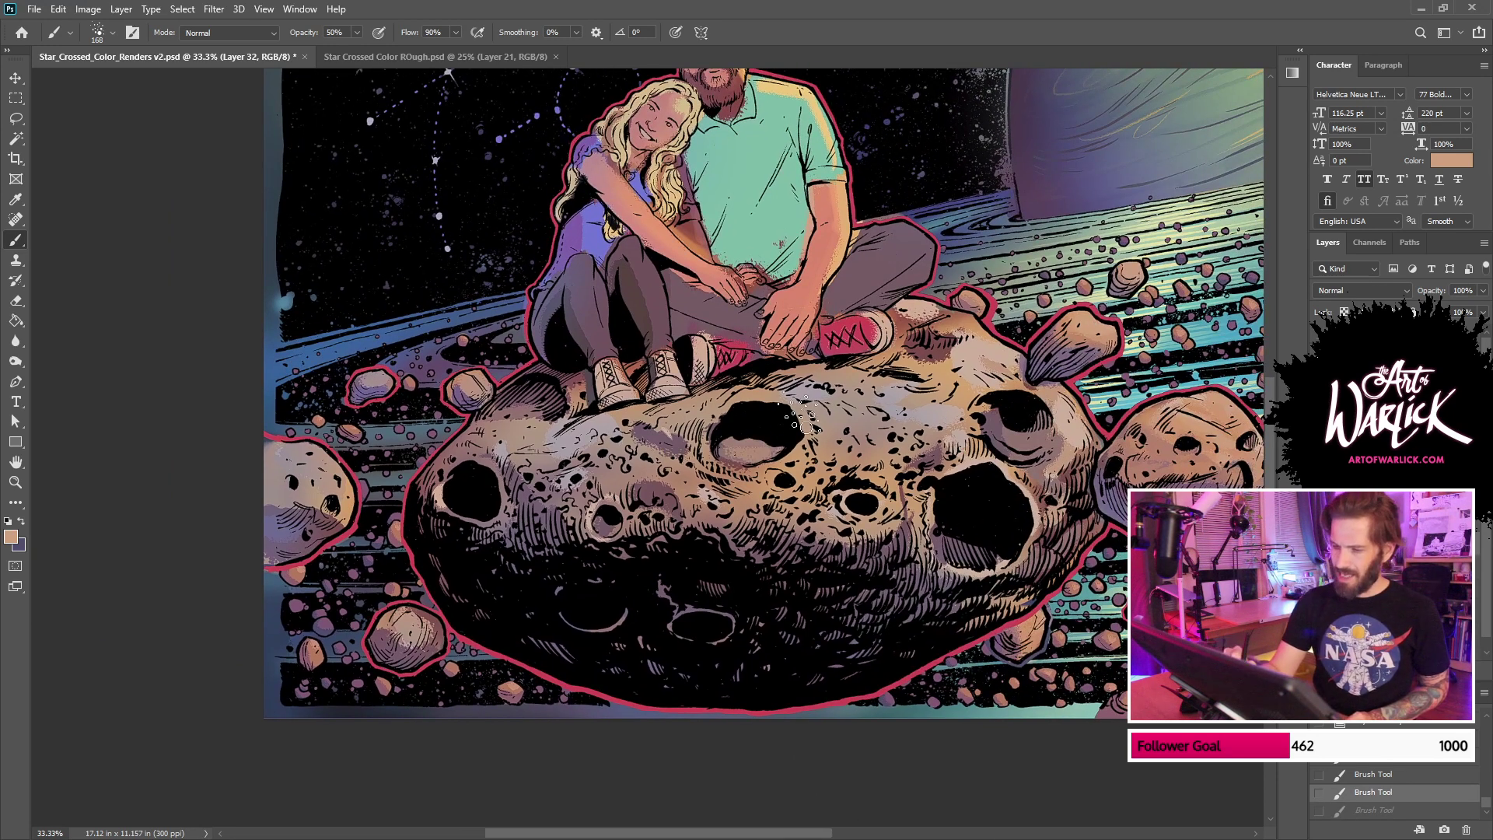
{"action": "key", "text": "ctrl+z"}
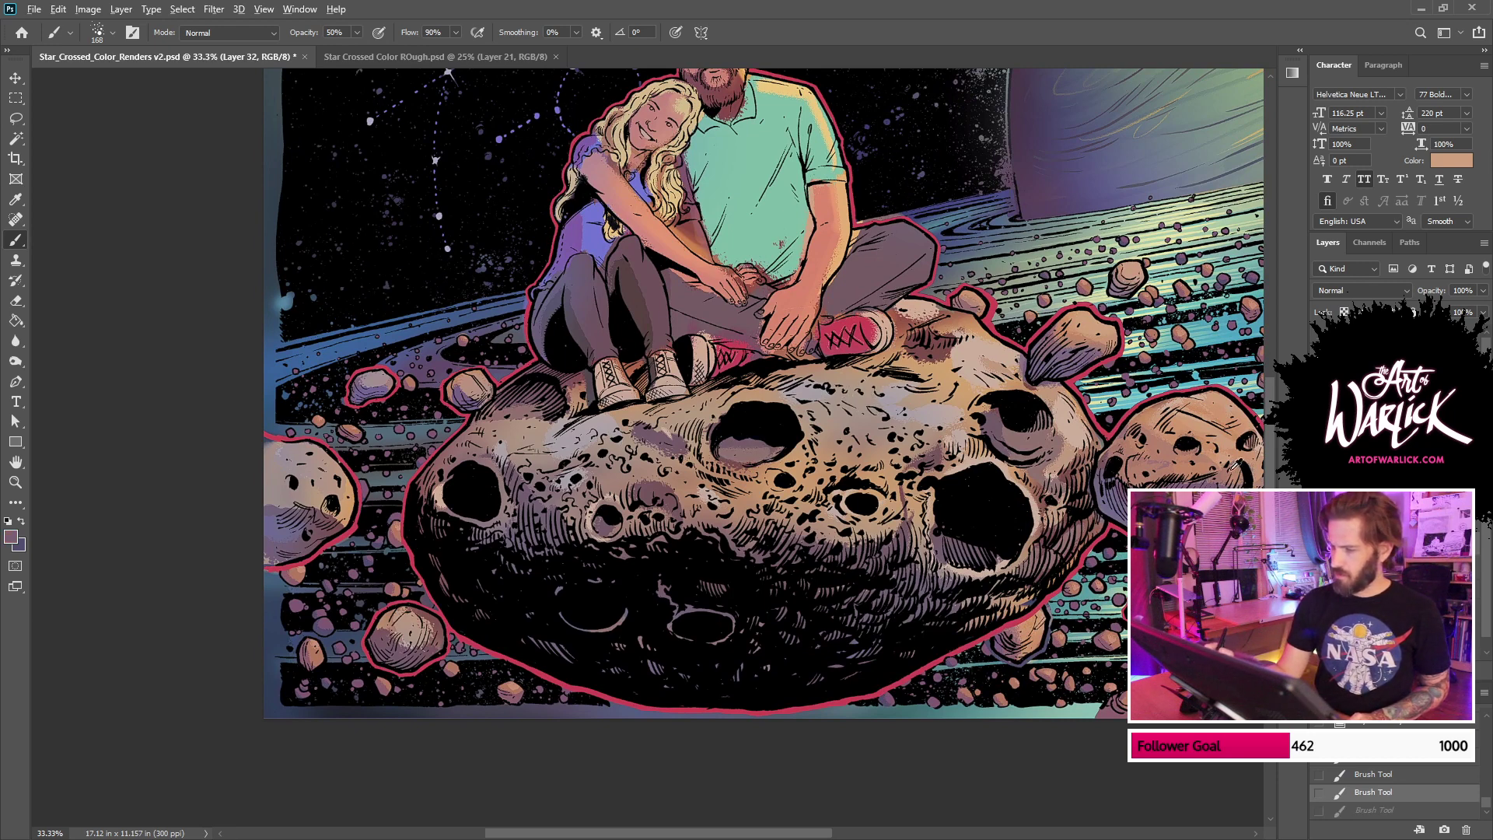
{"action": "mouse_move", "coordinate": [1233, 468]}
{"action": "left_mouse_down"}
{"action": "mouse_move", "coordinate": [1190, 484]}
{"action": "mouse_move", "coordinate": [1221, 483]}
{"action": "mouse_move", "coordinate": [1235, 481]}
{"action": "mouse_move", "coordinate": [1181, 476]}
{"action": "left_mouse_up"}
{"action": "key", "text": "ctrl+z"}
{"action": "key", "text": "ctrl+z"}
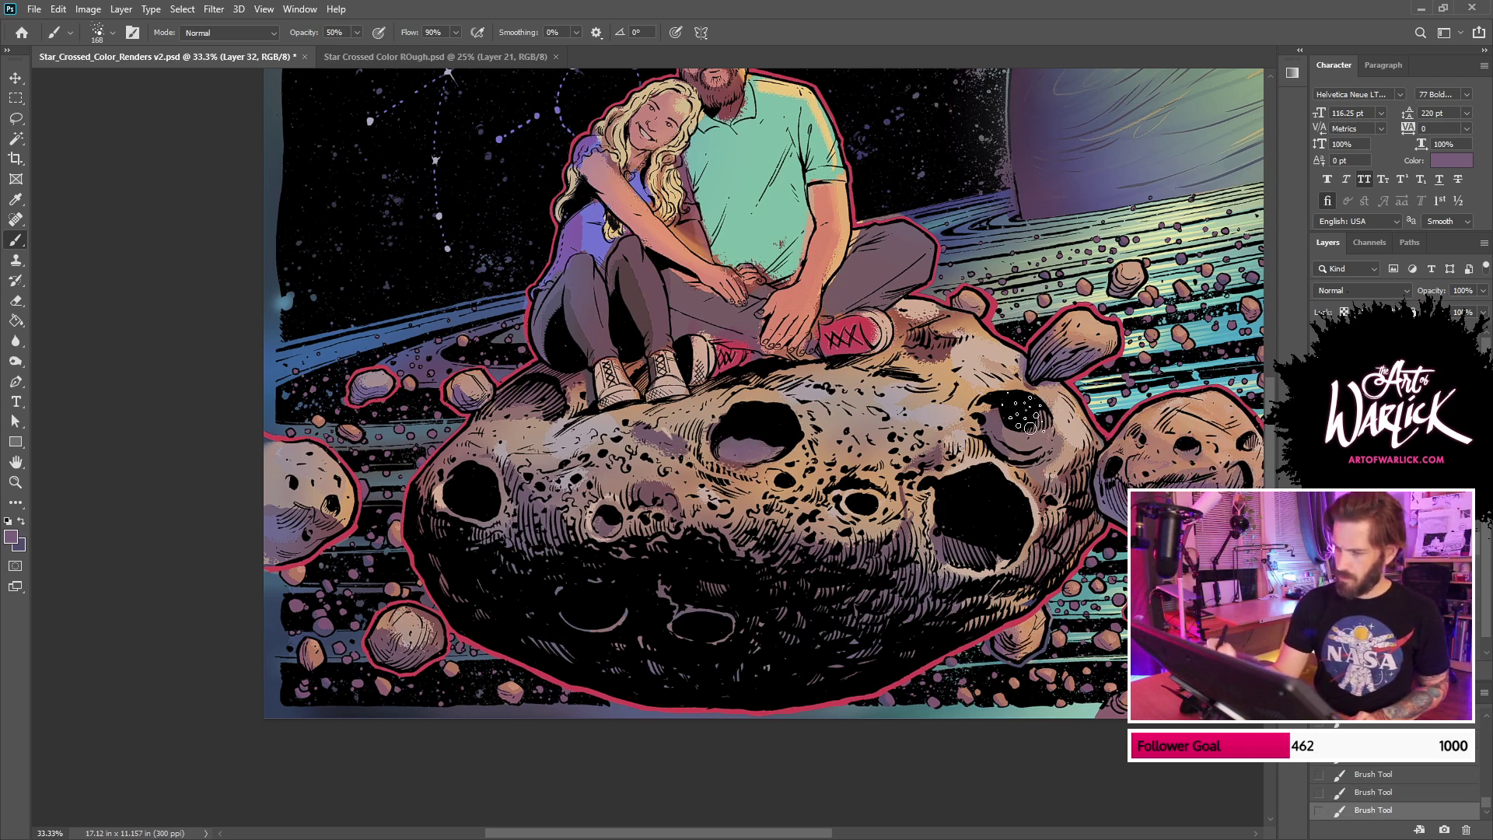
Step: Brush purple shading around the big asteroid's craters and across its upper surface, undoing an unwanted stroke
{"action": "left_click_drag", "start_coordinate": [1025, 450], "coordinate": [1050, 426]}
{"action": "left_click_drag", "start_coordinate": [958, 558], "coordinate": [1003, 565]}
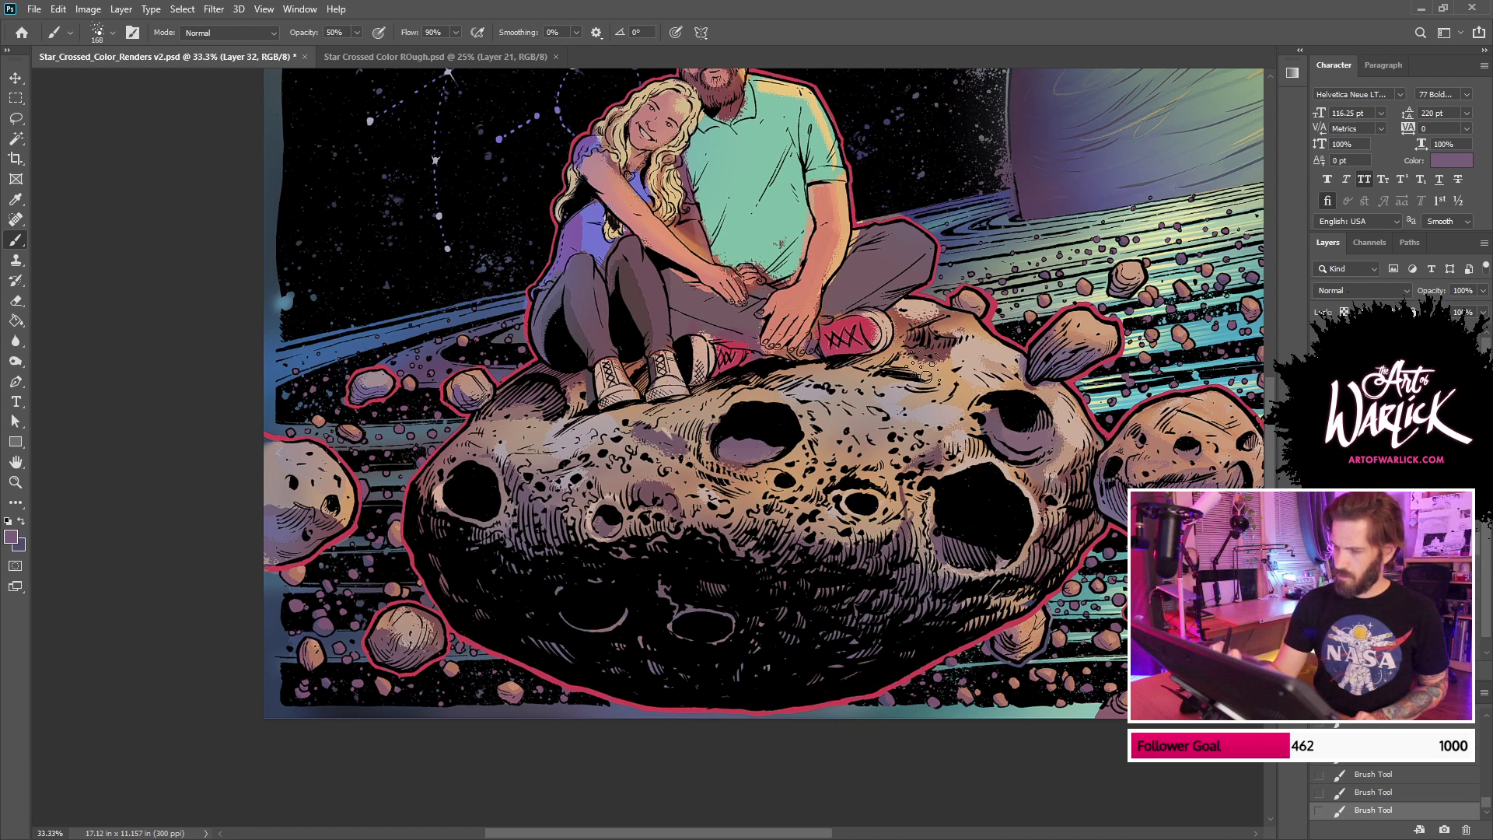
{"action": "mouse_move", "coordinate": [947, 348]}
{"action": "left_mouse_down"}
{"action": "mouse_move", "coordinate": [885, 355]}
{"action": "mouse_move", "coordinate": [947, 360]}
{"action": "left_mouse_up"}
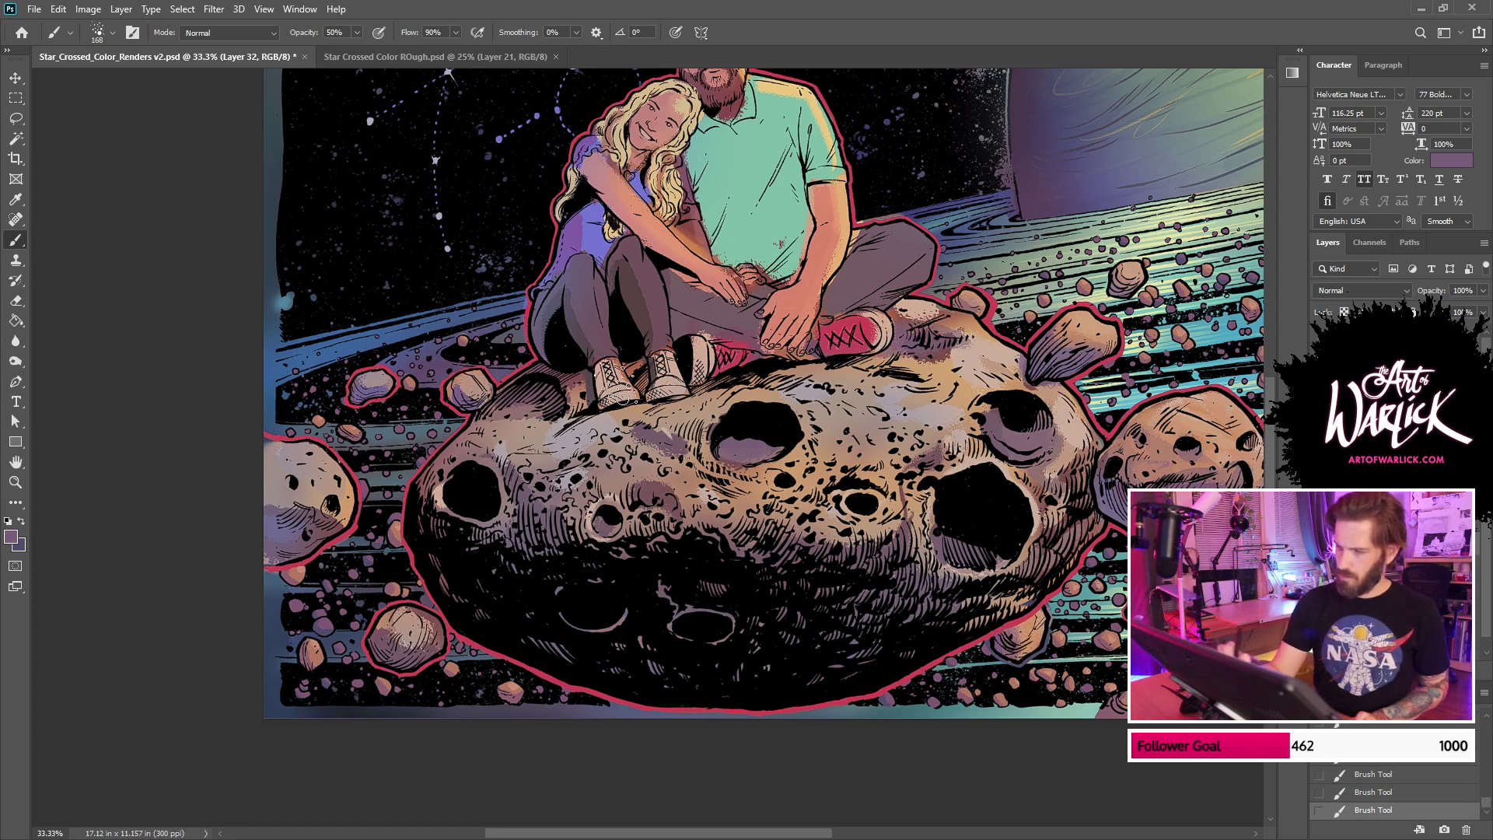
{"action": "mouse_move", "coordinate": [579, 389]}
{"action": "left_mouse_down"}
{"action": "mouse_move", "coordinate": [549, 398]}
{"action": "mouse_move", "coordinate": [528, 517]}
{"action": "left_mouse_up"}
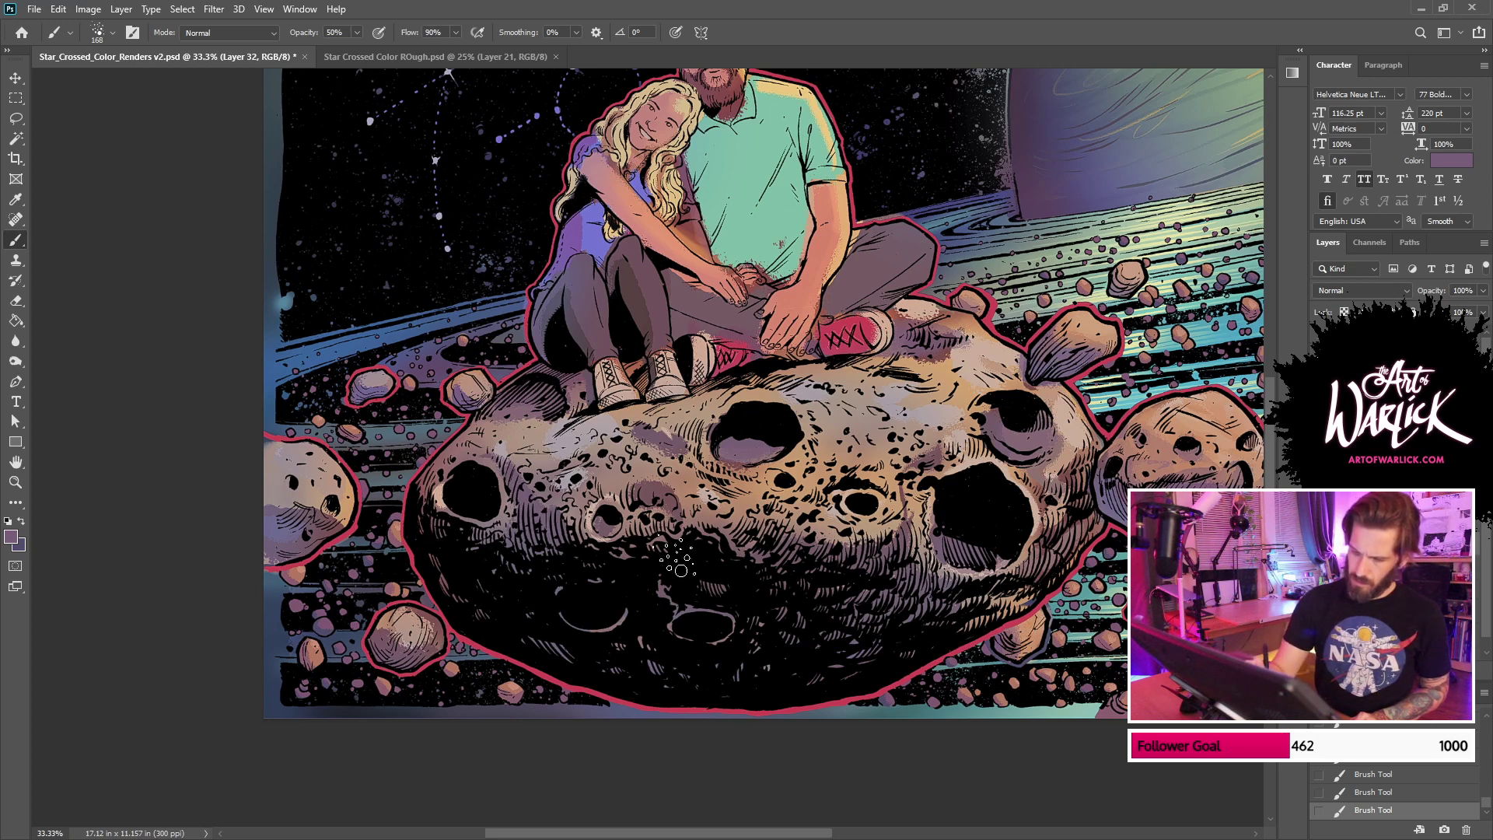
{"action": "key", "text": "ctrl+z"}
{"action": "left_click_drag", "start_coordinate": [639, 519], "coordinate": [652, 501]}
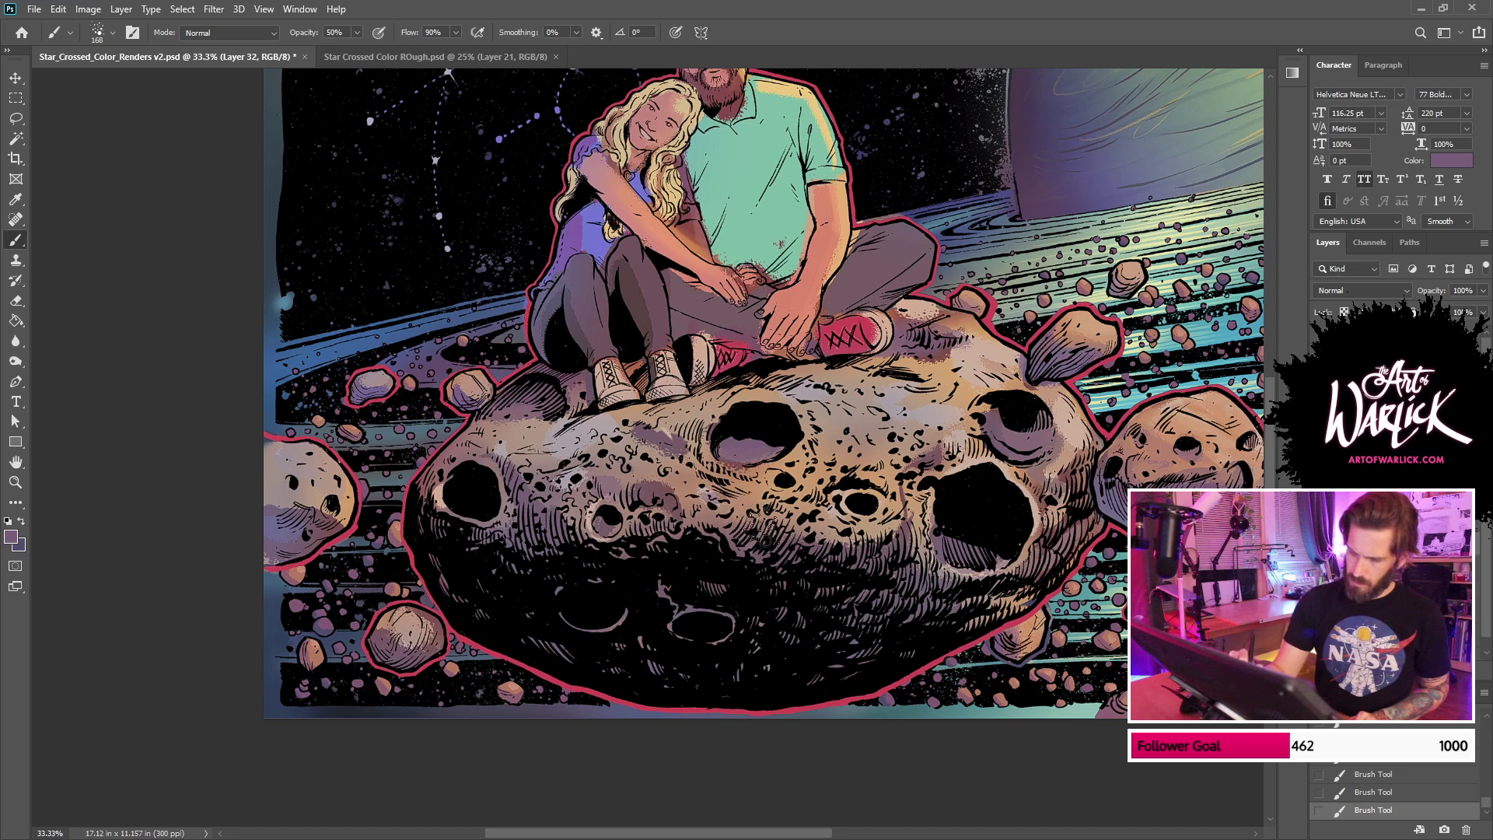
{"action": "left_click_drag", "start_coordinate": [710, 465], "coordinate": [705, 424]}
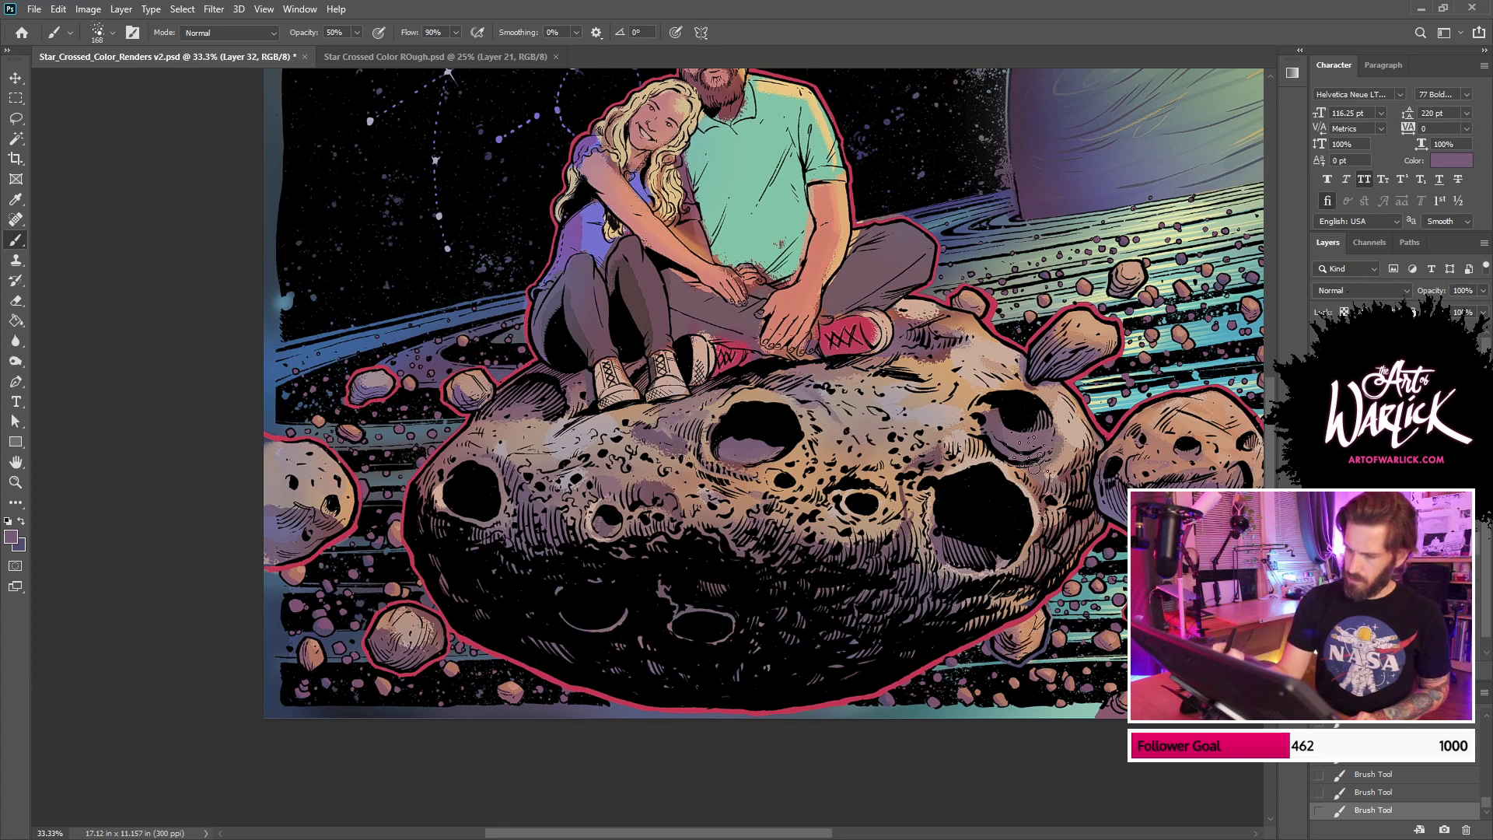
Step: Sample the light orange base color with the paint layer hidden and brush it over the big asteroid's upper surface
{"action": "key", "text": "ctrl+comma"}
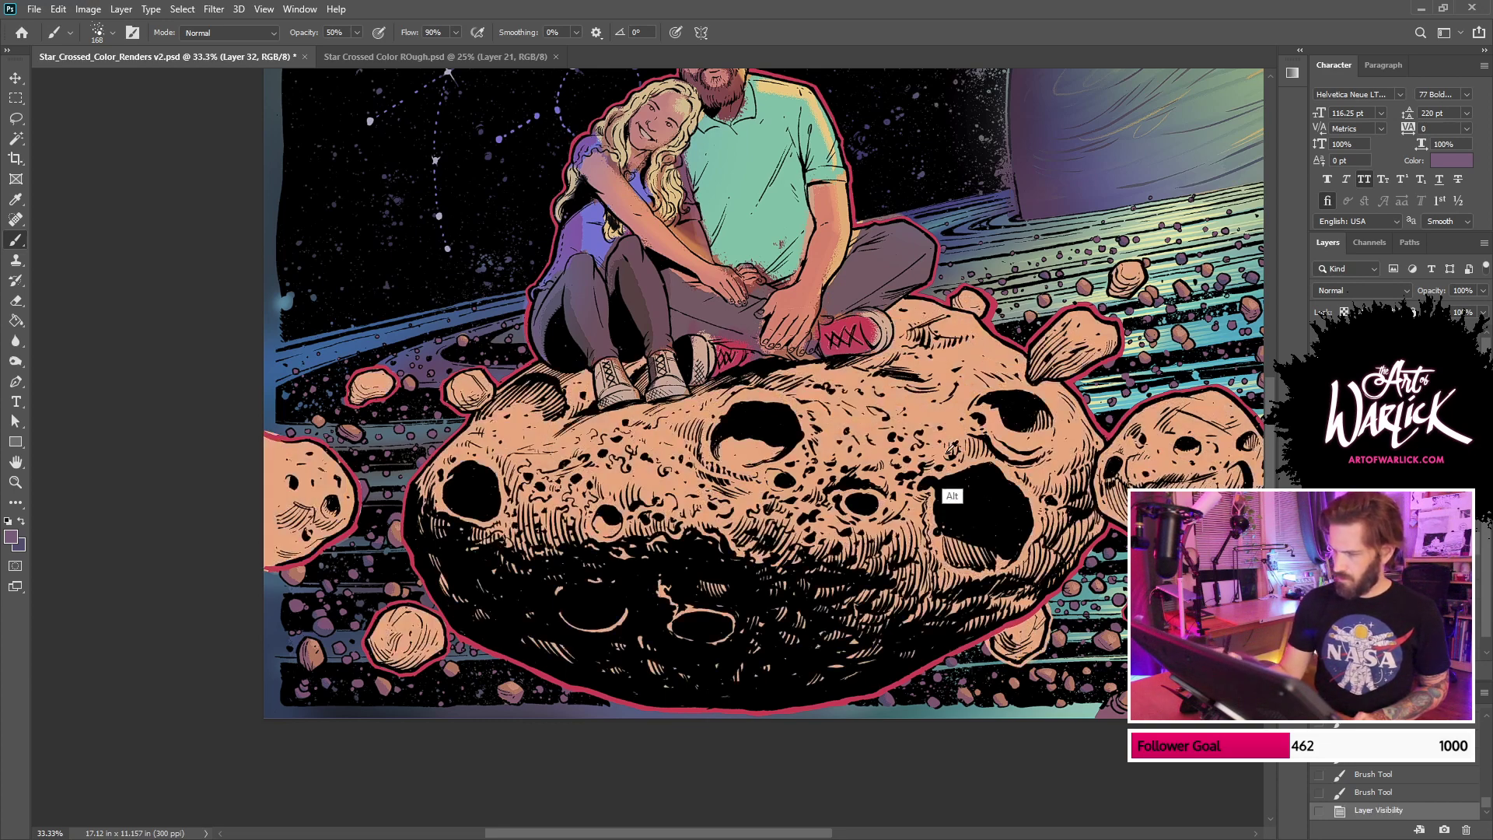
{"action": "left_click", "coordinate": [933, 429], "text": "alt"}
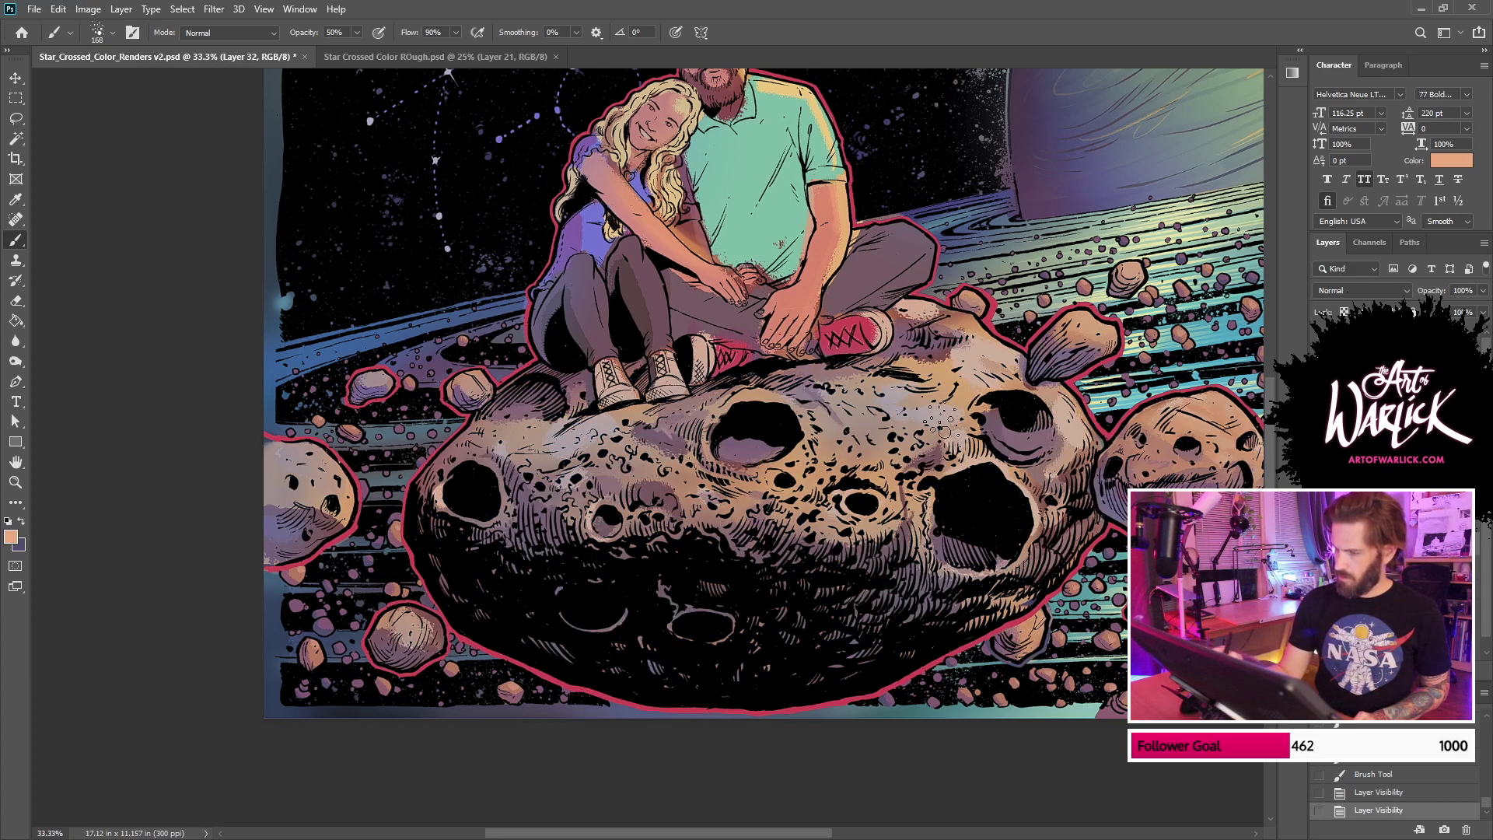
{"action": "left_click_drag", "start_coordinate": [913, 419], "coordinate": [956, 414]}
{"action": "key", "text": "ctrl+z"}
{"action": "mouse_move", "coordinate": [922, 345]}
{"action": "left_mouse_down"}
{"action": "mouse_move", "coordinate": [962, 335]}
{"action": "mouse_move", "coordinate": [913, 337]}
{"action": "mouse_move", "coordinate": [913, 356]}
{"action": "mouse_move", "coordinate": [782, 406]}
{"action": "left_mouse_up"}
{"action": "left_click_drag", "start_coordinate": [749, 478], "coordinate": [809, 435]}
{"action": "key", "text": "ctrl+z"}
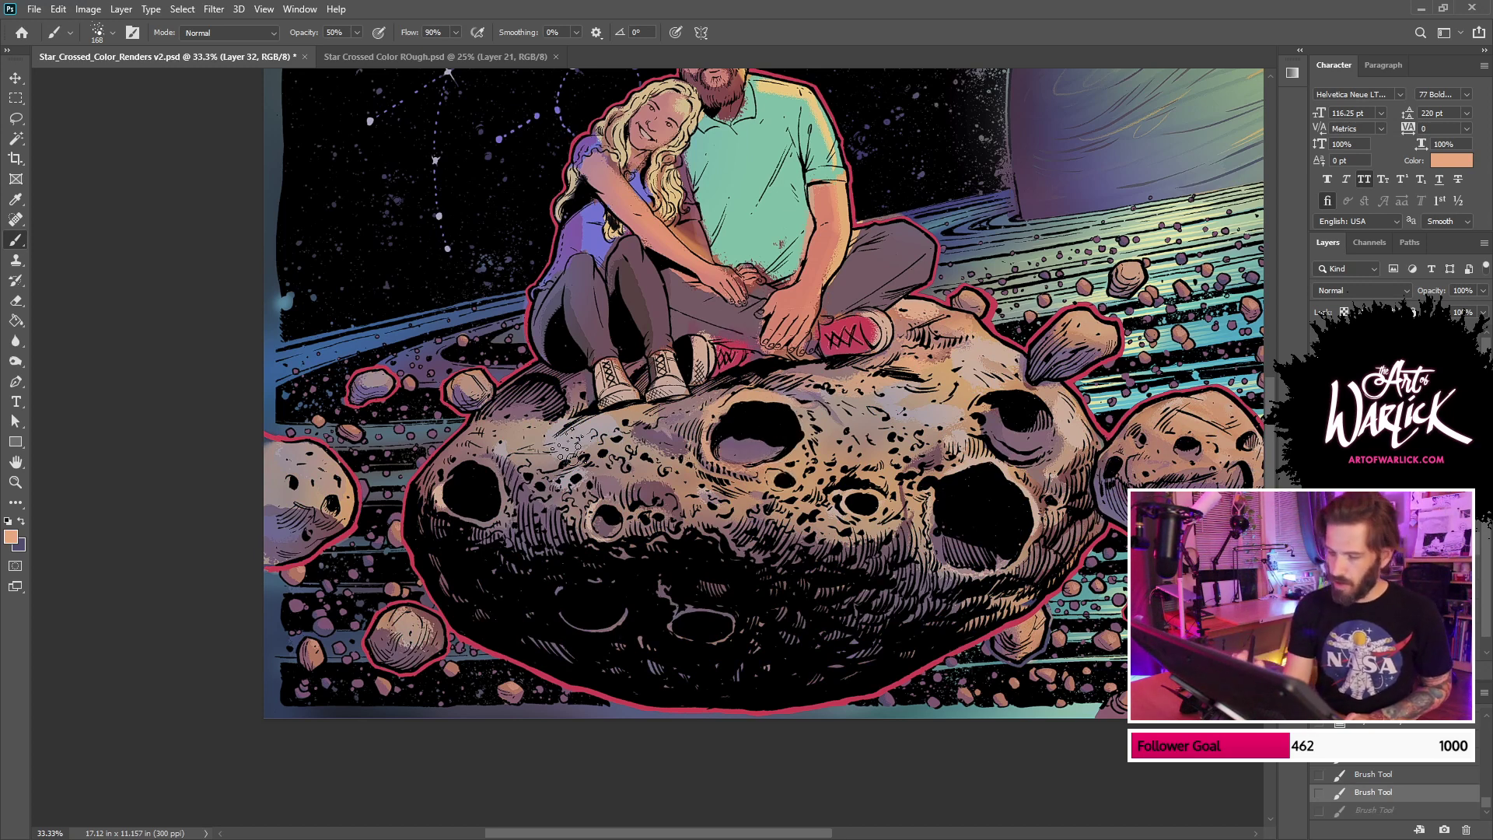
Step: Add light orange strokes around the big asteroid's large dark crater and right flank, undoing unwanted ones
{"action": "mouse_move", "coordinate": [554, 451]}
{"action": "left_mouse_down"}
{"action": "mouse_move", "coordinate": [490, 444]}
{"action": "mouse_move", "coordinate": [522, 448]}
{"action": "mouse_move", "coordinate": [450, 496]}
{"action": "mouse_move", "coordinate": [447, 517]}
{"action": "mouse_move", "coordinate": [490, 535]}
{"action": "left_mouse_up"}
{"action": "key", "text": "ctrl+z"}
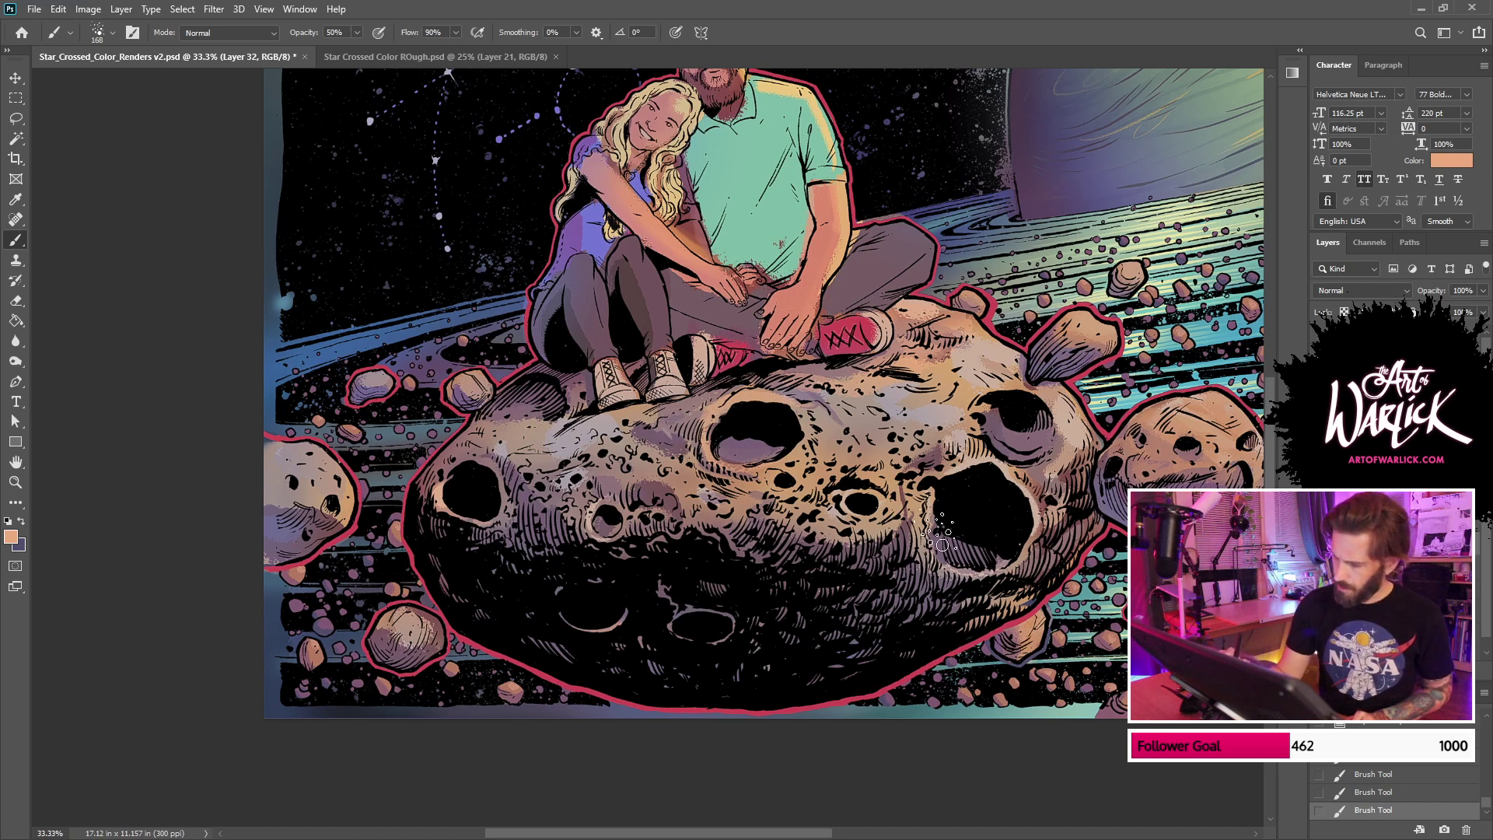
{"action": "key", "text": "ctrl+z"}
{"action": "left_click_drag", "start_coordinate": [930, 521], "coordinate": [936, 538]}
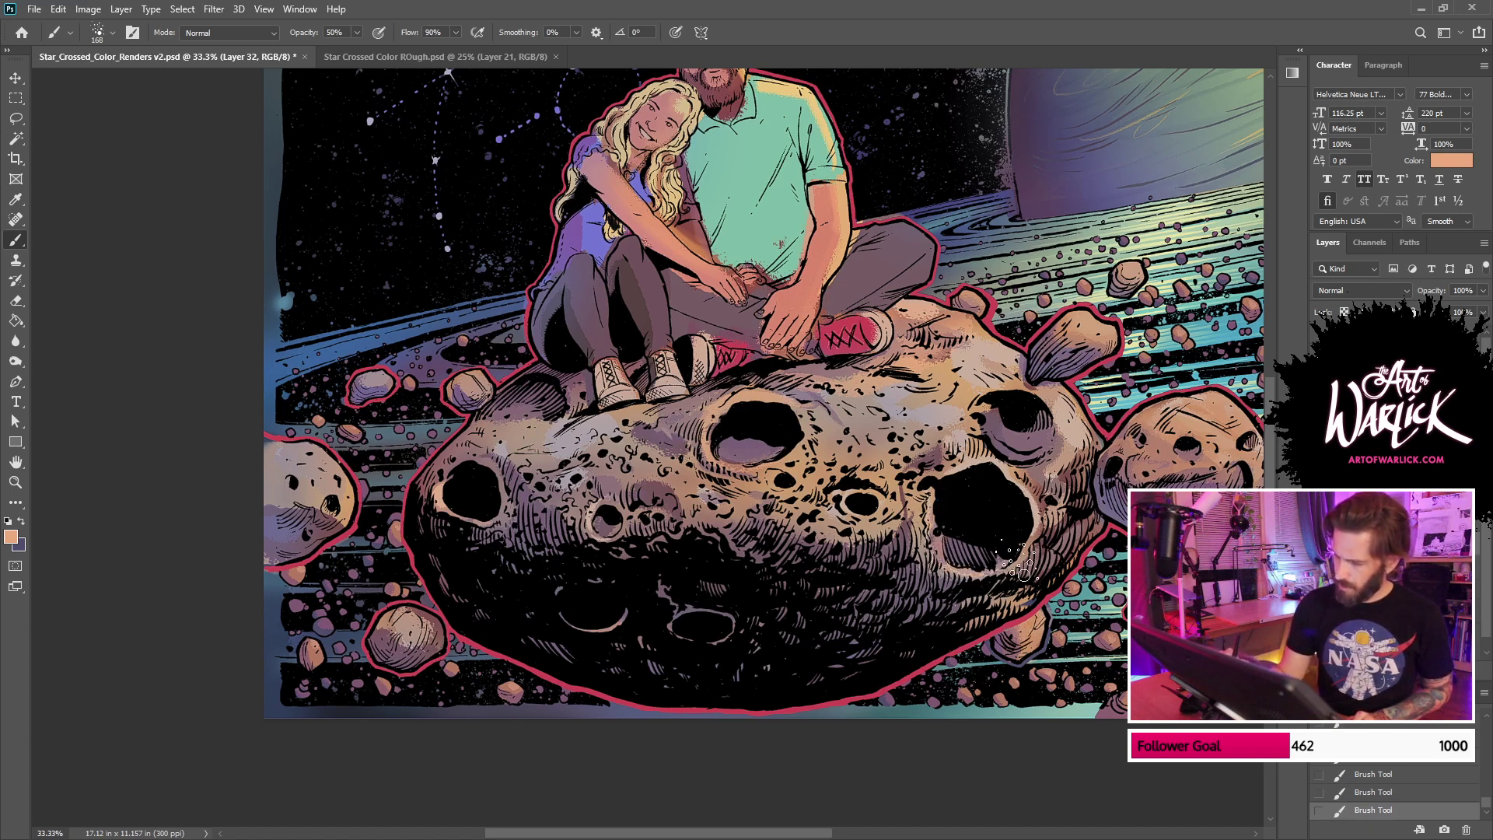
{"action": "mouse_move", "coordinate": [1017, 467]}
{"action": "left_mouse_down"}
{"action": "mouse_move", "coordinate": [1056, 461]}
{"action": "mouse_move", "coordinate": [965, 432]}
{"action": "mouse_move", "coordinate": [1065, 408]}
{"action": "mouse_move", "coordinate": [1067, 448]}
{"action": "mouse_move", "coordinate": [1045, 400]}
{"action": "left_mouse_up"}
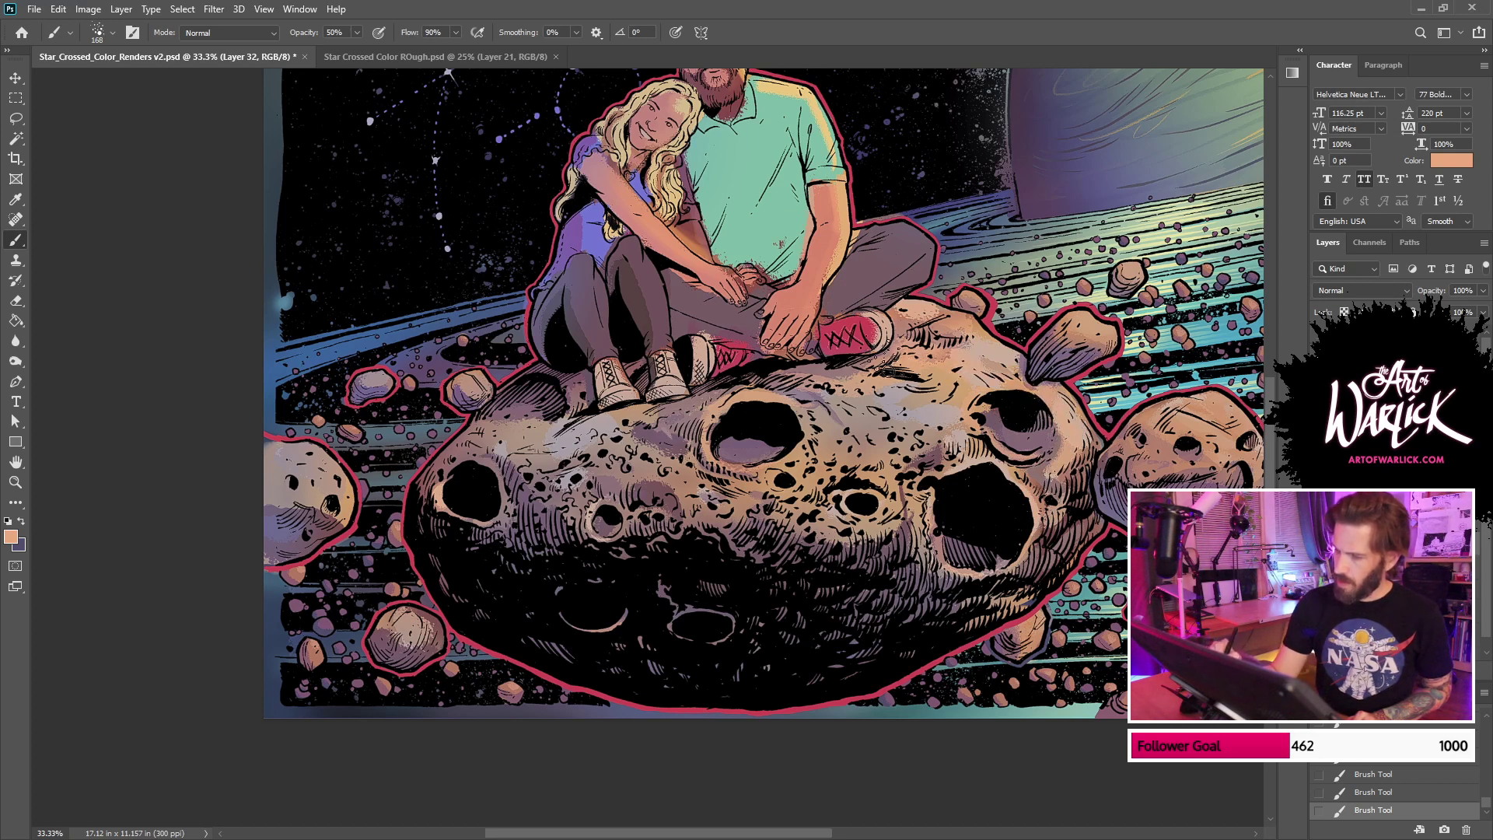
{"action": "key", "text": "ctrl+z"}
{"action": "left_click_drag", "start_coordinate": [841, 405], "coordinate": [851, 430]}
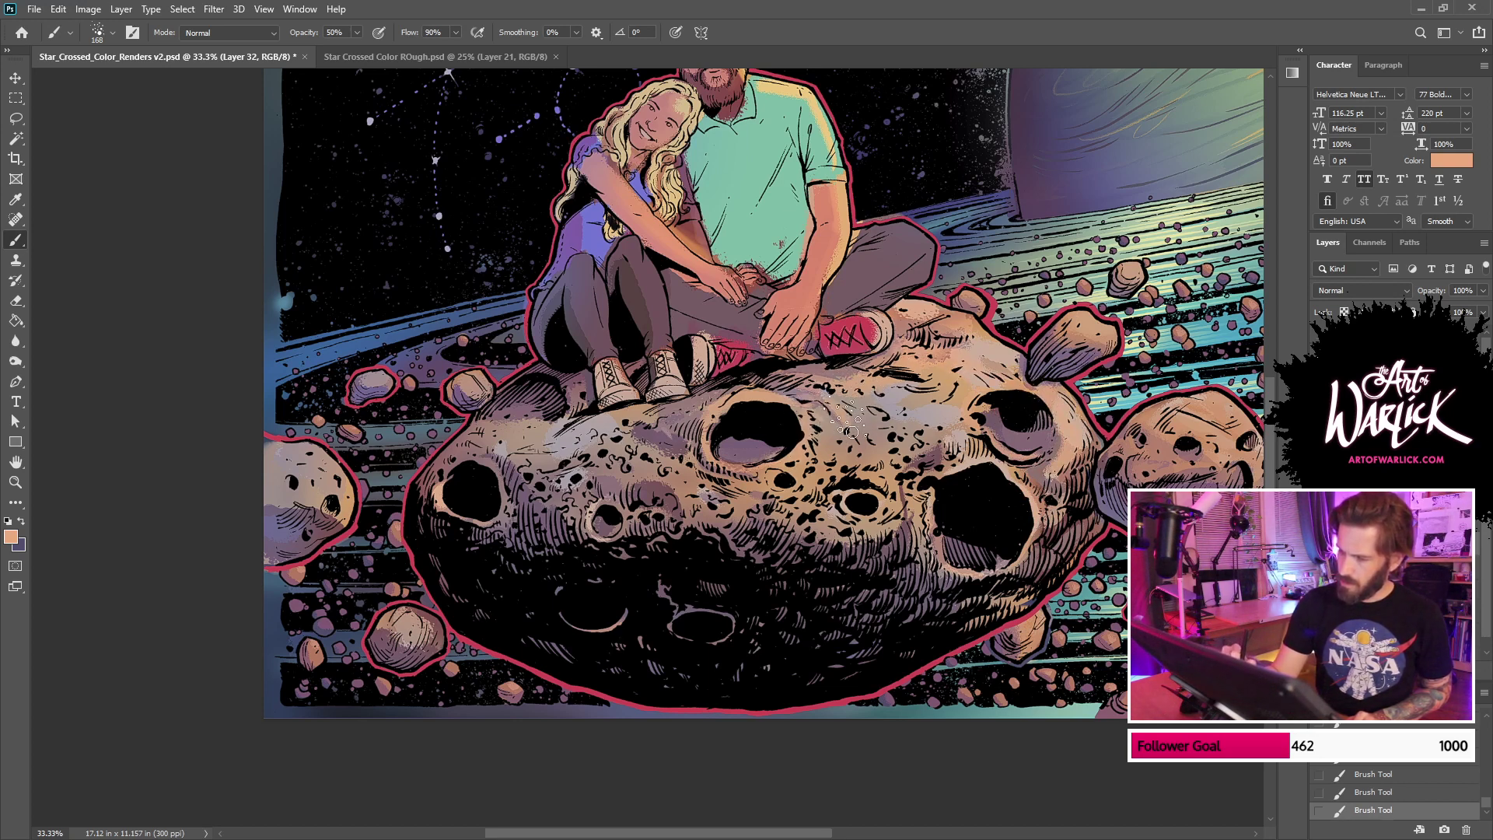
{"action": "key", "text": "ctrl+z"}
{"action": "left_click_drag", "start_coordinate": [1049, 557], "coordinate": [1065, 547]}
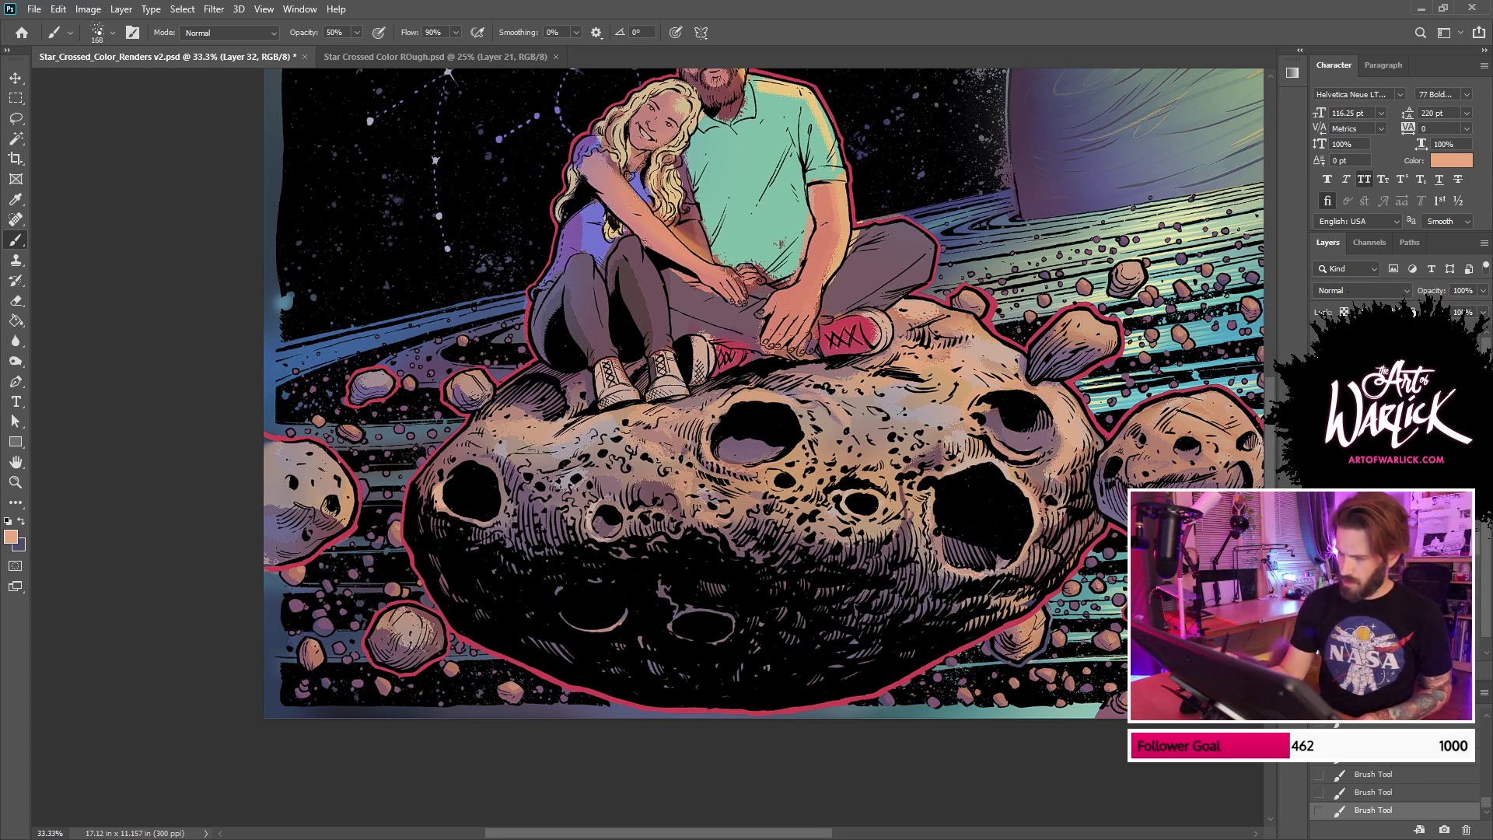
Step: Try sampled blue-purple shading on the big asteroid's shadowed lower edge and pitted left side, undoing and redoing strokes
{"action": "left_click", "coordinate": [623, 597], "text": "alt"}
{"action": "mouse_move", "coordinate": [430, 560]}
{"action": "left_mouse_down"}
{"action": "mouse_move", "coordinate": [551, 669]}
{"action": "mouse_move", "coordinate": [609, 672]}
{"action": "mouse_move", "coordinate": [474, 589]}
{"action": "left_mouse_up"}
{"action": "key", "text": "ctrl+z"}
{"action": "key", "text": "ctrl+z"}
{"action": "left_click", "coordinate": [1114, 509], "text": "alt"}
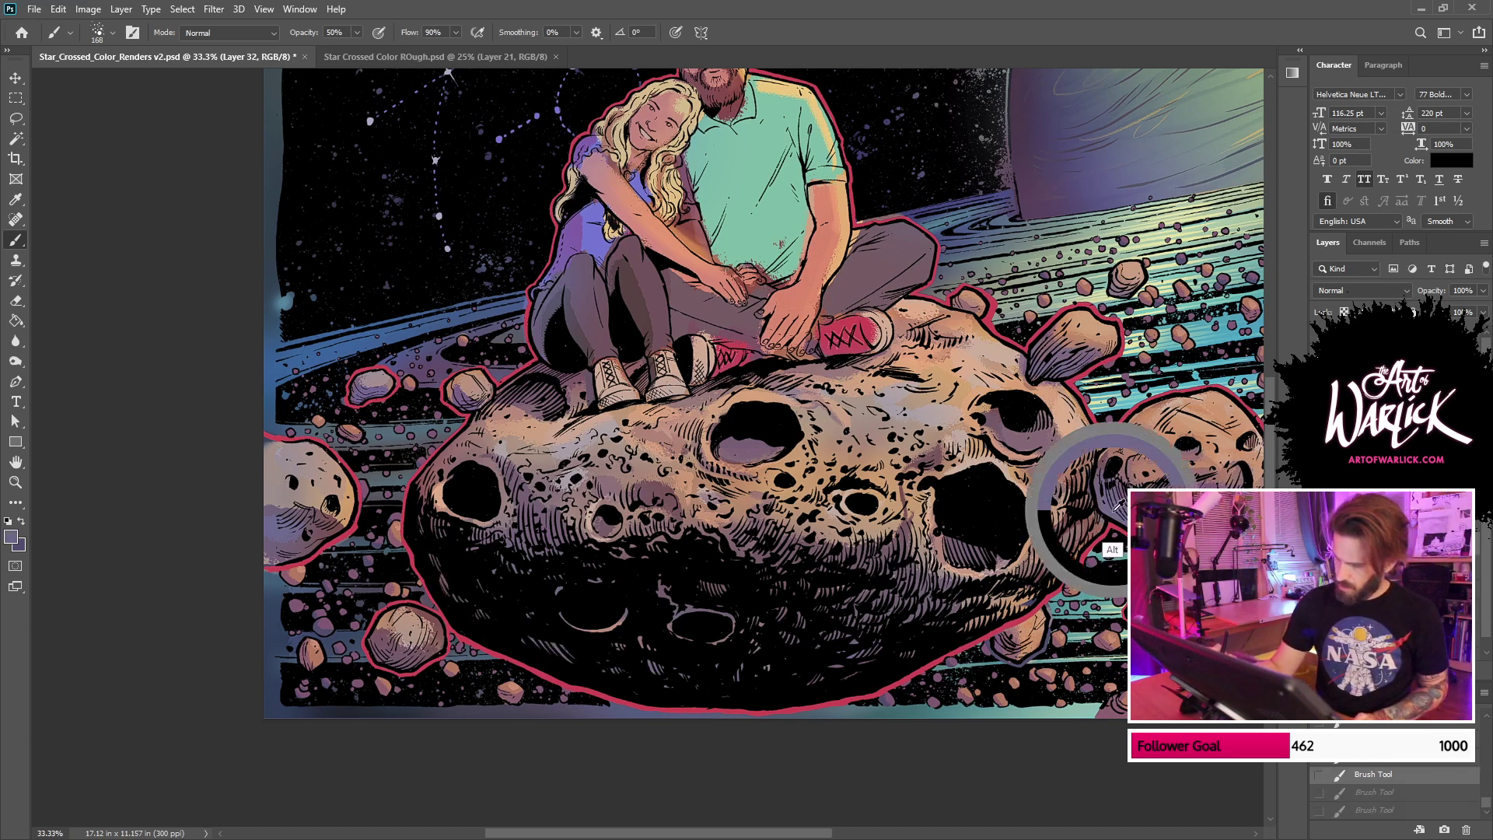
{"action": "key", "text": "ctrl+shift+z"}
{"action": "key", "text": "ctrl+shift+z"}
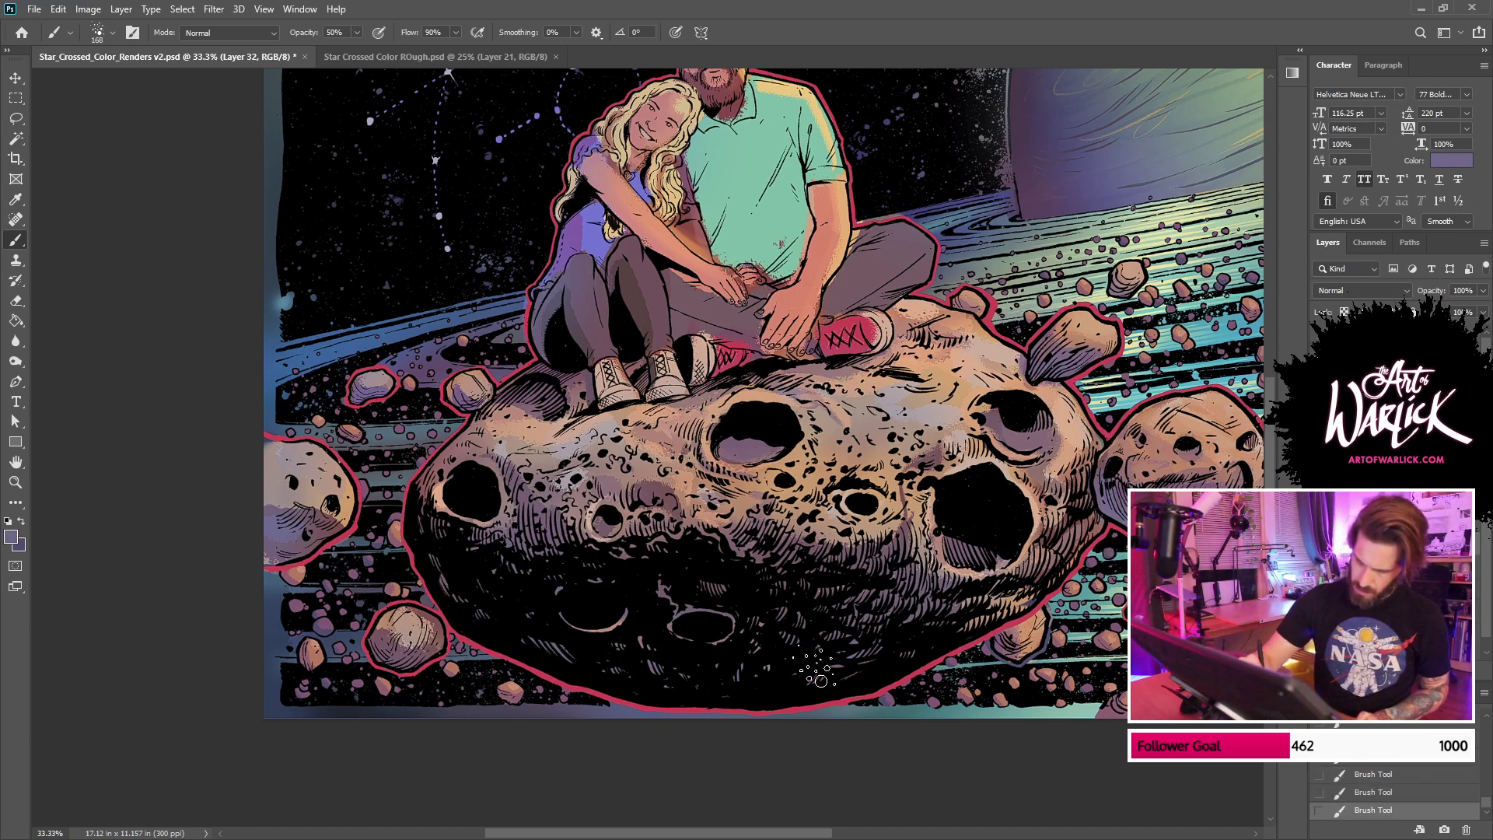
{"action": "key", "text": "ctrl+z"}
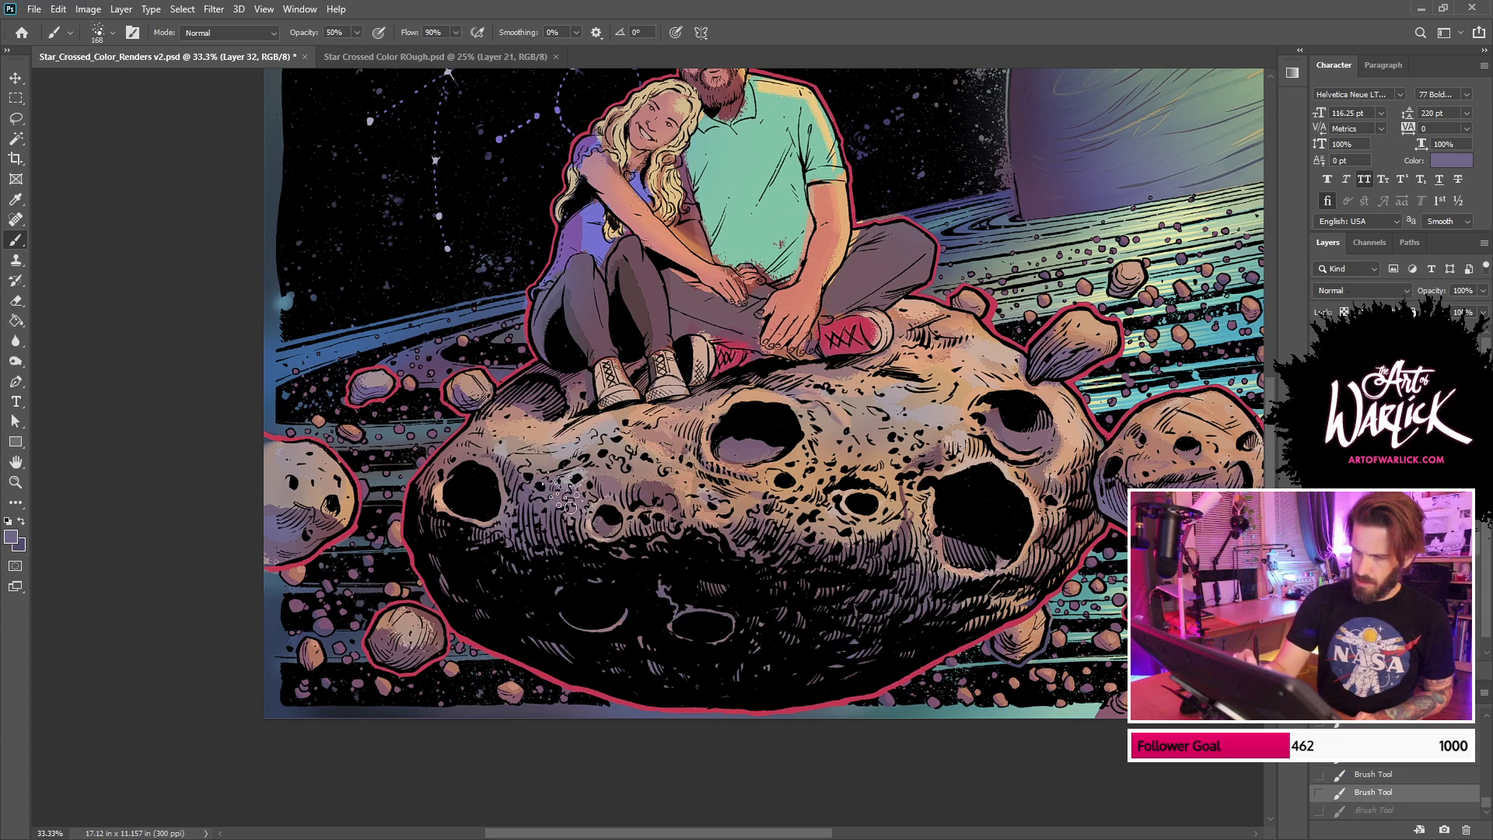
{"action": "left_click_drag", "start_coordinate": [505, 442], "coordinate": [566, 456]}
{"action": "key", "text": "ctrl+z"}
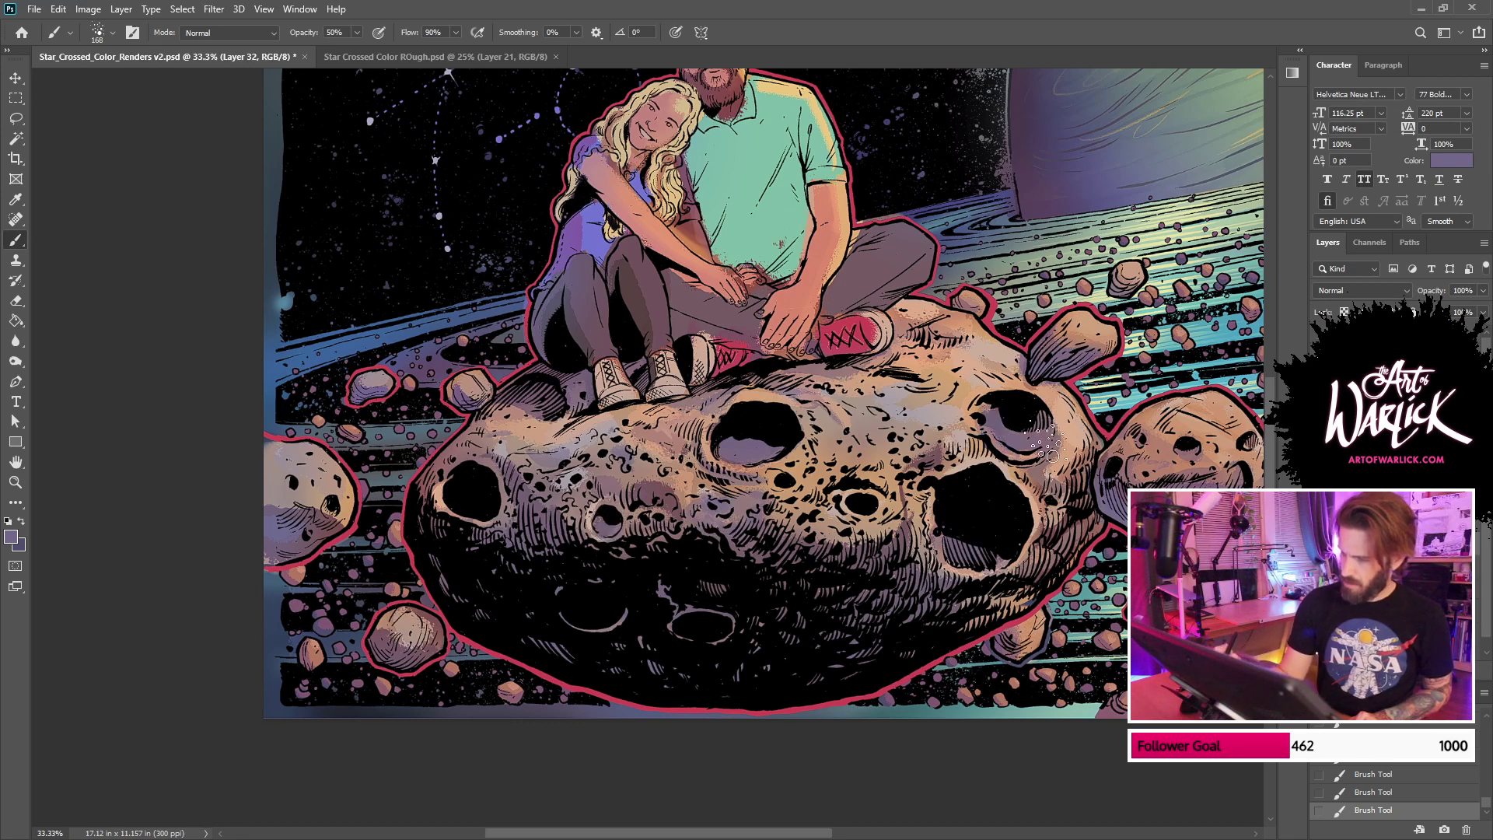
Step: Sample a warm orange-tan from the big asteroid's surface and brush it along the upper-right crater's rim
{"action": "left_click", "coordinate": [957, 378], "text": "alt"}
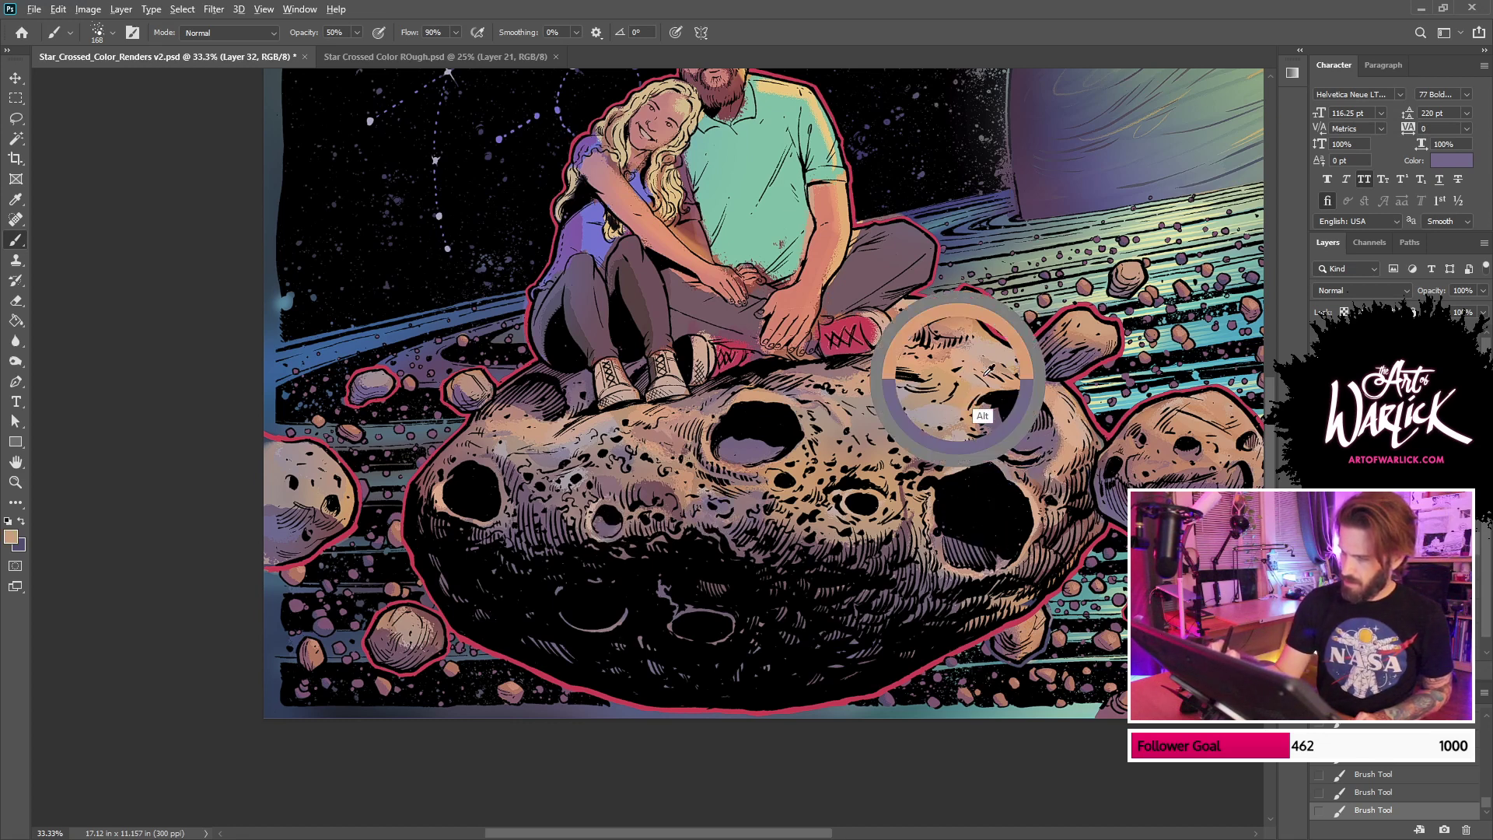
{"action": "left_click", "coordinate": [965, 356], "text": "alt"}
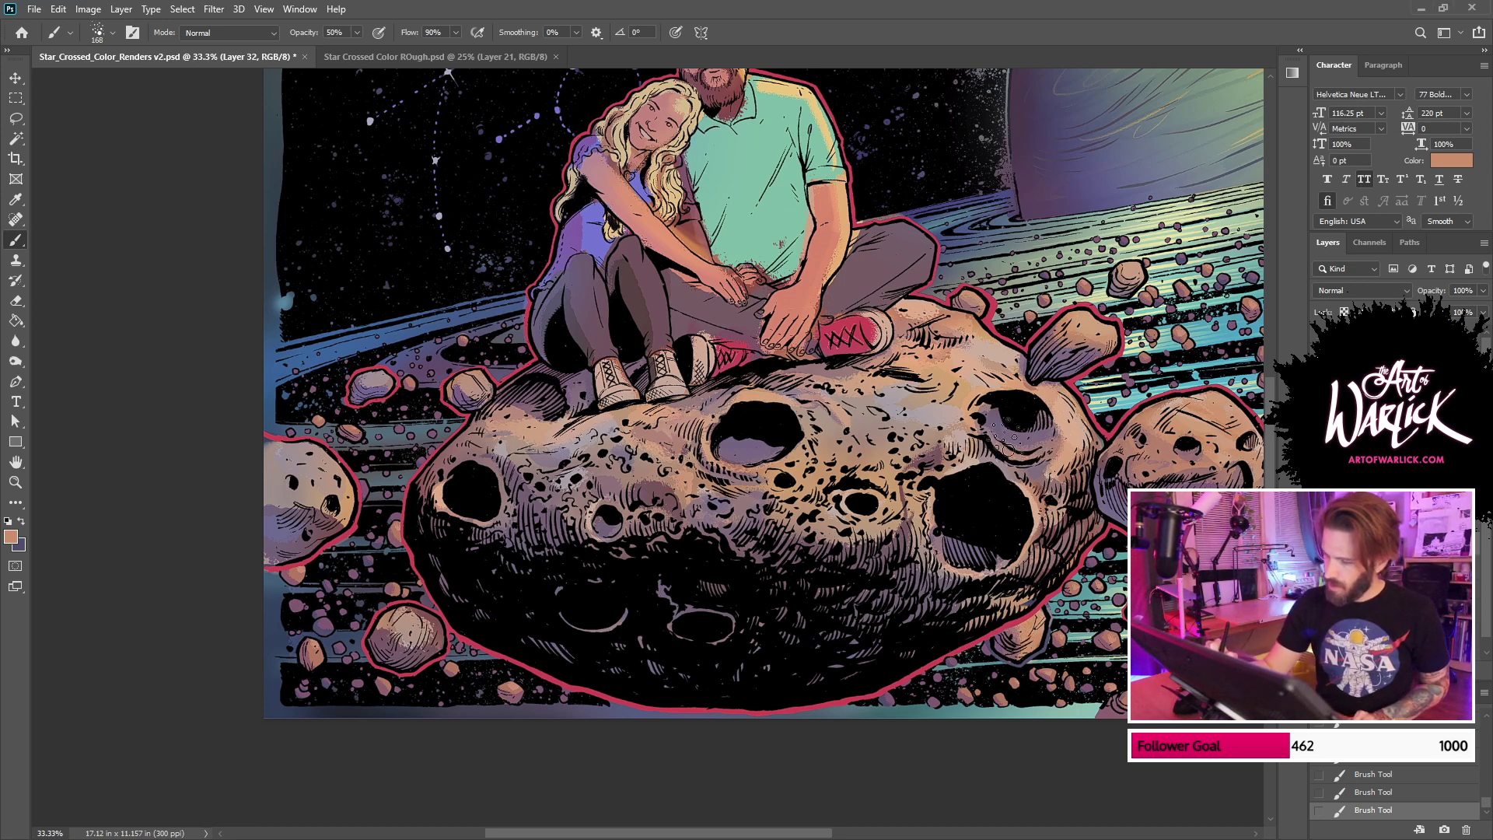
{"action": "left_click_drag", "start_coordinate": [1004, 438], "coordinate": [1029, 456]}
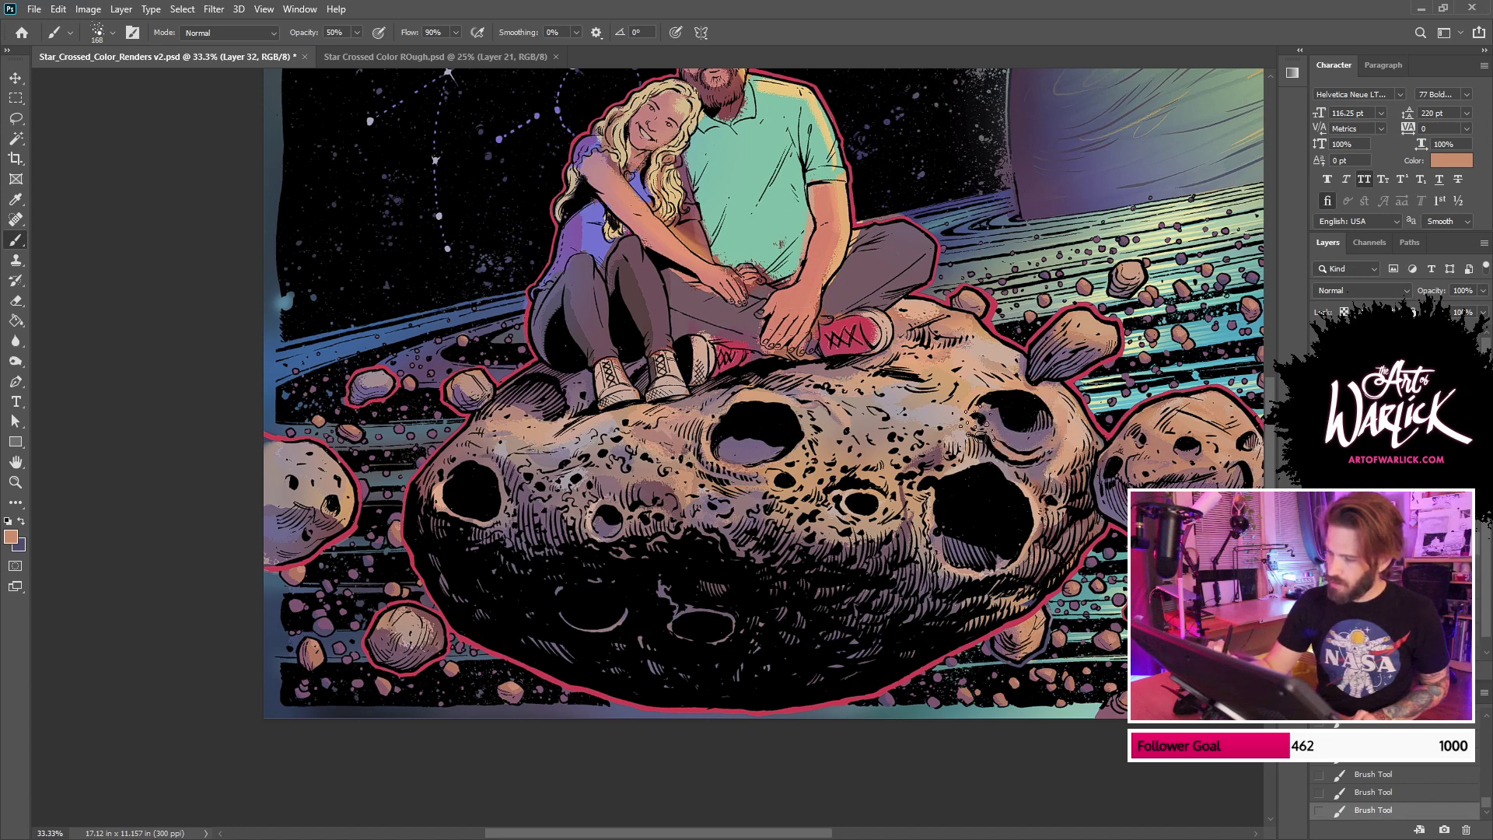
Step: Sample purple from the upper-right crater, reduce the brush size to 70, and refine the shading near the asteroid's top
{"action": "left_click", "coordinate": [1027, 440], "text": "alt"}
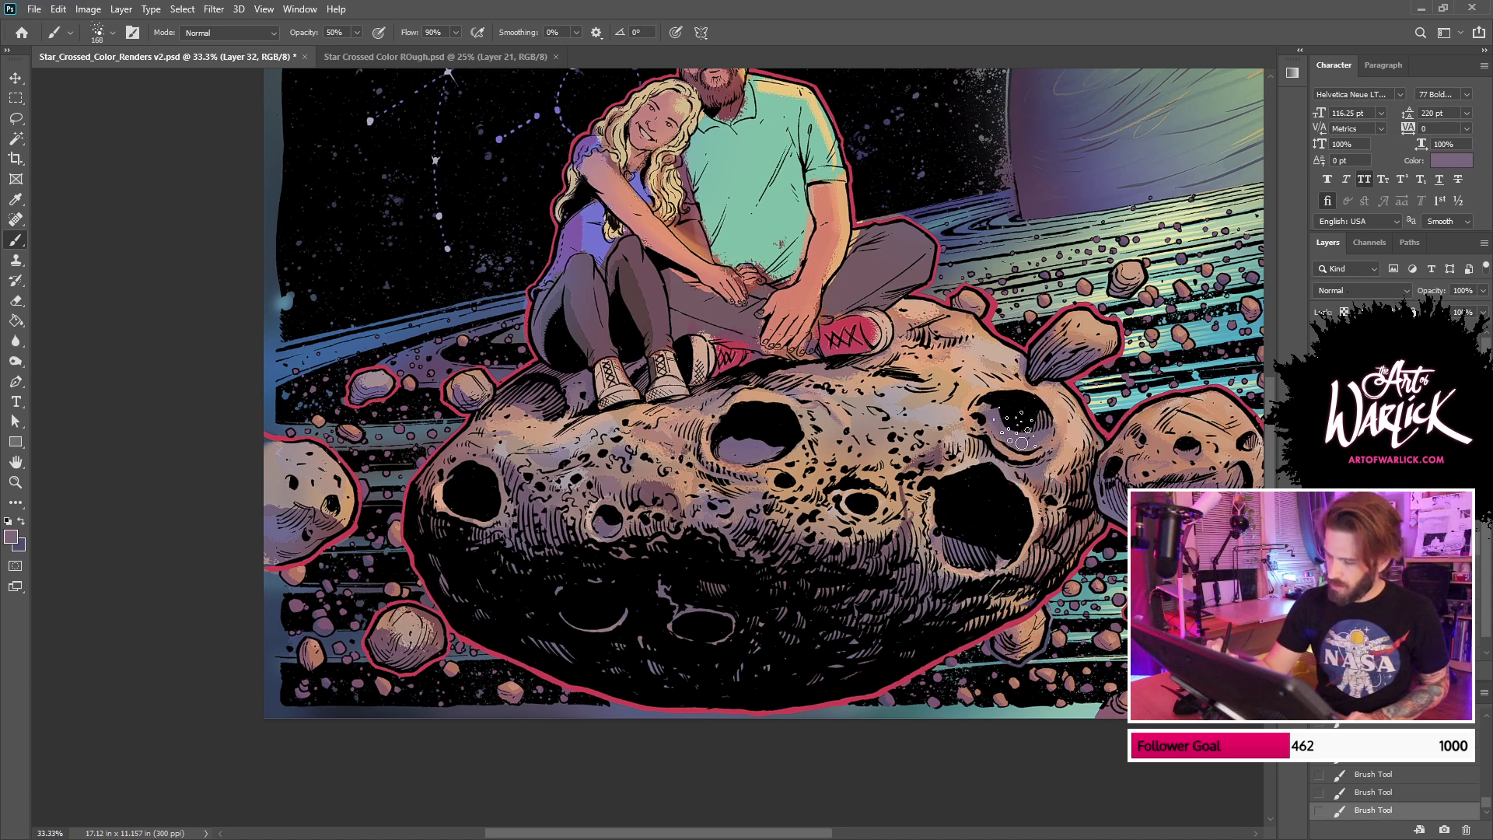
{"action": "key", "text": "bracketleft"}
{"action": "key", "text": "bracketleft"}
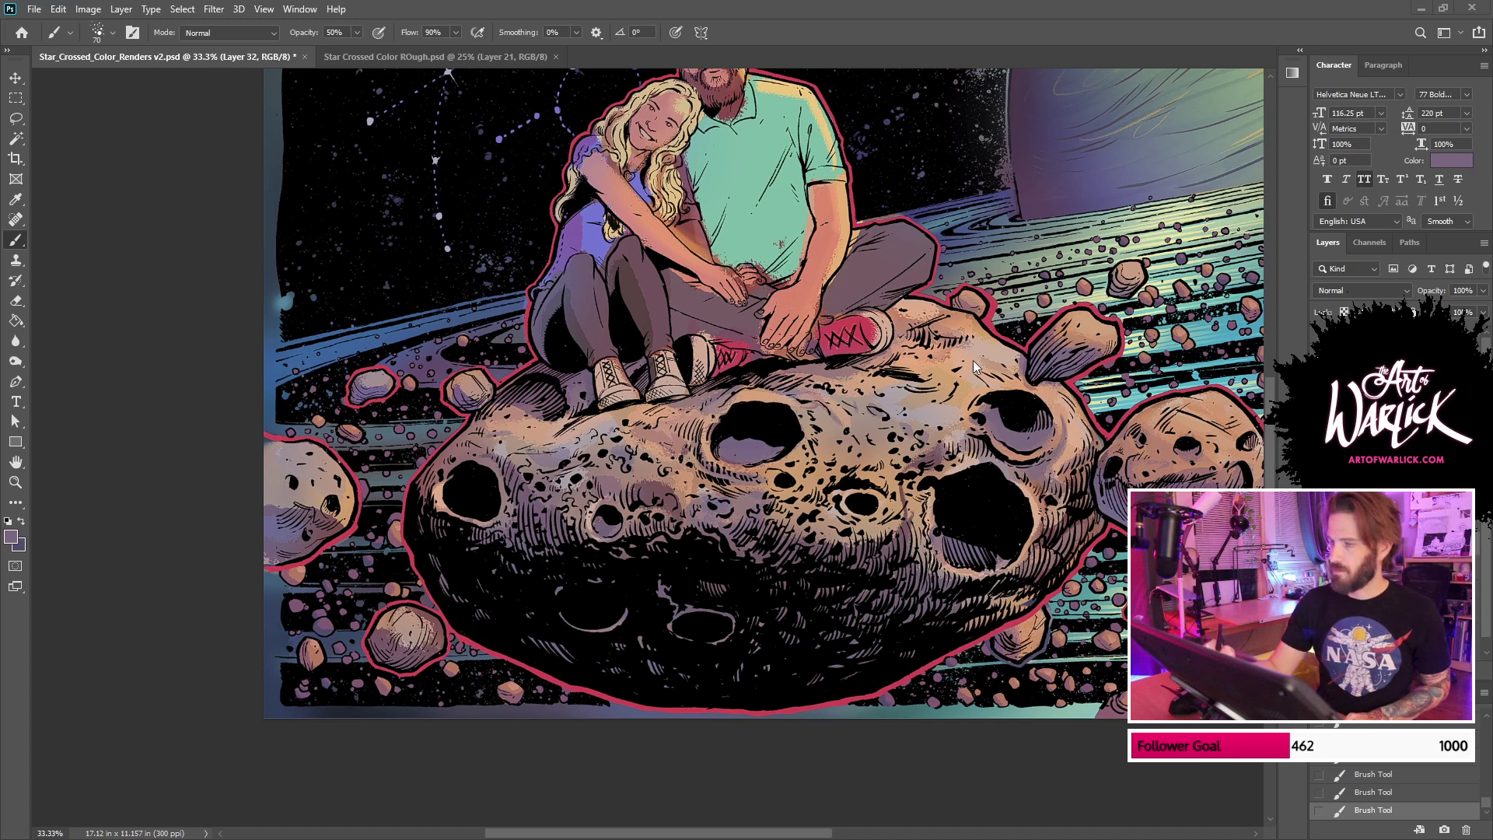
{"action": "key", "text": "ctrl+z"}
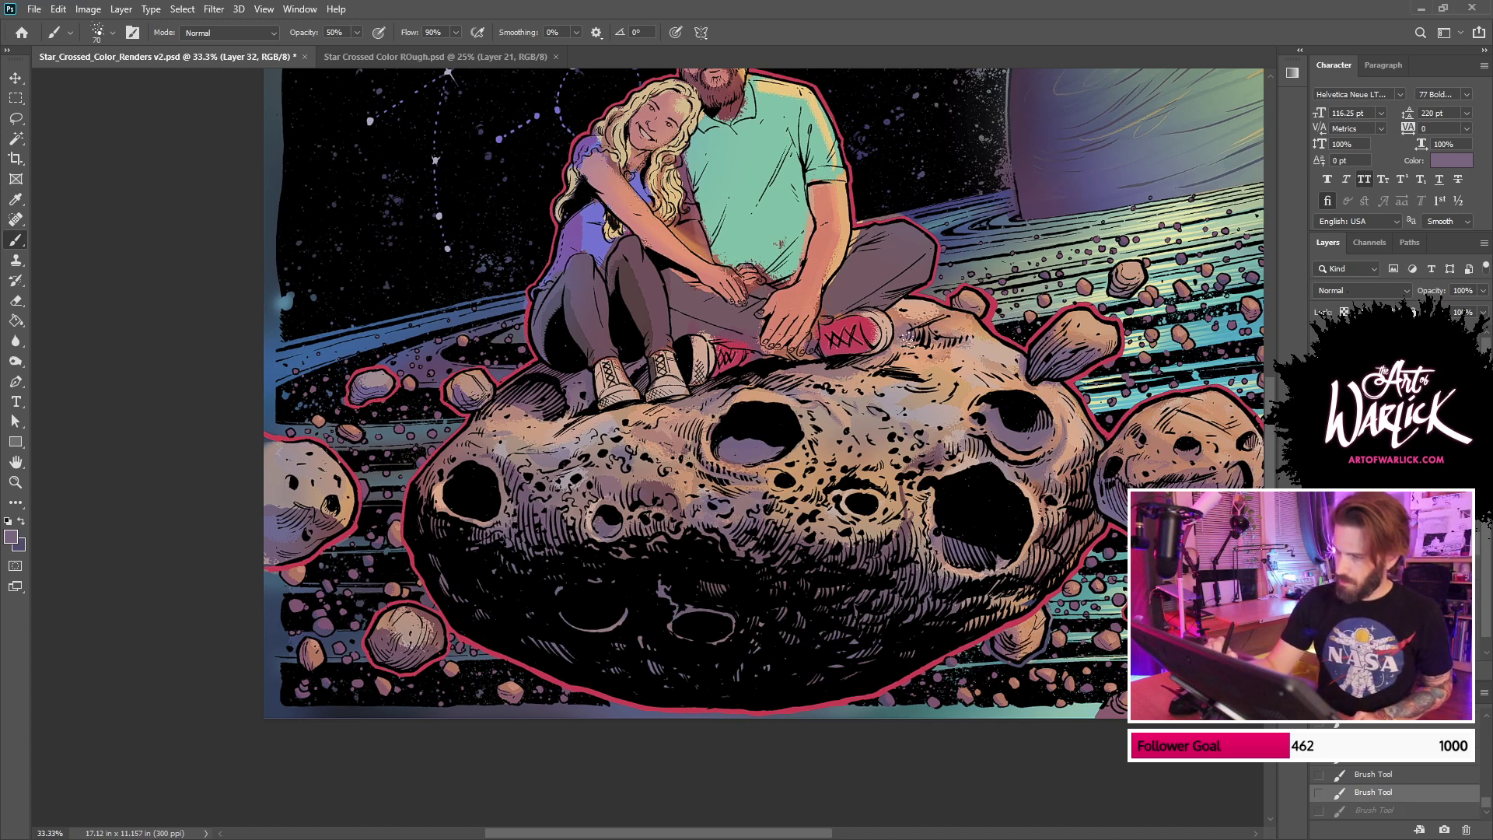
{"action": "left_click_drag", "start_coordinate": [907, 340], "coordinate": [919, 313]}
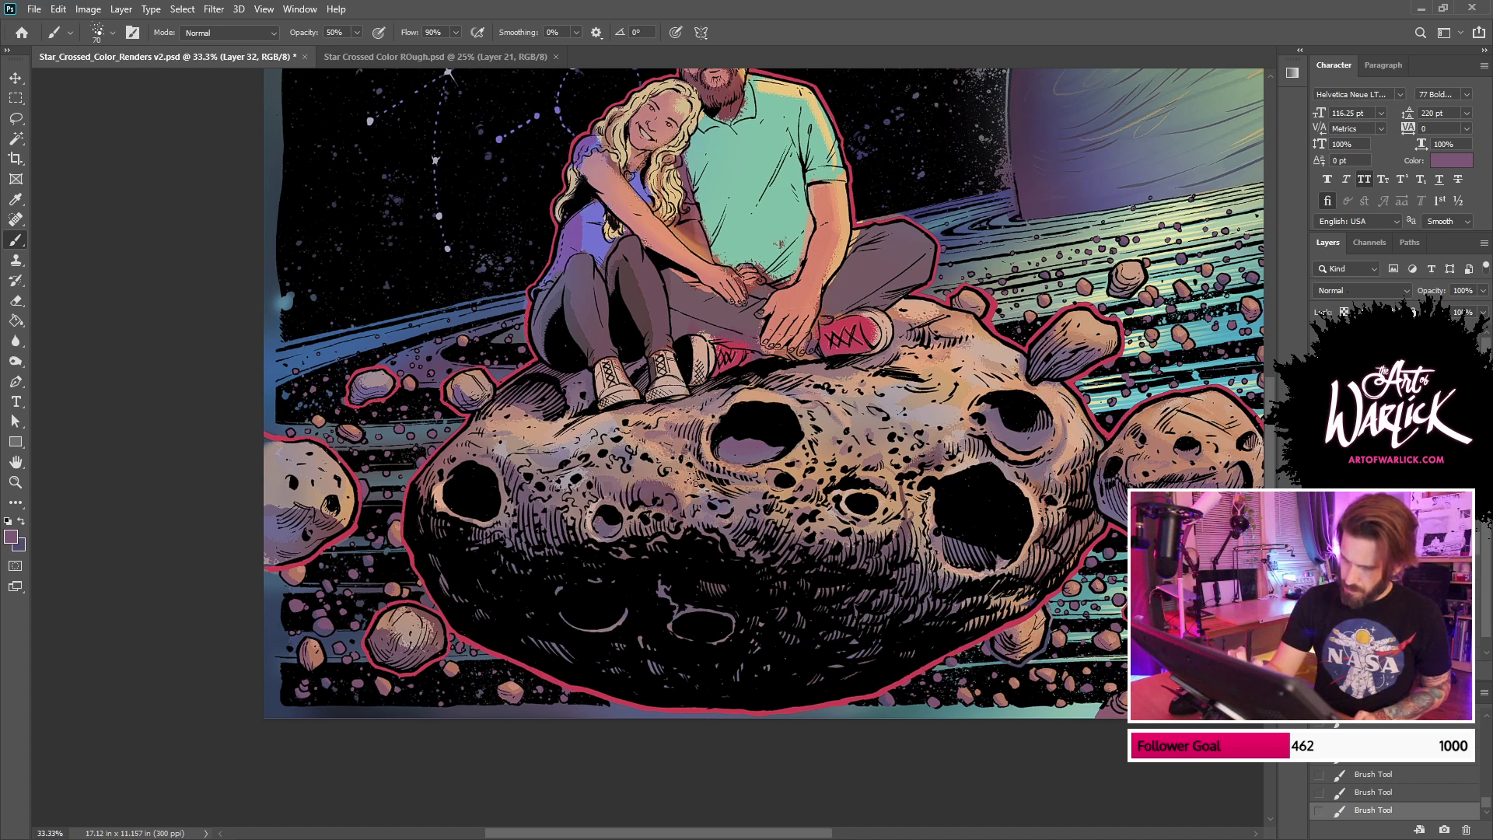
{"action": "key", "text": "ctrl+z"}
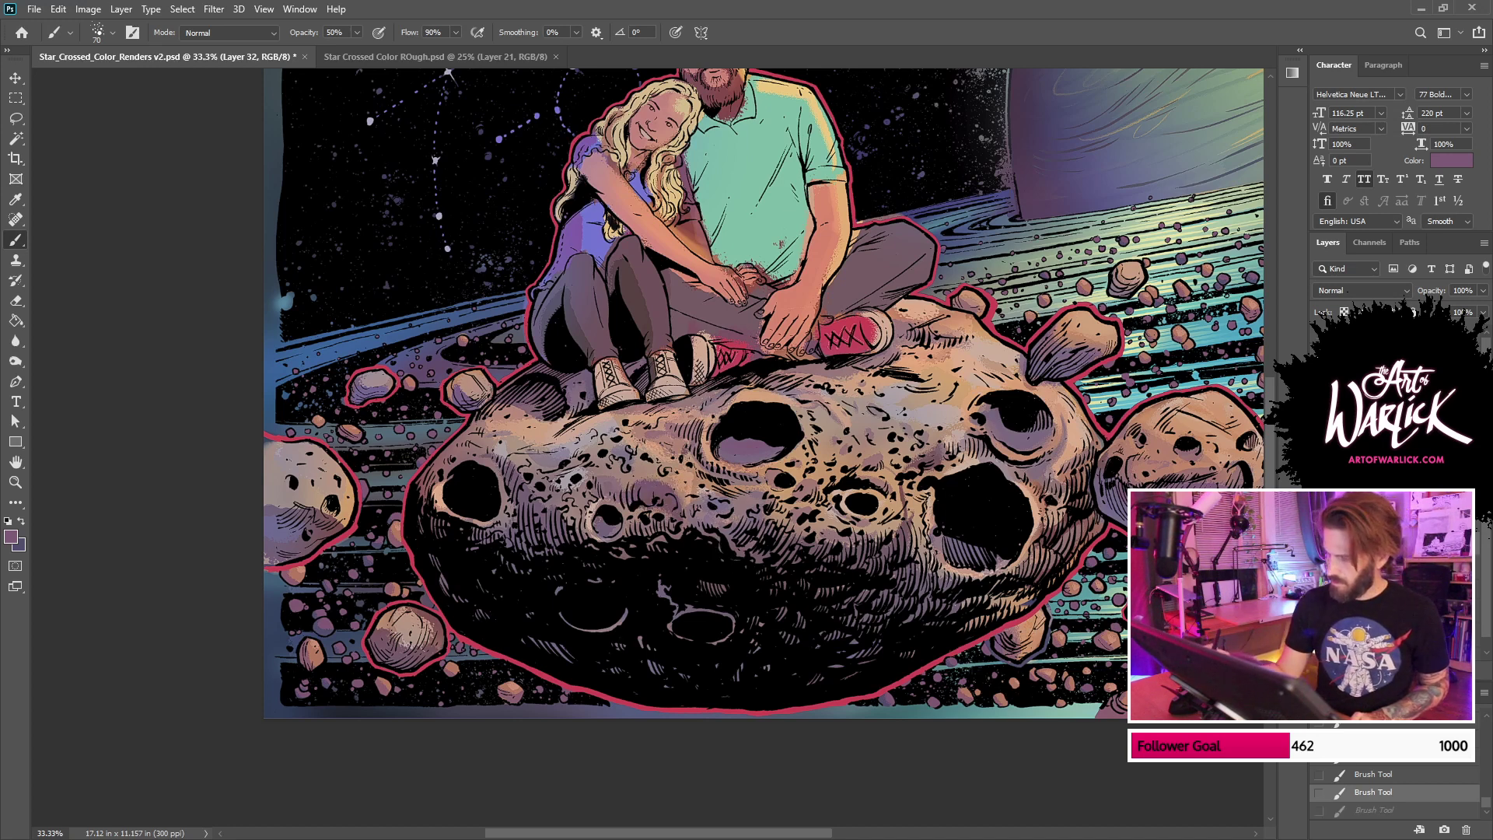
Step: Toggle the visibility of the outline and paint layers to compare the asteroid rendering
{"action": "left_click", "coordinate": [1320, 419]}
{"action": "left_click", "coordinate": [1320, 420]}
{"action": "key", "text": "ctrl+comma"}
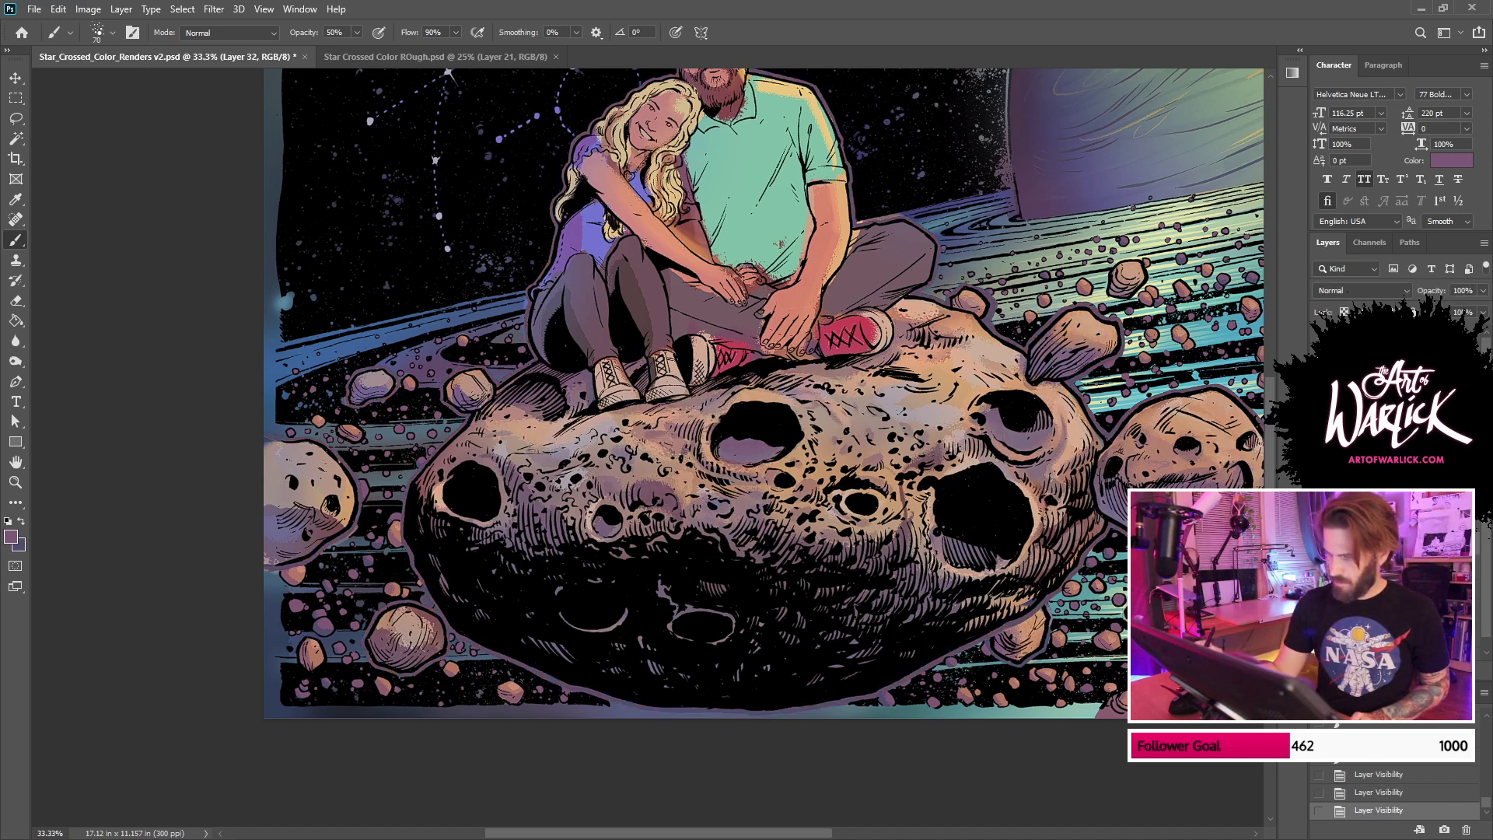
{"action": "left_click", "coordinate": [1320, 451]}
{"action": "left_click", "coordinate": [1319, 435]}
{"action": "left_click", "coordinate": [1319, 436]}
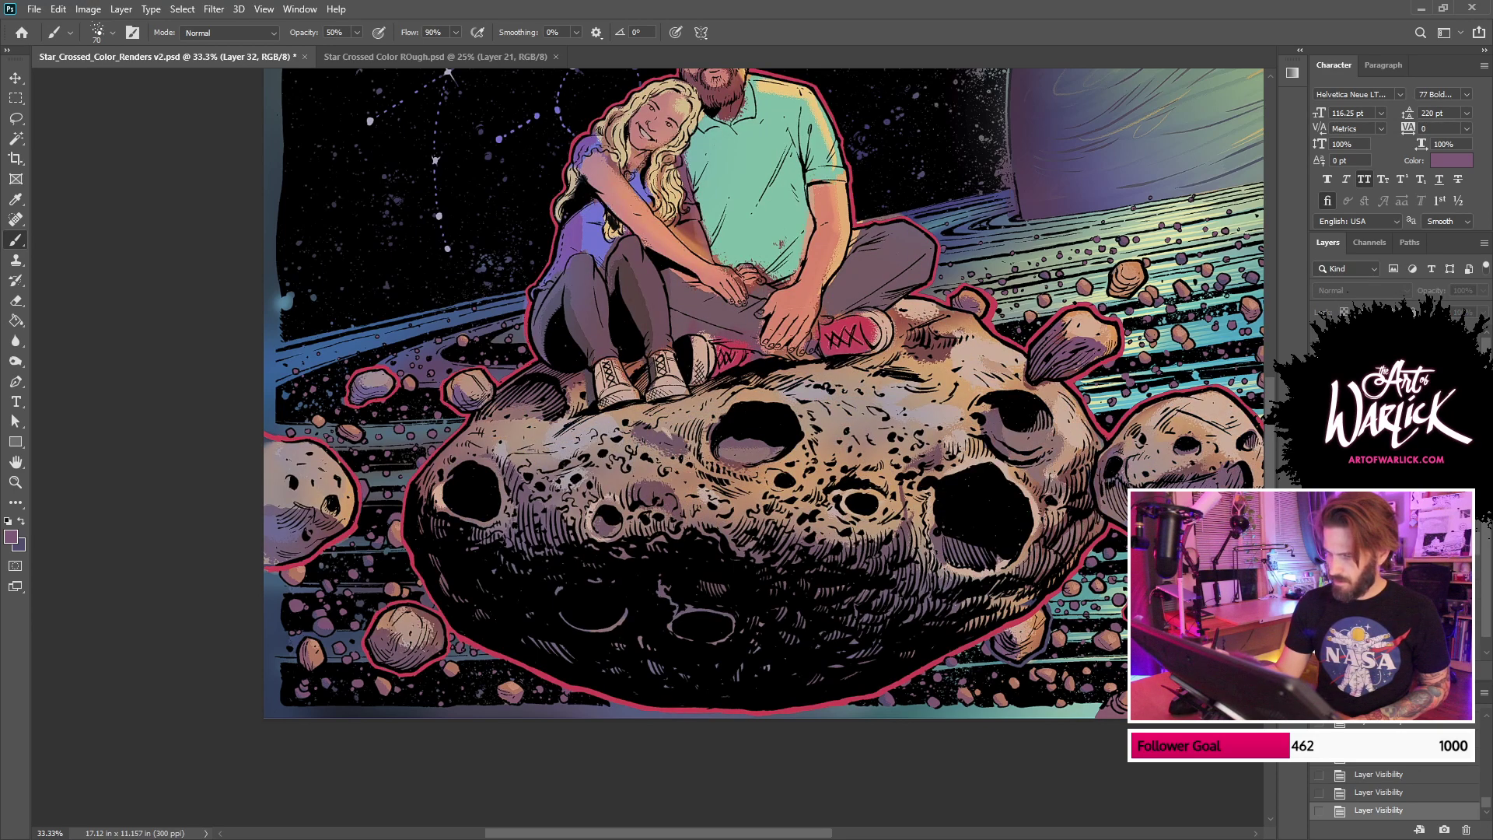
Step: Touch up the pitted area above the big asteroid's small crater, sampling a dusty pink from the surface
{"action": "mouse_move", "coordinate": [642, 479]}
{"action": "left_mouse_down"}
{"action": "mouse_move", "coordinate": [683, 498]}
{"action": "mouse_move", "coordinate": [646, 487]}
{"action": "left_mouse_up"}
{"action": "key", "text": "ctrl+z"}
{"action": "left_click", "coordinate": [649, 471], "text": "alt"}
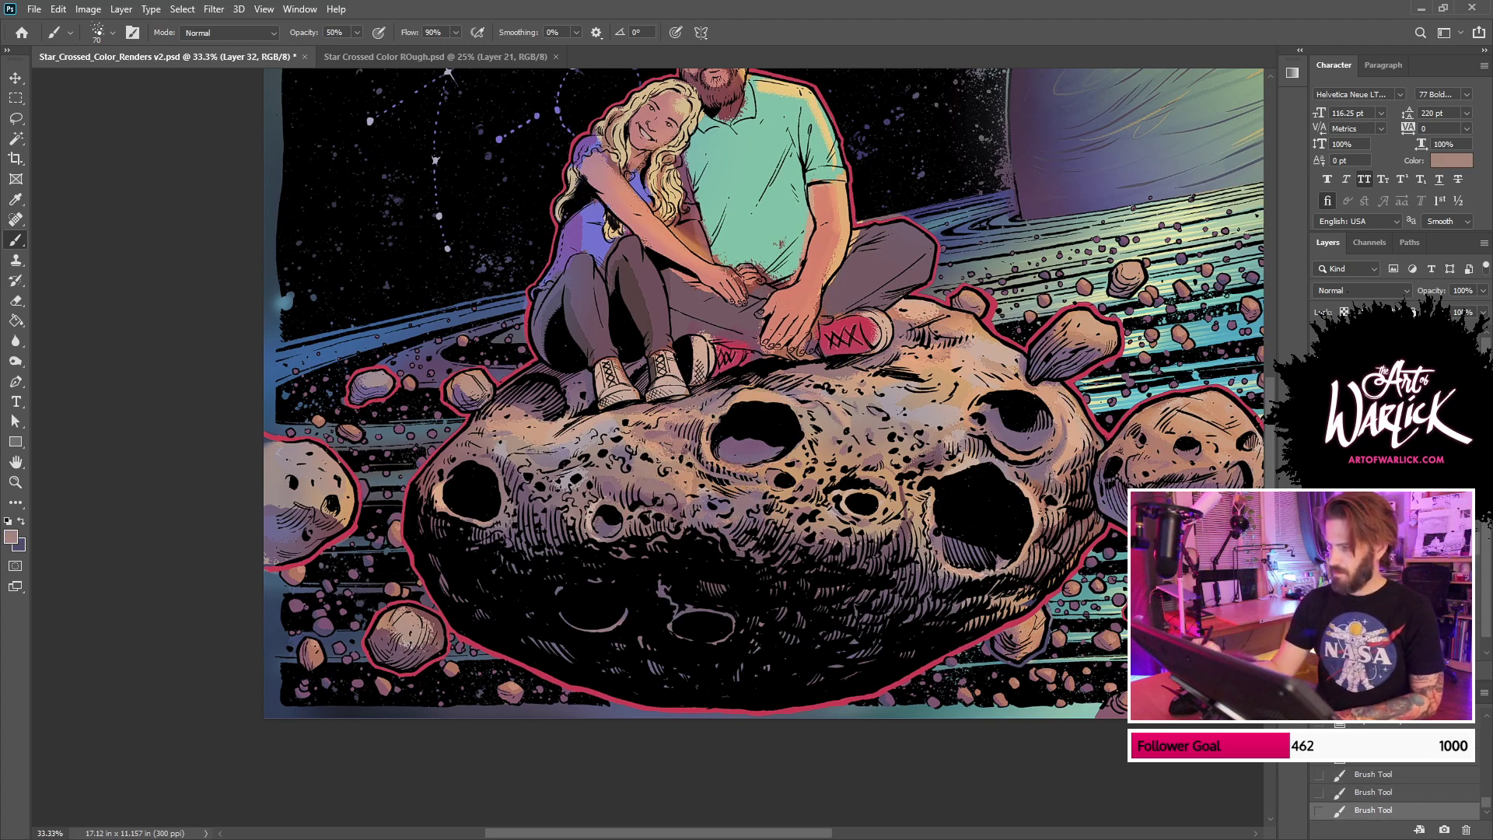
Step: Hide the line art and paint sampled purple shadows beside the big asteroid's leftmost crater, swapping in the dark blue-purple
{"action": "key", "text": "ctrl+minus"}
{"action": "key", "text": "ctrl+comma"}
{"action": "key", "text": "ctrl+plus"}
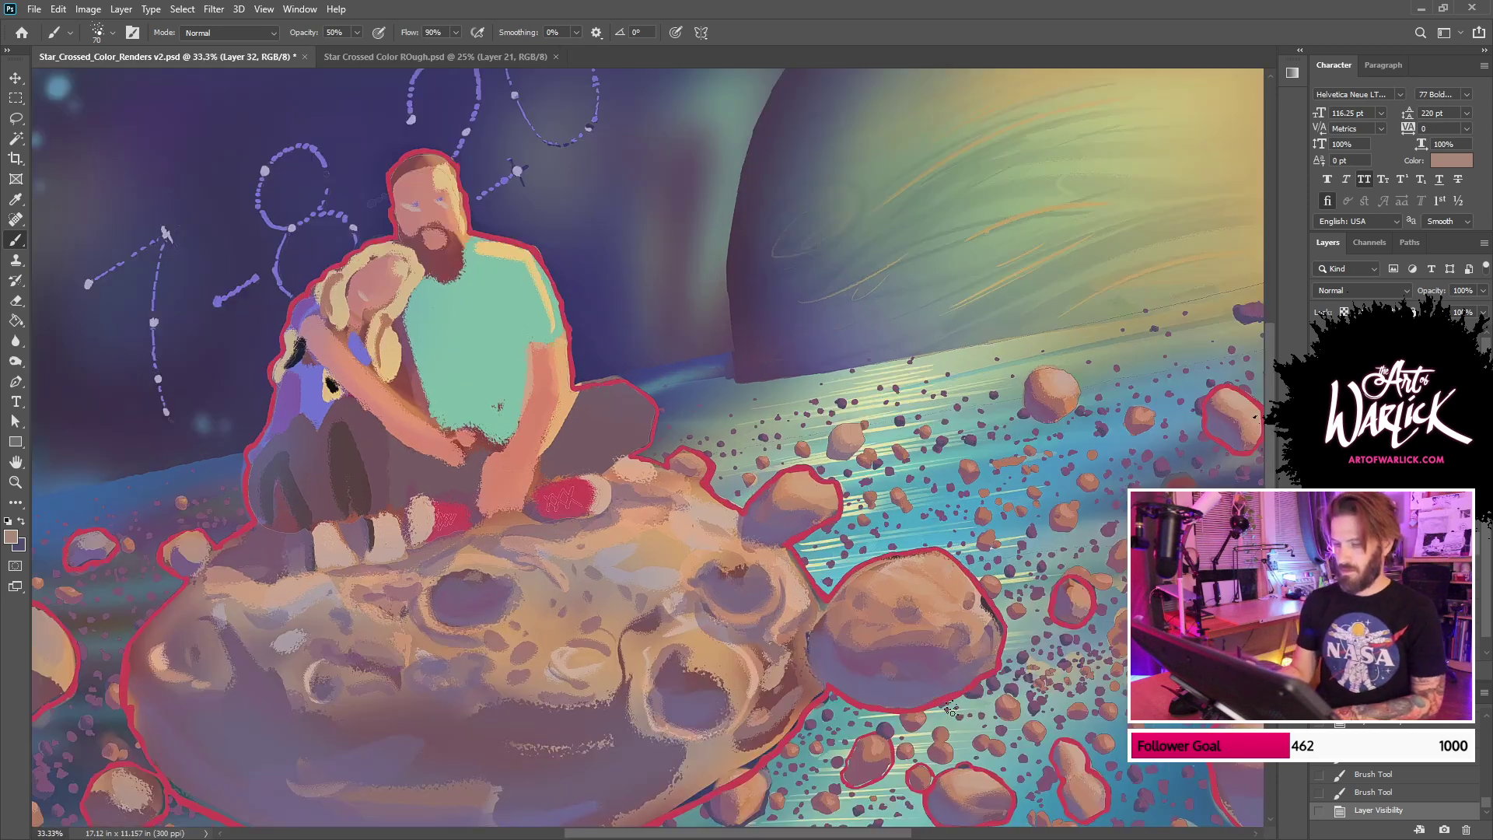
{"action": "left_click_drag", "start_coordinate": [900, 661], "coordinate": [970, 491]}
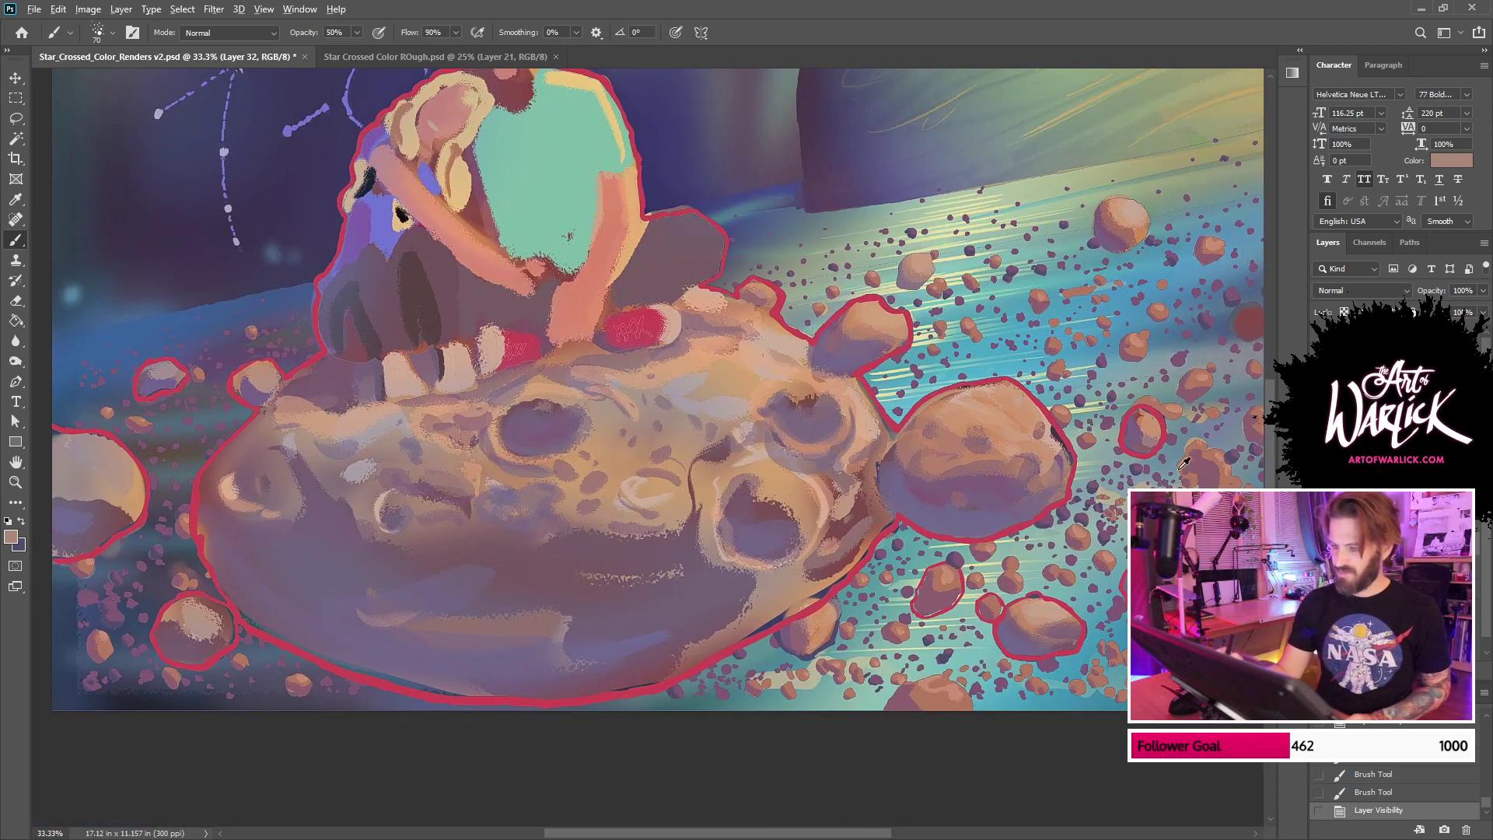
{"action": "left_click_drag", "start_coordinate": [346, 558], "coordinate": [308, 491]}
{"action": "key", "text": "ctrl+z"}
{"action": "left_click", "coordinate": [946, 488], "text": "alt"}
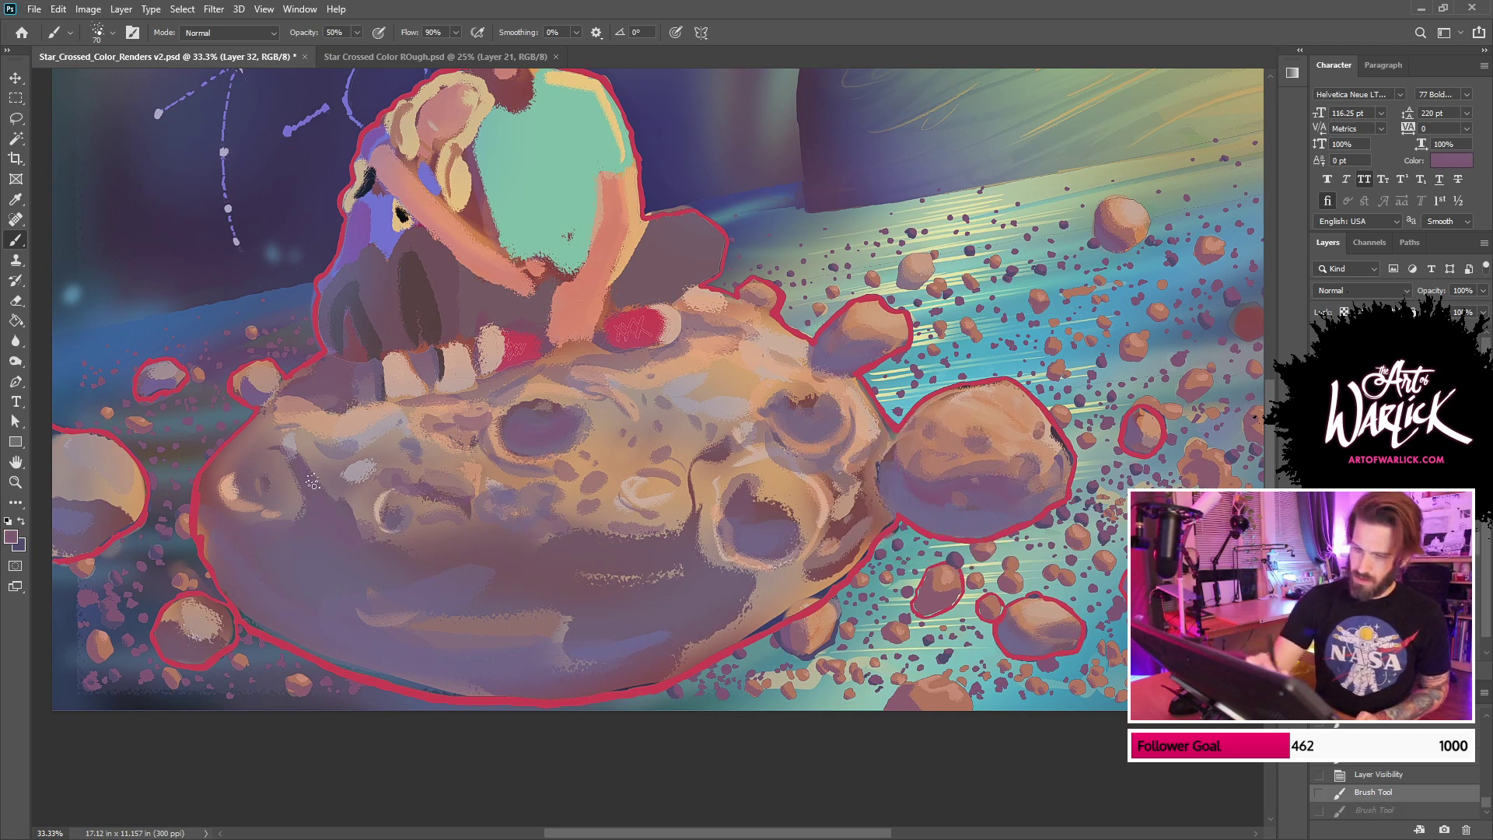
{"action": "left_click_drag", "start_coordinate": [288, 547], "coordinate": [280, 497]}
{"action": "left_click", "coordinate": [21, 521]}
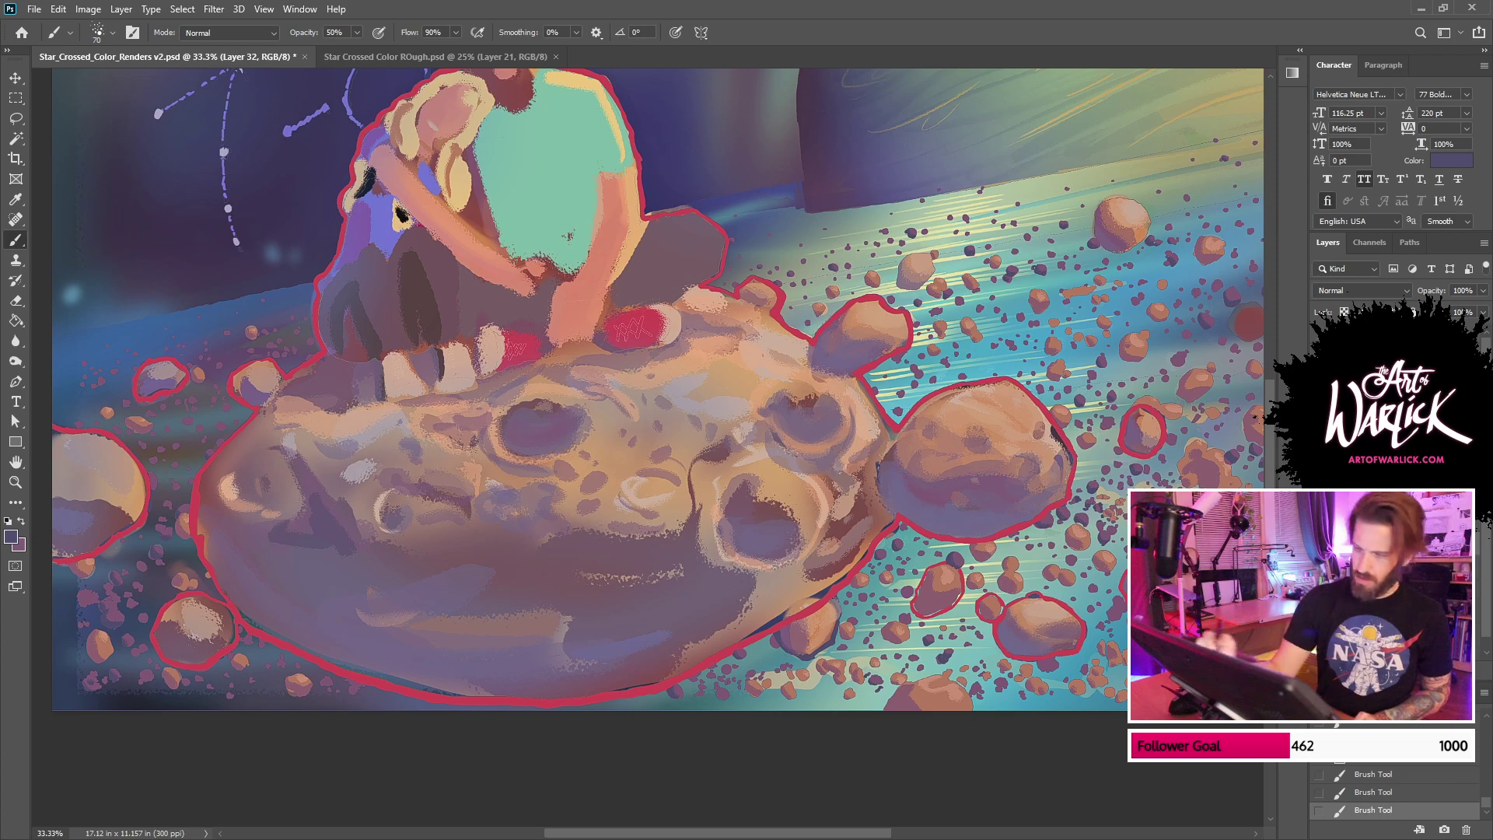
Step: Compare the asteroids with the paint layer hidden, restore the line art, and add a dark blue-purple stroke in the central crater
{"action": "key", "text": "ctrl+comma"}
{"action": "key", "text": "ctrl+plus"}
{"action": "key", "text": "ctrl+minus"}
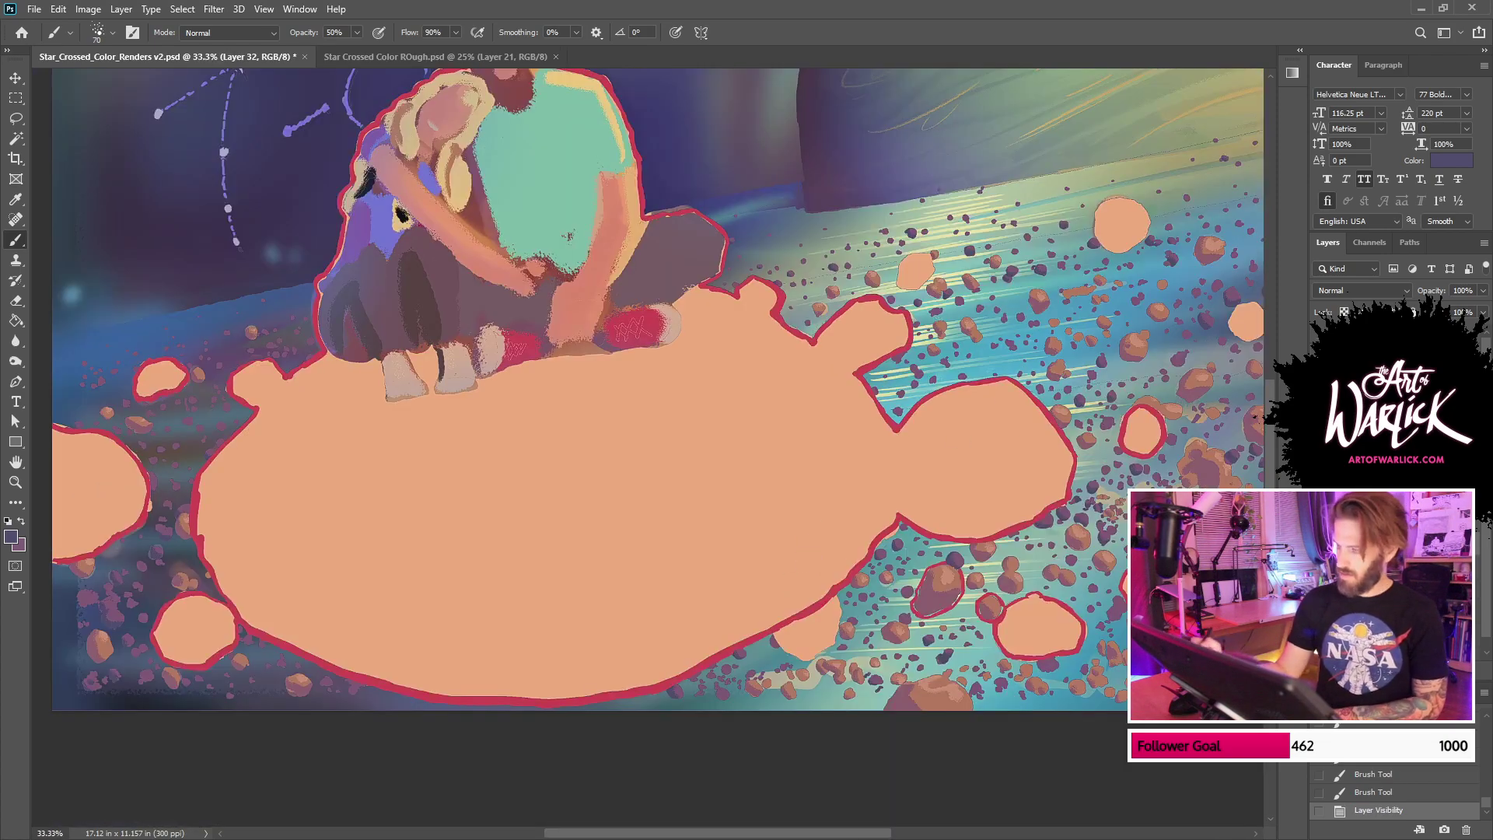
{"action": "key", "text": "ctrl+comma"}
{"action": "left_click", "coordinate": [1319, 520]}
{"action": "key", "text": "ctrl+plus"}
{"action": "left_click_drag", "start_coordinate": [792, 536], "coordinate": [1062, 429]}
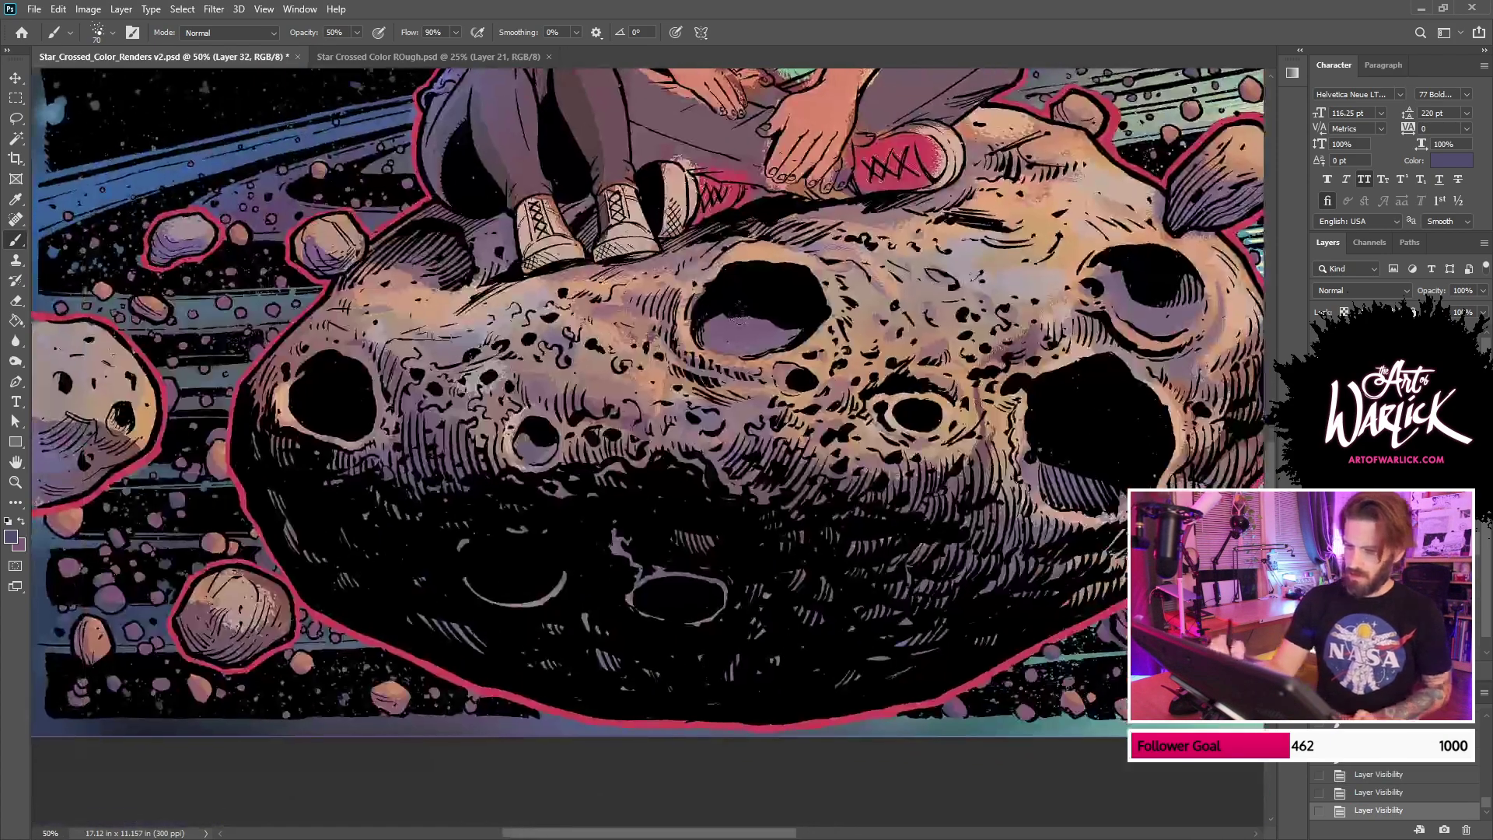
{"action": "left_click_drag", "start_coordinate": [758, 317], "coordinate": [784, 336]}
{"action": "key", "text": "ctrl+minus"}
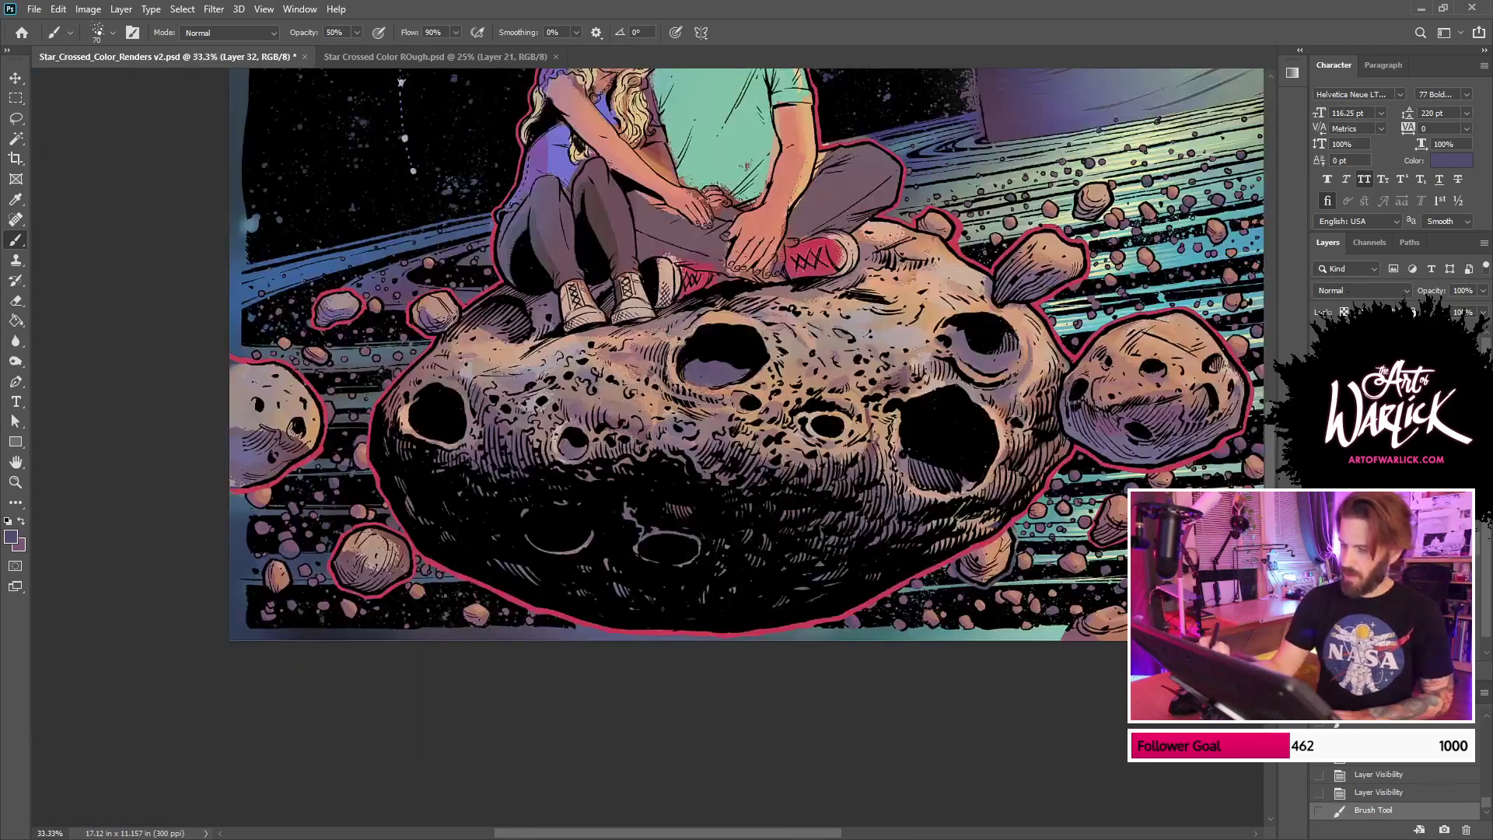
Step: Paint dark blue-purple shading around the big asteroid's upper-right crater and inside the largest black crater
{"action": "mouse_move", "coordinate": [993, 365]}
{"action": "left_mouse_down"}
{"action": "mouse_move", "coordinate": [1003, 342]}
{"action": "mouse_move", "coordinate": [988, 354]}
{"action": "left_mouse_up"}
{"action": "mouse_move", "coordinate": [921, 455]}
{"action": "left_mouse_down"}
{"action": "mouse_move", "coordinate": [922, 476]}
{"action": "mouse_move", "coordinate": [953, 488]}
{"action": "left_mouse_up"}
{"action": "mouse_move", "coordinate": [894, 421]}
{"action": "left_mouse_down"}
{"action": "mouse_move", "coordinate": [902, 487]}
{"action": "mouse_move", "coordinate": [927, 474]}
{"action": "mouse_move", "coordinate": [920, 458]}
{"action": "mouse_move", "coordinate": [958, 484]}
{"action": "left_mouse_up"}
{"action": "mouse_move", "coordinate": [962, 349]}
{"action": "left_mouse_down"}
{"action": "mouse_move", "coordinate": [988, 360]}
{"action": "mouse_move", "coordinate": [1006, 335]}
{"action": "mouse_move", "coordinate": [1015, 391]}
{"action": "mouse_move", "coordinate": [1041, 380]}
{"action": "left_mouse_up"}
{"action": "mouse_move", "coordinate": [879, 263]}
{"action": "left_mouse_down"}
{"action": "mouse_move", "coordinate": [717, 307]}
{"action": "mouse_move", "coordinate": [732, 319]}
{"action": "left_mouse_up"}
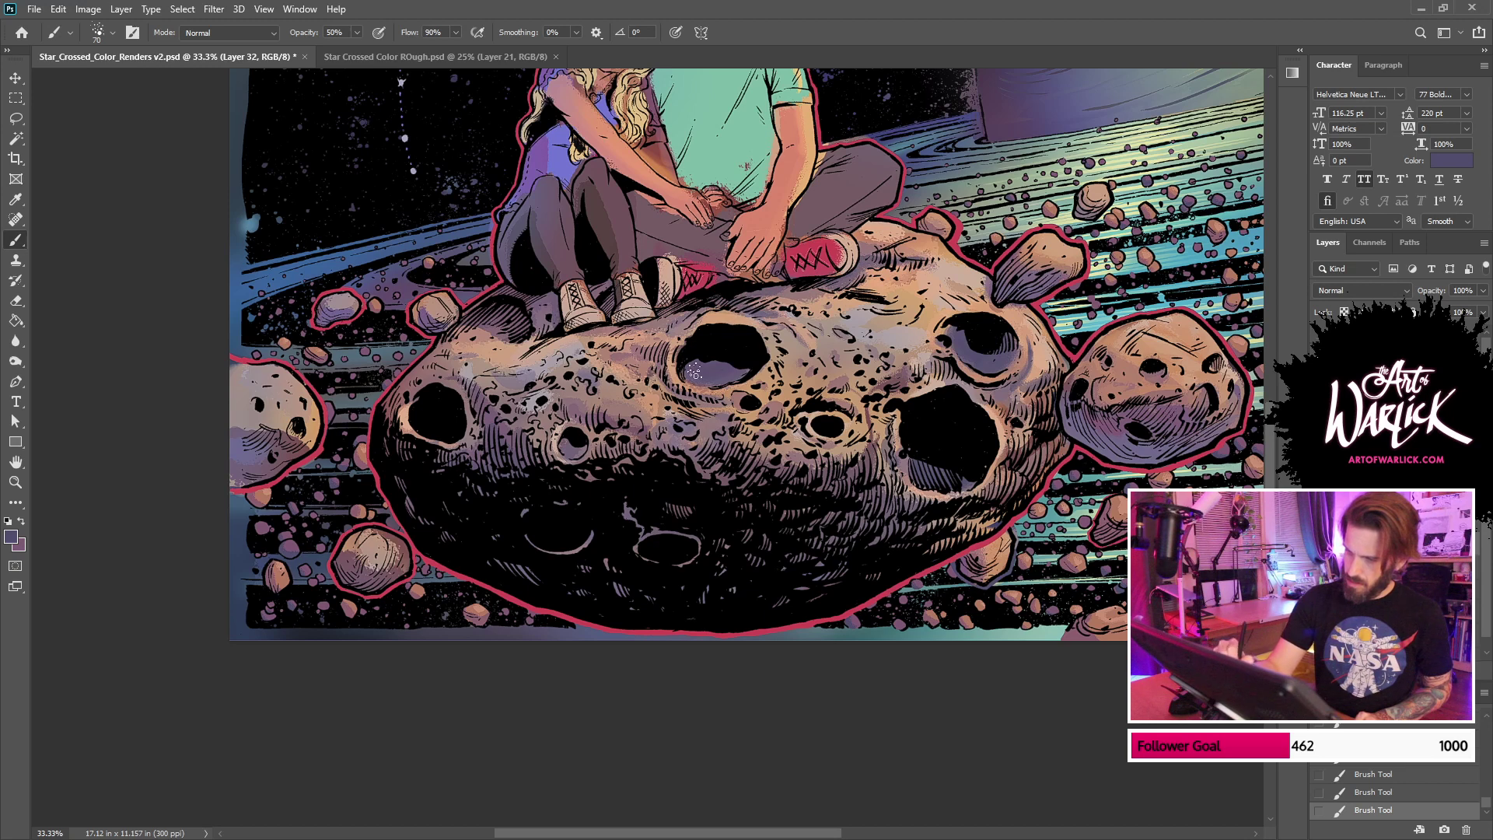
Step: Add dark blue-purple strokes along the central crater's rim and the big asteroid's upper-left edge beside the woman's shoes
{"action": "left_click_drag", "start_coordinate": [675, 389], "coordinate": [720, 405]}
{"action": "left_click_drag", "start_coordinate": [674, 357], "coordinate": [674, 387]}
{"action": "left_click_drag", "start_coordinate": [683, 311], "coordinate": [665, 306]}
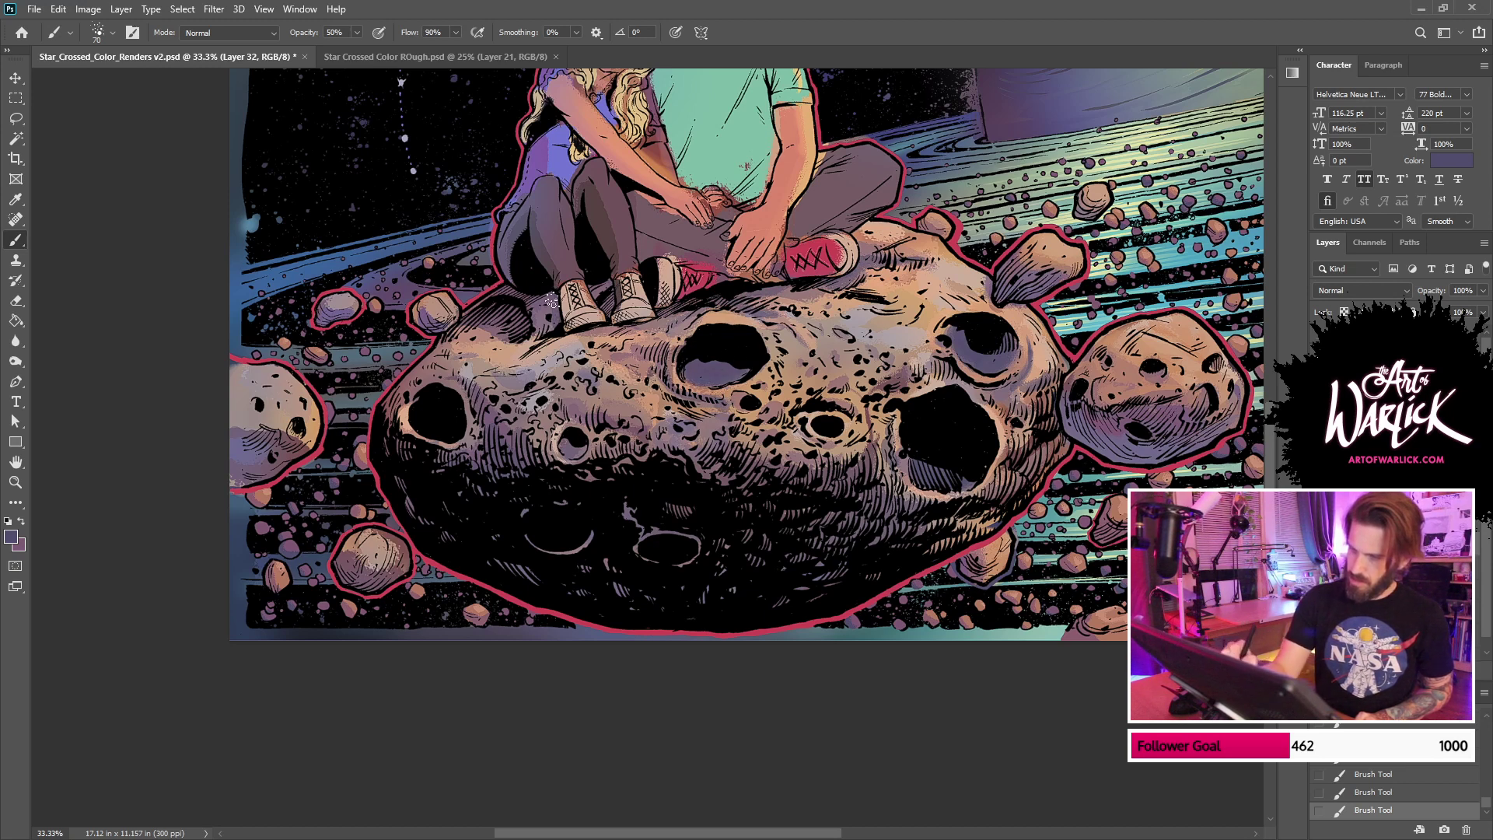
{"action": "left_click_drag", "start_coordinate": [462, 332], "coordinate": [447, 346]}
{"action": "mouse_move", "coordinate": [504, 341]}
{"action": "left_mouse_down"}
{"action": "mouse_move", "coordinate": [455, 334]}
{"action": "mouse_move", "coordinate": [418, 373]}
{"action": "left_mouse_up"}
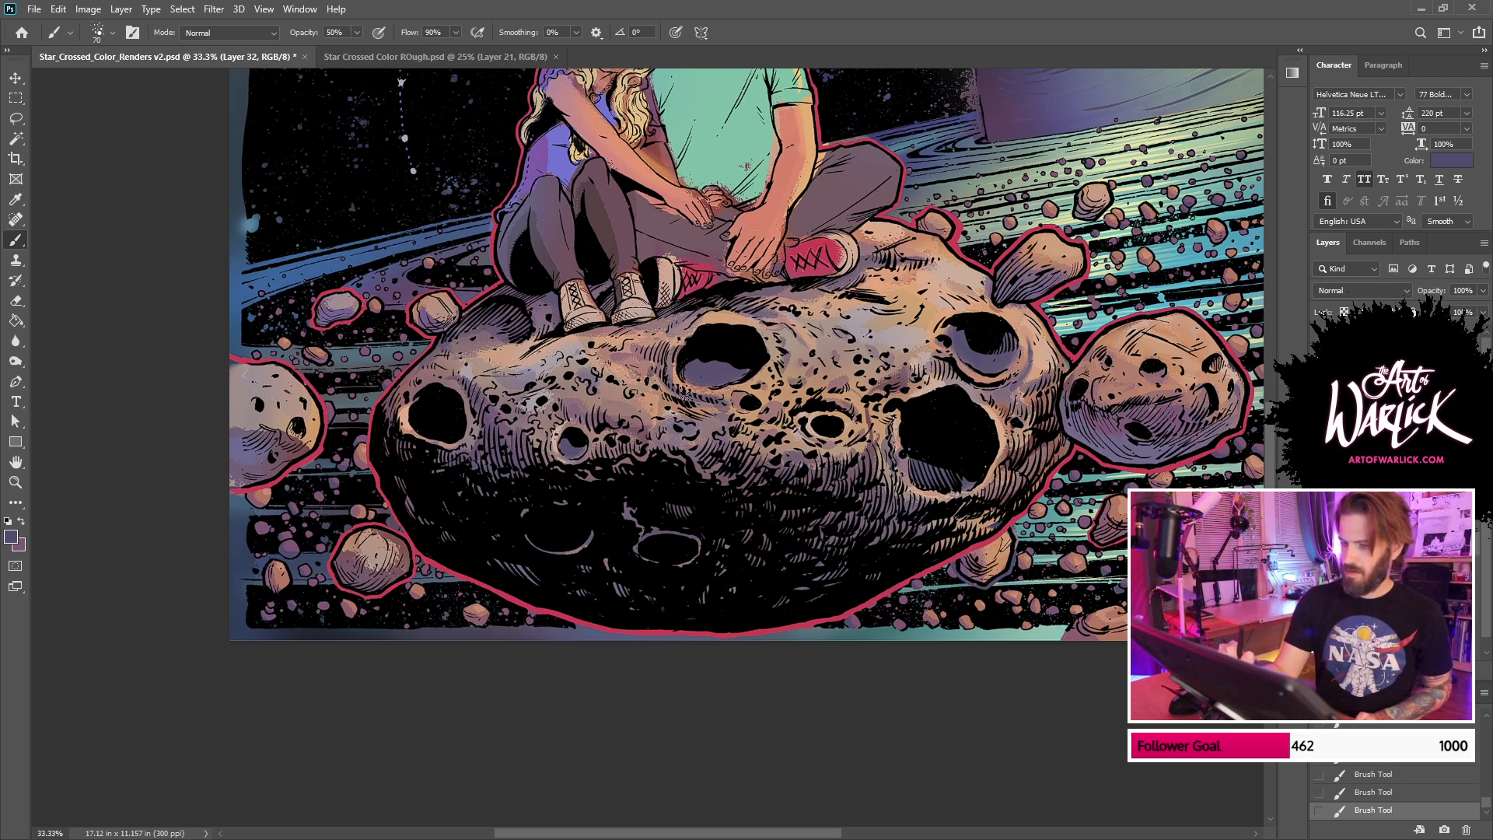
Step: Sample a dusty pink from the big asteroid, enlarge the brush to 125, and paint highlights around the upper-right crater
{"action": "left_click", "coordinate": [678, 353], "text": "alt"}
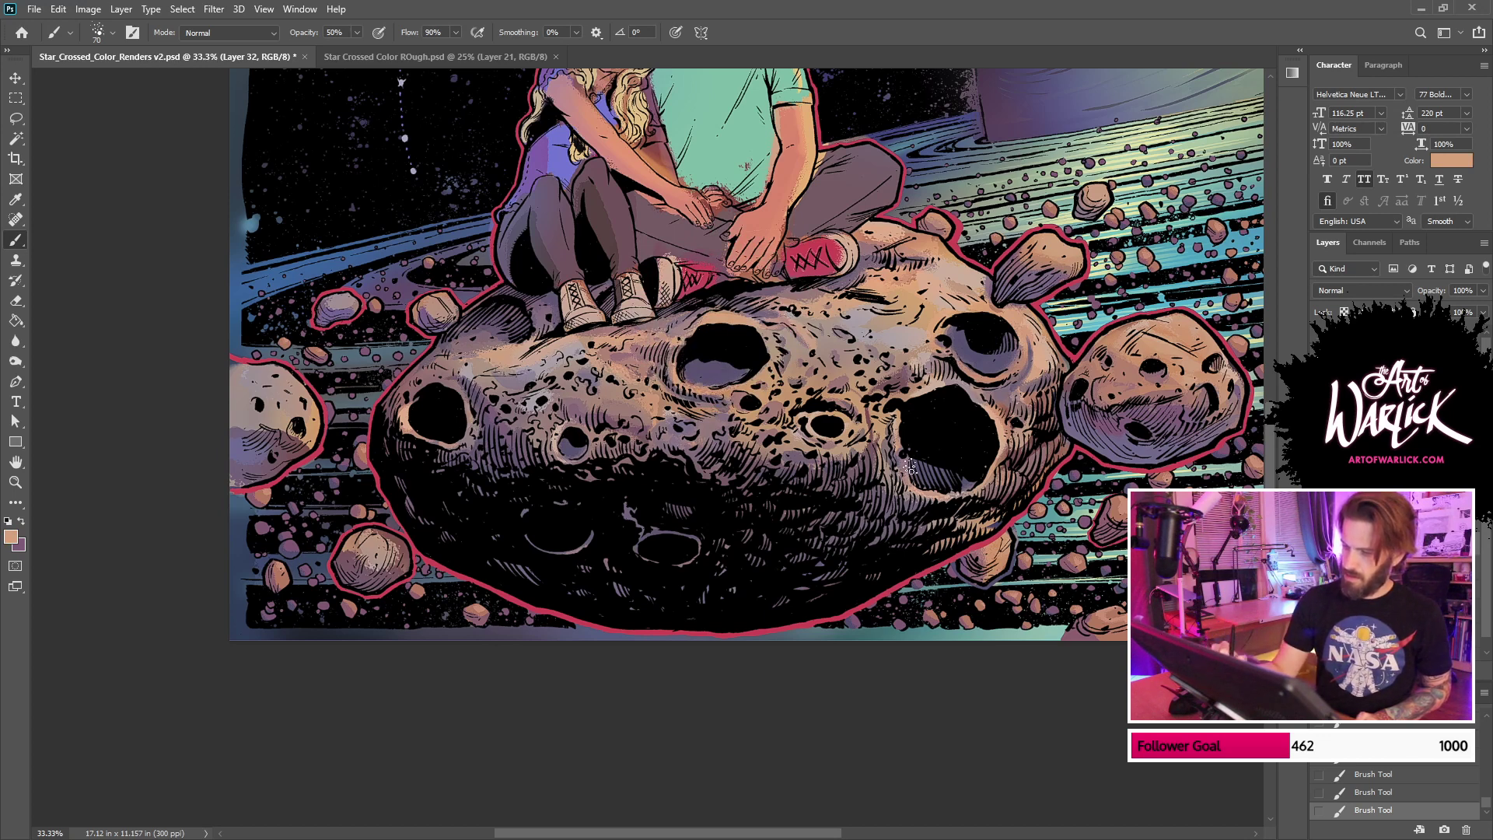
{"action": "key", "text": "ctrl+minus"}
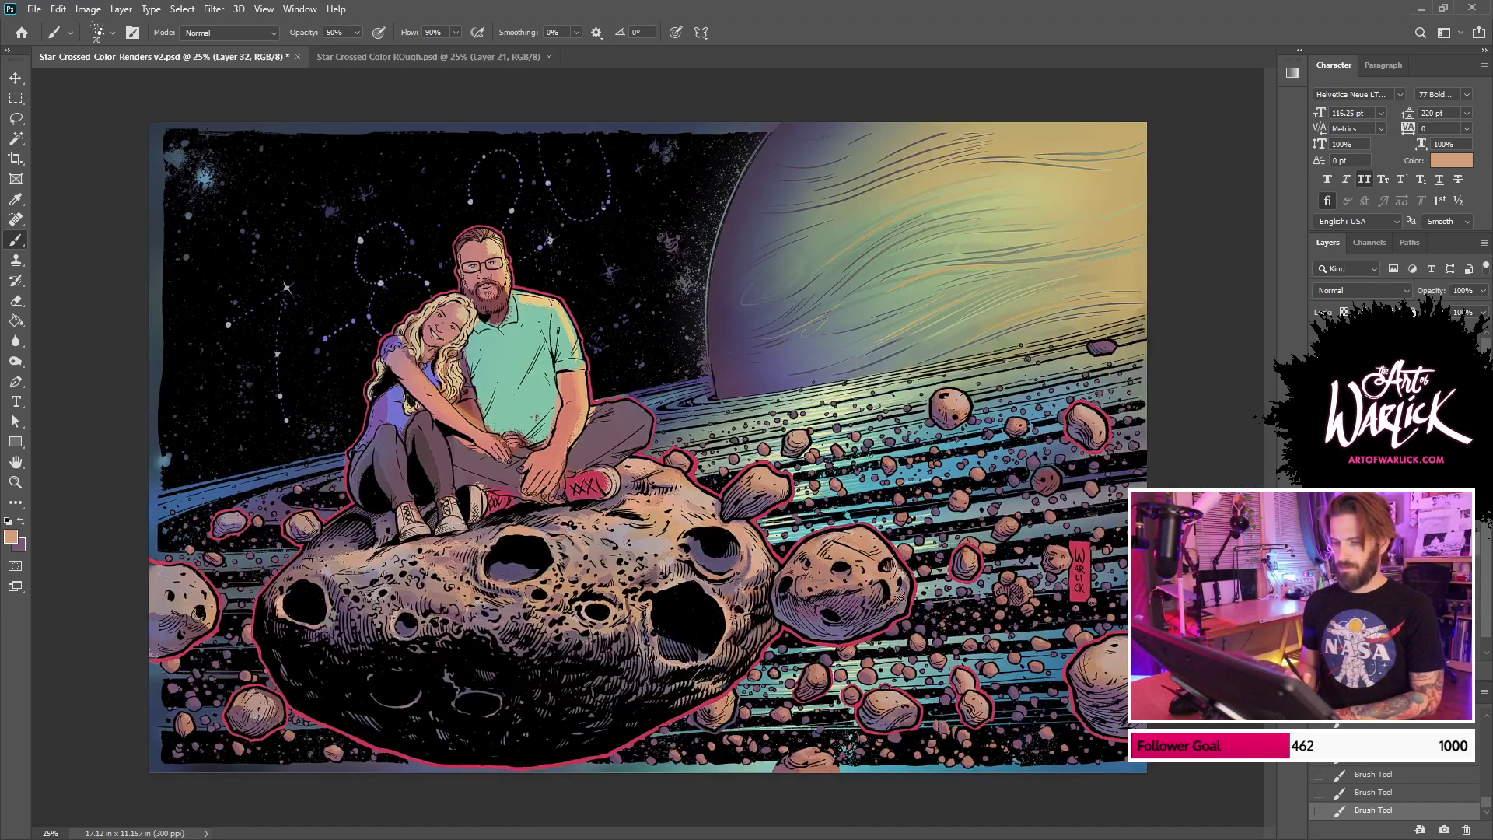
{"action": "key", "text": "ctrl+plus"}
{"action": "left_click_drag", "start_coordinate": [858, 659], "coordinate": [1029, 448]}
{"action": "left_click", "coordinate": [820, 409], "text": "alt"}
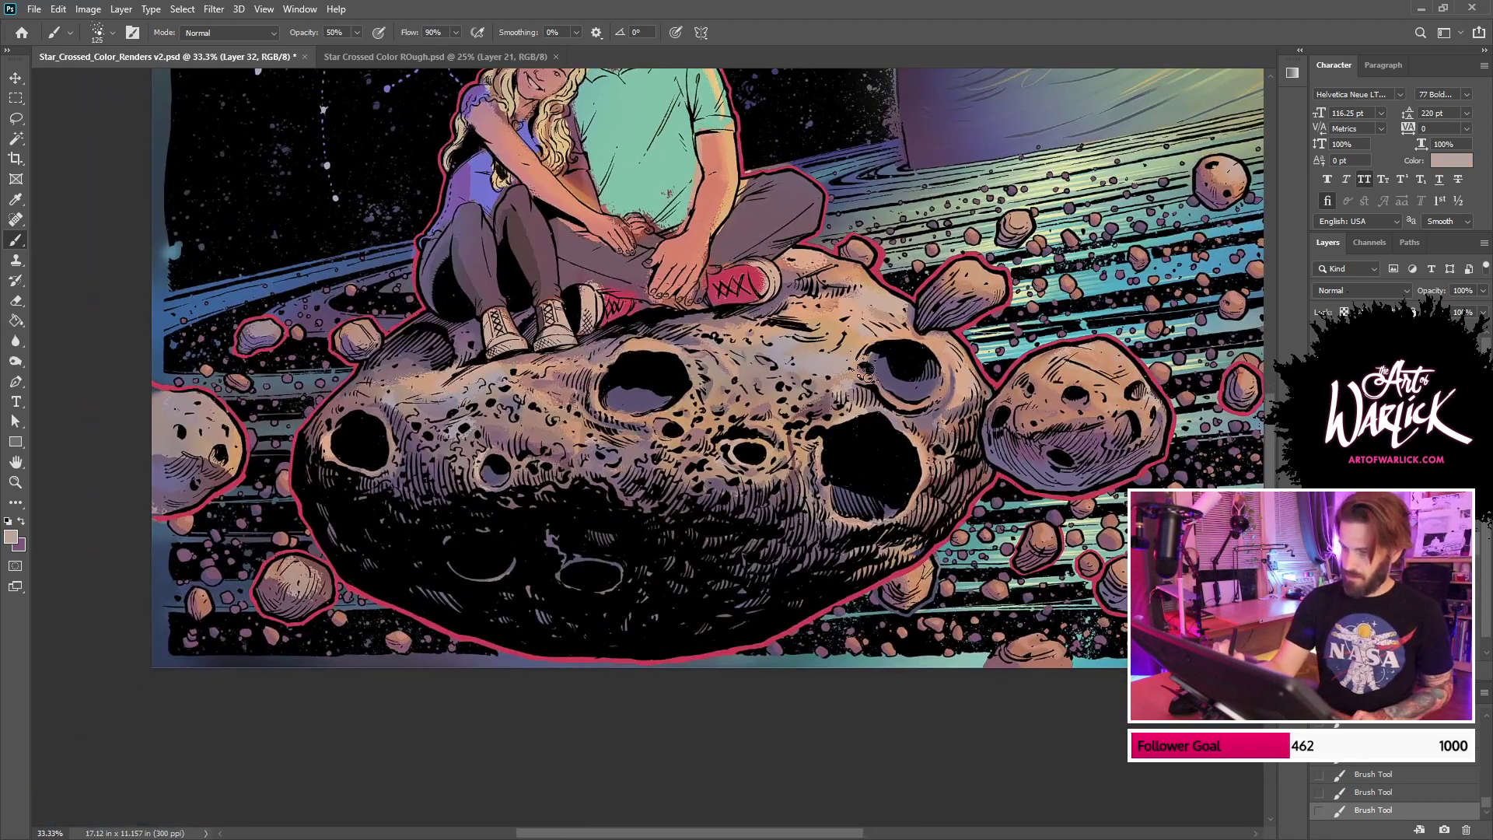
{"action": "key", "text": "bracketright"}
{"action": "key", "text": "bracketright"}
{"action": "key", "text": "ctrl+z"}
{"action": "left_click_drag", "start_coordinate": [854, 347], "coordinate": [844, 369]}
{"action": "left_click_drag", "start_coordinate": [913, 310], "coordinate": [870, 300]}
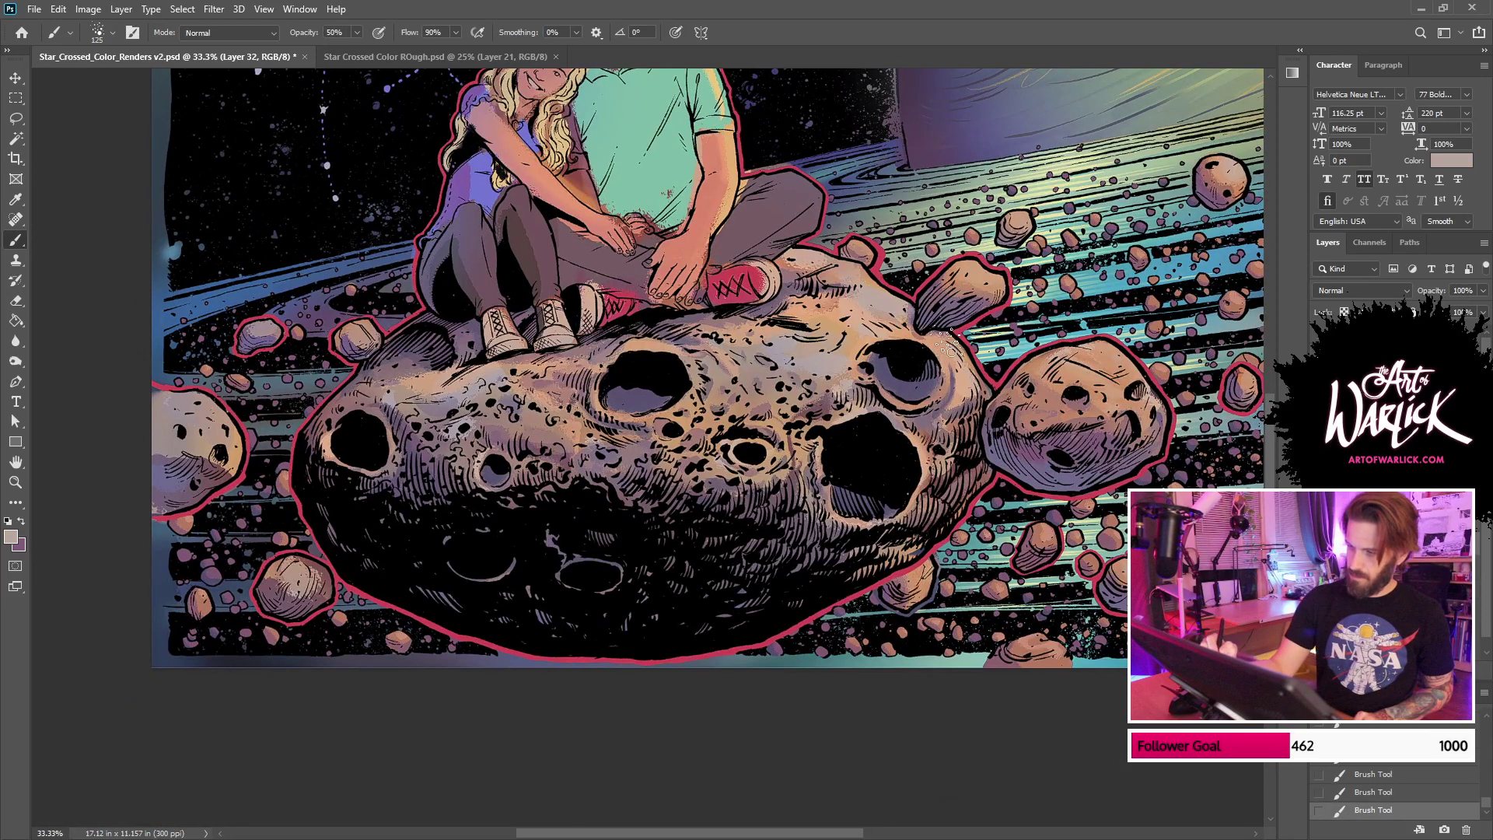
{"action": "mouse_move", "coordinate": [953, 344]}
{"action": "left_mouse_down"}
{"action": "mouse_move", "coordinate": [960, 404]}
{"action": "mouse_move", "coordinate": [980, 392]}
{"action": "mouse_move", "coordinate": [948, 349]}
{"action": "mouse_move", "coordinate": [974, 401]}
{"action": "mouse_move", "coordinate": [966, 432]}
{"action": "left_mouse_up"}
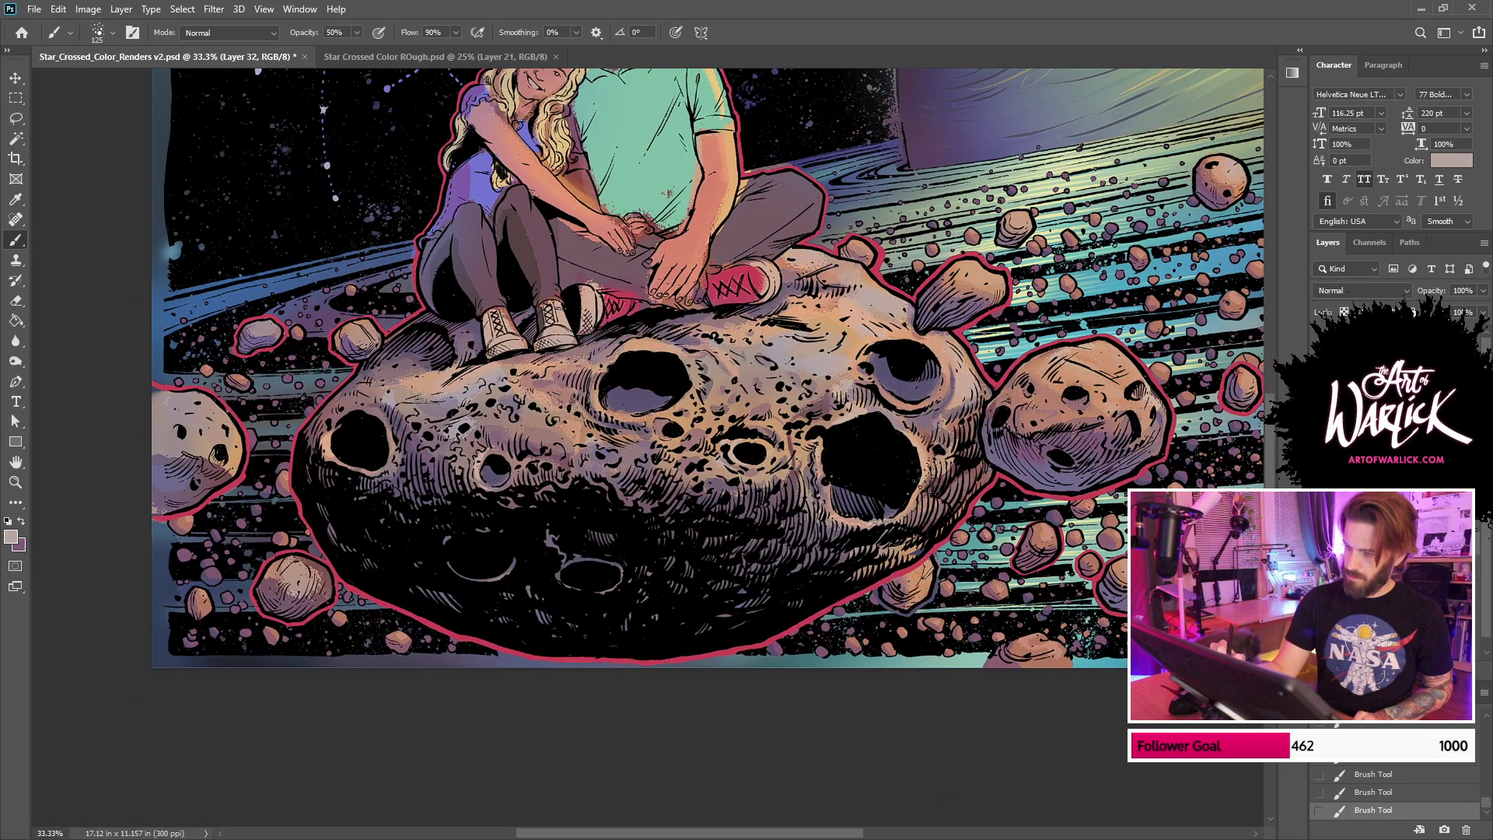
Step: Compare the big asteroid with and without the last dusty-pink stroke, then view the whole illustration
{"action": "key", "text": "ctrl+z"}
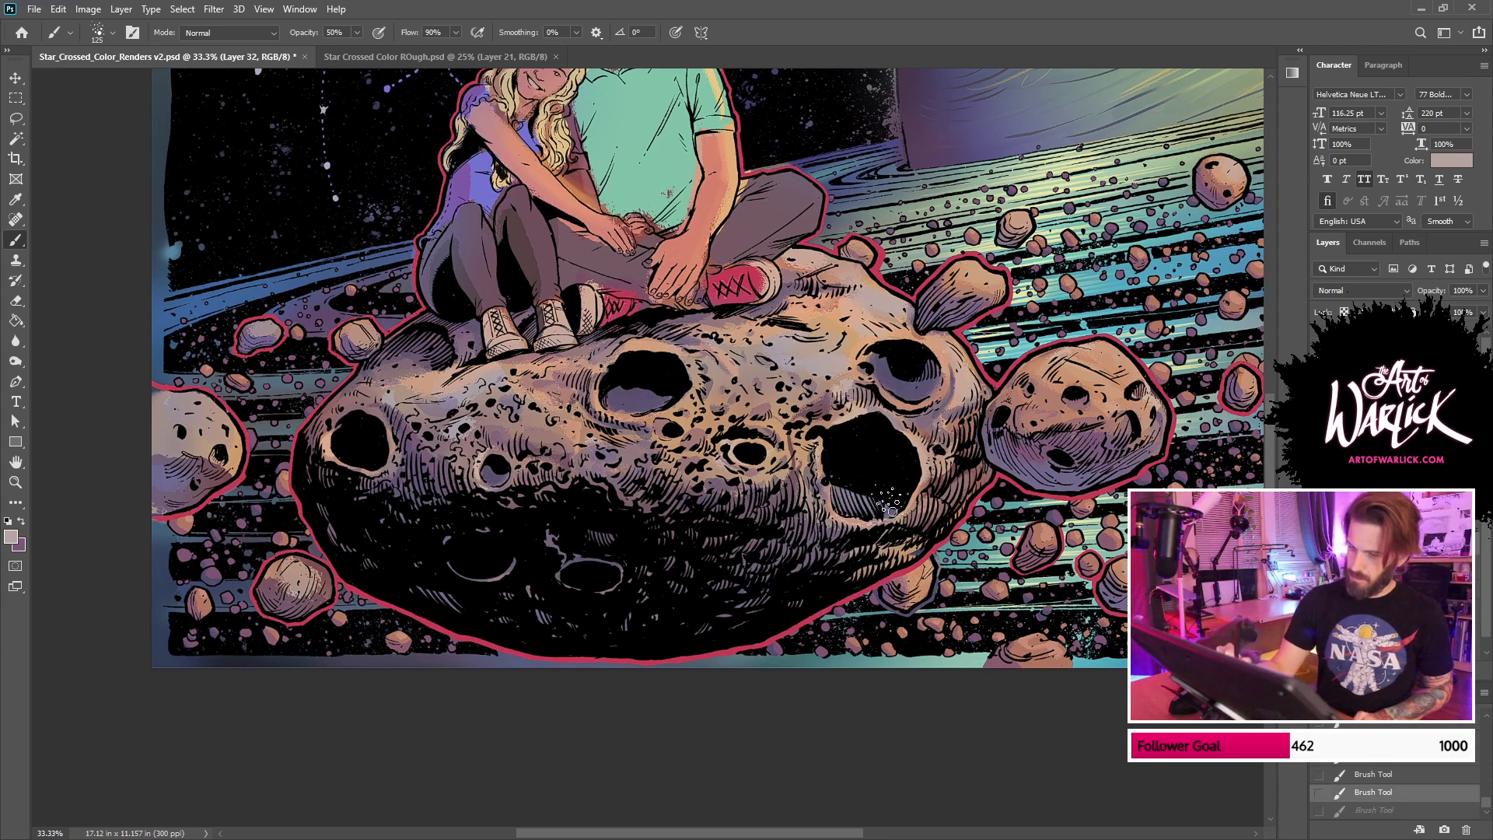
{"action": "key", "text": "ctrl+shift+z"}
{"action": "key", "text": "ctrl+z"}
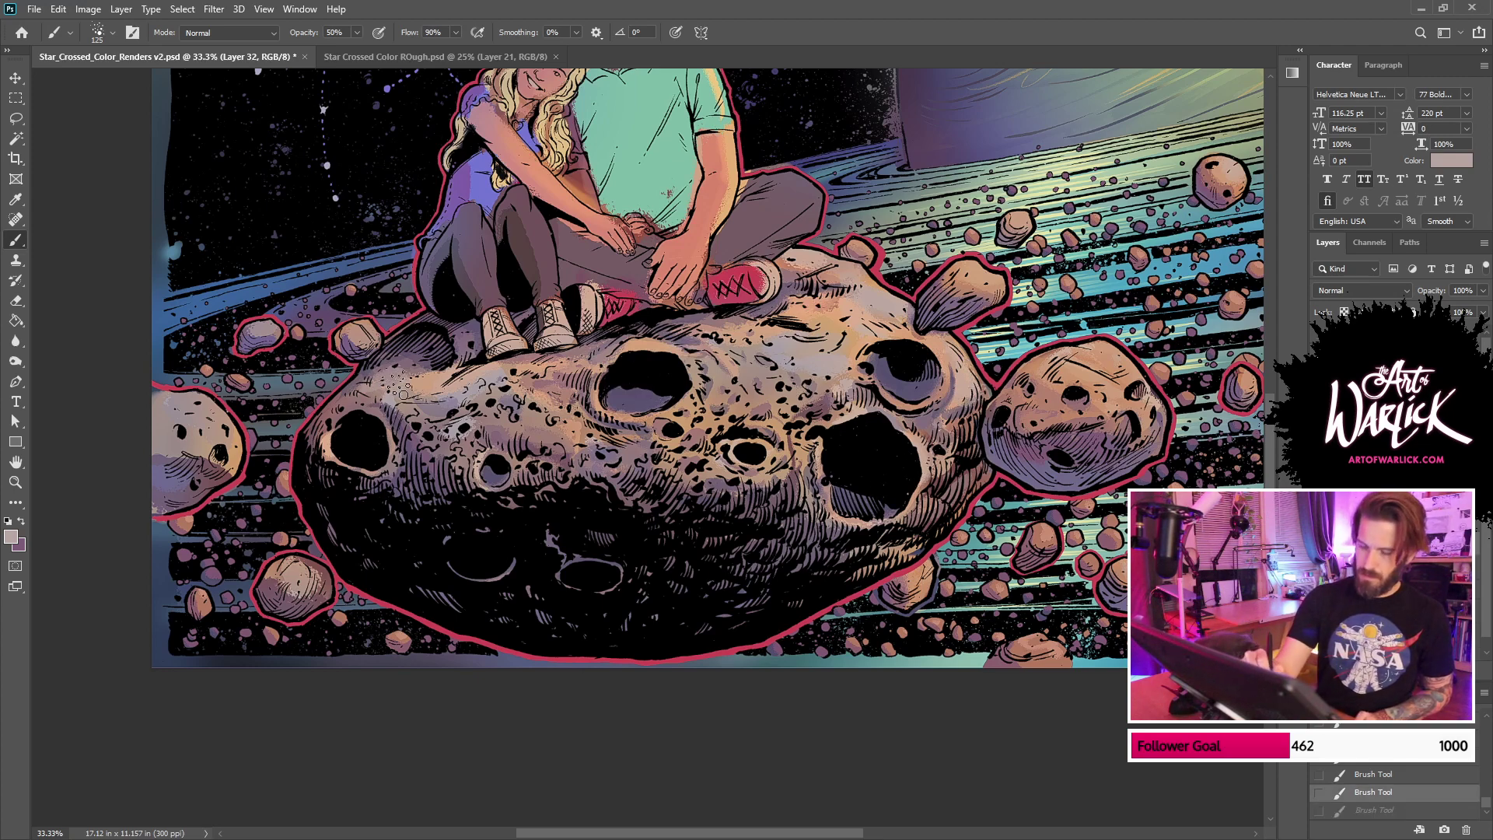
{"action": "key", "text": "ctrl+shift+z"}
{"action": "key", "text": "ctrl+z"}
{"action": "key", "text": "ctrl+shift+z"}
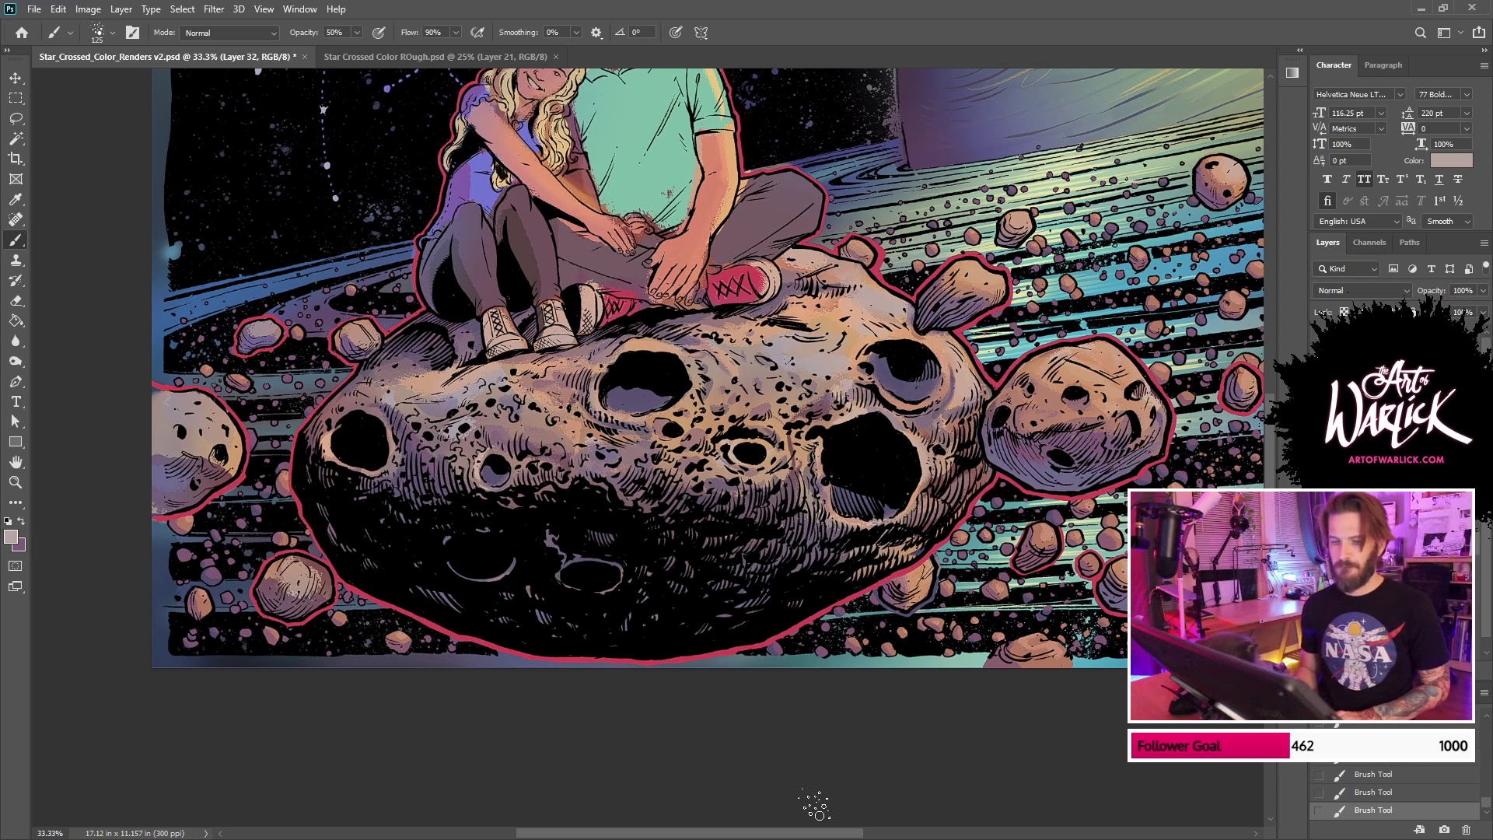
{"action": "key", "text": "ctrl+minus"}
{"action": "key", "text": "ctrl+plus"}
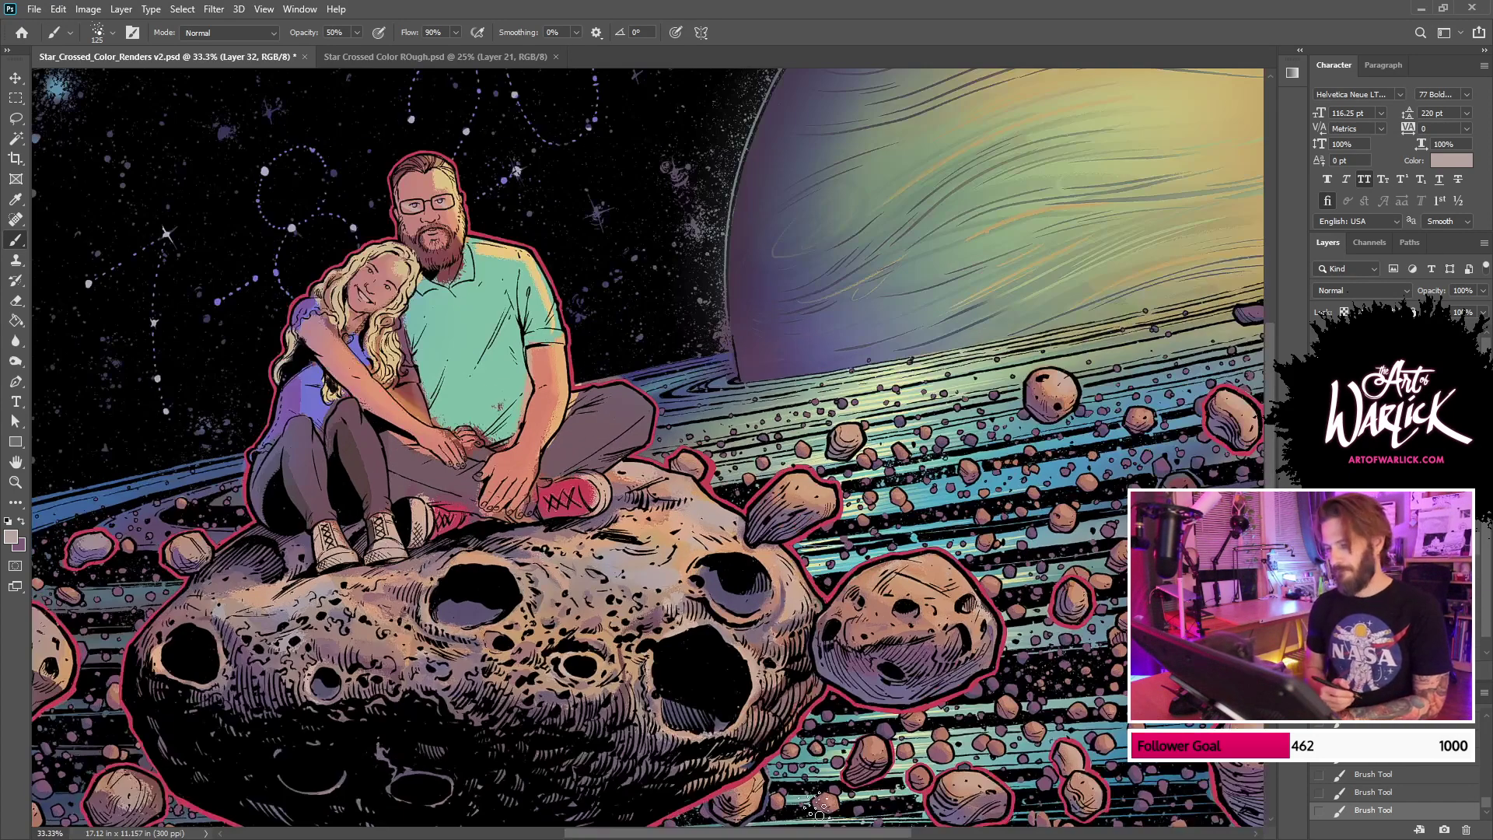
Step: Sample an orange from the round asteroid beside the big one, toggling a layer's visibility around the sampling
{"action": "left_click_drag", "start_coordinate": [879, 609], "coordinate": [991, 448]}
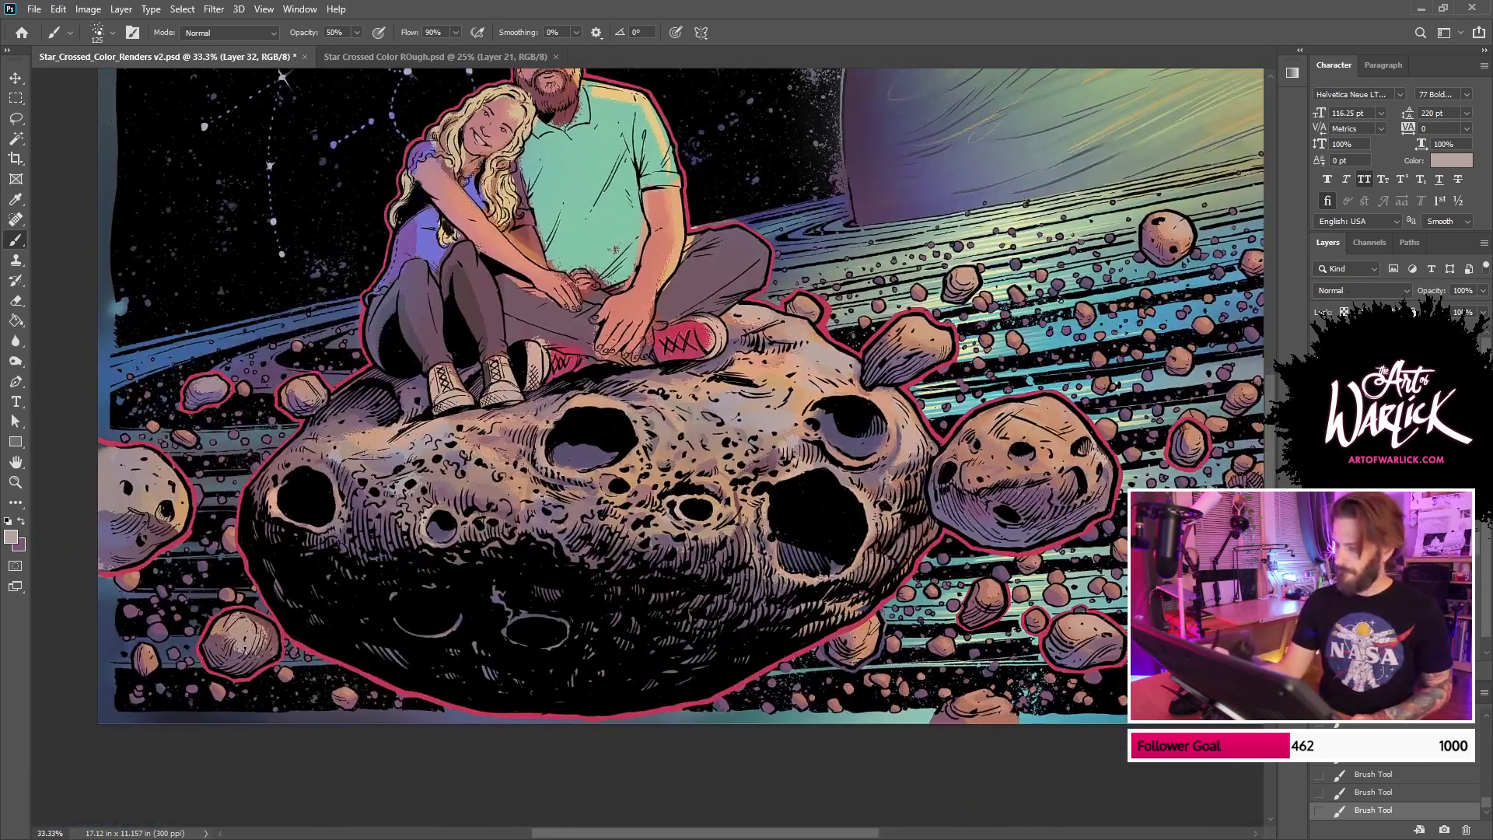
{"action": "left_click", "coordinate": [1320, 529]}
{"action": "left_click", "coordinate": [1067, 460], "text": "alt"}
{"action": "left_click", "coordinate": [1320, 529]}
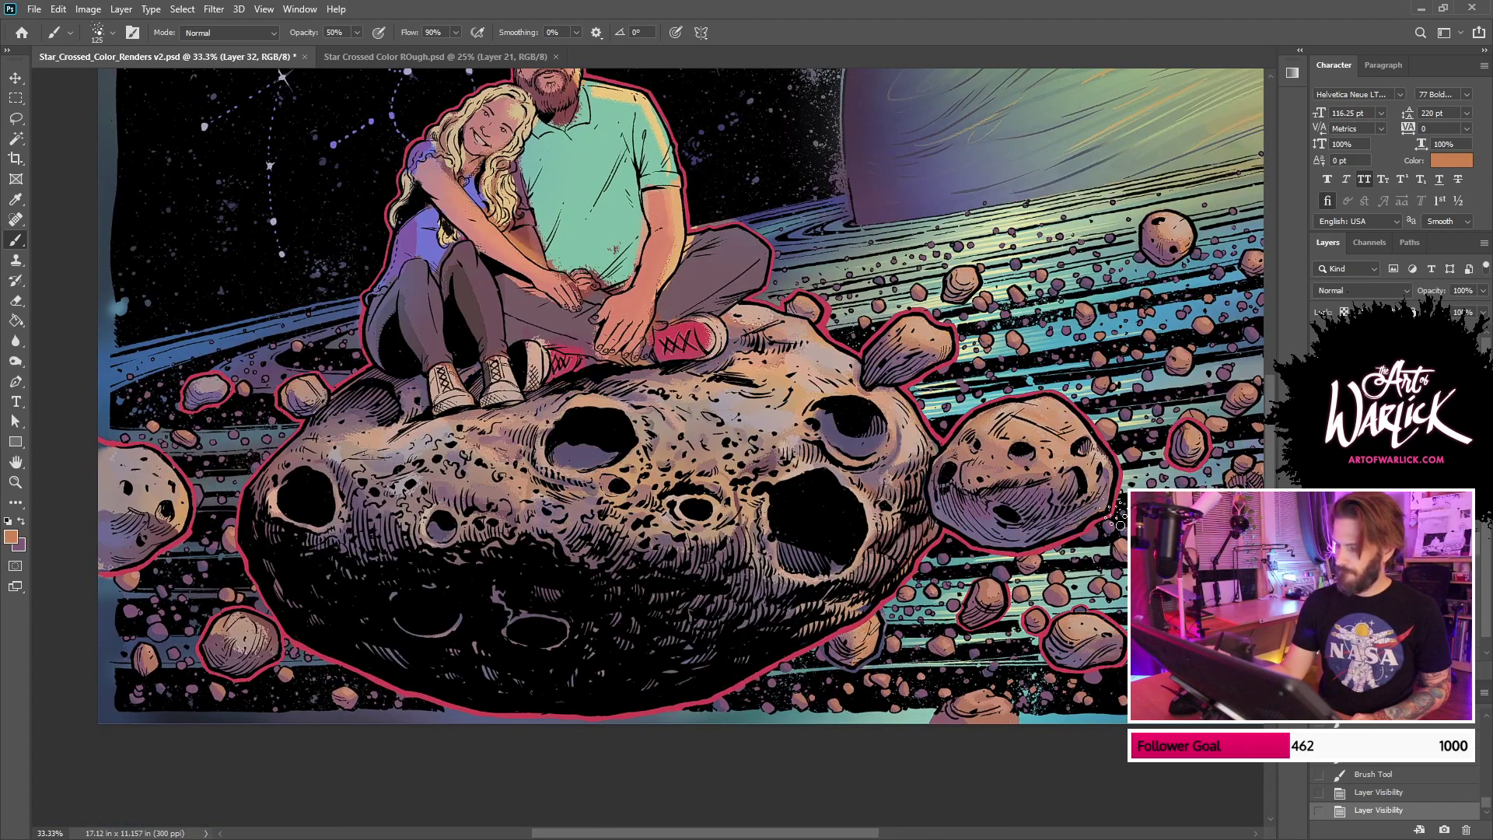
Step: Try orange strokes on the big asteroid's pitted area and along its upper-left surface
{"action": "left_click_drag", "start_coordinate": [457, 470], "coordinate": [544, 483]}
{"action": "key", "text": "ctrl+z"}
{"action": "mouse_move", "coordinate": [406, 441]}
{"action": "left_mouse_down"}
{"action": "mouse_move", "coordinate": [358, 448]}
{"action": "mouse_move", "coordinate": [388, 408]}
{"action": "left_mouse_up"}
{"action": "key", "text": "ctrl+z"}
Step: Set the brush opacity to 33% and paint an orange tint around the small crater beside the largest black crater
{"action": "double_click", "coordinate": [341, 32]}
{"action": "type", "text": "33"}
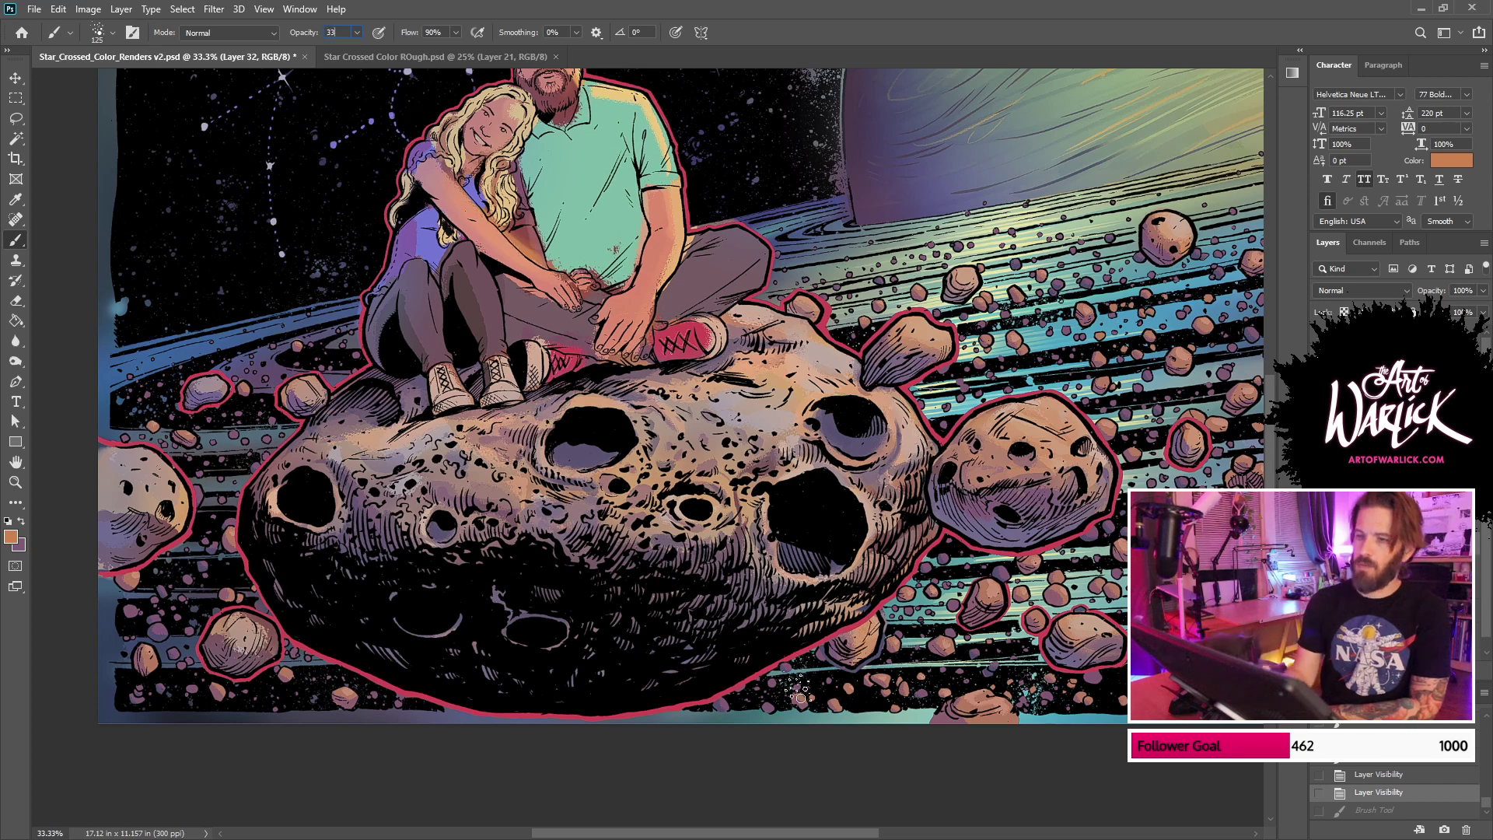
{"action": "key", "text": "Return"}
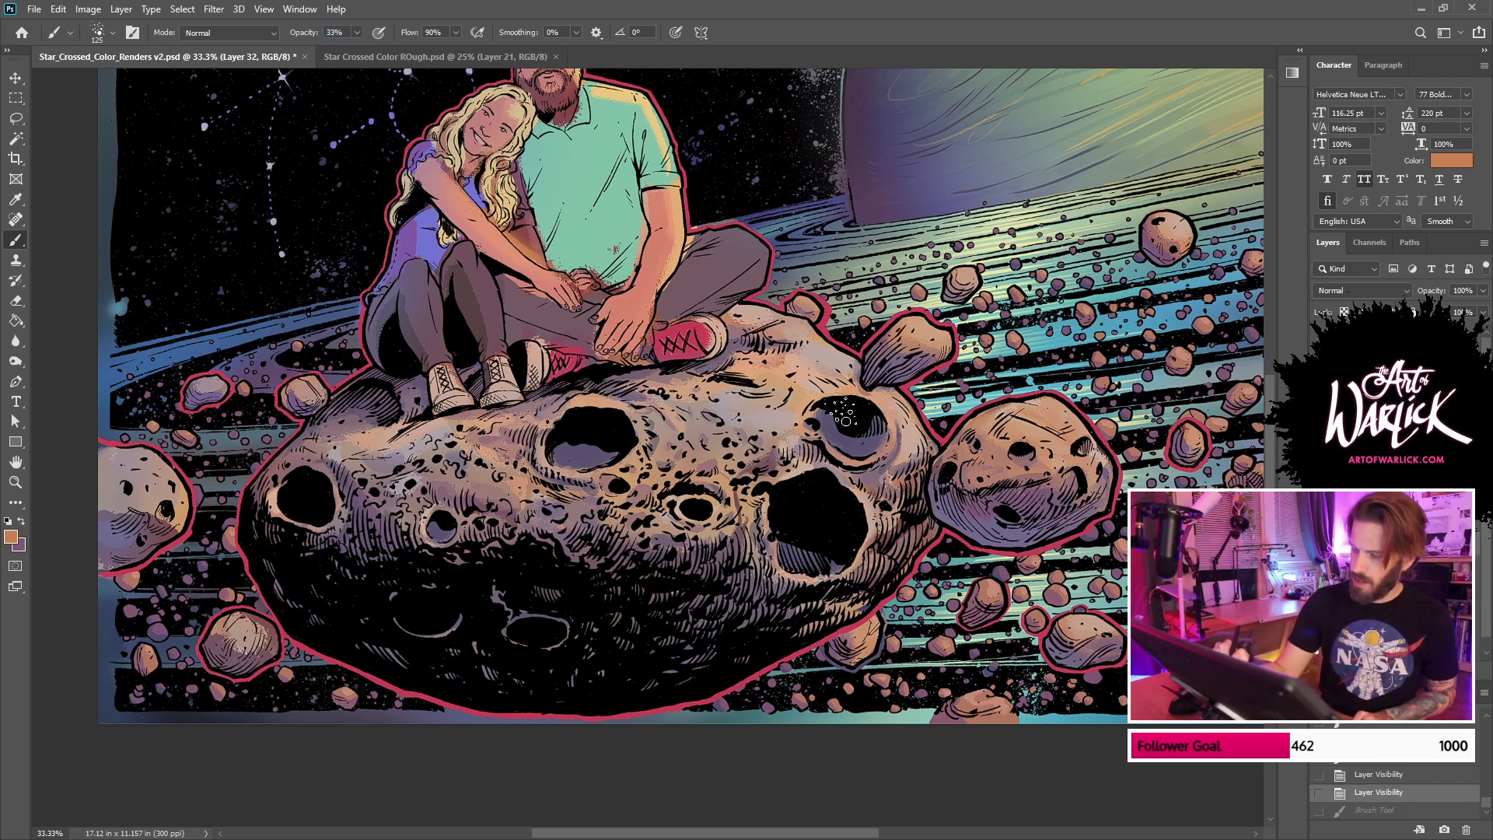
{"action": "left_click_drag", "start_coordinate": [843, 420], "coordinate": [878, 426]}
{"action": "key", "text": "ctrl+z"}
{"action": "mouse_move", "coordinate": [887, 539]}
{"action": "left_mouse_down"}
{"action": "mouse_move", "coordinate": [832, 619]}
{"action": "mouse_move", "coordinate": [895, 620]}
{"action": "mouse_move", "coordinate": [791, 602]}
{"action": "mouse_move", "coordinate": [717, 566]}
{"action": "mouse_move", "coordinate": [758, 591]}
{"action": "mouse_move", "coordinate": [729, 548]}
{"action": "left_mouse_up"}
{"action": "key", "text": "ctrl+z"}
{"action": "left_click_drag", "start_coordinate": [735, 538], "coordinate": [682, 556]}
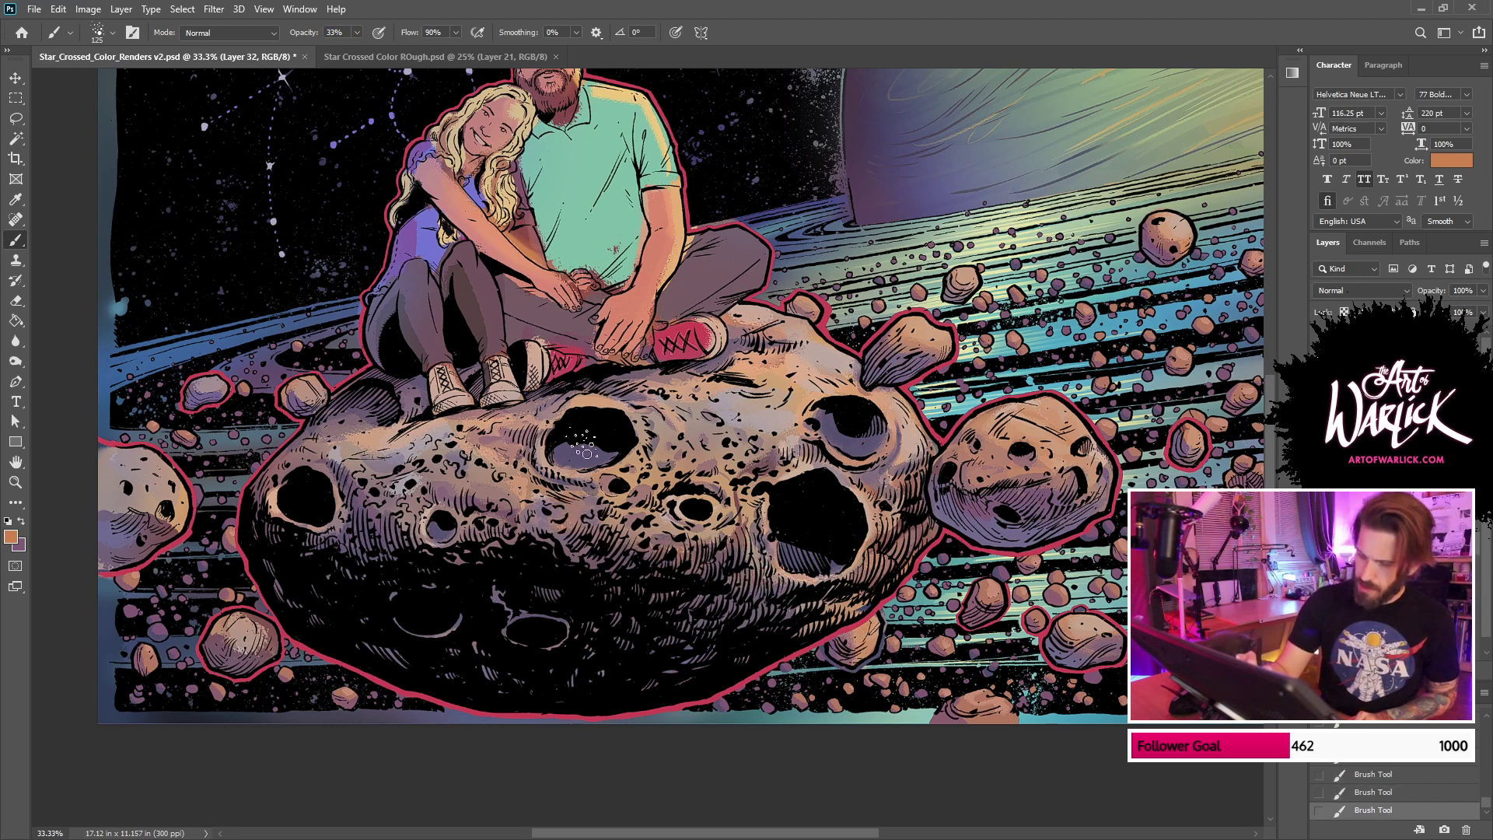
Step: Try orange tints across the big asteroid's central crater and leftmost crater
{"action": "left_click_drag", "start_coordinate": [556, 450], "coordinate": [638, 437]}
{"action": "key", "text": "ctrl+z"}
{"action": "mouse_move", "coordinate": [553, 474]}
{"action": "left_mouse_down"}
{"action": "mouse_move", "coordinate": [572, 486]}
{"action": "mouse_move", "coordinate": [643, 447]}
{"action": "mouse_move", "coordinate": [652, 426]}
{"action": "left_mouse_up"}
{"action": "key", "text": "ctrl+z"}
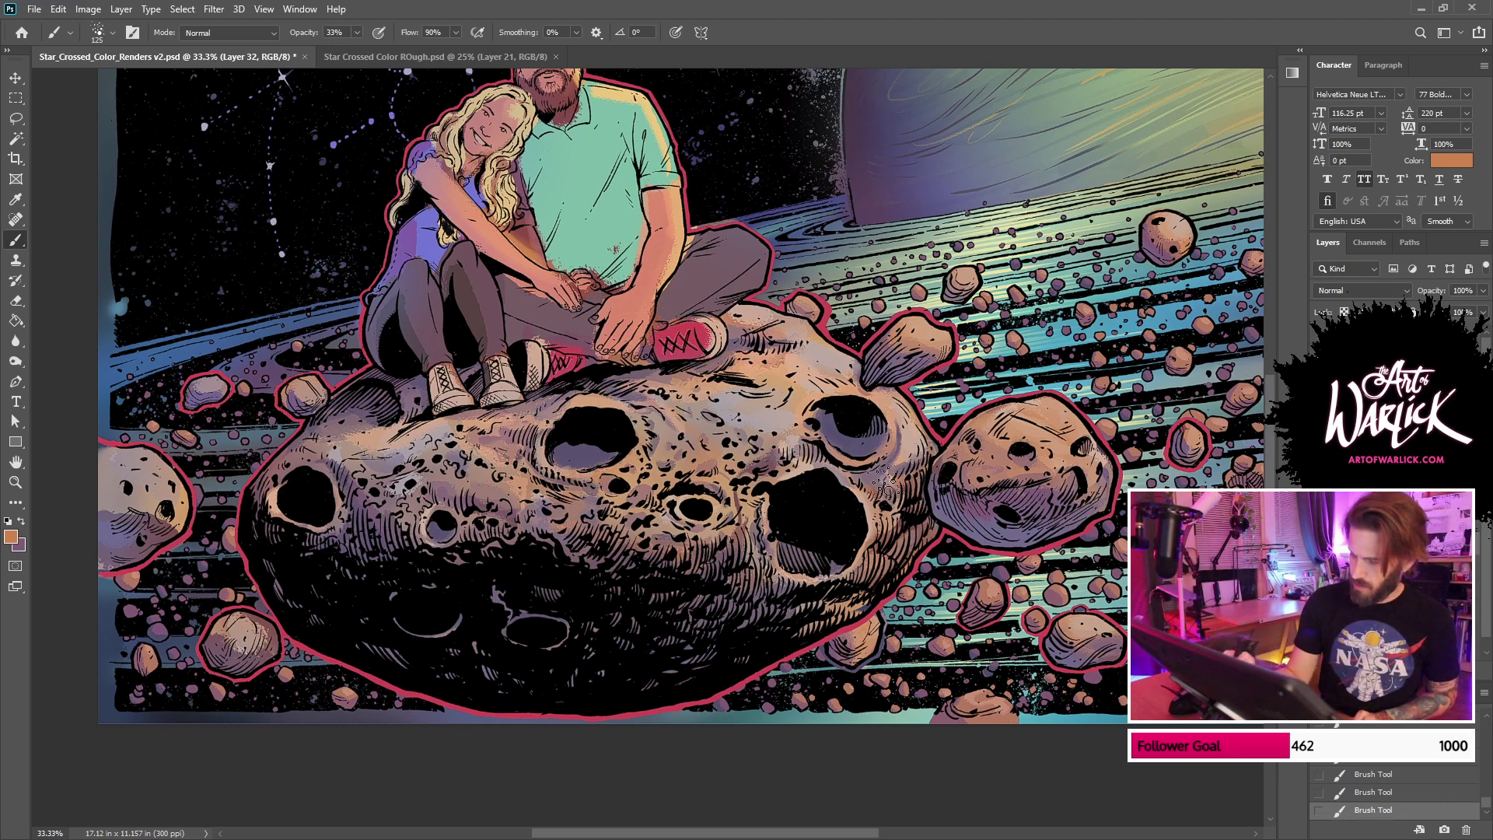
{"action": "key", "text": "ctrl+z"}
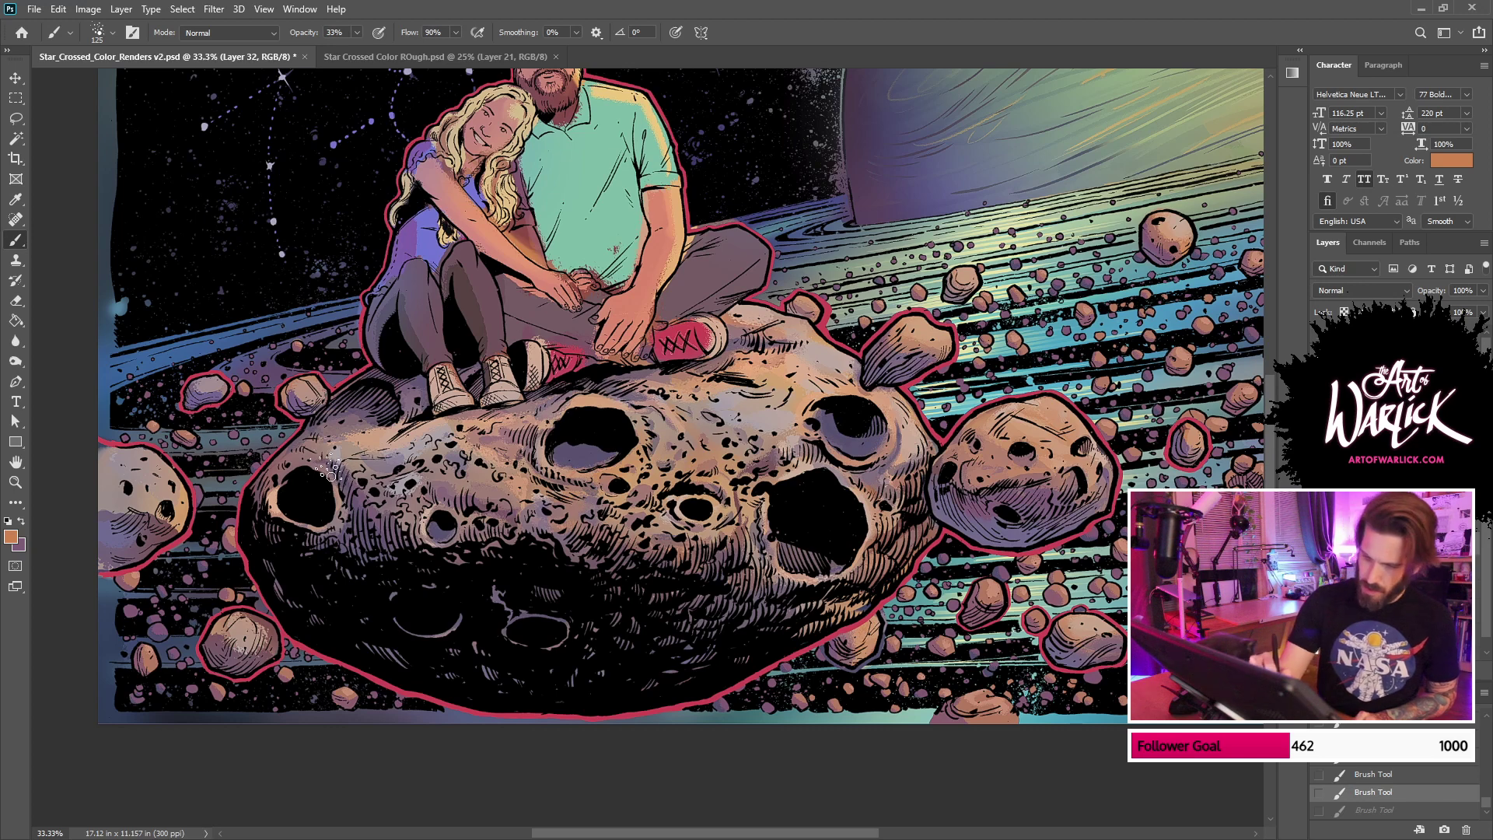
{"action": "left_click_drag", "start_coordinate": [337, 468], "coordinate": [373, 502]}
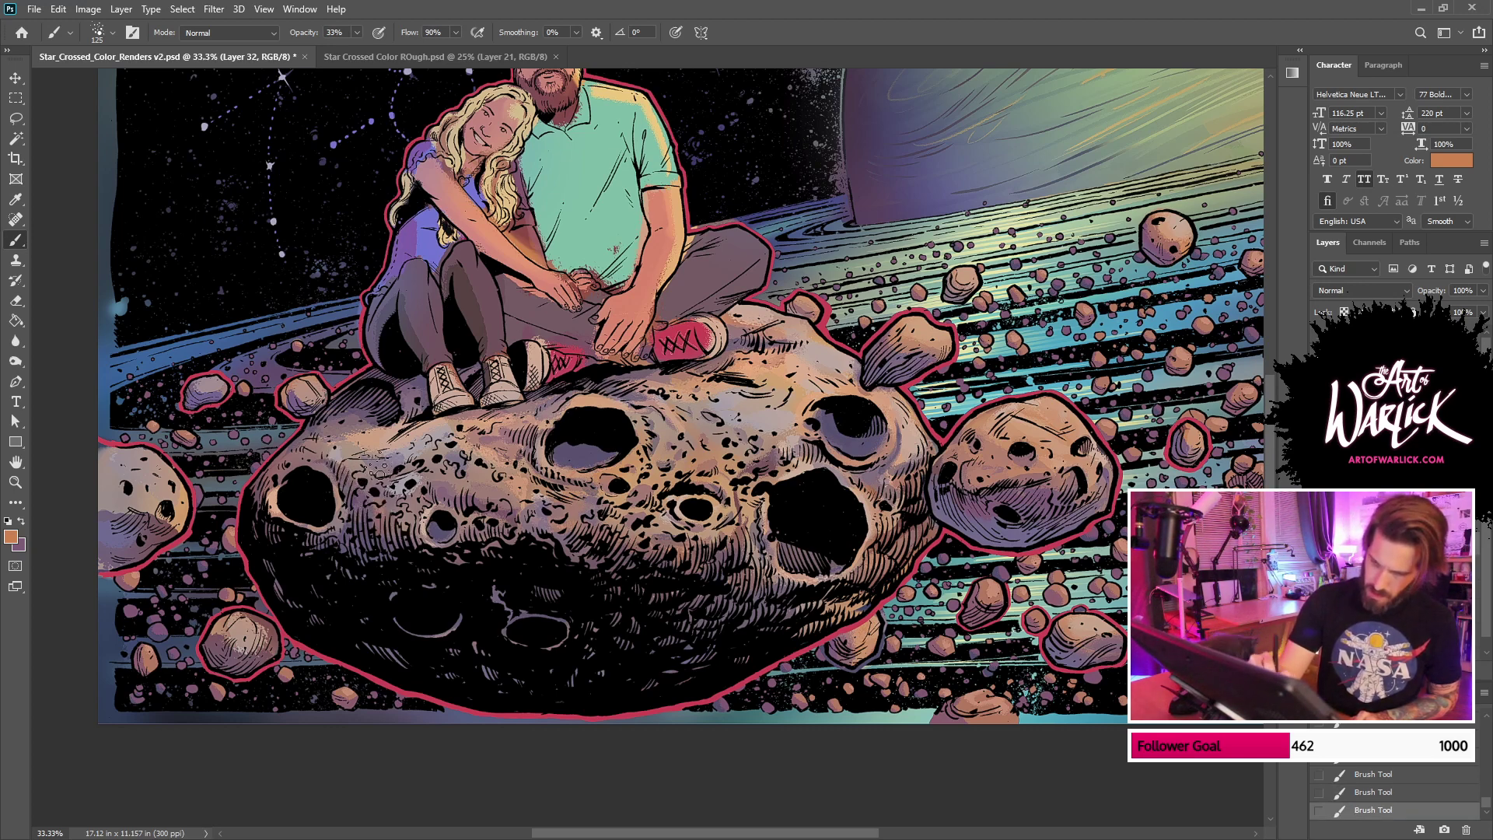
{"action": "key", "text": "ctrl+z"}
Step: Tint the big asteroid's small craters with a sampled dark blue-purple and an orange sampled with the paint layer hidden
{"action": "left_click_drag", "start_coordinate": [436, 542], "coordinate": [471, 540]}
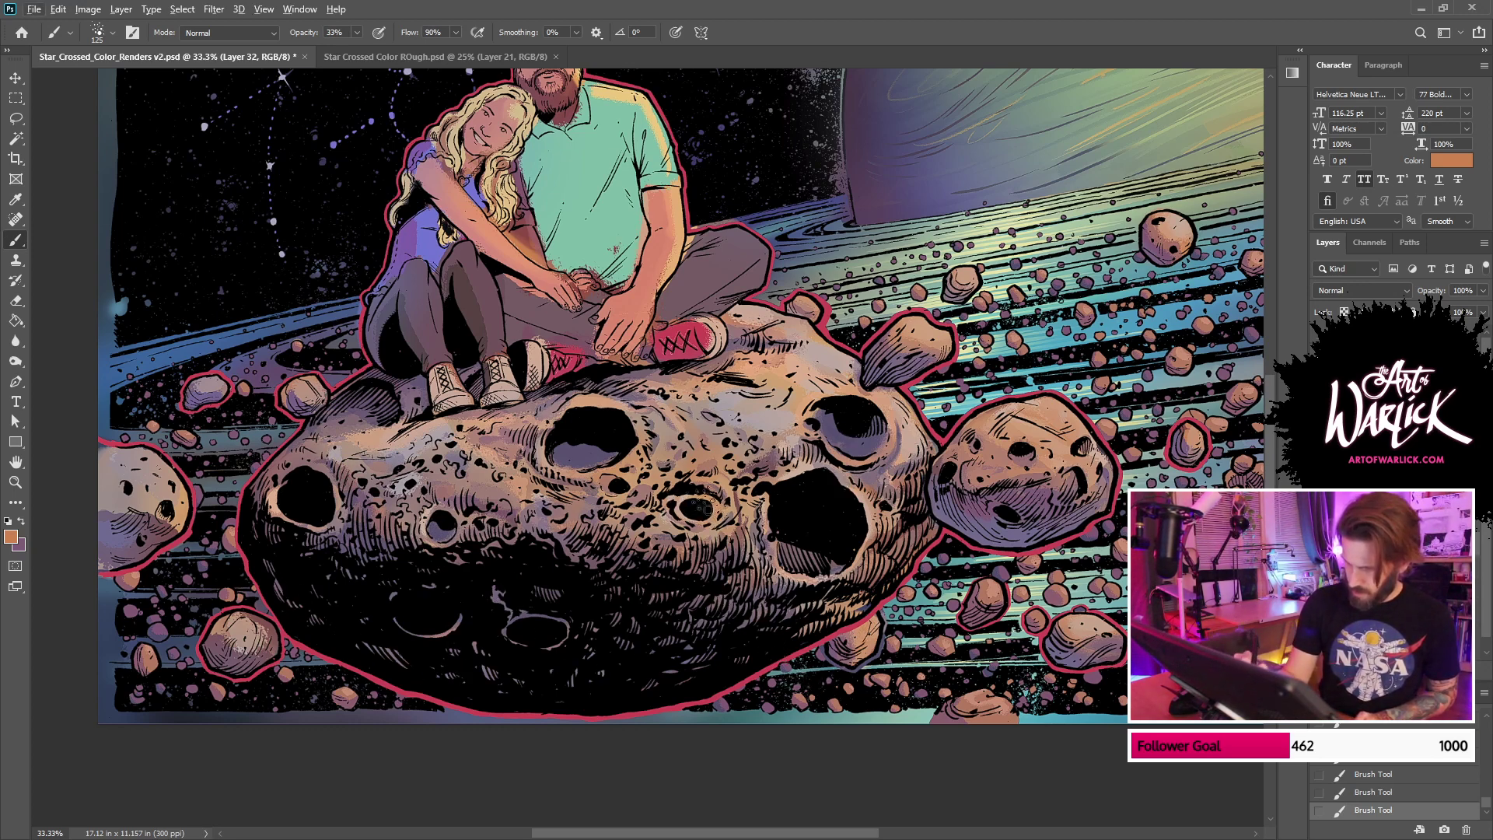
{"action": "left_click", "coordinate": [833, 467], "text": "alt"}
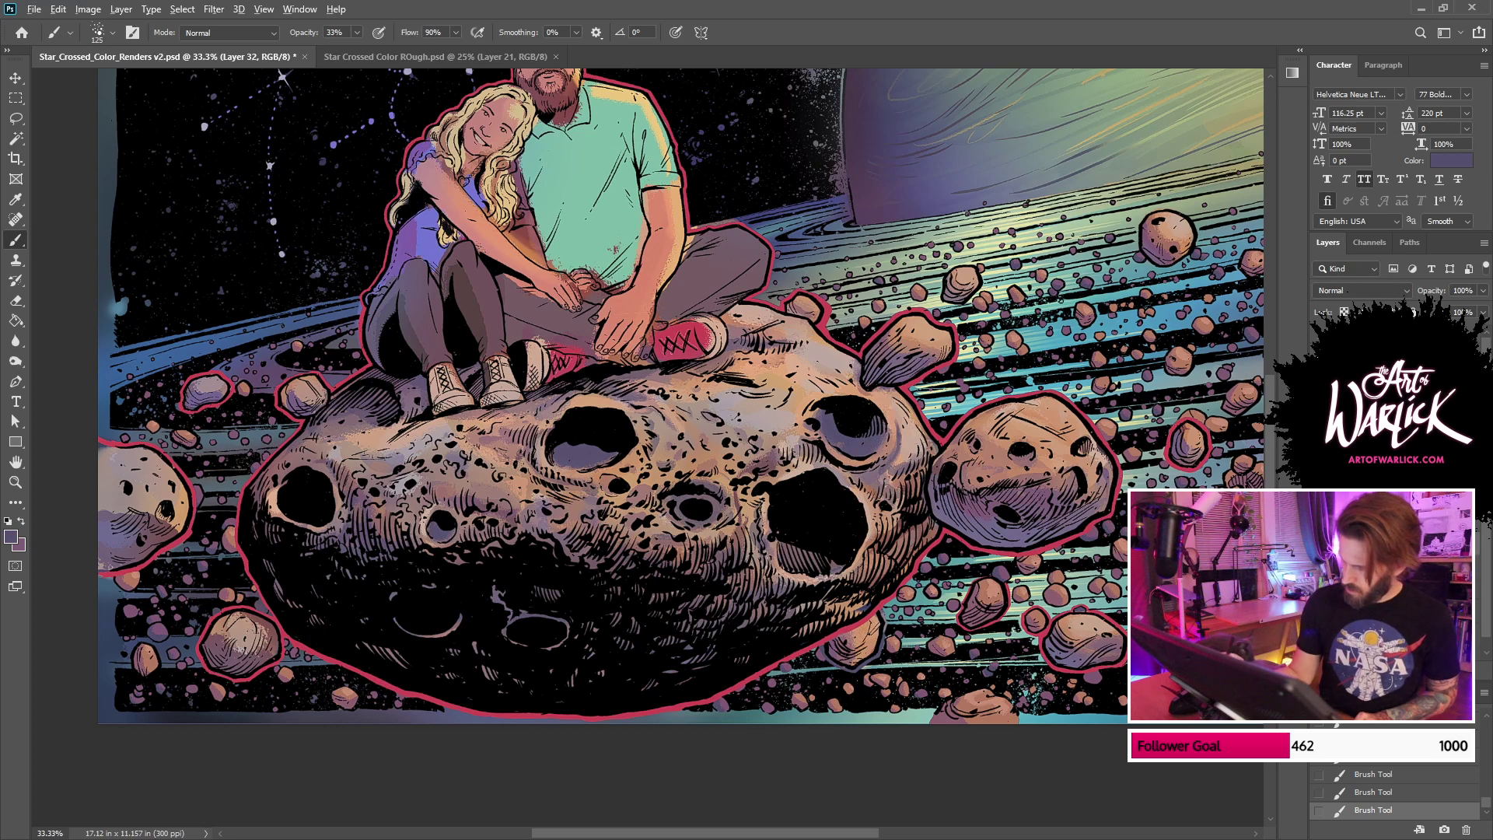
{"action": "left_click", "coordinate": [1319, 435]}
{"action": "left_click", "coordinate": [692, 467], "text": "alt"}
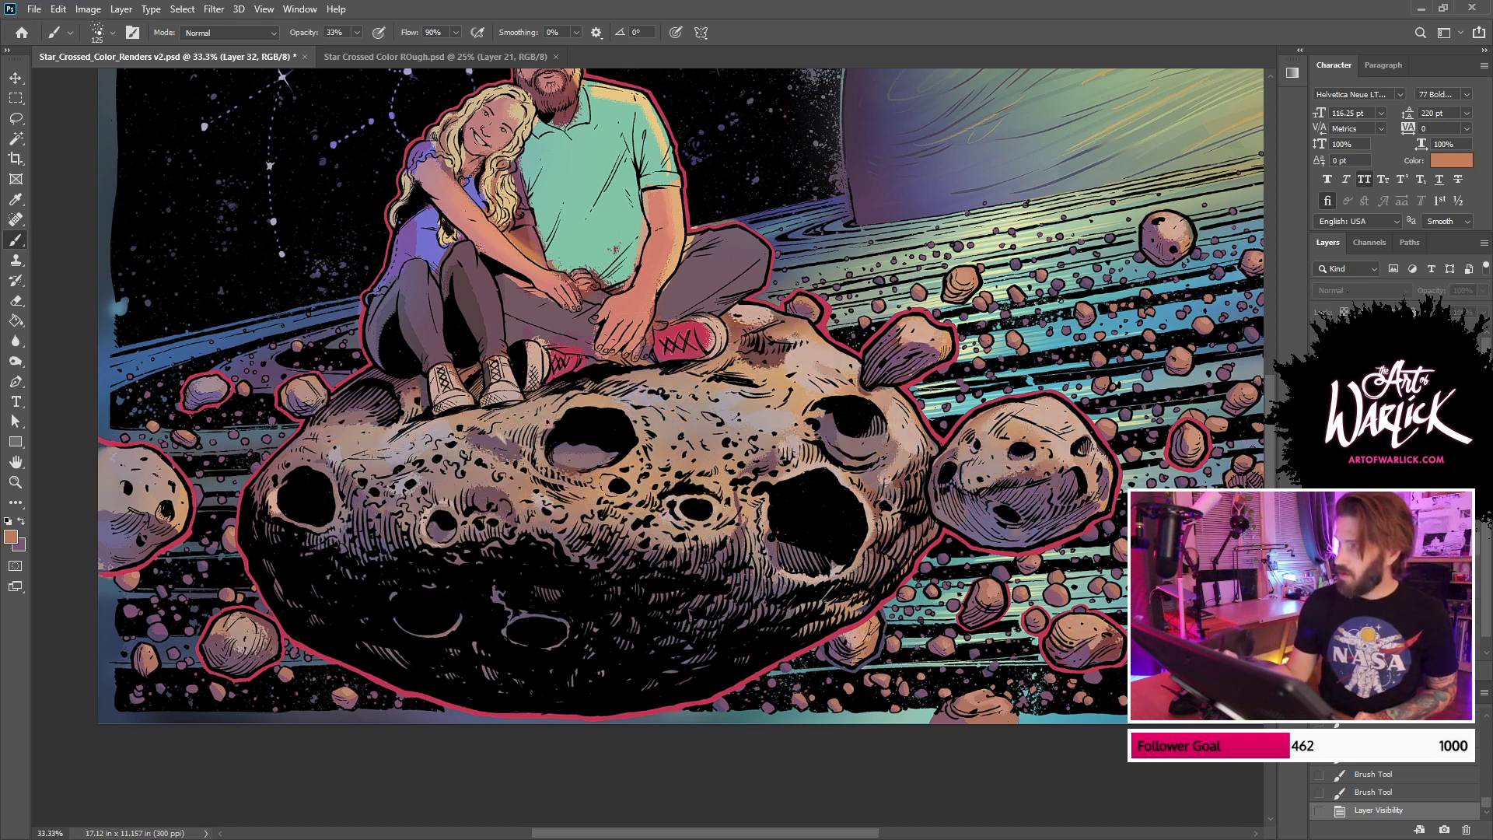
{"action": "left_click", "coordinate": [1319, 435]}
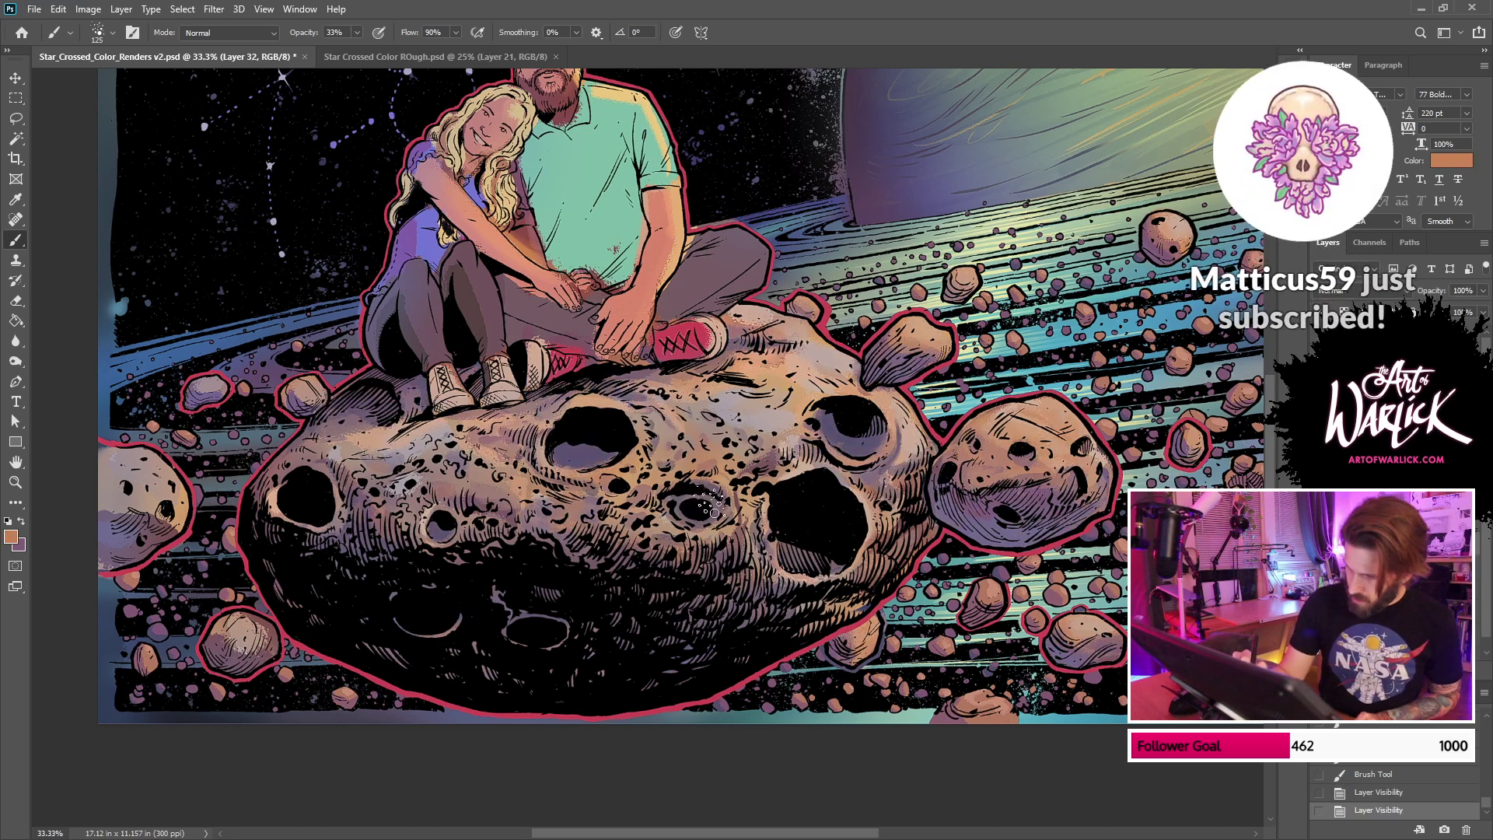
{"action": "left_click_drag", "start_coordinate": [690, 505], "coordinate": [711, 509]}
{"action": "key", "text": "ctrl+z"}
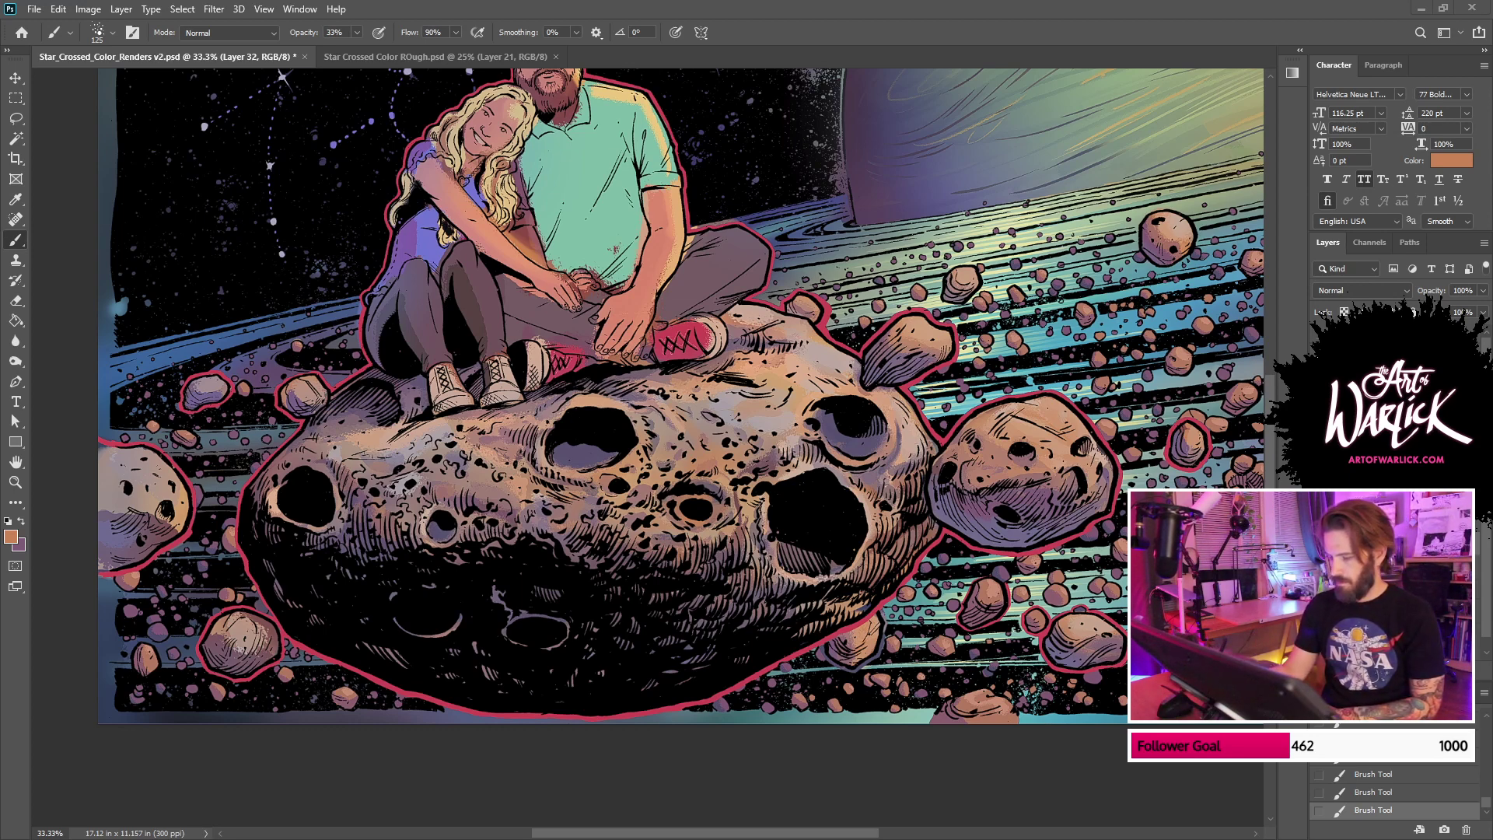
Step: Inspect the tinted small crater up close and compare the whole illustration by toggling layer visibility
{"action": "key", "text": "ctrl+plus"}
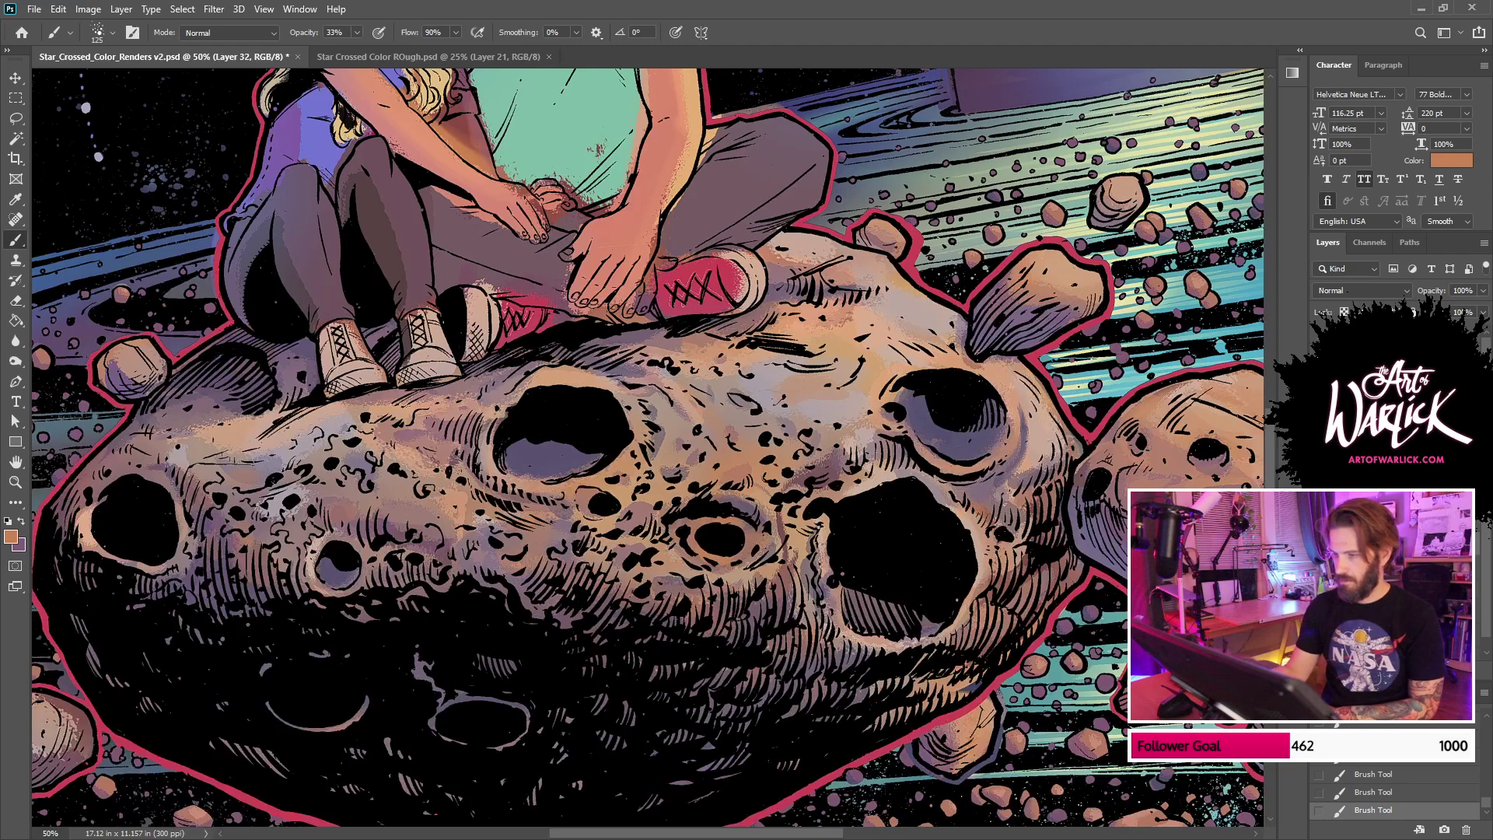
{"action": "key", "text": "ctrl+minus"}
{"action": "key", "text": "ctrl+minus"}
{"action": "left_click", "coordinate": [1320, 467]}
{"action": "key", "text": "ctrl+comma"}
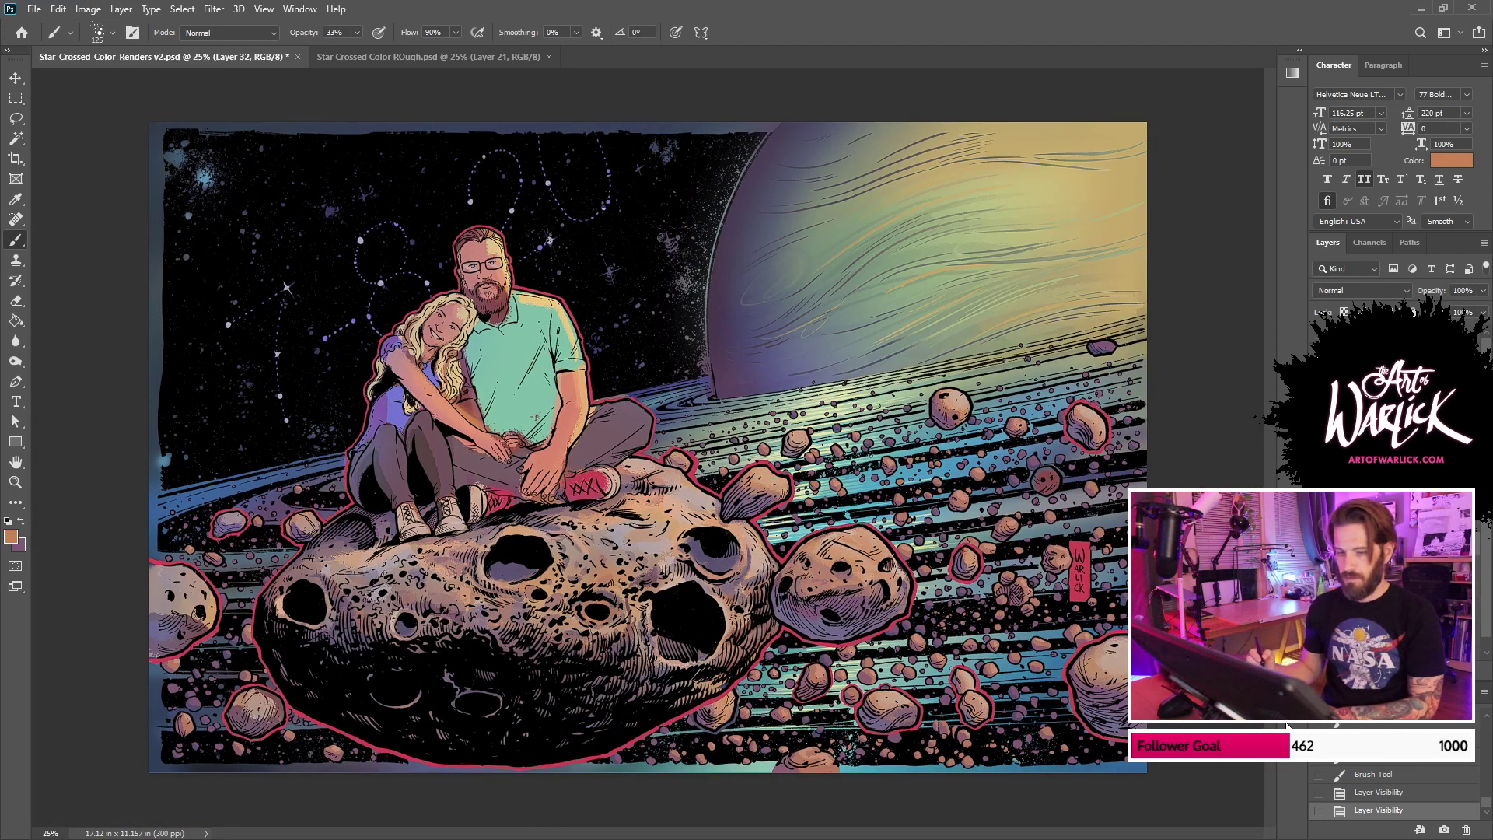
Step: Reduce the brush to 60 and paint orange tints on the left-edge asteroid and the small asteroids around the big one
{"action": "key", "text": "ctrl+plus"}
{"action": "key", "text": "ctrl+plus"}
{"action": "mouse_move", "coordinate": [584, 688]}
{"action": "left_mouse_down"}
{"action": "mouse_move", "coordinate": [1127, 531]}
{"action": "mouse_move", "coordinate": [1146, 349]}
{"action": "left_mouse_up"}
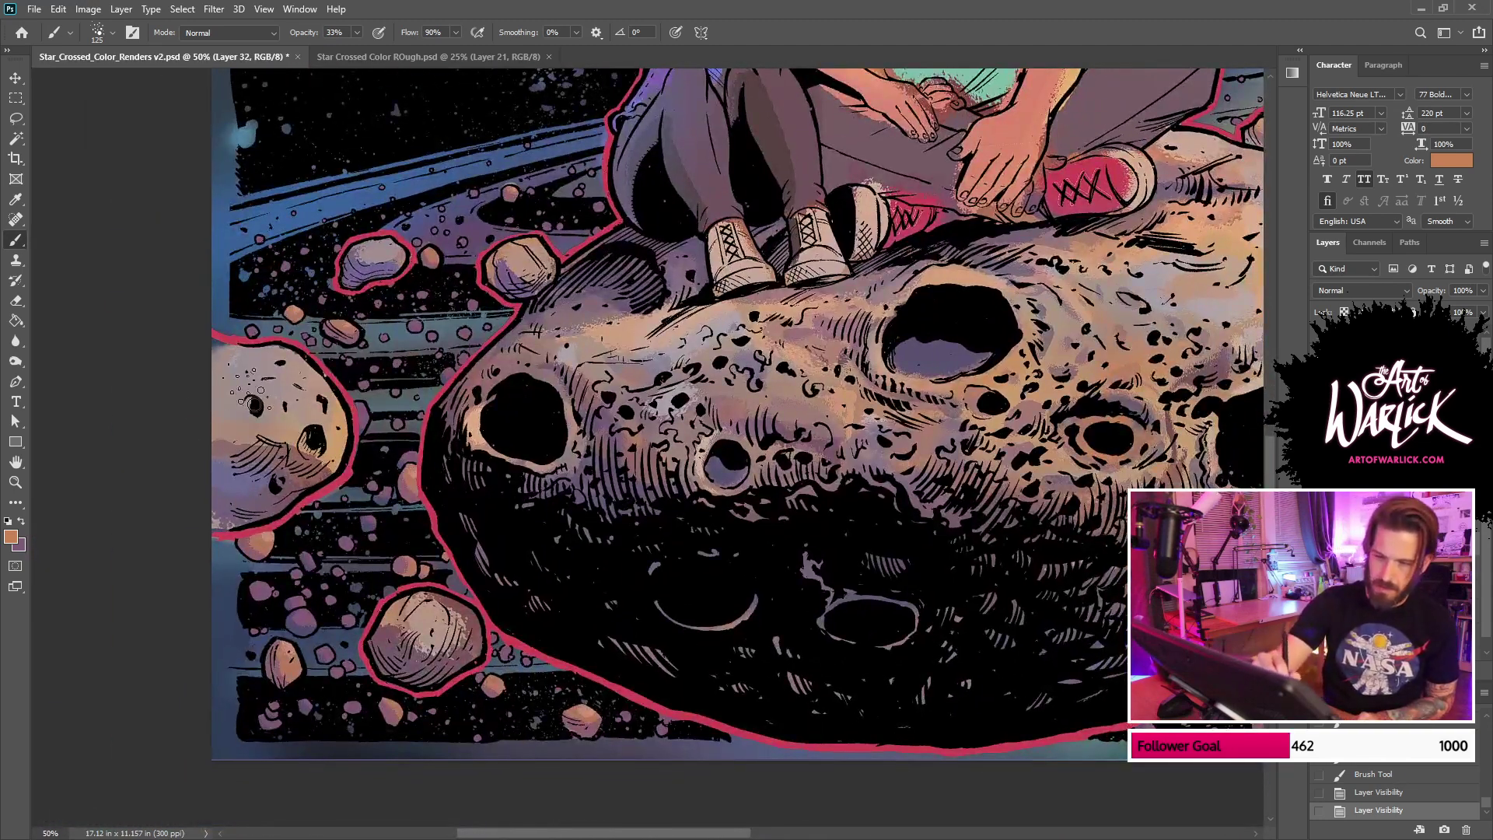
{"action": "left_click_drag", "start_coordinate": [254, 403], "coordinate": [261, 407]}
{"action": "mouse_move", "coordinate": [360, 247]}
{"action": "left_mouse_down"}
{"action": "mouse_move", "coordinate": [369, 285]}
{"action": "mouse_move", "coordinate": [459, 269]}
{"action": "mouse_move", "coordinate": [589, 343]}
{"action": "mouse_move", "coordinate": [563, 359]}
{"action": "mouse_move", "coordinate": [362, 256]}
{"action": "mouse_move", "coordinate": [367, 270]}
{"action": "mouse_move", "coordinate": [392, 248]}
{"action": "left_mouse_up"}
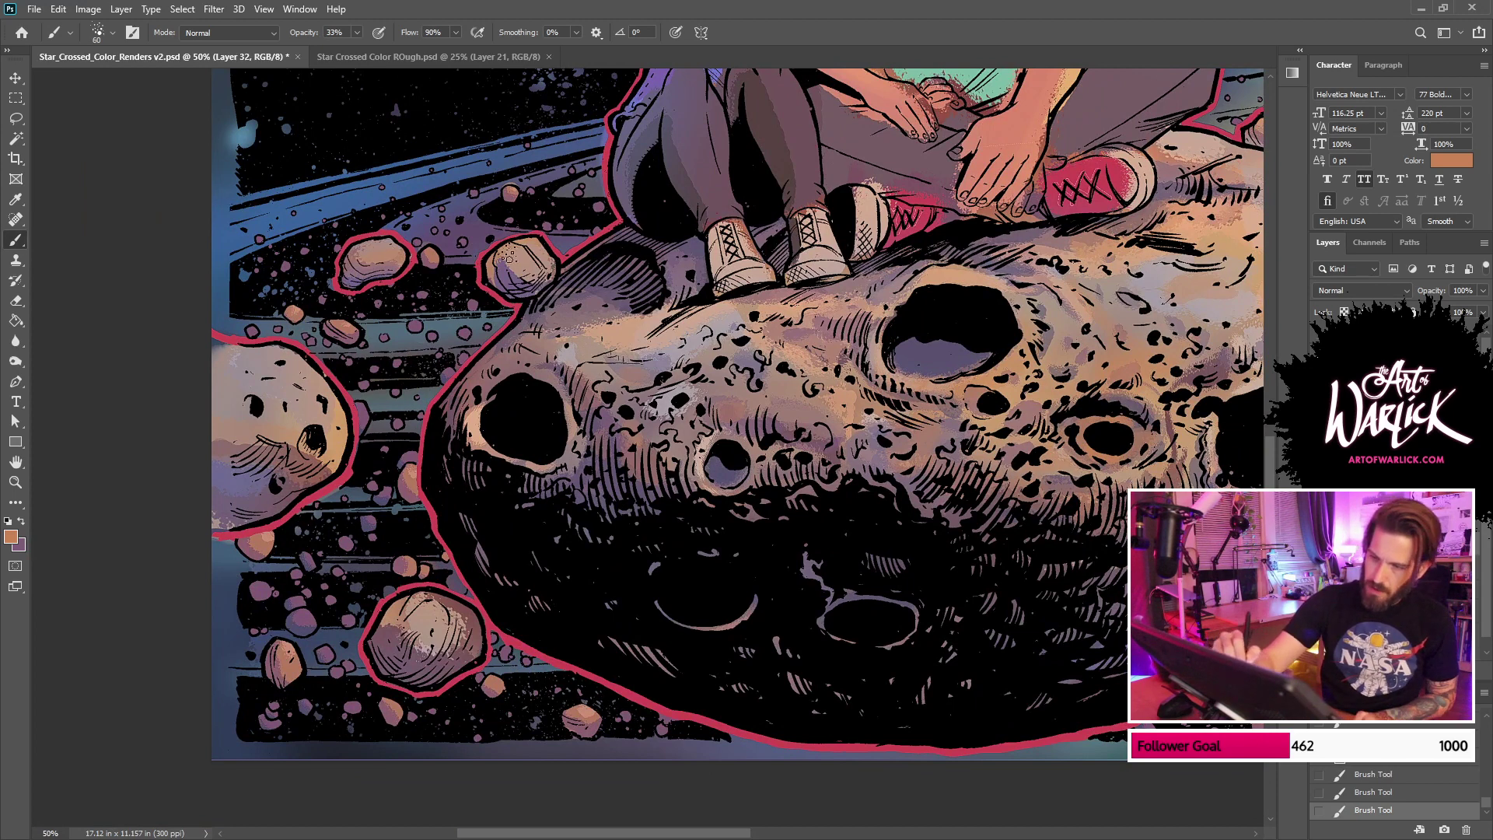
{"action": "mouse_move", "coordinate": [439, 601]}
{"action": "left_mouse_down"}
{"action": "mouse_move", "coordinate": [393, 630]}
{"action": "mouse_move", "coordinate": [424, 635]}
{"action": "mouse_move", "coordinate": [432, 616]}
{"action": "mouse_move", "coordinate": [453, 666]}
{"action": "mouse_move", "coordinate": [397, 628]}
{"action": "left_mouse_up"}
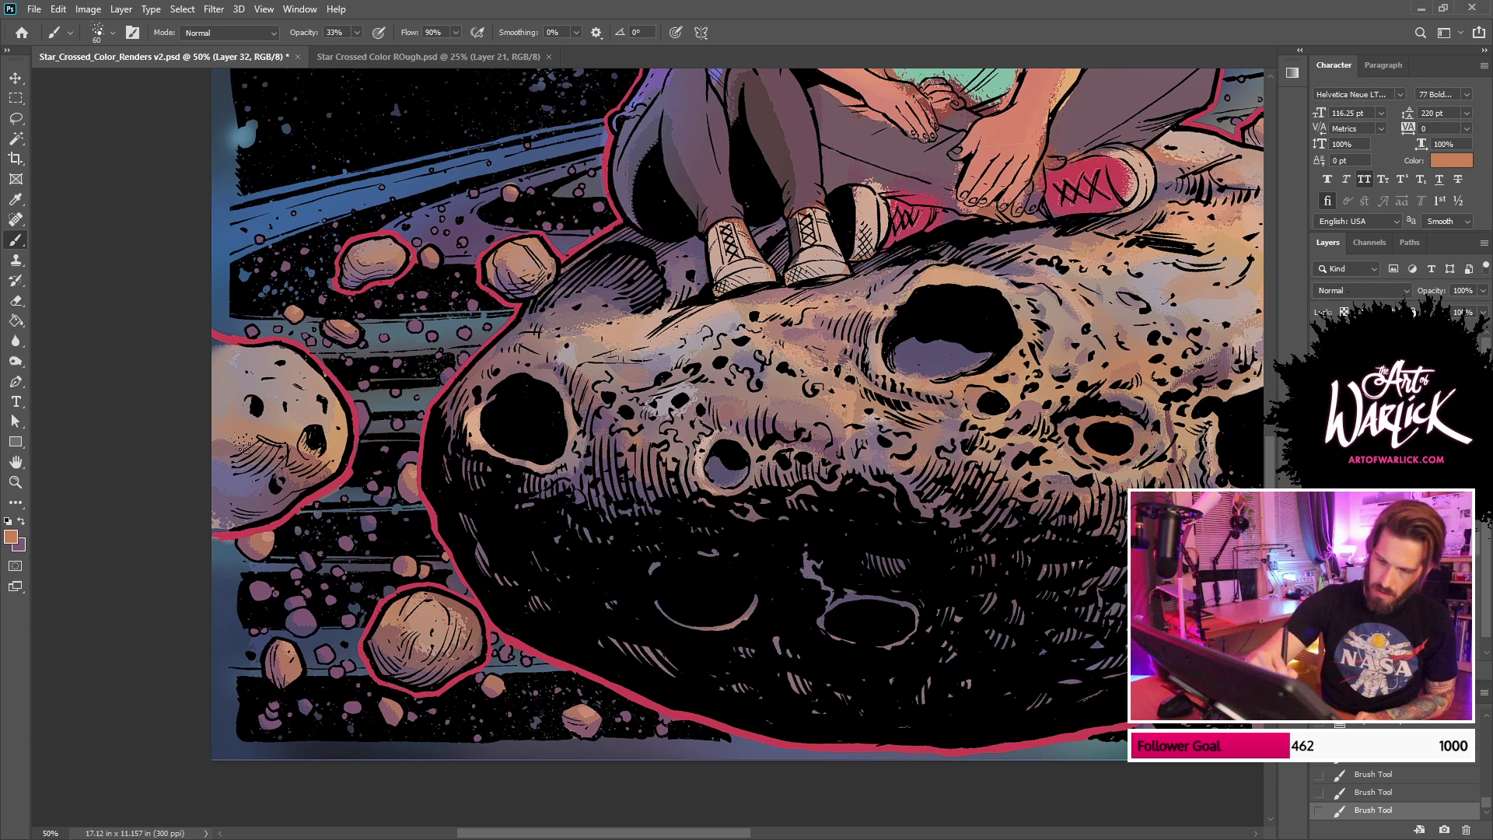
{"action": "mouse_move", "coordinate": [243, 447]}
{"action": "left_mouse_down"}
{"action": "mouse_move", "coordinate": [308, 466]}
{"action": "mouse_move", "coordinate": [234, 497]}
{"action": "left_mouse_up"}
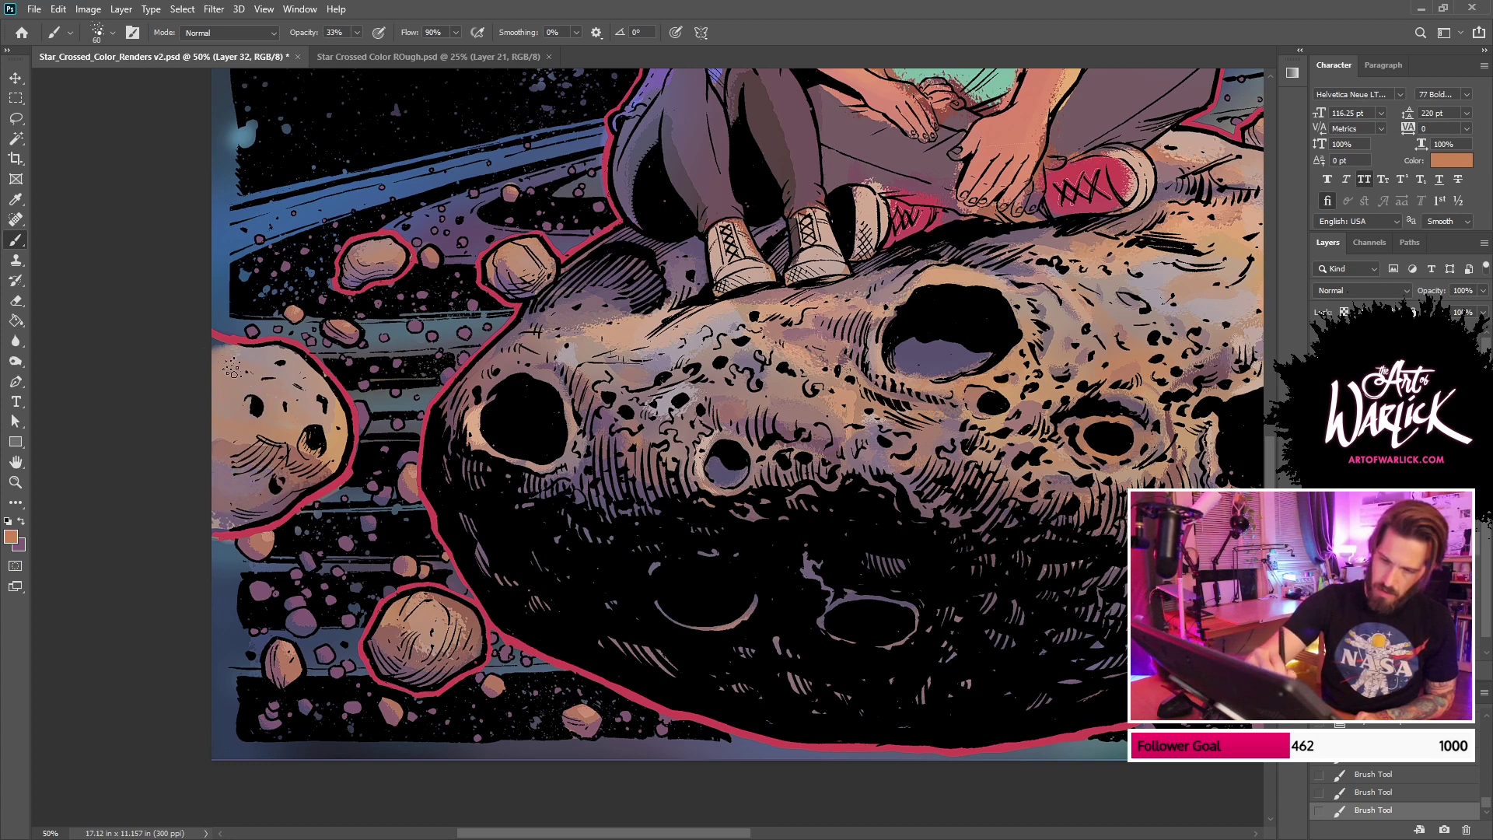
Step: Shade the left-edge asteroid's underside with a sampled blue and pick up a pale pinkish gray from the big asteroid
{"action": "left_click", "coordinate": [931, 392], "text": "alt"}
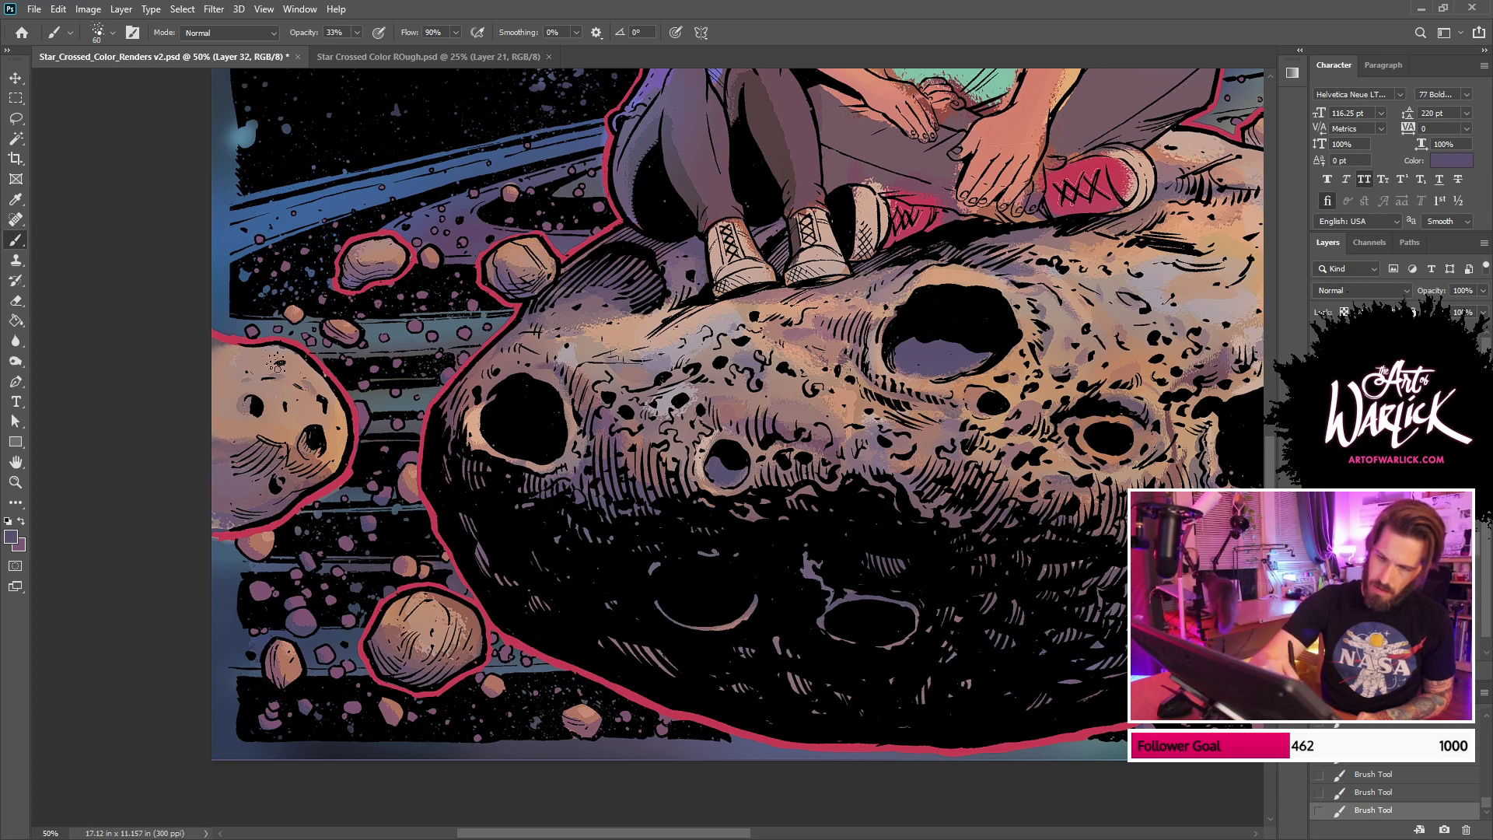
{"action": "left_click", "coordinate": [282, 263], "text": "alt"}
{"action": "left_click_drag", "start_coordinate": [211, 518], "coordinate": [260, 510]}
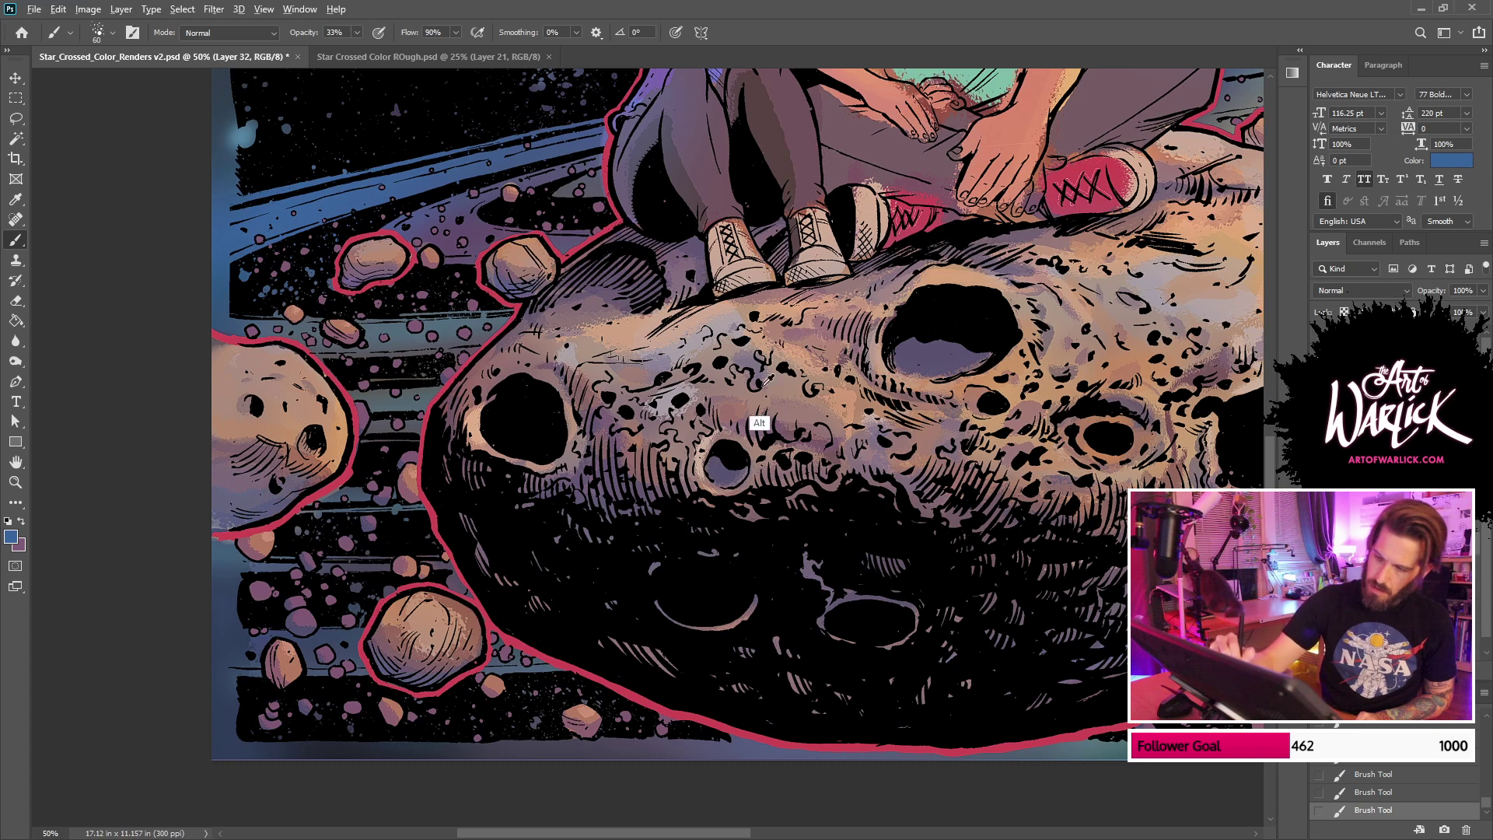
{"action": "key", "text": "ctrl+z"}
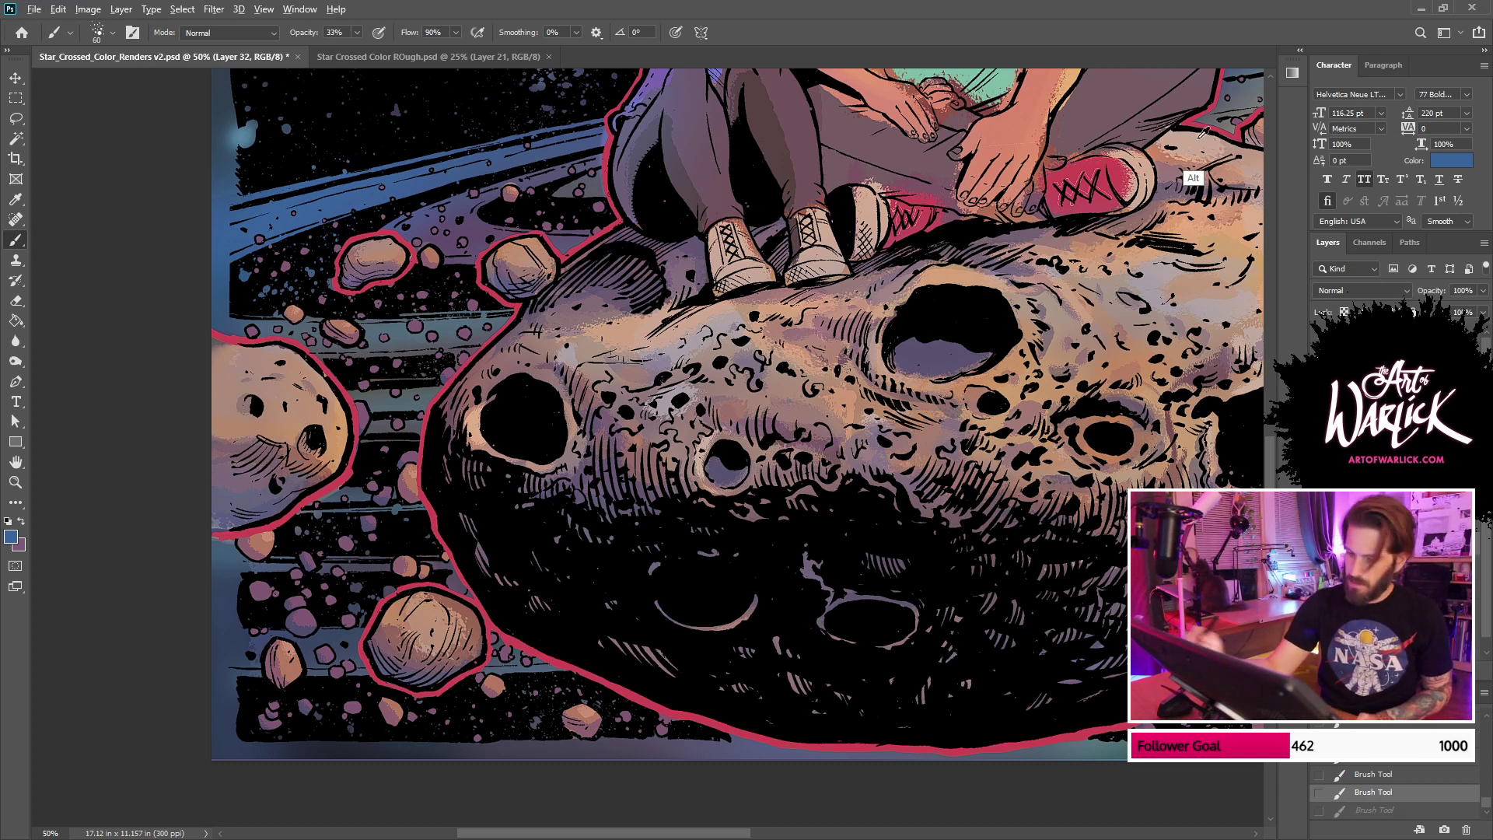
{"action": "left_click_drag", "start_coordinate": [458, 625], "coordinate": [435, 608]}
{"action": "key", "text": "ctrl+z"}
{"action": "left_click", "coordinate": [1166, 317], "text": "alt"}
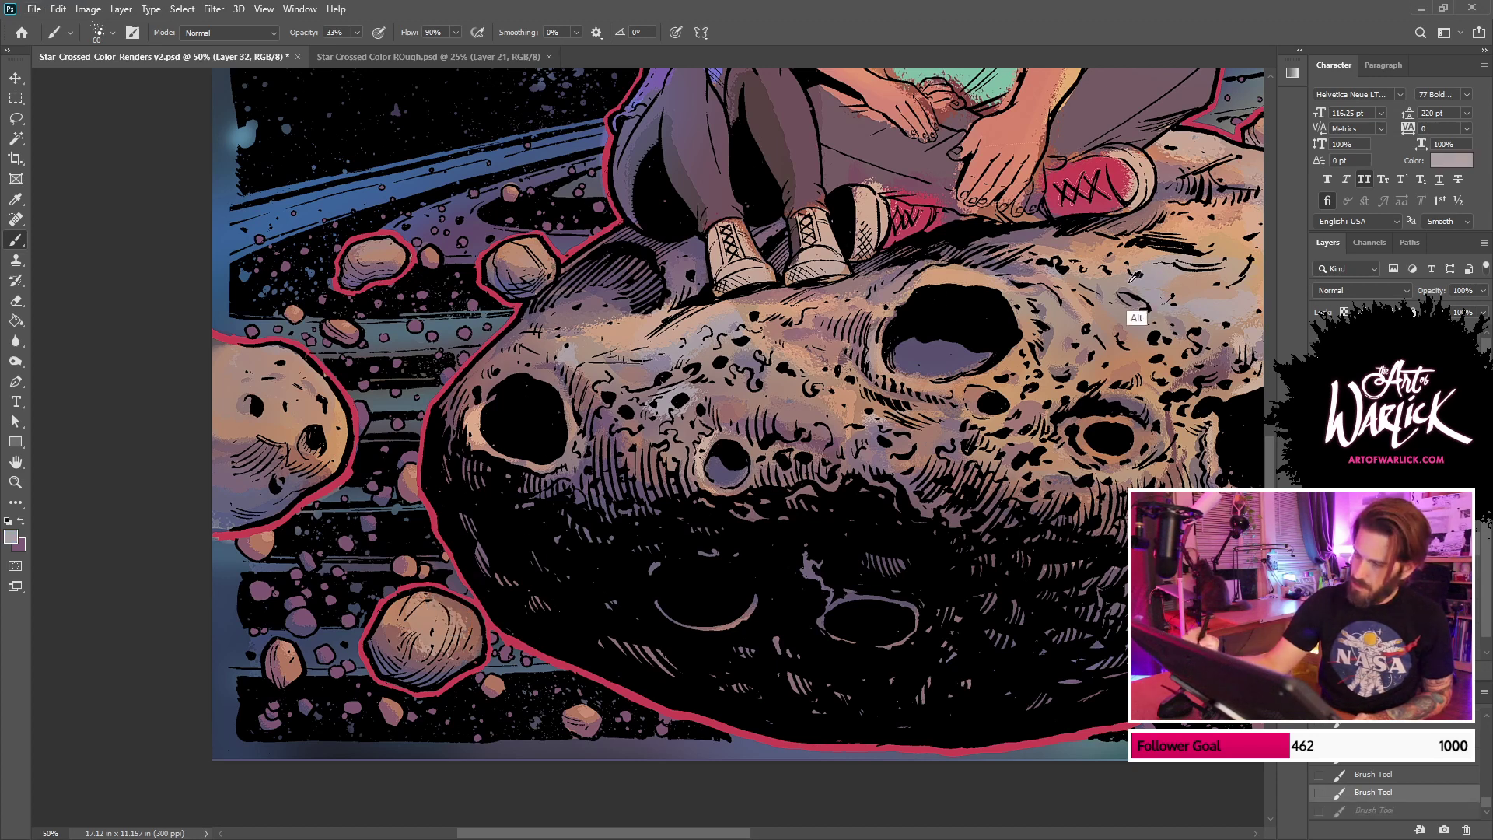
Step: Try pale pinkish-gray strokes on the small asteroids around the big one
{"action": "mouse_move", "coordinate": [468, 622]}
{"action": "left_mouse_down"}
{"action": "mouse_move", "coordinate": [436, 641]}
{"action": "mouse_move", "coordinate": [453, 634]}
{"action": "left_mouse_up"}
{"action": "key", "text": "ctrl+z"}
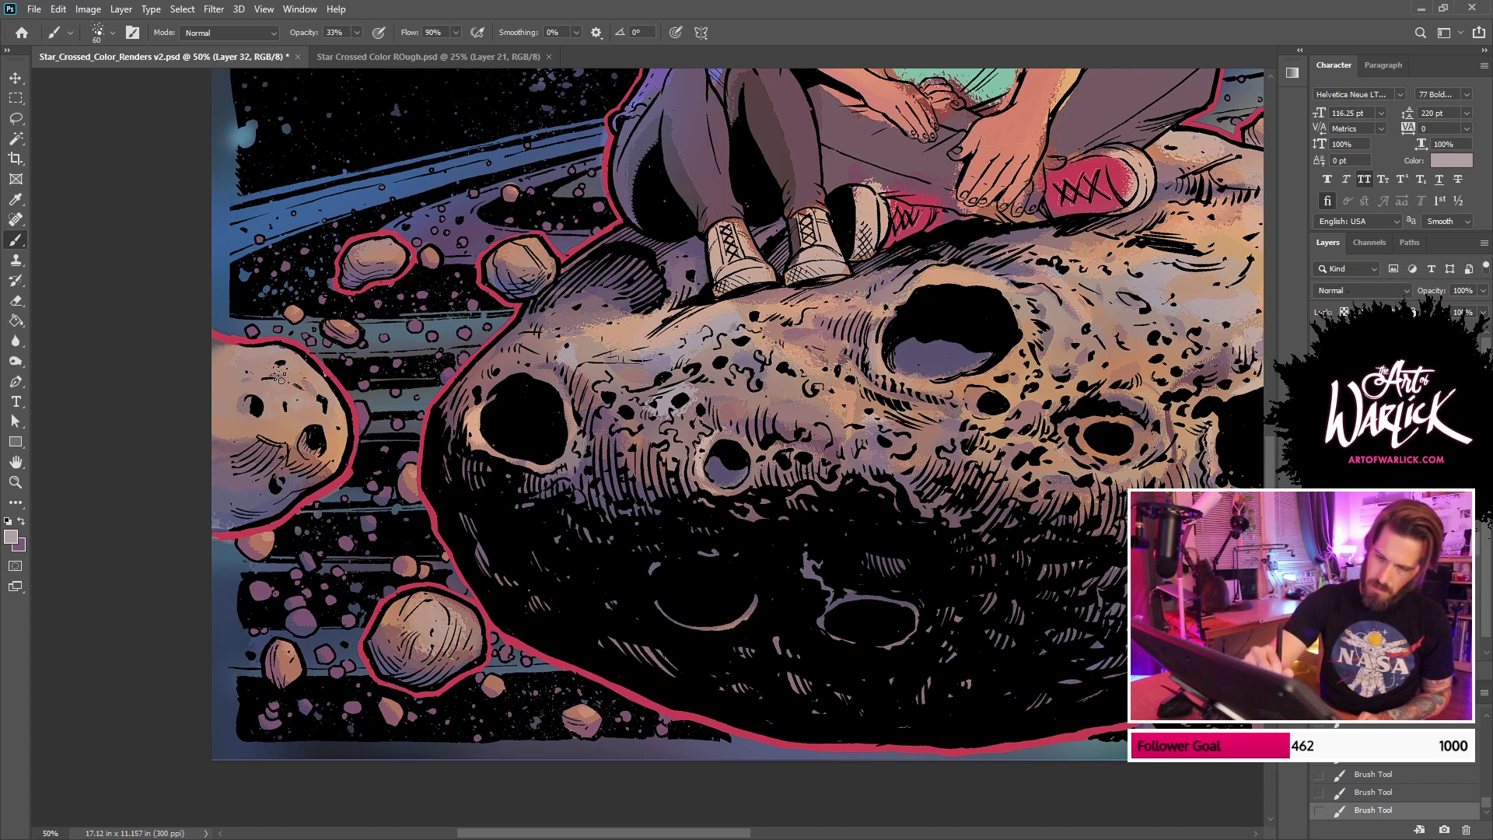
{"action": "key", "text": "ctrl+z"}
{"action": "mouse_move", "coordinate": [534, 243]}
{"action": "left_mouse_down"}
{"action": "mouse_move", "coordinate": [531, 290]}
{"action": "mouse_move", "coordinate": [537, 250]}
{"action": "left_mouse_up"}
{"action": "key", "text": "ctrl+z"}
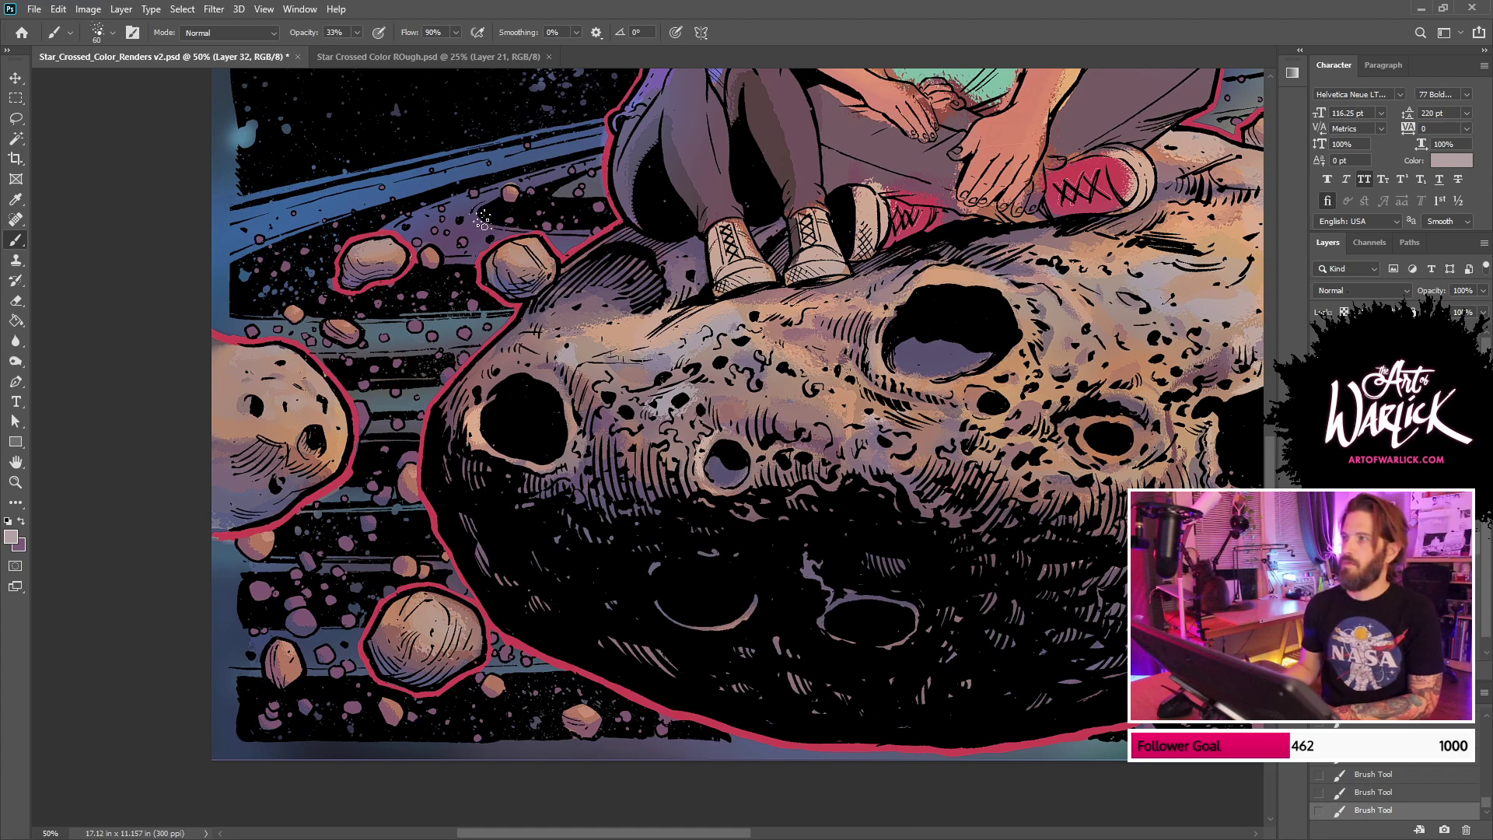
Step: Compare the whole illustration with the asteroid and figure colors hidden and shown
{"action": "key", "text": "ctrl+minus"}
{"action": "key", "text": "ctrl+minus"}
{"action": "key", "text": "ctrl+plus"}
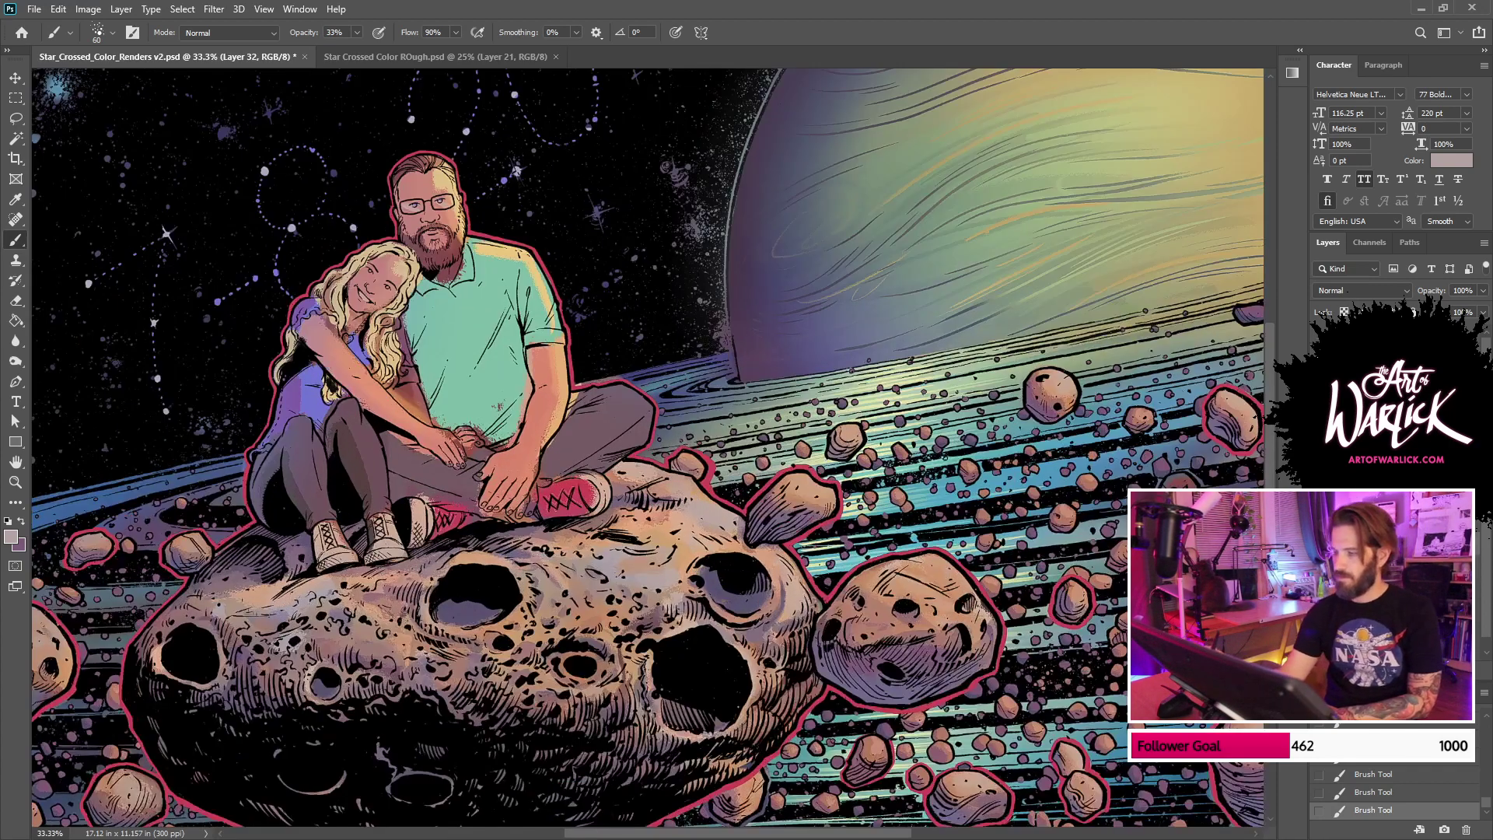
{"action": "key", "text": "ctrl+minus"}
{"action": "left_click", "coordinate": [1319, 498]}
{"action": "key", "text": "ctrl+comma"}
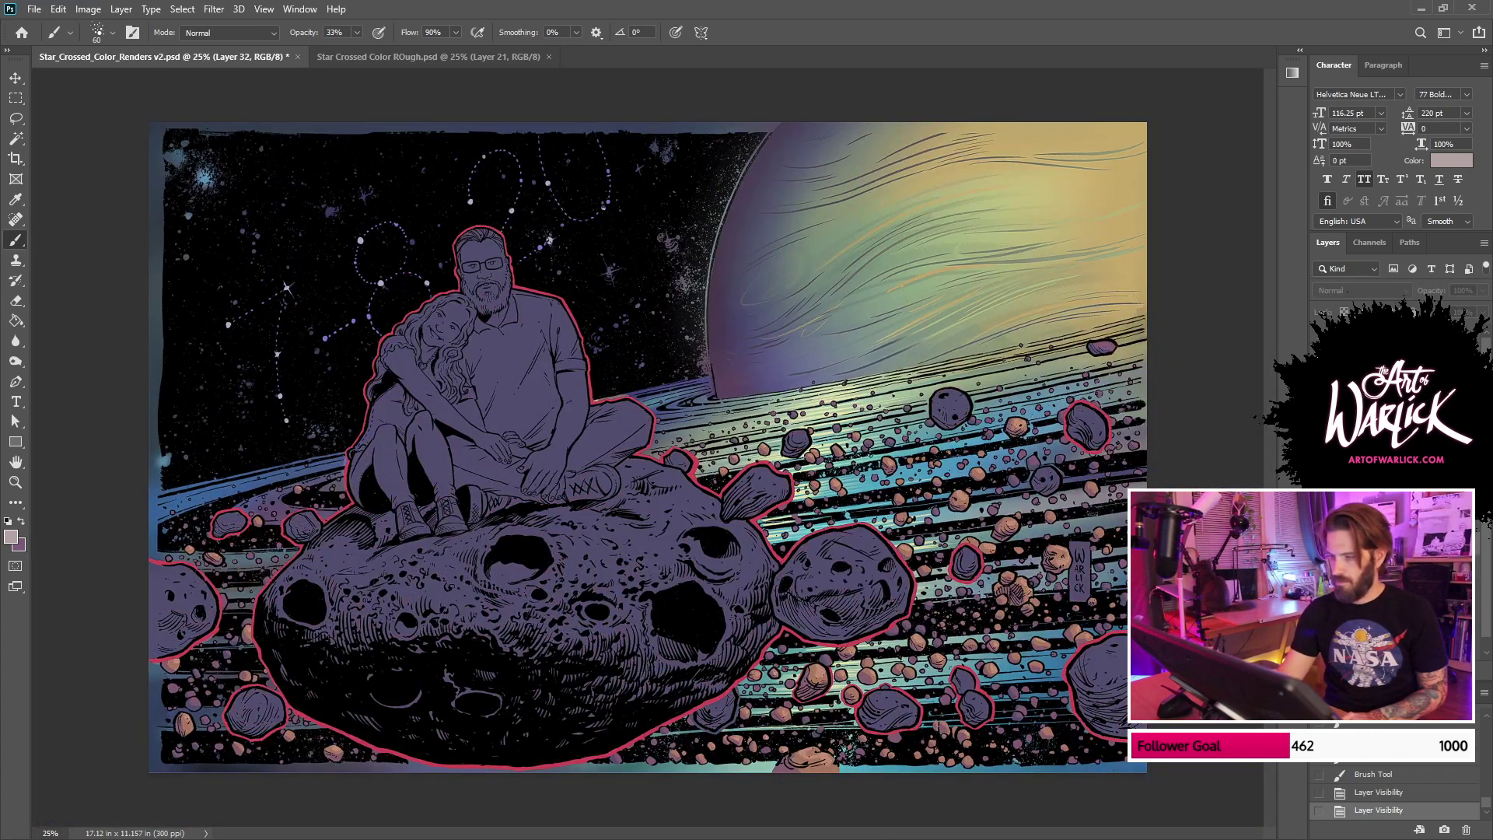
{"action": "key", "text": "g"}
{"action": "key", "text": "ctrl+comma"}
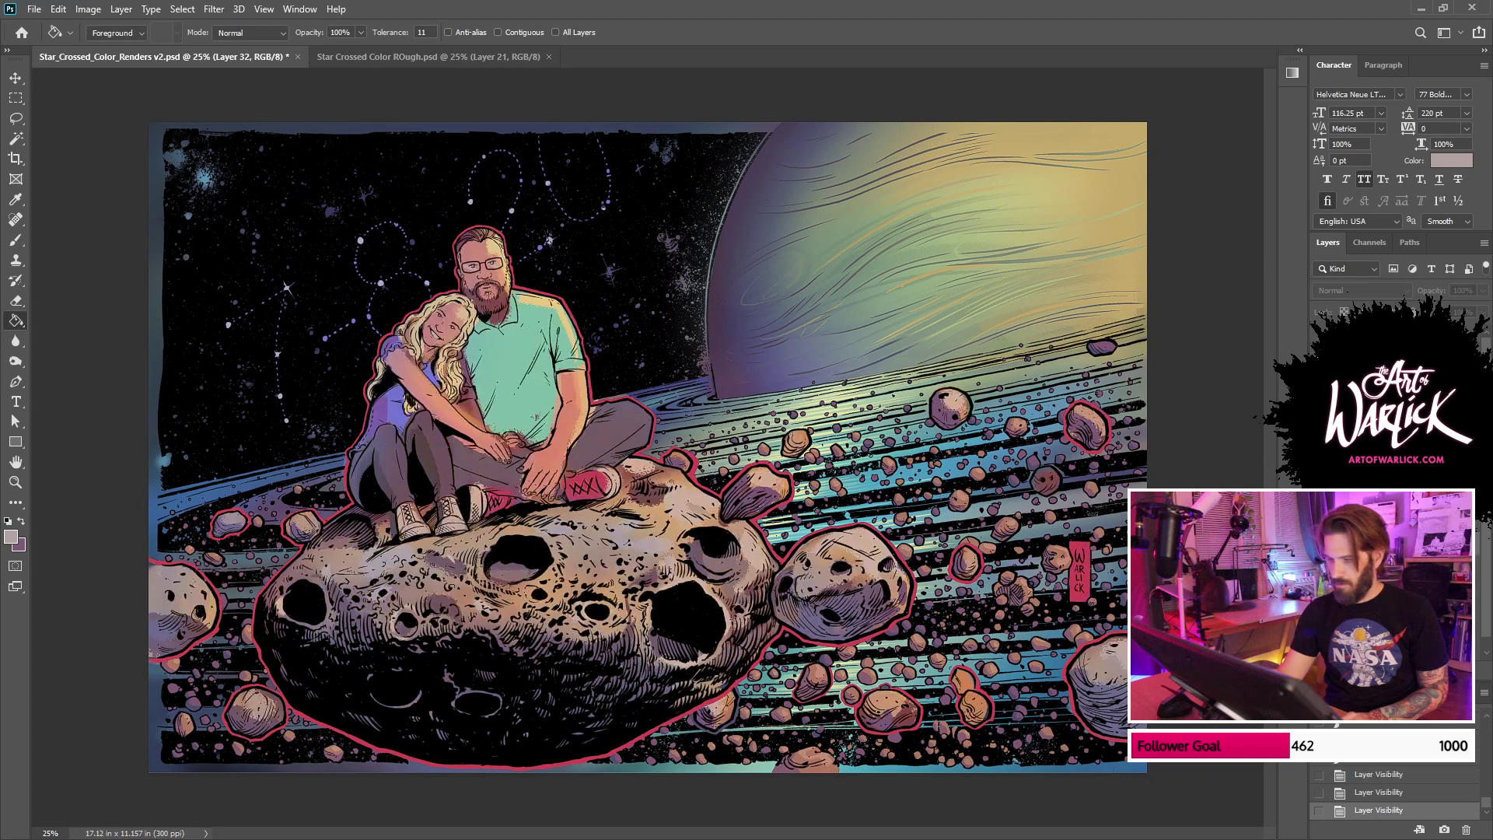
Step: Sample orange from a small asteroid at the lower right and fill the main asteroids with it on a new layer
{"action": "left_click", "coordinate": [975, 700], "text": "alt"}
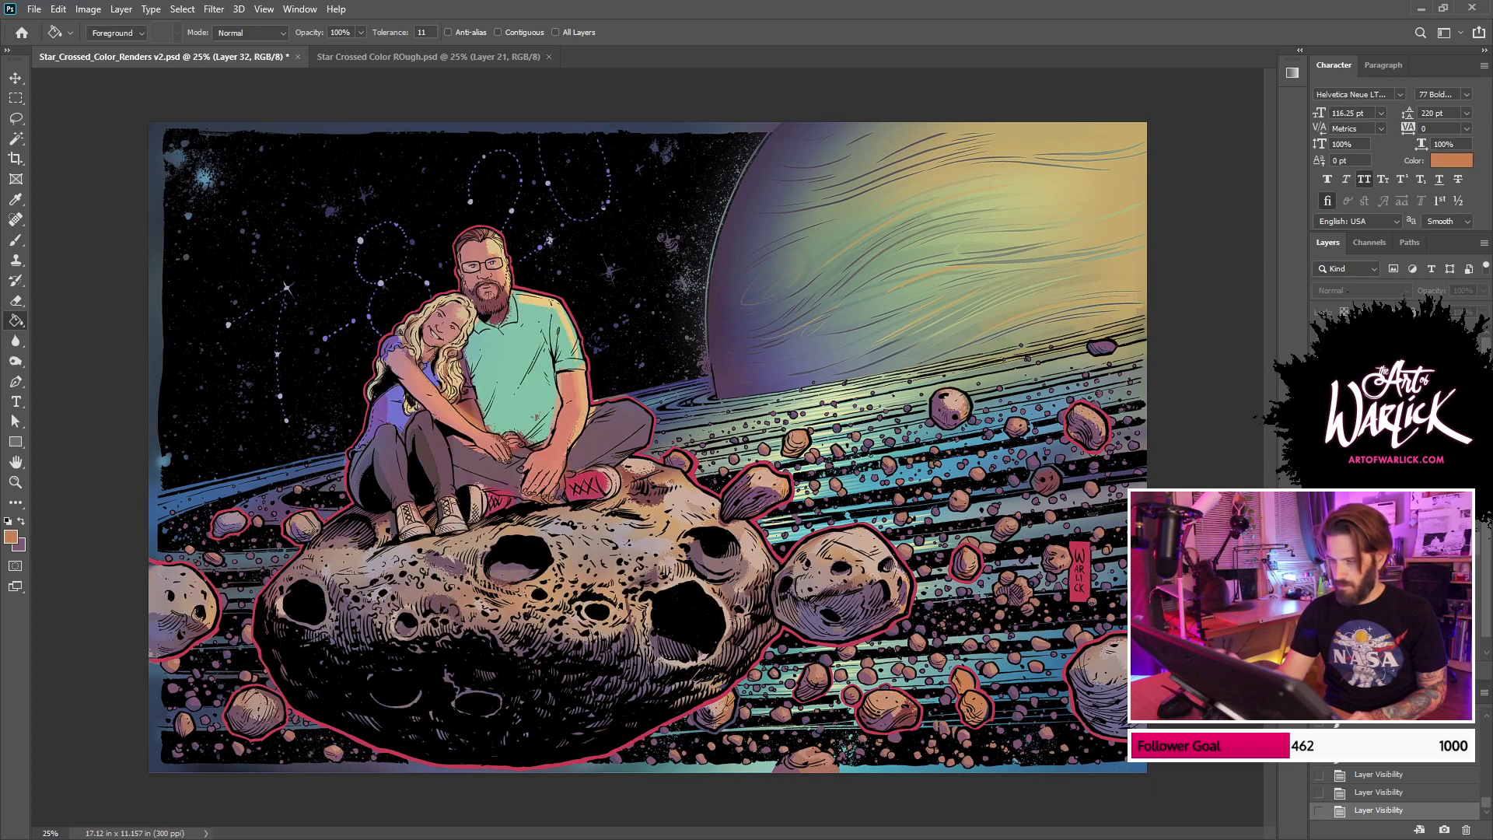
{"action": "key", "text": "ctrl+shift+alt+n"}
{"action": "left_click", "coordinate": [1054, 603]}
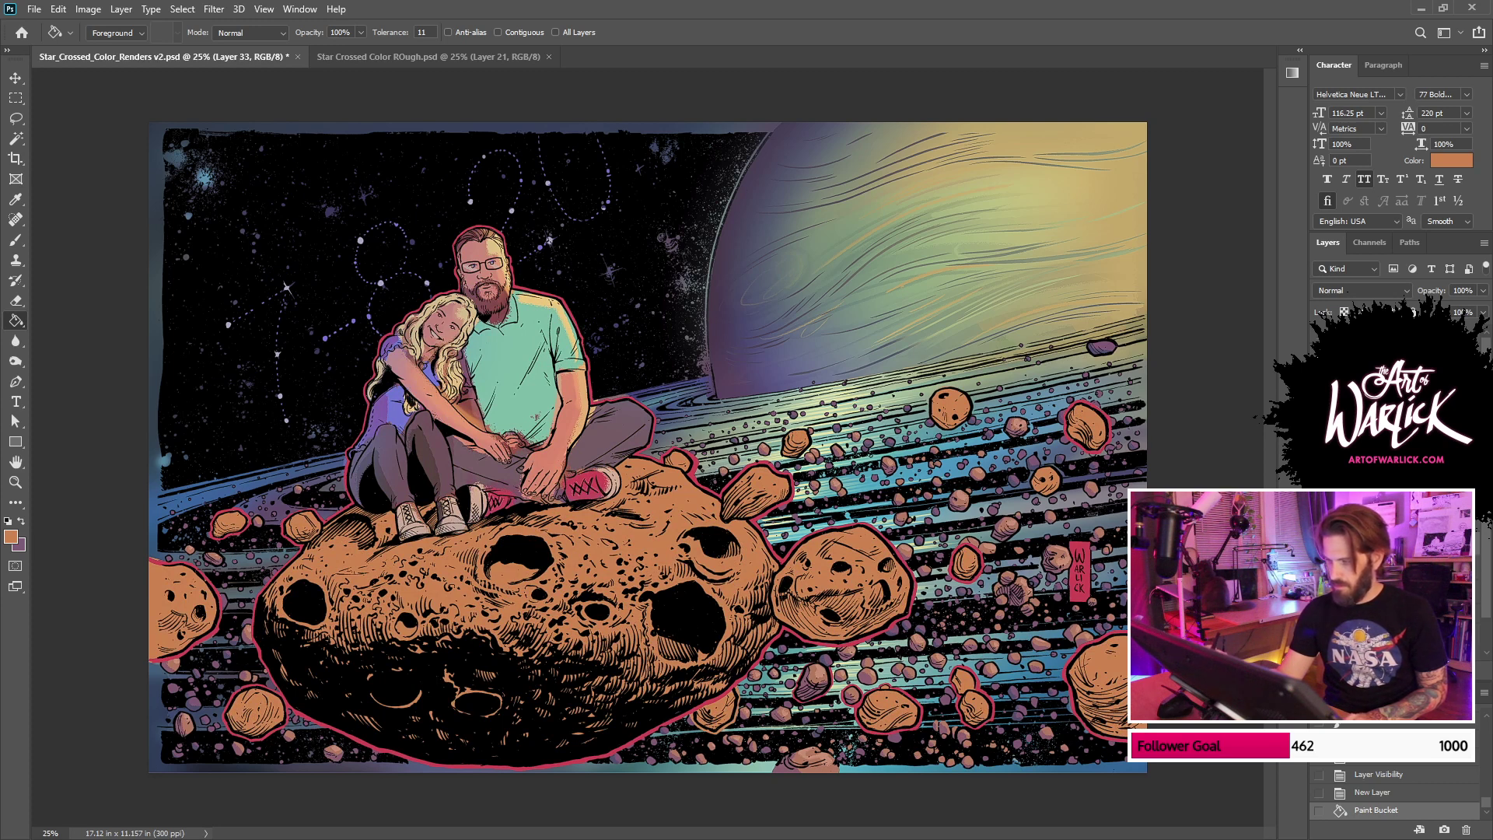
Step: Make purple the active painting color and choose the large soft brush from the Common brush presets
{"action": "key", "text": "b"}
{"action": "left_click", "coordinate": [22, 523]}
{"action": "right_click", "coordinate": [751, 299]}
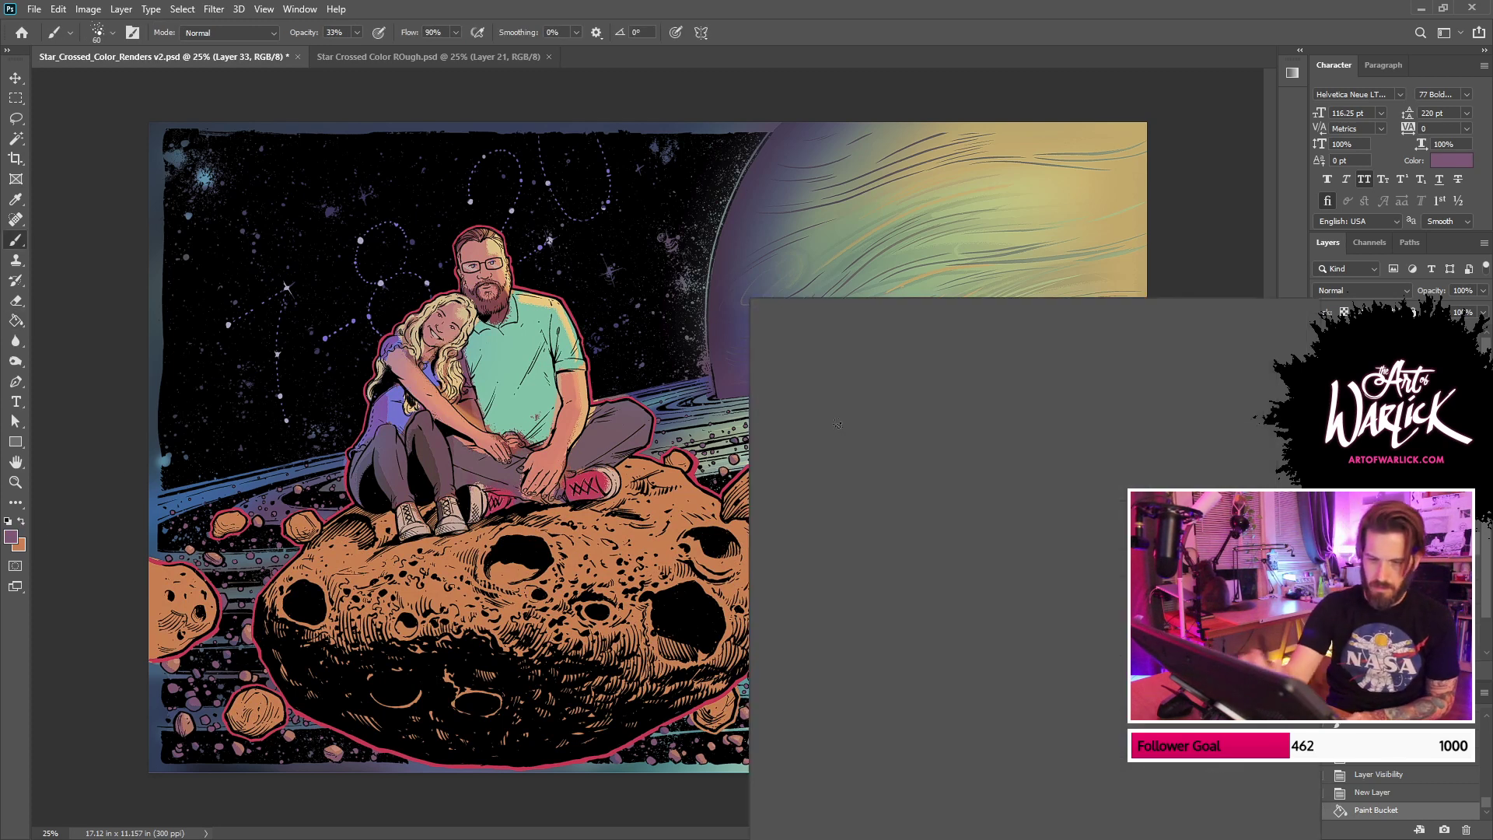
{"action": "left_click", "coordinate": [855, 460]}
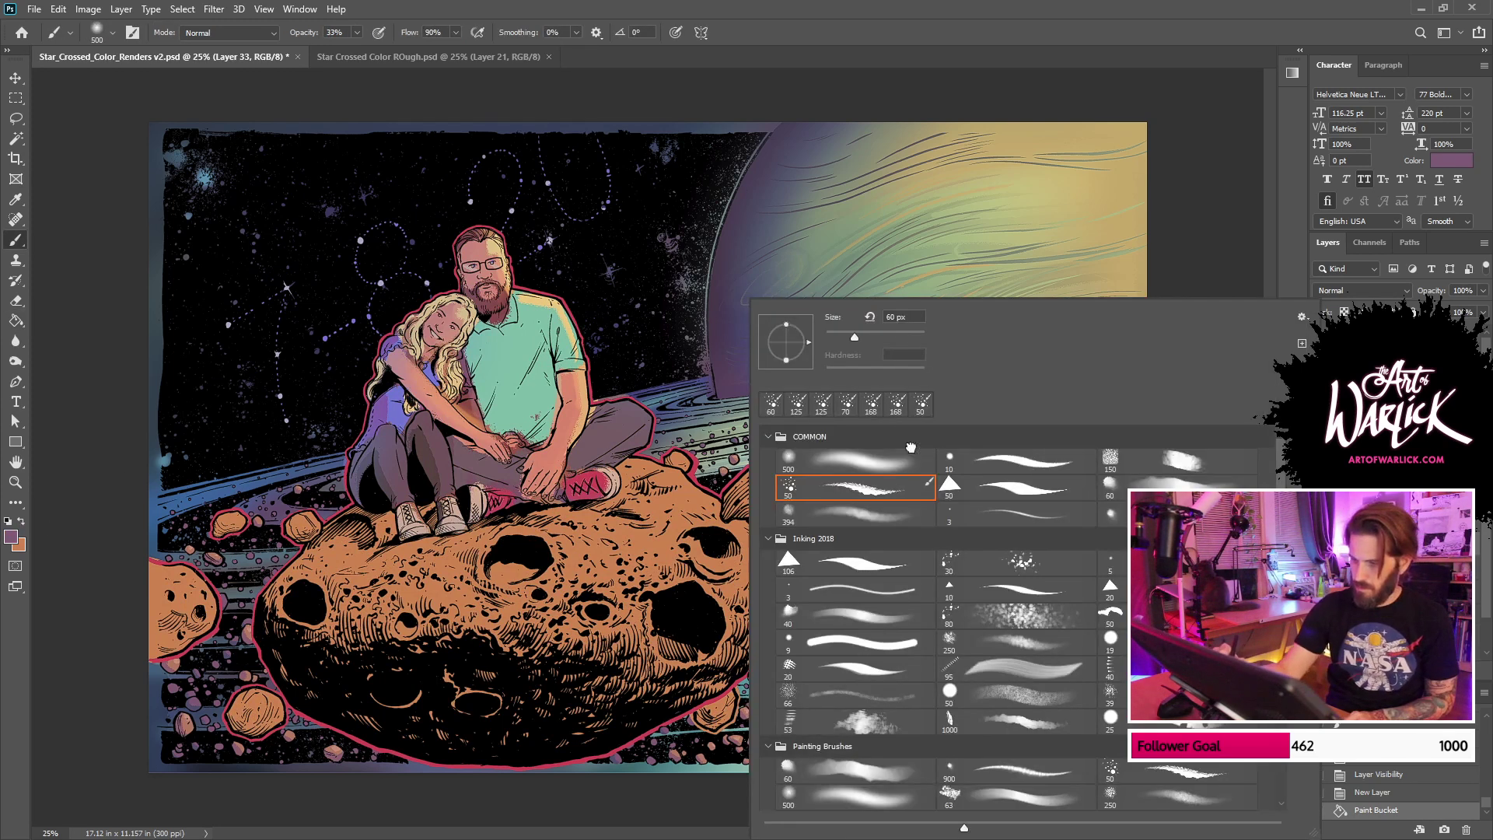
{"action": "left_click", "coordinate": [867, 336]}
{"action": "left_click", "coordinate": [908, 335]}
{"action": "left_click", "coordinate": [969, 82]}
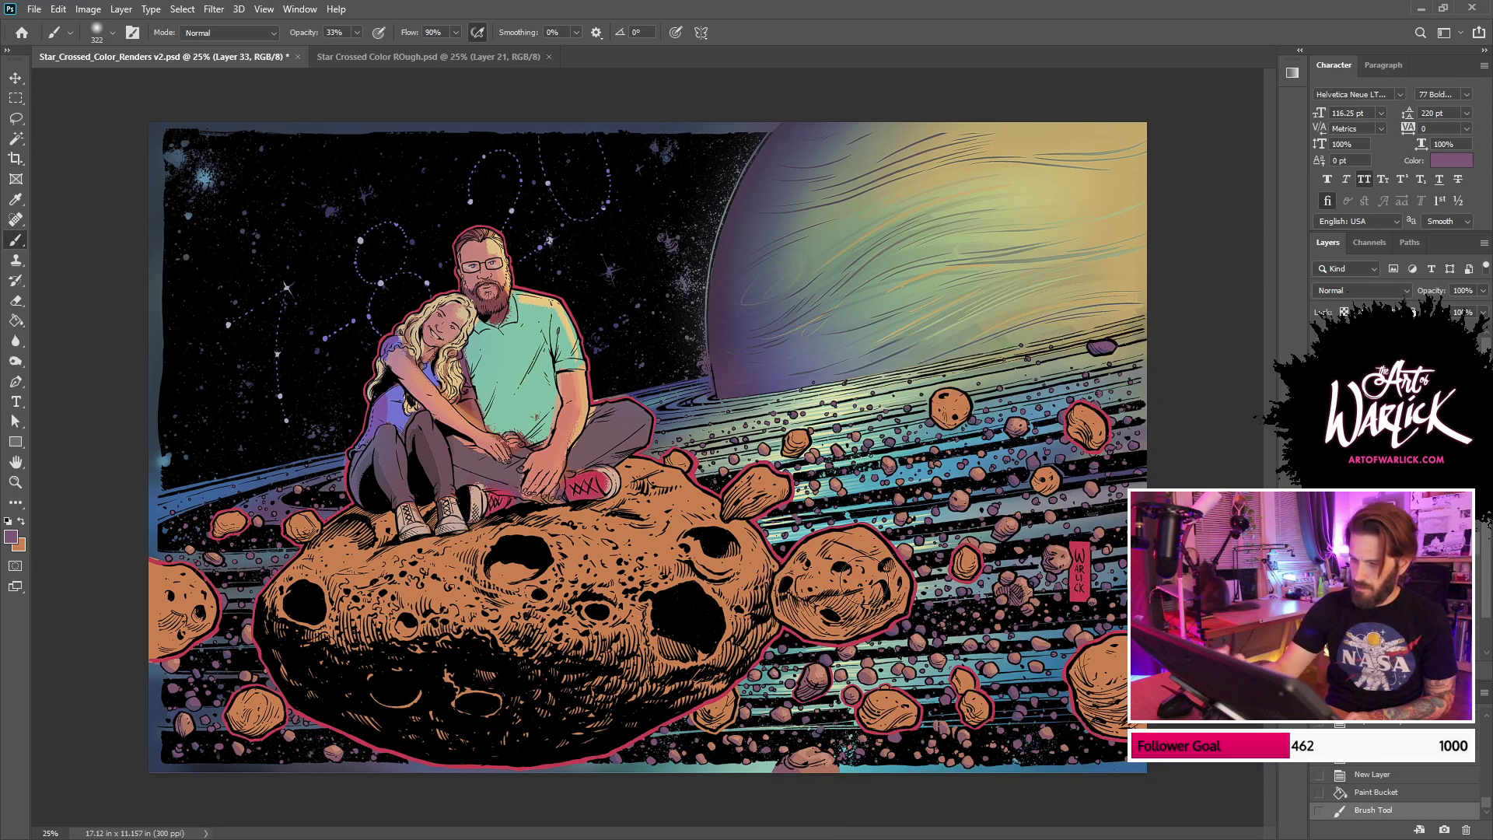
Step: Shade the underside of the round asteroid beside the big one in purple with a 250 px brush at 77% opacity
{"action": "left_click_drag", "start_coordinate": [795, 619], "coordinate": [909, 606]}
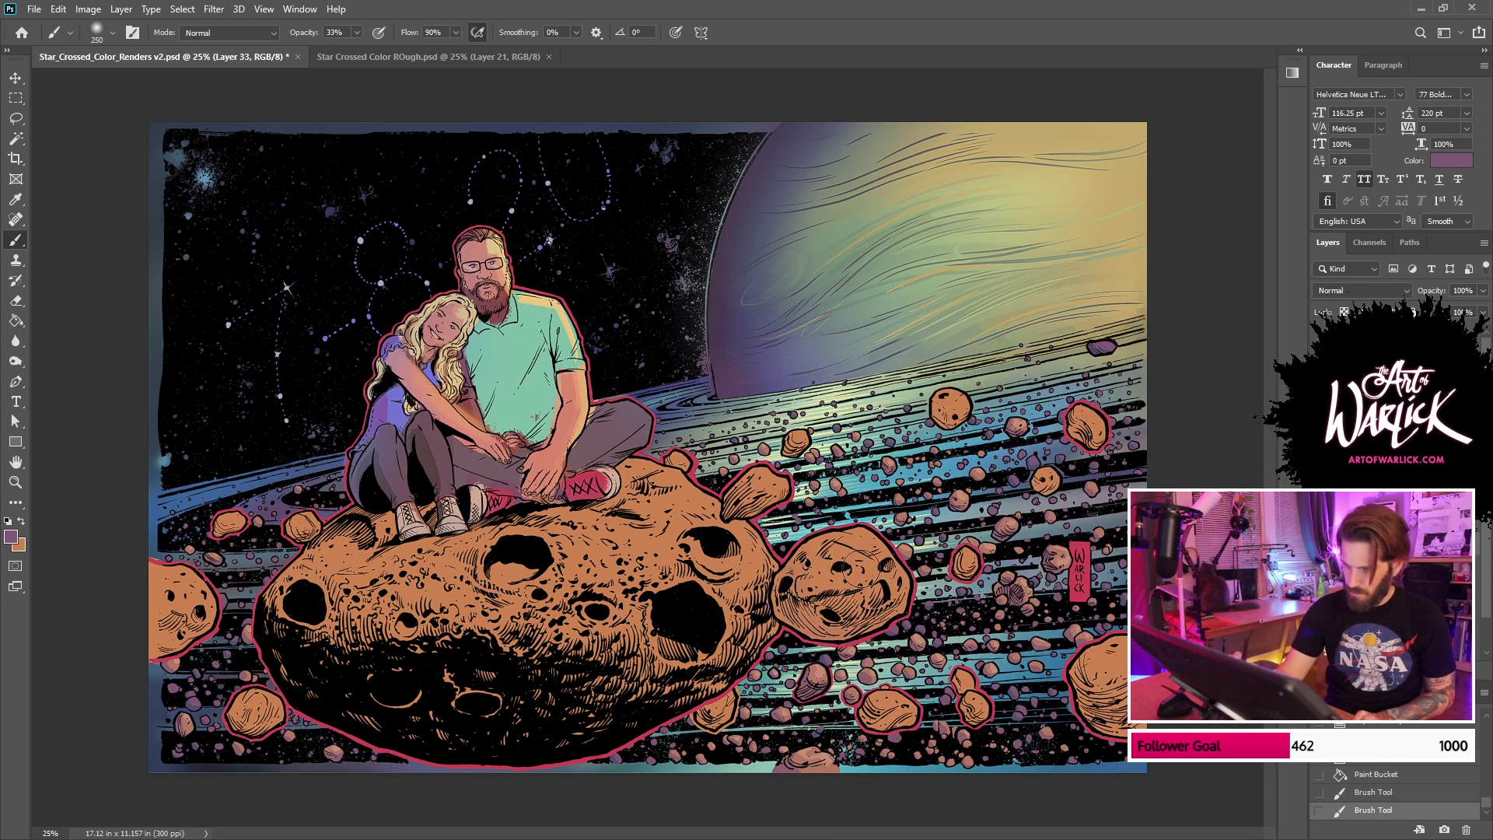
{"action": "left_click", "coordinate": [336, 32]}
{"action": "type", "text": "77"}
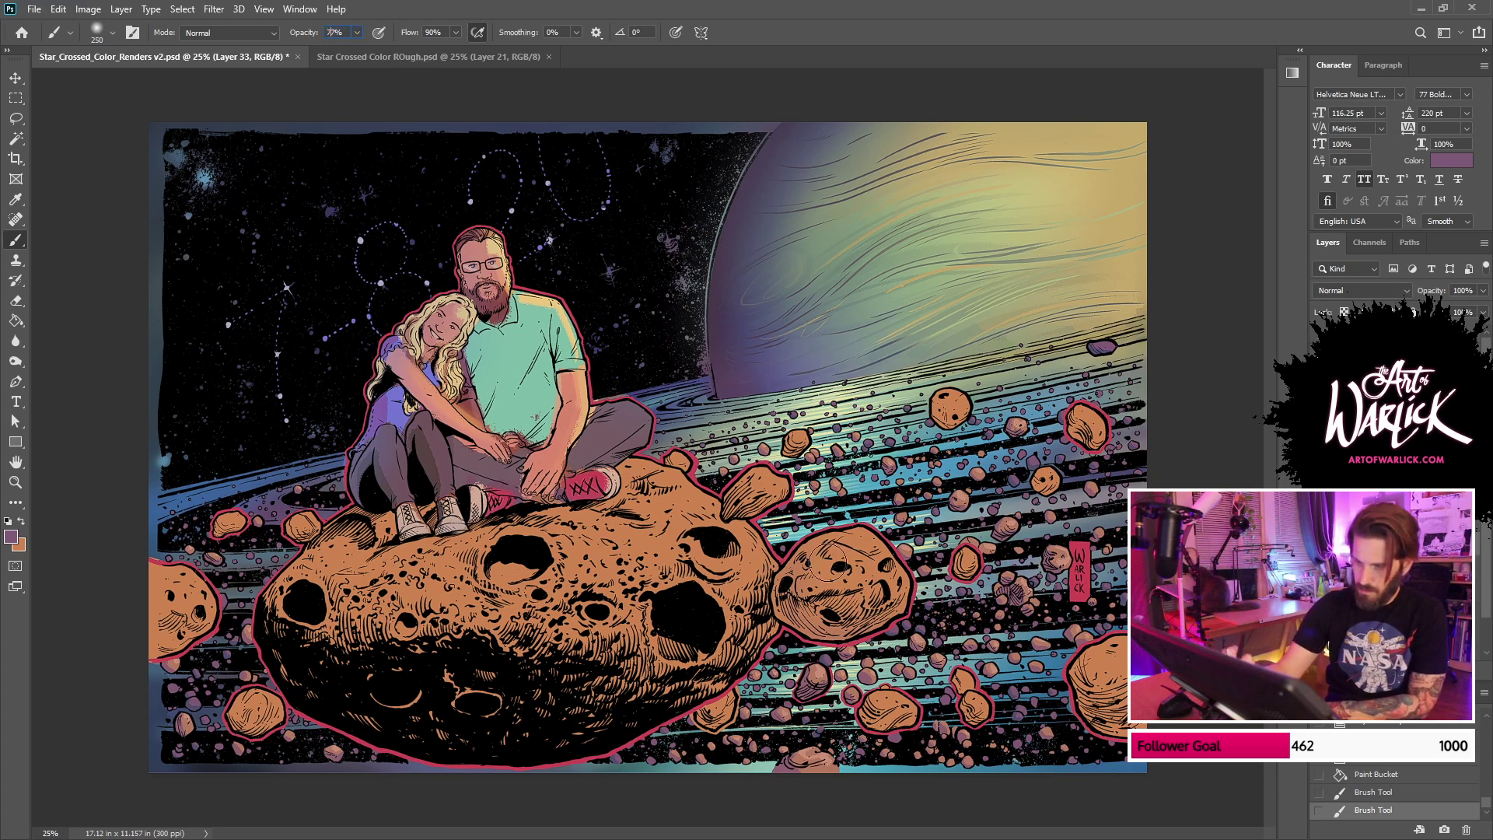
{"action": "left_click_drag", "start_coordinate": [789, 581], "coordinate": [887, 614]}
{"action": "key", "text": "ctrl+z"}
{"action": "left_click_drag", "start_coordinate": [787, 579], "coordinate": [889, 619]}
{"action": "key", "text": "ctrl+shift+z"}
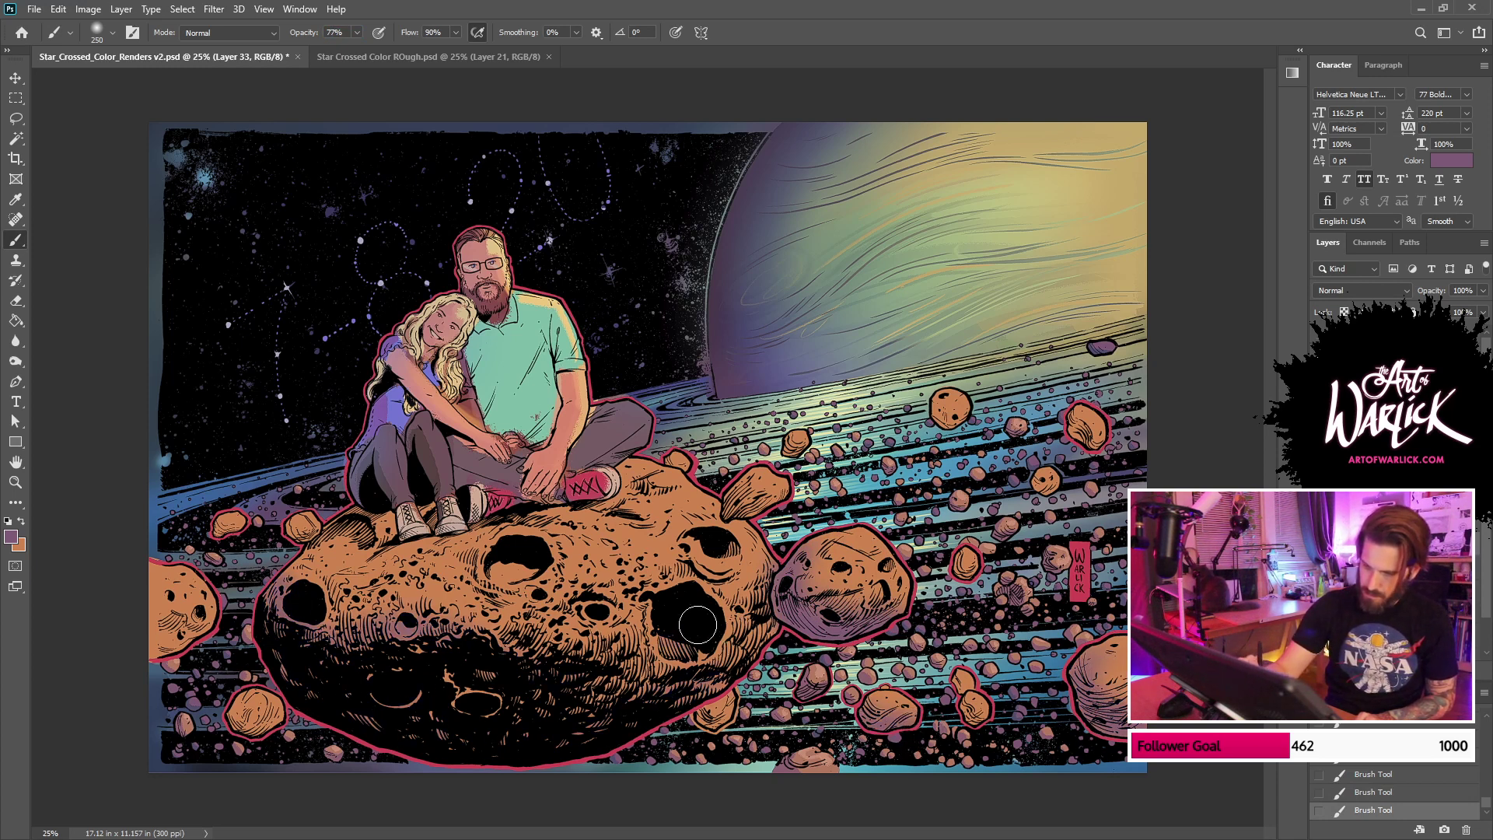
Step: Reduce the brush to 90 px and shade the small ring asteroids and the elongated asteroid behind the big one in purple
{"action": "key", "text": "ctrl+plus"}
{"action": "key", "text": "ctrl+plus"}
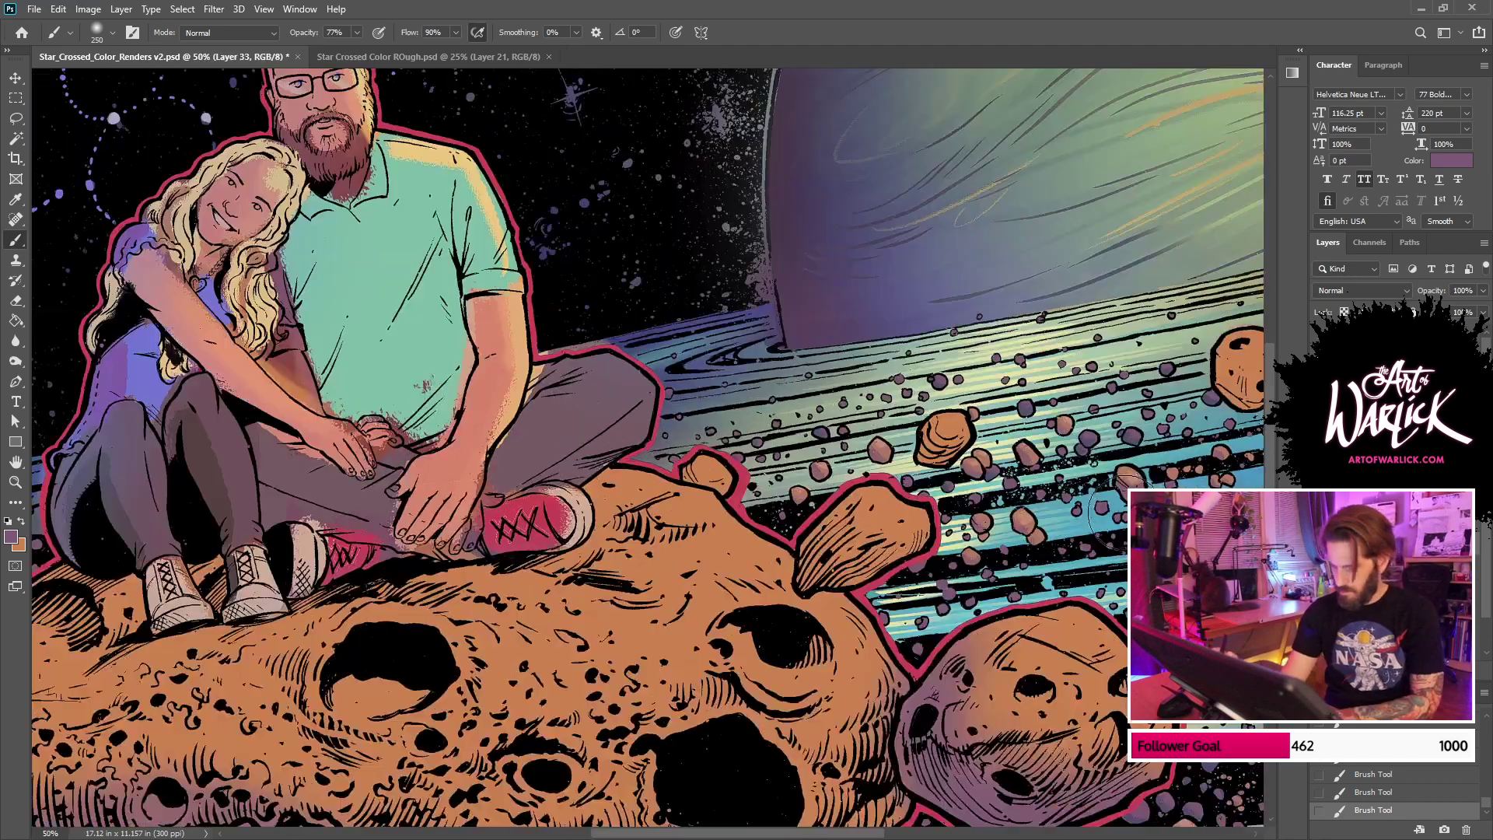
{"action": "key", "text": "bracketleft"}
{"action": "key", "text": "bracketleft"}
{"action": "key", "text": "bracketleft"}
{"action": "mouse_move", "coordinate": [1119, 515]}
{"action": "left_mouse_down"}
{"action": "mouse_move", "coordinate": [868, 497]}
{"action": "mouse_move", "coordinate": [817, 476]}
{"action": "left_mouse_up"}
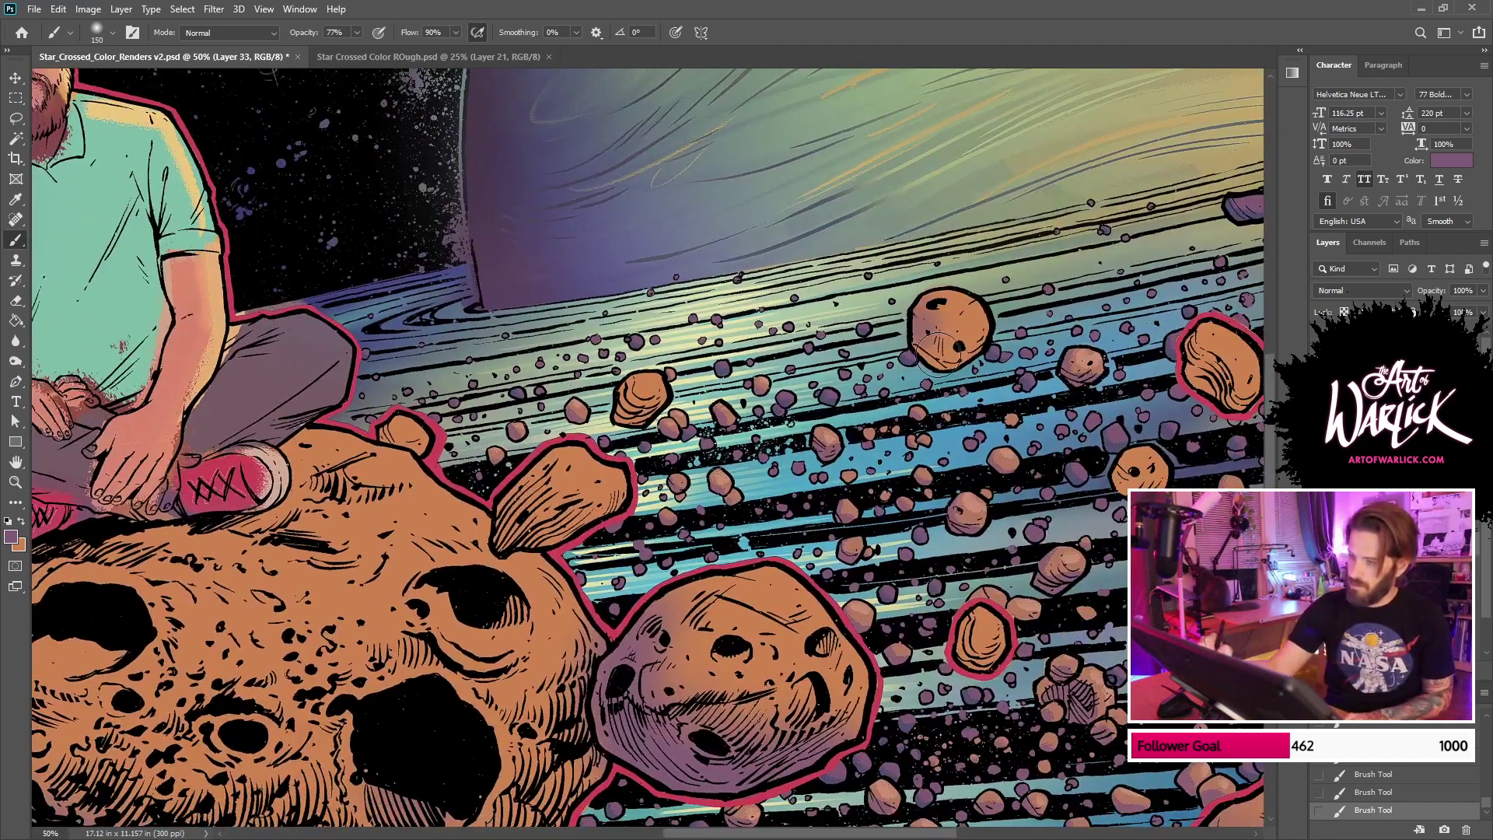
{"action": "mouse_move", "coordinate": [1187, 438]}
{"action": "left_mouse_down"}
{"action": "mouse_move", "coordinate": [1039, 450]}
{"action": "mouse_move", "coordinate": [1035, 485]}
{"action": "left_mouse_up"}
{"action": "key", "text": "bracketleft"}
{"action": "key", "text": "bracketleft"}
{"action": "key", "text": "bracketleft"}
{"action": "left_click_drag", "start_coordinate": [479, 413], "coordinate": [516, 422]}
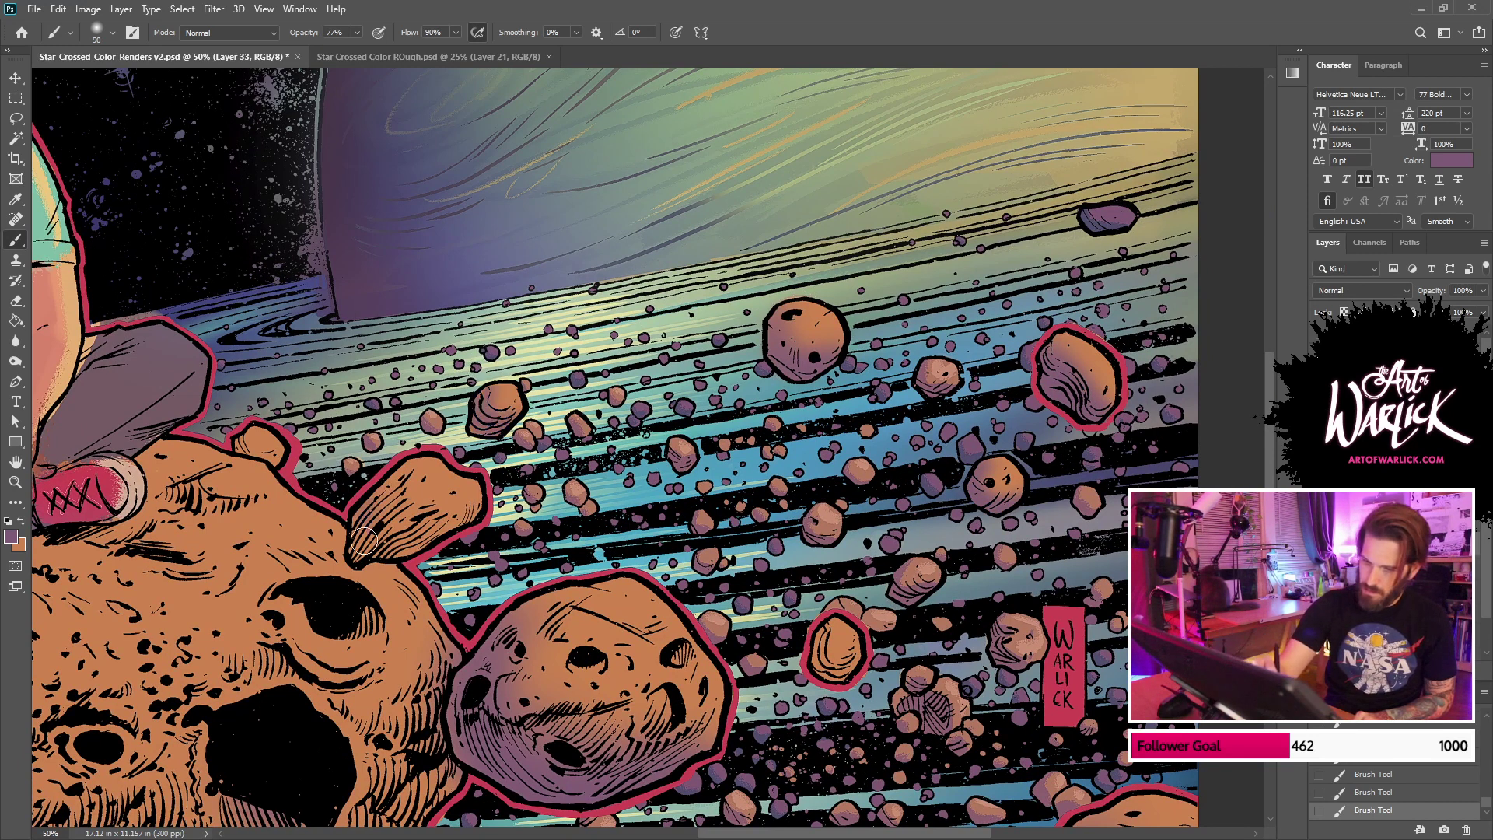
{"action": "mouse_move", "coordinate": [363, 517]}
{"action": "left_mouse_down"}
{"action": "mouse_move", "coordinate": [471, 510]}
{"action": "mouse_move", "coordinate": [413, 523]}
{"action": "mouse_move", "coordinate": [402, 485]}
{"action": "left_mouse_up"}
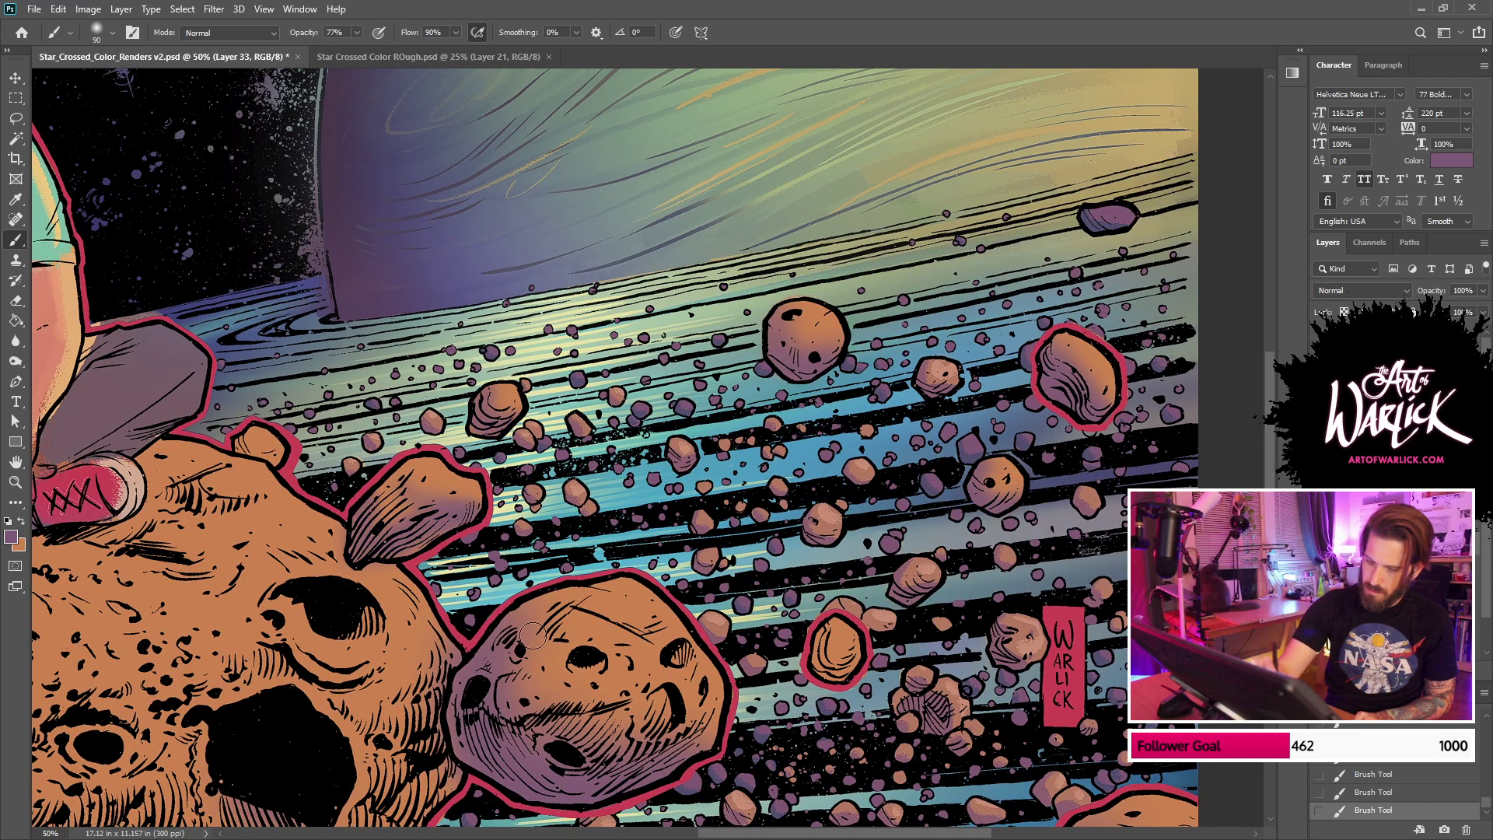
Step: Paint purple shading into the round asteroid's craters and onto the outlined asteroids in the lower right of the illustration
{"action": "mouse_move", "coordinate": [532, 636]}
{"action": "left_mouse_down"}
{"action": "mouse_move", "coordinate": [657, 708]}
{"action": "mouse_move", "coordinate": [605, 658]}
{"action": "mouse_move", "coordinate": [680, 651]}
{"action": "mouse_move", "coordinate": [588, 647]}
{"action": "mouse_move", "coordinate": [597, 666]}
{"action": "left_mouse_up"}
{"action": "left_click_drag", "start_coordinate": [706, 736], "coordinate": [725, 687]}
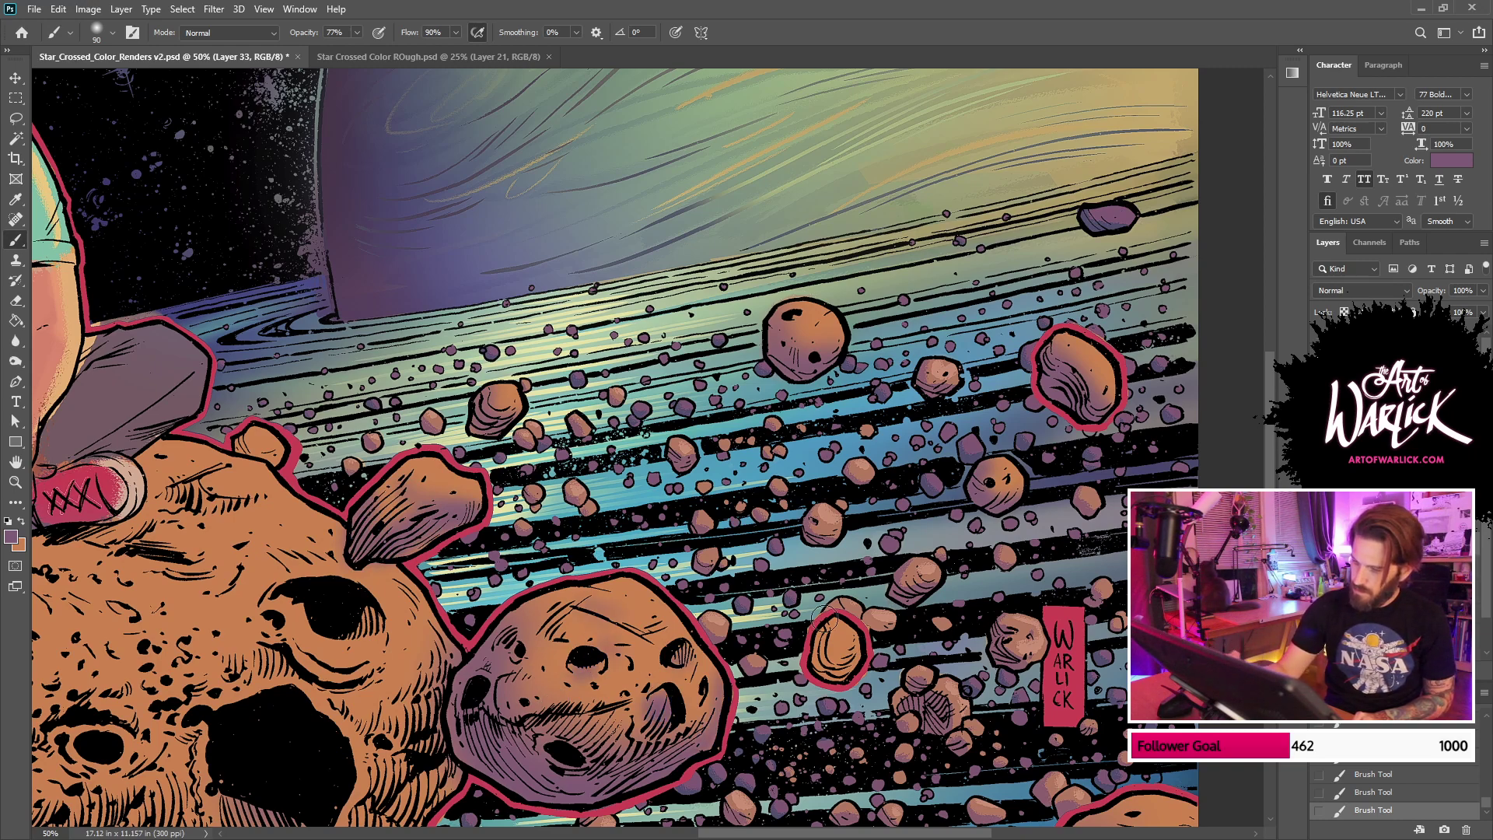
{"action": "left_click_drag", "start_coordinate": [824, 619], "coordinate": [821, 664]}
{"action": "left_click_drag", "start_coordinate": [974, 530], "coordinate": [840, 232]}
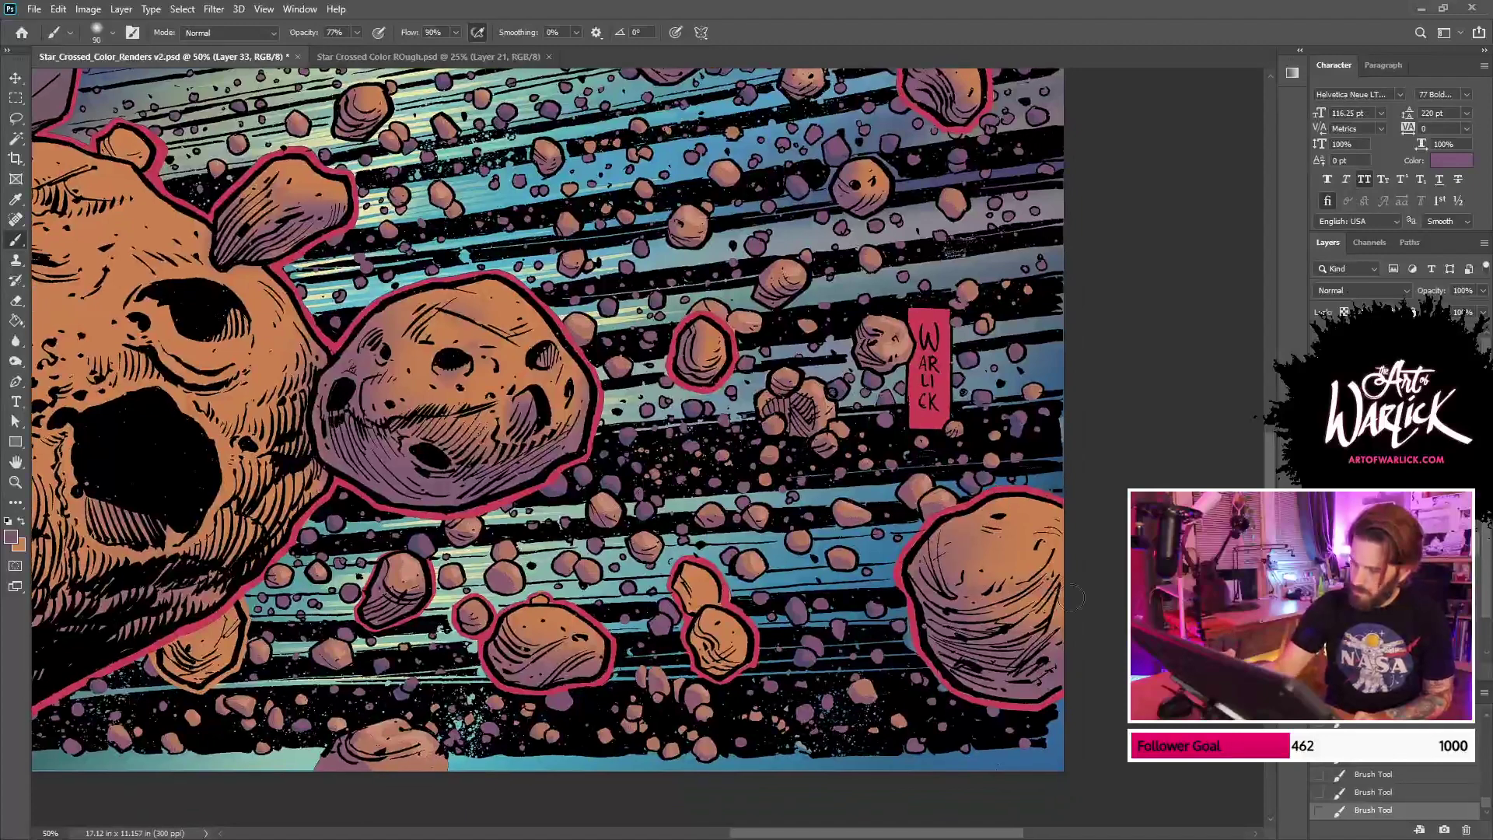
{"action": "mouse_move", "coordinate": [741, 672]}
{"action": "left_mouse_down"}
{"action": "mouse_move", "coordinate": [681, 597]}
{"action": "mouse_move", "coordinate": [1105, 503]}
{"action": "left_mouse_up"}
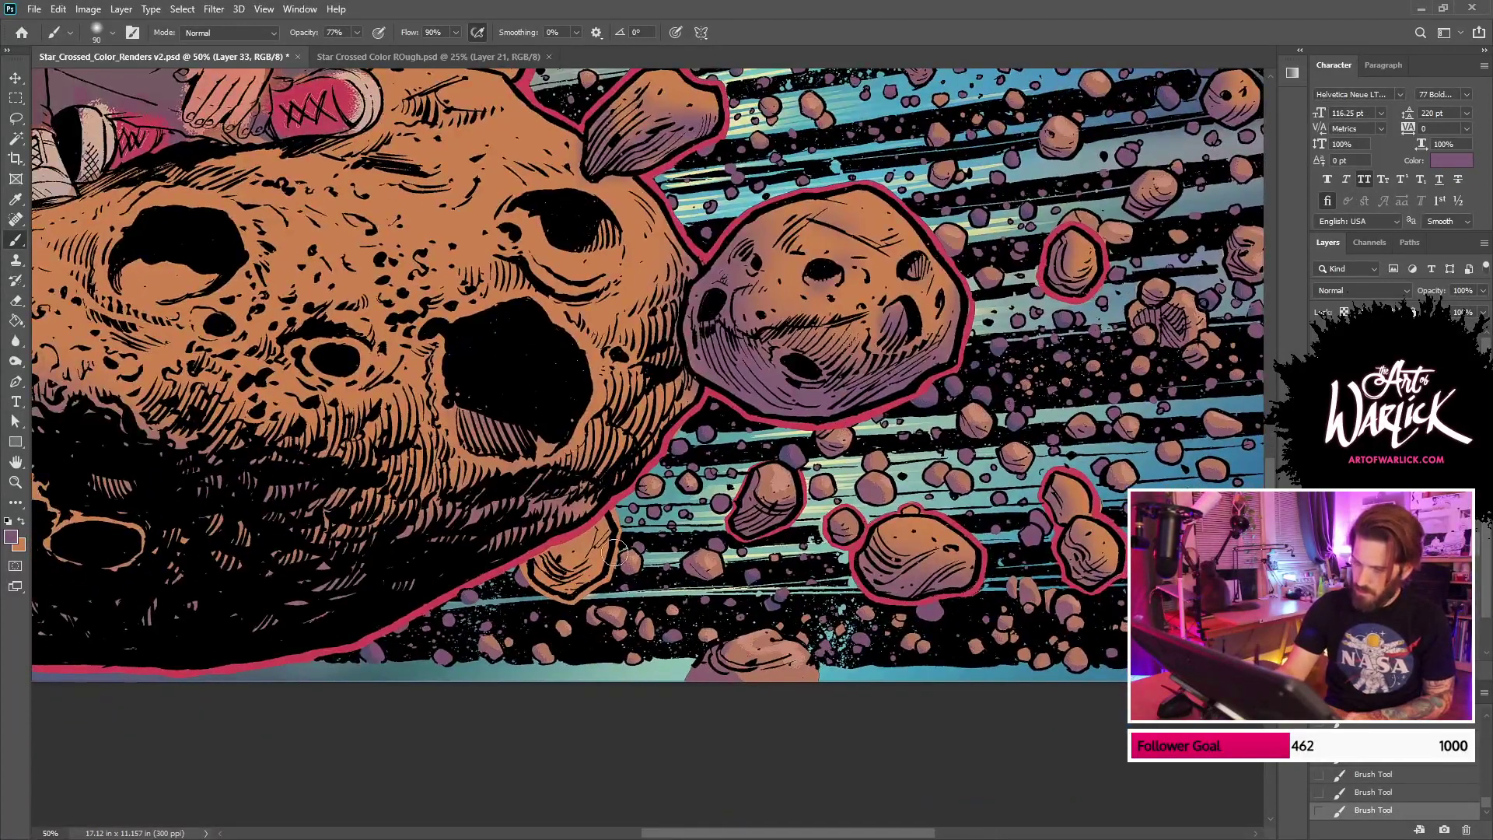
{"action": "mouse_move", "coordinate": [549, 572]}
{"action": "left_mouse_down"}
{"action": "mouse_move", "coordinate": [557, 592]}
{"action": "mouse_move", "coordinate": [562, 548]}
{"action": "left_mouse_up"}
Step: Paint purple shadows inside and around the big asteroid's craters and along the edge of its dark underside
{"action": "left_click_drag", "start_coordinate": [623, 470], "coordinate": [902, 507]}
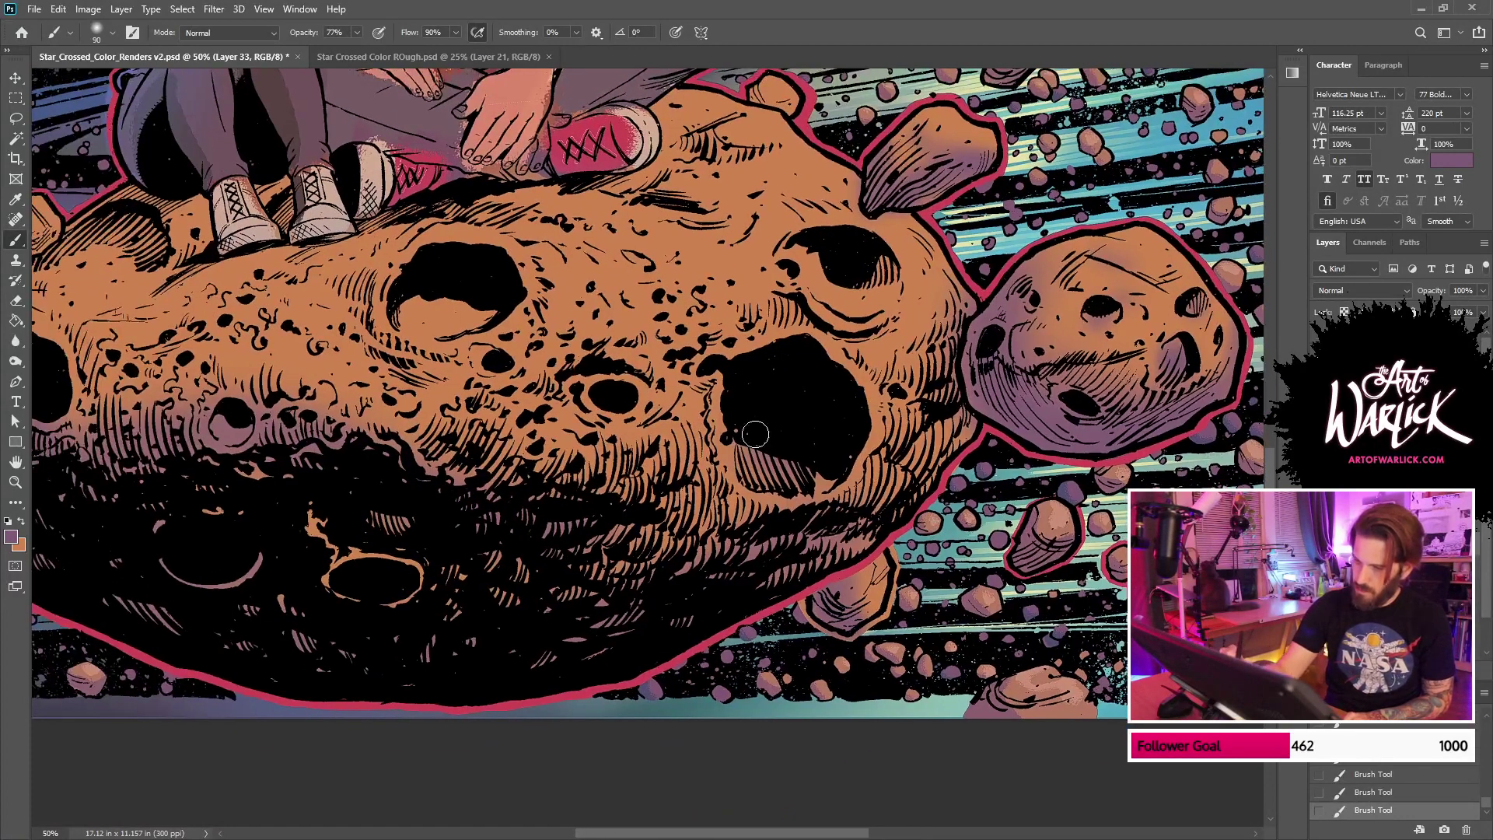
{"action": "mouse_move", "coordinate": [813, 248]}
{"action": "left_mouse_down"}
{"action": "mouse_move", "coordinate": [854, 282]}
{"action": "mouse_move", "coordinate": [867, 253]}
{"action": "mouse_move", "coordinate": [821, 249]}
{"action": "mouse_move", "coordinate": [783, 271]}
{"action": "mouse_move", "coordinate": [759, 253]}
{"action": "mouse_move", "coordinate": [804, 316]}
{"action": "mouse_move", "coordinate": [762, 227]}
{"action": "mouse_move", "coordinate": [836, 208]}
{"action": "mouse_move", "coordinate": [782, 284]}
{"action": "mouse_move", "coordinate": [919, 310]}
{"action": "mouse_move", "coordinate": [910, 244]}
{"action": "mouse_move", "coordinate": [849, 356]}
{"action": "mouse_move", "coordinate": [888, 364]}
{"action": "mouse_move", "coordinate": [916, 327]}
{"action": "mouse_move", "coordinate": [950, 374]}
{"action": "mouse_move", "coordinate": [923, 413]}
{"action": "mouse_move", "coordinate": [891, 396]}
{"action": "mouse_move", "coordinate": [877, 462]}
{"action": "mouse_move", "coordinate": [811, 509]}
{"action": "mouse_move", "coordinate": [959, 437]}
{"action": "left_mouse_up"}
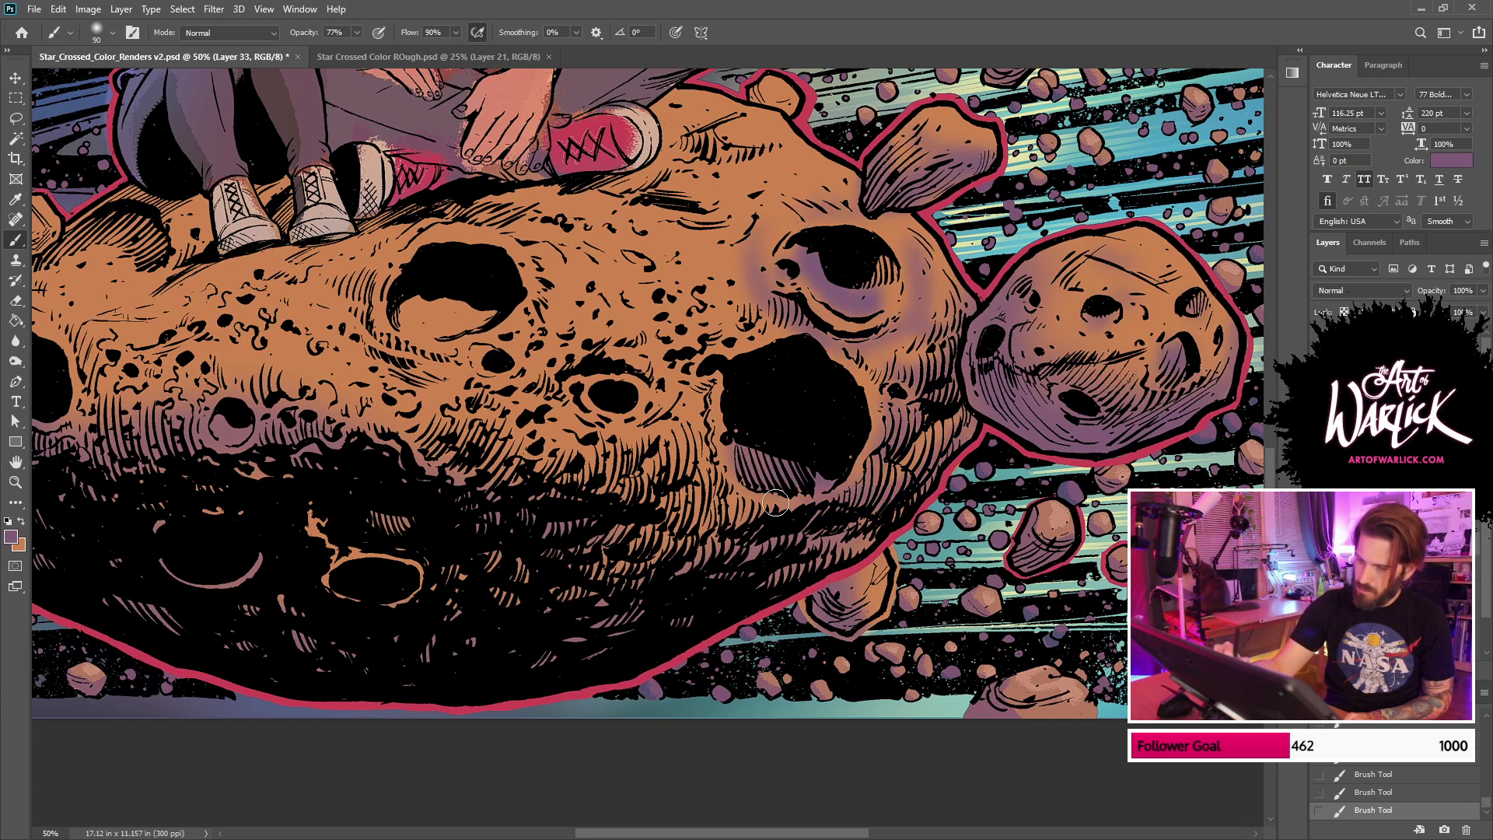
{"action": "left_click_drag", "start_coordinate": [762, 332], "coordinate": [953, 352]}
{"action": "mouse_move", "coordinate": [633, 306]}
{"action": "left_mouse_down"}
{"action": "mouse_move", "coordinate": [626, 346]}
{"action": "mouse_move", "coordinate": [673, 314]}
{"action": "left_mouse_up"}
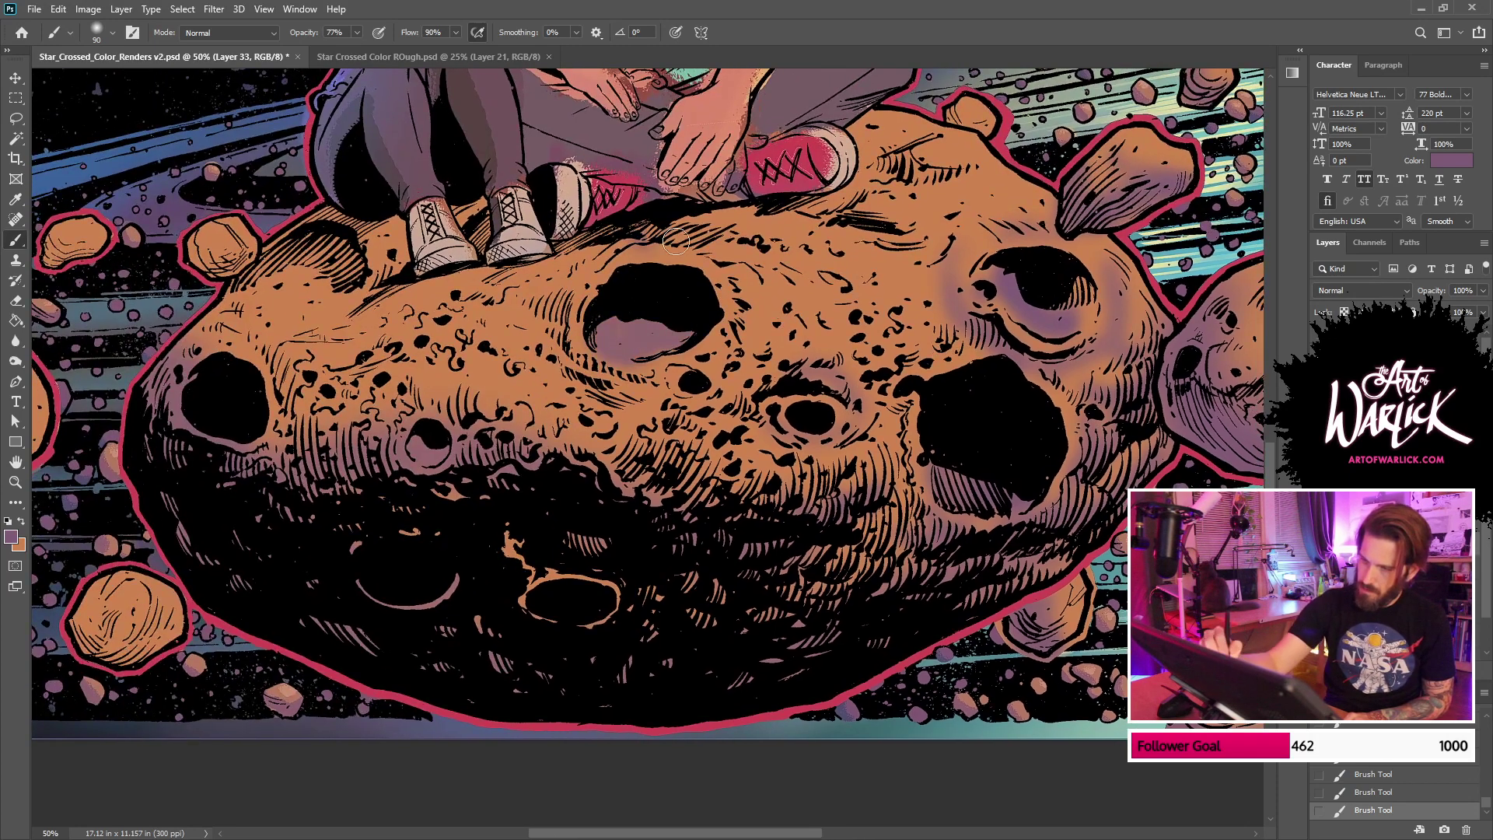
{"action": "mouse_move", "coordinate": [675, 242]}
{"action": "left_mouse_down"}
{"action": "mouse_move", "coordinate": [742, 266]}
{"action": "mouse_move", "coordinate": [637, 232]}
{"action": "mouse_move", "coordinate": [583, 274]}
{"action": "mouse_move", "coordinate": [606, 333]}
{"action": "mouse_move", "coordinate": [560, 320]}
{"action": "mouse_move", "coordinate": [629, 388]}
{"action": "left_mouse_up"}
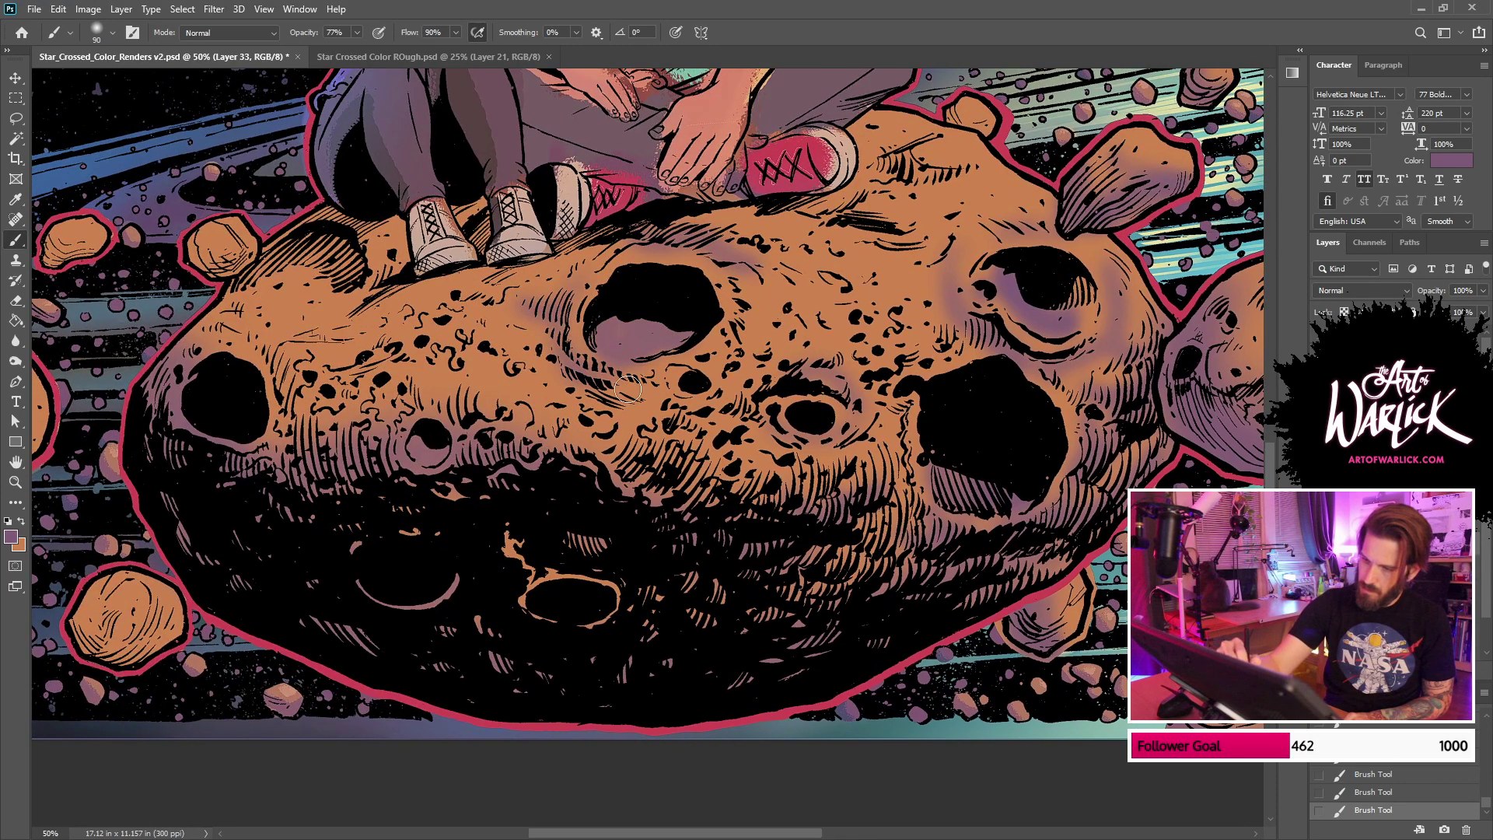
{"action": "mouse_move", "coordinate": [631, 455]}
{"action": "left_mouse_down"}
{"action": "mouse_move", "coordinate": [667, 503]}
{"action": "mouse_move", "coordinate": [760, 494]}
{"action": "left_mouse_up"}
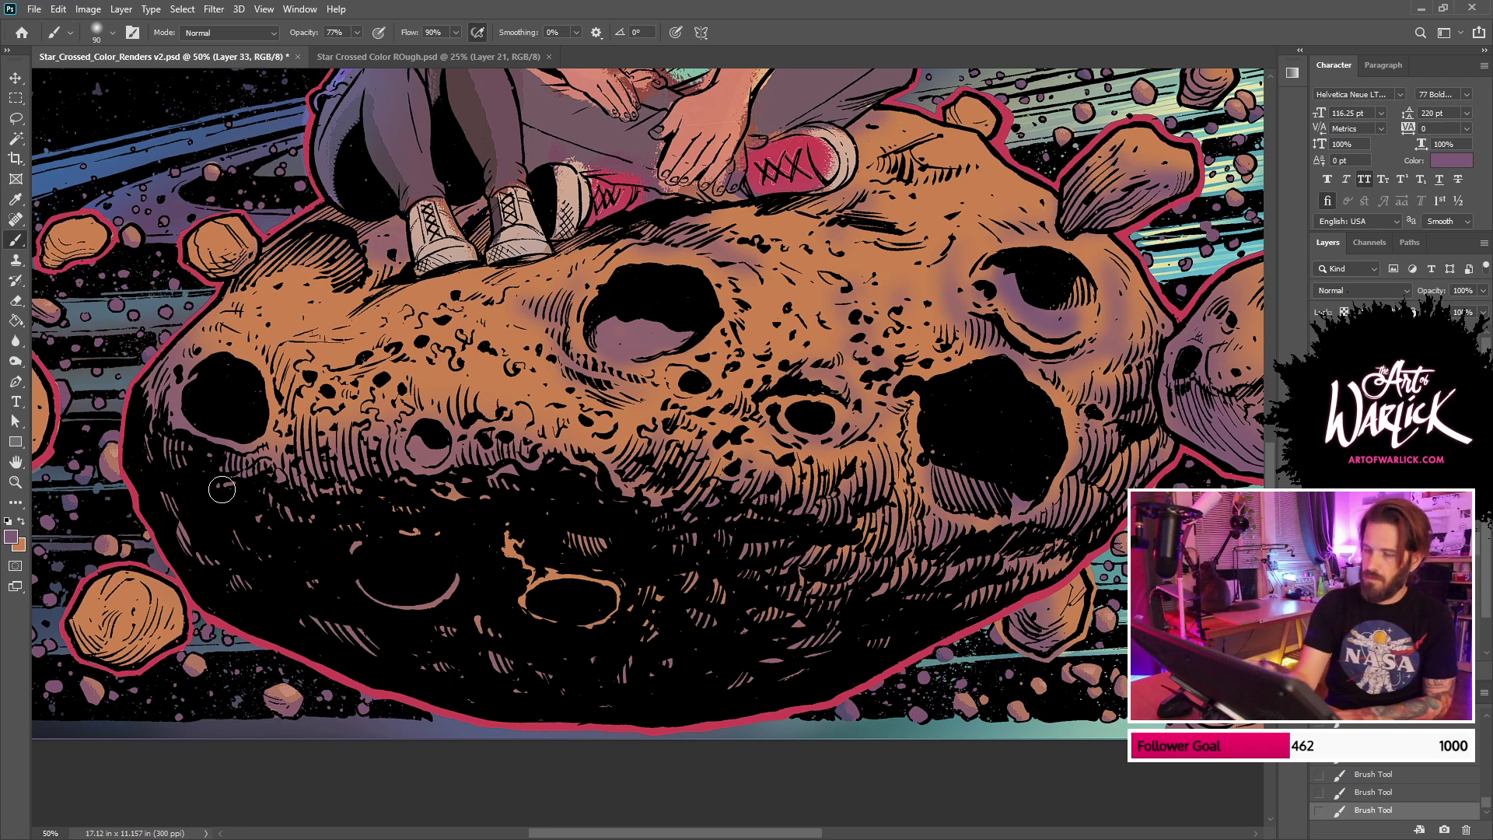
Step: Enlarge the brush to 400 px and lay broad purple shading over the left side of the big asteroid
{"action": "key", "text": "ctrl+minus"}
{"action": "key", "text": "bracketright"}
{"action": "key", "text": "bracketright"}
{"action": "key", "text": "bracketright"}
{"action": "key", "text": "bracketright"}
{"action": "key", "text": "bracketright"}
{"action": "key", "text": "bracketright"}
{"action": "key", "text": "bracketright"}
{"action": "key", "text": "bracketright"}
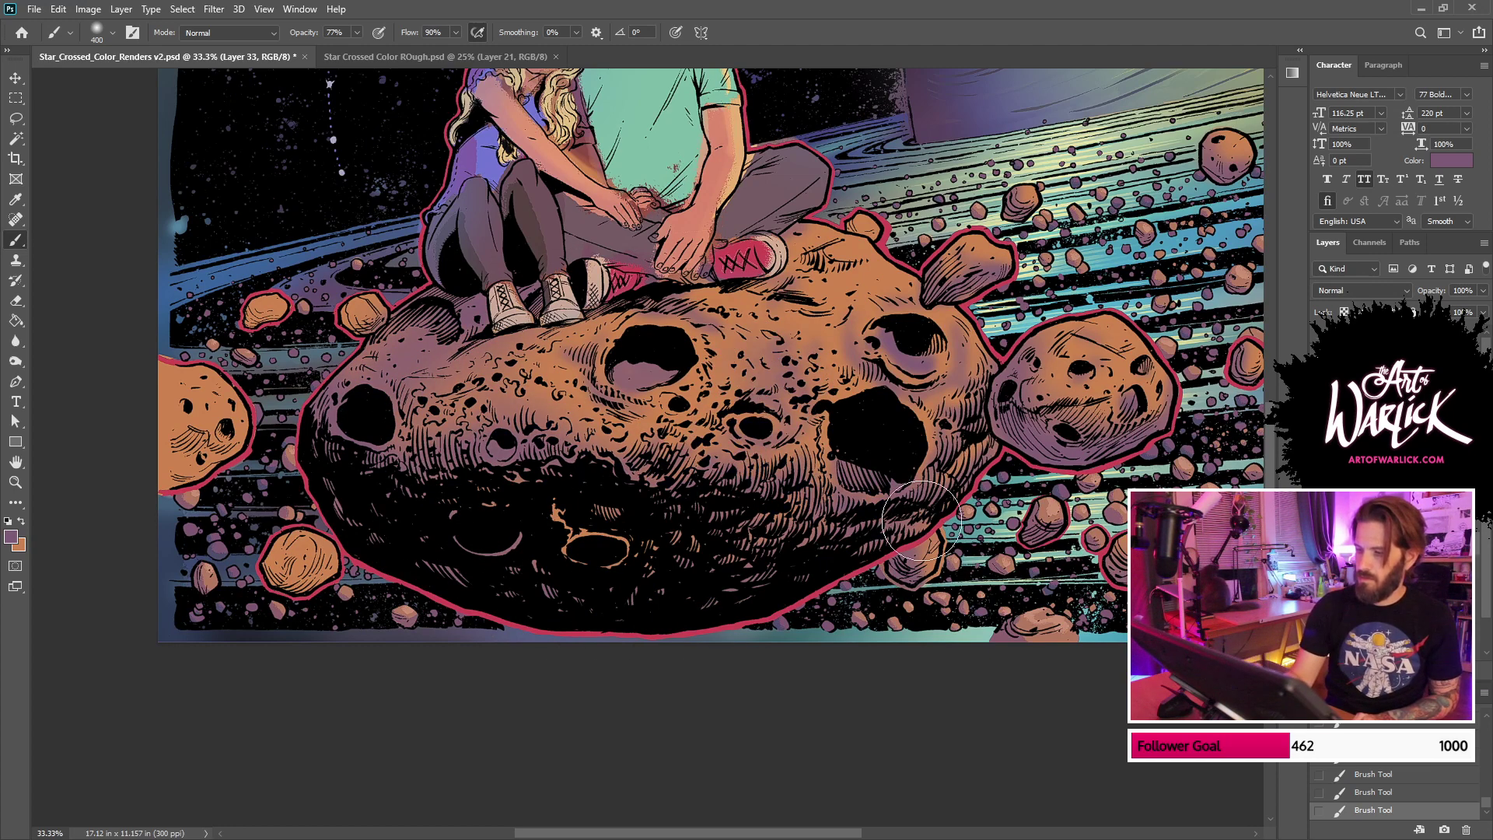
{"action": "key", "text": "ctrl+minus"}
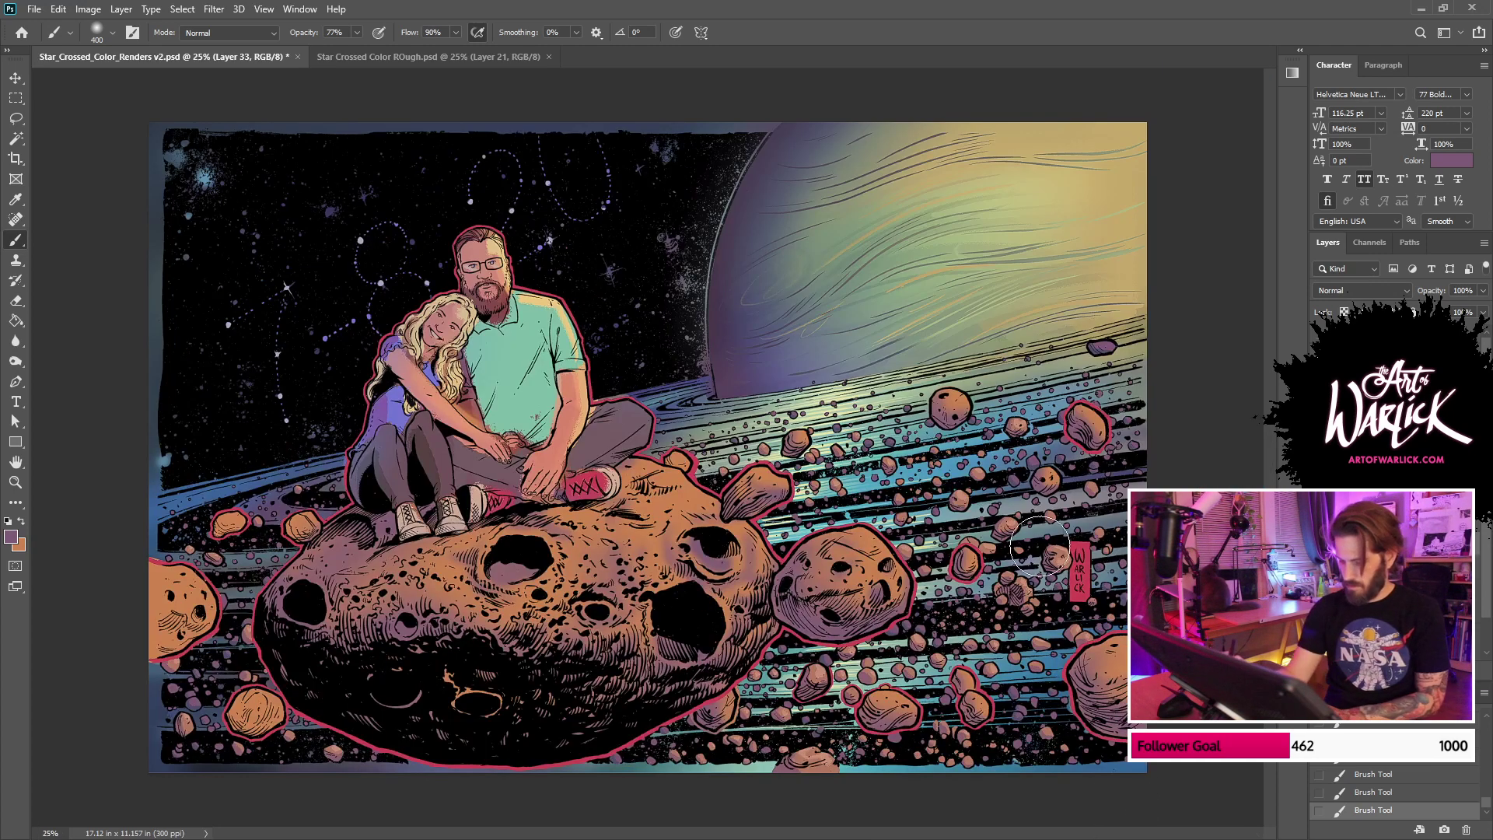
Step: Reduce the brush to 50 px and add purple shading below the man's shoe and in the big asteroid's upper-right crater
{"action": "key", "text": "bracketleft"}
{"action": "key", "text": "bracketleft"}
{"action": "key", "text": "bracketleft"}
{"action": "key", "text": "bracketleft"}
{"action": "key", "text": "ctrl+plus"}
{"action": "key", "text": "ctrl+plus"}
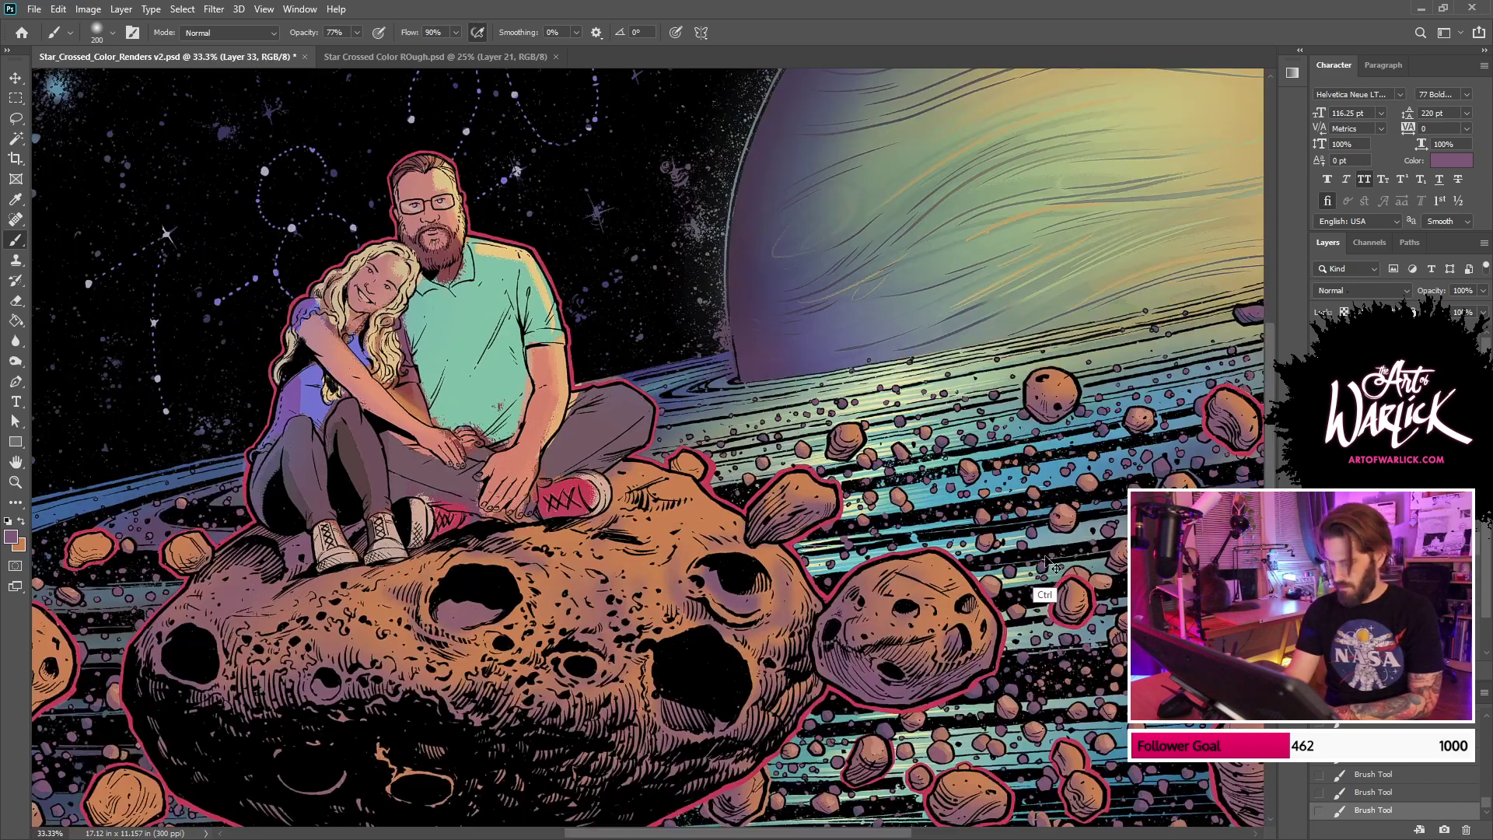
{"action": "left_click_drag", "start_coordinate": [734, 535], "coordinate": [961, 448]}
{"action": "key", "text": "bracketleft"}
{"action": "key", "text": "bracketleft"}
{"action": "key", "text": "bracketleft"}
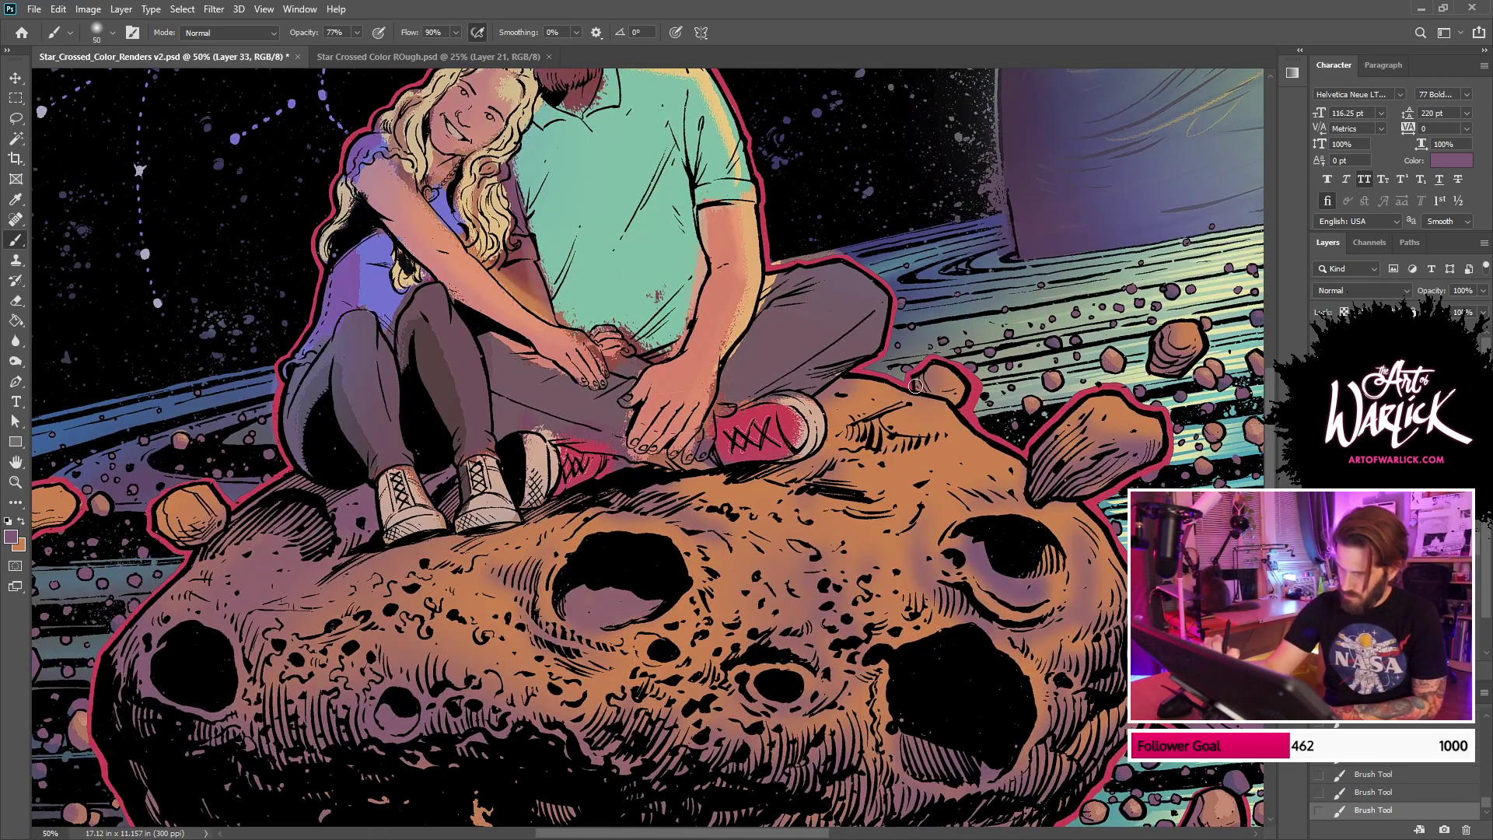
{"action": "mouse_move", "coordinate": [892, 407]}
{"action": "left_mouse_down"}
{"action": "mouse_move", "coordinate": [832, 433]}
{"action": "mouse_move", "coordinate": [919, 445]}
{"action": "mouse_move", "coordinate": [861, 429]}
{"action": "left_mouse_up"}
{"action": "mouse_move", "coordinate": [781, 479]}
{"action": "left_mouse_down"}
{"action": "mouse_move", "coordinate": [834, 499]}
{"action": "mouse_move", "coordinate": [676, 483]}
{"action": "left_mouse_up"}
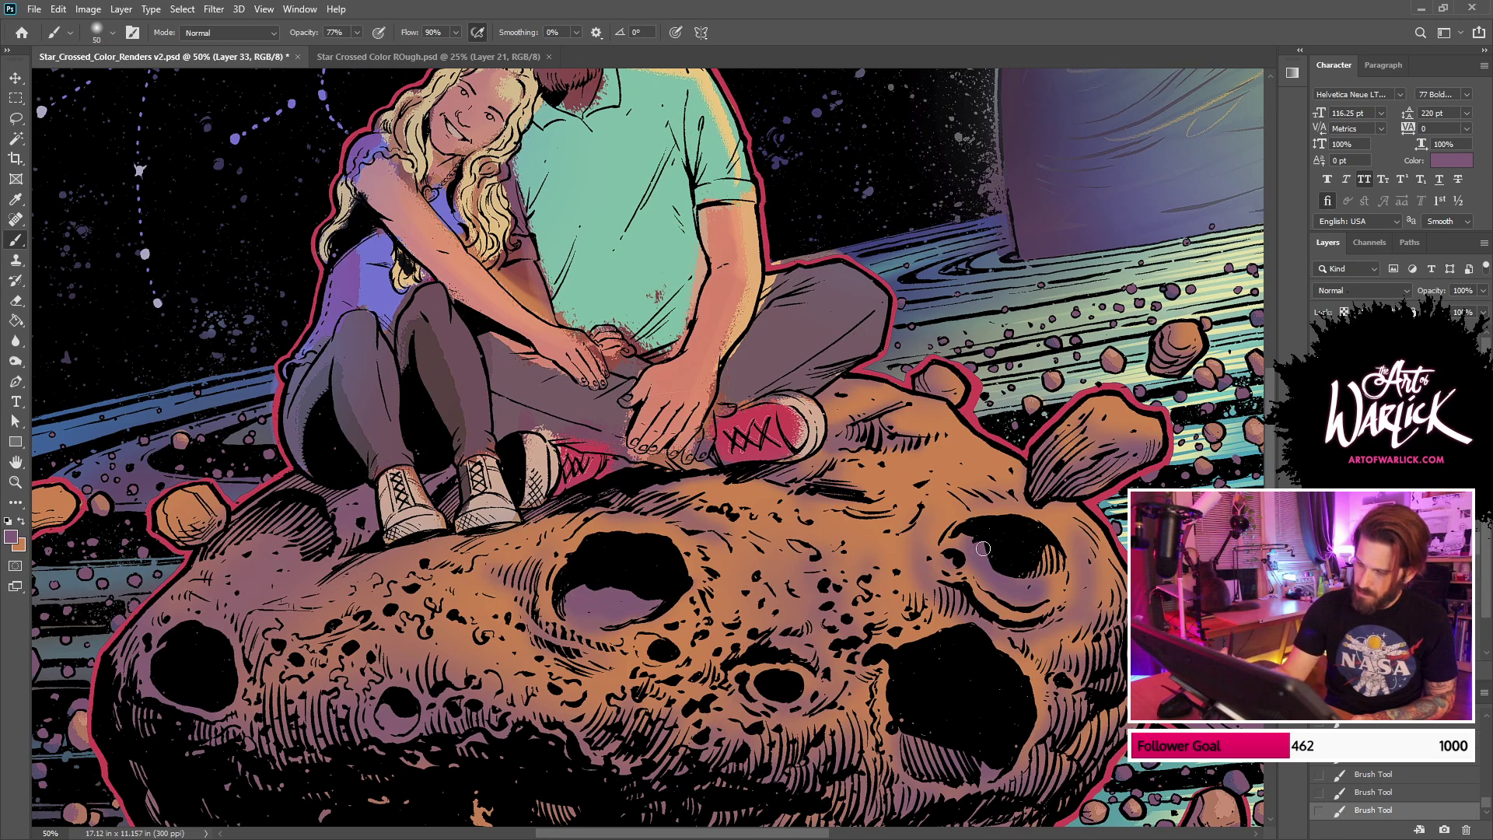
{"action": "mouse_move", "coordinate": [967, 553]}
{"action": "left_mouse_down"}
{"action": "mouse_move", "coordinate": [980, 578]}
{"action": "mouse_move", "coordinate": [1054, 555]}
{"action": "left_mouse_up"}
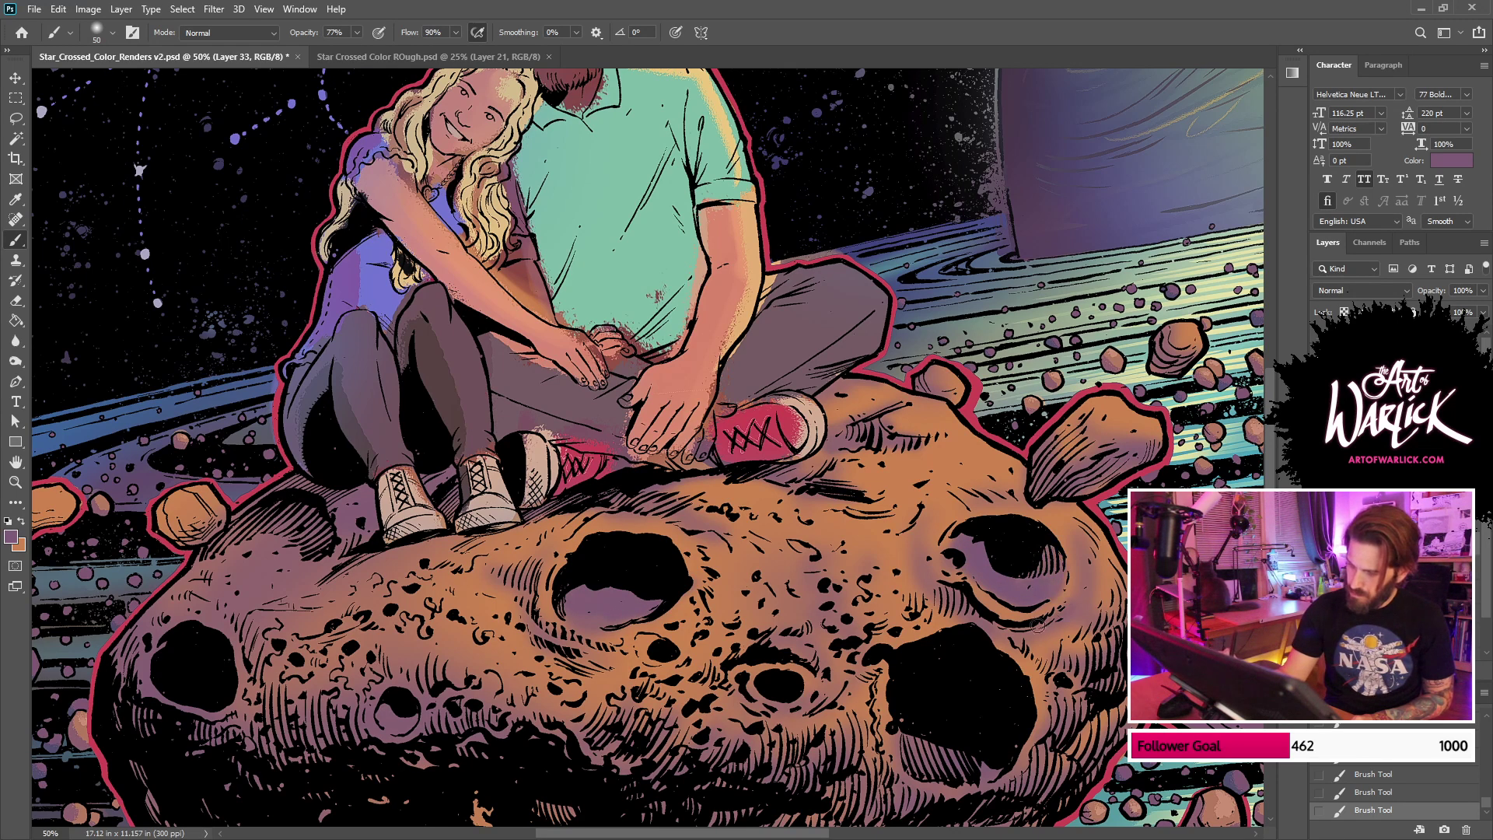
{"action": "left_click_drag", "start_coordinate": [1046, 650], "coordinate": [1024, 506]}
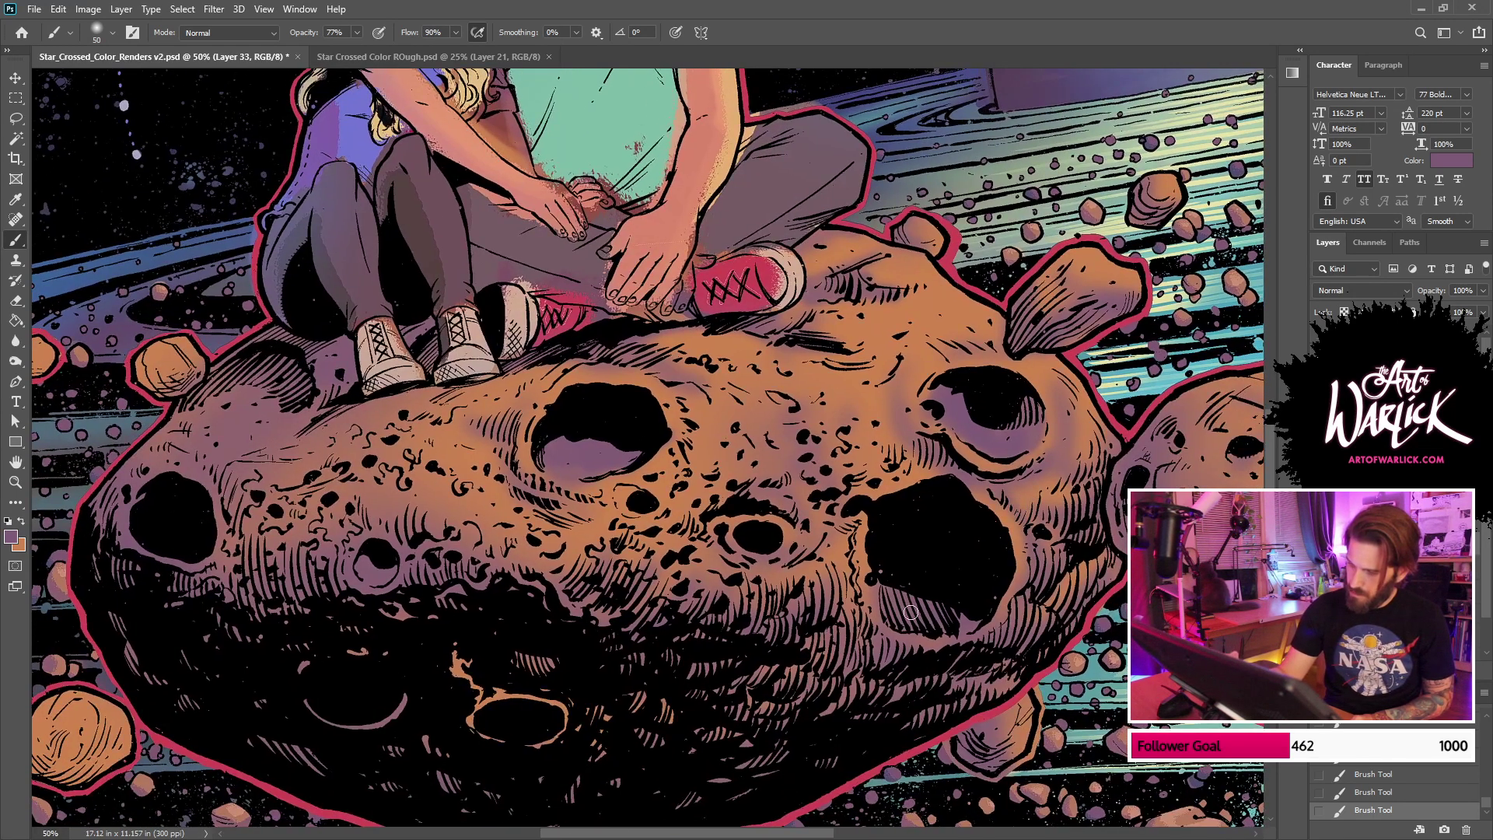
Step: Paint purple shading onto the outlined asteroids along the illustration's left edge, enlarging the brush to 150 px
{"action": "left_click_drag", "start_coordinate": [316, 503], "coordinate": [834, 374]}
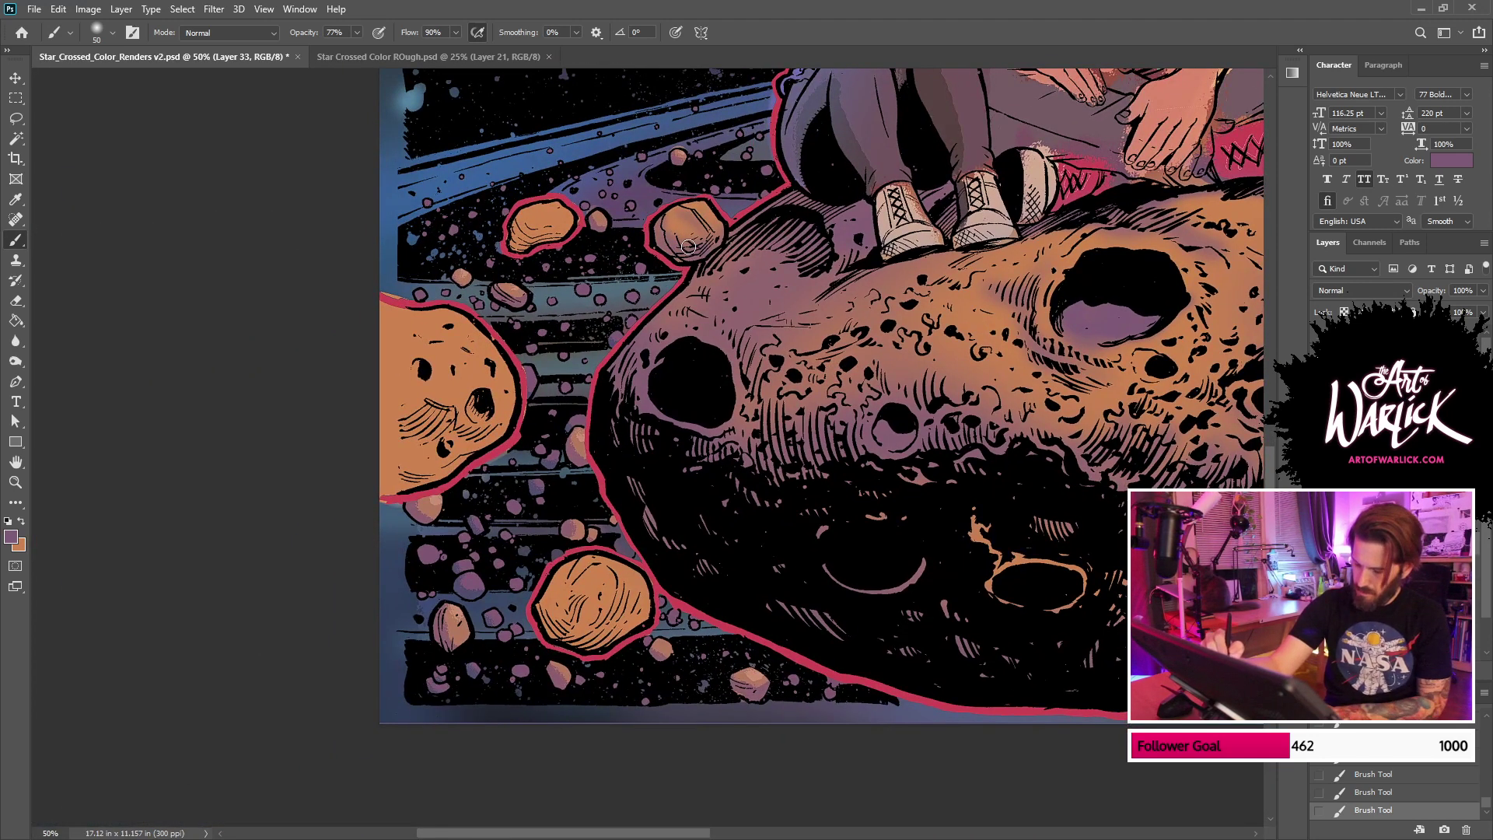
{"action": "mouse_move", "coordinate": [507, 233]}
{"action": "left_mouse_down"}
{"action": "mouse_move", "coordinate": [573, 239]}
{"action": "mouse_move", "coordinate": [513, 216]}
{"action": "left_mouse_up"}
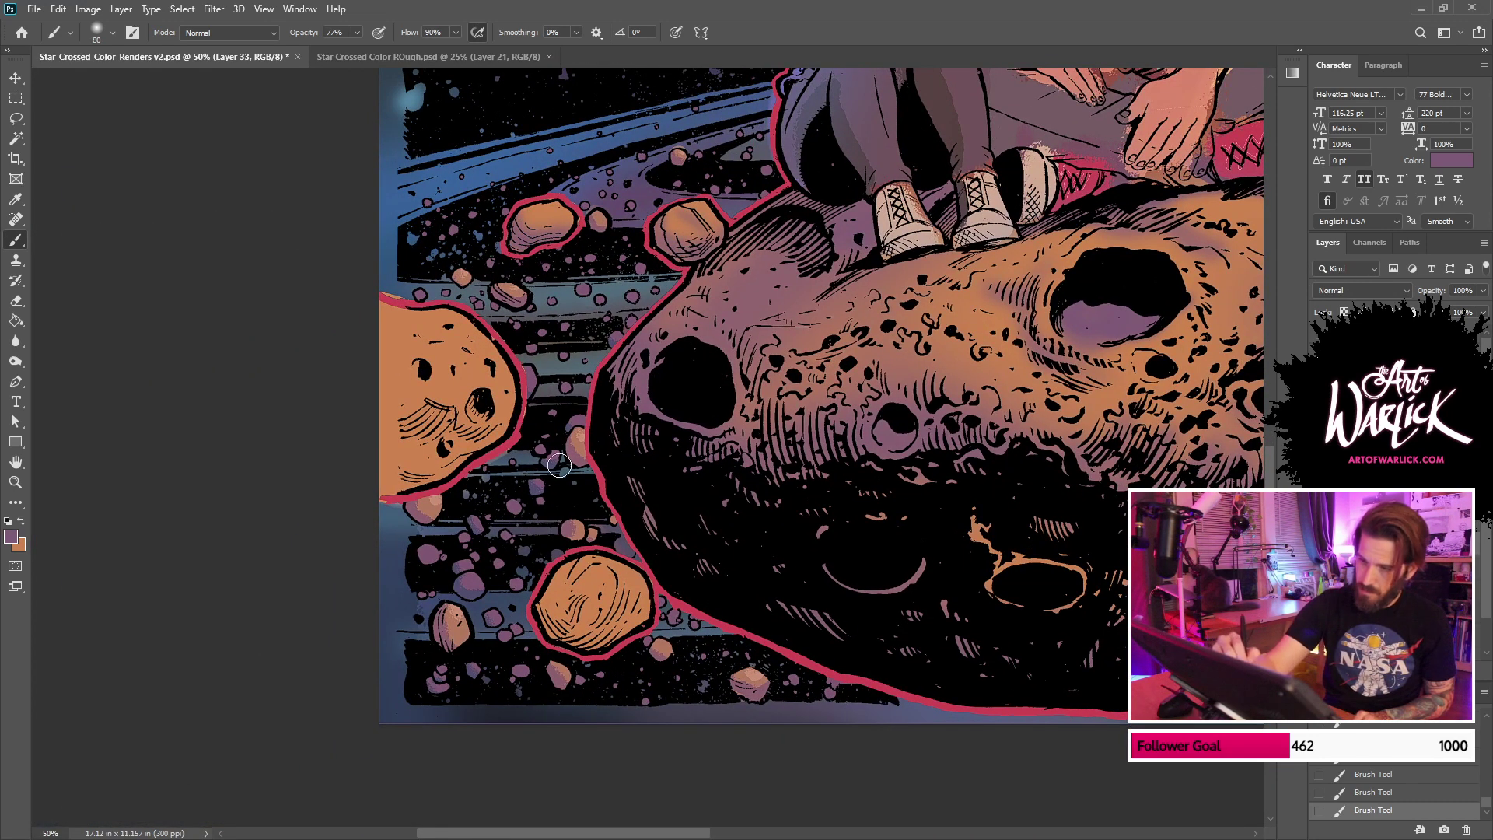
{"action": "mouse_move", "coordinate": [547, 600]}
{"action": "left_mouse_down"}
{"action": "mouse_move", "coordinate": [555, 628]}
{"action": "mouse_move", "coordinate": [623, 638]}
{"action": "left_mouse_up"}
{"action": "mouse_move", "coordinate": [566, 593]}
{"action": "left_mouse_down"}
{"action": "mouse_move", "coordinate": [560, 618]}
{"action": "mouse_move", "coordinate": [589, 605]}
{"action": "mouse_move", "coordinate": [554, 598]}
{"action": "mouse_move", "coordinate": [641, 618]}
{"action": "mouse_move", "coordinate": [602, 626]}
{"action": "left_mouse_up"}
{"action": "mouse_move", "coordinate": [401, 466]}
{"action": "left_mouse_down"}
{"action": "mouse_move", "coordinate": [463, 430]}
{"action": "mouse_move", "coordinate": [481, 405]}
{"action": "mouse_move", "coordinate": [473, 444]}
{"action": "mouse_move", "coordinate": [356, 438]}
{"action": "mouse_move", "coordinate": [451, 464]}
{"action": "mouse_move", "coordinate": [404, 415]}
{"action": "left_mouse_up"}
{"action": "key", "text": "bracketright"}
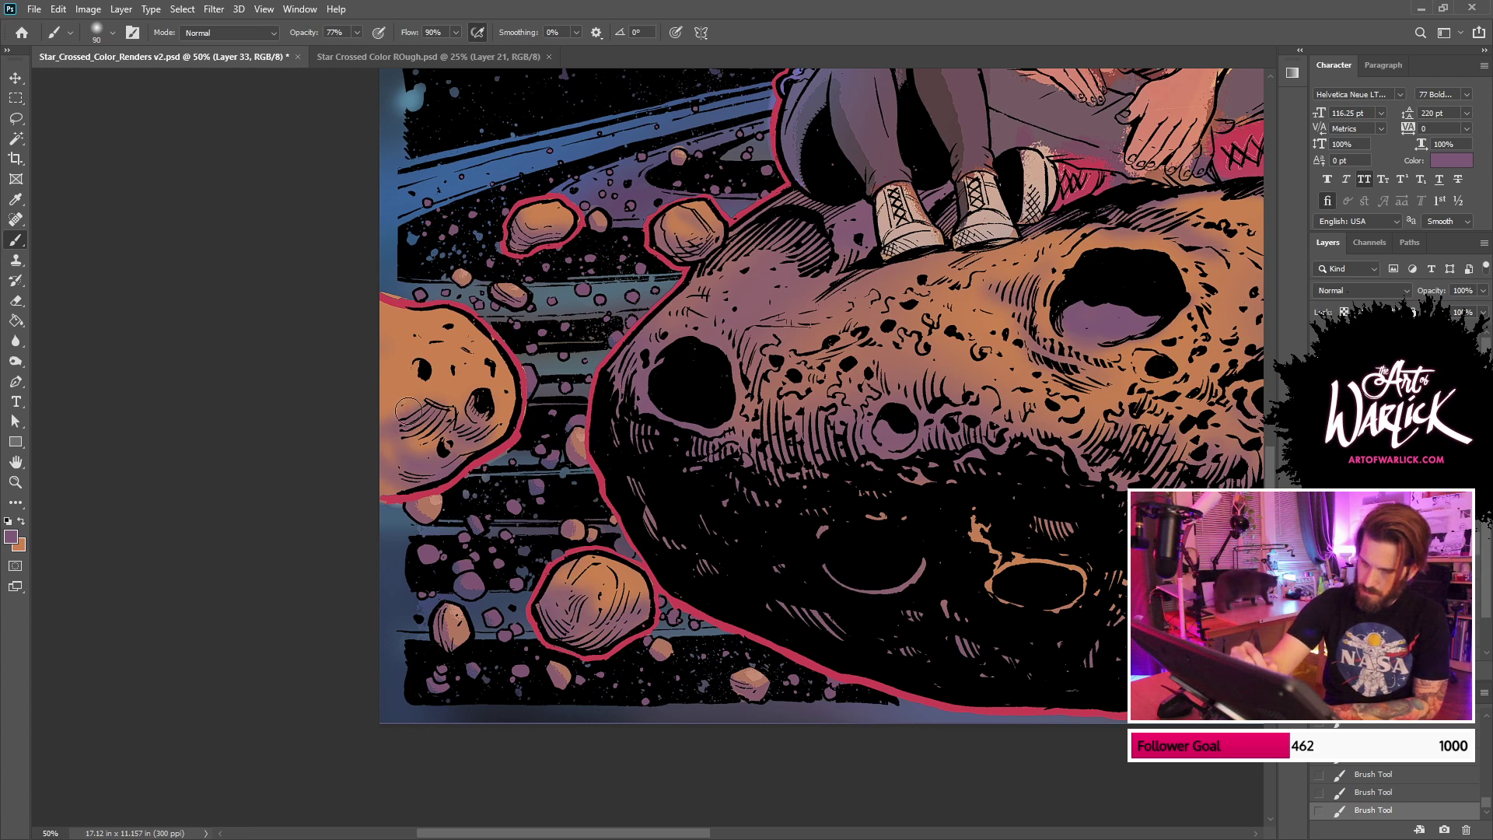
{"action": "key", "text": "bracketright"}
{"action": "key", "text": "bracketright"}
{"action": "key", "text": "bracketright"}
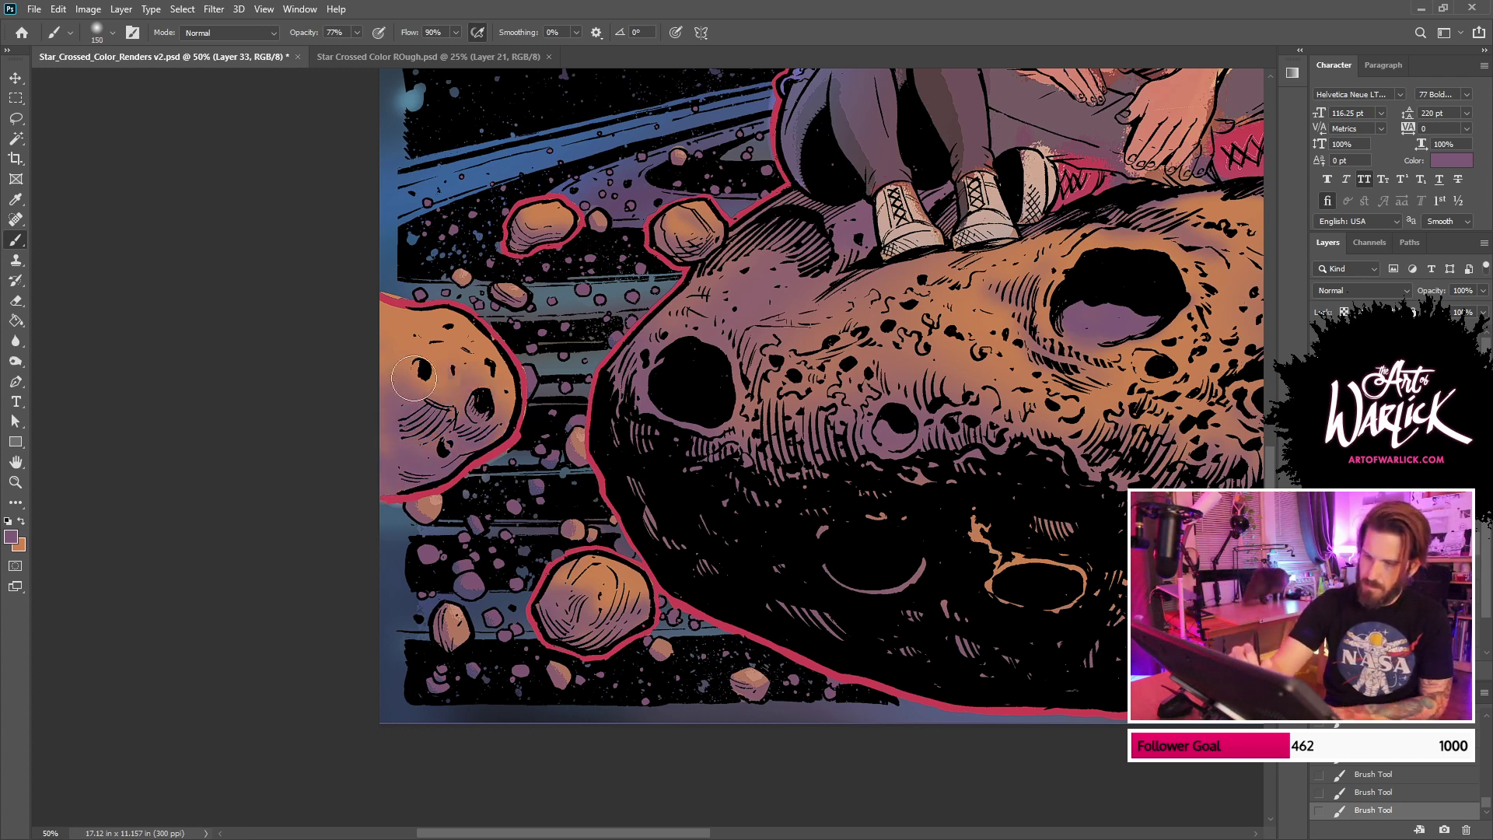
Step: Sample the teal along the illustration's bottom border and paint it into the round asteroid's underside and the big asteroid's upper craters
{"action": "key", "text": "ctrl+minus"}
{"action": "left_click_drag", "start_coordinate": [1083, 476], "coordinate": [748, 524]}
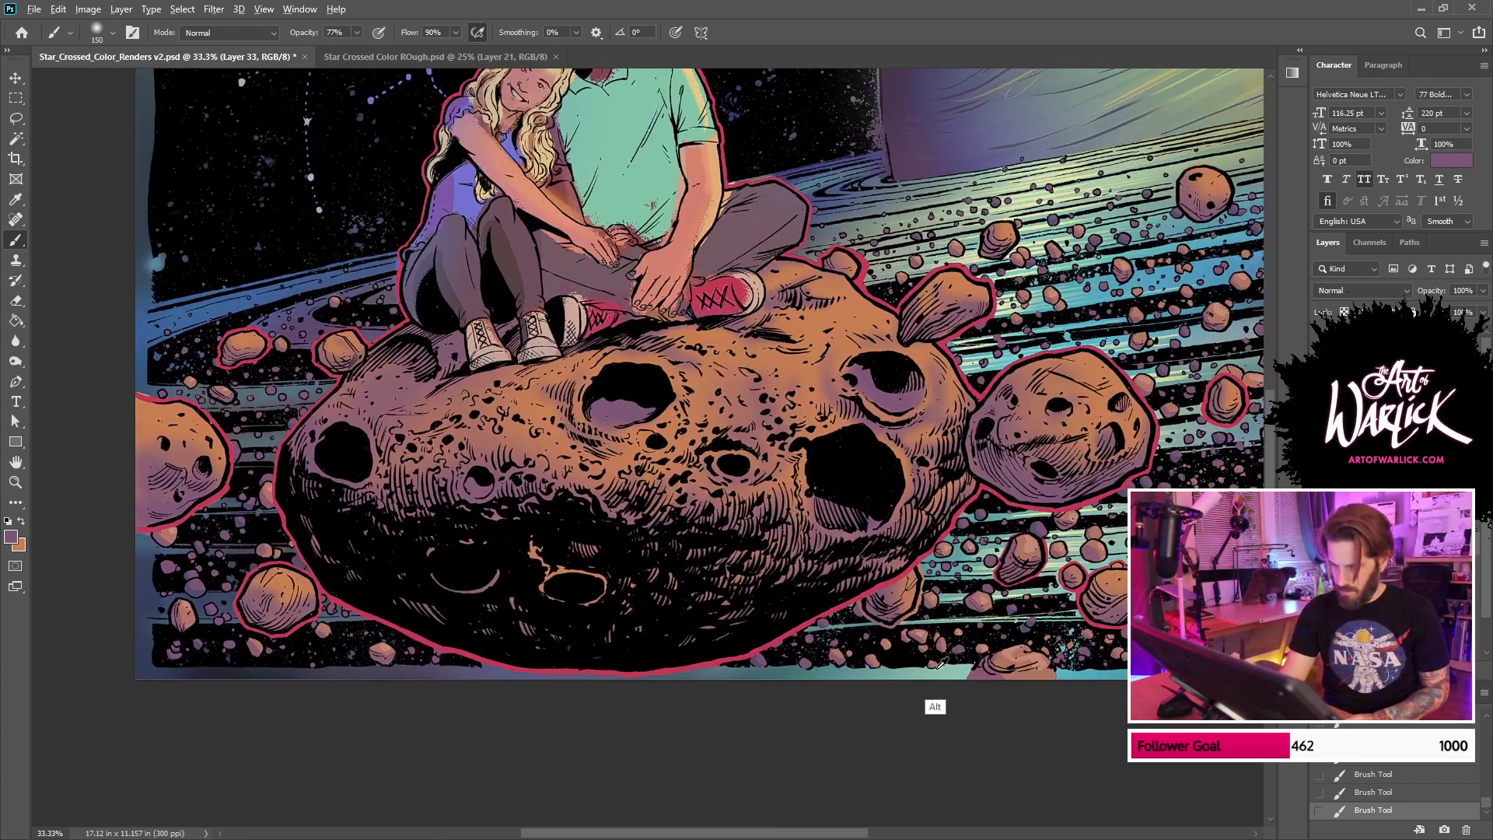
{"action": "left_click", "coordinate": [941, 661], "text": "alt"}
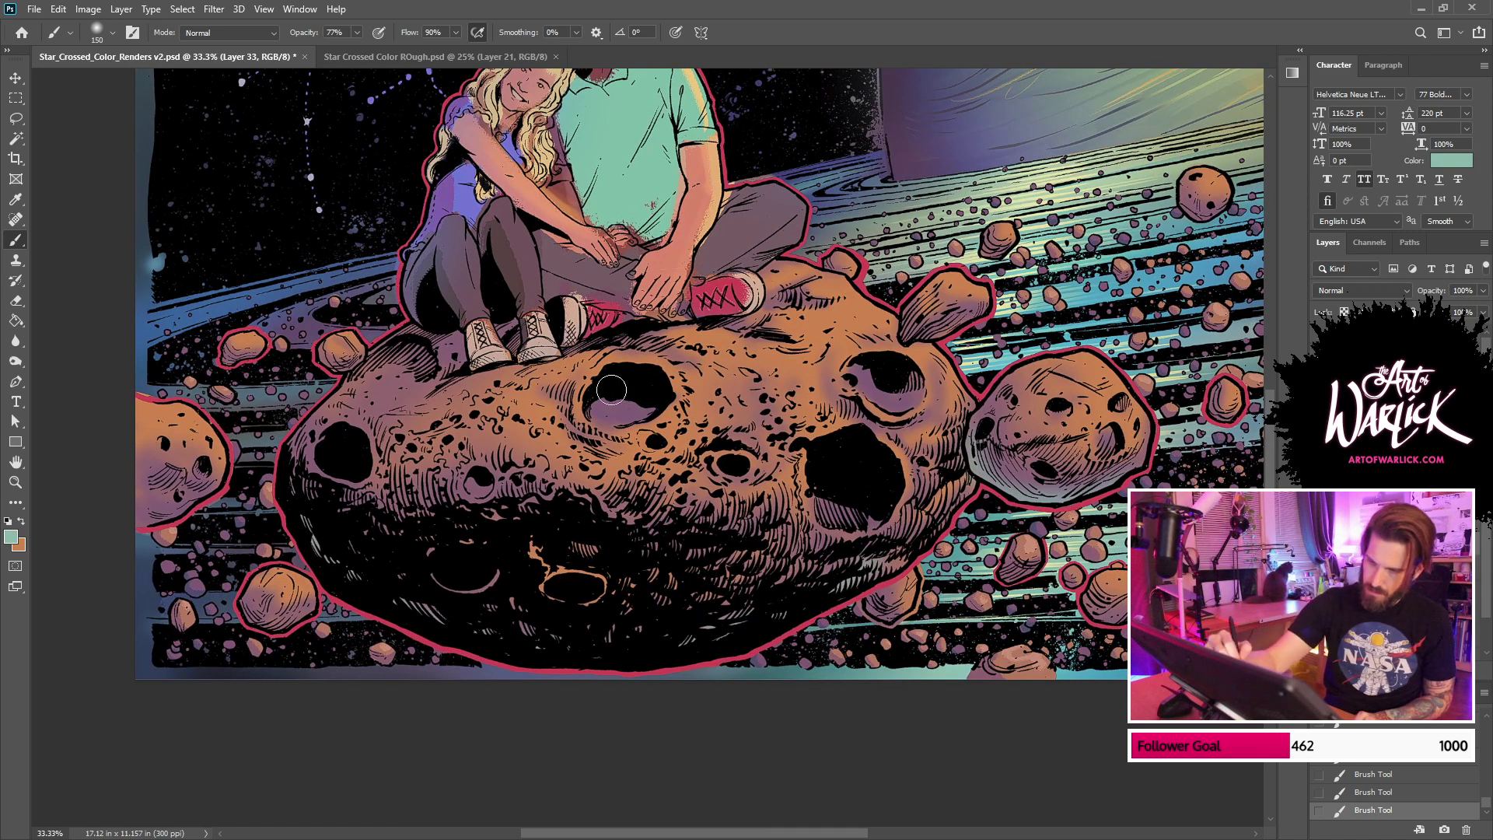
{"action": "left_click_drag", "start_coordinate": [612, 389], "coordinate": [642, 410]}
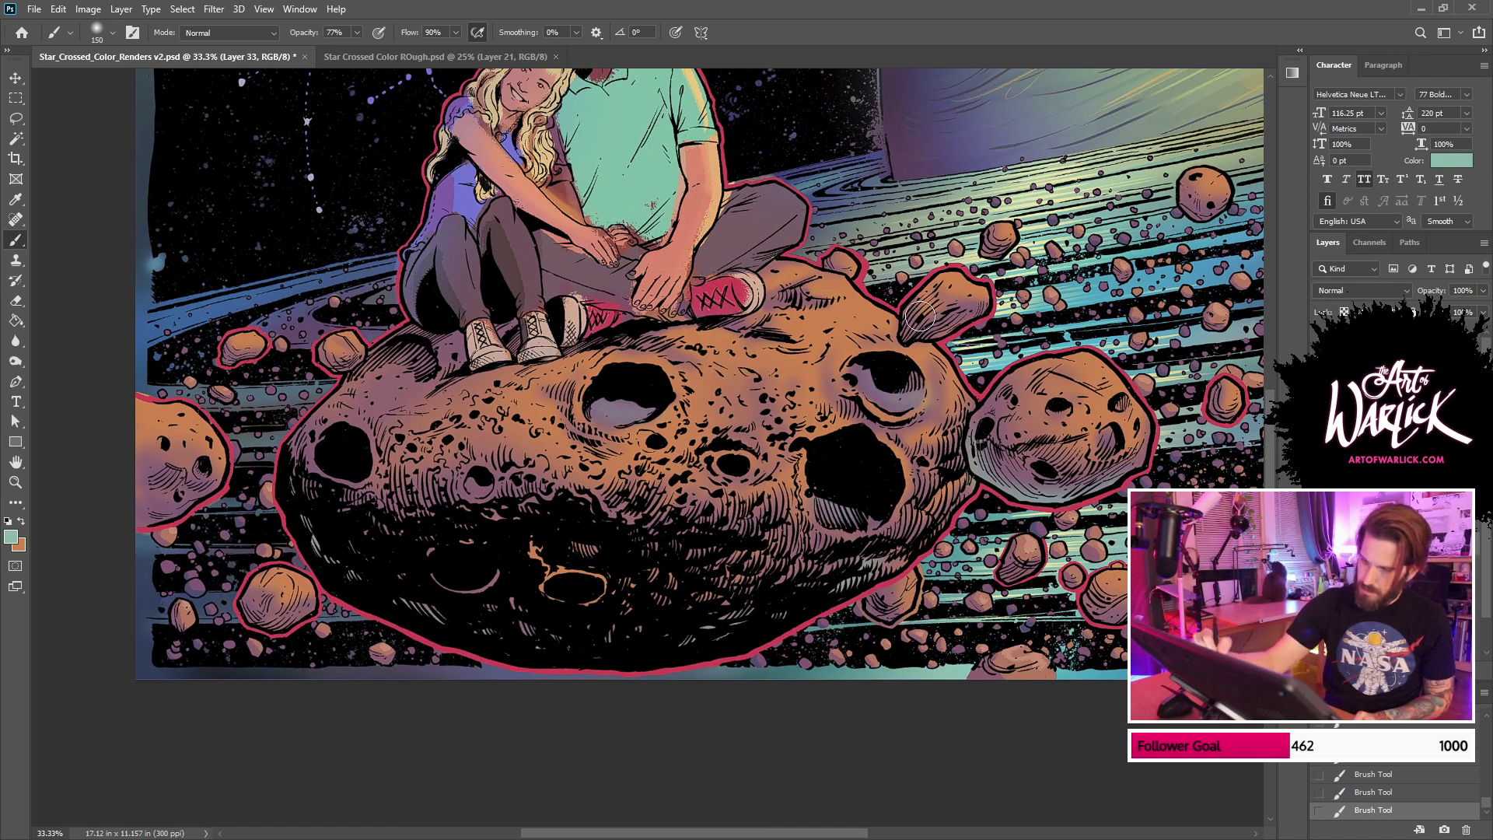
Step: Paint teal reflected light on the shadowed edges of the smaller outlined asteroids on both sides, reducing the brush to 100 px
{"action": "left_click_drag", "start_coordinate": [692, 329], "coordinate": [924, 316]}
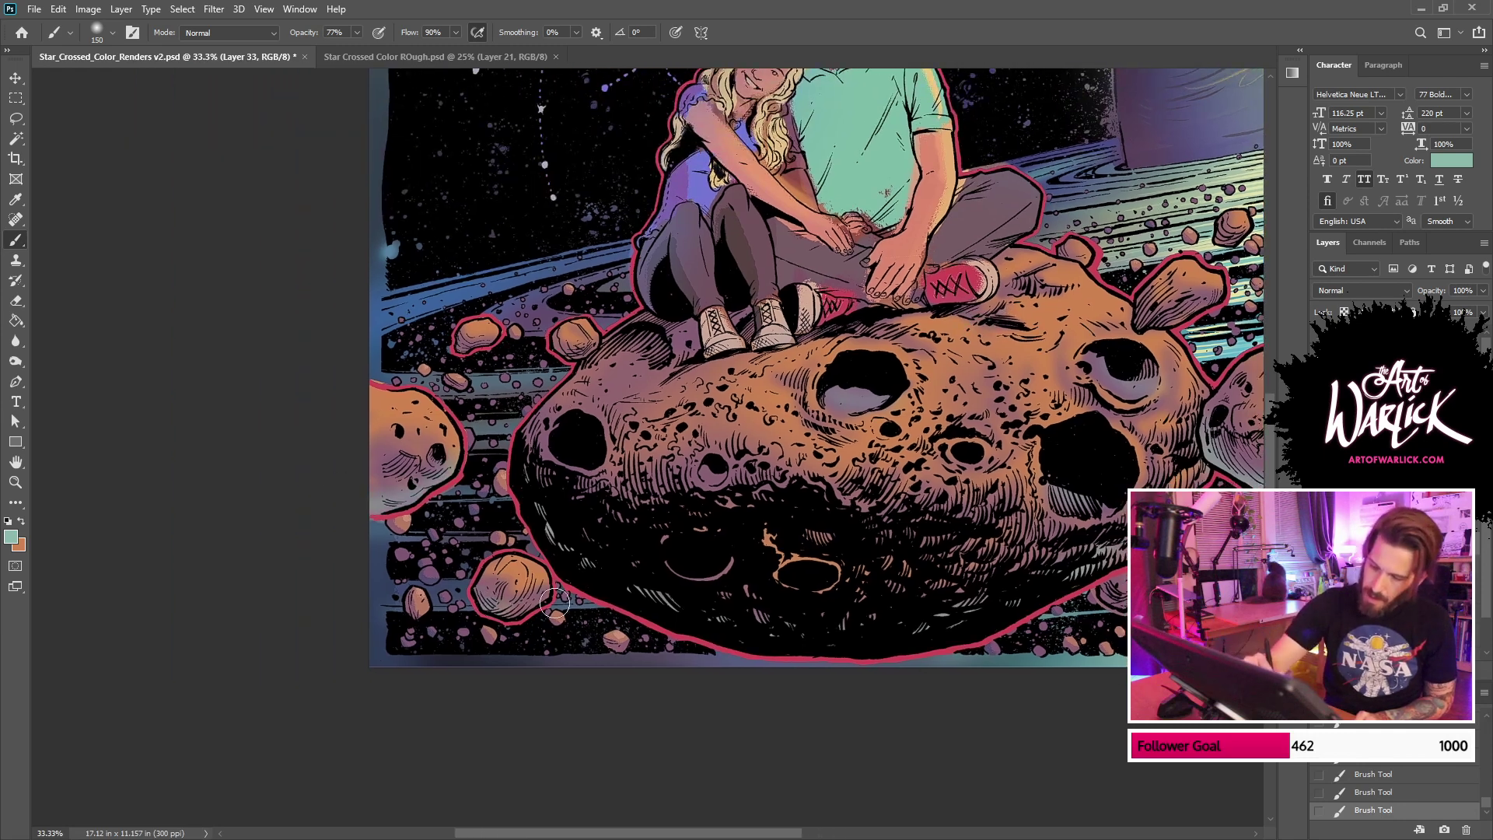
{"action": "left_click_drag", "start_coordinate": [903, 677], "coordinate": [622, 738]}
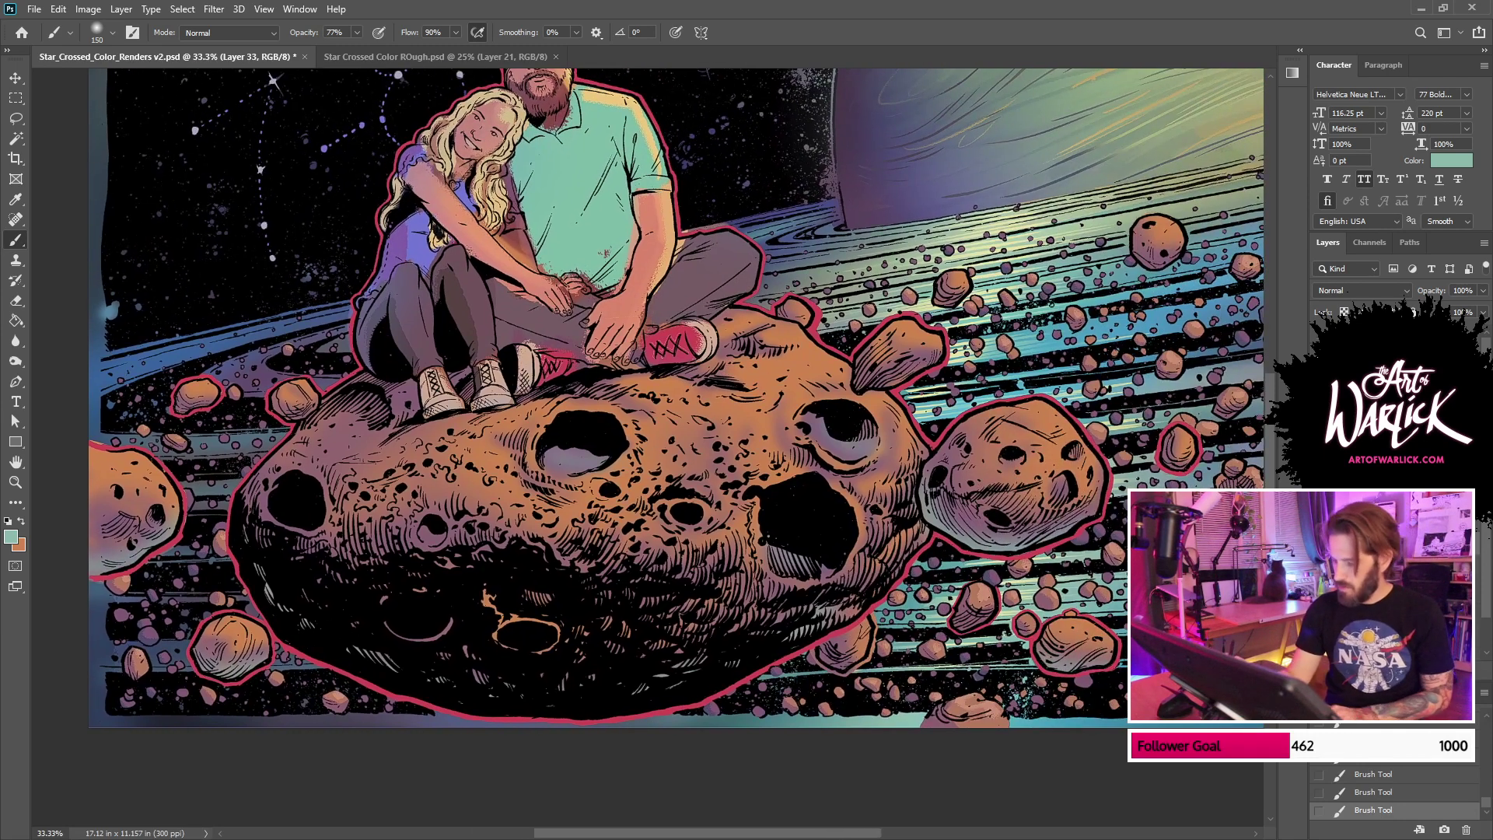
{"action": "left_click_drag", "start_coordinate": [1019, 607], "coordinate": [850, 664]}
{"action": "left_click_drag", "start_coordinate": [1145, 310], "coordinate": [1184, 353]}
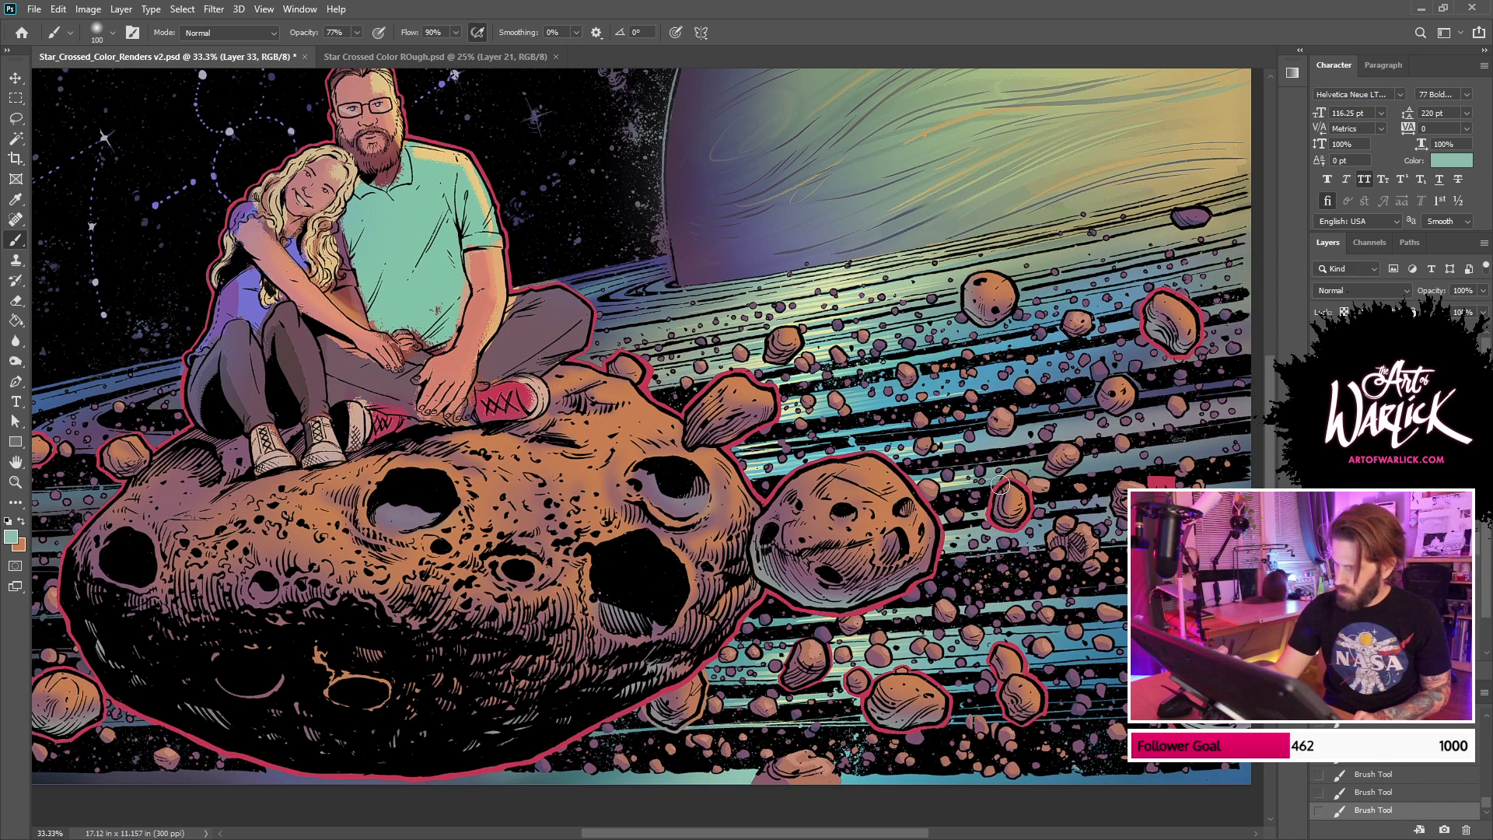
{"action": "left_click_drag", "start_coordinate": [1000, 486], "coordinate": [1012, 515]}
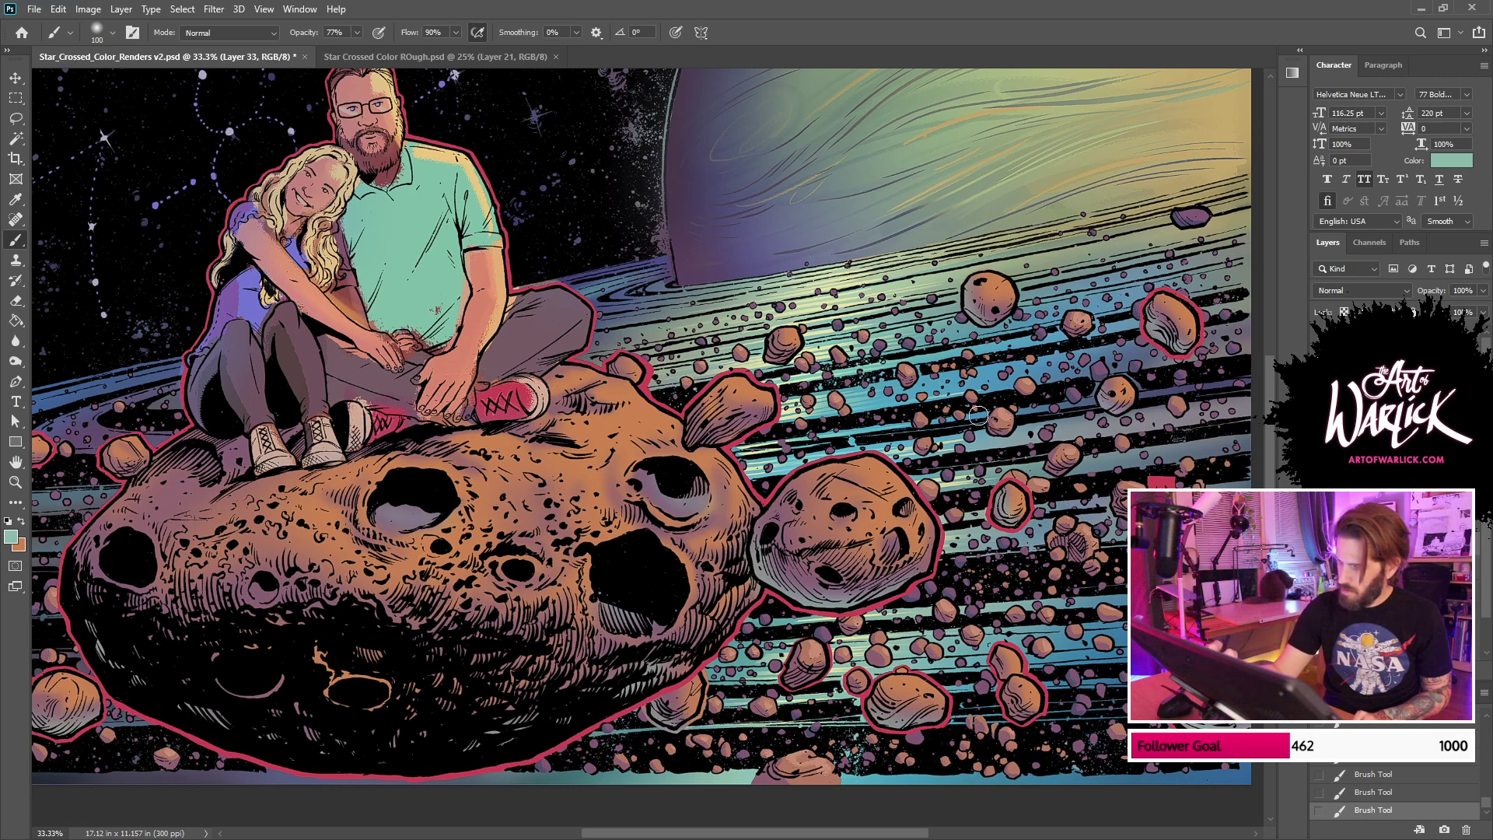
Step: Enlarge the brush to 300 px and brush a soft teal tint around the big asteroid's left crater, undoing the first stroke
{"action": "left_click_drag", "start_coordinate": [670, 356], "coordinate": [867, 318]}
{"action": "key", "text": "bracketright"}
{"action": "key", "text": "bracketright"}
{"action": "key", "text": "bracketright"}
{"action": "key", "text": "bracketright"}
{"action": "left_click_drag", "start_coordinate": [301, 506], "coordinate": [412, 423]}
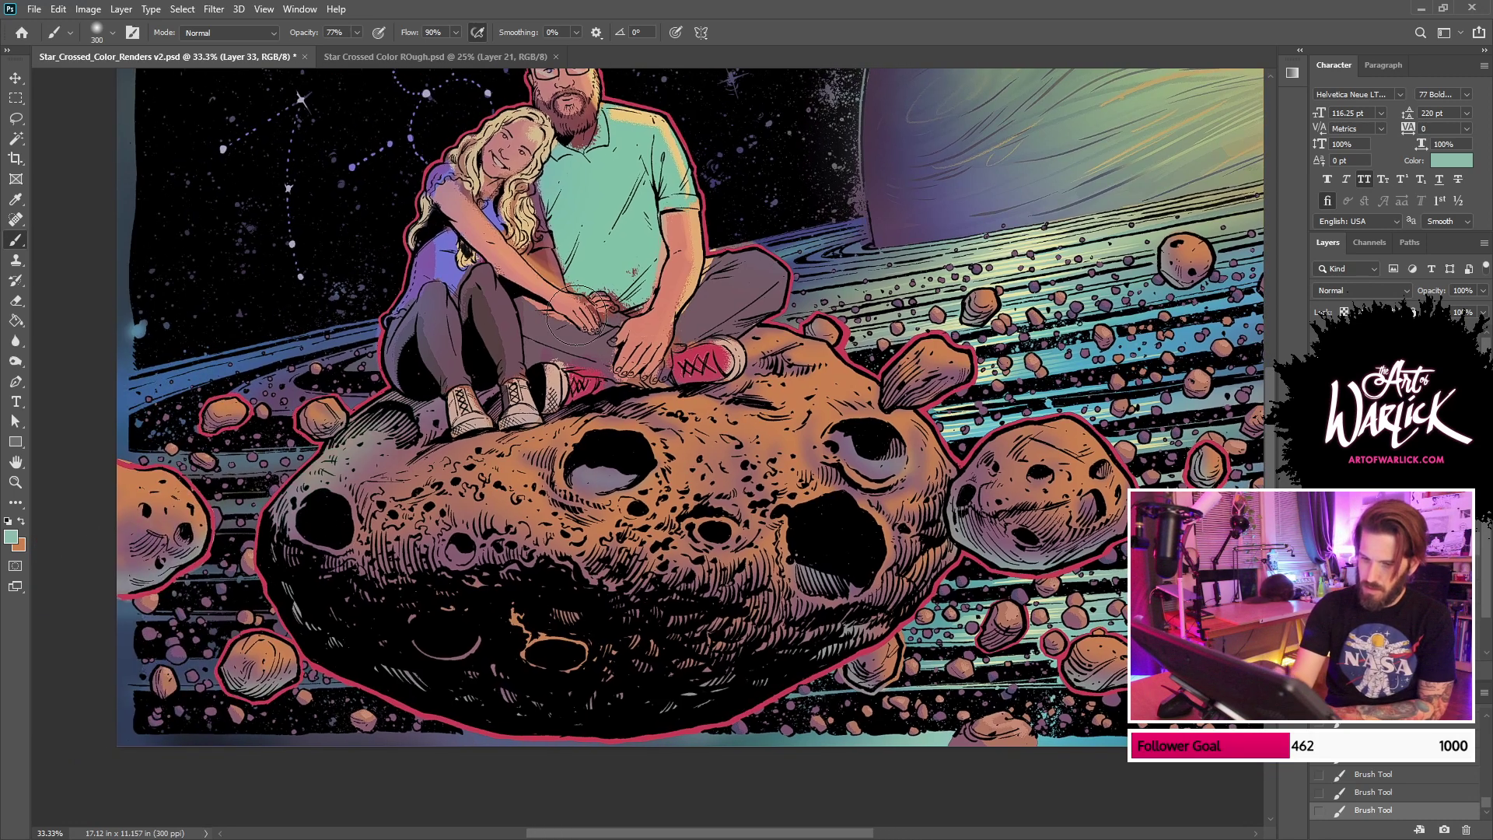
{"action": "key", "text": "ctrl+z"}
{"action": "left_click_drag", "start_coordinate": [304, 507], "coordinate": [339, 526]}
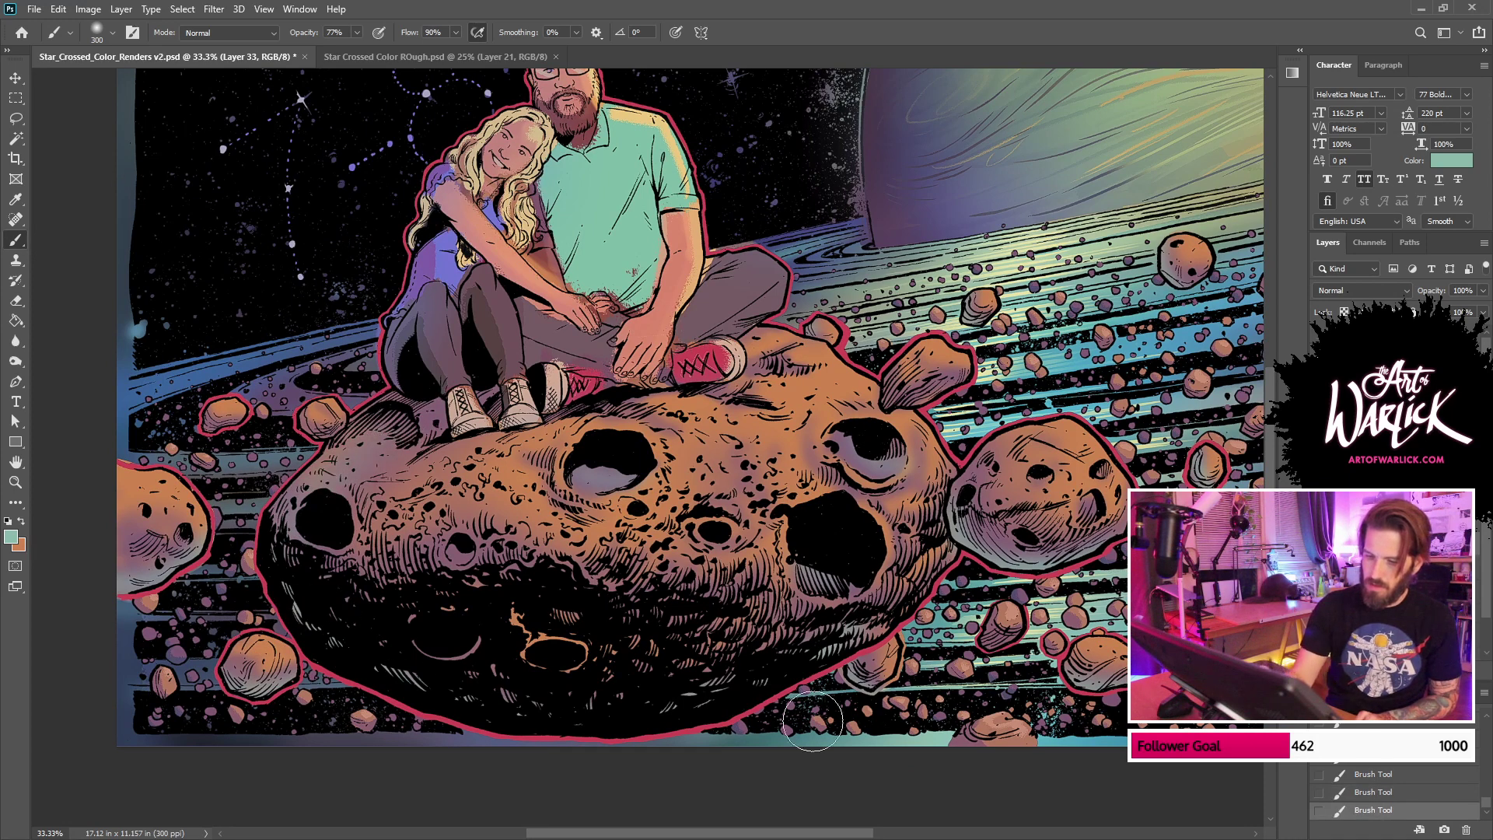
Step: Change Layer 32's position in the layer stack and set its opacity to 55%
{"action": "key", "text": "ctrl+minus"}
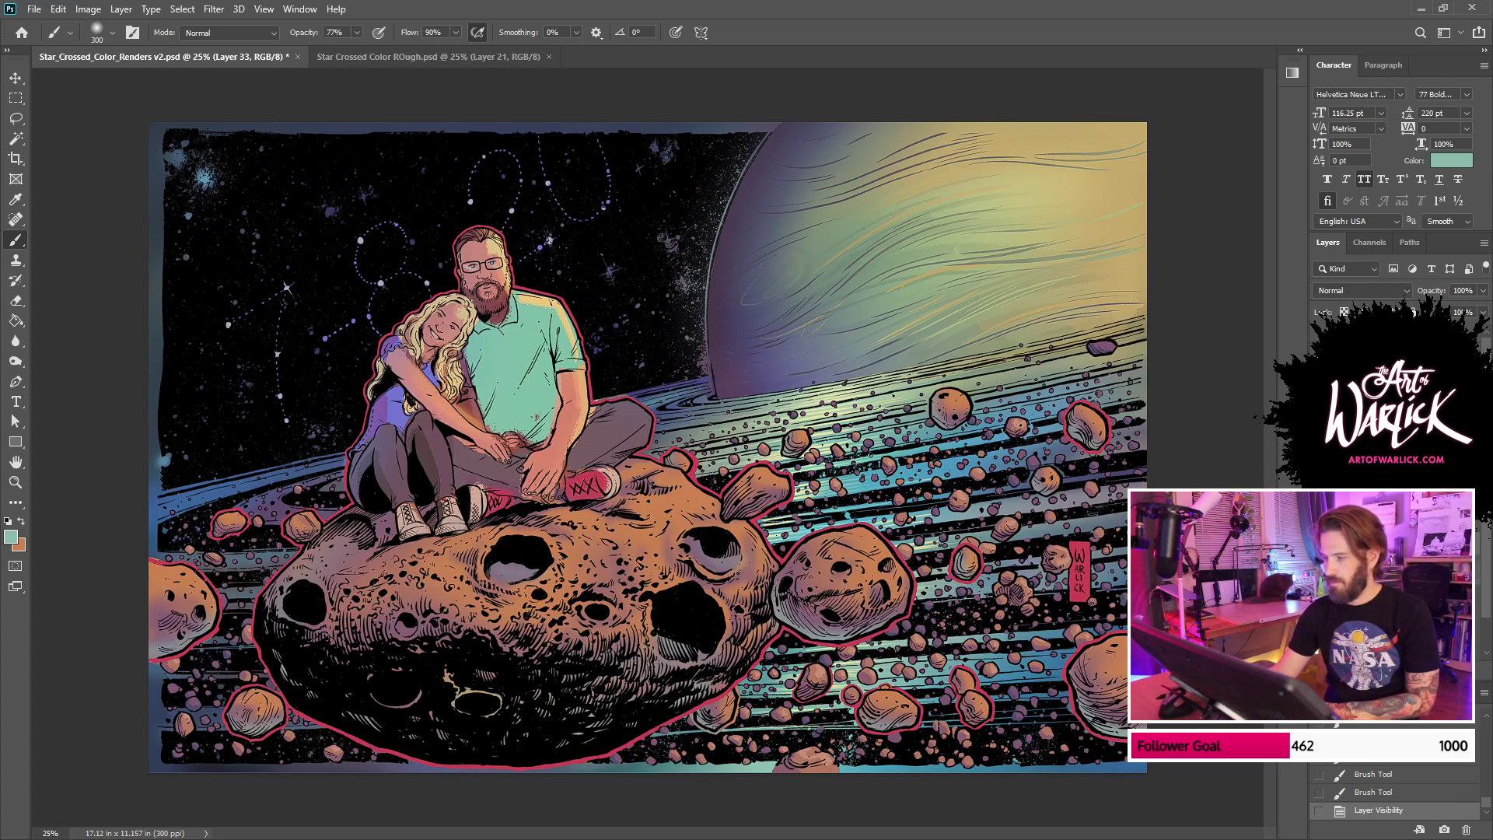
{"action": "key", "text": "ctrl+bracketleft"}
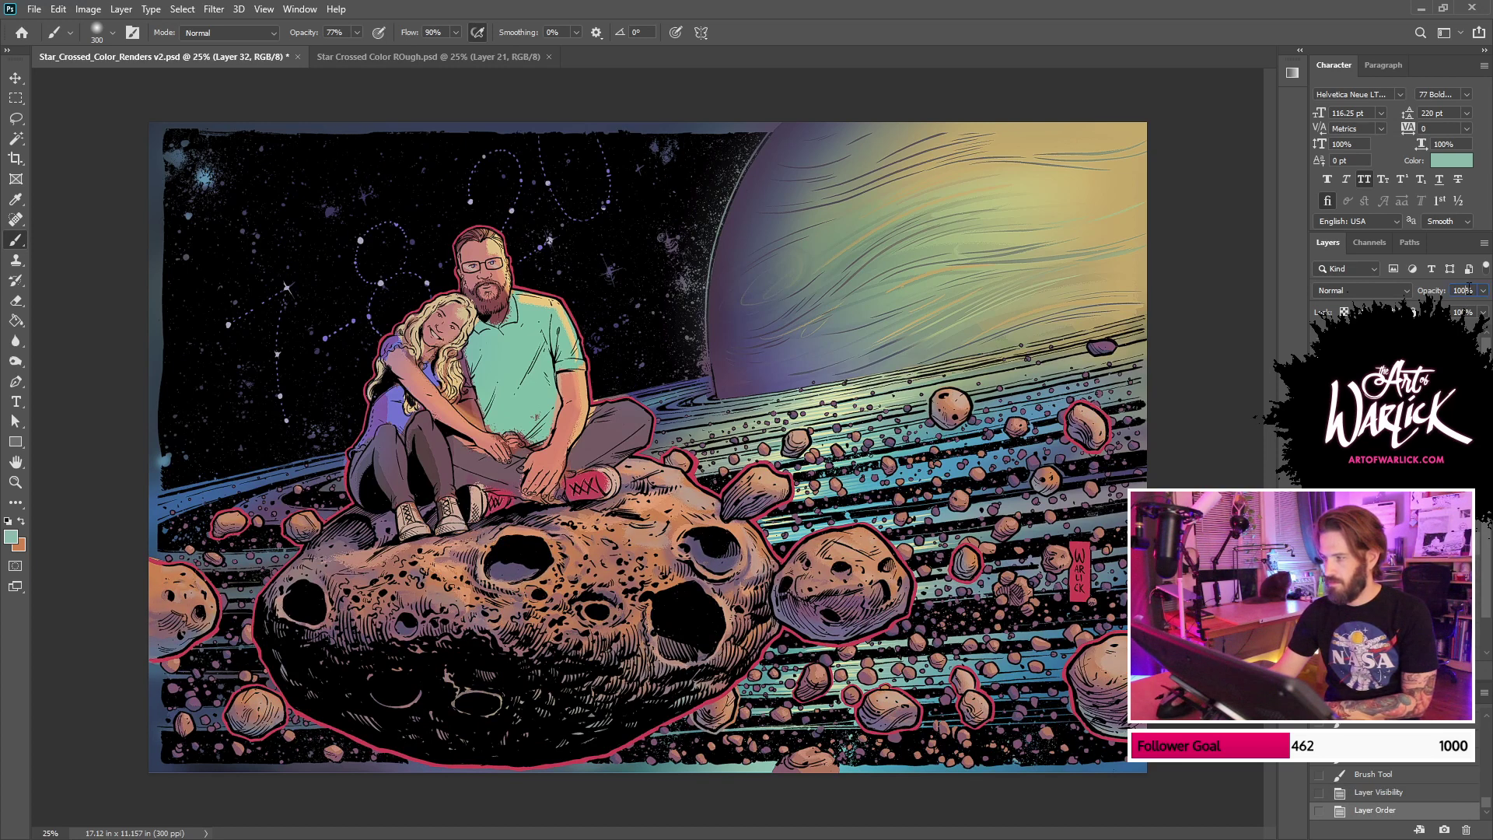
{"action": "left_click", "coordinate": [1461, 290]}
{"action": "type", "text": "55"}
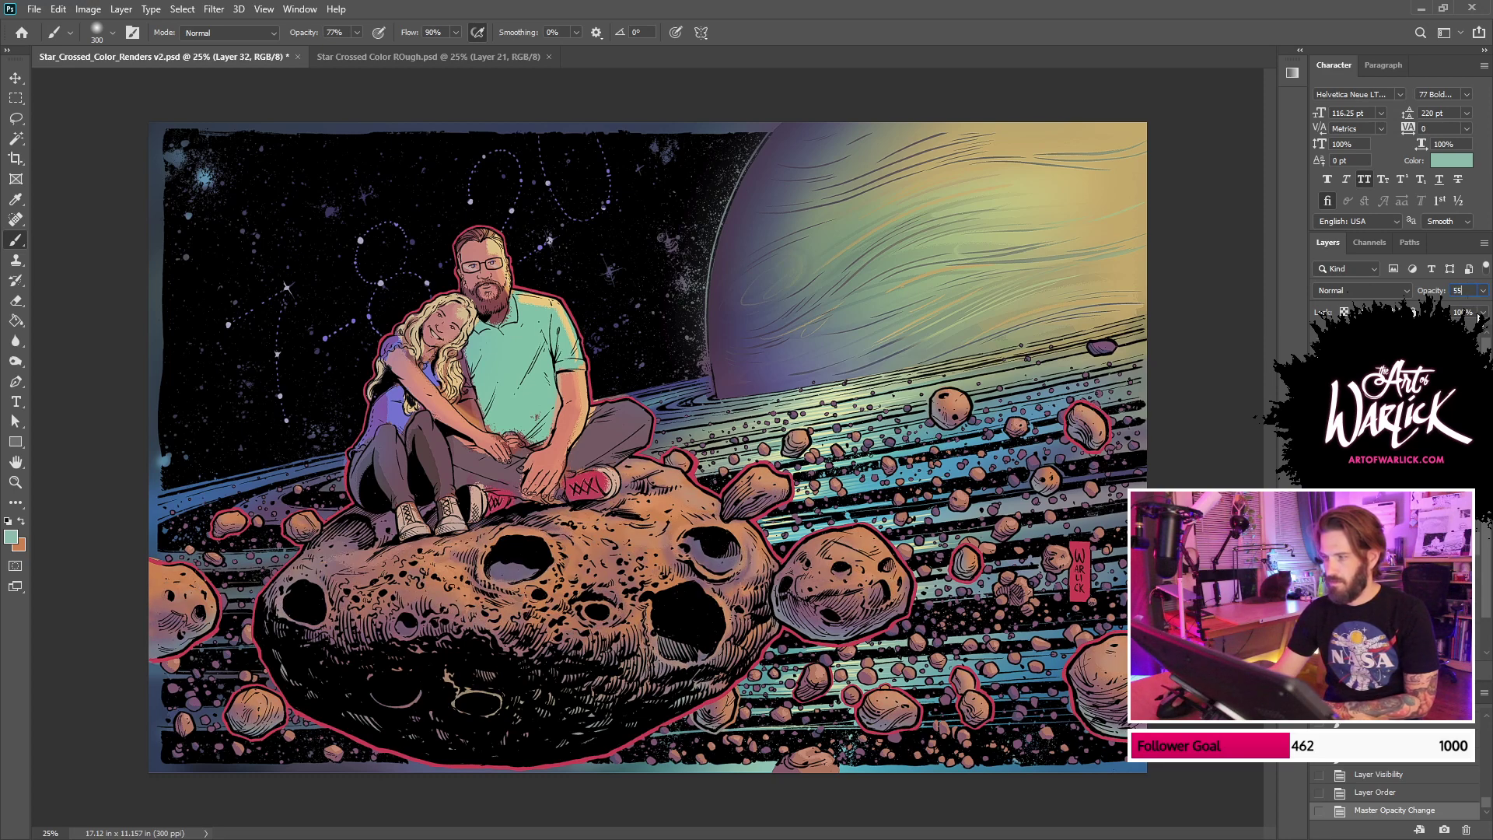
Step: Try the Overlay blend mode at 100% opacity on Layer 32 and show the bordered texture over the artwork
{"action": "left_click", "coordinate": [1378, 295]}
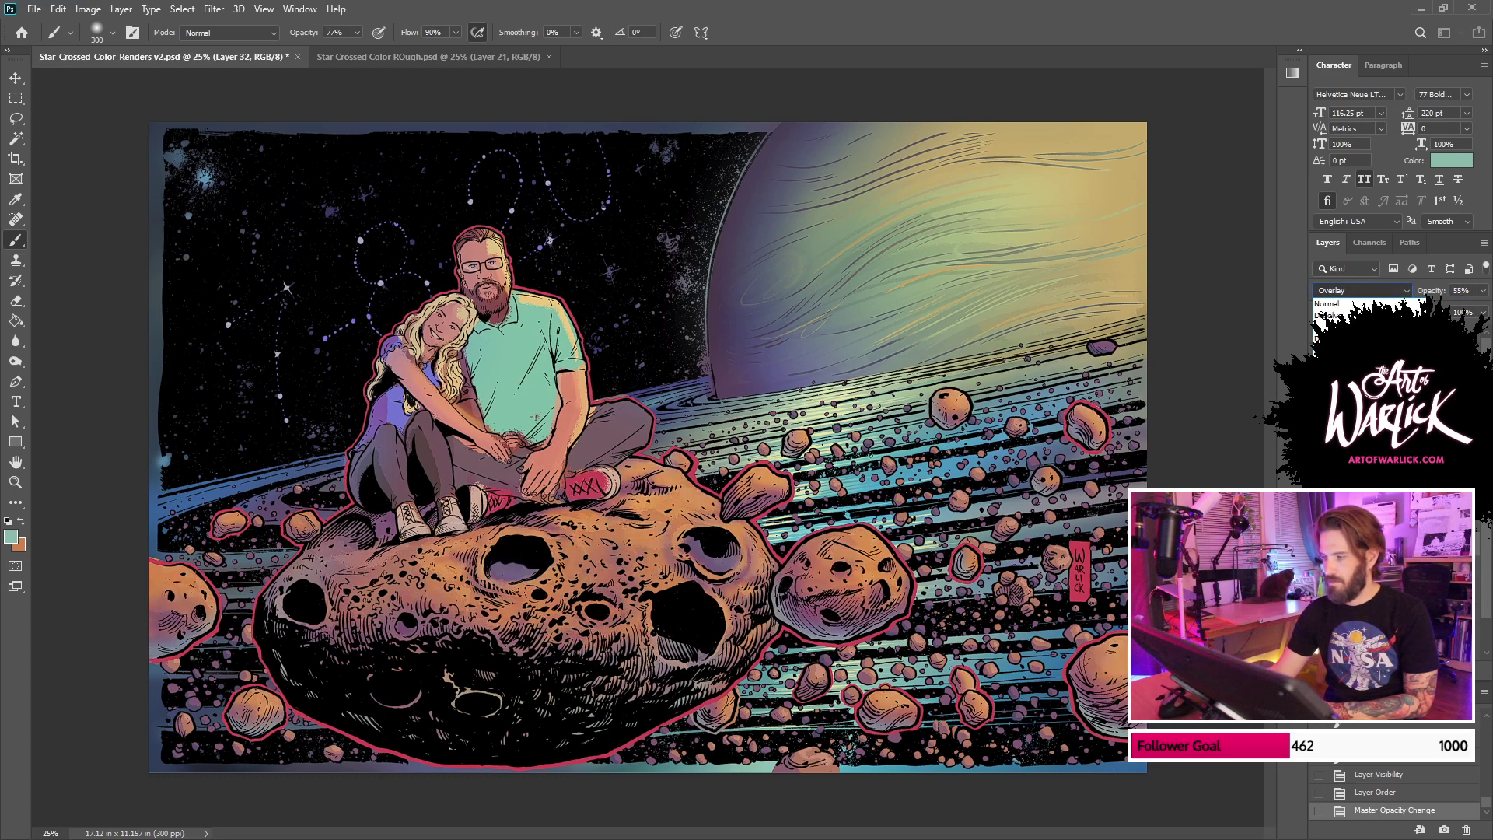
{"action": "left_click", "coordinate": [1362, 482]}
{"action": "left_click", "coordinate": [1462, 290]}
{"action": "type", "text": "100"}
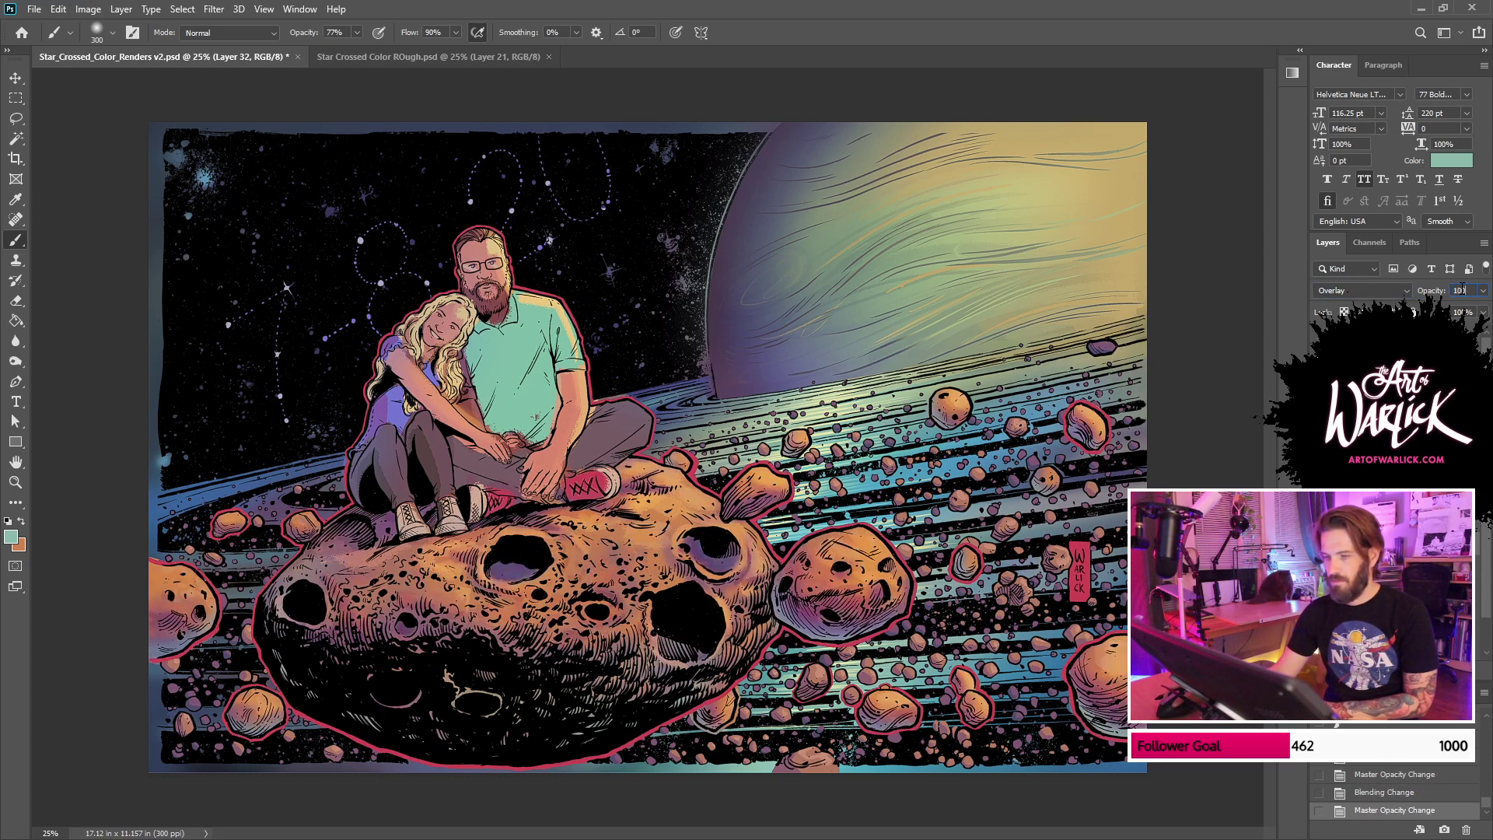
{"action": "key", "text": "Return"}
{"action": "left_click", "coordinate": [1319, 342]}
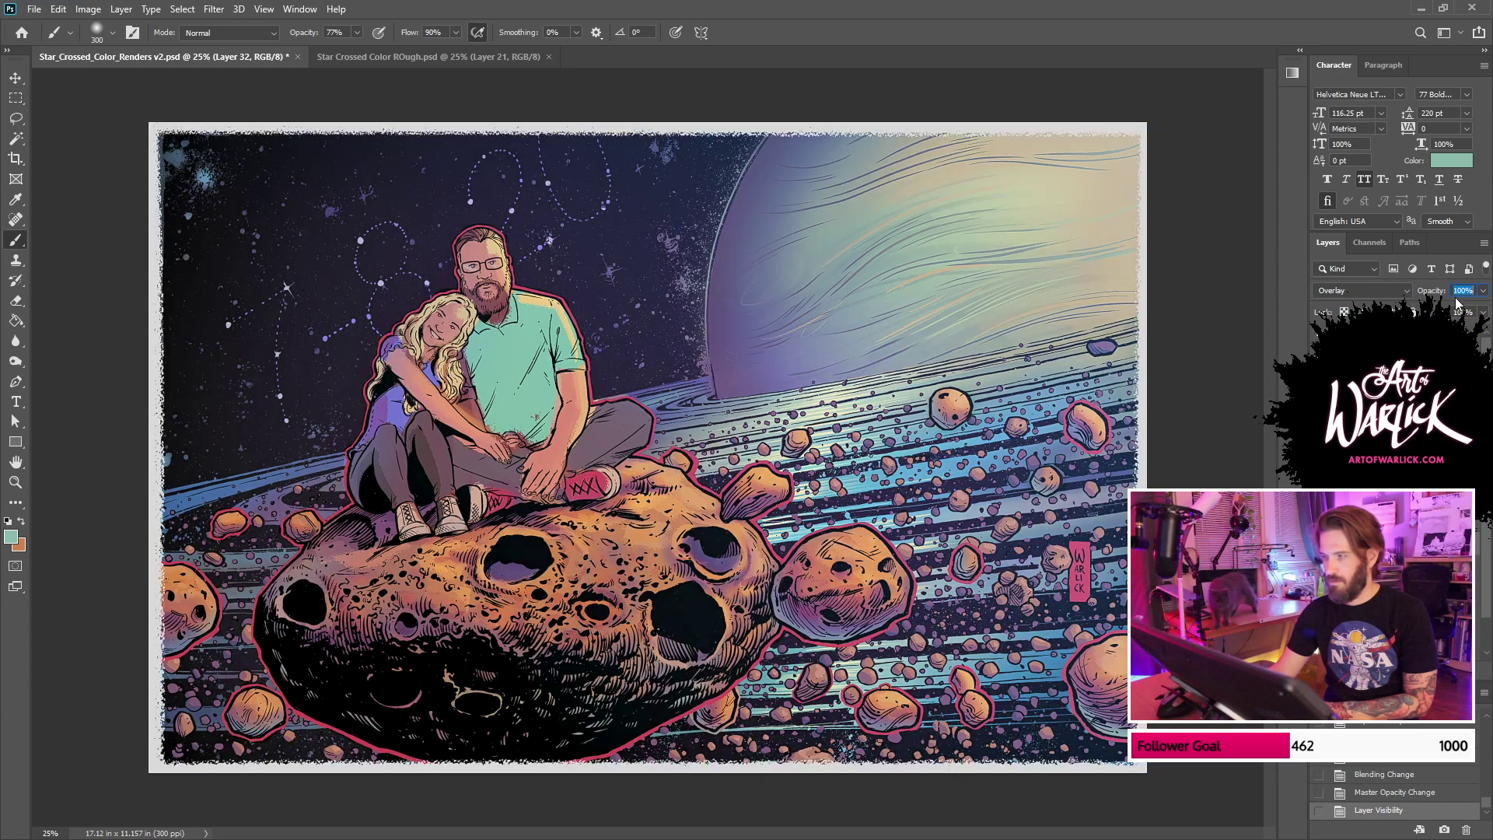
Step: Set Layer 32 back to Normal blending at 55% opacity and hide the bordered texture
{"action": "left_click", "coordinate": [1399, 293]}
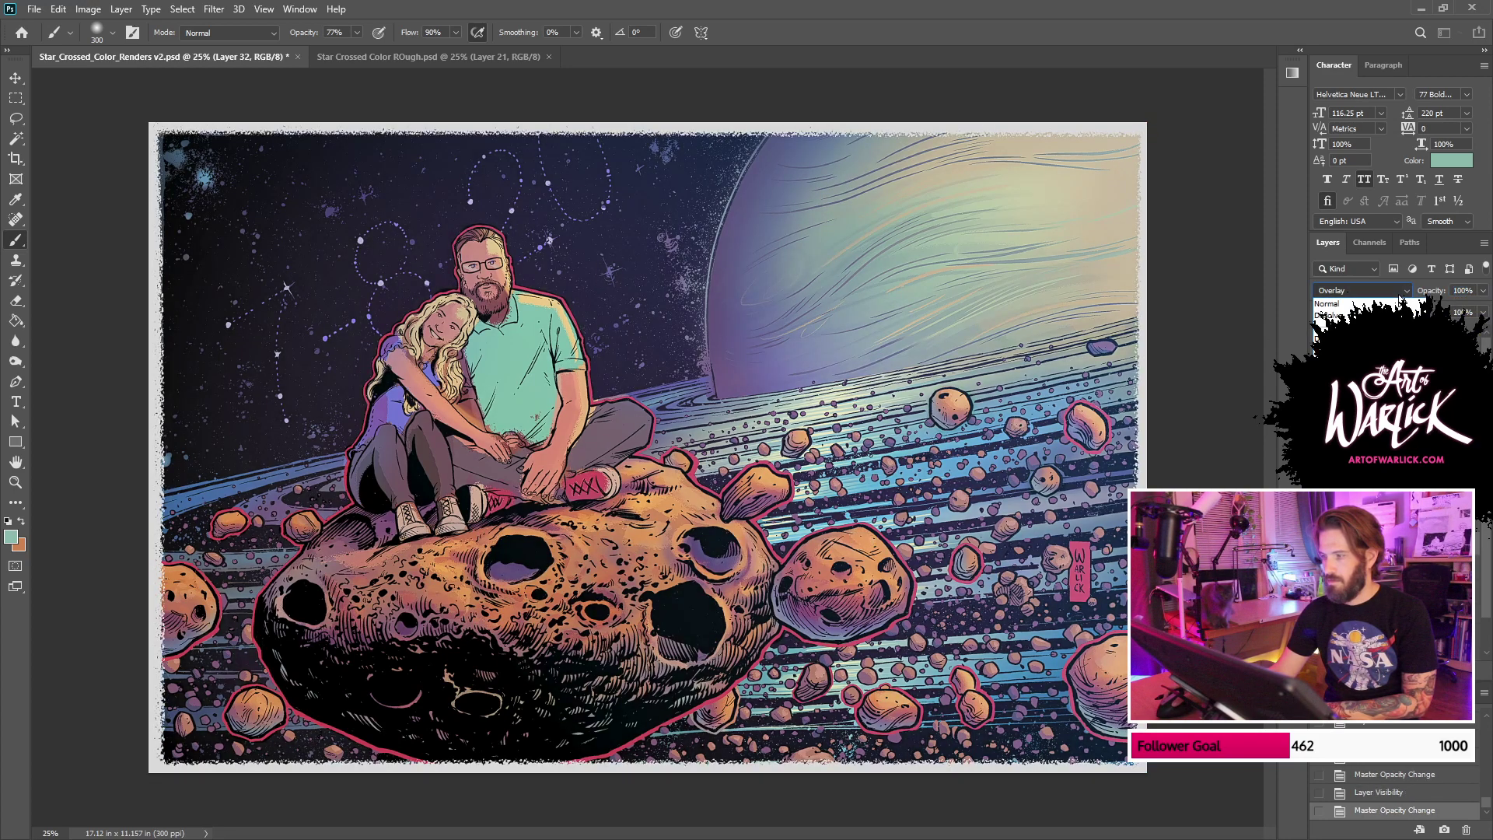
{"action": "left_click", "coordinate": [1399, 304]}
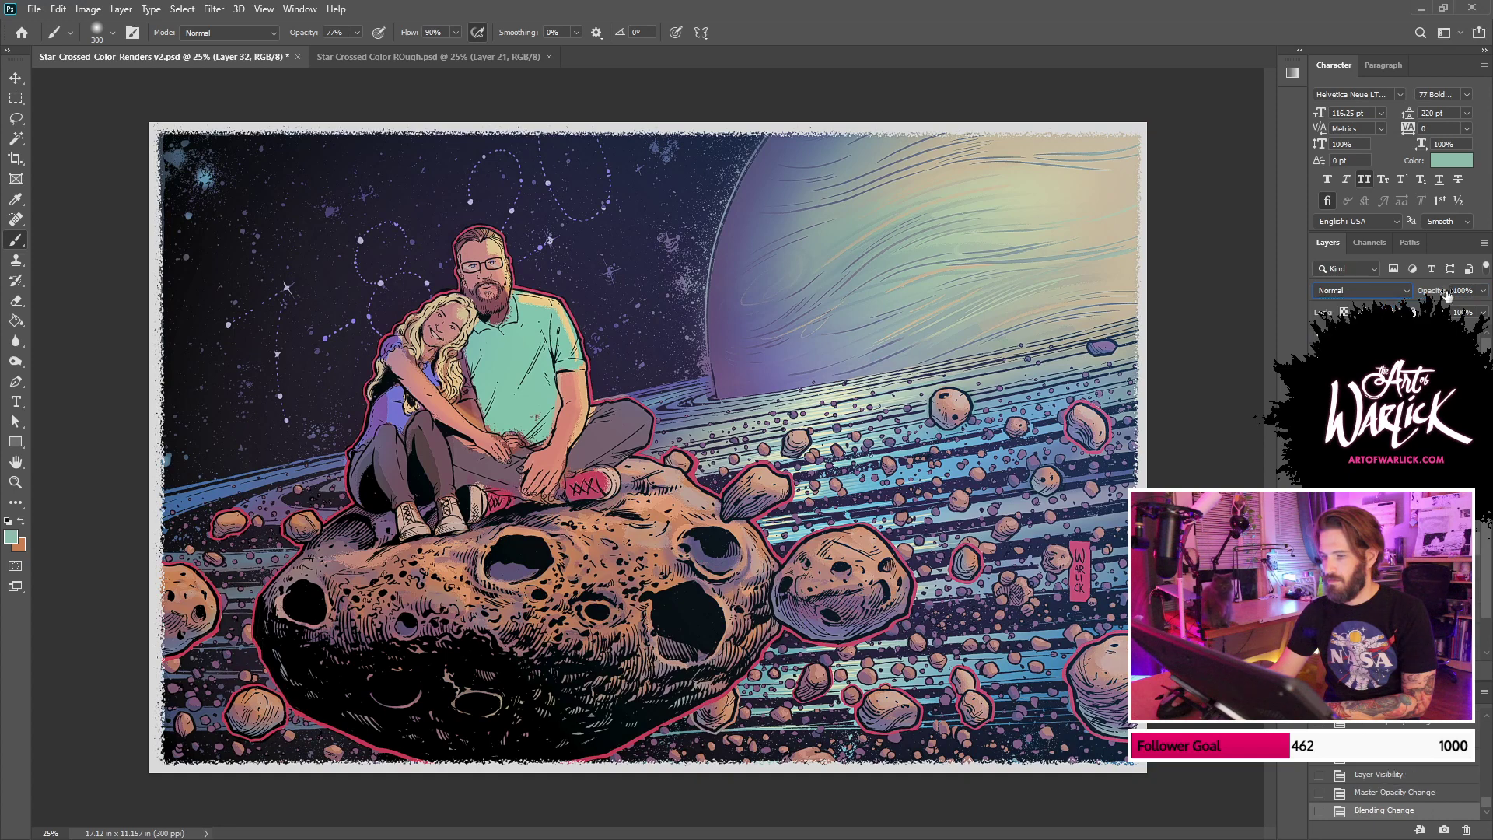
{"action": "type", "text": "55"}
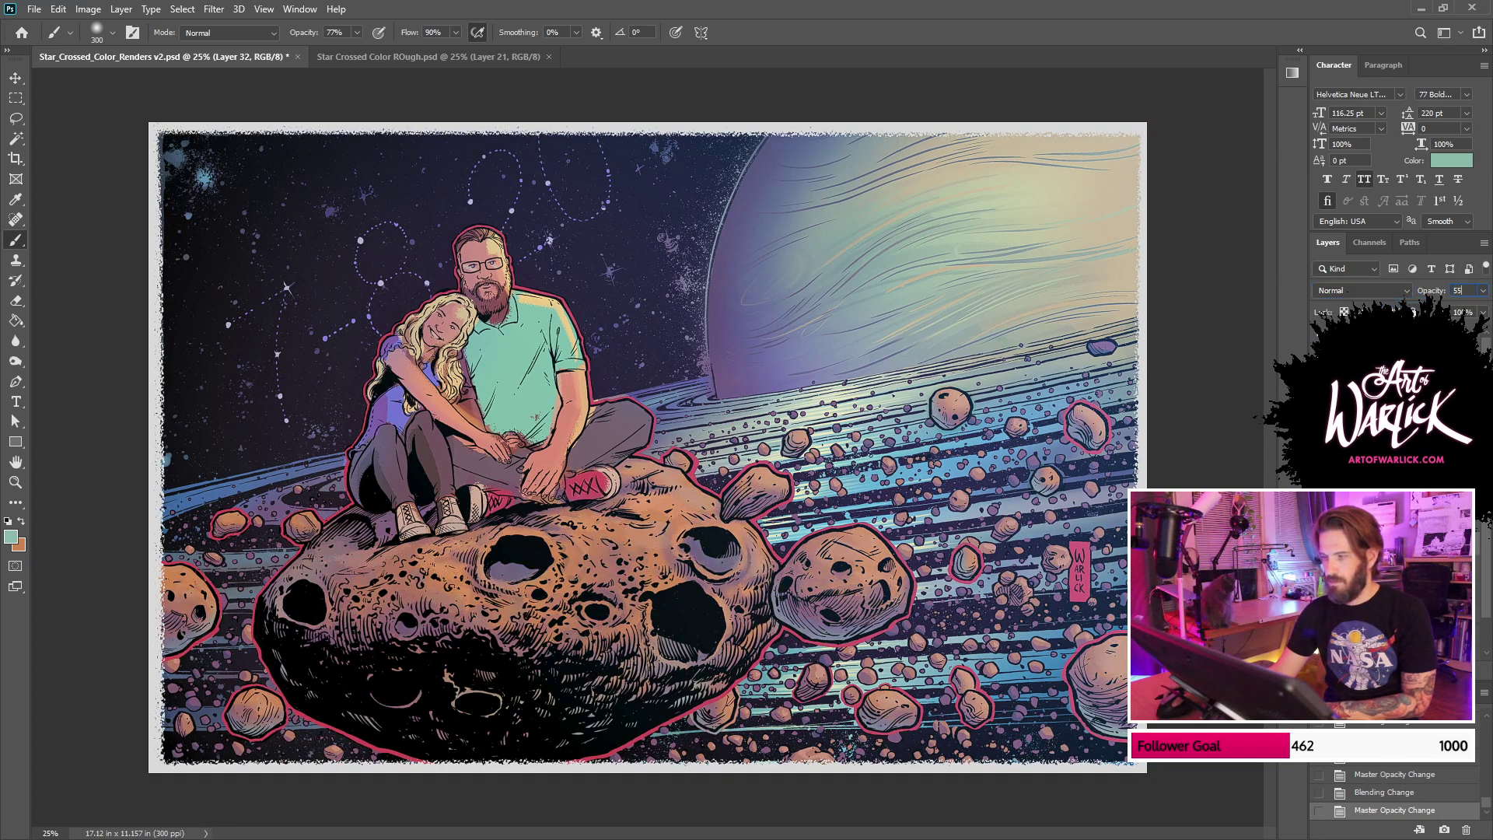
{"action": "key", "text": "Return"}
{"action": "key", "text": "ctrl+comma"}
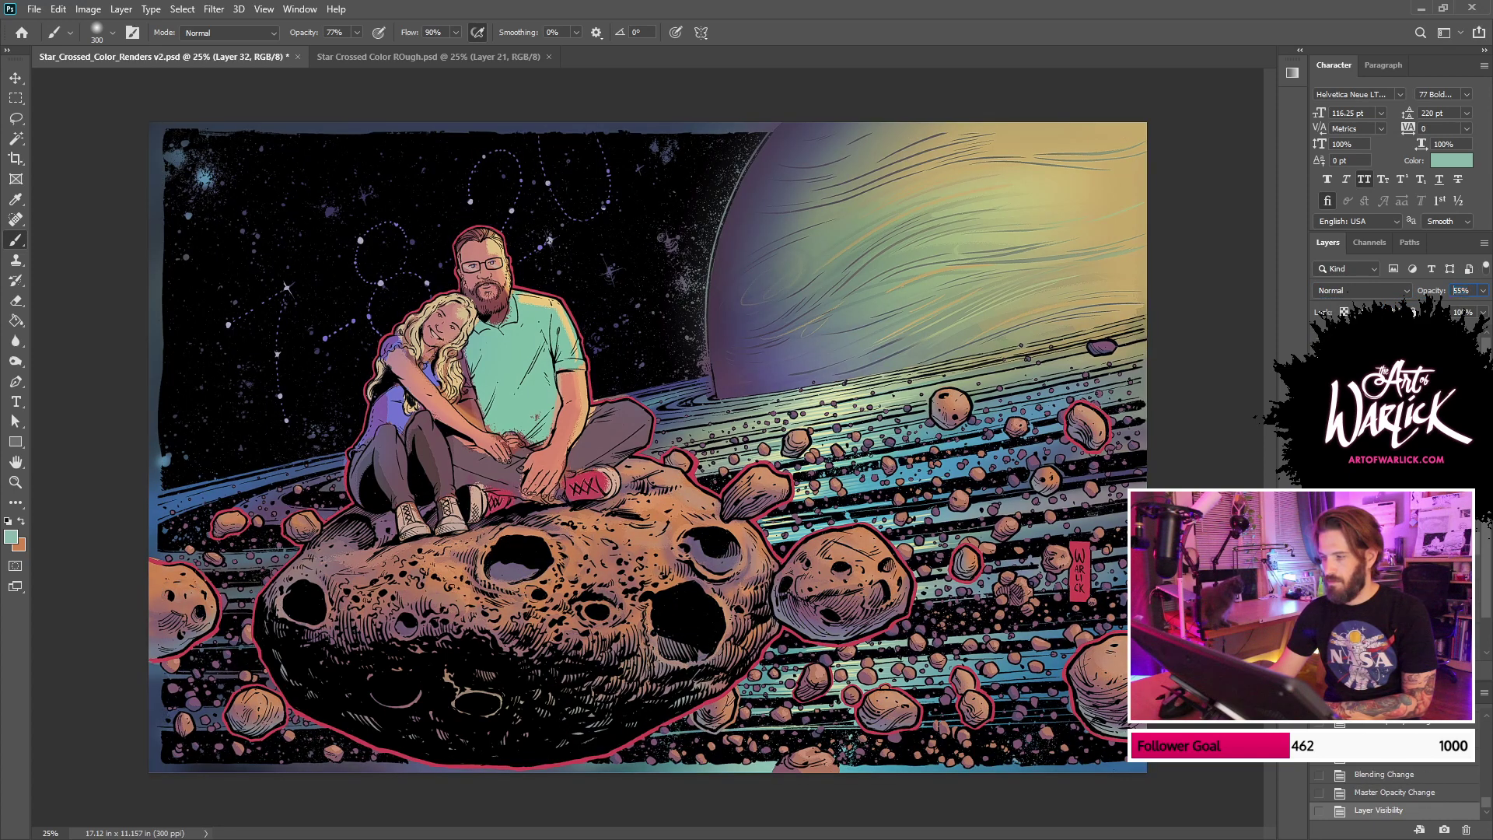
Step: Toggle the asteroid color layers to compare them, and set Layer 33's opacity to 55%
{"action": "left_click", "coordinate": [1320, 388]}
{"action": "left_click", "coordinate": [1319, 409]}
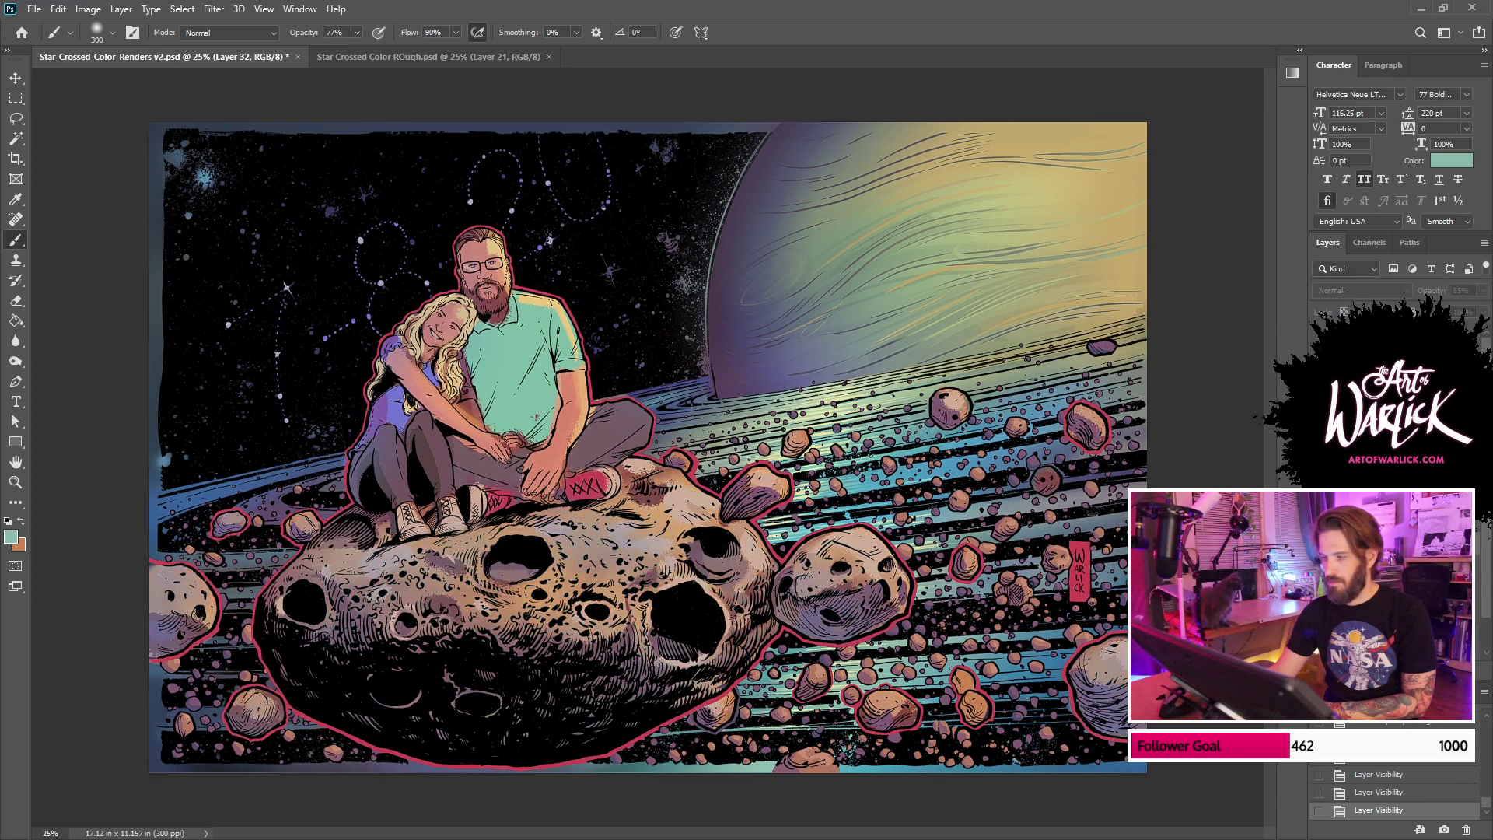
{"action": "left_click", "coordinate": [1319, 568]}
{"action": "left_click", "coordinate": [1392, 590]}
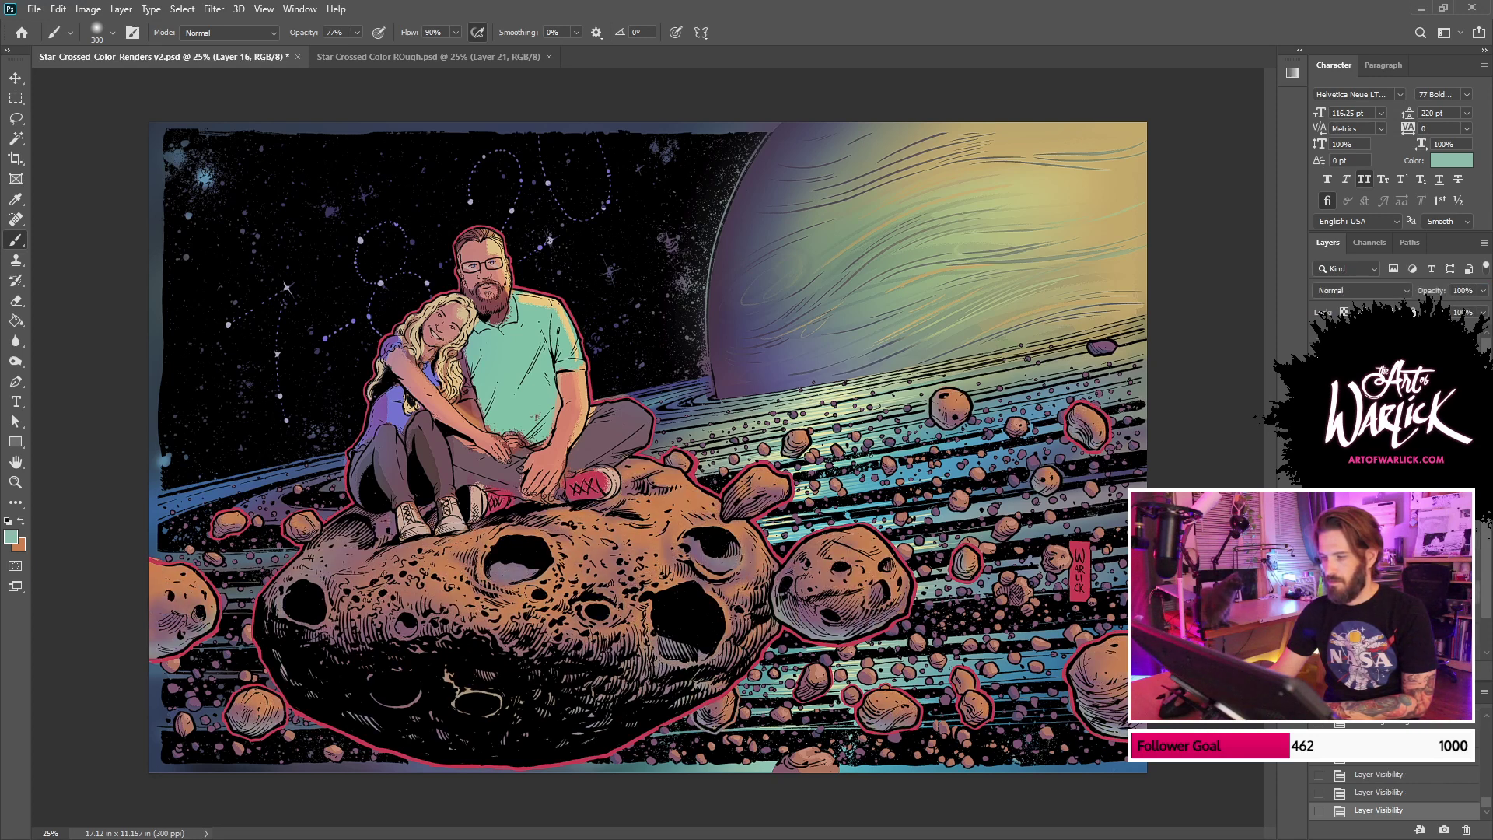
{"action": "left_click", "coordinate": [1463, 290]}
{"action": "type", "text": "55"}
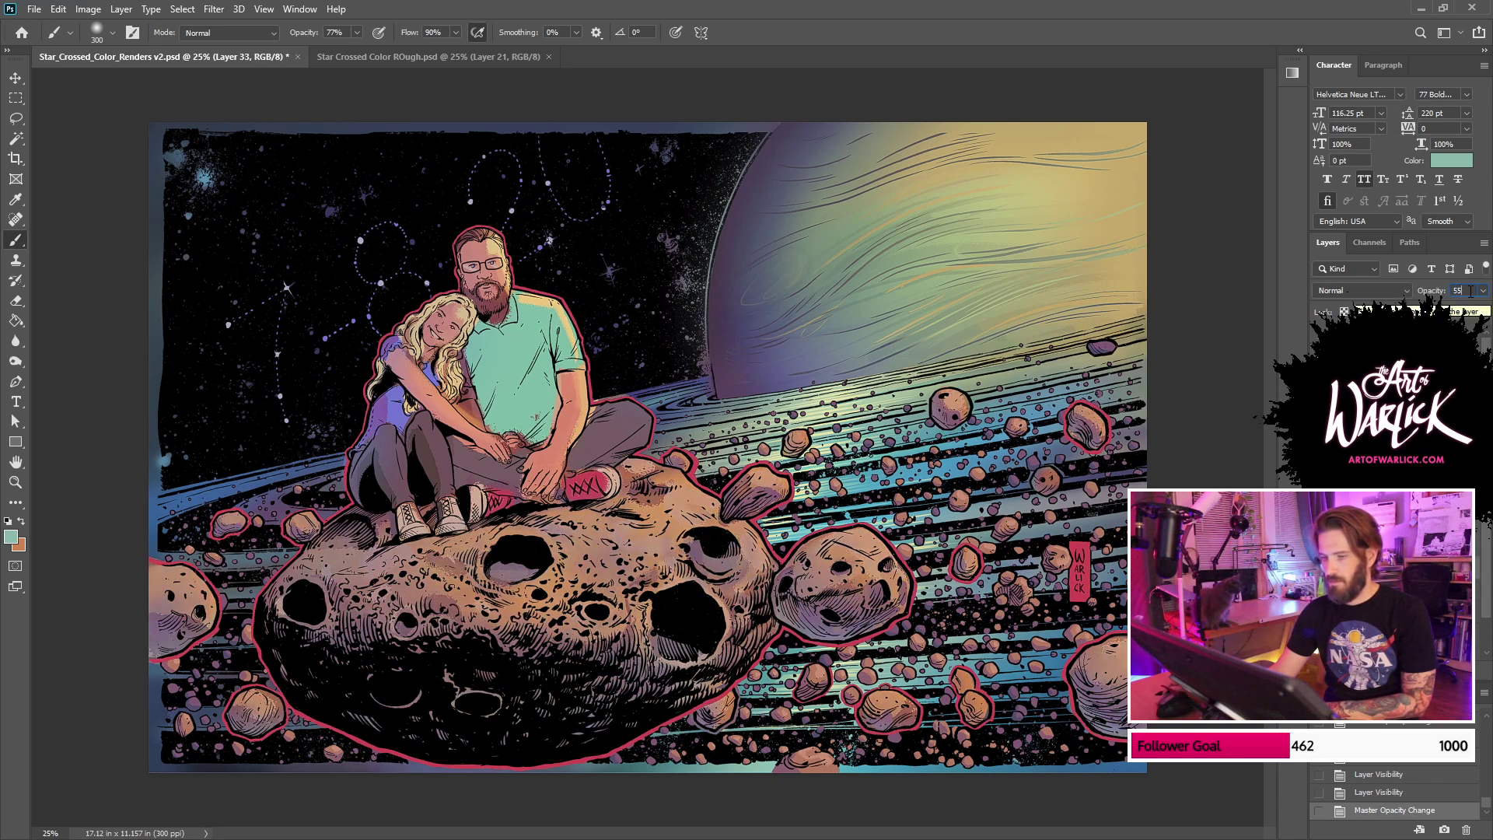
Step: Try 75% opacity on Layer 32 and Layer 33, and return both layers to 55%
{"action": "left_click", "coordinate": [1319, 567]}
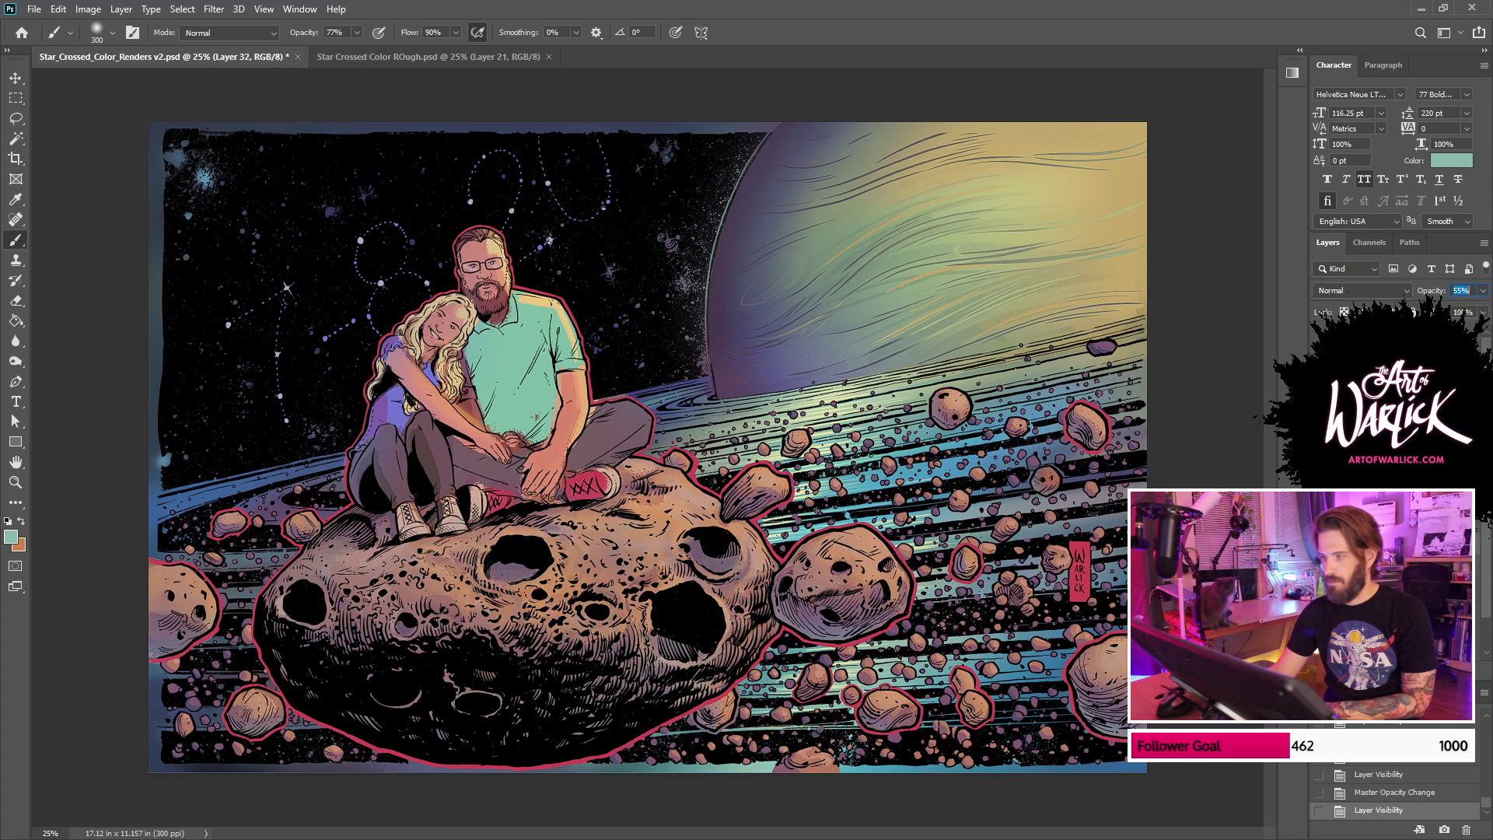
{"action": "type", "text": "75"}
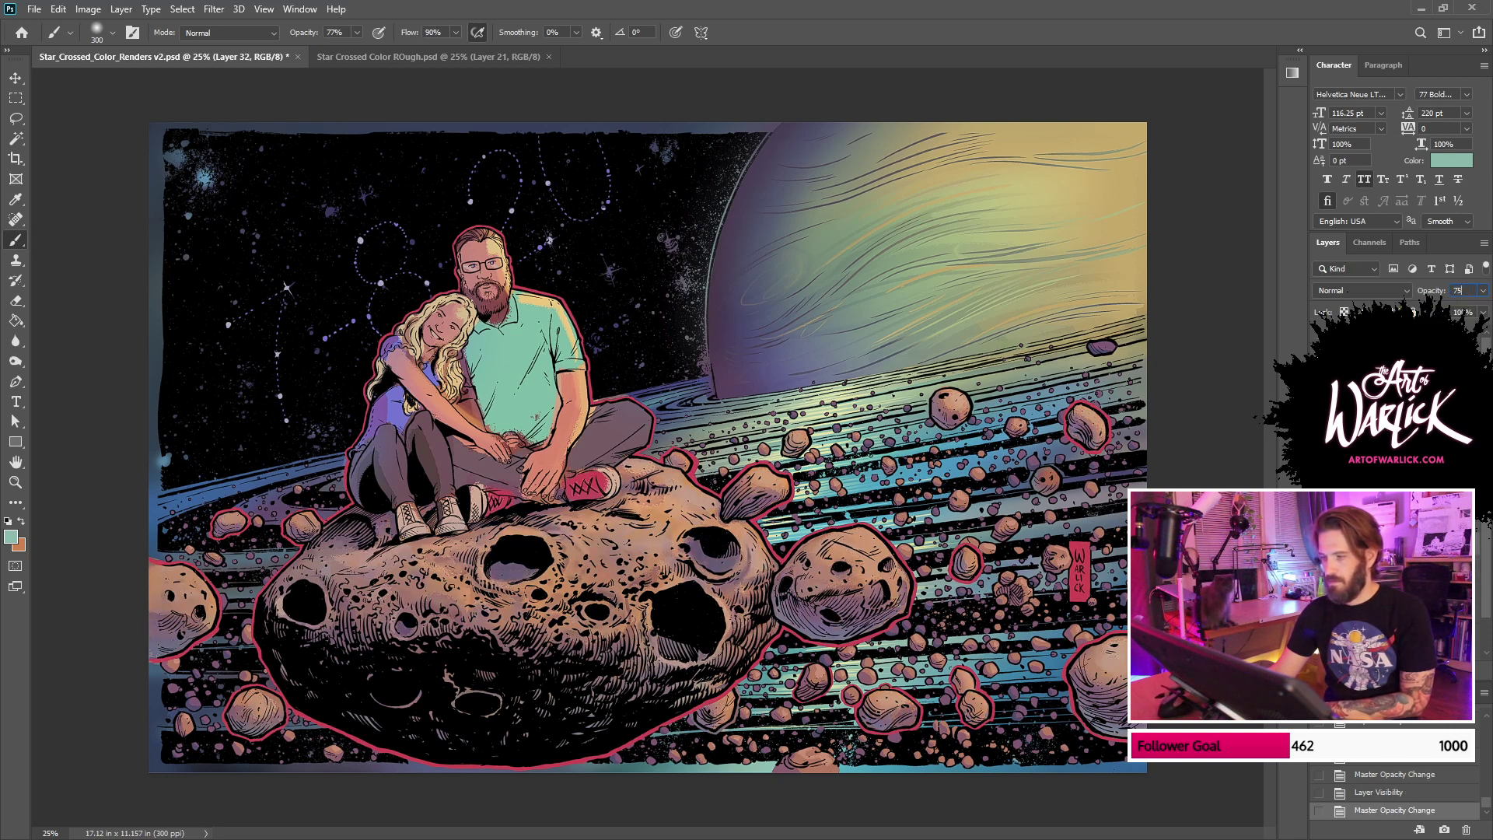
{"action": "type", "text": "75"}
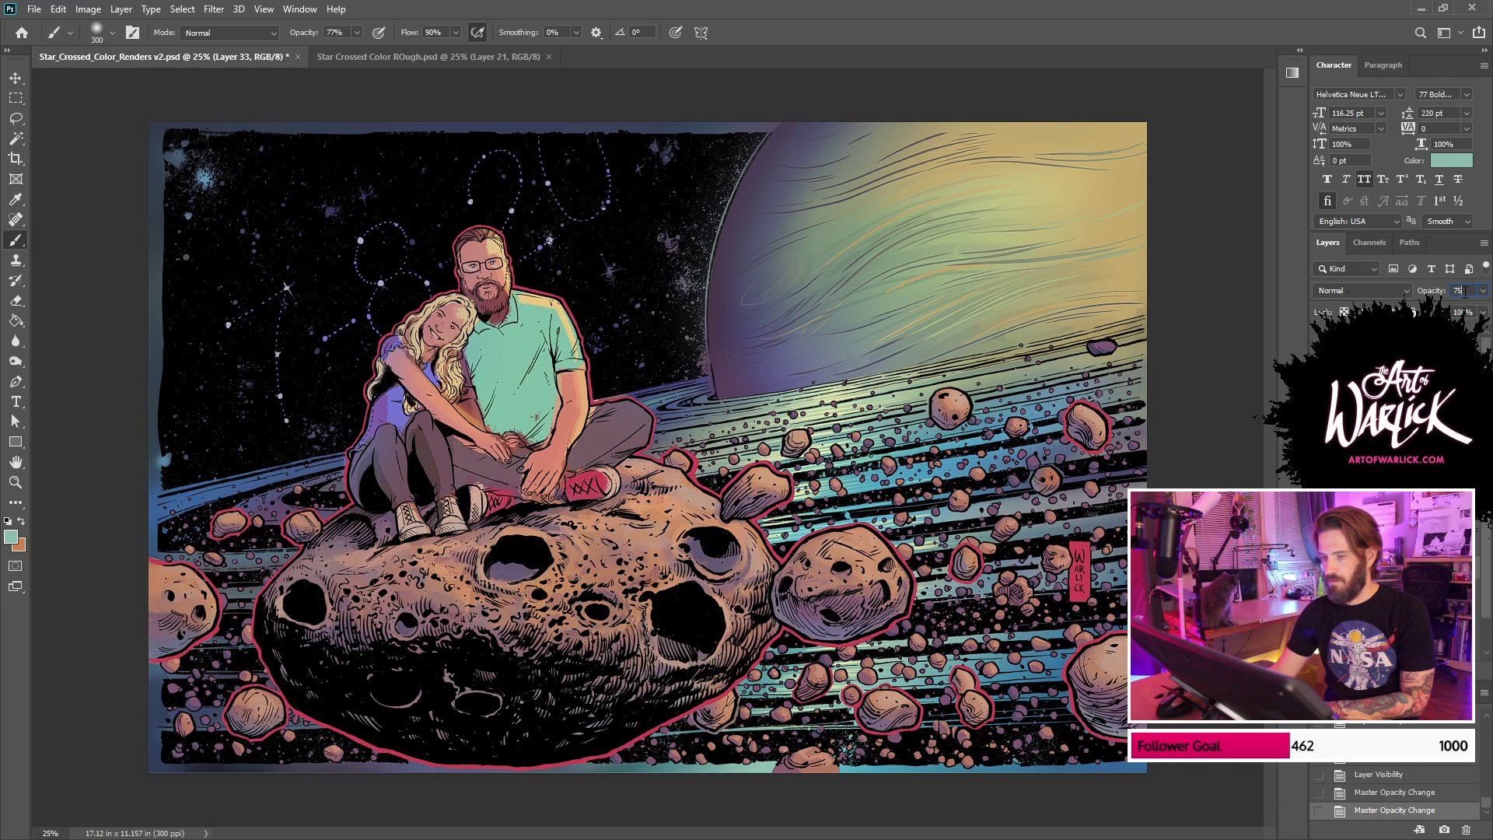
{"action": "type", "text": "55"}
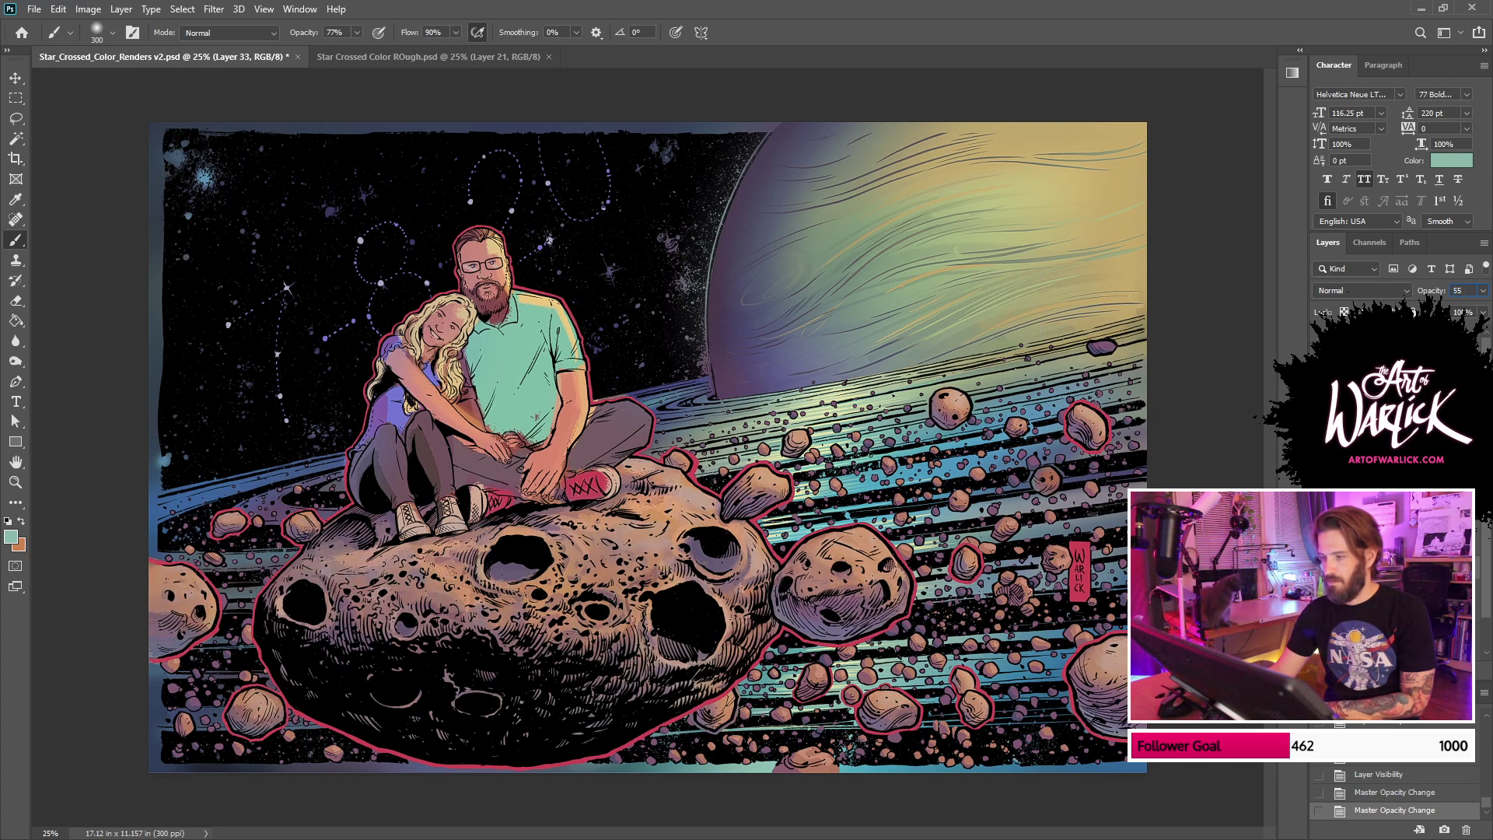
{"action": "left_click", "coordinate": [1400, 544]}
{"action": "type", "text": "55"}
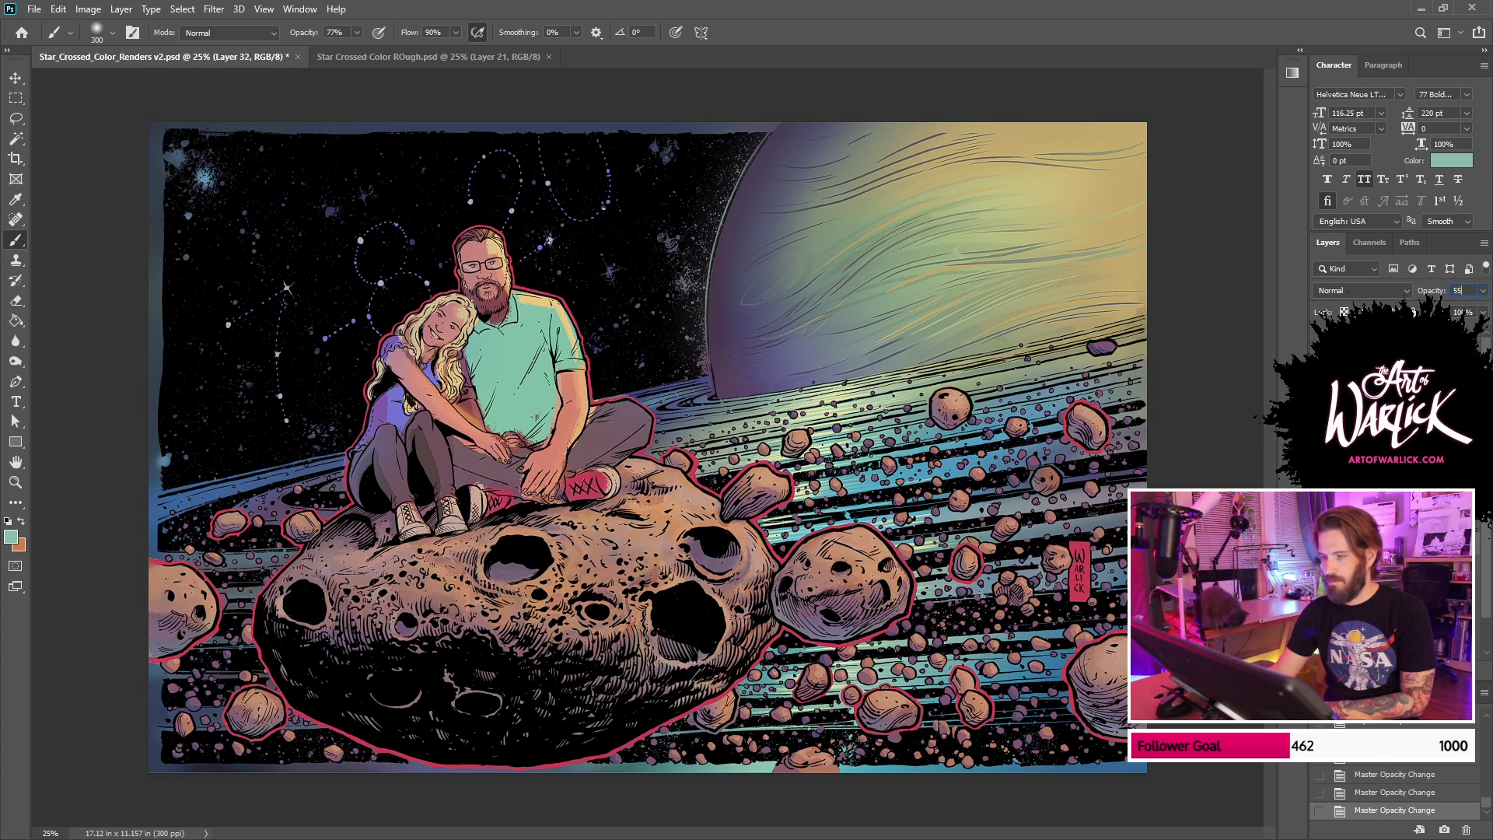
Step: Compare the asteroid colors with the line art hidden and shown, toggling the new color layers' visibility
{"action": "left_click", "coordinate": [1320, 389]}
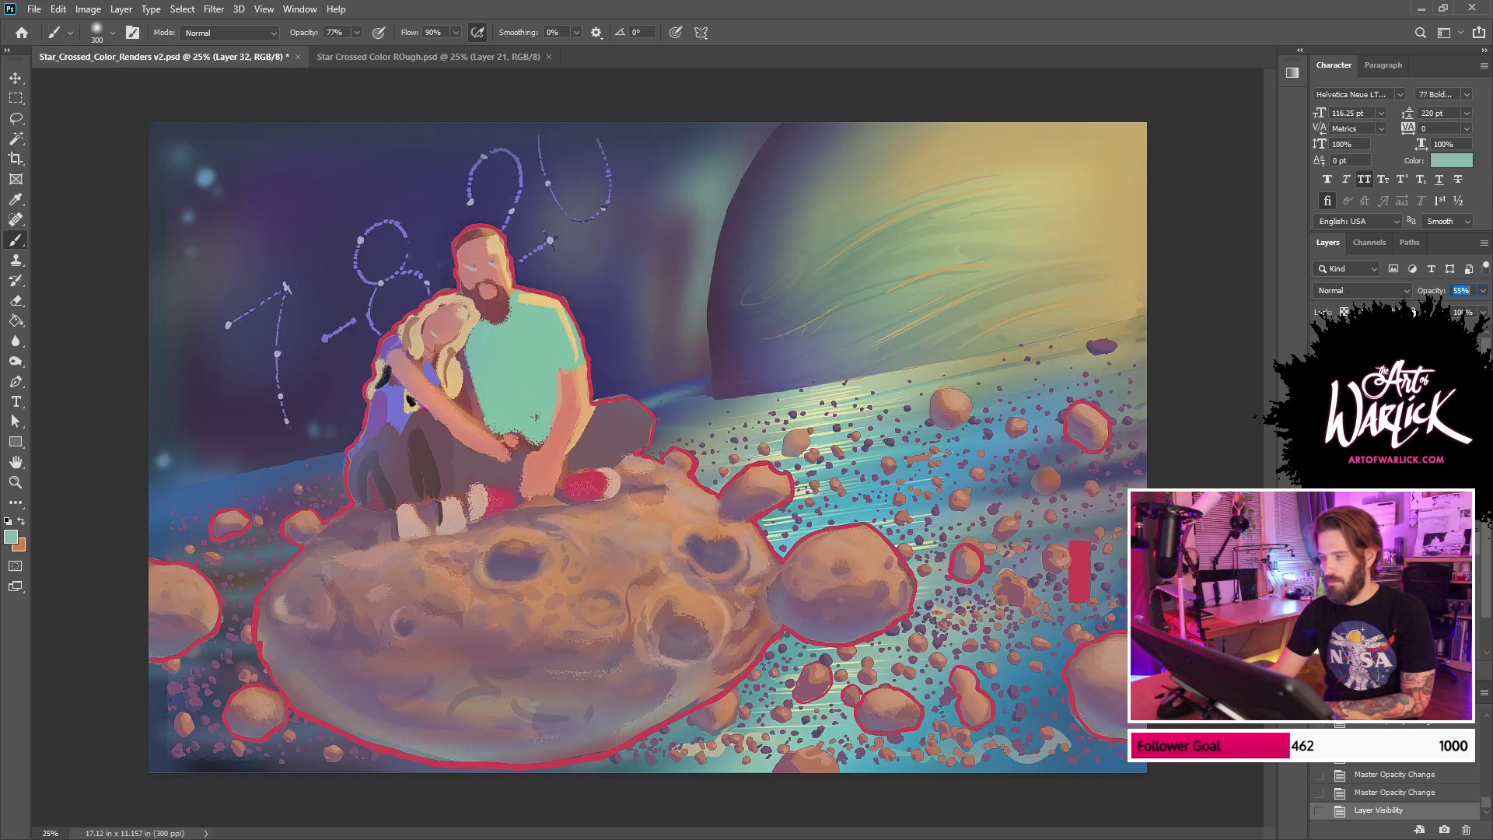
{"action": "key", "text": "ctrl+comma"}
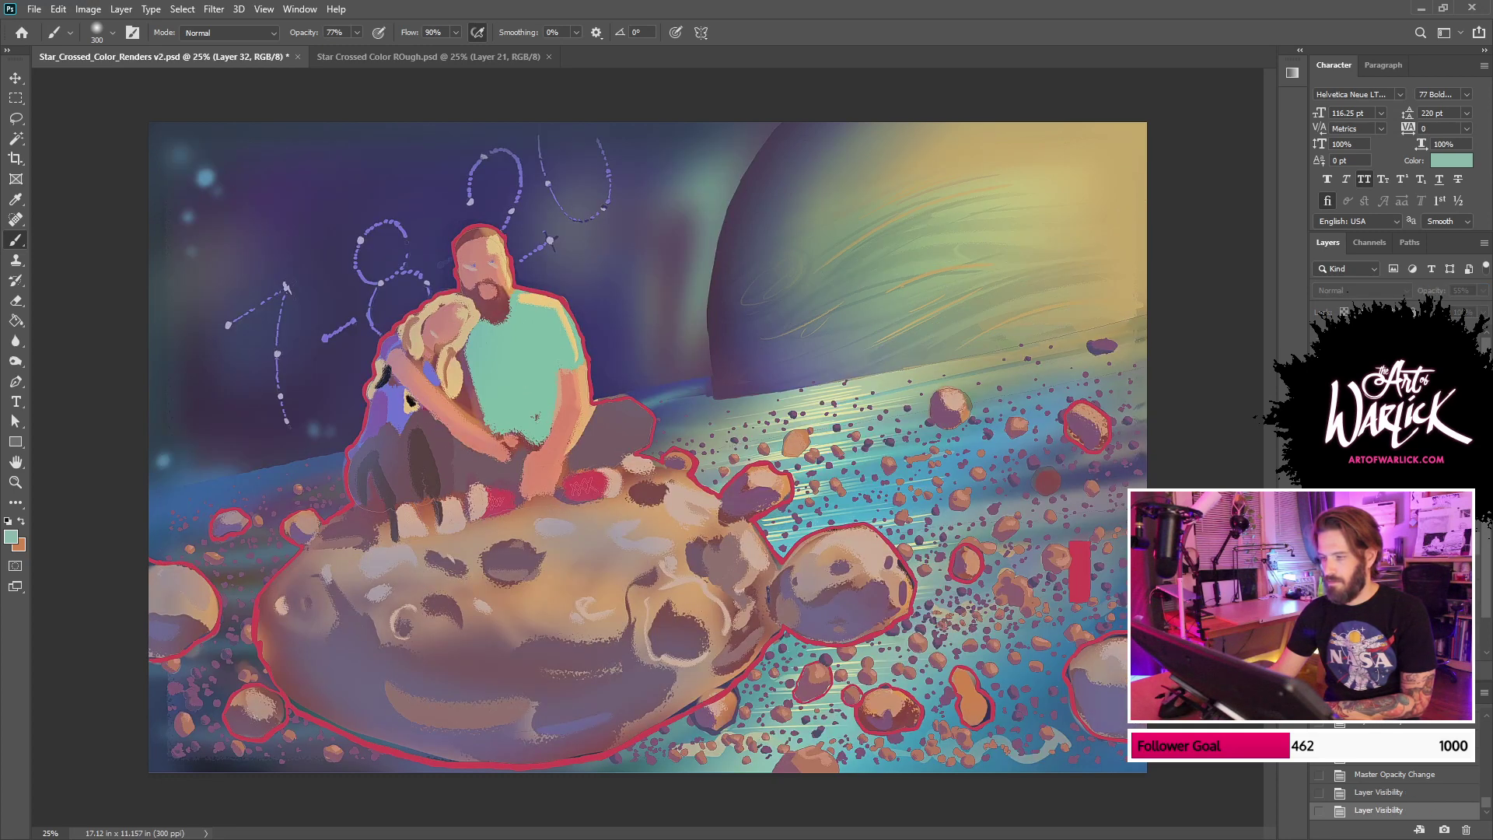
{"action": "key", "text": "ctrl+comma"}
{"action": "key", "text": "ctrl+comma"}
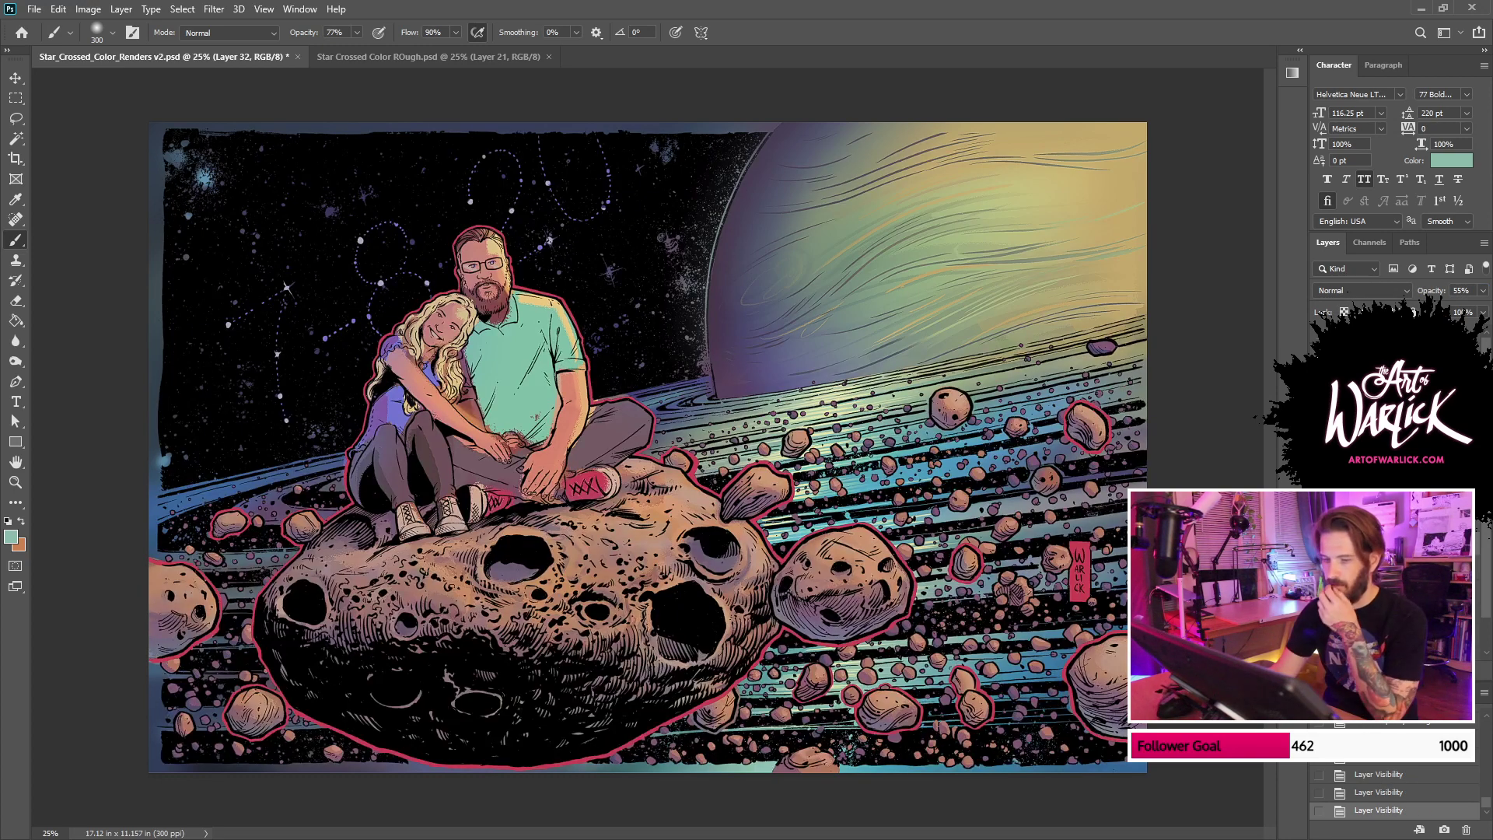
{"action": "key", "text": "ctrl+comma"}
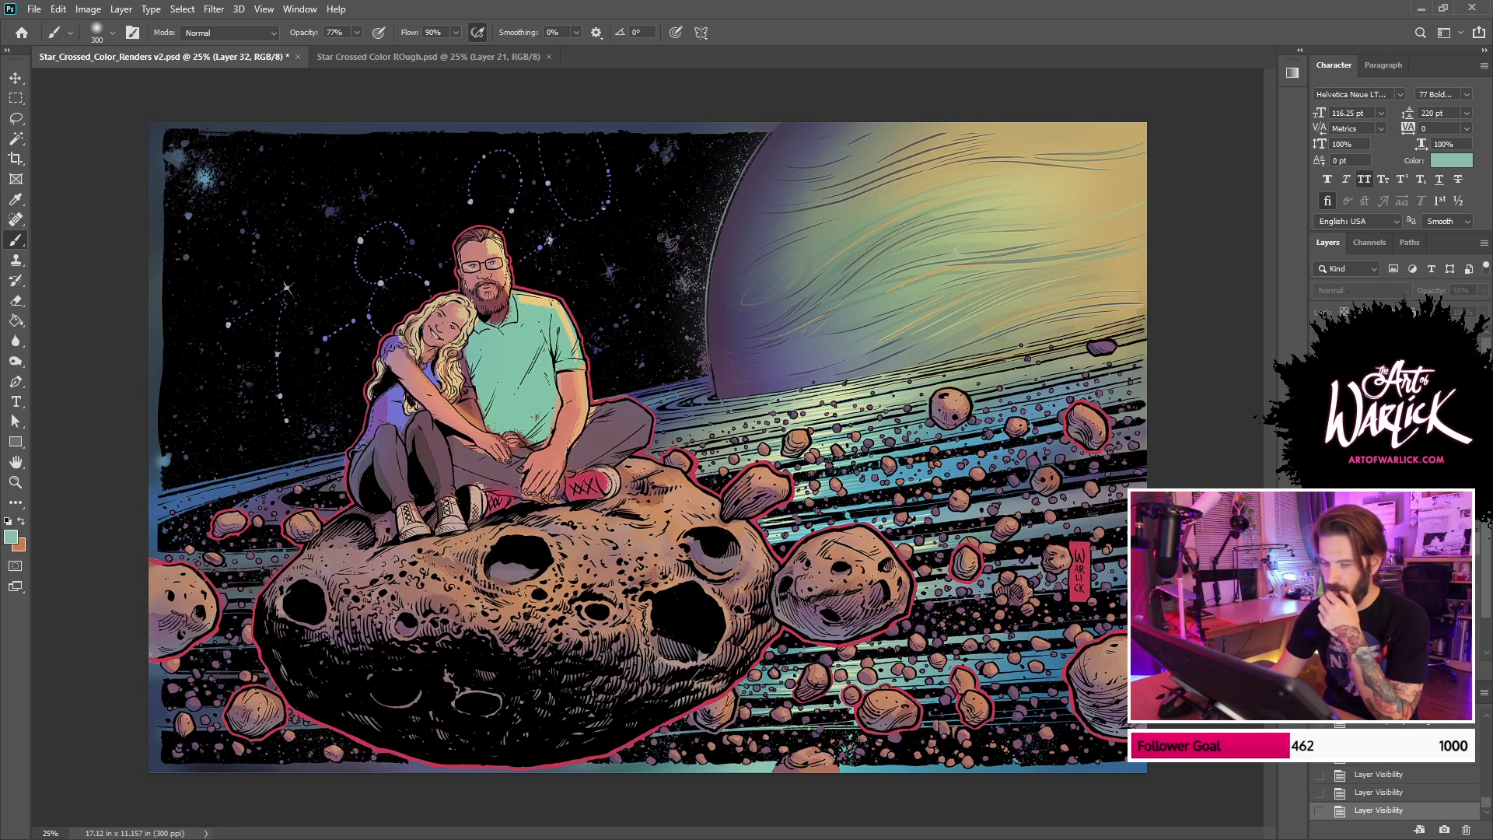
Step: Set Layer 32's opacity to 100%
{"action": "key", "text": "ctrl+comma"}
{"action": "left_click", "coordinate": [1462, 291]}
{"action": "type", "text": "100"}
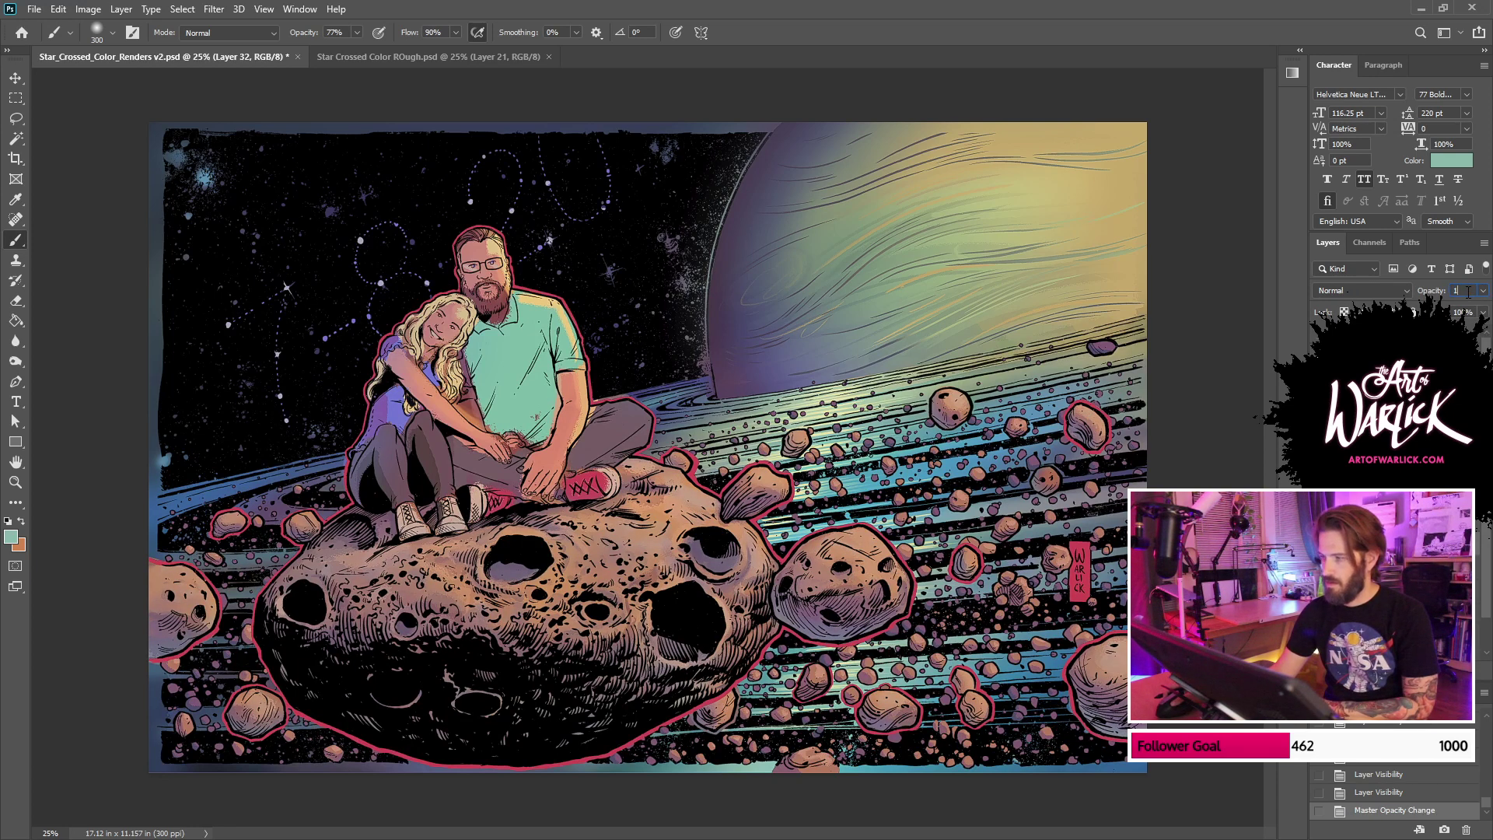
{"action": "key", "text": "Return"}
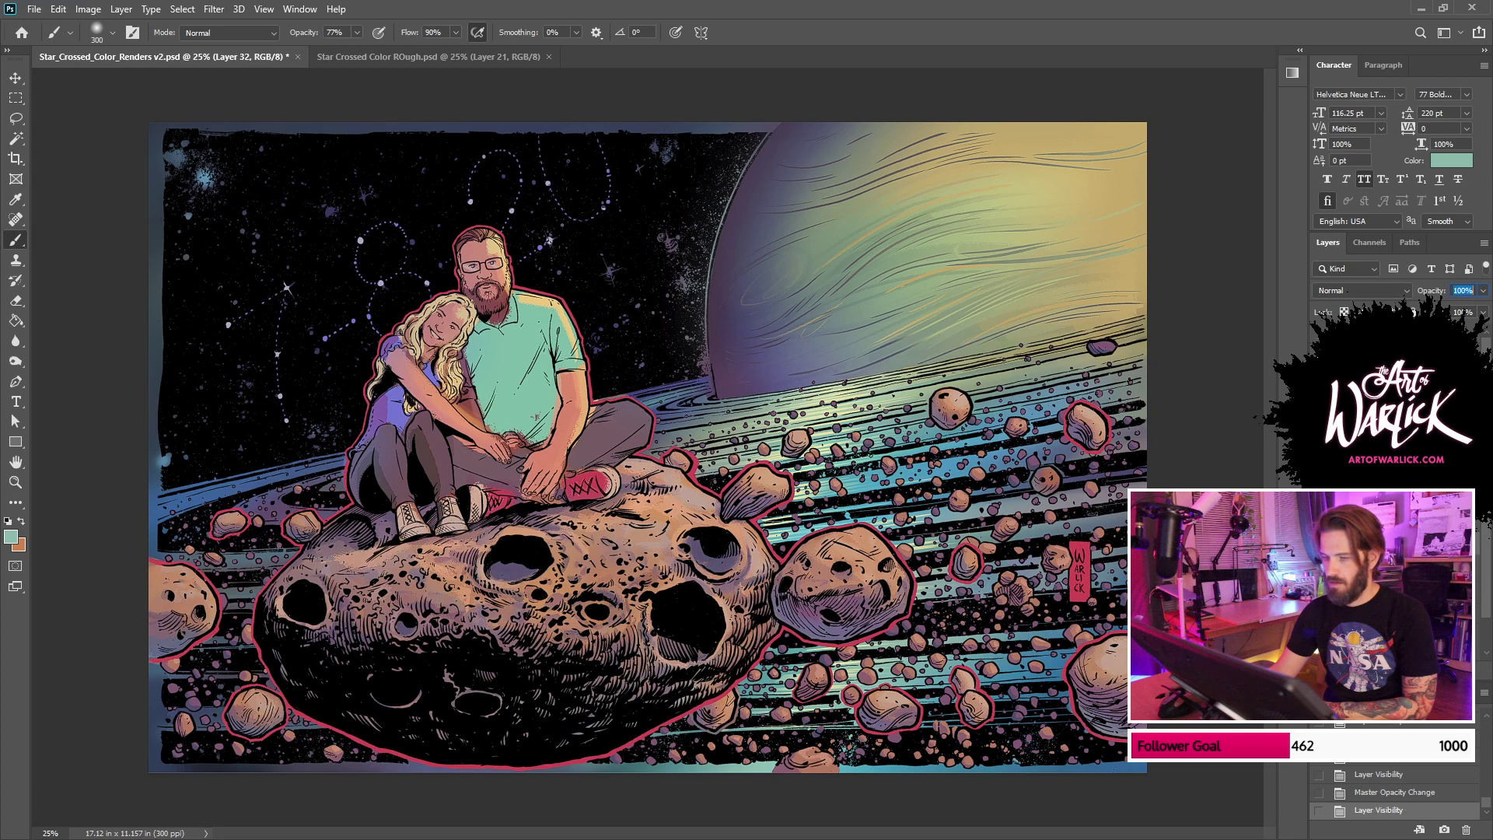
Step: Toggle Layer 32's visibility to compare the asteroid shading with and without it, and save the document
{"action": "key", "text": "ctrl+comma"}
{"action": "key", "text": "ctrl+comma"}
{"action": "key", "text": "ctrl+comma"}
{"action": "key", "text": "ctrl+comma"}
{"action": "key", "text": "ctrl+comma"}
{"action": "key", "text": "ctrl+comma"}
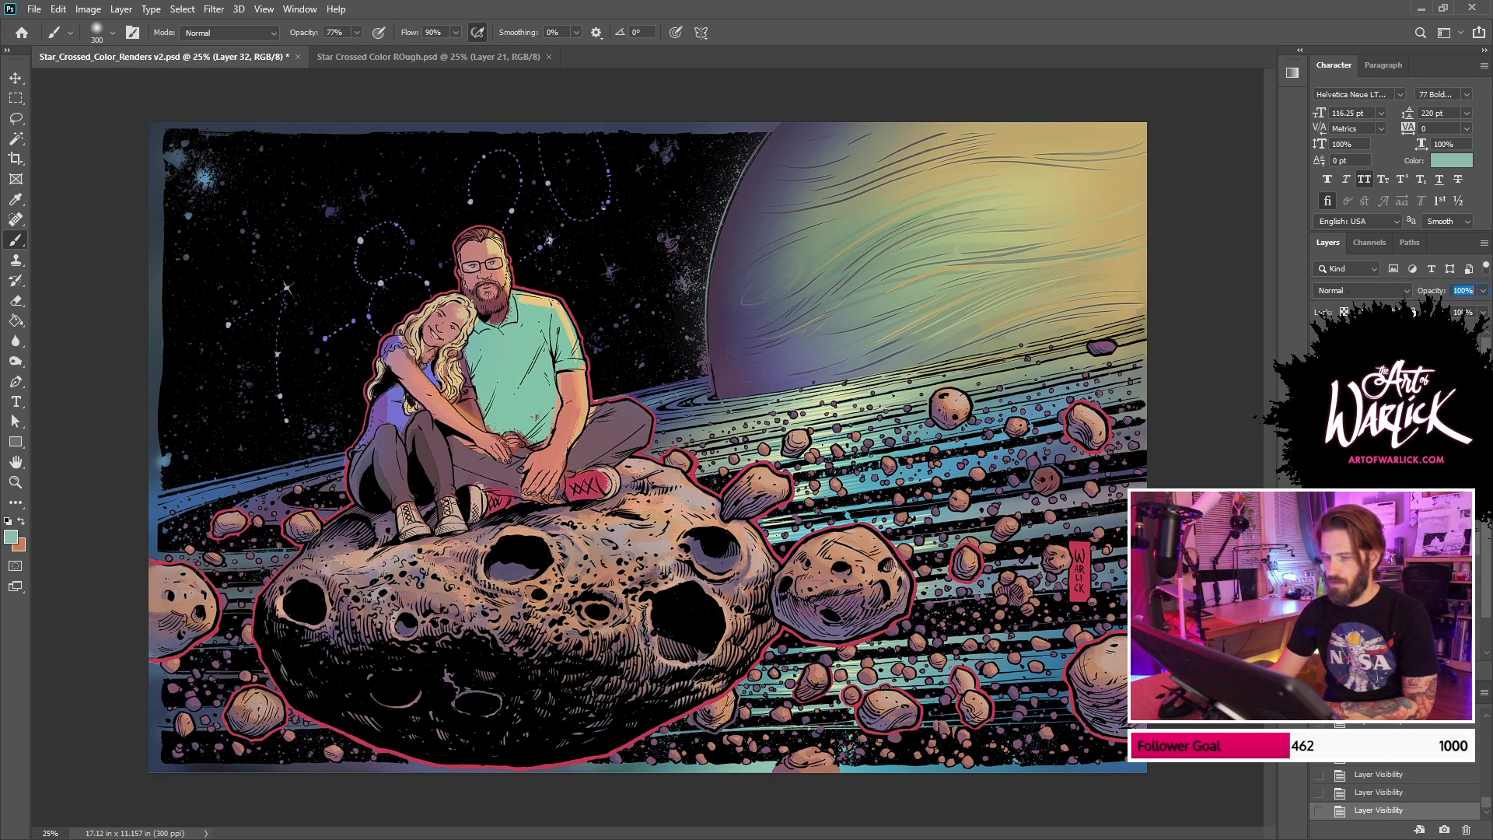
{"action": "key", "text": "ctrl+s"}
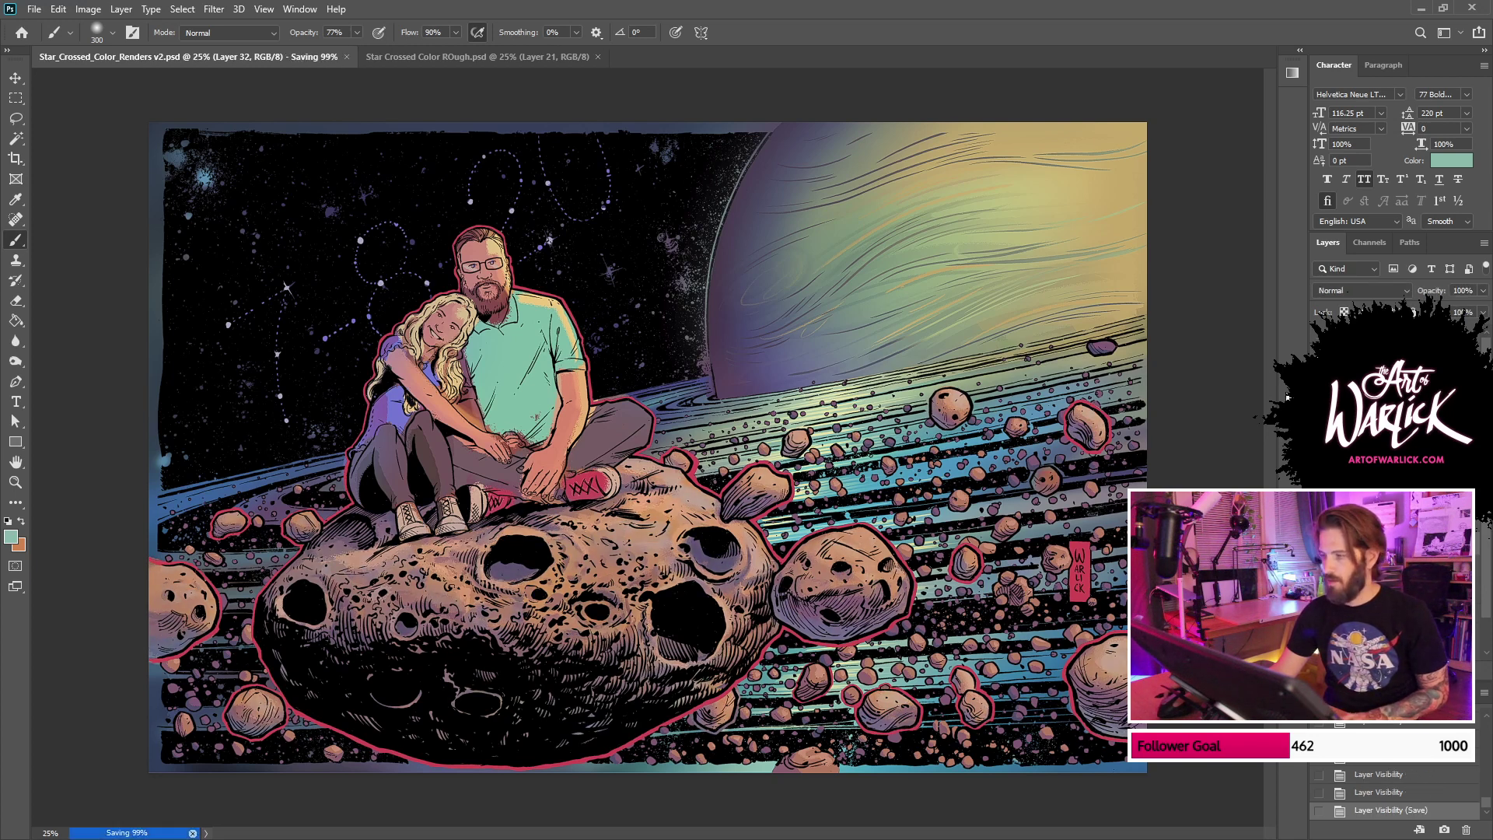
Step: Show the bordered texture over the artwork, and compare the image with the red outline layer hidden and shown
{"action": "key", "text": "ctrl+comma"}
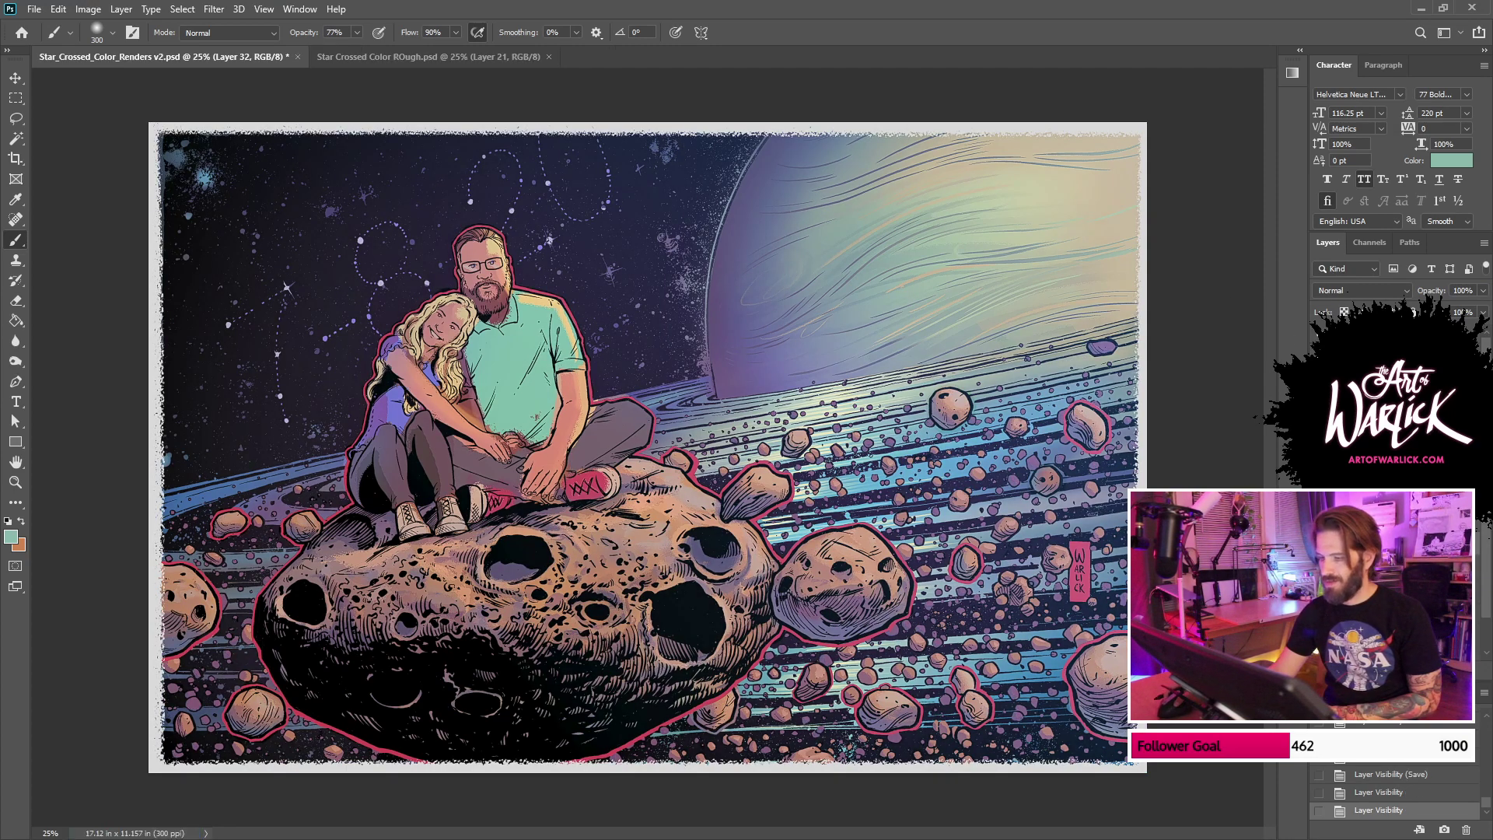
{"action": "key", "text": "ctrl+comma"}
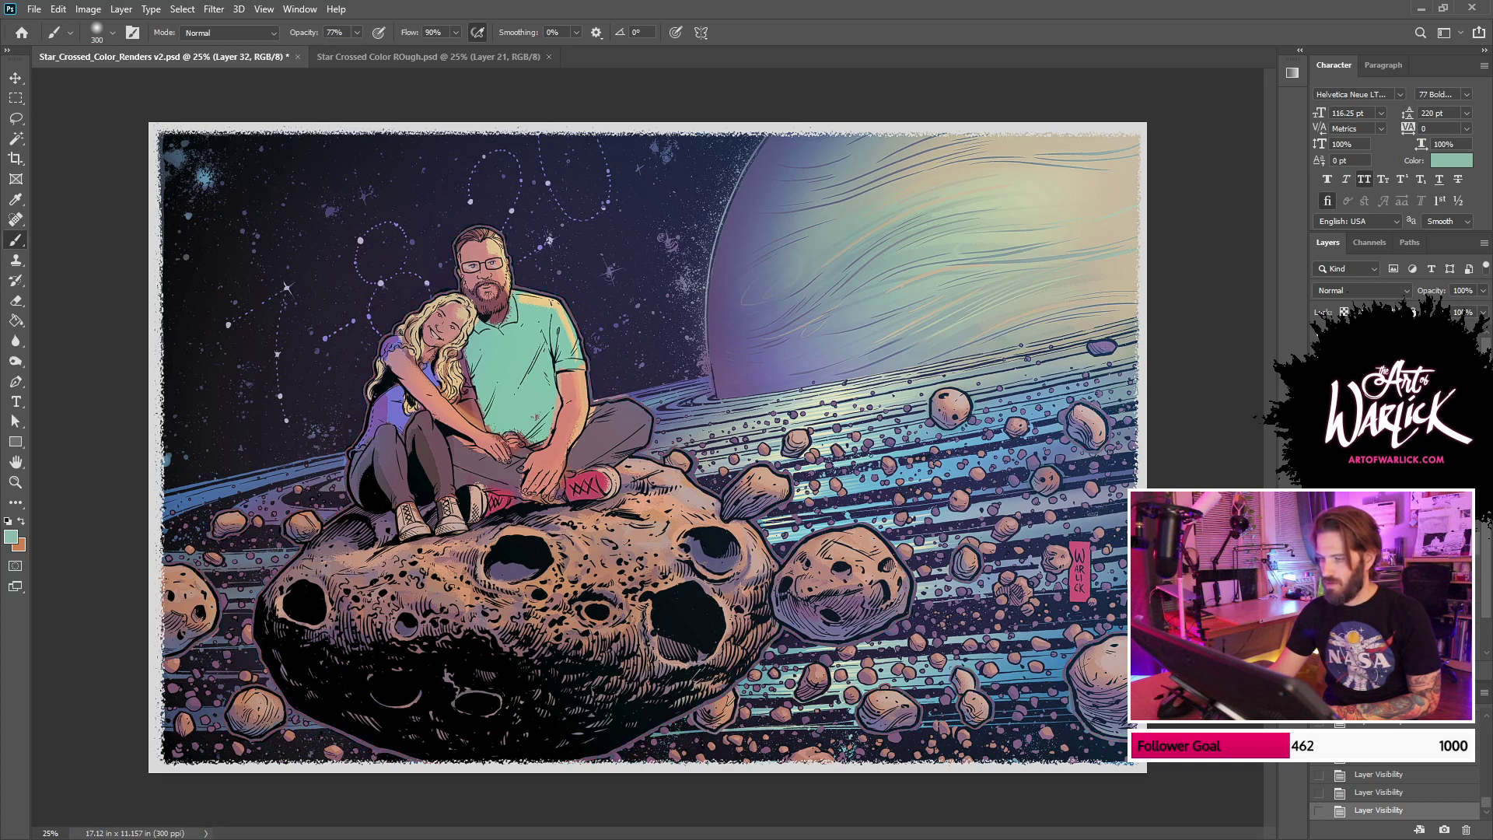
{"action": "key", "text": "ctrl+u"}
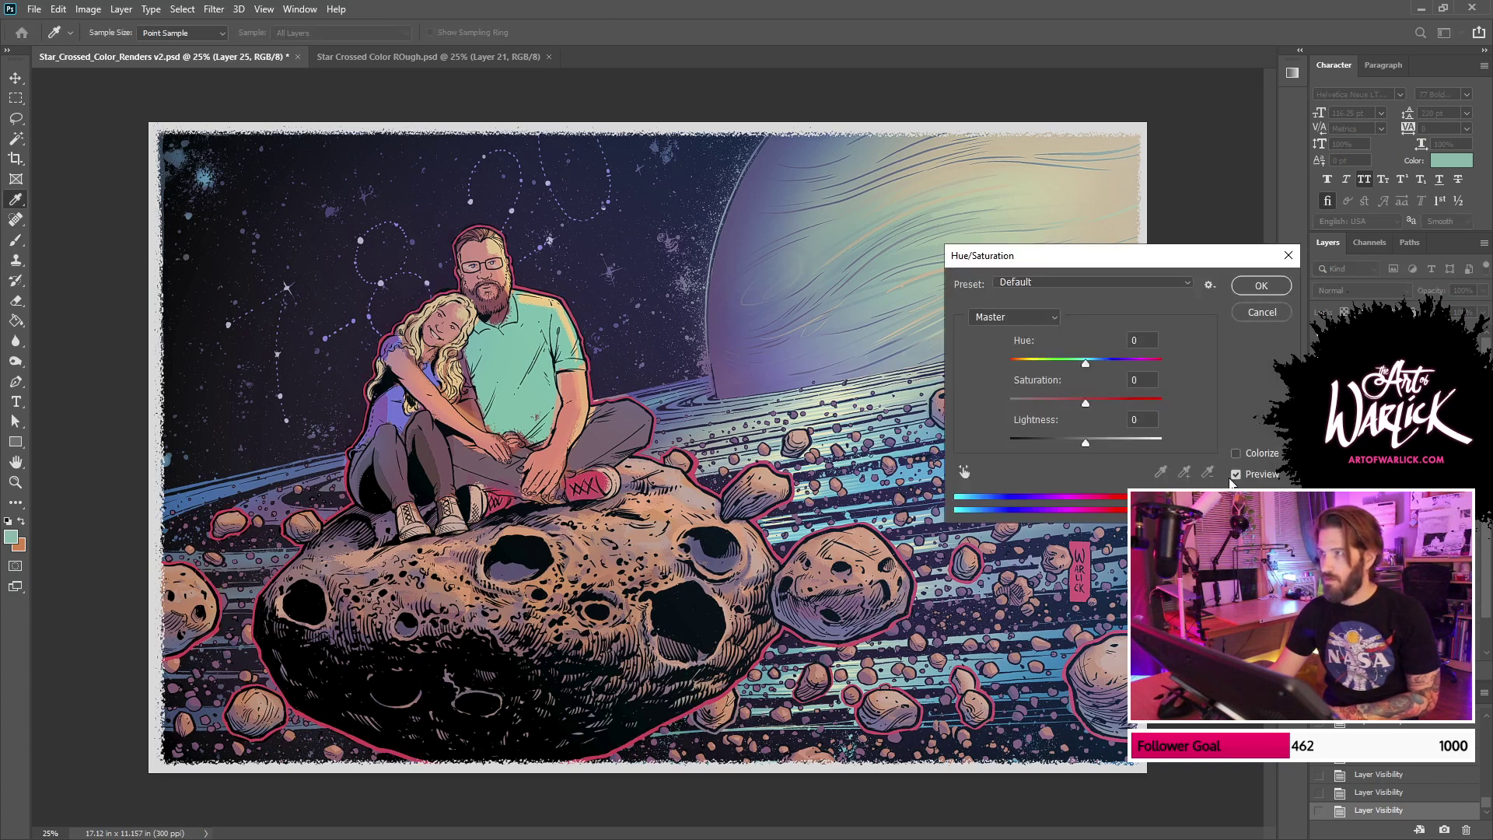
{"action": "left_click_drag", "start_coordinate": [1085, 363], "coordinate": [1056, 363]}
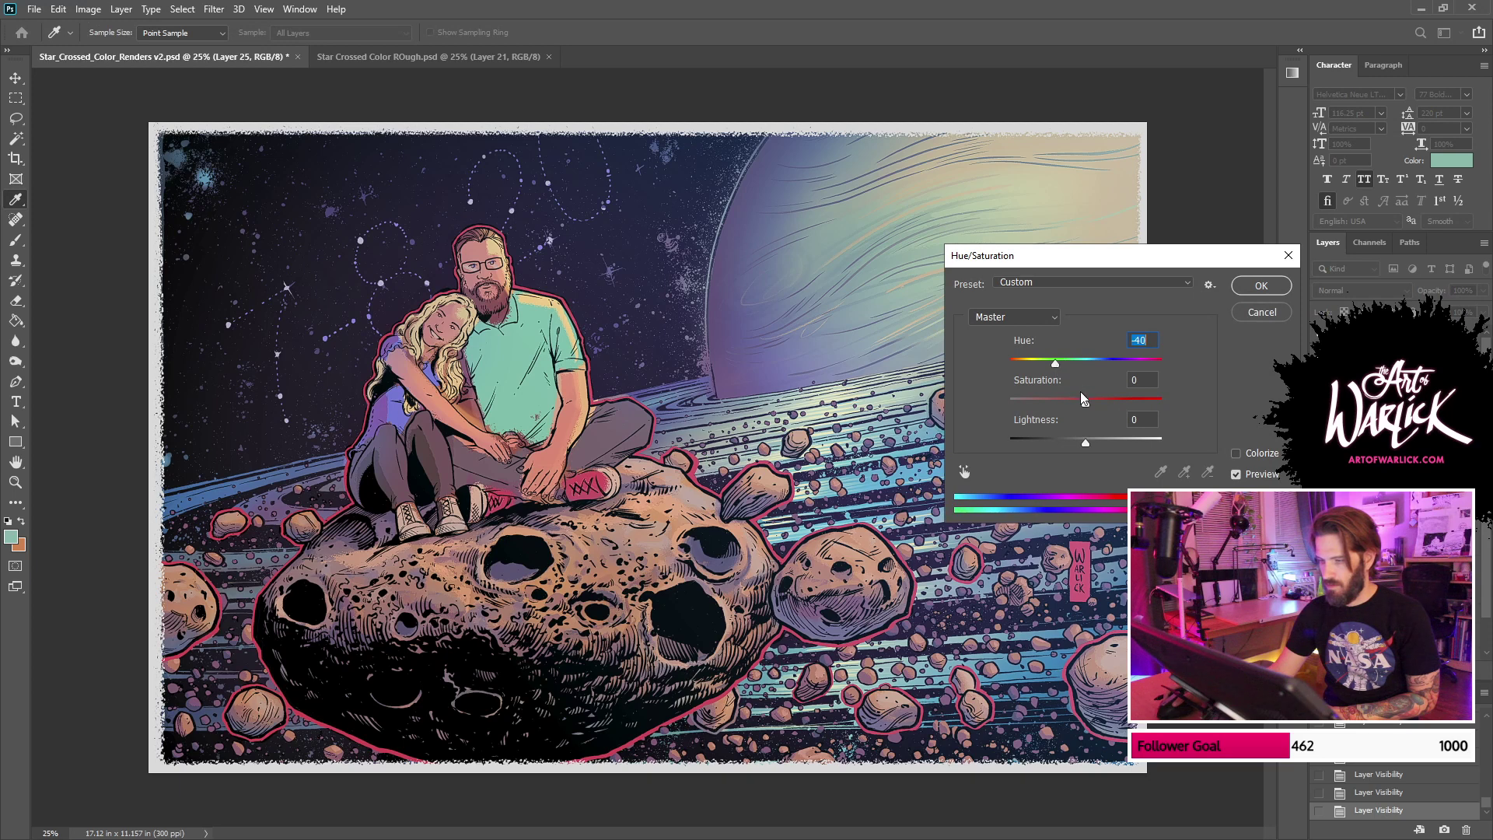
{"action": "left_click_drag", "start_coordinate": [1103, 408], "coordinate": [1104, 407]}
{"action": "left_click_drag", "start_coordinate": [1057, 364], "coordinate": [1112, 363]}
{"action": "key", "text": "Escape"}
Step: Clear the selection and recolor the red outline around the figures and asteroids with Hue/Saturation at Hue +43, Saturation +100 and Lightness 0
{"action": "key", "text": "ctrl+d"}
{"action": "key", "text": "ctrl+u"}
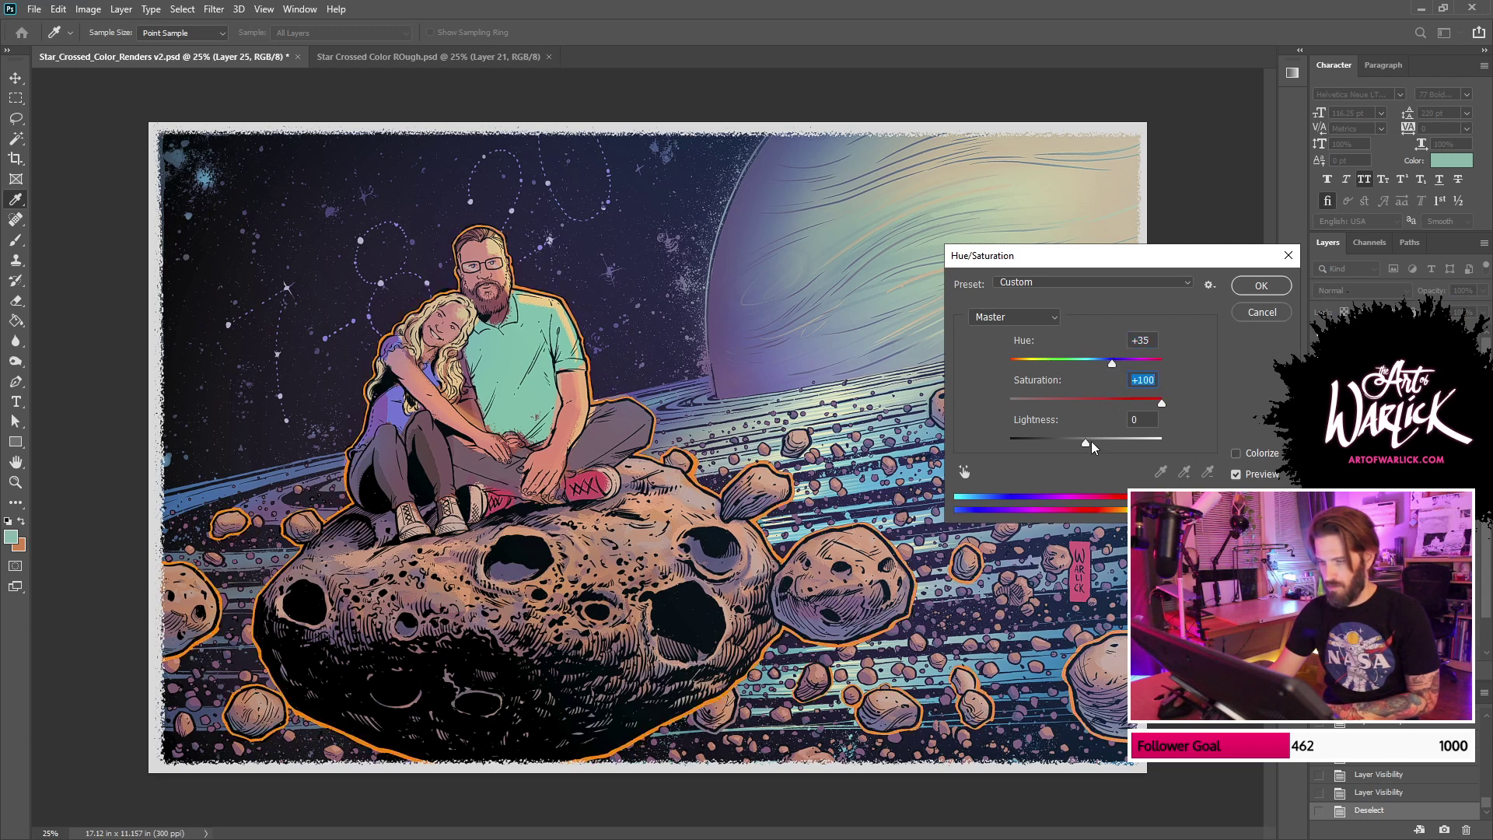
{"action": "left_click_drag", "start_coordinate": [1090, 442], "coordinate": [1110, 442]}
{"action": "left_click_drag", "start_coordinate": [1112, 367], "coordinate": [1099, 367]}
{"action": "double_click", "coordinate": [1149, 419]}
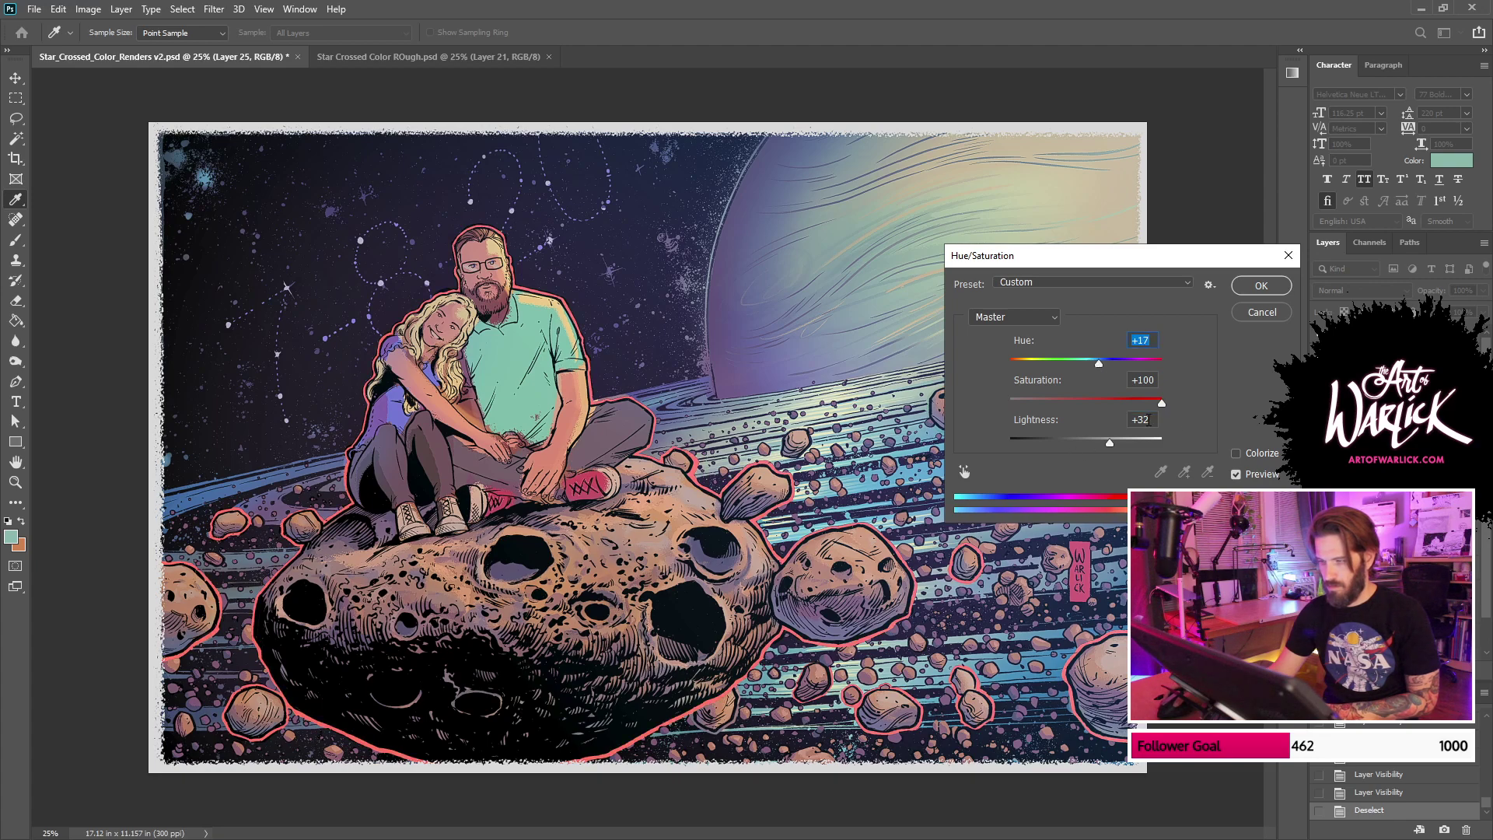
{"action": "type", "text": "0"}
{"action": "key", "text": "ctrl+plus"}
{"action": "key", "text": "ctrl+plus"}
{"action": "key", "text": "ctrl+plus"}
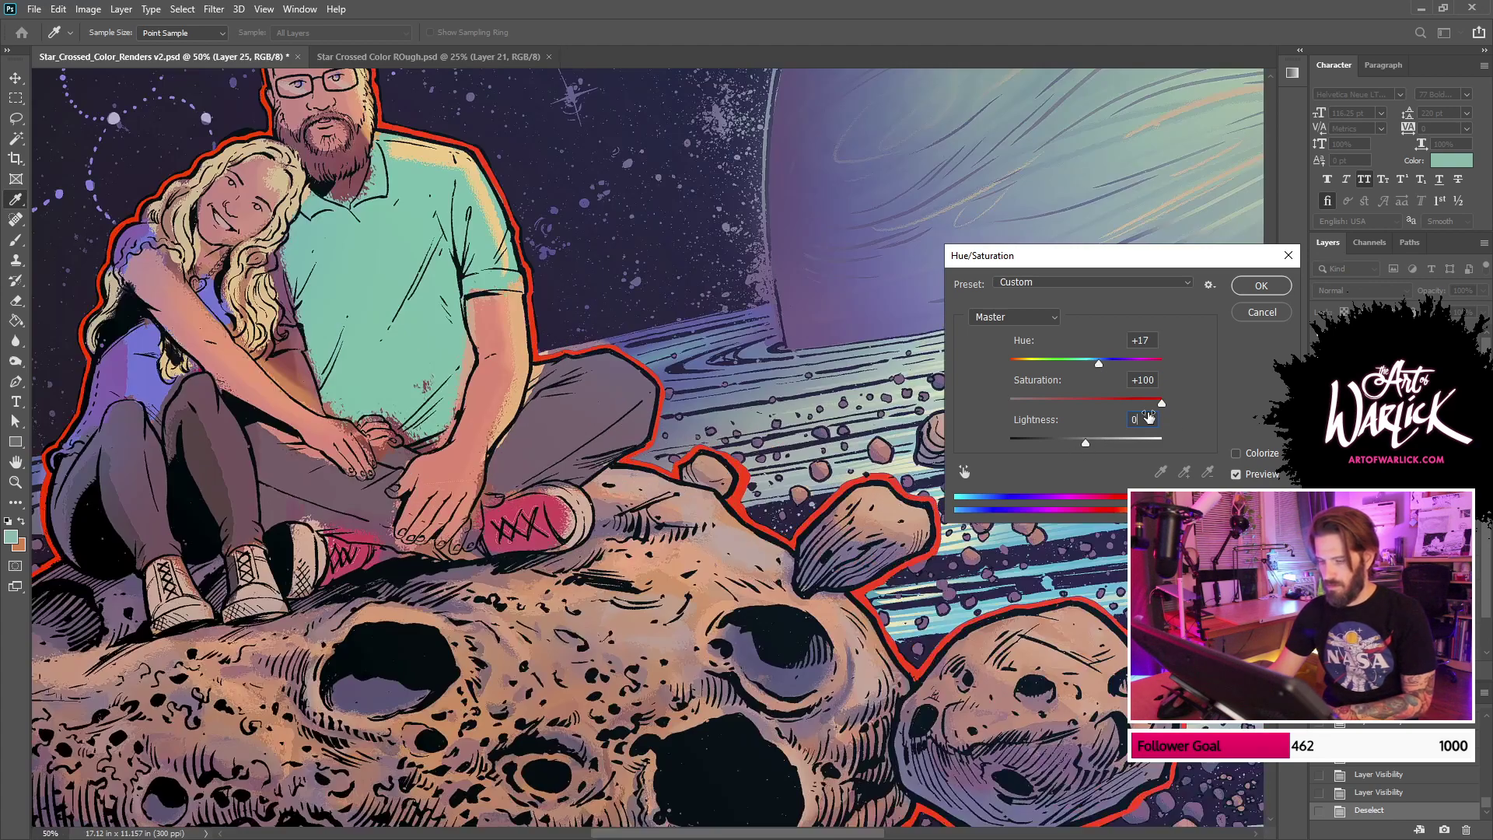
{"action": "left_click_drag", "start_coordinate": [849, 493], "coordinate": [688, 362]}
{"action": "double_click", "coordinate": [1134, 415]}
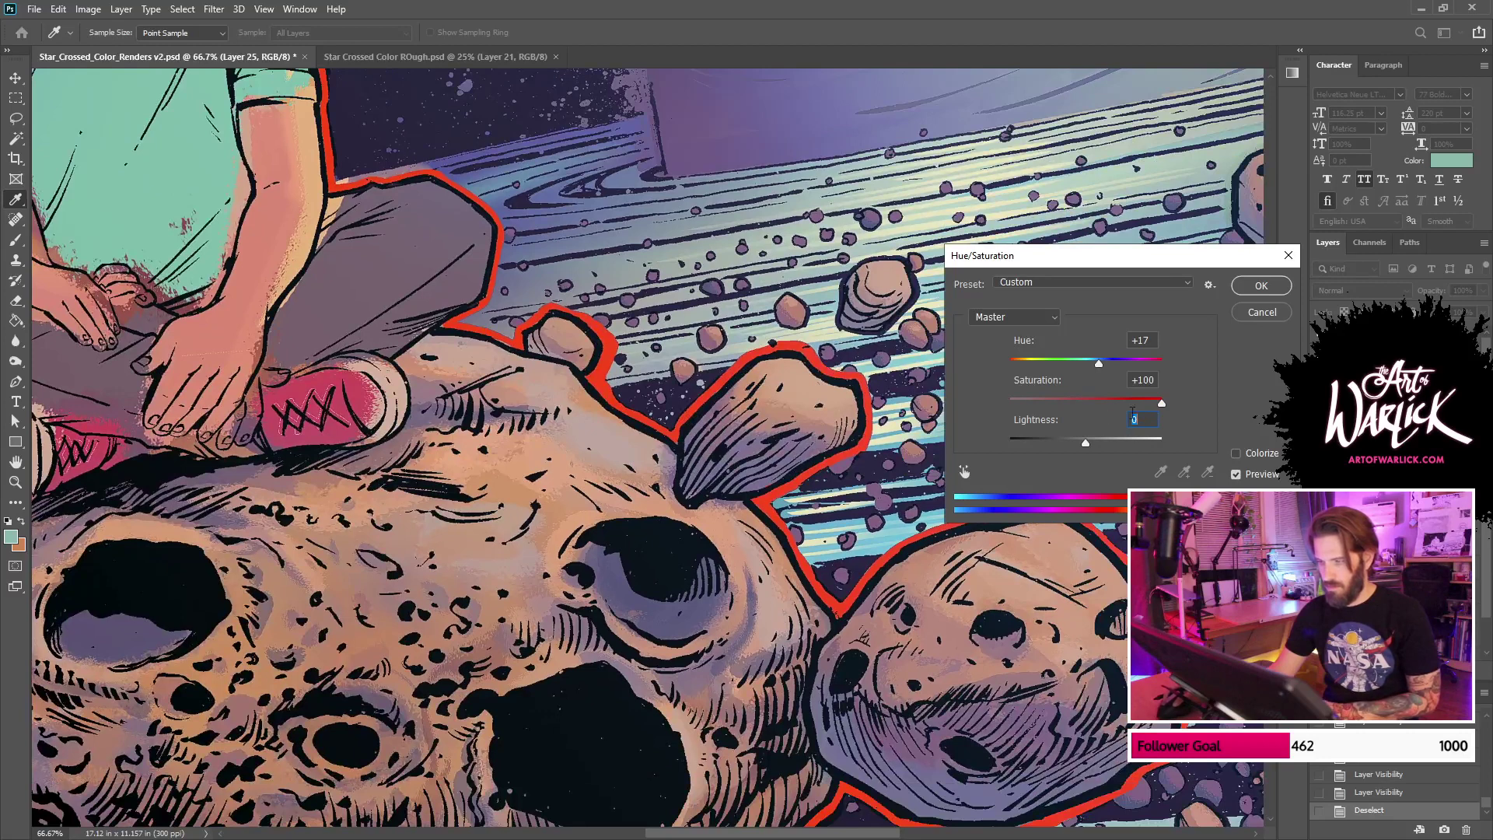
{"action": "mouse_move", "coordinate": [1100, 365]}
{"action": "left_mouse_down"}
{"action": "mouse_move", "coordinate": [1079, 360]}
{"action": "mouse_move", "coordinate": [1129, 367]}
{"action": "mouse_move", "coordinate": [1117, 364]}
{"action": "left_mouse_up"}
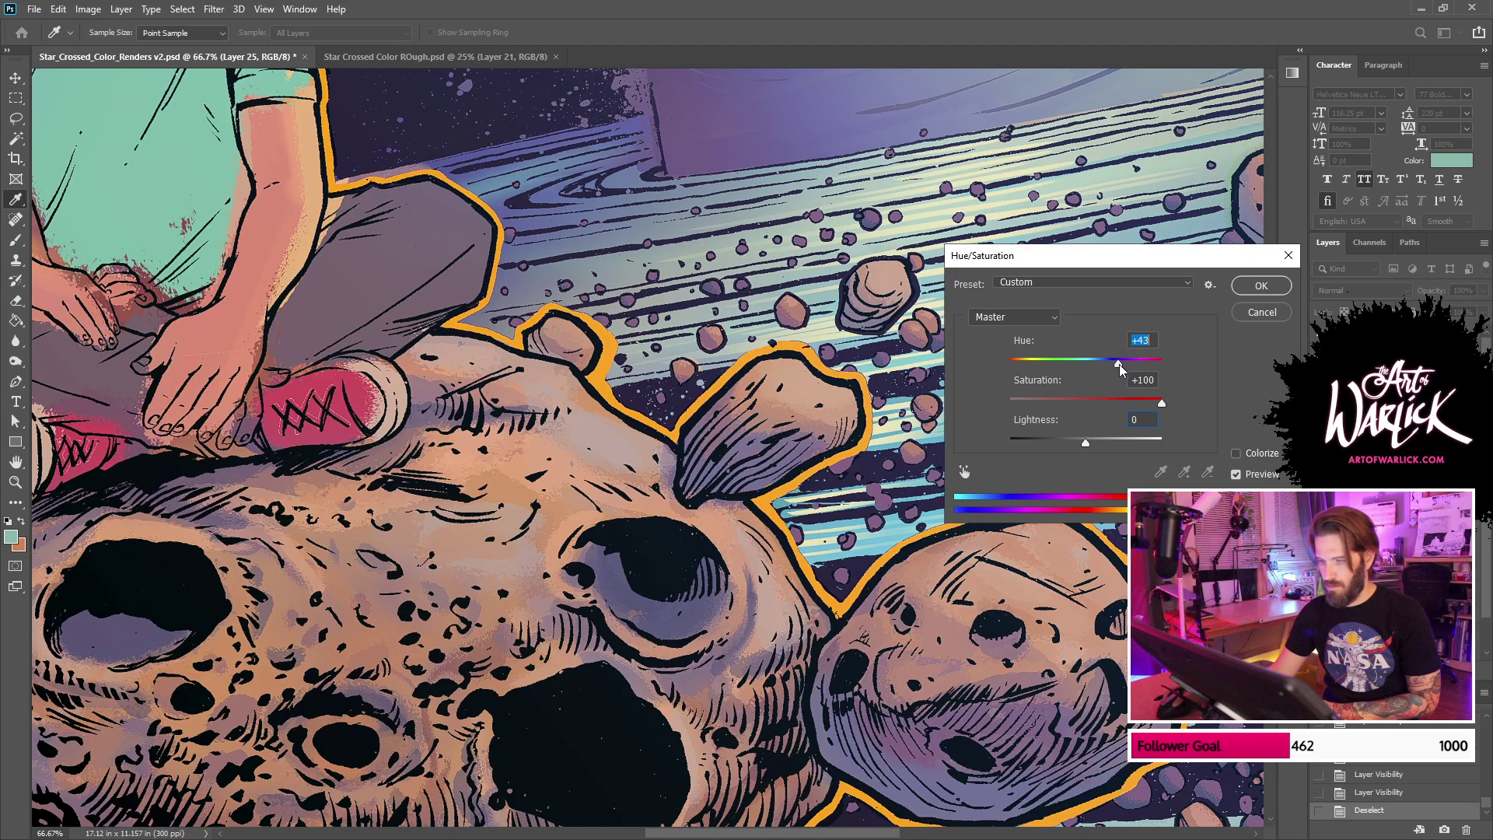
{"action": "key", "text": "Return"}
{"action": "key", "text": "b"}
Step: Compare the outline layer hidden and shown, and give it a 1 px outside Stroke in the orange sampled from the outline
{"action": "key", "text": "ctrl+minus"}
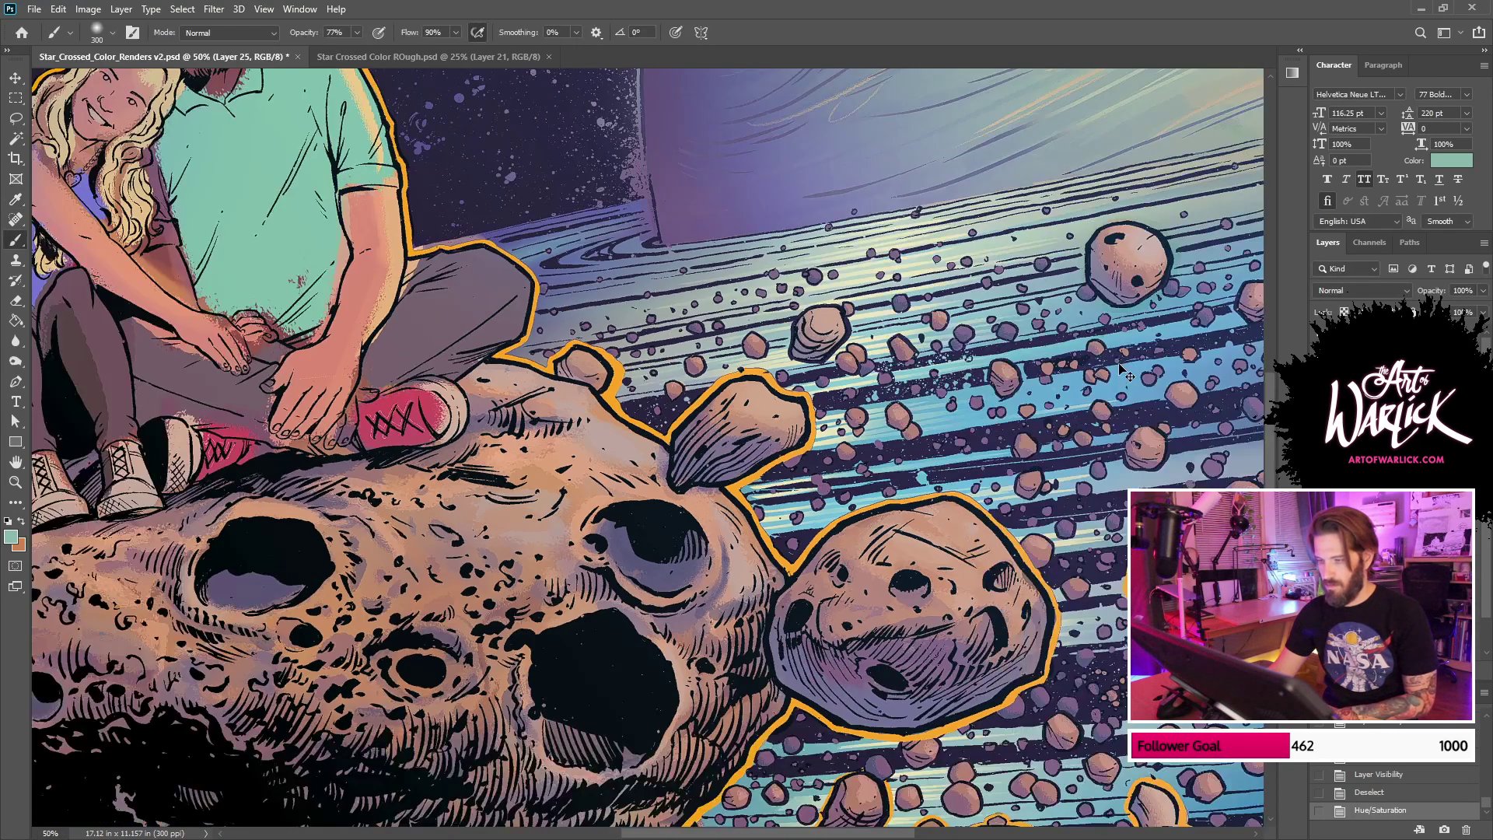
{"action": "key", "text": "ctrl+minus"}
{"action": "key", "text": "ctrl+plus"}
{"action": "key", "text": "ctrl+plus"}
{"action": "key", "text": "ctrl+plus"}
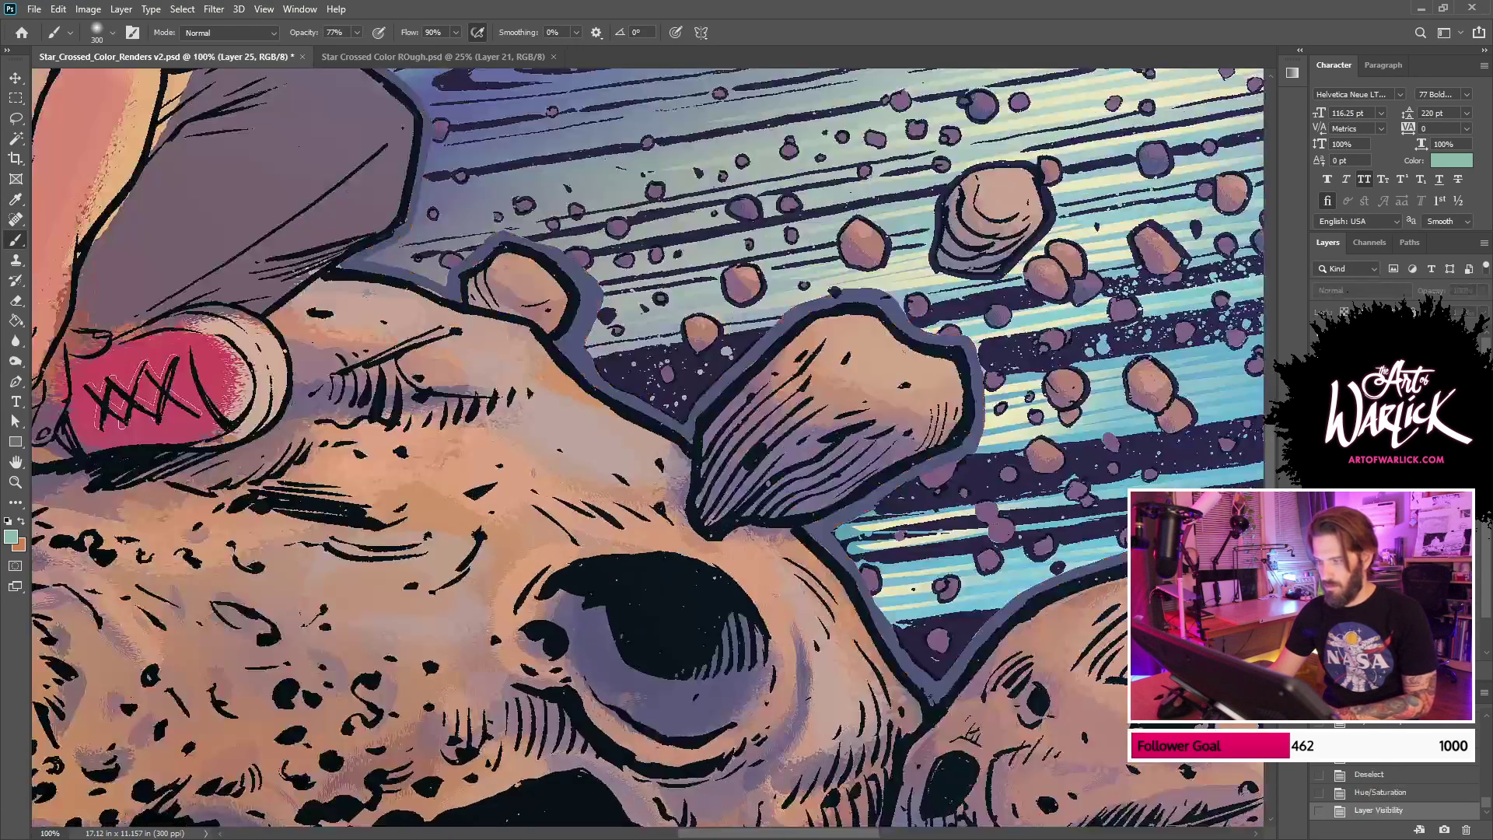
{"action": "key", "text": "ctrl+comma"}
{"action": "left_click", "coordinate": [1356, 670]}
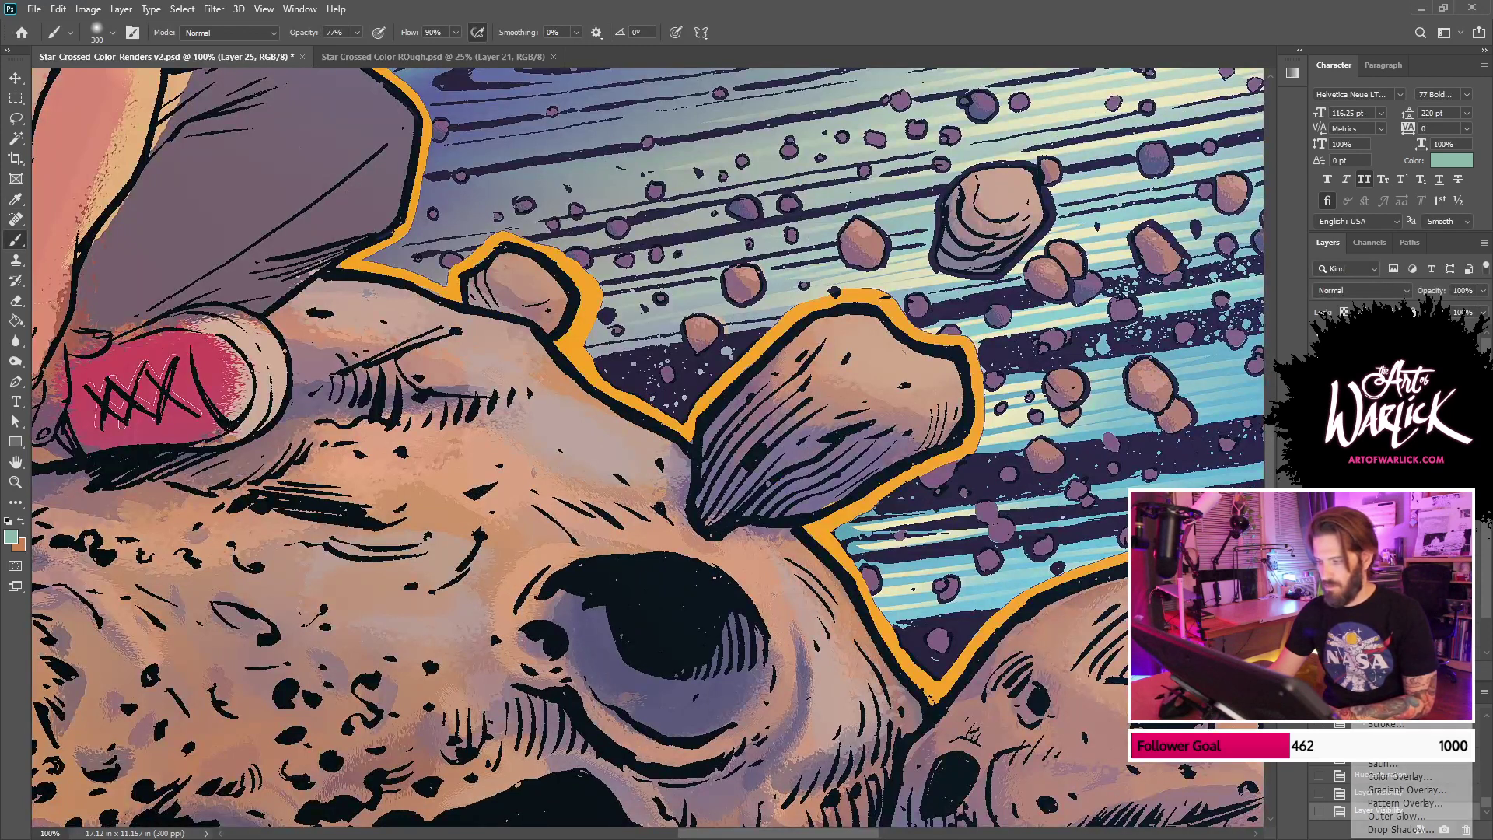
{"action": "left_click", "coordinate": [1396, 725]}
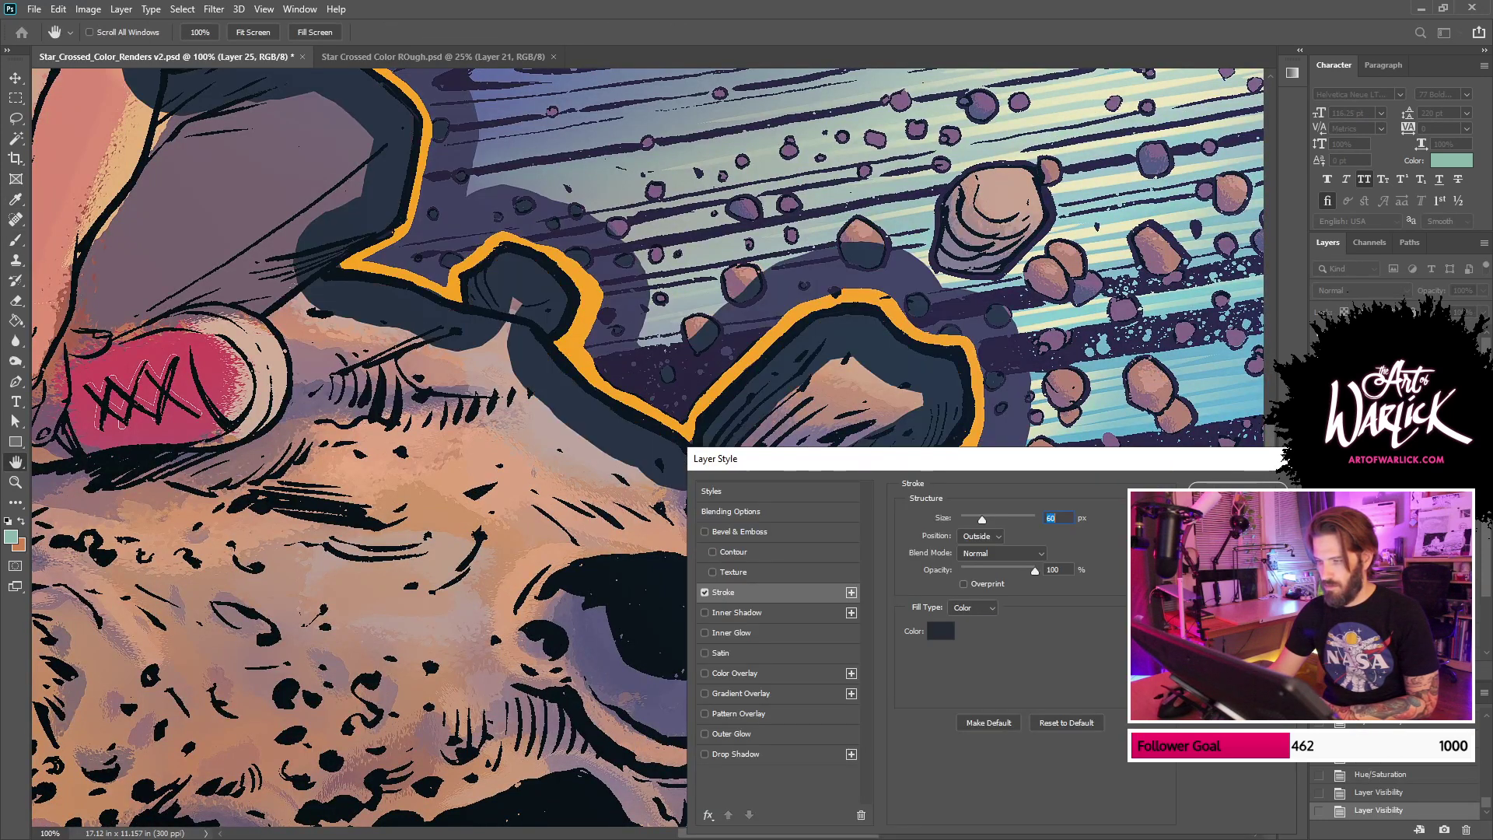
{"action": "type", "text": "1"}
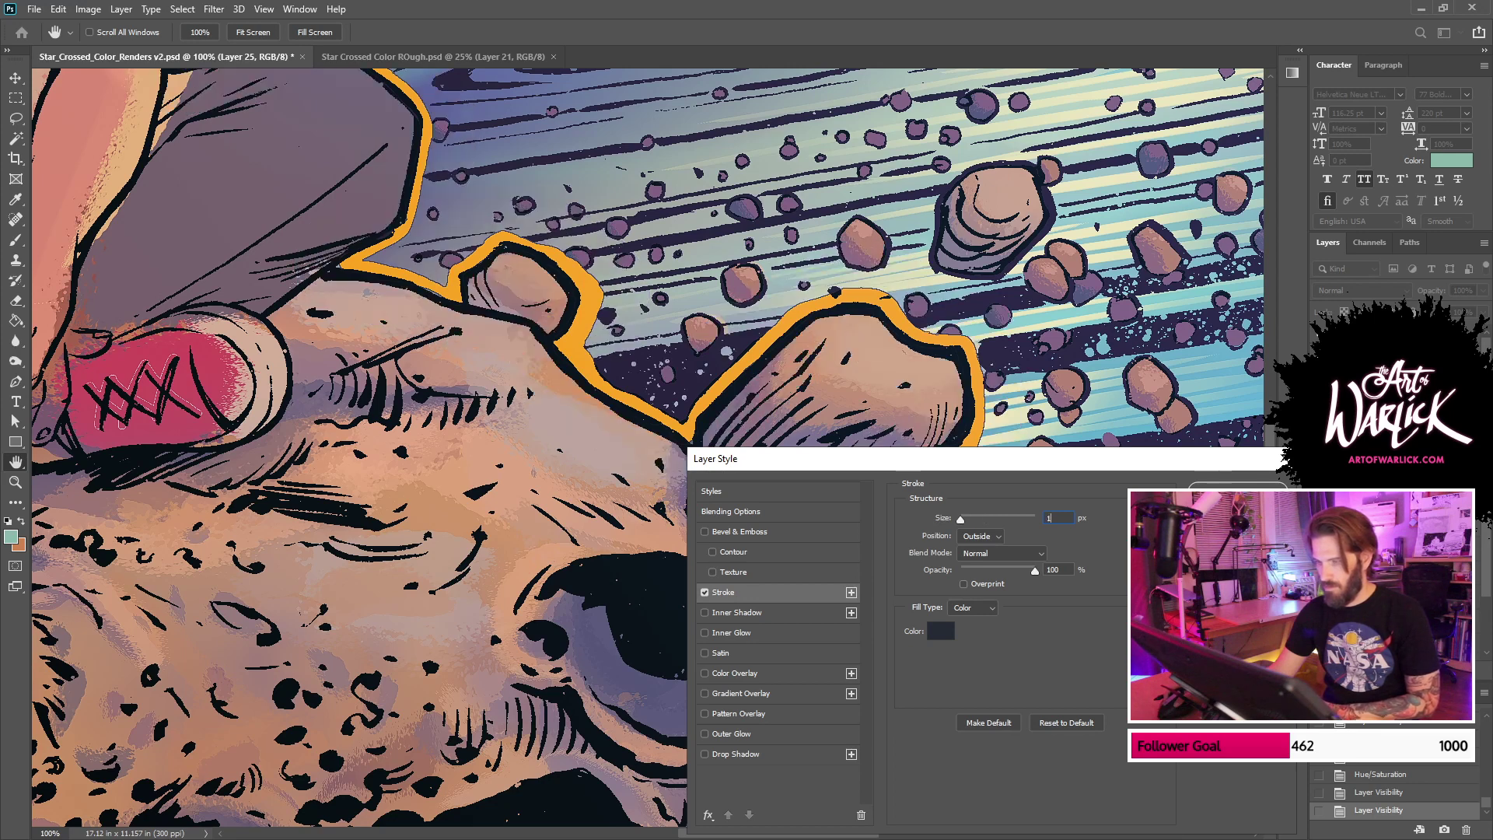
{"action": "left_click", "coordinate": [940, 631]}
{"action": "left_click", "coordinate": [967, 340]}
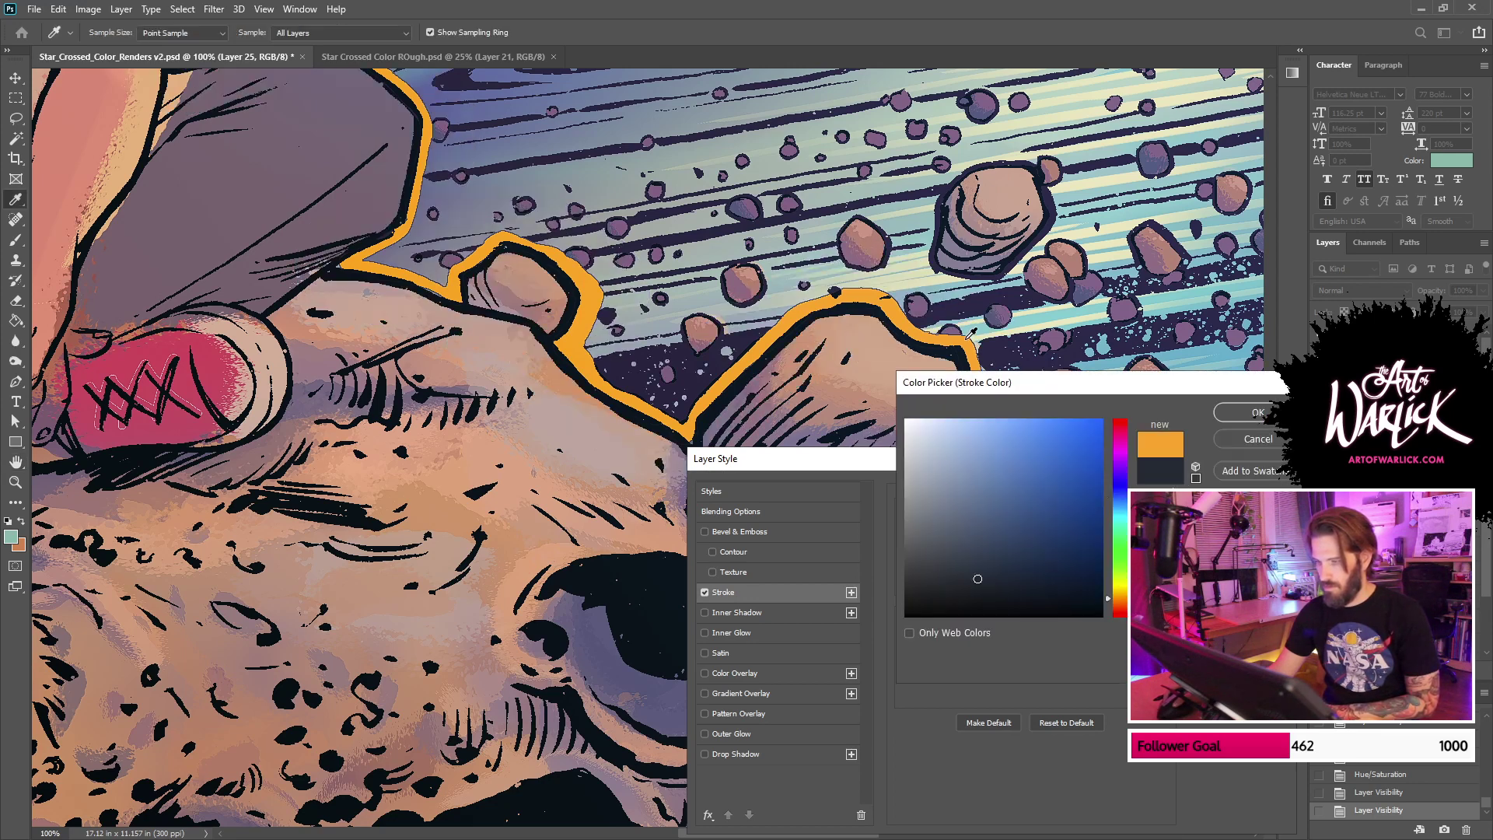
{"action": "key", "text": "Return"}
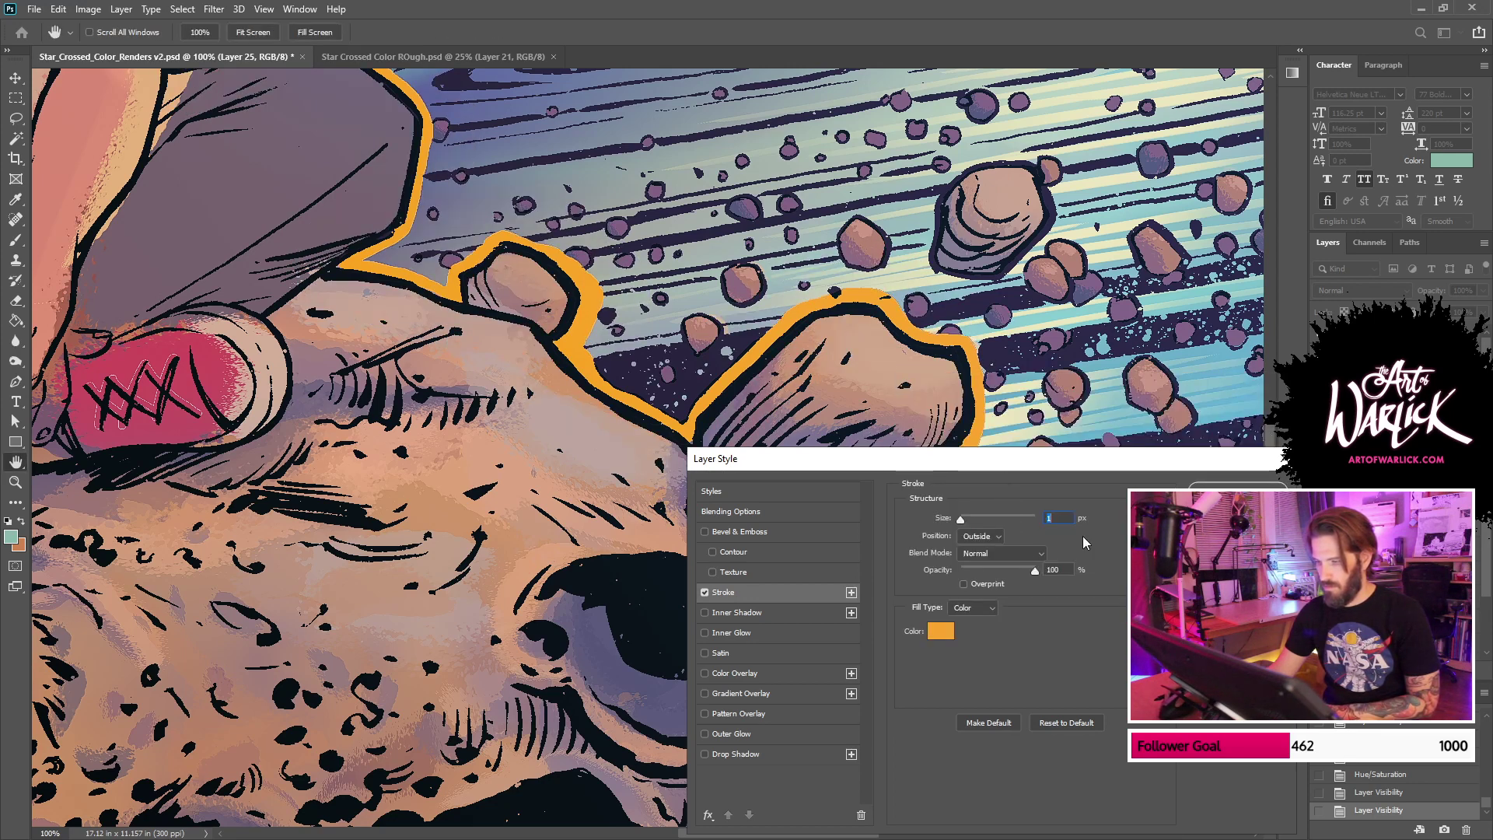
Step: Try larger sizes for the outline's stroke, and apply it at 2 px
{"action": "key", "text": "Up"}
{"action": "key", "text": "shift+Up"}
{"action": "key", "text": "shift+Down"}
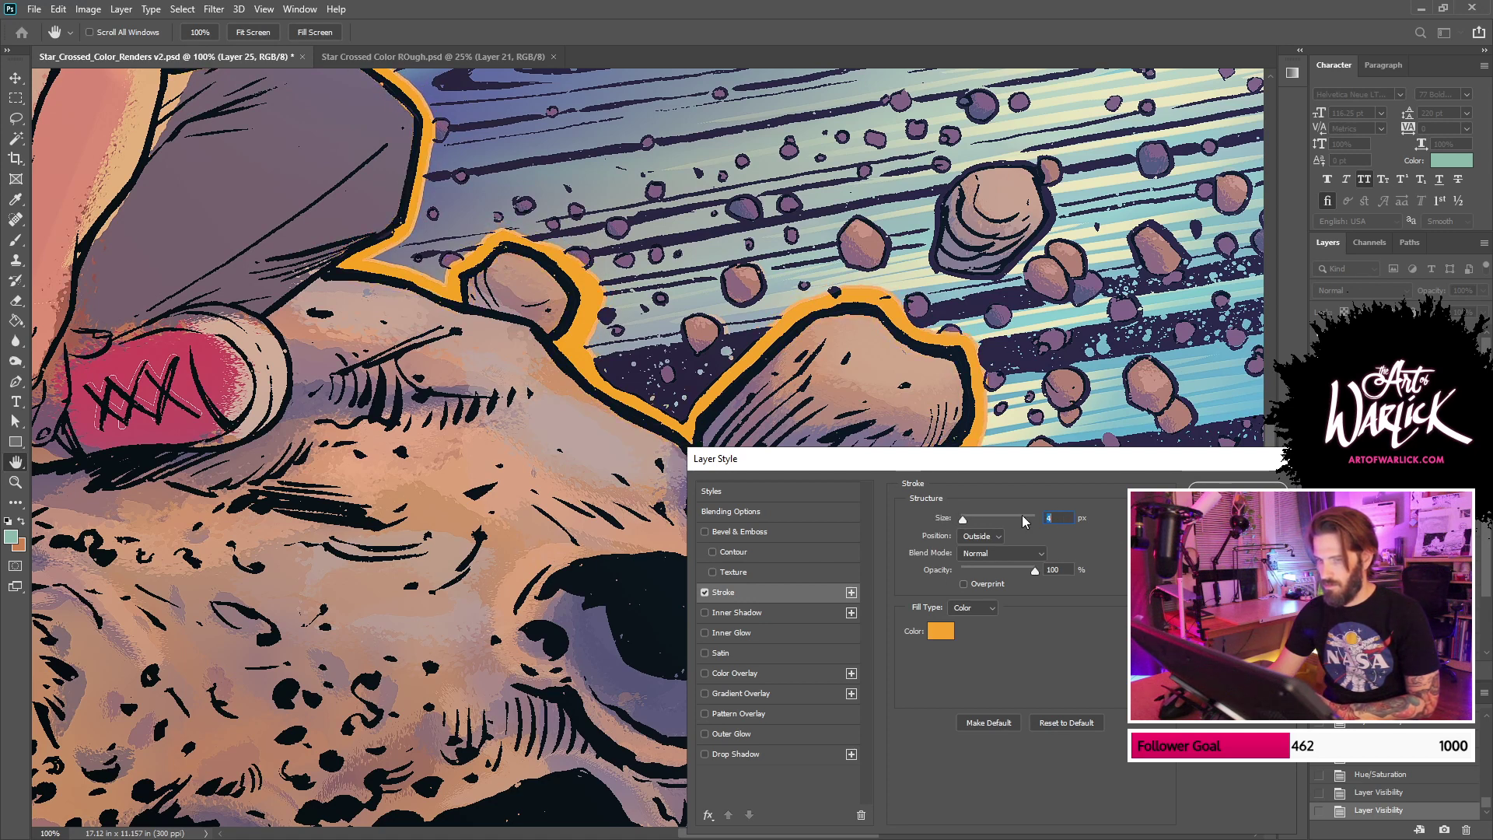
{"action": "key", "text": "Down"}
{"action": "key", "text": "Down"}
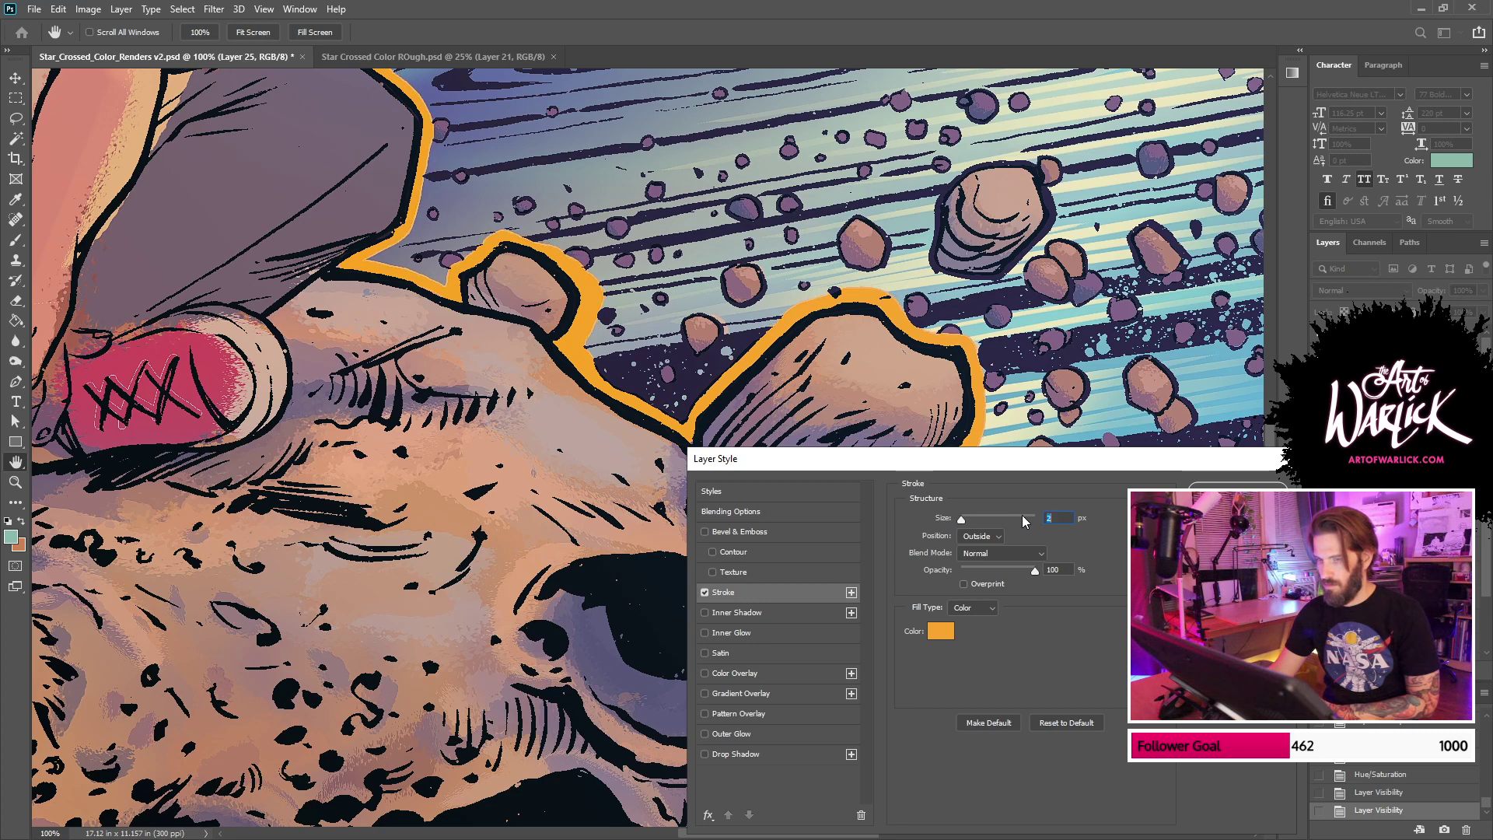
{"action": "key", "text": "Return"}
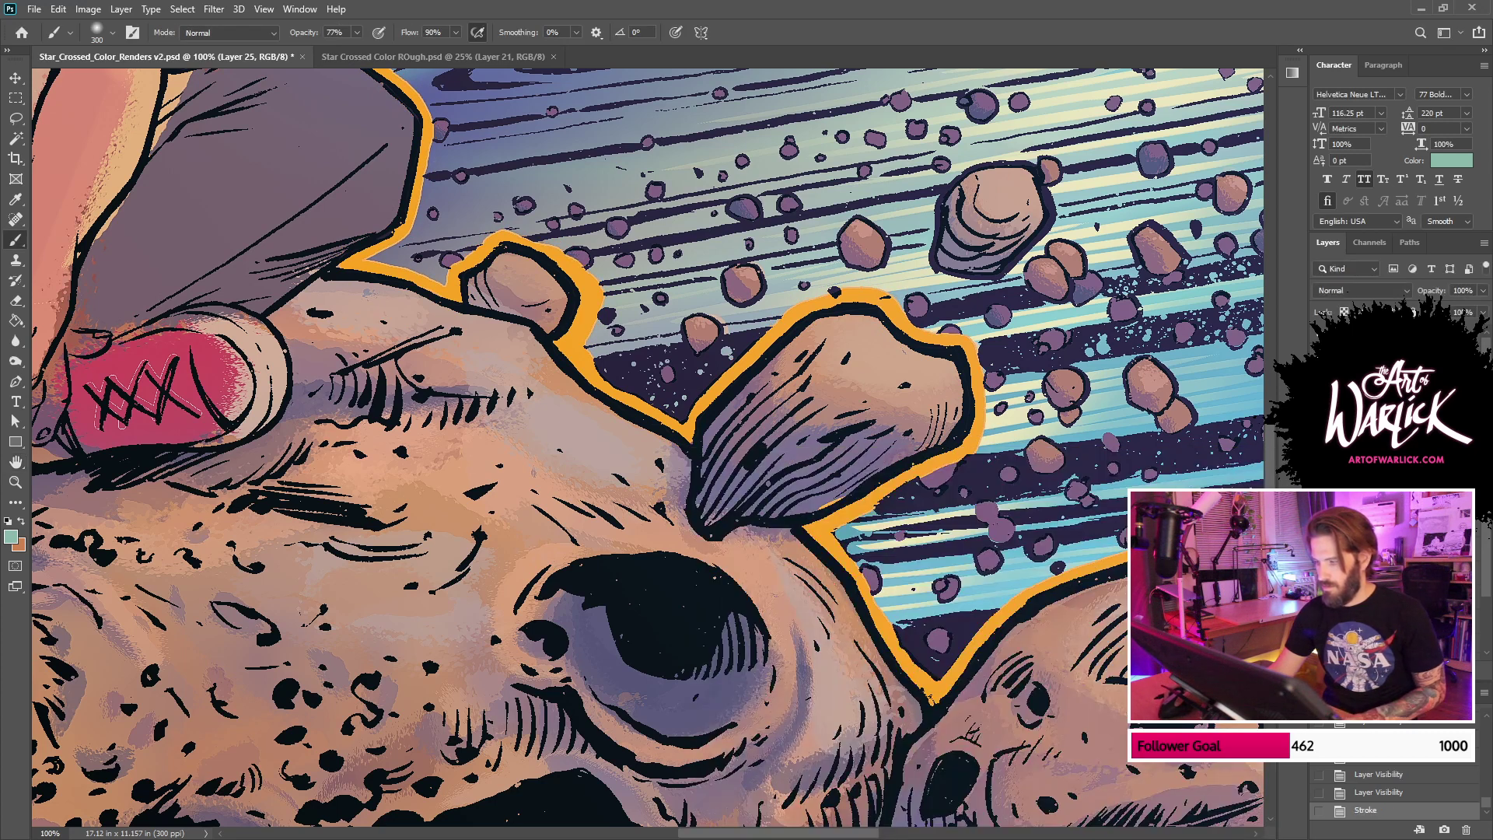
Step: Create a new blank layer and merge it with the outline layer to flatten the stroke effect
{"action": "key", "text": "ctrl+shift+alt+n"}
{"action": "left_click", "coordinate": [1319, 404]}
{"action": "left_click", "coordinate": [1319, 405]}
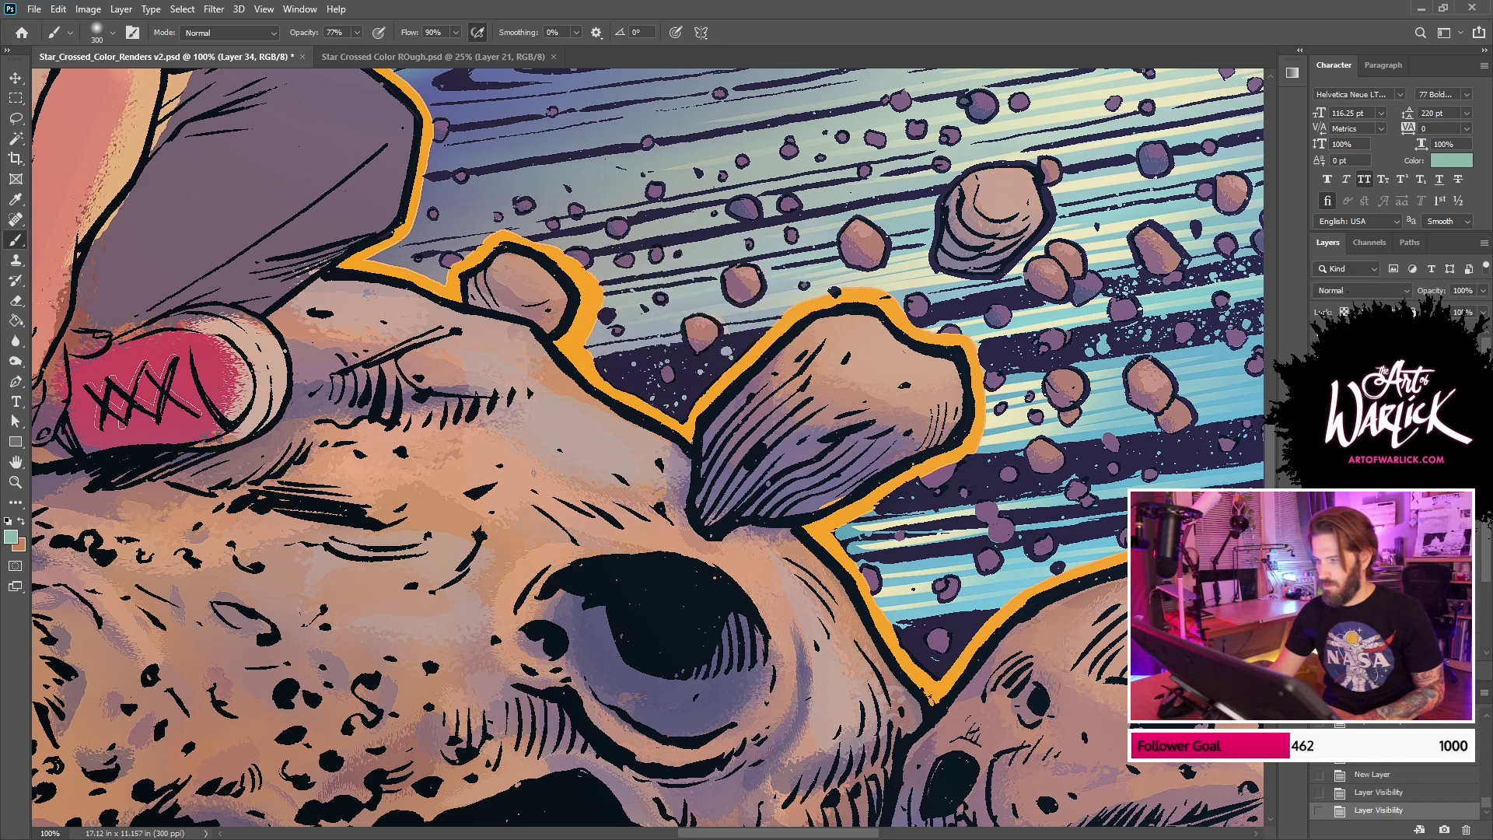
{"action": "left_click", "coordinate": [1343, 404], "text": "ctrl"}
{"action": "key", "text": "ctrl+e"}
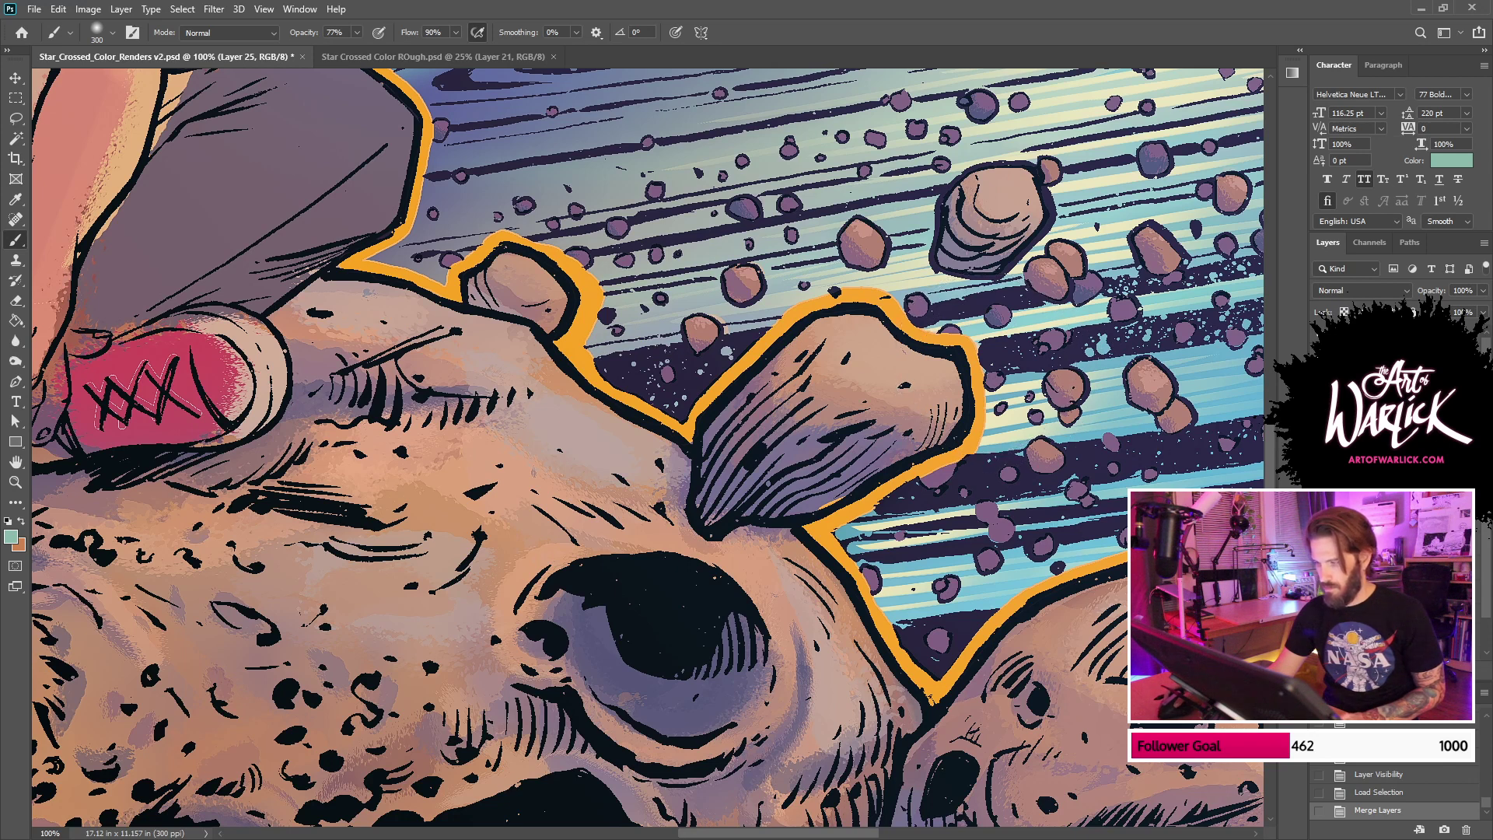
Step: Apply a Color Overlay to the outline layer with 0% opacity, a color sampled at the outline's edge, and Dissolve blending
{"action": "left_click", "coordinate": [1357, 671]}
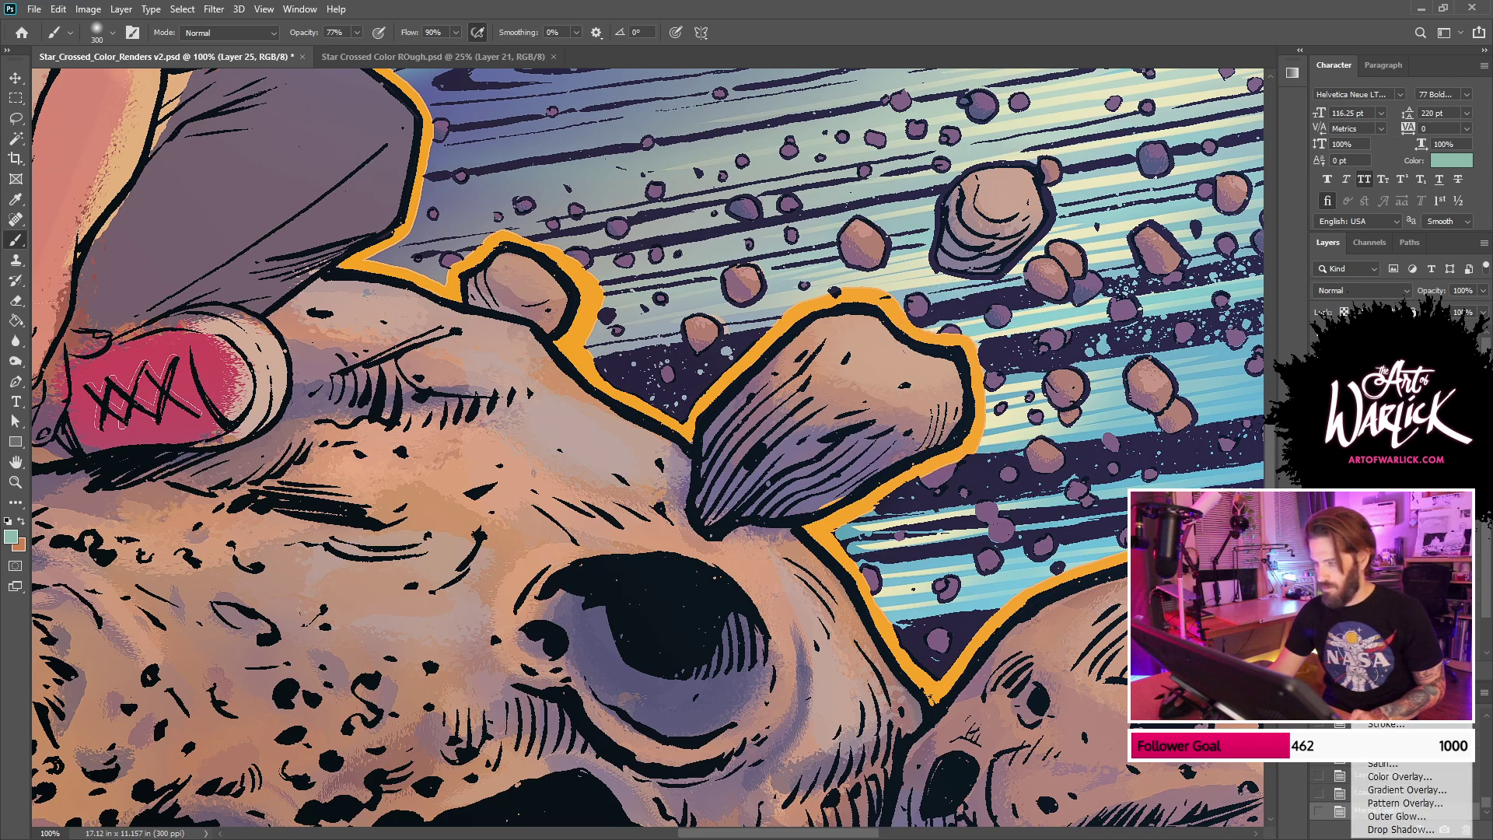
{"action": "left_click", "coordinate": [1400, 777]}
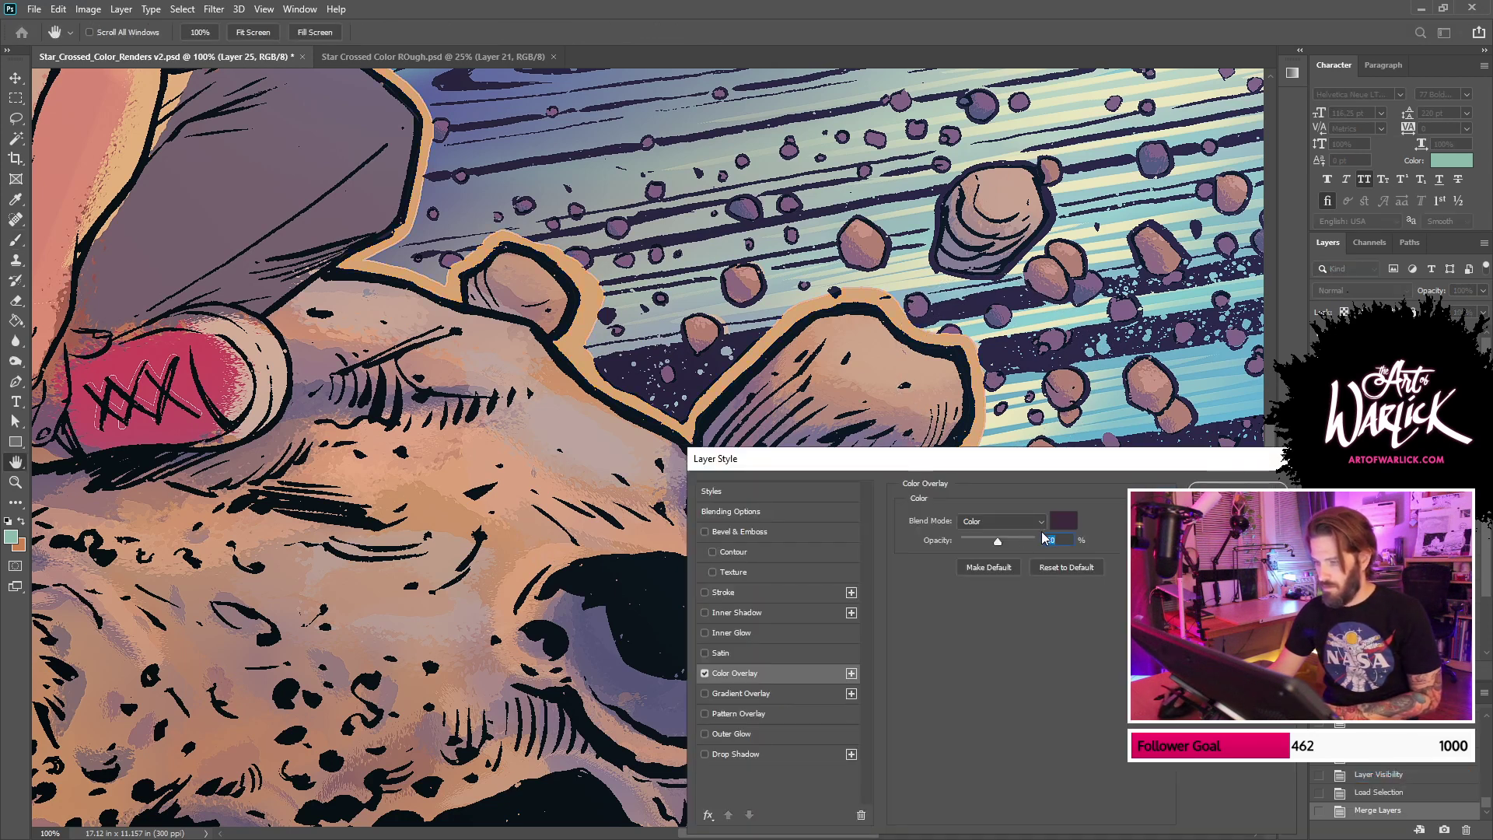
{"action": "left_click", "coordinate": [1067, 519]}
{"action": "key", "text": "Escape"}
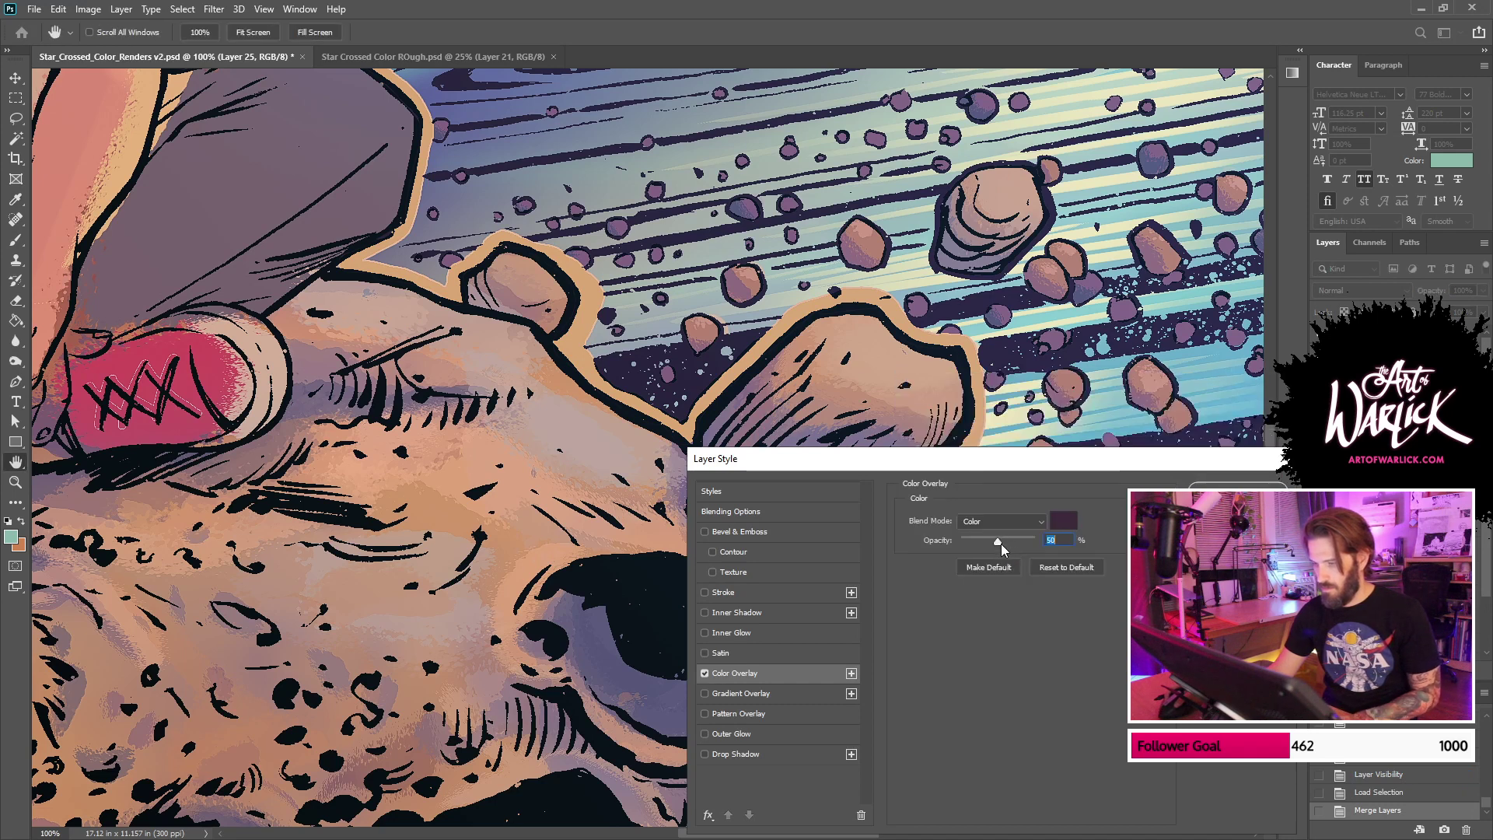
{"action": "type", "text": "0"}
{"action": "left_click", "coordinate": [1064, 520]}
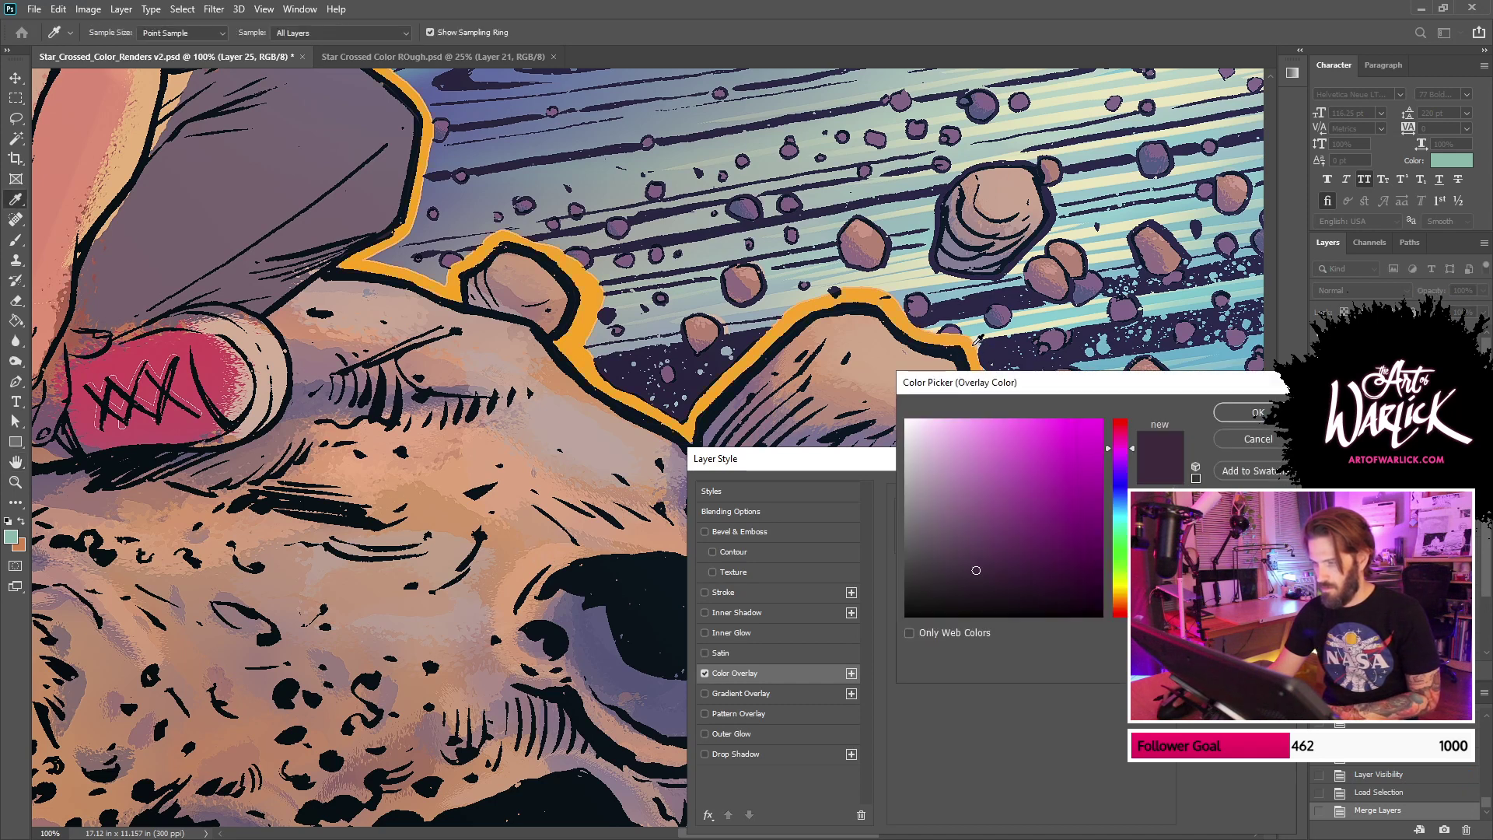
{"action": "left_click", "coordinate": [975, 344]}
{"action": "key", "text": "Return"}
{"action": "left_click", "coordinate": [983, 523]}
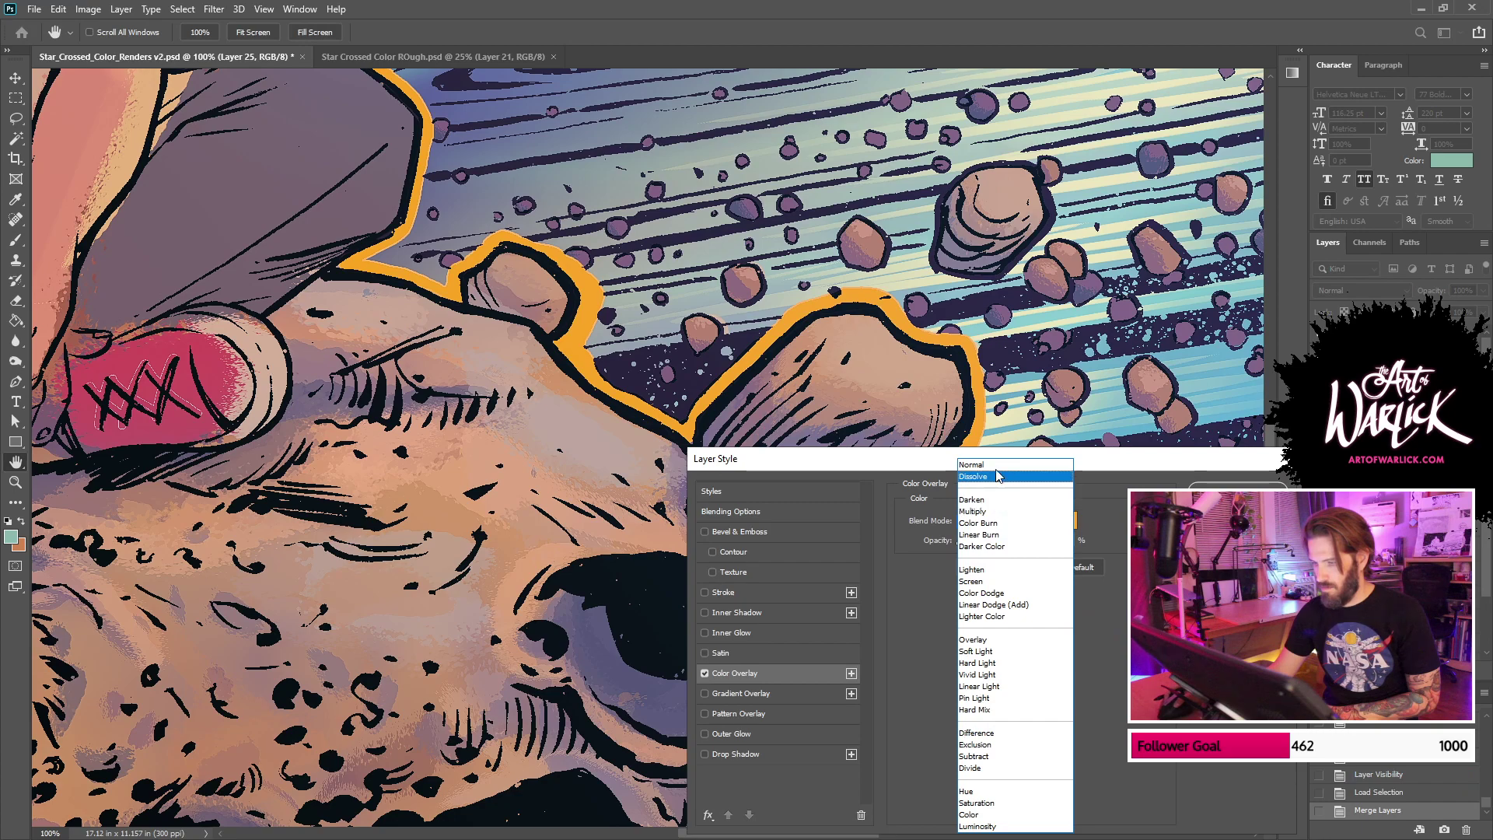
{"action": "left_click", "coordinate": [998, 475]}
{"action": "key", "text": "Return"}
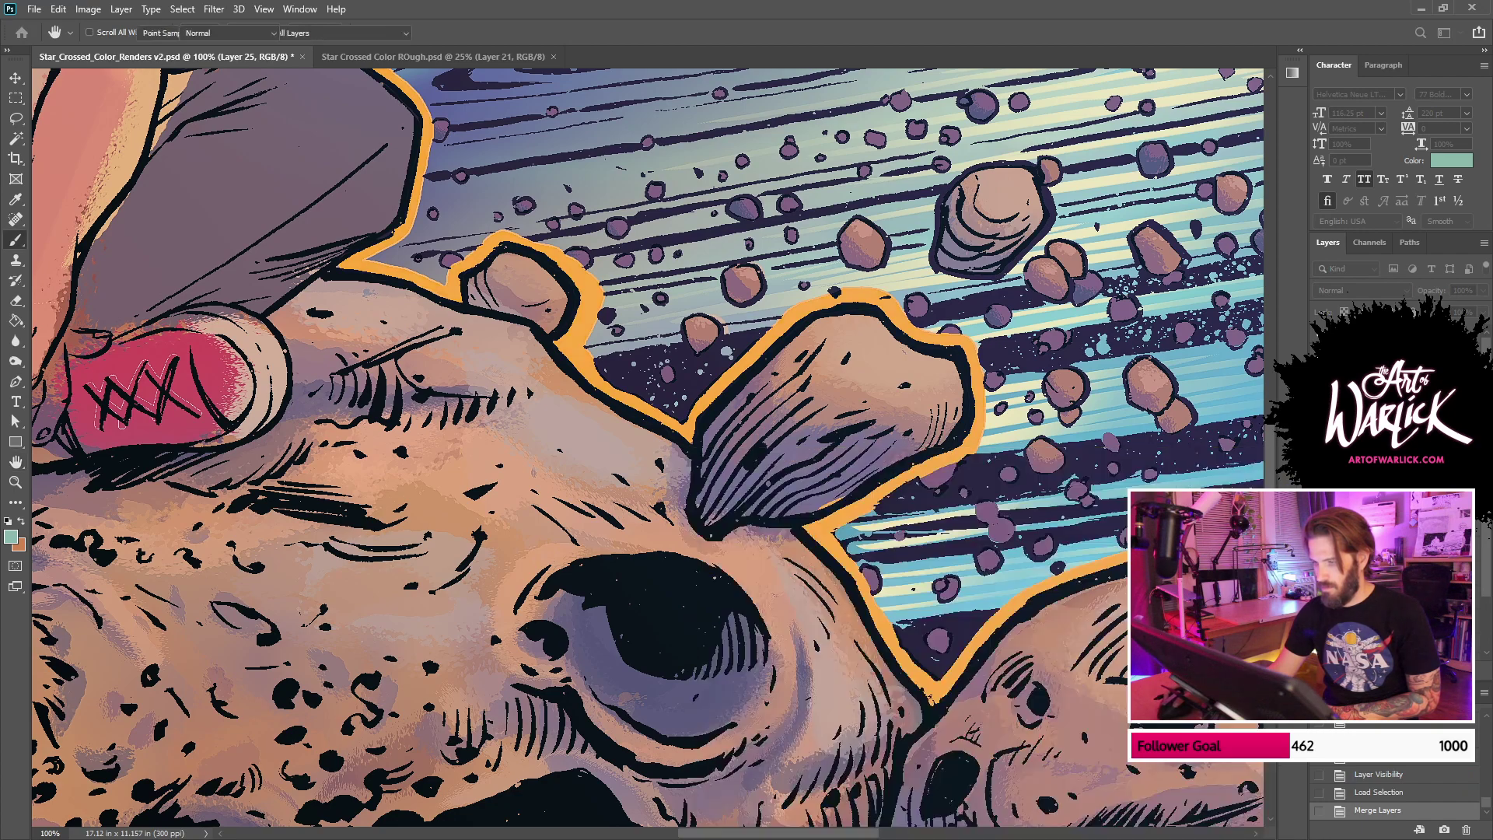
Step: Merge a new blank layer with the outline layer, and toggle the merged layer's visibility to check the whole artwork
{"action": "key", "text": "ctrl+0"}
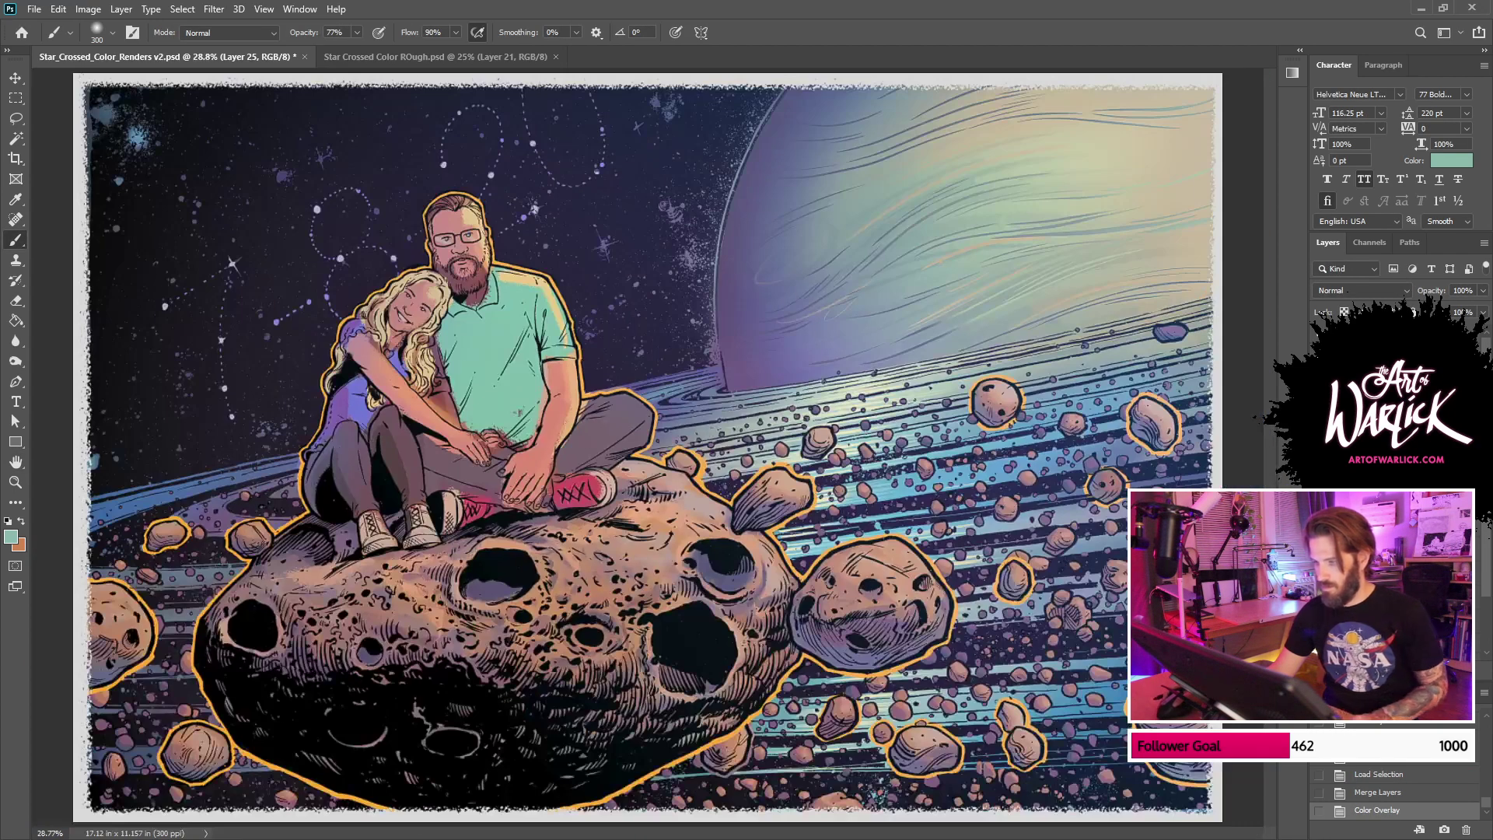
{"action": "left_click", "coordinate": [1320, 544]}
{"action": "left_click", "coordinate": [1320, 544]}
{"action": "key", "text": "ctrl+shift+alt+n"}
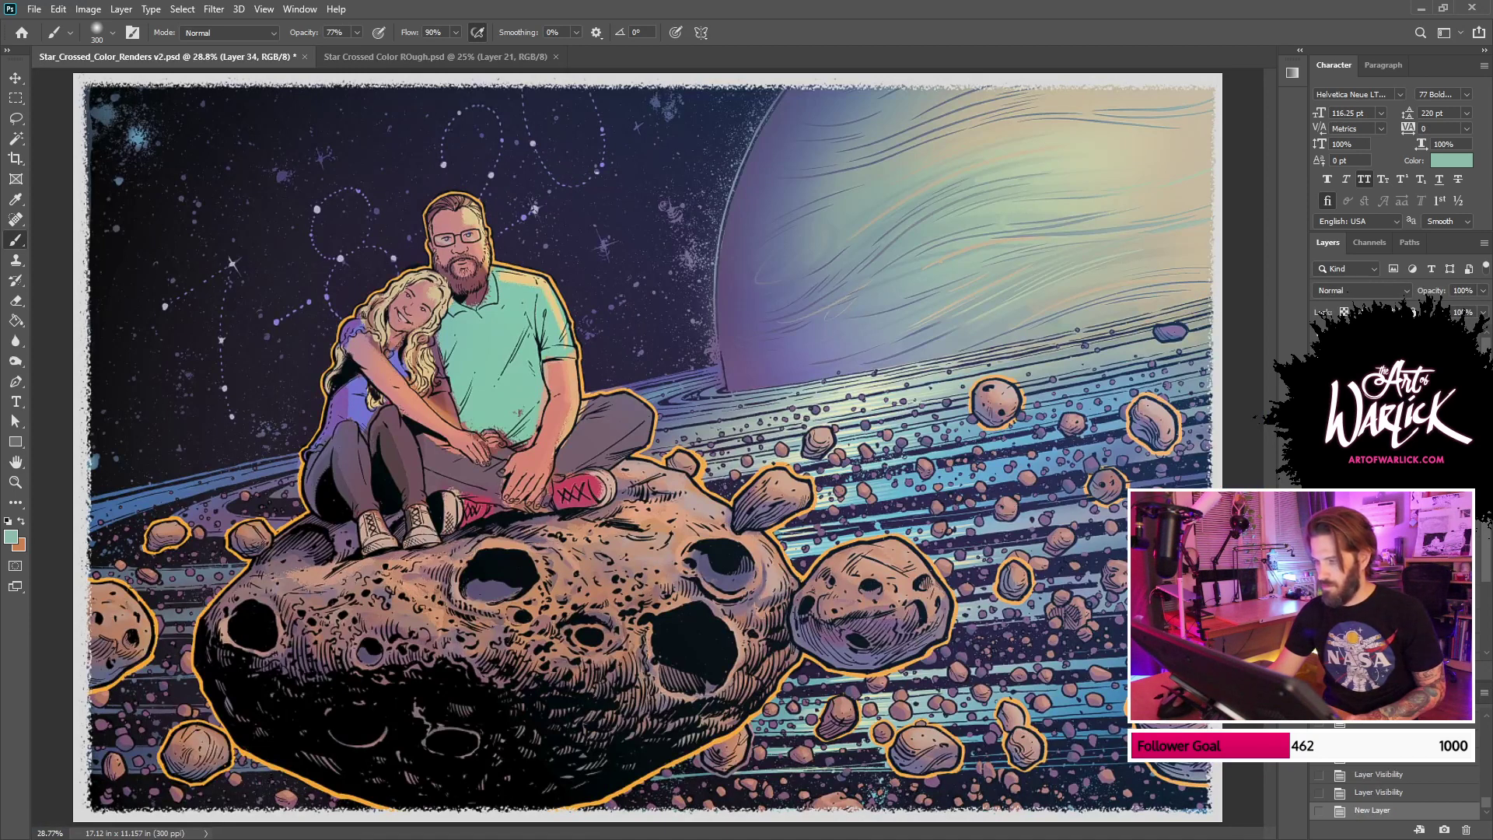
{"action": "key", "text": "ctrl+e"}
{"action": "key", "text": "ctrl+comma"}
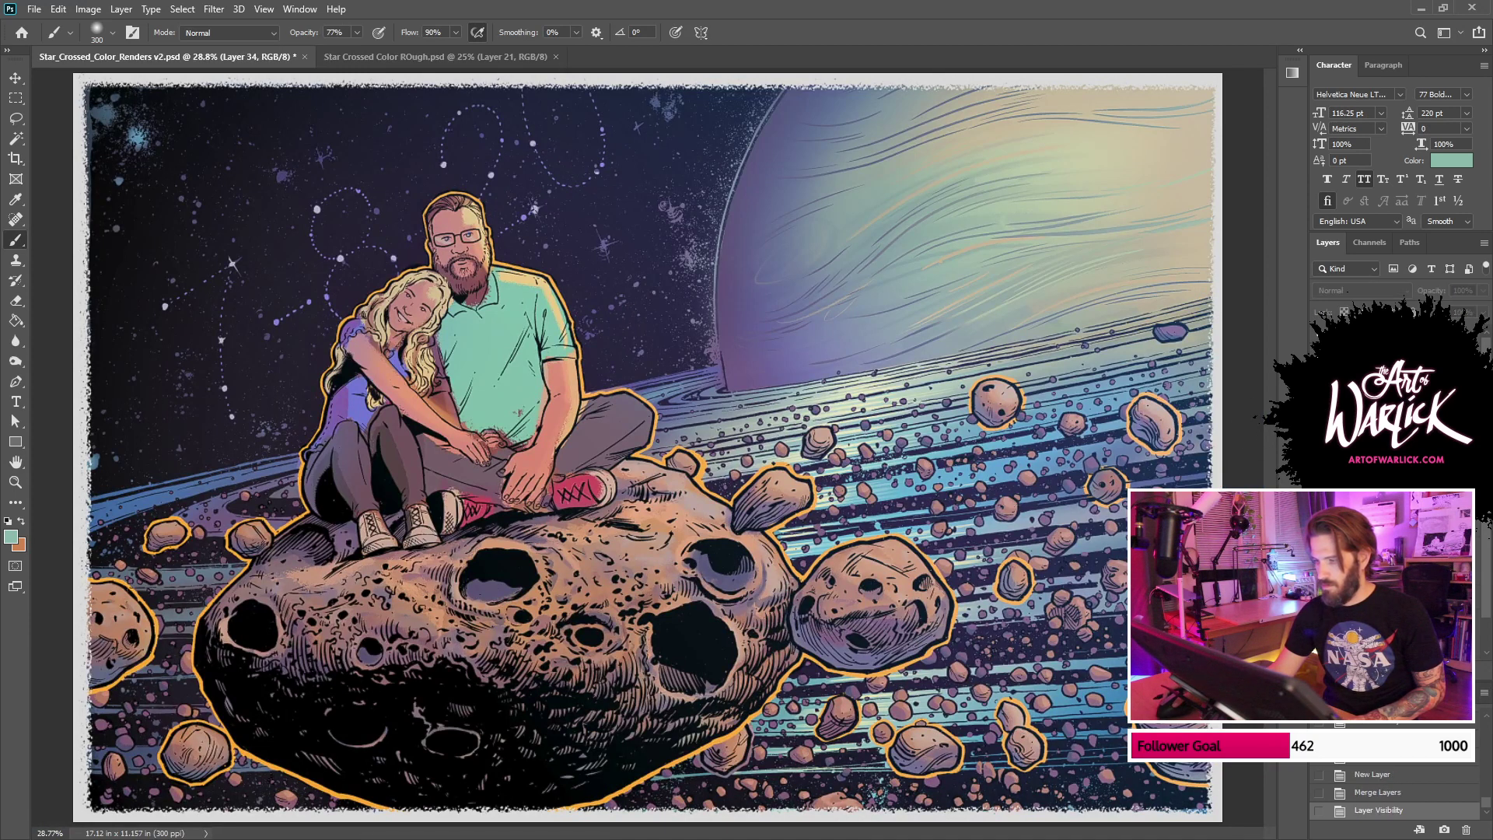
{"action": "key", "text": "ctrl+comma"}
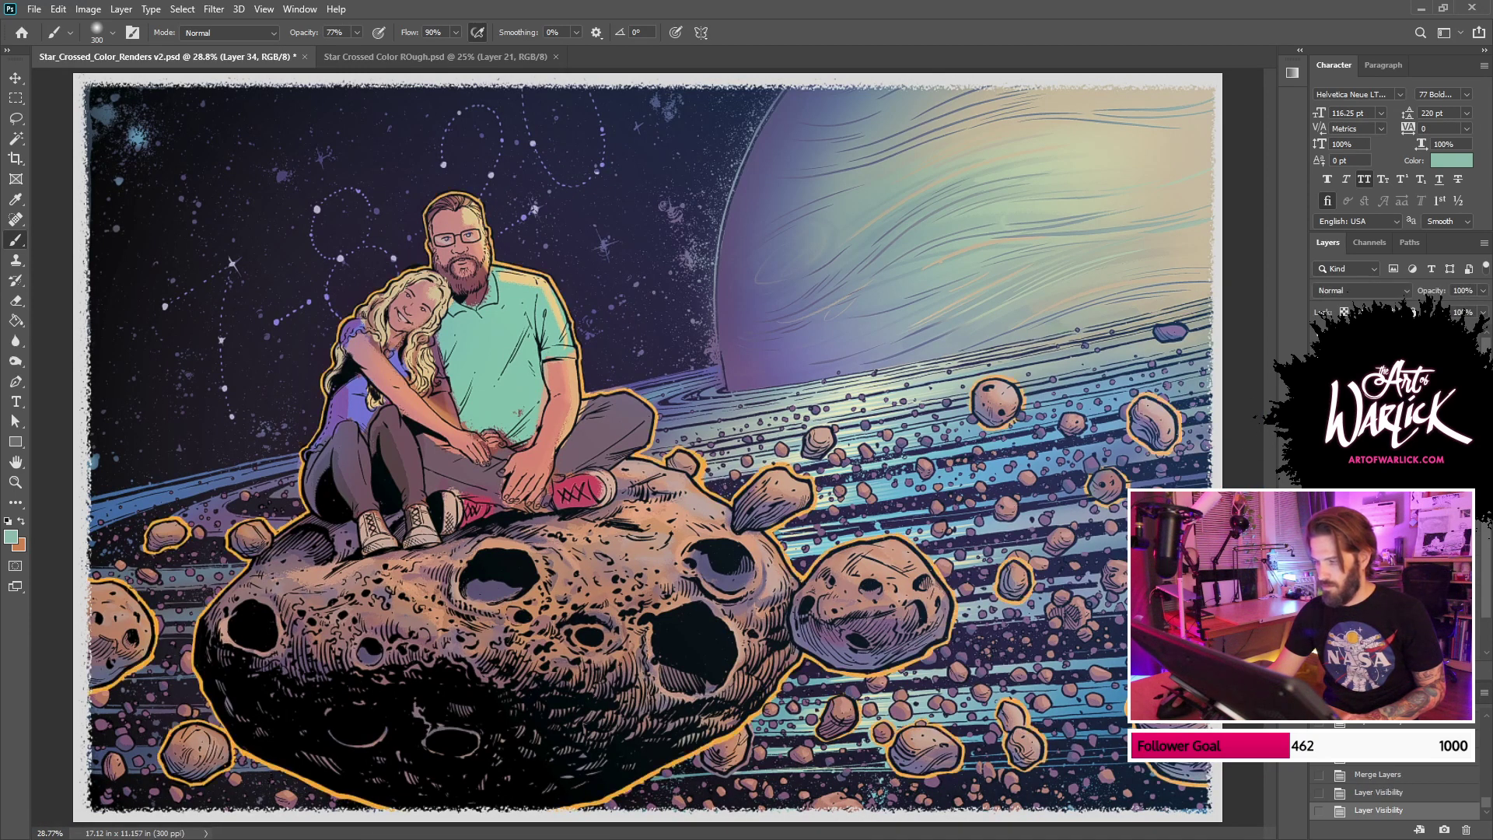
Step: Add a layer mask to the outline layer, try hiding and restoring the outline around the asteroids below the planet, and save the document
{"action": "left_click", "coordinate": [1377, 670]}
{"action": "left_click", "coordinate": [1109, 499]}
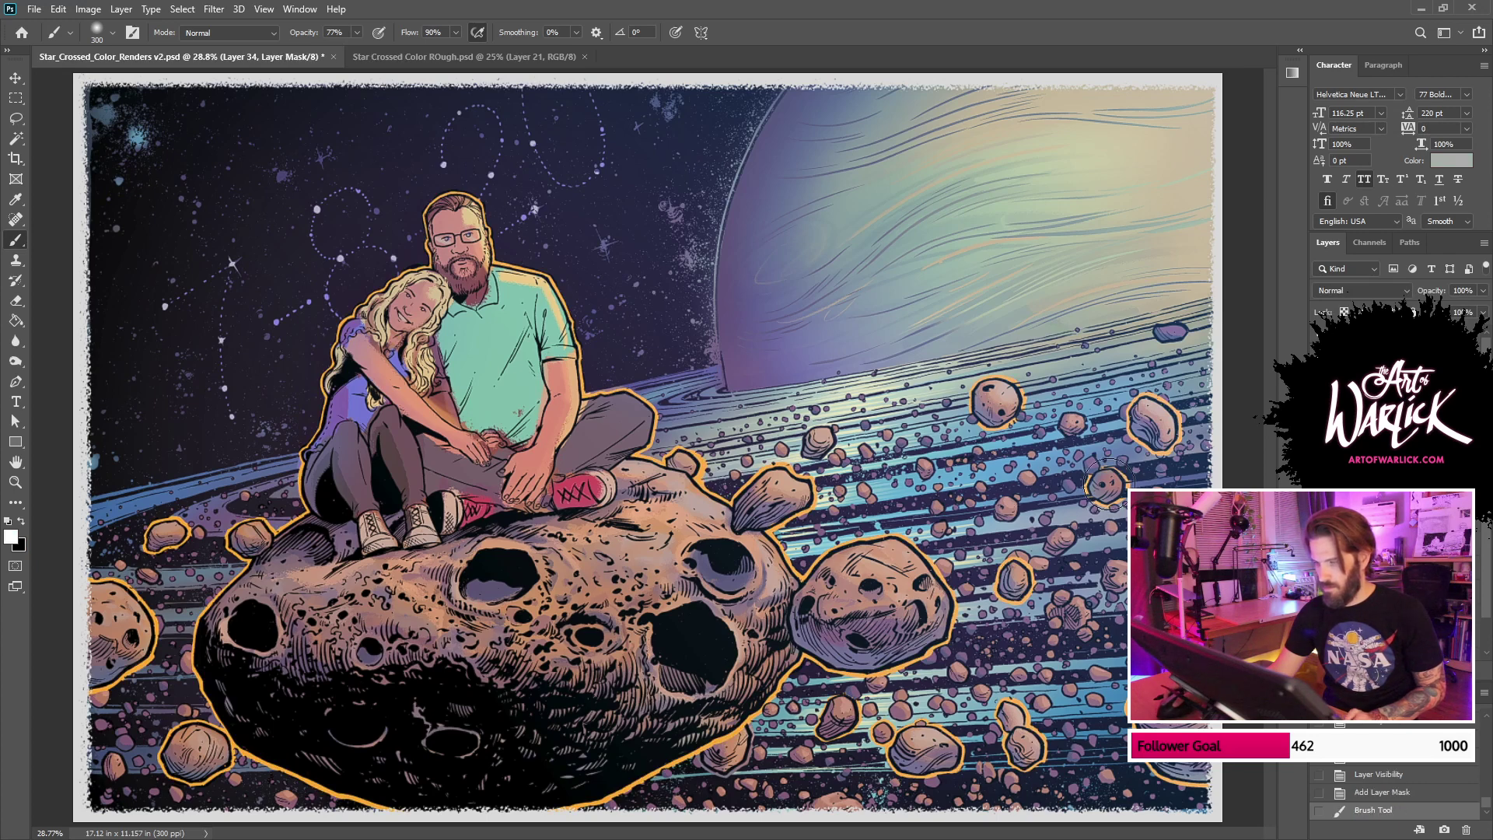
{"action": "key", "text": "x"}
{"action": "left_click", "coordinate": [1107, 492]}
{"action": "left_click", "coordinate": [1106, 488]}
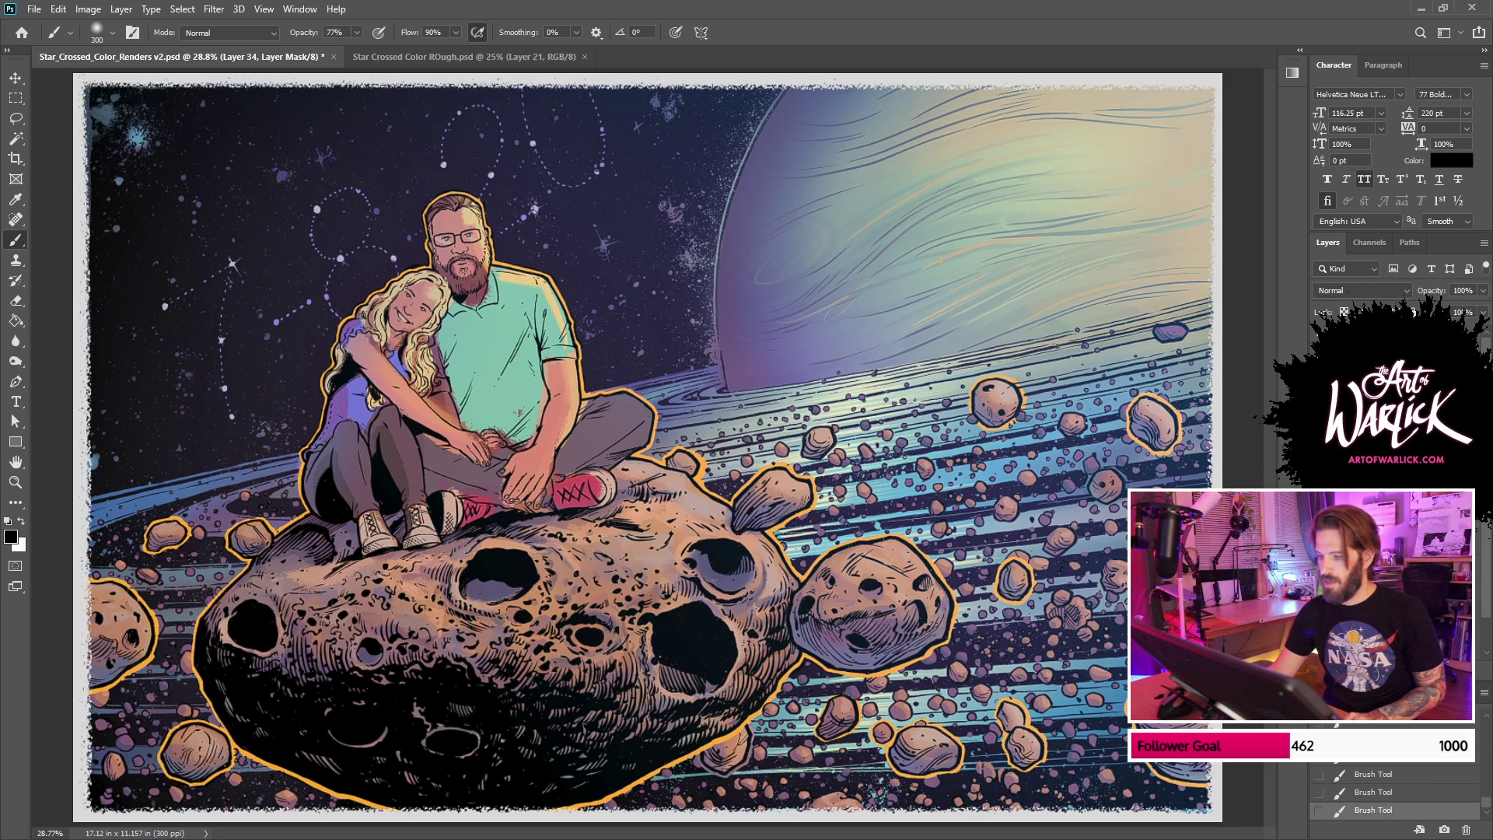
{"action": "mouse_move", "coordinate": [968, 382]}
{"action": "left_mouse_down"}
{"action": "mouse_move", "coordinate": [1022, 408]}
{"action": "mouse_move", "coordinate": [1033, 391]}
{"action": "mouse_move", "coordinate": [1117, 389]}
{"action": "mouse_move", "coordinate": [1003, 389]}
{"action": "left_mouse_up"}
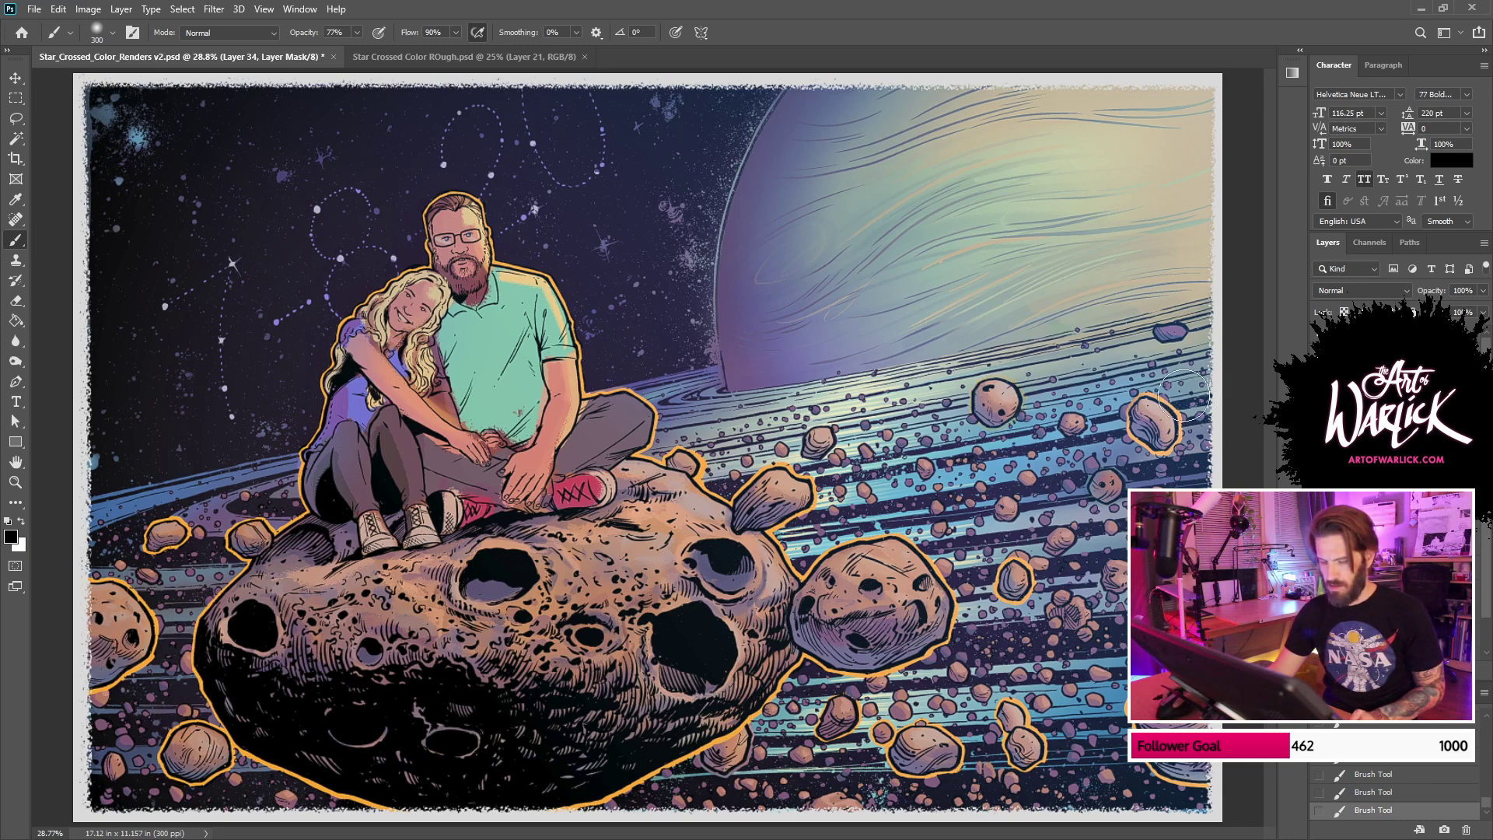
{"action": "key", "text": "x"}
{"action": "left_click", "coordinate": [990, 400]}
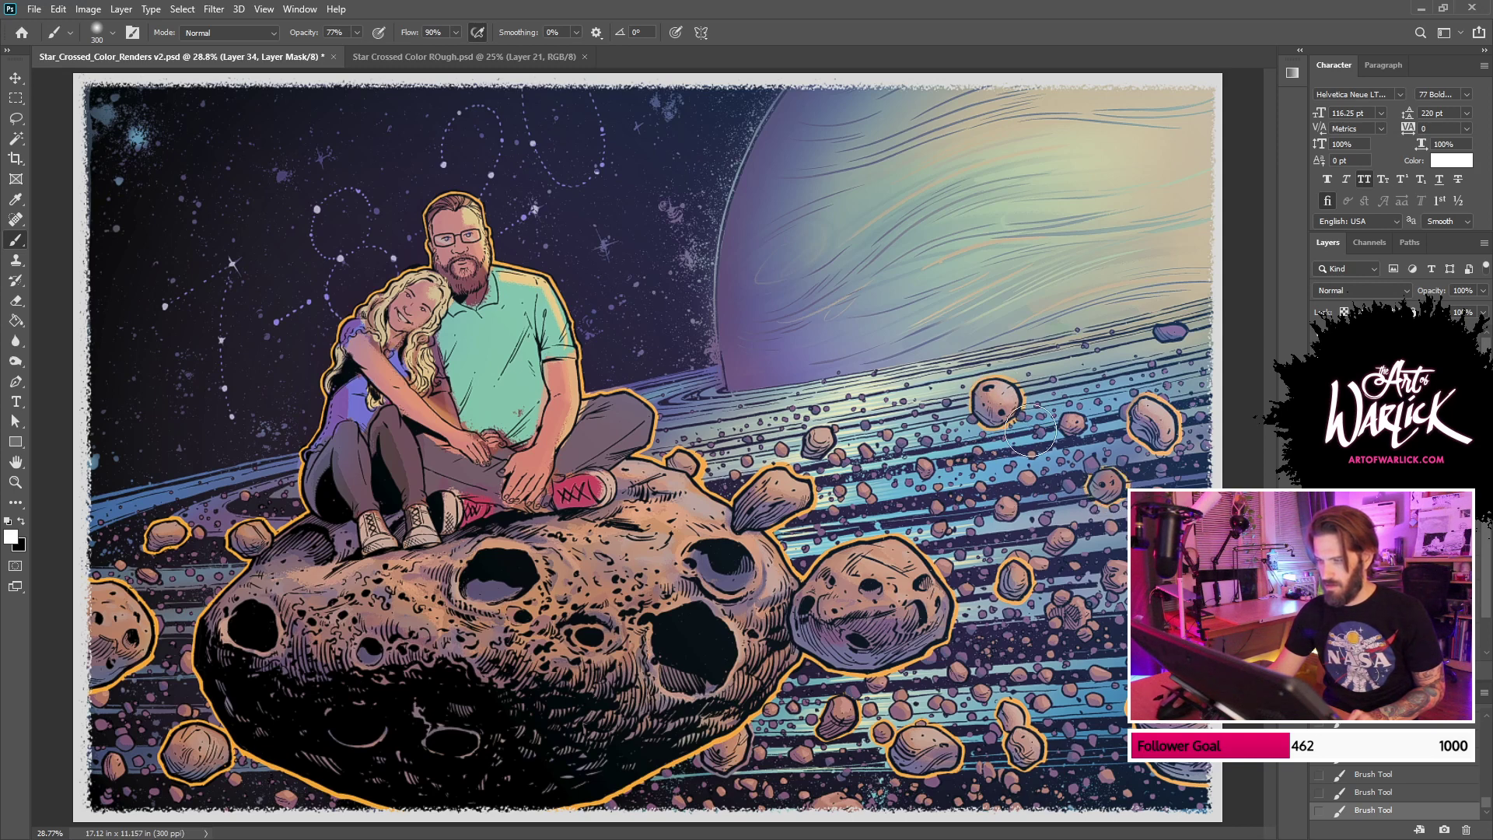
{"action": "key", "text": "ctrl+s"}
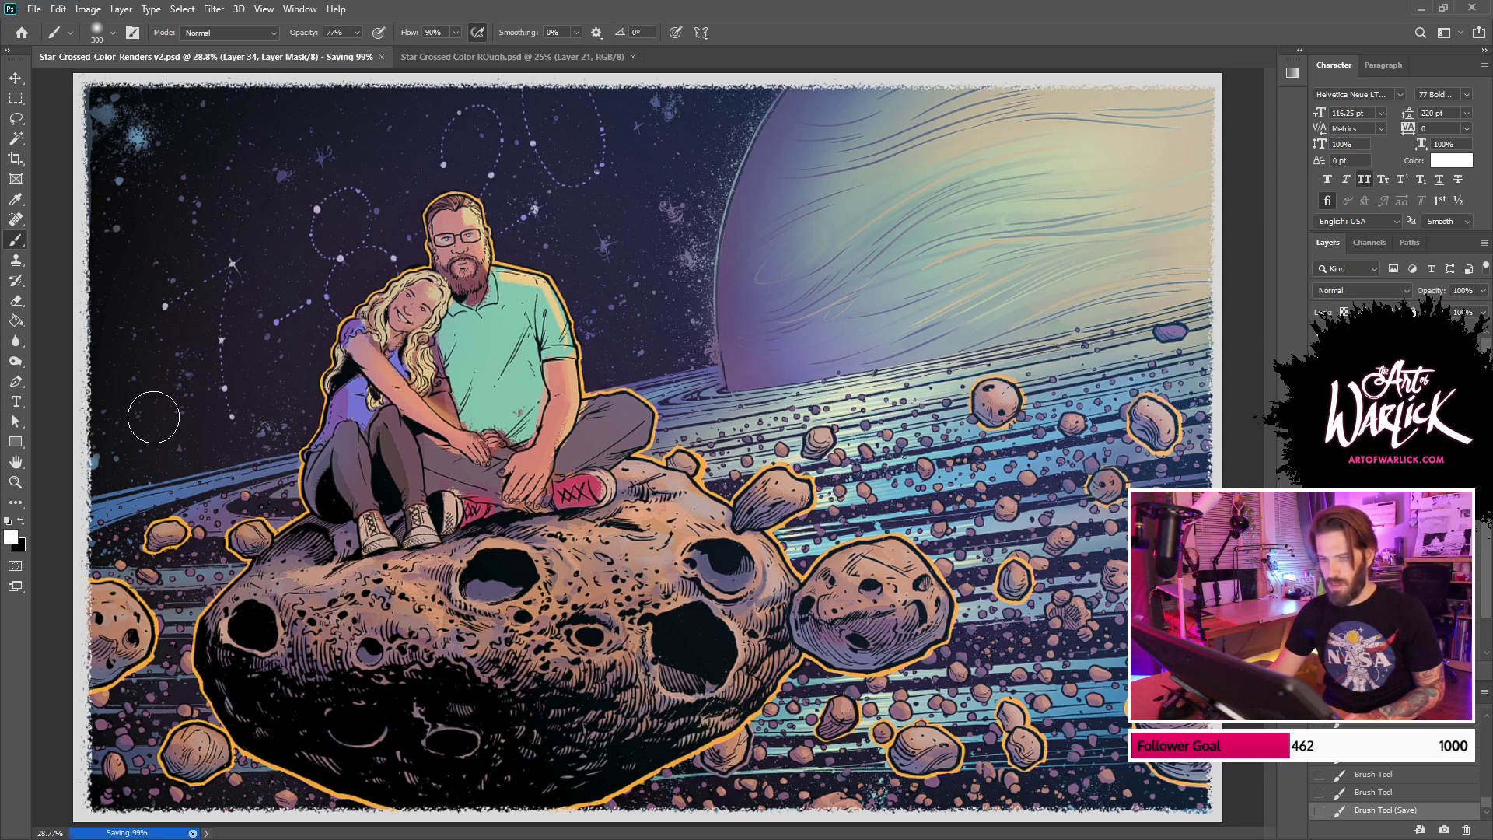
Step: Add a layer mask to the INKS layer and view the round asteroid below the planet at 100%
{"action": "left_click", "coordinate": [1384, 435]}
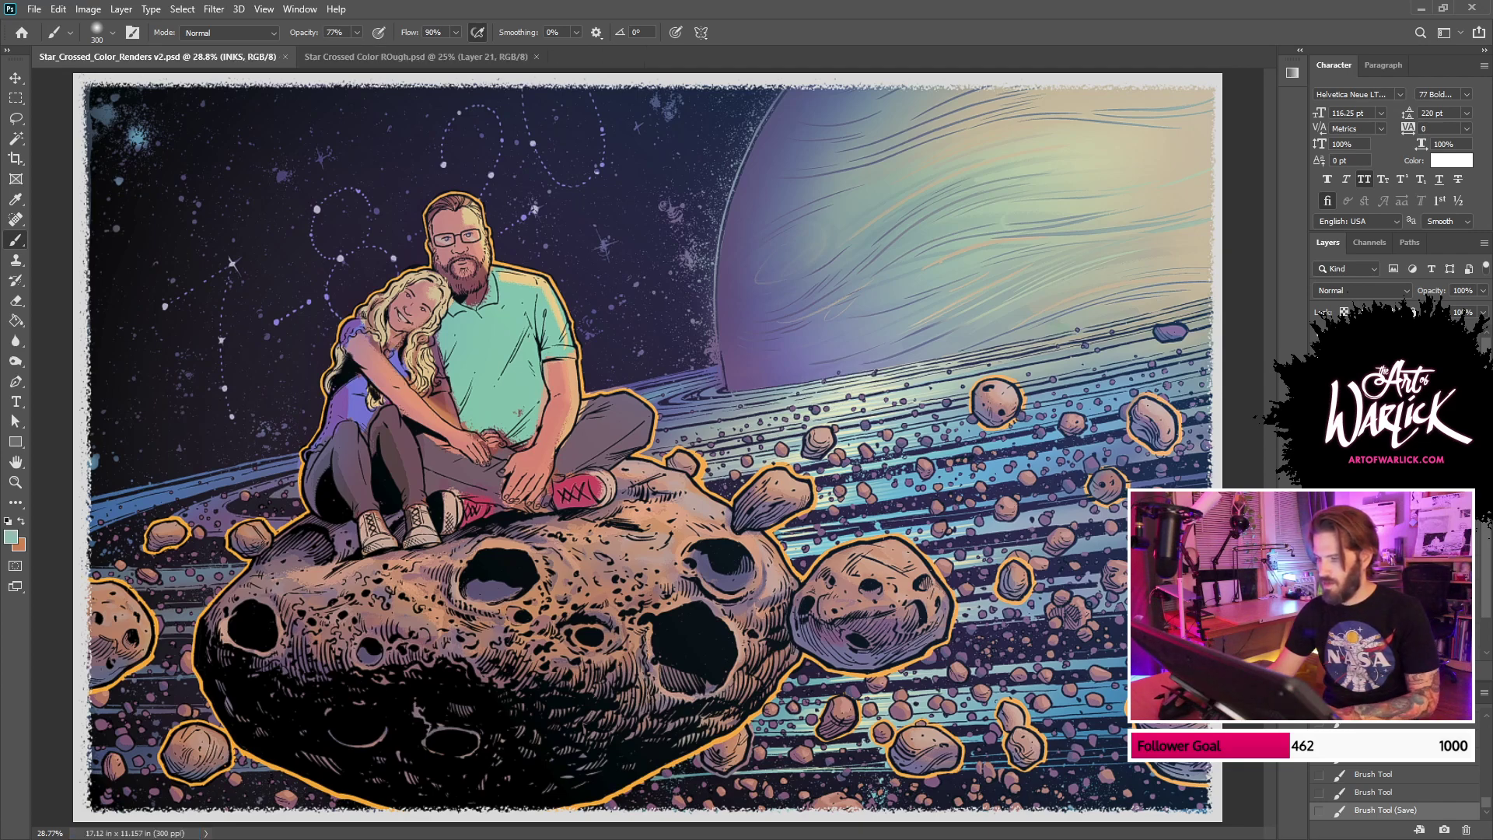
{"action": "left_click", "coordinate": [1378, 670]}
{"action": "key", "text": "ctrl+plus"}
{"action": "key", "text": "ctrl+plus"}
{"action": "key", "text": "ctrl+plus"}
{"action": "left_click_drag", "start_coordinate": [905, 330], "coordinate": [147, 354]}
{"action": "key", "text": "ctrl+plus"}
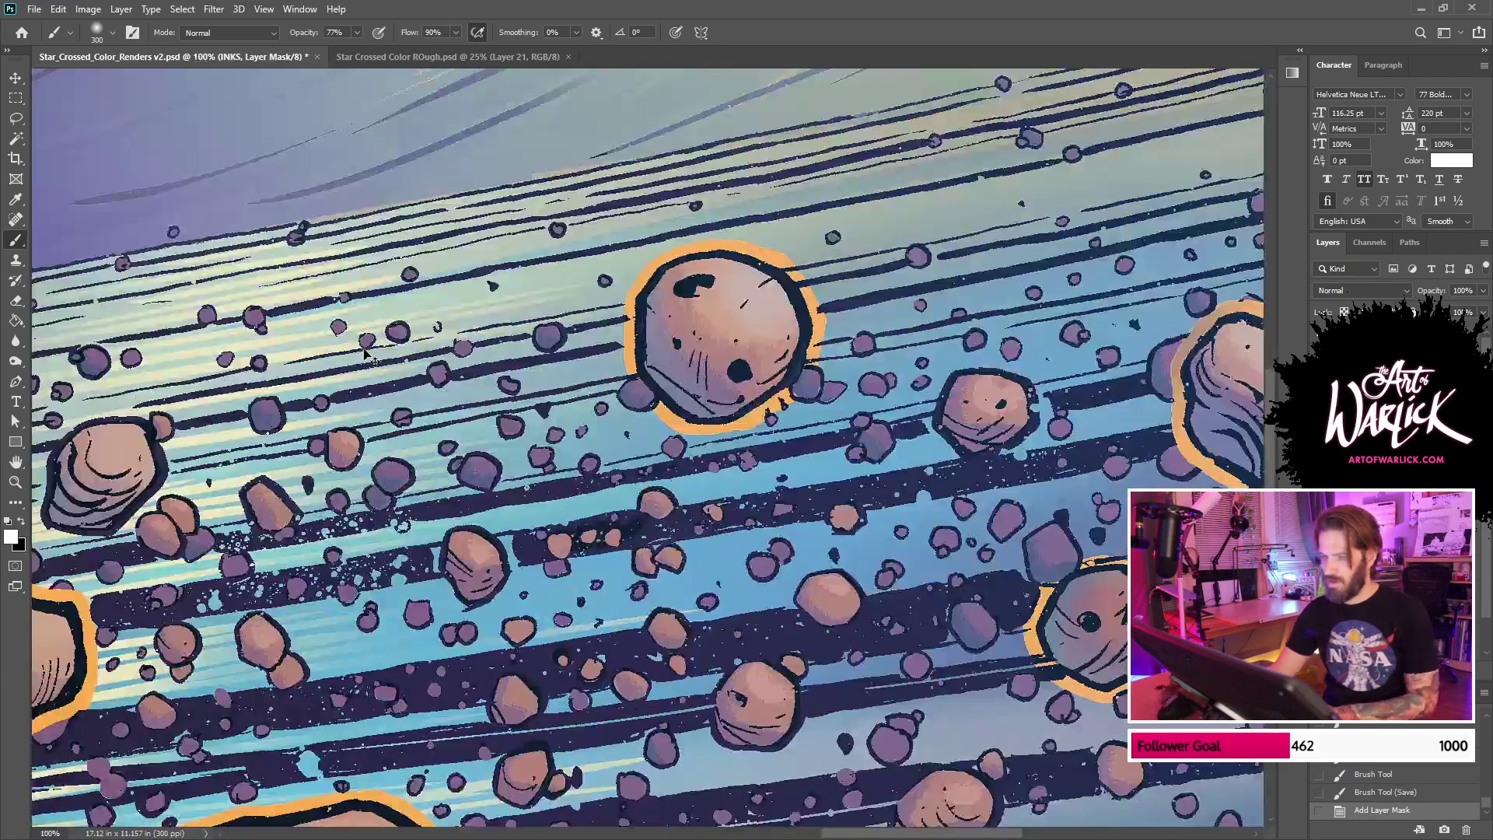
{"action": "left_click_drag", "start_coordinate": [907, 399], "coordinate": [908, 558]}
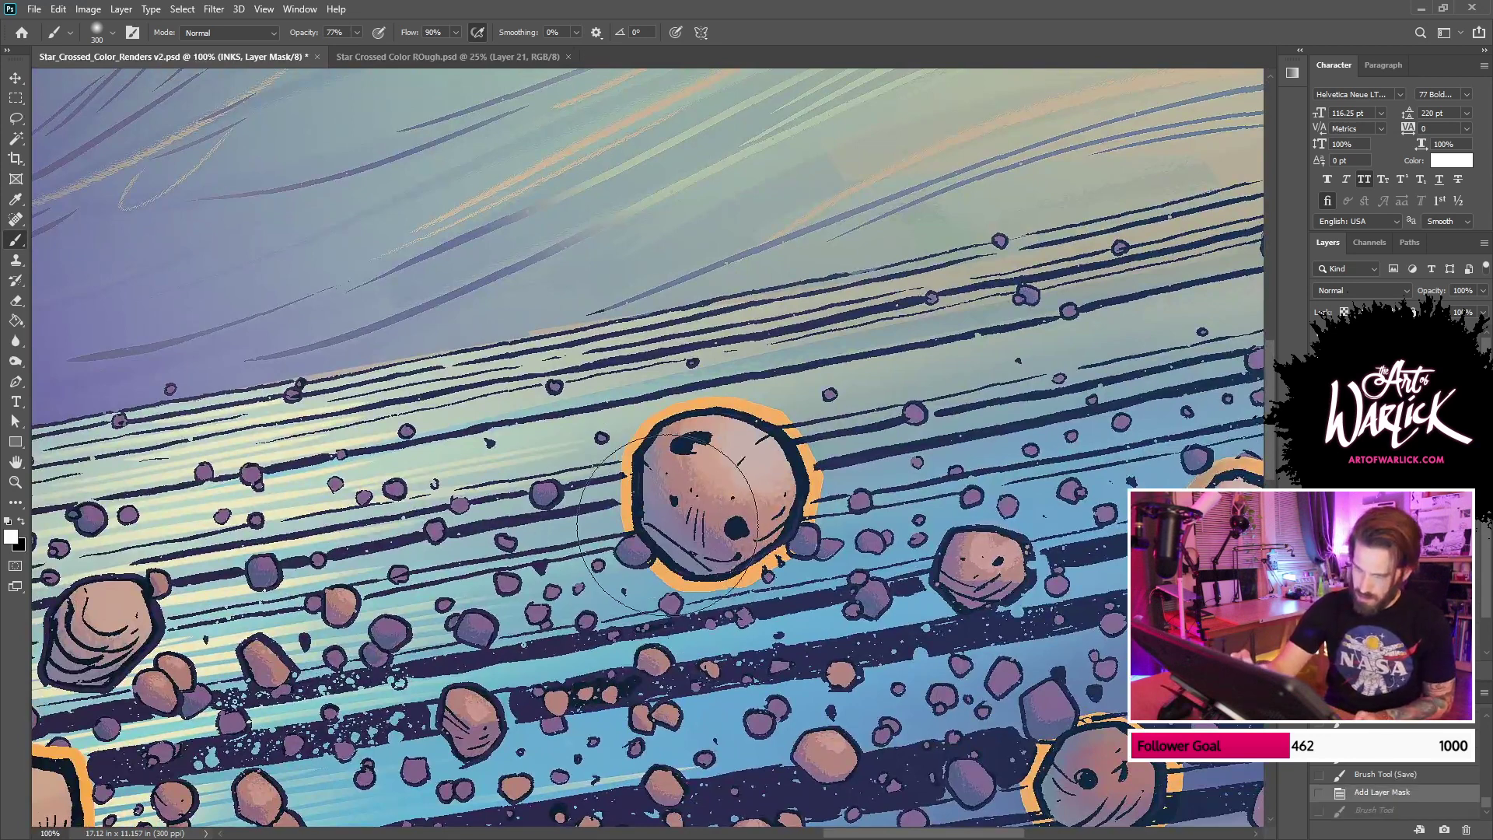
Step: Try masking the ink lines over the round asteroid's outline with a 50 px textured brush
{"action": "right_click", "coordinate": [709, 479]}
{"action": "double_click", "coordinate": [815, 479]}
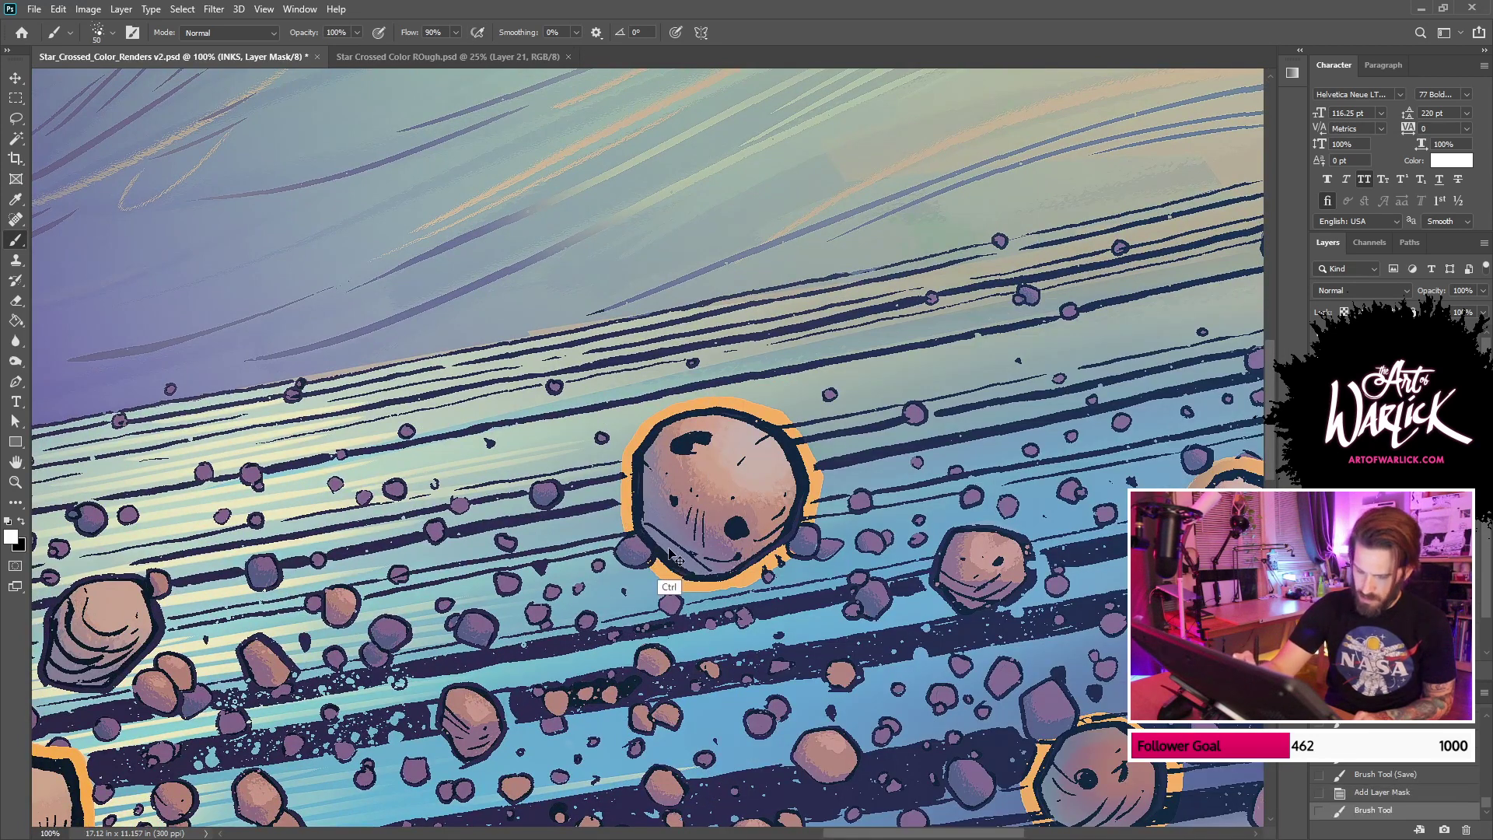
{"action": "key", "text": "x"}
{"action": "left_click_drag", "start_coordinate": [671, 552], "coordinate": [643, 544]}
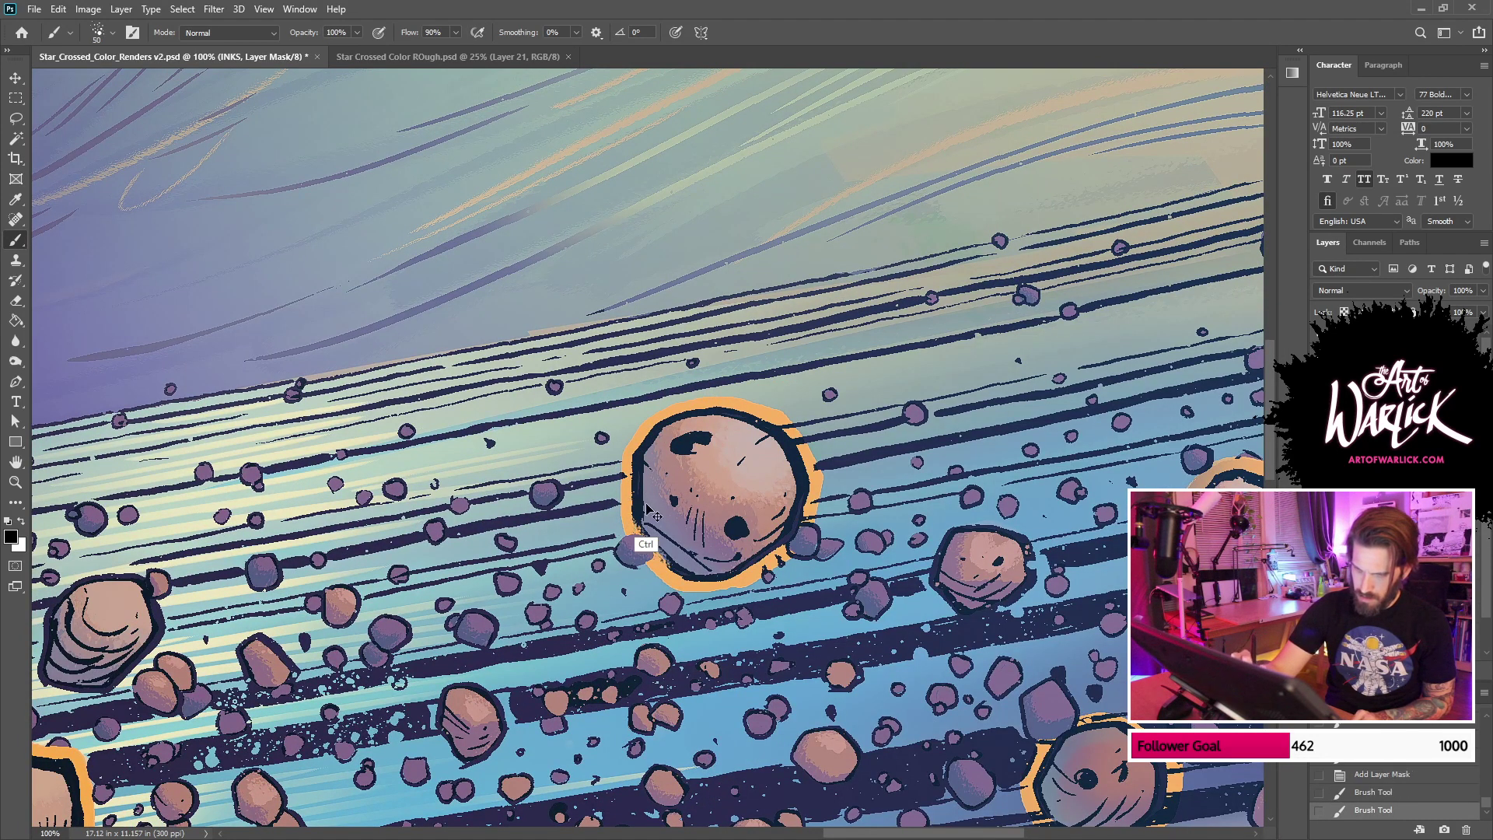
{"action": "key", "text": "ctrl+z"}
Step: Choose a smooth 21 px brush and mask the ink lines crossing the round asteroid's orange outline
{"action": "right_click", "coordinate": [659, 574]}
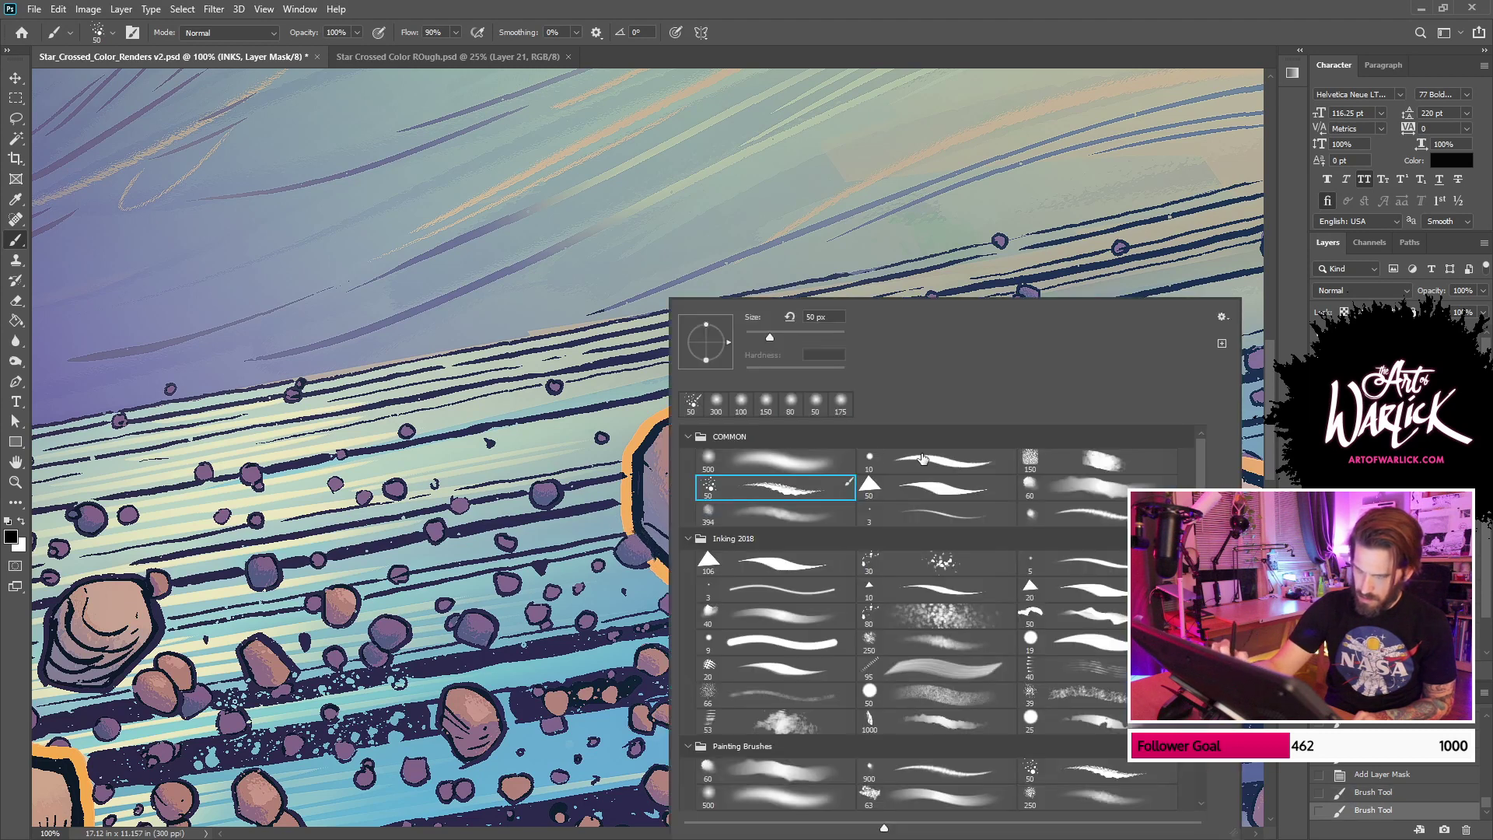
{"action": "left_click", "coordinate": [933, 461]}
{"action": "key", "text": "Return"}
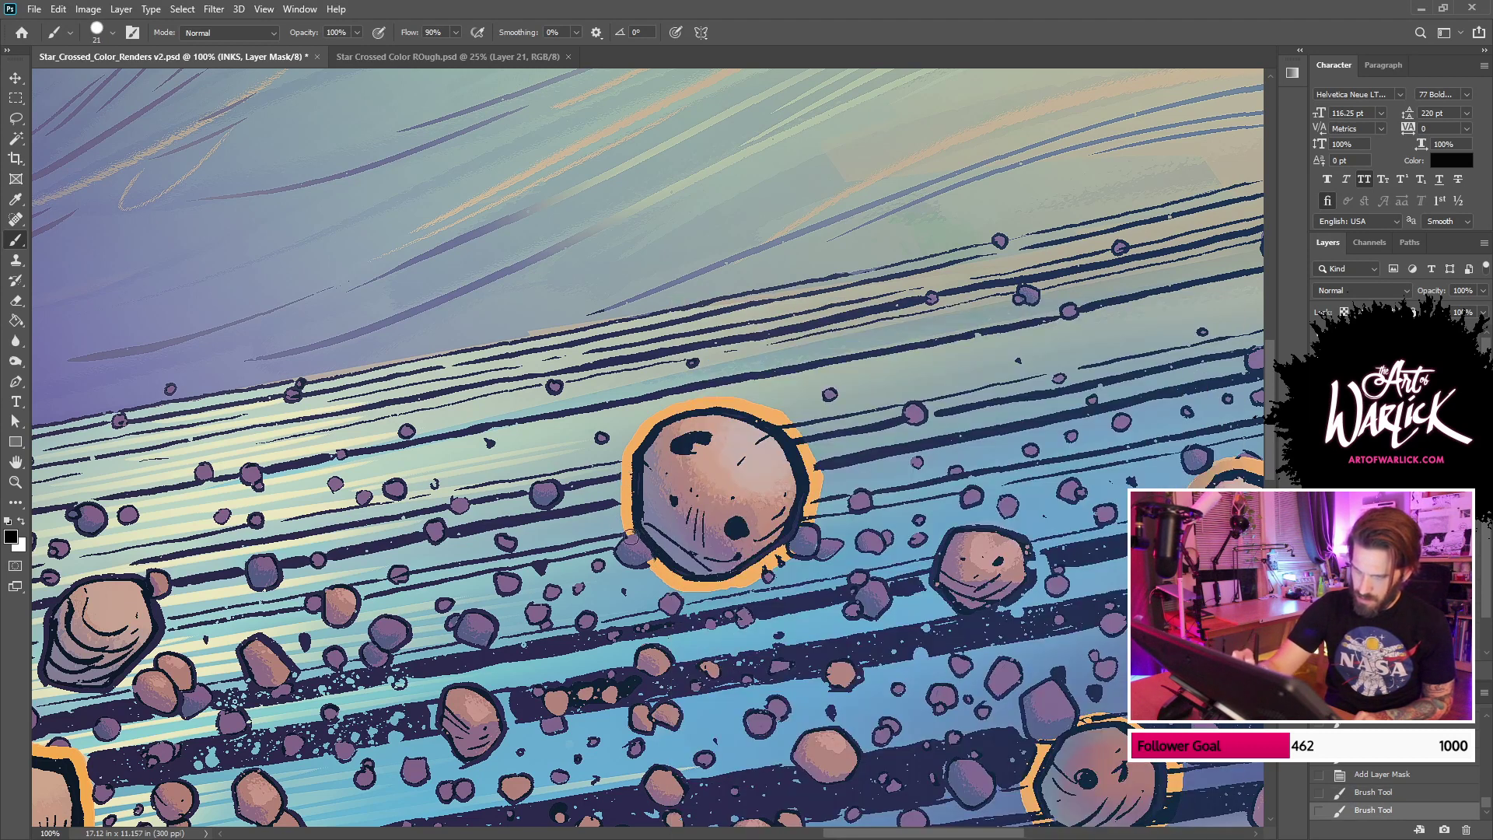
{"action": "left_click", "coordinate": [642, 551]}
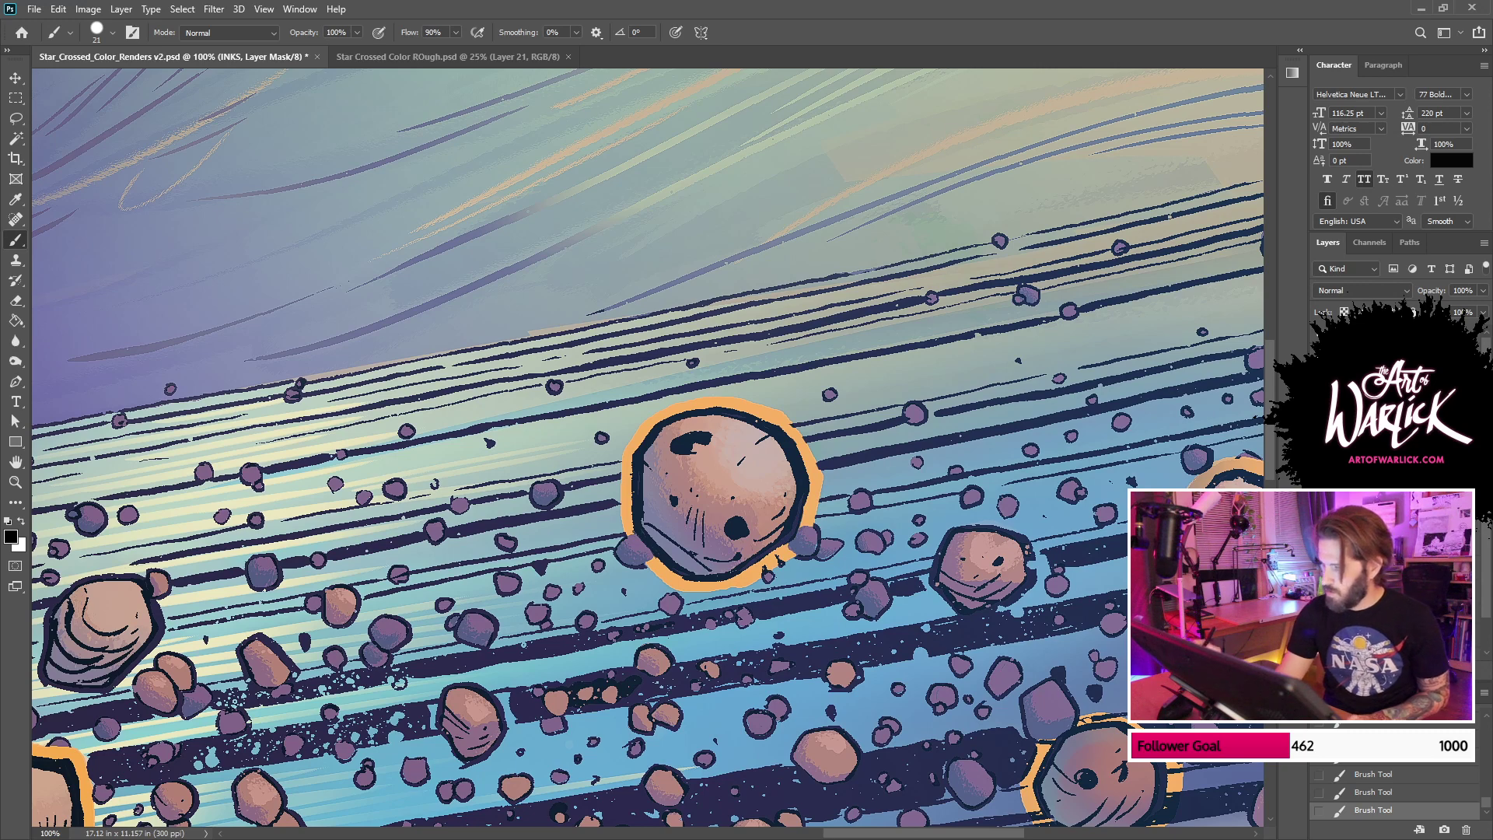
Step: Hide the pale tint over the artwork and fill the gaps in the round asteroid's lower-right outline with sampled orange on the outline layer
{"action": "left_click", "coordinate": [1387, 506]}
{"action": "left_click", "coordinate": [749, 585], "text": "alt"}
{"action": "left_click_drag", "start_coordinate": [788, 551], "coordinate": [812, 512]}
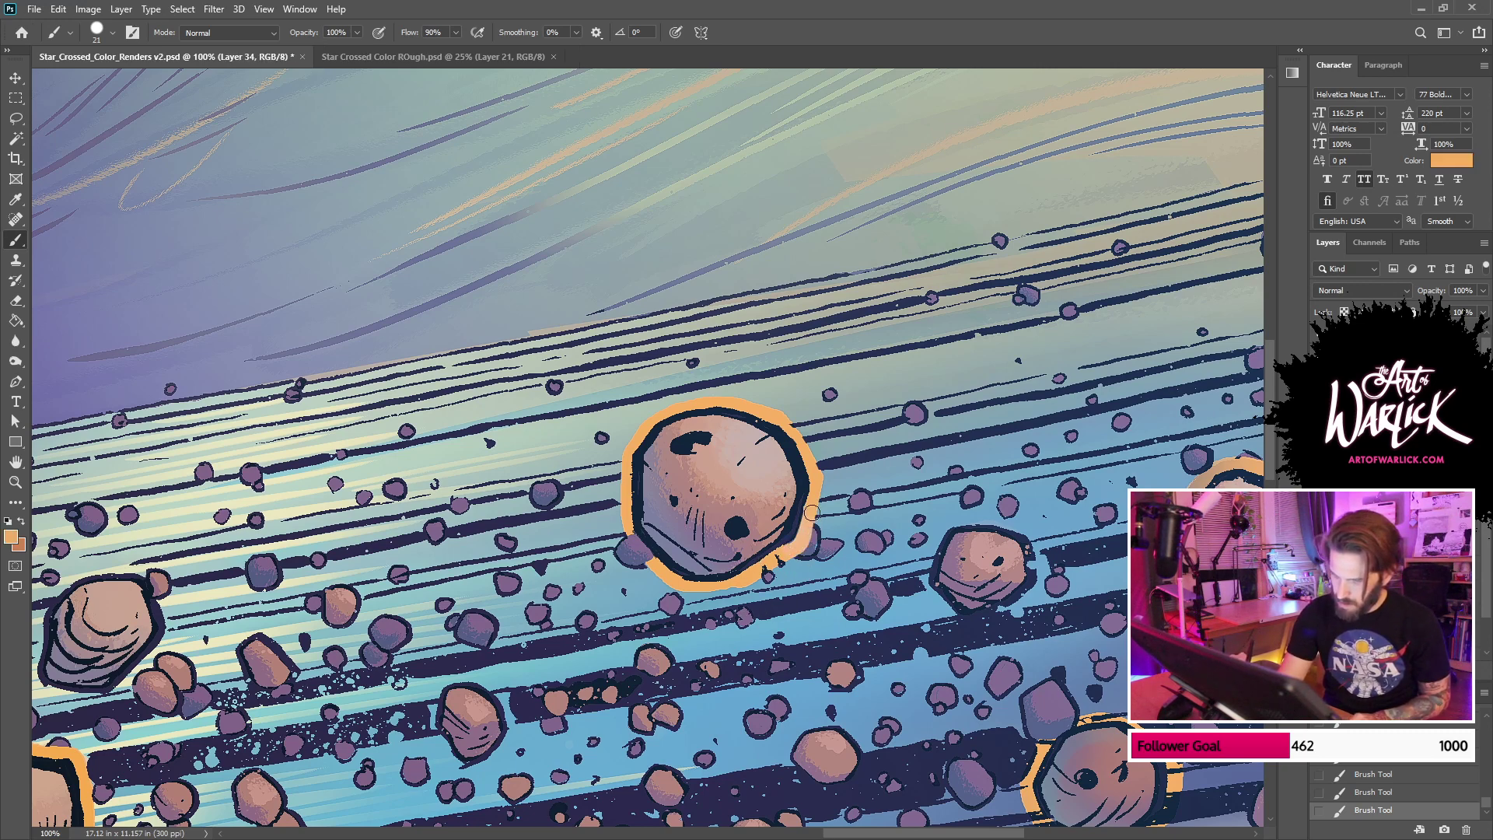
{"action": "left_click", "coordinate": [1306, 336]}
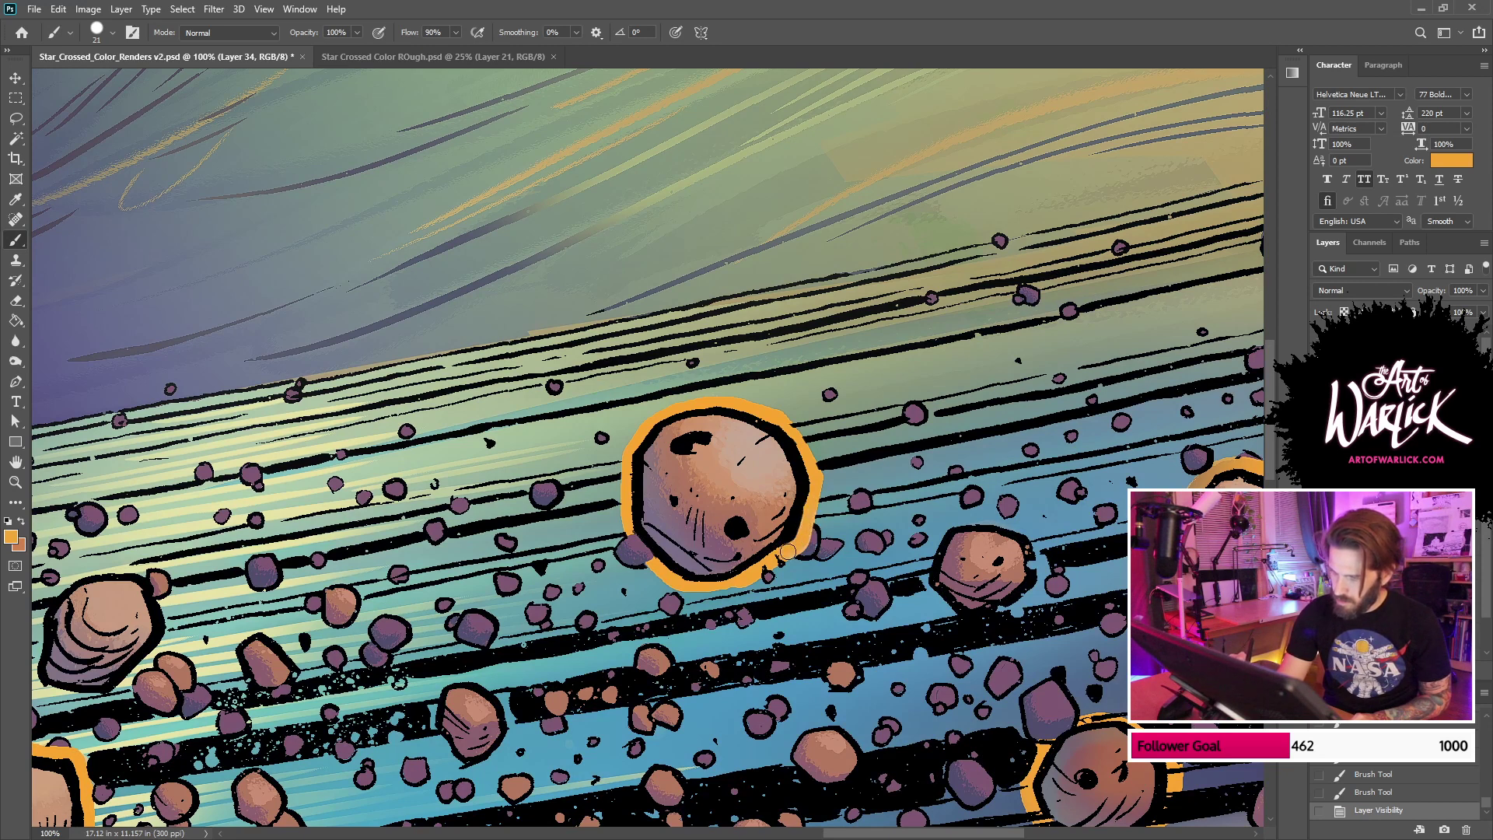
{"action": "left_click_drag", "start_coordinate": [788, 551], "coordinate": [761, 570]}
Step: Mask the remaining ink marks along the round asteroid's lower-right outline on the INKS layer mask
{"action": "left_click_drag", "start_coordinate": [1108, 475], "coordinate": [966, 469]}
{"action": "left_click", "coordinate": [1377, 381]}
{"action": "left_click_drag", "start_coordinate": [585, 545], "coordinate": [572, 547]}
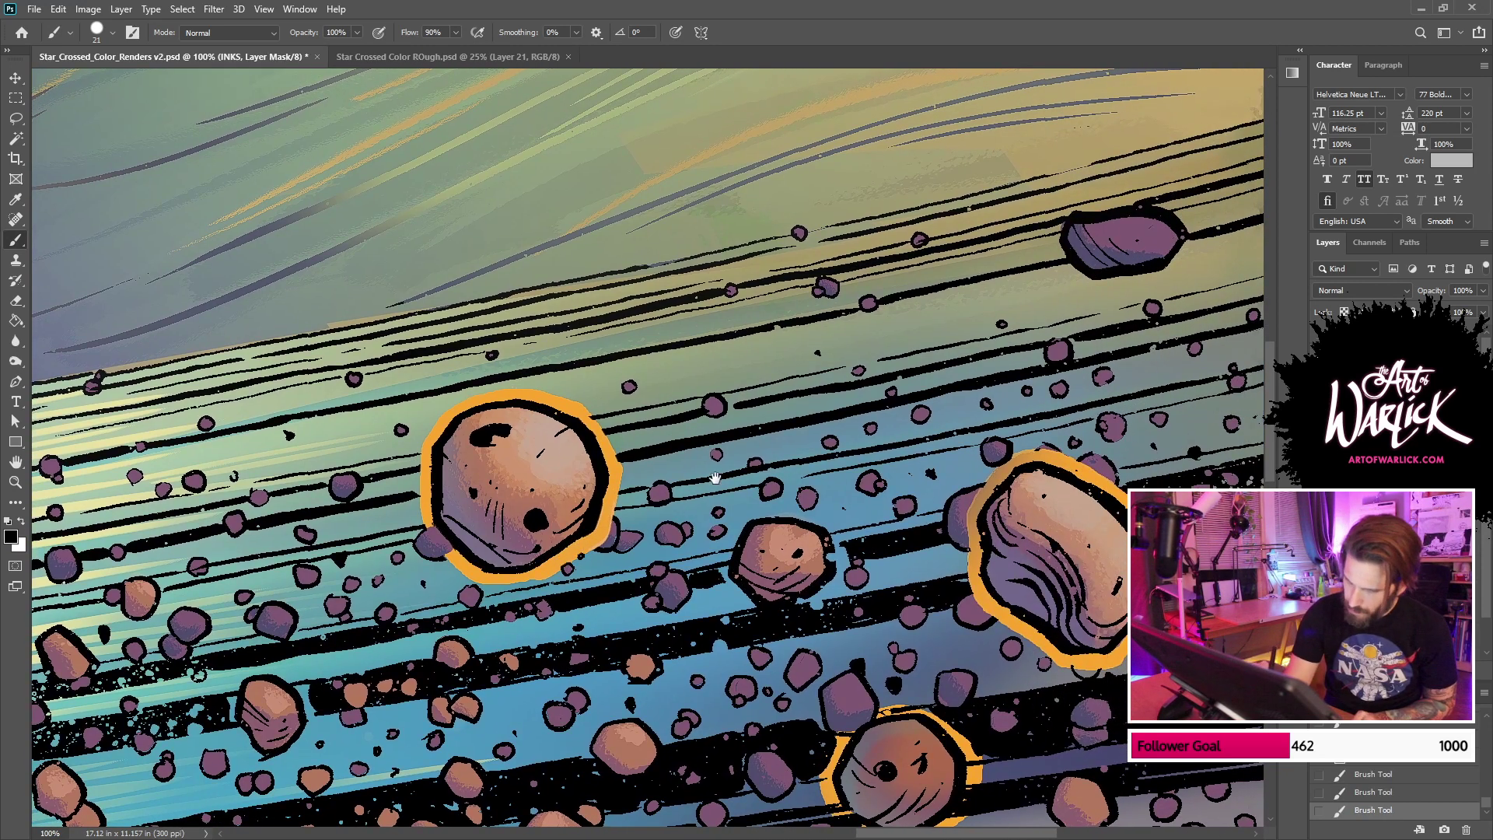
Step: Mask the ink lines covering the orange outline around the small dark asteroid below the two larger ones, redoing the stroke along its top
{"action": "left_click_drag", "start_coordinate": [1110, 424], "coordinate": [894, 407]}
{"action": "left_click_drag", "start_coordinate": [917, 624], "coordinate": [1071, 412]}
{"action": "mouse_move", "coordinate": [733, 588]}
{"action": "left_mouse_down"}
{"action": "mouse_move", "coordinate": [765, 618]}
{"action": "mouse_move", "coordinate": [730, 577]}
{"action": "mouse_move", "coordinate": [788, 496]}
{"action": "left_mouse_up"}
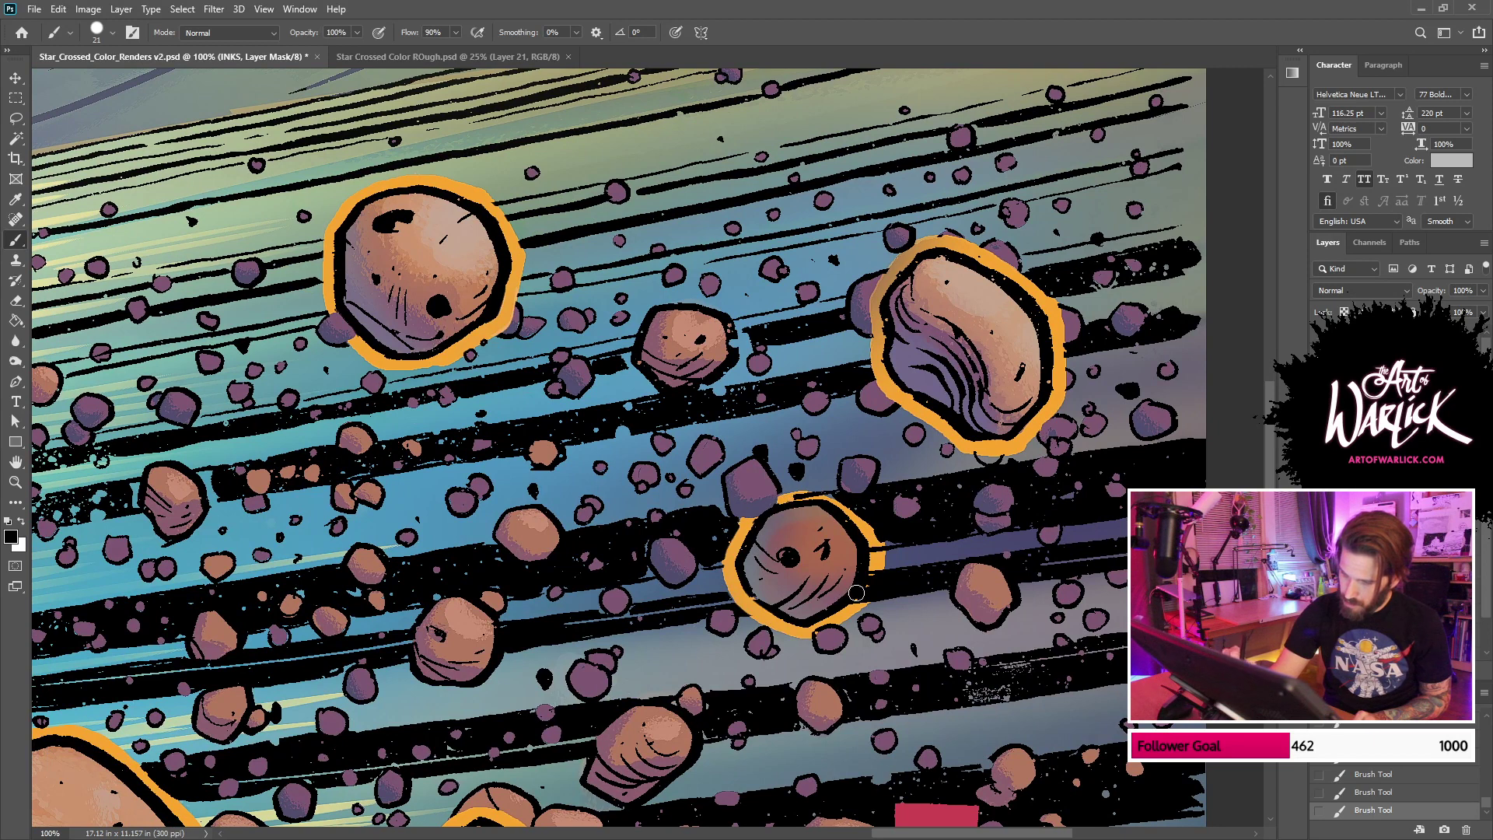
{"action": "left_click_drag", "start_coordinate": [853, 606], "coordinate": [875, 552]}
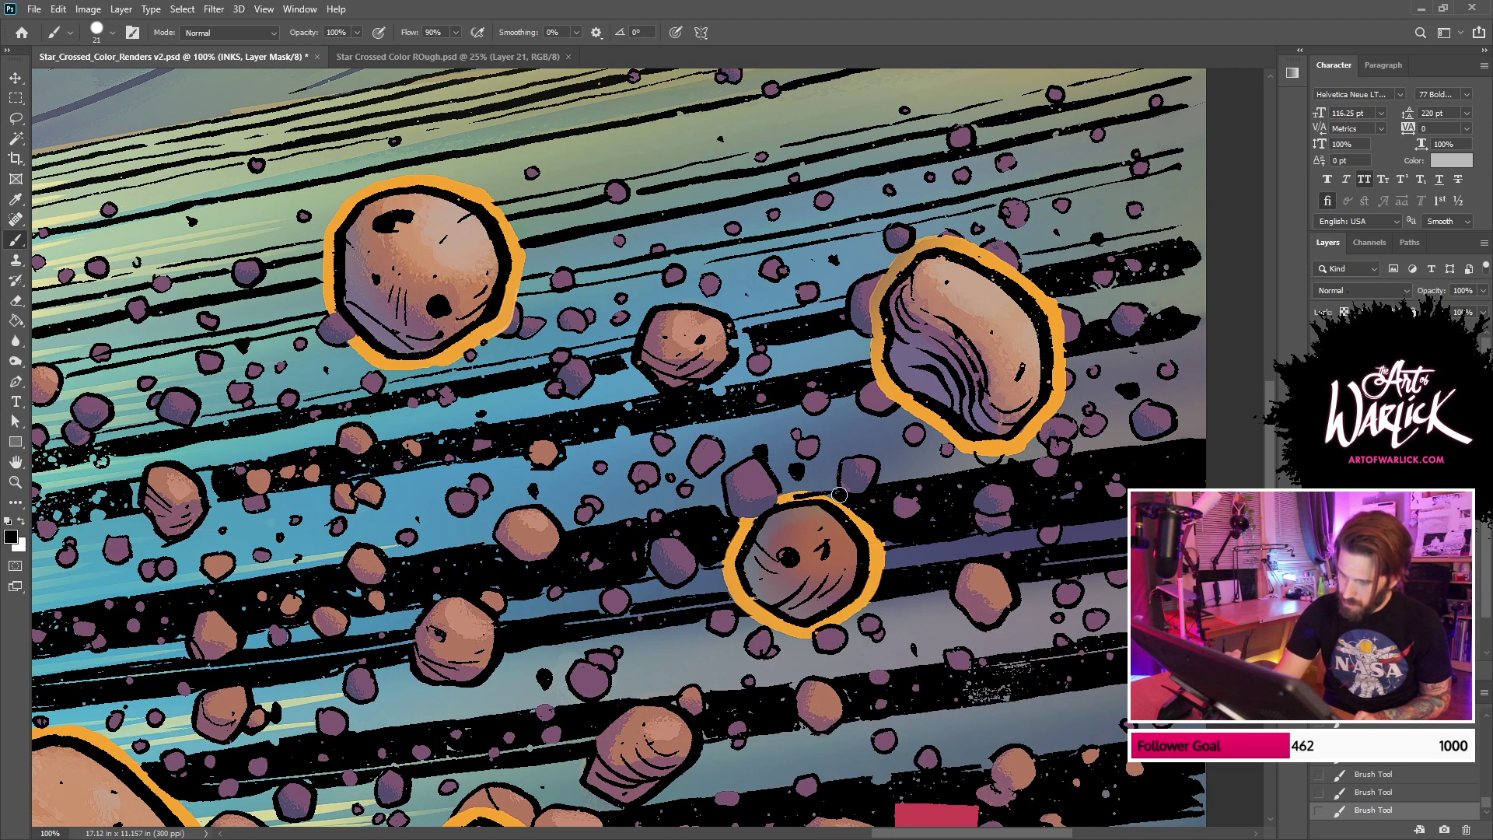
{"action": "mouse_move", "coordinate": [793, 495]}
{"action": "left_mouse_down"}
{"action": "mouse_move", "coordinate": [817, 494]}
{"action": "mouse_move", "coordinate": [880, 546]}
{"action": "left_mouse_up"}
{"action": "key", "text": "ctrl+z"}
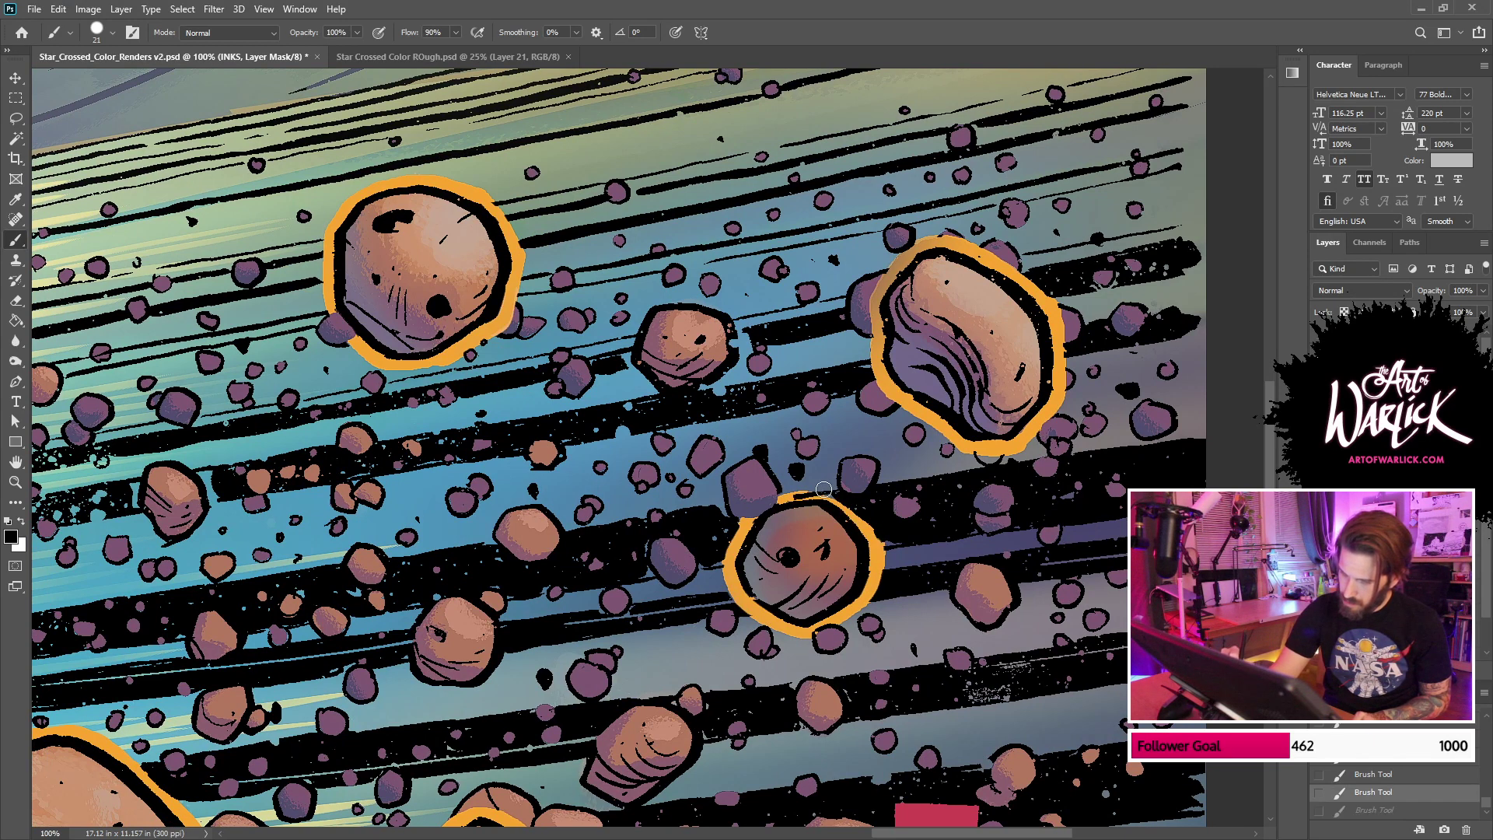
{"action": "left_click_drag", "start_coordinate": [784, 496], "coordinate": [826, 489]}
Step: Paint orange over the gap at the small dark asteroid's upper-left edge, and mask the ink overlapping its lower outline
{"action": "left_click", "coordinate": [1370, 470]}
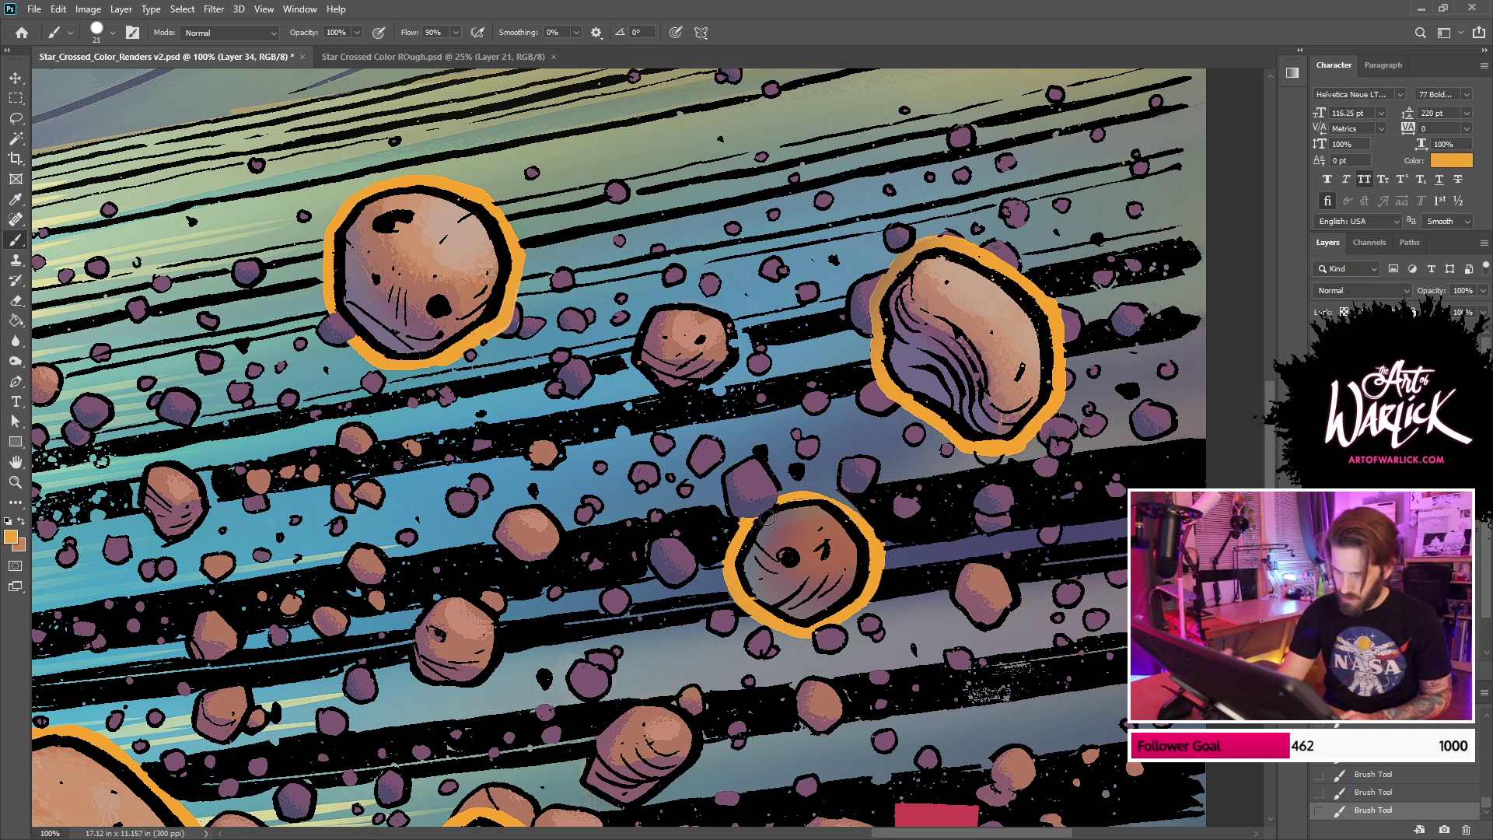
{"action": "mouse_move", "coordinate": [751, 526]}
{"action": "left_mouse_down"}
{"action": "mouse_move", "coordinate": [783, 498]}
{"action": "mouse_move", "coordinate": [754, 510]}
{"action": "left_mouse_up"}
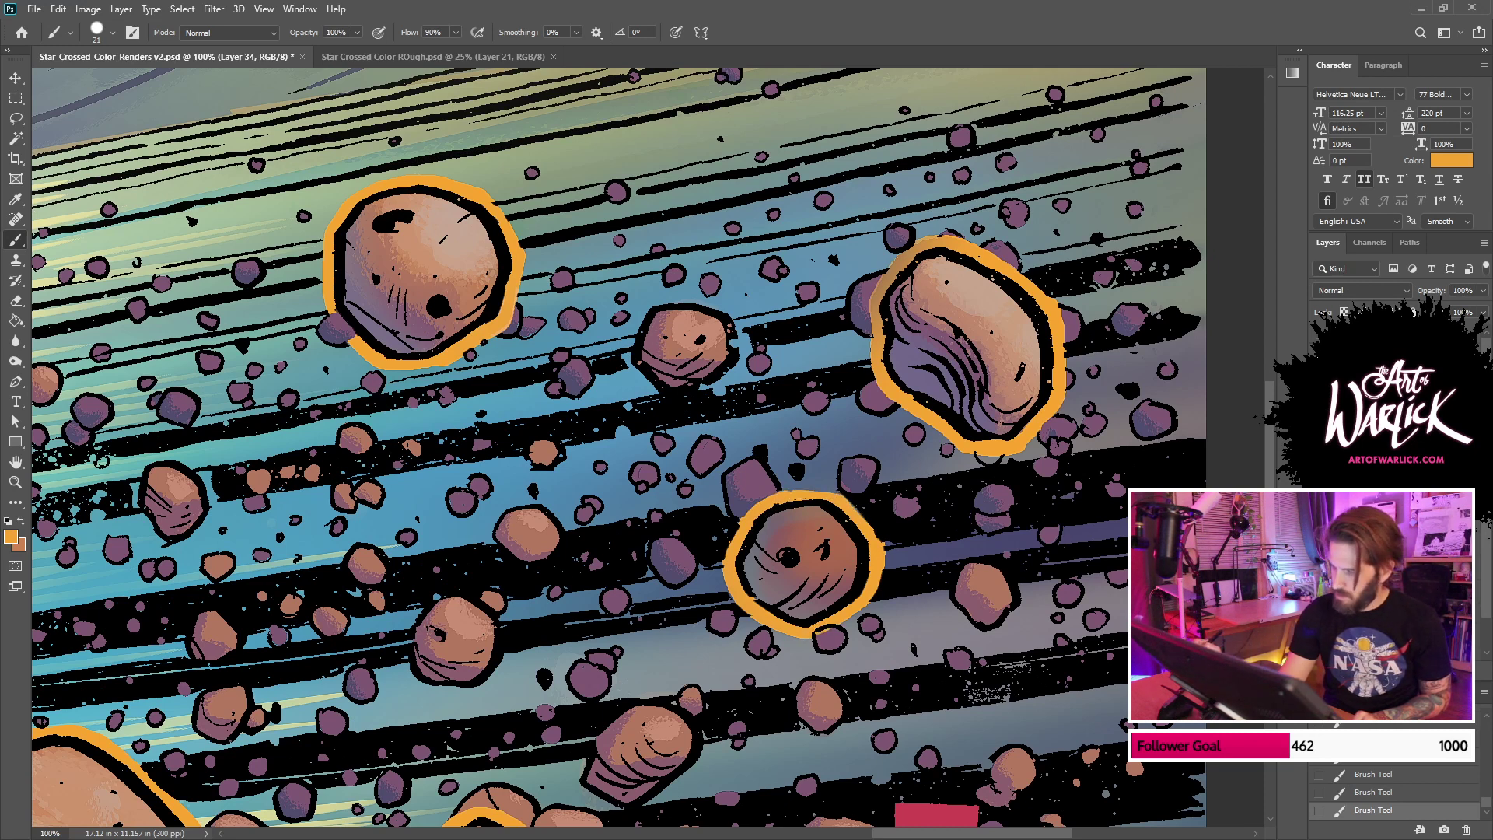
{"action": "left_click", "coordinate": [1362, 449]}
{"action": "left_click_drag", "start_coordinate": [812, 630], "coordinate": [844, 612]}
Step: Mask the ink overlapping the orange outlines of the asteroids in the artwork's lower-right area, undoing stray strokes
{"action": "mouse_move", "coordinate": [1070, 487]}
{"action": "left_mouse_down"}
{"action": "mouse_move", "coordinate": [1129, 344]}
{"action": "mouse_move", "coordinate": [1213, 272]}
{"action": "left_mouse_up"}
{"action": "left_click_drag", "start_coordinate": [1010, 463], "coordinate": [1025, 324]}
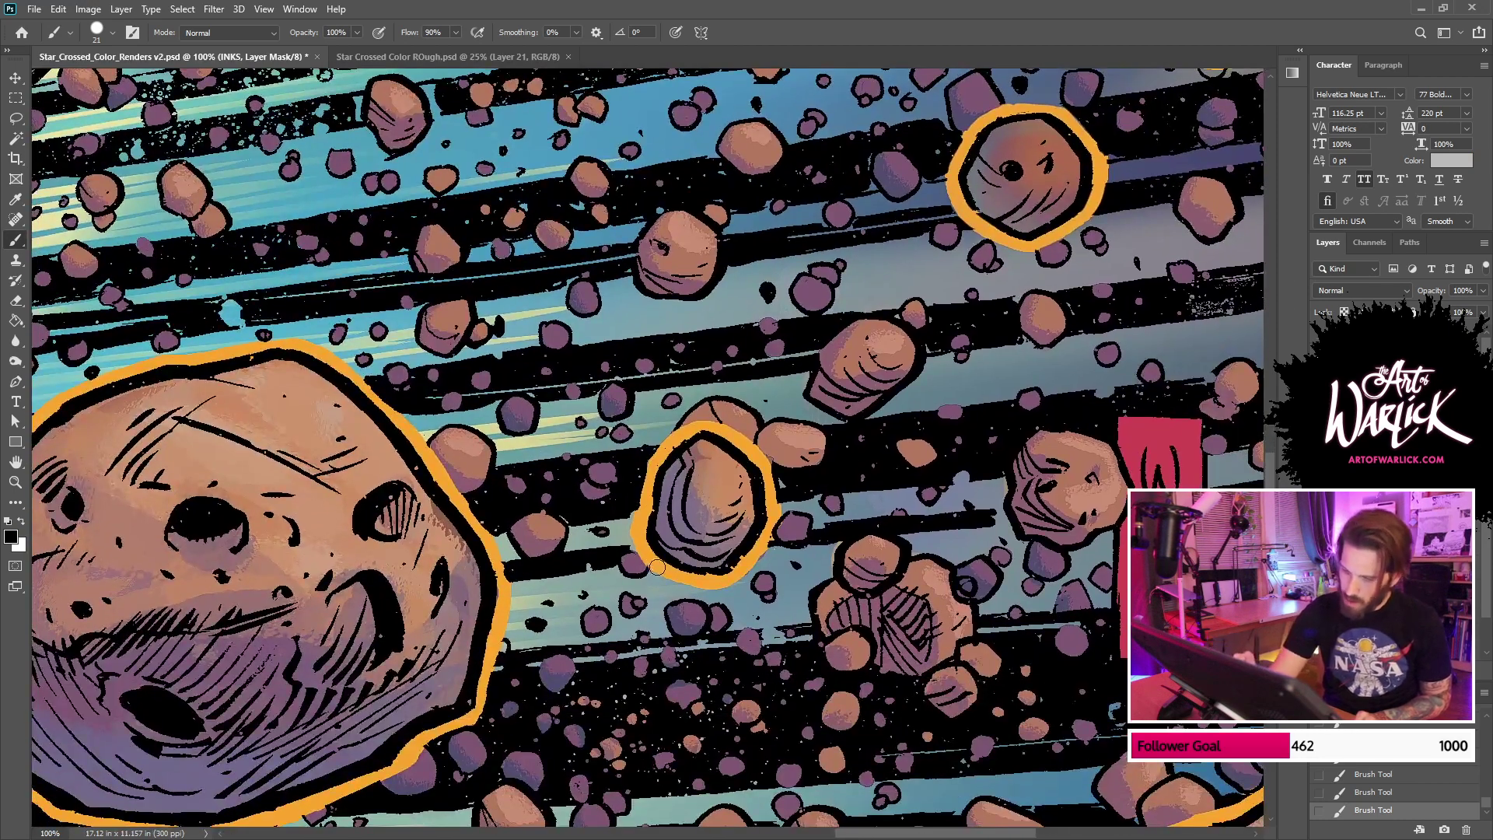
{"action": "left_click_drag", "start_coordinate": [1018, 614], "coordinate": [953, 300]}
{"action": "left_click_drag", "start_coordinate": [1161, 605], "coordinate": [1086, 486]}
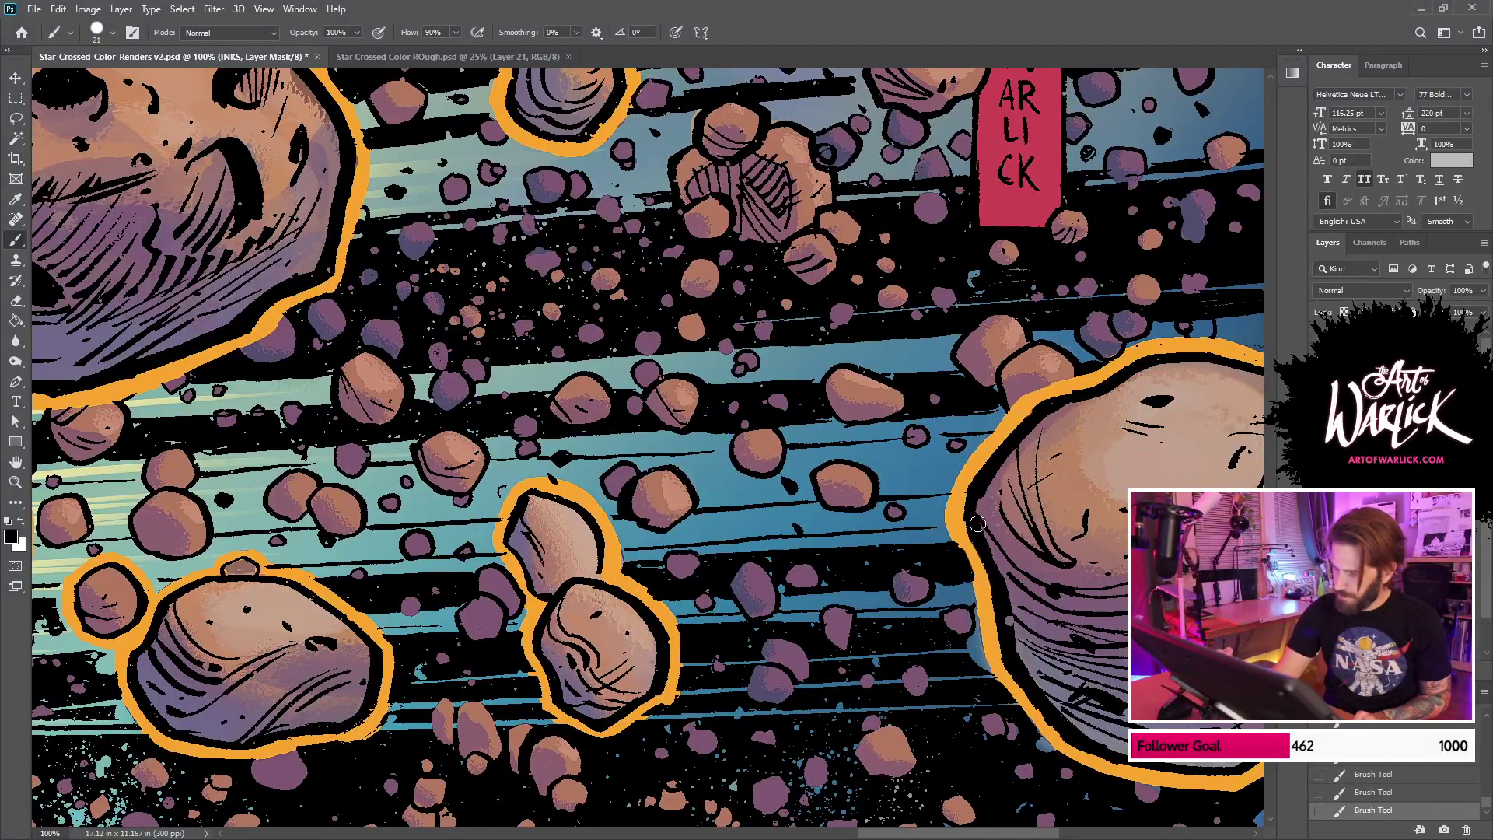
{"action": "key", "text": "ctrl+z"}
{"action": "key", "text": "ctrl+z"}
{"action": "mouse_move", "coordinate": [956, 536]}
{"action": "left_mouse_down"}
{"action": "mouse_move", "coordinate": [980, 589]}
{"action": "mouse_move", "coordinate": [801, 408]}
{"action": "left_mouse_up"}
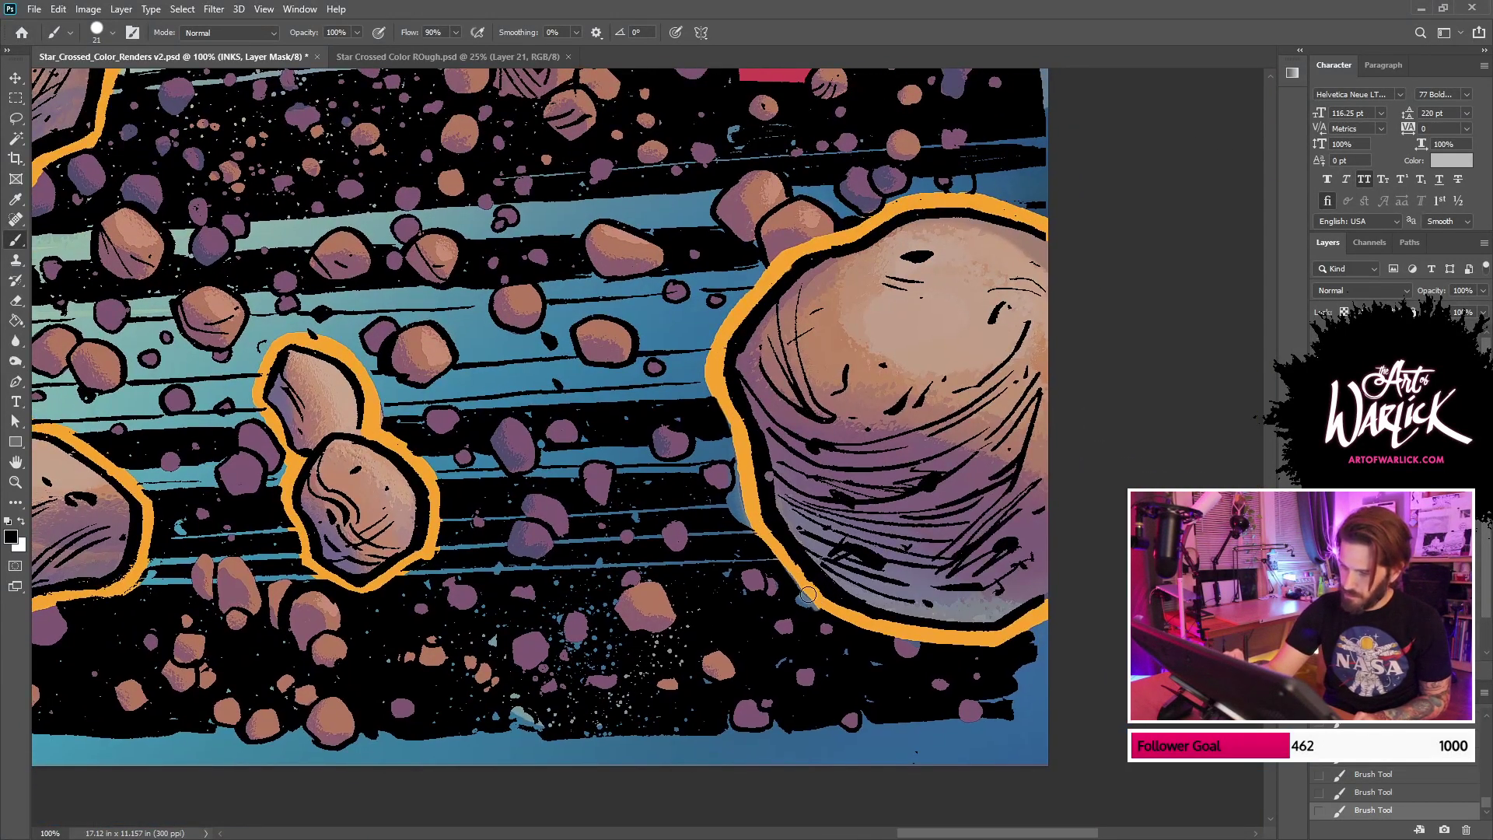
{"action": "key", "text": "ctrl+z"}
{"action": "left_click_drag", "start_coordinate": [533, 519], "coordinate": [856, 473]}
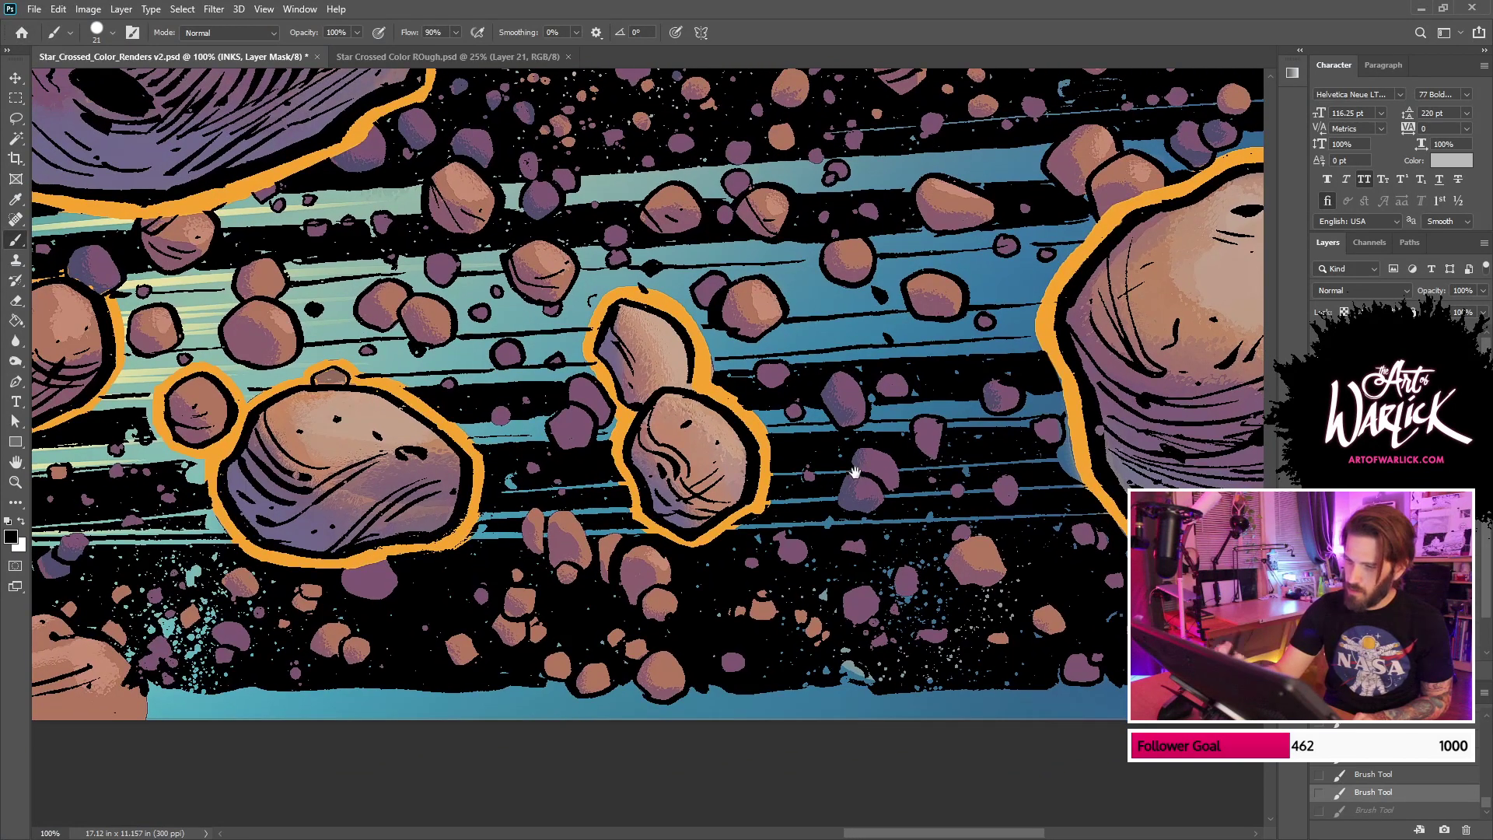
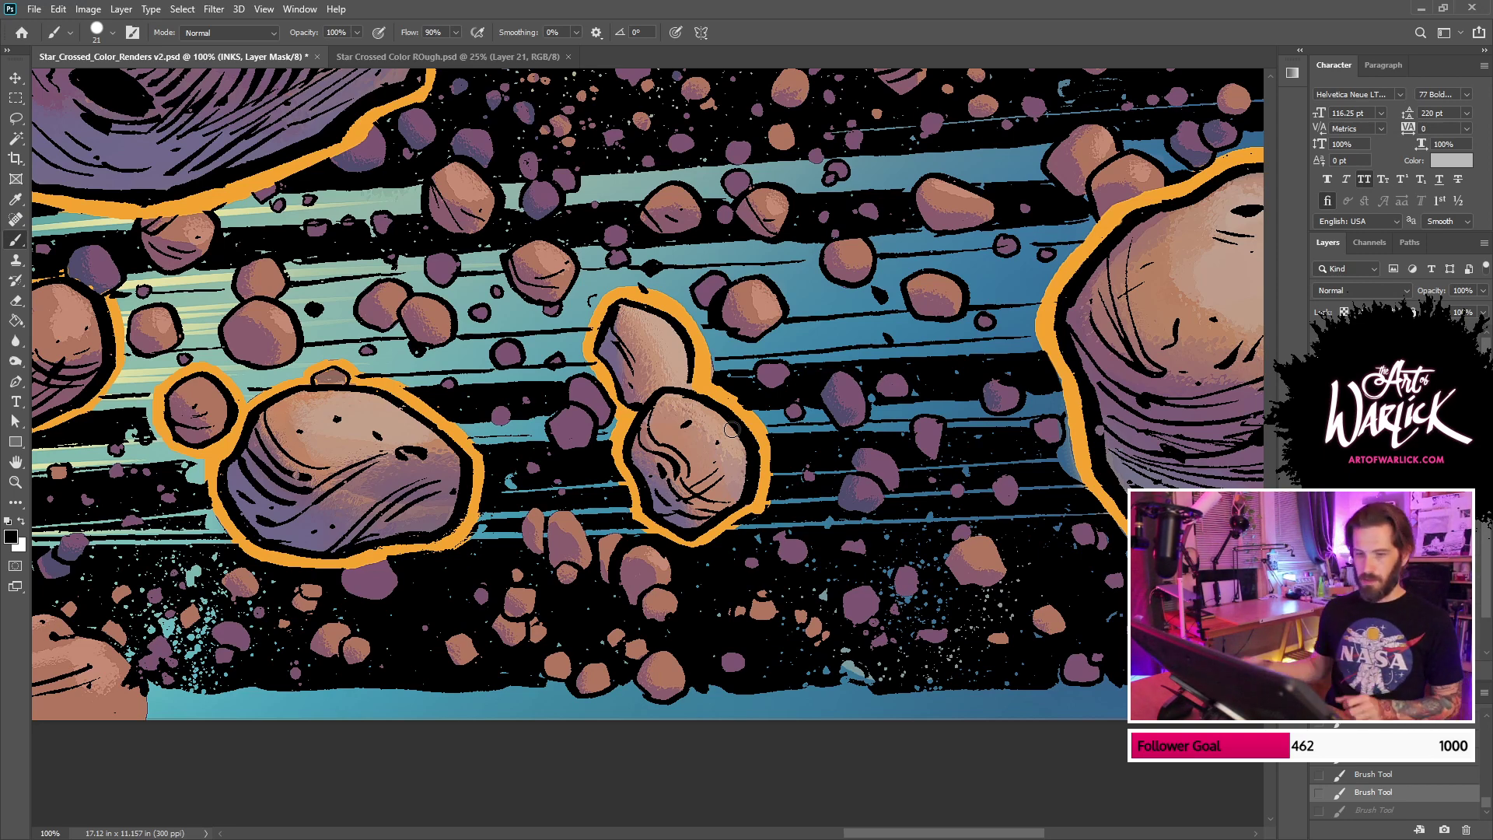
Step: Mask the ink lines covering the orange outline of the tilted asteroid just beside the giant asteroid's lower-right edge
{"action": "mouse_move", "coordinate": [204, 193]}
{"action": "left_mouse_down"}
{"action": "mouse_move", "coordinate": [622, 173]}
{"action": "mouse_move", "coordinate": [915, 262]}
{"action": "mouse_move", "coordinate": [925, 285]}
{"action": "left_mouse_up"}
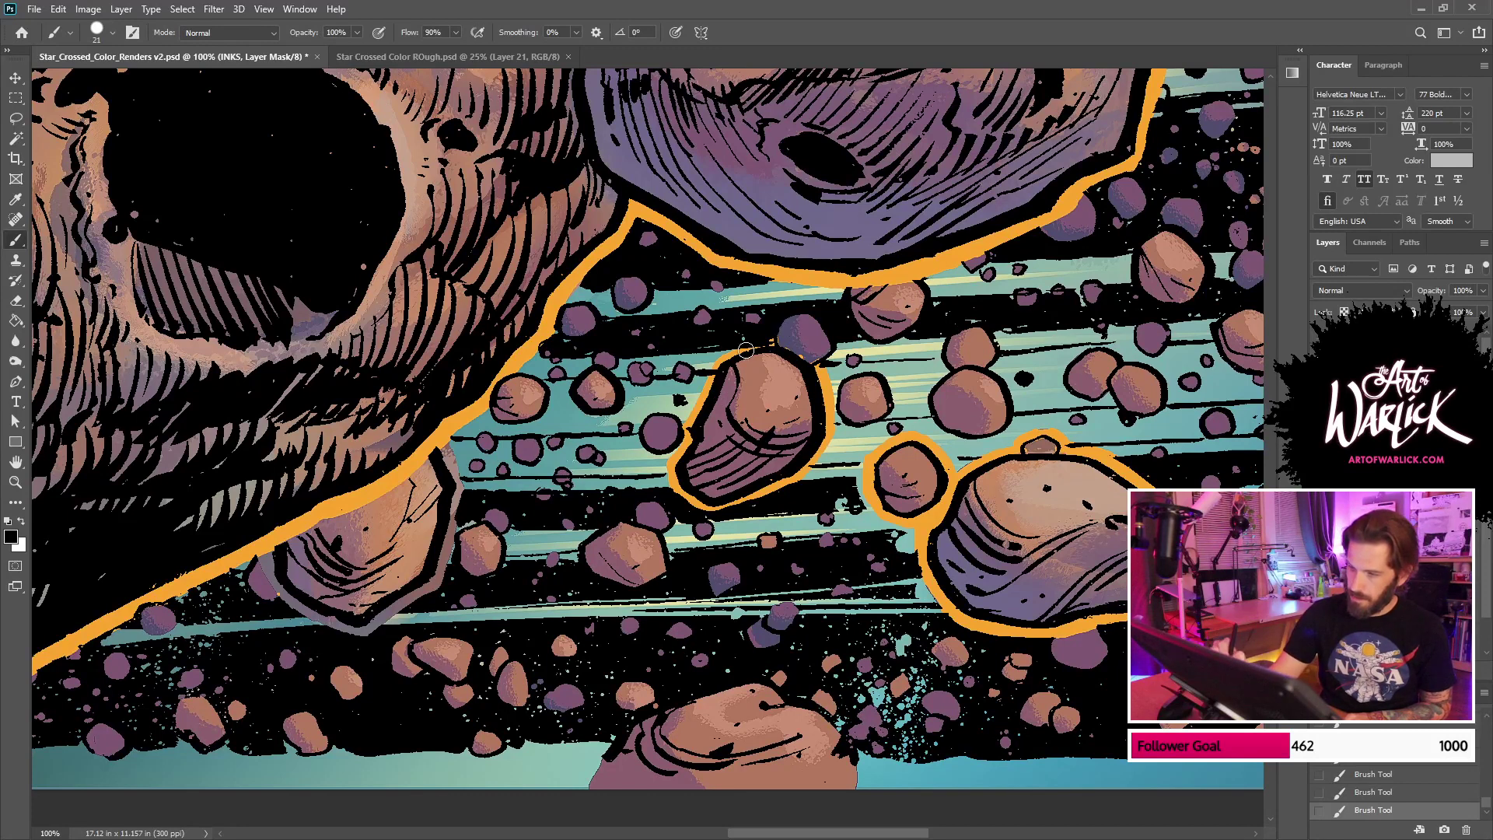
{"action": "left_click_drag", "start_coordinate": [734, 352], "coordinate": [777, 338]}
{"action": "key", "text": "ctrl+z"}
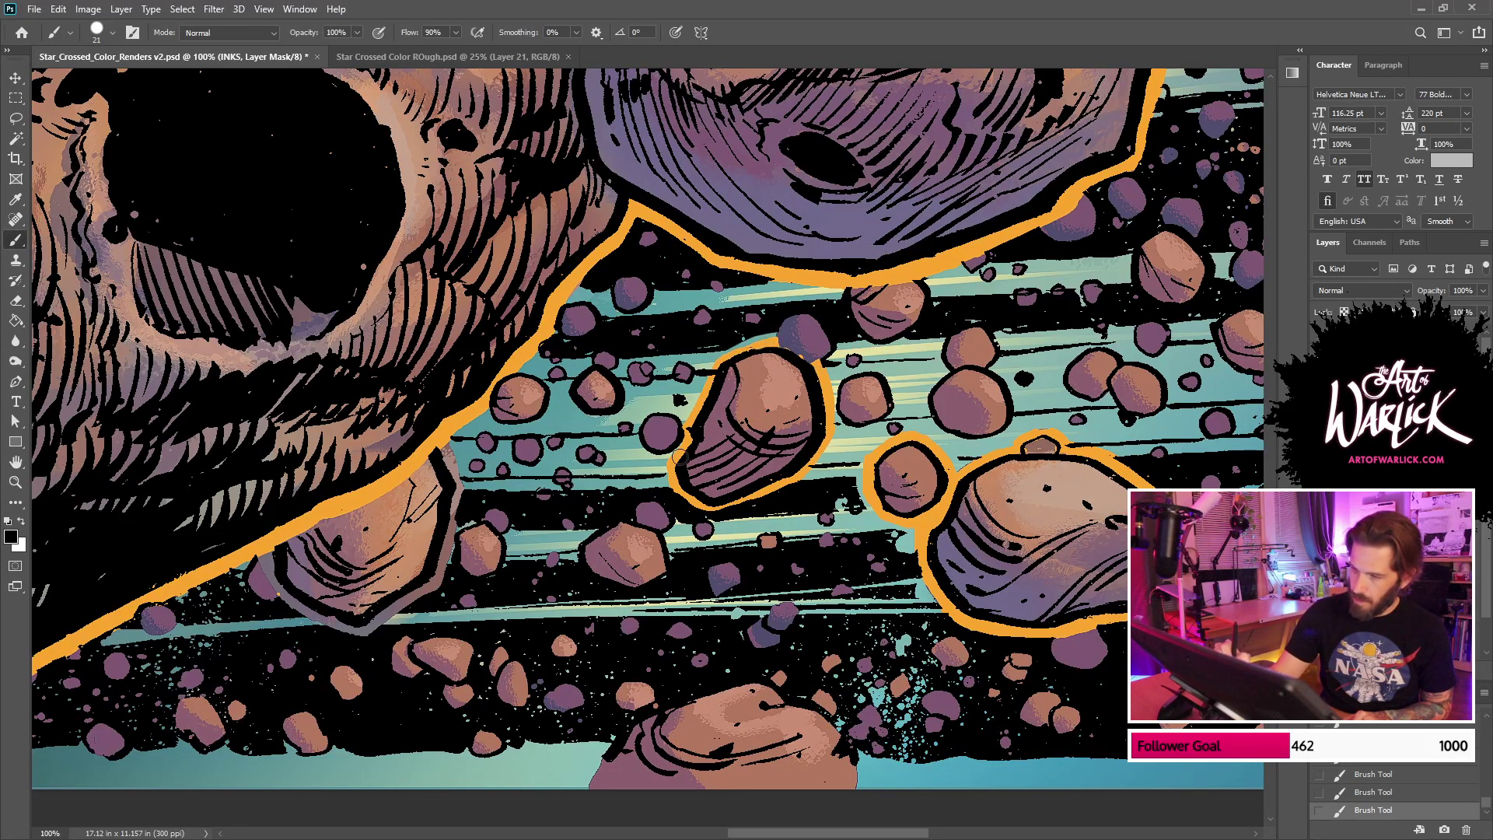
{"action": "left_click_drag", "start_coordinate": [711, 507], "coordinate": [785, 482]}
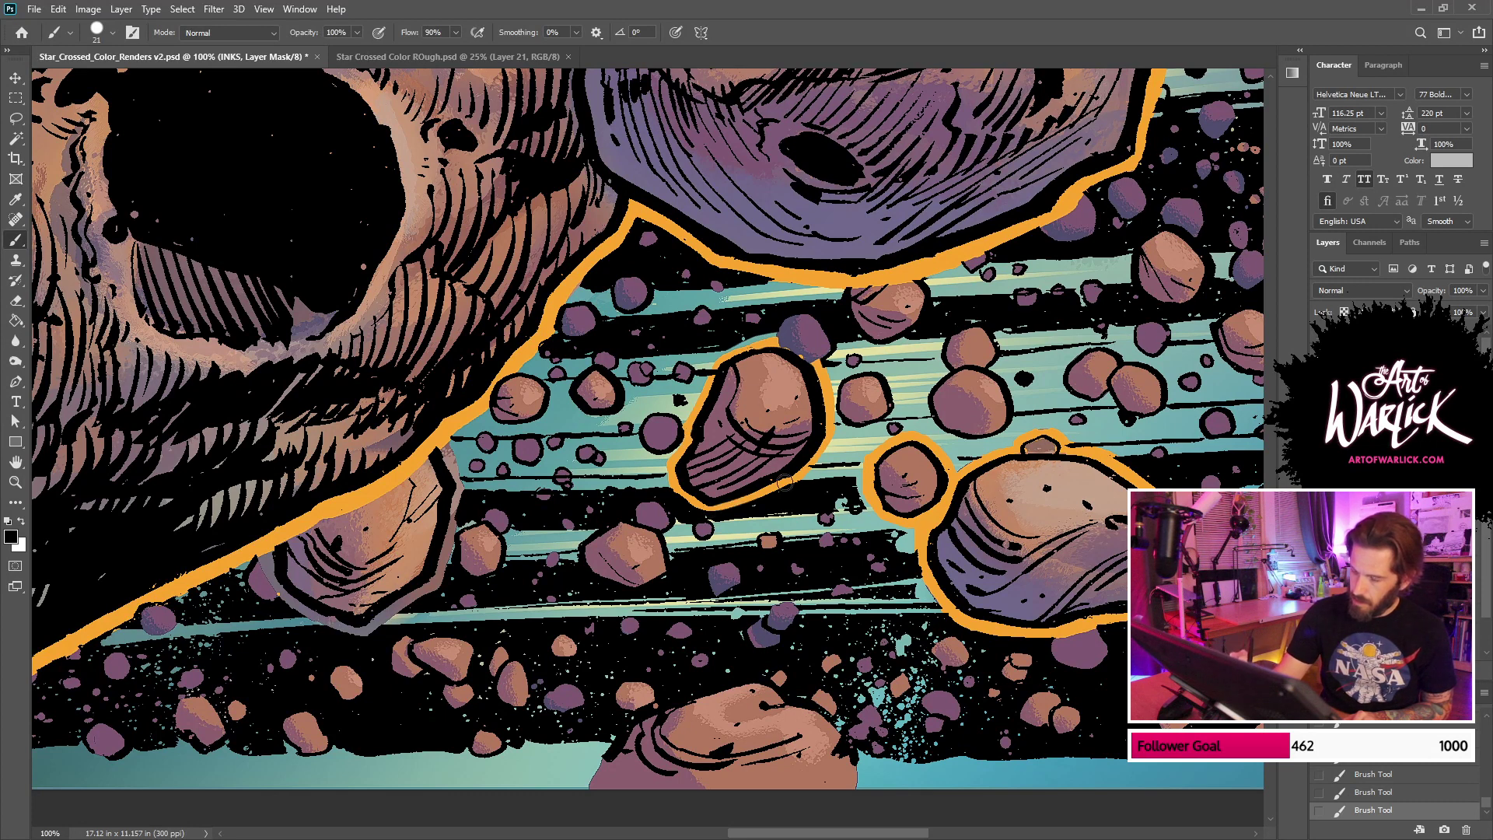
Step: Undo and restore the last stroke for comparison, and complete the tilted asteroid's upper outline in orange on the outline layer
{"action": "left_click", "coordinate": [1376, 404]}
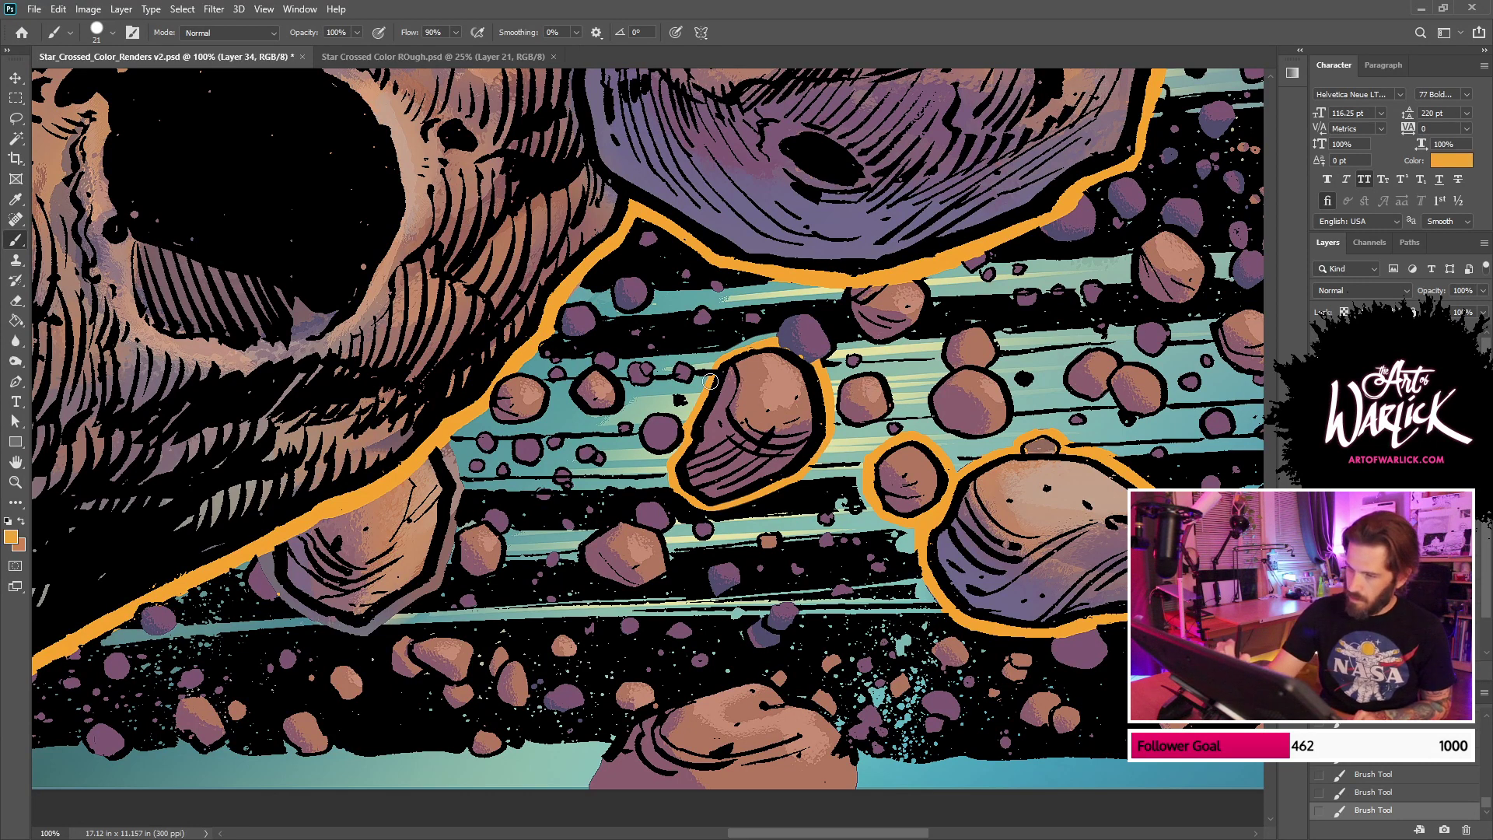
{"action": "key", "text": "ctrl+z"}
{"action": "key", "text": "alt+bracketleft"}
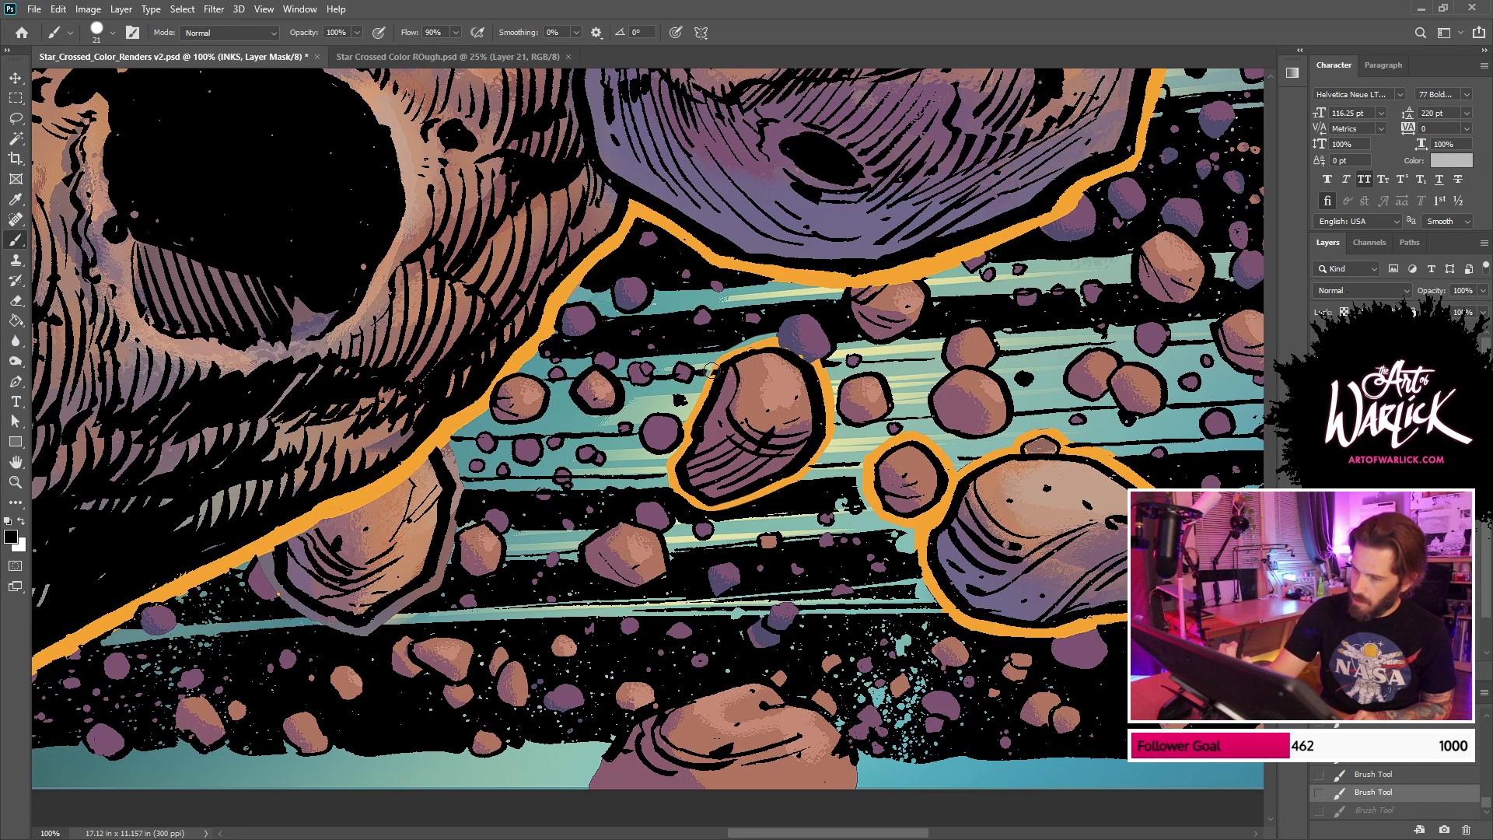
{"action": "key", "text": "ctrl+shift+z"}
{"action": "key", "text": "alt+bracketright"}
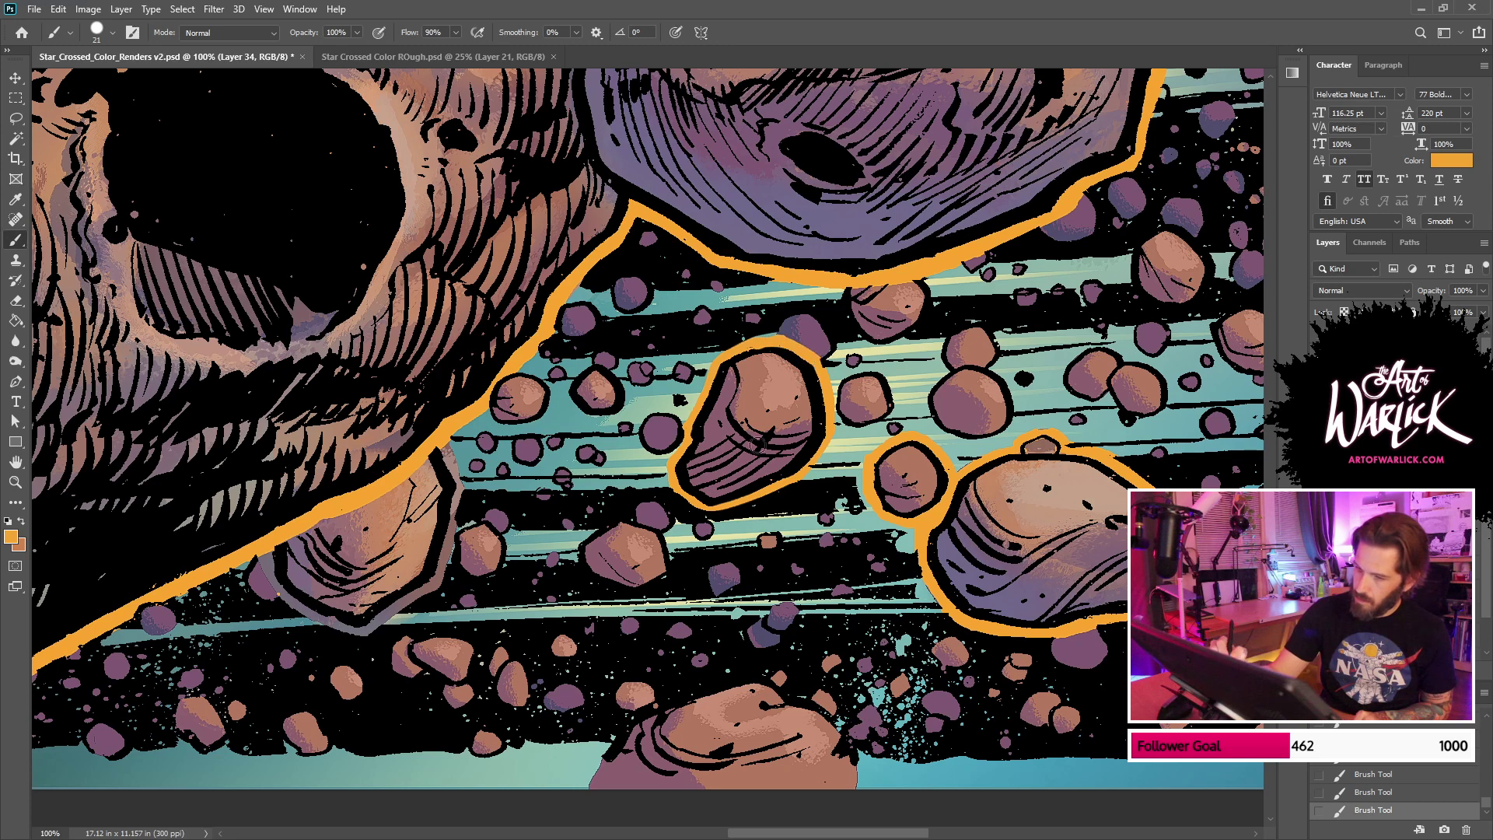
Step: Paint the gray outline of the asteroid tucked behind the giant asteroid's lower edge orange, and reselect the INKS layer mask
{"action": "mouse_move", "coordinate": [763, 691]}
{"action": "left_mouse_down"}
{"action": "mouse_move", "coordinate": [986, 631]}
{"action": "mouse_move", "coordinate": [1115, 625]}
{"action": "left_mouse_up"}
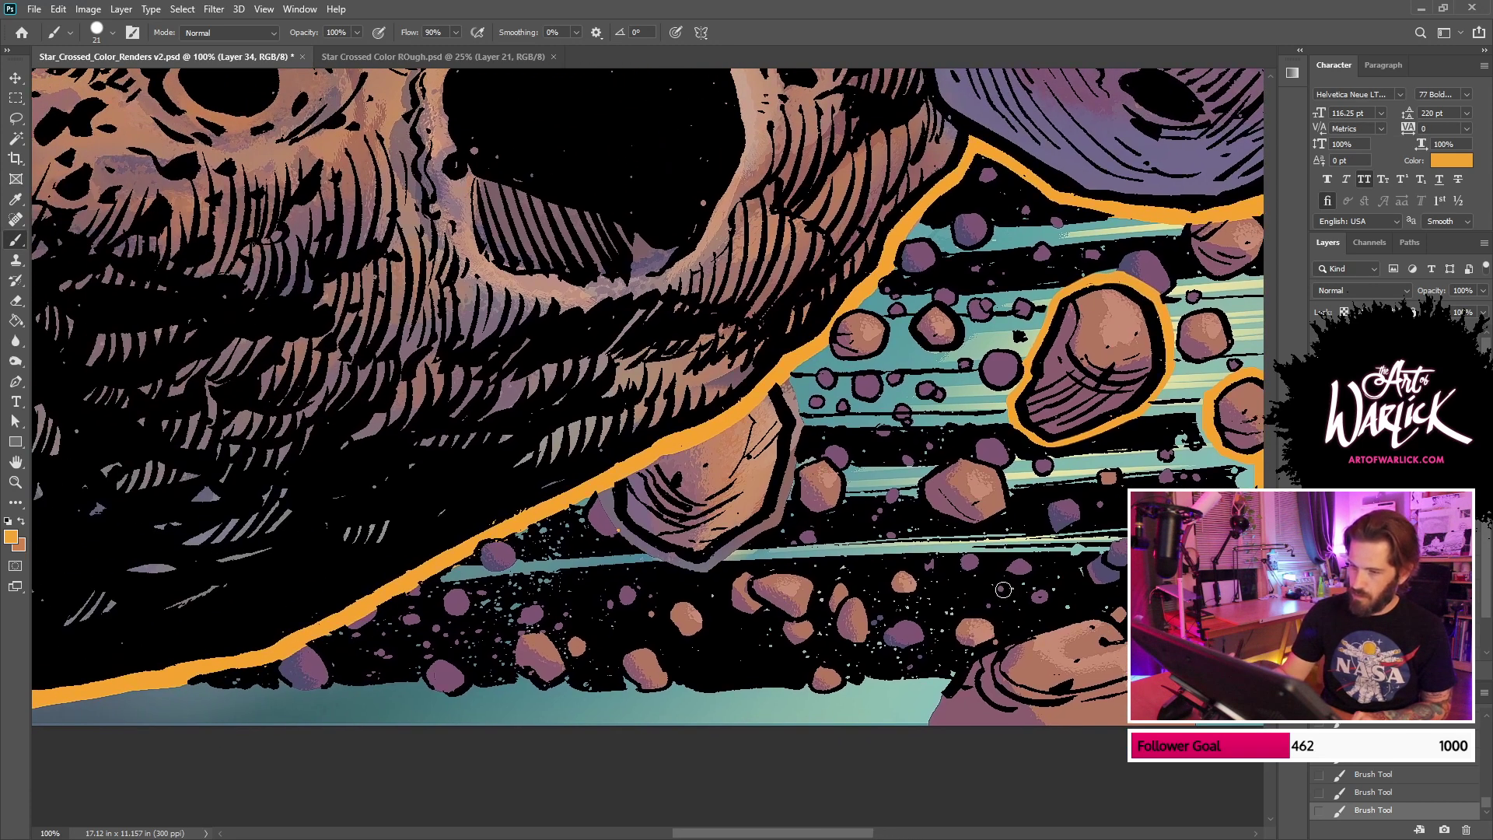
{"action": "mouse_move", "coordinate": [659, 553]}
{"action": "left_mouse_down"}
{"action": "mouse_move", "coordinate": [725, 566]}
{"action": "mouse_move", "coordinate": [768, 524]}
{"action": "mouse_move", "coordinate": [793, 428]}
{"action": "mouse_move", "coordinate": [785, 389]}
{"action": "mouse_move", "coordinate": [791, 401]}
{"action": "left_mouse_up"}
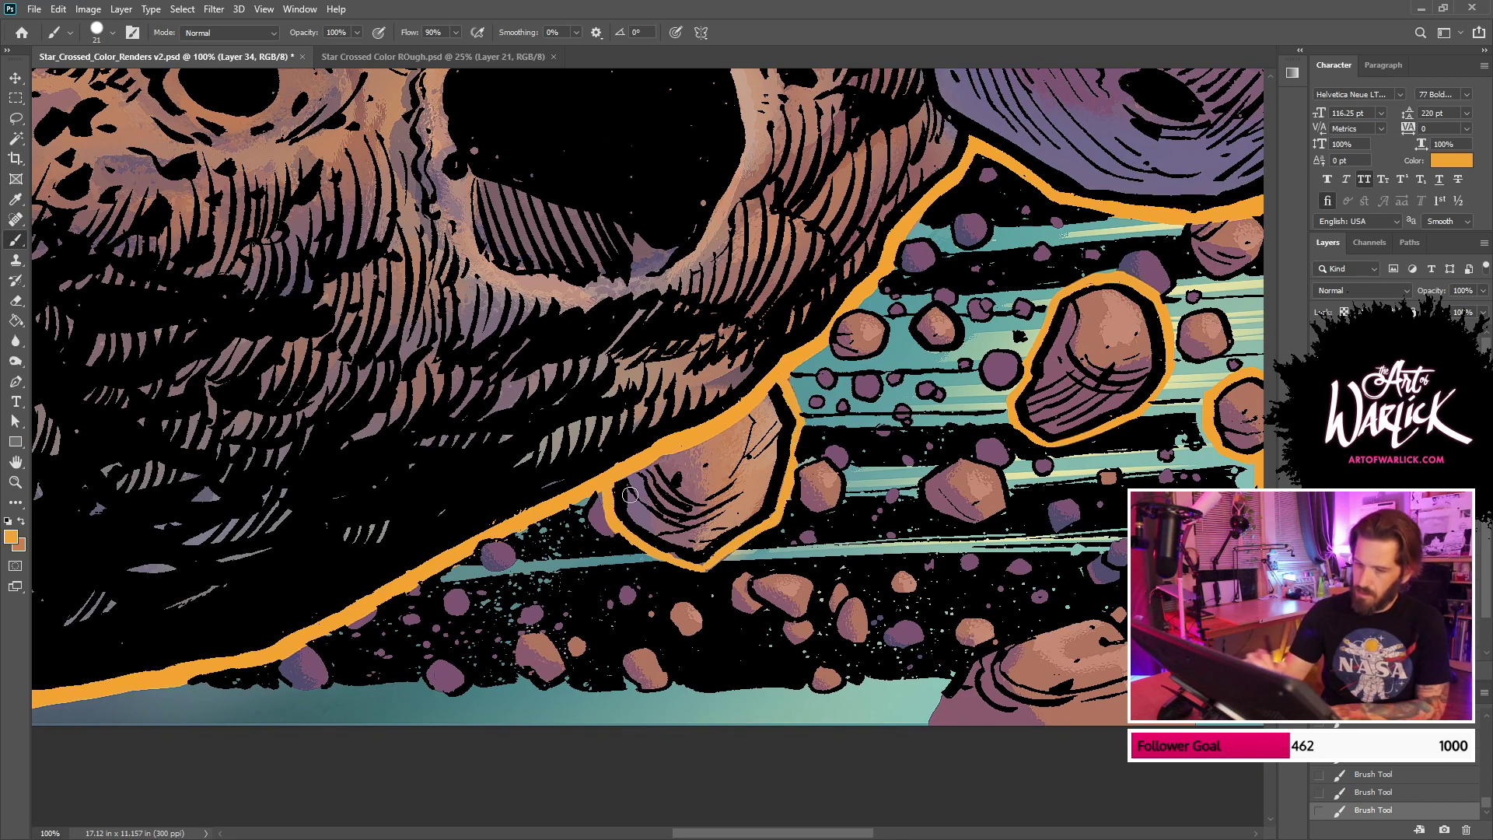
{"action": "left_click", "coordinate": [1378, 420]}
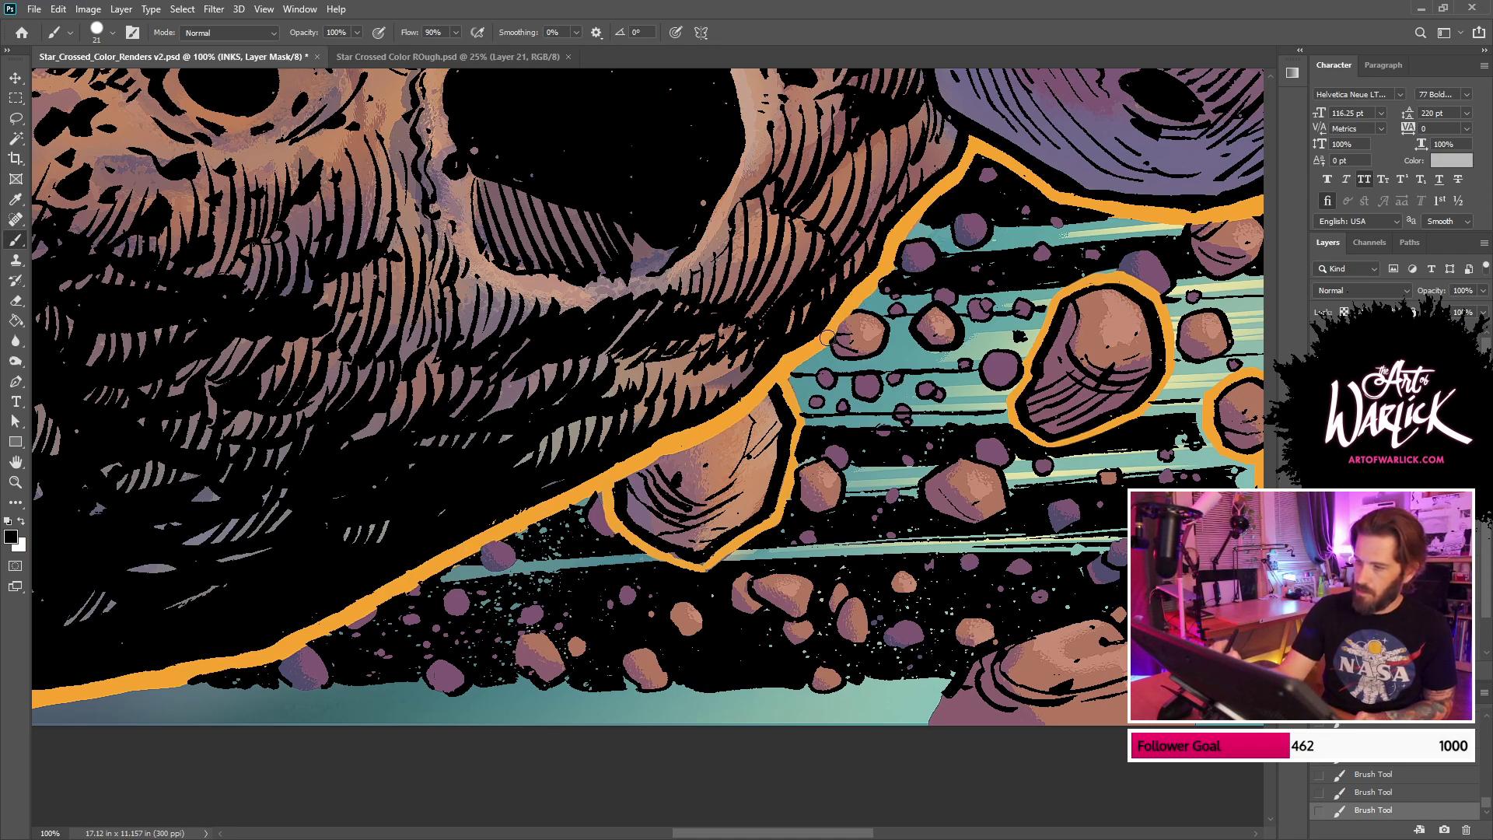
Step: Examine the orange outline around the couple and the giant asteroid up close, and view the whole artwork
{"action": "left_click_drag", "start_coordinate": [822, 336], "coordinate": [561, 809]}
{"action": "left_click_drag", "start_coordinate": [221, 325], "coordinate": [982, 757]}
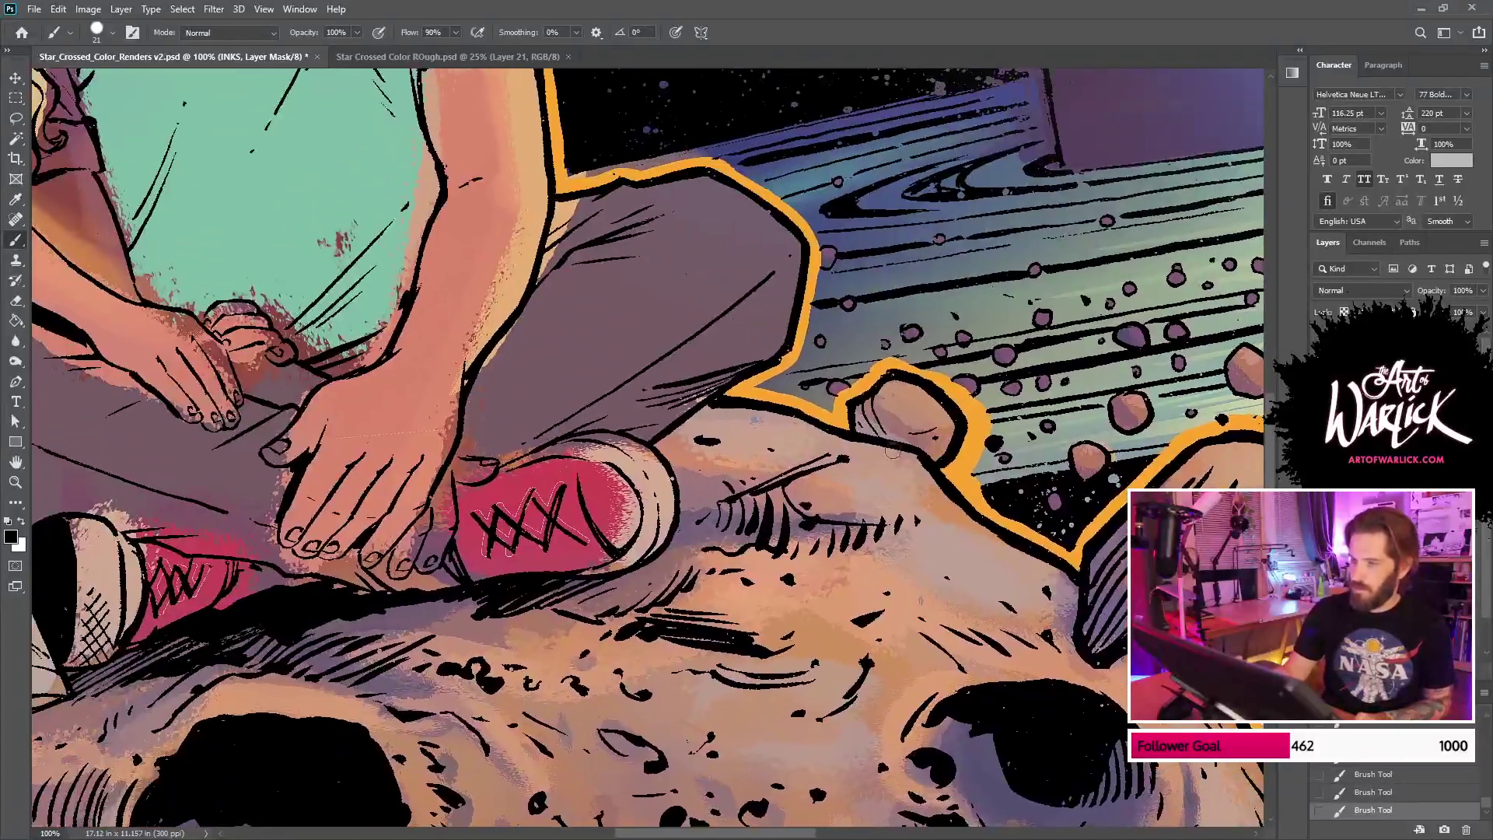
{"action": "left_click_drag", "start_coordinate": [817, 471], "coordinate": [1137, 686]}
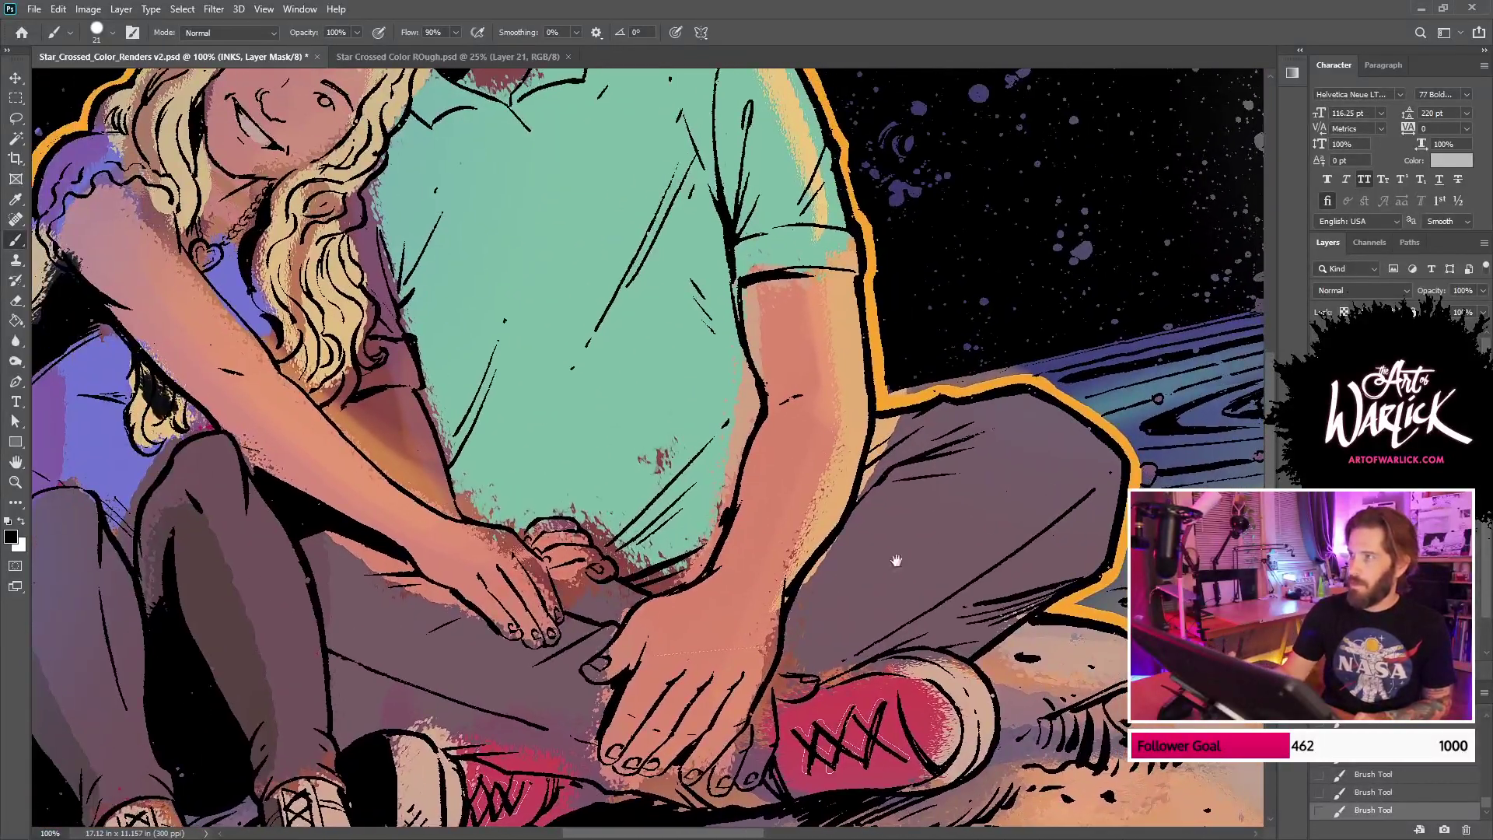
{"action": "left_click_drag", "start_coordinate": [869, 551], "coordinate": [815, 746]}
{"action": "left_click_drag", "start_coordinate": [727, 472], "coordinate": [1163, 466]}
{"action": "left_click_drag", "start_coordinate": [670, 809], "coordinate": [972, 404]}
{"action": "left_click_drag", "start_coordinate": [848, 700], "coordinate": [918, 404]}
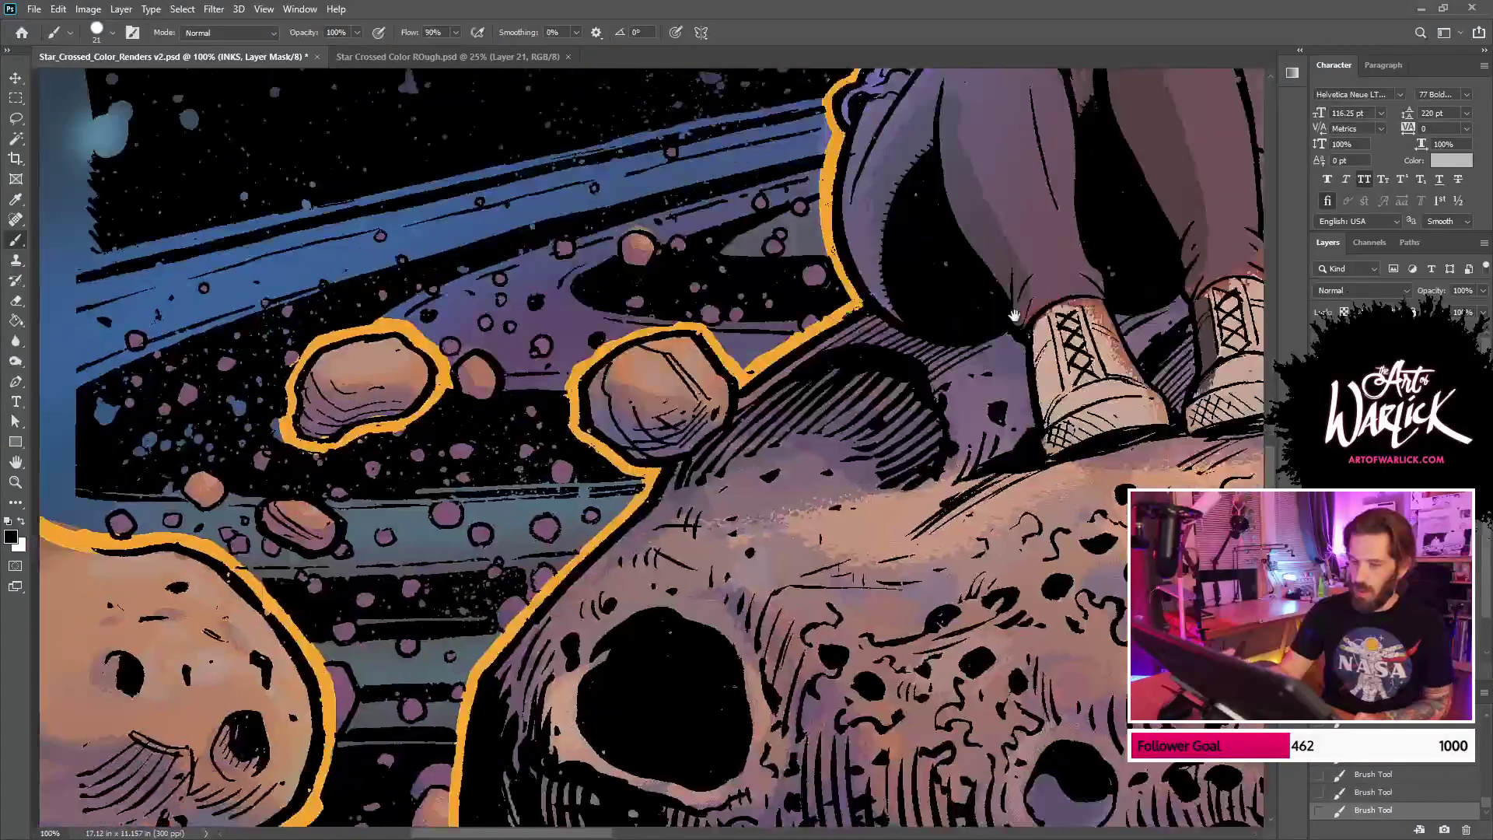
{"action": "left_click_drag", "start_coordinate": [786, 435], "coordinate": [866, 330]}
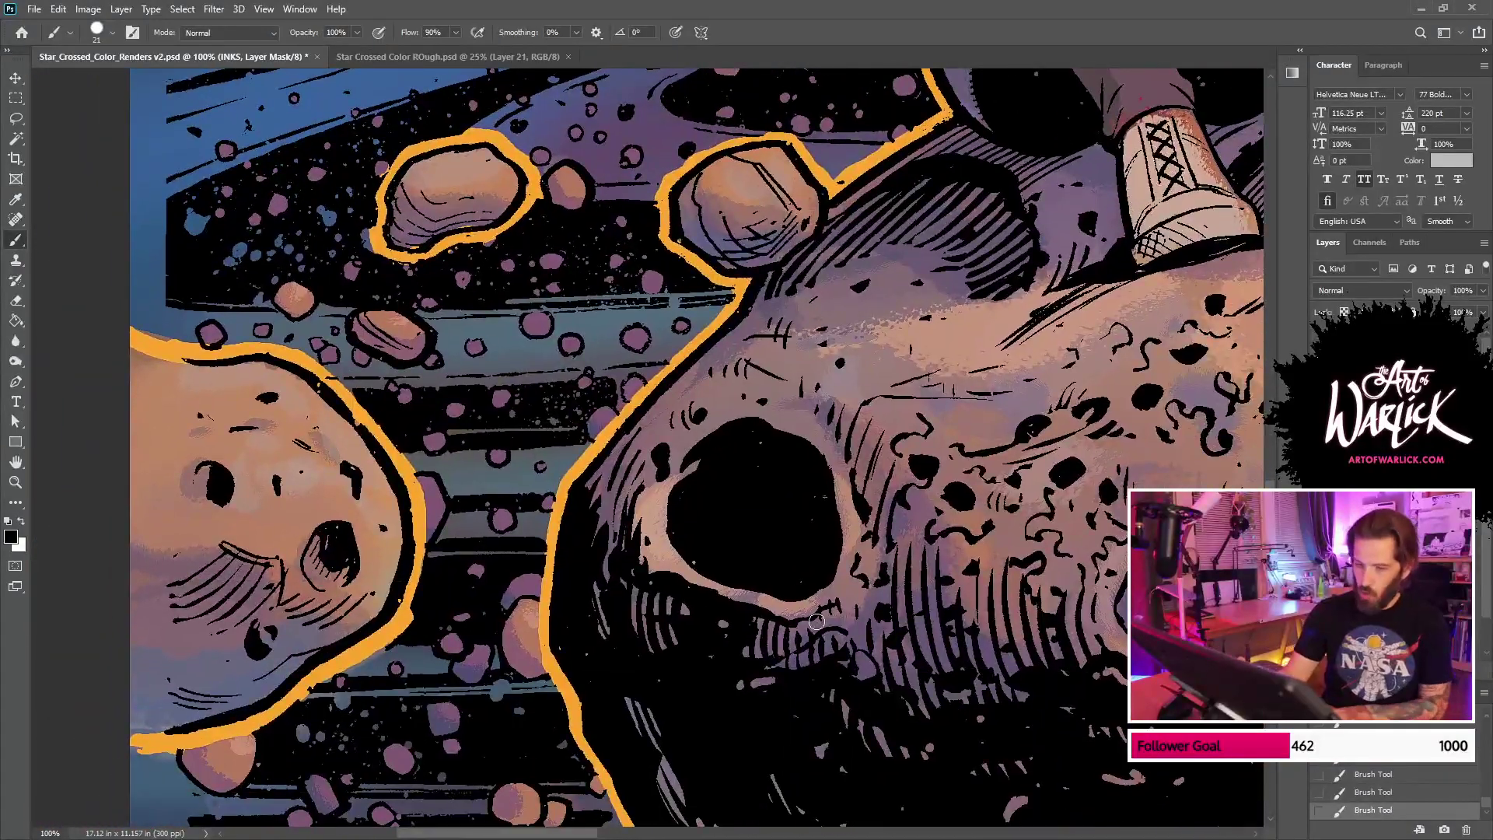
{"action": "key", "text": "ctrl+minus"}
{"action": "key", "text": "ctrl+minus"}
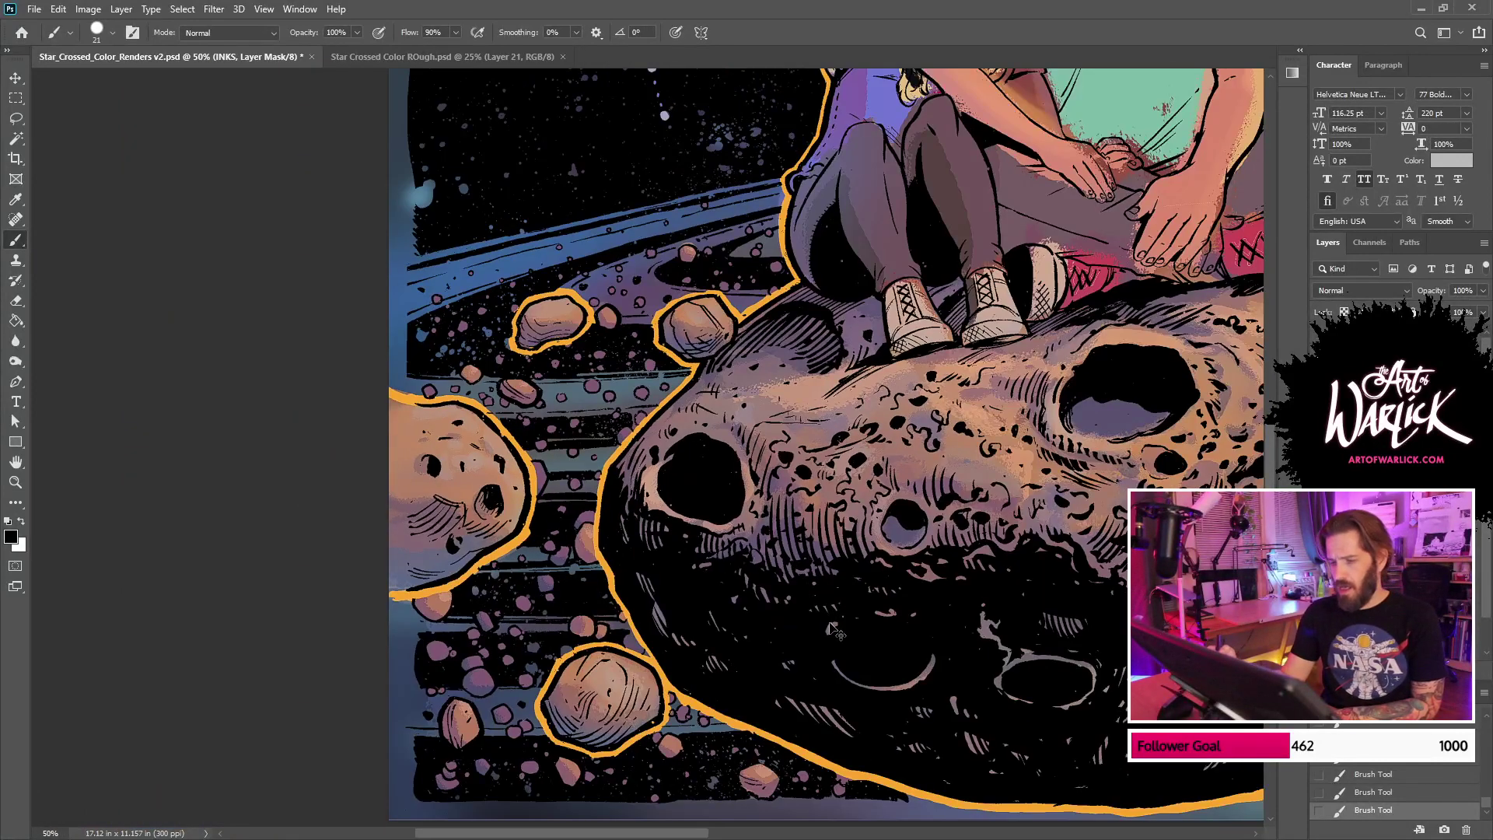
{"action": "key", "text": "ctrl+minus"}
{"action": "key", "text": "ctrl+minus"}
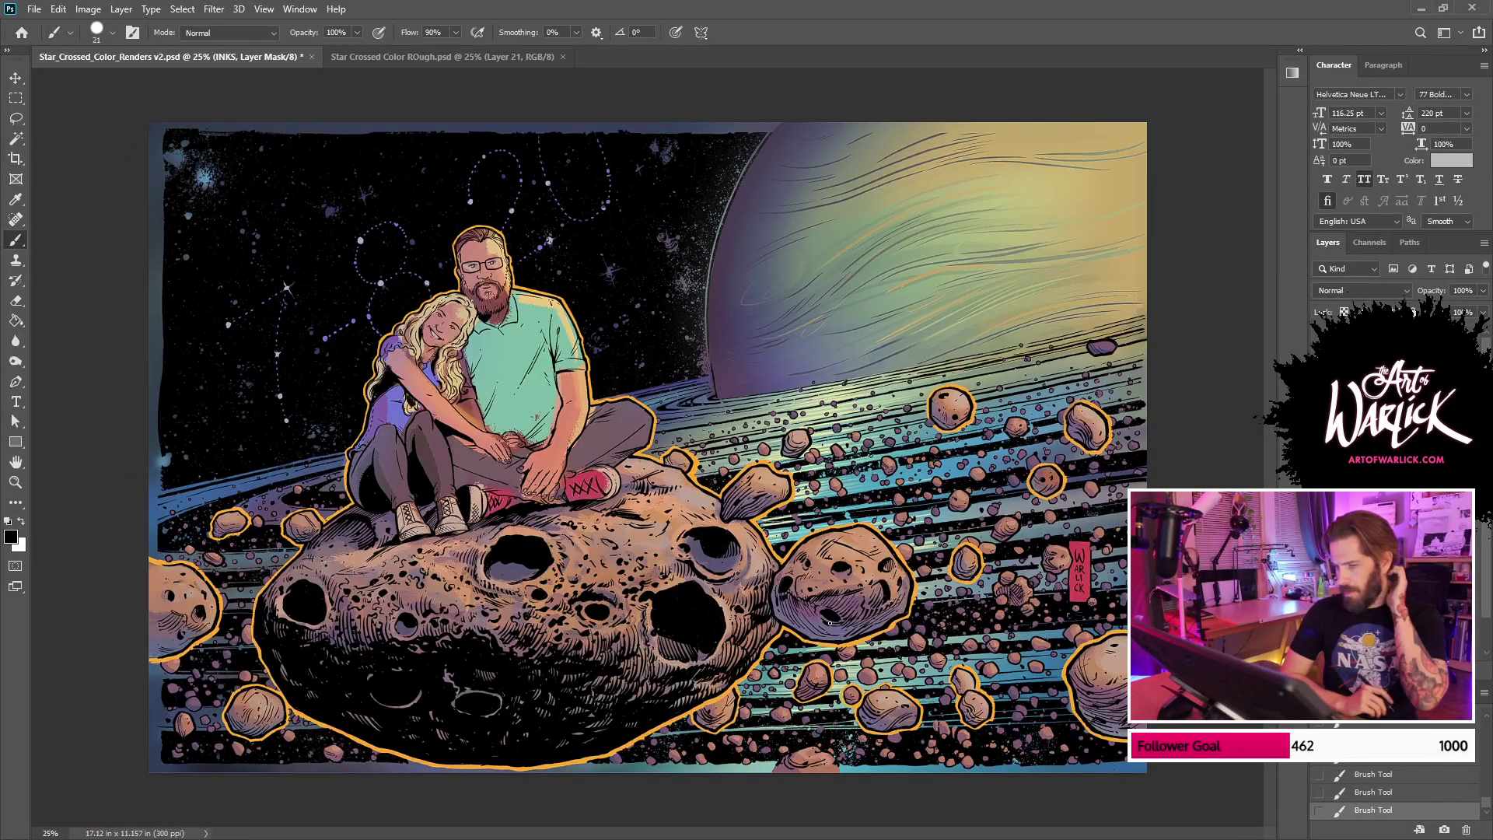
Step: Select the orange outline layer, check the outlined asteroids in front of the planet's rings, and save the file
{"action": "key", "text": "ctrl+plus"}
{"action": "key", "text": "ctrl+plus"}
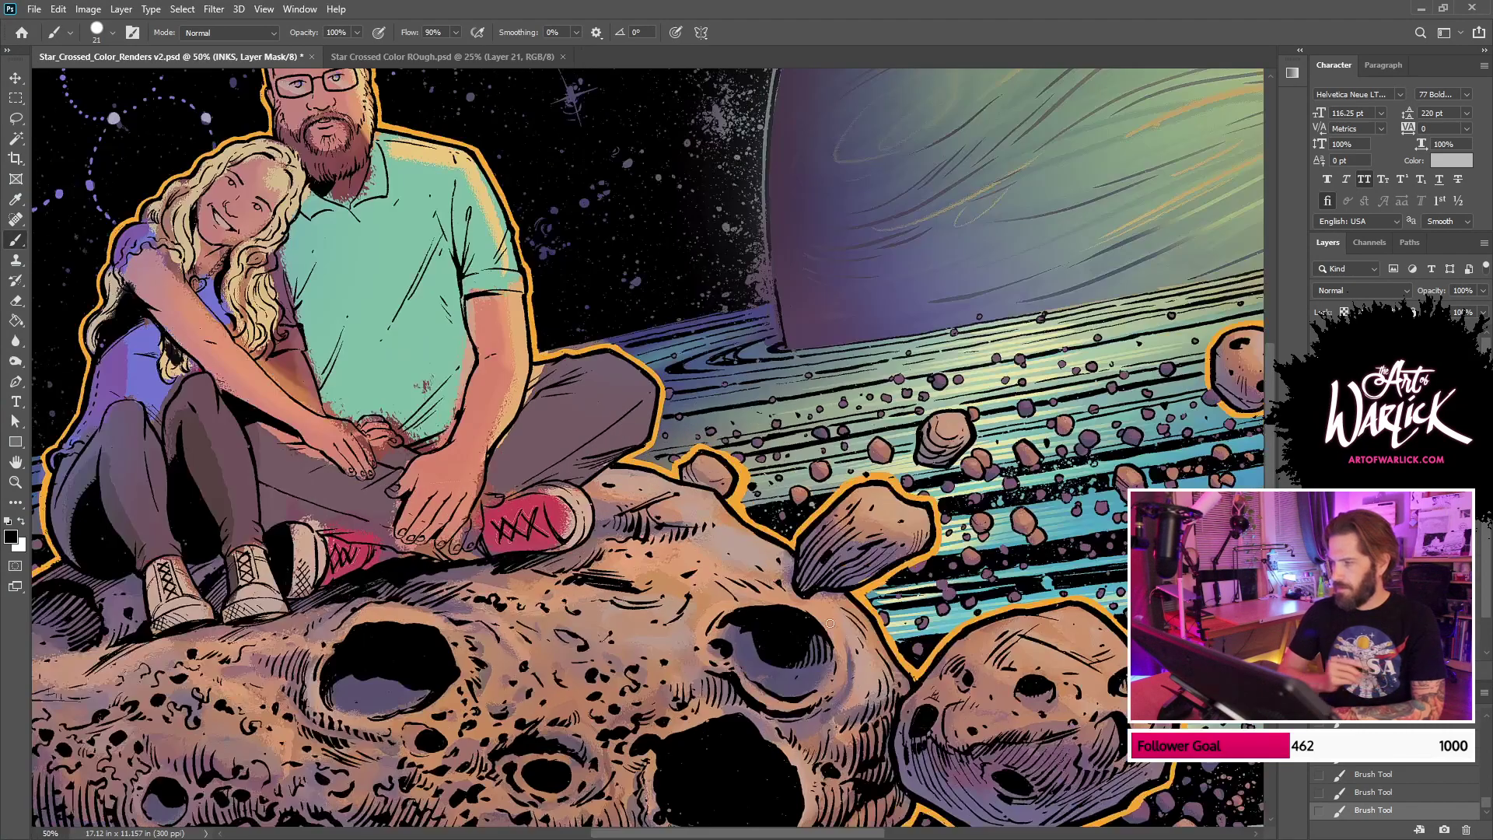
{"action": "left_click_drag", "start_coordinate": [1182, 489], "coordinate": [727, 572]}
{"action": "left_click", "coordinate": [1392, 420]}
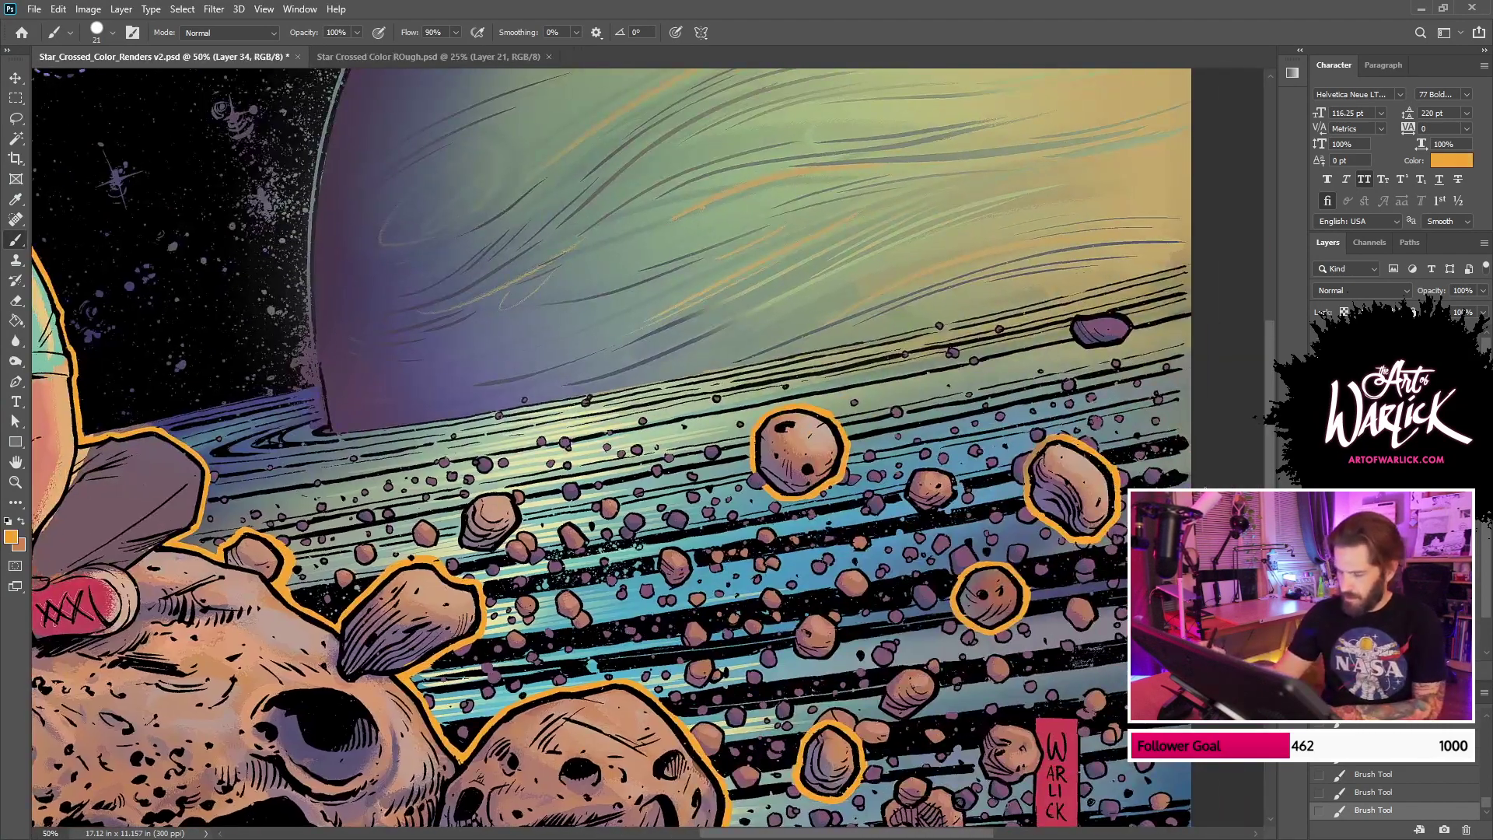
{"action": "key", "text": "ctrl+plus"}
{"action": "left_click_drag", "start_coordinate": [792, 473], "coordinate": [806, 501]}
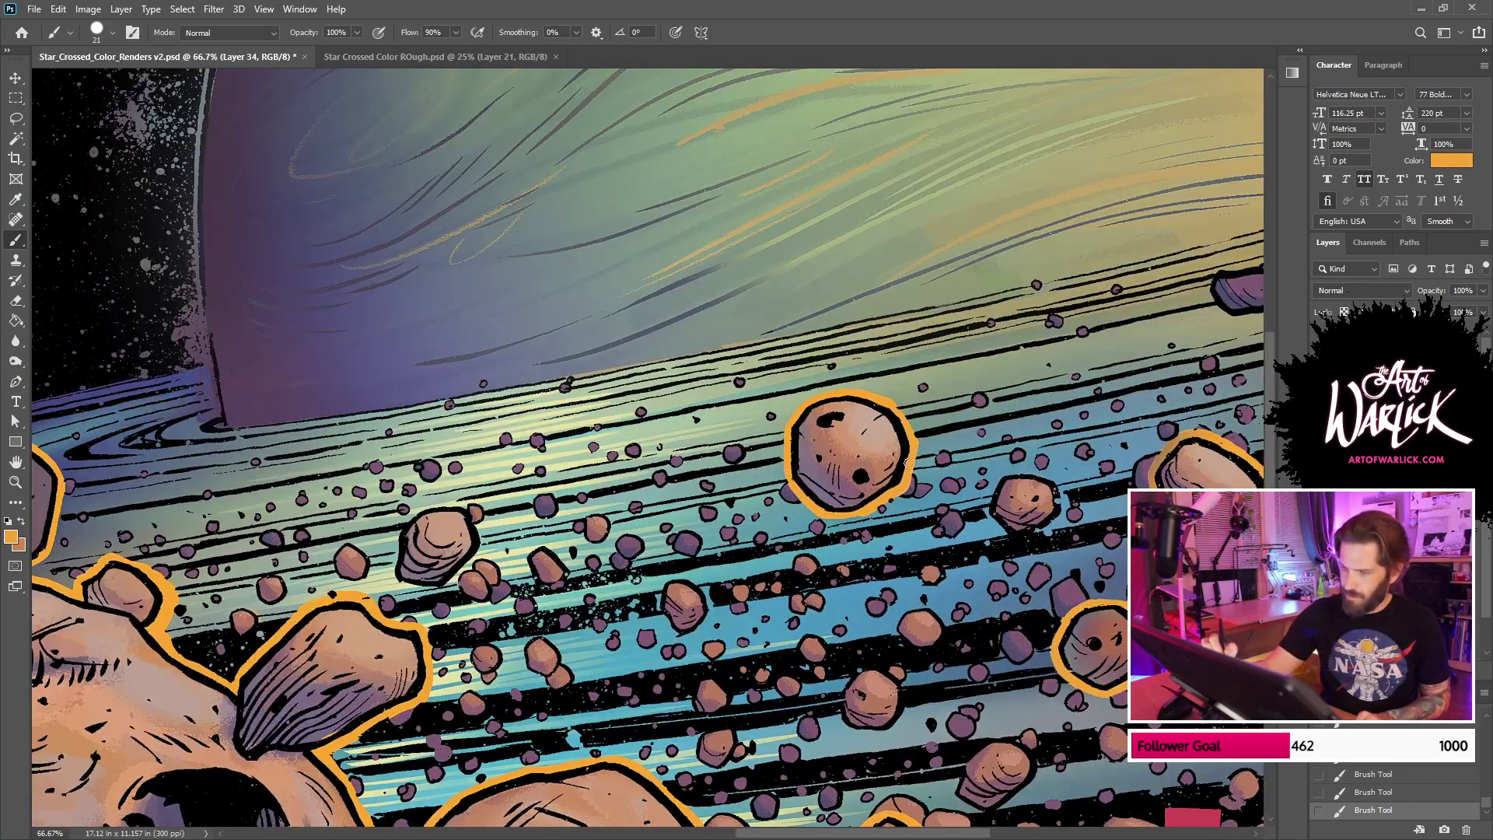
{"action": "key", "text": "ctrl+minus"}
{"action": "key", "text": "ctrl+minus"}
{"action": "key", "text": "ctrl+minus"}
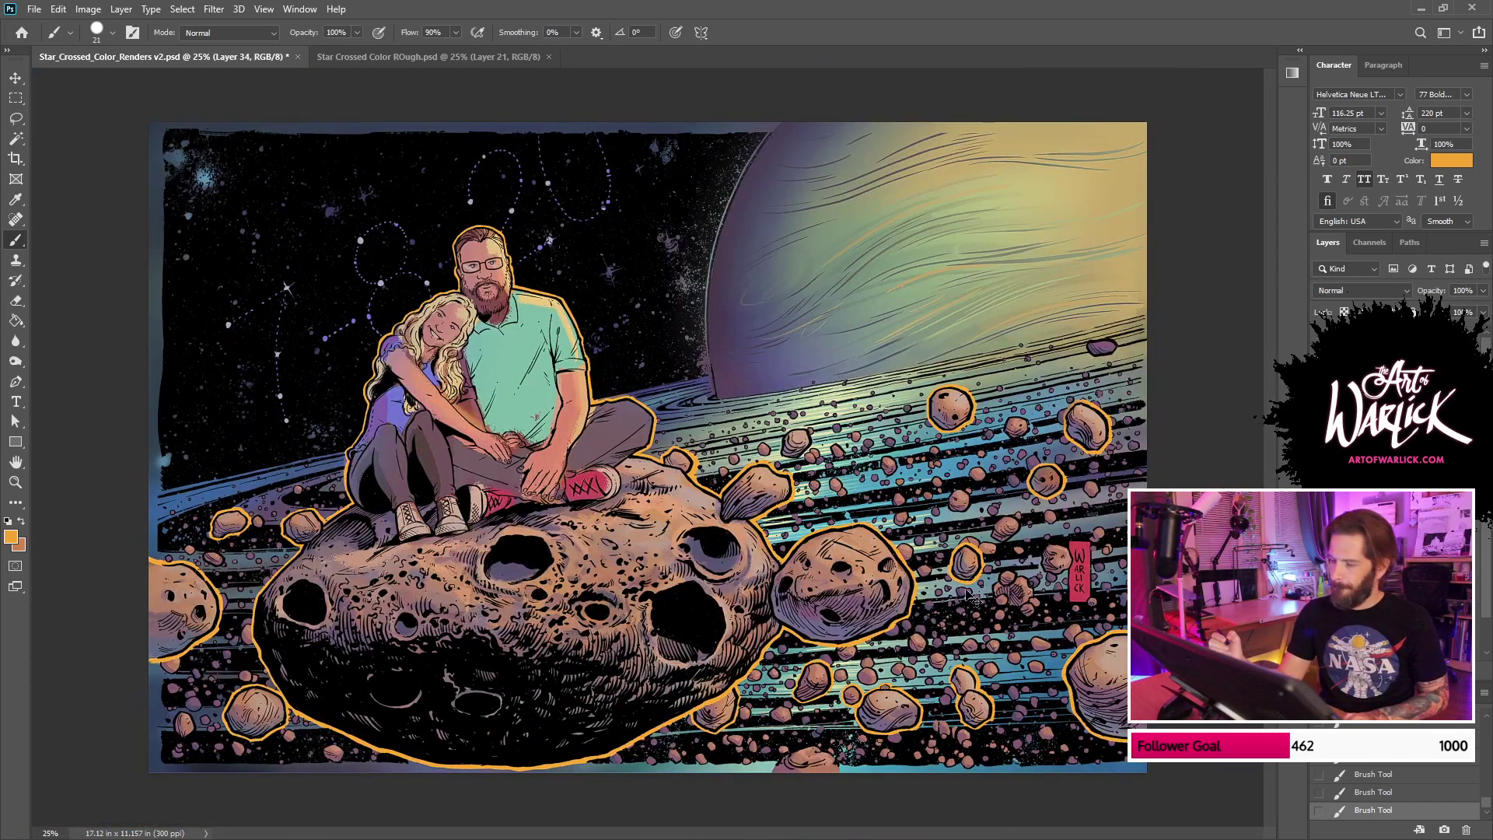
{"action": "key", "text": "ctrl+s"}
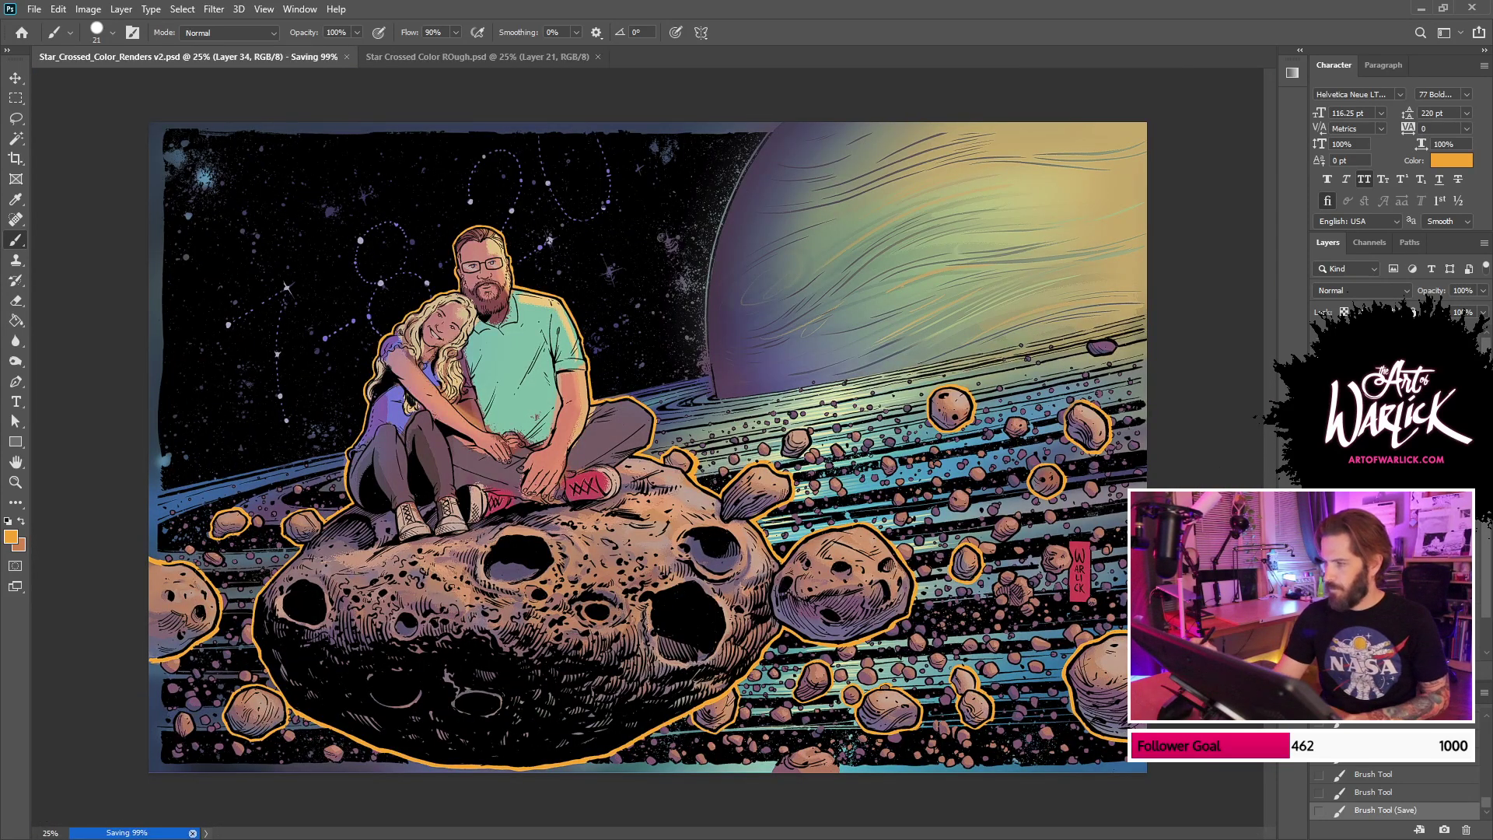
Step: Recolor the WARLICK lettering on the red signature tag orange on Layer 13
{"action": "left_click", "coordinate": [1080, 574]}
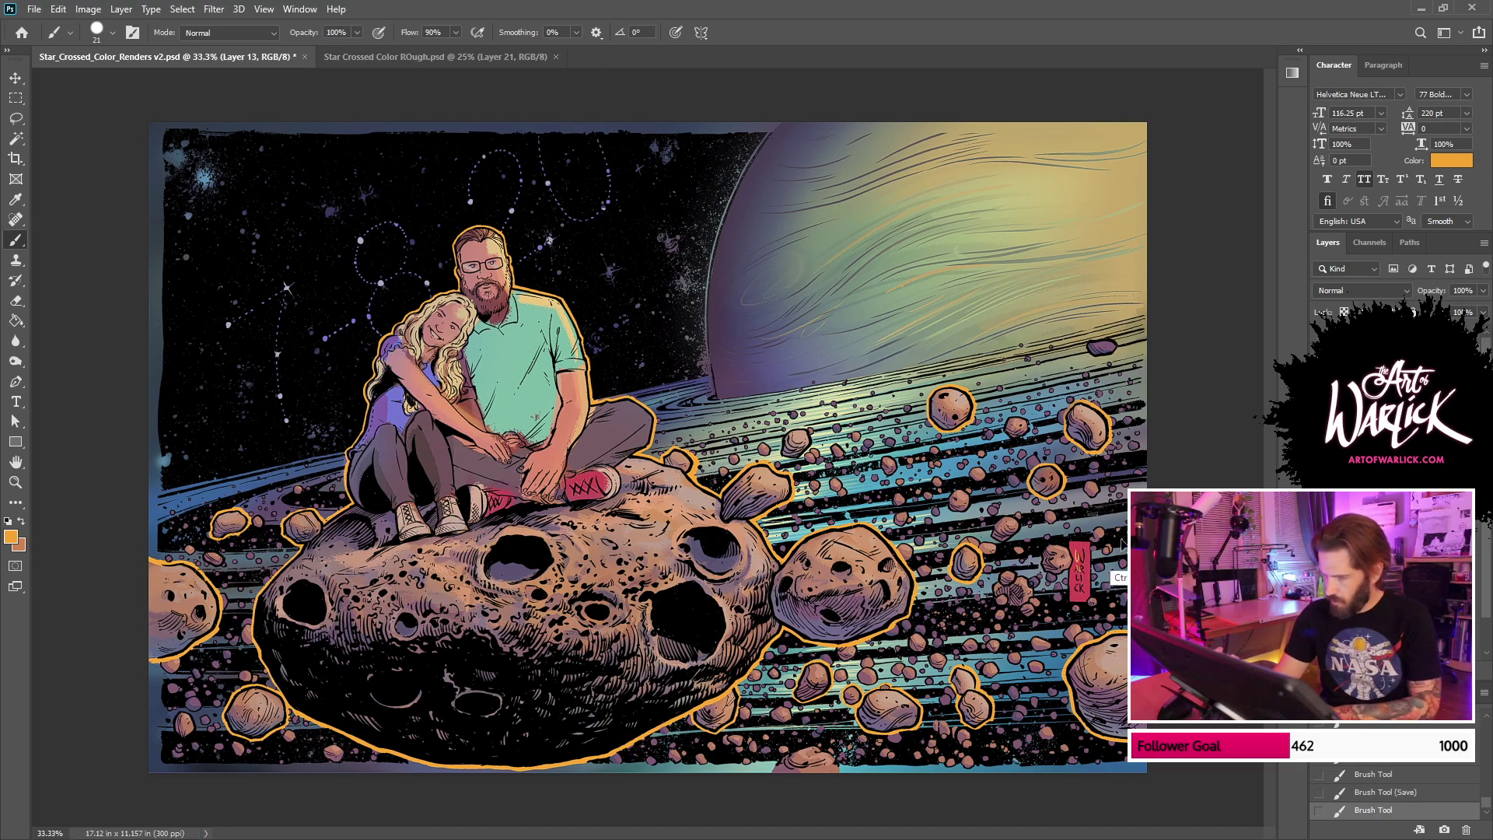
{"action": "key", "text": "ctrl+plus"}
{"action": "key", "text": "ctrl+plus"}
{"action": "key", "text": "ctrl+plus"}
{"action": "left_click_drag", "start_coordinate": [1088, 575], "coordinate": [347, 486]}
{"action": "mouse_move", "coordinate": [1244, 591]}
{"action": "left_mouse_down"}
{"action": "mouse_move", "coordinate": [962, 490]}
{"action": "mouse_move", "coordinate": [1099, 449]}
{"action": "left_mouse_up"}
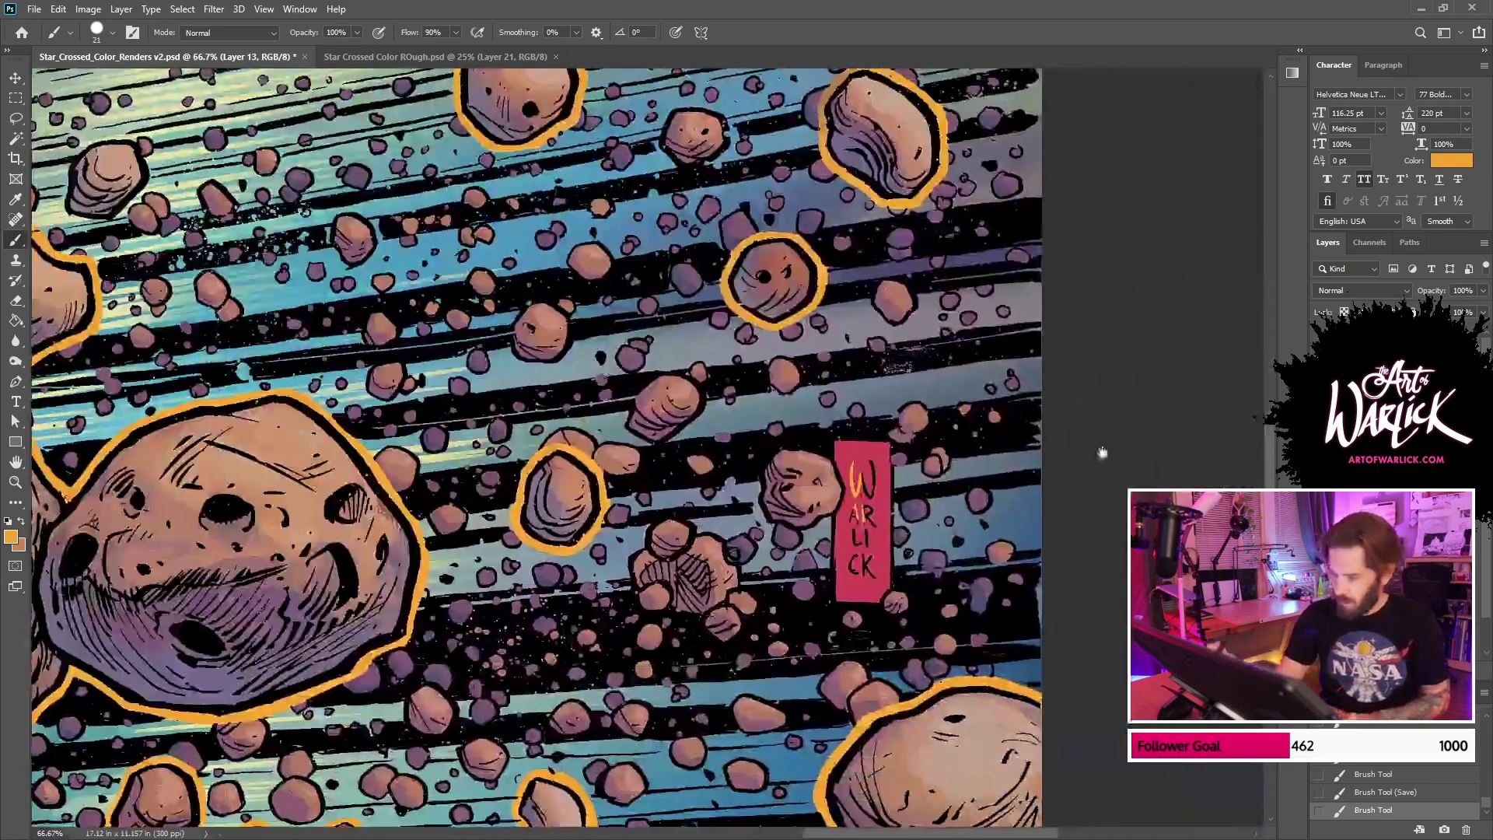
{"action": "mouse_move", "coordinate": [864, 509]}
{"action": "left_mouse_down"}
{"action": "mouse_move", "coordinate": [876, 503]}
{"action": "mouse_move", "coordinate": [879, 517]}
{"action": "mouse_move", "coordinate": [871, 484]}
{"action": "mouse_move", "coordinate": [862, 537]}
{"action": "mouse_move", "coordinate": [864, 465]}
{"action": "left_mouse_up"}
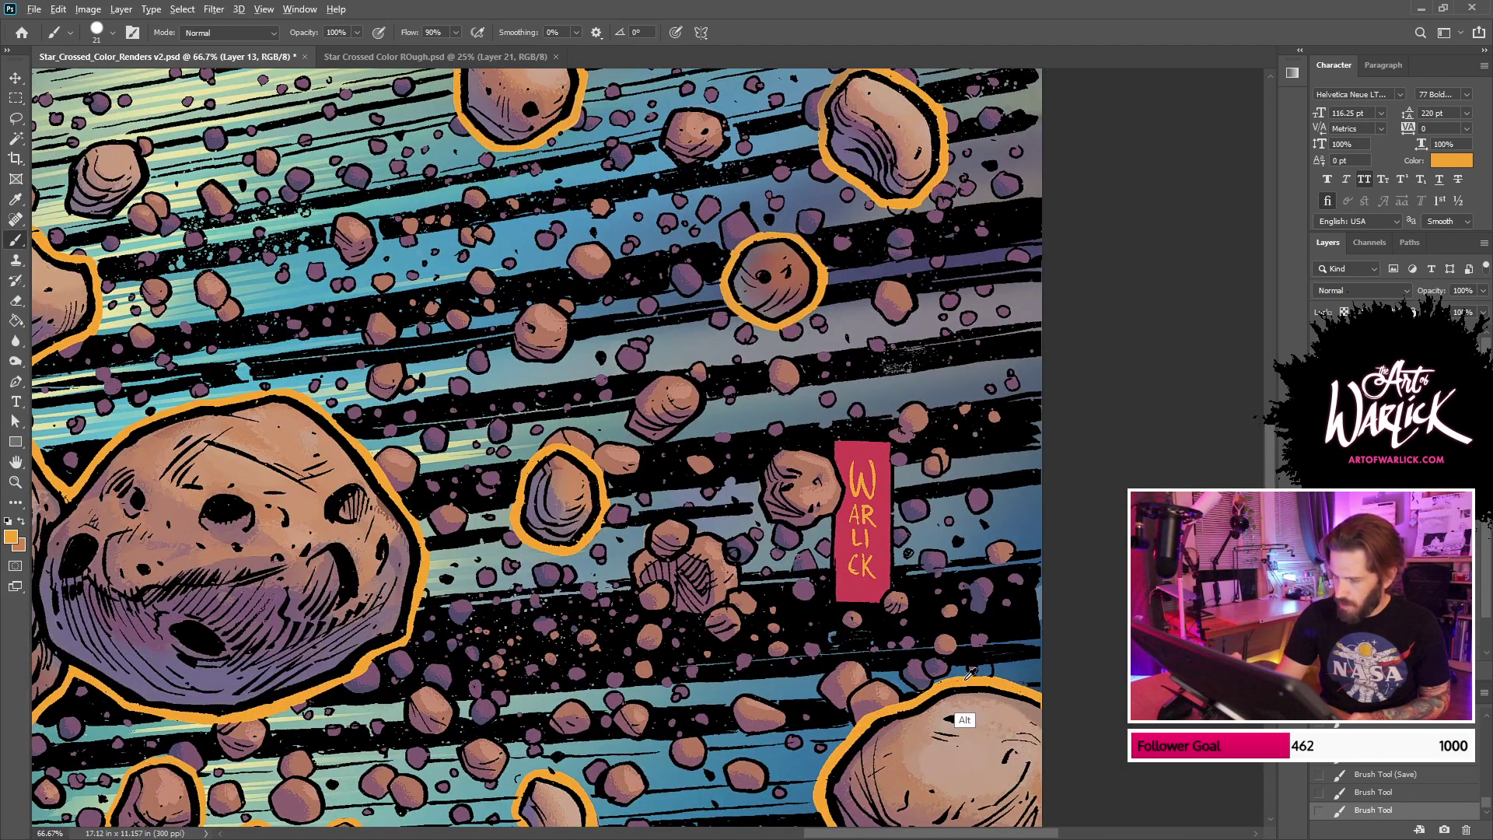
Step: Choose a bright yellow foreground color and repaint the WARLICK signature lettering with it, undoing and restoring the stroke for comparison
{"action": "left_click", "coordinate": [15, 536]}
{"action": "left_click_drag", "start_coordinate": [1120, 598], "coordinate": [1119, 590]}
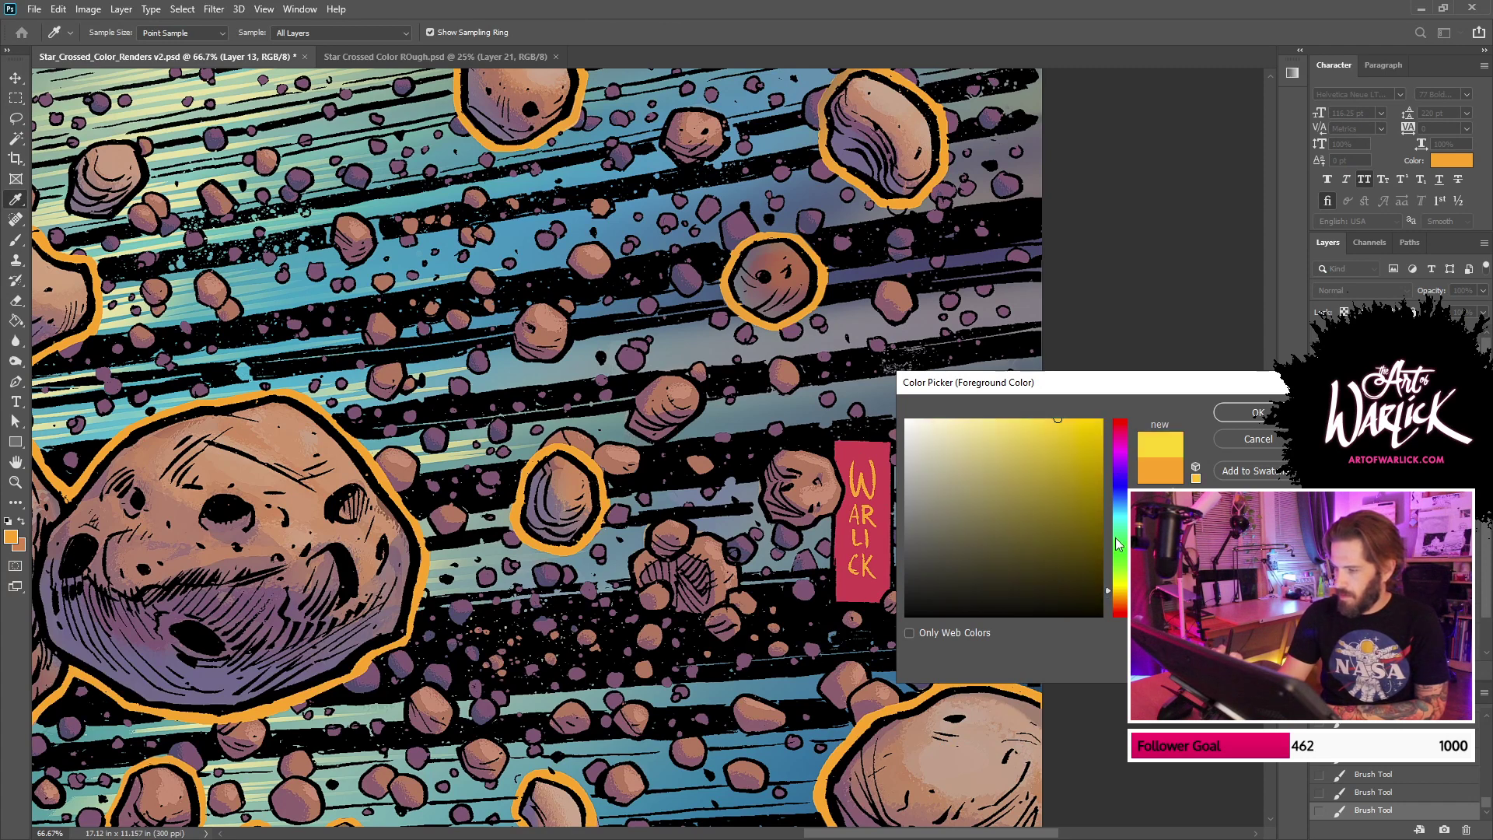
{"action": "key", "text": "Return"}
{"action": "left_click_drag", "start_coordinate": [854, 464], "coordinate": [863, 476]}
{"action": "key", "text": "ctrl+z"}
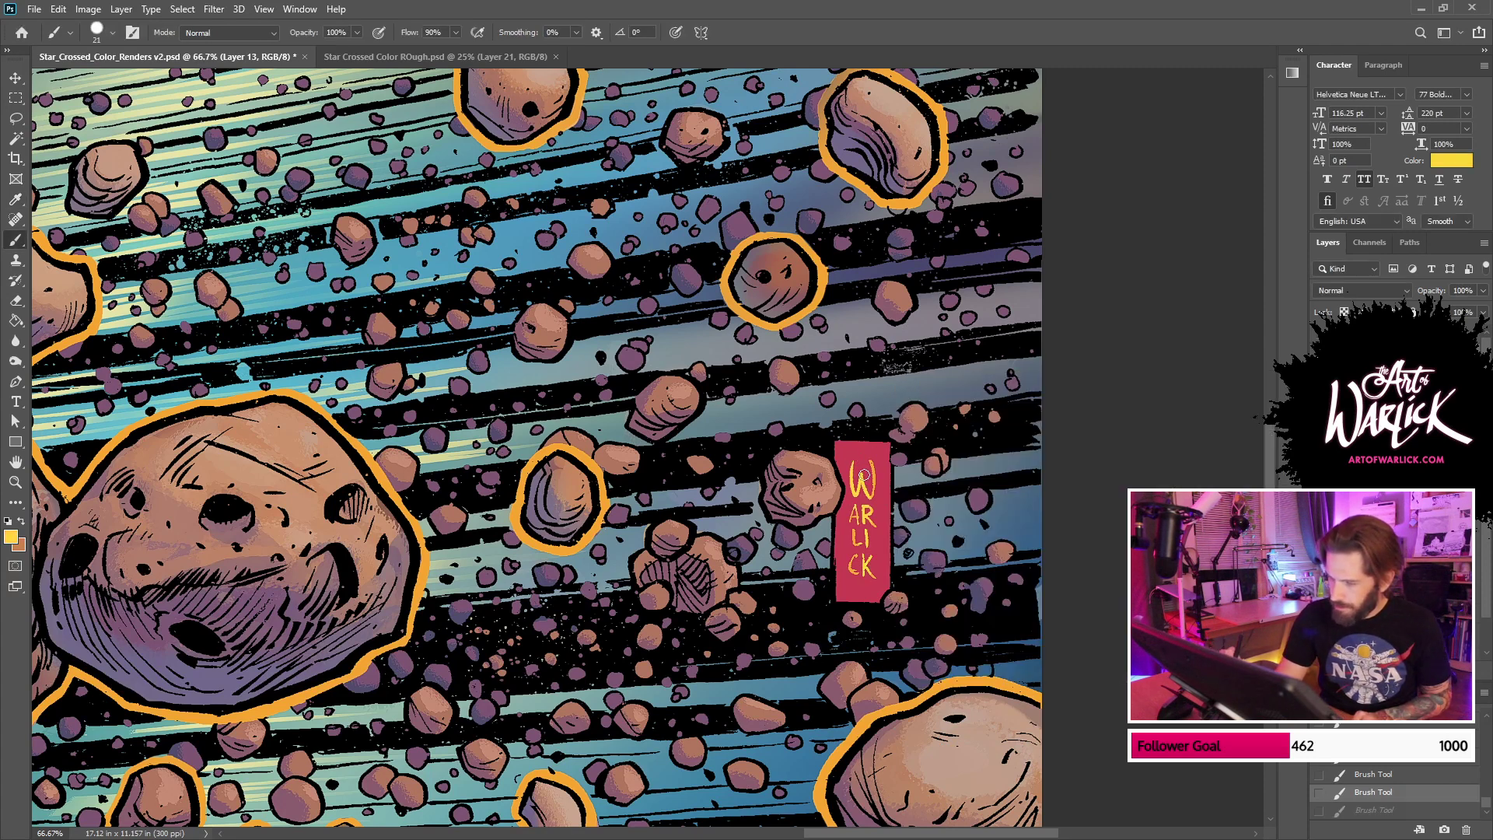
{"action": "key", "text": "ctrl+shift+z"}
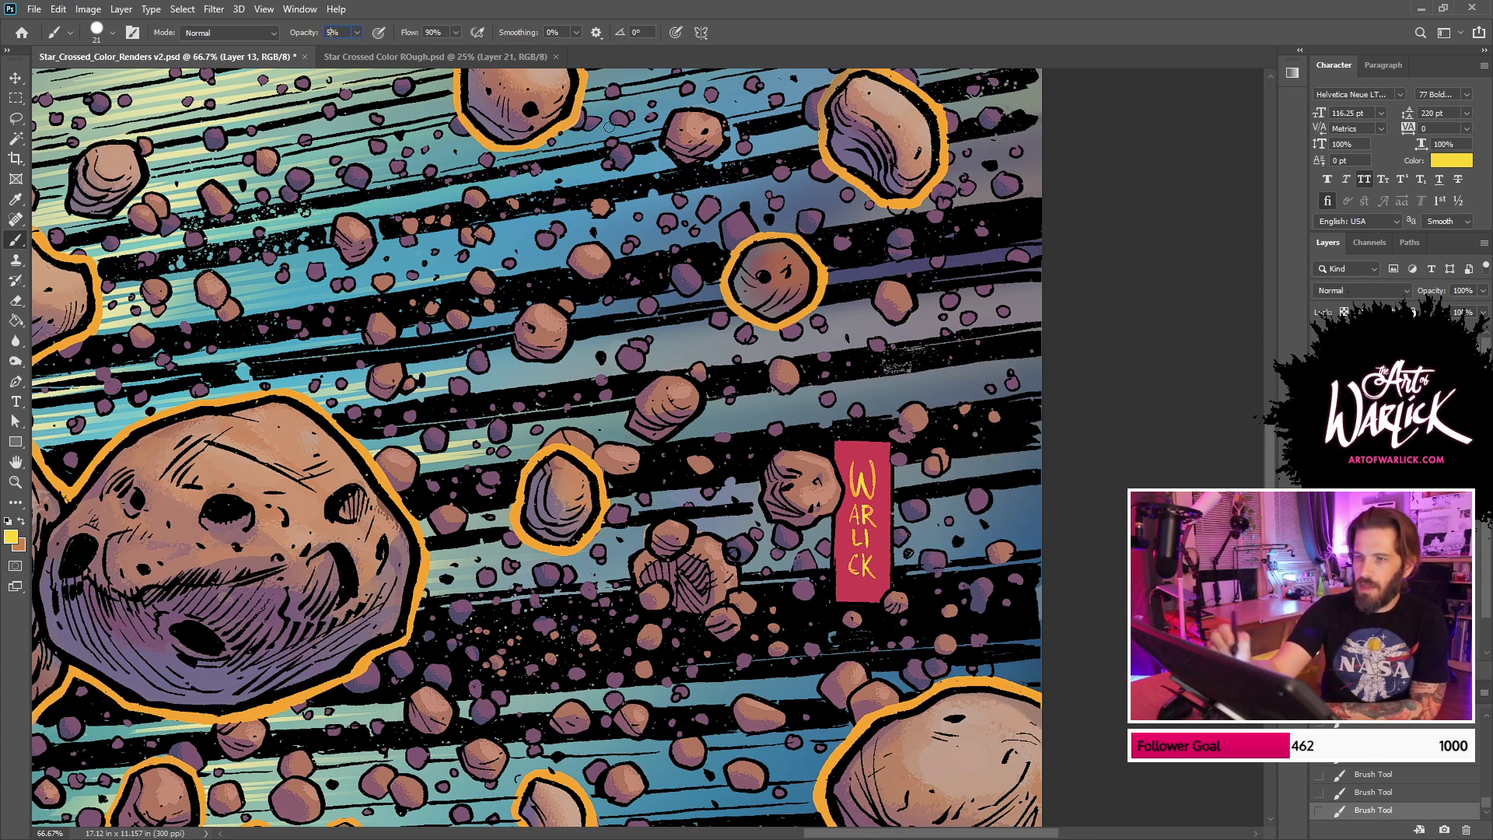
Step: Set the brush opacity to 50% and save the illustration after viewing the whole artwork
{"action": "key", "text": "5"}
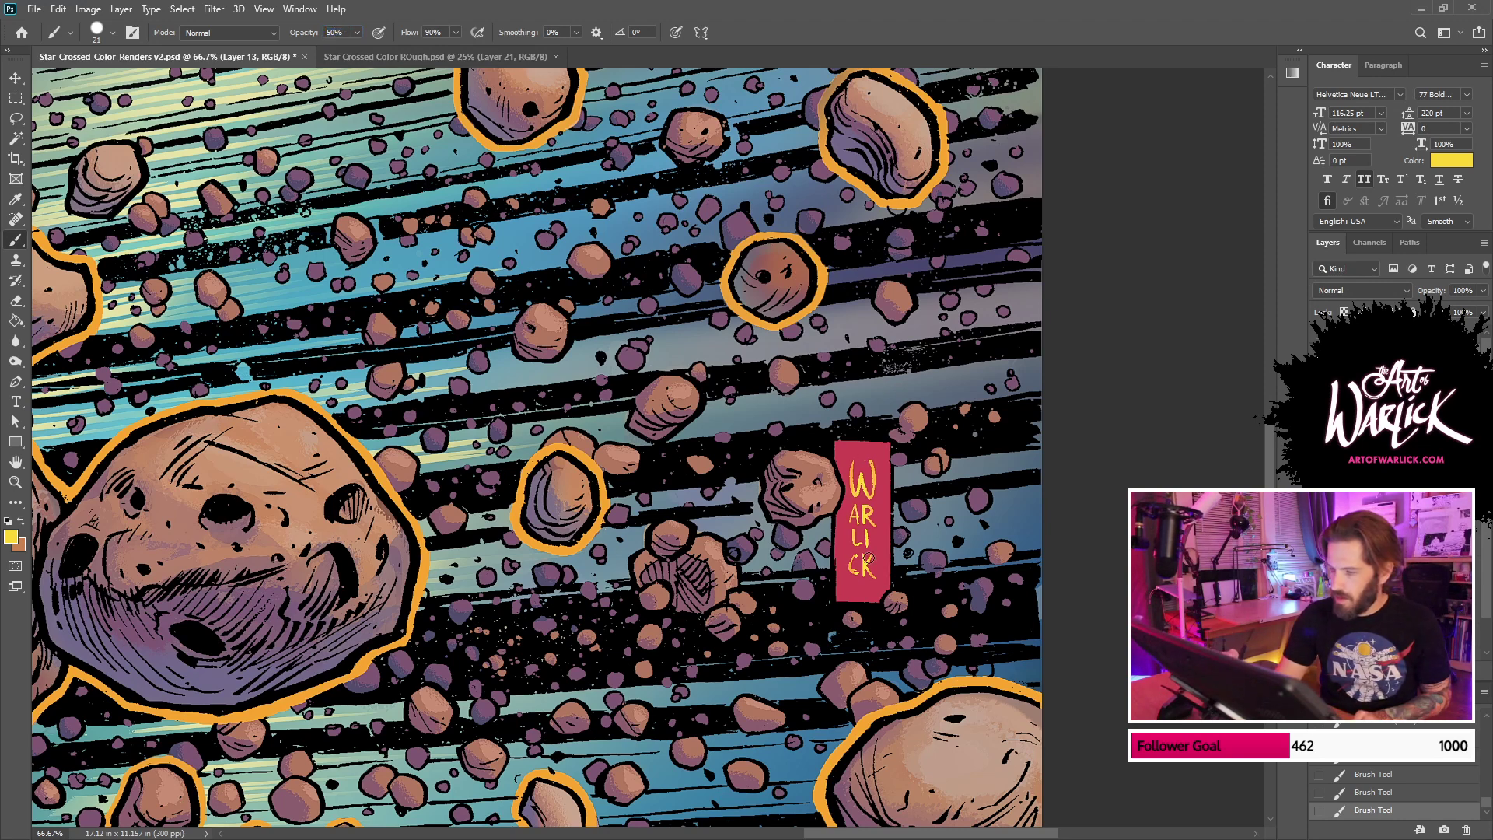
{"action": "key", "text": "ctrl+minus"}
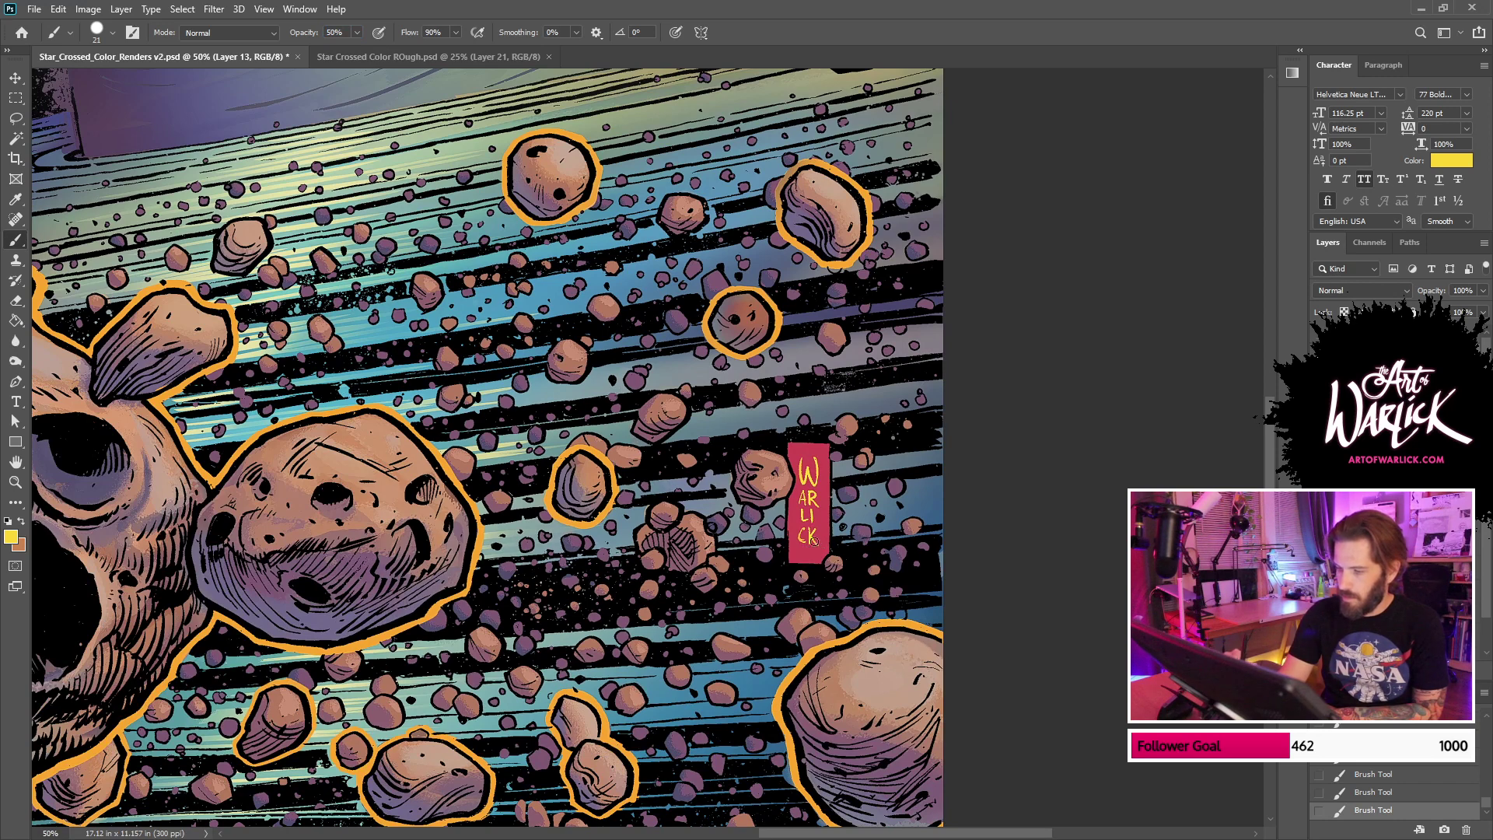
{"action": "key", "text": "ctrl+minus"}
{"action": "key", "text": "ctrl+minus"}
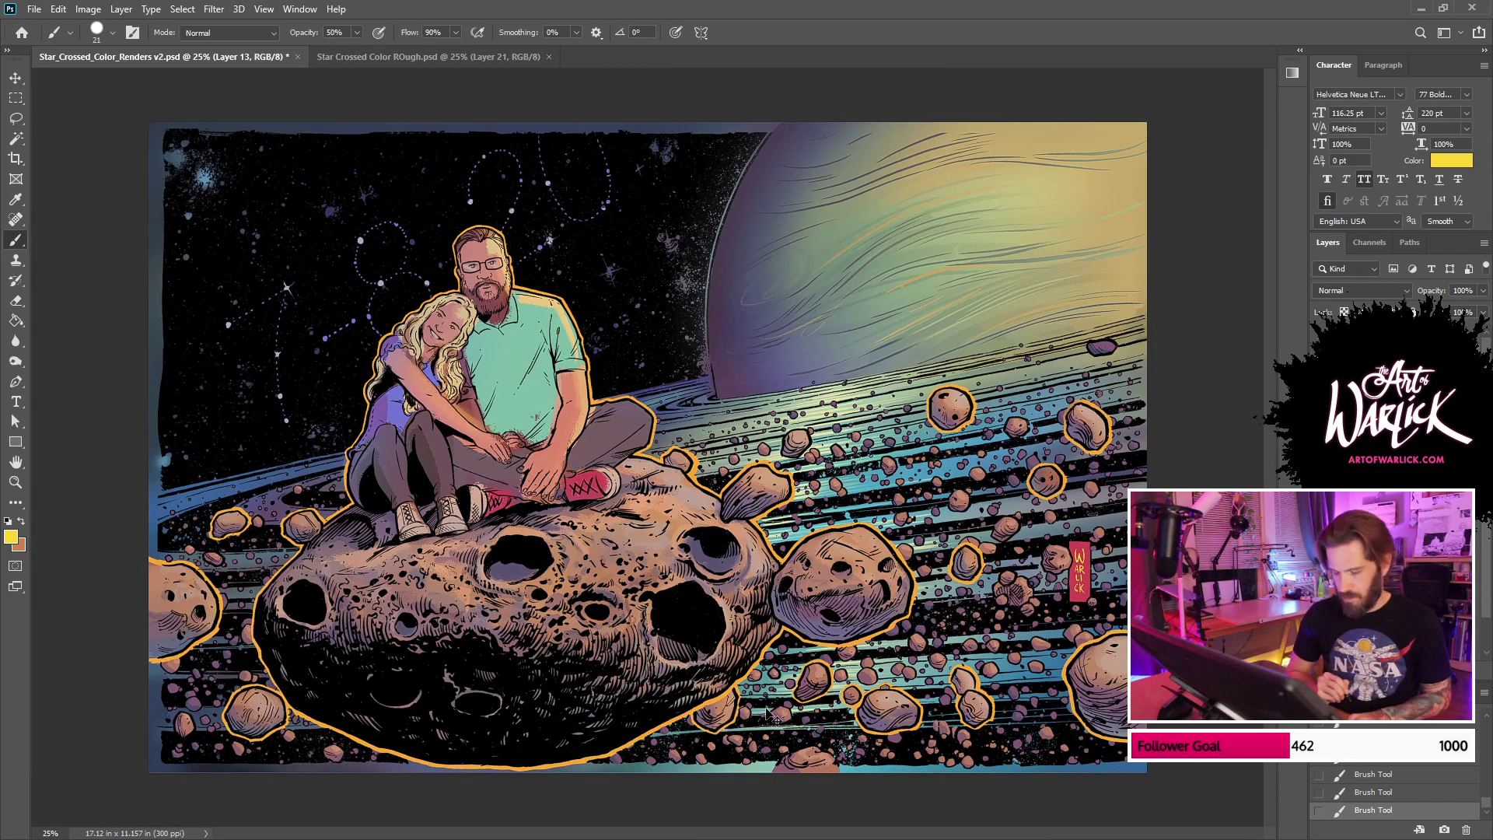
{"action": "key", "text": "ctrl+s"}
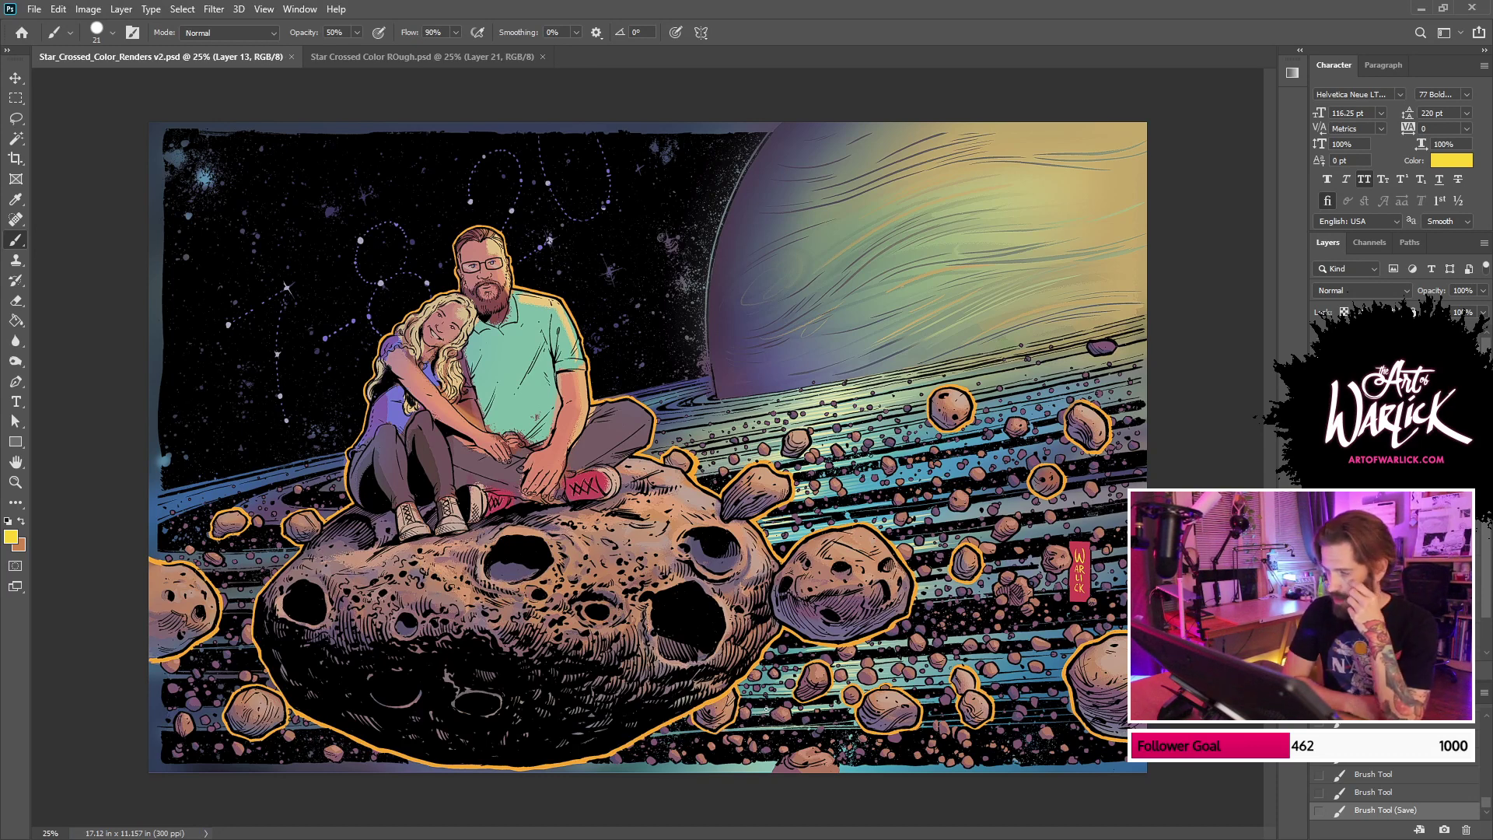
Step: Make the flat asteroid color on Layer 30 visible and set its blending mode to Color
{"action": "left_click", "coordinate": [1319, 482]}
{"action": "left_click", "coordinate": [1319, 482]}
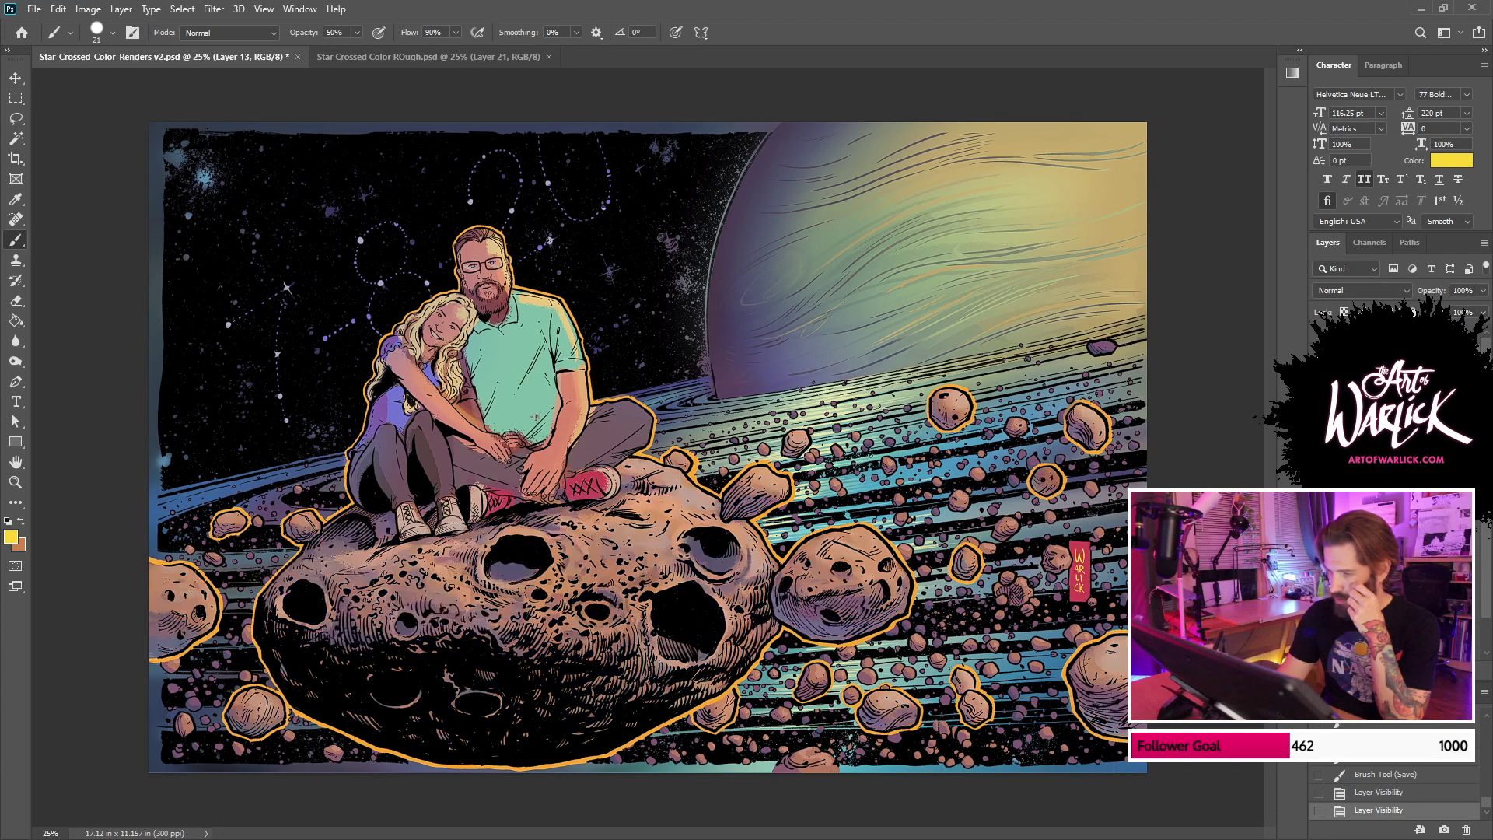
{"action": "left_click", "coordinate": [1392, 467]}
{"action": "left_click", "coordinate": [1320, 466]}
{"action": "left_click", "coordinate": [1379, 291]}
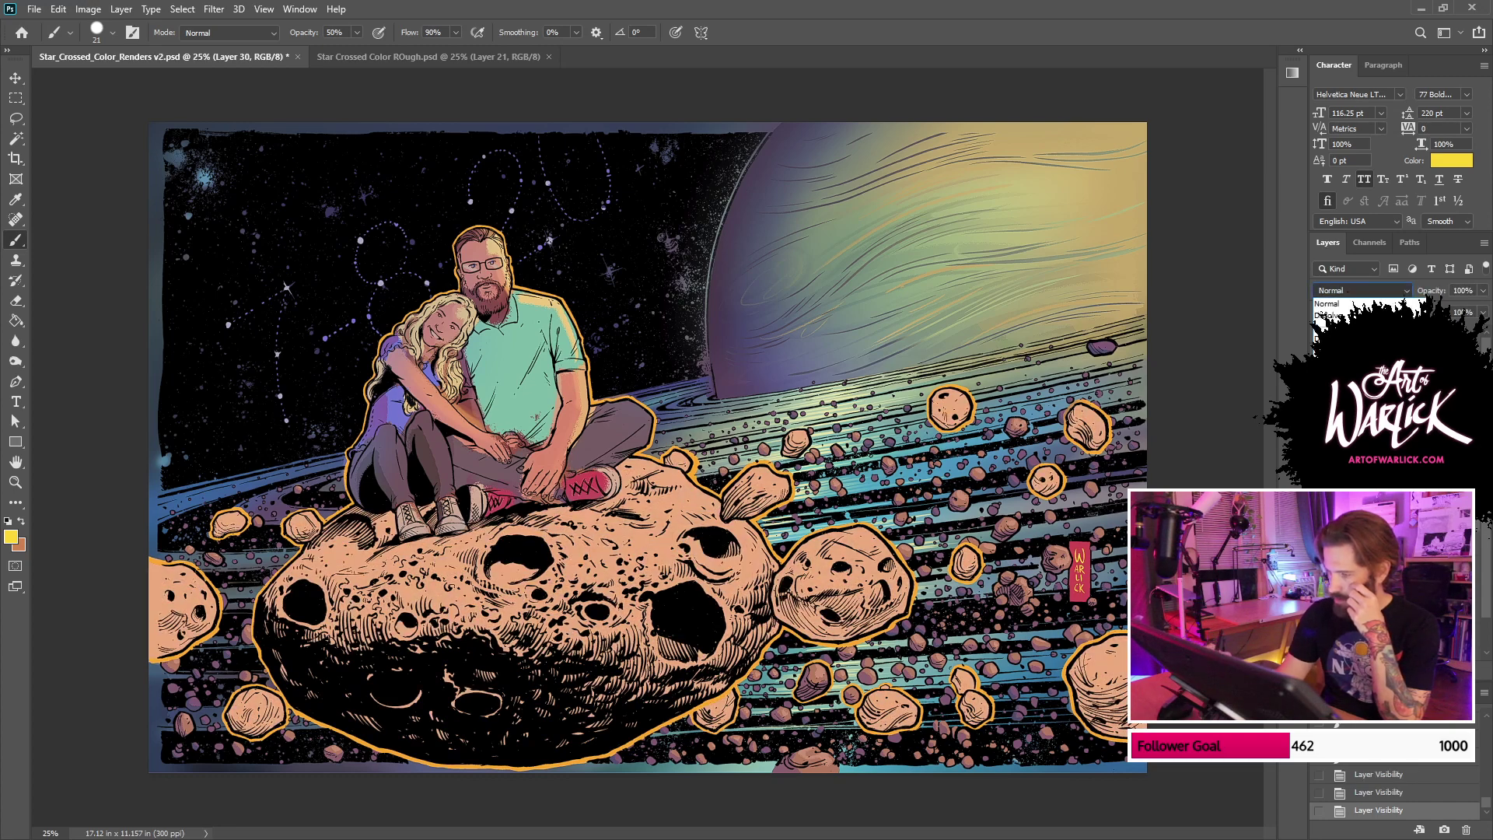
{"action": "key", "text": "Return"}
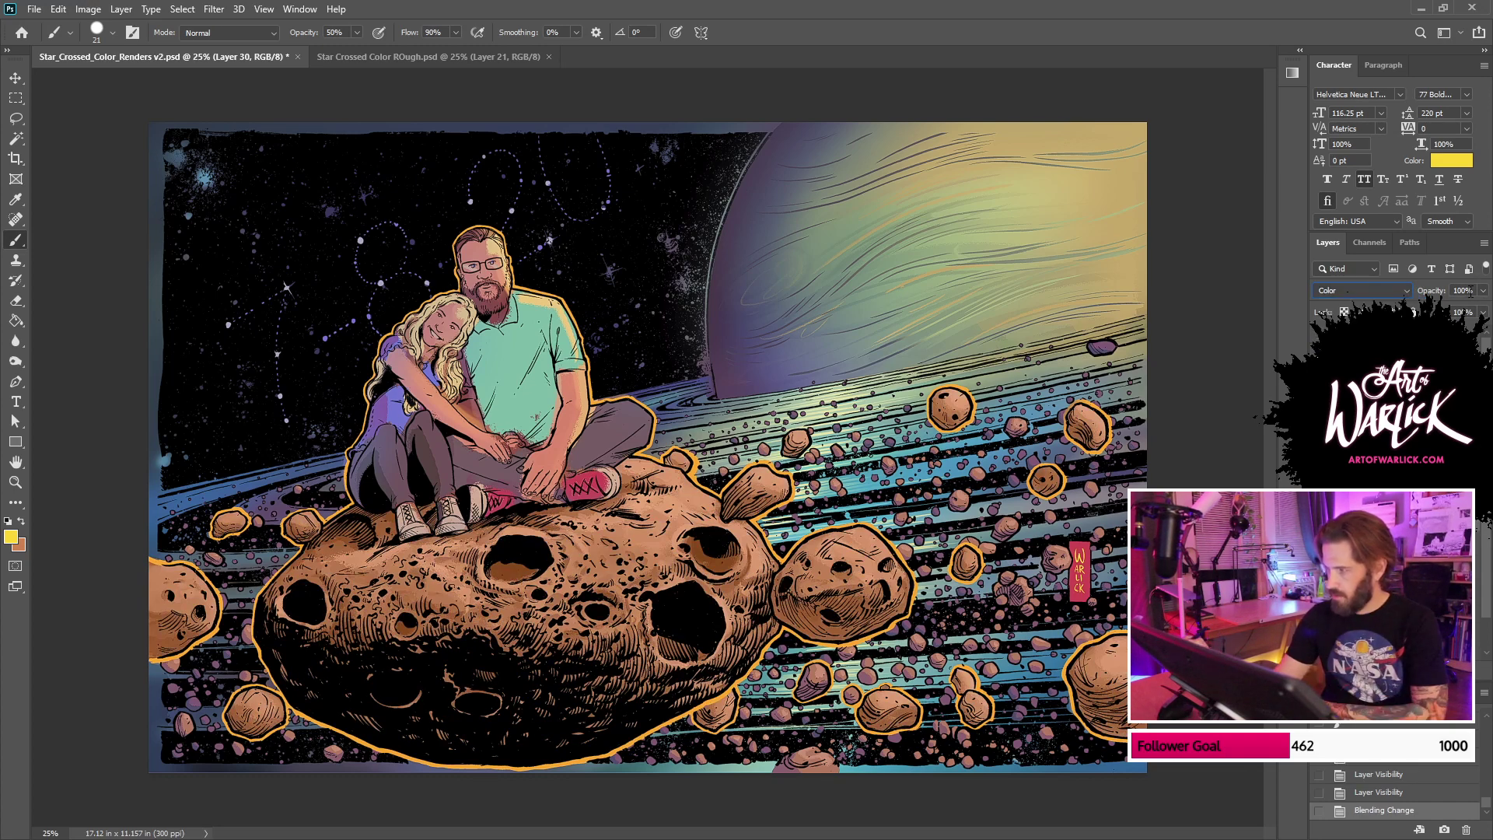
Step: Try the flat asteroid color layer at 22% opacity, and return it to 100%
{"action": "left_click", "coordinate": [1454, 292]}
{"action": "type", "text": "22"}
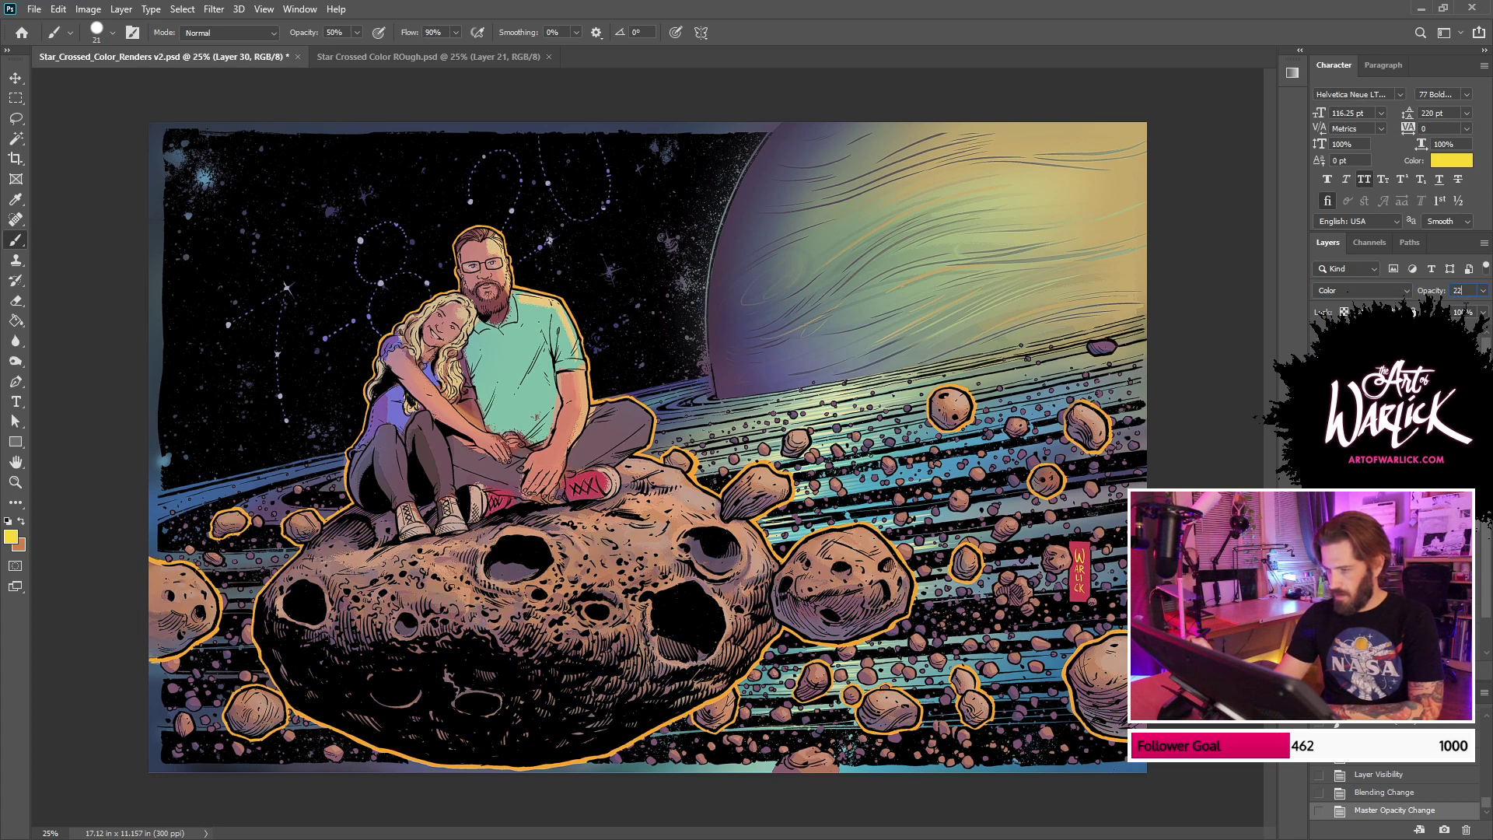
{"action": "left_click_drag", "start_coordinate": [1448, 292], "coordinate": [1444, 292]}
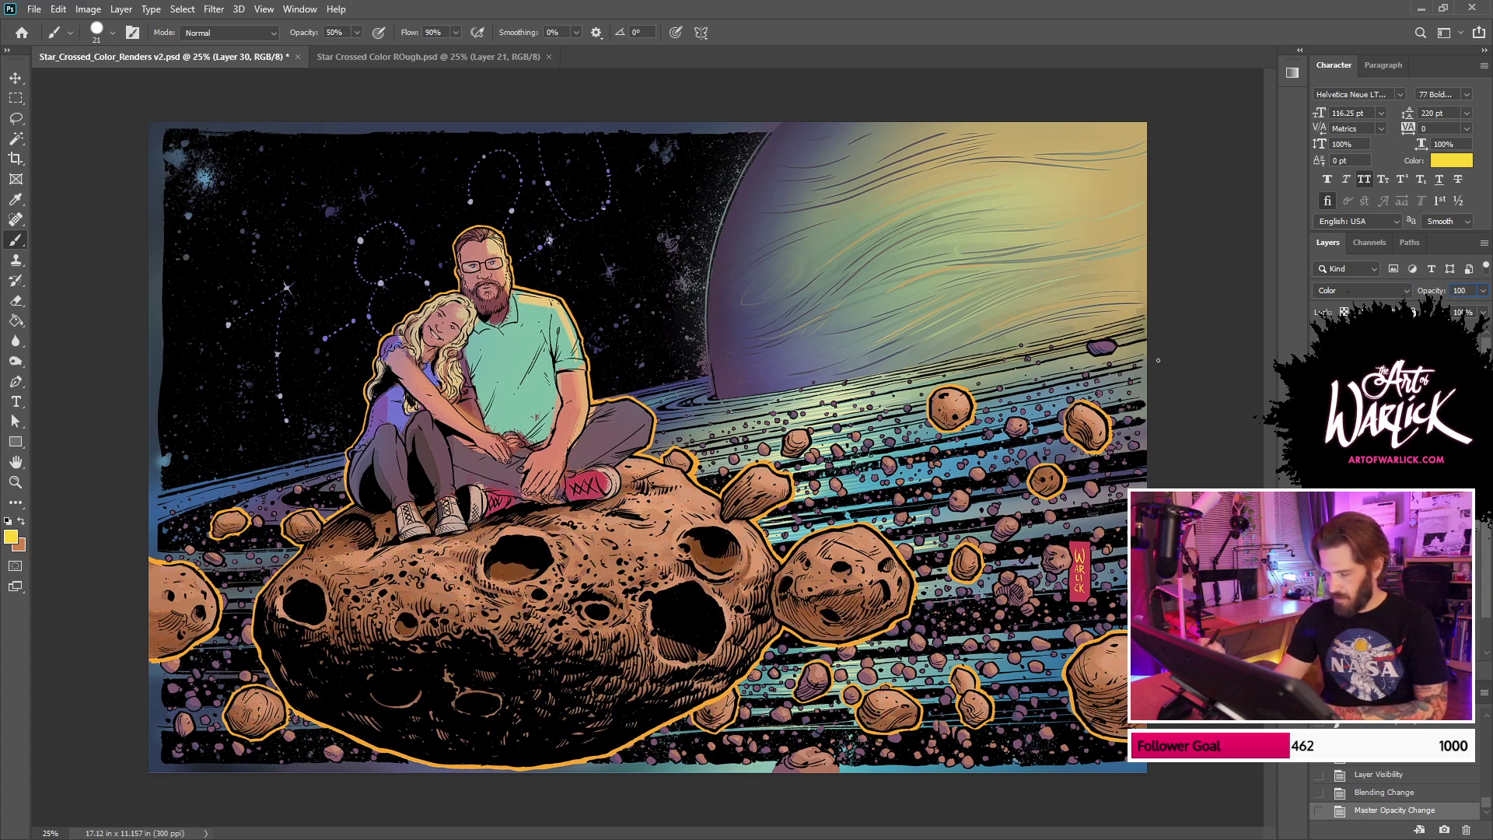
Step: Shift the flat asteroid color layer's hue by -31 with Hue/Saturation and reselect the Brush tool
{"action": "key", "text": "ctrl+u"}
{"action": "mouse_move", "coordinate": [1087, 363]}
{"action": "left_mouse_down"}
{"action": "mouse_move", "coordinate": [1071, 366]}
{"action": "mouse_move", "coordinate": [1118, 363]}
{"action": "mouse_move", "coordinate": [1007, 367]}
{"action": "mouse_move", "coordinate": [1064, 369]}
{"action": "left_mouse_up"}
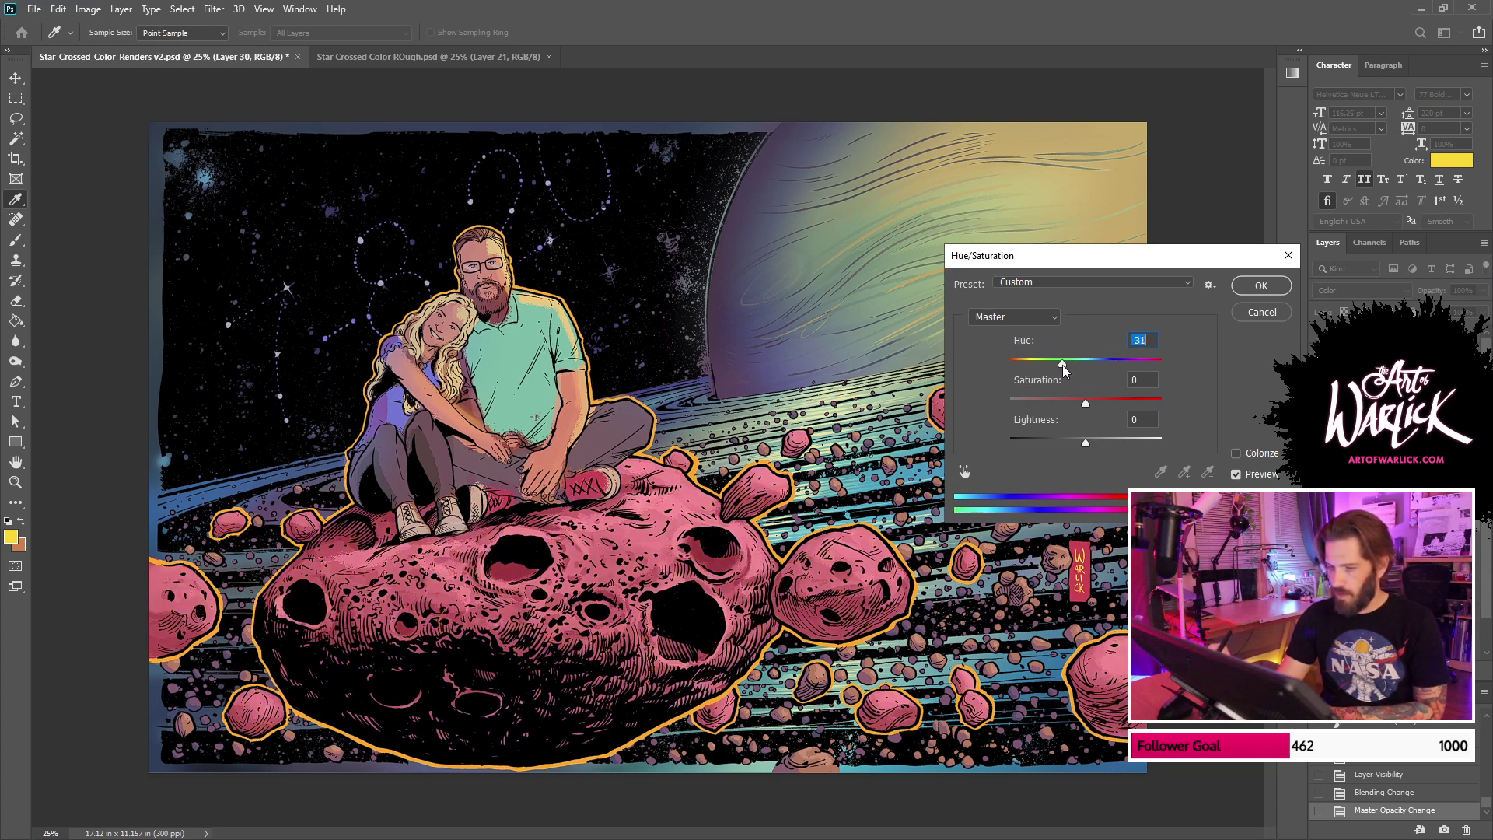
{"action": "key", "text": "Return"}
{"action": "key", "text": "b"}
Step: Set the pink asteroid color layer to 50% opacity and its blending mode to Normal
{"action": "left_click", "coordinate": [1462, 290]}
{"action": "type", "text": "50"}
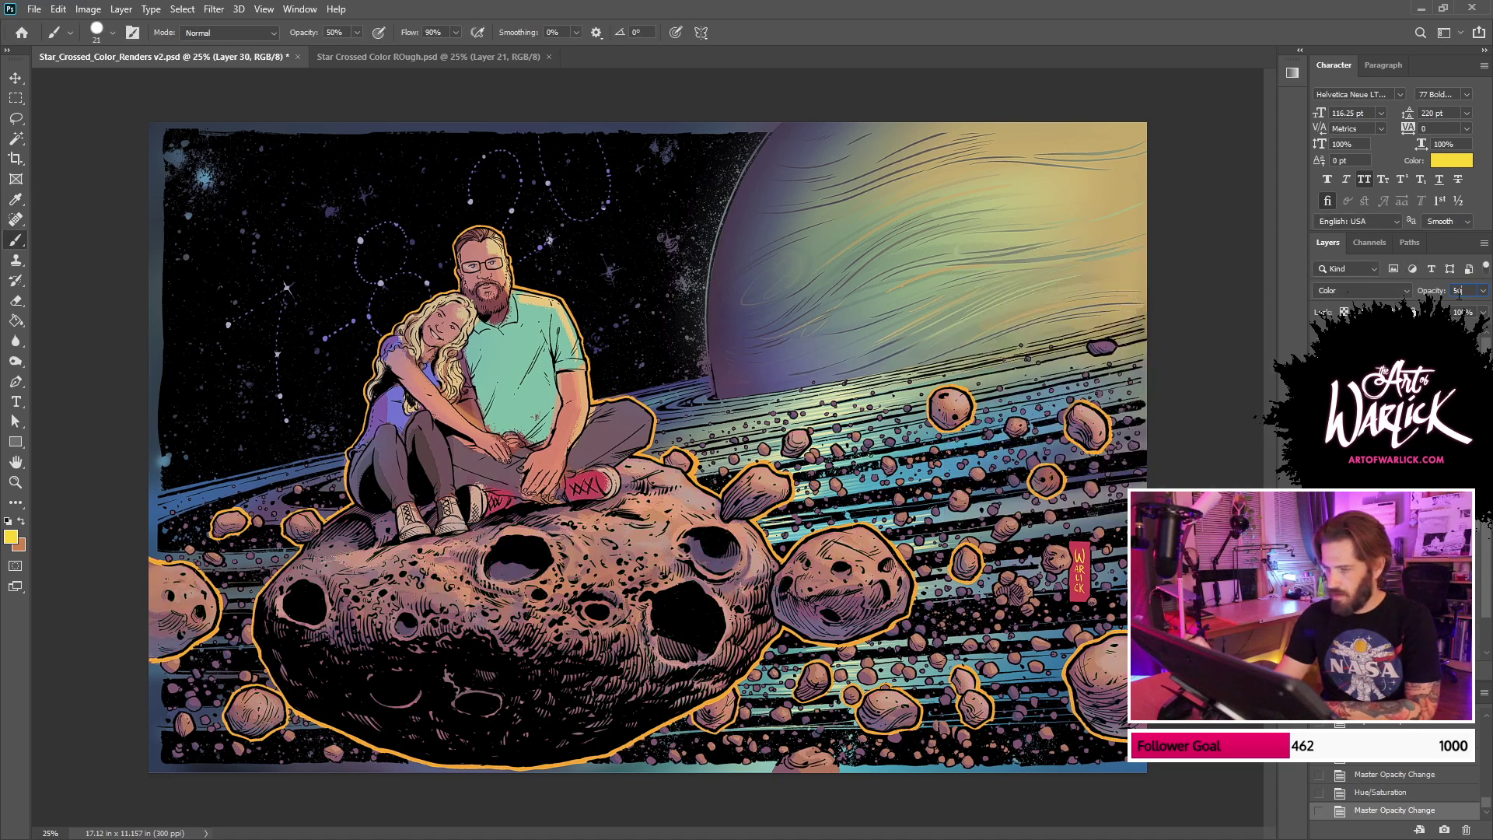
{"action": "left_click", "coordinate": [1382, 292]}
{"action": "left_click", "coordinate": [1373, 303]}
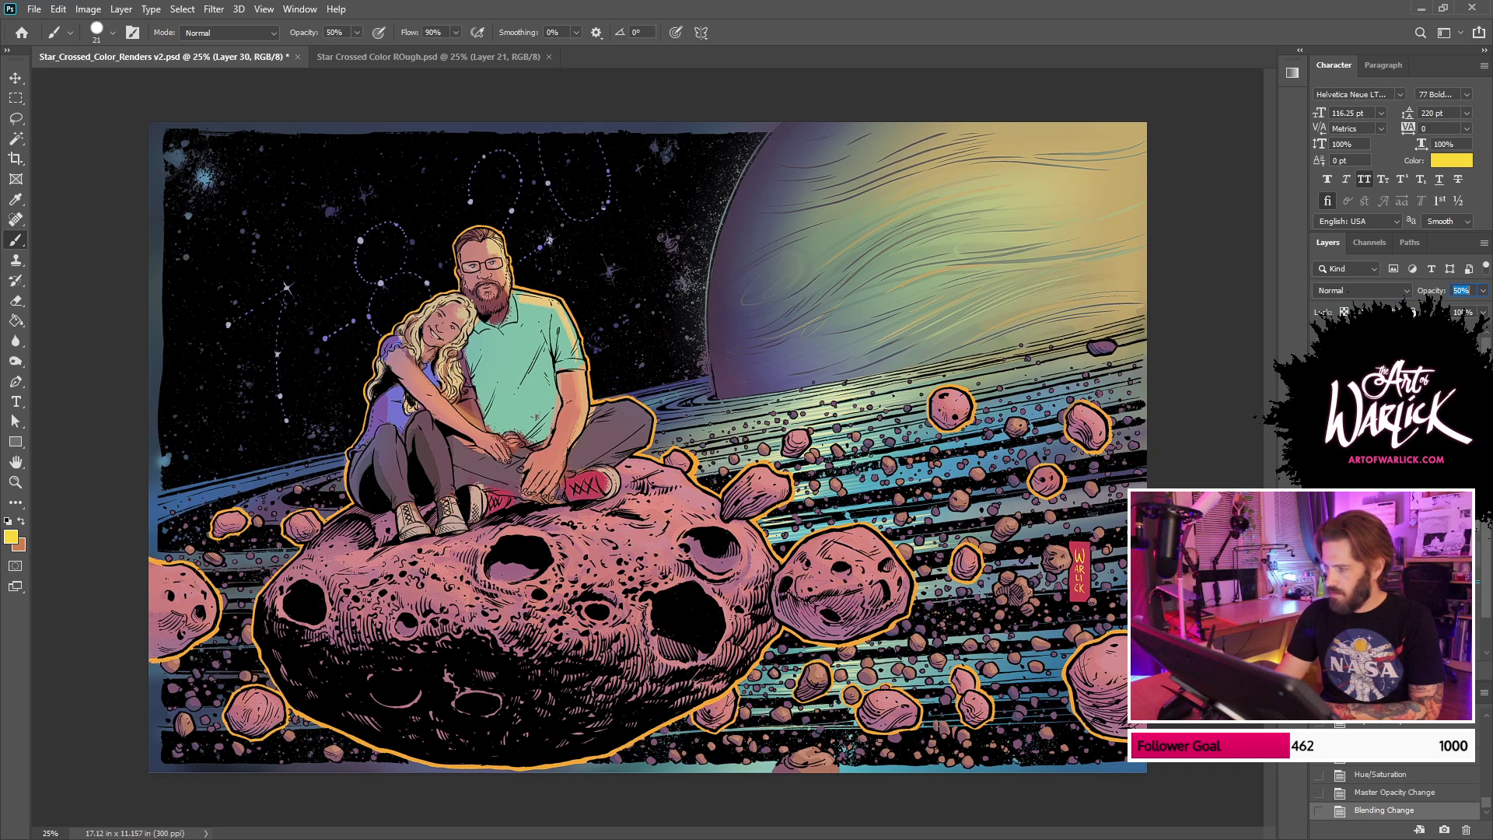
Step: Move the pink asteroid color layer one level down in the stack and toggle its visibility to compare the asteroid colors
{"action": "key", "text": "ctrl+["}
{"action": "key", "text": "ctrl+comma"}
{"action": "key", "text": "ctrl+comma"}
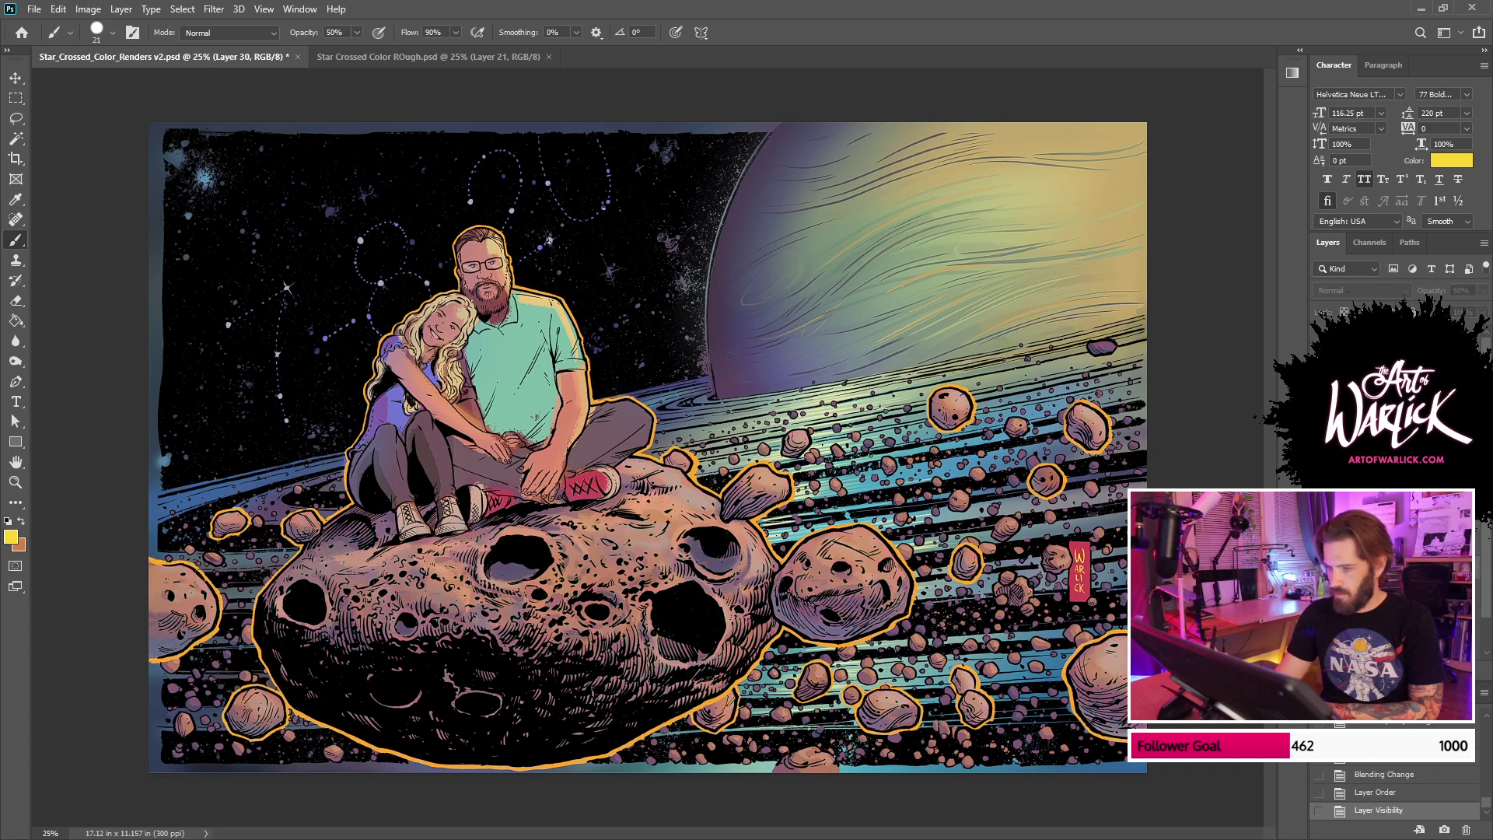
{"action": "key", "text": "ctrl+"}
{"action": "key", "text": "ctrl+"}
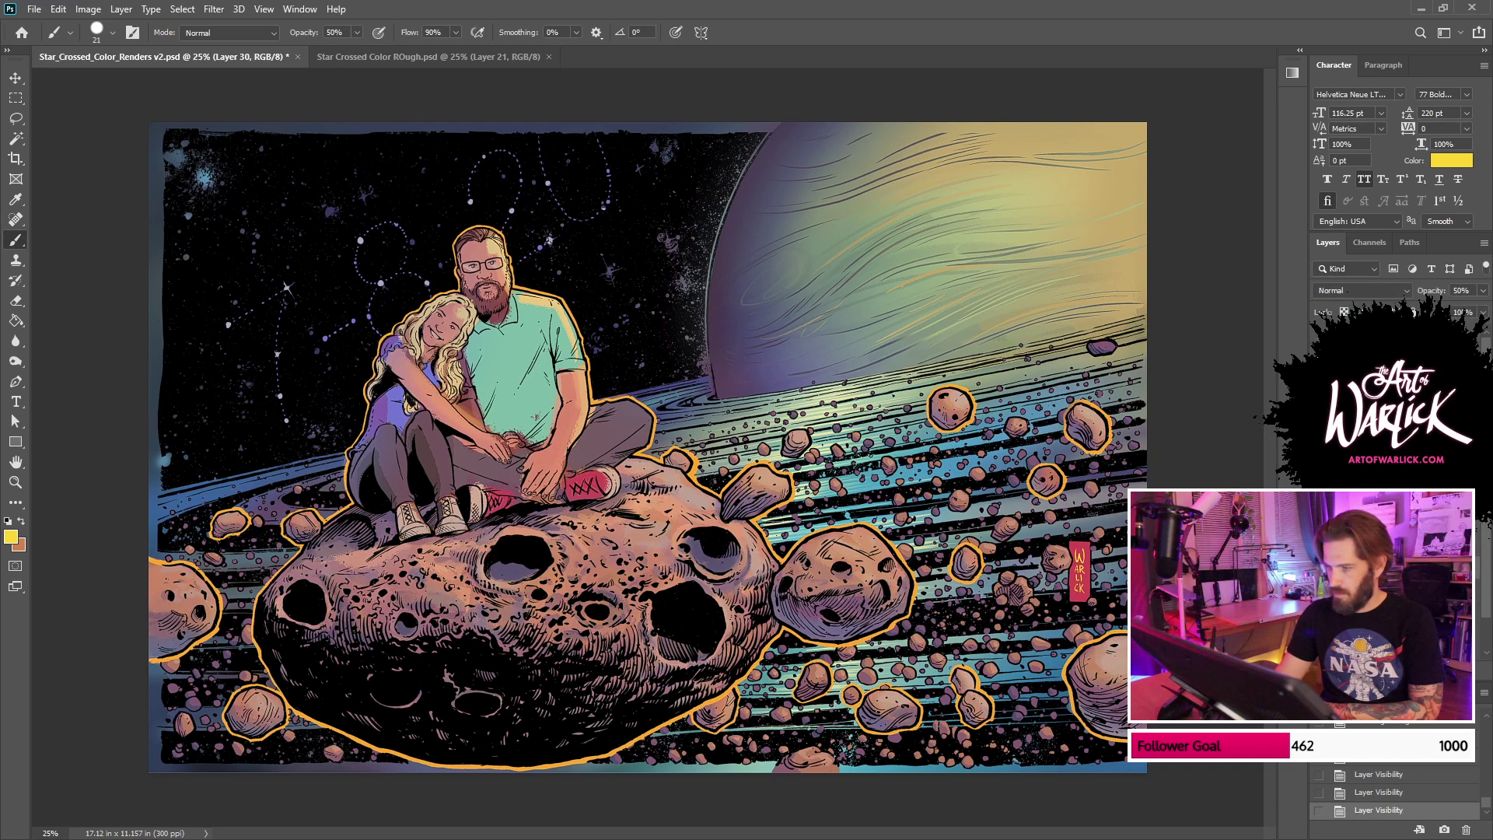
{"action": "key", "text": "ctrl+"}
{"action": "key", "text": "ctrl+"}
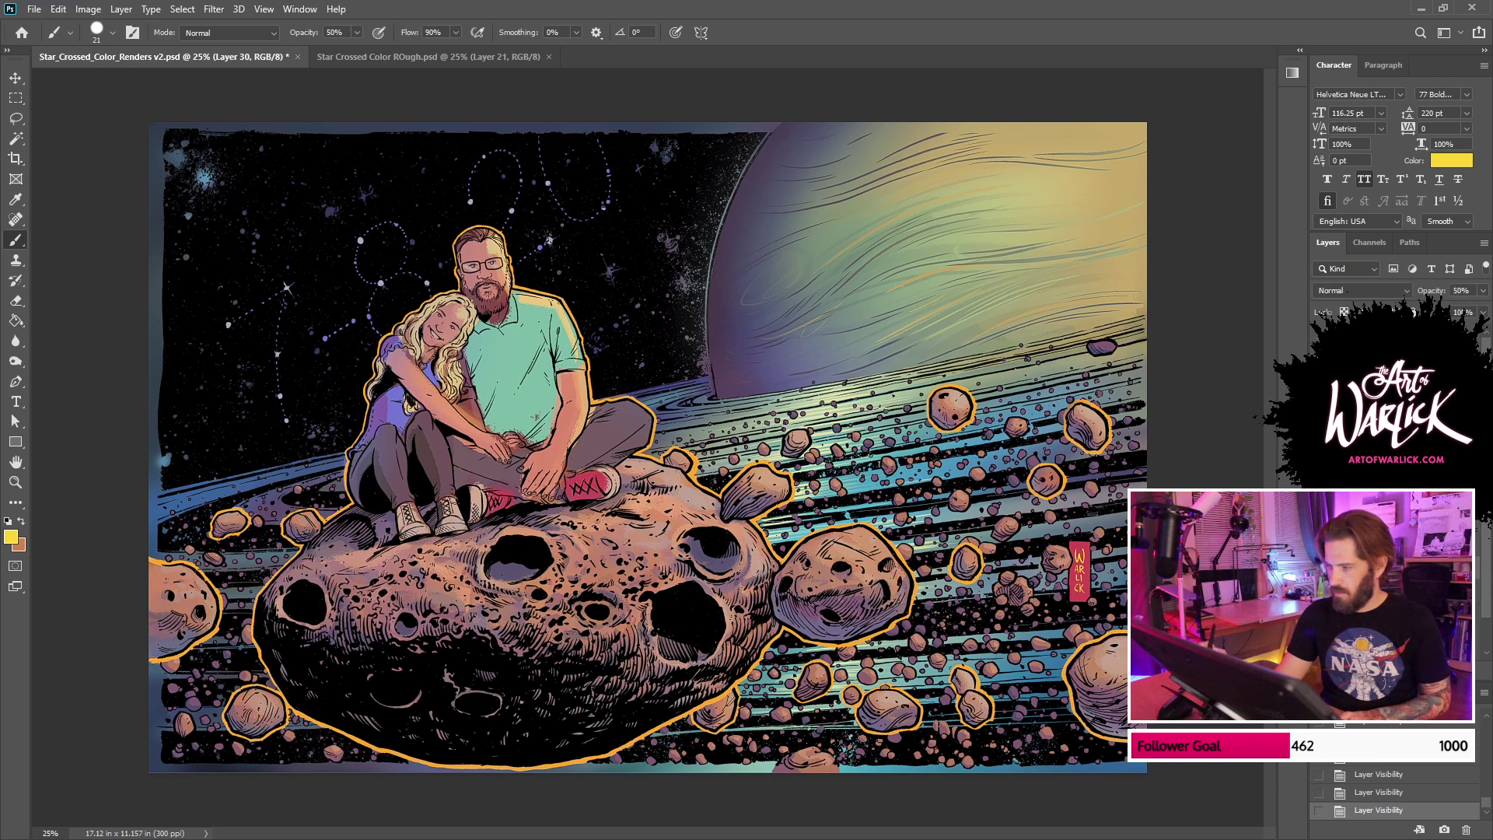
Step: Set the pink asteroid color layer to 33% opacity and merge it into the layer below, toggling visibility to compare
{"action": "double_click", "coordinate": [1468, 292]}
{"action": "type", "text": "33"}
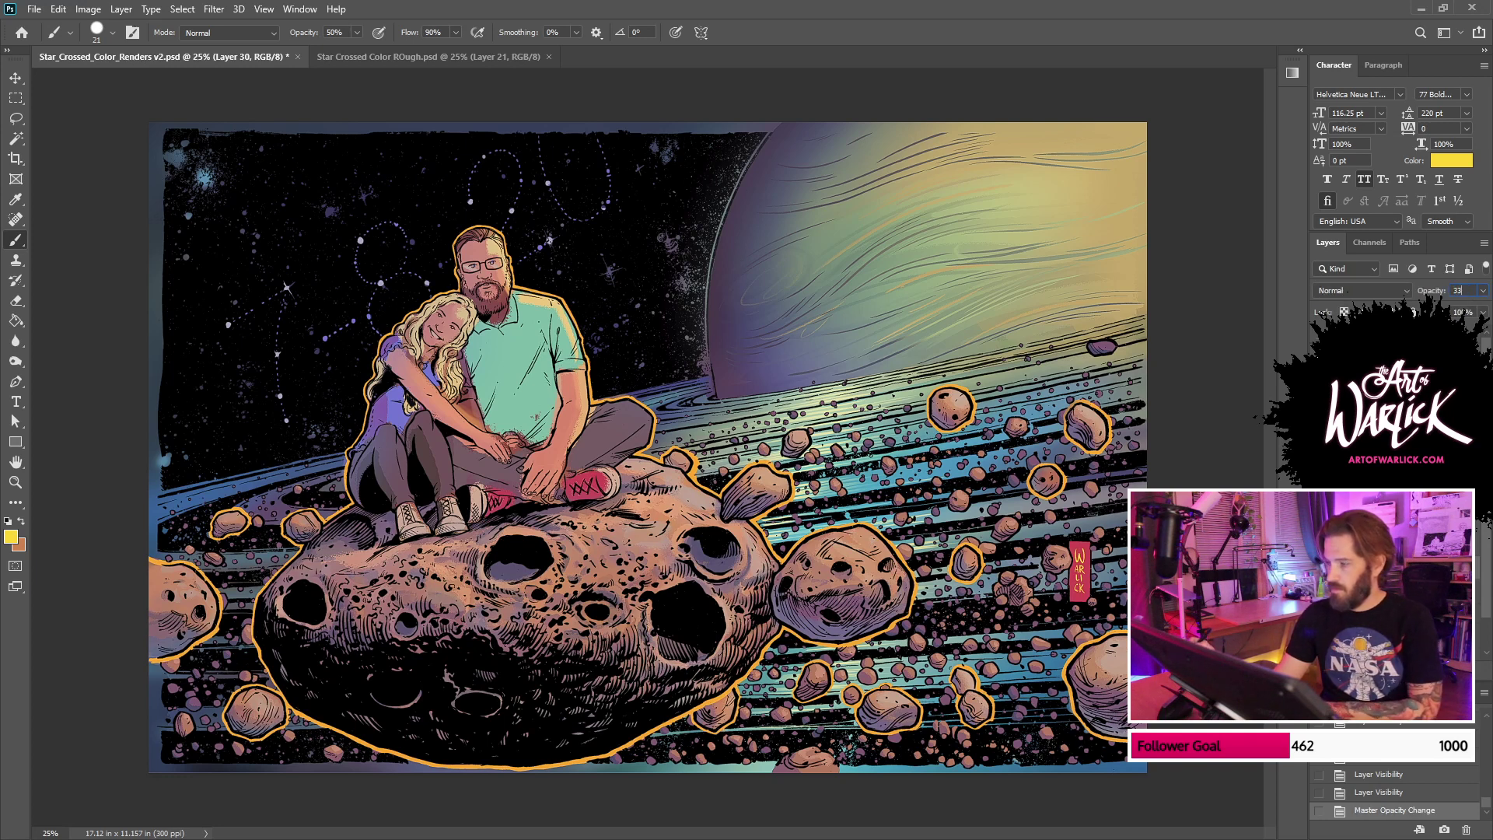
{"action": "key", "text": "Return"}
{"action": "key", "text": "ctrl+e"}
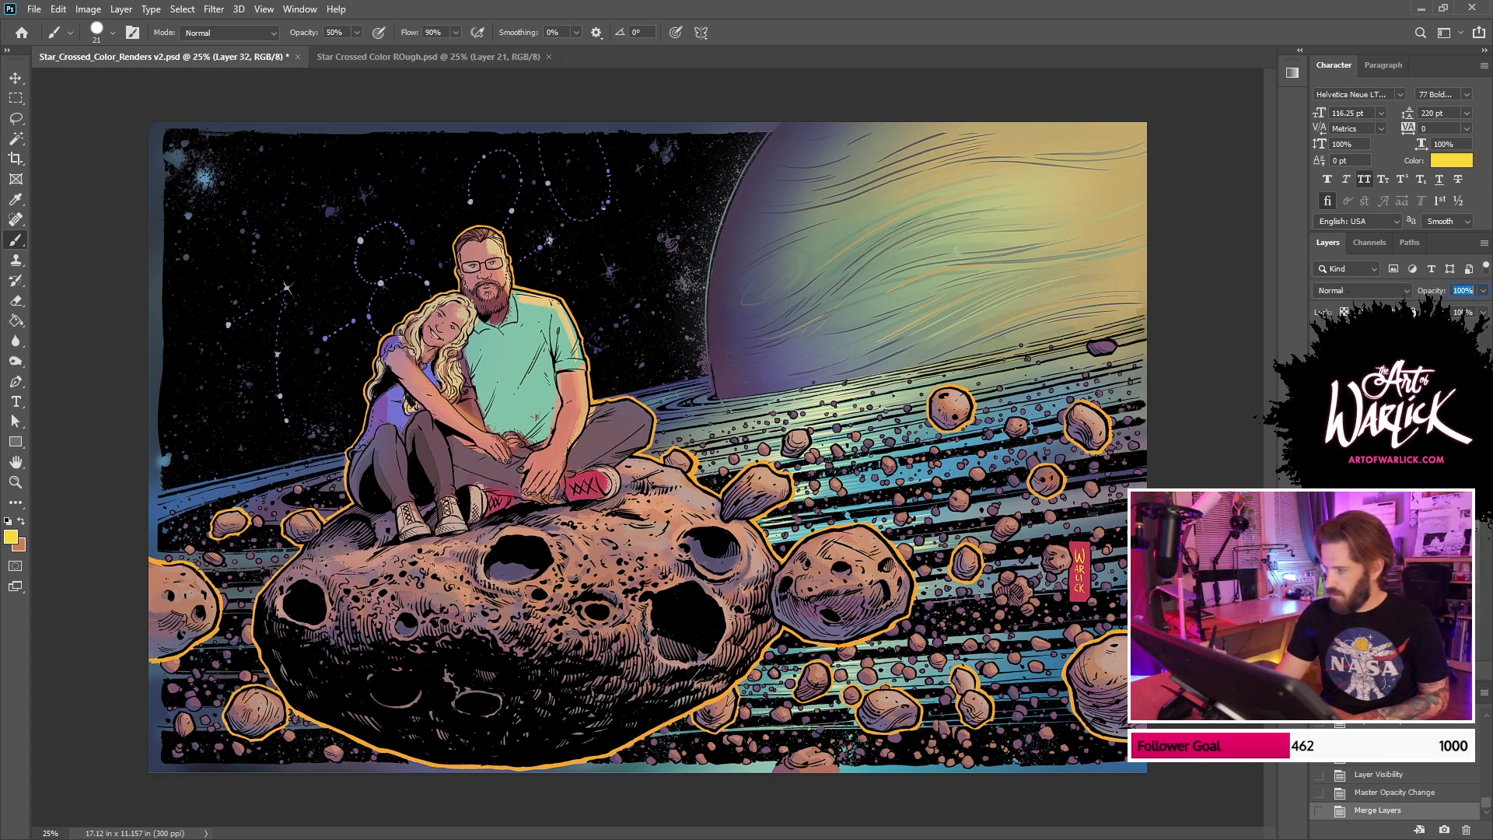
{"action": "key", "text": "ctrl+"}
{"action": "key", "text": "ctrl+"}
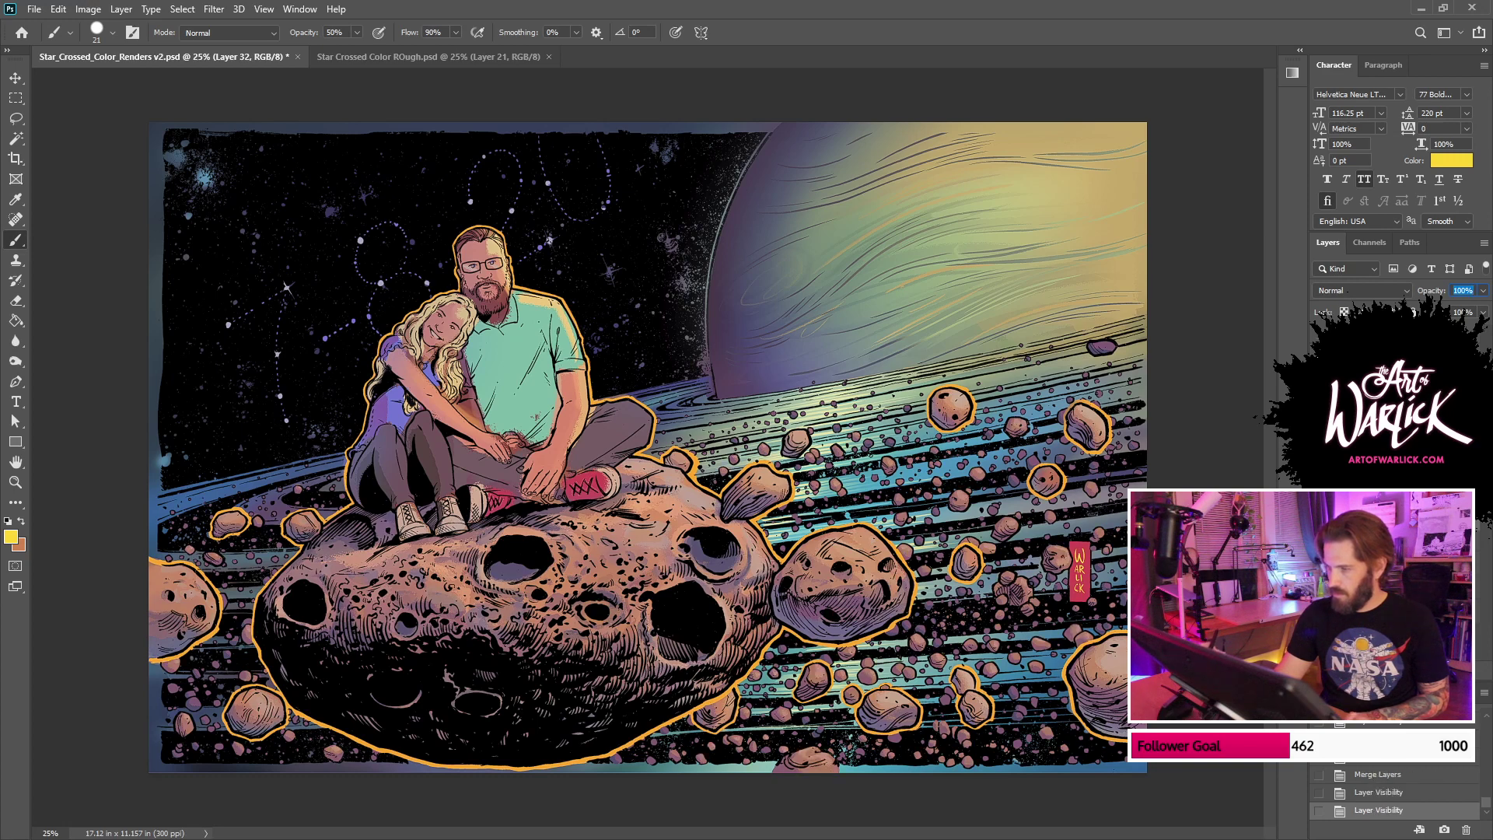
Step: Toggle the visibility of the rendered foreground colors, the orange outlines and the small asteroid colors to compare them
{"action": "key", "text": "ctrl+comma"}
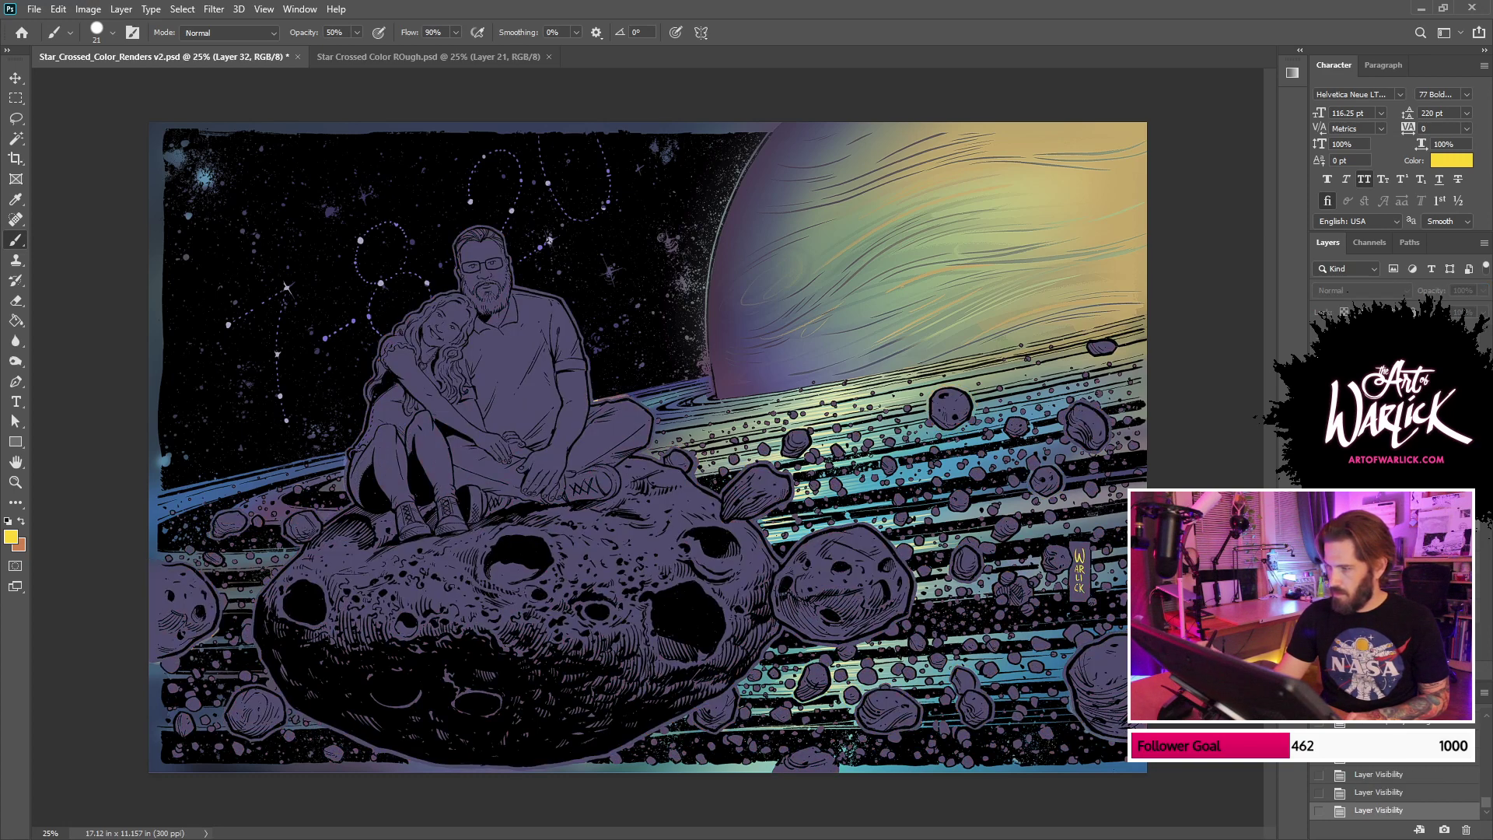
{"action": "key", "text": "ctrl+comma"}
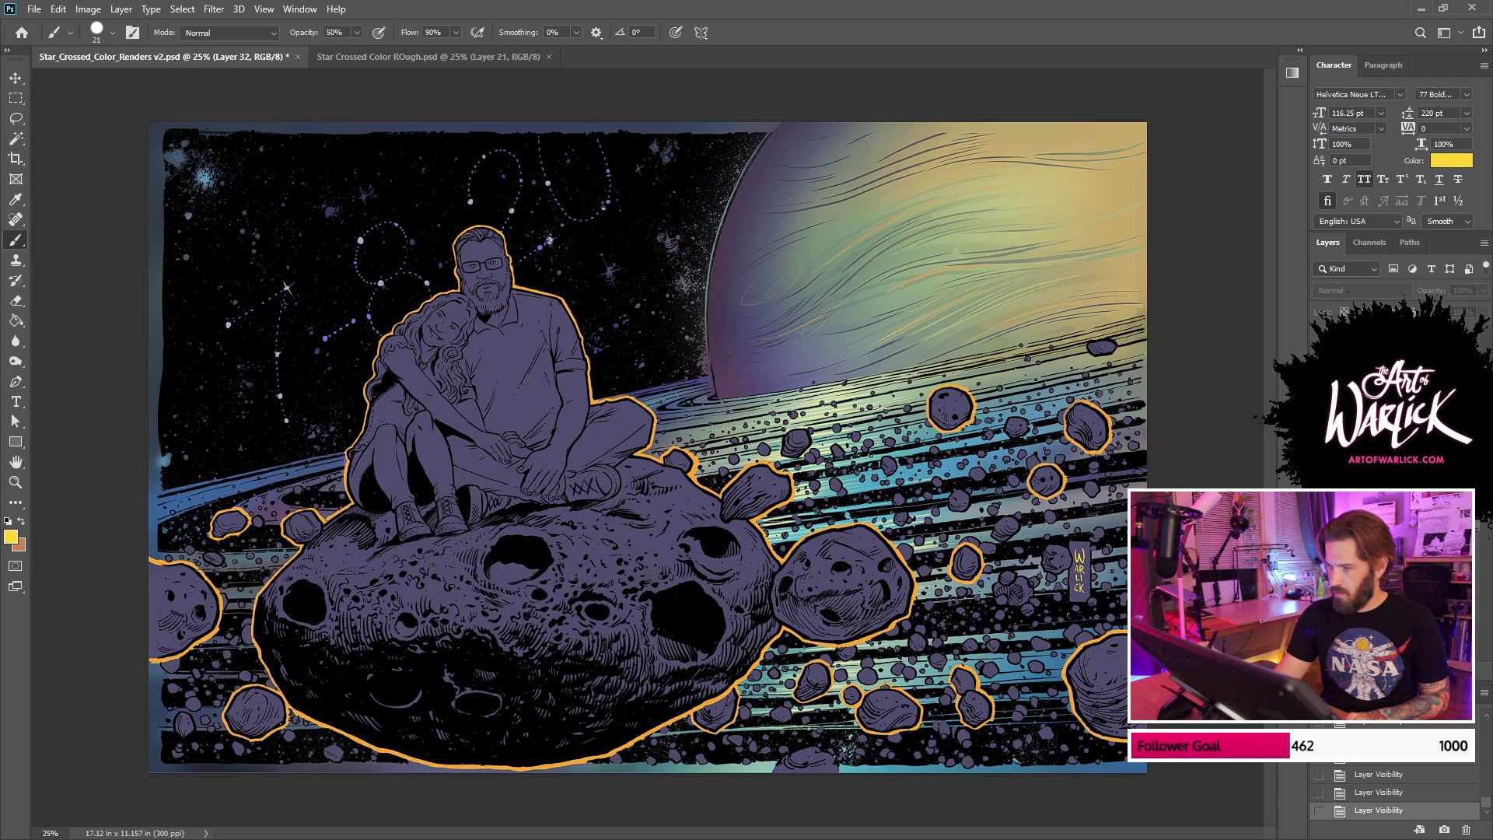
{"action": "left_click", "coordinate": [1349, 497], "text": "ctrl"}
{"action": "key", "text": "ctrl+d"}
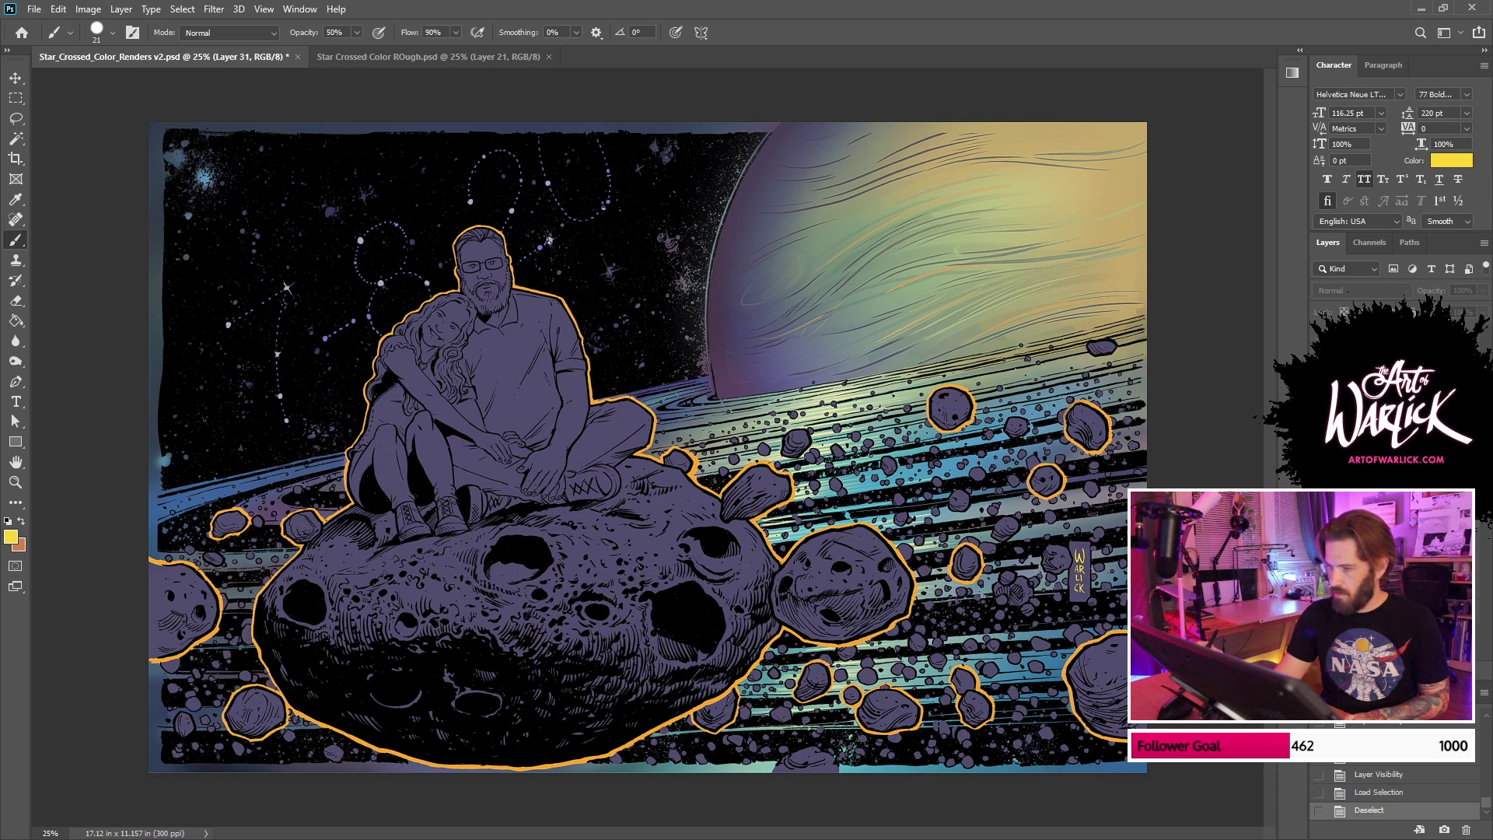
{"action": "key", "text": "ctrl+comma"}
{"action": "key", "text": "ctrl+comma"}
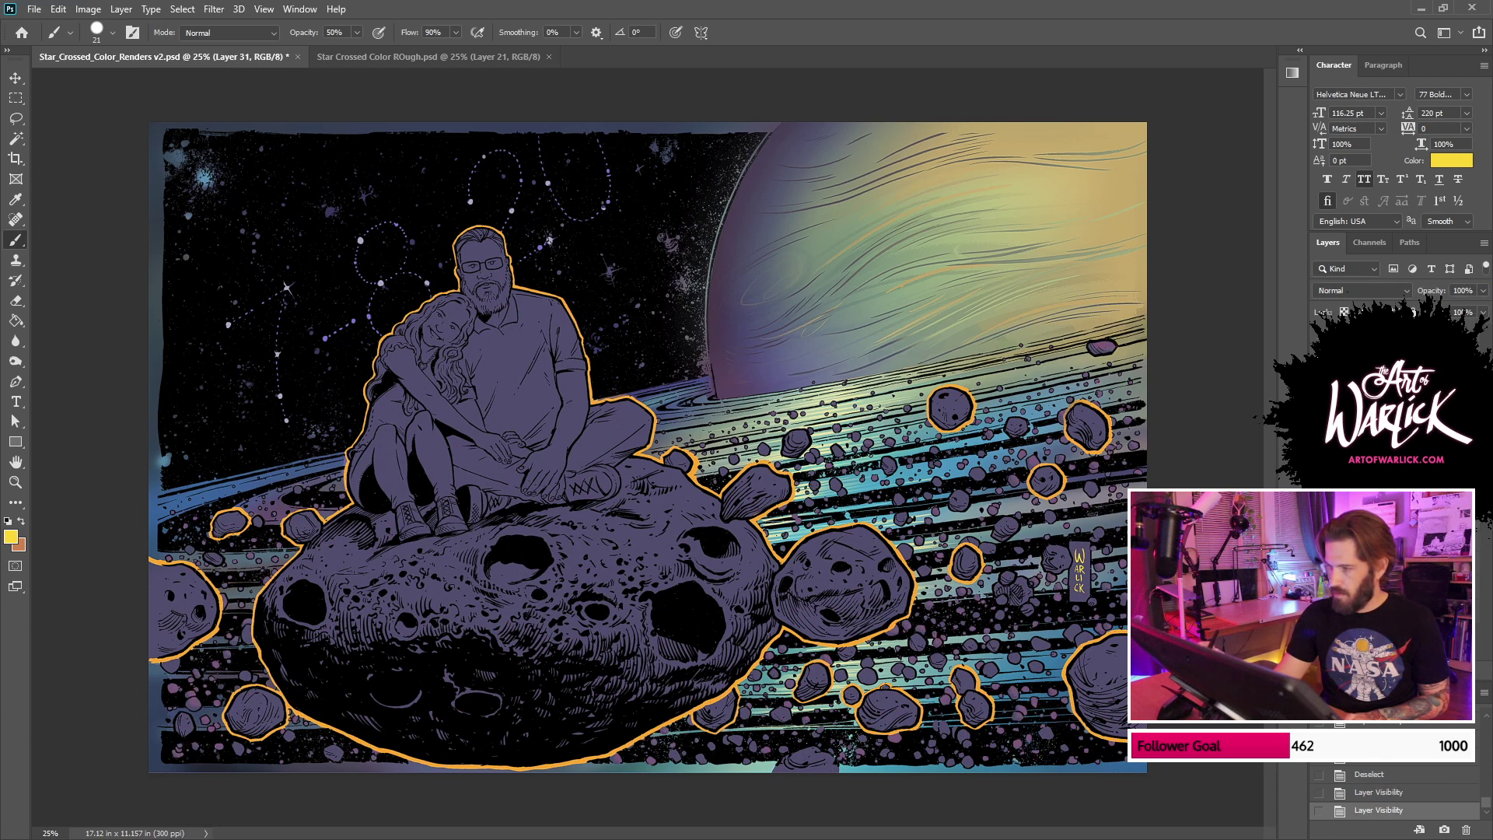
{"action": "key", "text": "ctrl+comma"}
{"action": "key", "text": "ctrl+comma"}
Step: Compare the small asteroids' color layers by toggling their visibility, show the rendered foreground colors again and save the document
{"action": "left_click", "coordinate": [1319, 498]}
{"action": "left_click", "coordinate": [1319, 498]}
{"action": "left_click", "coordinate": [1319, 513]}
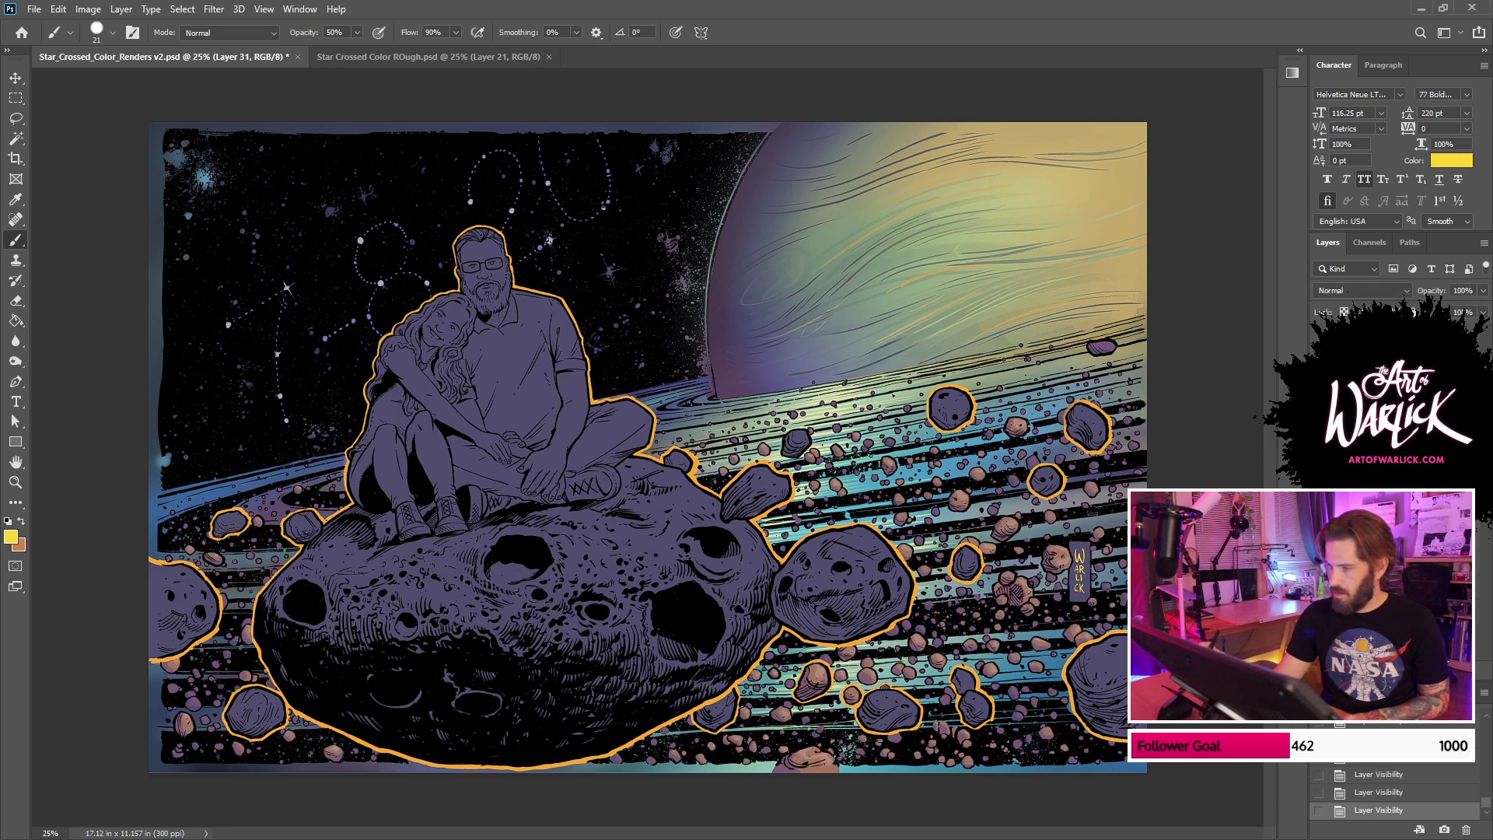
{"action": "key", "text": "ctrl+comma"}
{"action": "key", "text": "ctrl+s"}
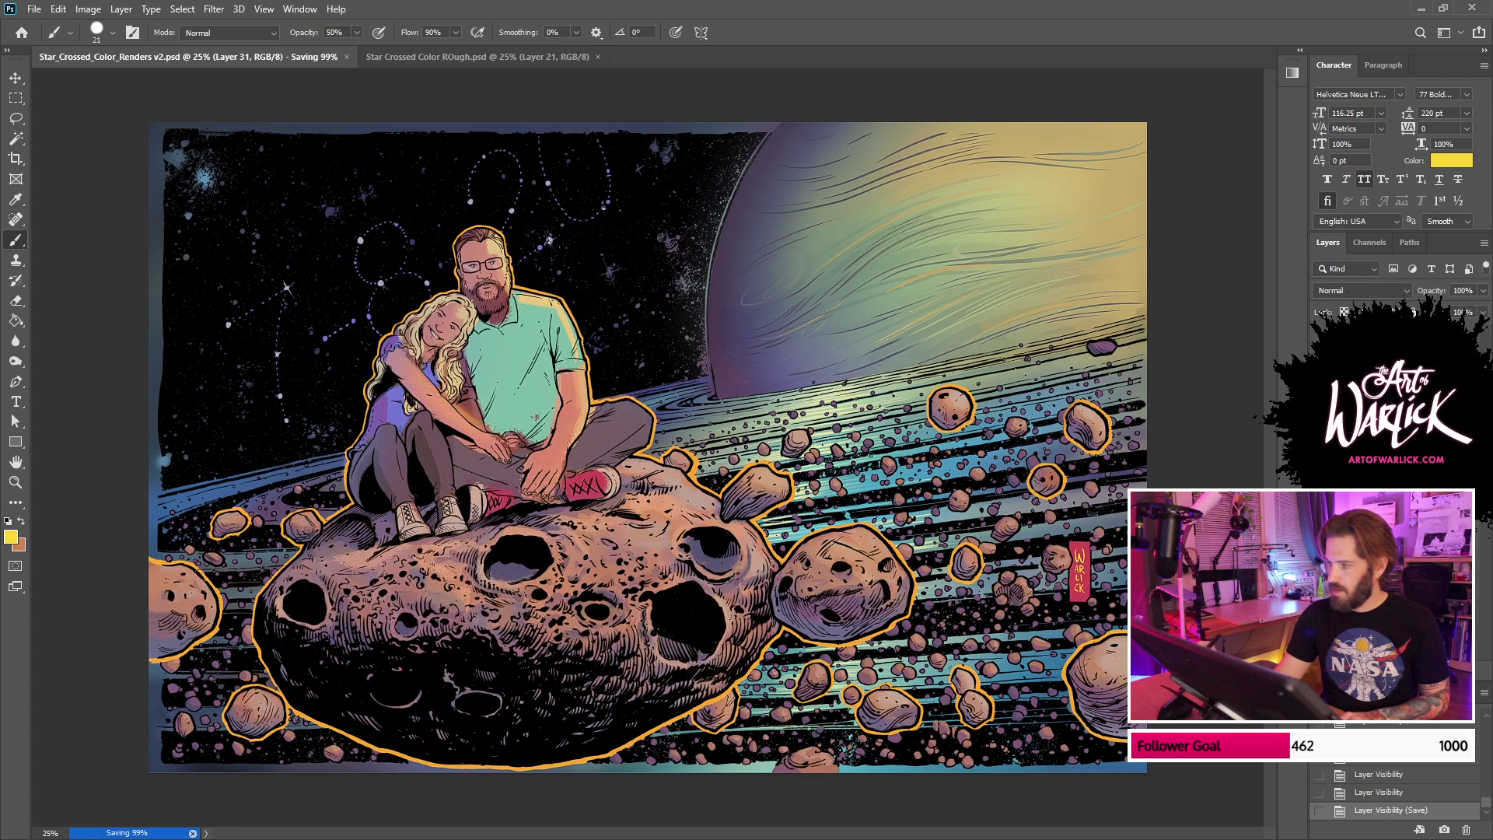
Step: Toggle the line art and the textured white-border overlay off and on to review the overall illustration
{"action": "key", "text": "ctrl+comma"}
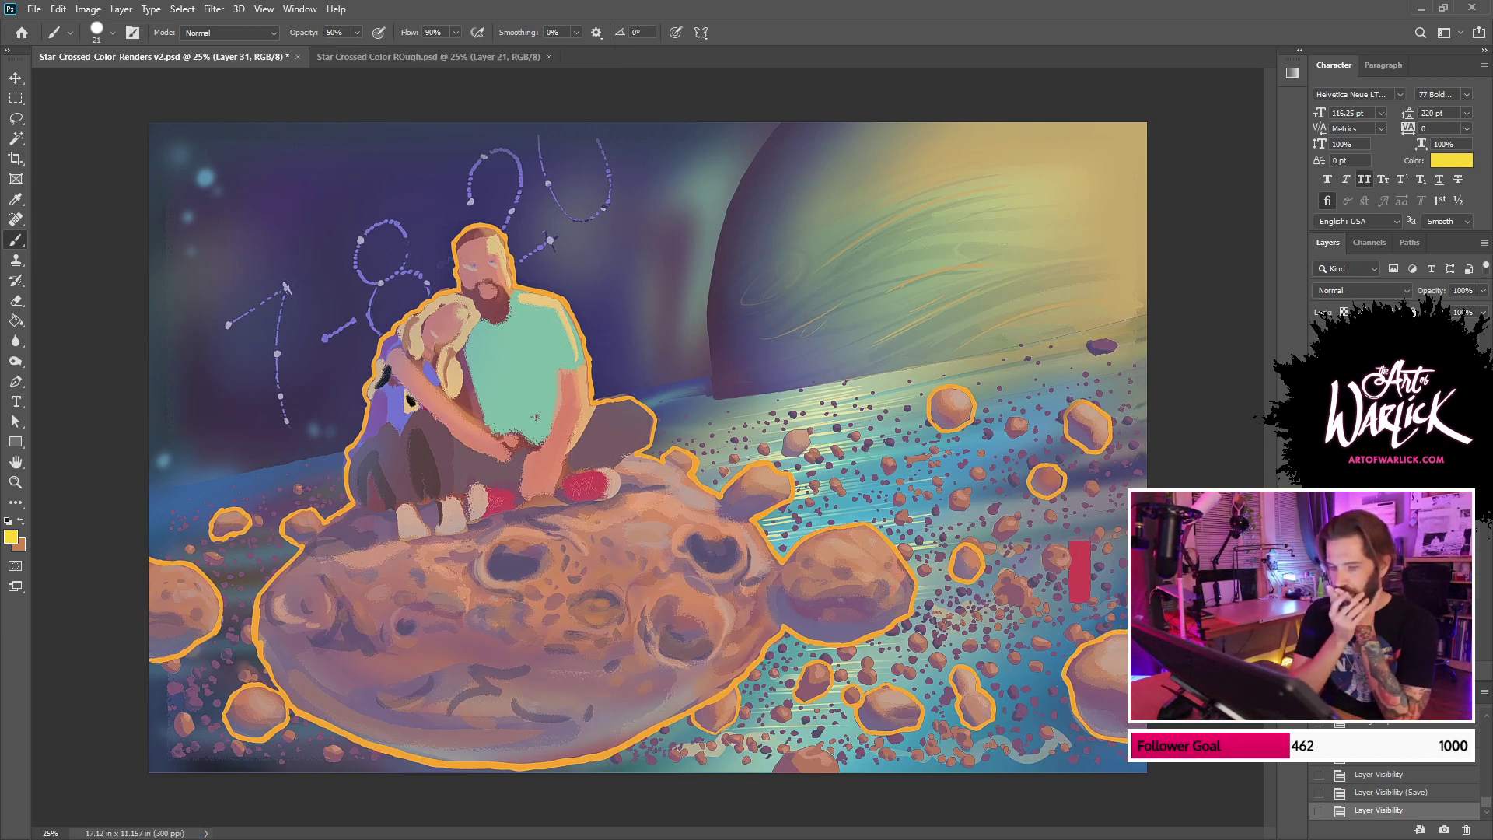
{"action": "key", "text": "ctrl+comma"}
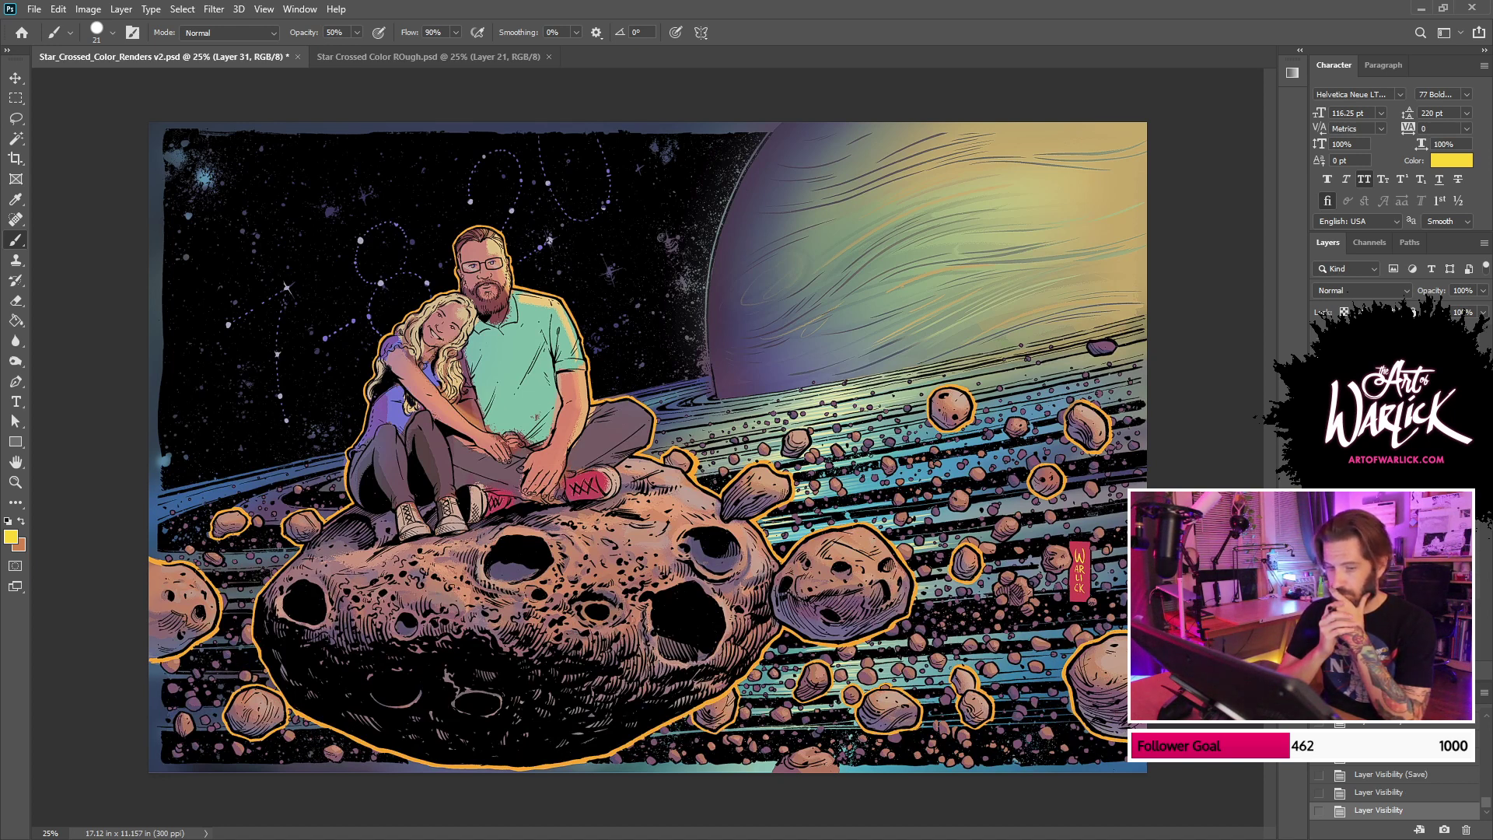
{"action": "left_click", "coordinate": [1322, 324]}
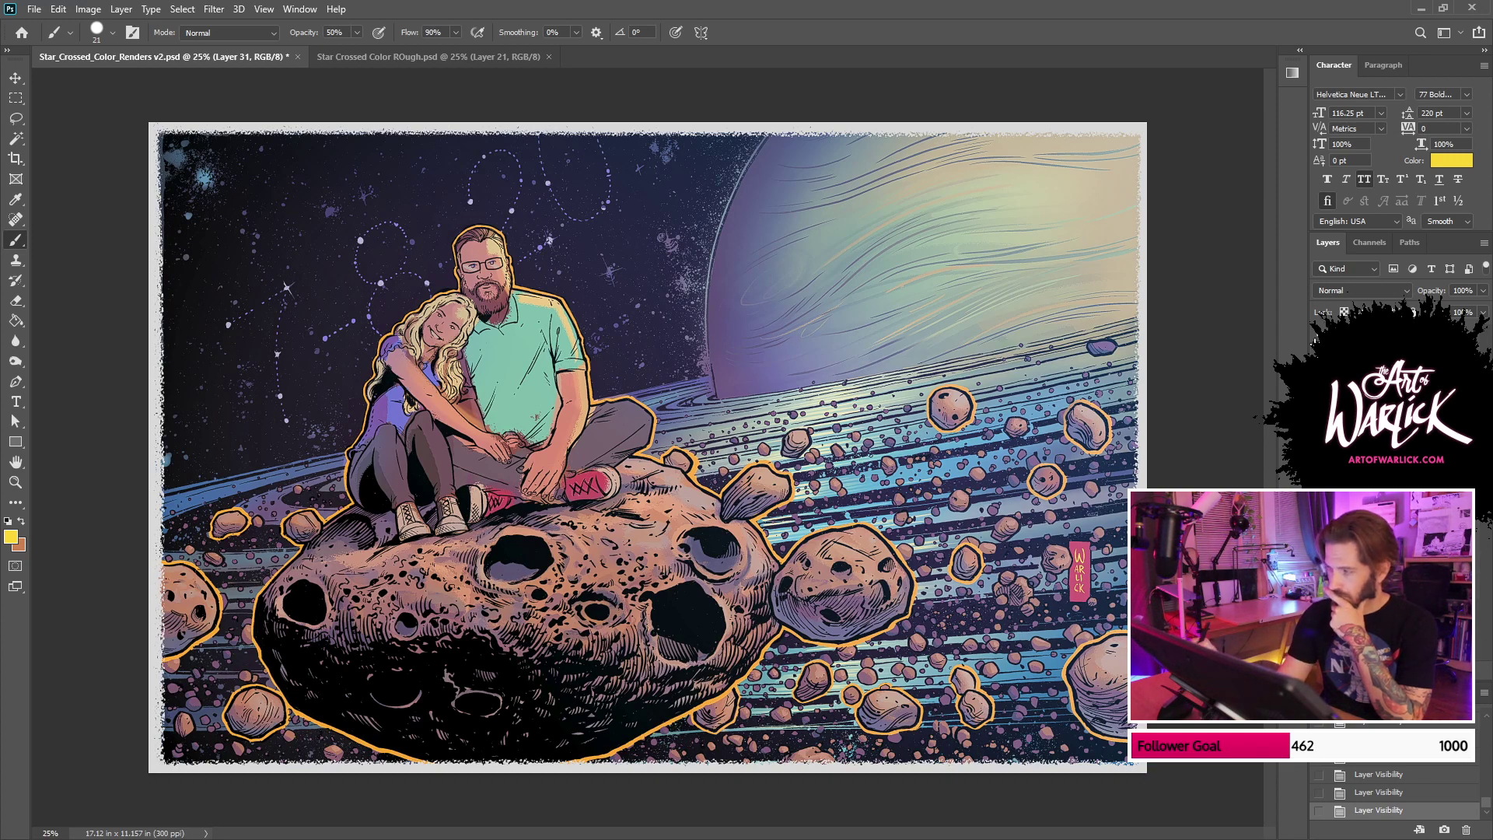
{"action": "left_click", "coordinate": [1322, 324]}
{"action": "left_click", "coordinate": [1321, 389]}
{"action": "left_click", "coordinate": [1321, 389]}
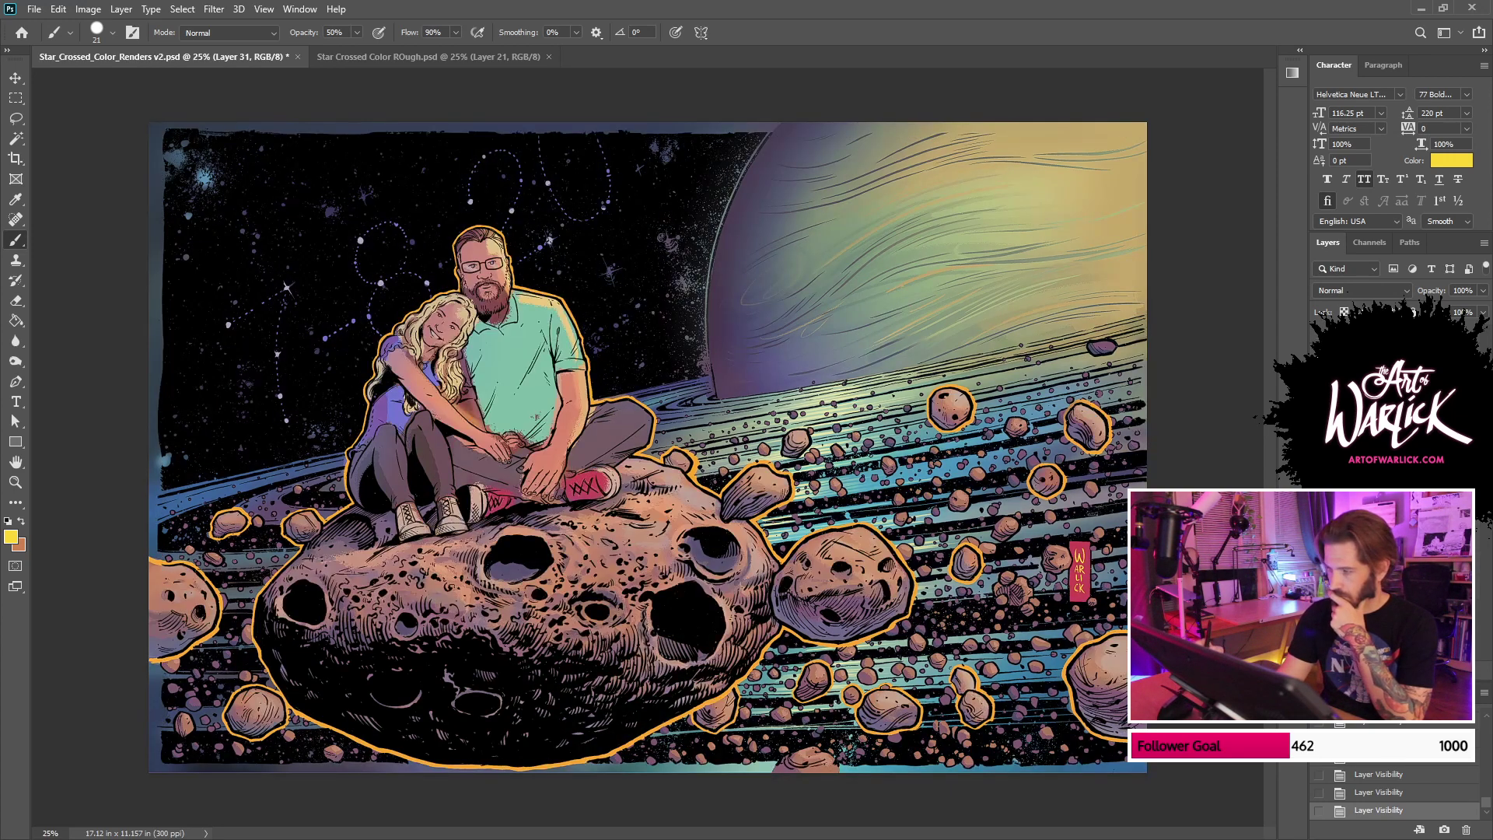
Step: On the FLATS layer, load the foreground shapes as a selection and subtract the asteroids with the Magic Wand, leaving the couple selected
{"action": "left_click", "coordinate": [1376, 587]}
{"action": "key", "text": "w"}
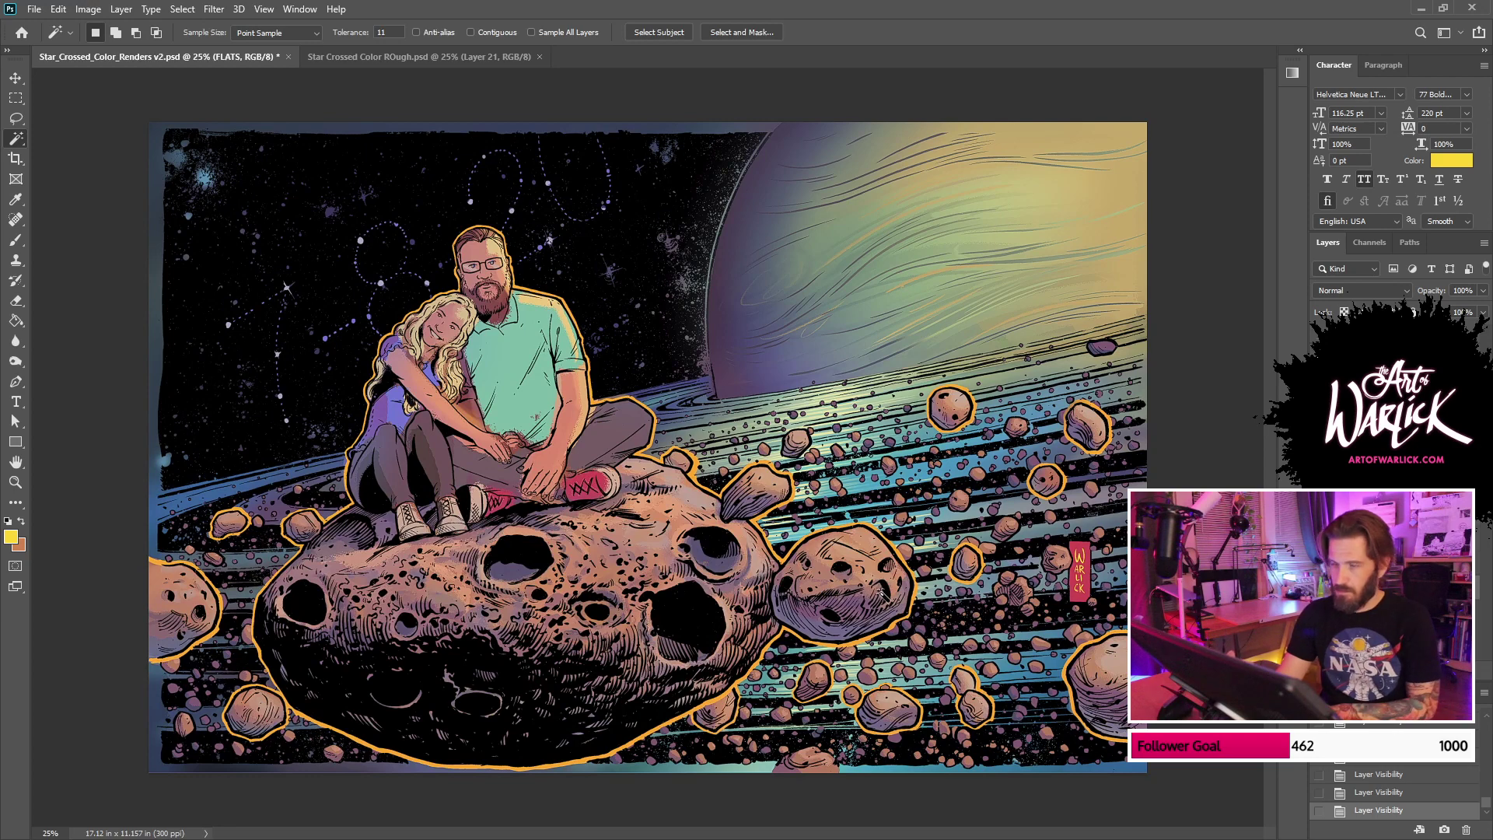
{"action": "key", "text": "ctrl+plus"}
{"action": "left_click_drag", "start_coordinate": [420, 280], "coordinate": [713, 358]}
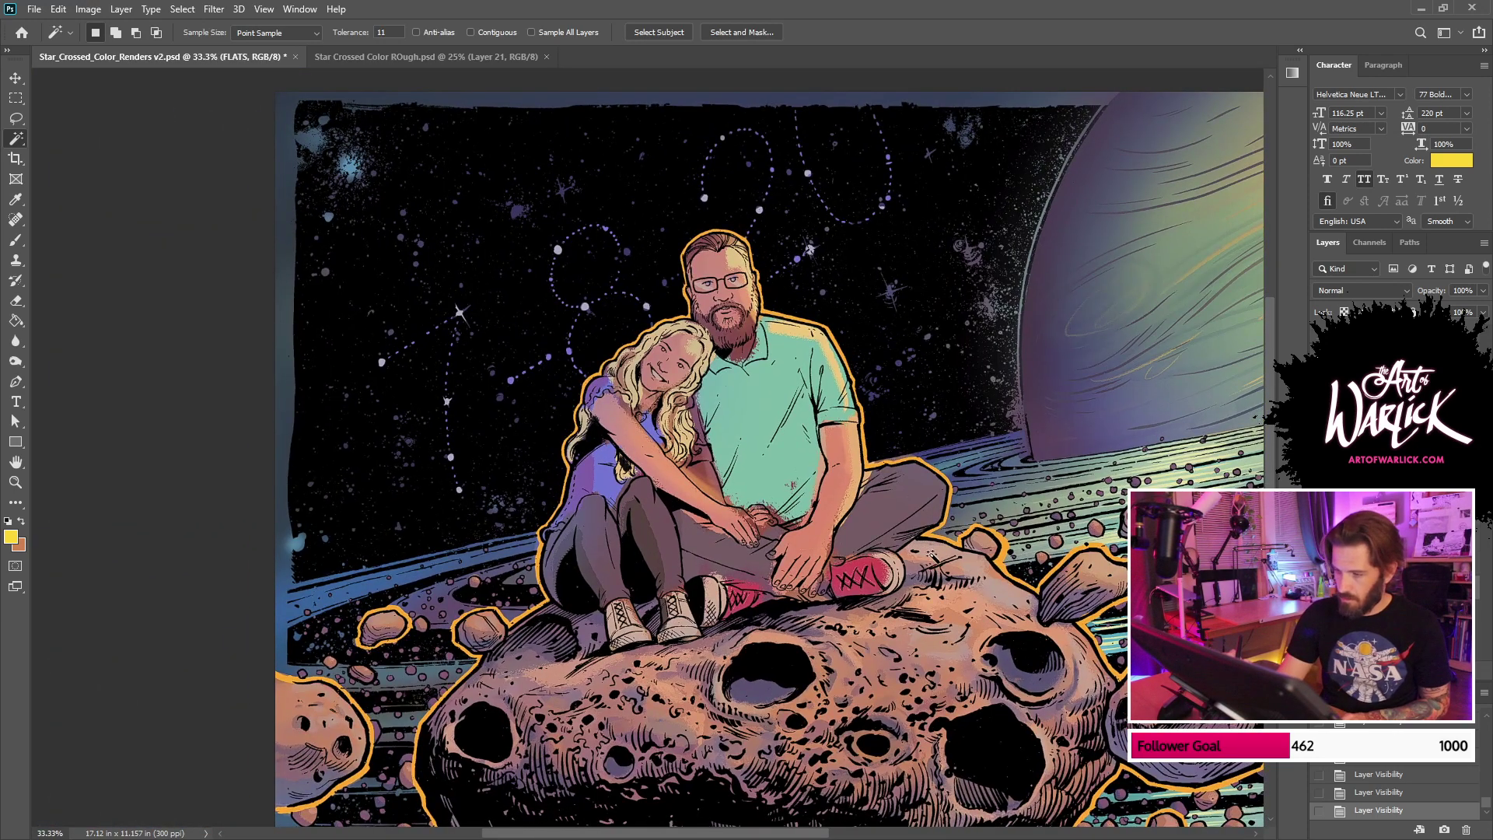
{"action": "left_click", "coordinate": [1351, 536], "text": "ctrl"}
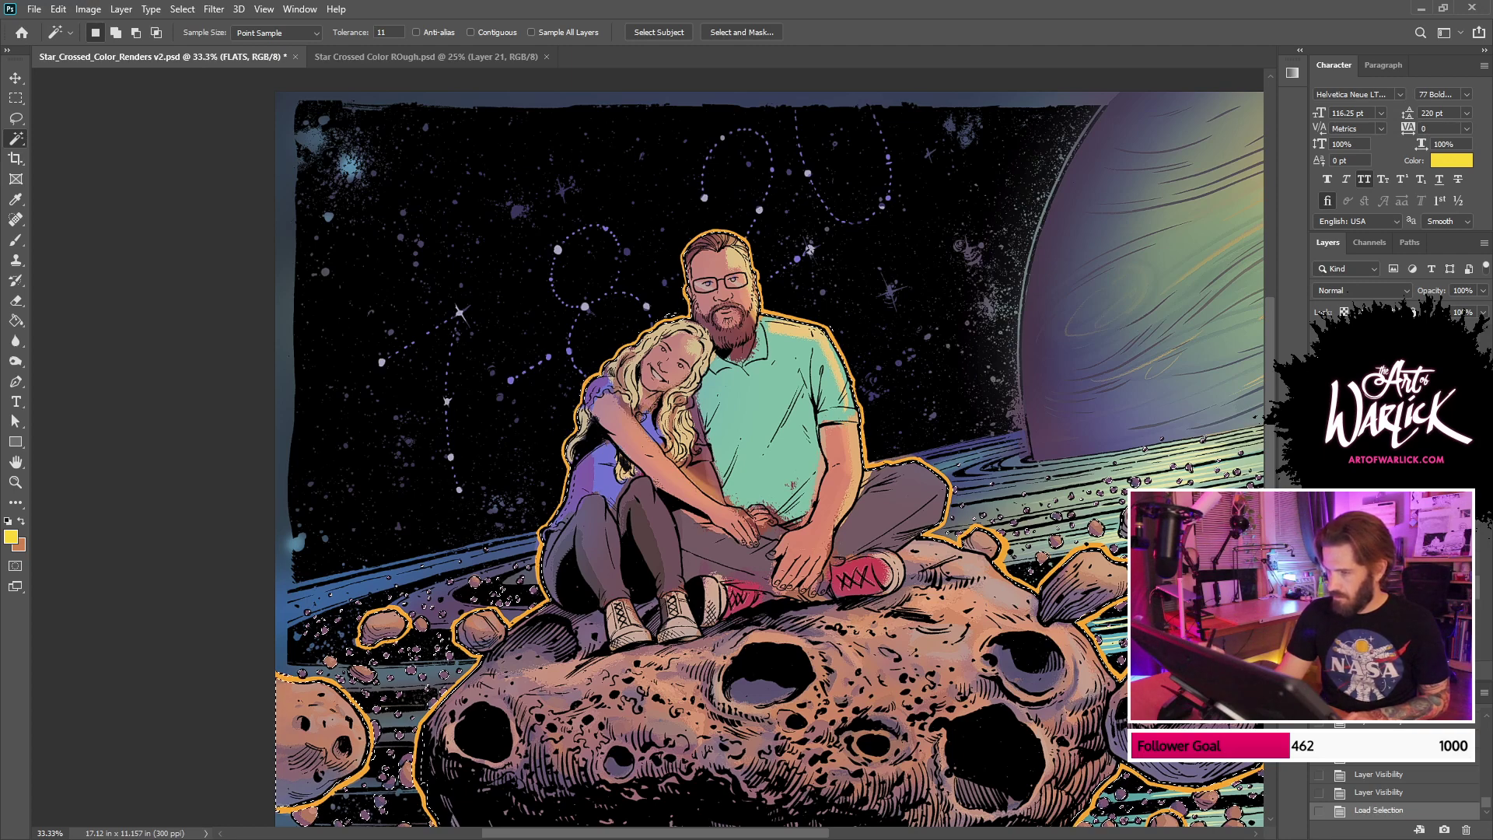
{"action": "left_click", "coordinate": [975, 615], "text": "alt"}
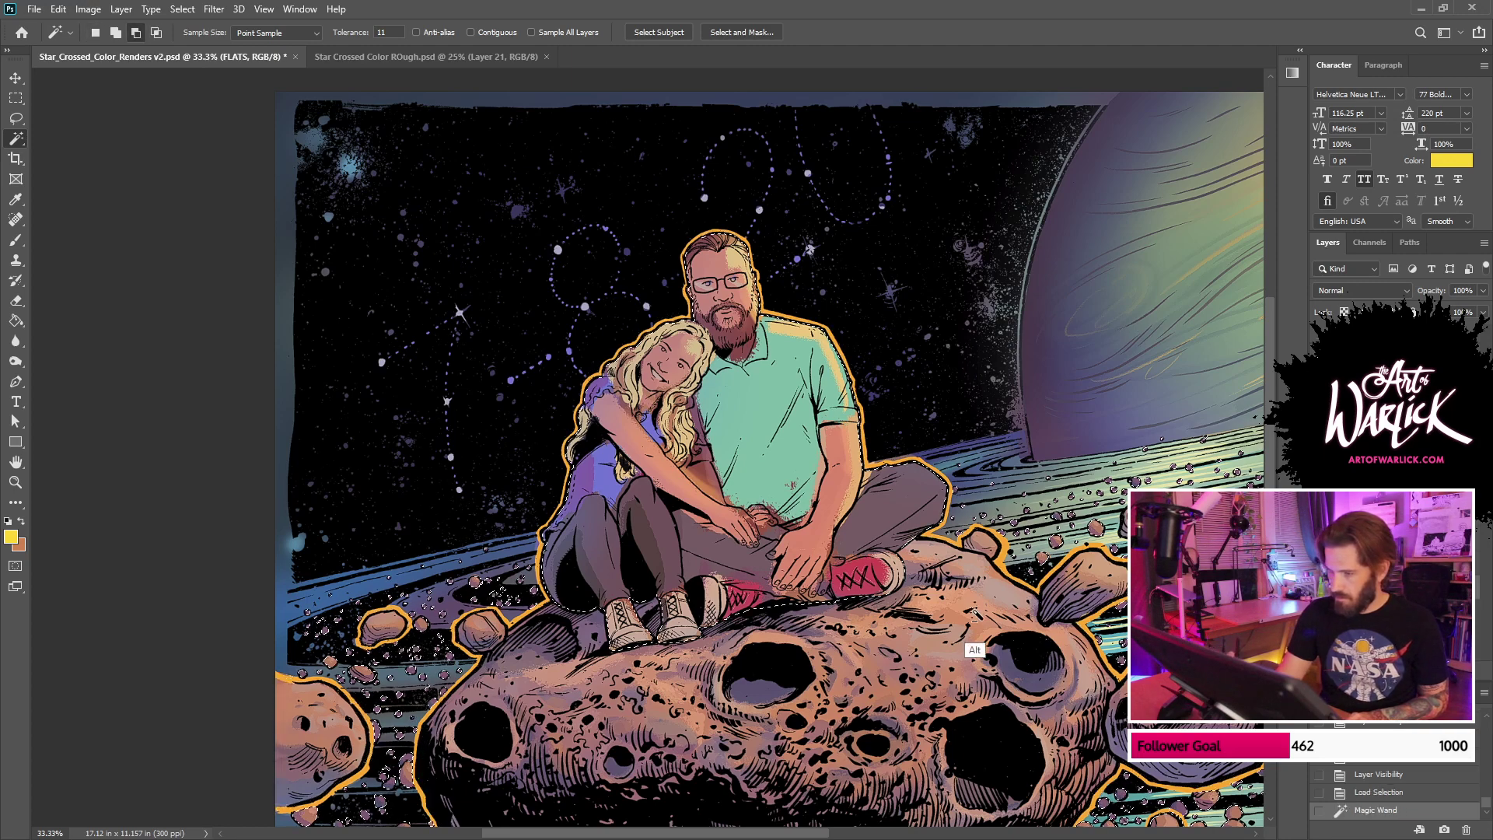
{"action": "left_click", "coordinate": [1062, 579], "text": "alt"}
{"action": "left_click", "coordinate": [1072, 580], "text": "alt"}
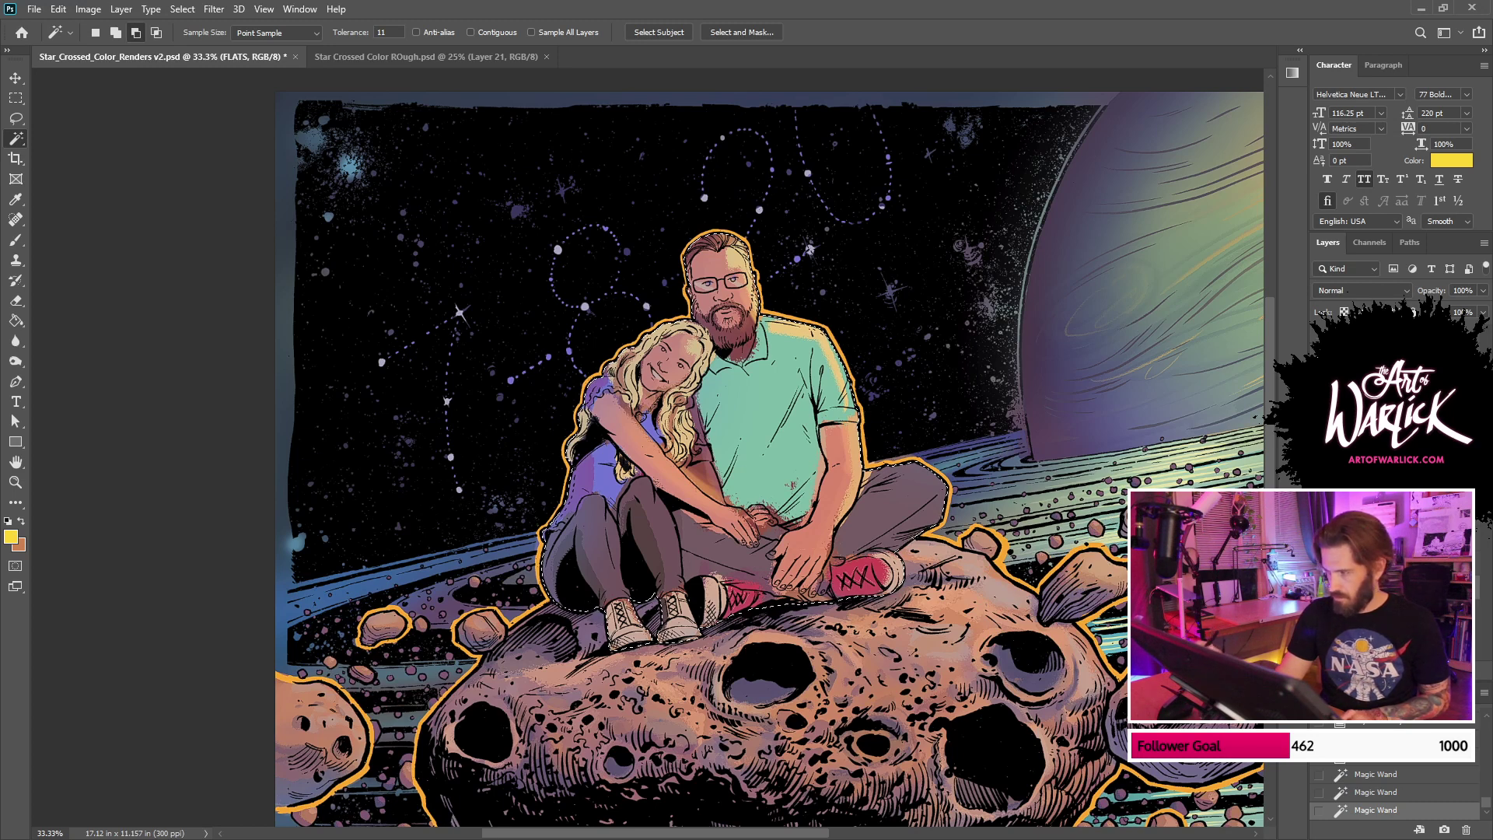
Step: Copy the couple's flat colors onto a new layer above the rendered colors and save the document
{"action": "key", "text": "ctrl+j"}
{"action": "key", "text": "ctrl+v"}
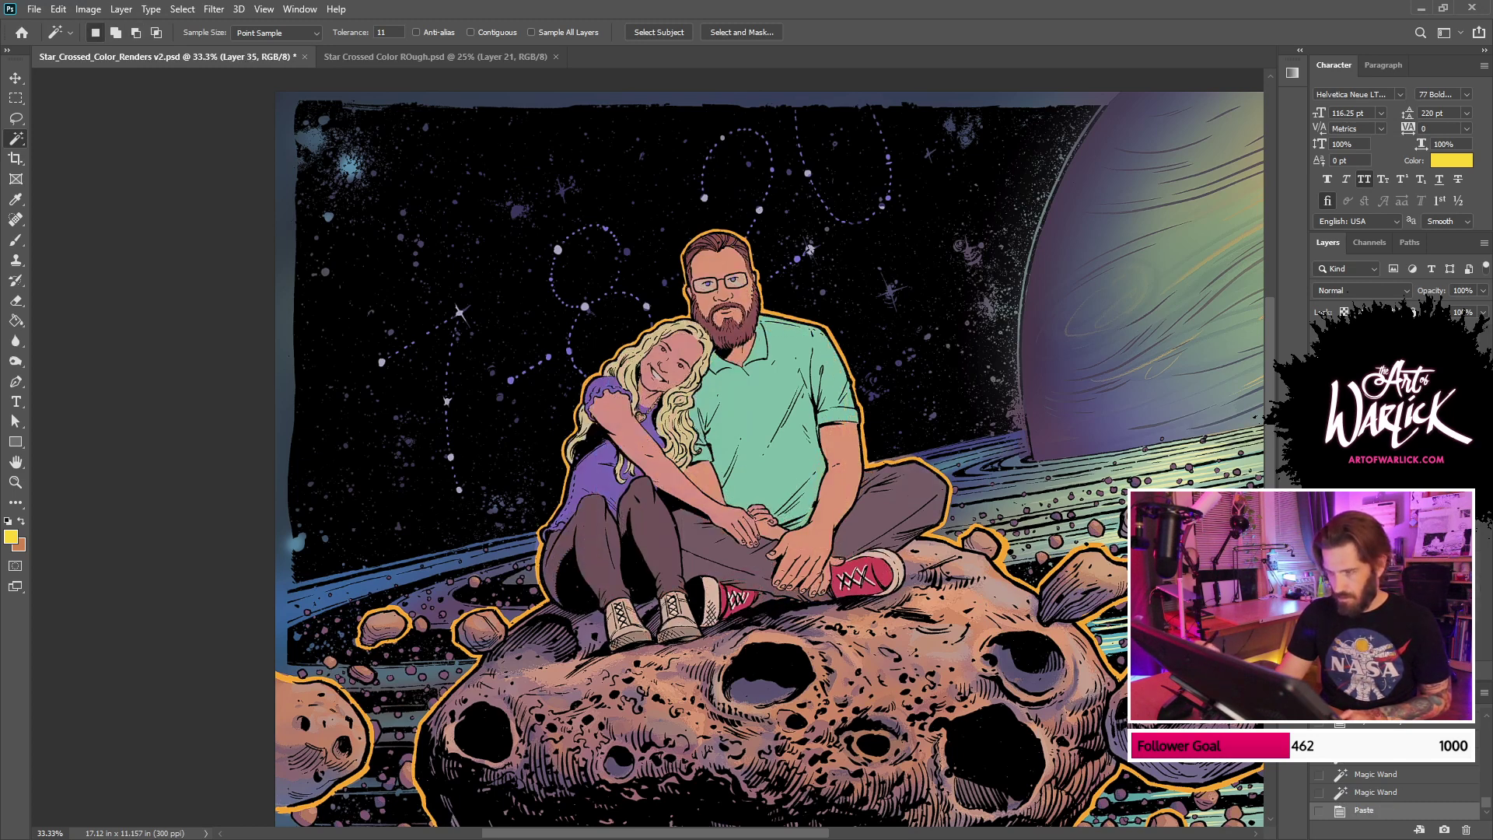
{"action": "left_click_drag", "start_coordinate": [1108, 534], "coordinate": [1021, 507]}
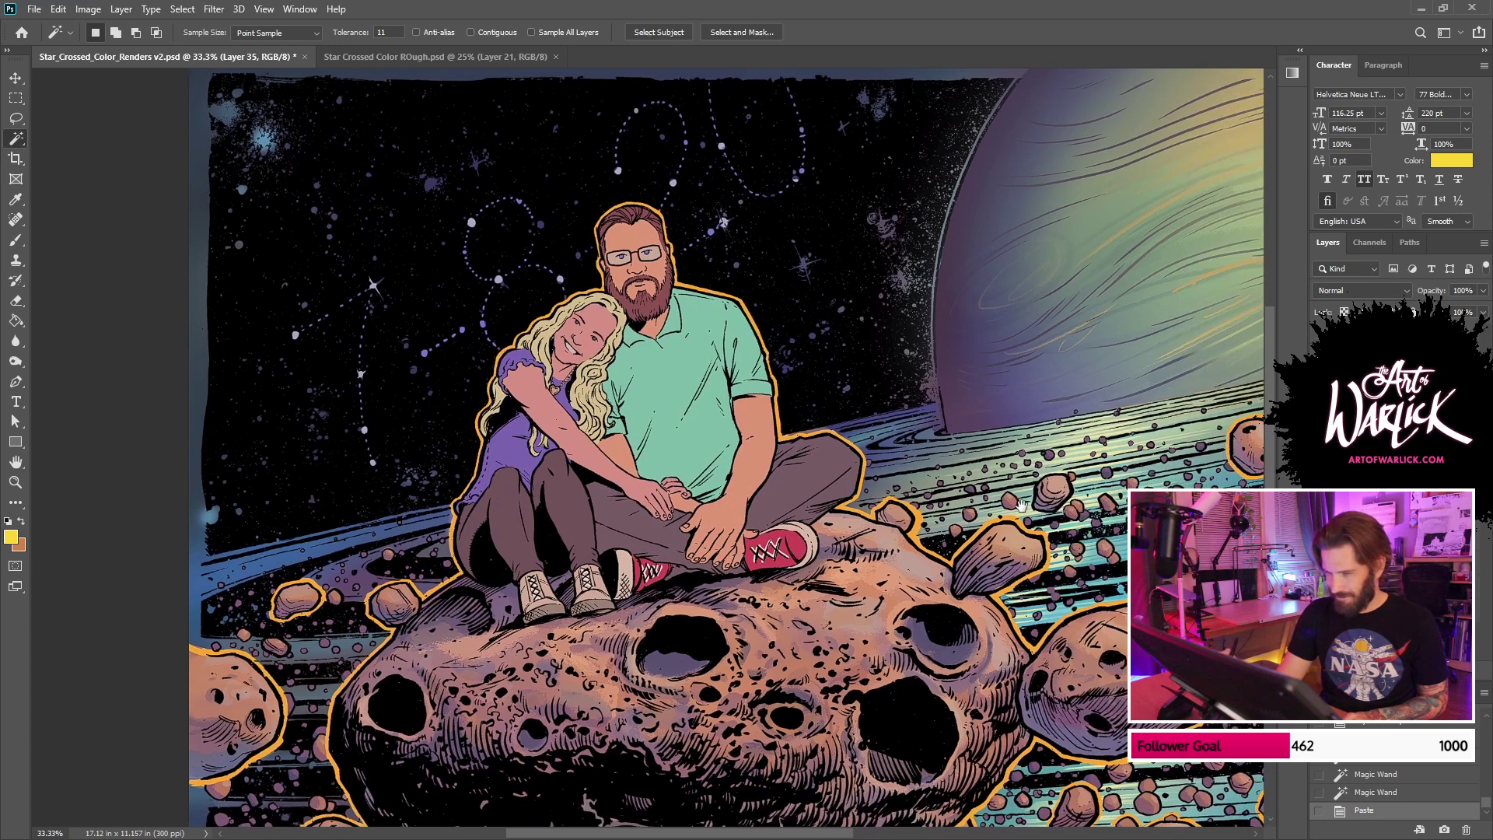
{"action": "key", "text": "ctrl+s"}
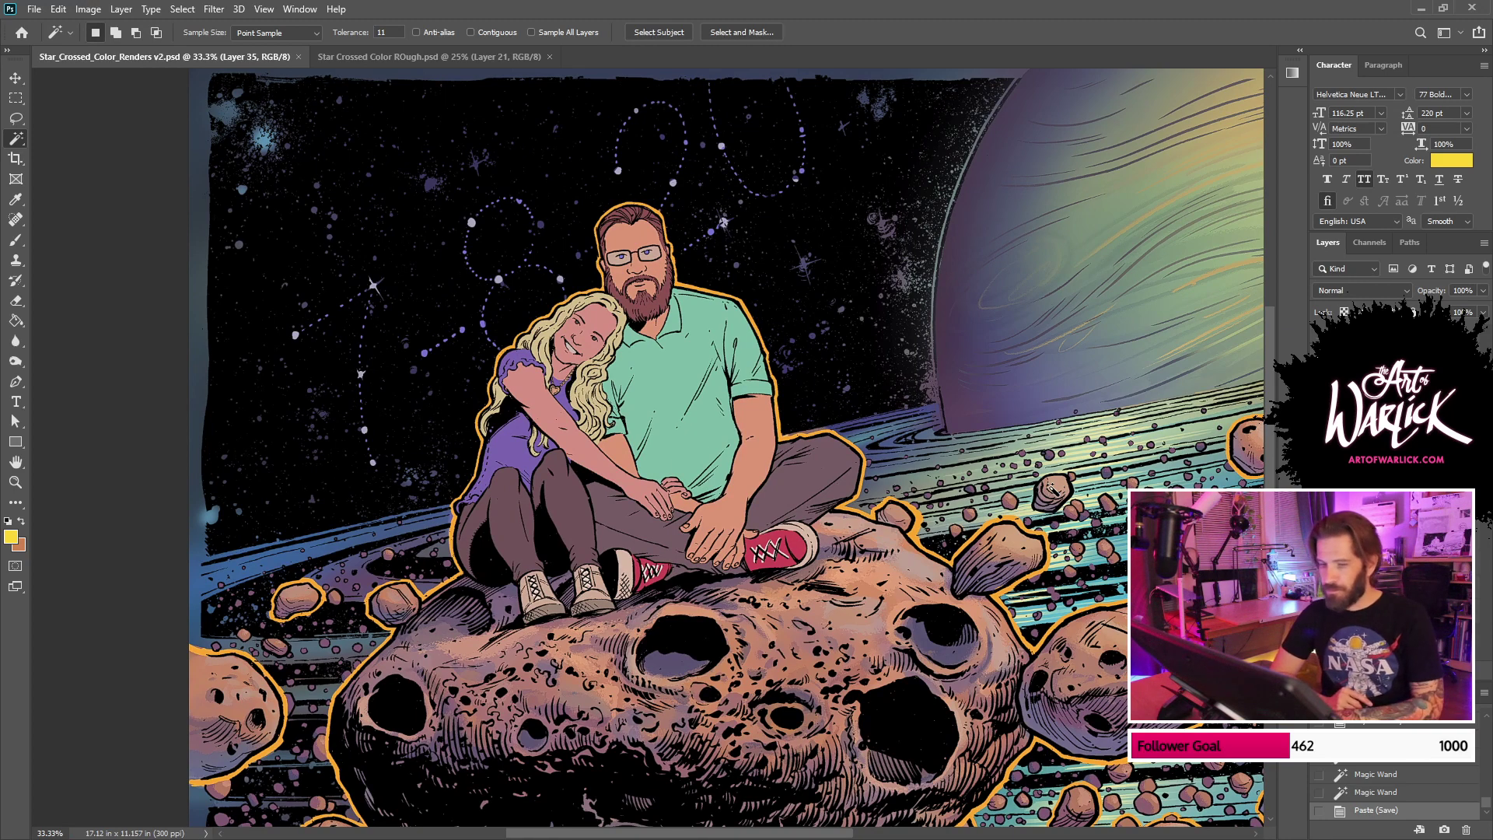
Step: Toggle the couple's new flat color layer to compare it with the rendered version underneath
{"action": "key", "text": "ctrl+plus"}
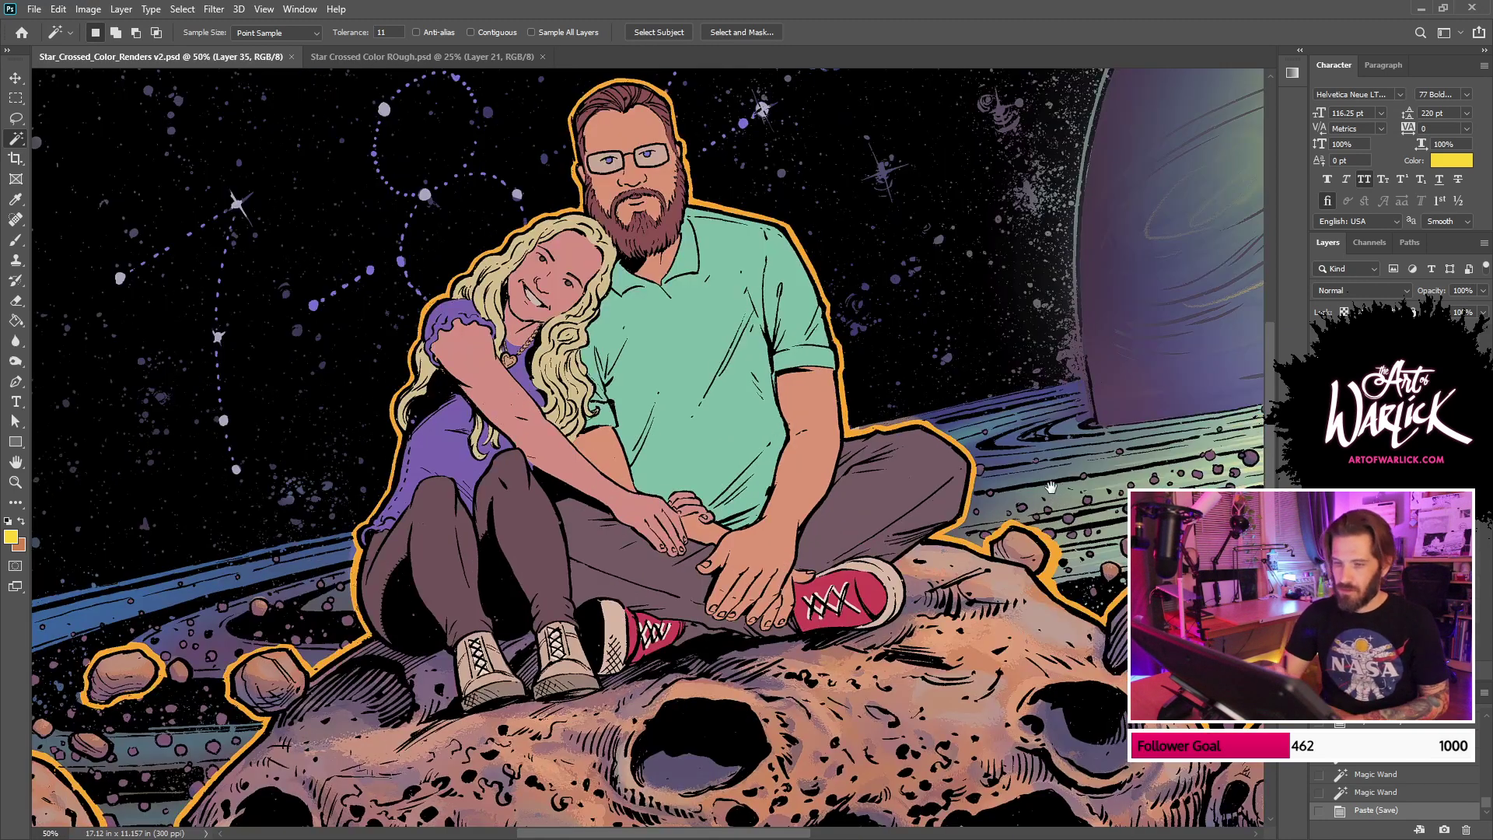
{"action": "left_click_drag", "start_coordinate": [1052, 487], "coordinate": [1284, 562]}
{"action": "left_click", "coordinate": [1319, 498]}
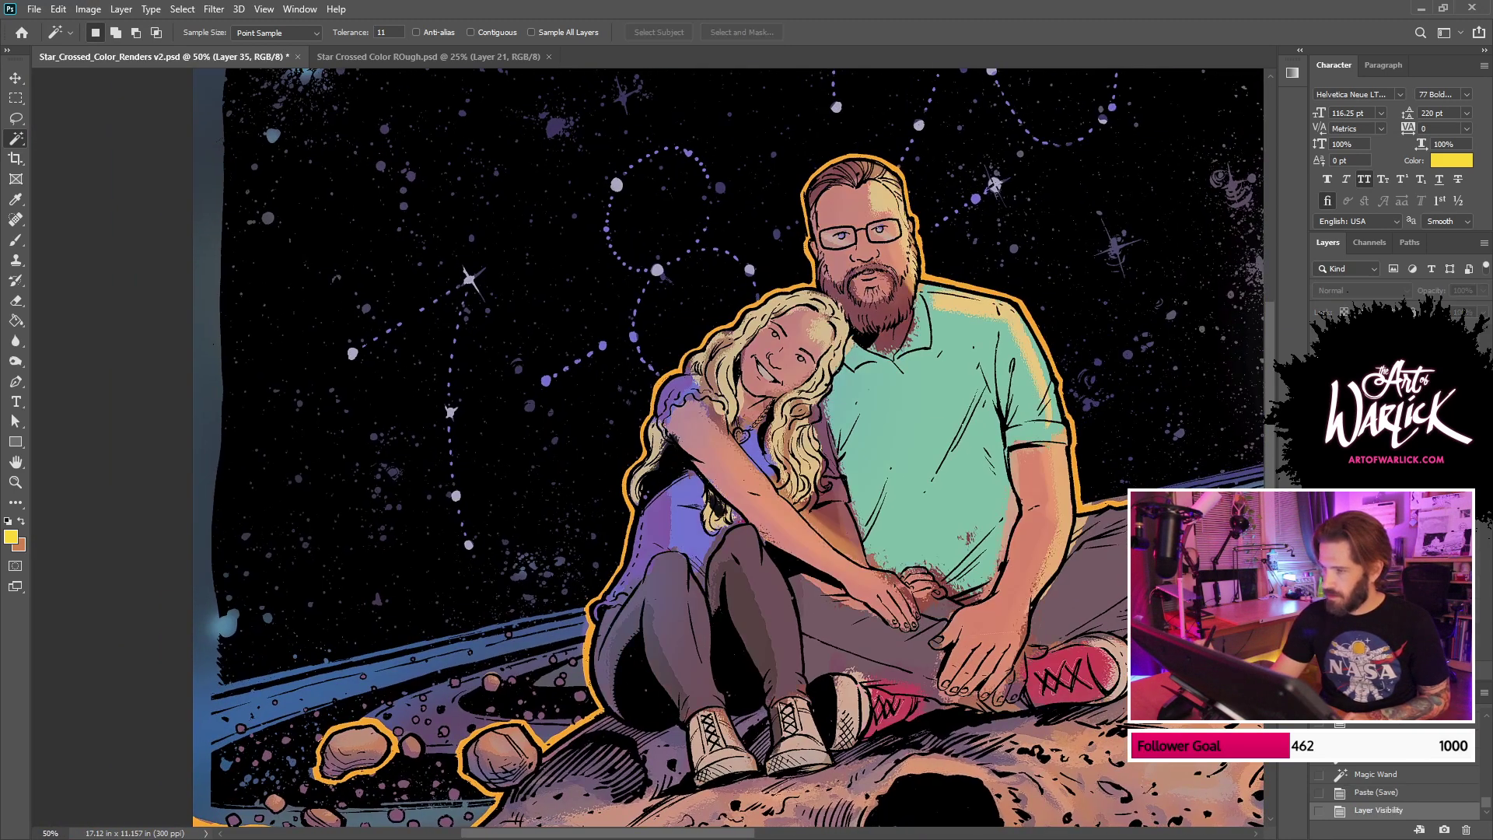
{"action": "left_click", "coordinate": [1320, 497]}
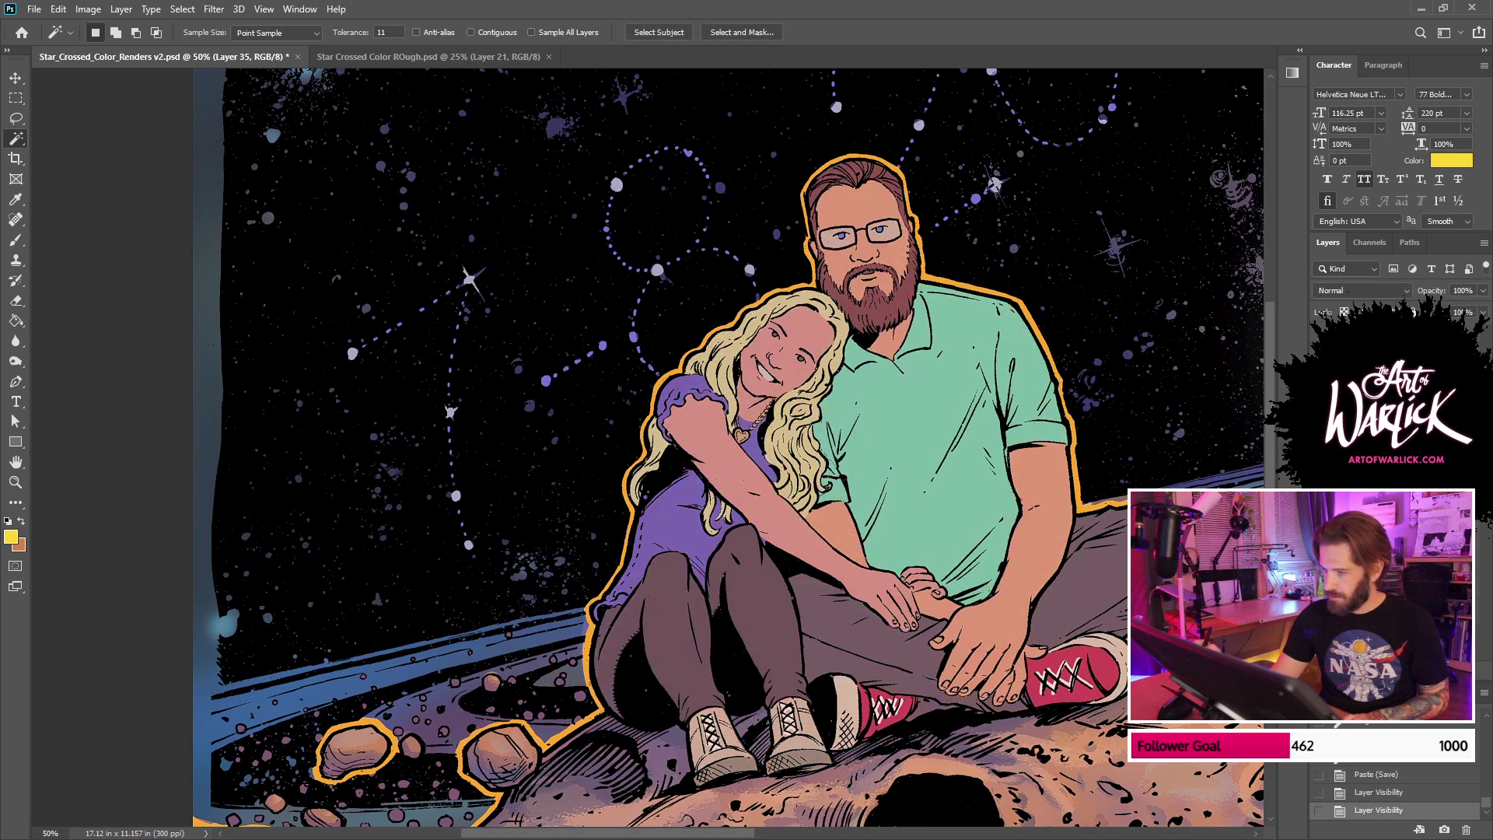
Step: Select the man's skin areas on the new flat color layer with the Magic Wand and toggle the extras display
{"action": "left_click", "coordinate": [1040, 475]}
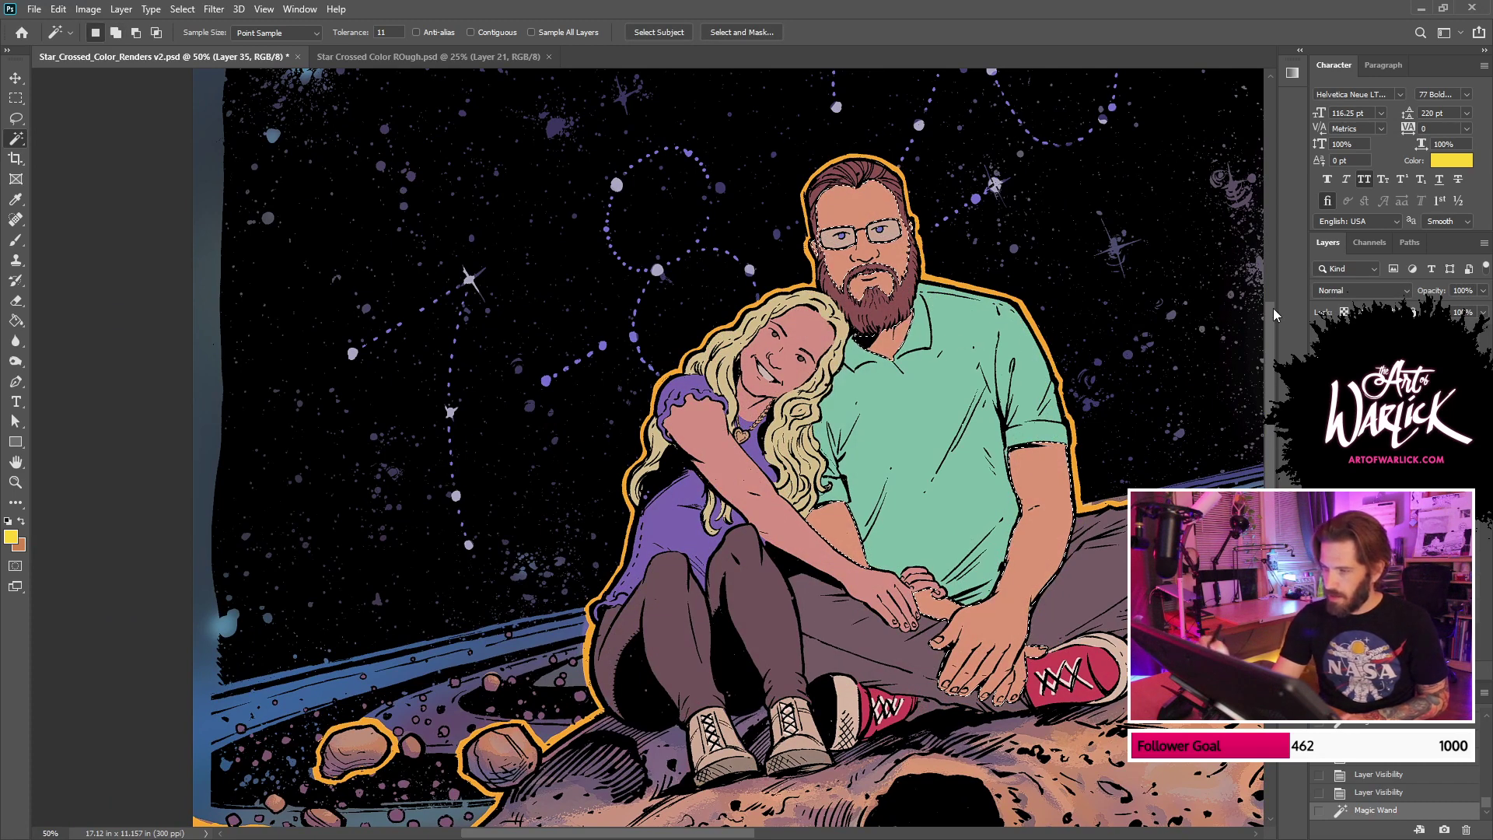
{"action": "left_click_drag", "start_coordinate": [1104, 404], "coordinate": [1019, 434]}
{"action": "key", "text": "ctrl+h"}
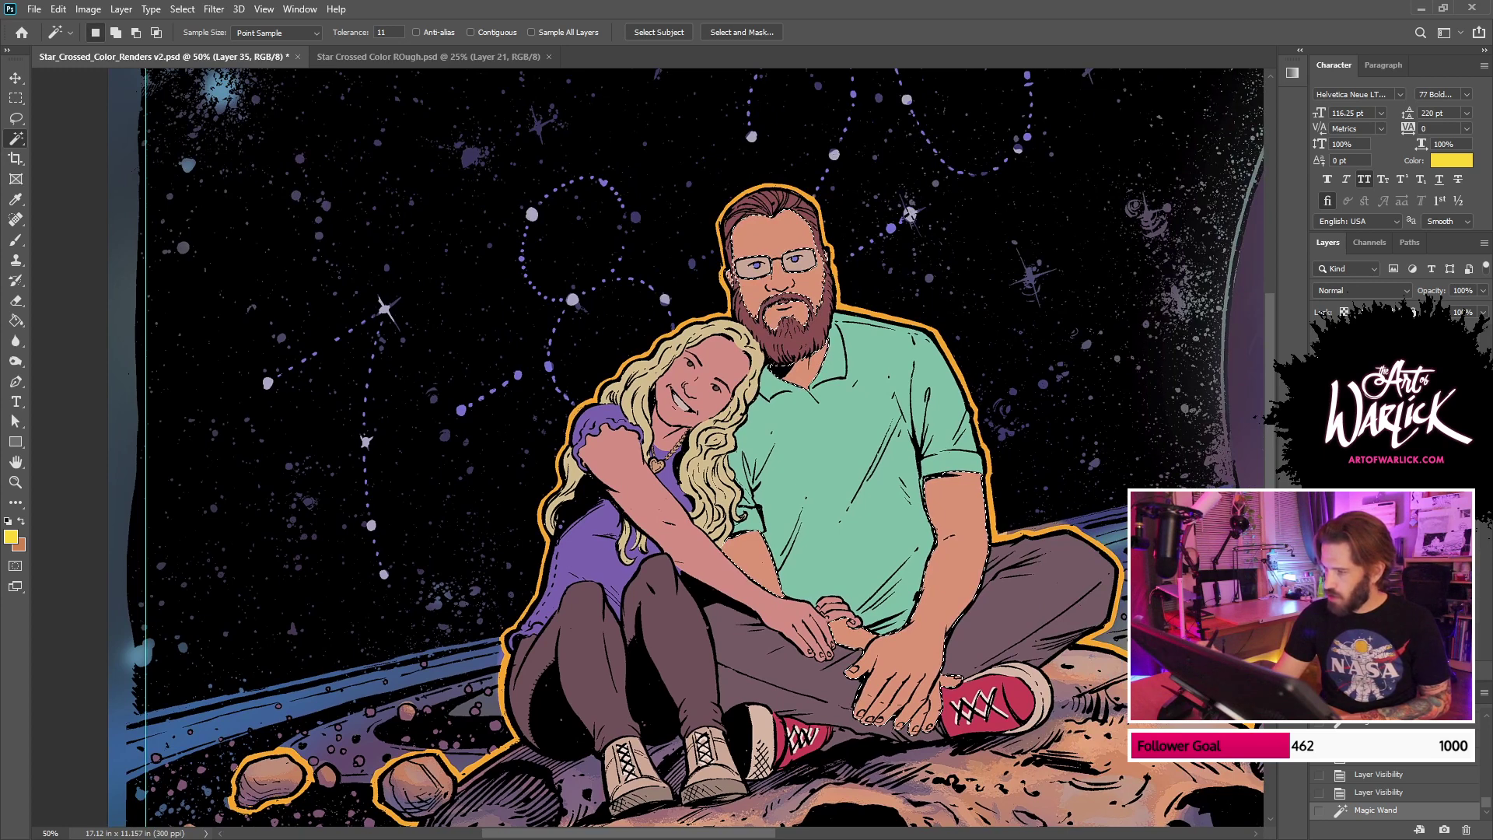
Step: Sample the pale orange highlight color from the rendered couple and set up a 50 px textured brush at 10% flow
{"action": "left_click", "coordinate": [1319, 497]}
{"action": "key", "text": "b"}
{"action": "left_click", "coordinate": [983, 551], "text": "alt"}
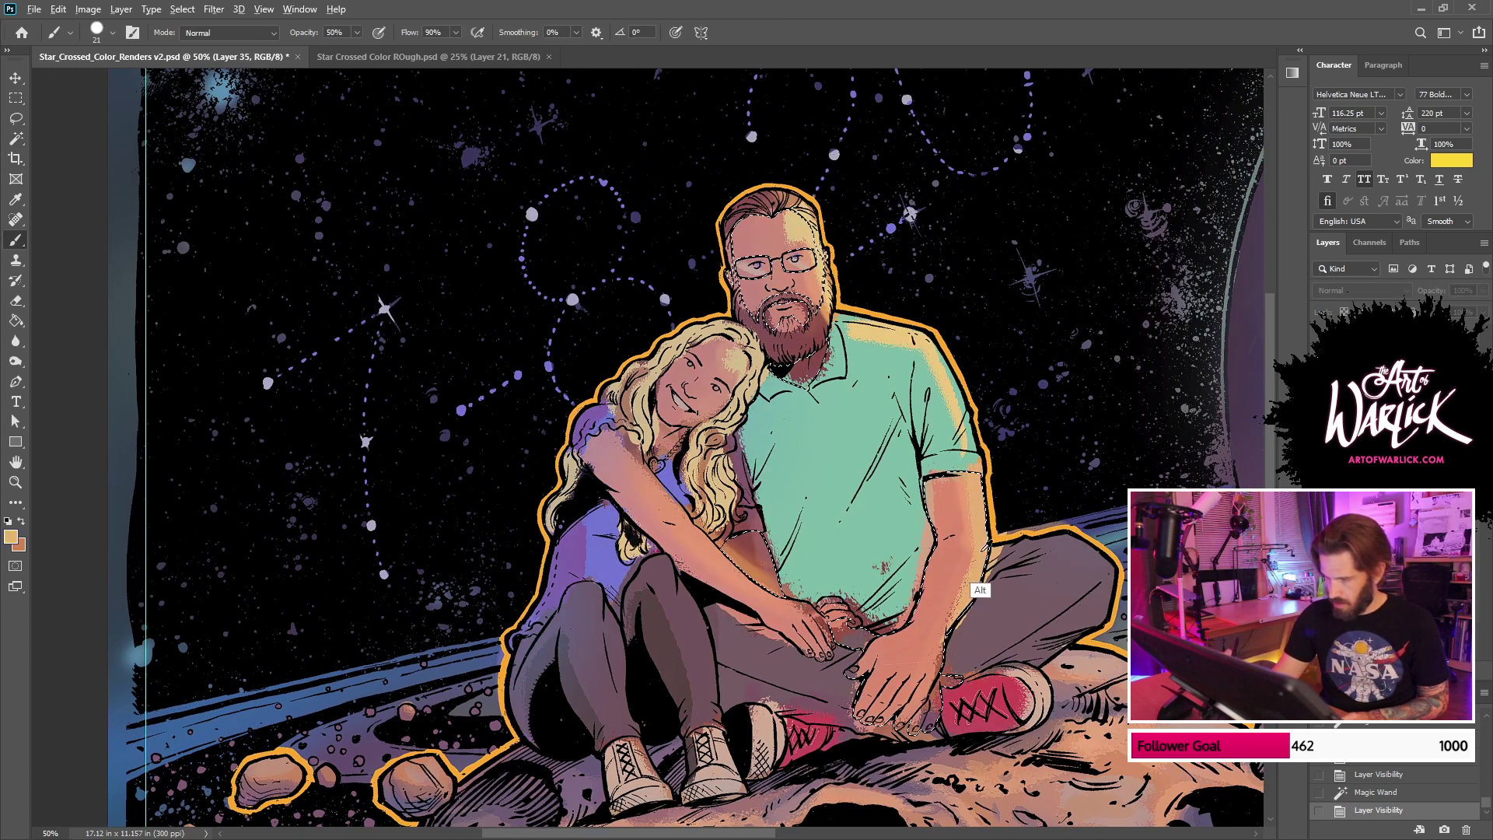
{"action": "key", "text": "ctrl+comma"}
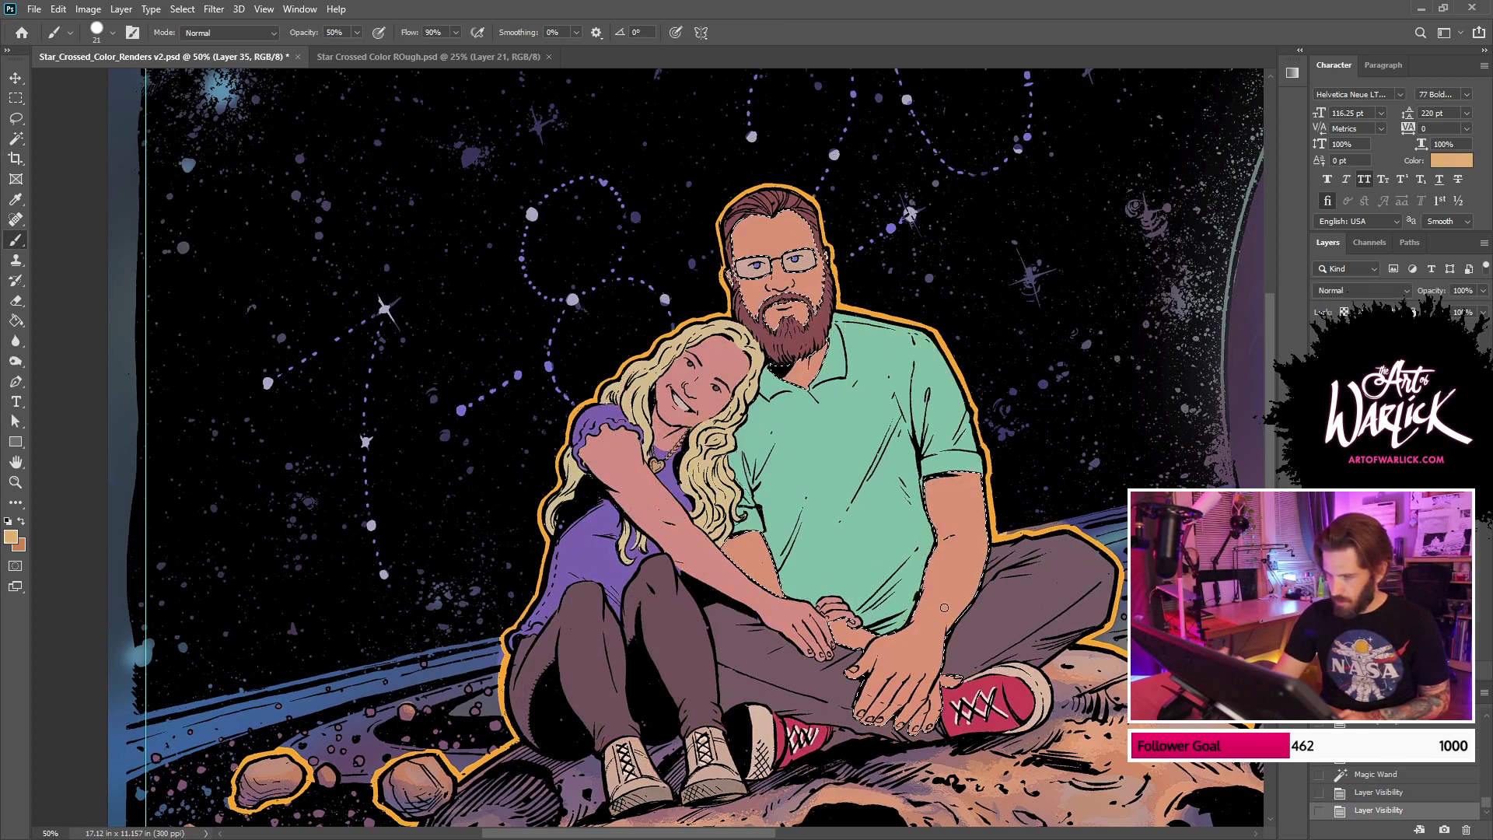
{"action": "right_click", "coordinate": [984, 531]}
{"action": "left_click", "coordinate": [1026, 488]}
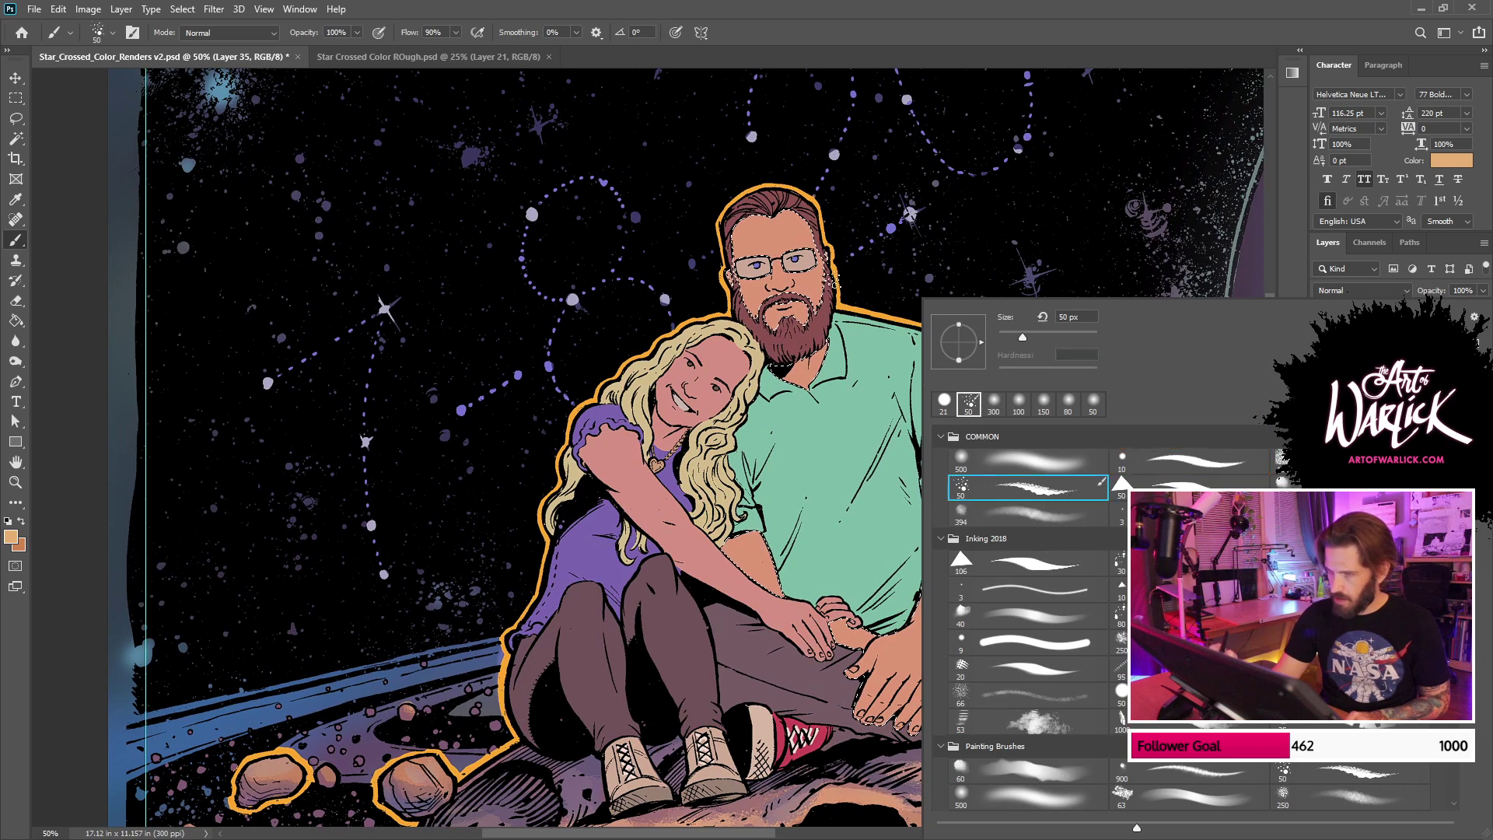
{"action": "left_click", "coordinate": [446, 33]}
{"action": "type", "text": "10"}
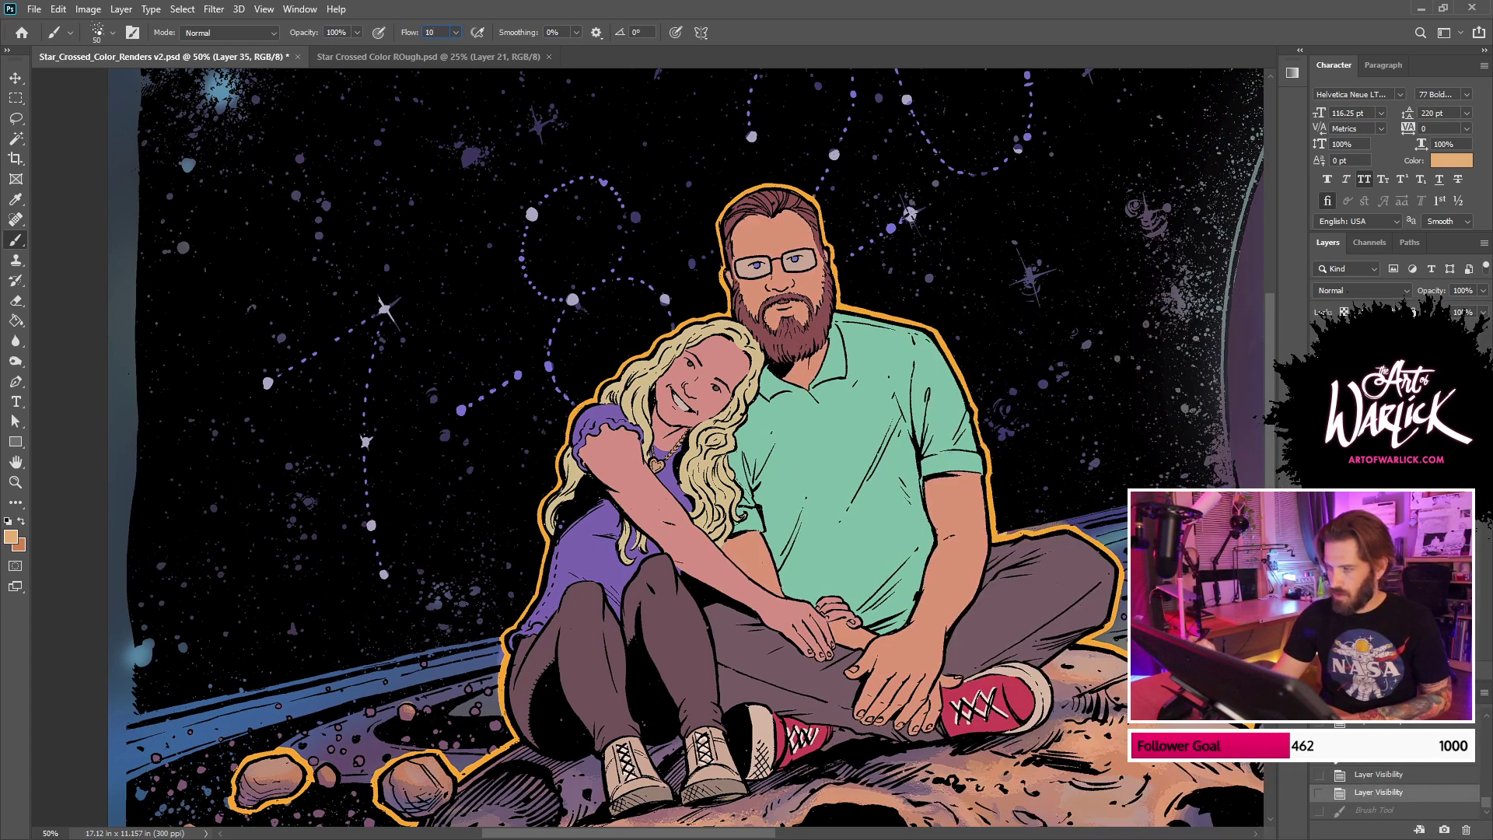
{"action": "key", "text": "ctrl+comma"}
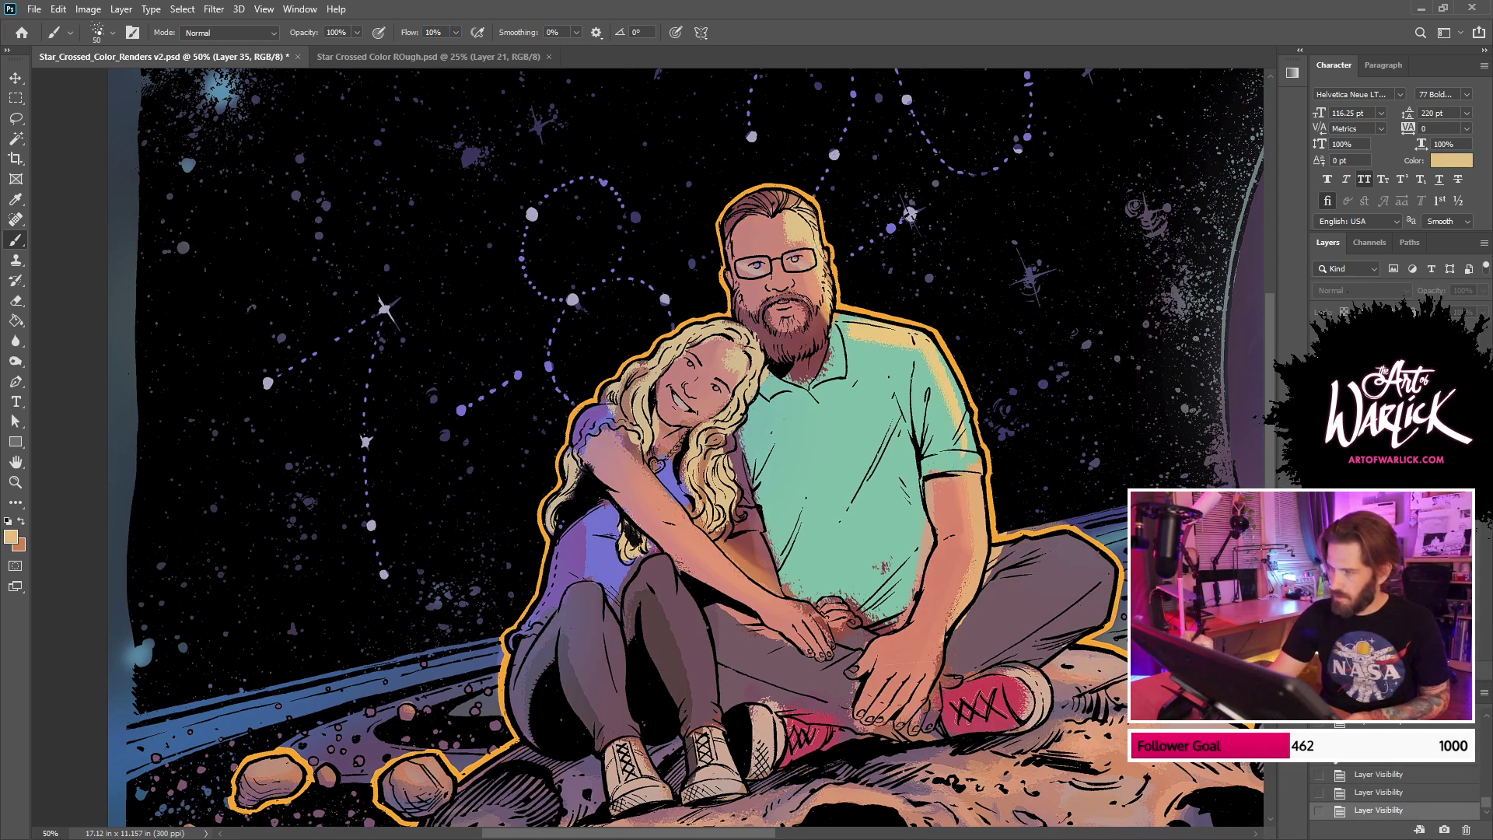
{"action": "key", "text": "ctrl+comma"}
Step: Try painting a pale highlight along the side of the man's face with the low-flow textured brush and undo the last stroke
{"action": "left_click_drag", "start_coordinate": [813, 261], "coordinate": [827, 300]}
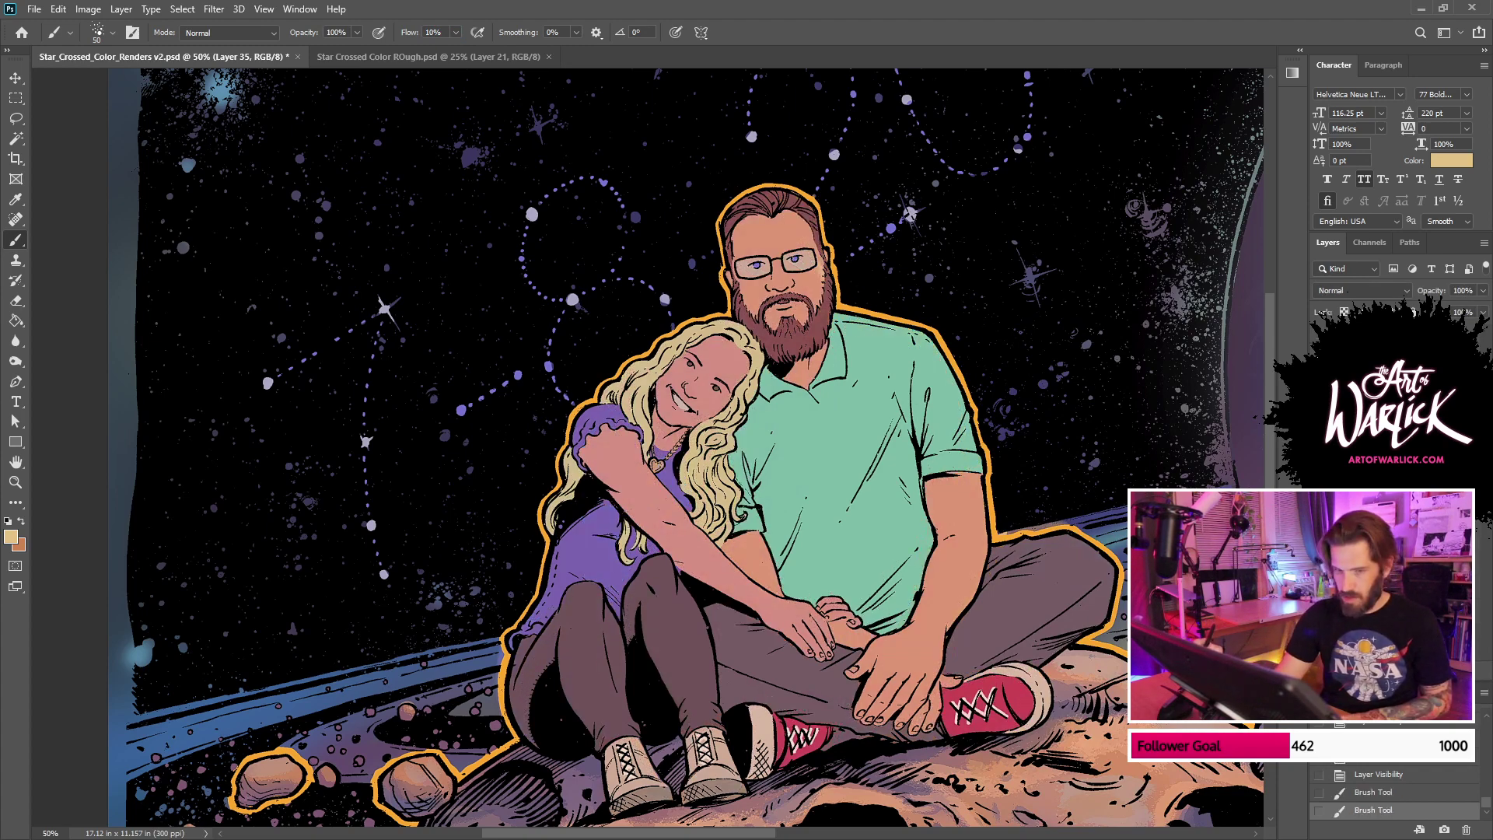
{"action": "key", "text": "space"}
{"action": "mouse_move", "coordinate": [1014, 499]}
{"action": "left_mouse_down"}
{"action": "mouse_move", "coordinate": [1025, 569]}
{"action": "mouse_move", "coordinate": [968, 457]}
{"action": "mouse_move", "coordinate": [943, 445]}
{"action": "mouse_move", "coordinate": [906, 505]}
{"action": "left_mouse_up"}
{"action": "key", "text": "ctrl+z"}
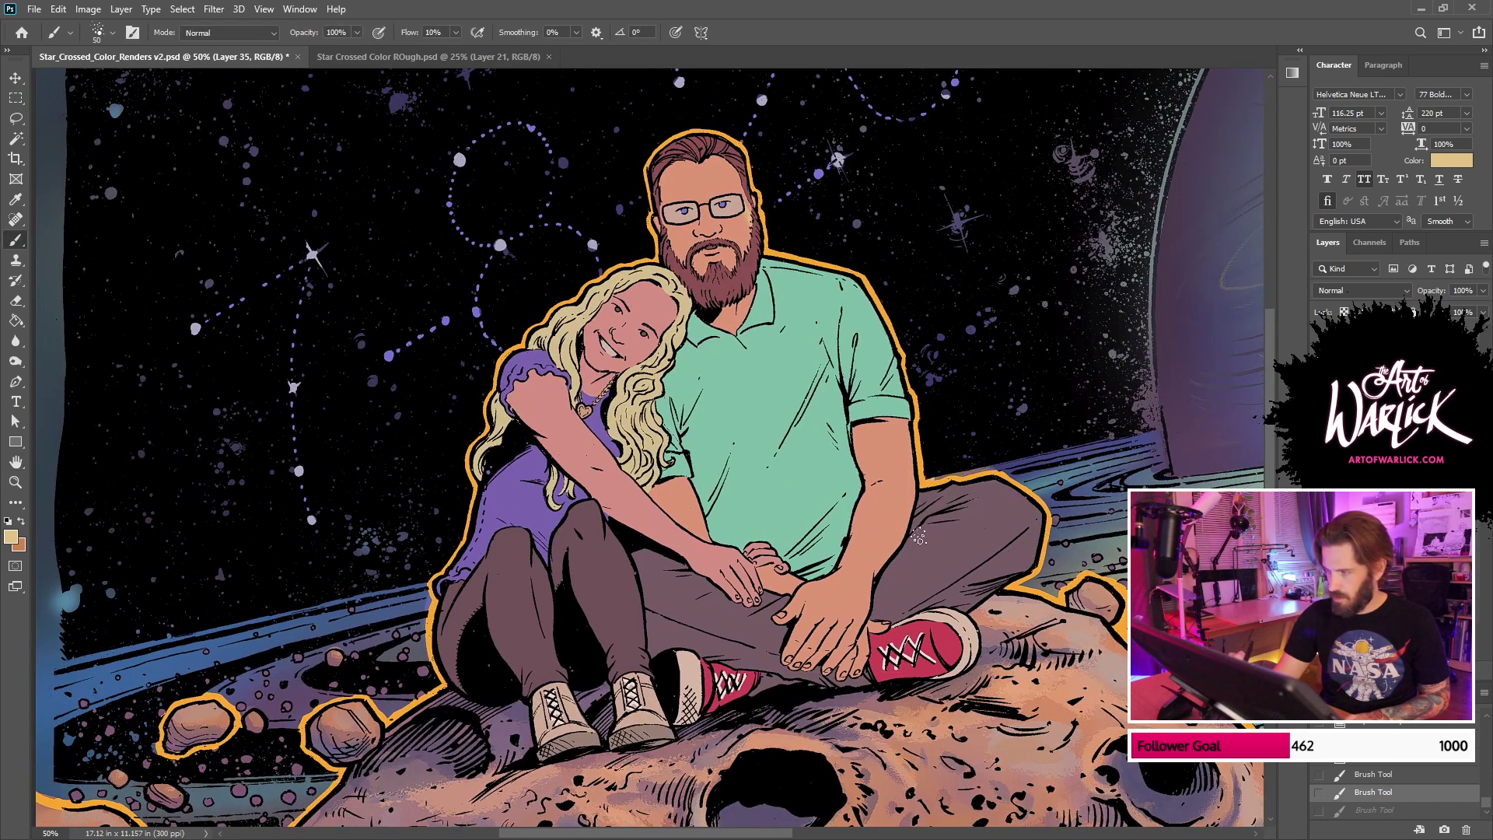
Step: Try highlight strokes along the man's forearm with the textured brush at 90% flow, undoing an attempt
{"action": "key", "text": "ctrl+d"}
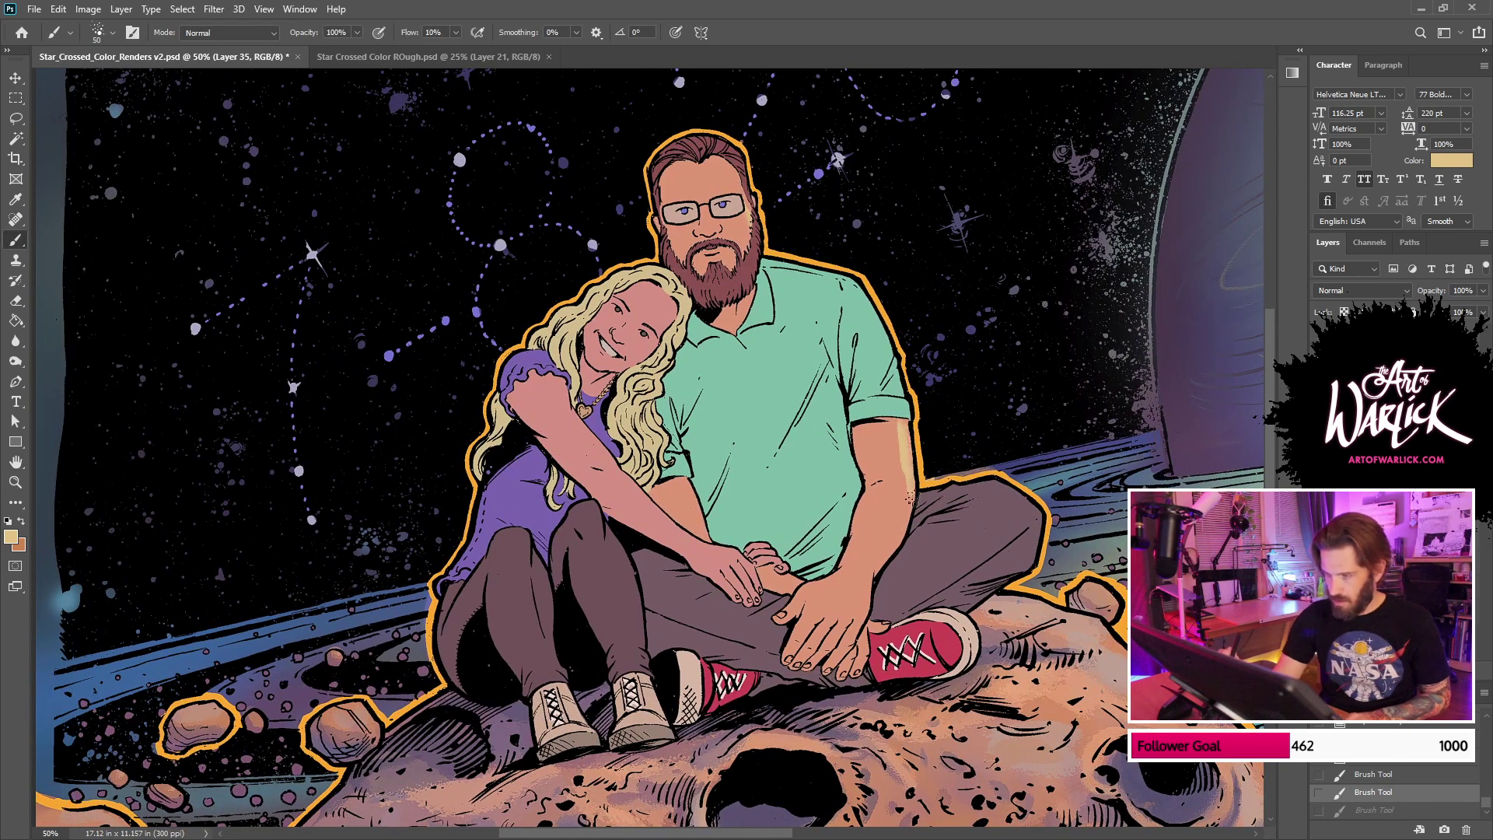
{"action": "mouse_move", "coordinate": [922, 461]}
{"action": "left_mouse_down"}
{"action": "mouse_move", "coordinate": [965, 460]}
{"action": "mouse_move", "coordinate": [939, 478]}
{"action": "mouse_move", "coordinate": [944, 424]}
{"action": "left_mouse_up"}
{"action": "right_click", "coordinate": [1034, 432]}
{"action": "double_click", "coordinate": [960, 480]}
{"action": "key", "text": "ctrl+z"}
{"action": "mouse_move", "coordinate": [918, 576]}
{"action": "left_mouse_down"}
{"action": "mouse_move", "coordinate": [952, 514]}
{"action": "mouse_move", "coordinate": [945, 410]}
{"action": "left_mouse_up"}
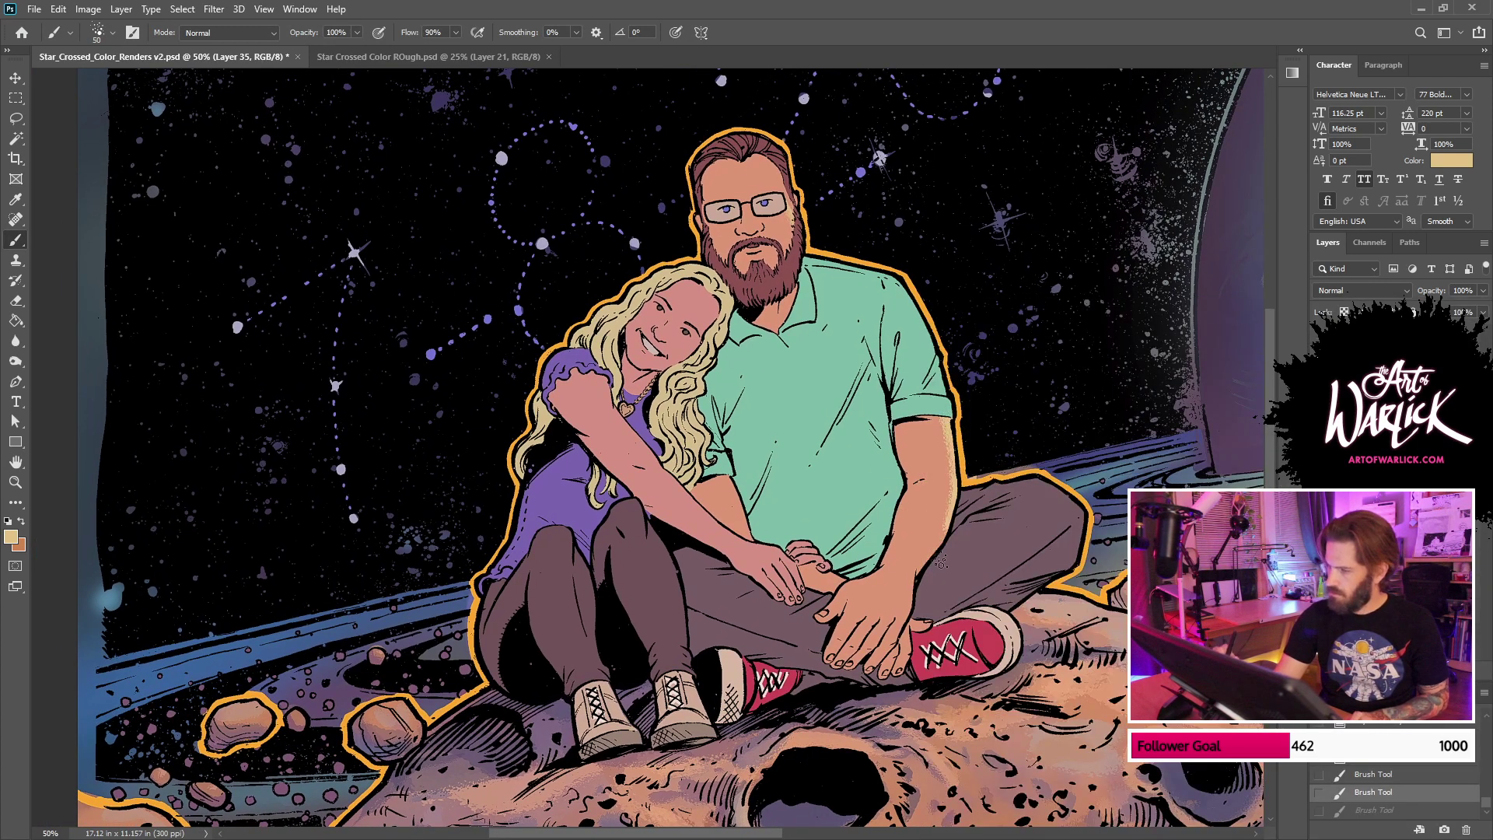
Step: Switch to the 50 px triangular-tip brush and paint a hard-edged pale highlight down the side of the man's face
{"action": "right_click", "coordinate": [1064, 434]}
{"action": "left_click", "coordinate": [1172, 480]}
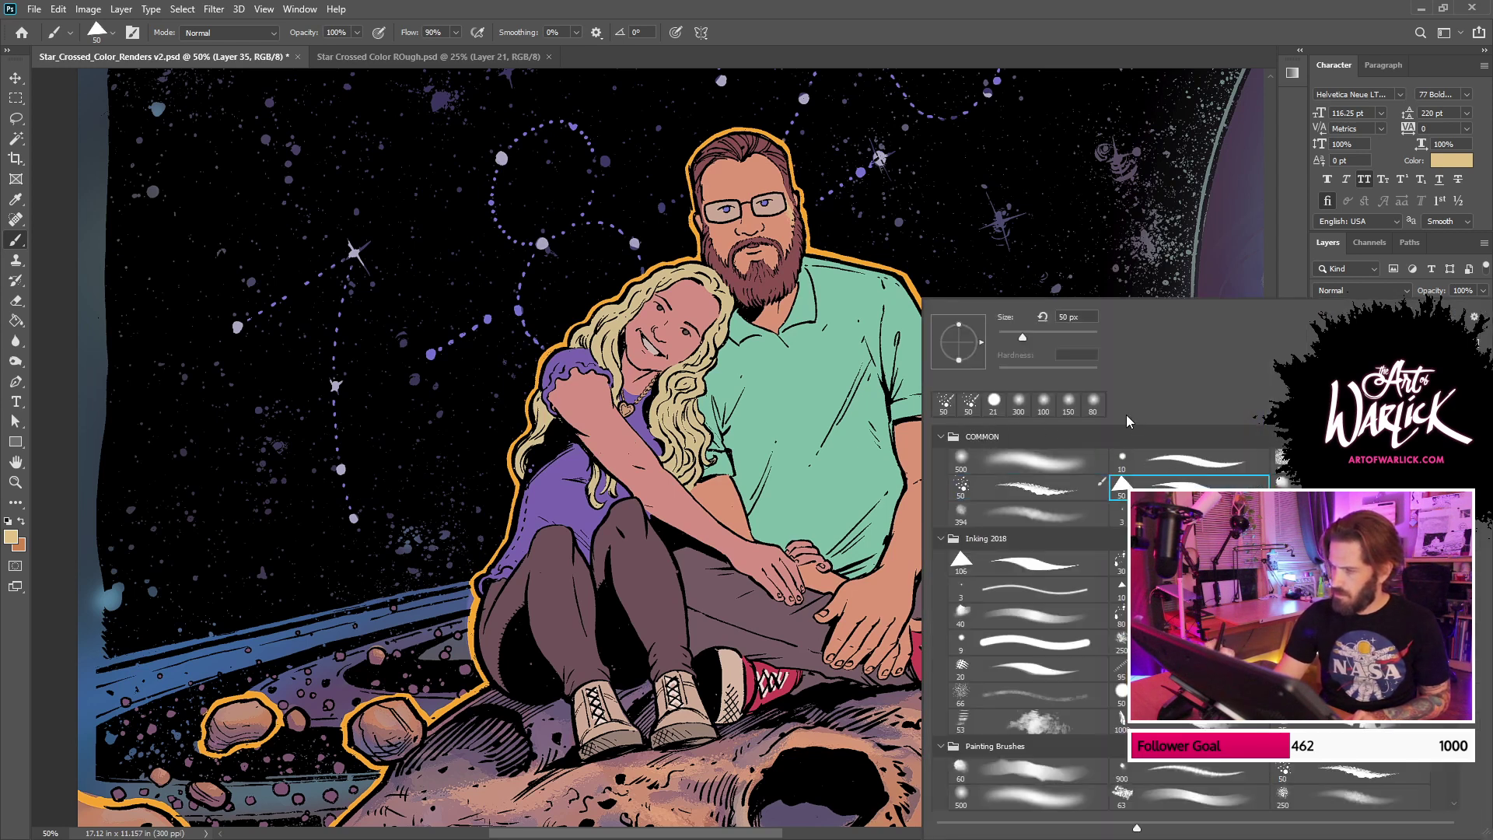
{"action": "left_click", "coordinate": [801, 226]}
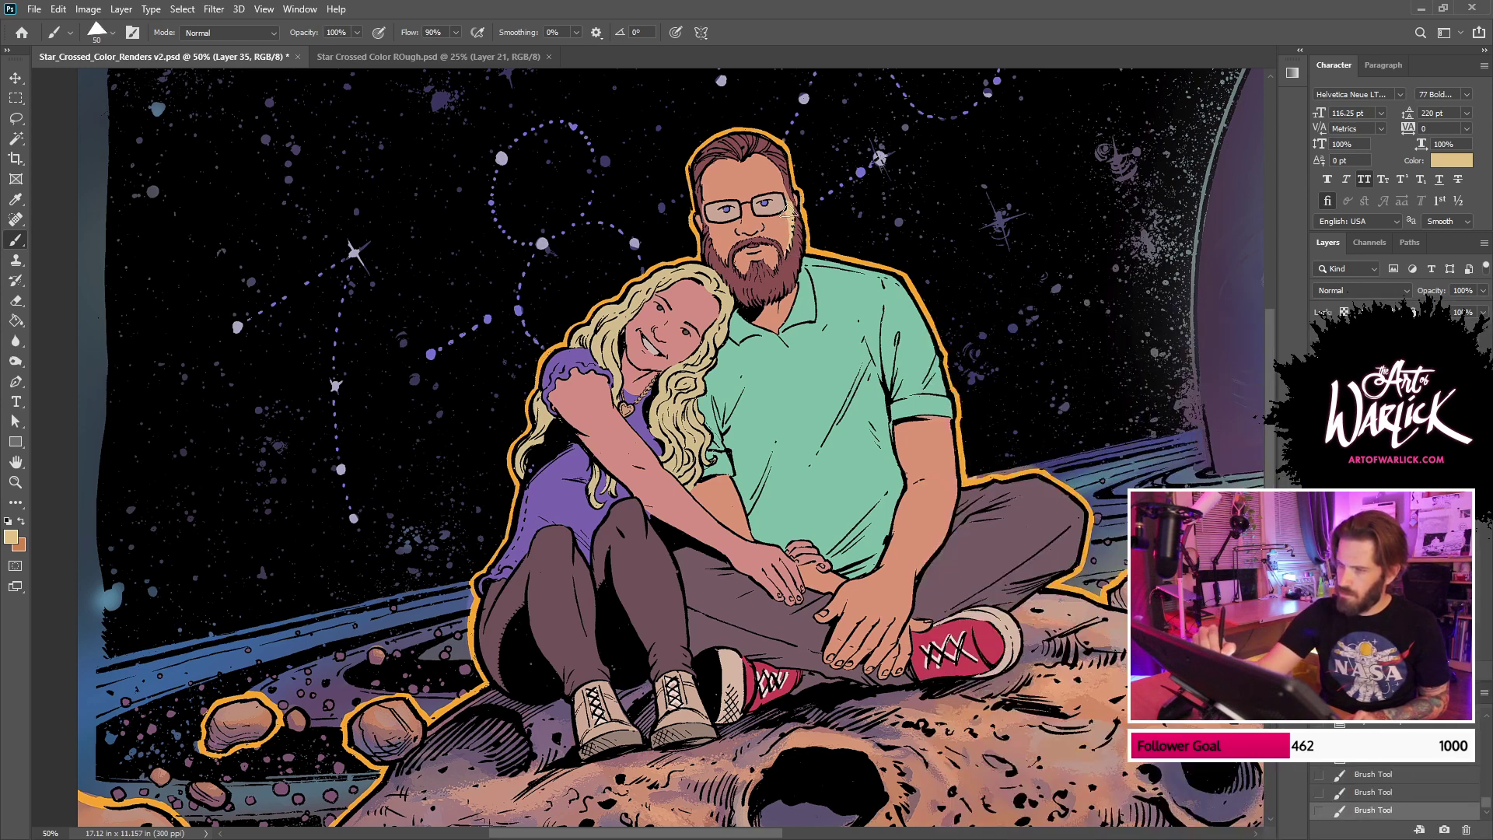
{"action": "key", "text": "ctrl+z"}
{"action": "left_click_drag", "start_coordinate": [779, 196], "coordinate": [784, 149]}
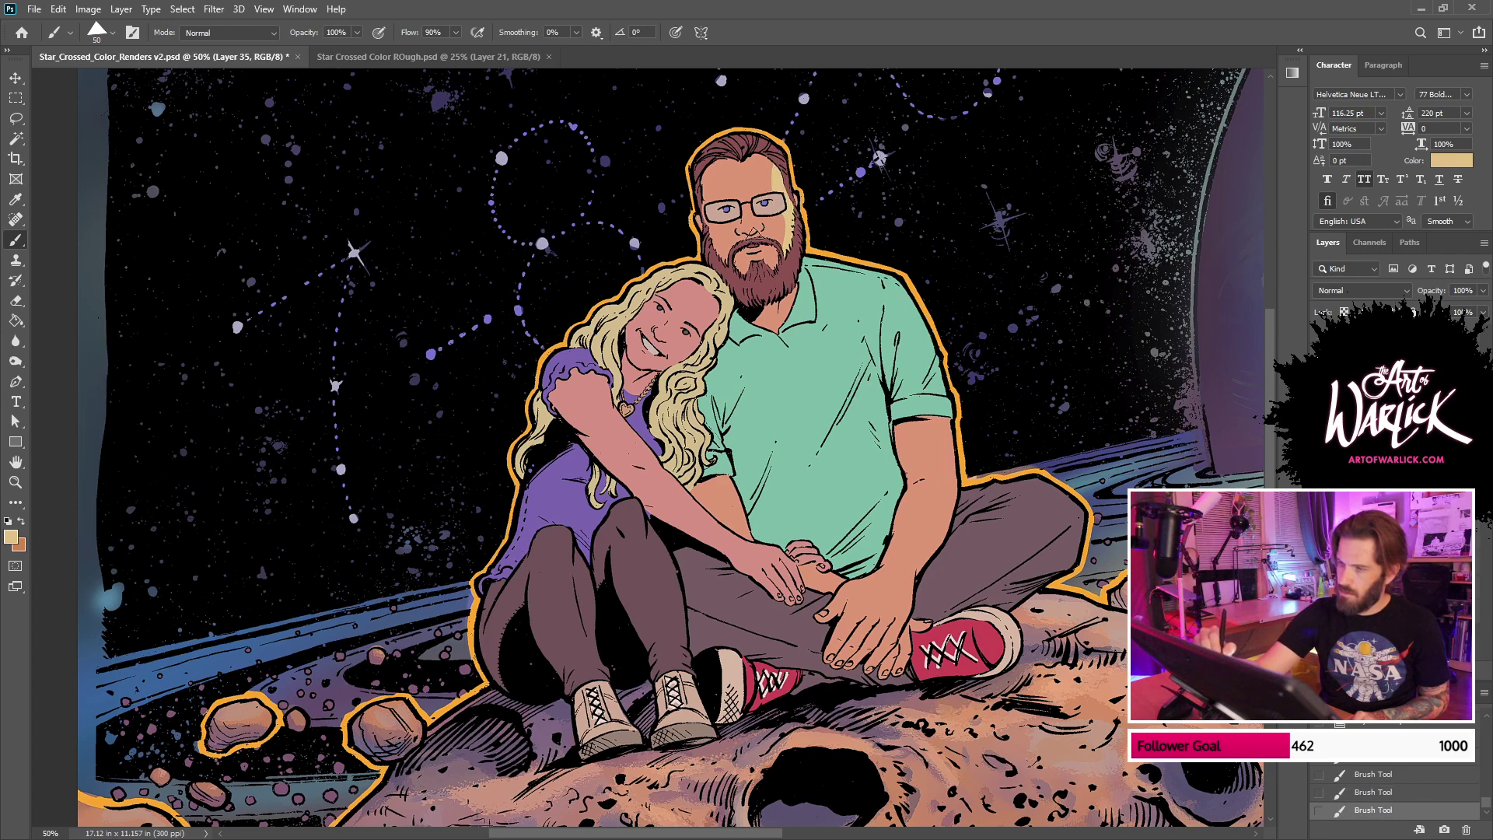
Step: Undo the last triangular-tip stroke and rework the highlight down the side of the man's face with a 35 px hard round brush
{"action": "key", "text": "ctrl+z"}
{"action": "key", "text": "ctrl+plus"}
{"action": "left_click_drag", "start_coordinate": [946, 355], "coordinate": [873, 573]}
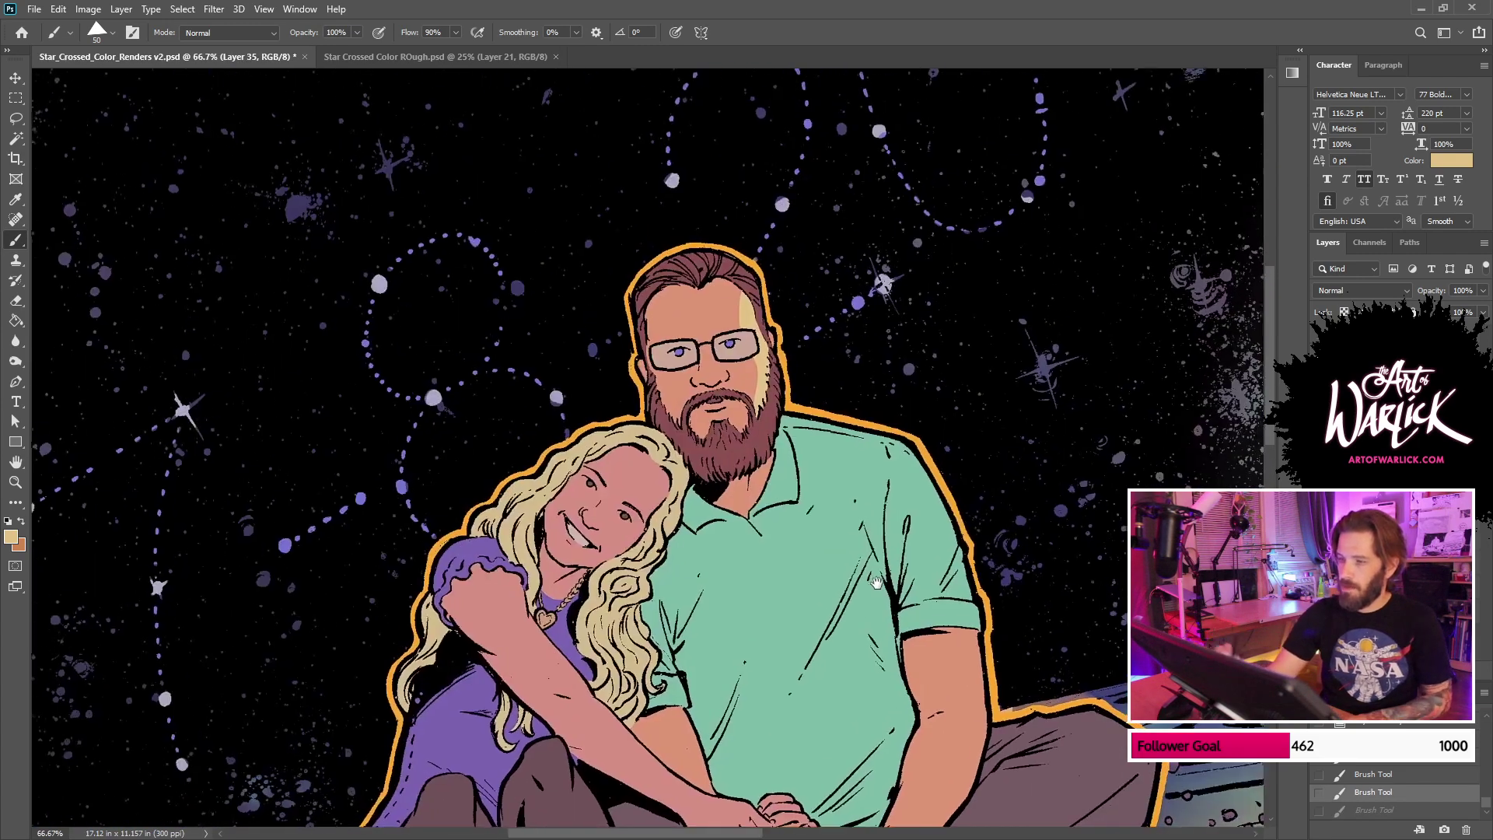
{"action": "right_click", "coordinate": [1057, 436]}
{"action": "double_click", "coordinate": [1170, 475]}
{"action": "key", "text": "ctrl+z"}
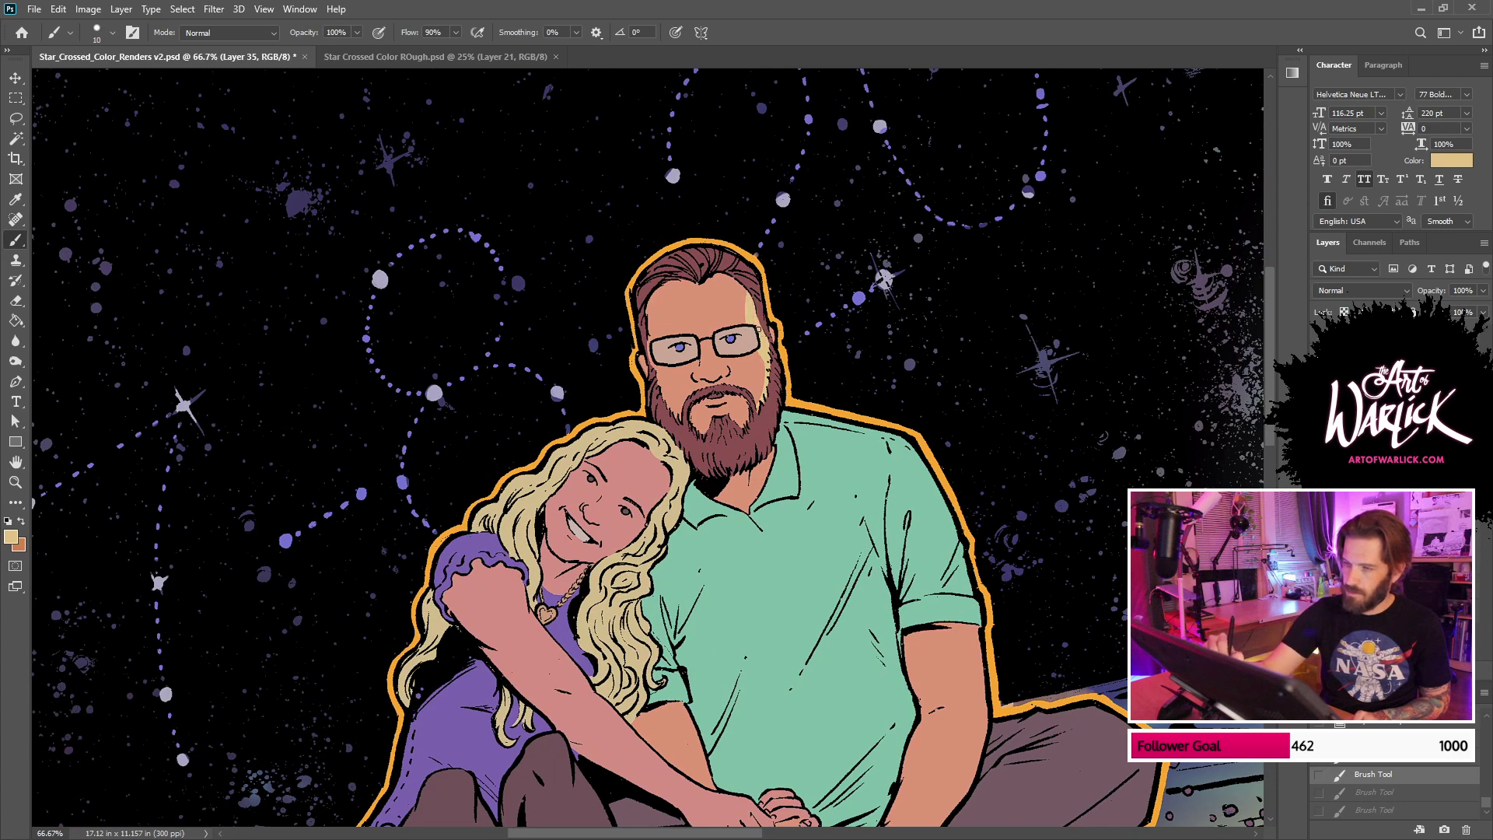
{"action": "key", "text": "ctrl+shift+z"}
{"action": "key", "text": "ctrl+shift+z"}
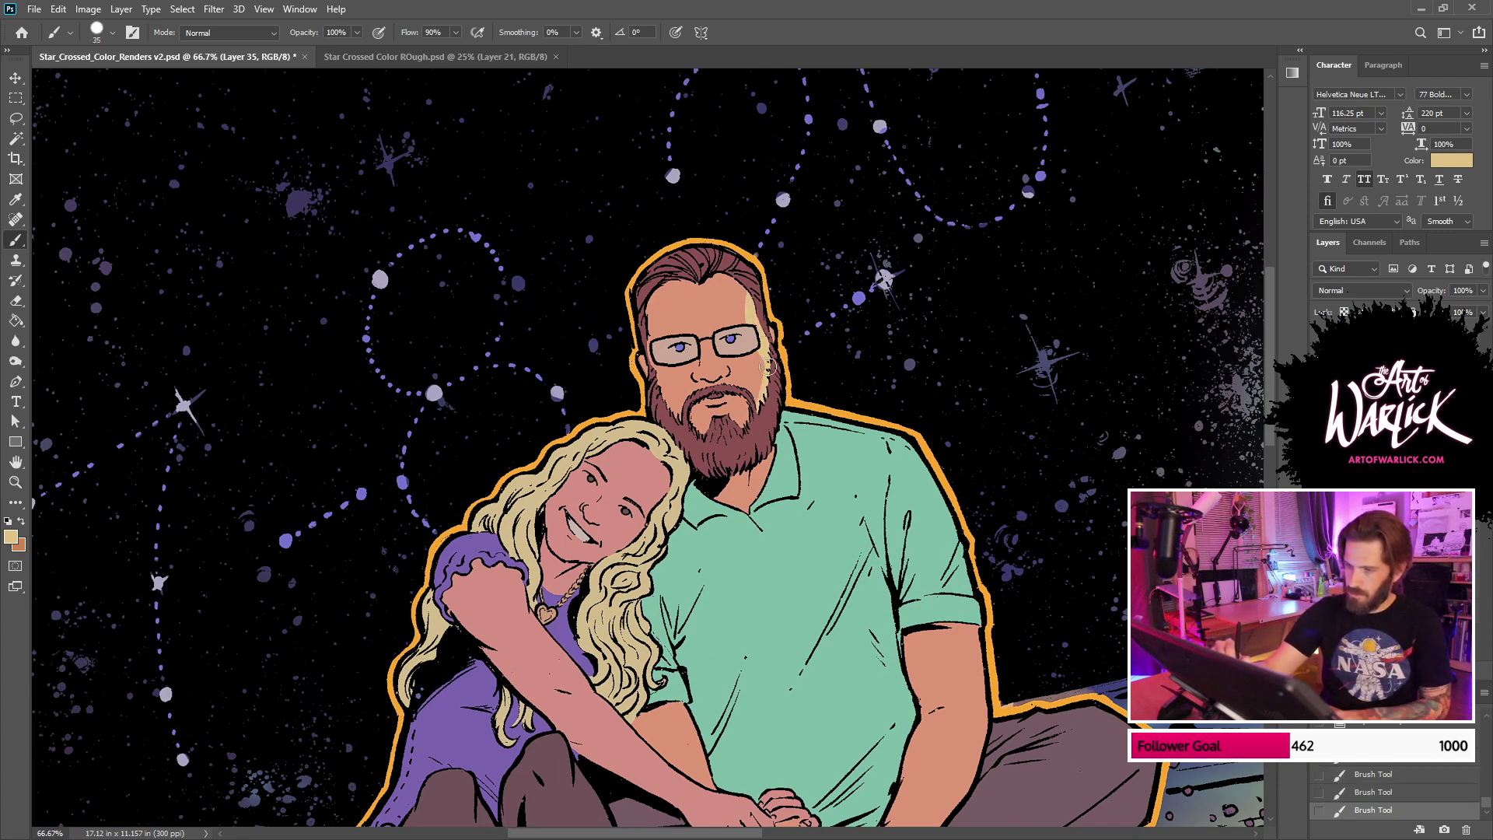
Step: Try a hard-edged highlight on the man's forehead after comparing with the earlier rendered version, and undo the stroke
{"action": "left_click", "coordinate": [1320, 404]}
{"action": "key", "text": "ctrl+z"}
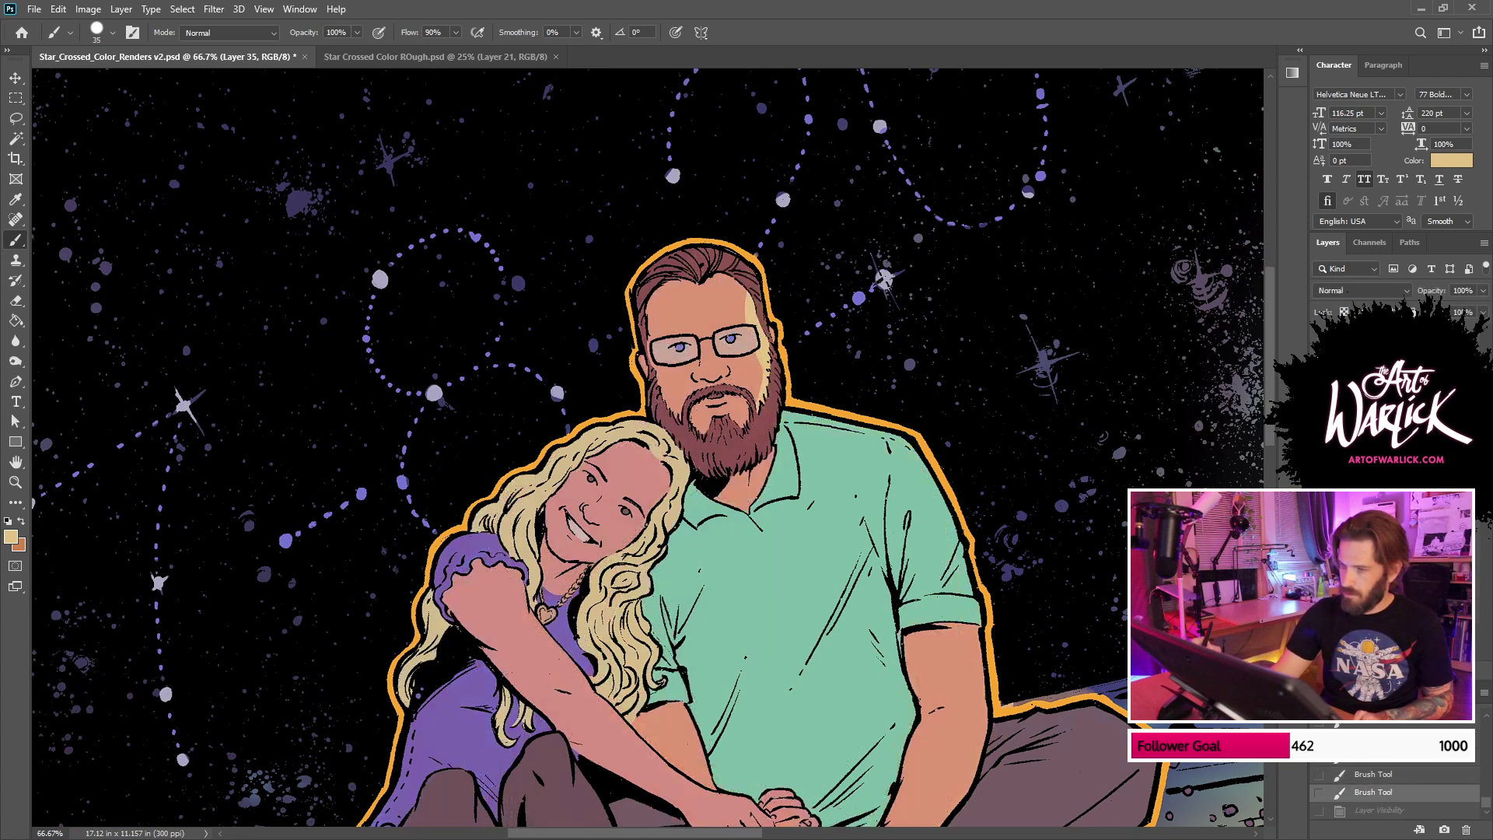
{"action": "key", "text": "ctrl+shift+z"}
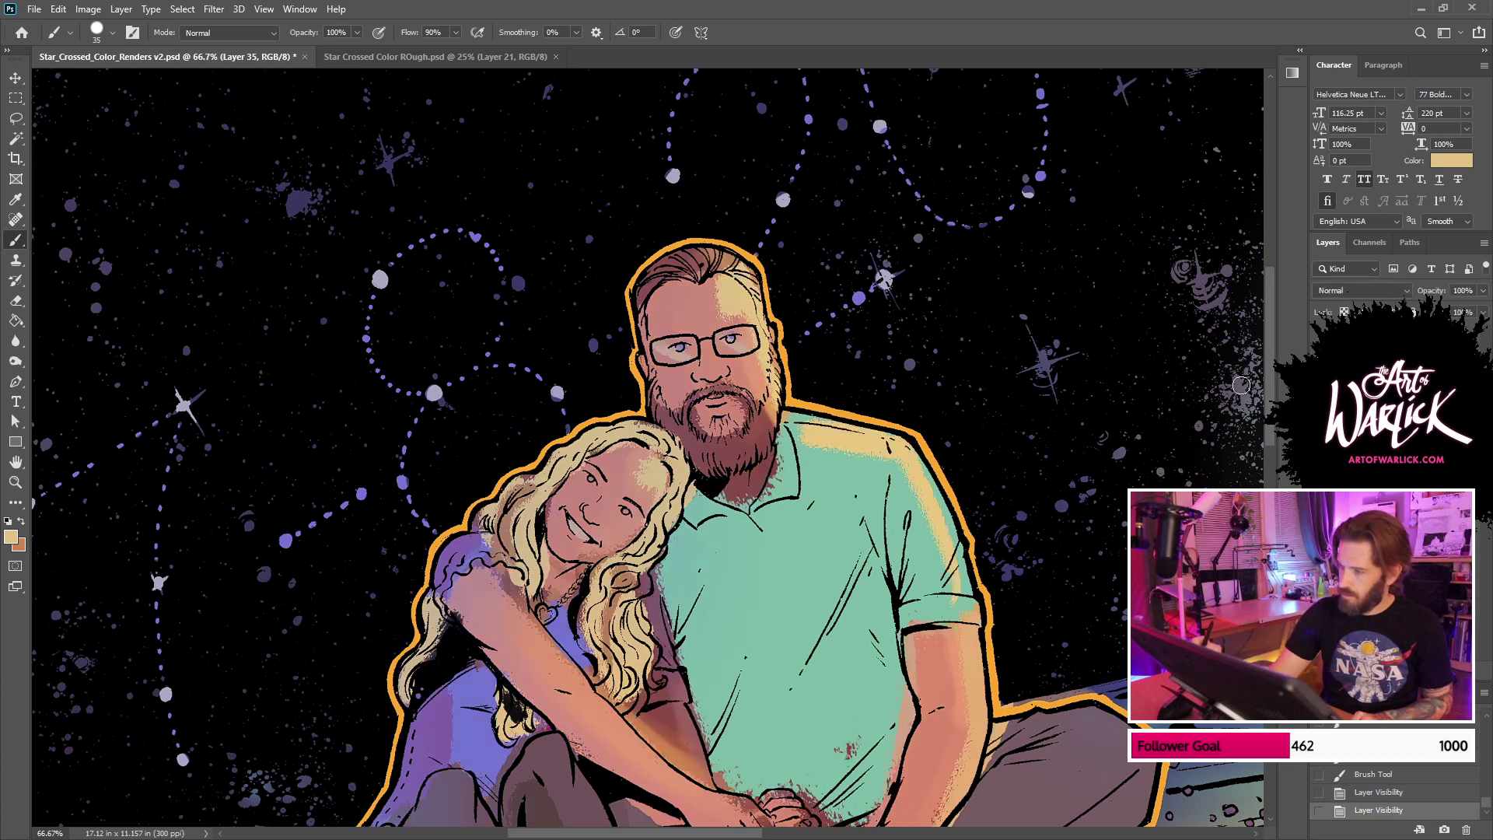
{"action": "key", "text": "ctrl+comma"}
{"action": "mouse_move", "coordinate": [727, 284]}
{"action": "left_mouse_down"}
{"action": "mouse_move", "coordinate": [739, 311]}
{"action": "mouse_move", "coordinate": [751, 302]}
{"action": "left_mouse_up"}
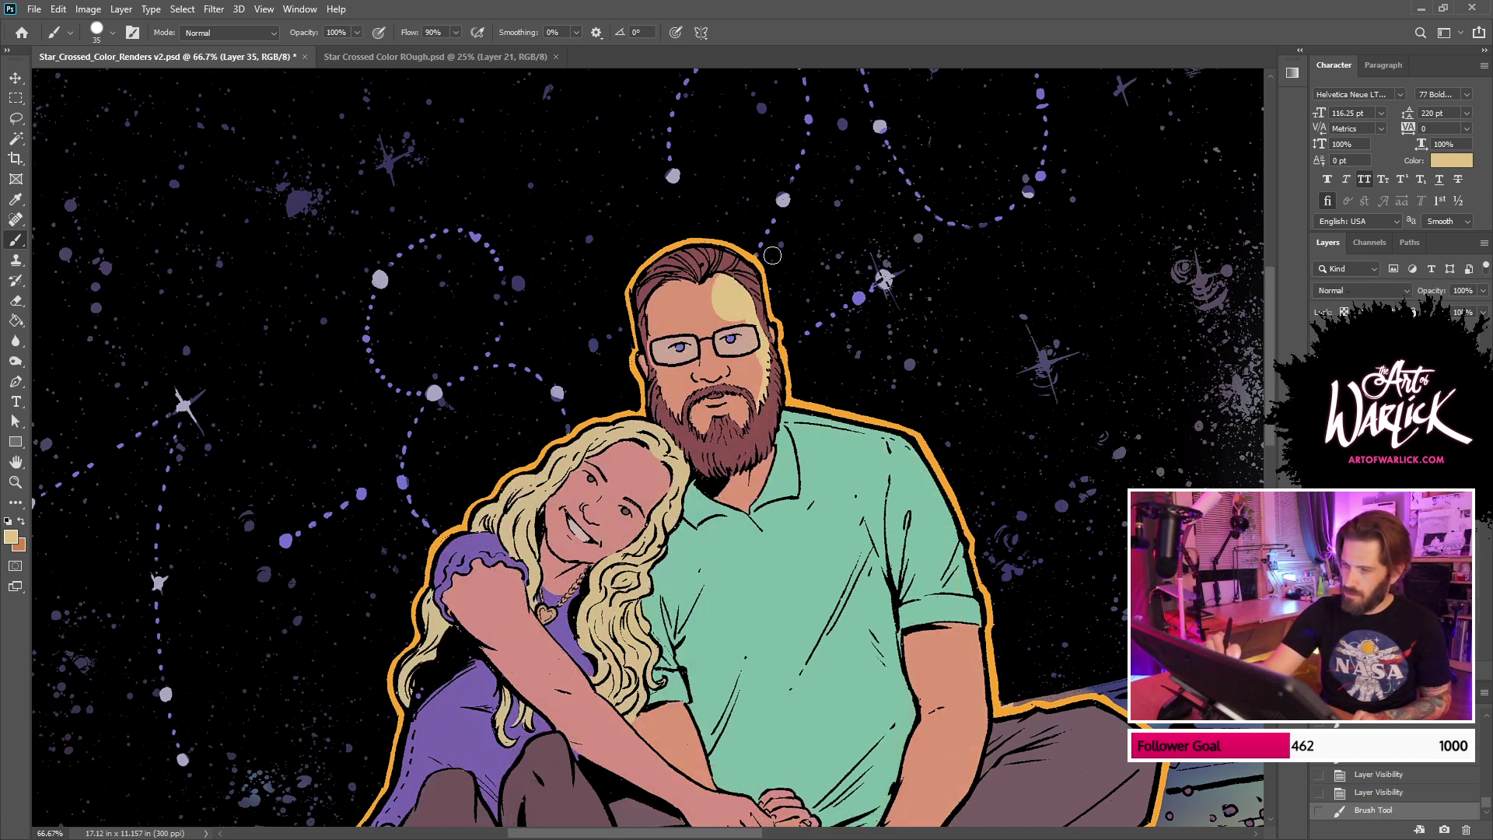
{"action": "key", "text": "ctrl+z"}
Step: Paint a soft highlight on the lit side of the man's forehead with the soft round brush at 105 px
{"action": "right_click", "coordinate": [838, 296]}
{"action": "left_click", "coordinate": [889, 425]}
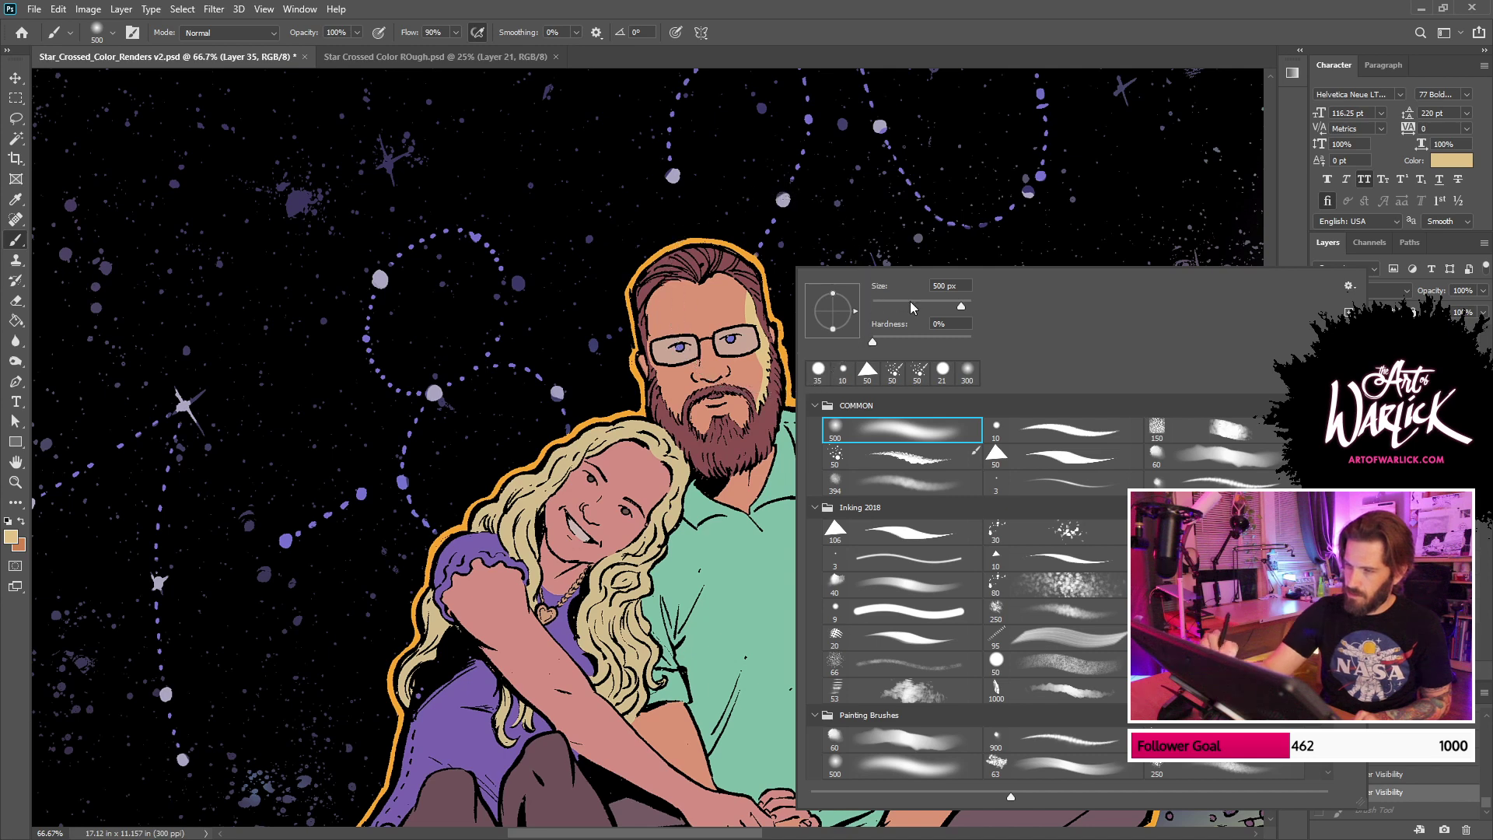
{"action": "left_click_drag", "start_coordinate": [914, 307], "coordinate": [903, 306]}
{"action": "left_click_drag", "start_coordinate": [738, 260], "coordinate": [739, 299]}
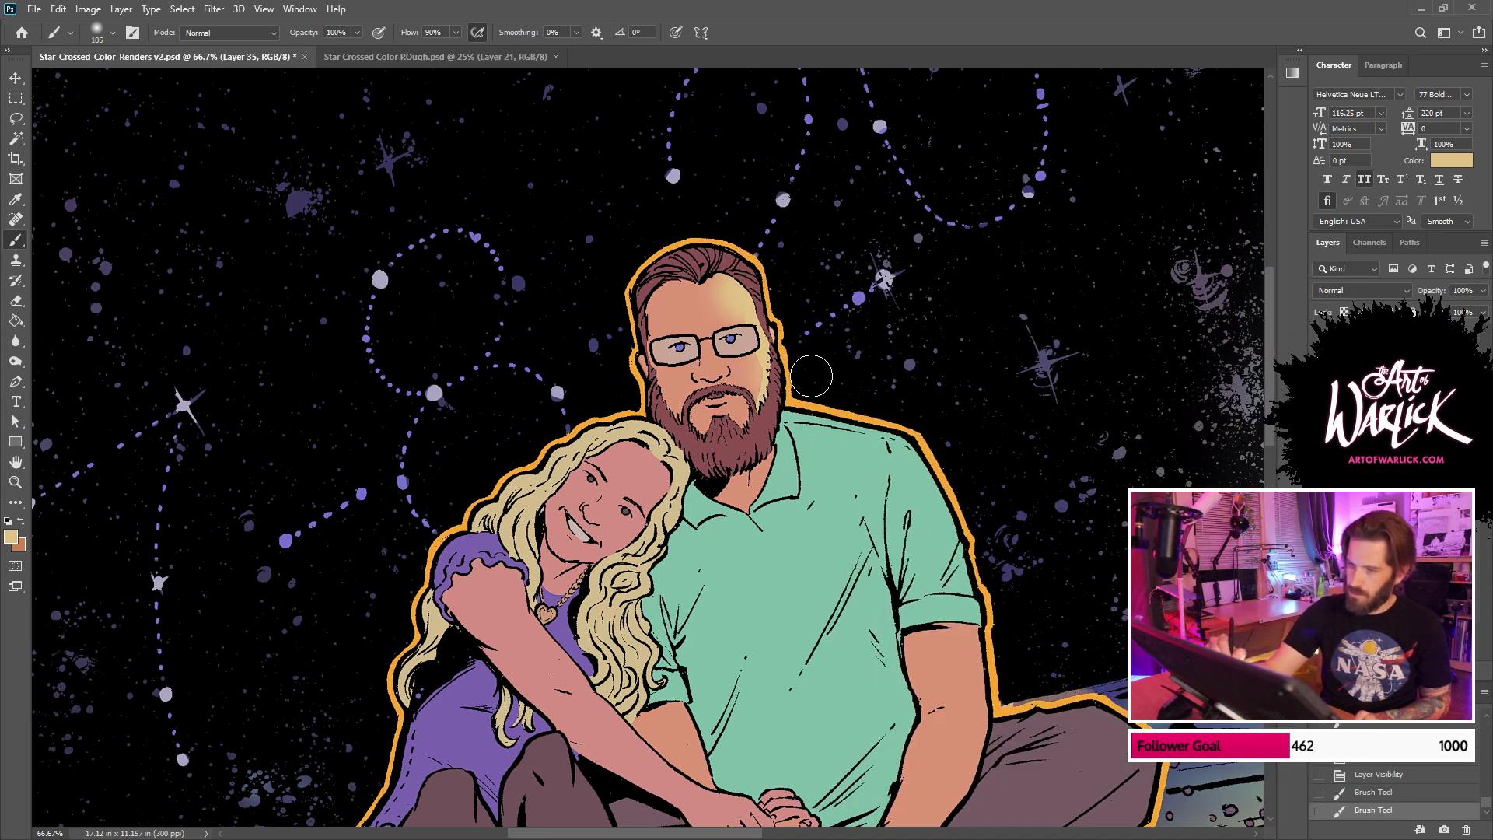
Step: Brush a soft pale highlight onto the man's neck and along his outer forearm with the soft round brush at 50 px
{"action": "right_click", "coordinate": [891, 383]}
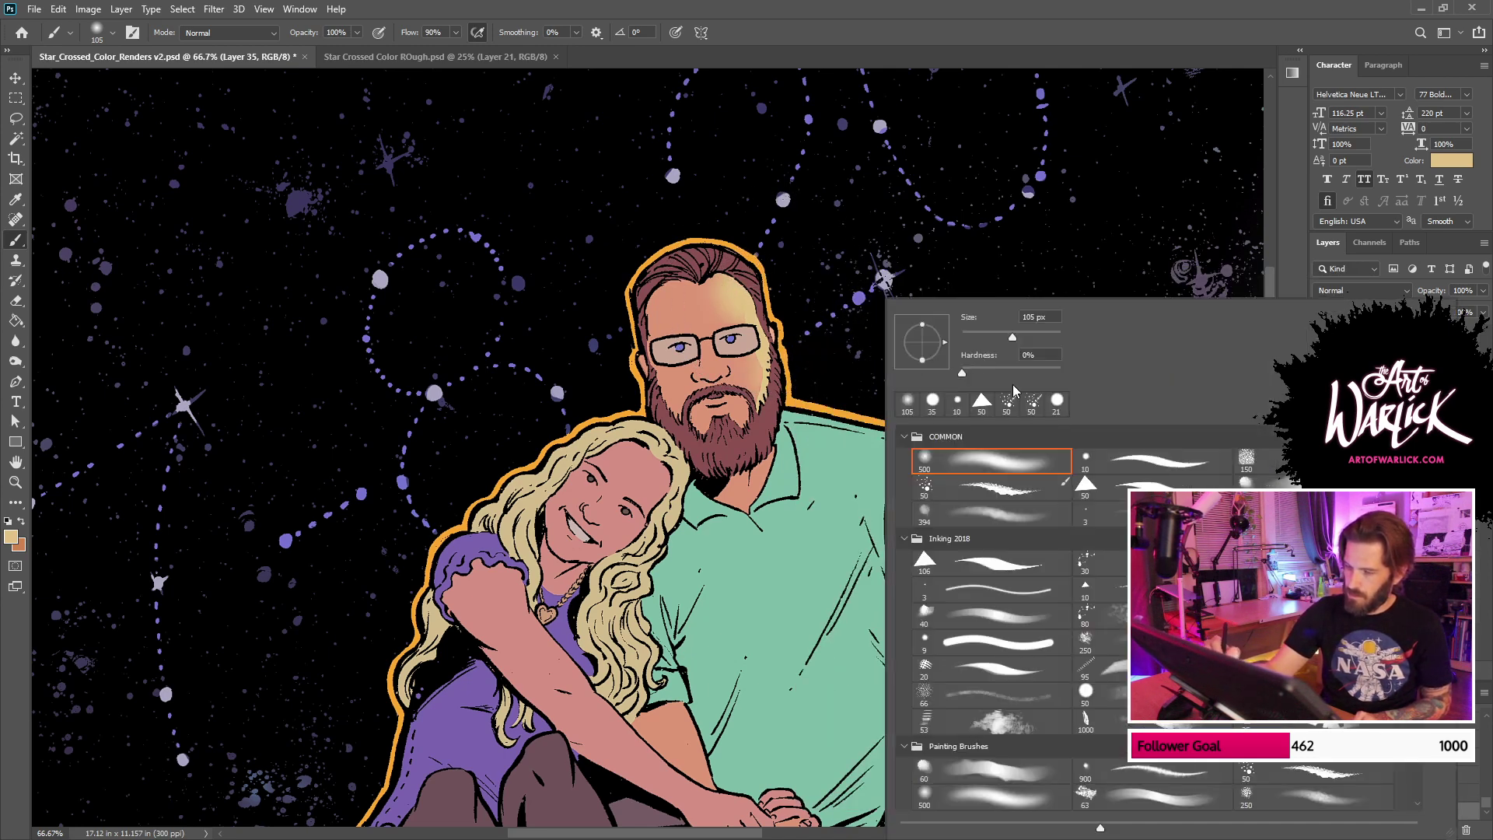
{"action": "left_click", "coordinate": [932, 400]}
{"action": "left_click_drag", "start_coordinate": [773, 472], "coordinate": [752, 350]}
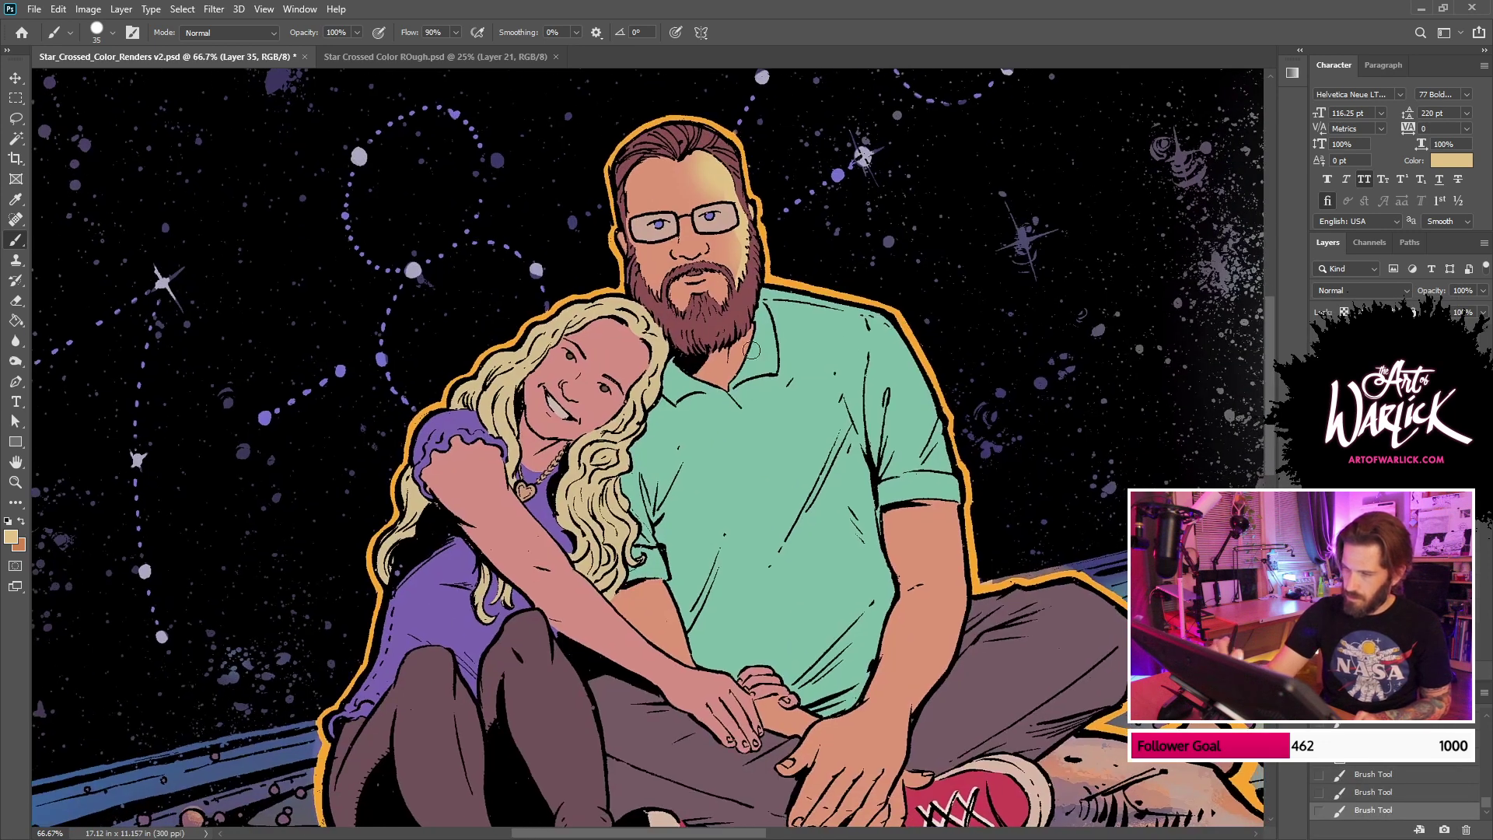
{"action": "right_click", "coordinate": [812, 342]}
{"action": "left_click", "coordinate": [931, 458]}
{"action": "left_click", "coordinate": [741, 372]}
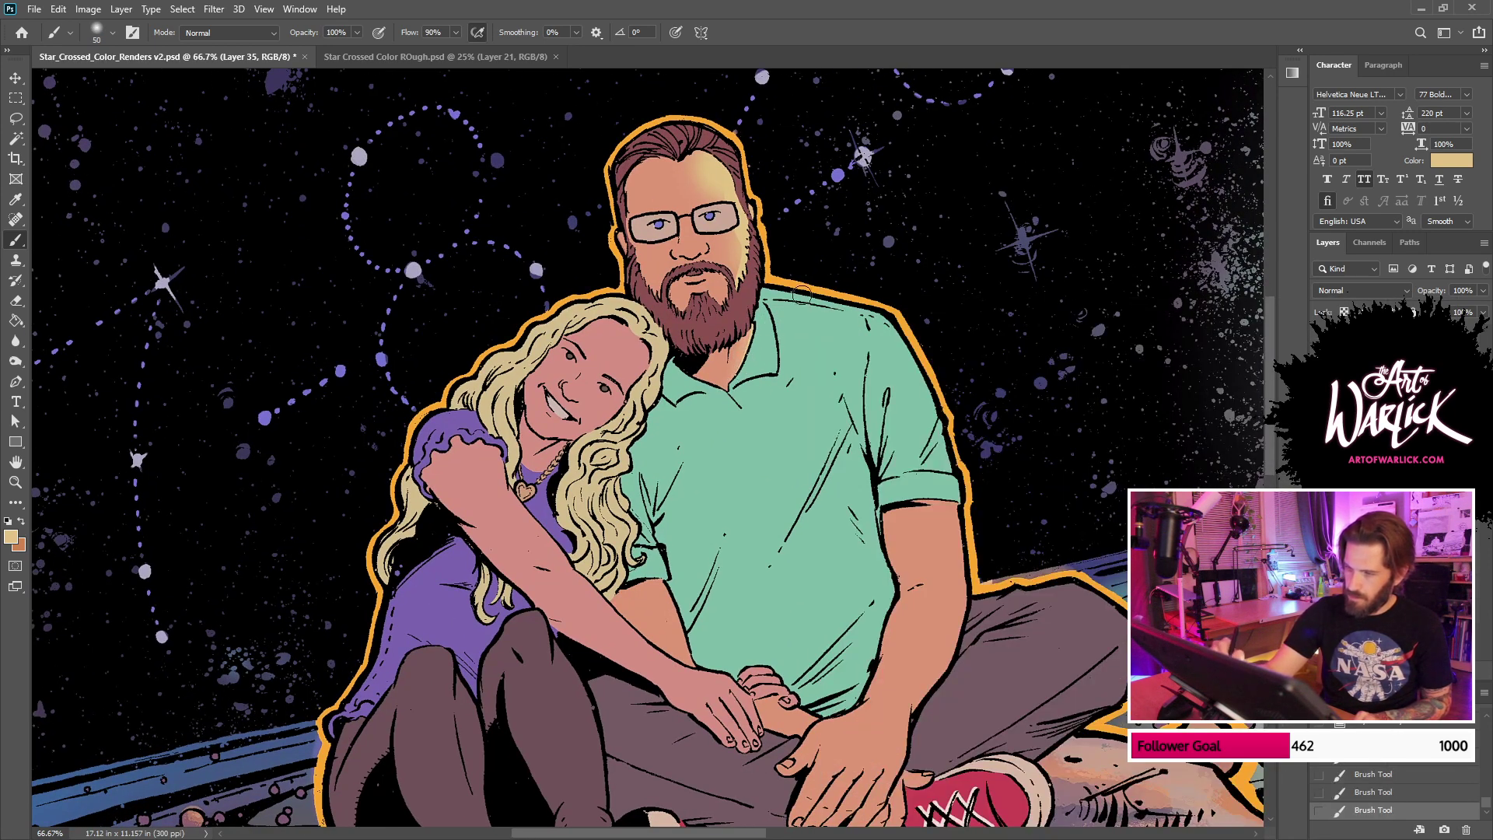
{"action": "left_click_drag", "start_coordinate": [959, 509], "coordinate": [966, 624]}
{"action": "scroll", "coordinate": [966, 622], "scroll_direction": "down", "scroll_amount": 3}
Step: Paint hard-edged pale highlights along both of the man's forearms and the edge of his hand with the 35 px hard round brush
{"action": "right_click", "coordinate": [925, 303]}
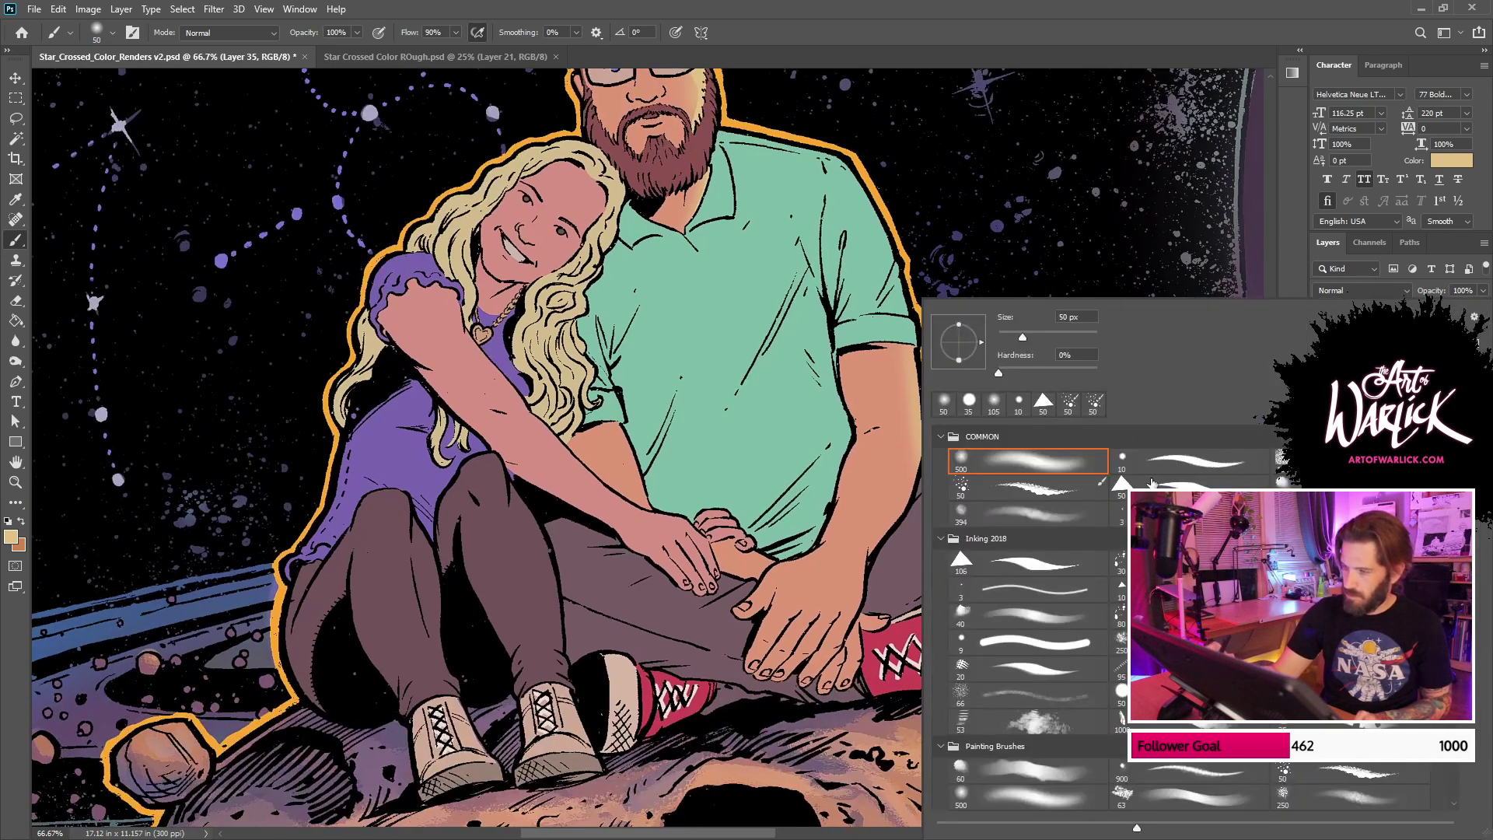
{"action": "left_click", "coordinate": [968, 400]}
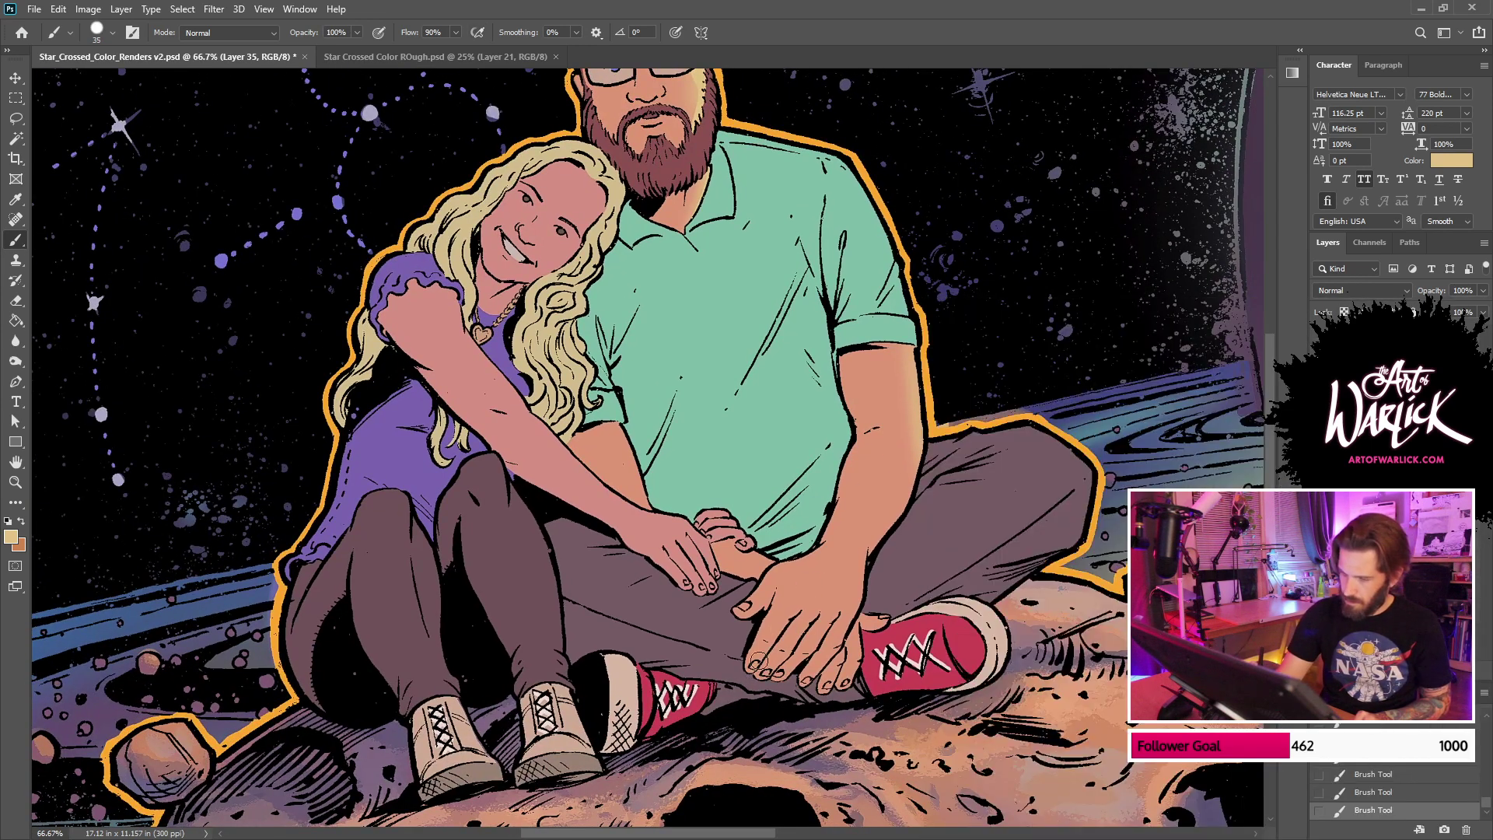
{"action": "left_click", "coordinate": [765, 663]}
{"action": "key", "text": "ctrl+z"}
{"action": "mouse_move", "coordinate": [795, 613]}
{"action": "left_mouse_down"}
{"action": "mouse_move", "coordinate": [769, 646]}
{"action": "mouse_move", "coordinate": [790, 618]}
{"action": "mouse_move", "coordinate": [789, 651]}
{"action": "mouse_move", "coordinate": [824, 612]}
{"action": "mouse_move", "coordinate": [810, 647]}
{"action": "mouse_move", "coordinate": [842, 615]}
{"action": "mouse_move", "coordinate": [839, 646]}
{"action": "mouse_move", "coordinate": [907, 496]}
{"action": "left_mouse_up"}
{"action": "left_click_drag", "start_coordinate": [870, 555], "coordinate": [924, 420]}
{"action": "left_click_drag", "start_coordinate": [910, 476], "coordinate": [912, 325]}
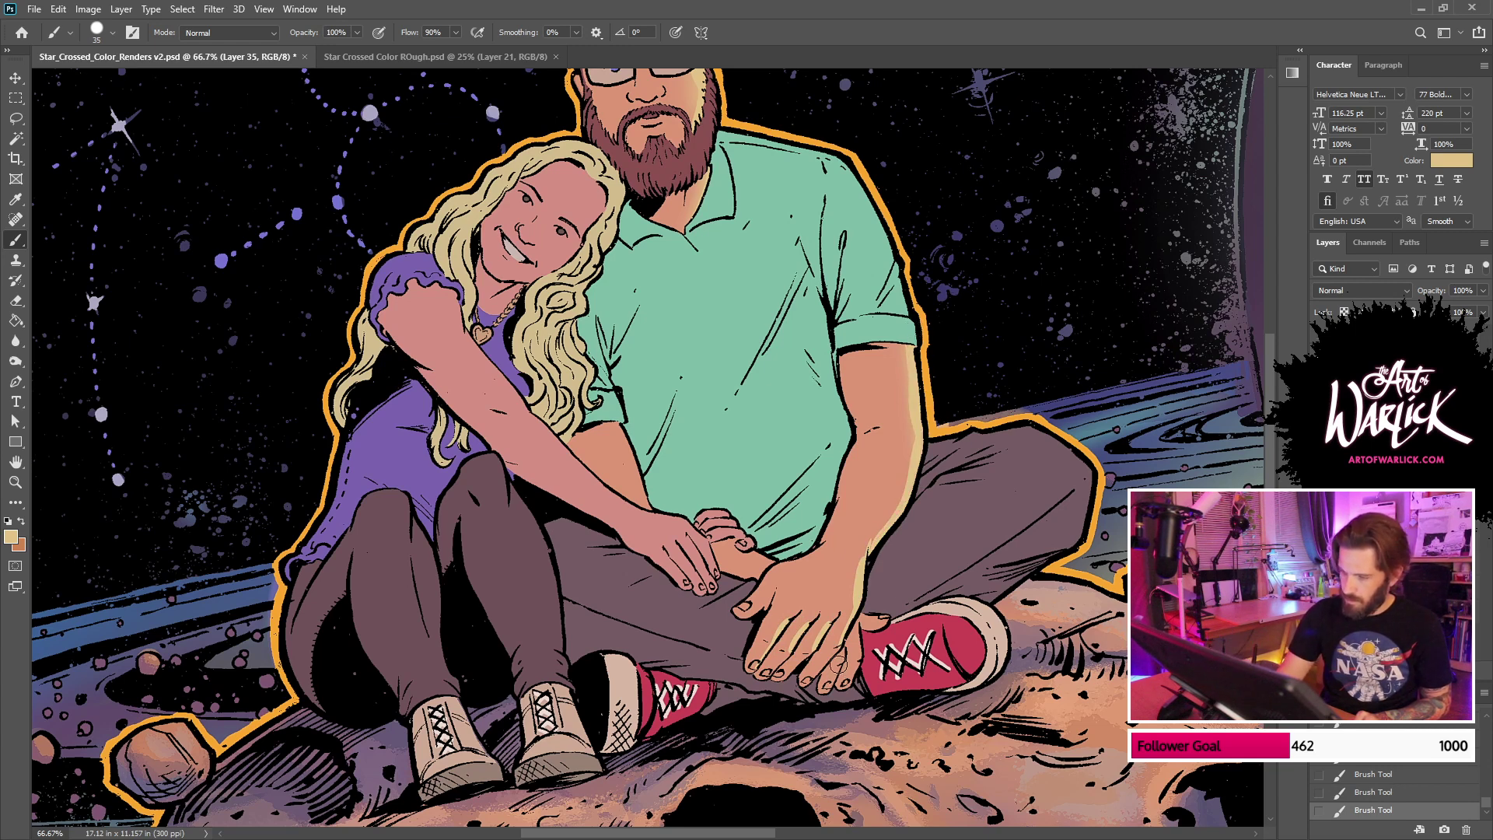
{"action": "left_click_drag", "start_coordinate": [855, 660], "coordinate": [867, 620]}
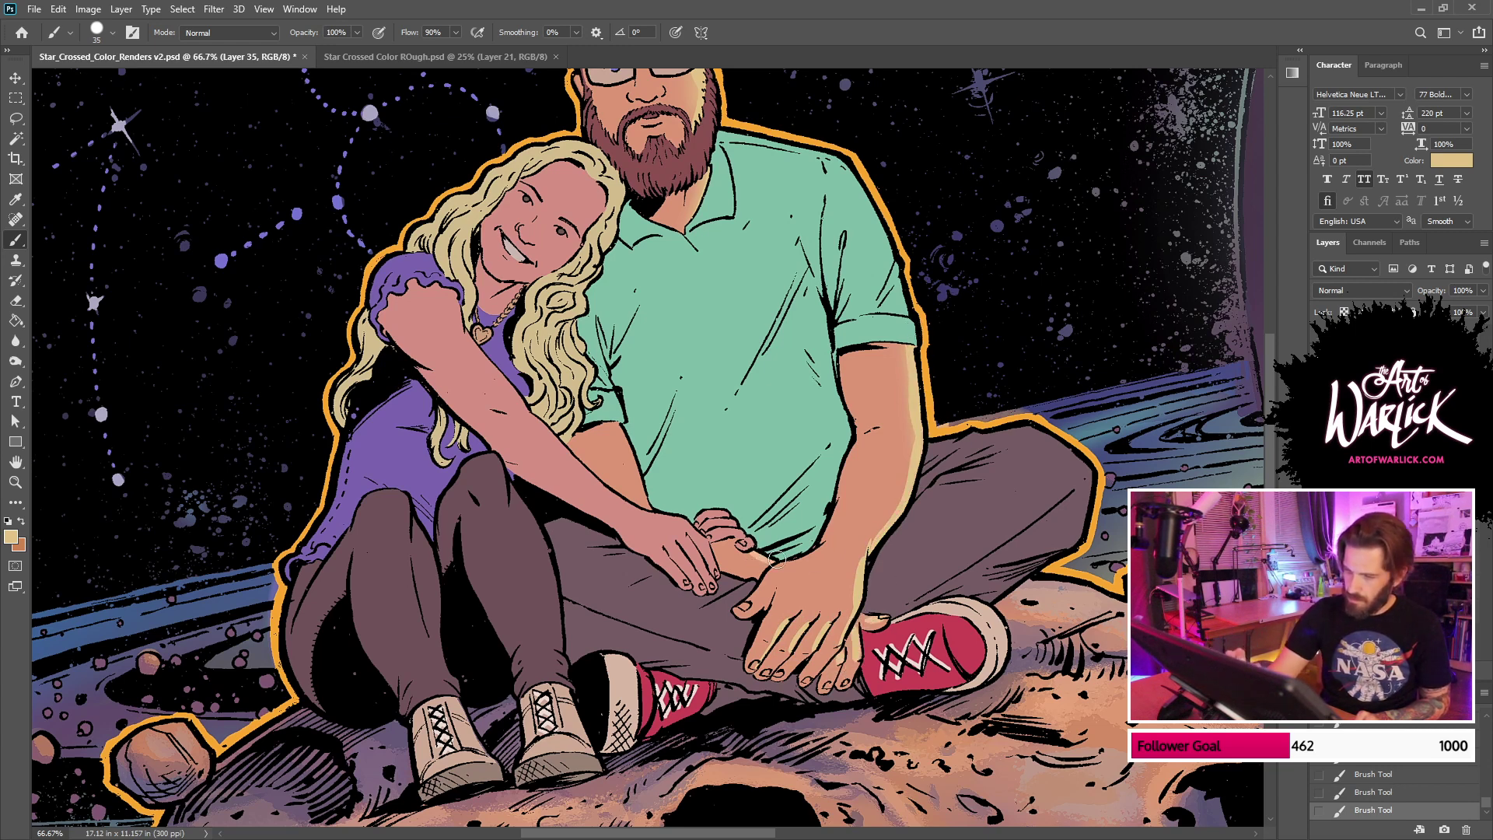
{"action": "left_click_drag", "start_coordinate": [644, 490], "coordinate": [622, 424]}
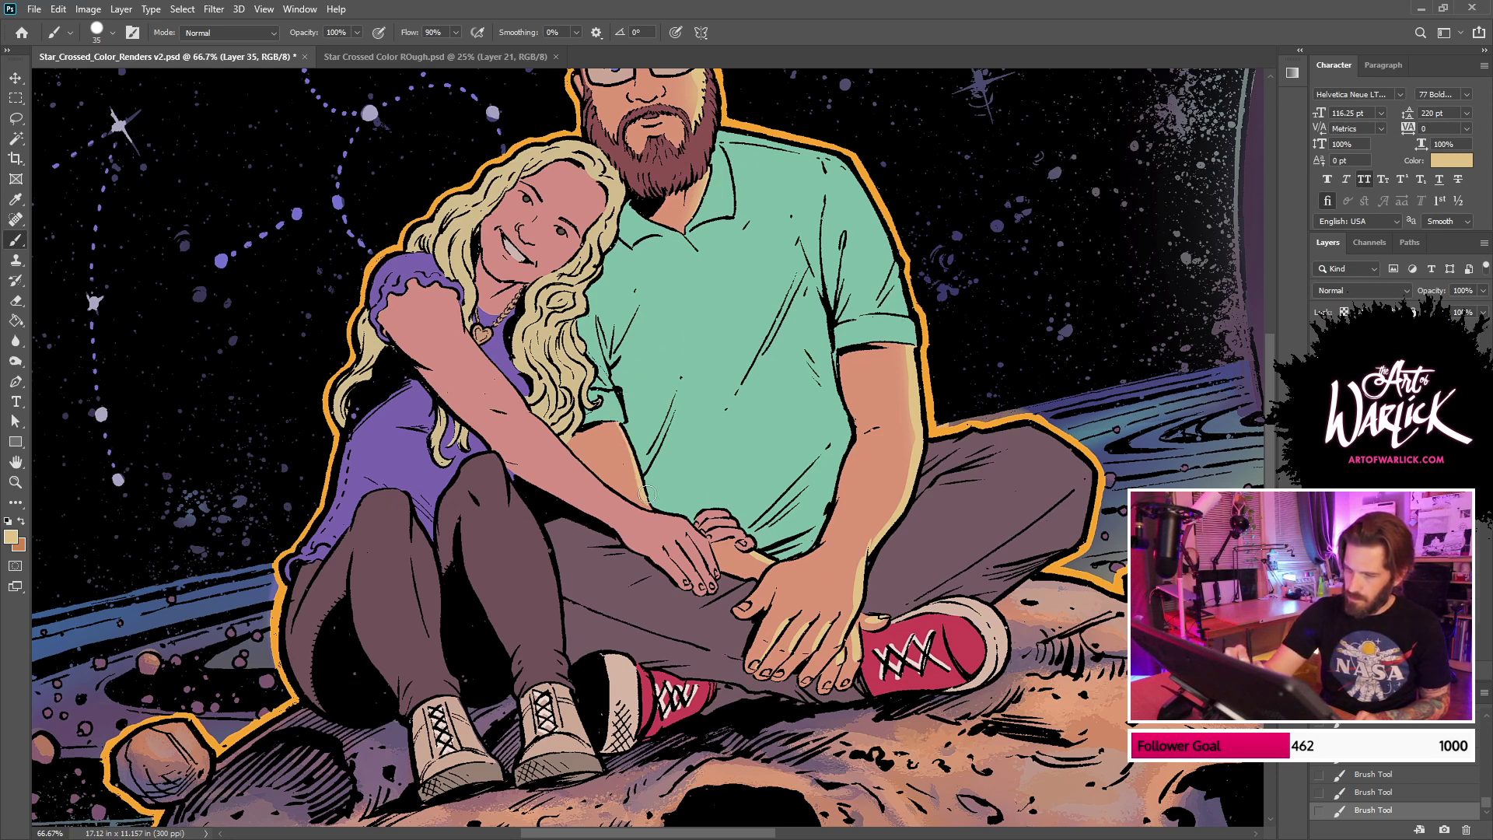
Step: Soften the highlight on the man's forearm beside the woman with the 50 px soft round brush
{"action": "right_click", "coordinate": [807, 358]}
{"action": "left_click", "coordinate": [843, 401]}
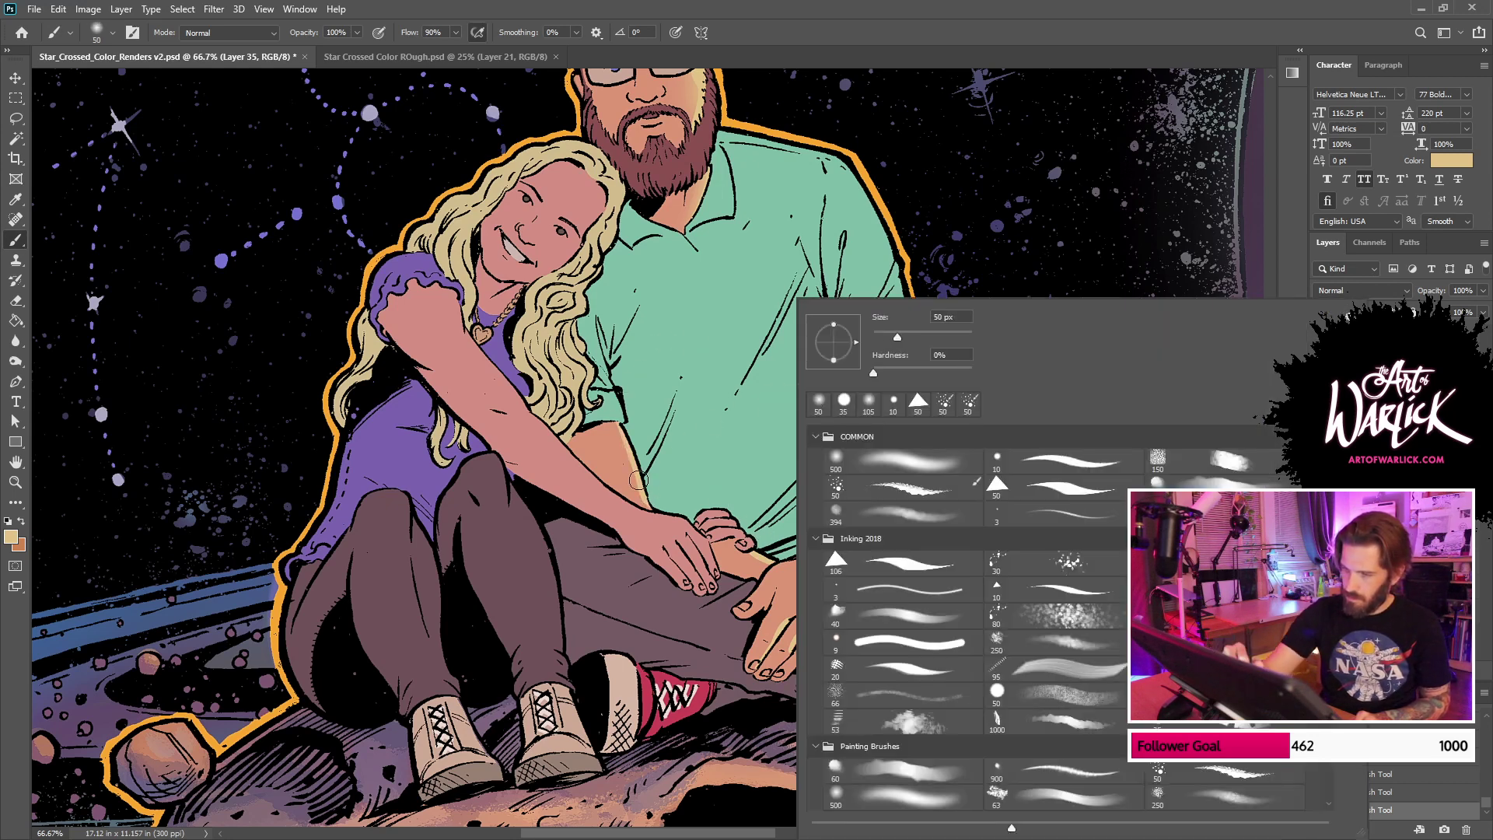
{"action": "left_click", "coordinate": [613, 394]}
{"action": "key", "text": "ctrl+z"}
{"action": "left_click_drag", "start_coordinate": [621, 433], "coordinate": [645, 500]}
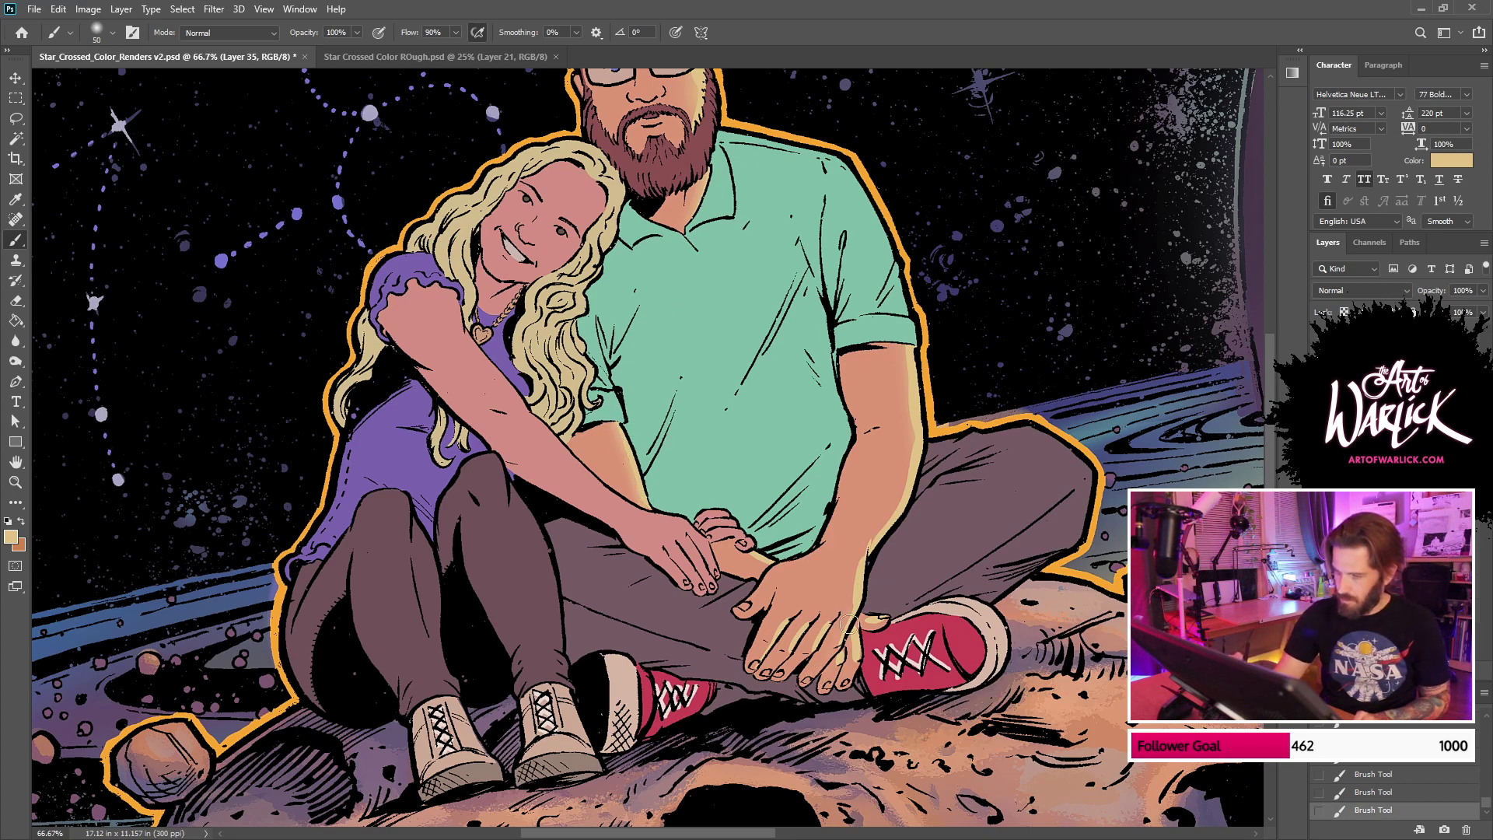
Step: Blend a broader soft glow over the man's outer forearm and the lit side of his face, enlarging the soft brush to 155 px
{"action": "mouse_move", "coordinate": [872, 552]}
{"action": "left_mouse_down"}
{"action": "mouse_move", "coordinate": [920, 414]}
{"action": "mouse_move", "coordinate": [902, 537]}
{"action": "mouse_move", "coordinate": [922, 346]}
{"action": "left_mouse_up"}
{"action": "right_click", "coordinate": [982, 388]}
{"action": "left_click", "coordinate": [1060, 336]}
{"action": "left_click", "coordinate": [908, 326]}
{"action": "left_click_drag", "start_coordinate": [924, 196], "coordinate": [975, 447]}
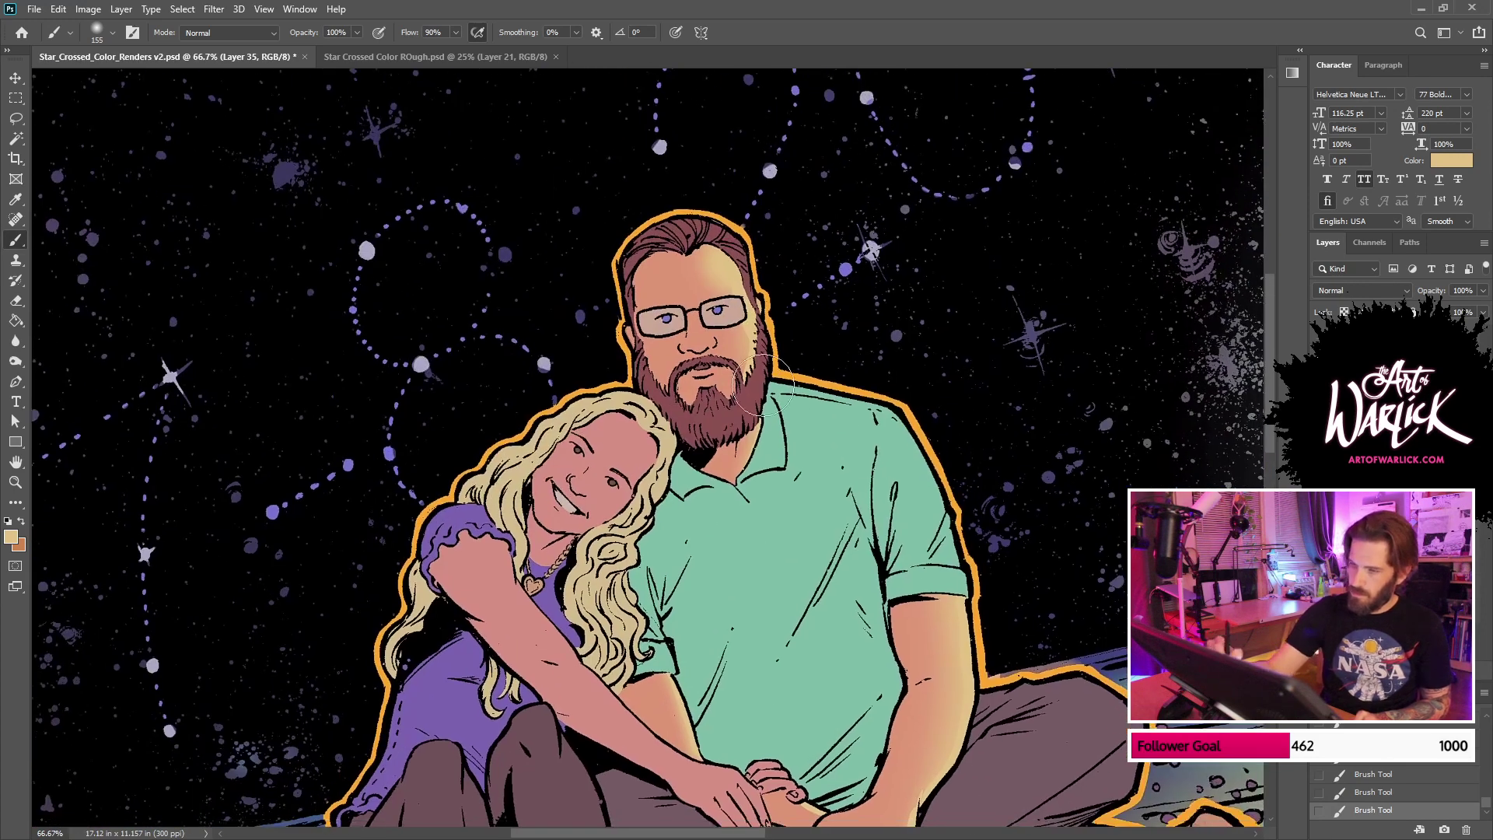
{"action": "left_click_drag", "start_coordinate": [759, 365], "coordinate": [762, 331]}
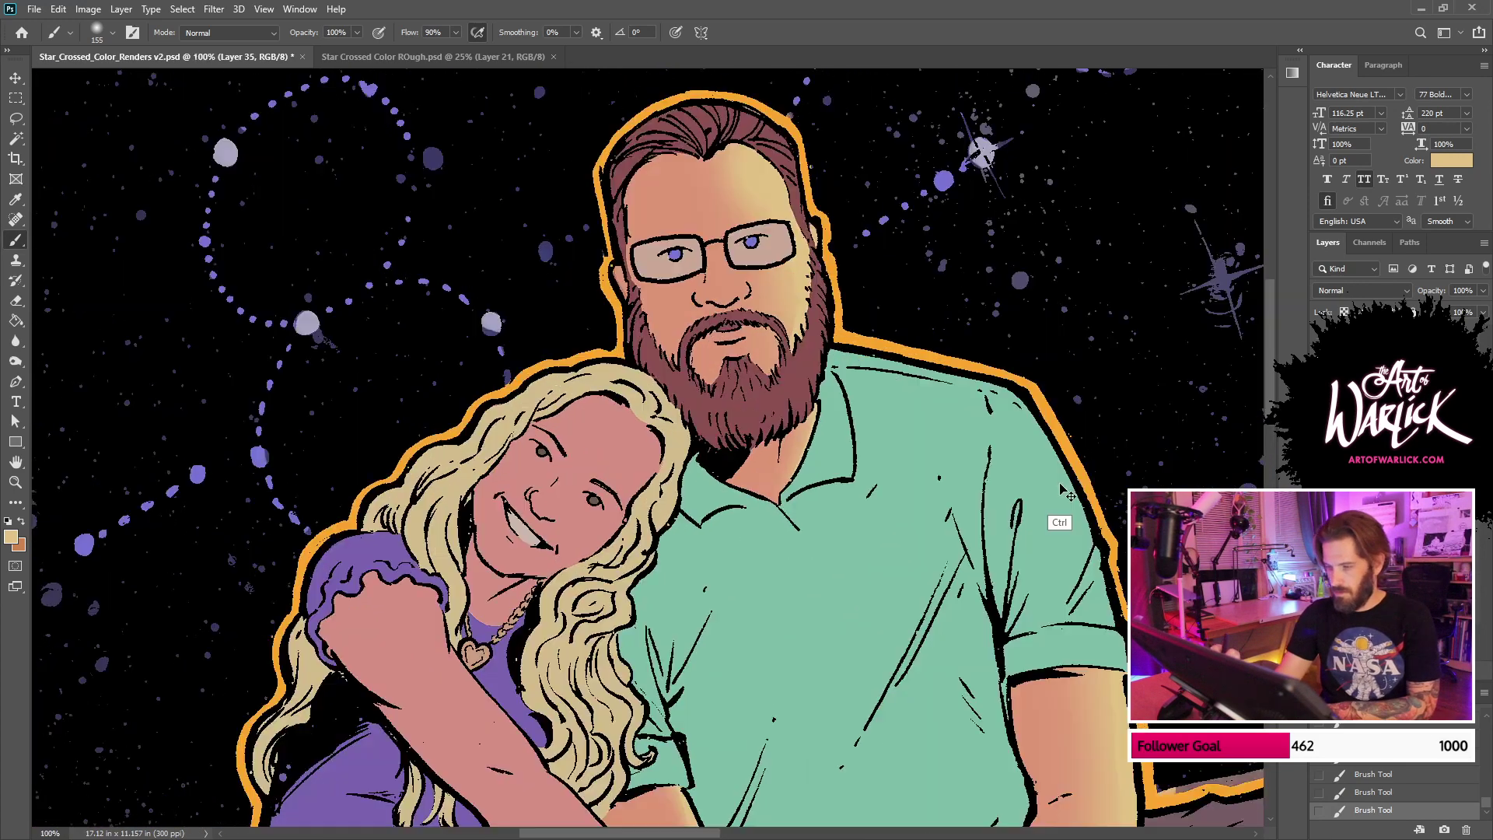
Step: Add a new layer for the skin shadows and choose the 50 px textured brush
{"action": "key", "text": "ctrl+plus"}
{"action": "left_click_drag", "start_coordinate": [1037, 505], "coordinate": [974, 593]}
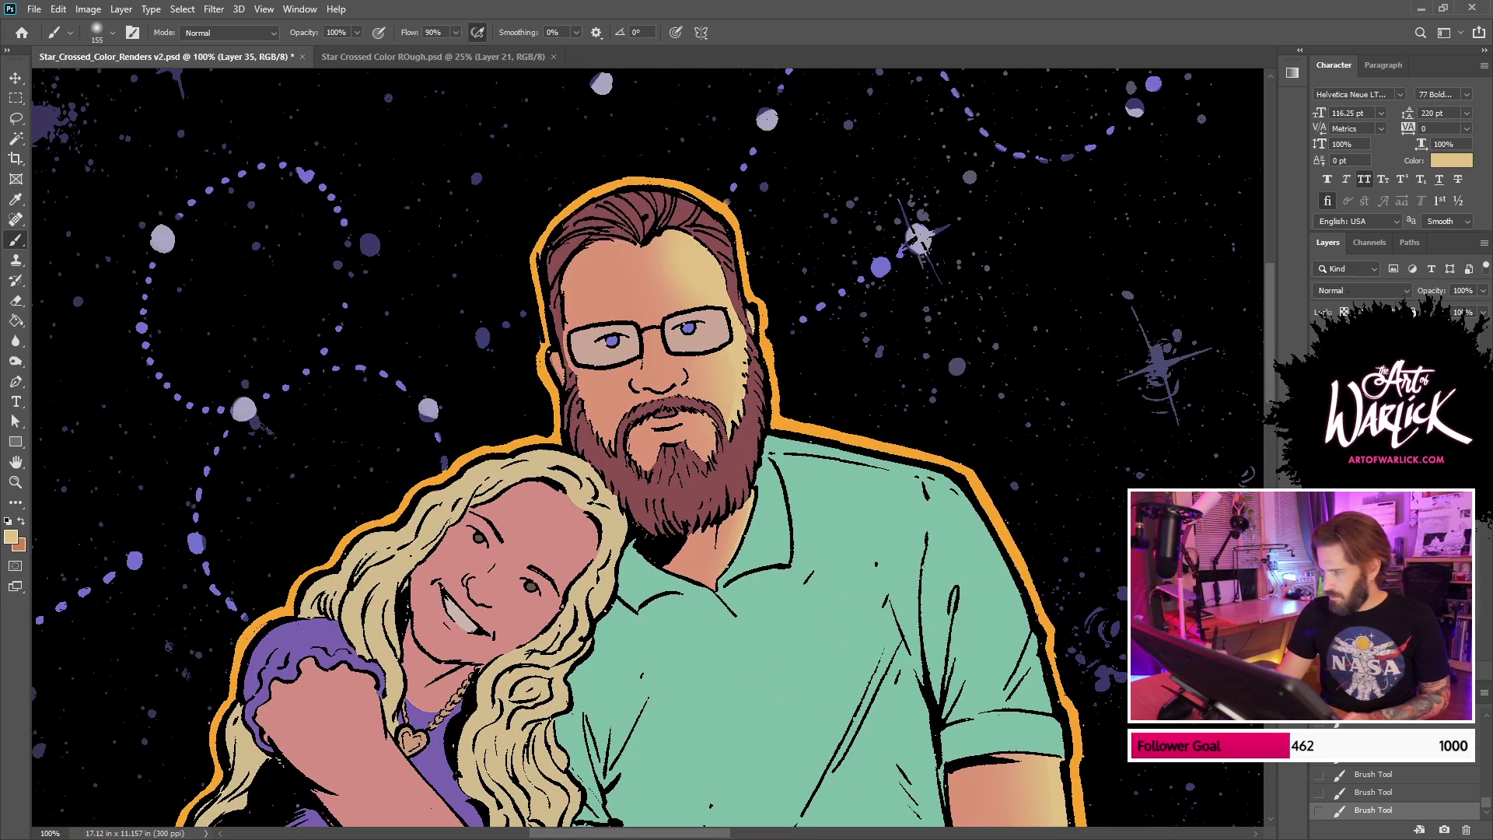
{"action": "key", "text": "ctrl+shift+alt+n"}
{"action": "right_click", "coordinate": [823, 519]}
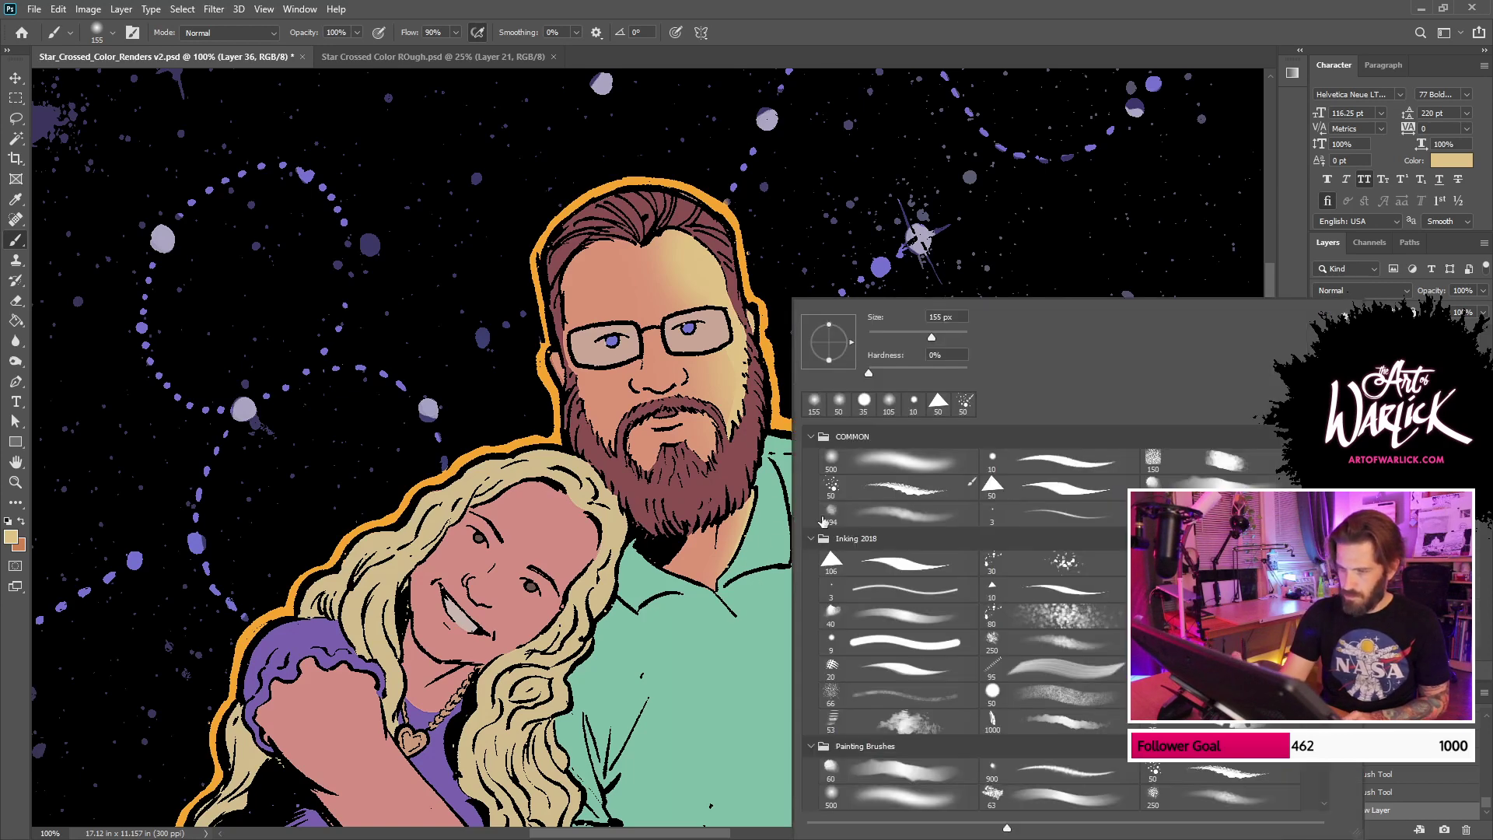
{"action": "left_click", "coordinate": [928, 493]}
{"action": "key", "text": "Return"}
Step: Show the earlier rendered version, sample the dusky pink shadow color from the man's face, and hide that version again
{"action": "left_click", "coordinate": [1320, 404]}
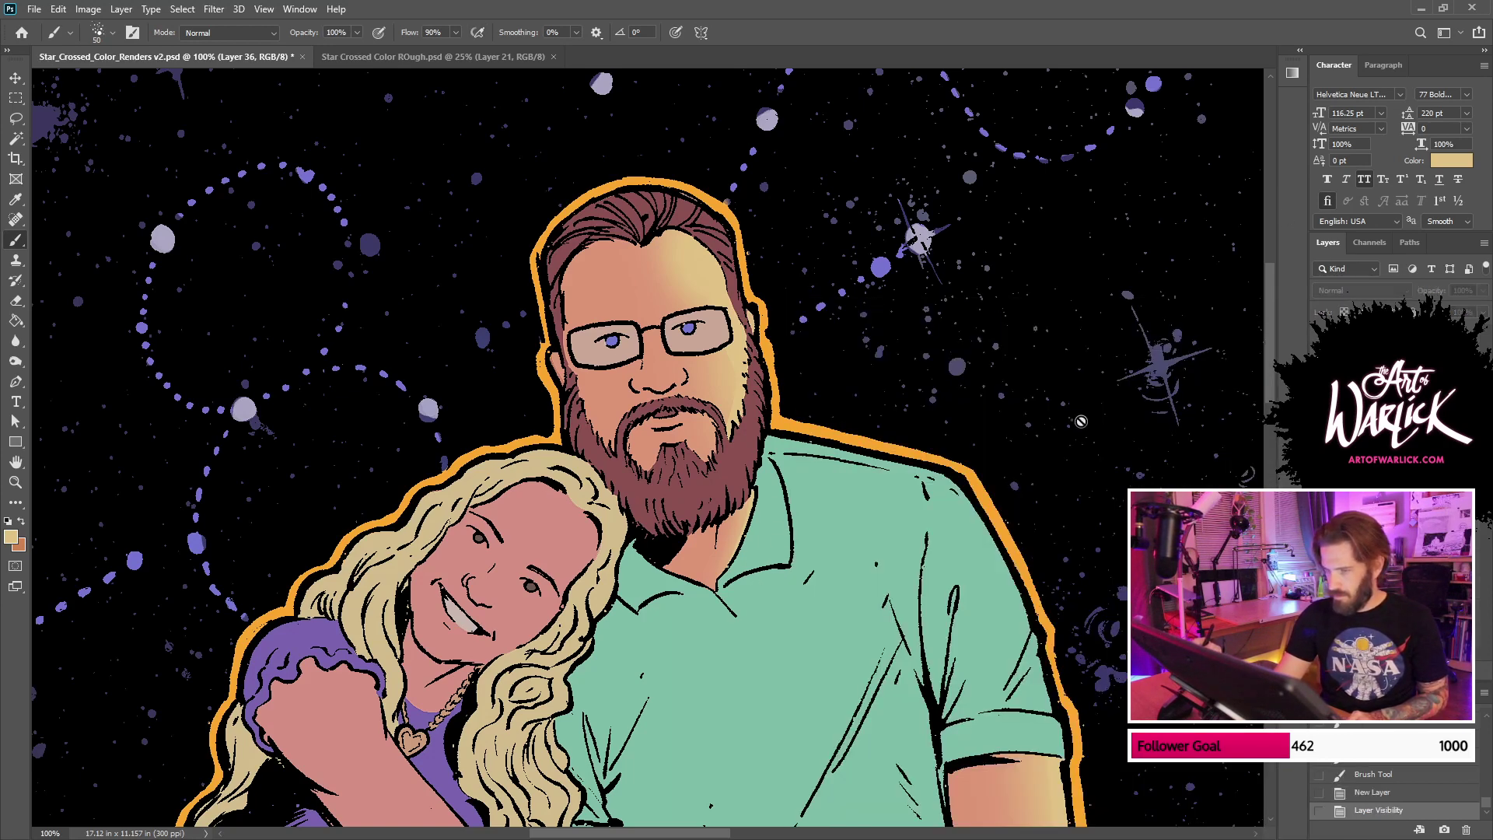
{"action": "left_click", "coordinate": [1320, 420]}
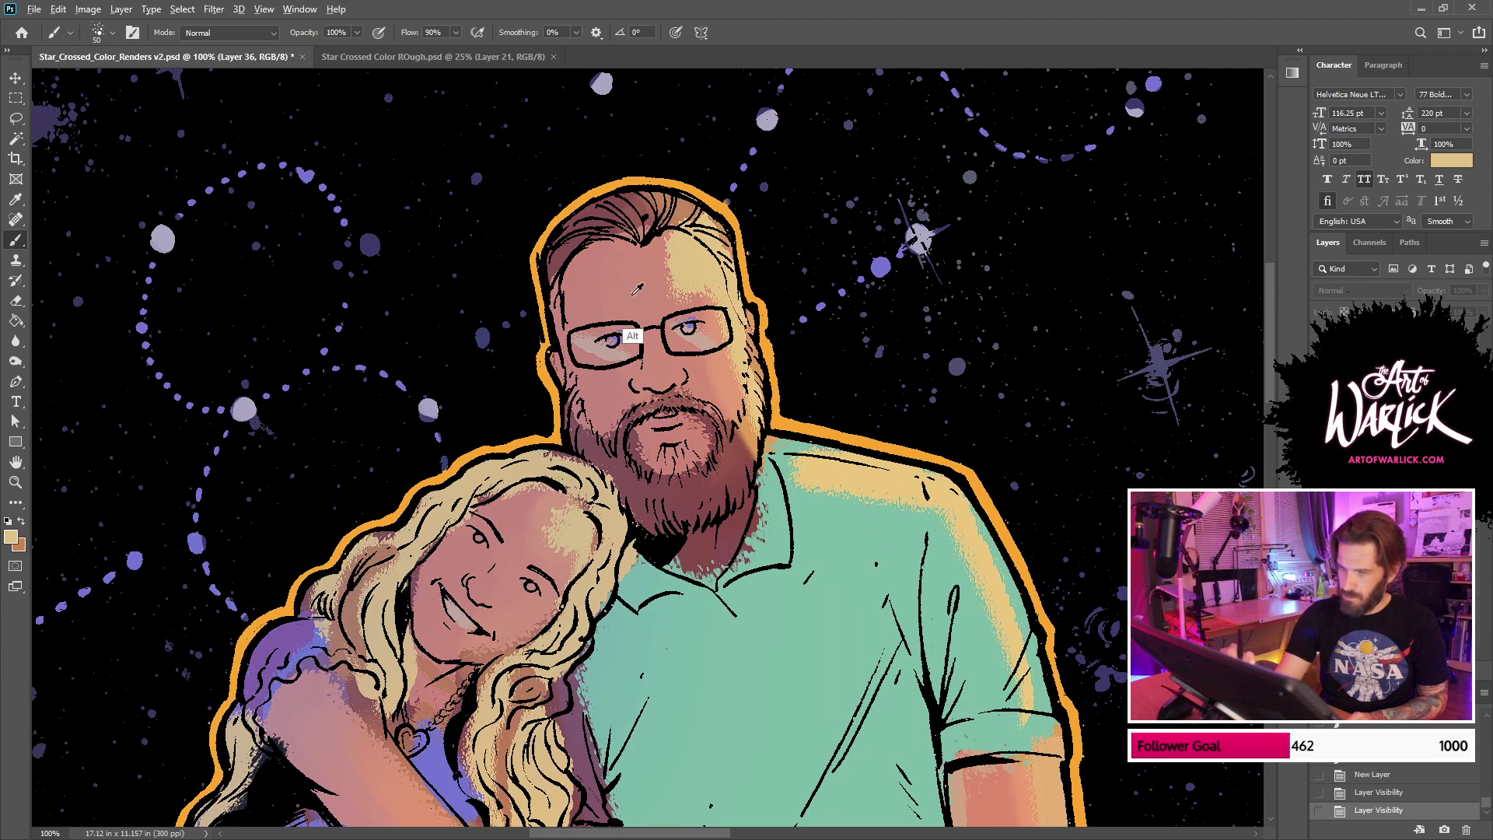
{"action": "left_click", "coordinate": [600, 379], "text": "alt"}
{"action": "left_click", "coordinate": [1320, 420]}
{"action": "left_click", "coordinate": [1320, 404]}
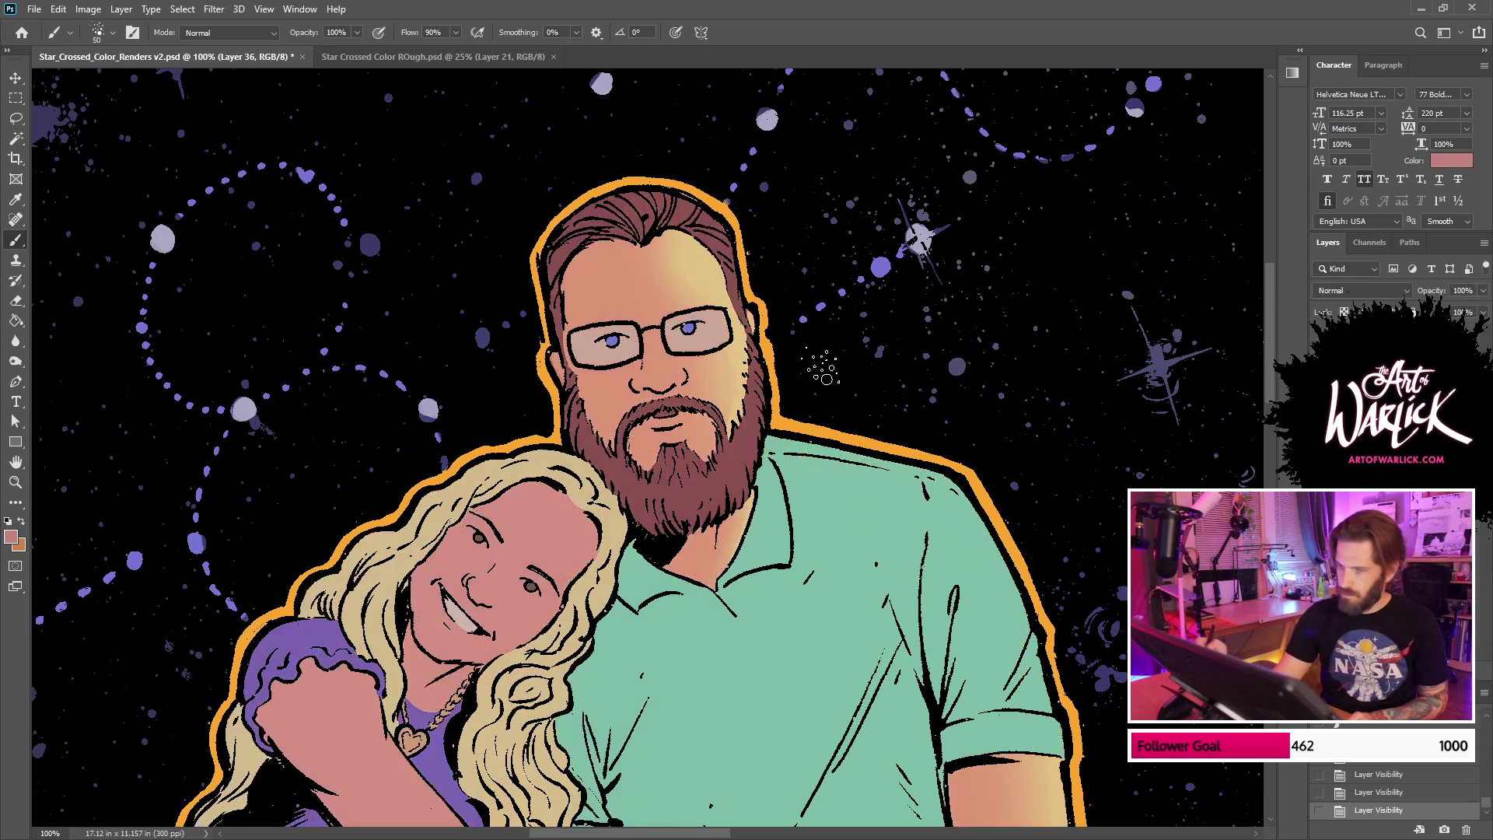
Step: Undo a textured shadow stroke on the man's face and outline the forehead shadow with the 10 px hard round brush instead
{"action": "left_click_drag", "start_coordinate": [585, 265], "coordinate": [597, 434]}
{"action": "key", "text": "ctrl+z"}
{"action": "right_click", "coordinate": [759, 351]}
{"action": "left_click", "coordinate": [980, 465]}
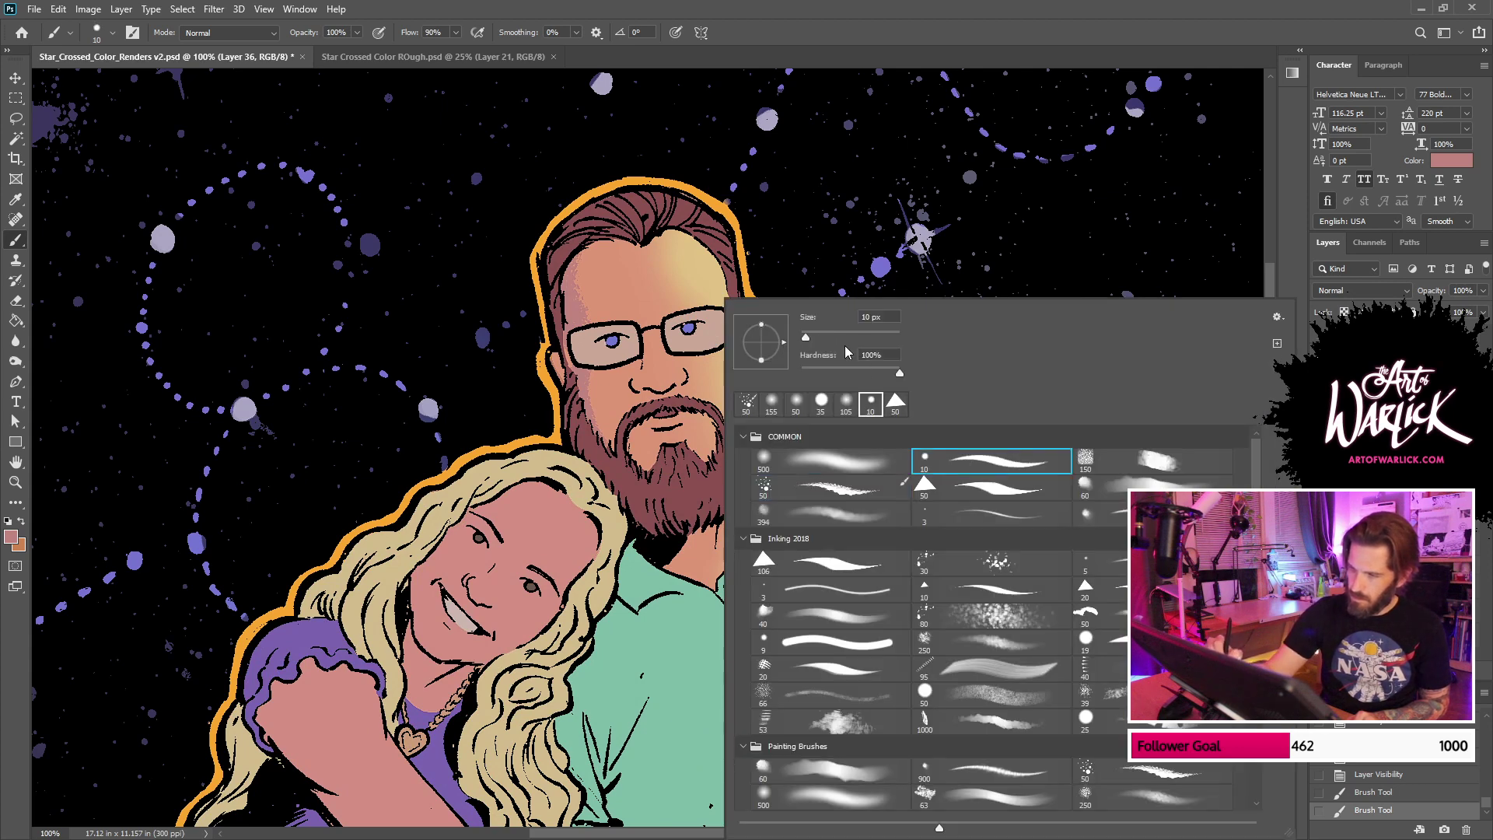
{"action": "left_click_drag", "start_coordinate": [584, 241], "coordinate": [591, 323]}
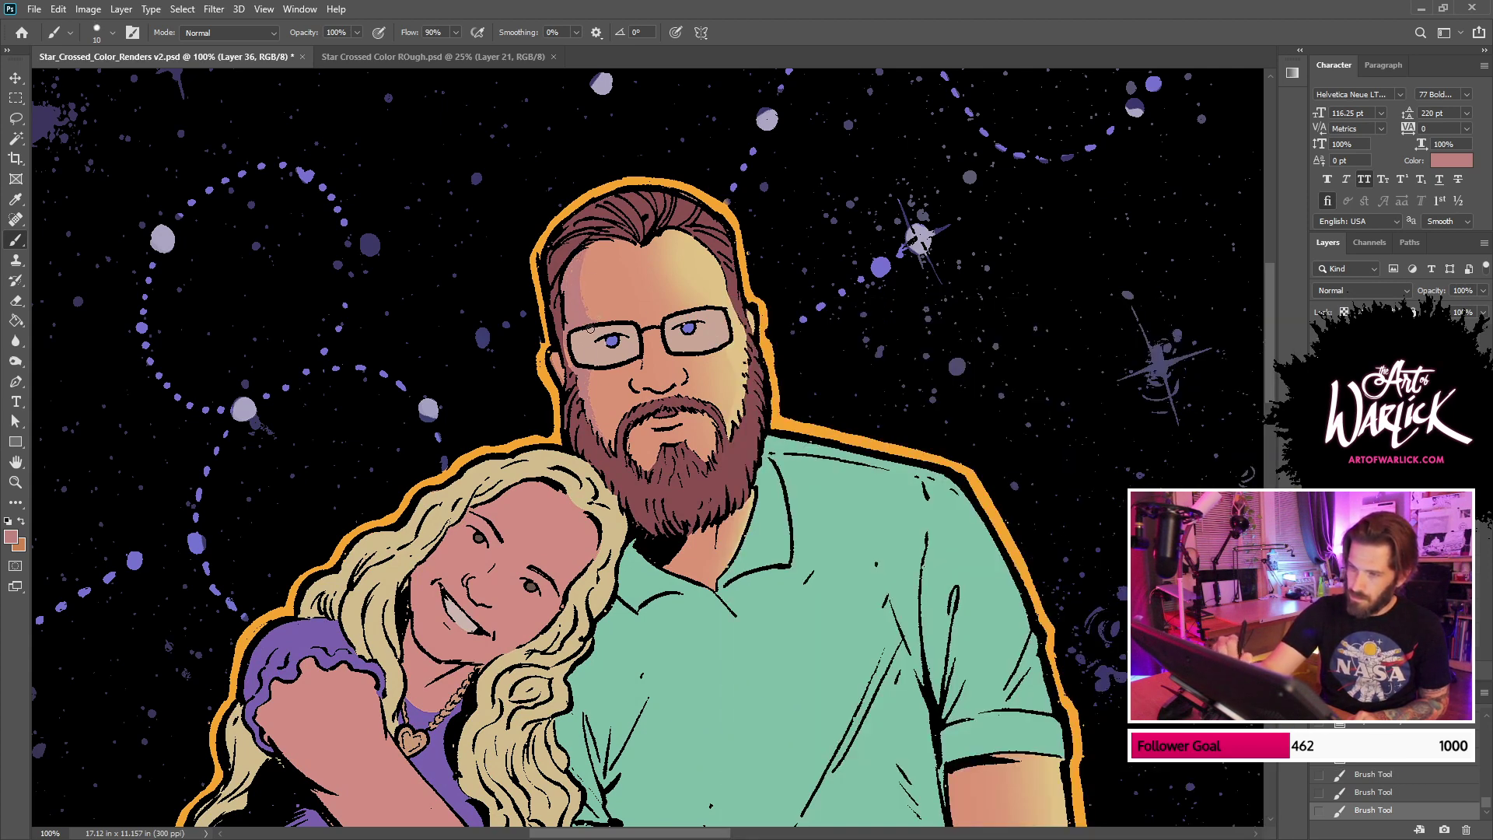
Step: Enlarge the hard round brush to 40 px and fill shadow over the man's cheek and nose, undoing the last stroke
{"action": "right_click", "coordinate": [690, 324]}
{"action": "left_click", "coordinate": [796, 335]}
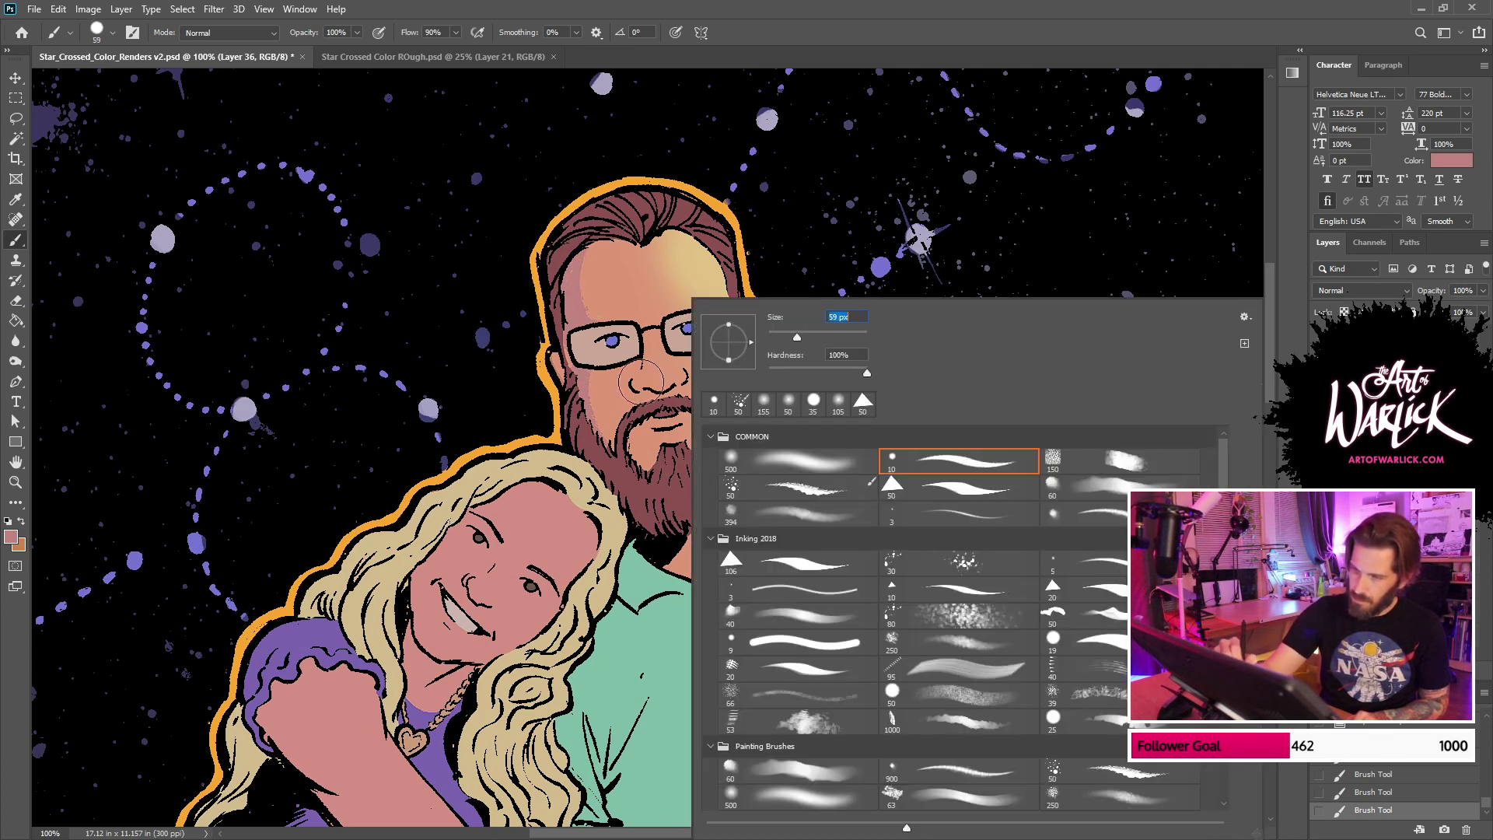
{"action": "key", "text": "Return"}
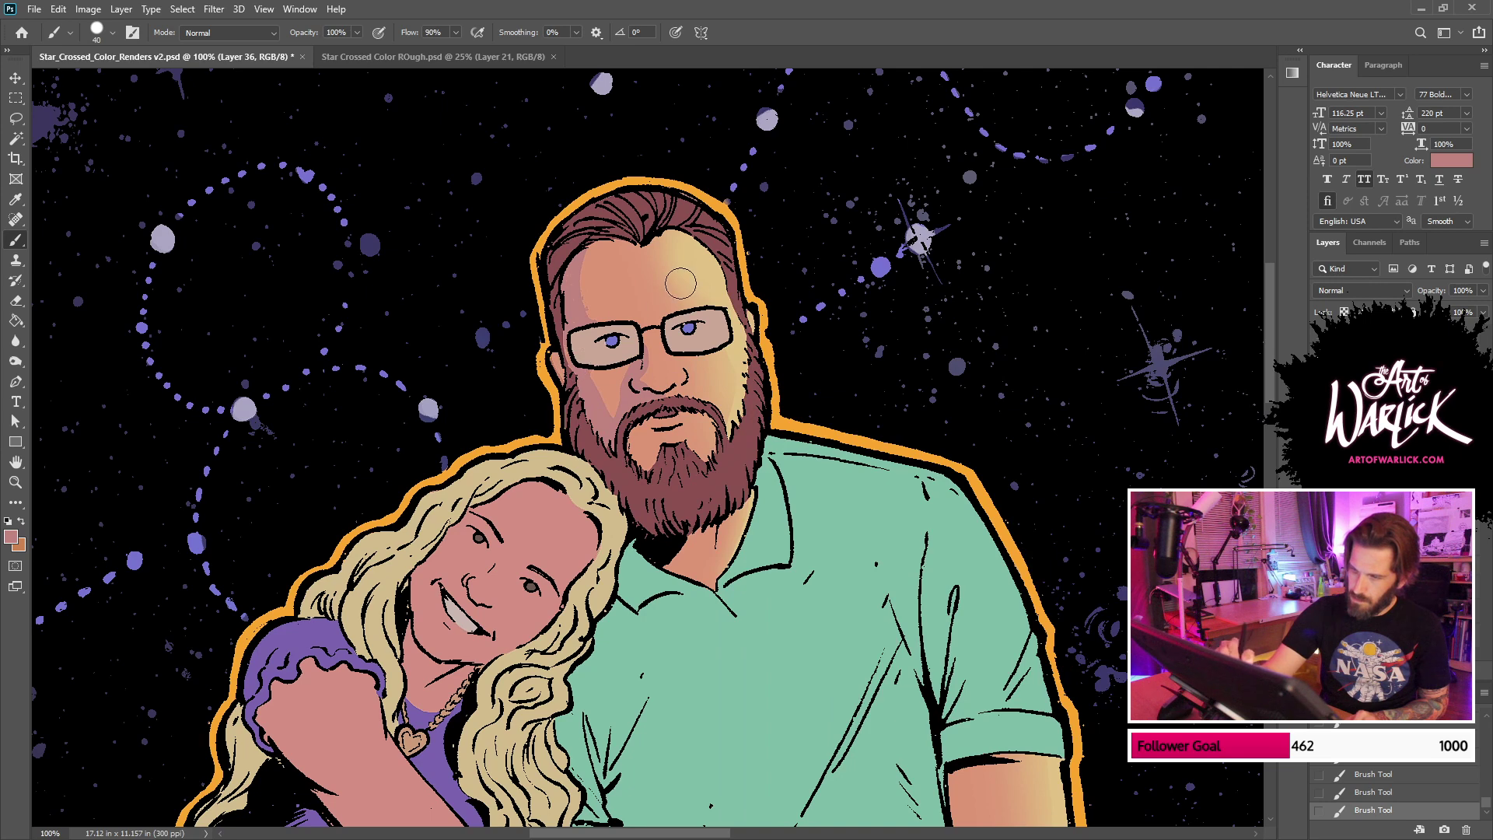
{"action": "key", "text": "ctrl+z"}
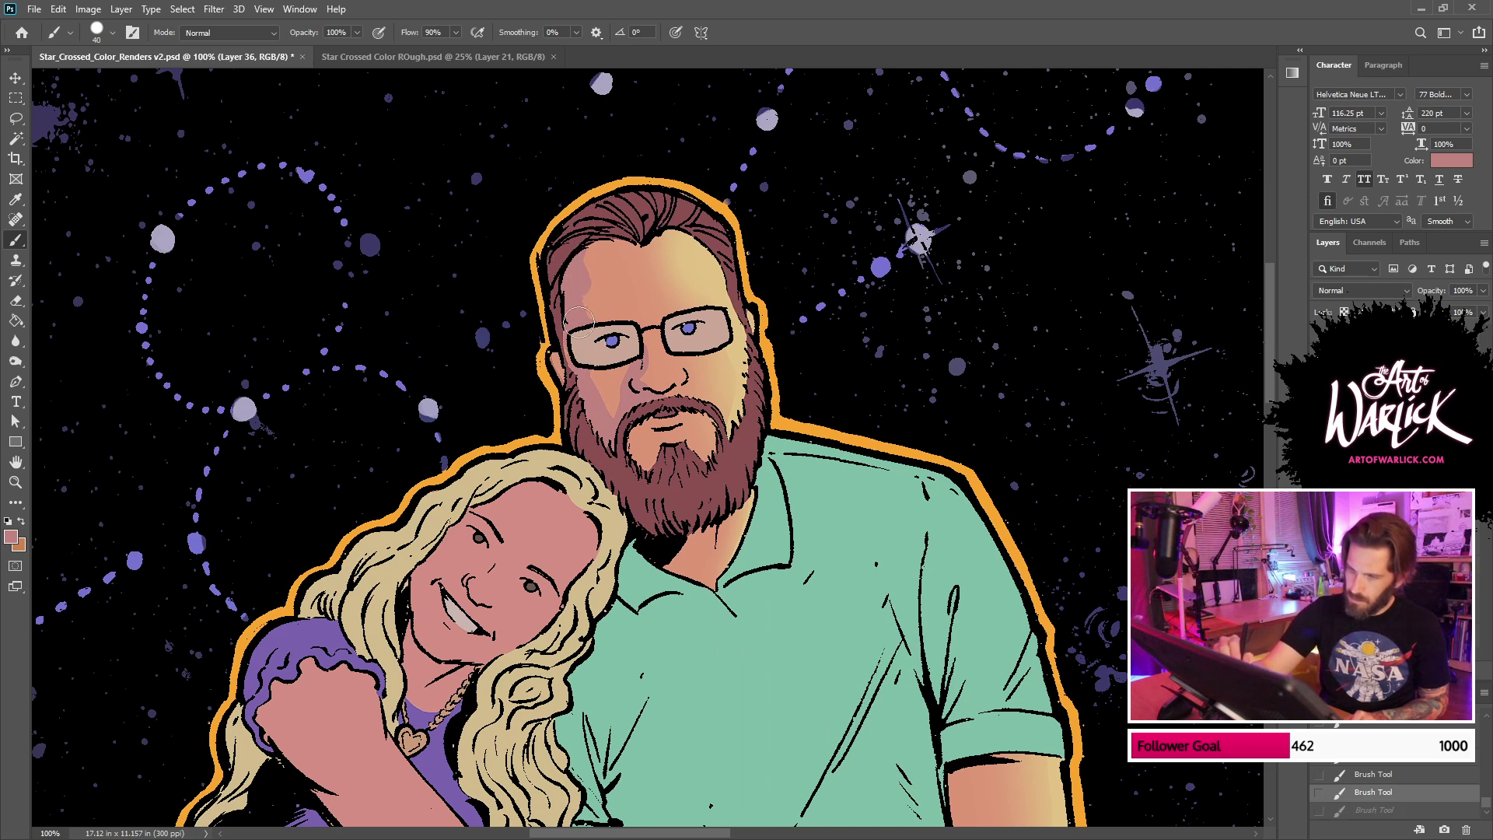
Step: Trim the edge of the forehead shadow on the man's face with the Eraser
{"action": "key", "text": "e"}
{"action": "left_click_drag", "start_coordinate": [579, 322], "coordinate": [578, 254]}
{"action": "key", "text": "b"}
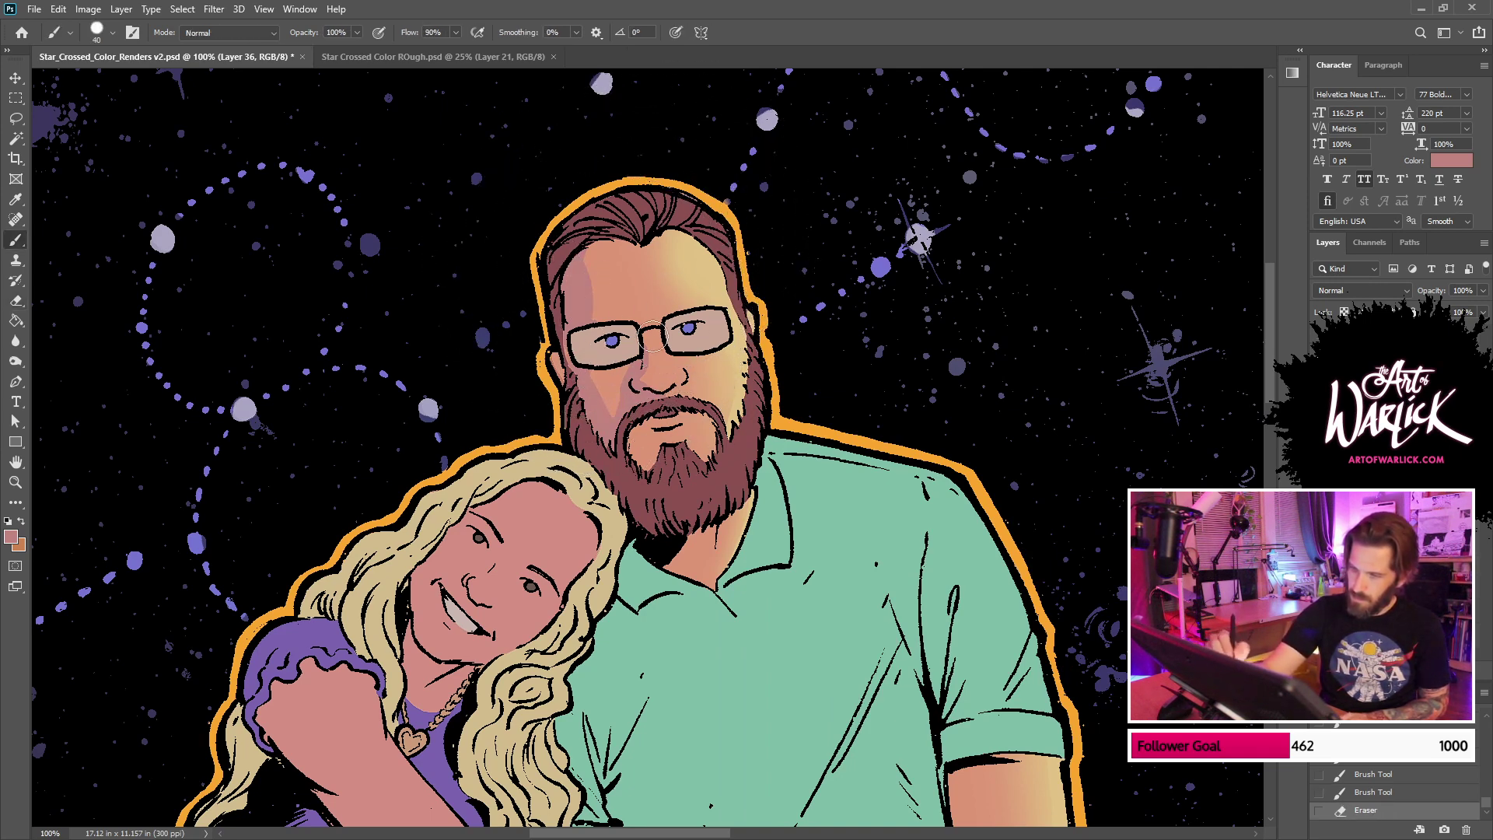
Step: Add shadow strokes across the man's cheek and nose with the 40 px hard round brush, comparing them by undoing and redoing
{"action": "mouse_move", "coordinate": [610, 406]}
{"action": "left_mouse_down"}
{"action": "mouse_move", "coordinate": [587, 381]}
{"action": "mouse_move", "coordinate": [594, 365]}
{"action": "mouse_move", "coordinate": [711, 329]}
{"action": "mouse_move", "coordinate": [675, 343]}
{"action": "left_mouse_up"}
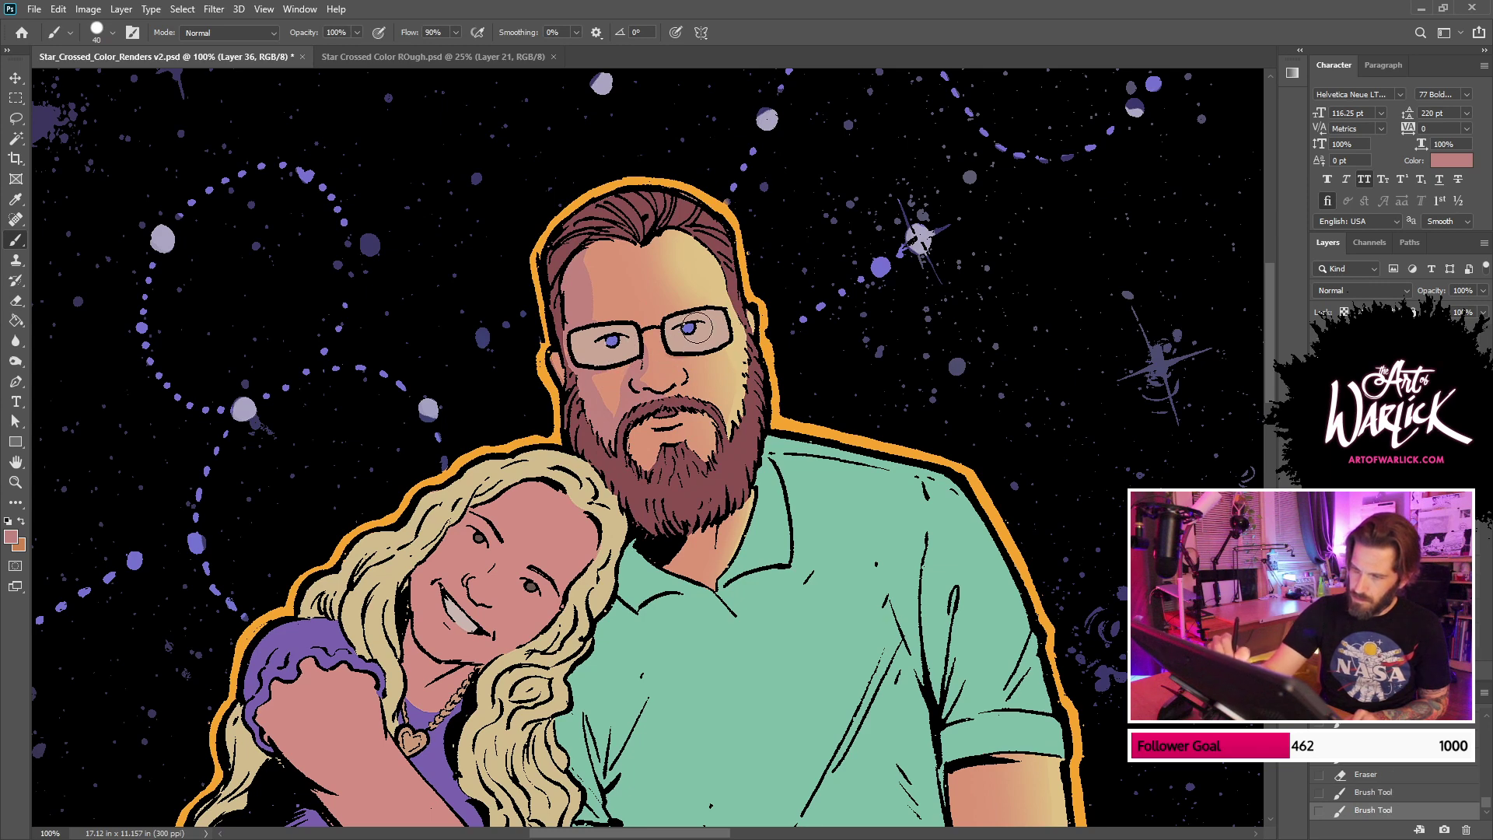
{"action": "key", "text": "ctrl+z"}
{"action": "key", "text": "ctrl+shift+z"}
{"action": "key", "text": "ctrl+z"}
{"action": "key", "text": "ctrl+shift+z"}
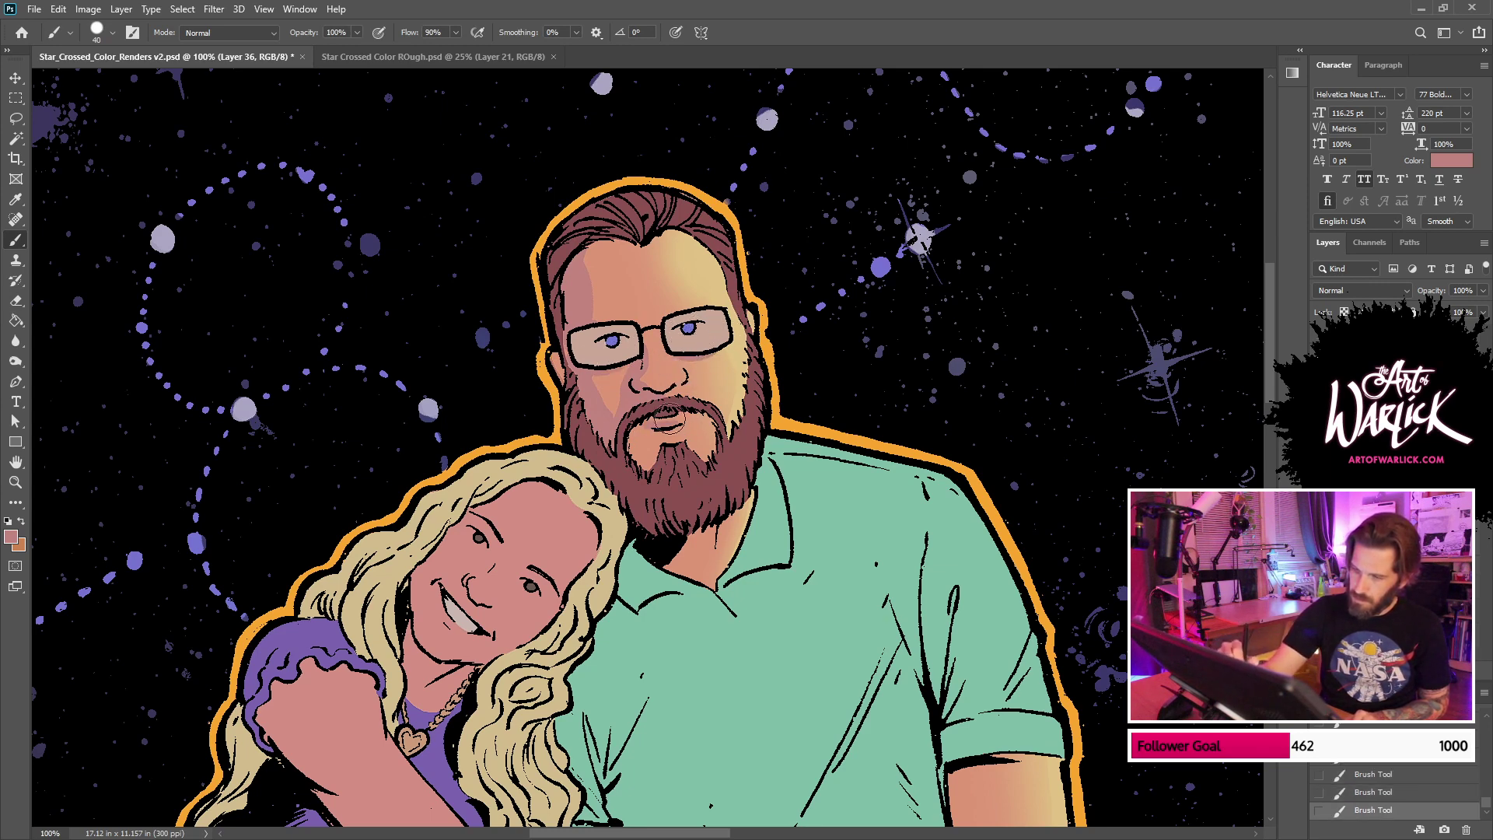
{"action": "key", "text": "ctrl+z"}
{"action": "key", "text": "ctrl+shift+z"}
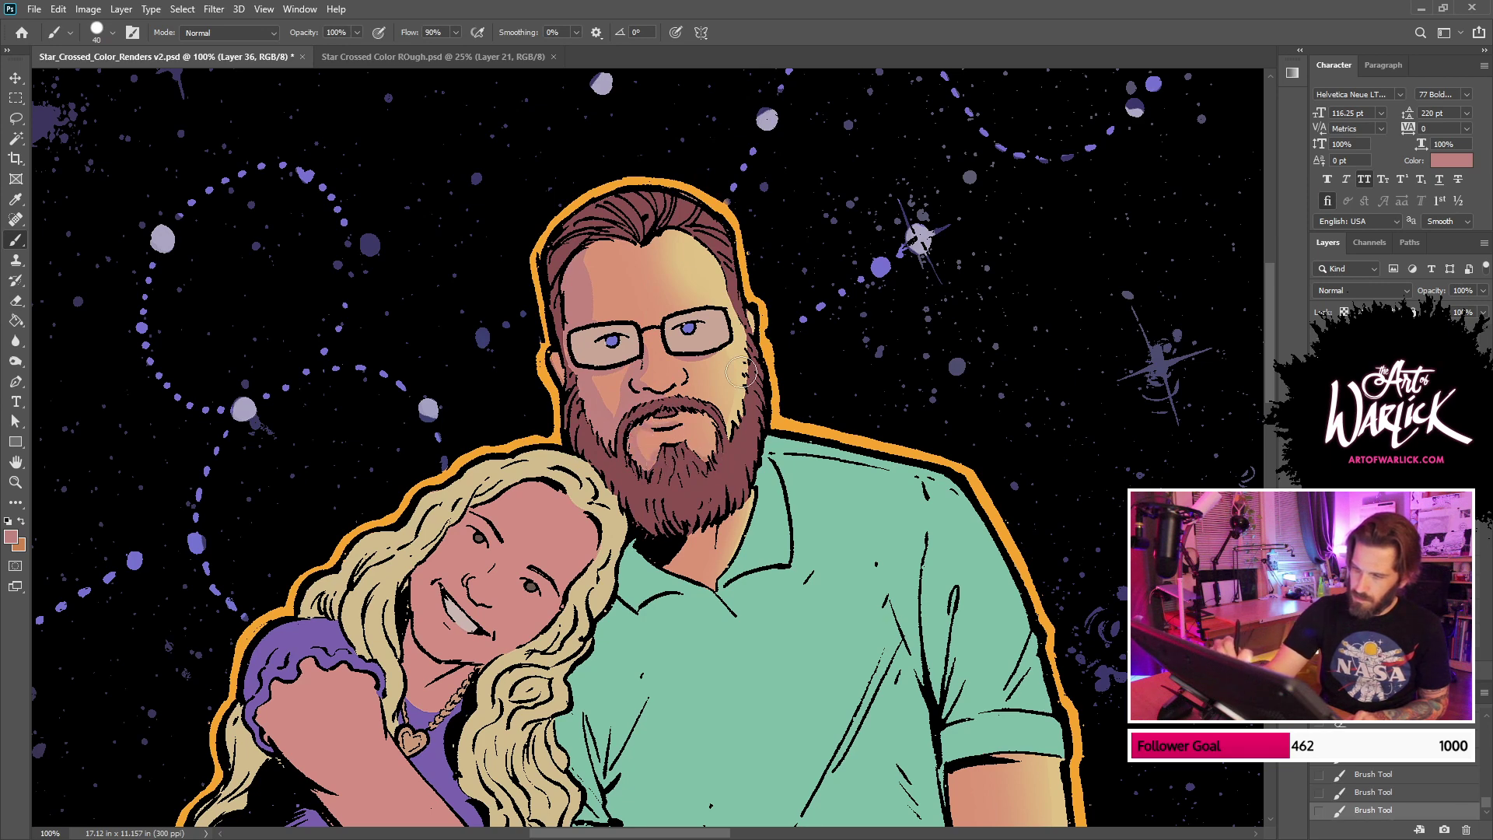
{"action": "scroll", "coordinate": [740, 373], "scroll_direction": "down", "scroll_amount": 7}
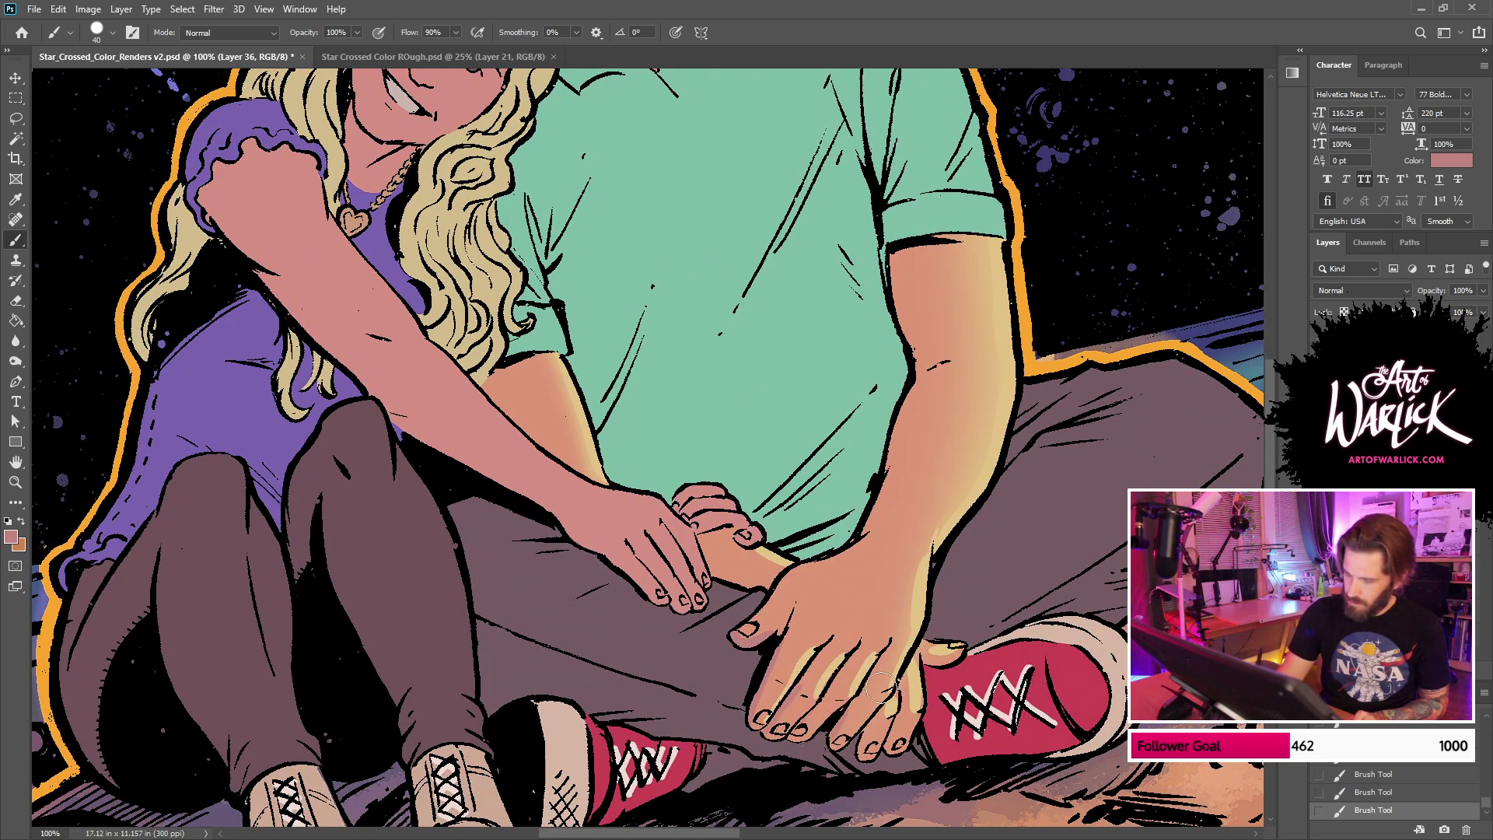
Step: Switch to the 50 px soft round brush and try a shadow stroke down the man's forearm below the sleeve, undoing it
{"action": "left_click_drag", "start_coordinate": [852, 773], "coordinate": [908, 722]}
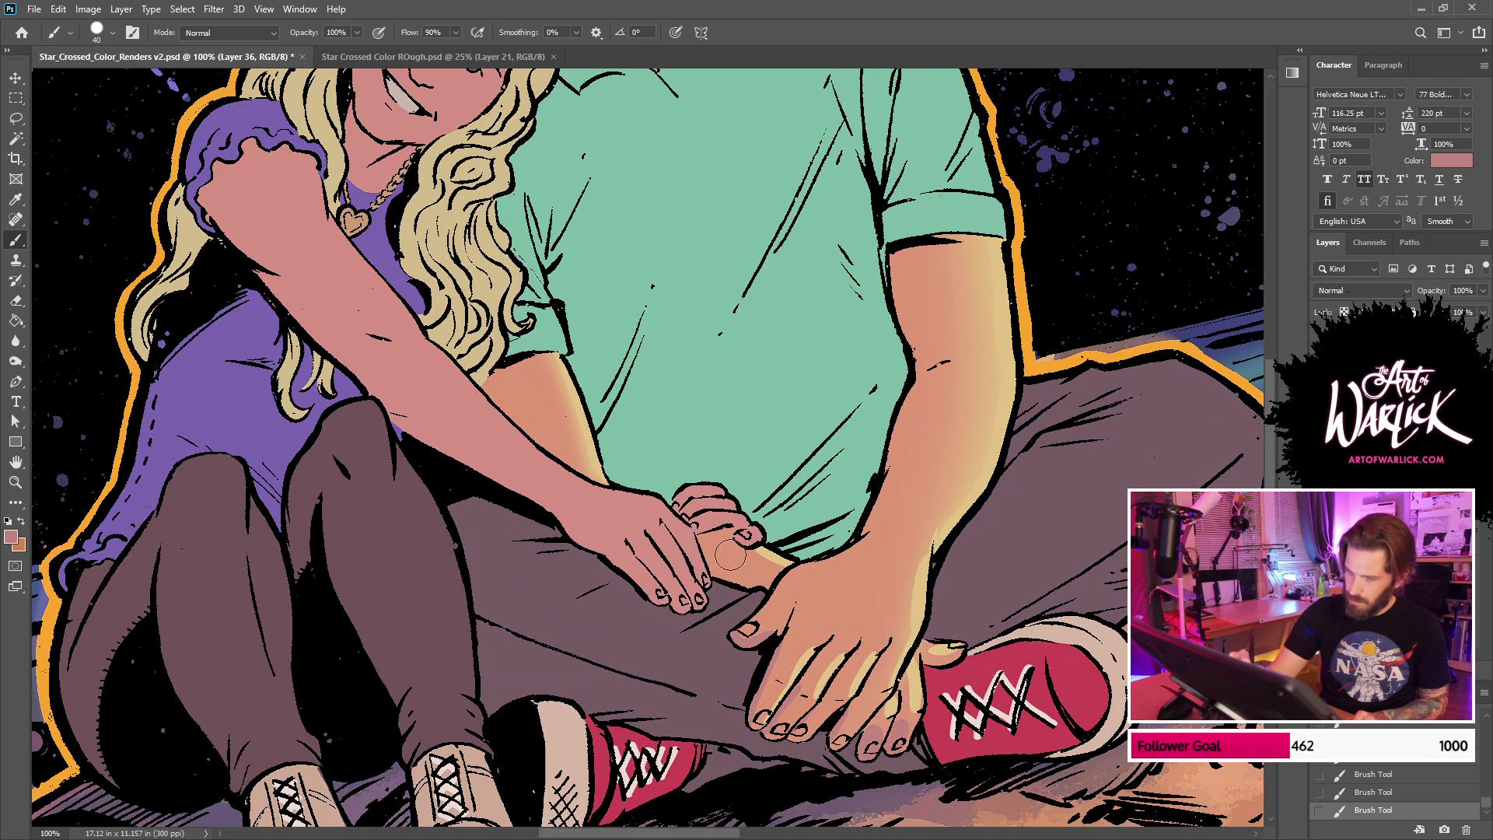
{"action": "right_click", "coordinate": [925, 359]}
{"action": "left_click", "coordinate": [1026, 460]}
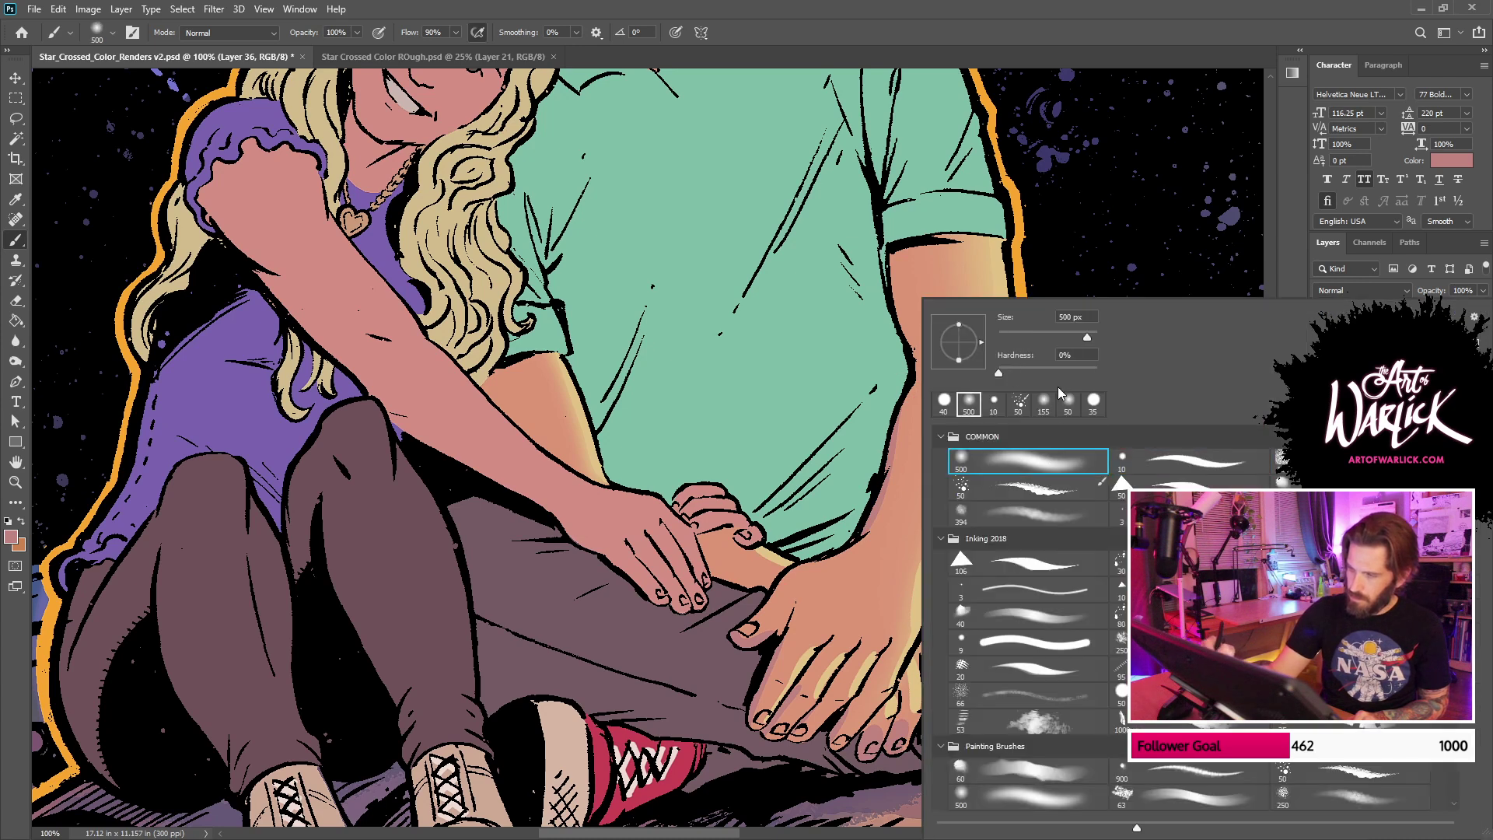
{"action": "left_click", "coordinate": [1049, 406]}
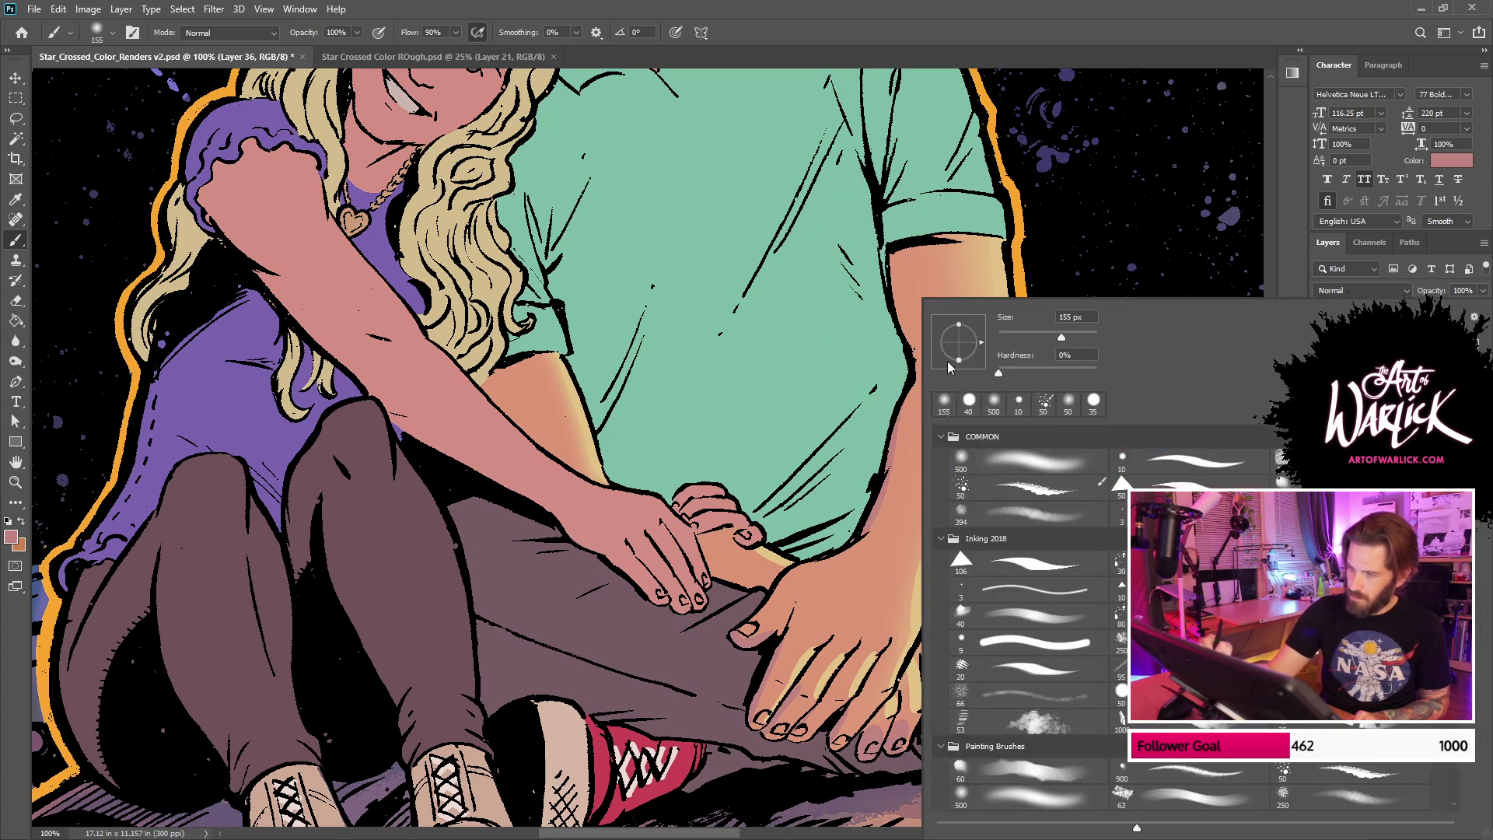
{"action": "left_click", "coordinate": [1070, 406]}
{"action": "left_click", "coordinate": [898, 255]}
{"action": "left_click_drag", "start_coordinate": [898, 257], "coordinate": [919, 341]}
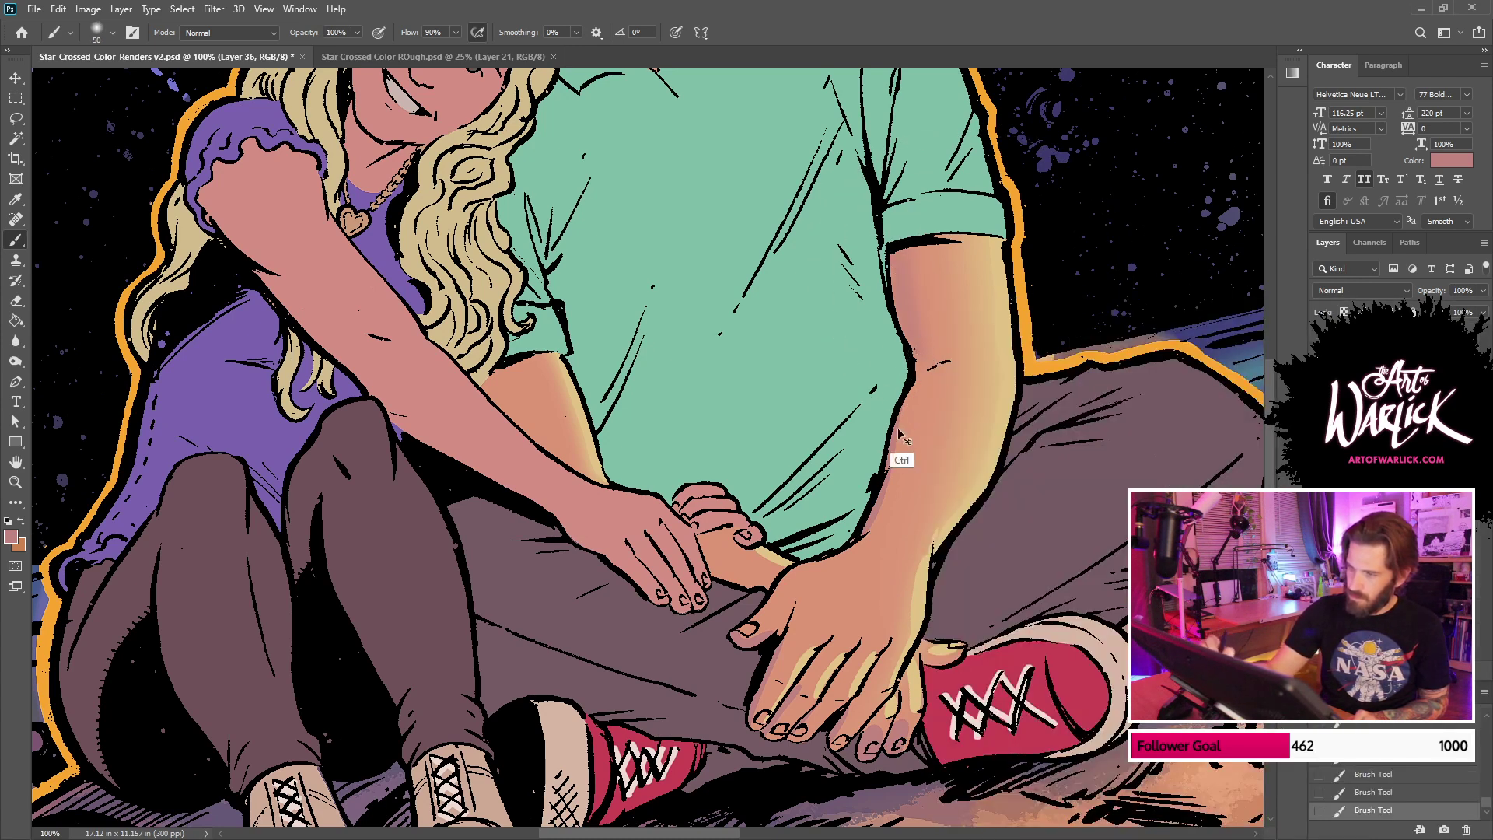
{"action": "key", "text": "ctrl+z"}
Step: Brush soft shadow along the inner edge of the man's forearm and over his wrist, undoing a stroke along the way
{"action": "left_click_drag", "start_coordinate": [887, 475], "coordinate": [913, 388]}
{"action": "left_click_drag", "start_coordinate": [906, 340], "coordinate": [894, 290]}
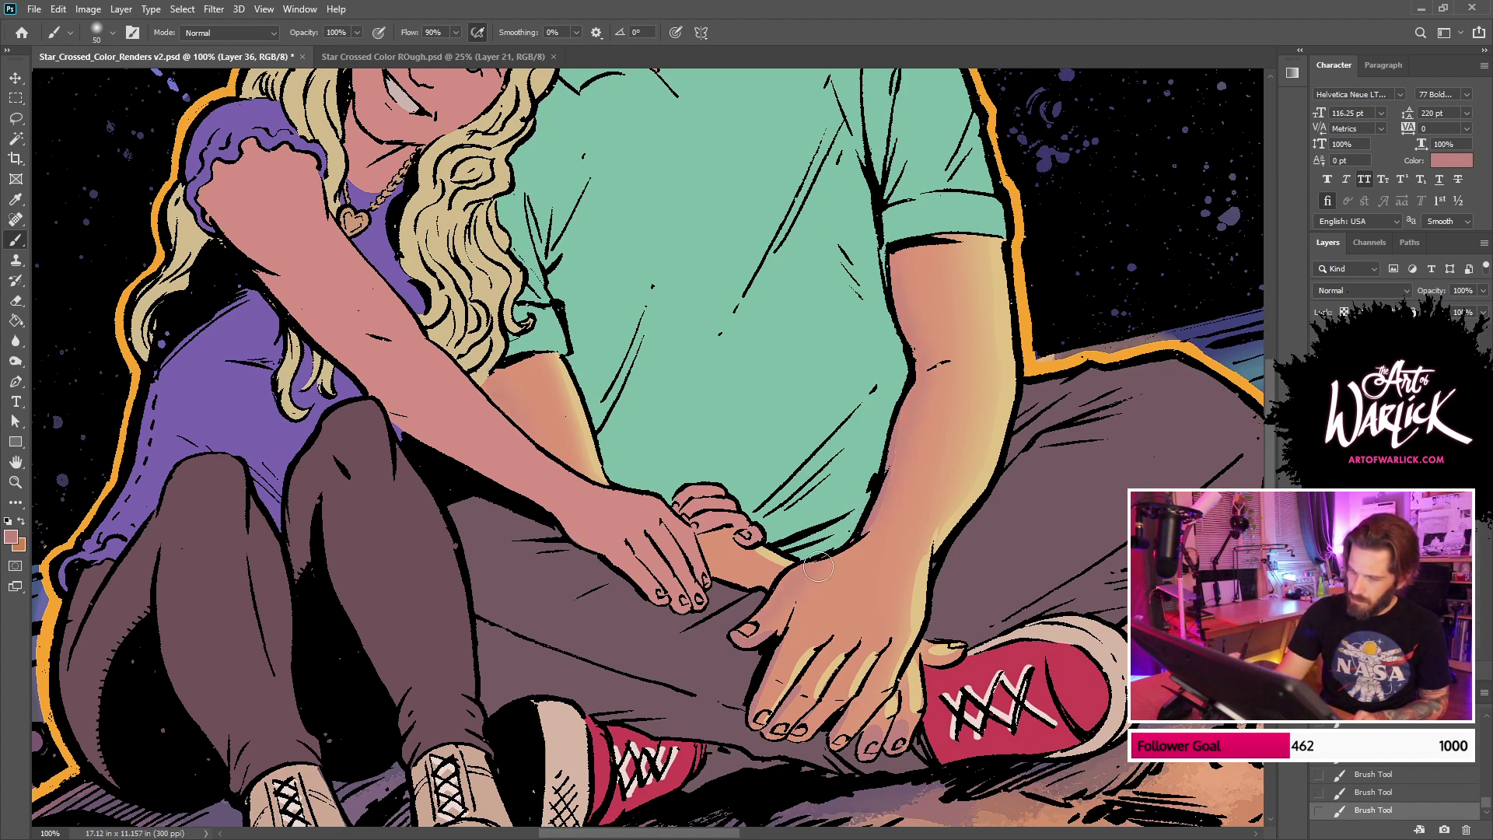
{"action": "key", "text": "ctrl+z"}
{"action": "left_click_drag", "start_coordinate": [841, 539], "coordinate": [798, 582]}
Step: Soften the shadow edge on the man's forehead and face with a 61 px soft Eraser, undoing the first attempt
{"action": "left_click_drag", "start_coordinate": [935, 485], "coordinate": [977, 770]}
{"action": "mouse_move", "coordinate": [759, 188]}
{"action": "left_mouse_down"}
{"action": "mouse_move", "coordinate": [786, 524]}
{"action": "mouse_move", "coordinate": [801, 415]}
{"action": "left_mouse_up"}
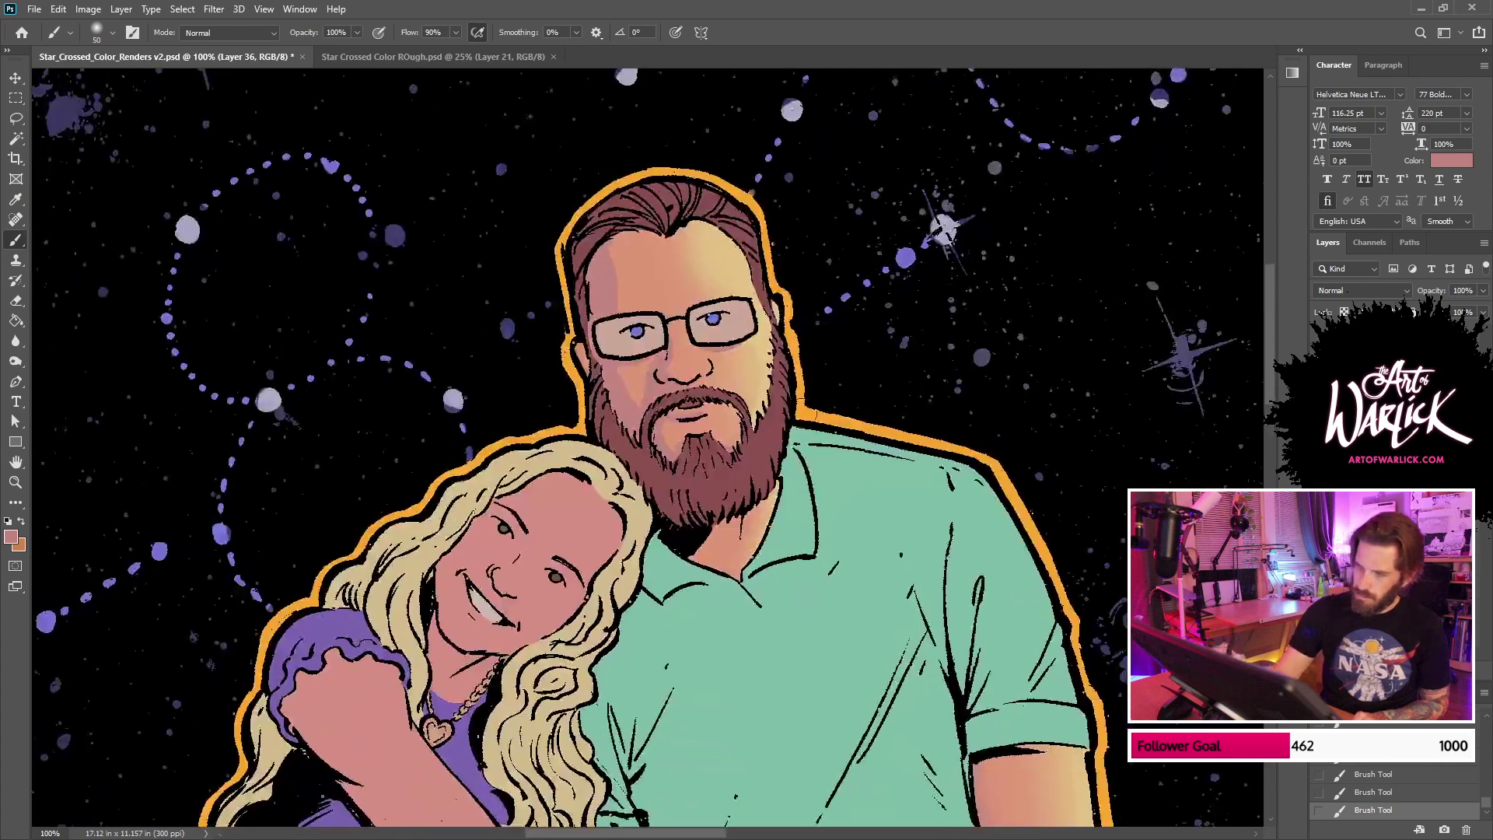
{"action": "key", "text": "e"}
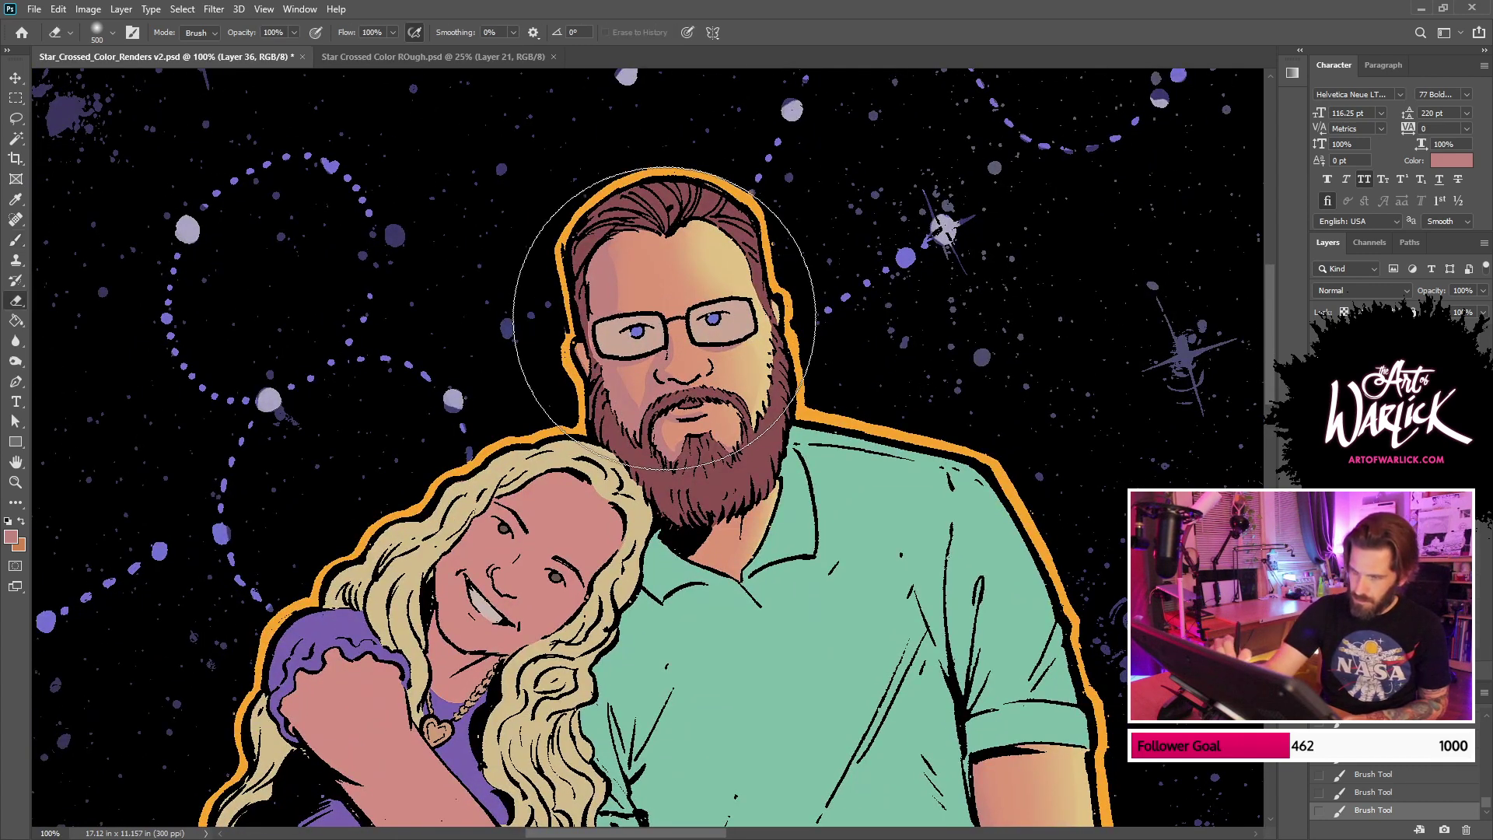
{"action": "right_click", "coordinate": [704, 304]}
{"action": "left_click", "coordinate": [808, 334]}
{"action": "left_click_drag", "start_coordinate": [622, 298], "coordinate": [629, 213]}
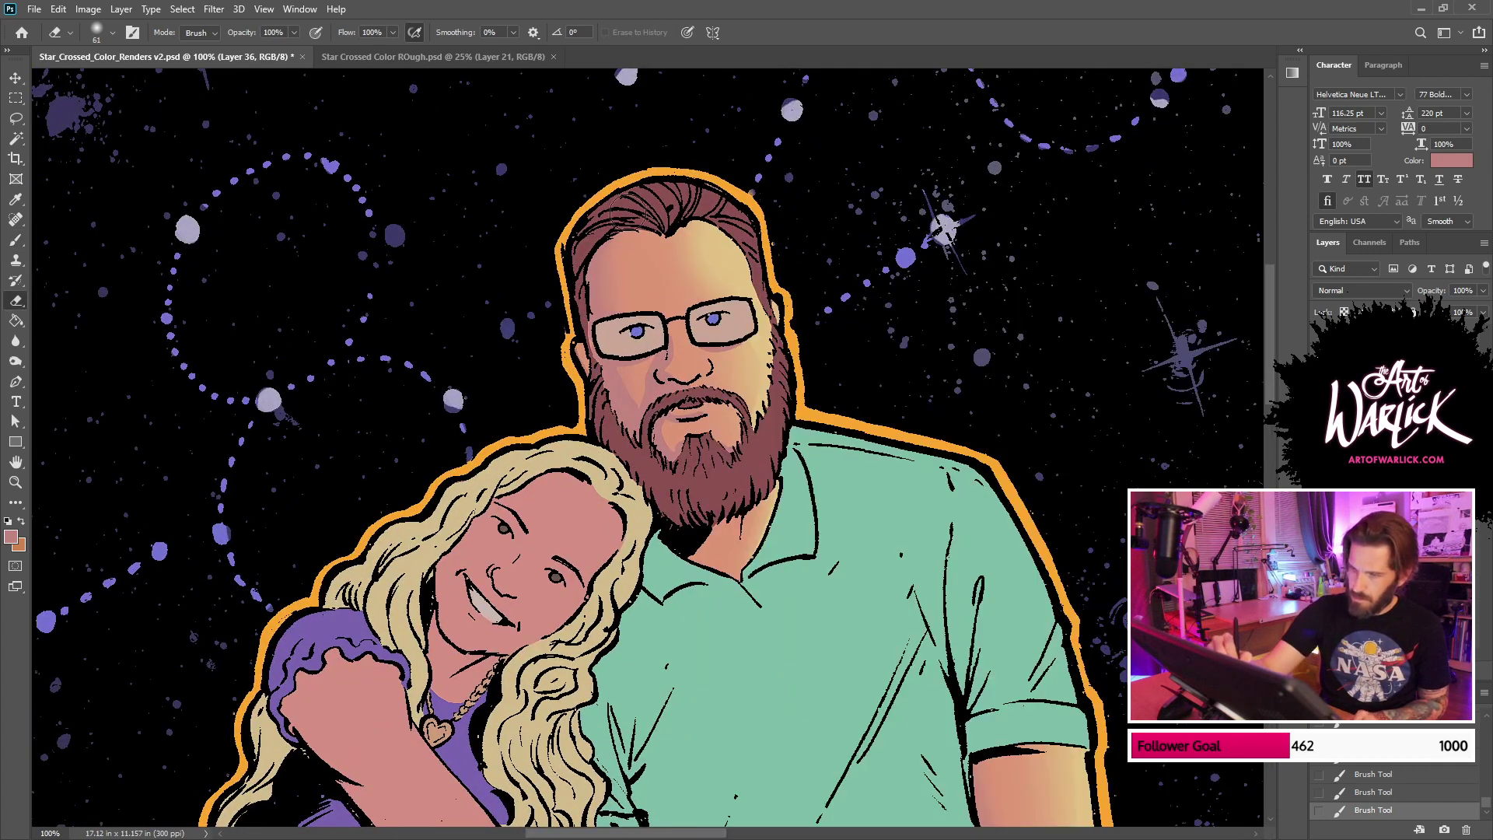
{"action": "key", "text": "ctrl+z"}
{"action": "left_click_drag", "start_coordinate": [638, 381], "coordinate": [689, 136]}
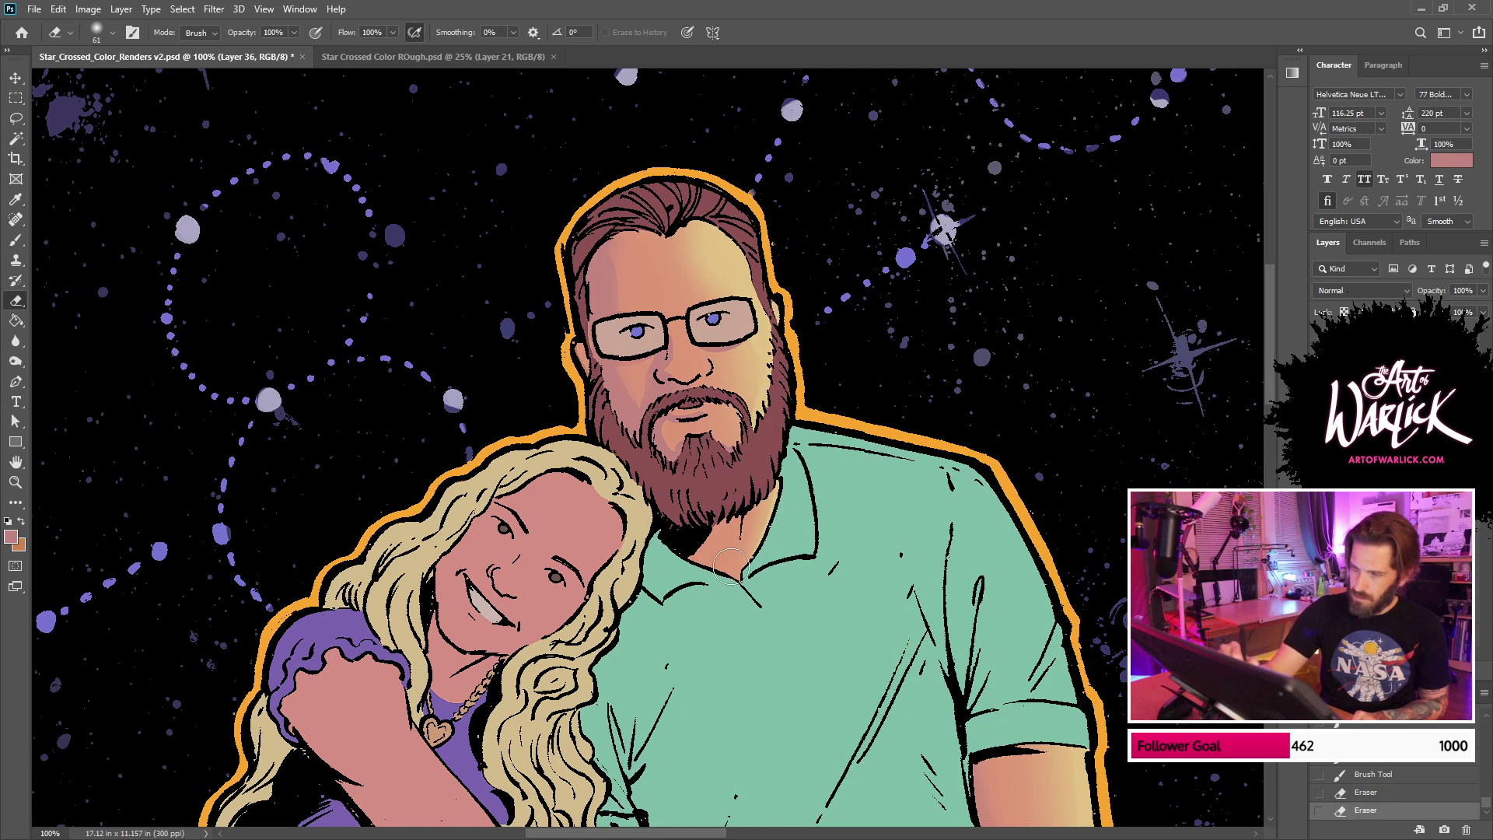
Step: Compare the new skin shading with the earlier rendering of the couple by toggling layer visibility at several zoom levels
{"action": "key", "text": "ctrl+minus"}
{"action": "key", "text": "ctrl+minus"}
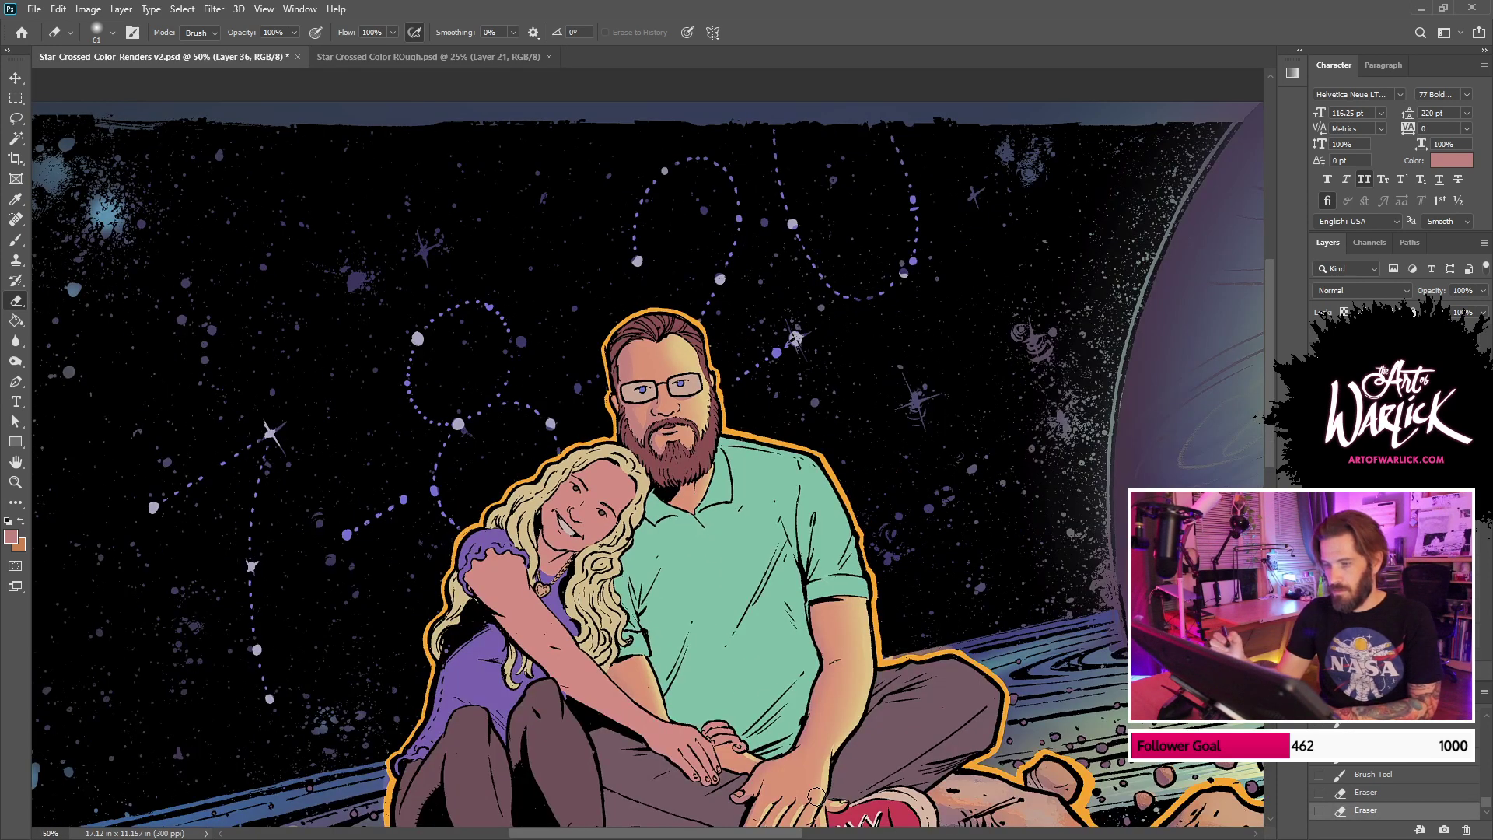
{"action": "key", "text": "ctrl+comma"}
{"action": "key", "text": "ctrl+comma"}
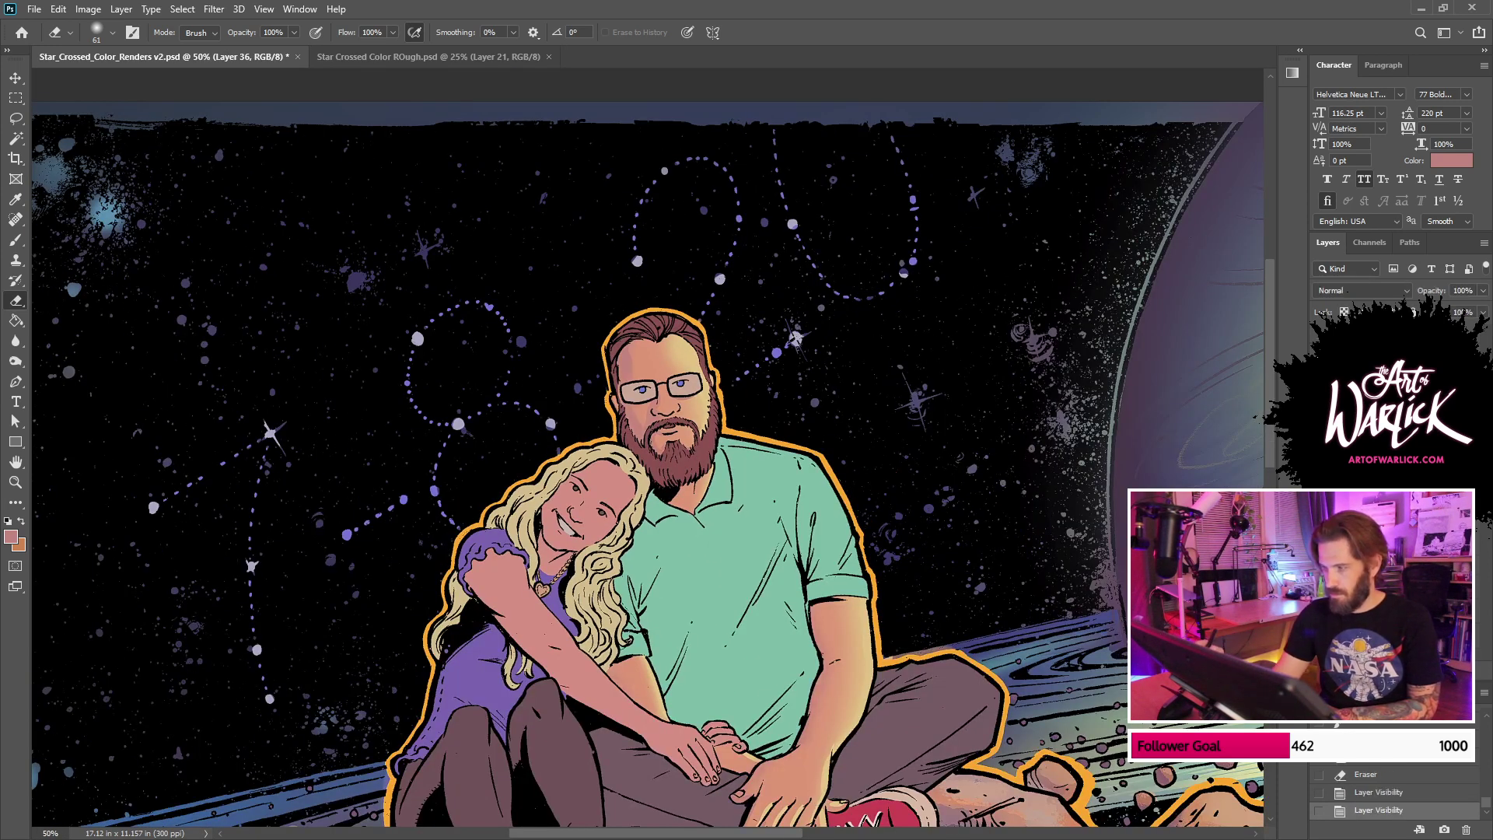
{"action": "key", "text": "ctrl+comma"}
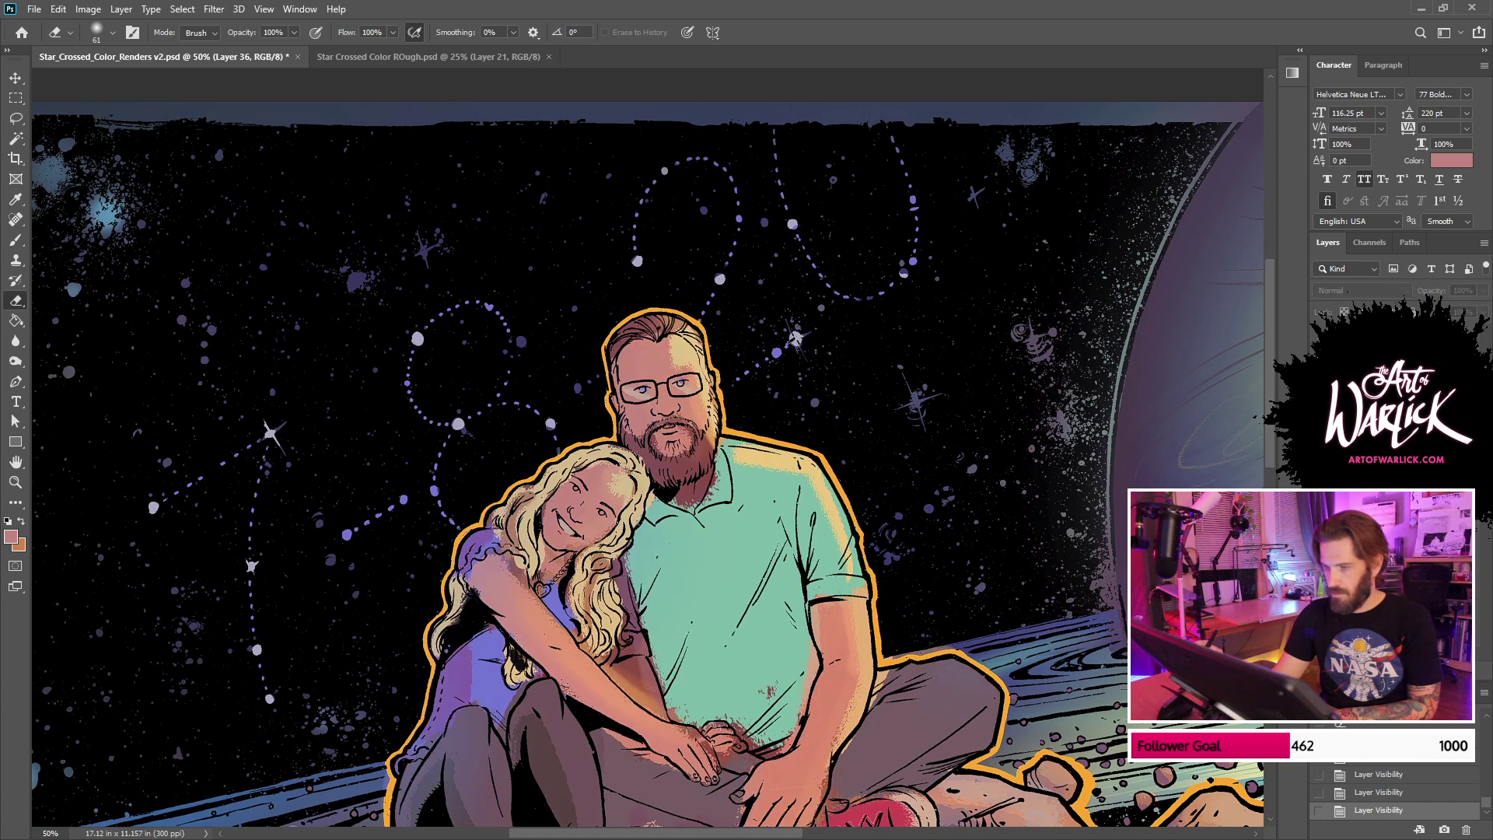
{"action": "key", "text": "ctrl+comma"}
{"action": "key", "text": "ctrl+minus"}
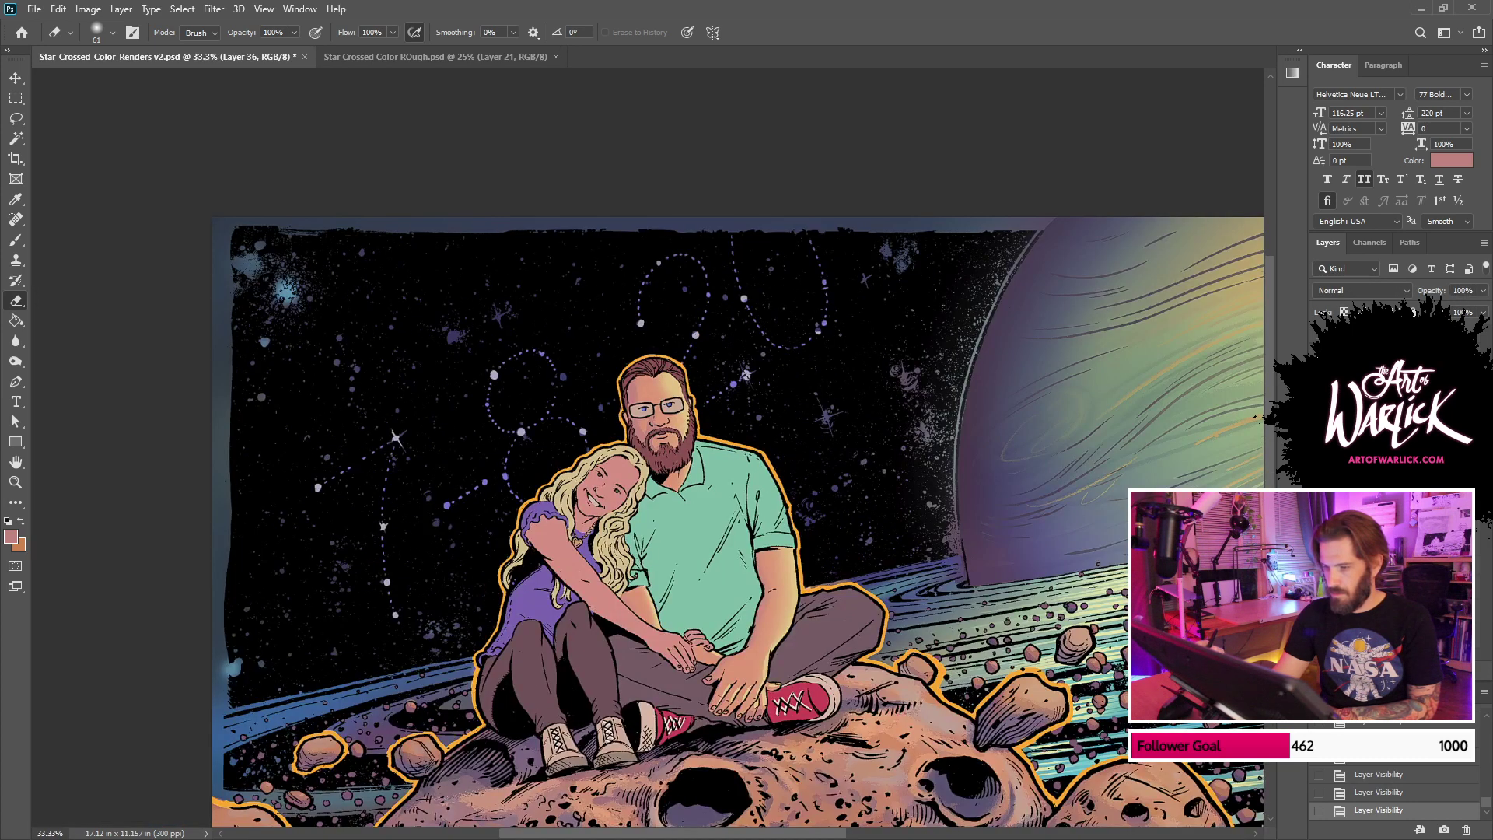
{"action": "key", "text": "ctrl+plus"}
{"action": "key", "text": "ctrl+comma"}
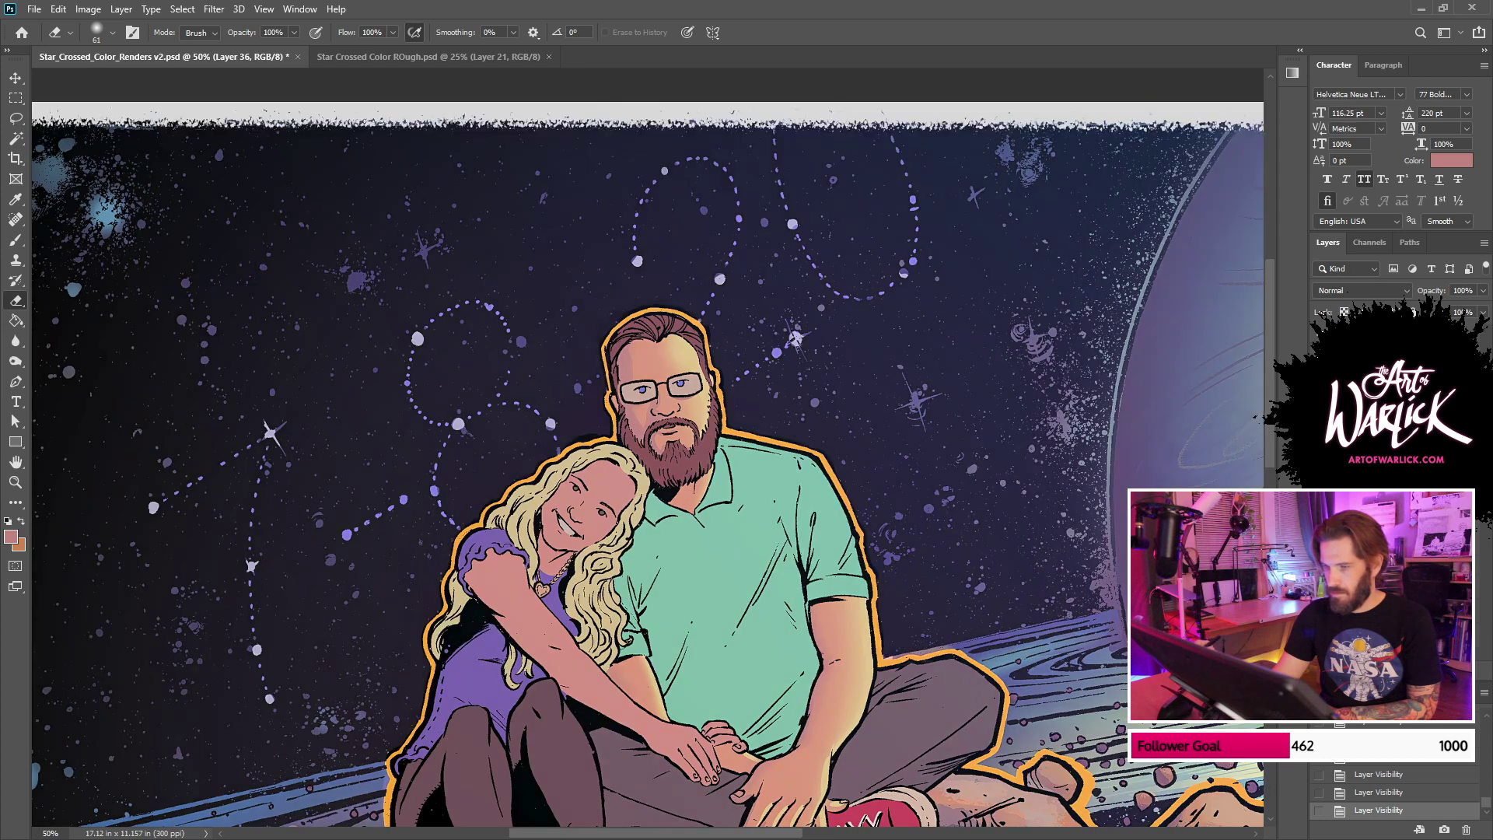
{"action": "key", "text": "ctrl+comma"}
{"action": "key", "text": "ctrl+plus"}
{"action": "left_click_drag", "start_coordinate": [1098, 457], "coordinate": [988, 548]}
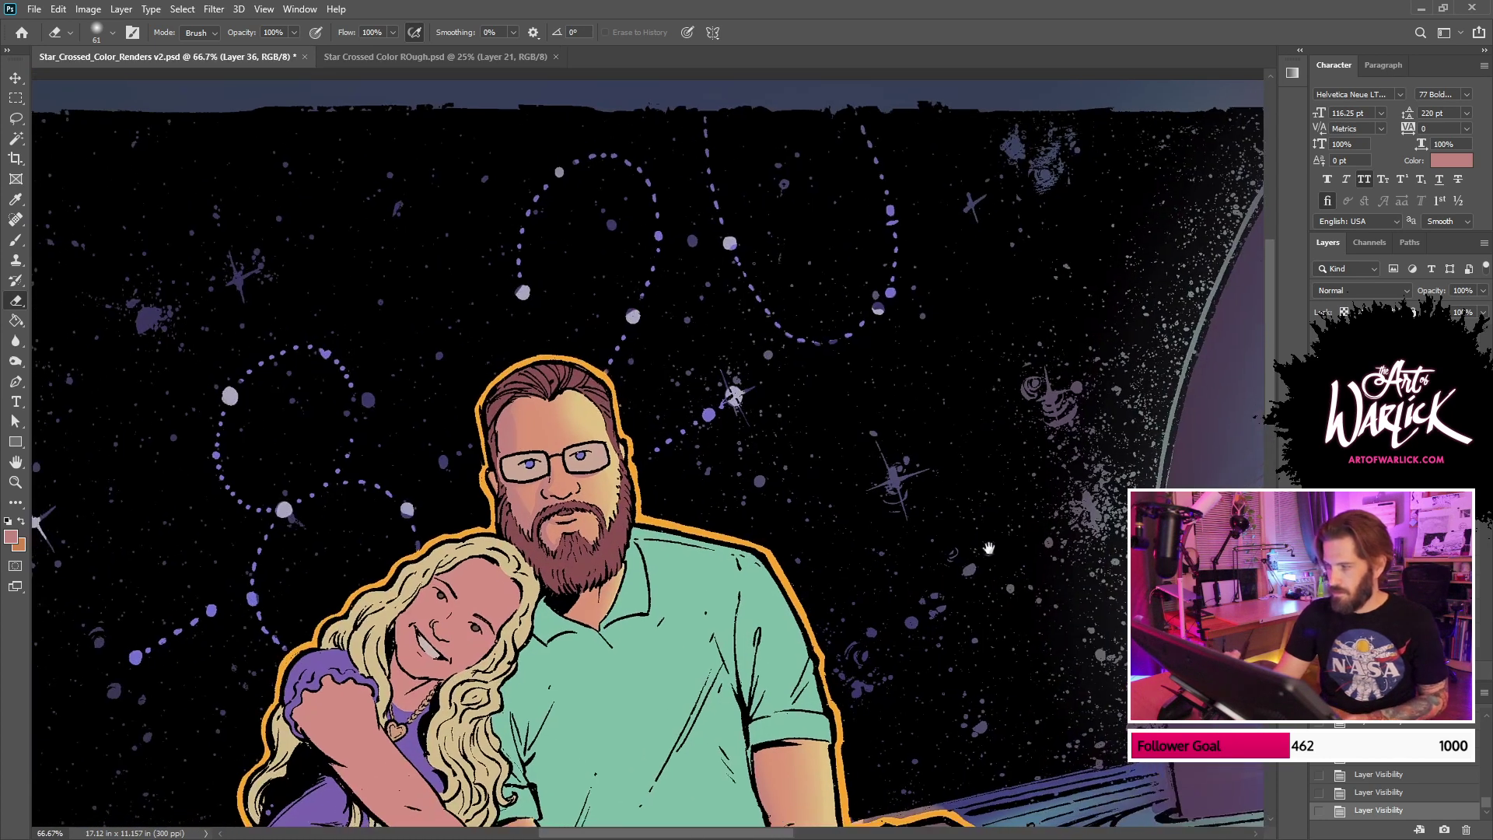
{"action": "key", "text": "ctrl+comma"}
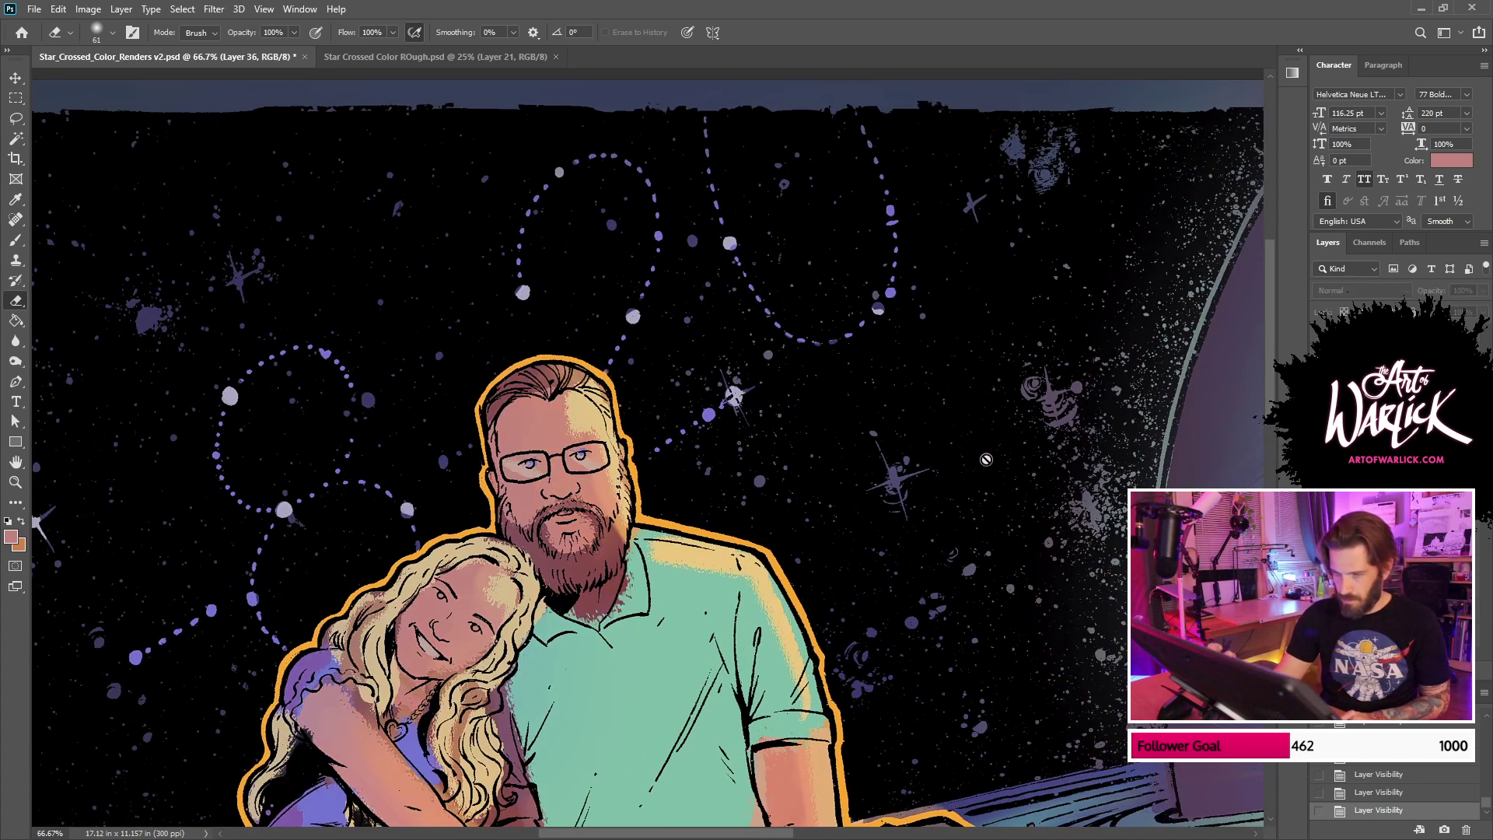
Step: Select the lenses of the man's glasses from the flat colour layer with the Magic Wand, then hide the selection outline and return to Layer 36
{"action": "key", "text": "ctrl+comma"}
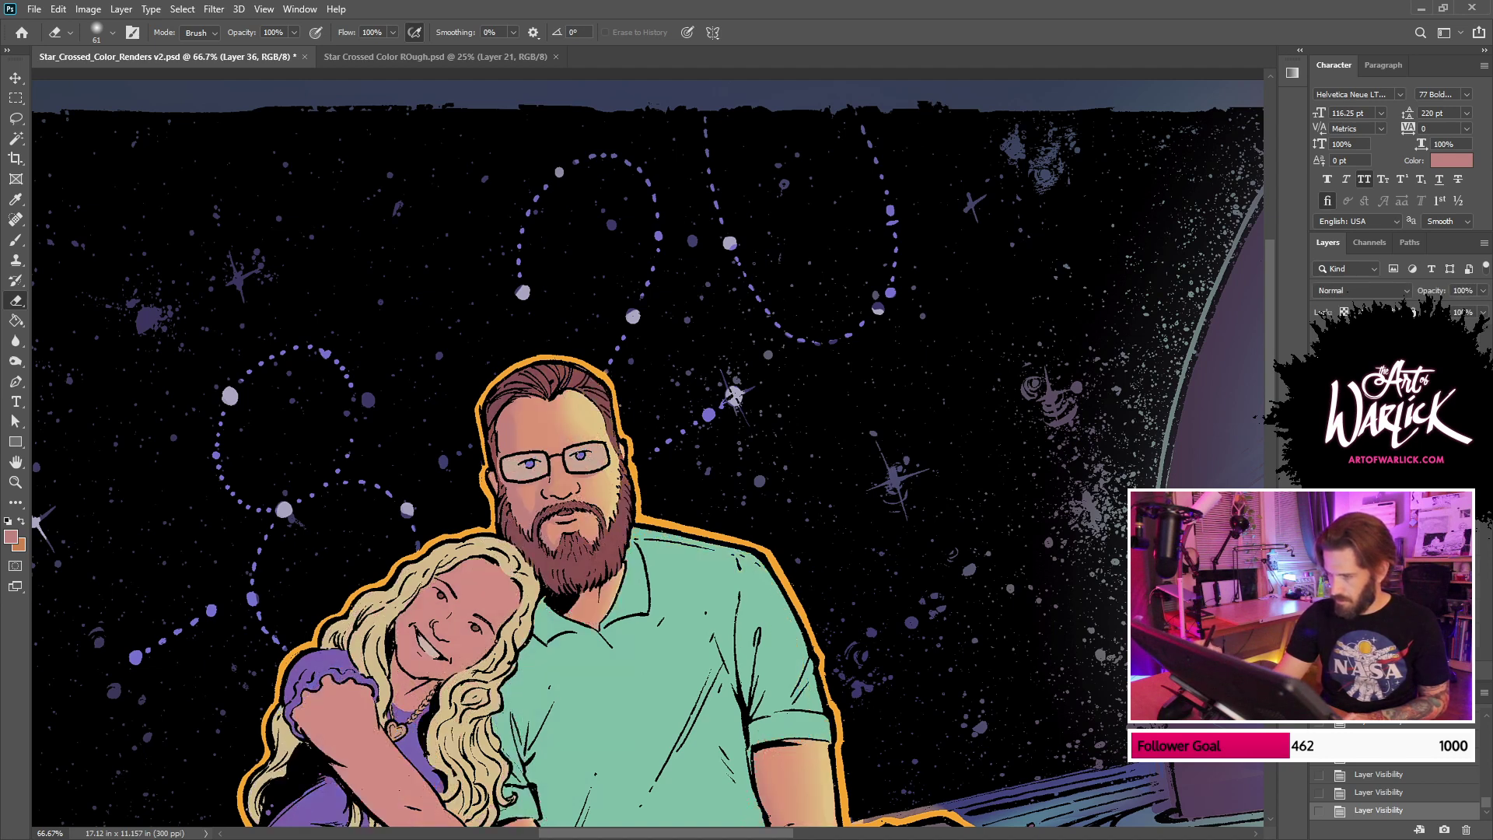
{"action": "key", "text": "w"}
{"action": "left_click", "coordinate": [597, 457]}
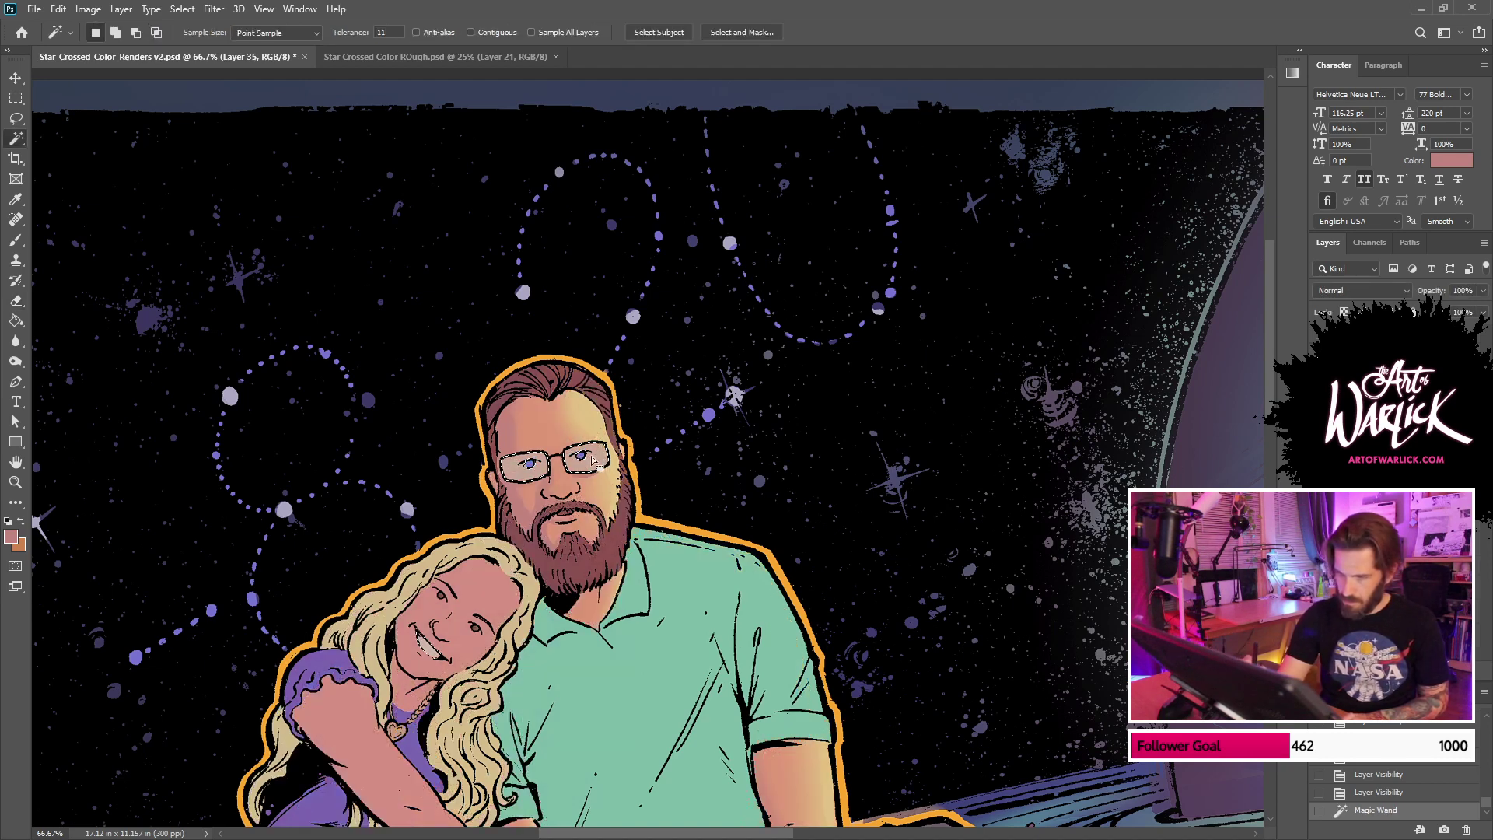
{"action": "key", "text": "ctrl+h"}
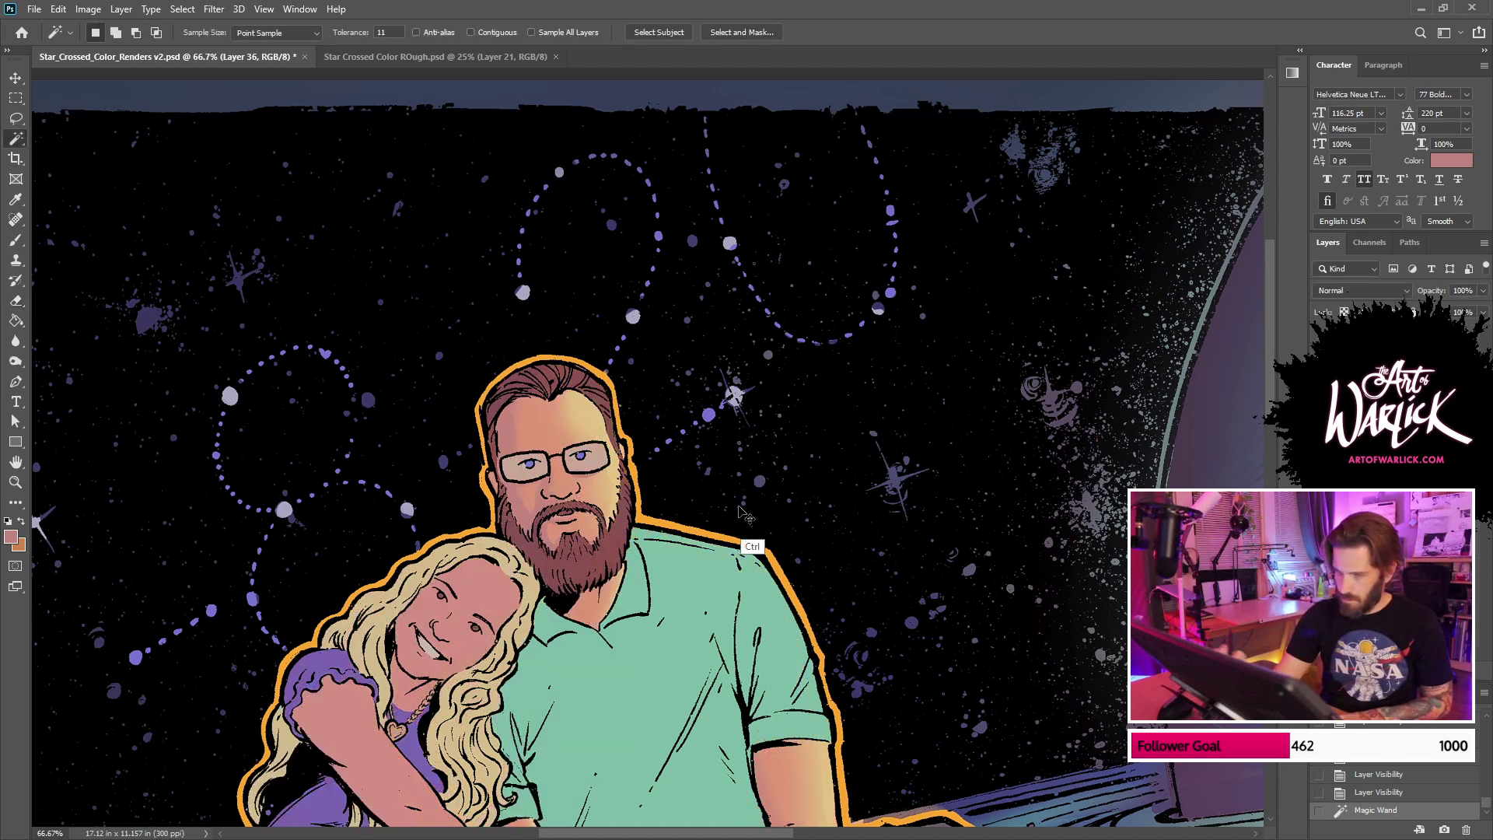
{"action": "key", "text": "alt+bracketright"}
Step: Brush colour across both lenses of the man's glasses and undo the last stroke
{"action": "key", "text": "b"}
{"action": "left_click_drag", "start_coordinate": [510, 472], "coordinate": [493, 465]}
{"action": "mouse_move", "coordinate": [520, 470]}
{"action": "left_mouse_down"}
{"action": "mouse_move", "coordinate": [498, 465]}
{"action": "mouse_move", "coordinate": [589, 479]}
{"action": "mouse_move", "coordinate": [605, 462]}
{"action": "left_mouse_up"}
{"action": "key", "text": "ctrl+z"}
Step: Paint texture onto the man's lenses with the 50 px speckled brush, using skin tones sampled from his face
{"action": "right_click", "coordinate": [537, 435]}
{"action": "left_click", "coordinate": [673, 492]}
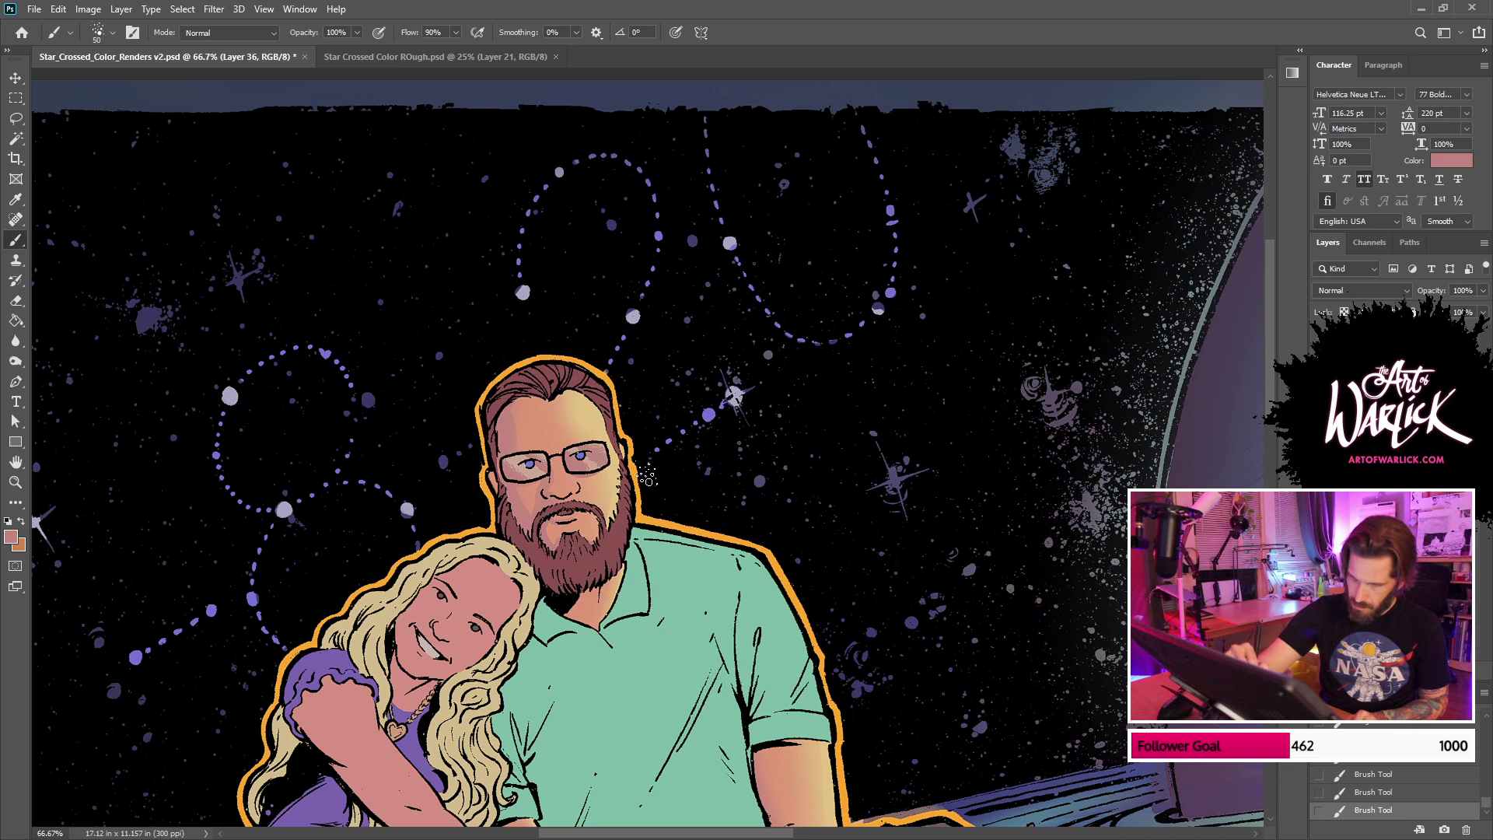
{"action": "left_click", "coordinate": [524, 474], "text": "alt"}
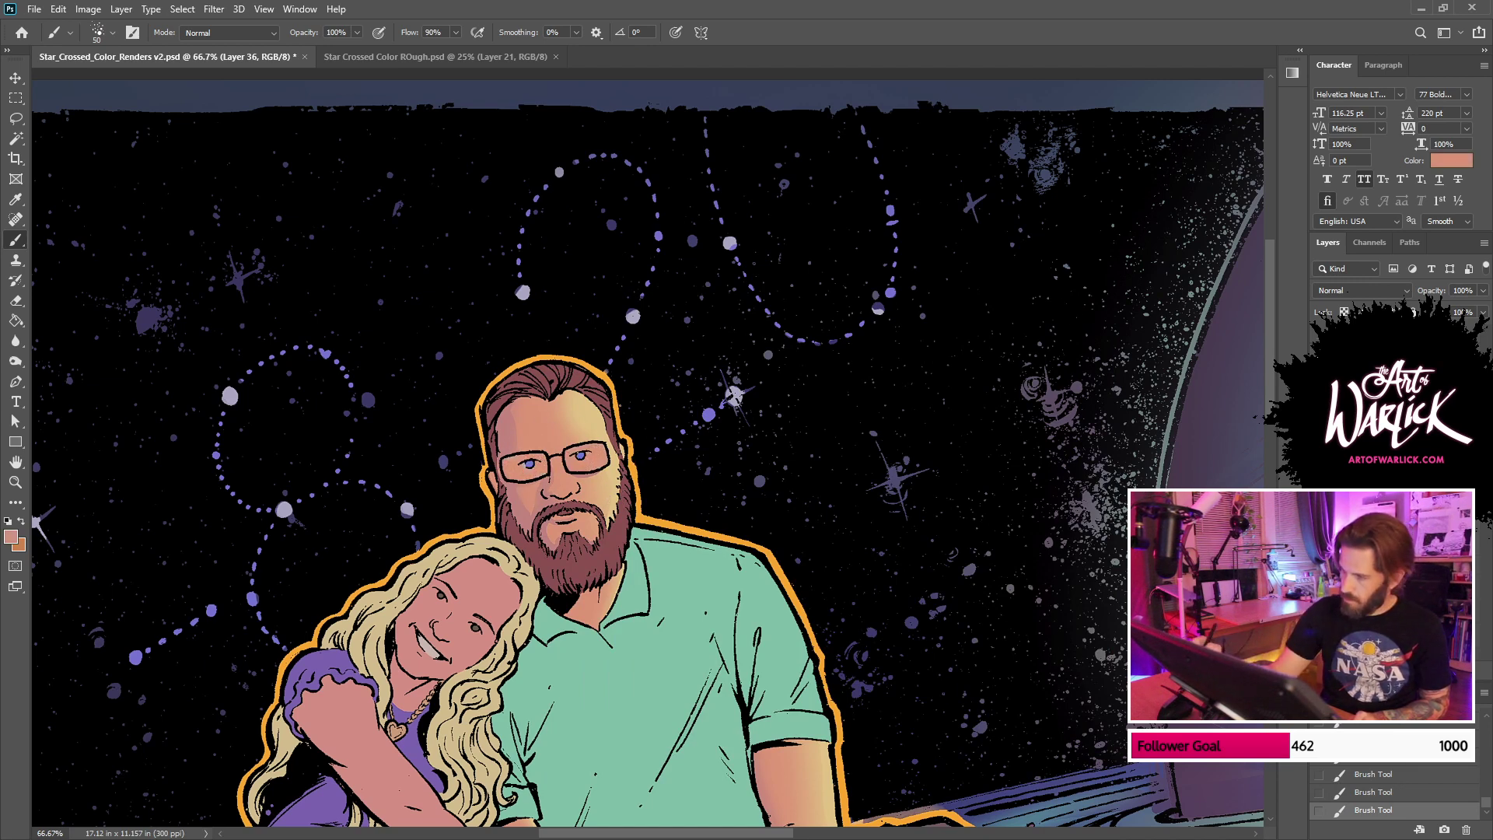
{"action": "key", "text": "ctrl+comma"}
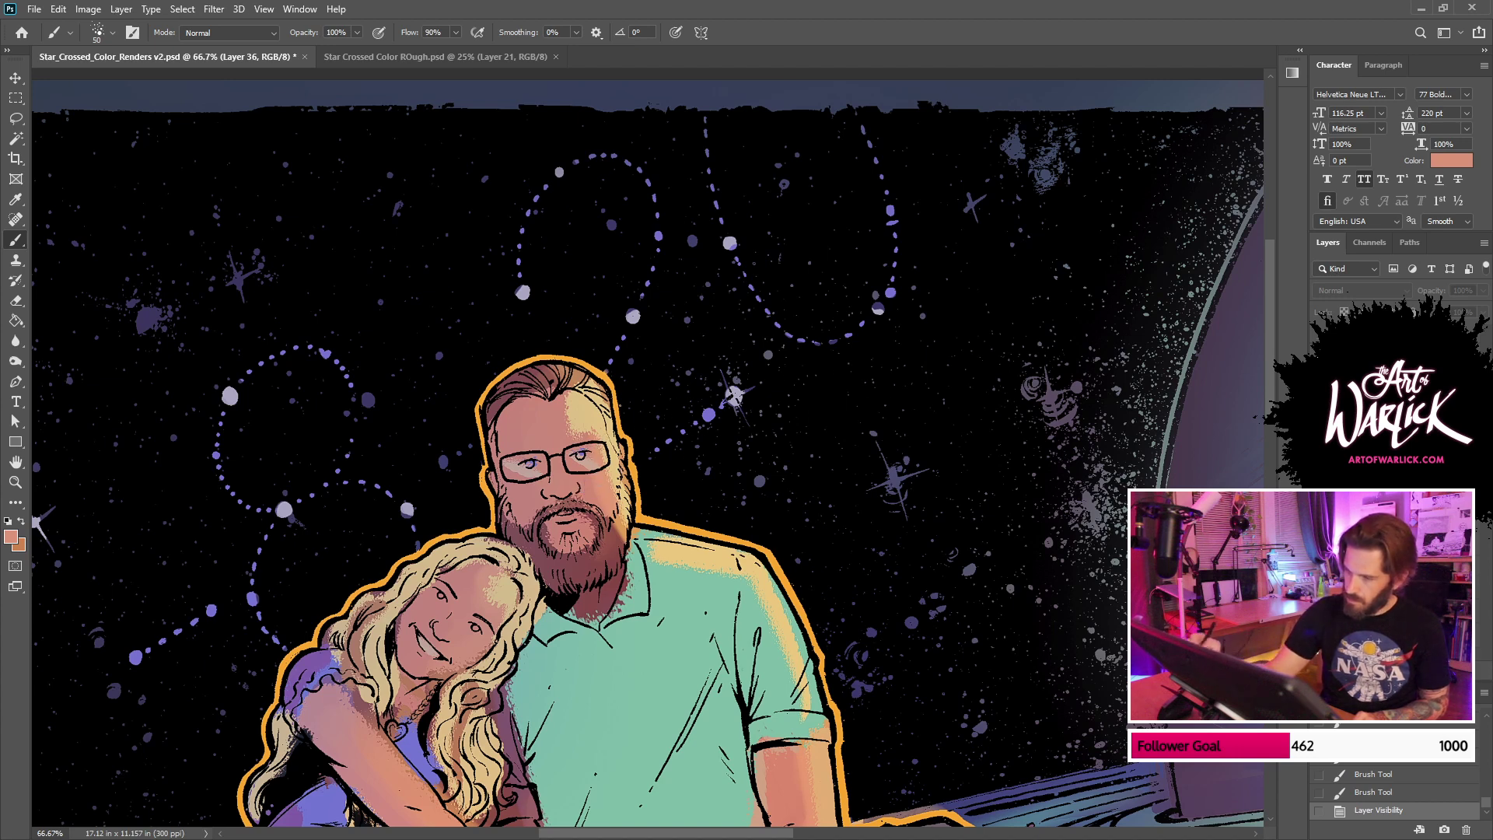
{"action": "key", "text": "ctrl+comma"}
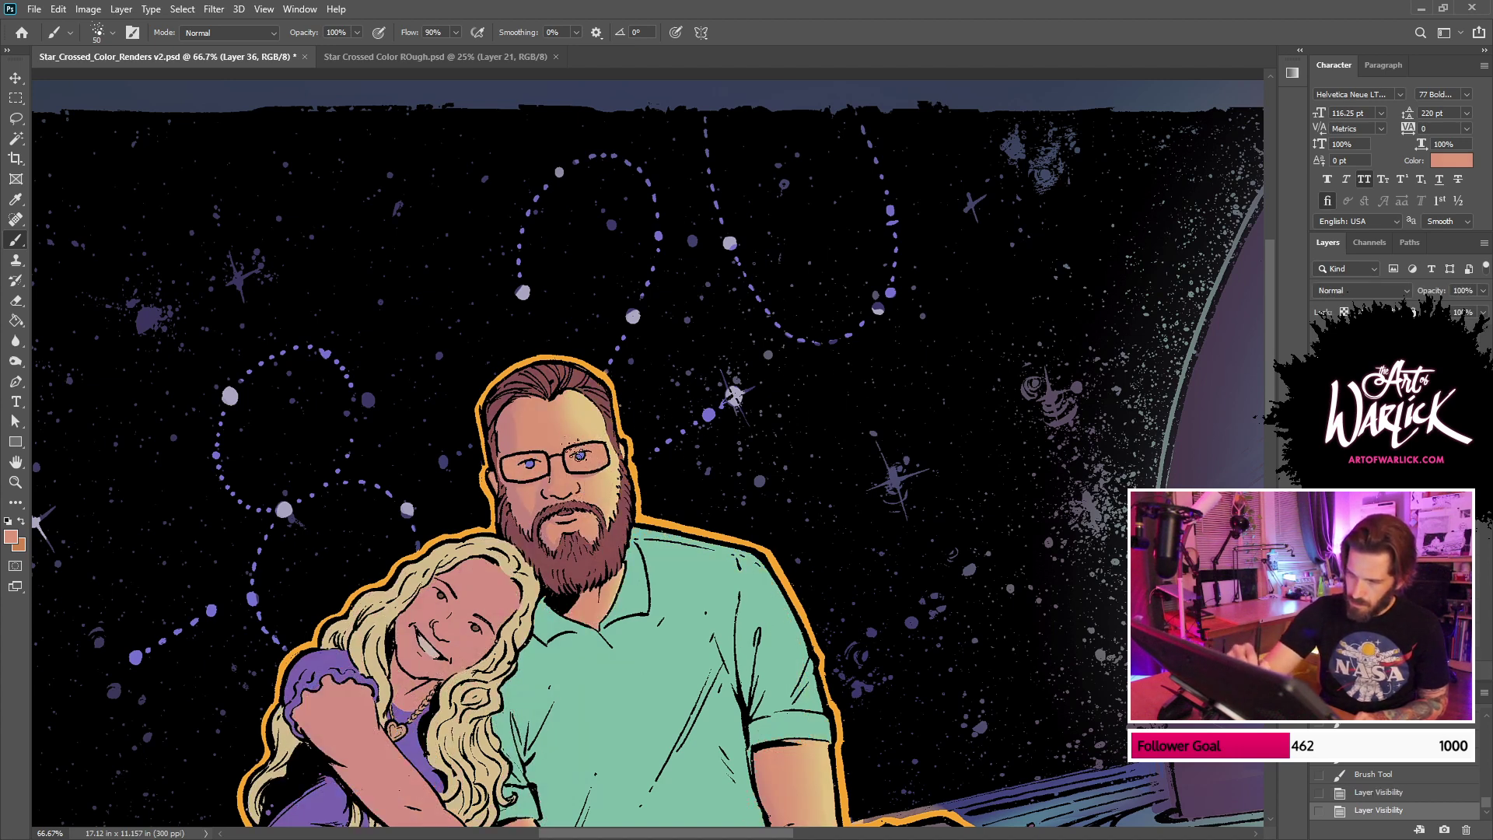
{"action": "left_click_drag", "start_coordinate": [528, 475], "coordinate": [506, 473]}
{"action": "left_click", "coordinate": [506, 473], "text": "alt"}
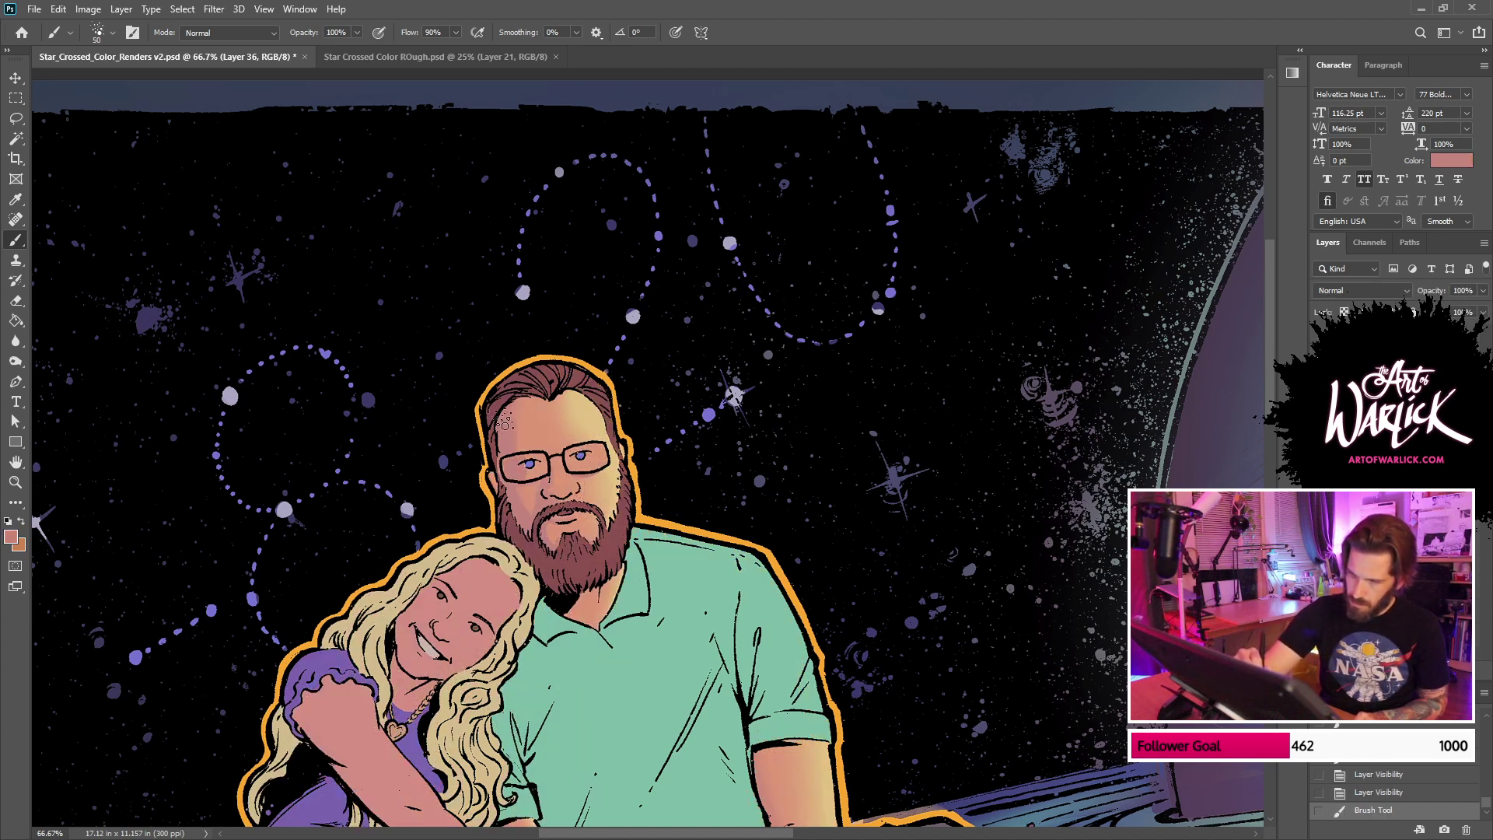
{"action": "left_click_drag", "start_coordinate": [504, 423], "coordinate": [520, 429]}
{"action": "left_click_drag", "start_coordinate": [558, 481], "coordinate": [565, 487]}
Step: Dab over the man's lenses with the 500 px soft round brush, switching the paint colour to a pale pink
{"action": "right_click", "coordinate": [649, 393]}
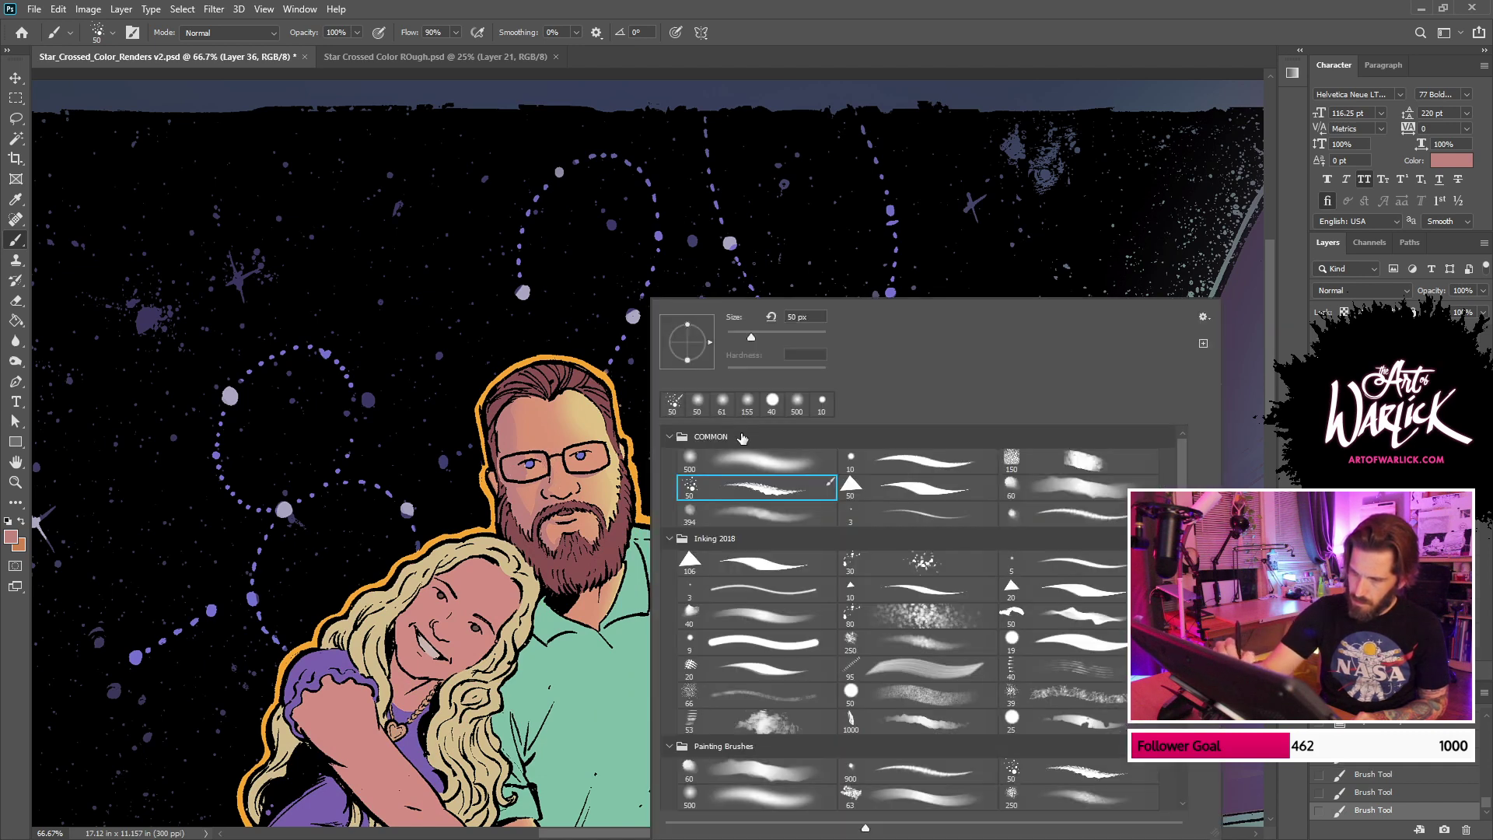
{"action": "left_click", "coordinate": [733, 458]}
{"action": "left_click", "coordinate": [520, 469]}
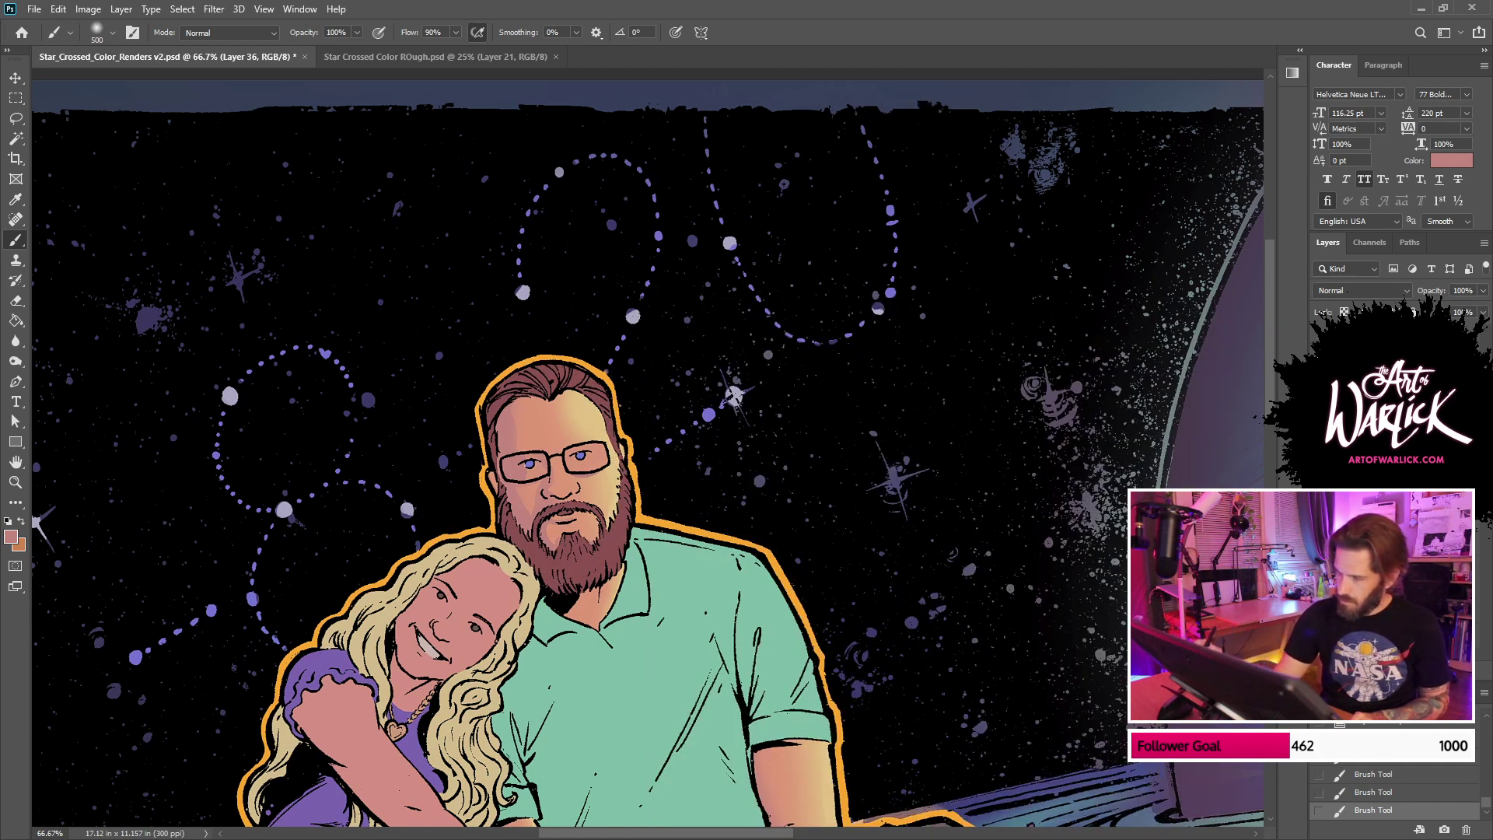
{"action": "left_click", "coordinate": [1320, 383]}
{"action": "left_click", "coordinate": [1320, 400]}
{"action": "left_click", "coordinate": [1080, 375], "text": "alt"}
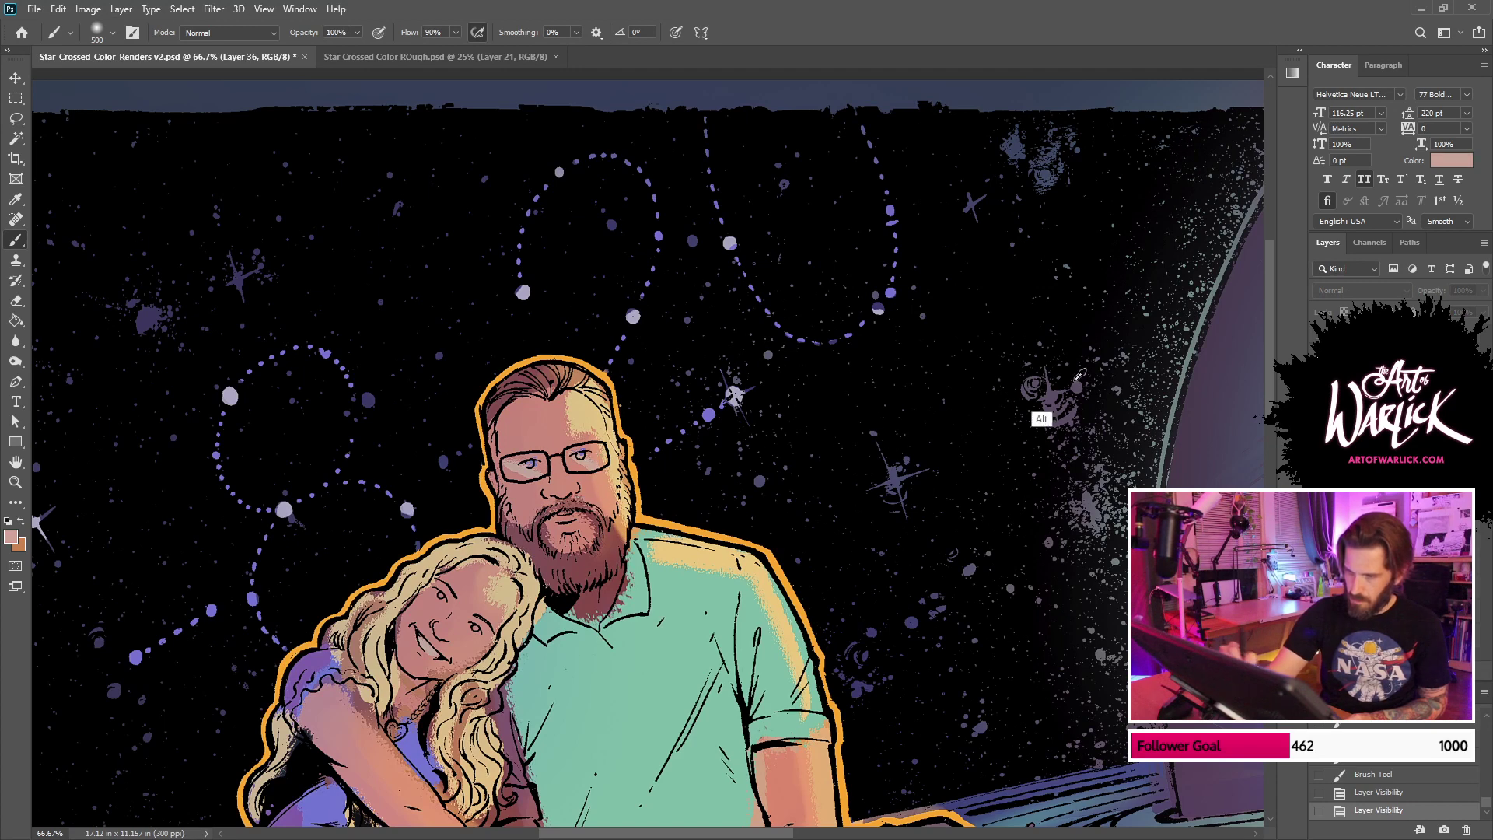
{"action": "left_click", "coordinate": [1320, 382]}
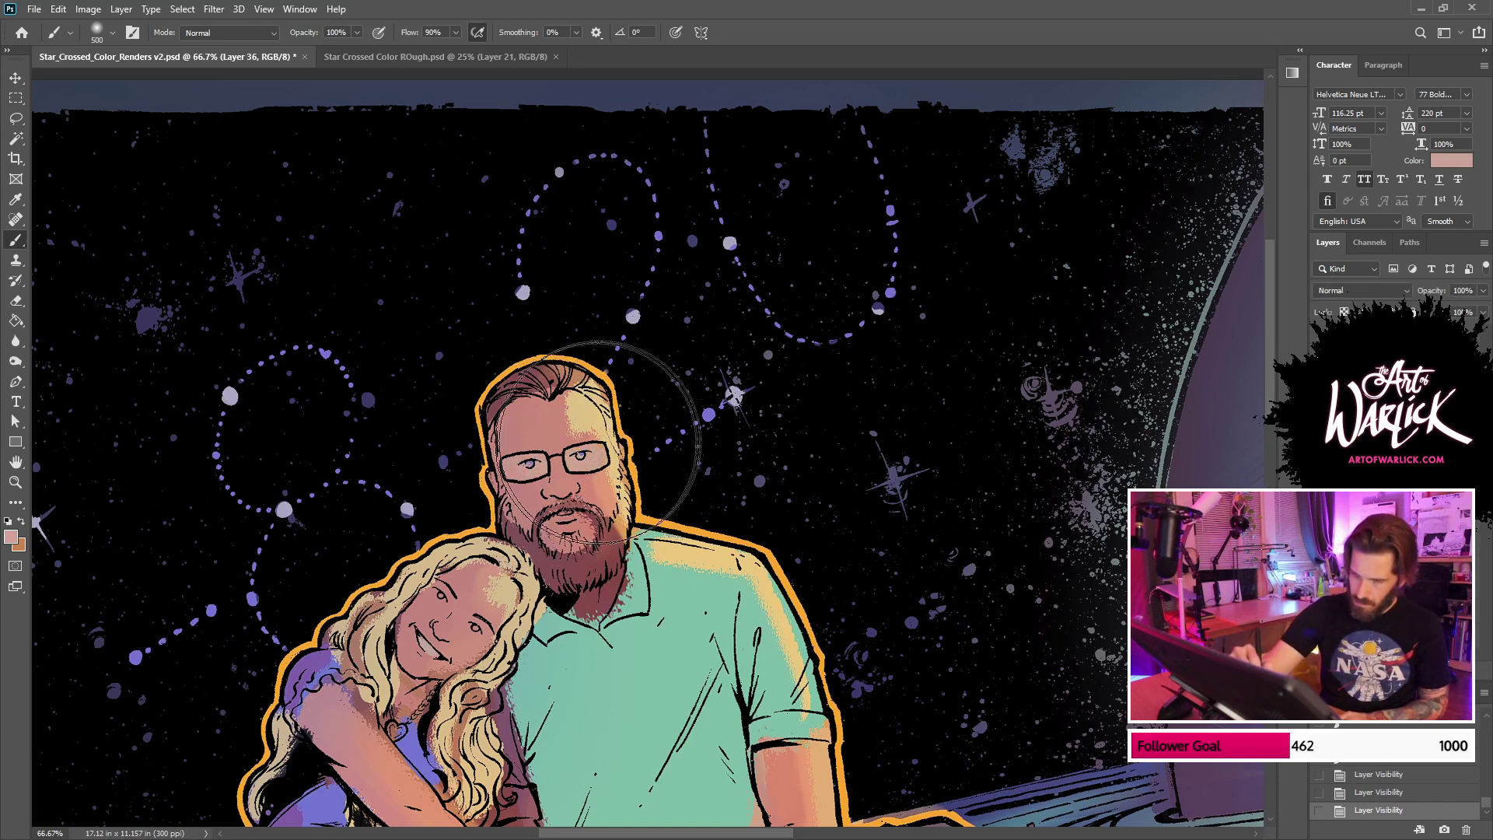
{"action": "double_click", "coordinate": [679, 460]}
Step: Try the 50 px triangular-tipped brush on the man's lenses, cancelling the deletion of the soft round brush
{"action": "right_click", "coordinate": [684, 464]}
{"action": "right_click", "coordinate": [688, 466]}
{"action": "left_click", "coordinate": [805, 489]}
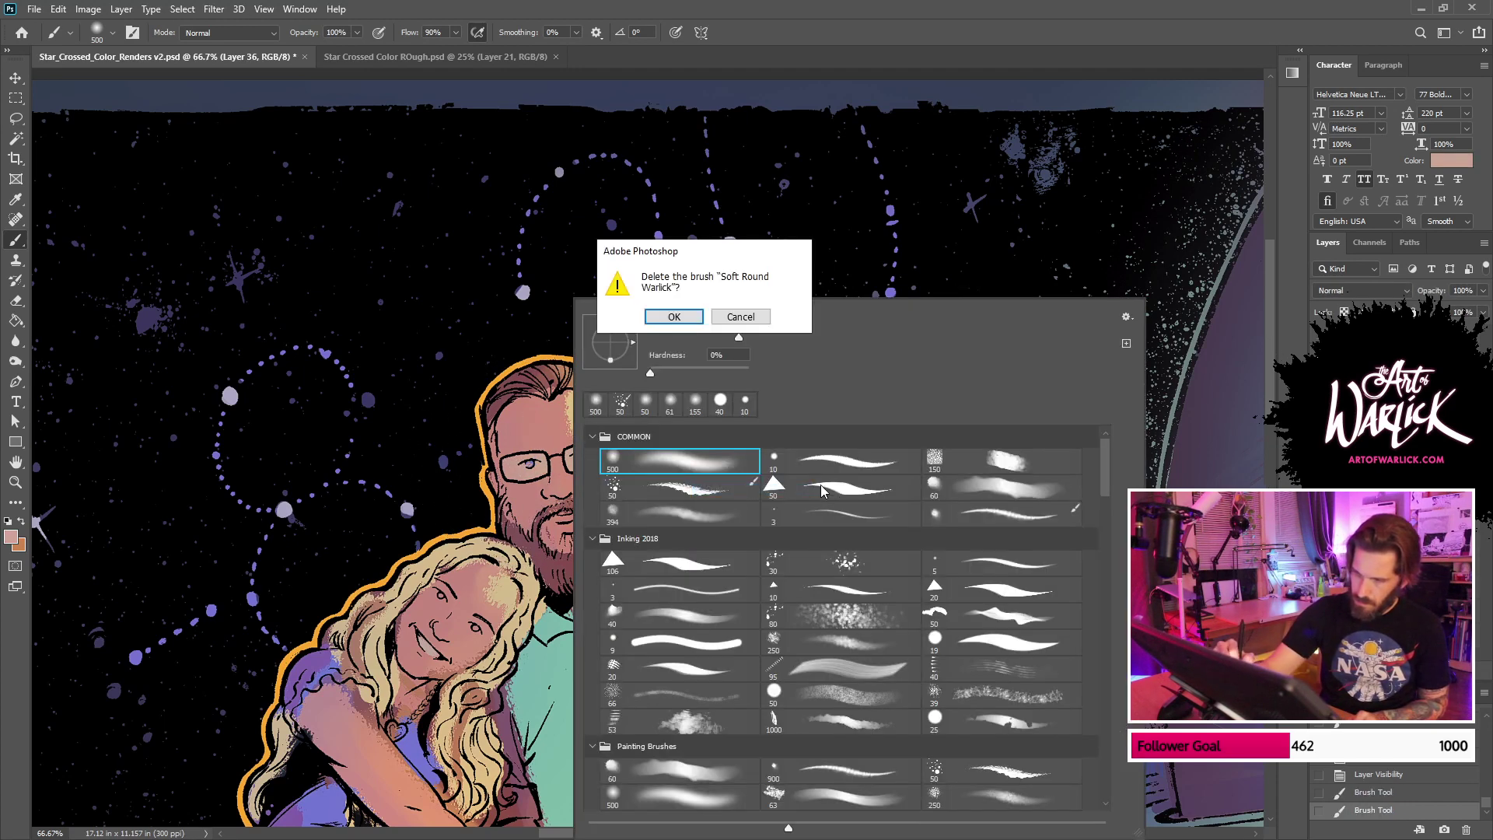
{"action": "key", "text": "Escape"}
{"action": "left_click", "coordinate": [822, 495]}
{"action": "key", "text": "Return"}
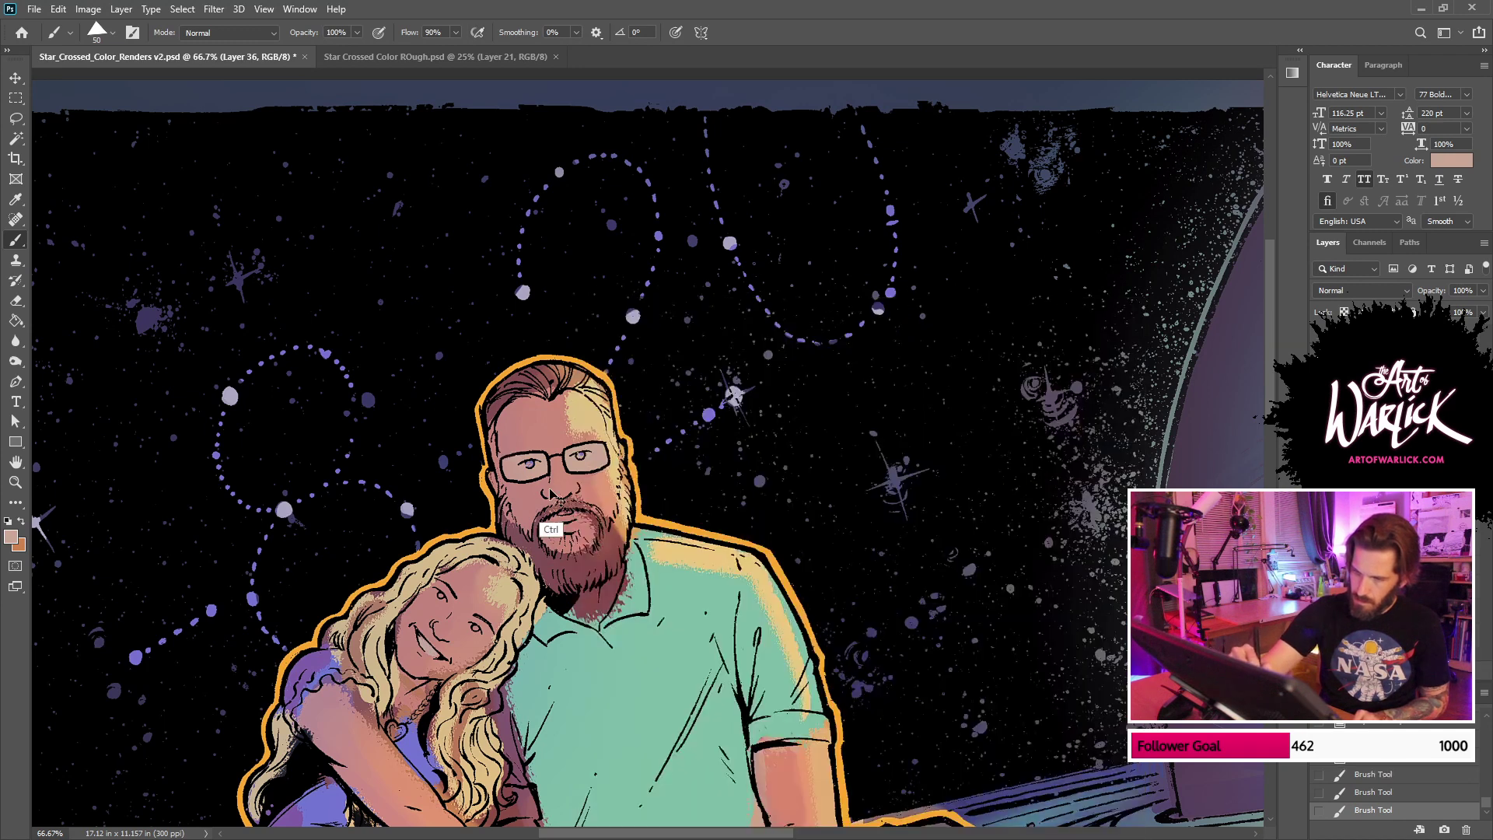
{"action": "left_click", "coordinate": [554, 494]}
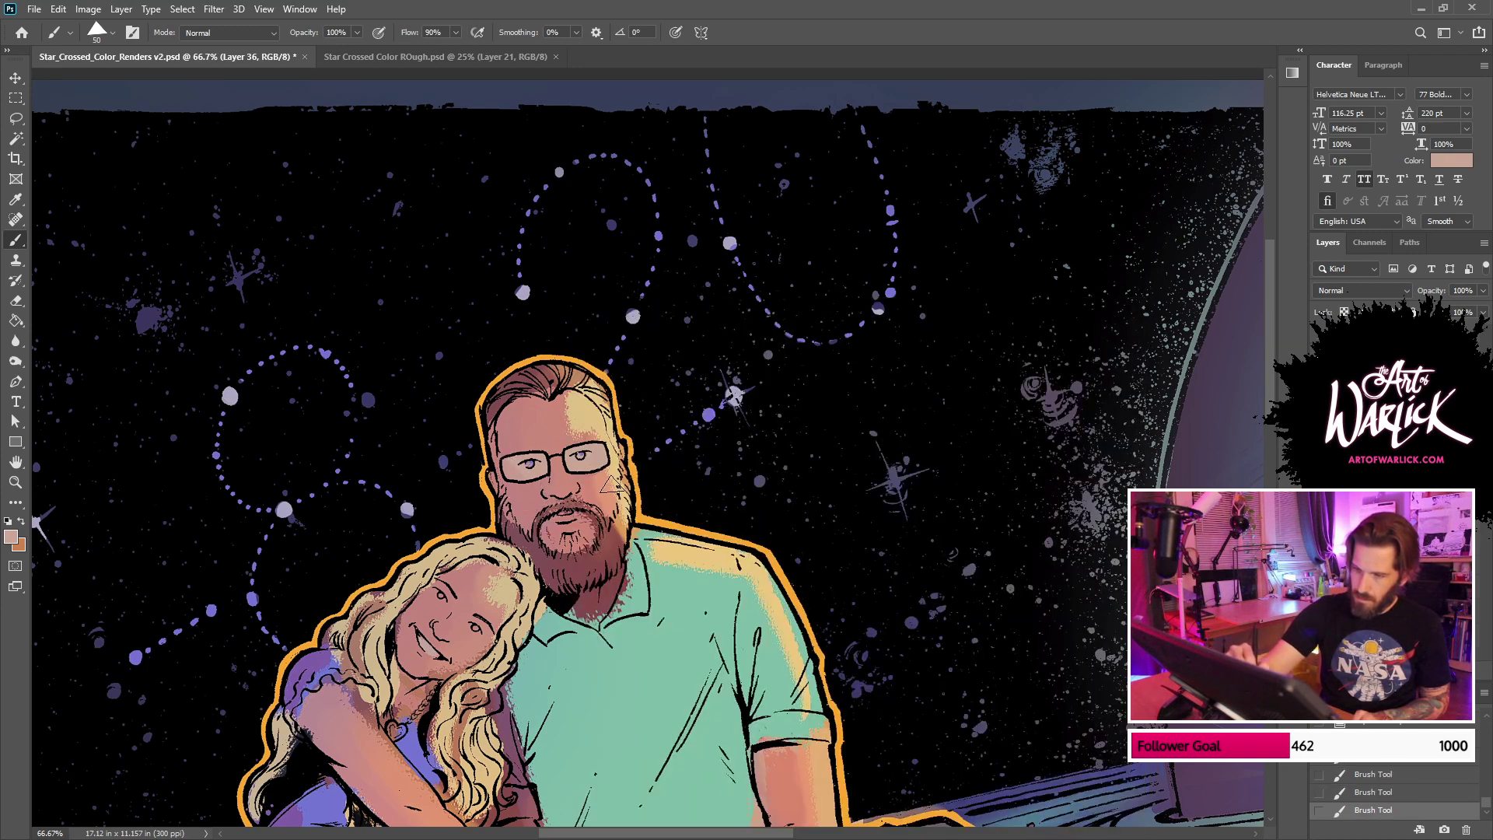
Step: Undo the deselection and the last lens strokes, and brush across the lenses again with the triangular-tipped brush
{"action": "key", "text": "ctrl+d"}
{"action": "key", "text": "ctrl+z"}
{"action": "key", "text": "ctrl+z"}
{"action": "key", "text": "ctrl+z"}
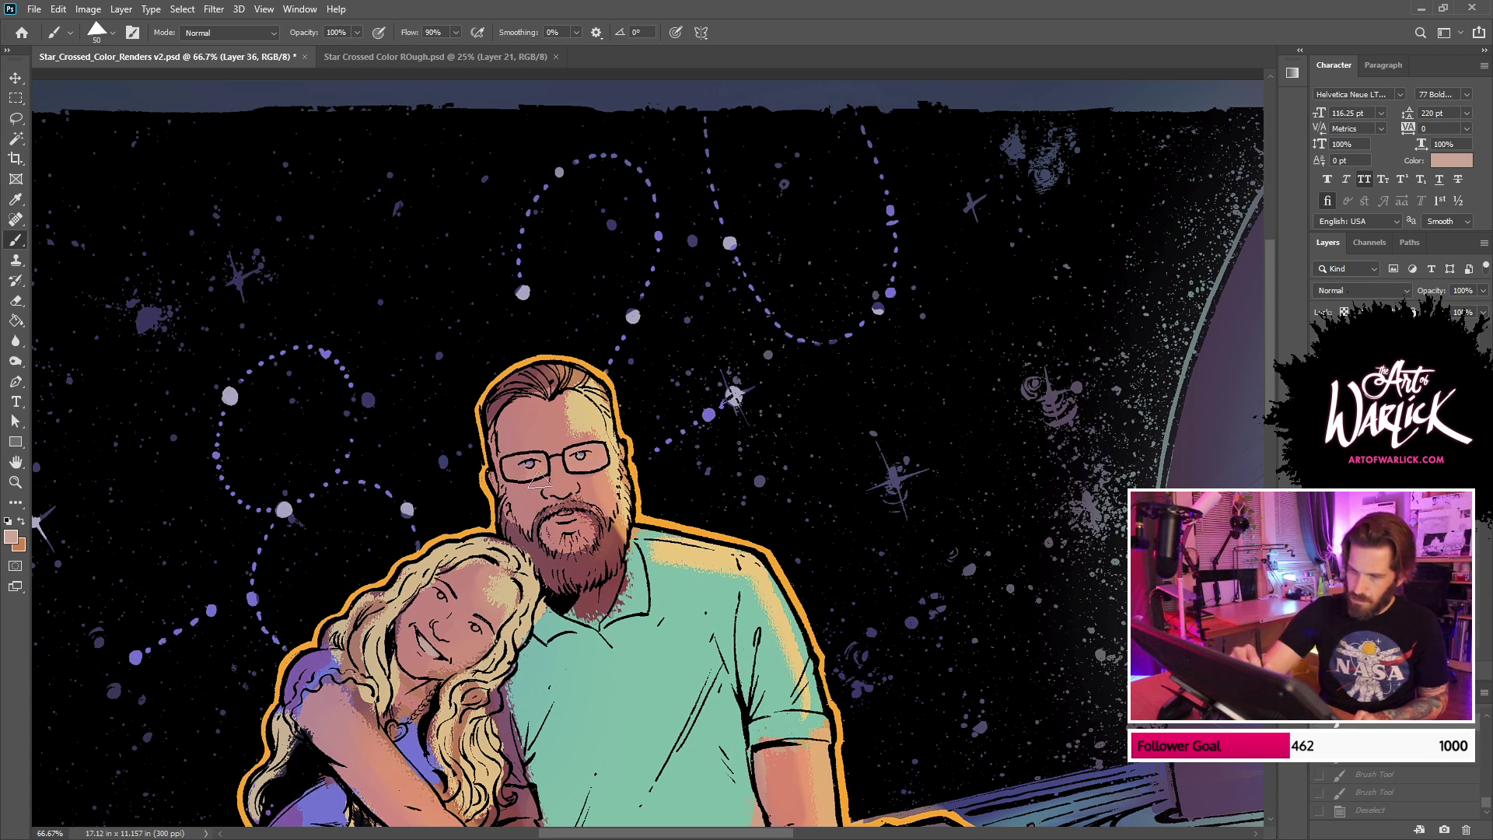
{"action": "mouse_move", "coordinate": [540, 480]}
{"action": "left_mouse_down"}
{"action": "mouse_move", "coordinate": [599, 473]}
{"action": "mouse_move", "coordinate": [494, 451]}
{"action": "mouse_move", "coordinate": [522, 464]}
{"action": "left_mouse_up"}
{"action": "key", "text": "ctrl+z"}
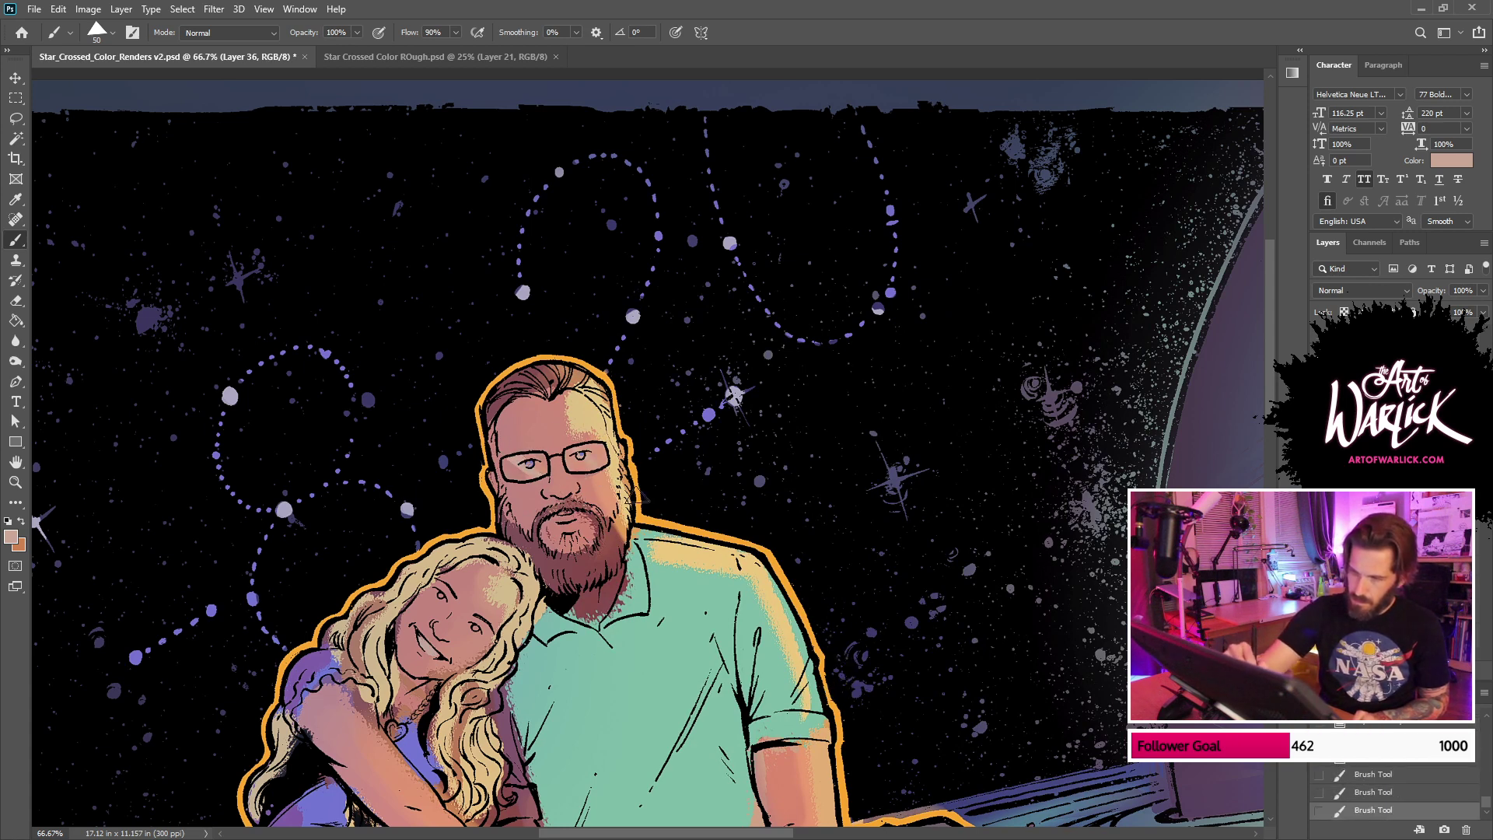
Step: Switch to the soft round brush at 59 px and set the foreground colour to a lighter peach
{"action": "right_click", "coordinate": [673, 483]}
{"action": "left_click", "coordinate": [798, 459]}
{"action": "left_click", "coordinate": [787, 335]}
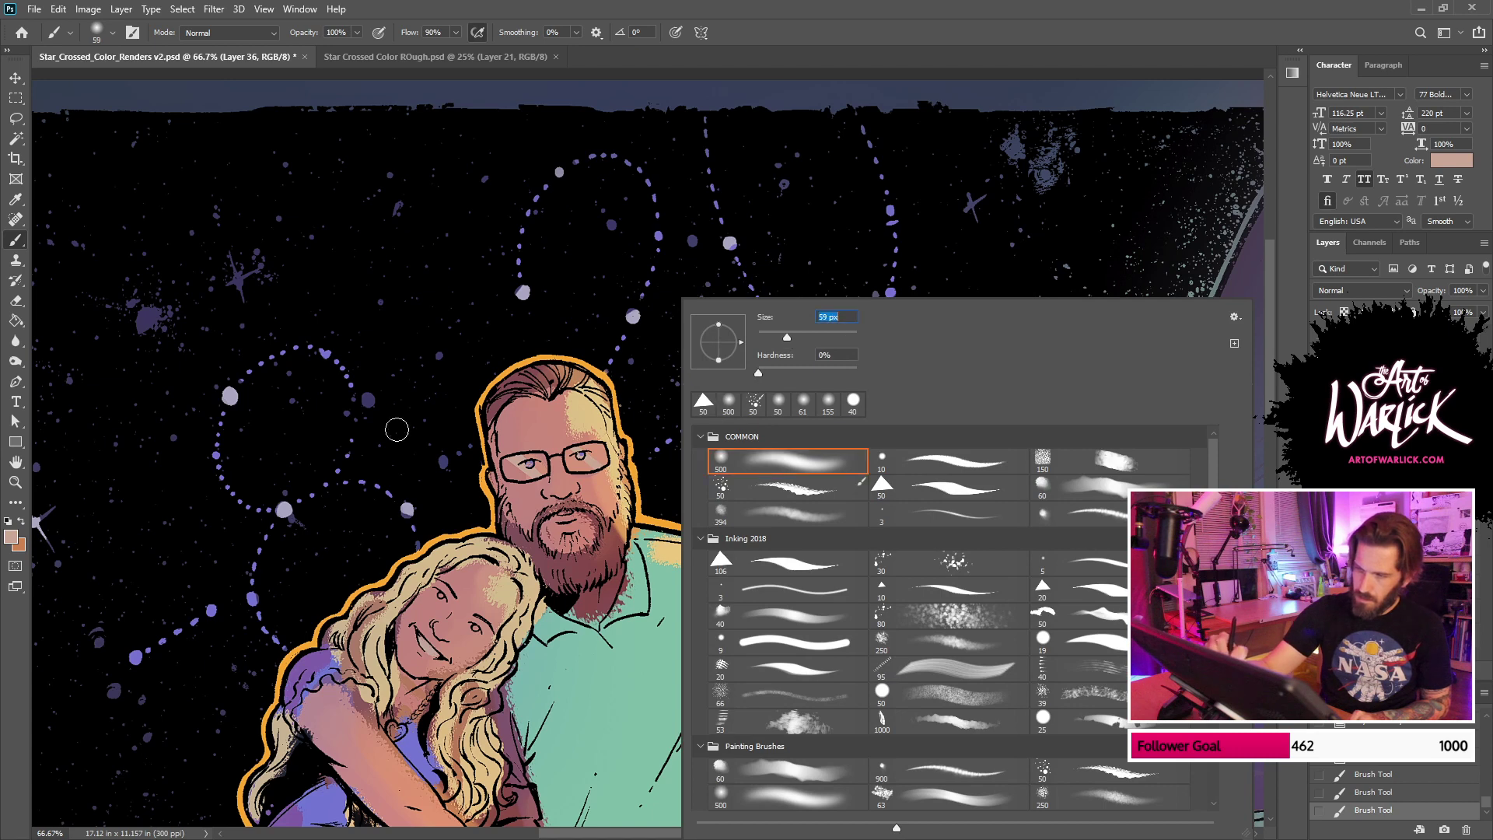
{"action": "left_click", "coordinate": [11, 537]}
{"action": "key", "text": "Return"}
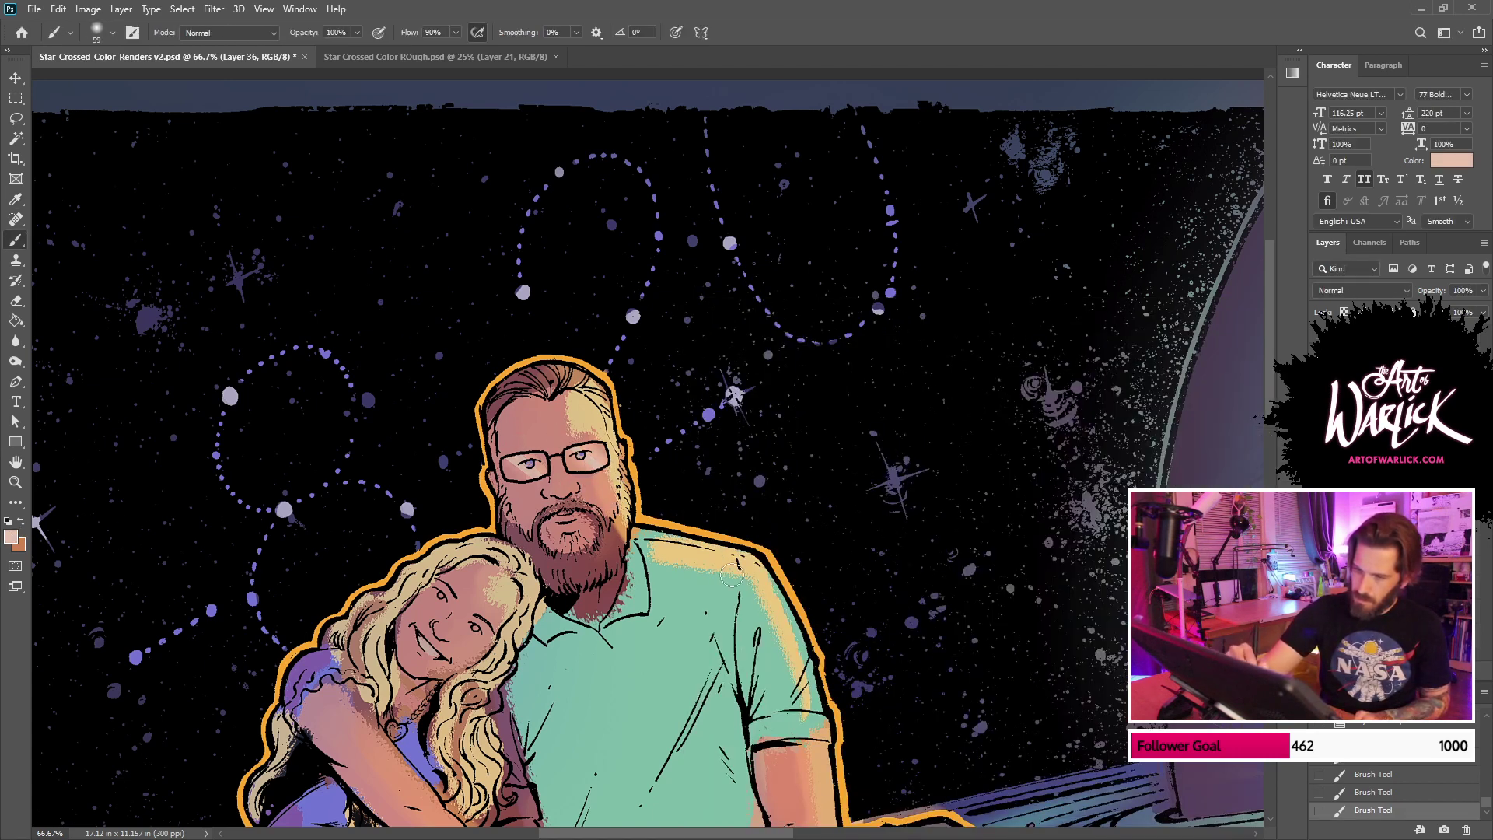
Step: Hide the rendered shading layer, clear the lens selection and save the document
{"action": "left_click", "coordinate": [1320, 435]}
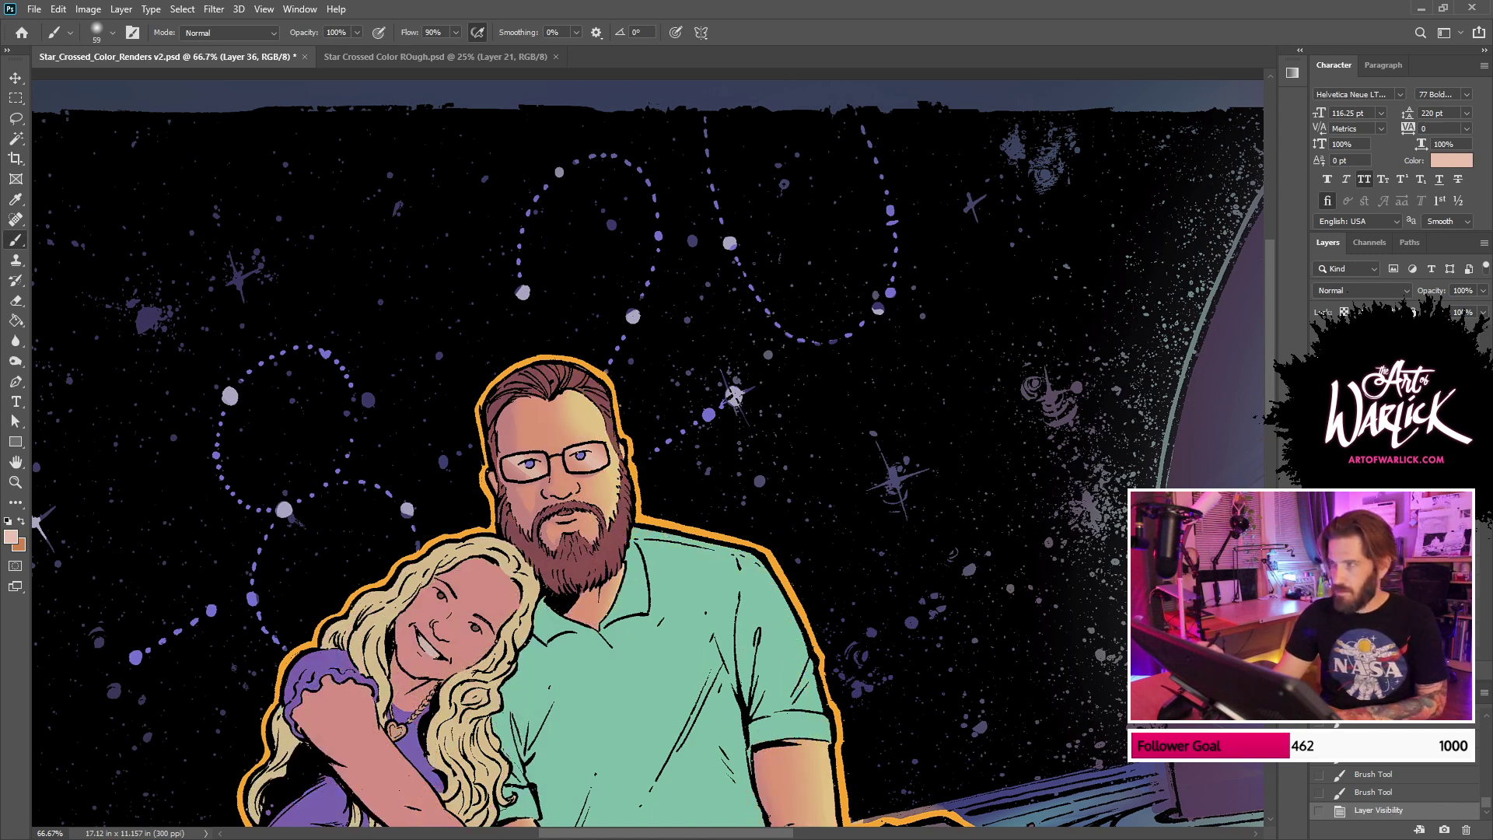
{"action": "key", "text": "ctrl+s"}
{"action": "key", "text": "ctrl+minus"}
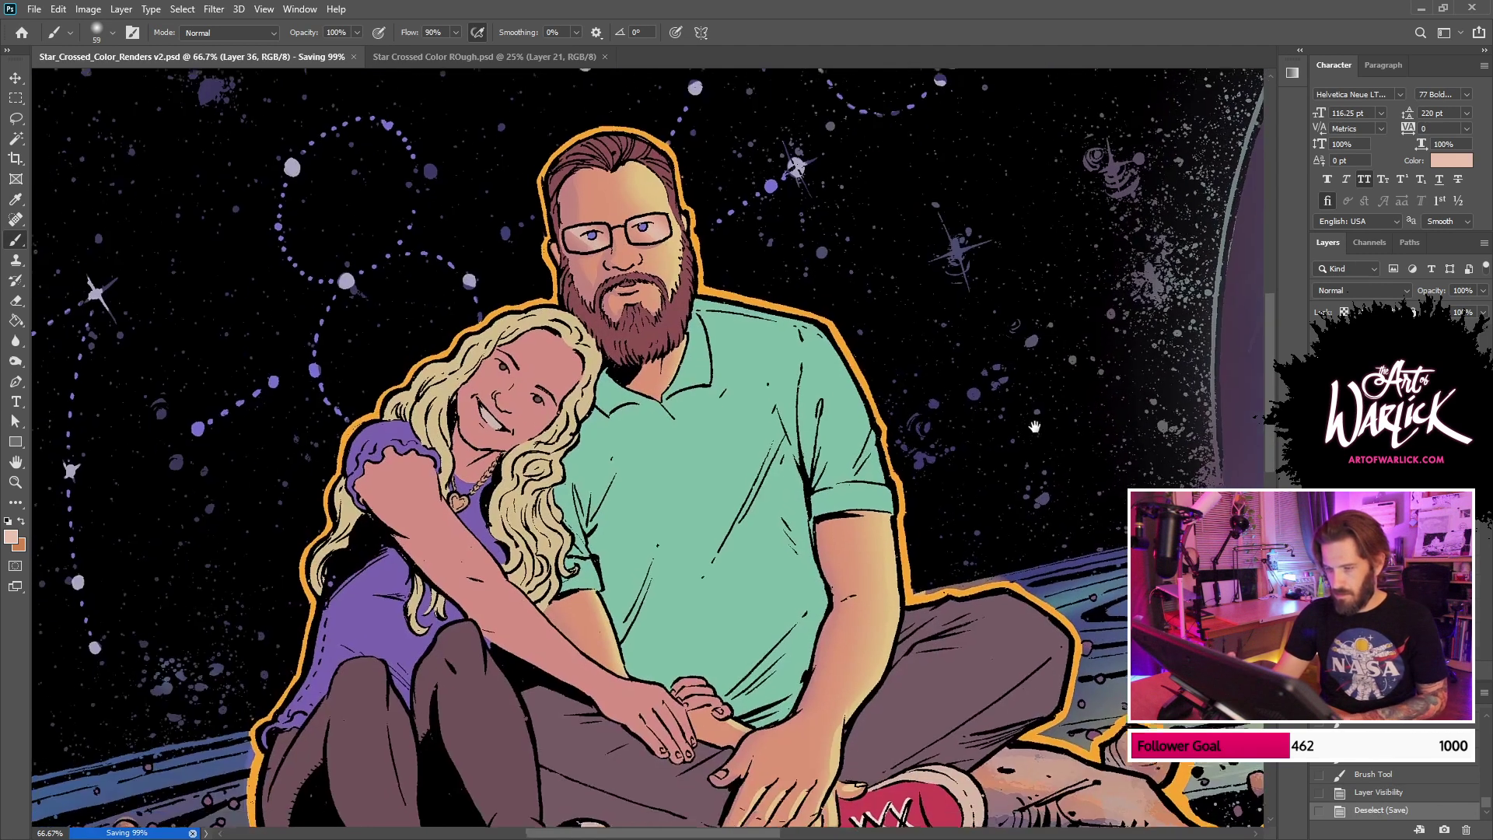
Step: Compare the couple with and without the rendered shading, and review the flat colours across the whole artwork
{"action": "key", "text": "ctrl+comma"}
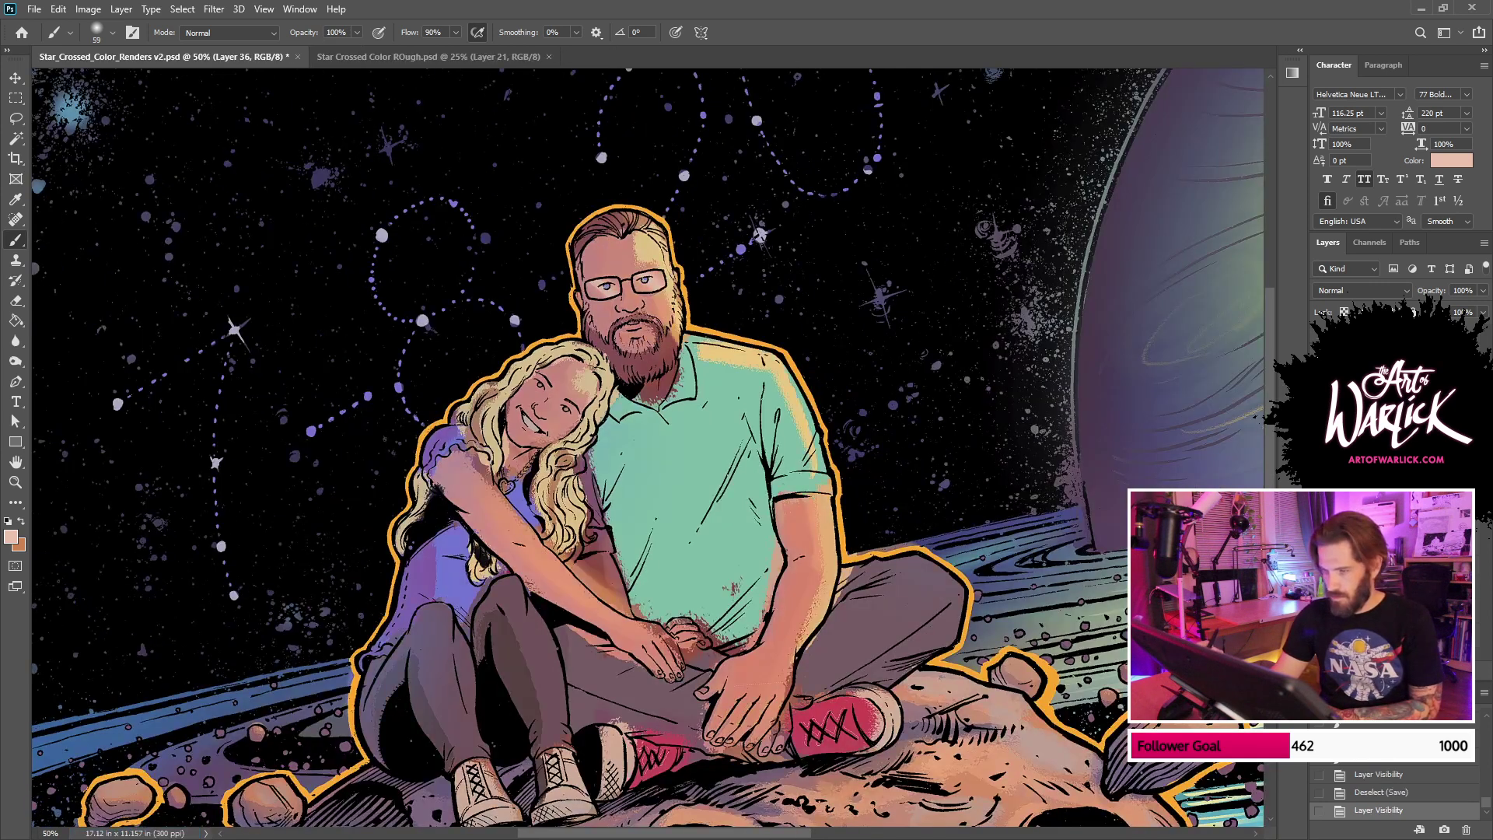
{"action": "key", "text": "ctrl+comma"}
{"action": "key", "text": "ctrl+comma"}
{"action": "key", "text": "ctrl+comma"}
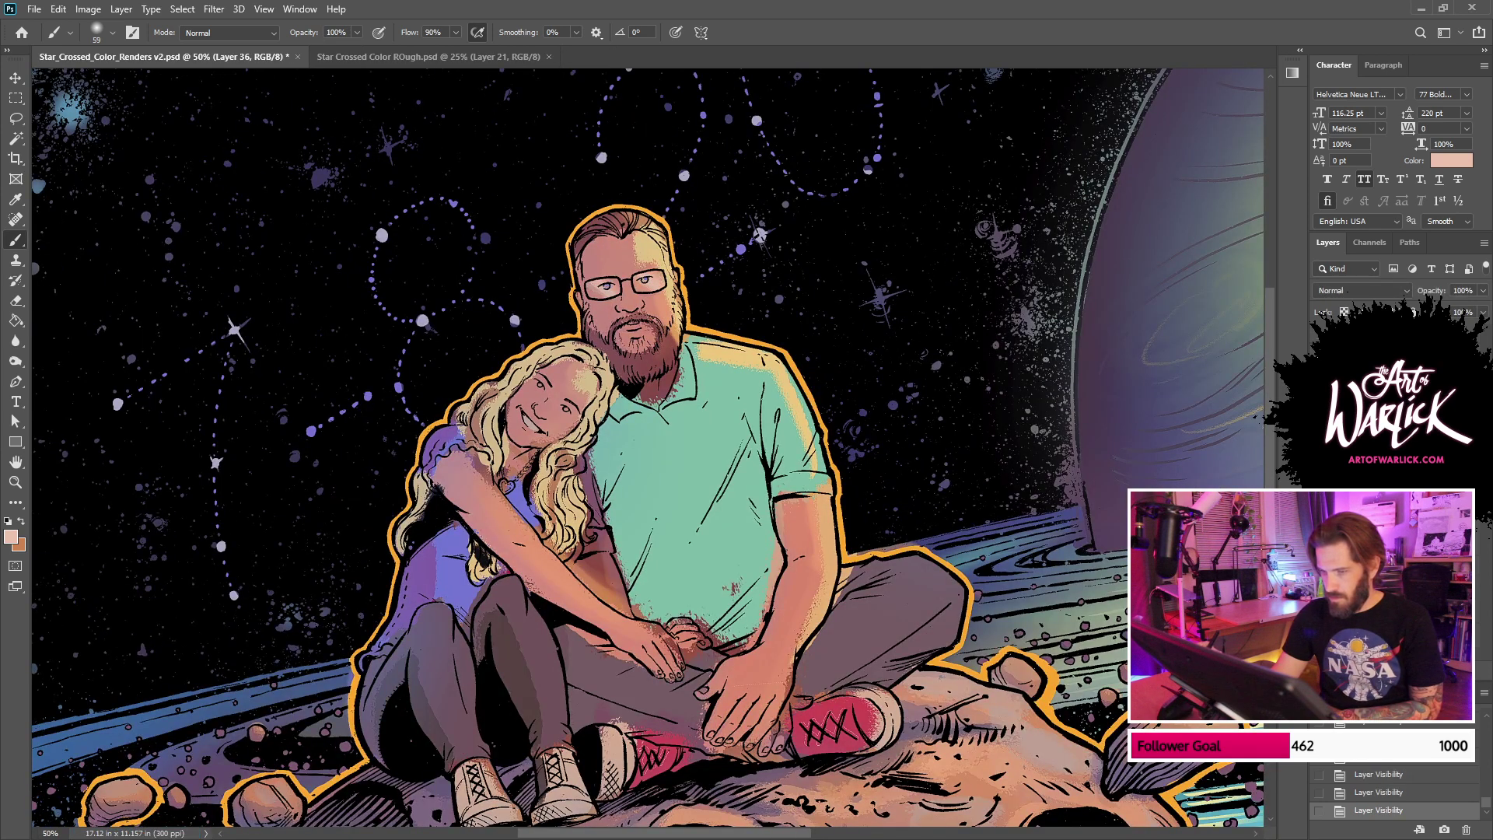
{"action": "key", "text": "ctrl+comma"}
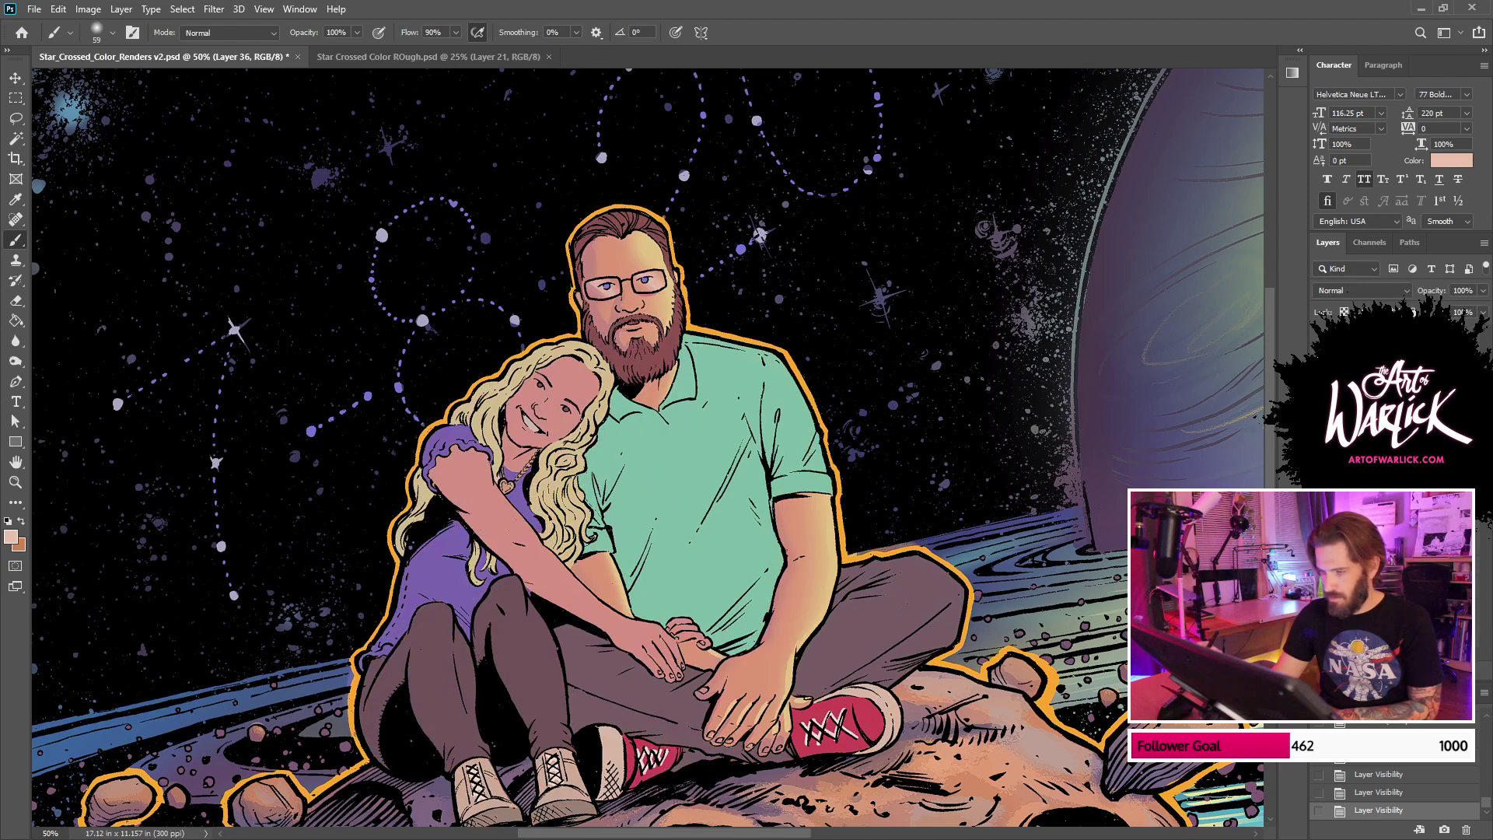
{"action": "key", "text": "ctrl+0"}
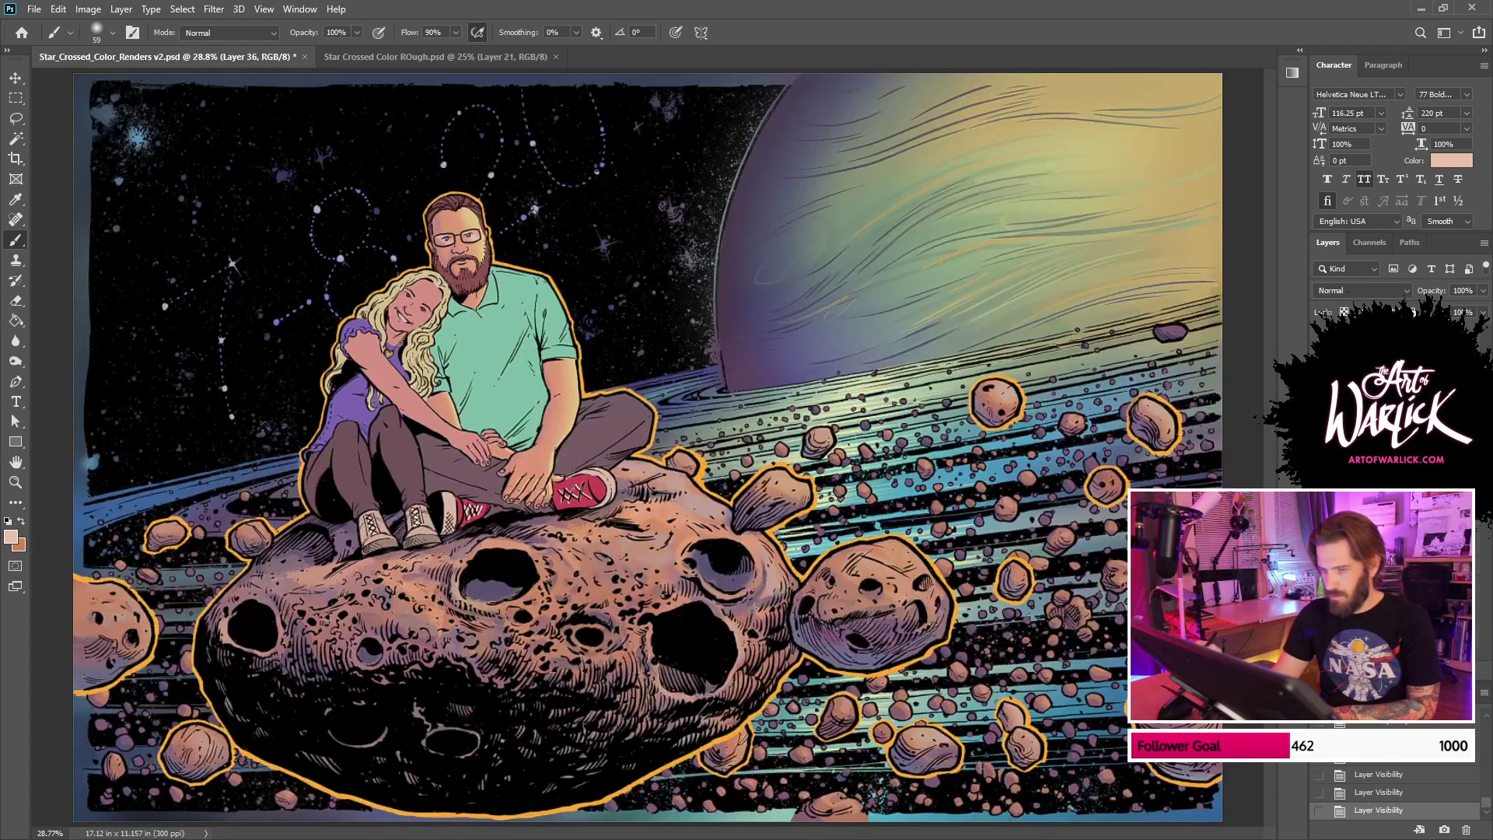
Step: Select the man's blue irises on Layer 35 with the Magic Wand
{"action": "key", "text": "ctrl+plus"}
{"action": "key", "text": "ctrl+plus"}
{"action": "left_click_drag", "start_coordinate": [678, 464], "coordinate": [1073, 709]}
{"action": "key", "text": "ctrl+plus"}
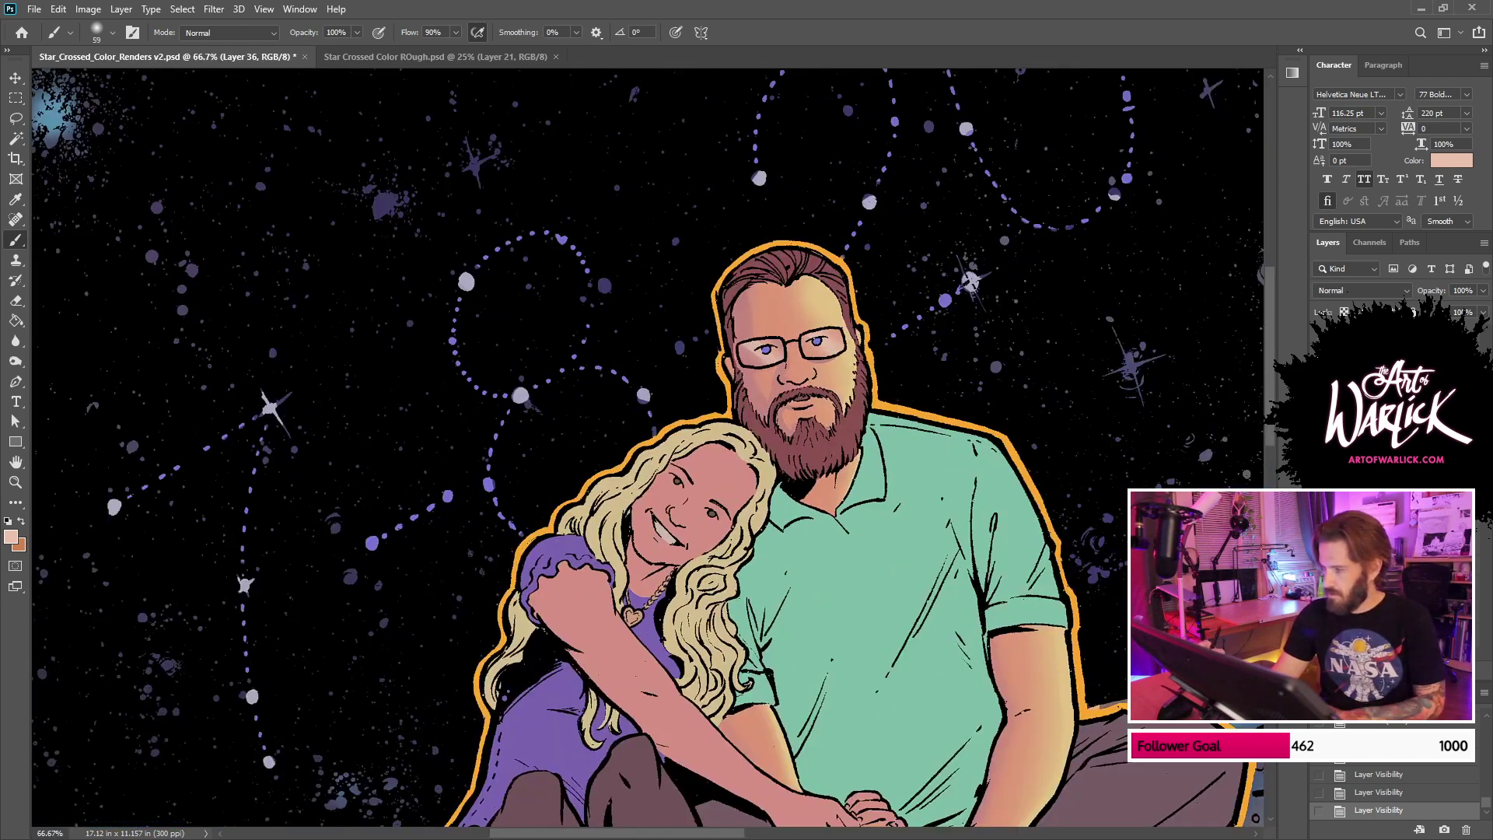
{"action": "left_click", "coordinate": [1376, 575]}
{"action": "key", "text": "w"}
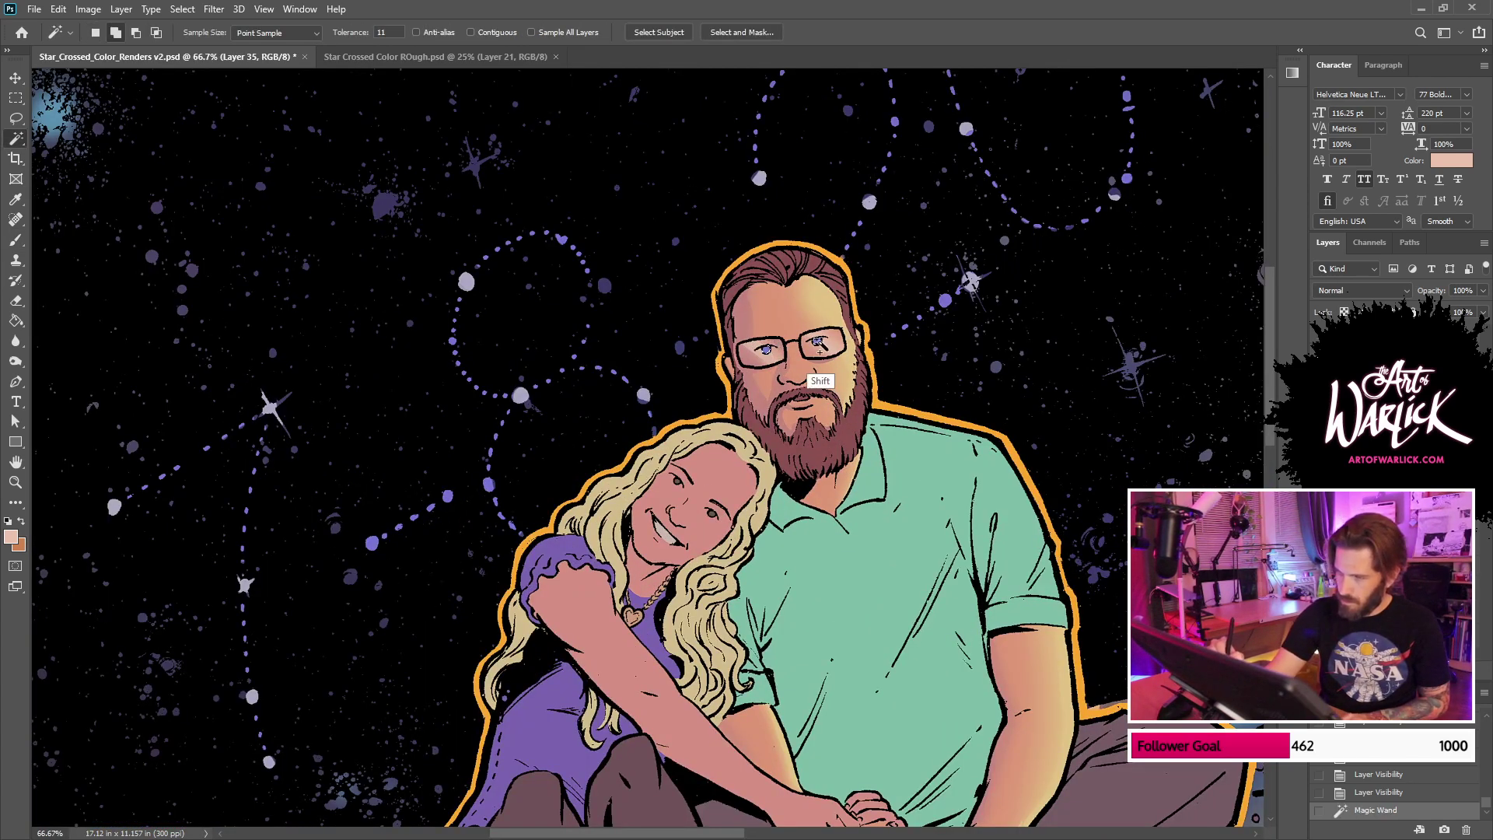
{"action": "key", "text": "ctrl+plus"}
{"action": "left_click_drag", "start_coordinate": [1073, 460], "coordinate": [986, 583]}
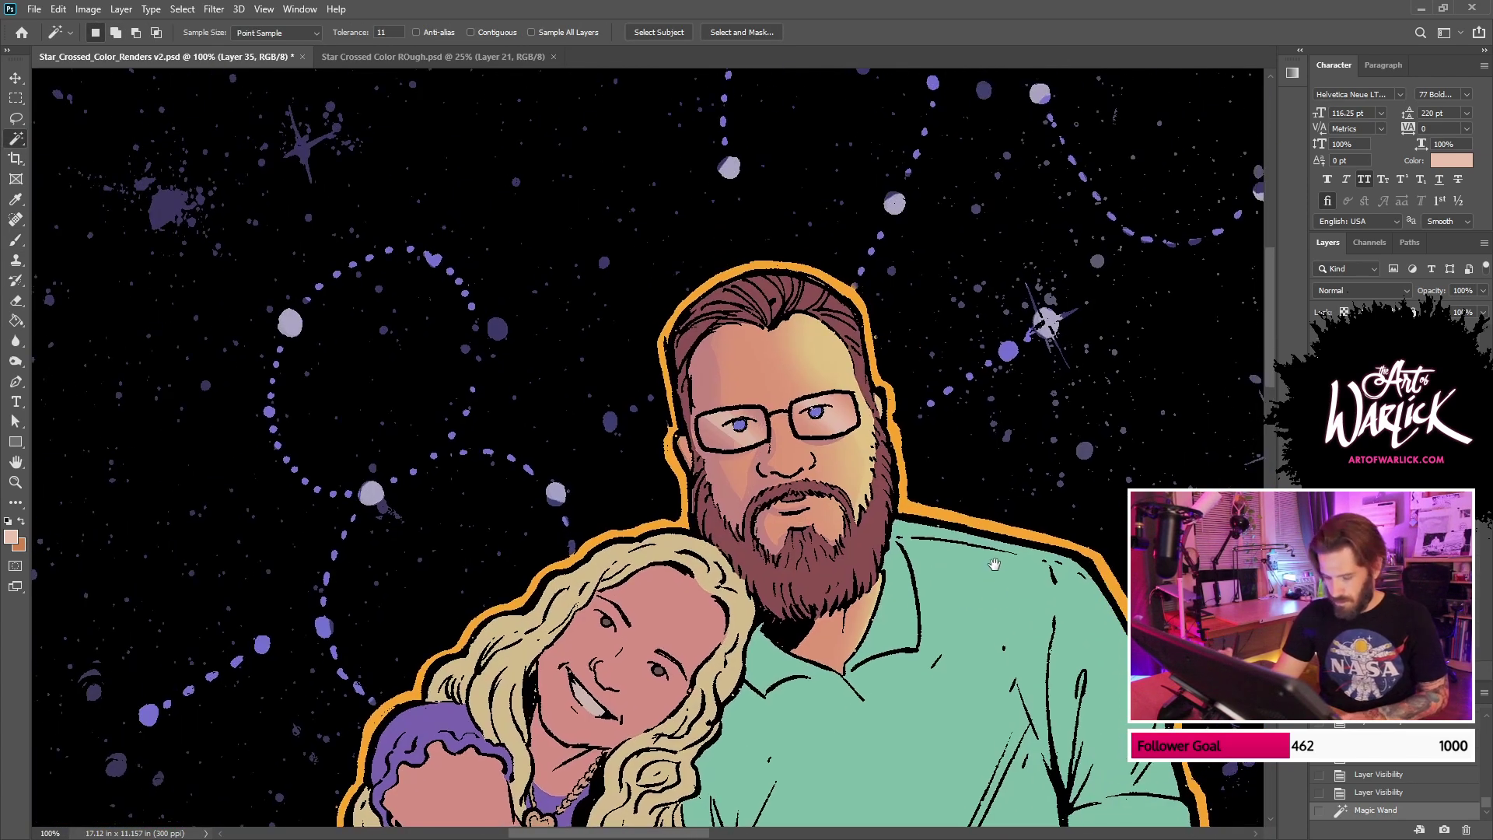
Step: Recolour the man's irises with a reddish brown sampled from his beard, discarding the peach attempt
{"action": "key", "text": "b"}
{"action": "left_click", "coordinate": [711, 431]}
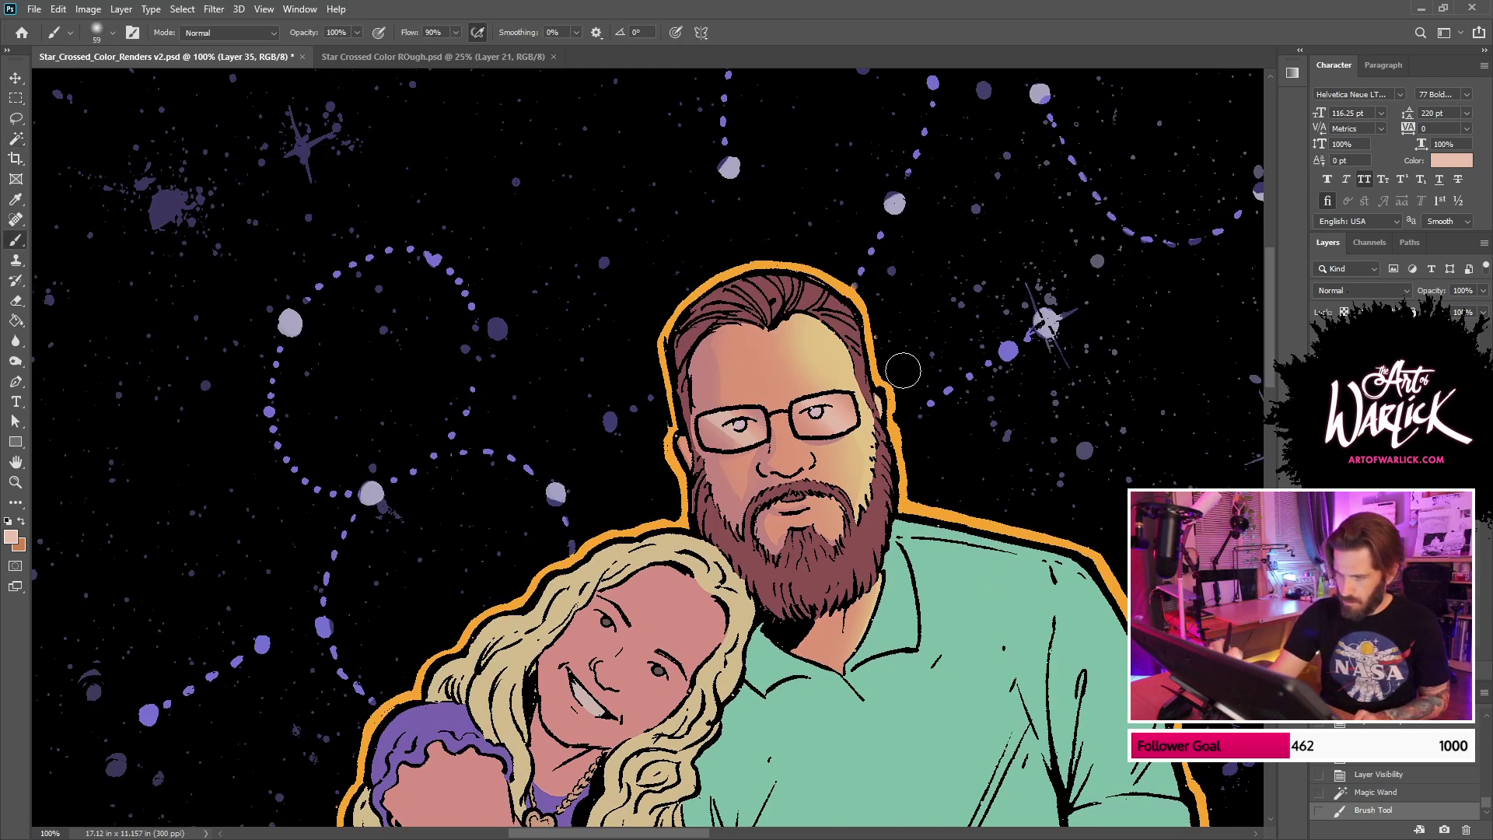
{"action": "key", "text": "ctrl+z"}
{"action": "left_click", "coordinate": [851, 577], "text": "alt"}
{"action": "mouse_move", "coordinate": [716, 407]}
{"action": "left_mouse_down"}
{"action": "mouse_move", "coordinate": [760, 440]}
{"action": "mouse_move", "coordinate": [835, 435]}
{"action": "left_mouse_up"}
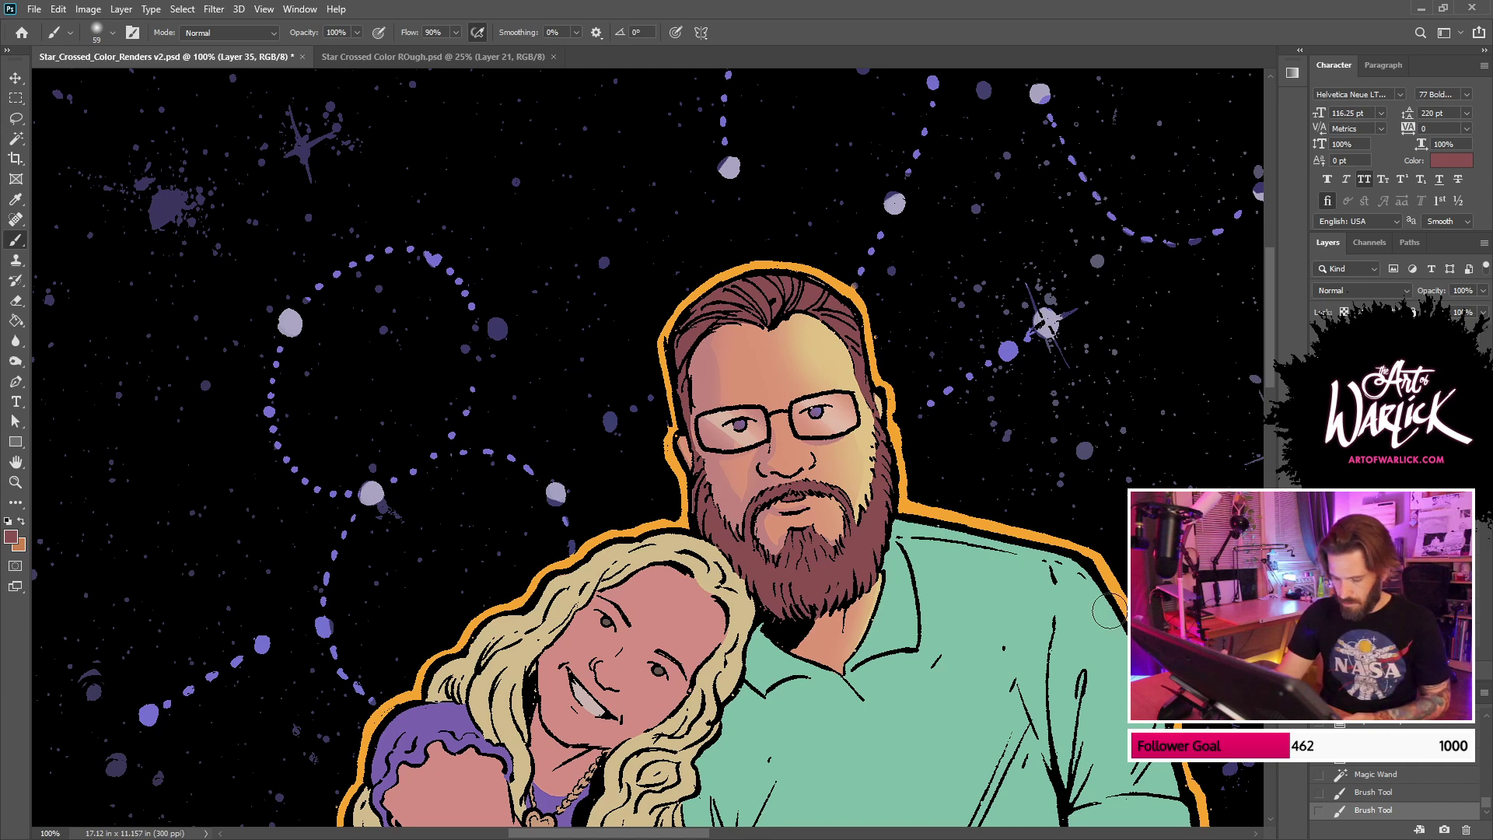
Step: Try the orange of the figures' outline on the man's irises, and undo the extra strokes
{"action": "left_click", "coordinate": [738, 400]}
{"action": "key", "text": "ctrl+z"}
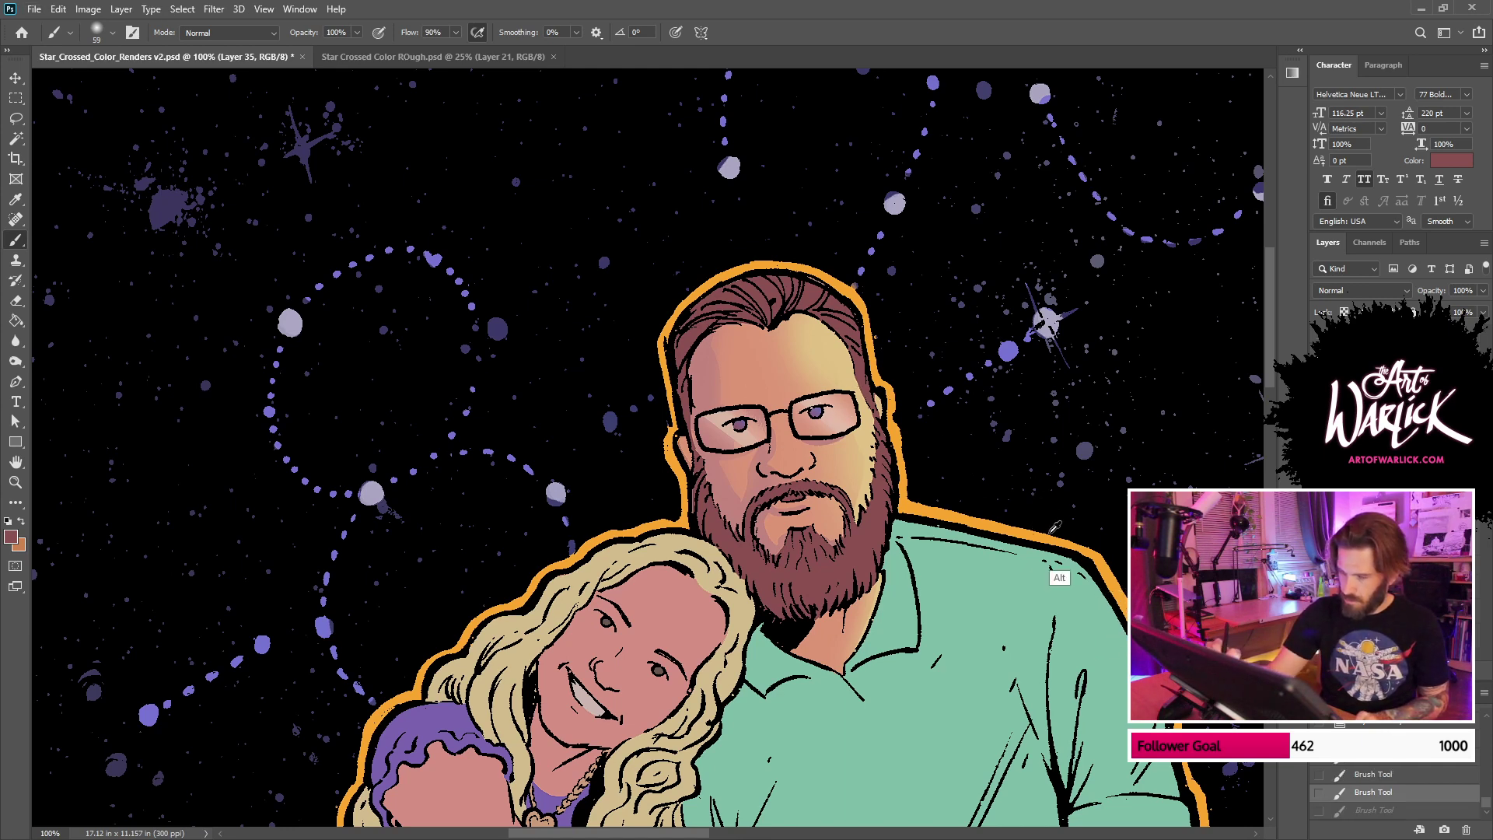
{"action": "left_click", "coordinate": [1056, 527], "text": "alt"}
{"action": "left_click", "coordinate": [731, 404]}
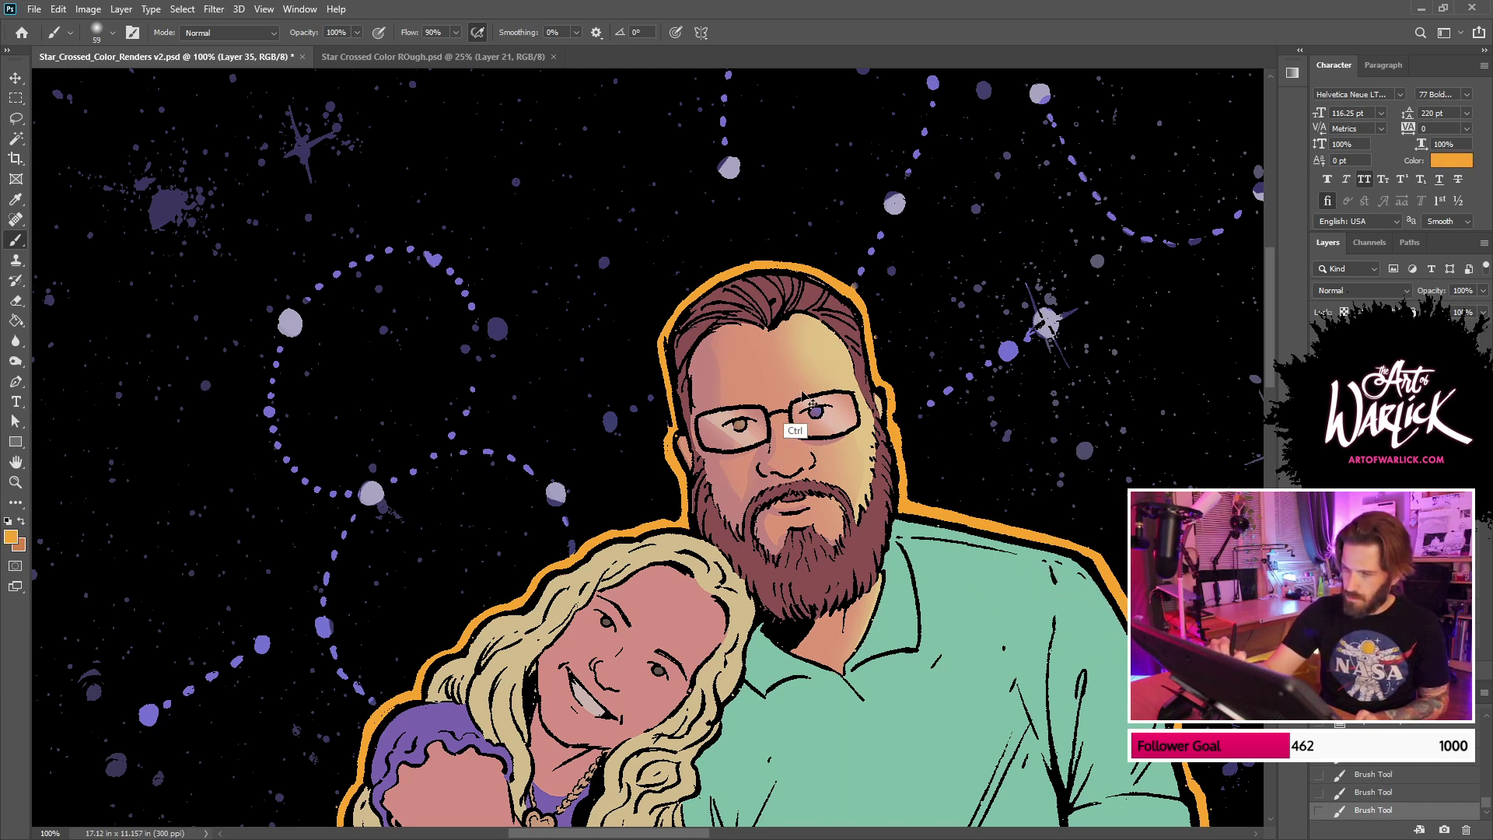
{"action": "key", "text": "ctrl+z"}
{"action": "key", "text": "ctrl+z"}
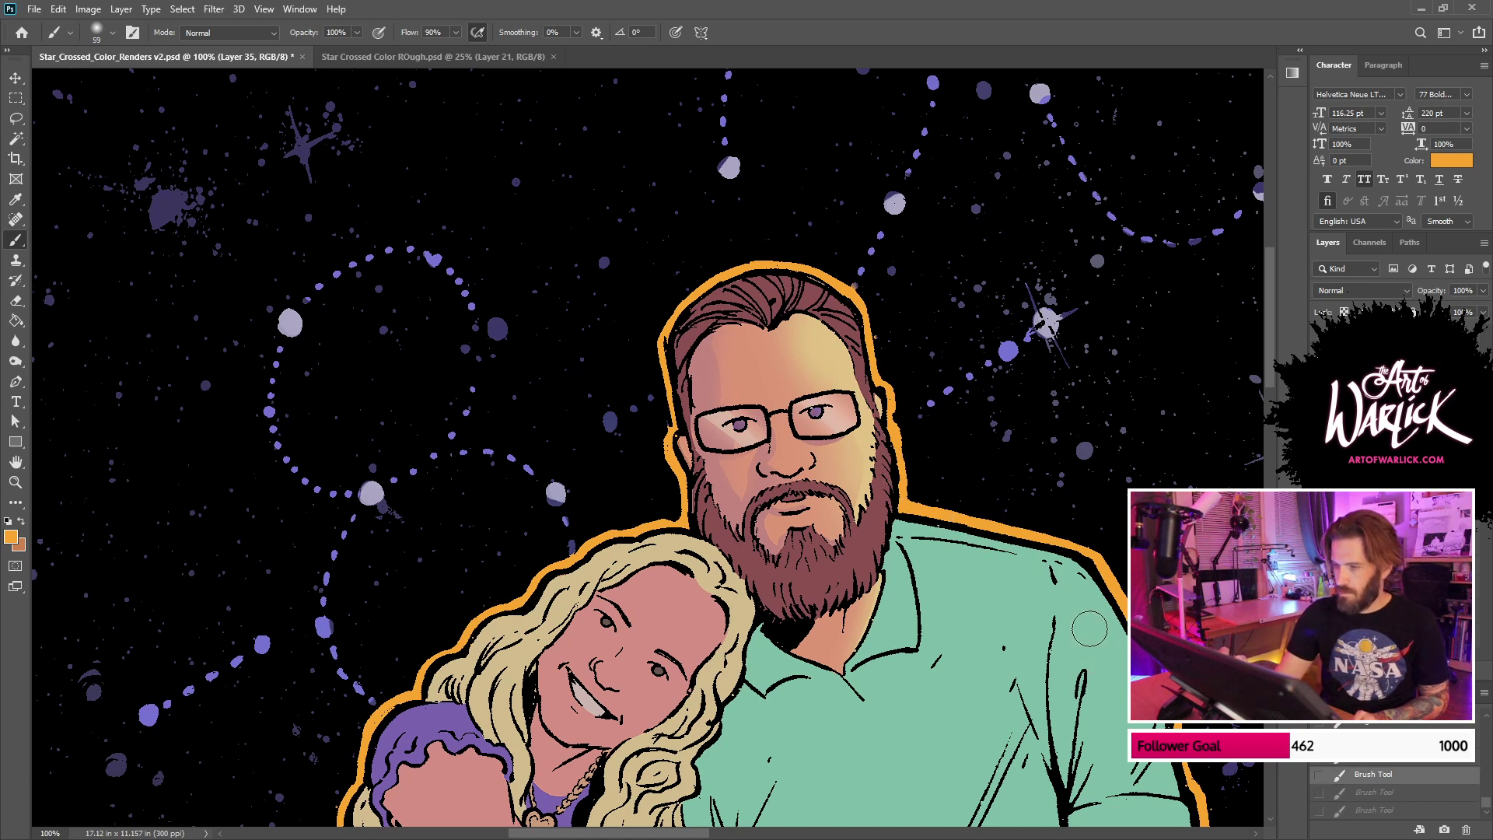
Step: Clear the iris selection and paint peach around the man's mouth with a 32 px hard round brush, discarding the soft-brush attempt
{"action": "key", "text": "ctrl+d"}
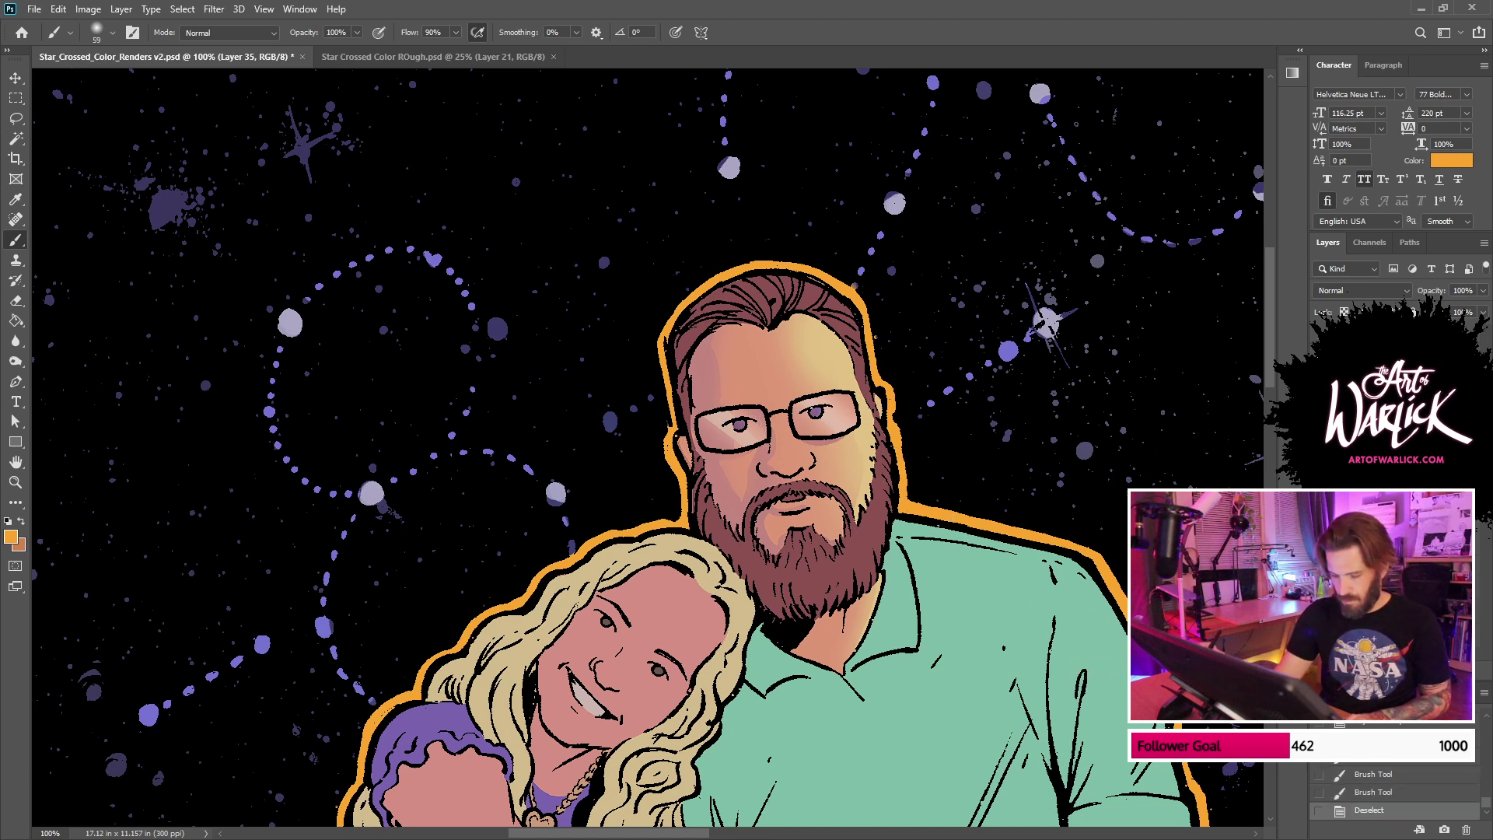
{"action": "left_click", "coordinate": [769, 566], "text": "alt"}
{"action": "right_click", "coordinate": [849, 516]}
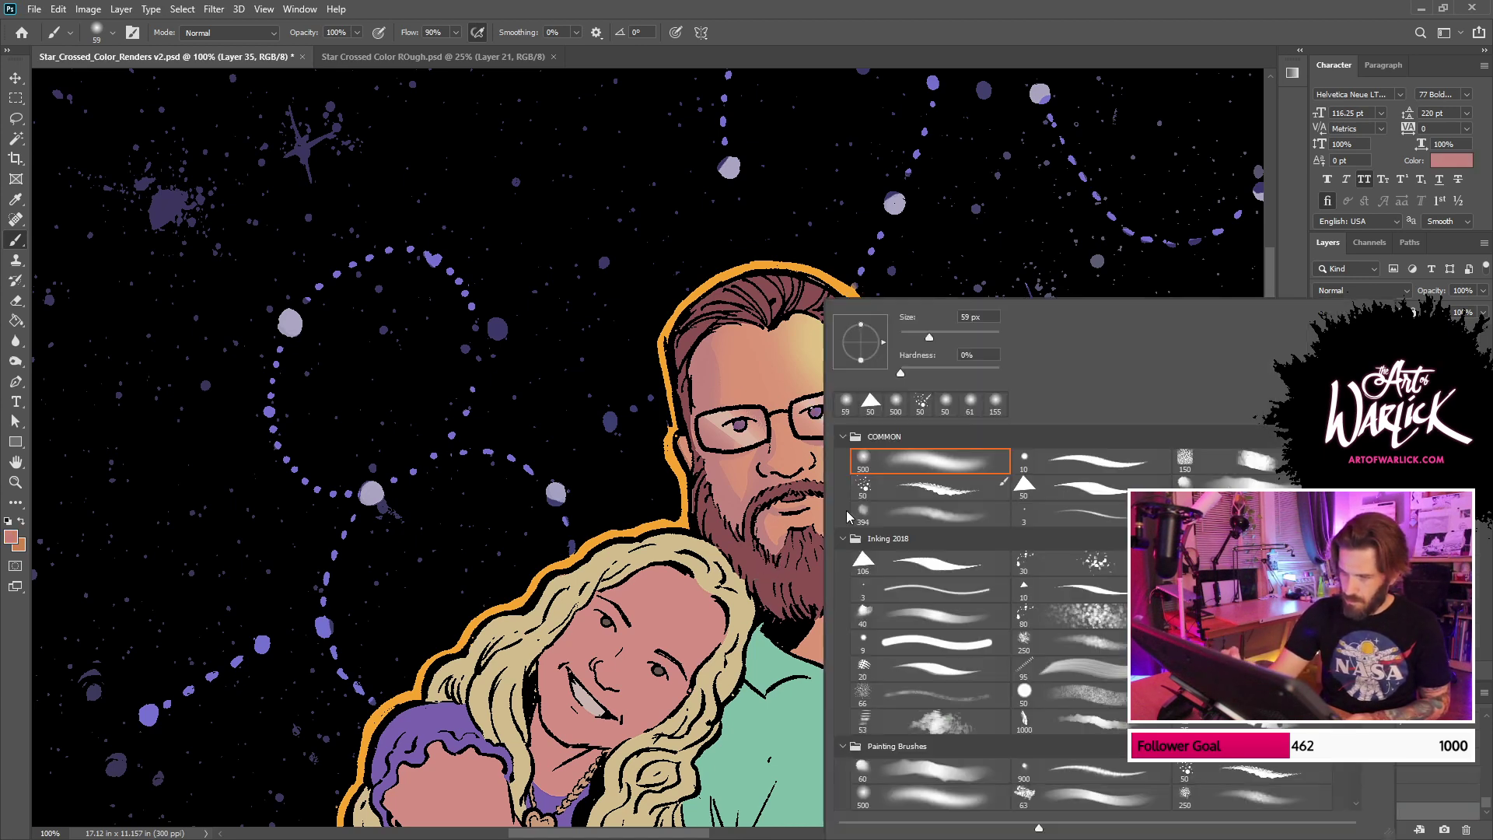
{"action": "left_click", "coordinate": [916, 337]}
{"action": "left_click_drag", "start_coordinate": [790, 502], "coordinate": [799, 506]}
{"action": "key", "text": "ctrl+z"}
{"action": "key", "text": "ctrl+z"}
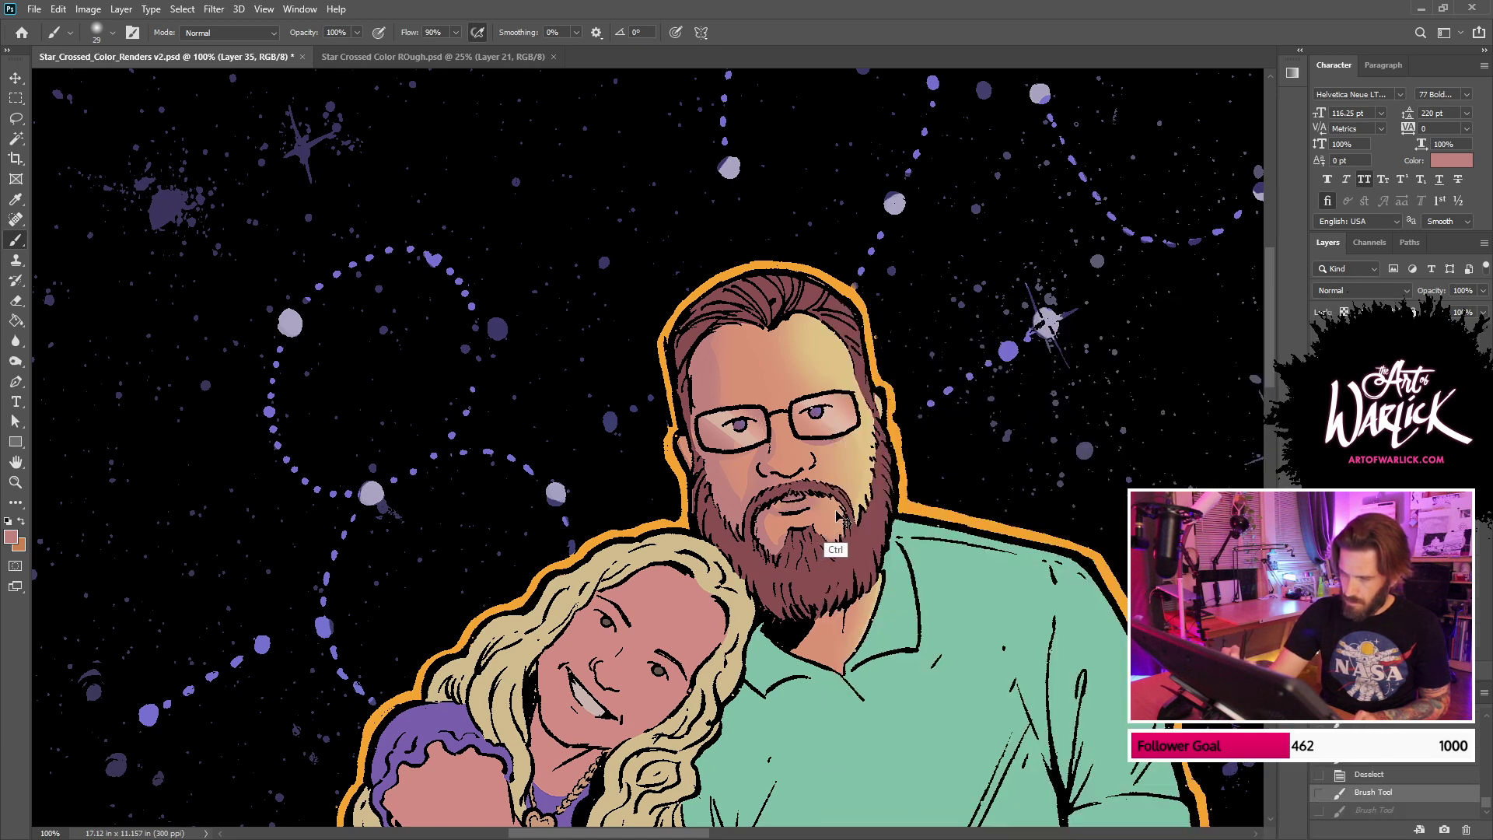
{"action": "right_click", "coordinate": [870, 498]}
{"action": "left_click", "coordinate": [1069, 459]}
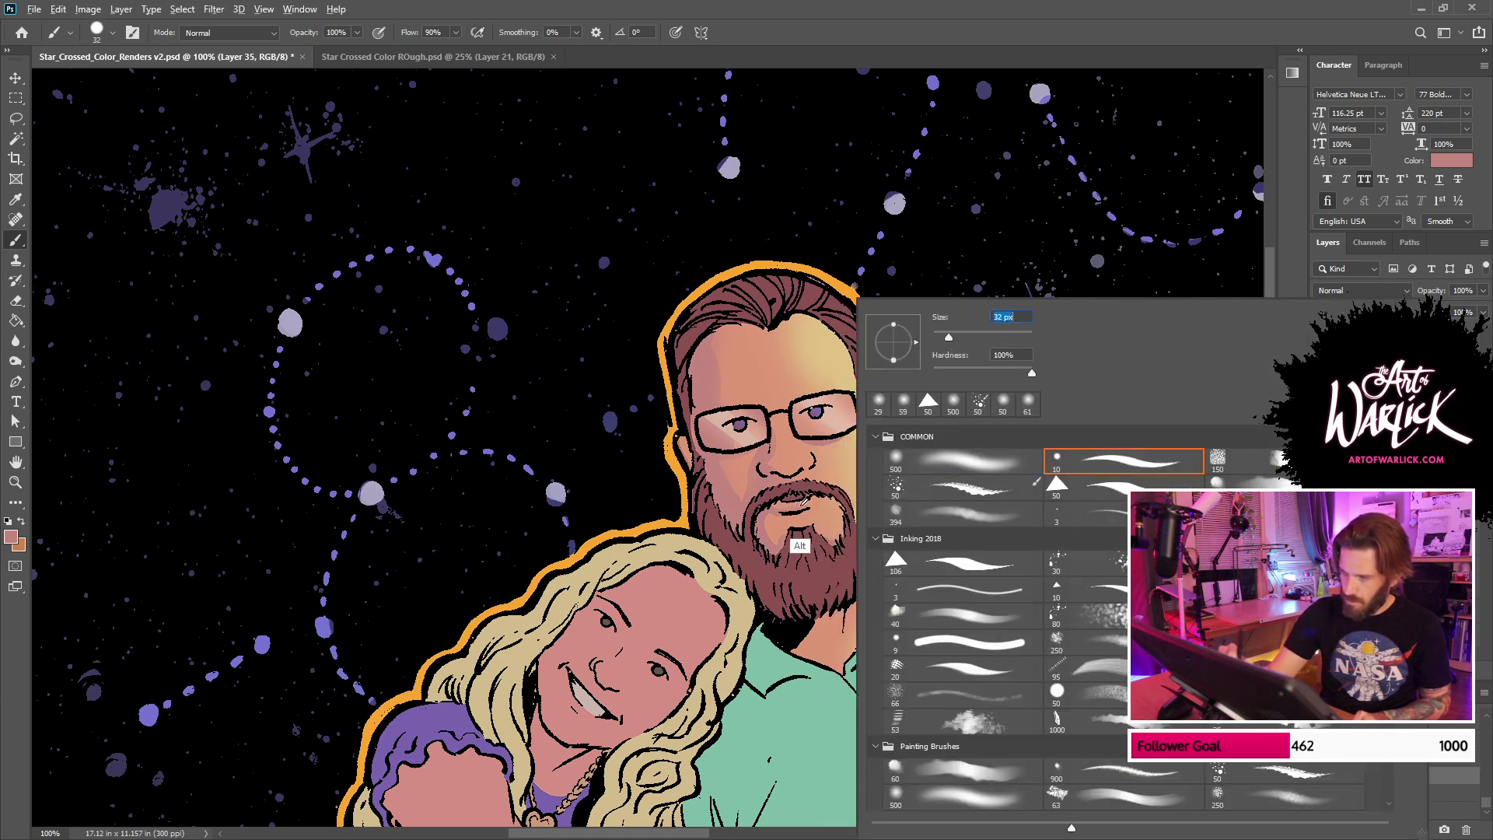
{"action": "left_click", "coordinate": [801, 544]}
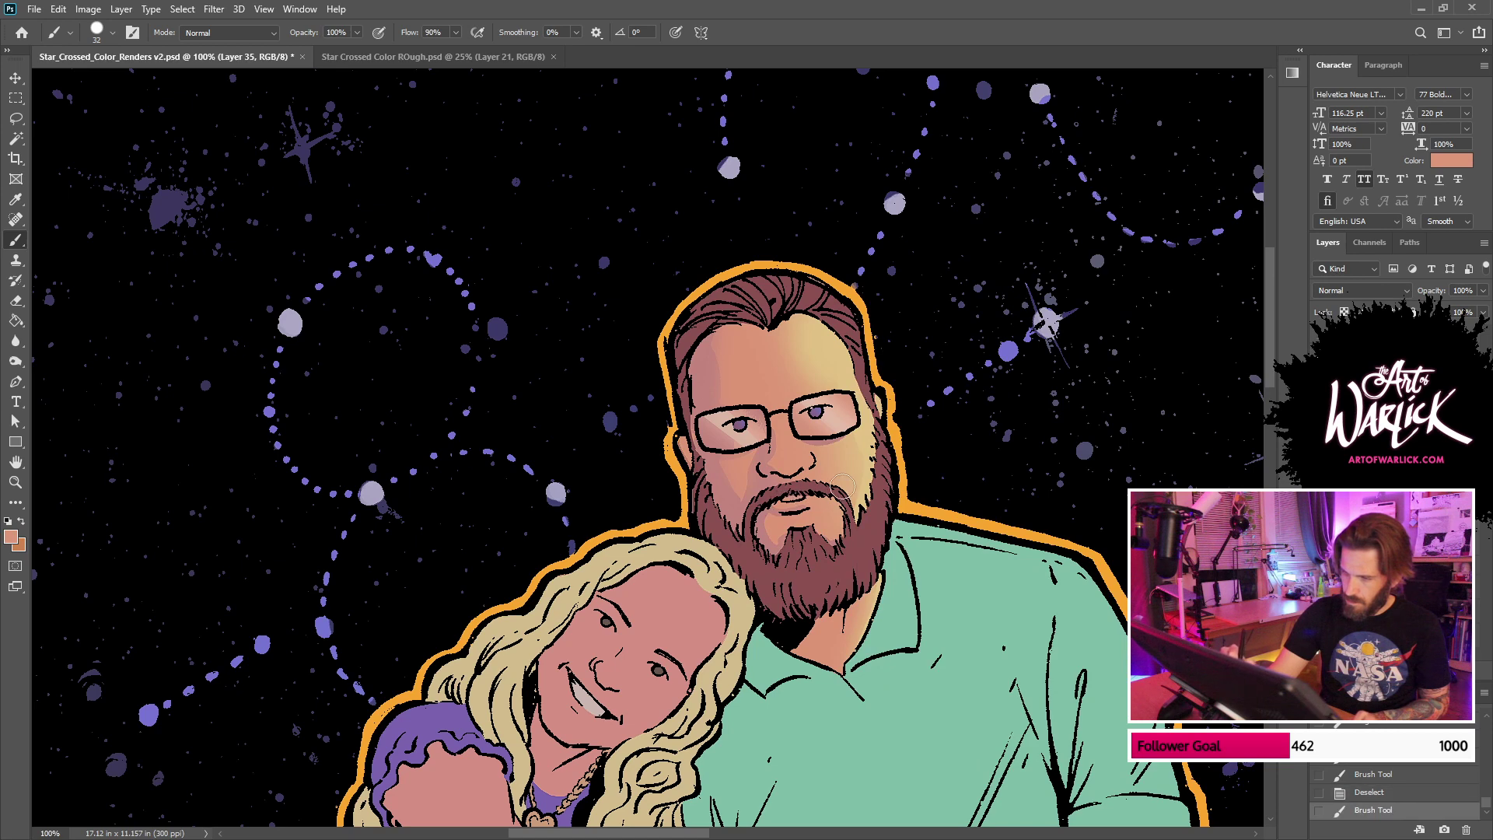
{"action": "left_click_drag", "start_coordinate": [792, 494], "coordinate": [781, 524]}
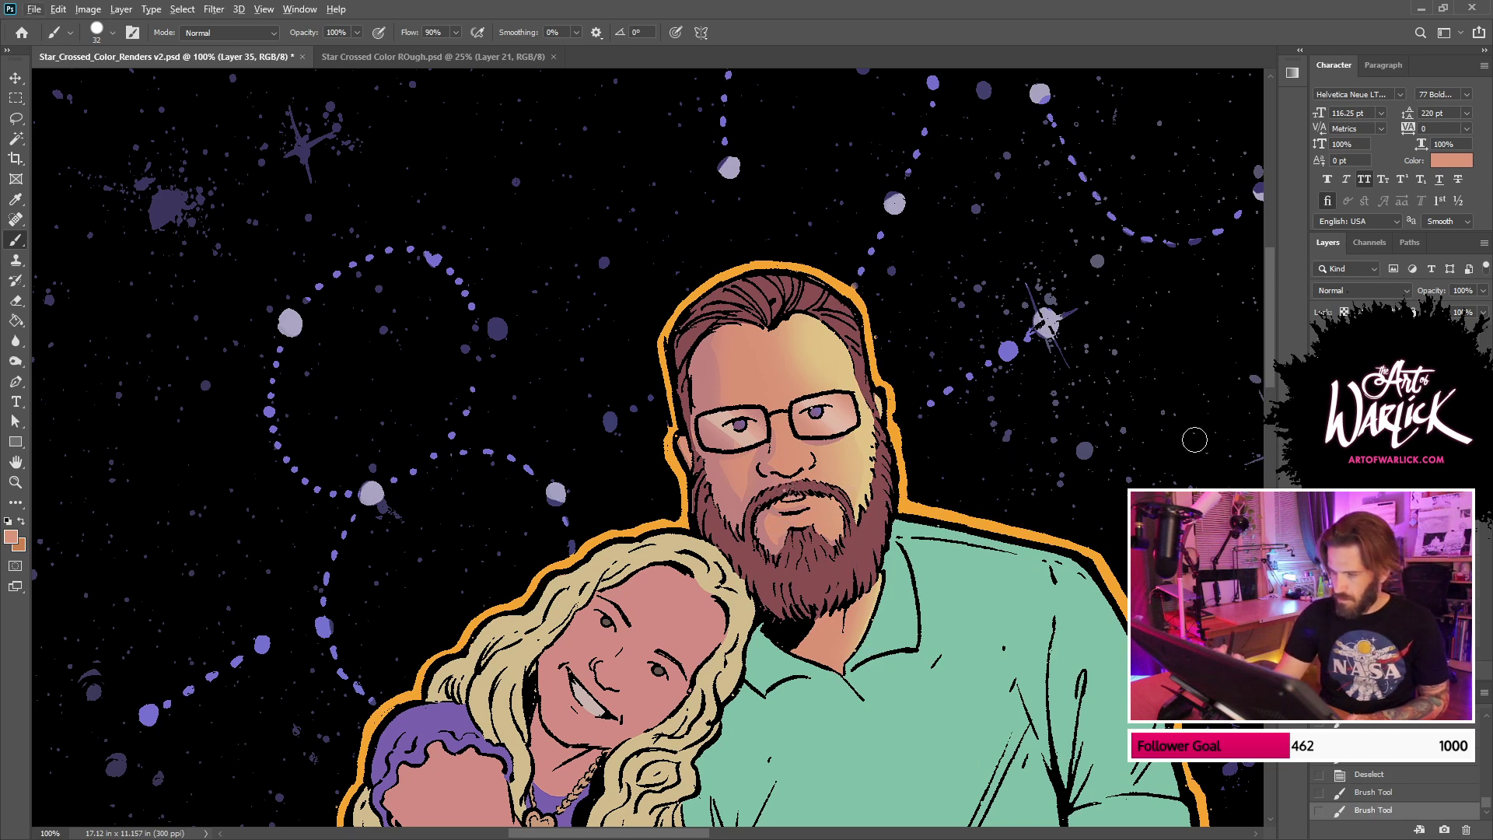
Step: Paint a darker pink shadow along the man's neck beside the collar, redoing the first stroke
{"action": "left_click", "coordinate": [718, 504], "text": "alt"}
{"action": "mouse_move", "coordinate": [844, 666]}
{"action": "left_mouse_down"}
{"action": "mouse_move", "coordinate": [868, 639]}
{"action": "mouse_move", "coordinate": [877, 575]}
{"action": "left_mouse_up"}
{"action": "key", "text": "ctrl+z"}
{"action": "left_click_drag", "start_coordinate": [846, 658], "coordinate": [877, 570]}
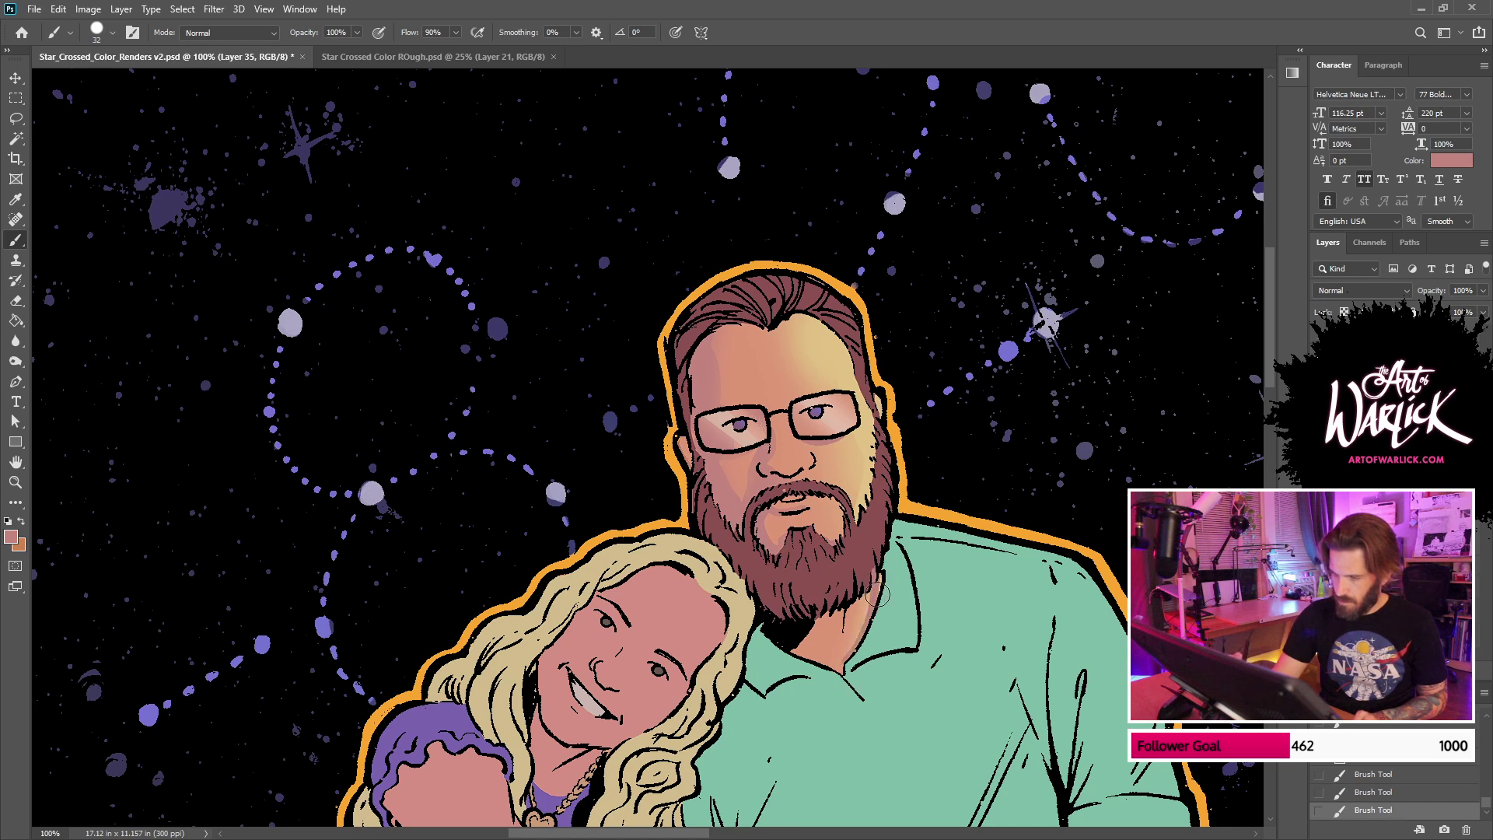
Step: Paint a dark pink cast shadow on the man's upper arm under the sleeve cuff, undoing the extra strokes
{"action": "scroll", "coordinate": [881, 576], "scroll_direction": "down", "scroll_amount": 6}
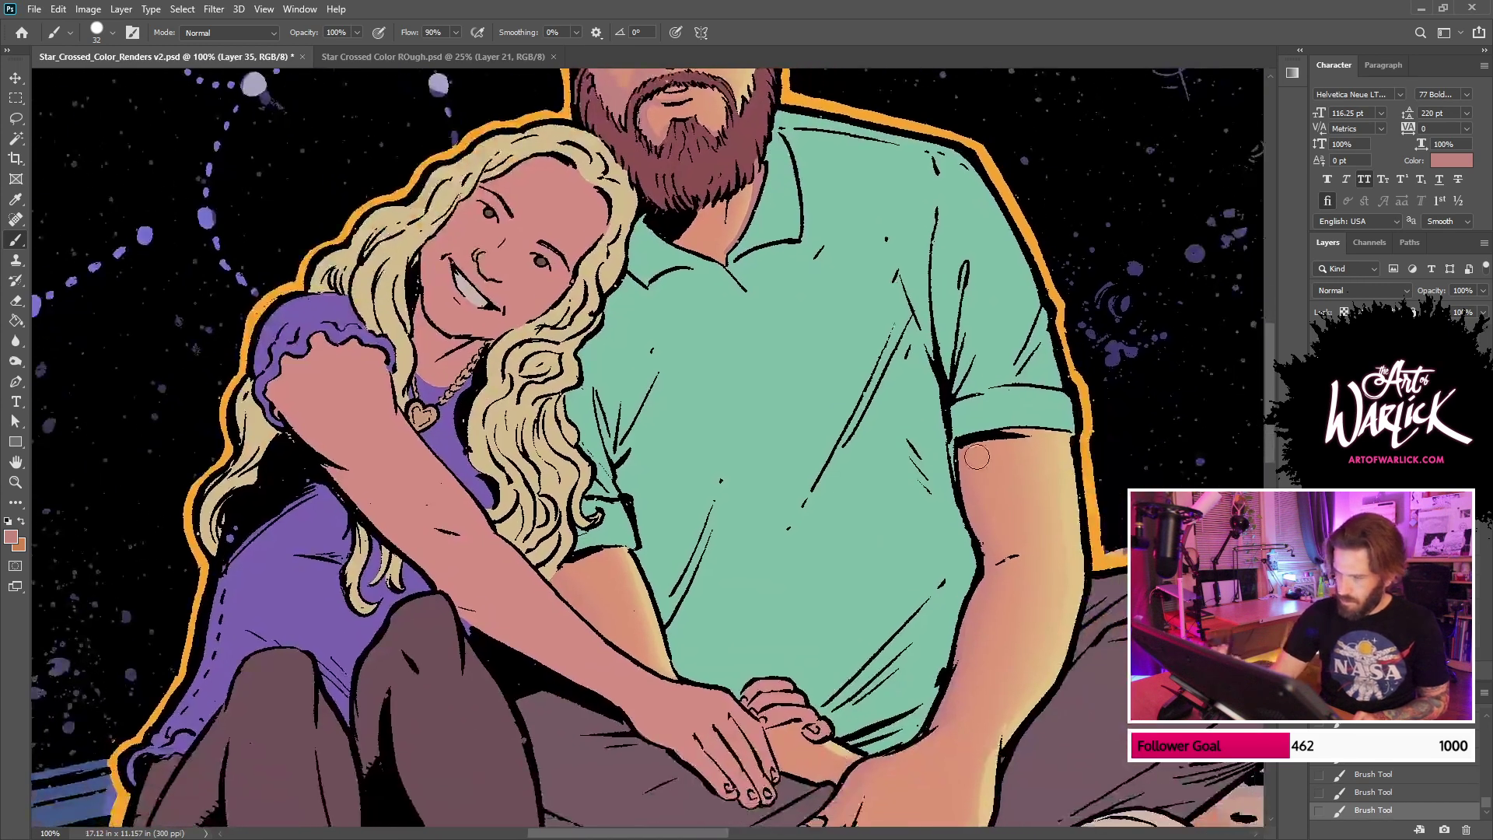
{"action": "left_click_drag", "start_coordinate": [1001, 436], "coordinate": [1076, 442]}
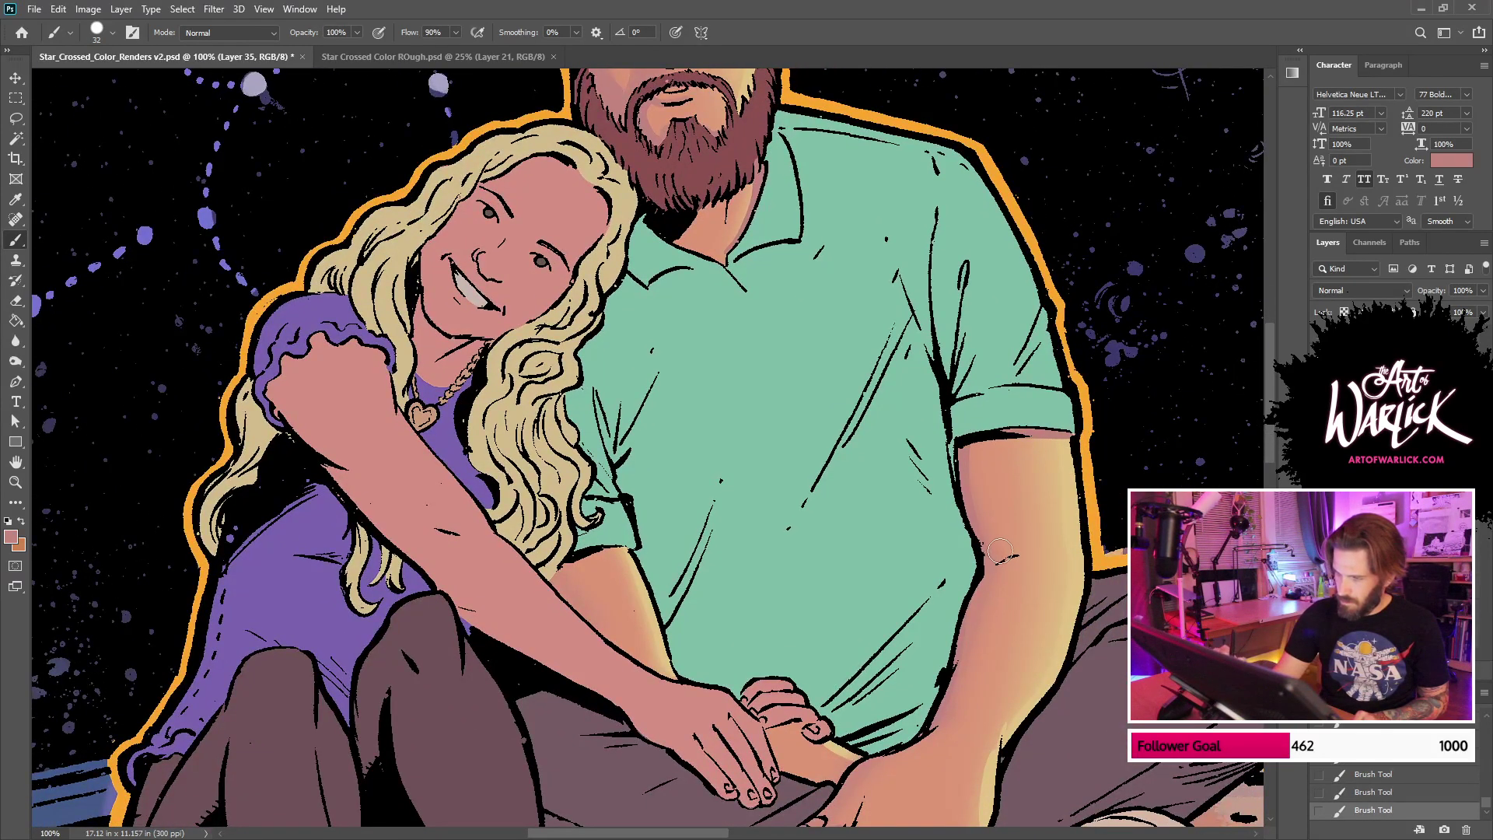
{"action": "scroll", "coordinate": [984, 599], "scroll_direction": "down", "scroll_amount": 4}
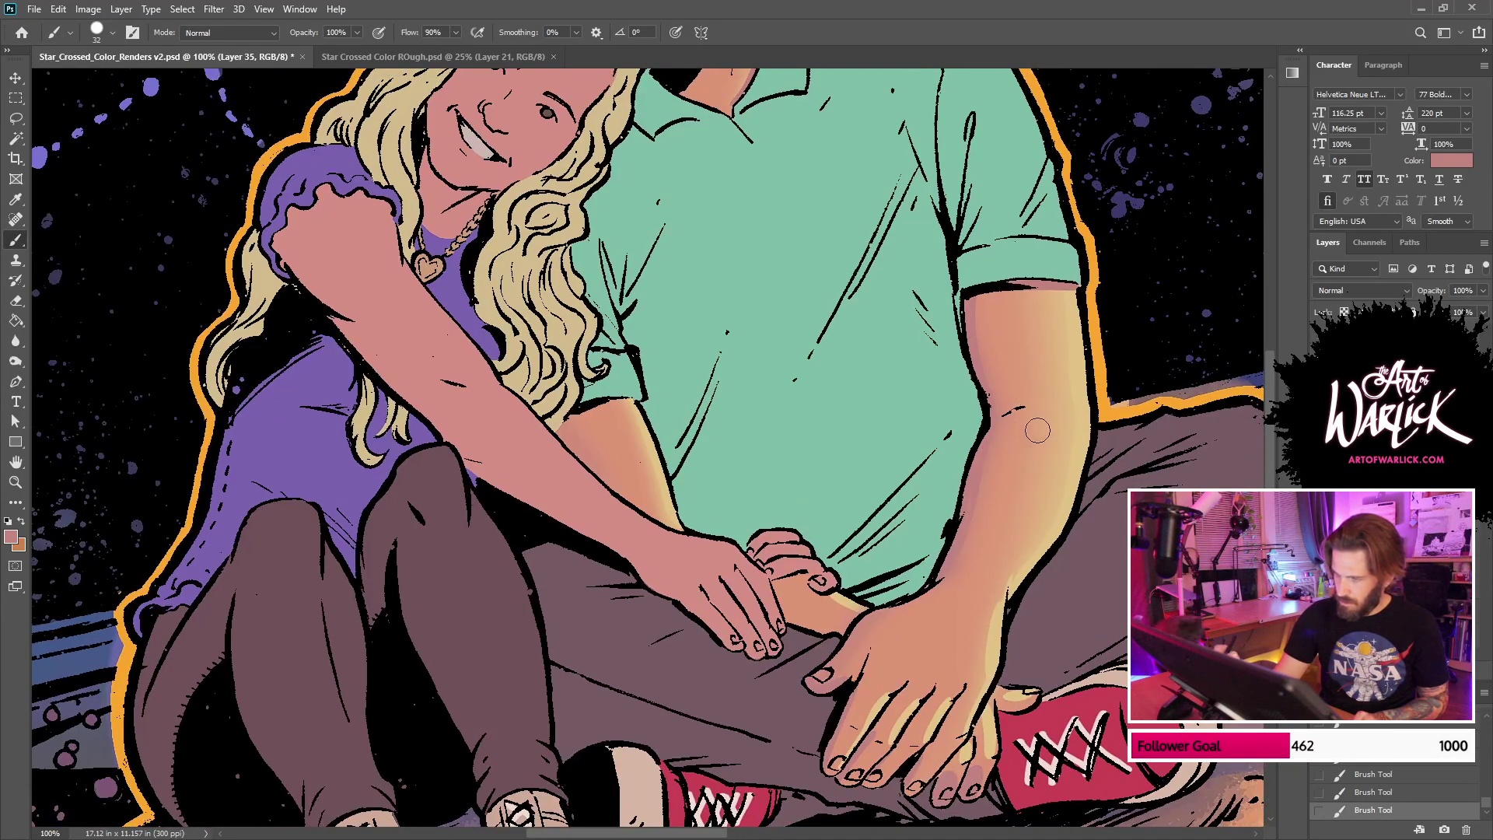
{"action": "key", "text": "ctrl+z"}
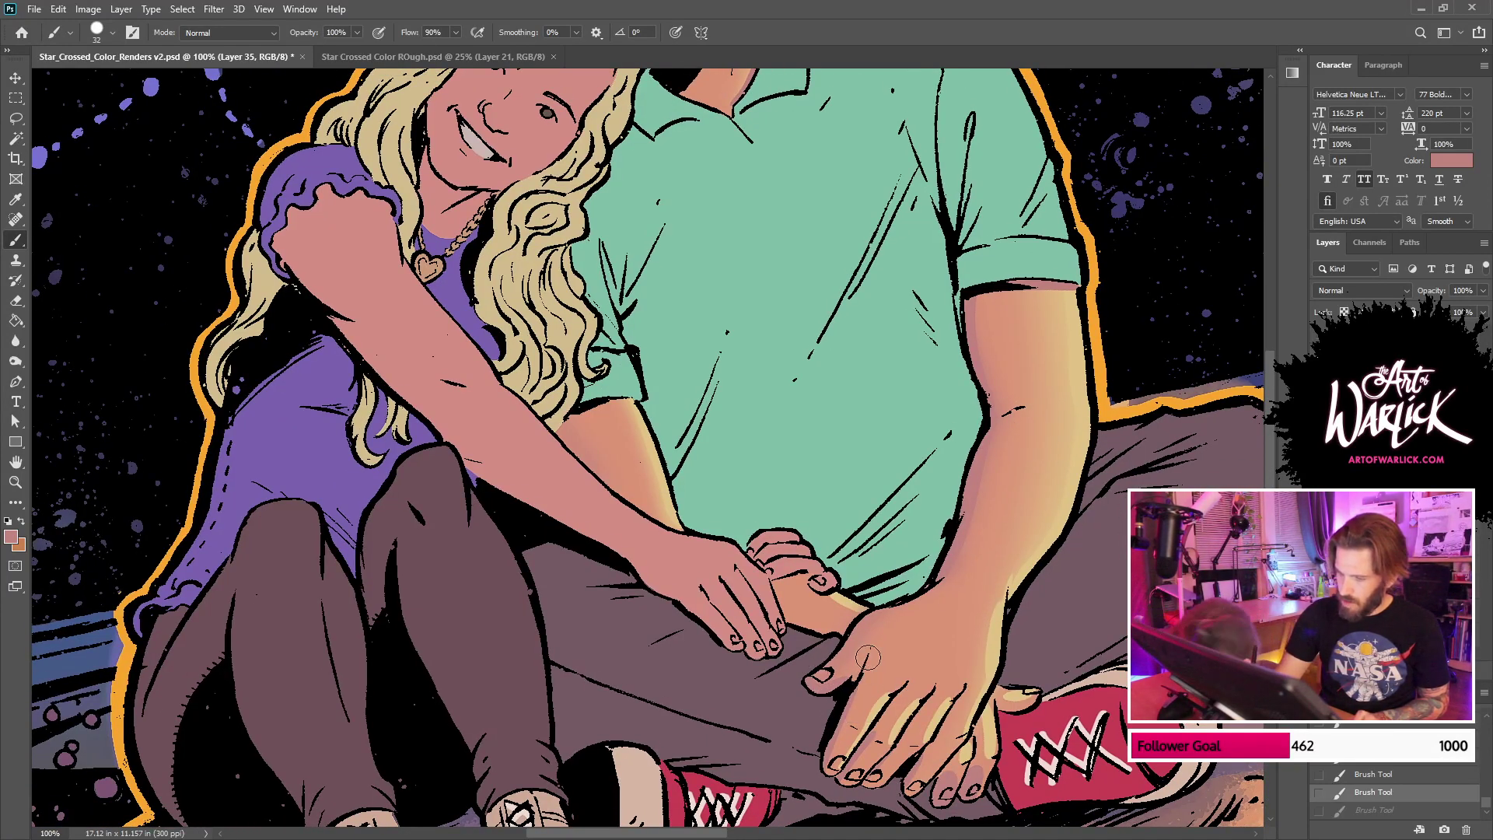
{"action": "left_click_drag", "start_coordinate": [844, 692], "coordinate": [835, 698]}
{"action": "key", "text": "ctrl+z"}
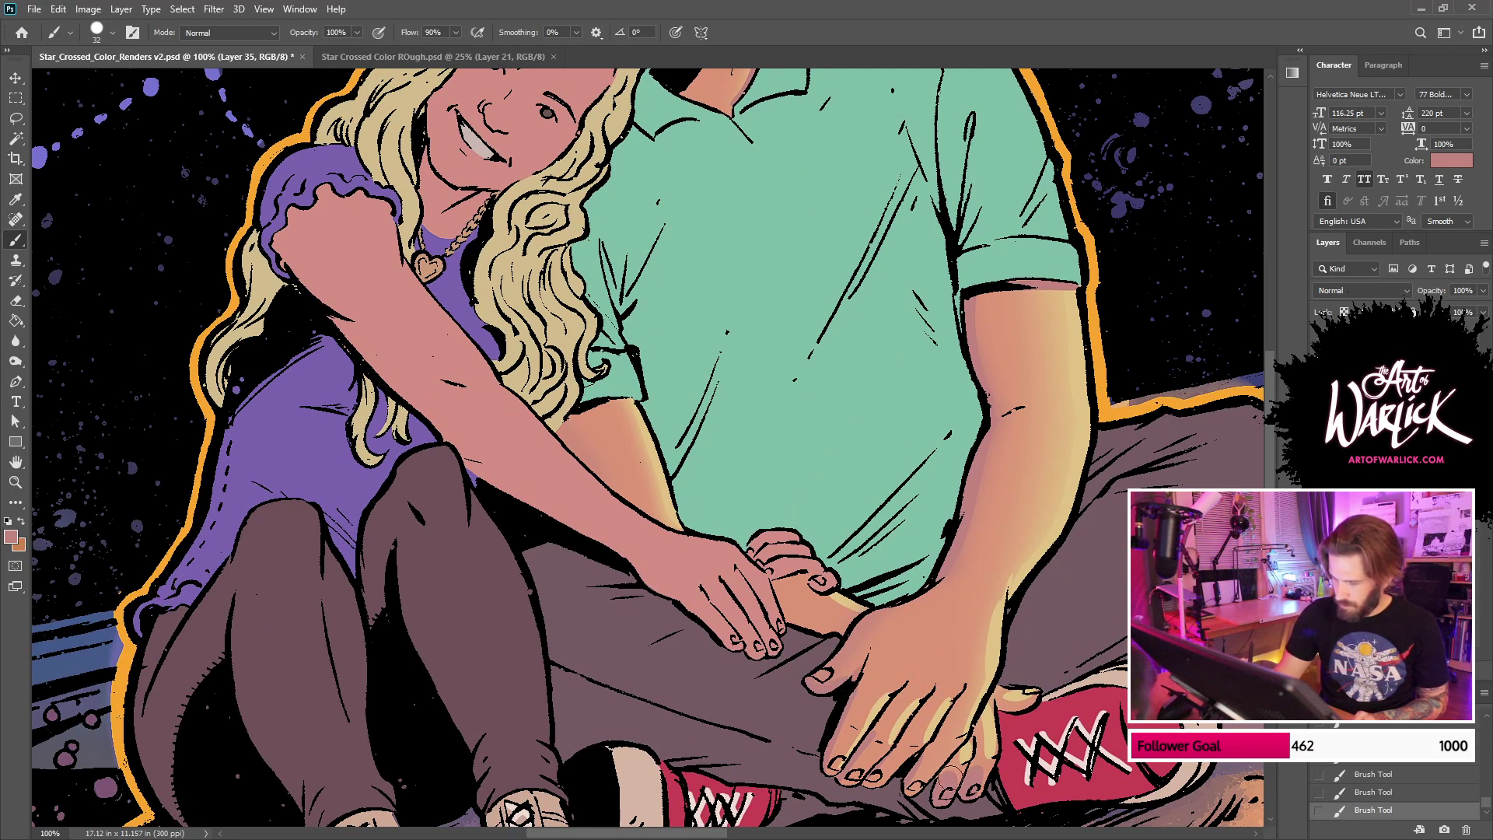
Step: Select the man's hair and beard on the FLATS layer with the Magic Wand
{"action": "left_click_drag", "start_coordinate": [926, 649], "coordinate": [954, 785]}
{"action": "mouse_move", "coordinate": [736, 221]}
{"action": "left_mouse_down"}
{"action": "mouse_move", "coordinate": [728, 478]}
{"action": "mouse_move", "coordinate": [739, 441]}
{"action": "left_mouse_up"}
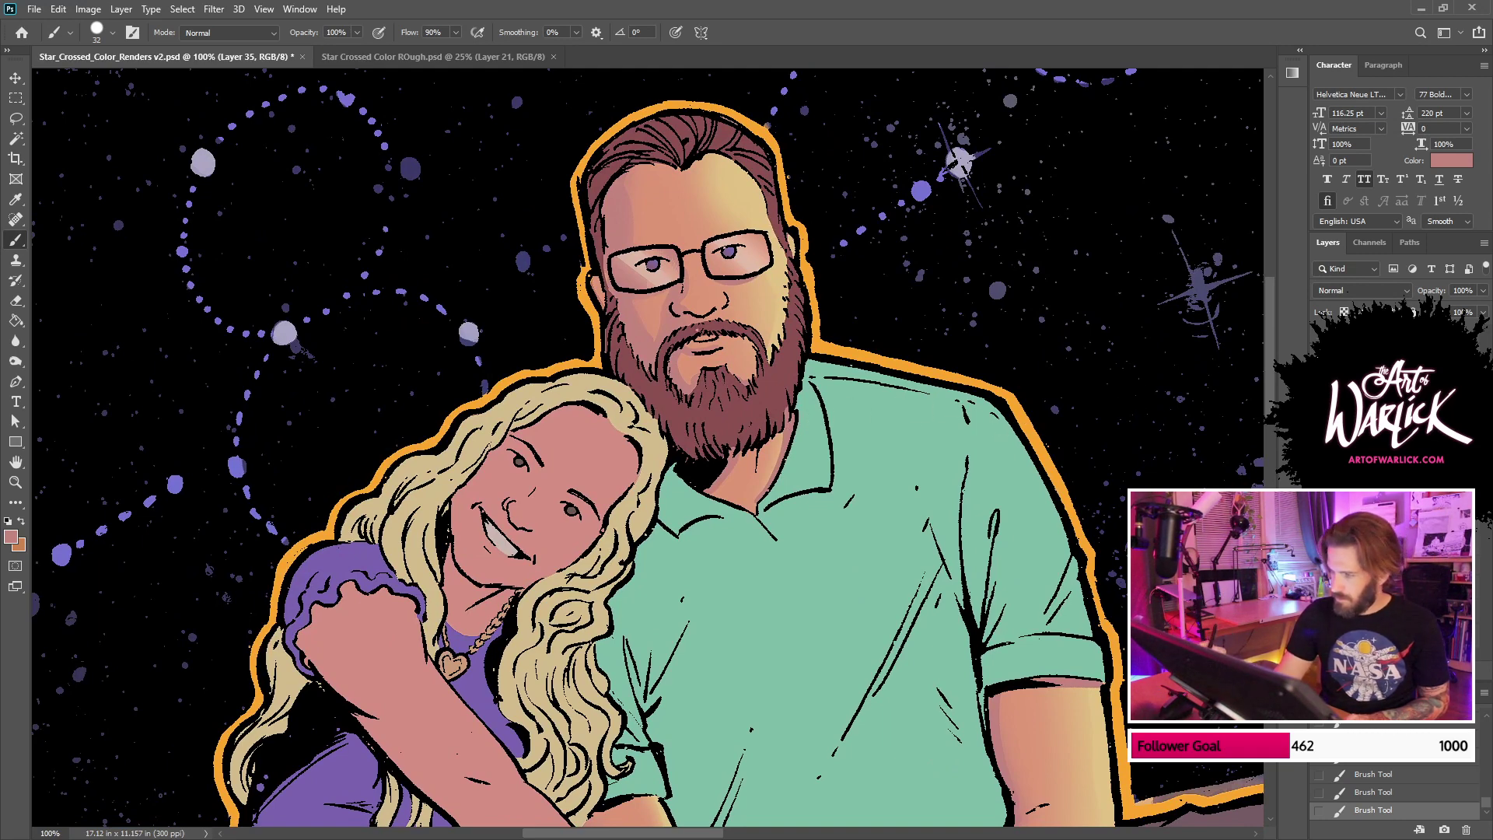
{"action": "key", "text": "w"}
{"action": "left_click", "coordinate": [790, 399]}
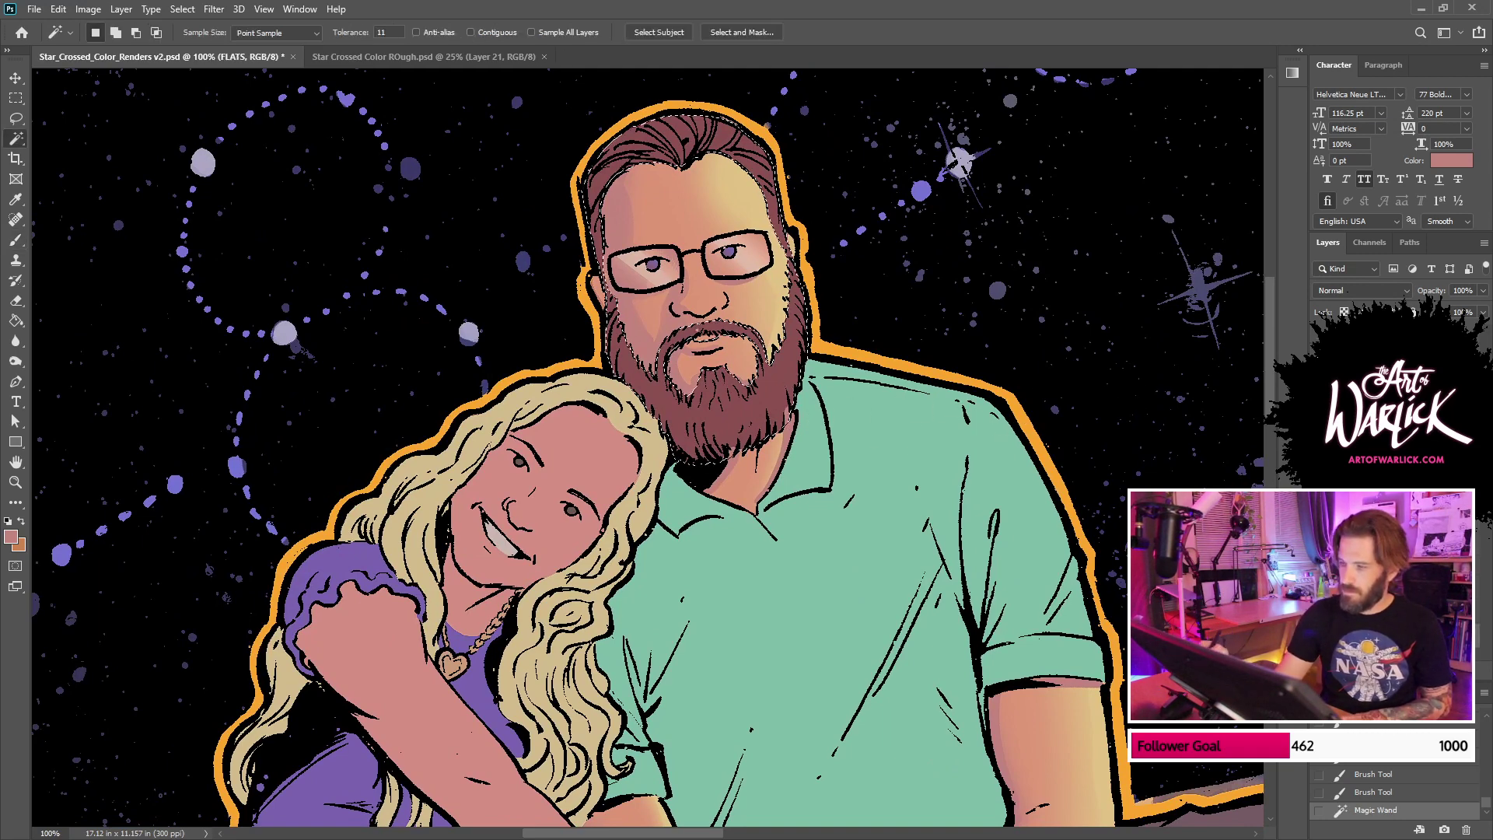
Step: Show the rendered shading as a reference, sample its orange and pale yellow beard highlights on Layer 35, and hide it again
{"action": "left_click", "coordinate": [1319, 436]}
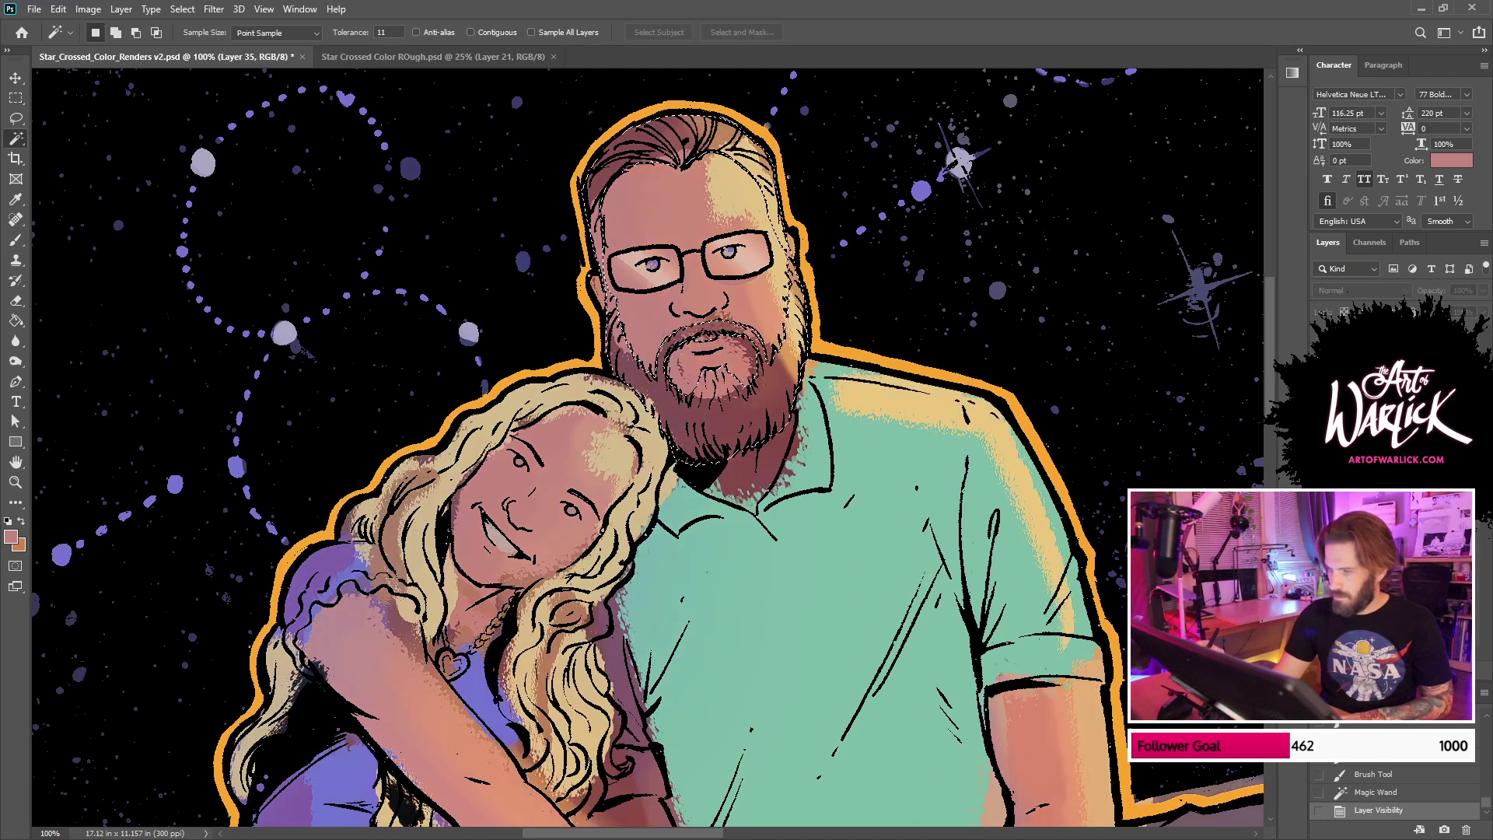
{"action": "left_click_drag", "start_coordinate": [1025, 481], "coordinate": [1015, 644]}
{"action": "key", "text": "b"}
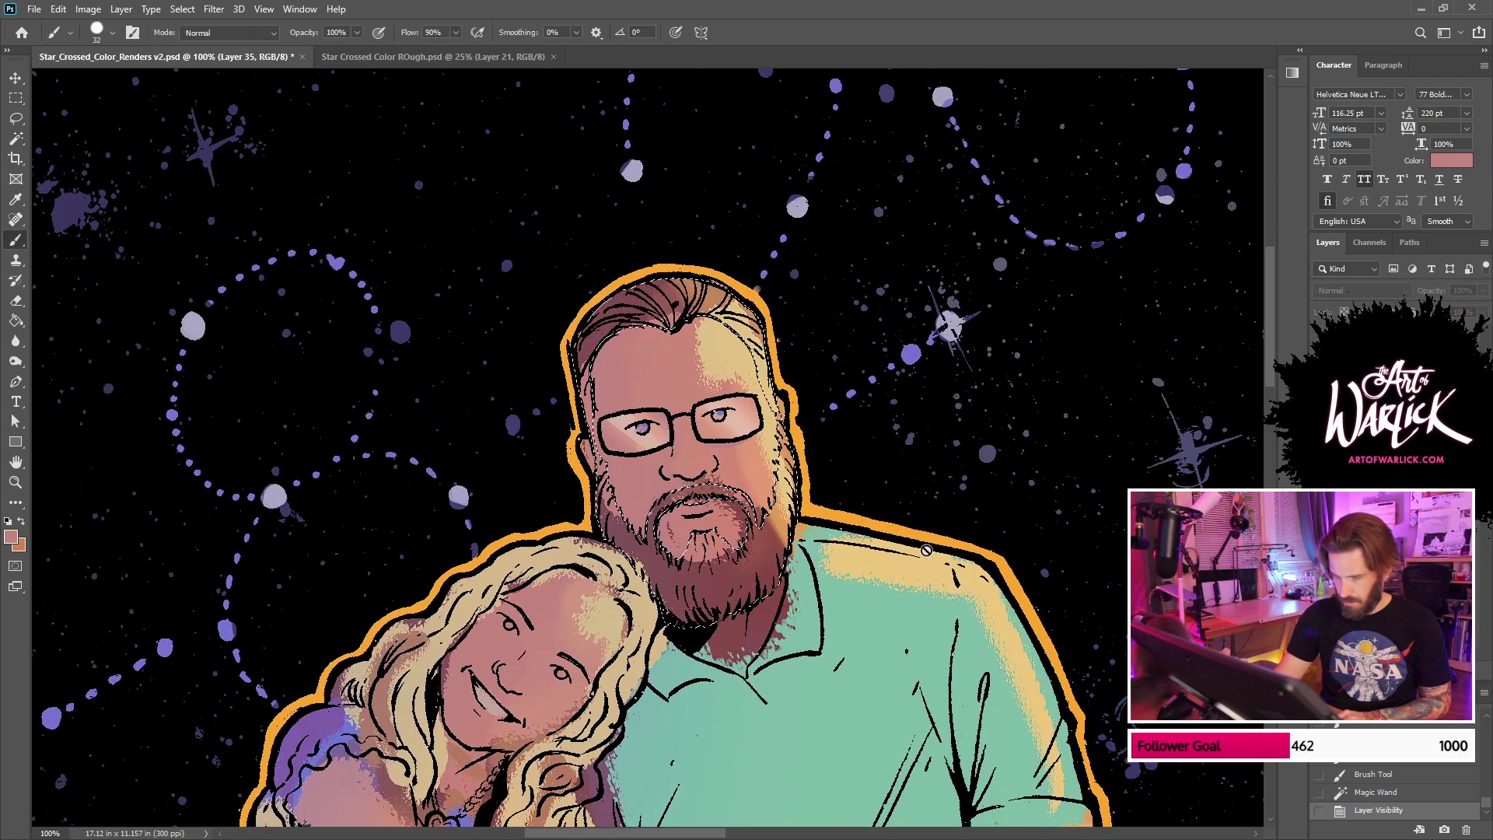
{"action": "left_click", "coordinate": [791, 523], "text": "alt"}
{"action": "key", "text": "x"}
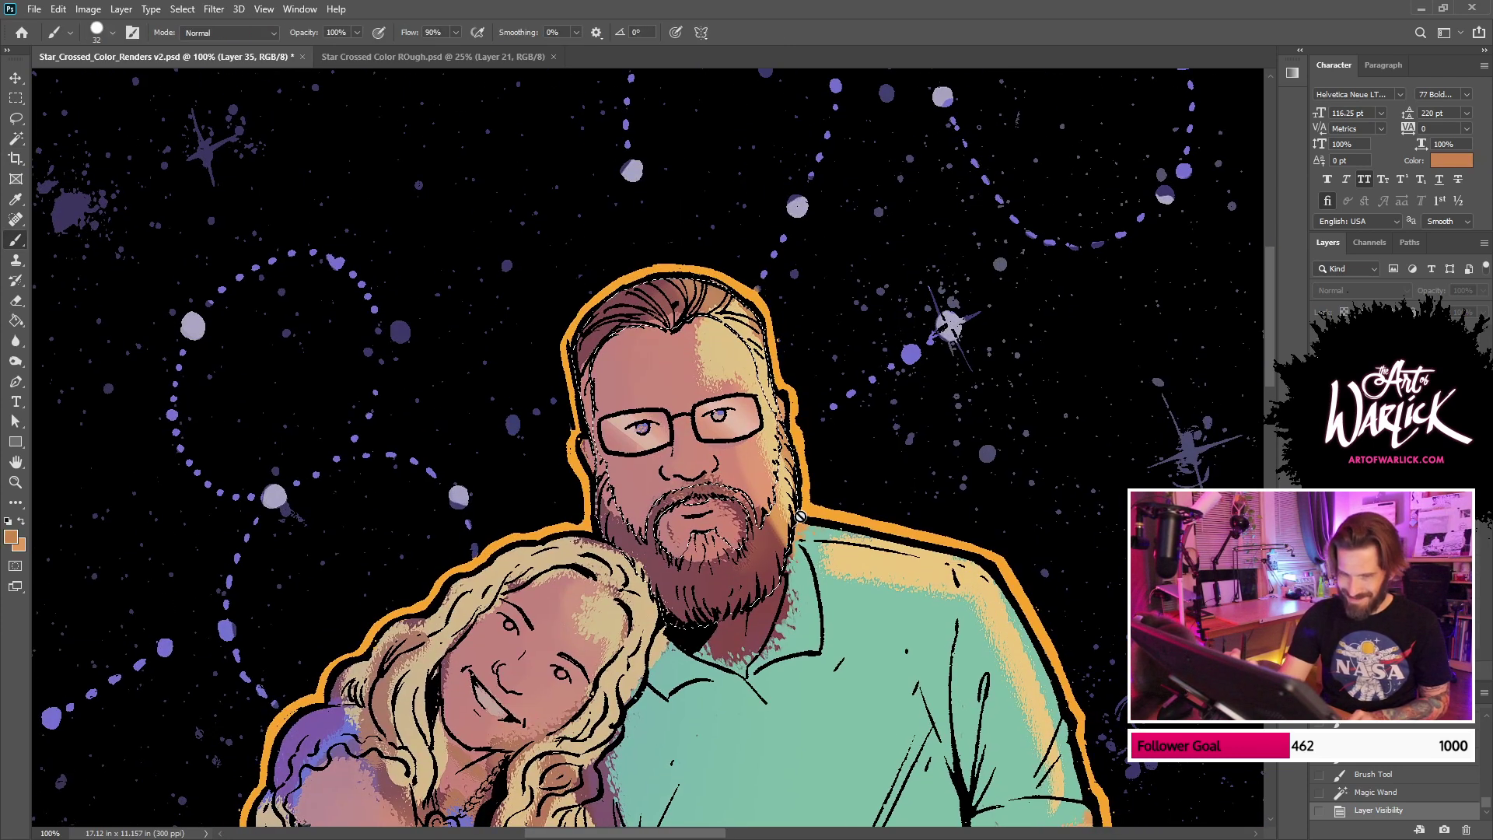
{"action": "left_click", "coordinate": [785, 526], "text": "alt"}
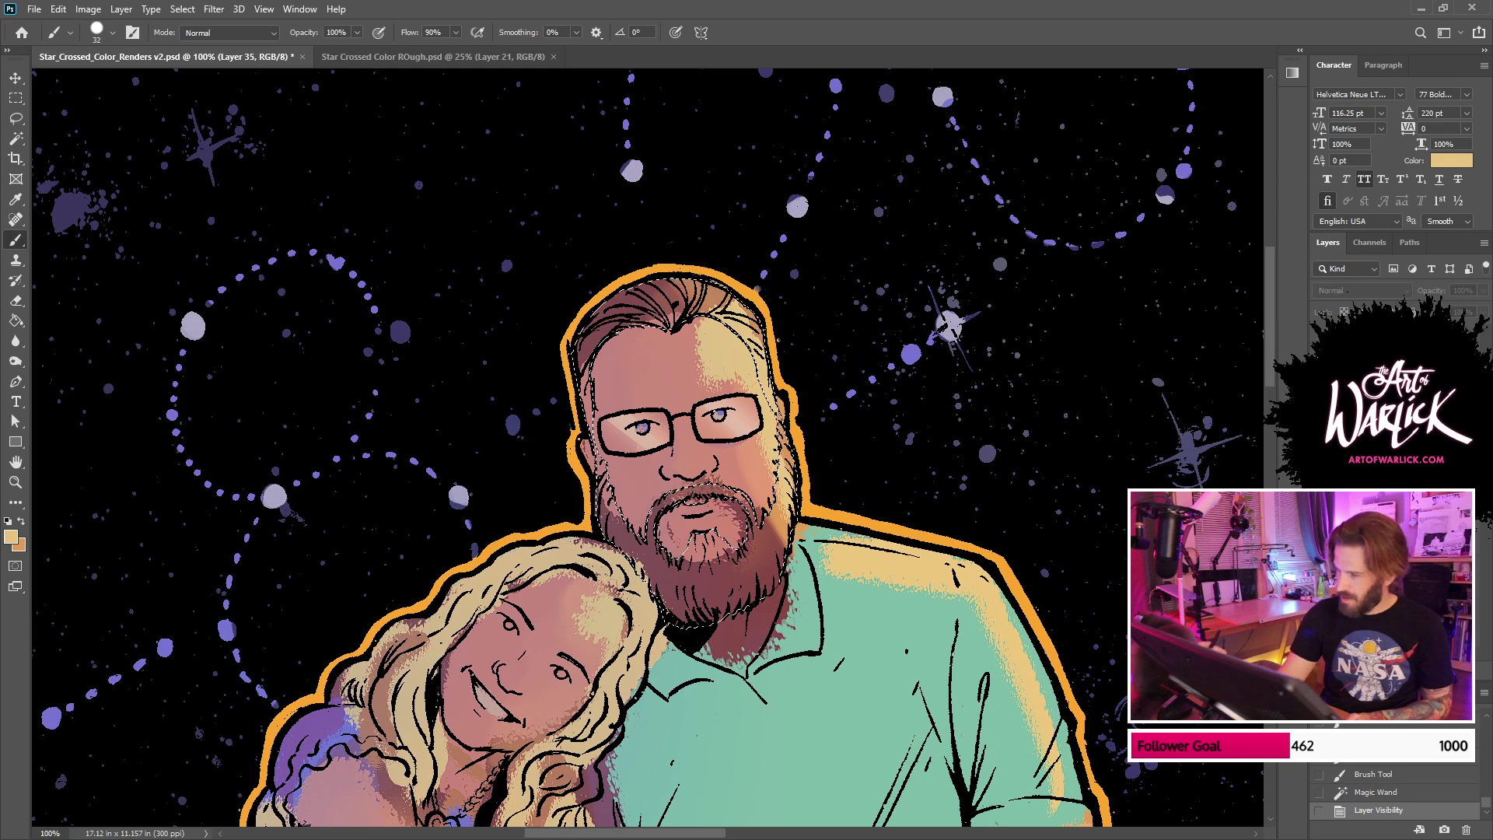
{"action": "key", "text": "ctrl+comma"}
Step: Brush a soft orange glow over the lit side of the man's hair and beard with a 175 px soft brush
{"action": "right_click", "coordinate": [955, 462]}
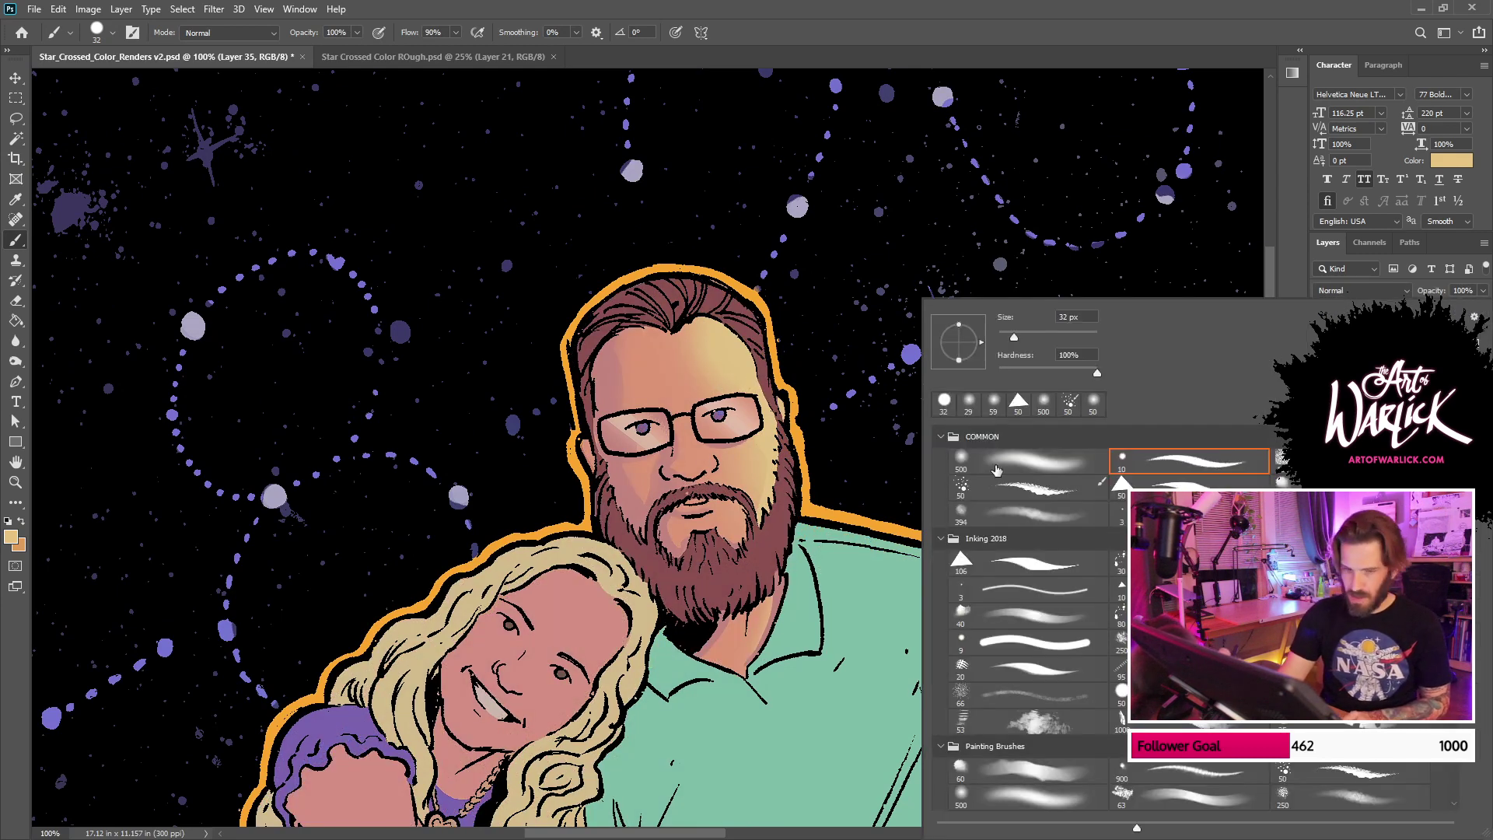
{"action": "left_click", "coordinate": [1011, 461]}
{"action": "key", "text": "Return"}
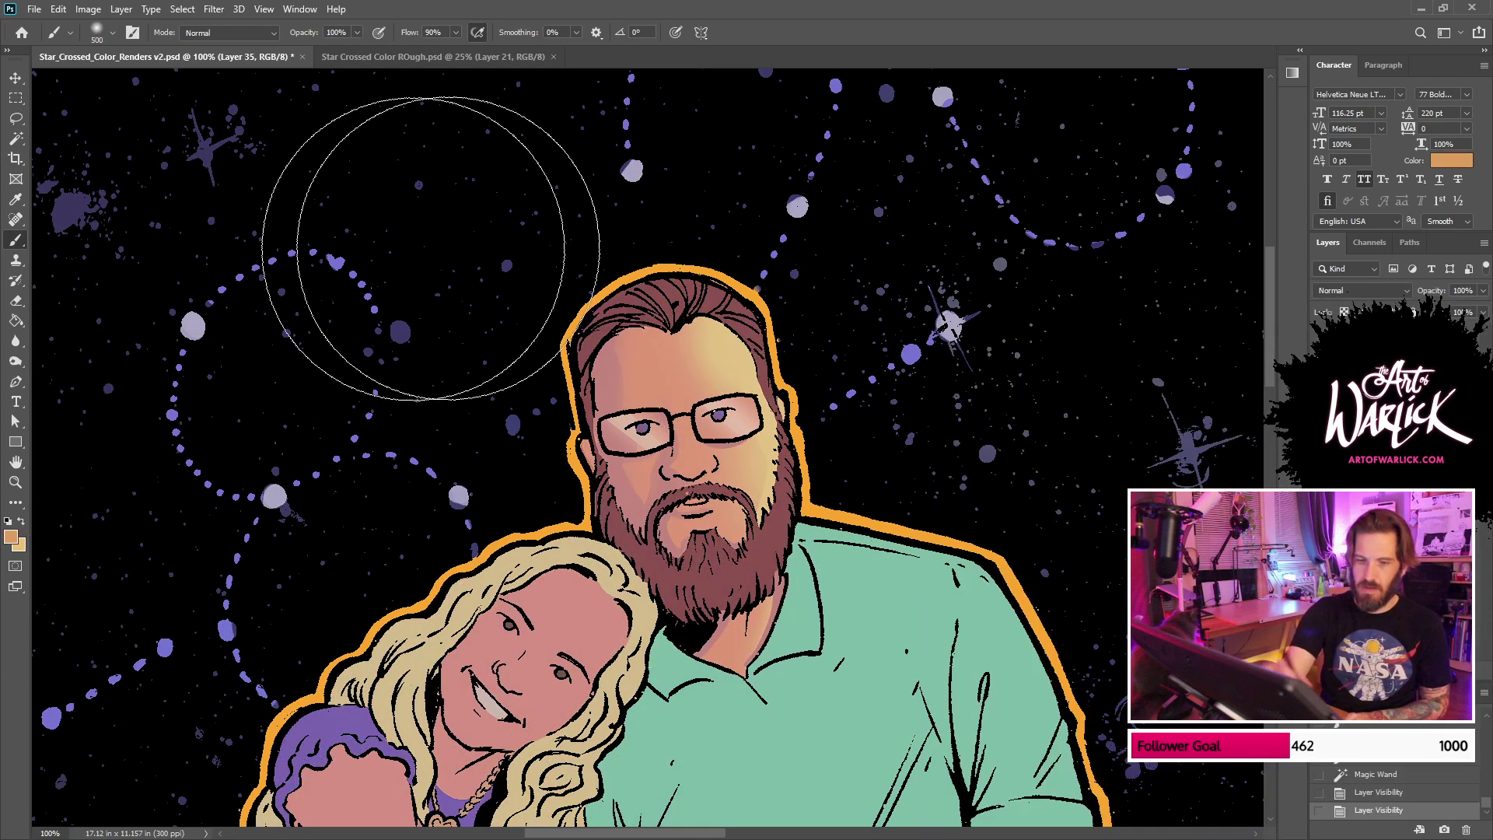
{"action": "key", "text": "bracketleft"}
{"action": "key", "text": "bracketleft"}
{"action": "key", "text": "bracketleft"}
{"action": "key", "text": "bracketleft"}
{"action": "key", "text": "bracketleft"}
{"action": "mouse_move", "coordinate": [692, 307]}
{"action": "left_mouse_down"}
{"action": "mouse_move", "coordinate": [766, 583]}
{"action": "mouse_move", "coordinate": [699, 204]}
{"action": "left_mouse_up"}
{"action": "key", "text": "ctrl+z"}
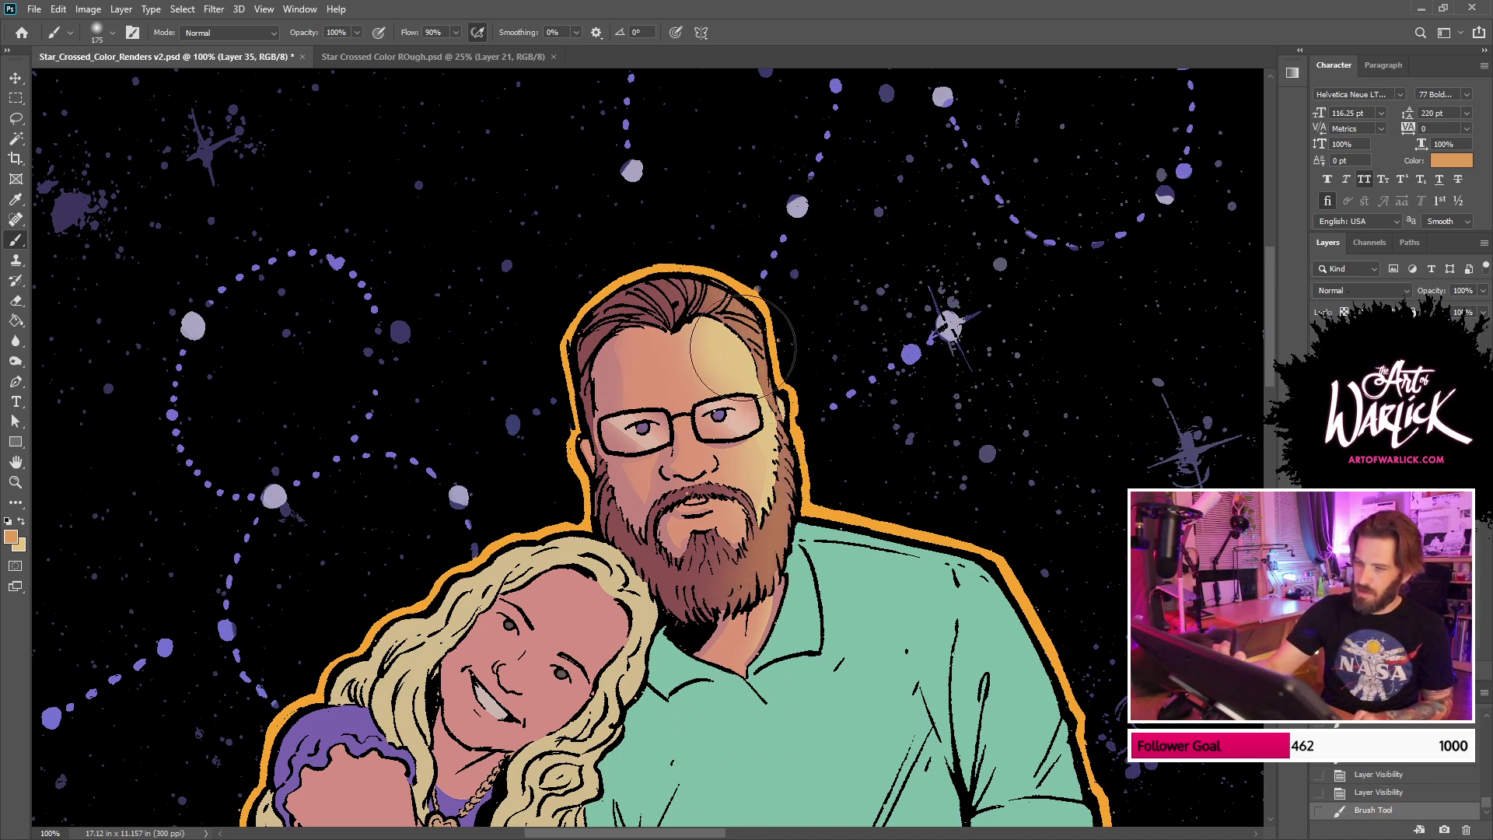
{"action": "left_click_drag", "start_coordinate": [752, 347], "coordinate": [657, 165]}
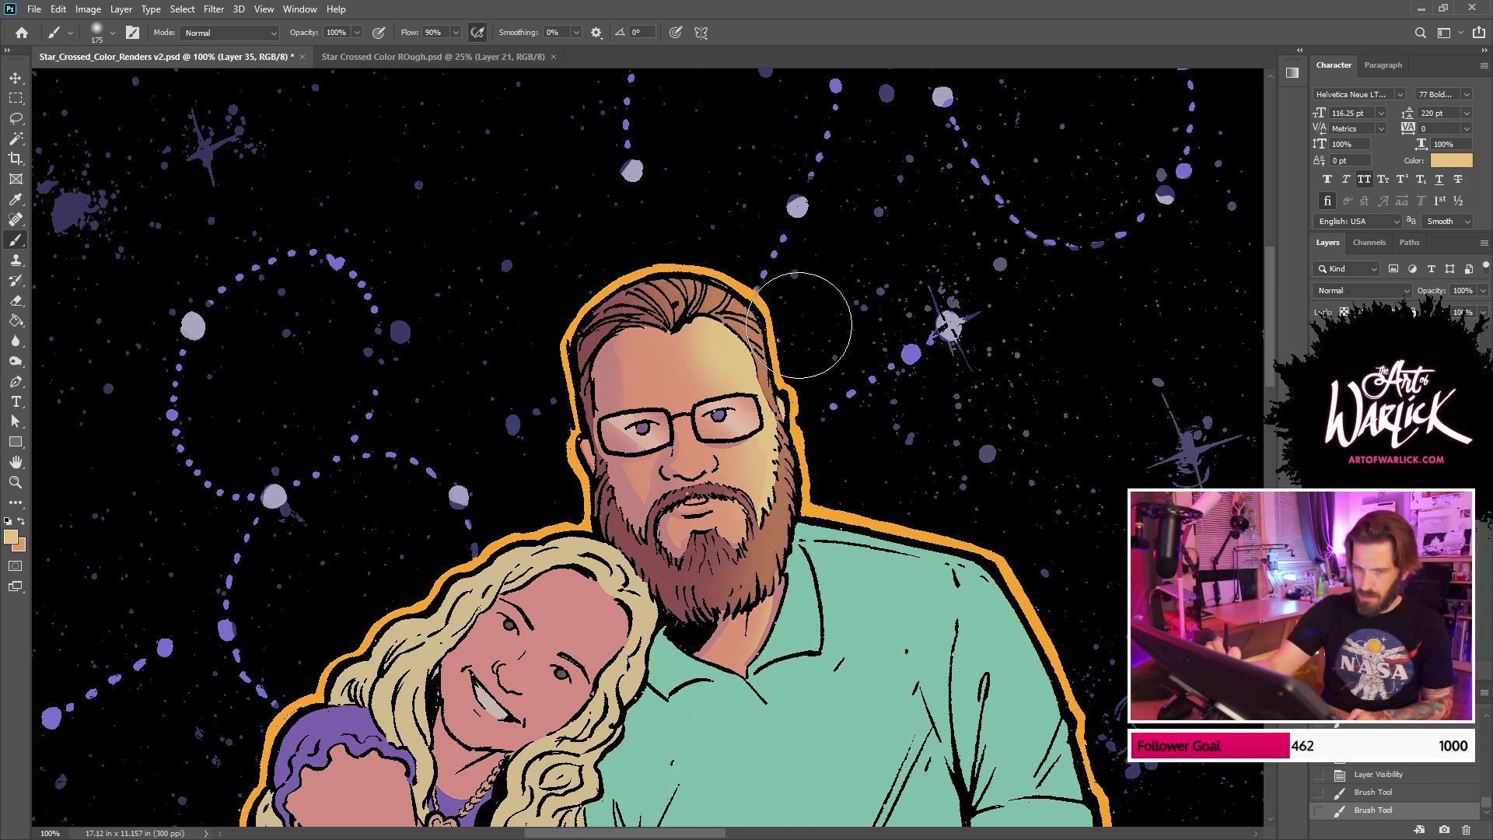
Step: Try a pale yellow highlight across the top of the man's hair with a 66 px soft brush
{"action": "right_click", "coordinate": [817, 342]}
{"action": "left_click", "coordinate": [926, 336]}
{"action": "left_click_drag", "start_coordinate": [600, 288], "coordinate": [696, 272]}
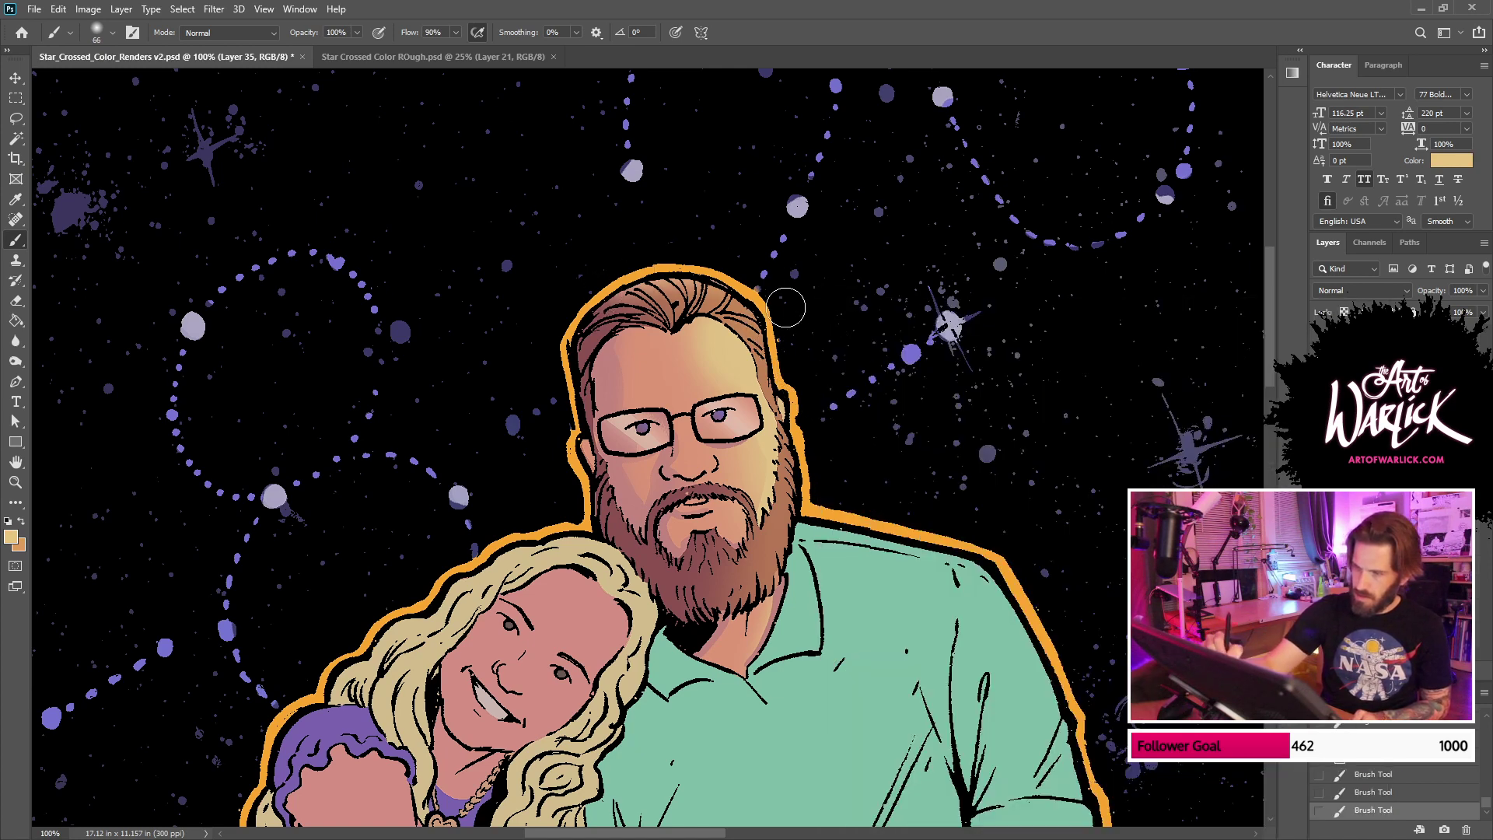
{"action": "key", "text": "ctrl+z"}
Step: Paint pale yellow highlights on the man's hair and the lit edge of his beard with the 50 px triangular brush
{"action": "right_click", "coordinate": [807, 295]}
{"action": "left_click", "coordinate": [1007, 480]}
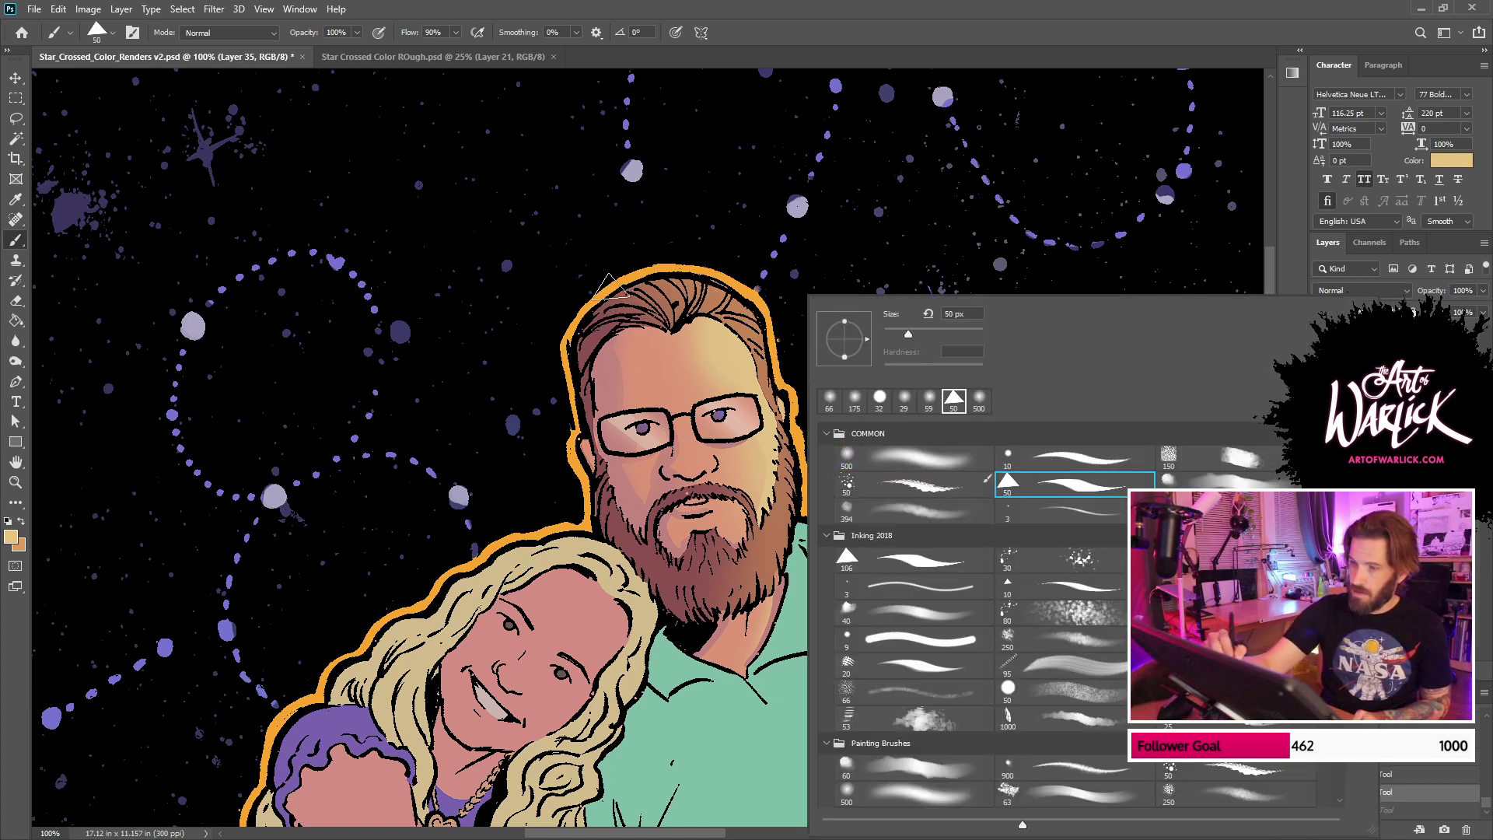
{"action": "left_click", "coordinate": [798, 340]}
{"action": "key", "text": "ctrl+z"}
{"action": "mouse_move", "coordinate": [647, 287]}
{"action": "left_mouse_down"}
{"action": "mouse_move", "coordinate": [764, 322]}
{"action": "mouse_move", "coordinate": [767, 353]}
{"action": "left_mouse_up"}
{"action": "left_click_drag", "start_coordinate": [756, 319], "coordinate": [777, 406]}
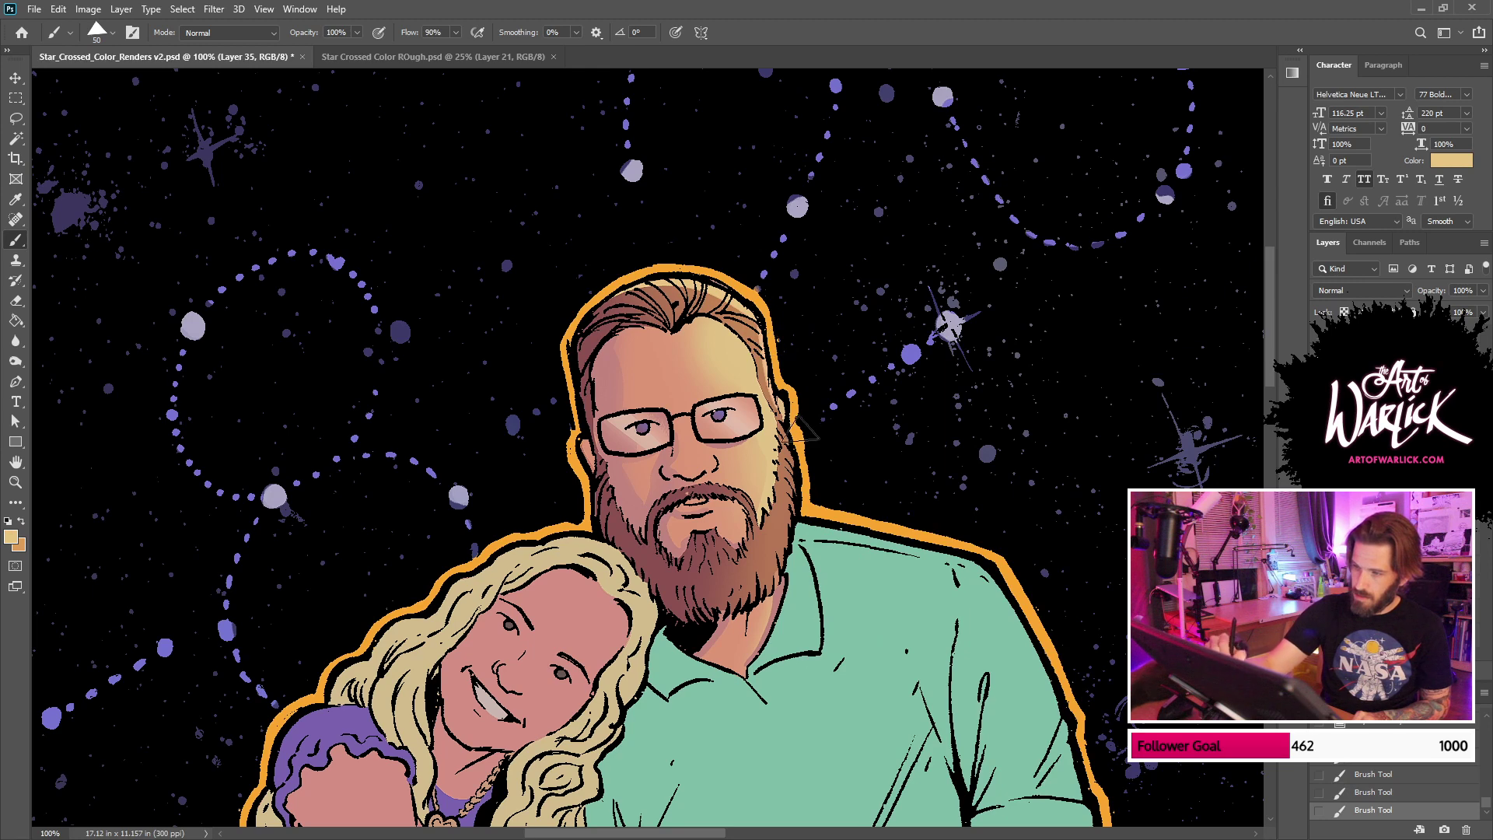
{"action": "key", "text": "ctrl+z"}
{"action": "key", "text": "ctrl+shift+z"}
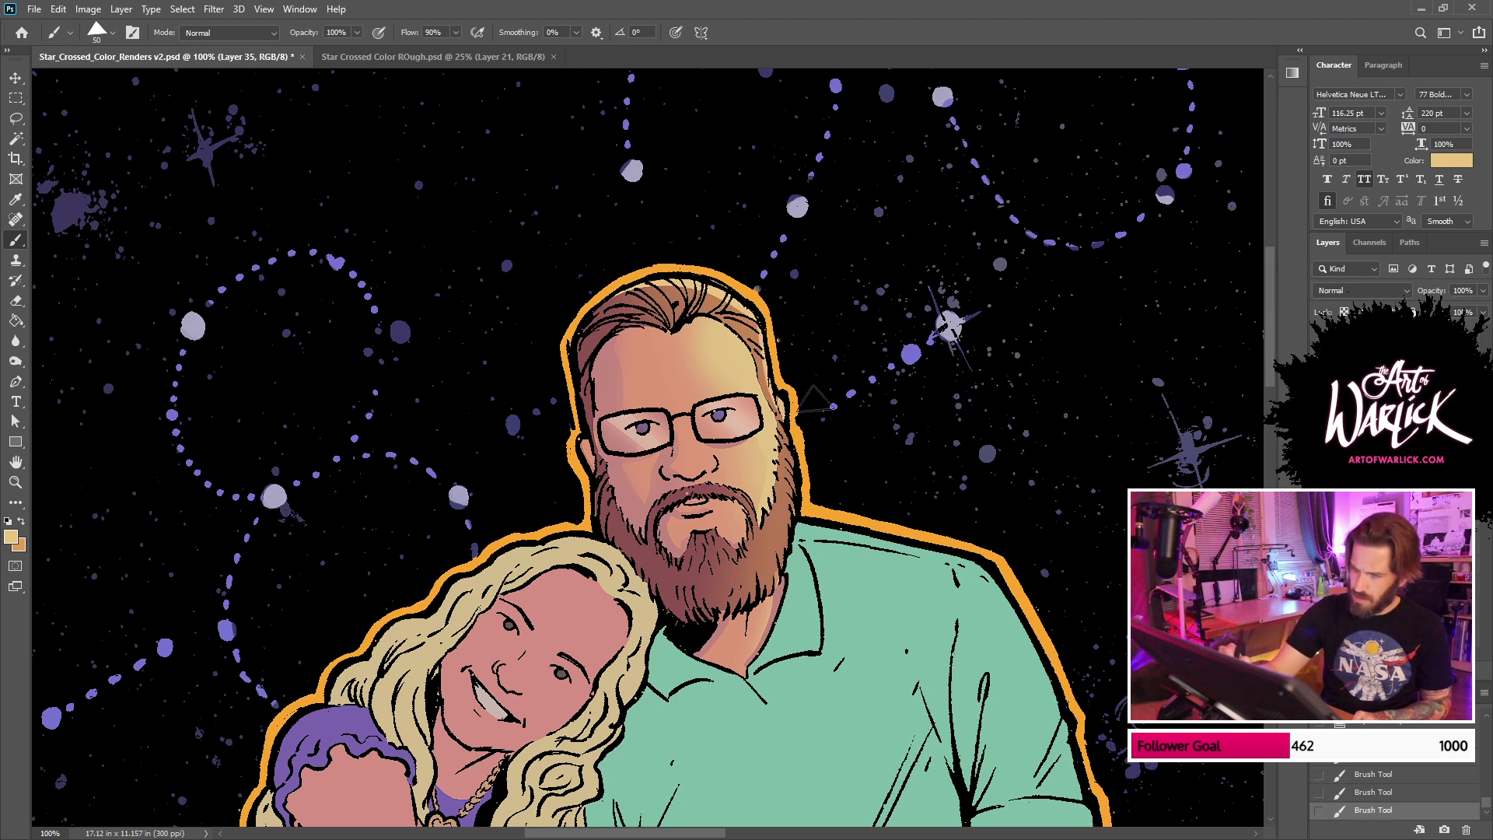
{"action": "key", "text": "ctrl+z"}
{"action": "left_click_drag", "start_coordinate": [776, 589], "coordinate": [801, 426]}
Step: Add speckled pale yellow highlights to the lit side of the beard and hair with the 50 px spatter brush at 50% opacity
{"action": "right_click", "coordinate": [881, 365]}
{"action": "left_click", "coordinate": [1043, 489]}
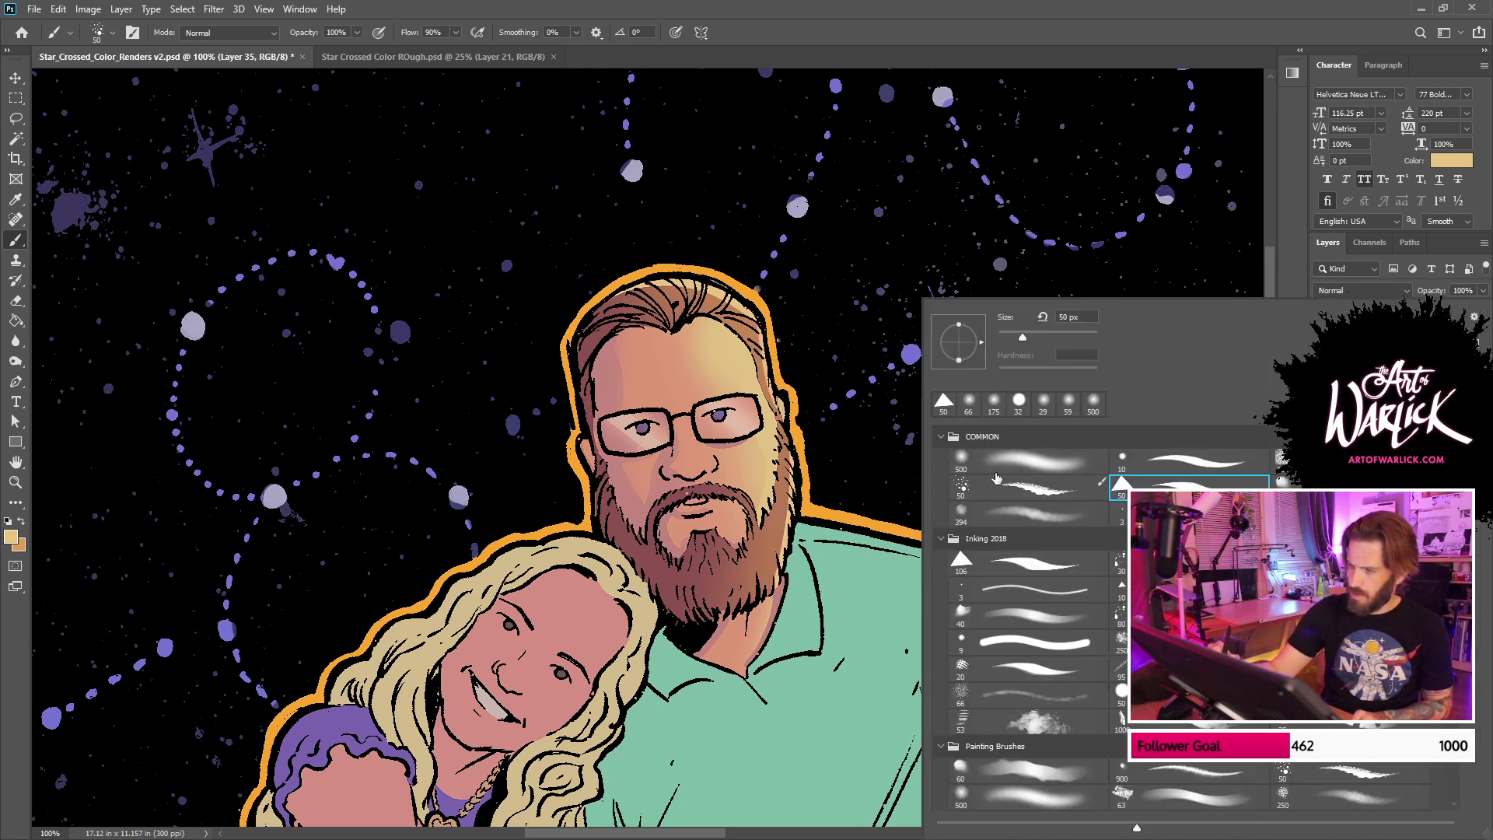
{"action": "left_click", "coordinate": [777, 584]}
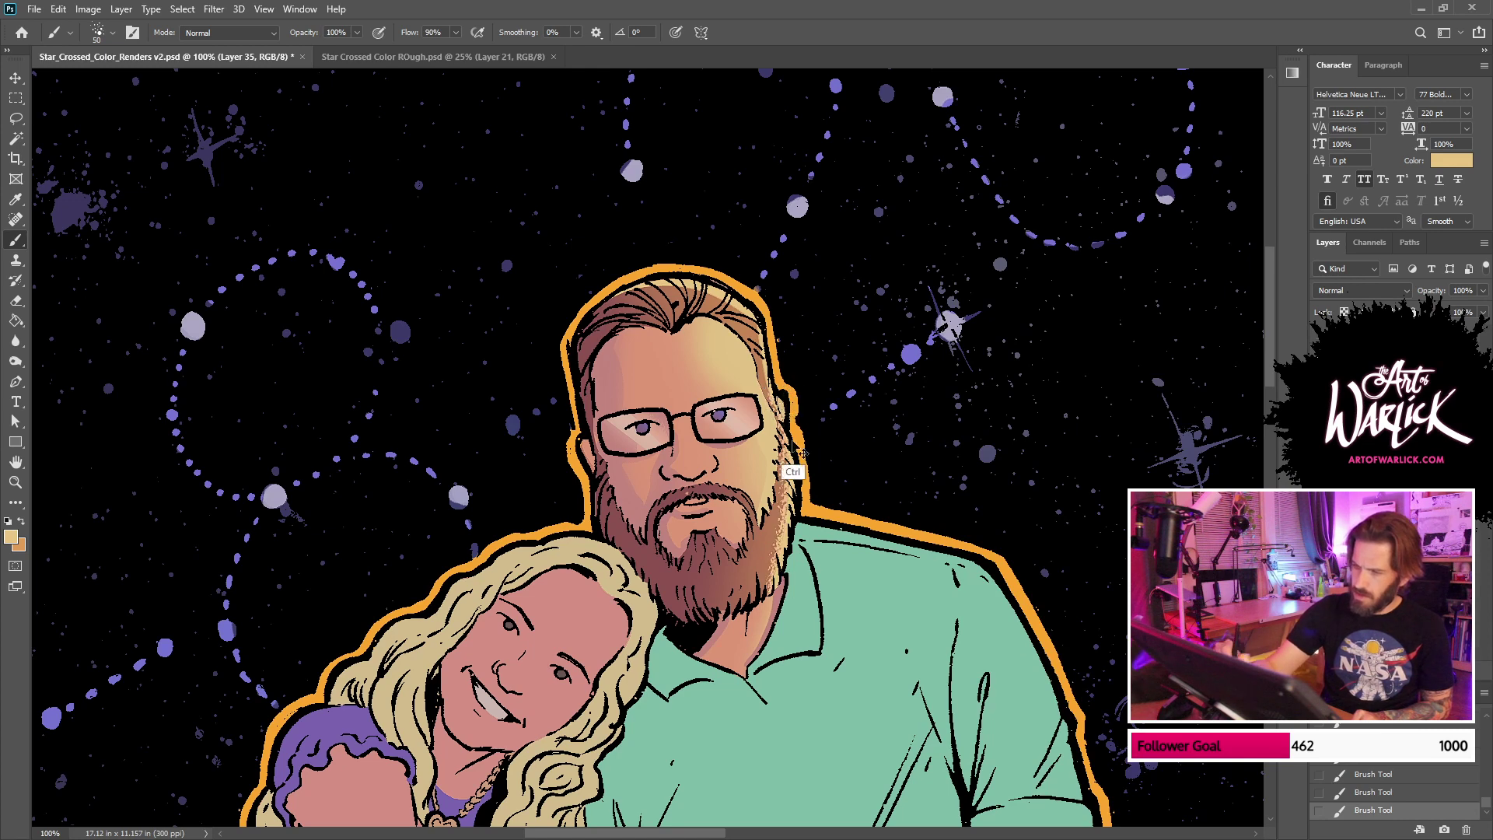
{"action": "key", "text": "ctrl+z"}
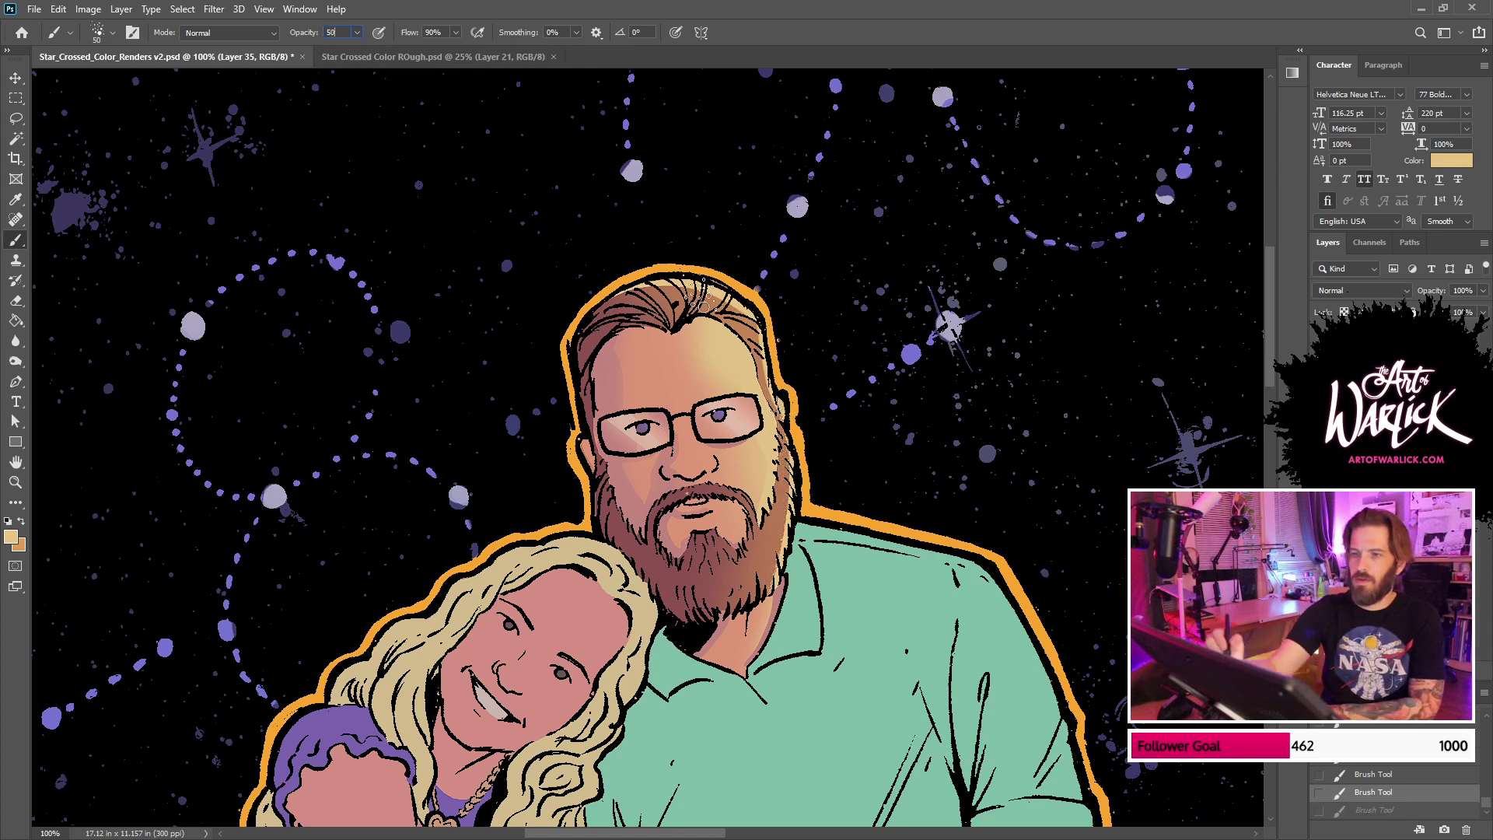
{"action": "key", "text": "Return"}
{"action": "mouse_move", "coordinate": [785, 579]}
{"action": "left_mouse_down"}
{"action": "mouse_move", "coordinate": [789, 437]}
{"action": "mouse_move", "coordinate": [747, 311]}
{"action": "left_mouse_up"}
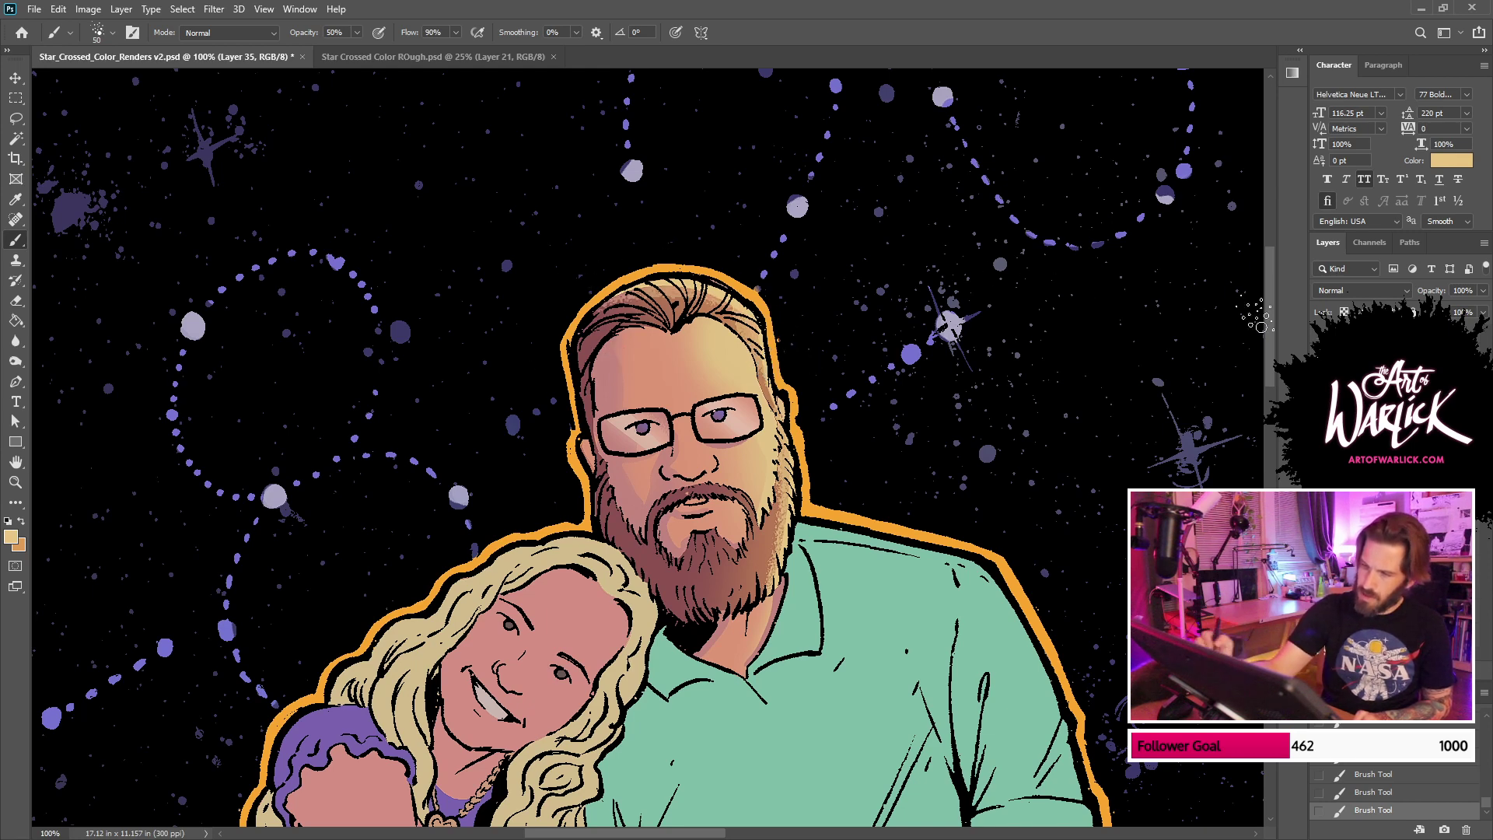
Step: Sample the dark red from the rendered reference, speckle it over the shadow side of the man's hair, and clear the selection
{"action": "left_click", "coordinate": [1320, 412]}
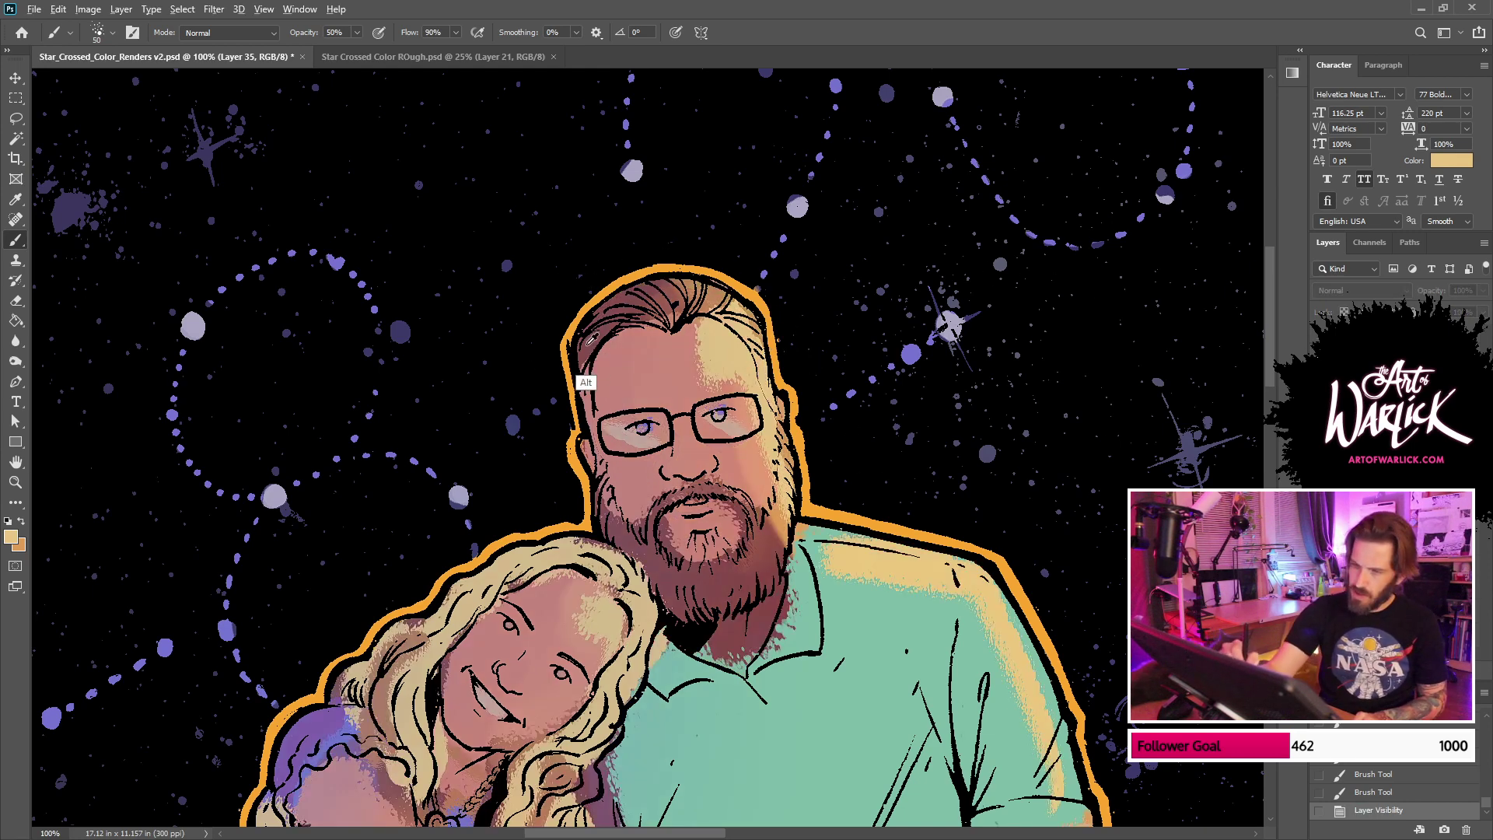
{"action": "left_click", "coordinate": [586, 382], "text": "alt"}
{"action": "key", "text": "ctrl+comma"}
{"action": "left_click_drag", "start_coordinate": [656, 298], "coordinate": [603, 306]}
{"action": "left_click_drag", "start_coordinate": [595, 332], "coordinate": [585, 382]}
{"action": "key", "text": "ctrl+d"}
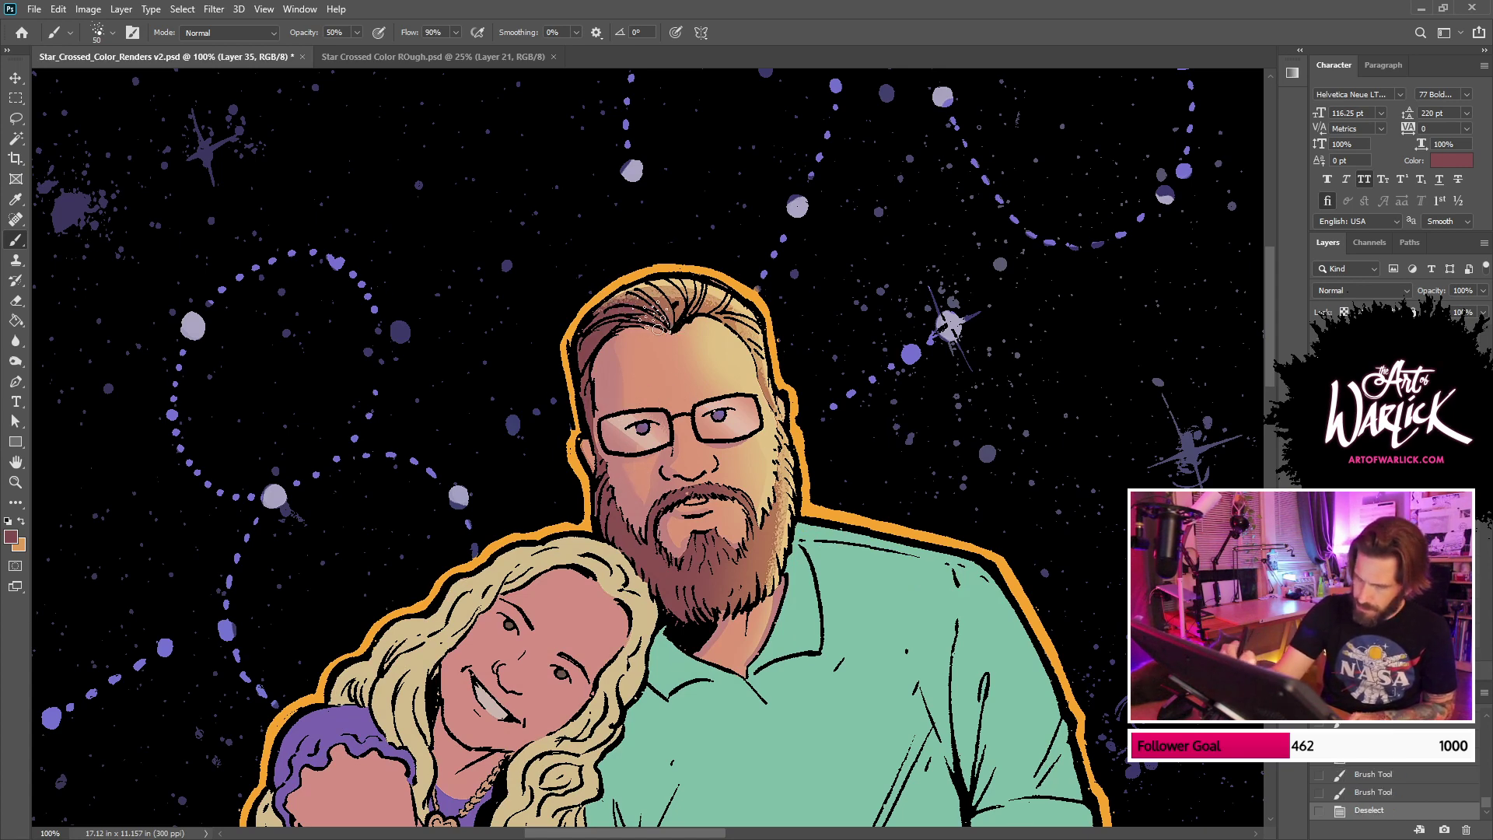
Step: Try dark red speckles on the shadow side of the man's head, and merge the colour layers into Layer 36
{"action": "left_click_drag", "start_coordinate": [659, 308], "coordinate": [601, 446]}
{"action": "key", "text": "ctrl+z"}
{"action": "key", "text": "ctrl+e"}
{"action": "key", "text": "ctrl+z"}
Step: Try dark red speckled shading down the shadow side of the man's face on Layer 36
{"action": "left_click_drag", "start_coordinate": [597, 367], "coordinate": [636, 527]}
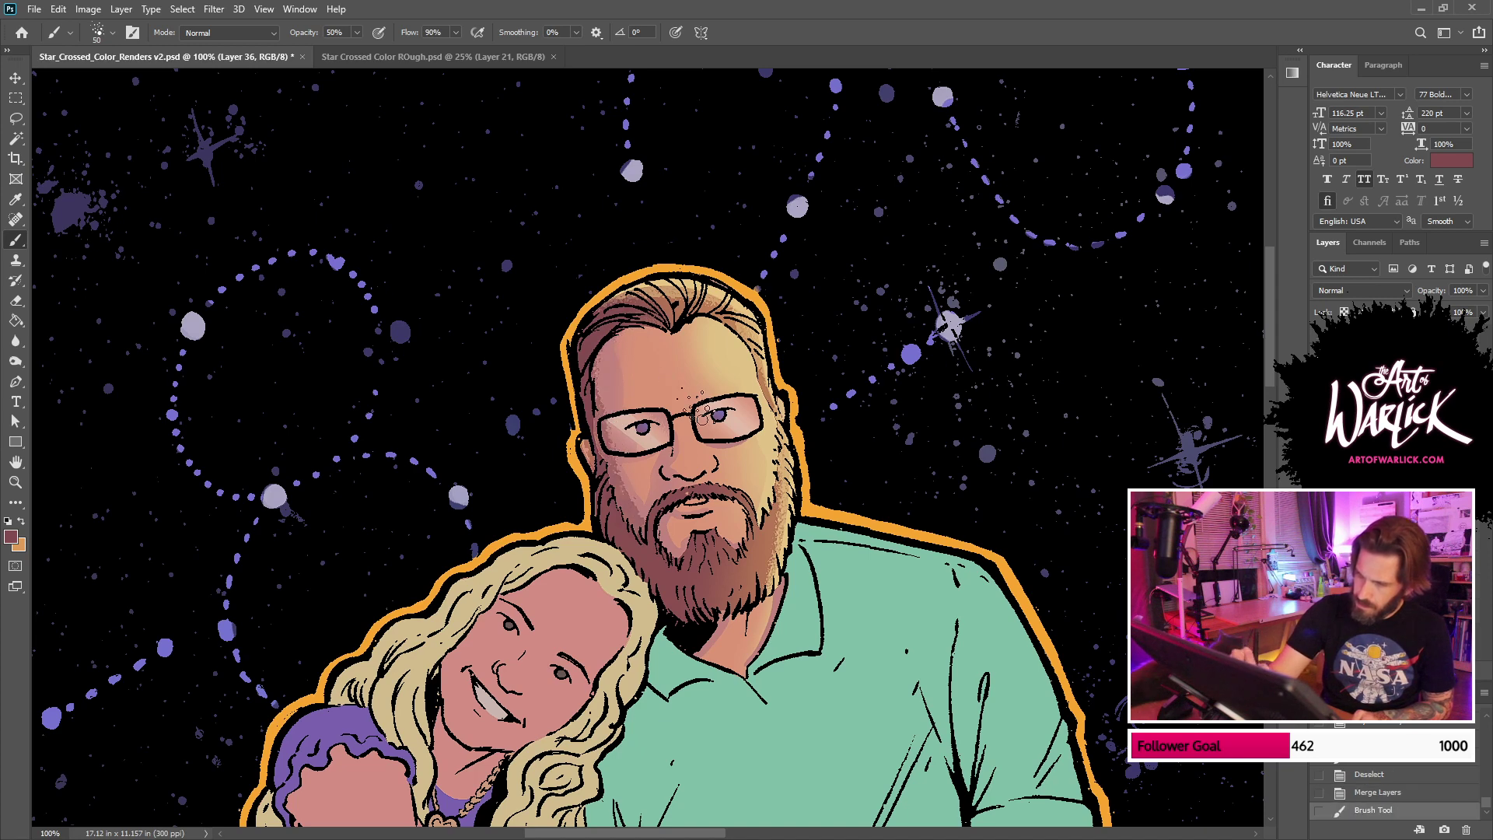
{"action": "key", "text": "ctrl+z"}
{"action": "left_click_drag", "start_coordinate": [606, 369], "coordinate": [634, 523]}
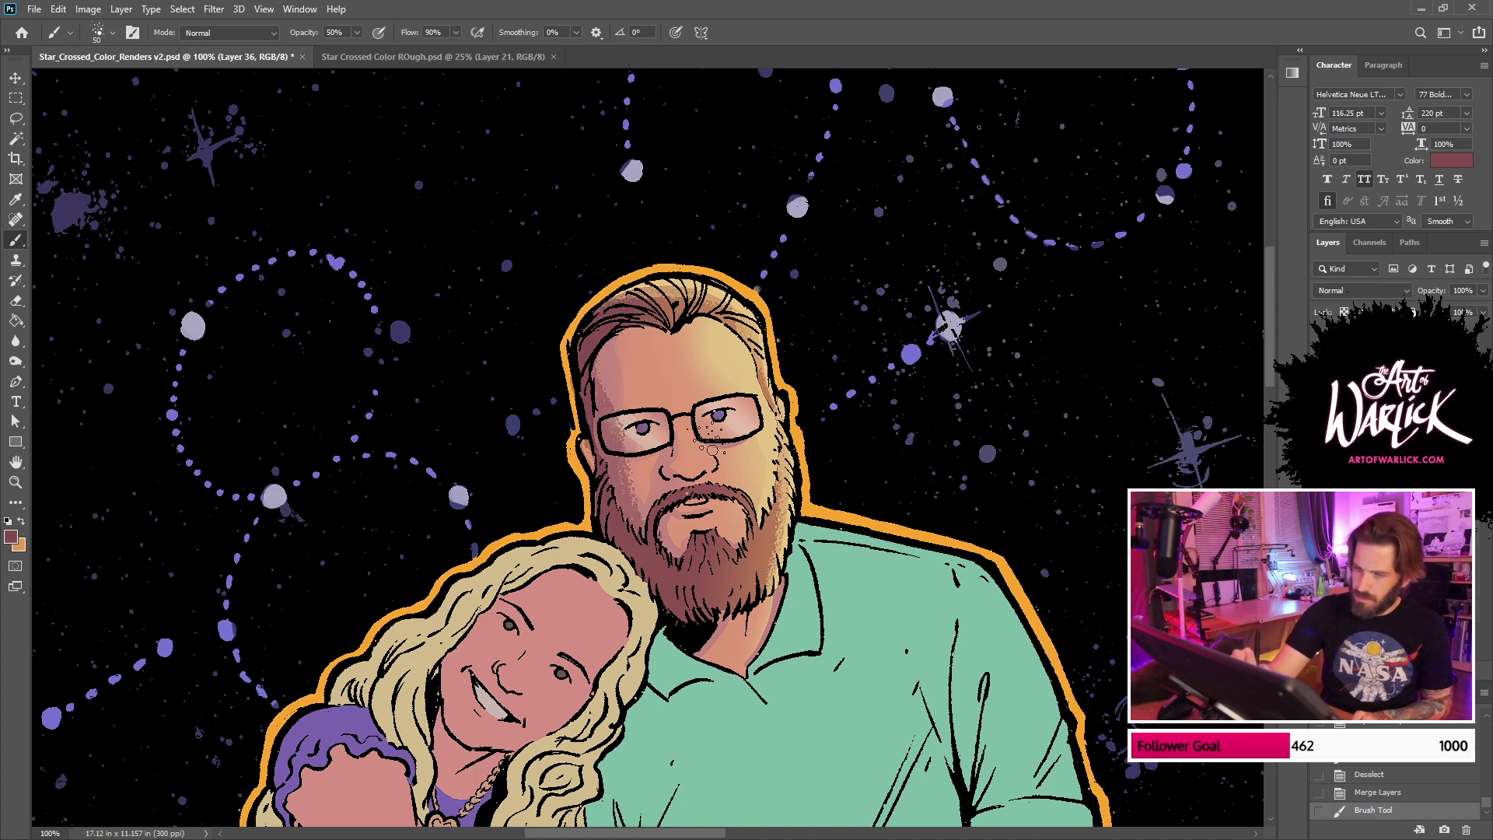
{"action": "key", "text": "ctrl+z"}
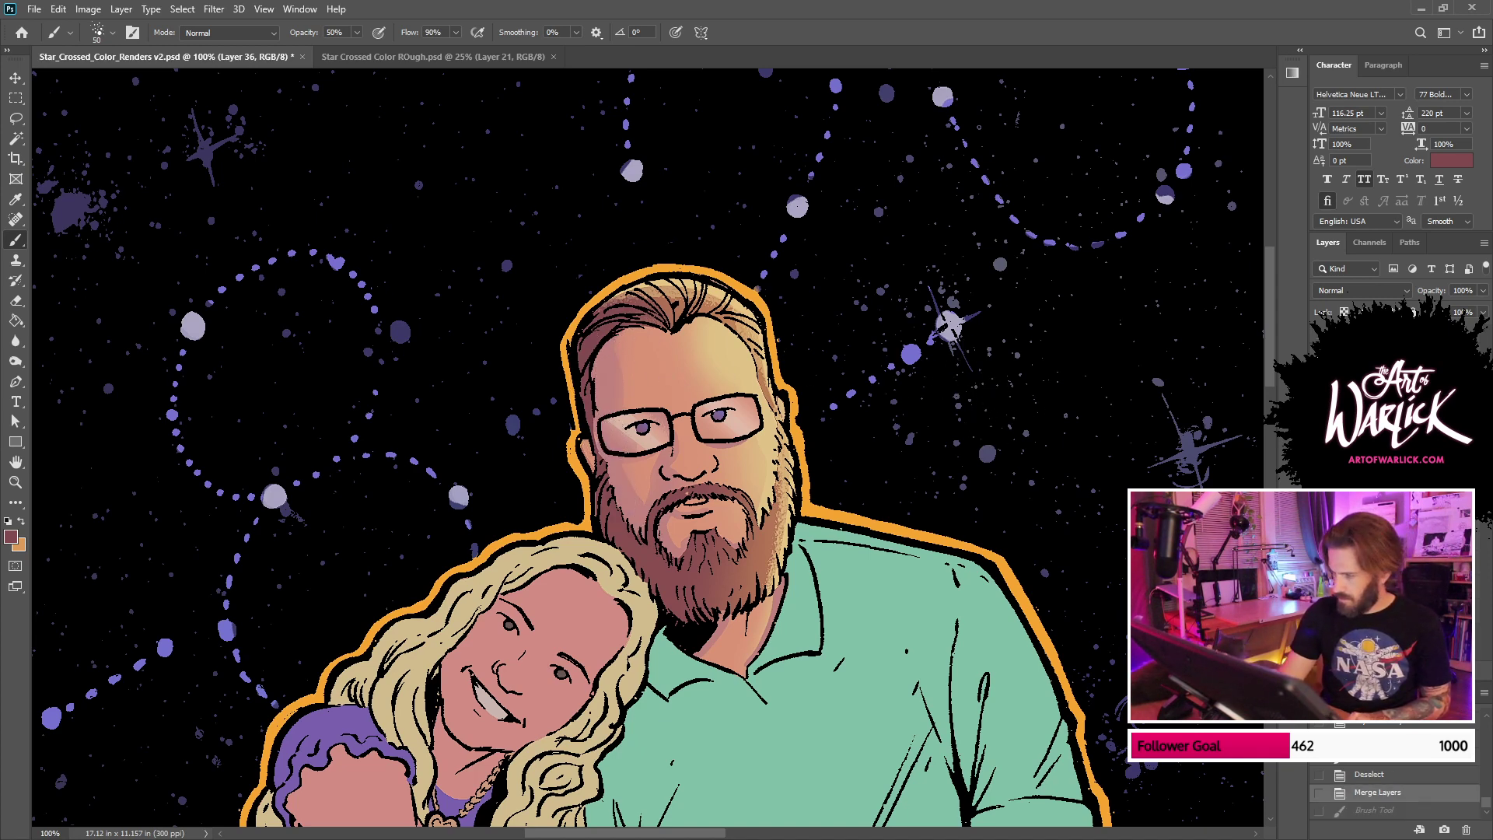
Step: Add a new layer above Layer 36 and switch to the hard round brush at 32 px
{"action": "key", "text": "ctrl+shift+alt+n"}
{"action": "left_click_drag", "start_coordinate": [673, 473], "coordinate": [675, 418]}
{"action": "key", "text": "ctrl+z"}
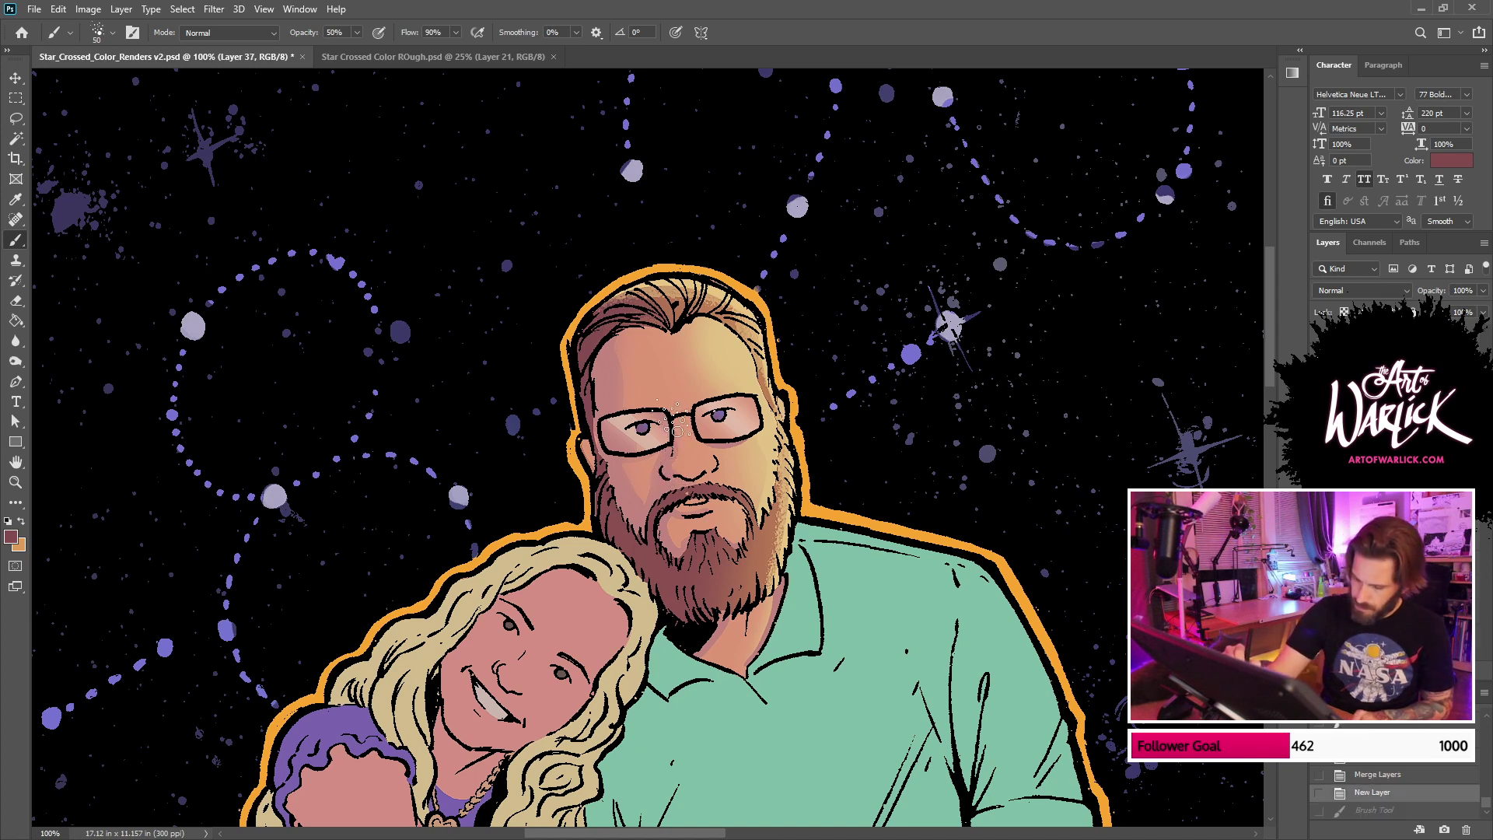
{"action": "right_click", "coordinate": [678, 418]}
{"action": "left_click", "coordinate": [923, 460]}
{"action": "left_click", "coordinate": [779, 338]}
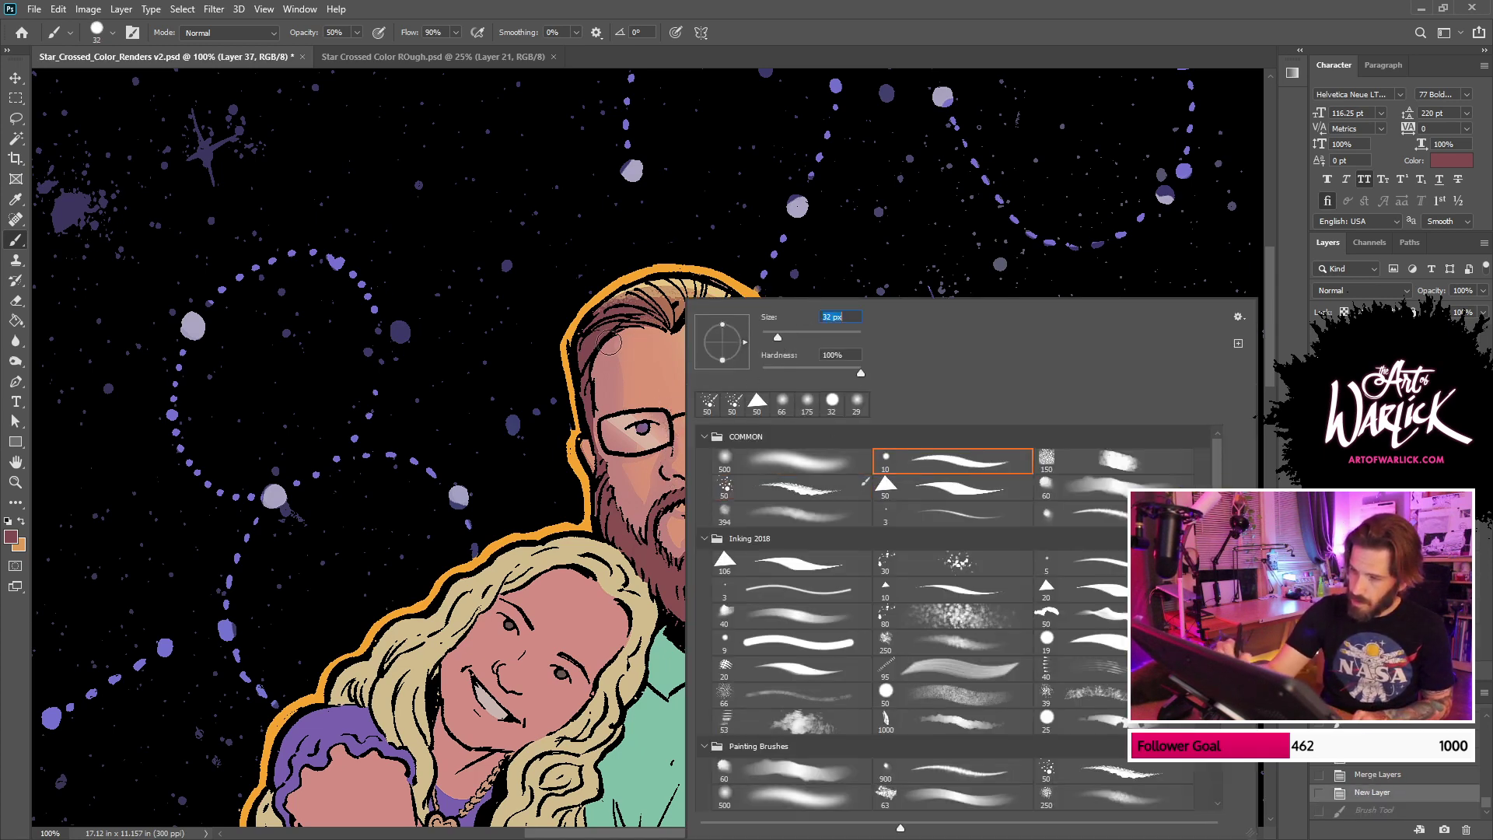
Step: Try dark red shadow strokes at 50% brush opacity down the shadow side of the man's forehead and cheek
{"action": "left_click_drag", "start_coordinate": [603, 353], "coordinate": [598, 416]}
{"action": "key", "text": "ctrl+z"}
{"action": "left_click_drag", "start_coordinate": [601, 356], "coordinate": [599, 414]}
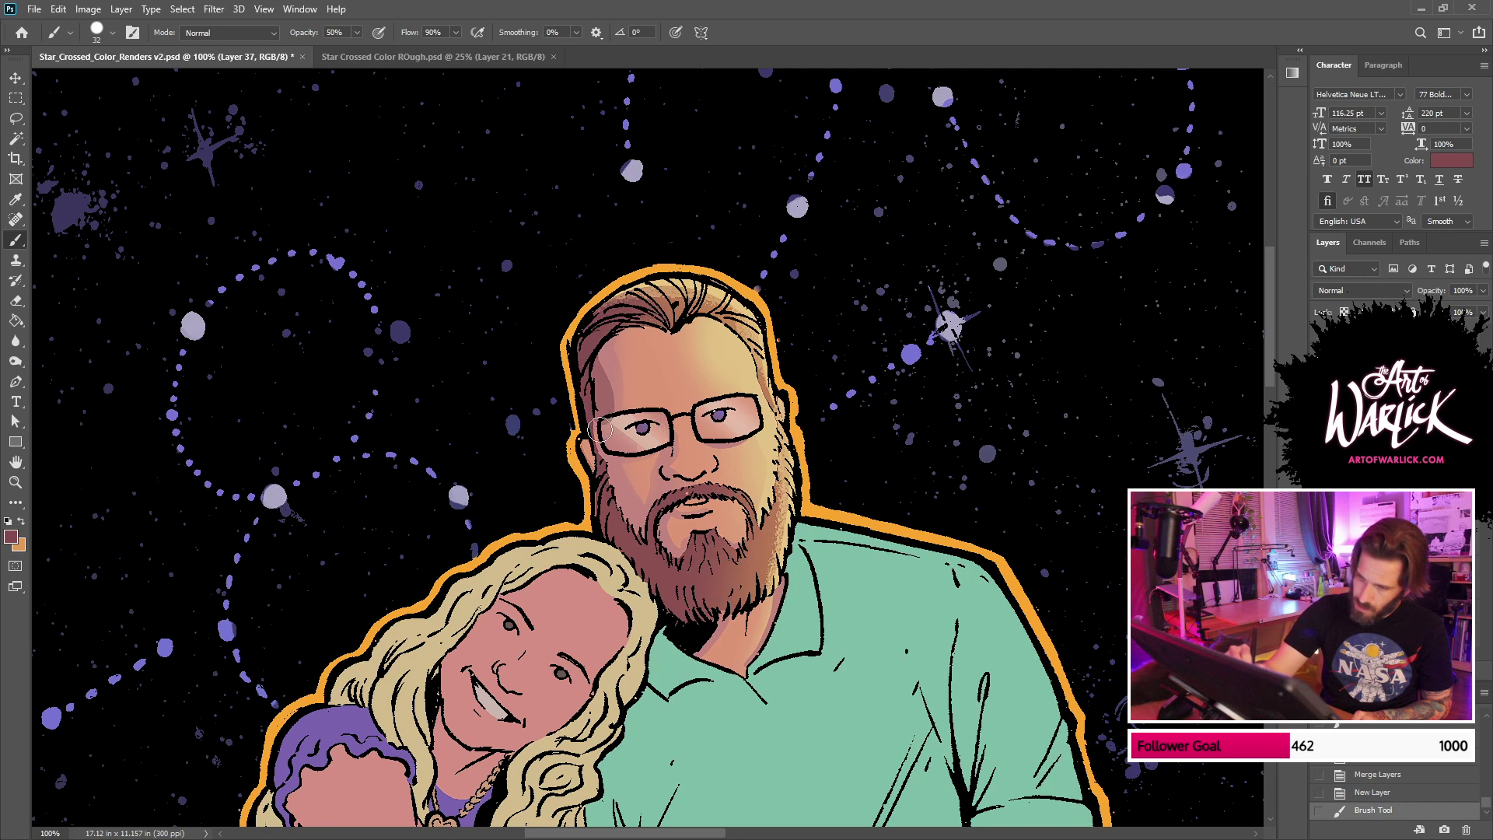
{"action": "mouse_move", "coordinate": [612, 464]}
{"action": "left_mouse_down"}
{"action": "mouse_move", "coordinate": [670, 456]}
{"action": "mouse_move", "coordinate": [629, 488]}
{"action": "mouse_move", "coordinate": [639, 527]}
{"action": "mouse_move", "coordinate": [615, 489]}
{"action": "mouse_move", "coordinate": [659, 528]}
{"action": "mouse_move", "coordinate": [650, 493]}
{"action": "left_mouse_up"}
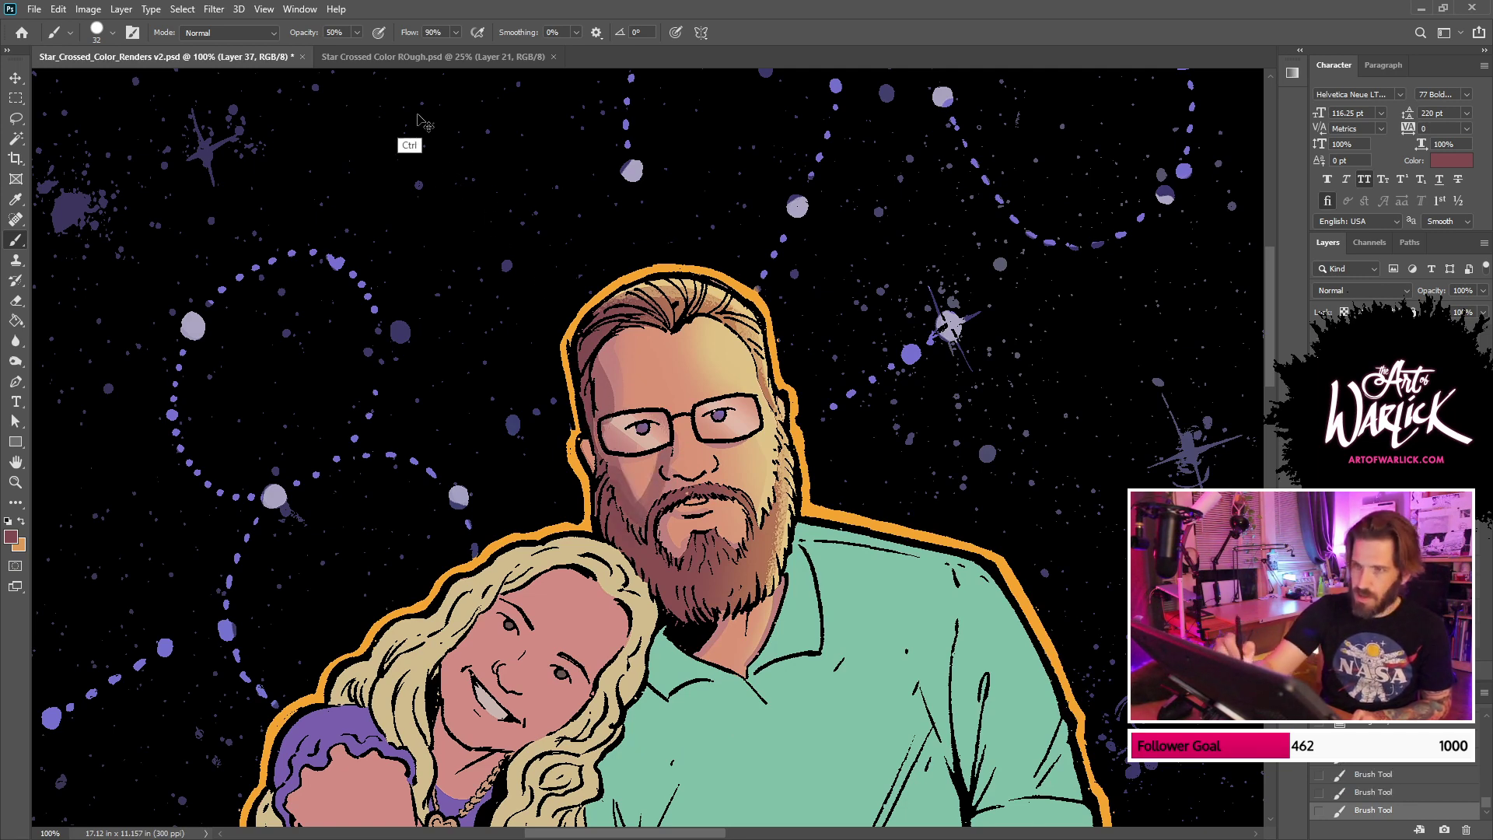
{"action": "key", "text": "ctrl+z"}
{"action": "key", "text": "ctrl+z"}
{"action": "key", "text": "ctrl+z"}
Step: Set the brush opacity to 100% and paint dark red shadows along the man's shadowed cheek, his nose and behind his glasses
{"action": "type", "text": "1000"}
{"action": "key", "text": "Return"}
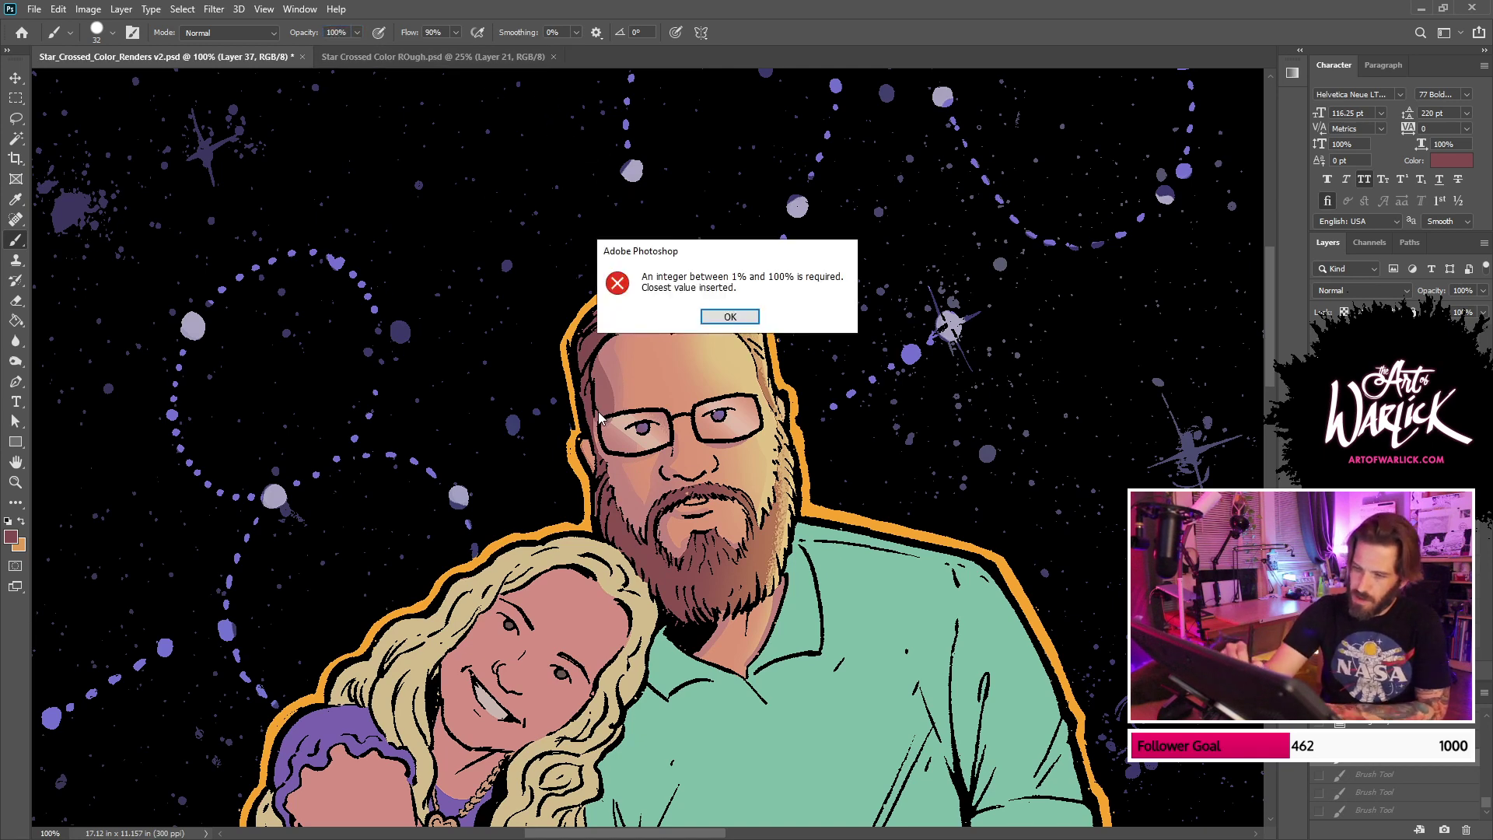
{"action": "key", "text": "Return"}
{"action": "mouse_move", "coordinate": [596, 347]}
{"action": "left_mouse_down"}
{"action": "mouse_move", "coordinate": [593, 420]}
{"action": "mouse_move", "coordinate": [637, 460]}
{"action": "mouse_move", "coordinate": [609, 453]}
{"action": "mouse_move", "coordinate": [672, 449]}
{"action": "mouse_move", "coordinate": [604, 458]}
{"action": "mouse_move", "coordinate": [615, 510]}
{"action": "left_mouse_up"}
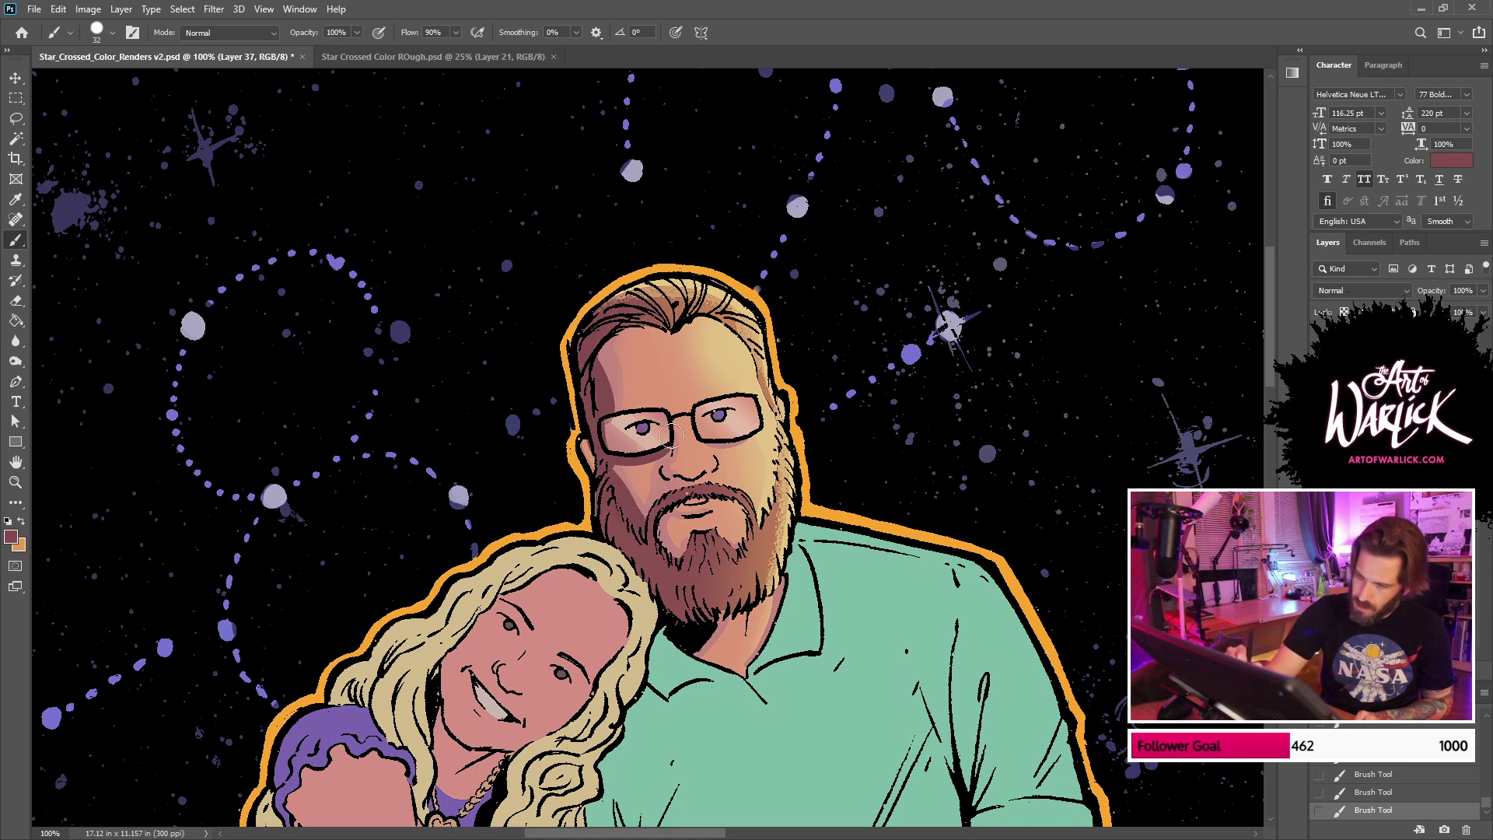
{"action": "mouse_move", "coordinate": [670, 436]}
{"action": "left_mouse_down"}
{"action": "mouse_move", "coordinate": [666, 474]}
{"action": "mouse_move", "coordinate": [690, 470]}
{"action": "mouse_move", "coordinate": [670, 549]}
{"action": "mouse_move", "coordinate": [714, 480]}
{"action": "left_mouse_up"}
{"action": "left_click_drag", "start_coordinate": [731, 402], "coordinate": [766, 420]}
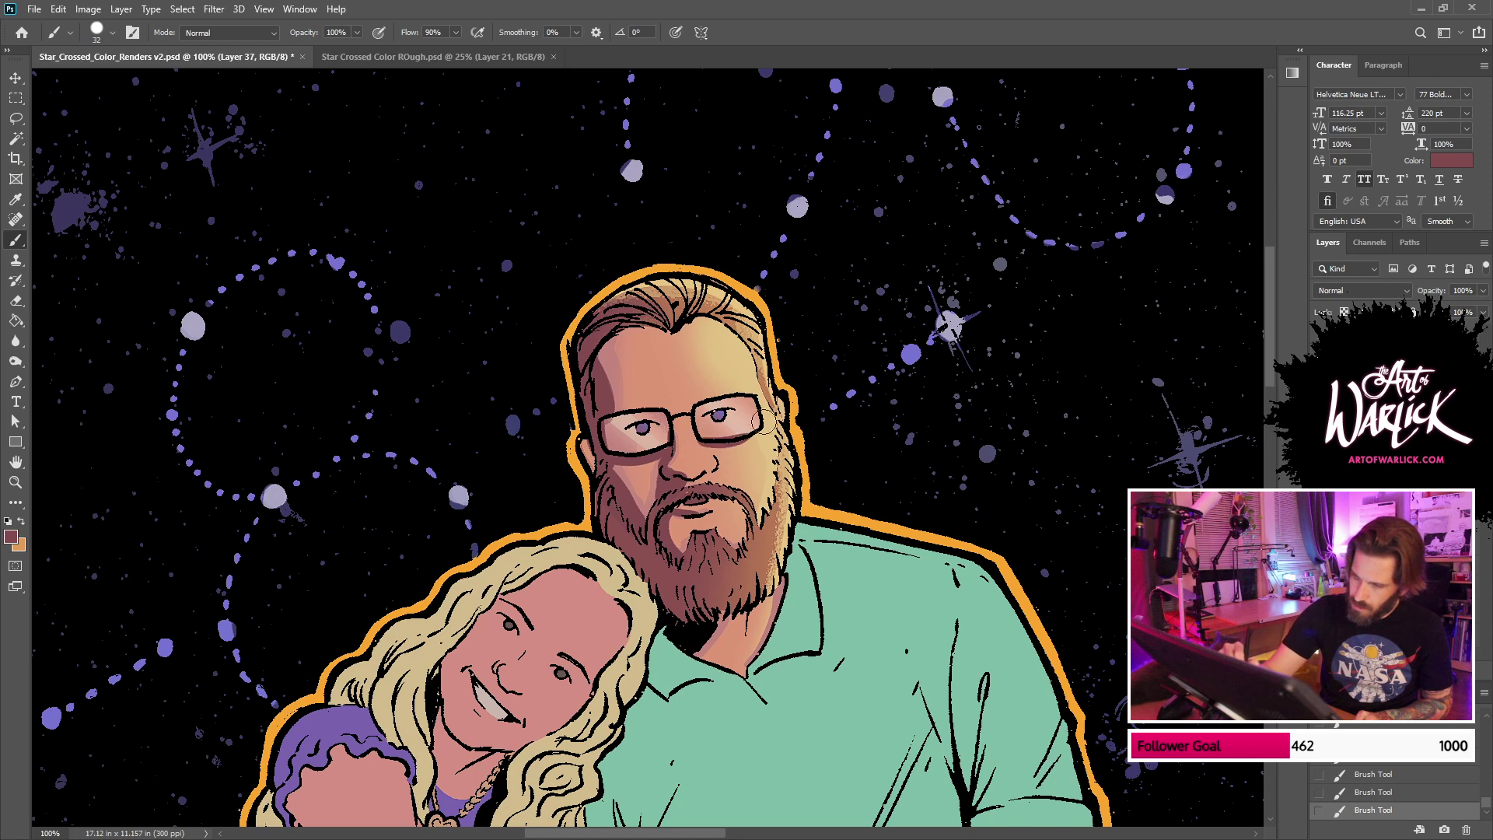
Step: Paint a dark red shadow on the man's neck beneath the beard and set Layer 37's opacity to 55%
{"action": "mouse_move", "coordinate": [618, 546]}
{"action": "left_mouse_down"}
{"action": "mouse_move", "coordinate": [669, 607]}
{"action": "mouse_move", "coordinate": [758, 585]}
{"action": "left_mouse_up"}
{"action": "key", "text": "ctrl+z"}
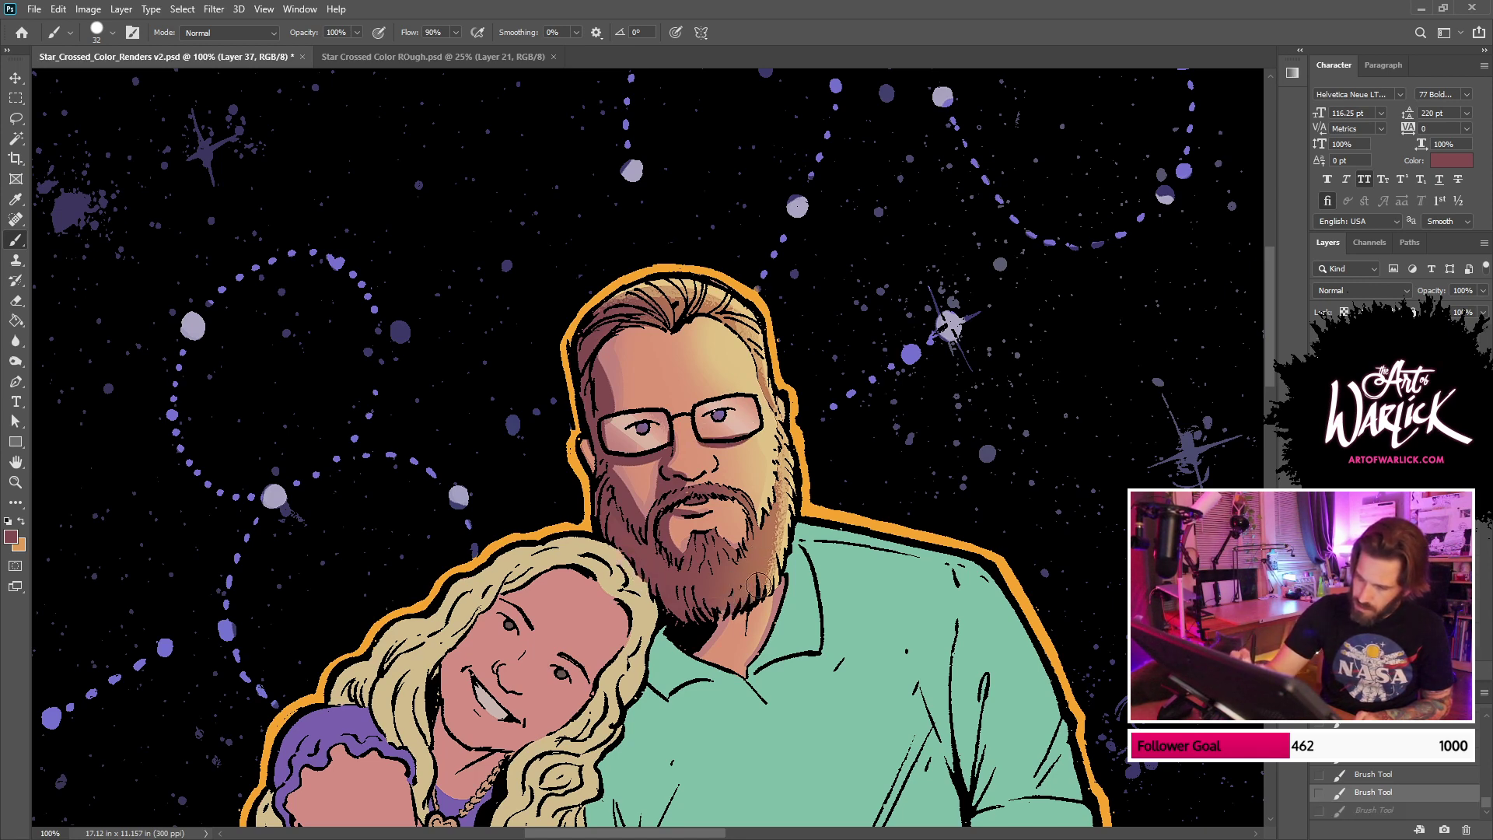
{"action": "left_click_drag", "start_coordinate": [705, 645], "coordinate": [734, 596]}
{"action": "key", "text": "ctrl+z"}
{"action": "left_click_drag", "start_coordinate": [698, 651], "coordinate": [731, 599]}
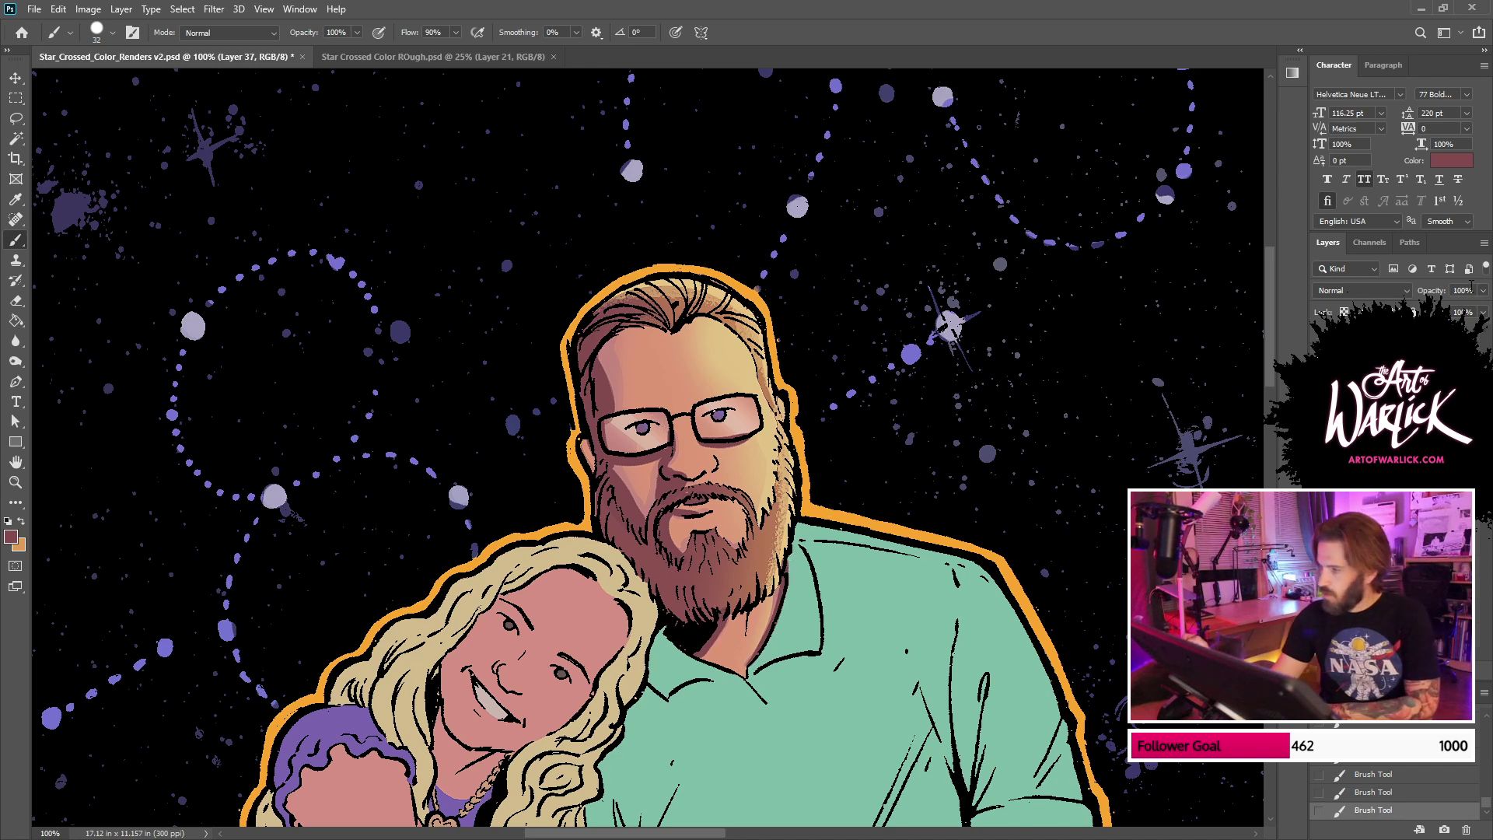
{"action": "type", "text": "55"}
{"action": "key", "text": "ctrl+minus"}
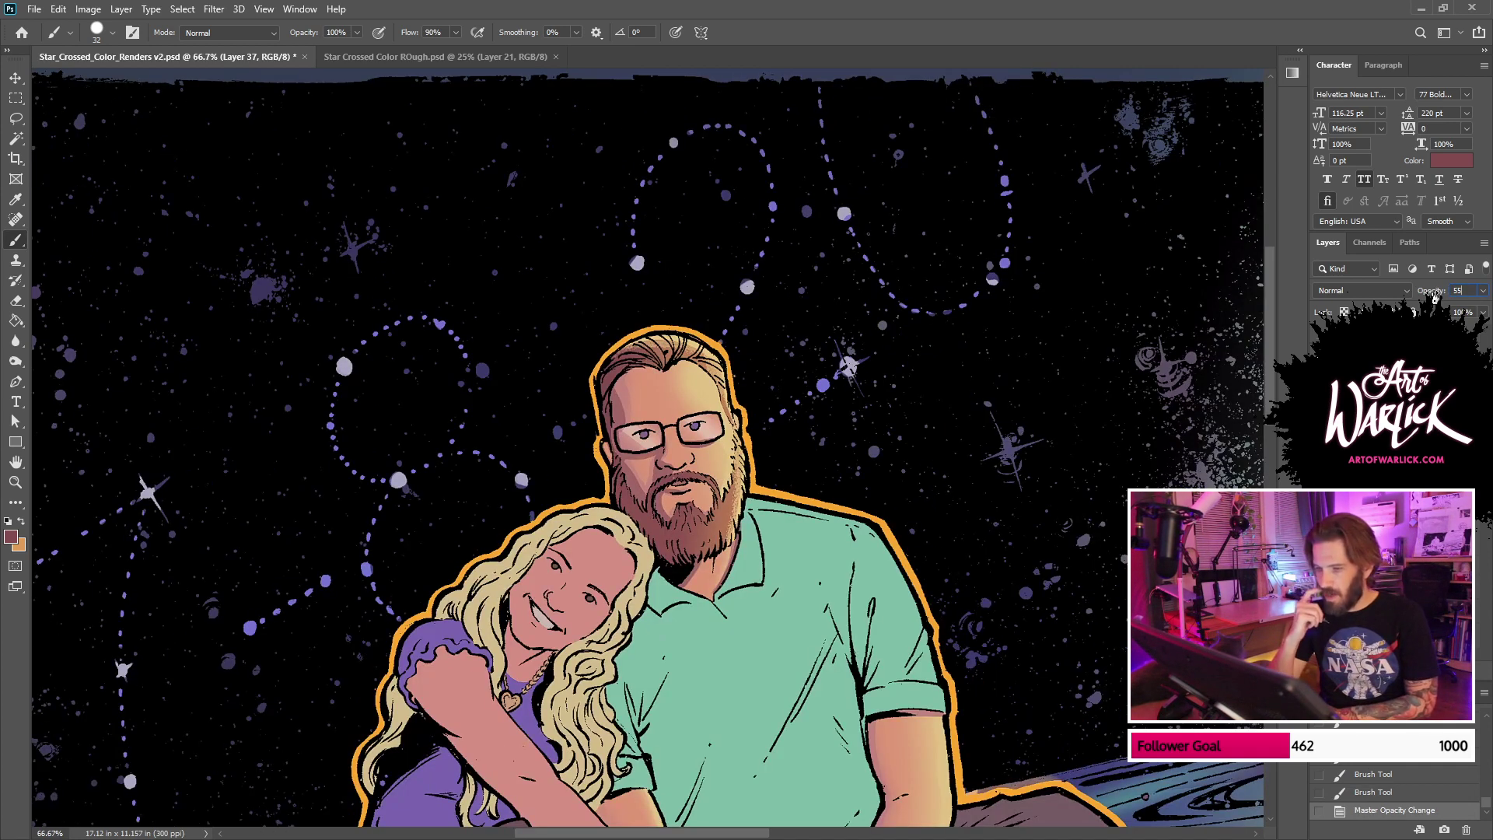
{"action": "key", "text": "ctrl+plus"}
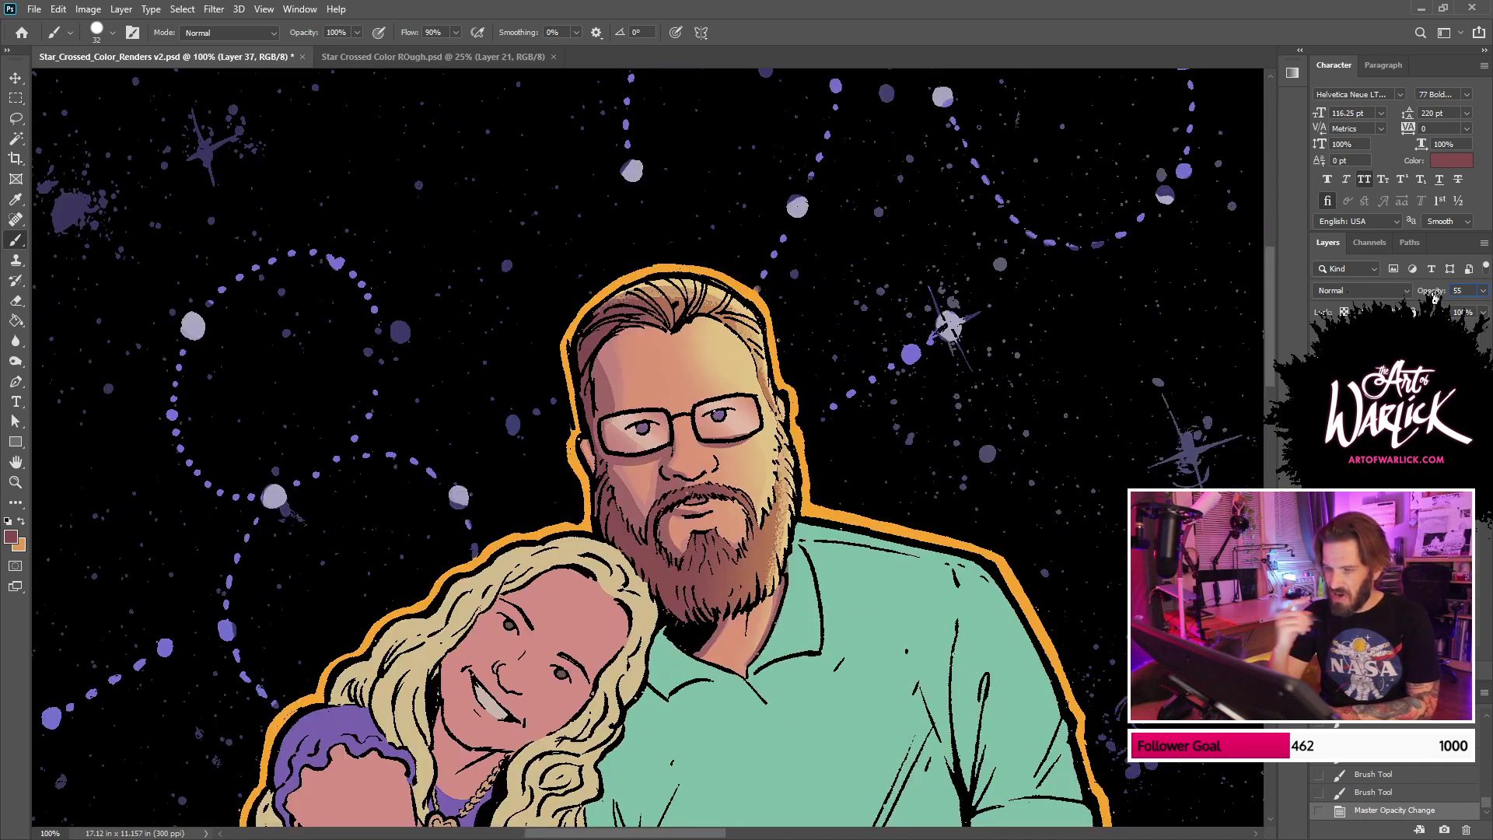
Step: Touch up the dark red shading around the man's nose bridge and the shadow side of his face
{"action": "left_click_drag", "start_coordinate": [672, 433], "coordinate": [678, 466]}
{"action": "key", "text": "ctrl+z"}
{"action": "left_click_drag", "start_coordinate": [603, 382], "coordinate": [604, 352]}
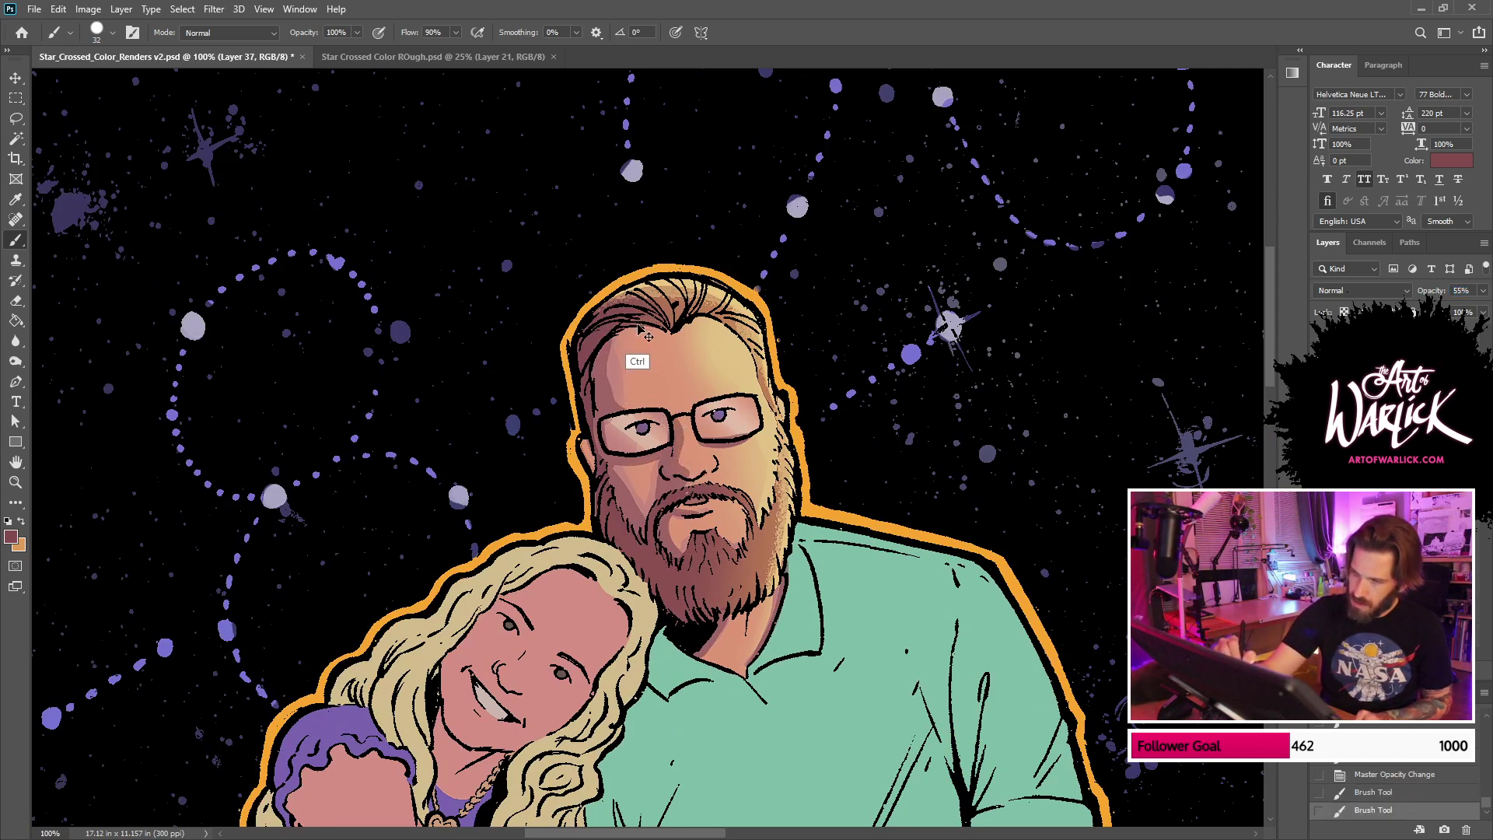
{"action": "key", "text": "ctrl+z"}
{"action": "left_click_drag", "start_coordinate": [617, 445], "coordinate": [605, 431]}
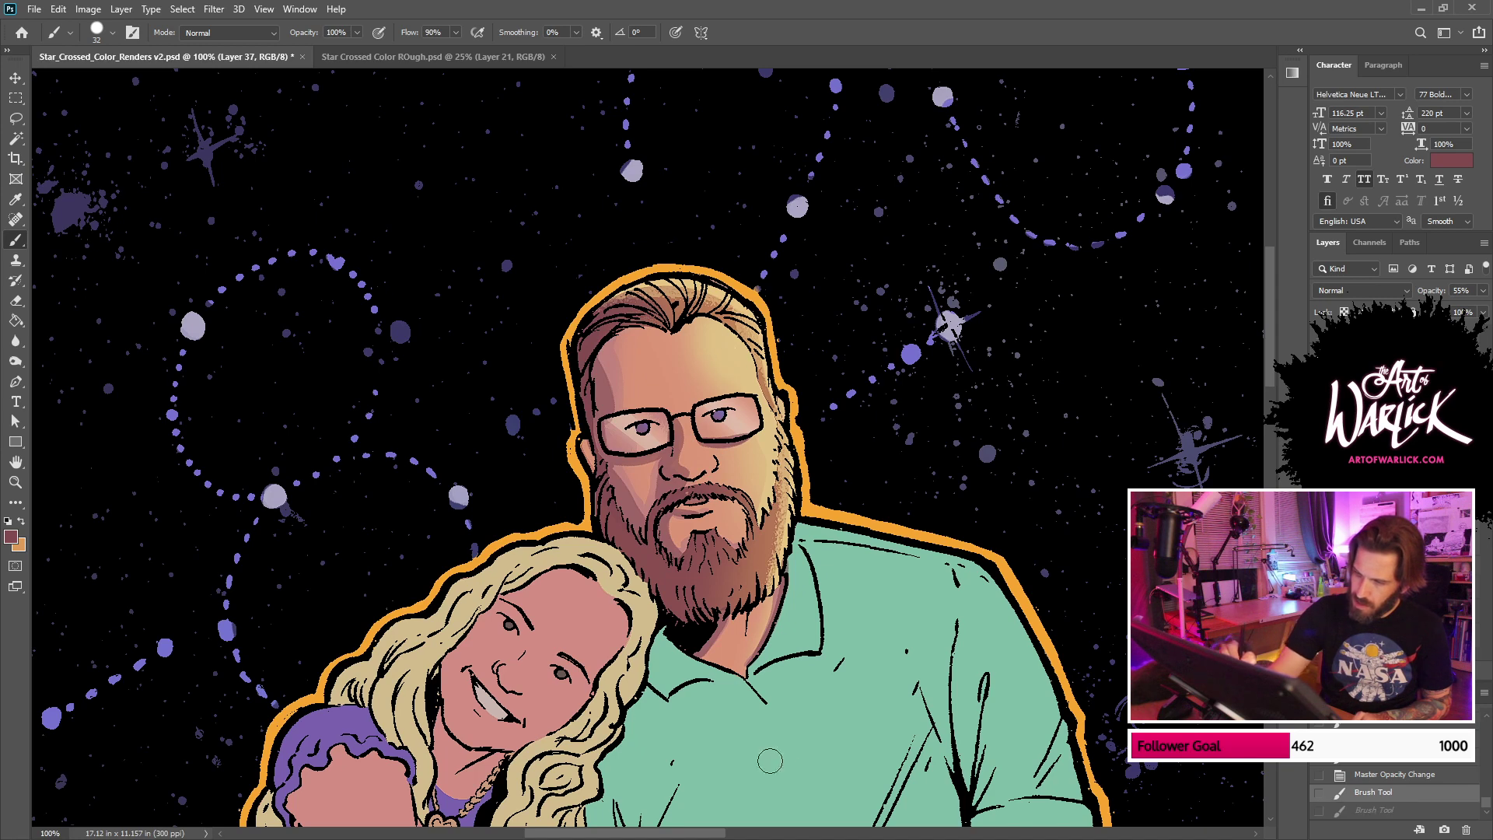
Step: Erase excess shadow around the man's lit eye and below his nose with the 61 px soft eraser
{"action": "key", "text": "e"}
{"action": "mouse_move", "coordinate": [711, 433]}
{"action": "left_mouse_down"}
{"action": "mouse_move", "coordinate": [760, 418]}
{"action": "mouse_move", "coordinate": [727, 426]}
{"action": "left_mouse_up"}
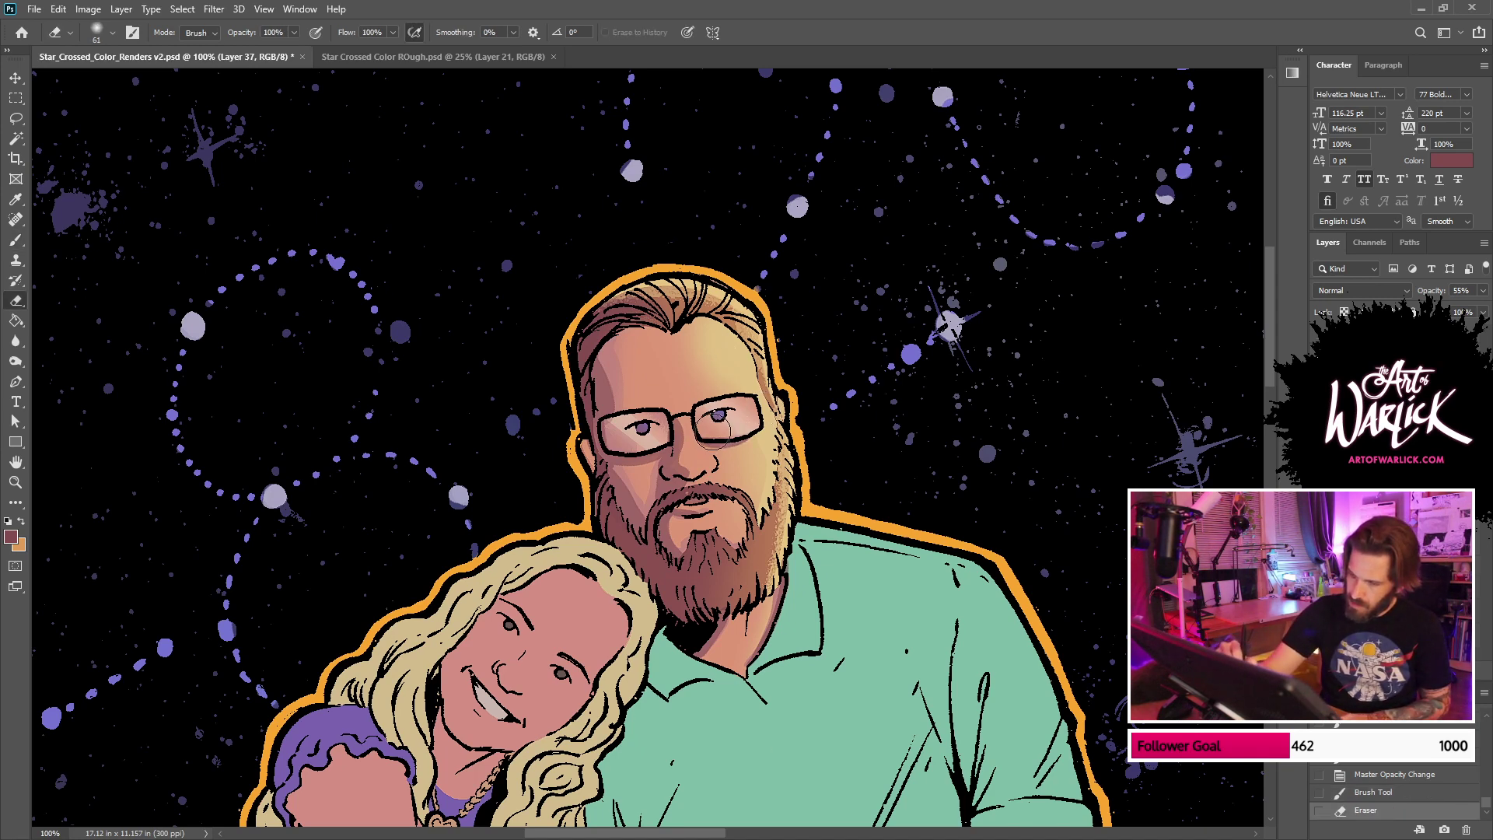
{"action": "left_click_drag", "start_coordinate": [706, 481], "coordinate": [692, 498]}
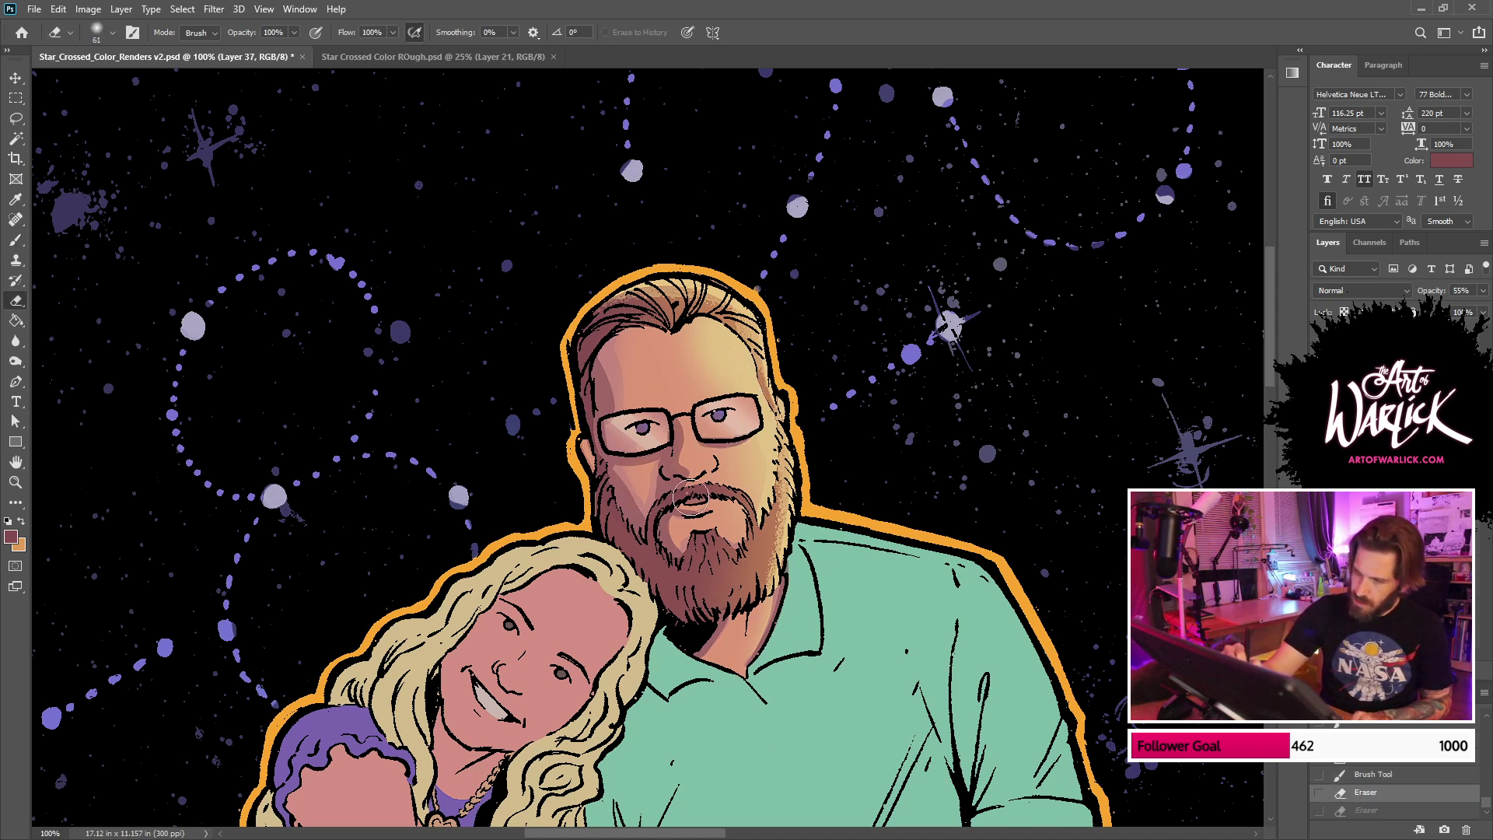
{"action": "key", "text": "ctrl+minus"}
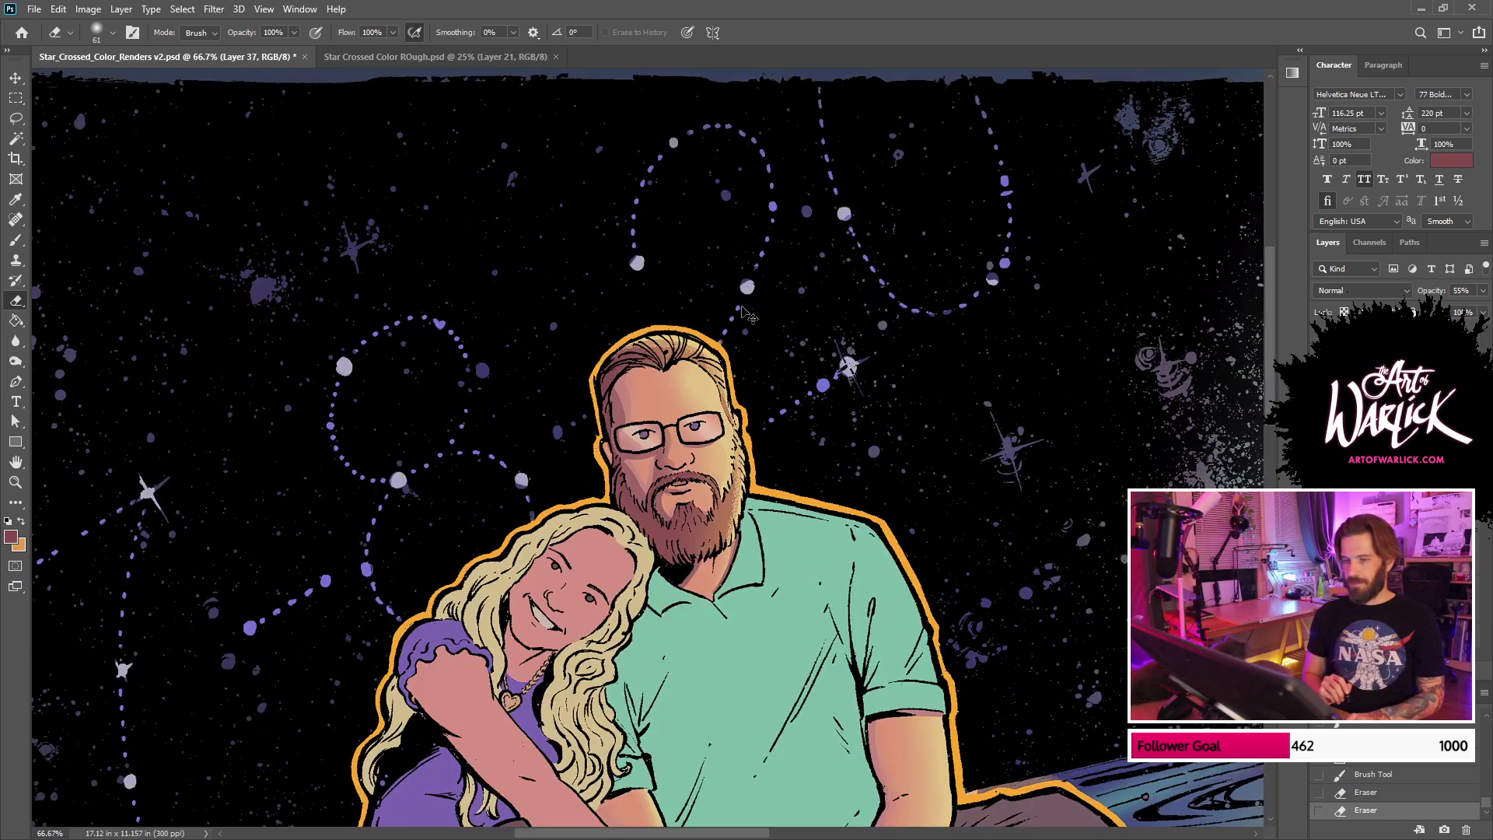
Step: Add a dark red shadow to the man's nose and trim it with the soft eraser at 28 px
{"action": "key", "text": "b"}
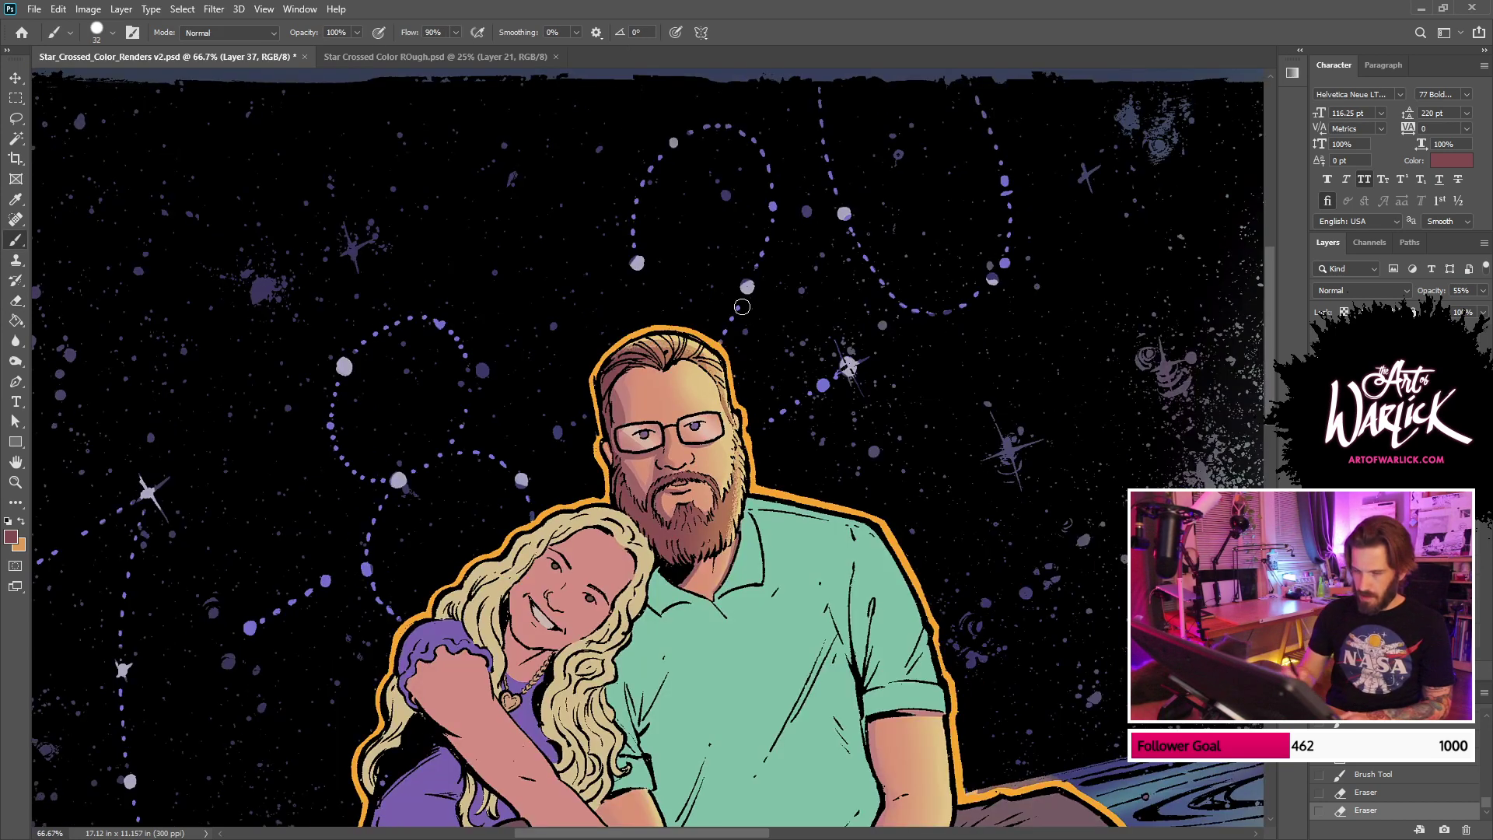
{"action": "left_click_drag", "start_coordinate": [681, 465], "coordinate": [672, 436]}
{"action": "key", "text": "e"}
{"action": "right_click", "coordinate": [673, 449]}
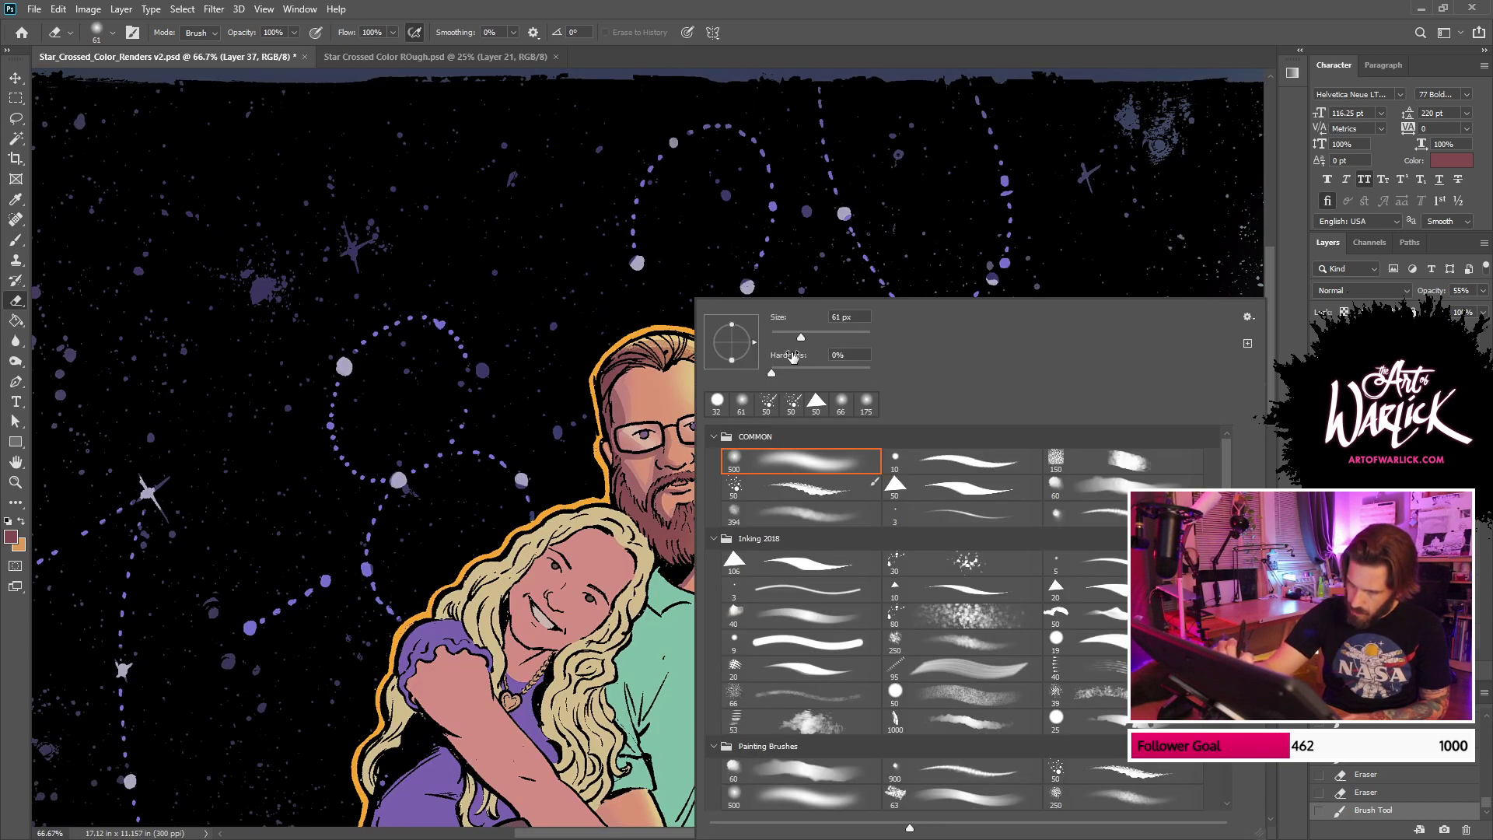
{"action": "key", "text": "Escape"}
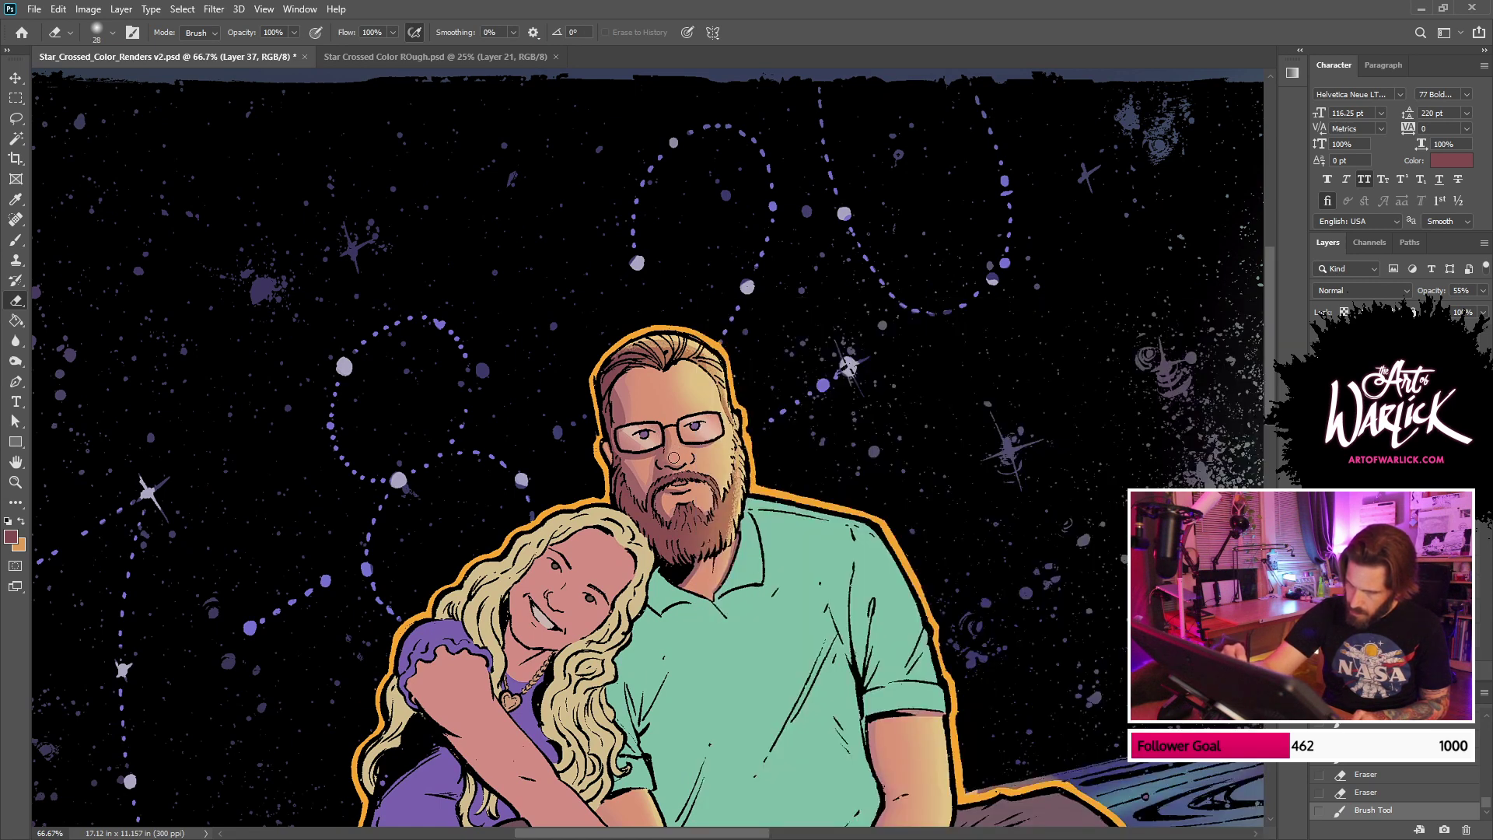
{"action": "left_click_drag", "start_coordinate": [674, 457], "coordinate": [672, 445]}
Step: Paint small touches around the man's mouth and upper beard using skin and beard tones sampled from his face
{"action": "key", "text": "b"}
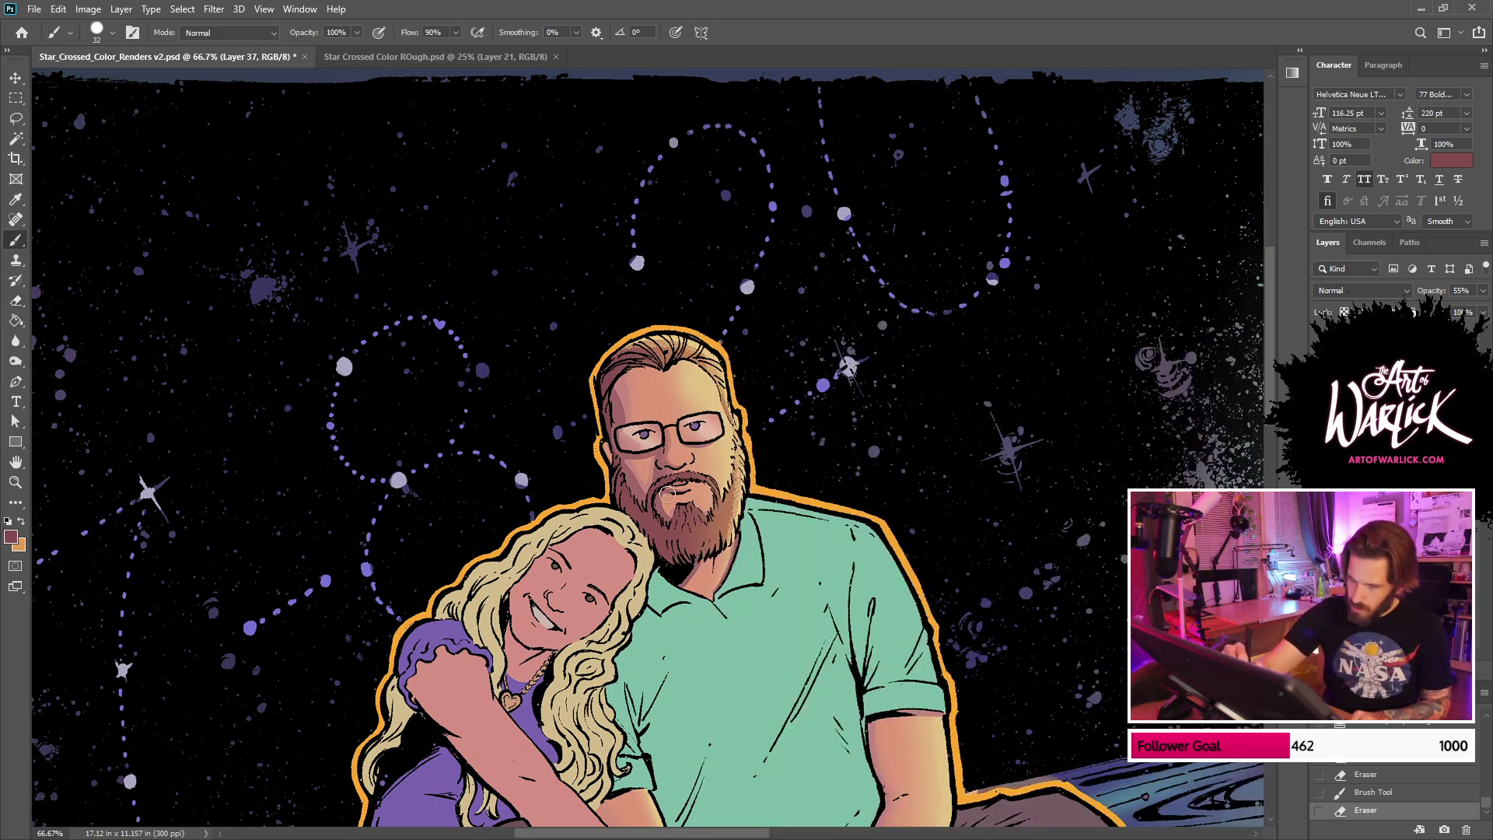
{"action": "left_click_drag", "start_coordinate": [674, 510], "coordinate": [692, 486]}
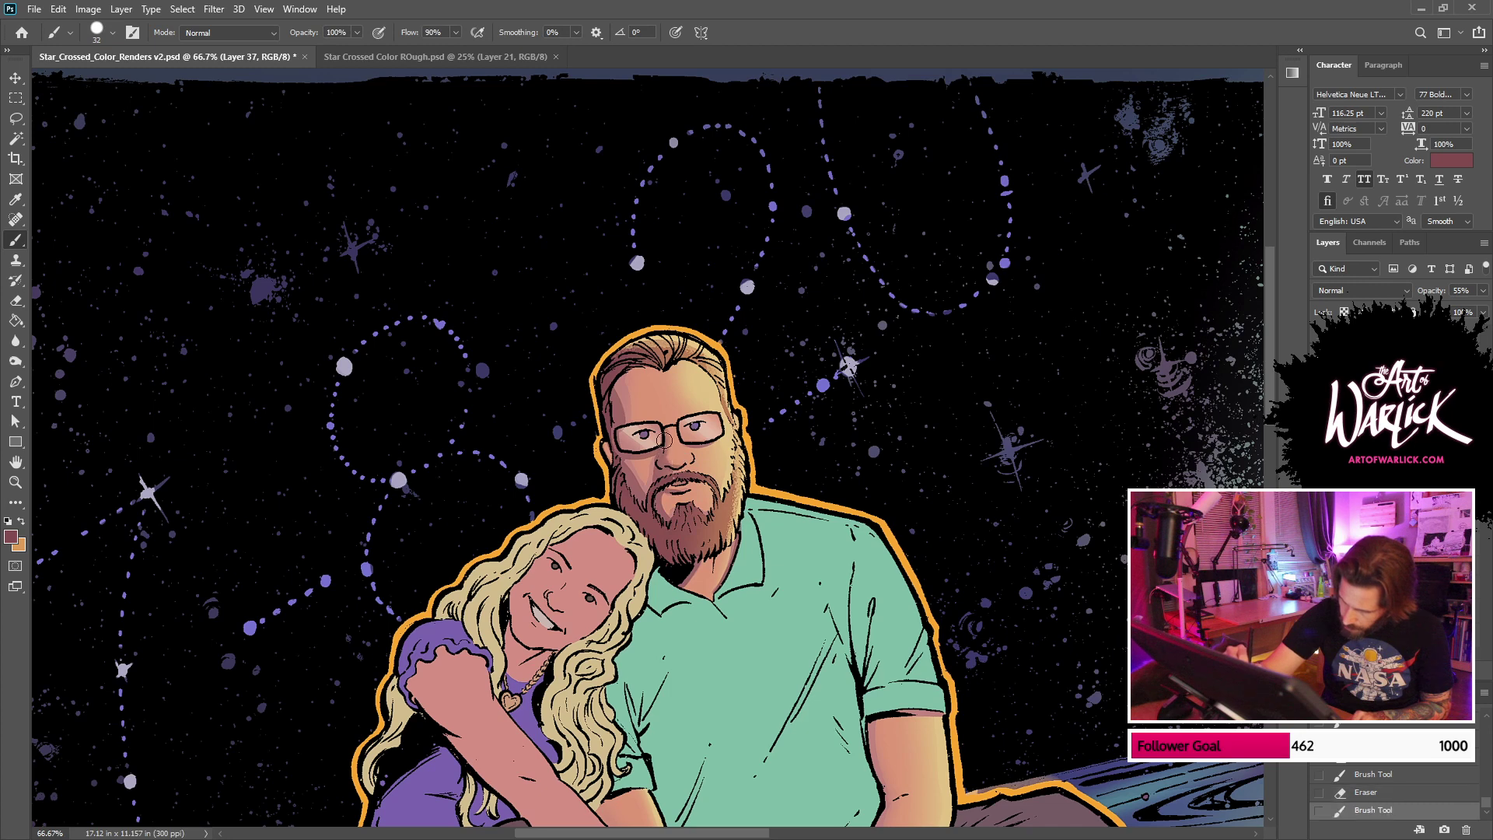
{"action": "key", "text": "ctrl+z"}
{"action": "left_click", "coordinate": [671, 498], "text": "alt"}
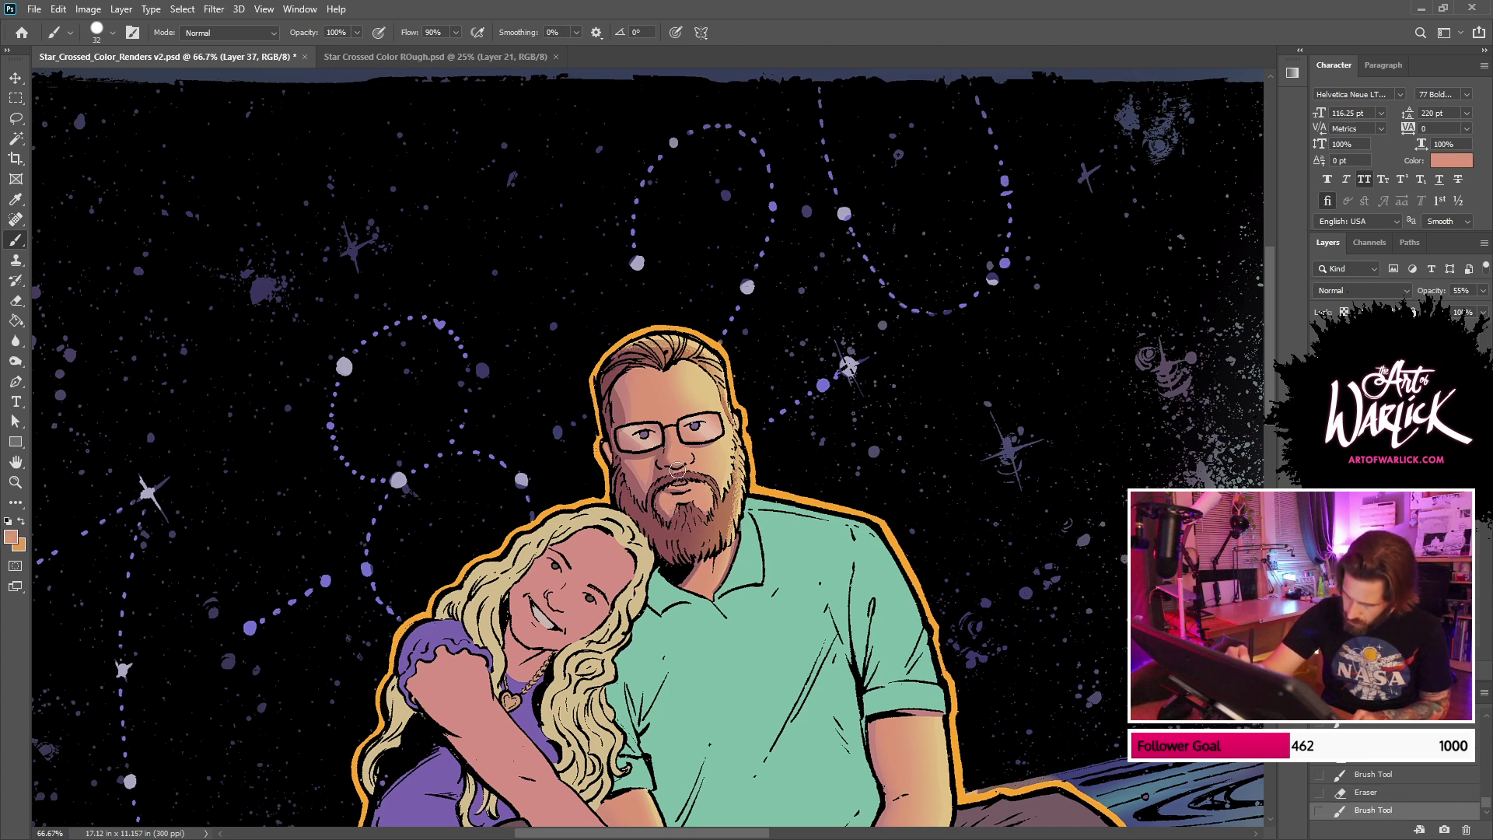
{"action": "left_click", "coordinate": [631, 437], "text": "alt"}
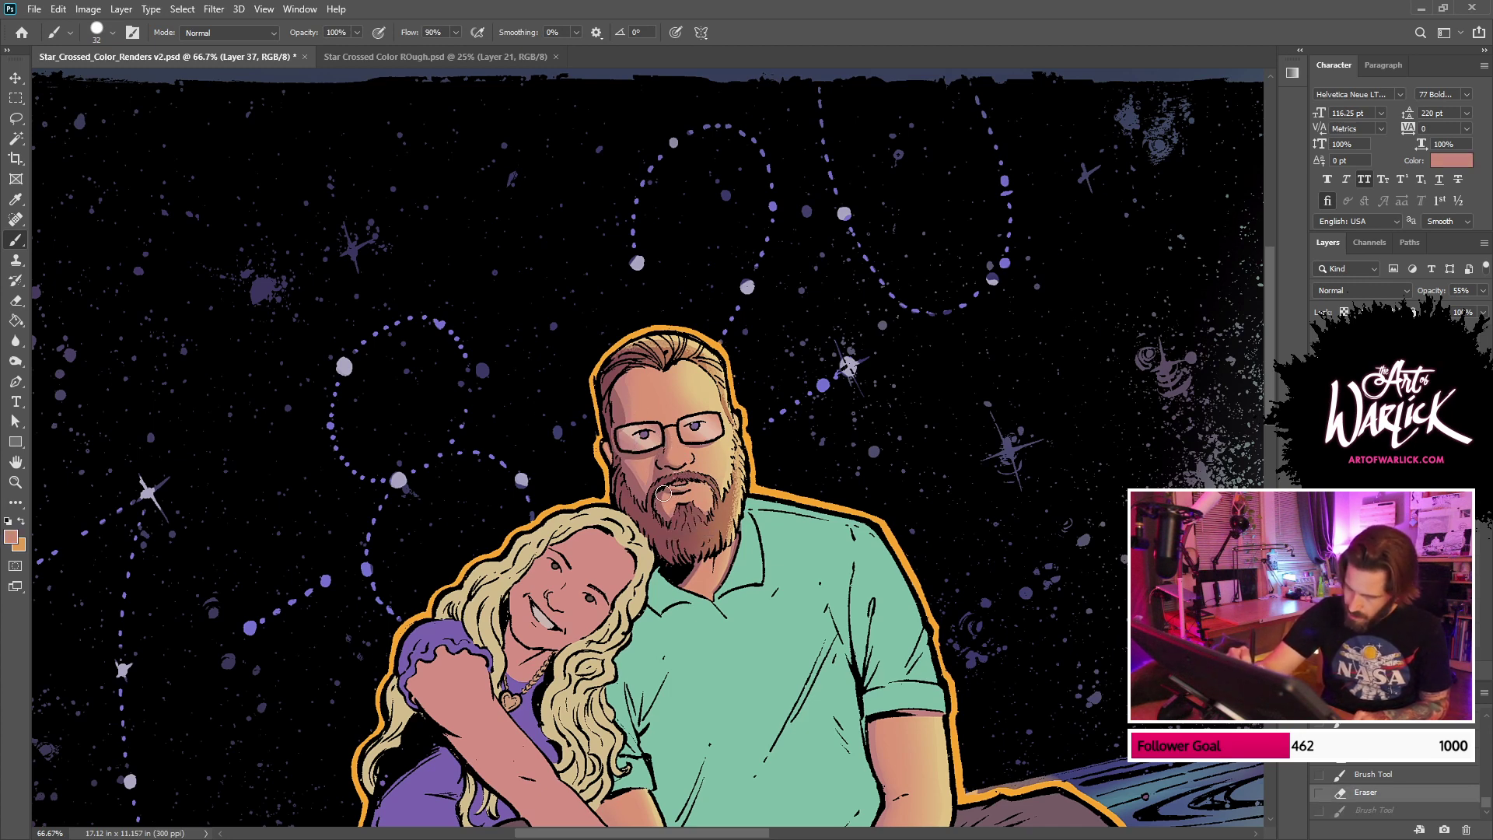
{"action": "mouse_move", "coordinate": [666, 498]}
{"action": "left_mouse_down"}
{"action": "mouse_move", "coordinate": [676, 515]}
{"action": "mouse_move", "coordinate": [681, 491]}
{"action": "mouse_move", "coordinate": [667, 498]}
{"action": "left_mouse_up"}
{"action": "left_click", "coordinate": [688, 496], "text": "alt"}
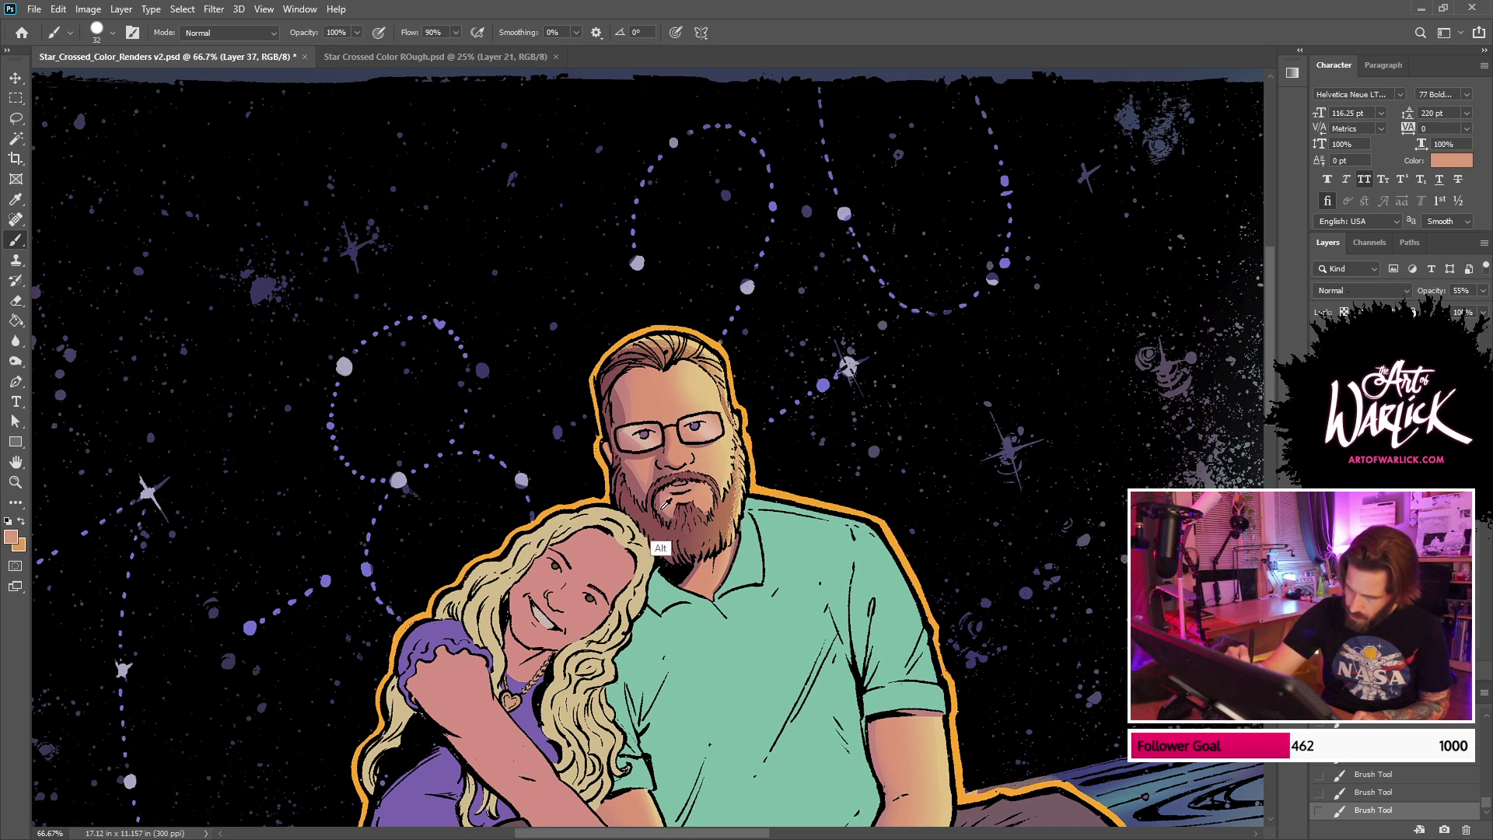
{"action": "left_click", "coordinate": [655, 510], "text": "alt"}
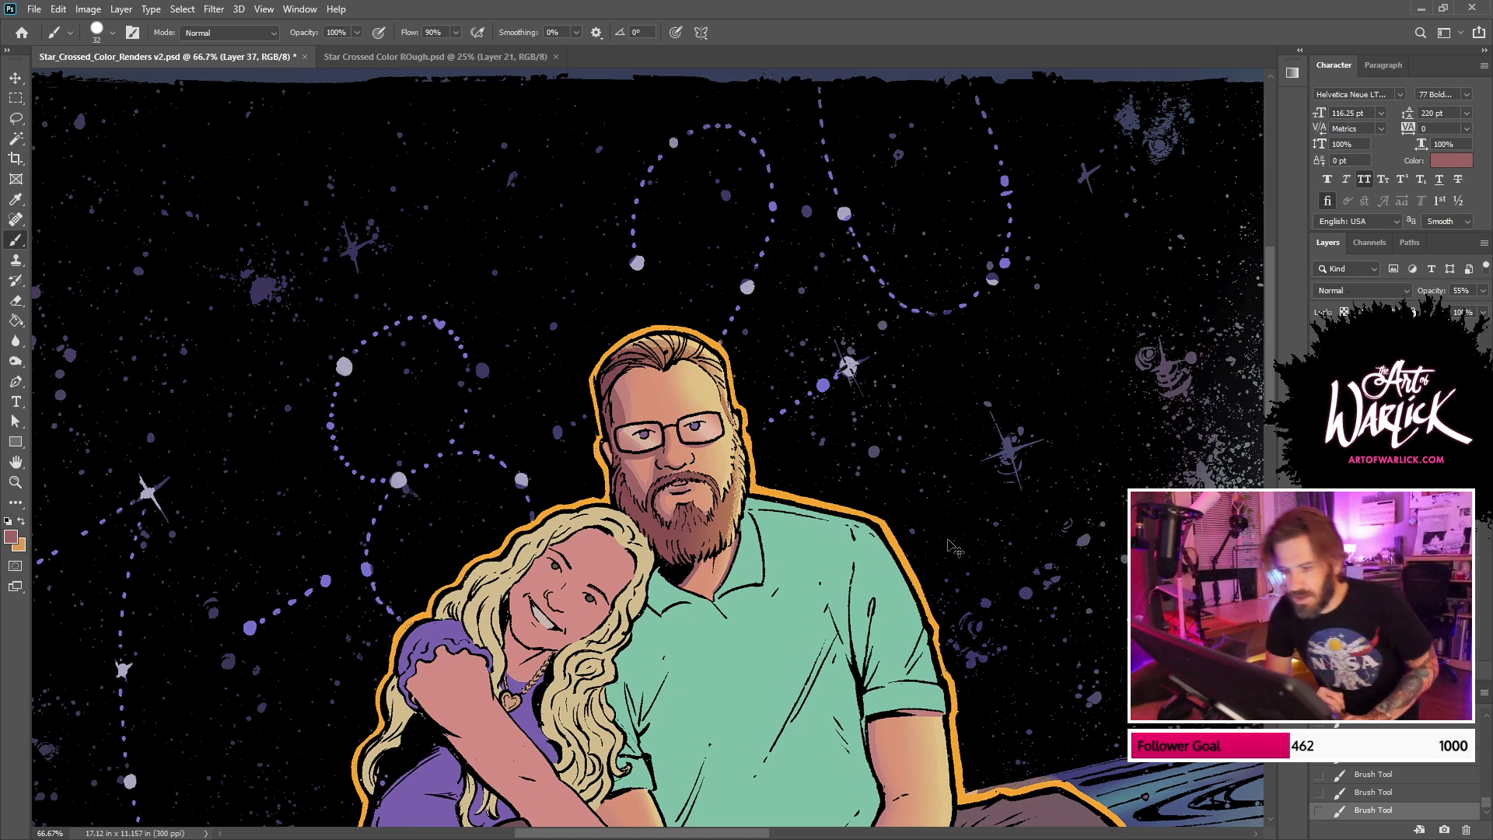
Step: Save and close the render document, and reopen Star_Crossed_Color_Renders v2.psd from the recent files
{"action": "key", "text": "ctrl+s"}
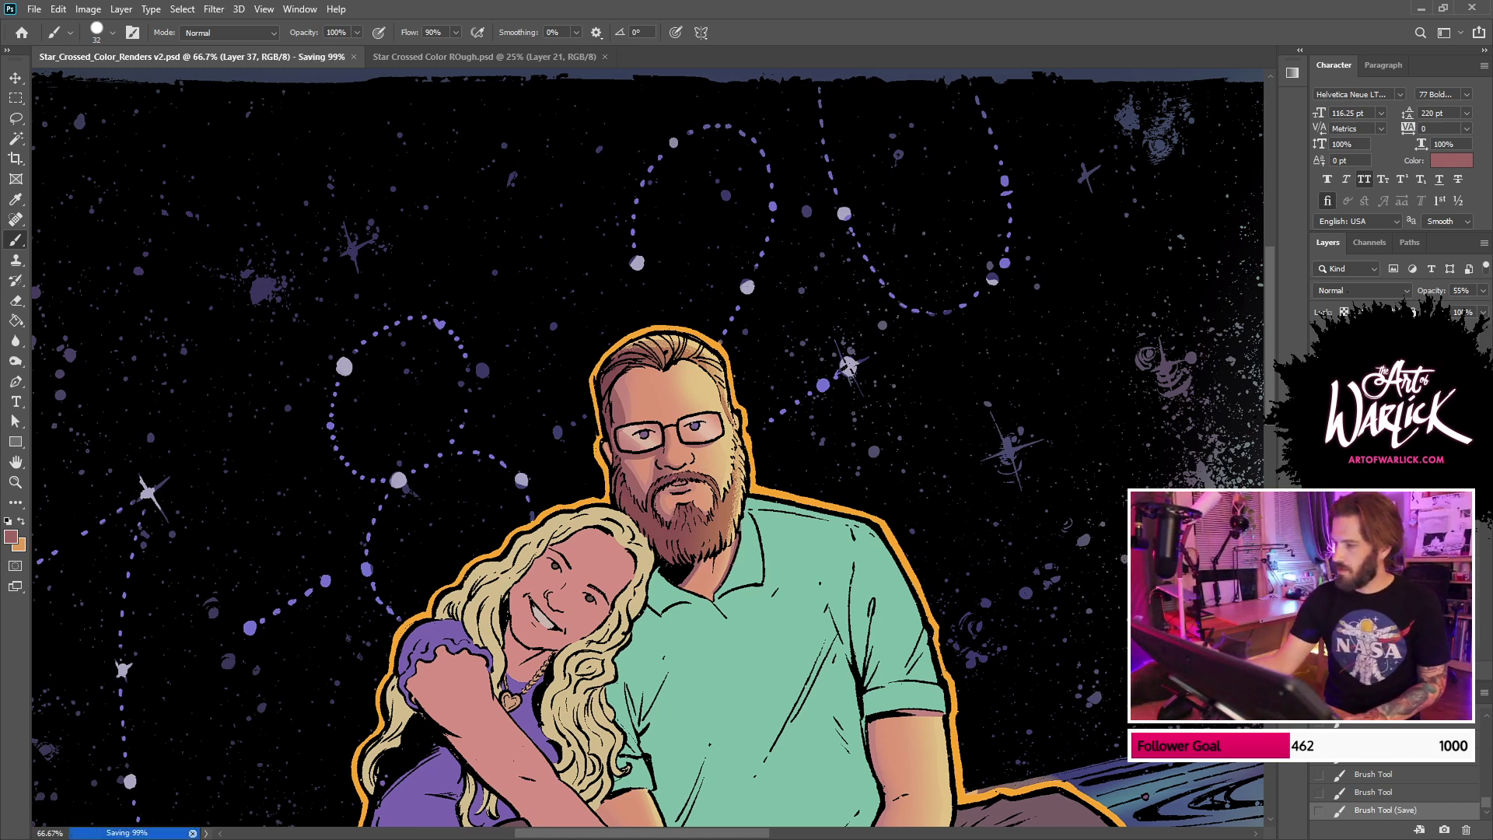
{"action": "key", "text": "ctrl+w"}
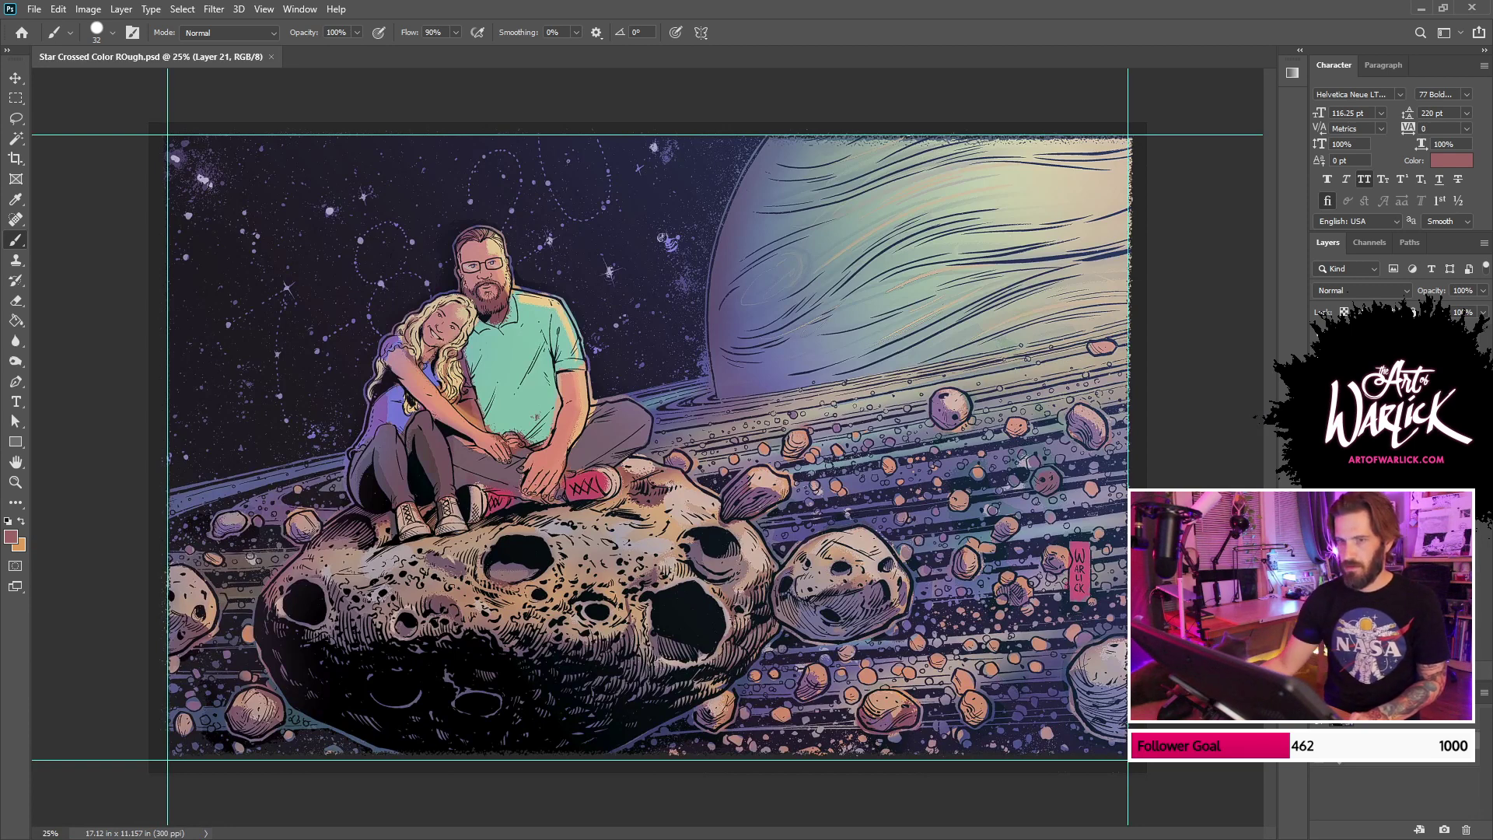
{"action": "left_click", "coordinate": [21, 32]}
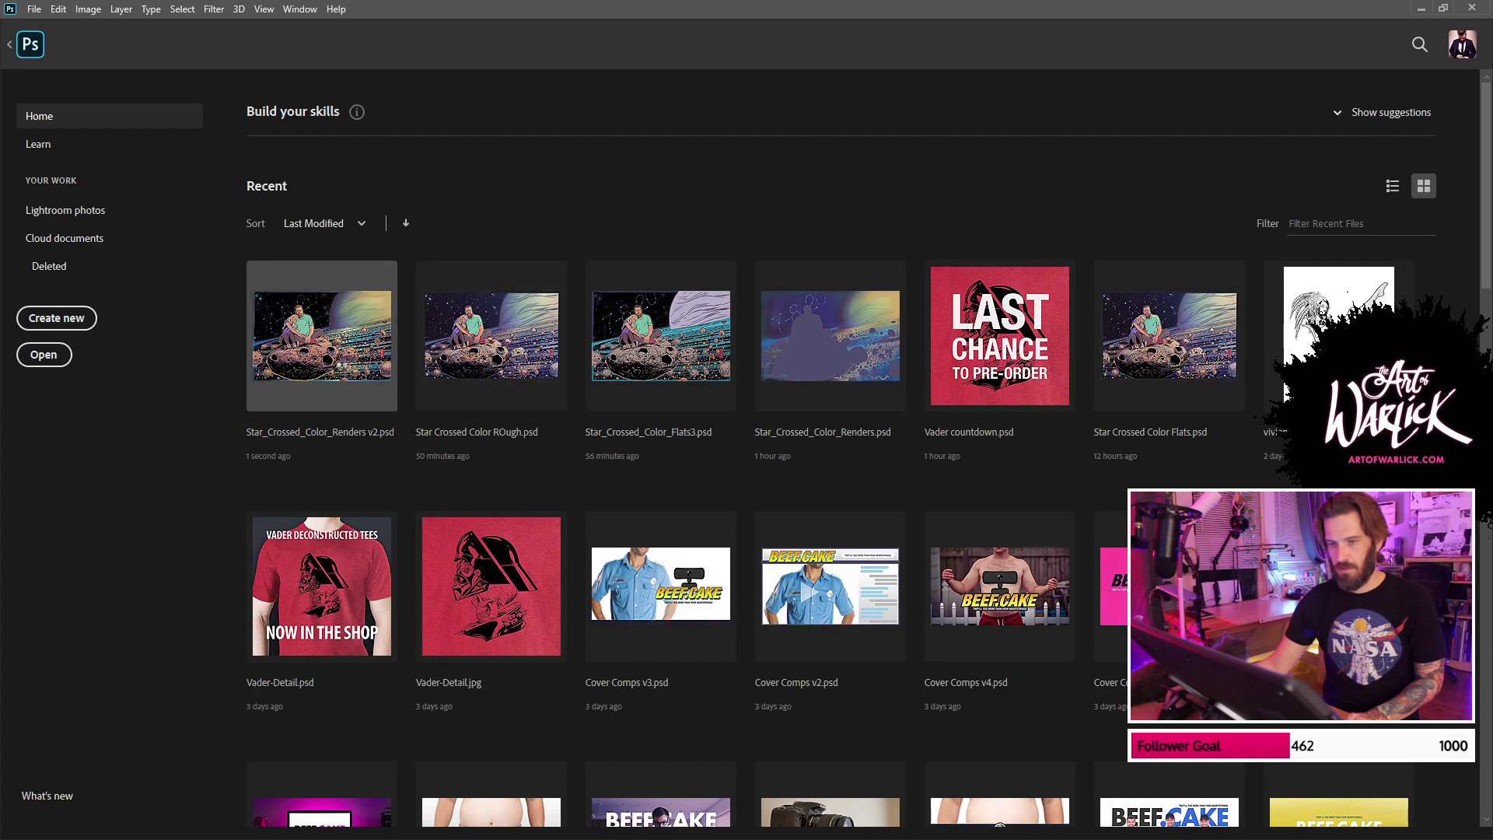
{"action": "left_click", "coordinate": [335, 369]}
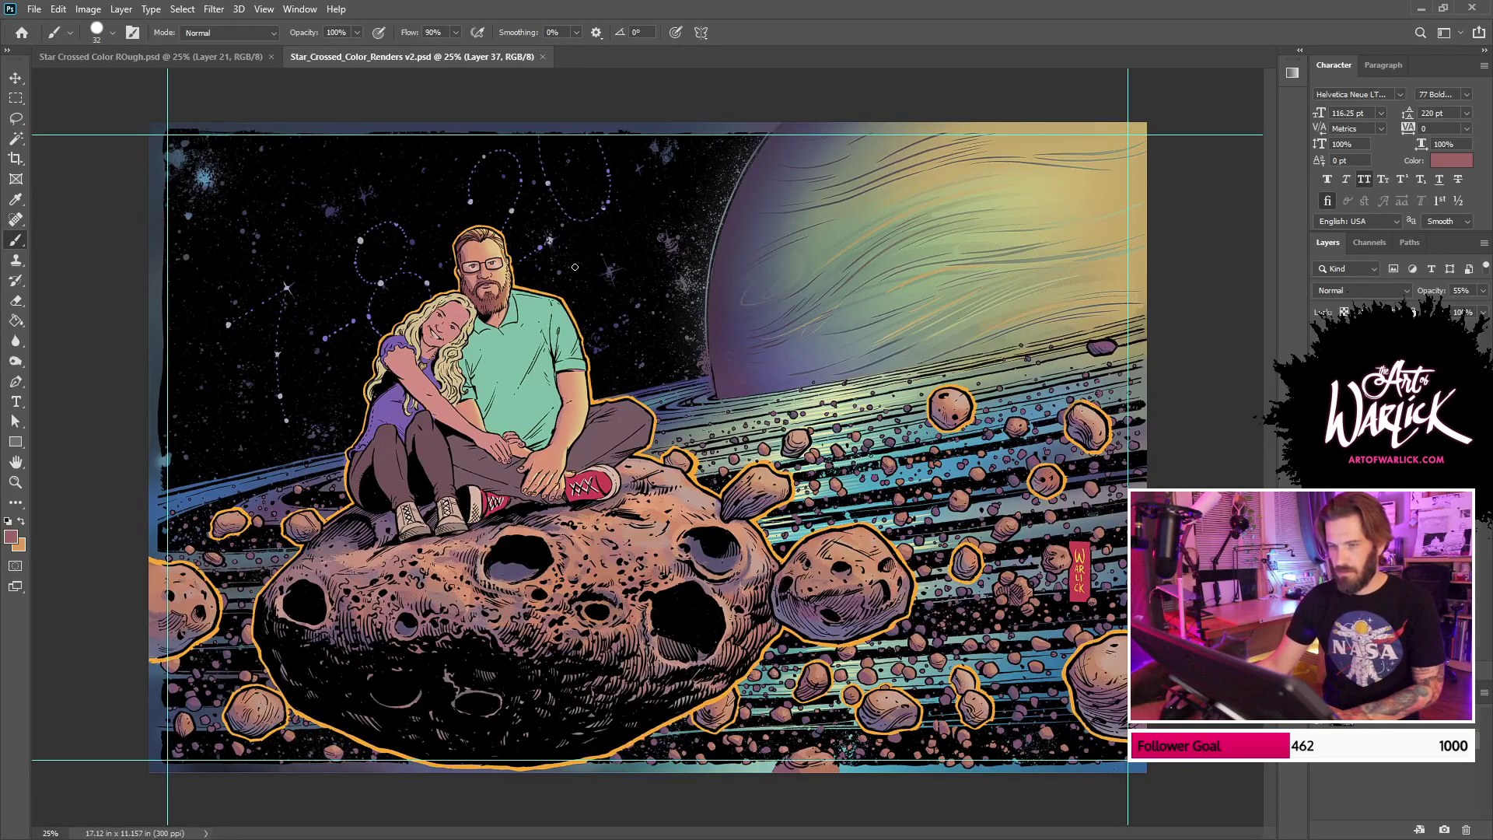
{"action": "key", "text": "ctrl+plus"}
{"action": "key", "text": "ctrl+plus"}
{"action": "key", "text": "ctrl+plus"}
{"action": "left_click_drag", "start_coordinate": [421, 202], "coordinate": [872, 557]}
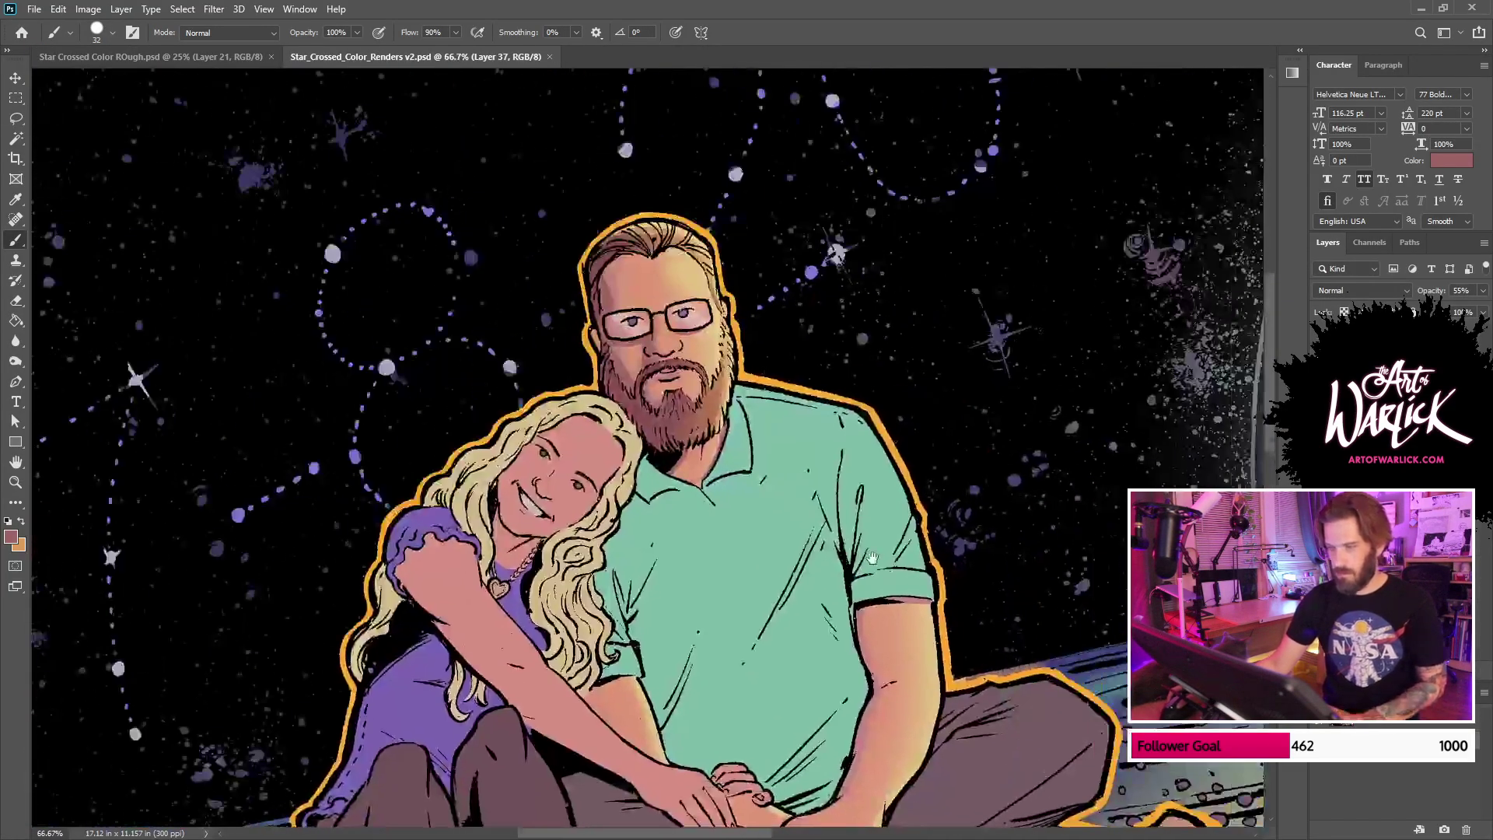
Step: Check the colour rough, select the man's teal shirt from the FLATS layer, hide the selection edges, and sample its teal for Layer 37
{"action": "left_click", "coordinate": [236, 56]}
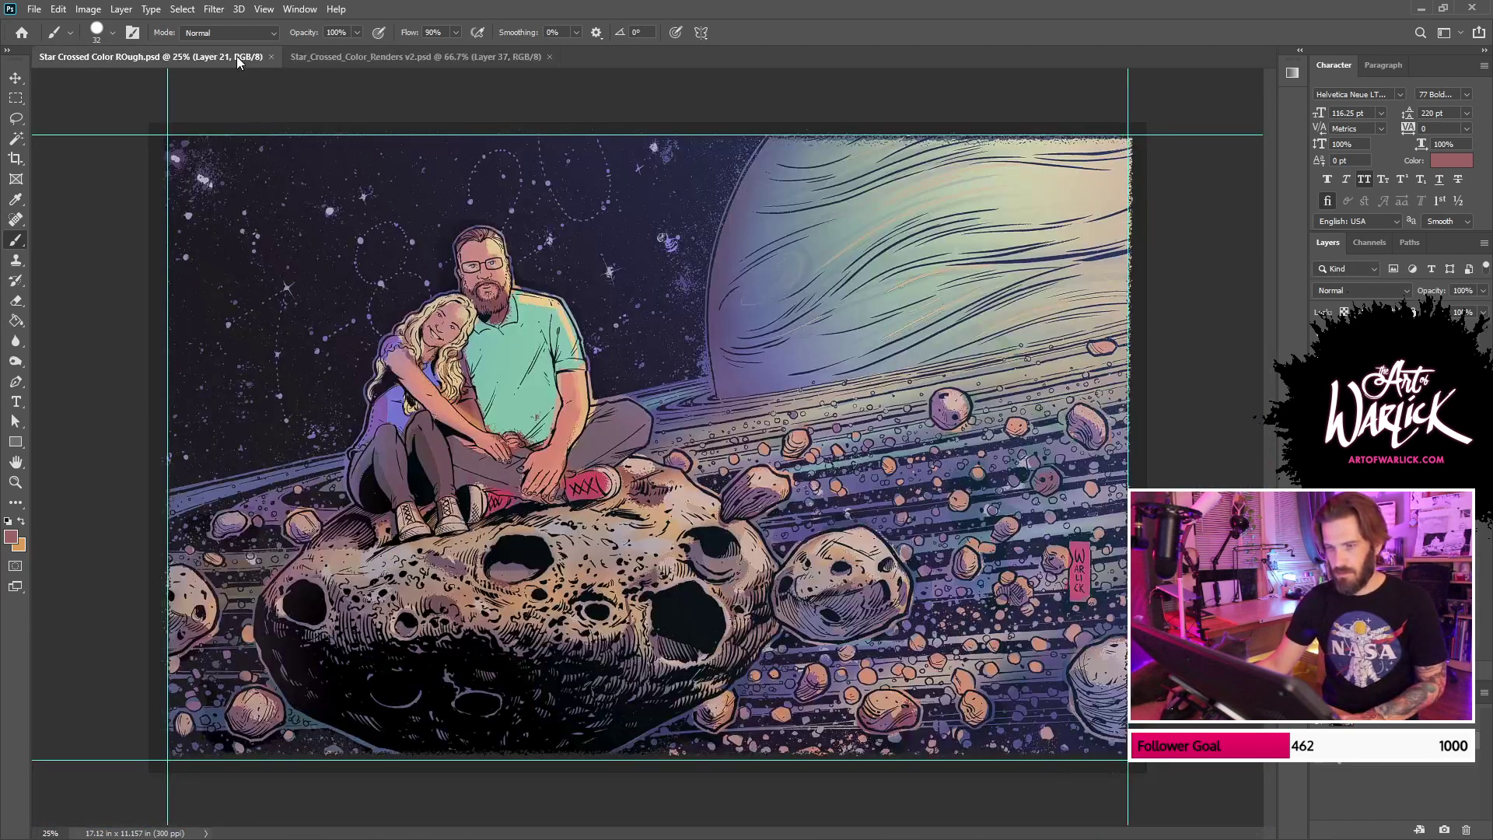
{"action": "left_click", "coordinate": [356, 54]}
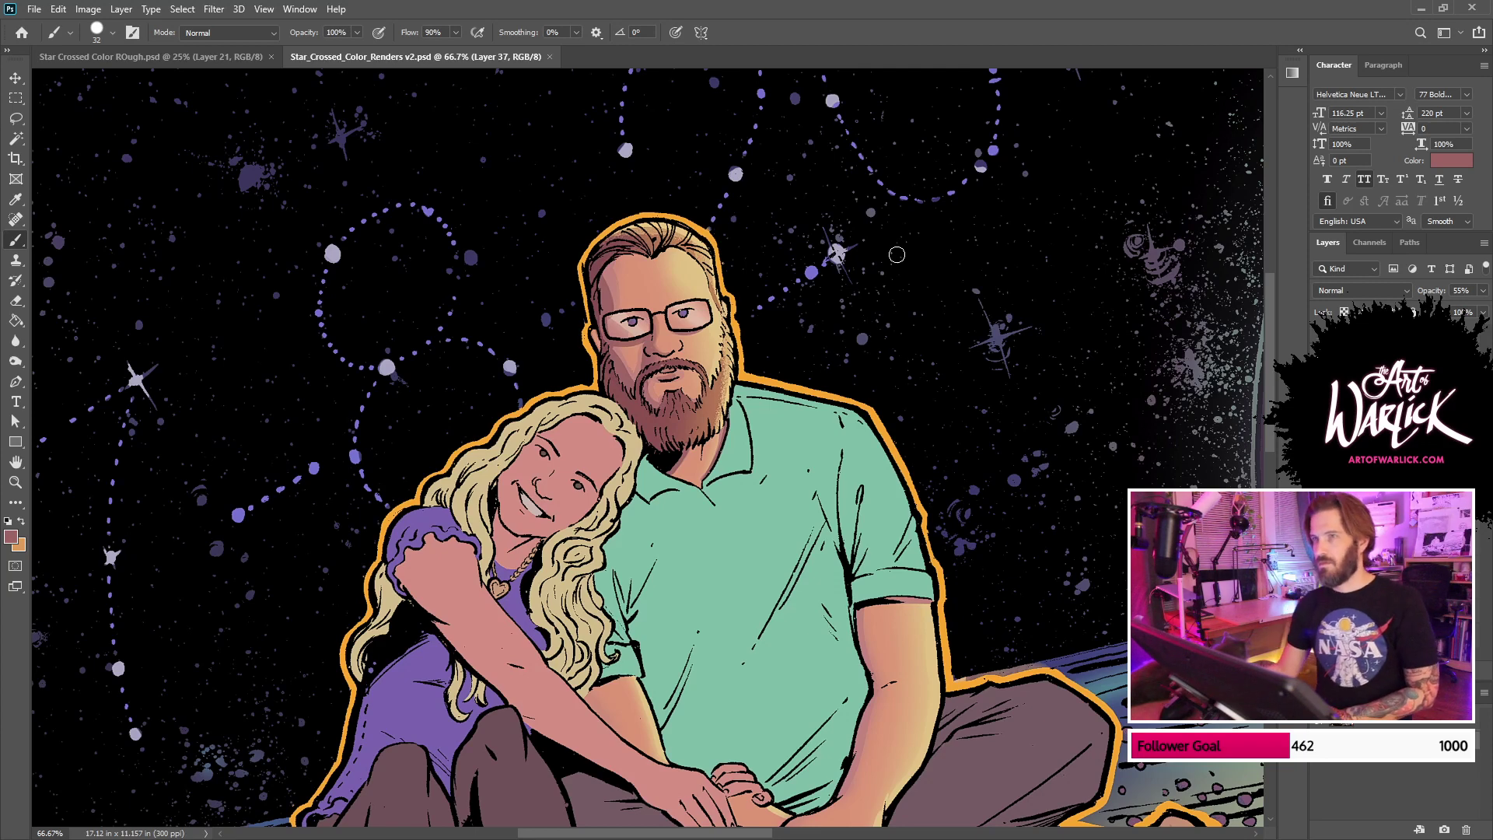
{"action": "left_click_drag", "start_coordinate": [895, 553], "coordinate": [894, 372]}
{"action": "key", "text": "w"}
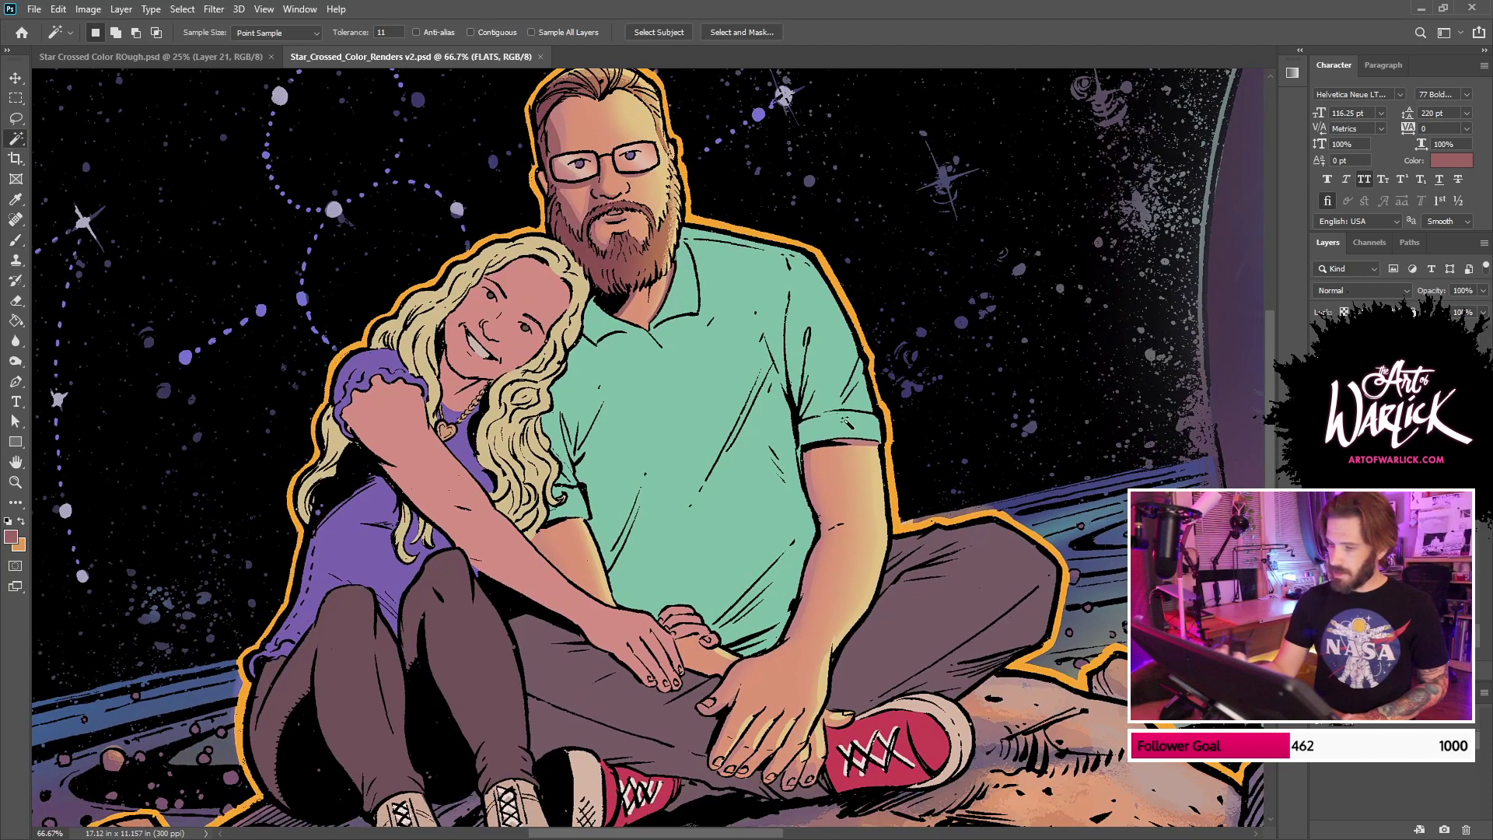
{"action": "left_click", "coordinate": [845, 381]}
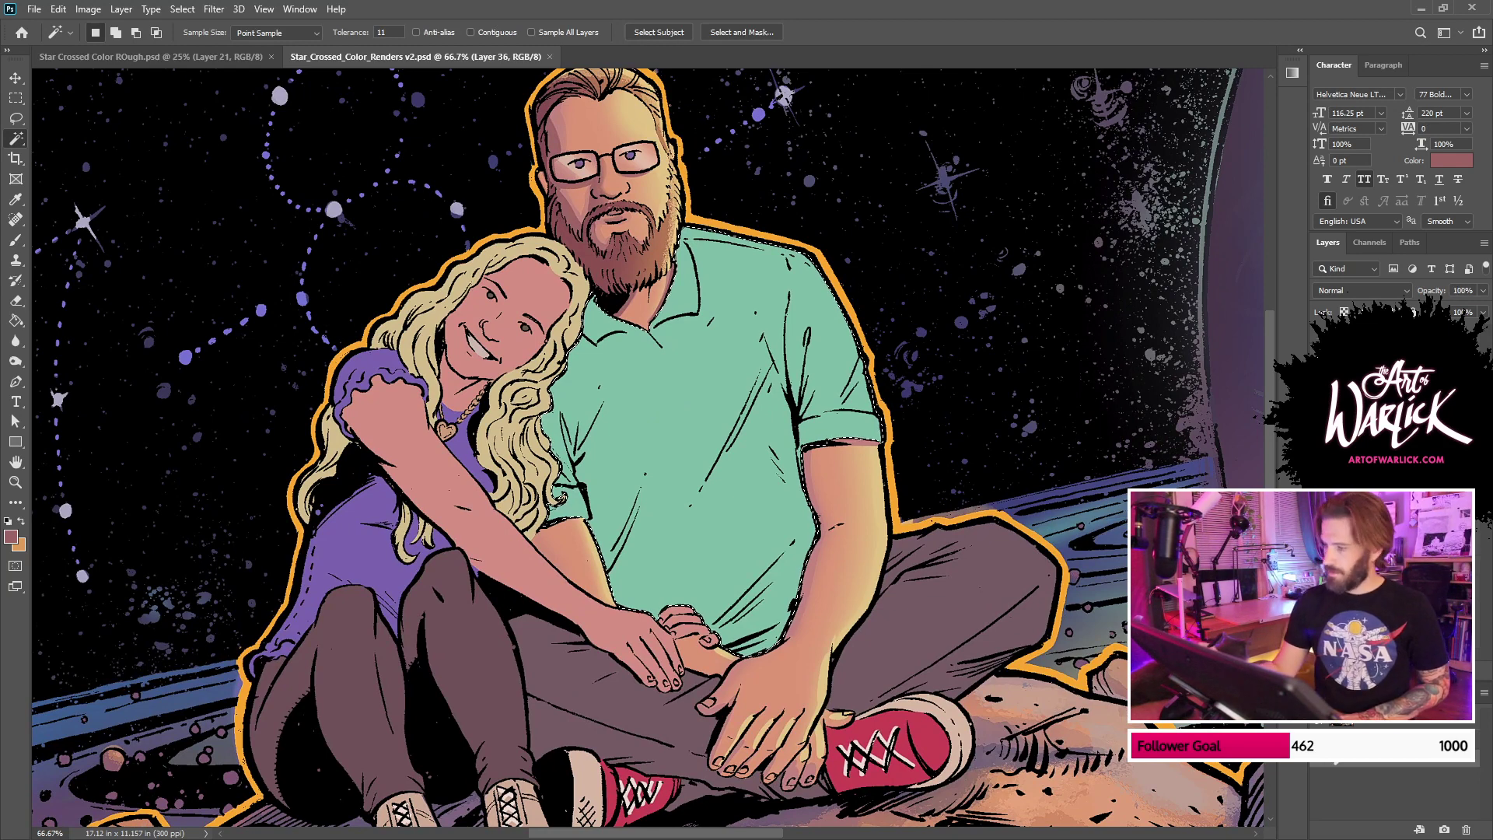
{"action": "key", "text": "ctrl+h"}
{"action": "left_click", "coordinate": [1384, 482]}
{"action": "key", "text": "b"}
{"action": "left_click", "coordinate": [744, 504], "text": "alt"}
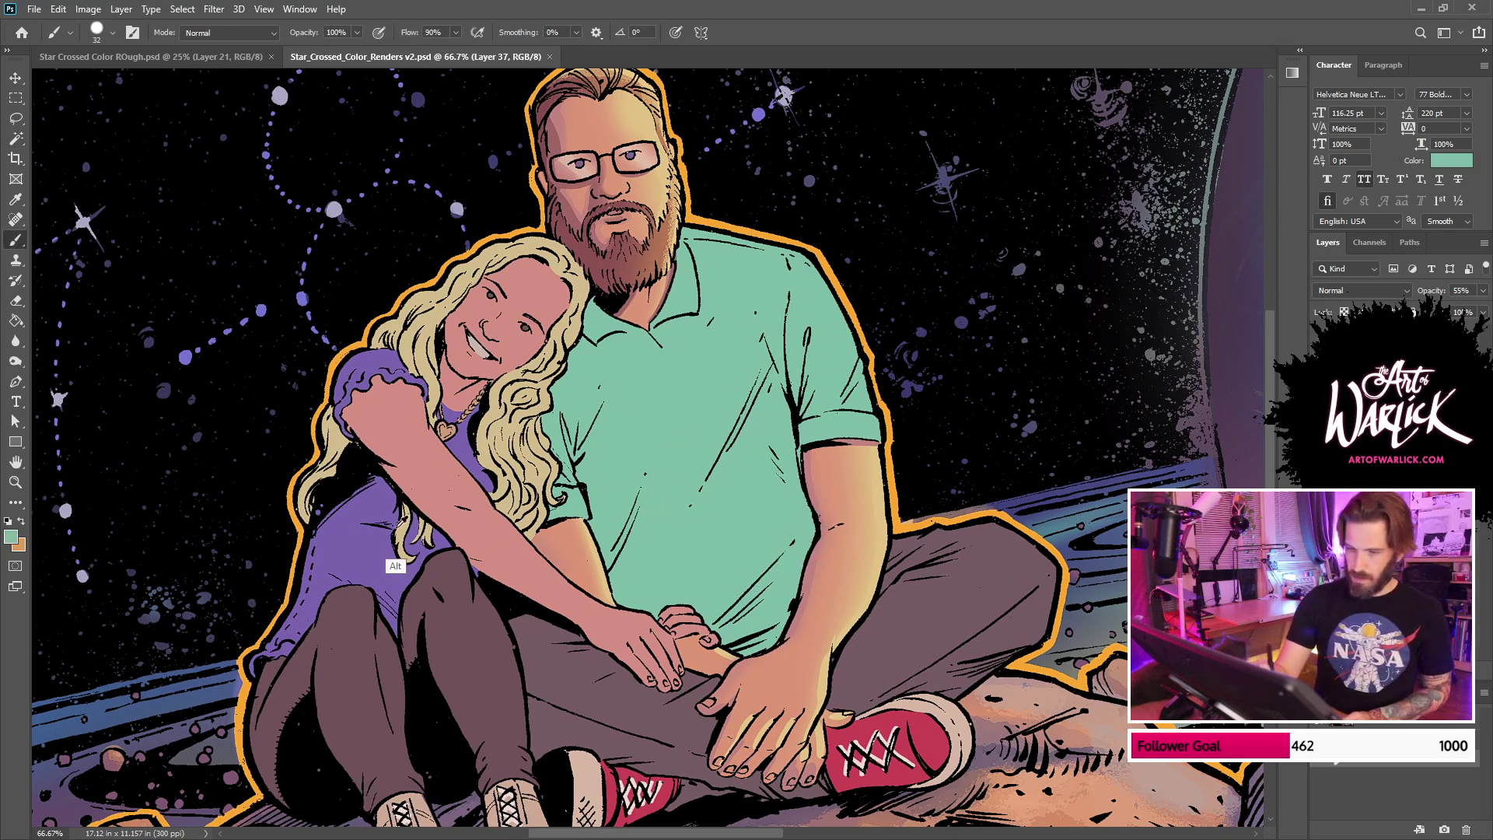
Step: Sample the purple of the woman's shirt and paint fold shadows on the man's teal shirt across the chest, sleeve, hem and collar
{"action": "left_click", "coordinate": [398, 523], "text": "alt"}
{"action": "left_click_drag", "start_coordinate": [611, 386], "coordinate": [583, 444]}
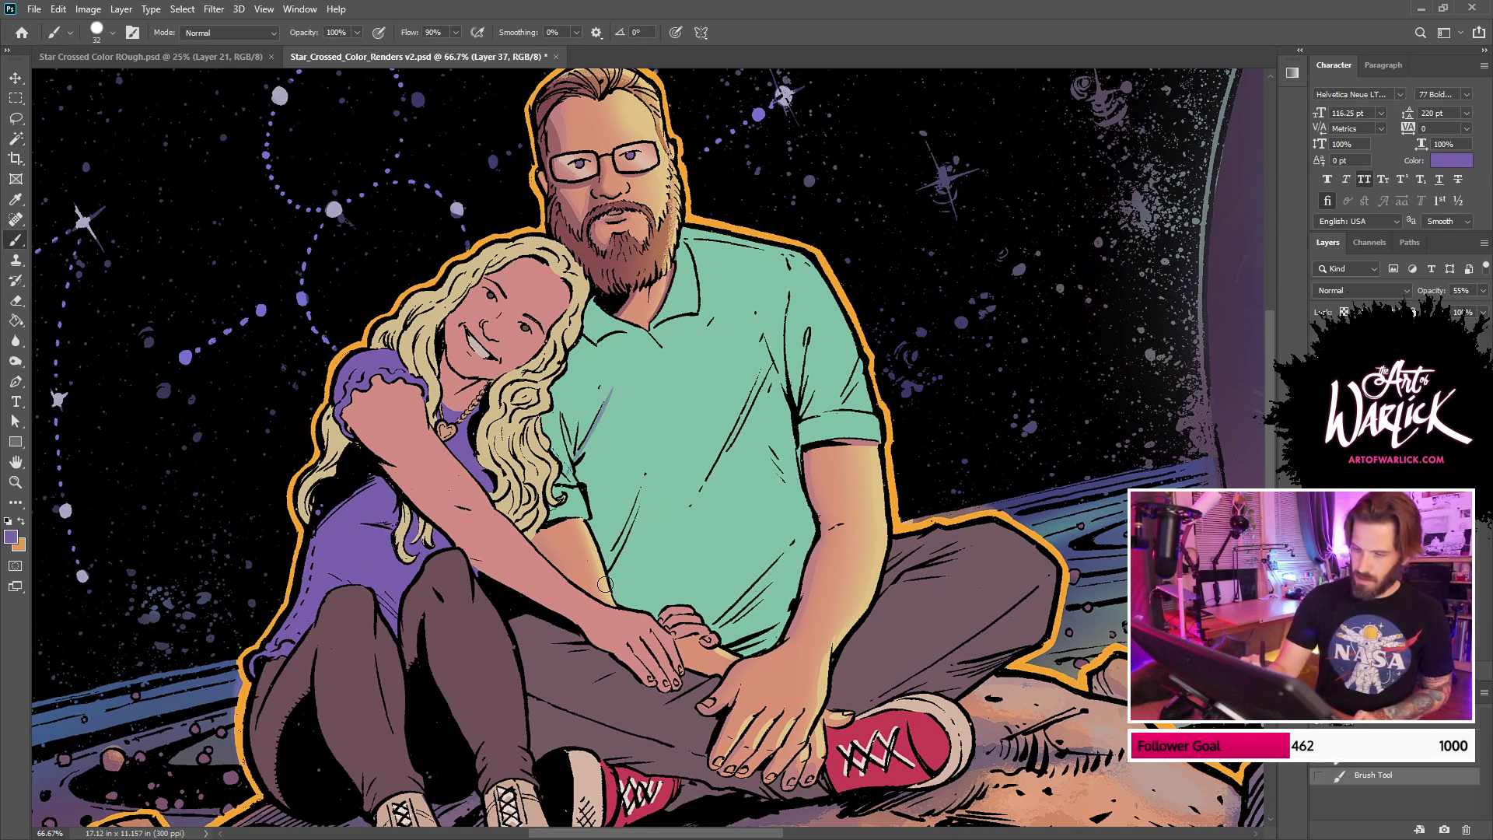
{"action": "left_click_drag", "start_coordinate": [605, 584], "coordinate": [653, 451]}
{"action": "left_click_drag", "start_coordinate": [690, 510], "coordinate": [731, 430]}
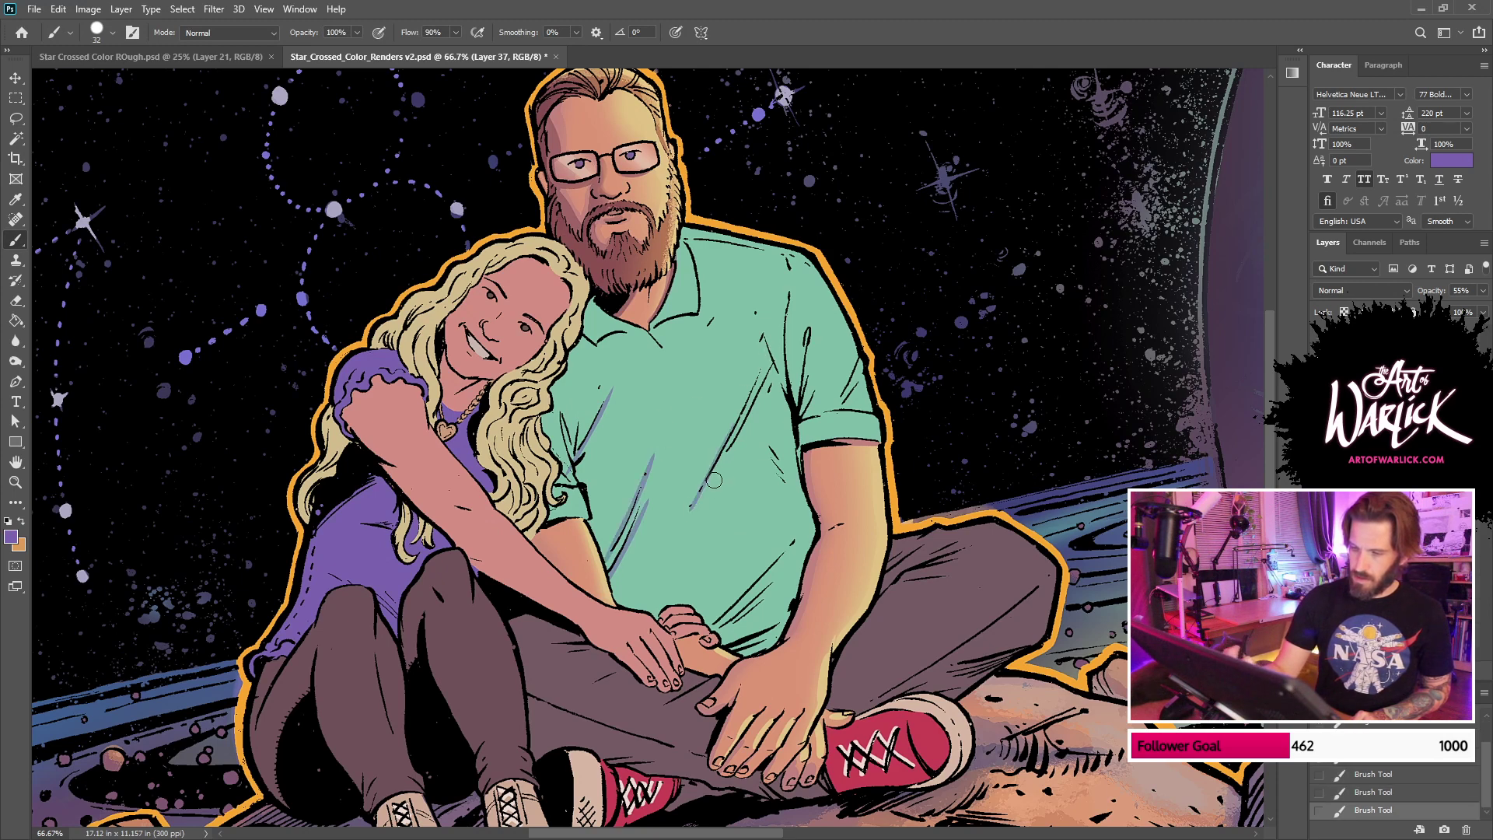
{"action": "mouse_move", "coordinate": [714, 486]}
{"action": "left_mouse_down"}
{"action": "mouse_move", "coordinate": [765, 383]}
{"action": "mouse_move", "coordinate": [764, 341]}
{"action": "left_mouse_up"}
{"action": "mouse_move", "coordinate": [793, 398]}
{"action": "left_mouse_down"}
{"action": "mouse_move", "coordinate": [784, 303]}
{"action": "mouse_move", "coordinate": [808, 335]}
{"action": "left_mouse_up"}
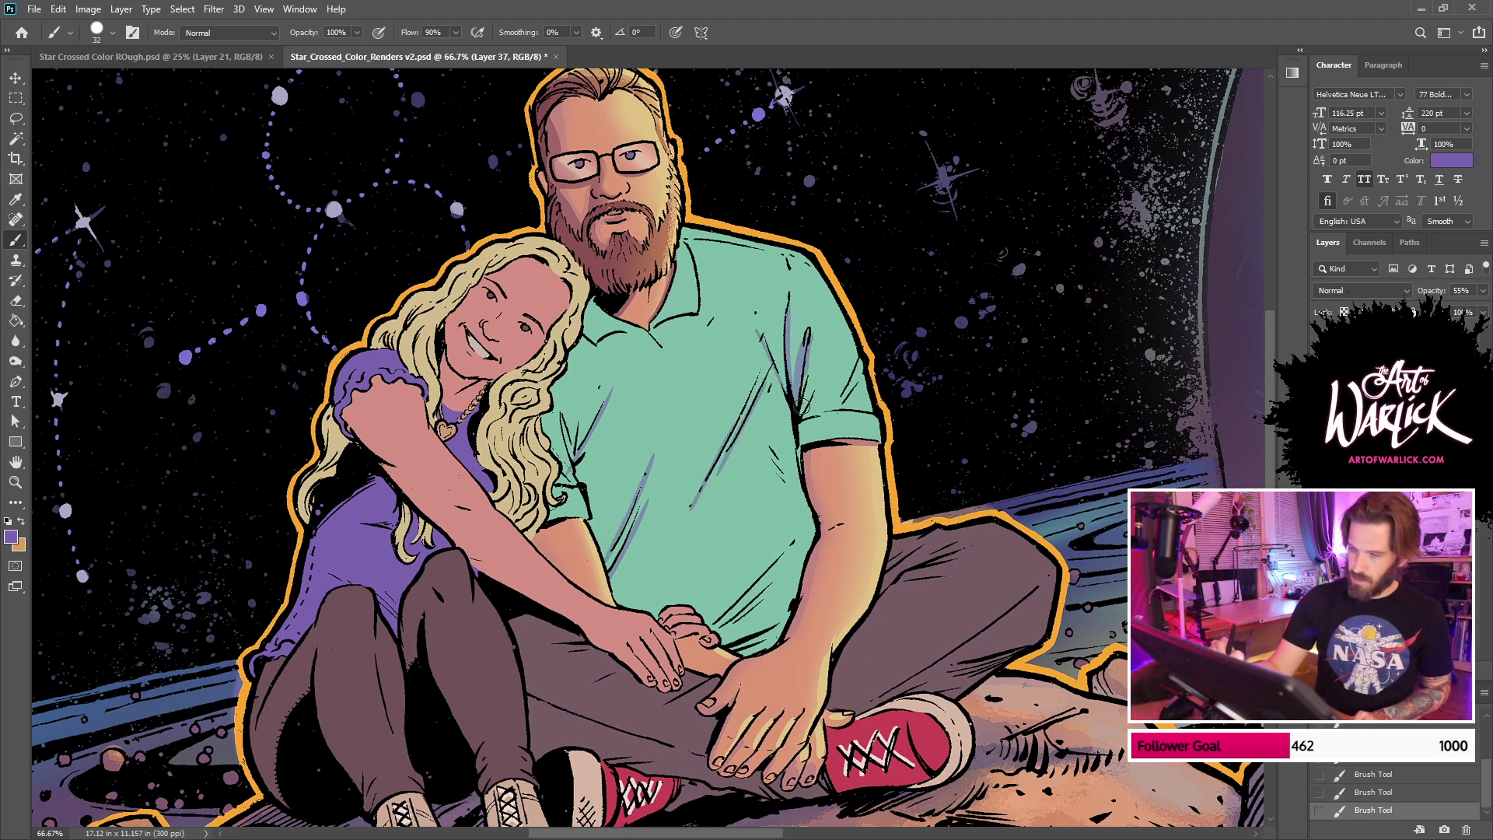
{"action": "left_click_drag", "start_coordinate": [812, 427], "coordinate": [821, 381]}
{"action": "left_click_drag", "start_coordinate": [720, 618], "coordinate": [778, 537]}
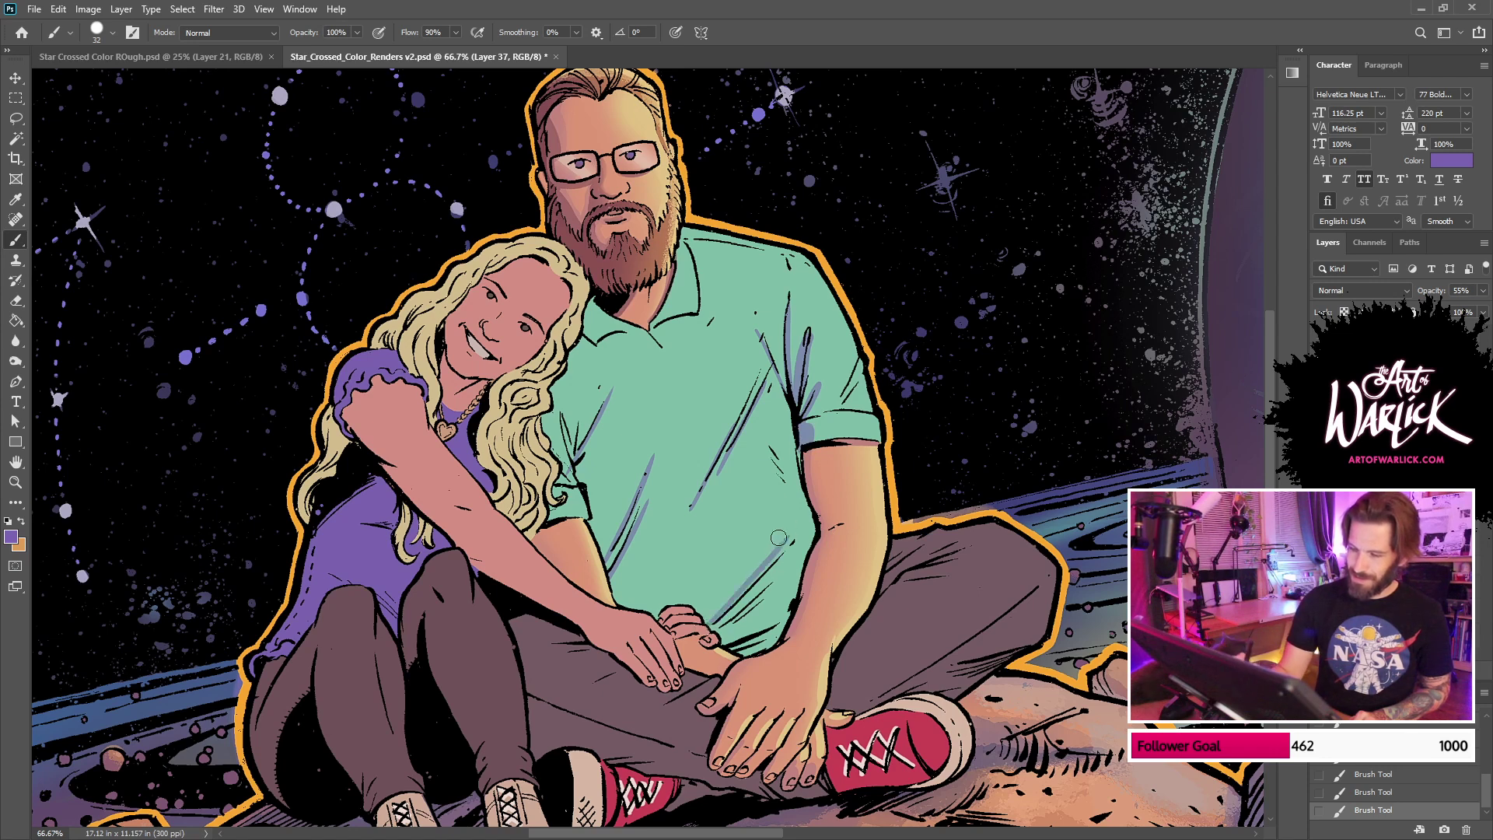
{"action": "left_click_drag", "start_coordinate": [741, 595], "coordinate": [799, 536]}
{"action": "mouse_move", "coordinate": [717, 627]}
{"action": "left_mouse_down"}
{"action": "mouse_move", "coordinate": [765, 608]}
{"action": "mouse_move", "coordinate": [735, 640]}
{"action": "mouse_move", "coordinate": [787, 619]}
{"action": "left_mouse_up"}
{"action": "mouse_move", "coordinate": [575, 479]}
{"action": "left_mouse_down"}
{"action": "mouse_move", "coordinate": [564, 412]}
{"action": "mouse_move", "coordinate": [576, 351]}
{"action": "mouse_move", "coordinate": [608, 320]}
{"action": "mouse_move", "coordinate": [573, 328]}
{"action": "mouse_move", "coordinate": [640, 341]}
{"action": "mouse_move", "coordinate": [597, 349]}
{"action": "left_mouse_up"}
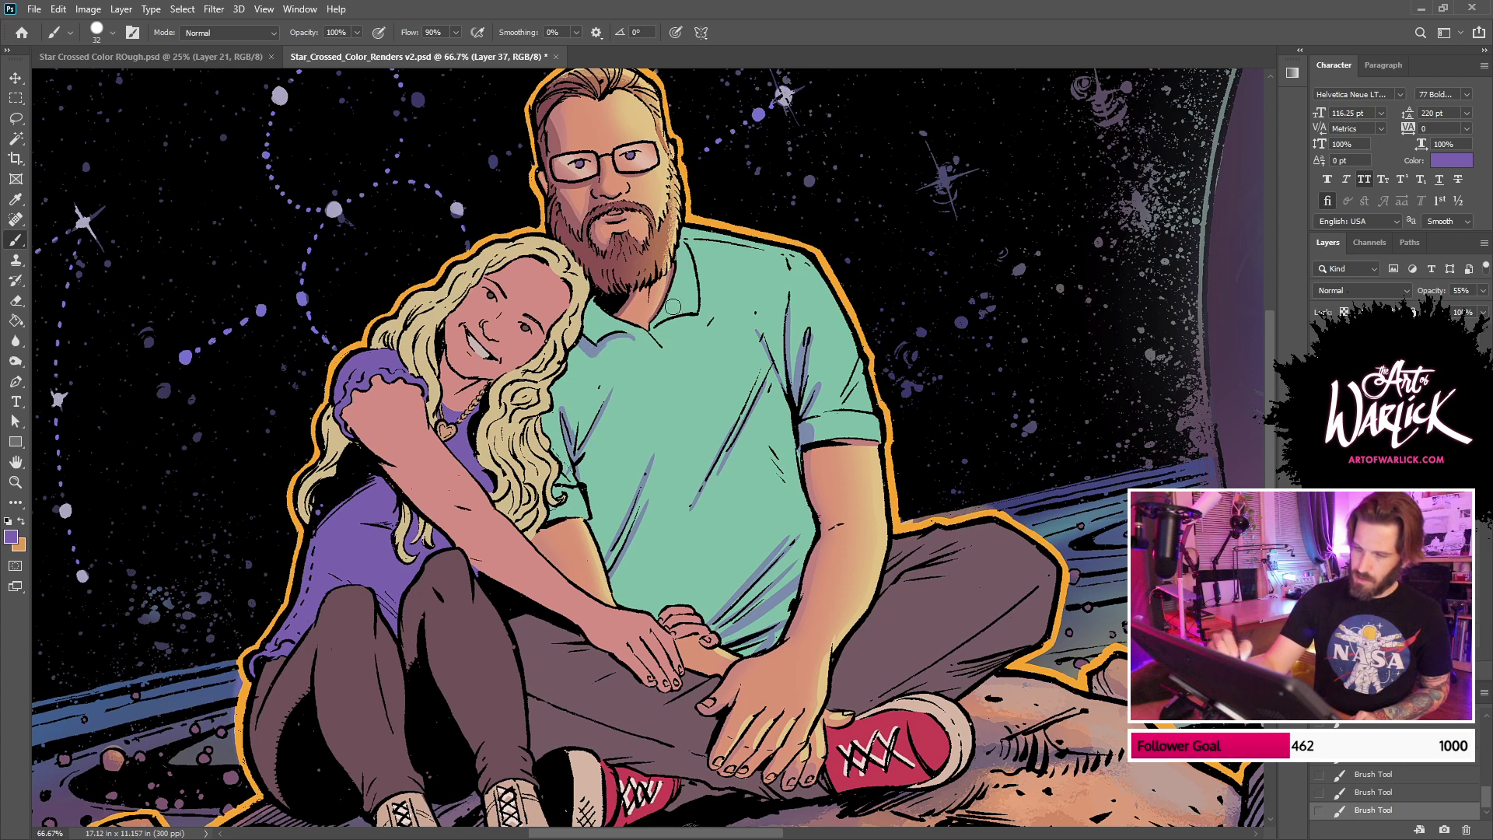
Step: Shade the sides and lower part of the teal shirt in purple with the soft 500 px brush and set the layer opacity to 50%
{"action": "right_click", "coordinate": [796, 304]}
{"action": "left_click", "coordinate": [929, 427]}
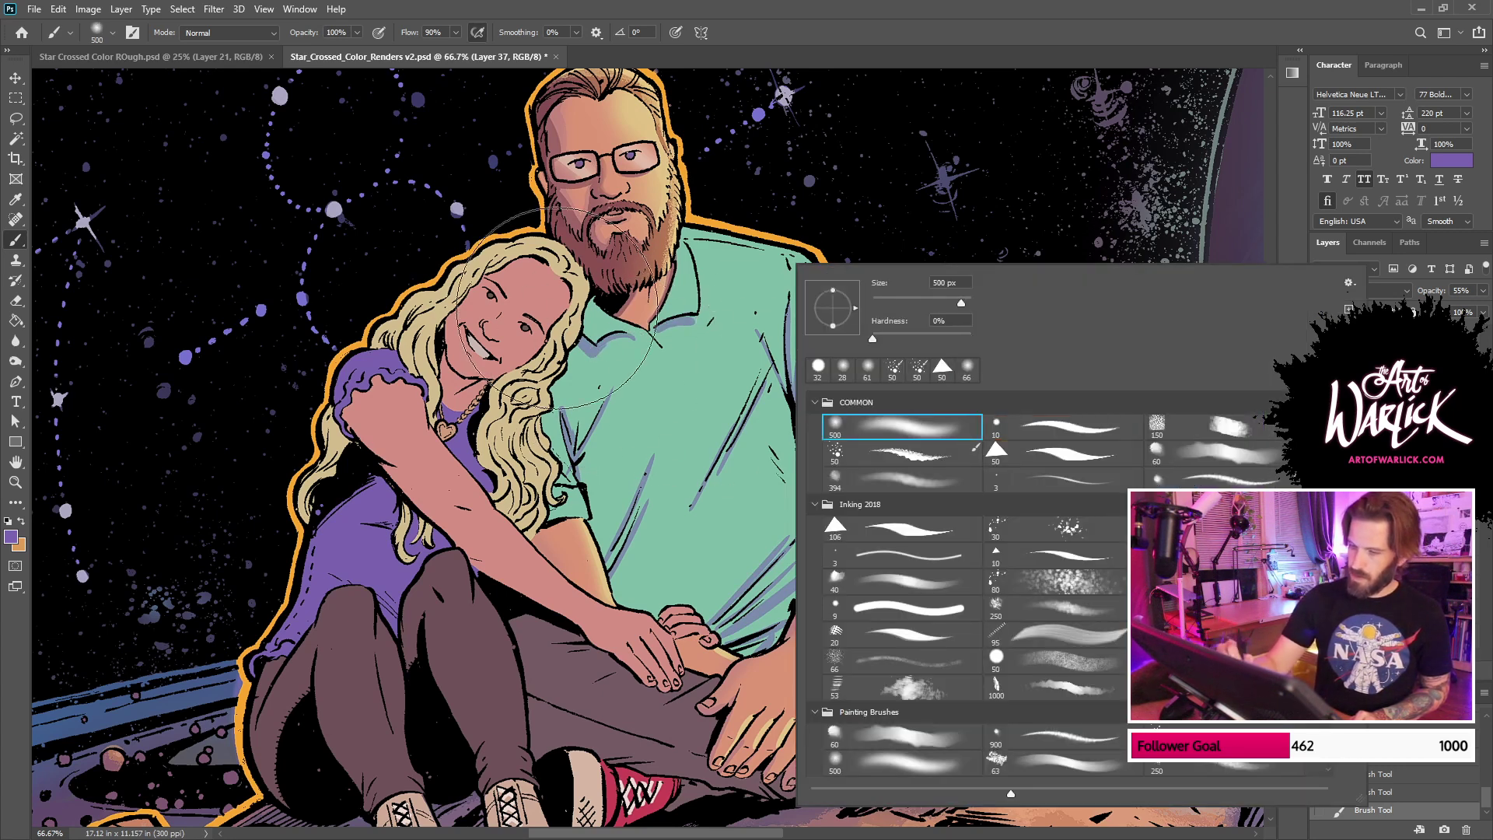
{"action": "left_click_drag", "start_coordinate": [558, 308], "coordinate": [630, 579]}
{"action": "left_click_drag", "start_coordinate": [823, 536], "coordinate": [842, 311]}
{"action": "left_click_drag", "start_coordinate": [746, 591], "coordinate": [669, 467]}
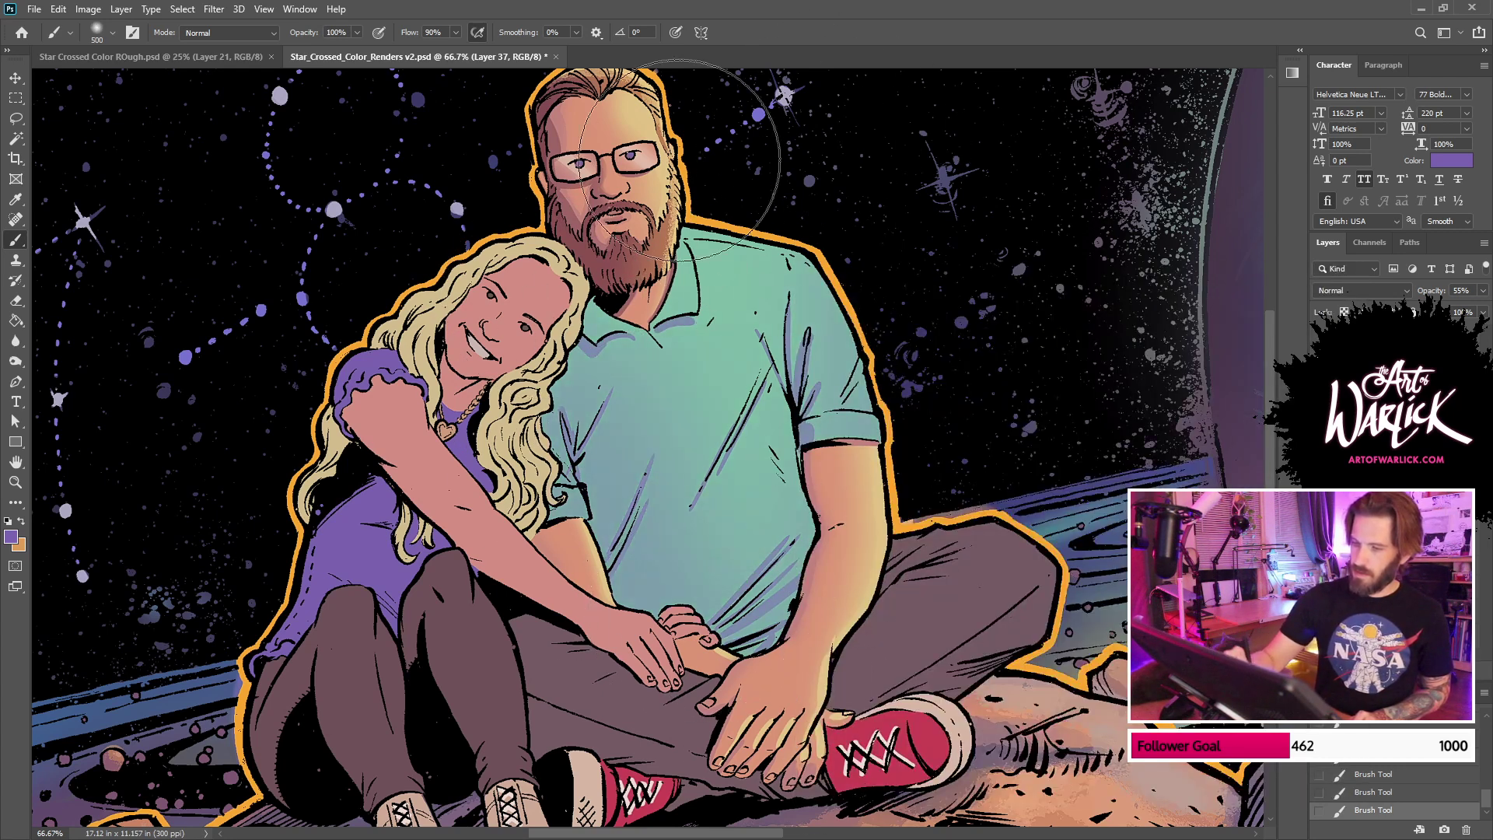
{"action": "left_click", "coordinate": [1460, 291]}
{"action": "type", "text": "50"}
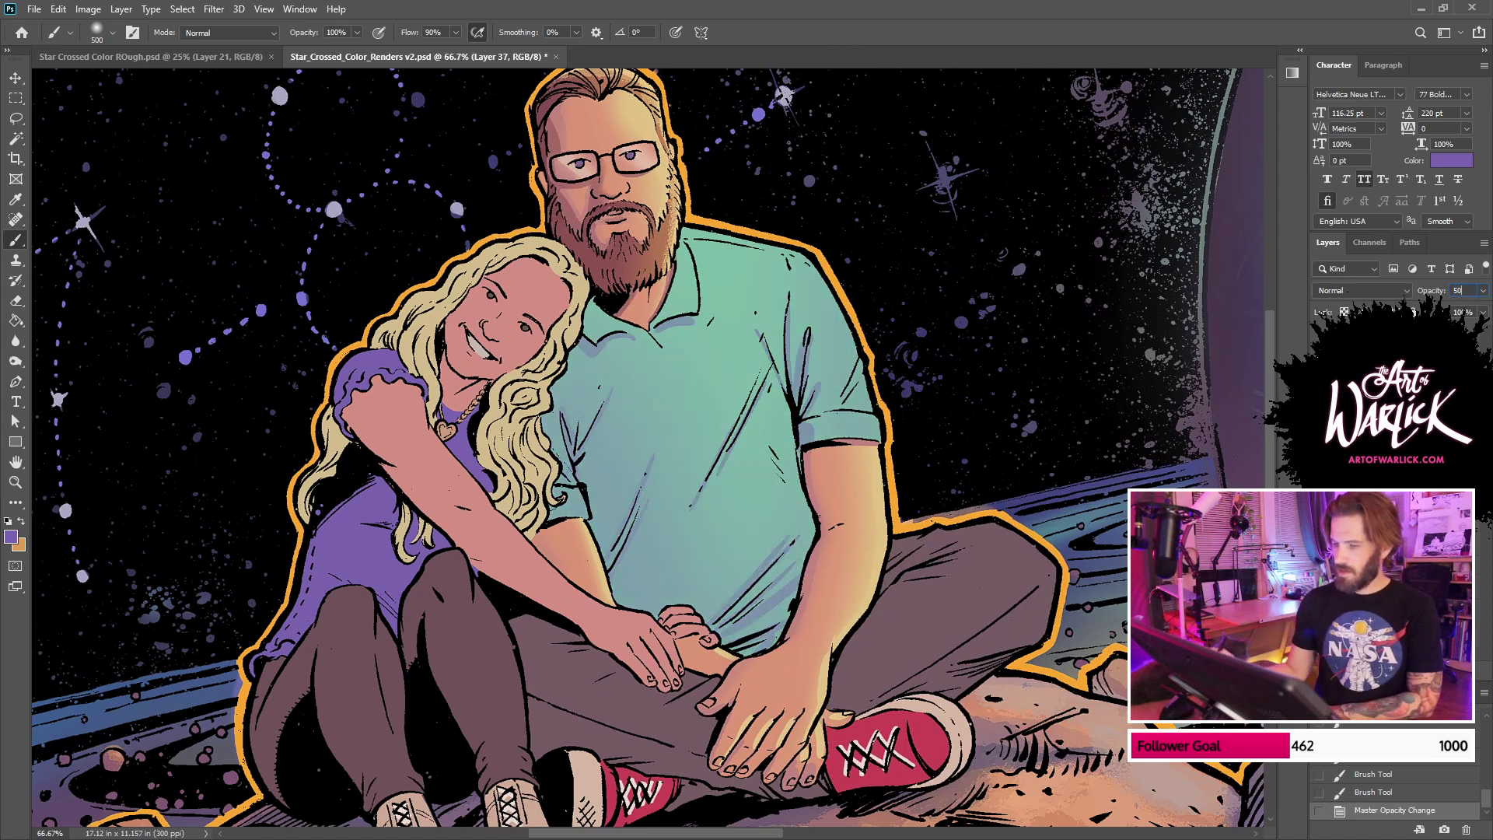
Step: Add a new layer and sample the pale yellow rim light on the man's sleeve from the colour rough
{"action": "key", "text": "ctrl+shift+alt+n"}
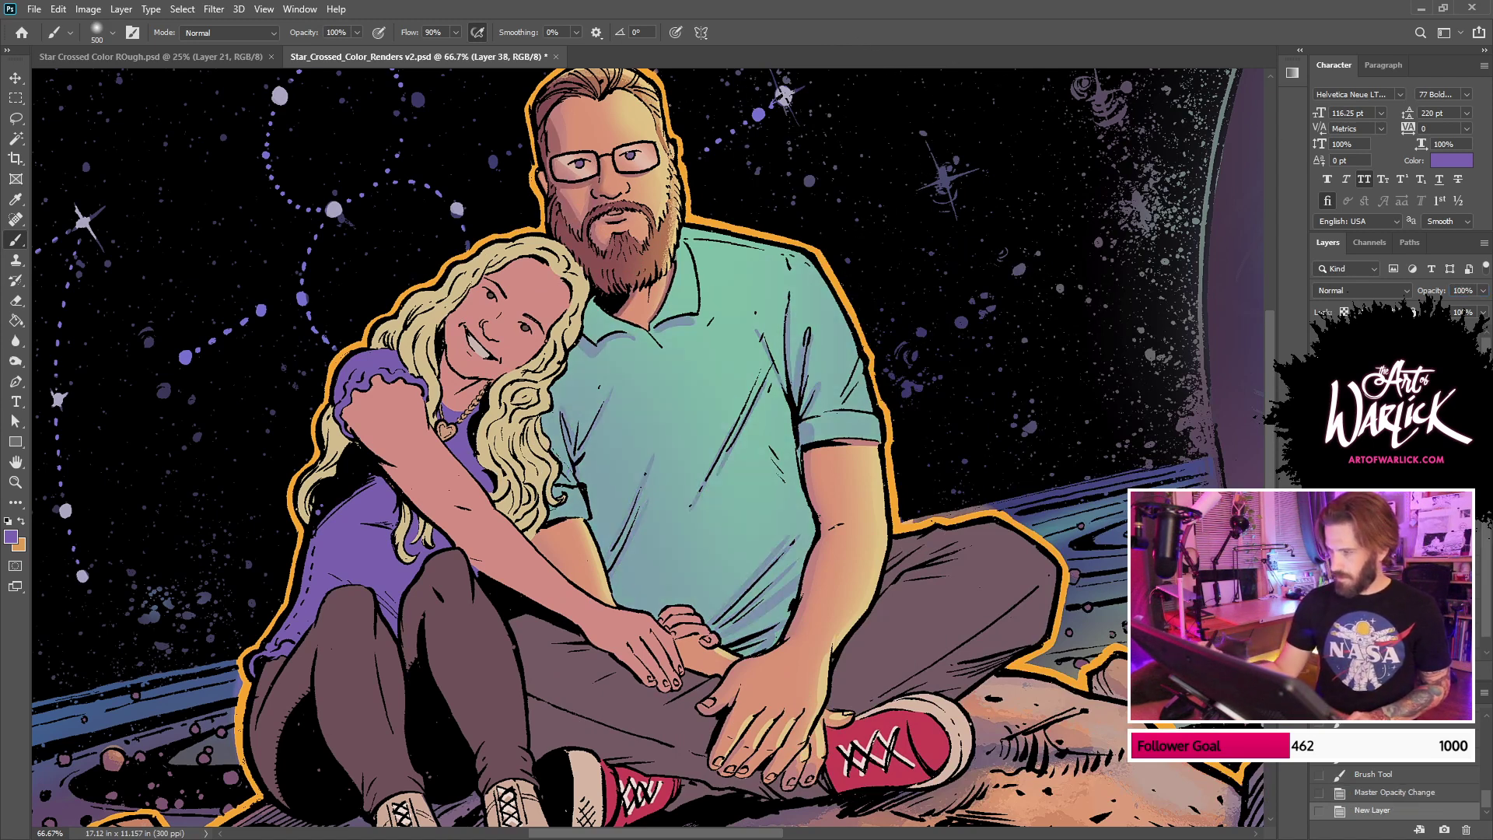
{"action": "key", "text": "ctrl+comma"}
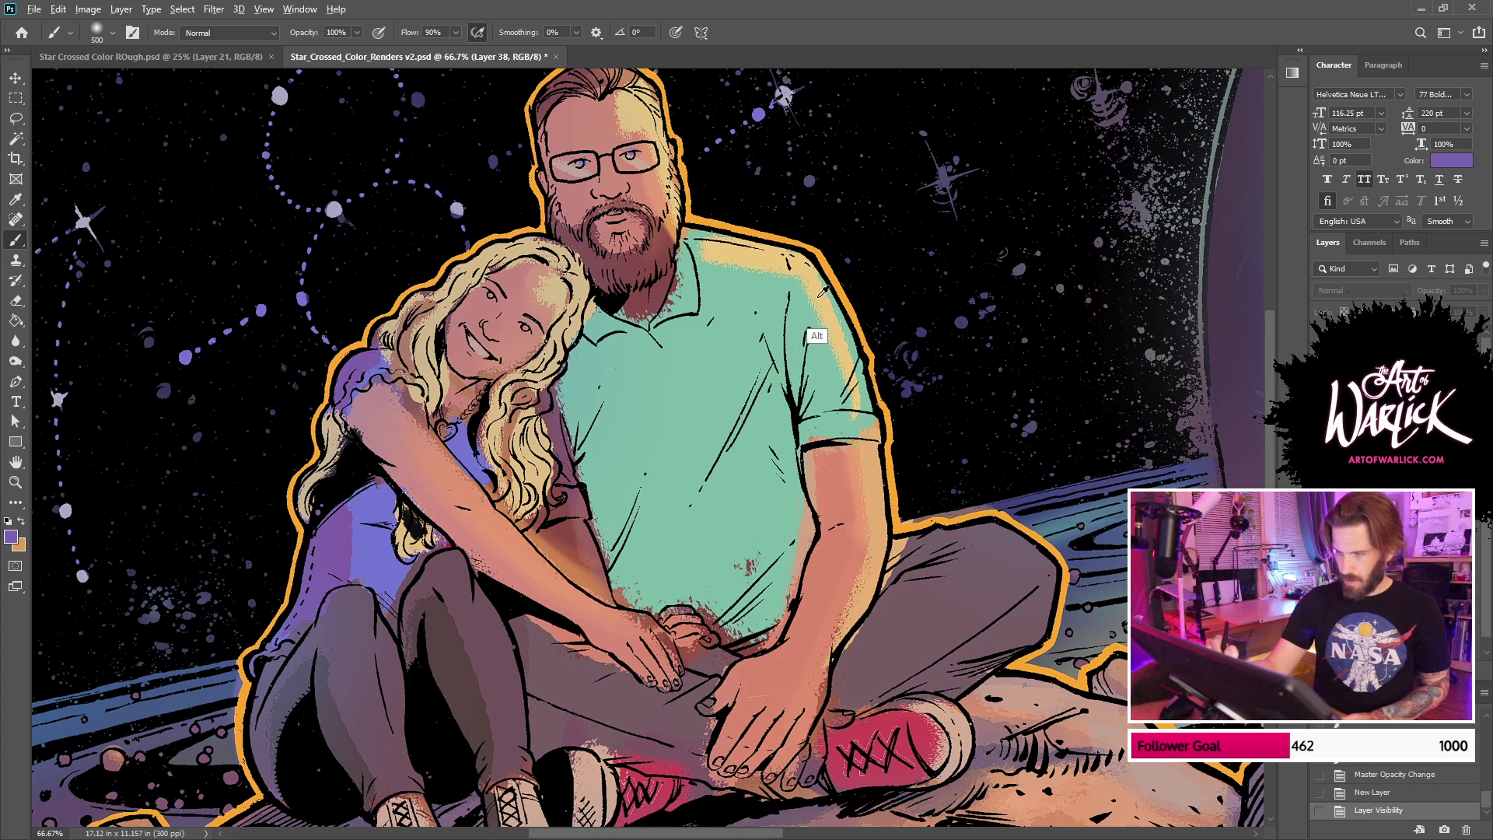
{"action": "left_click", "coordinate": [822, 291], "text": "alt"}
{"action": "key", "text": "ctrl+comma"}
Step: Stipple yellow highlights along the man's shoulder and outer sleeve with the 70 px speckled brush at 77% opacity
{"action": "right_click", "coordinate": [1024, 344]}
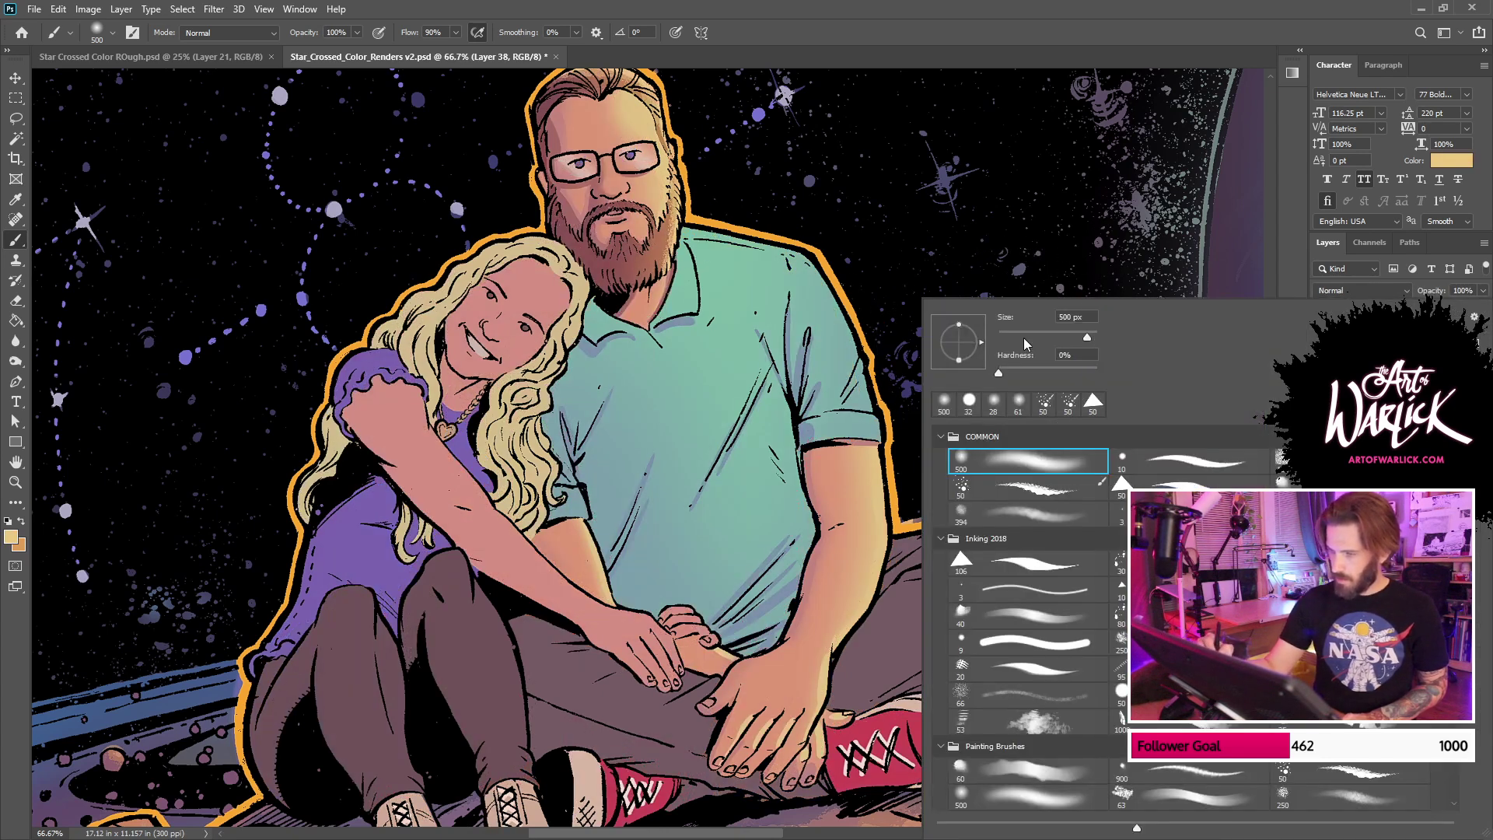
{"action": "double_click", "coordinate": [1089, 488]}
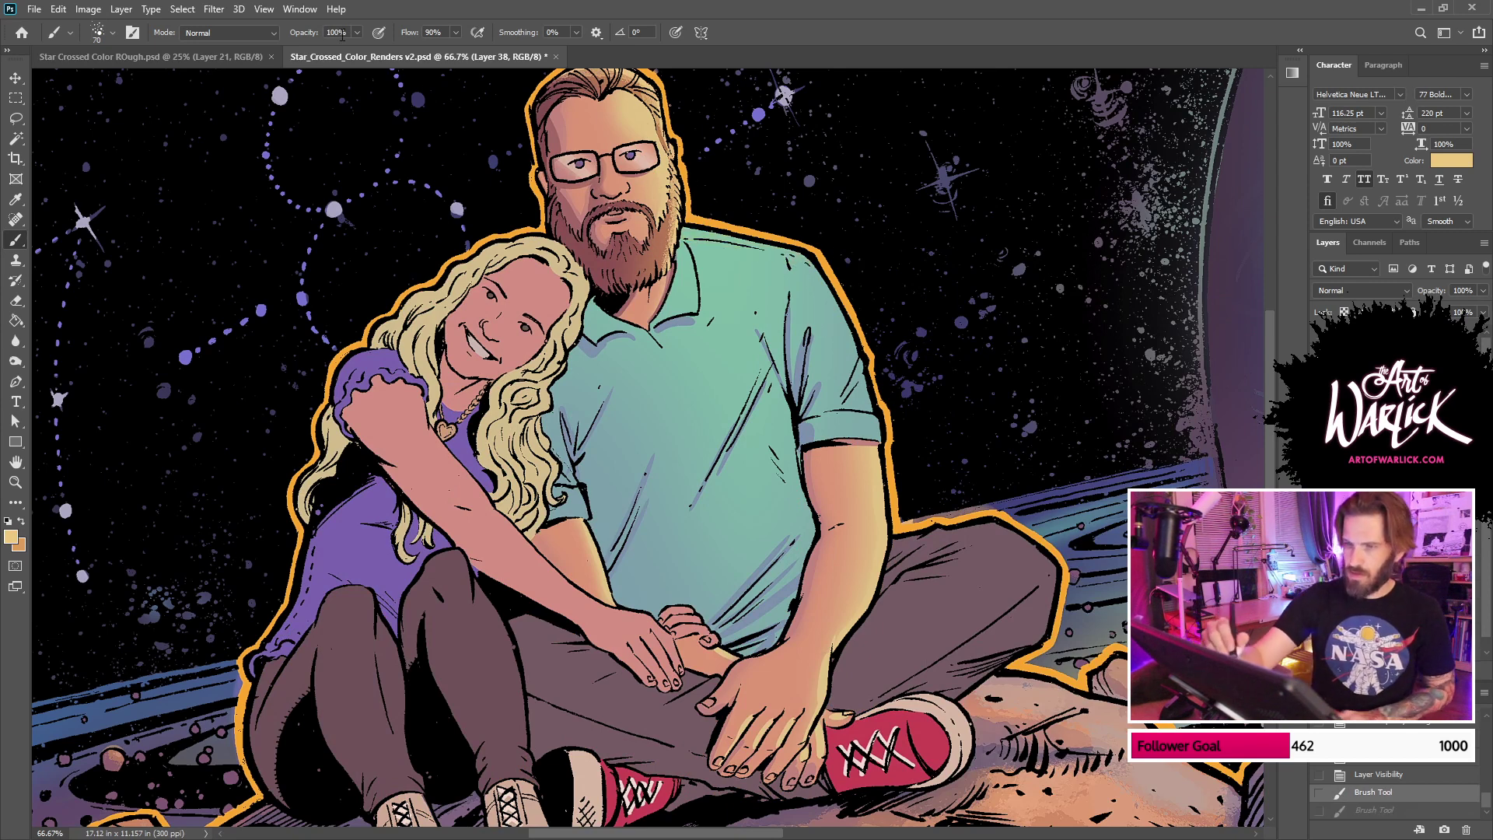
{"action": "type", "text": "77"}
{"action": "left_click_drag", "start_coordinate": [716, 231], "coordinate": [824, 269]}
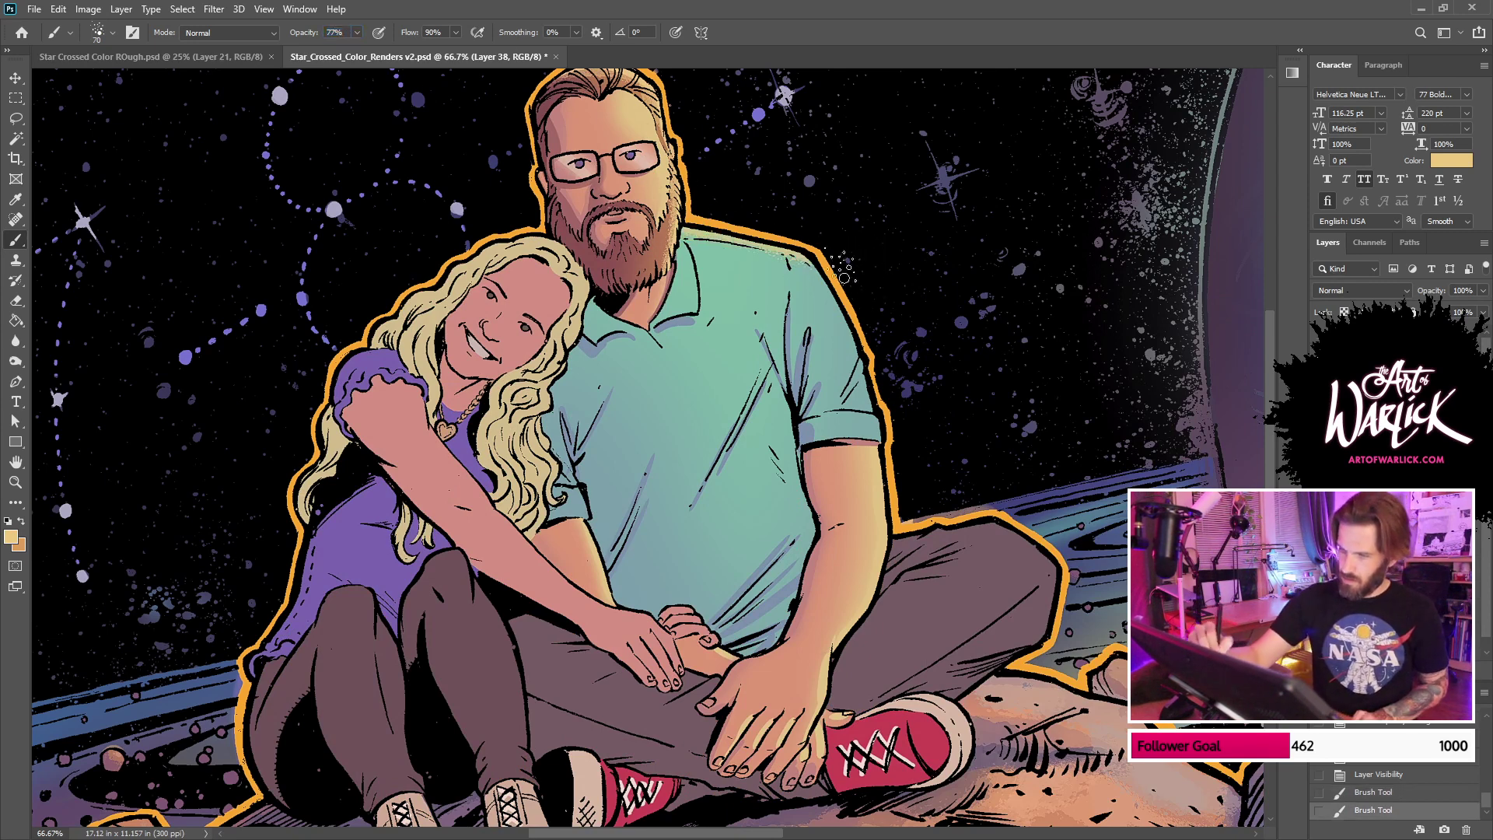
{"action": "mouse_move", "coordinate": [694, 239]}
{"action": "left_mouse_down"}
{"action": "mouse_move", "coordinate": [801, 265]}
{"action": "mouse_move", "coordinate": [888, 435]}
{"action": "left_mouse_up"}
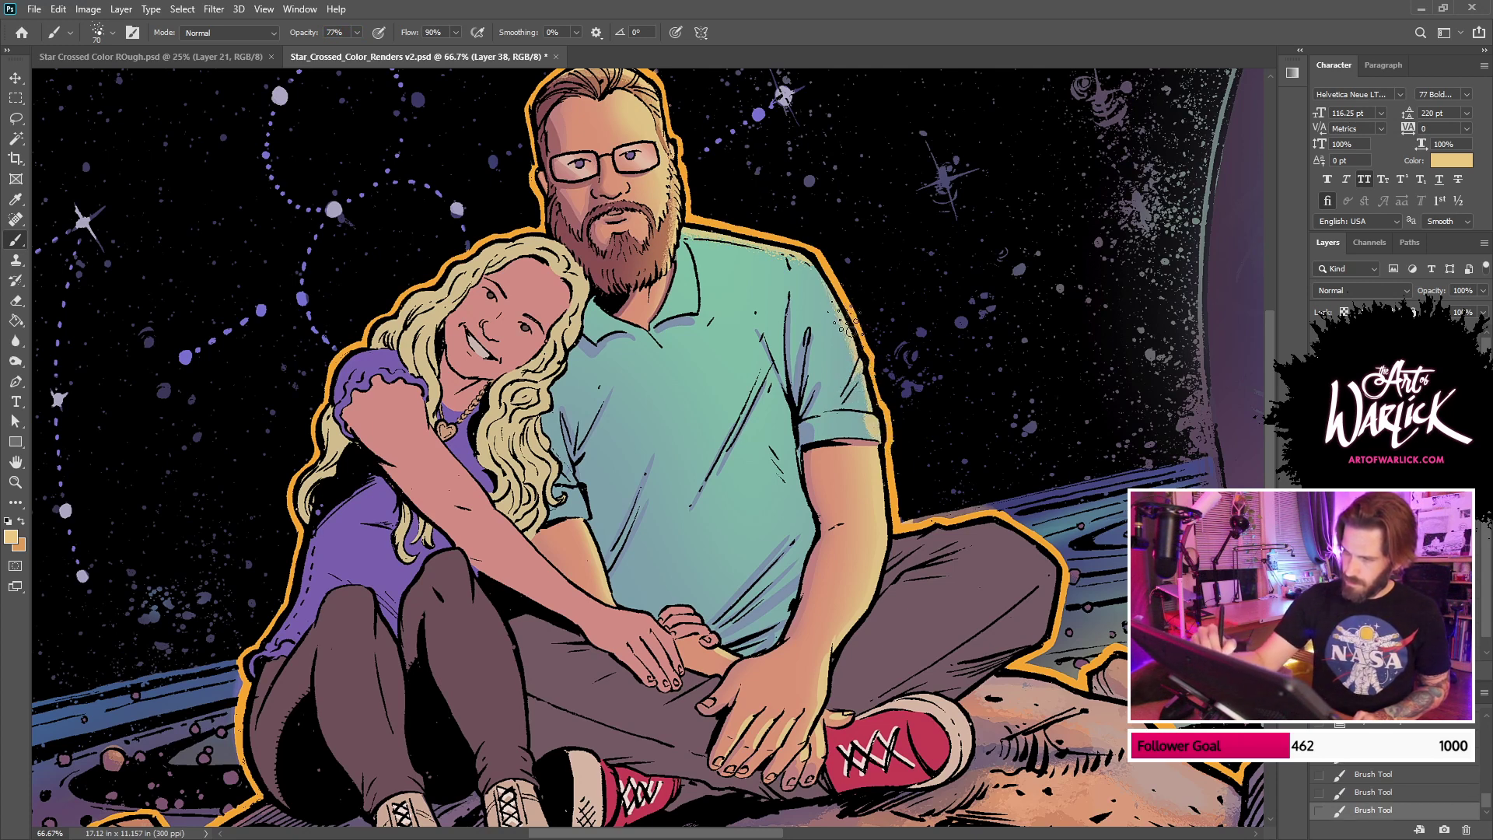
Step: Blend a soft yellow glow over the man's shoulder and outer sleeve with the soft round brush at 120 px
{"action": "right_click", "coordinate": [909, 262]}
{"action": "left_click", "coordinate": [1015, 424]}
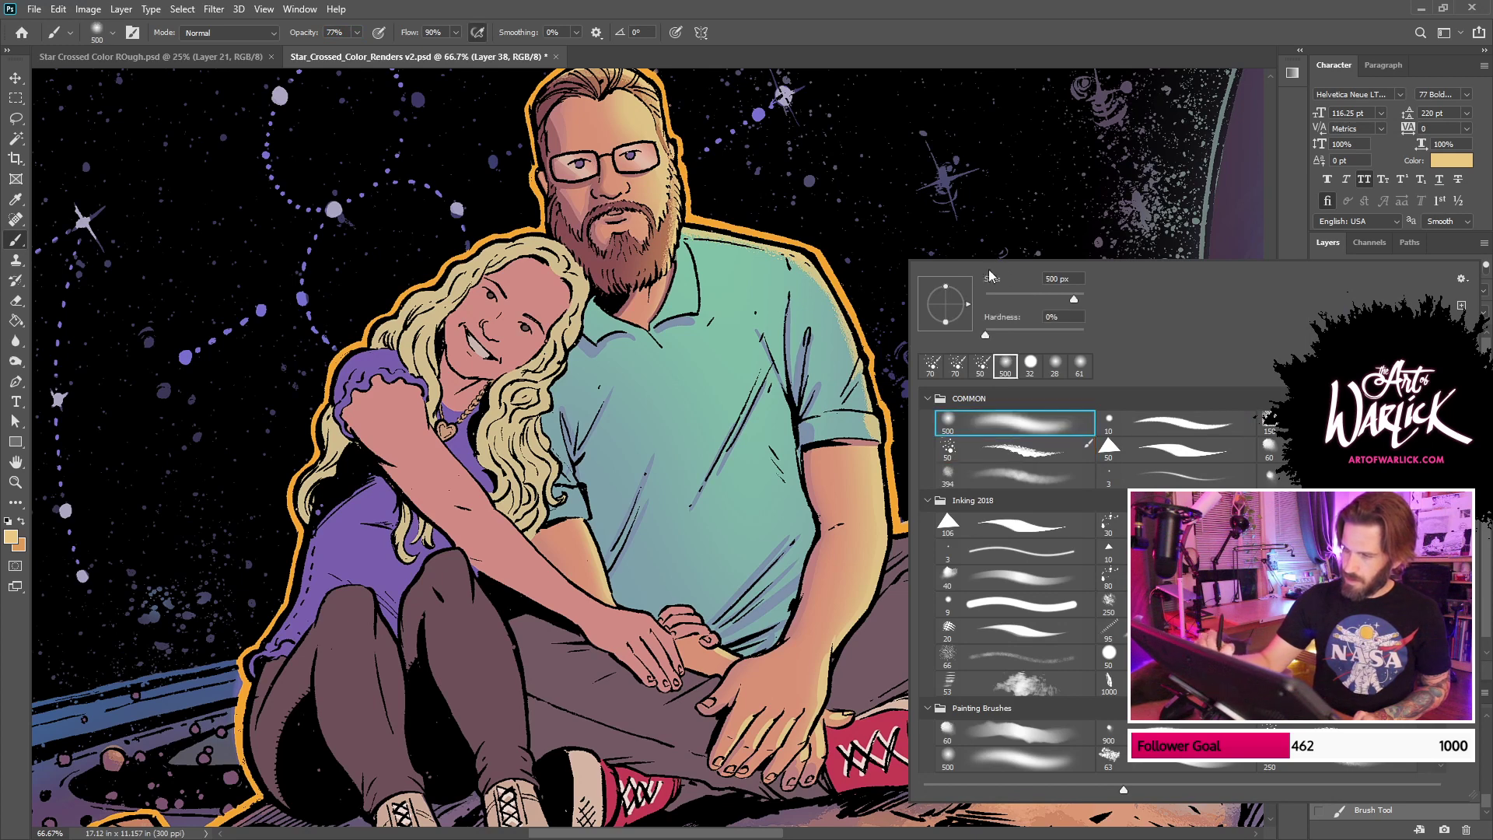
{"action": "mouse_move", "coordinate": [720, 249]}
{"action": "left_mouse_down"}
{"action": "mouse_move", "coordinate": [854, 315]}
{"action": "mouse_move", "coordinate": [865, 423]}
{"action": "left_mouse_up"}
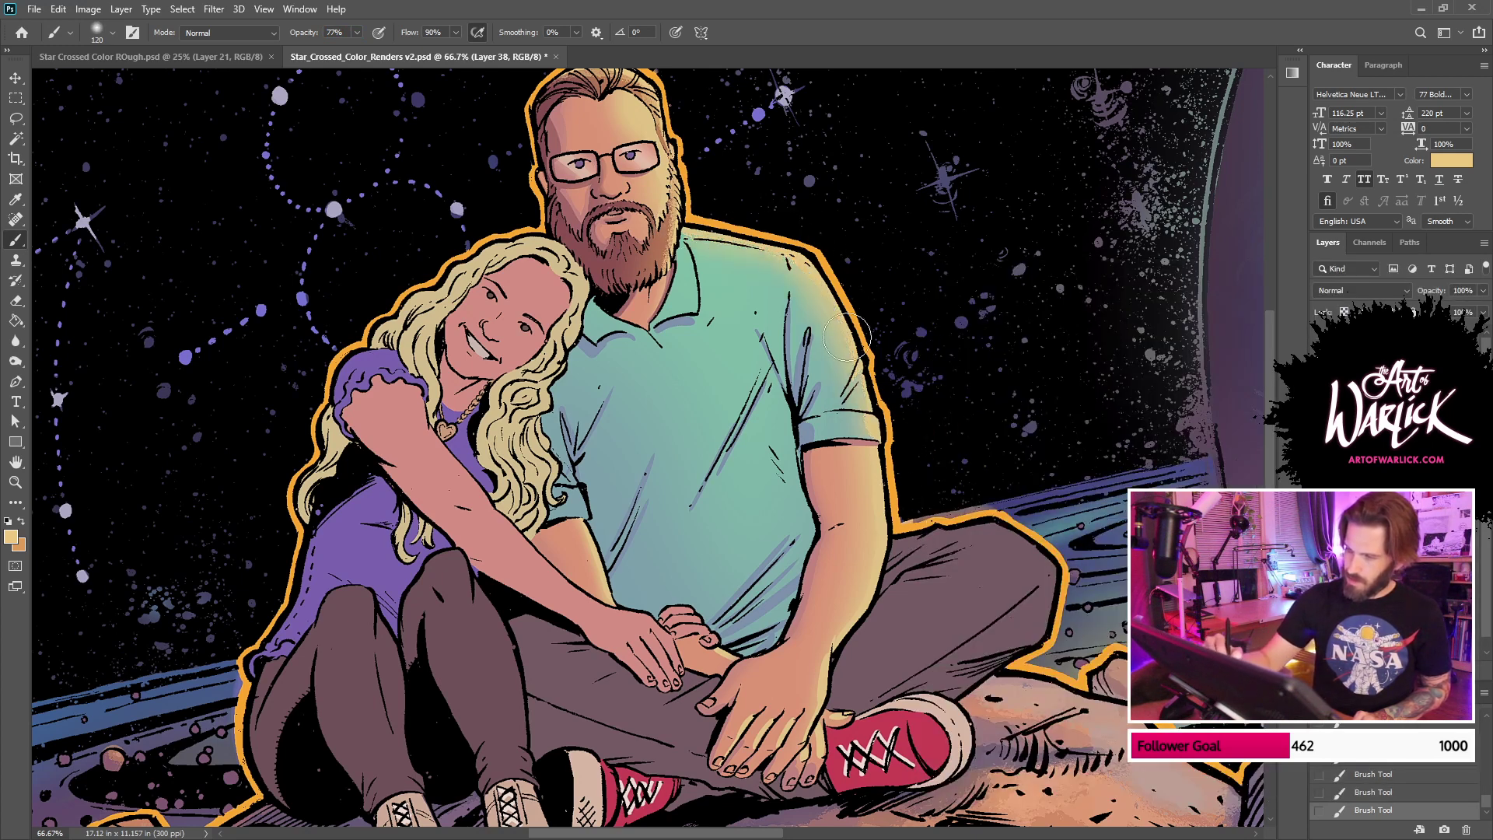
{"action": "left_click_drag", "start_coordinate": [836, 322], "coordinate": [700, 248]}
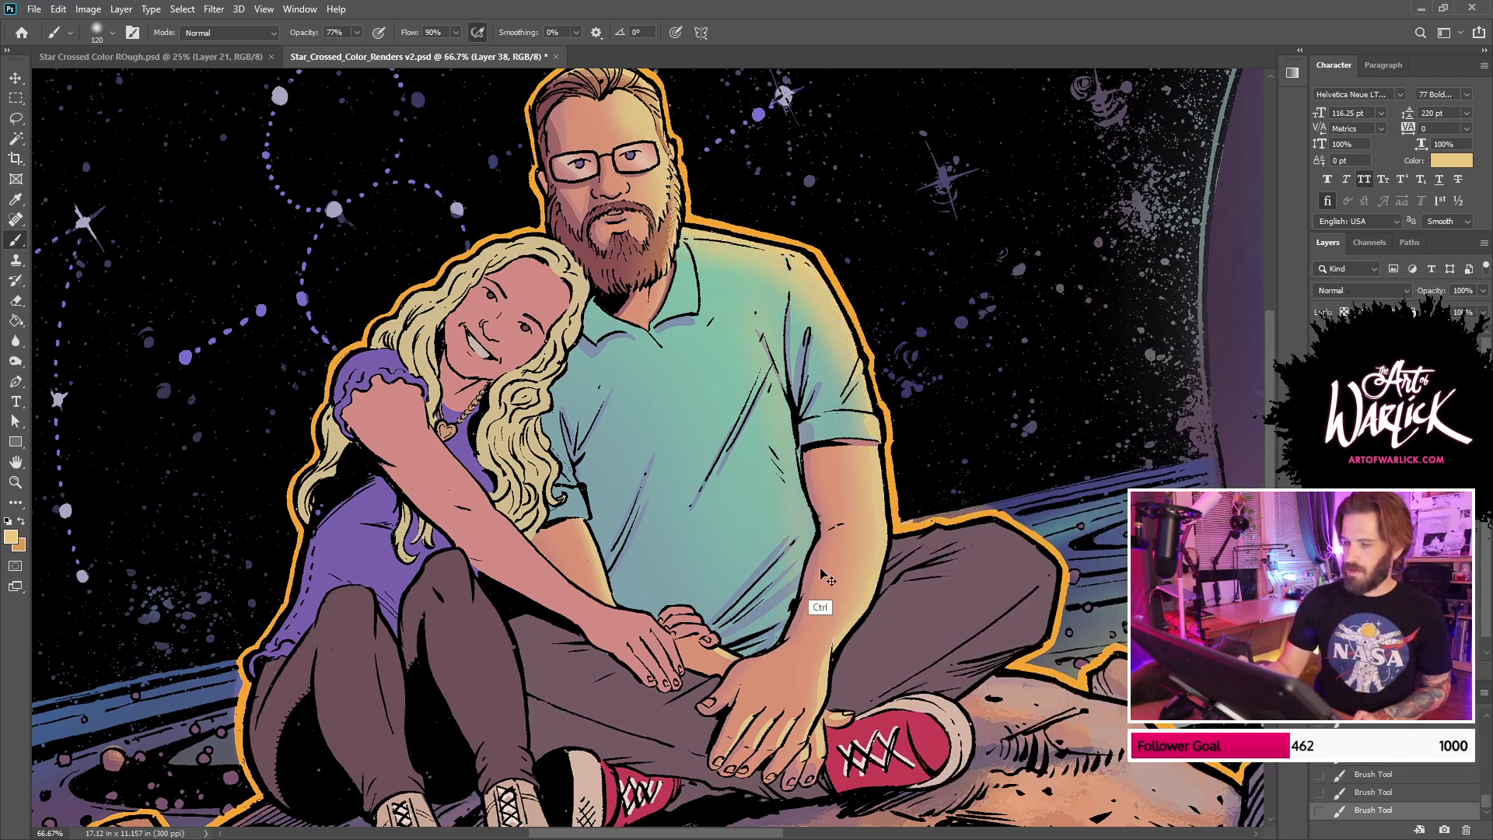
Step: Brush a soft diagonal yellow highlight down the chest of the shirt, undoing and retrying the strokes
{"action": "key", "text": "ctrl+z"}
{"action": "left_click_drag", "start_coordinate": [719, 410], "coordinate": [737, 356]}
{"action": "key", "text": "ctrl+z"}
{"action": "left_click_drag", "start_coordinate": [669, 493], "coordinate": [734, 339]}
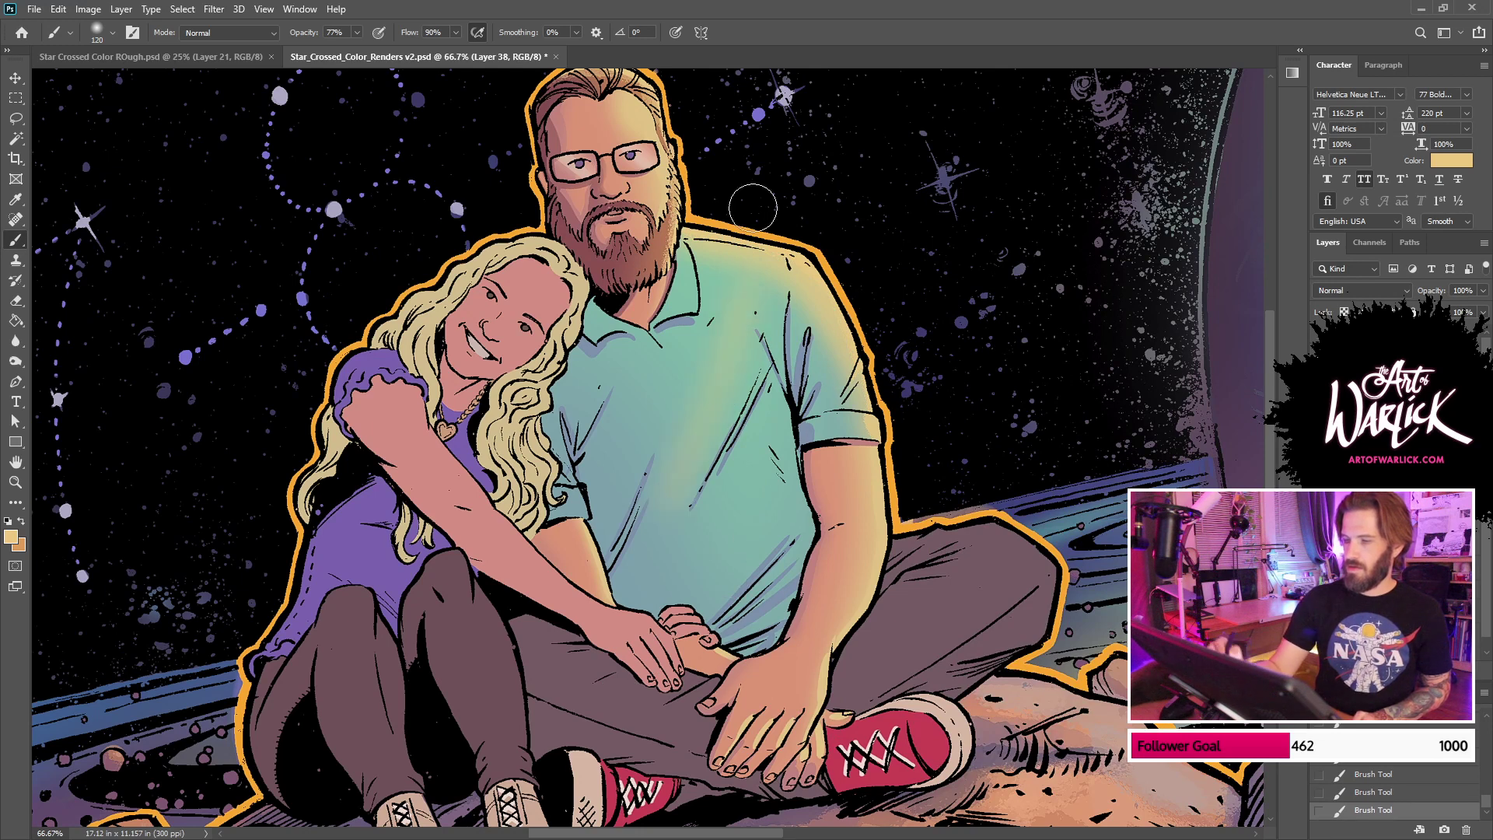
{"action": "key", "text": "ctrl+z"}
{"action": "left_click_drag", "start_coordinate": [677, 490], "coordinate": [740, 311]}
{"action": "key", "text": "ctrl+z"}
{"action": "key", "text": "ctrl+z"}
Step: Trim the yellow chest highlight on the shirt with the soft eraser at 100 px
{"action": "key", "text": "e"}
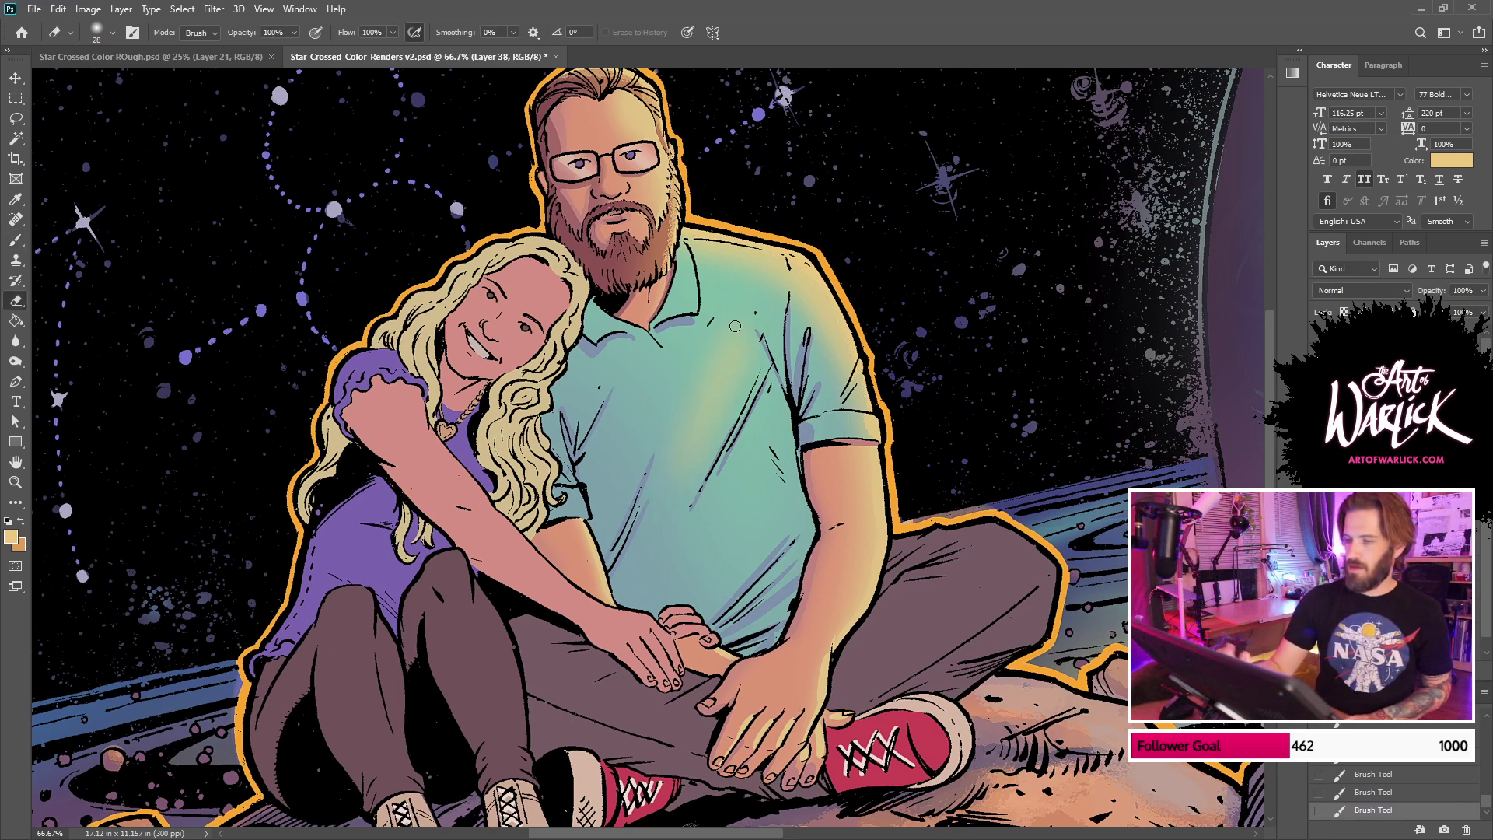
{"action": "right_click", "coordinate": [770, 356]}
{"action": "left_click", "coordinate": [895, 336]}
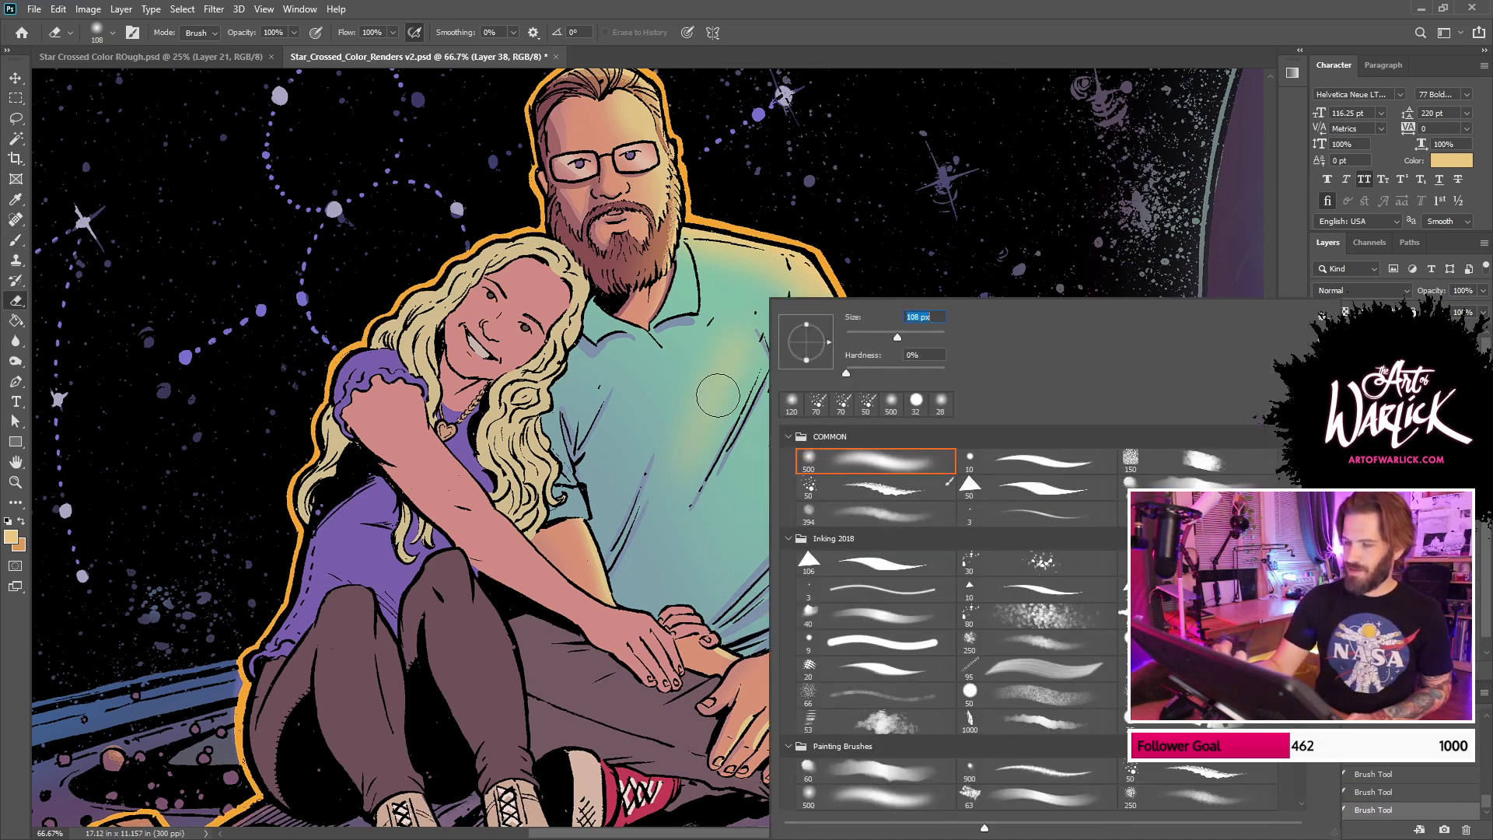
{"action": "mouse_move", "coordinate": [653, 504]}
{"action": "left_mouse_down"}
{"action": "mouse_move", "coordinate": [762, 350]}
{"action": "mouse_move", "coordinate": [718, 327]}
{"action": "mouse_move", "coordinate": [814, 465]}
{"action": "left_mouse_up"}
Step: Select the brown trousers from the FLATS layer with the Magic Wand, return to Layer 38 and check the colour rough
{"action": "key", "text": "ctrl+minus"}
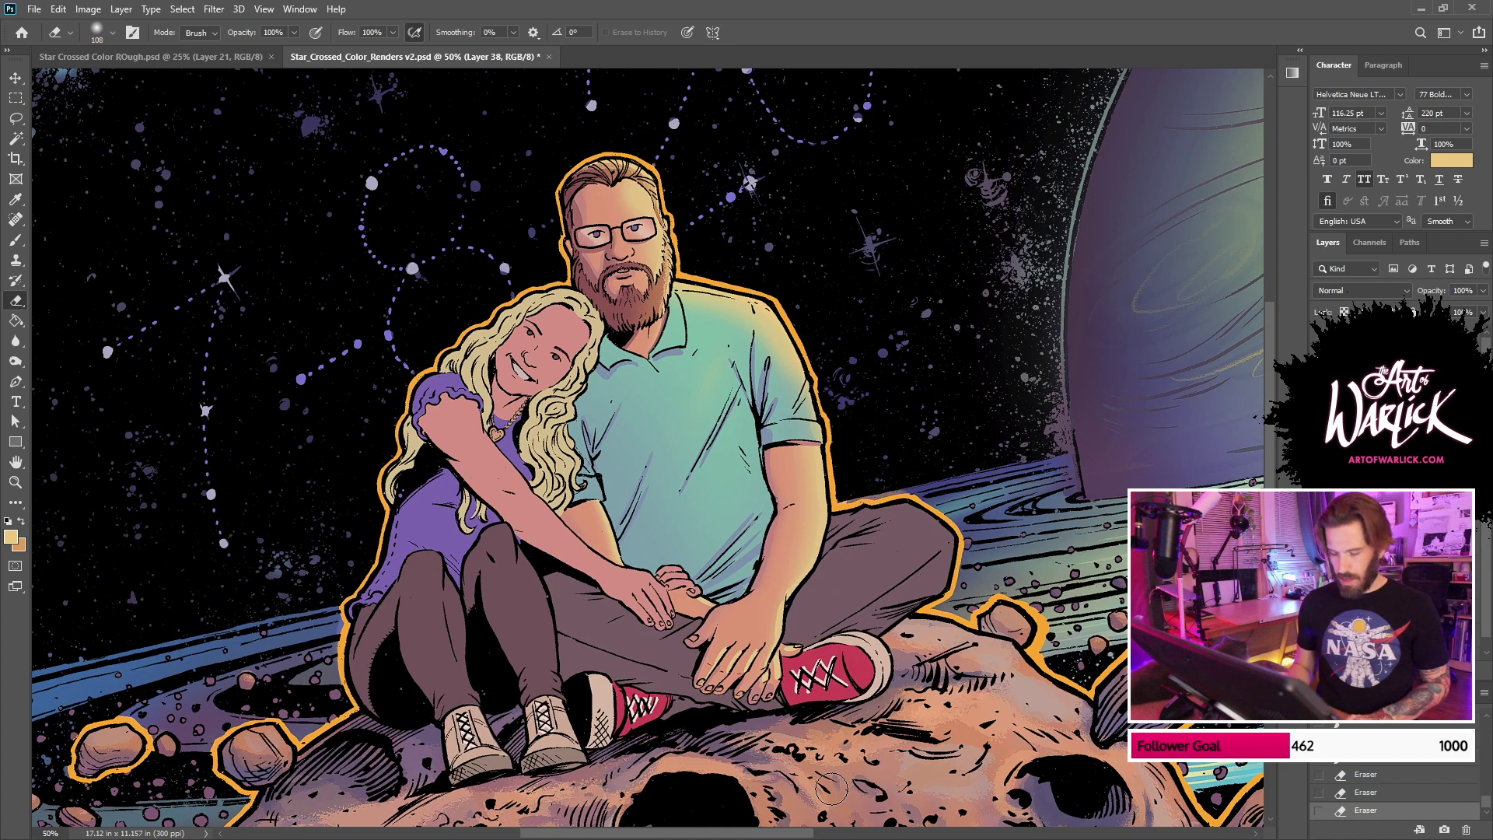
{"action": "left_click", "coordinate": [1384, 614]}
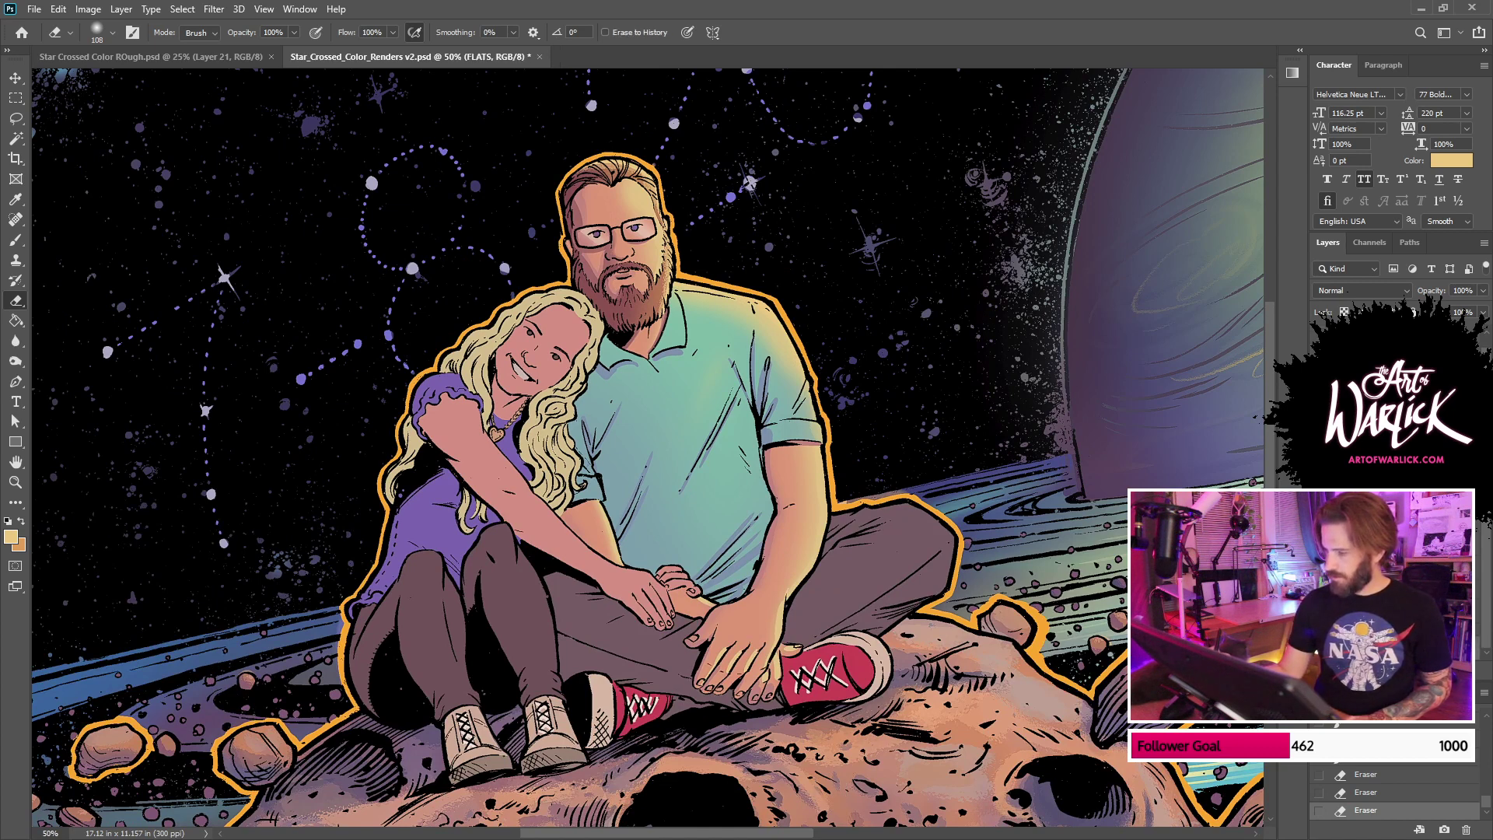
{"action": "key", "text": "w"}
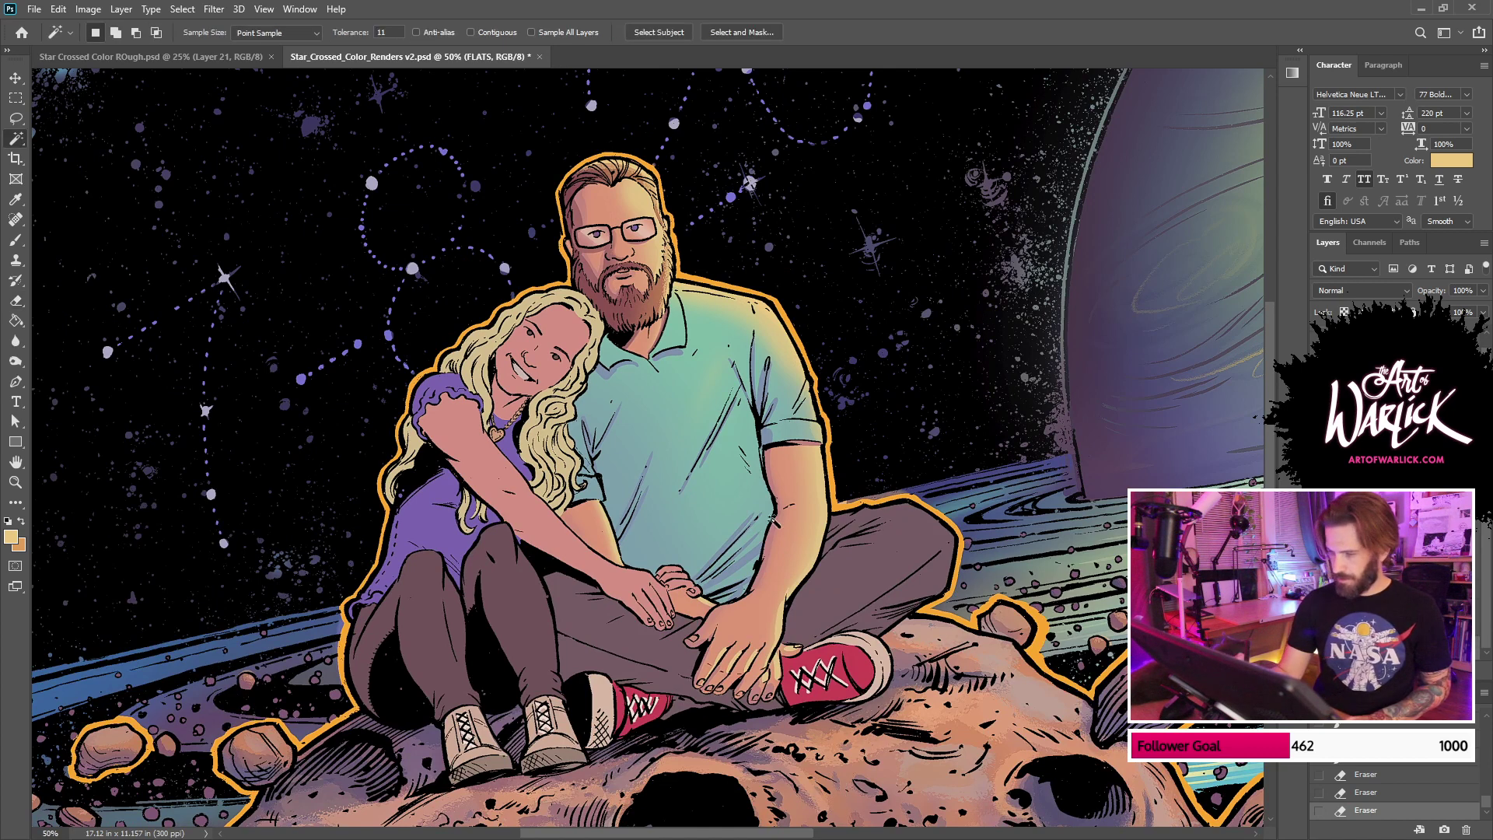
{"action": "left_click", "coordinate": [869, 568]}
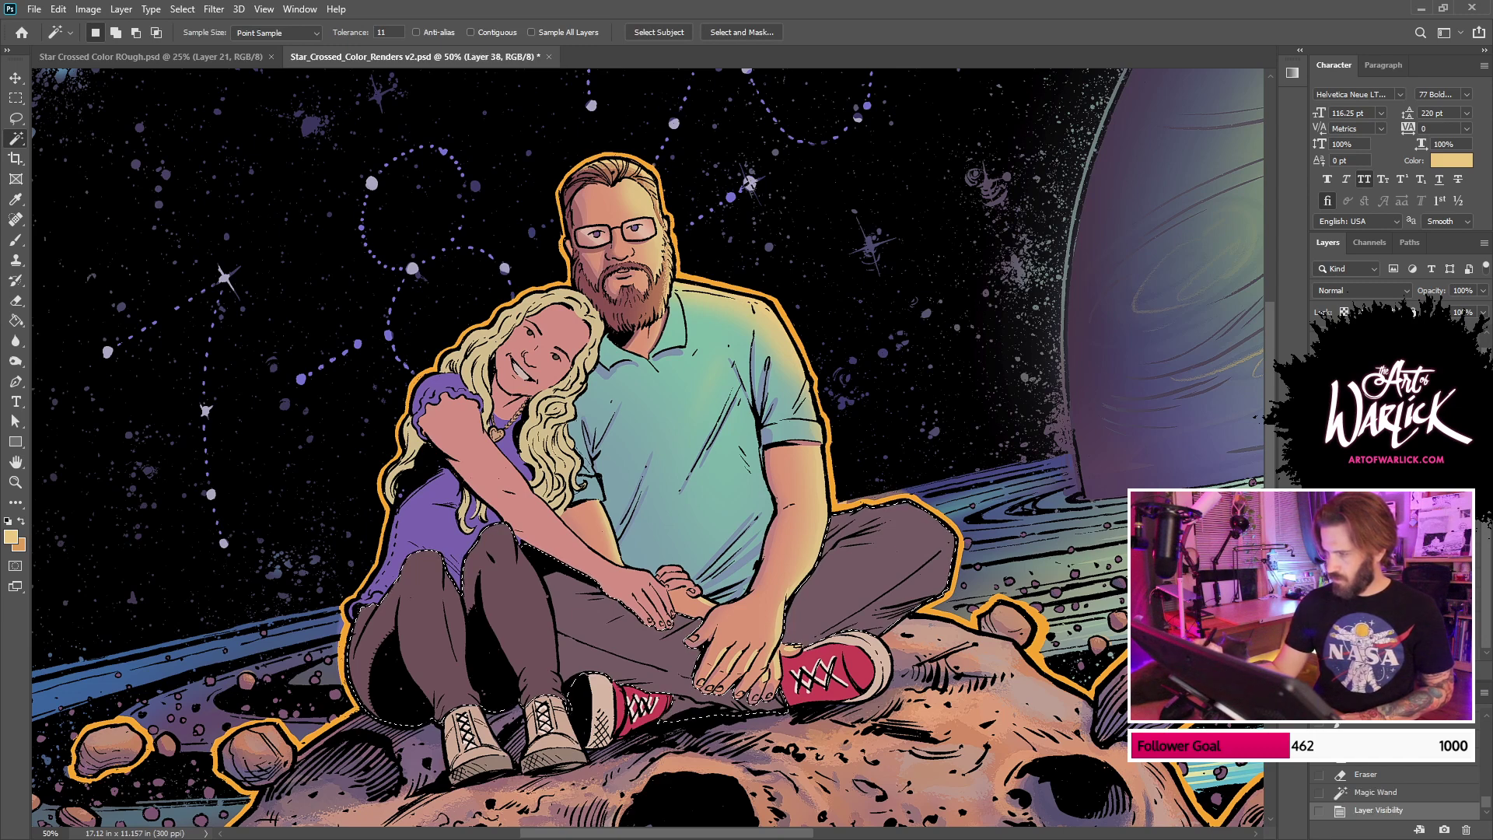
{"action": "left_click", "coordinate": [1320, 614]}
{"action": "left_click", "coordinate": [1320, 614]}
{"action": "left_click", "coordinate": [1321, 579]}
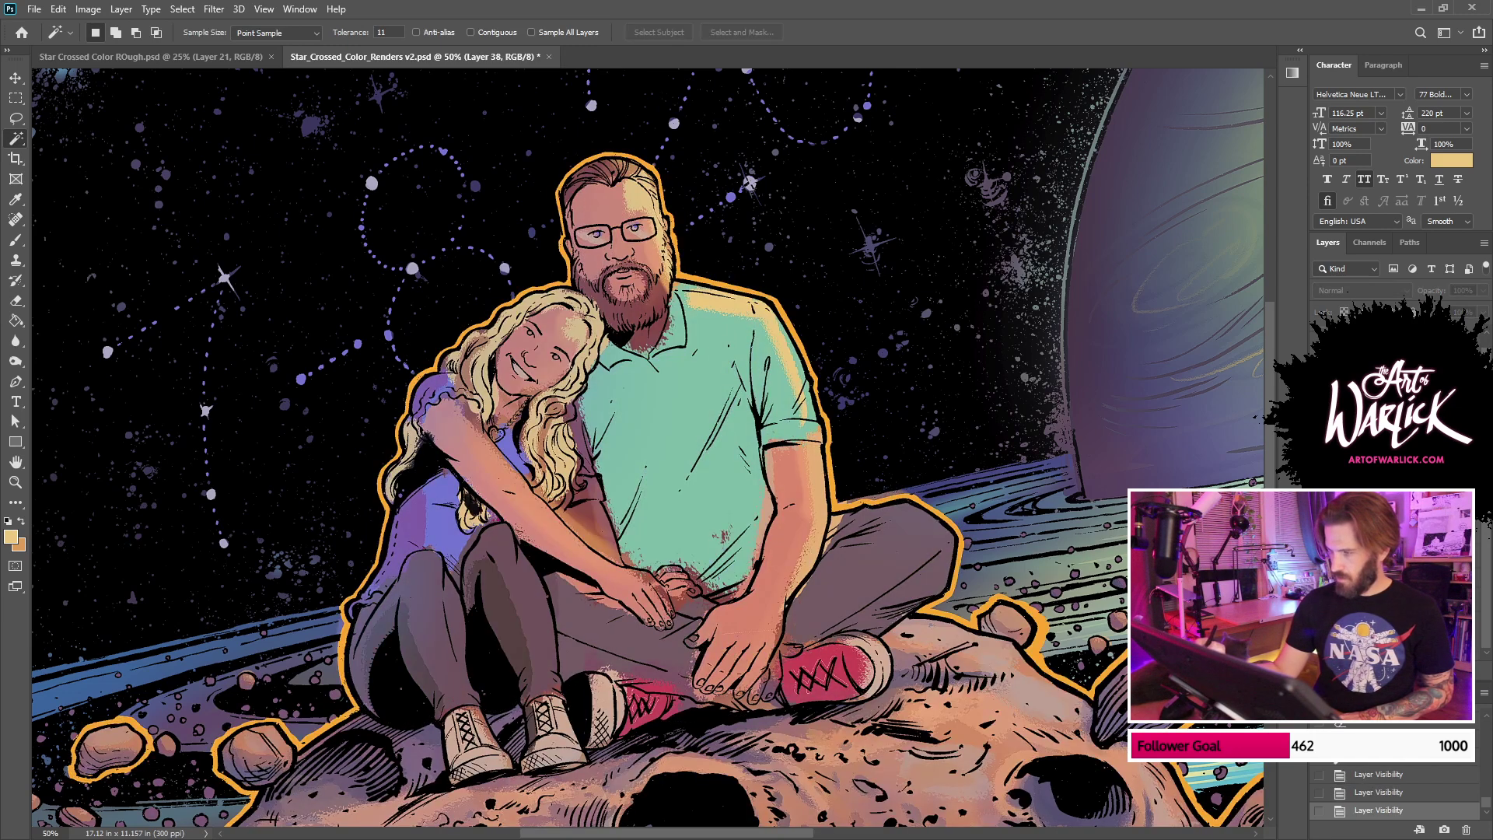
{"action": "left_click", "coordinate": [1320, 579]}
Step: Brush a soft yellow glow over the man's trousers, enlarging the soft brush to 200 px for the lower and inner leg
{"action": "key", "text": "b"}
{"action": "left_click_drag", "start_coordinate": [837, 526], "coordinate": [925, 639]}
{"action": "key", "text": "ctrl+z"}
{"action": "key", "text": "bracketright"}
{"action": "key", "text": "bracketright"}
{"action": "key", "text": "bracketright"}
{"action": "key", "text": "bracketright"}
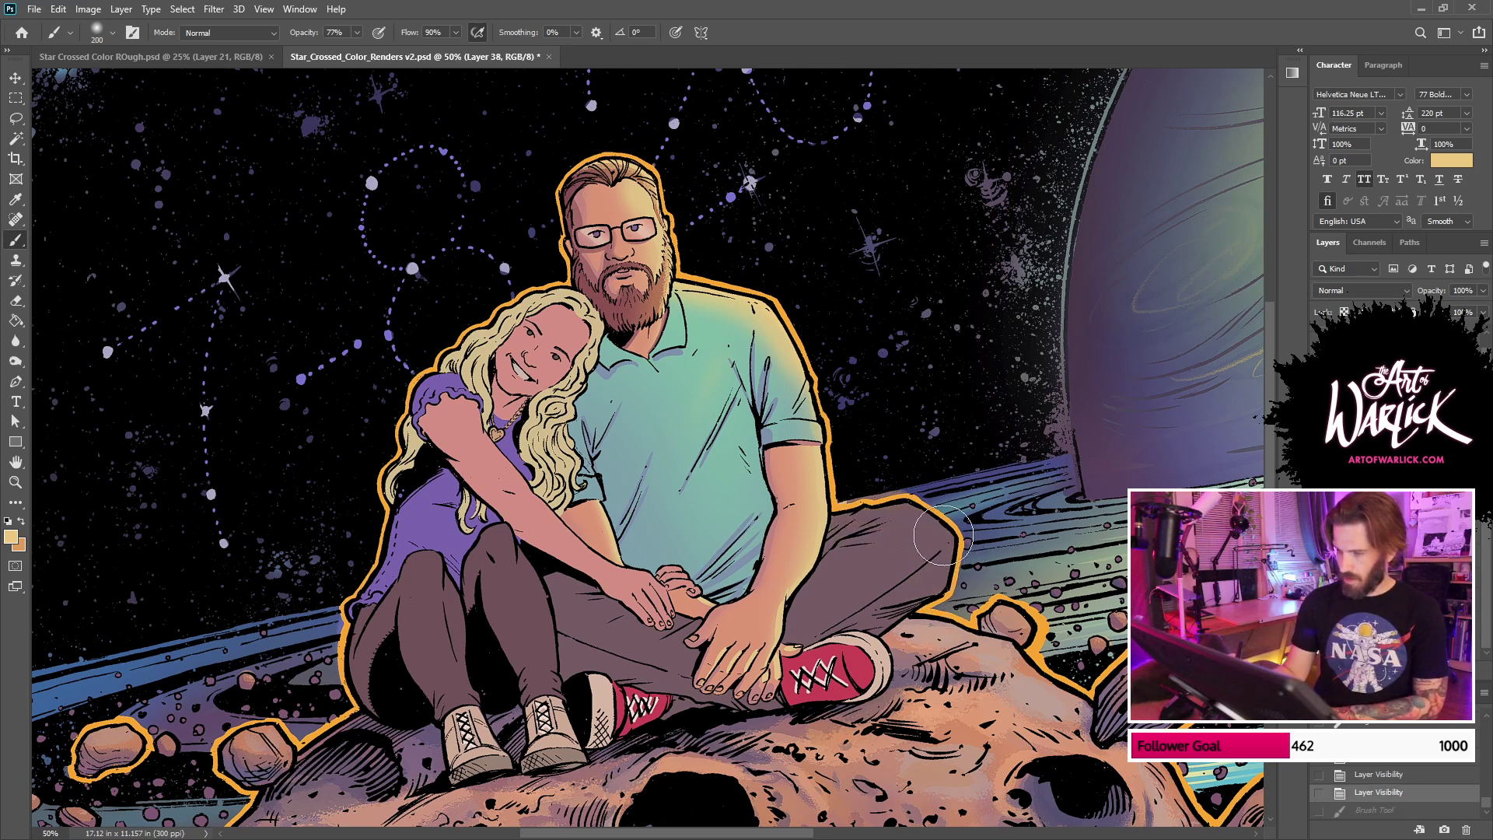
{"action": "key", "text": "ctrl+shift+z"}
{"action": "key", "text": "ctrl+z"}
{"action": "key", "text": "ctrl+shift+z"}
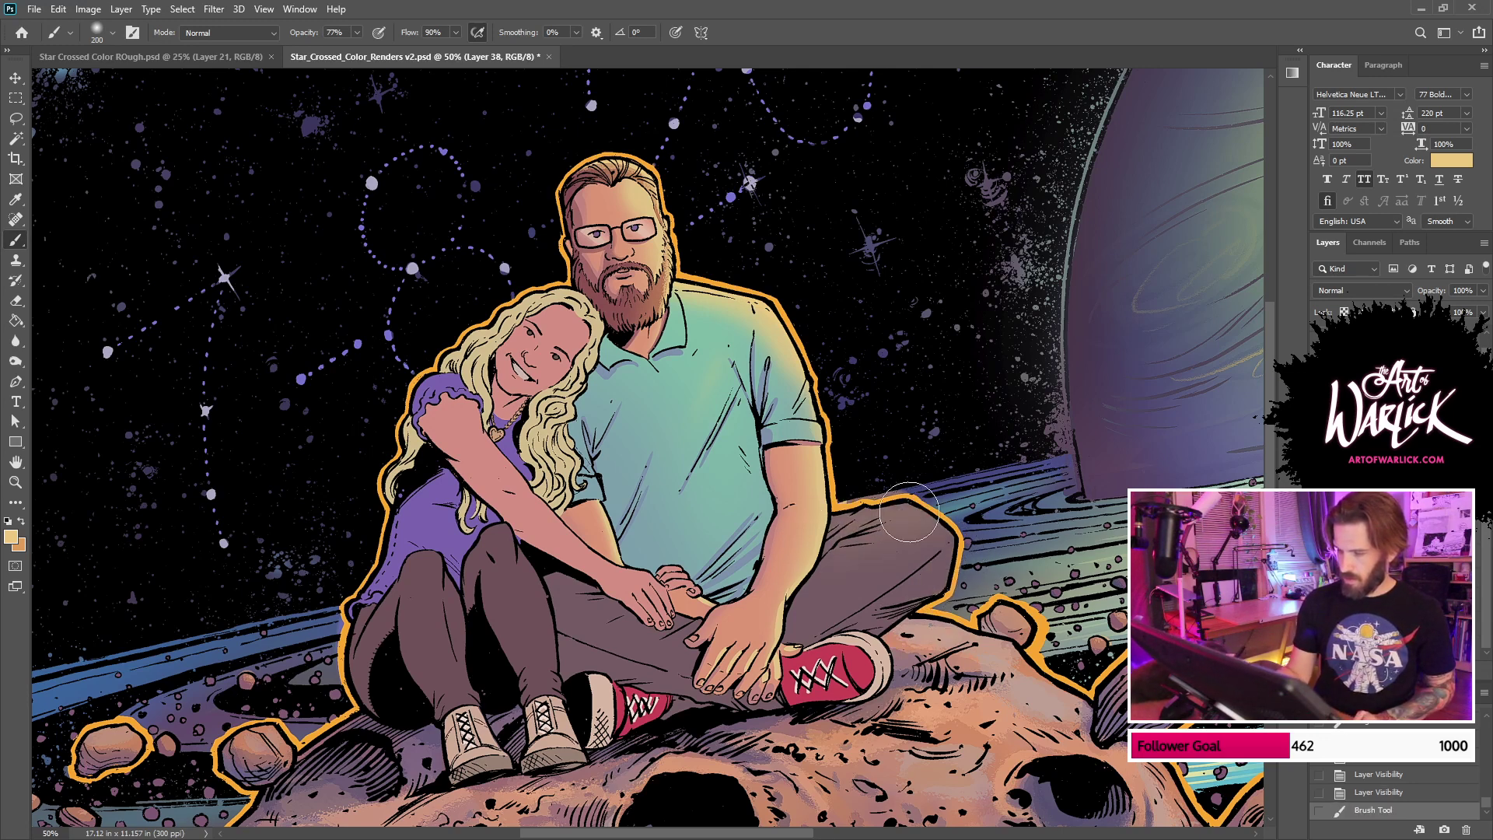
{"action": "left_click_drag", "start_coordinate": [556, 577], "coordinate": [670, 627]}
{"action": "left_click_drag", "start_coordinate": [809, 622], "coordinate": [884, 535]}
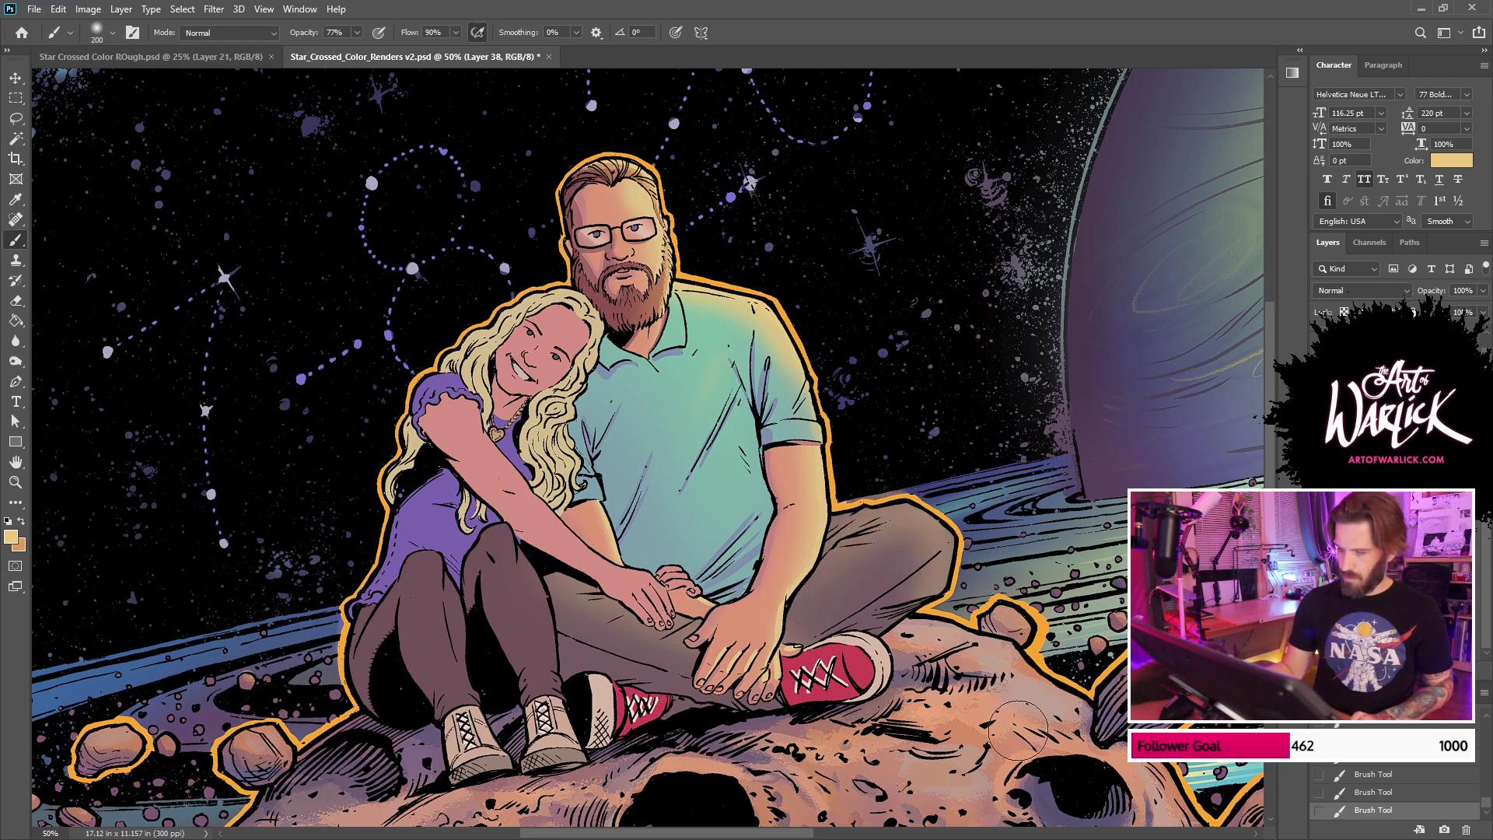
Step: Sample the trousers' mauve-brown, add a new layer, and set up the triangular Inking 2018 brush at 29 px
{"action": "left_click", "coordinate": [887, 618], "text": "alt"}
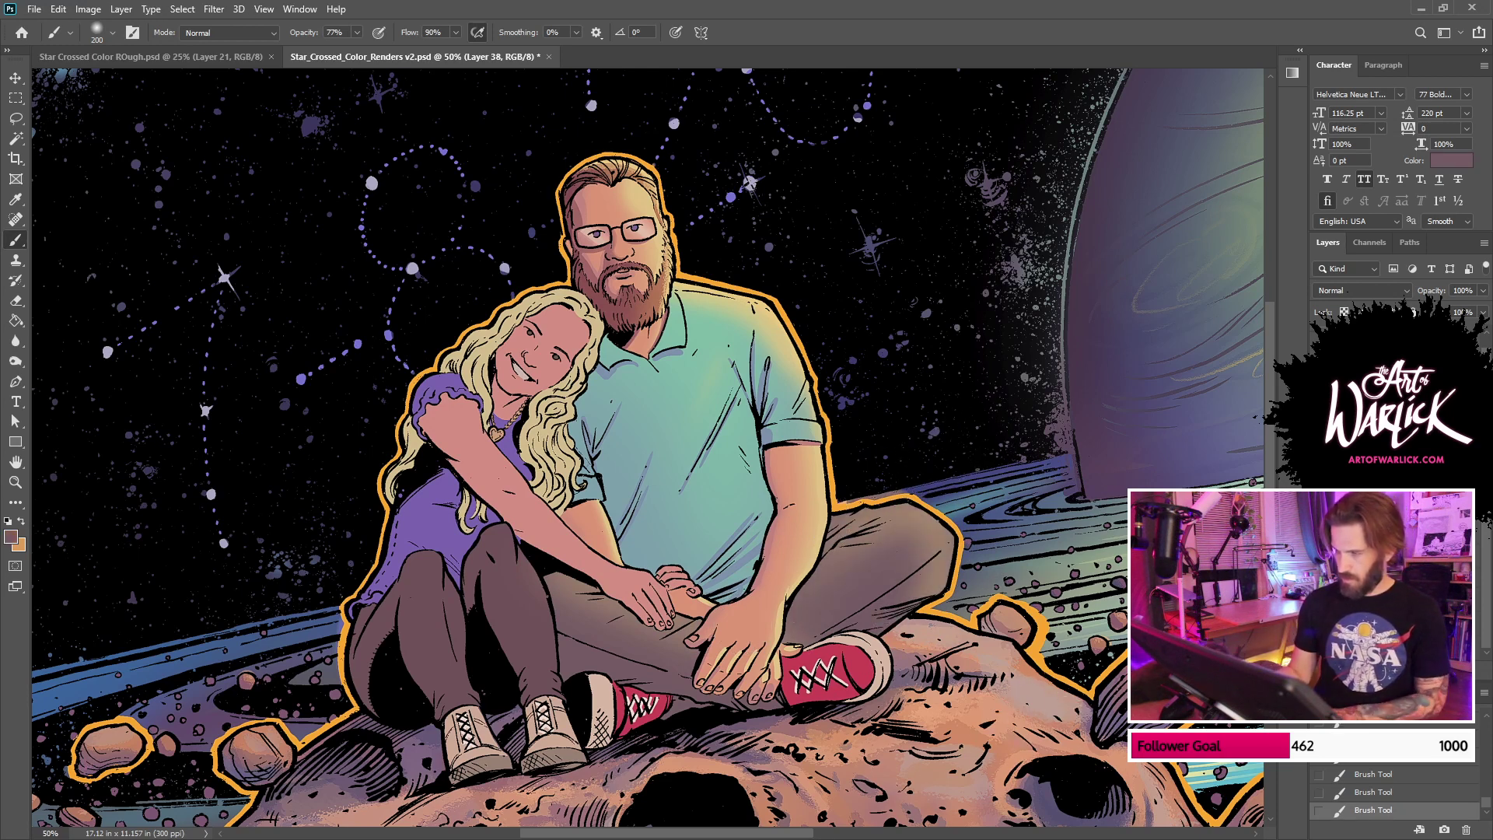
{"action": "key", "text": "ctrl+plus"}
{"action": "right_click", "coordinate": [1010, 574]}
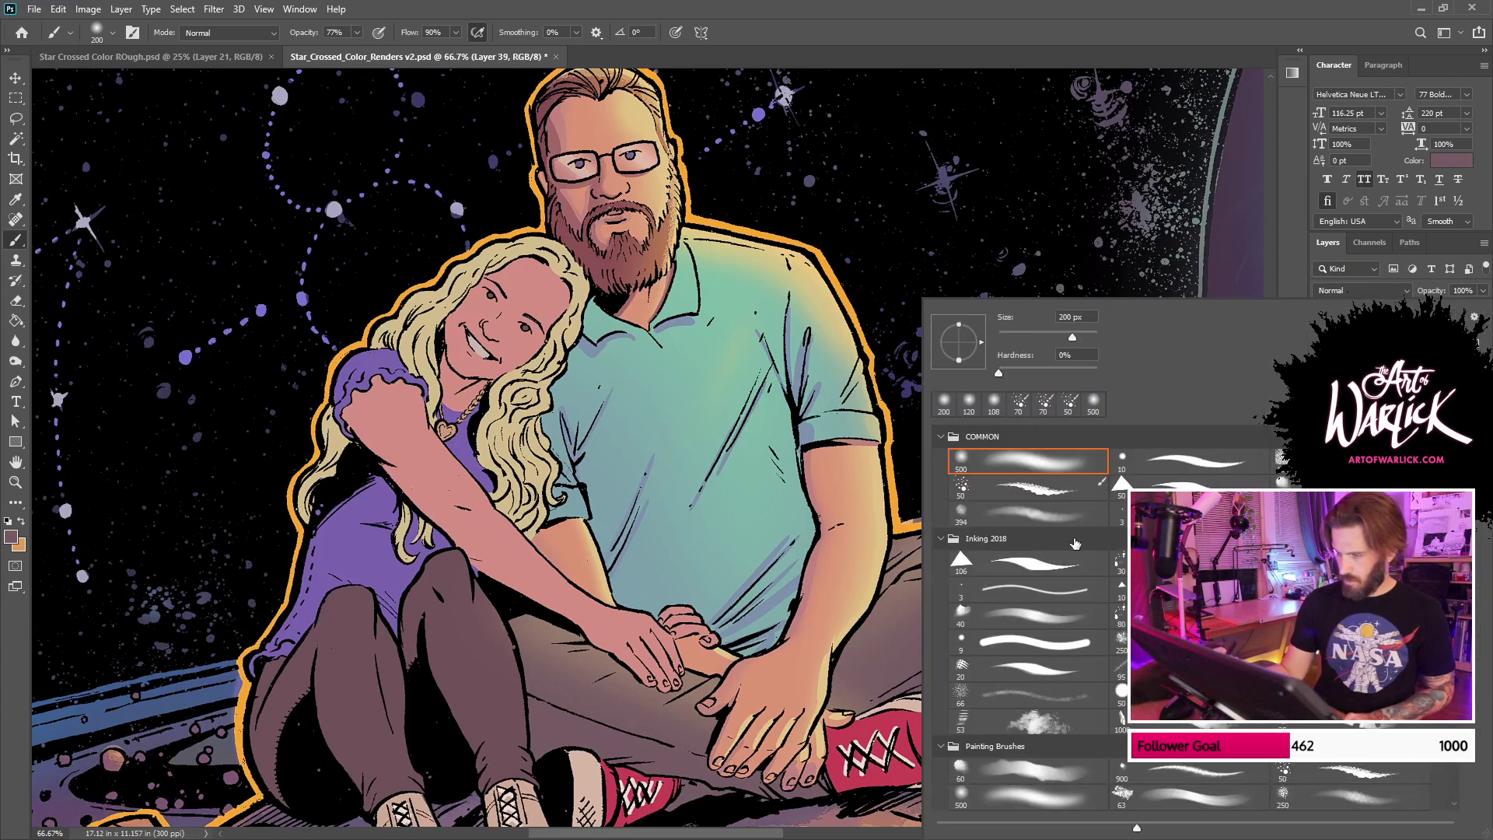
{"action": "left_click", "coordinate": [1050, 560]}
{"action": "left_click", "coordinate": [1012, 334]}
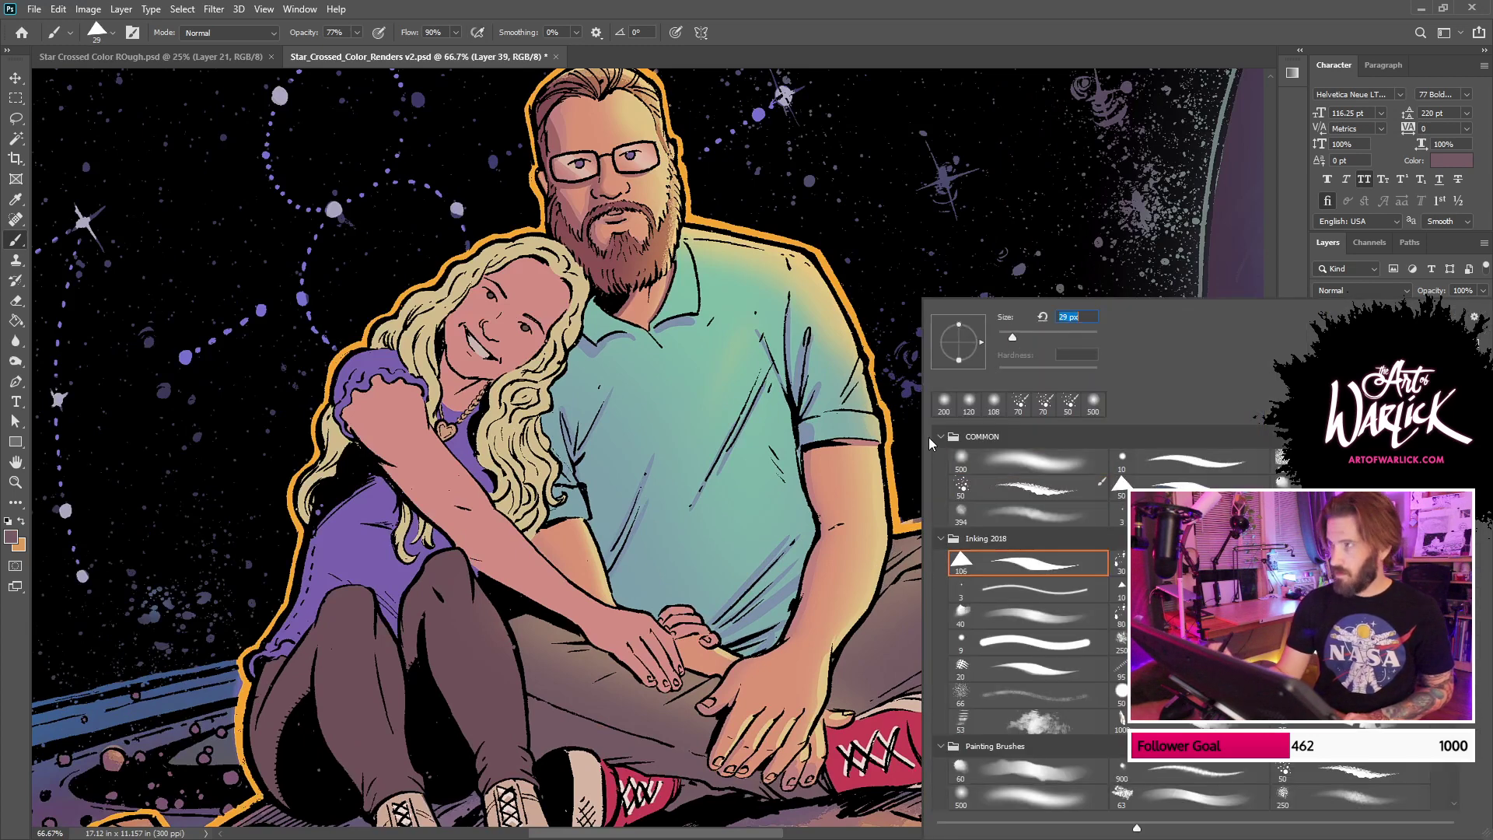
{"action": "left_click", "coordinate": [1080, 31]}
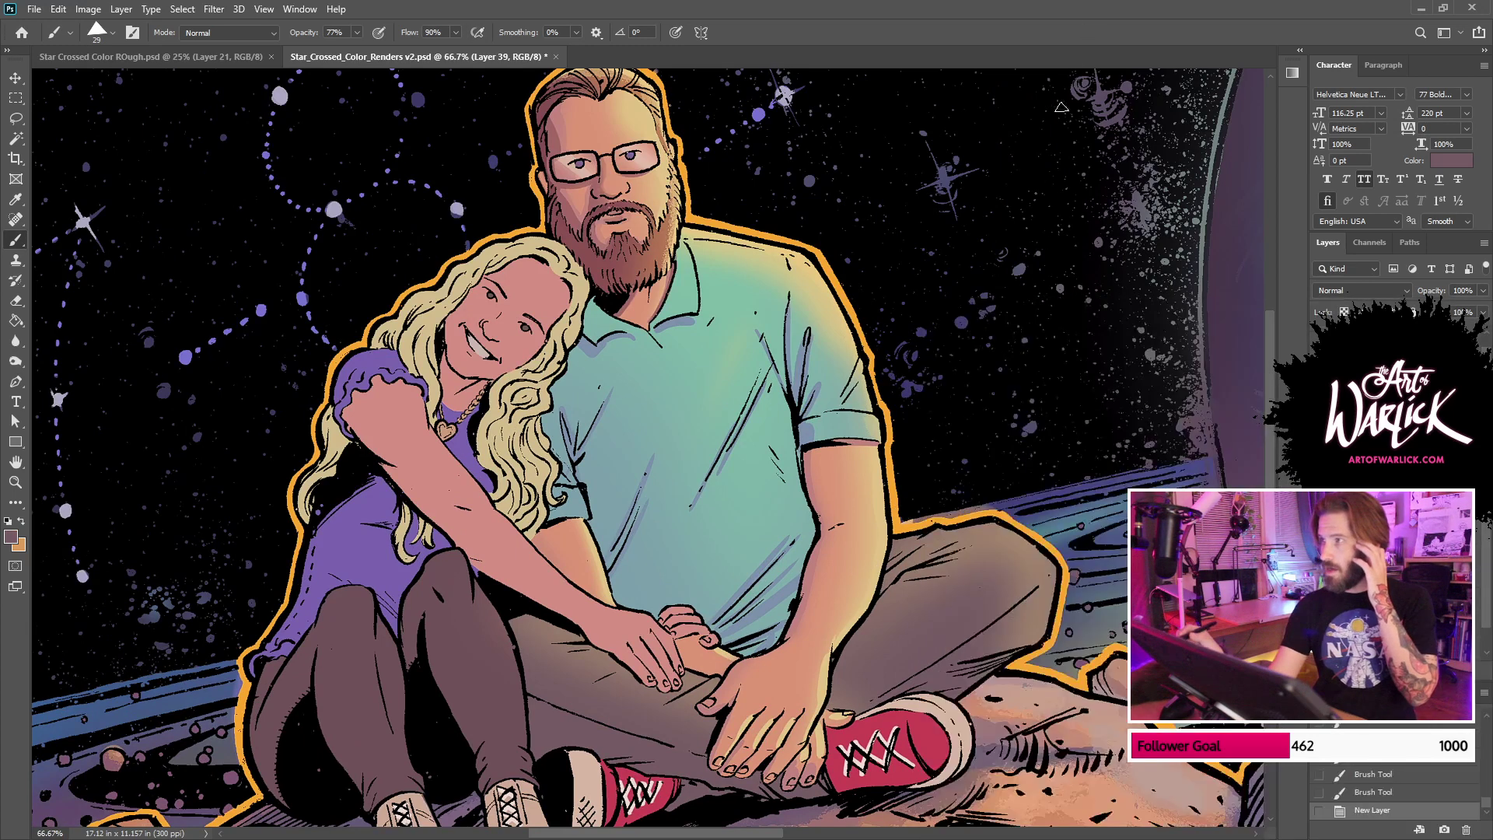
Step: Paint mauve-brown shadow strokes on the man's bent knee and along his lower leg with the 29 px triangular inking brush
{"action": "left_click_drag", "start_coordinate": [888, 560], "coordinate": [936, 553]}
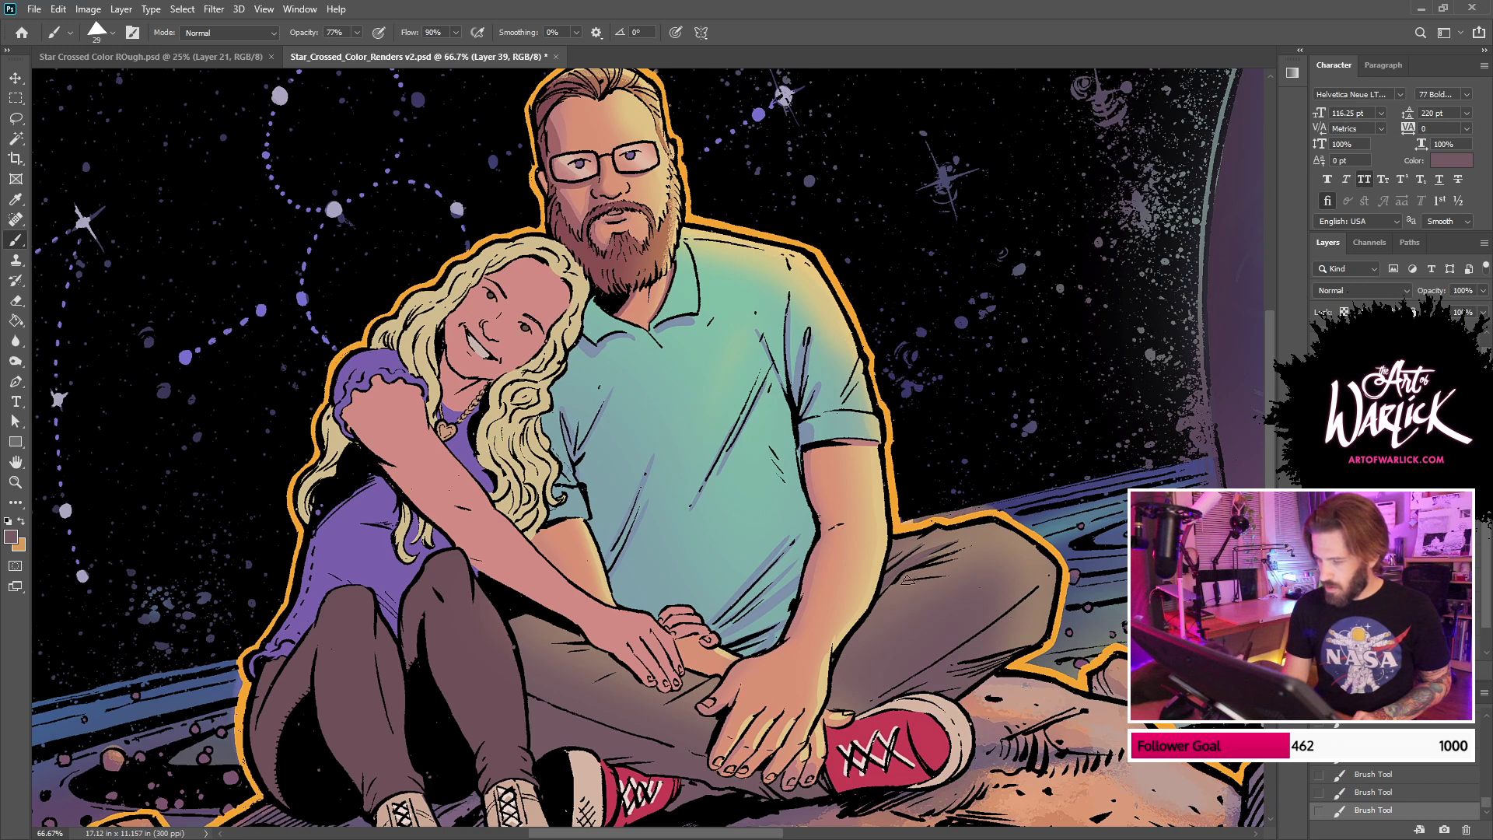
{"action": "left_click_drag", "start_coordinate": [909, 579], "coordinate": [911, 582]}
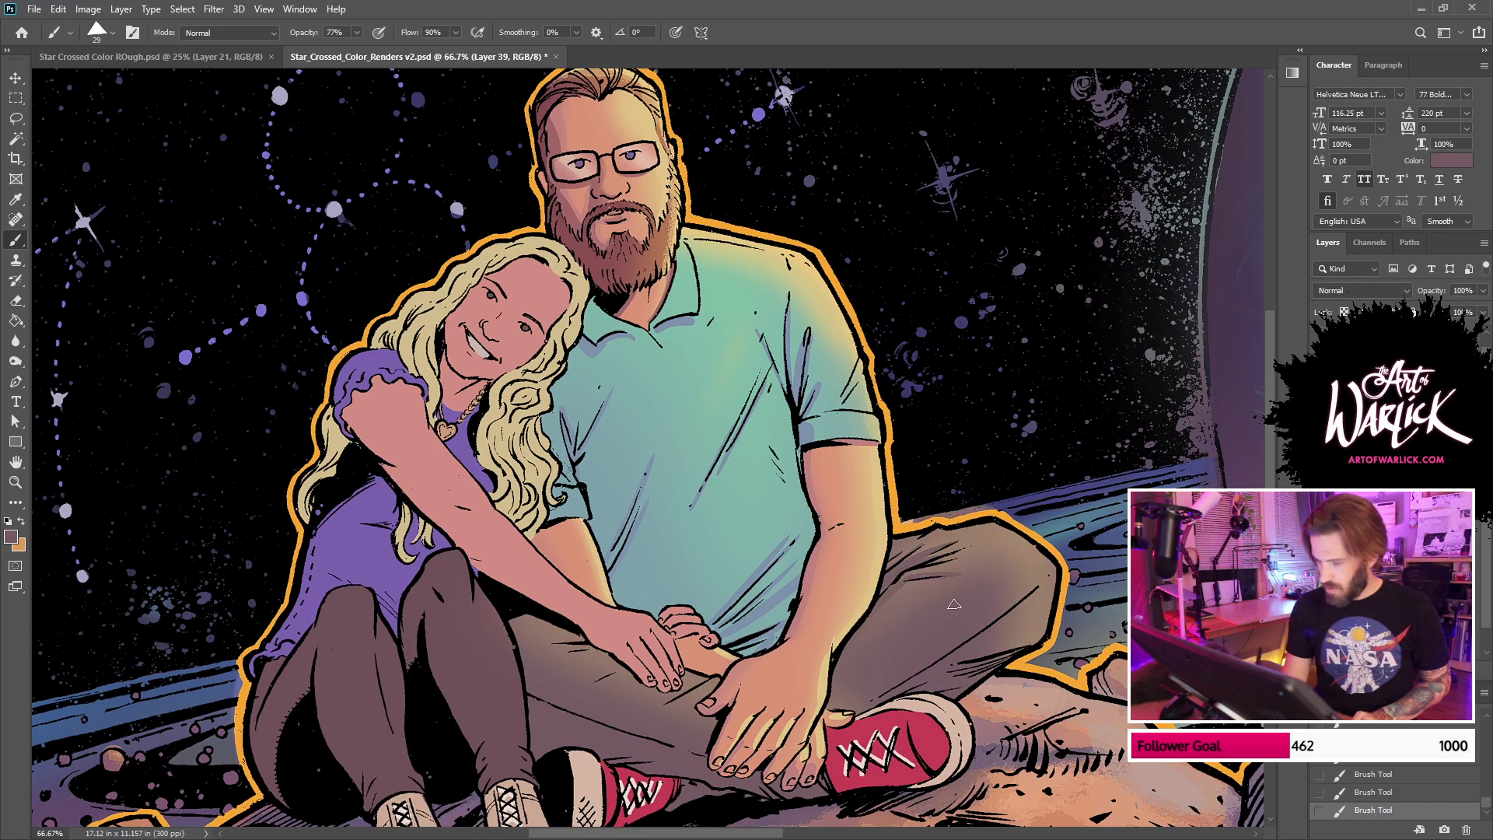
{"action": "key", "text": "ctrl+z"}
{"action": "left_click_drag", "start_coordinate": [1042, 587], "coordinate": [998, 639]}
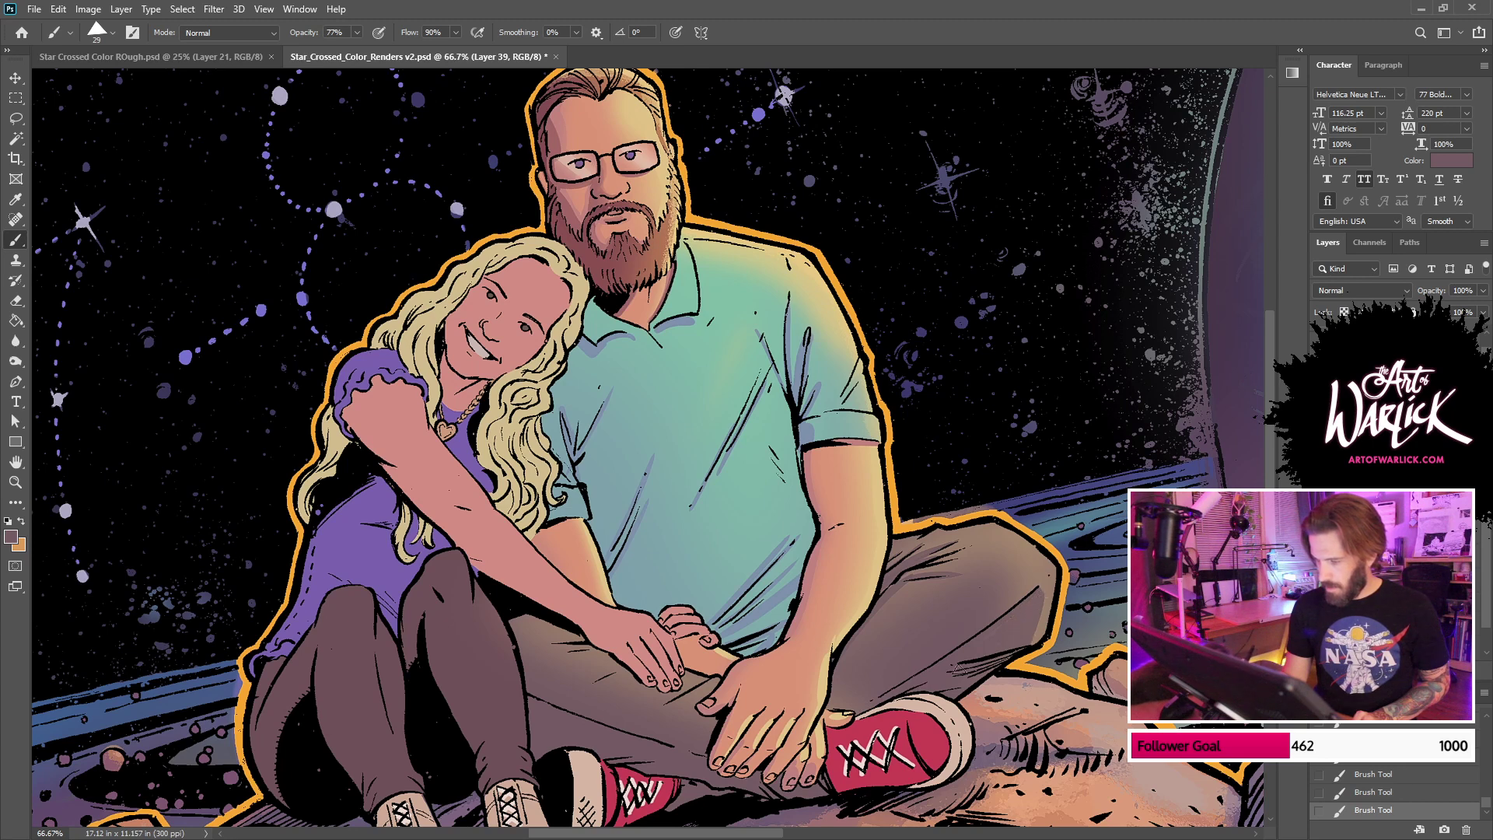
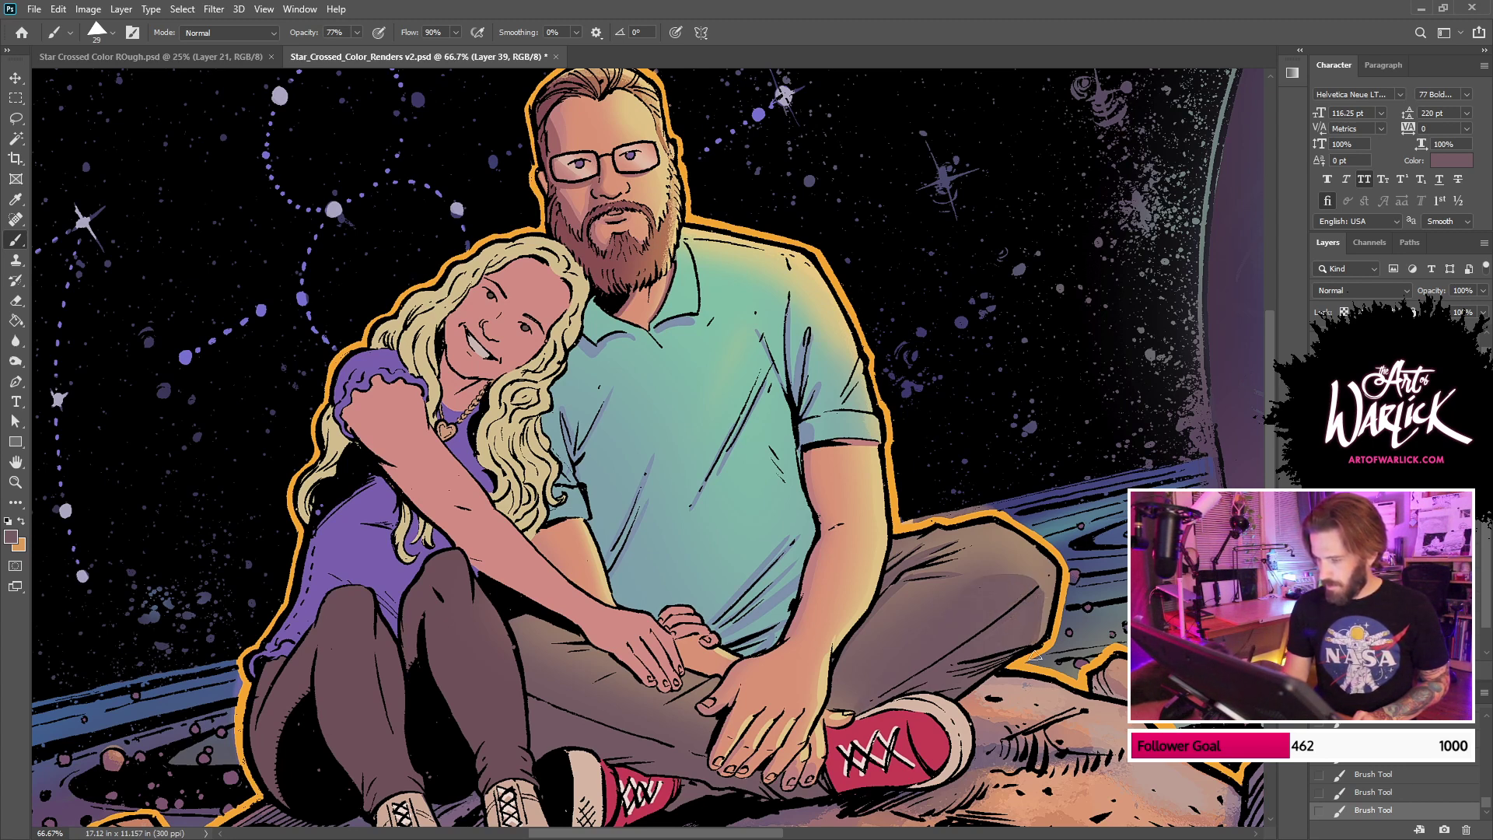
{"action": "key", "text": "ctrl+z"}
{"action": "left_click_drag", "start_coordinate": [1036, 638], "coordinate": [1105, 436]}
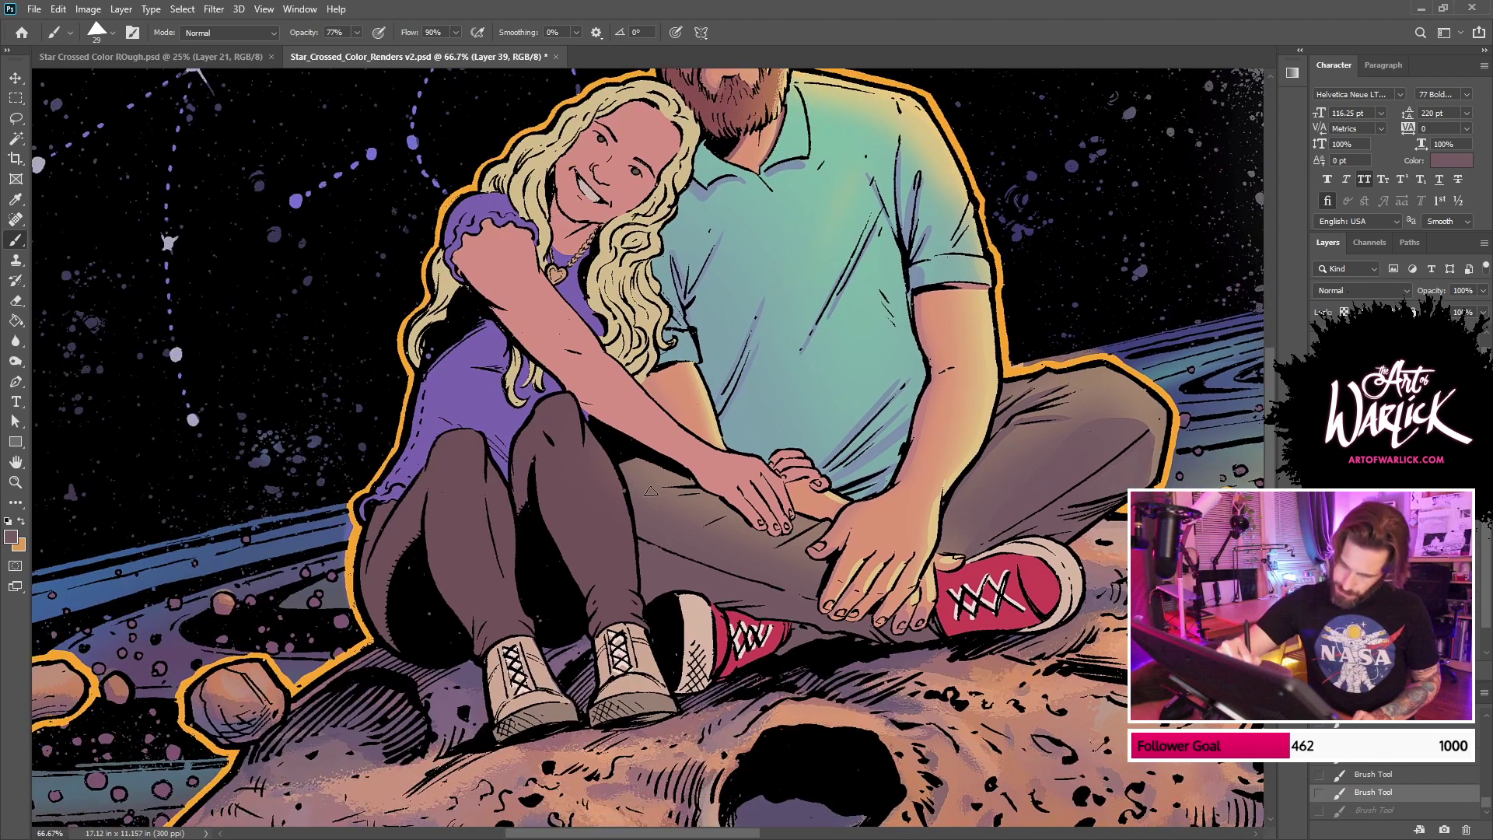
{"action": "left_click_drag", "start_coordinate": [650, 491], "coordinate": [747, 496]}
{"action": "left_click_drag", "start_coordinate": [786, 548], "coordinate": [839, 520]}
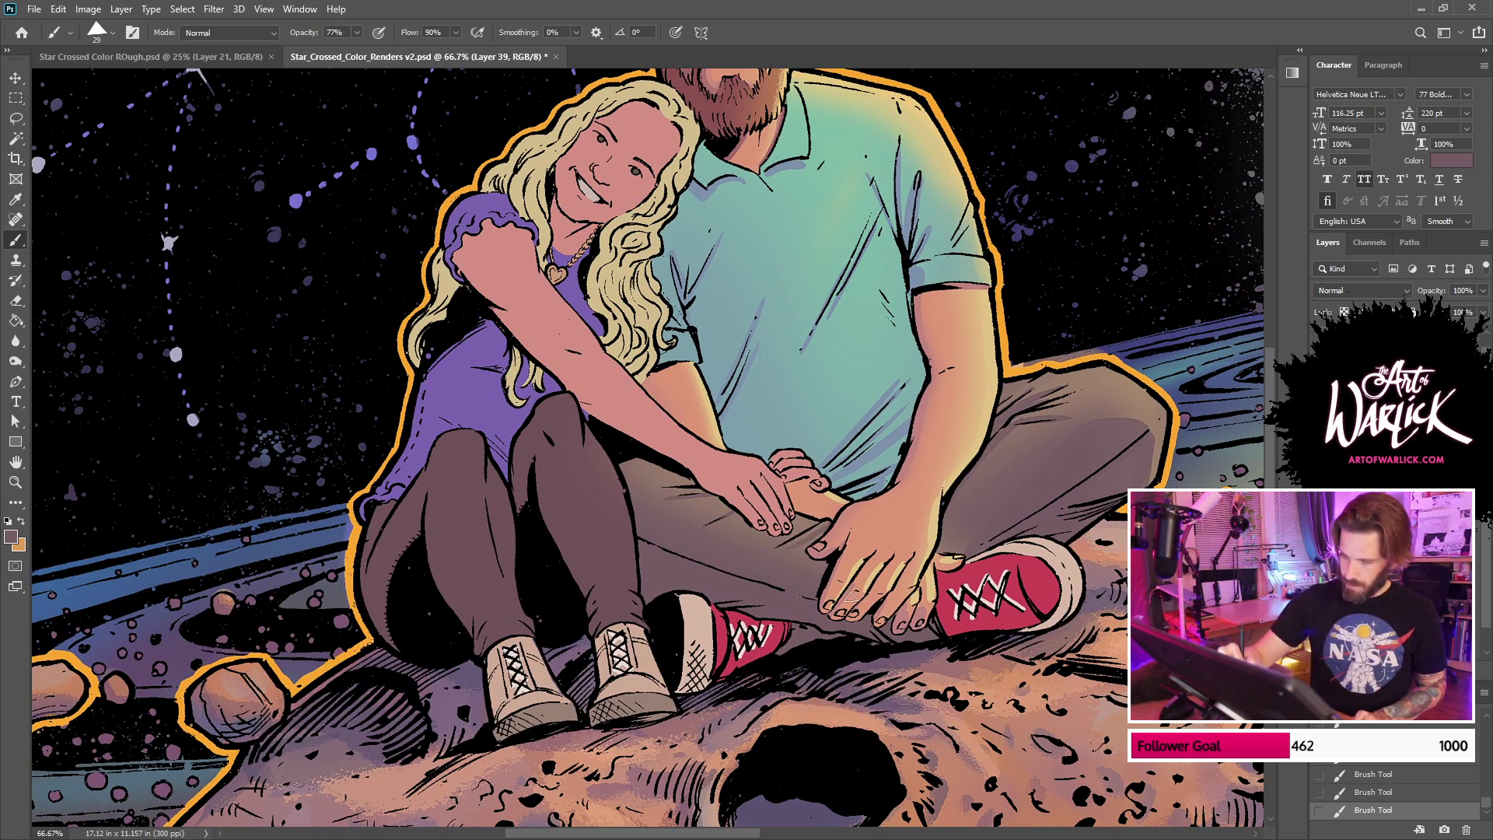
Step: Switch to the soft COMMON brush, test it at 385 px on the man's knee, and reduce it to 80 px
{"action": "left_click", "coordinate": [1017, 420], "text": "alt"}
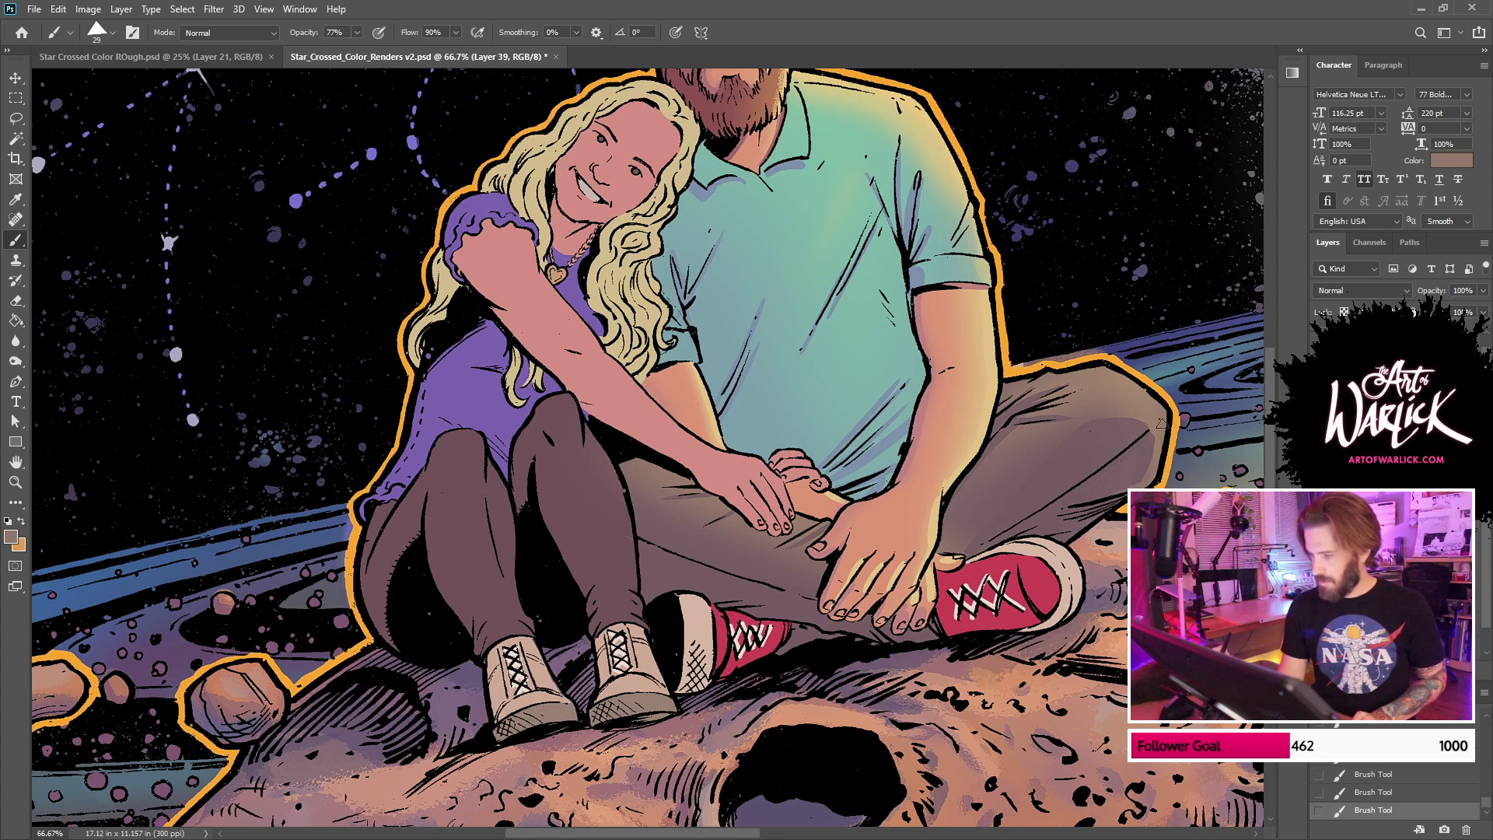
{"action": "right_click", "coordinate": [1162, 421]}
{"action": "double_click", "coordinate": [1062, 465]}
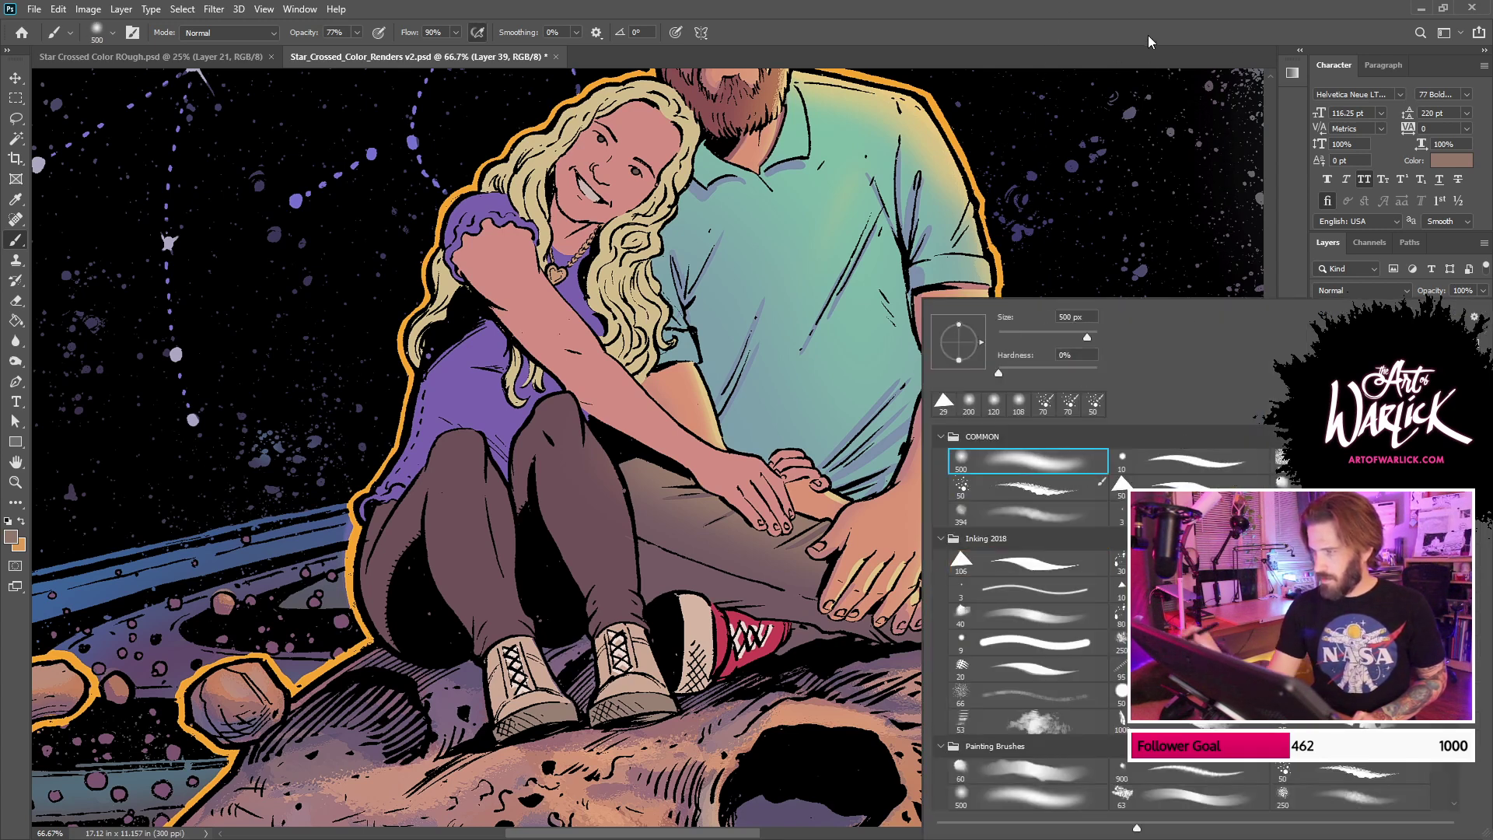
{"action": "right_click", "coordinate": [1182, 341]}
{"action": "left_click", "coordinate": [1082, 339]}
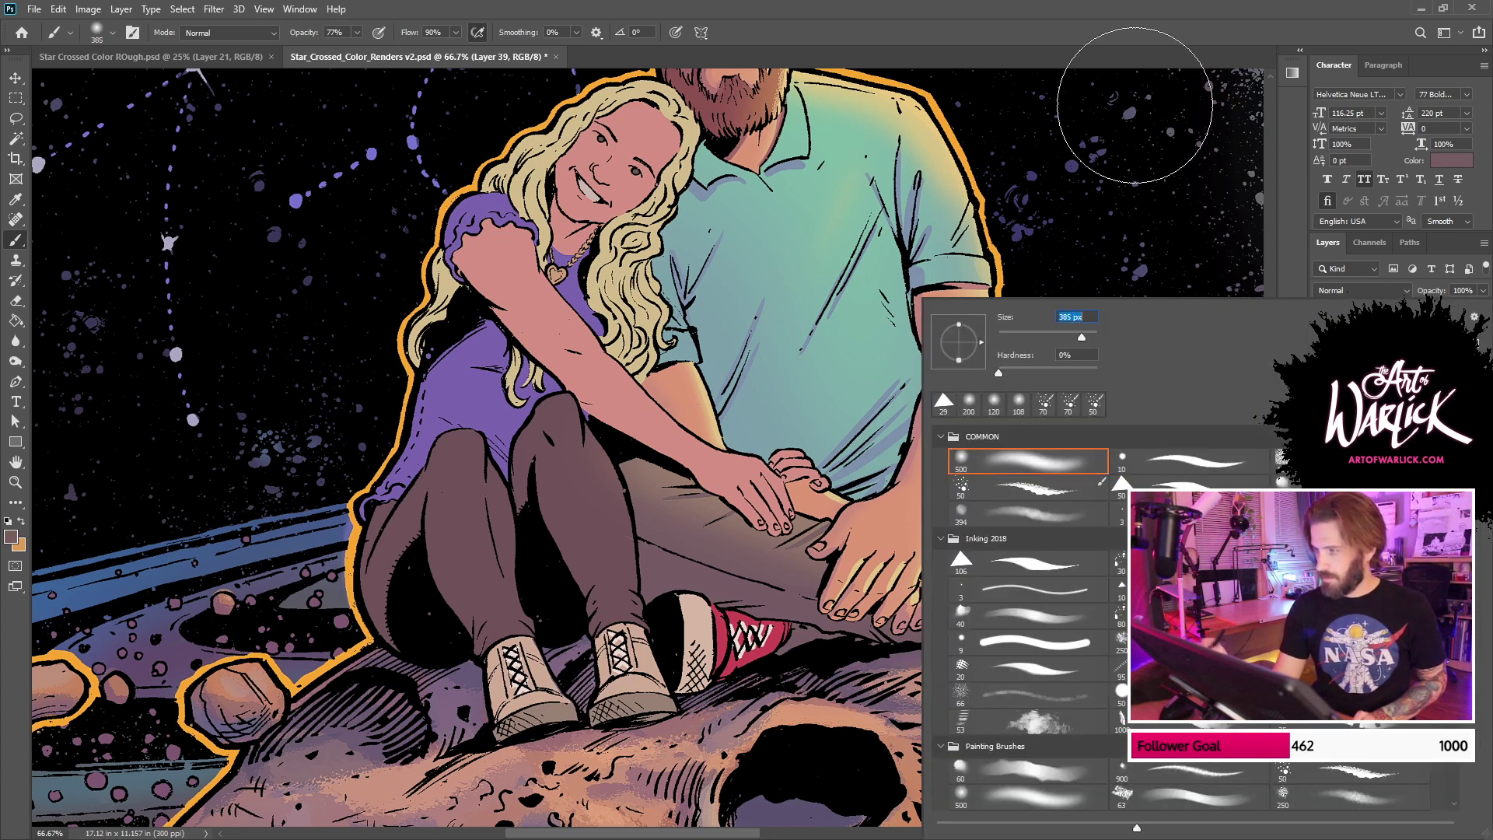
{"action": "left_click", "coordinate": [1136, 94]}
{"action": "left_click_drag", "start_coordinate": [1157, 424], "coordinate": [1173, 400]}
{"action": "key", "text": "ctrl+z"}
{"action": "key", "text": "bracketleft"}
{"action": "key", "text": "bracketleft"}
{"action": "key", "text": "bracketleft"}
{"action": "key", "text": "bracketleft"}
{"action": "key", "text": "bracketleft"}
{"action": "key", "text": "bracketleft"}
{"action": "key", "text": "bracketleft"}
{"action": "key", "text": "bracketleft"}
{"action": "key", "text": "bracketleft"}
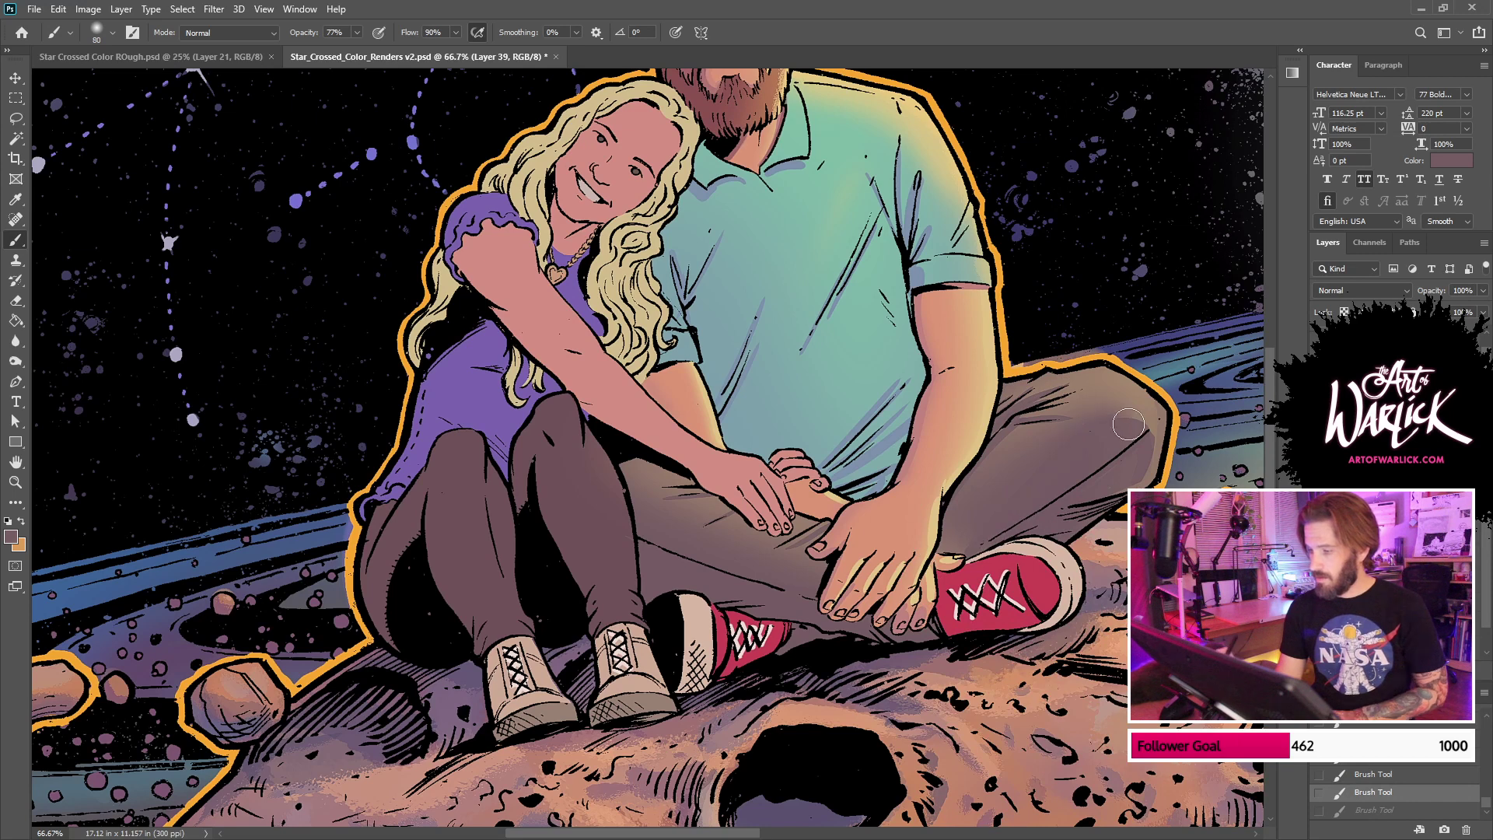
Step: Try soft mauve and sampled light-brown shading strokes on the man's bent leg with the 80 px brush
{"action": "left_click_drag", "start_coordinate": [1052, 518], "coordinate": [1108, 491]}
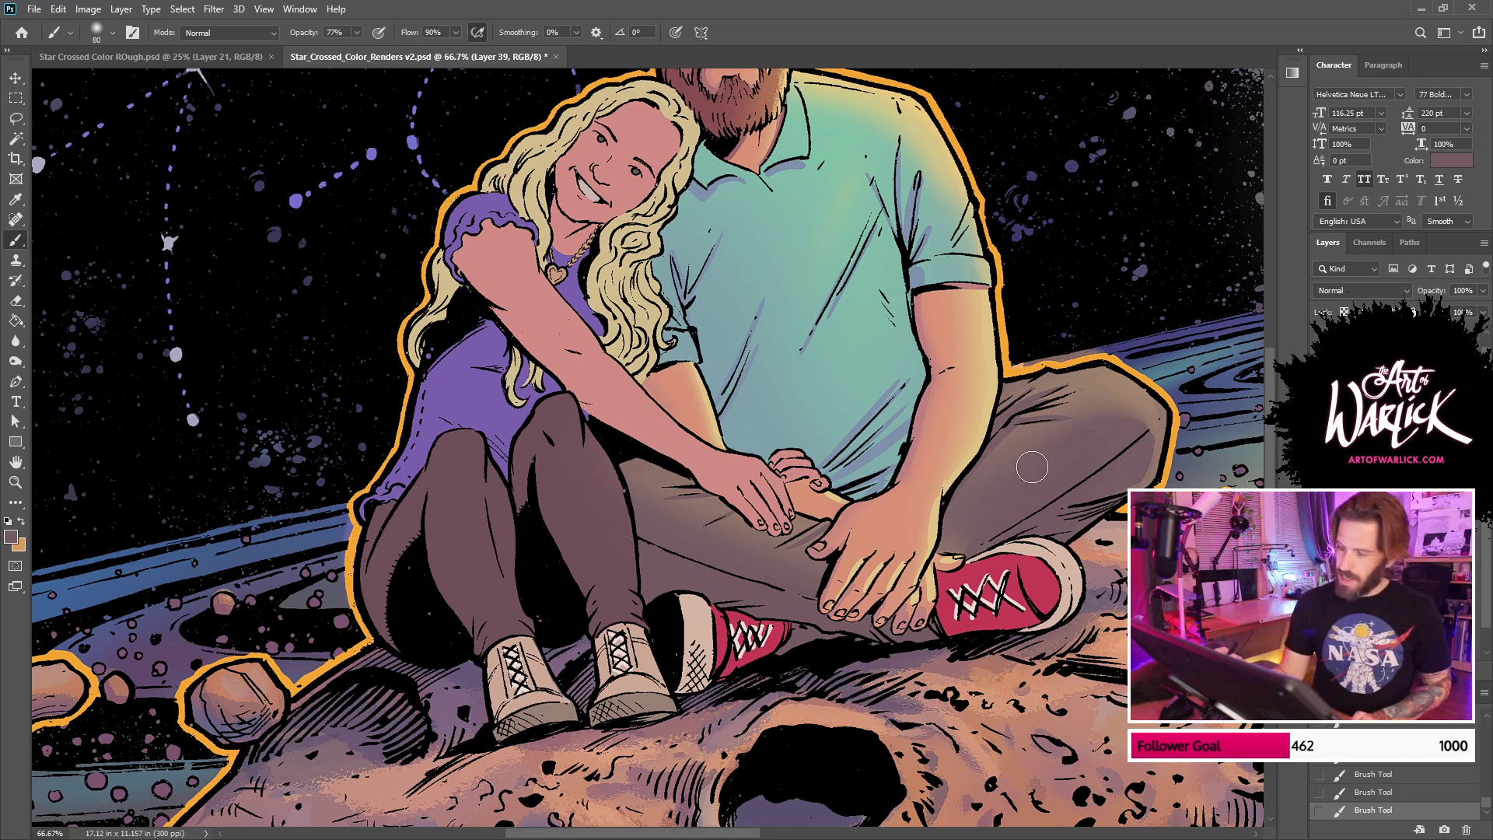
{"action": "left_click", "coordinate": [1150, 451], "text": "alt"}
{"action": "key", "text": "ctrl+z"}
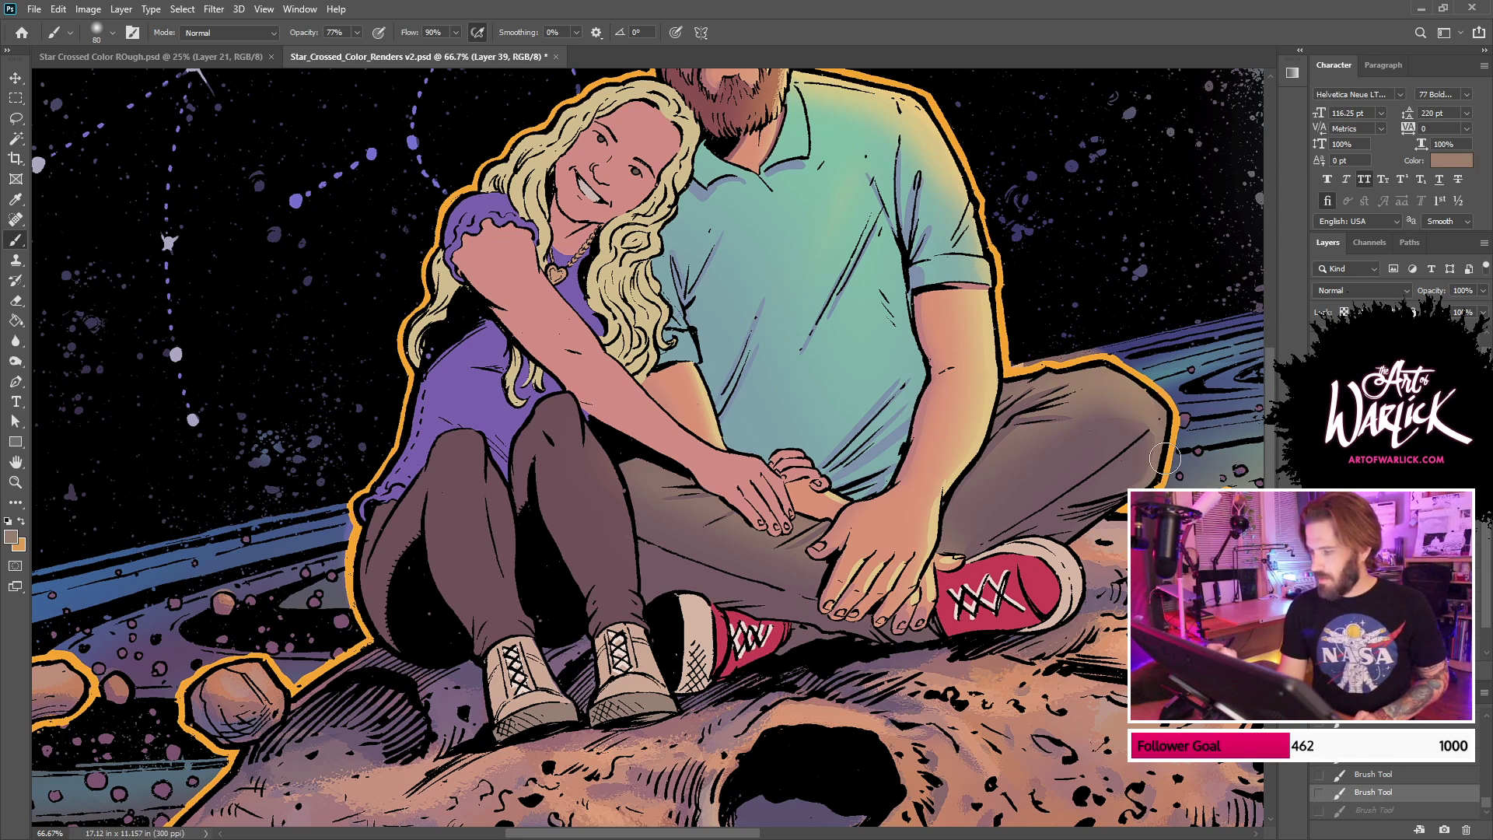
{"action": "mouse_move", "coordinate": [1163, 456]}
{"action": "left_mouse_down"}
{"action": "mouse_move", "coordinate": [1126, 381]}
{"action": "mouse_move", "coordinate": [1098, 391]}
{"action": "left_mouse_up"}
{"action": "key", "text": "ctrl+z"}
{"action": "key", "text": "ctrl+shift+z"}
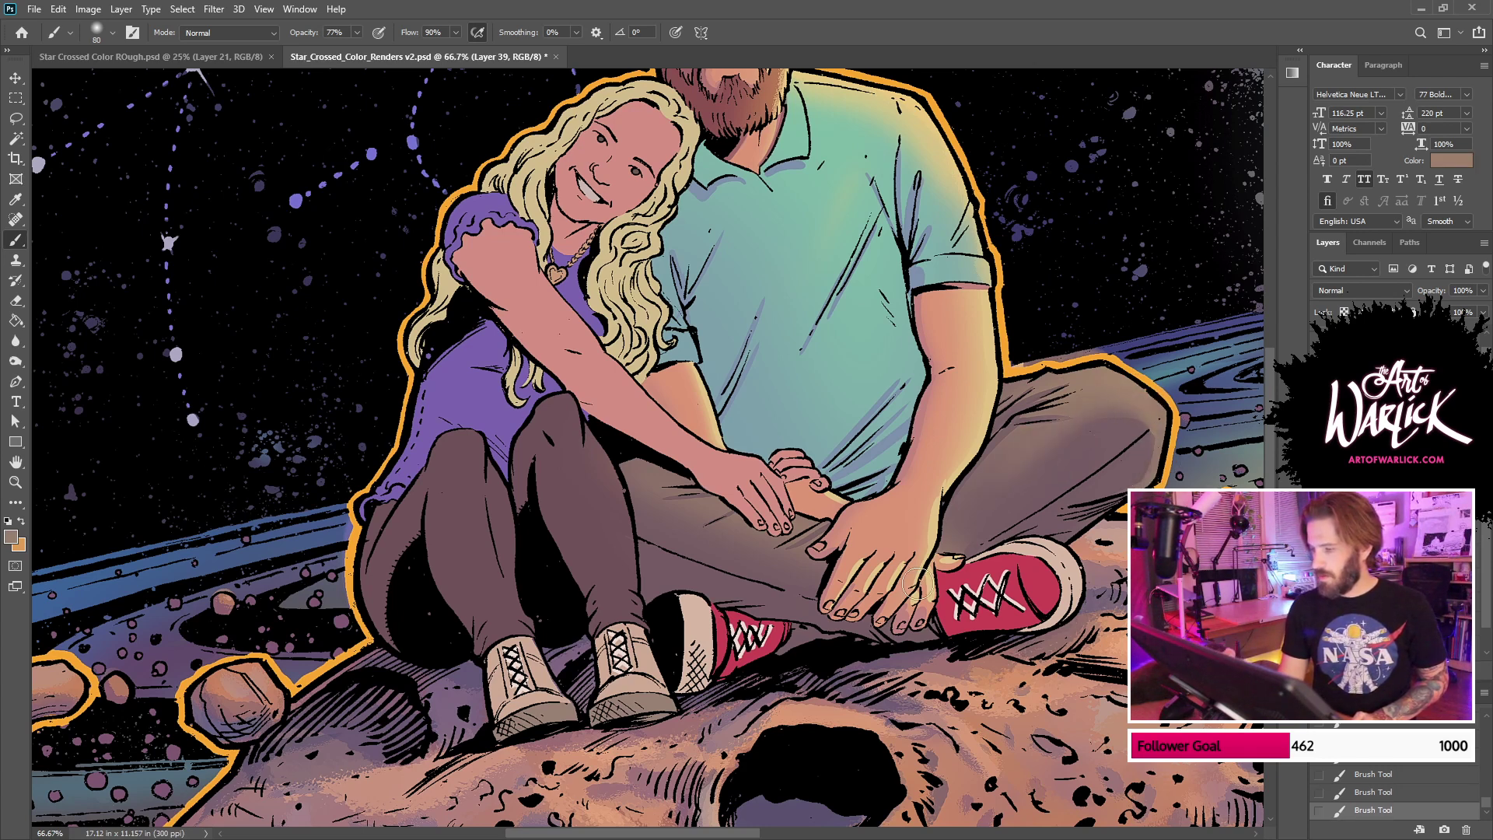
{"action": "key", "text": "ctrl+z"}
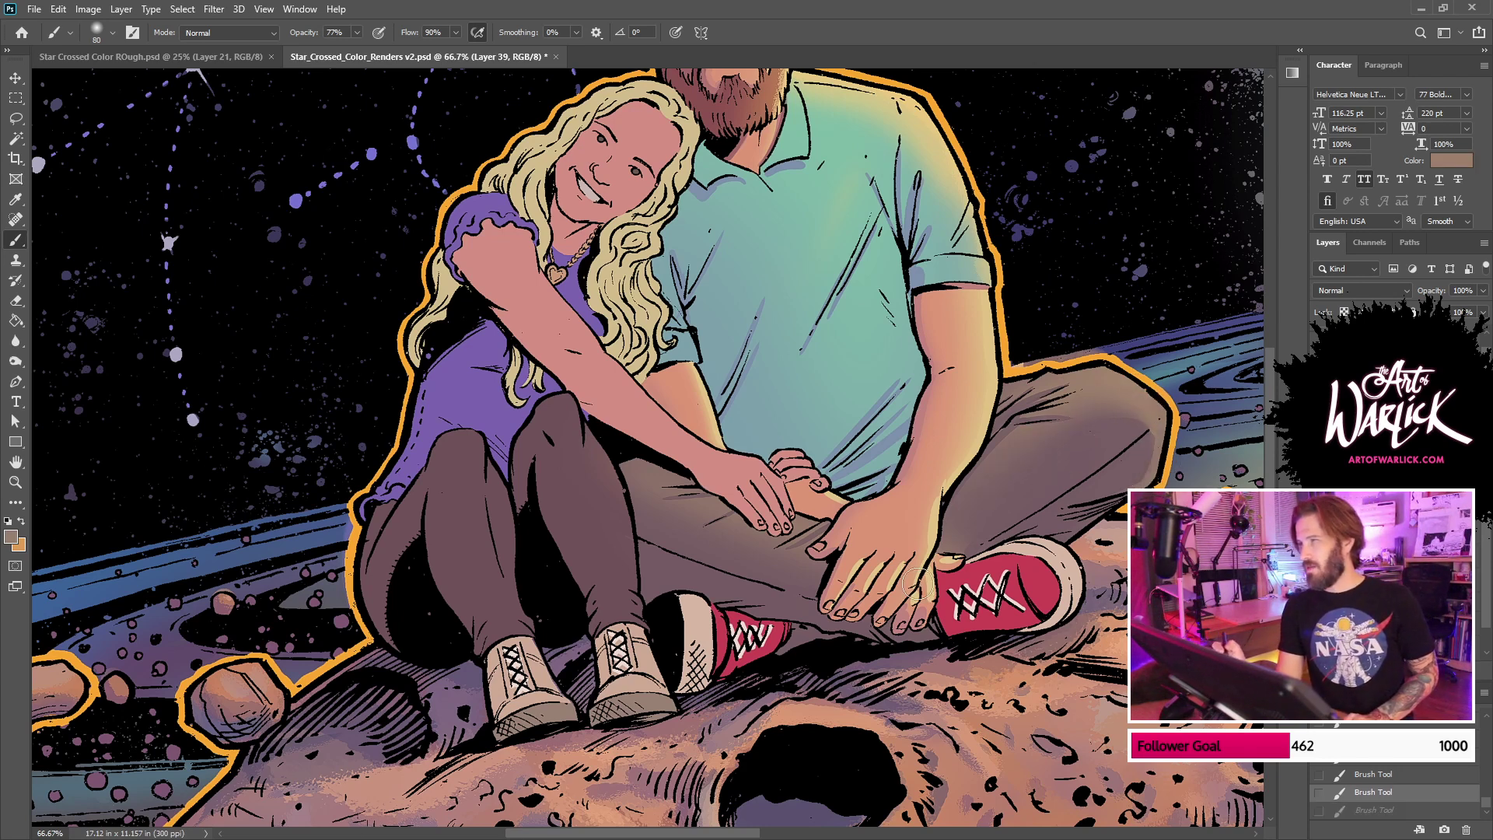
Step: Select the red areas of both of the man's sneakers from the FLATS layer with the Magic Wand
{"action": "scroll", "coordinate": [916, 581], "scroll_direction": "up", "scroll_amount": 4}
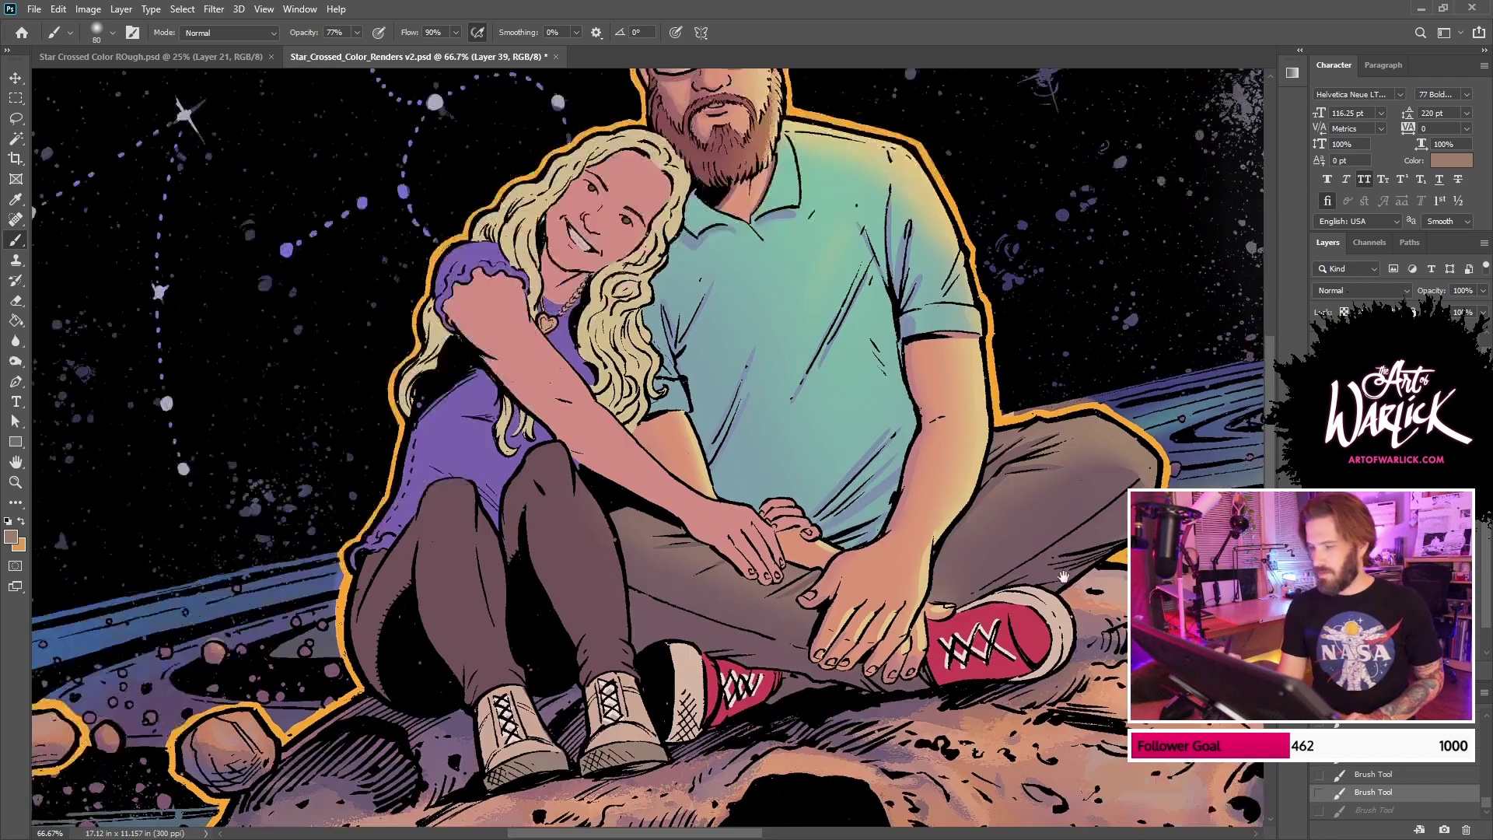
{"action": "key", "text": "ctrl+minus"}
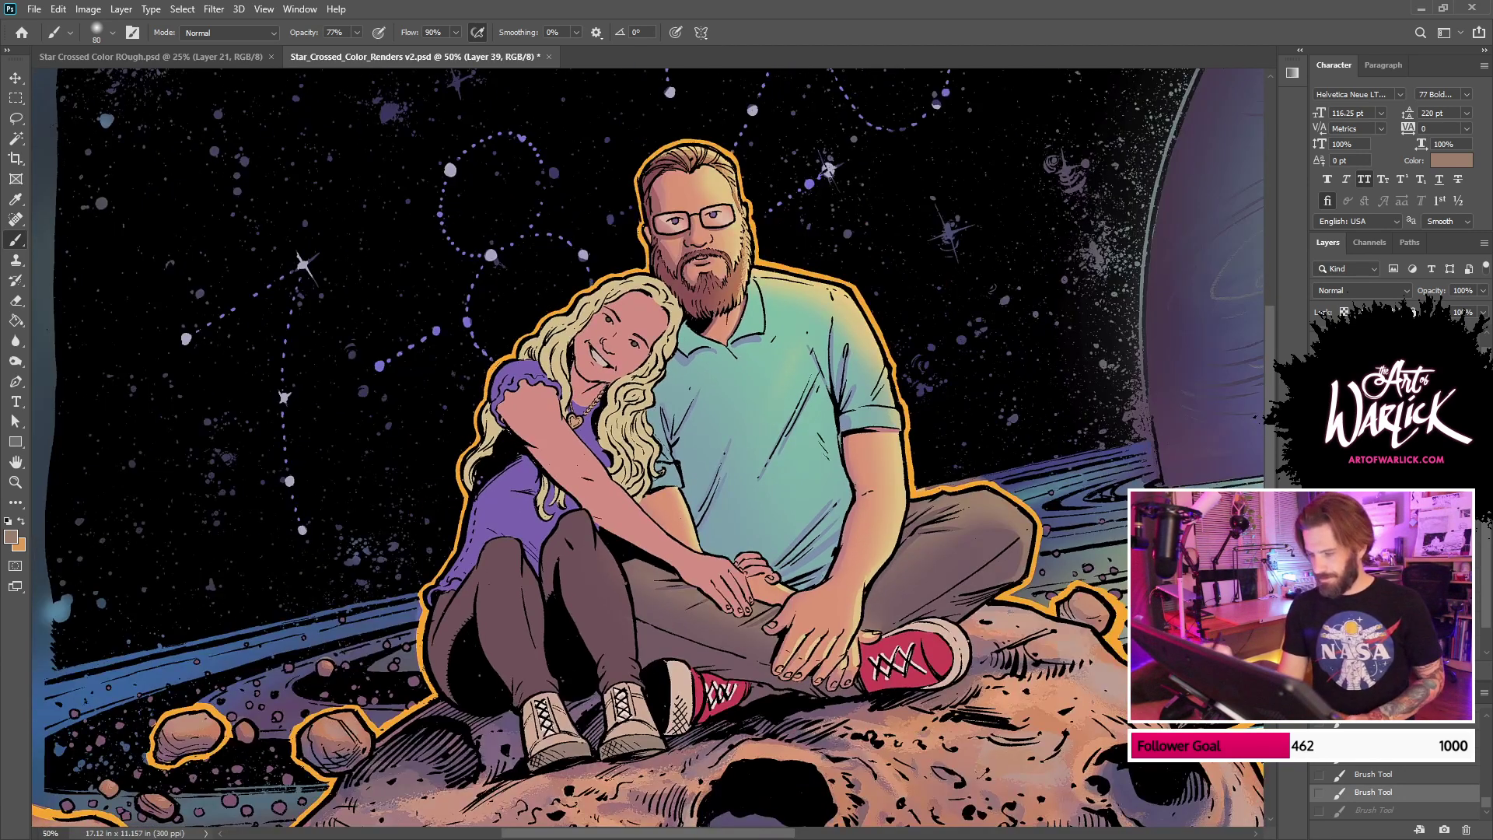
{"action": "key", "text": "w"}
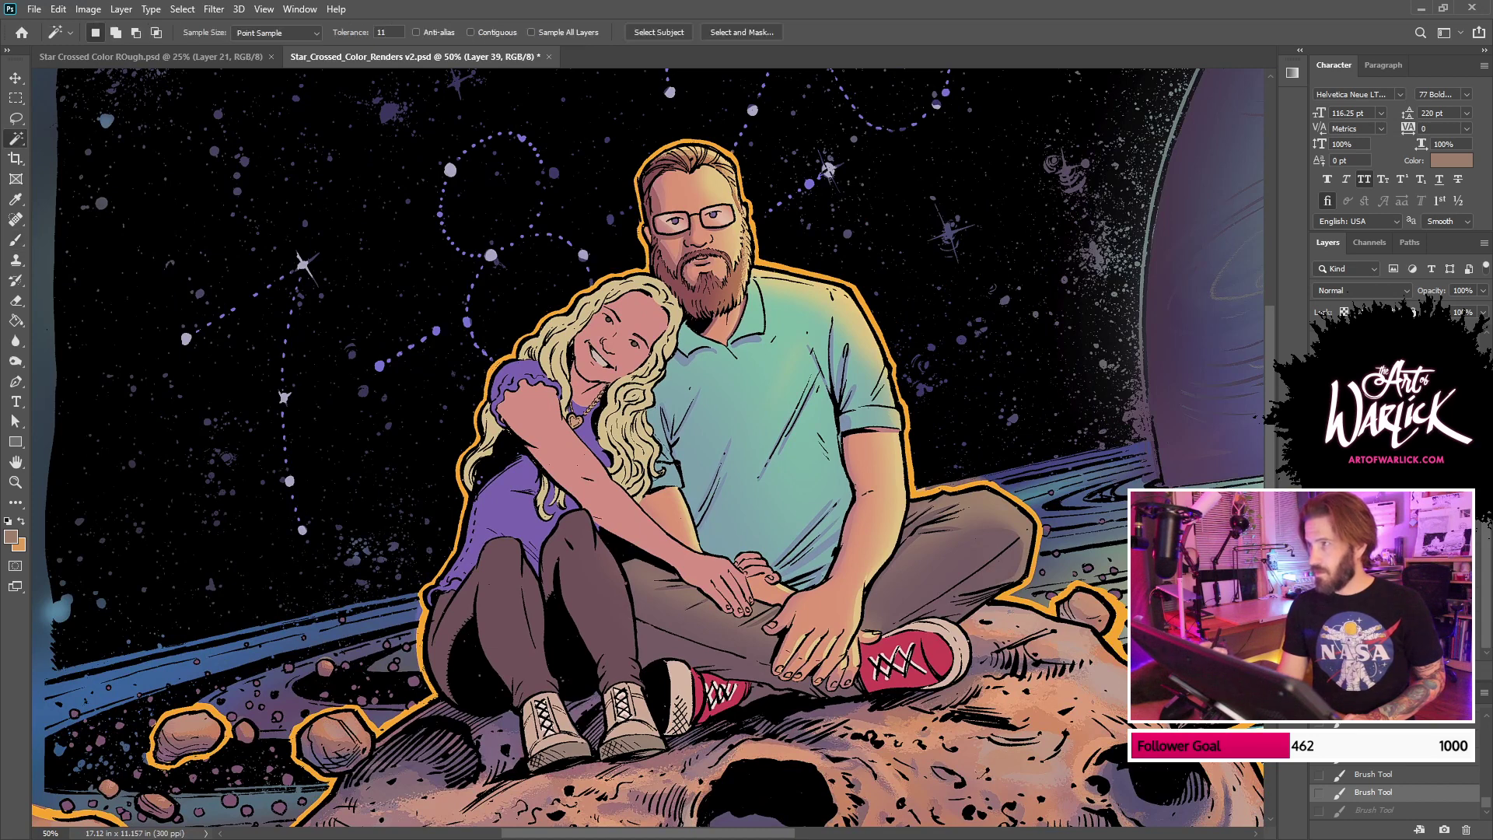
{"action": "left_click", "coordinate": [950, 659]}
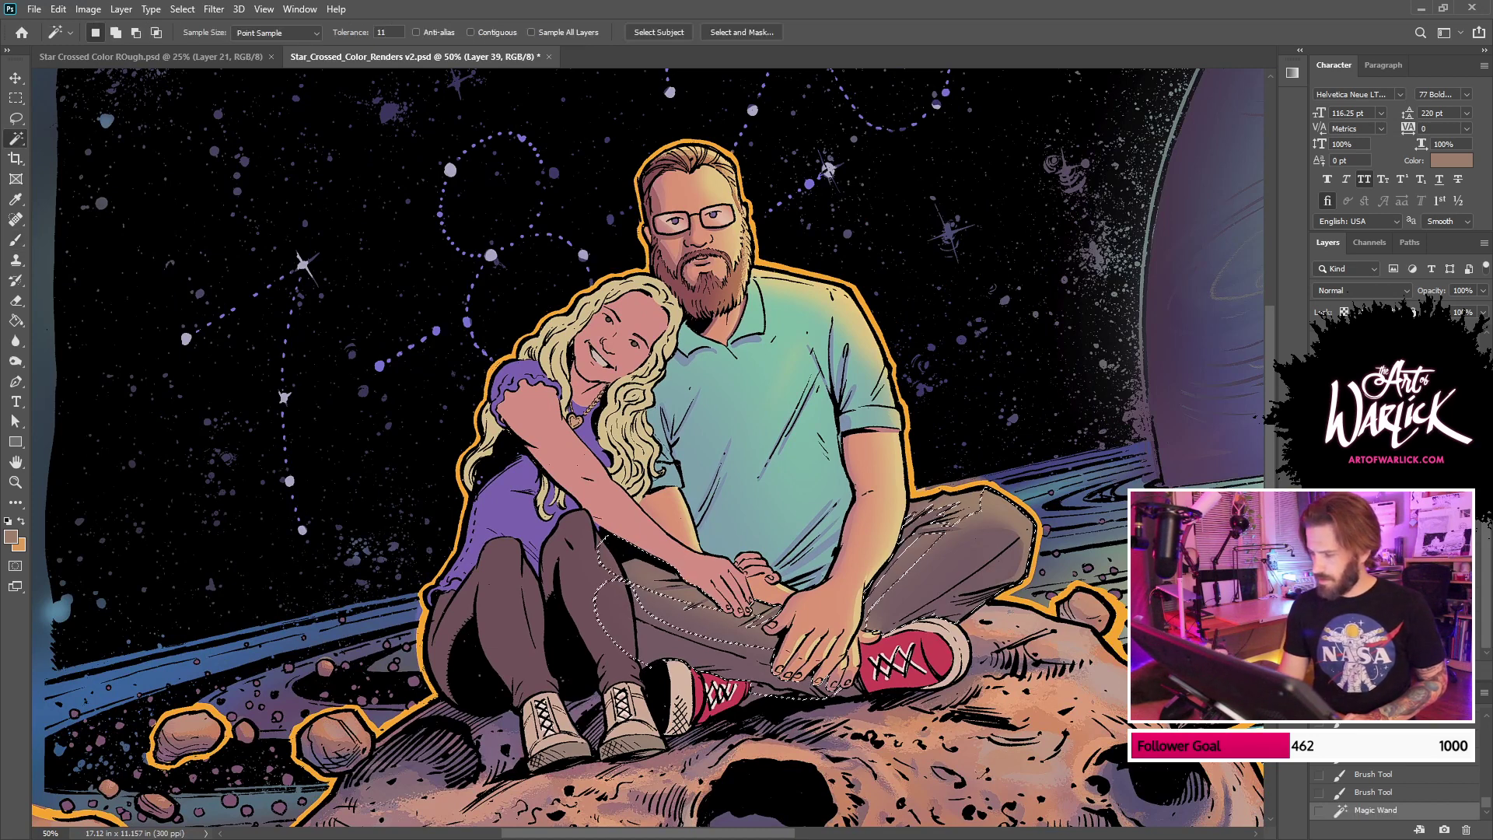
{"action": "key", "text": "ctrl+d"}
{"action": "left_click", "coordinate": [927, 653]}
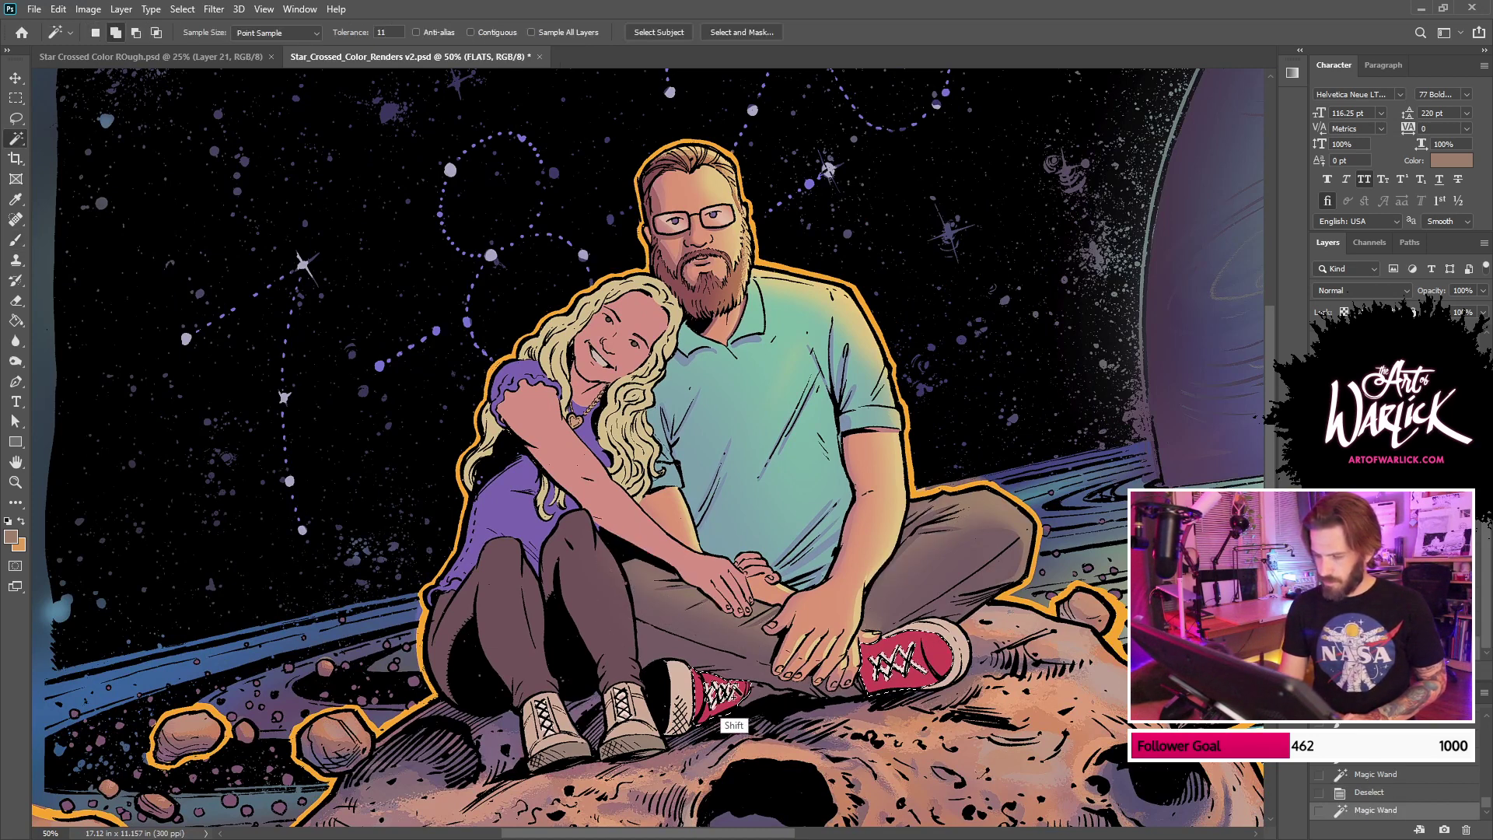
{"action": "left_click", "coordinate": [723, 691], "text": "shift"}
{"action": "left_click", "coordinate": [725, 694], "text": "shift"}
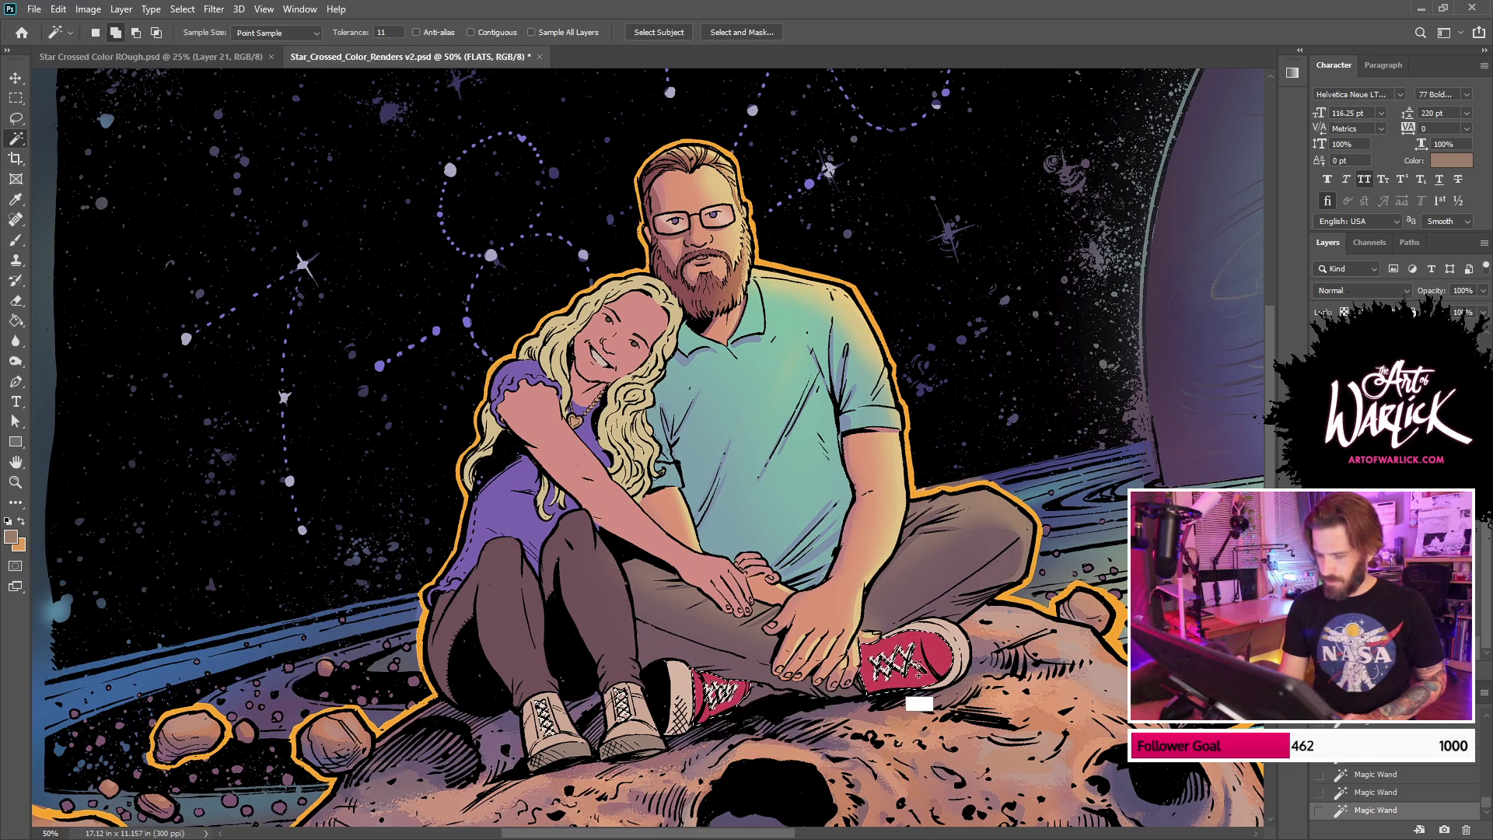
Step: Add the laces of both red sneakers to the selection with the Lasso and subtract the area around the woman's ankles
{"action": "key", "text": "l"}
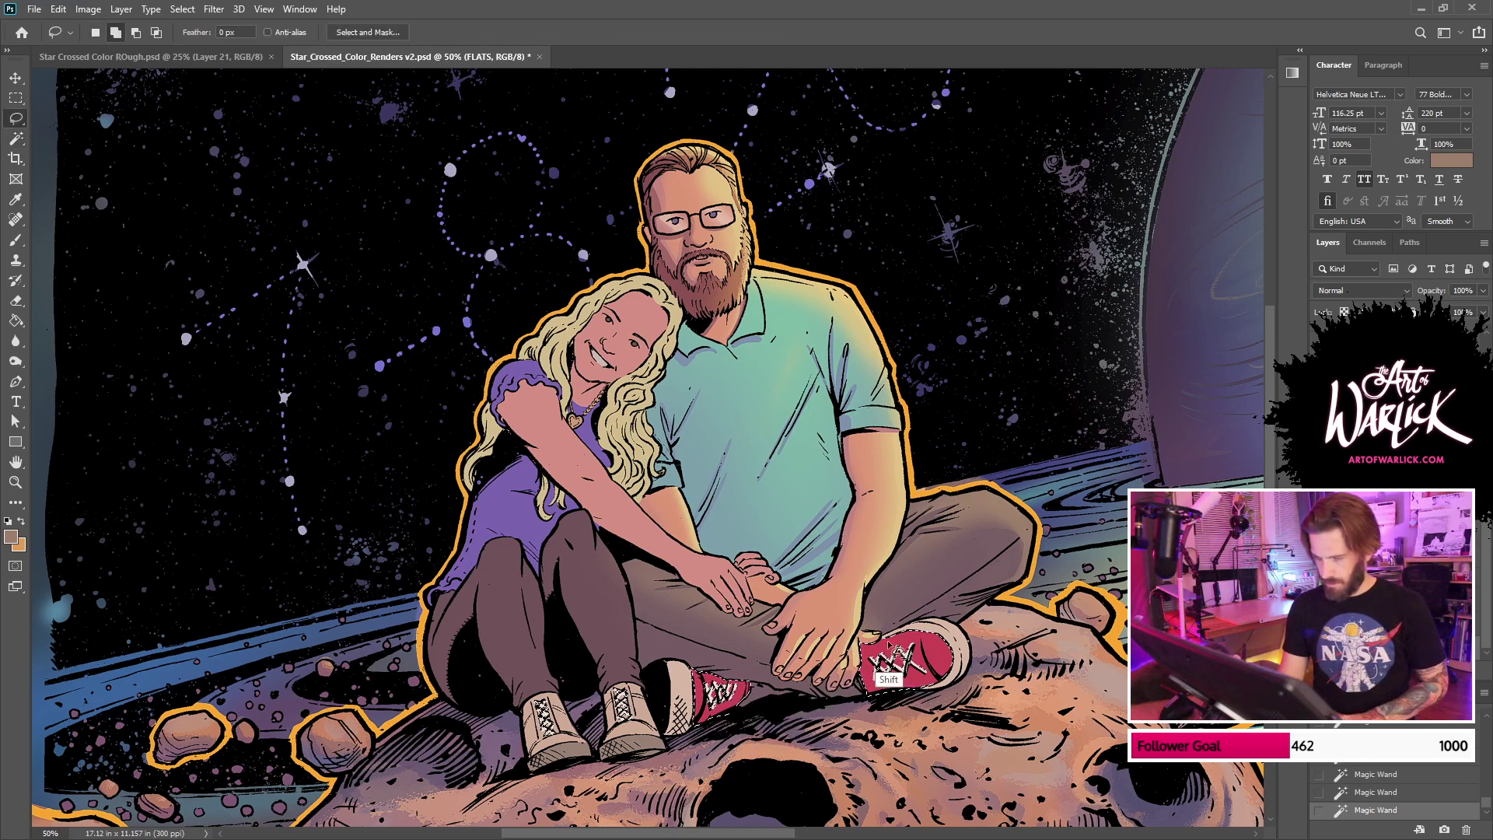
{"action": "mouse_move", "coordinate": [863, 686]}
{"action": "left_mouse_down"}
{"action": "mouse_move", "coordinate": [929, 703]}
{"action": "mouse_move", "coordinate": [871, 673]}
{"action": "mouse_move", "coordinate": [861, 688]}
{"action": "left_mouse_up"}
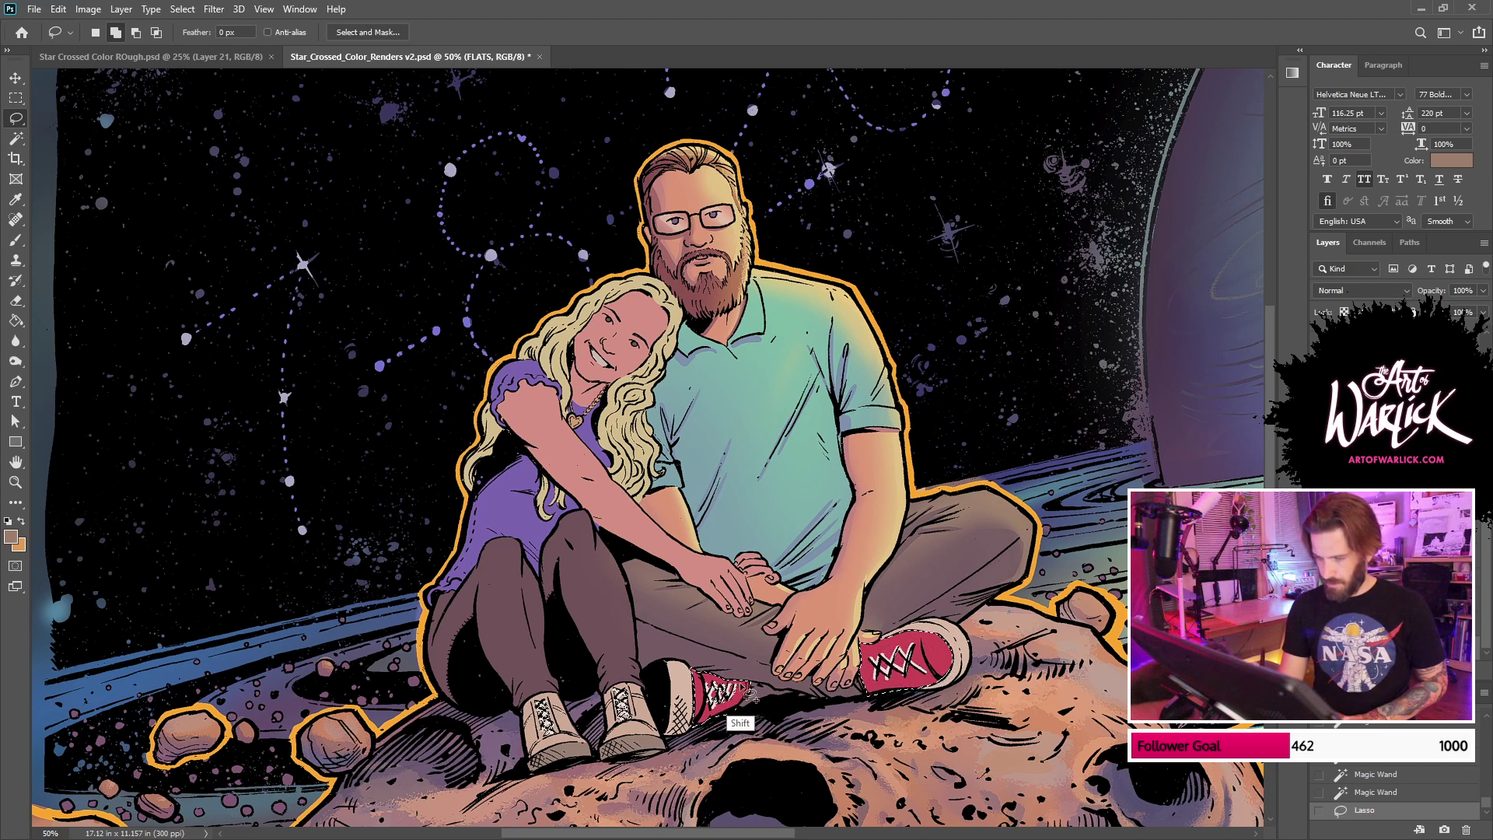
{"action": "mouse_move", "coordinate": [721, 688]}
{"action": "left_mouse_down"}
{"action": "mouse_move", "coordinate": [700, 716]}
{"action": "mouse_move", "coordinate": [739, 683]}
{"action": "mouse_move", "coordinate": [723, 684]}
{"action": "left_mouse_up"}
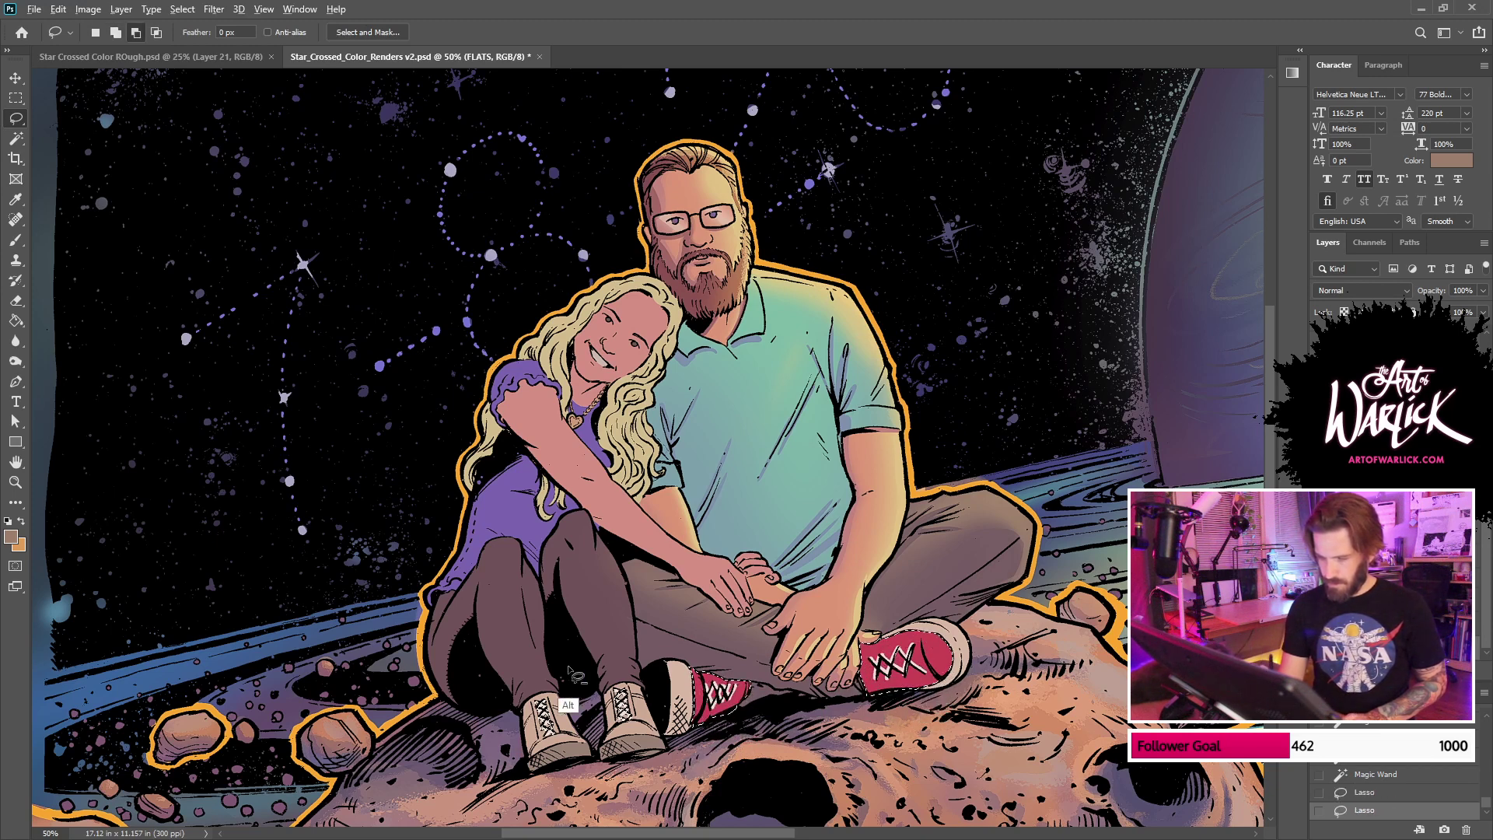
{"action": "mouse_move", "coordinate": [564, 668]}
{"action": "left_mouse_down"}
{"action": "mouse_move", "coordinate": [636, 673]}
{"action": "mouse_move", "coordinate": [558, 668]}
{"action": "left_mouse_up"}
{"action": "key", "text": "ctrl+plus"}
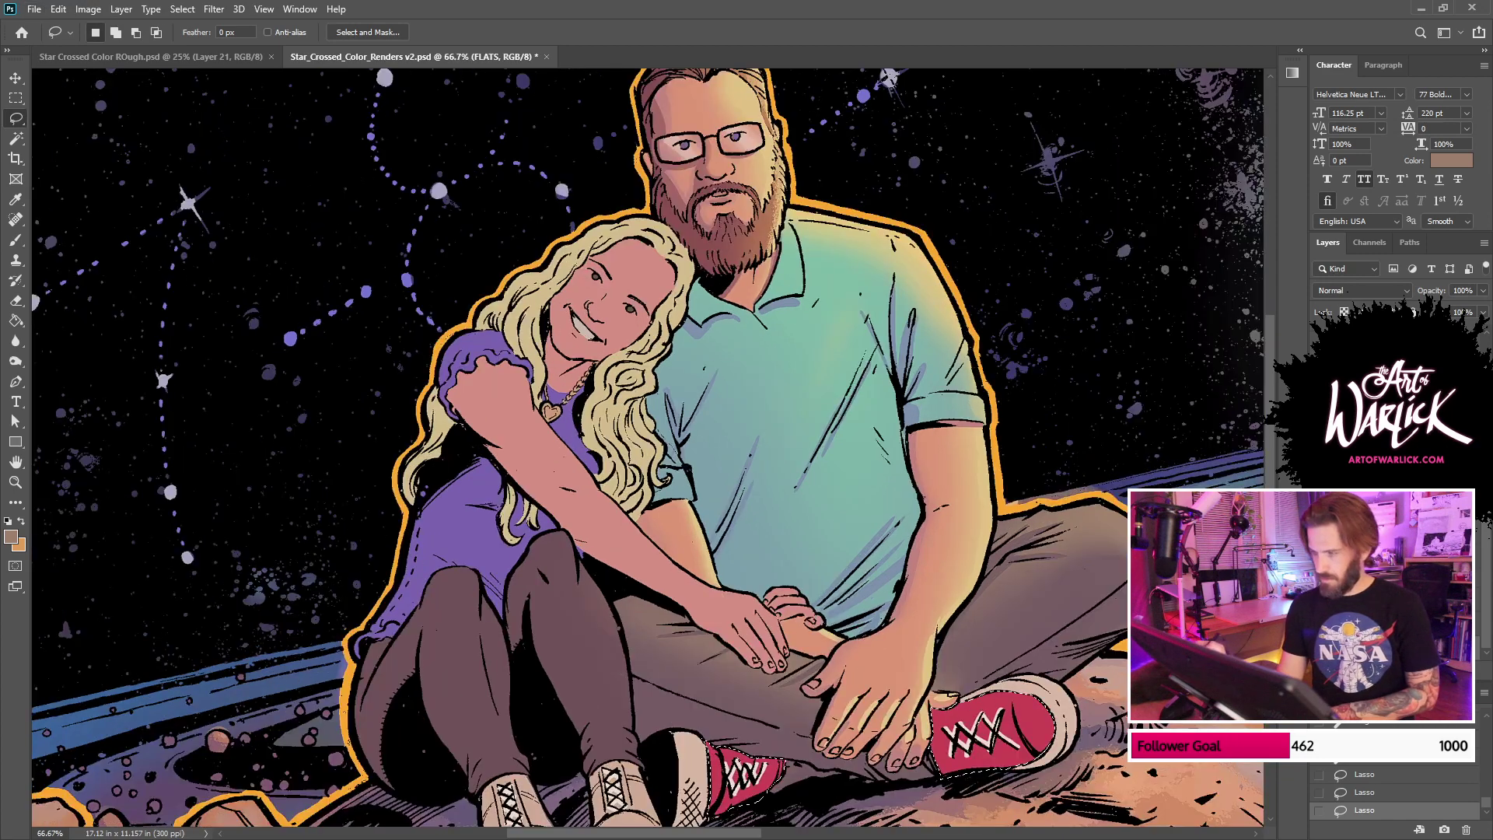
Step: Return to Layer 39, pick a pale yellow from the artwork, and brush a soft glow over both red sneakers at 80 px
{"action": "key", "text": "alt+bracketright"}
{"action": "mouse_move", "coordinate": [1026, 719]}
{"action": "left_mouse_down"}
{"action": "mouse_move", "coordinate": [950, 554]}
{"action": "mouse_move", "coordinate": [863, 576]}
{"action": "mouse_move", "coordinate": [918, 560]}
{"action": "left_mouse_up"}
{"action": "key", "text": "b"}
{"action": "left_click", "coordinate": [964, 565], "text": "alt"}
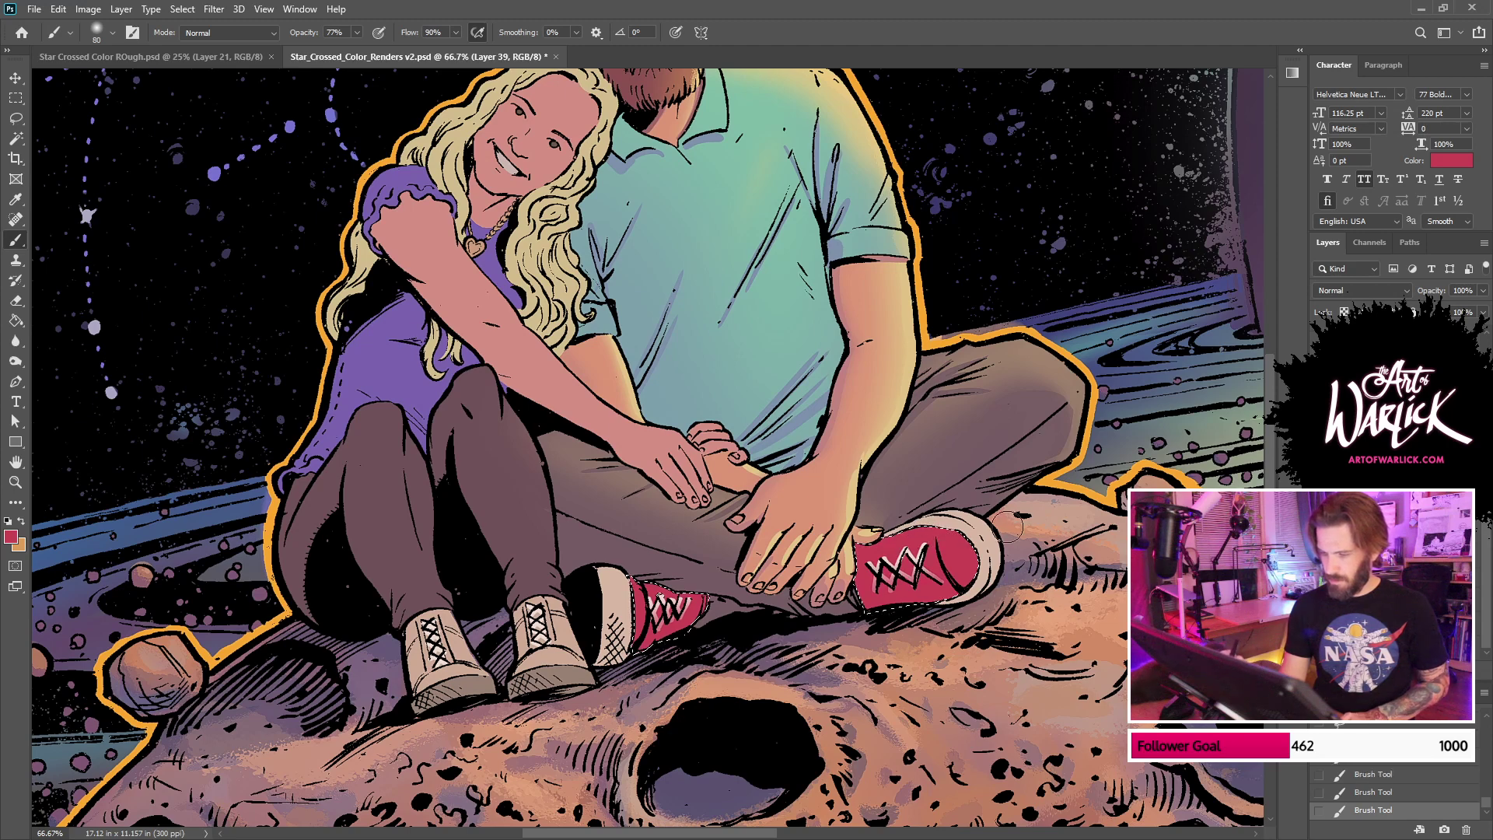
{"action": "left_click", "coordinate": [11, 536]}
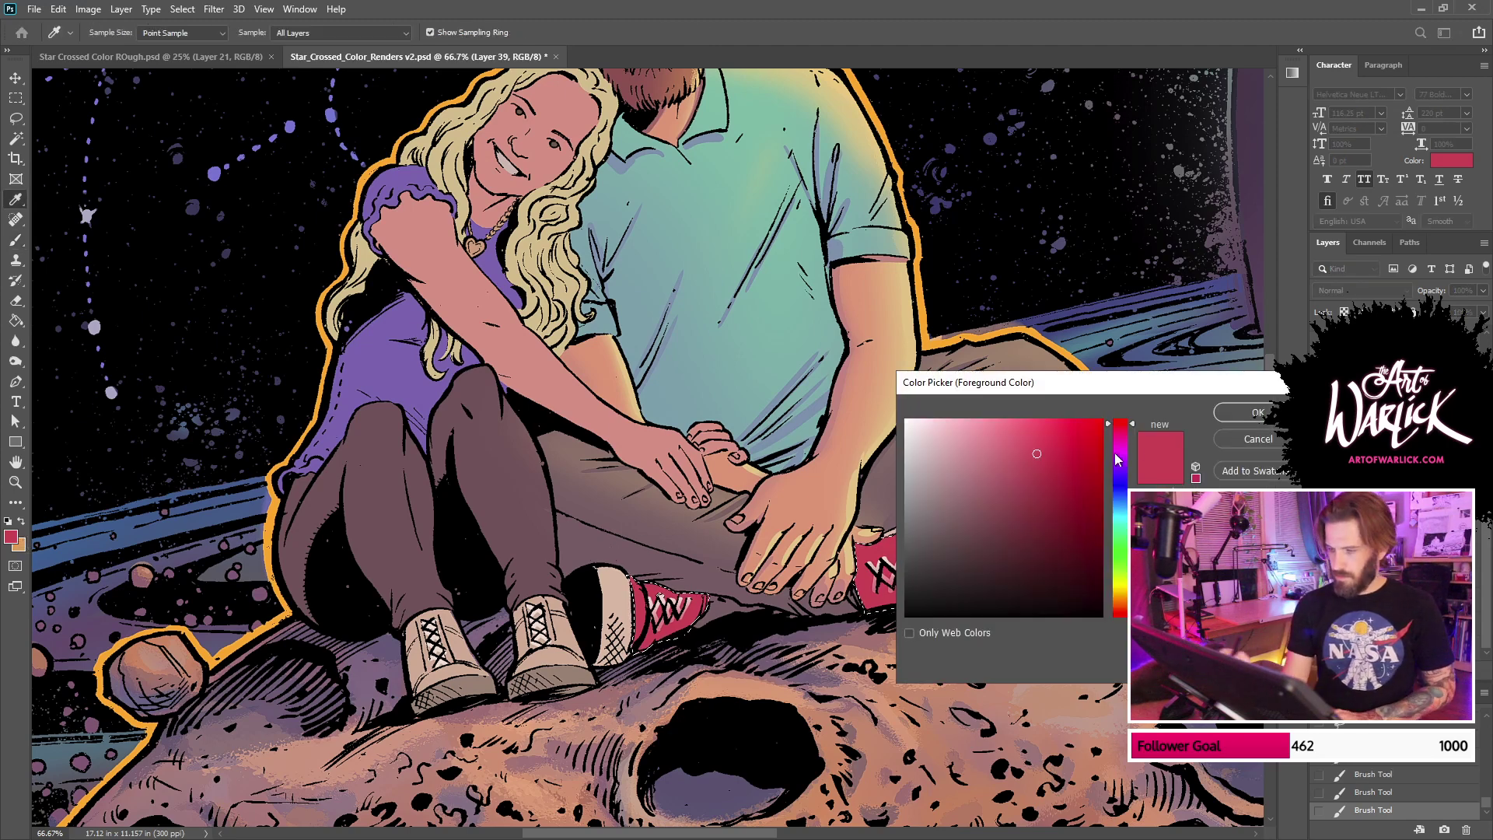
{"action": "left_click", "coordinate": [908, 258]}
{"action": "key", "text": "Return"}
{"action": "key", "text": "ctrl+z"}
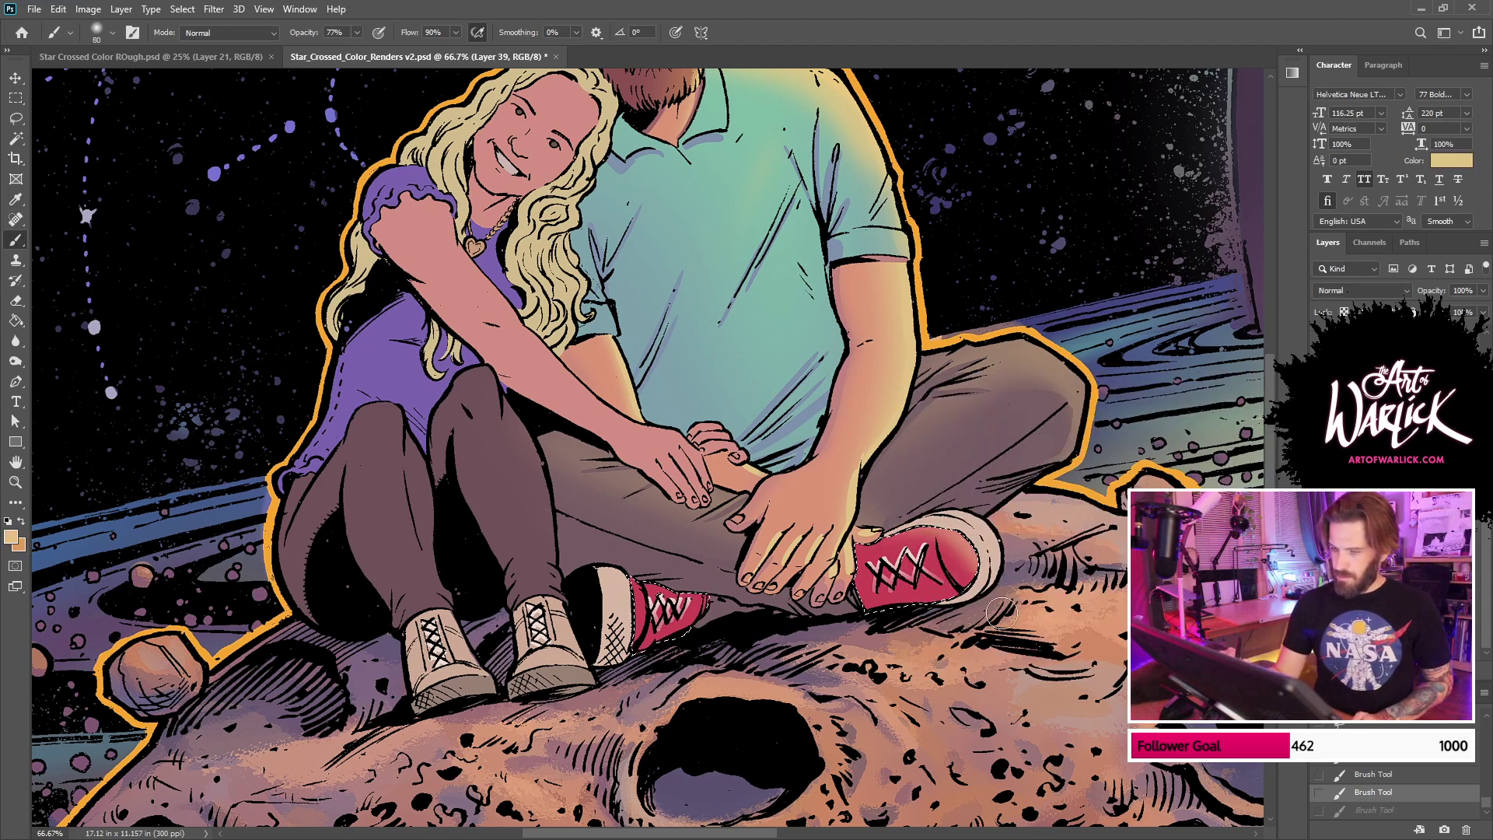
{"action": "left_click_drag", "start_coordinate": [954, 535], "coordinate": [978, 577]}
{"action": "key", "text": "ctrl+z"}
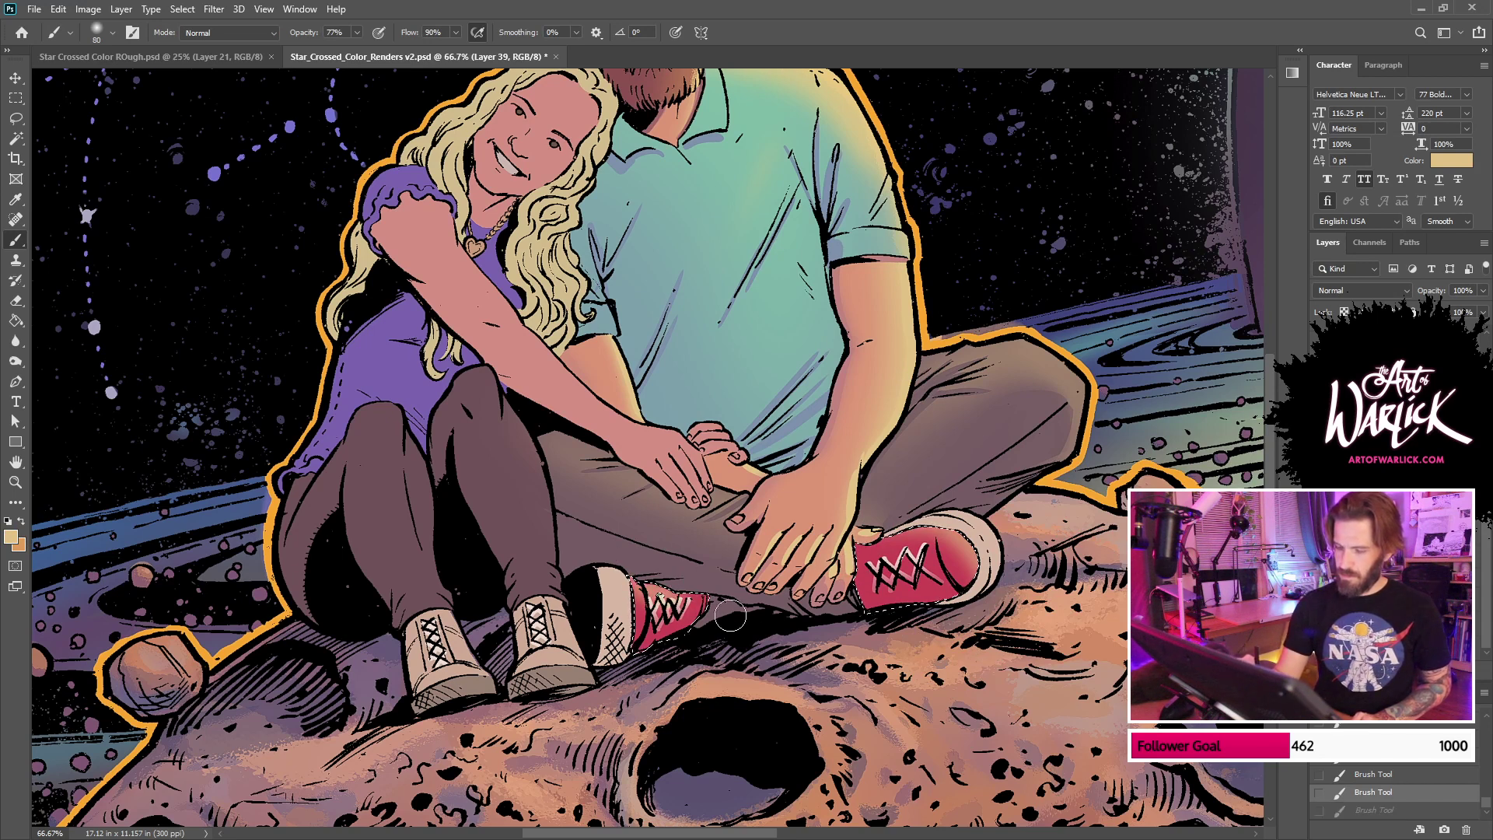
{"action": "left_click_drag", "start_coordinate": [644, 584], "coordinate": [702, 612]}
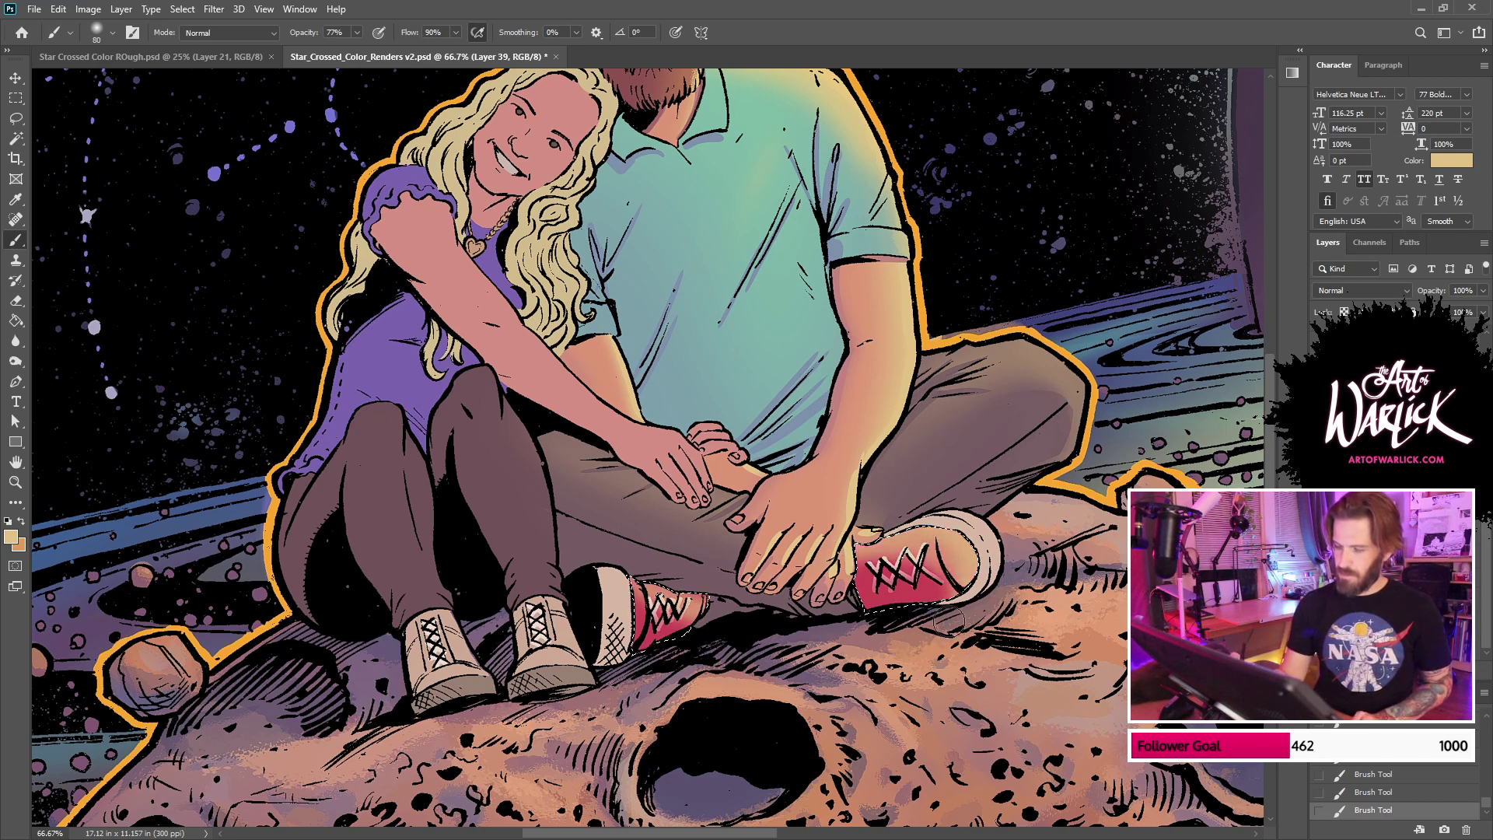
Step: Sample the sneakers' red and tone down the pale-yellow glow with the soft COMMON brush at 120 px
{"action": "left_click", "coordinate": [898, 597], "text": "alt"}
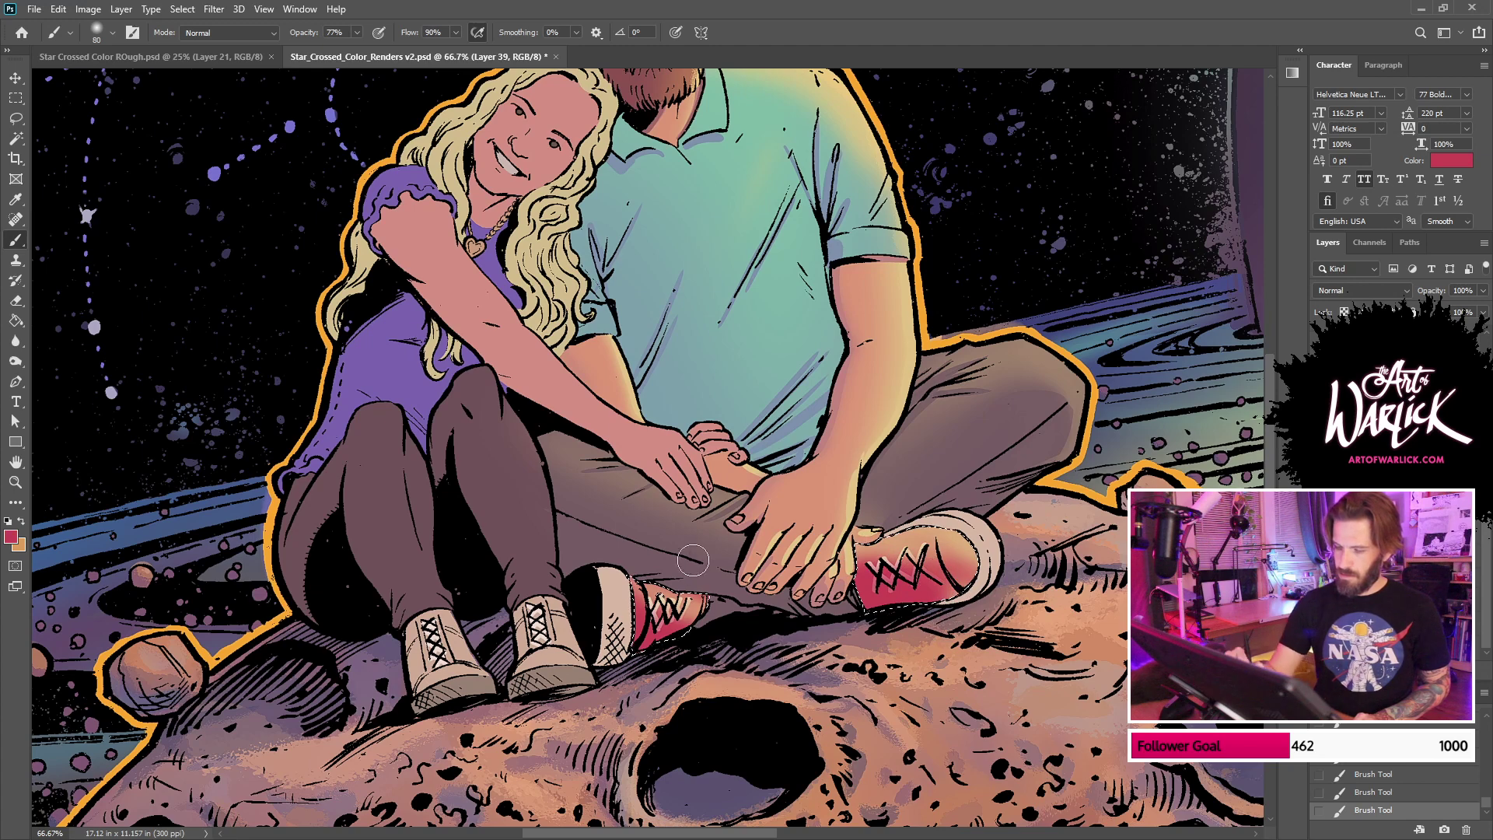
{"action": "right_click", "coordinate": [753, 521]}
{"action": "double_click", "coordinate": [877, 493]}
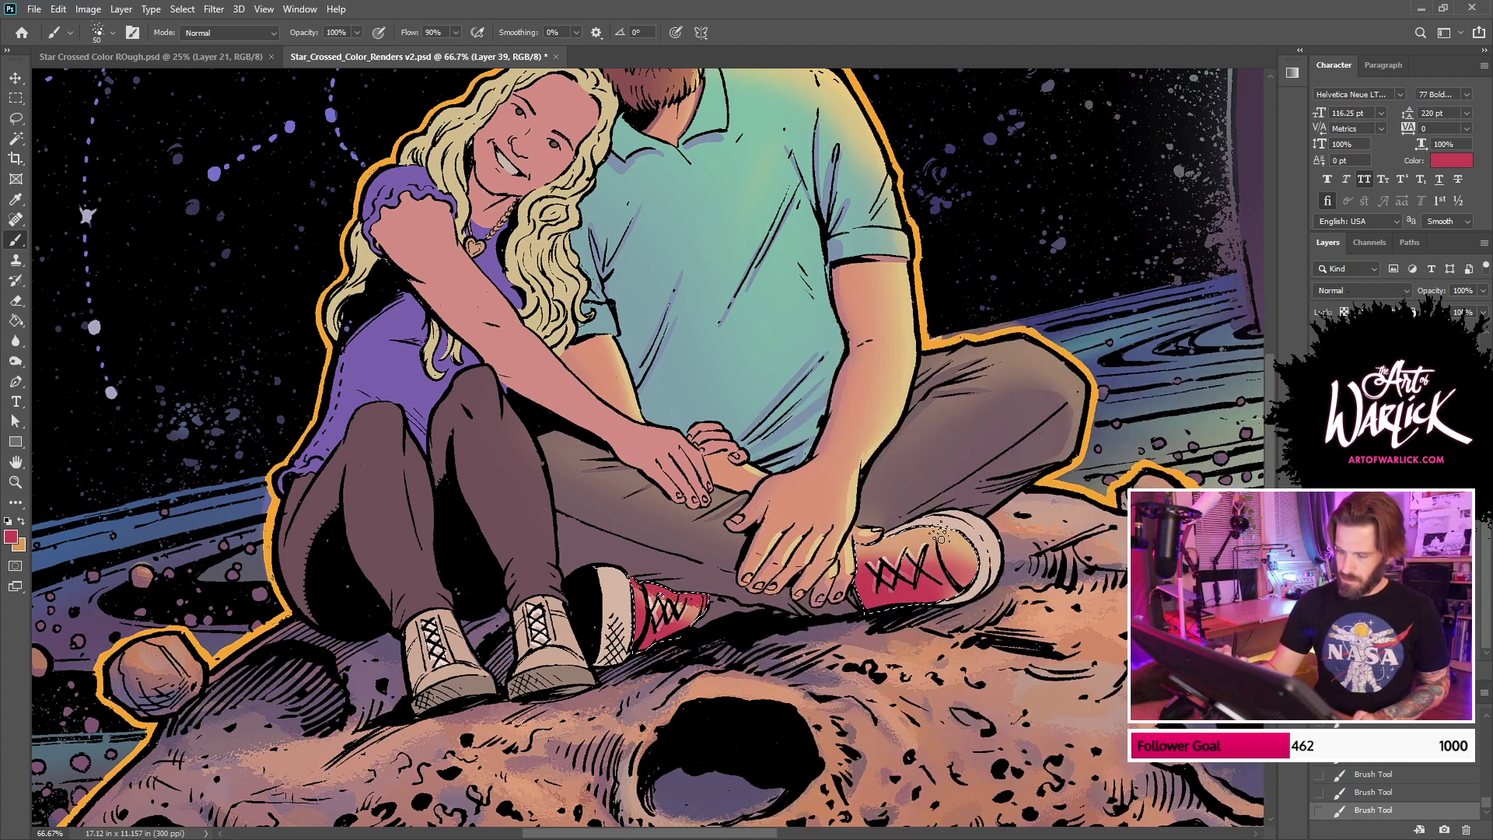
{"action": "right_click", "coordinate": [950, 575]}
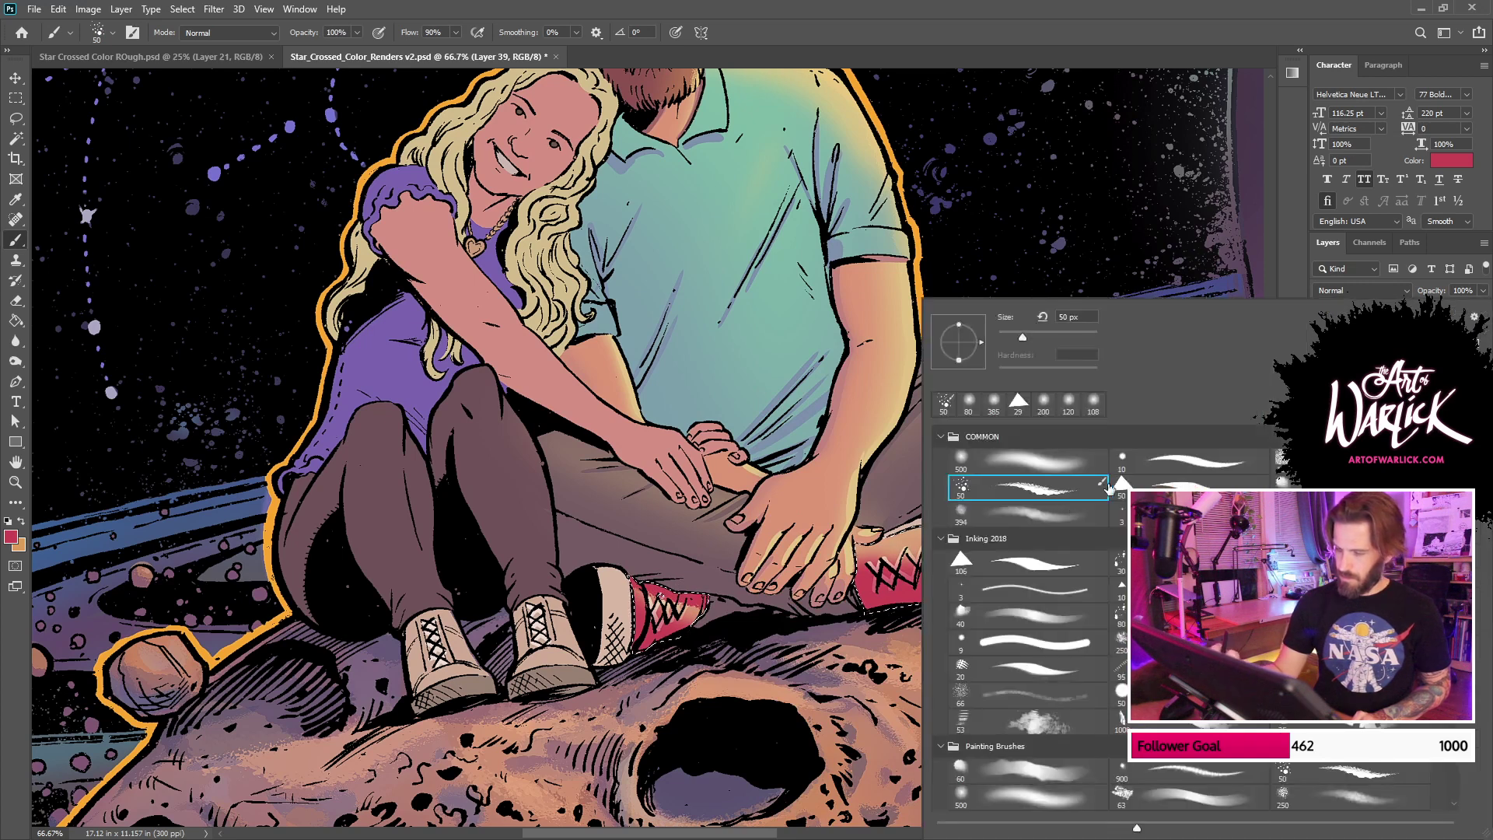
{"action": "left_click", "coordinate": [1100, 460]}
{"action": "key", "text": "Return"}
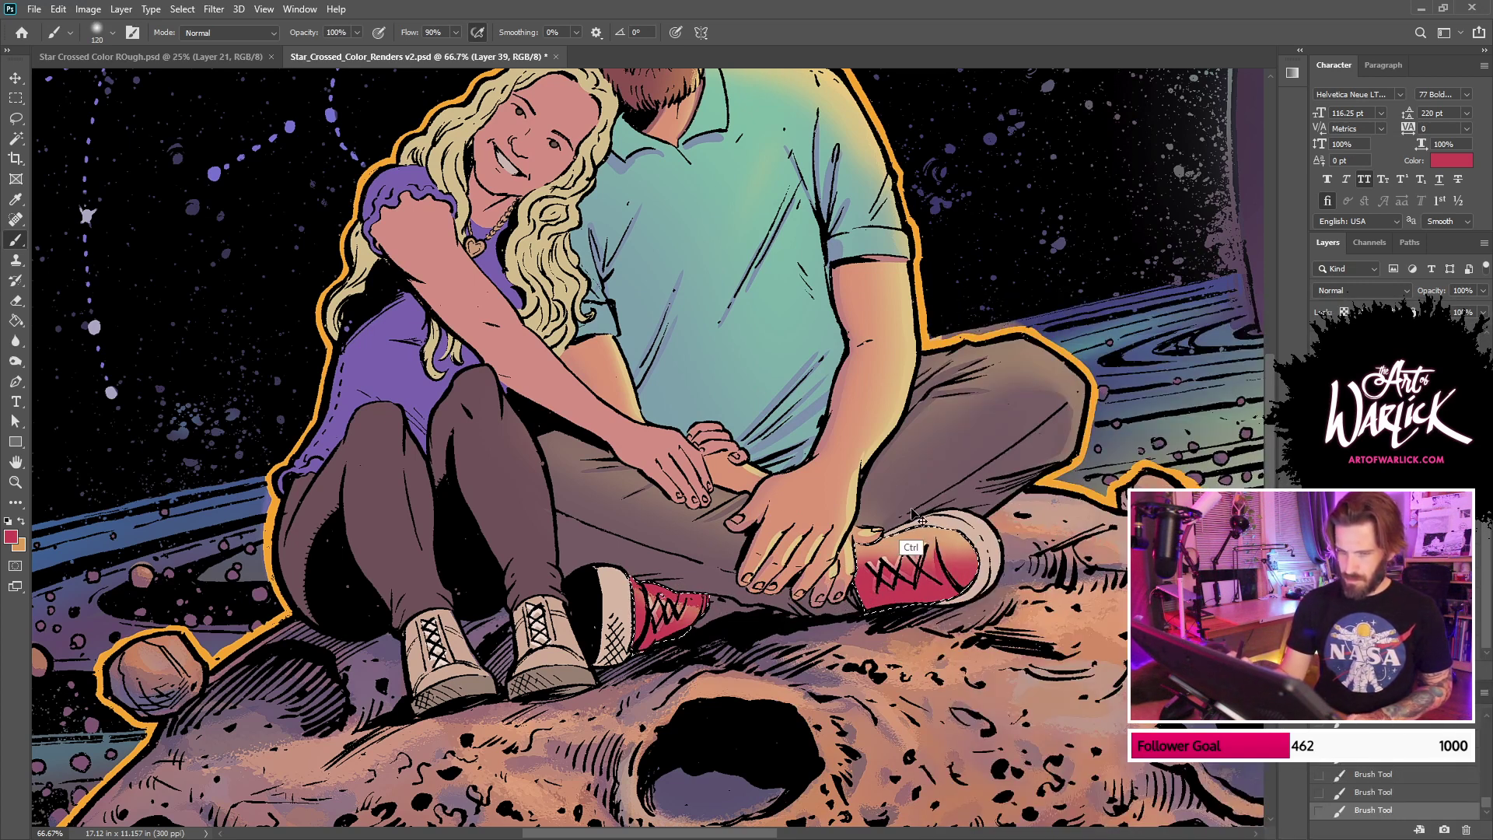
{"action": "key", "text": "ctrl+z"}
Step: Sample the orange of the couple's outline and brush a soft orange glow over the sneaker below the man's bent knee
{"action": "left_click", "coordinate": [1078, 489], "text": "alt"}
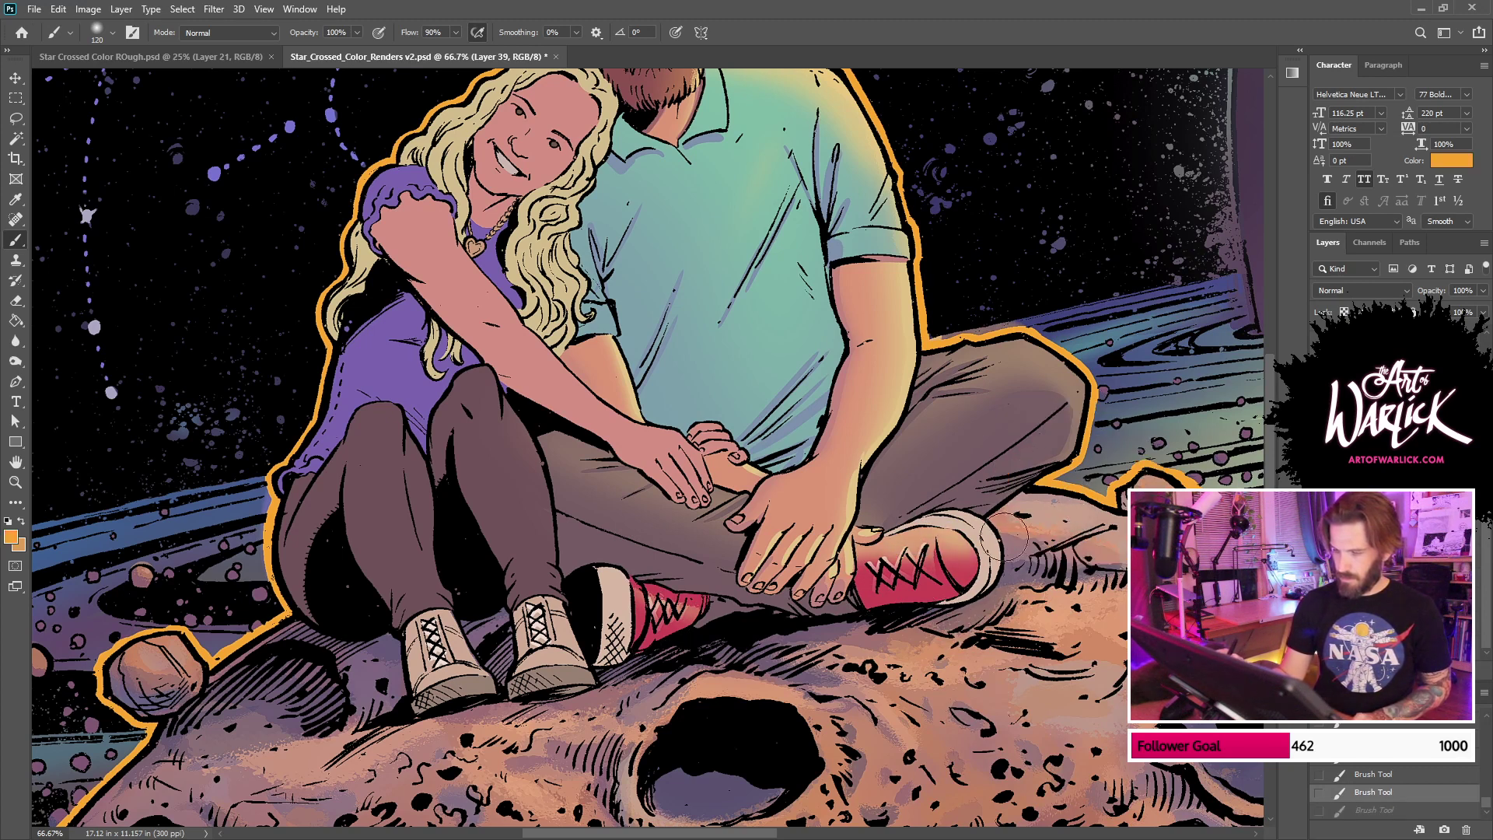
{"action": "left_click_drag", "start_coordinate": [957, 607], "coordinate": [916, 507]}
{"action": "key", "text": "ctrl+z"}
{"action": "left_click_drag", "start_coordinate": [967, 601], "coordinate": [930, 605]}
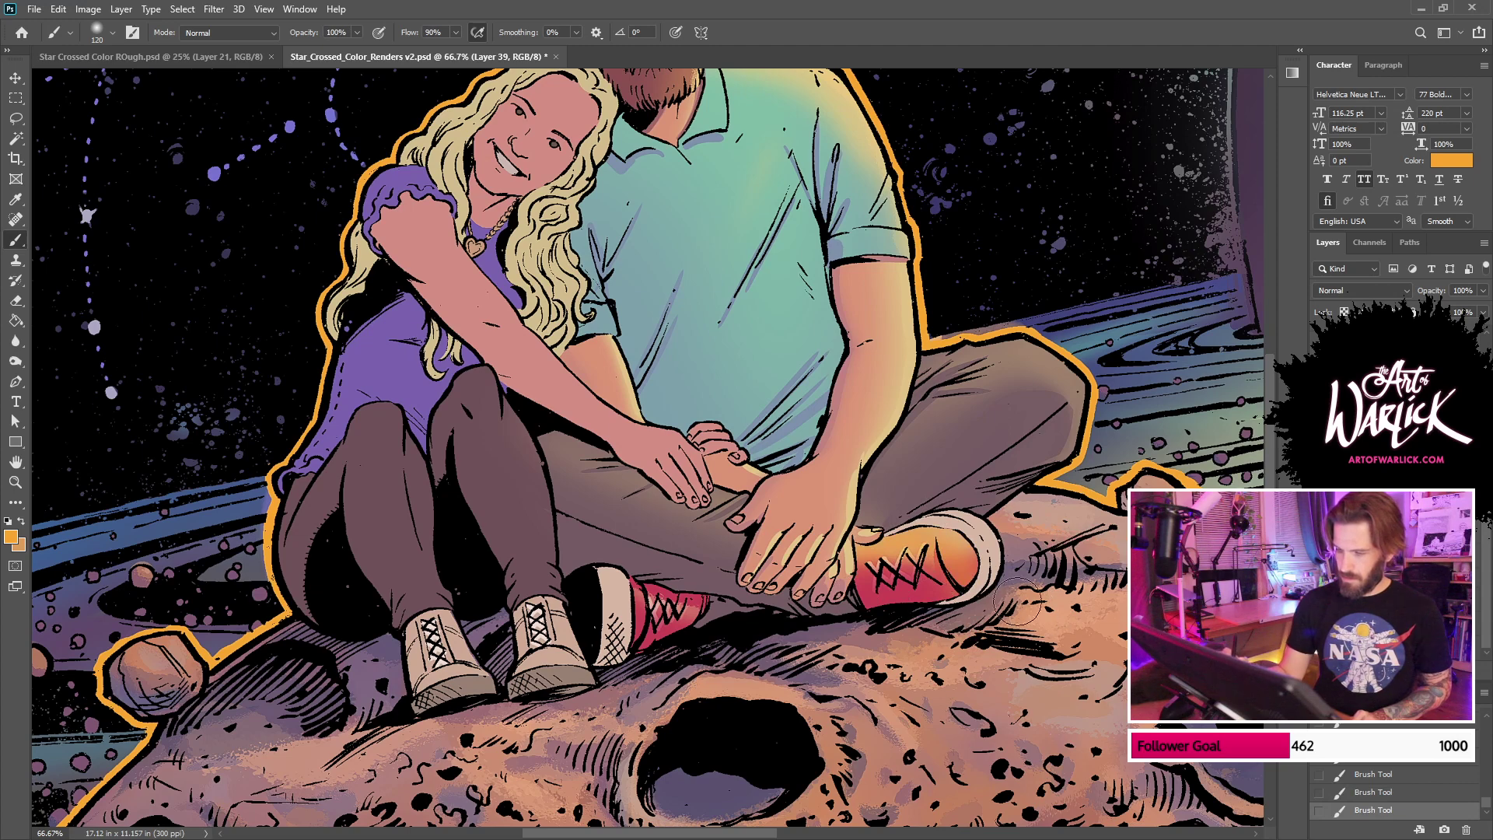
Step: Sample the sneaker's red, brush it over the orange glow on the sneaker below the man's bent knee, and save
{"action": "key", "text": "ctrl+minus"}
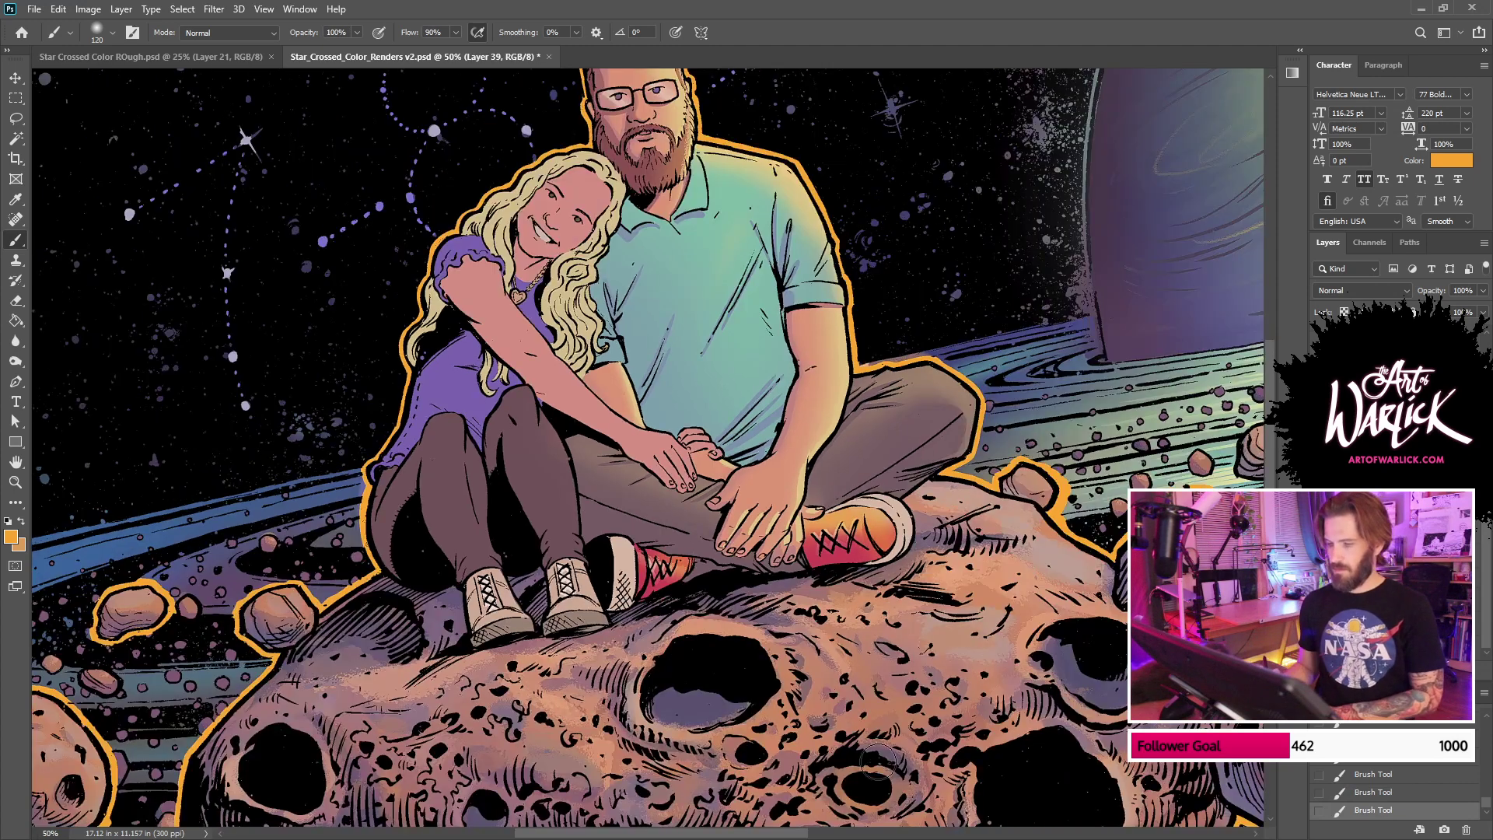
{"action": "left_click_drag", "start_coordinate": [995, 606], "coordinate": [981, 632]}
{"action": "left_click", "coordinate": [810, 580], "text": "alt"}
{"action": "left_click_drag", "start_coordinate": [786, 572], "coordinate": [876, 591]}
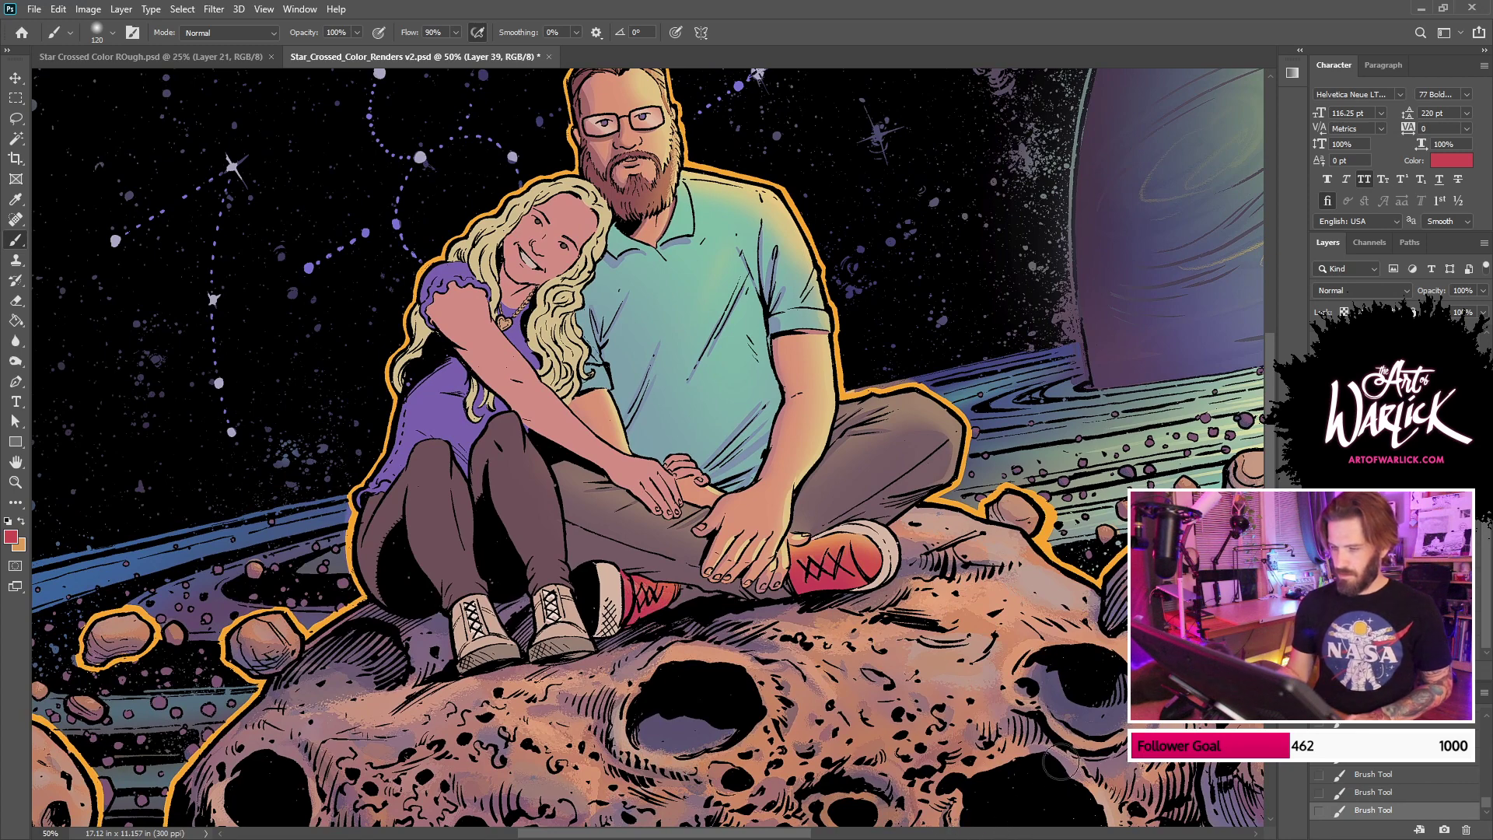
{"action": "key", "text": "ctrl+s"}
{"action": "key", "text": "ctrl+minus"}
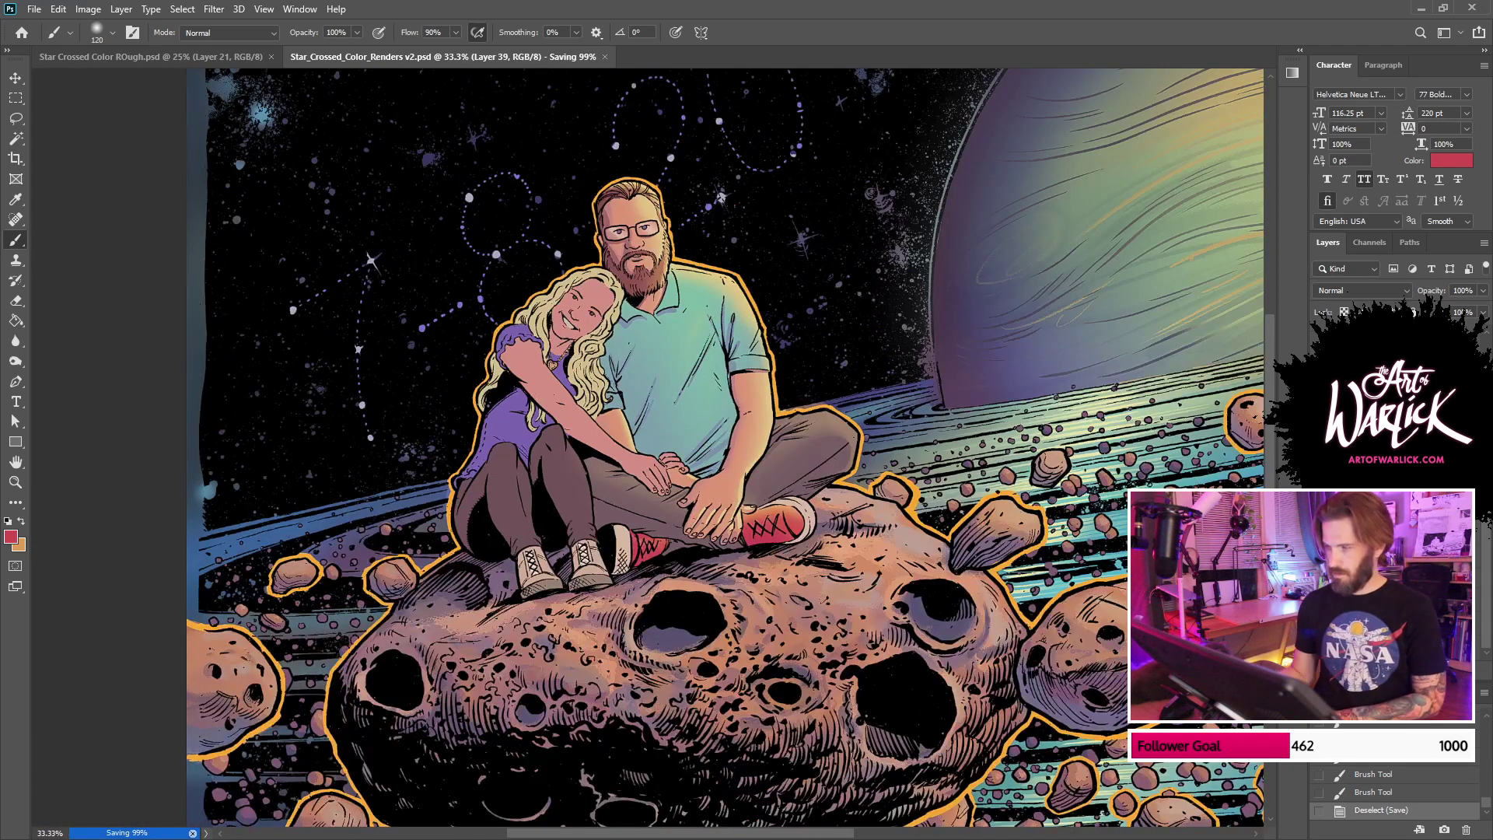
Step: Hide the line art to check the underlying colours, show it again, and save the document
{"action": "left_click", "coordinate": [1319, 380]}
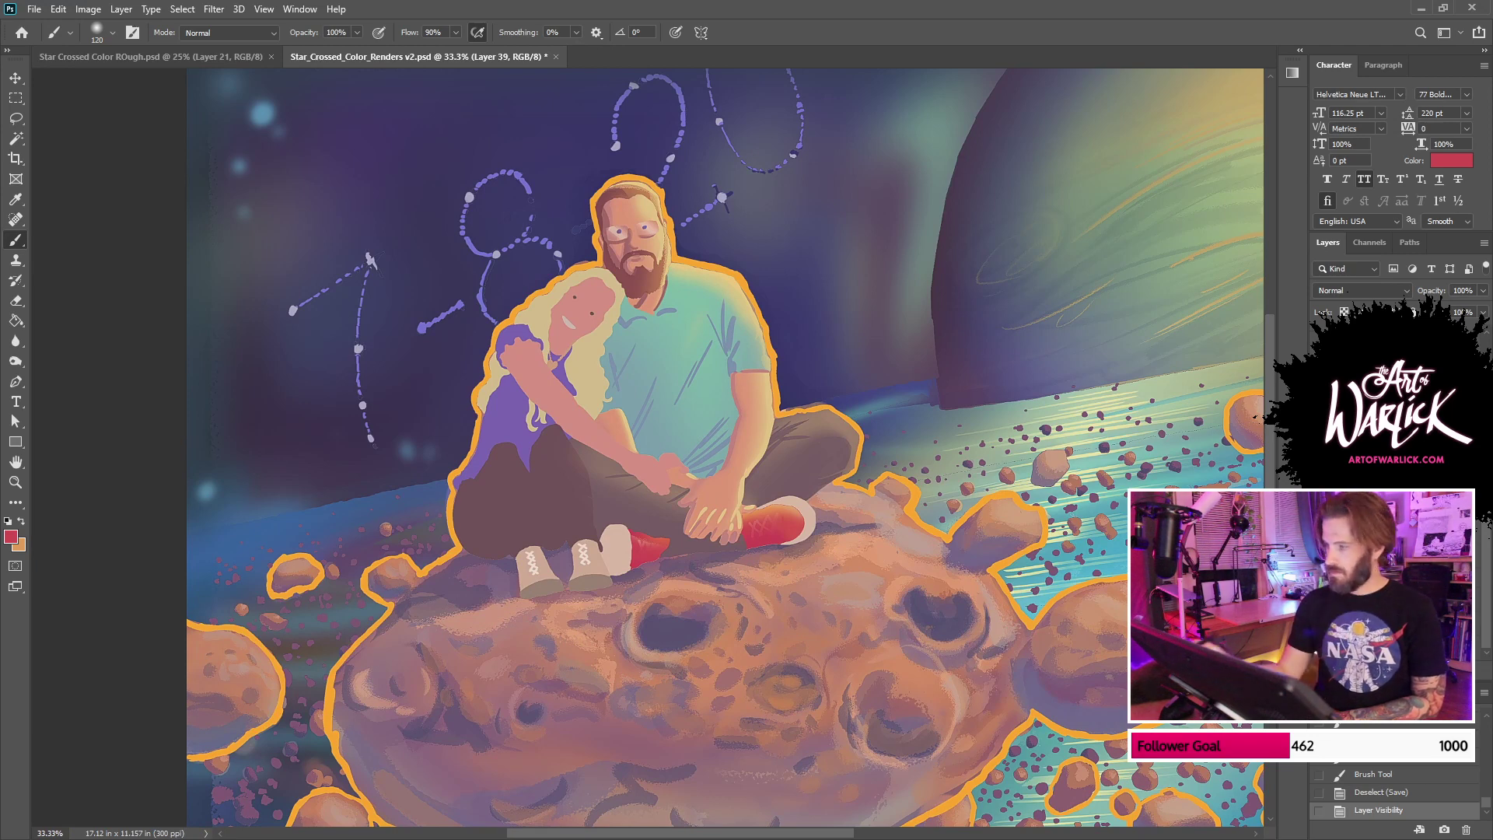
{"action": "key", "text": "ctrl+comma"}
{"action": "key", "text": "ctrl+s"}
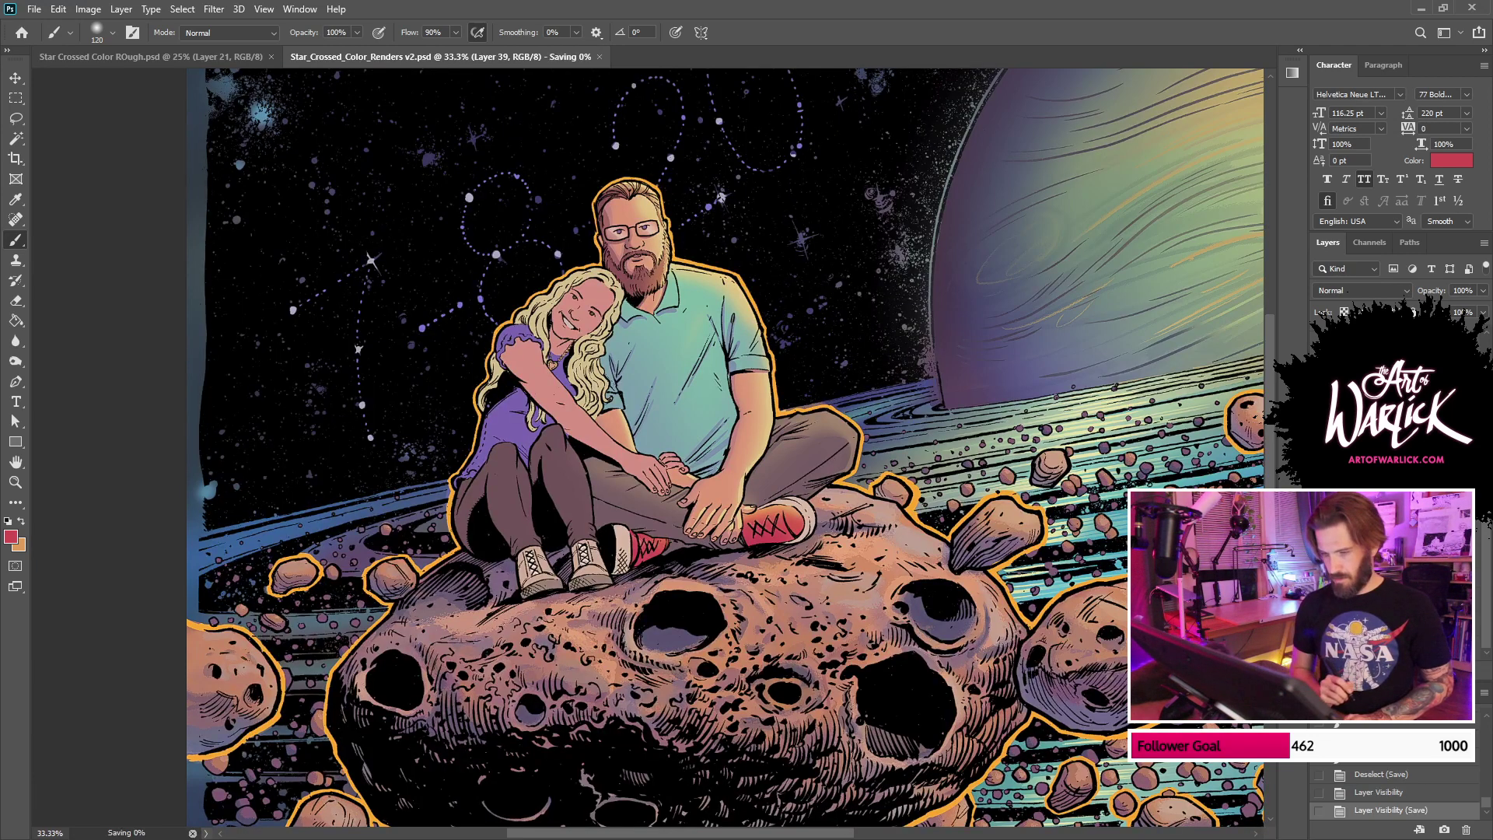
Step: Restore the selection of the red sneakers, choose a darker red, and brush shading over the sneaker below the bent knee
{"action": "left_click_drag", "start_coordinate": [871, 708], "coordinate": [864, 570]}
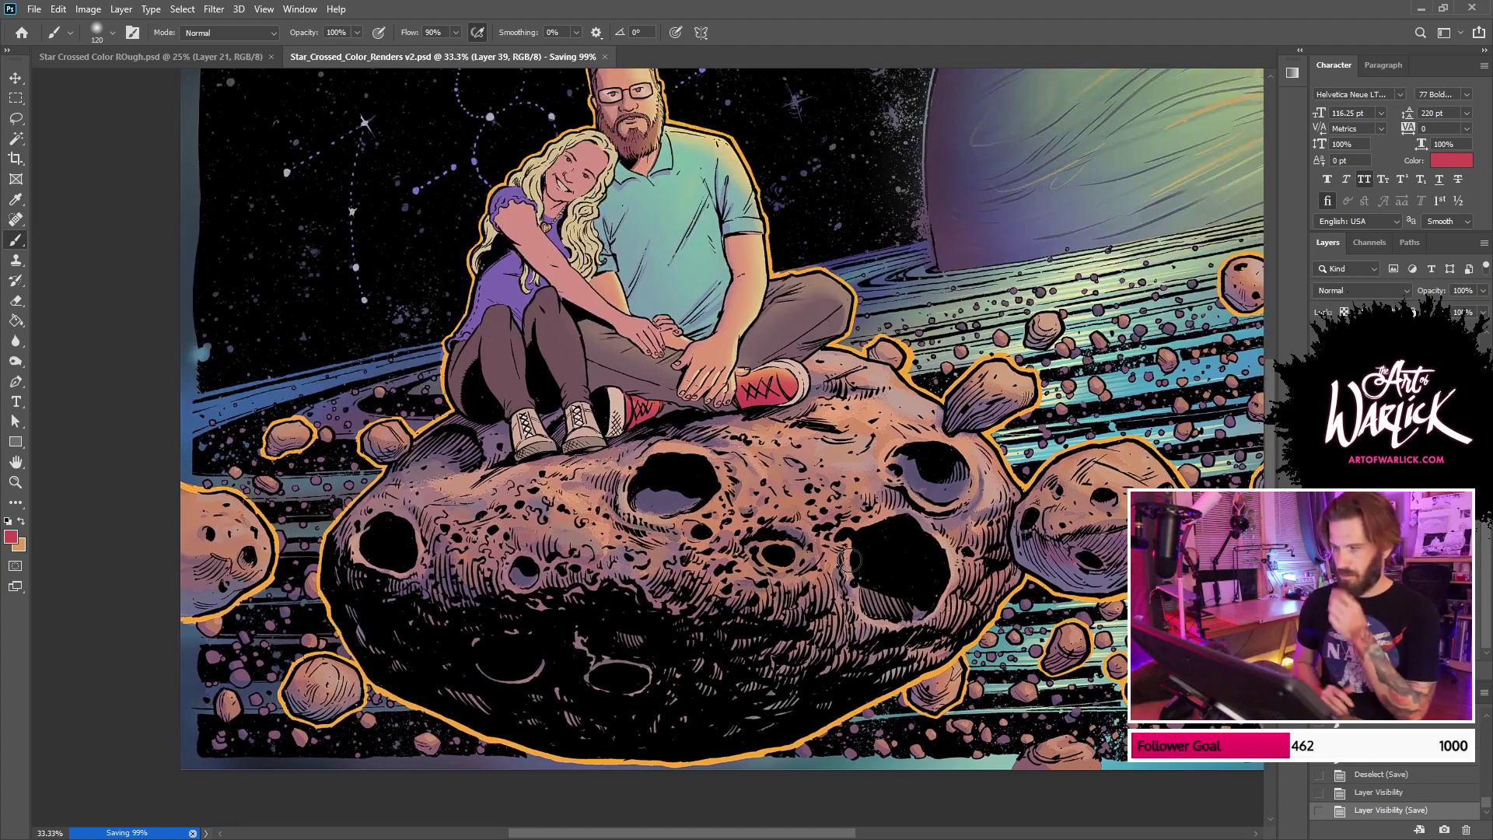
{"action": "key", "text": "ctrl+plus"}
{"action": "key", "text": "ctrl+plus"}
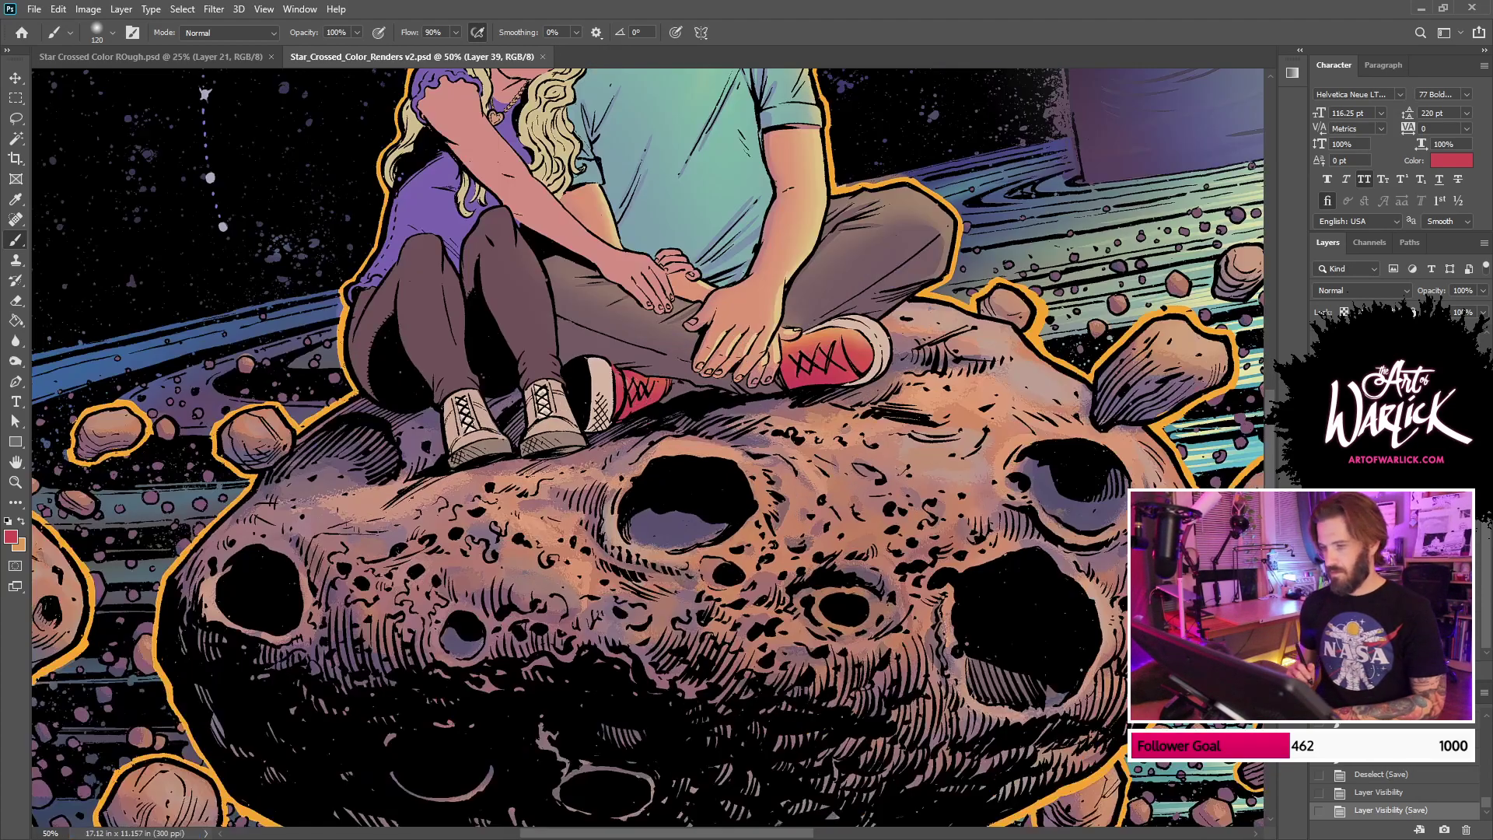
{"action": "left_click_drag", "start_coordinate": [964, 449], "coordinate": [918, 625]}
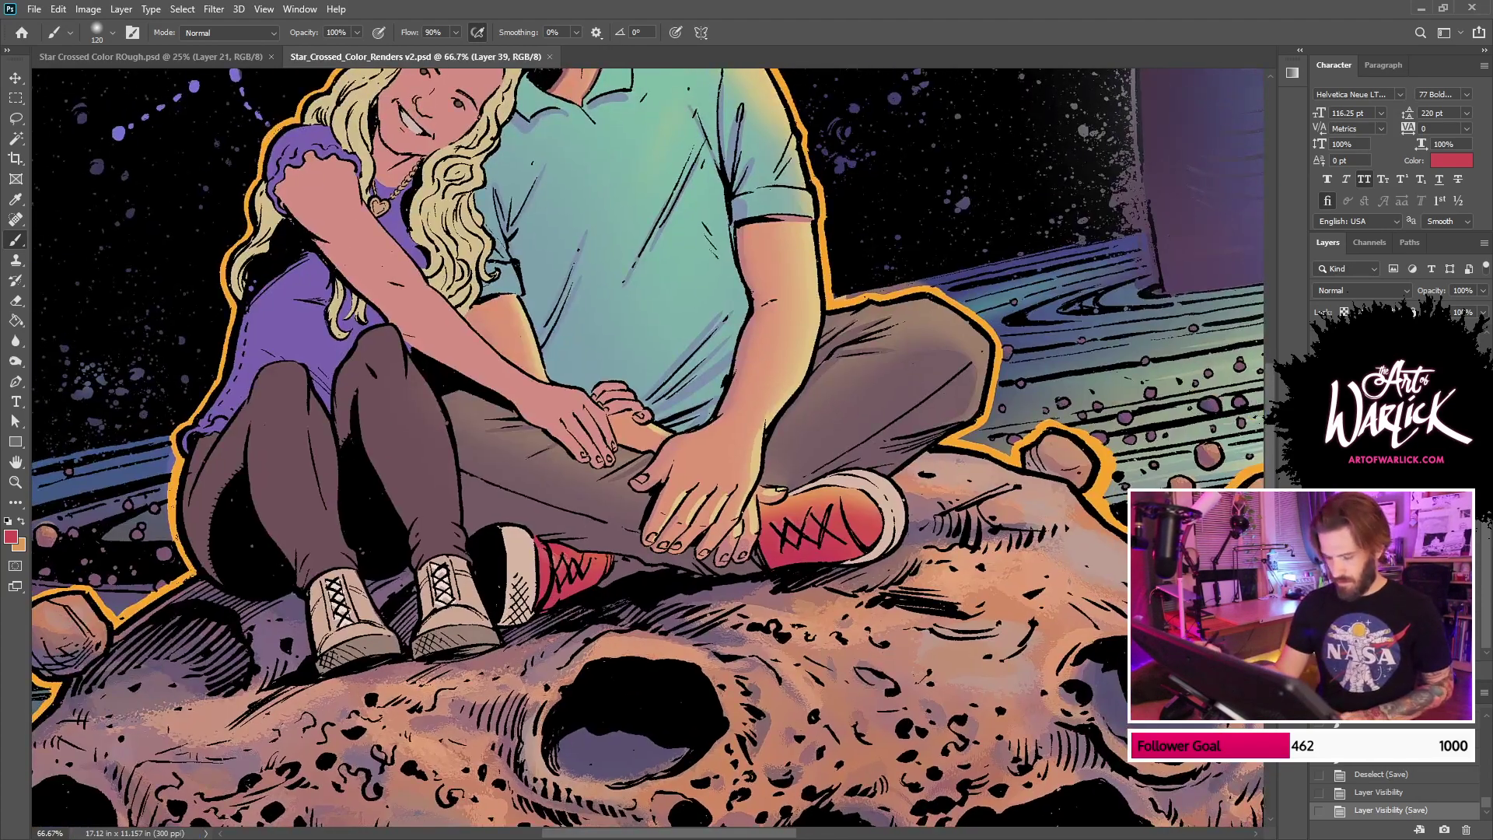
{"action": "key", "text": "ctrl+shift+d"}
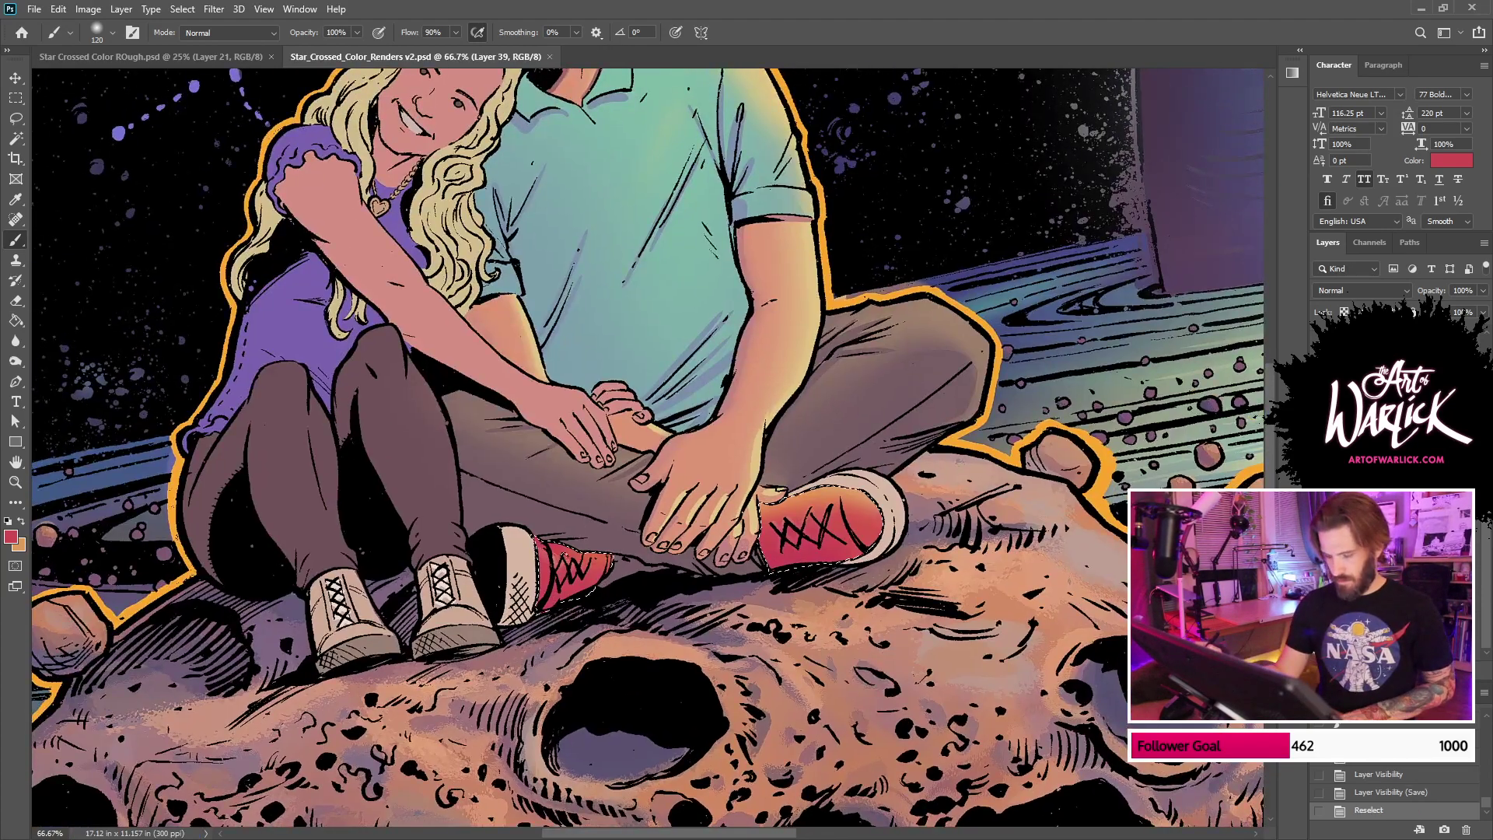
{"action": "left_click", "coordinate": [14, 535]}
{"action": "left_click", "coordinate": [1023, 486]}
{"action": "key", "text": "Return"}
{"action": "mouse_move", "coordinate": [752, 555]}
{"action": "left_mouse_down"}
{"action": "mouse_move", "coordinate": [850, 556]}
{"action": "mouse_move", "coordinate": [929, 497]}
{"action": "mouse_move", "coordinate": [879, 556]}
{"action": "left_mouse_up"}
{"action": "mouse_move", "coordinate": [839, 536]}
{"action": "left_mouse_down"}
{"action": "mouse_move", "coordinate": [886, 545]}
{"action": "mouse_move", "coordinate": [403, 555]}
{"action": "mouse_move", "coordinate": [225, 179]}
{"action": "left_mouse_up"}
Step: Sample the crimson of the vertical signature block among the asteroids and brush it over the selected sneaker
{"action": "left_click", "coordinate": [21, 521]}
{"action": "left_click", "coordinate": [11, 535]}
{"action": "left_click_drag", "start_coordinate": [894, 296], "coordinate": [373, 254]}
{"action": "left_click_drag", "start_coordinate": [1063, 255], "coordinate": [823, 290]}
{"action": "left_click", "coordinate": [781, 439]}
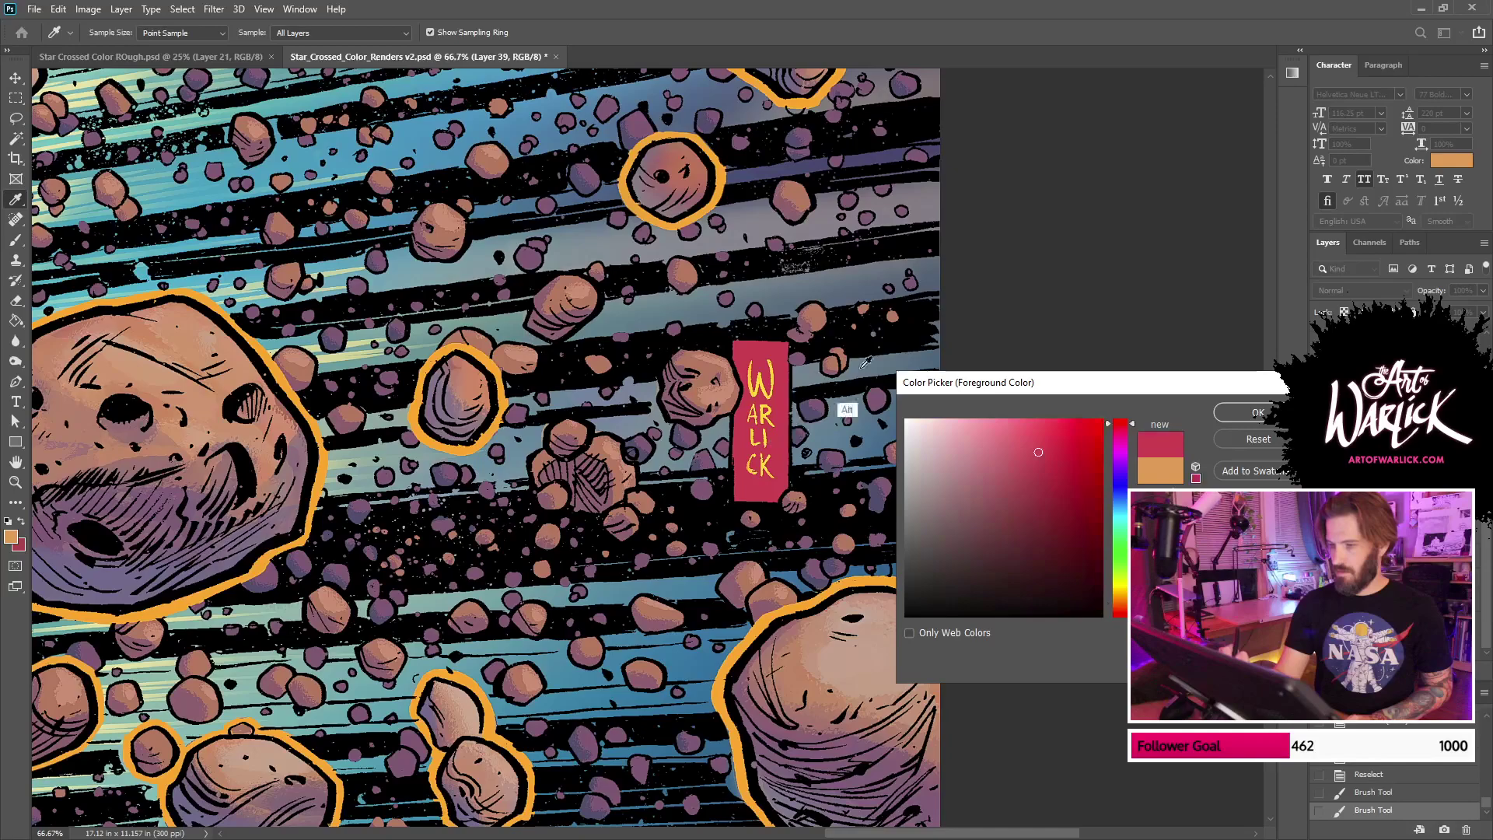
{"action": "left_click", "coordinate": [1243, 414]}
{"action": "left_click_drag", "start_coordinate": [381, 374], "coordinate": [1081, 405]}
{"action": "left_click_drag", "start_coordinate": [124, 280], "coordinate": [800, 457]}
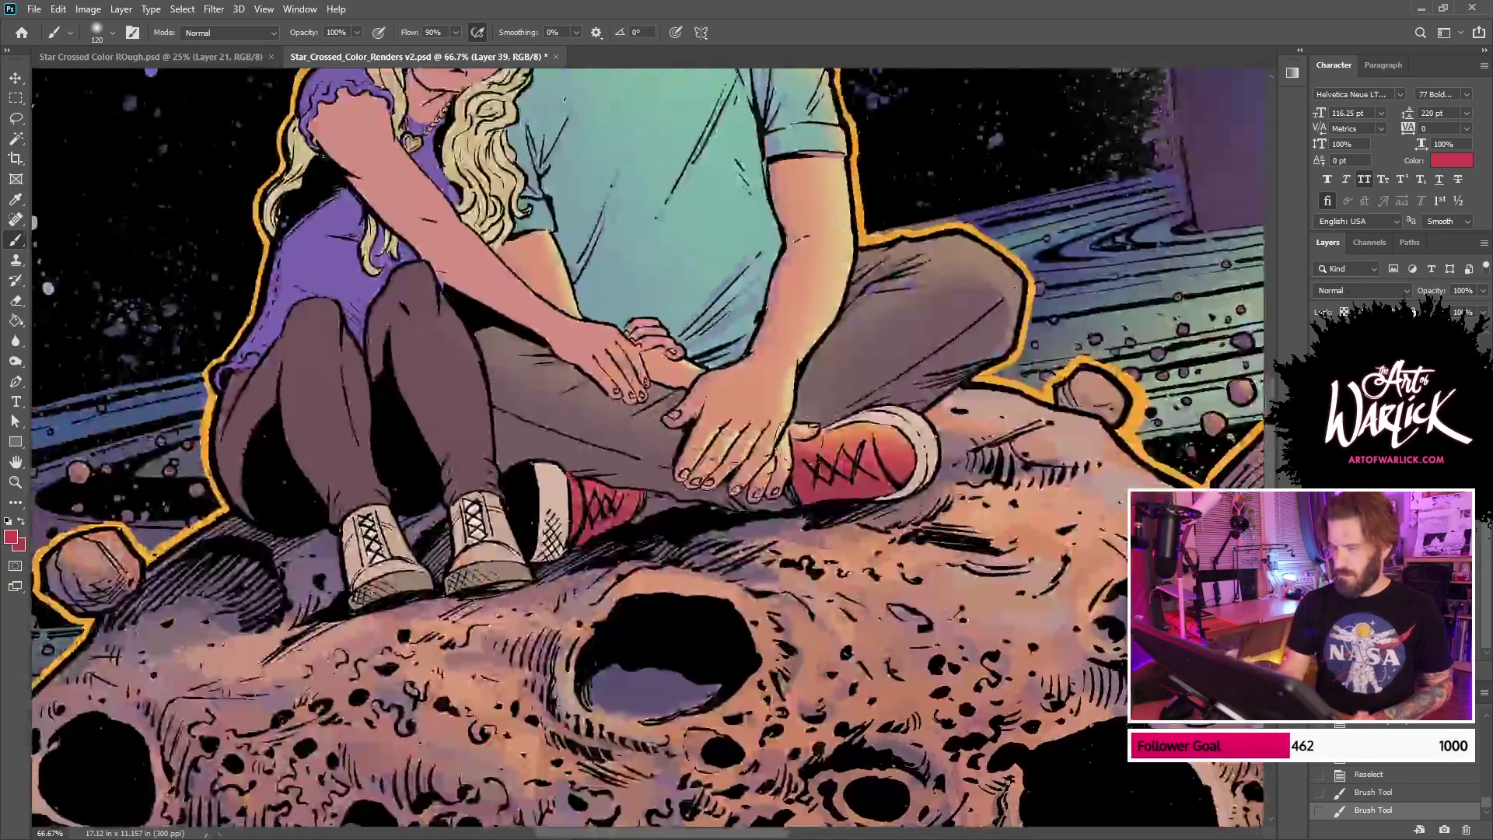
{"action": "key", "text": "ctrl+minus"}
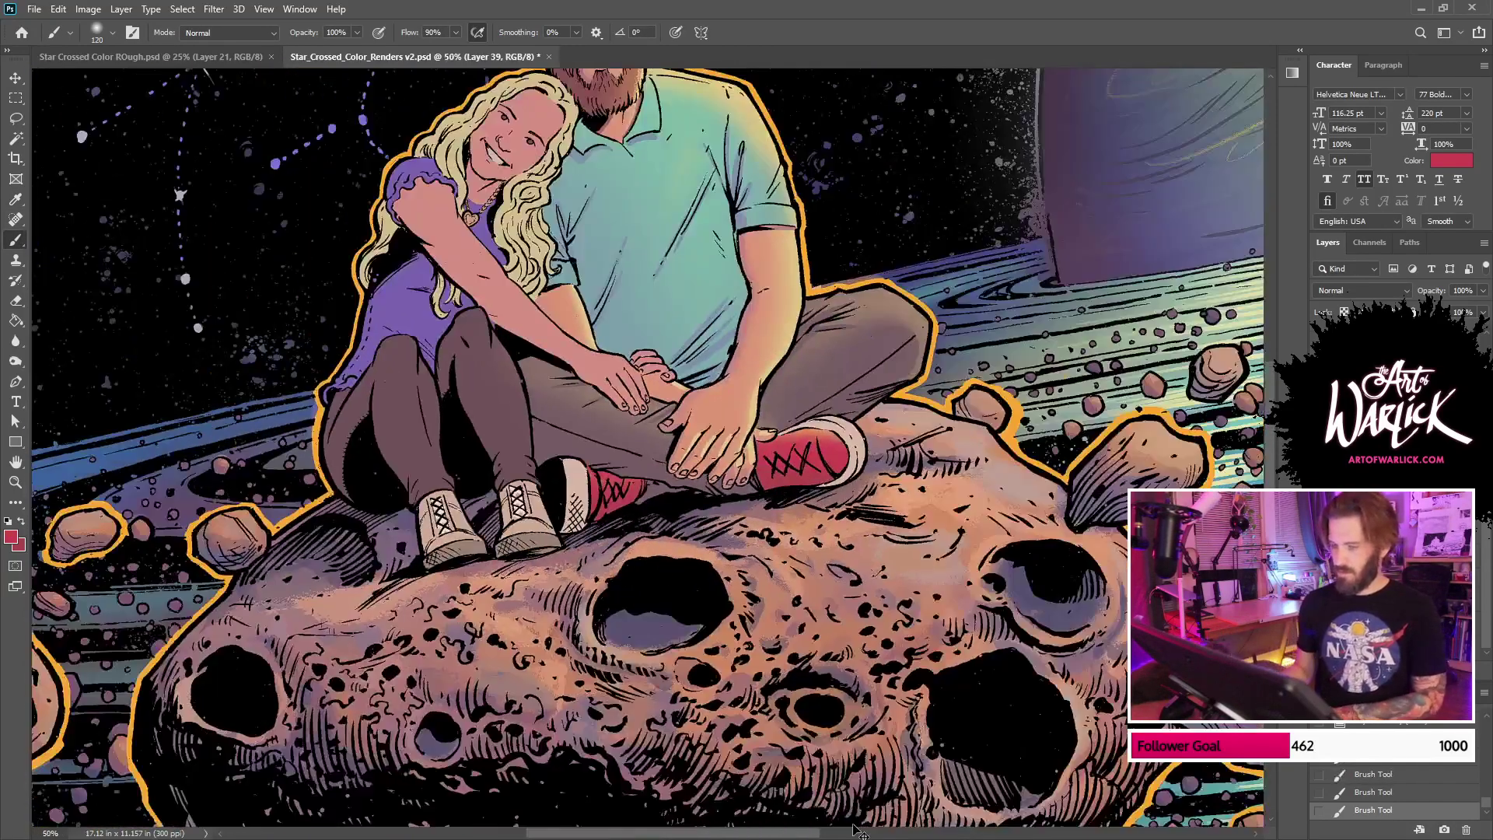
Step: Sample a muted purple from the large asteroid's shadow, brush it as shading over the red sneakers, and deselect
{"action": "left_click", "coordinate": [294, 582], "text": "alt"}
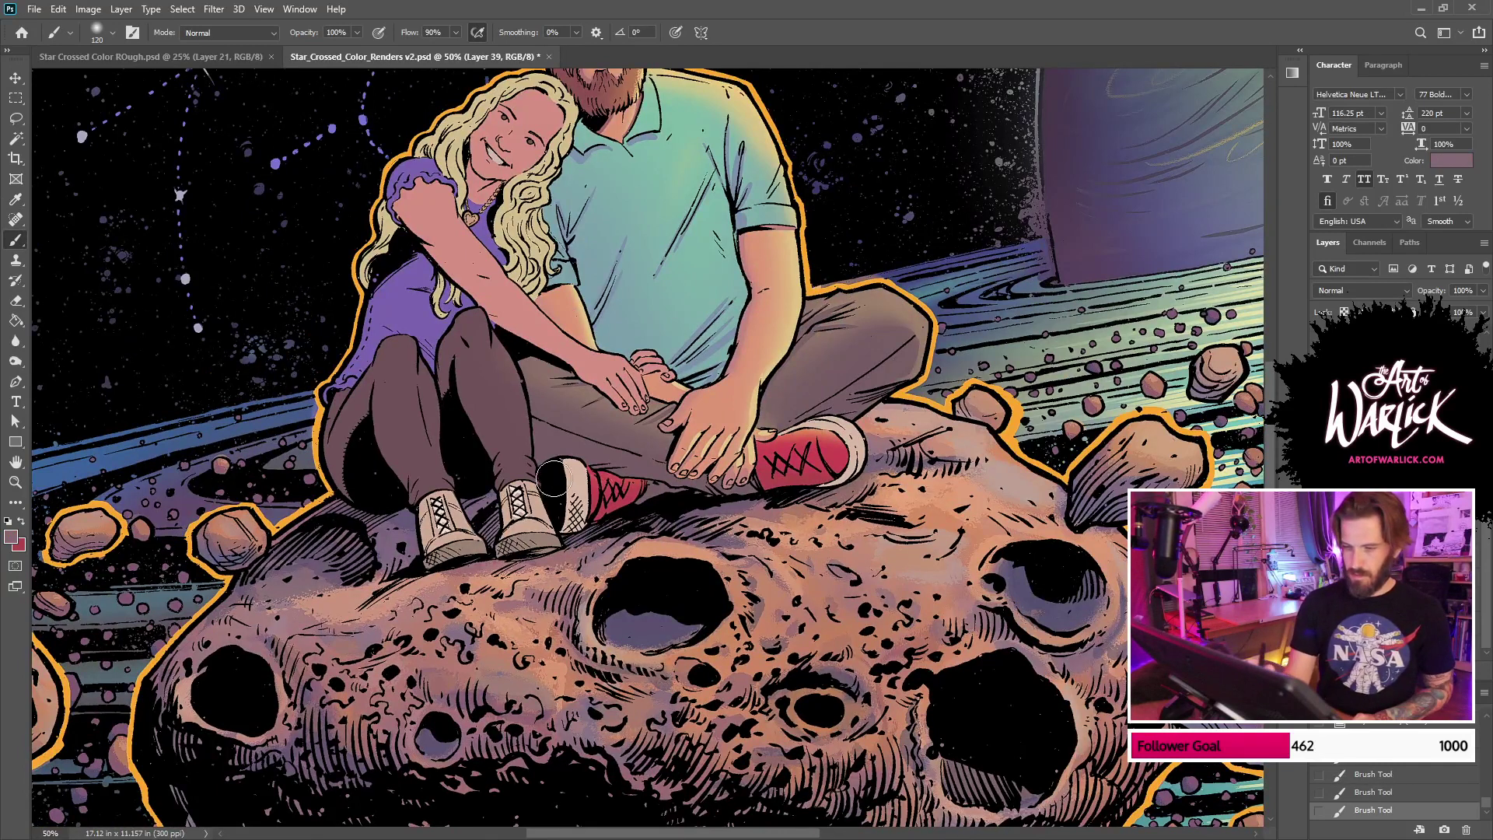
{"action": "left_click", "coordinate": [400, 537], "text": "alt"}
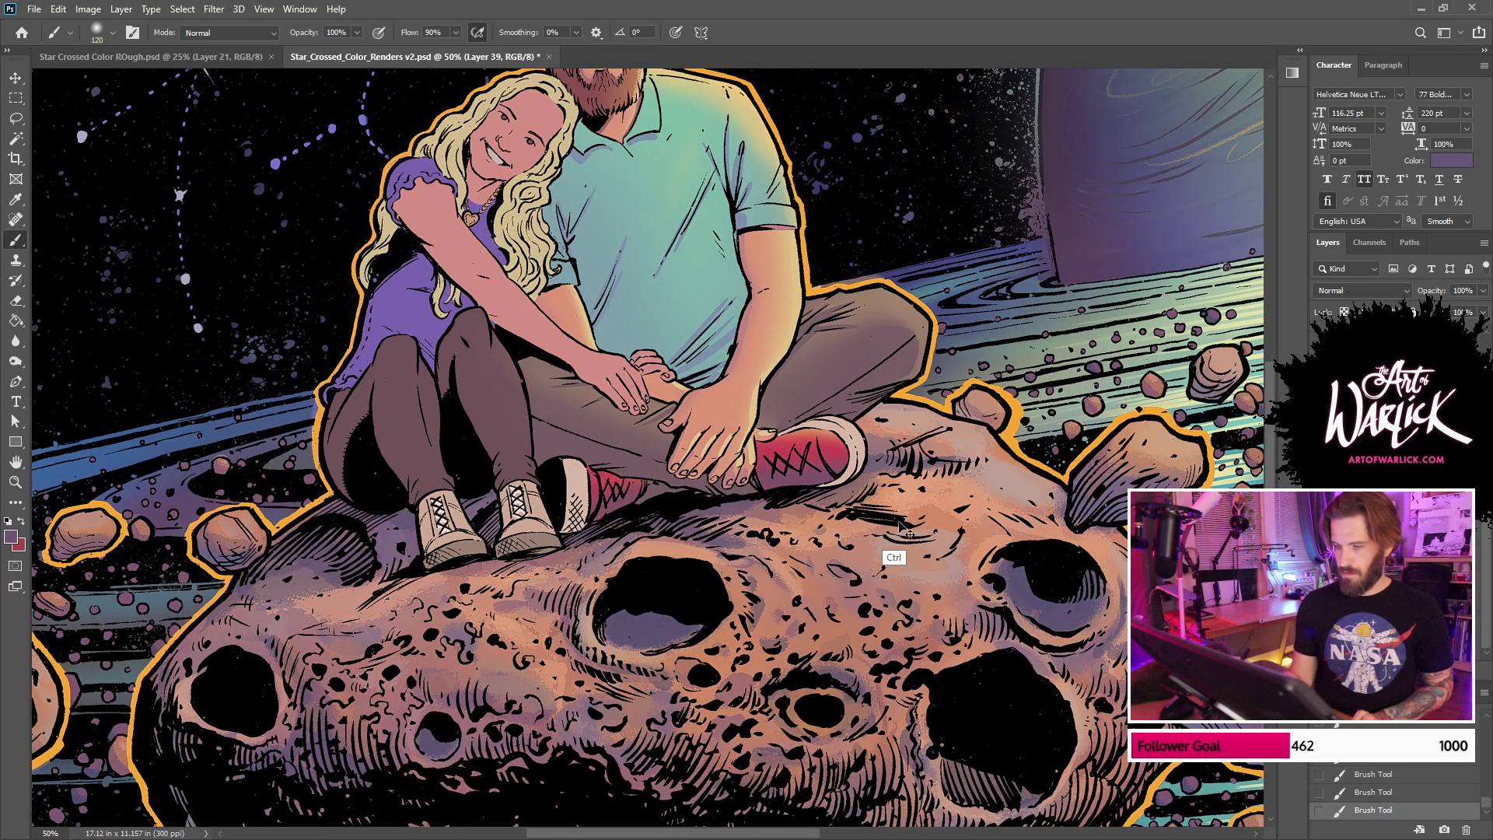
{"action": "key", "text": "ctrl+z"}
{"action": "key", "text": "ctrl+shift+z"}
{"action": "mouse_move", "coordinate": [884, 540]}
{"action": "left_mouse_down"}
{"action": "mouse_move", "coordinate": [879, 599]}
{"action": "mouse_move", "coordinate": [933, 695]}
{"action": "left_mouse_up"}
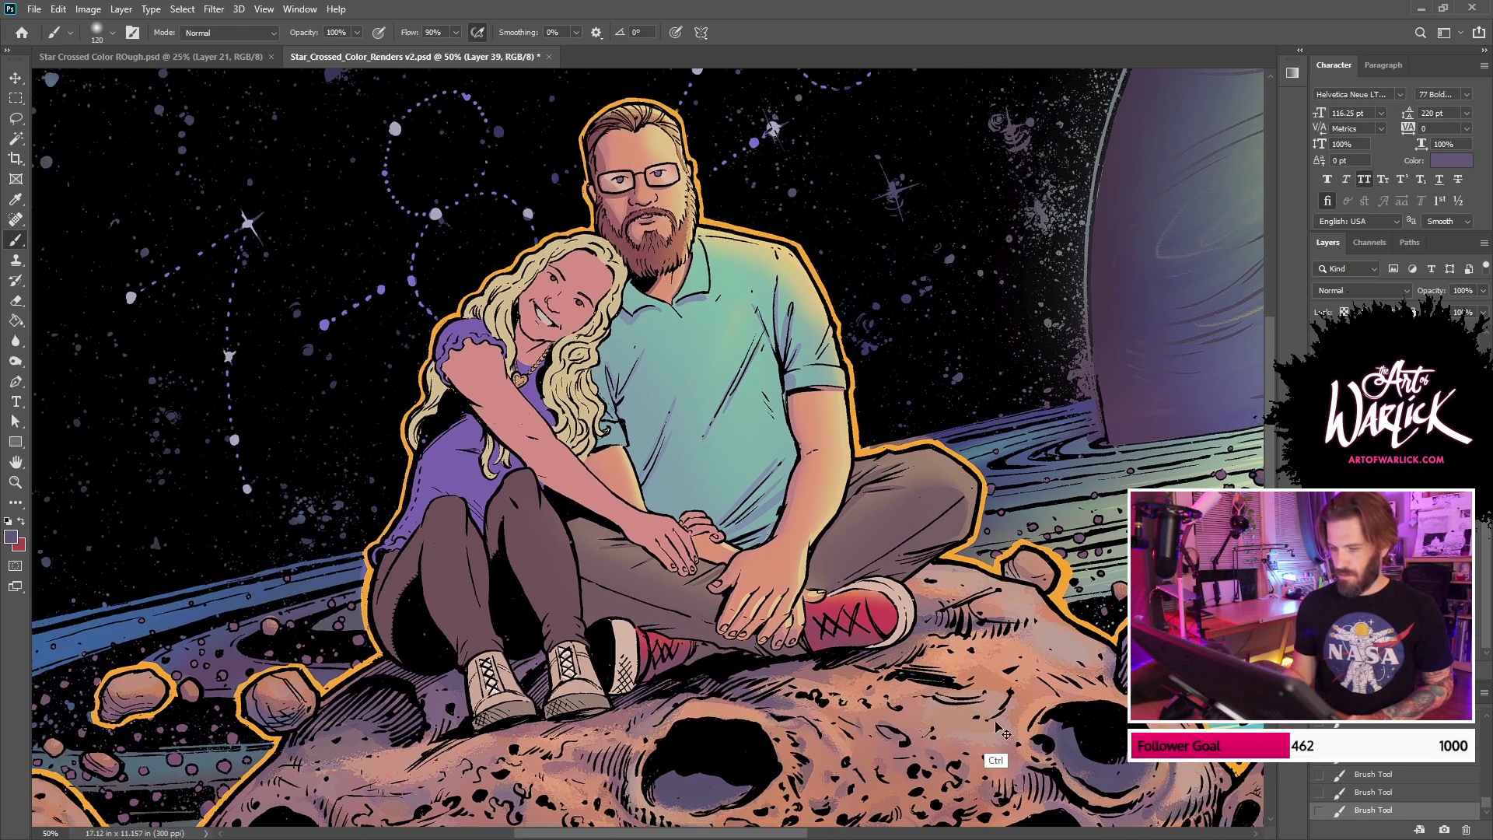
{"action": "key", "text": "ctrl+z"}
{"action": "key", "text": "ctrl+d"}
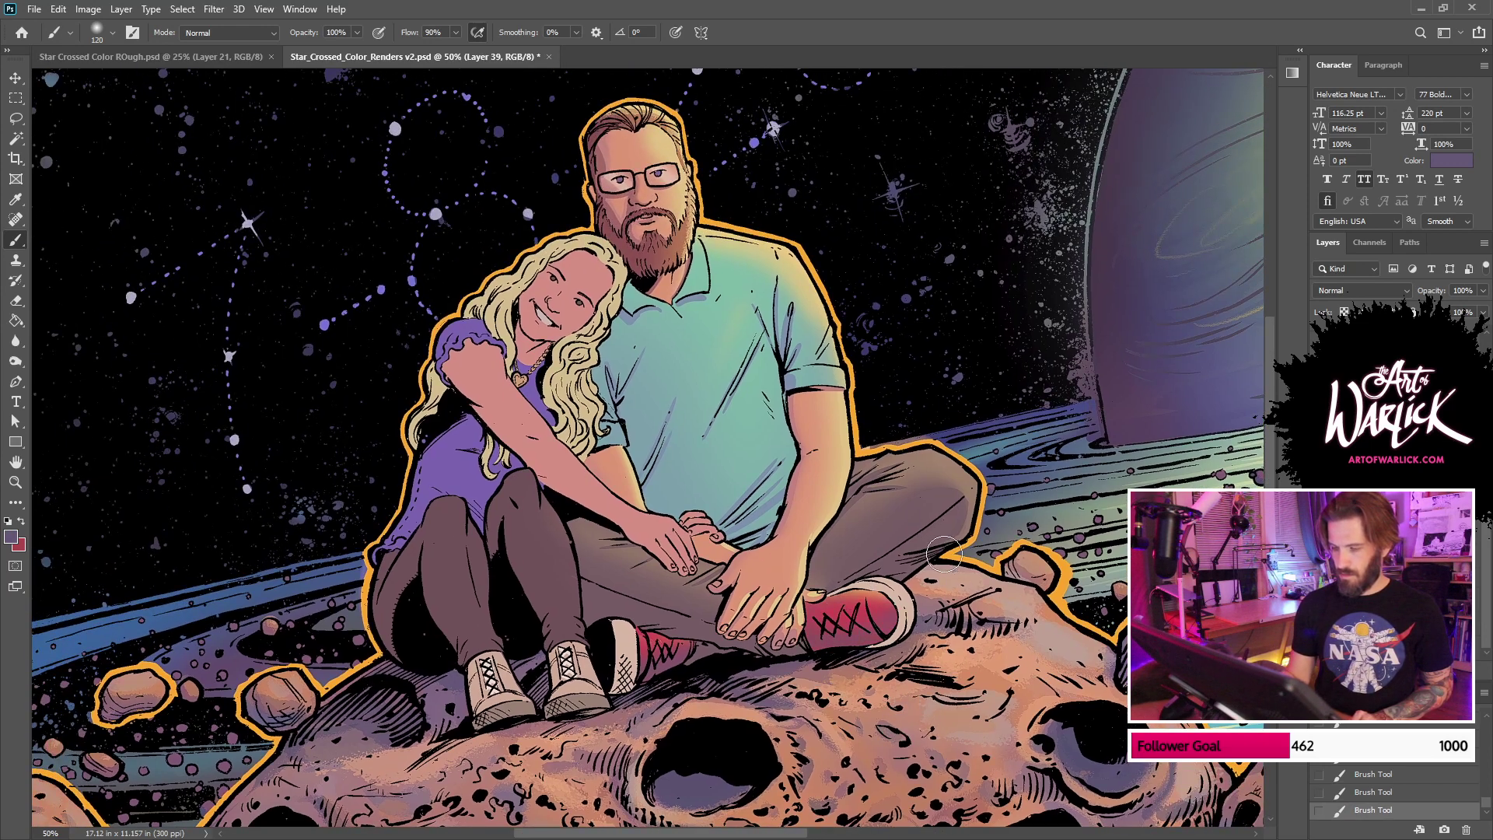
Step: Select the white rubber of the red sneakers on Layer 32 with the Magic Wand, and return to Layer 39 for brushing
{"action": "left_click_drag", "start_coordinate": [1001, 746], "coordinate": [915, 705]}
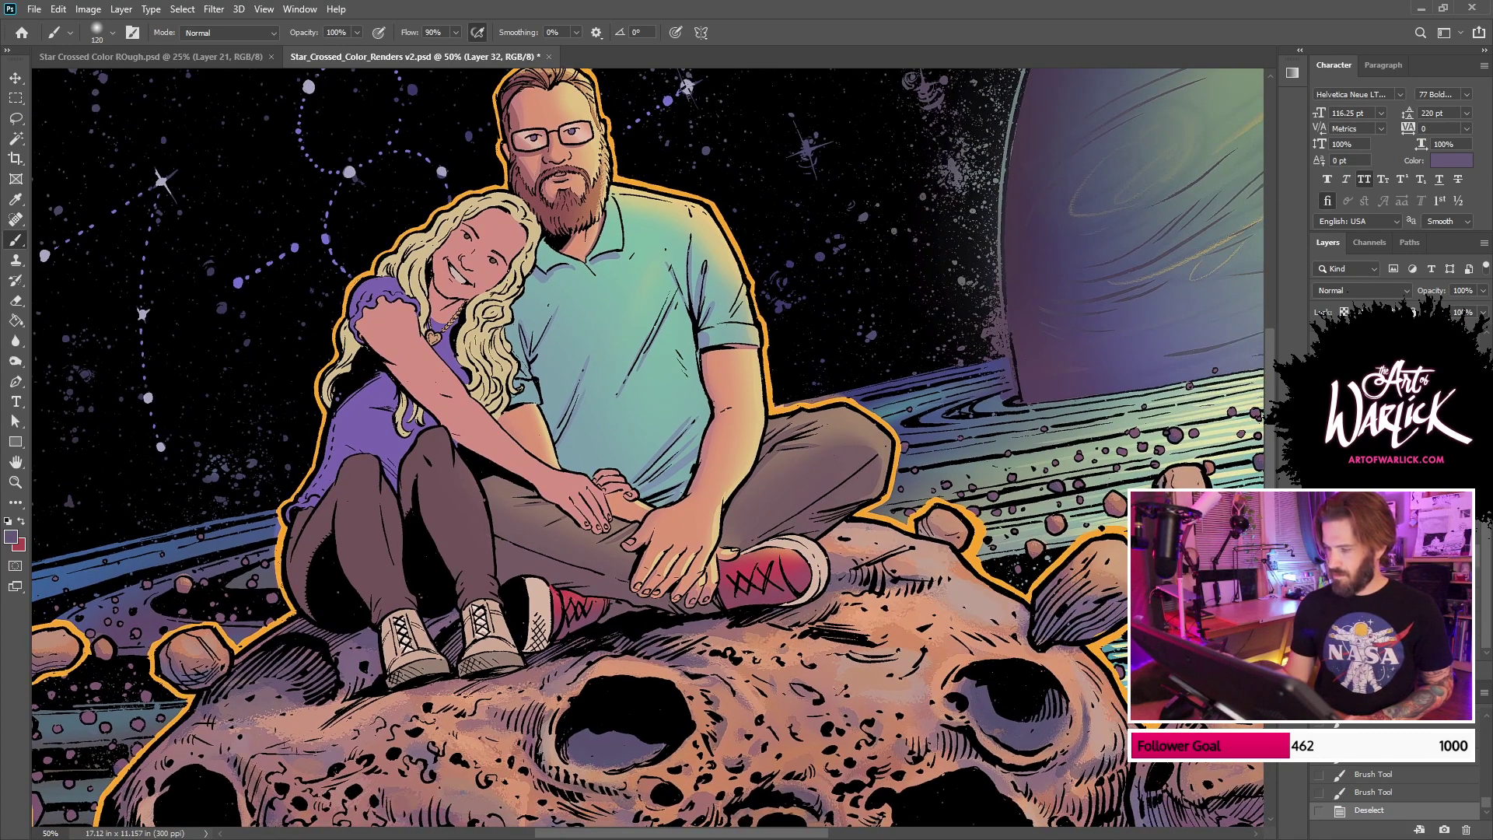
{"action": "key", "text": "w"}
{"action": "left_click", "coordinate": [820, 558]}
{"action": "left_click", "coordinate": [1236, 427], "text": "ctrl"}
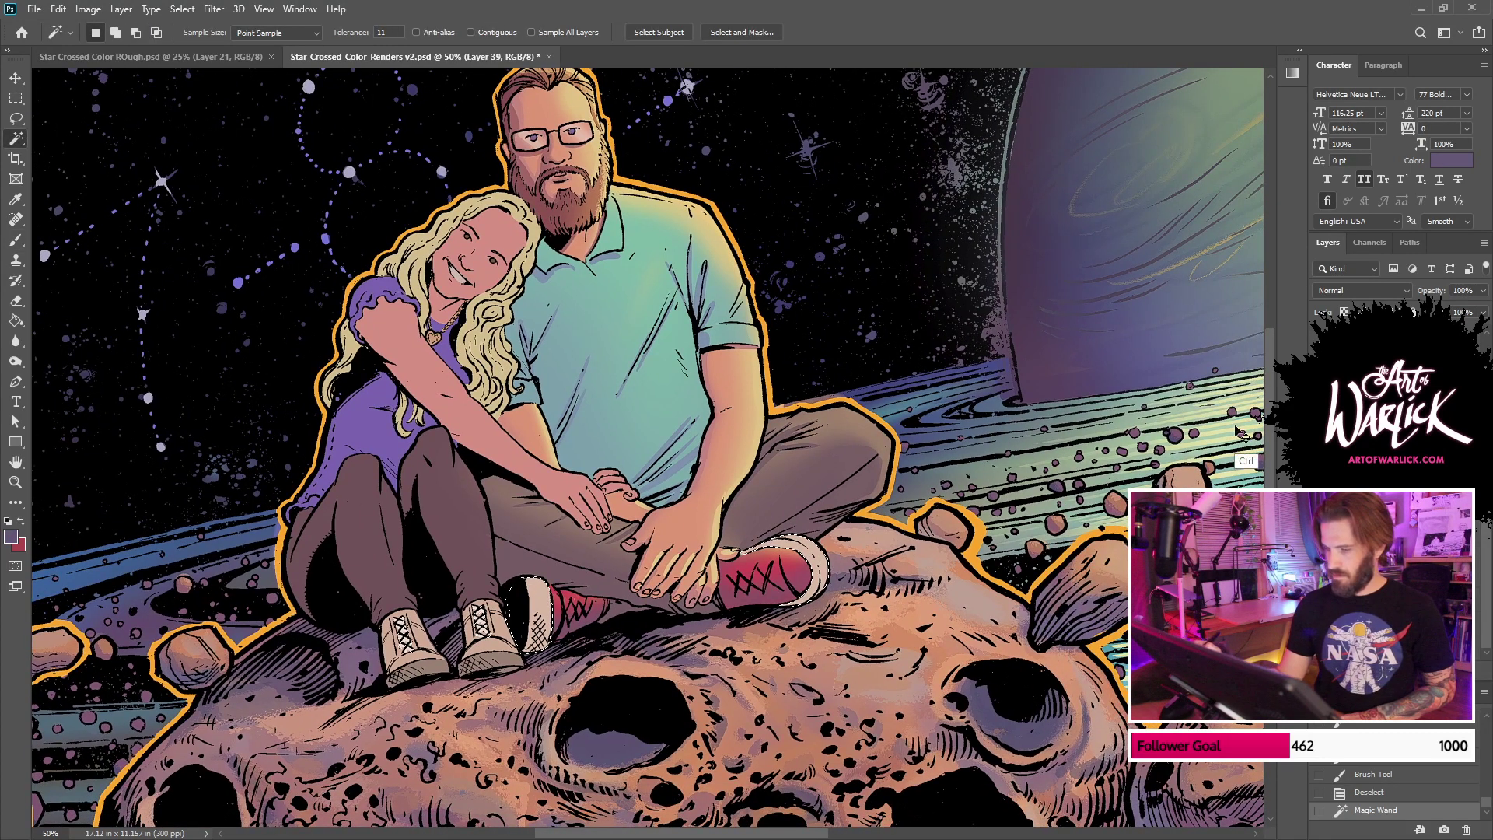
{"action": "key", "text": "b"}
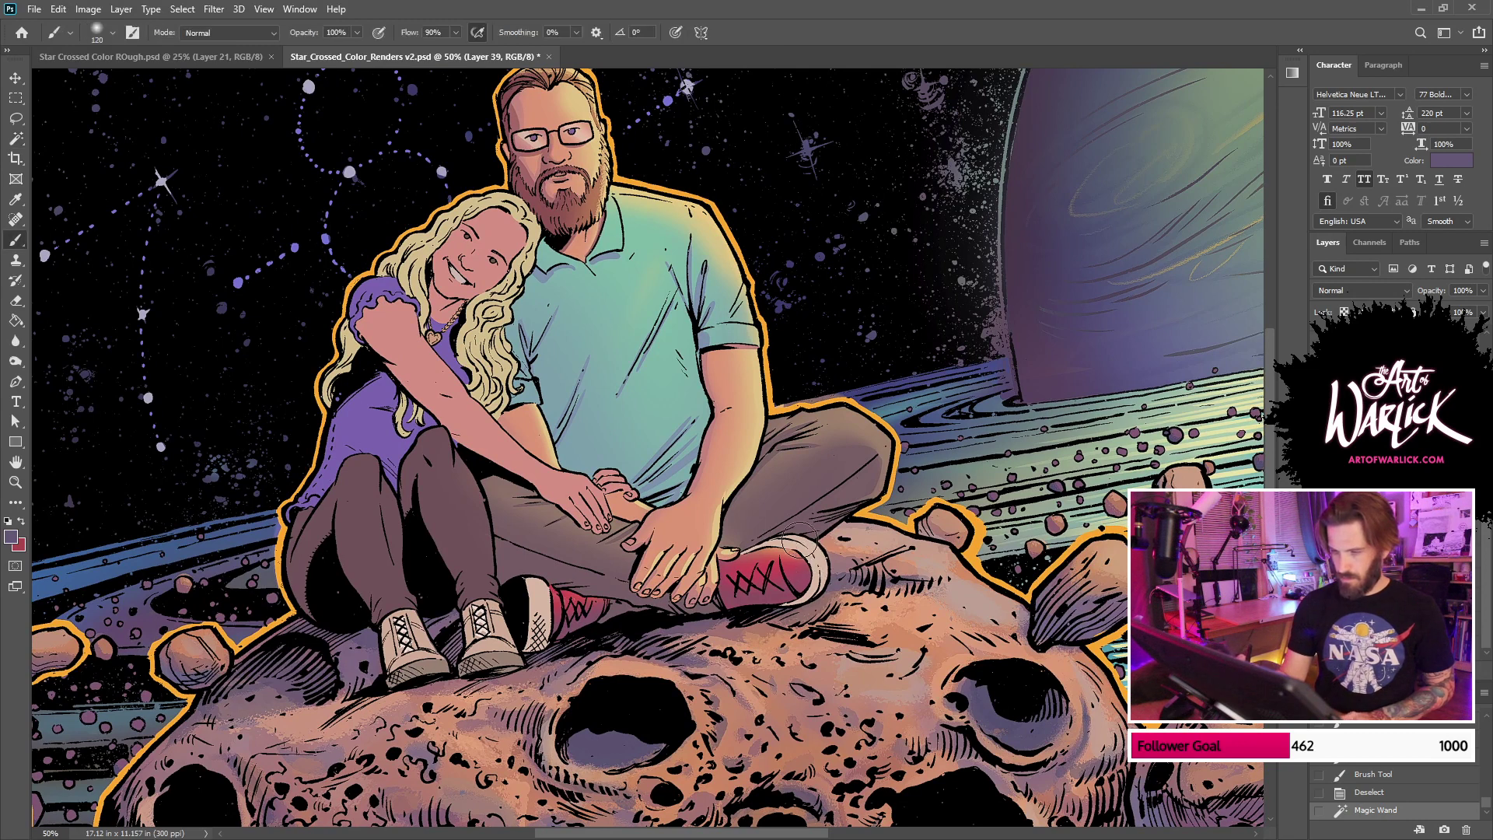
Step: Brush soft purple shading over the white toe caps and soles of both red sneakers, undoing misplaced strokes
{"action": "mouse_move", "coordinate": [799, 546]}
{"action": "left_mouse_down"}
{"action": "mouse_move", "coordinate": [795, 603]}
{"action": "mouse_move", "coordinate": [832, 572]}
{"action": "left_mouse_up"}
{"action": "key", "text": "ctrl+z"}
{"action": "left_click_drag", "start_coordinate": [517, 615], "coordinate": [602, 636]}
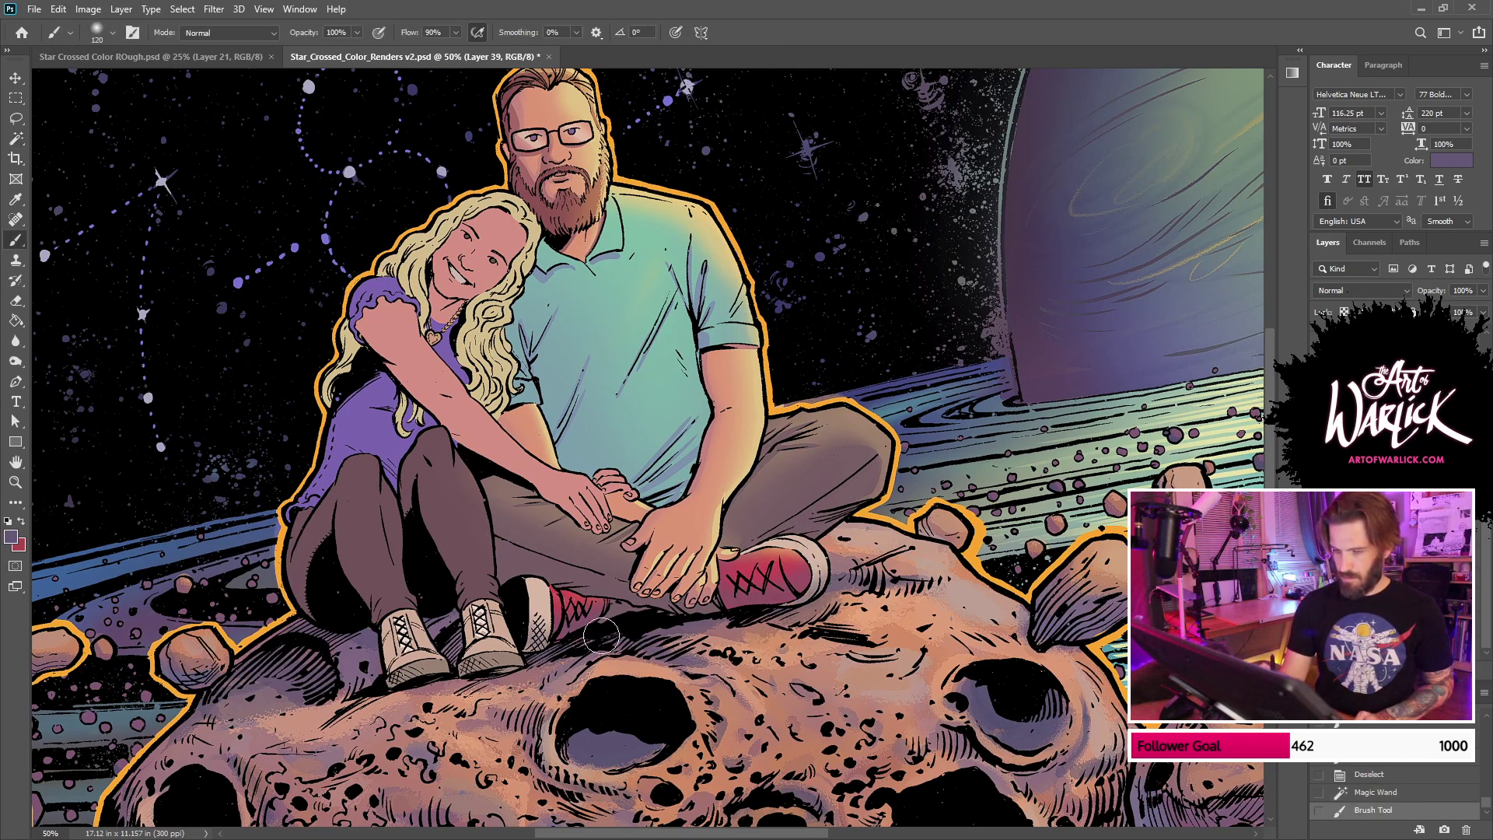
{"action": "key", "text": "ctrl+z"}
{"action": "left_click_drag", "start_coordinate": [488, 655], "coordinate": [588, 714]}
{"action": "key", "text": "ctrl+z"}
{"action": "left_click_drag", "start_coordinate": [507, 586], "coordinate": [556, 647]}
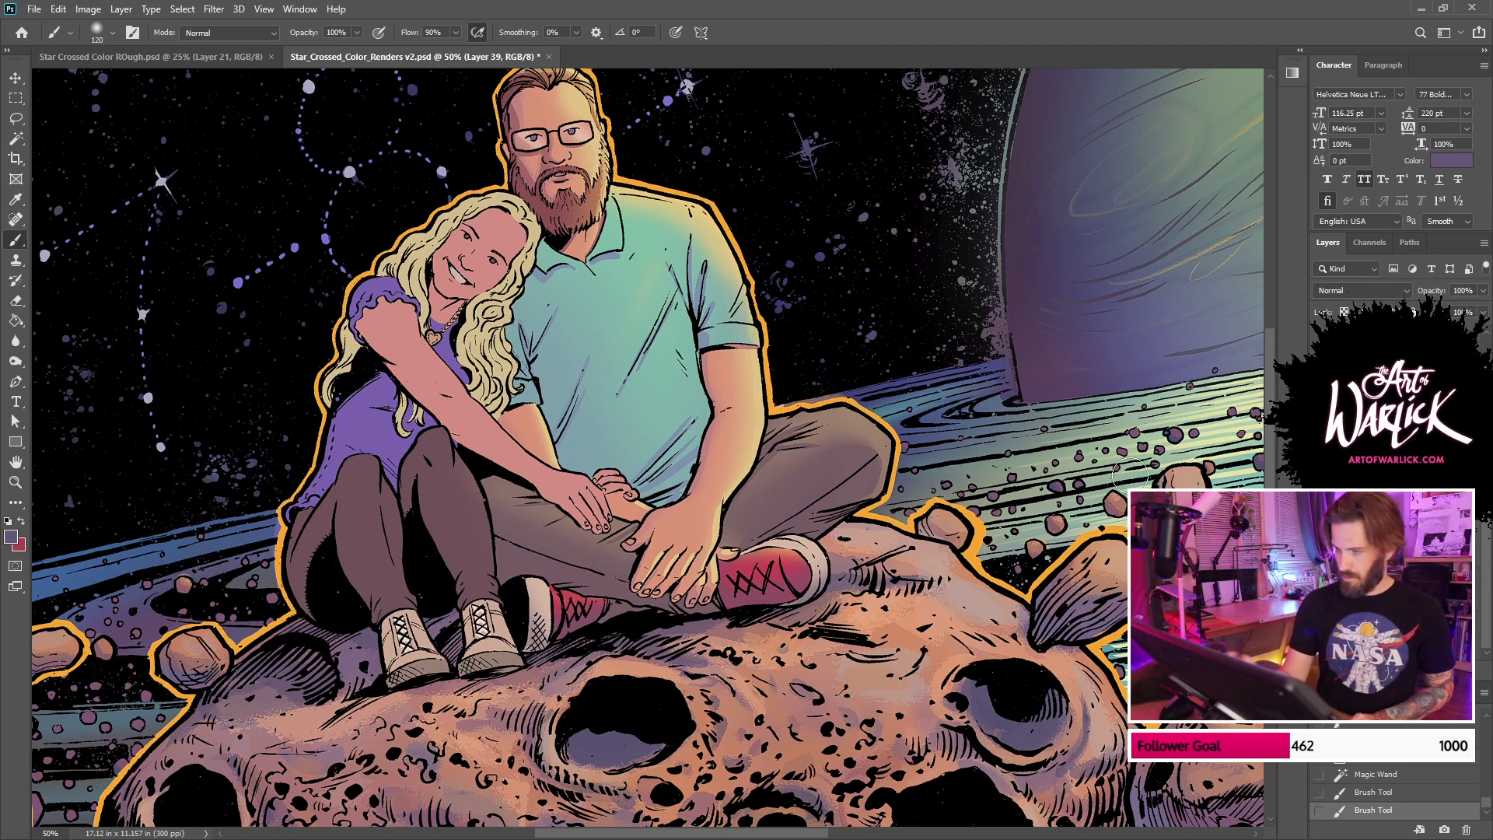
Step: Sample a muted yellow from the planet, switch to the 50 px brush preset, and try it on the sneaker's toe cap
{"action": "left_click_drag", "start_coordinate": [1076, 501], "coordinate": [631, 741]}
{"action": "left_click", "coordinate": [1207, 146], "text": "alt"}
{"action": "mouse_move", "coordinate": [827, 587]}
{"action": "left_mouse_down"}
{"action": "mouse_move", "coordinate": [1038, 377]}
{"action": "mouse_move", "coordinate": [1219, 229]}
{"action": "left_mouse_up"}
{"action": "right_click", "coordinate": [799, 551]}
{"action": "double_click", "coordinate": [906, 495]}
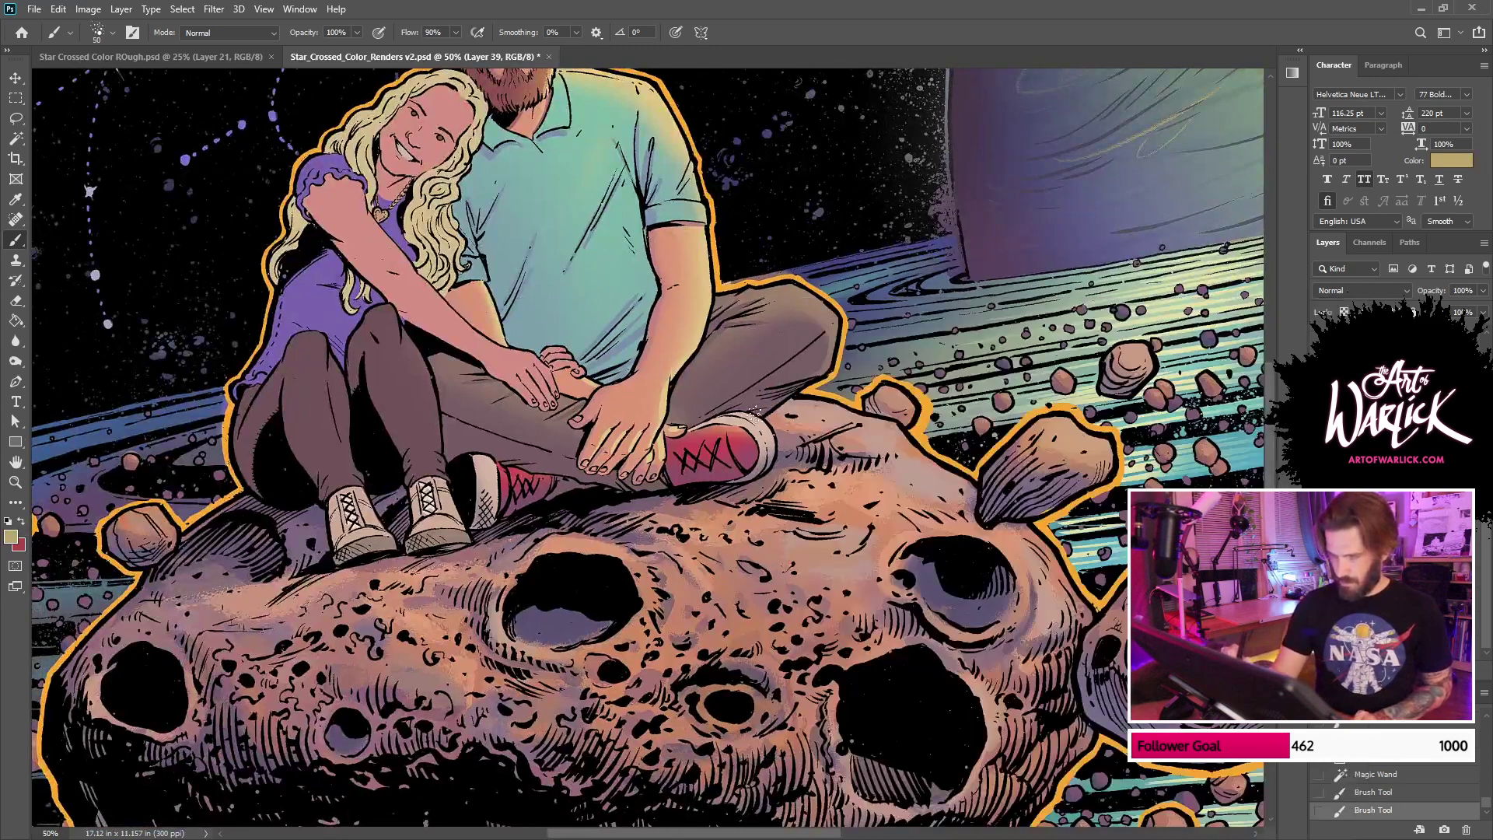
{"action": "key", "text": "ctrl+z"}
Step: Sample the toe cap's beige and lighten it to a pale peach for the foreground colour
{"action": "left_click", "coordinate": [771, 418], "text": "alt"}
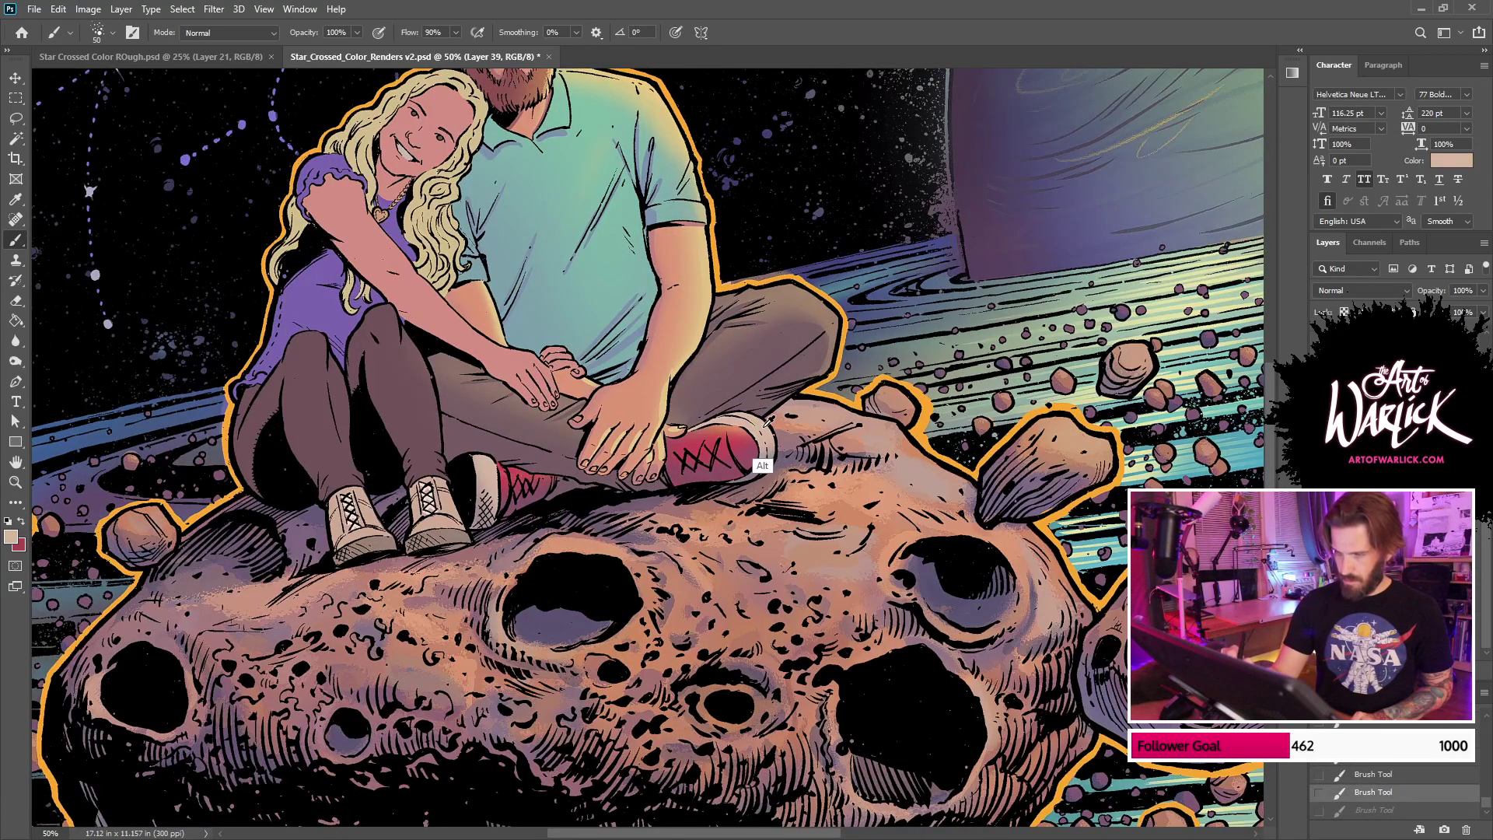
{"action": "left_click", "coordinate": [11, 536]}
{"action": "left_click", "coordinate": [950, 418]}
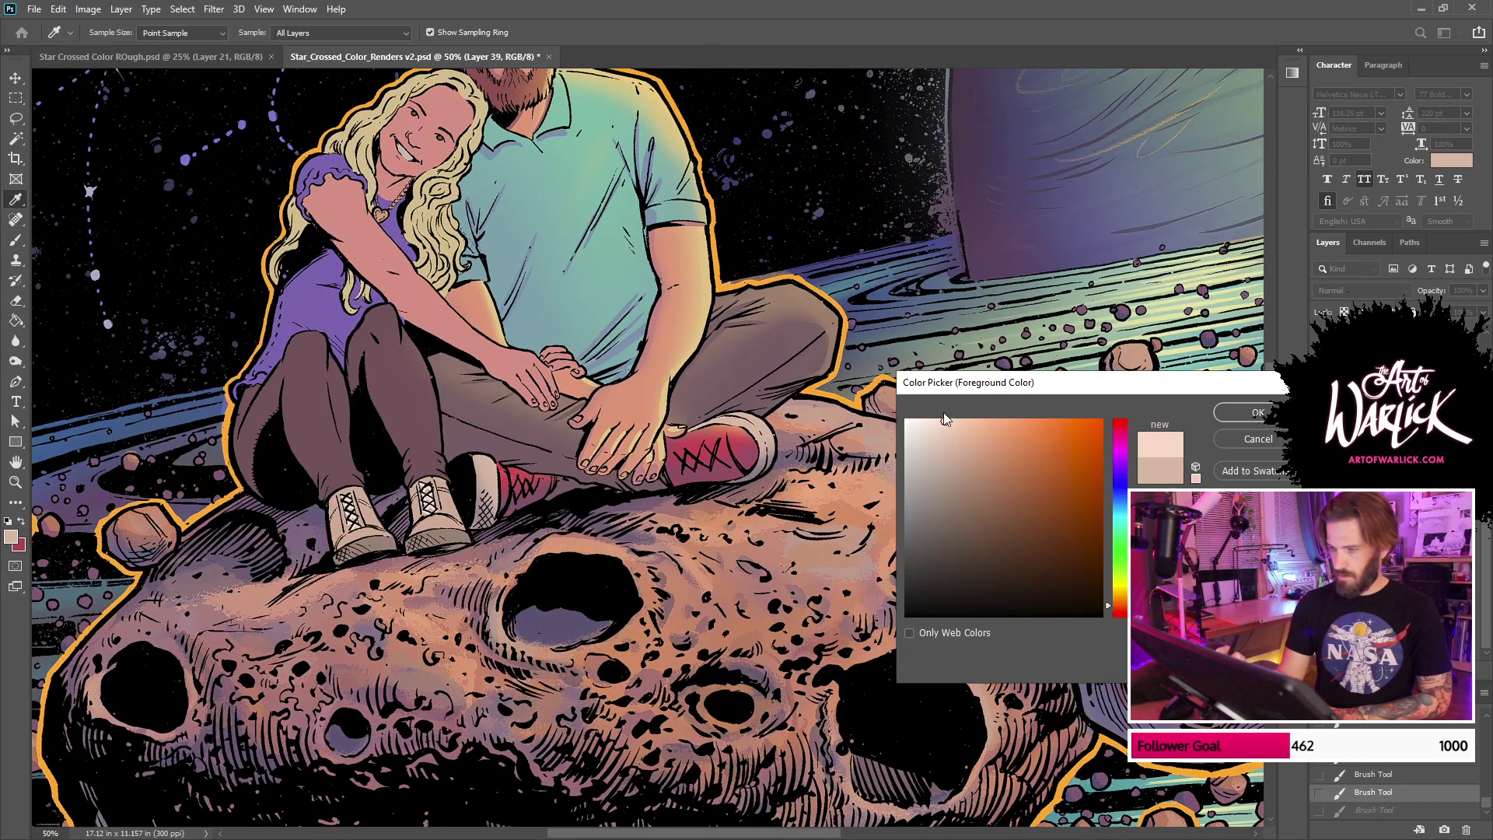
{"action": "key", "text": "Return"}
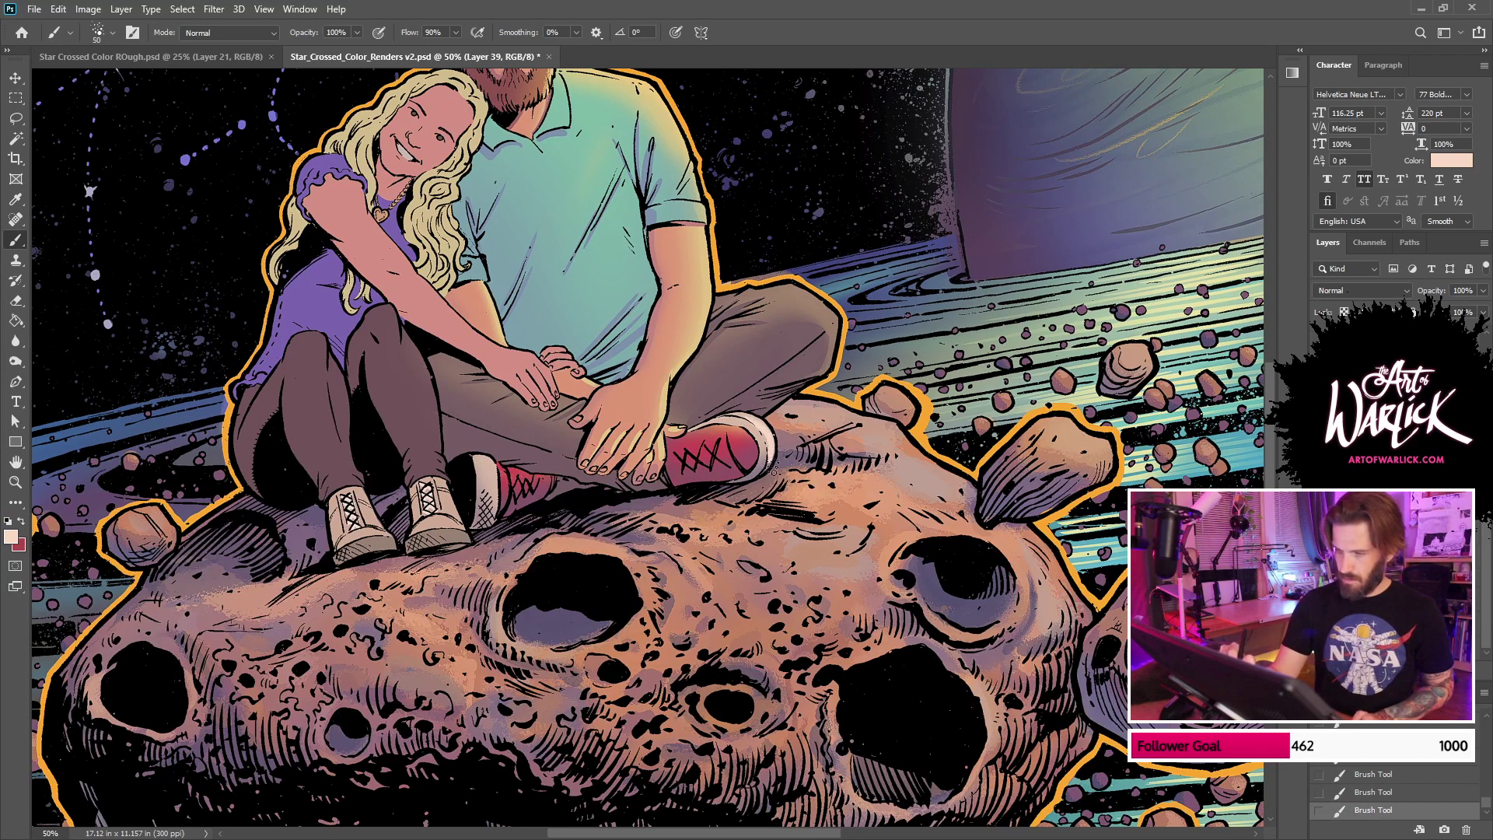
Step: Undo the last highlight strokes on the toe cap and clear the selection of the white rubber
{"action": "mouse_move", "coordinate": [770, 467]}
{"action": "left_mouse_down"}
{"action": "mouse_move", "coordinate": [894, 459]}
{"action": "mouse_move", "coordinate": [912, 437]}
{"action": "left_mouse_up"}
{"action": "key", "text": "ctrl+z"}
{"action": "key", "text": "ctrl+z"}
{"action": "key", "text": "ctrl+z"}
{"action": "key", "text": "ctrl+d"}
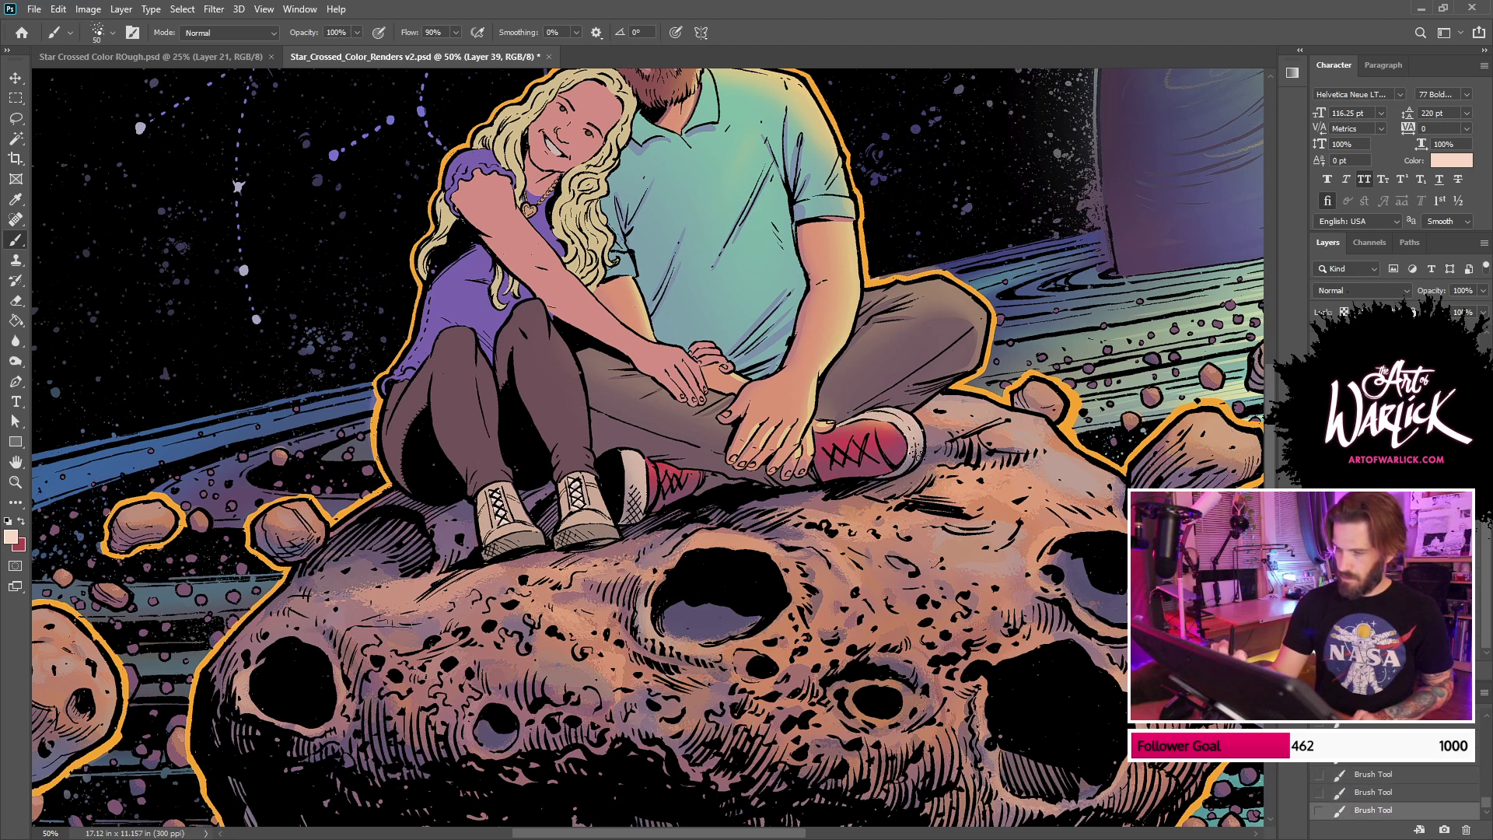
Step: Brush small pale peach highlights on the white rubber of both red sneakers, undoing misplaced strokes, and save the document
{"action": "left_click_drag", "start_coordinate": [899, 421], "coordinate": [923, 452]}
{"action": "key", "text": "ctrl+z"}
{"action": "key", "text": "ctrl+z"}
{"action": "key", "text": "ctrl+z"}
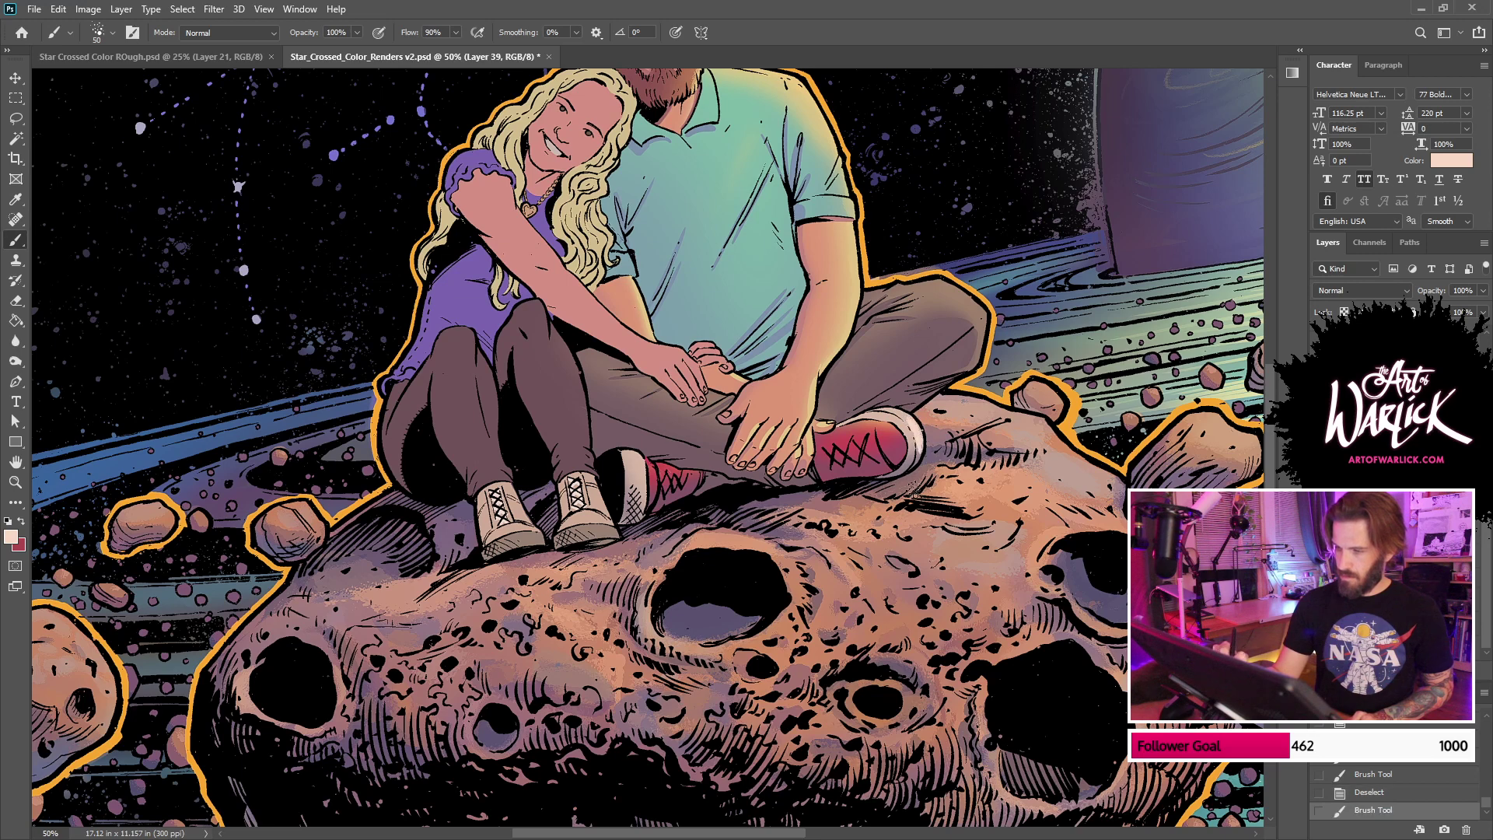
{"action": "mouse_move", "coordinate": [643, 476]}
{"action": "left_mouse_down"}
{"action": "mouse_move", "coordinate": [646, 505]}
{"action": "mouse_move", "coordinate": [645, 482]}
{"action": "left_mouse_up"}
{"action": "key", "text": "ctrl+z"}
{"action": "left_click_drag", "start_coordinate": [977, 637], "coordinate": [971, 836]}
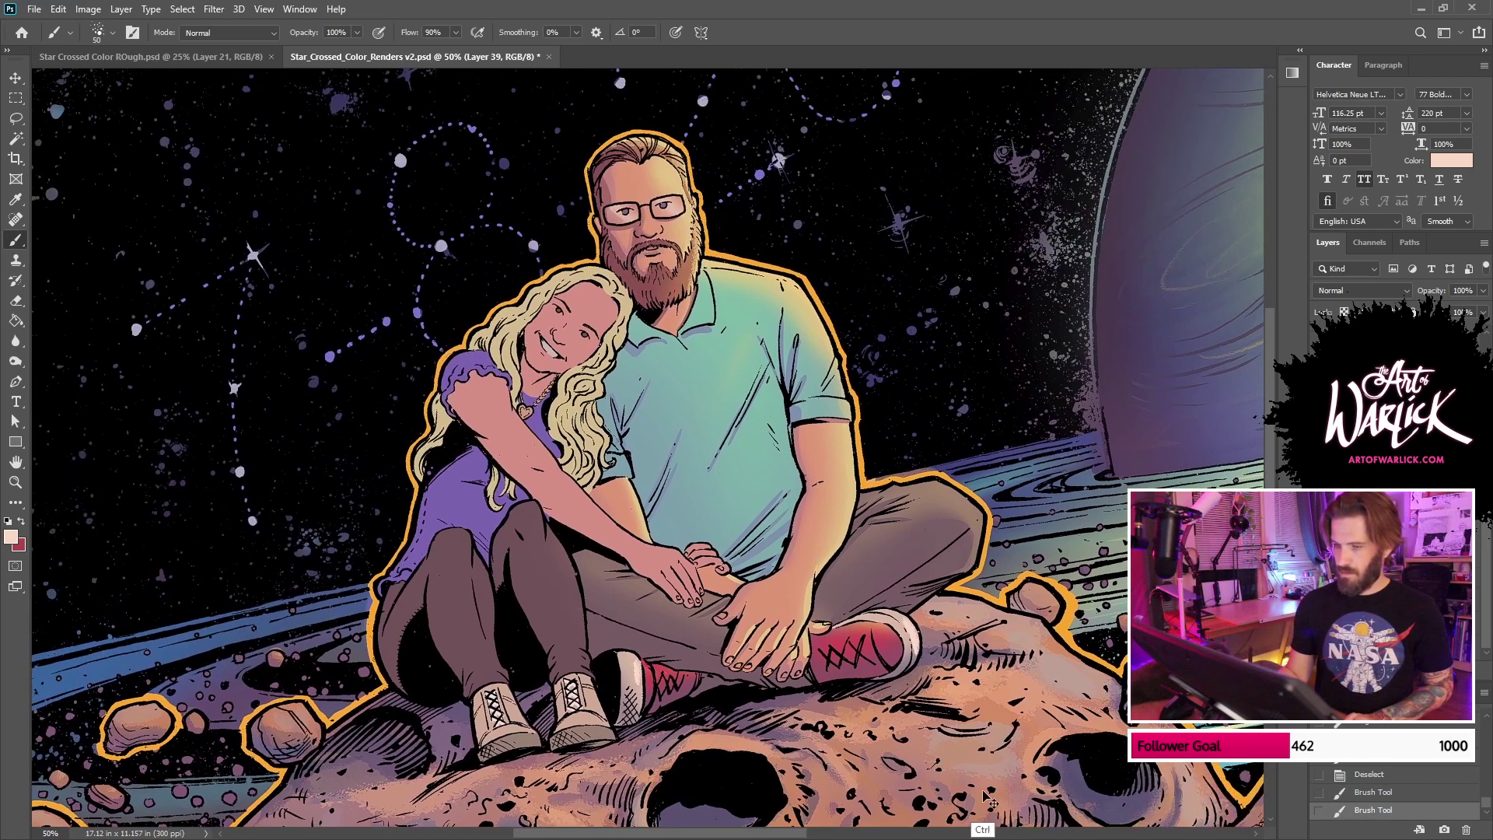
{"action": "key", "text": "ctrl+s"}
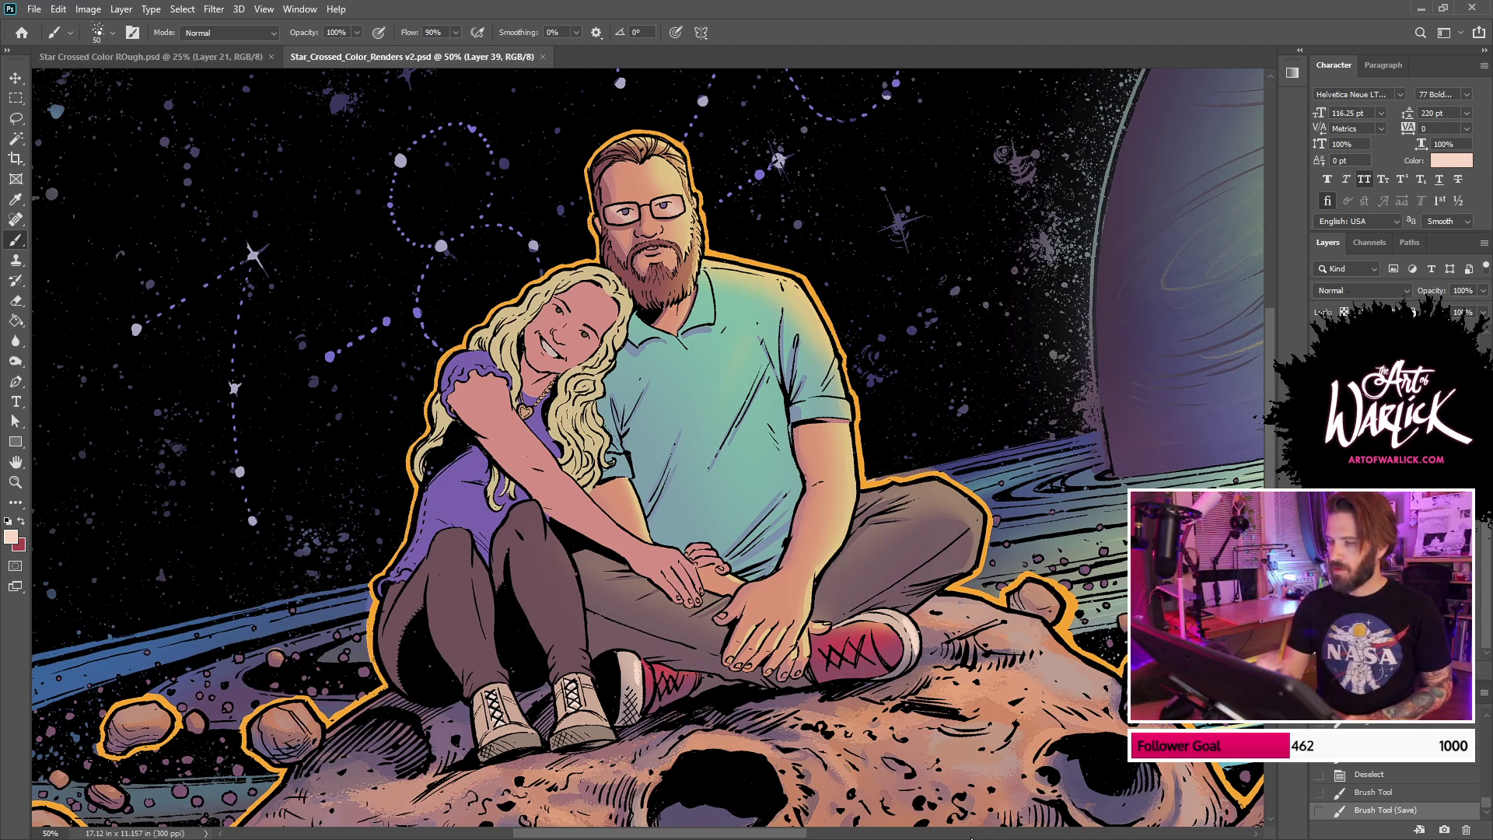
Step: Merge the selected colour rendering layers into one and toggle the line art to compare the whole illustration
{"action": "key", "text": "ctrl+e"}
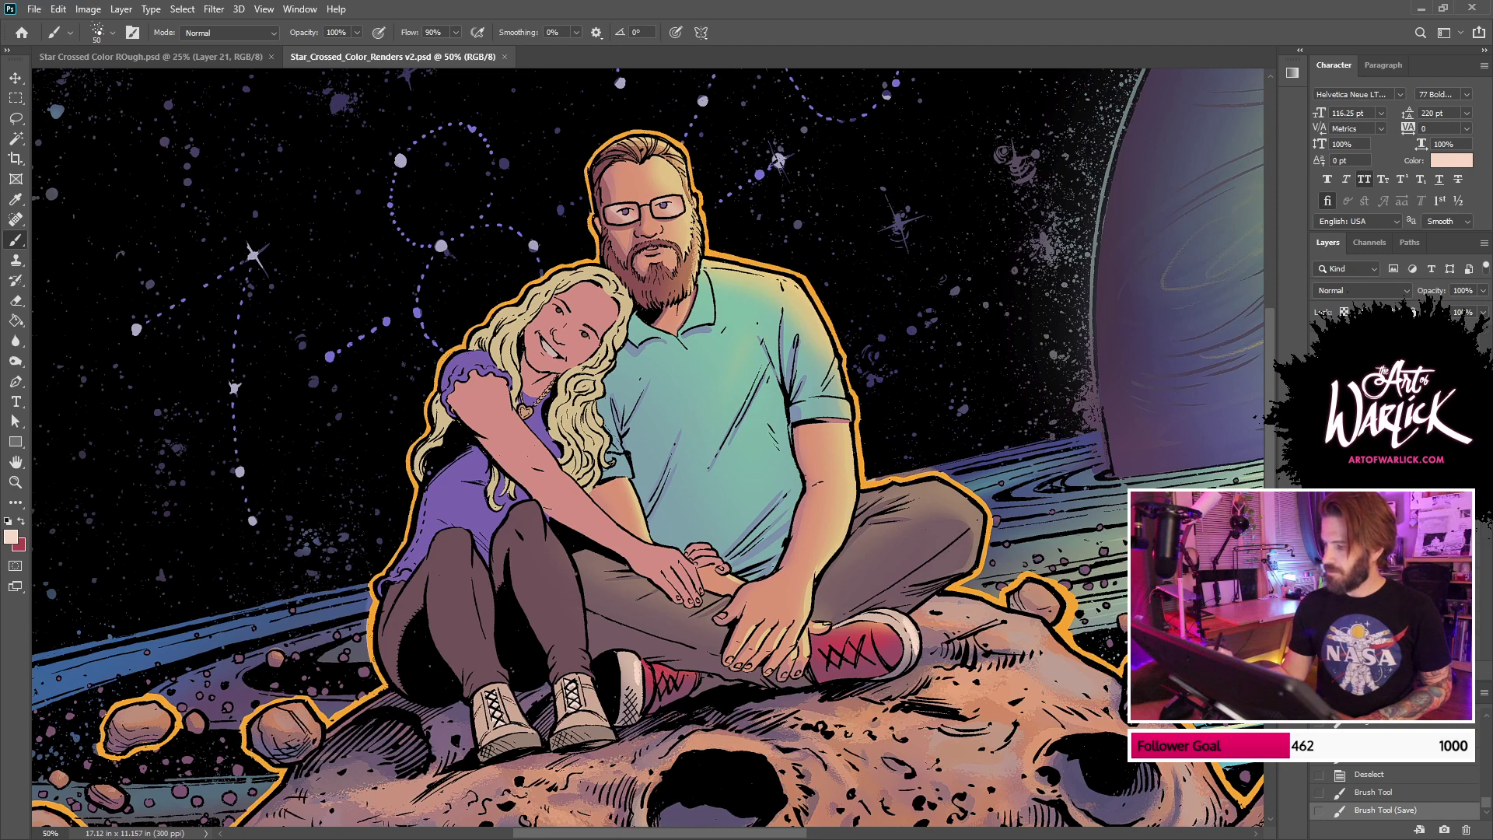
{"action": "key", "text": "ctrl+comma"}
{"action": "key", "text": "ctrl+comma"}
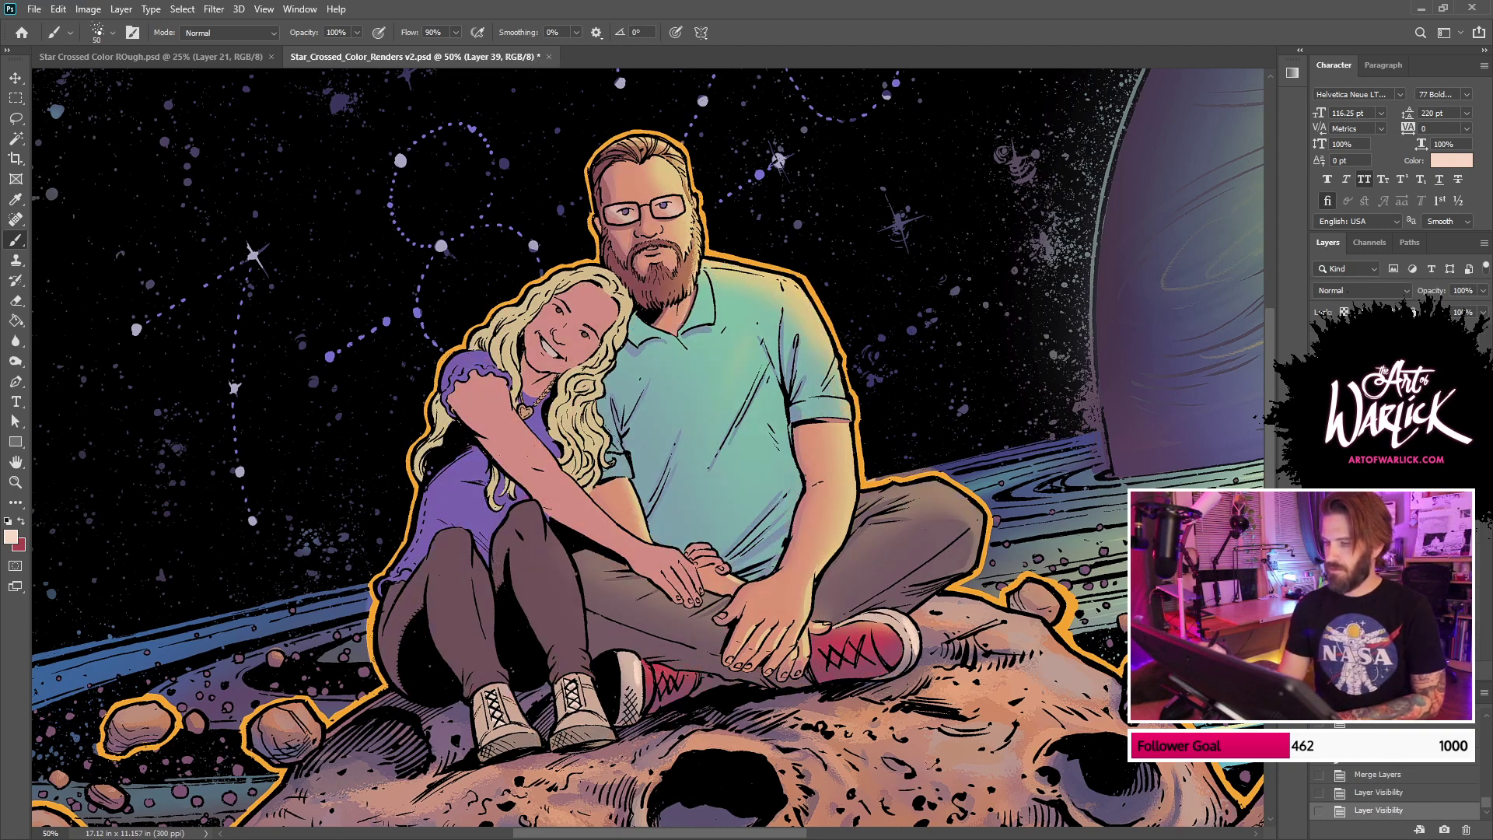
{"action": "key", "text": "ctrl+minus"}
{"action": "key", "text": "ctrl+comma"}
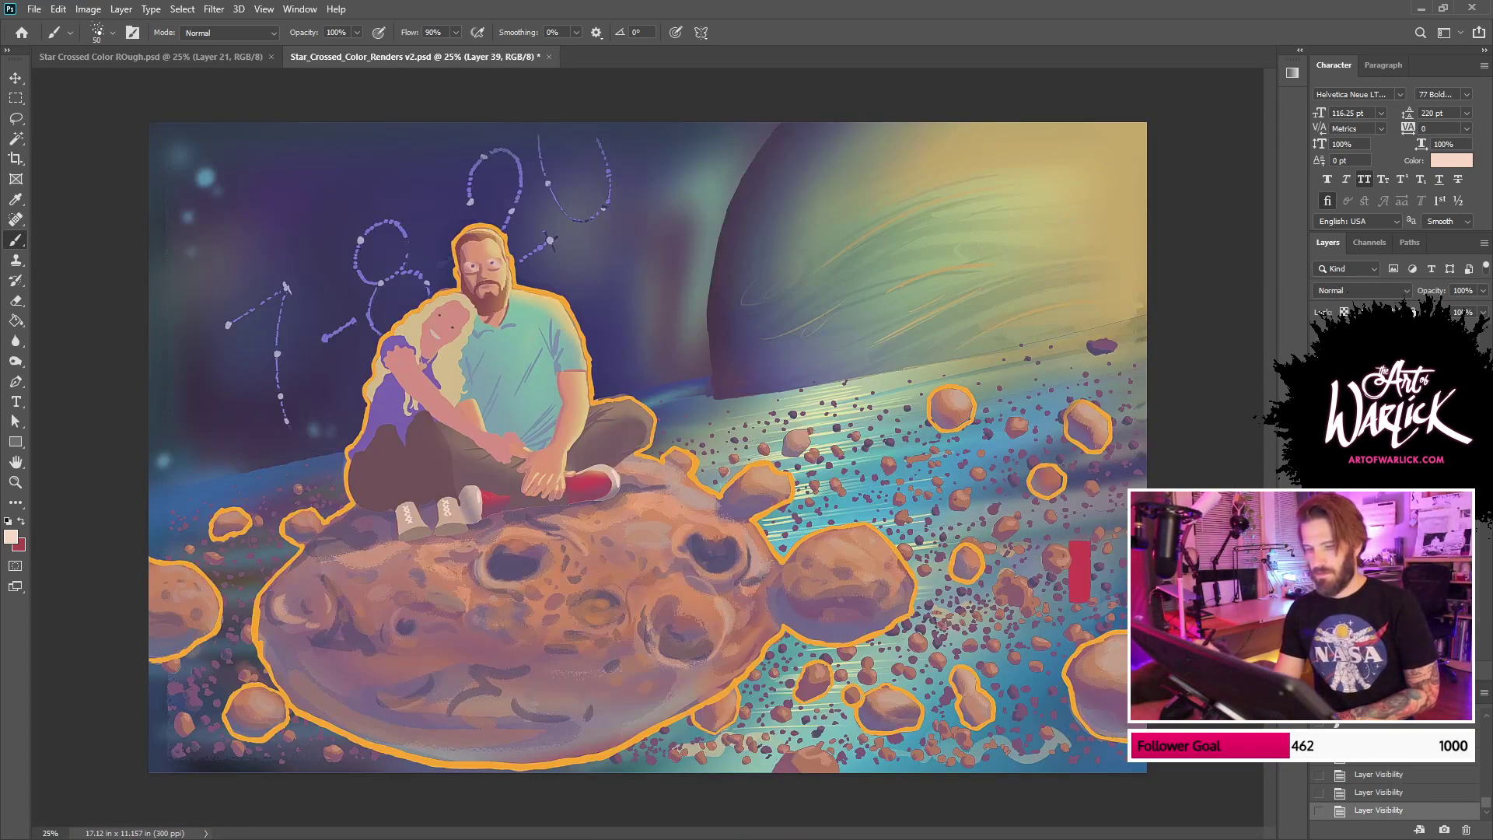
{"action": "key", "text": "ctrl+comma"}
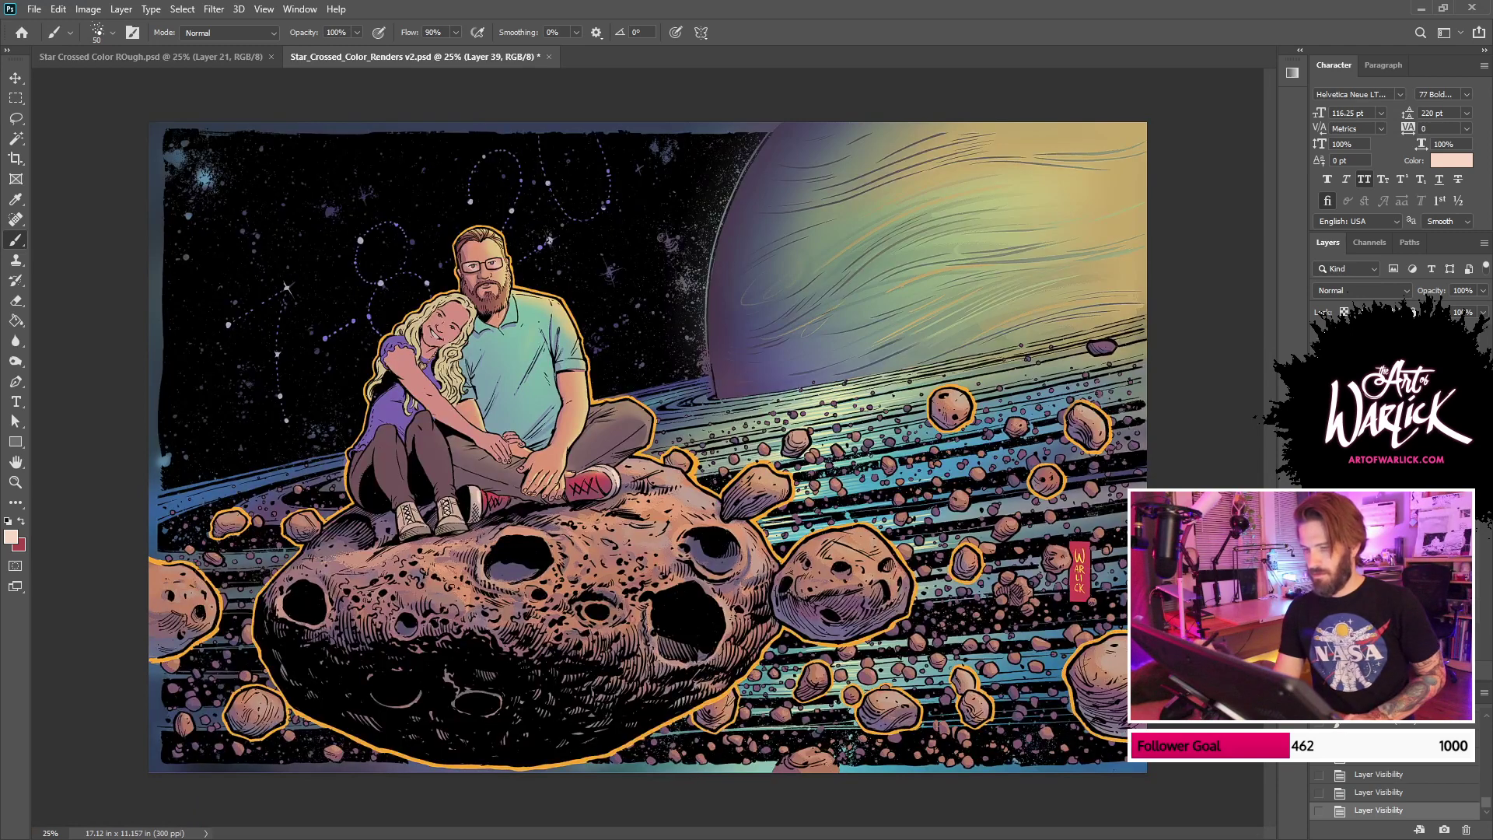
Step: Show the rough white border and colour overlay, save the document, and hide the asteroids' warm colouring
{"action": "key", "text": "ctrl+comma"}
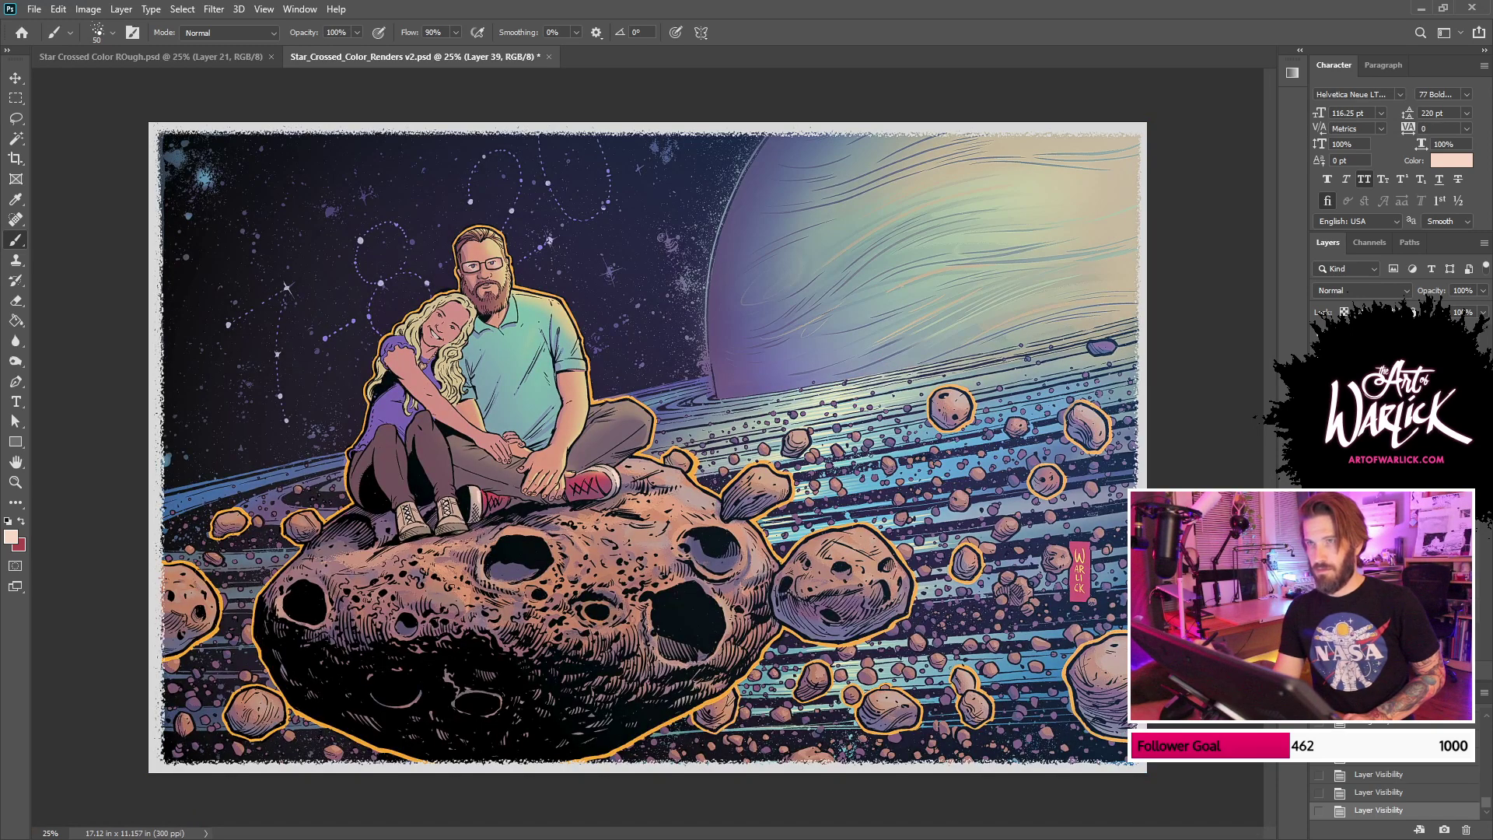
{"action": "key", "text": "ctrl+s"}
{"action": "key", "text": "ctrl+comma"}
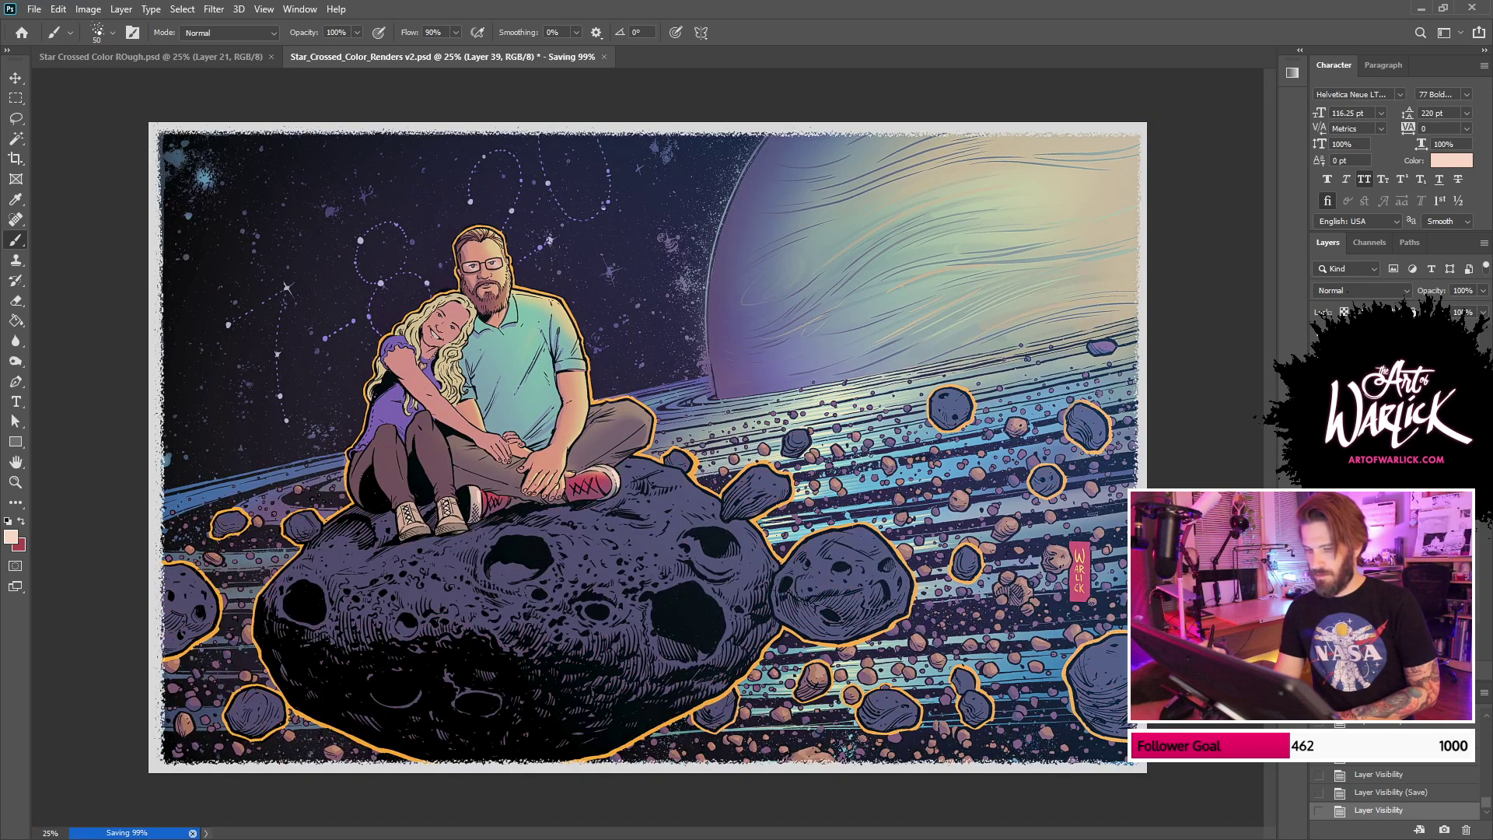
Step: Compare the asteroids with and without their warm colouring, and set the large asteroids' colour layer to 77% opacity
{"action": "key", "text": "ctrl+comma"}
{"action": "key", "text": "ctrl+comma"}
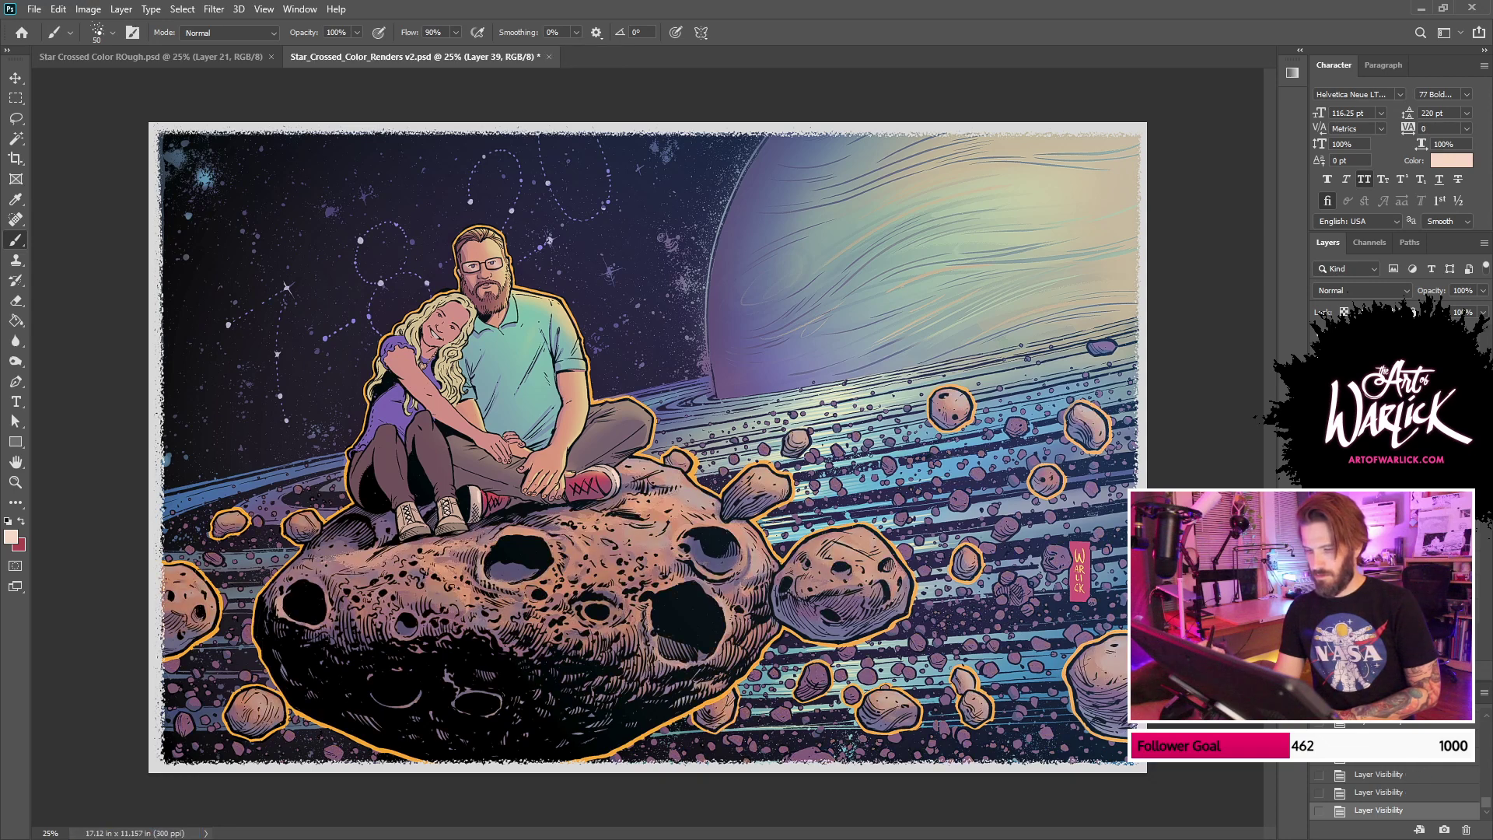
{"action": "key", "text": "ctrl+comma"}
{"action": "key", "text": "ctrl+comma"}
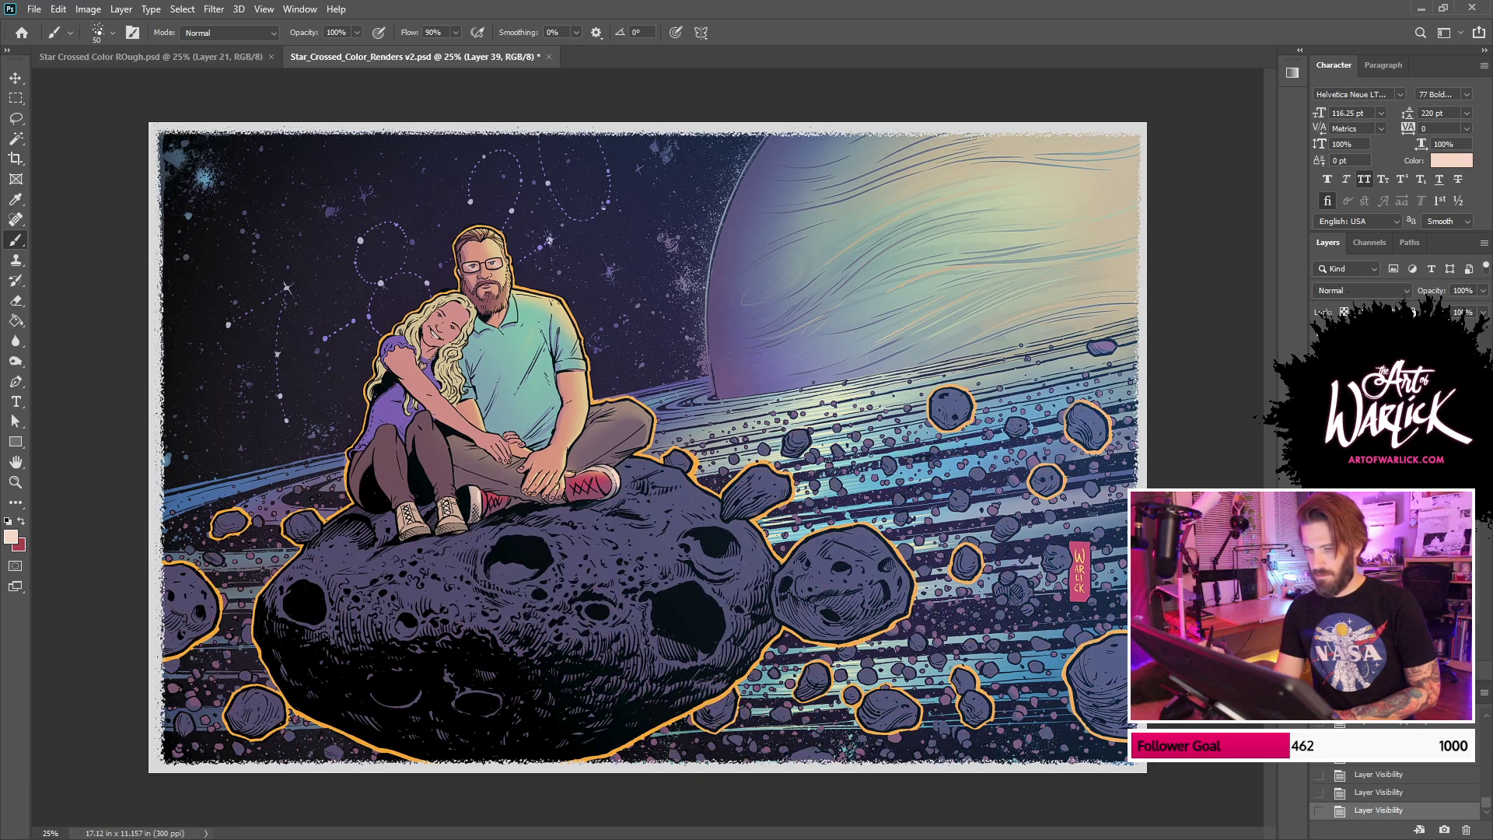
{"action": "left_click", "coordinate": [1384, 466]}
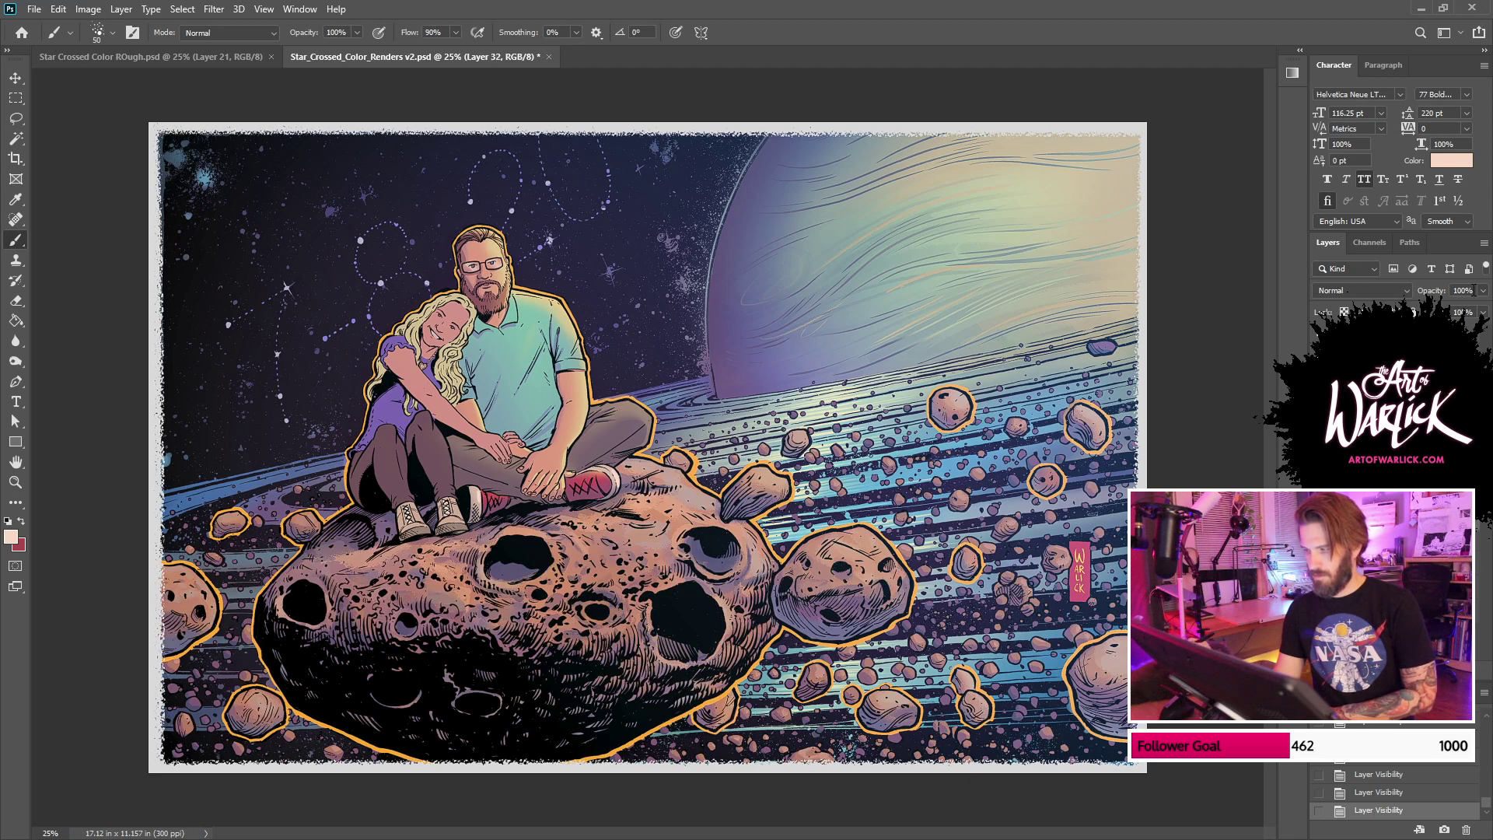
{"action": "left_click", "coordinate": [1462, 290]}
{"action": "type", "text": "55"}
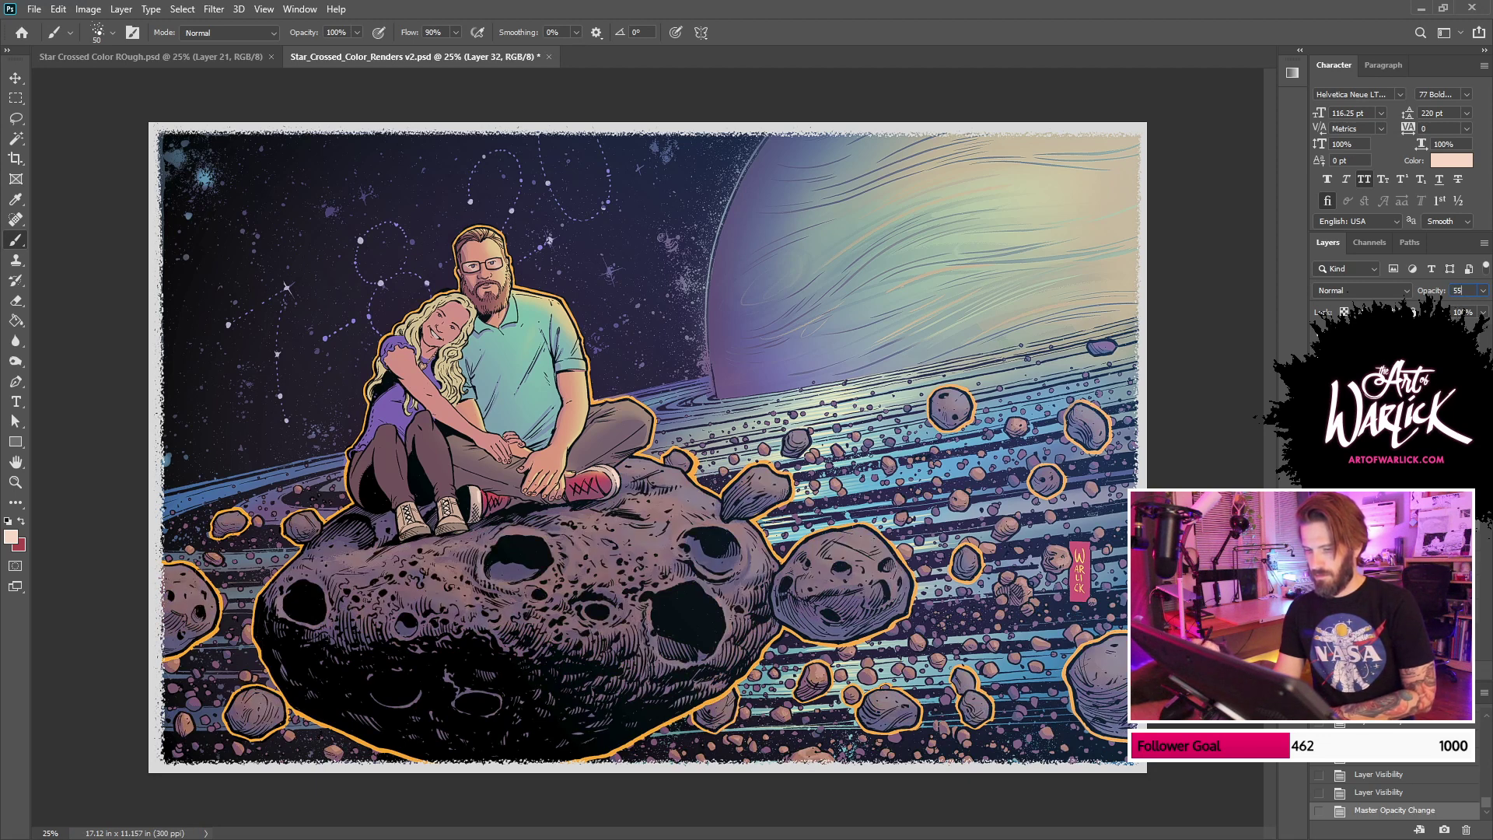
{"action": "key", "text": "BackSpace"}
{"action": "key", "text": "BackSpace"}
{"action": "type", "text": "77"}
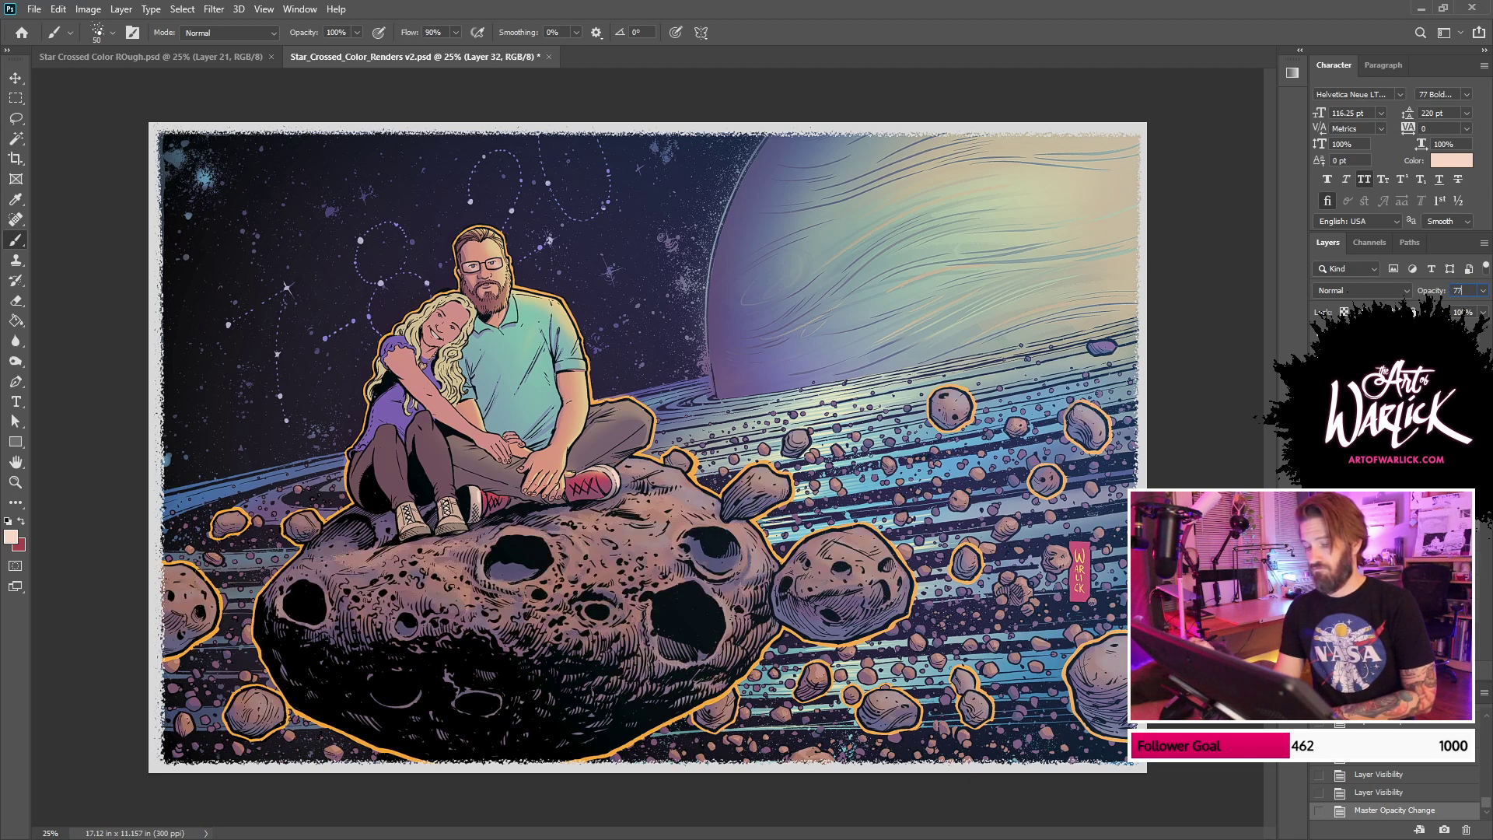
Step: Set the small background asteroids' colour layer to 77% opacity and hide the rough white border and colour overlay
{"action": "type", "text": "50"}
{"action": "key", "text": "BackSpace"}
{"action": "key", "text": "BackSpace"}
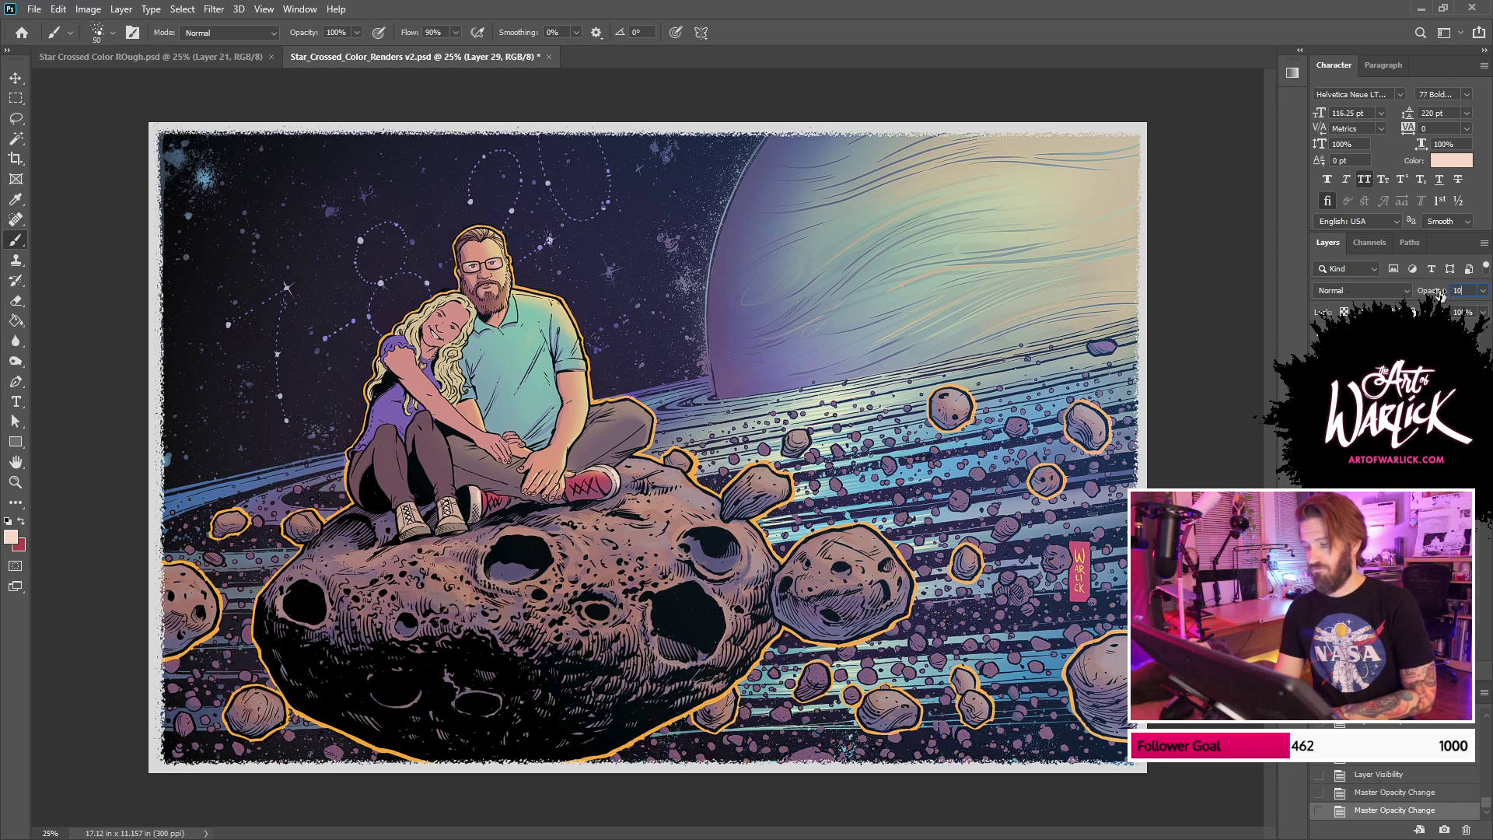
{"action": "type", "text": "100"}
{"action": "key", "text": "BackSpace"}
{"action": "key", "text": "BackSpace"}
{"action": "key", "text": "BackSpace"}
{"action": "type", "text": "77"}
{"action": "left_click", "coordinate": [1321, 336]}
{"action": "left_click", "coordinate": [1320, 336]}
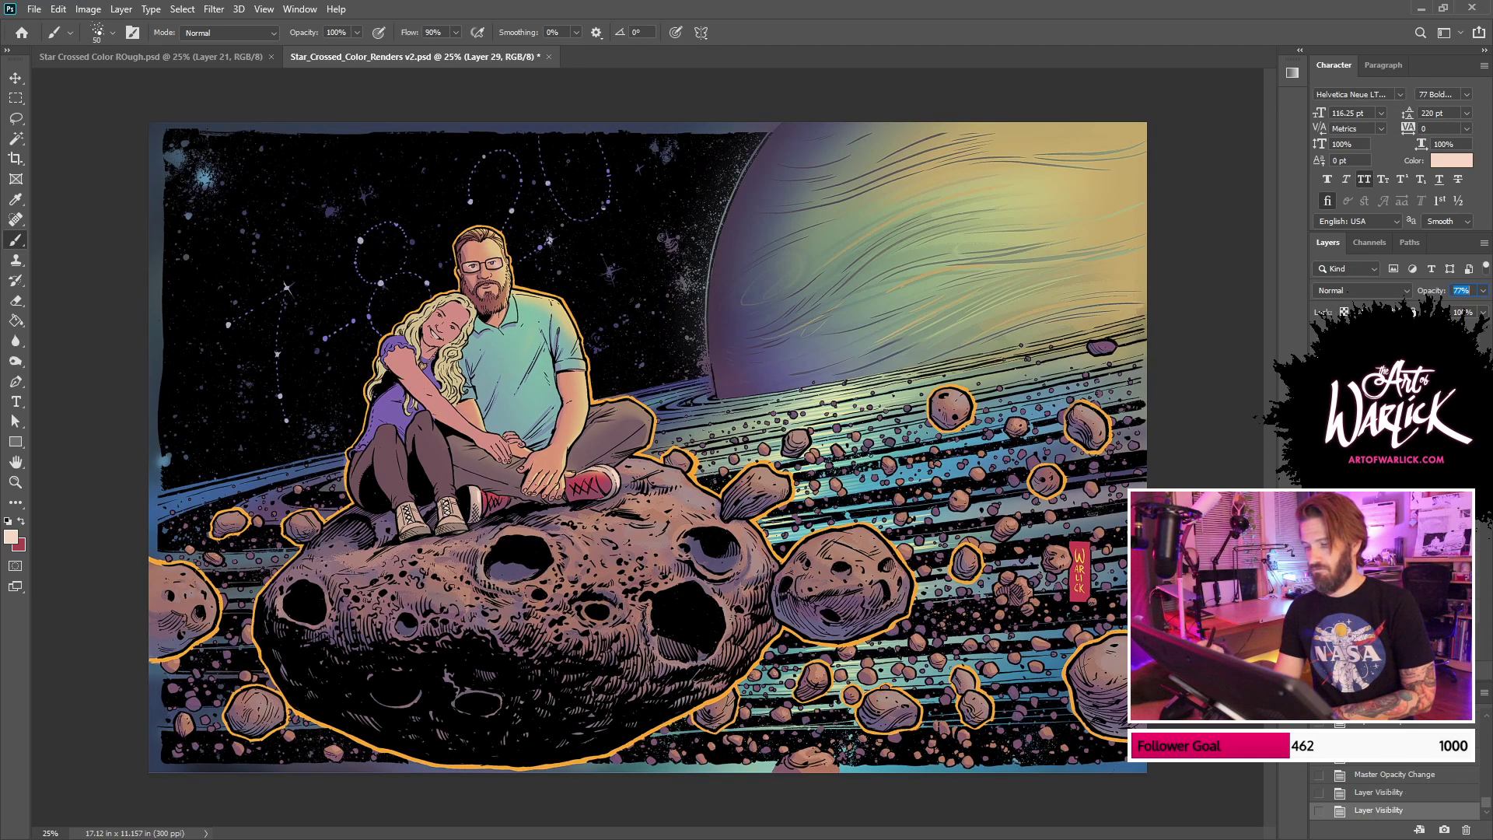
{"action": "left_click", "coordinate": [1320, 336]}
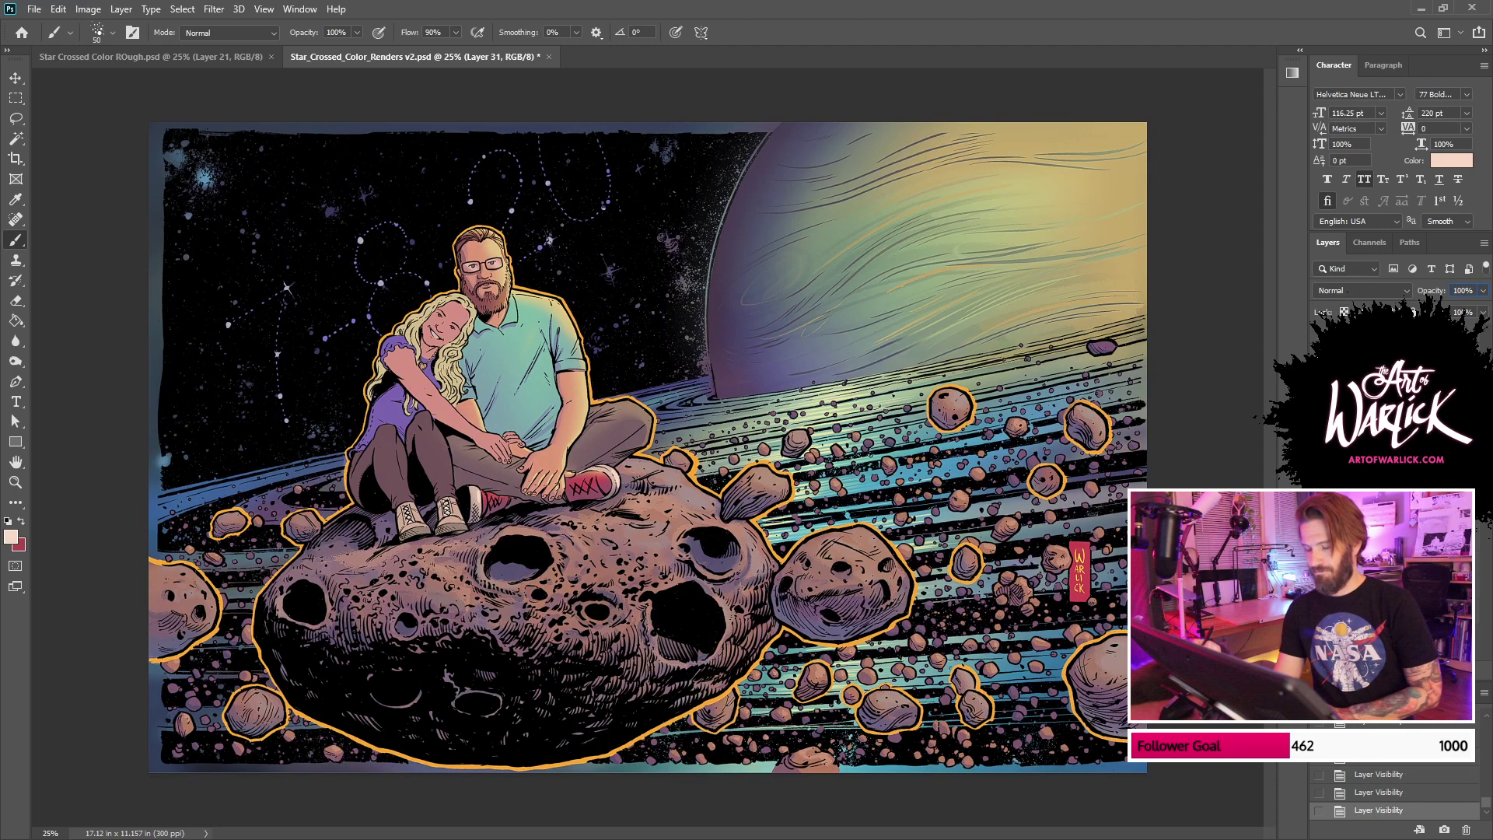
Step: Try Auto Tone on the small background rocks' layer and fade the effect out
{"action": "key", "text": "shift+ctrl+l"}
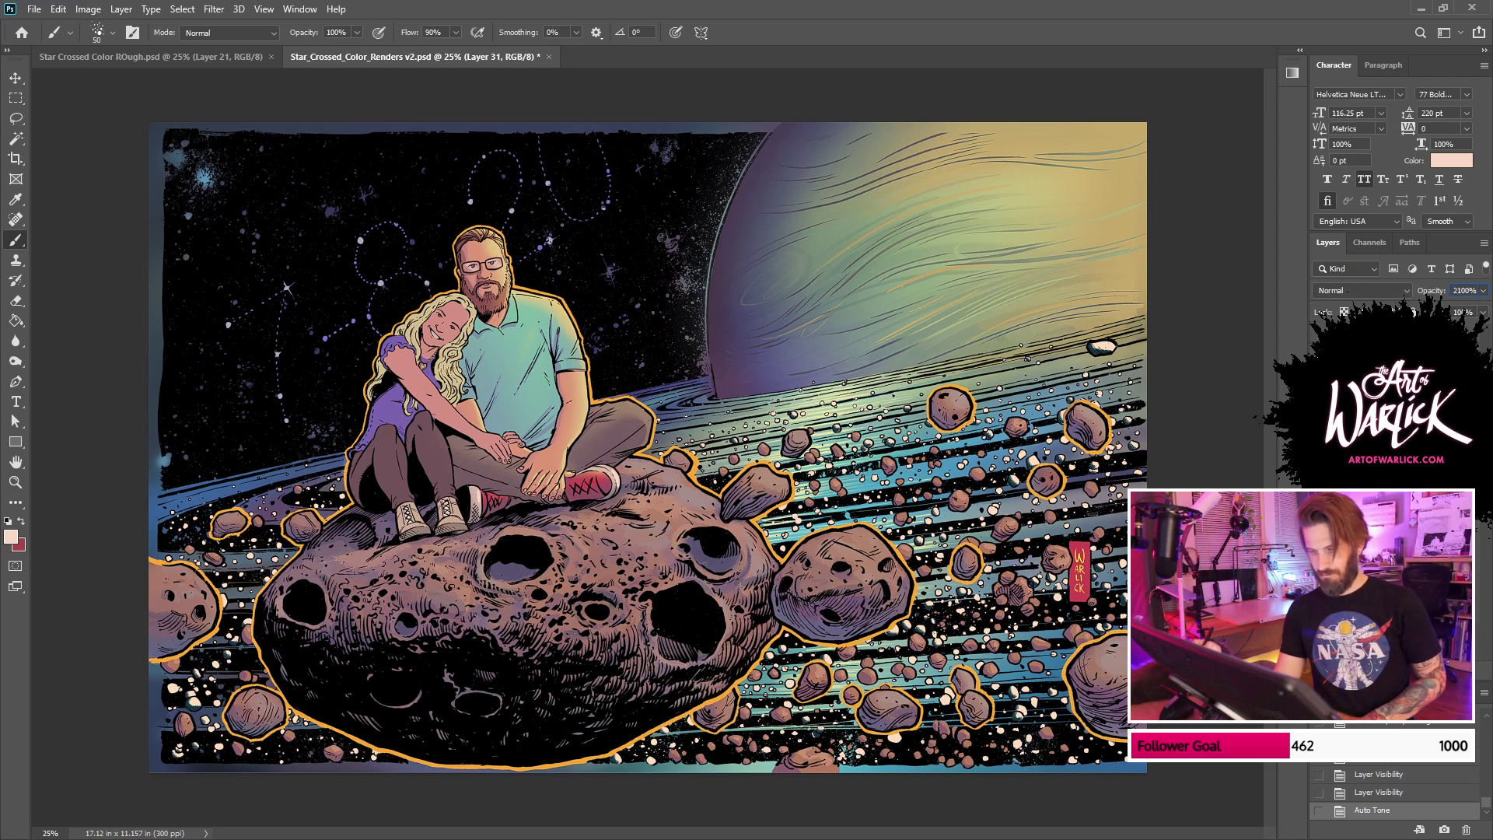
{"action": "key", "text": "Return"}
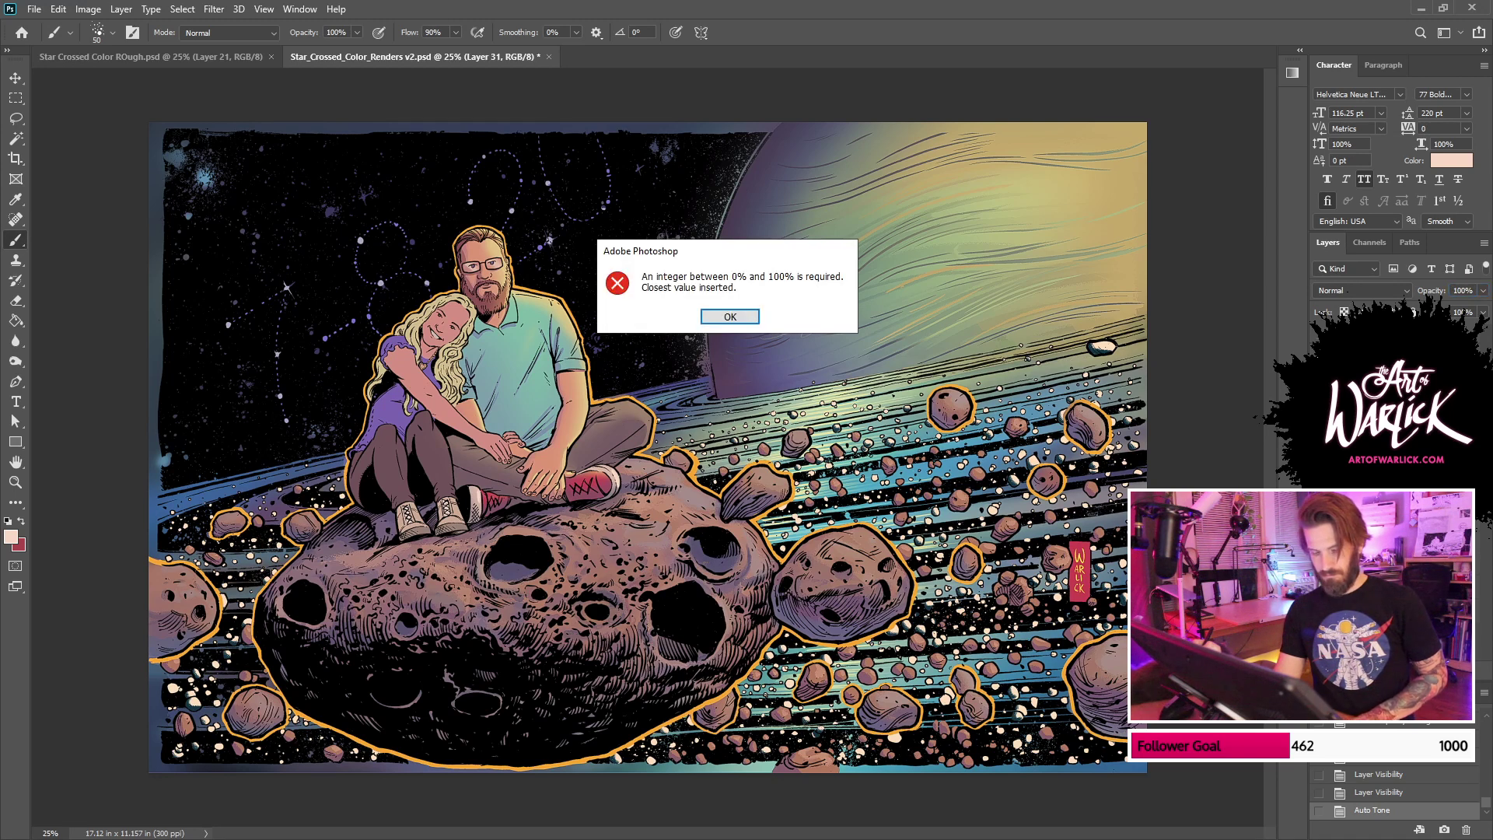
{"action": "key", "text": "Return"}
{"action": "key", "text": "shift+ctrl+f"}
{"action": "type", "text": "22"}
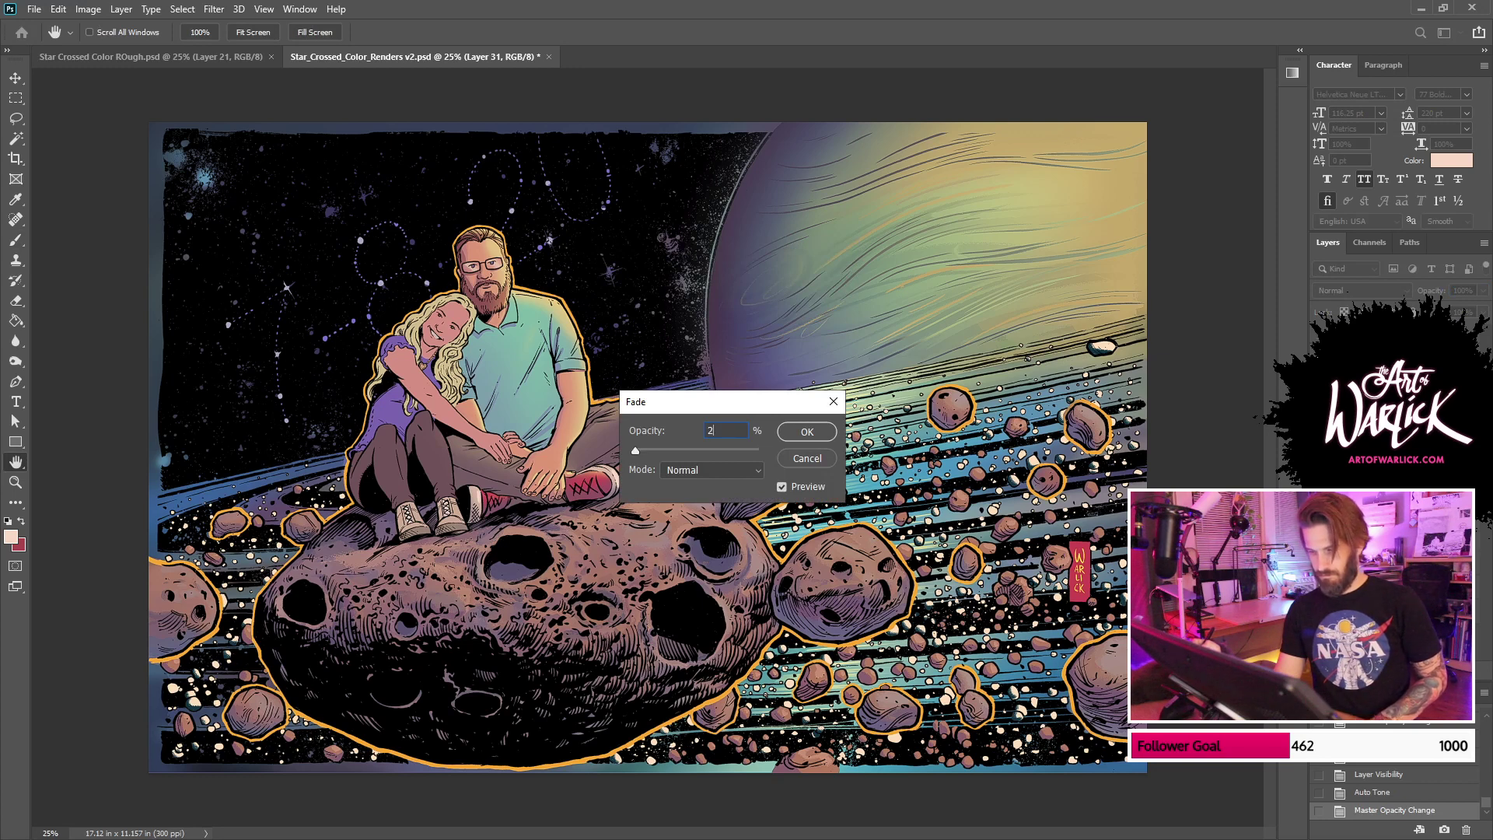
{"action": "key", "text": "BackSpace"}
{"action": "key", "text": "BackSpace"}
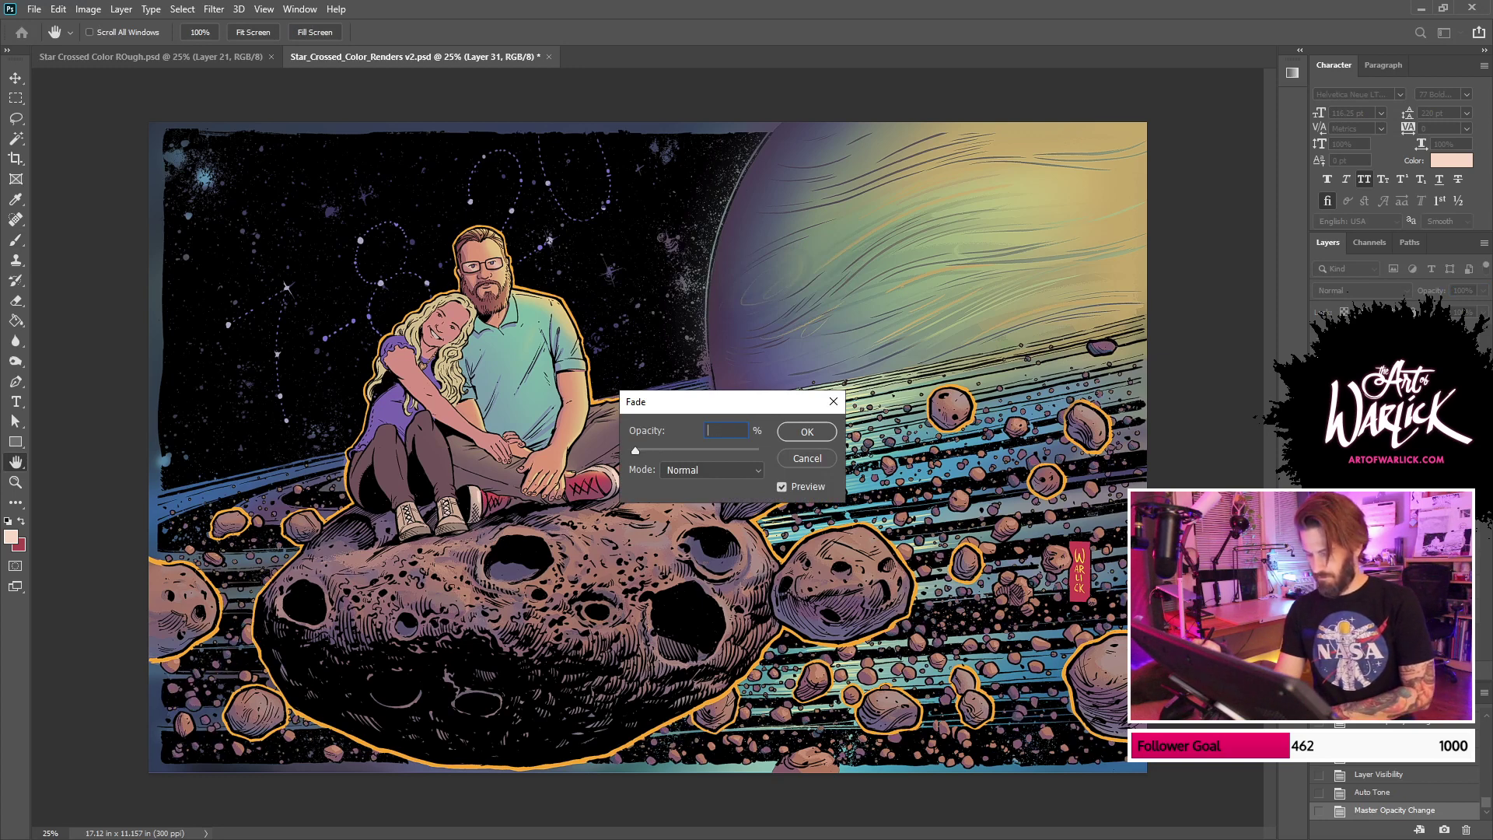
{"action": "key", "text": "Return"}
{"action": "key", "text": "b"}
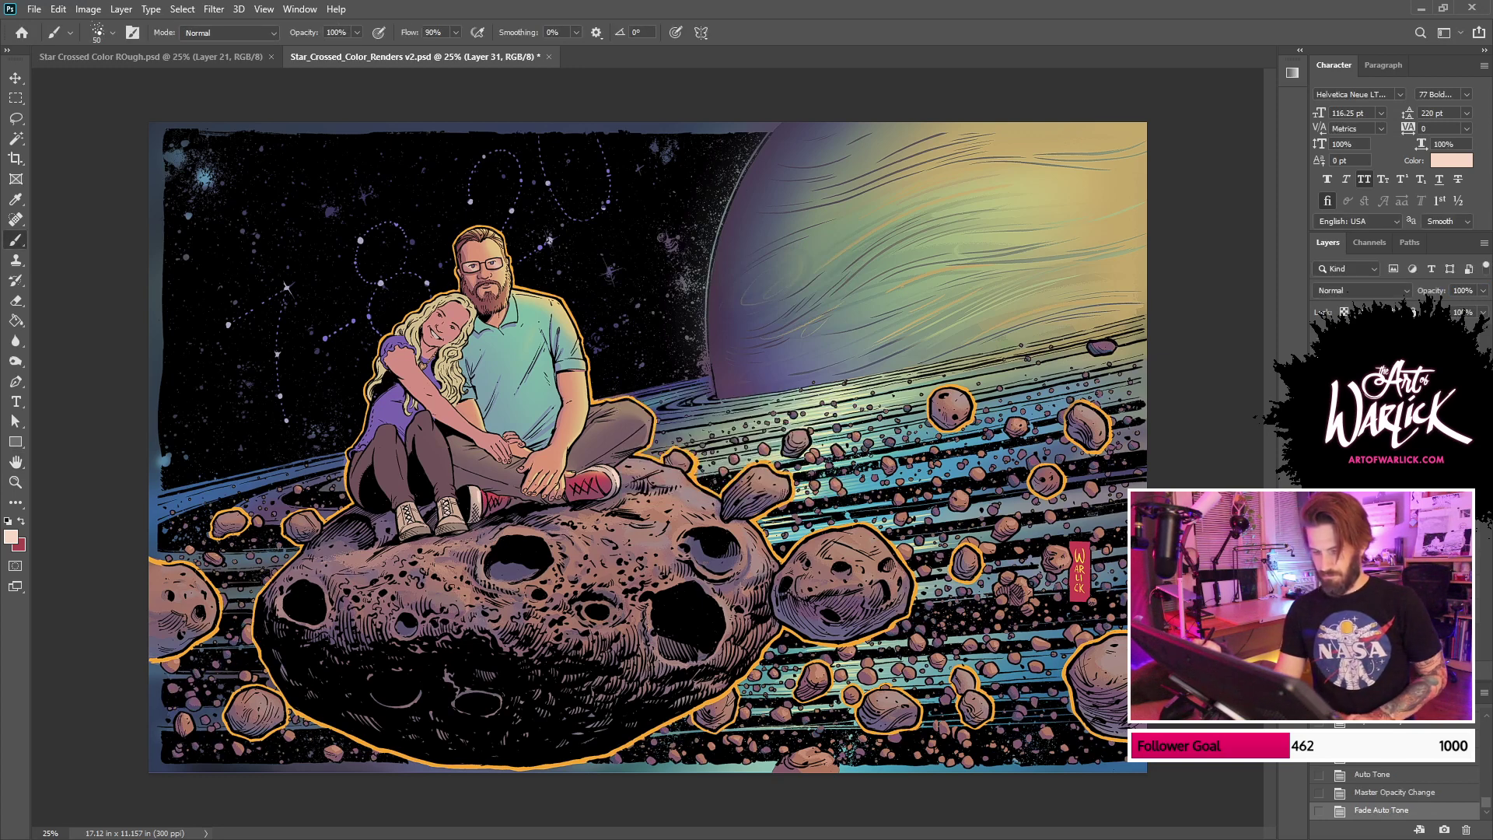
Step: Save the document, select the woman's skin on the FLATS layer with the Magic Wand and hide the selection outline
{"action": "key", "text": "ctrl+s"}
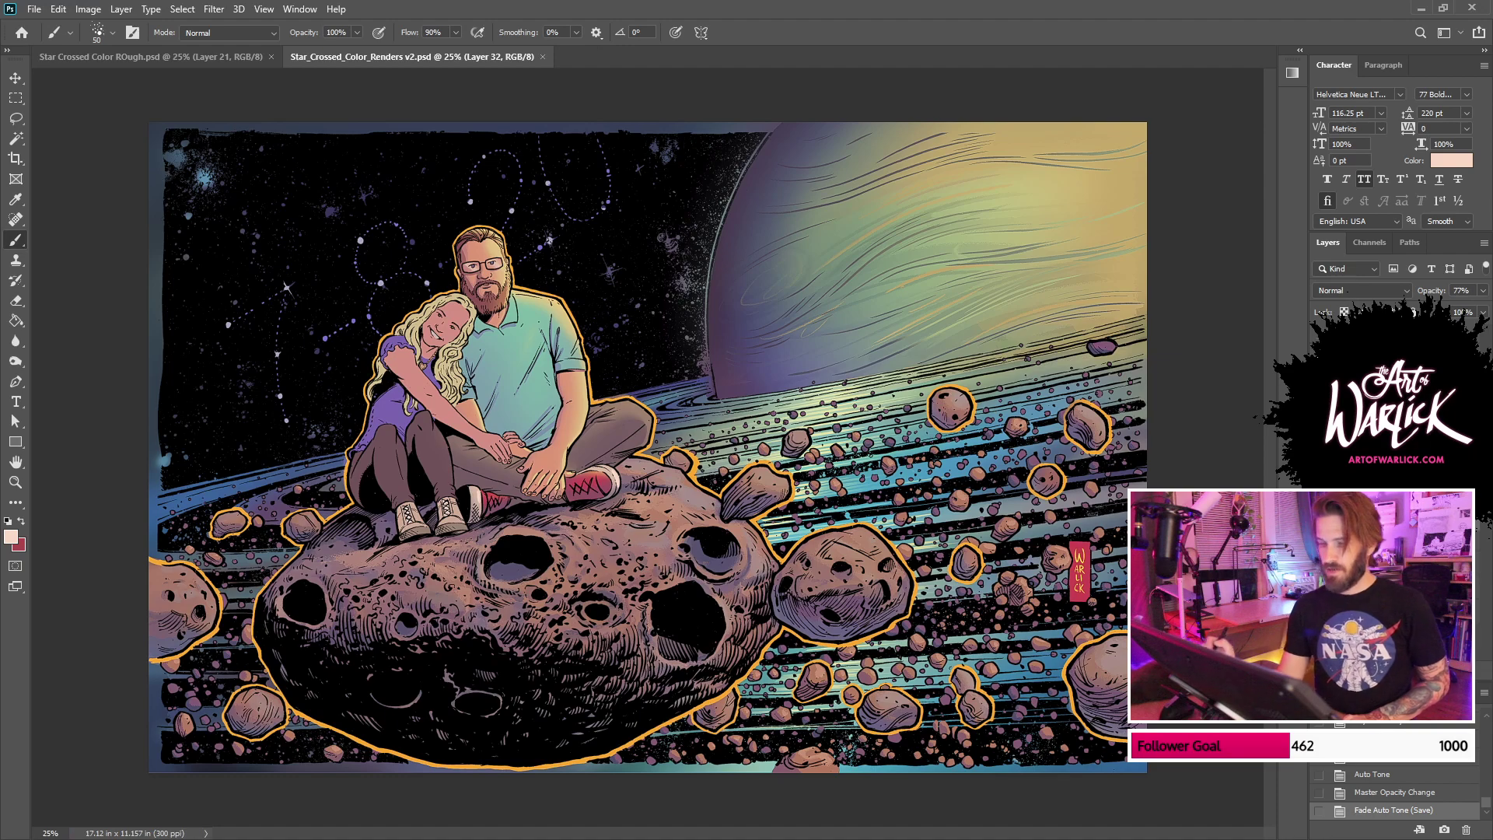
{"action": "key", "text": "ctrl+plus"}
{"action": "left_click_drag", "start_coordinate": [582, 582], "coordinate": [1106, 641]}
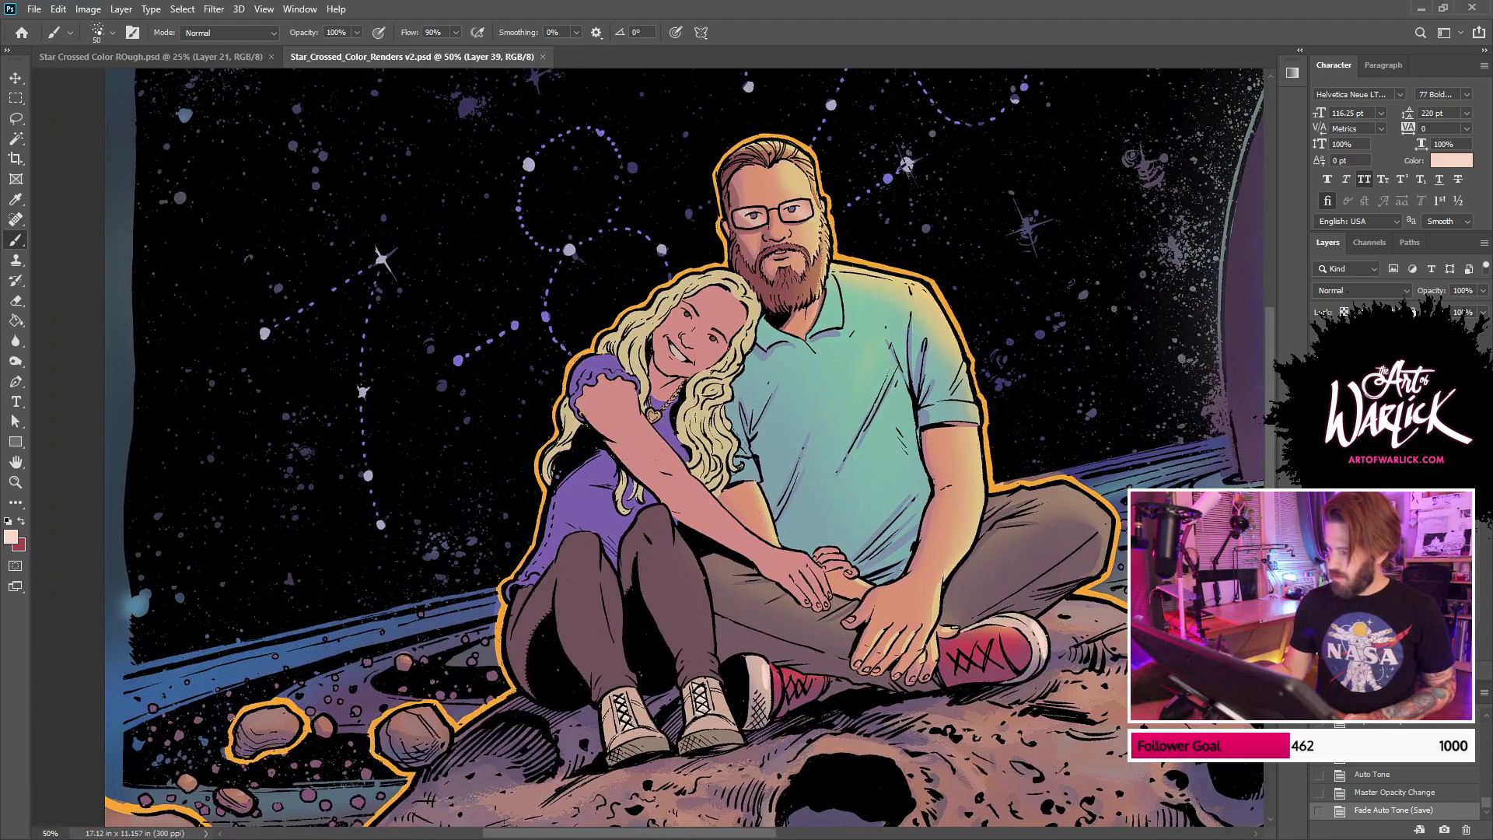
{"action": "key", "text": "w"}
{"action": "left_click", "coordinate": [727, 304]}
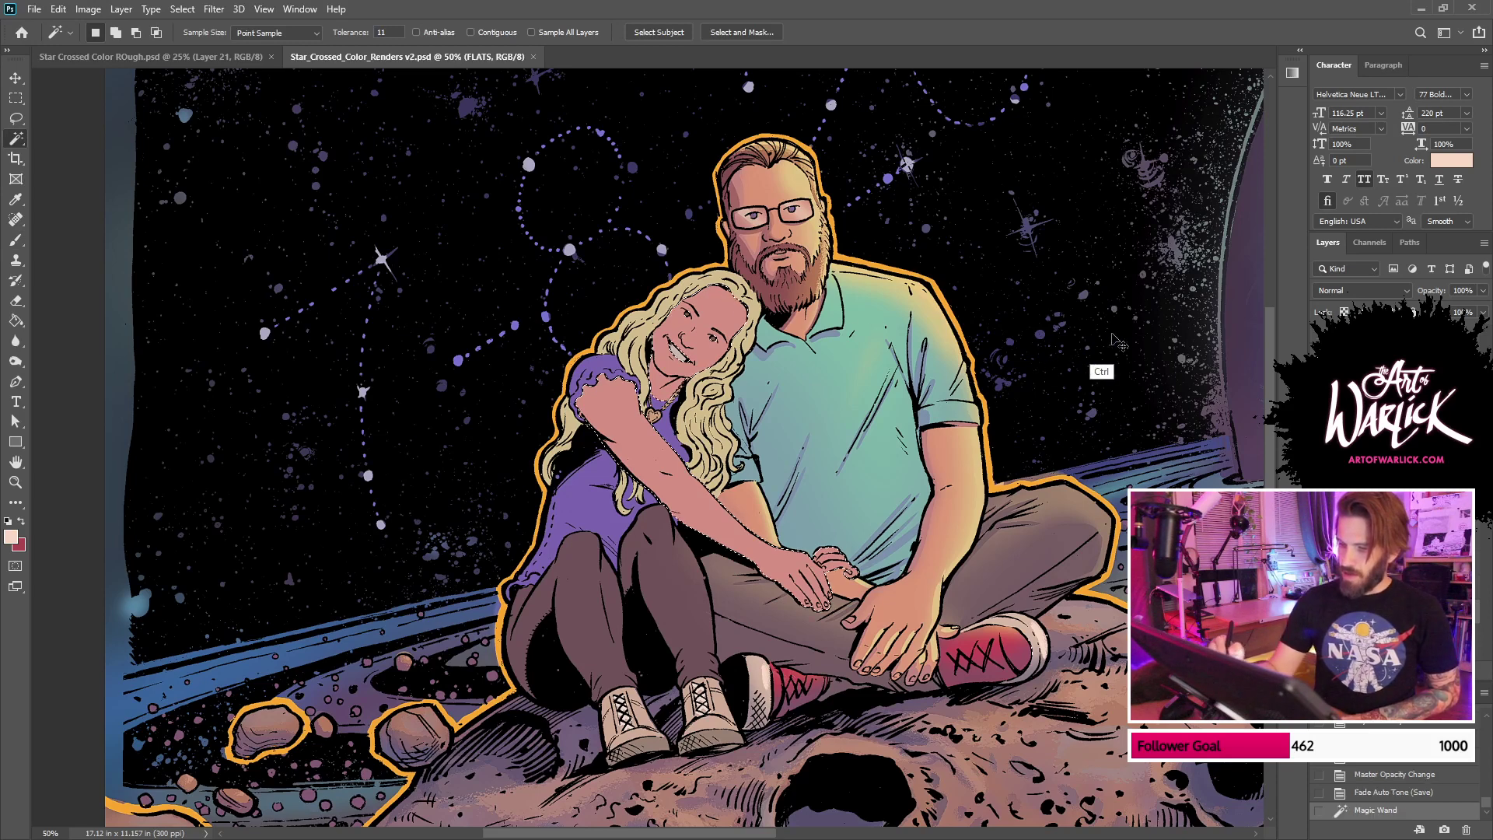
{"action": "key", "text": "ctrl+d"}
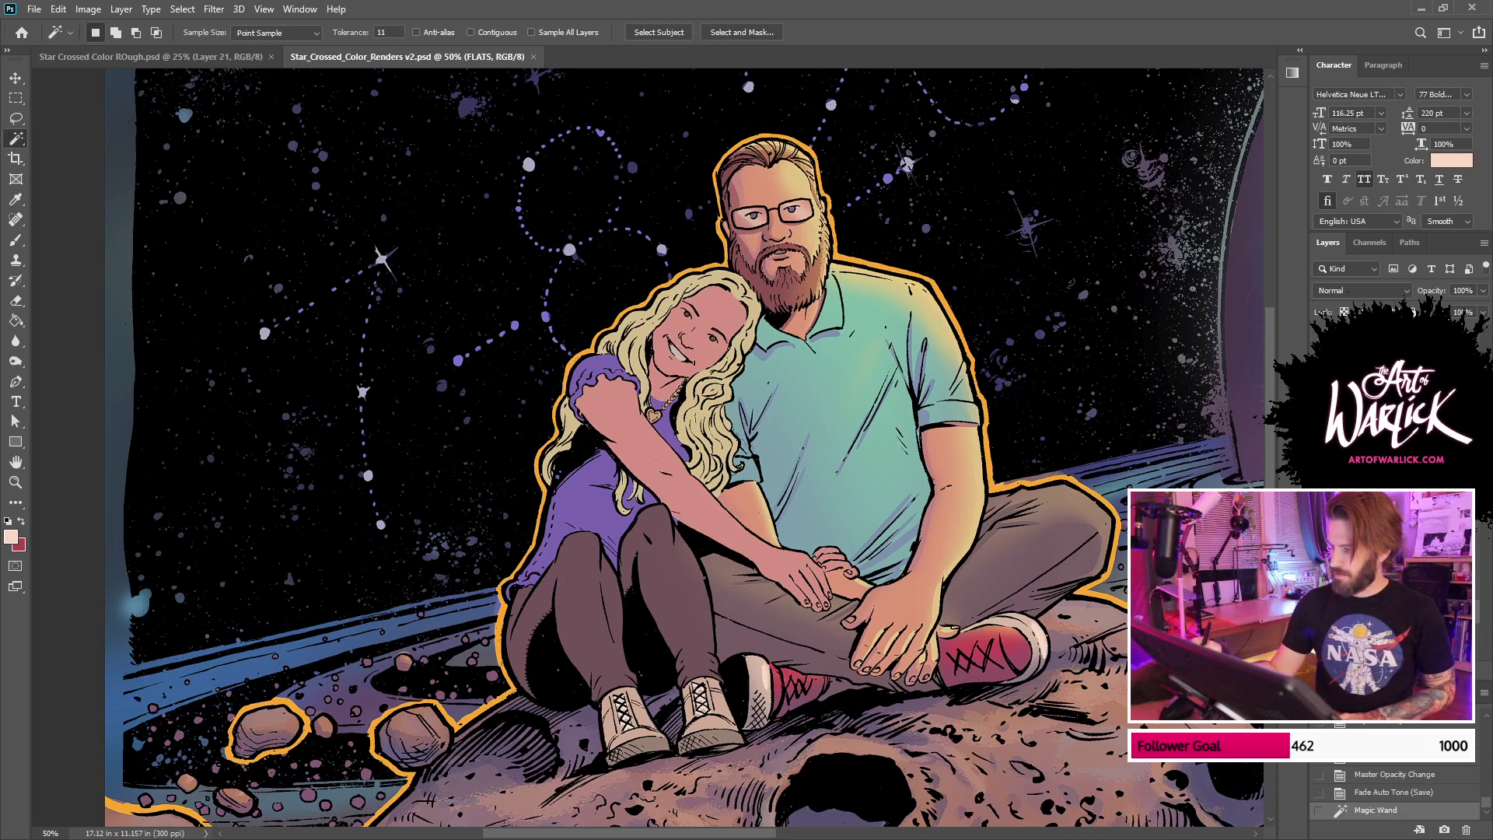
Step: Hide the couple's rendered colouring to reveal the rough colours beneath, and set that rough colour layer's opacity to 100%
{"action": "left_click", "coordinate": [1318, 544]}
{"action": "left_click", "coordinate": [1319, 562]}
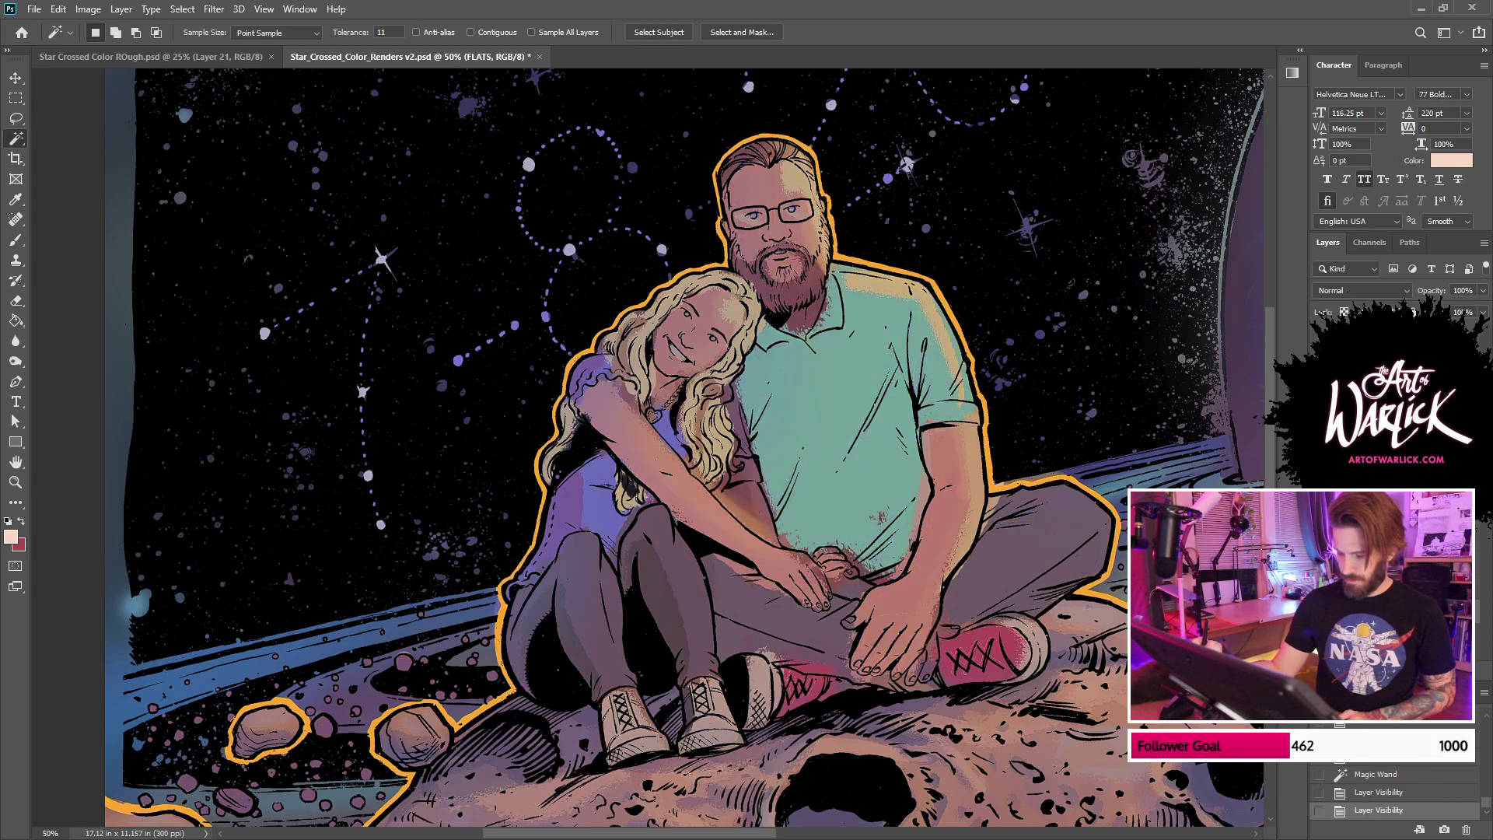
{"action": "key", "text": "b"}
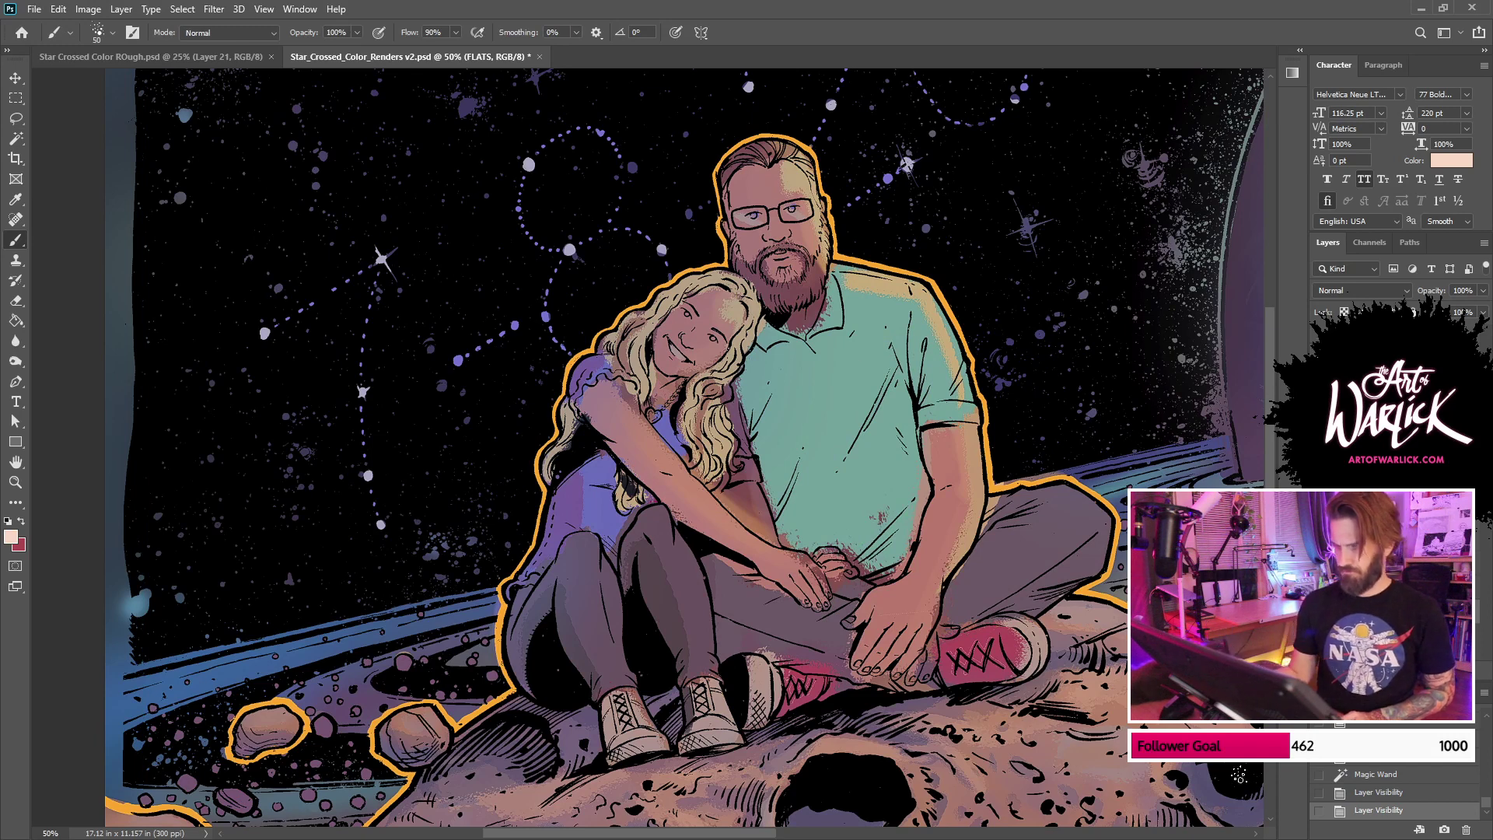
{"action": "left_click_drag", "start_coordinate": [1239, 774], "coordinate": [1194, 784]}
{"action": "left_click", "coordinate": [1384, 561]}
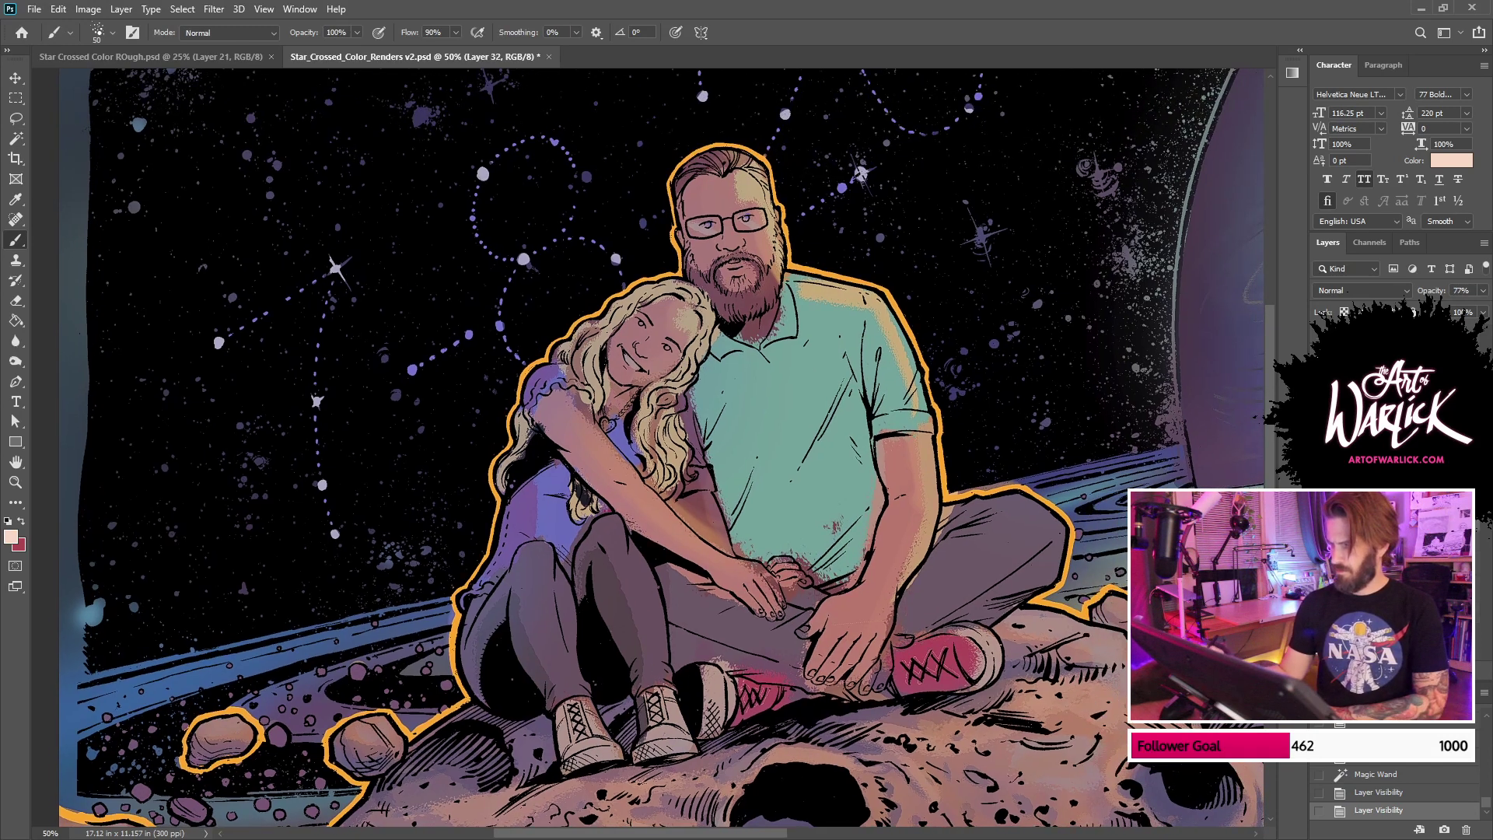
{"action": "left_click", "coordinate": [1462, 290]}
{"action": "type", "text": "0"}
{"action": "key", "text": "Return"}
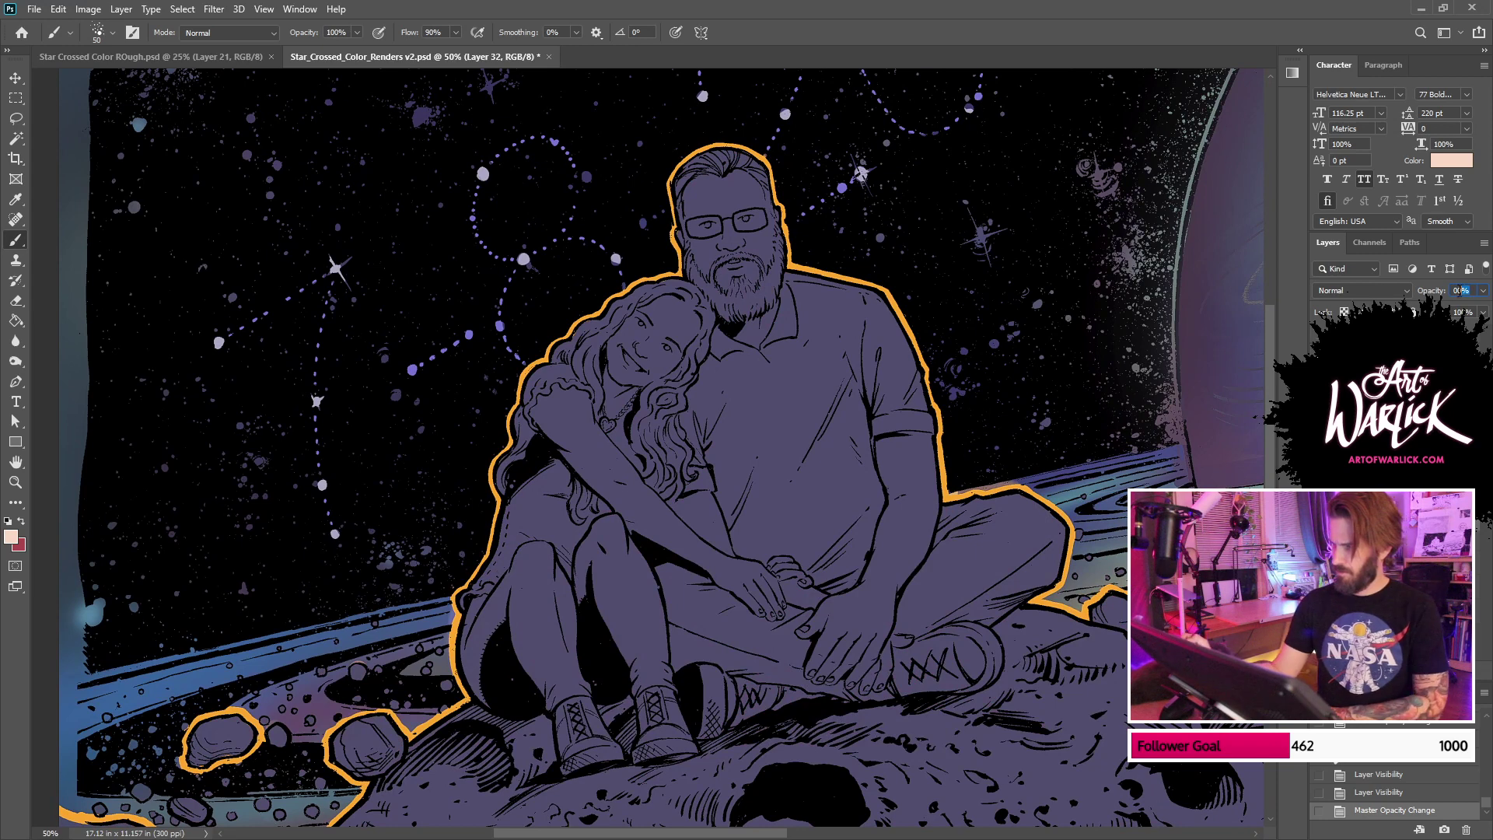
{"action": "type", "text": "100"}
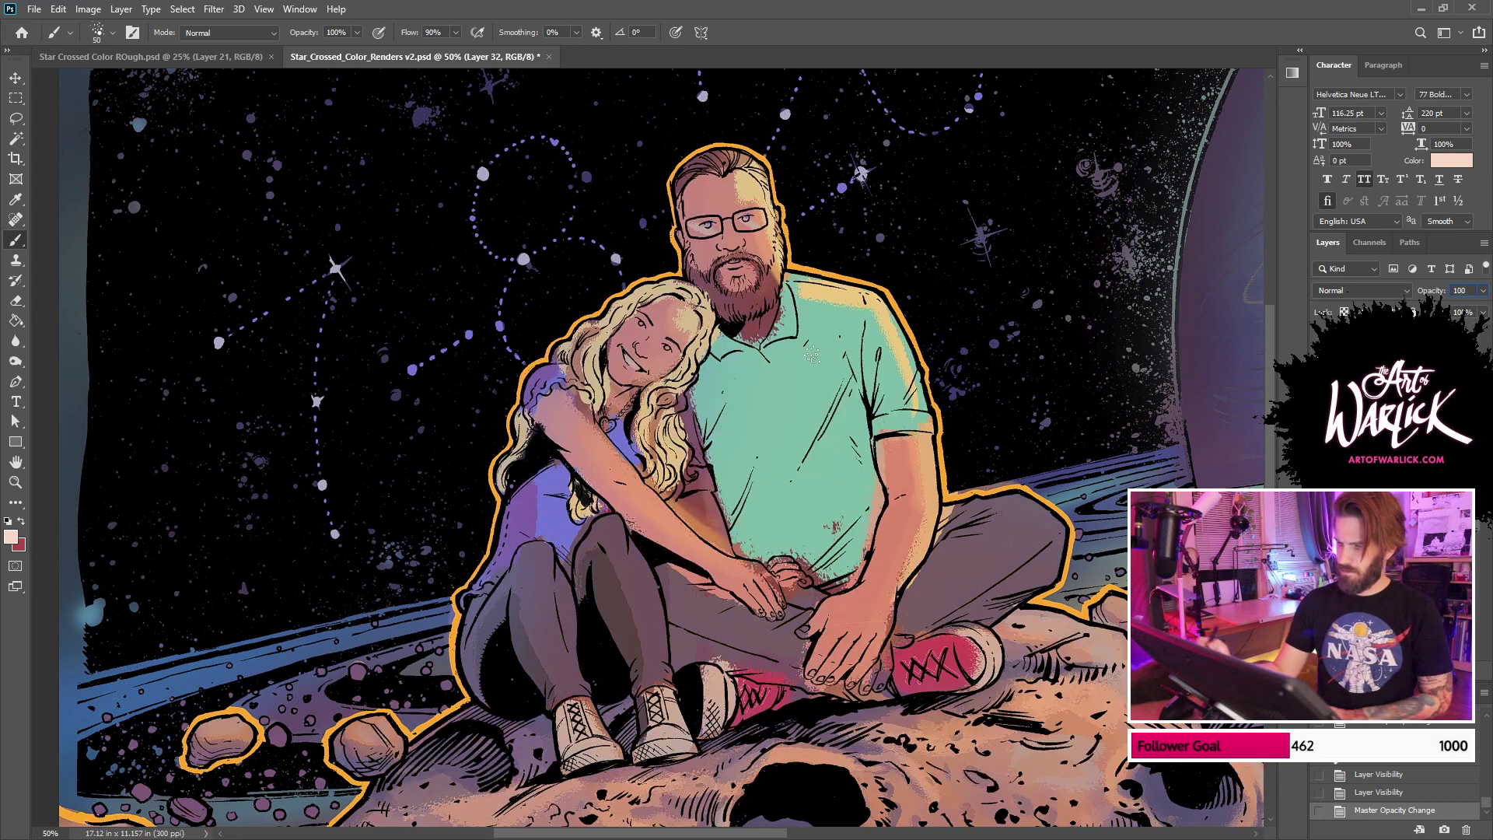
Step: Sample the pale tan highlight from the woman in the rough colours and show the couple's rendered colouring, undoing a test stroke
{"action": "left_click", "coordinate": [696, 315], "text": "alt"}
{"action": "left_click", "coordinate": [1320, 365]}
{"action": "left_click", "coordinate": [1319, 385]}
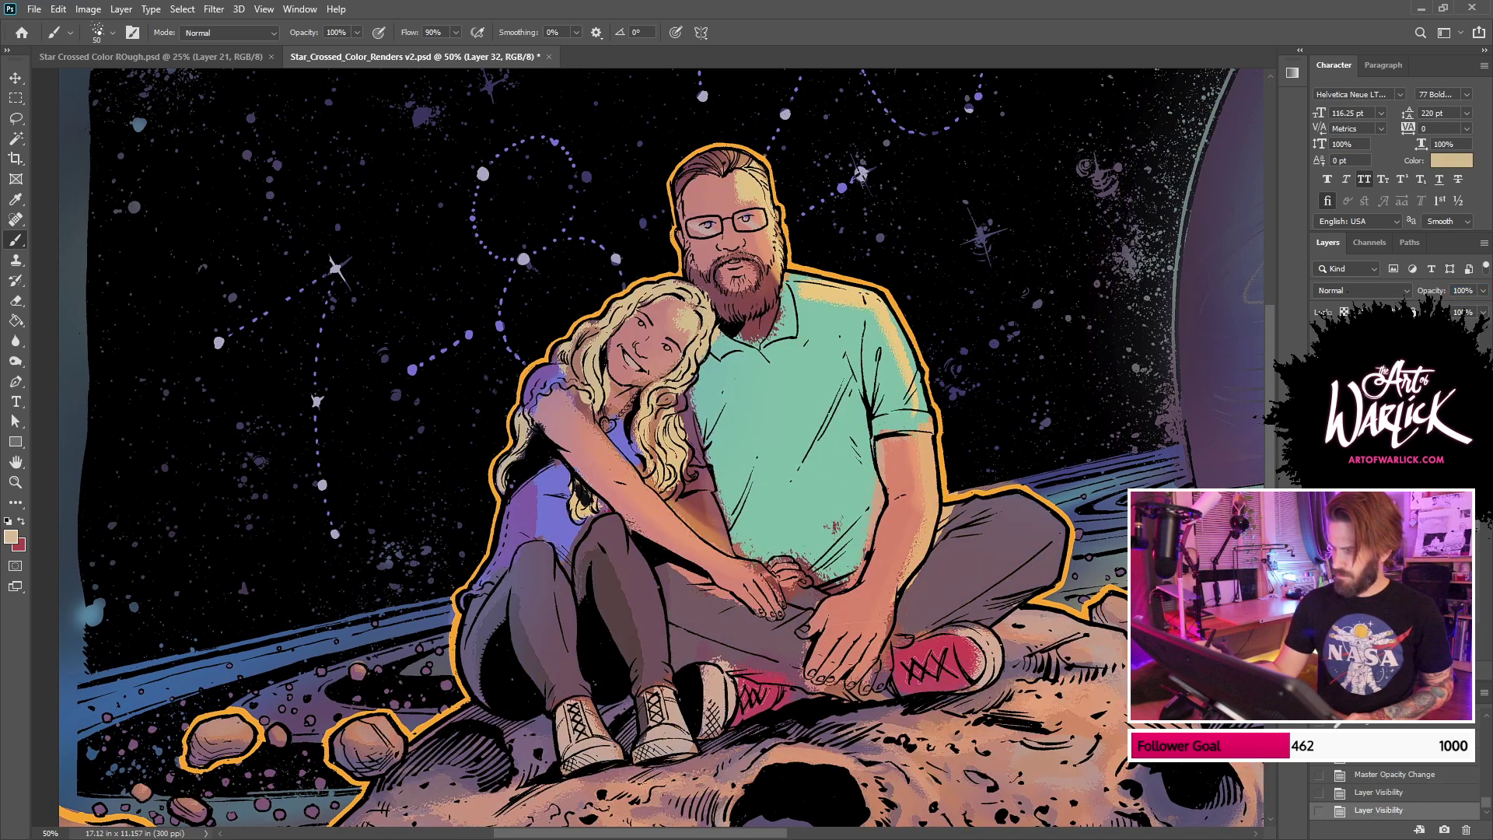
{"action": "left_click_drag", "start_coordinate": [695, 318], "coordinate": [683, 337]}
{"action": "key", "text": "ctrl+z"}
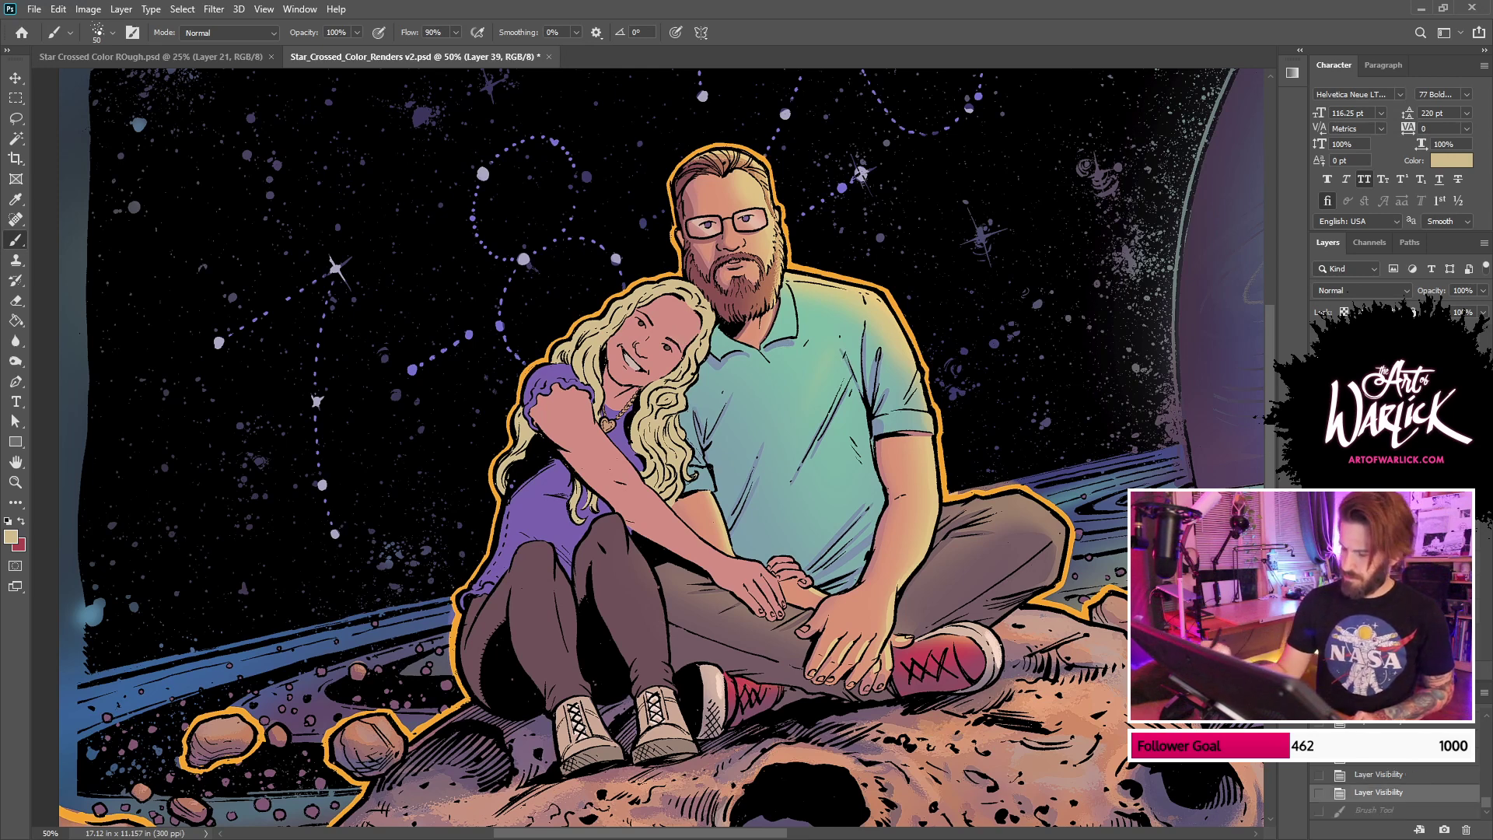
Step: Choose a soft round brush at 105 px and brush tan light over the woman's face and arm, undoing misplaced strokes
{"action": "right_click", "coordinate": [926, 429]}
{"action": "left_click", "coordinate": [1028, 461]}
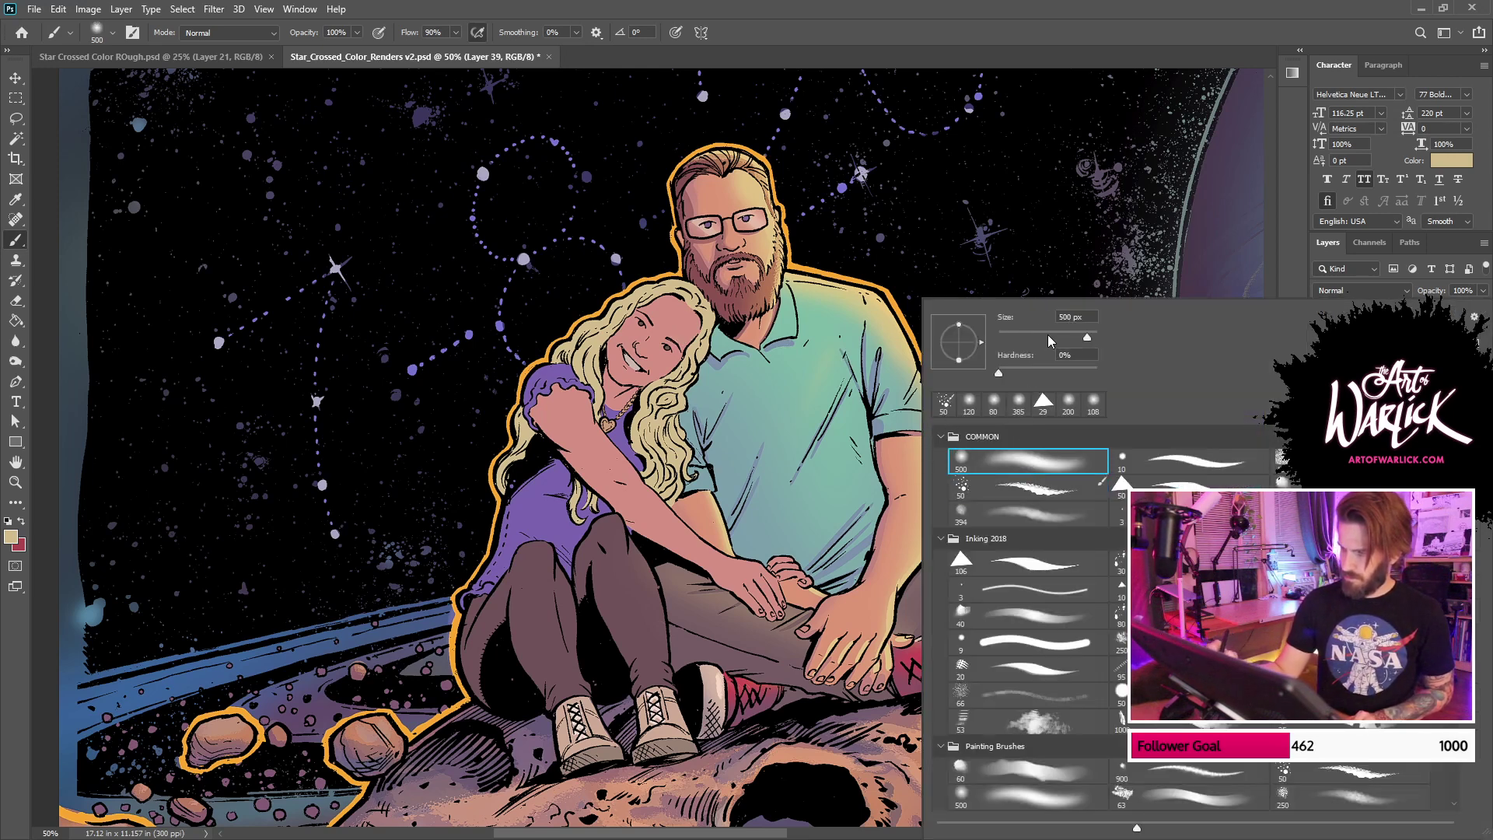
{"action": "left_click", "coordinate": [1050, 336]}
{"action": "mouse_move", "coordinate": [642, 390]}
{"action": "left_mouse_down"}
{"action": "mouse_move", "coordinate": [682, 340]}
{"action": "mouse_move", "coordinate": [669, 395]}
{"action": "left_mouse_up"}
{"action": "key", "text": "ctrl+z"}
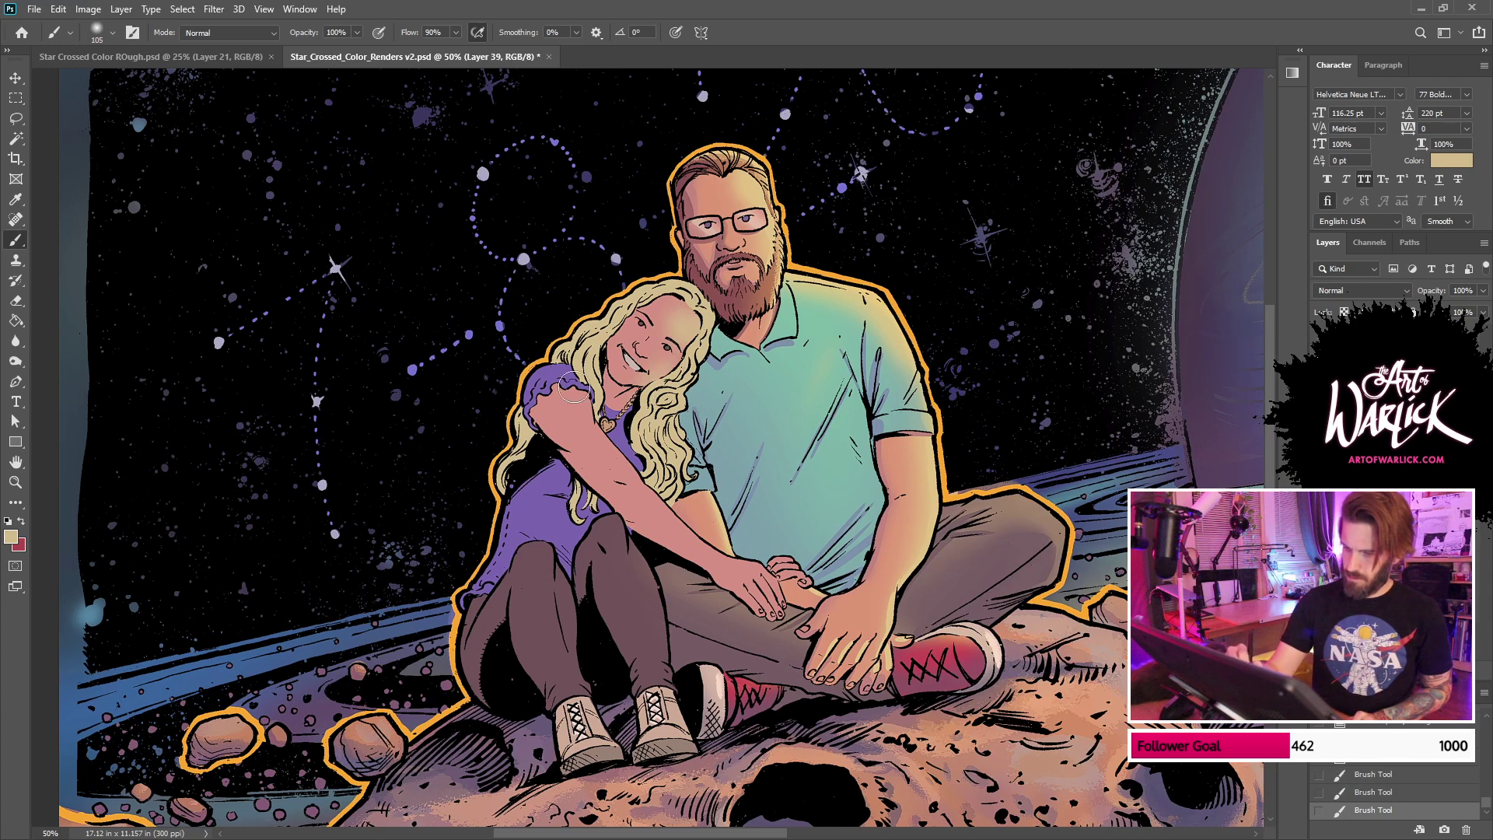
{"action": "left_click_drag", "start_coordinate": [572, 389], "coordinate": [684, 525]}
{"action": "key", "text": "ctrl+z"}
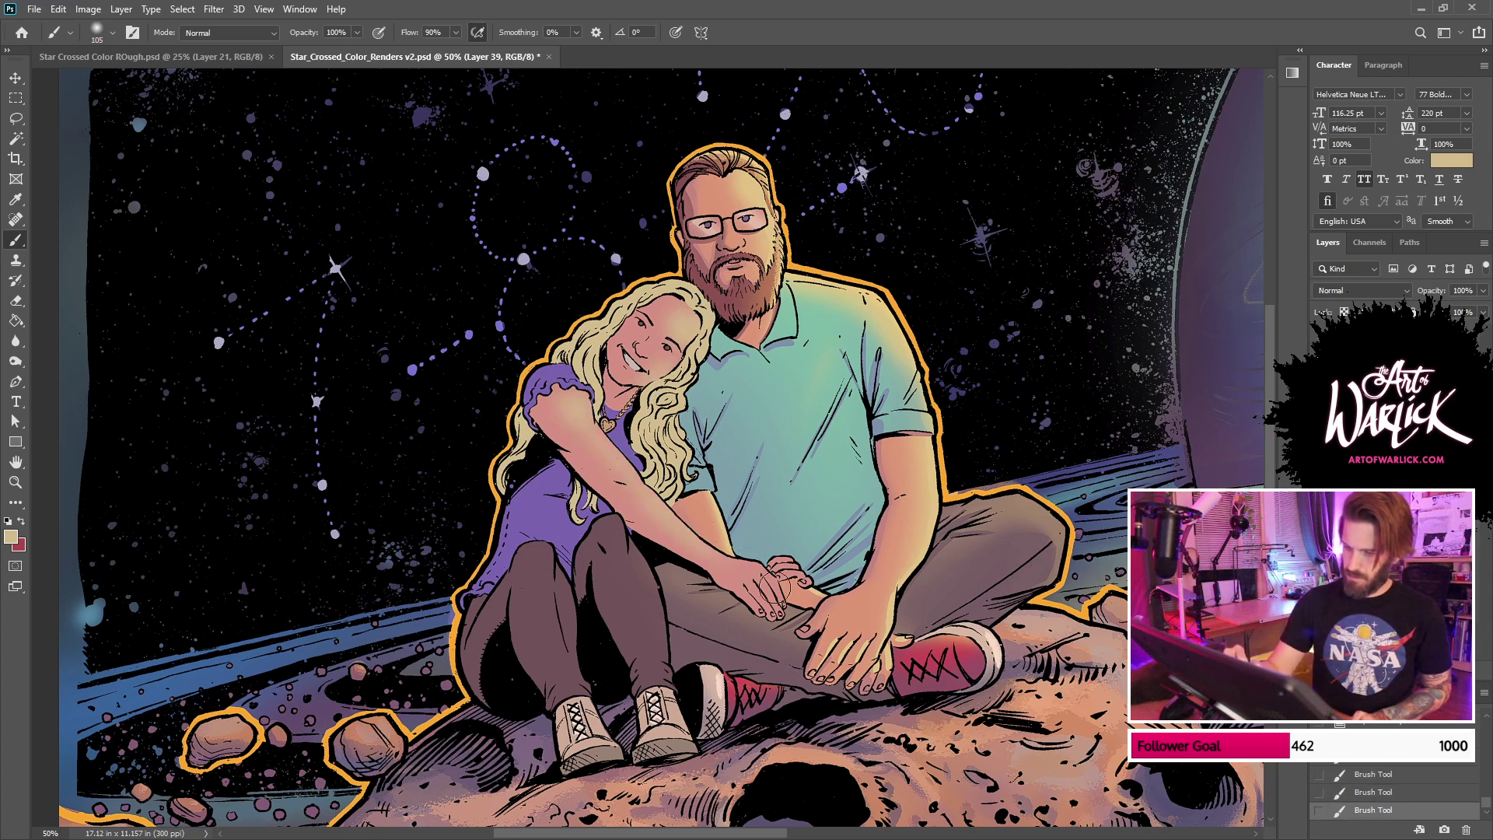
{"action": "left_click_drag", "start_coordinate": [779, 591], "coordinate": [698, 546]}
{"action": "key", "text": "ctrl+z"}
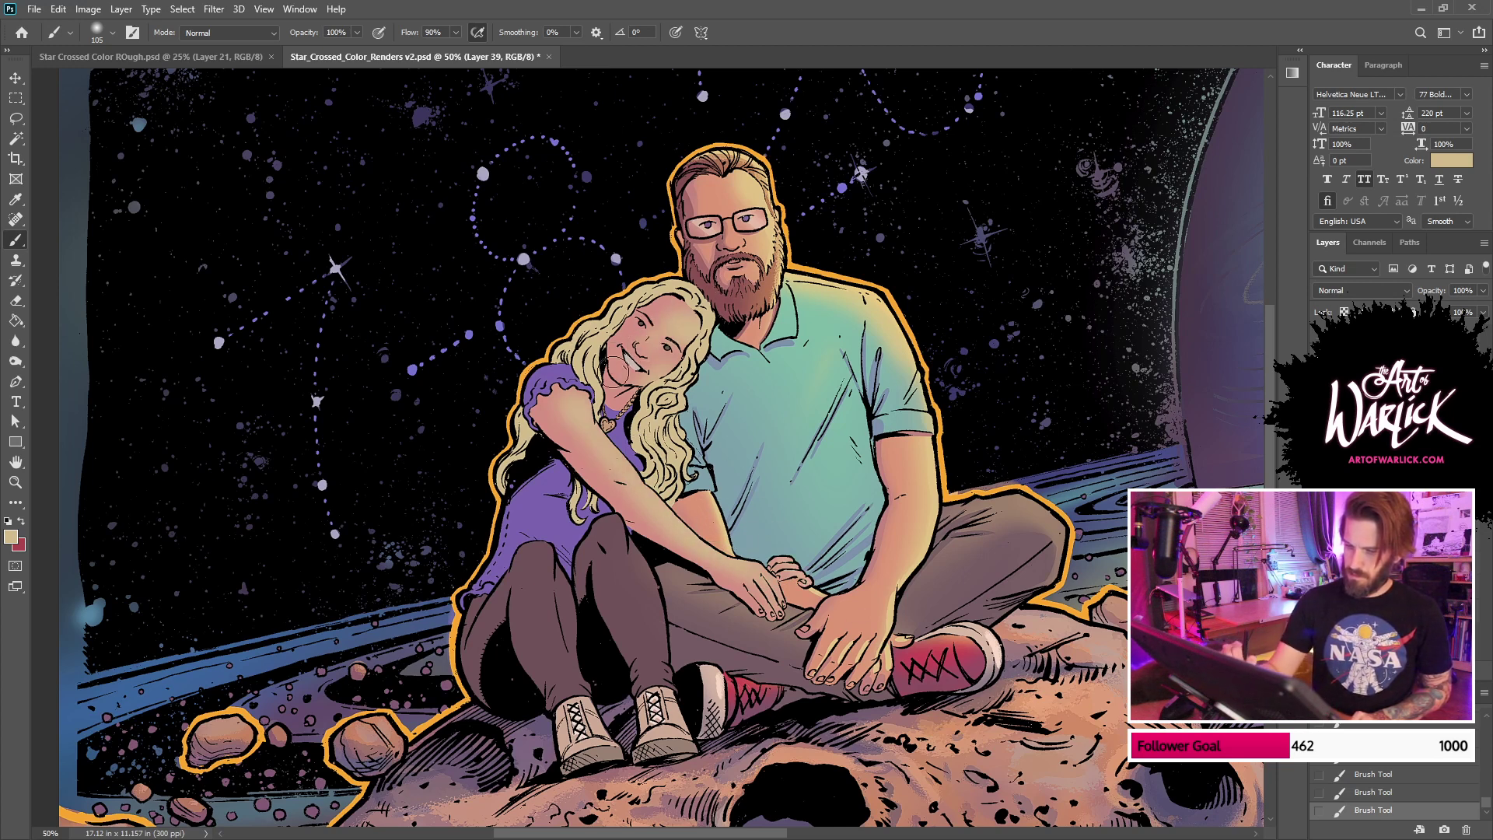
{"action": "key", "text": "ctrl+z"}
Step: Enlarge the brush to 175 px and brush a broad tan highlight along the woman's arm
{"action": "key", "text": "bracketright"}
{"action": "key", "text": "bracketright"}
{"action": "key", "text": "bracketright"}
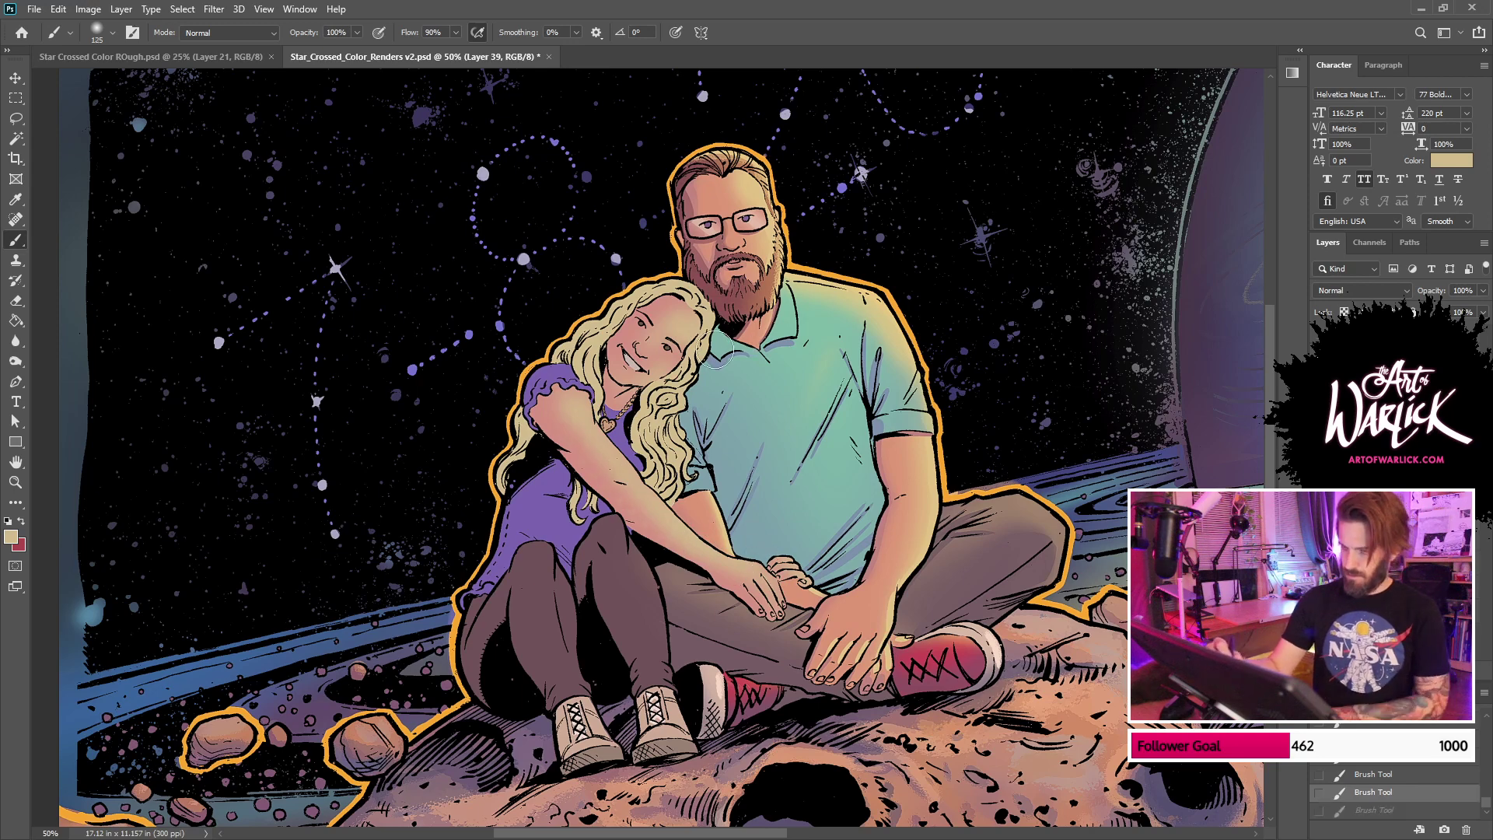
{"action": "left_click_drag", "start_coordinate": [555, 395], "coordinate": [682, 549]}
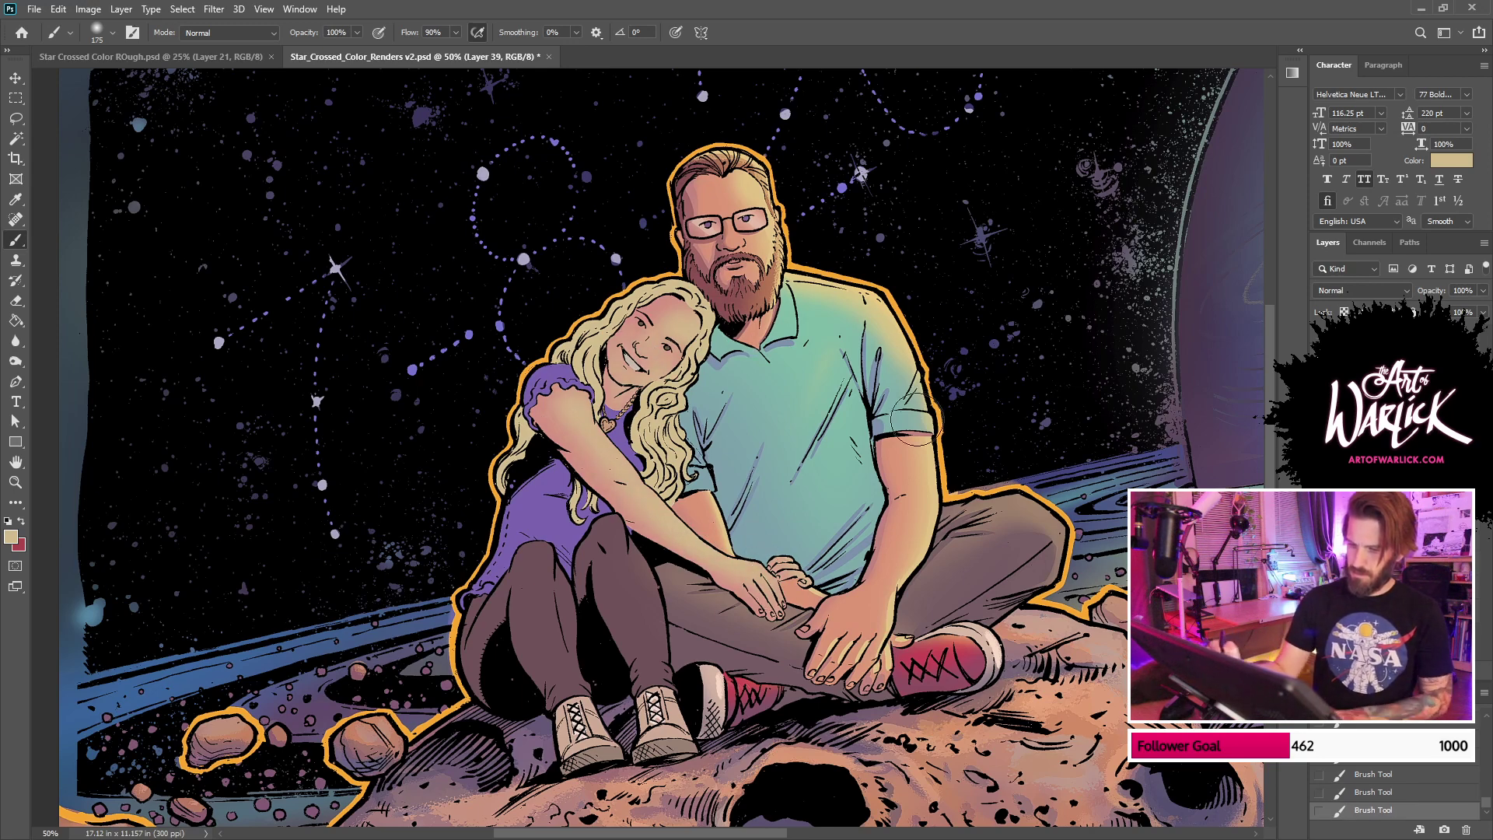
Step: Hide the rendered colouring, sample the dark mauve shadow from the rough colours, show the rendering again and add a new layer
{"action": "key", "text": "ctrl+plus"}
{"action": "left_click_drag", "start_coordinate": [731, 331], "coordinate": [907, 403]}
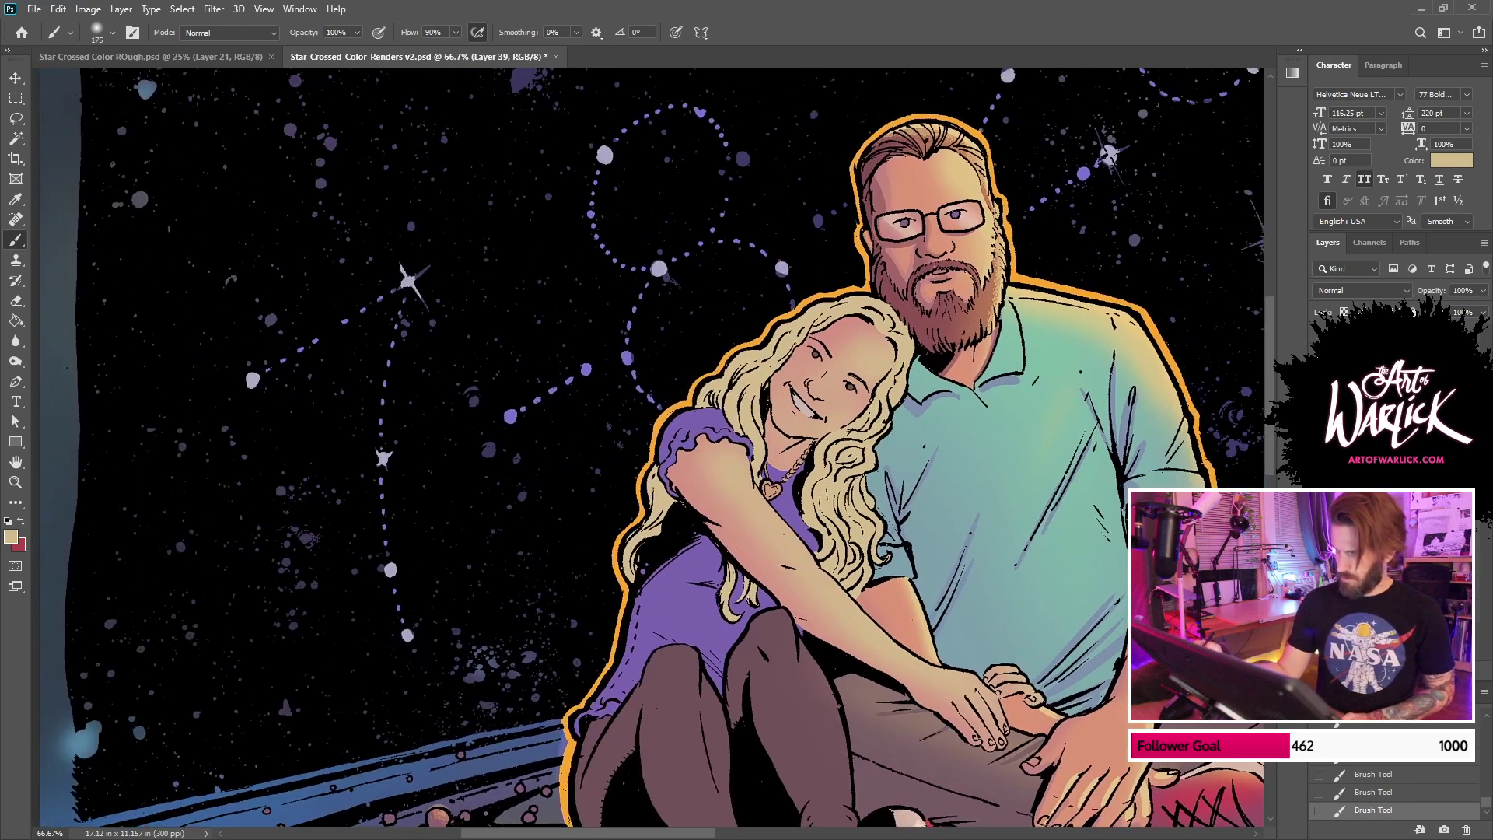
{"action": "key", "text": "ctrl+comma"}
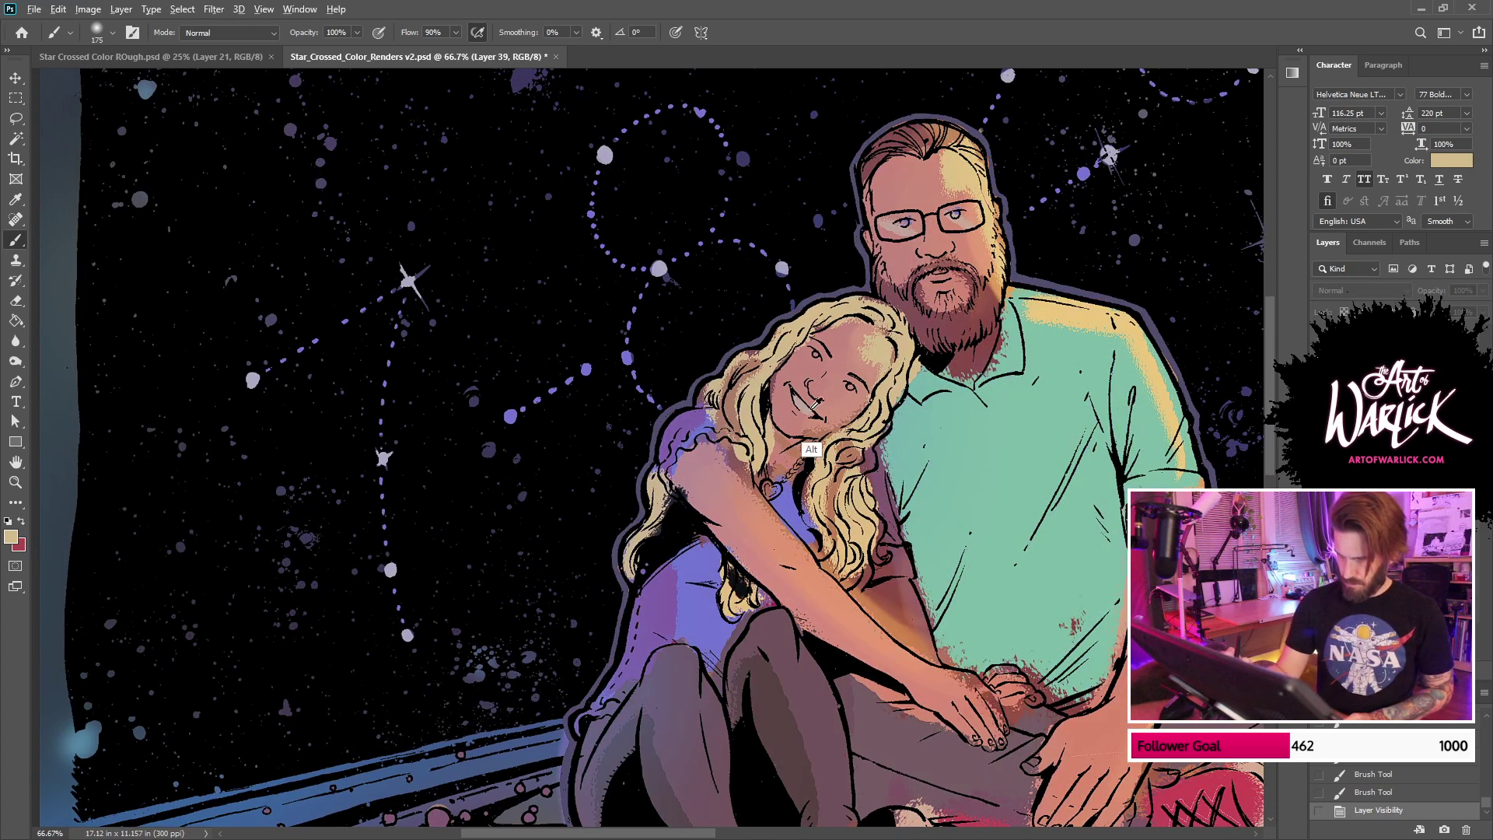
{"action": "left_click", "coordinate": [772, 378], "text": "alt"}
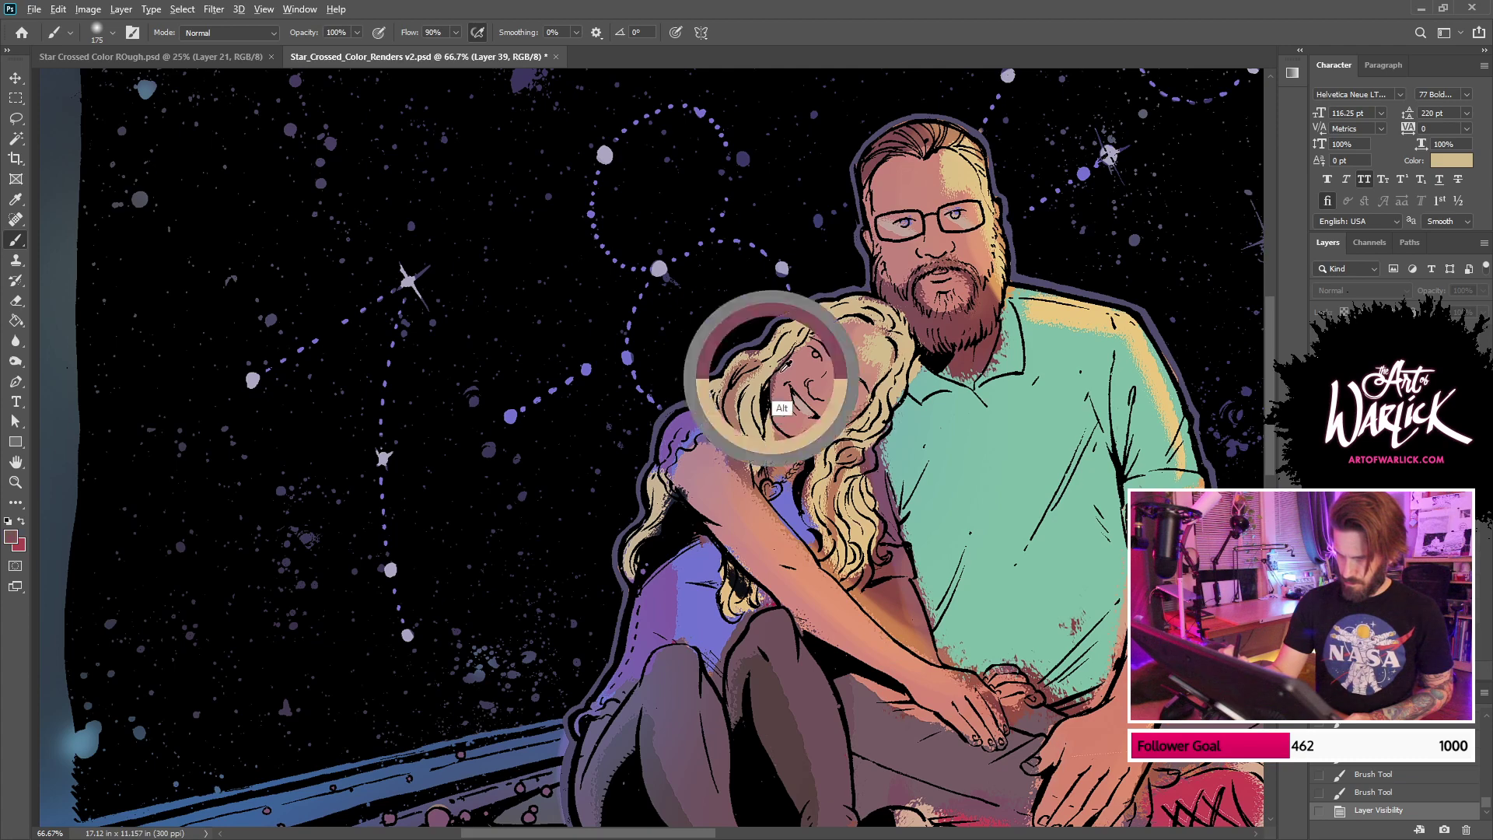
{"action": "key", "text": "ctrl+comma"}
{"action": "key", "text": "ctrl+shift+alt+n"}
{"action": "key", "text": "ctrl+plus"}
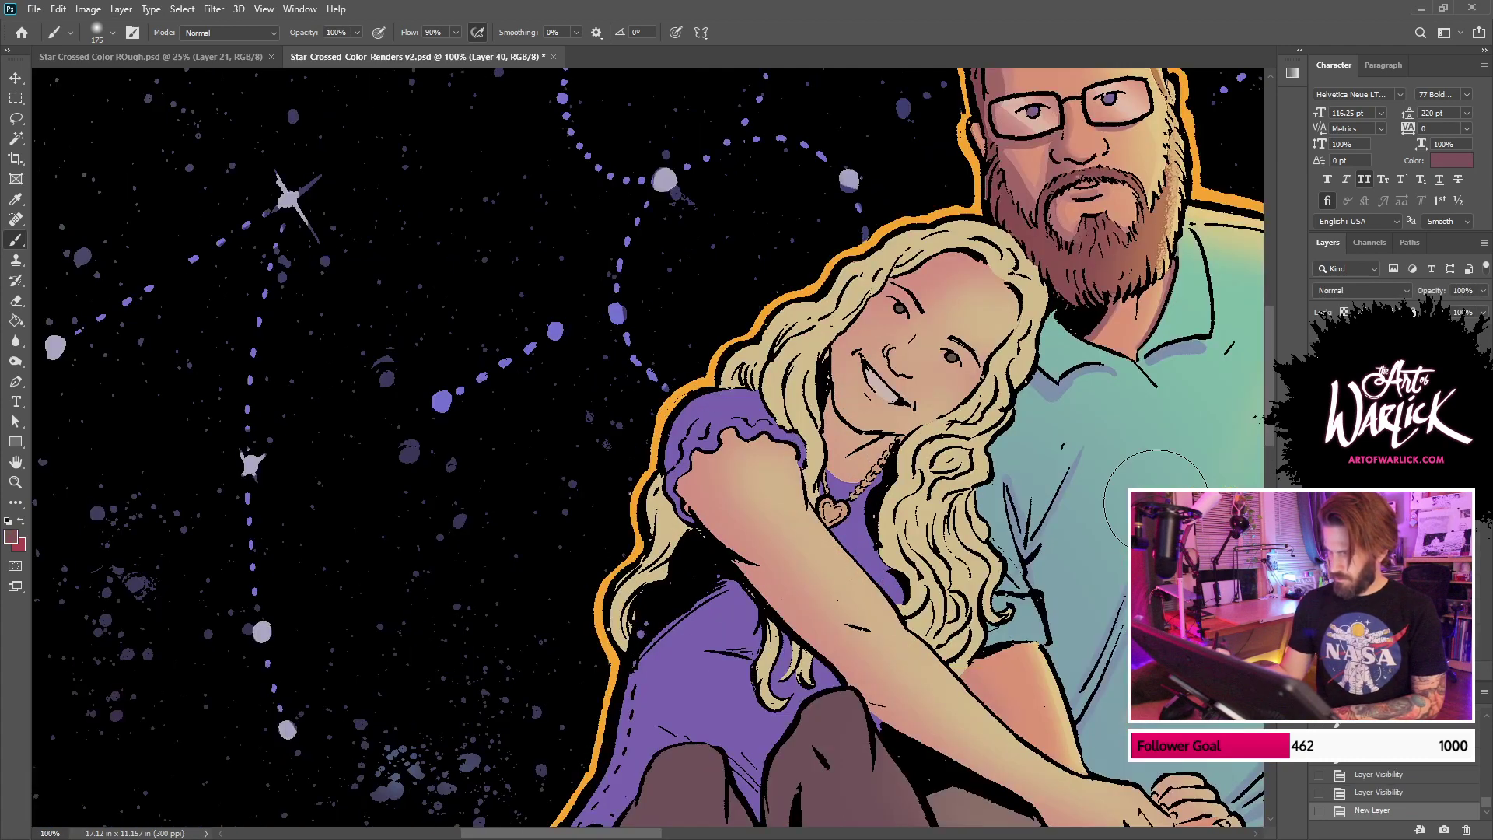
Step: Undo the soft test stroke on the woman's face and choose a hard round brush at 20 px with 100% hardness
{"action": "left_click_drag", "start_coordinate": [964, 398], "coordinate": [755, 418]}
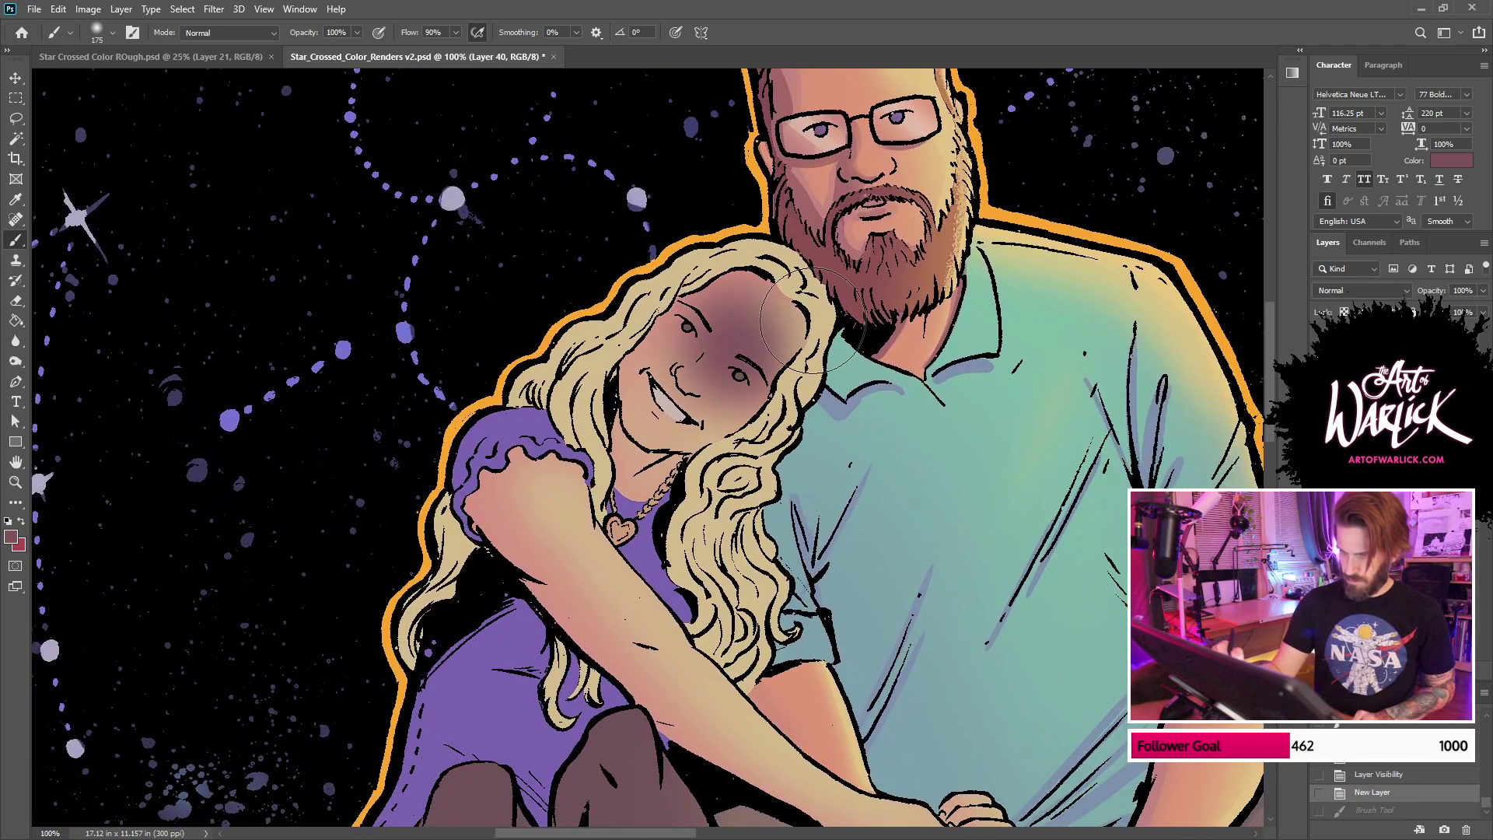
{"action": "right_click", "coordinate": [840, 300]}
{"action": "left_click", "coordinate": [1080, 464]}
{"action": "left_click", "coordinate": [925, 337]}
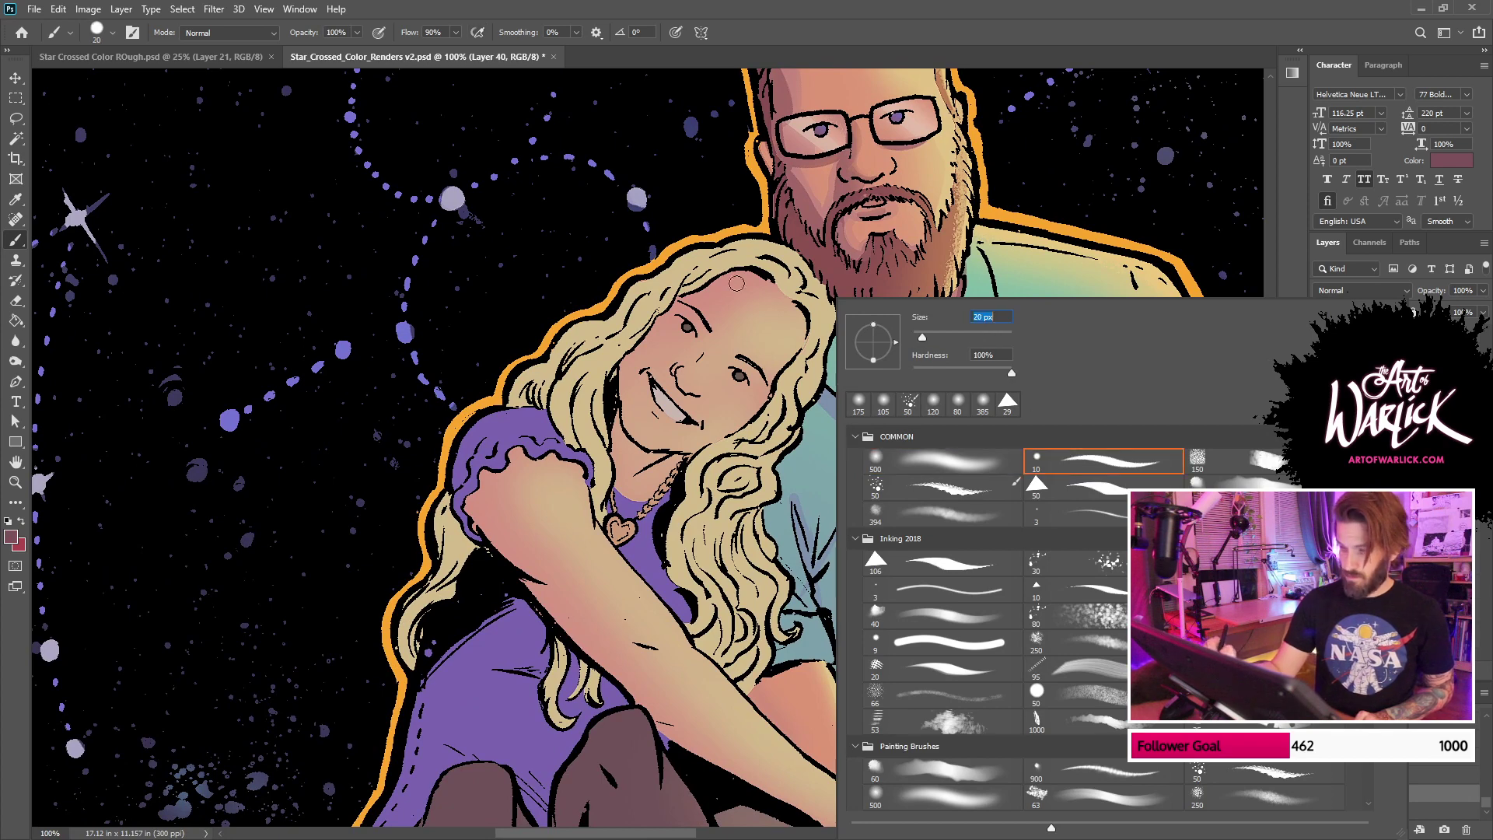
{"action": "left_click", "coordinate": [737, 284]}
Step: Paint hard-edged mauve shadows on the woman's forehead, nose, chin, jaw and neck, undoing misplaced strokes and restoring the skin selection
{"action": "key", "text": "r"}
{"action": "left_click_drag", "start_coordinate": [978, 295], "coordinate": [685, 156]}
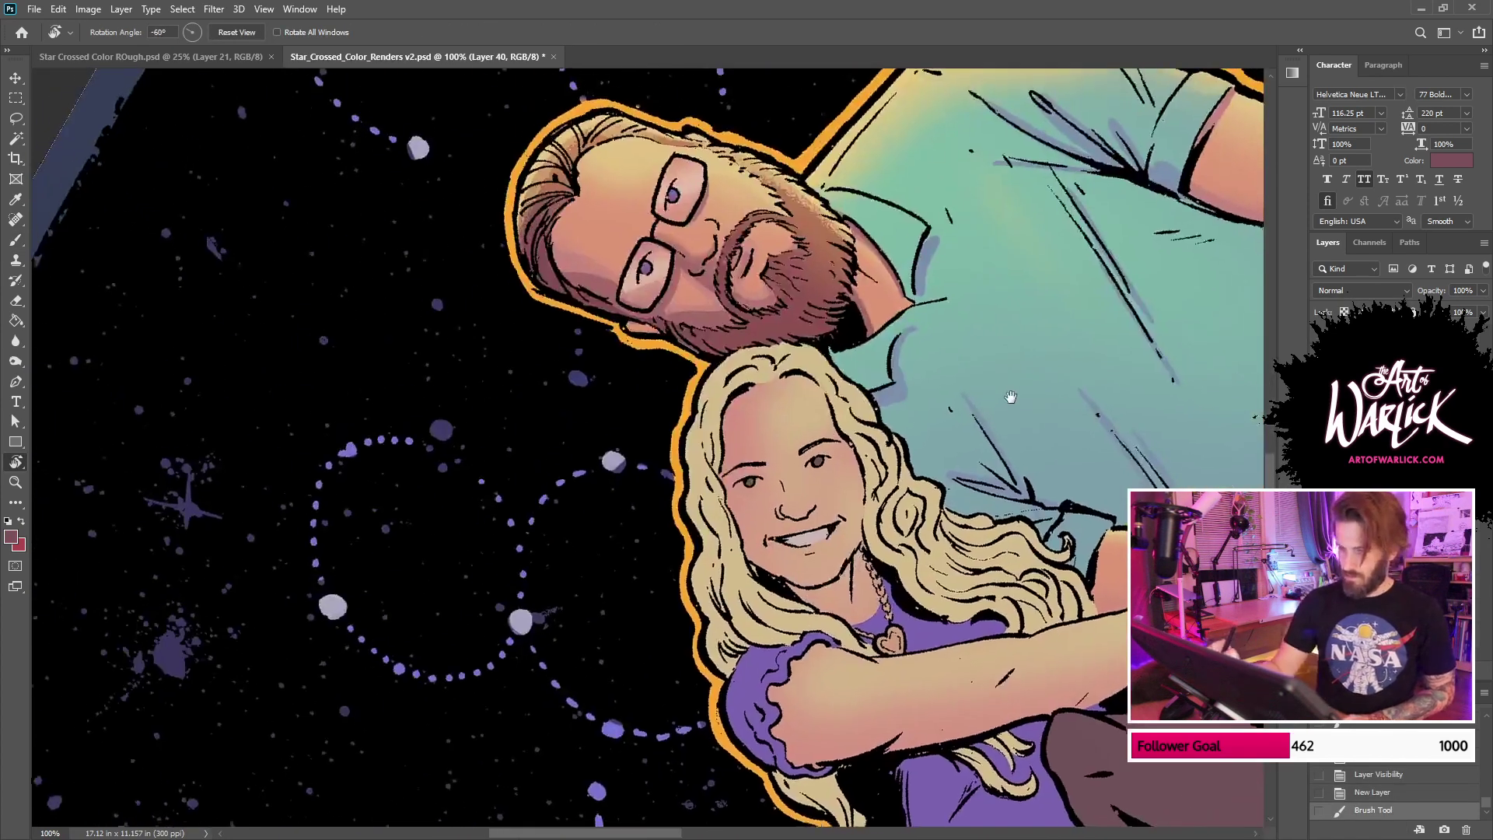
{"action": "key", "text": "b"}
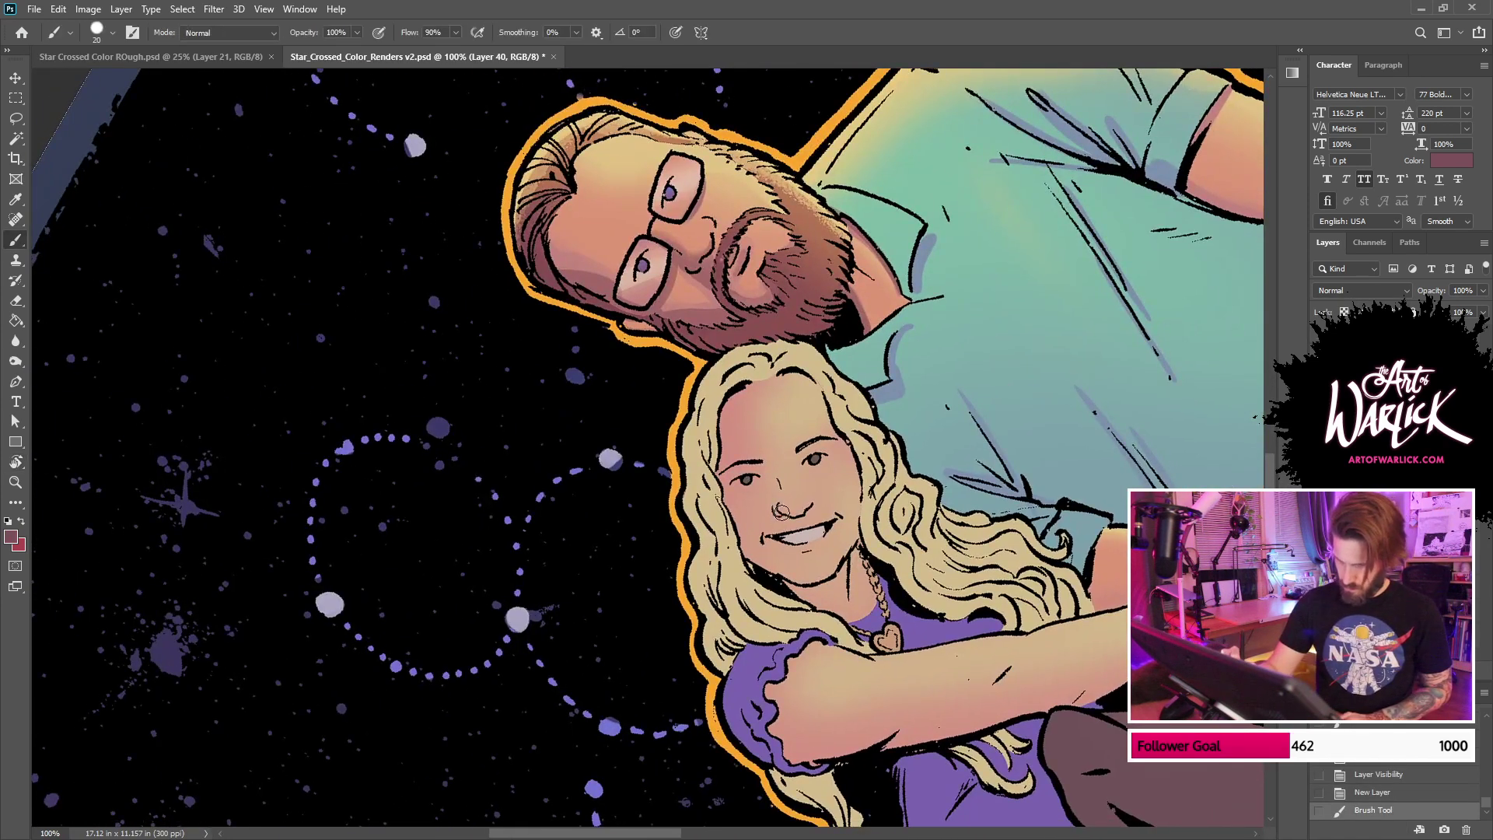
{"action": "mouse_move", "coordinate": [729, 472]}
{"action": "left_mouse_down"}
{"action": "mouse_move", "coordinate": [777, 466]}
{"action": "mouse_move", "coordinate": [815, 424]}
{"action": "mouse_move", "coordinate": [787, 454]}
{"action": "mouse_move", "coordinate": [825, 445]}
{"action": "mouse_move", "coordinate": [730, 482]}
{"action": "mouse_move", "coordinate": [834, 466]}
{"action": "mouse_move", "coordinate": [775, 465]}
{"action": "mouse_move", "coordinate": [801, 526]}
{"action": "mouse_move", "coordinate": [788, 519]}
{"action": "mouse_move", "coordinate": [806, 520]}
{"action": "mouse_move", "coordinate": [789, 523]}
{"action": "mouse_move", "coordinate": [812, 510]}
{"action": "mouse_move", "coordinate": [804, 556]}
{"action": "mouse_move", "coordinate": [819, 533]}
{"action": "mouse_move", "coordinate": [740, 547]}
{"action": "mouse_move", "coordinate": [800, 585]}
{"action": "left_mouse_up"}
{"action": "key", "text": "ctrl+z"}
{"action": "key", "text": "ctrl+z"}
{"action": "key", "text": "ctrl+z"}
{"action": "key", "text": "ctrl+z"}
{"action": "key", "text": "ctrl+z"}
{"action": "key", "text": "ctrl+z"}
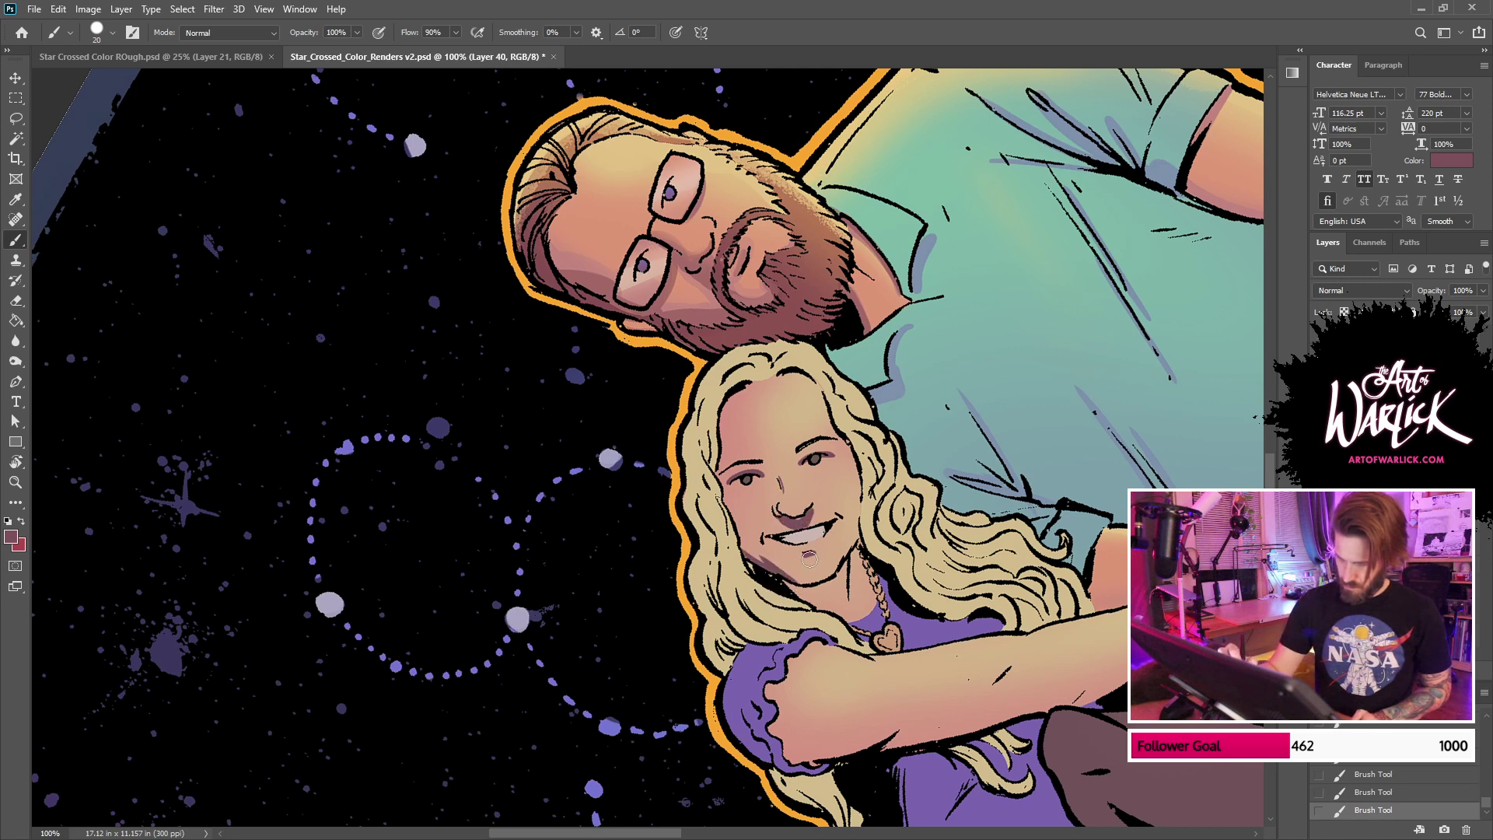
{"action": "key", "text": "ctrl+d"}
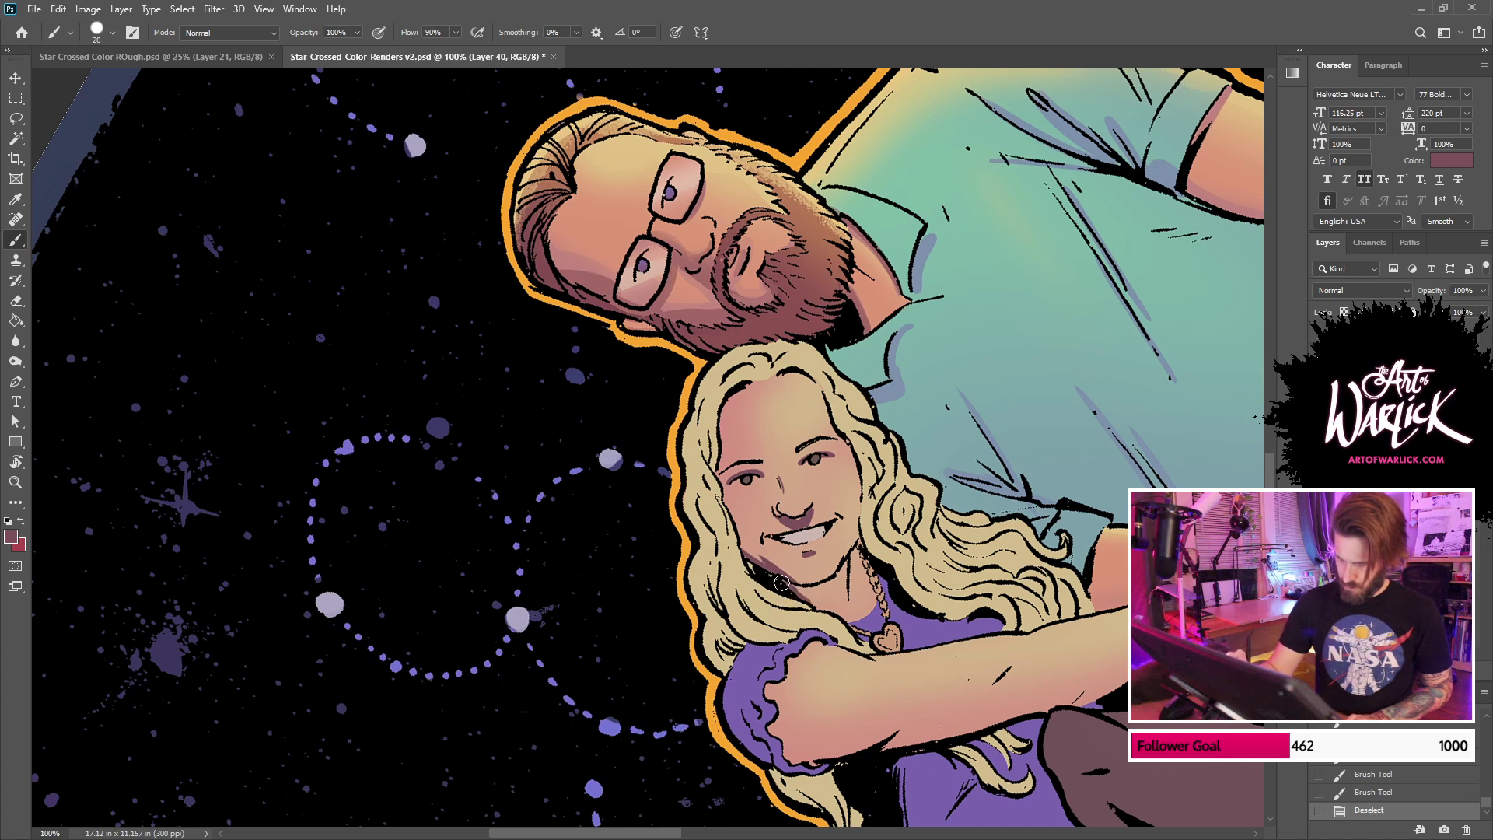
{"action": "key", "text": "ctrl+shift+d"}
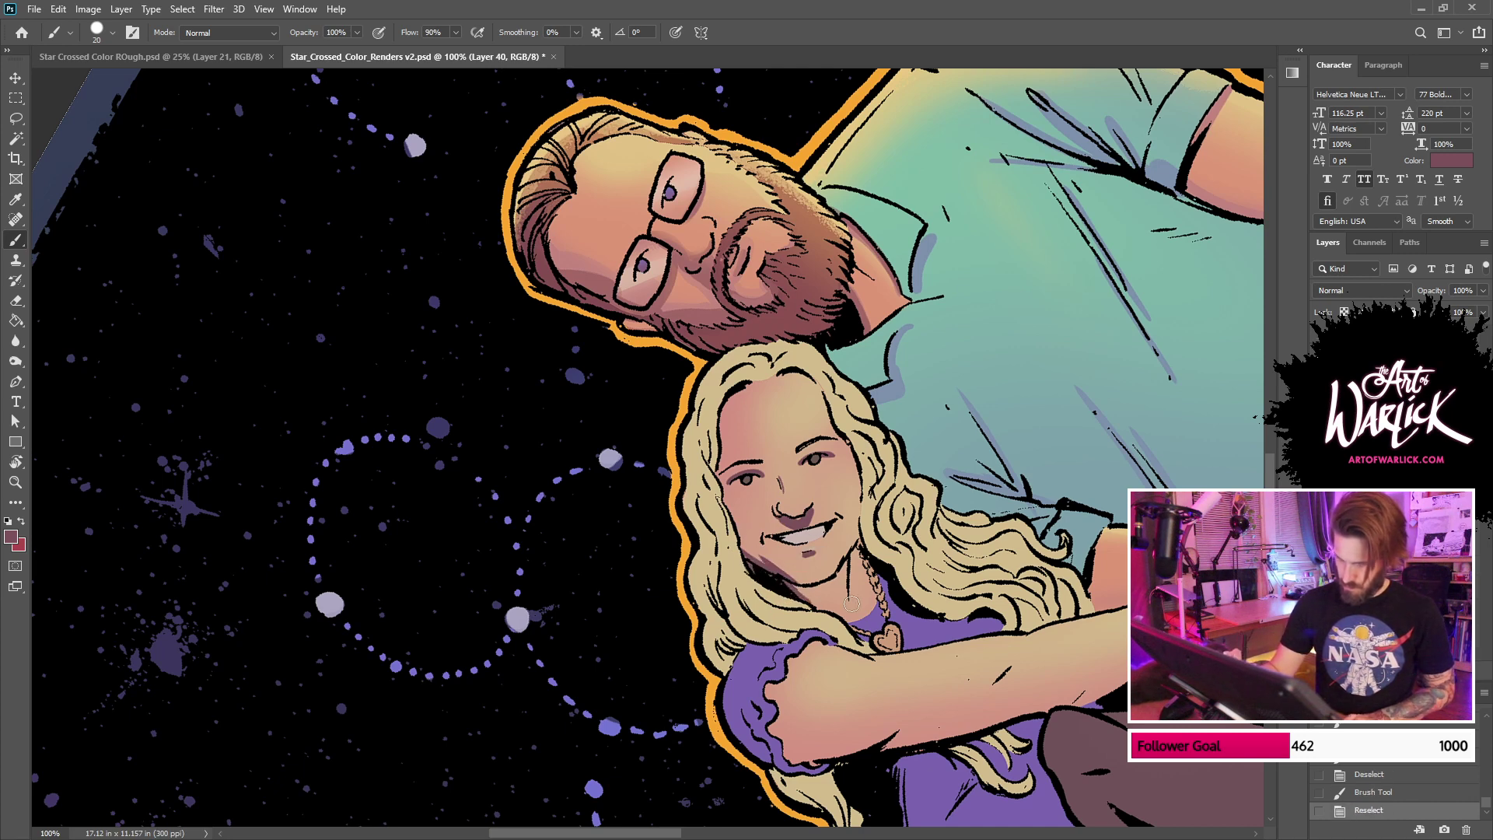
Step: Paint a mauve shadow along the underside of the woman's arm and on her hands, redoing misplaced strokes
{"action": "mouse_move", "coordinate": [849, 603]}
{"action": "left_mouse_down"}
{"action": "mouse_move", "coordinate": [832, 566]}
{"action": "mouse_move", "coordinate": [799, 583]}
{"action": "mouse_move", "coordinate": [851, 503]}
{"action": "mouse_move", "coordinate": [846, 312]}
{"action": "mouse_move", "coordinate": [845, 574]}
{"action": "mouse_move", "coordinate": [822, 600]}
{"action": "mouse_move", "coordinate": [779, 363]}
{"action": "left_mouse_up"}
{"action": "mouse_move", "coordinate": [659, 584]}
{"action": "left_mouse_down"}
{"action": "mouse_move", "coordinate": [781, 564]}
{"action": "mouse_move", "coordinate": [785, 587]}
{"action": "mouse_move", "coordinate": [944, 545]}
{"action": "left_mouse_up"}
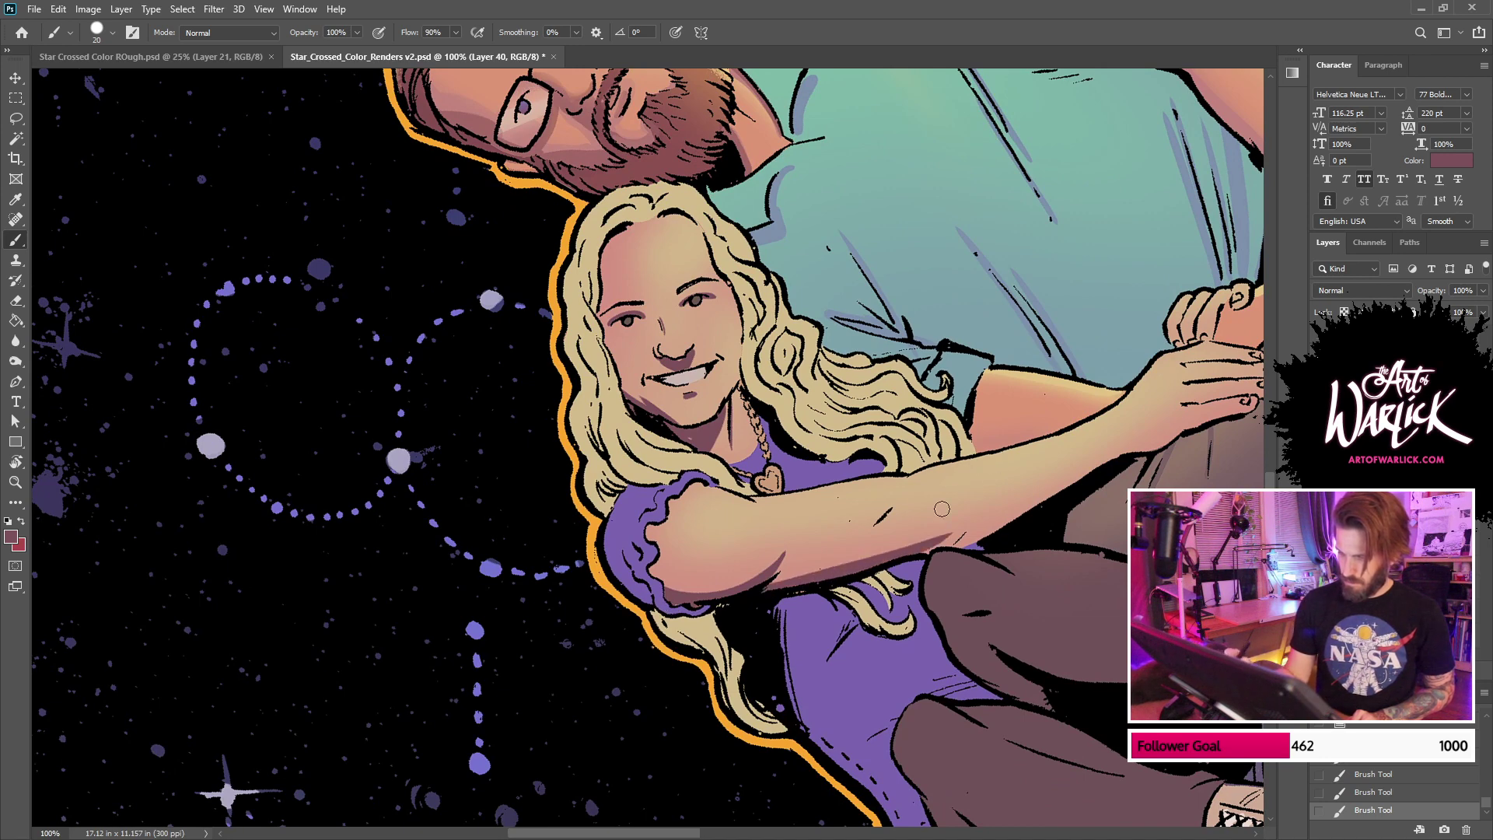
{"action": "key", "text": "ctrl+z"}
{"action": "left_click_drag", "start_coordinate": [762, 592], "coordinate": [943, 550]}
{"action": "key", "text": "ctrl+z"}
{"action": "left_click_drag", "start_coordinate": [760, 591], "coordinate": [936, 551]}
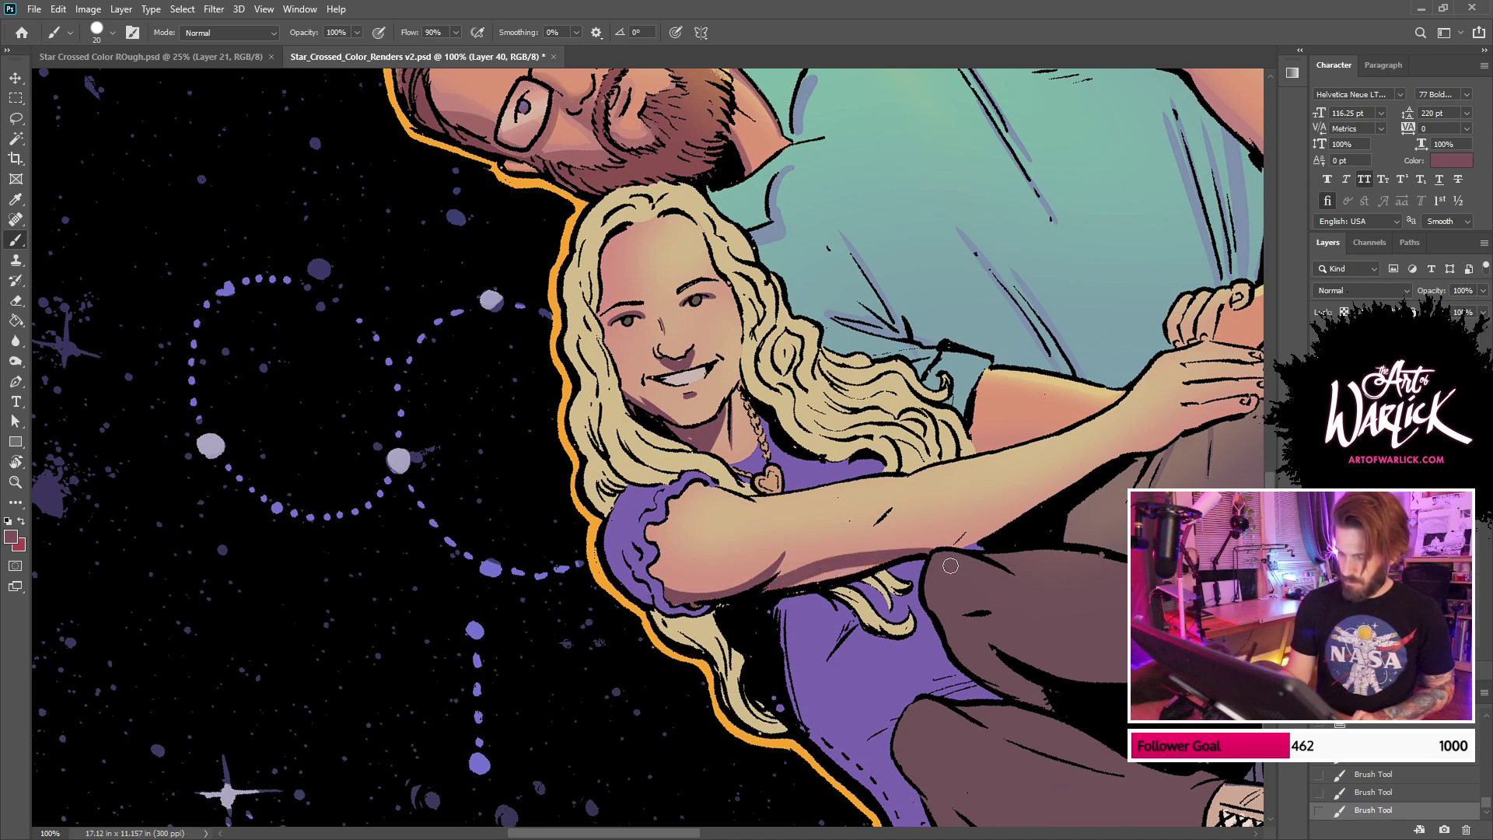
{"action": "key", "text": "ctrl+z"}
{"action": "mouse_move", "coordinate": [774, 585]}
{"action": "left_mouse_down"}
{"action": "mouse_move", "coordinate": [953, 538]}
{"action": "mouse_move", "coordinate": [1122, 457]}
{"action": "mouse_move", "coordinate": [909, 573]}
{"action": "left_mouse_up"}
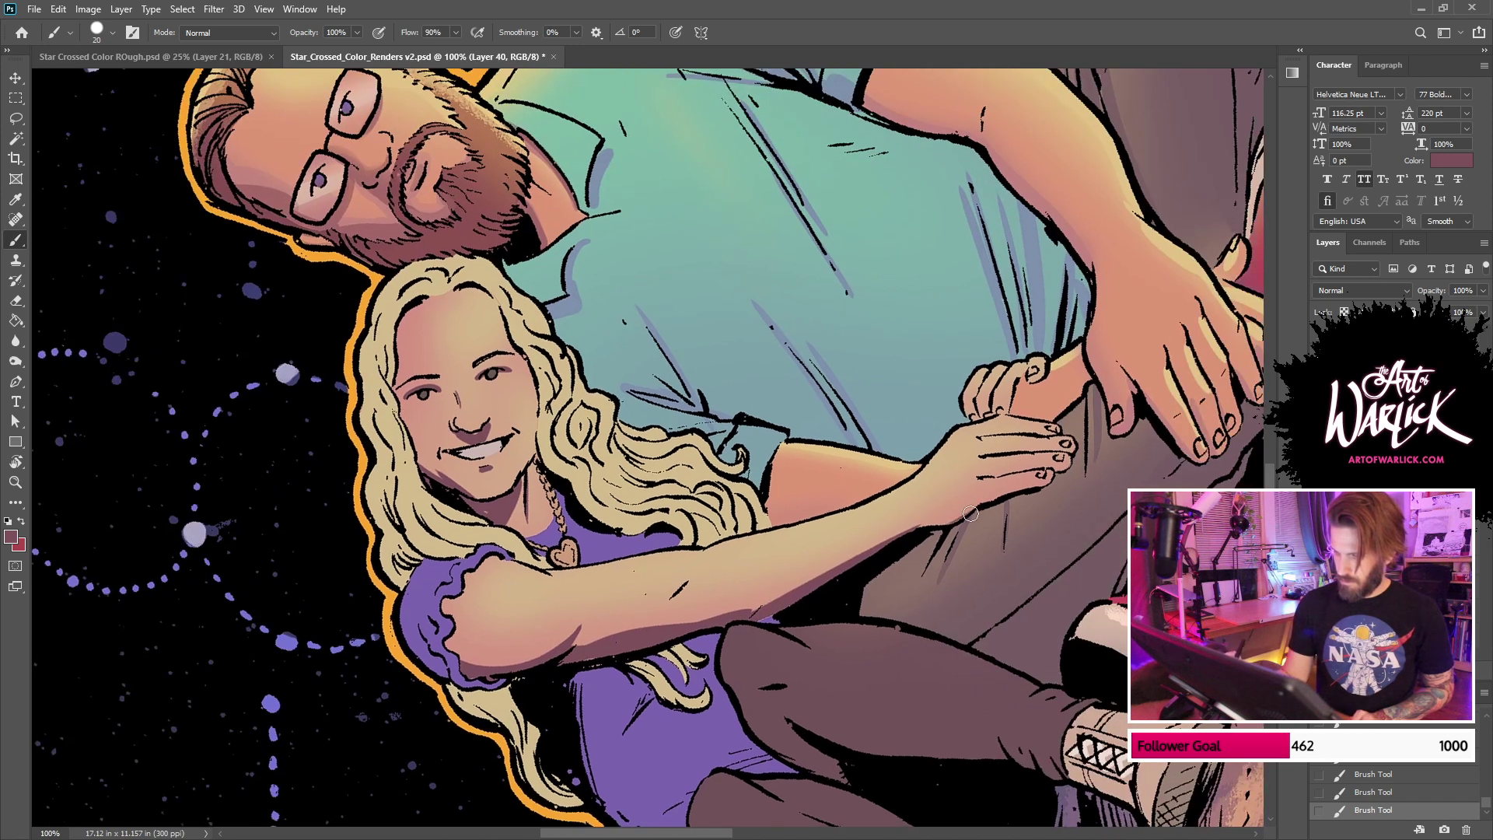
{"action": "mouse_move", "coordinate": [970, 514]}
{"action": "left_mouse_down"}
{"action": "mouse_move", "coordinate": [1056, 483]}
{"action": "mouse_move", "coordinate": [1072, 455]}
{"action": "left_mouse_up"}
{"action": "key", "text": "ctrl+z"}
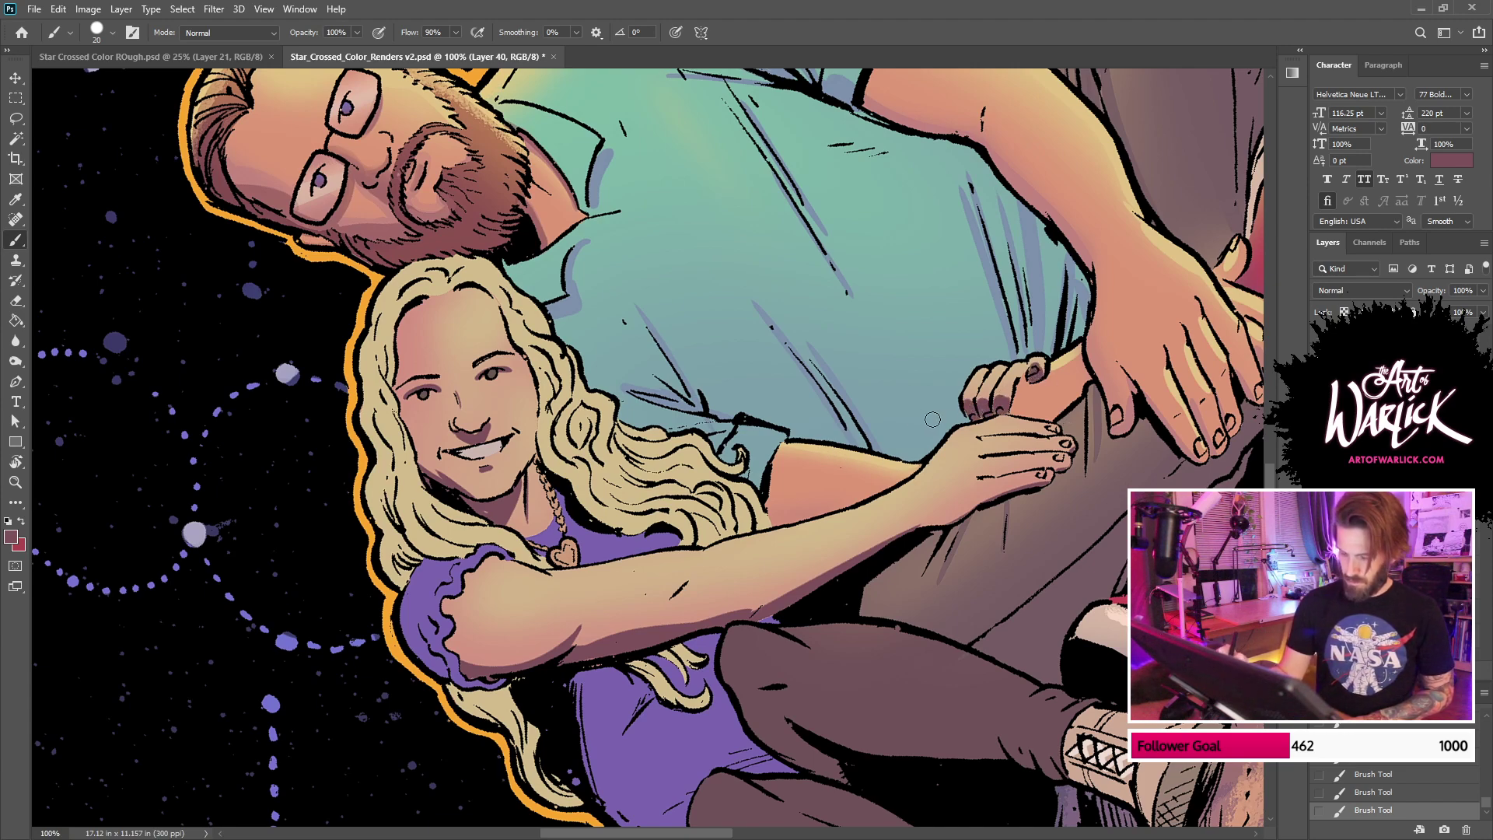
Step: Set the opacity of the hard-edged shadow layer to 55%
{"action": "key", "text": "r"}
{"action": "mouse_move", "coordinate": [932, 419]}
{"action": "left_mouse_down"}
{"action": "mouse_move", "coordinate": [995, 556]}
{"action": "mouse_move", "coordinate": [850, 749]}
{"action": "left_mouse_up"}
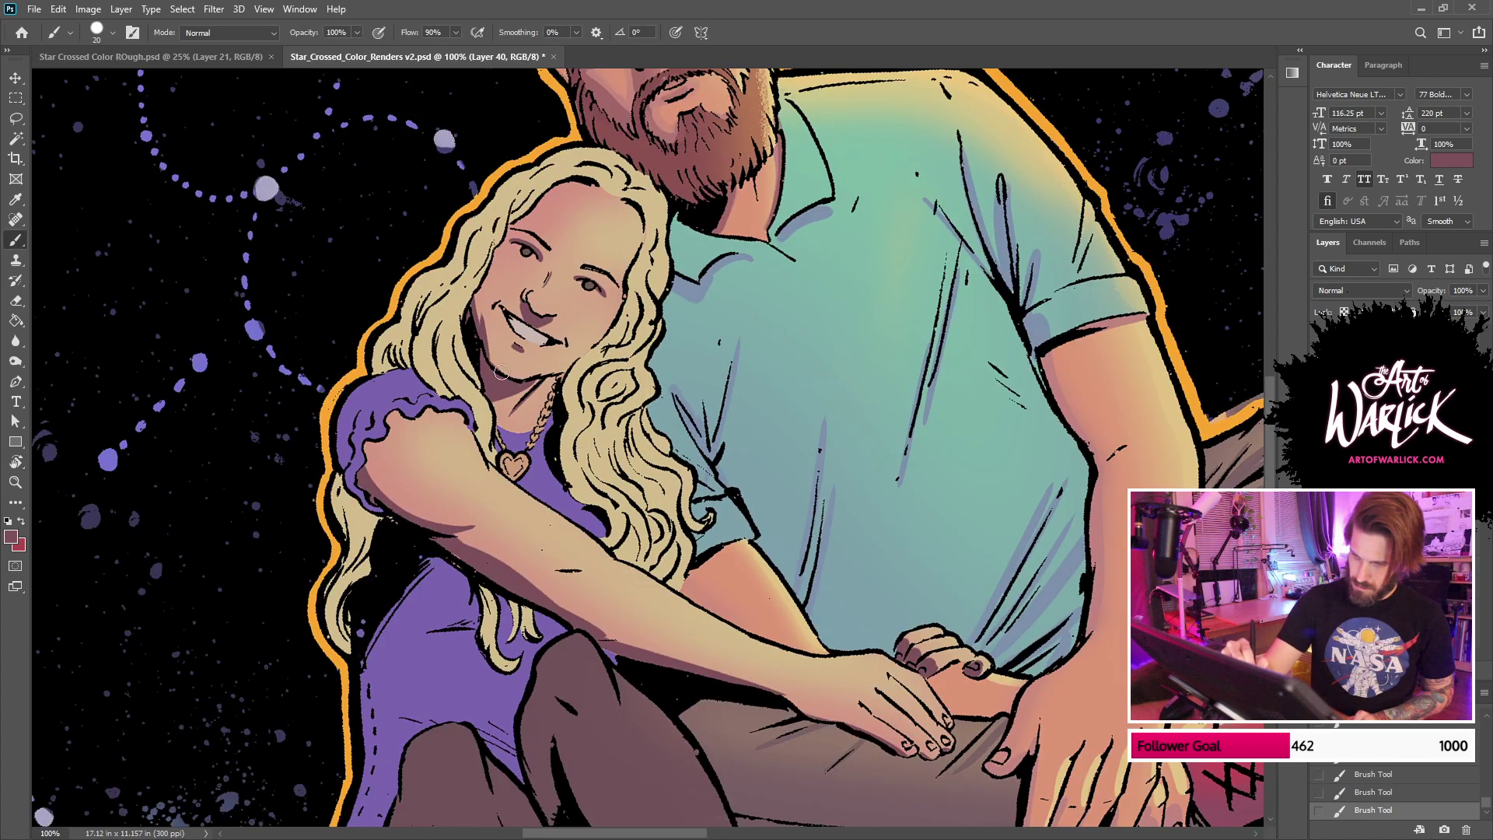
{"action": "left_click", "coordinate": [1472, 290]}
{"action": "type", "text": "55"}
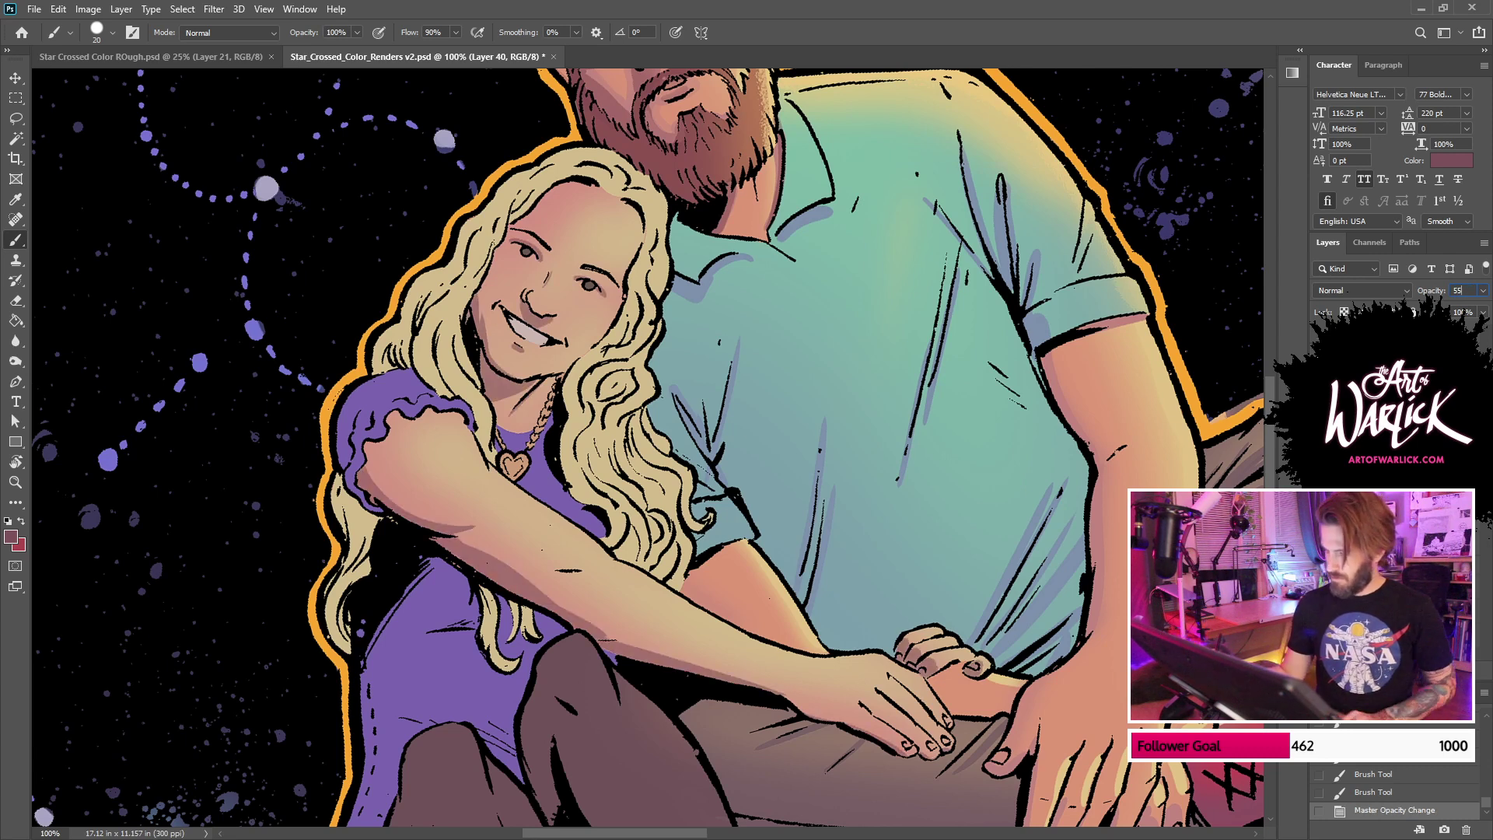
{"action": "key", "text": "Return"}
Step: On a new layer, brush soft mauve shading over the woman's arm and face with a 62 px soft round brush
{"action": "key", "text": "ctrl+shift+alt+n"}
{"action": "right_click", "coordinate": [1010, 547]}
{"action": "left_click", "coordinate": [1020, 464]}
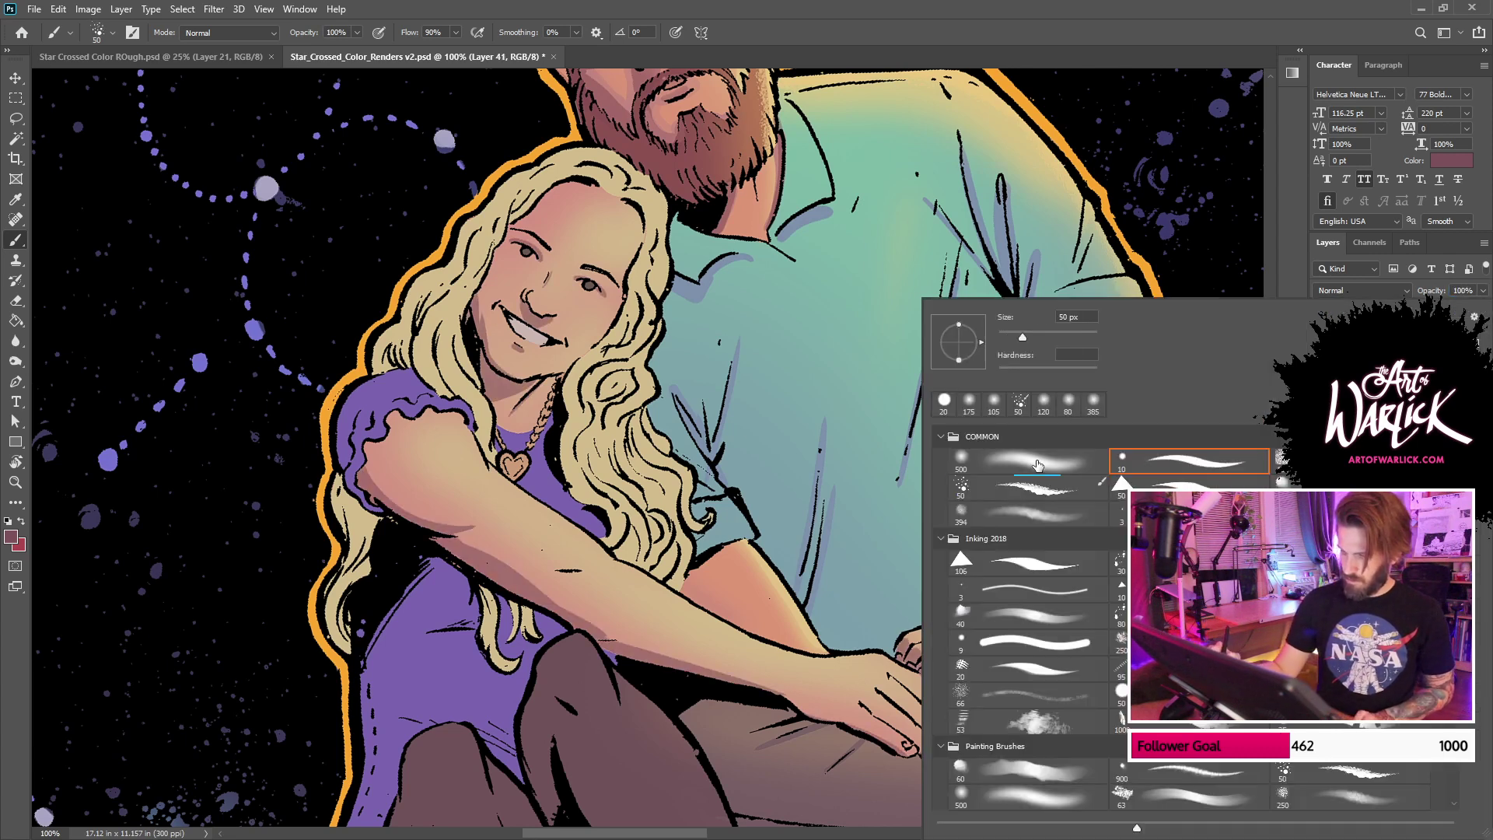
{"action": "left_click", "coordinate": [1030, 336]}
{"action": "mouse_move", "coordinate": [347, 442]}
{"action": "left_mouse_down"}
{"action": "mouse_move", "coordinate": [639, 655]}
{"action": "mouse_move", "coordinate": [863, 731]}
{"action": "mouse_move", "coordinate": [590, 610]}
{"action": "mouse_move", "coordinate": [354, 397]}
{"action": "mouse_move", "coordinate": [598, 539]}
{"action": "left_mouse_up"}
{"action": "key", "text": "ctrl+z"}
{"action": "left_click_drag", "start_coordinate": [485, 398], "coordinate": [489, 259]}
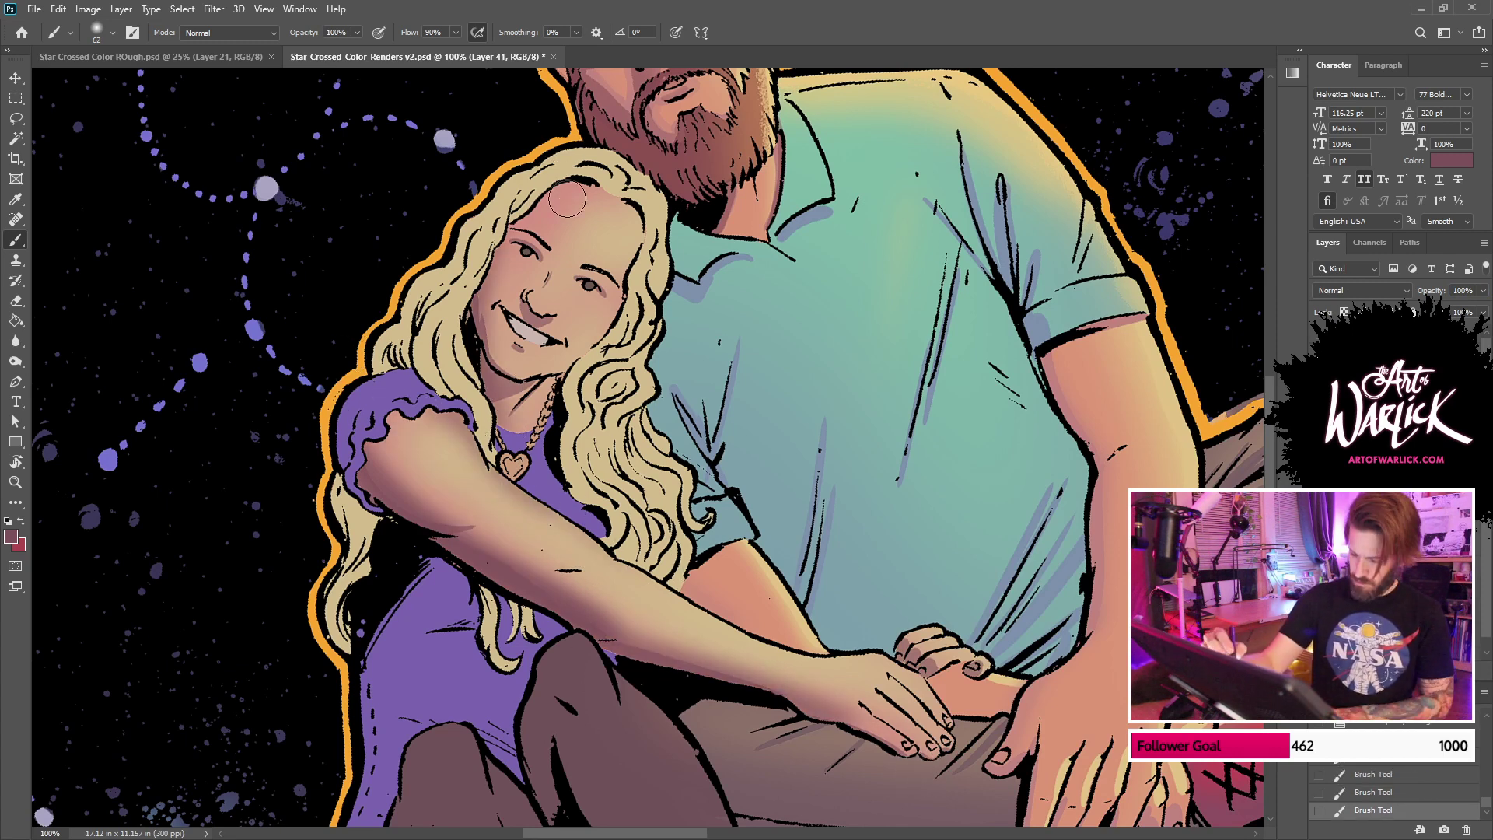
Step: Reduce the soft brush to 35 px and shade the woman's forehead, the sides of her face and her jaw
{"action": "key", "text": "bracketleft"}
{"action": "key", "text": "bracketleft"}
{"action": "key", "text": "bracketleft"}
{"action": "key", "text": "bracketleft"}
{"action": "key", "text": "bracketleft"}
{"action": "mouse_move", "coordinate": [529, 313]}
{"action": "left_mouse_down"}
{"action": "mouse_move", "coordinate": [554, 253]}
{"action": "mouse_move", "coordinate": [521, 294]}
{"action": "mouse_move", "coordinate": [531, 312]}
{"action": "mouse_move", "coordinate": [479, 291]}
{"action": "mouse_move", "coordinate": [495, 360]}
{"action": "left_mouse_up"}
{"action": "key", "text": "ctrl+z"}
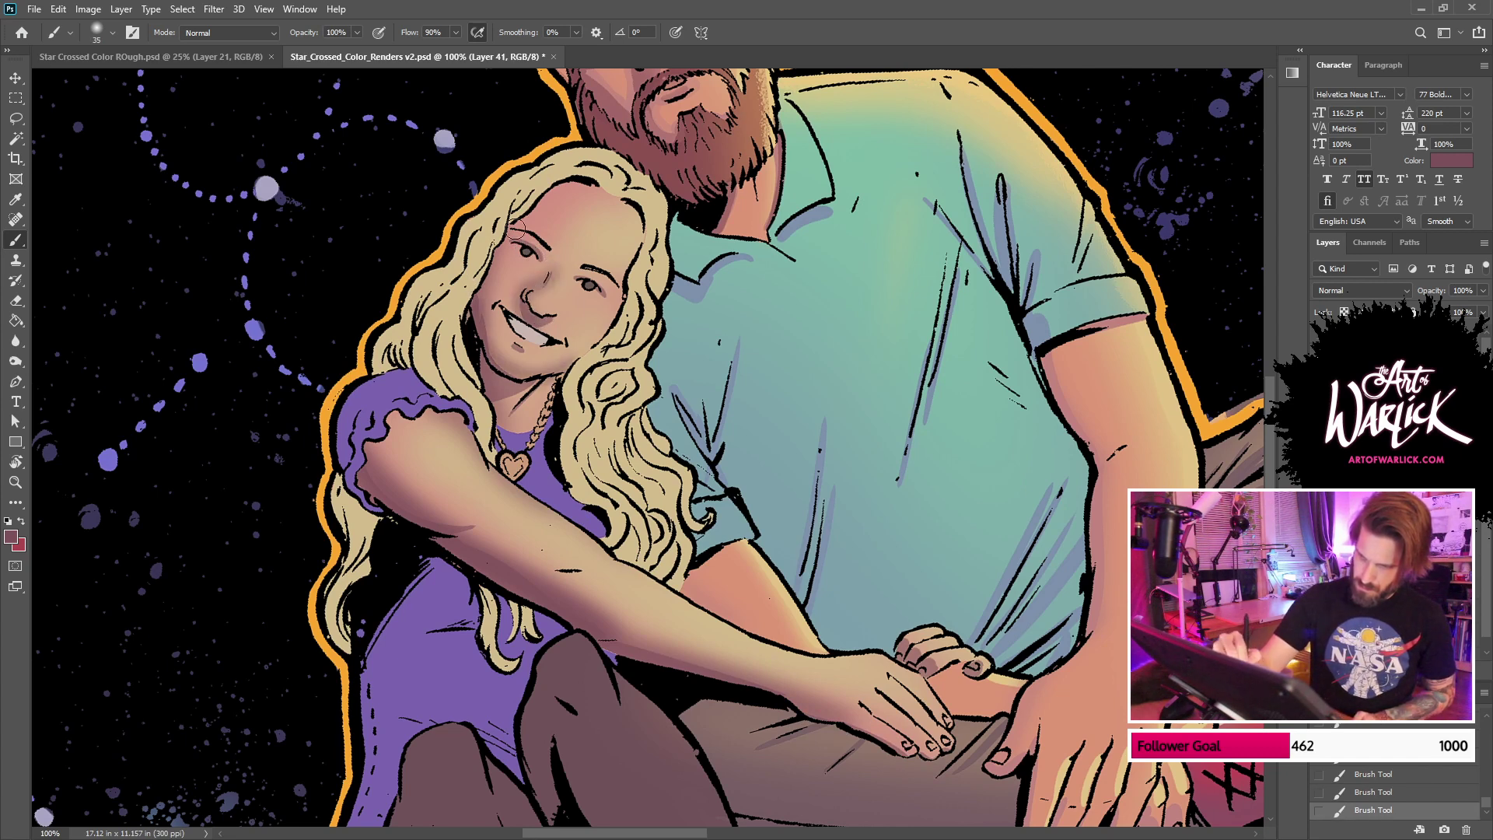
{"action": "left_click_drag", "start_coordinate": [542, 195], "coordinate": [483, 299]}
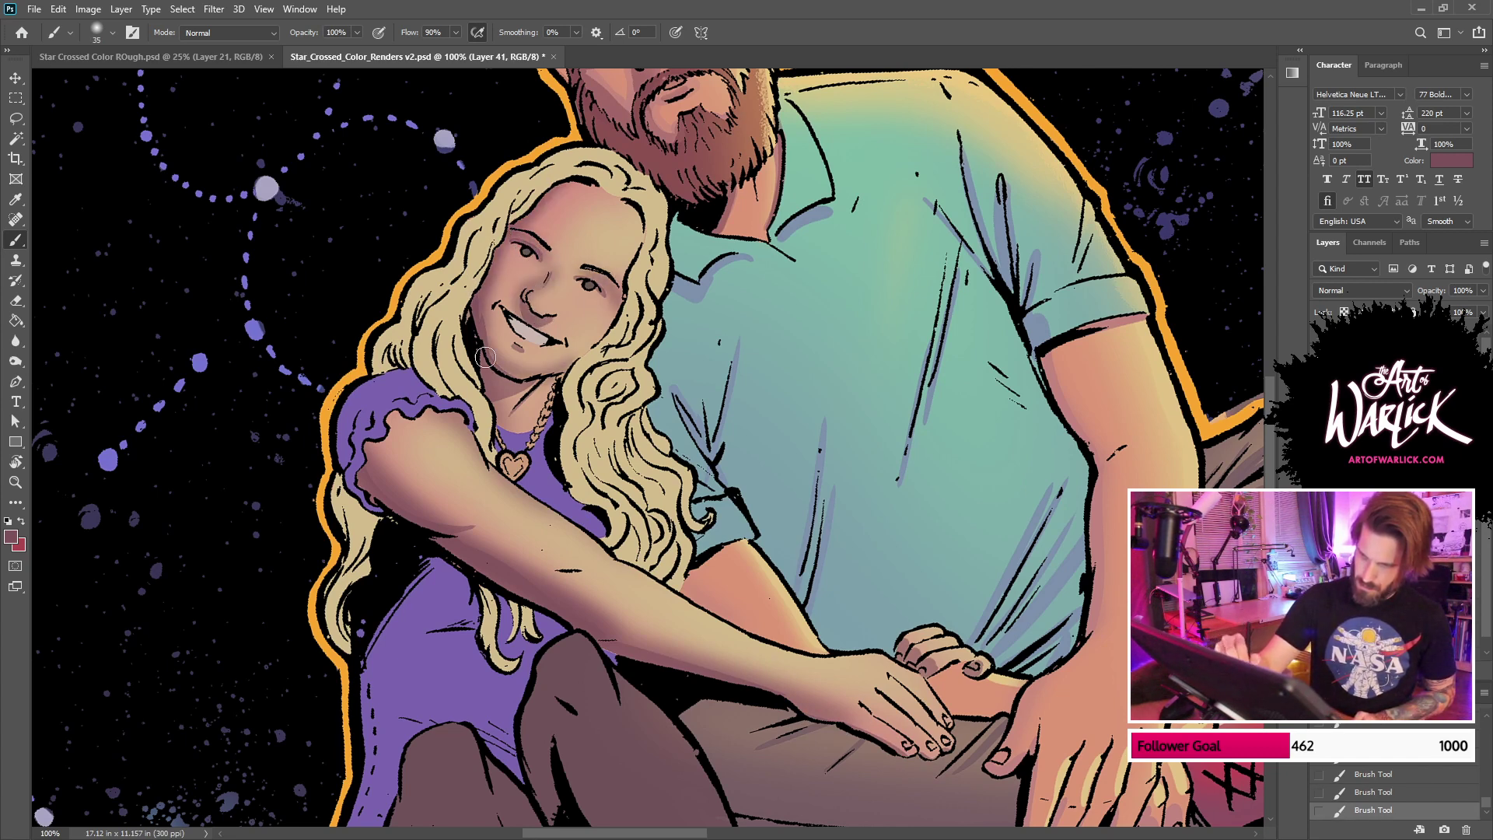
{"action": "mouse_move", "coordinate": [592, 350]}
{"action": "left_mouse_down"}
{"action": "mouse_move", "coordinate": [622, 301]}
{"action": "mouse_move", "coordinate": [580, 356]}
{"action": "left_mouse_up"}
{"action": "left_click_drag", "start_coordinate": [493, 382], "coordinate": [564, 379]}
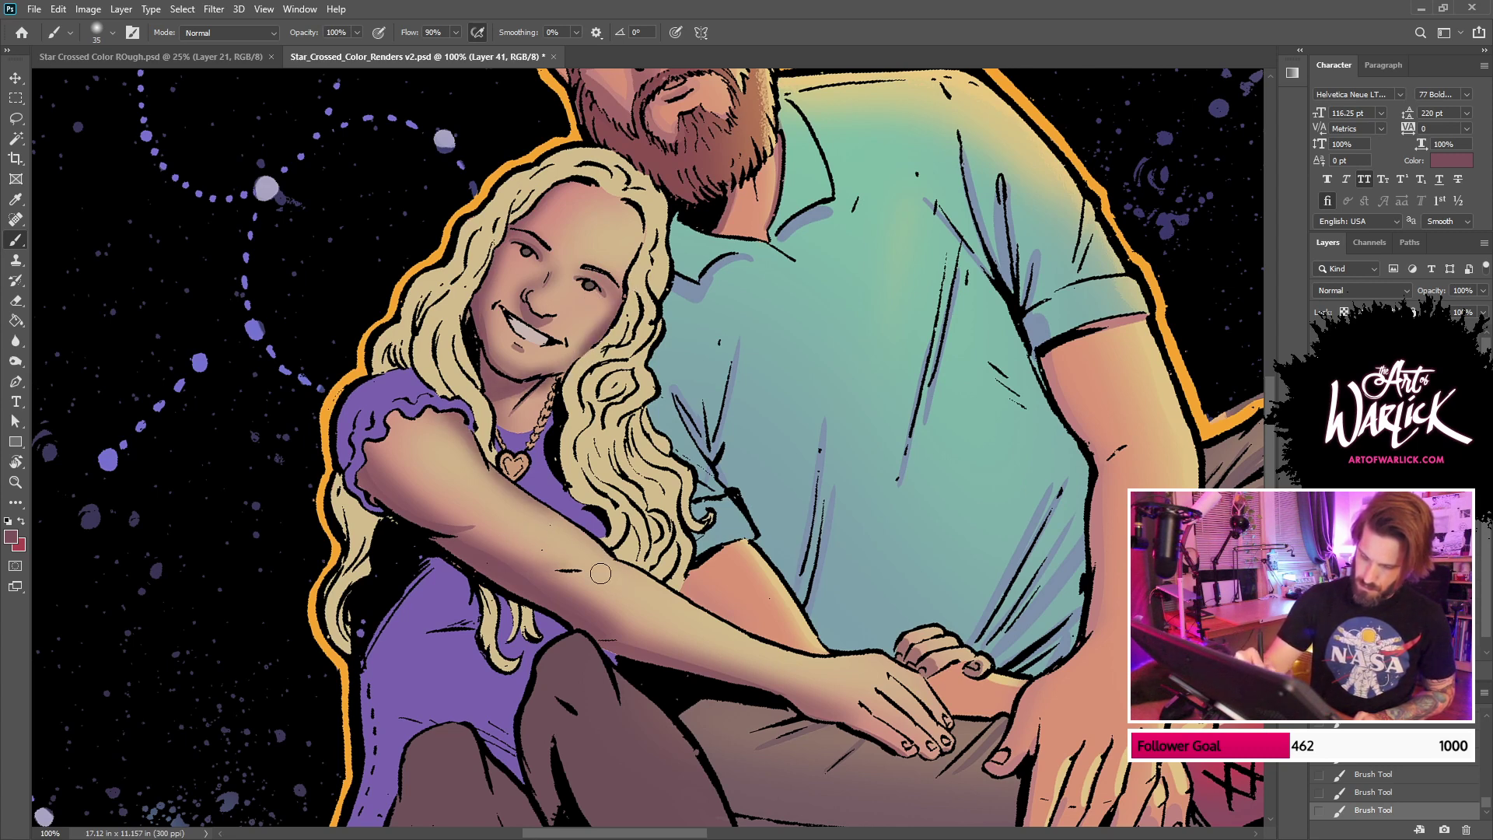
Step: Brush soft shading along the woman's forearm, then reduce the brush to 20 px and shade her hand and fingers
{"action": "key", "text": "ctrl+z"}
{"action": "mouse_move", "coordinate": [426, 522]}
{"action": "left_mouse_down"}
{"action": "mouse_move", "coordinate": [487, 531]}
{"action": "mouse_move", "coordinate": [483, 548]}
{"action": "mouse_move", "coordinate": [861, 712]}
{"action": "left_mouse_up"}
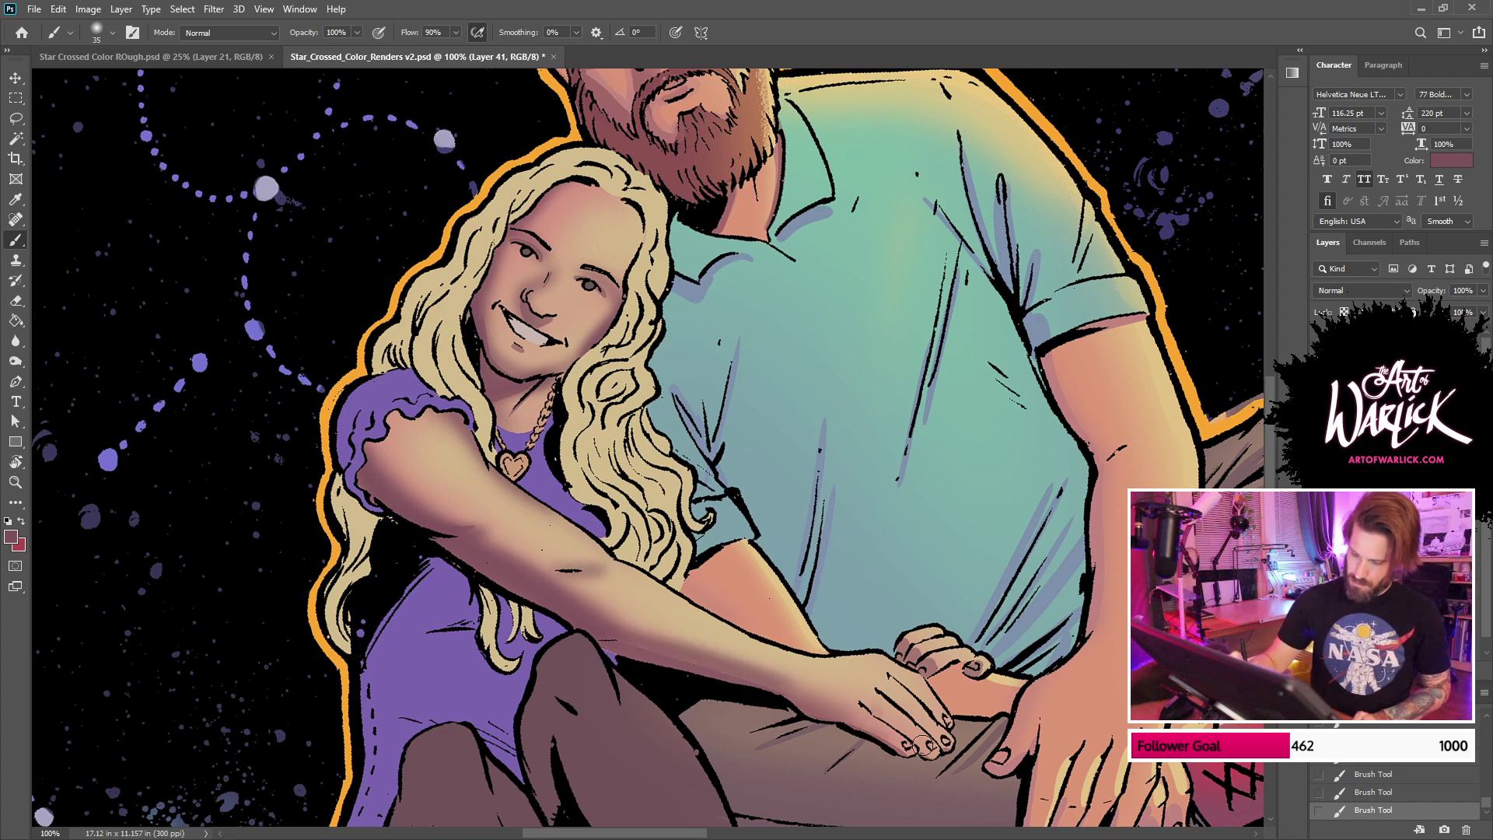
{"action": "key", "text": "ctrl+z"}
{"action": "key", "text": "bracketleft"}
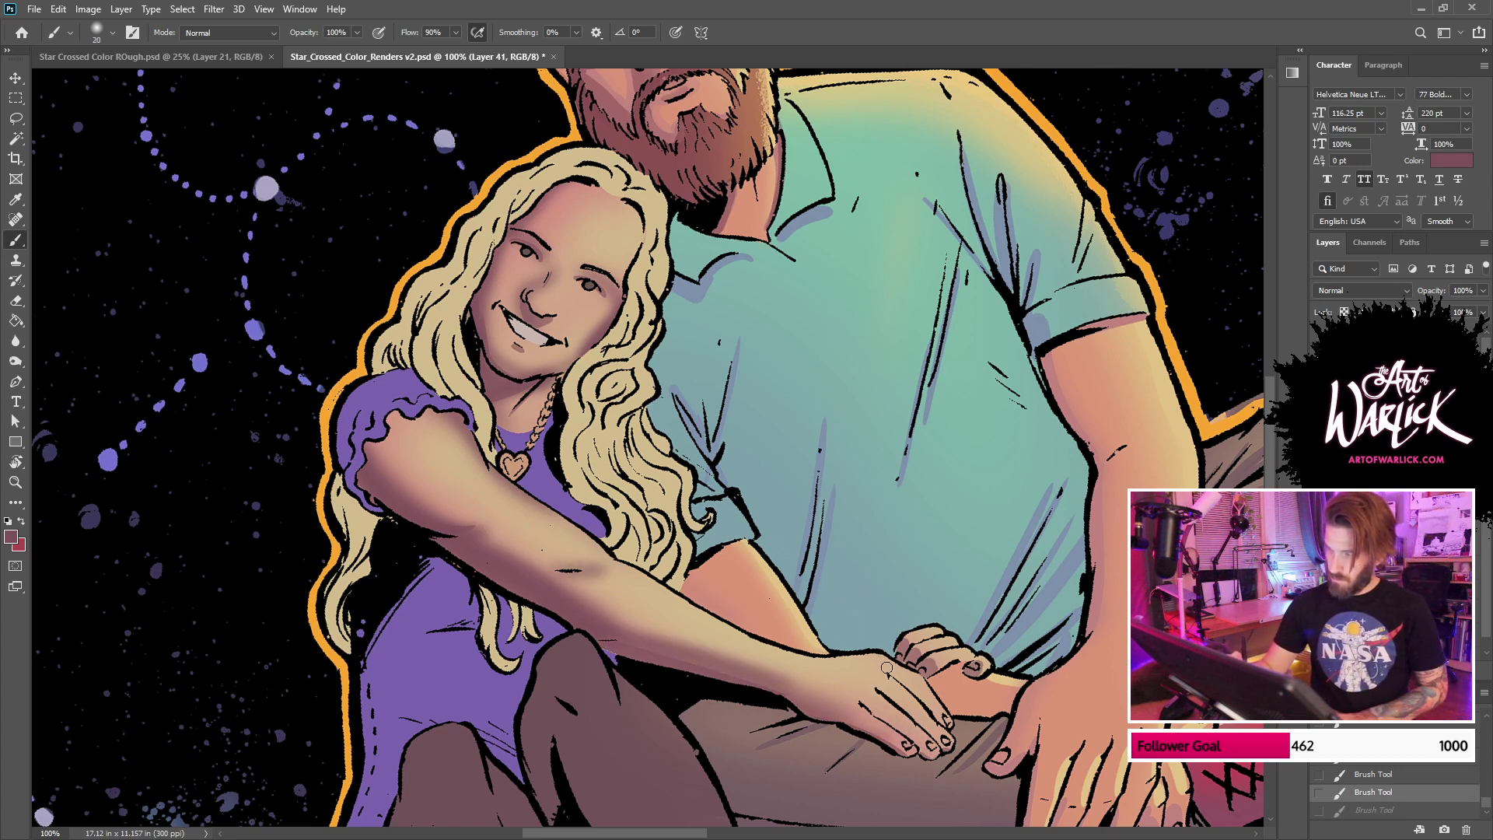
{"action": "left_click_drag", "start_coordinate": [869, 704], "coordinate": [947, 773]}
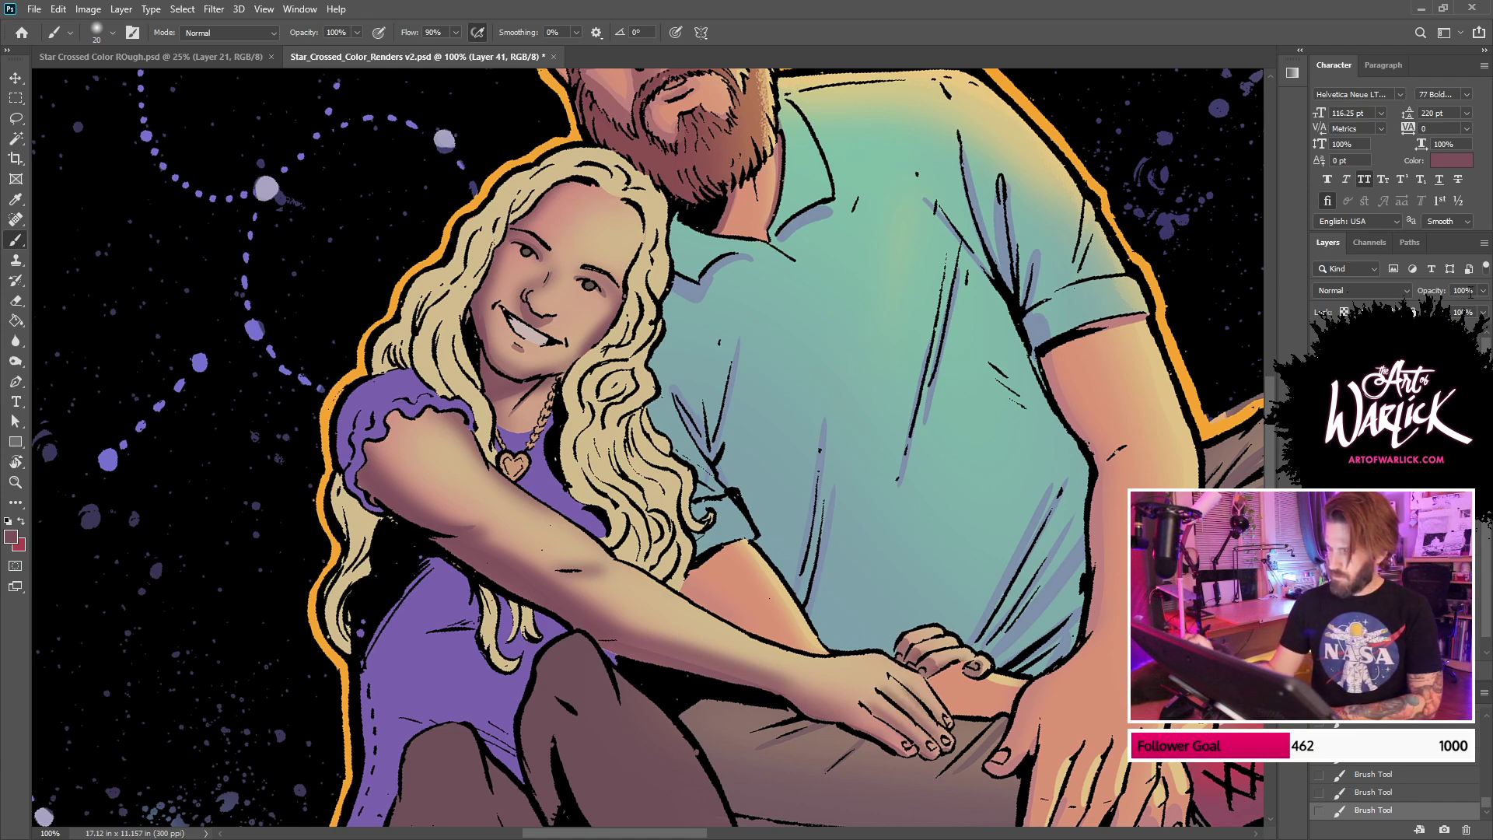
Step: Set the opacity of the soft shading layer to 55%
{"action": "type", "text": "55"}
{"action": "key", "text": "ctrl+0"}
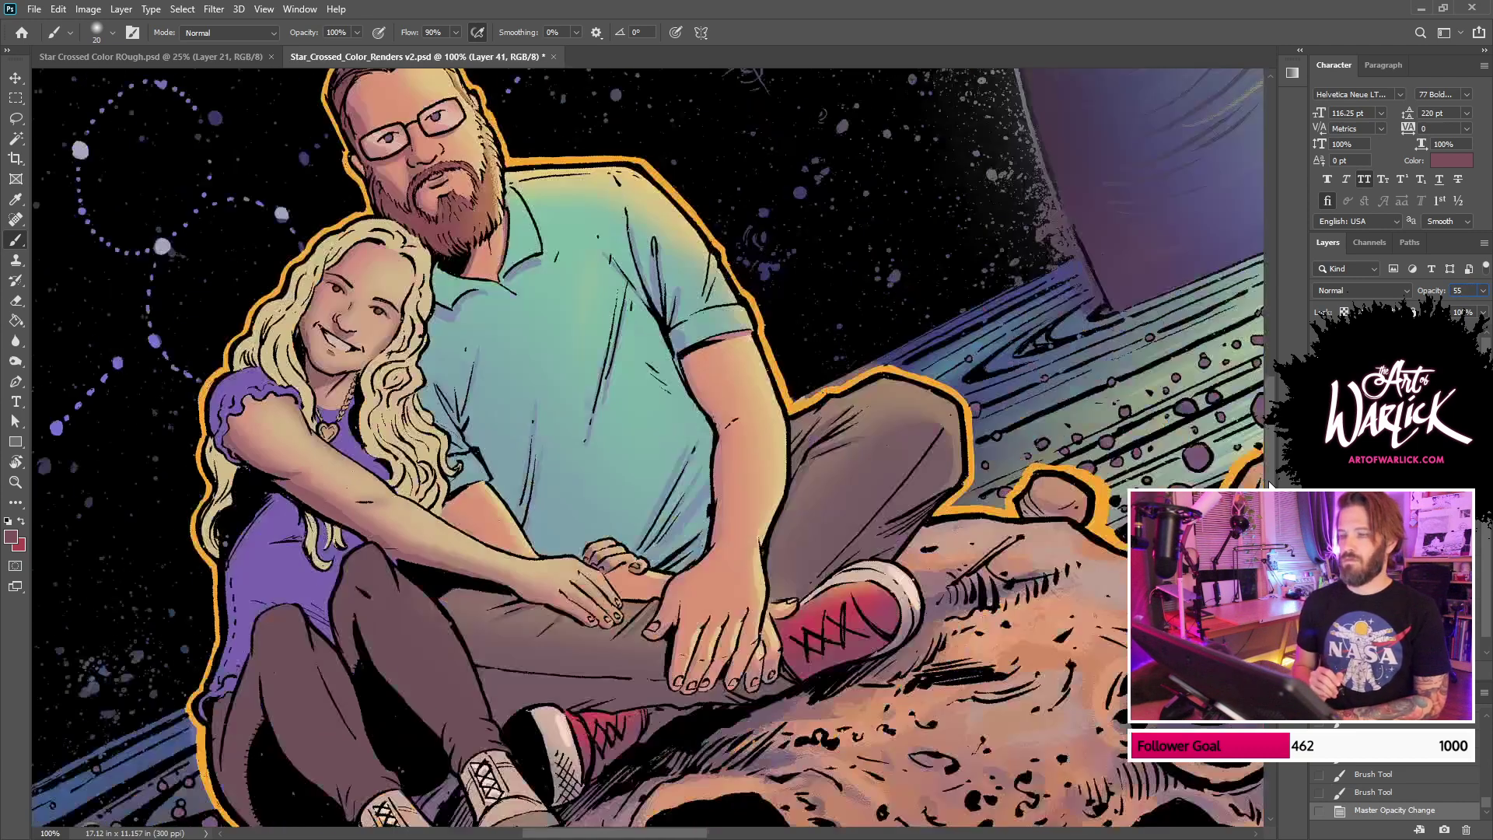
{"action": "key", "text": "ctrl+z"}
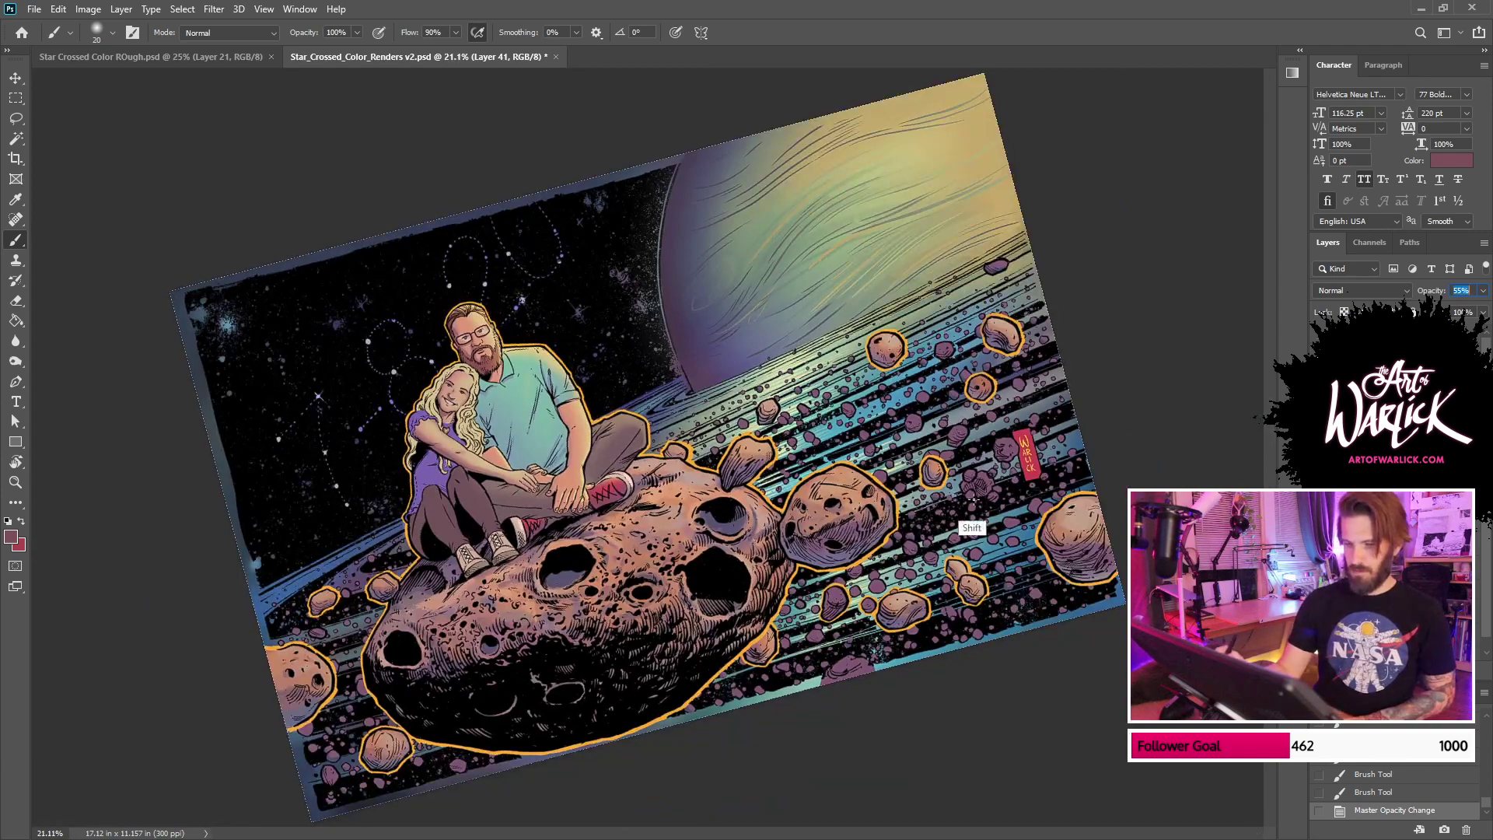
Step: Rotate the canvas view back to 0° and save the document
{"action": "left_click", "coordinate": [964, 618]}
{"action": "key", "text": "r"}
{"action": "left_click_drag", "start_coordinate": [993, 541], "coordinate": [978, 694]}
{"action": "key", "text": "ctrl+plus"}
{"action": "key", "text": "ctrl+plus"}
{"action": "left_click_drag", "start_coordinate": [627, 634], "coordinate": [988, 744]}
{"action": "key", "text": "ctrl+plus"}
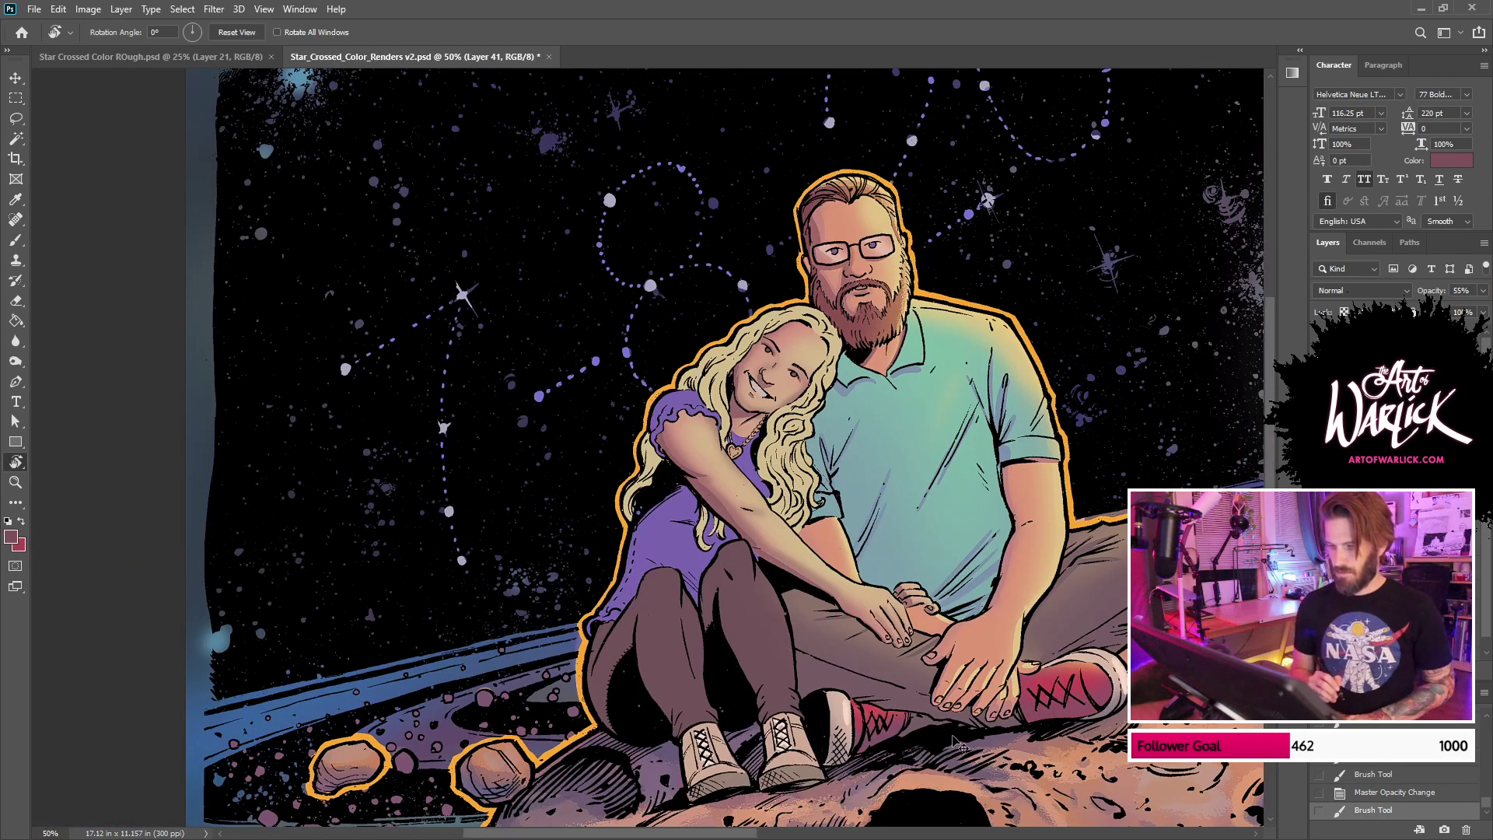
{"action": "key", "text": "ctrl+s"}
{"action": "key", "text": "ctrl+plus"}
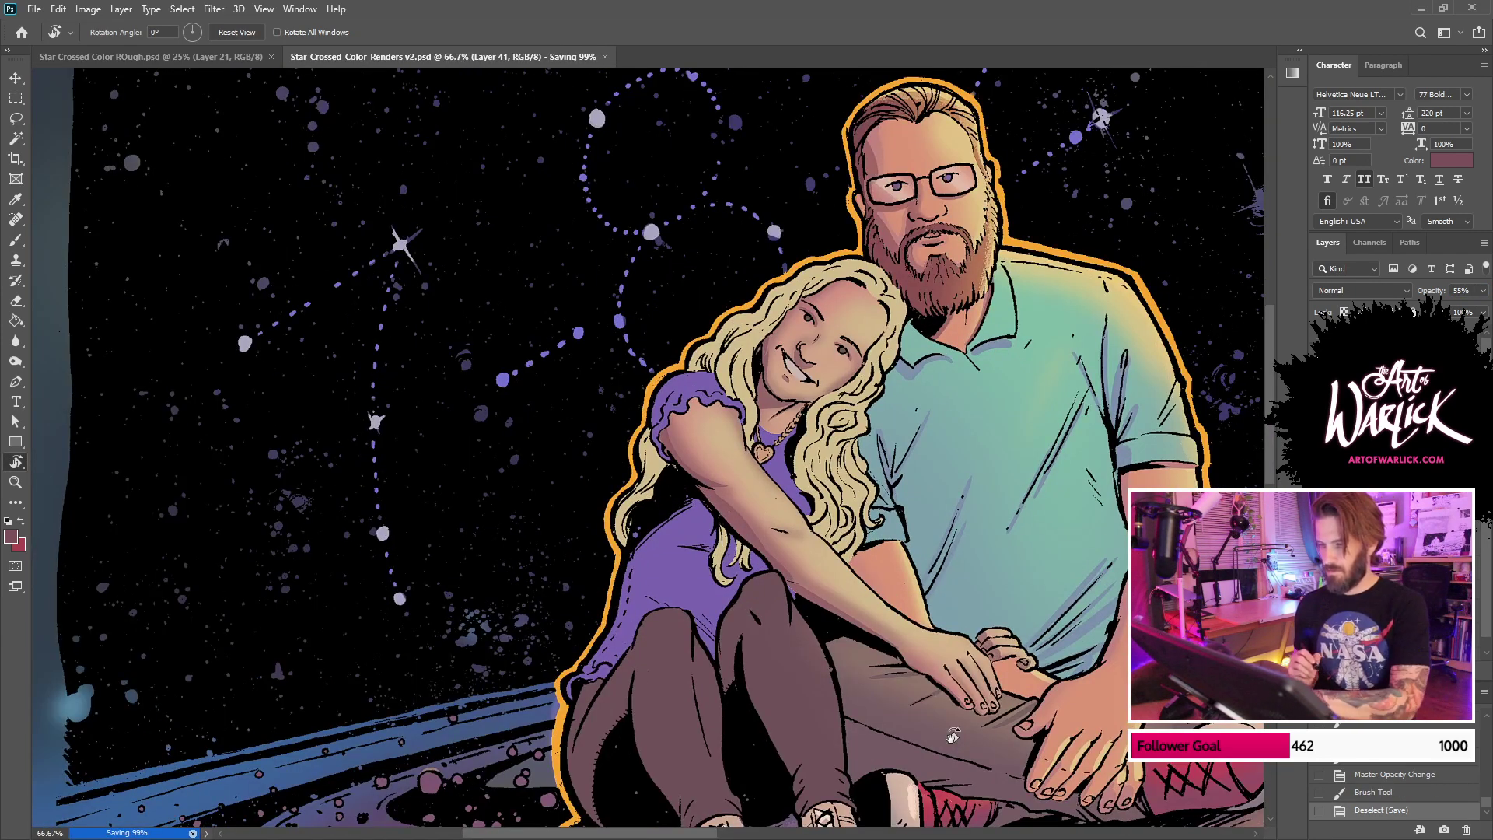
{"action": "left_click_drag", "start_coordinate": [992, 548], "coordinate": [912, 610]}
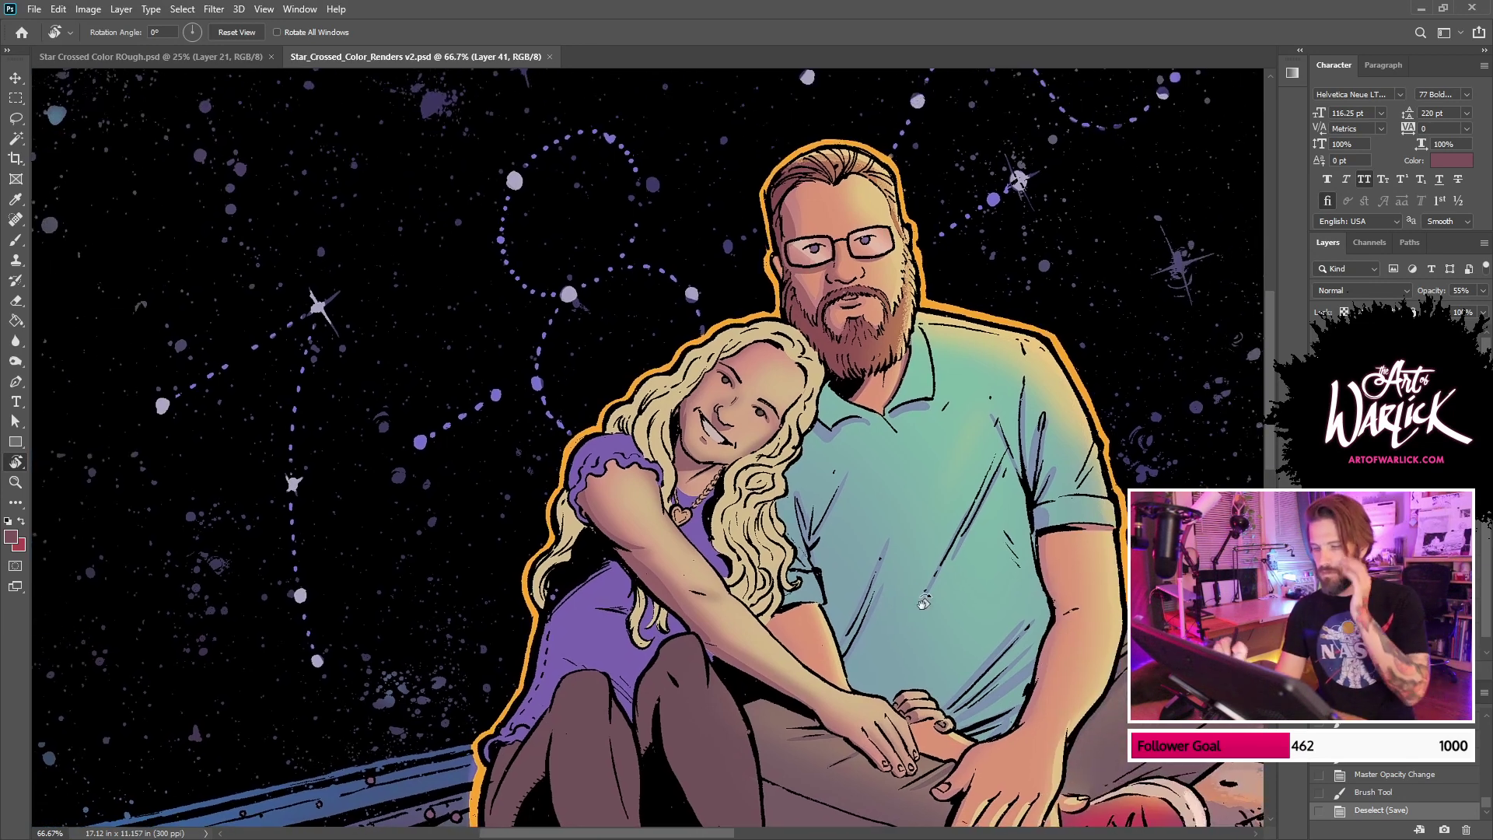
Step: Set the opacity of the woman's skin shading to 44%
{"action": "key", "text": "ctrl+plus"}
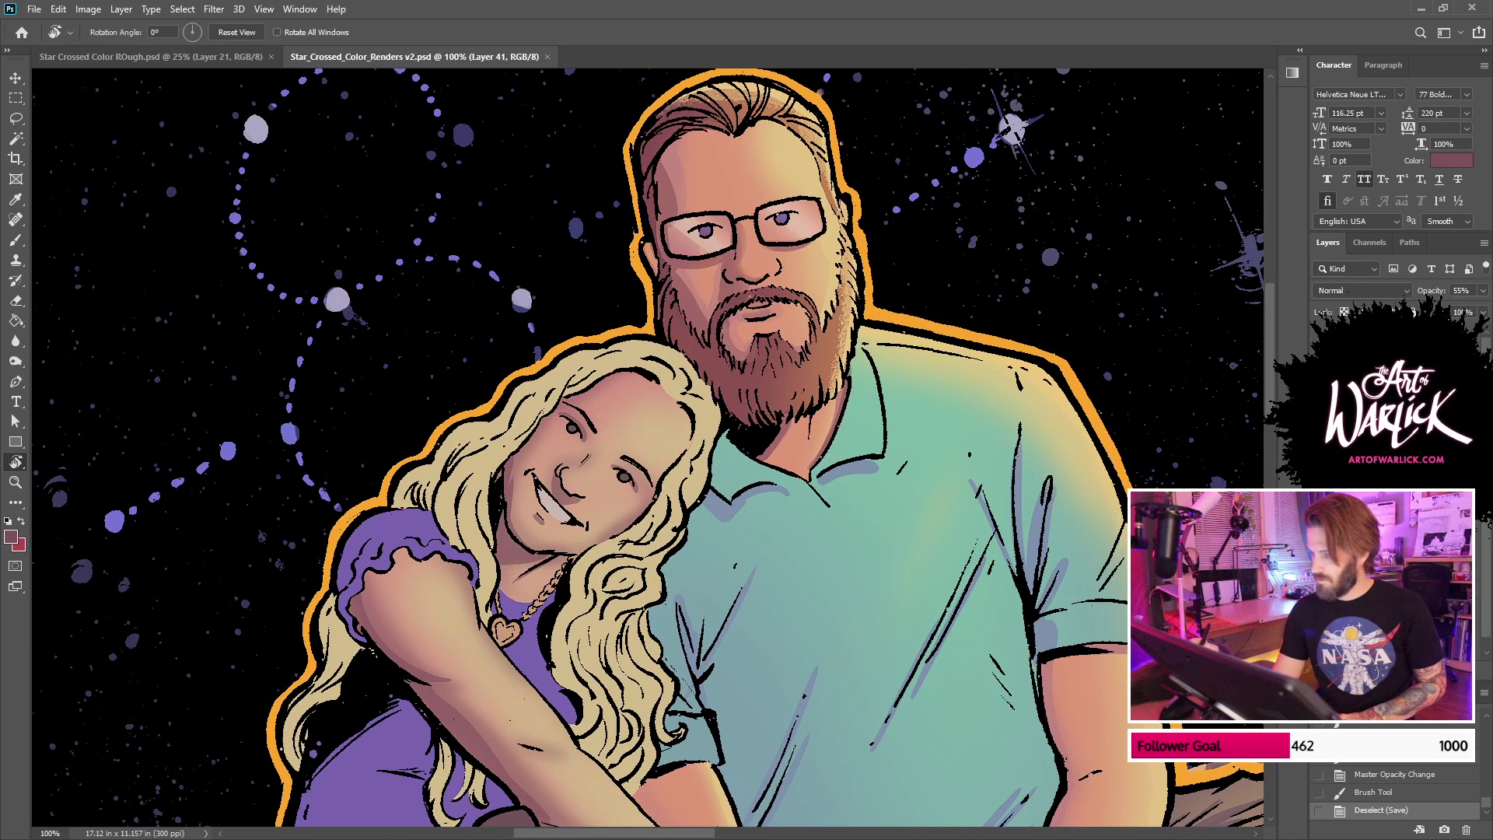
{"action": "key", "text": "4"}
{"action": "key", "text": "4"}
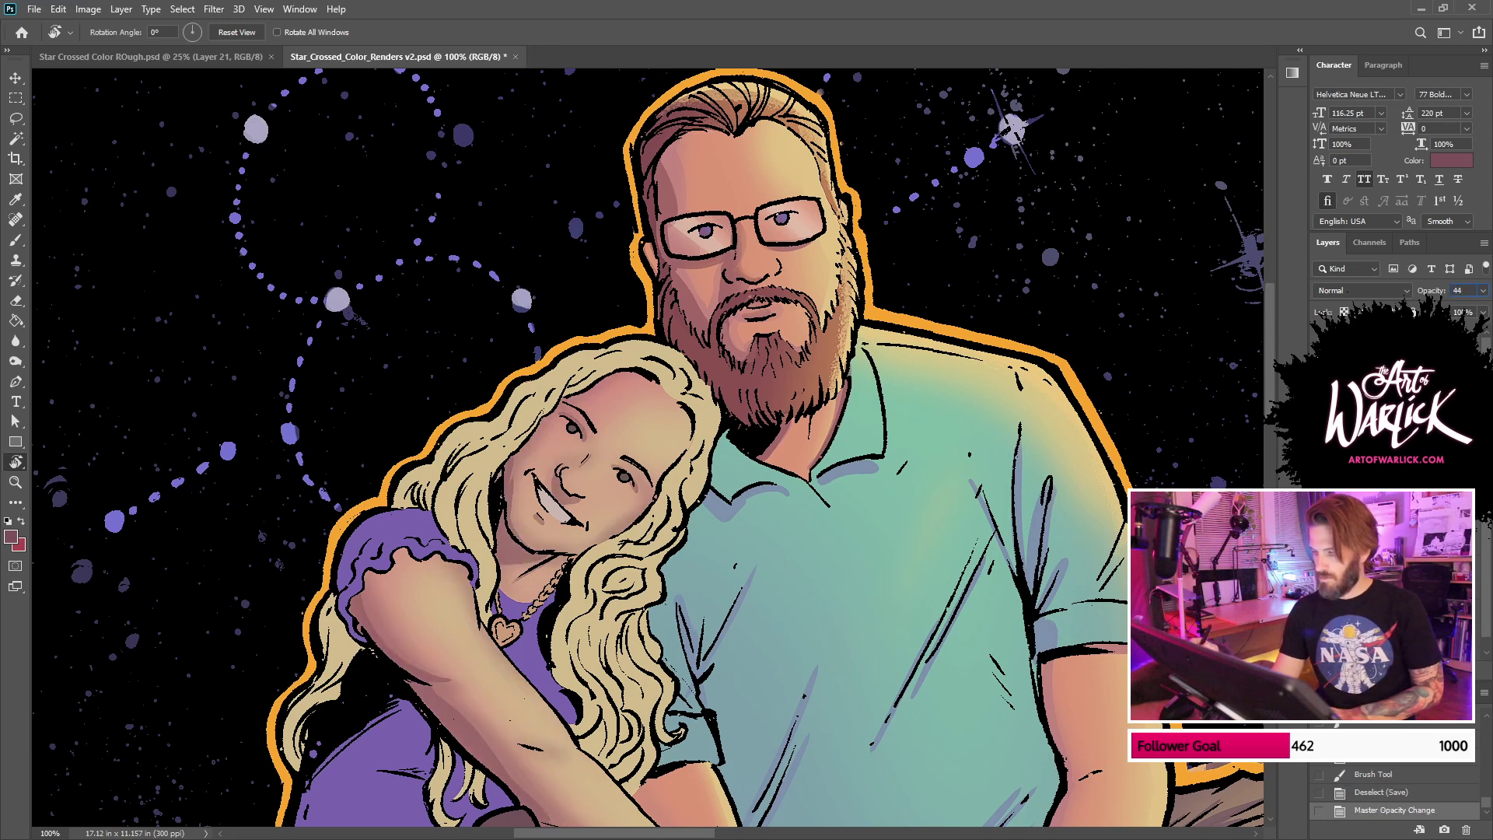
Step: On a new layer, sample a rose tone from the woman's face and brush it softly over her cheek, undoing misplaced strokes
{"action": "key", "text": "ctrl+shift+alt+n"}
{"action": "key", "text": "b"}
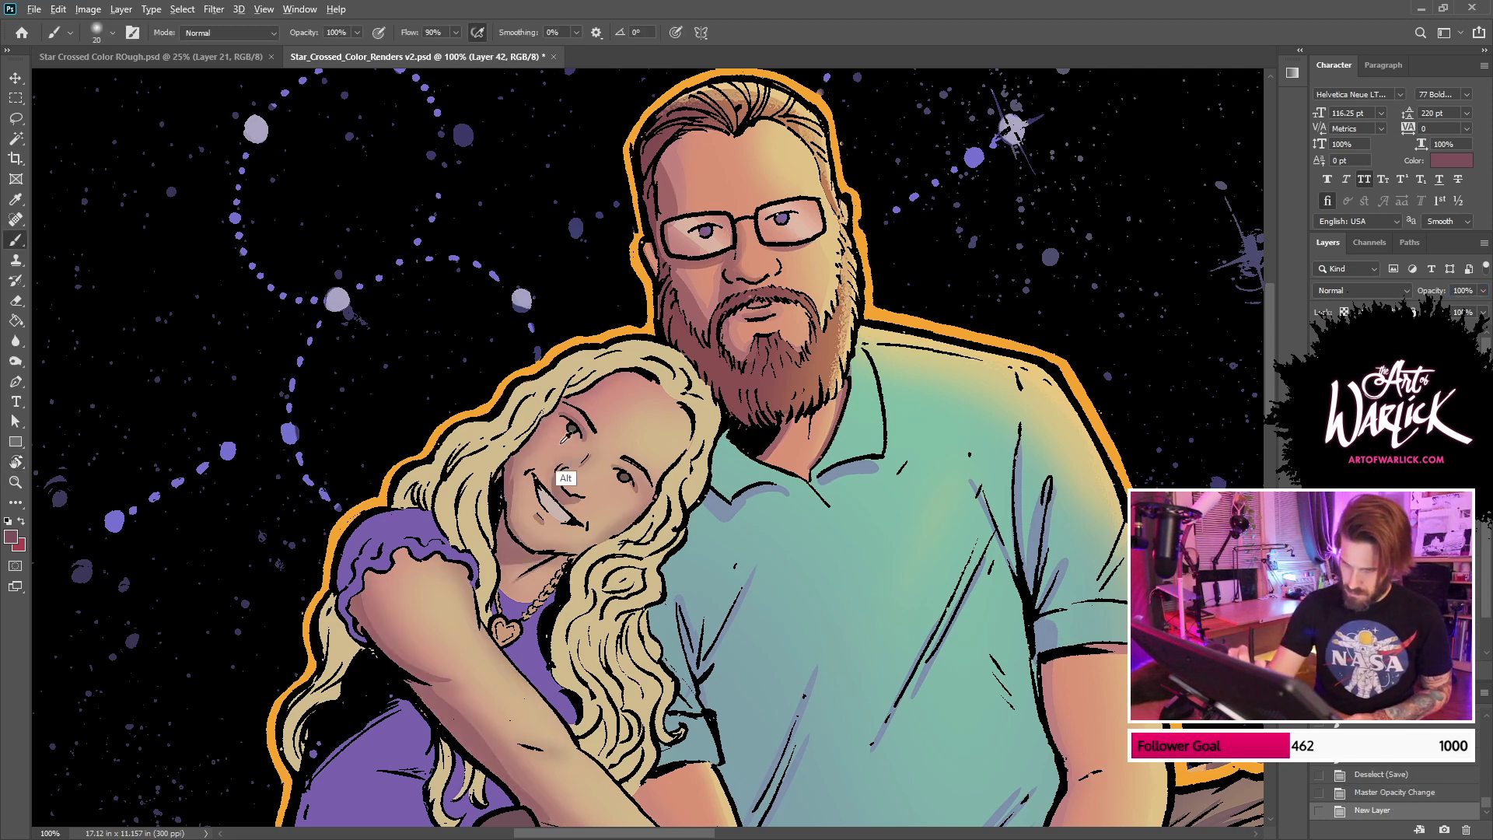
{"action": "left_click_drag", "start_coordinate": [512, 525], "coordinate": [534, 432]}
{"action": "key", "text": "ctrl+z"}
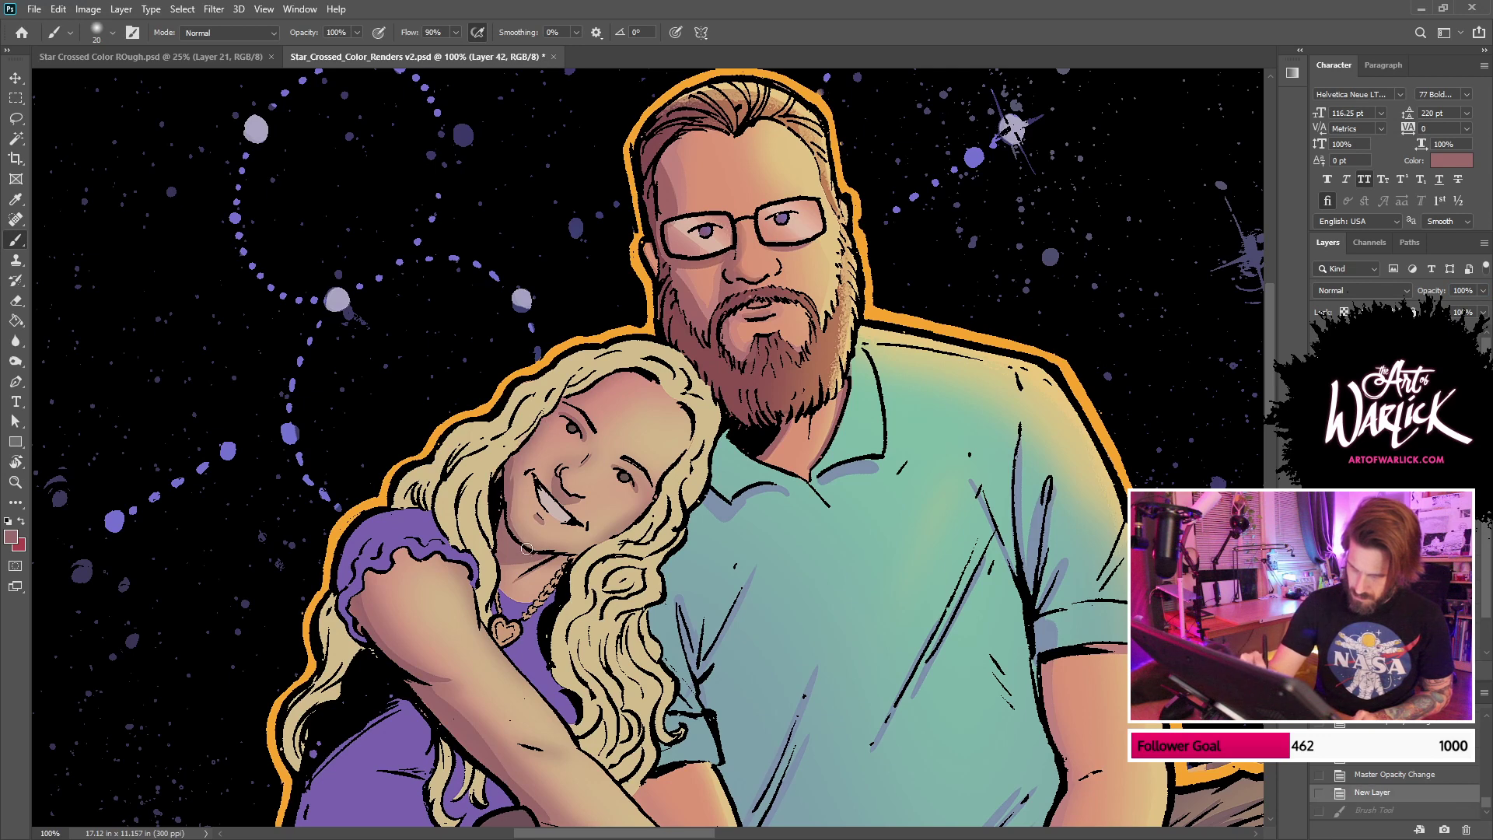
{"action": "mouse_move", "coordinate": [525, 543]}
{"action": "left_mouse_down"}
{"action": "mouse_move", "coordinate": [535, 429]}
{"action": "mouse_move", "coordinate": [589, 449]}
{"action": "mouse_move", "coordinate": [580, 464]}
{"action": "left_mouse_up"}
{"action": "key", "text": "ctrl+z"}
{"action": "left_click_drag", "start_coordinate": [533, 510], "coordinate": [551, 532]}
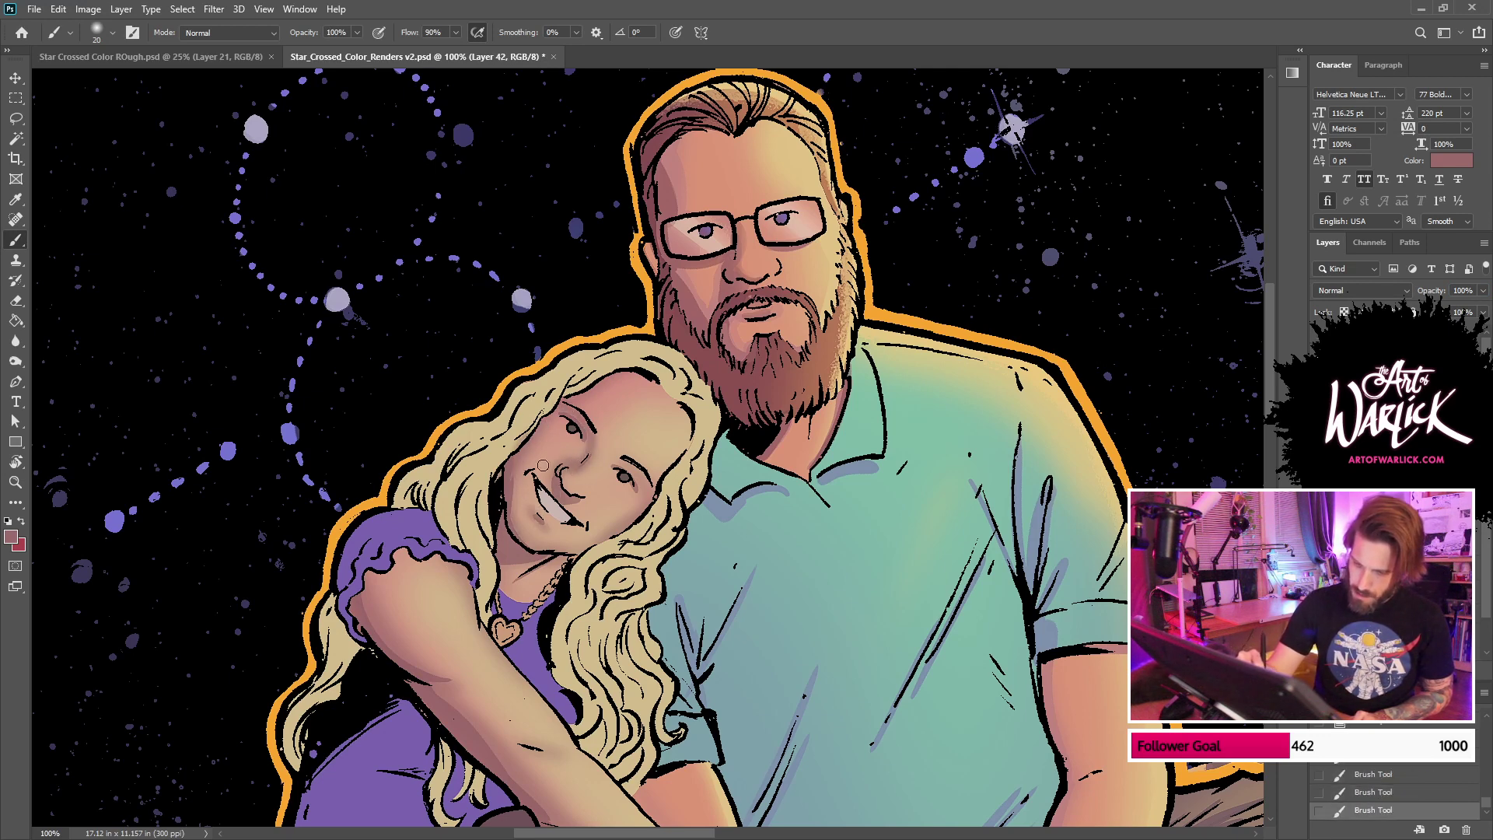
Step: Brush the rose tone softly along the woman's arm, undo misplaced strokes, and restore her skin selection with its edges hidden
{"action": "left_click_drag", "start_coordinate": [615, 466], "coordinate": [648, 496]}
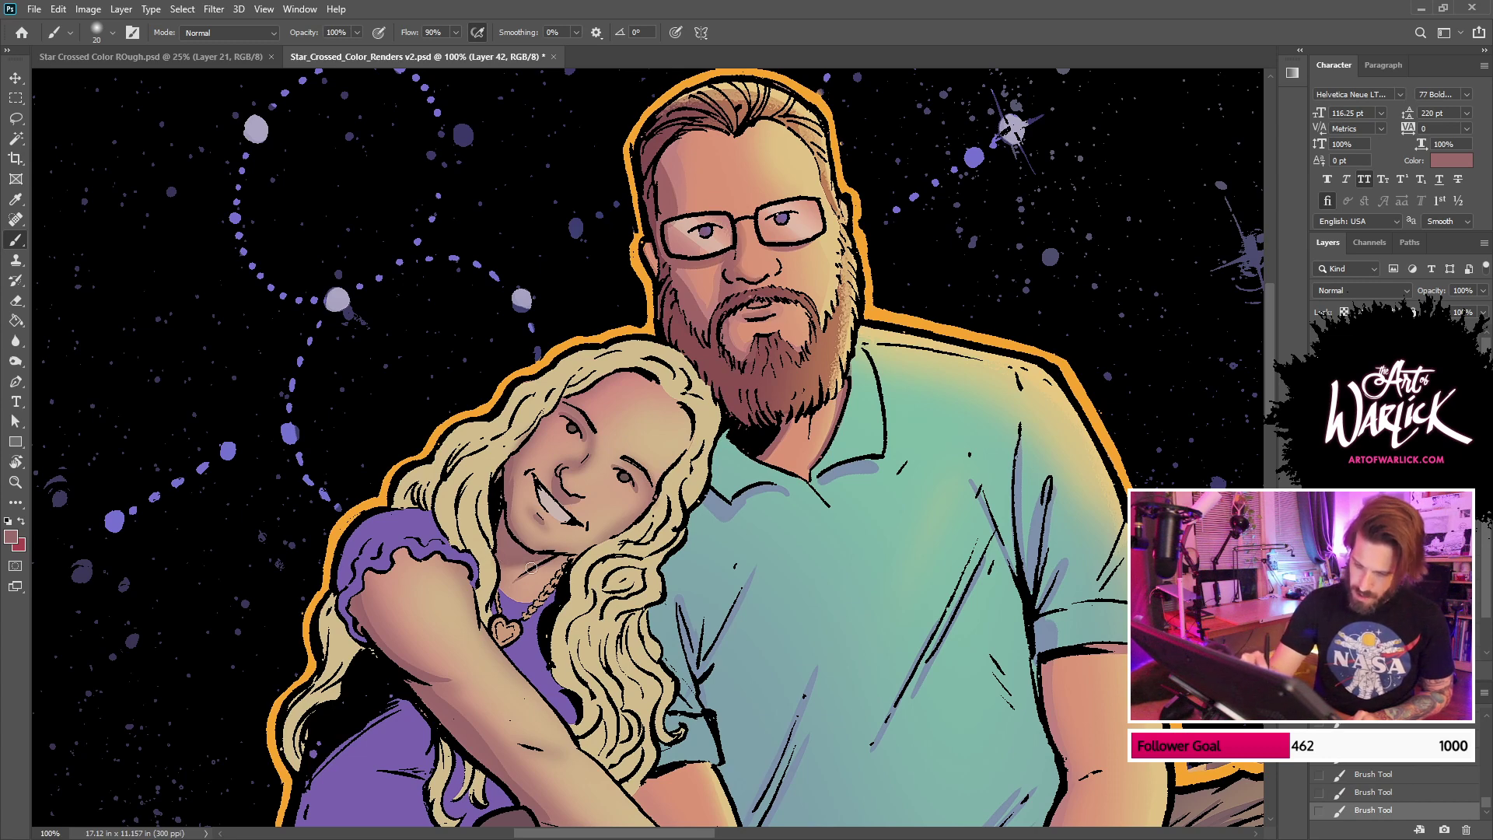
{"action": "left_click_drag", "start_coordinate": [574, 596], "coordinate": [669, 419]}
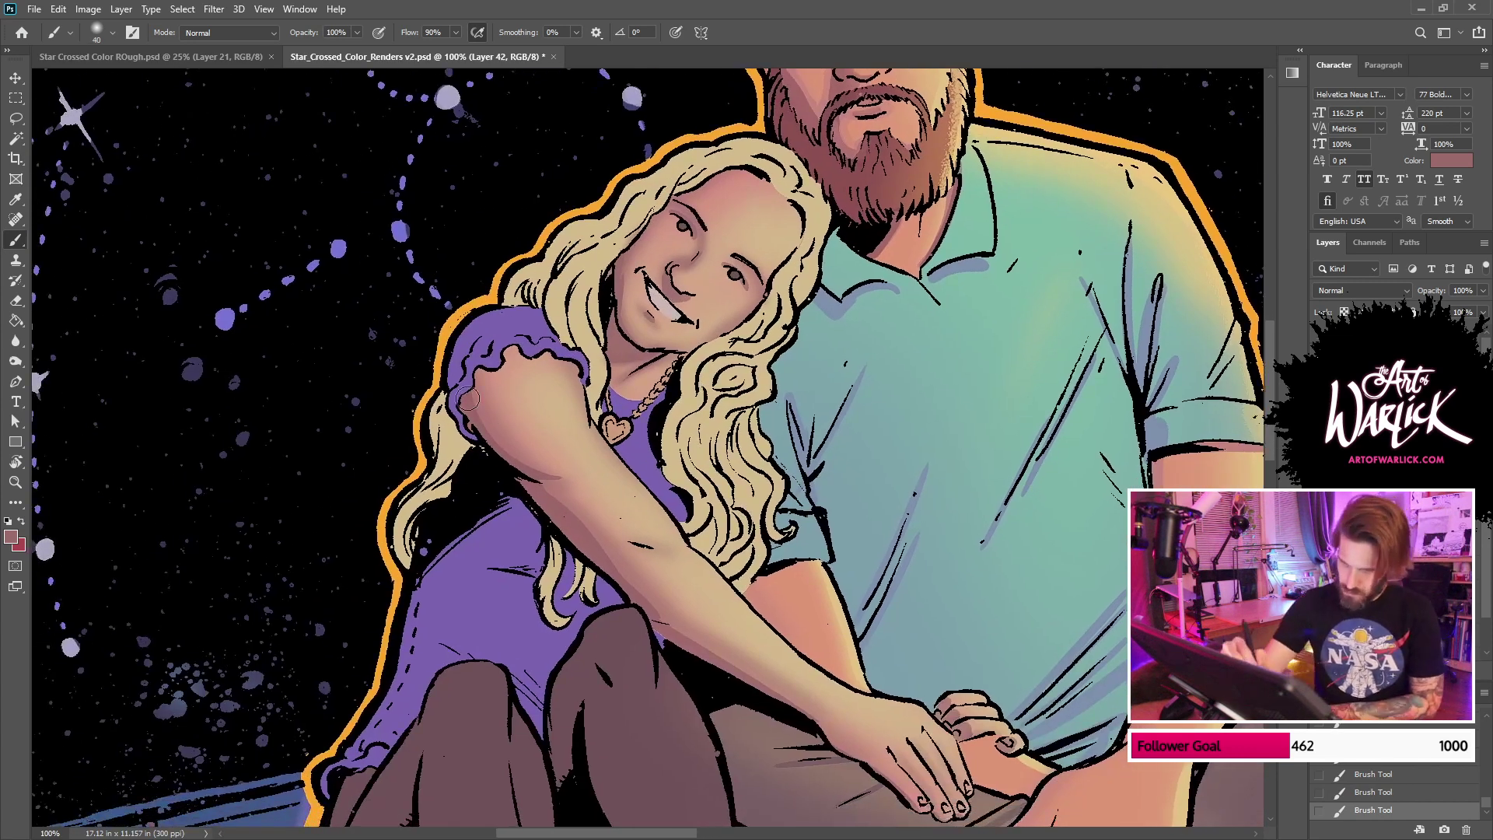
{"action": "mouse_move", "coordinate": [469, 399]}
{"action": "left_mouse_down"}
{"action": "mouse_move", "coordinate": [567, 457]}
{"action": "mouse_move", "coordinate": [525, 394]}
{"action": "mouse_move", "coordinate": [507, 435]}
{"action": "mouse_move", "coordinate": [636, 600]}
{"action": "mouse_move", "coordinate": [618, 561]}
{"action": "mouse_move", "coordinate": [656, 556]}
{"action": "mouse_move", "coordinate": [788, 608]}
{"action": "left_mouse_up"}
{"action": "mouse_move", "coordinate": [644, 591]}
{"action": "left_mouse_down"}
{"action": "mouse_move", "coordinate": [902, 785]}
{"action": "mouse_move", "coordinate": [1048, 748]}
{"action": "left_mouse_up"}
{"action": "key", "text": "ctrl+z"}
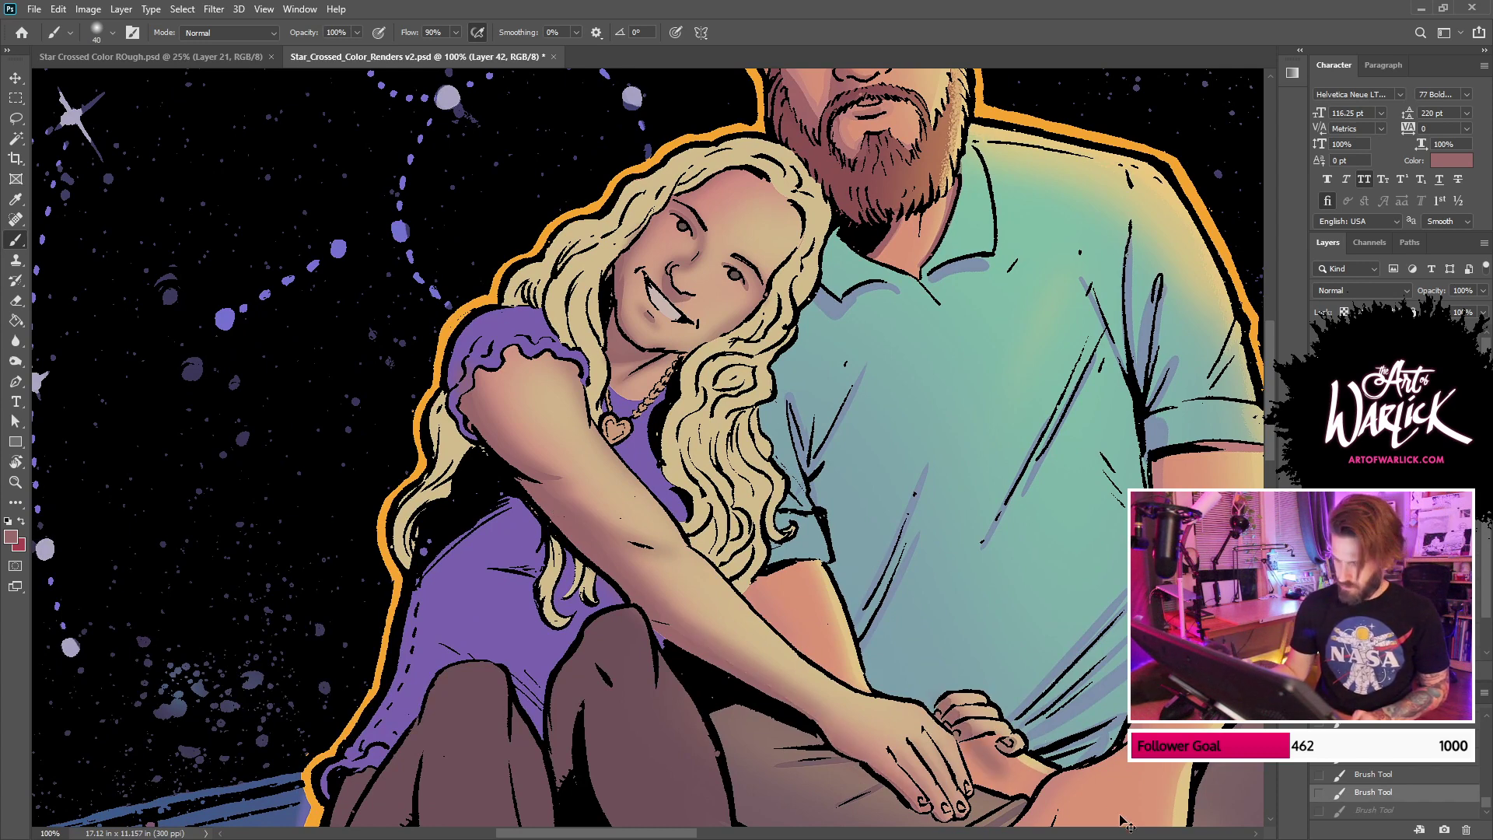
{"action": "key", "text": "ctrl+z"}
{"action": "key", "text": "ctrl+shift+d"}
{"action": "key", "text": "ctrl+h"}
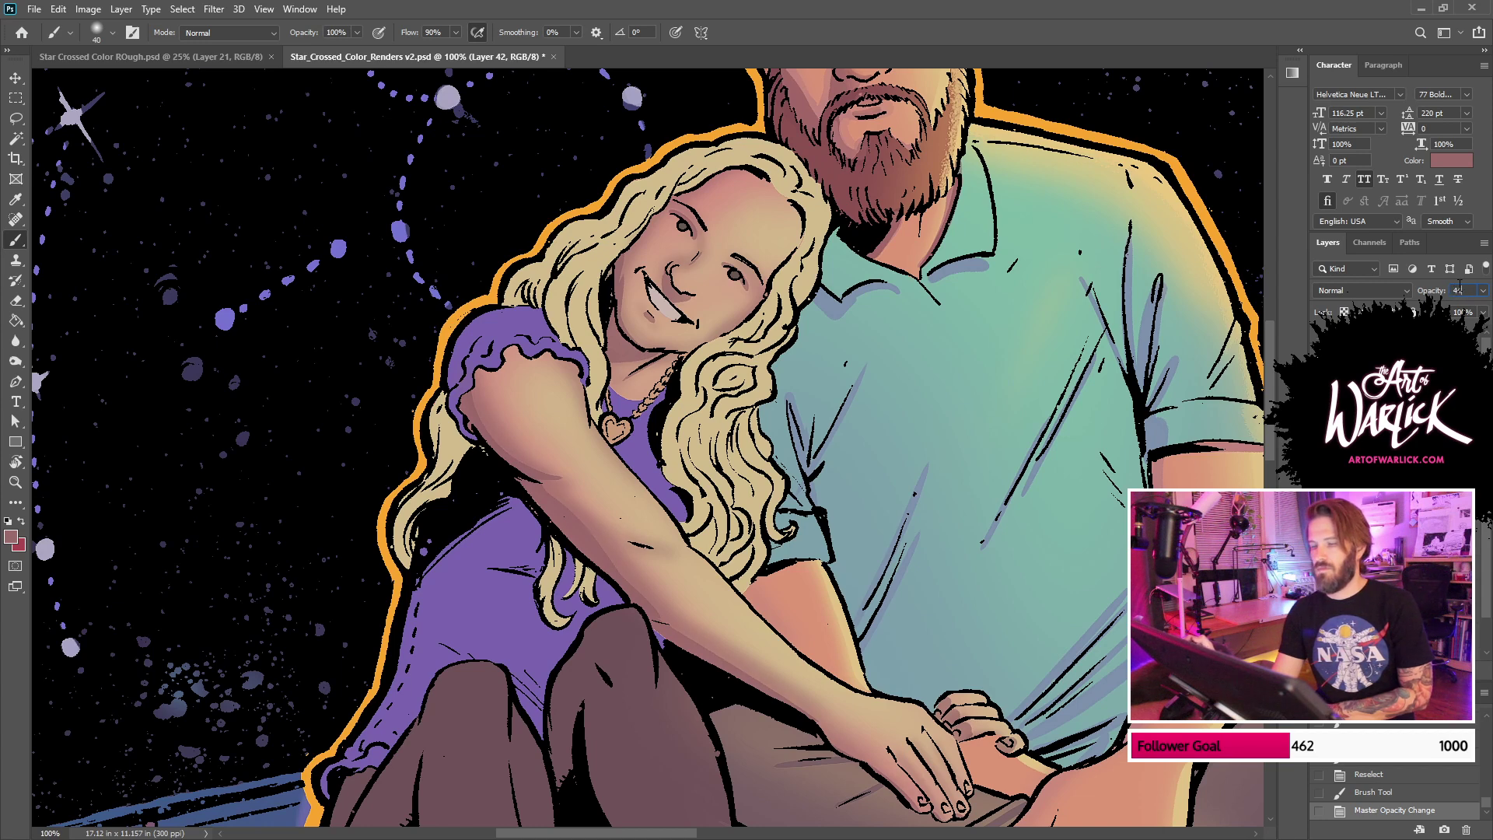
Step: Set the rose blush layer's opacity to 44% and merge it with the woman's skin shading layer
{"action": "key", "text": "ctrl+minus"}
{"action": "key", "text": "ctrl+minus"}
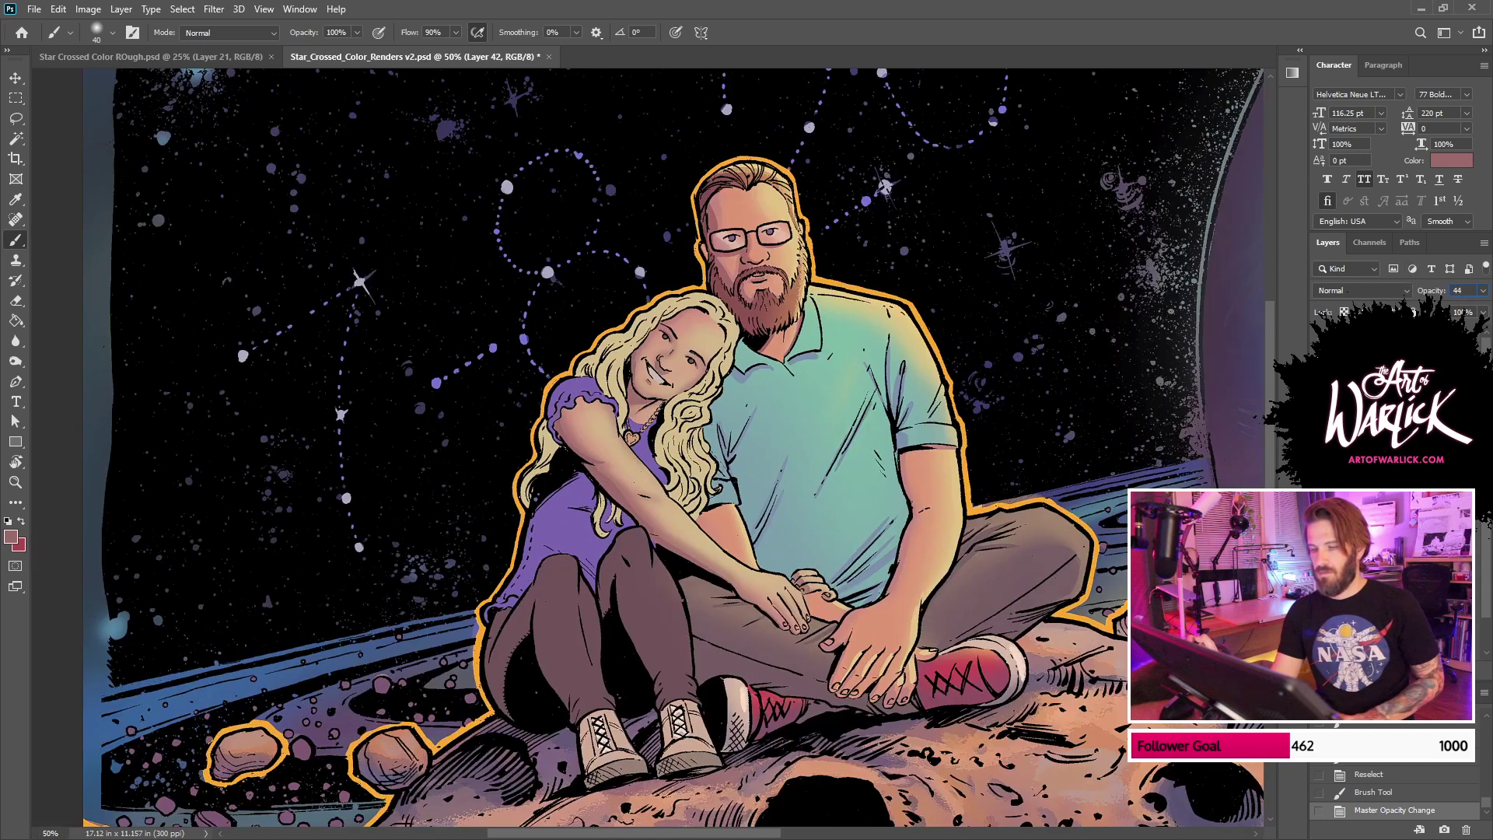
{"action": "key", "text": "Return"}
{"action": "left_click", "coordinate": [1392, 467]}
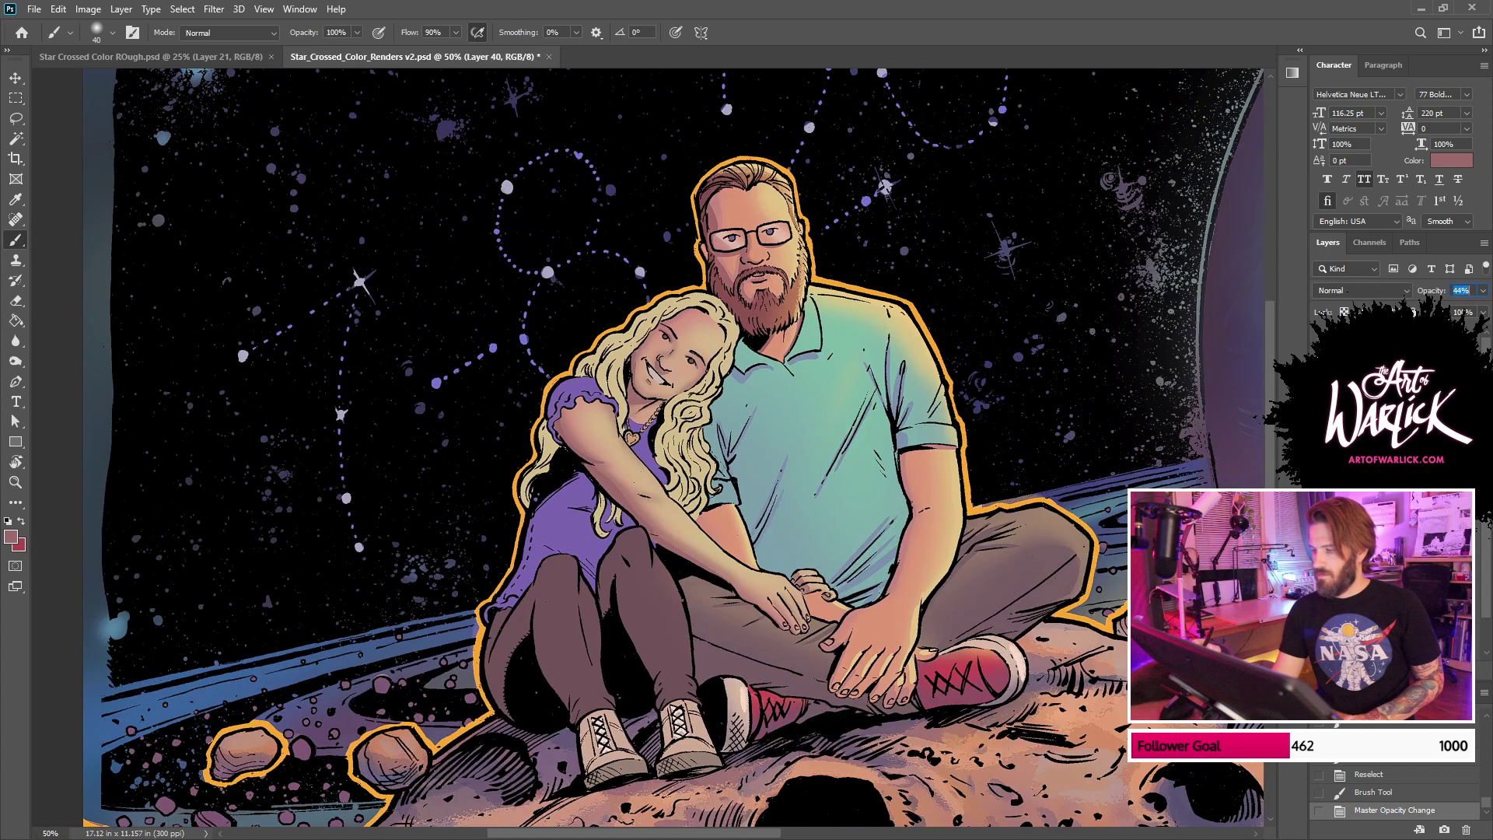
{"action": "type", "text": "44"}
{"action": "key", "text": "Return"}
{"action": "key", "text": "ctrl+e"}
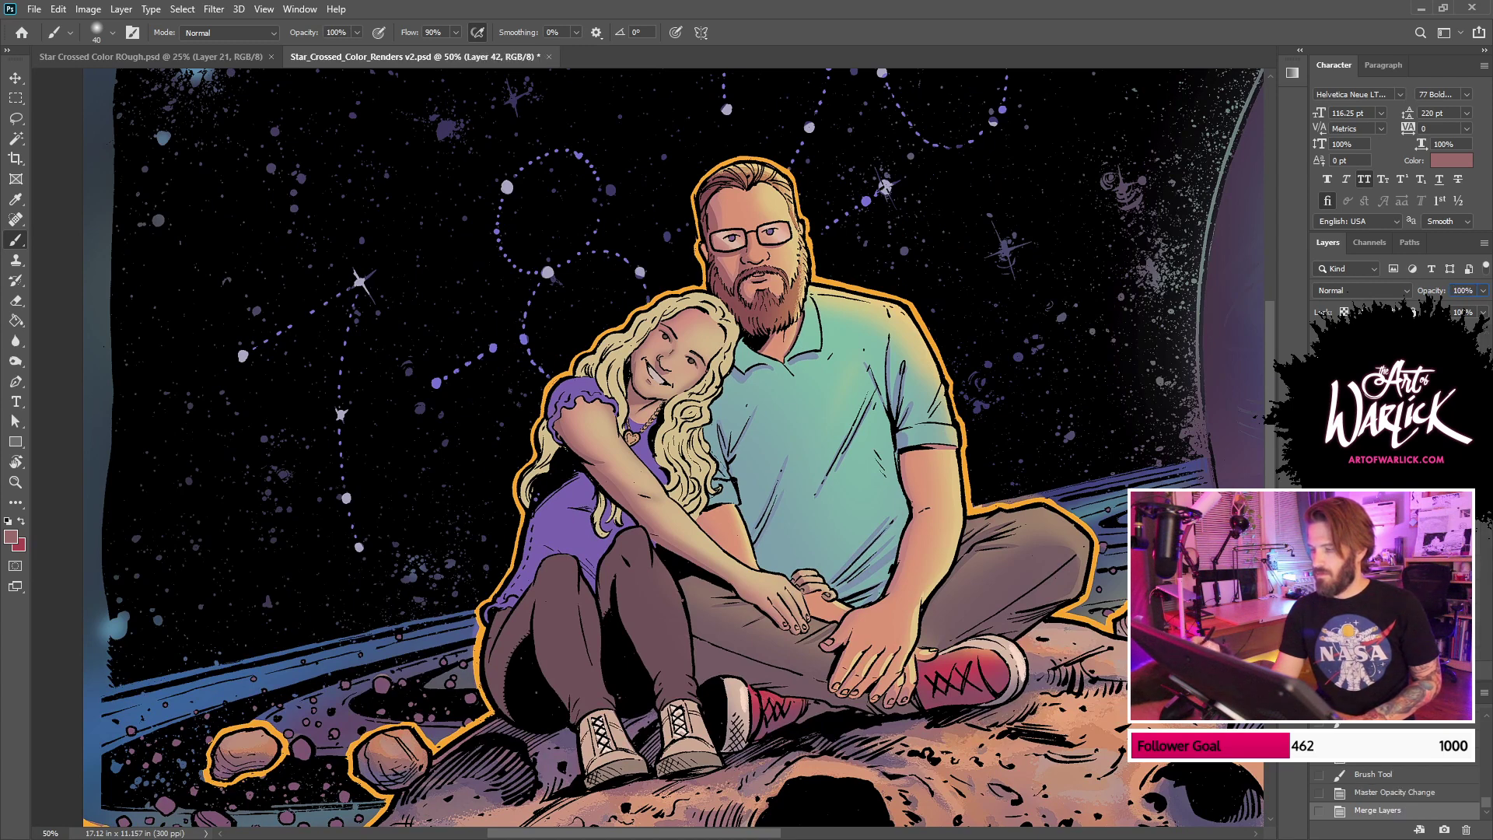
Step: Compare with the rough colours, sample a pink skin tone from them, choose the 50 px spatter brush and add a new layer
{"action": "left_click", "coordinate": [1320, 466]}
{"action": "left_click", "coordinate": [1319, 466]}
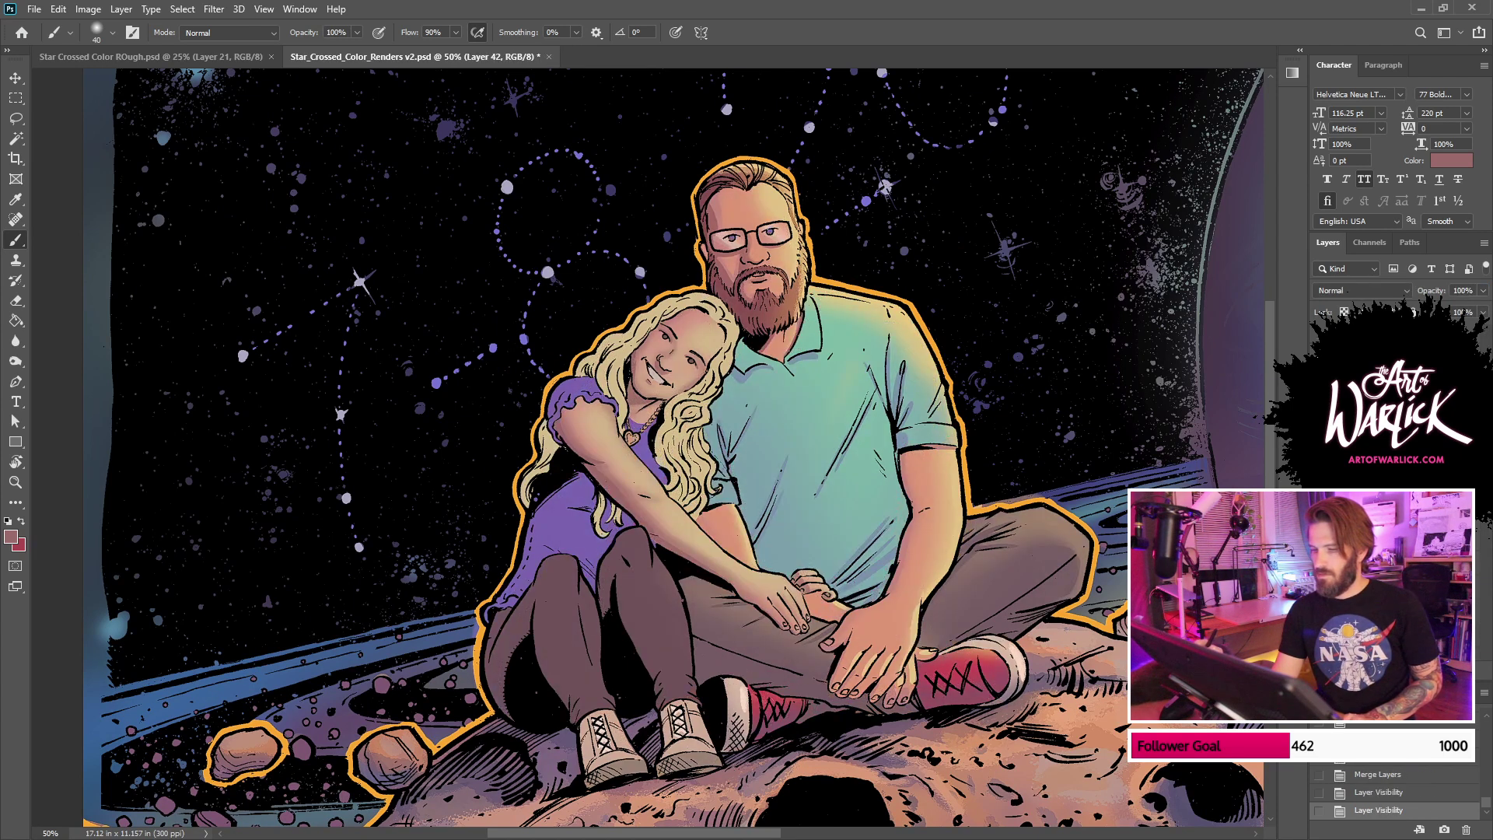
{"action": "key", "text": "ctrl+comma"}
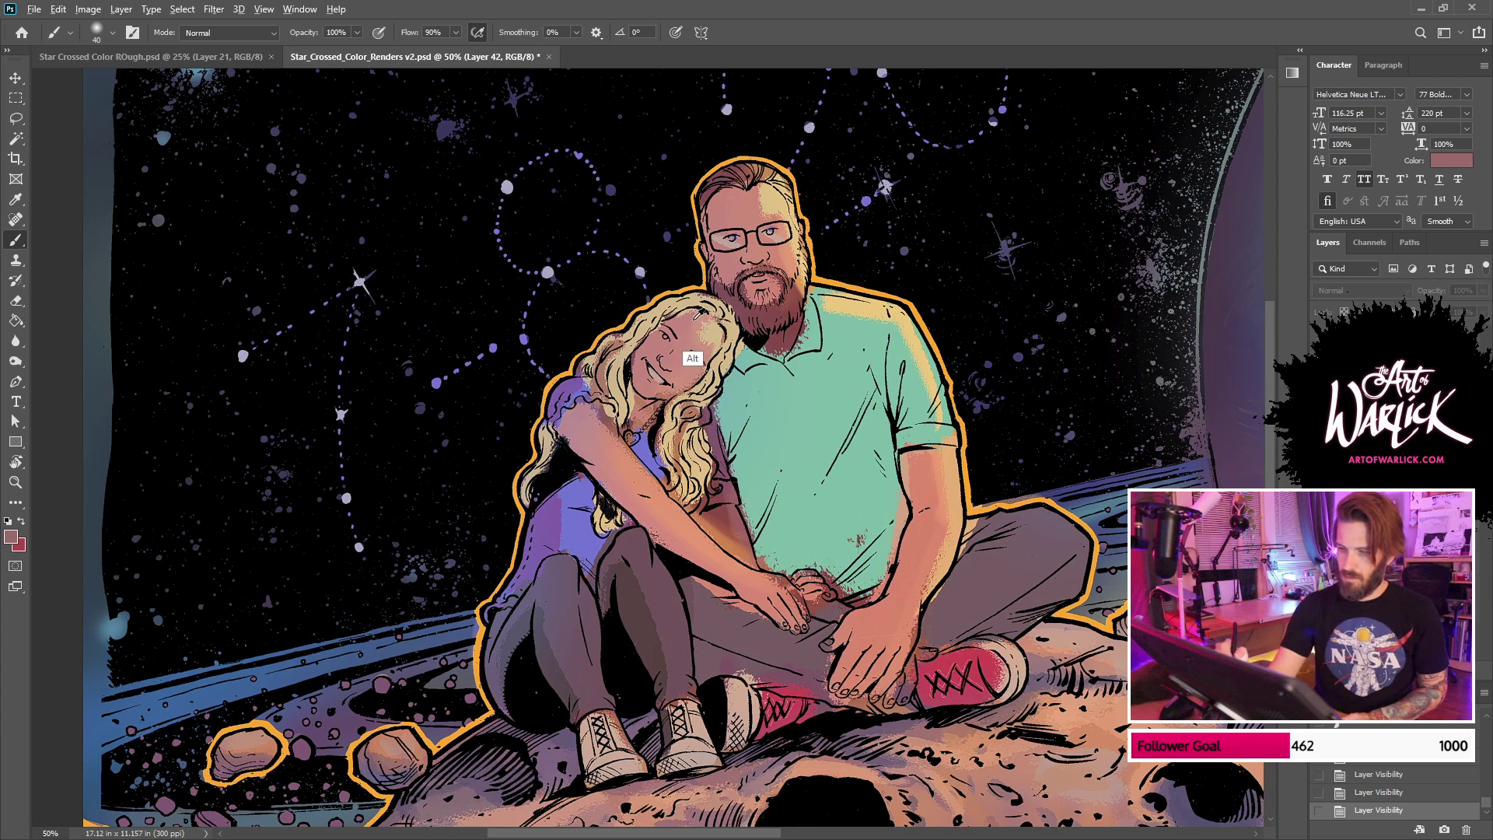
{"action": "key", "text": "ctrl+comma"}
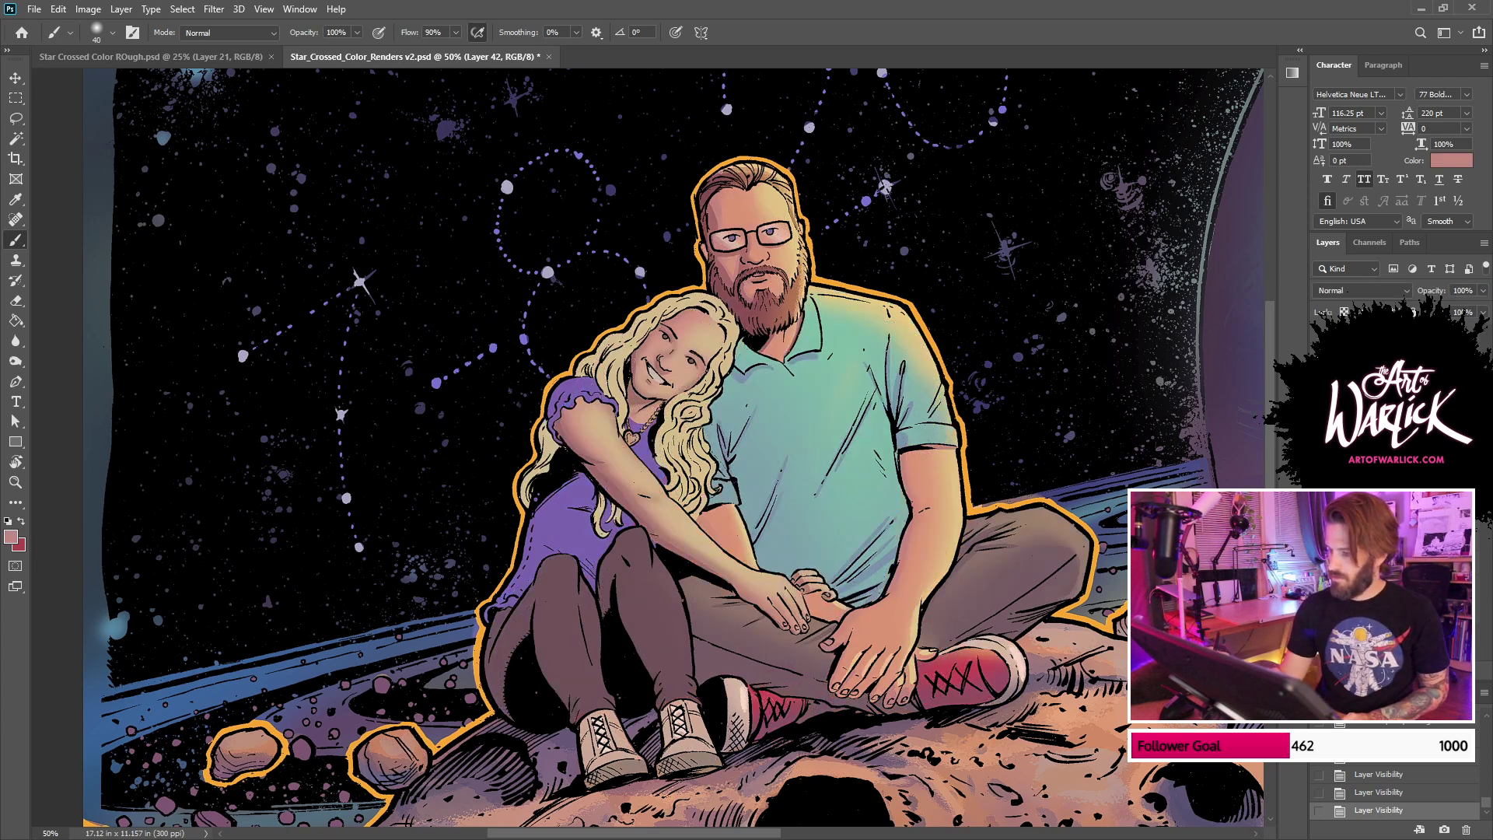
{"action": "right_click", "coordinate": [827, 336]}
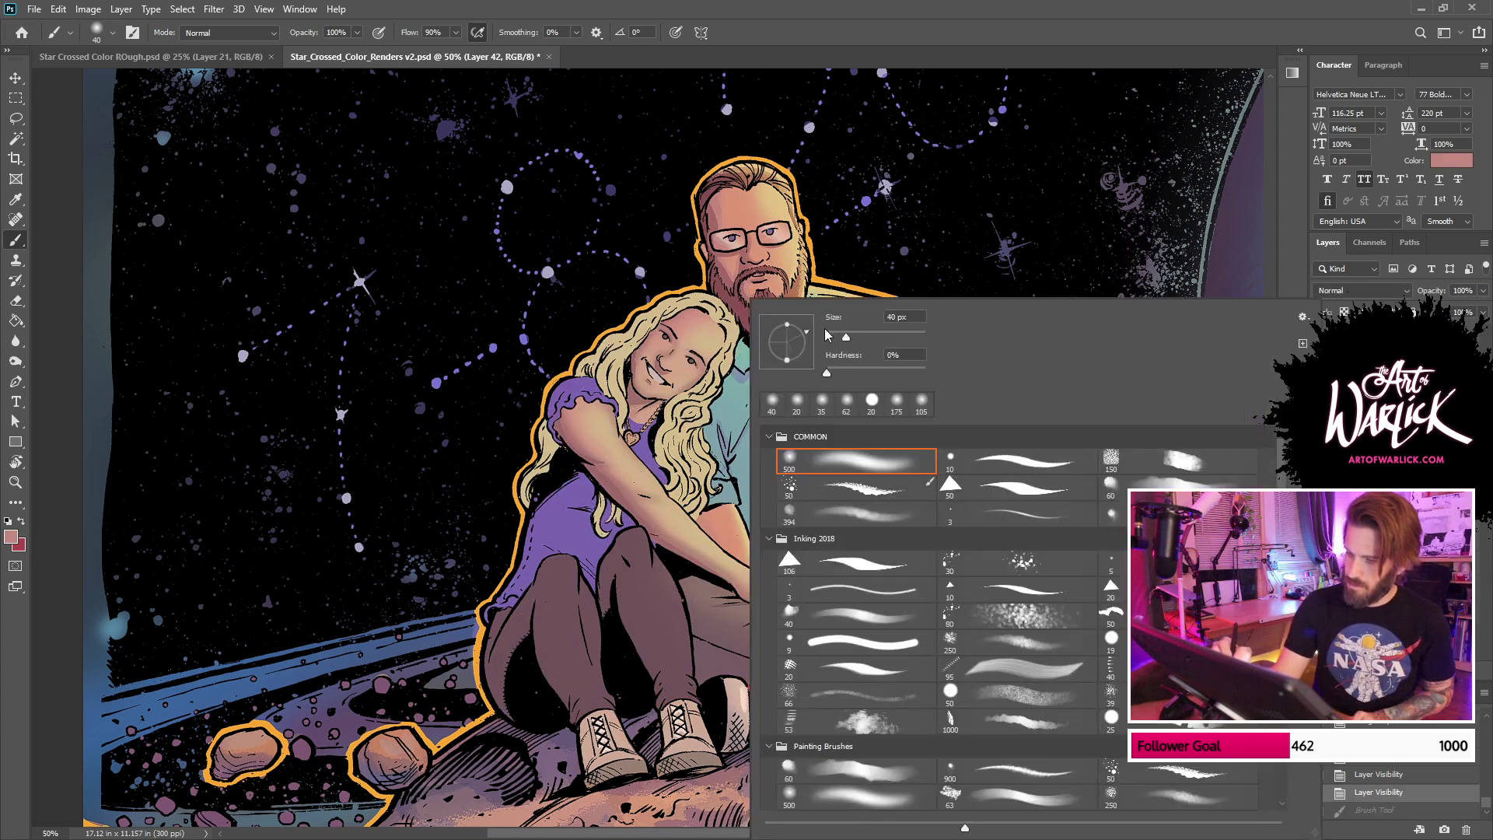
{"action": "left_click", "coordinate": [901, 488]}
{"action": "key", "text": "ctrl+shift+alt+n"}
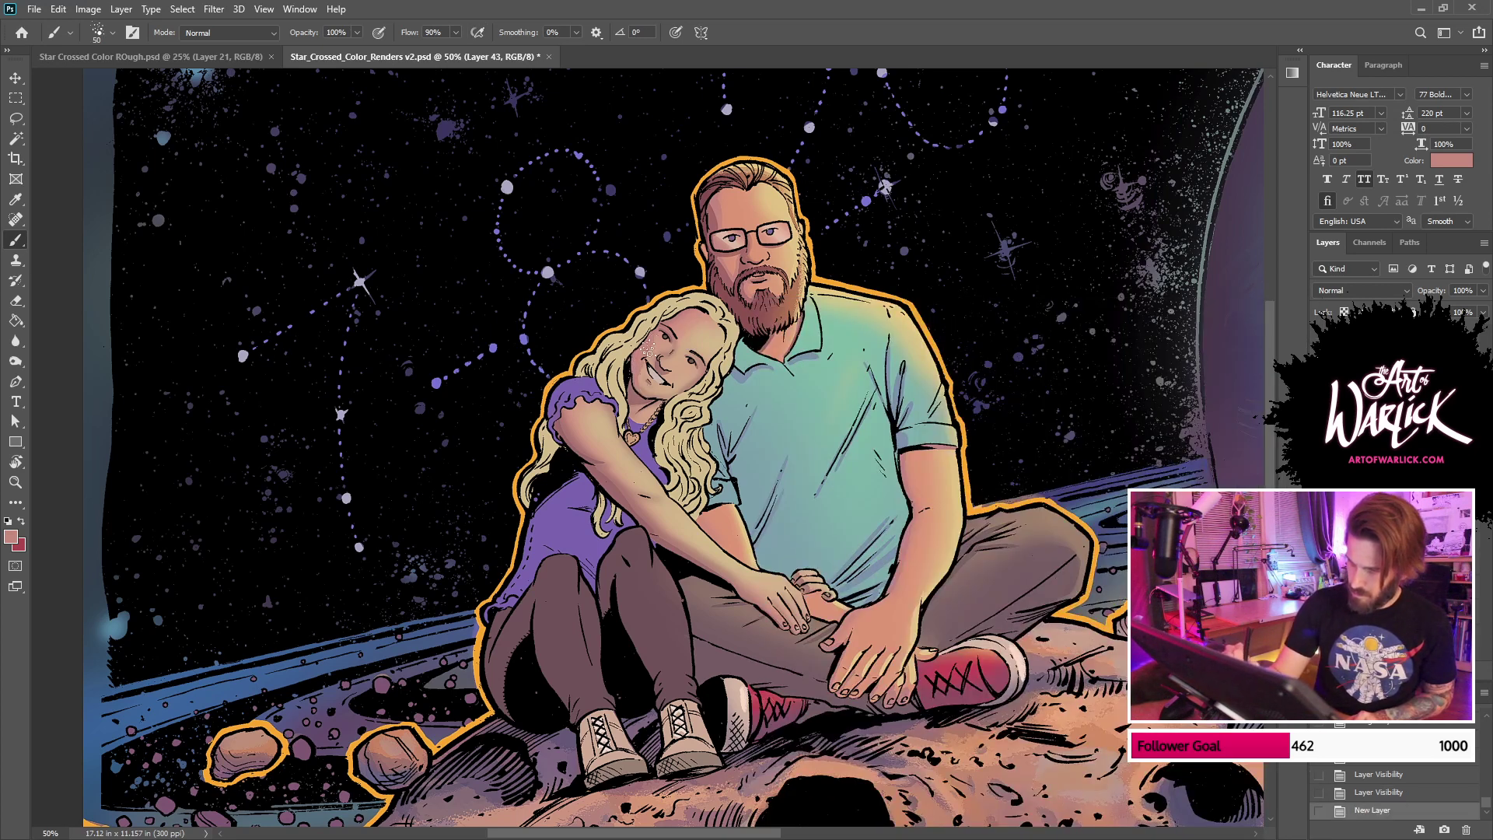
Step: Dab pink spatter texture over the woman's face, arm and hand, undoing misplaced strokes
{"action": "left_click_drag", "start_coordinate": [694, 320], "coordinate": [698, 311]}
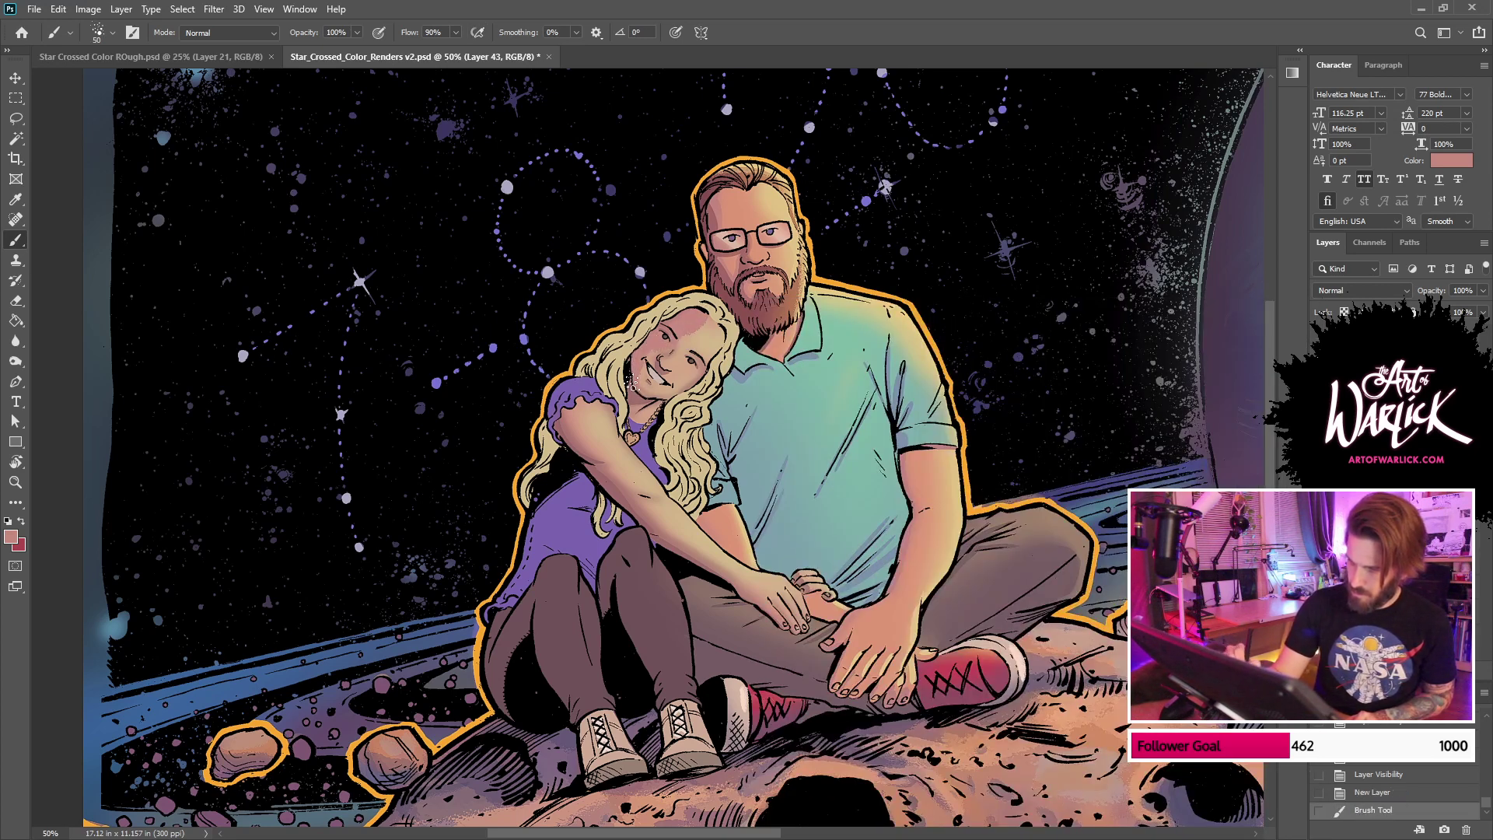
{"action": "mouse_move", "coordinate": [631, 397]}
{"action": "left_mouse_down"}
{"action": "mouse_move", "coordinate": [683, 382]}
{"action": "mouse_move", "coordinate": [647, 408]}
{"action": "left_mouse_up"}
{"action": "key", "text": "ctrl+z"}
{"action": "key", "text": "ctrl+z"}
{"action": "mouse_move", "coordinate": [588, 414]}
{"action": "left_mouse_down"}
{"action": "mouse_move", "coordinate": [565, 414]}
{"action": "mouse_move", "coordinate": [593, 421]}
{"action": "mouse_move", "coordinate": [595, 453]}
{"action": "mouse_move", "coordinate": [693, 553]}
{"action": "left_mouse_up"}
{"action": "key", "text": "ctrl+z"}
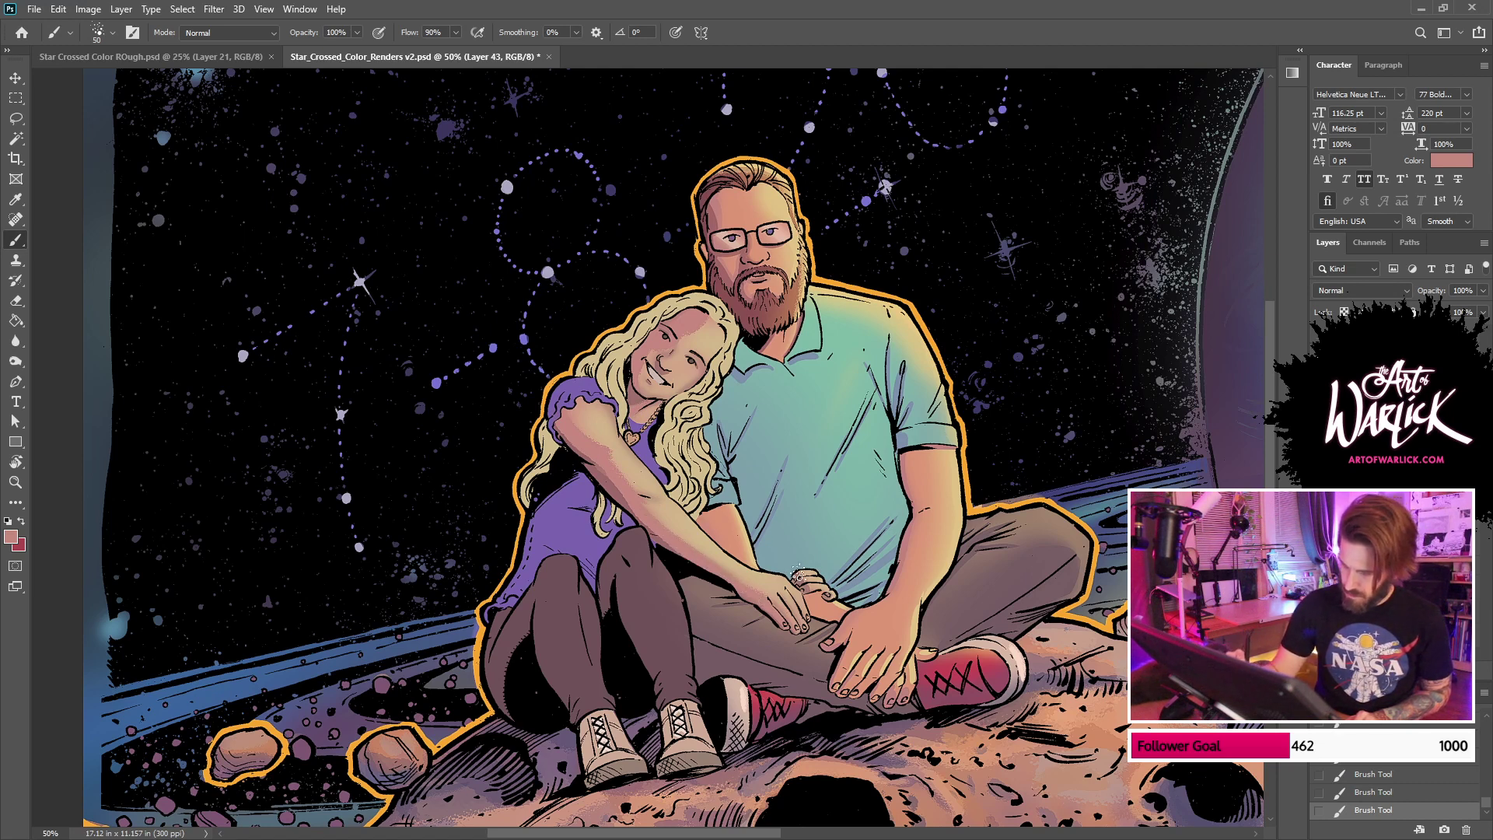
{"action": "mouse_move", "coordinate": [801, 577]}
{"action": "left_mouse_down"}
{"action": "mouse_move", "coordinate": [829, 588]}
{"action": "mouse_move", "coordinate": [797, 616]}
{"action": "mouse_move", "coordinate": [830, 595]}
{"action": "left_mouse_up"}
{"action": "key", "text": "ctrl+z"}
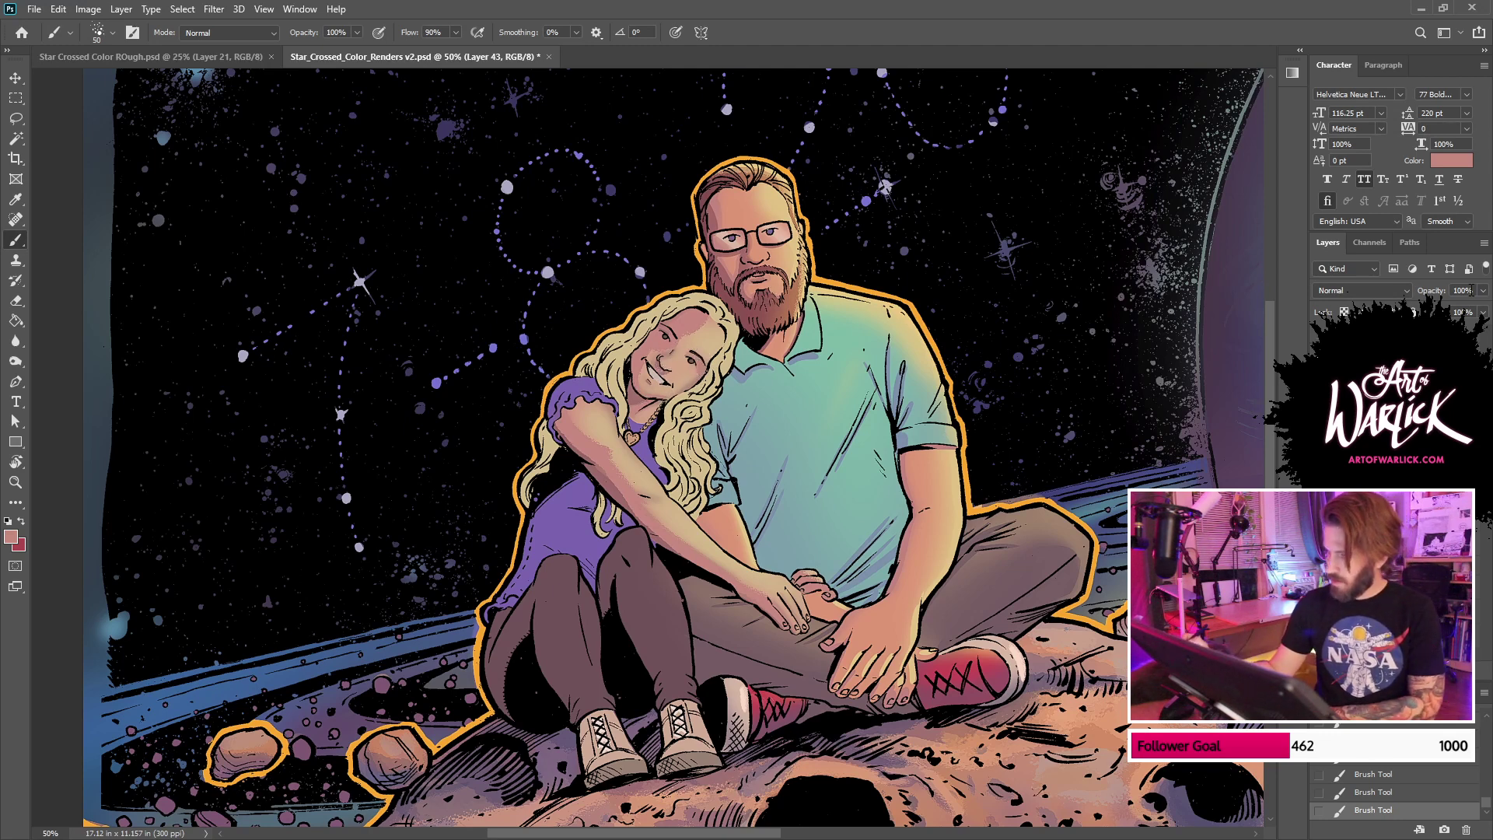
Step: Set the spatter texture layer's opacity to 55% and erase excess texture from the woman's face with a soft 100 px eraser
{"action": "type", "text": "5"}
{"action": "key", "text": "Return"}
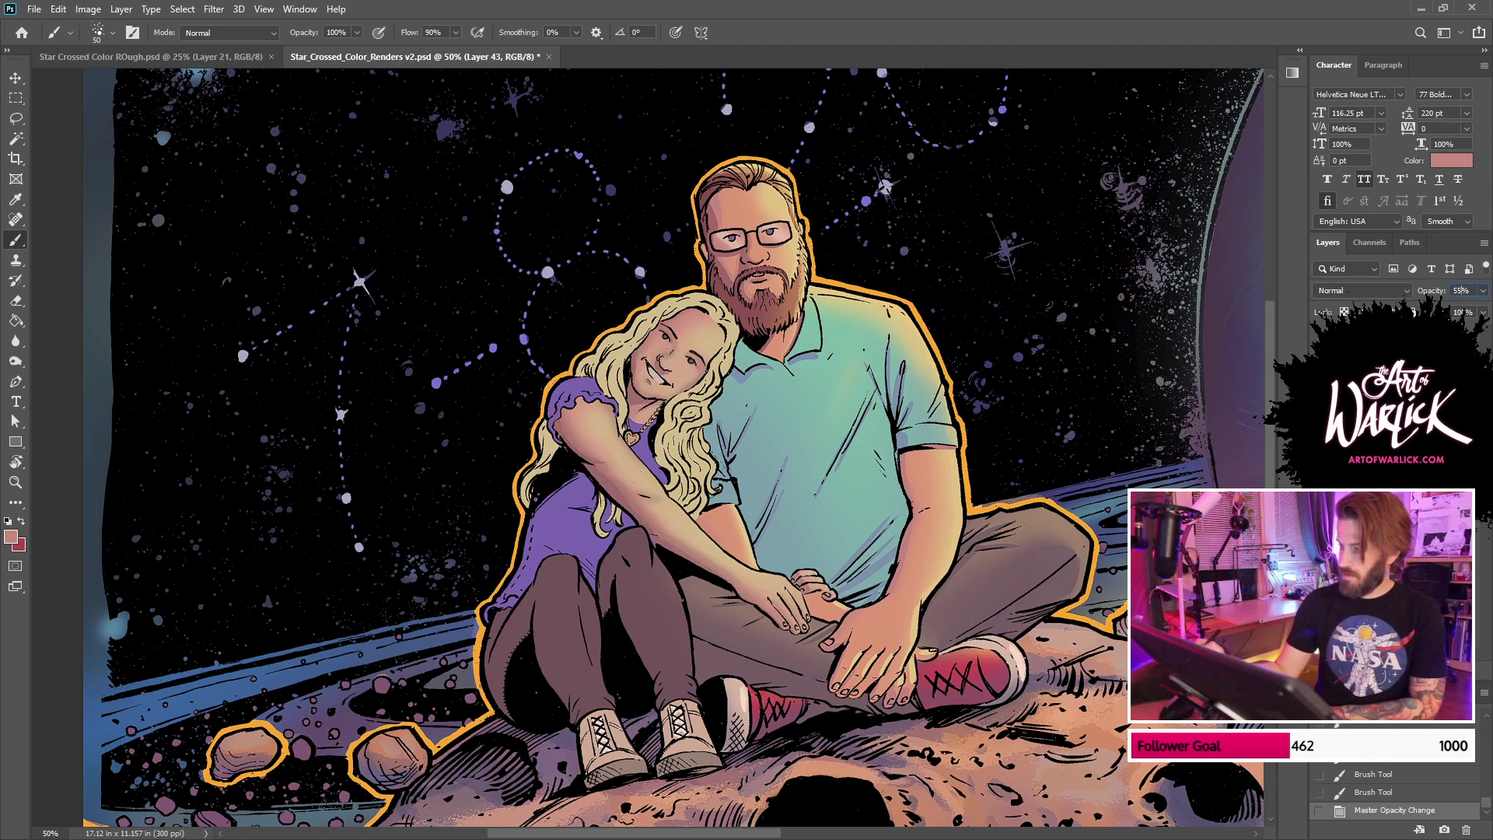
{"action": "key", "text": "e"}
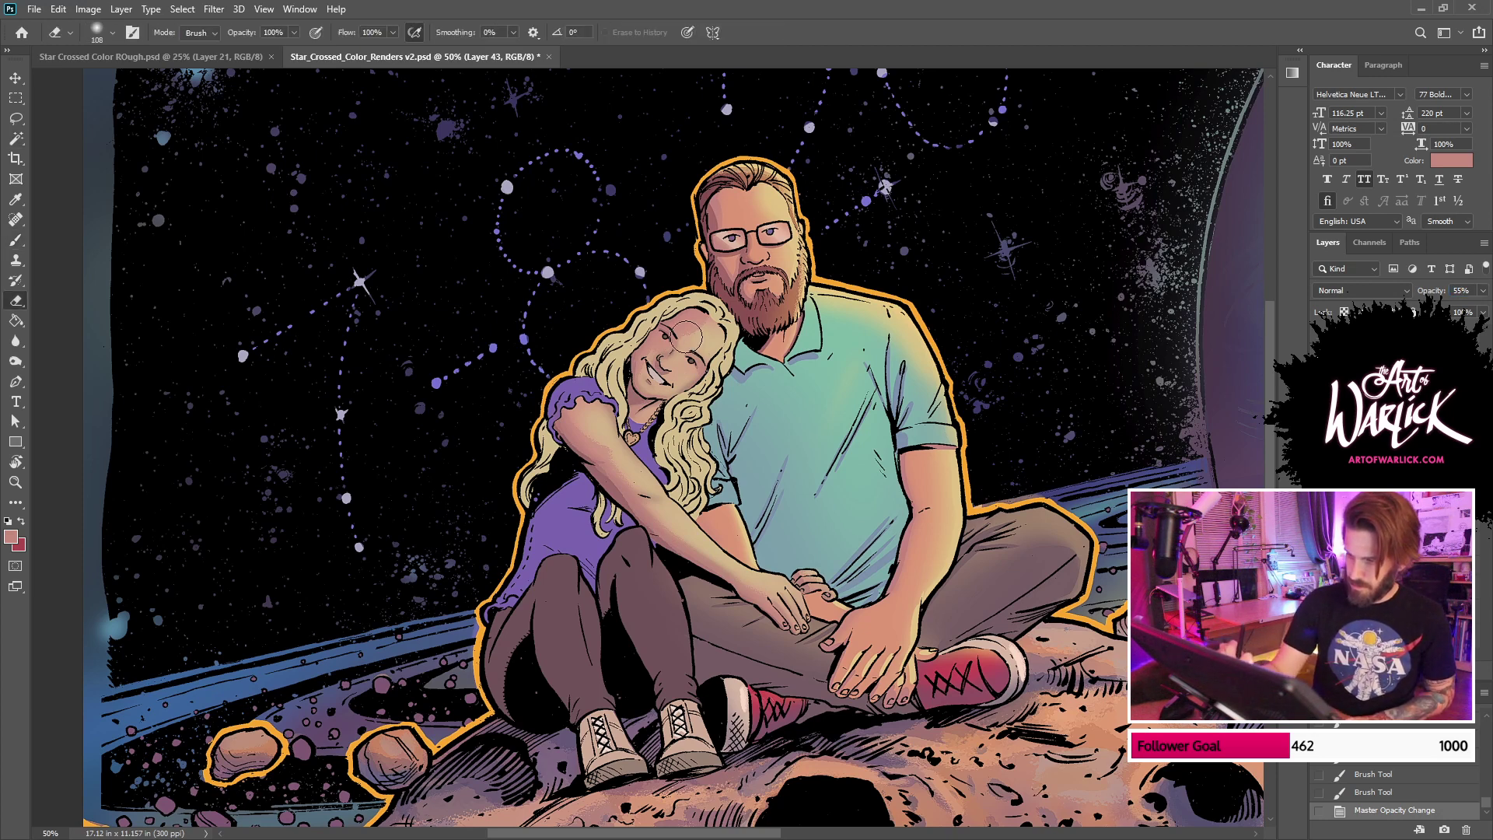
{"action": "mouse_move", "coordinate": [691, 346]}
{"action": "left_mouse_down"}
{"action": "mouse_move", "coordinate": [726, 293]}
{"action": "mouse_move", "coordinate": [664, 355]}
{"action": "mouse_move", "coordinate": [703, 322]}
{"action": "mouse_move", "coordinate": [679, 388]}
{"action": "left_mouse_up"}
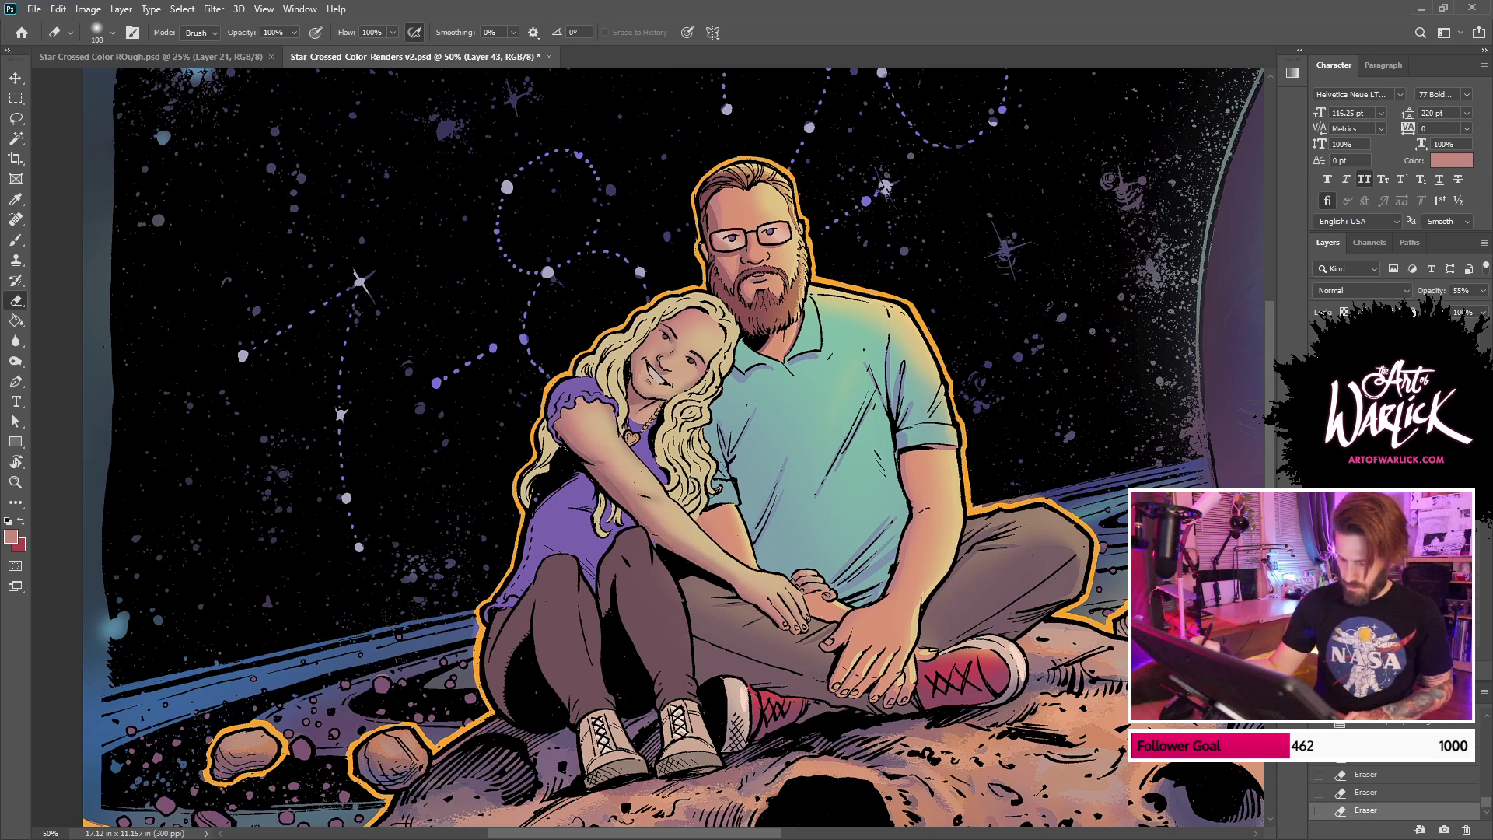
Step: Try more spatter on the woman's arm, undo it, and switch to the soft round brush at 66 px
{"action": "key", "text": "b"}
{"action": "left_click", "coordinate": [665, 466]}
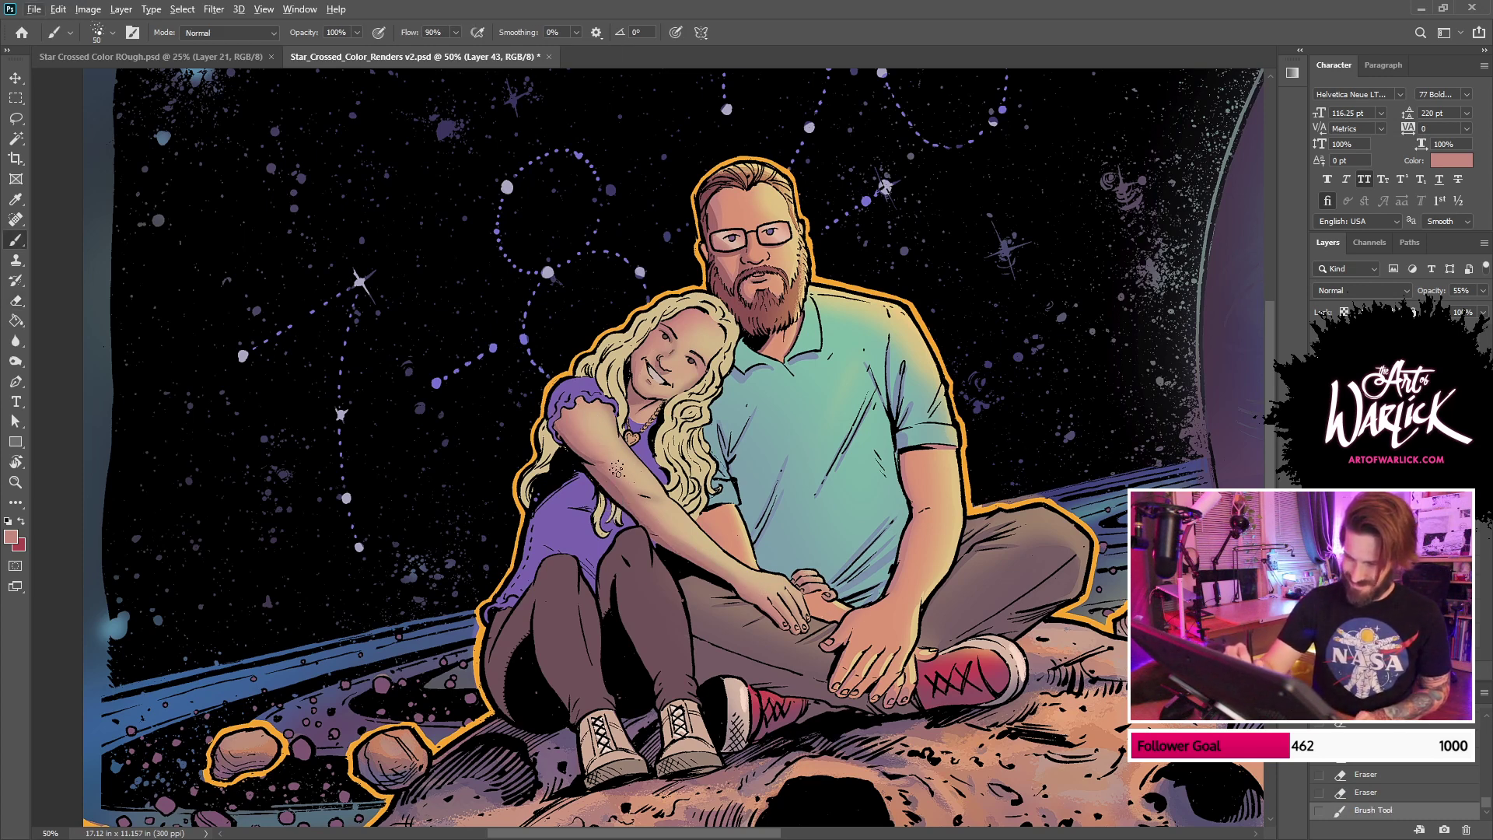
{"action": "left_click_drag", "start_coordinate": [740, 576], "coordinate": [641, 492]}
{"action": "key", "text": "ctrl+z"}
{"action": "right_click", "coordinate": [641, 492]}
{"action": "left_click", "coordinate": [775, 464]}
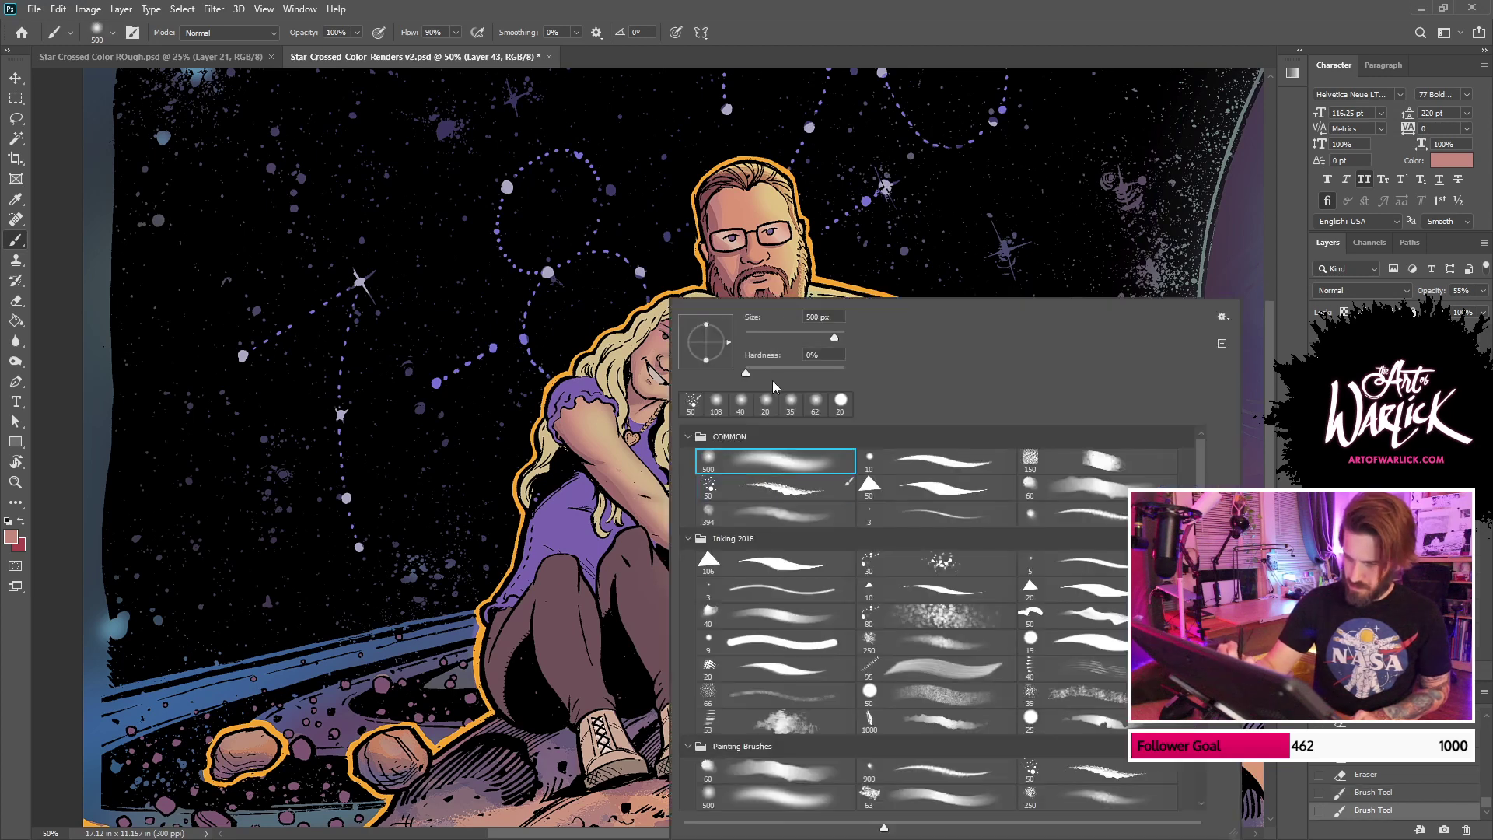
{"action": "left_click", "coordinate": [779, 336]}
Step: Brush soft strokes down the woman's arm in pink and a light tone sampled from her shoulder, undoing misplaced ones
{"action": "left_click_drag", "start_coordinate": [579, 423], "coordinate": [713, 563]}
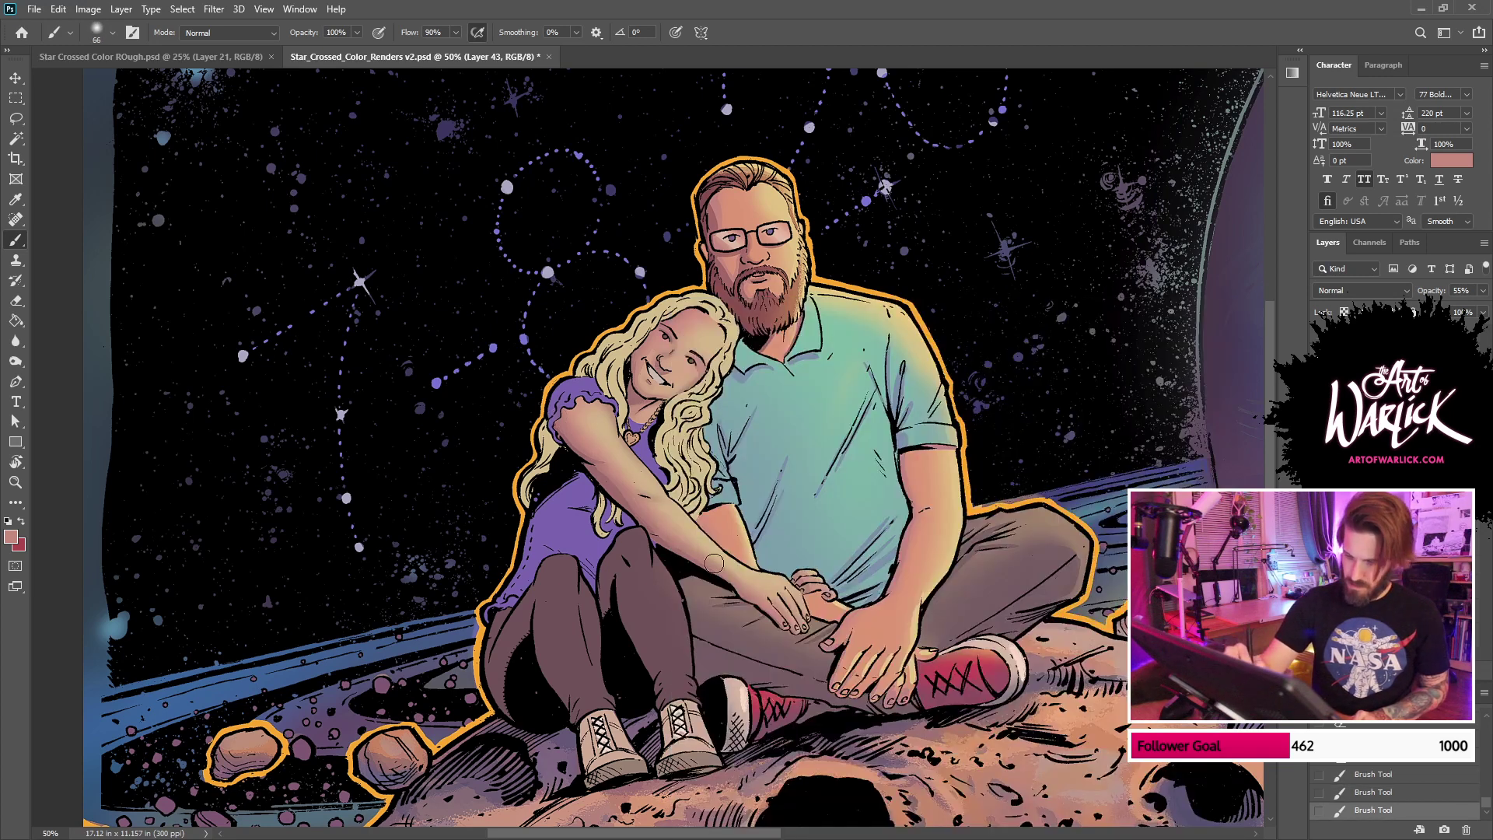
{"action": "key", "text": "ctrl+z"}
{"action": "left_click_drag", "start_coordinate": [560, 415], "coordinate": [715, 562]}
{"action": "left_click", "coordinate": [571, 422], "text": "alt"}
{"action": "left_click_drag", "start_coordinate": [570, 421], "coordinate": [742, 580]}
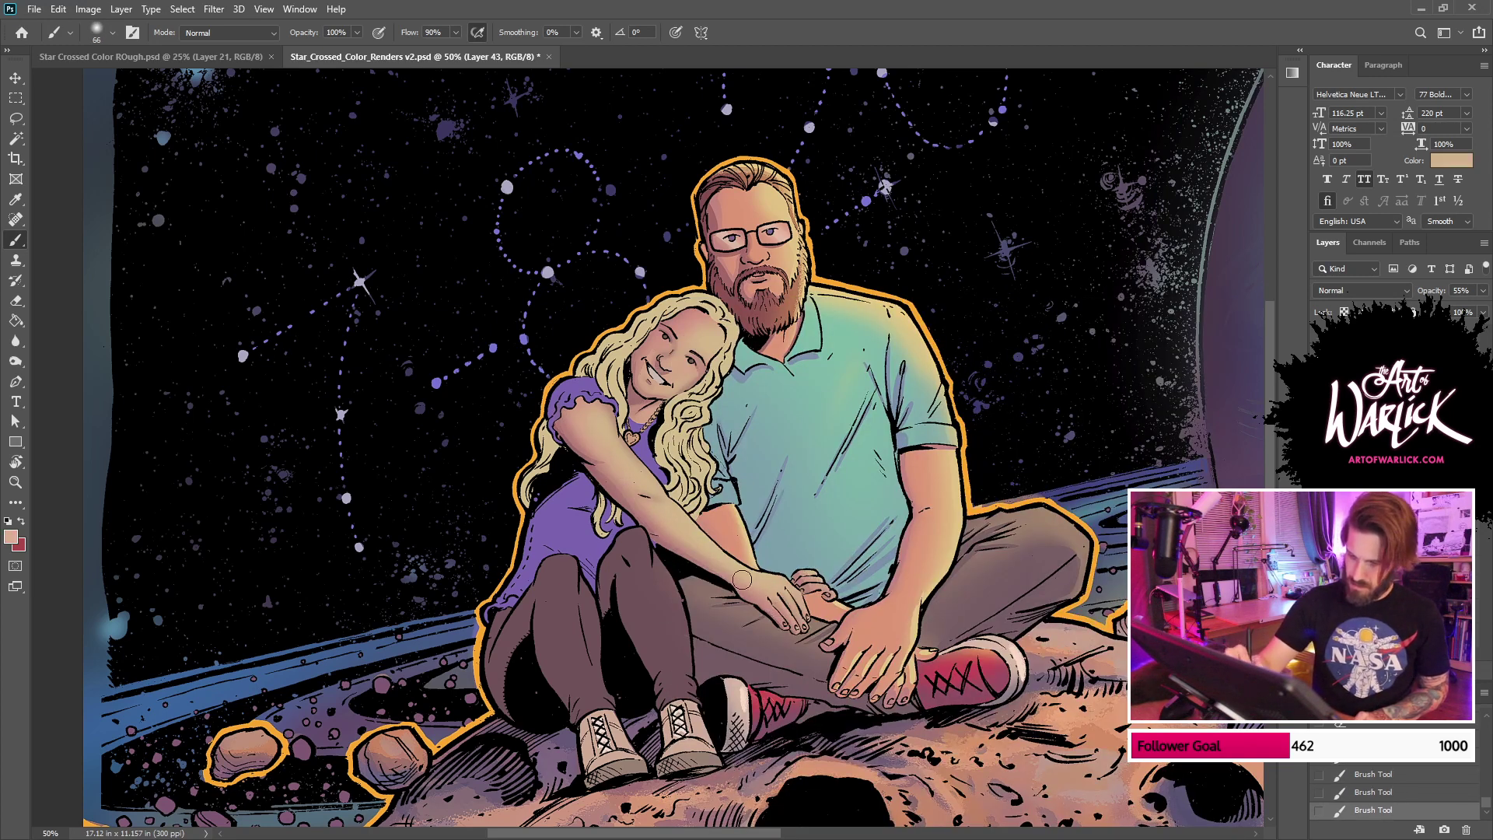
{"action": "key", "text": "ctrl+z"}
Step: Sample a salmon tone from the arm in the rough colours, brush it softly along the woman's arm, and save the document
{"action": "left_click", "coordinate": [1319, 467]}
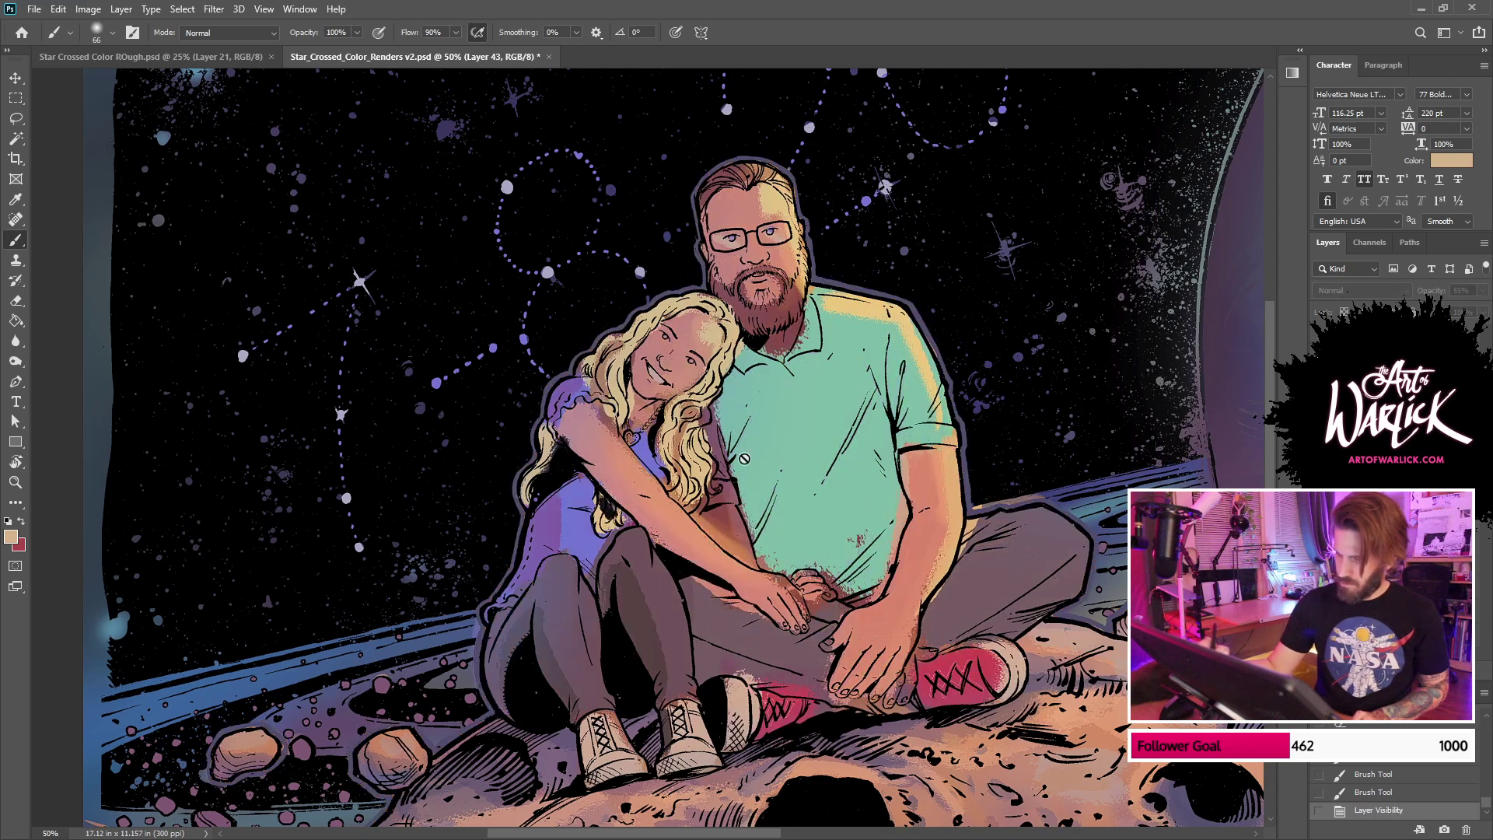
{"action": "left_click", "coordinate": [645, 496], "text": "alt"}
{"action": "key", "text": "ctrl+comma"}
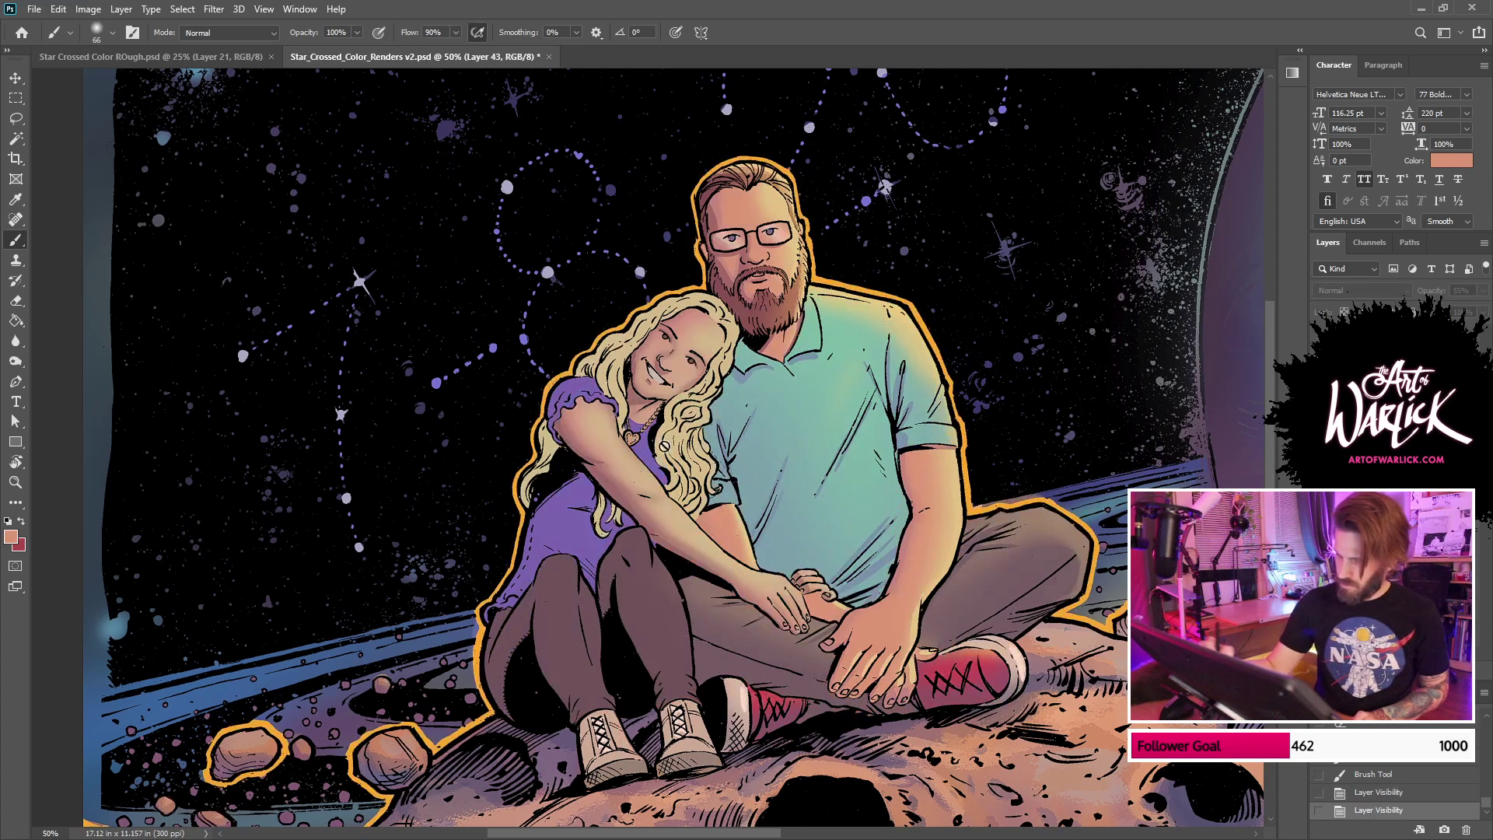
{"action": "left_click", "coordinate": [650, 521]}
{"action": "key", "text": "Return"}
{"action": "left_click", "coordinate": [1319, 451]}
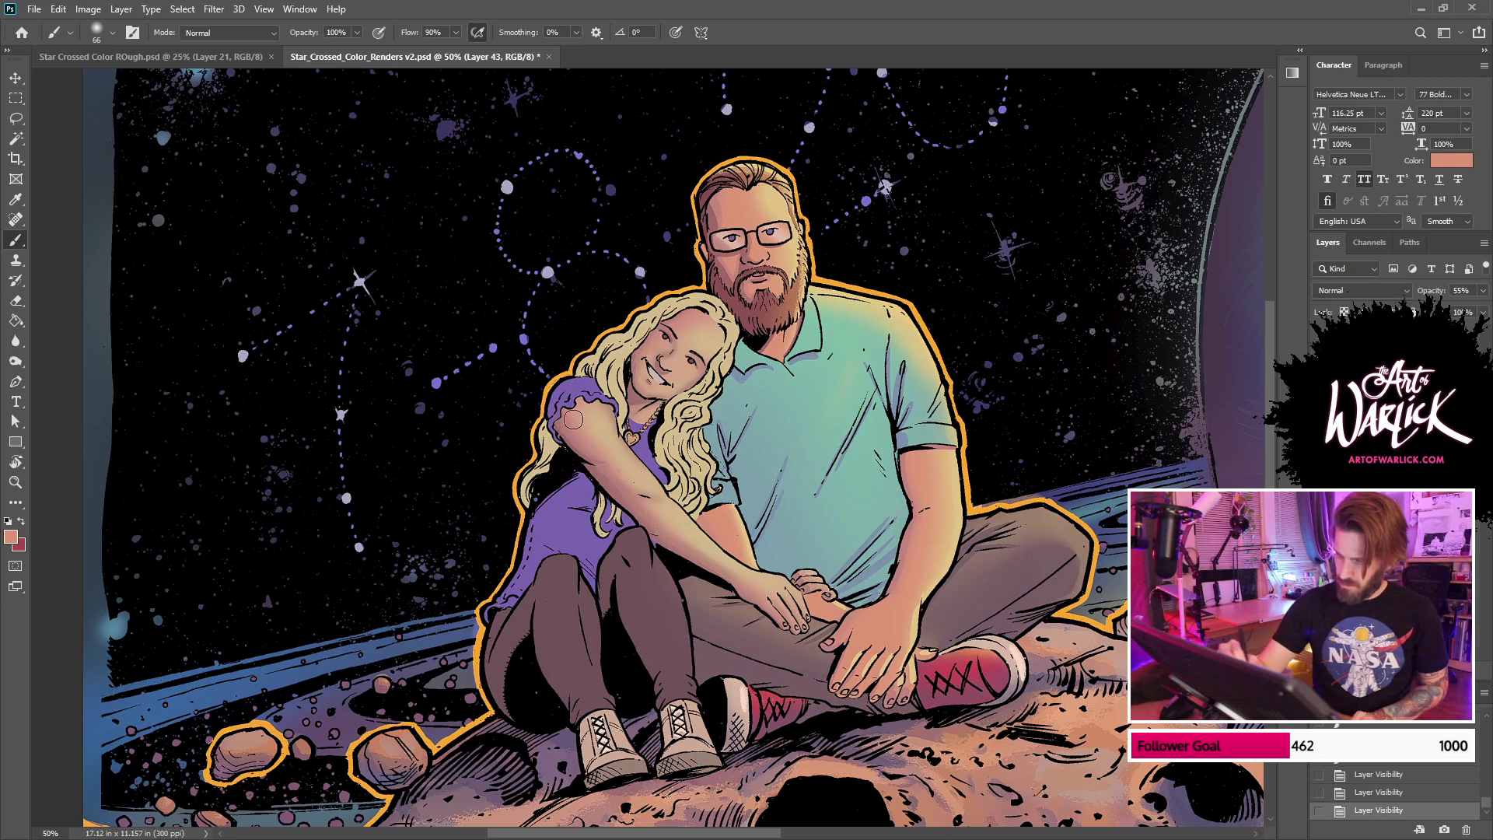
{"action": "left_click_drag", "start_coordinate": [578, 425], "coordinate": [754, 582]}
{"action": "key", "text": "ctrl+z"}
{"action": "mouse_move", "coordinate": [592, 438]}
{"action": "left_mouse_down"}
{"action": "mouse_move", "coordinate": [693, 549]}
{"action": "mouse_move", "coordinate": [706, 542]}
{"action": "left_mouse_up"}
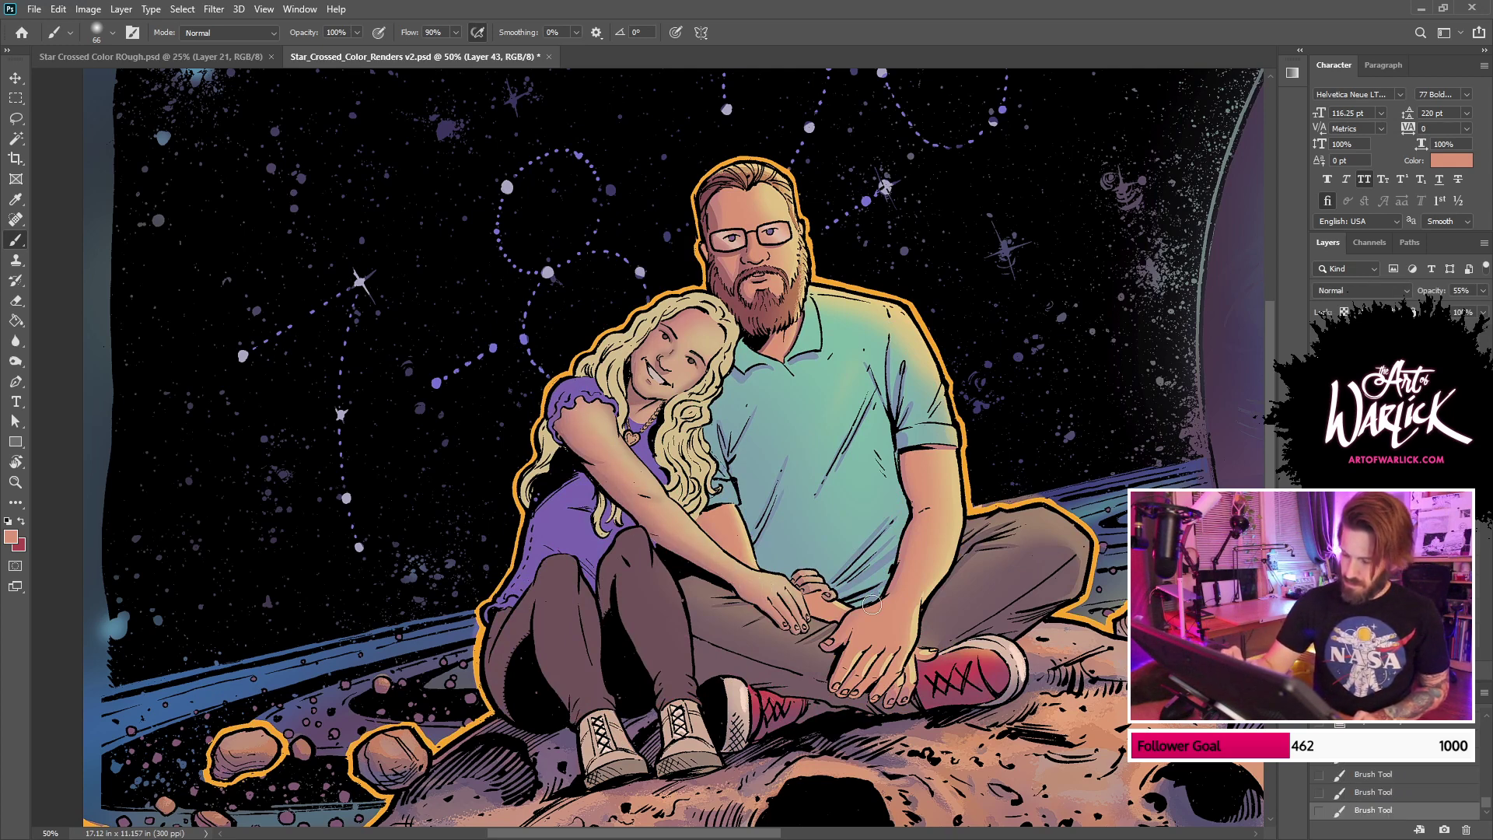
{"action": "key", "text": "ctrl+s"}
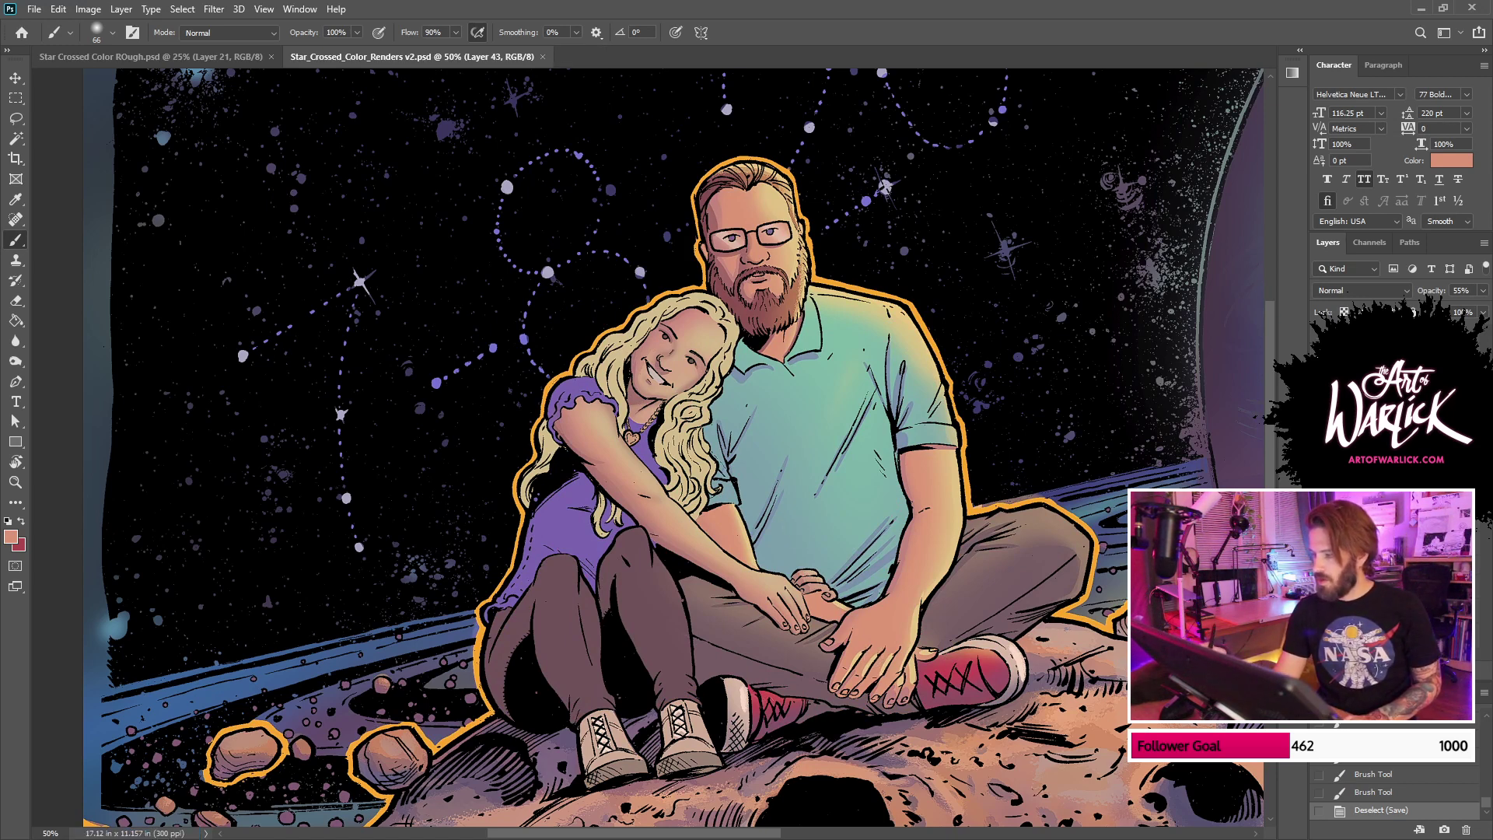
Step: Select the woman's purple top from the FLATS layer with the Magic Wand, return to the top shading layer and hide the selection edges
{"action": "key", "text": "alt+comma"}
{"action": "key", "text": "w"}
{"action": "left_click", "coordinate": [565, 516]}
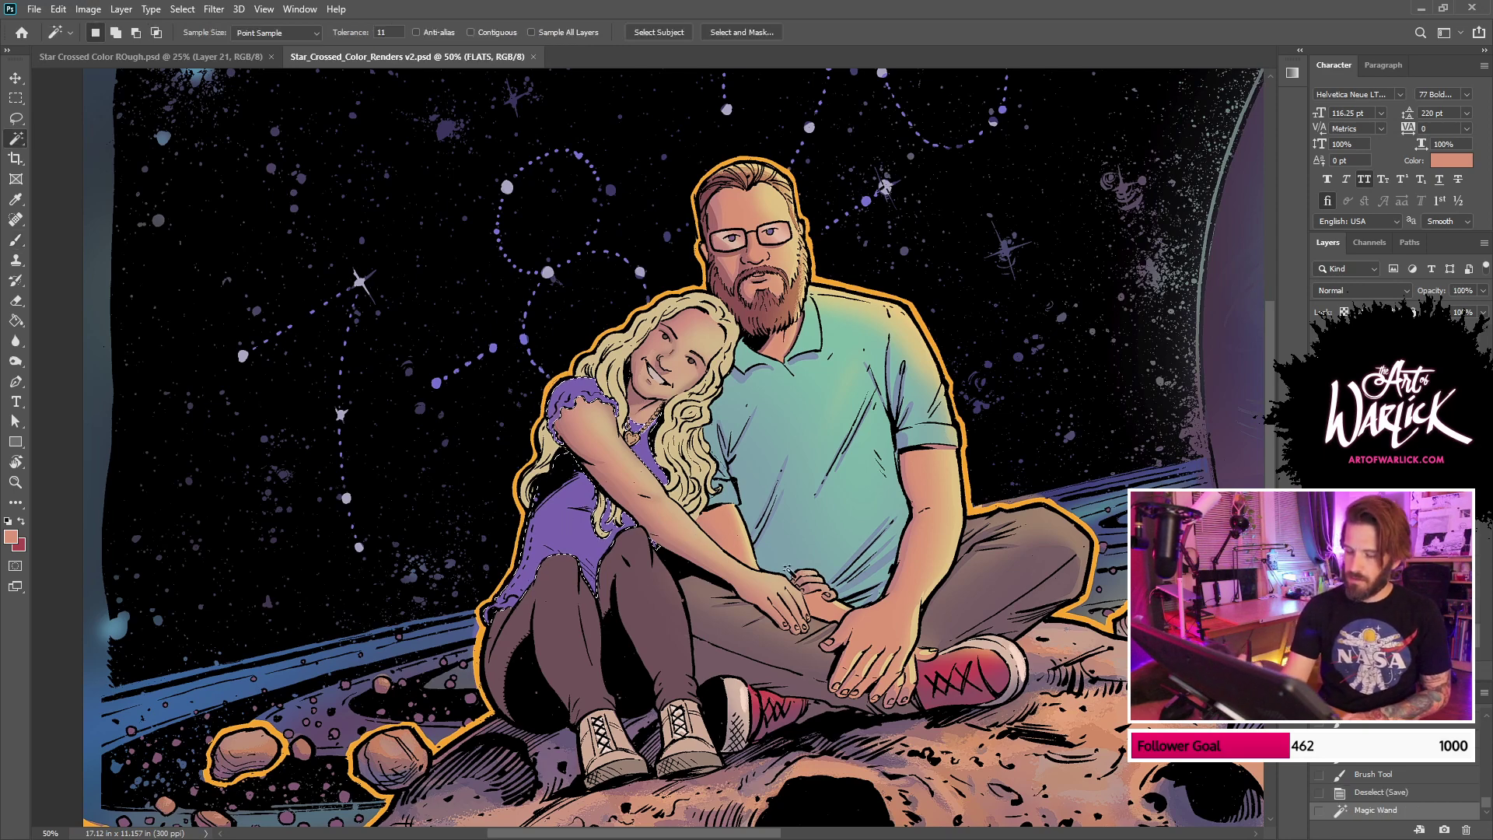
{"action": "key", "text": "ctrl+plus"}
{"action": "left_click_drag", "start_coordinate": [829, 568], "coordinate": [1011, 529]}
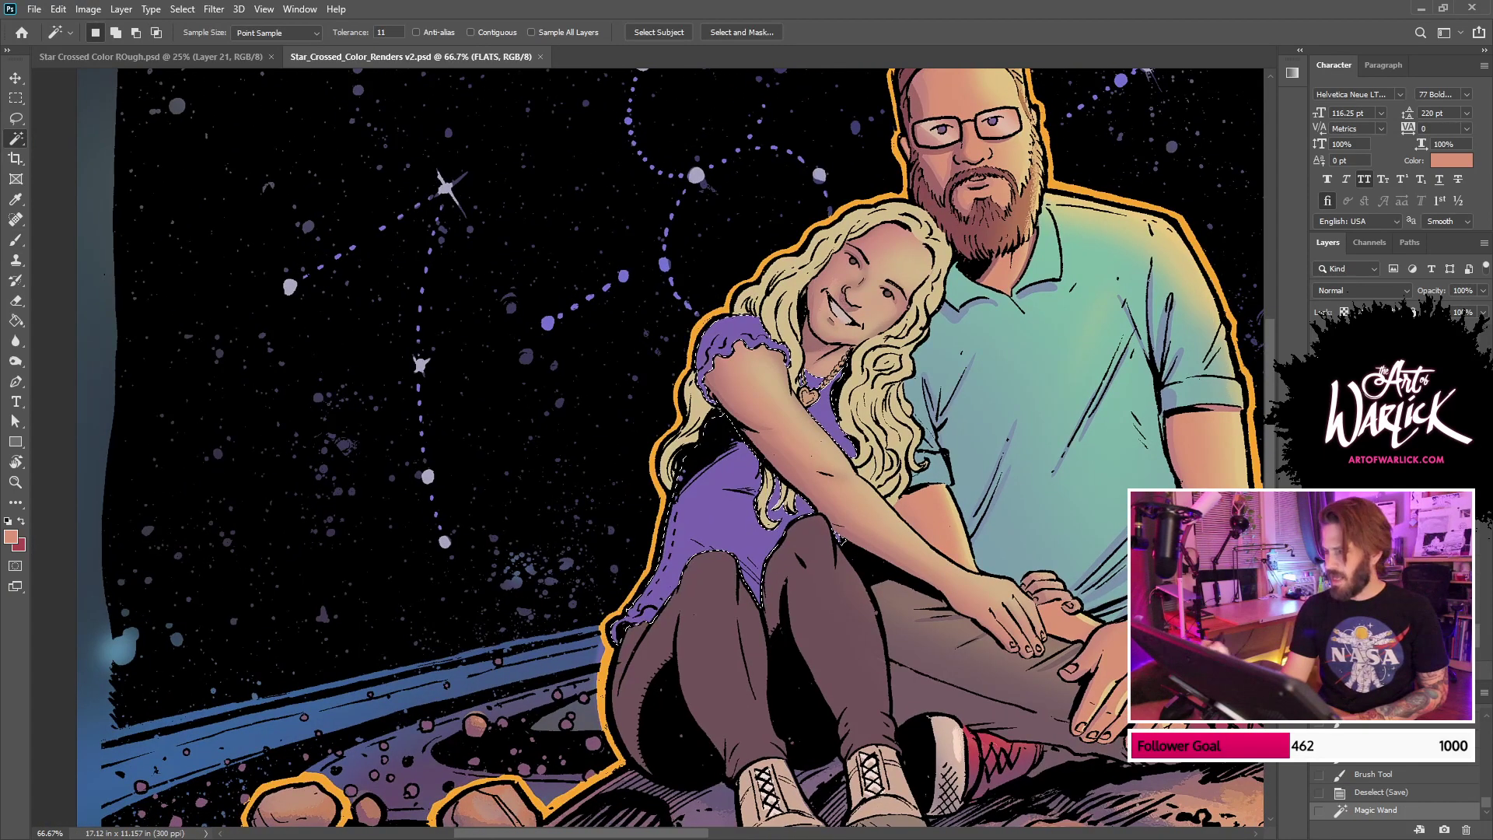
{"action": "key", "text": "alt+period"}
{"action": "key", "text": "ctrl+h"}
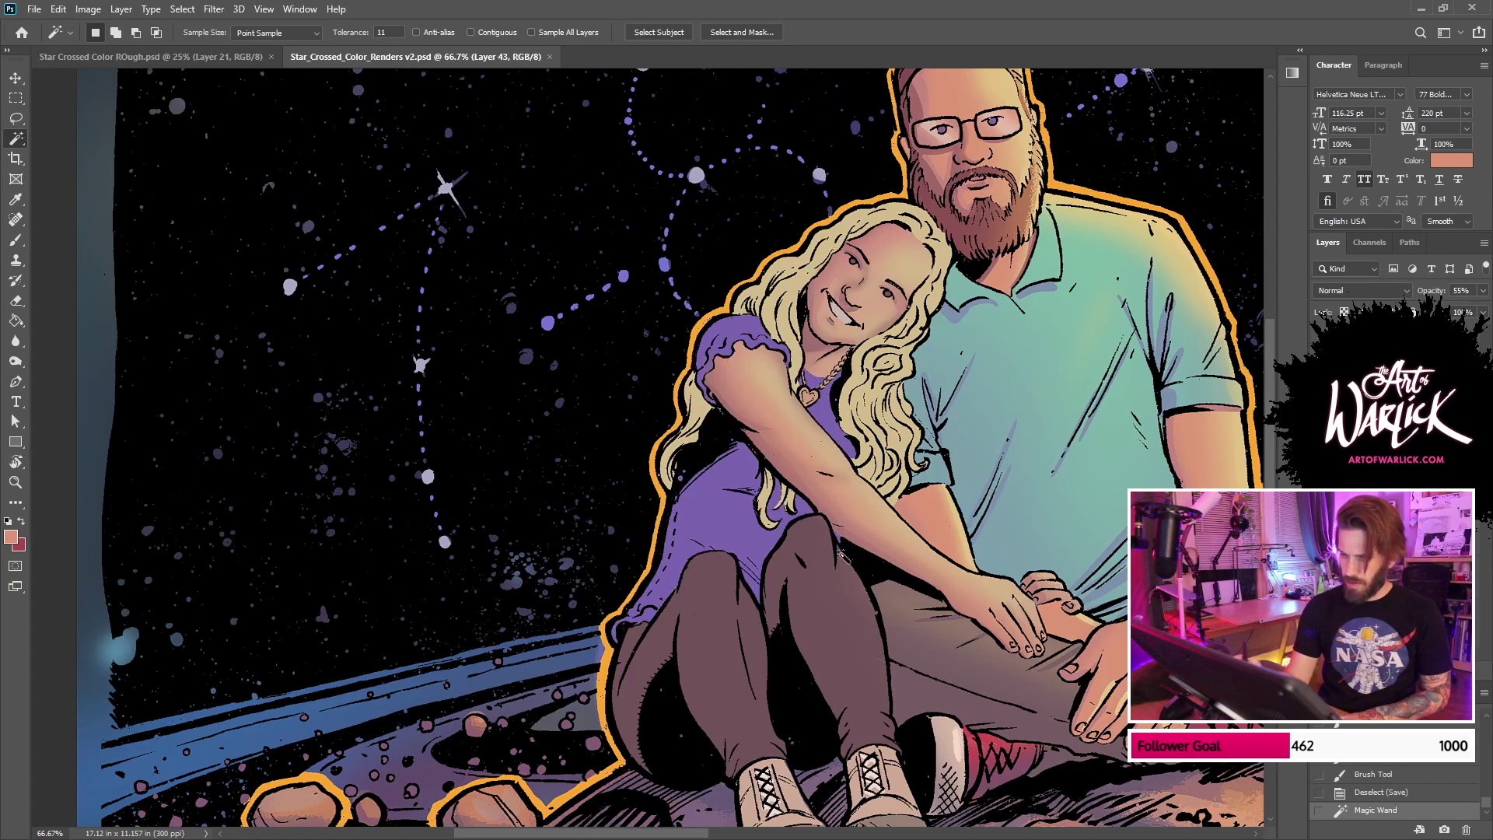
Step: Set the foreground colour to the purple sampled from the woman's top
{"action": "left_click", "coordinate": [13, 534]}
{"action": "left_click", "coordinate": [735, 476]}
{"action": "key", "text": "Return"}
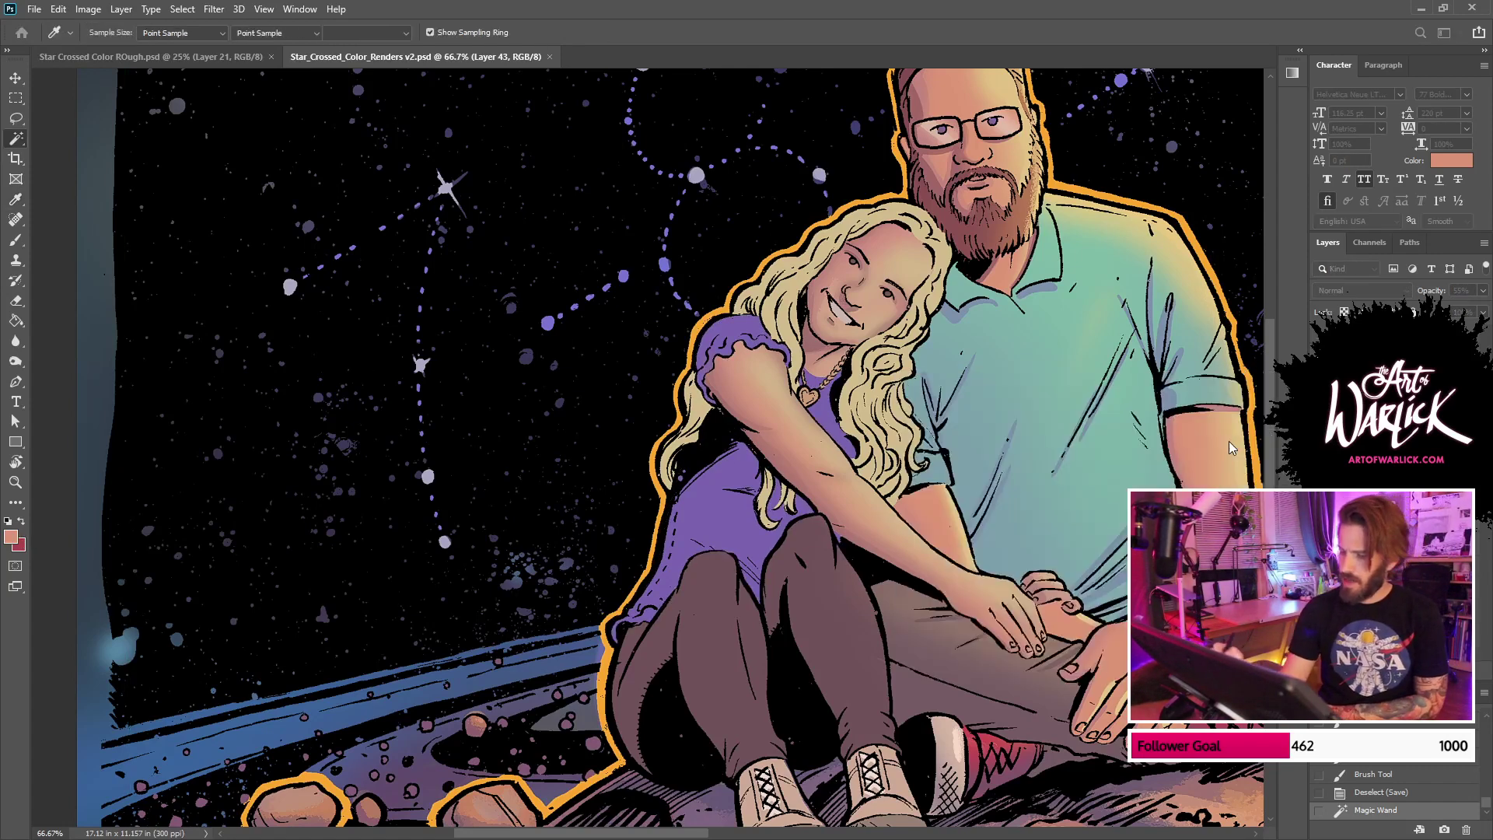
Step: Sample the blue-violet of the woman's top from the rough colours as foreground and its purple as background, then hide the rough colours
{"action": "key", "text": "ctrl+comma"}
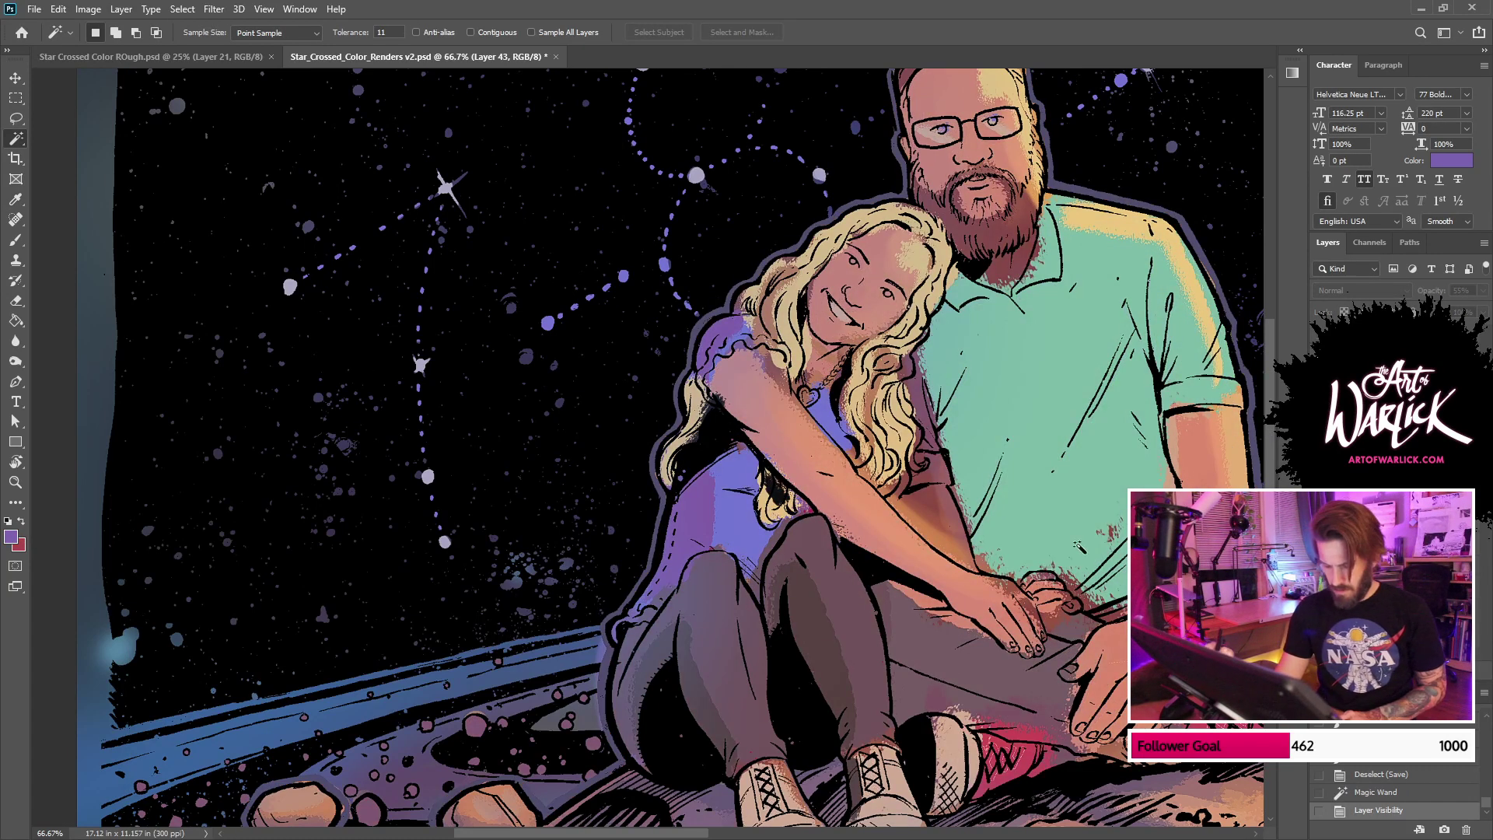
{"action": "key", "text": "z"}
{"action": "left_click", "coordinate": [742, 489], "text": "alt"}
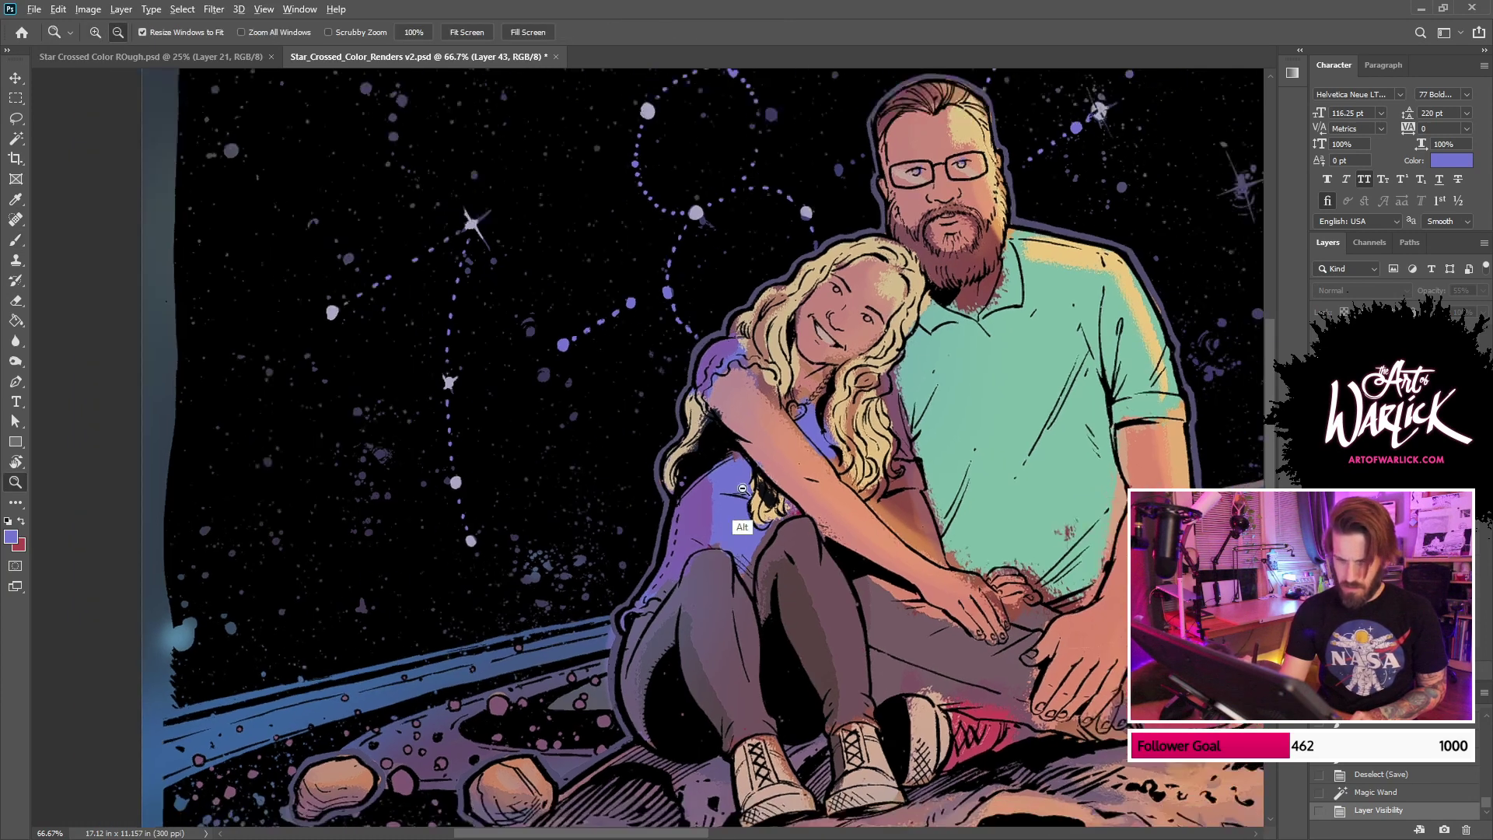
{"action": "left_click", "coordinate": [742, 488], "text": "alt"}
{"action": "key", "text": "b"}
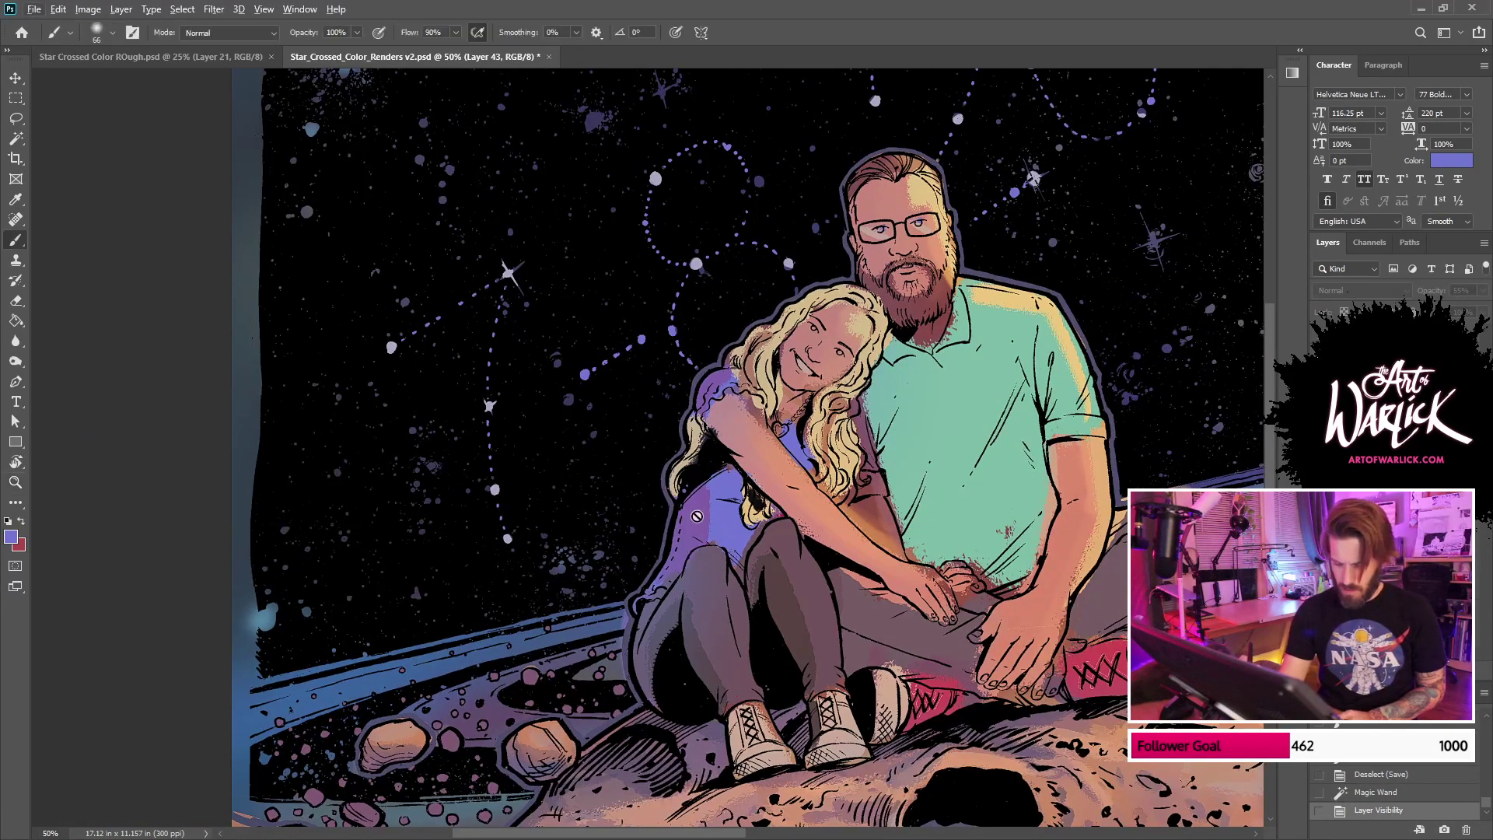
{"action": "left_click", "coordinate": [705, 514], "text": "alt"}
{"action": "key", "text": "x"}
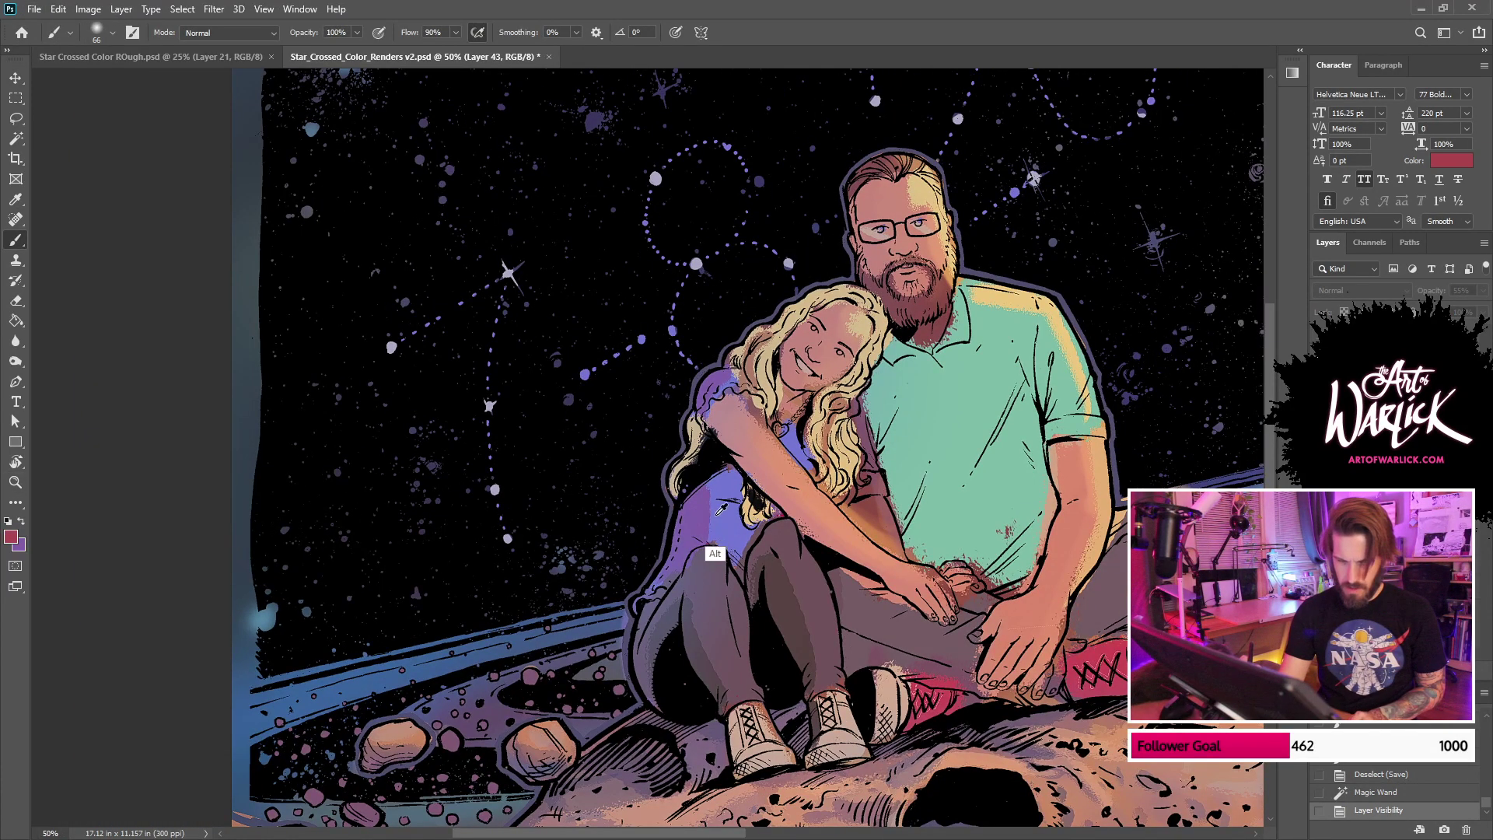
{"action": "left_click", "coordinate": [717, 515], "text": "alt"}
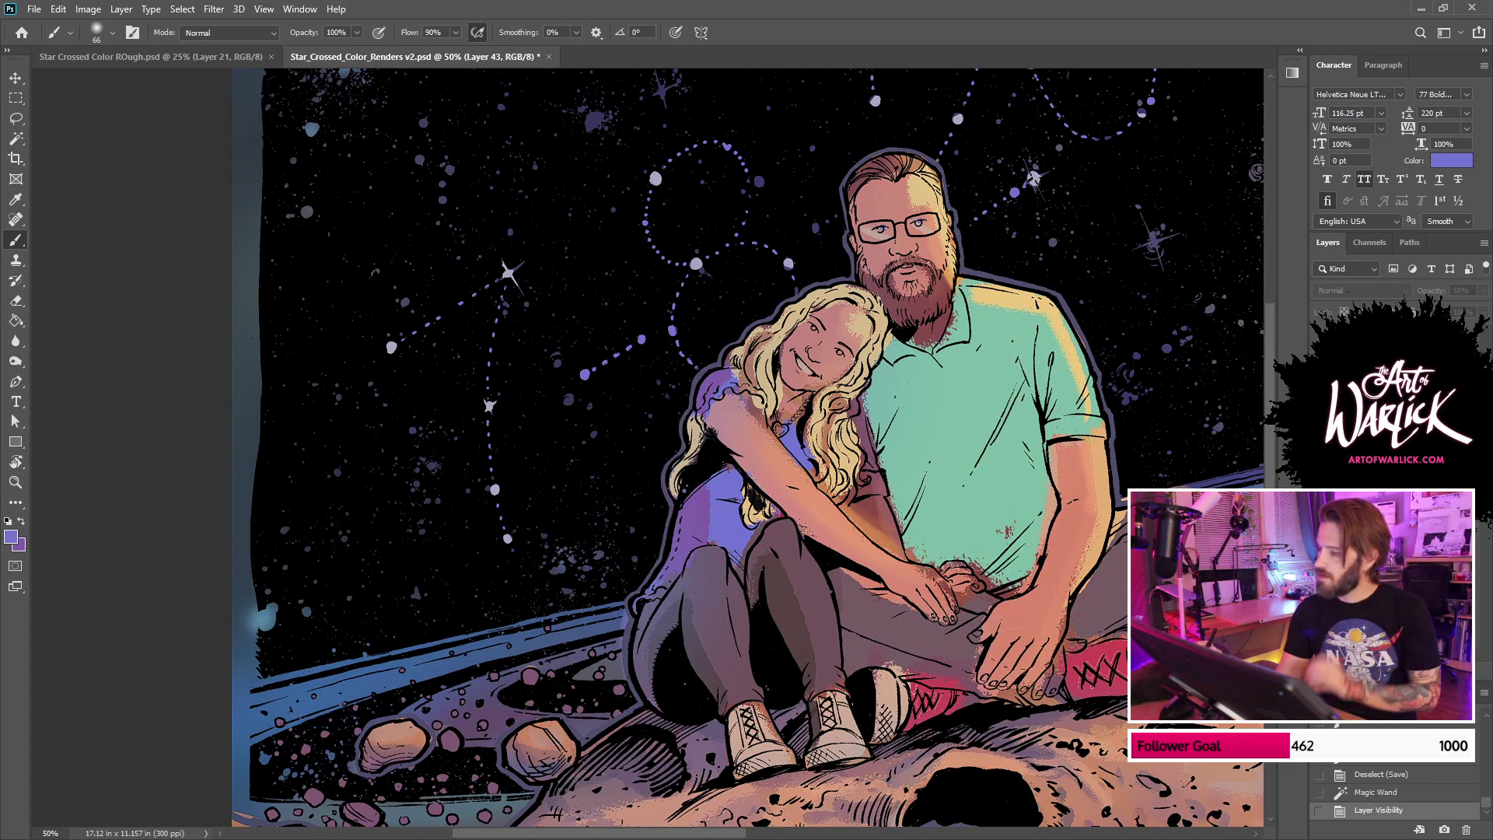
{"action": "left_click", "coordinate": [1320, 436]}
{"action": "key", "text": "ctrl+plus"}
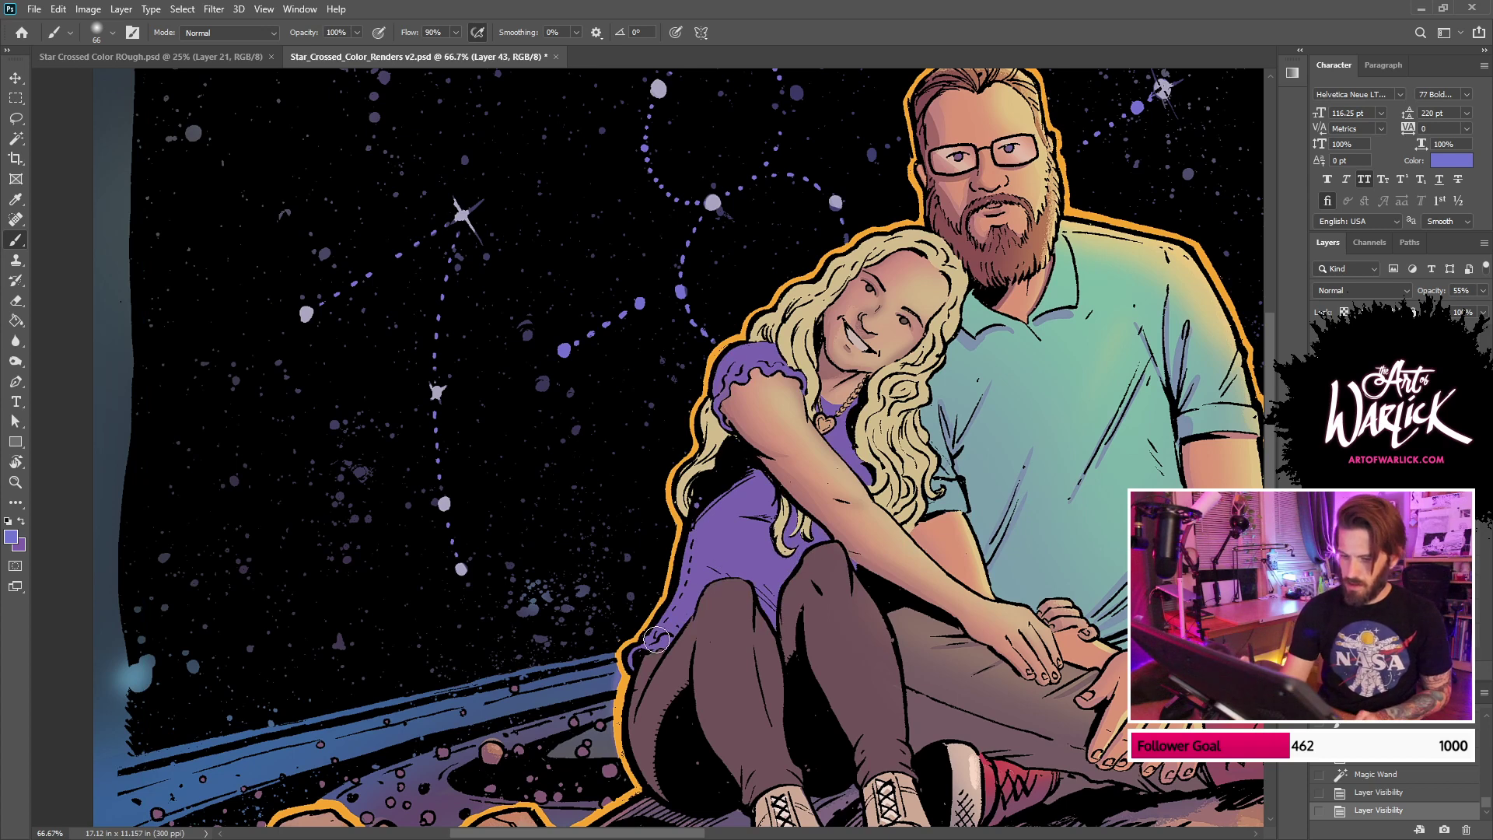
{"action": "left_click_drag", "start_coordinate": [752, 493], "coordinate": [790, 490]}
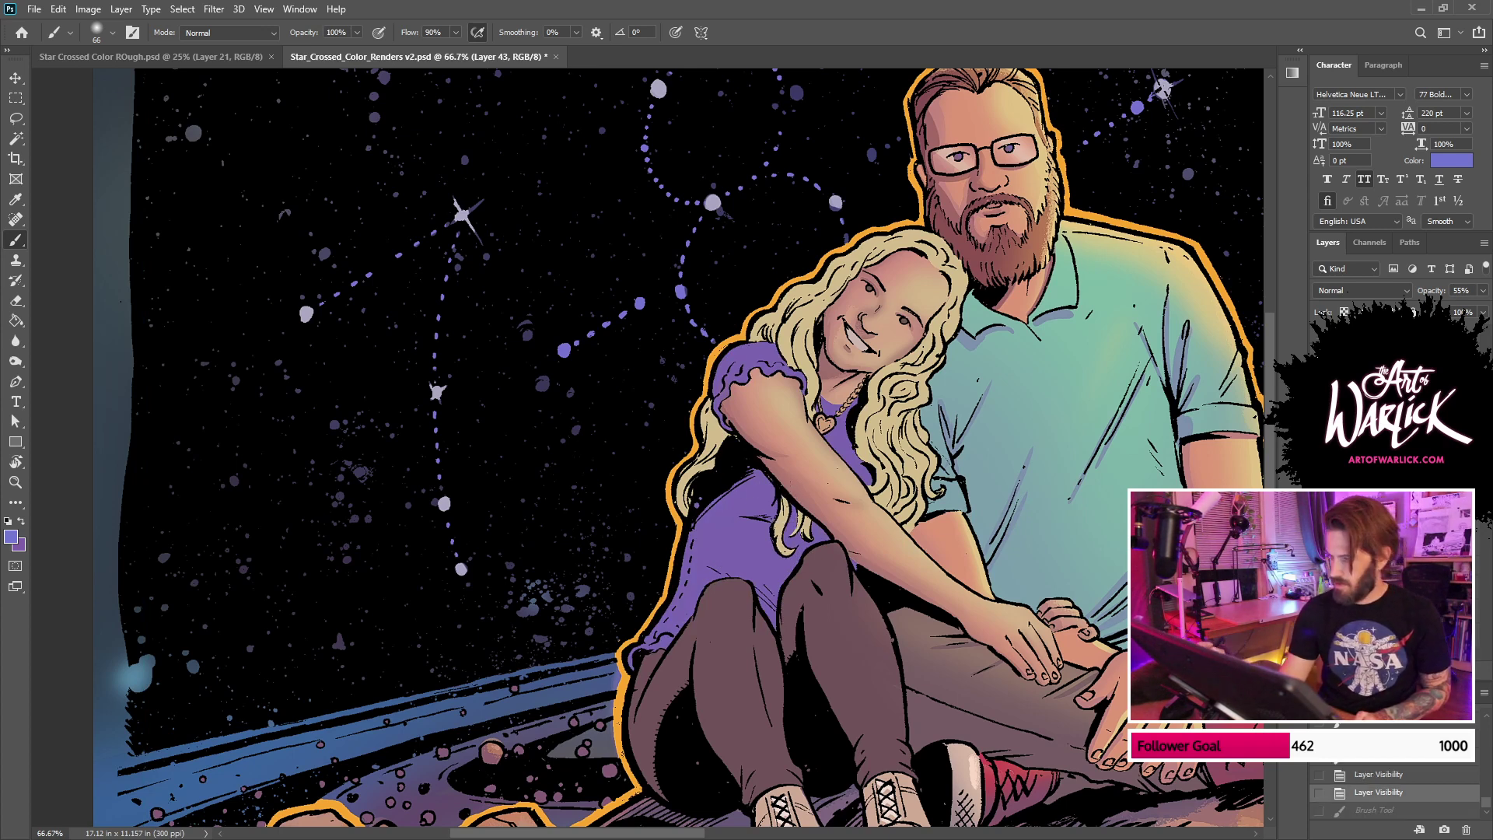
{"action": "key", "text": "ctrl+comma"}
{"action": "key", "text": "ctrl+comma"}
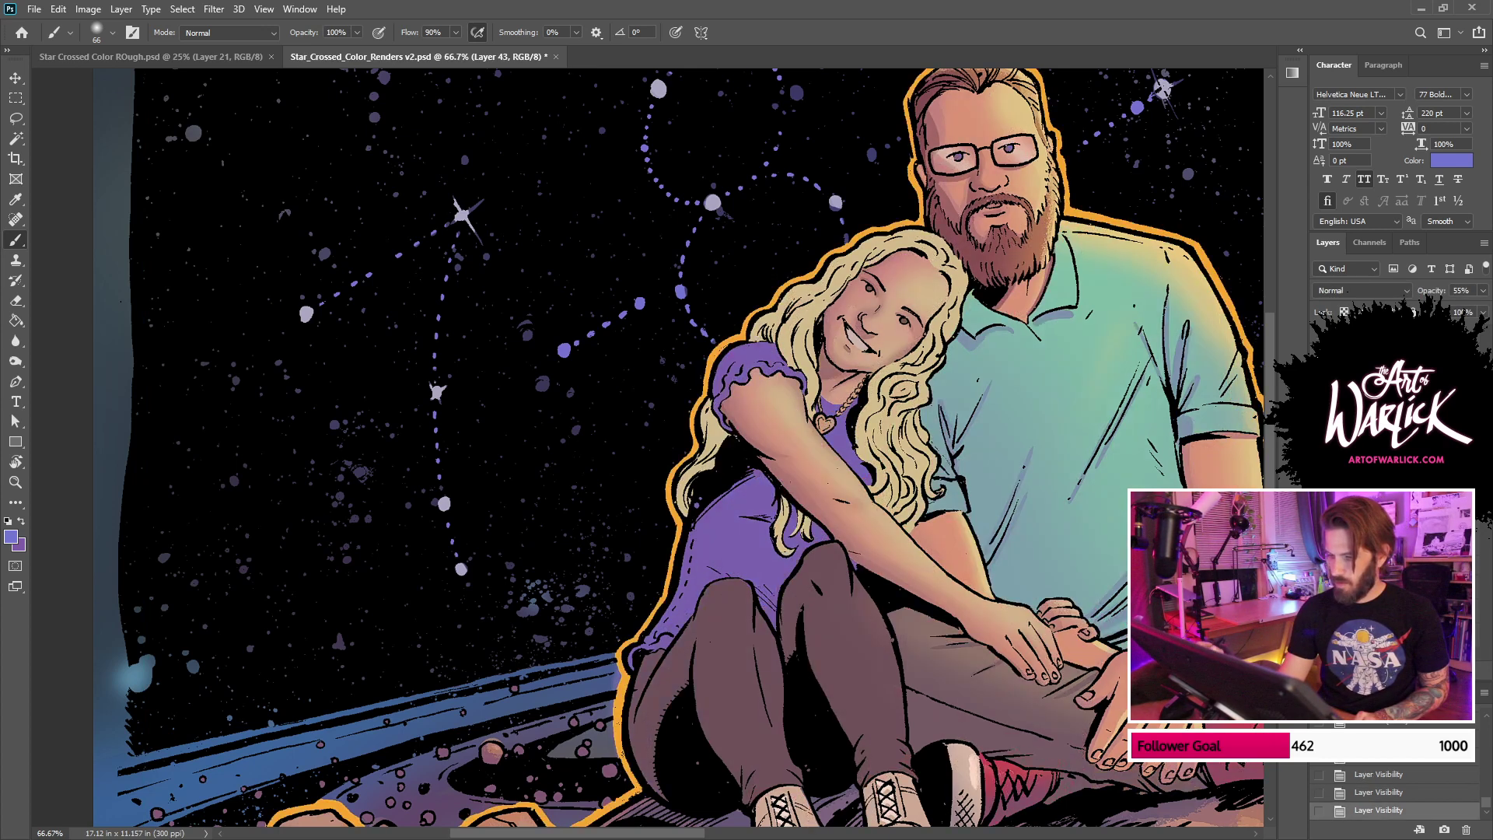
Step: Brush blue-violet over the woman's top with a soft 291 px brush, raising the flow to 100%
{"action": "right_click", "coordinate": [972, 436]}
{"action": "left_click", "coordinate": [1079, 336]}
{"action": "mouse_move", "coordinate": [817, 335]}
{"action": "left_mouse_down"}
{"action": "mouse_move", "coordinate": [802, 341]}
{"action": "mouse_move", "coordinate": [804, 484]}
{"action": "mouse_move", "coordinate": [683, 555]}
{"action": "left_mouse_up"}
{"action": "left_click_drag", "start_coordinate": [682, 555], "coordinate": [697, 457]}
{"action": "left_click", "coordinate": [437, 32]}
{"action": "type", "text": "100"}
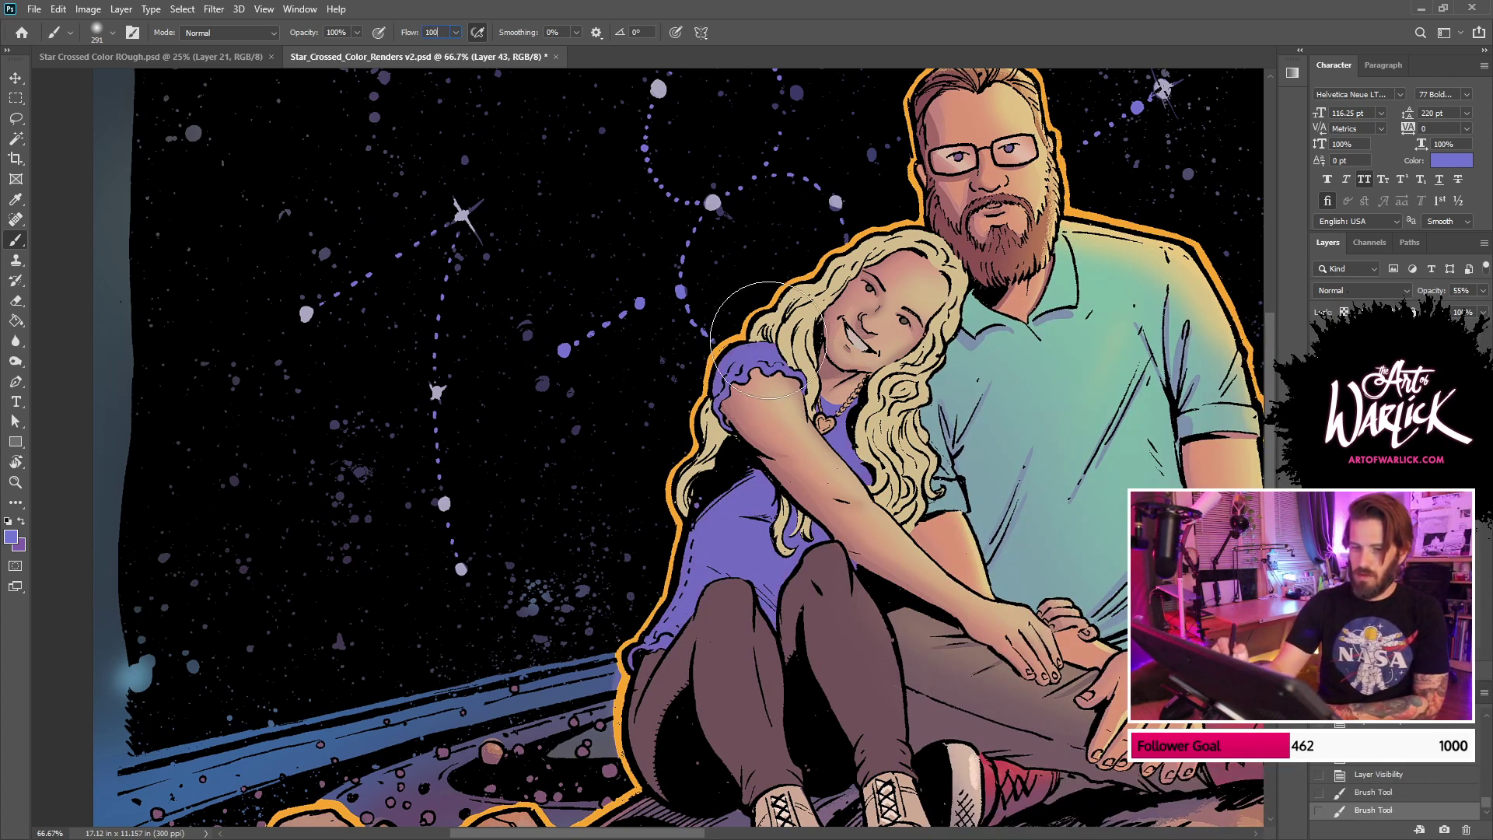
{"action": "left_click_drag", "start_coordinate": [716, 591], "coordinate": [695, 635]}
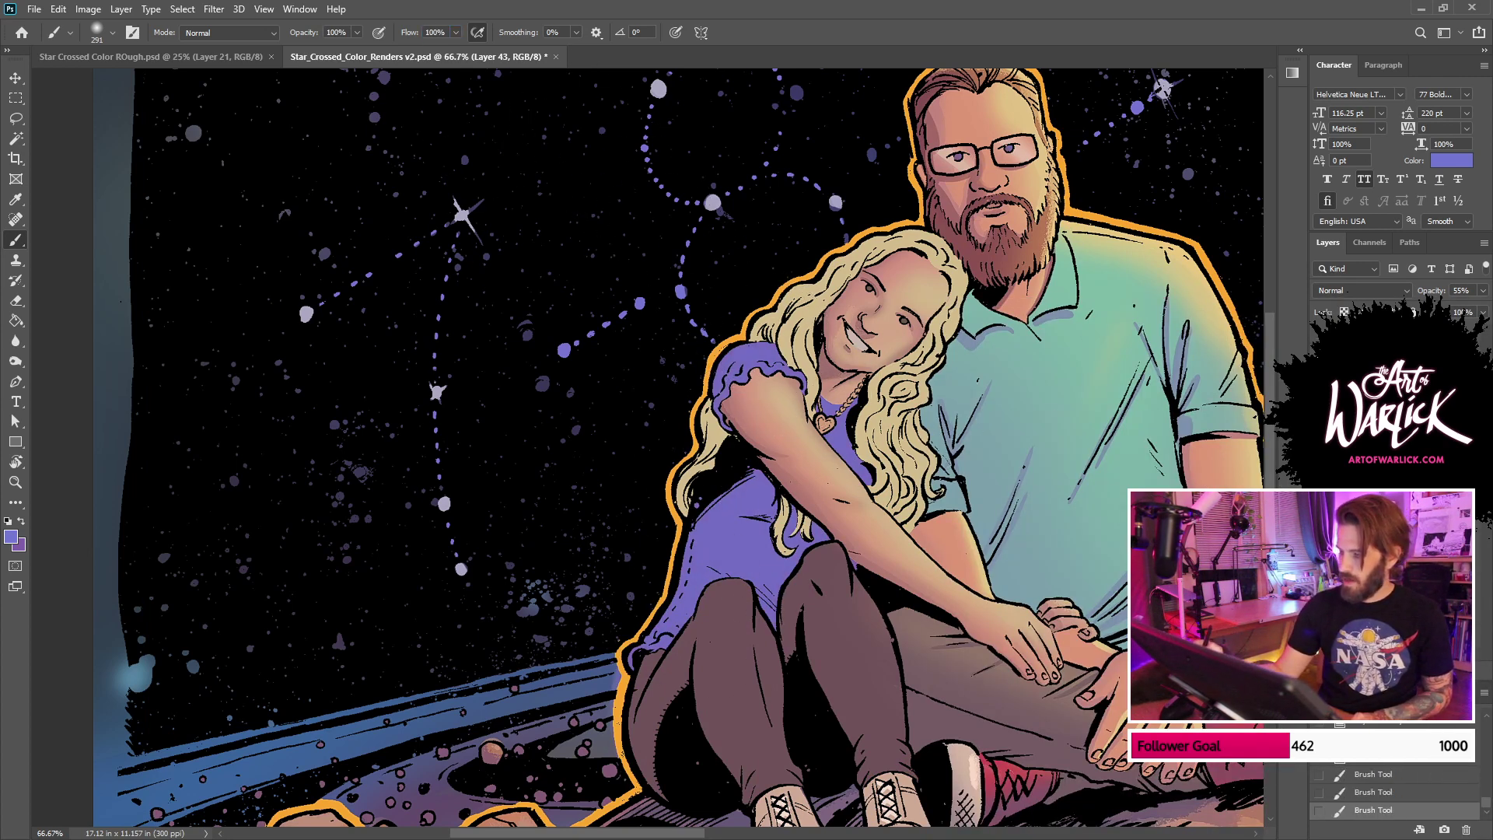
Step: Sample the purple of the woman's top from the rough colours and brush it softly over the lower part of the top
{"action": "key", "text": "ctrl+comma"}
{"action": "key", "text": "z"}
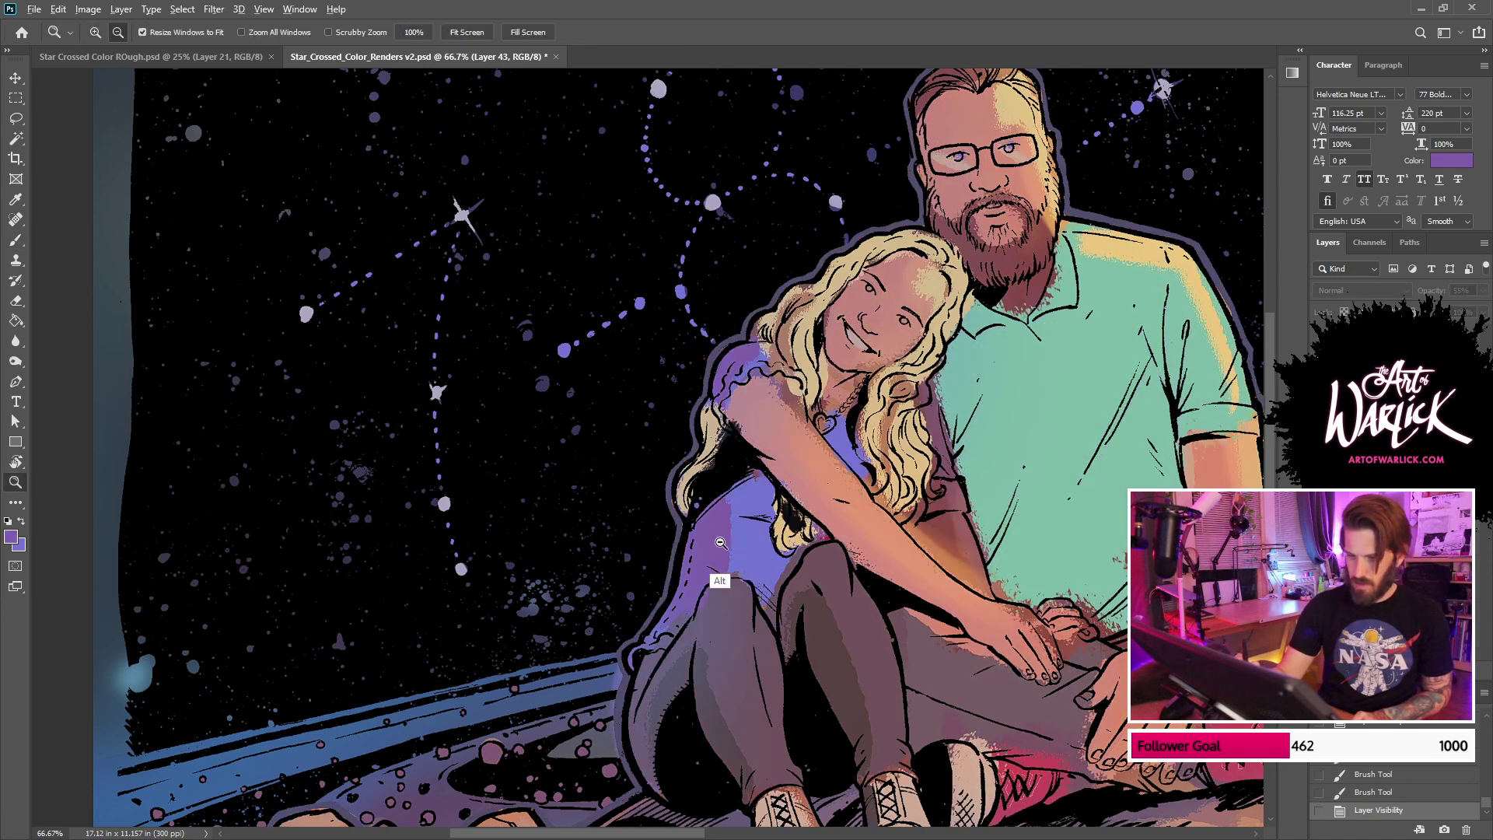
{"action": "key", "text": "b"}
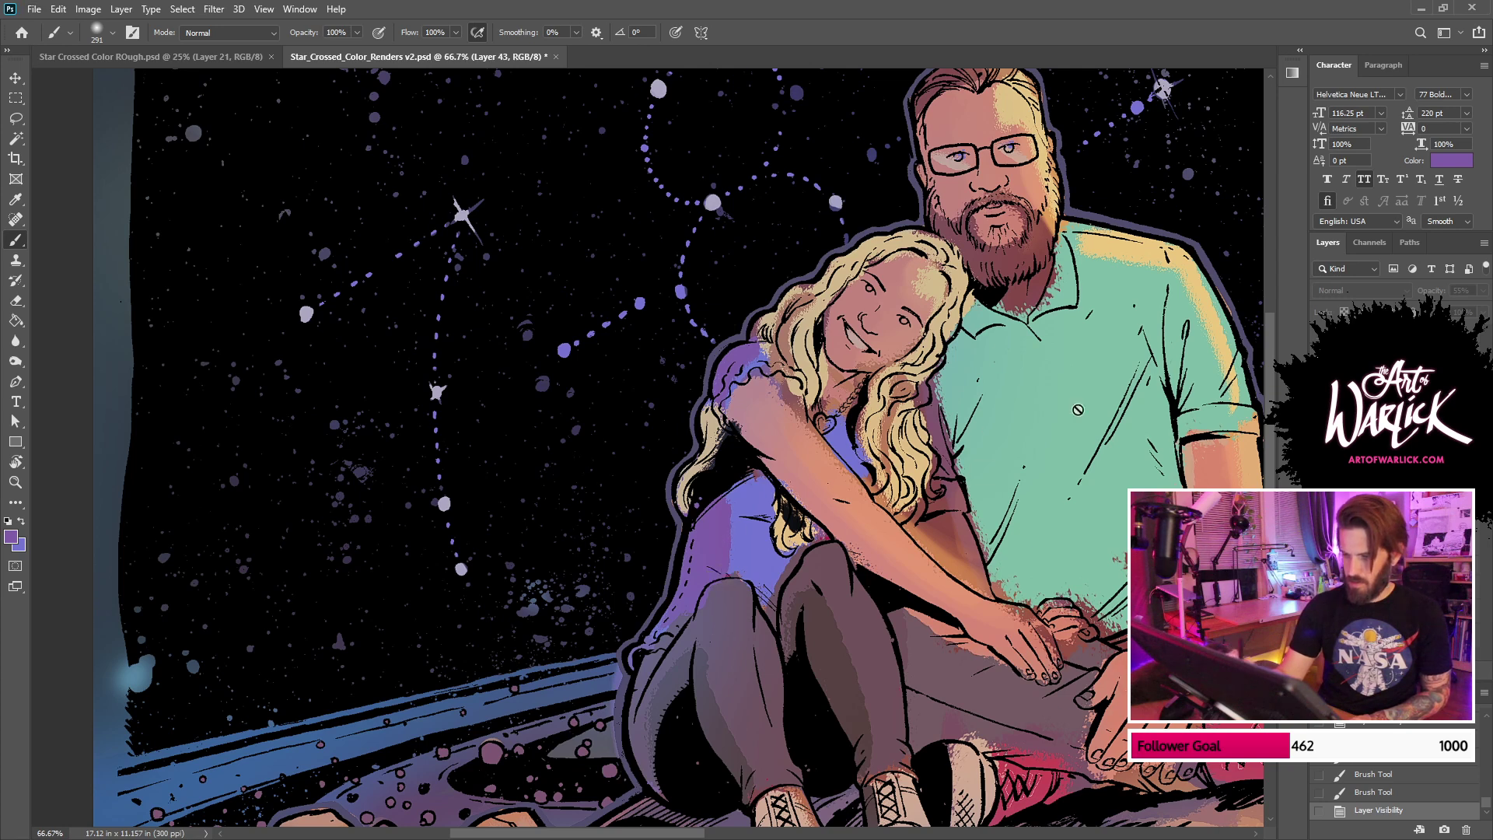
{"action": "key", "text": "ctrl+comma"}
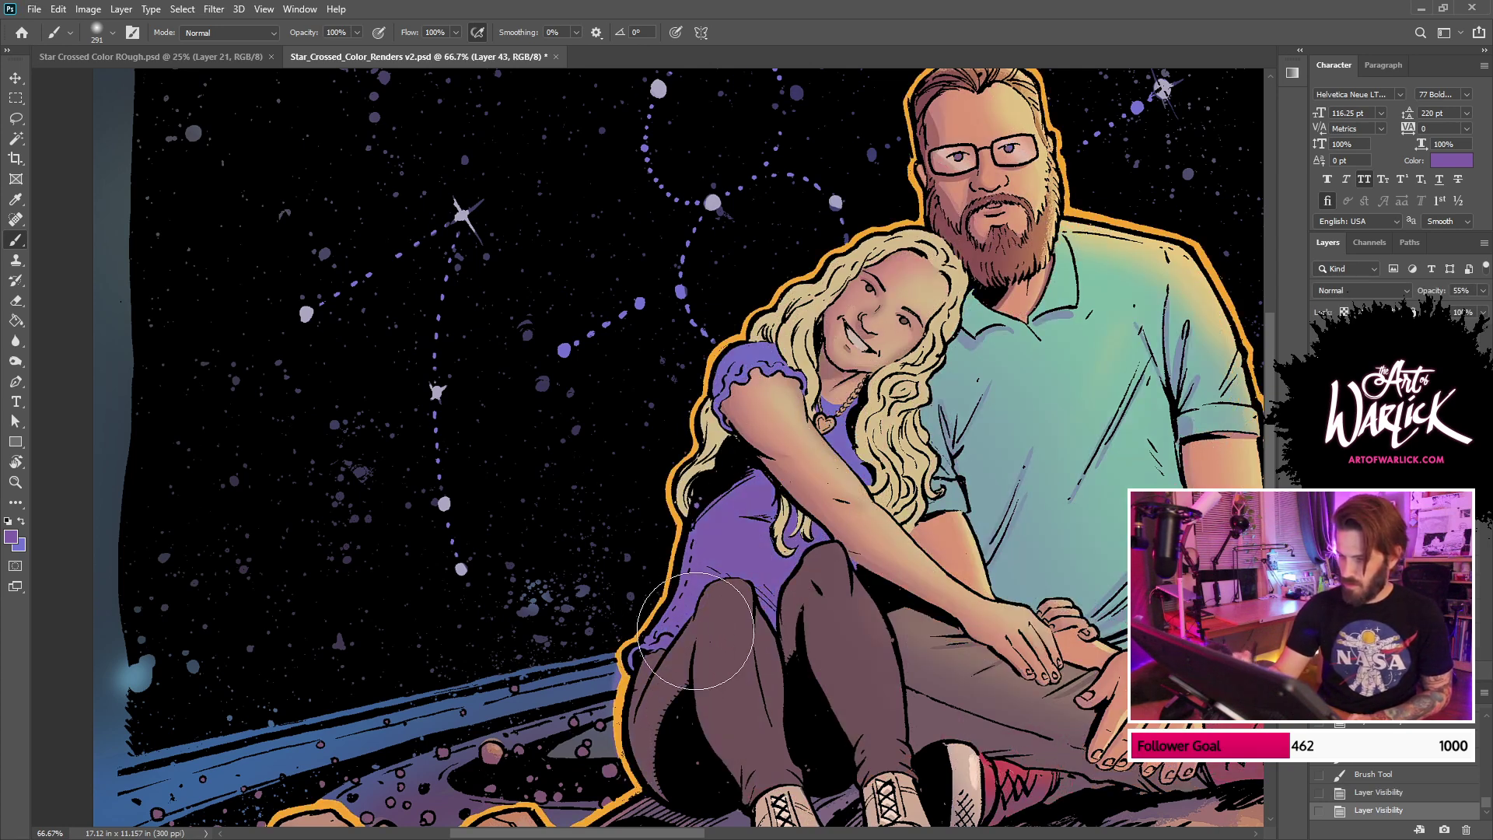
{"action": "left_click_drag", "start_coordinate": [743, 693], "coordinate": [831, 605]}
Step: Swap back to blue-violet and brush broad soft strokes over the woman's sleeve and torso to even out the top
{"action": "key", "text": "z"}
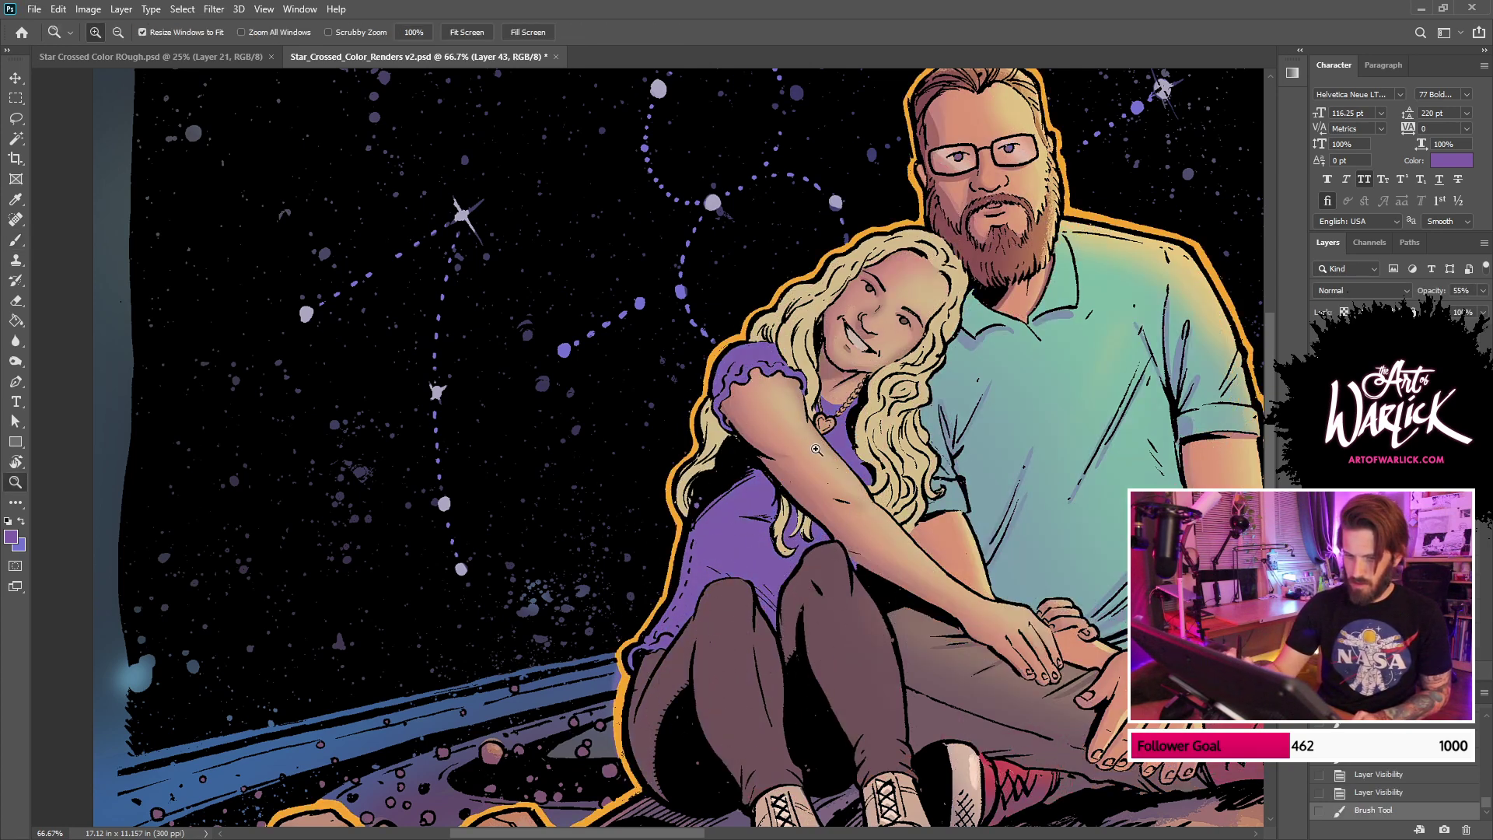
{"action": "key", "text": "x"}
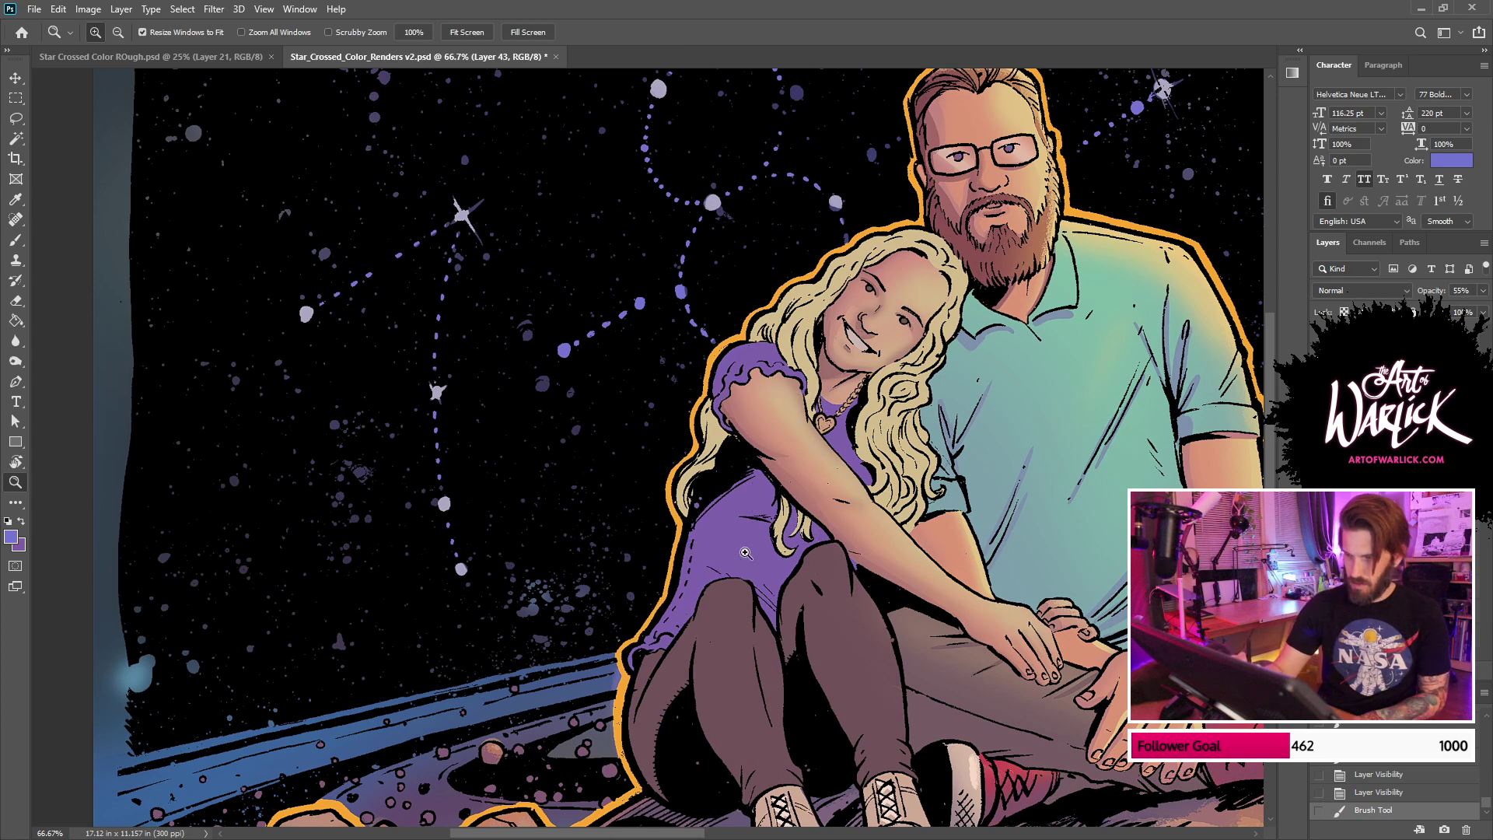
{"action": "key", "text": "b"}
{"action": "mouse_move", "coordinate": [839, 464]}
{"action": "left_mouse_down"}
{"action": "mouse_move", "coordinate": [821, 465]}
{"action": "mouse_move", "coordinate": [654, 666]}
{"action": "left_mouse_up"}
{"action": "left_click_drag", "start_coordinate": [738, 390], "coordinate": [637, 662]}
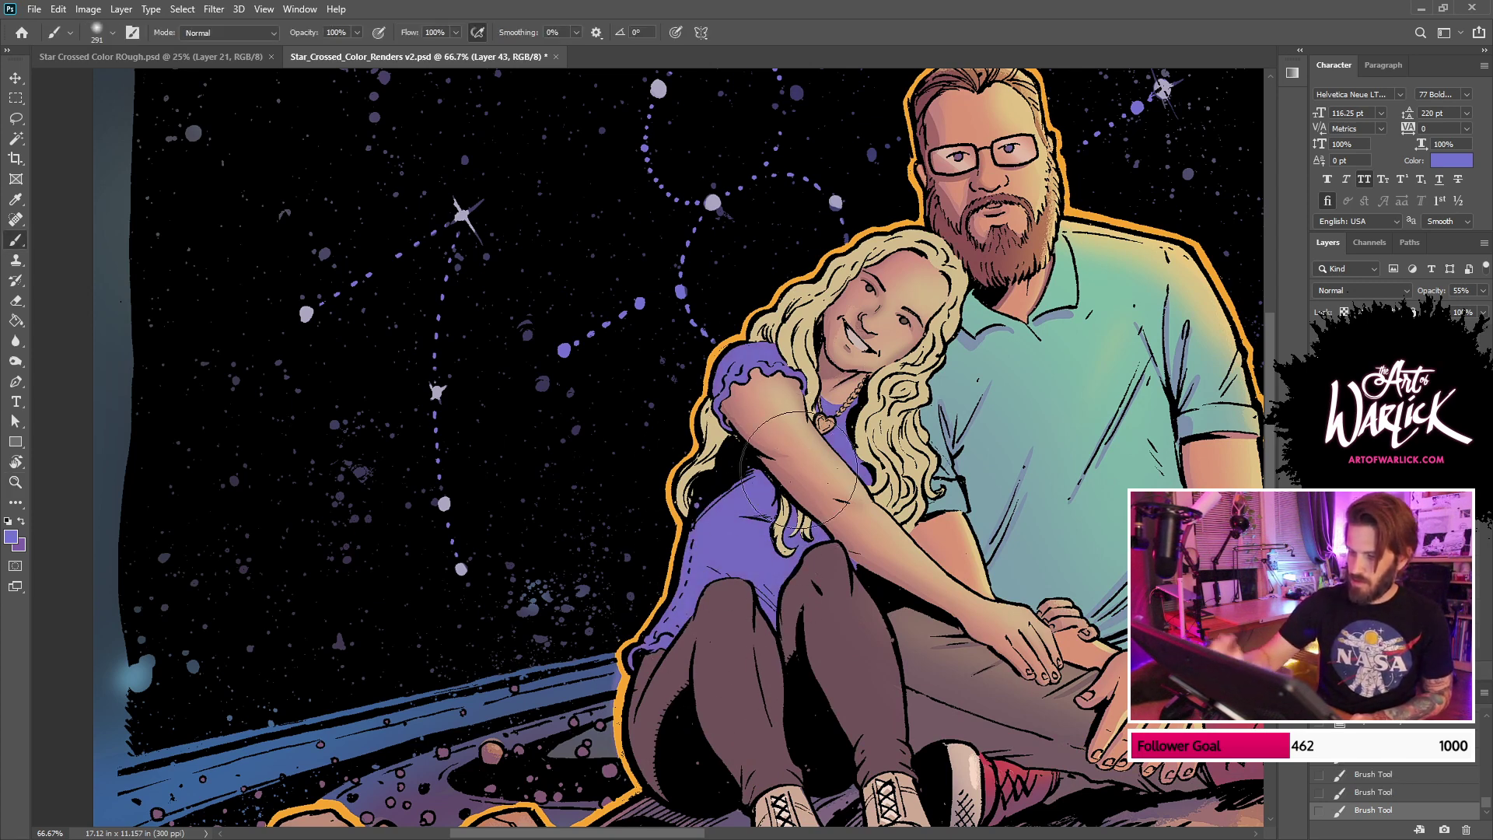
{"action": "left_click_drag", "start_coordinate": [756, 453], "coordinate": [716, 567]}
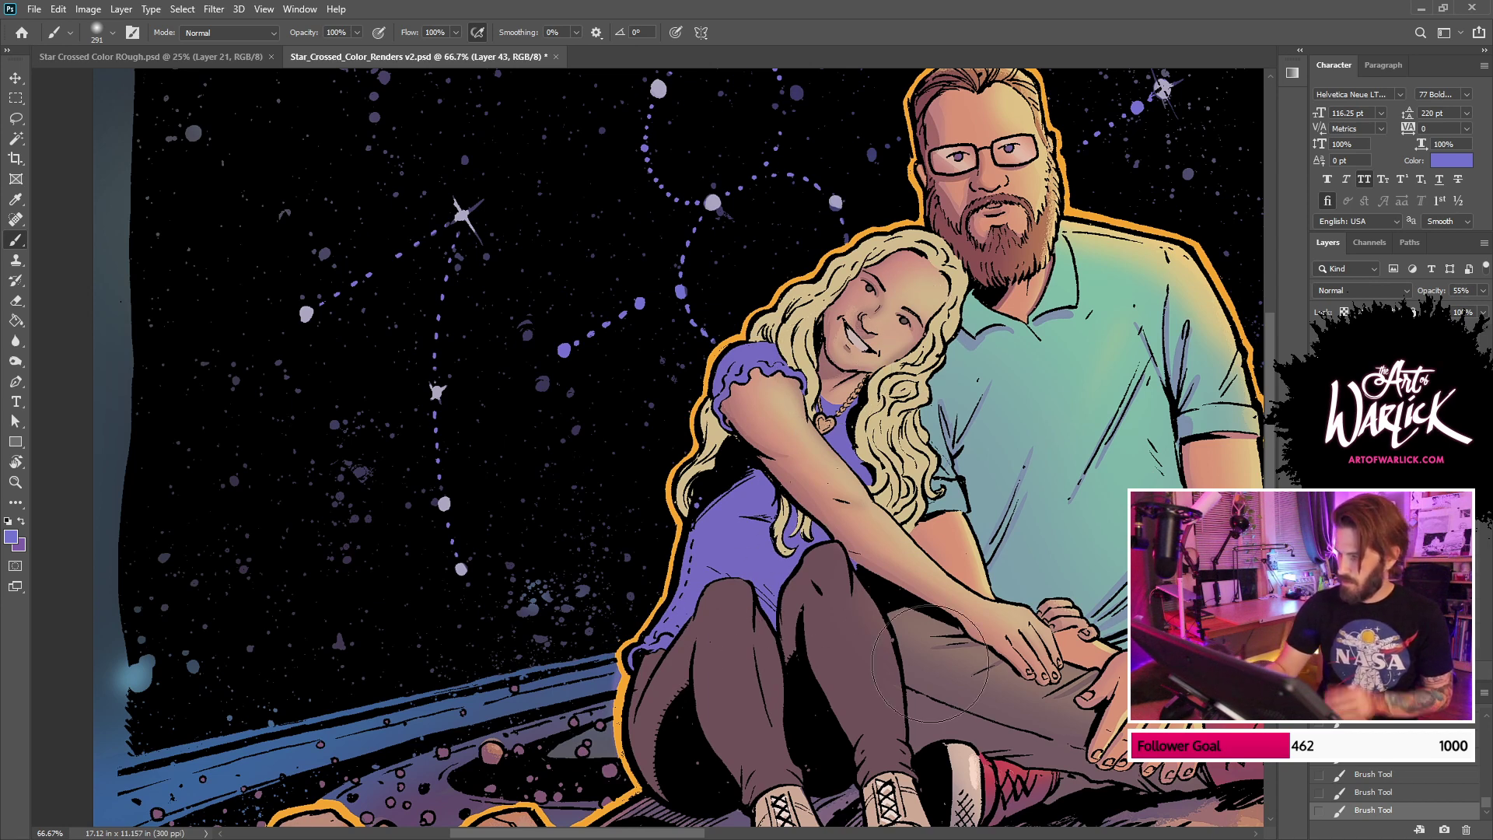
Step: Add a new layer and brush soft blue-violet into the woman's top, followed by purple along its outer edge
{"action": "key", "text": "ctrl+shift+alt+n"}
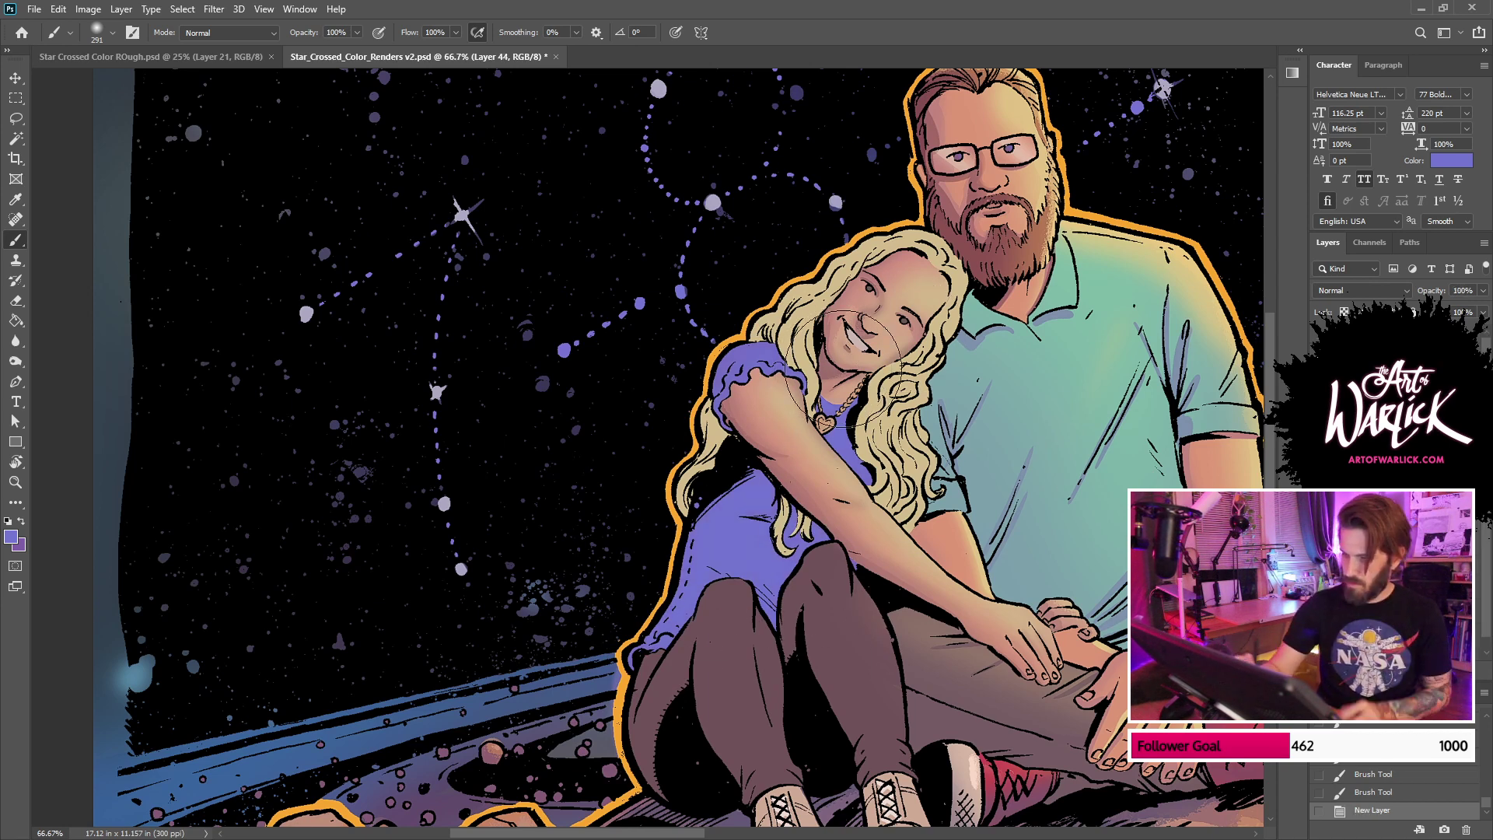
{"action": "left_click_drag", "start_coordinate": [688, 610], "coordinate": [700, 570]}
{"action": "key", "text": "x"}
{"action": "left_click_drag", "start_coordinate": [650, 679], "coordinate": [778, 326]}
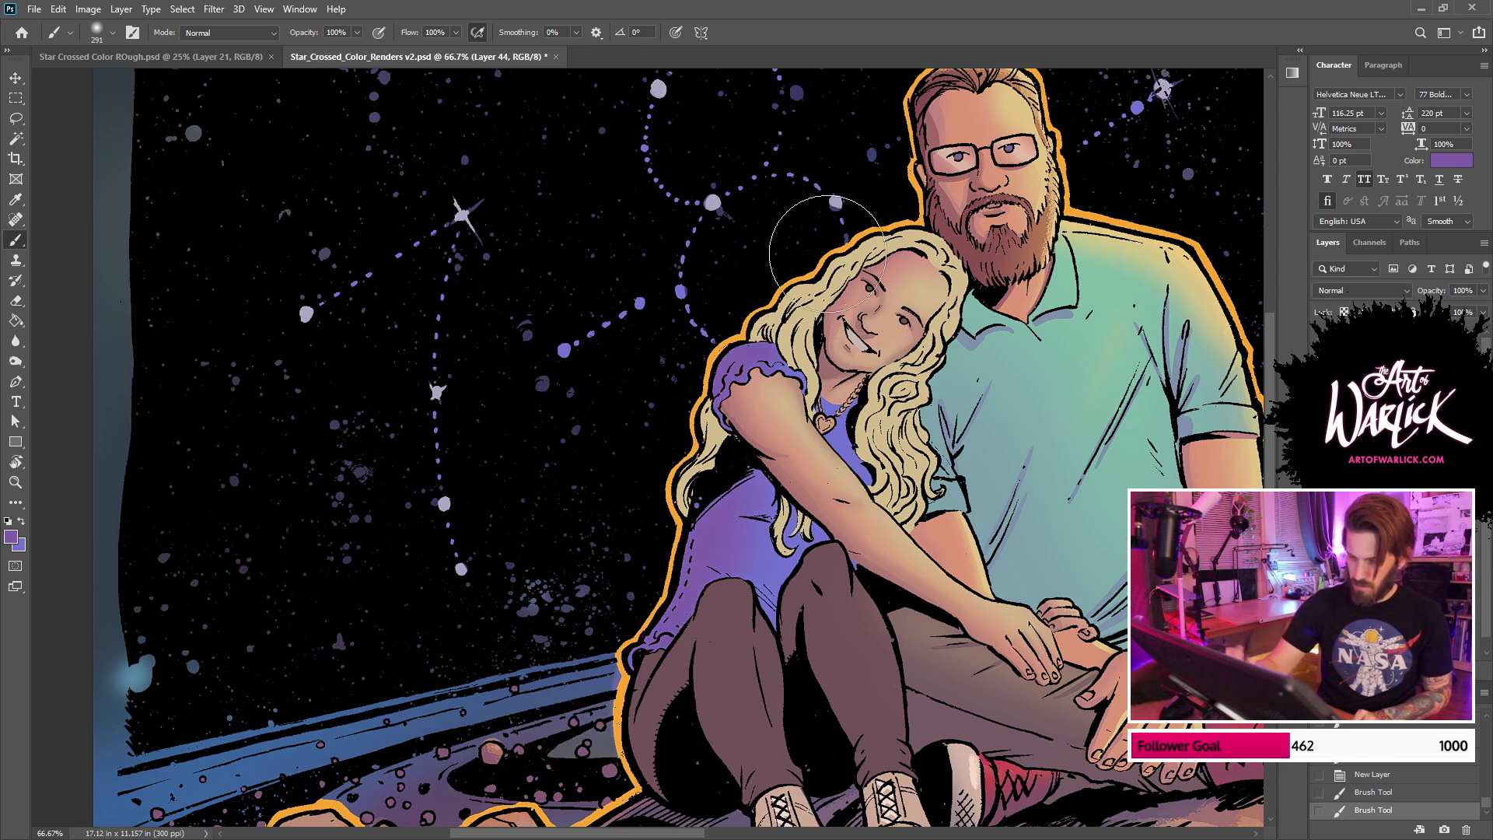
Step: Paint purple texture along the folds and outer edge of the woman's top with the textured brush enlarged to 61 px
{"action": "right_click", "coordinate": [890, 343]}
{"action": "left_click", "coordinate": [1071, 489]}
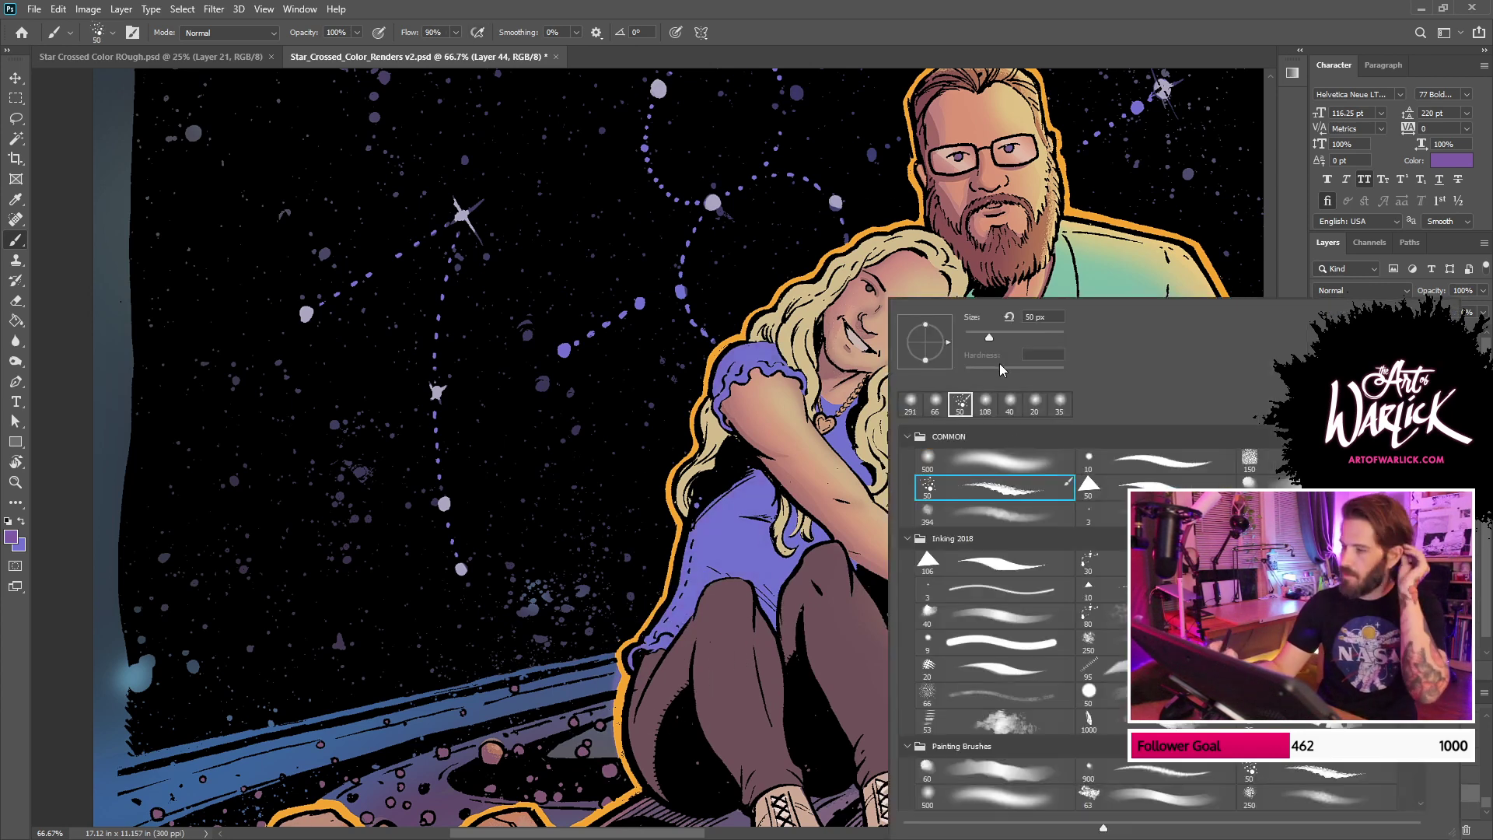
{"action": "left_click", "coordinate": [995, 337]}
{"action": "mouse_move", "coordinate": [716, 391]}
{"action": "left_mouse_down"}
{"action": "mouse_move", "coordinate": [747, 350]}
{"action": "mouse_move", "coordinate": [719, 393]}
{"action": "left_mouse_up"}
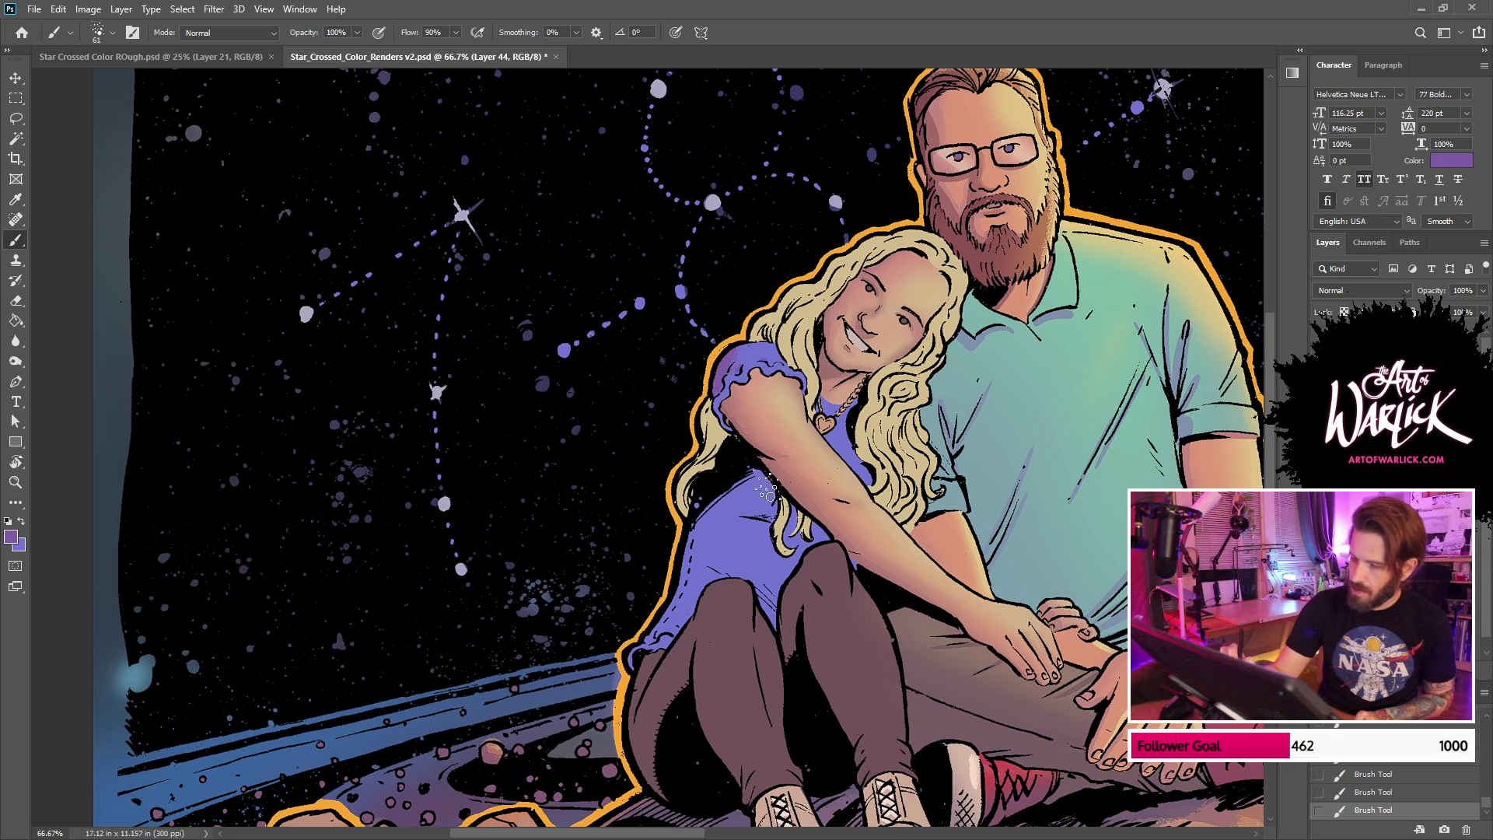
{"action": "mouse_move", "coordinate": [694, 536]}
{"action": "left_mouse_down"}
{"action": "mouse_move", "coordinate": [781, 480]}
{"action": "mouse_move", "coordinate": [744, 487]}
{"action": "mouse_move", "coordinate": [686, 614]}
{"action": "left_mouse_up"}
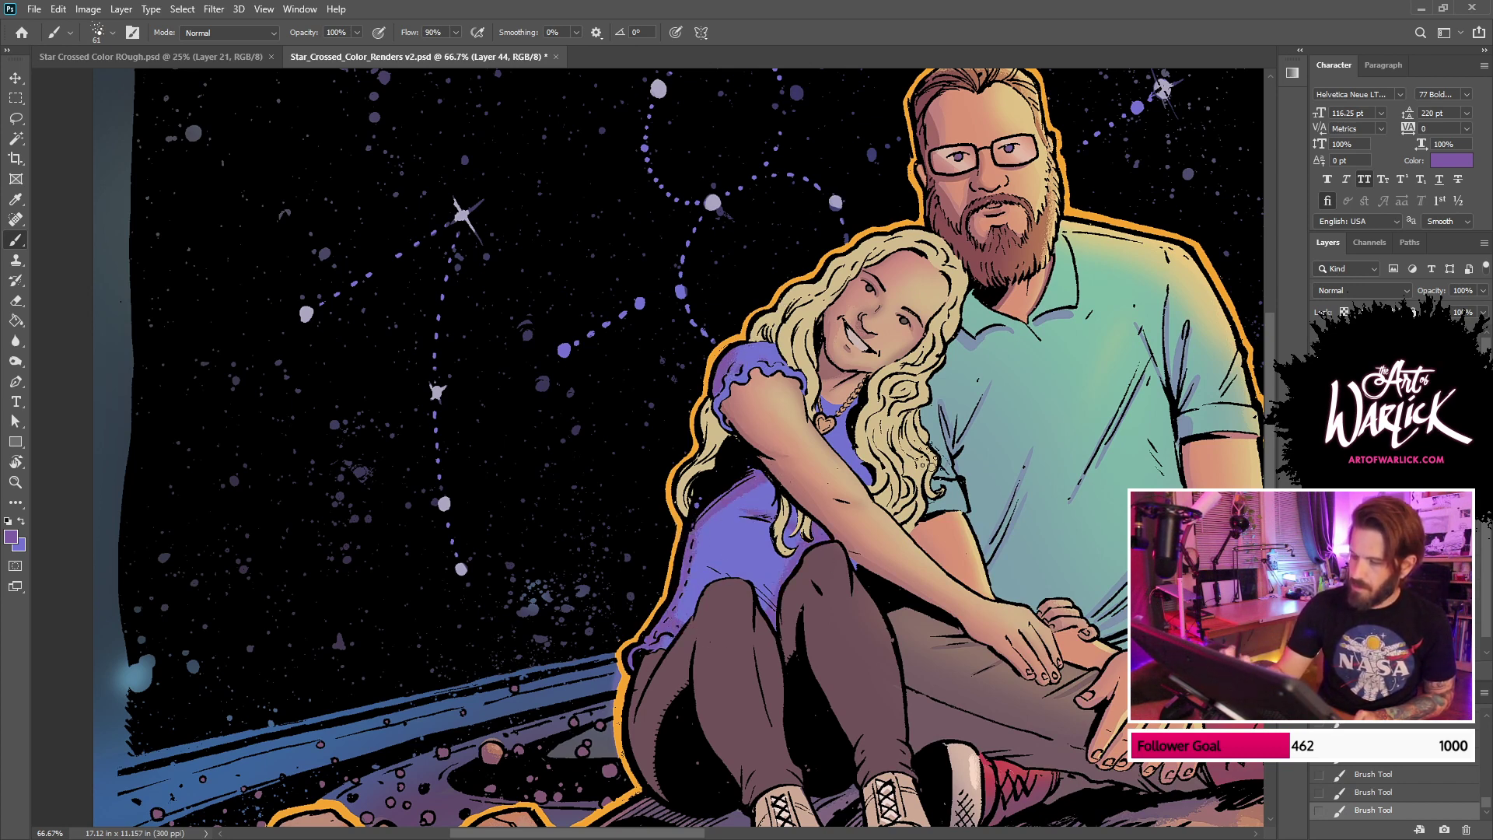
Step: Blend purple around the edges of the woman's top with a soft 149 px brush, then deselect and save the document
{"action": "right_click", "coordinate": [1042, 424]}
{"action": "left_click", "coordinate": [1055, 467]}
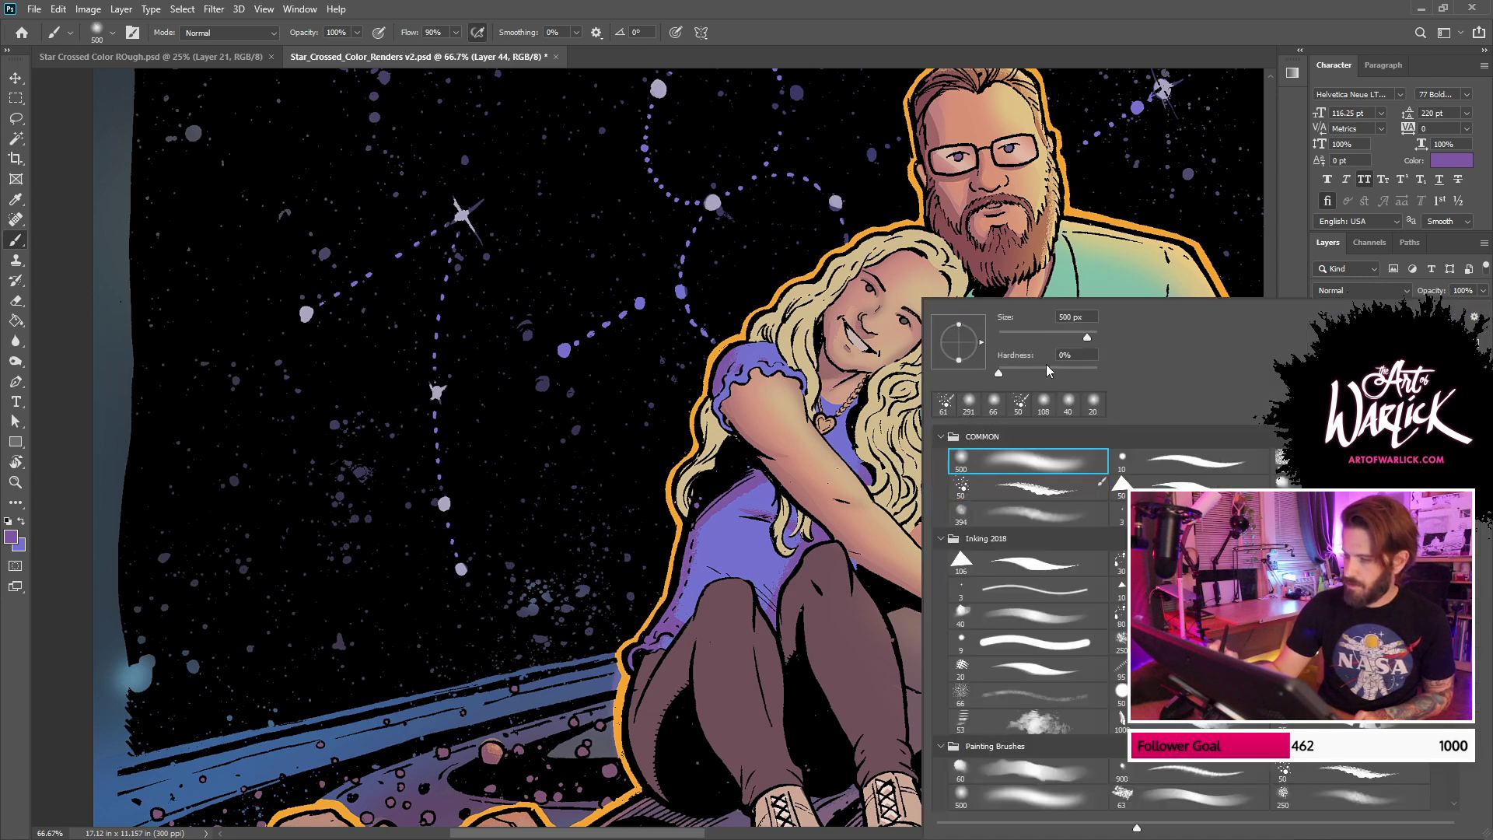
{"action": "left_click", "coordinate": [1060, 335]}
{"action": "left_click", "coordinate": [733, 333]}
{"action": "mouse_move", "coordinate": [739, 475]}
{"action": "left_mouse_down"}
{"action": "mouse_move", "coordinate": [679, 577]}
{"action": "mouse_move", "coordinate": [660, 668]}
{"action": "left_mouse_up"}
{"action": "left_click_drag", "start_coordinate": [782, 640], "coordinate": [866, 444]}
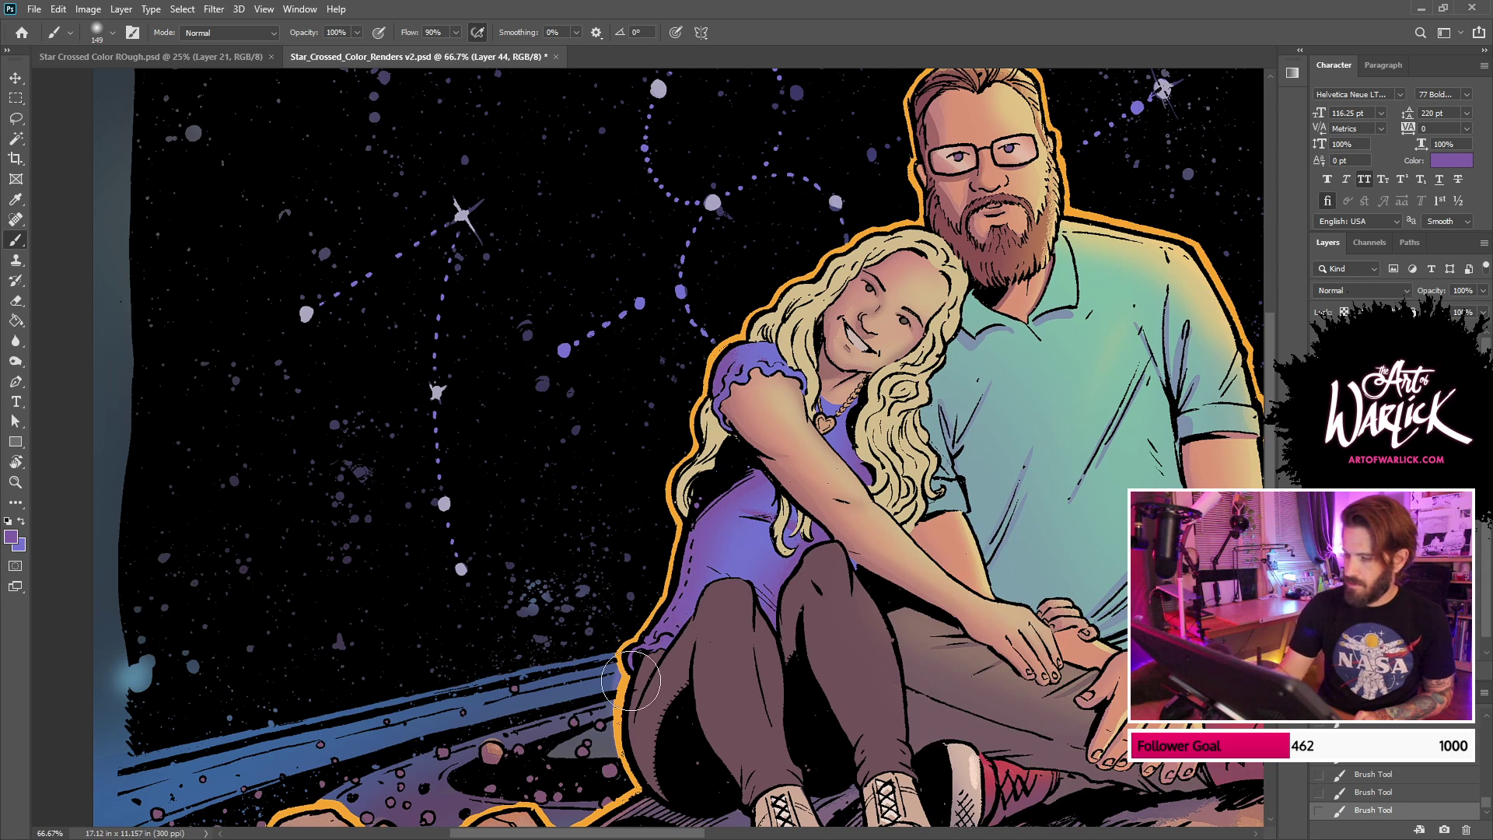
{"action": "key", "text": "ctrl+minus"}
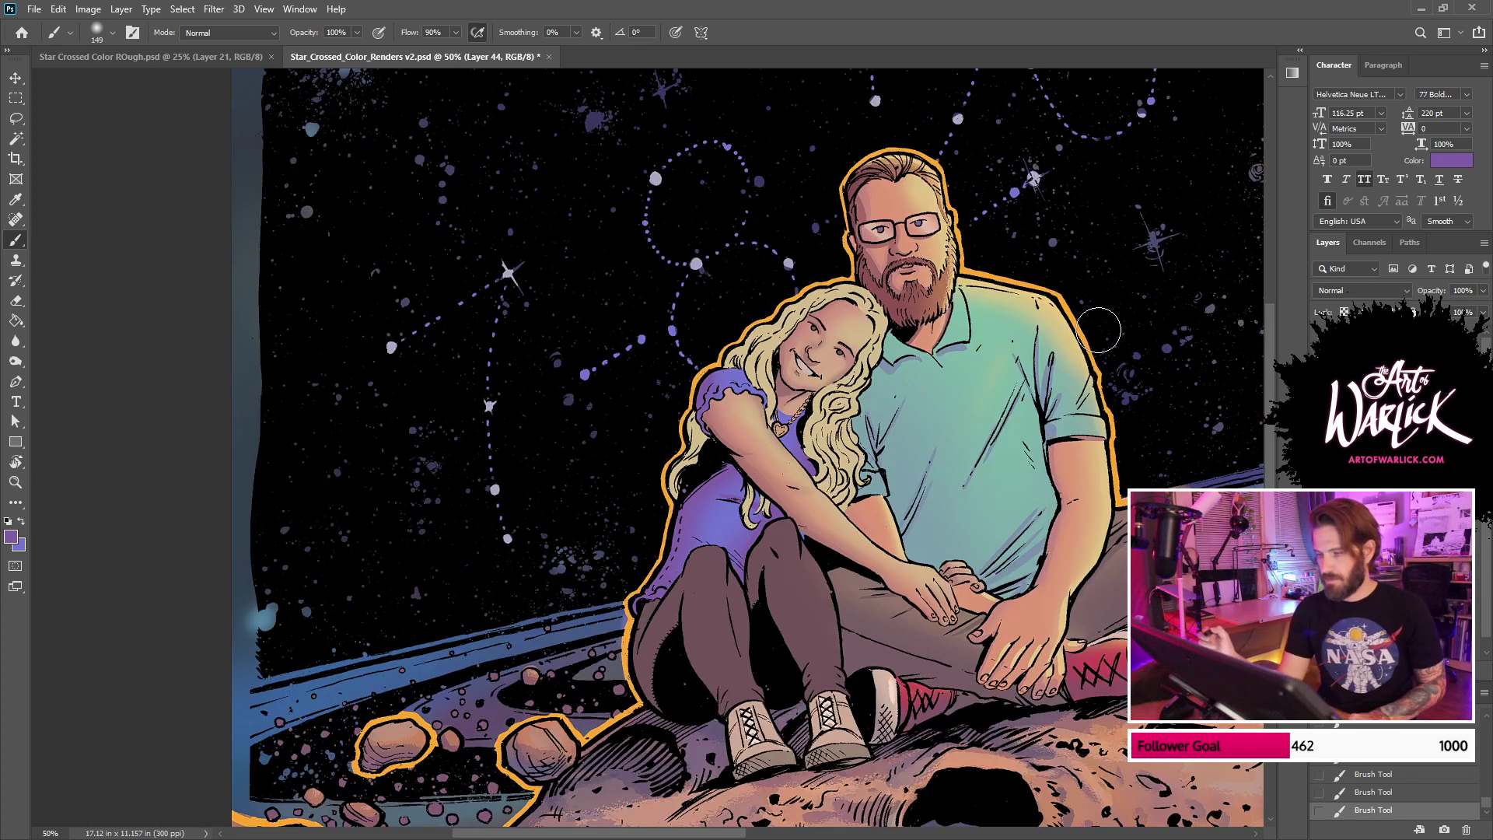
{"action": "key", "text": "ctrl+s"}
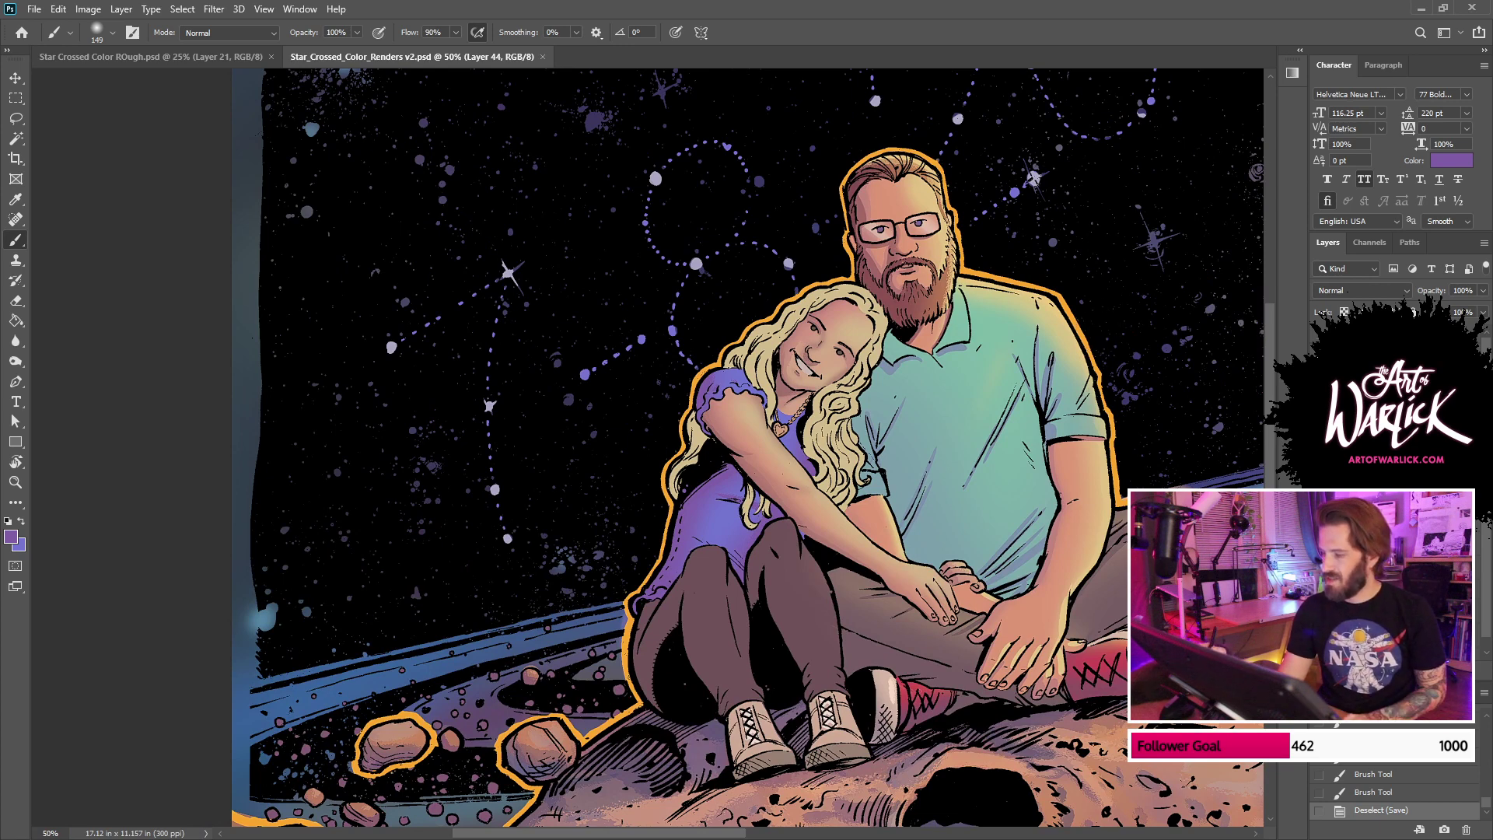
Step: Select the woman's leggings from the FLATS layer with the Magic Wand and return to the top shading layer
{"action": "key", "text": "w"}
{"action": "left_click", "coordinate": [808, 595]}
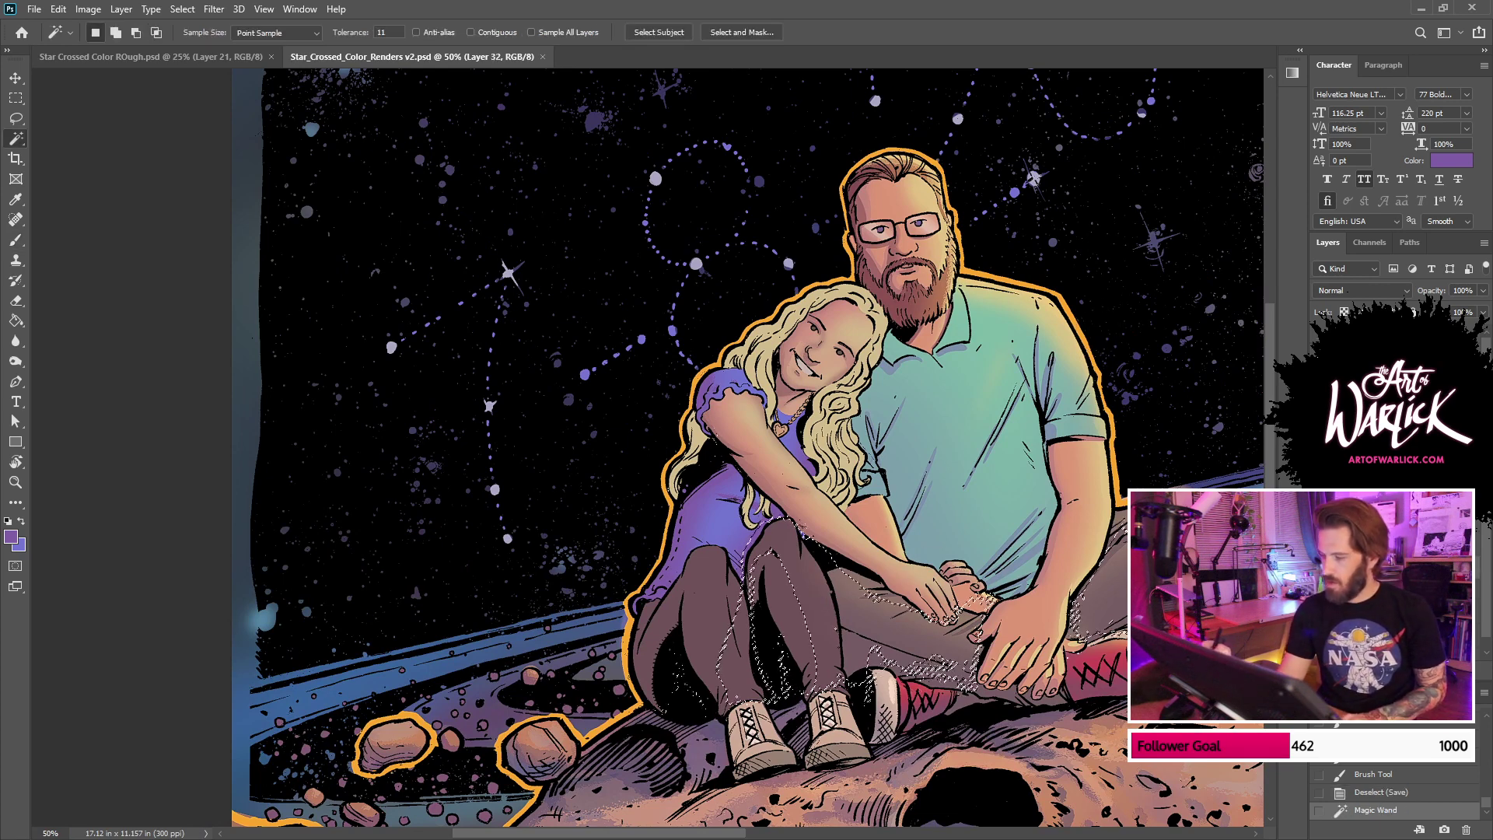
{"action": "key", "text": "ctrl+d"}
{"action": "left_click", "coordinate": [812, 596]}
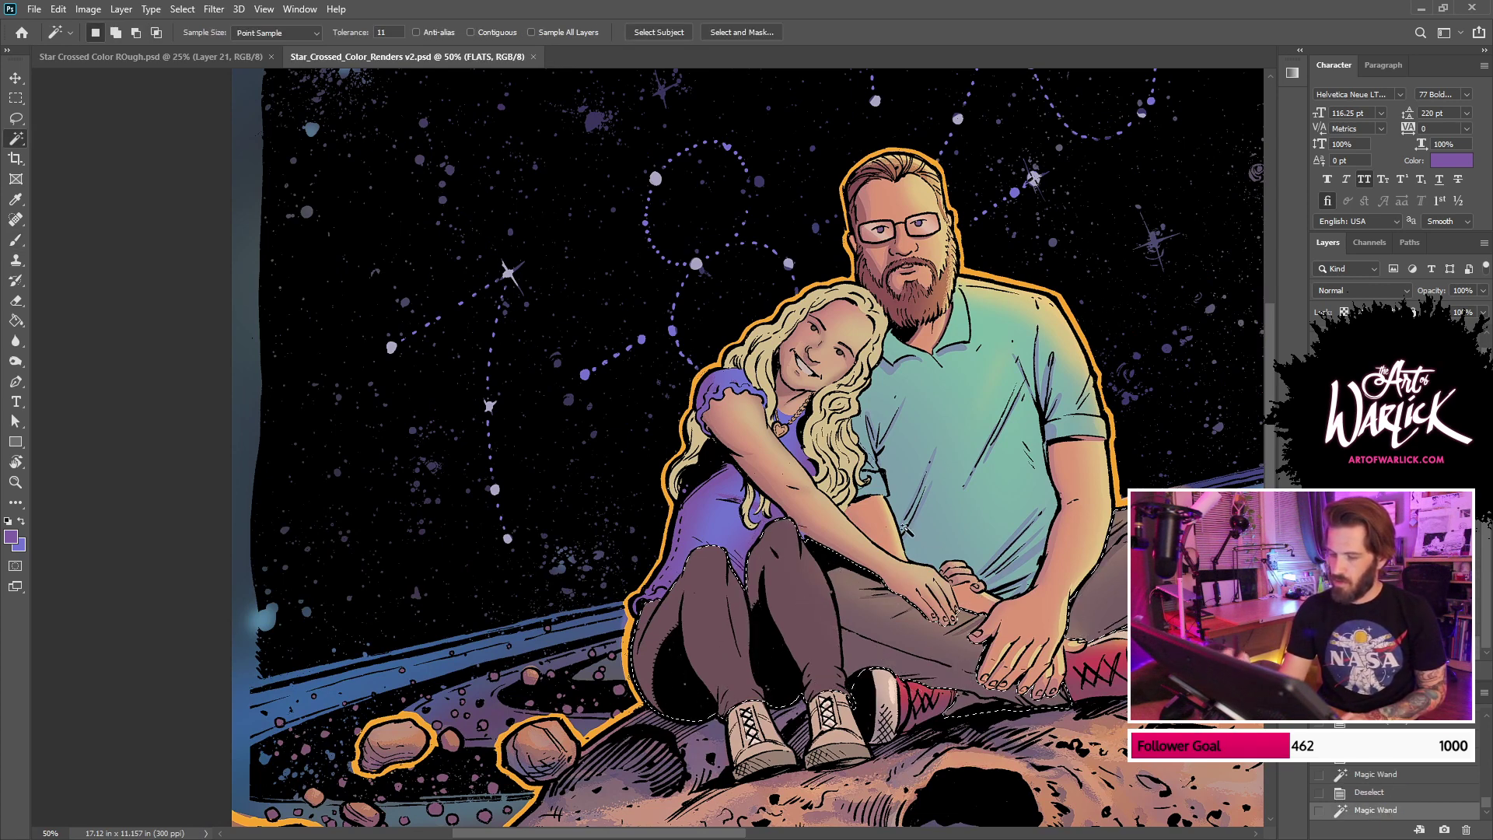
{"action": "key", "text": "alt+]"}
{"action": "key", "text": "ctrl+;"}
Step: Sample a muted purple from the leggings in the rough colours, brush it over the woman's leggings and hide the selection edges
{"action": "key", "text": "ctrl+"}
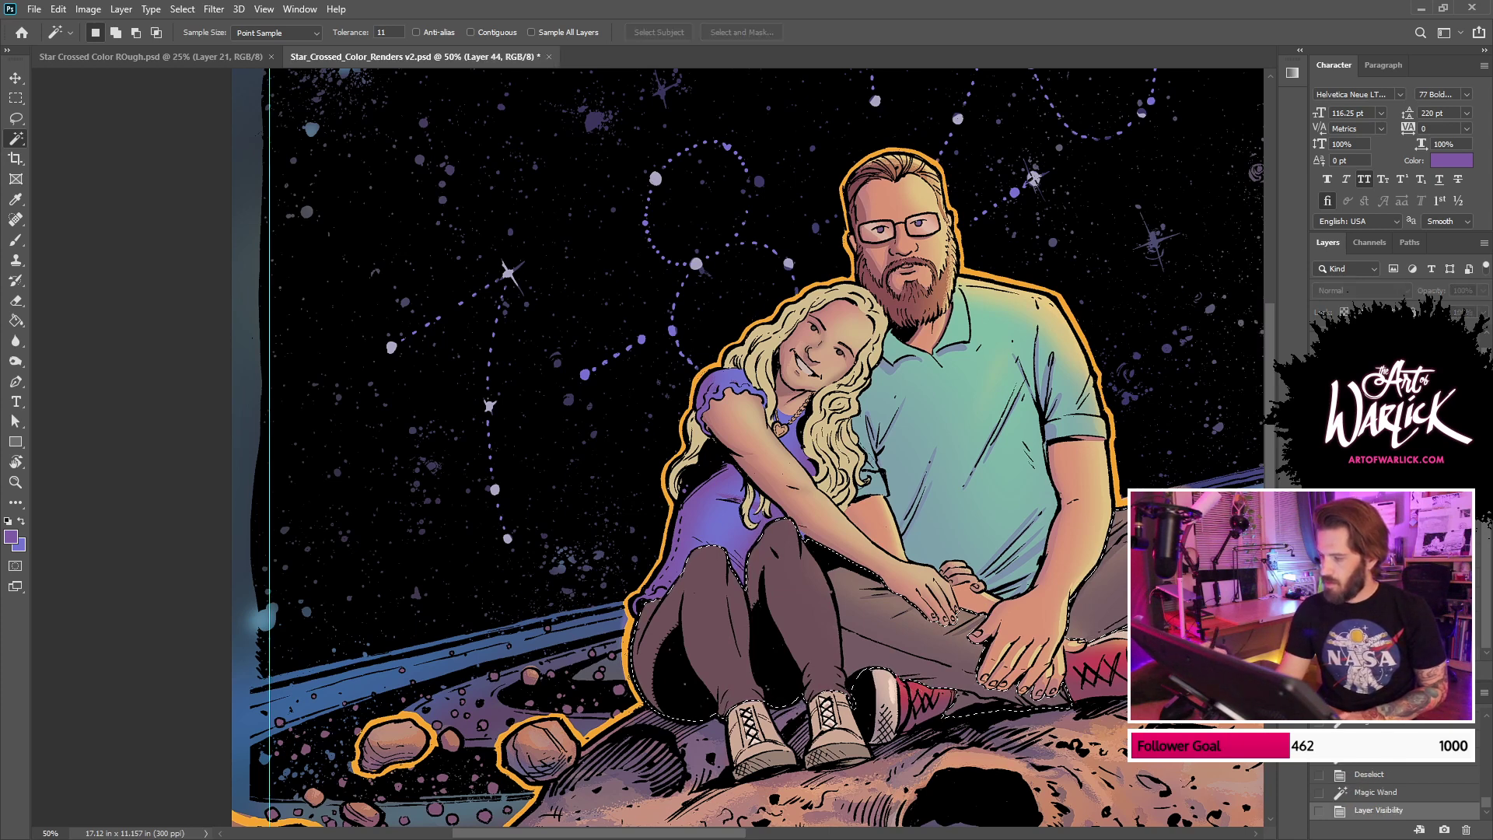
{"action": "key", "text": "b"}
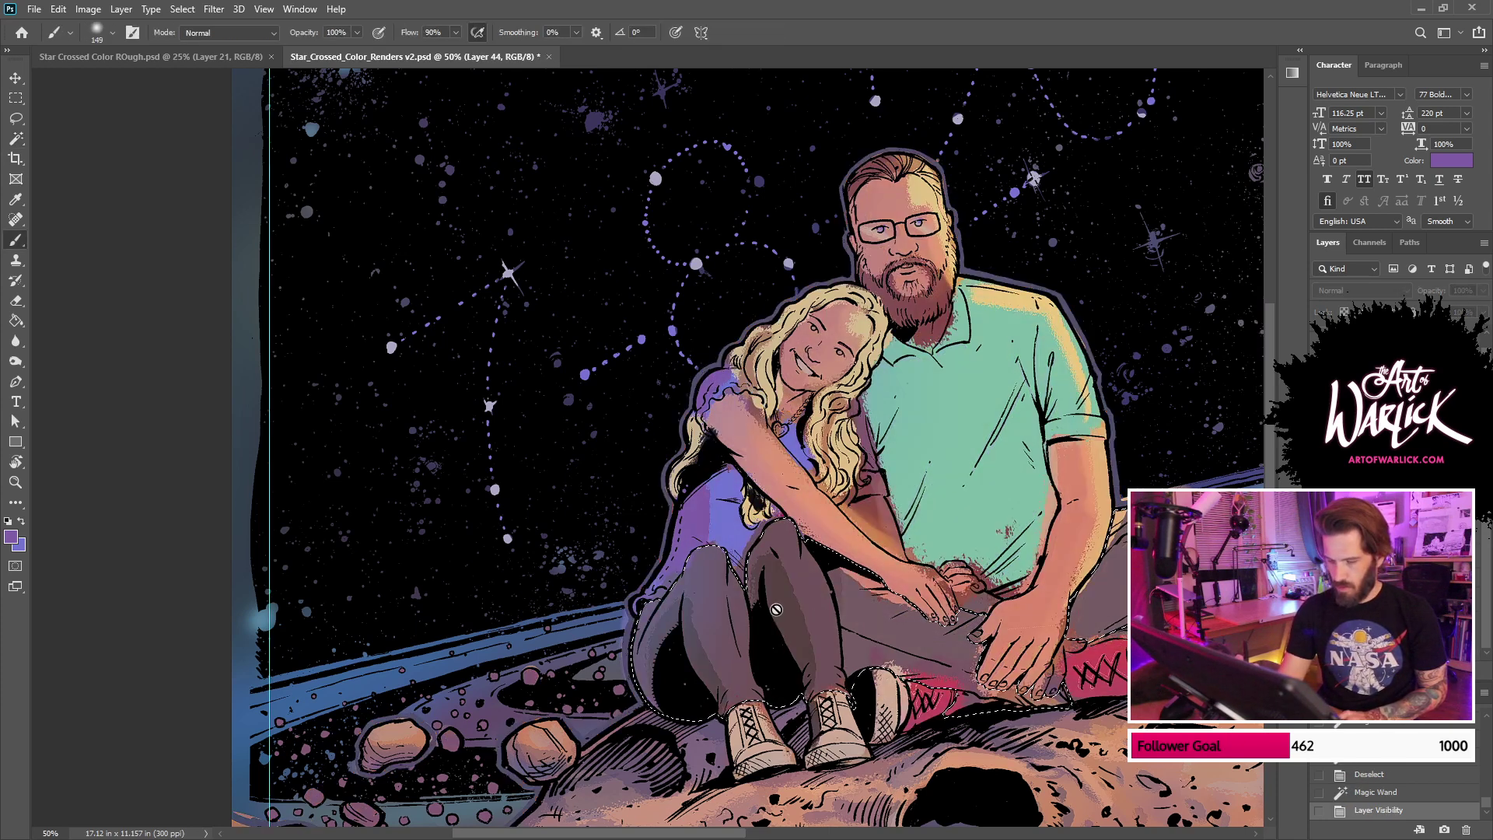
{"action": "left_click", "coordinate": [731, 599], "text": "alt"}
{"action": "key", "text": "ctrl+comma"}
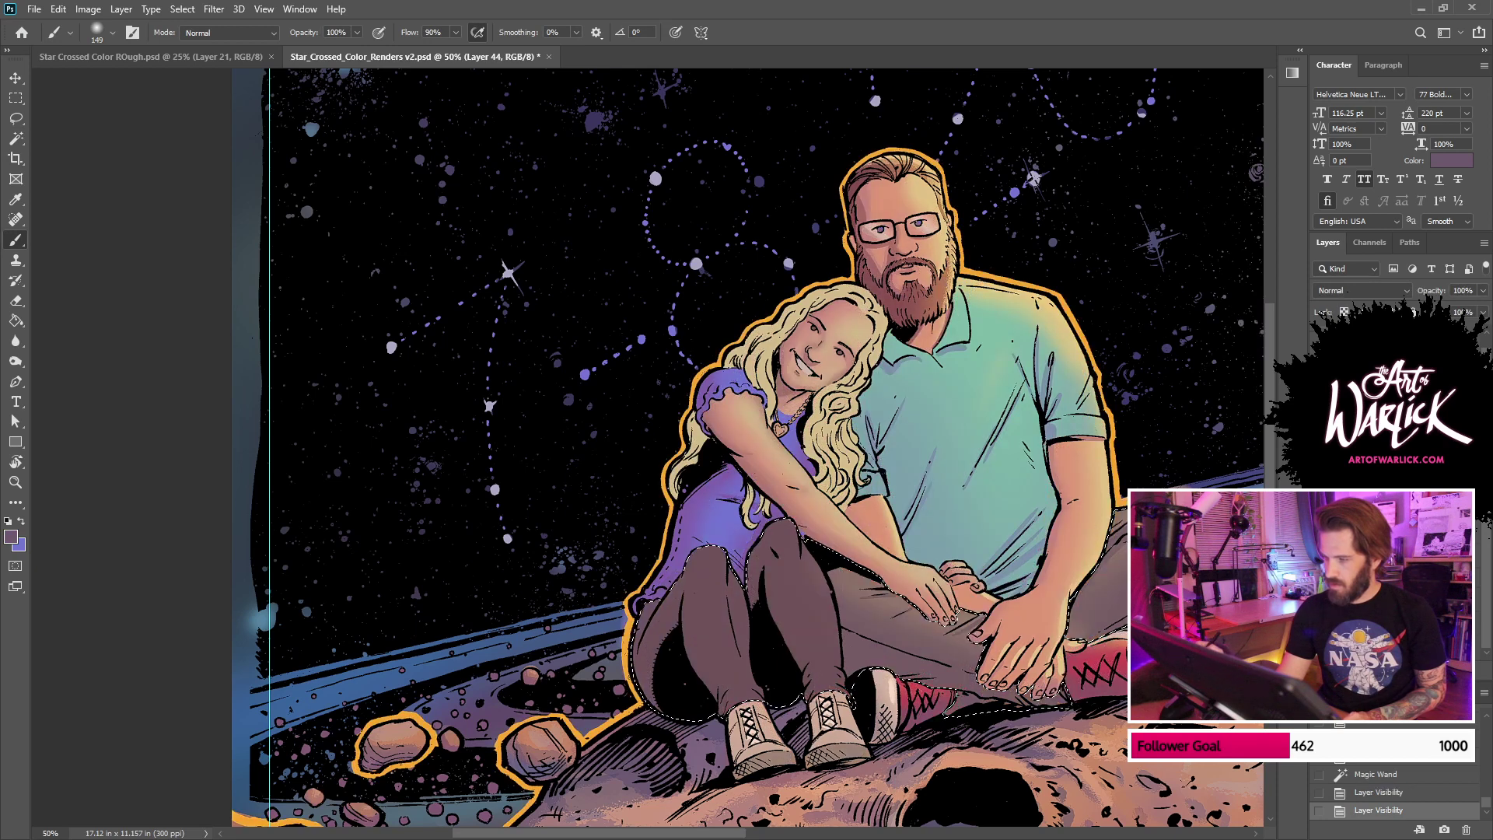
{"action": "mouse_move", "coordinate": [828, 638]}
{"action": "left_mouse_down"}
{"action": "mouse_move", "coordinate": [709, 691]}
{"action": "mouse_move", "coordinate": [705, 631]}
{"action": "mouse_move", "coordinate": [852, 618]}
{"action": "left_mouse_up"}
{"action": "key", "text": "ctrl+h"}
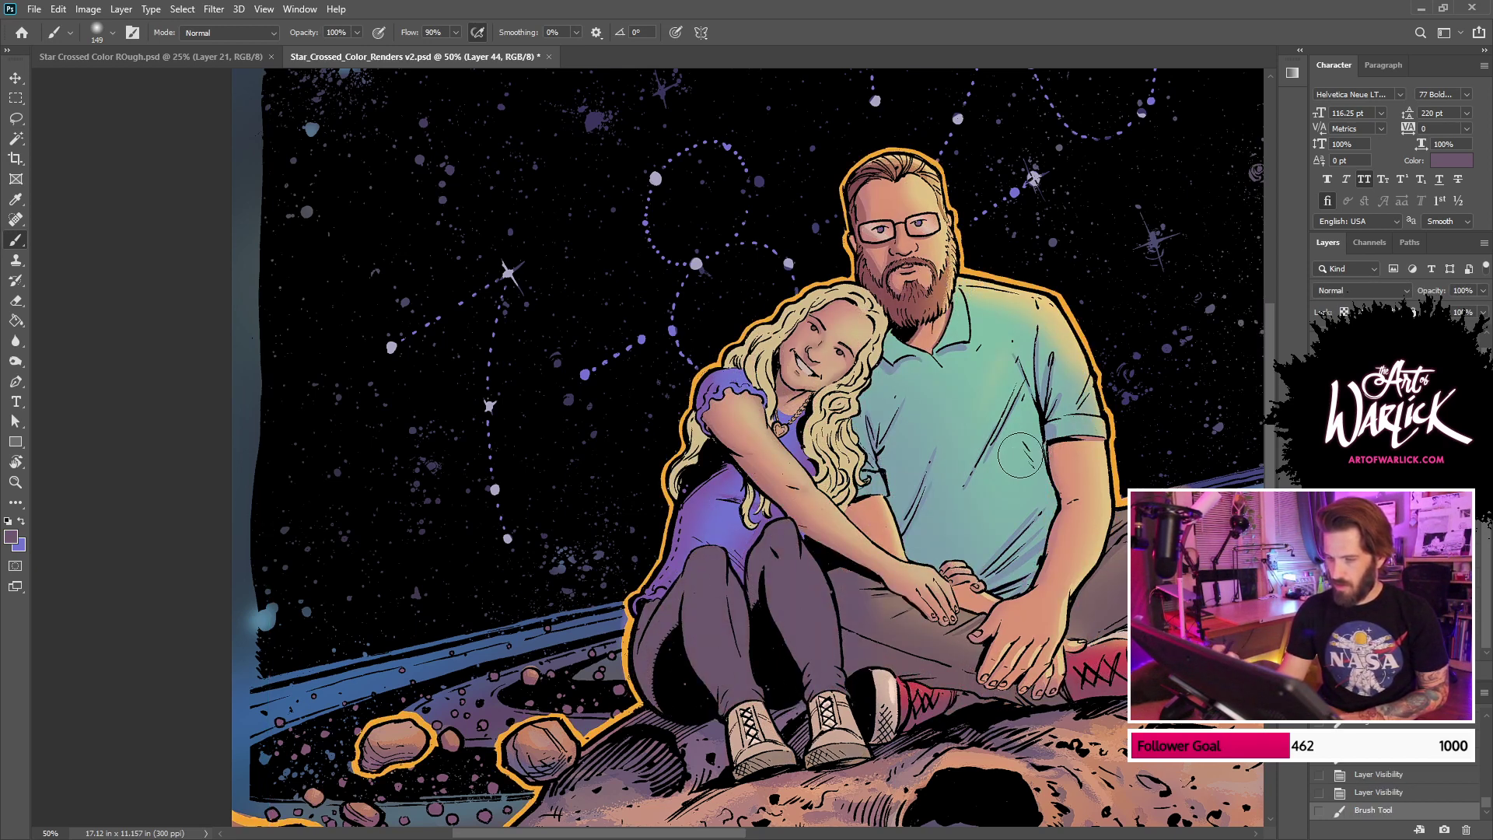
Step: Set the foreground to a darker purple, try a stroke on the woman's leggings, and show the rough colours for comparison
{"action": "left_click", "coordinate": [11, 537]}
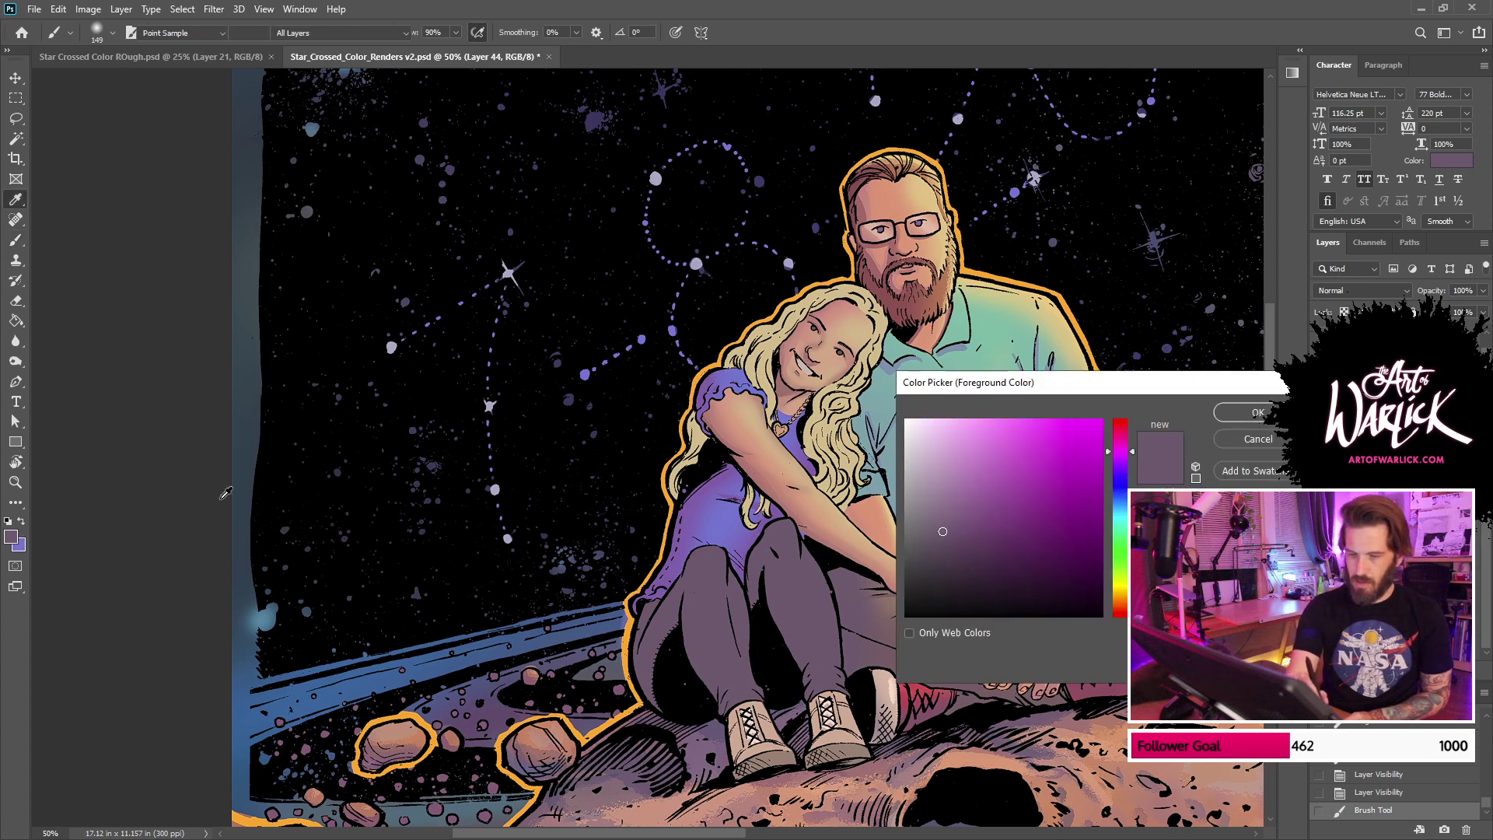
{"action": "left_click", "coordinate": [997, 554]}
{"action": "left_click", "coordinate": [1244, 413]}
{"action": "left_click_drag", "start_coordinate": [690, 573], "coordinate": [647, 685]}
{"action": "key", "text": "ctrl+z"}
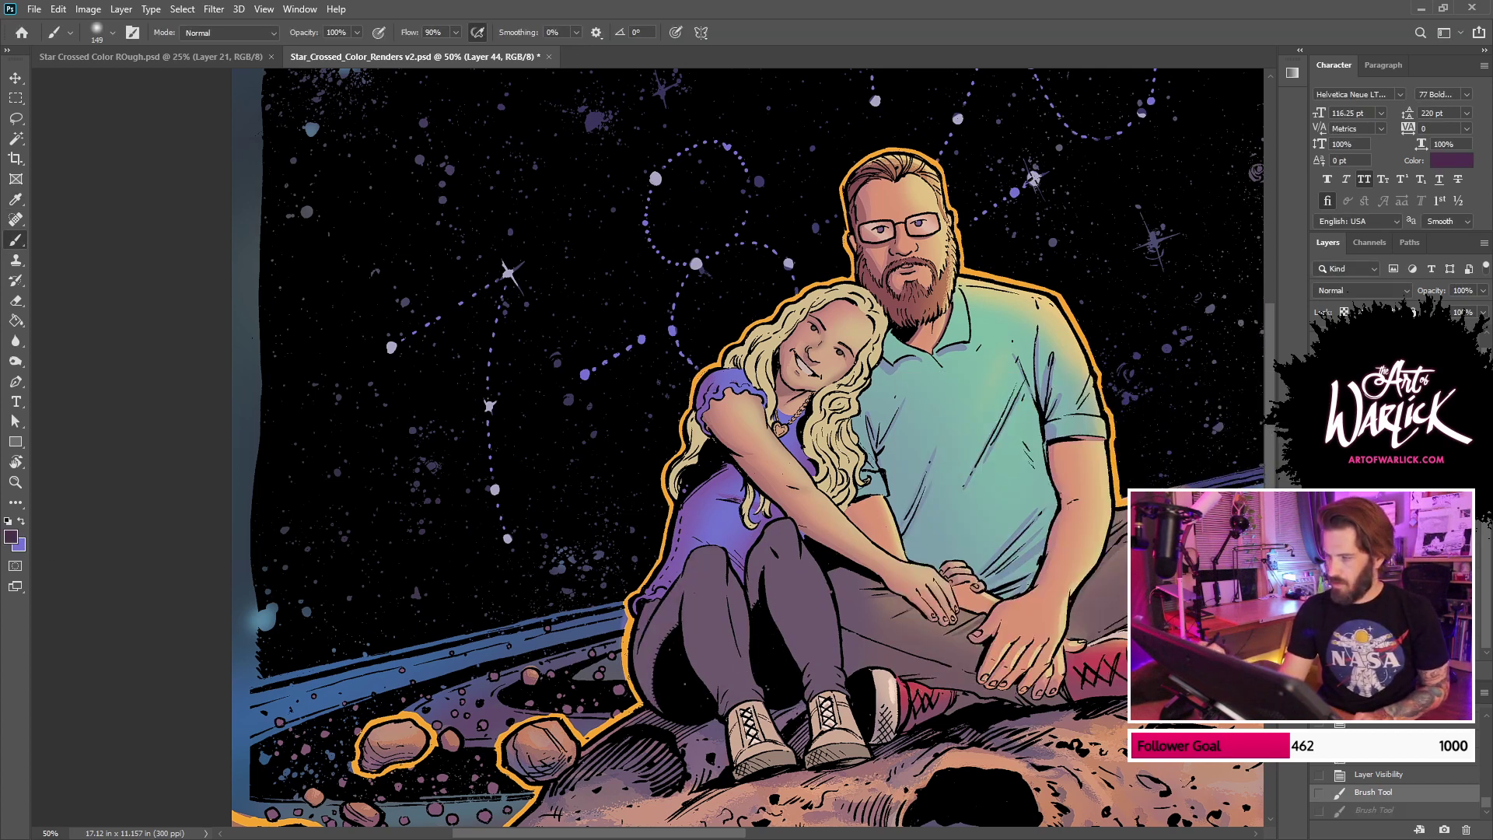
{"action": "left_click", "coordinate": [1320, 482]}
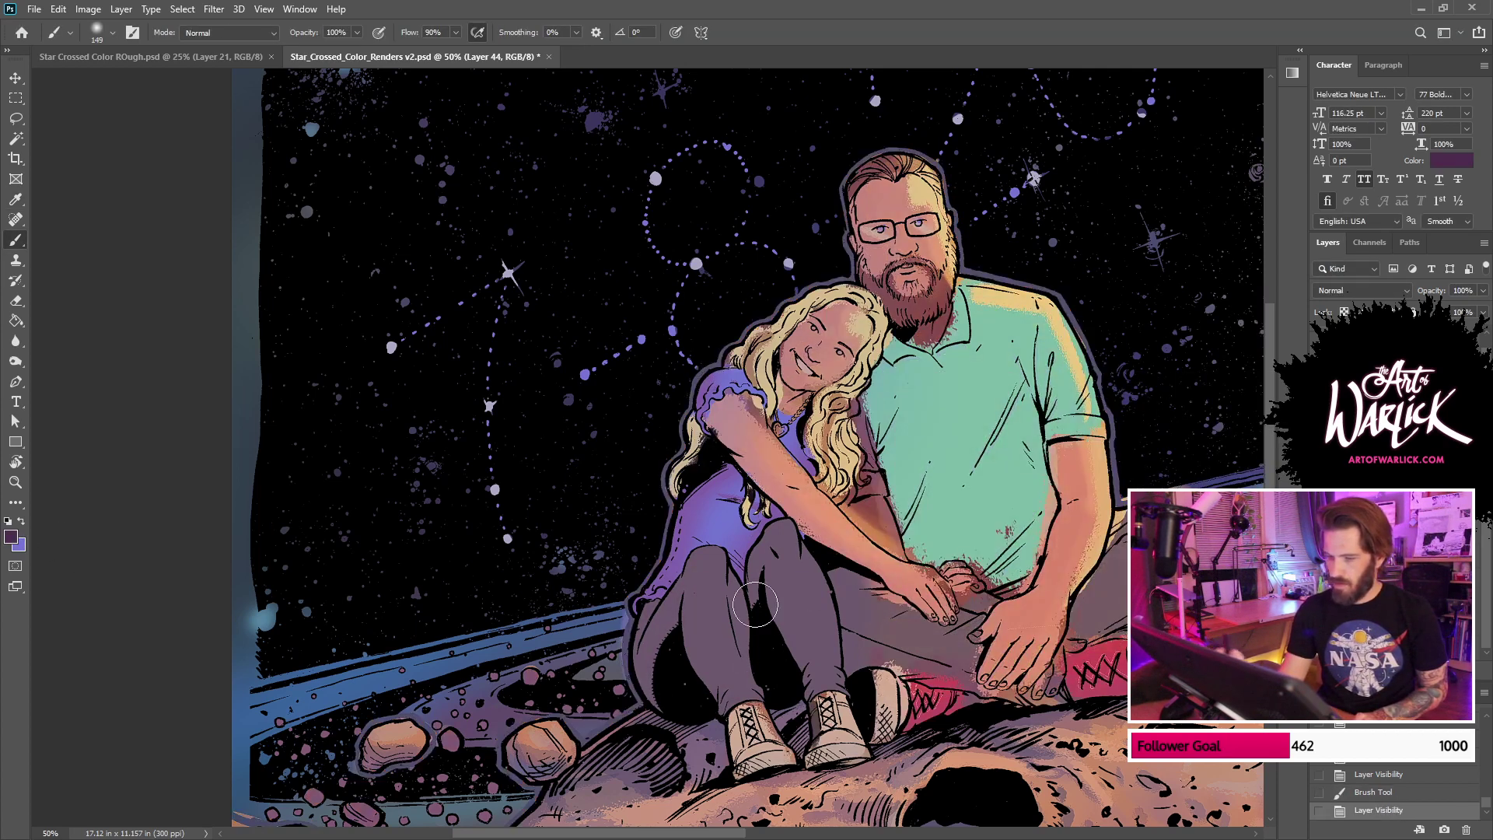
Step: Sample a dark purple from the leggings in the rough colours and a lighter muted purple from the rendered leggings, with the dark one as foreground
{"action": "left_click", "coordinate": [1320, 482]}
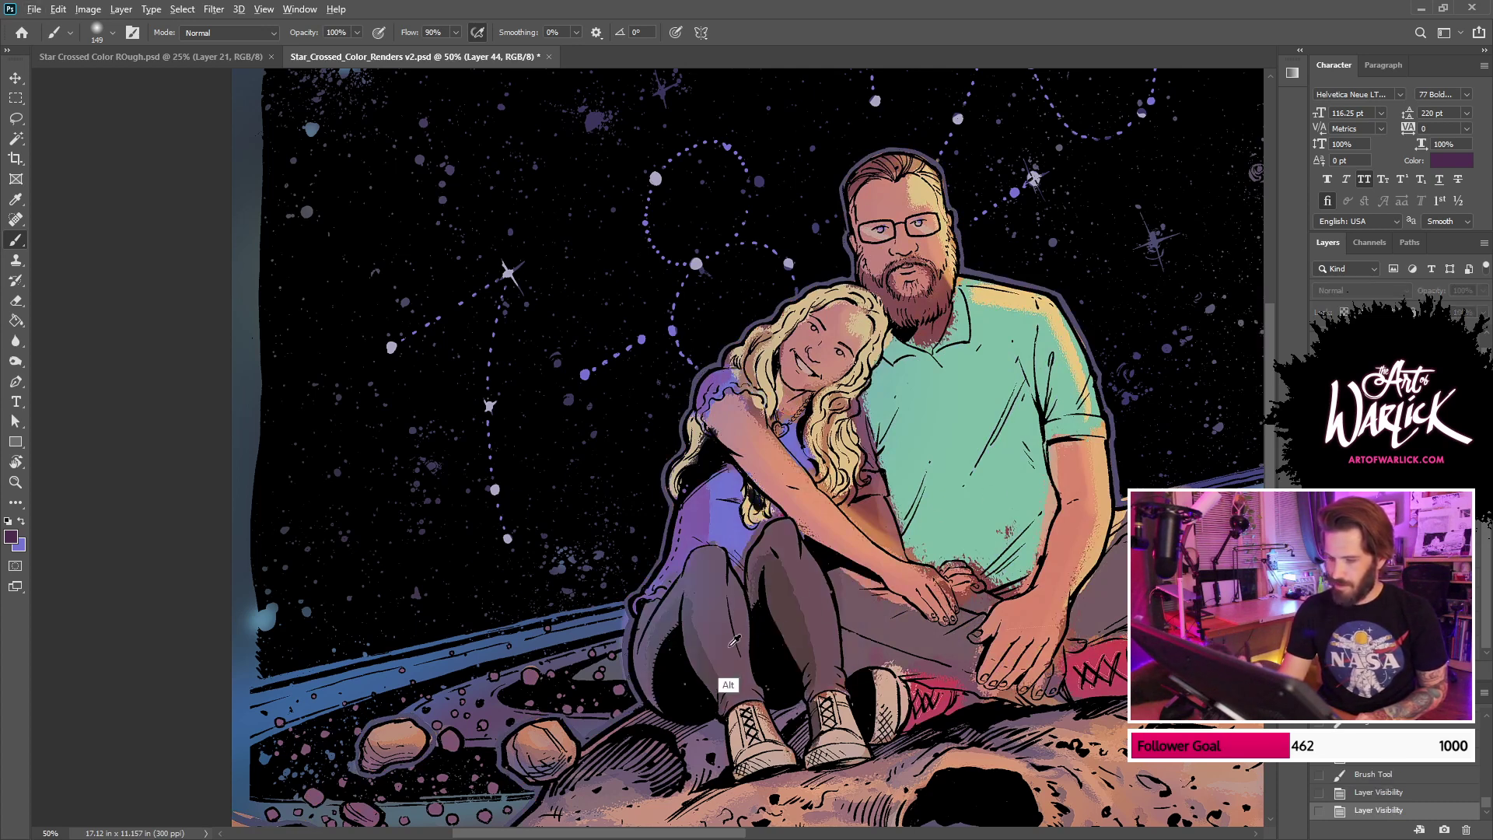
{"action": "left_click", "coordinate": [717, 680]}
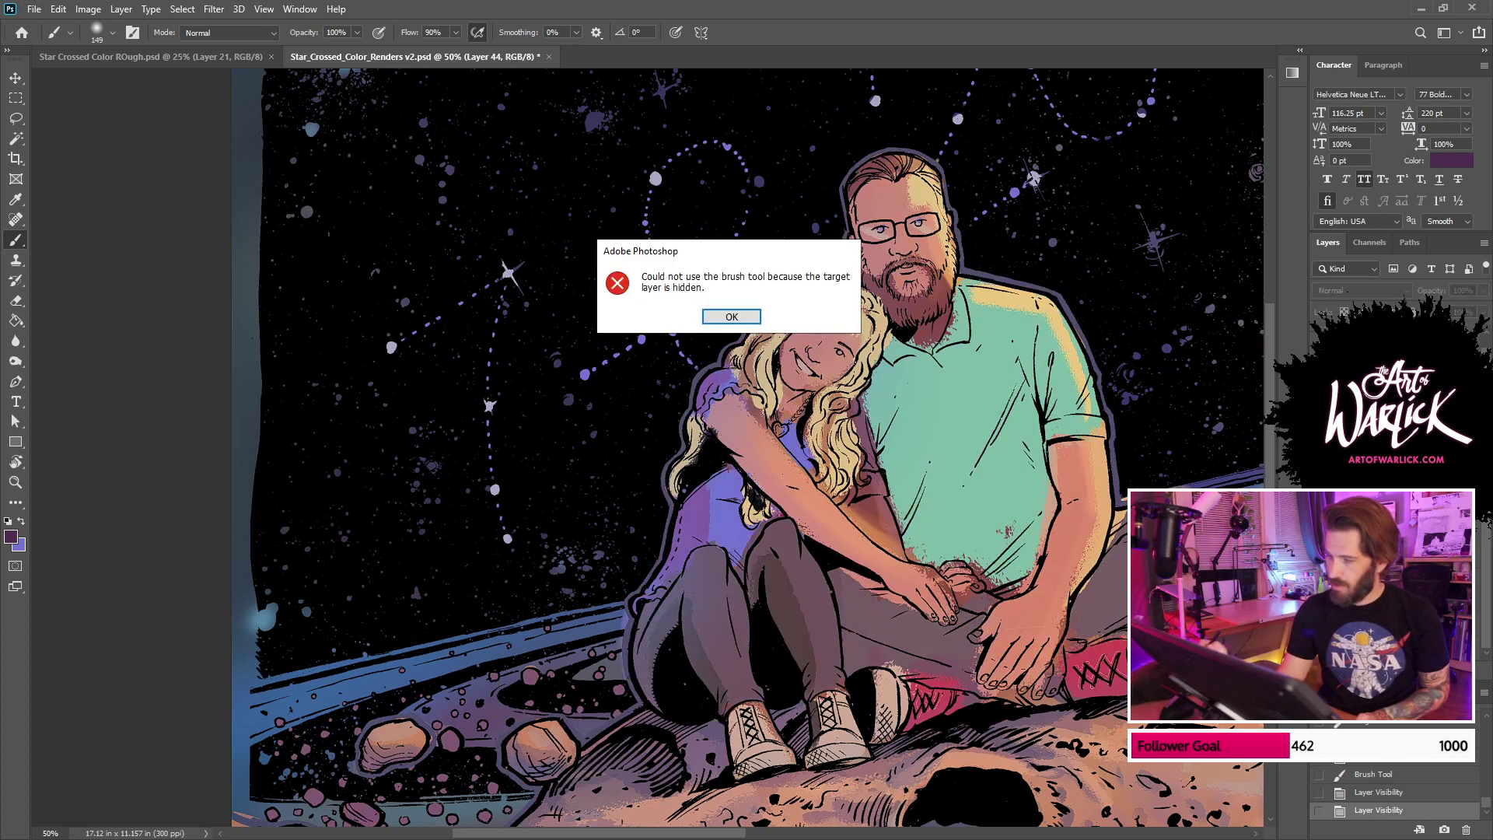
{"action": "key", "text": "Return"}
{"action": "left_click", "coordinate": [1319, 482]}
{"action": "left_click", "coordinate": [712, 683], "text": "alt"}
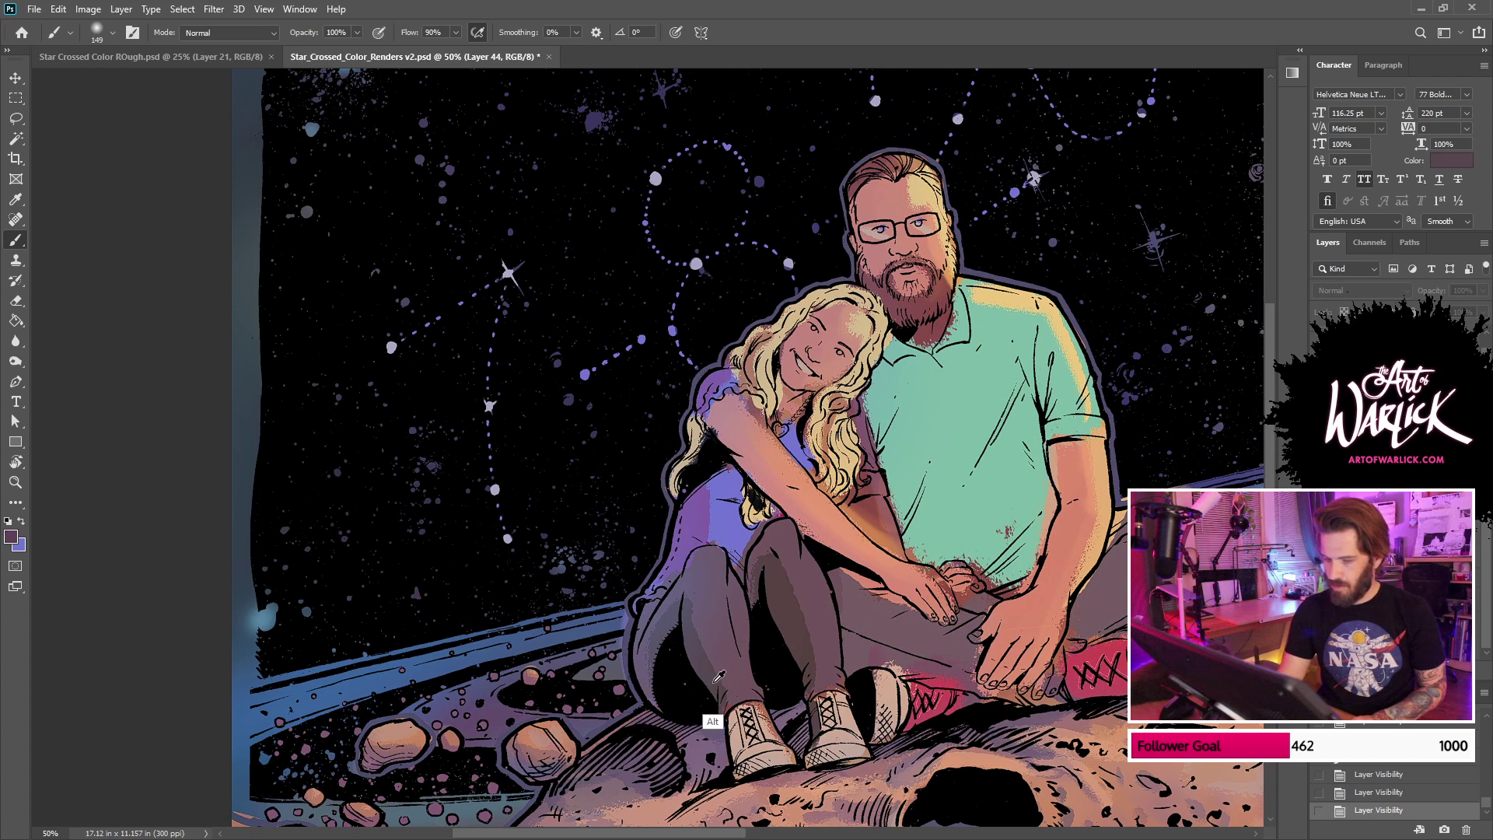
{"action": "left_click", "coordinate": [1320, 482]}
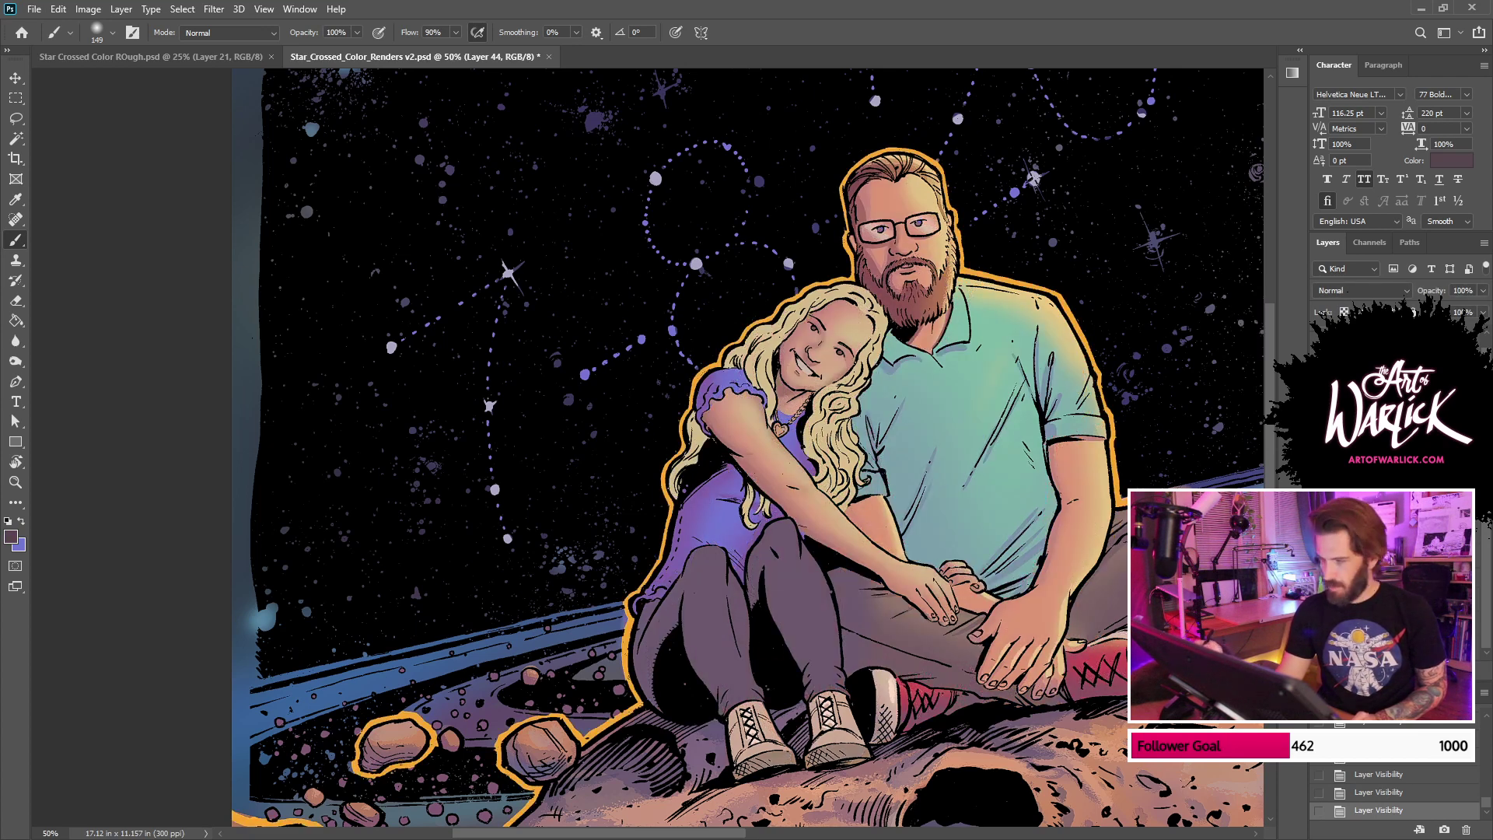
{"action": "left_click", "coordinate": [740, 611], "text": "alt"}
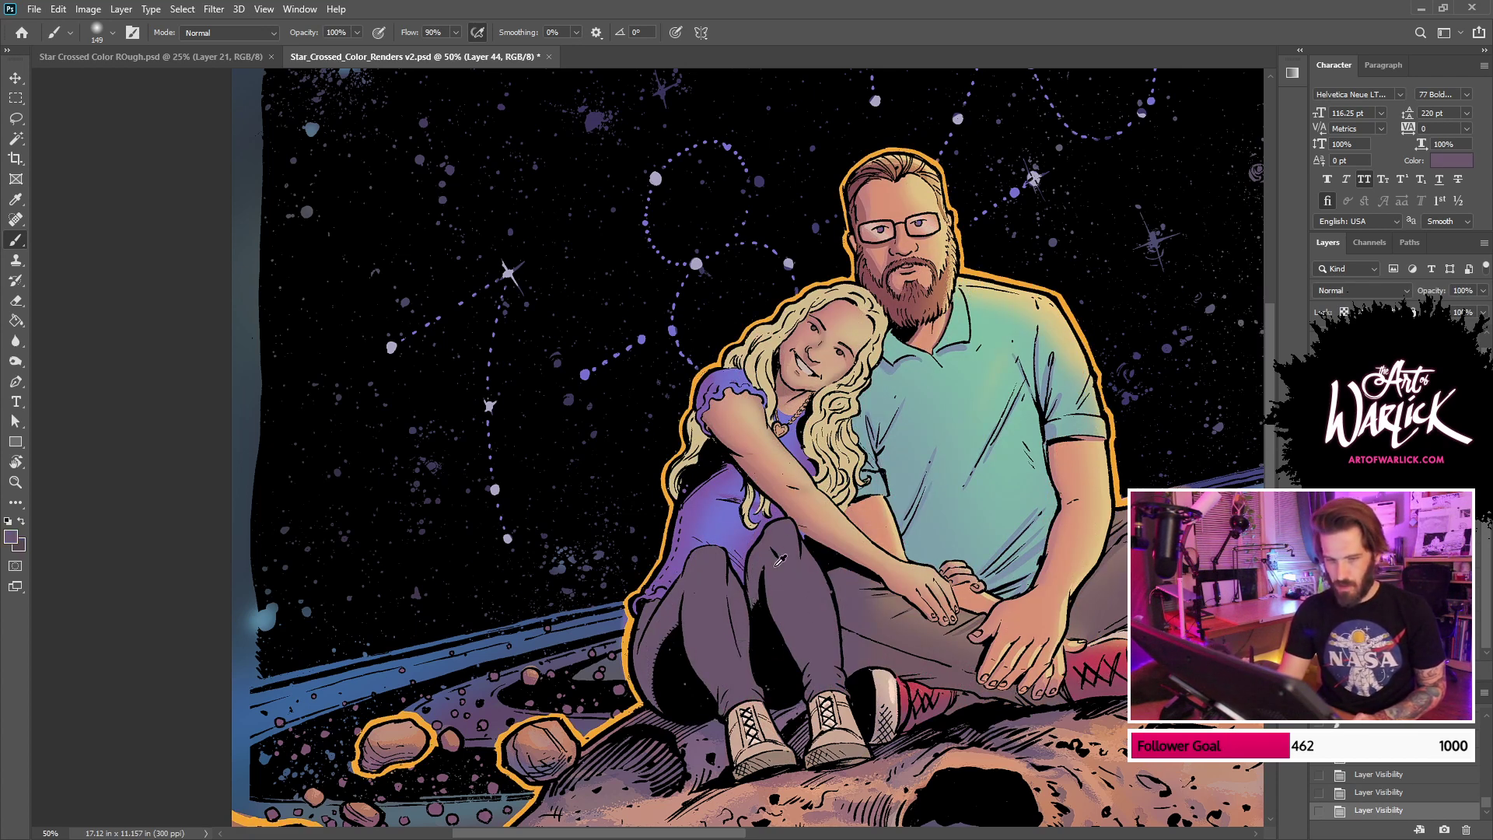
{"action": "key", "text": "x"}
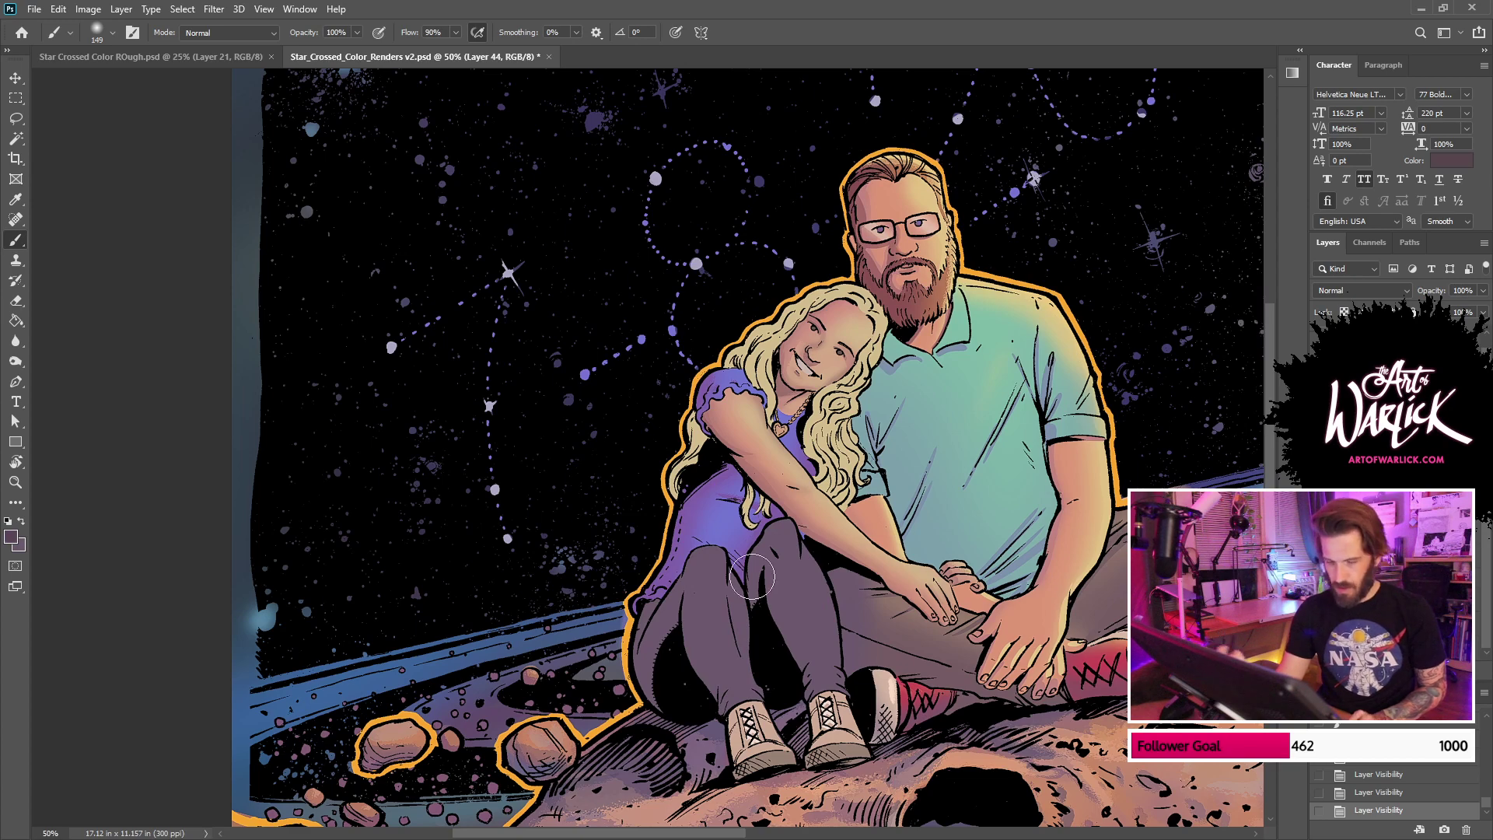
Step: Choose the tapered 50 px brush from the COMMON group and paint dark purple shadow along the underside of the woman's near thigh
{"action": "left_click_drag", "start_coordinate": [662, 571], "coordinate": [675, 719]}
{"action": "key", "text": "ctrl+z"}
{"action": "key", "text": "ctrl+plus"}
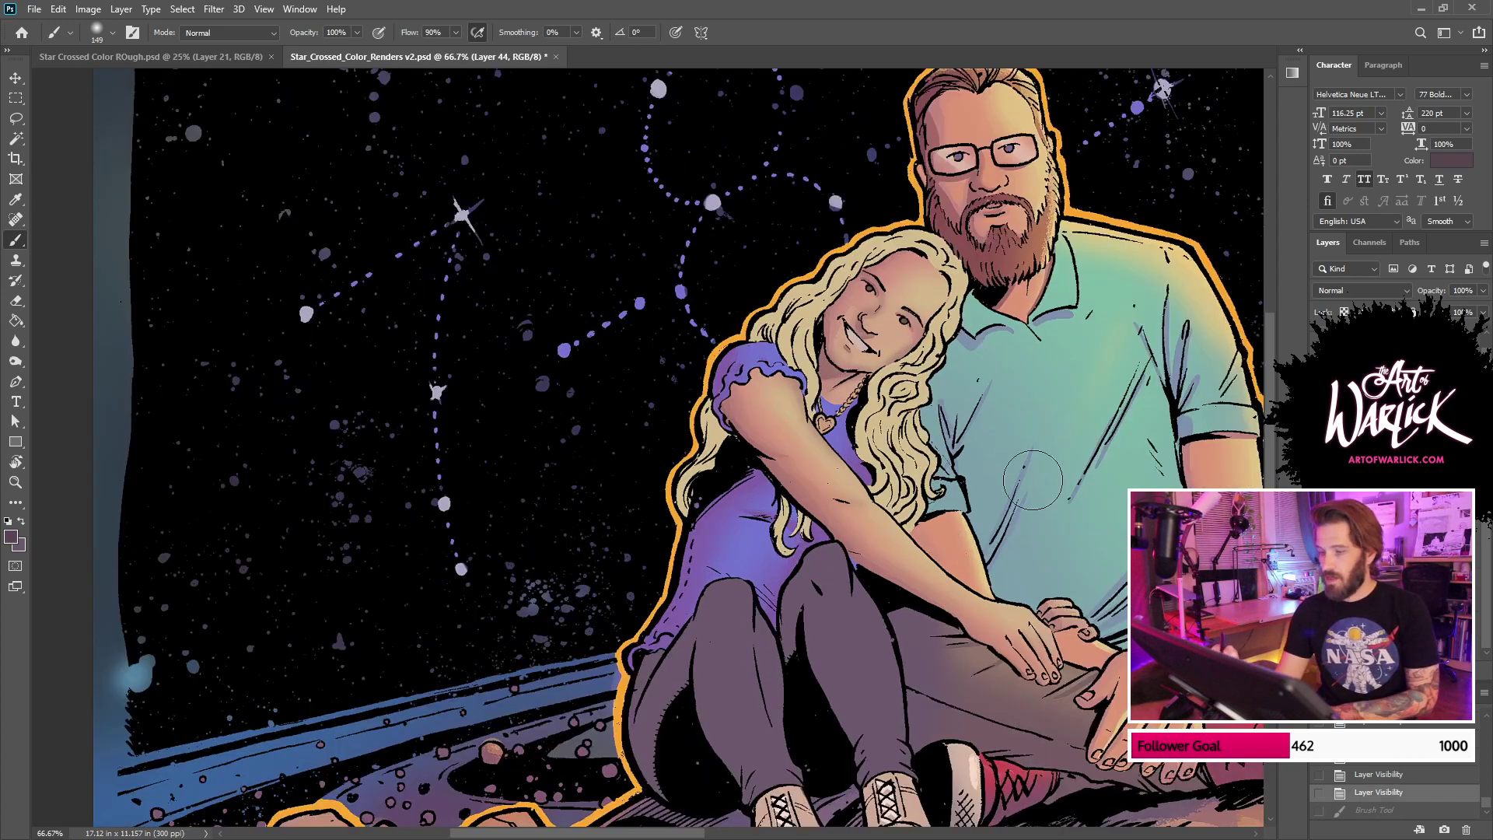
{"action": "left_click_drag", "start_coordinate": [1021, 508], "coordinate": [985, 303]}
{"action": "right_click", "coordinate": [1140, 419]}
{"action": "left_click", "coordinate": [1149, 484]}
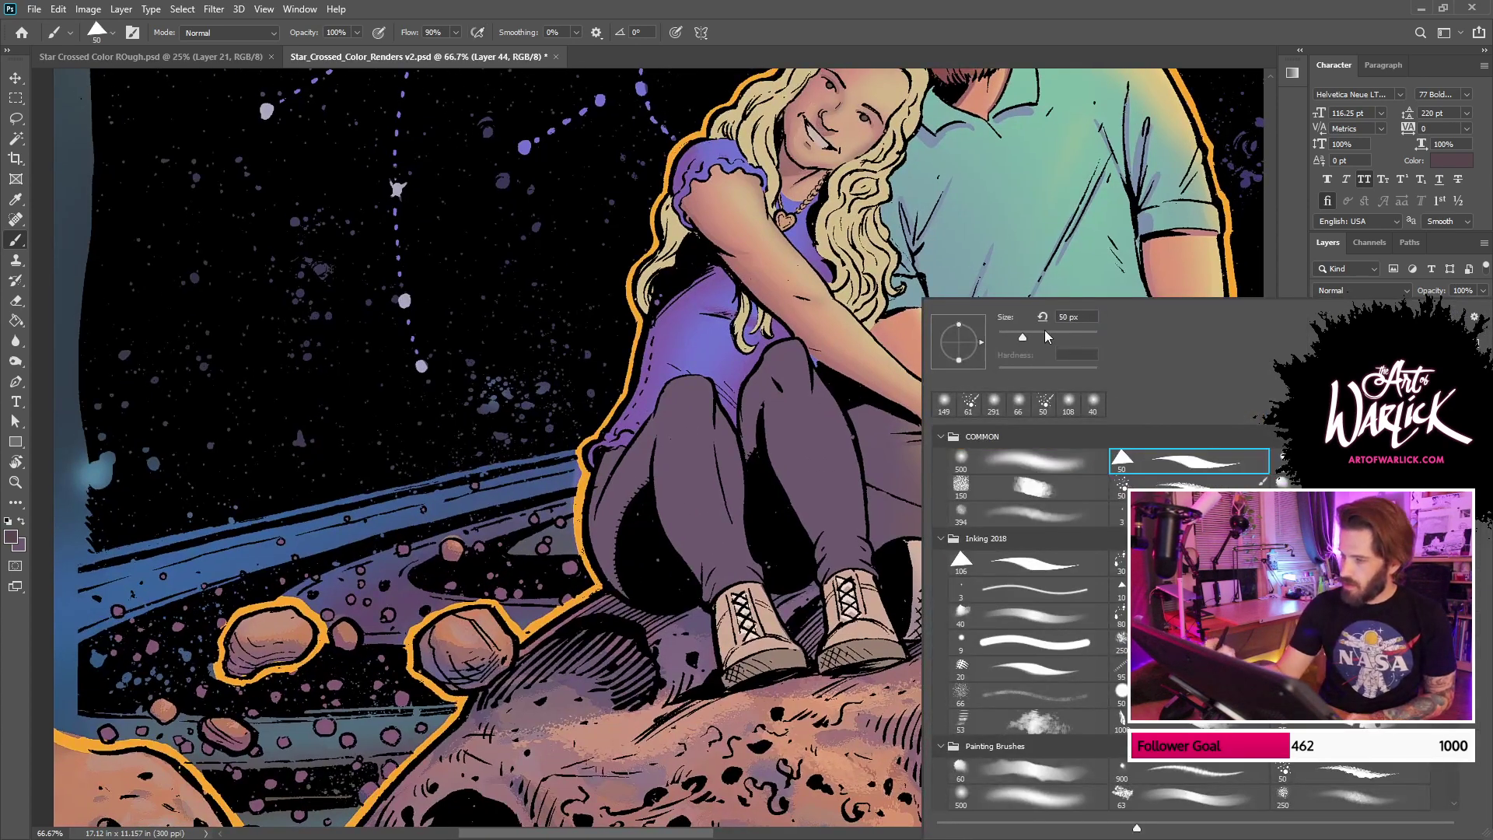
{"action": "left_click_drag", "start_coordinate": [650, 473], "coordinate": [667, 596]}
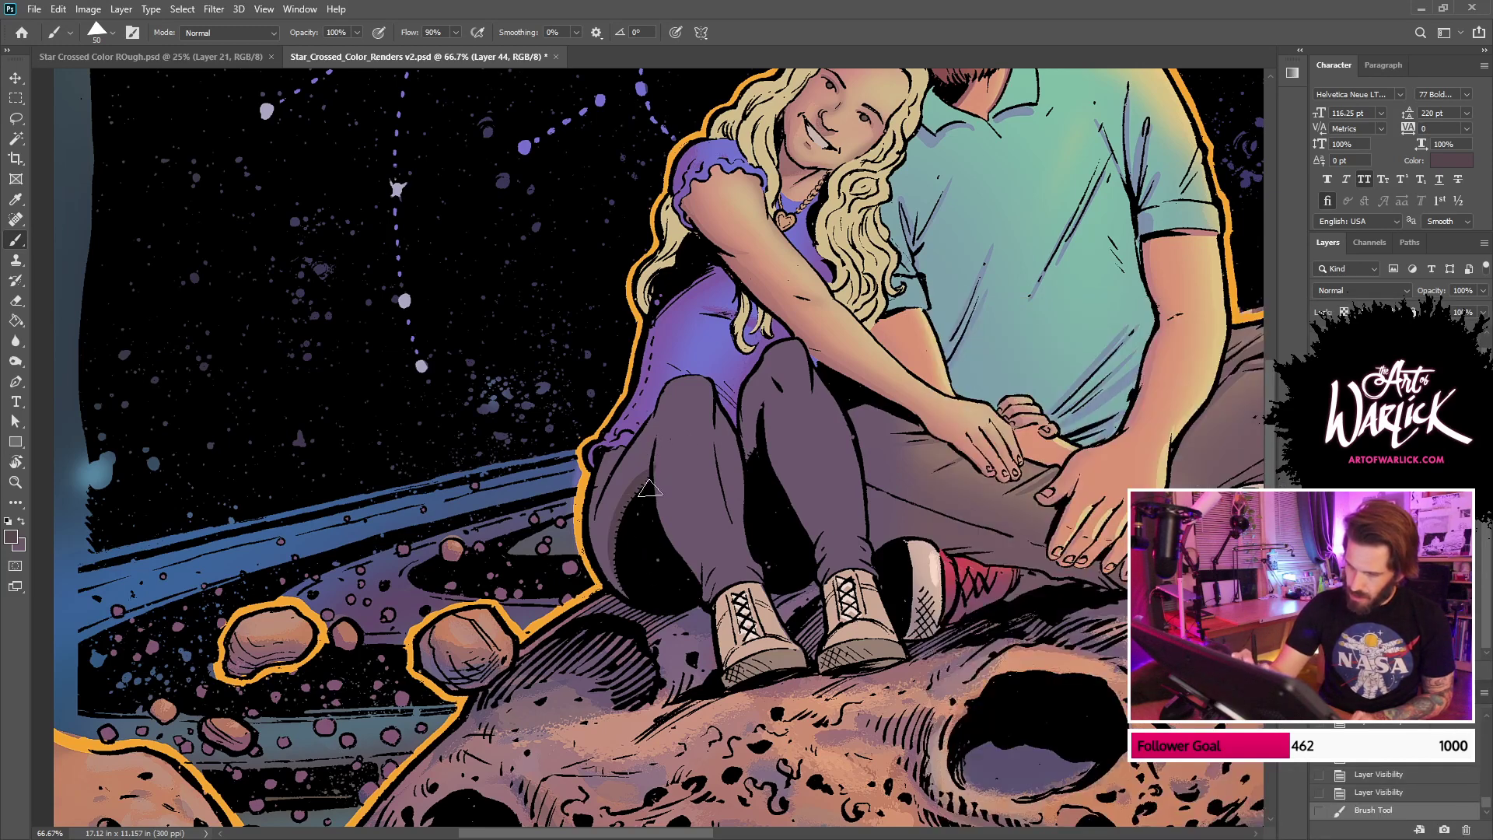
{"action": "left_click_drag", "start_coordinate": [657, 454], "coordinate": [614, 583]}
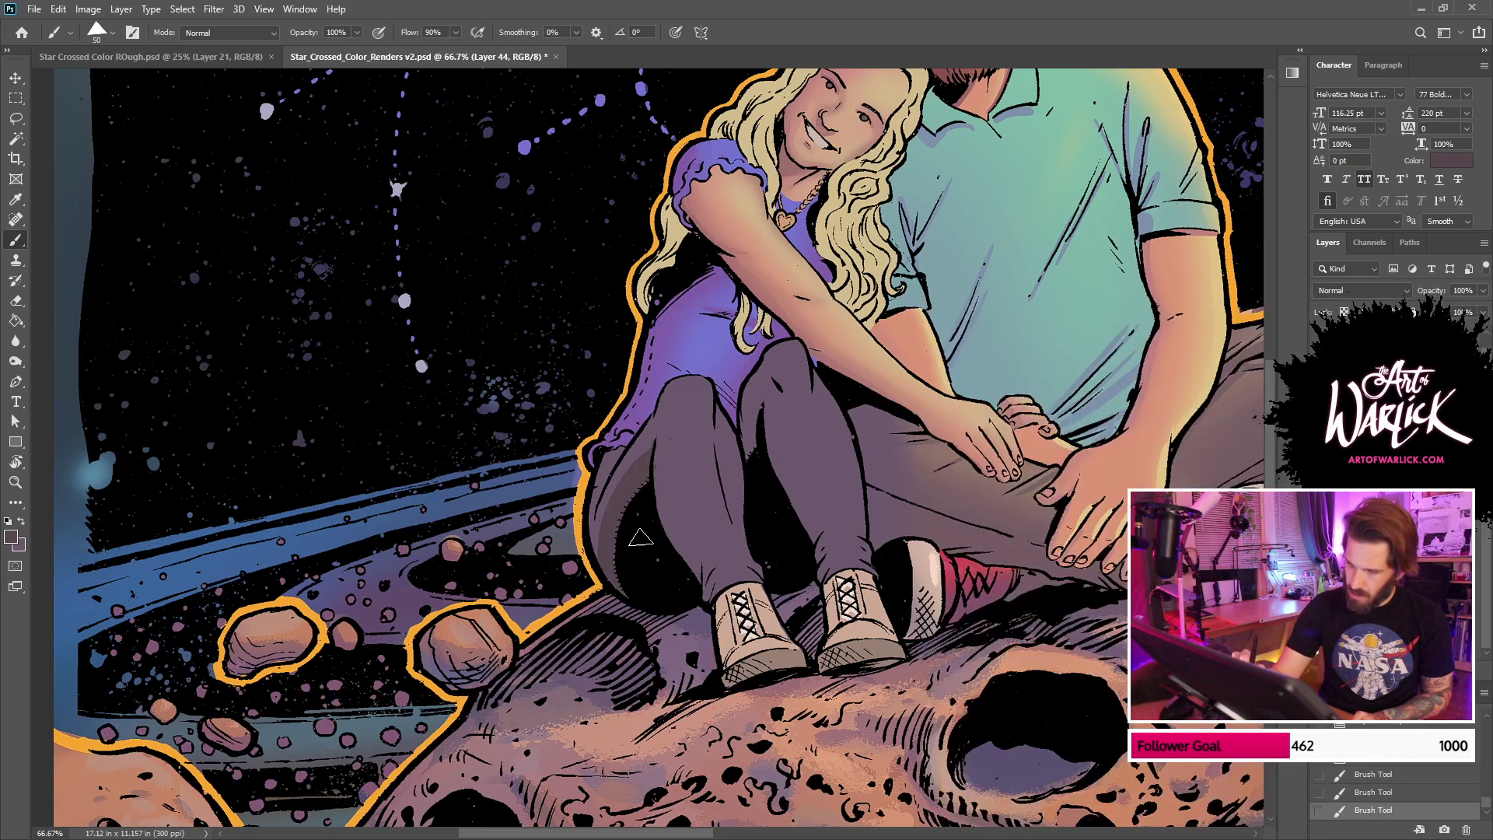
Step: Try erasing on the near leg, undo it, and trim the thigh shadow's edge with the lighter purple using the brush
{"action": "key", "text": "e"}
{"action": "left_click_drag", "start_coordinate": [665, 436], "coordinate": [672, 490]}
{"action": "key", "text": "ctrl+z"}
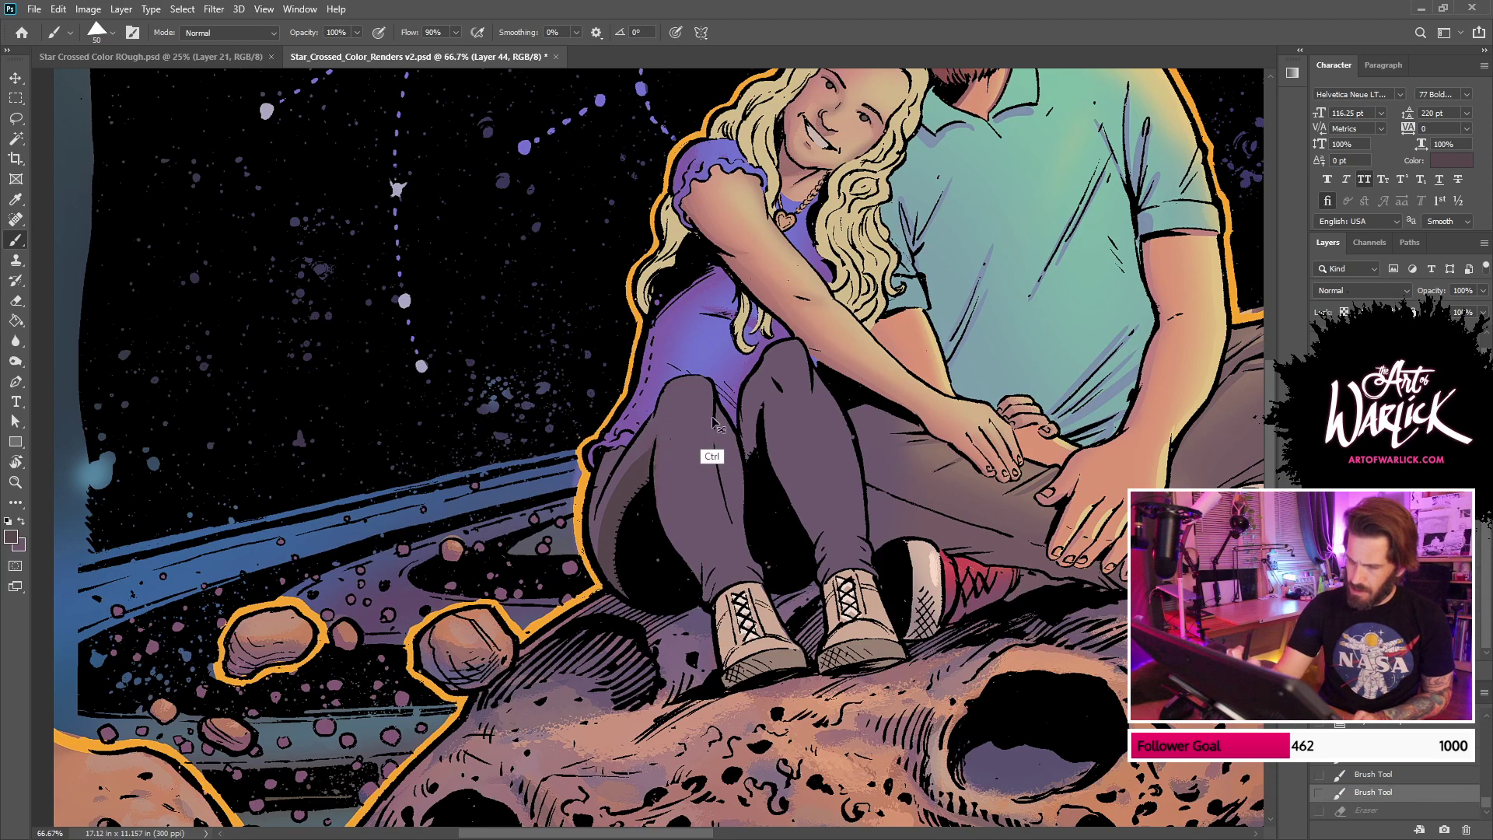
{"action": "key", "text": "x"}
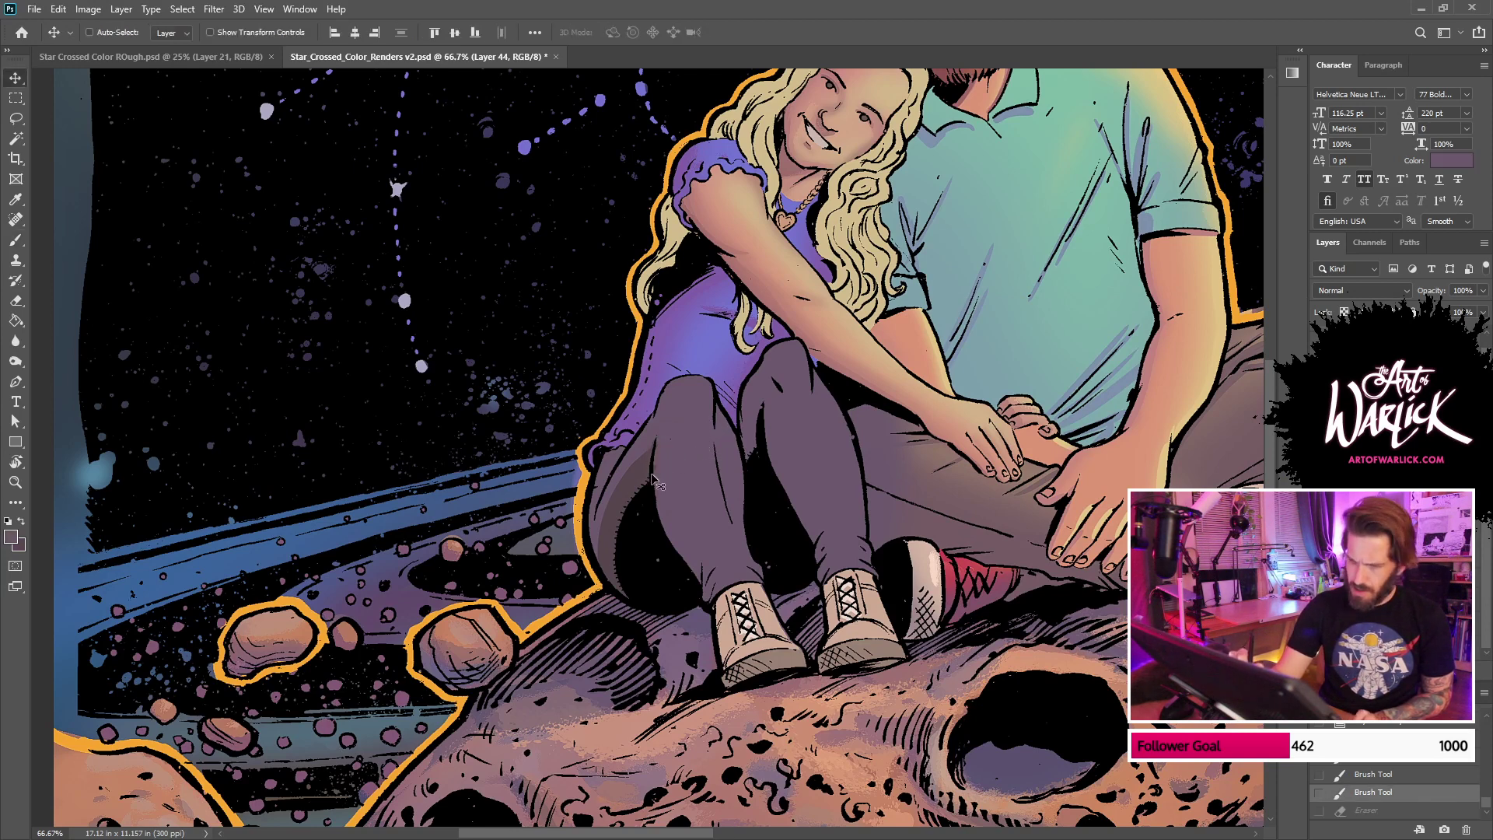
{"action": "key", "text": "b"}
{"action": "left_click_drag", "start_coordinate": [657, 466], "coordinate": [657, 443]}
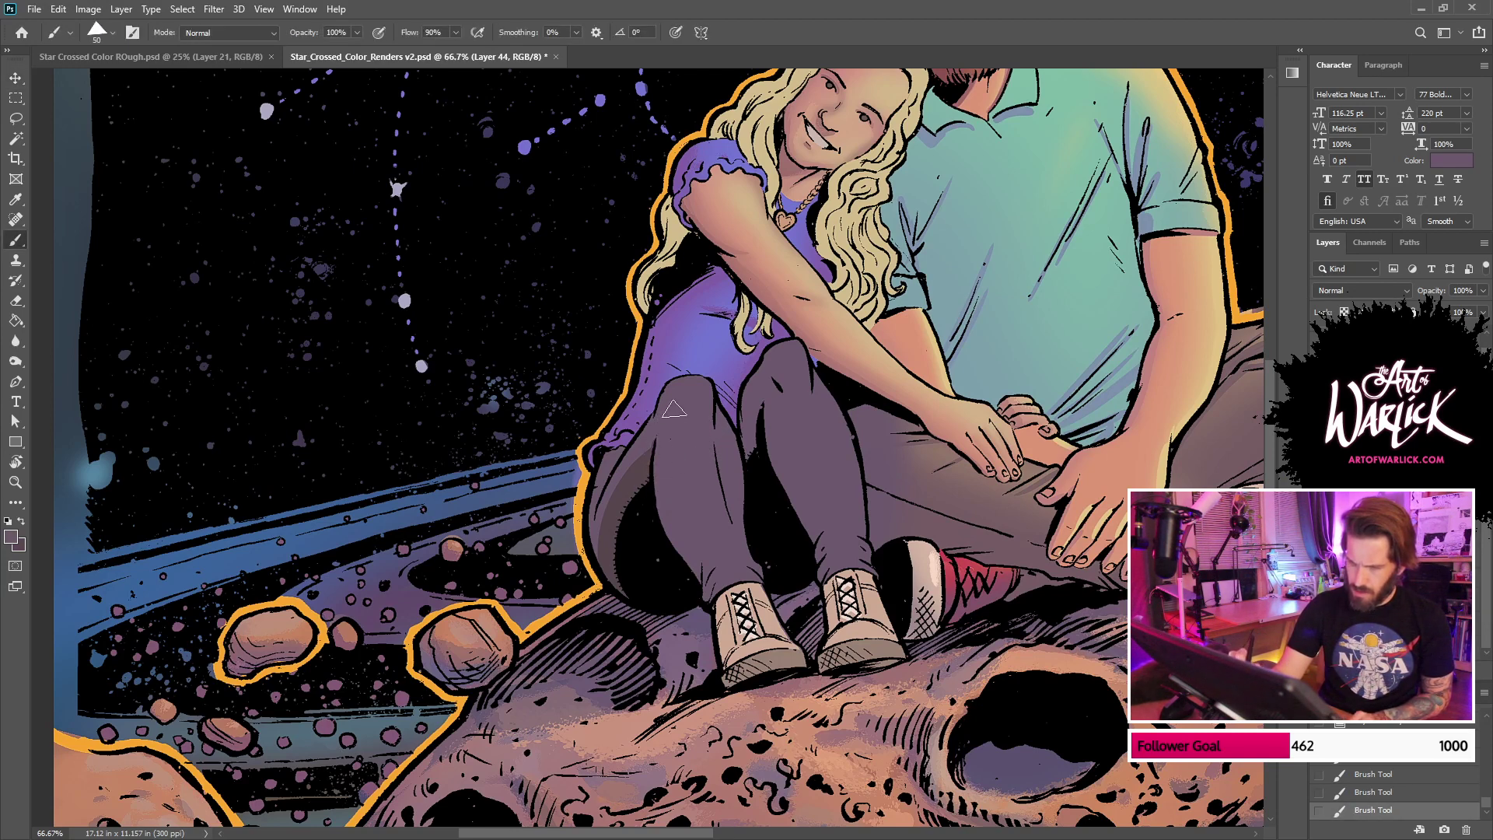
Step: Resample the dark purple from the leggings and paint hard-edged shadows at the woman's knees and down both shins
{"action": "left_click", "coordinate": [734, 467], "text": "alt"}
{"action": "left_click_drag", "start_coordinate": [691, 395], "coordinate": [687, 425]}
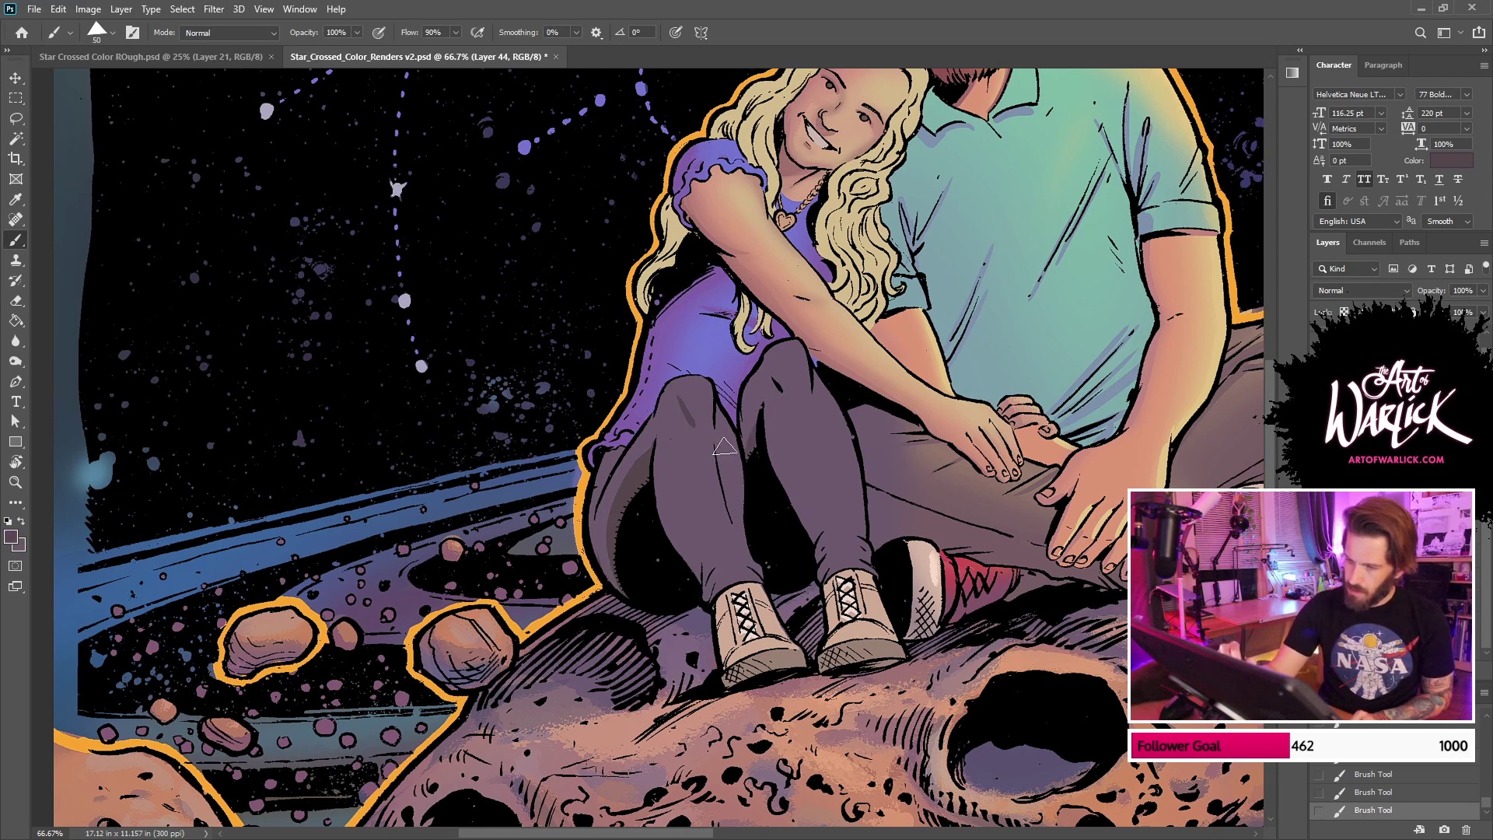
{"action": "left_click_drag", "start_coordinate": [776, 372], "coordinate": [786, 399]}
{"action": "key", "text": "ctrl+z"}
{"action": "left_click_drag", "start_coordinate": [657, 433], "coordinate": [698, 595]}
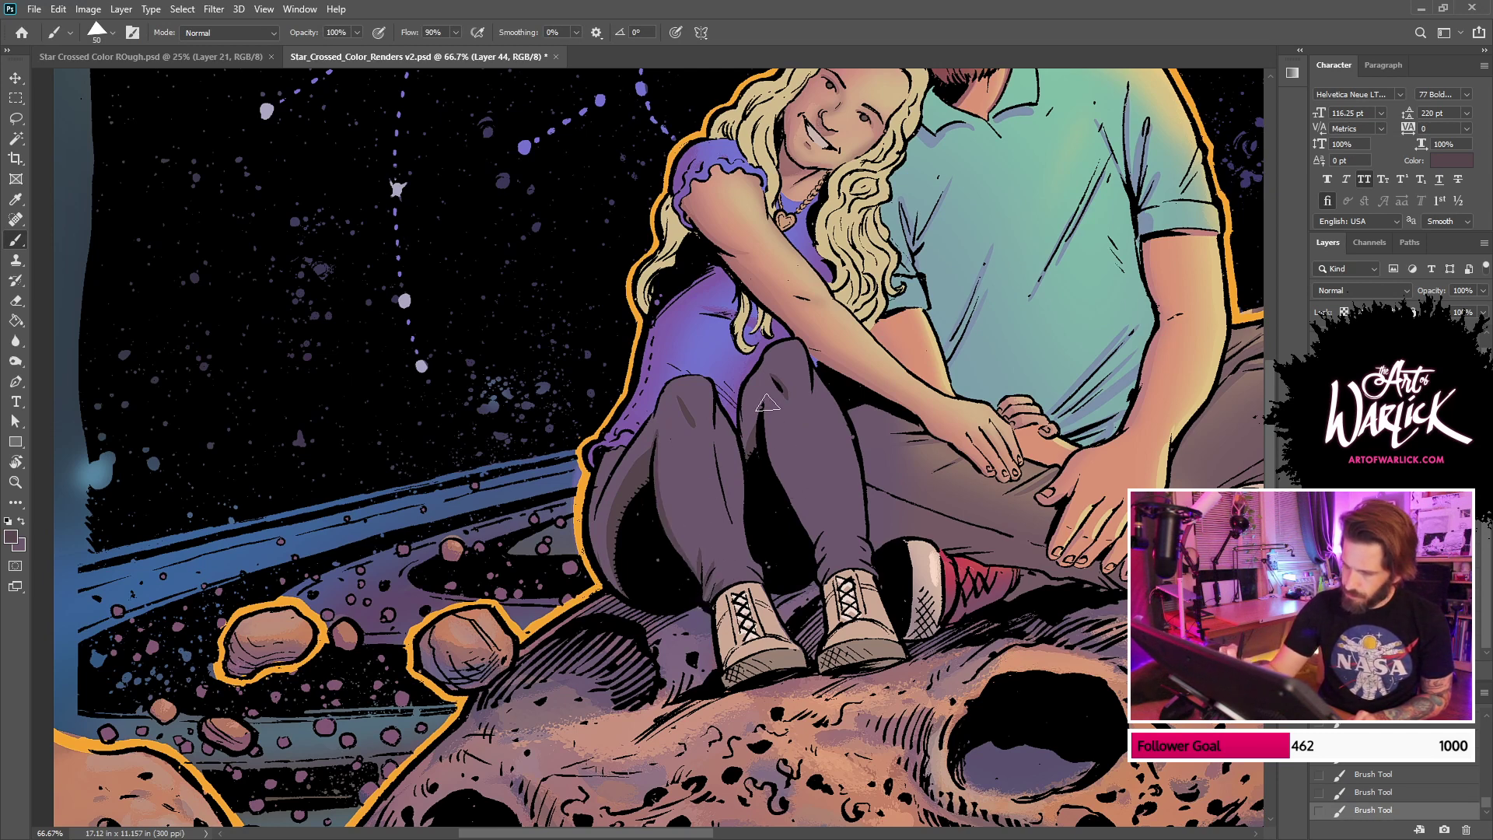
{"action": "left_click_drag", "start_coordinate": [766, 403], "coordinate": [824, 533]}
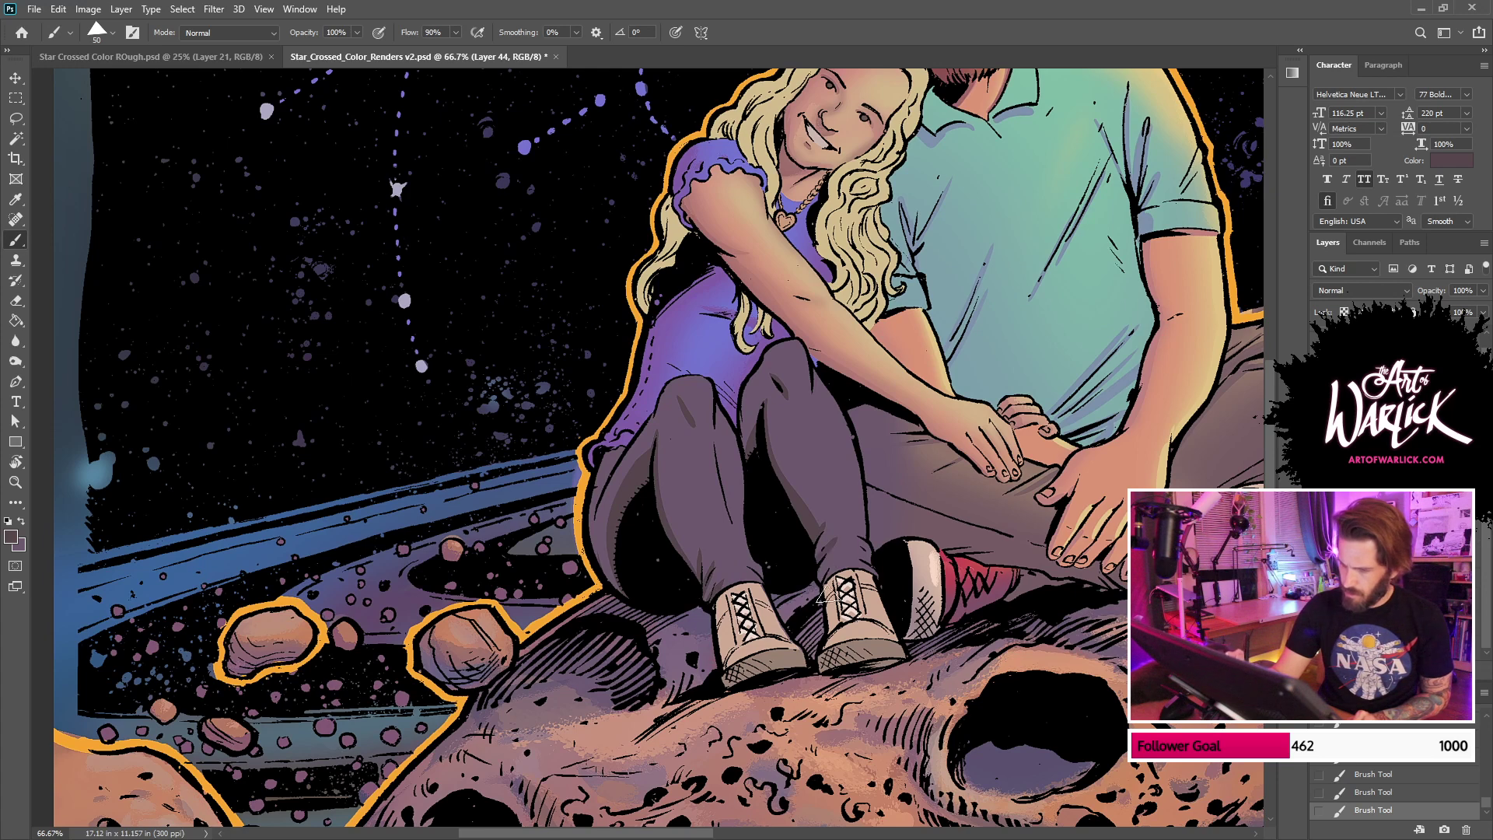
Step: Undo the latest shadow strokes and repaint the dark purple shadow along the woman's hip and outer thigh
{"action": "mouse_move", "coordinate": [601, 570]}
{"action": "left_mouse_down"}
{"action": "mouse_move", "coordinate": [637, 420]}
{"action": "mouse_move", "coordinate": [596, 484]}
{"action": "mouse_move", "coordinate": [608, 589]}
{"action": "left_mouse_up"}
{"action": "key", "text": "ctrl+z"}
{"action": "key", "text": "ctrl+z"}
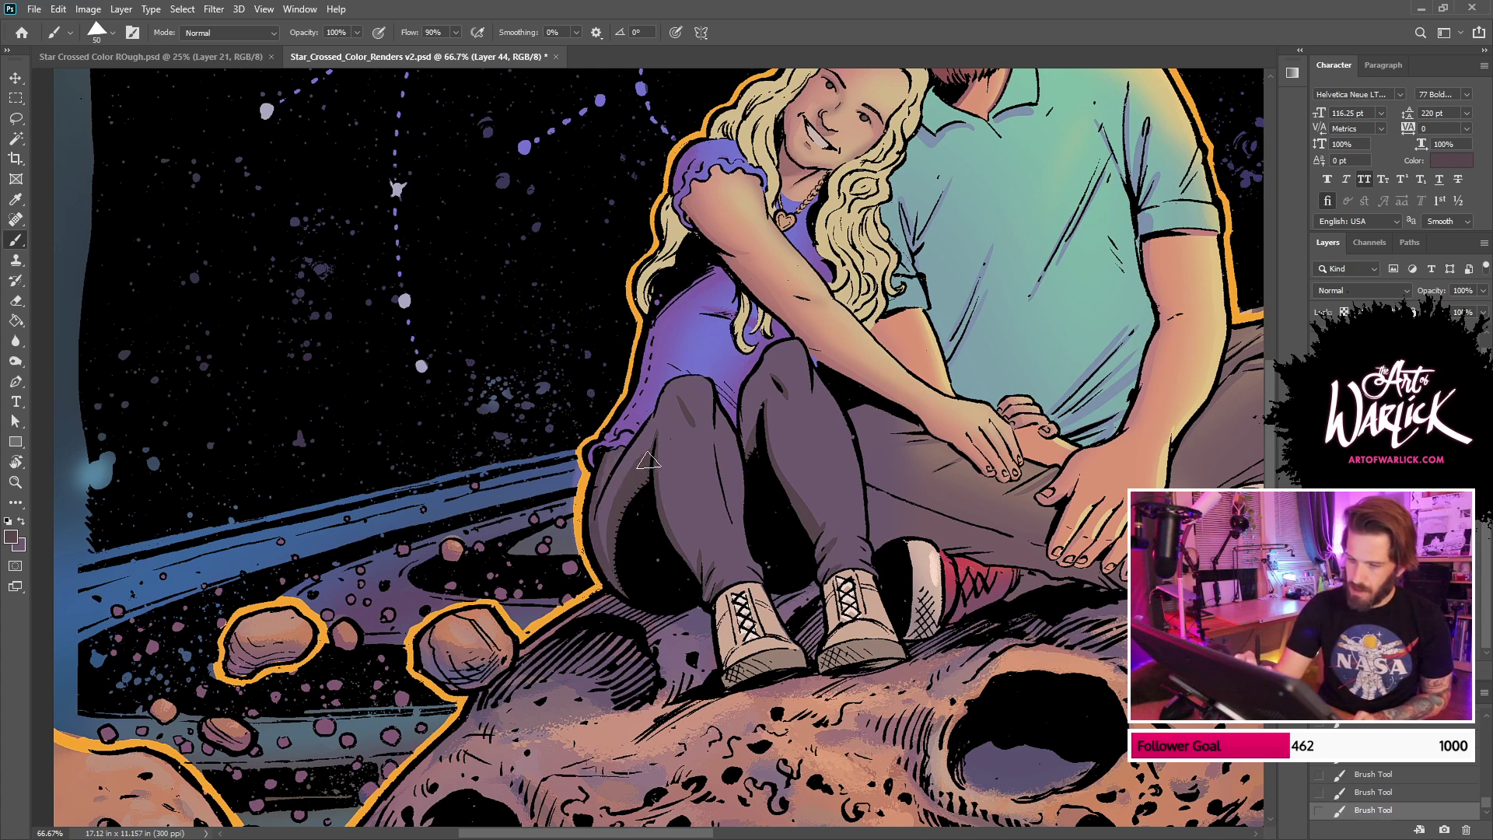
{"action": "left_click_drag", "start_coordinate": [622, 470], "coordinate": [632, 608]}
{"action": "left_click_drag", "start_coordinate": [645, 474], "coordinate": [637, 594]}
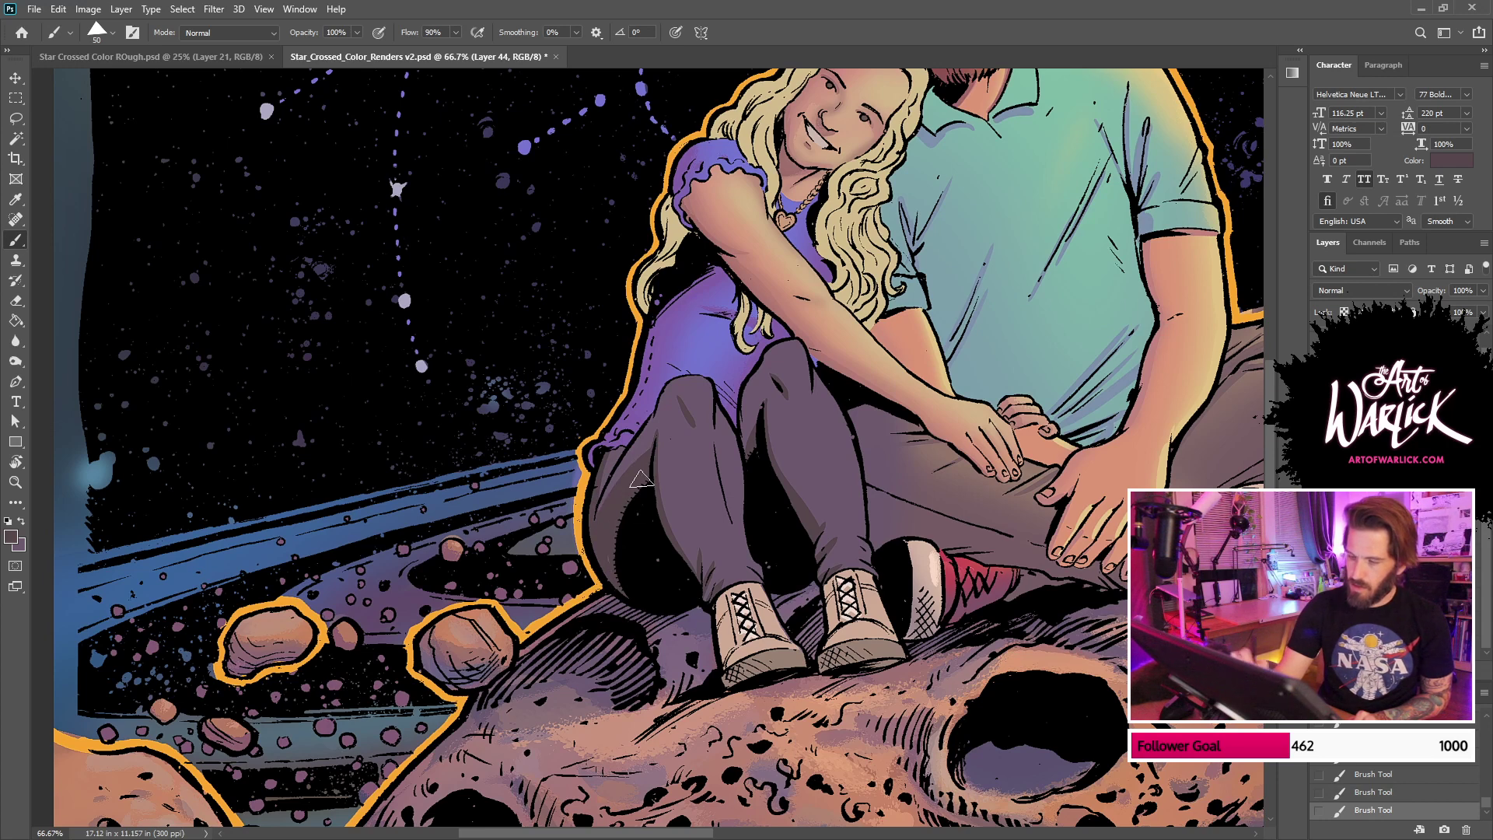
Step: Switch to the soft round brush at 88 px with 0% hardness and blend dark purple along both lower legs, undoing unwanted strokes
{"action": "right_click", "coordinate": [874, 375]}
{"action": "left_click", "coordinate": [1003, 464]}
{"action": "left_click", "coordinate": [980, 336]}
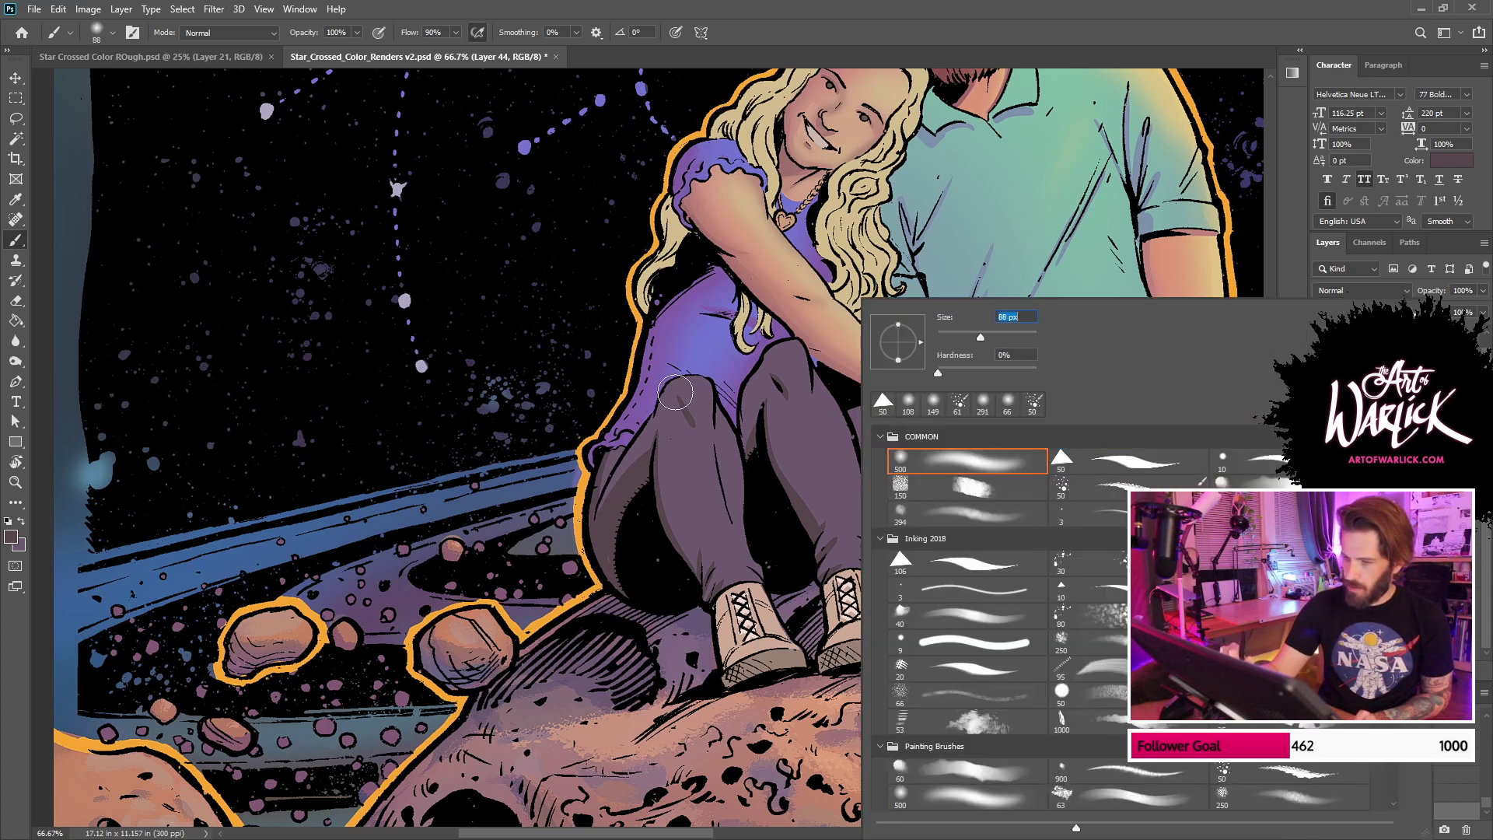
{"action": "left_click_drag", "start_coordinate": [674, 394], "coordinate": [678, 549]}
{"action": "key", "text": "ctrl+z"}
{"action": "left_click_drag", "start_coordinate": [671, 385], "coordinate": [675, 537]}
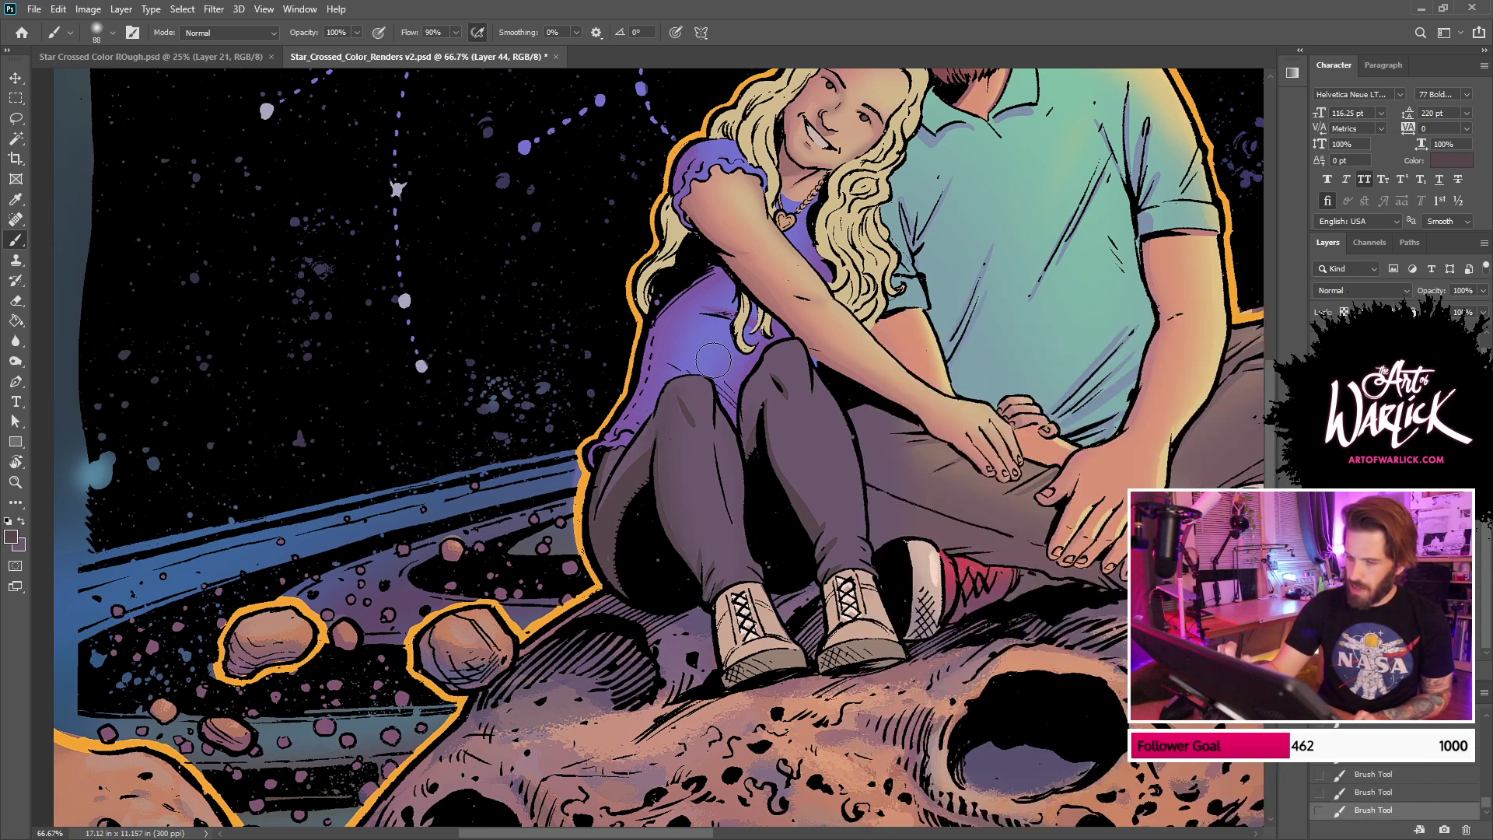
{"action": "left_click_drag", "start_coordinate": [713, 366], "coordinate": [762, 611]}
{"action": "mouse_move", "coordinate": [767, 403]}
{"action": "left_mouse_down"}
{"action": "mouse_move", "coordinate": [847, 567]}
{"action": "mouse_move", "coordinate": [830, 358]}
{"action": "left_mouse_up"}
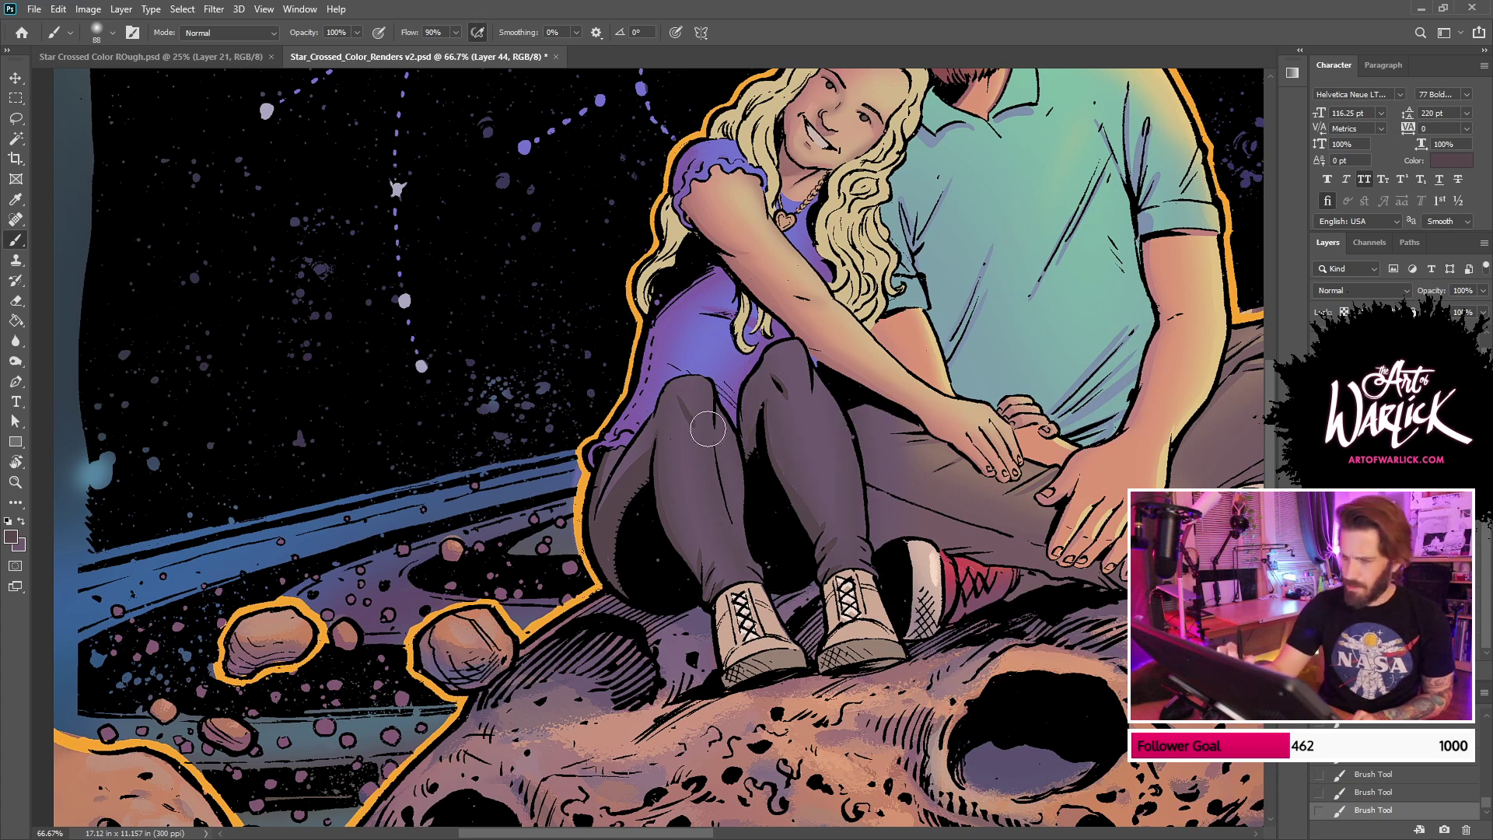
{"action": "key", "text": "ctrl+z"}
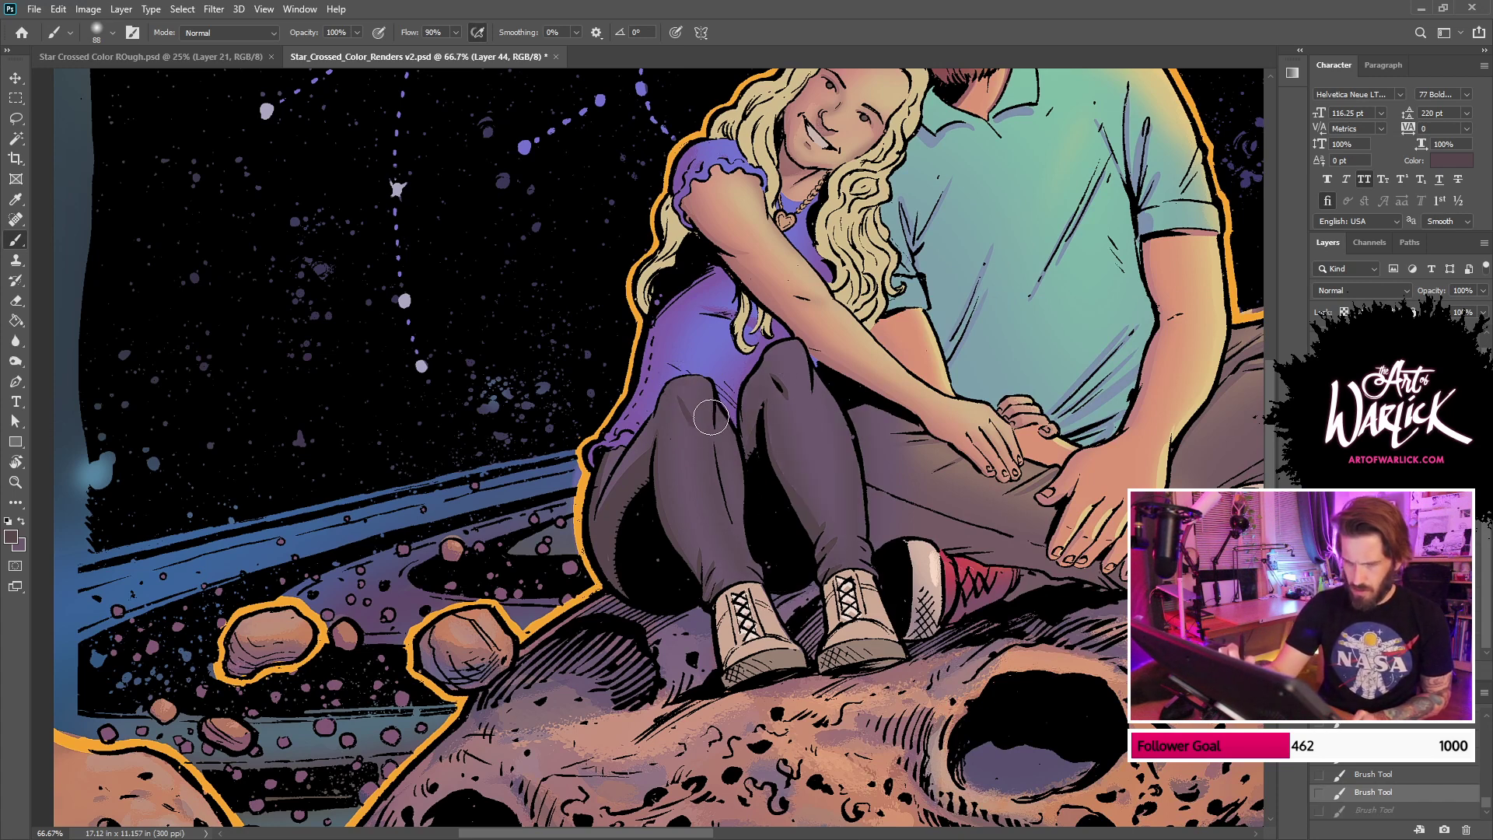
Step: Swap to the lighter purple and softly brush it over the near knee, undoing the first long stroke
{"action": "key", "text": "x"}
{"action": "left_click_drag", "start_coordinate": [691, 377], "coordinate": [725, 567]}
{"action": "key", "text": "ctrl+z"}
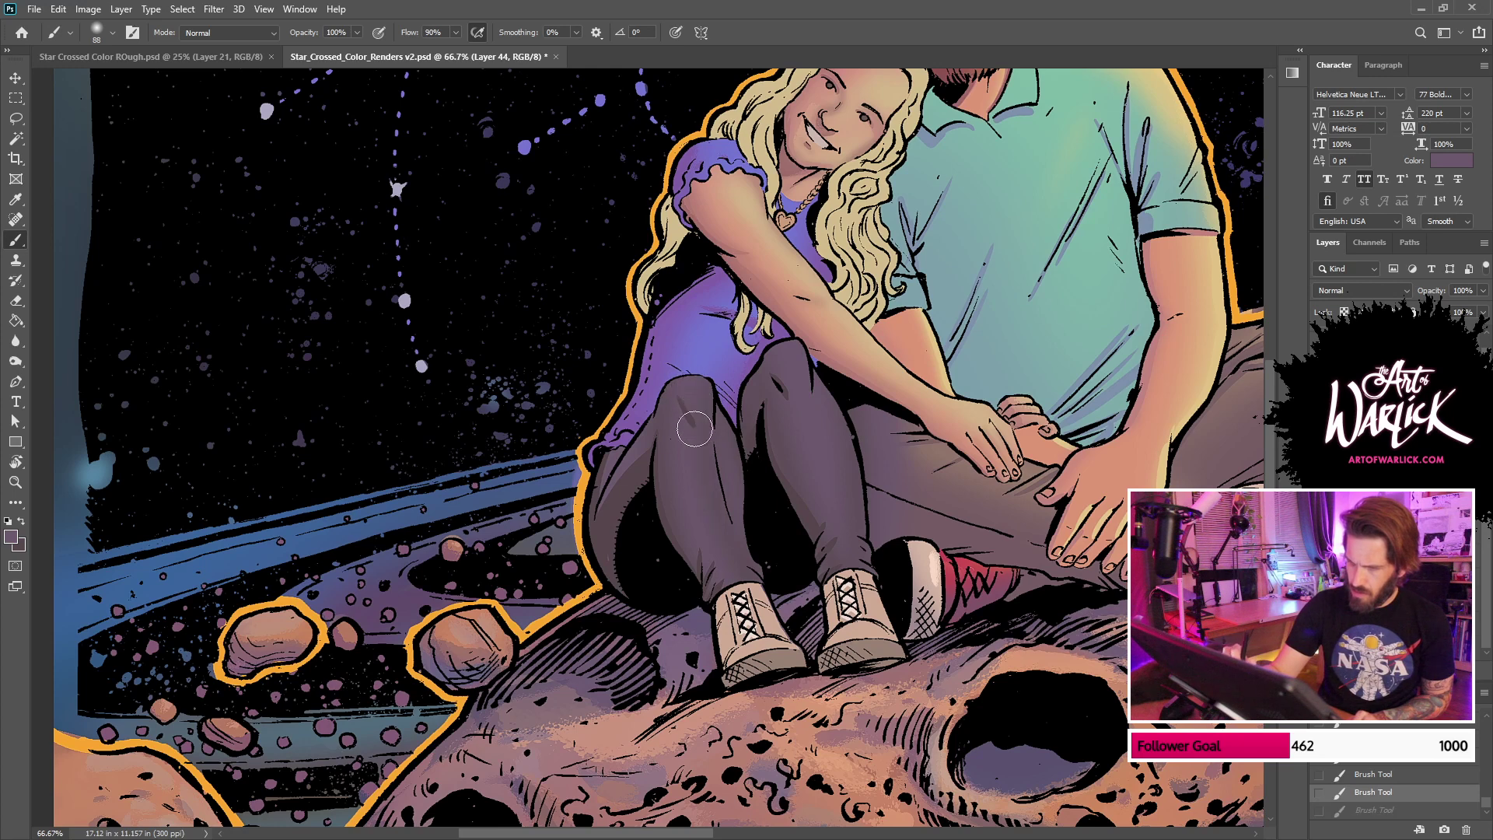
{"action": "left_click_drag", "start_coordinate": [694, 429], "coordinate": [693, 424]}
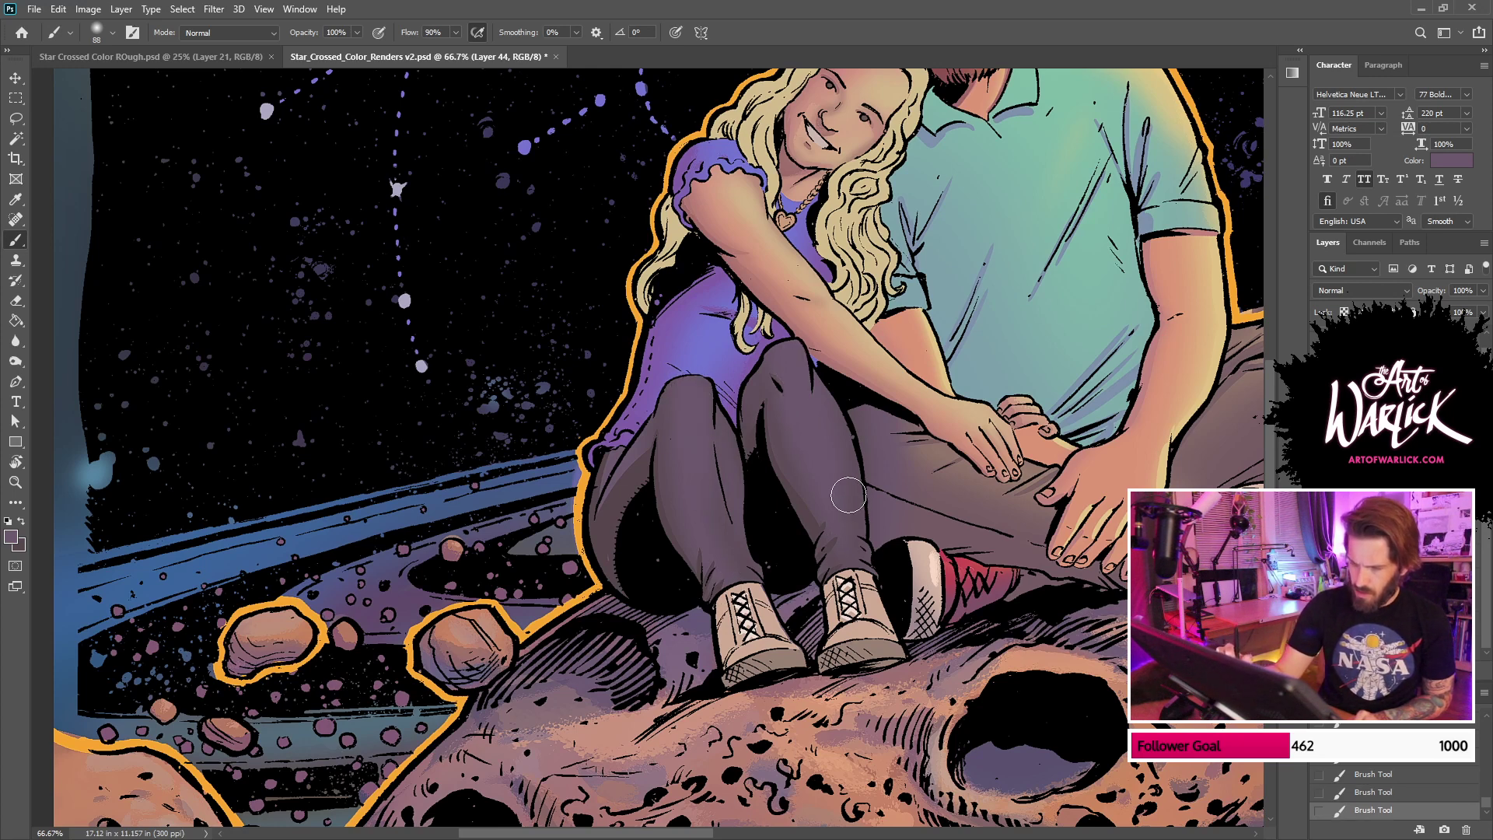
Step: Swap back to the dark purple and softly deepen the shading down the woman's leggings, undoing the unsuitable trial strokes
{"action": "key", "text": "z"}
{"action": "right_click", "coordinate": [835, 395]}
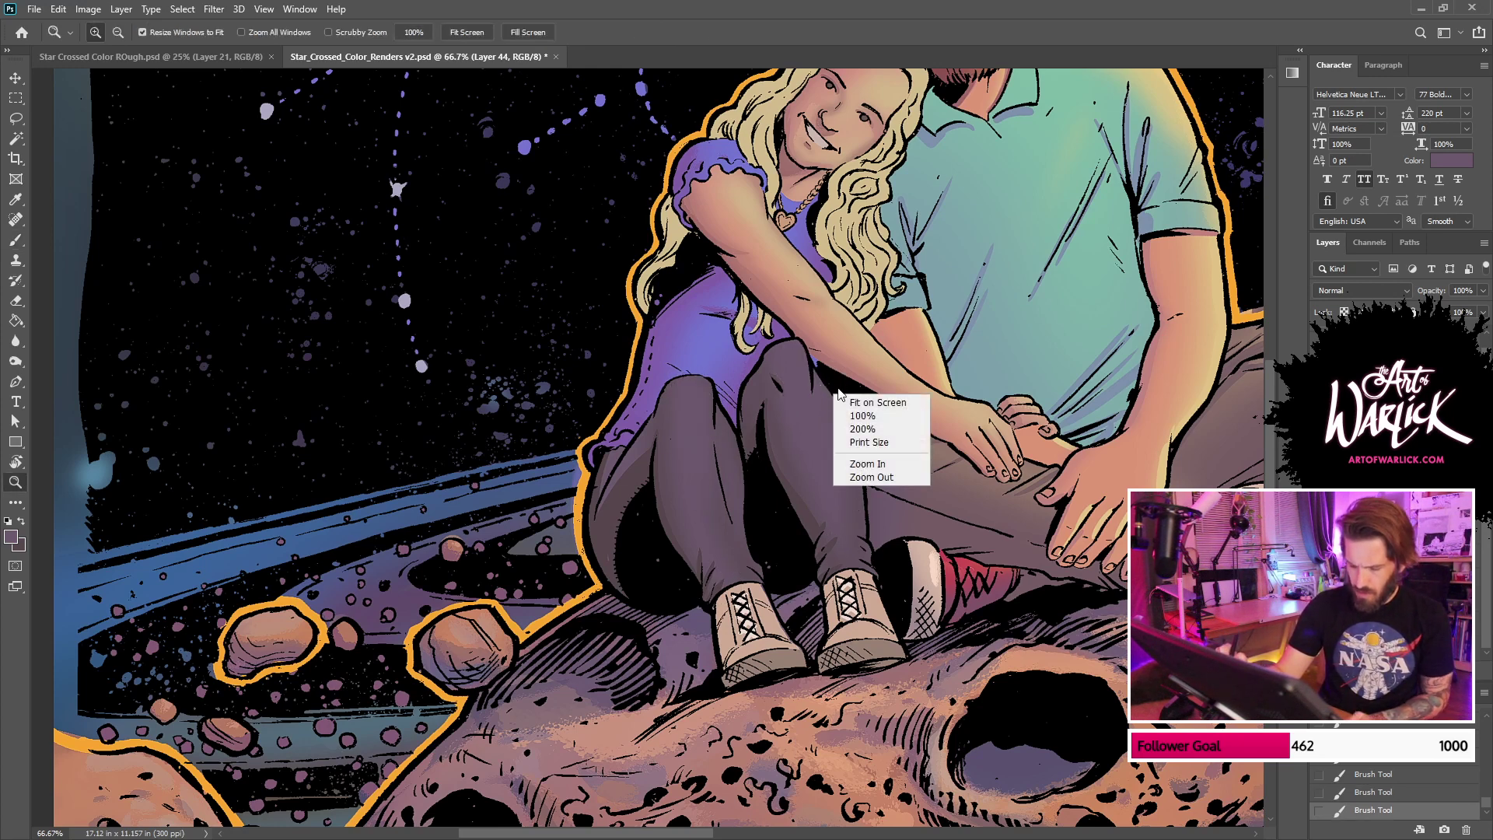
{"action": "left_click", "coordinate": [857, 400]}
{"action": "left_click_drag", "start_coordinate": [900, 372], "coordinate": [750, 624]}
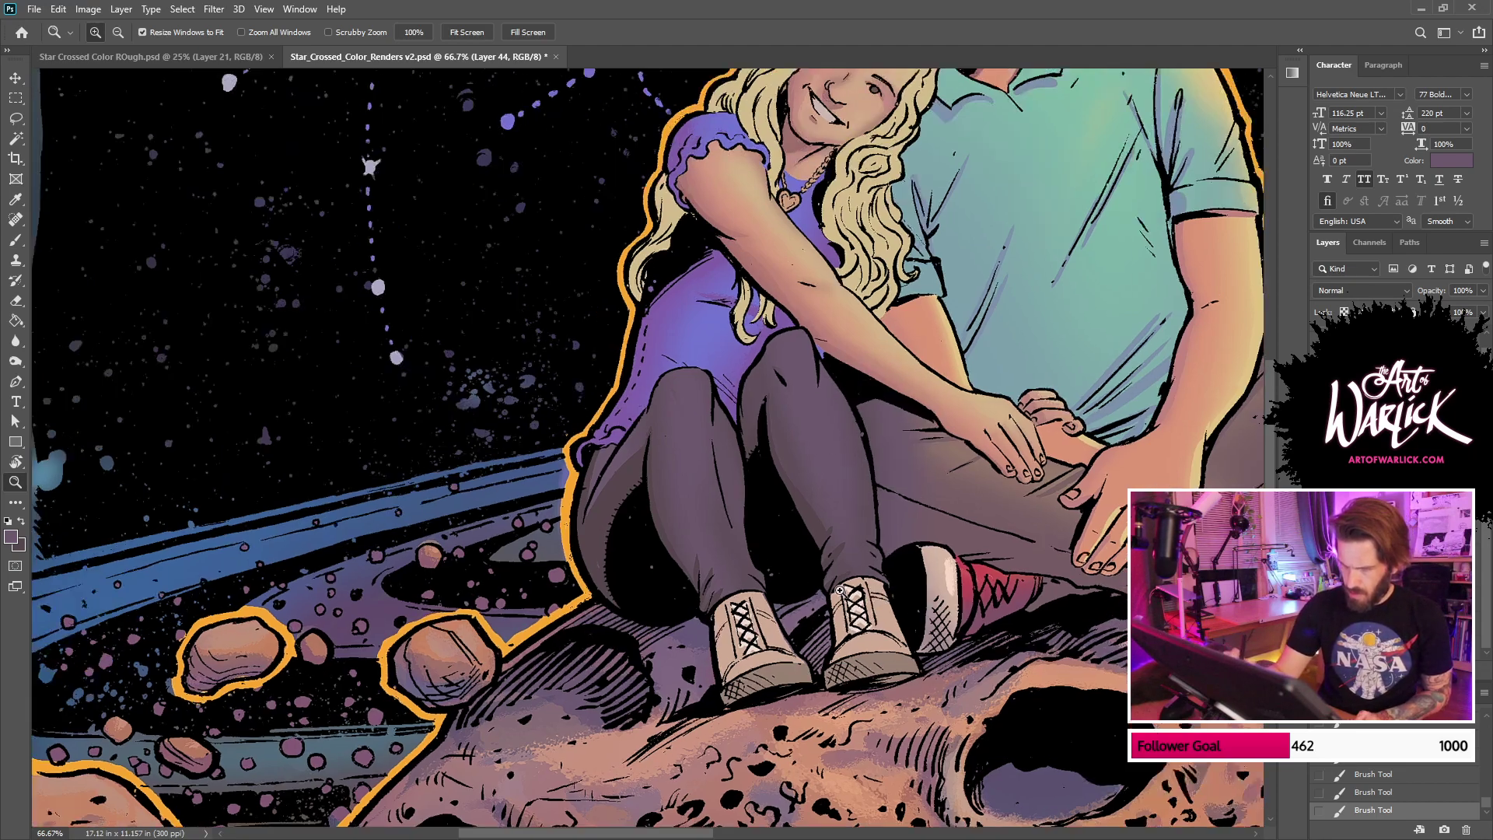
{"action": "key", "text": "ctrl+minus"}
{"action": "key", "text": "ctrl+minus"}
{"action": "key", "text": "b"}
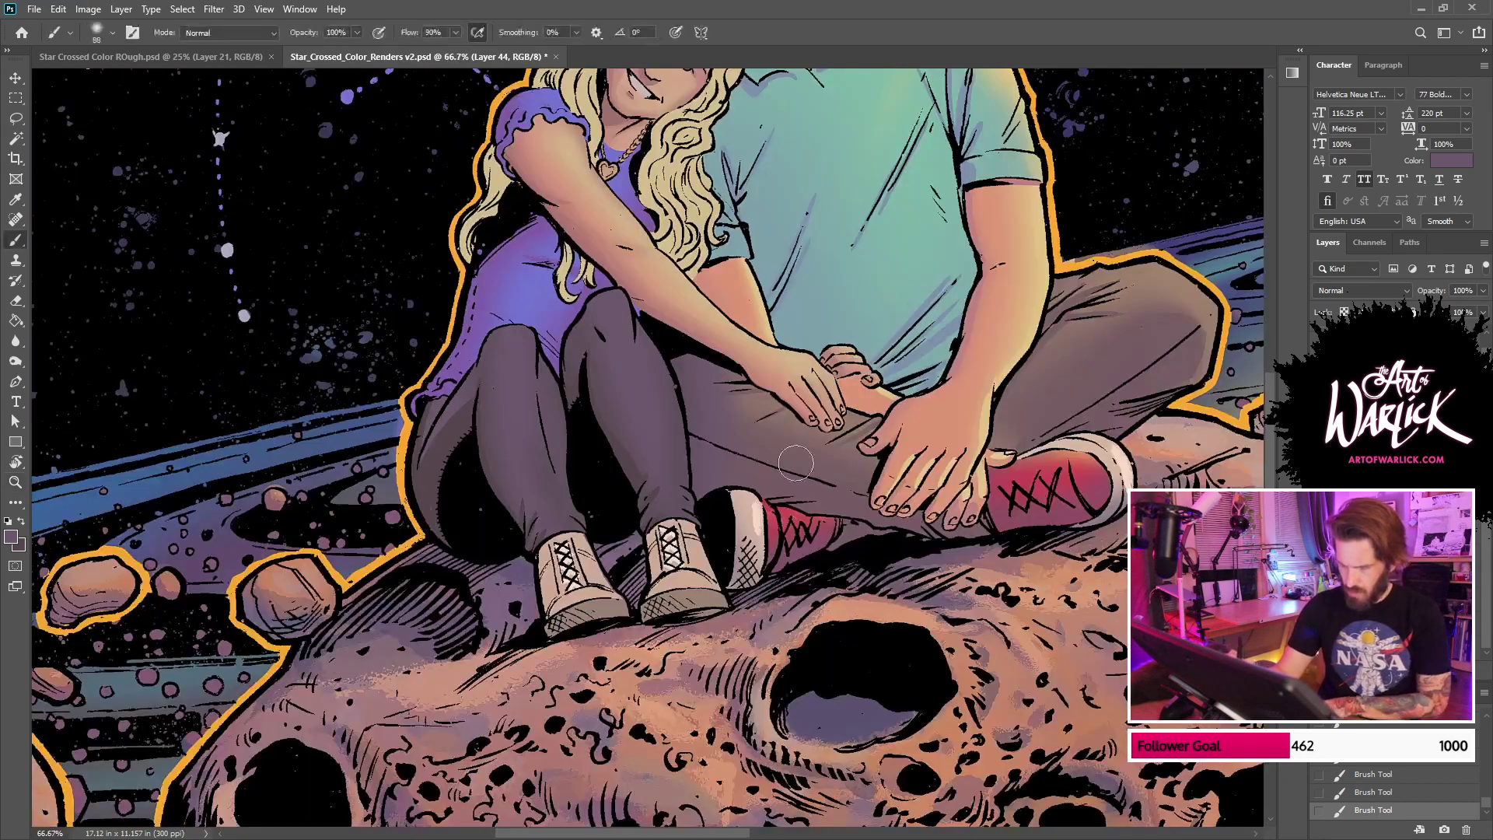
{"action": "mouse_move", "coordinate": [750, 459]}
{"action": "left_mouse_down"}
{"action": "mouse_move", "coordinate": [882, 563]}
{"action": "mouse_move", "coordinate": [952, 595]}
{"action": "left_mouse_up"}
{"action": "key", "text": "x"}
{"action": "left_click_drag", "start_coordinate": [859, 482], "coordinate": [876, 661]}
{"action": "key", "text": "ctrl+z"}
{"action": "mouse_move", "coordinate": [817, 430]}
{"action": "left_mouse_down"}
{"action": "mouse_move", "coordinate": [801, 466]}
{"action": "mouse_move", "coordinate": [852, 631]}
{"action": "mouse_move", "coordinate": [849, 685]}
{"action": "left_mouse_up"}
{"action": "key", "text": "ctrl+z"}
{"action": "left_click_drag", "start_coordinate": [690, 480], "coordinate": [731, 667]}
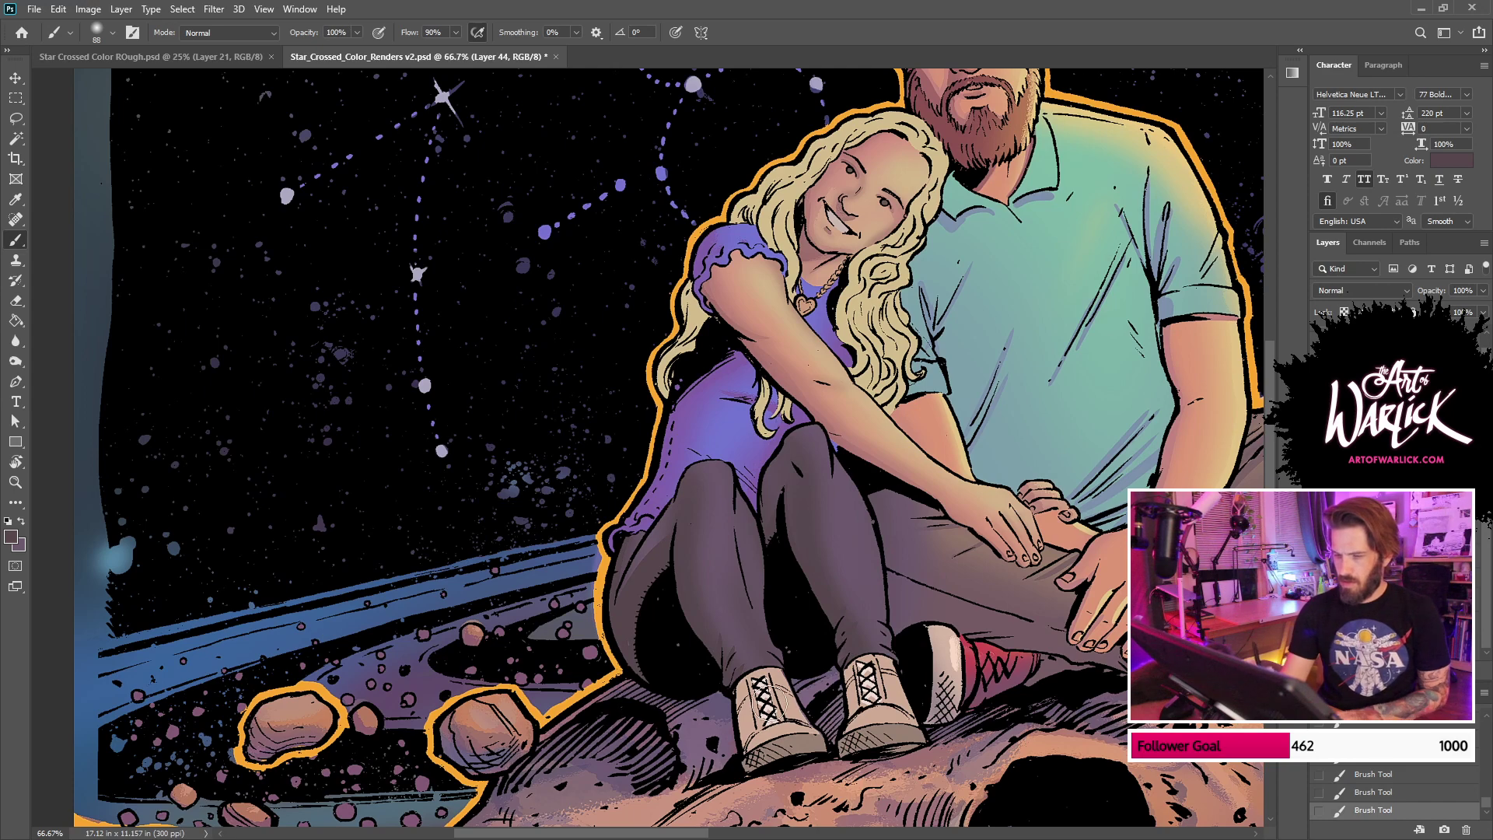
Step: Select the woman's shoes on the FLATS layer with the Magic Wand and refine the selection around the man's sneakers with the Lasso
{"action": "key", "text": "ctrl+minus"}
{"action": "left_click", "coordinate": [1319, 365]}
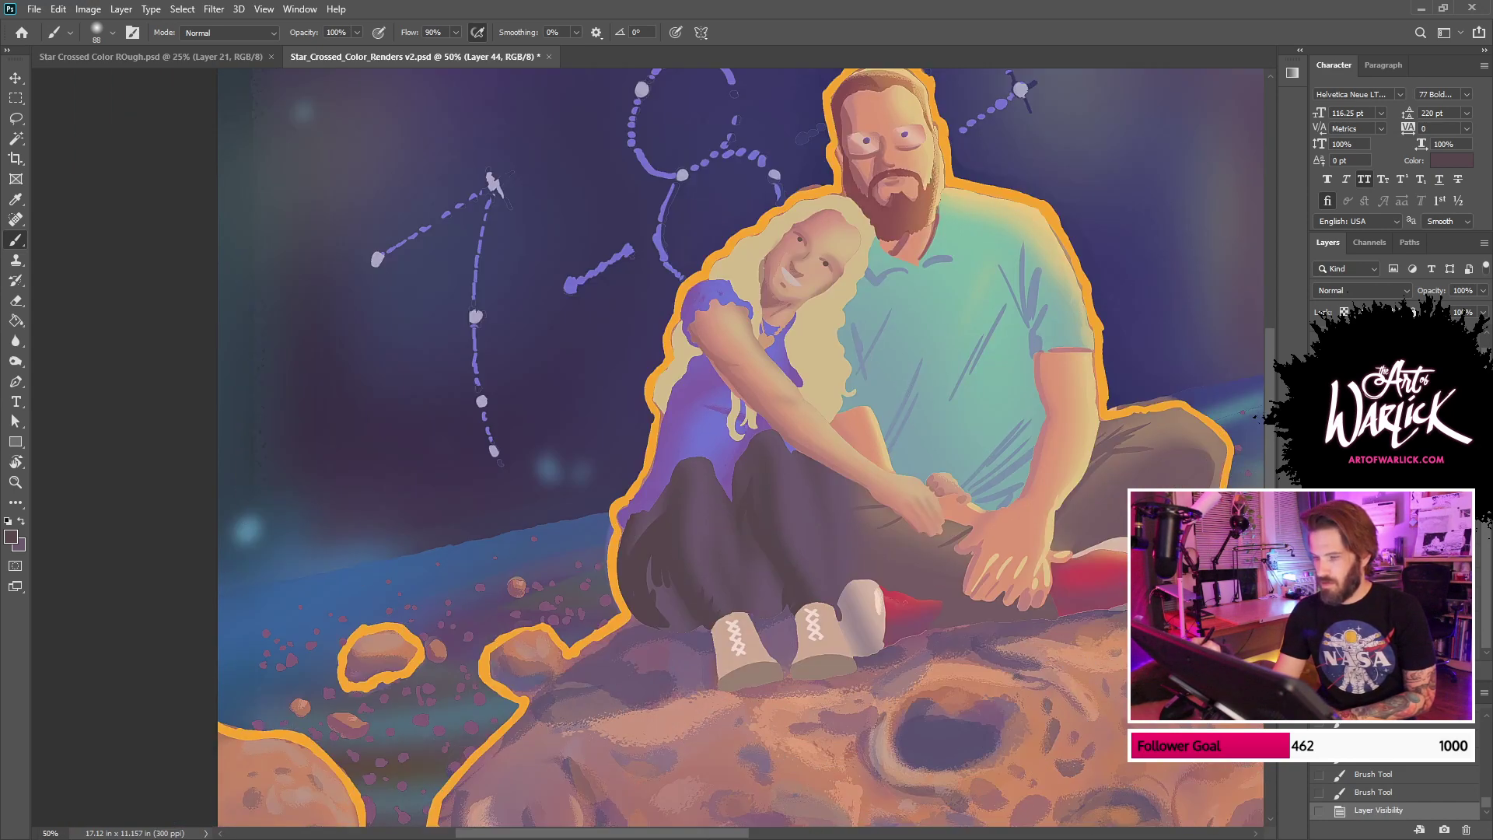
{"action": "key", "text": "ctrl+comma"}
{"action": "left_click_drag", "start_coordinate": [1096, 497], "coordinate": [1085, 411]}
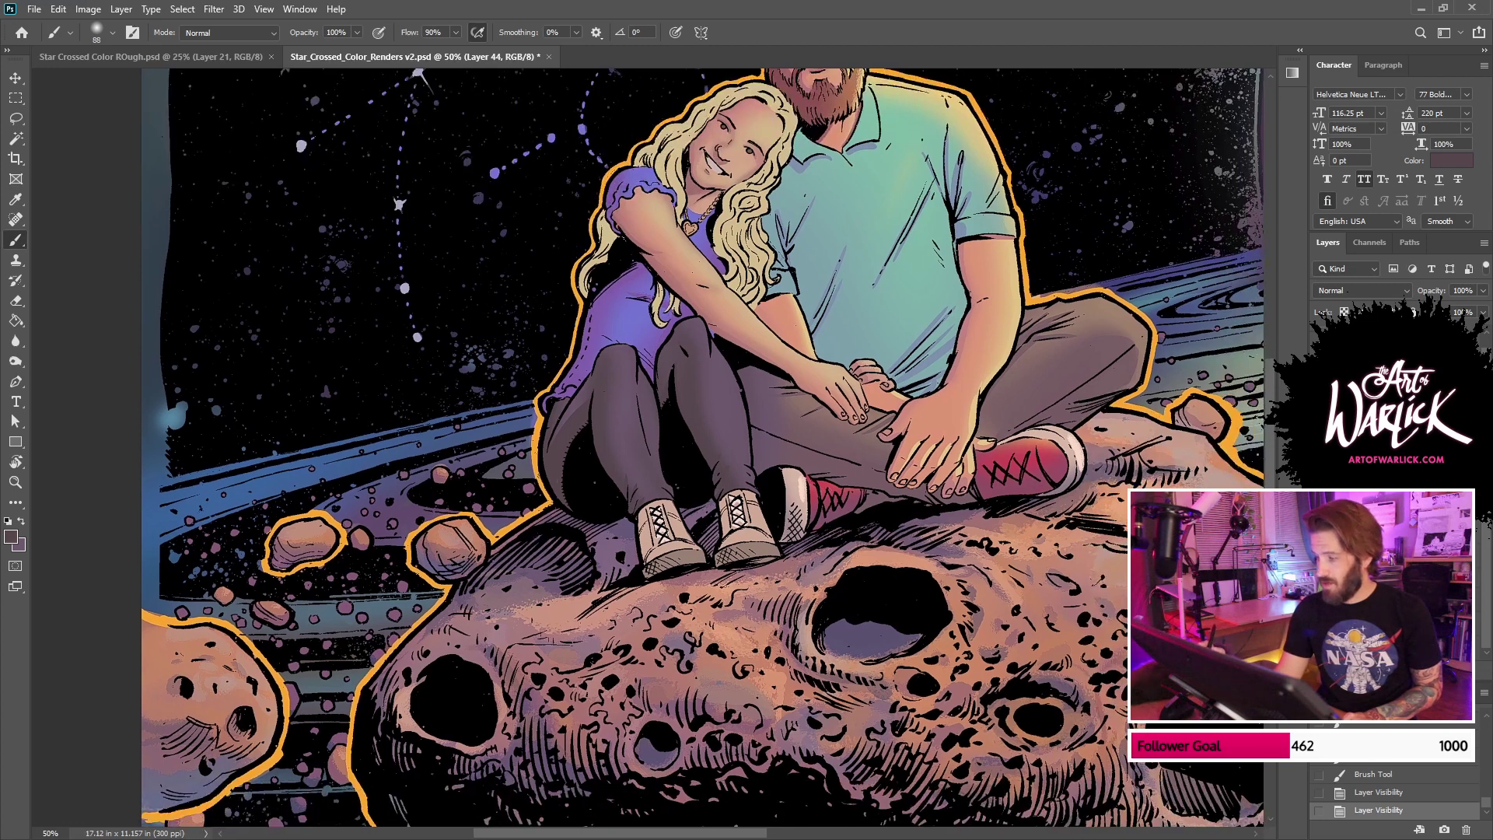
{"action": "key", "text": "w"}
{"action": "left_click", "coordinate": [674, 542]}
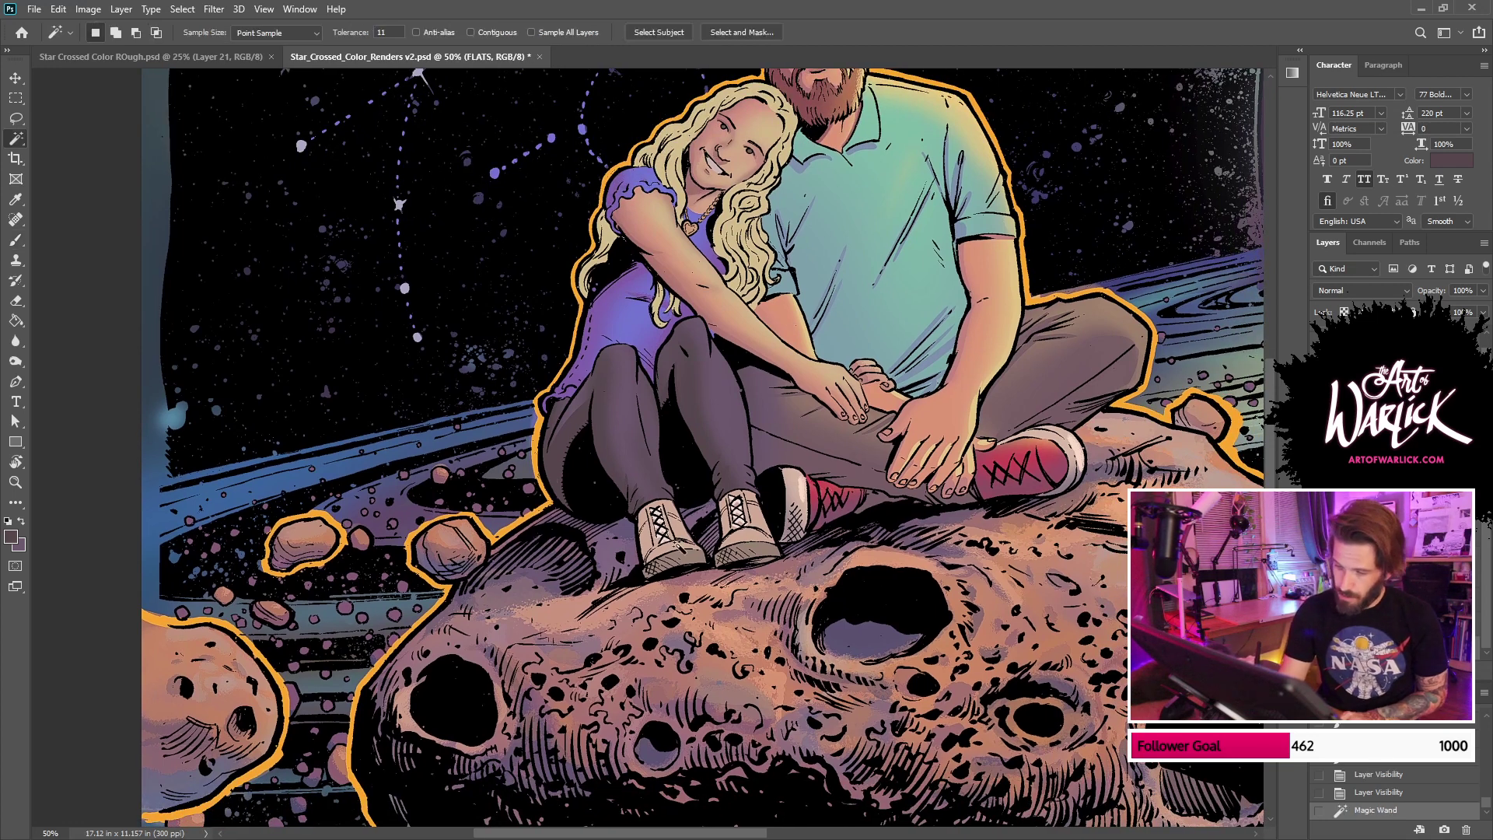
{"action": "left_click", "coordinate": [673, 555], "text": "shift"}
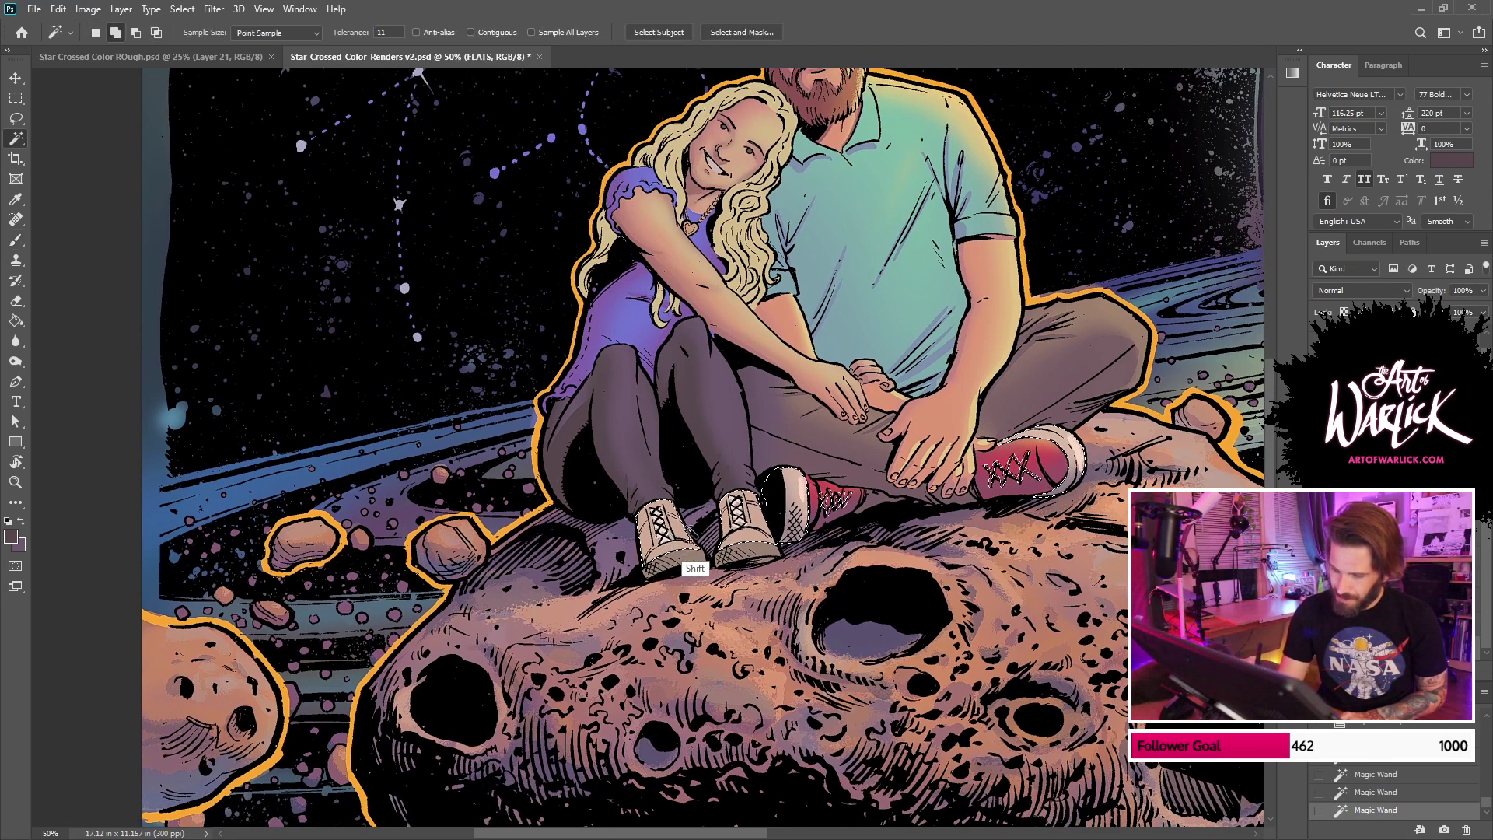
{"action": "left_click", "coordinate": [754, 546], "text": "shift"}
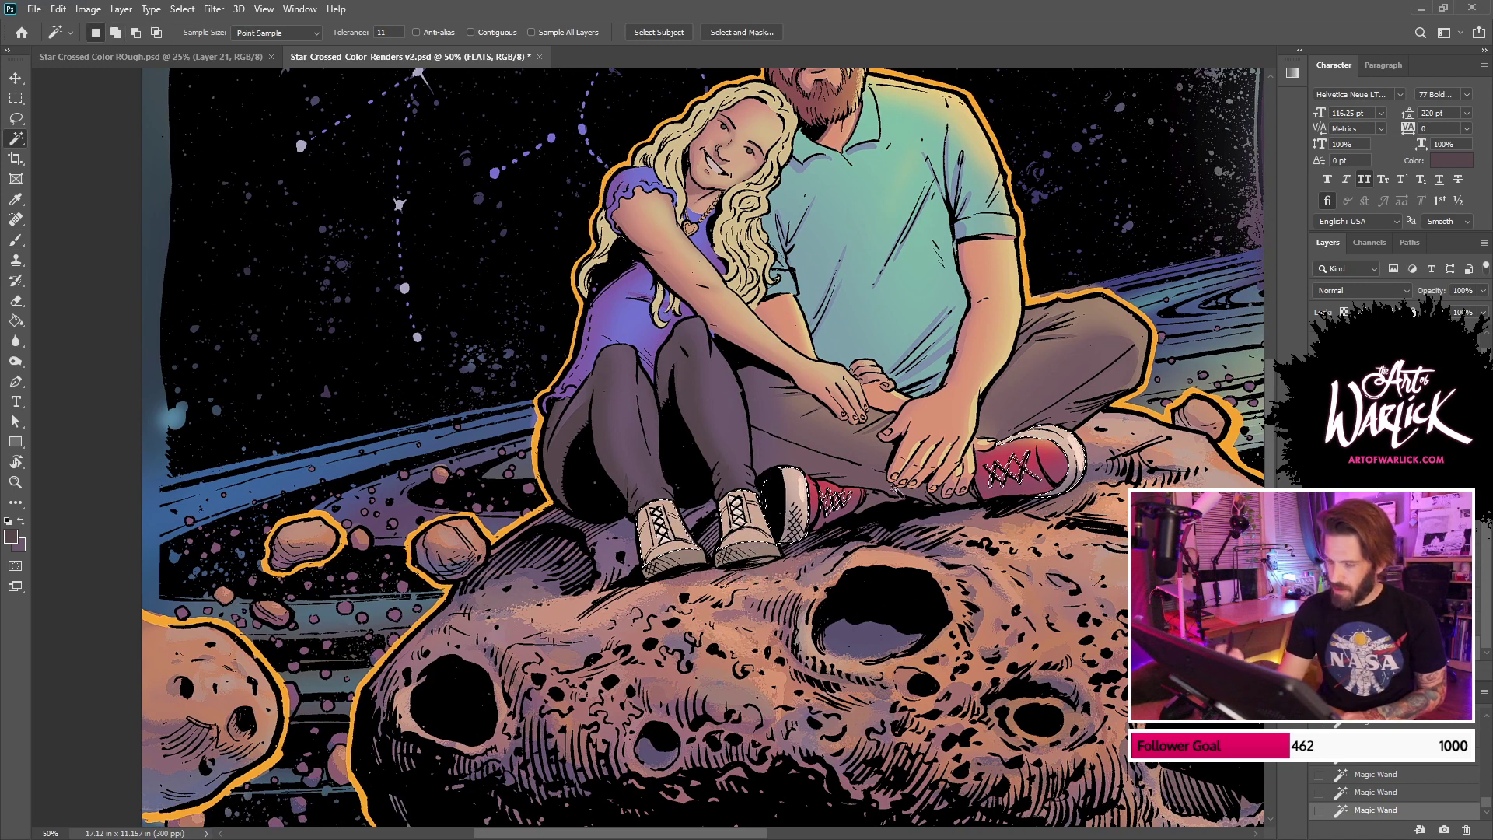
{"action": "key", "text": "l"}
{"action": "mouse_move", "coordinate": [761, 488]}
{"action": "left_mouse_down"}
{"action": "mouse_move", "coordinate": [846, 432]}
{"action": "mouse_move", "coordinate": [771, 462]}
{"action": "left_mouse_up"}
{"action": "mouse_move", "coordinate": [1000, 418]}
{"action": "left_mouse_down"}
{"action": "mouse_move", "coordinate": [1091, 412]}
{"action": "mouse_move", "coordinate": [1003, 471]}
{"action": "left_mouse_up"}
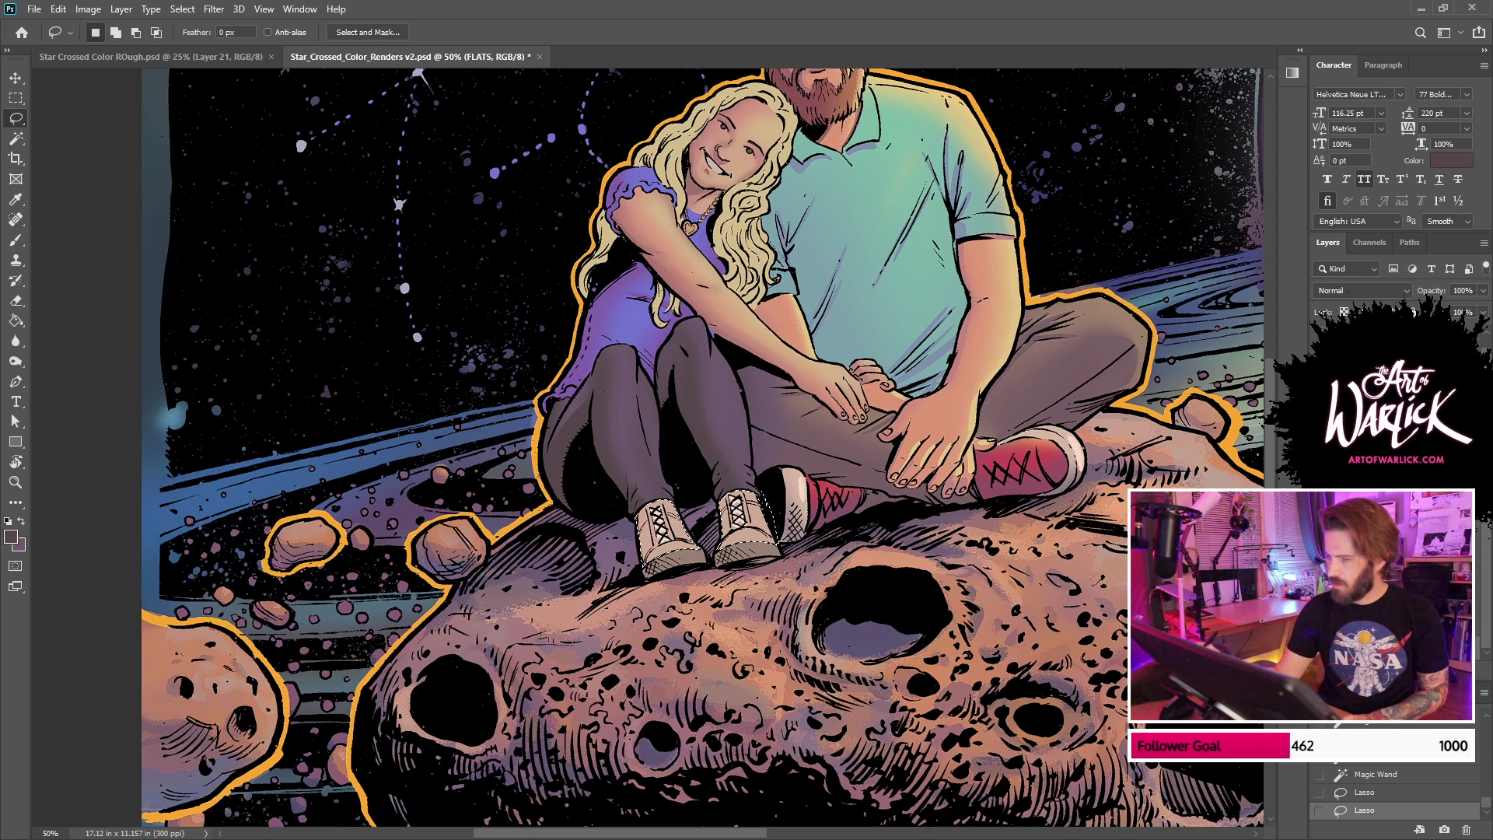
Step: Sample a muted brown from the rock beneath the shoes and brush it over the woman's shoes on Layer 44
{"action": "key", "text": "ctrl+j"}
{"action": "key", "text": "b"}
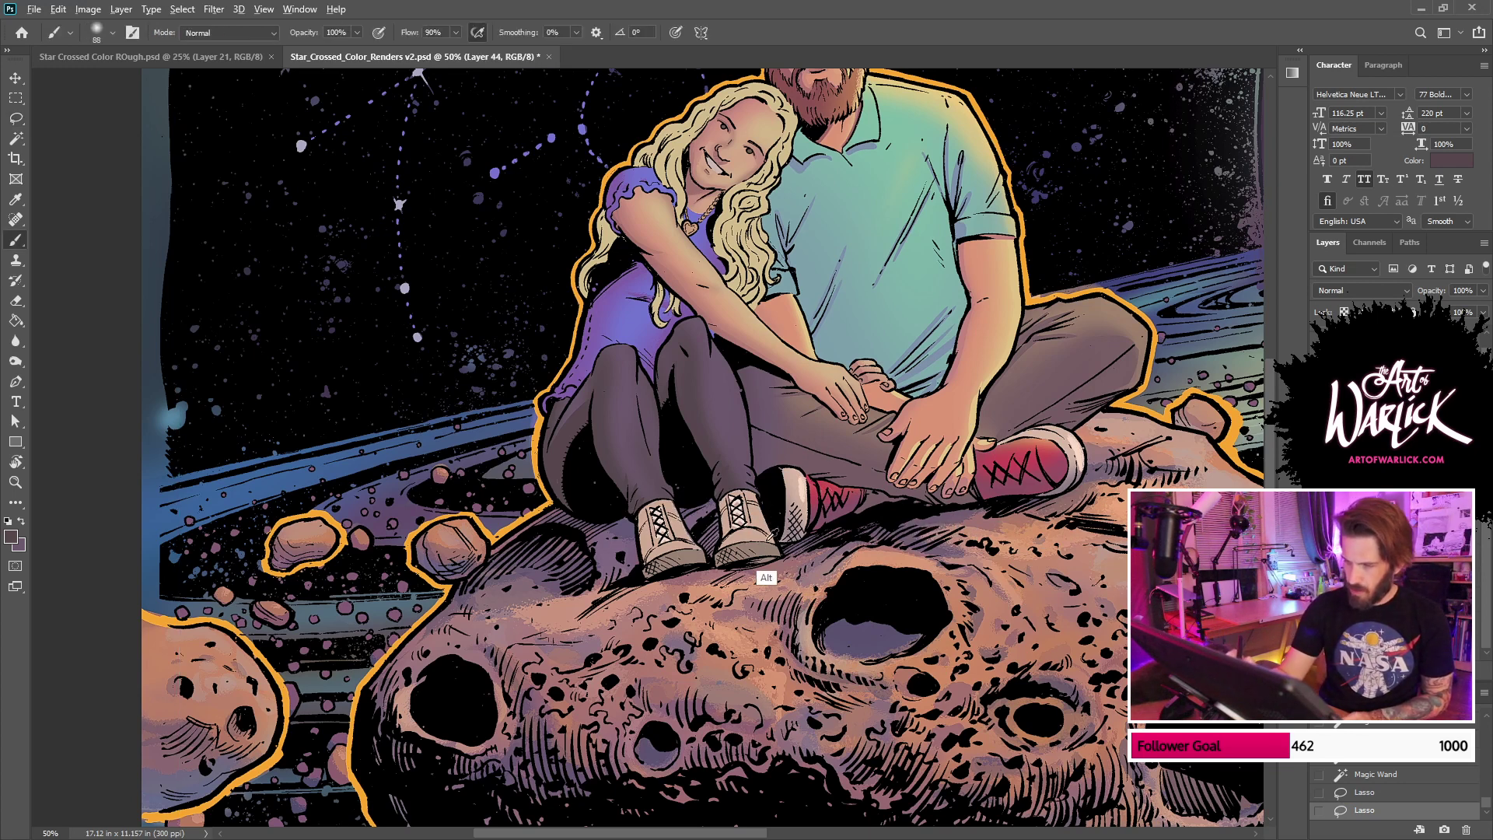
{"action": "left_click", "coordinate": [766, 584], "text": "alt"}
{"action": "left_click_drag", "start_coordinate": [666, 612], "coordinate": [727, 625]}
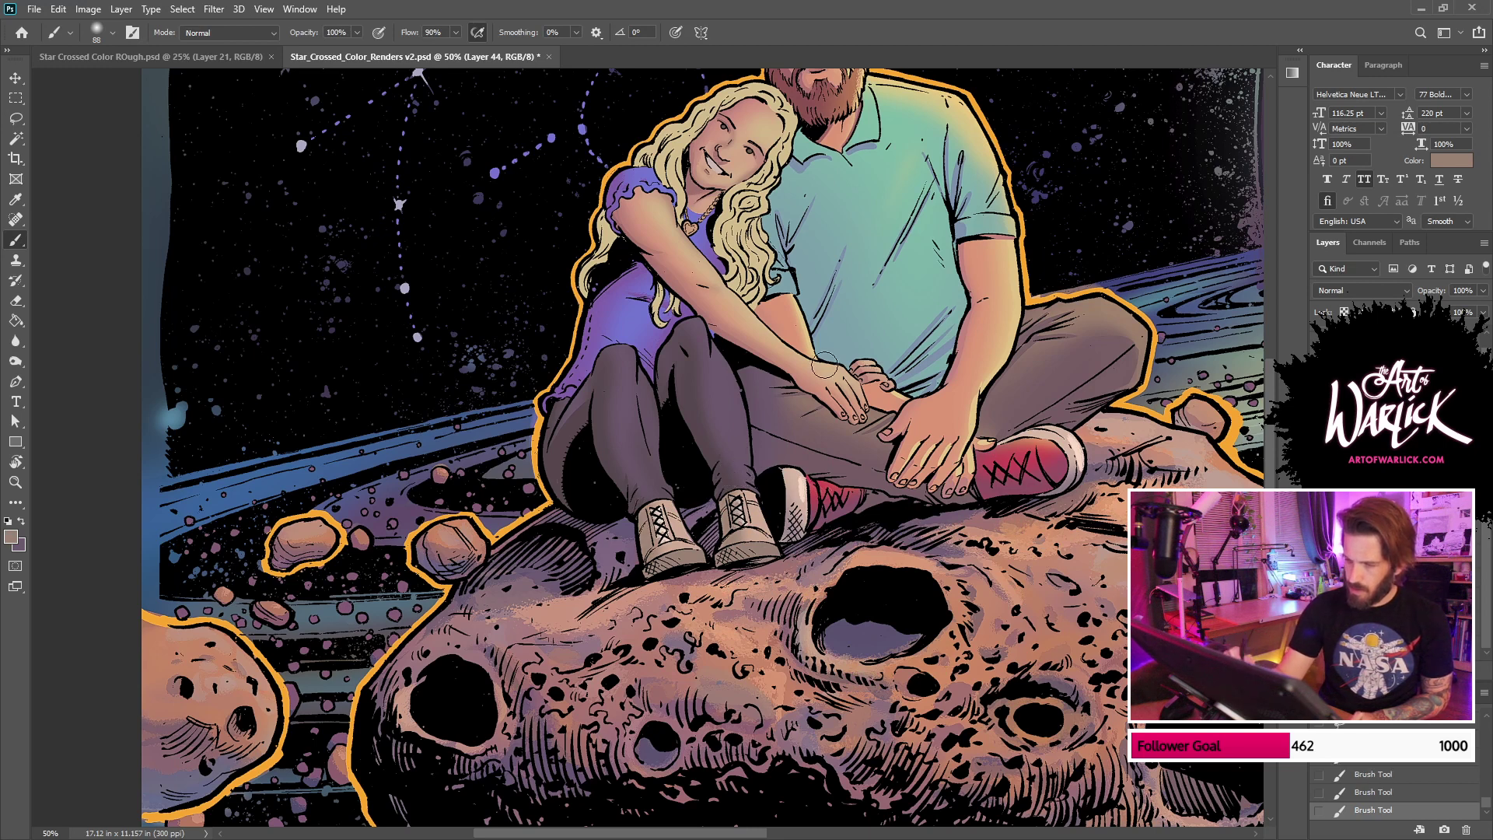
Step: Select the woman's shoe soles on the FLATS layer and paint them with the muted brown on Layer 44
{"action": "key", "text": "alt+comma"}
{"action": "key", "text": "w"}
{"action": "left_click", "coordinate": [763, 551]}
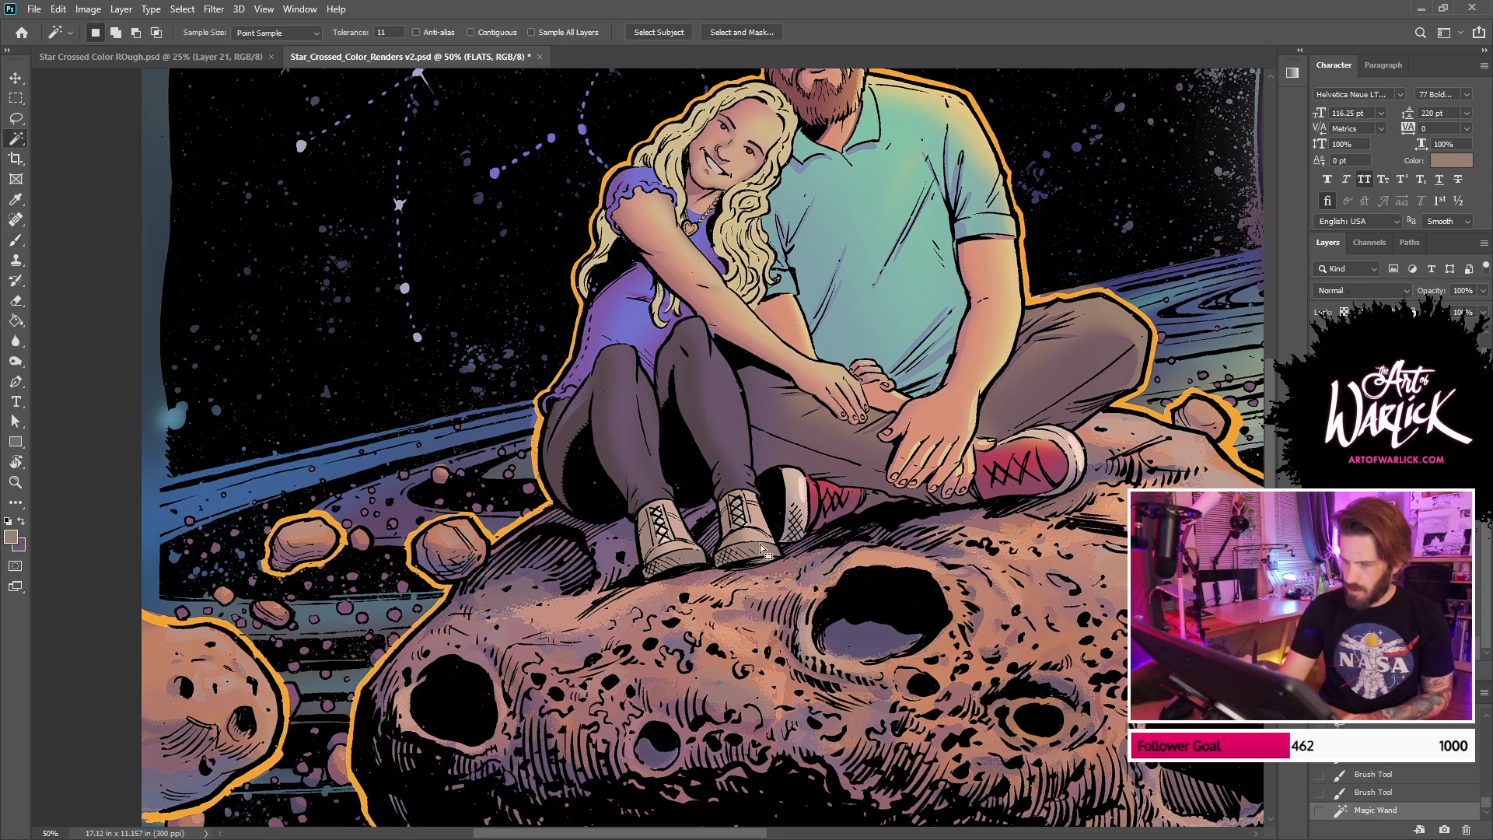
{"action": "key", "text": "alt+bracketright"}
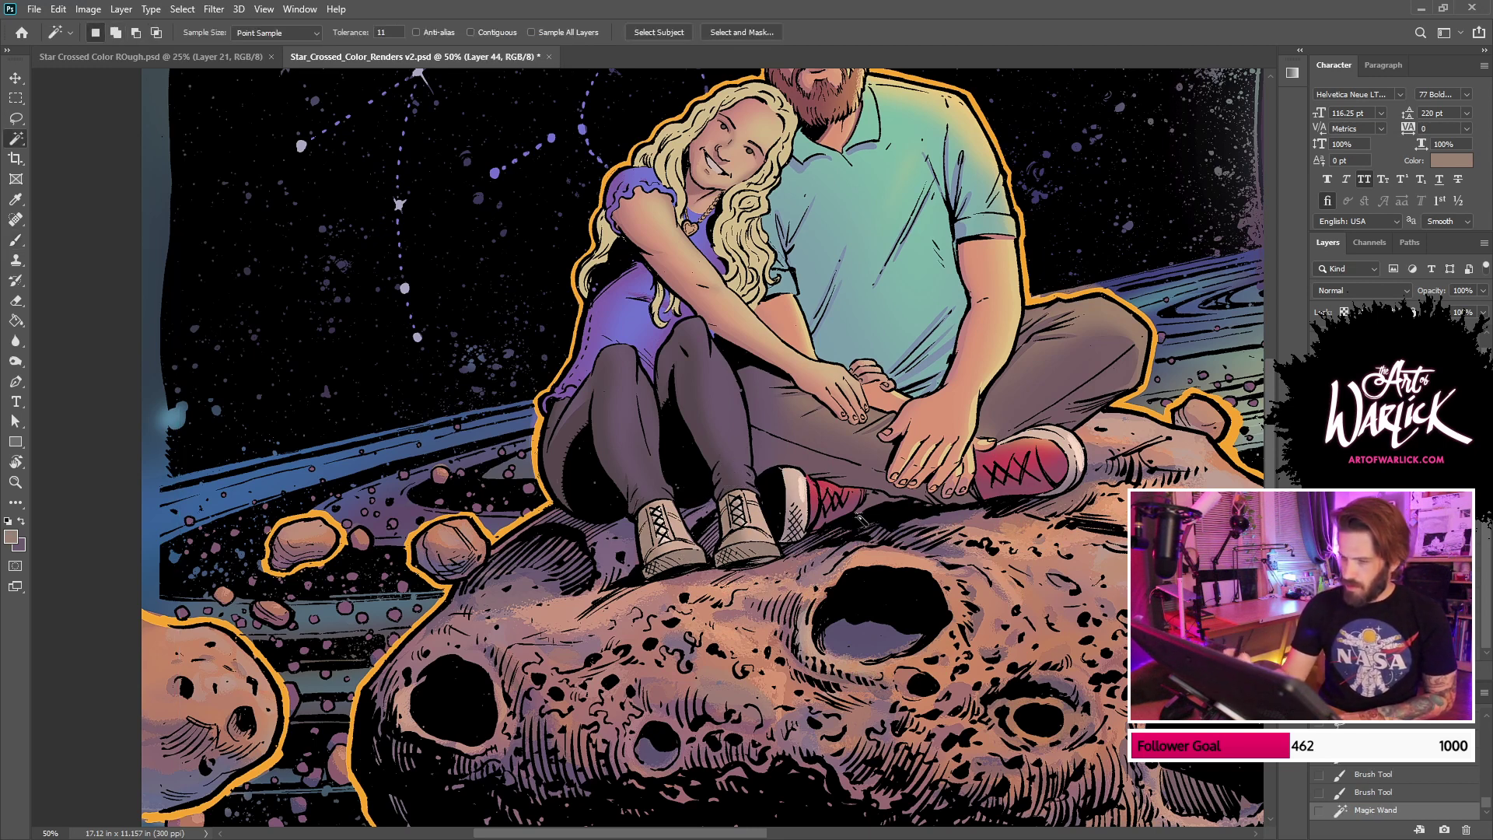
{"action": "key", "text": "b"}
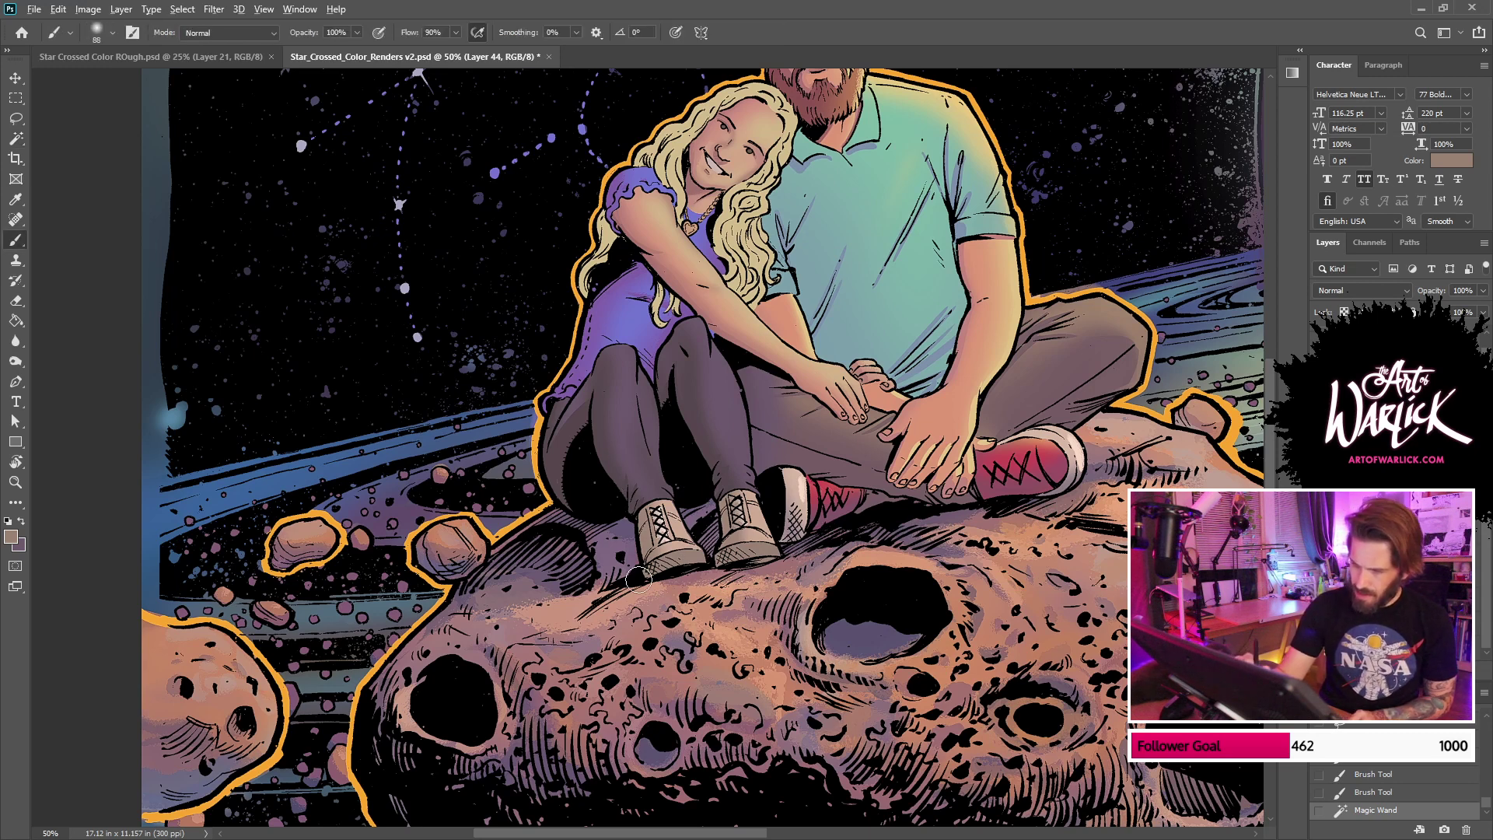
{"action": "left_click_drag", "start_coordinate": [657, 577], "coordinate": [696, 577]}
{"action": "left_click_drag", "start_coordinate": [717, 574], "coordinate": [749, 610]}
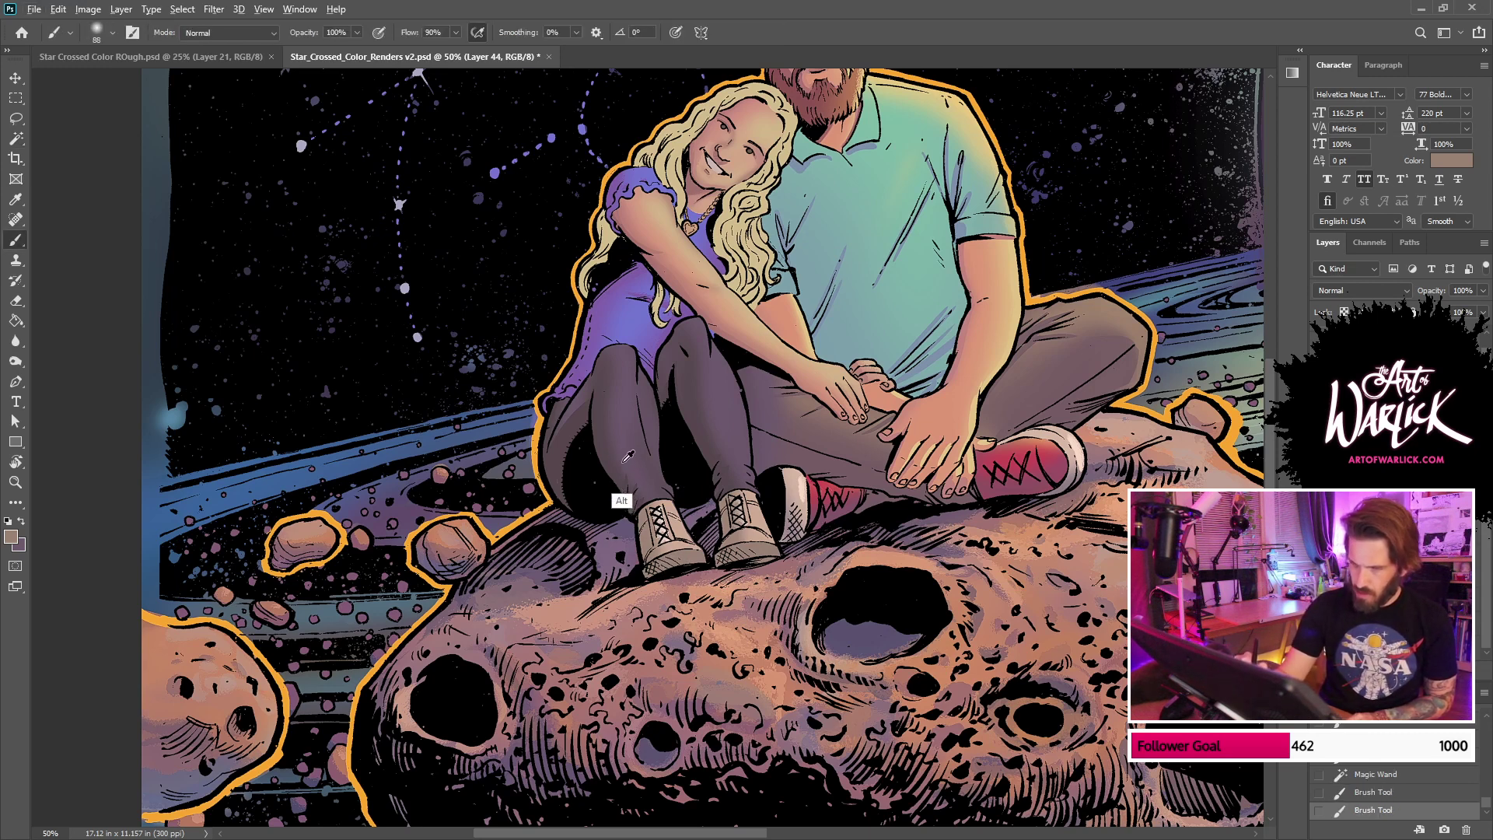
{"action": "left_click", "coordinate": [616, 500], "text": "alt"}
{"action": "left_click_drag", "start_coordinate": [681, 568], "coordinate": [726, 572]}
{"action": "key", "text": "ctrl+z"}
Step: Clear the selection around the woman's shoe soles
{"action": "key", "text": "ctrl+d"}
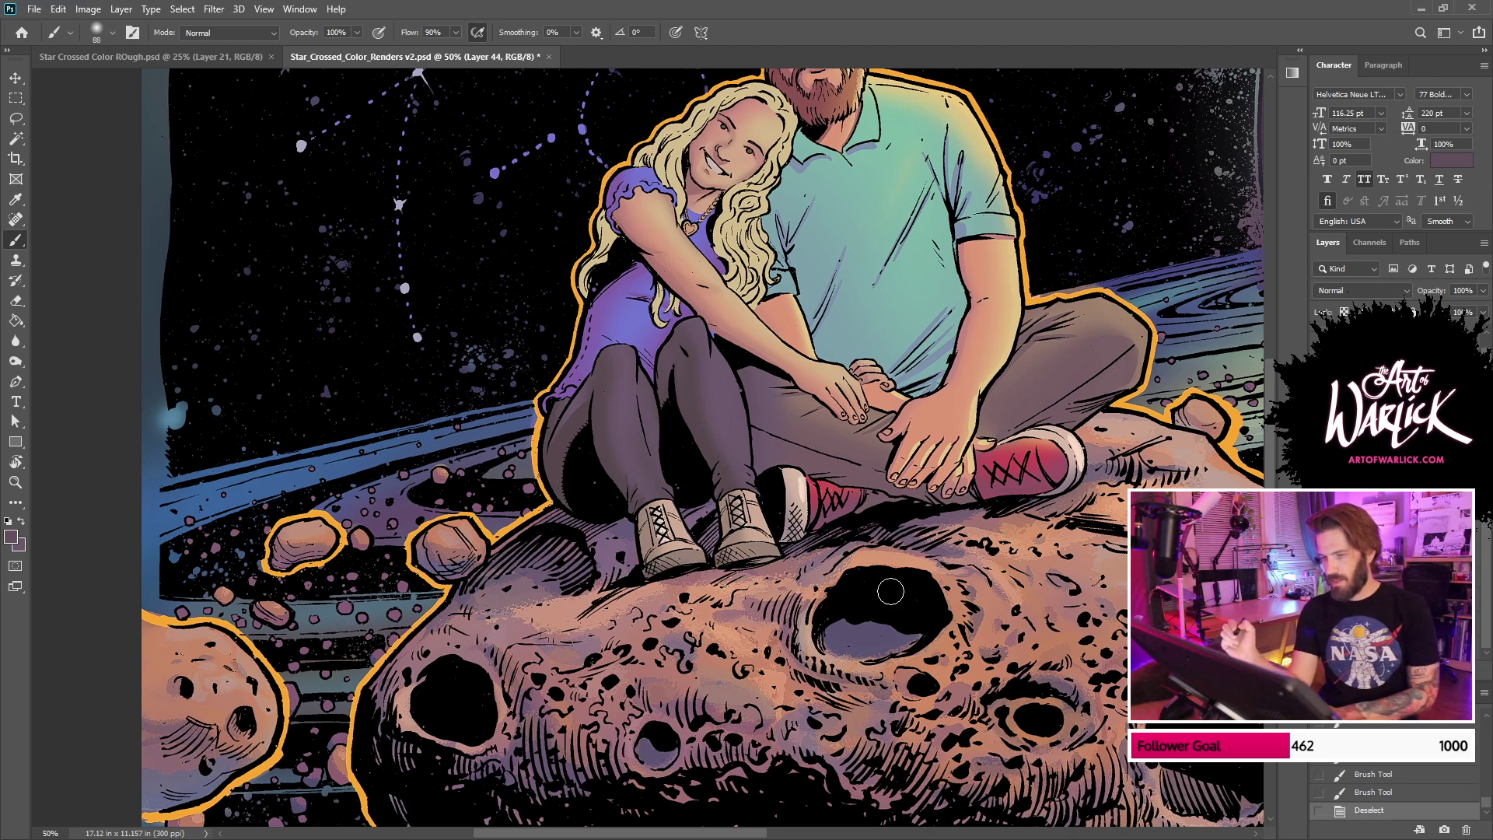
{"action": "key", "text": "ctrl+minus"}
{"action": "key", "text": "ctrl+plus"}
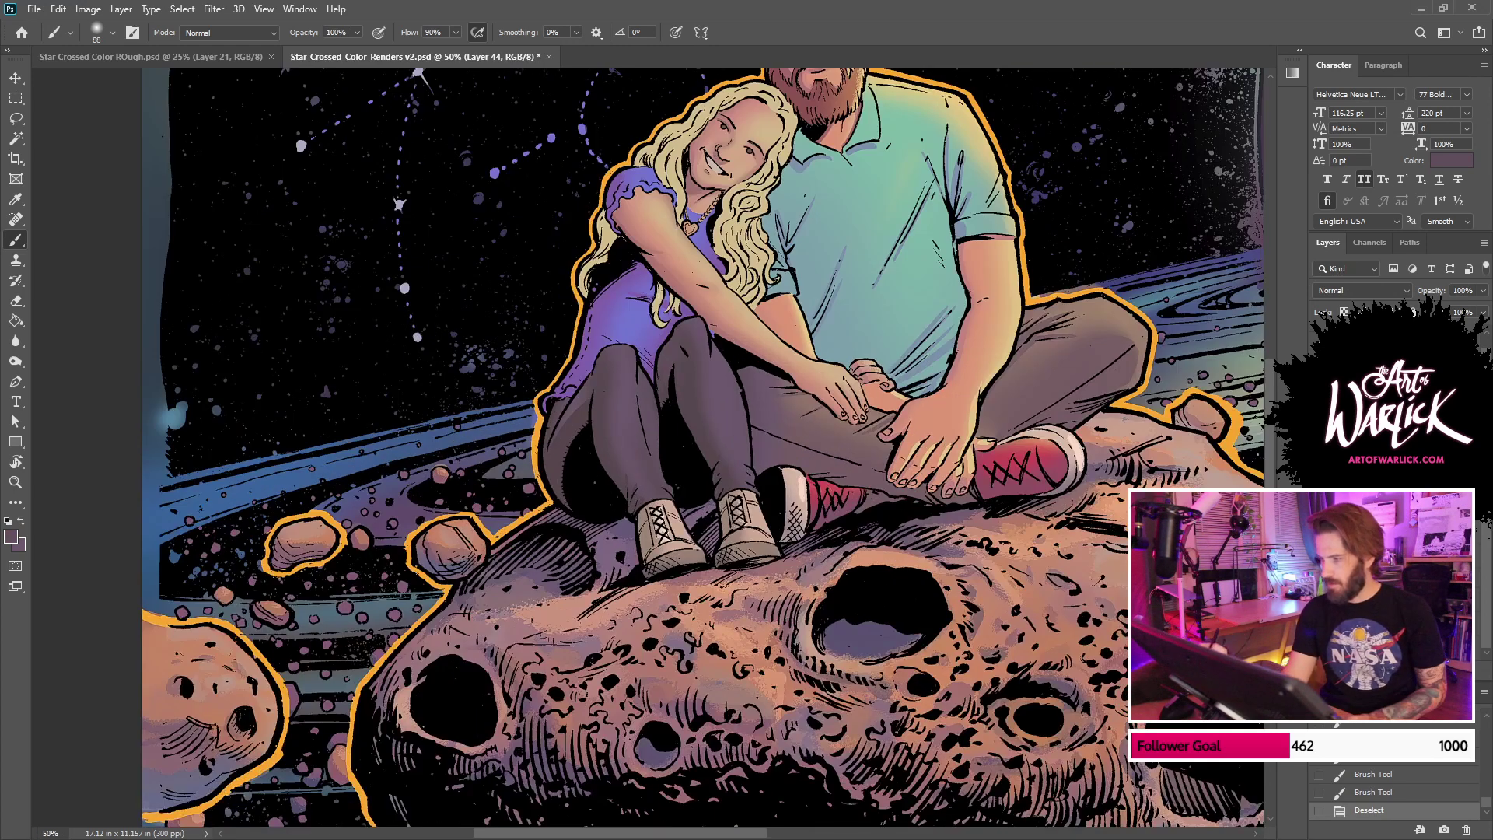
Step: Try to select the woman's hair on the FLATS layer with the Magic Wand while in Quick Mask mode
{"action": "key", "text": "q"}
{"action": "key", "text": "w"}
{"action": "left_click", "coordinate": [745, 234]}
{"action": "left_click_drag", "start_coordinate": [858, 298], "coordinate": [905, 596]}
{"action": "left_click", "coordinate": [1384, 648]}
{"action": "left_click", "coordinate": [827, 420]}
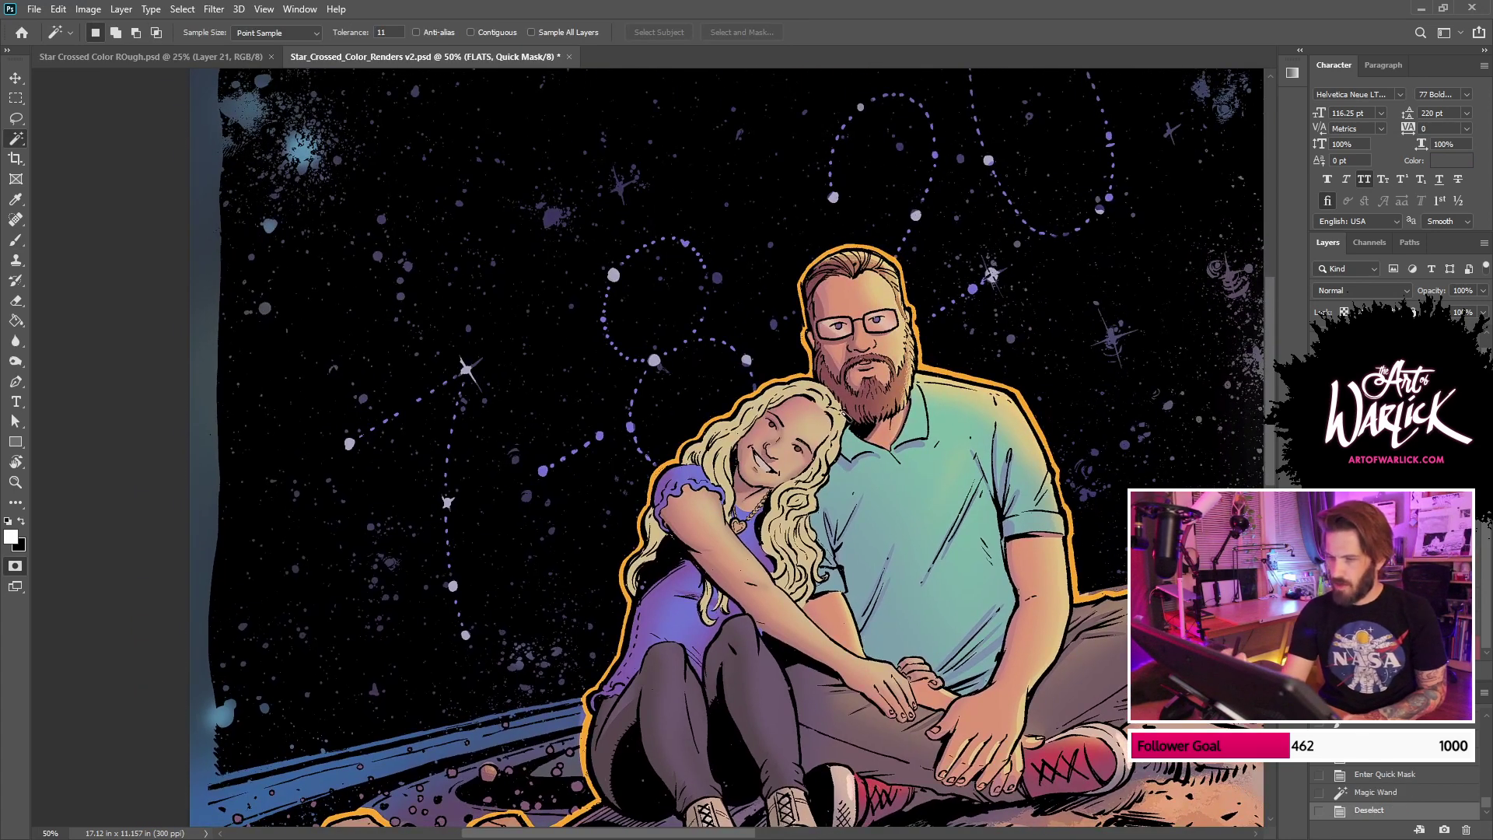
{"action": "left_click", "coordinate": [839, 417]}
{"action": "key", "text": "ctrl+d"}
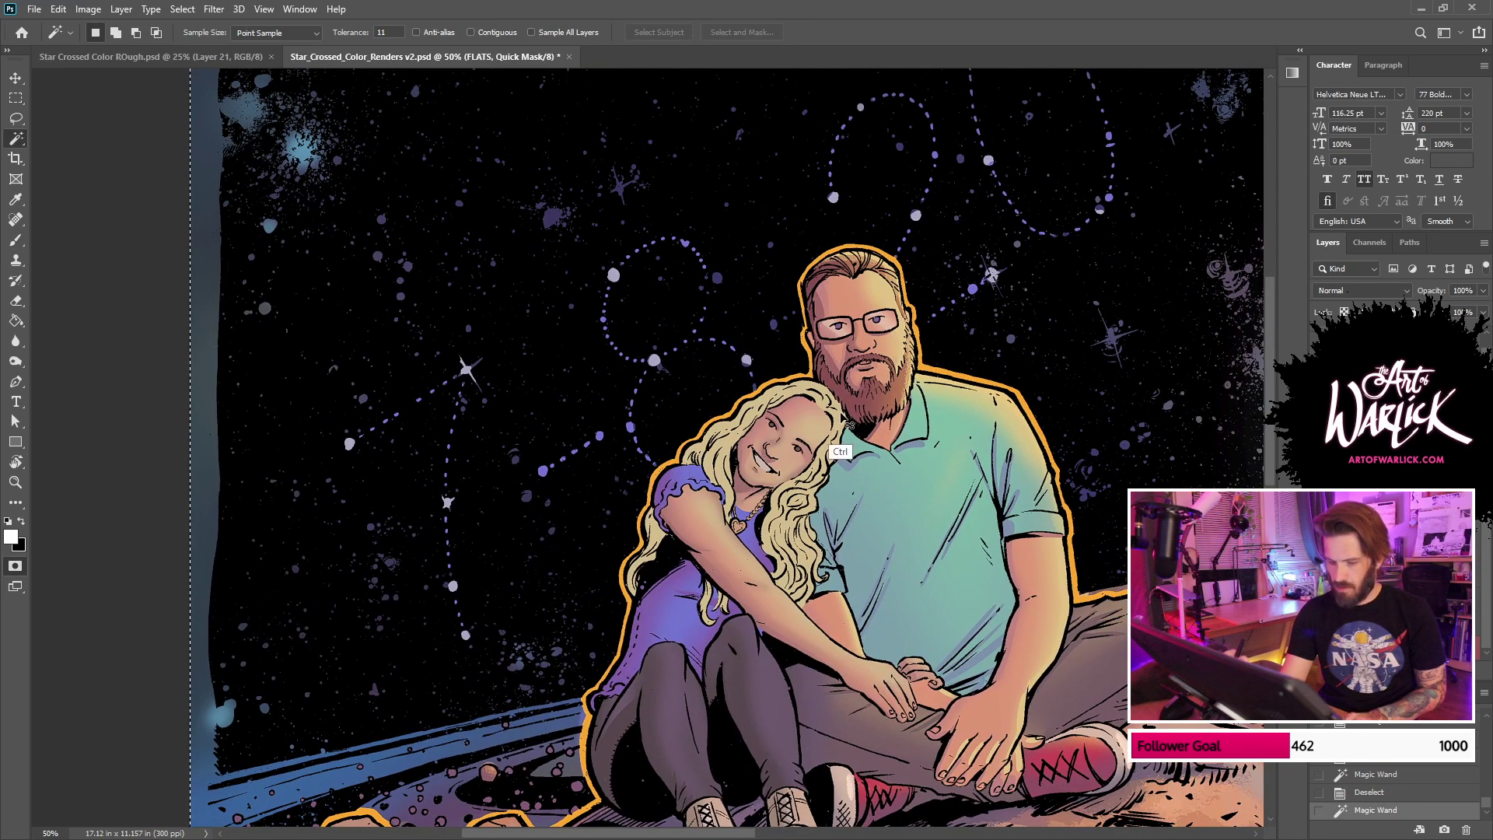
{"action": "left_click", "coordinate": [838, 415]}
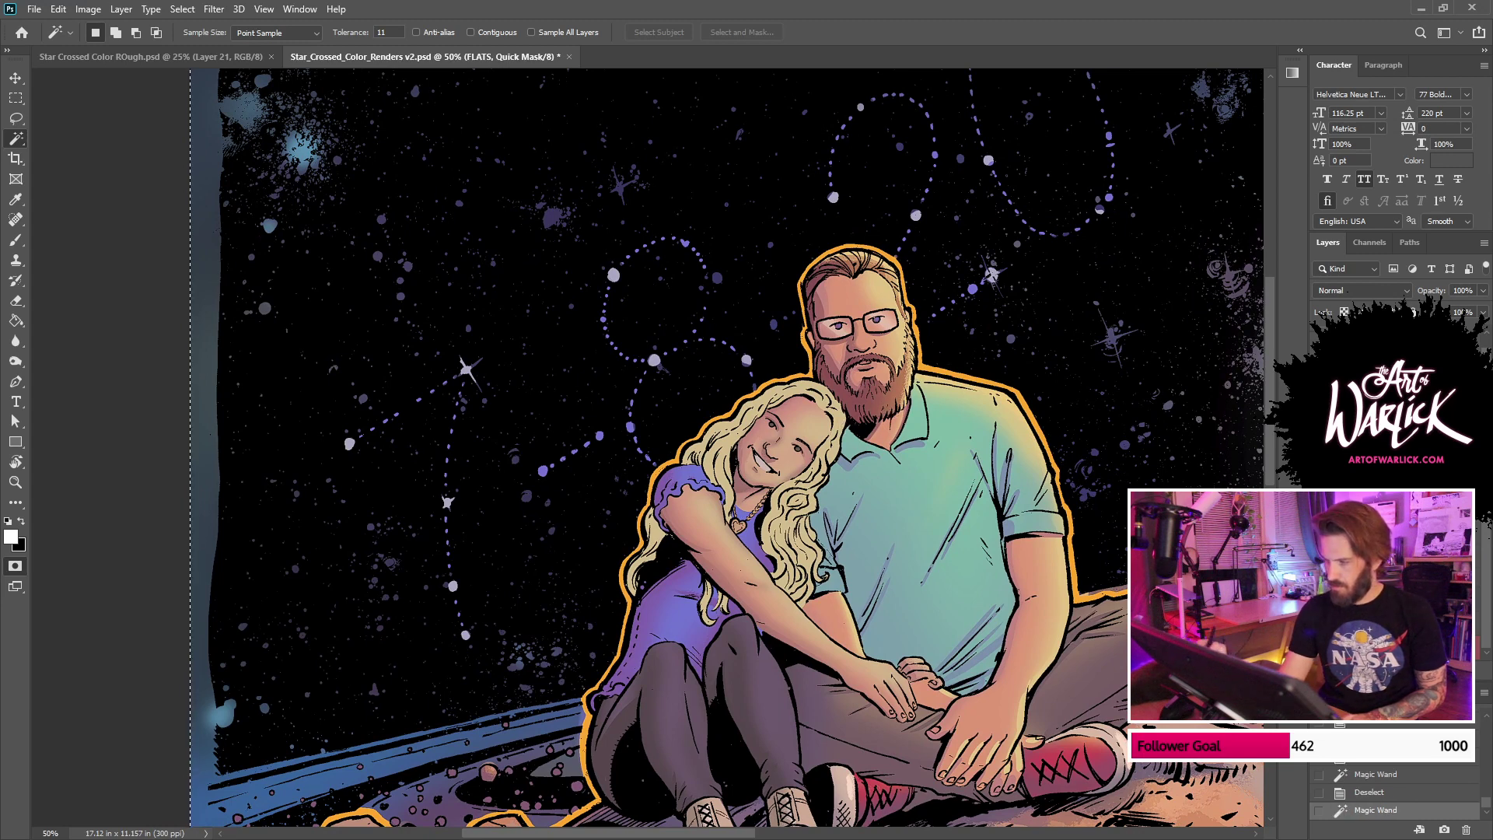
{"action": "key", "text": "ctrl+d"}
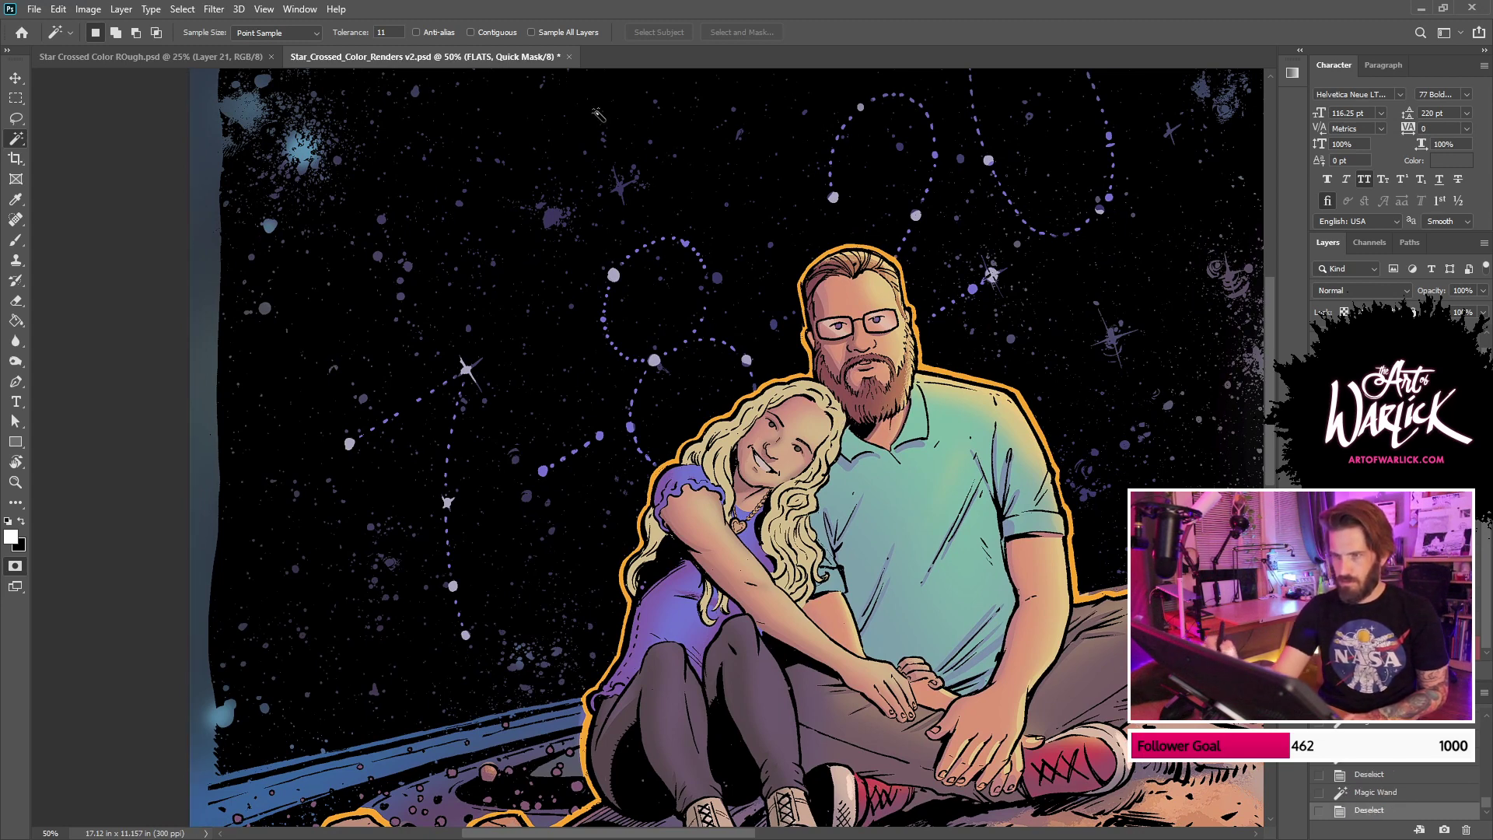
Step: Turn on Contiguous for the Magic Wand, then hide the rendering to expose the flat colors and exit Quick Mask with nothing selected
{"action": "left_click", "coordinate": [812, 394]}
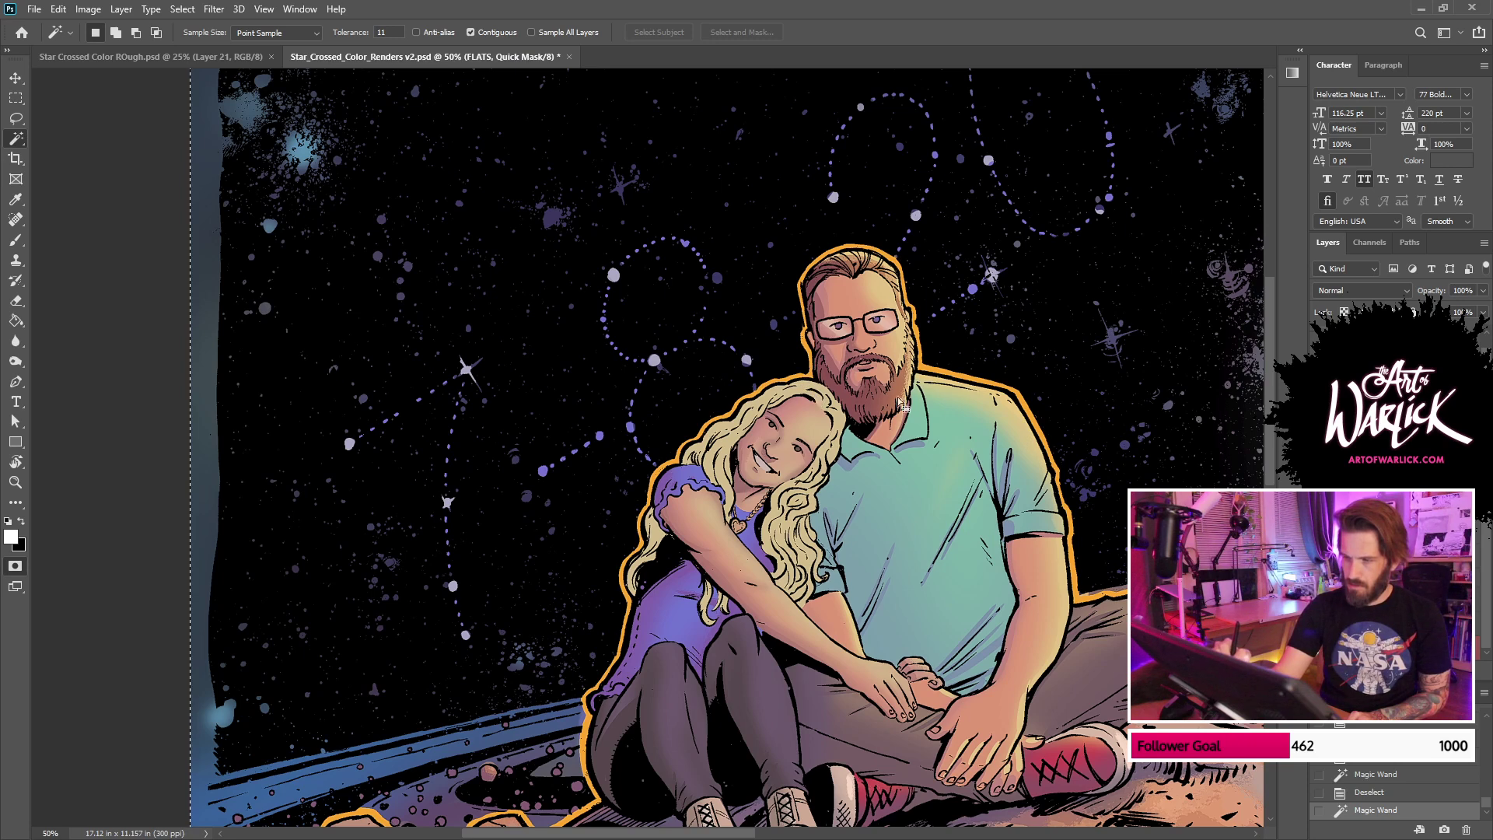
{"action": "left_click", "coordinate": [1320, 435]}
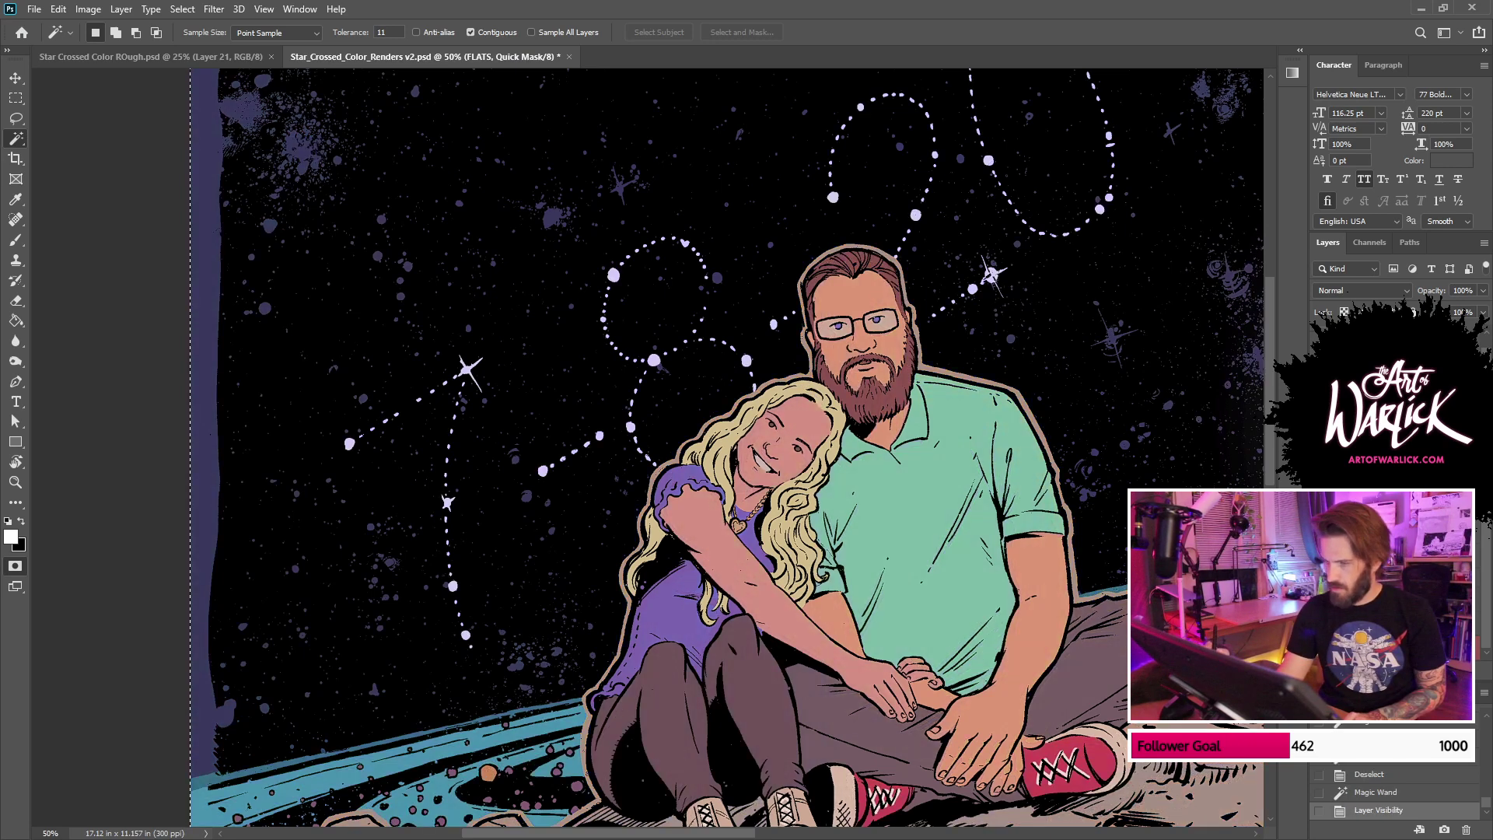
{"action": "key", "text": "ctrl+d"}
{"action": "left_click", "coordinate": [22, 570]}
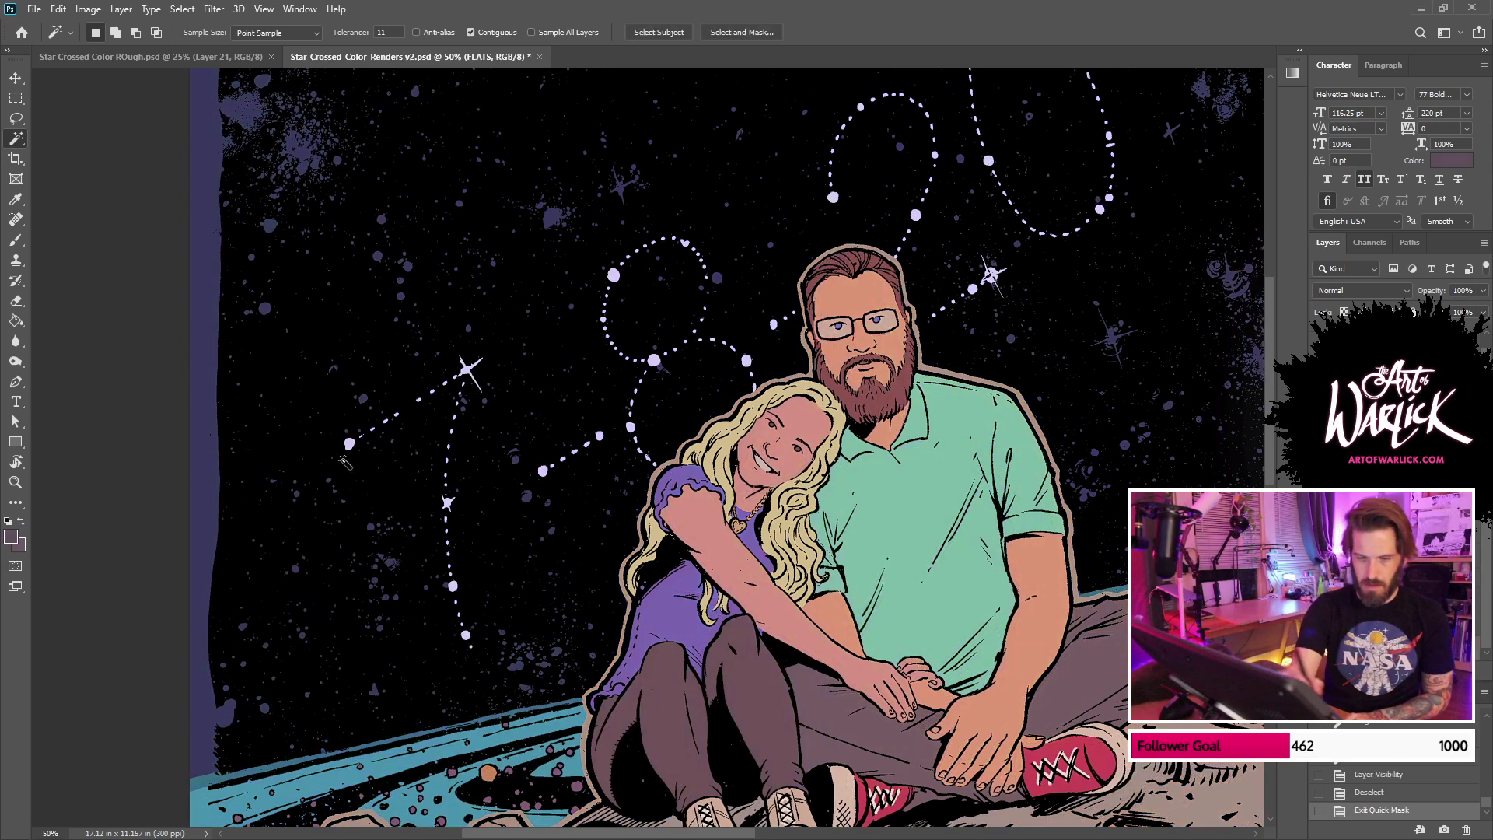
Step: Select the woman's hair on the FLATS layer, then show the rendering again and return to Layer 44 with selection edges hidden
{"action": "left_click", "coordinate": [740, 430]}
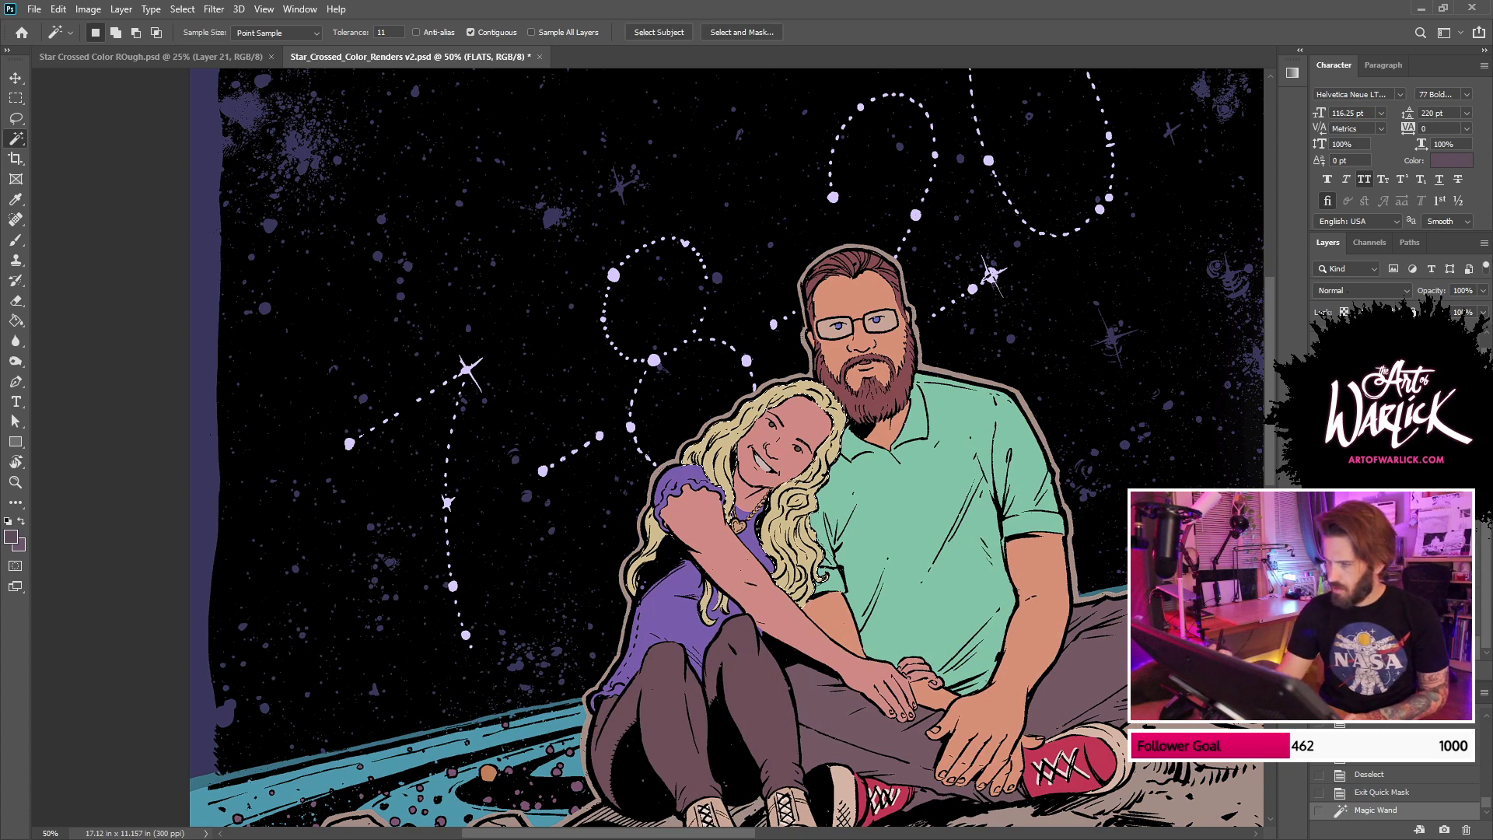
{"action": "key", "text": "ctrl+comma"}
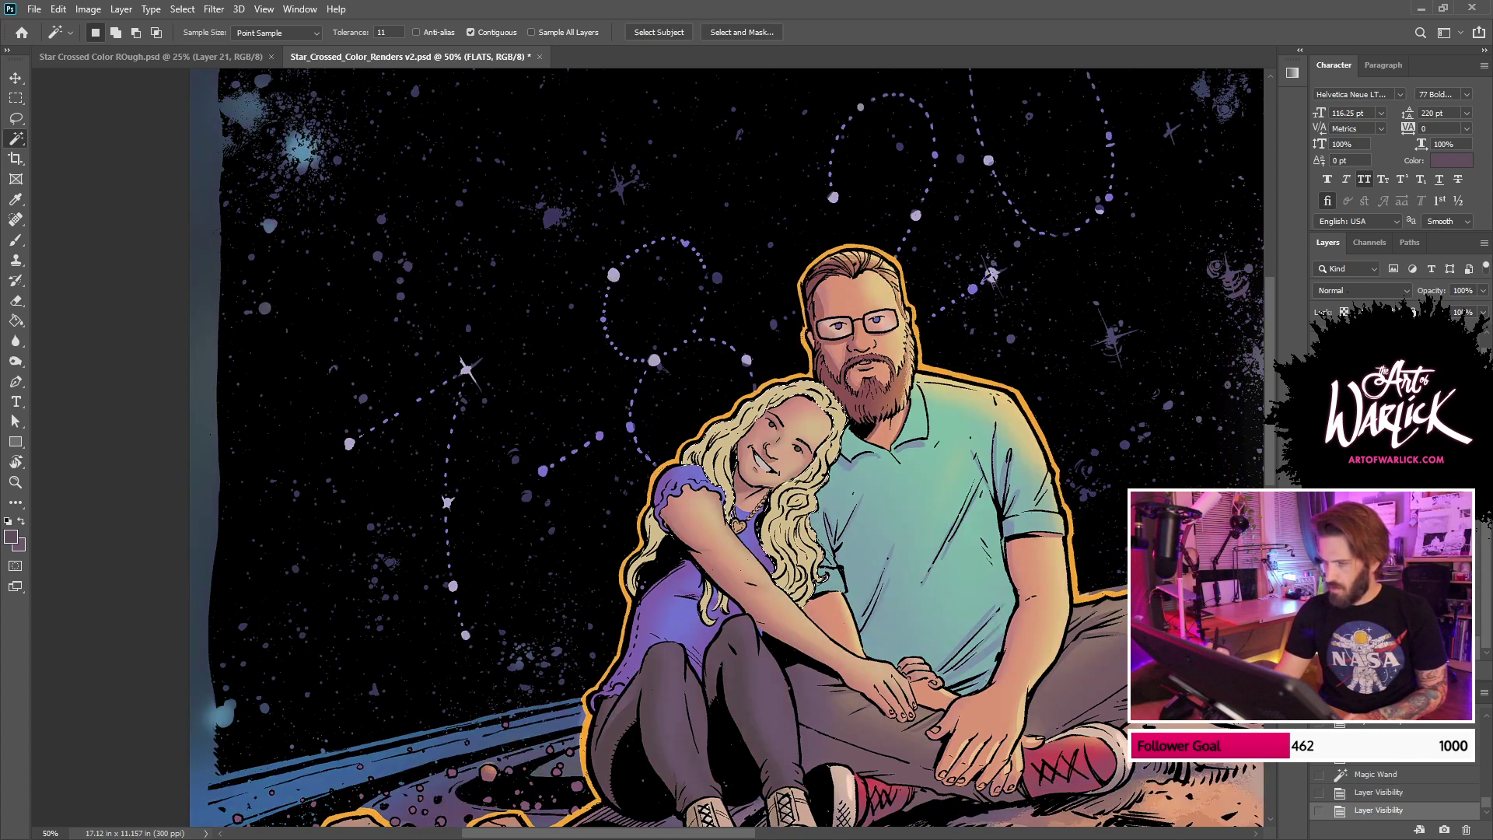
{"action": "key", "text": "alt+bracketright"}
{"action": "key", "text": "ctrl+h"}
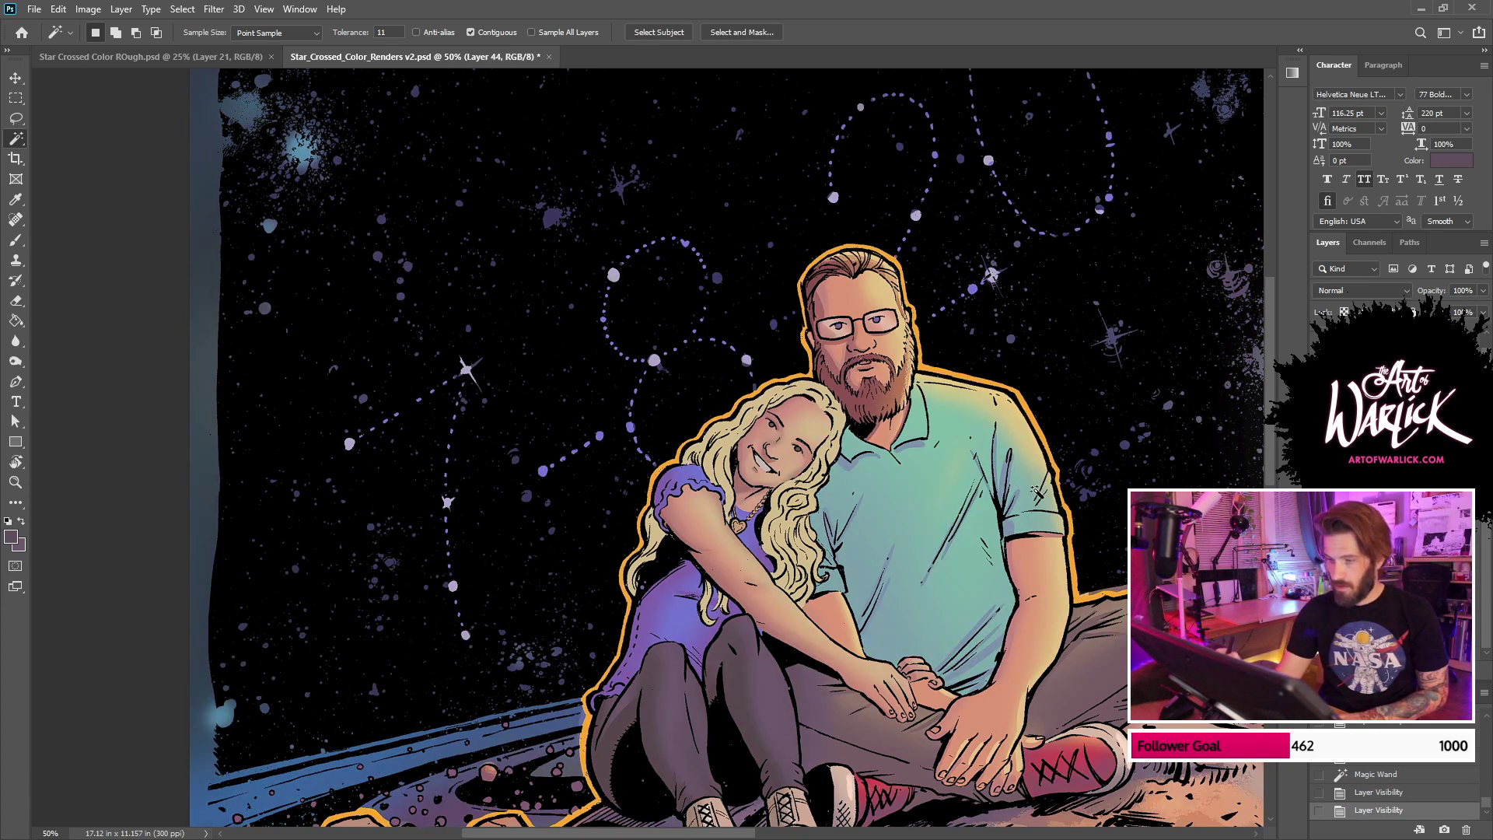
Step: Brush the dark muted purple across the woman's hair and undo the last stroke
{"action": "key", "text": "b"}
{"action": "left_click_drag", "start_coordinate": [771, 589], "coordinate": [813, 521]}
{"action": "key", "text": "ctrl+z"}
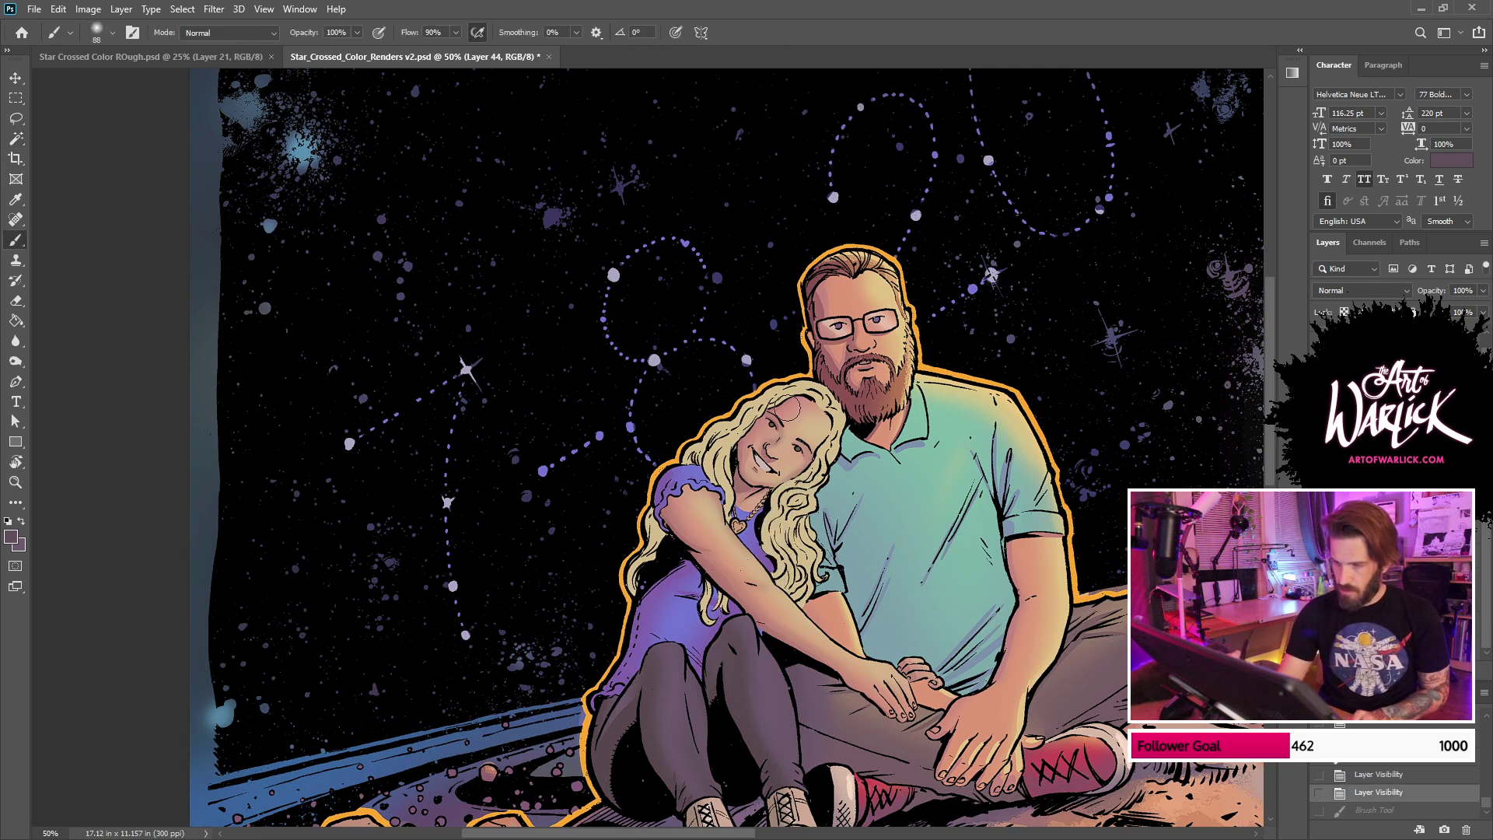
{"action": "mouse_move", "coordinate": [785, 417]}
{"action": "left_mouse_down"}
{"action": "mouse_move", "coordinate": [775, 380]}
{"action": "mouse_move", "coordinate": [684, 525]}
{"action": "left_mouse_up"}
{"action": "key", "text": "ctrl+z"}
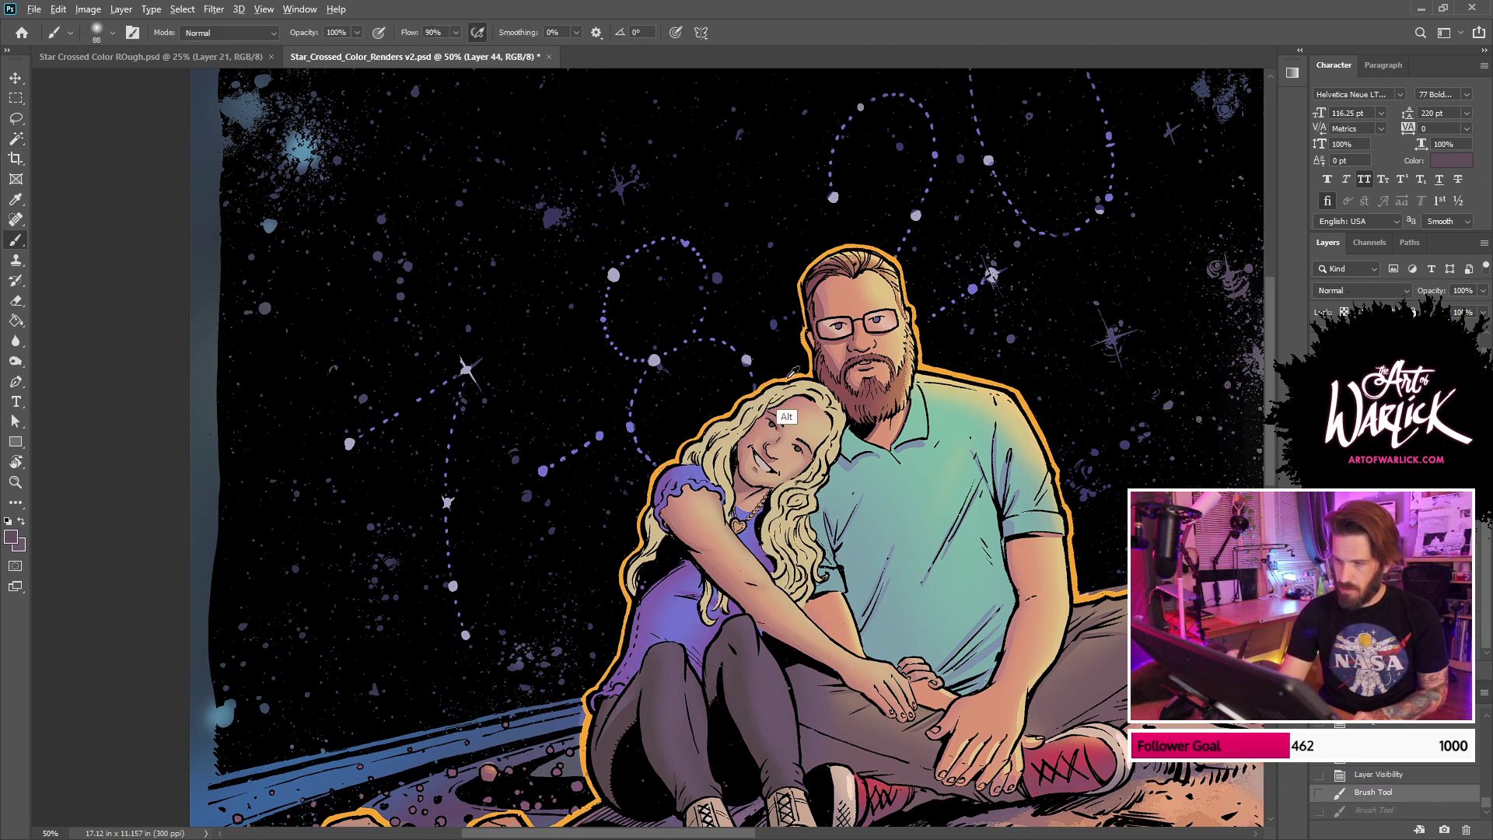
Step: Sample the orange outline color, darken it to a golden brown, and paint it over the woman's hair
{"action": "left_click", "coordinate": [787, 379], "text": "alt"}
{"action": "left_click_drag", "start_coordinate": [717, 431], "coordinate": [704, 493]}
{"action": "key", "text": "ctrl+z"}
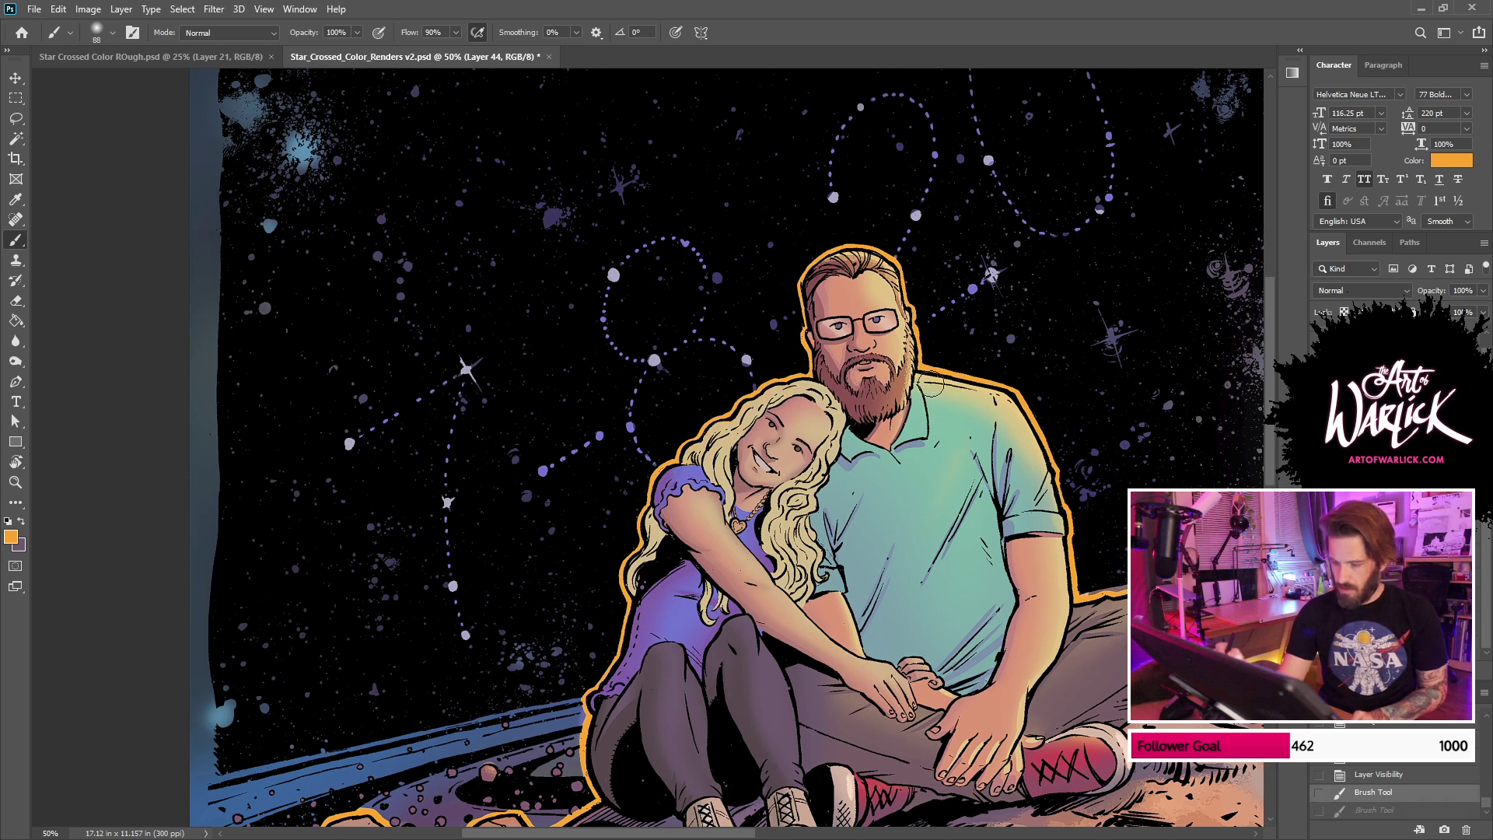
{"action": "left_click", "coordinate": [11, 535]}
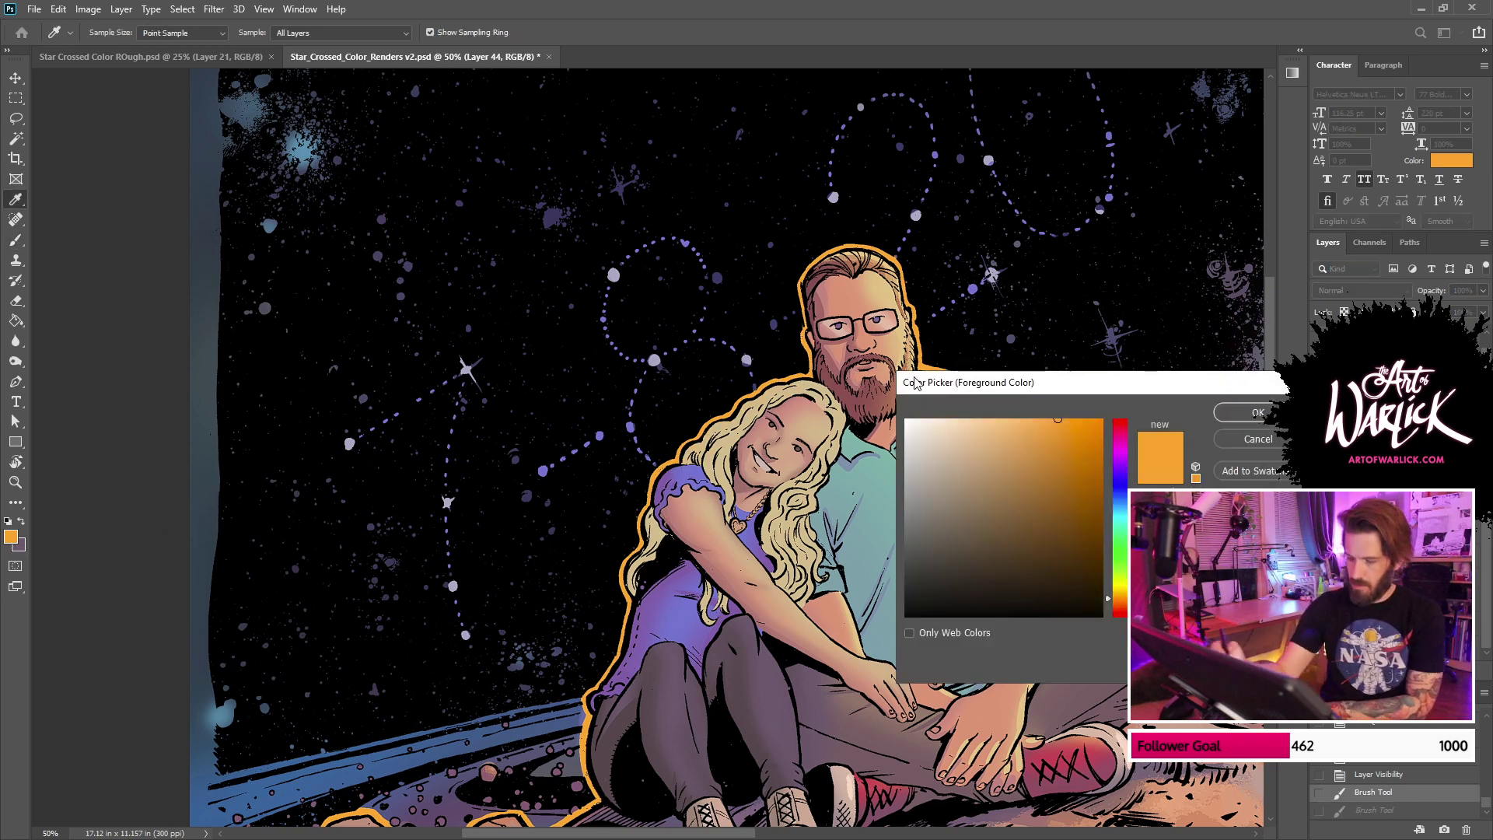
{"action": "left_click", "coordinate": [1036, 463]}
{"action": "key", "text": "Return"}
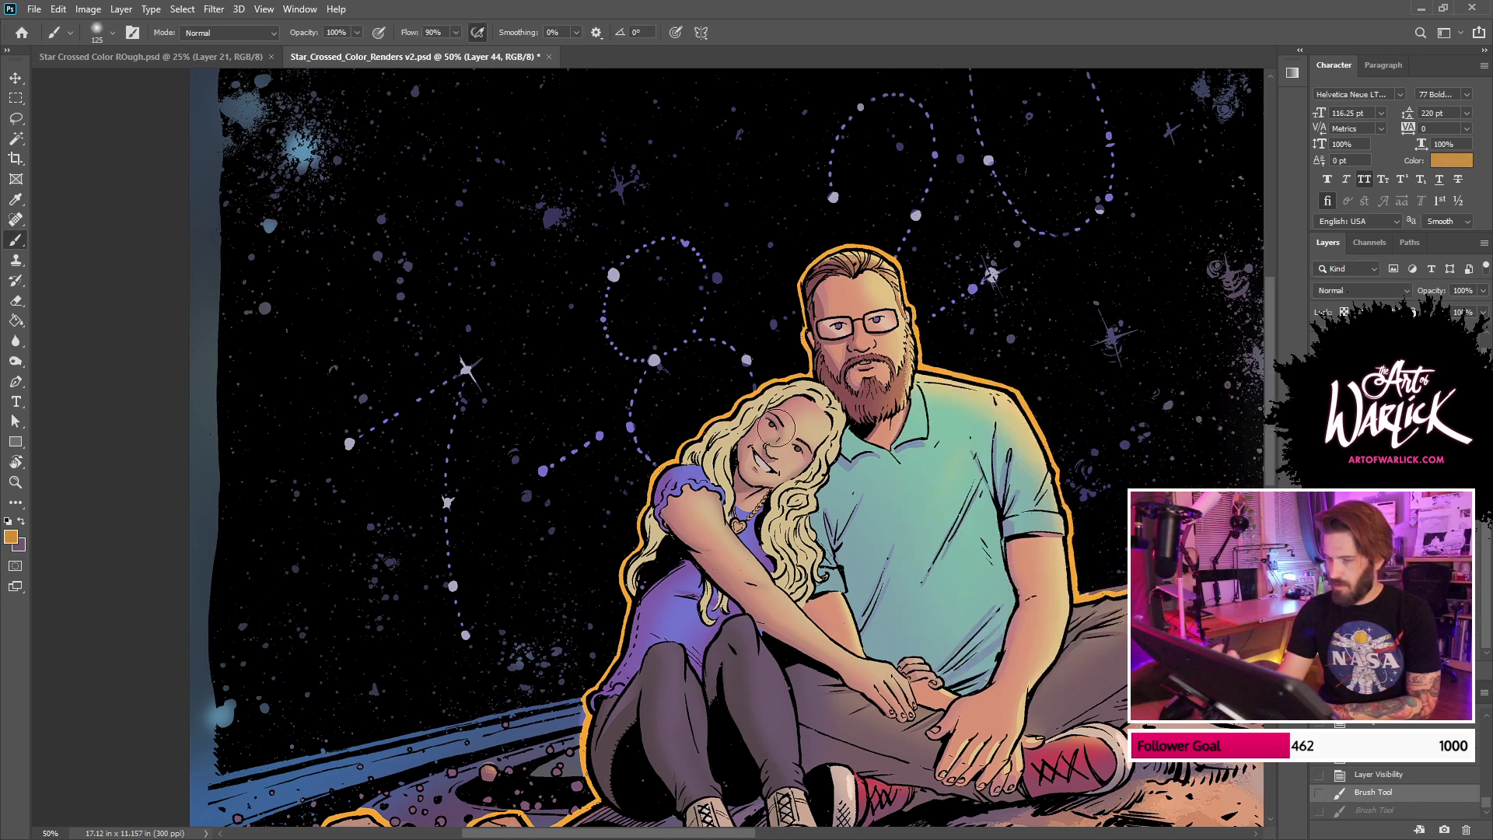
{"action": "left_click_drag", "start_coordinate": [740, 410], "coordinate": [769, 398]}
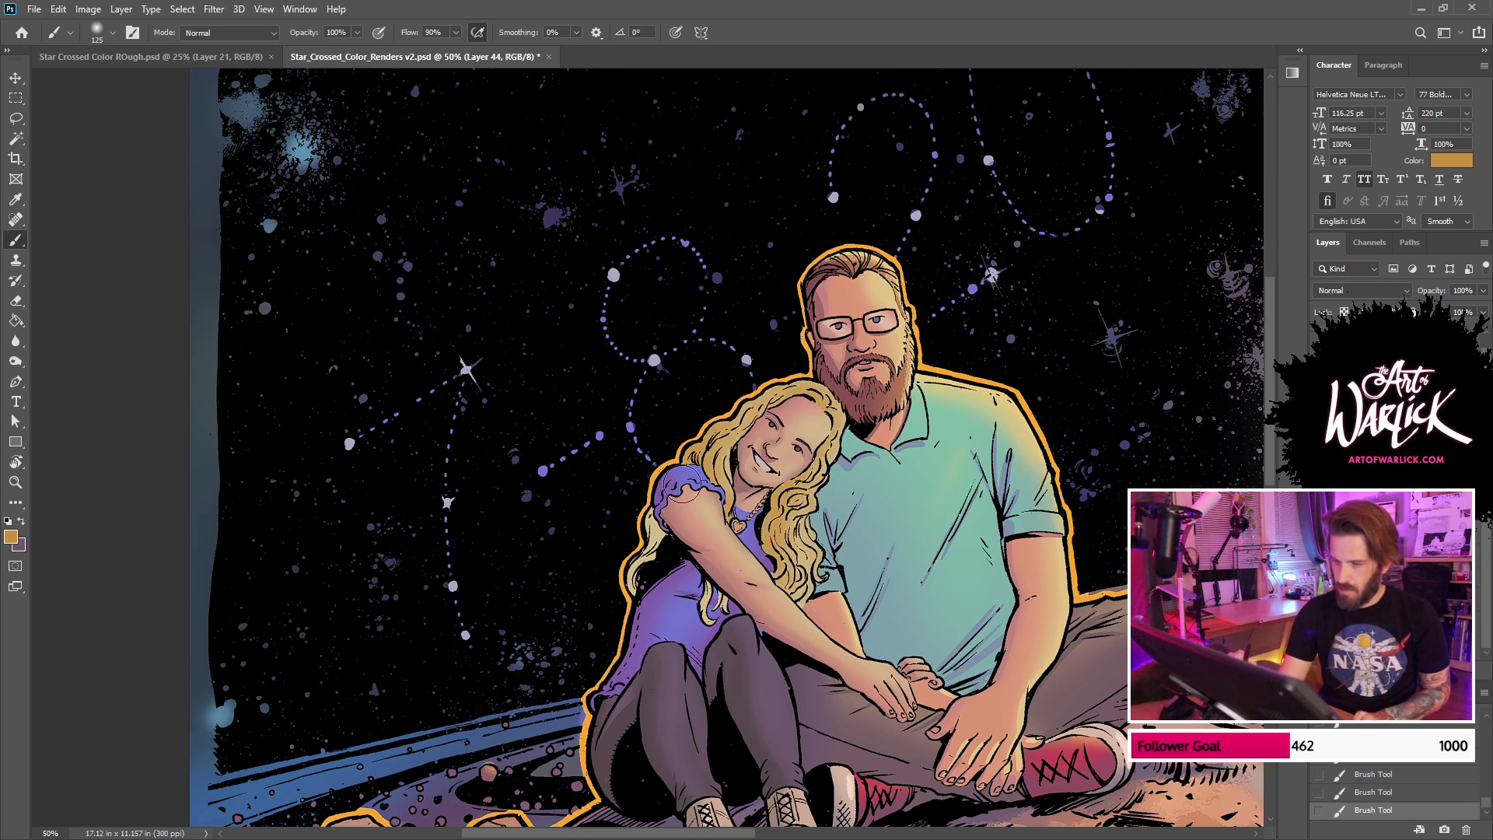
Step: Select the hair strands behind the woman's arm with the Magic Wand and paint them with the same golden brown
{"action": "key", "text": "w"}
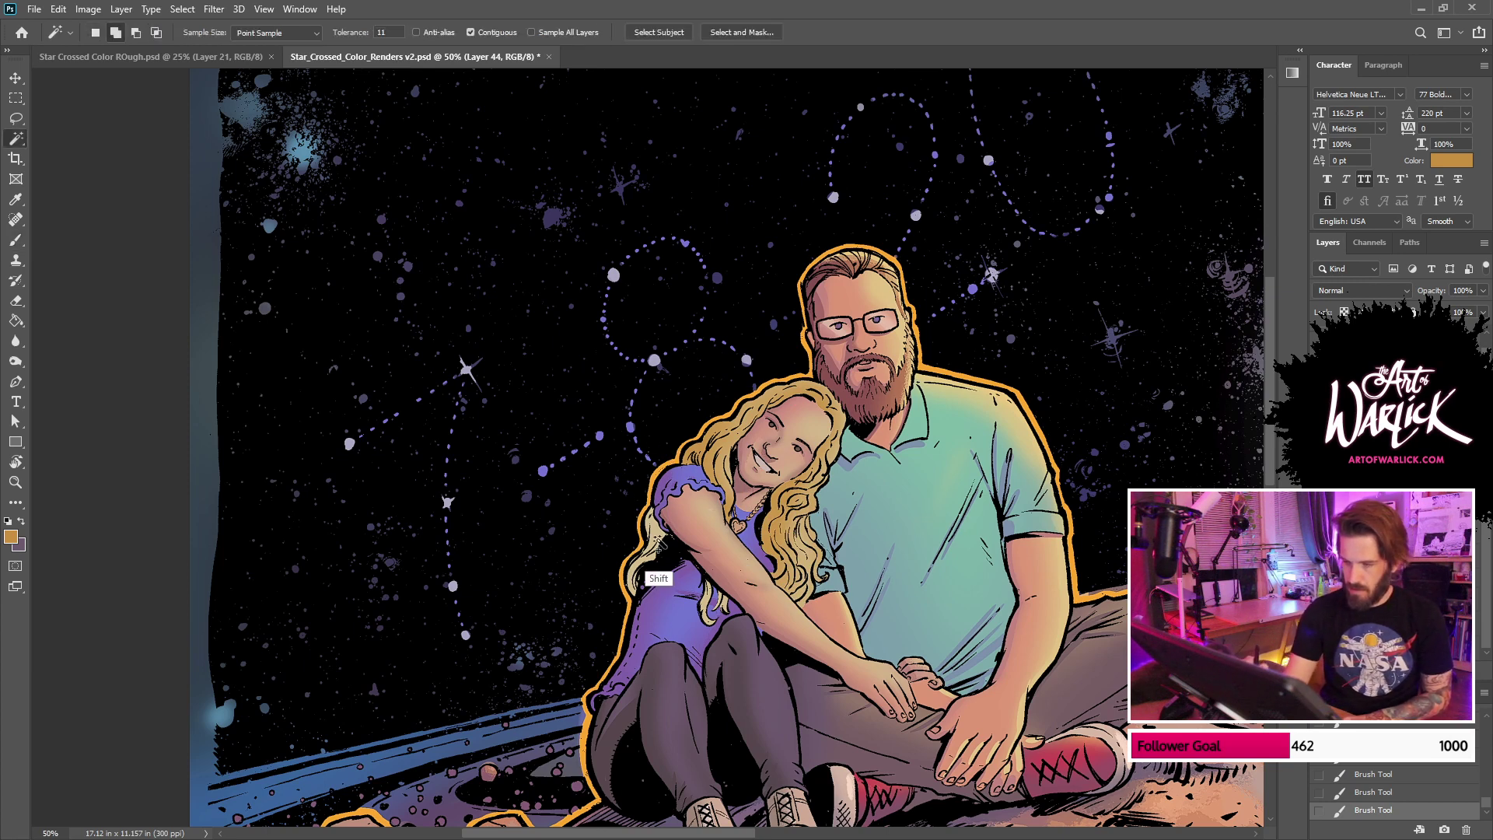
{"action": "left_click", "coordinate": [692, 542]}
{"action": "key", "text": "ctrl+h"}
{"action": "key", "text": "b"}
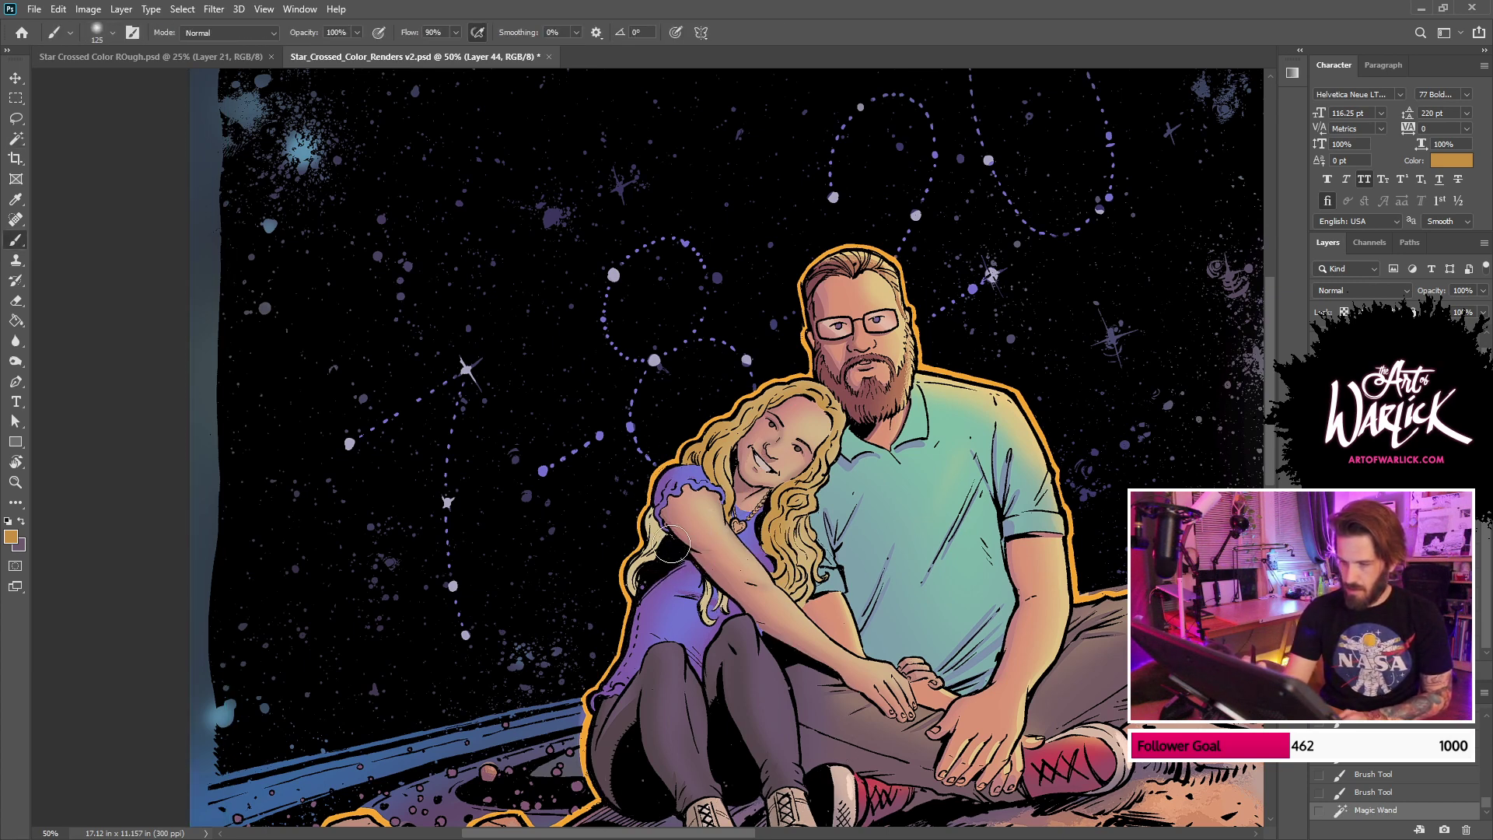
{"action": "left_click_drag", "start_coordinate": [652, 495], "coordinate": [639, 644]}
Step: Change the brush color to a lighter orange, try a stroke across the hair, undo it and show the selection edges
{"action": "left_click", "coordinate": [11, 536]}
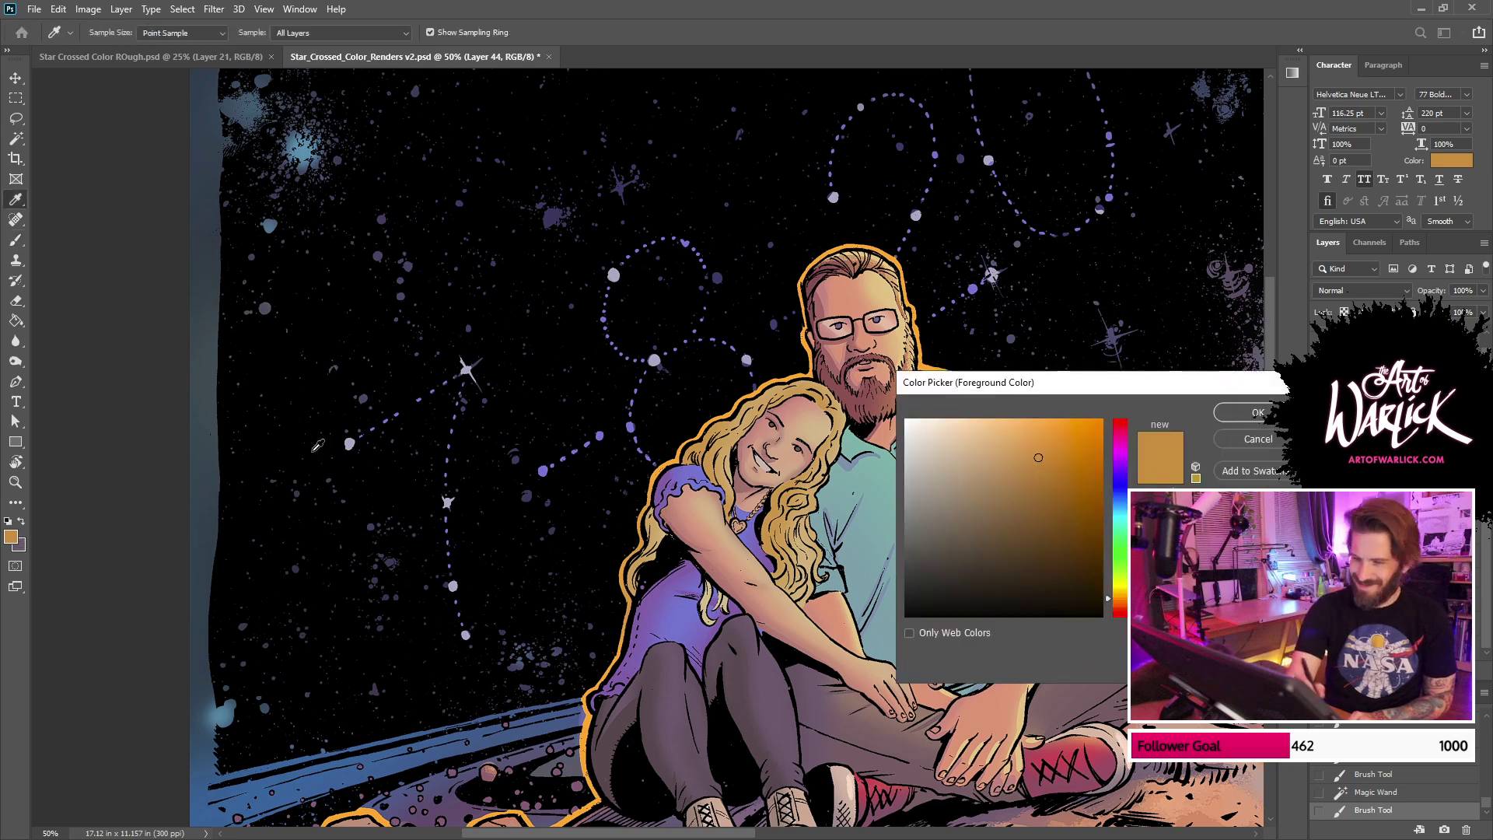
{"action": "left_click", "coordinate": [1019, 442]}
{"action": "key", "text": "Return"}
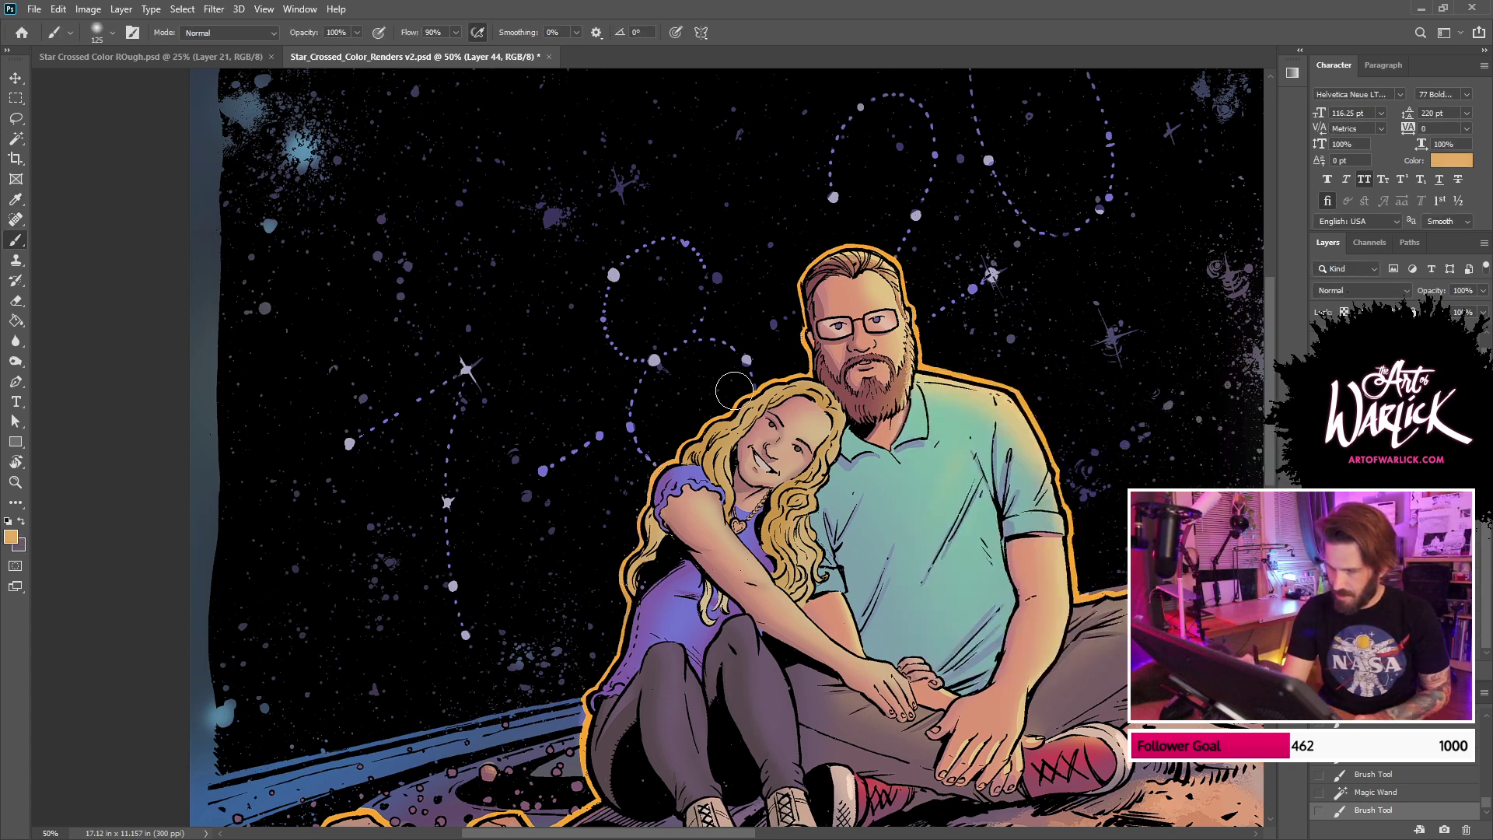
{"action": "left_click_drag", "start_coordinate": [735, 391], "coordinate": [859, 340]}
{"action": "key", "text": "ctrl+z"}
{"action": "key", "text": "ctrl+h"}
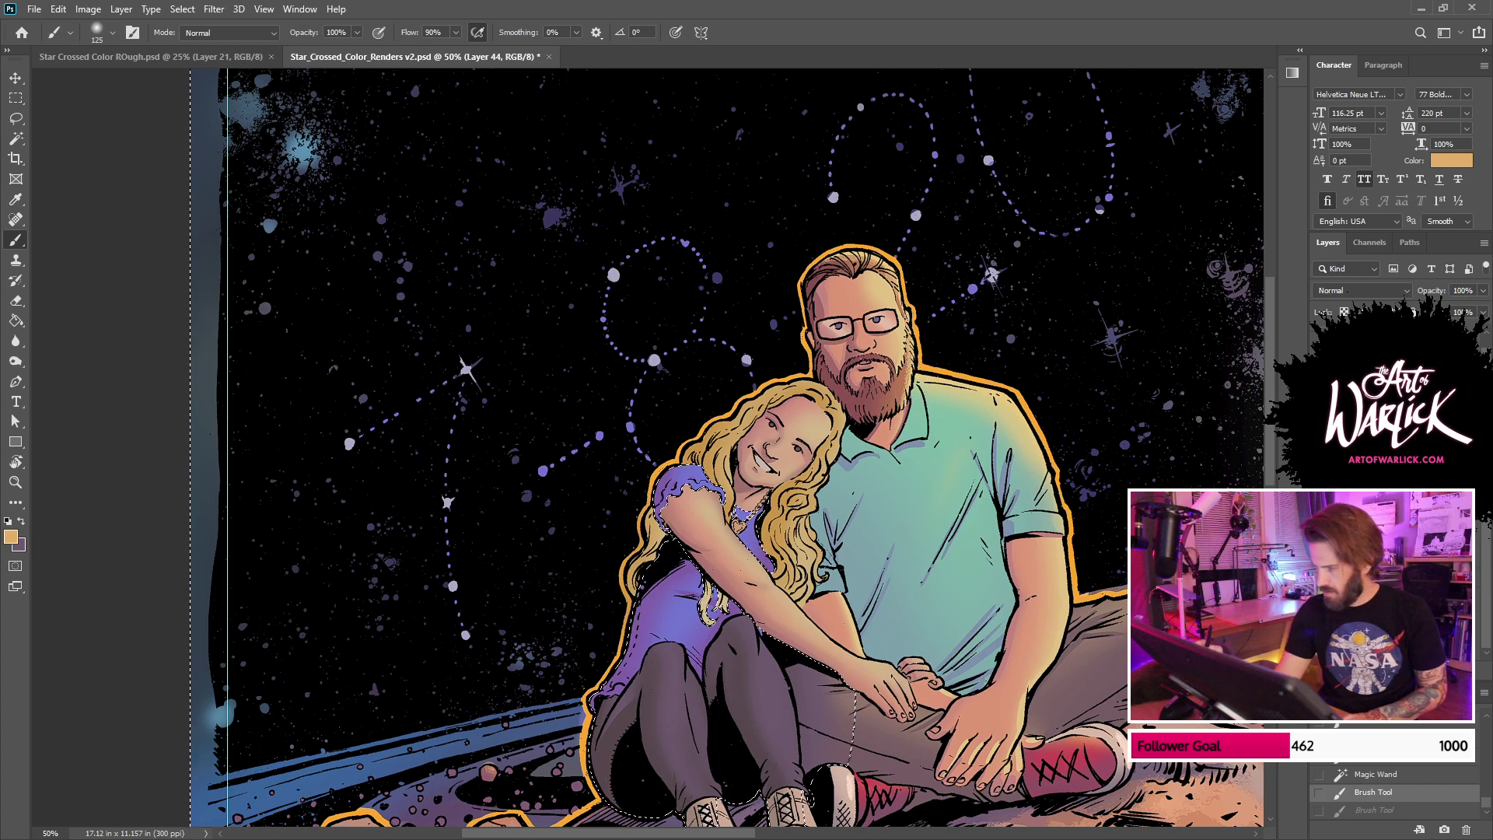
Step: Clear the old selection and select the woman's hair areas from the FLATS layer with the Magic Wand
{"action": "key", "text": "w"}
{"action": "left_click", "coordinate": [1388, 626]}
{"action": "key", "text": "ctrl+d"}
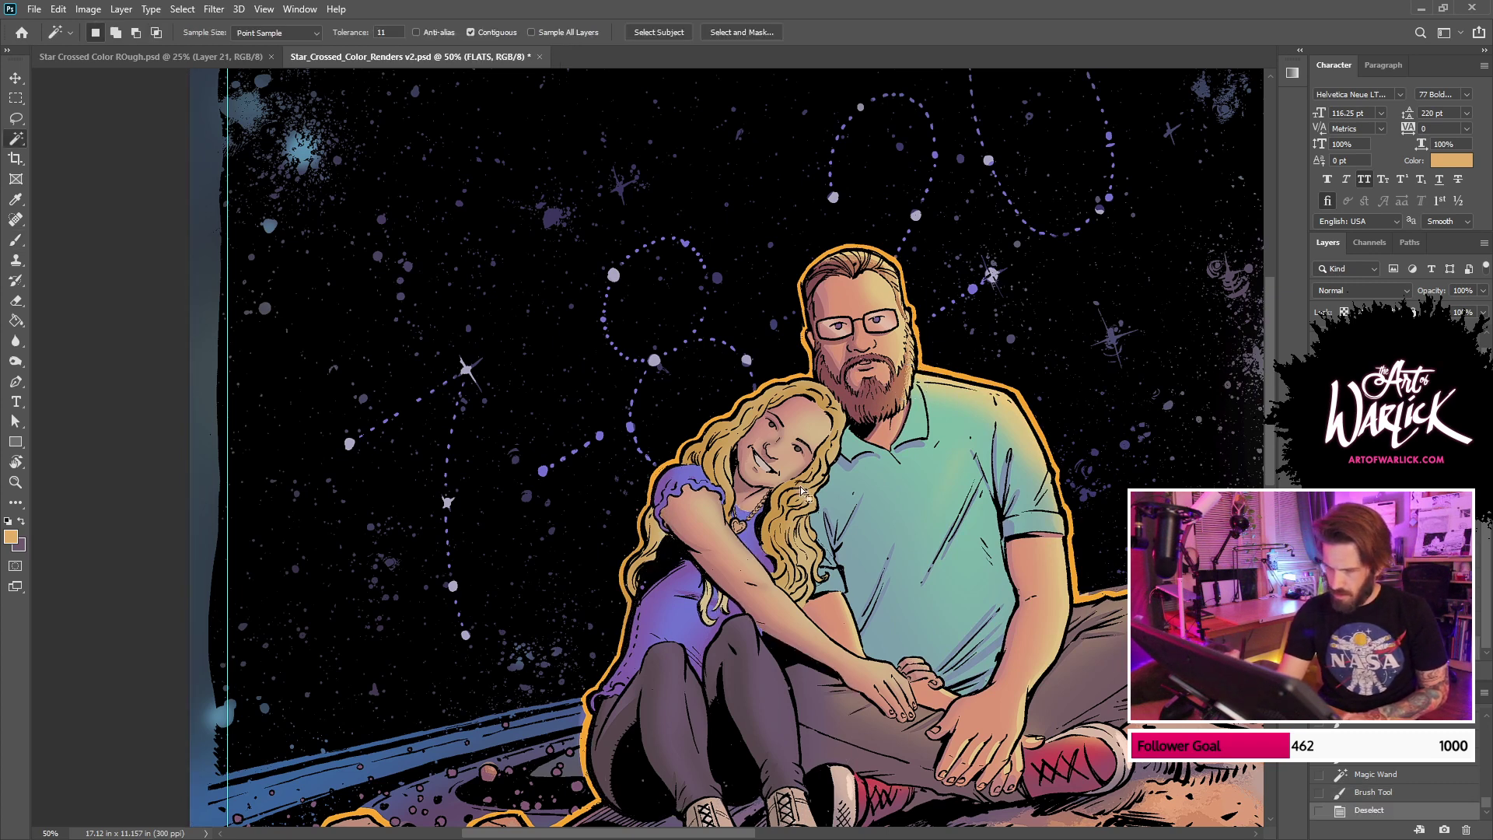
{"action": "left_click", "coordinate": [656, 571], "text": "shift"}
{"action": "left_click", "coordinate": [713, 497], "text": "shift"}
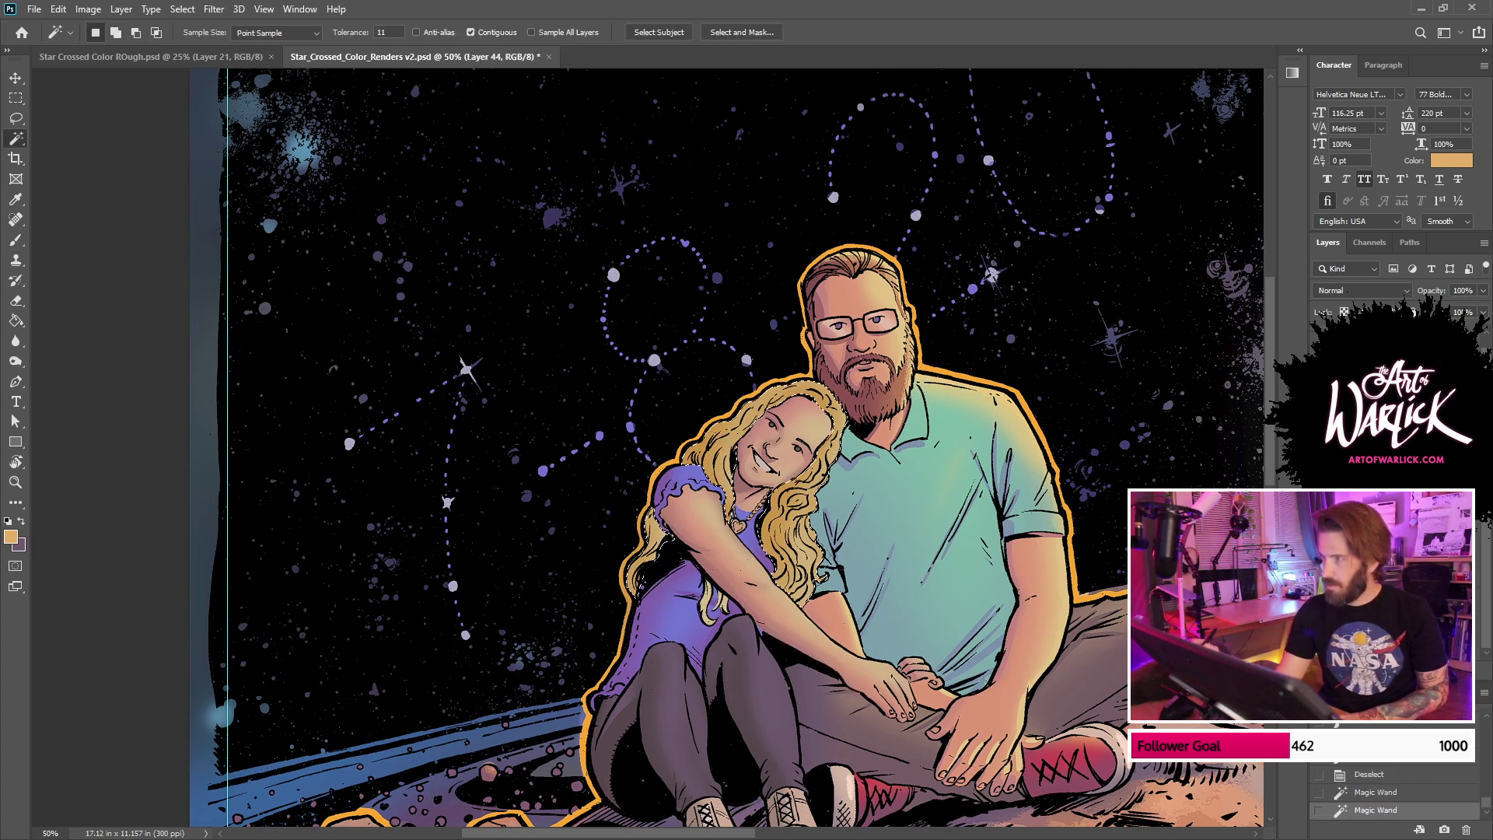
Step: Sample the reddish brown from the man's hair and choose the textured 50 px brush preset
{"action": "key", "text": "ctrl+plus"}
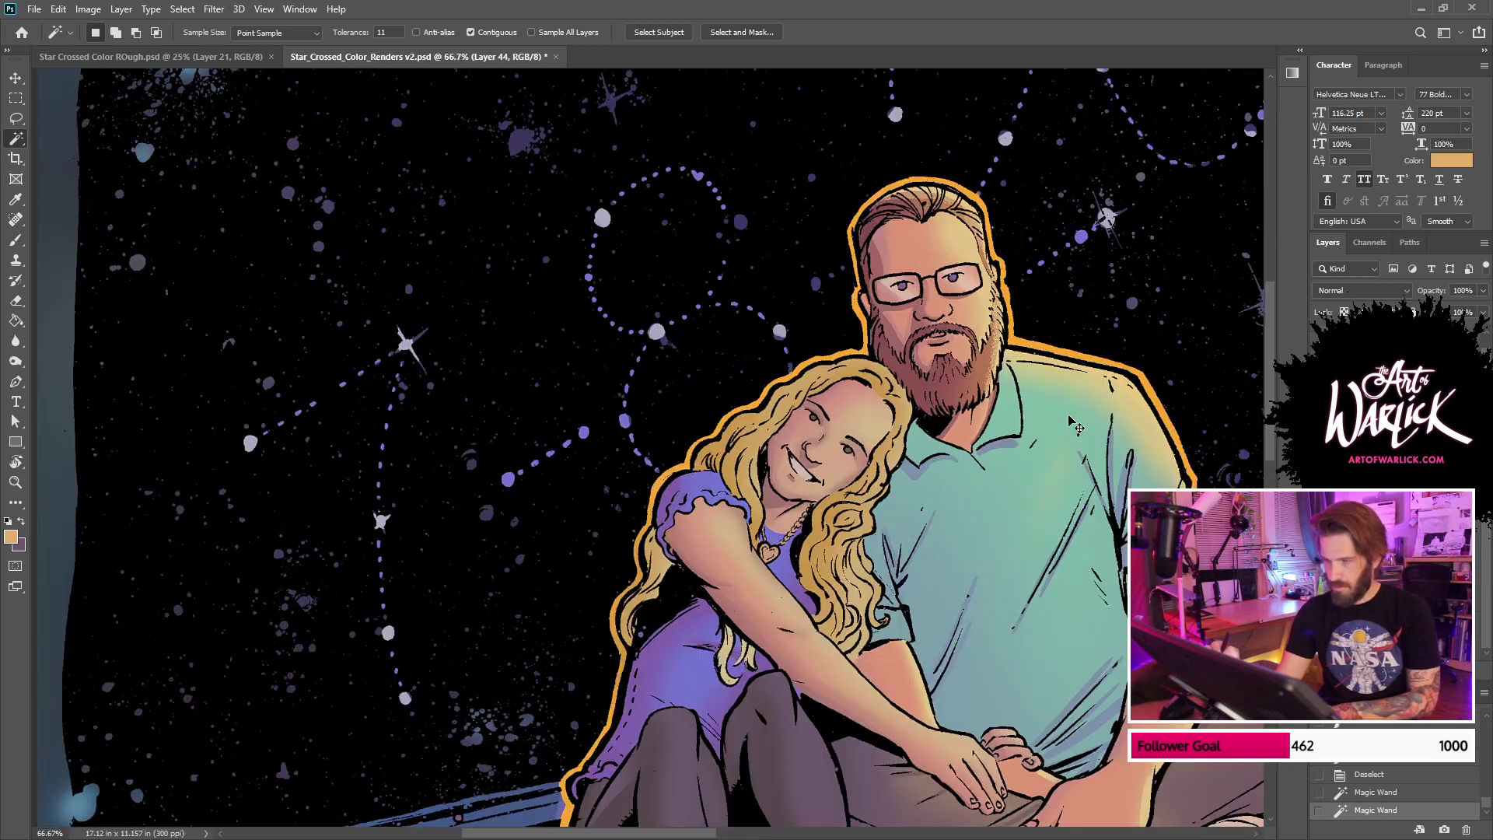
{"action": "key", "text": "ctrl+plus"}
{"action": "left_click_drag", "start_coordinate": [1010, 437], "coordinate": [857, 461]}
{"action": "key", "text": "b"}
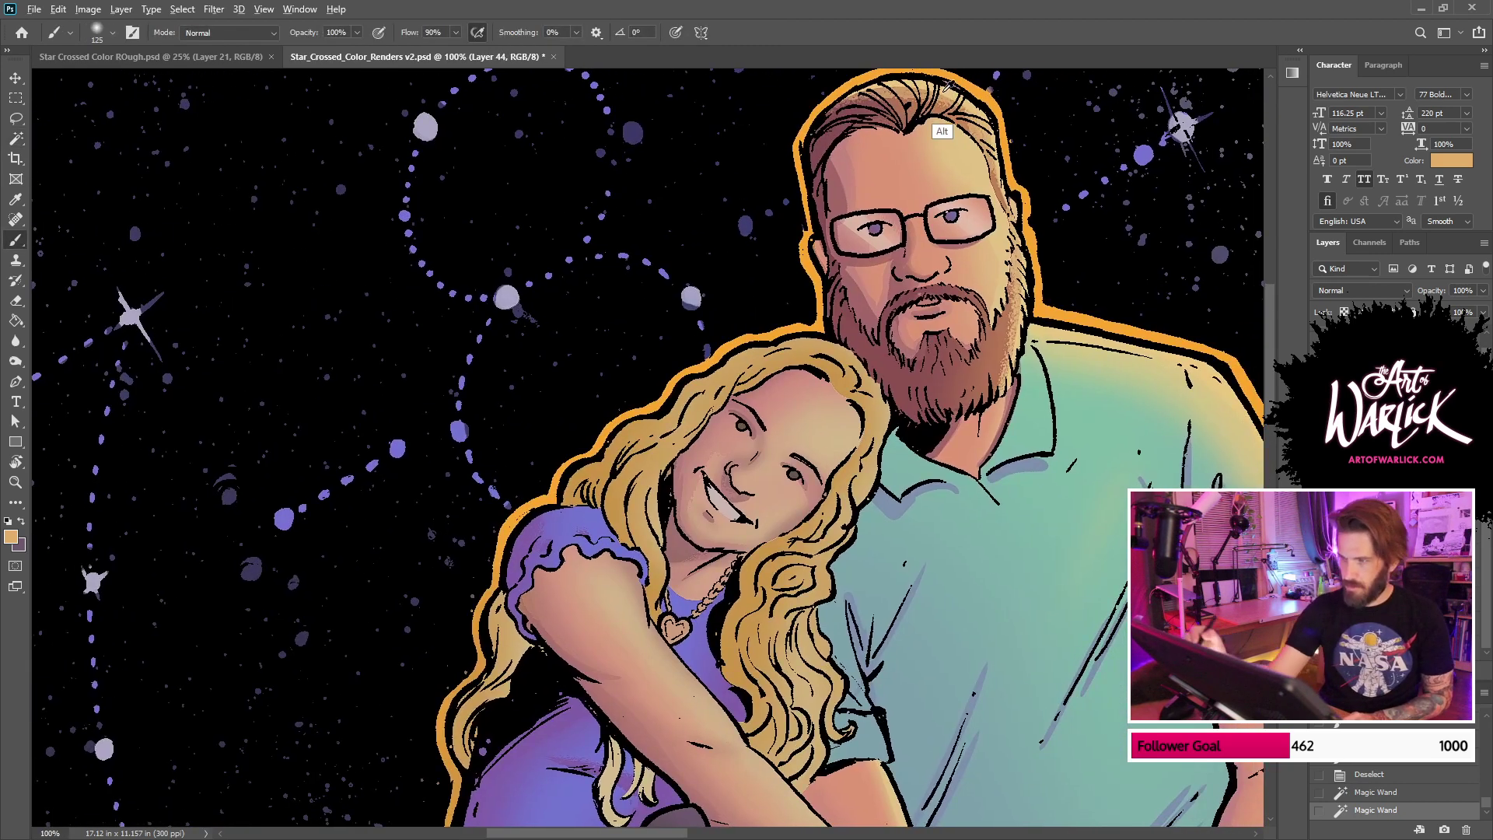
{"action": "left_click", "coordinate": [942, 104], "text": "alt"}
{"action": "right_click", "coordinate": [1021, 415]}
{"action": "left_click", "coordinate": [1156, 464]}
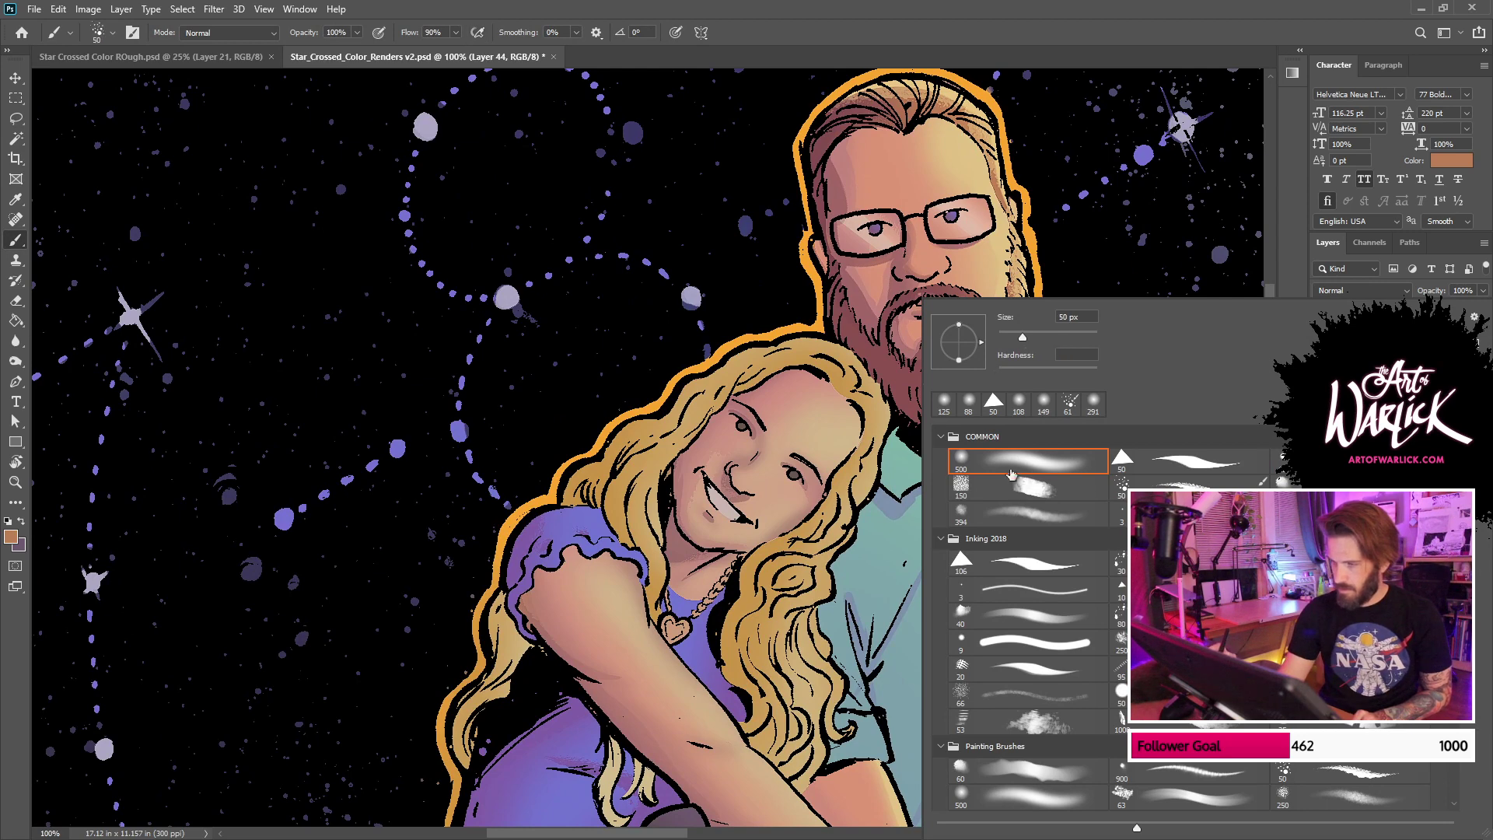
Step: Paint reddish-brown shadow strokes into the woman's hair around her face with a smaller brush, undoing the stray stroke
{"action": "left_click", "coordinate": [615, 474]}
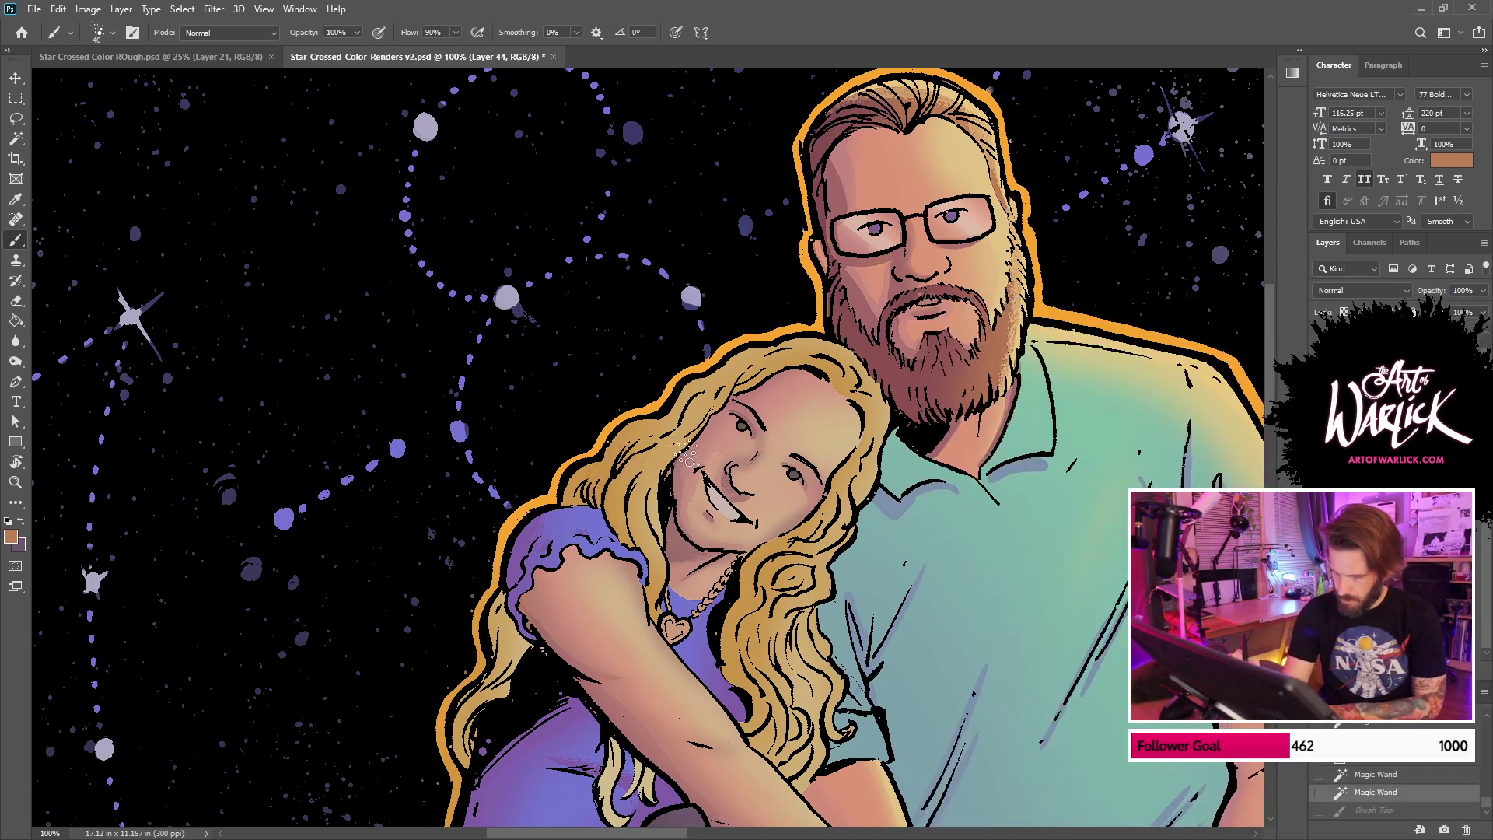
{"action": "left_click_drag", "start_coordinate": [703, 397], "coordinate": [688, 419]}
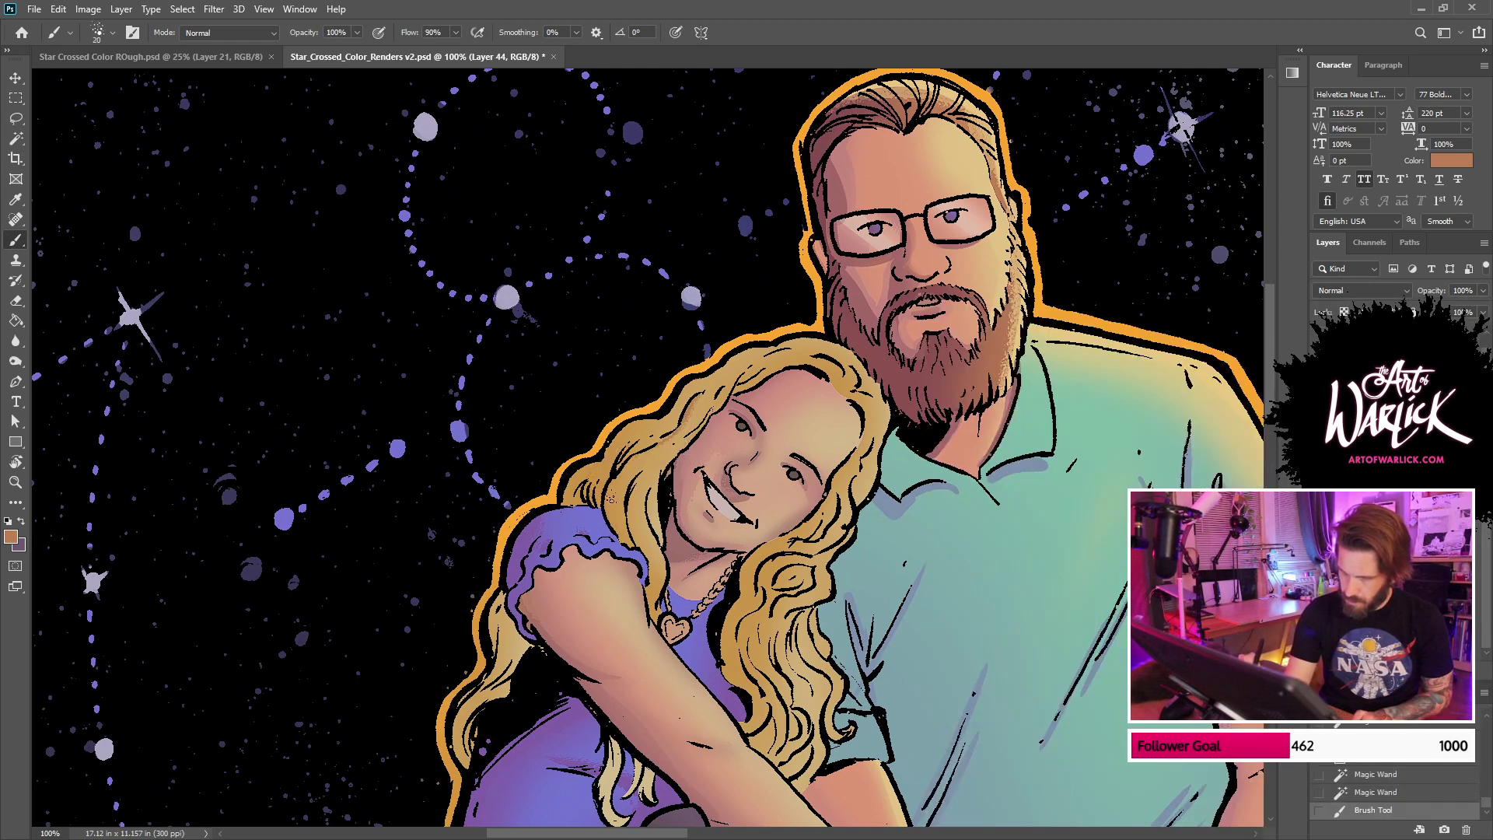
{"action": "left_click_drag", "start_coordinate": [634, 478], "coordinate": [635, 537]}
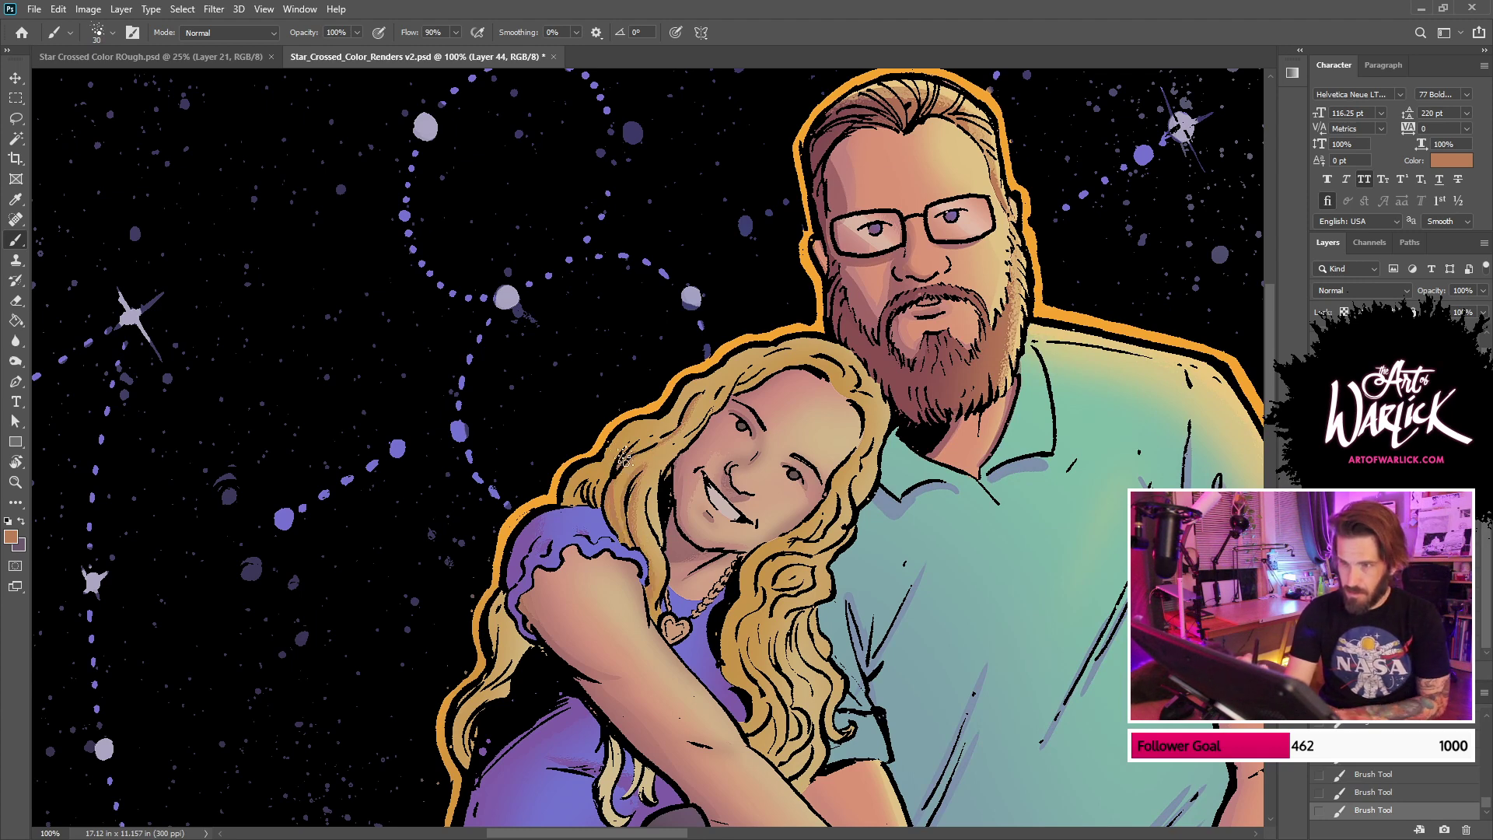
{"action": "mouse_move", "coordinate": [737, 391]}
{"action": "left_mouse_down"}
{"action": "mouse_move", "coordinate": [830, 344]}
{"action": "mouse_move", "coordinate": [738, 390]}
{"action": "left_mouse_up"}
{"action": "key", "text": "ctrl+z"}
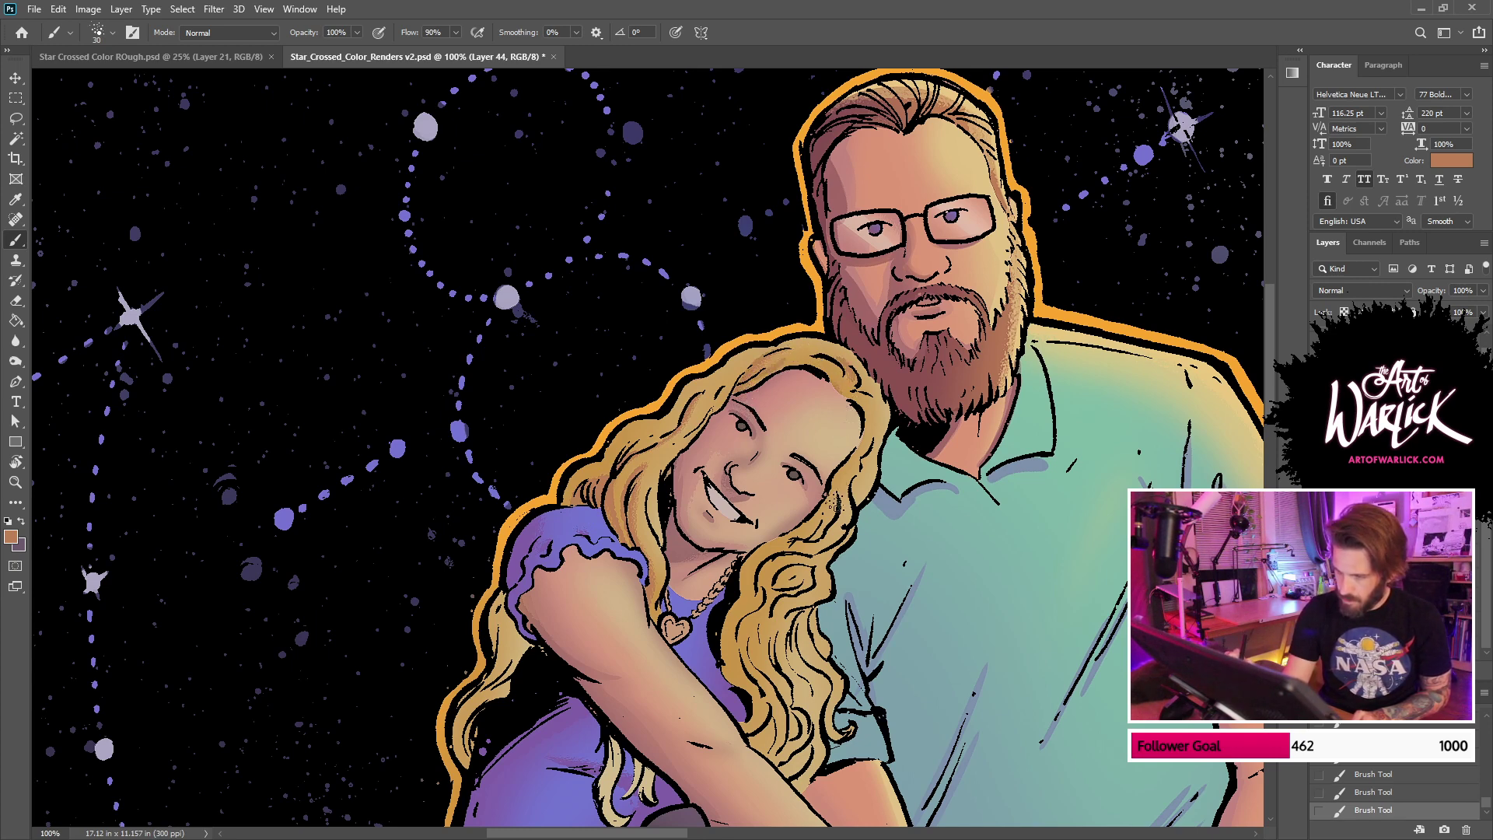
{"action": "left_click_drag", "start_coordinate": [842, 473], "coordinate": [872, 396]}
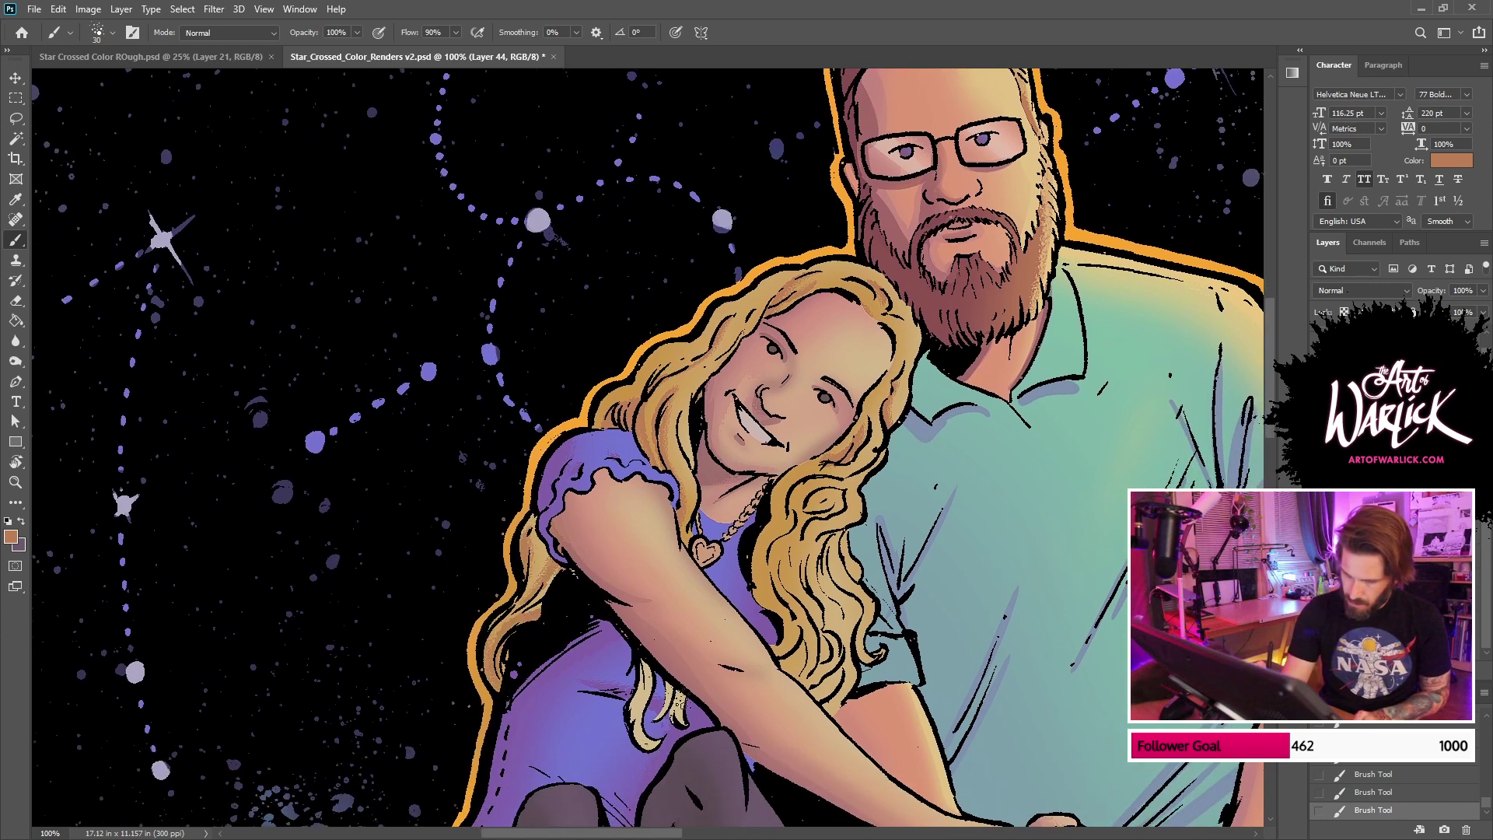
Step: Select the loose hair strands below the woman's arm from the FLATS layer, hide the selection edges and return to Layer 44
{"action": "key", "text": "w"}
{"action": "left_click", "coordinate": [671, 727]}
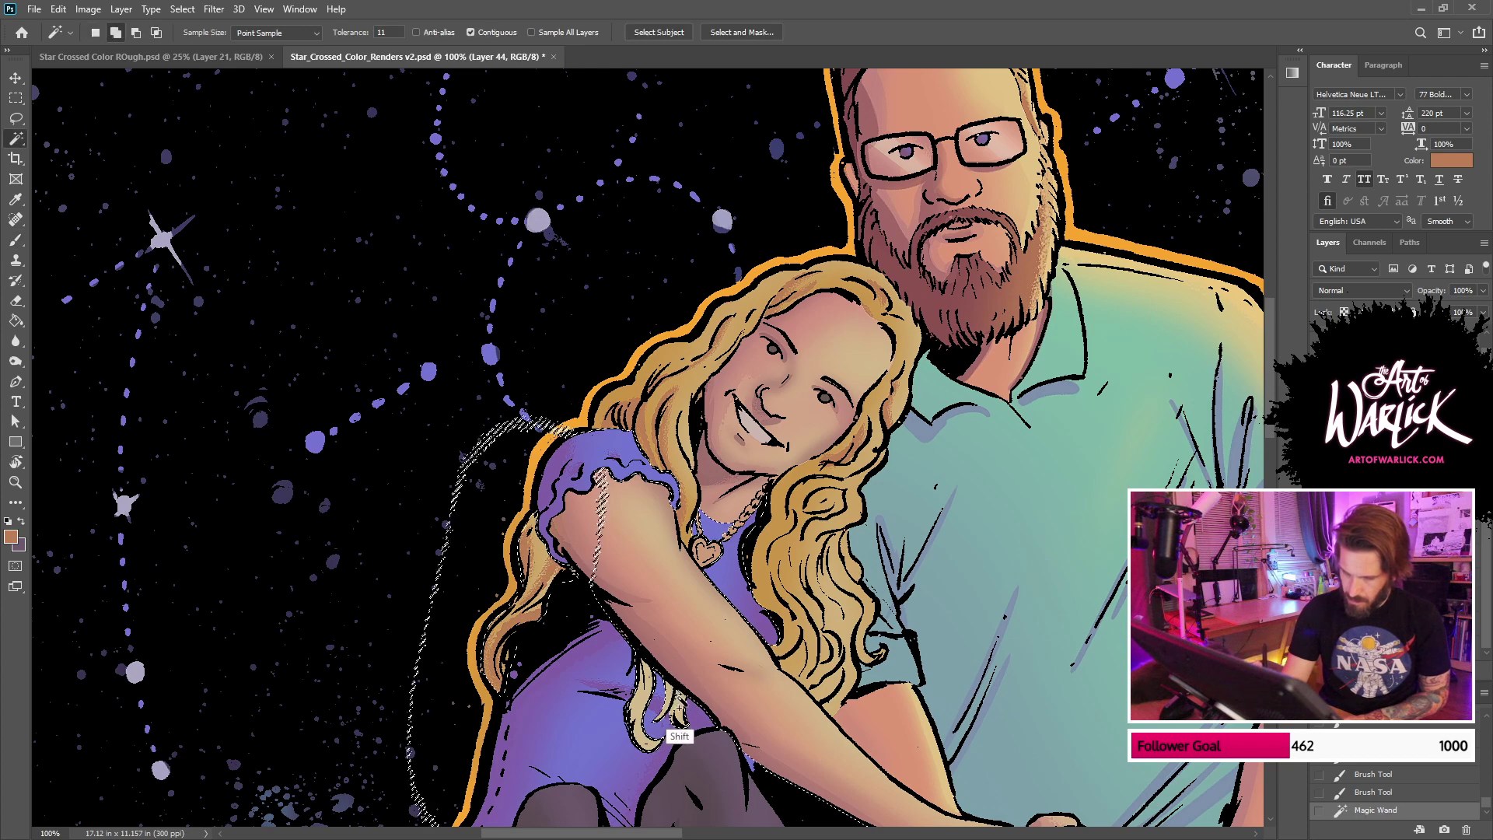
{"action": "key", "text": "ctrl+z"}
{"action": "left_click", "coordinate": [681, 697], "text": "ctrl"}
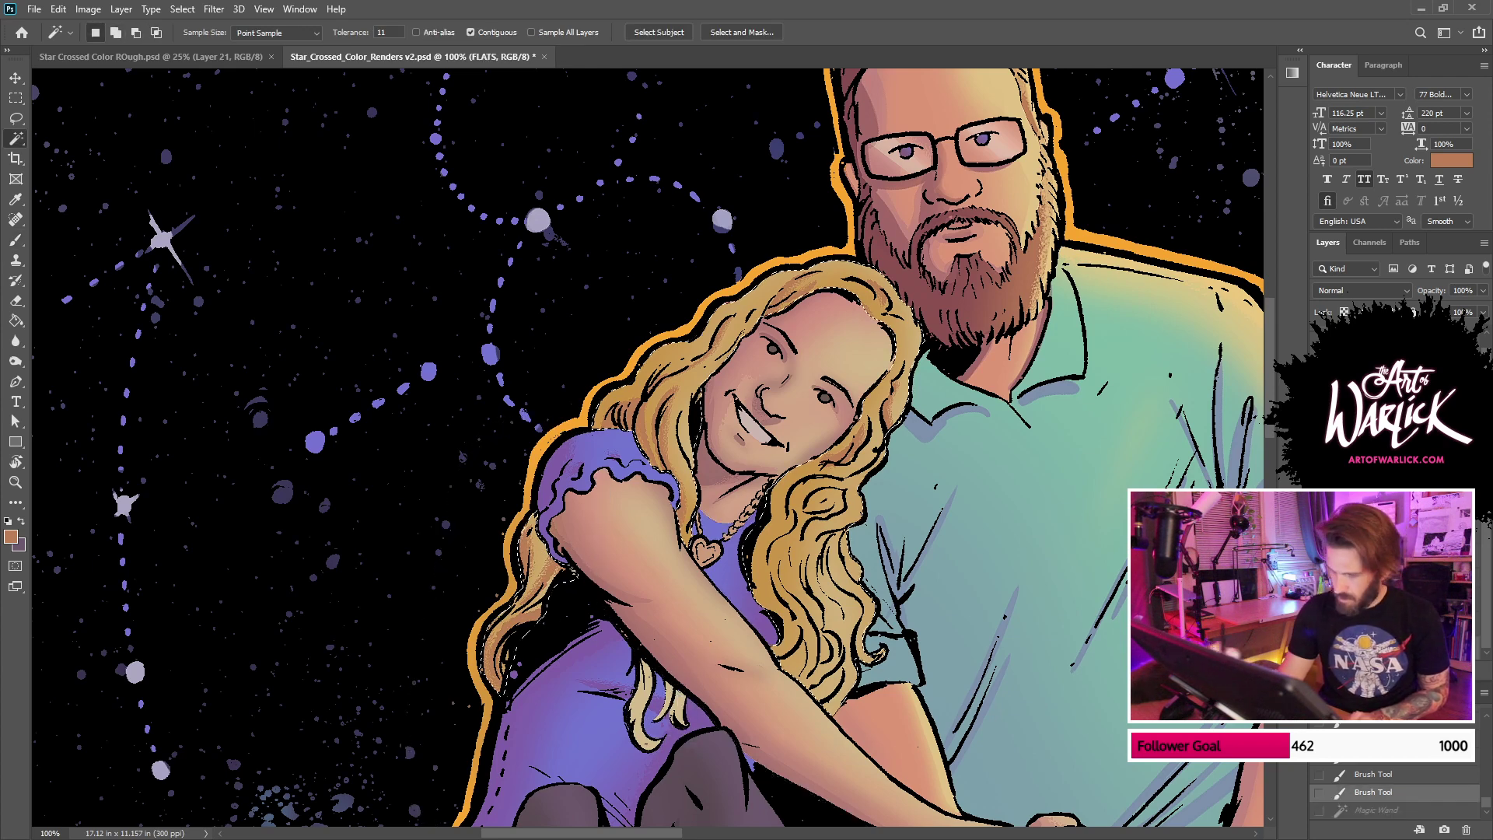
{"action": "left_click", "coordinate": [684, 697], "text": "shift"}
{"action": "left_click", "coordinate": [648, 693], "text": "shift"}
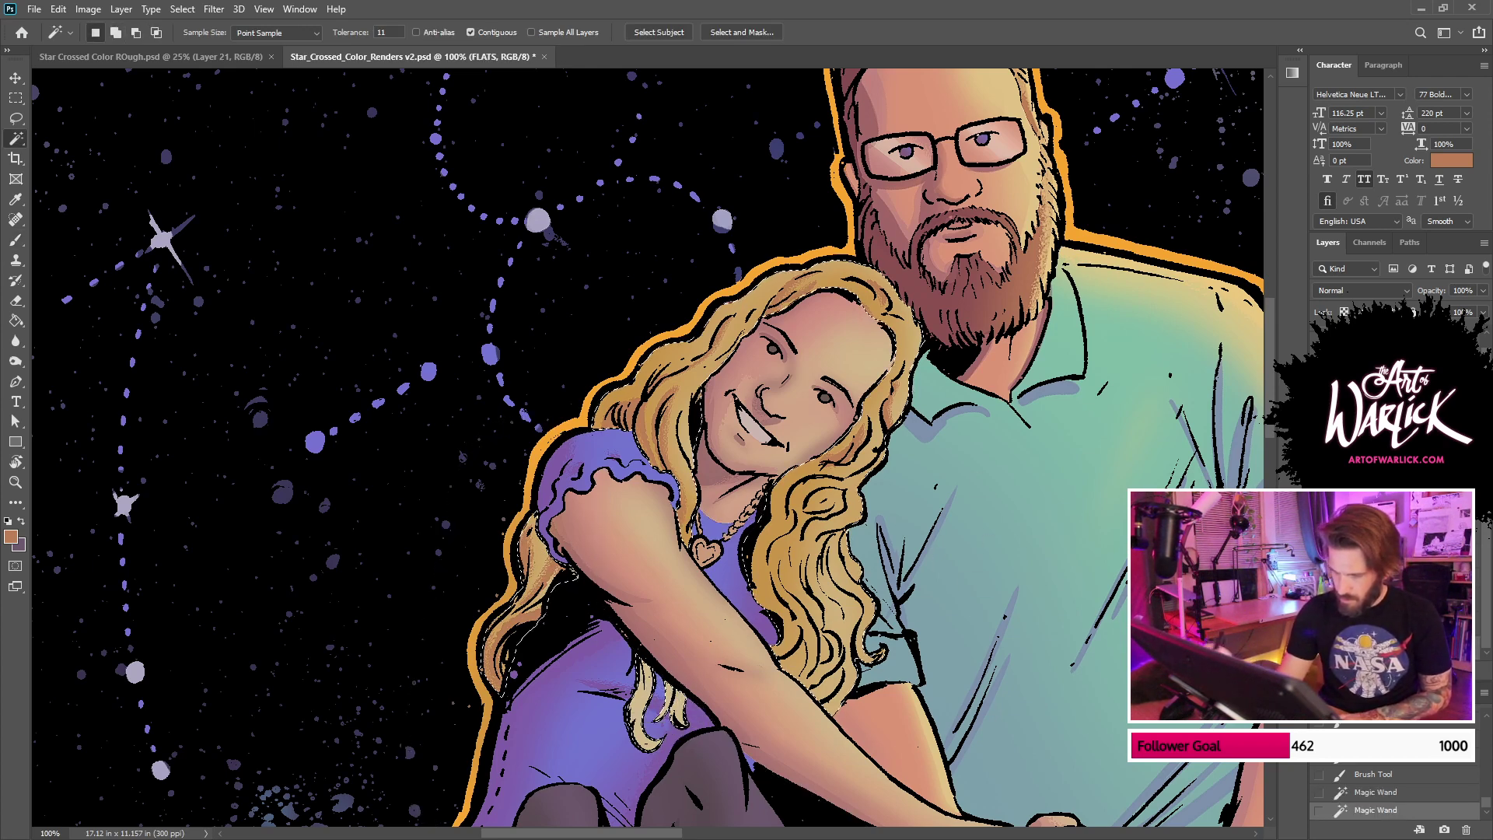
{"action": "left_click", "coordinate": [1070, 507], "text": "ctrl+shift"}
{"action": "key", "text": "ctrl+h"}
{"action": "key", "text": "b"}
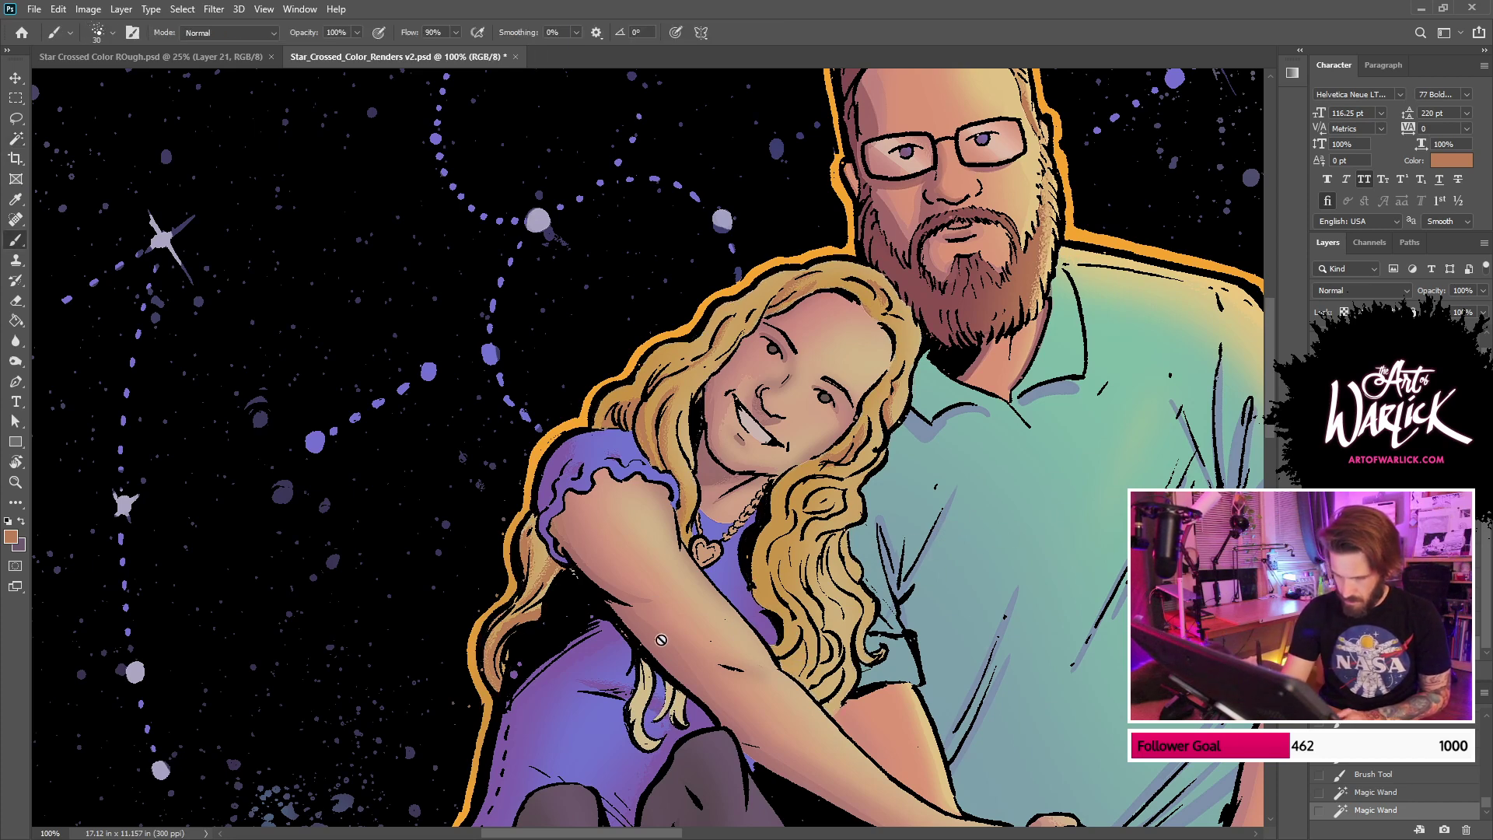
{"action": "left_click", "coordinate": [658, 685]}
{"action": "key", "text": "Return"}
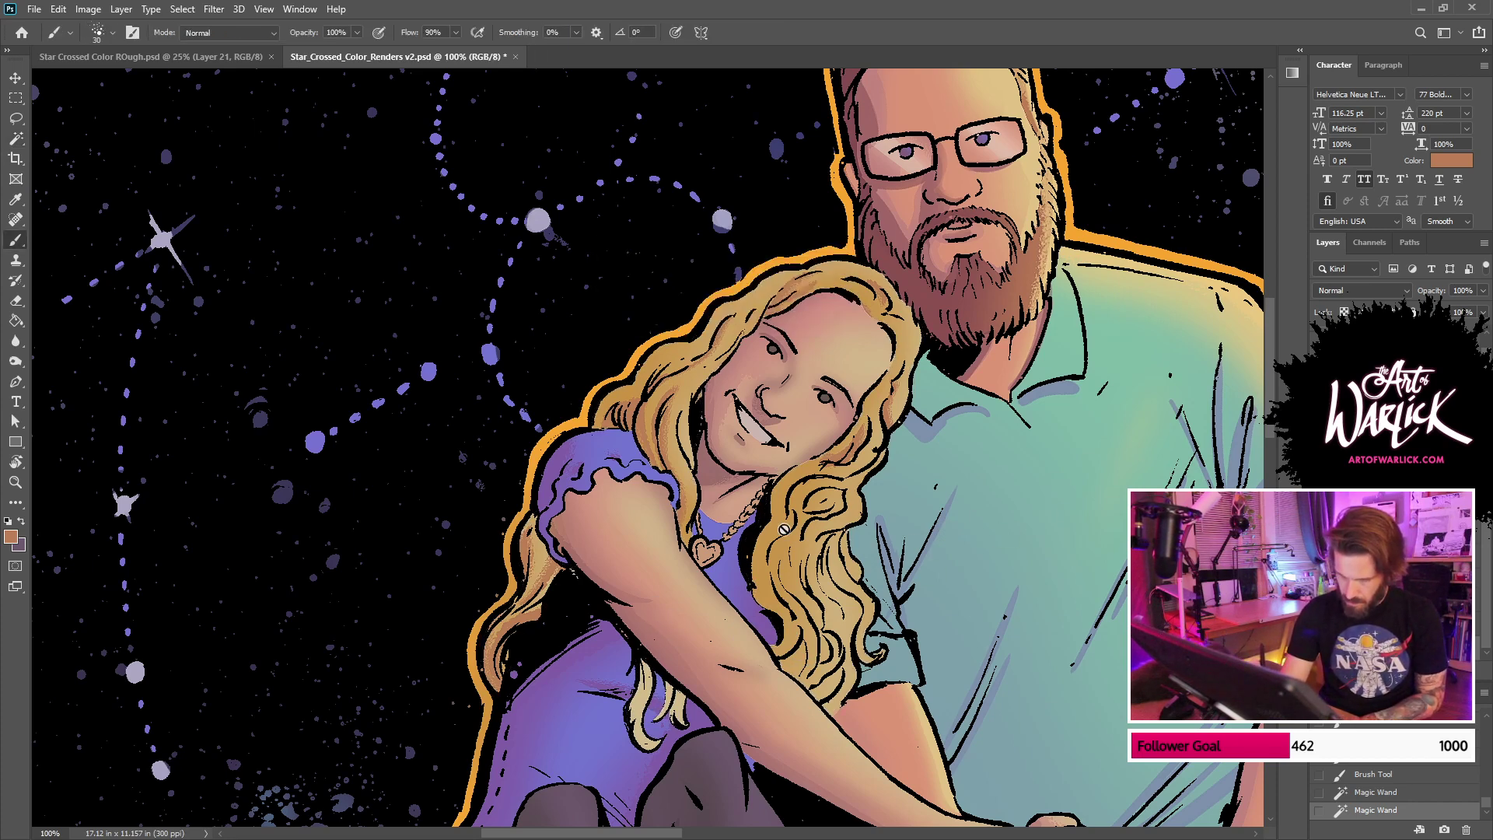
{"action": "left_click", "coordinate": [1384, 575]}
Step: Paint reddish-brown shading on the strands below the woman's arm and through the curls beside her neck, redoing one bad stroke
{"action": "left_click_drag", "start_coordinate": [691, 707], "coordinate": [711, 639]}
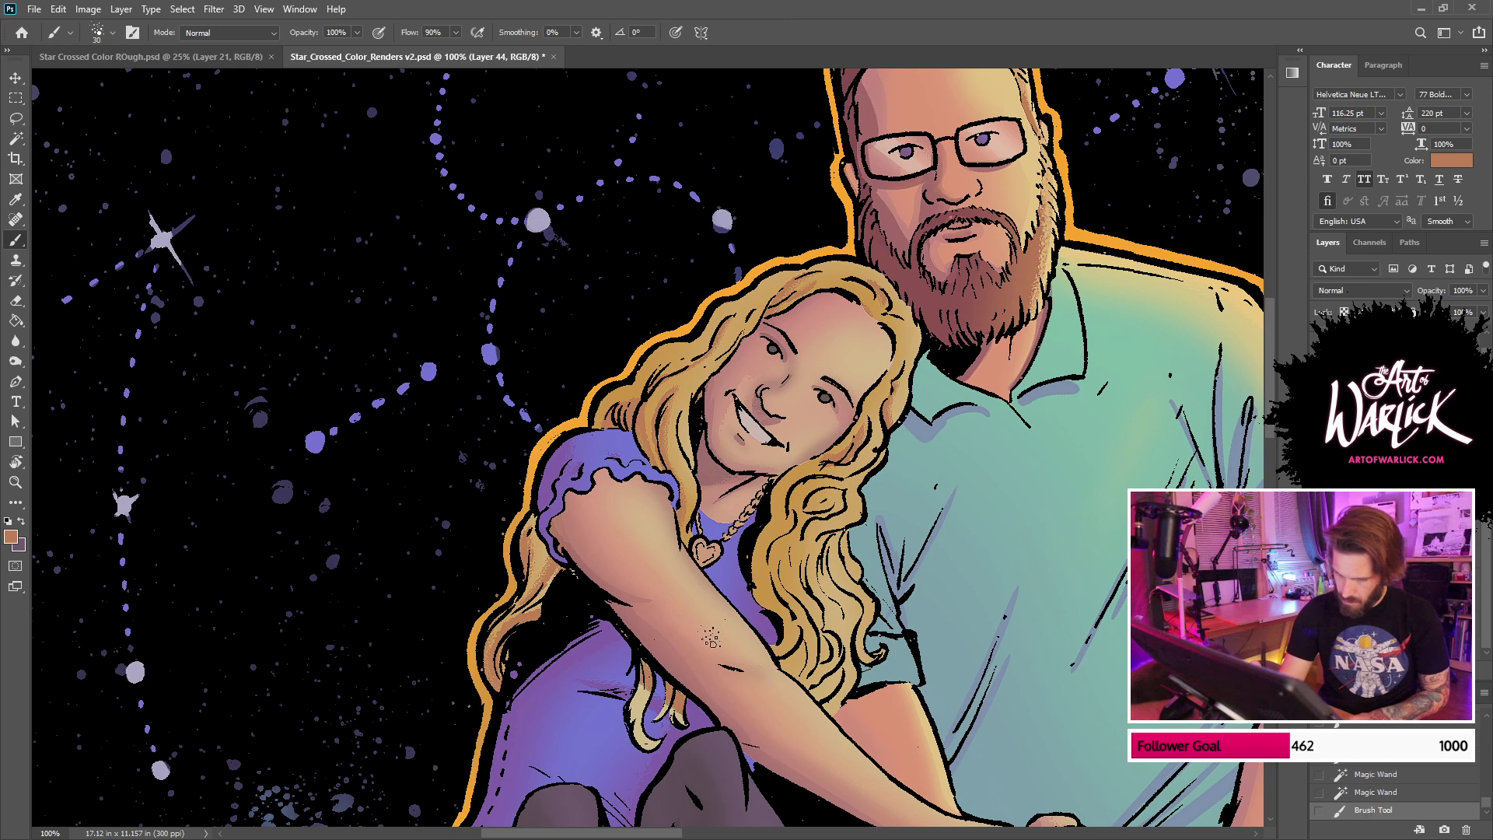
{"action": "left_click_drag", "start_coordinate": [570, 599], "coordinate": [629, 591]}
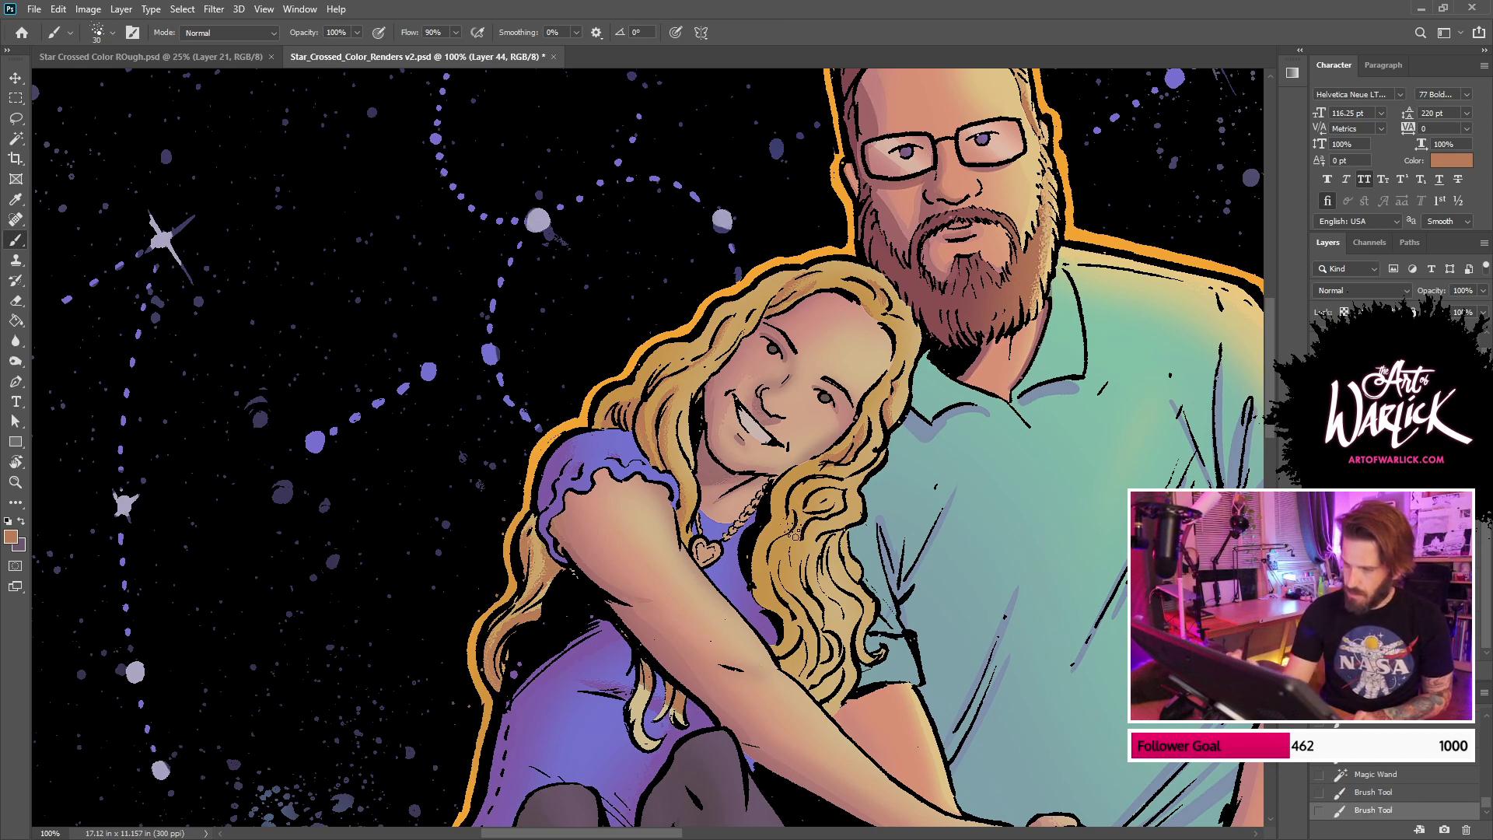
{"action": "left_click_drag", "start_coordinate": [856, 478], "coordinate": [867, 465]}
{"action": "left_click_drag", "start_coordinate": [784, 493], "coordinate": [762, 594]}
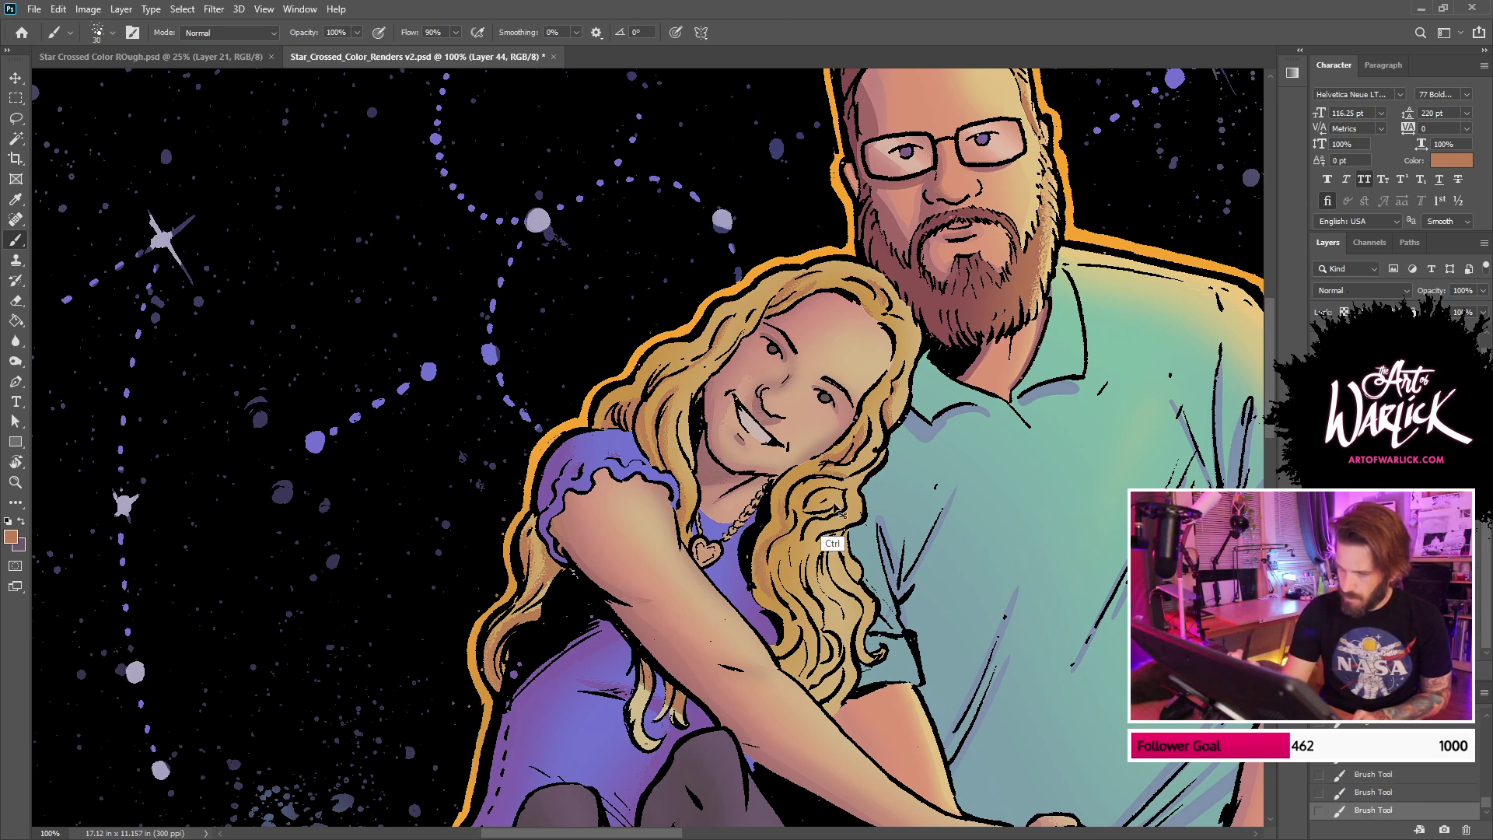
{"action": "key", "text": "ctrl+z"}
{"action": "left_click_drag", "start_coordinate": [794, 488], "coordinate": [779, 537]}
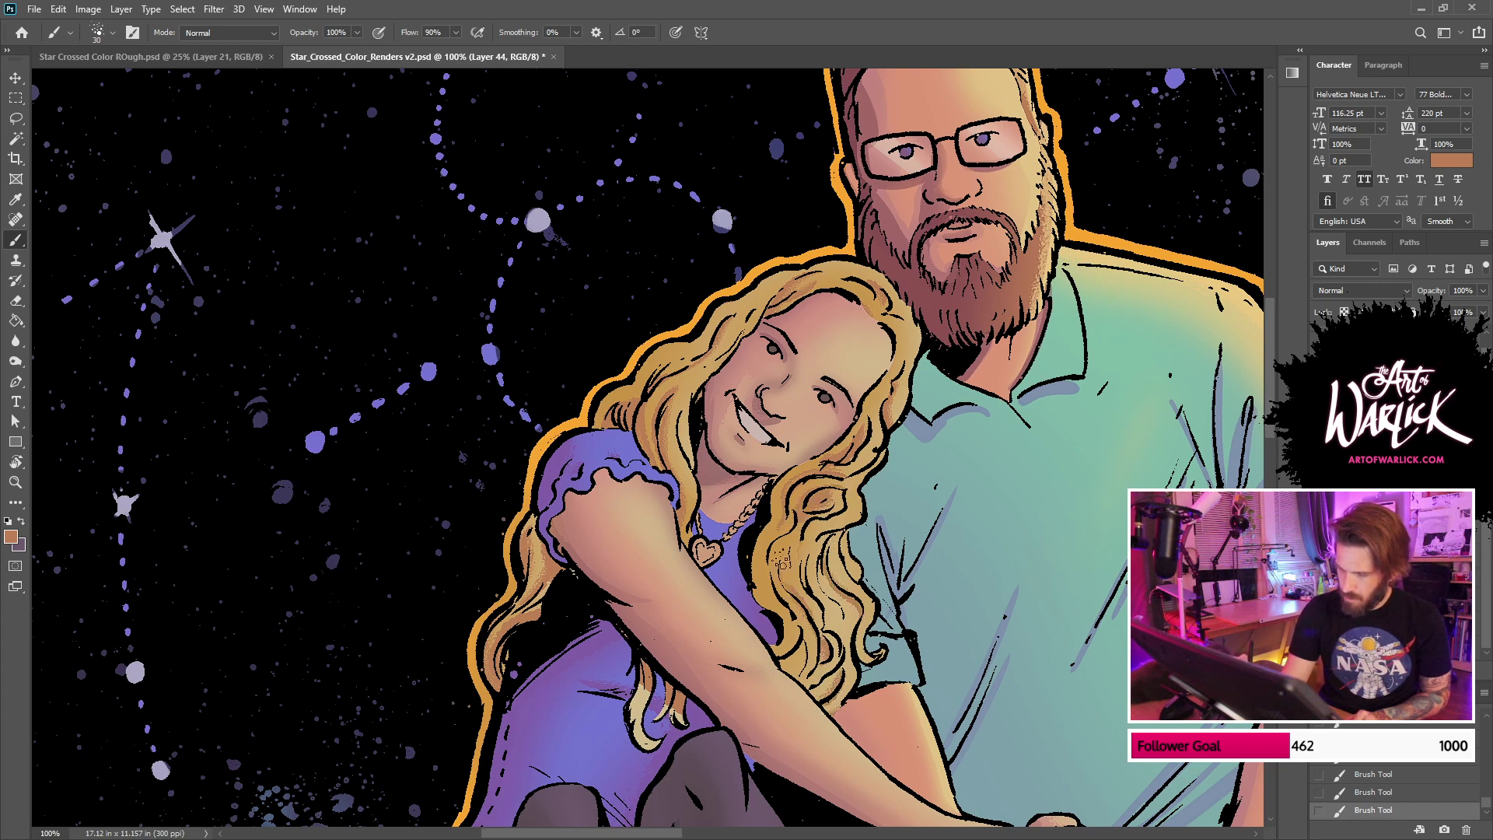
{"action": "mouse_move", "coordinate": [774, 544]}
{"action": "left_mouse_down"}
{"action": "mouse_move", "coordinate": [791, 617]}
{"action": "mouse_move", "coordinate": [817, 544]}
{"action": "left_mouse_up"}
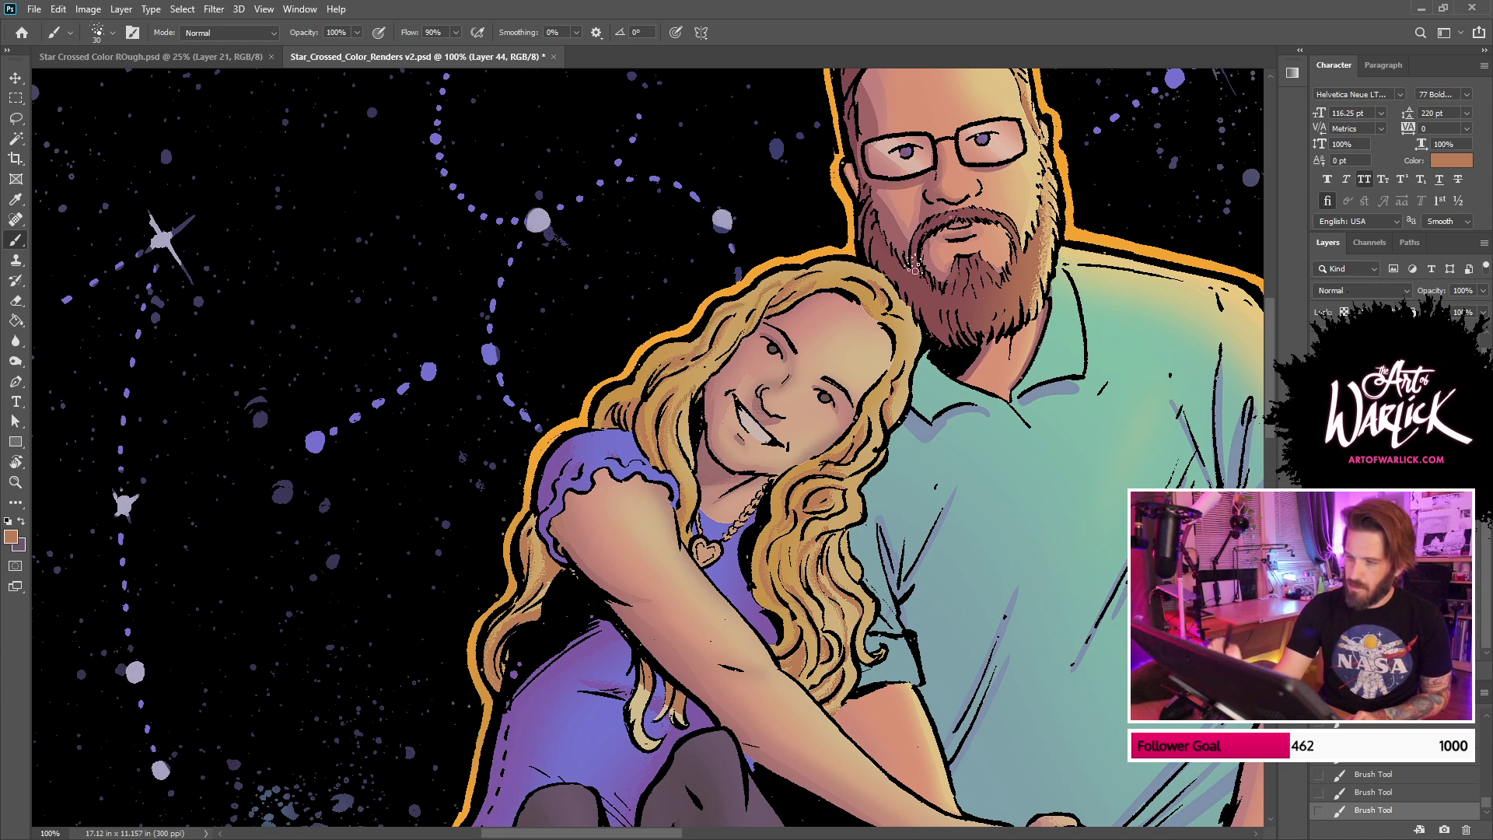
Step: Sample a pale yellow from the edge of the man's forehead and brush highlights along the woman's hair, undoing unwanted strokes
{"action": "left_click_drag", "start_coordinate": [1082, 213], "coordinate": [1059, 342]}
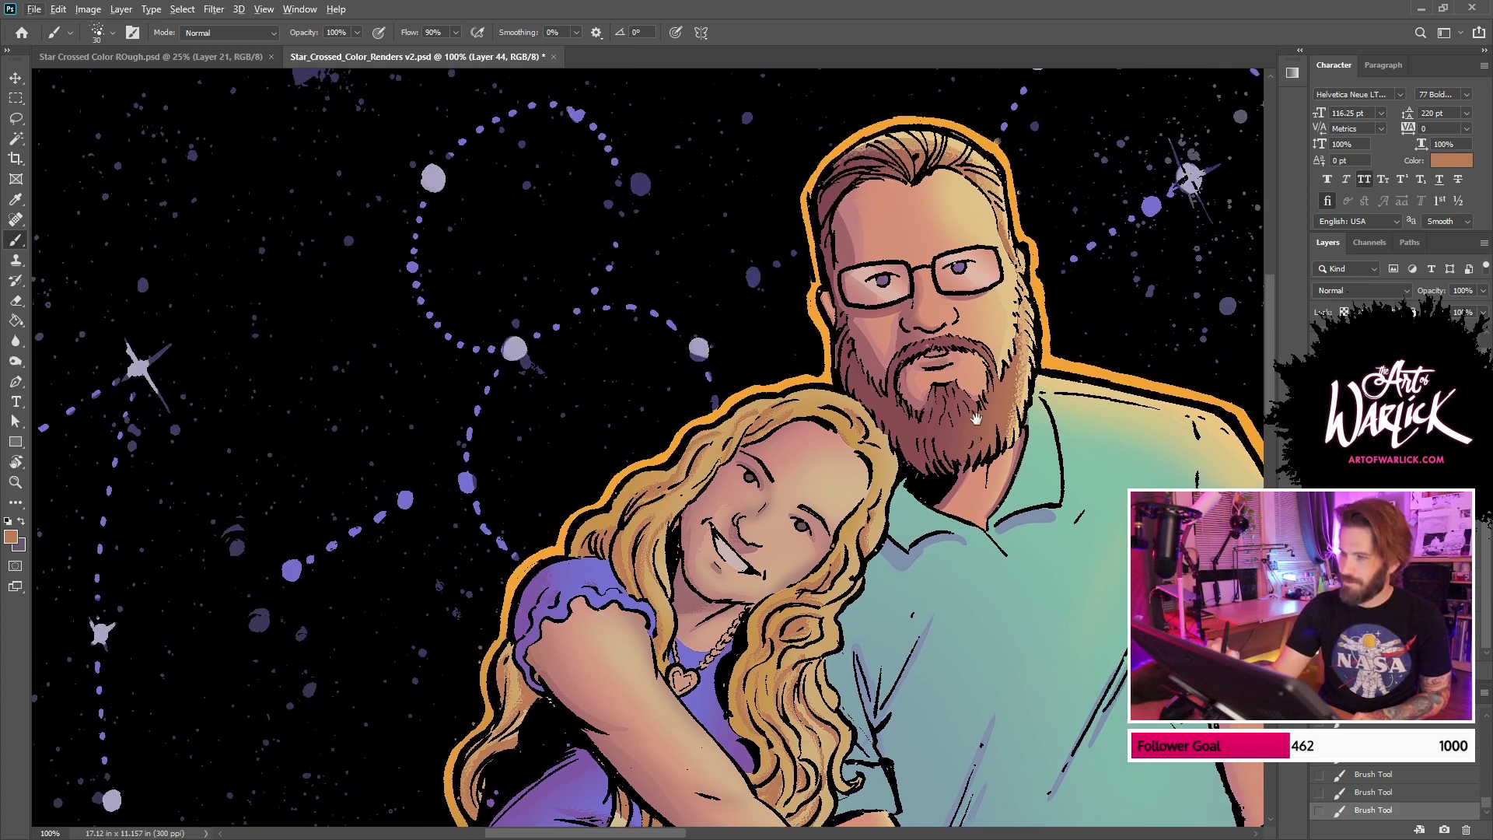
{"action": "left_click", "coordinate": [981, 211], "text": "alt"}
{"action": "left_click_drag", "start_coordinate": [870, 445], "coordinate": [892, 489]}
{"action": "key", "text": "ctrl+z"}
{"action": "mouse_move", "coordinate": [924, 497]}
{"action": "left_mouse_down"}
{"action": "mouse_move", "coordinate": [974, 383]}
{"action": "mouse_move", "coordinate": [967, 392]}
{"action": "left_mouse_up"}
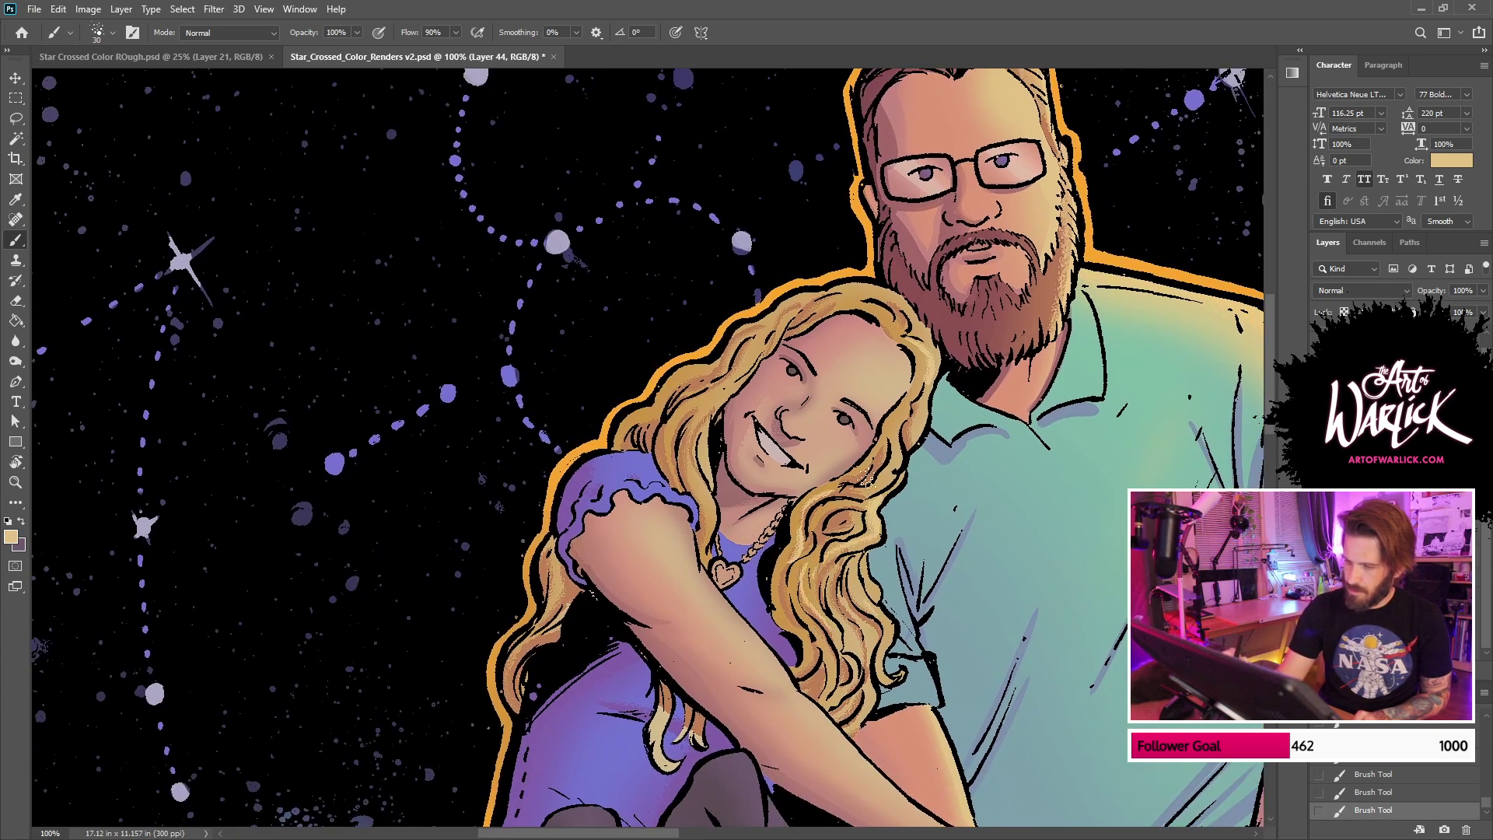
{"action": "mouse_move", "coordinate": [899, 347]}
{"action": "left_mouse_down"}
{"action": "mouse_move", "coordinate": [864, 302]}
{"action": "mouse_move", "coordinate": [813, 328]}
{"action": "left_mouse_up"}
{"action": "key", "text": "ctrl+z"}
{"action": "key", "text": "ctrl+z"}
{"action": "key", "text": "ctrl+shift+z"}
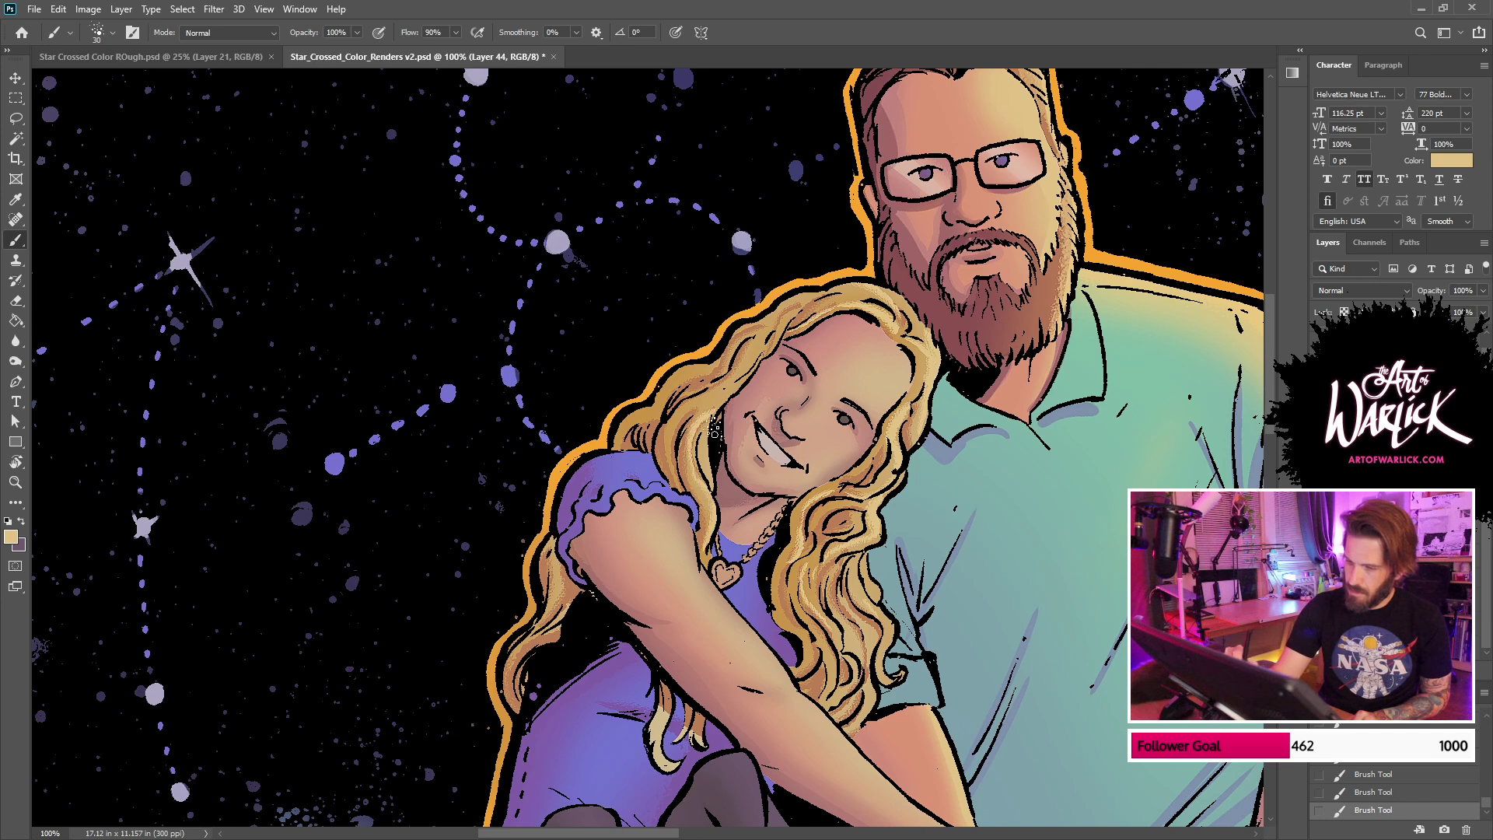
Step: Undo and restore the last two highlight strokes to compare the woman's hair with and without them
{"action": "key", "text": "ctrl+z"}
{"action": "key", "text": "ctrl+z"}
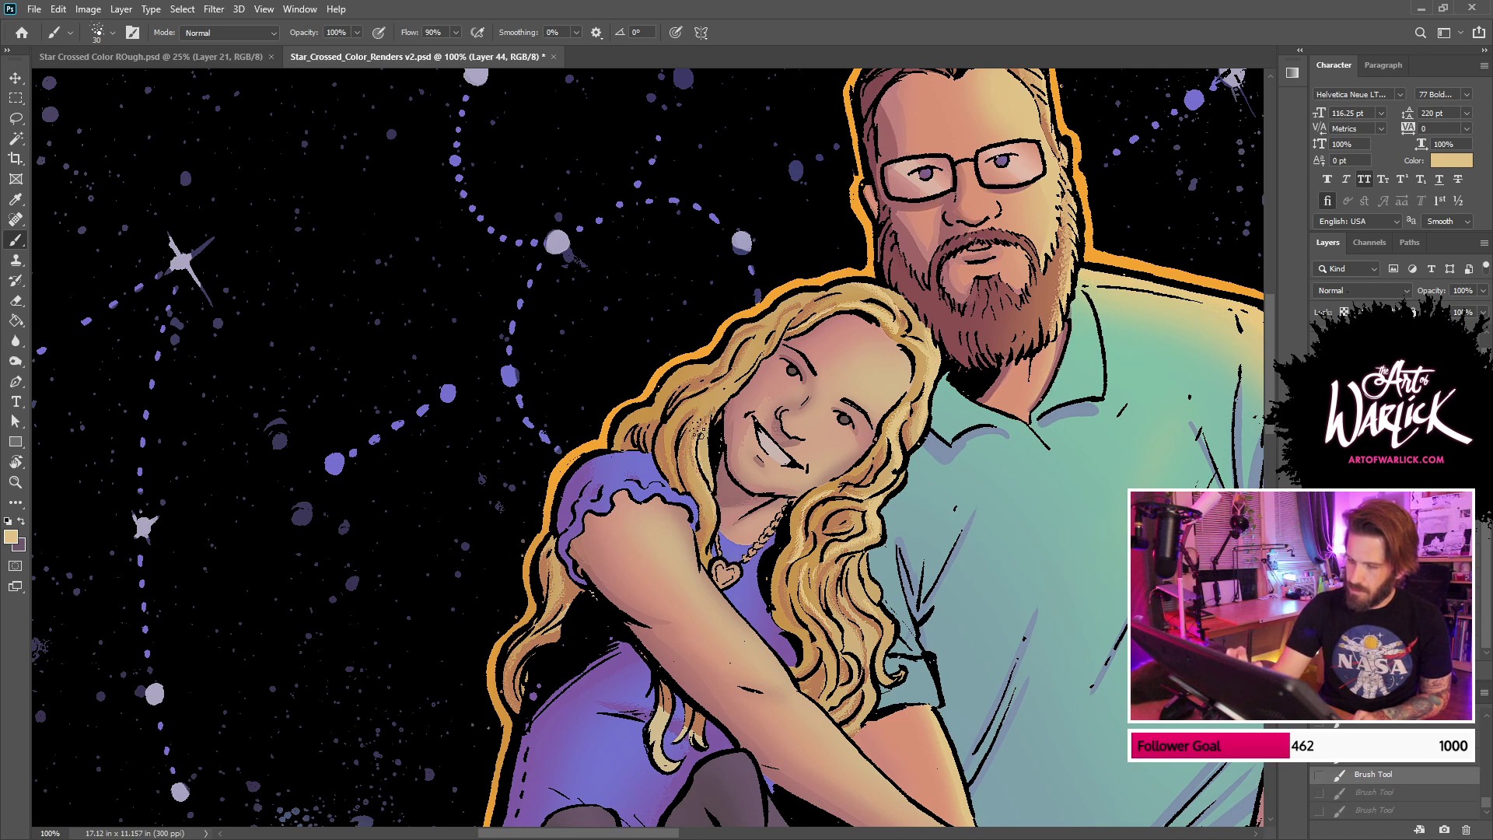
{"action": "key", "text": "ctrl+shift+z"}
{"action": "key", "text": "ctrl+shift+z"}
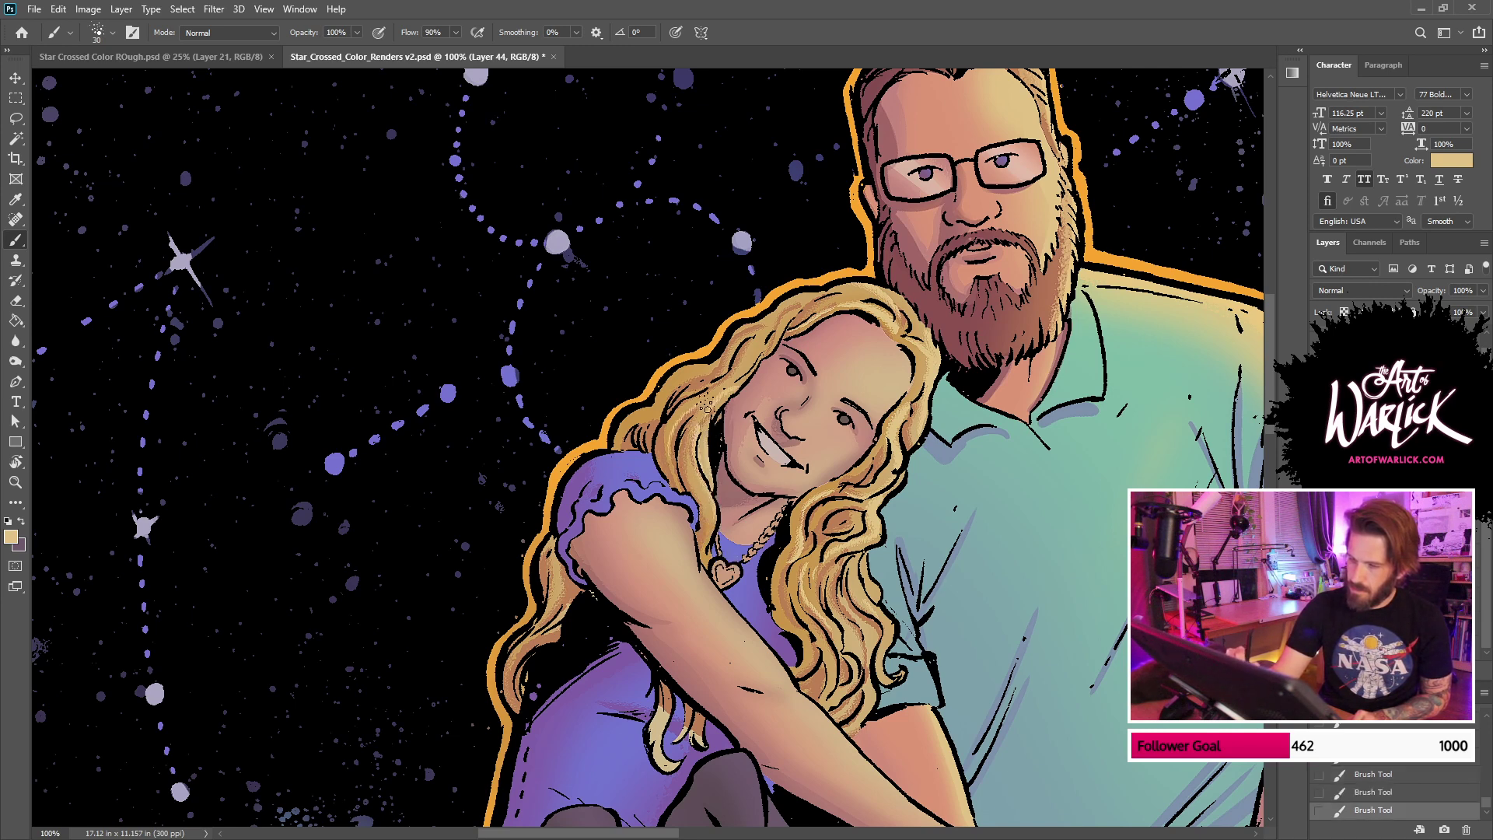
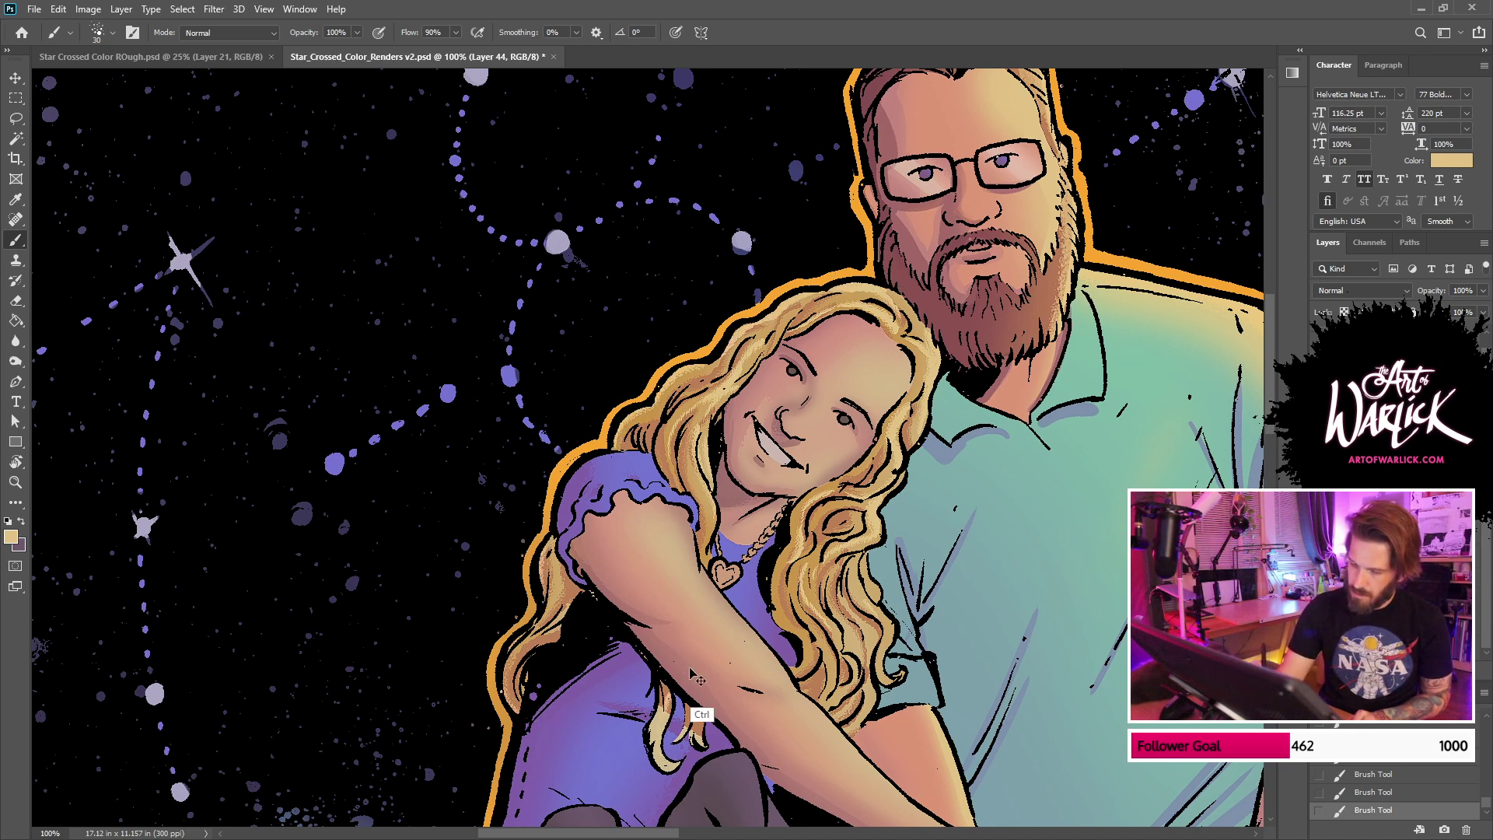
Step: Undo the last stroke, try a sampled hair color on the strands below the arm, undo it and sample a golden brown
{"action": "key", "text": "ctrl+z"}
{"action": "left_click", "coordinate": [558, 584], "text": "alt"}
{"action": "mouse_move", "coordinate": [658, 729]}
{"action": "left_mouse_down"}
{"action": "mouse_move", "coordinate": [673, 765]}
{"action": "mouse_move", "coordinate": [661, 710]}
{"action": "left_mouse_up"}
{"action": "key", "text": "ctrl+z"}
{"action": "left_click", "coordinate": [775, 595], "text": "alt"}
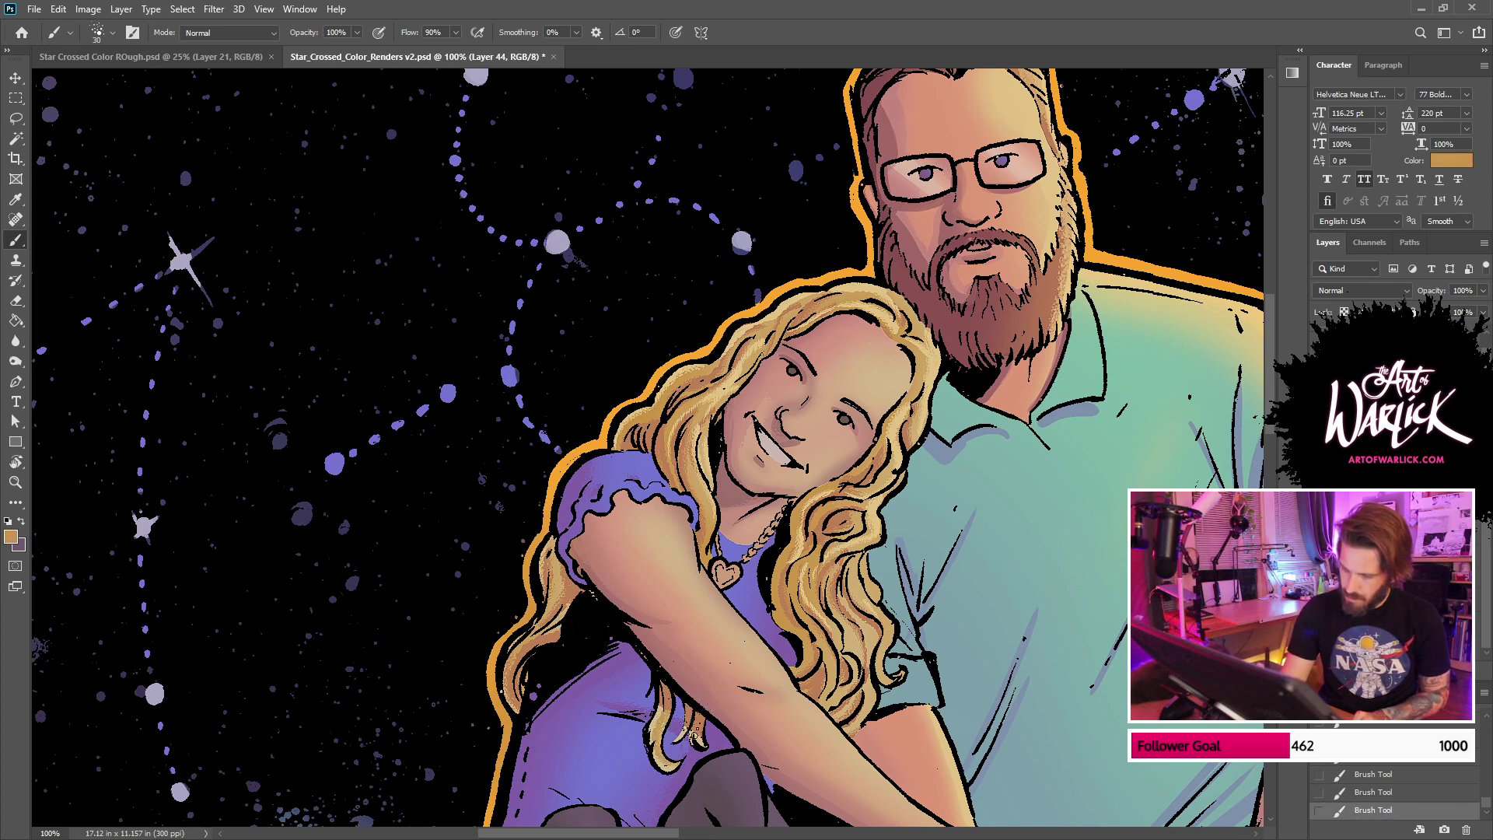
Step: Review the whole illustration and compare the starry background with the dark border artwork hidden and shown
{"action": "key", "text": "ctrl+minus"}
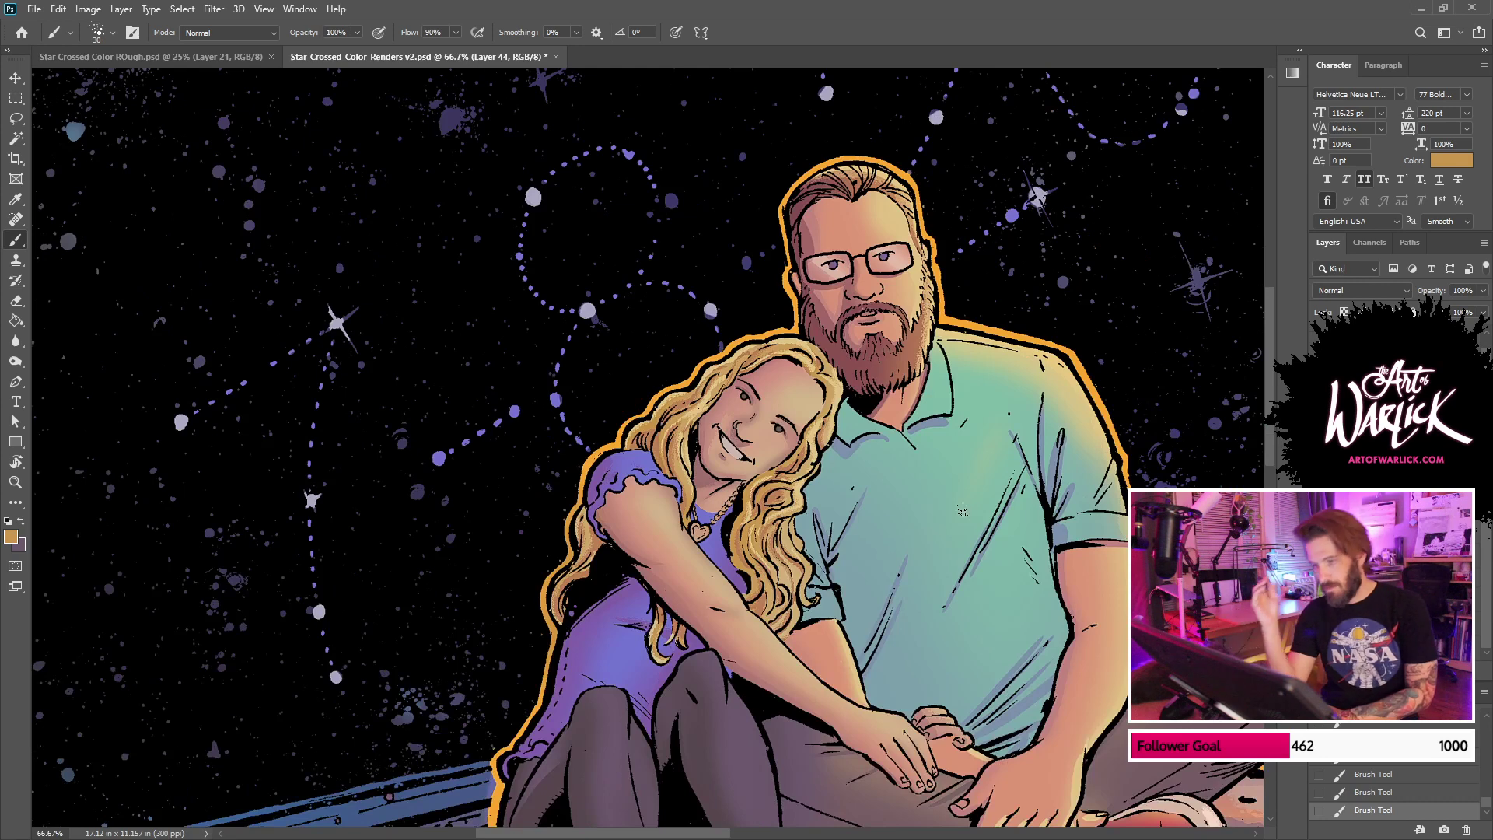
{"action": "key", "text": "ctrl+minus"}
{"action": "key", "text": "ctrl+minus"}
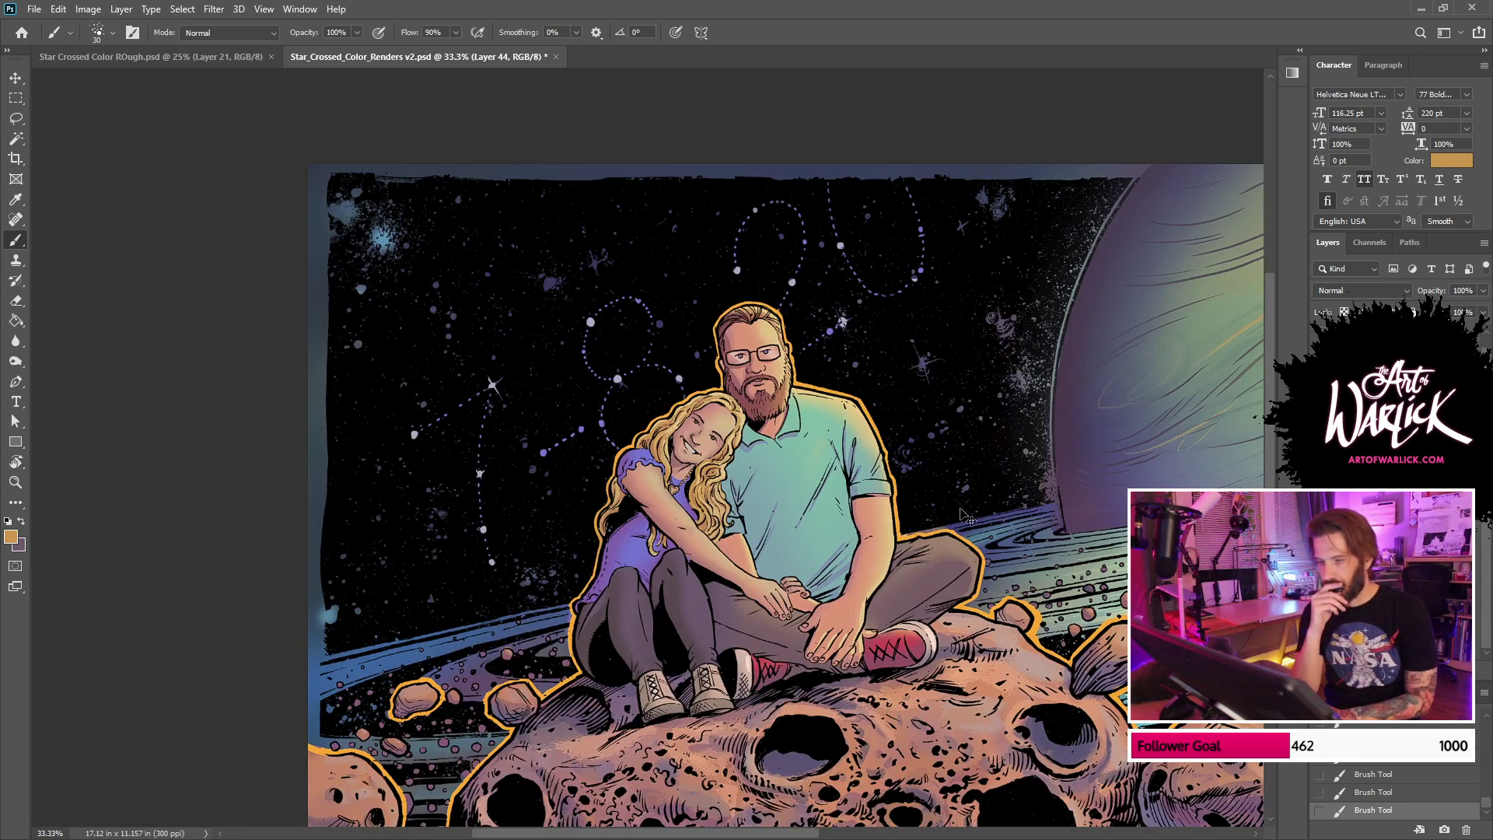
{"action": "key", "text": "ctrl+minus"}
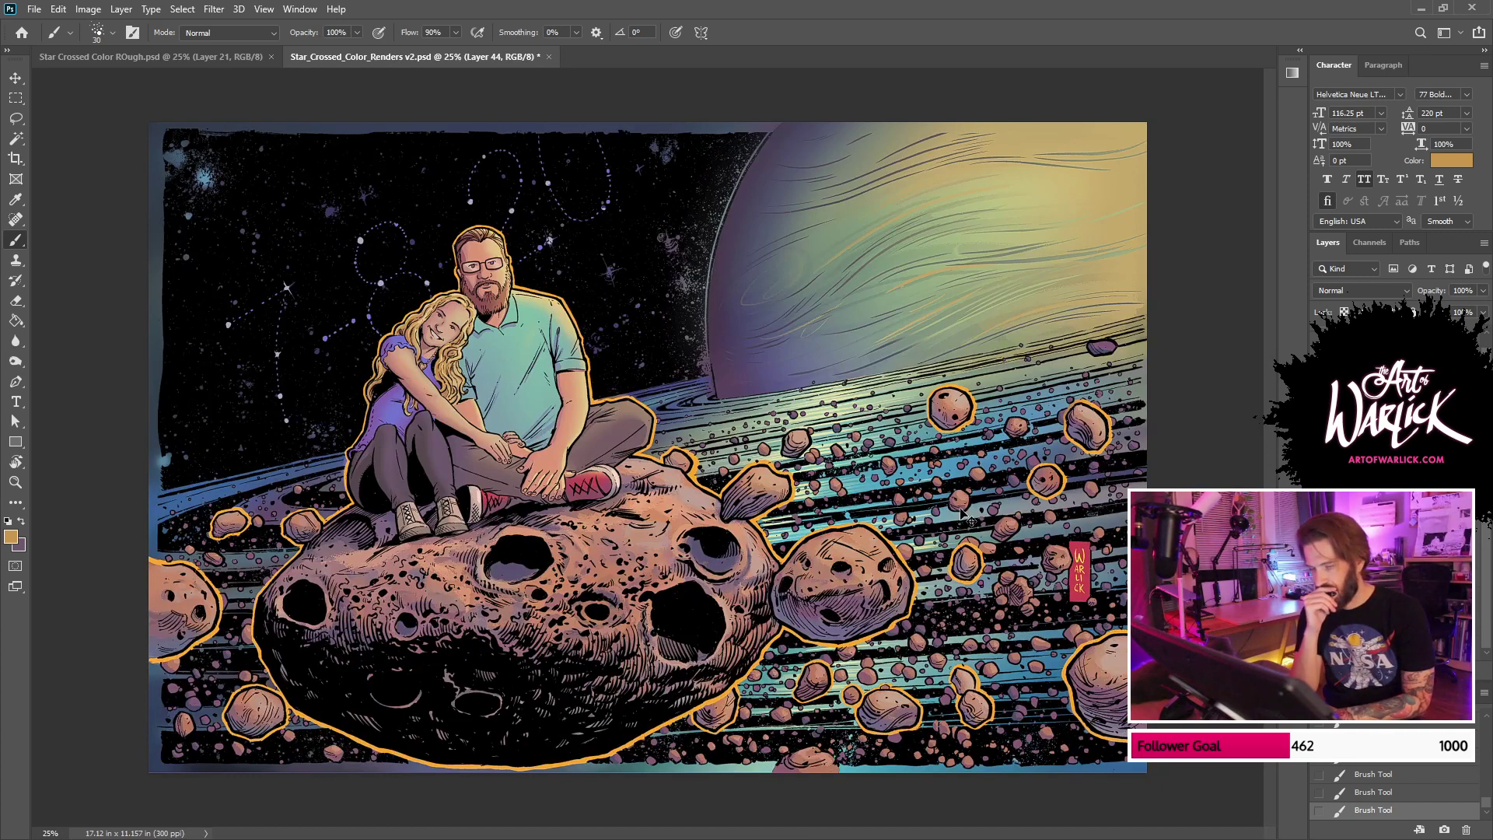
{"action": "key", "text": "ctrl+plus"}
{"action": "key", "text": "ctrl+plus"}
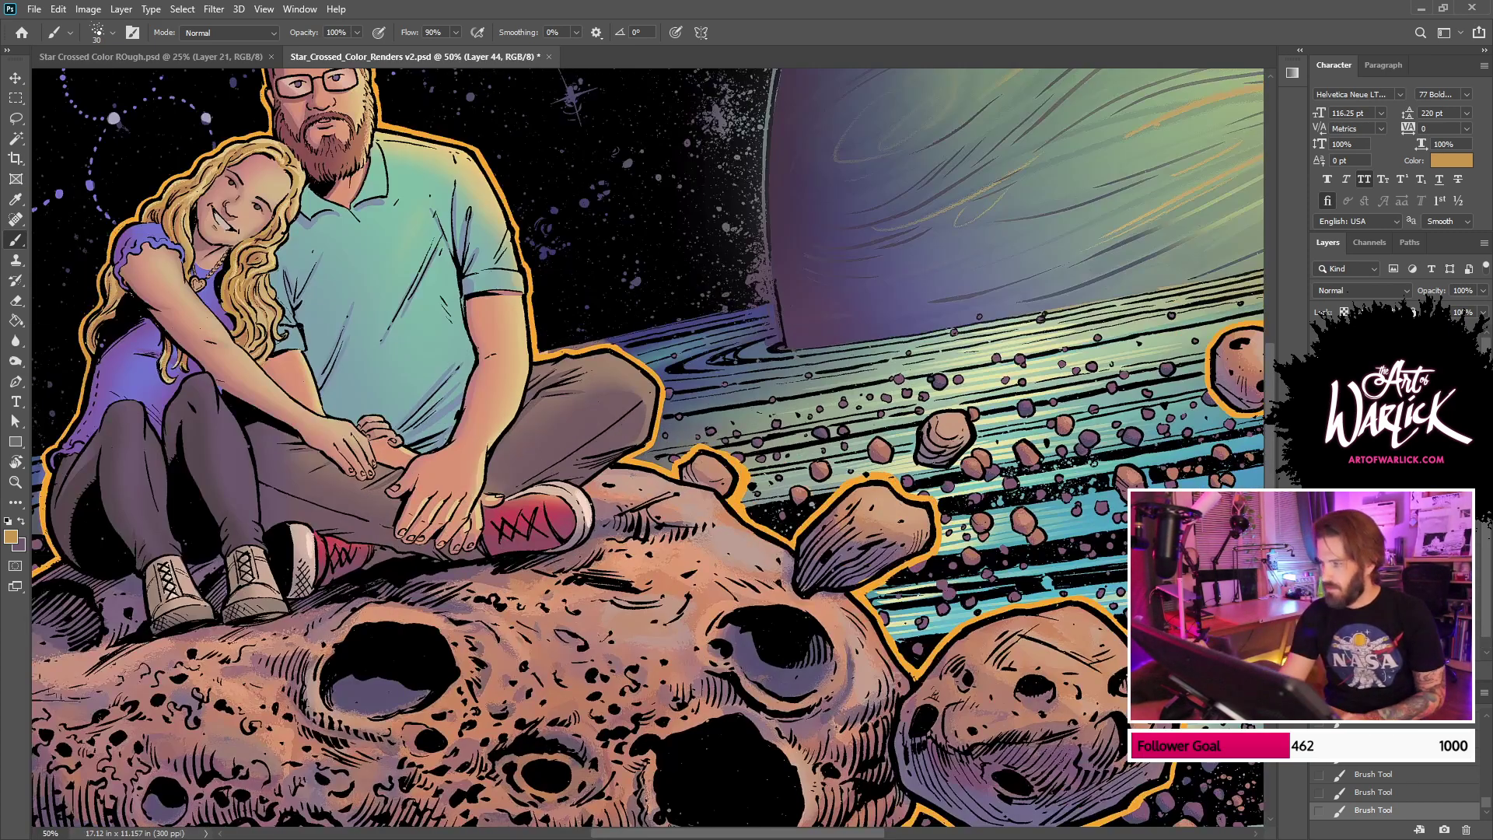
{"action": "left_click", "coordinate": [1318, 340]}
{"action": "left_click_drag", "start_coordinate": [712, 474], "coordinate": [961, 573]}
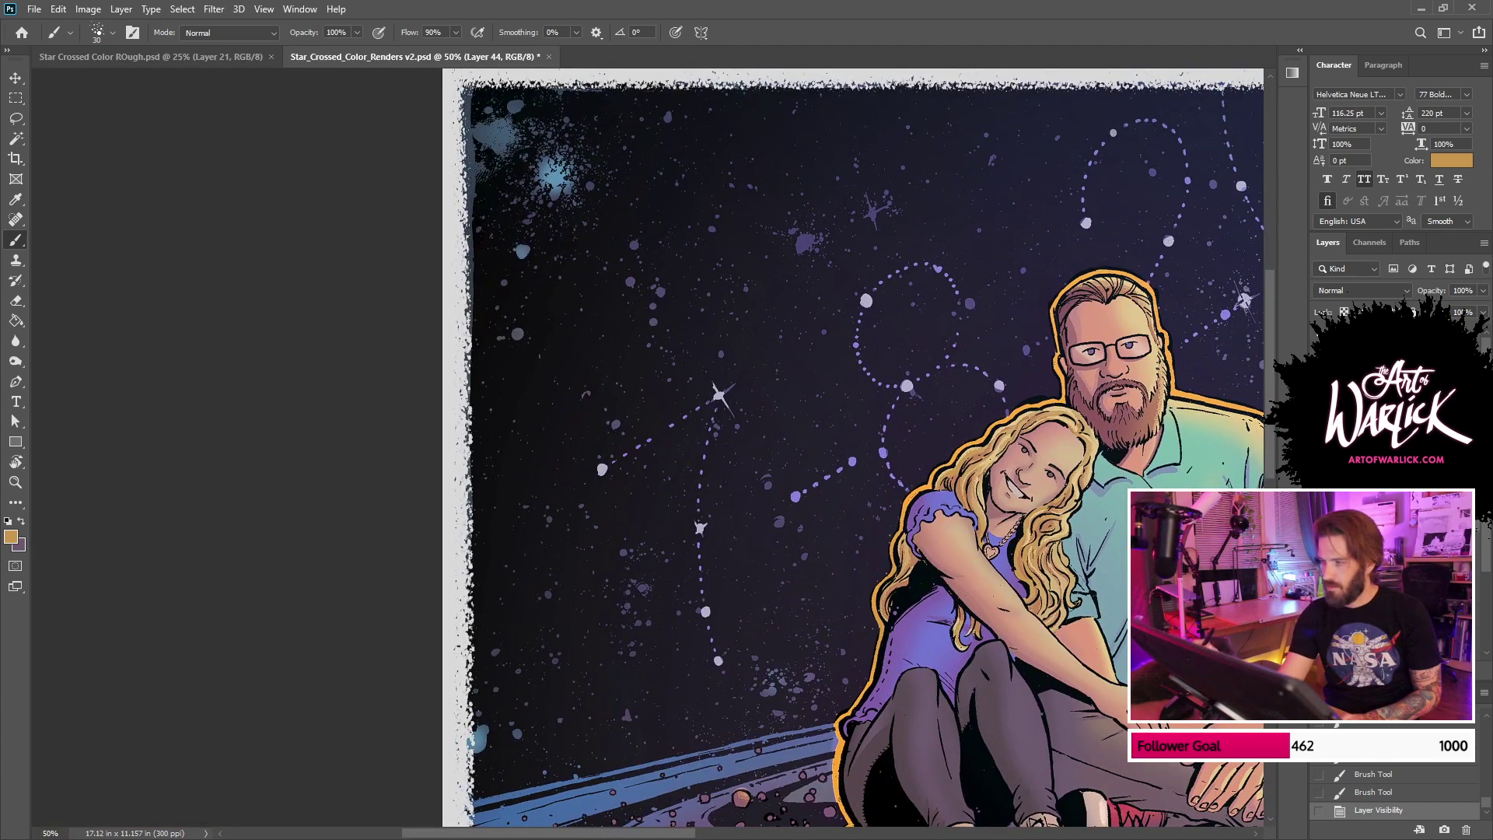
{"action": "key", "text": "ctrl+comma"}
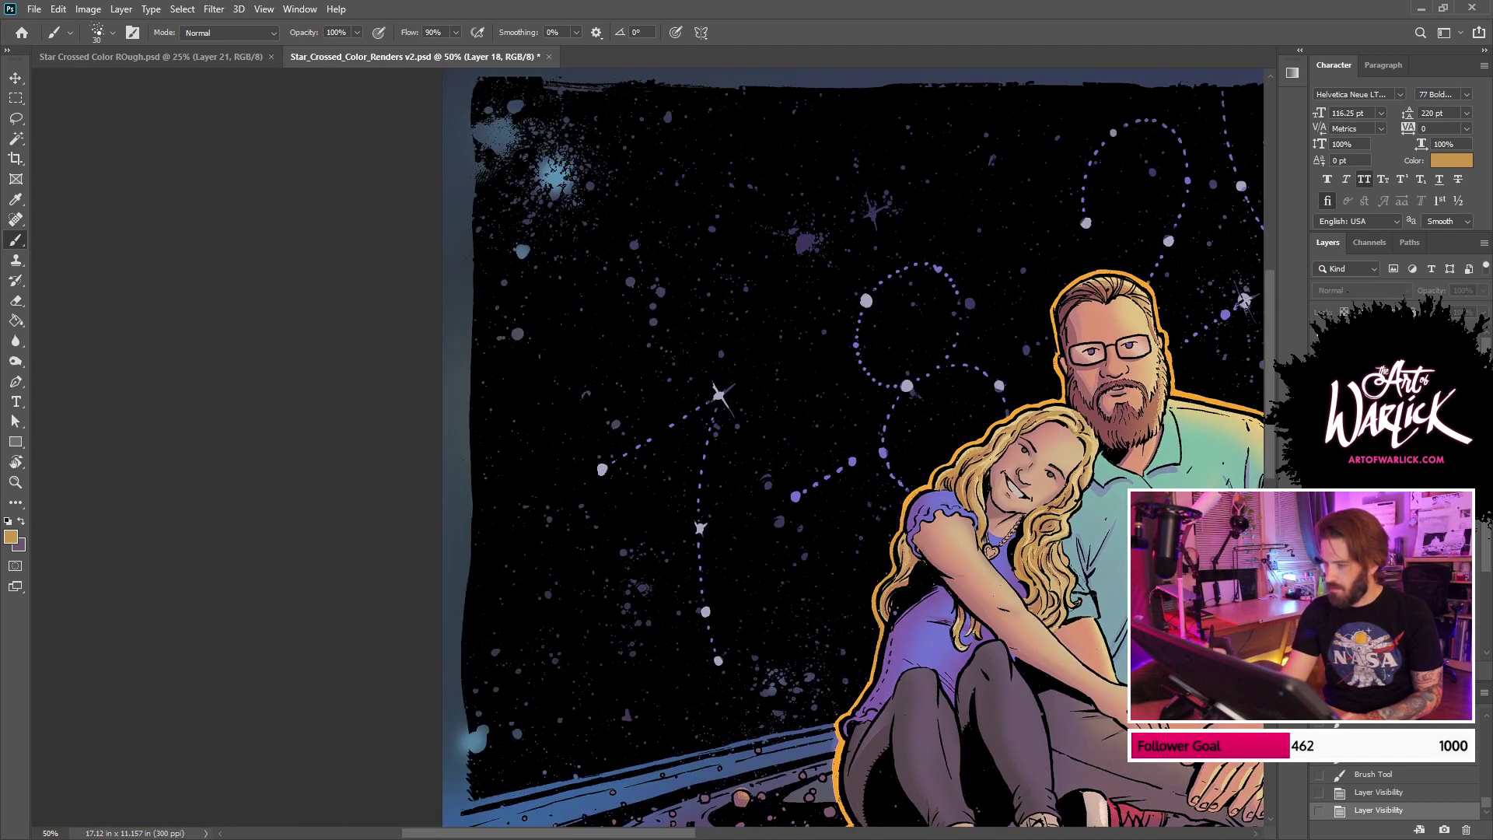
Step: Add a new layer for the star glows and choose a medium bright blue as the foreground color
{"action": "key", "text": "ctrl+shift+alt+n"}
{"action": "key", "text": "ctrl+plus"}
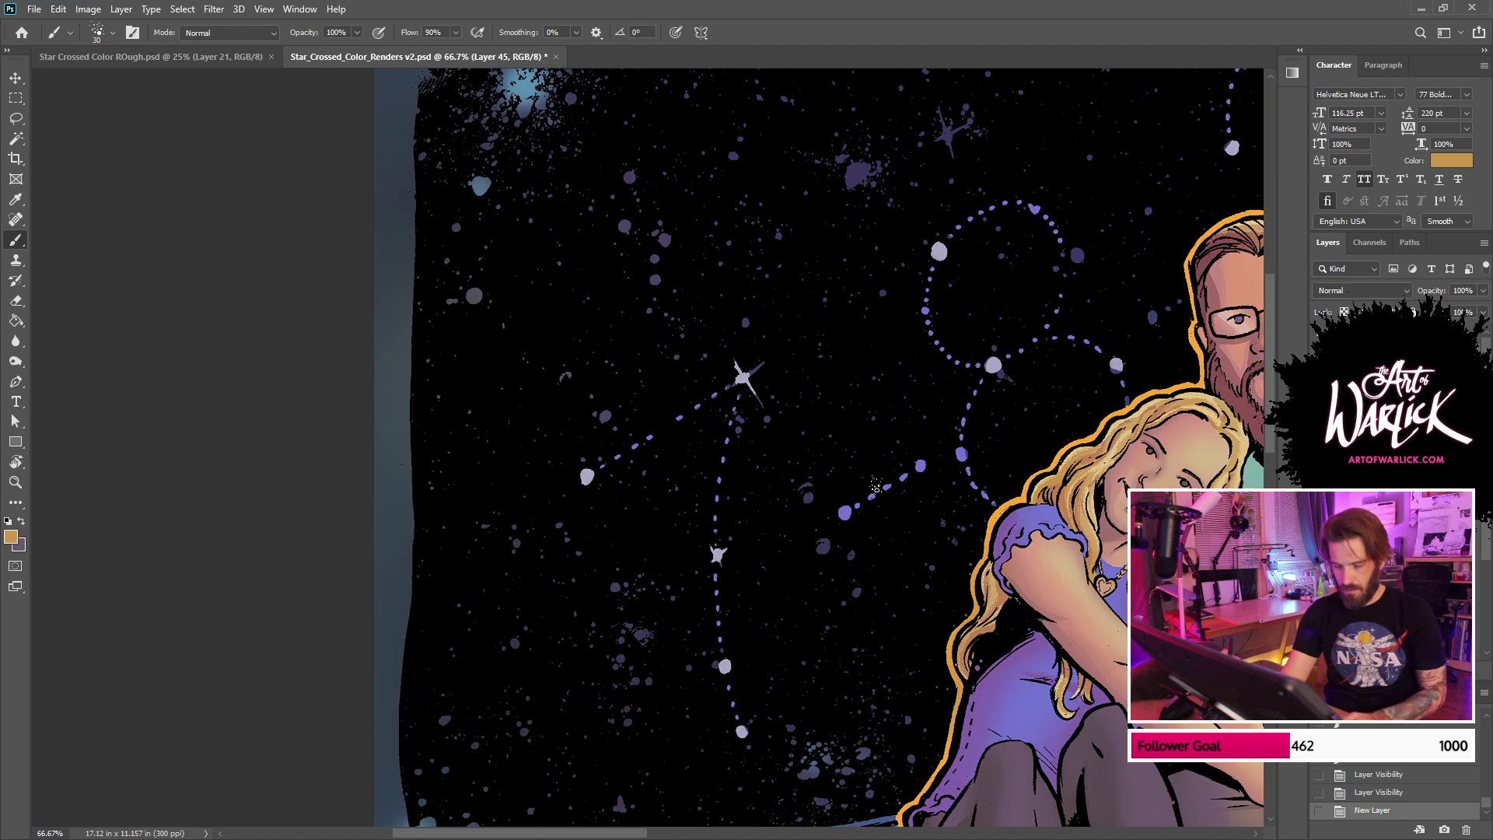
{"action": "left_click", "coordinate": [875, 486]}
{"action": "left_click", "coordinate": [665, 458]}
{"action": "key", "text": "g"}
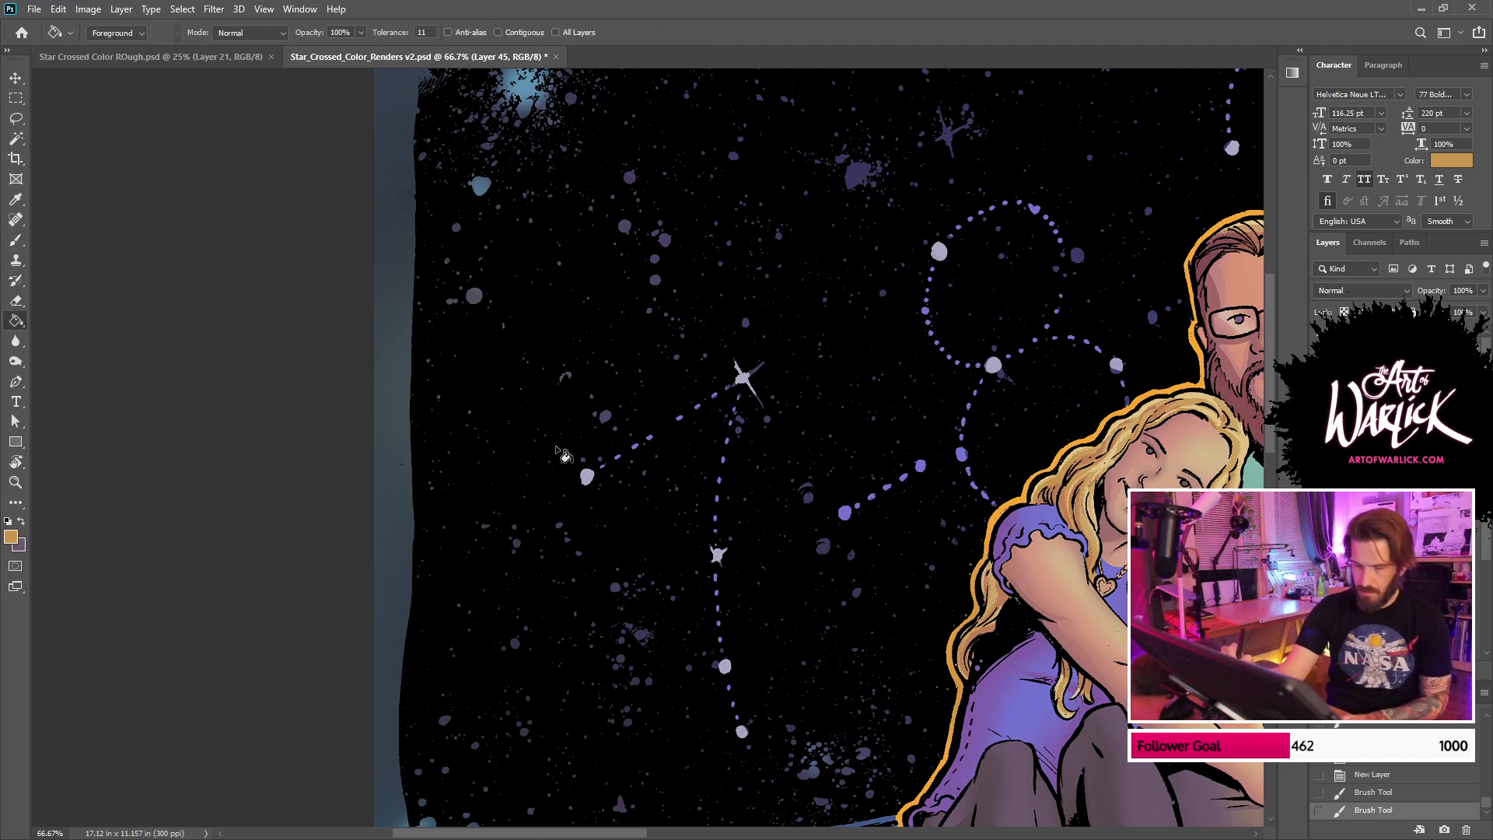
{"action": "left_click", "coordinate": [11, 536]}
{"action": "left_click", "coordinate": [1124, 518]}
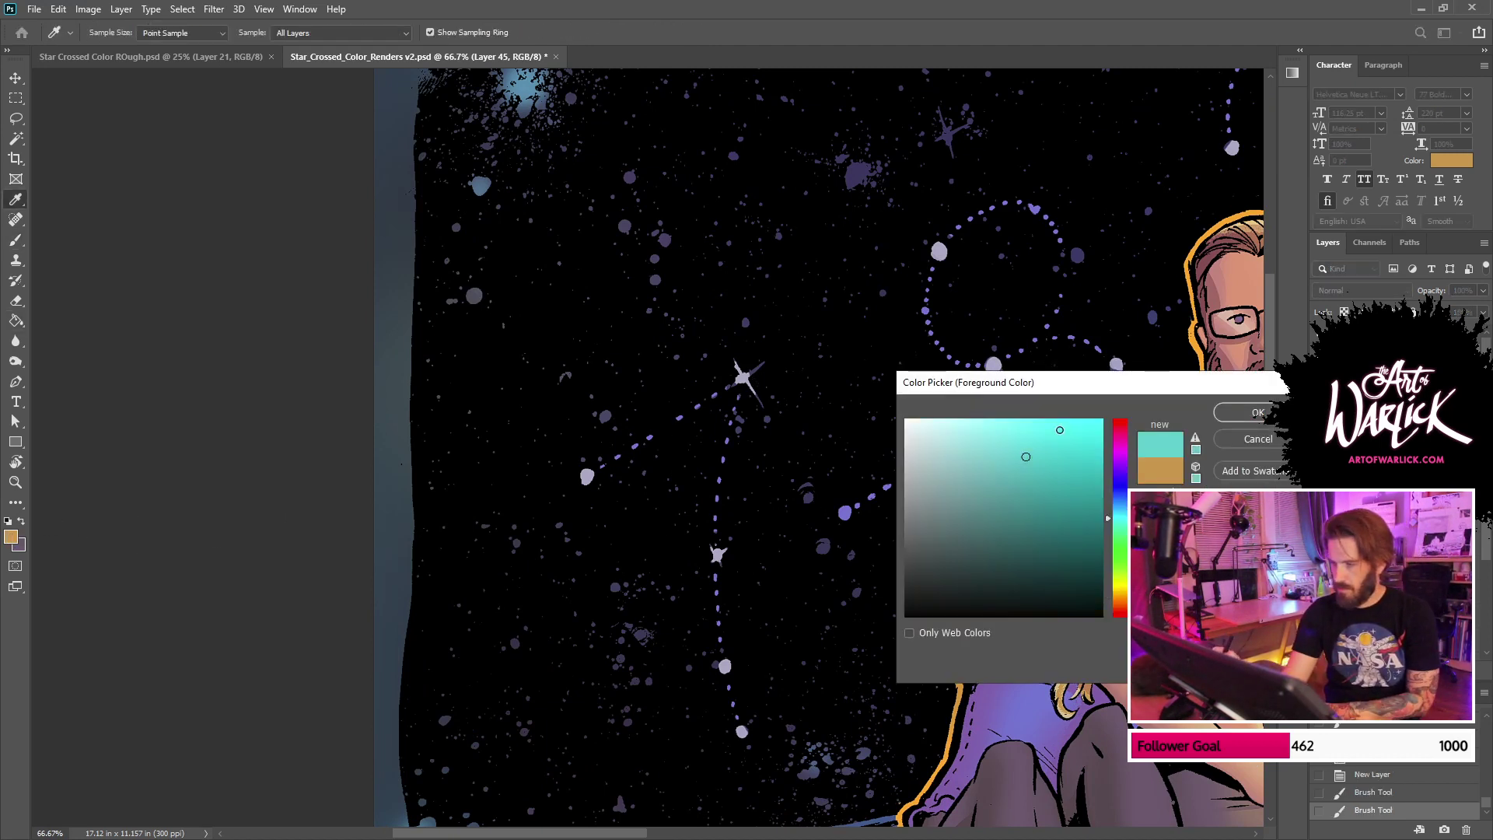
{"action": "left_click", "coordinate": [1058, 430]}
{"action": "left_click", "coordinate": [1054, 447]}
{"action": "left_click", "coordinate": [1117, 497]}
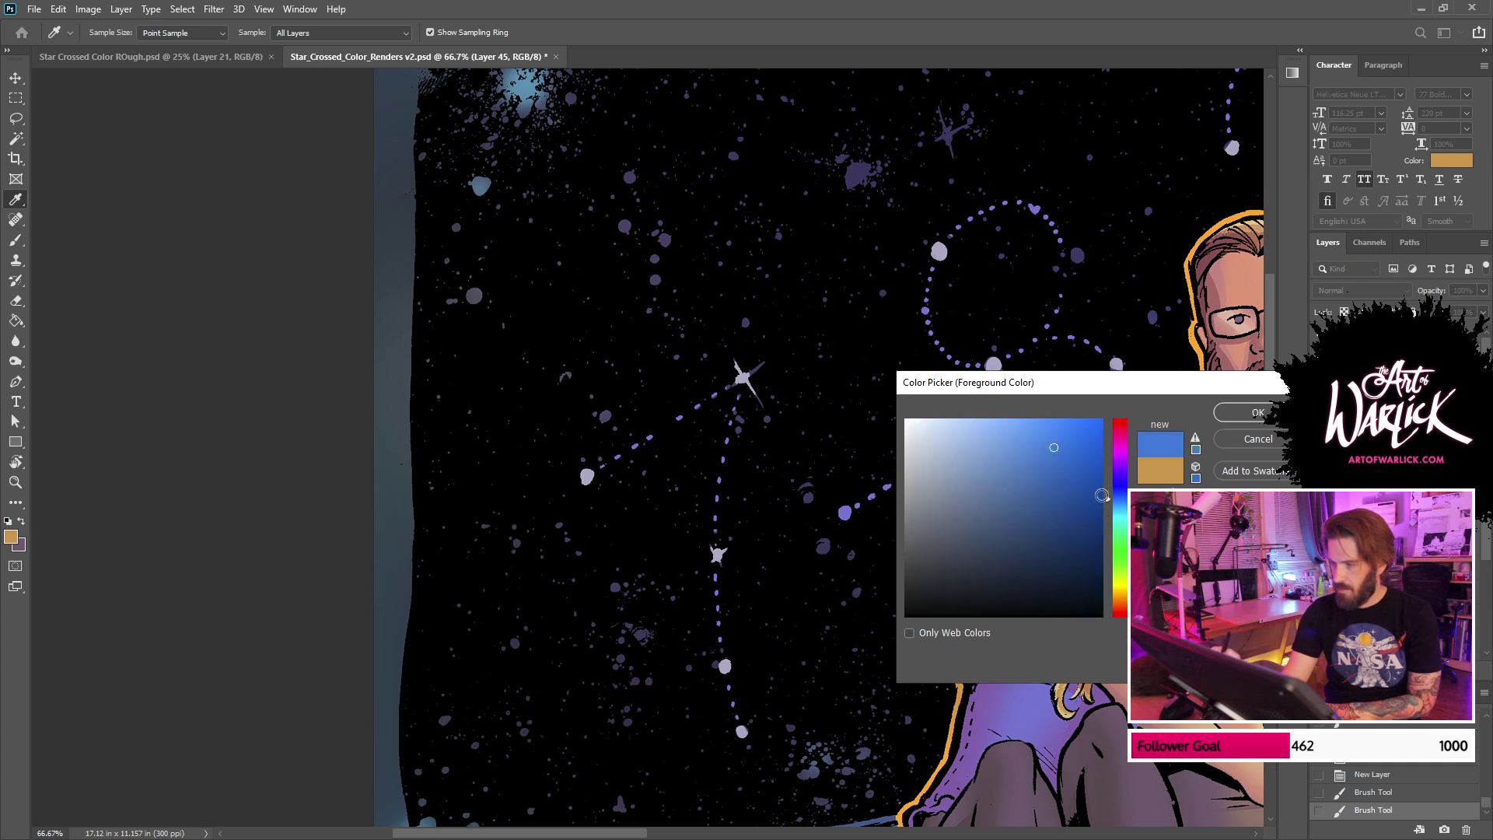
{"action": "key", "text": "Return"}
Step: Swap the foreground and background colors and set the new layer's blending mode to Screen
{"action": "left_click", "coordinate": [22, 521]}
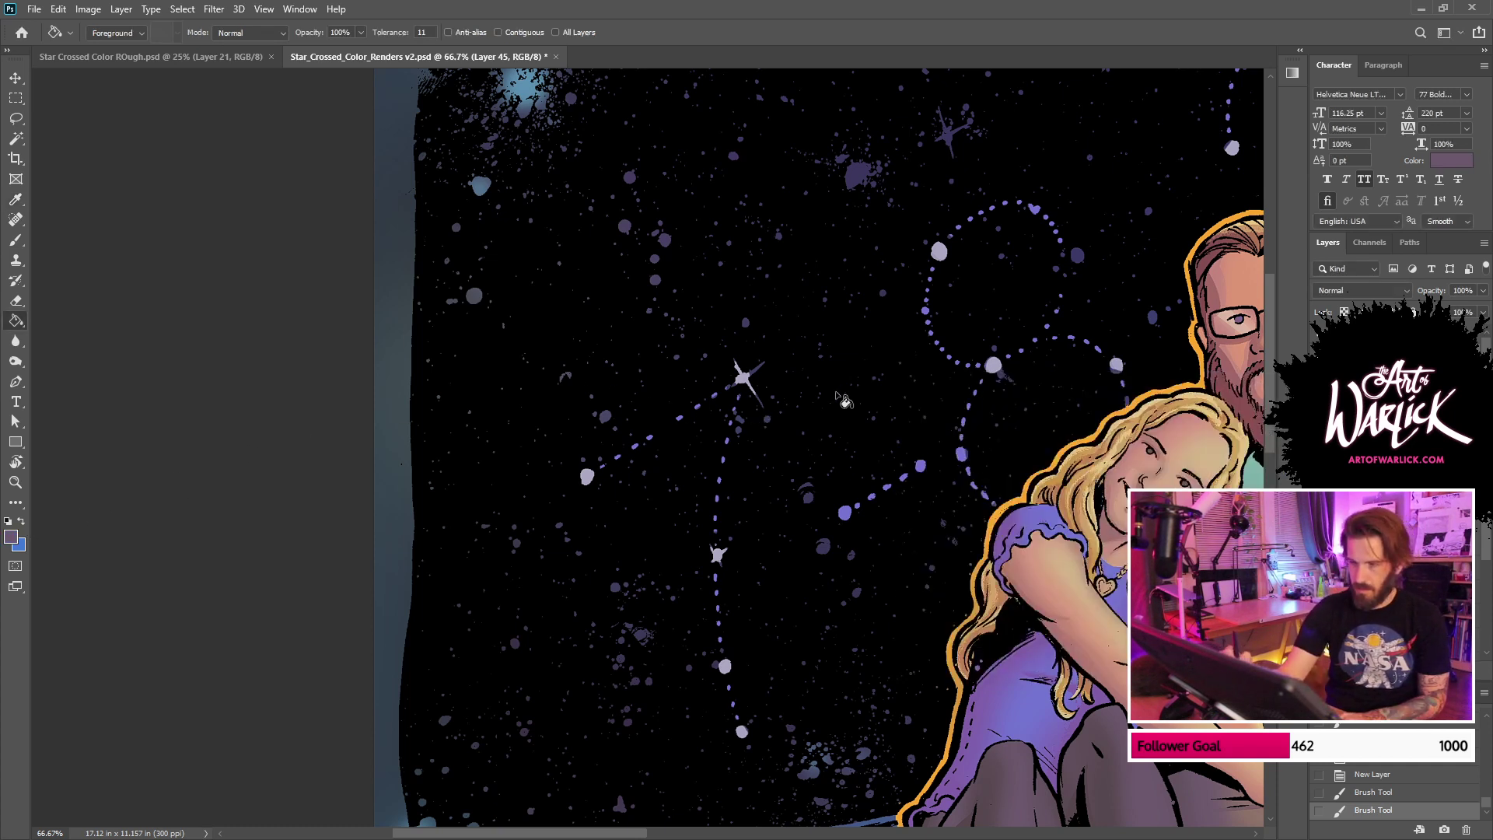
{"action": "key", "text": "shift+g"}
{"action": "left_click", "coordinate": [1362, 290]}
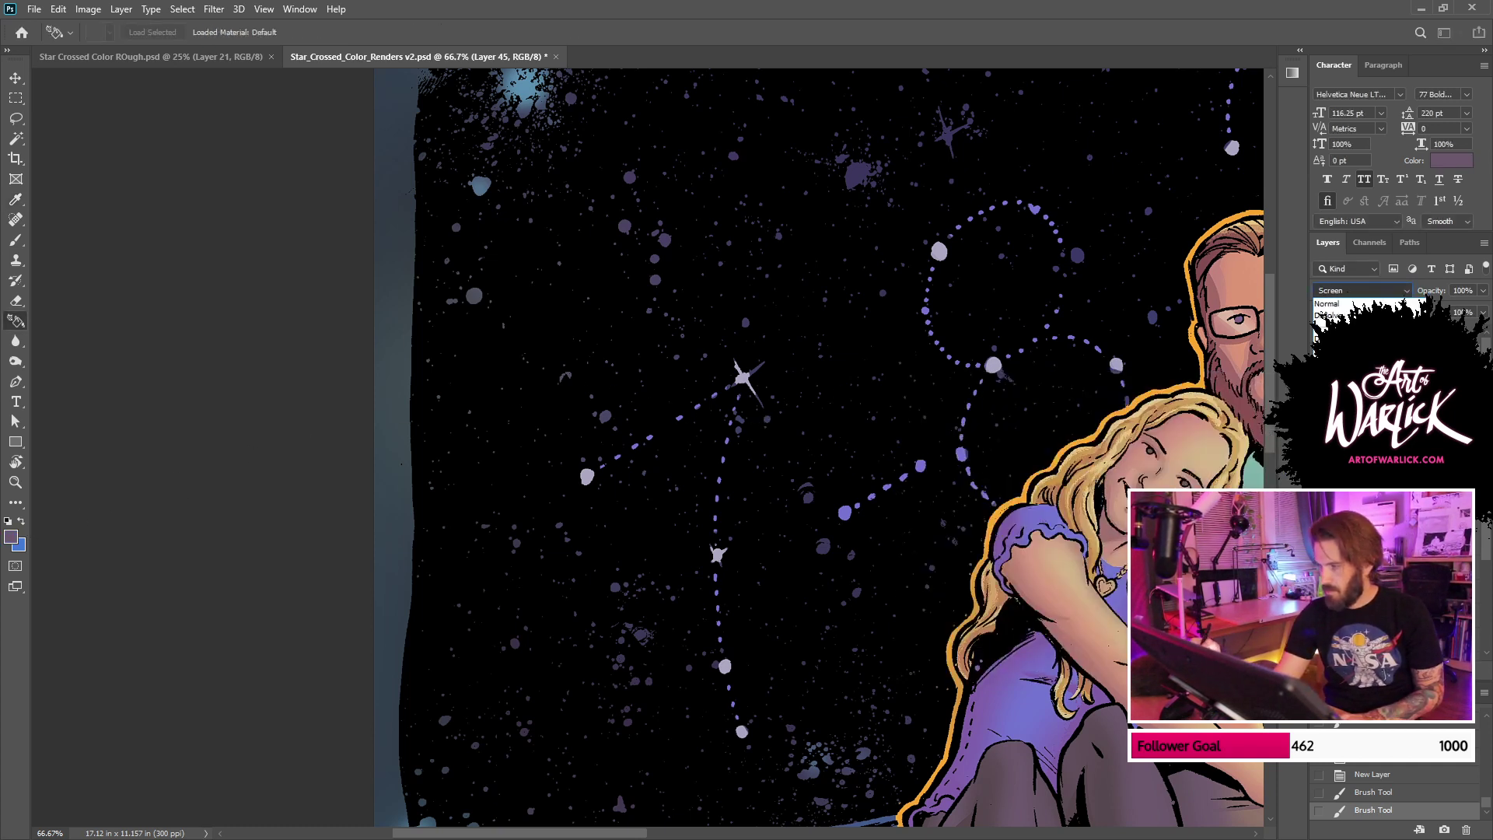
{"action": "left_click", "coordinate": [1345, 421]}
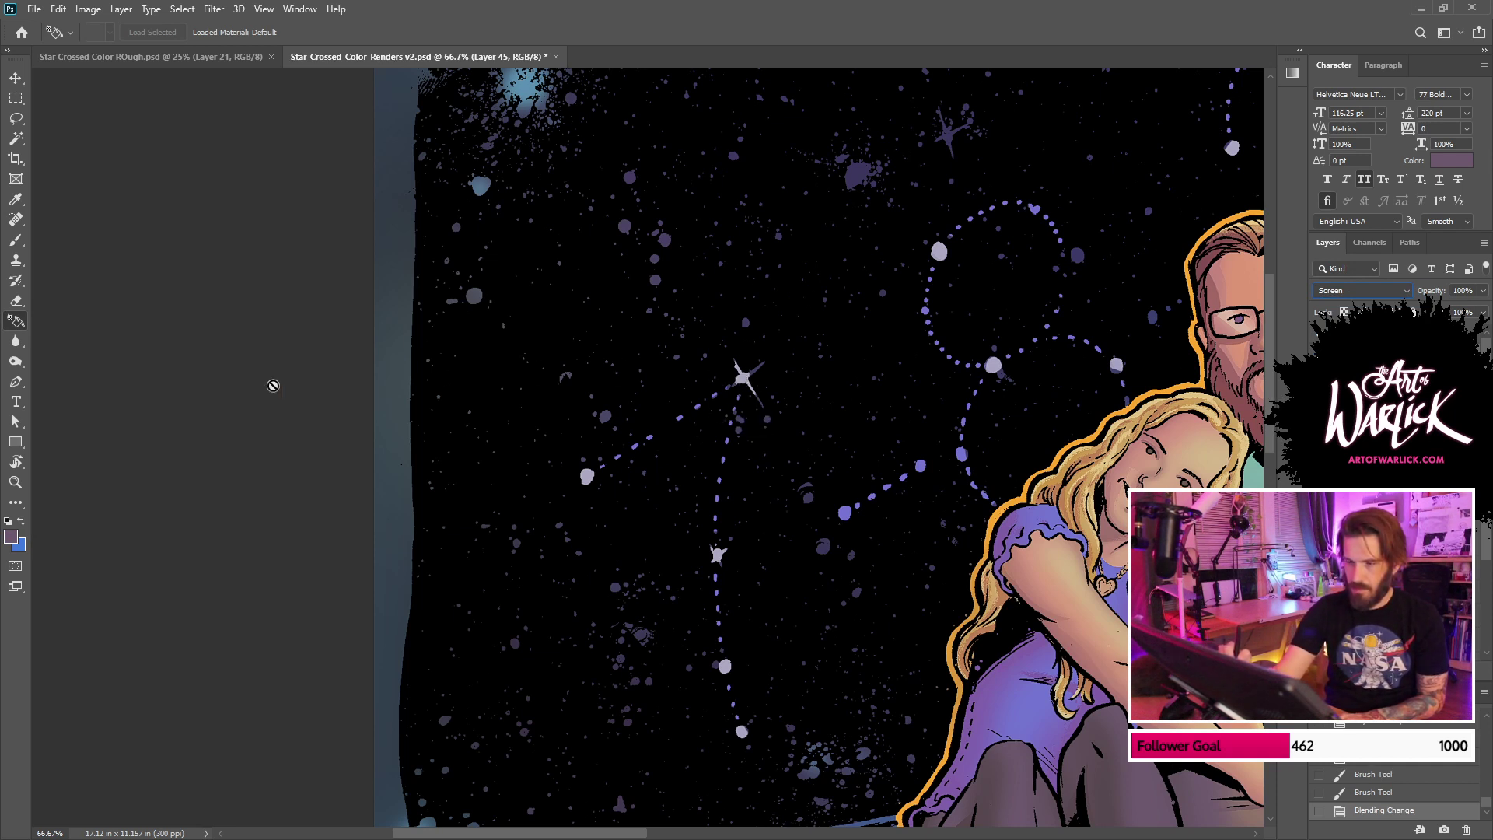
{"action": "left_click", "coordinate": [17, 323]}
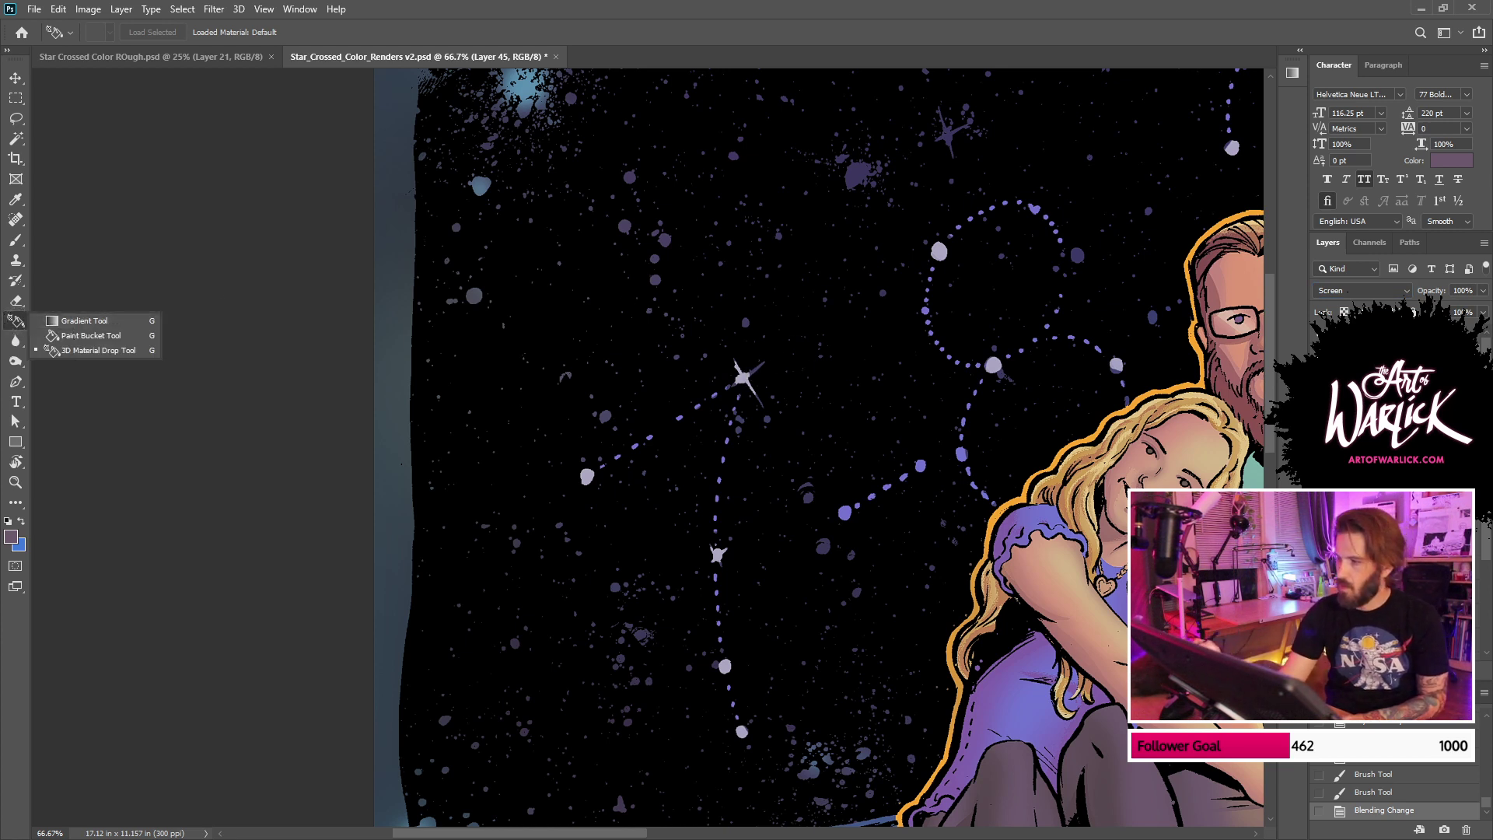
{"action": "left_click", "coordinate": [17, 261]}
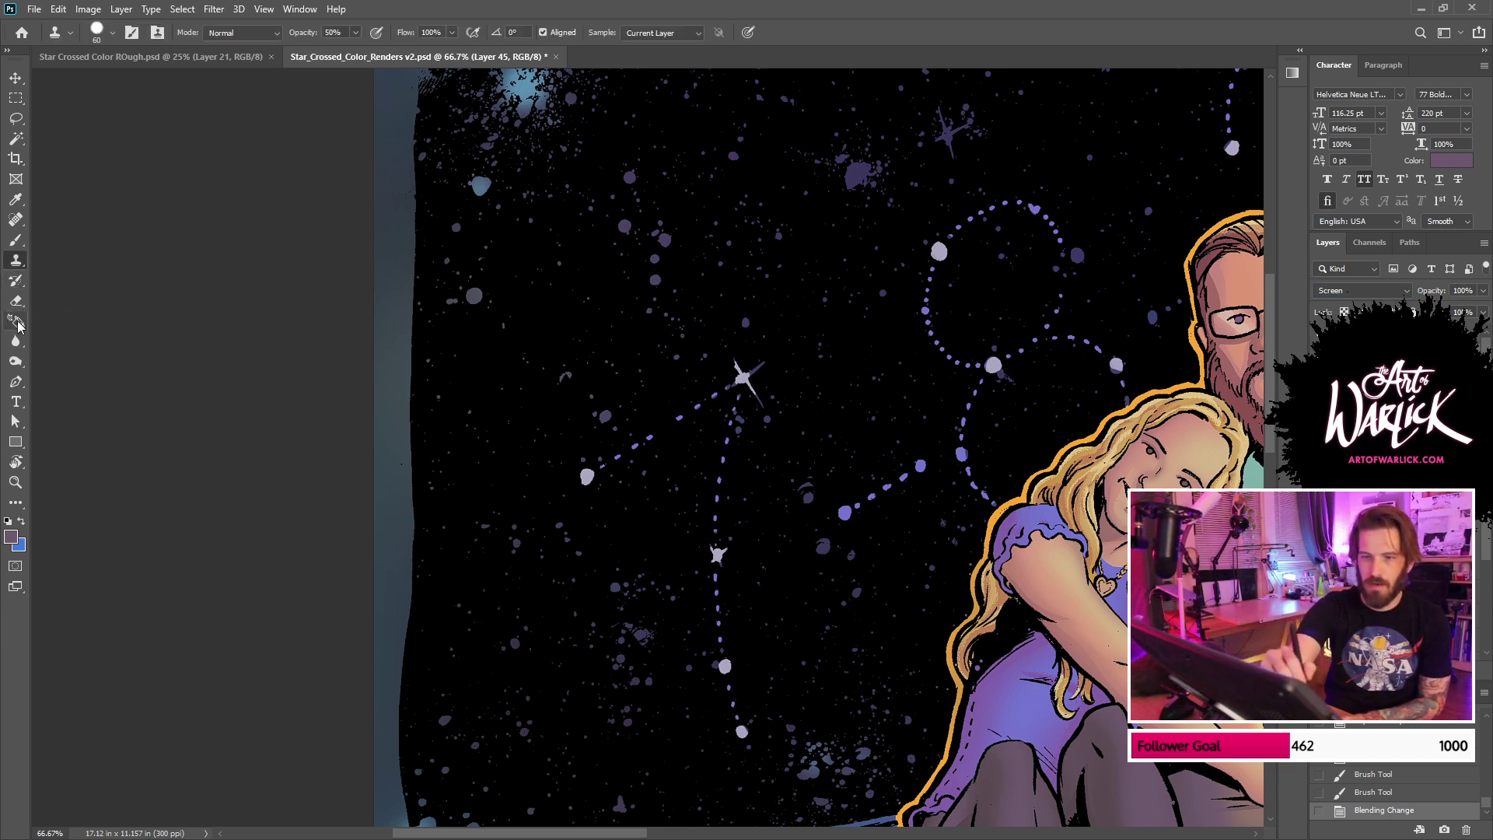
{"action": "left_click", "coordinate": [17, 322]}
{"action": "left_click", "coordinate": [15, 240]}
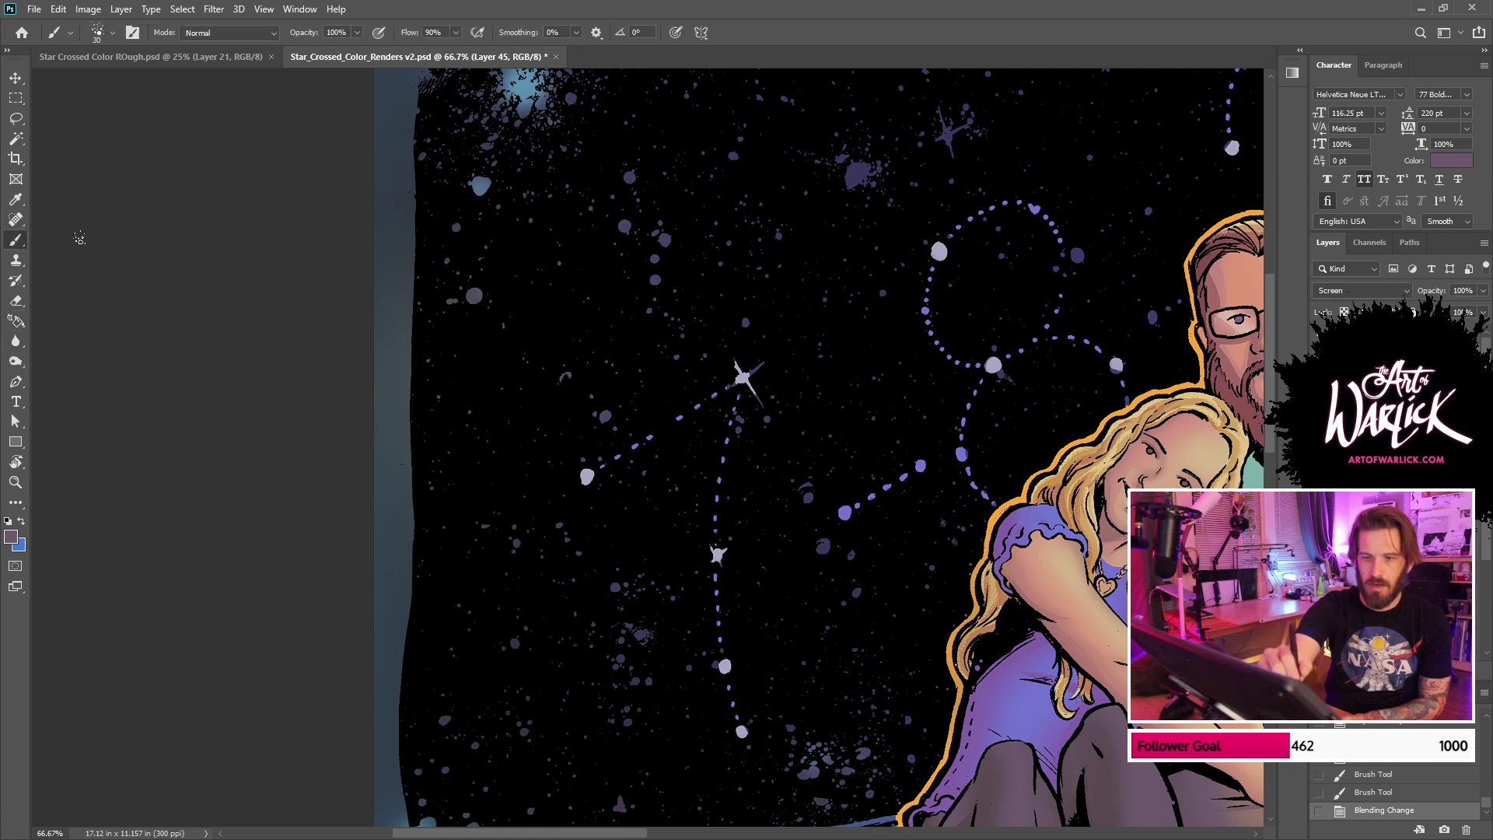
{"action": "left_click_drag", "start_coordinate": [654, 246], "coordinate": [703, 303]}
{"action": "key", "text": "ctrl+d"}
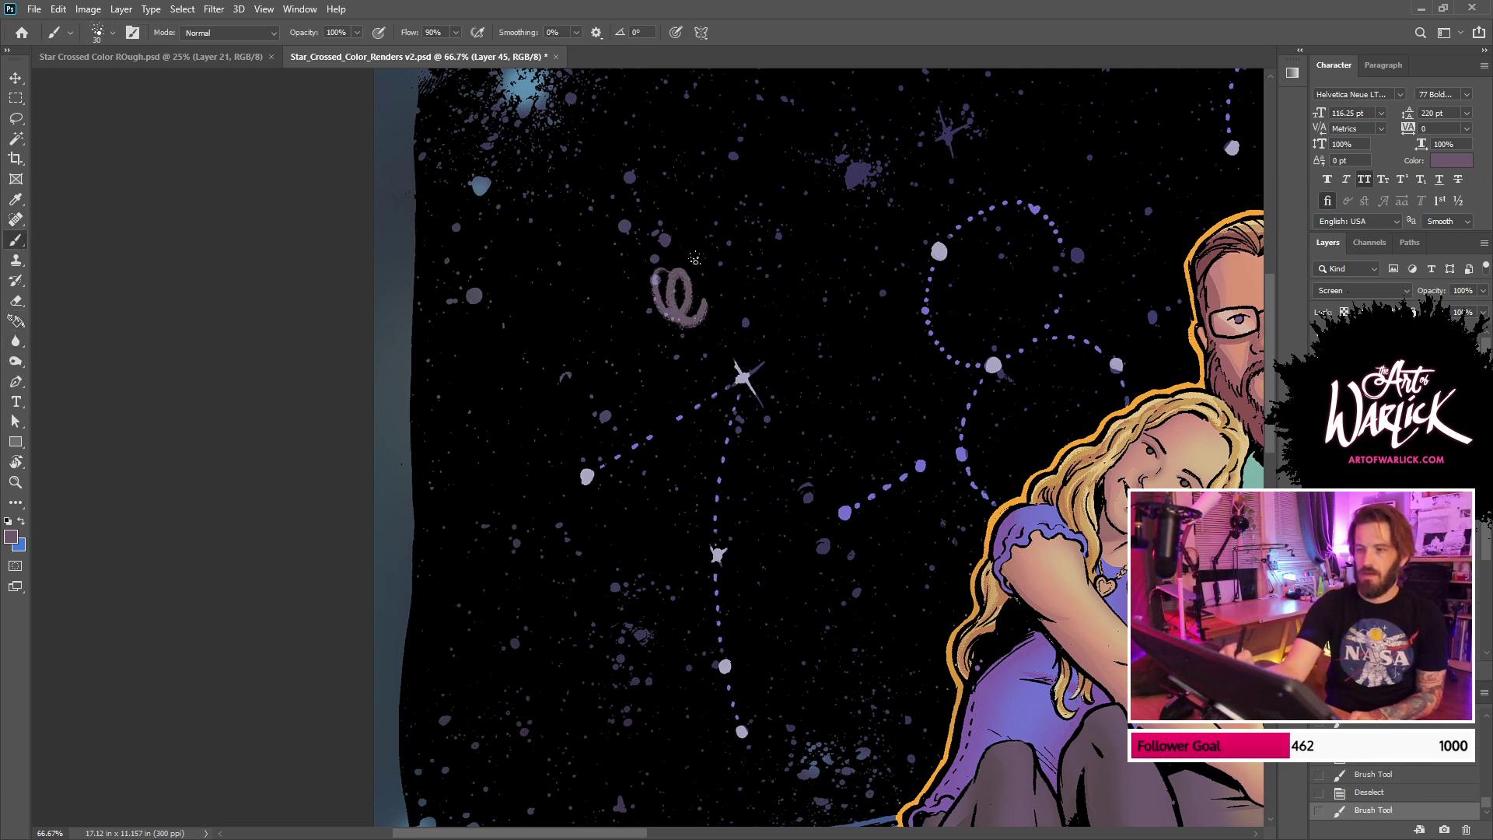
{"action": "key", "text": "ctrl+z"}
Step: Use the Gradient tool to place a small blue radial glow on the pointed star in the constellation beside the woman
{"action": "left_click", "coordinate": [16, 320]}
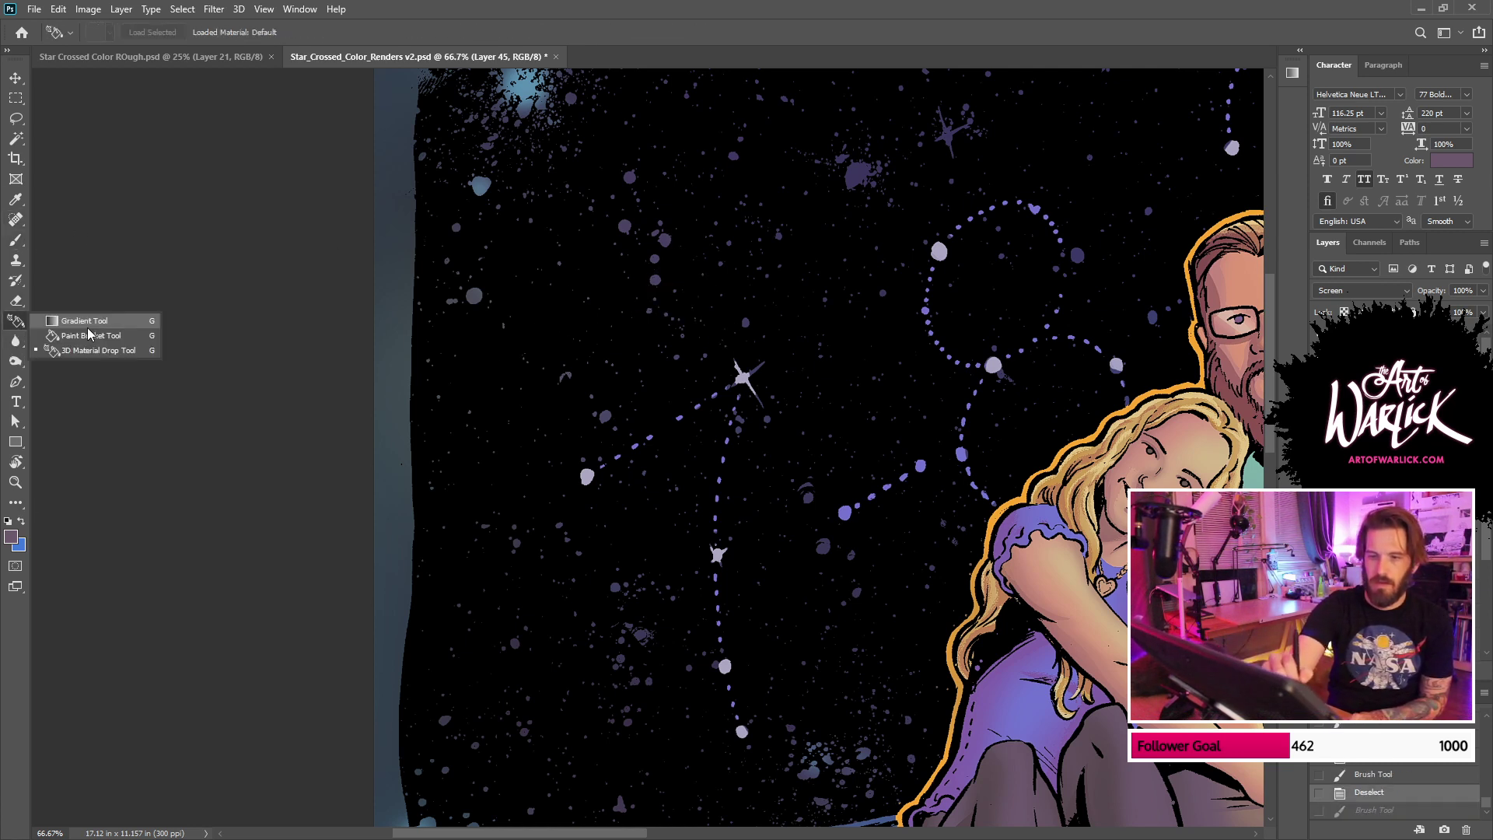
{"action": "left_click", "coordinate": [84, 321]}
{"action": "mouse_move", "coordinate": [743, 378]}
{"action": "left_mouse_down"}
{"action": "mouse_move", "coordinate": [766, 340]}
{"action": "mouse_move", "coordinate": [749, 368]}
{"action": "mouse_move", "coordinate": [756, 358]}
{"action": "left_mouse_up"}
{"action": "key", "text": "ctrl+z"}
{"action": "key", "text": "x"}
{"action": "key", "text": "ctrl+z"}
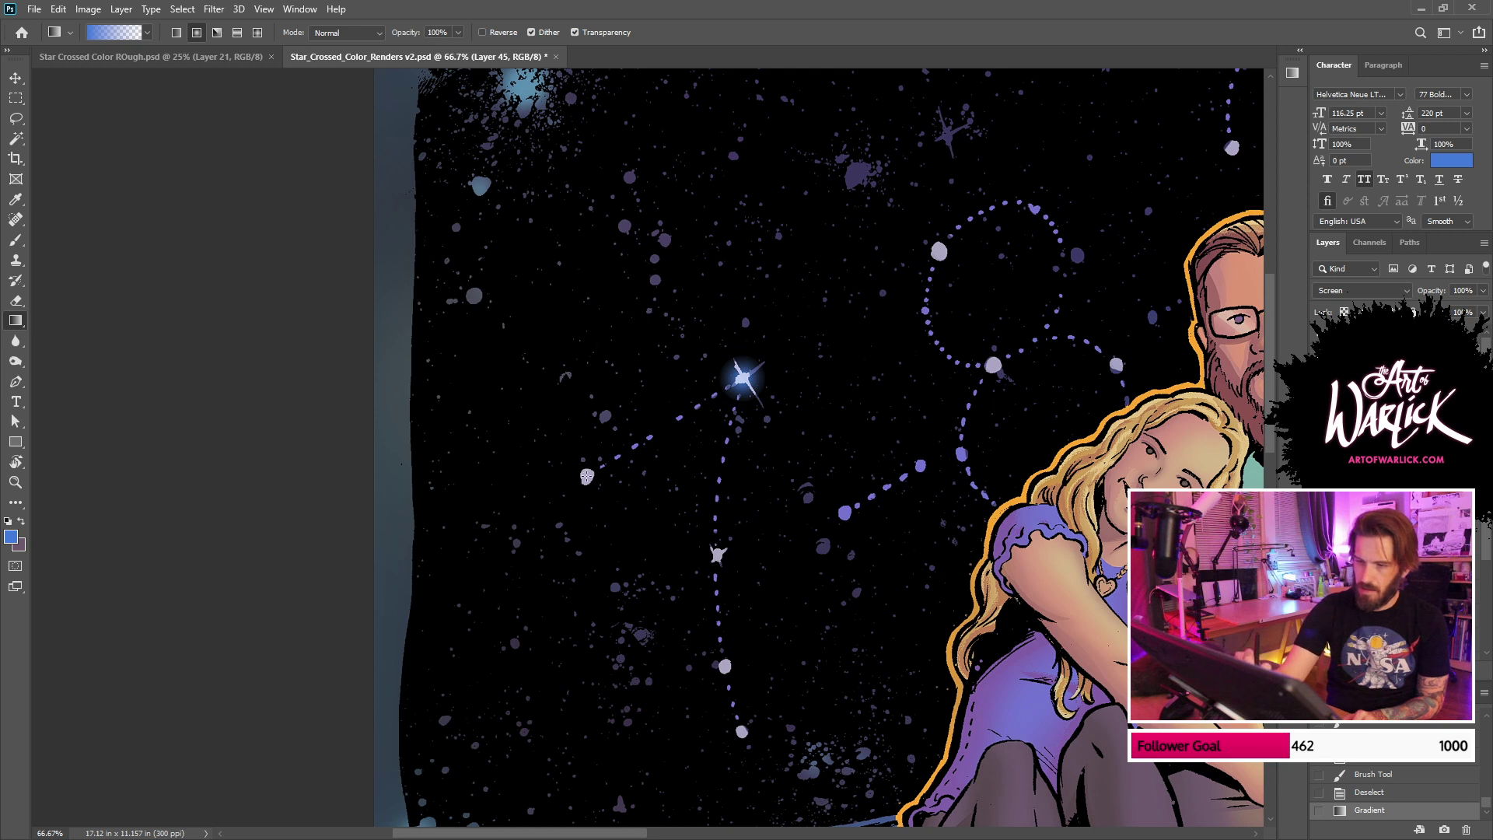
Step: Add small blue radial glows to more constellation stars beside and above the woman, undoing the one on the small spiky star
{"action": "left_click_drag", "start_coordinate": [587, 475], "coordinate": [598, 464]}
{"action": "left_click_drag", "start_coordinate": [734, 519], "coordinate": [734, 519]}
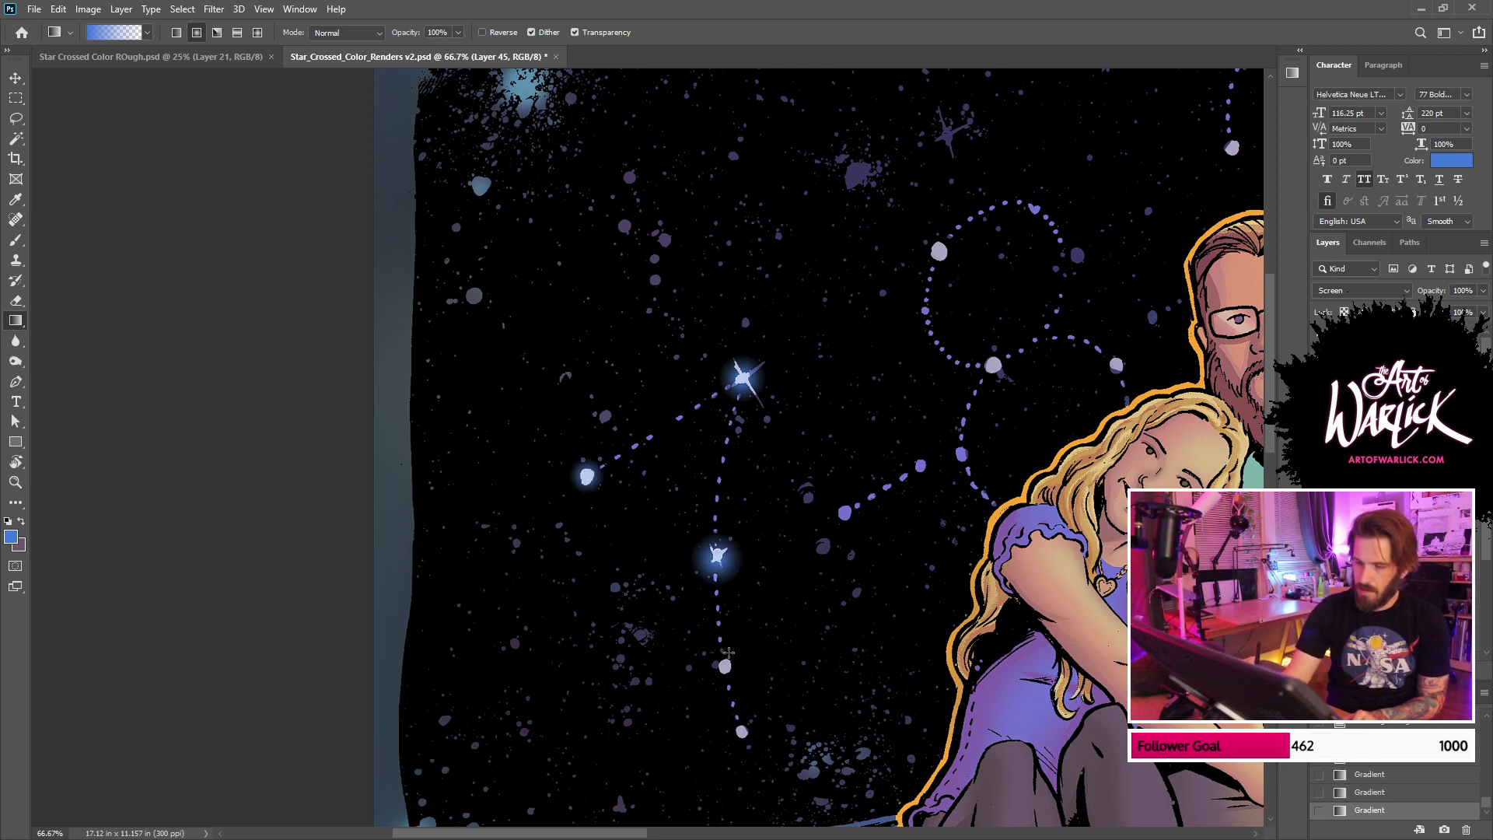
{"action": "key", "text": "ctrl+z"}
{"action": "left_click_drag", "start_coordinate": [725, 666], "coordinate": [740, 652]}
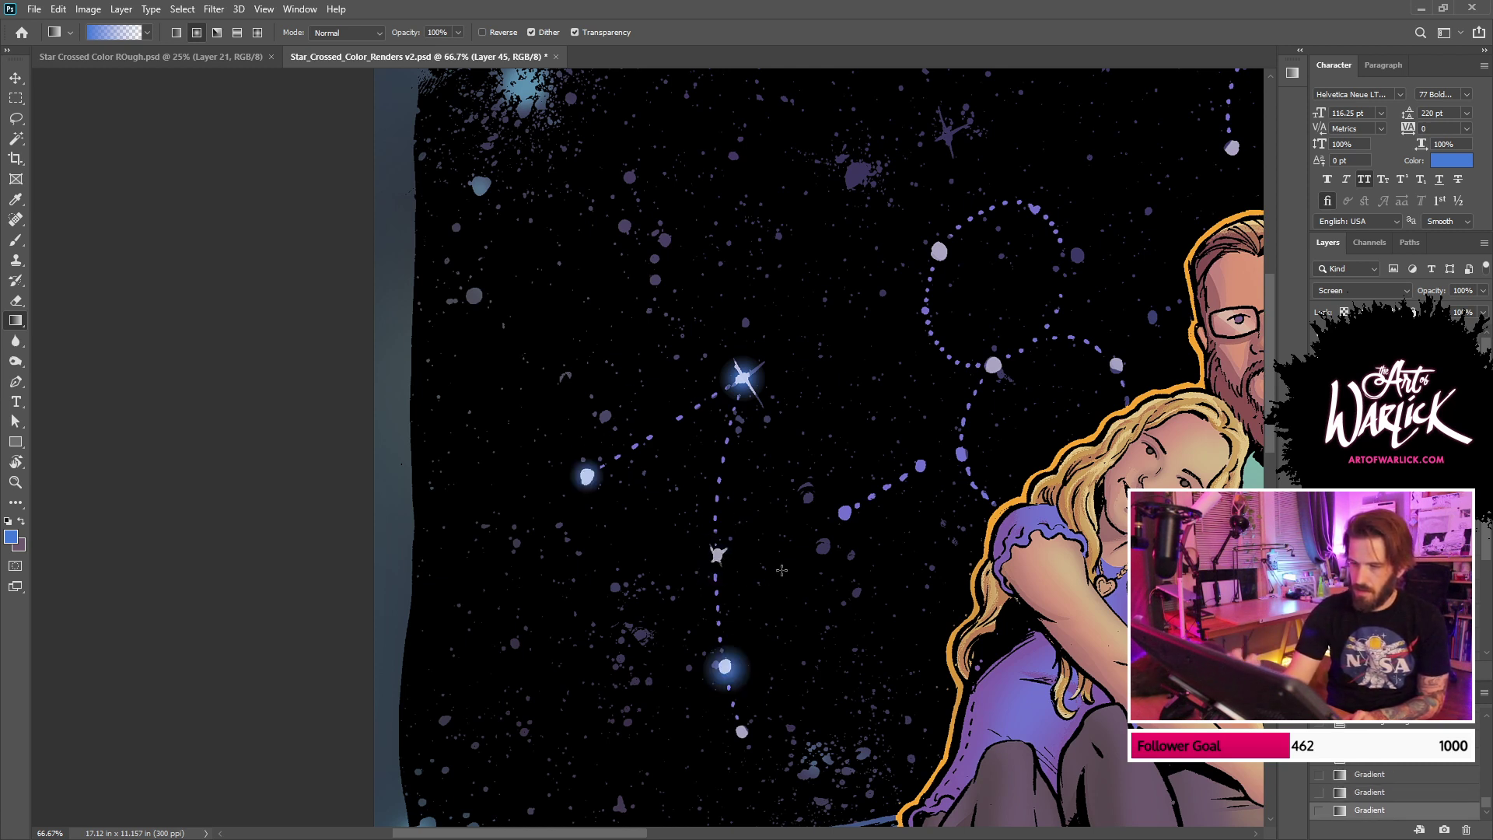
{"action": "left_click_drag", "start_coordinate": [993, 364], "coordinate": [1003, 352]}
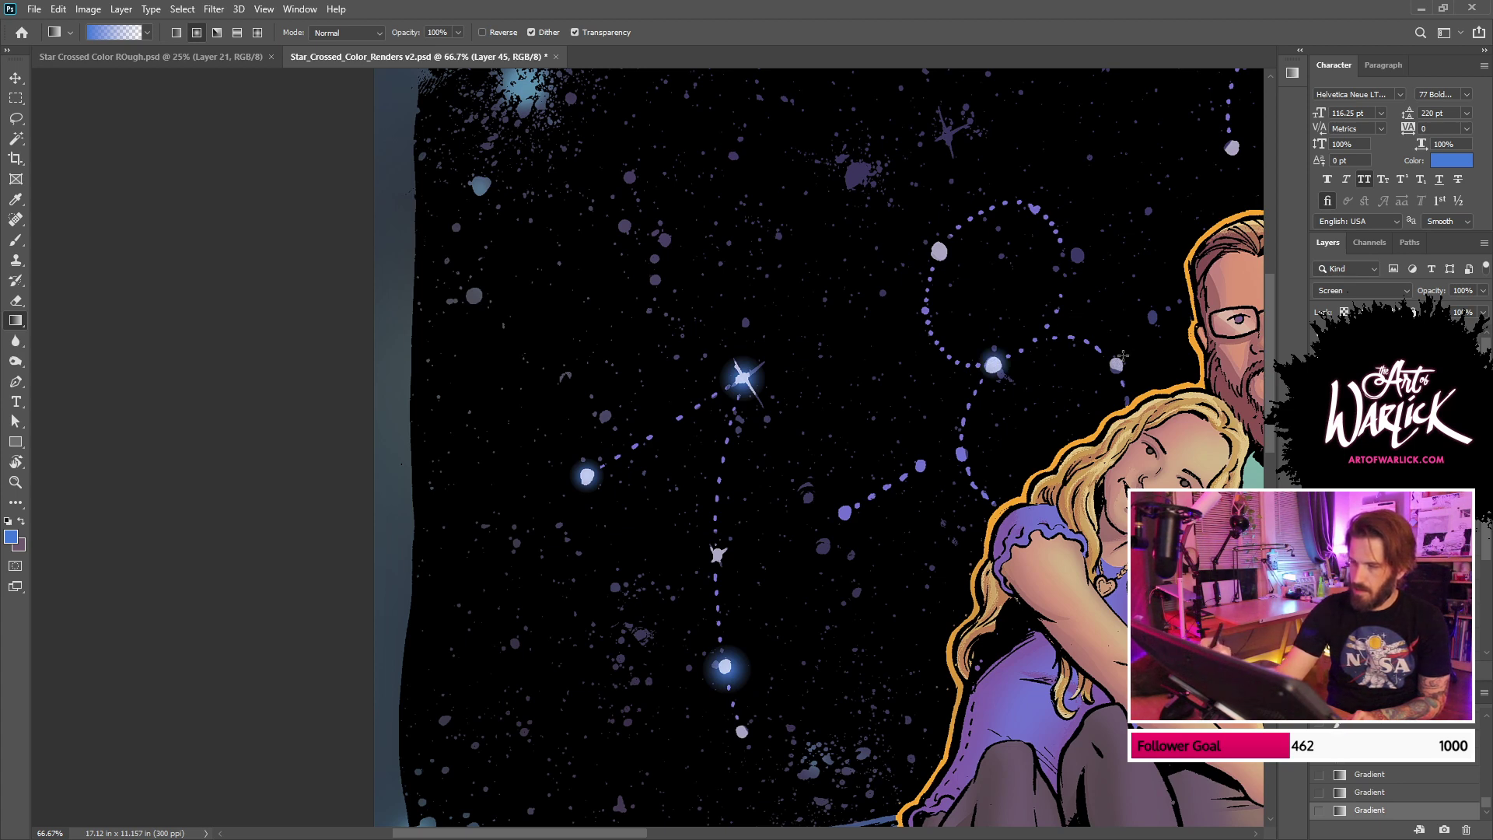
{"action": "left_click_drag", "start_coordinate": [1116, 364], "coordinate": [1123, 356]}
{"action": "left_click_drag", "start_coordinate": [845, 513], "coordinate": [859, 500]}
Step: Change the purple color to a stronger magenta and add a glow to the star ending the short dotted line near the woman
{"action": "left_click_drag", "start_coordinate": [997, 569], "coordinate": [876, 638]}
{"action": "key", "text": "x"}
{"action": "left_click_drag", "start_coordinate": [798, 535], "coordinate": [807, 526]}
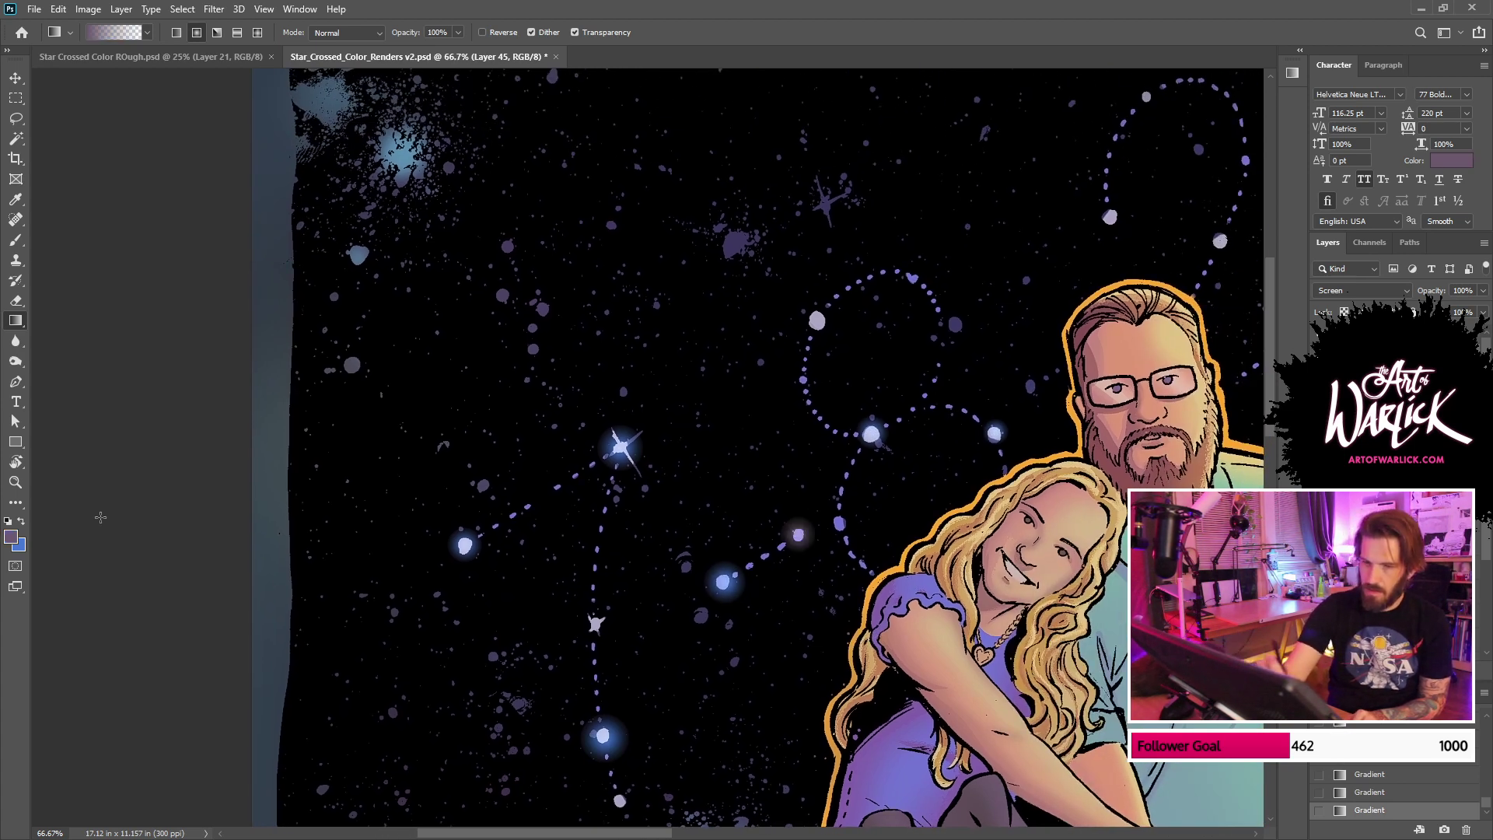
{"action": "left_click", "coordinate": [16, 538]}
{"action": "left_click", "coordinate": [1132, 442]}
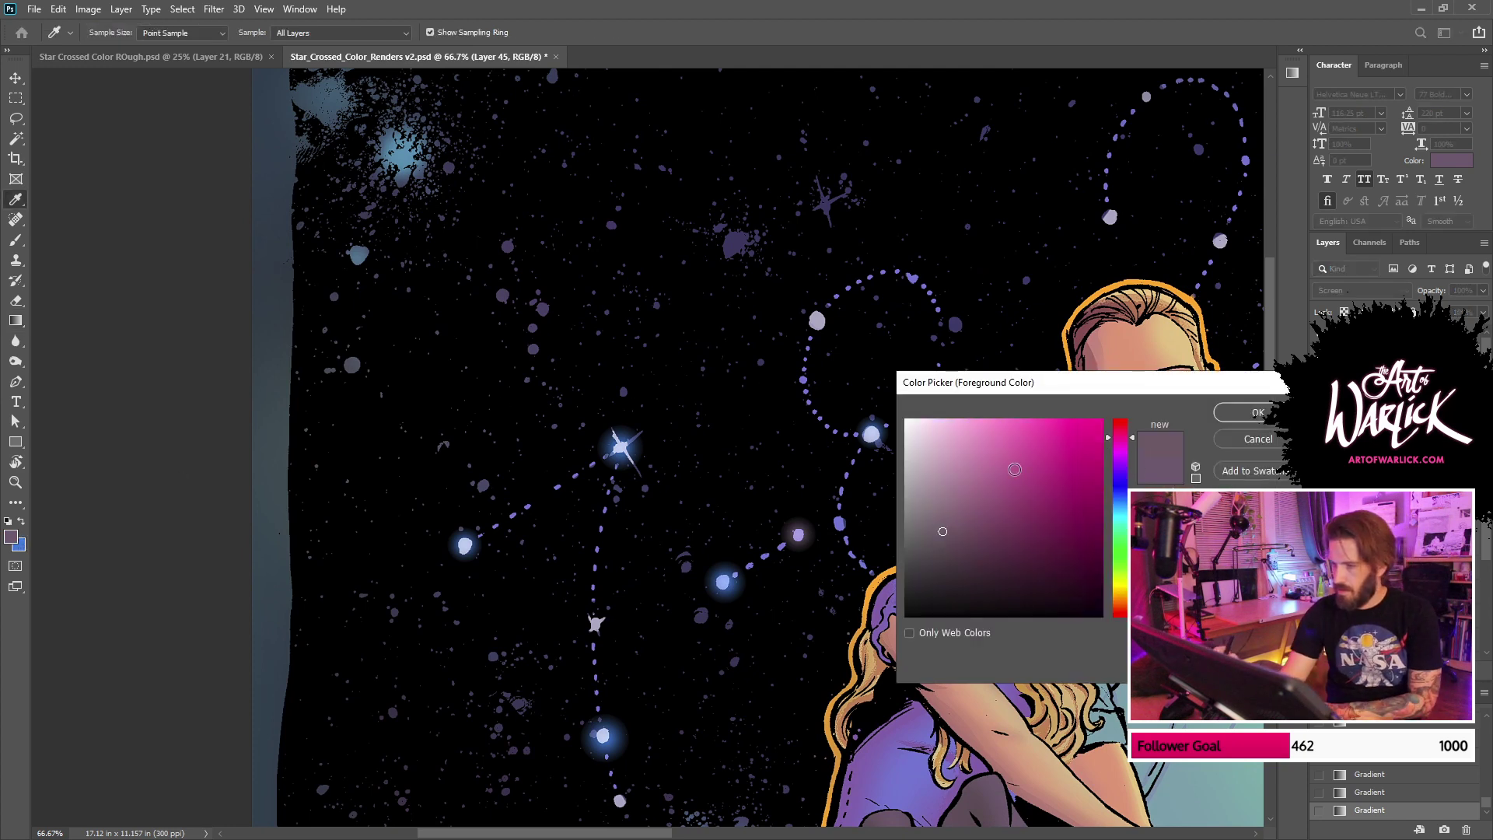
{"action": "left_click", "coordinate": [998, 497]}
{"action": "key", "text": "Return"}
{"action": "left_click_drag", "start_coordinate": [798, 535], "coordinate": [810, 522]}
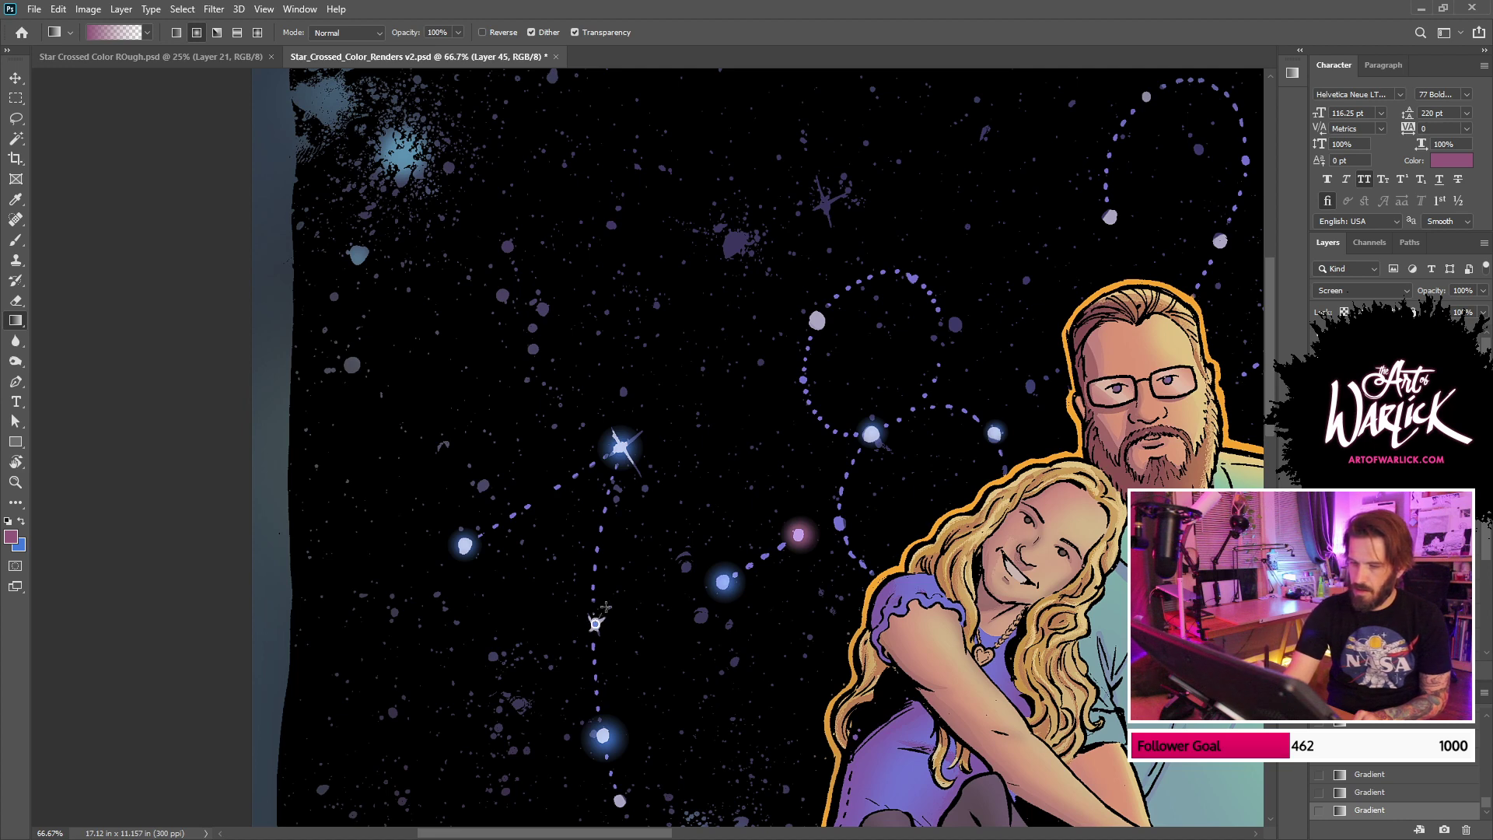
Step: Place magenta glows on the small spiky star below the blue one, the loop's end star above the man, and the spiky star beside him
{"action": "left_click_drag", "start_coordinate": [595, 624], "coordinate": [606, 607]}
{"action": "left_click_drag", "start_coordinate": [1010, 482], "coordinate": [732, 605]}
{"action": "left_click_drag", "start_coordinate": [830, 340], "coordinate": [839, 327]}
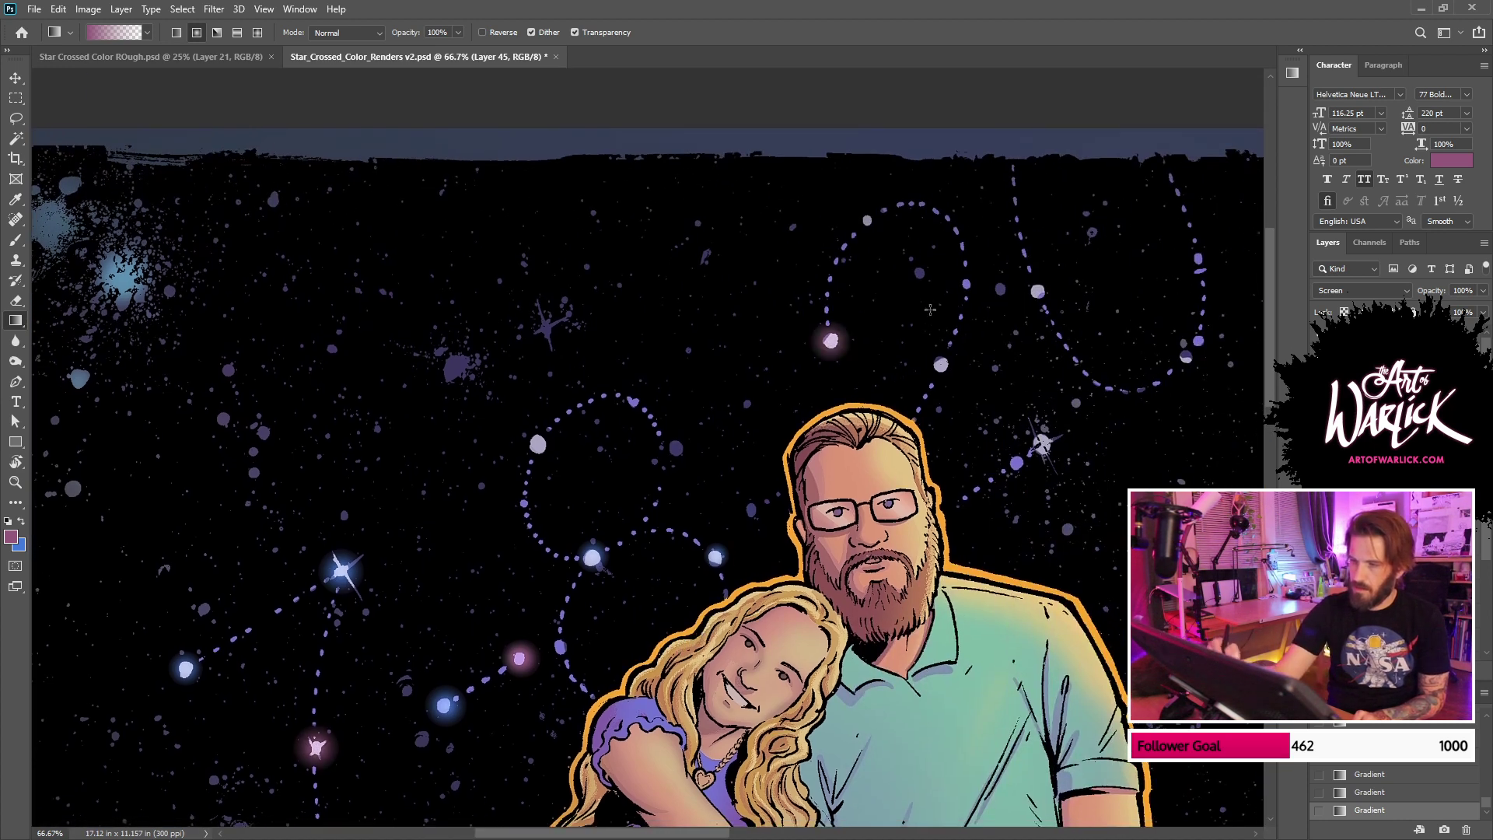
{"action": "left_click_drag", "start_coordinate": [1042, 443], "coordinate": [1053, 426]}
Step: Add blue glows to the dotted-line stars above the man's head and a magenta glow to the lower star of the large open loop
{"action": "key", "text": "x"}
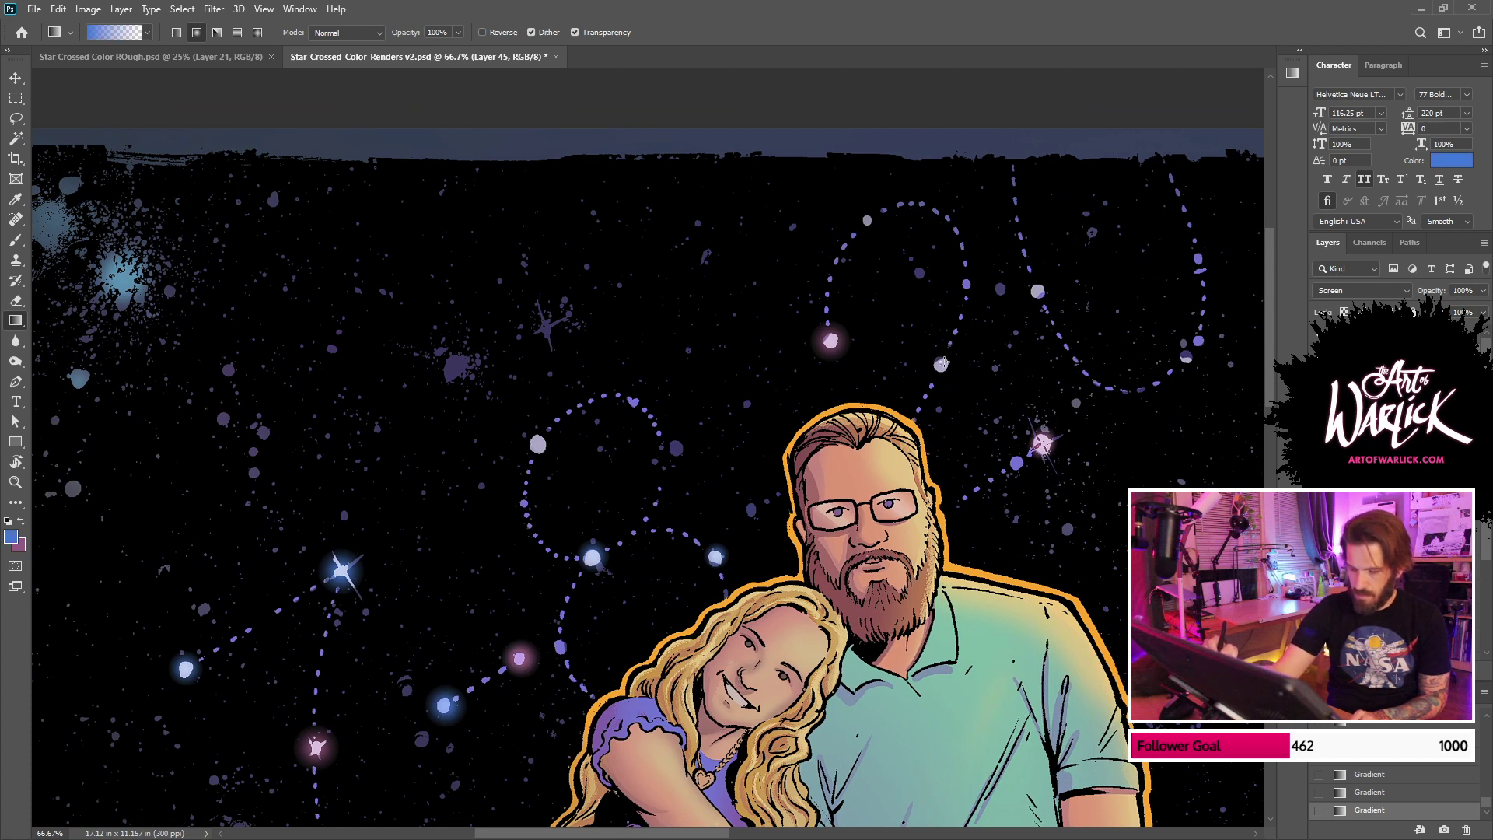
{"action": "left_click_drag", "start_coordinate": [941, 364], "coordinate": [951, 351]}
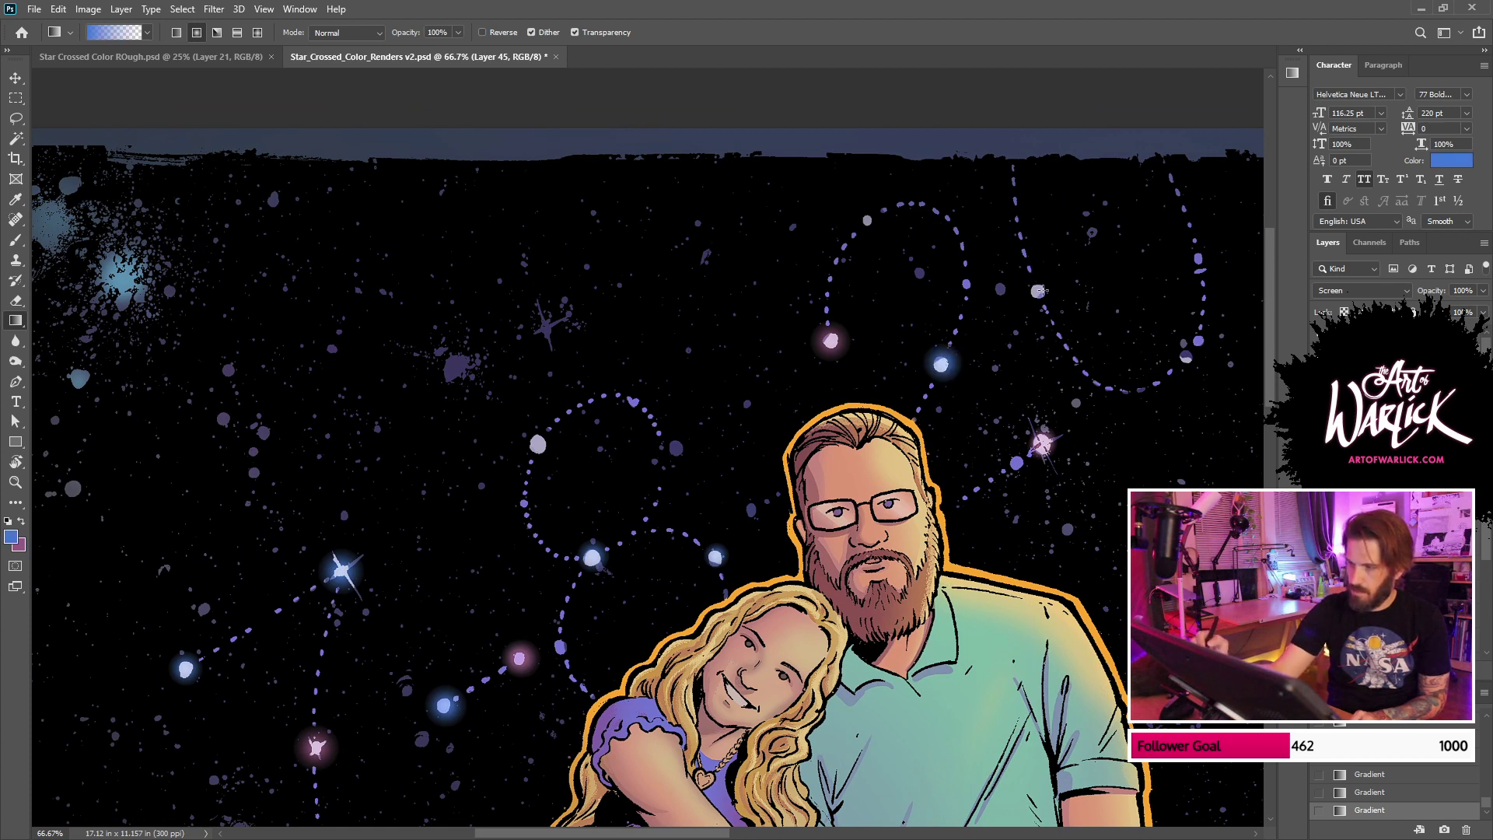
{"action": "left_click_drag", "start_coordinate": [1039, 291], "coordinate": [1045, 287]}
{"action": "left_click_drag", "start_coordinate": [1211, 247], "coordinate": [953, 353]}
{"action": "key", "text": "x"}
{"action": "left_click_drag", "start_coordinate": [935, 462], "coordinate": [942, 449]}
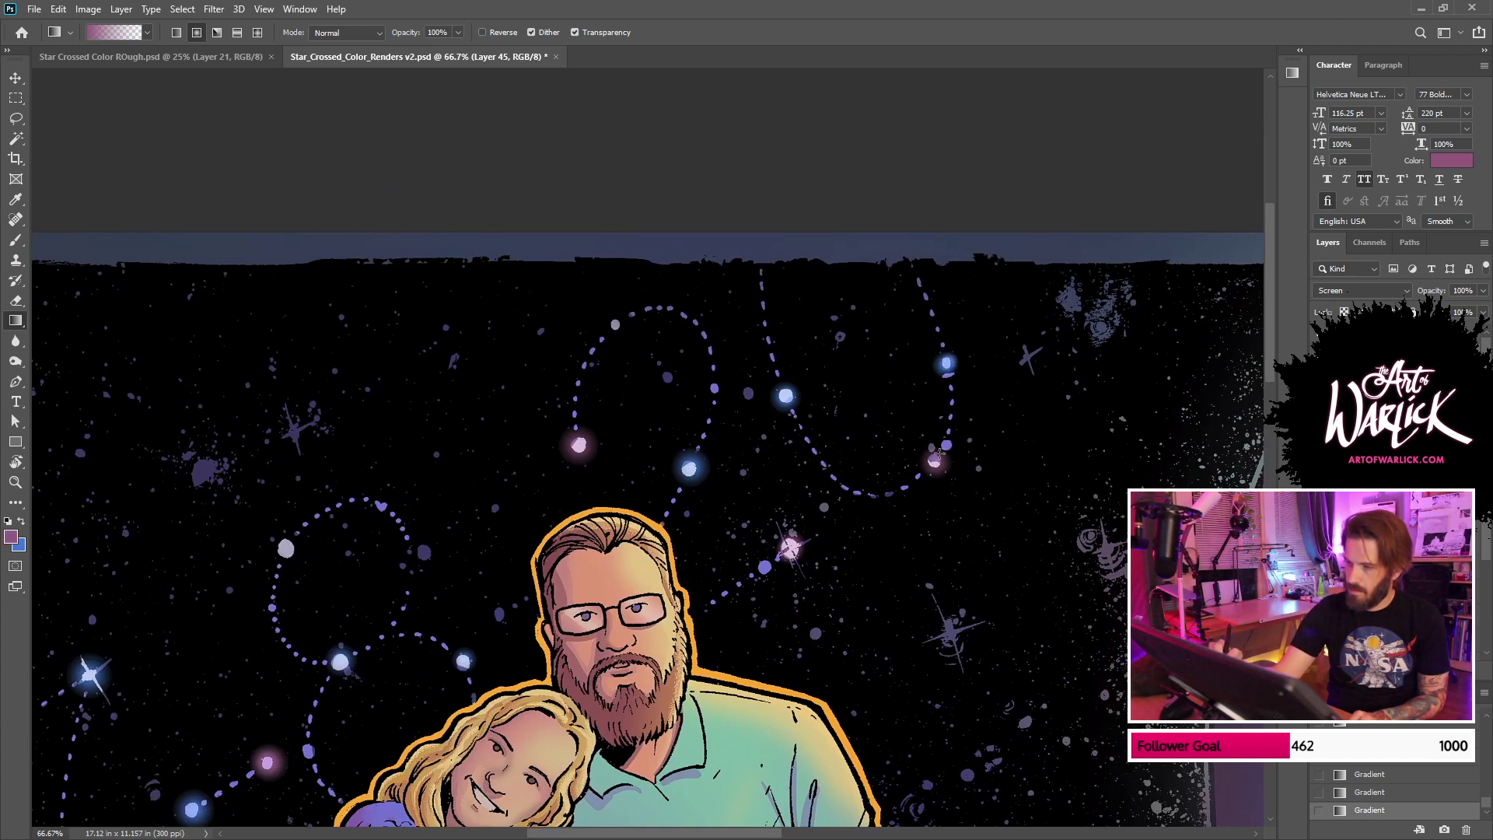
Step: Layer blue and magenta glows on the large spiky star beside the man, and try blue glows on the swirl and splatter near the planet
{"action": "key", "text": "x"}
{"action": "left_click_drag", "start_coordinate": [949, 632], "coordinate": [965, 615]}
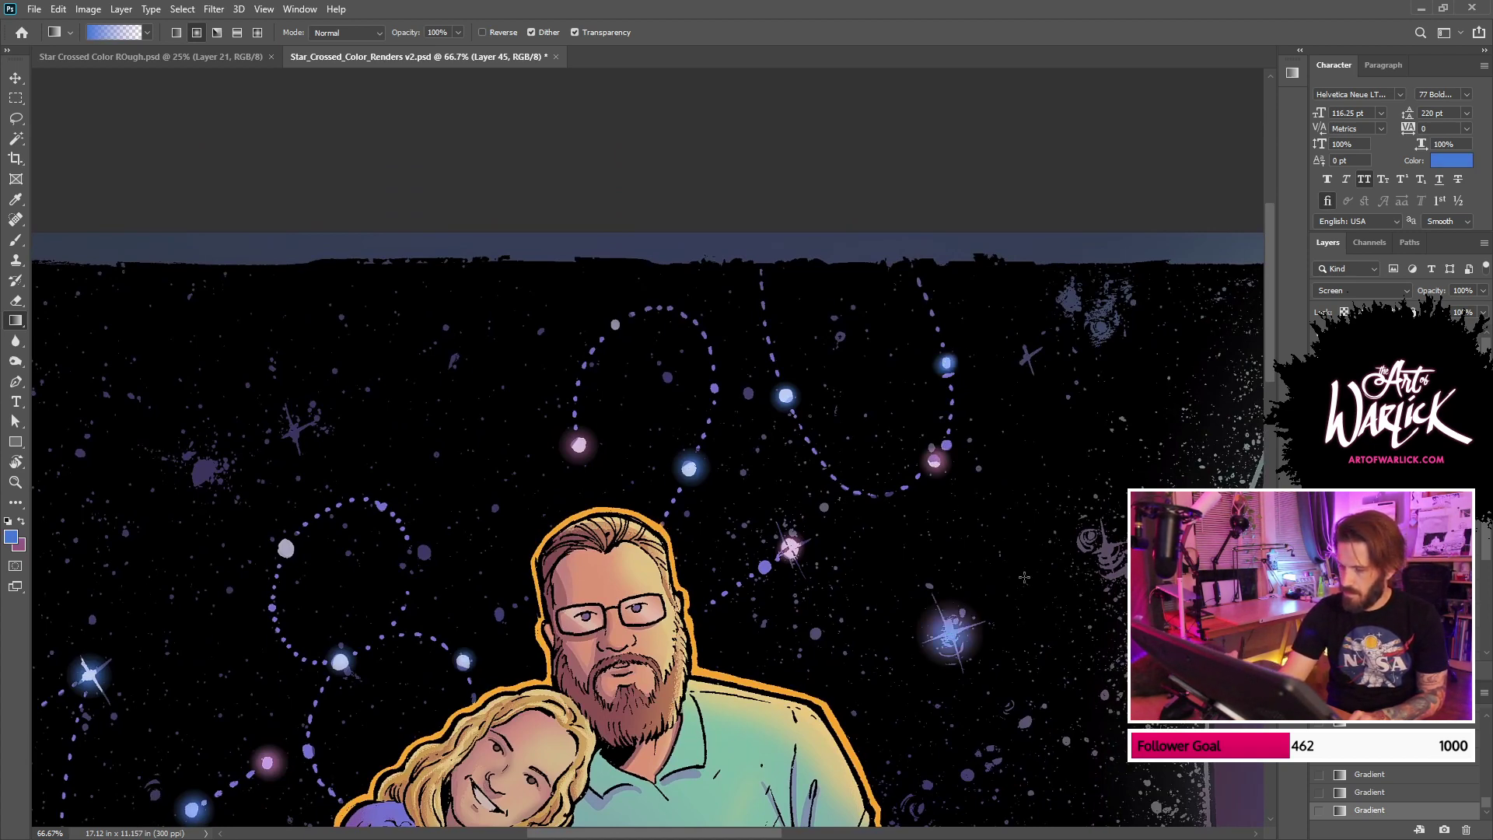
{"action": "left_click_drag", "start_coordinate": [1111, 592], "coordinate": [1013, 432]}
{"action": "key", "text": "ctrl+z"}
{"action": "left_click_drag", "start_coordinate": [853, 471], "coordinate": [863, 457]}
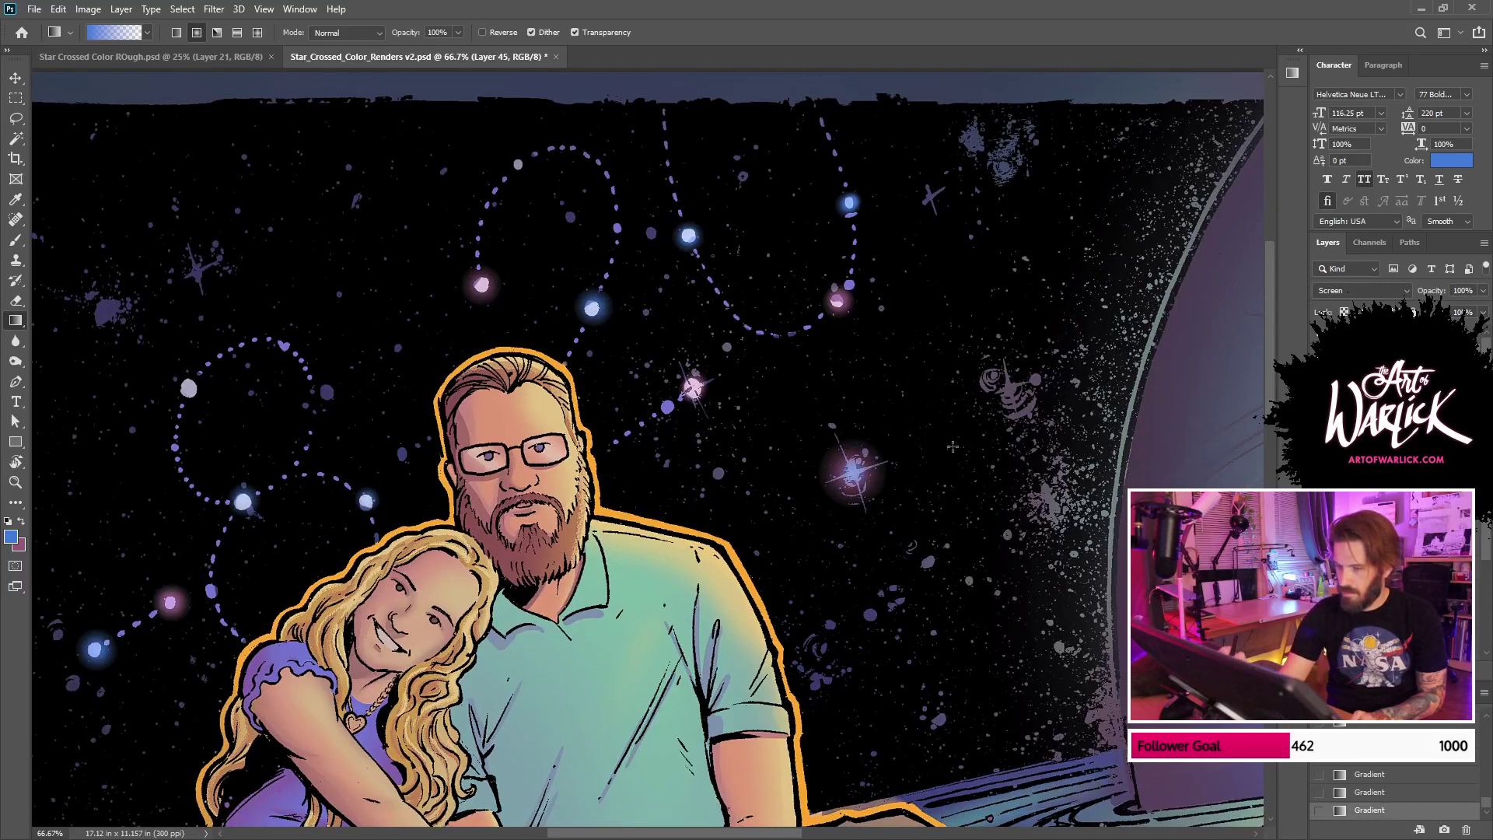
{"action": "left_click_drag", "start_coordinate": [1009, 388], "coordinate": [996, 373]}
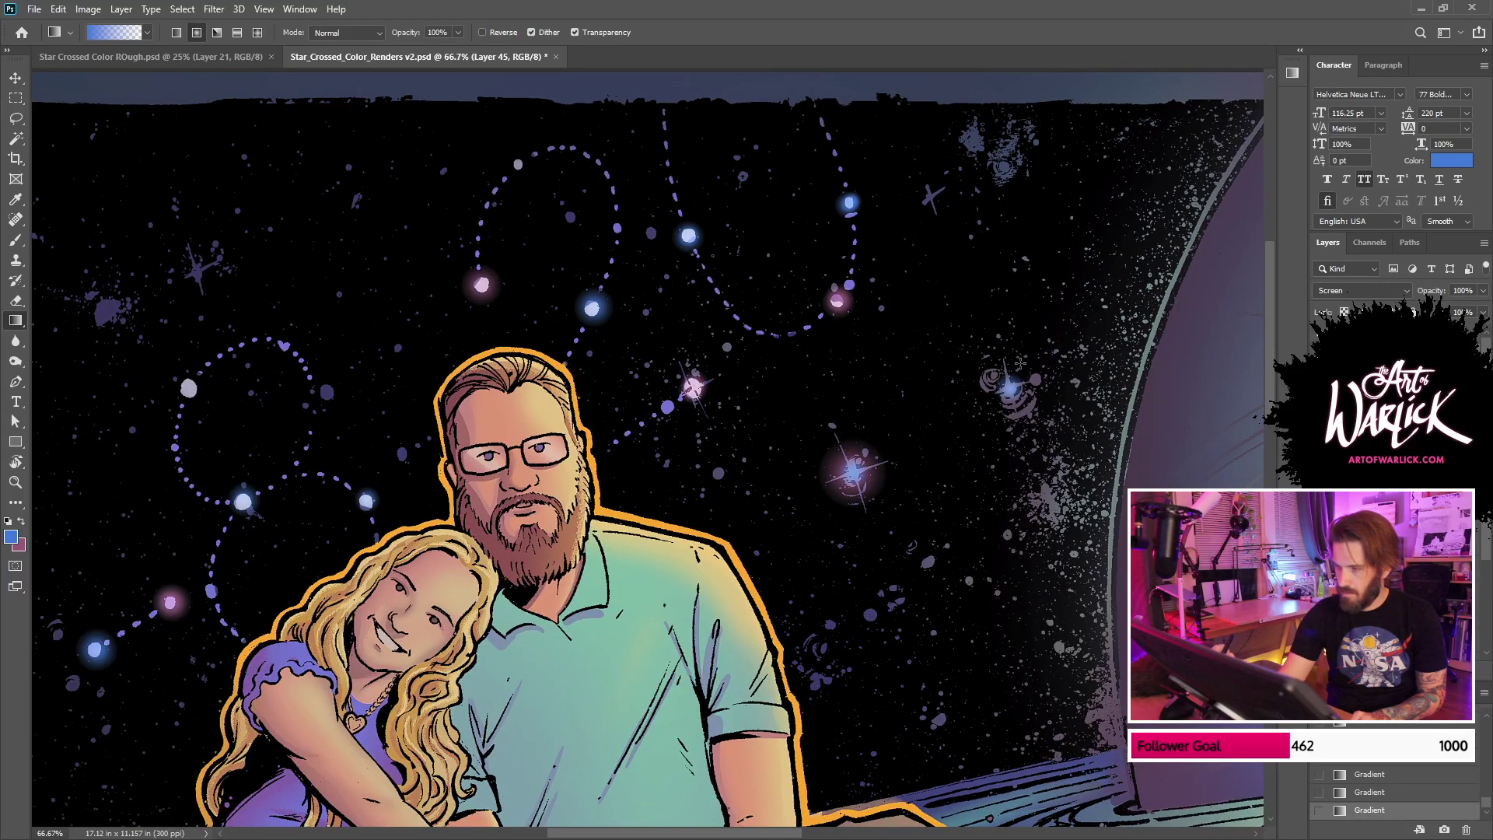
{"action": "left_click_drag", "start_coordinate": [1047, 499], "coordinate": [1105, 436]}
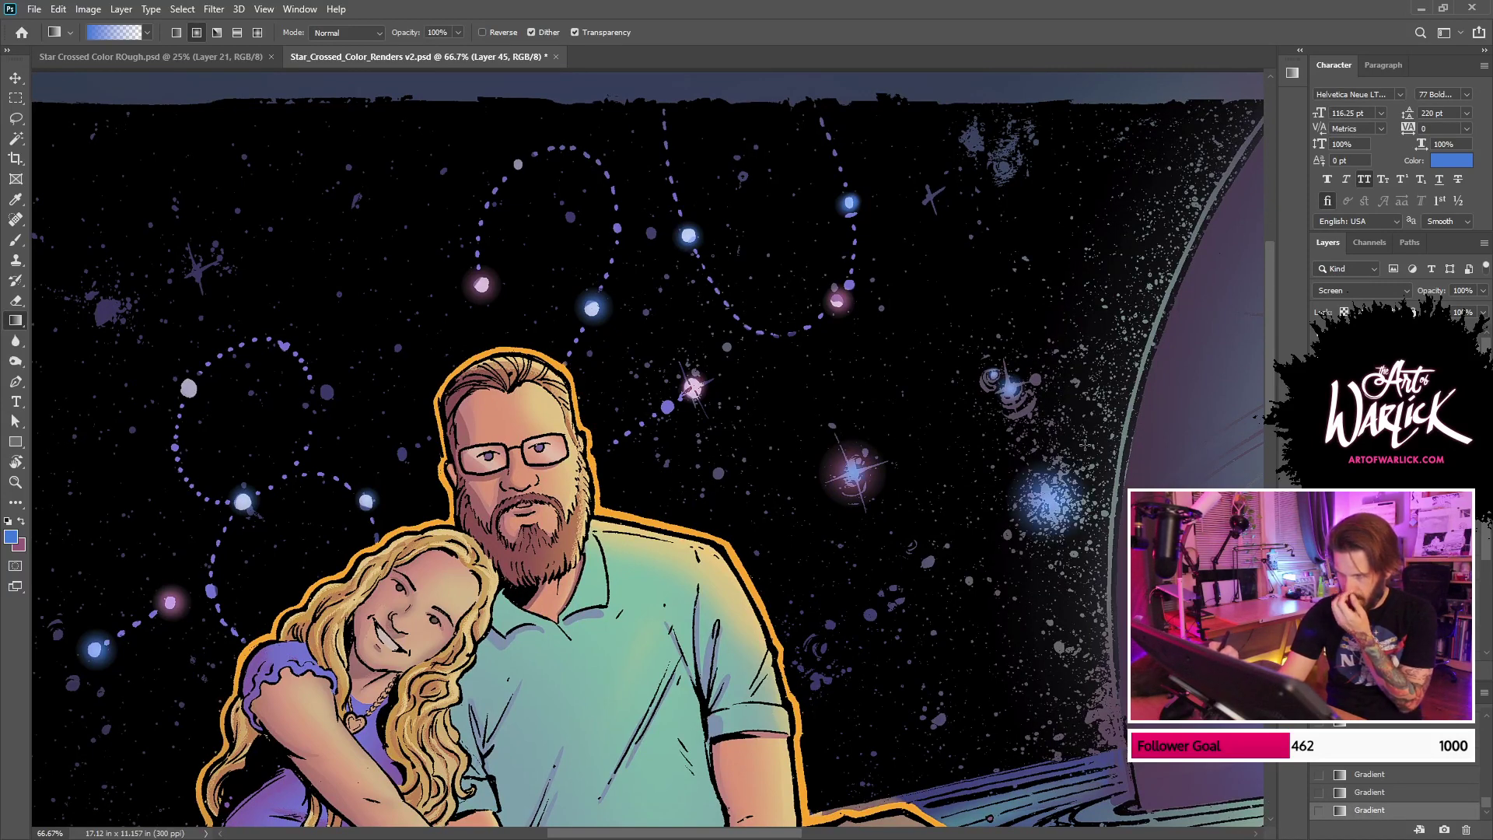
Step: Add a blue glow to the top star of the loop above the woman, and compare the background with its color rendering hidden and shown
{"action": "key", "text": "ctrl+minus"}
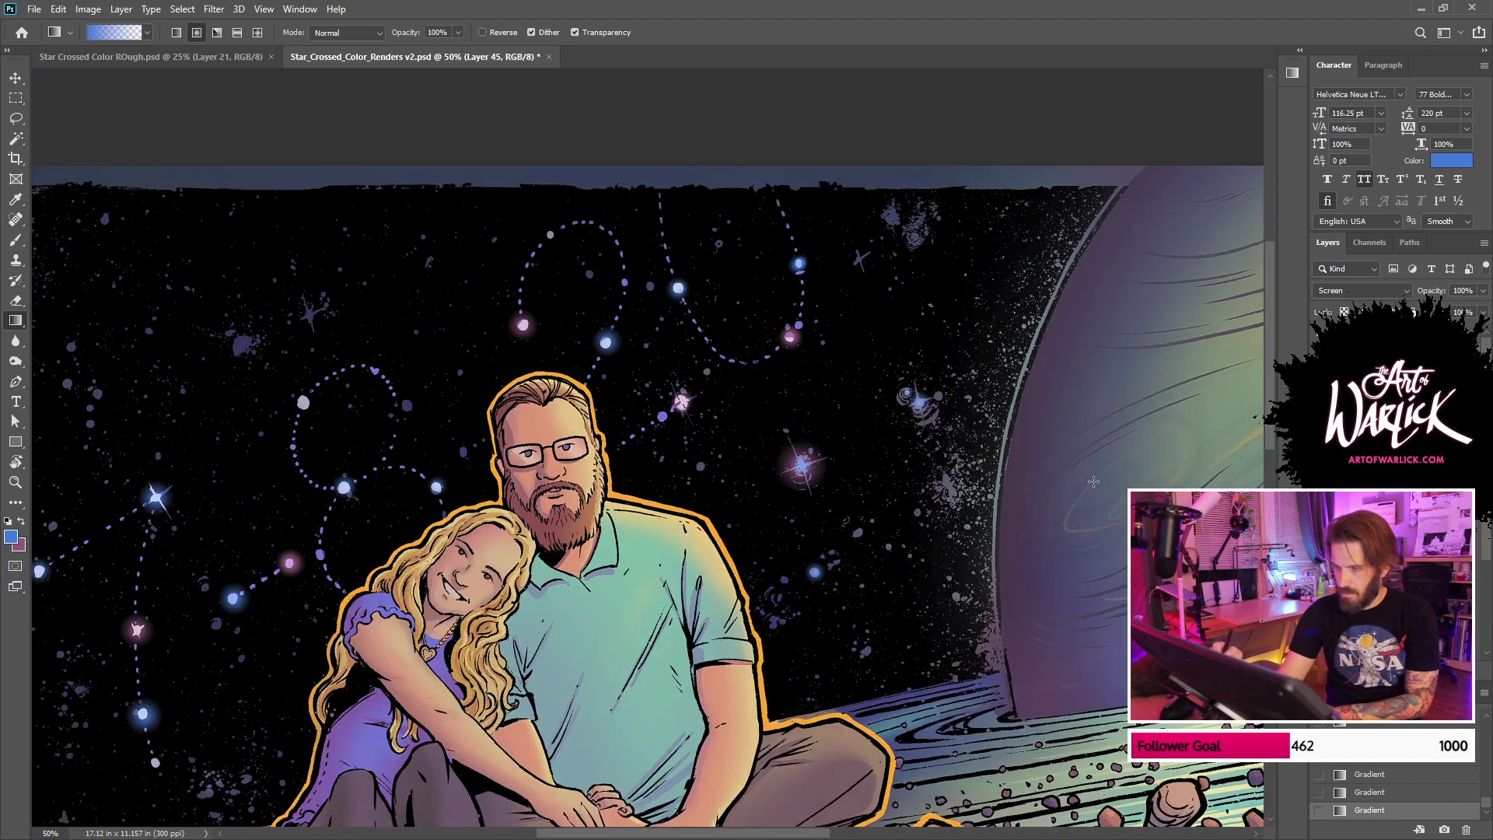
{"action": "left_click_drag", "start_coordinate": [1007, 497], "coordinate": [1209, 479]}
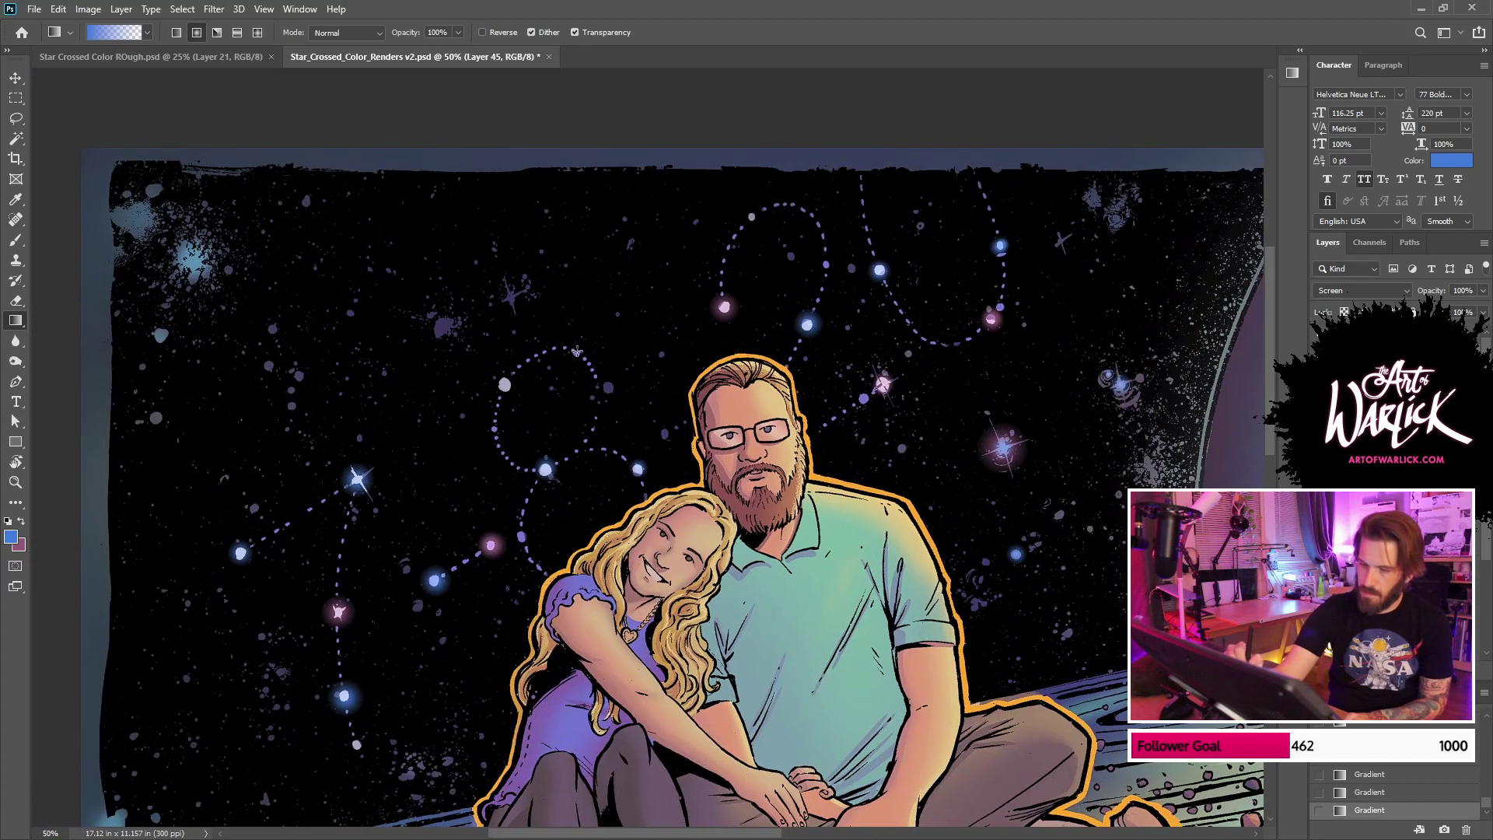
{"action": "left_click_drag", "start_coordinate": [577, 351], "coordinate": [608, 320]}
{"action": "key", "text": "ctrl+minus"}
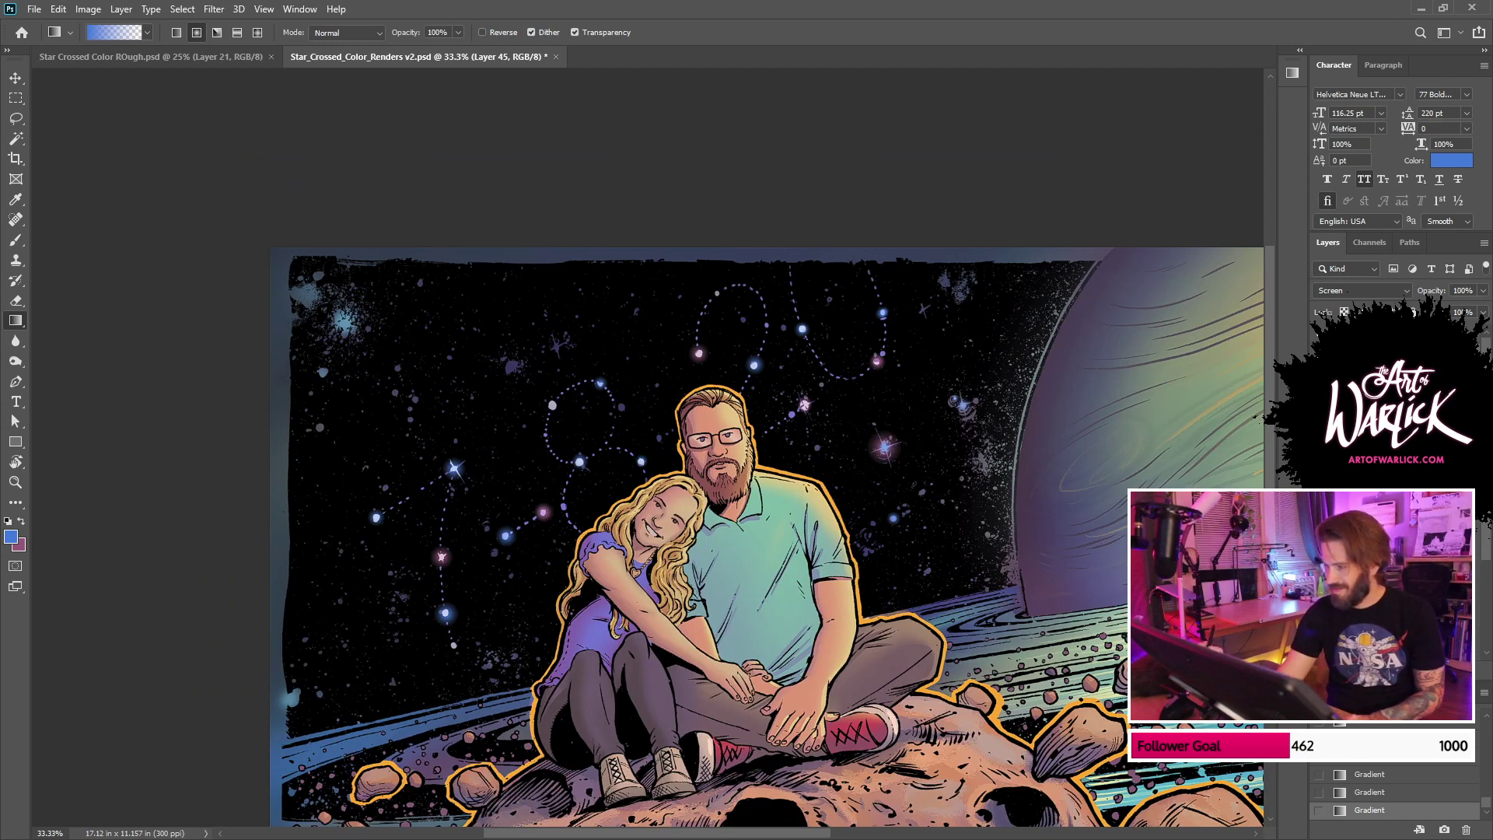
{"action": "left_click", "coordinate": [1320, 466]}
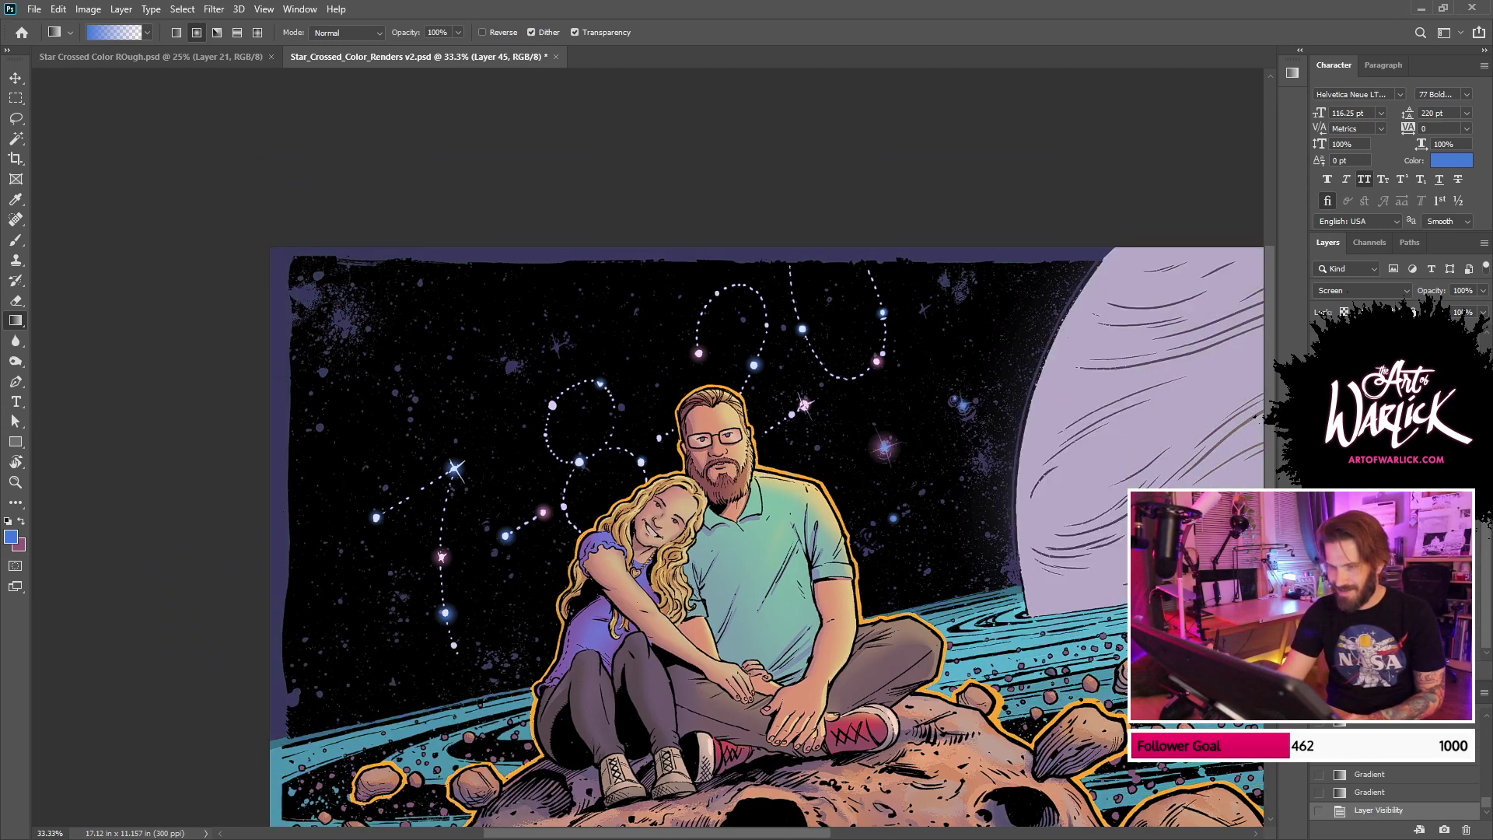
{"action": "left_click", "coordinate": [1319, 466]}
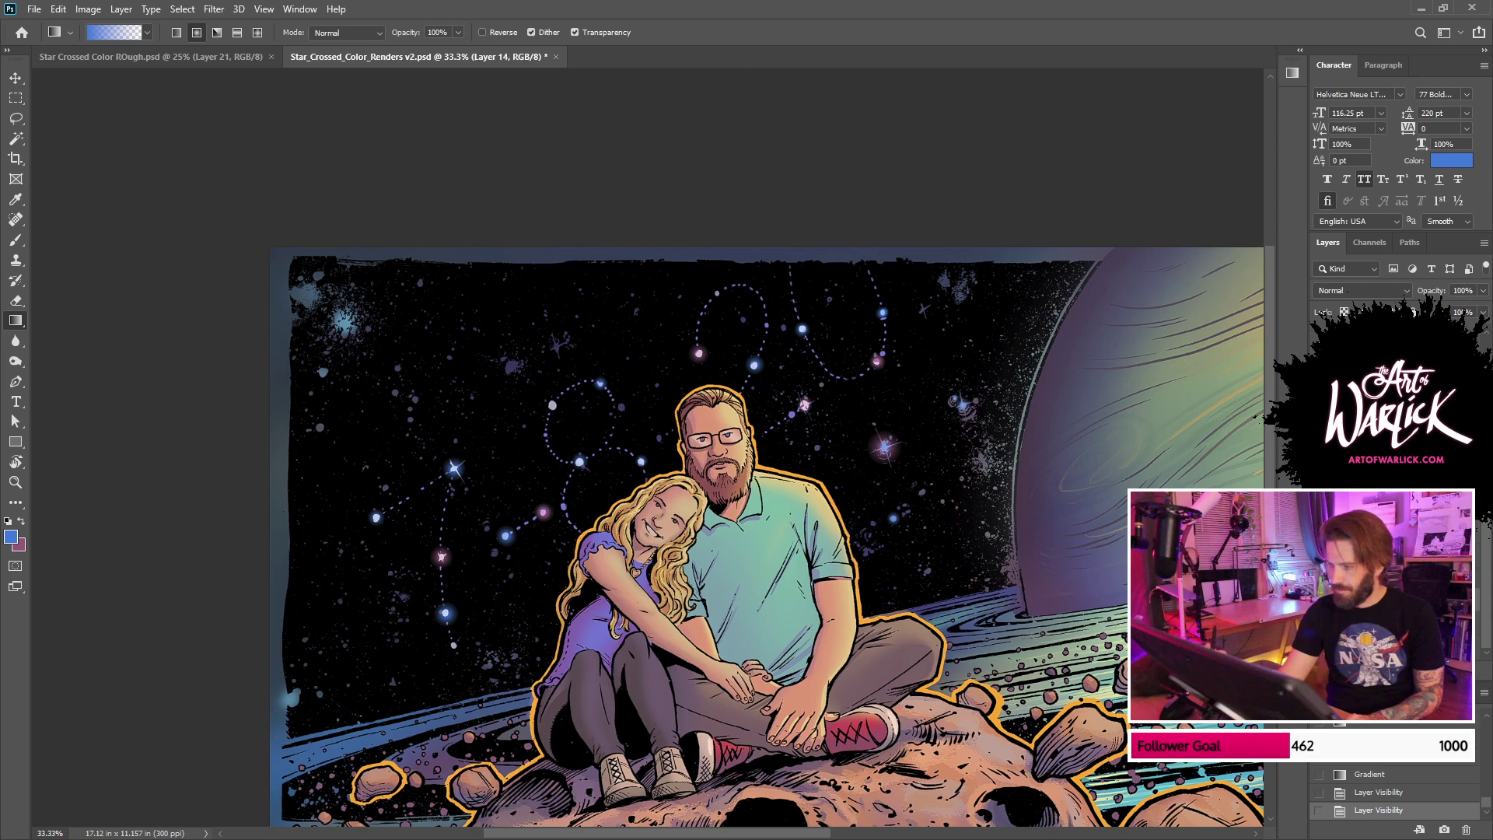
Step: On Layer 14, tint the purple splatter above the woman's constellation blue with a gradient, and undo a further gradient on the swirl near the planet
{"action": "left_click_drag", "start_coordinate": [501, 371], "coordinate": [520, 358]}
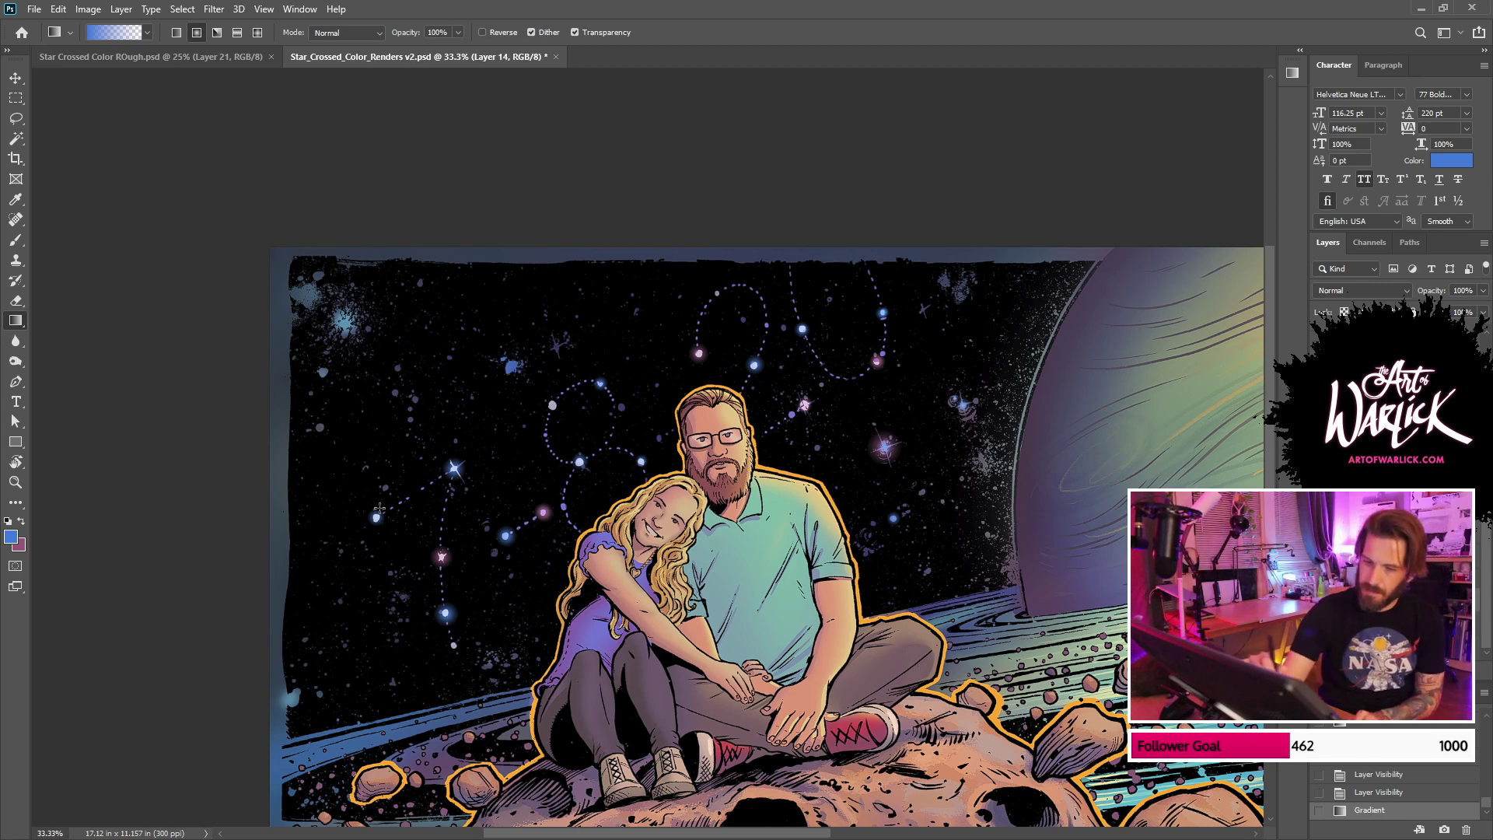
{"action": "left_click_drag", "start_coordinate": [394, 482], "coordinate": [395, 482]}
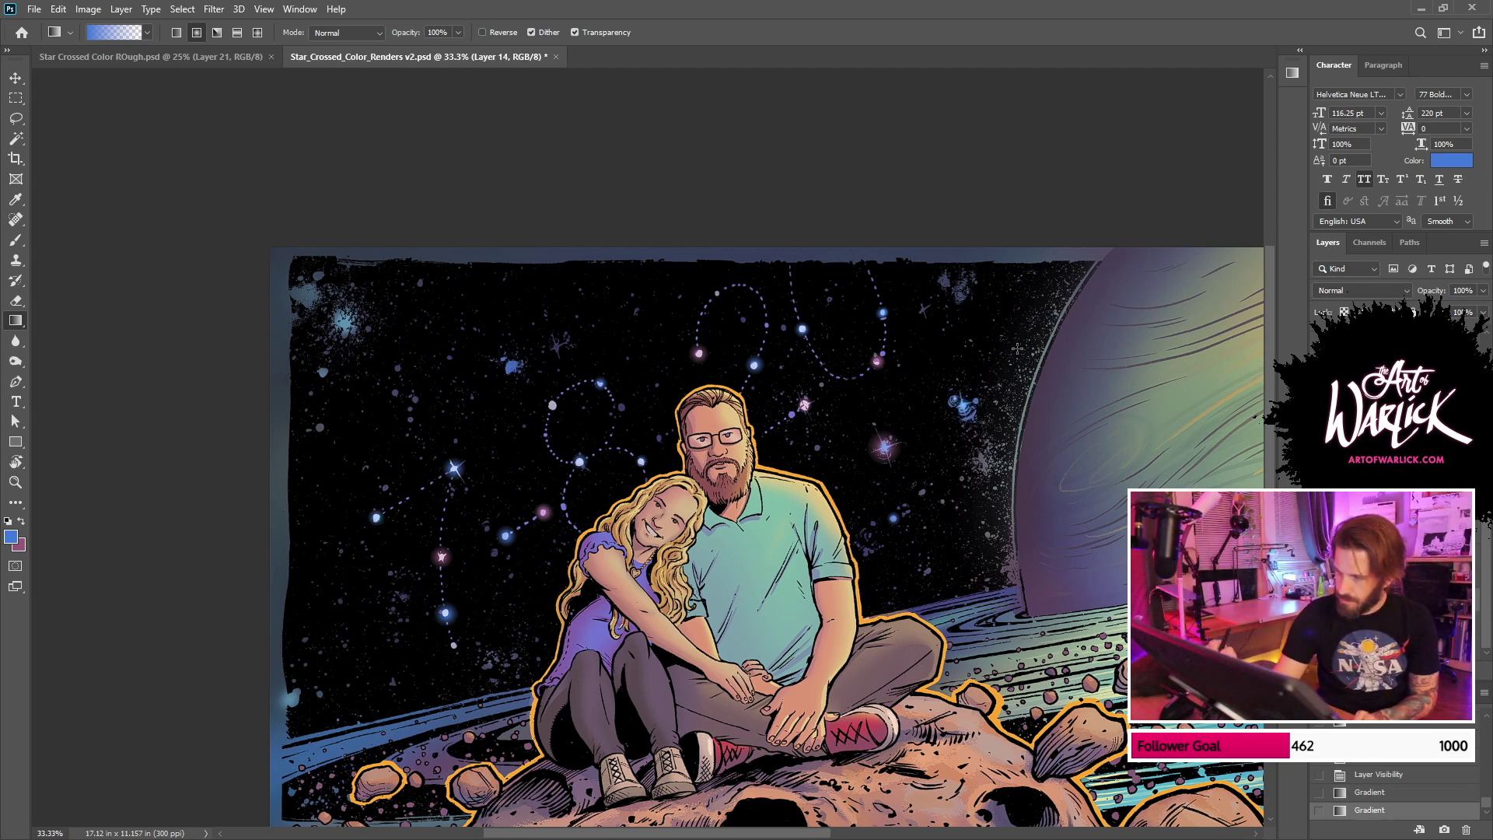
{"action": "key", "text": "ctrl+z"}
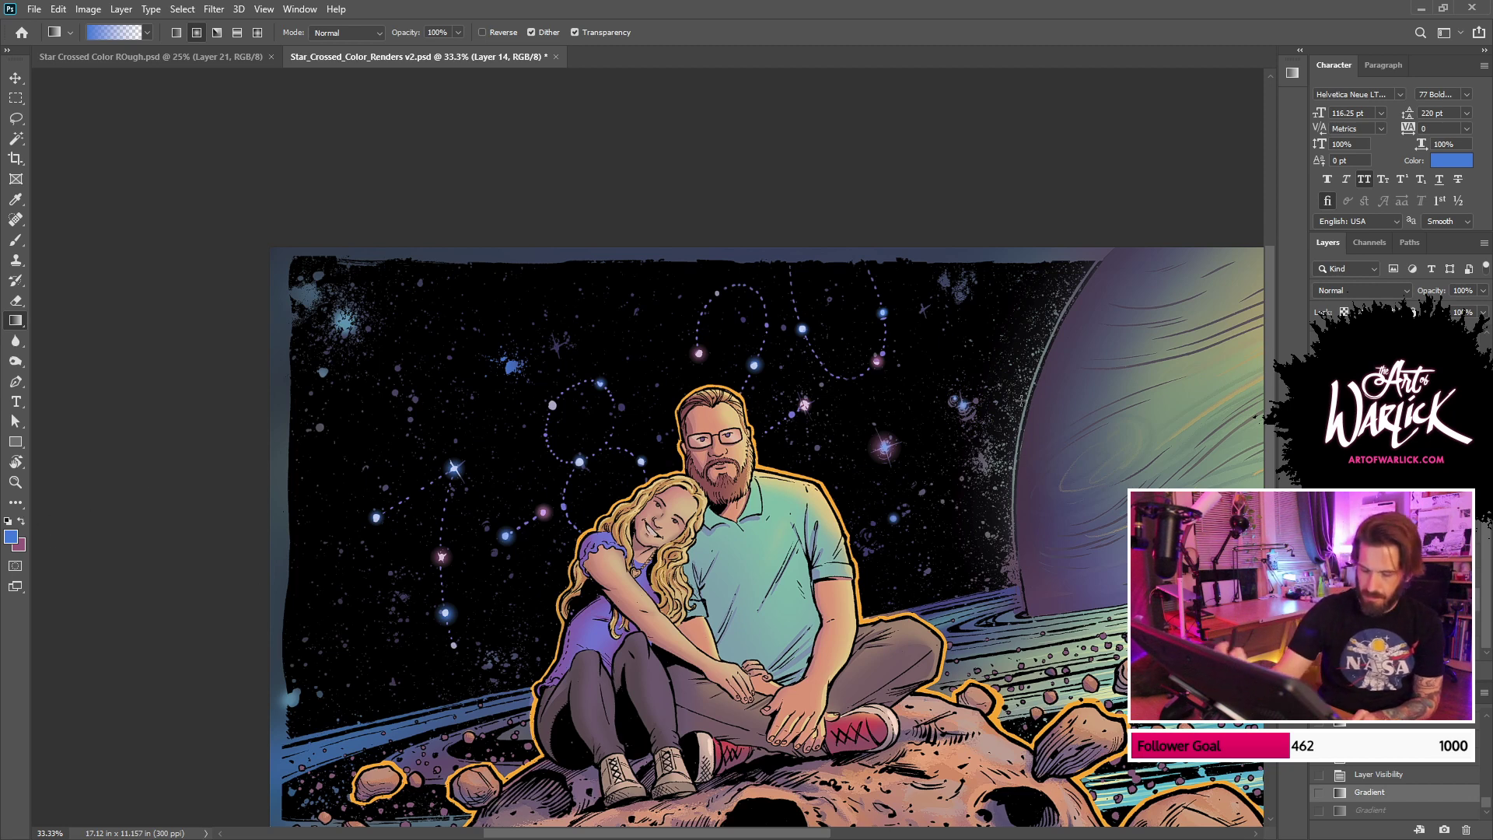
Step: Set the foreground color to a bright magenta, and try magenta gradients on the swirl near the planet
{"action": "key", "text": "x"}
{"action": "left_click_drag", "start_coordinate": [964, 403], "coordinate": [997, 368]}
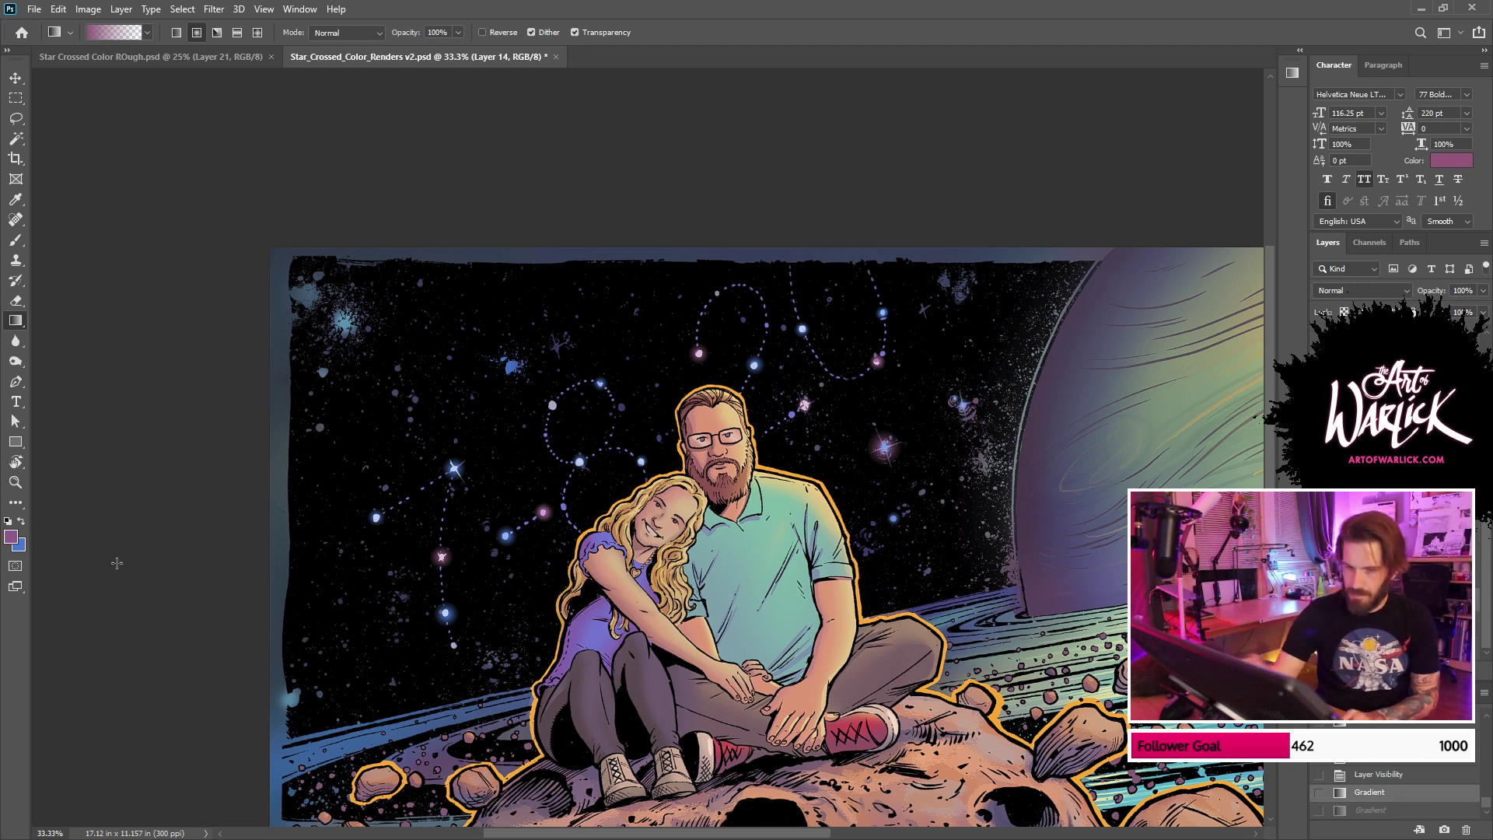
{"action": "left_click", "coordinate": [11, 537]}
{"action": "left_click", "coordinate": [1048, 424]}
{"action": "key", "text": "Return"}
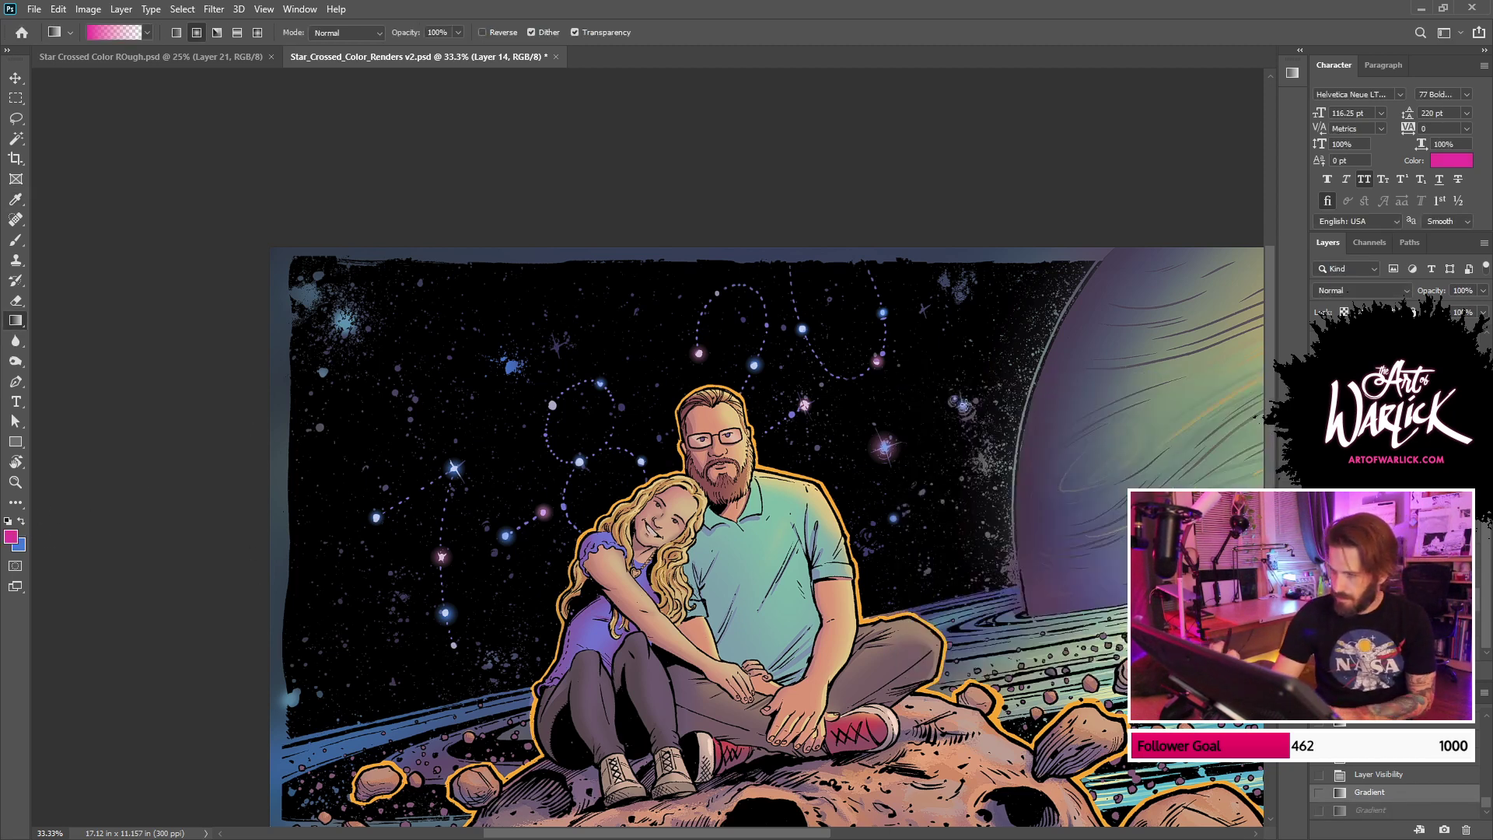
{"action": "mouse_move", "coordinate": [963, 405]}
{"action": "left_mouse_down"}
{"action": "mouse_move", "coordinate": [987, 366]}
{"action": "mouse_move", "coordinate": [988, 431]}
{"action": "left_mouse_up"}
{"action": "key", "text": "ctrl+z"}
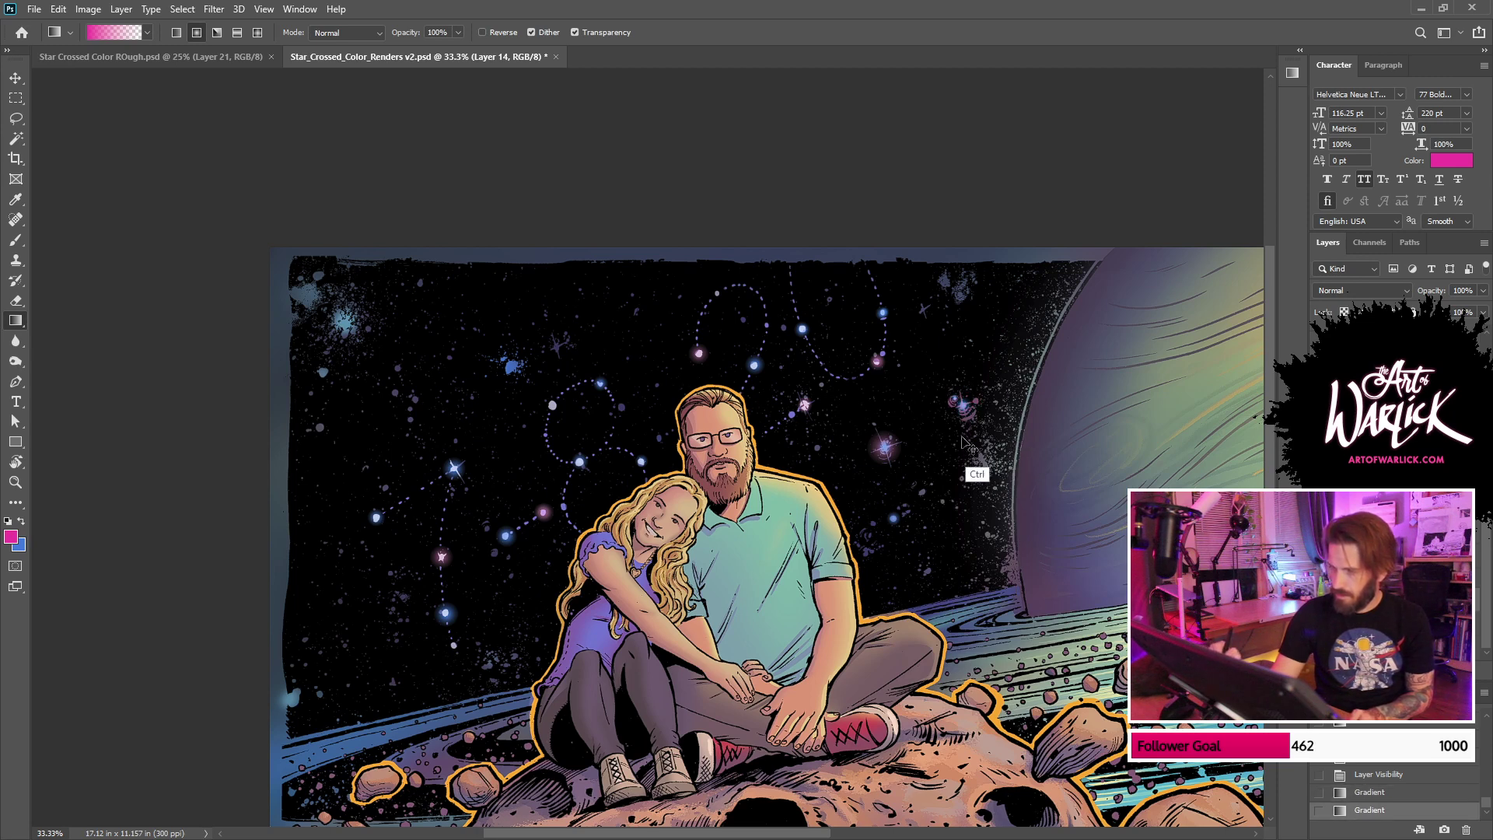
{"action": "key", "text": "ctrl+z"}
Step: Try magenta gradients over the outer side of the starry sky, undo them, and show the rough white border around the illustration
{"action": "left_click_drag", "start_coordinate": [193, 308], "coordinate": [436, 549]}
{"action": "key", "text": "ctrl+z"}
{"action": "left_click_drag", "start_coordinate": [154, 540], "coordinate": [326, 535]}
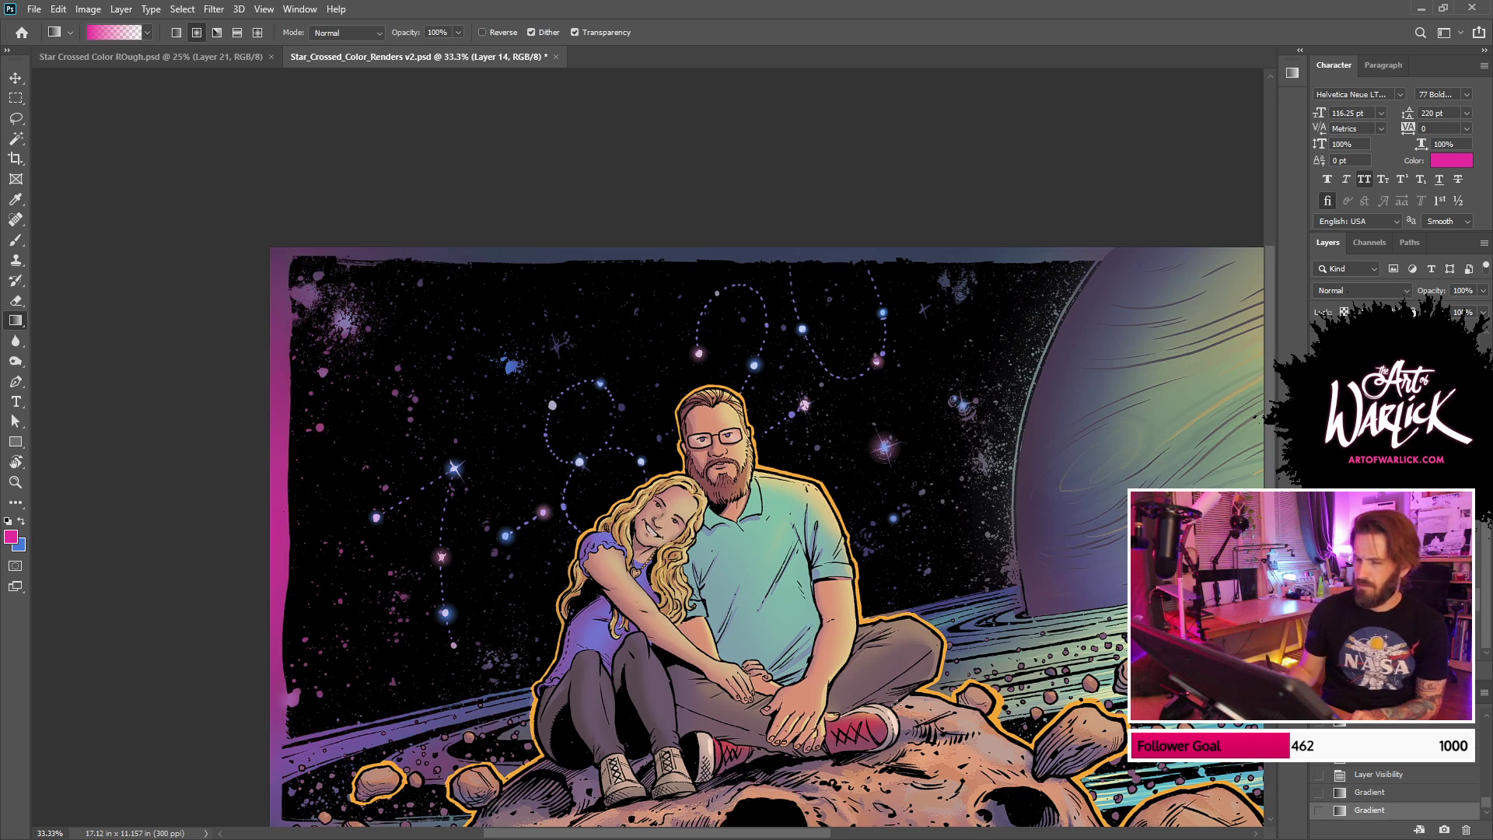
{"action": "key", "text": "ctrl+z"}
{"action": "scroll", "coordinate": [1391, 497], "scroll_direction": "up", "scroll_amount": 2}
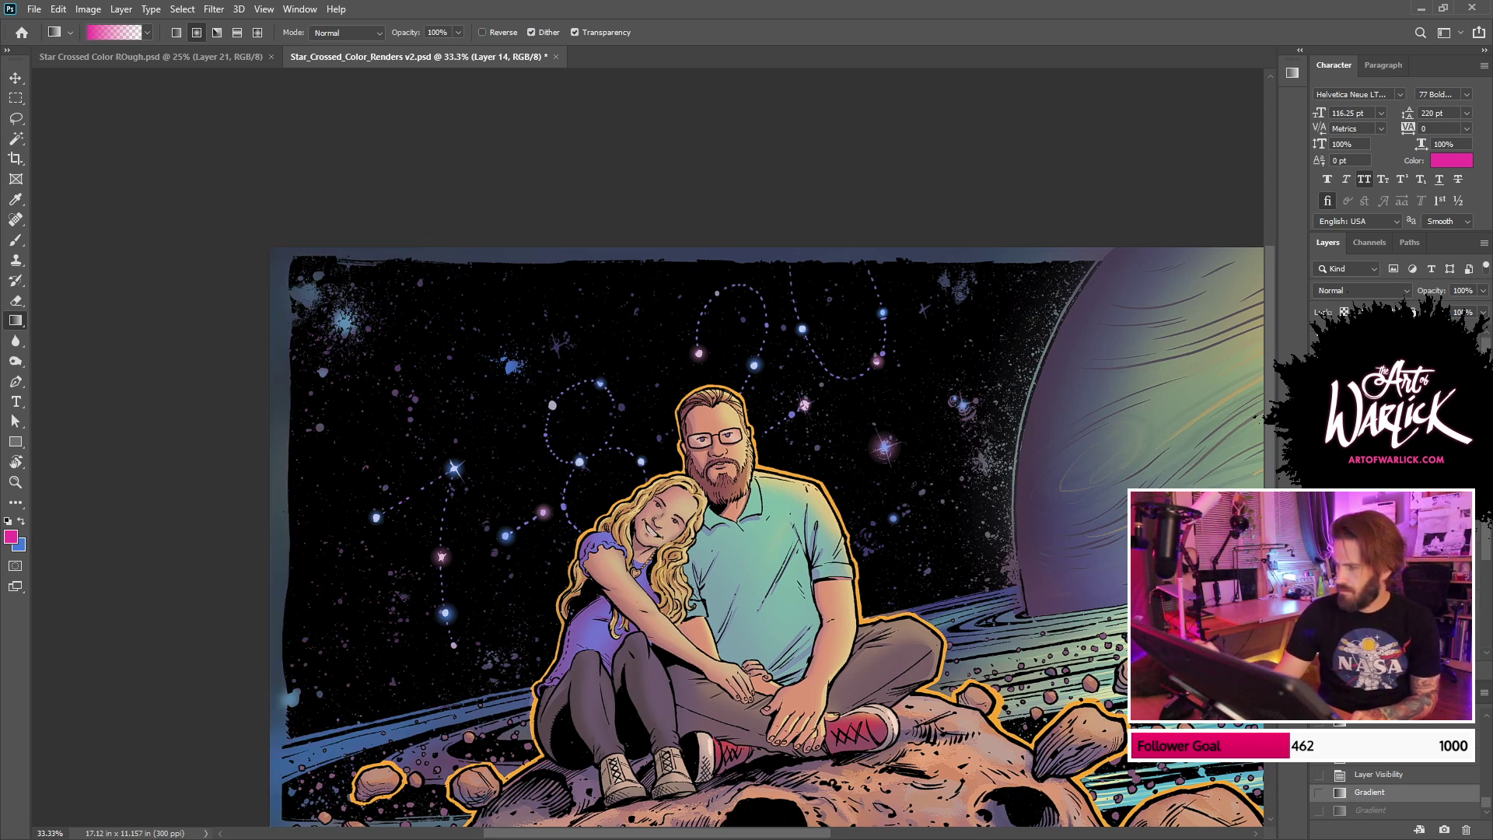
{"action": "left_click", "coordinate": [1319, 466]}
Step: Try large magenta gradients from the side and upper edge of the bordered starry sky, undoing each one
{"action": "left_click_drag", "start_coordinate": [202, 545], "coordinate": [493, 474]}
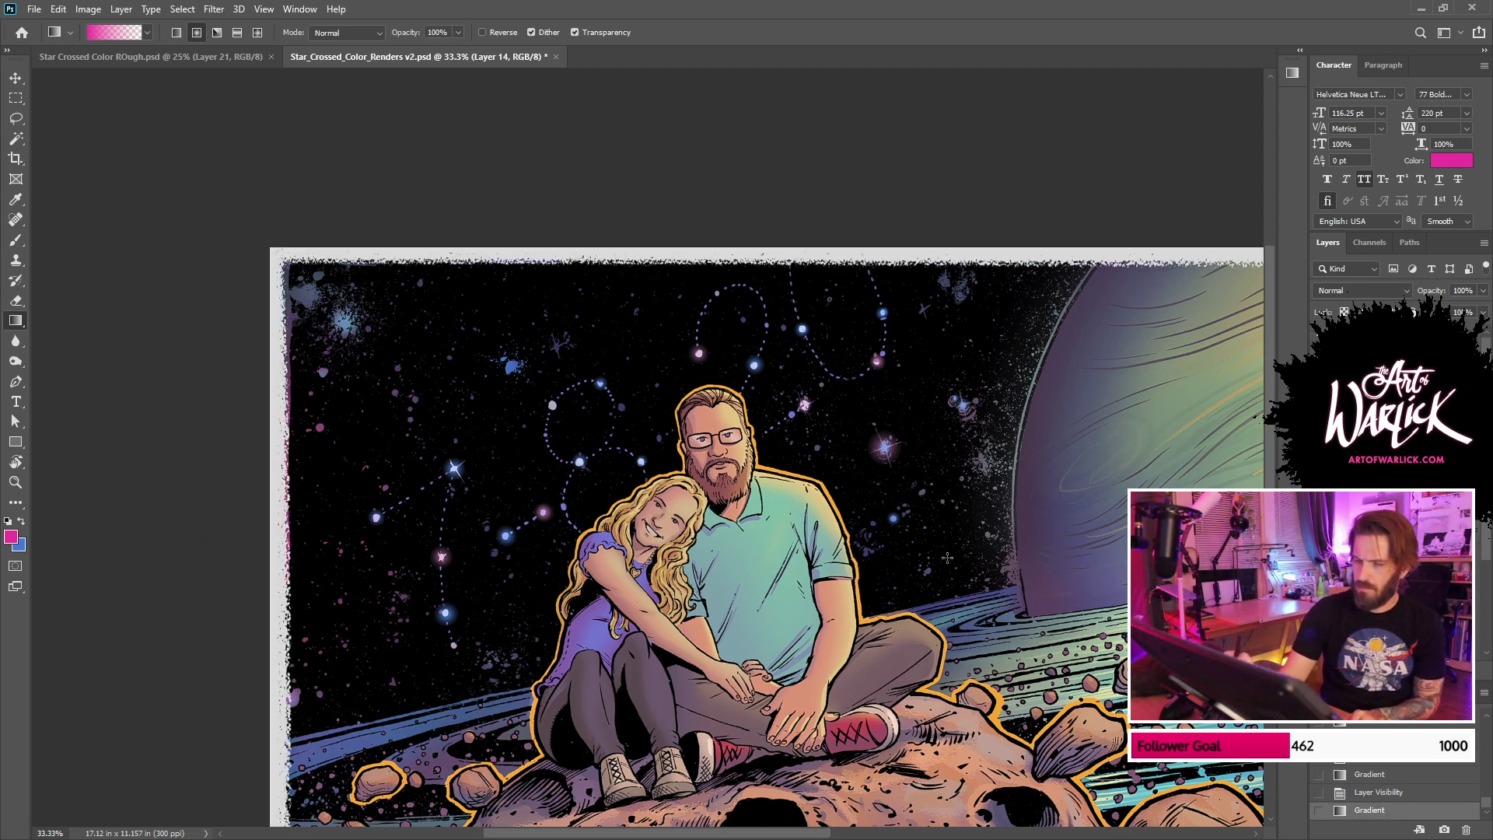
{"action": "key", "text": "ctrl+z"}
{"action": "left_click_drag", "start_coordinate": [479, 203], "coordinate": [635, 444]}
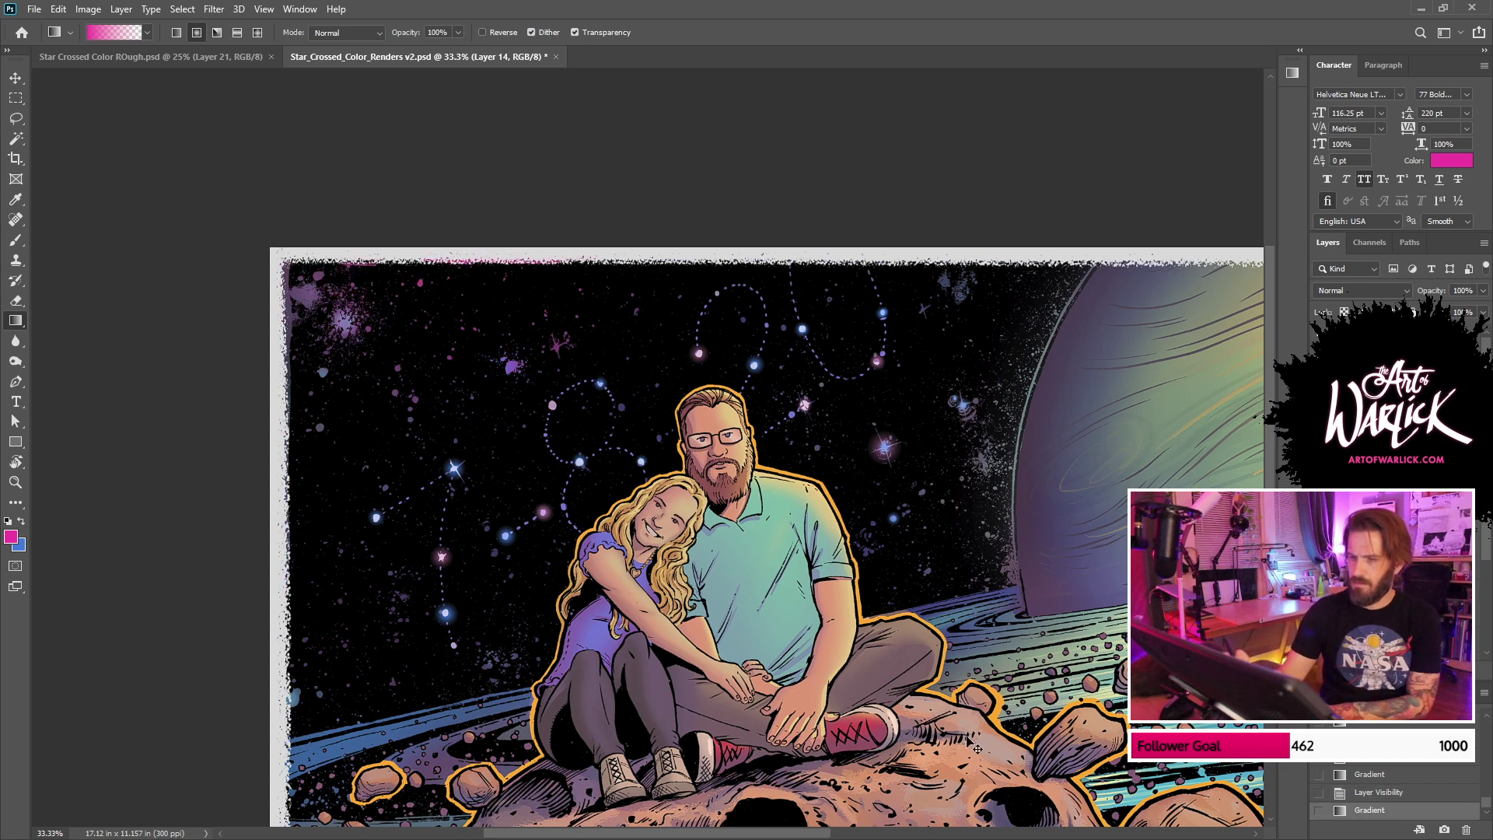
{"action": "key", "text": "ctrl+minus"}
{"action": "key", "text": "ctrl+z"}
{"action": "key", "text": "ctrl+shift+z"}
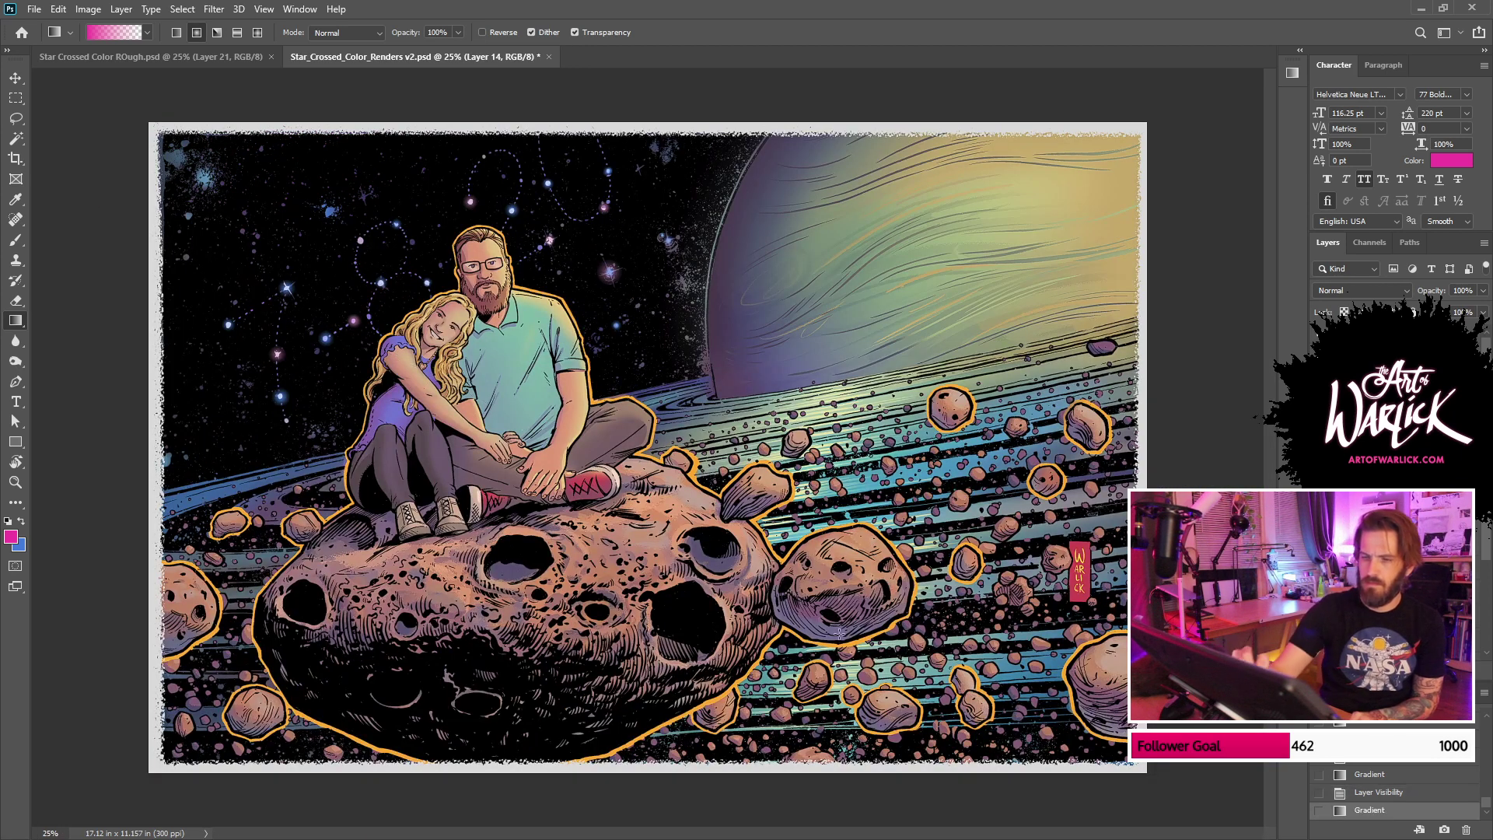
{"action": "key", "text": "ctrl+z"}
{"action": "left_click_drag", "start_coordinate": [94, 492], "coordinate": [247, 446]}
{"action": "key", "text": "ctrl+z"}
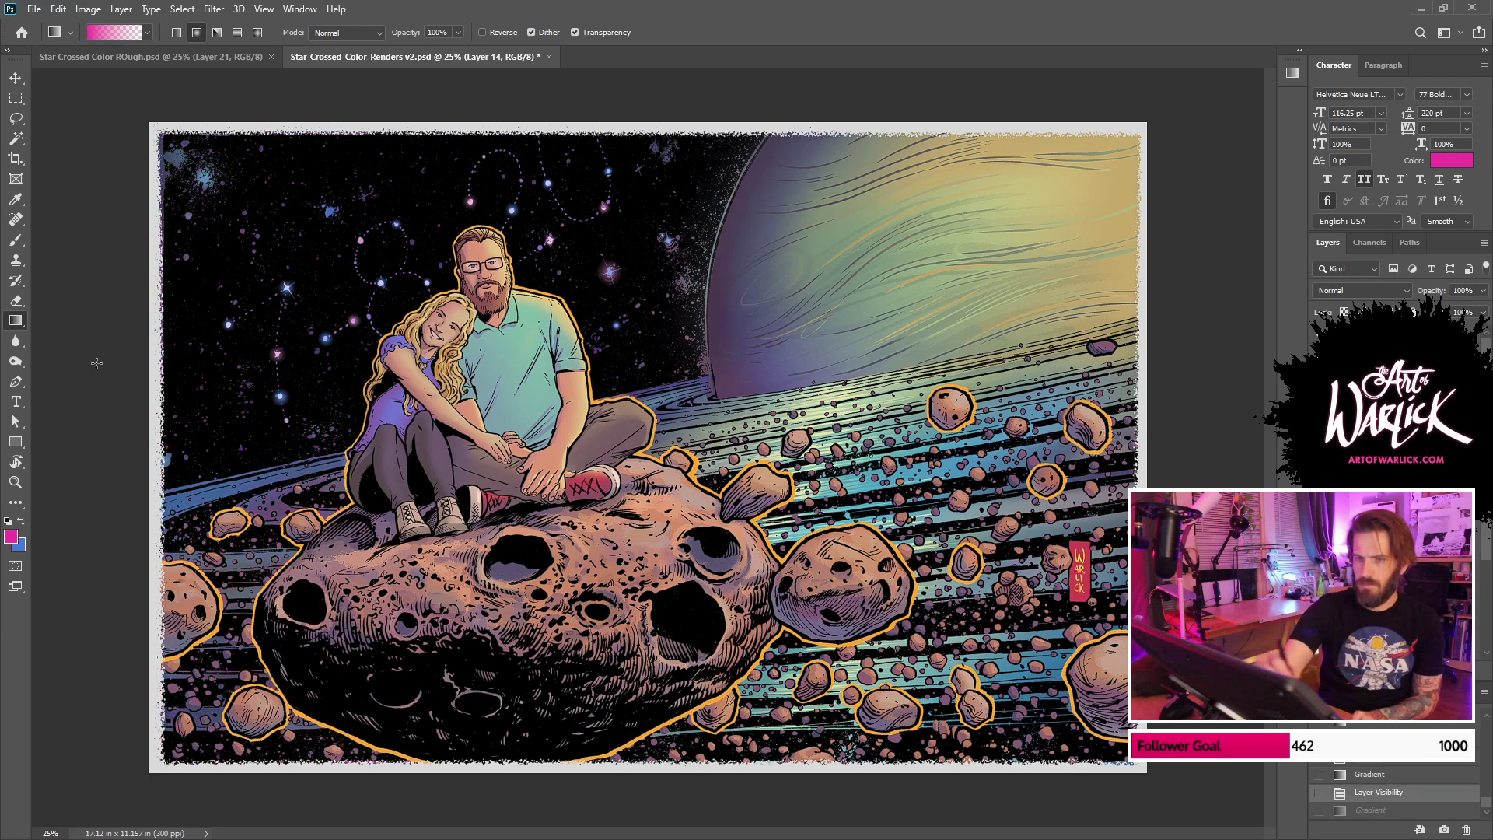
{"action": "left_click_drag", "start_coordinate": [96, 363], "coordinate": [347, 361]}
{"action": "key", "text": "ctrl+z"}
Step: Switch to blue, try a wide gradient across the sky, add a blue glow on the splatter beside the planet, and apply Fade
{"action": "key", "text": "x"}
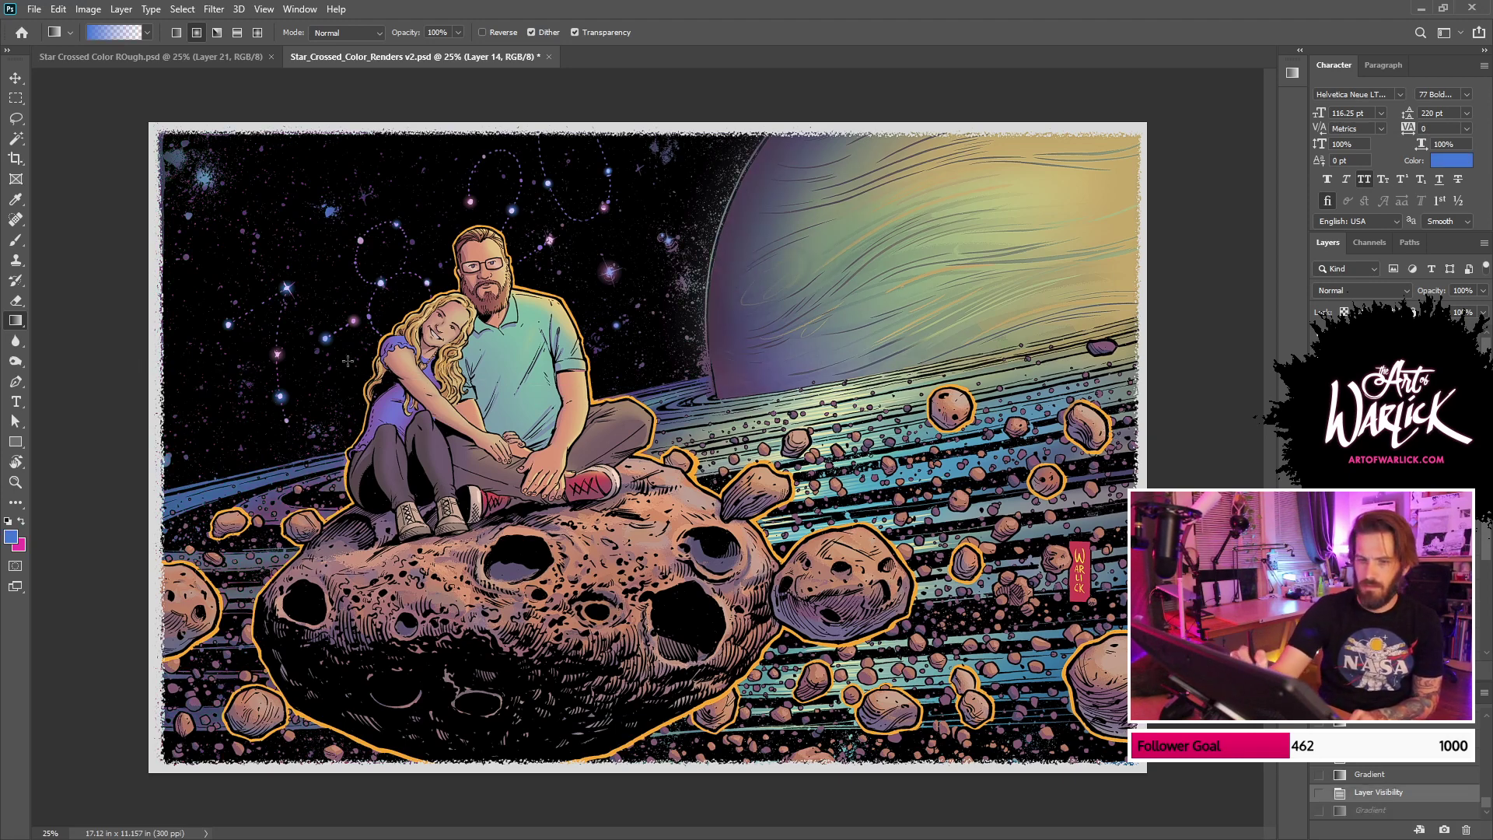
{"action": "left_click_drag", "start_coordinate": [98, 376], "coordinate": [793, 389]}
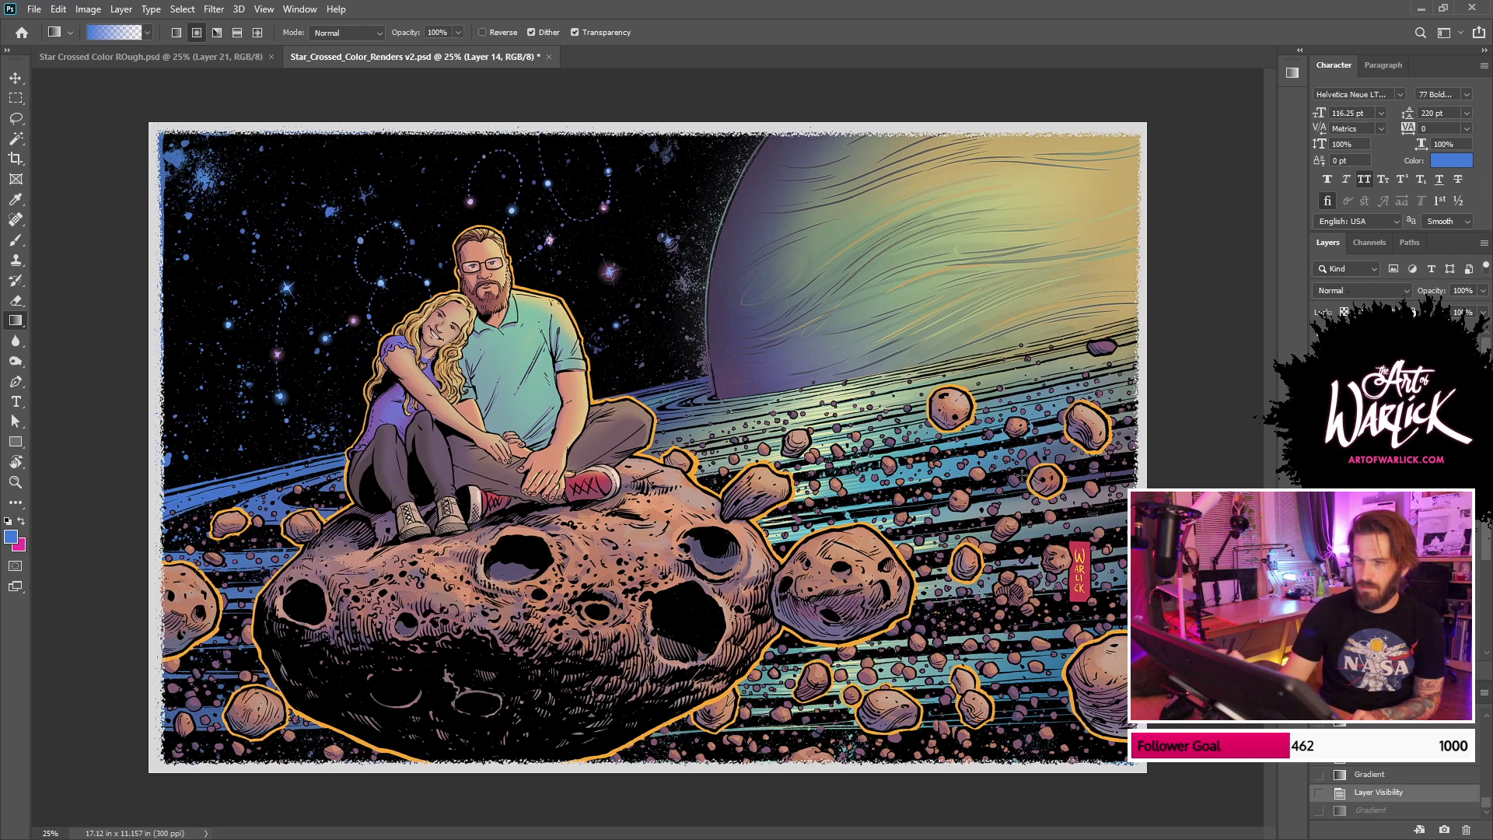
{"action": "left_click_drag", "start_coordinate": [673, 267], "coordinate": [714, 192]}
{"action": "key", "text": "ctrl+z"}
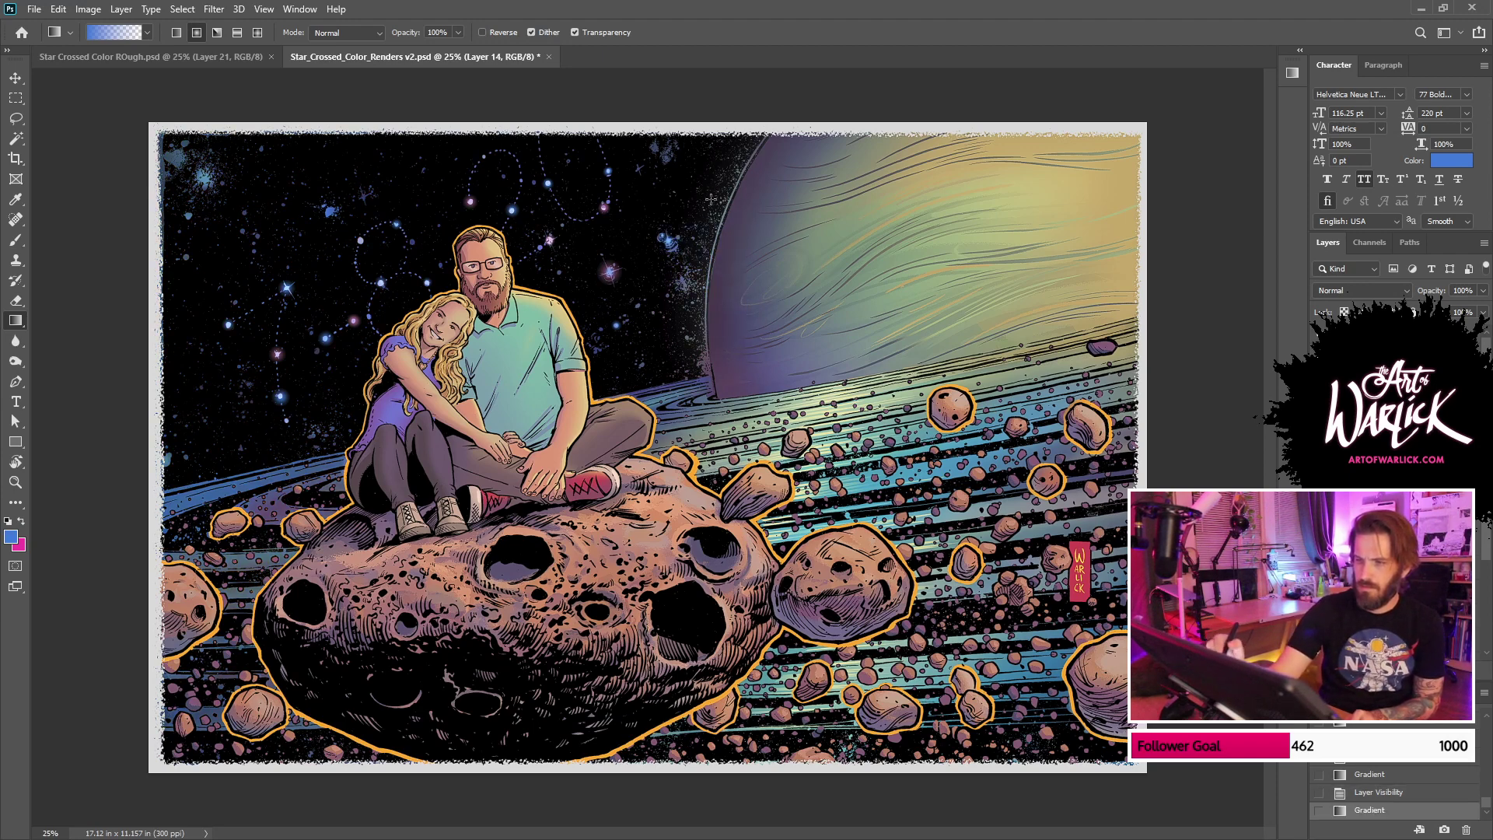
{"action": "key", "text": "ctrl+shift+f"}
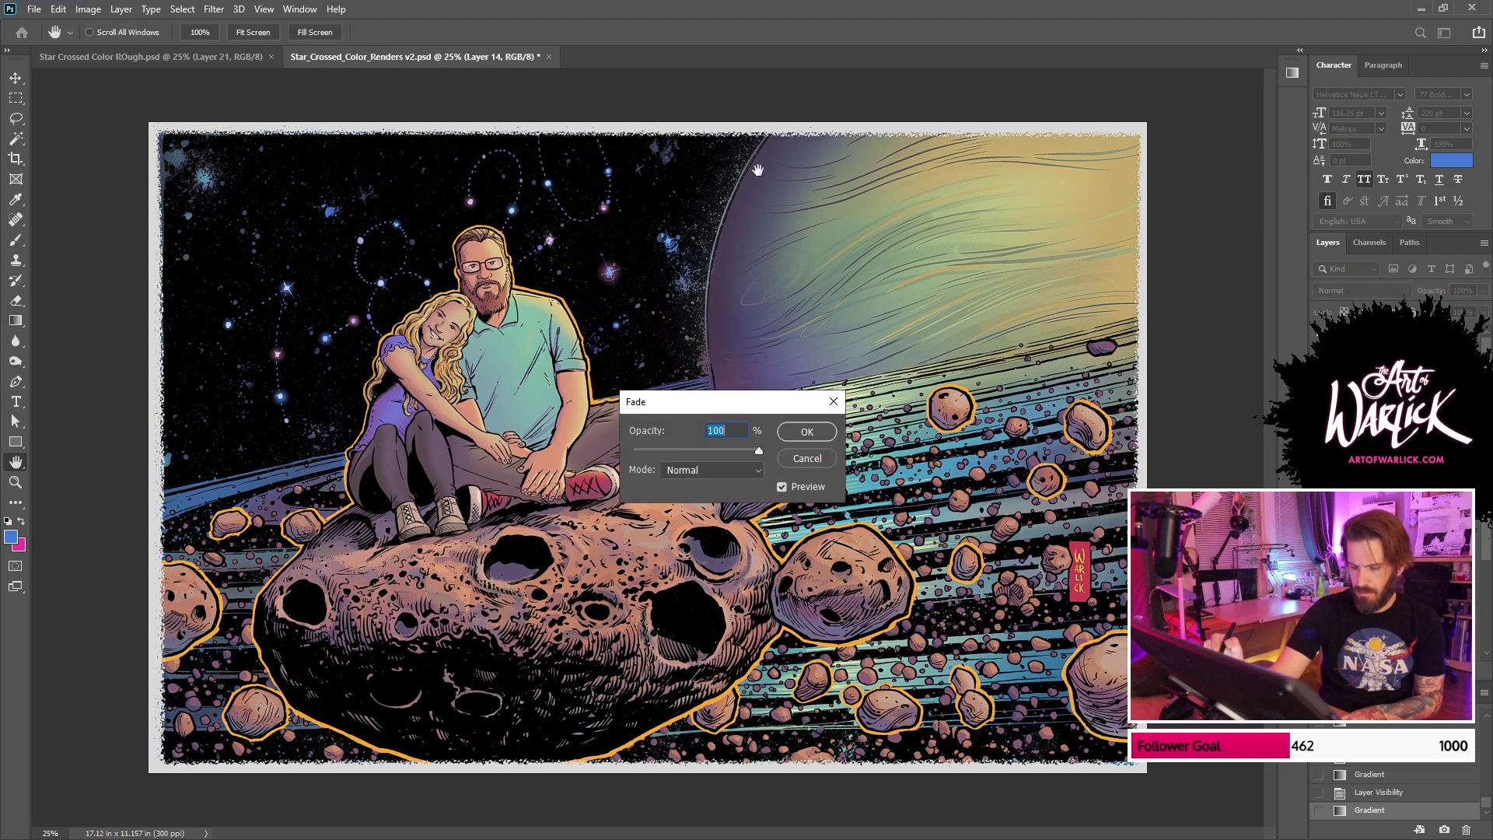
{"action": "key", "text": "Return"}
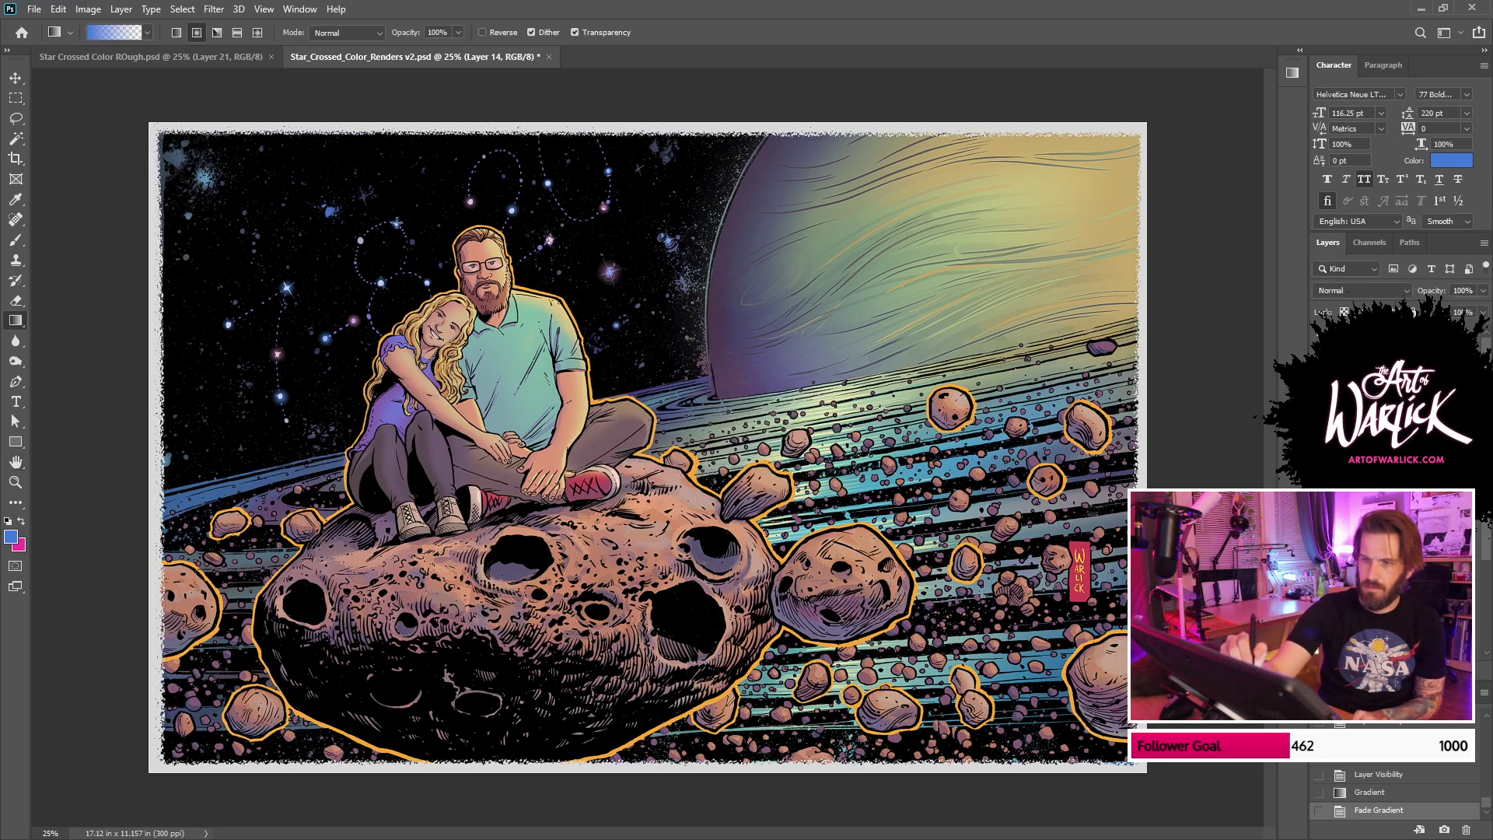
Step: Add a blue glow around the loop above the woman, and try another near the lowest star of her constellation
{"action": "left_click_drag", "start_coordinate": [396, 223], "coordinate": [422, 170]}
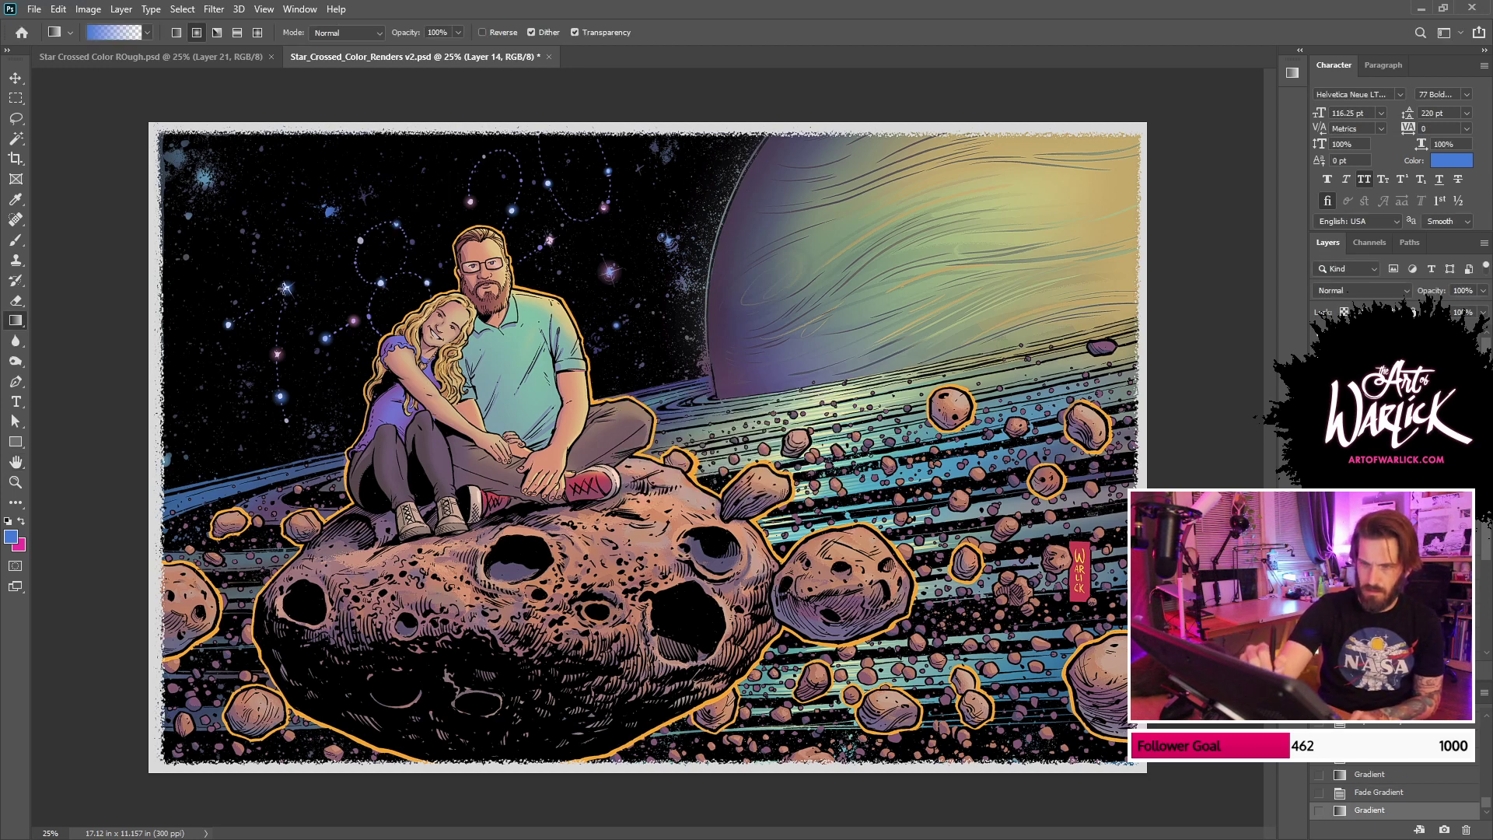
{"action": "key", "text": "ctrl+z"}
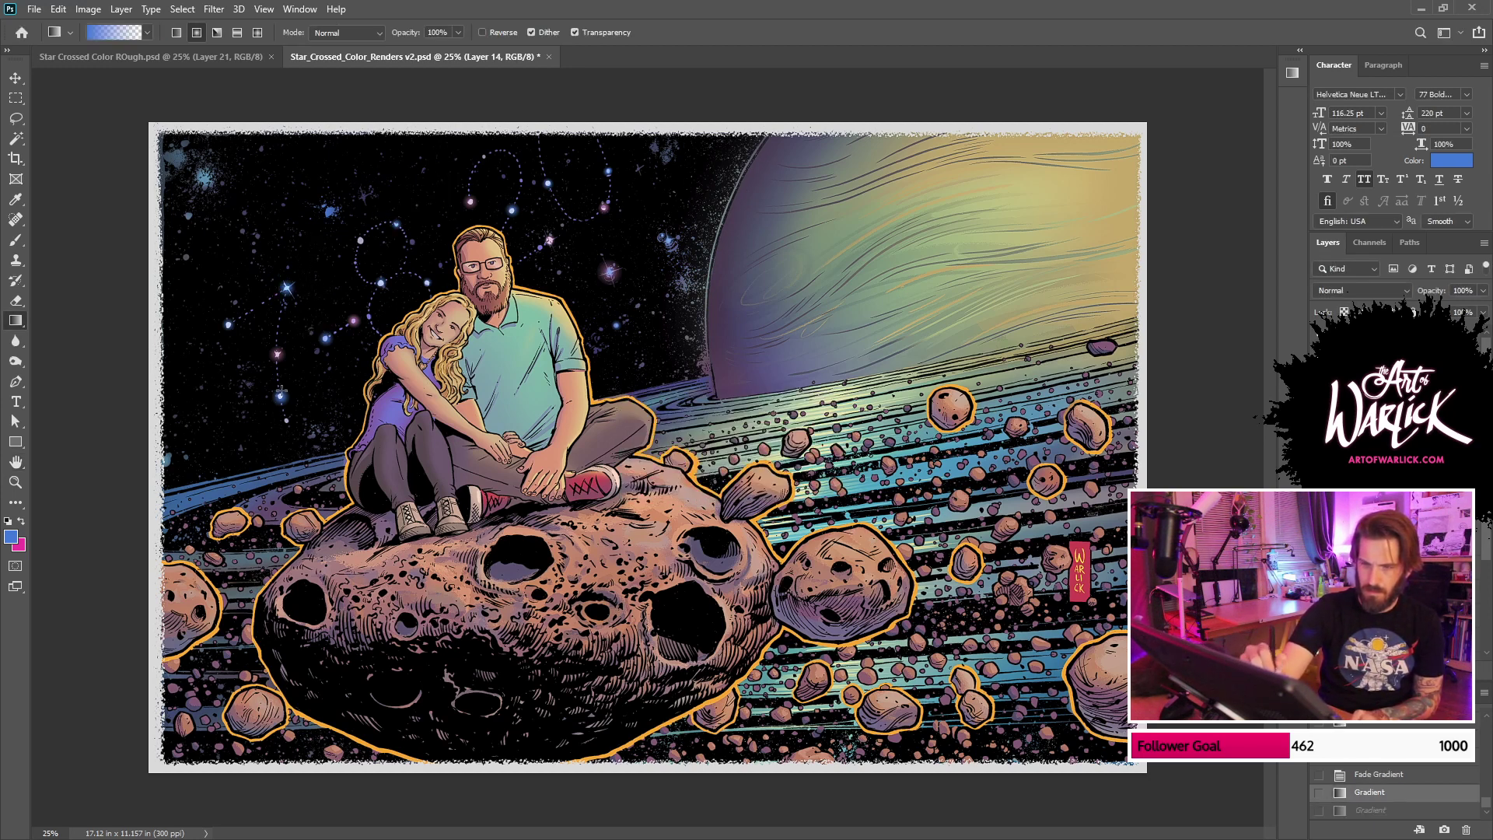
{"action": "left_click_drag", "start_coordinate": [286, 422], "coordinate": [310, 370]}
{"action": "key", "text": "ctrl+z"}
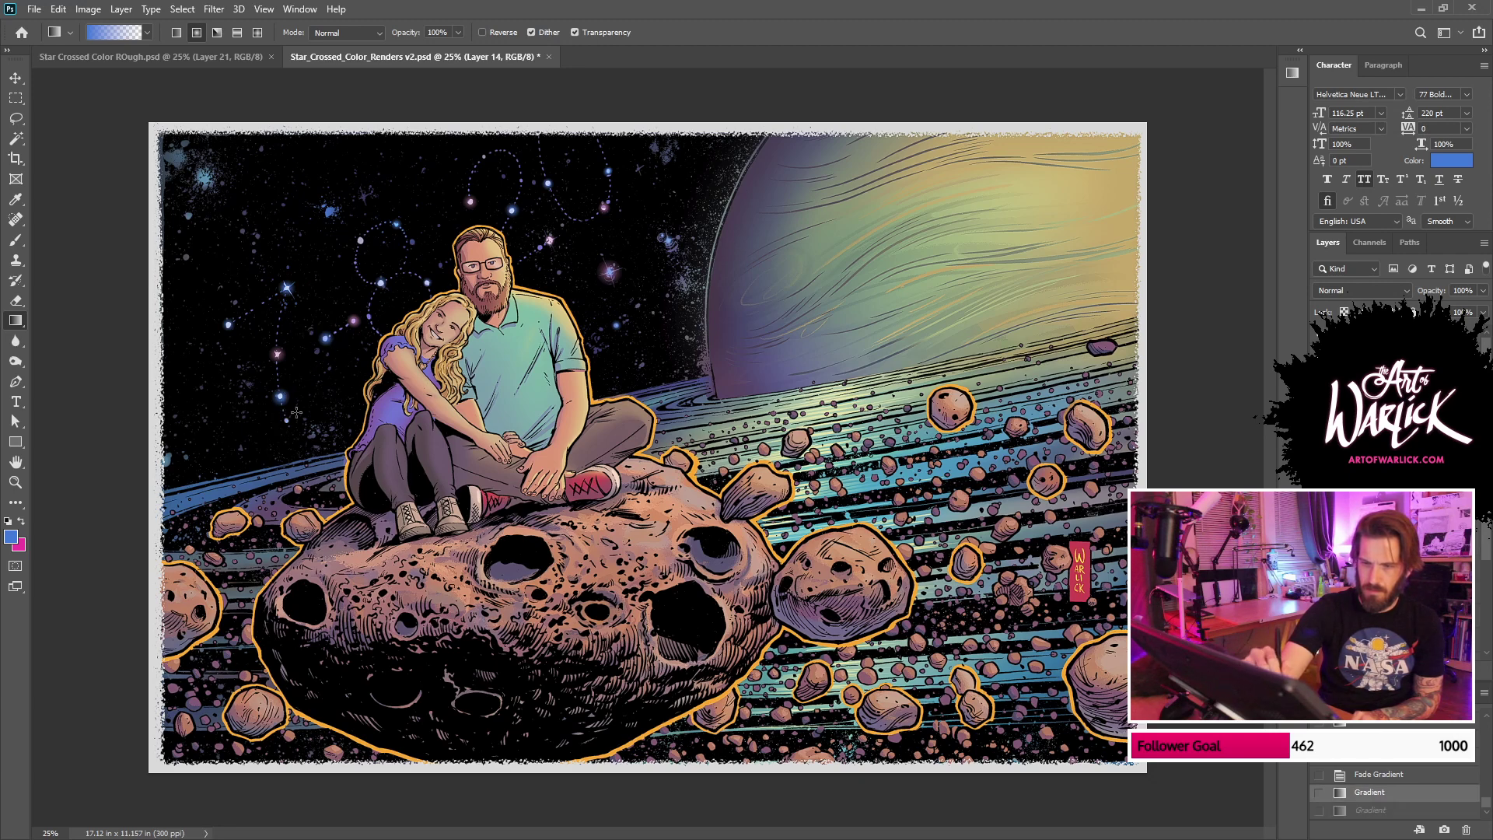
Step: Set the gradient mode to Screen, add a blue glow from the lowest constellation star beside the woman, and compare gradients by undoing and redoing
{"action": "left_click", "coordinate": [322, 34]}
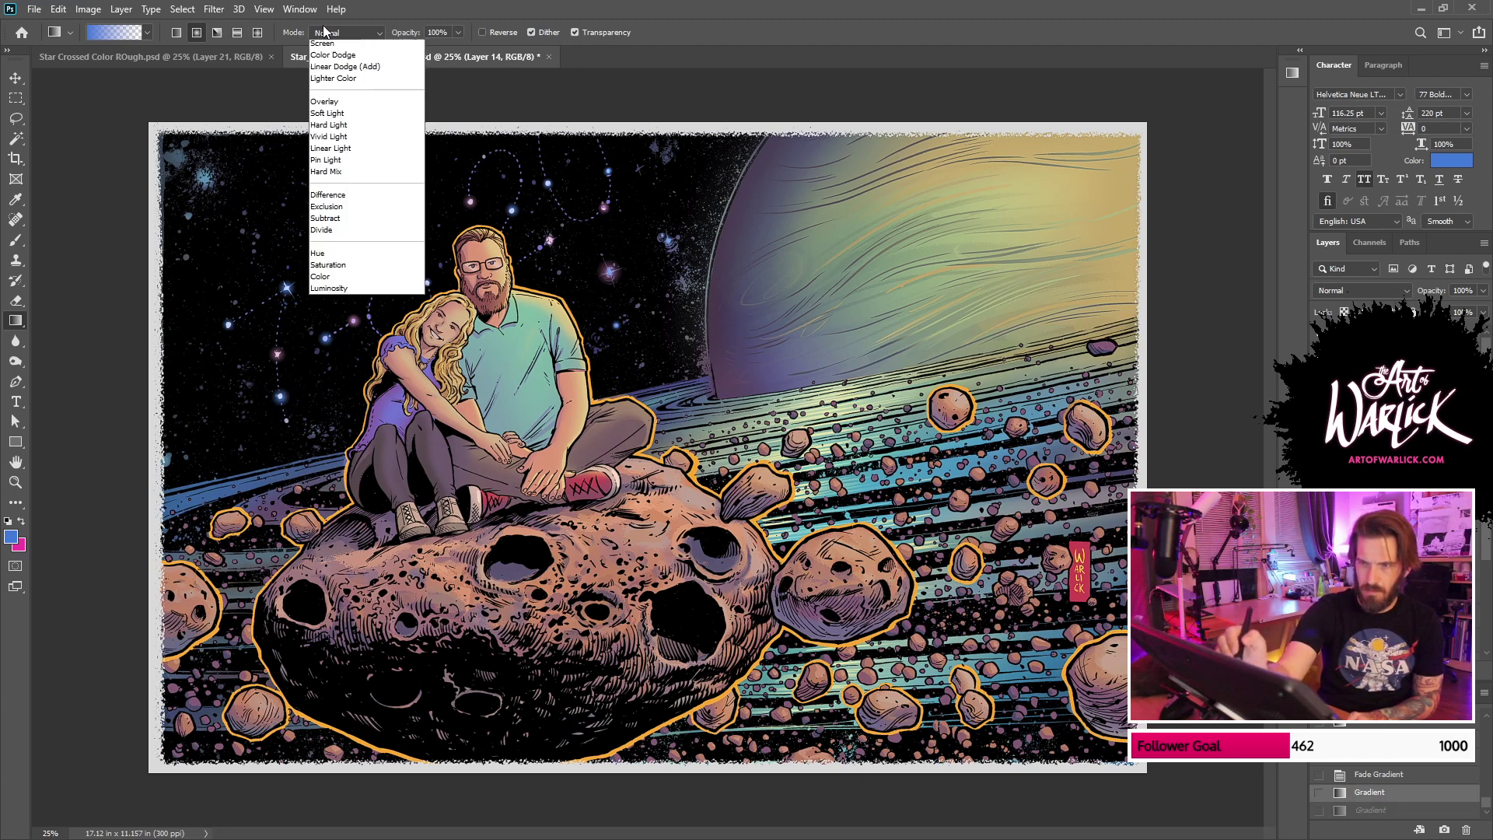
{"action": "left_click", "coordinate": [344, 176]}
{"action": "left_click_drag", "start_coordinate": [288, 420], "coordinate": [352, 321]}
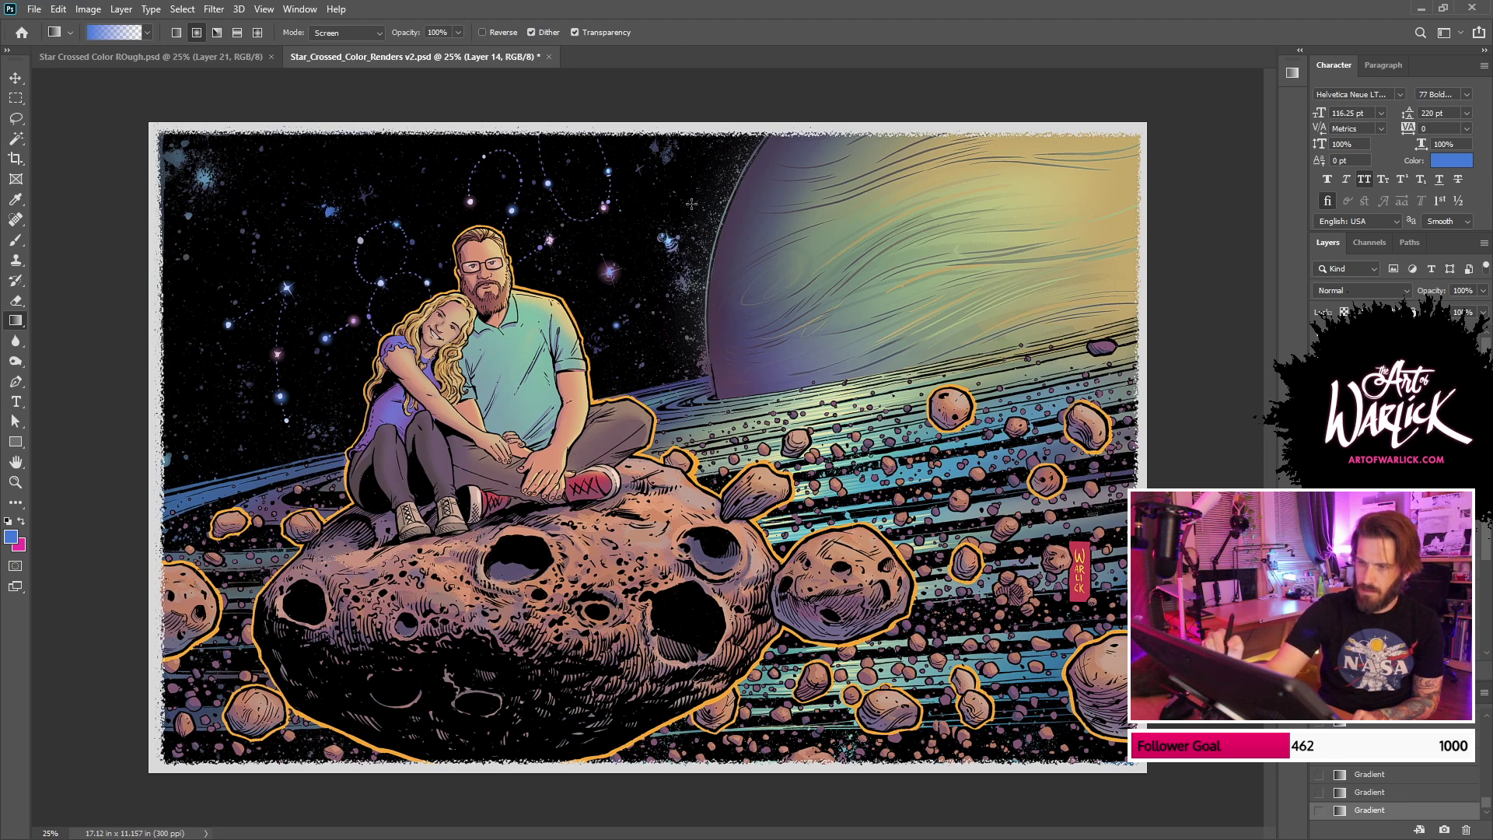
{"action": "key", "text": "ctrl+z"}
{"action": "key", "text": "ctrl+shift+z"}
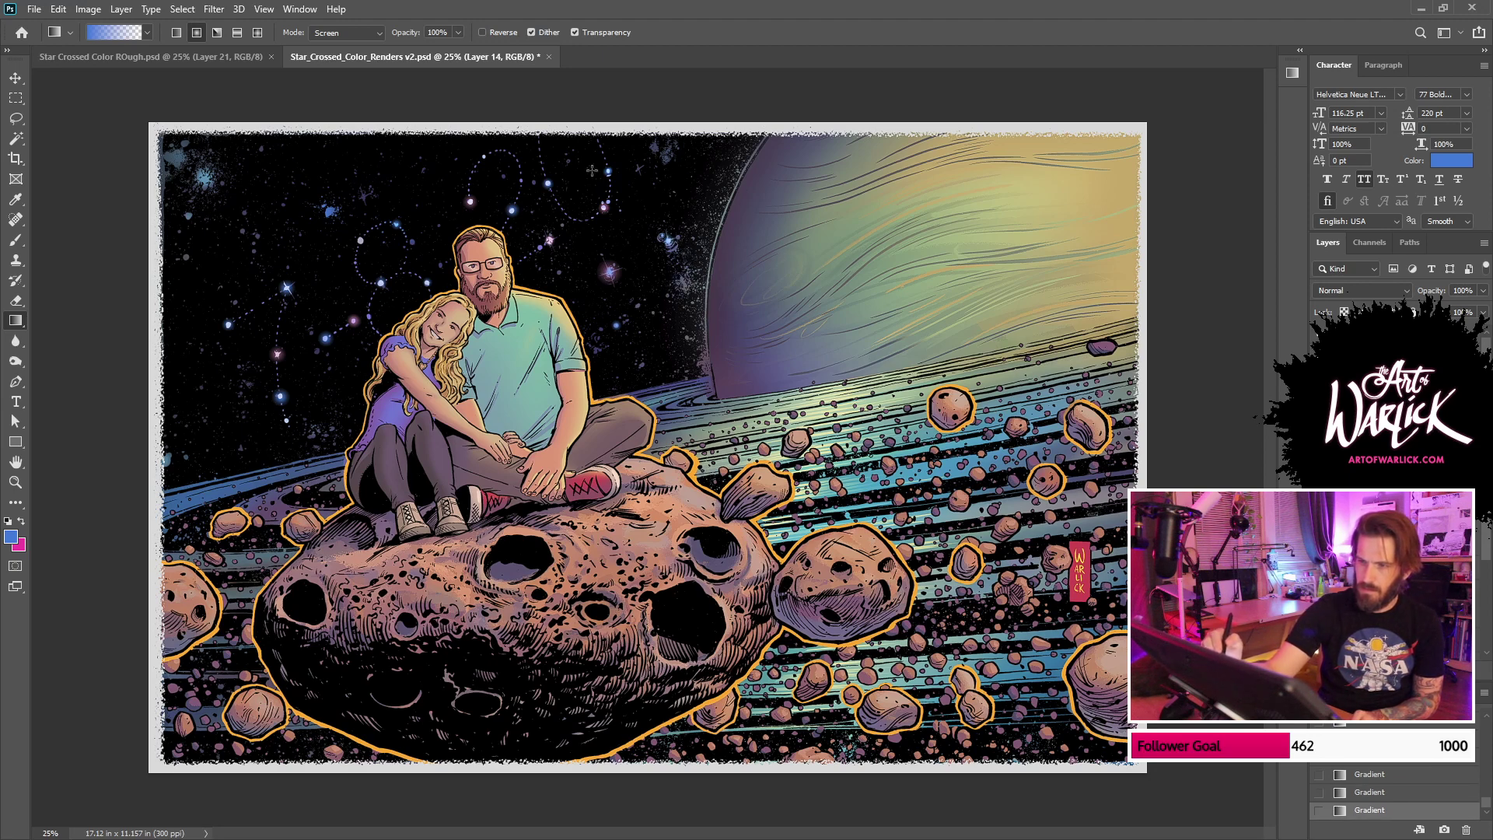
{"action": "key", "text": "ctrl+z"}
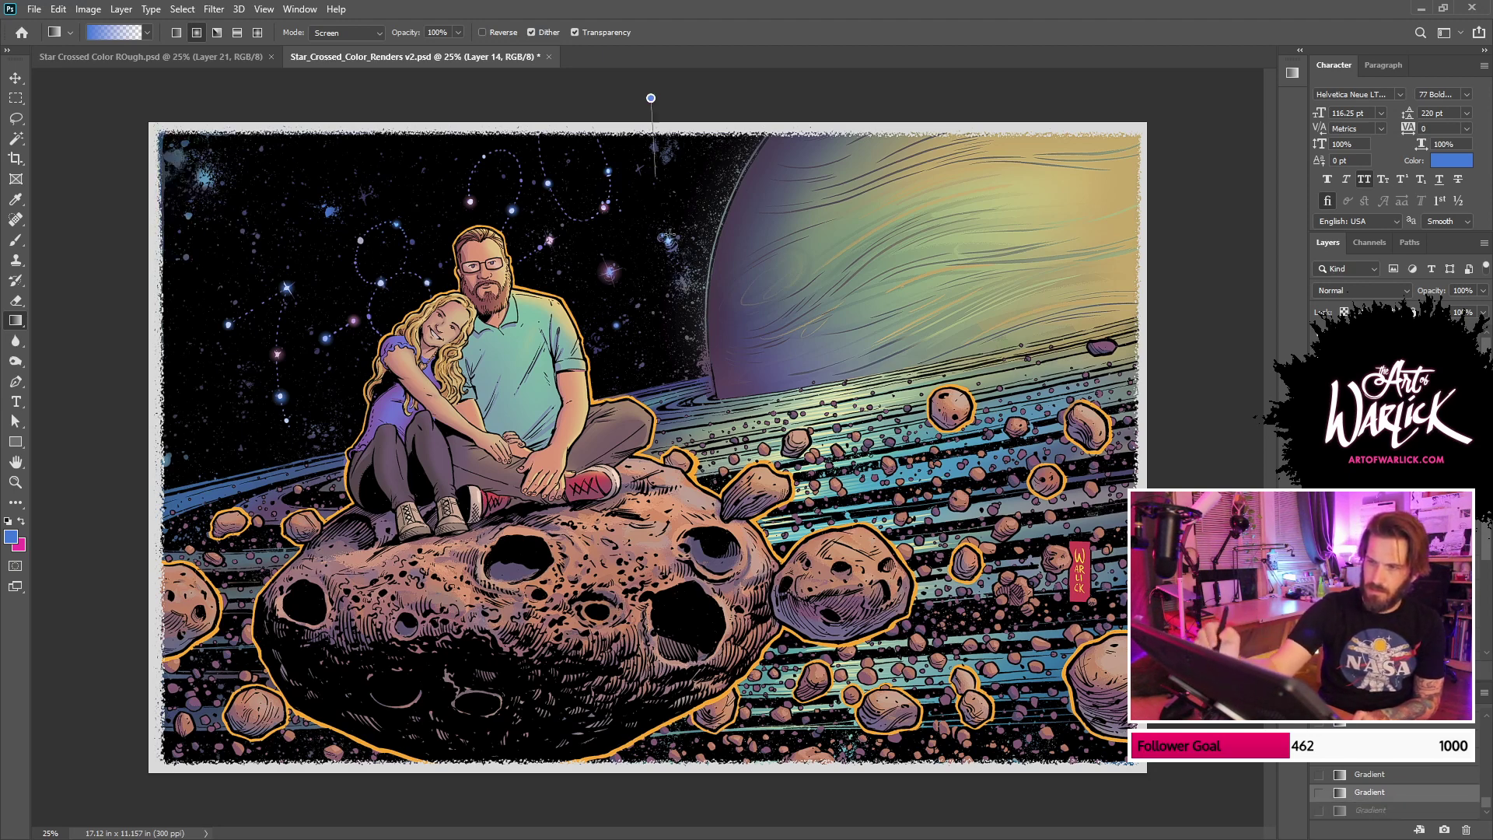
{"action": "key", "text": "ctrl+shift+z"}
{"action": "key", "text": "ctrl+z"}
{"action": "key", "text": "ctrl+shift+z"}
Step: Switch to magenta, add a Screen-mode glow at the sky's upper edge above the woman, and fade it to 50% opacity
{"action": "key", "text": "x"}
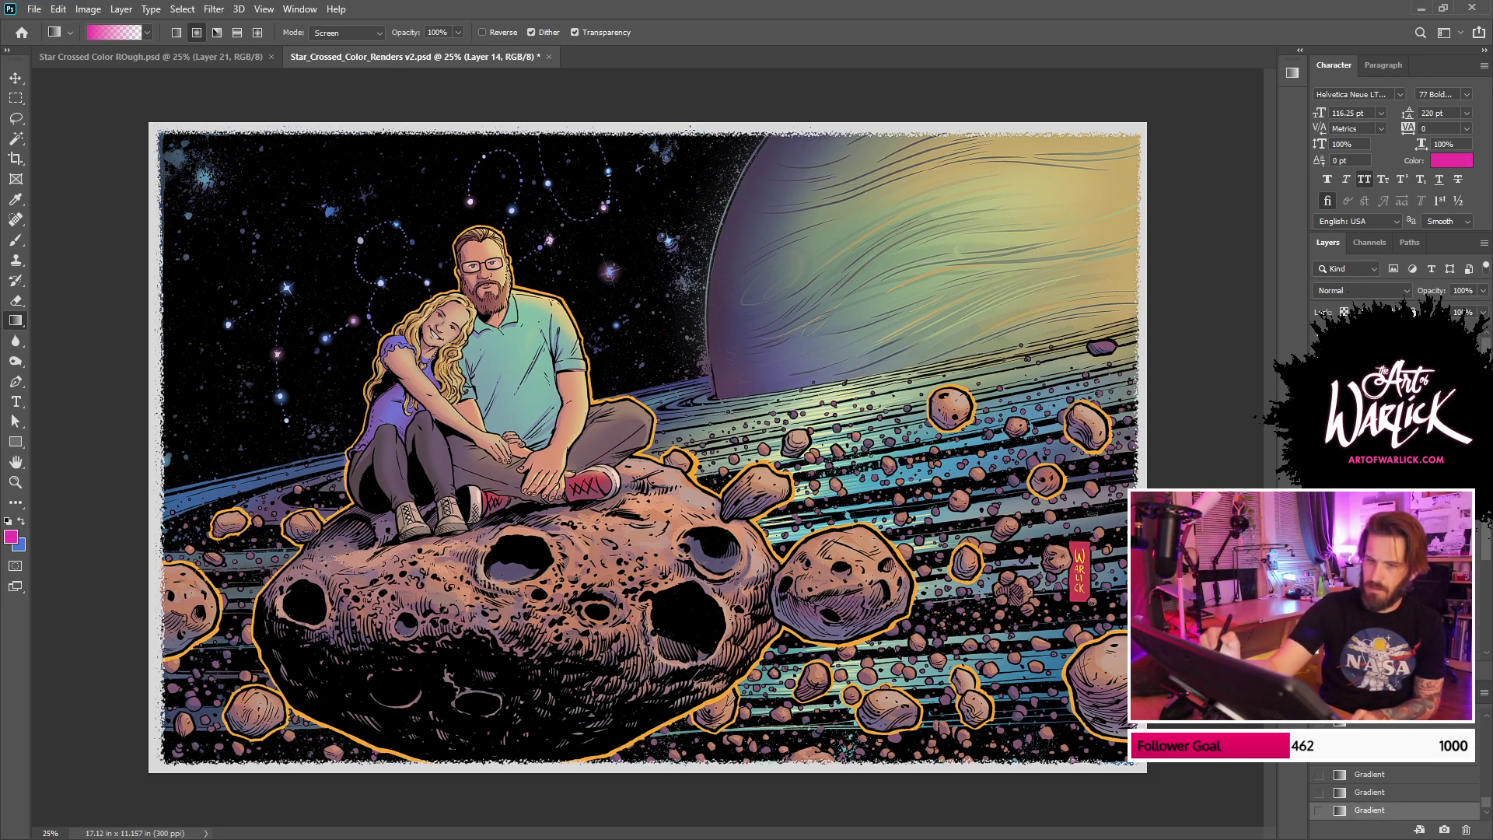
{"action": "left_click_drag", "start_coordinate": [180, 220], "coordinate": [189, 192]}
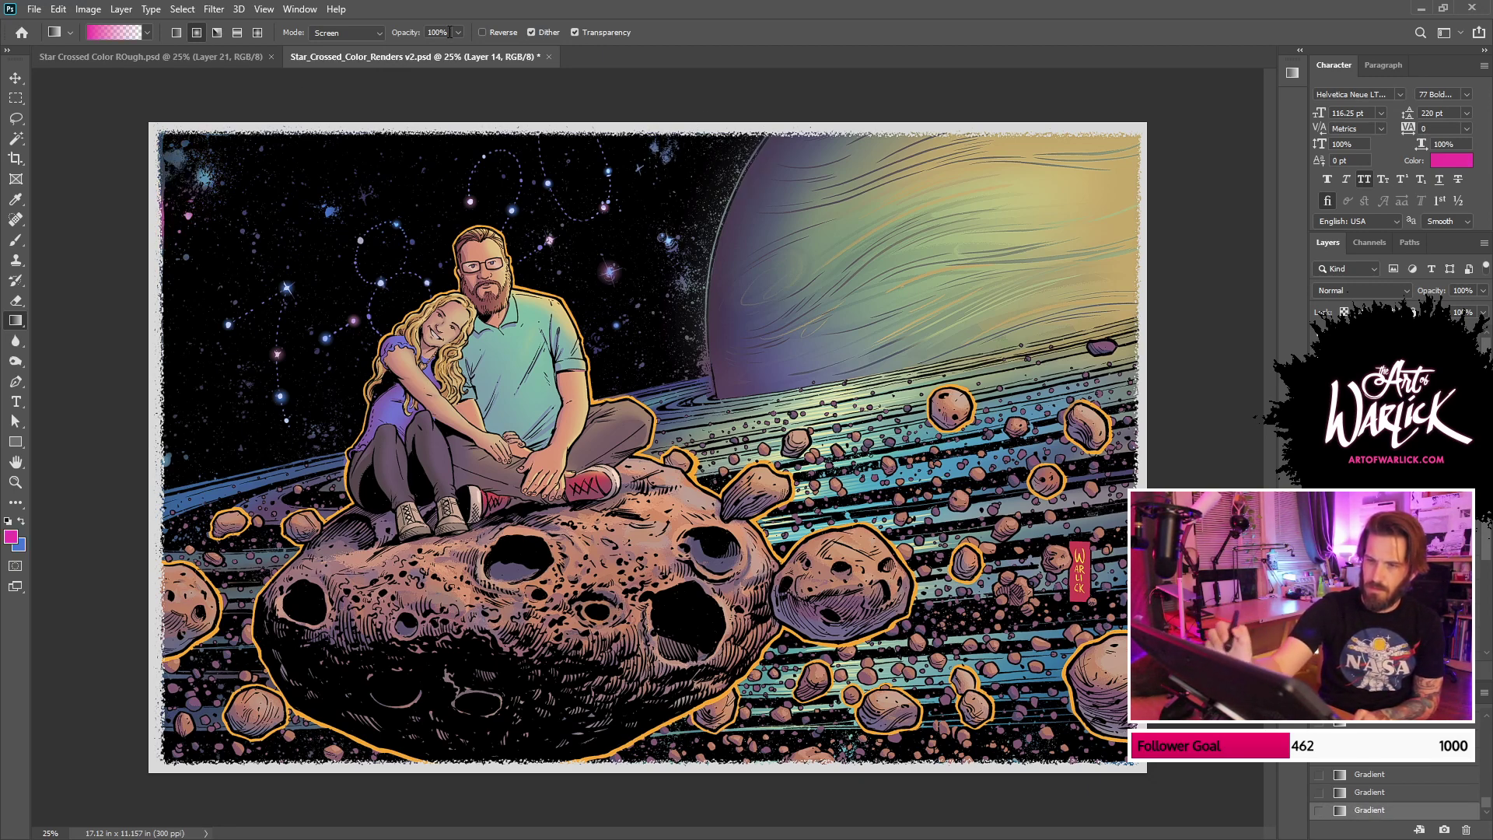
{"action": "key", "text": "ctrl+z"}
{"action": "left_click_drag", "start_coordinate": [329, 140], "coordinate": [357, 96]}
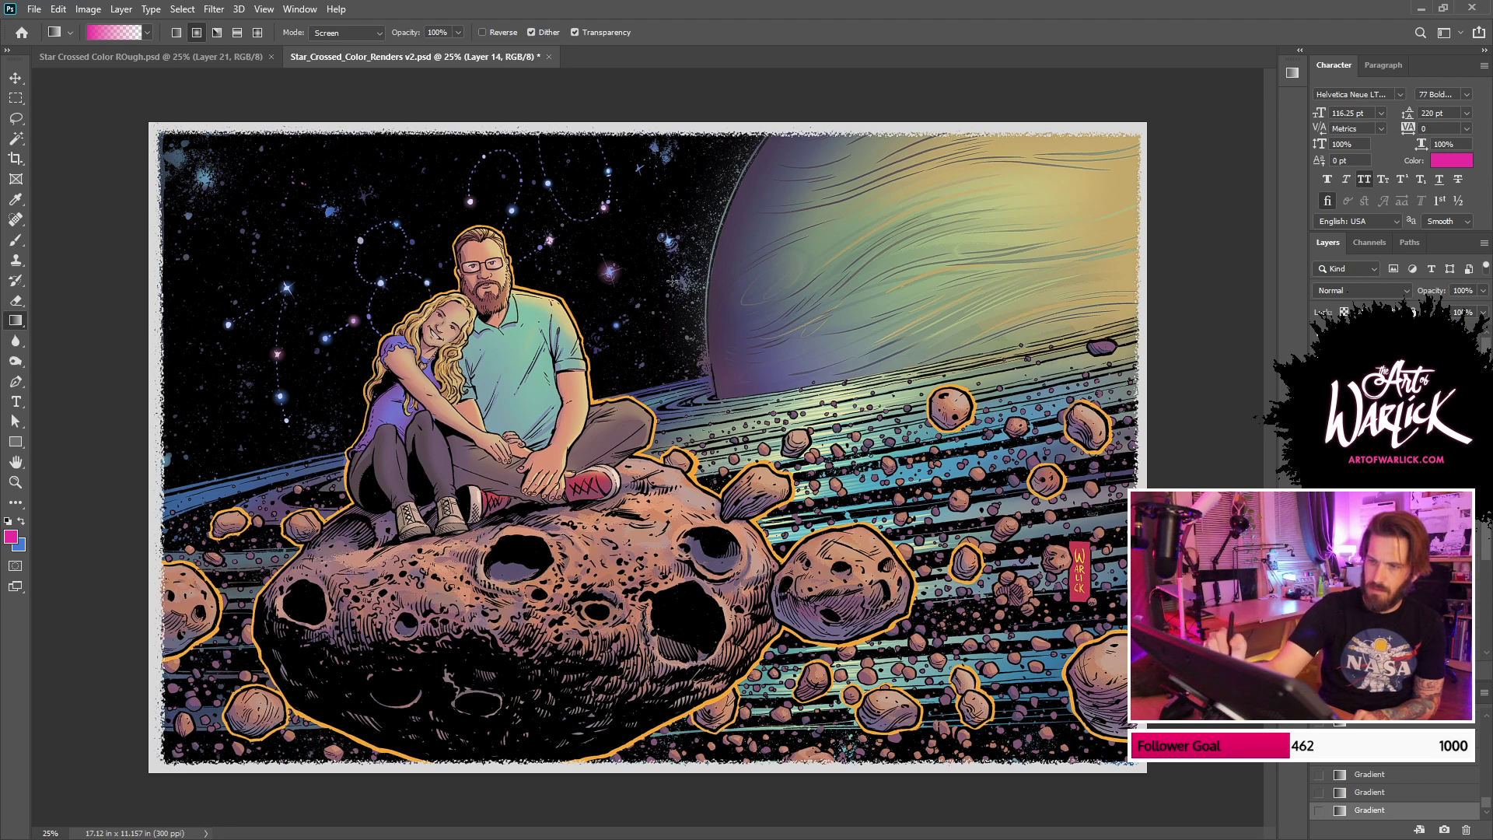
{"action": "key", "text": "ctrl+shift+f"}
{"action": "type", "text": "5"}
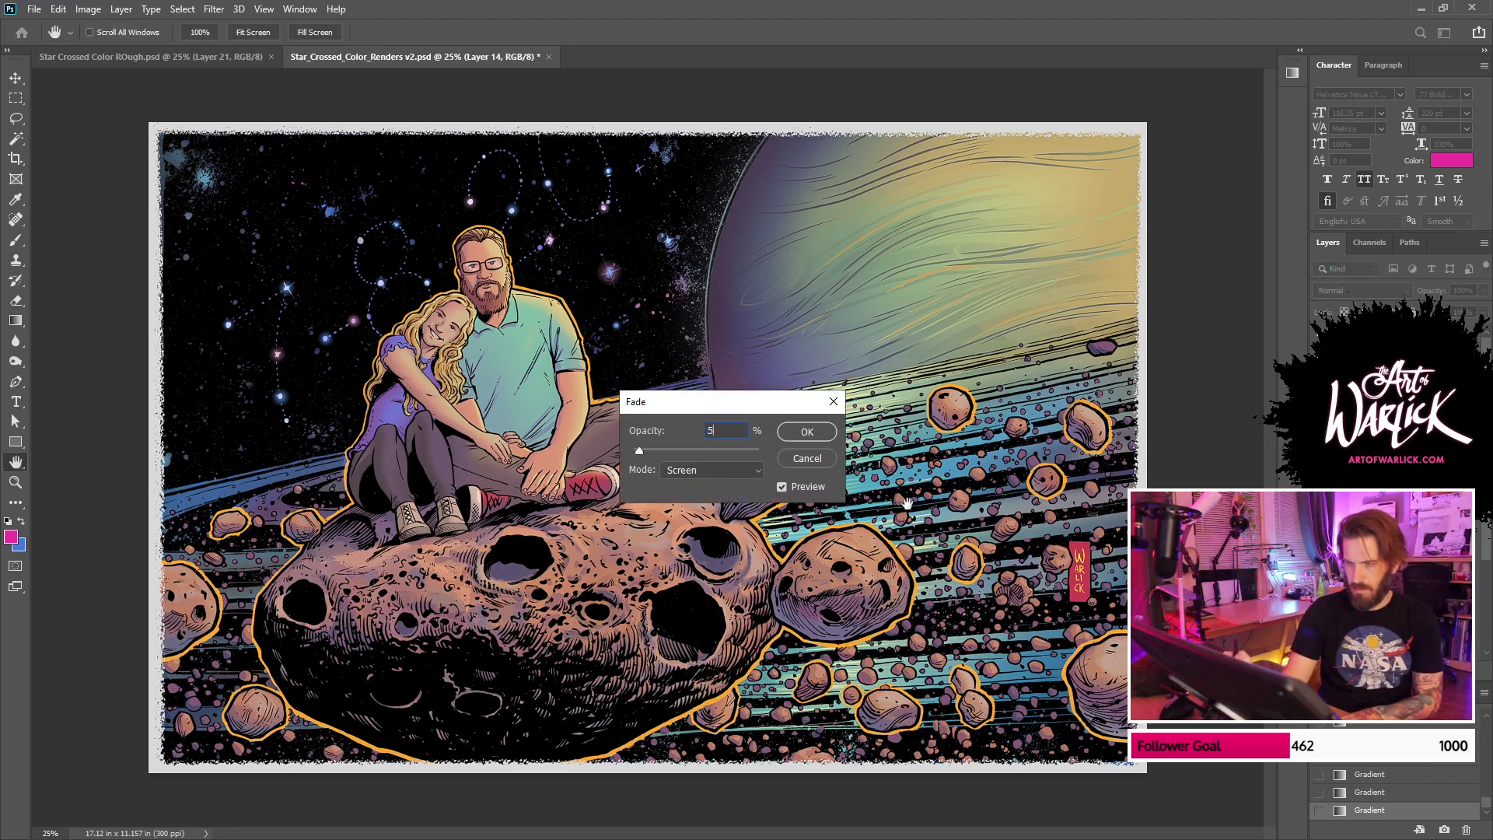
{"action": "type", "text": "0"}
{"action": "key", "text": "Return"}
Step: Add a magenta Screen-mode gradient over the sky and ring edge beside the woman, and fade it to 30% opacity
{"action": "left_click_drag", "start_coordinate": [172, 420], "coordinate": [336, 294]}
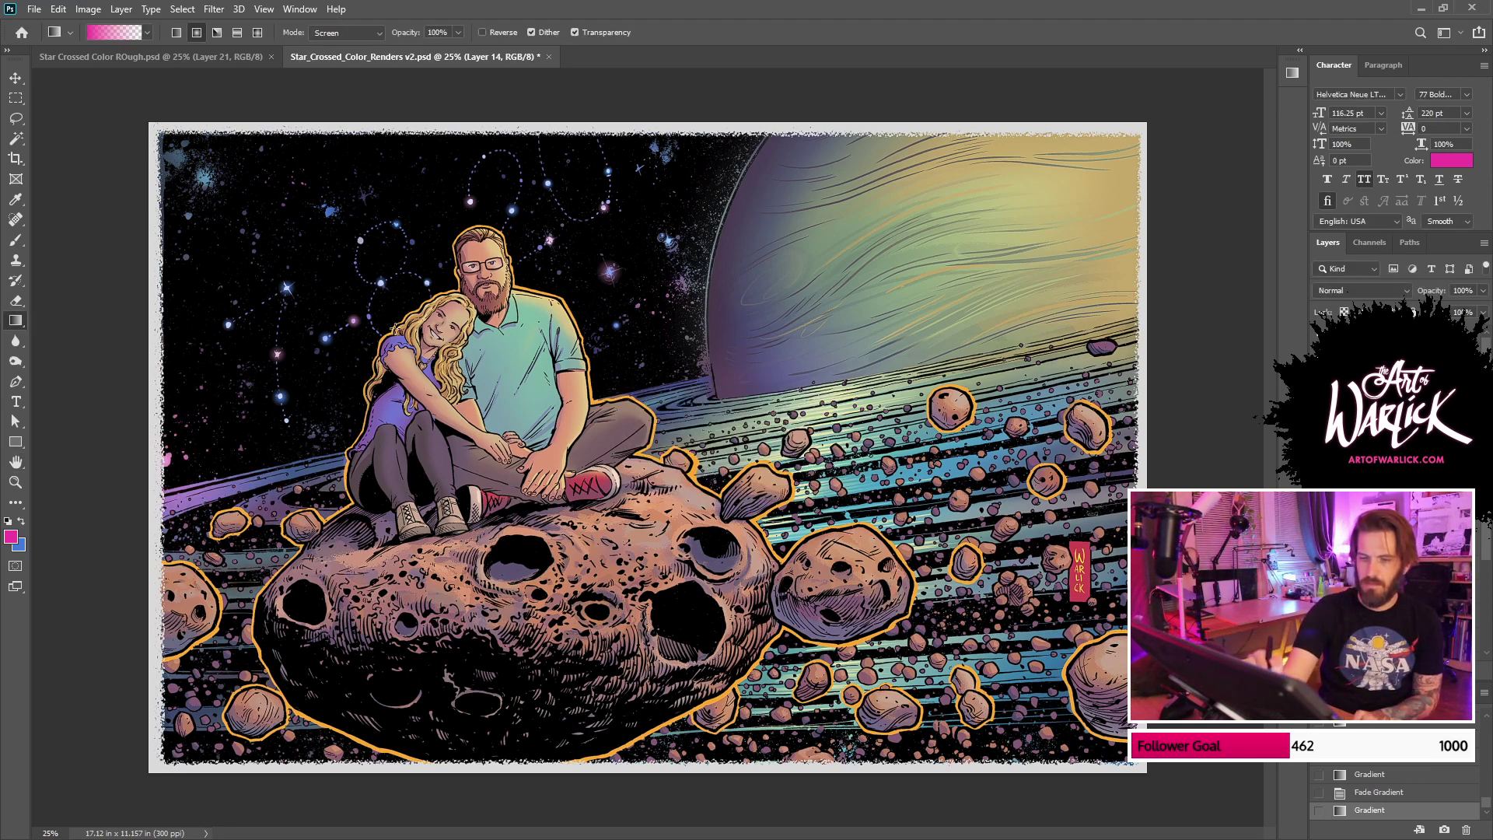
{"action": "key", "text": "ctrl+z"}
{"action": "left_click_drag", "start_coordinate": [150, 372], "coordinate": [353, 434]}
{"action": "key", "text": "ctrl+shift+f"}
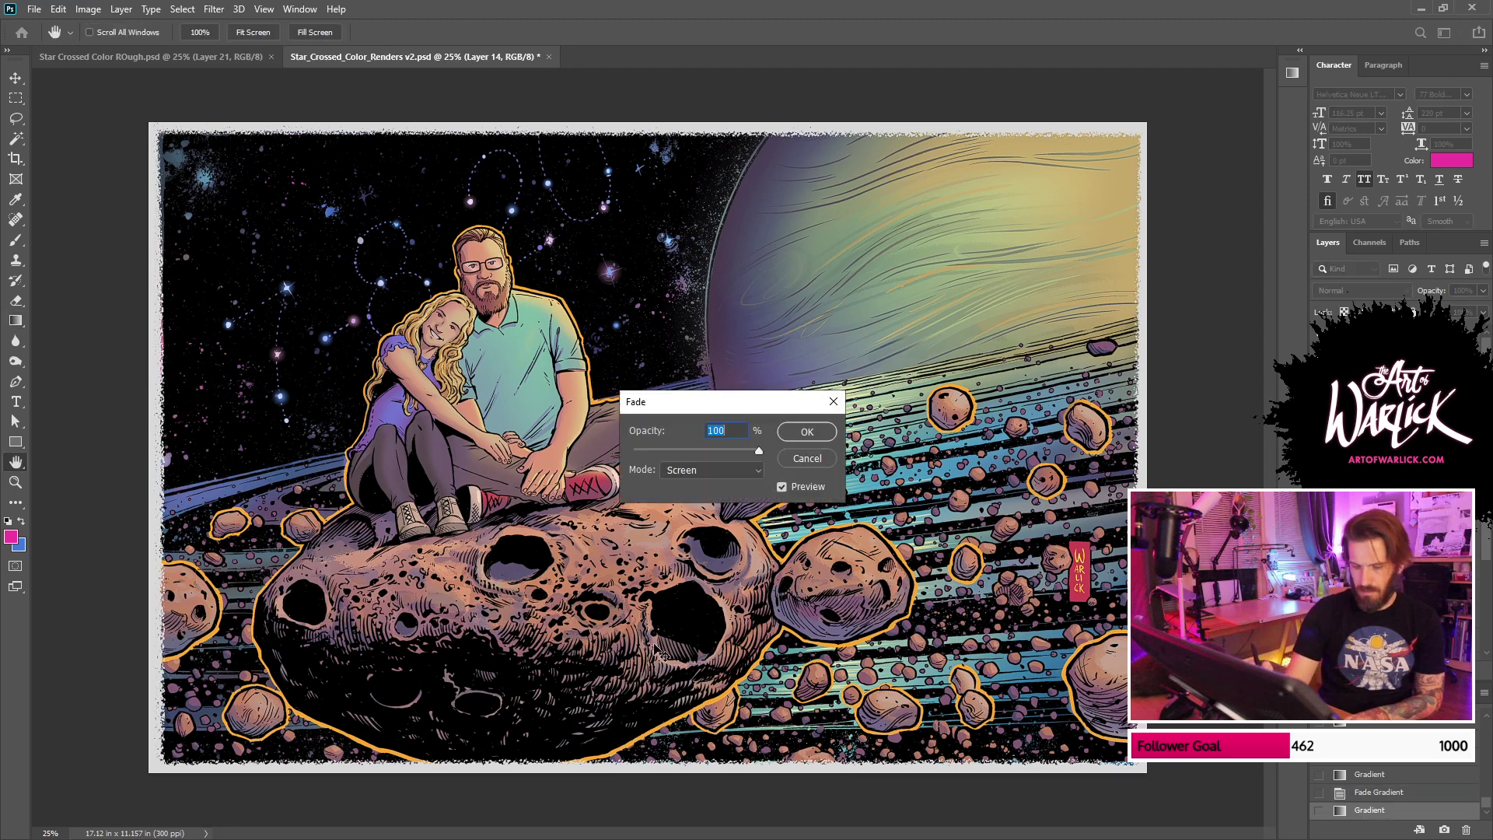
{"action": "type", "text": "44"}
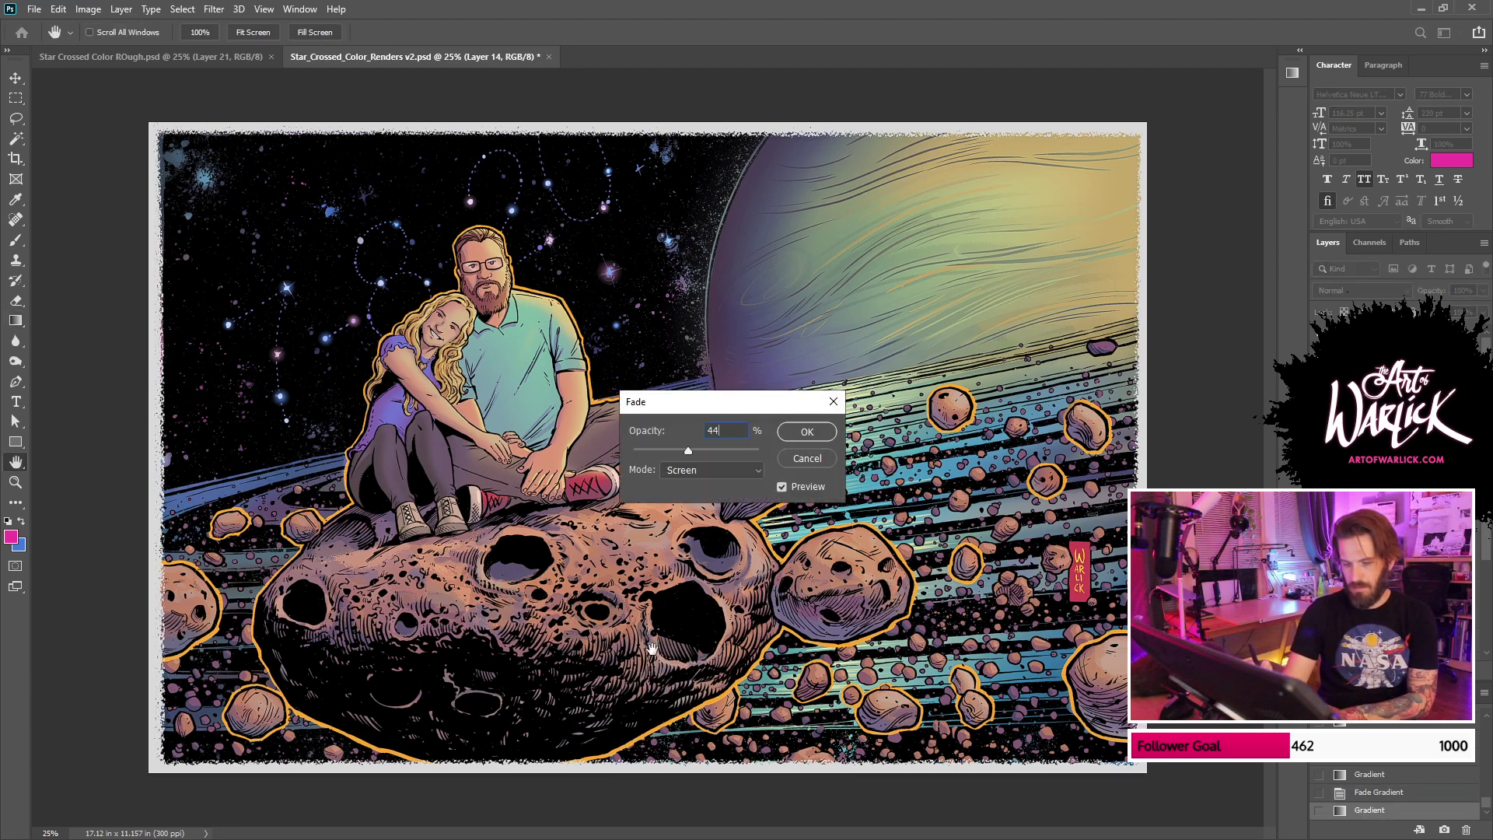
{"action": "type", "text": "30"}
{"action": "key", "text": "Return"}
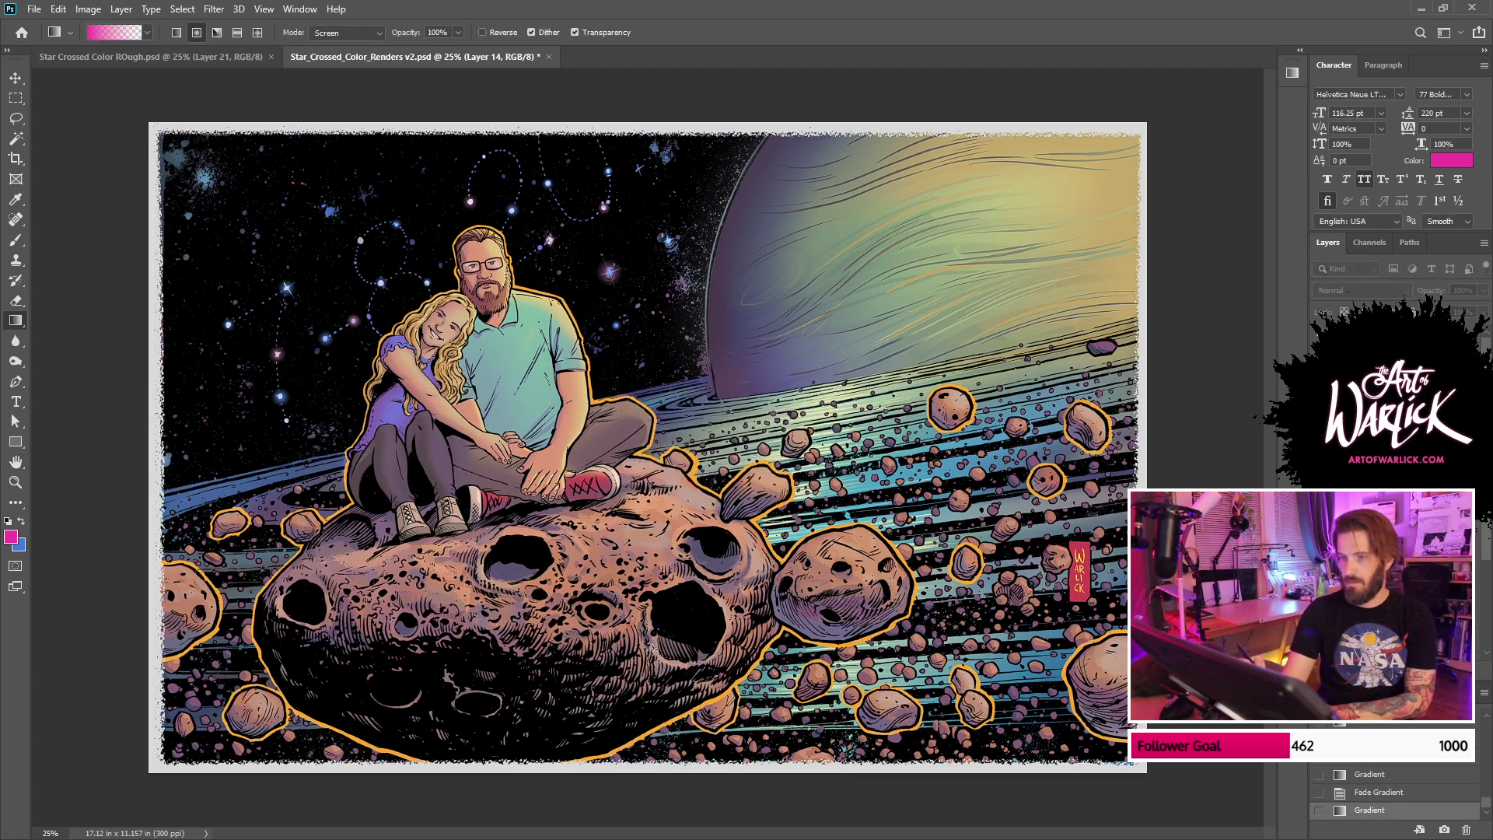
Step: Compare the illustration with its line art hidden and shown, and save the document
{"action": "left_click", "coordinate": [1319, 389]}
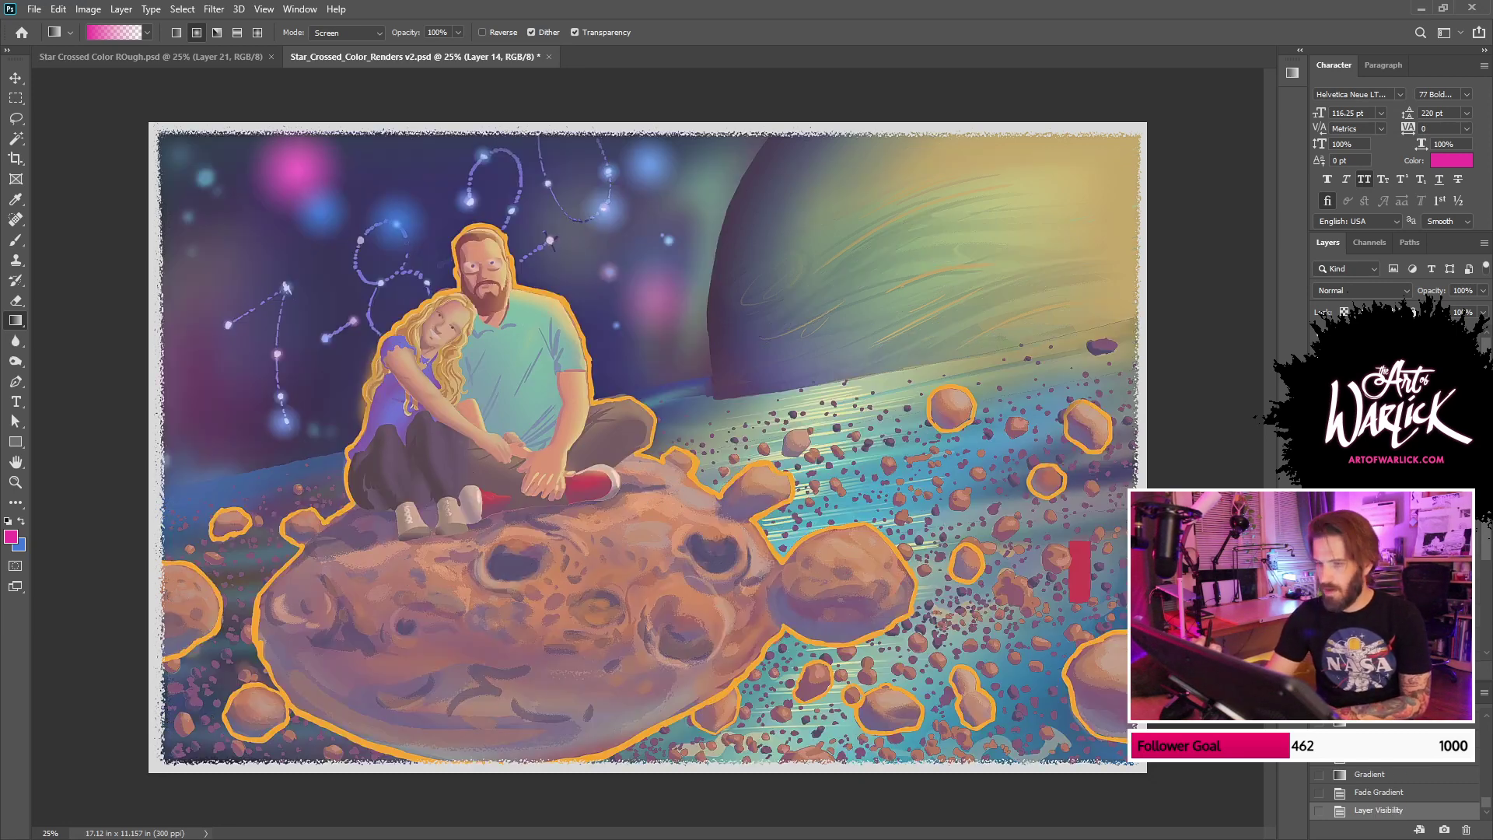
{"action": "key", "text": "ctrl+comma"}
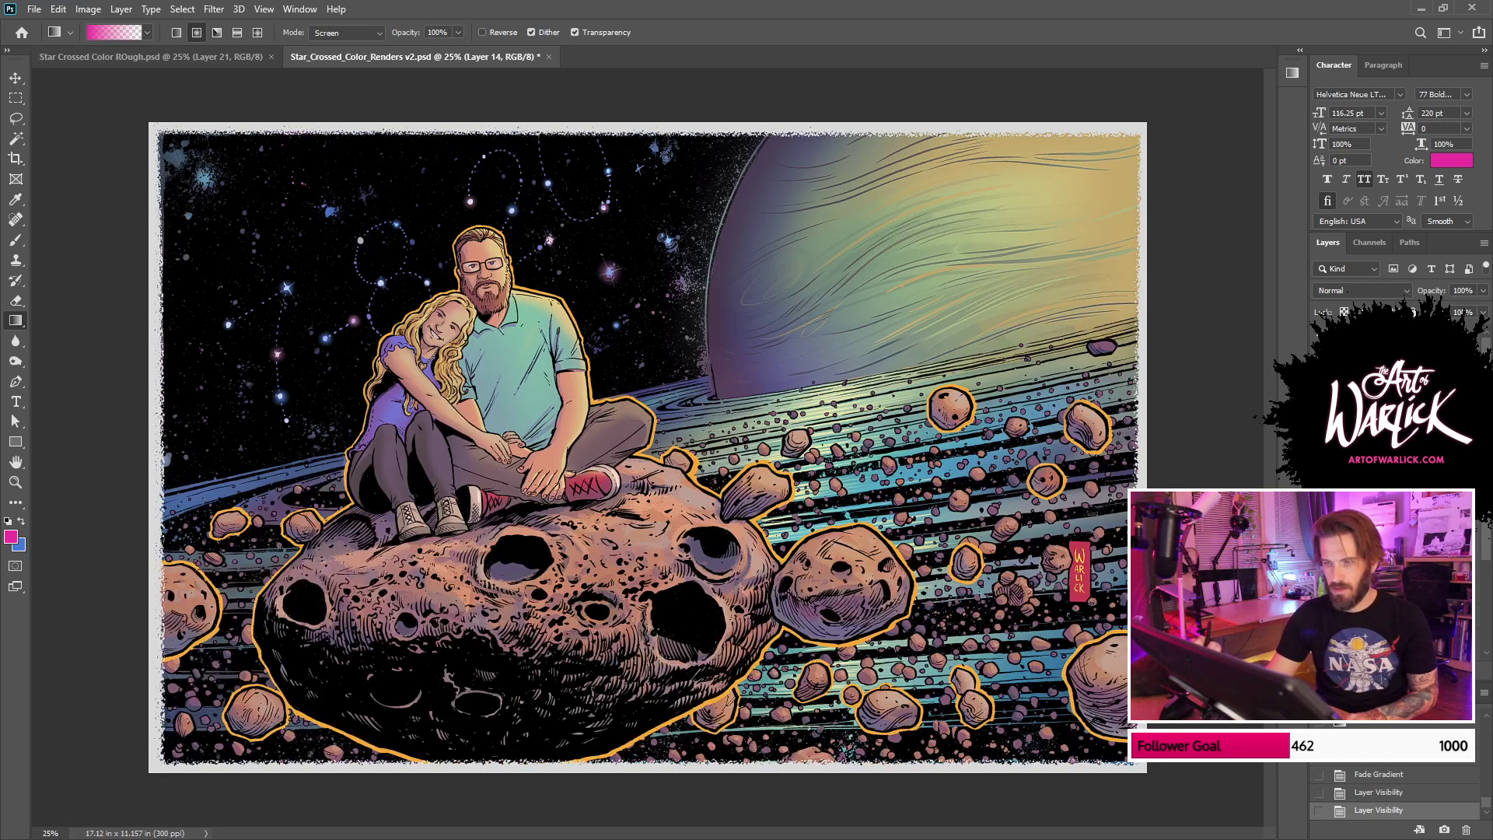
{"action": "key", "text": "ctrl+s"}
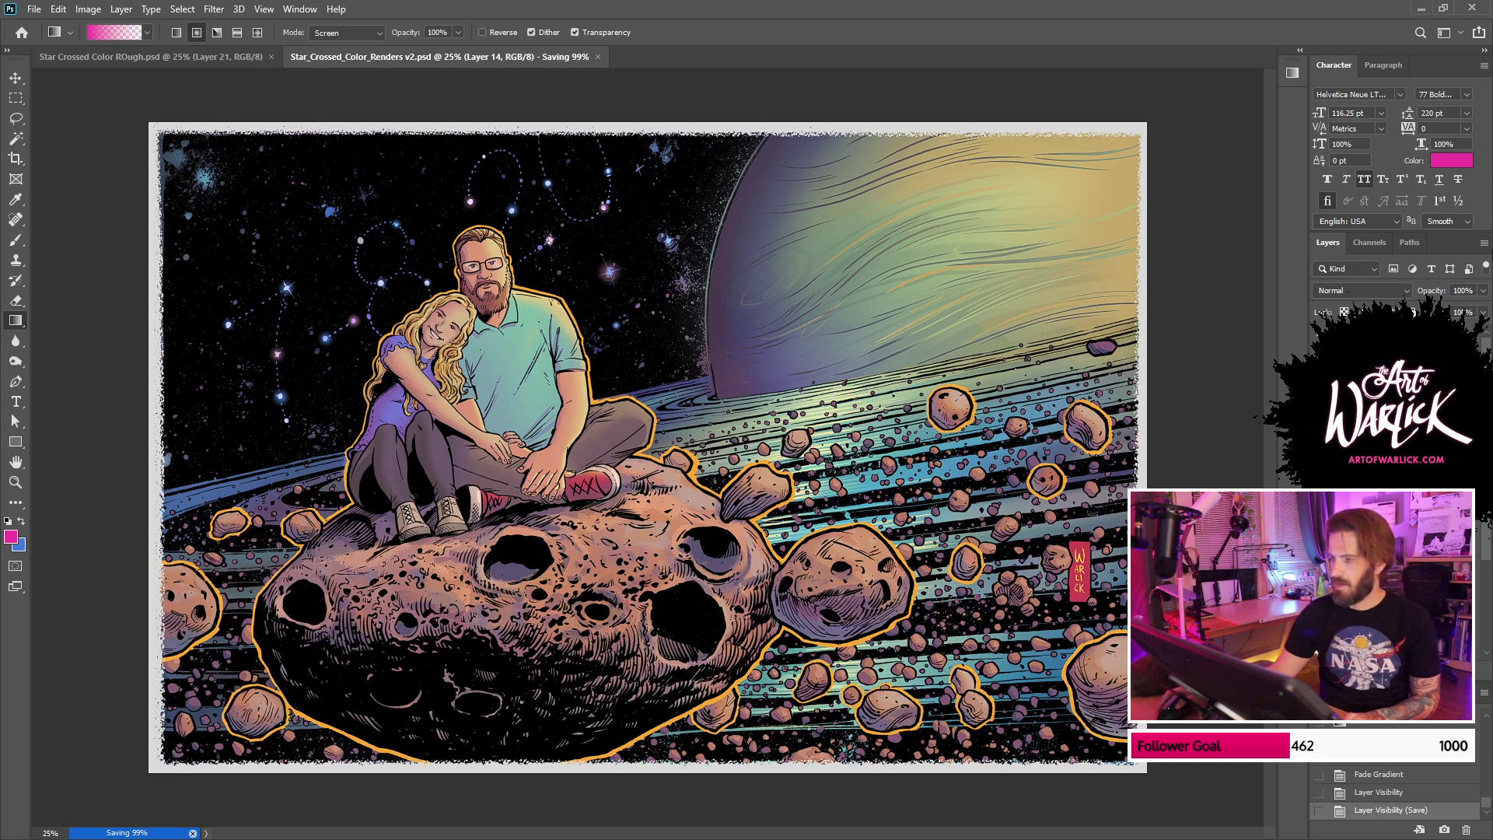
Step: Toggle the visibility of Layer 24 and invert it, comparing the Screen-mode layer's effect on the illustration
{"action": "left_click", "coordinate": [1391, 435]}
{"action": "left_click", "coordinate": [1319, 435]}
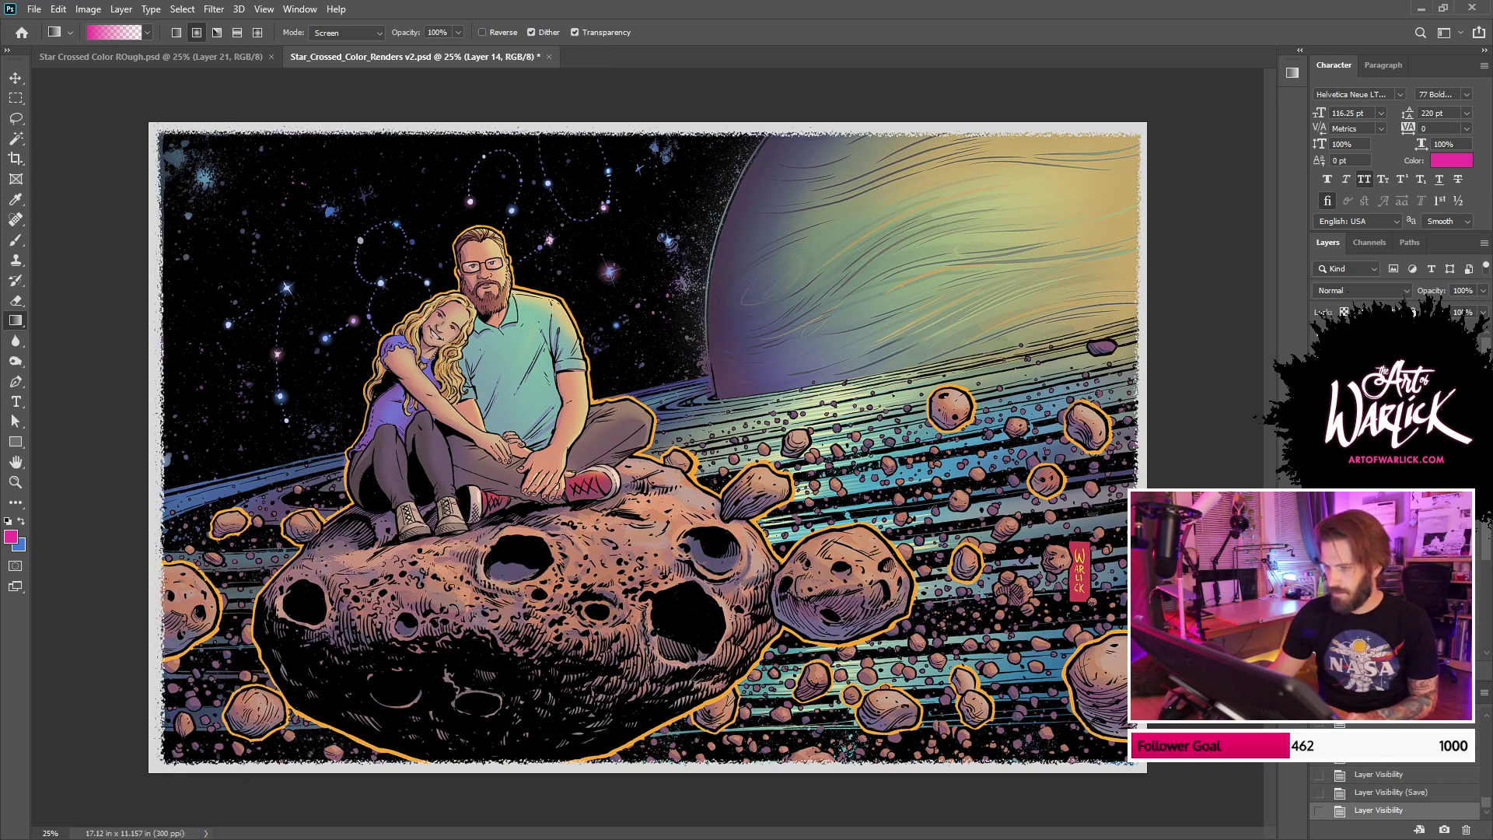
{"action": "key", "text": "ctrl+i"}
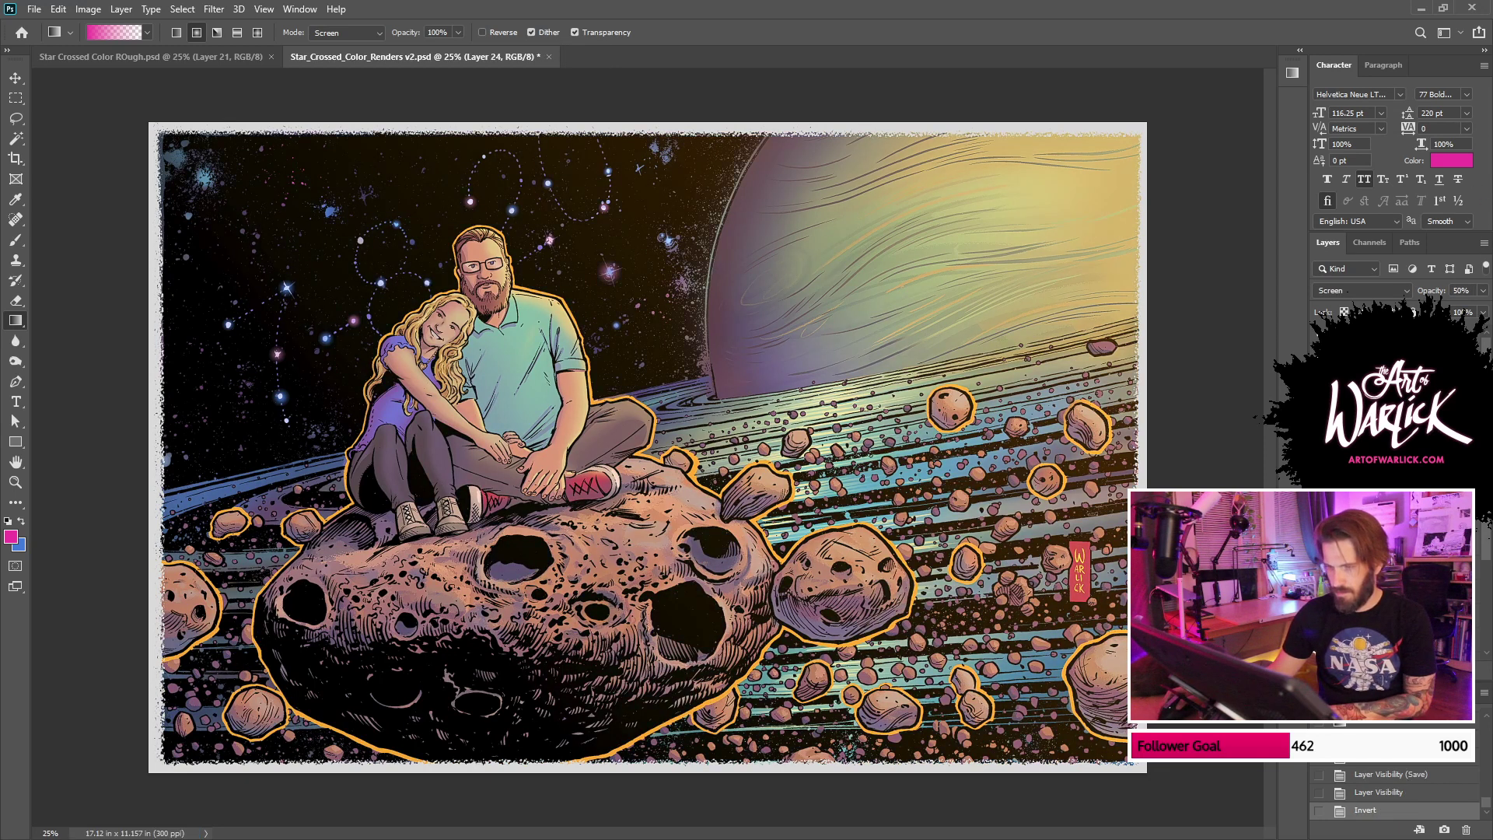
{"action": "key", "text": "ctrl+i"}
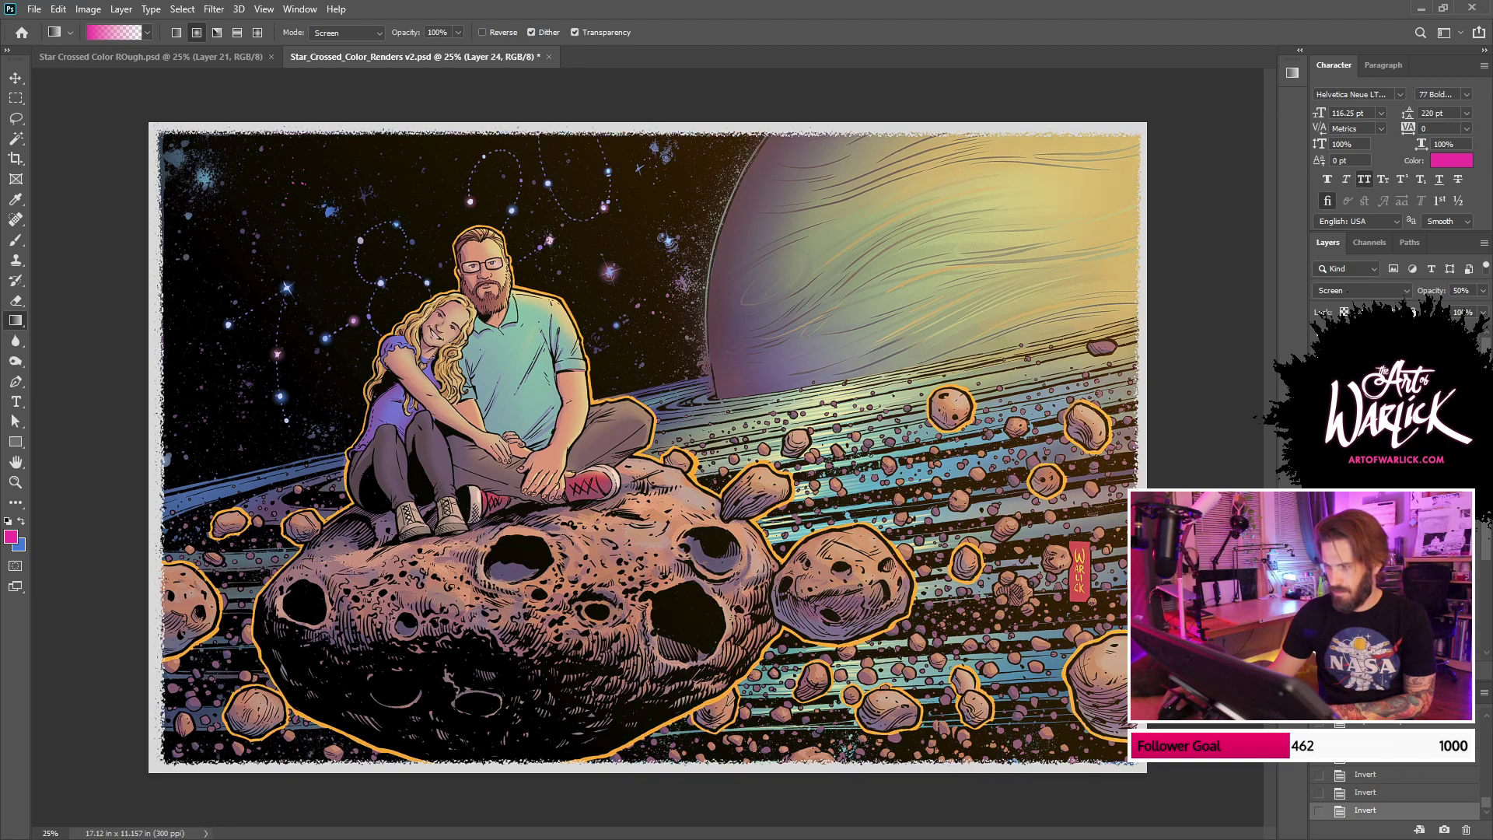
{"action": "key", "text": "ctrl+u"}
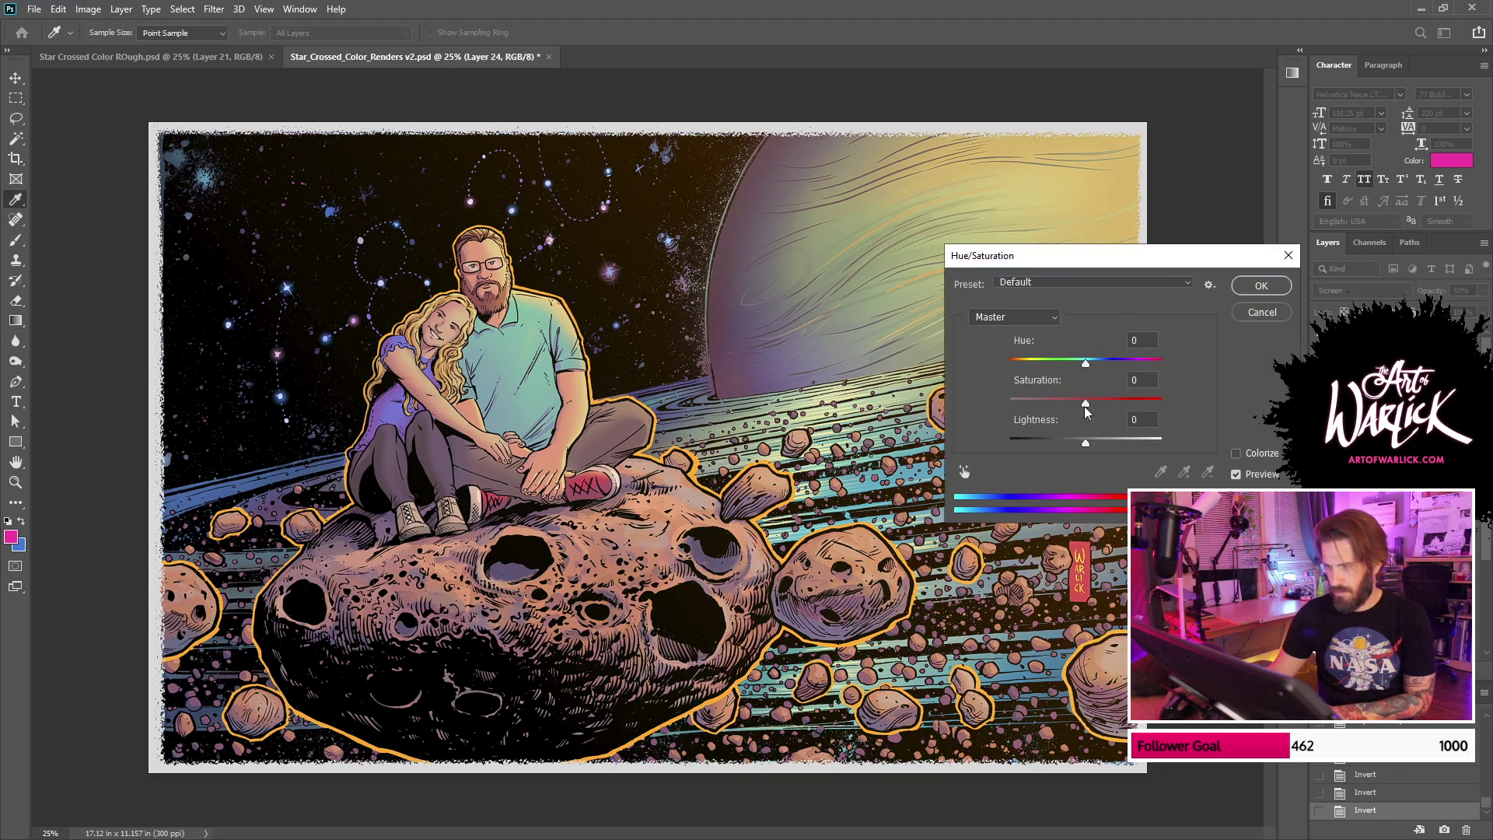
{"action": "left_click_drag", "start_coordinate": [1085, 406], "coordinate": [1241, 423]}
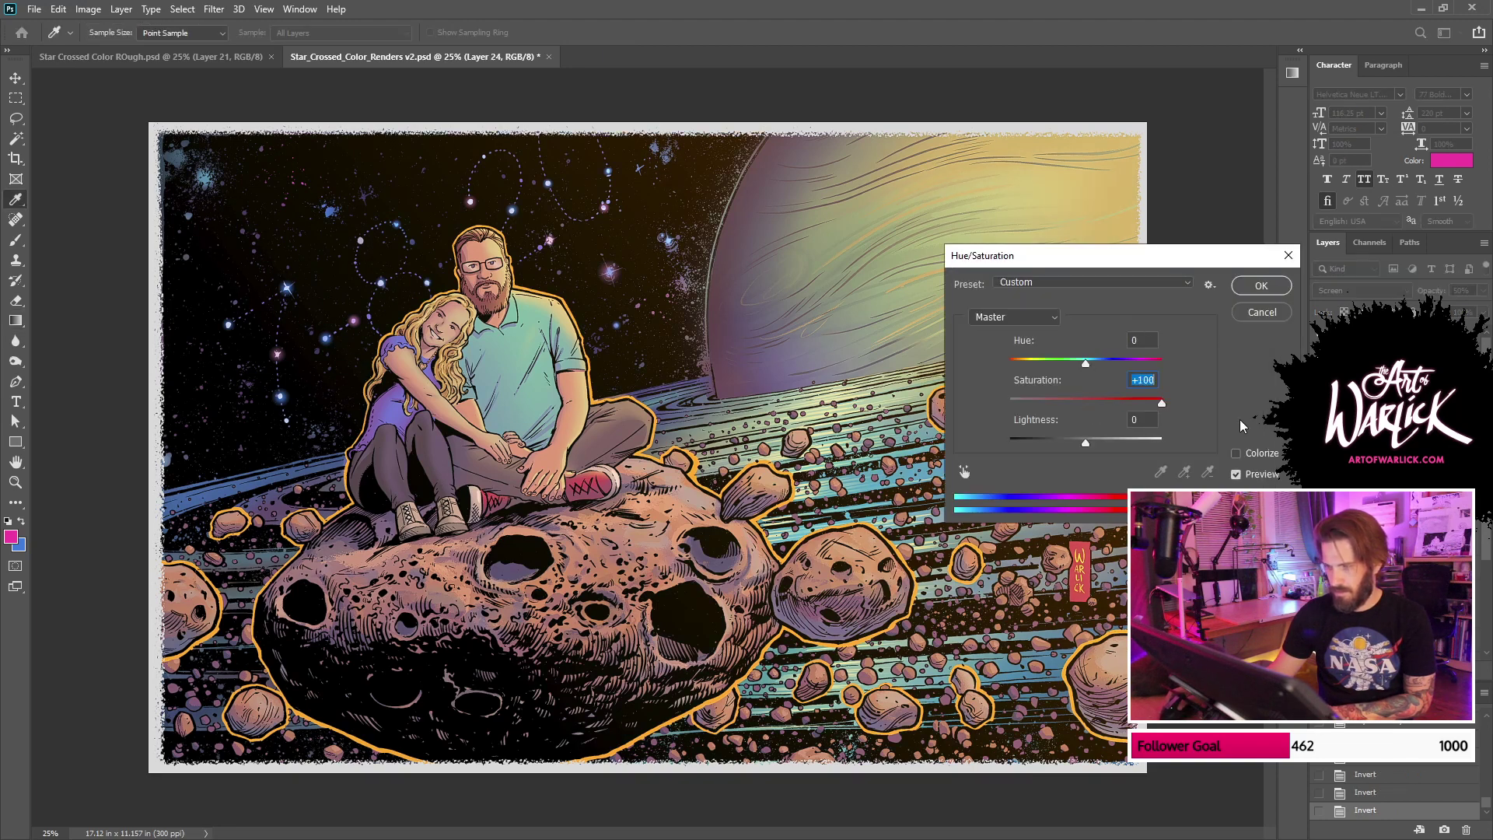
{"action": "left_click", "coordinate": [1105, 443]}
{"action": "mouse_move", "coordinate": [1090, 361]}
{"action": "left_mouse_down"}
{"action": "mouse_move", "coordinate": [1019, 366]}
{"action": "mouse_move", "coordinate": [1095, 367]}
{"action": "mouse_move", "coordinate": [1076, 367]}
{"action": "left_mouse_up"}
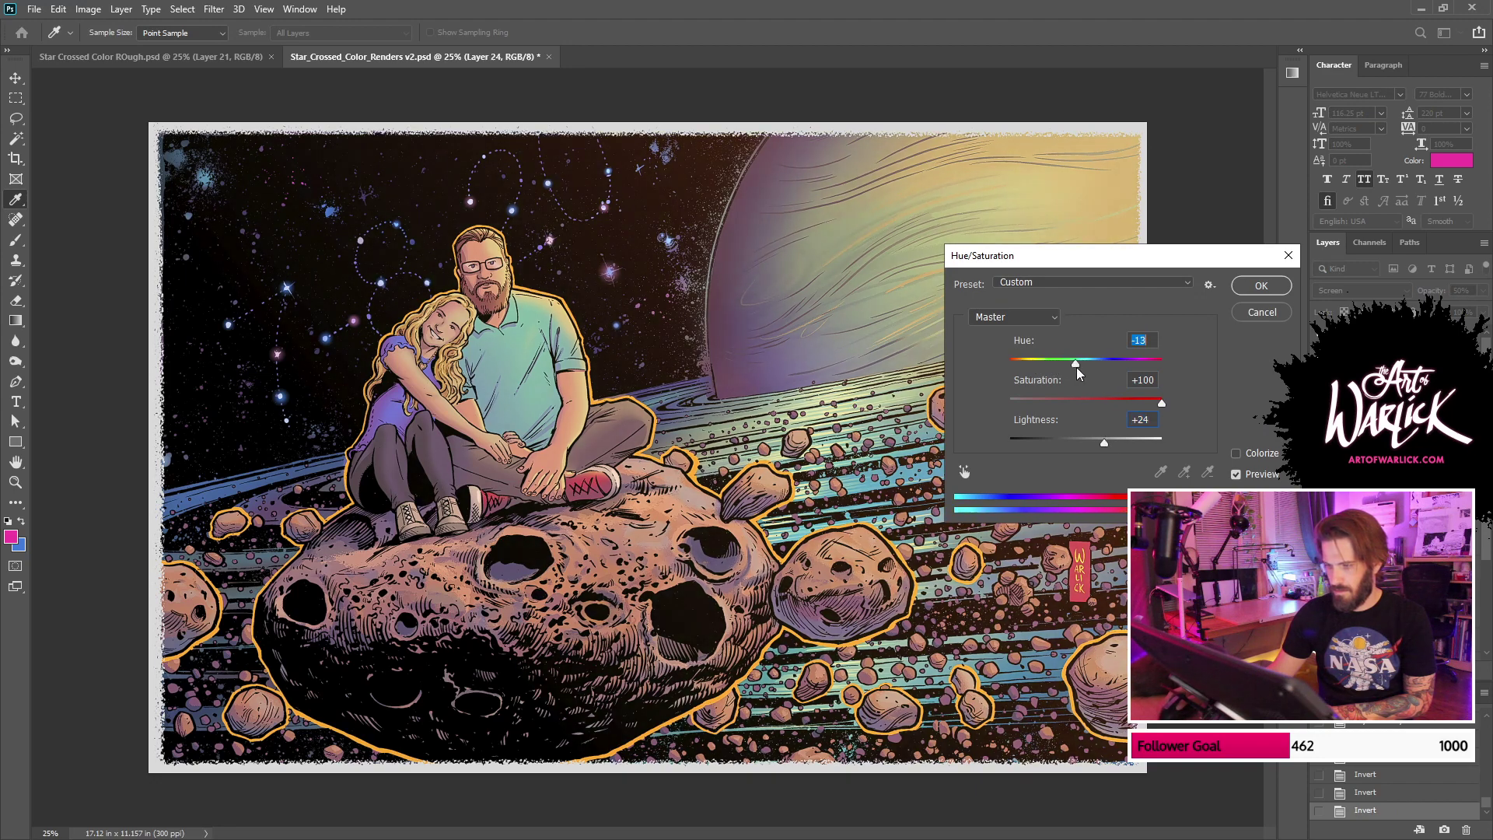
{"action": "key", "text": "Escape"}
Step: Set Layer 24's opacity to 100% and invert it so its glow turns blue
{"action": "double_click", "coordinate": [1462, 290]}
{"action": "type", "text": "100"}
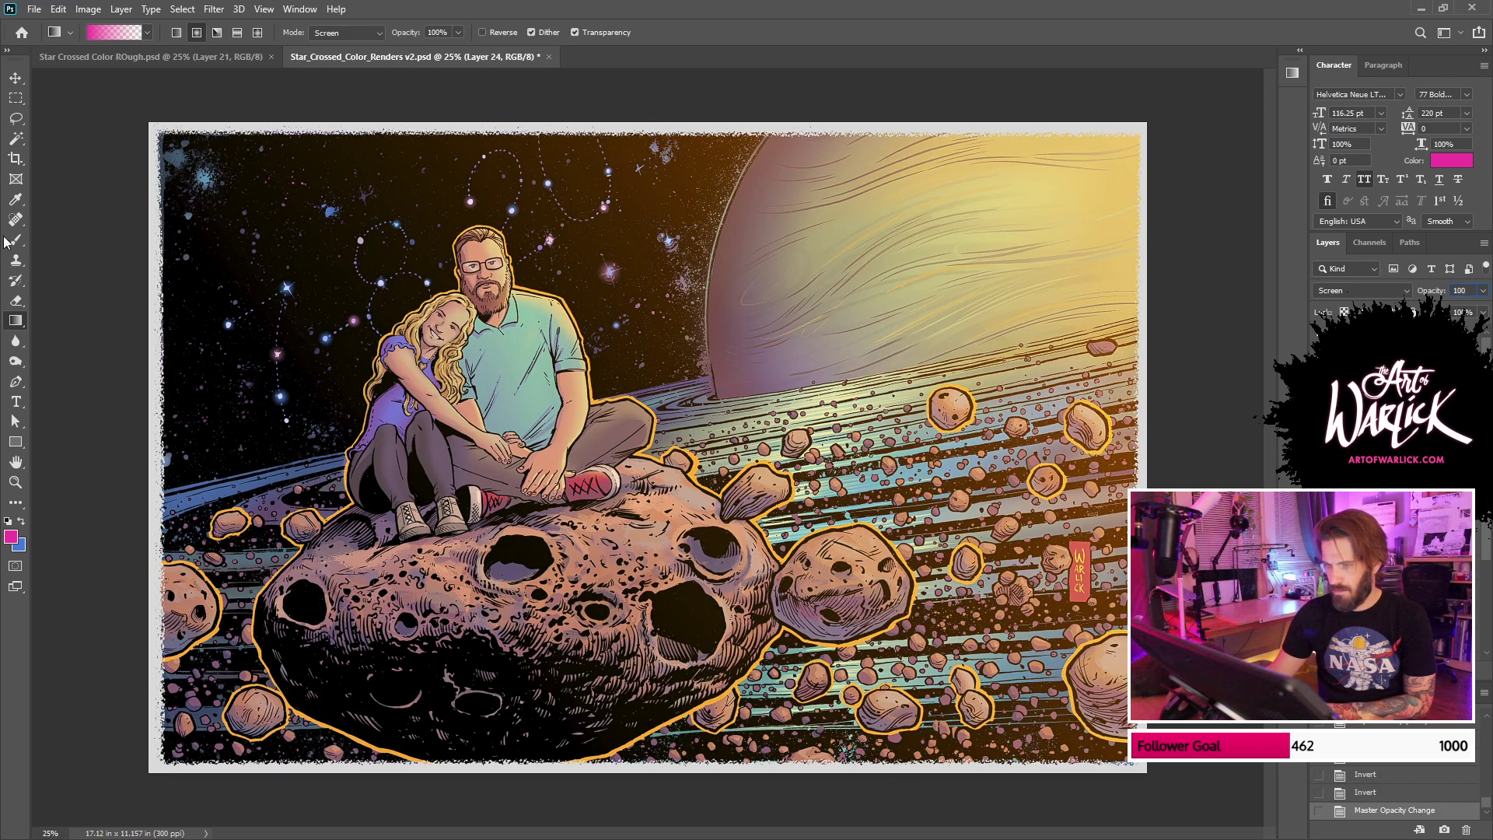
{"action": "left_click", "coordinate": [15, 78]}
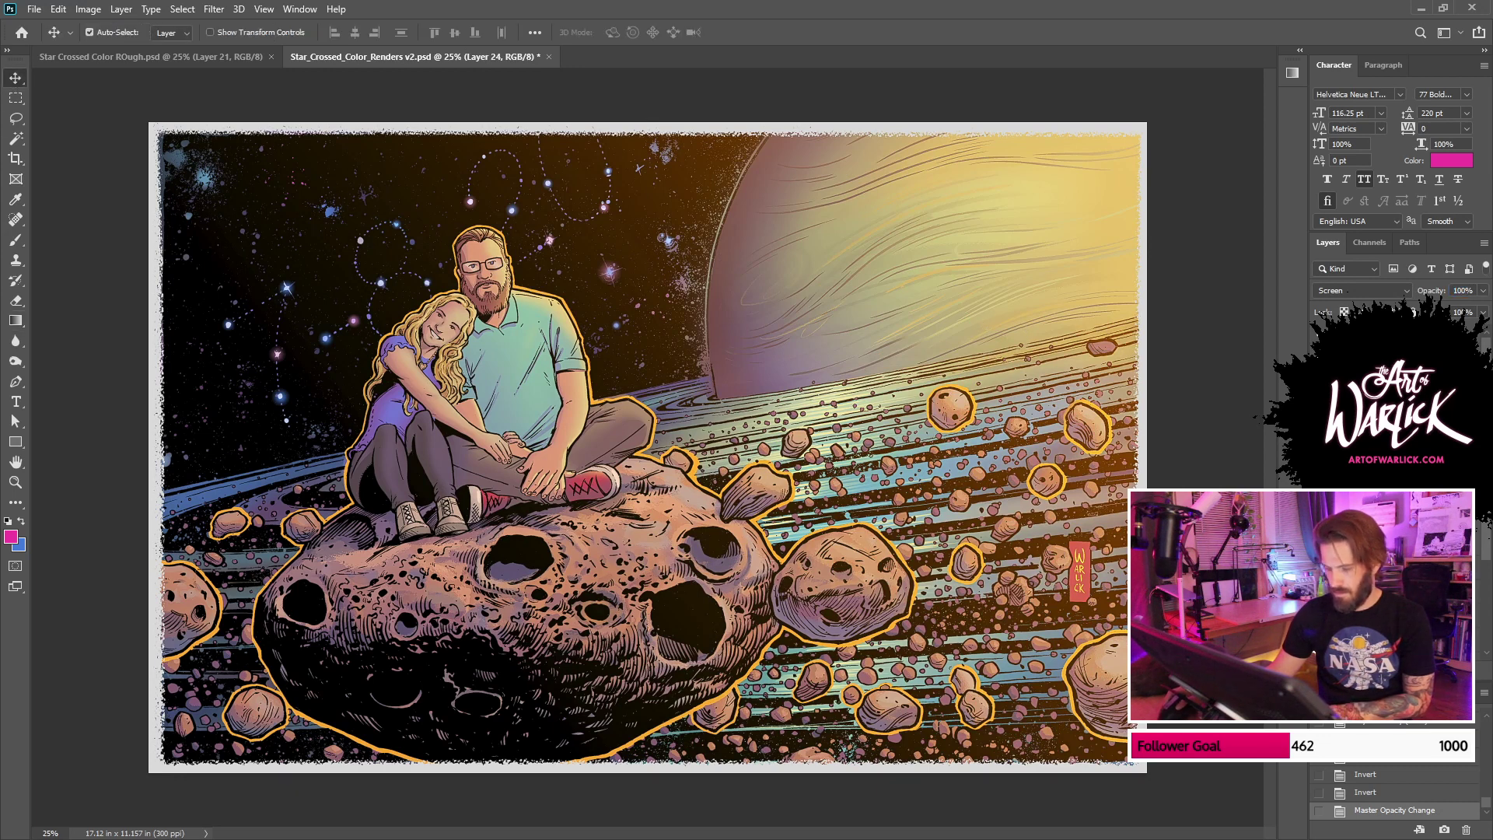
{"action": "key", "text": "ctrl+i"}
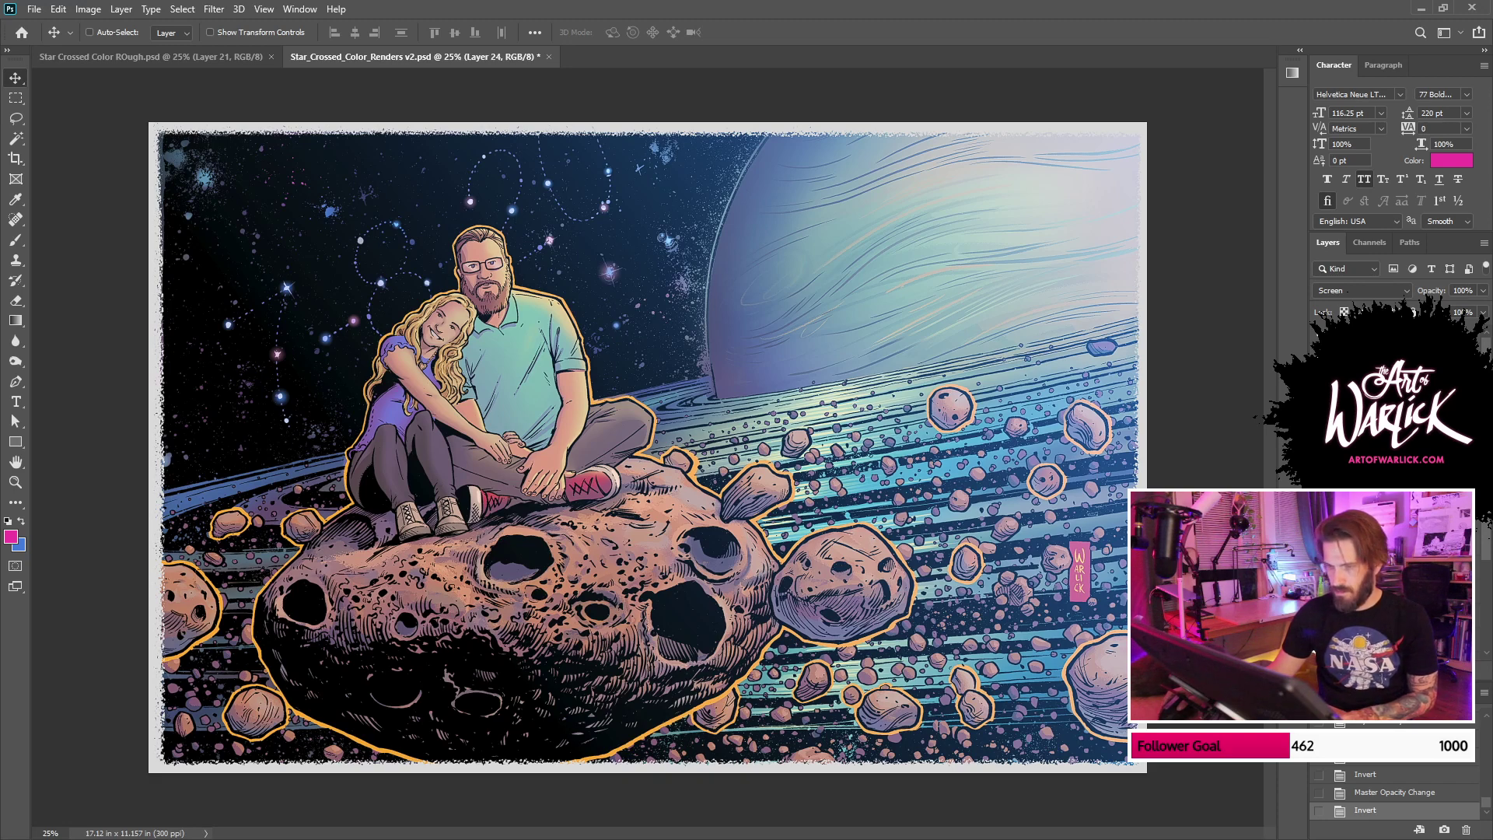
Step: Hide Layer 24, show the purple sky glow, and select Layer 15 copy 3
{"action": "left_click", "coordinate": [1320, 435]}
{"action": "left_click", "coordinate": [1320, 459]}
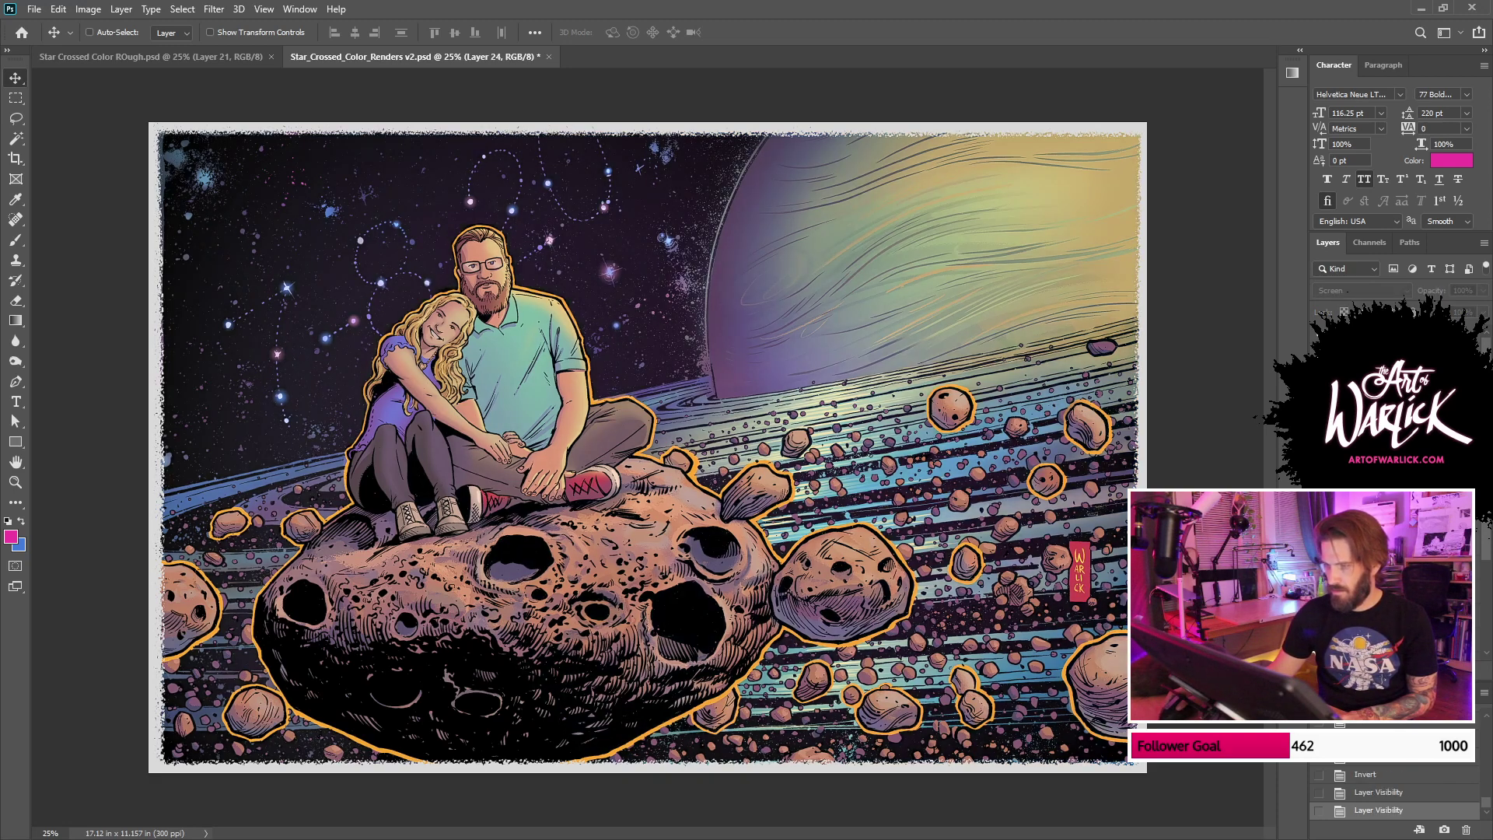
{"action": "left_click", "coordinate": [1320, 459]}
{"action": "left_click", "coordinate": [1391, 459]}
{"action": "left_click", "coordinate": [1319, 458]}
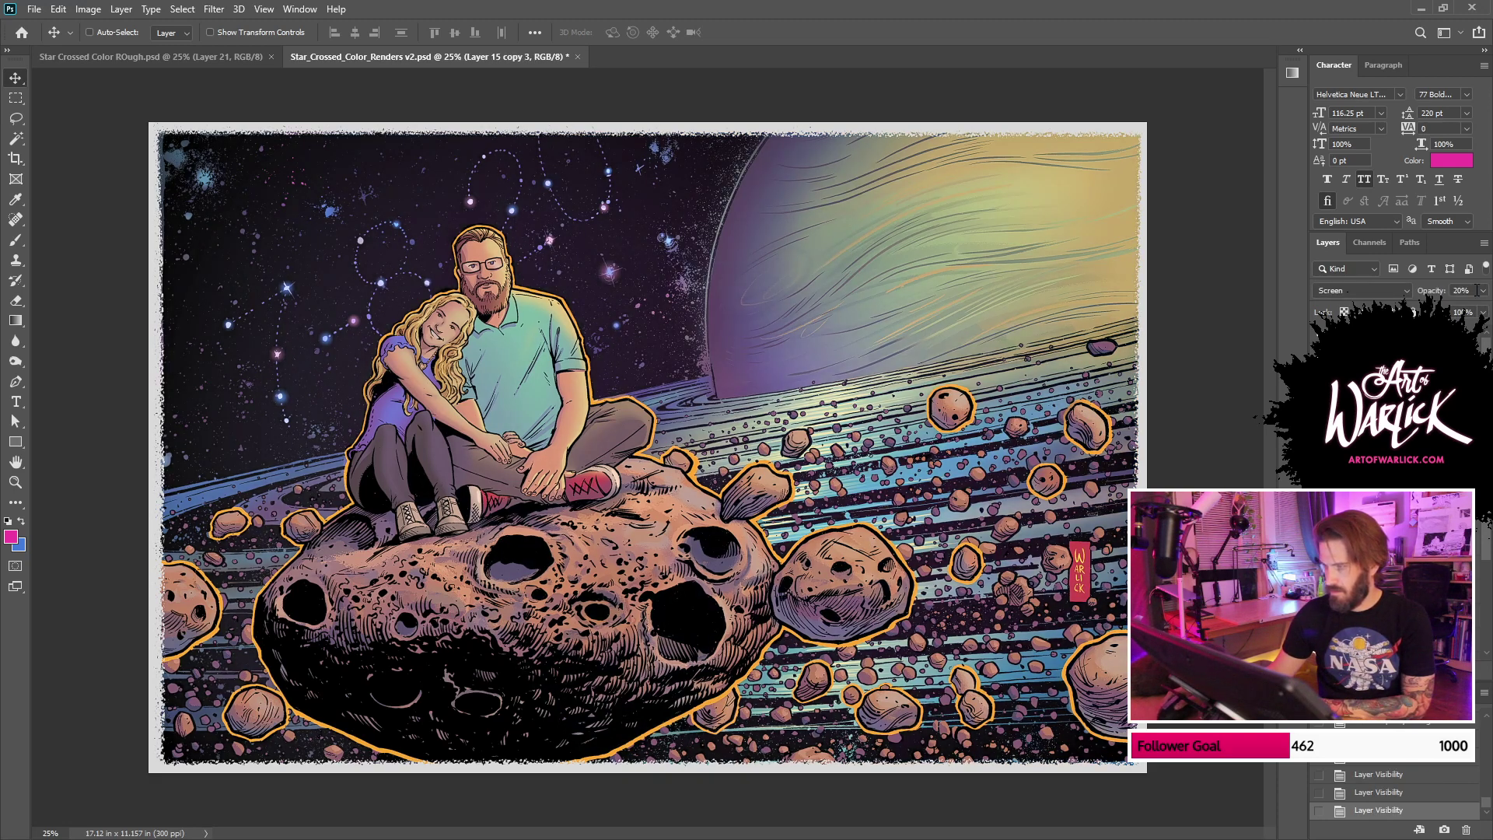
Step: Try inverting the Layer 15 copy 3 glow to green, viewing it at 100% and 20% opacity
{"action": "type", "text": "100"}
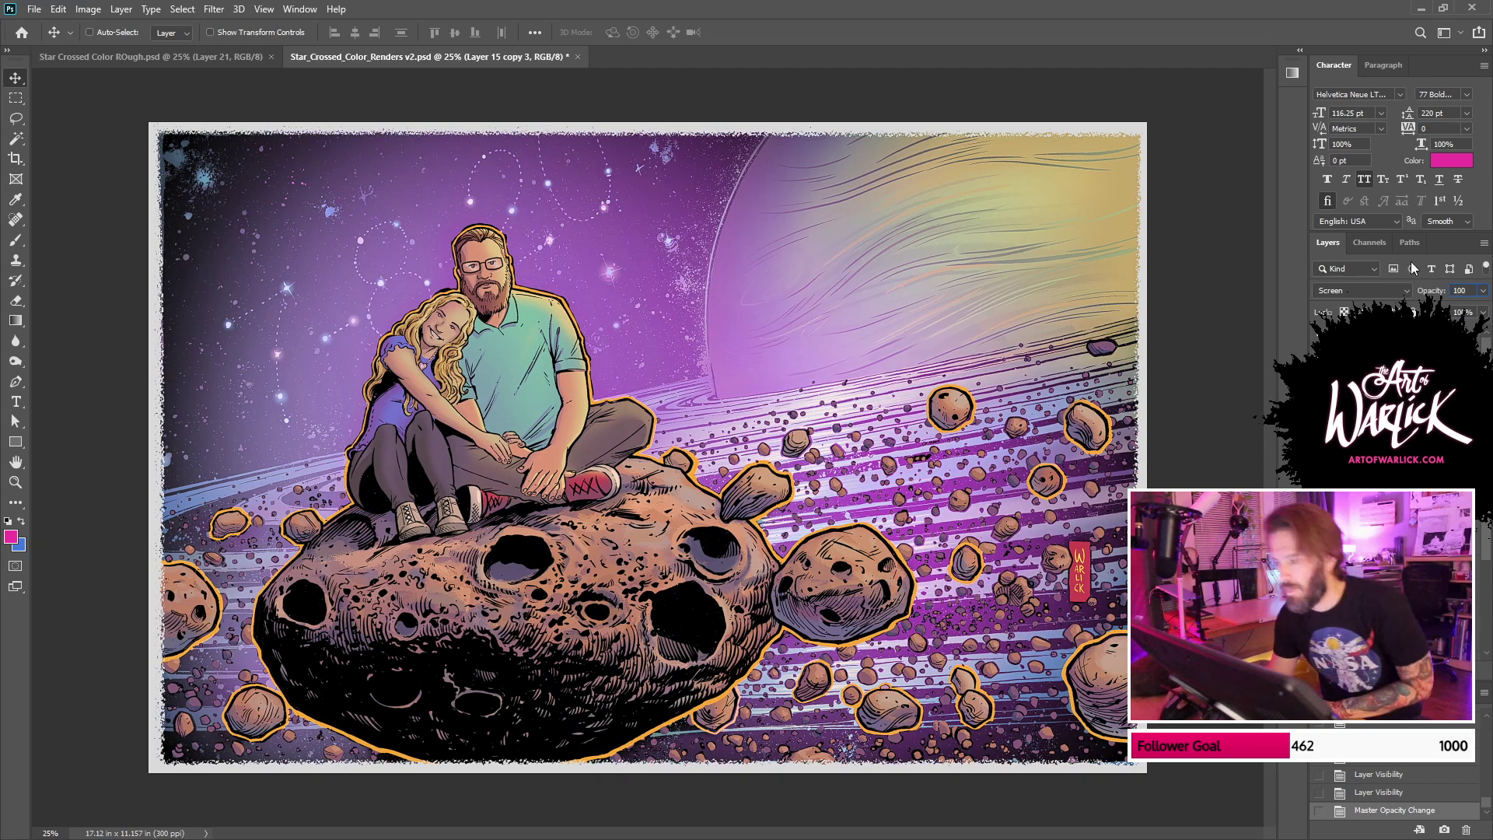
{"action": "key", "text": "ctrl+i"}
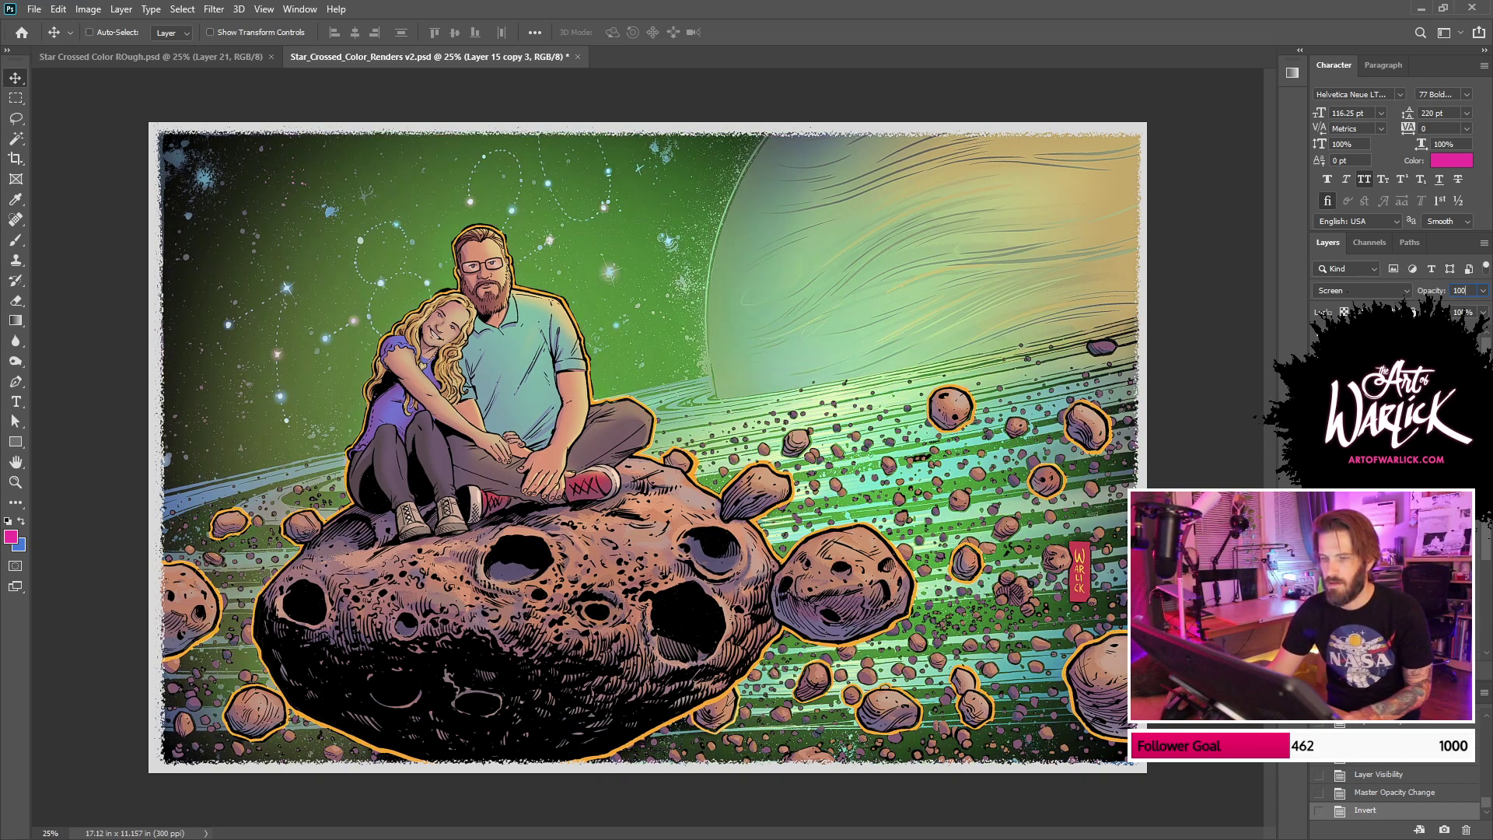
{"action": "key", "text": "2"}
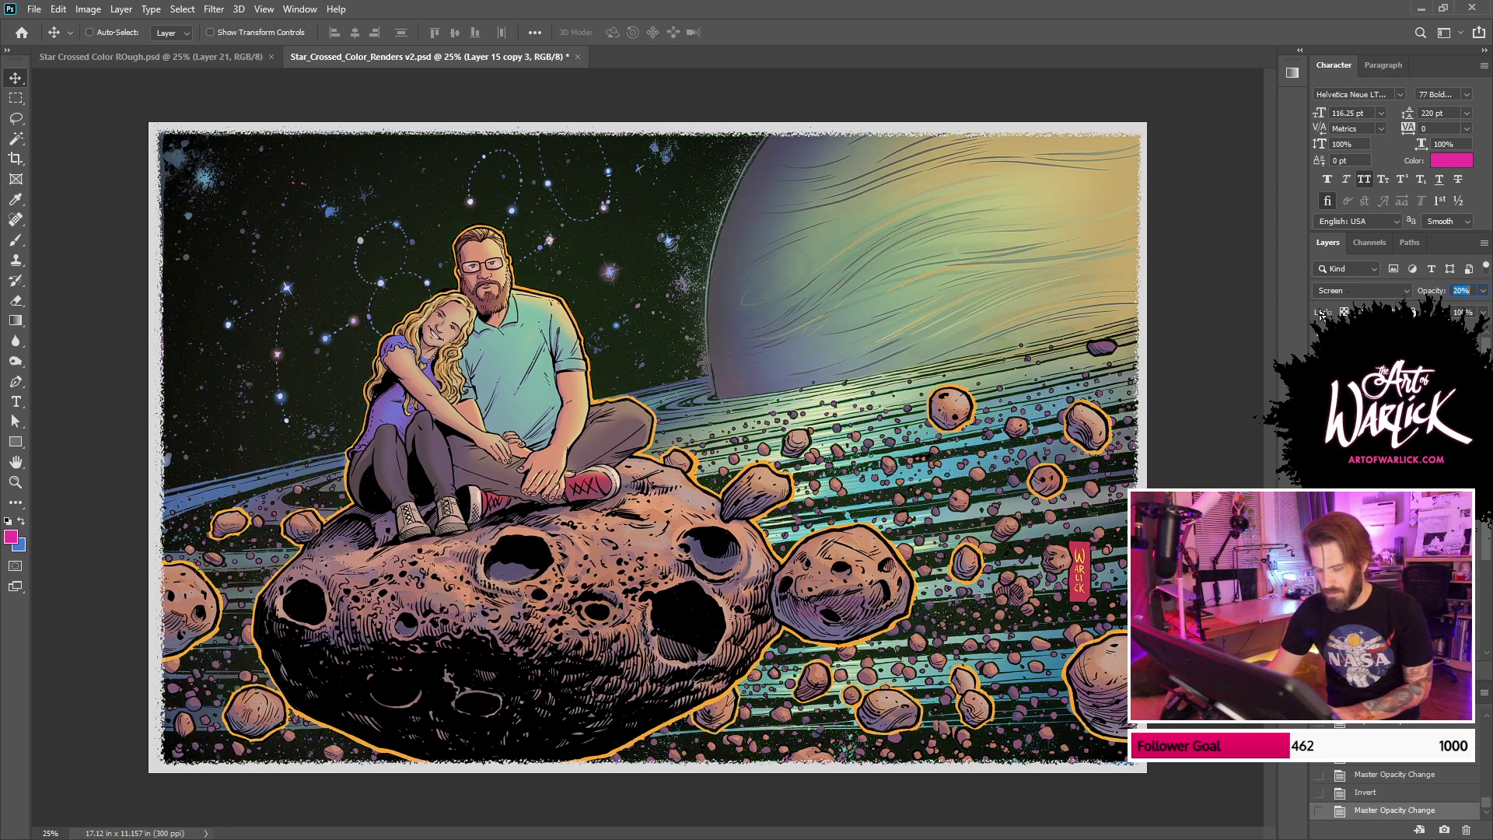
{"action": "key", "text": "ctrl+u"}
{"action": "mouse_move", "coordinate": [1086, 365]}
{"action": "left_mouse_down"}
{"action": "mouse_move", "coordinate": [1237, 371]}
{"action": "mouse_move", "coordinate": [1042, 366]}
{"action": "mouse_move", "coordinate": [1196, 362]}
{"action": "mouse_move", "coordinate": [1076, 366]}
{"action": "mouse_move", "coordinate": [1143, 366]}
{"action": "mouse_move", "coordinate": [1090, 375]}
{"action": "left_mouse_up"}
{"action": "key", "text": "Return"}
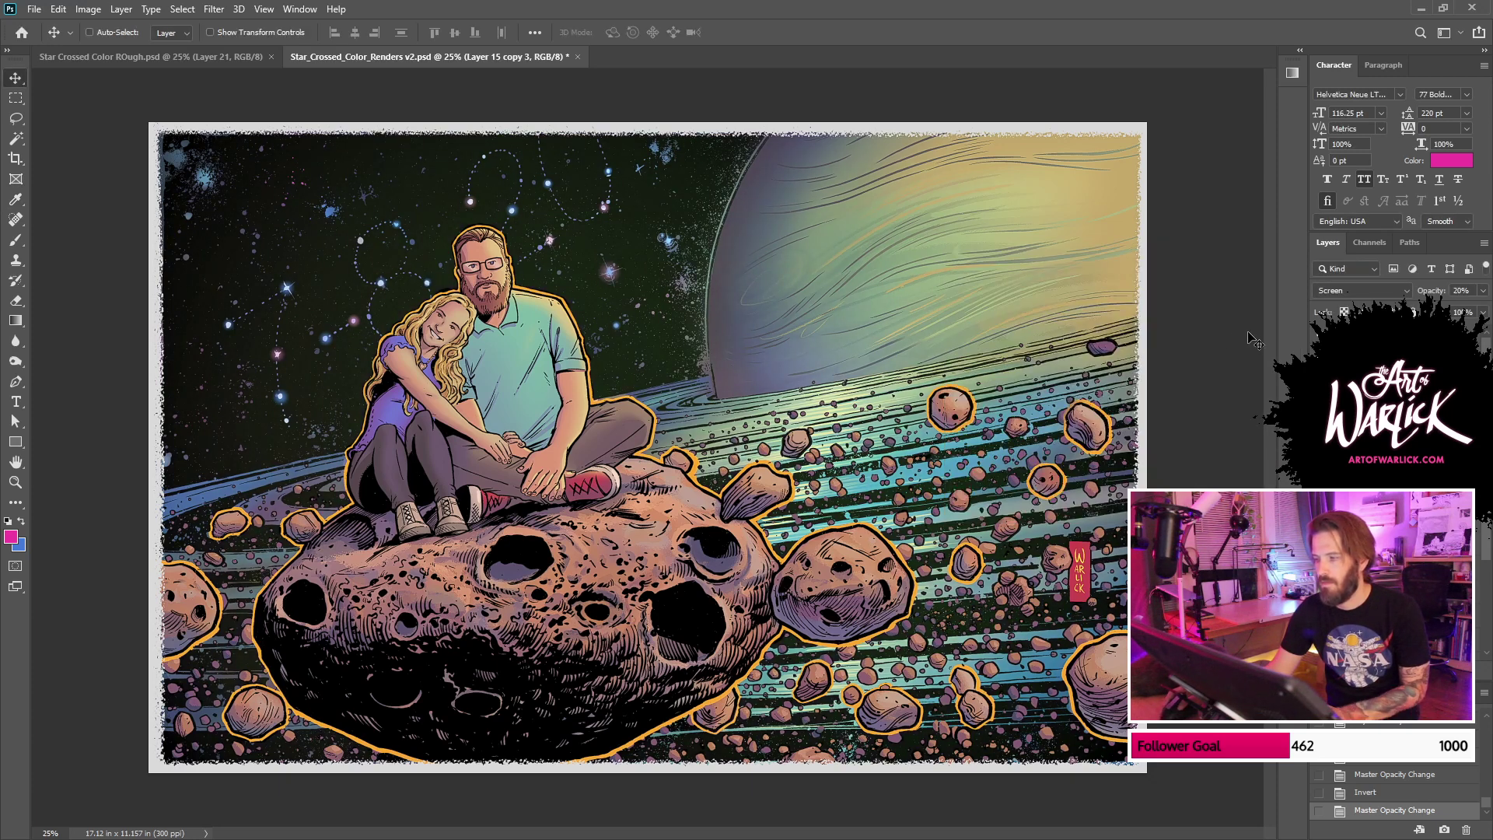
Step: Shift the hue of the purple glow on Layer 15 copy 3 slightly with Hue/Saturation
{"action": "key", "text": "ctrl+u"}
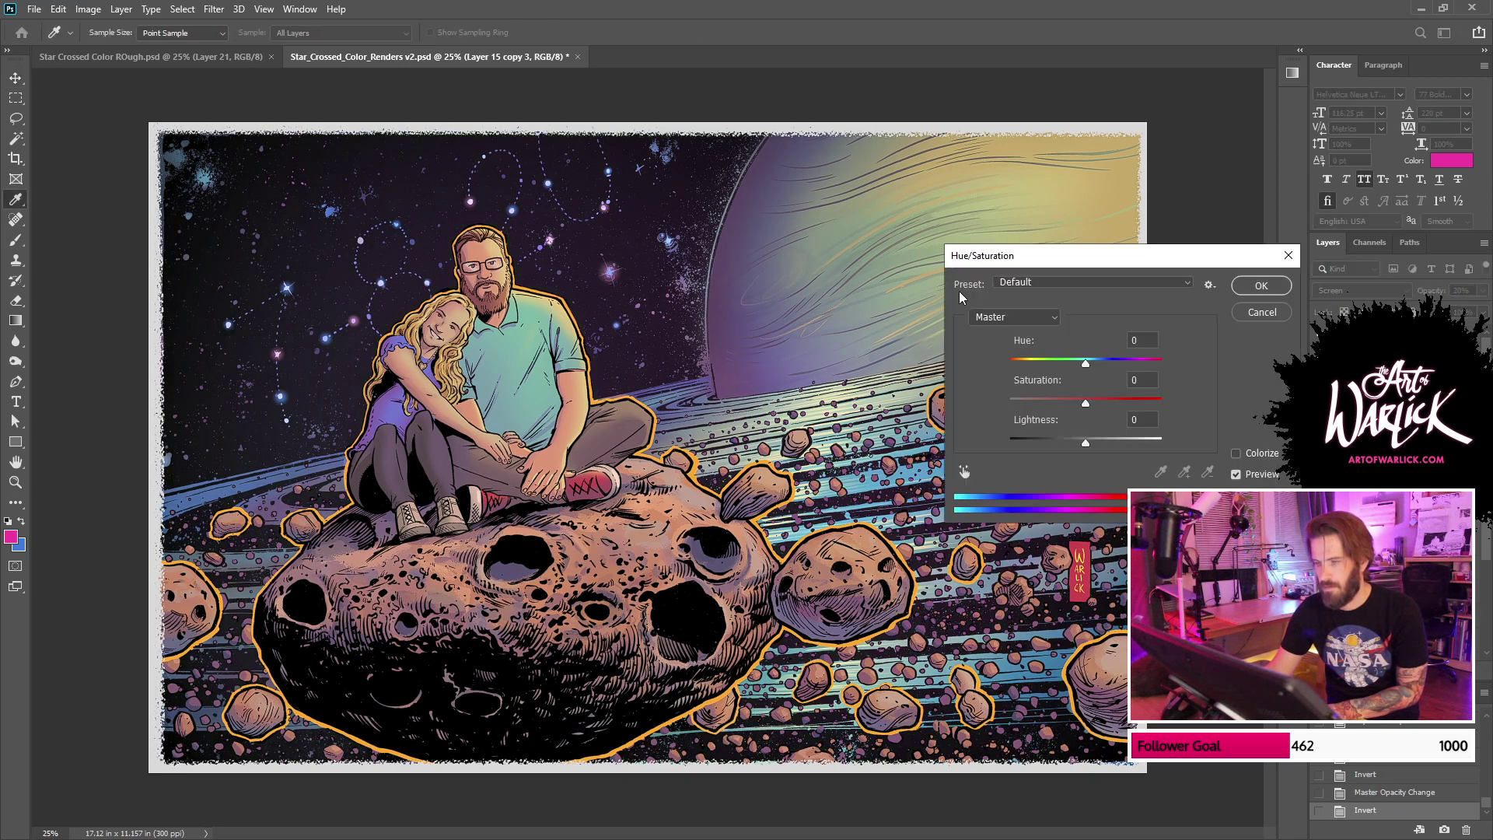
{"action": "mouse_move", "coordinate": [1091, 362]}
{"action": "left_mouse_down"}
{"action": "mouse_move", "coordinate": [1195, 366]}
{"action": "mouse_move", "coordinate": [1100, 368]}
{"action": "left_mouse_up"}
{"action": "left_click", "coordinate": [1261, 285]}
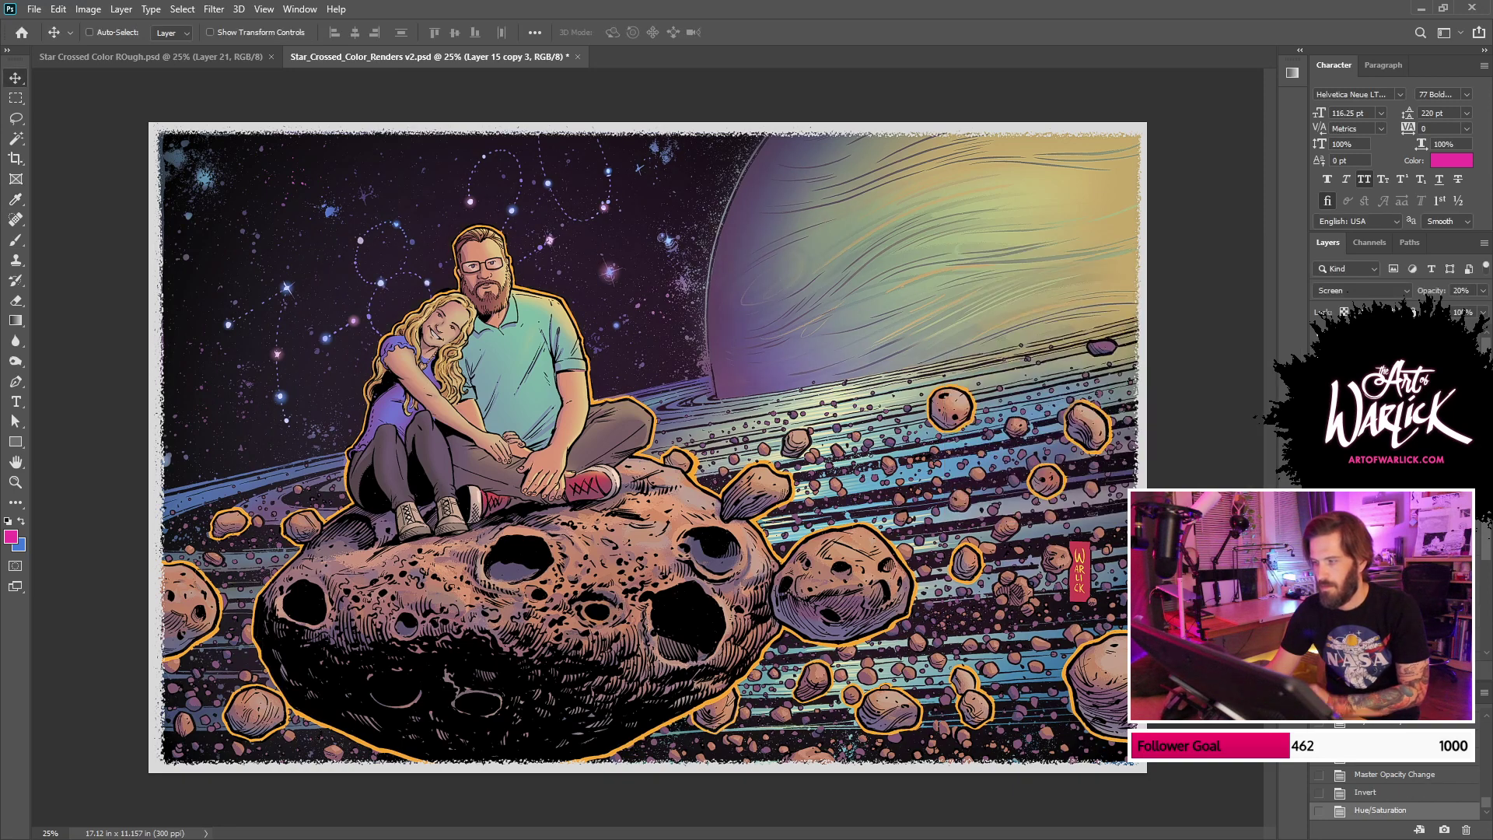
Step: Show Layer 24 again and invert it so its glow over the planet turns orange
{"action": "left_click", "coordinate": [1319, 482]}
{"action": "left_click", "coordinate": [1388, 482]}
{"action": "key", "text": "ctrl+i"}
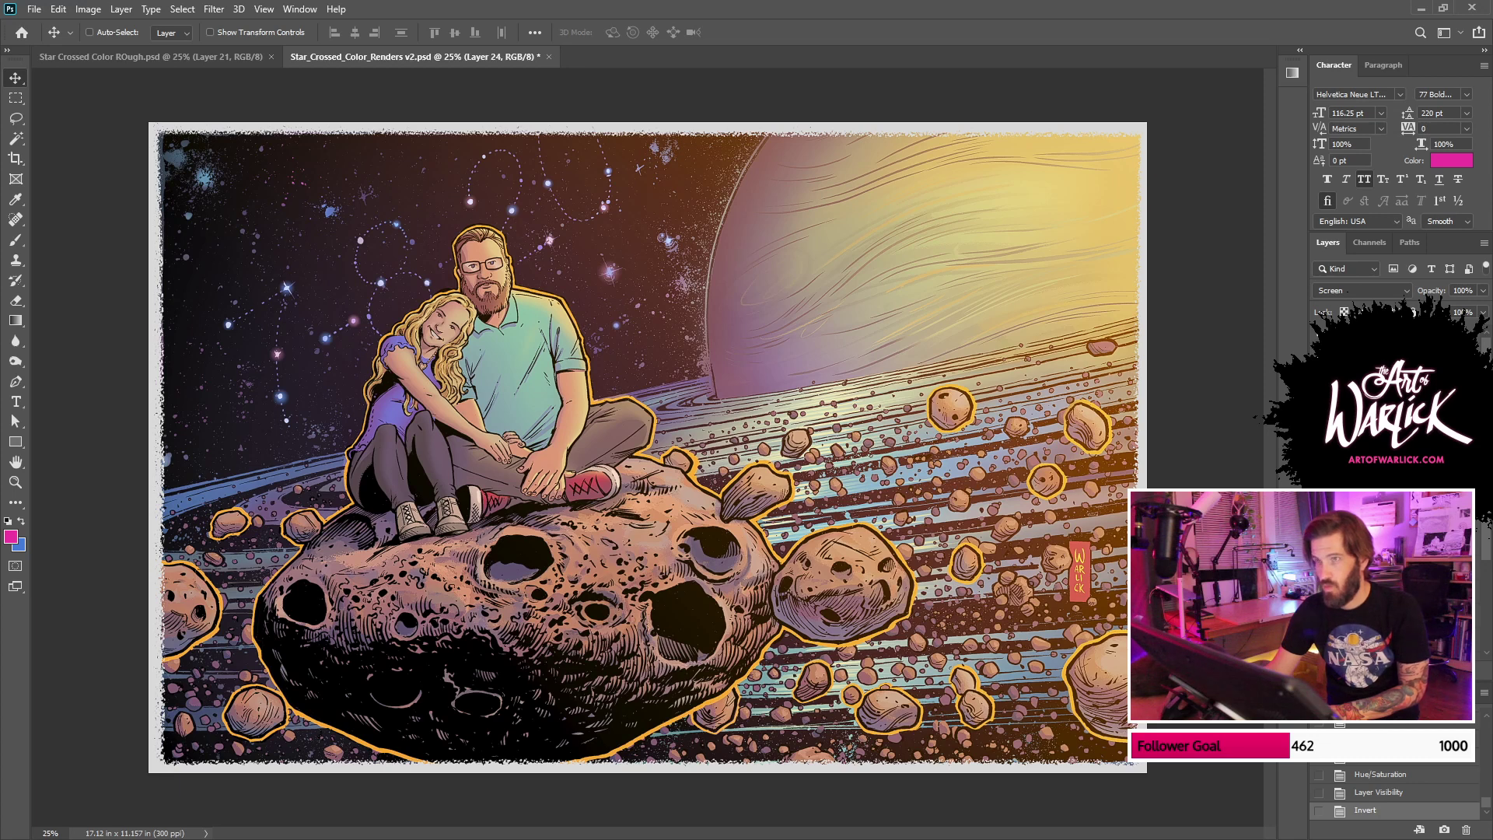
Step: Toggle the star and border layers to compare them, and invert the border on Layer 18 to dark
{"action": "left_click", "coordinate": [1319, 482]}
{"action": "left_click", "coordinate": [1320, 464]}
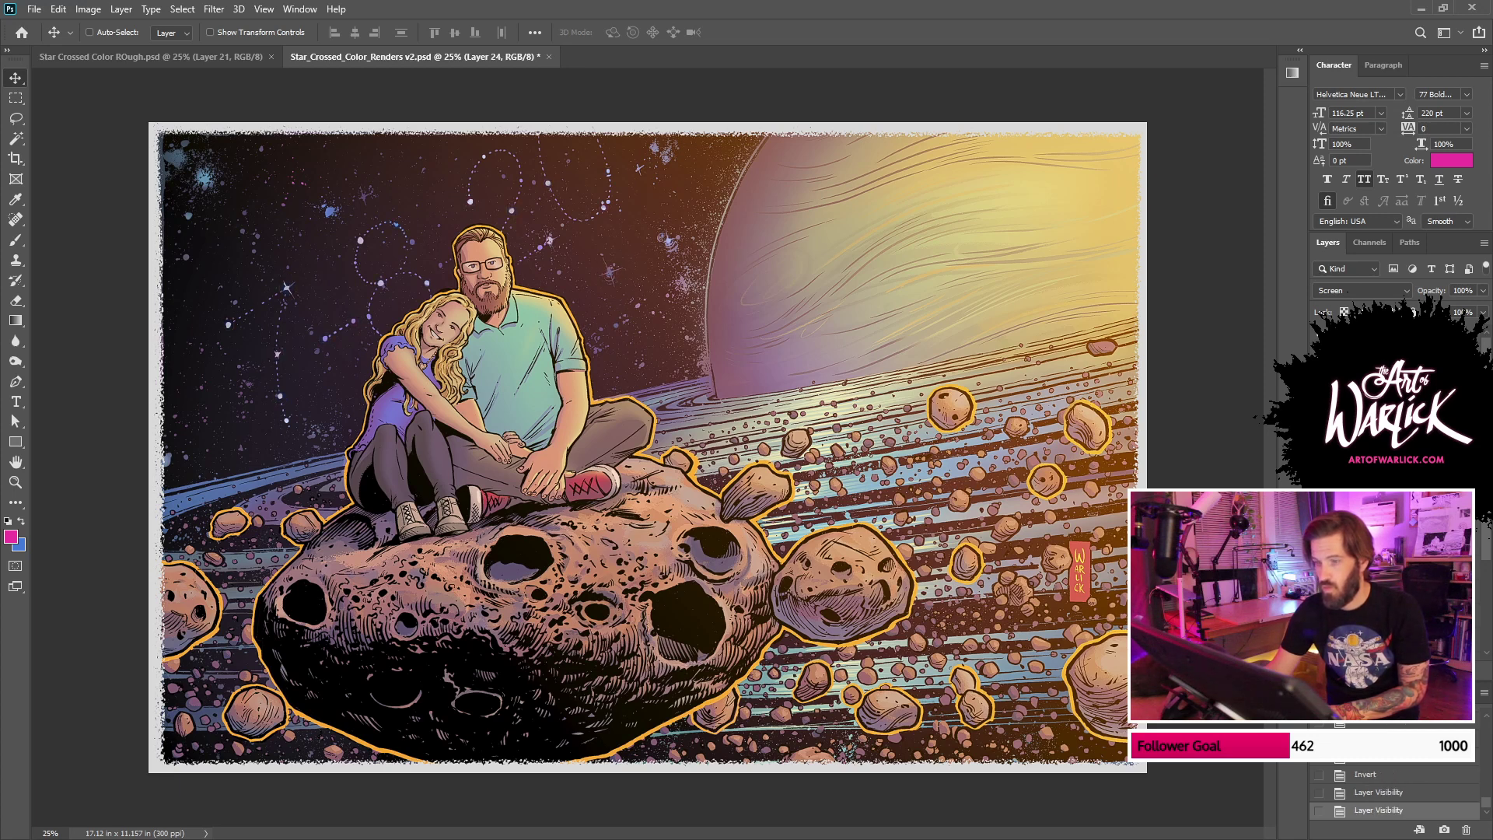
{"action": "left_click", "coordinate": [1319, 482]}
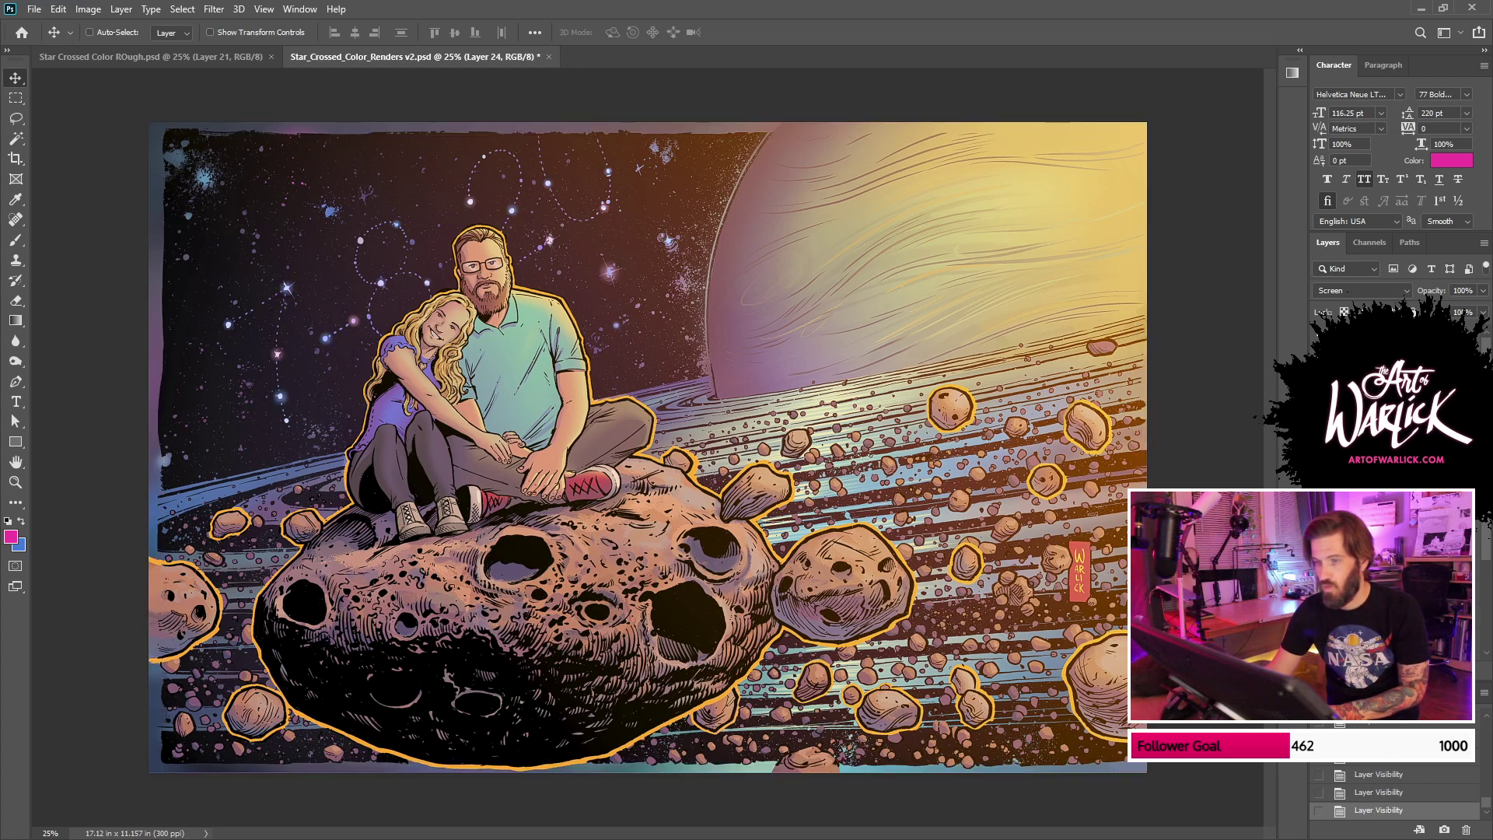
{"action": "left_click", "coordinate": [1319, 464]}
{"action": "key", "text": "ctrl+i"}
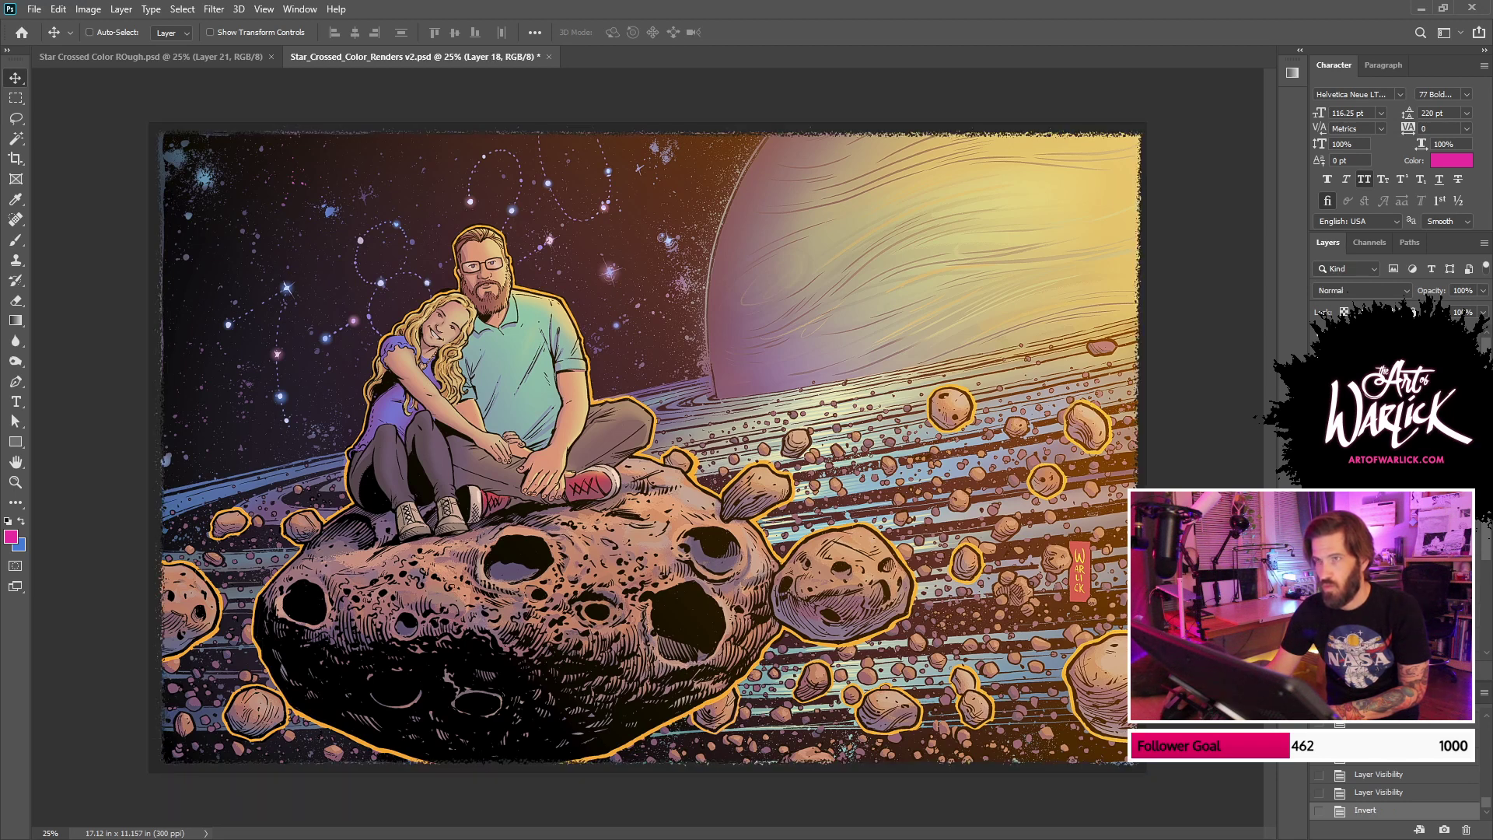
Step: Invert Layer 24 back to its blue glow and set its opacity to 55%
{"action": "key", "text": "ctrl+i"}
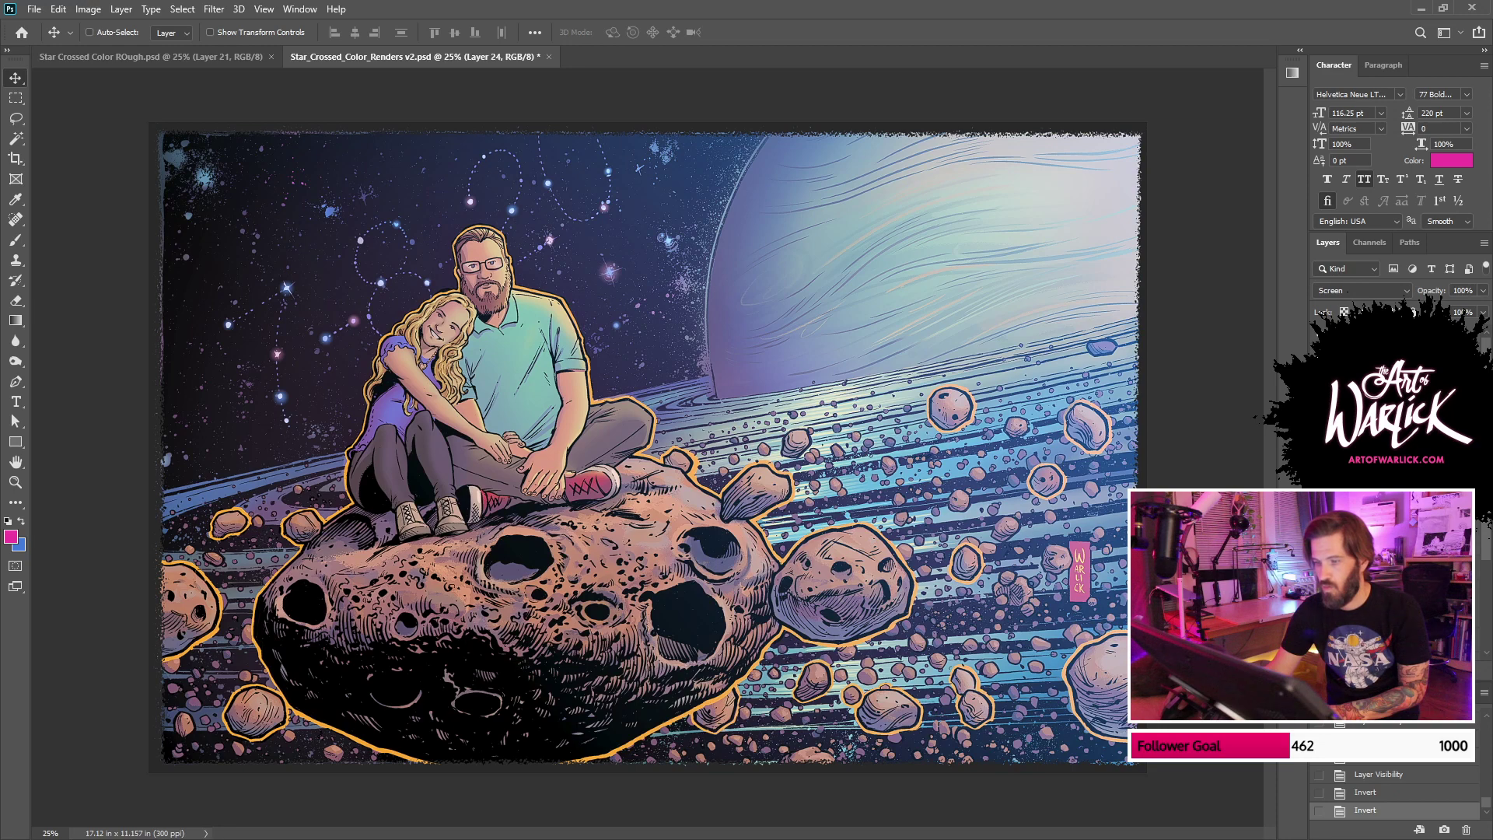
{"action": "left_click", "coordinate": [1461, 290]}
{"action": "type", "text": "55"}
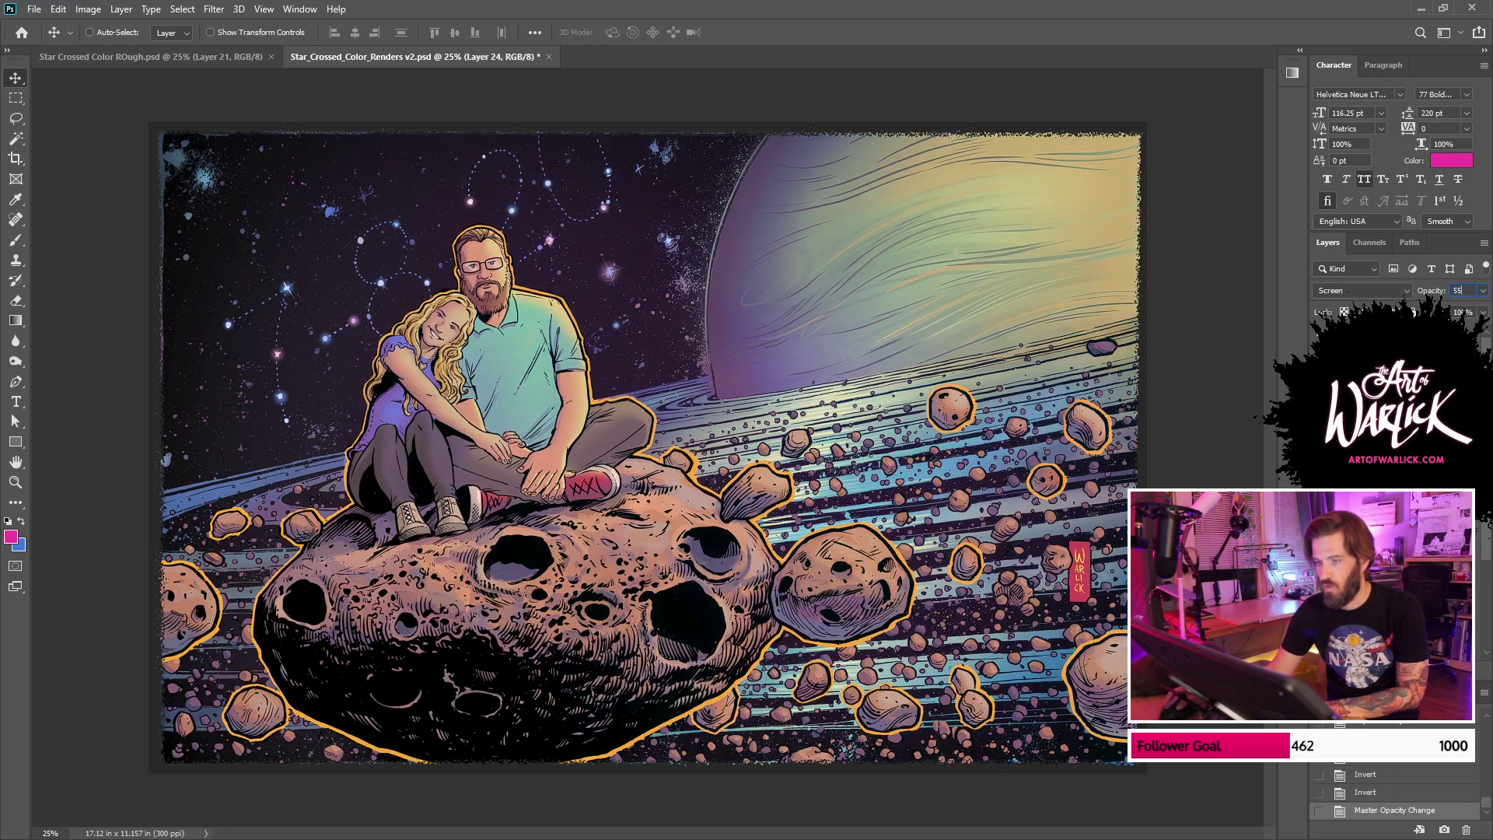
Step: Select Layer 15 copy 3 and compare the sky with the glow and star layers hidden and shown
{"action": "left_click", "coordinate": [1392, 435]}
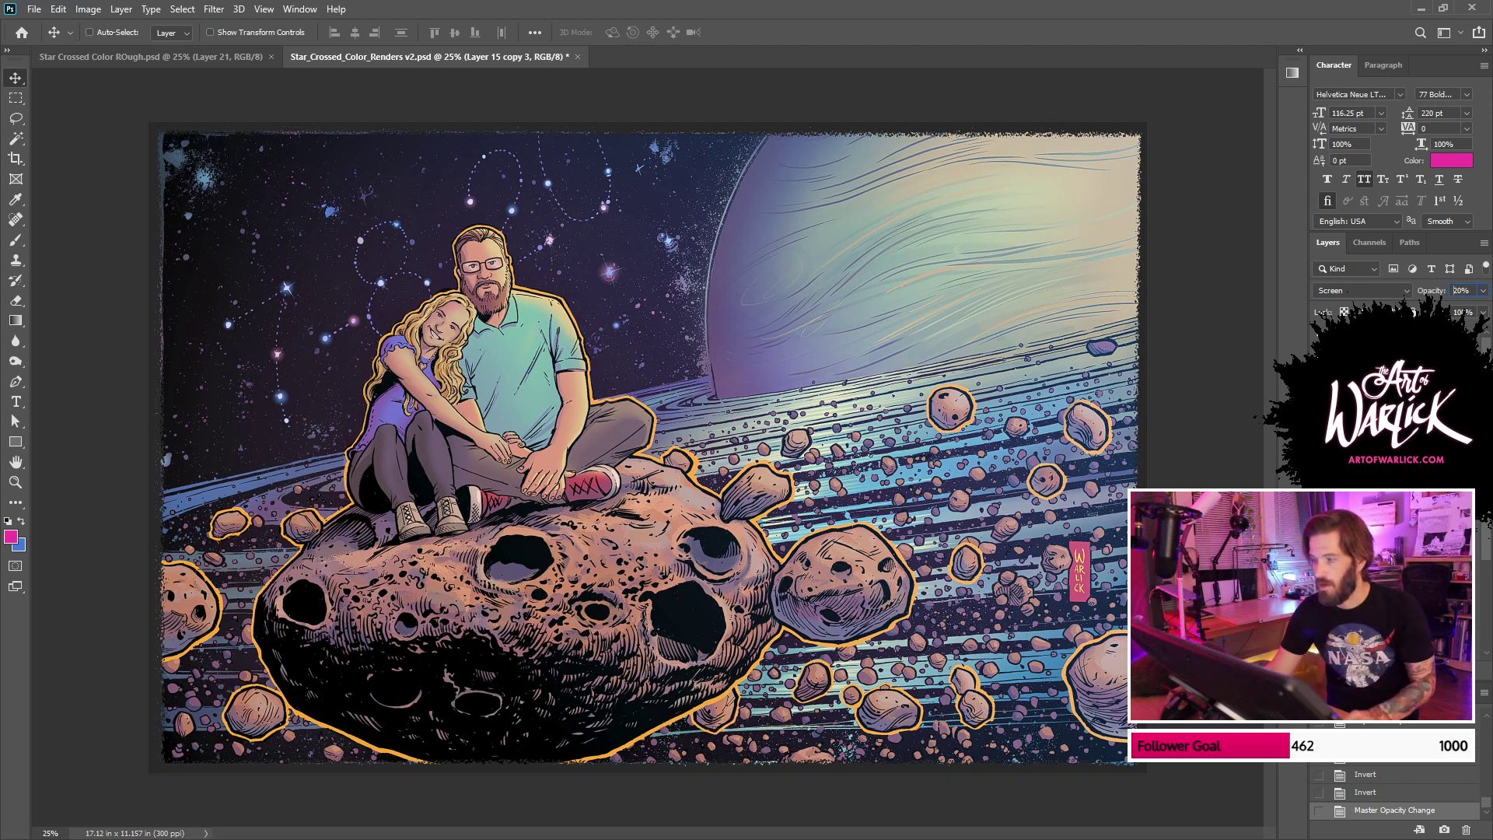
{"action": "left_click", "coordinate": [1320, 436]}
{"action": "left_click", "coordinate": [1319, 436]}
{"action": "key", "text": "ctrl+comma"}
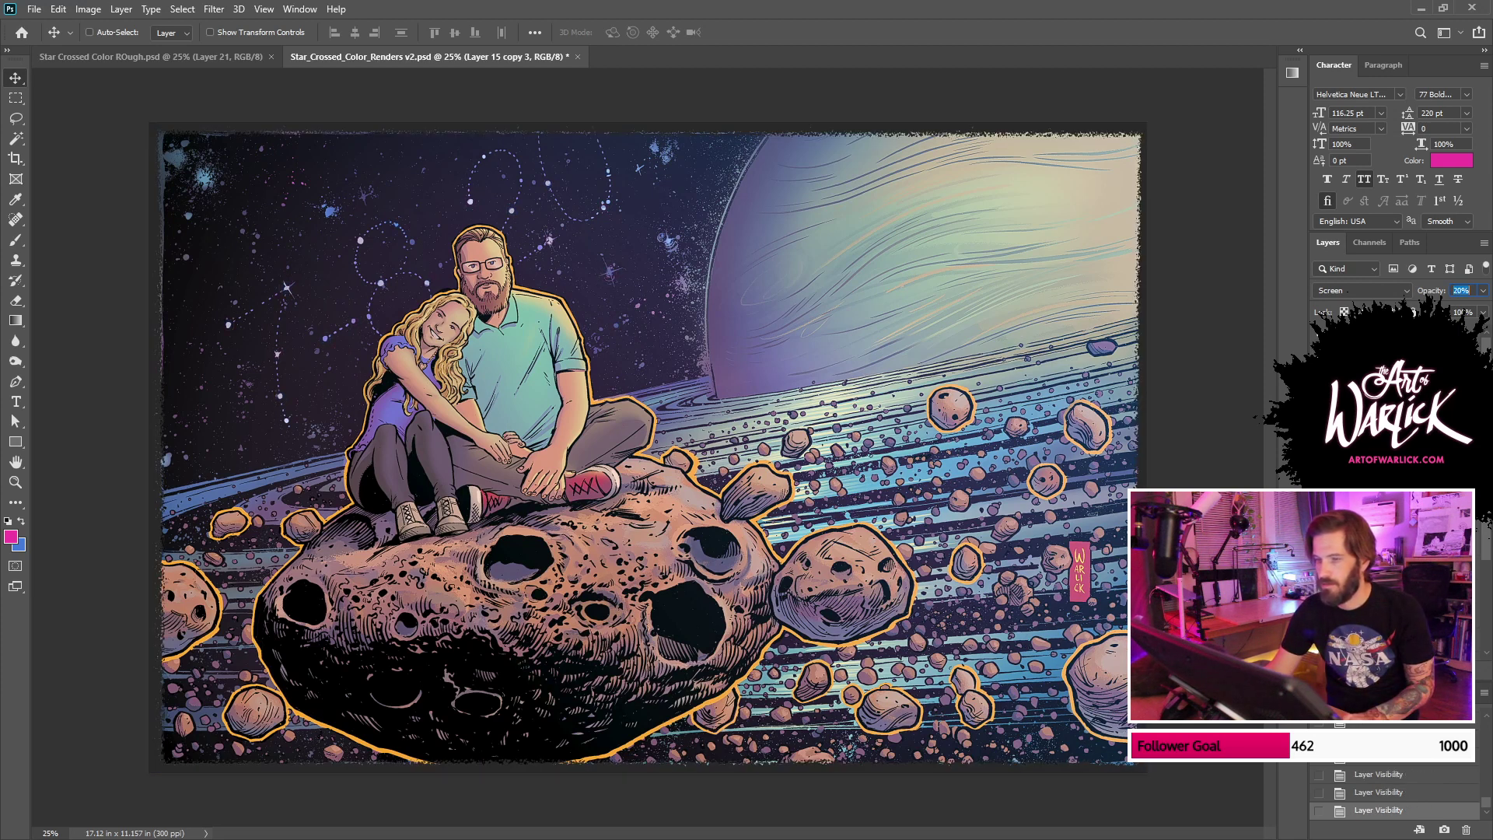
{"action": "left_click", "coordinate": [1319, 453]}
{"action": "left_click", "coordinate": [1319, 436]}
{"action": "key", "text": "ctrl+comma"}
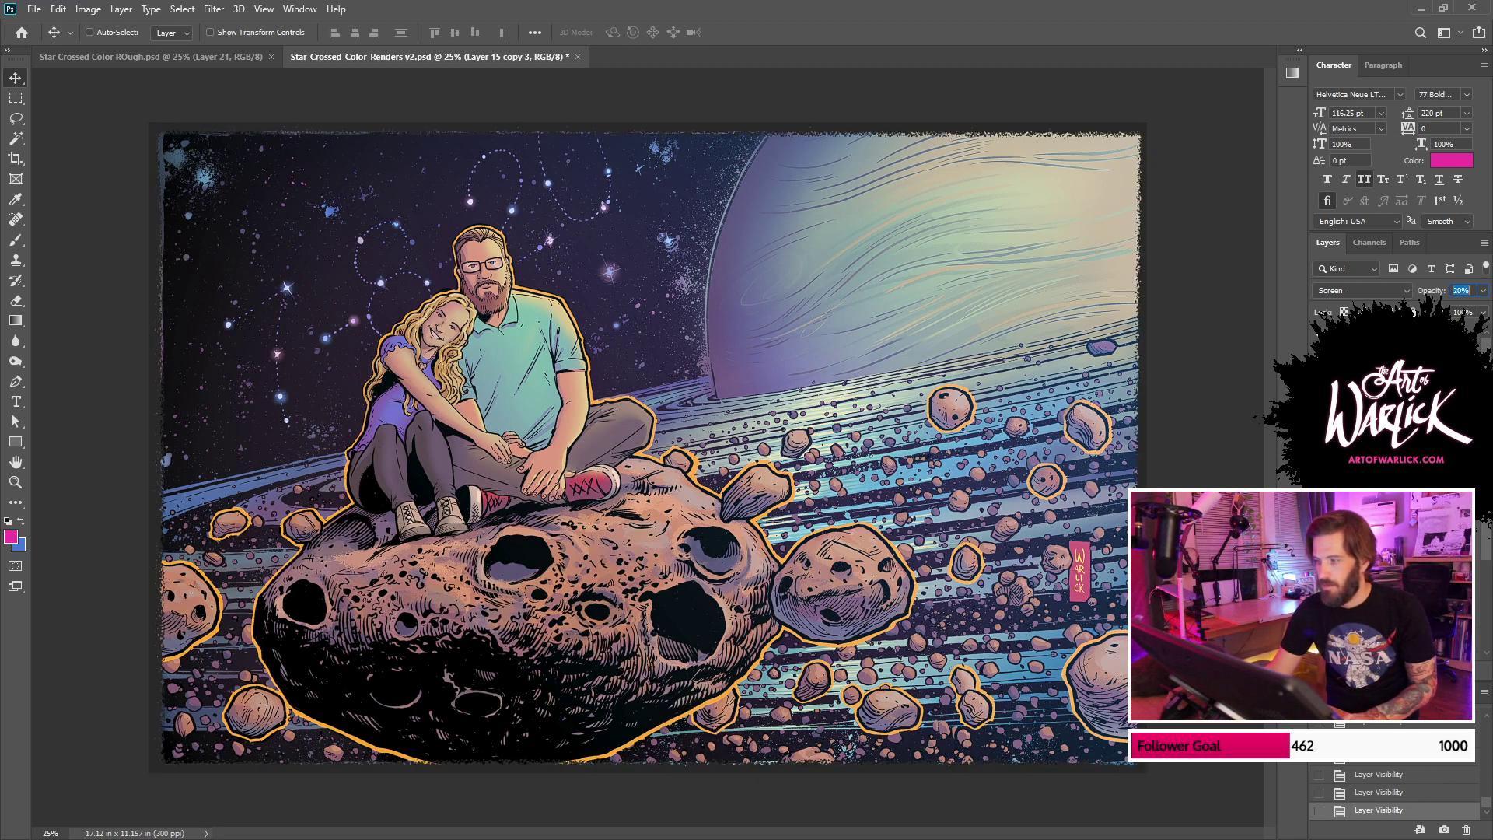
Step: Turn the rough border on Layer 18 pure white with Levels, raising the black output level to 255
{"action": "key", "text": "alt+bracketright"}
{"action": "key", "text": "ctrl+l"}
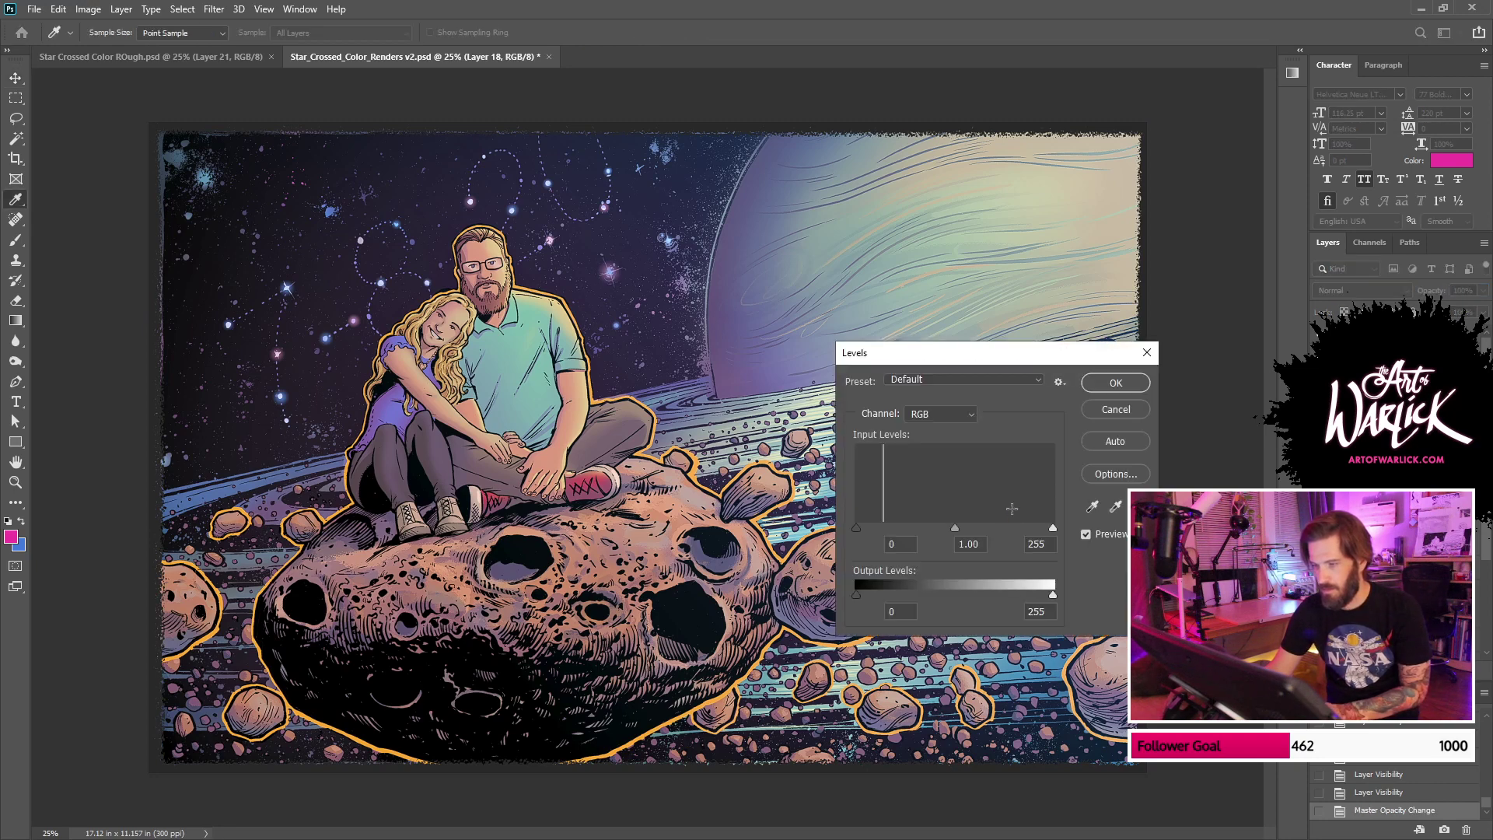
{"action": "left_click_drag", "start_coordinate": [856, 595], "coordinate": [1082, 594]}
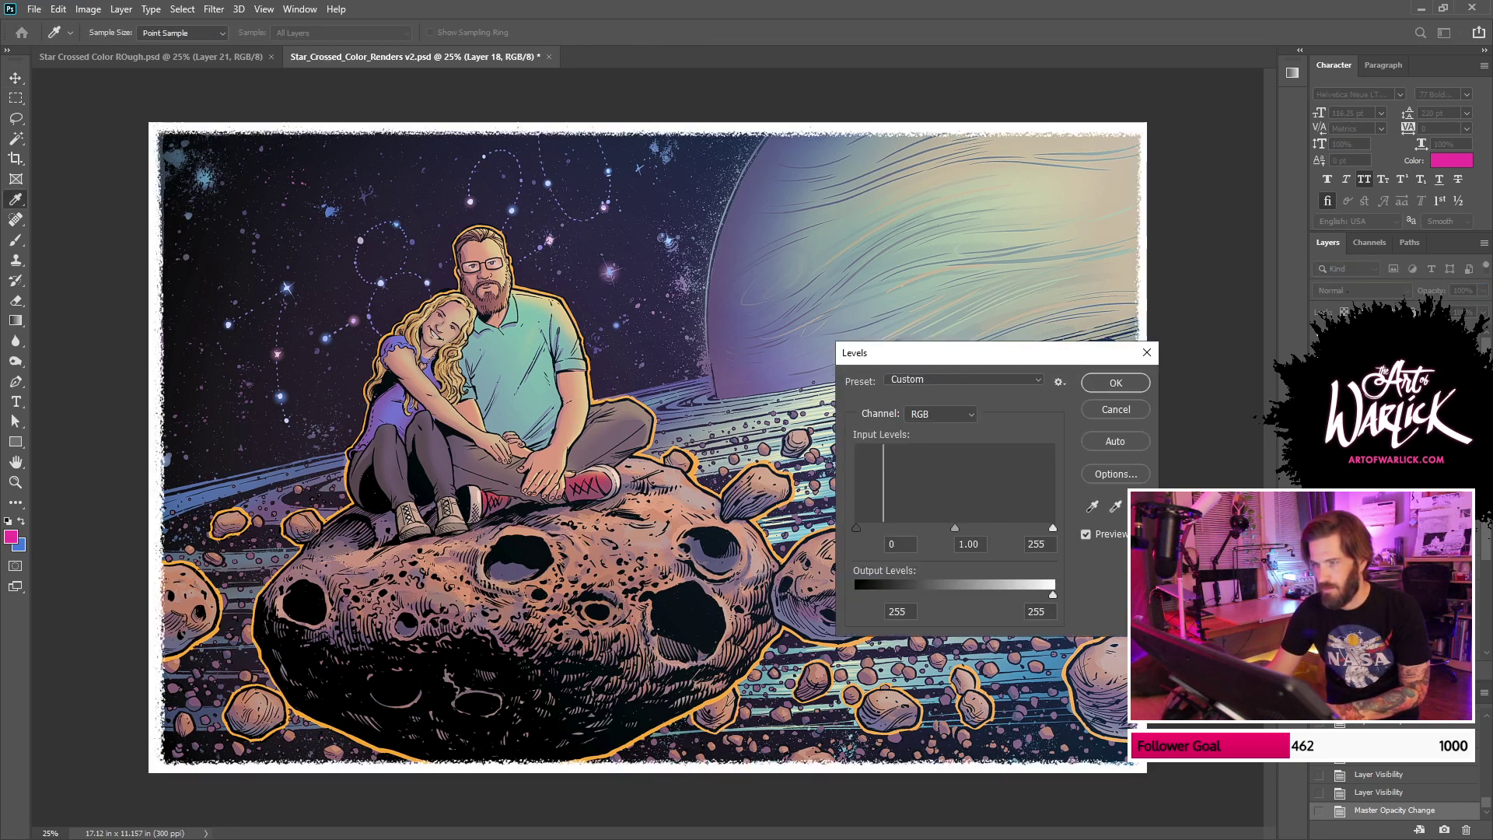
{"action": "key", "text": "Return"}
Step: Scale the Layer 18 border to 98.39%, inverting it to black for the adjustment and back to white, and save the document
{"action": "key", "text": "ctrl+i"}
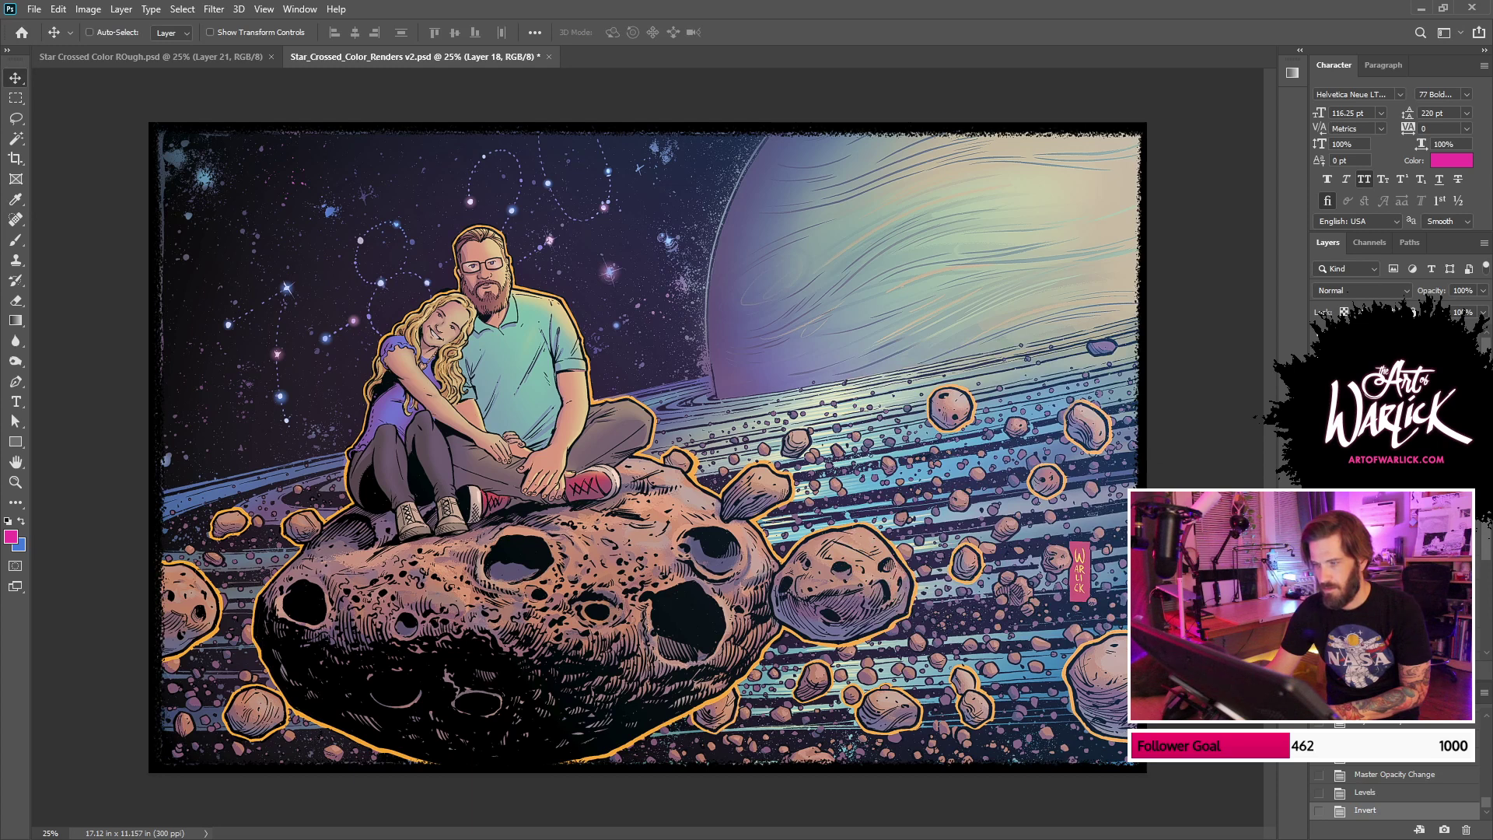
{"action": "key", "text": "ctrl+t"}
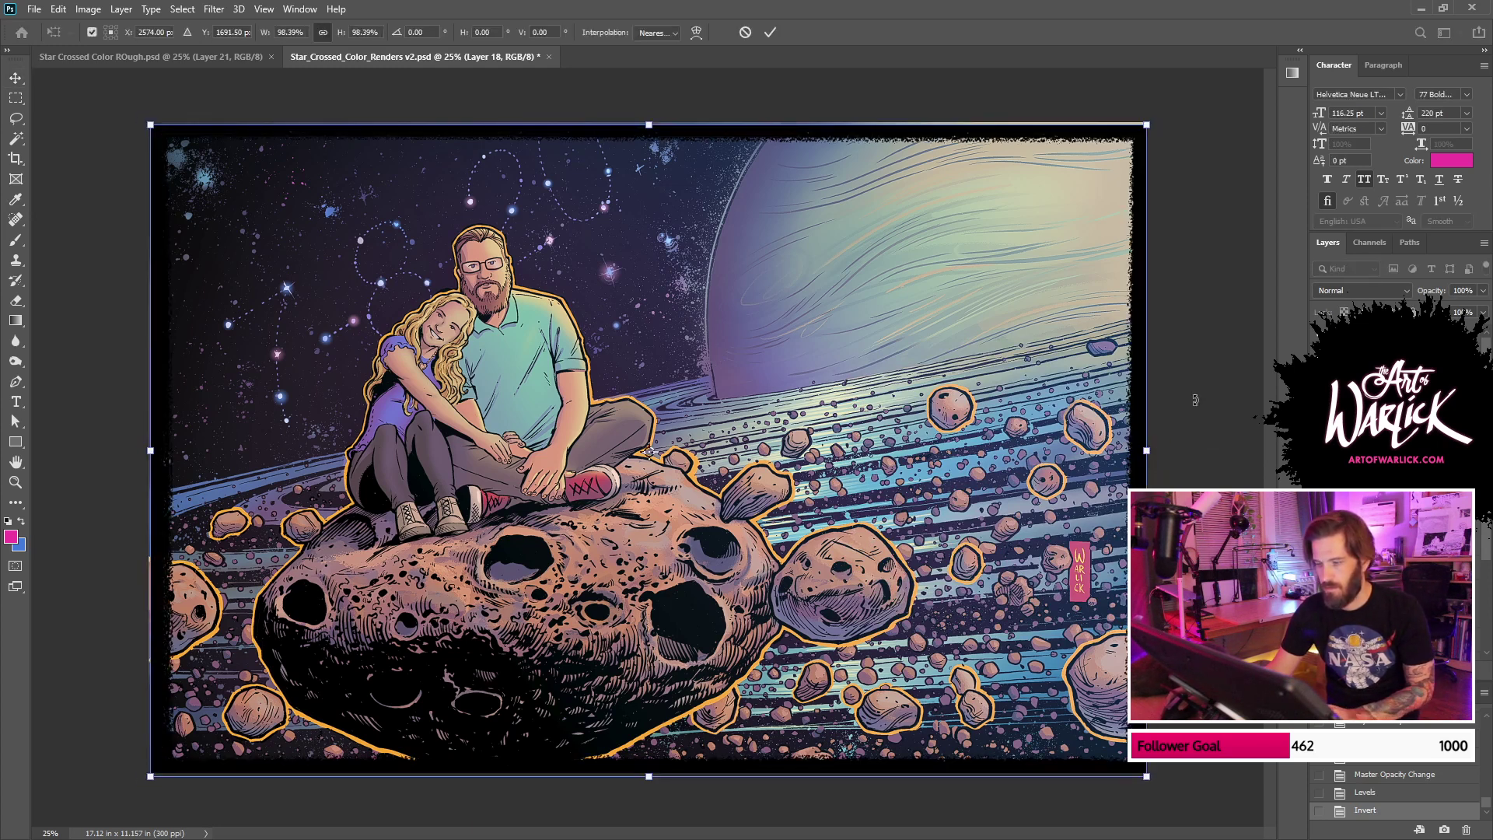
{"action": "key", "text": "Return"}
{"action": "key", "text": "ctrl+i"}
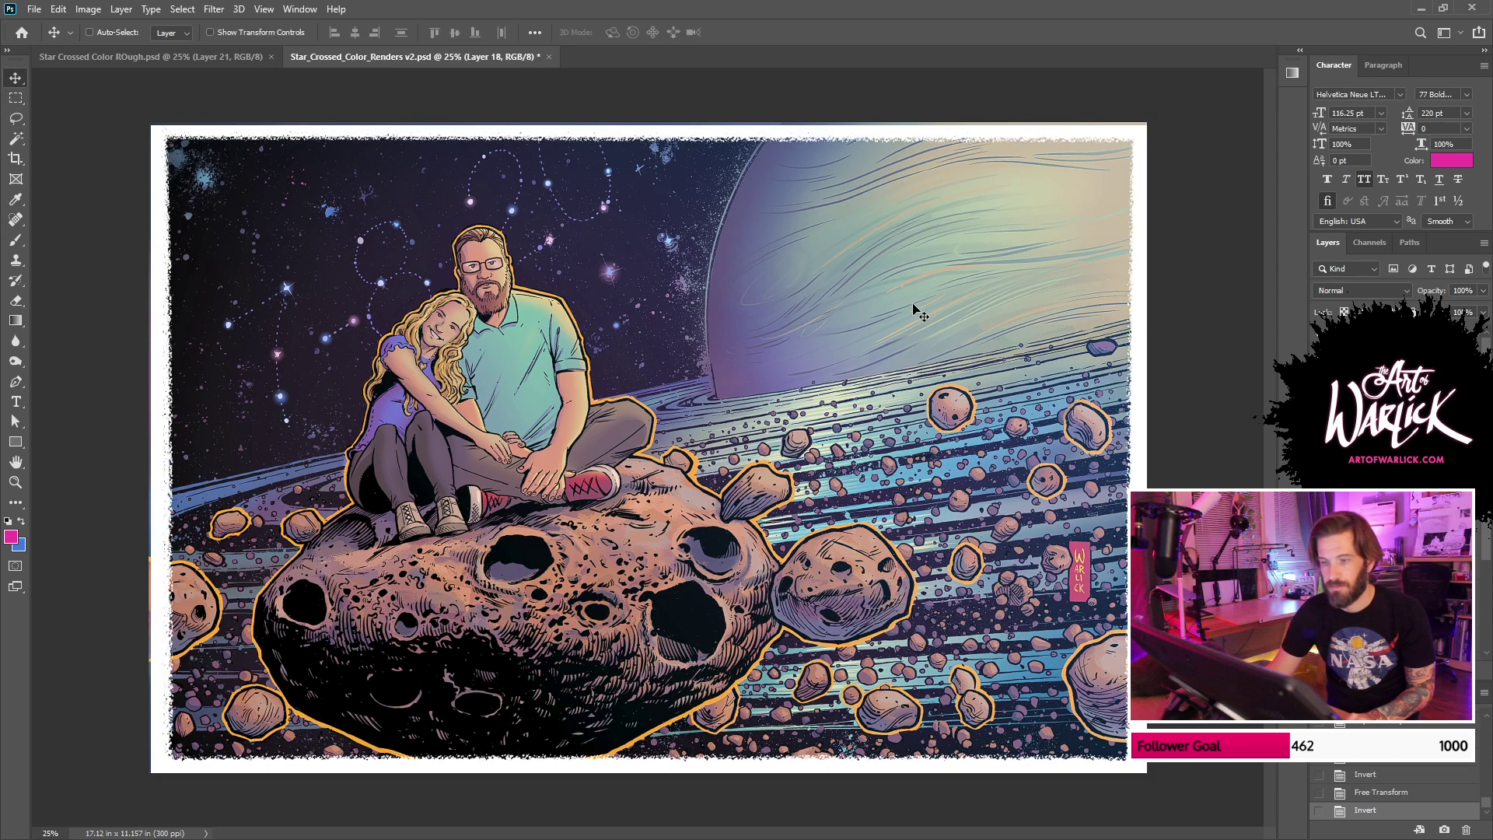
{"action": "key", "text": "ctrl+s"}
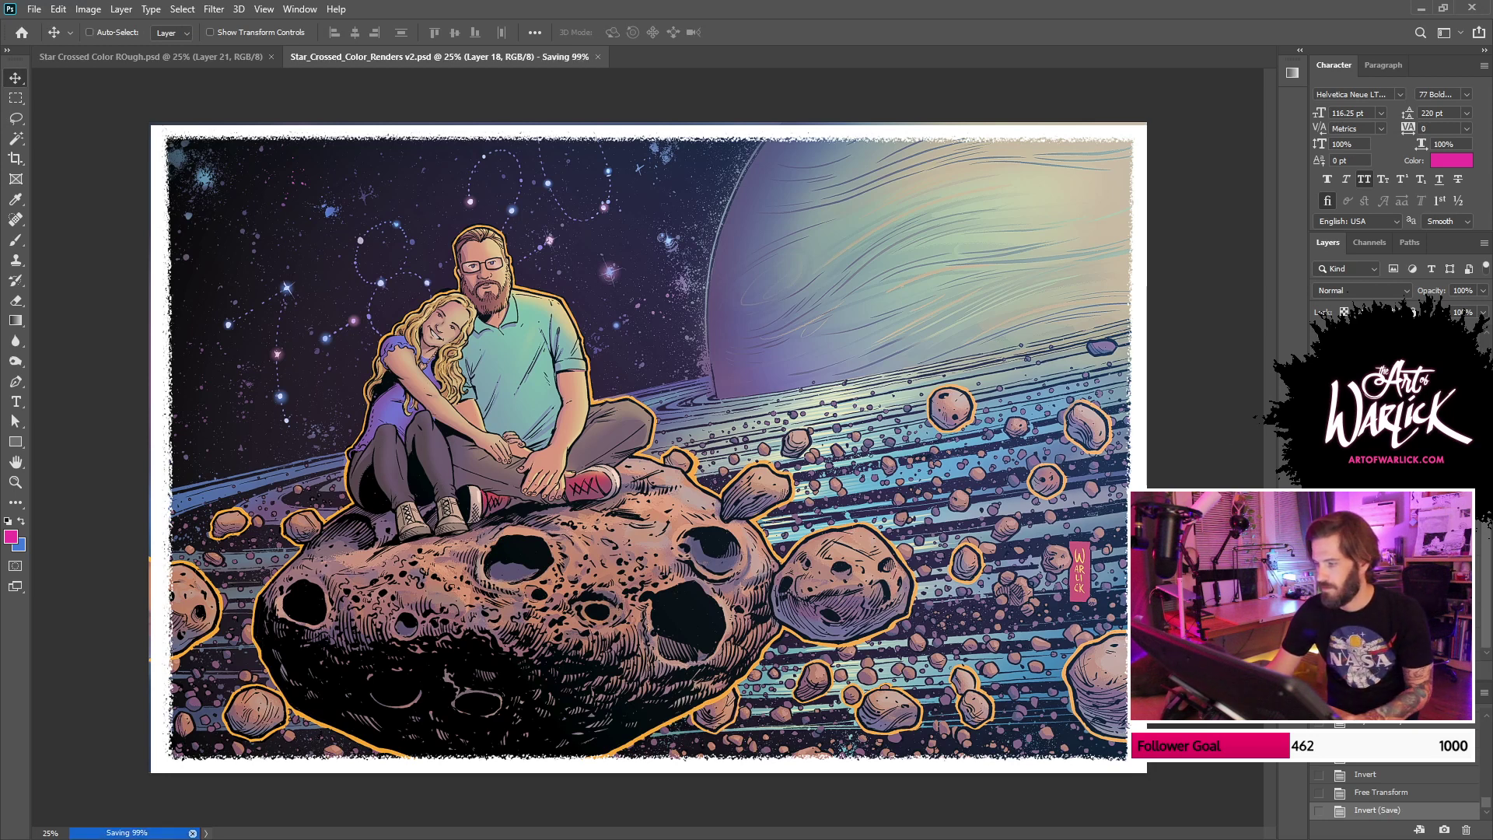
Step: Set the opacity of Layer 32 to 75%
{"action": "left_click", "coordinate": [1462, 291]}
{"action": "type", "text": "75"}
{"action": "key", "text": "Return"}
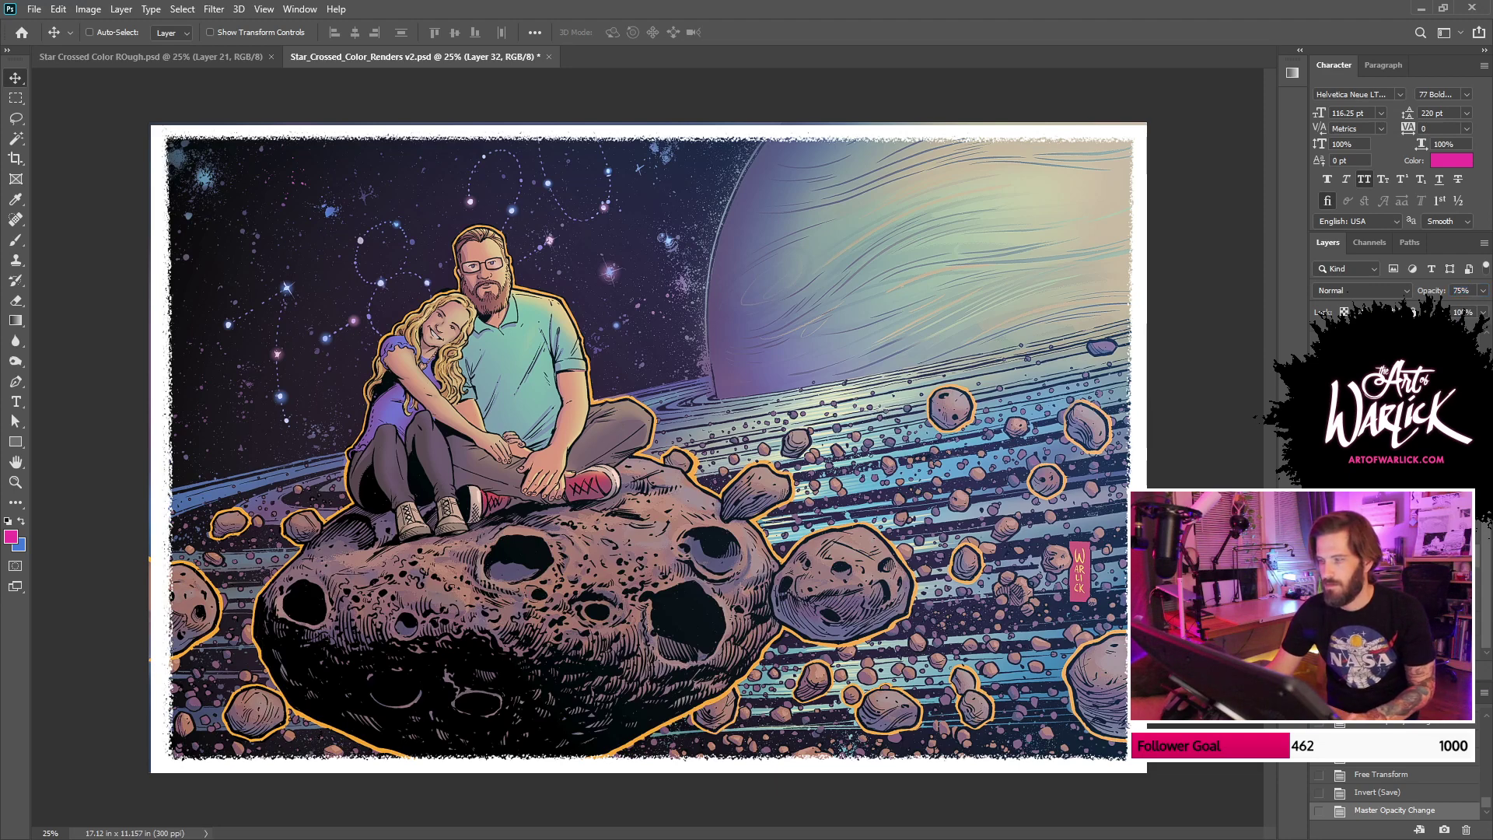
{"action": "scroll", "coordinate": [1391, 436], "scroll_direction": "up", "scroll_amount": 1}
{"action": "key", "text": "ctrl+u"}
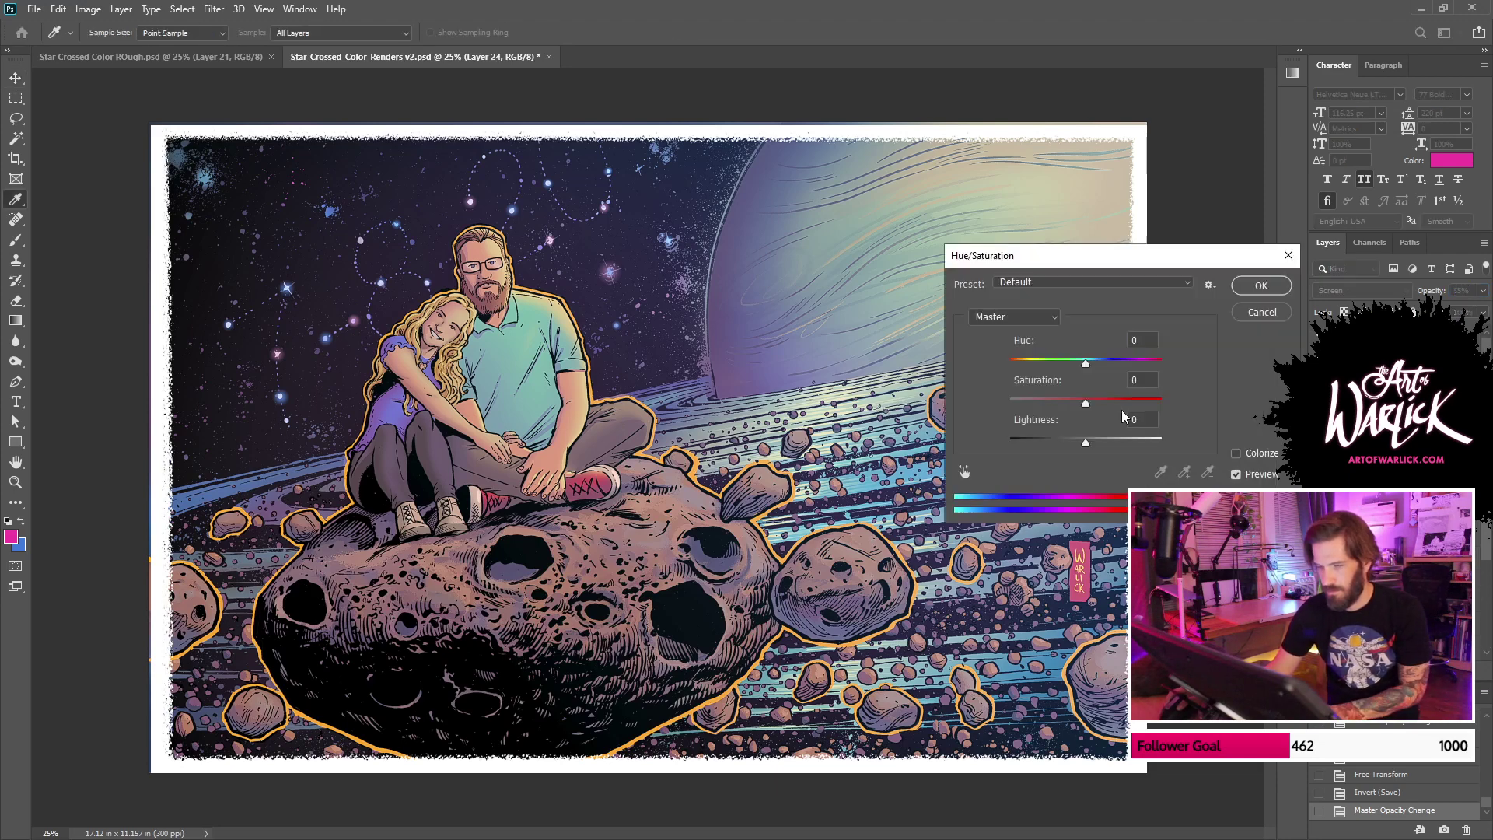
{"action": "left_click_drag", "start_coordinate": [1085, 362], "coordinate": [1007, 378]}
{"action": "left_click", "coordinate": [1244, 313]}
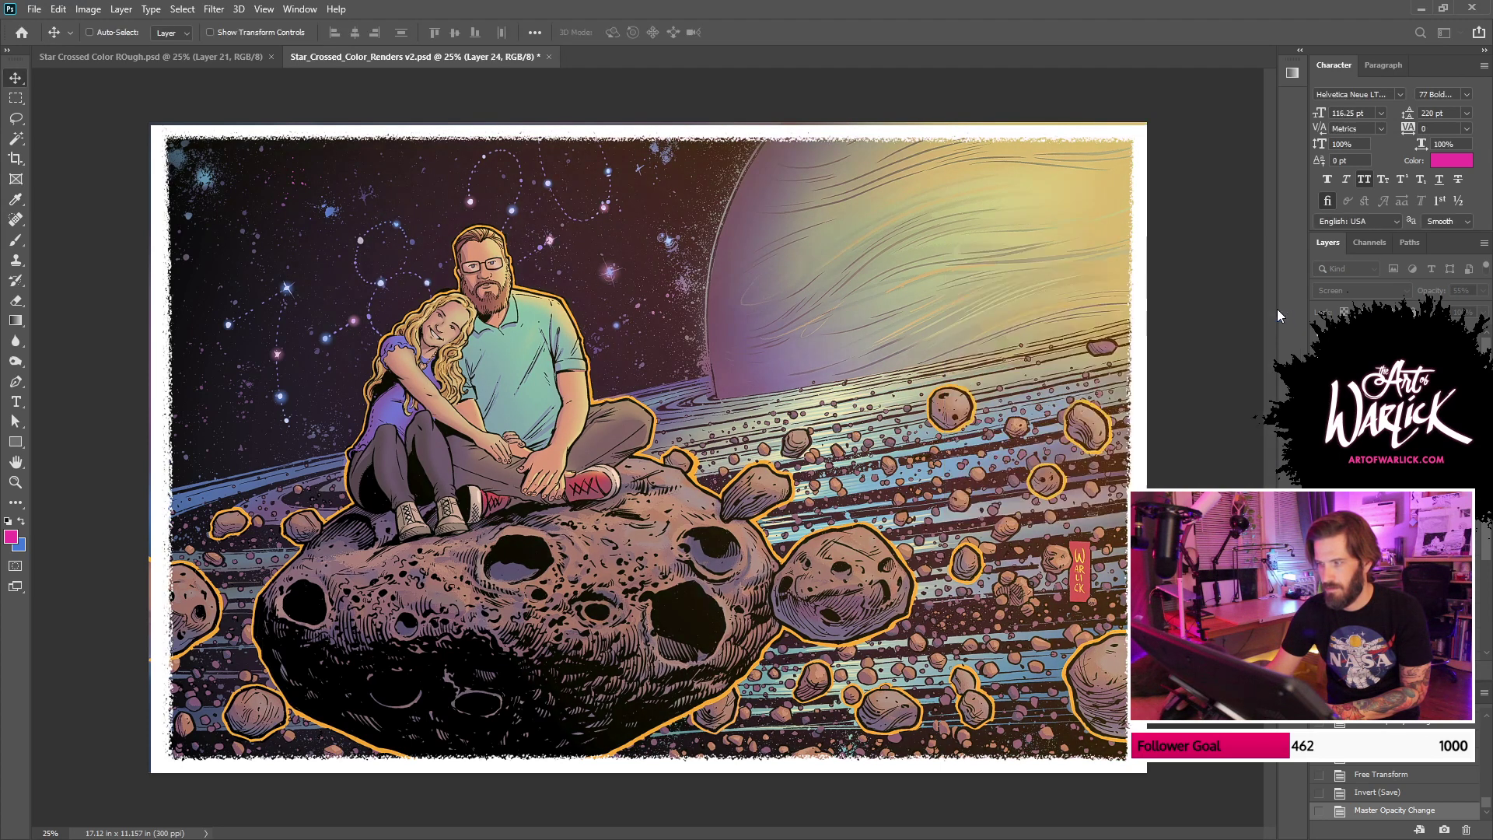
Step: Create a new layer and add a yellow gradient glow over the upper part of the planet
{"action": "key", "text": "ctrl+alt+shift+n"}
{"action": "key", "text": "g"}
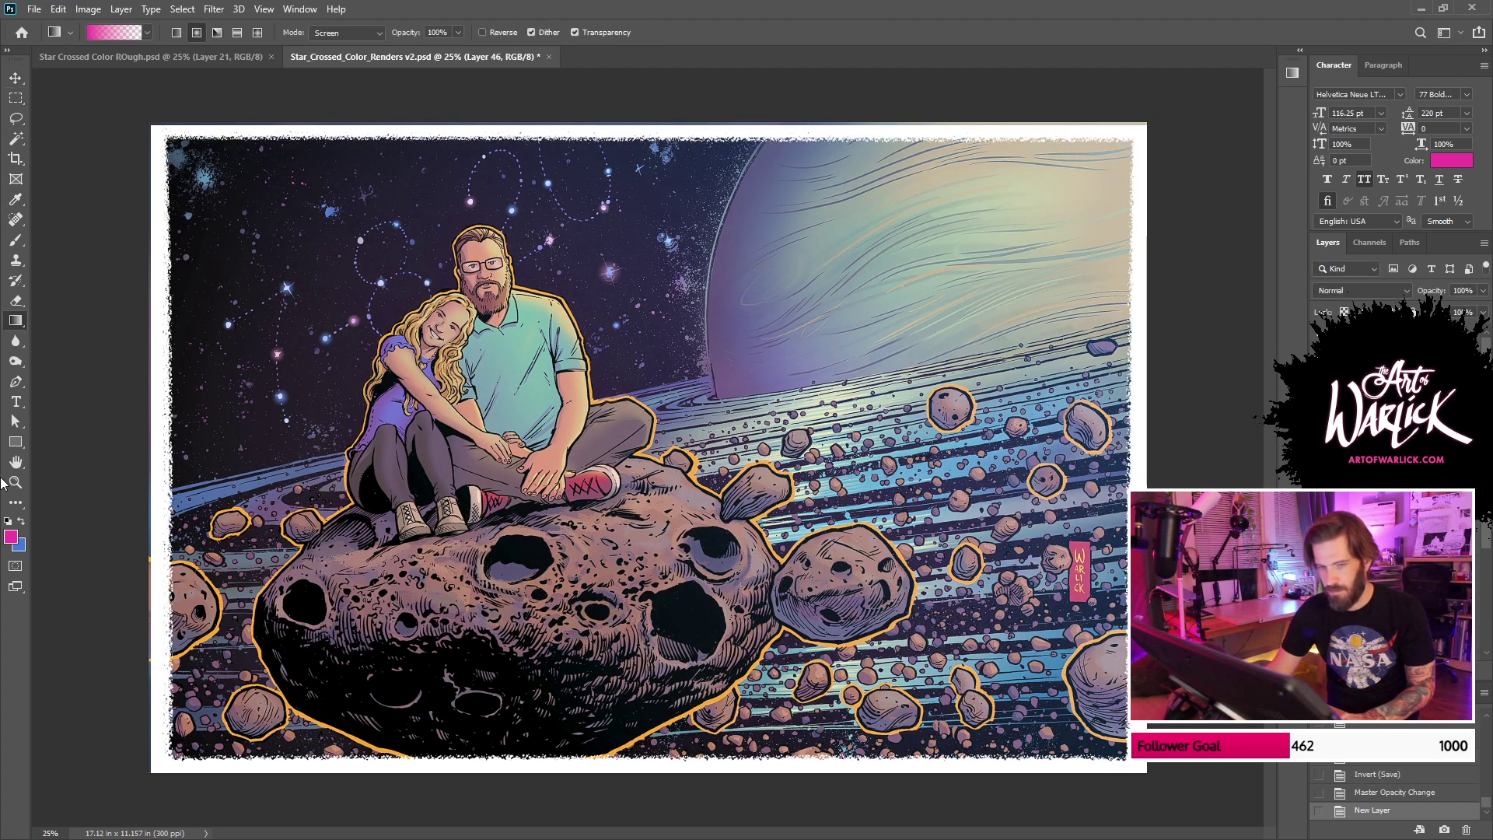
{"action": "left_click", "coordinate": [12, 537]}
{"action": "left_click", "coordinate": [1124, 590]}
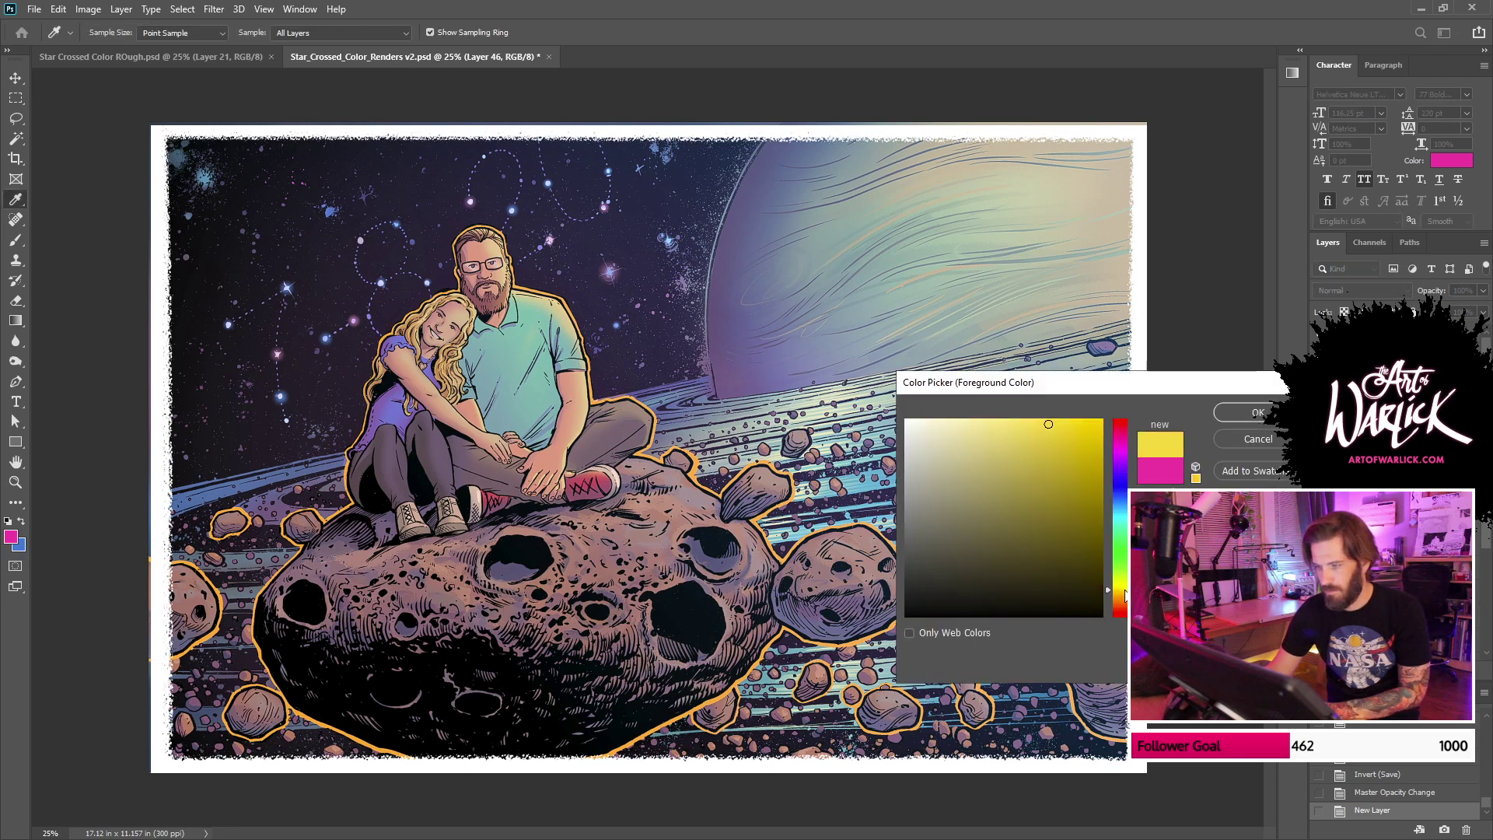
{"action": "key", "text": "Return"}
{"action": "left_click_drag", "start_coordinate": [1045, 159], "coordinate": [821, 311]}
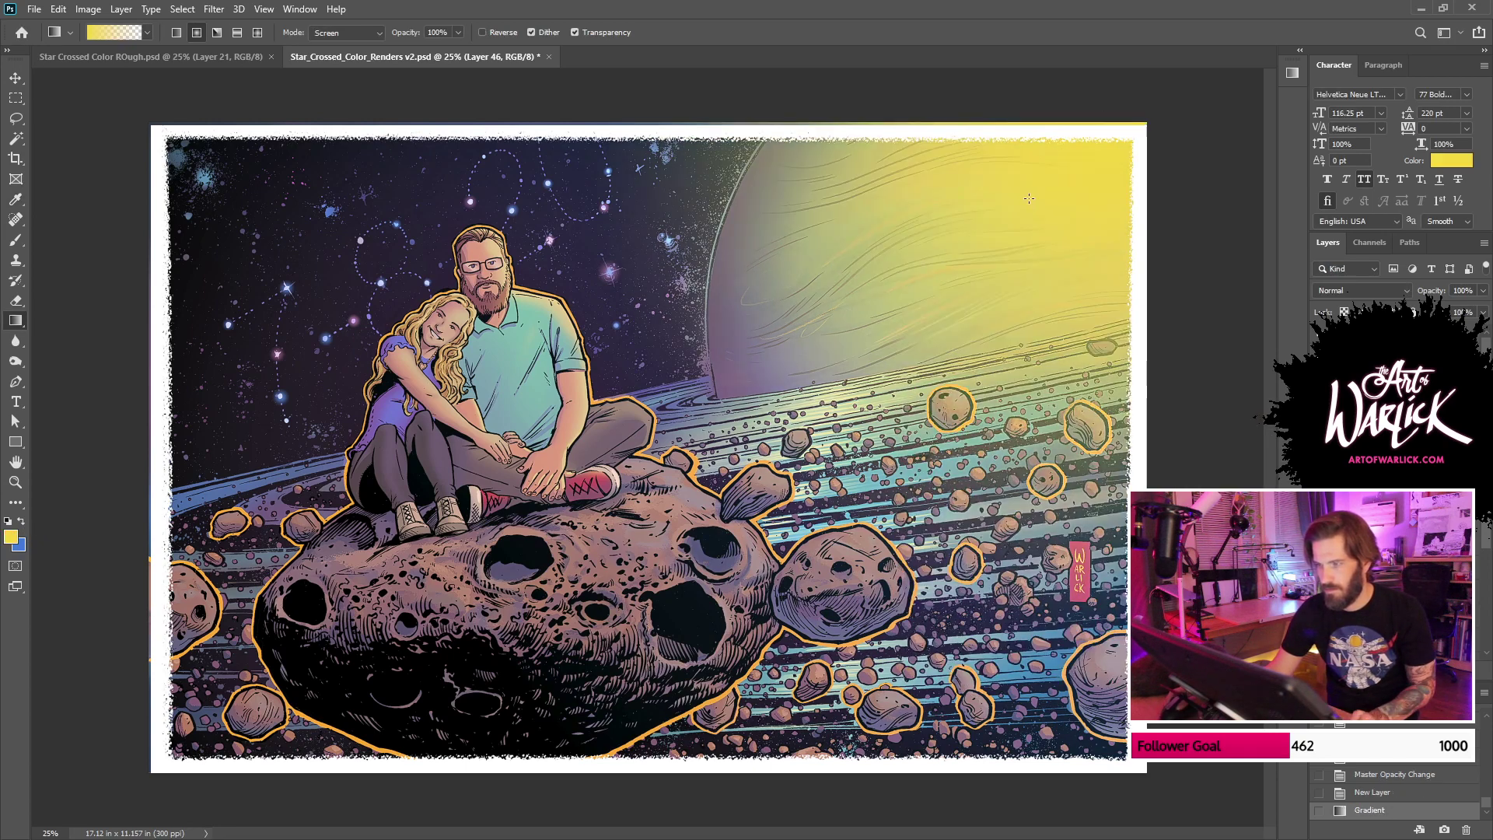
Step: Try Screen blending on Layer 46 with additional yellow gradients over the planet
{"action": "left_click", "coordinate": [1363, 291]}
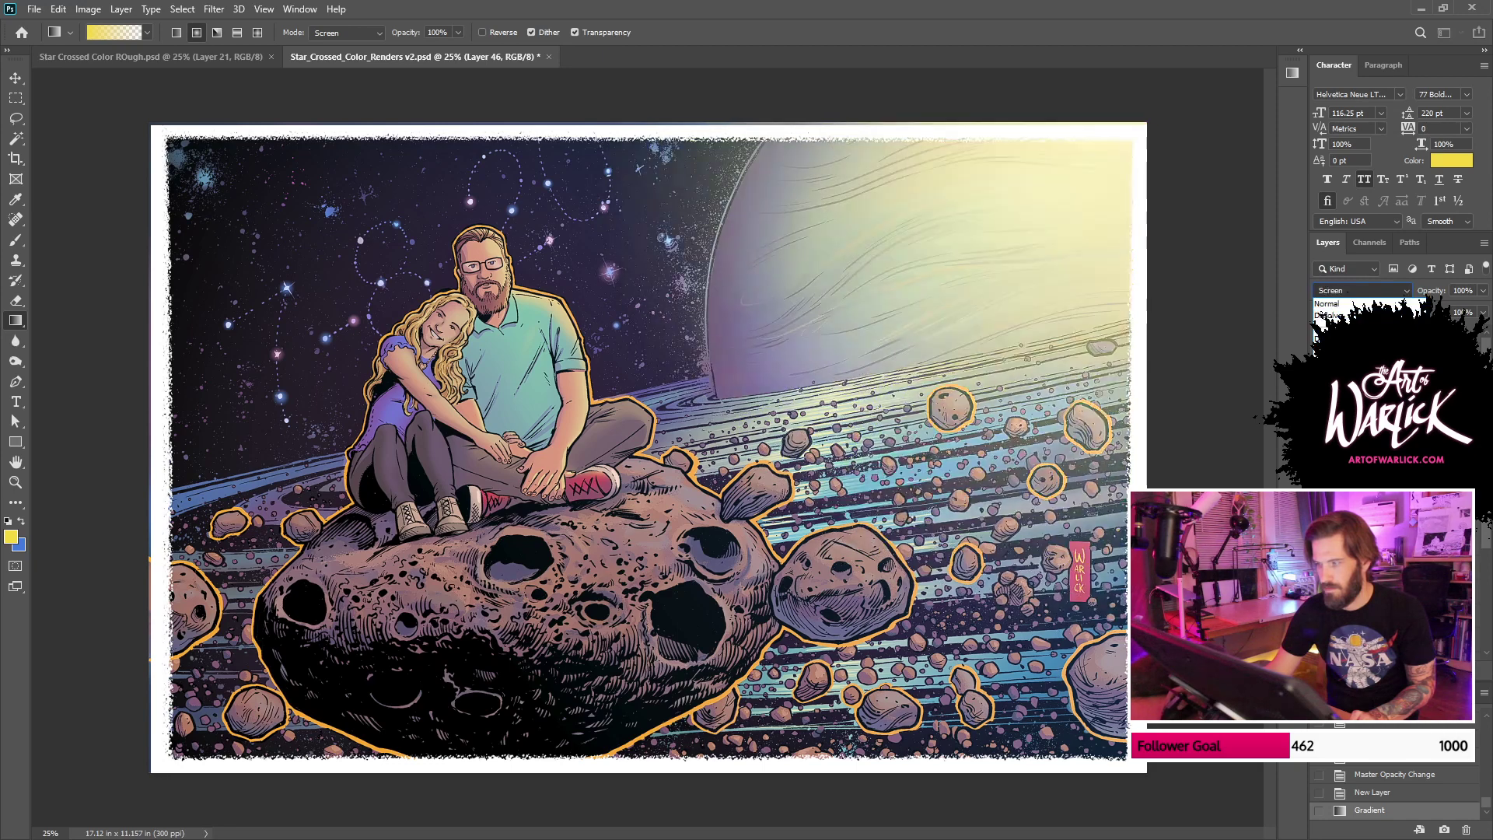
{"action": "left_click", "coordinate": [1349, 435]}
{"action": "left_click_drag", "start_coordinate": [1090, 207], "coordinate": [789, 334]}
{"action": "key", "text": "ctrl+z"}
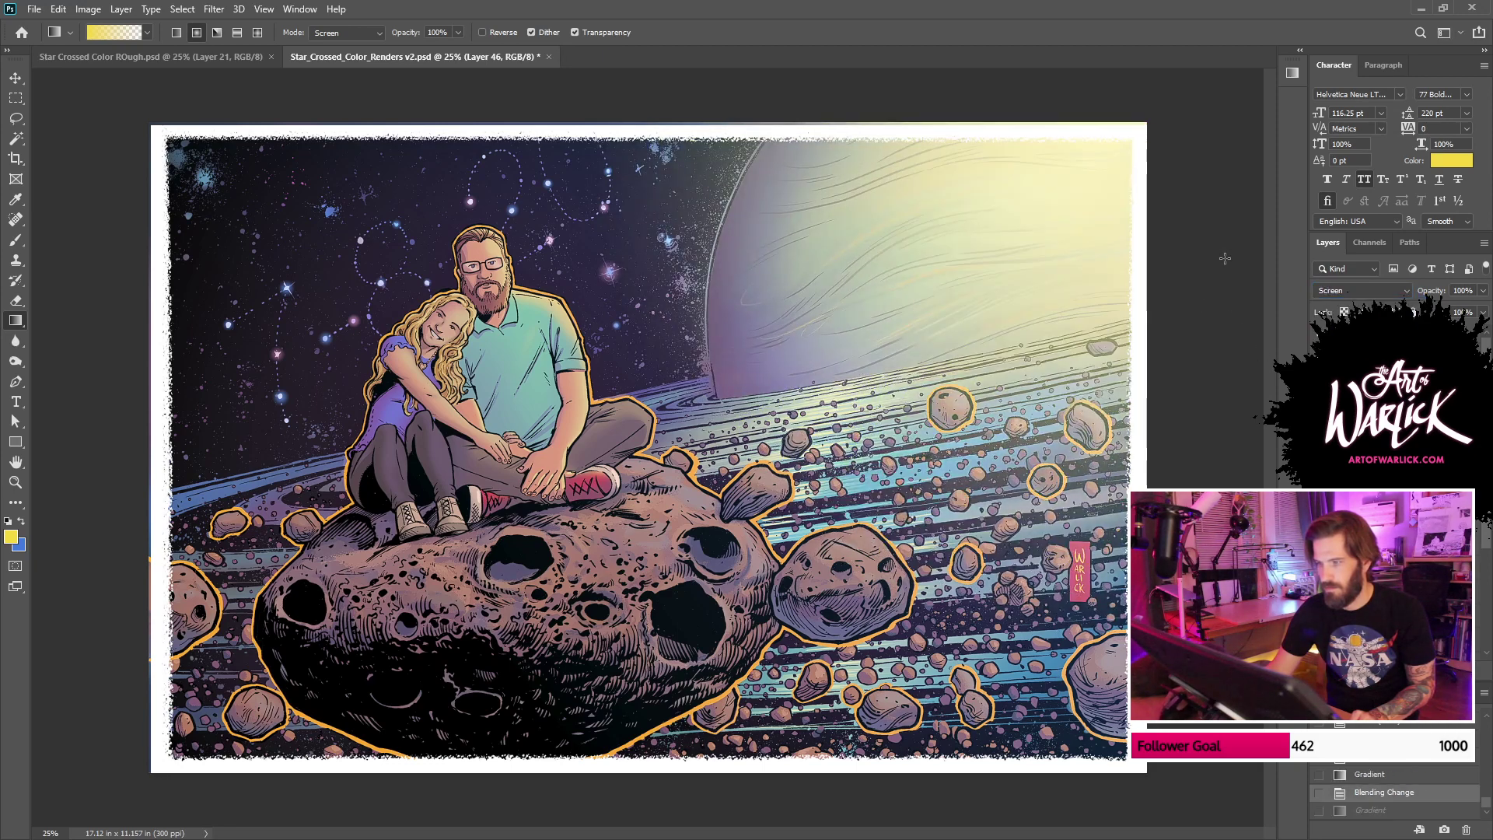
{"action": "mouse_move", "coordinate": [1225, 257]}
{"action": "left_mouse_down"}
{"action": "mouse_move", "coordinate": [519, 535]}
{"action": "mouse_move", "coordinate": [1225, 257]}
{"action": "left_mouse_up"}
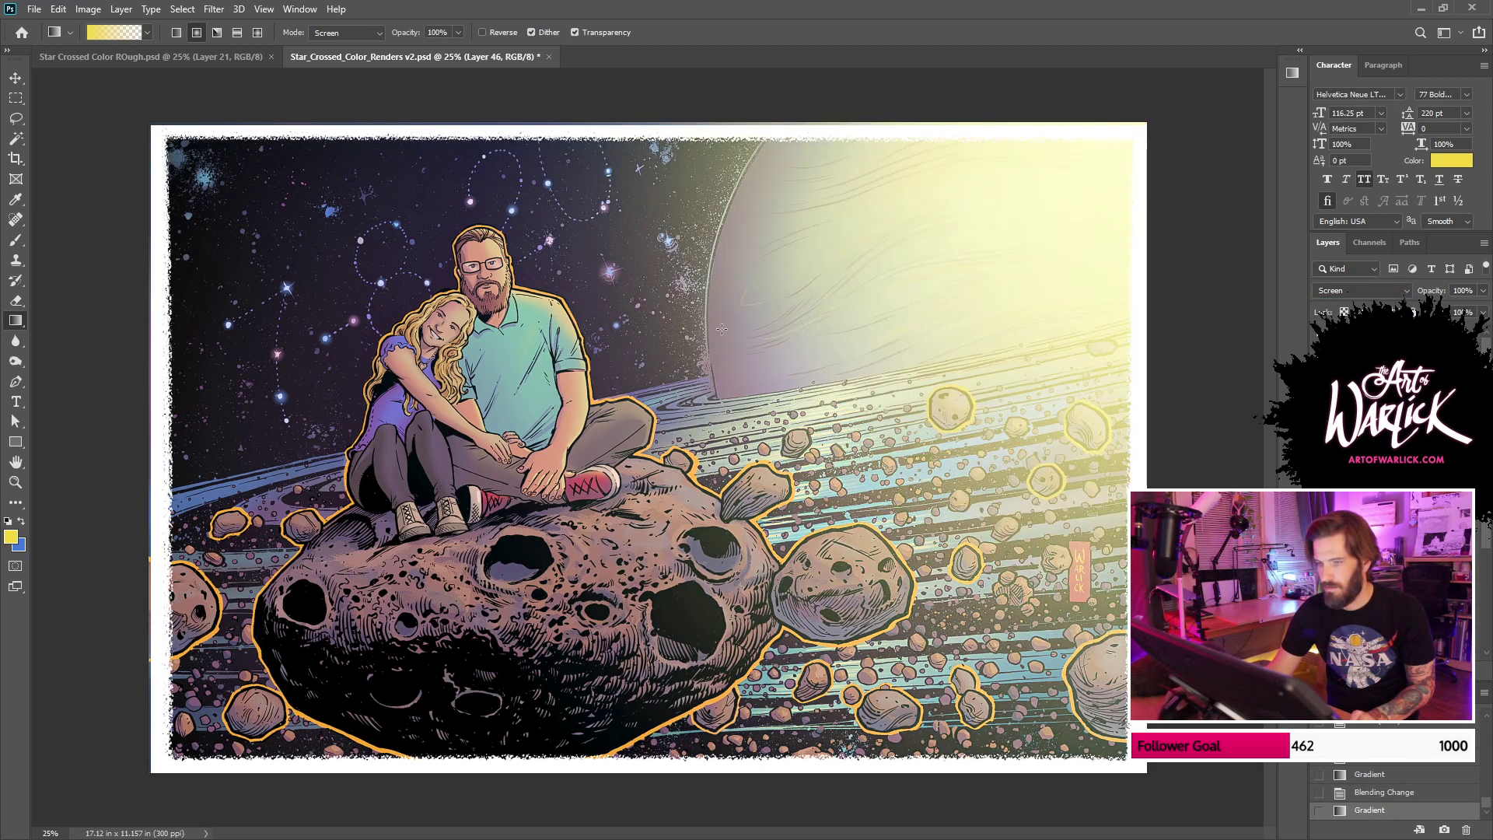
{"action": "key", "text": "ctrl+z"}
{"action": "key", "text": "ctrl+z"}
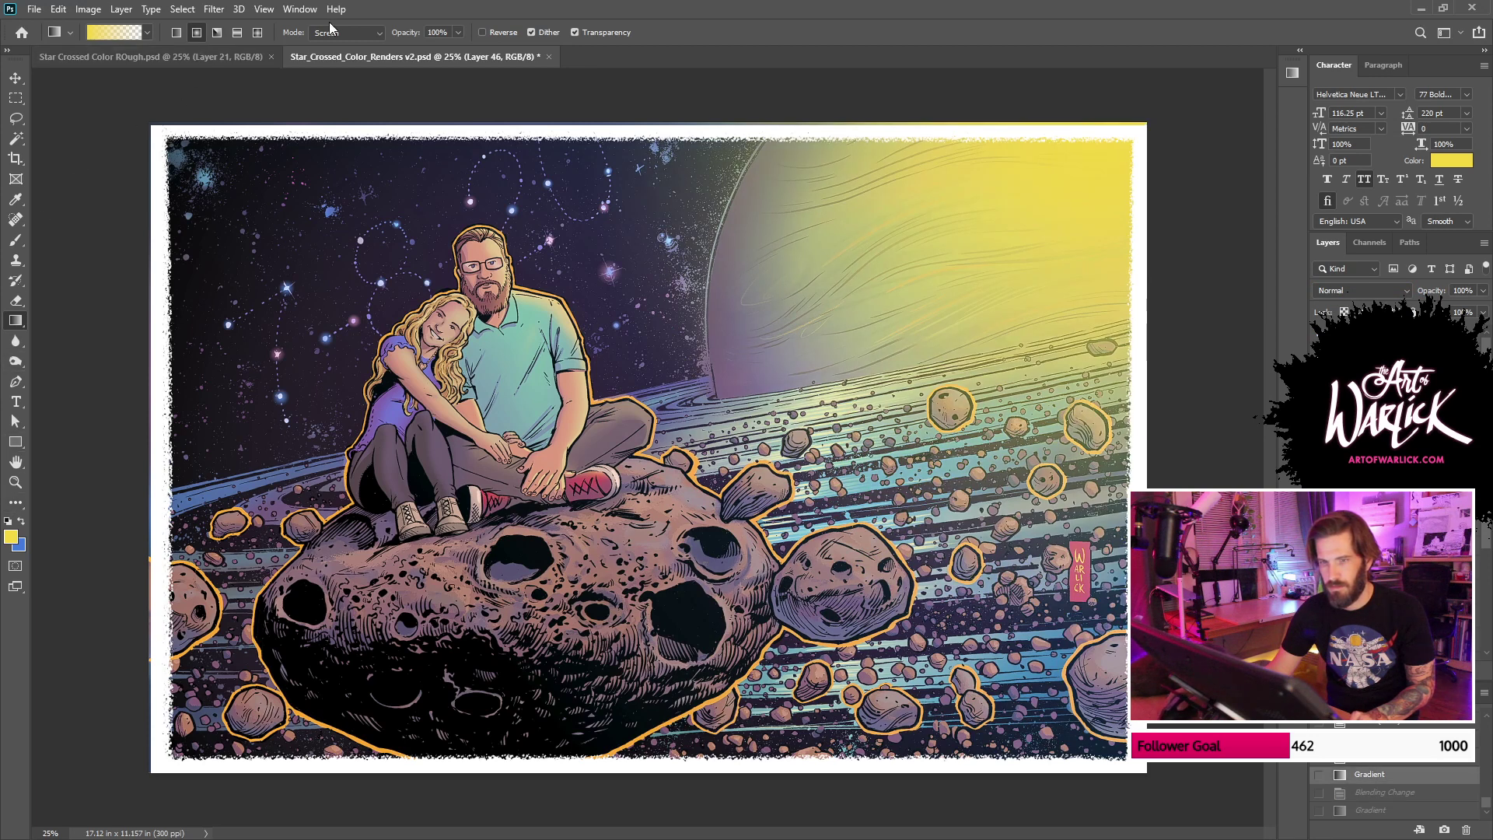
Step: Redo the yellow glow over the planet and rings with a Normal-mode gradient, and set Layer 46 to Screen blending
{"action": "left_click", "coordinate": [360, 38]}
{"action": "left_click", "coordinate": [367, 47]}
{"action": "key", "text": "ctrl+z"}
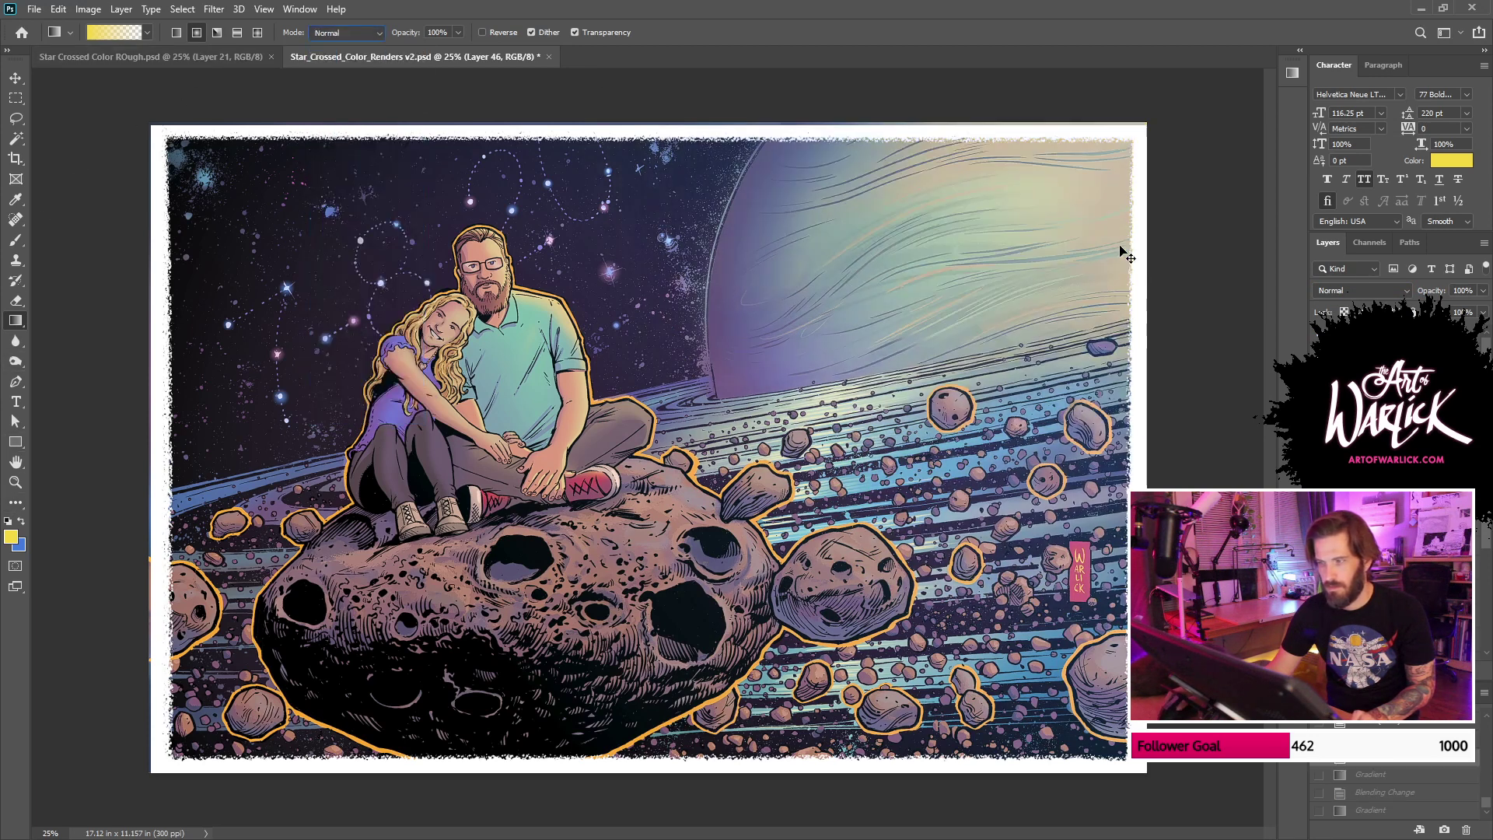
{"action": "left_click_drag", "start_coordinate": [1116, 276], "coordinate": [746, 436]}
{"action": "left_click", "coordinate": [1371, 292]}
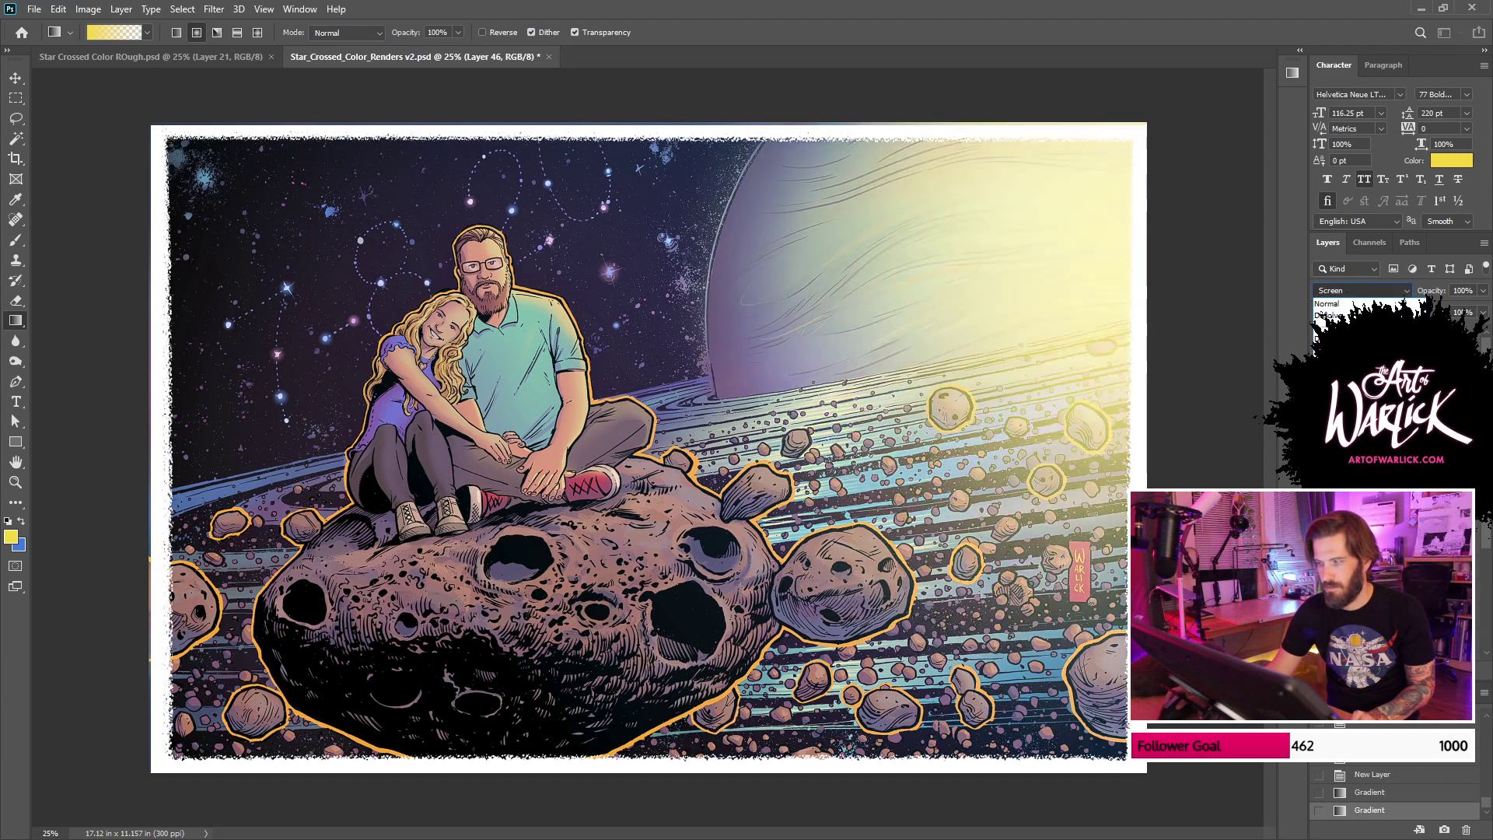
{"action": "left_click", "coordinate": [1331, 420]}
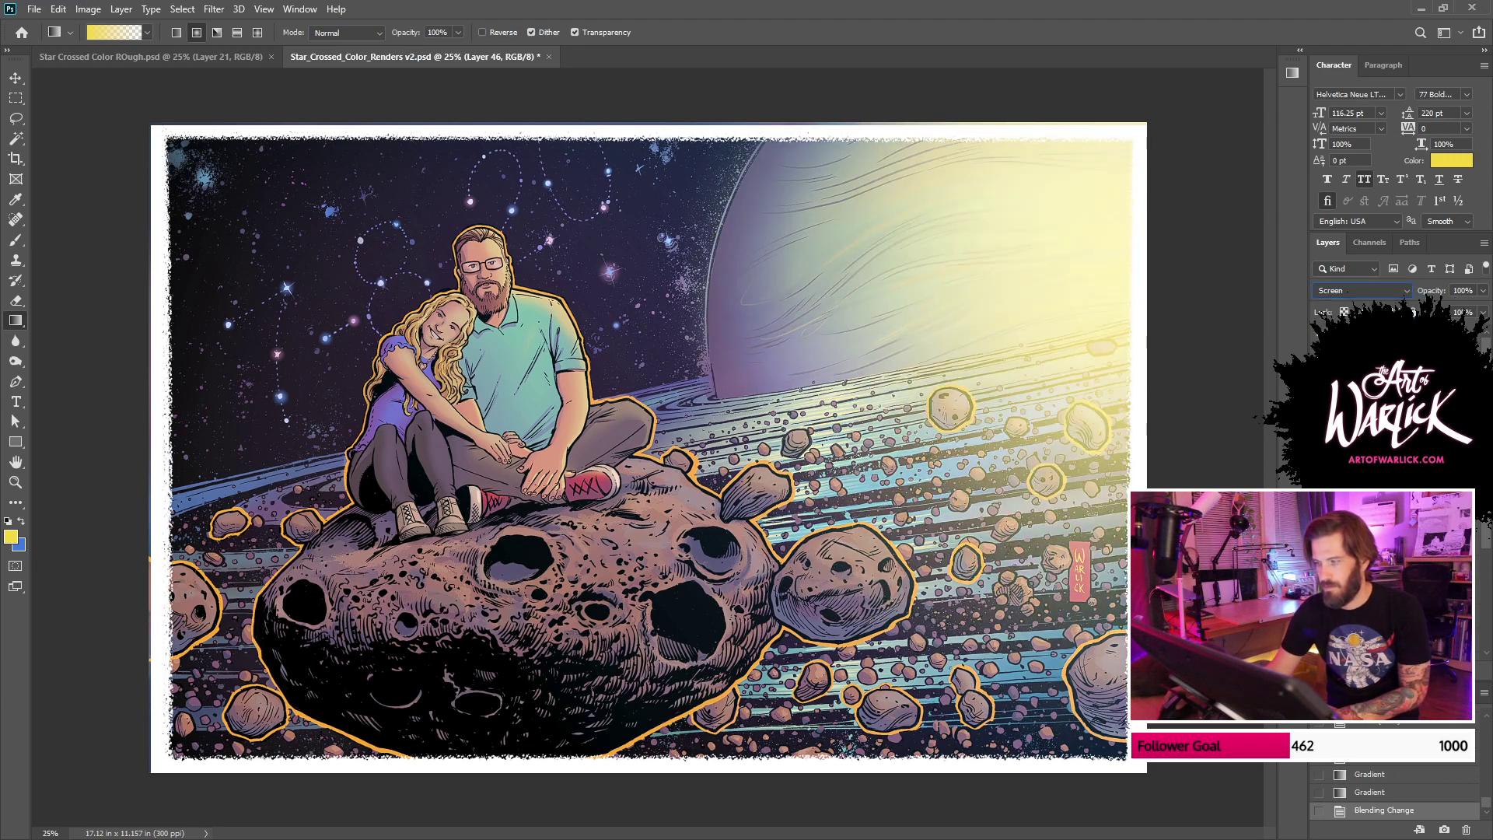
Step: Try moving the Layer 46 glow down the layer order and raising the layer group above it
{"action": "key", "text": "ctrl+plus"}
{"action": "scroll", "coordinate": [653, 455], "scroll_direction": "up", "scroll_amount": 2}
{"action": "key", "text": "ctrl+minus"}
{"action": "key", "text": "ctrl+minus"}
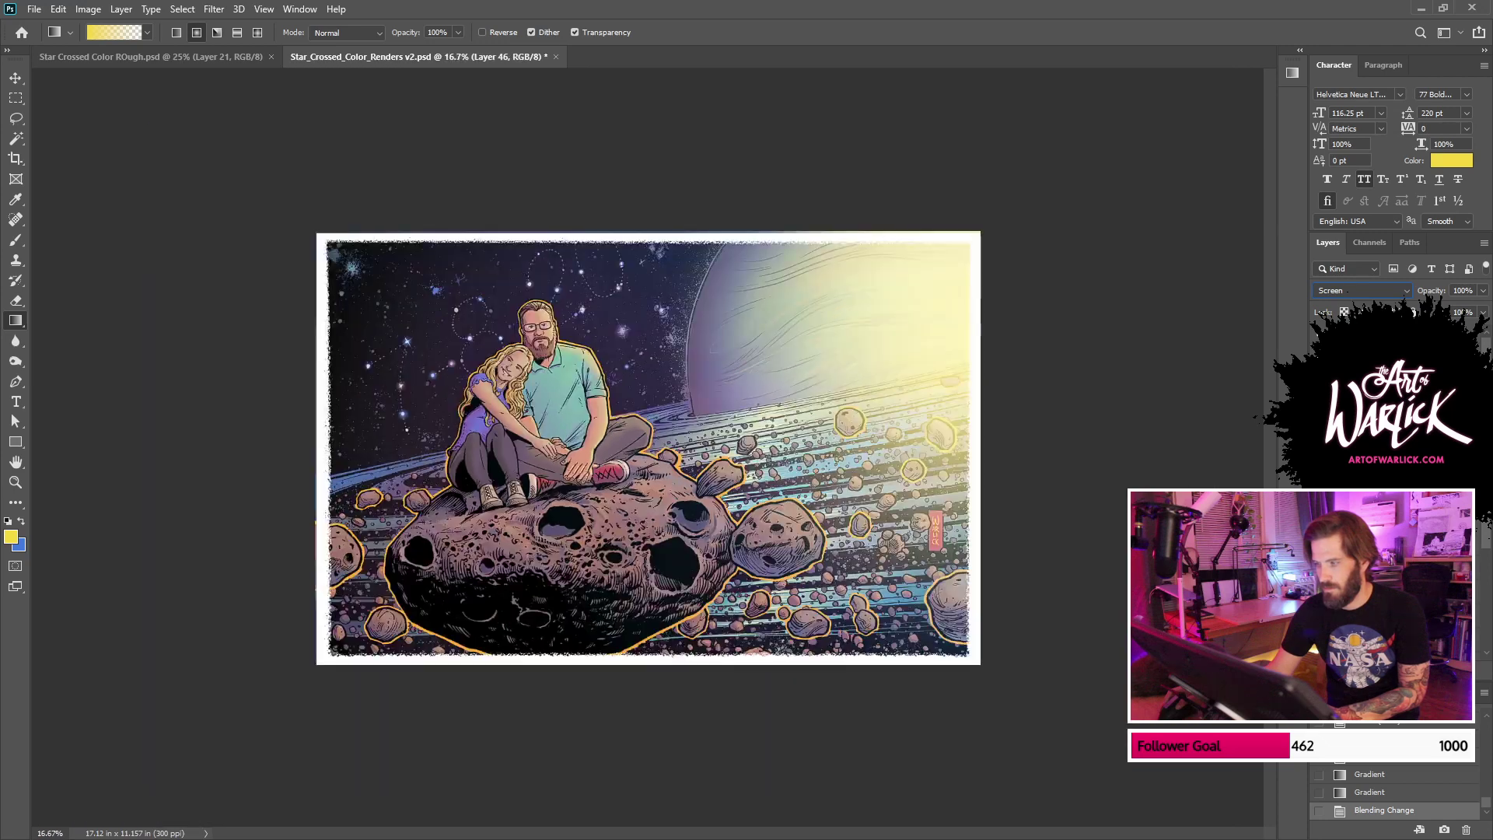
{"action": "key", "text": "ctrl+bracketleft"}
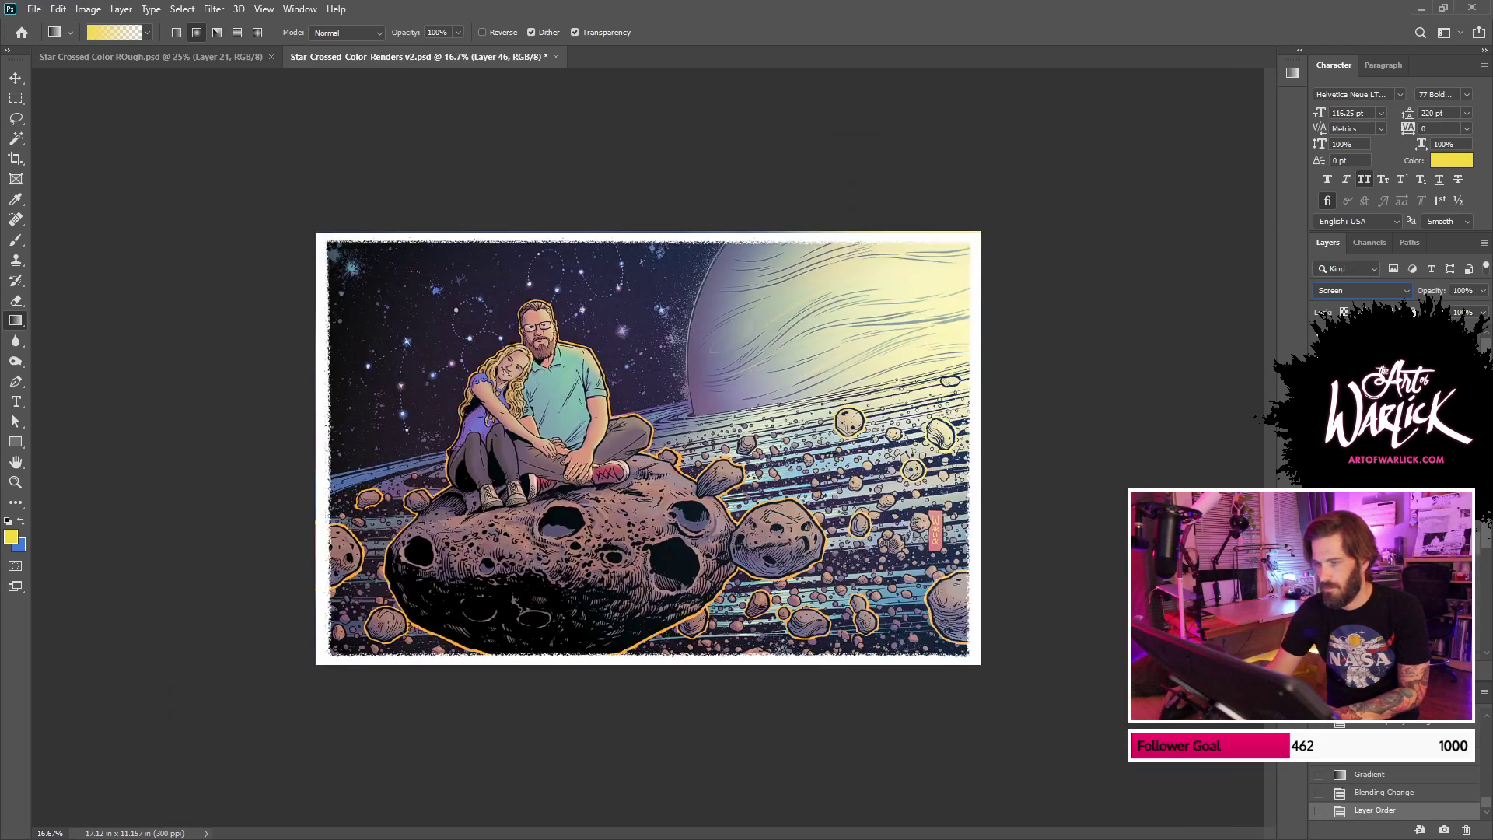
{"action": "key", "text": "alt+bracketright"}
{"action": "key", "text": "ctrl+bracketright"}
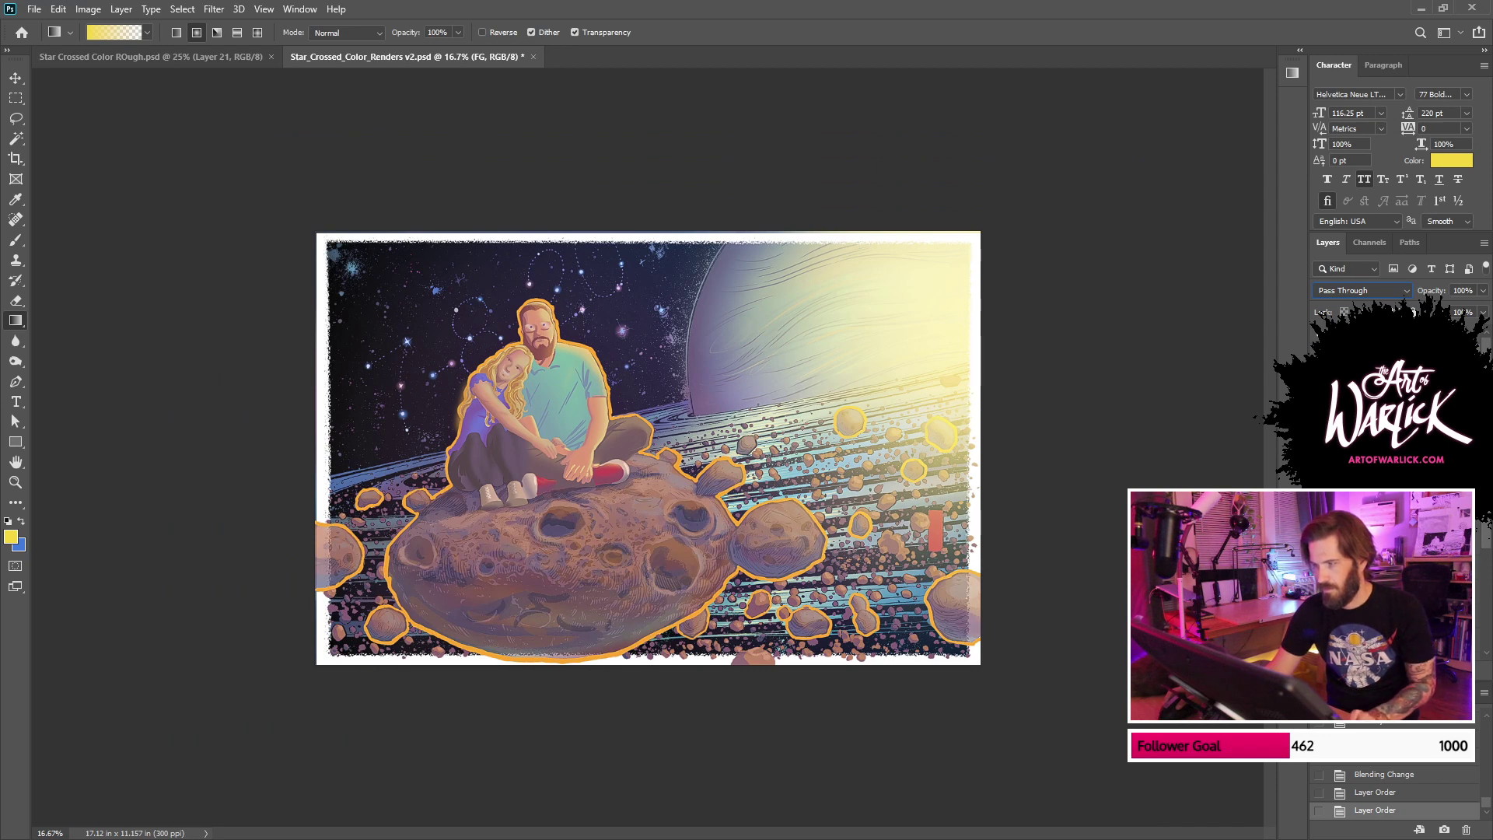
{"action": "key", "text": "v"}
{"action": "key", "text": "ctrl+z"}
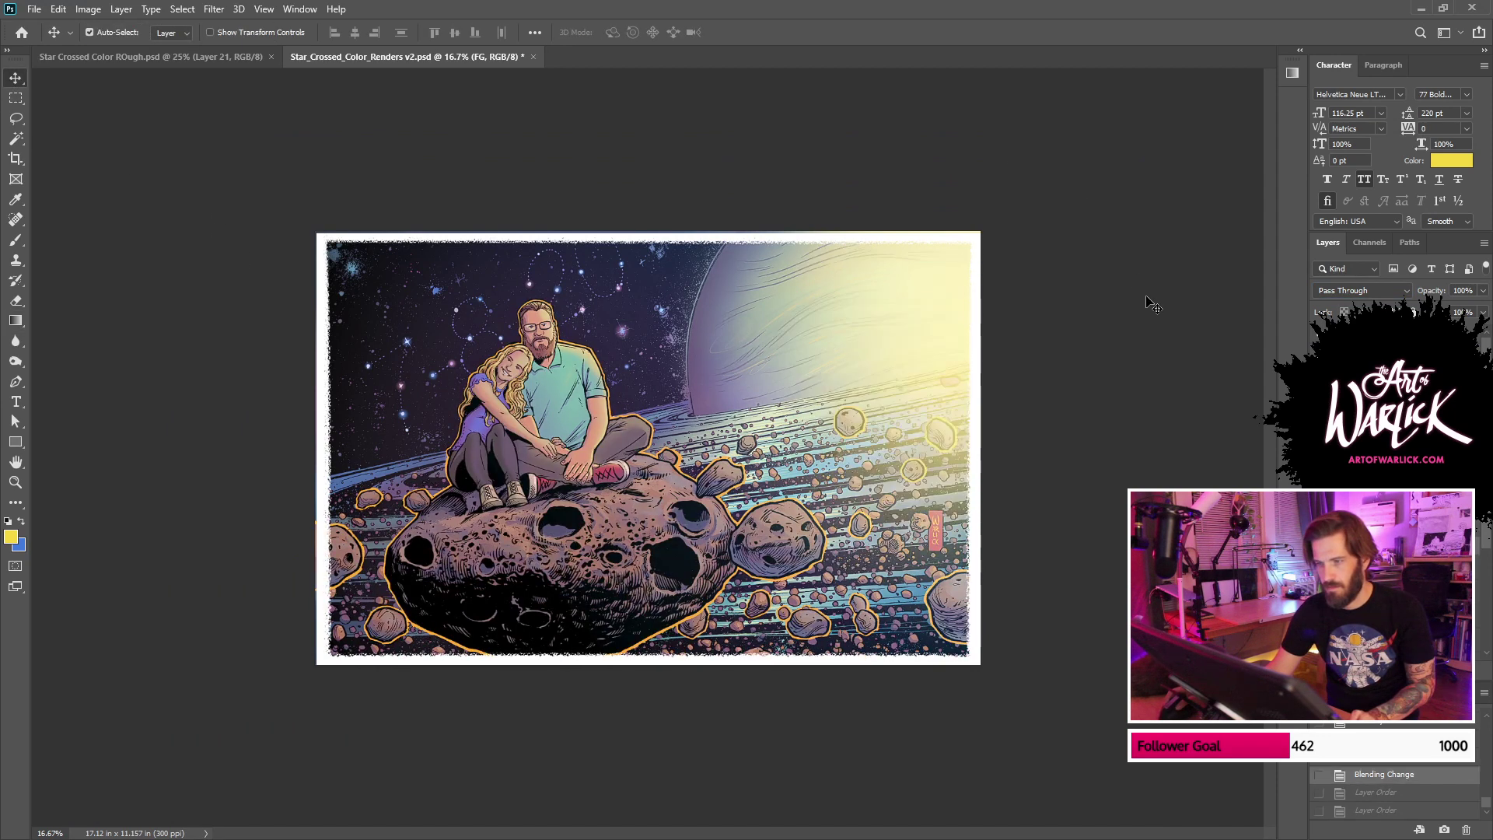
{"action": "key", "text": "ctrl+z"}
Step: Shift the yellow glow on Layer 46 to pink with Hue/Saturation
{"action": "left_click", "coordinate": [1400, 381]}
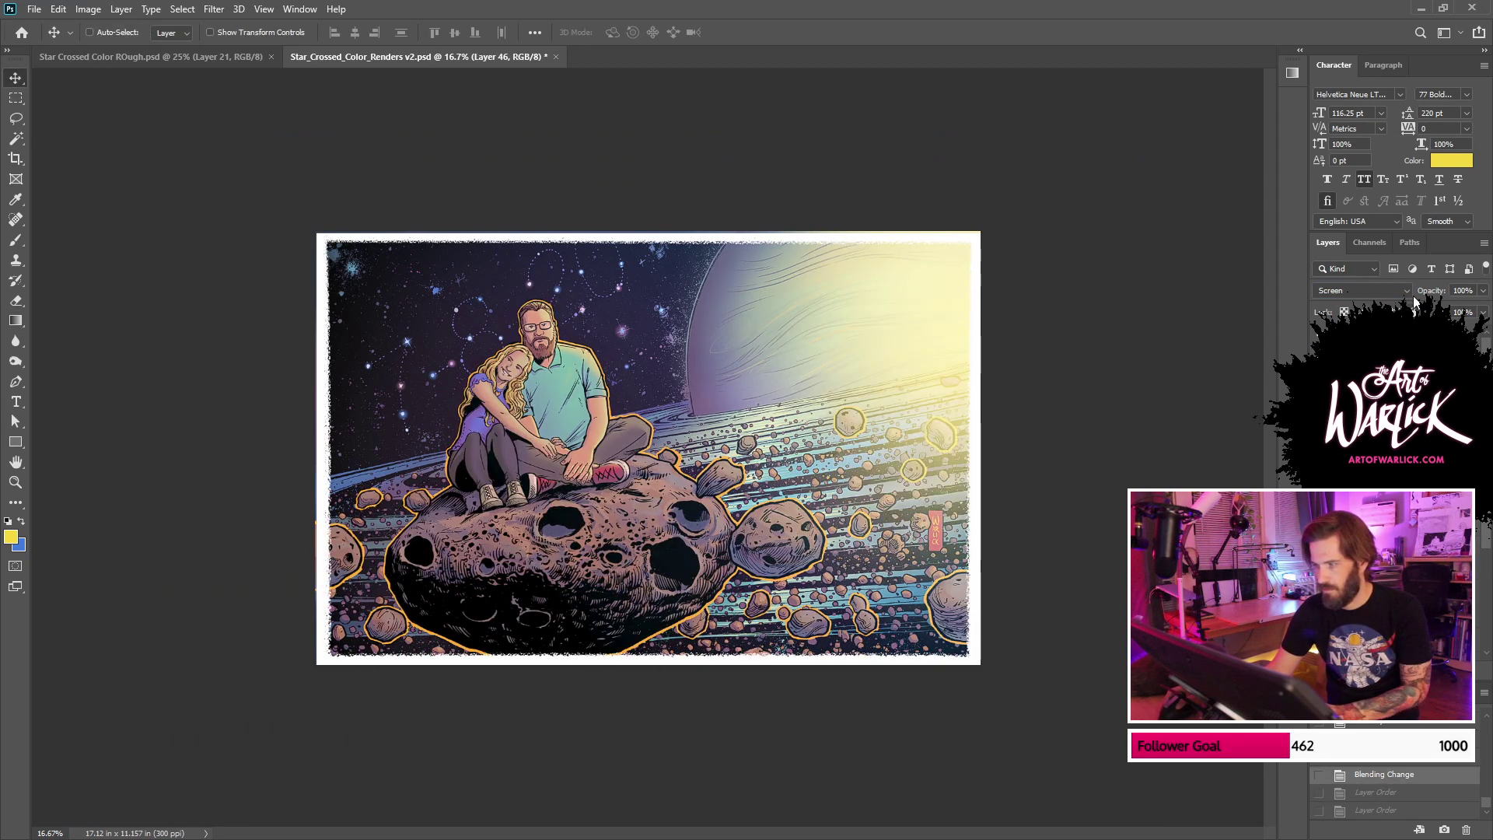
{"action": "key", "text": "ctrl+u"}
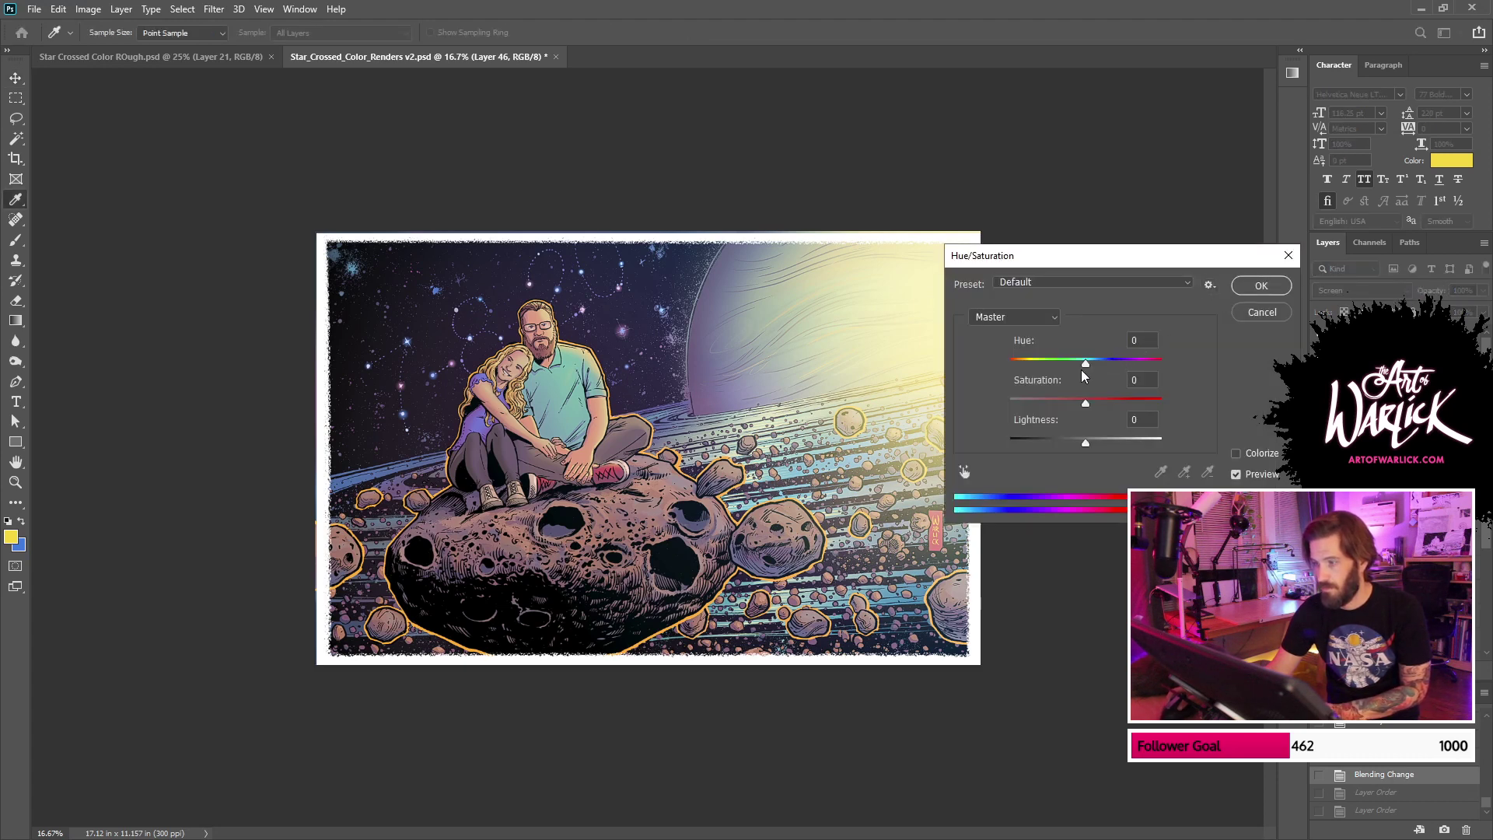
{"action": "left_click_drag", "start_coordinate": [1085, 364], "coordinate": [1071, 446]}
{"action": "key", "text": "Return"}
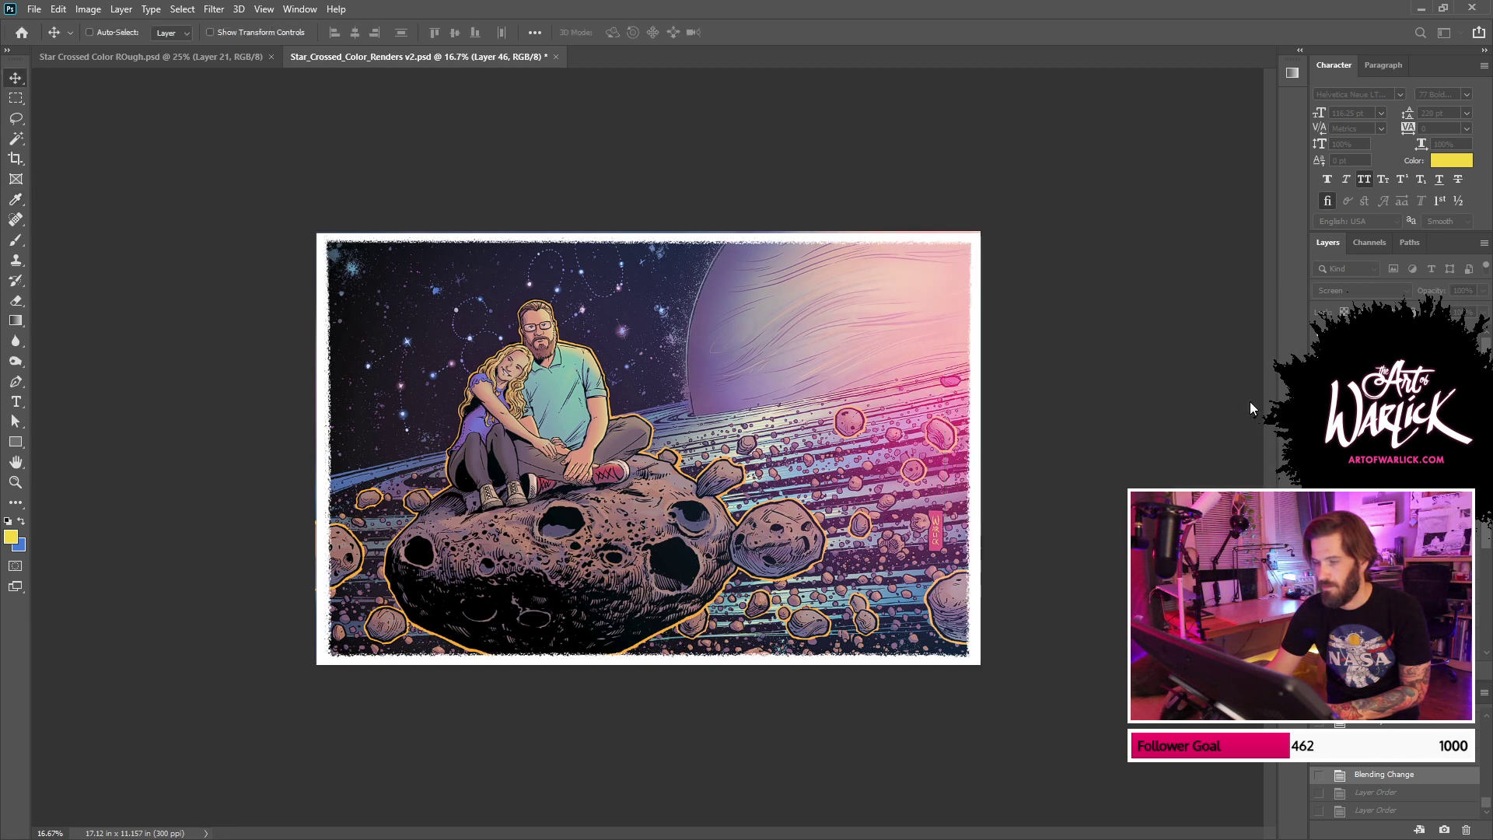
Step: Fade the Hue/Saturation change to 77%, and set the opacity of Layer 46 to 55%
{"action": "key", "text": "h"}
{"action": "key", "text": "ctrl+shift+f"}
{"action": "type", "text": "55"}
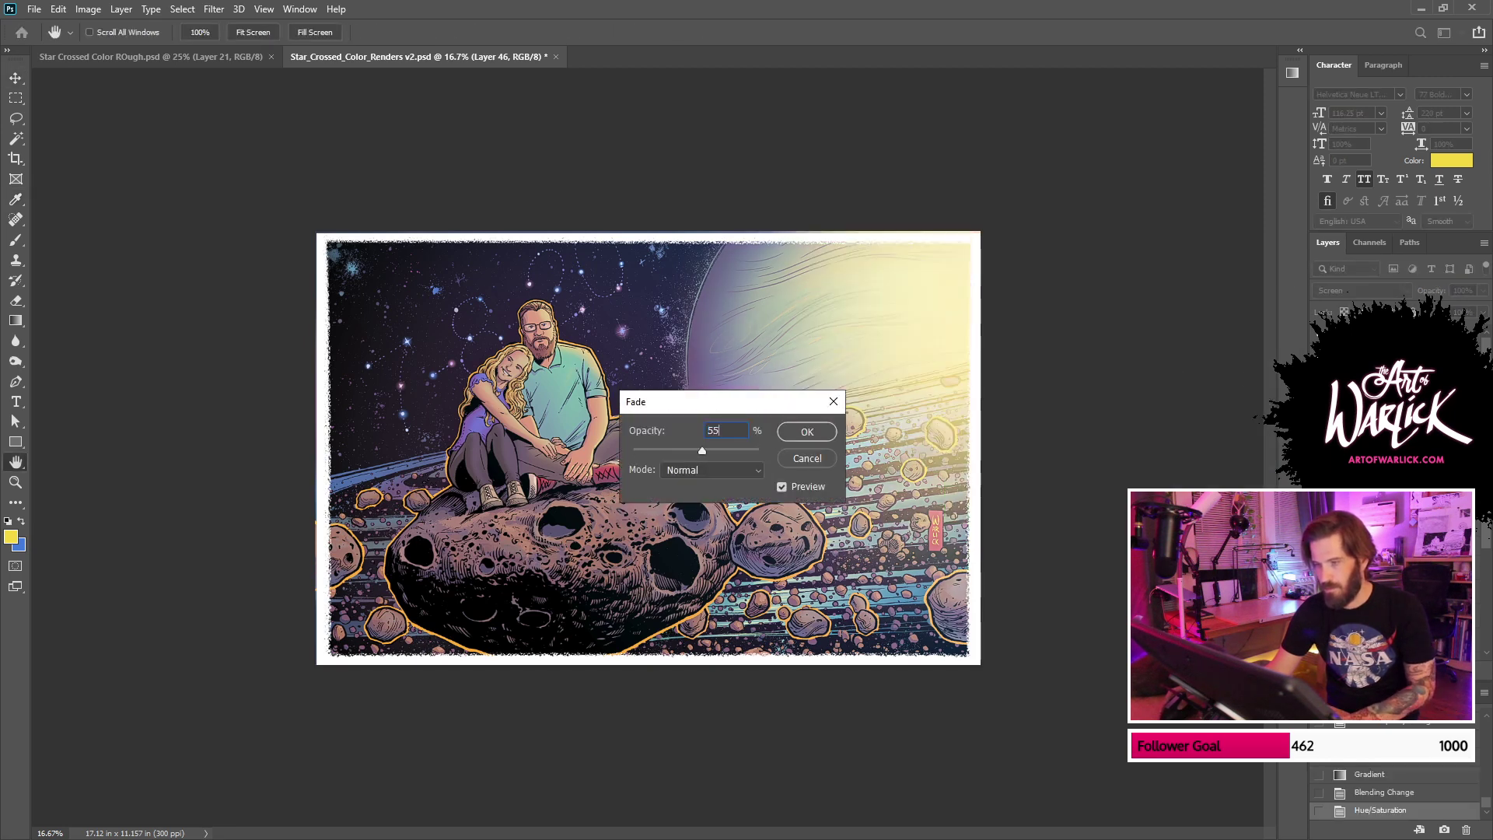
{"action": "key", "text": "BackSpace"}
{"action": "key", "text": "BackSpace"}
{"action": "type", "text": "77"}
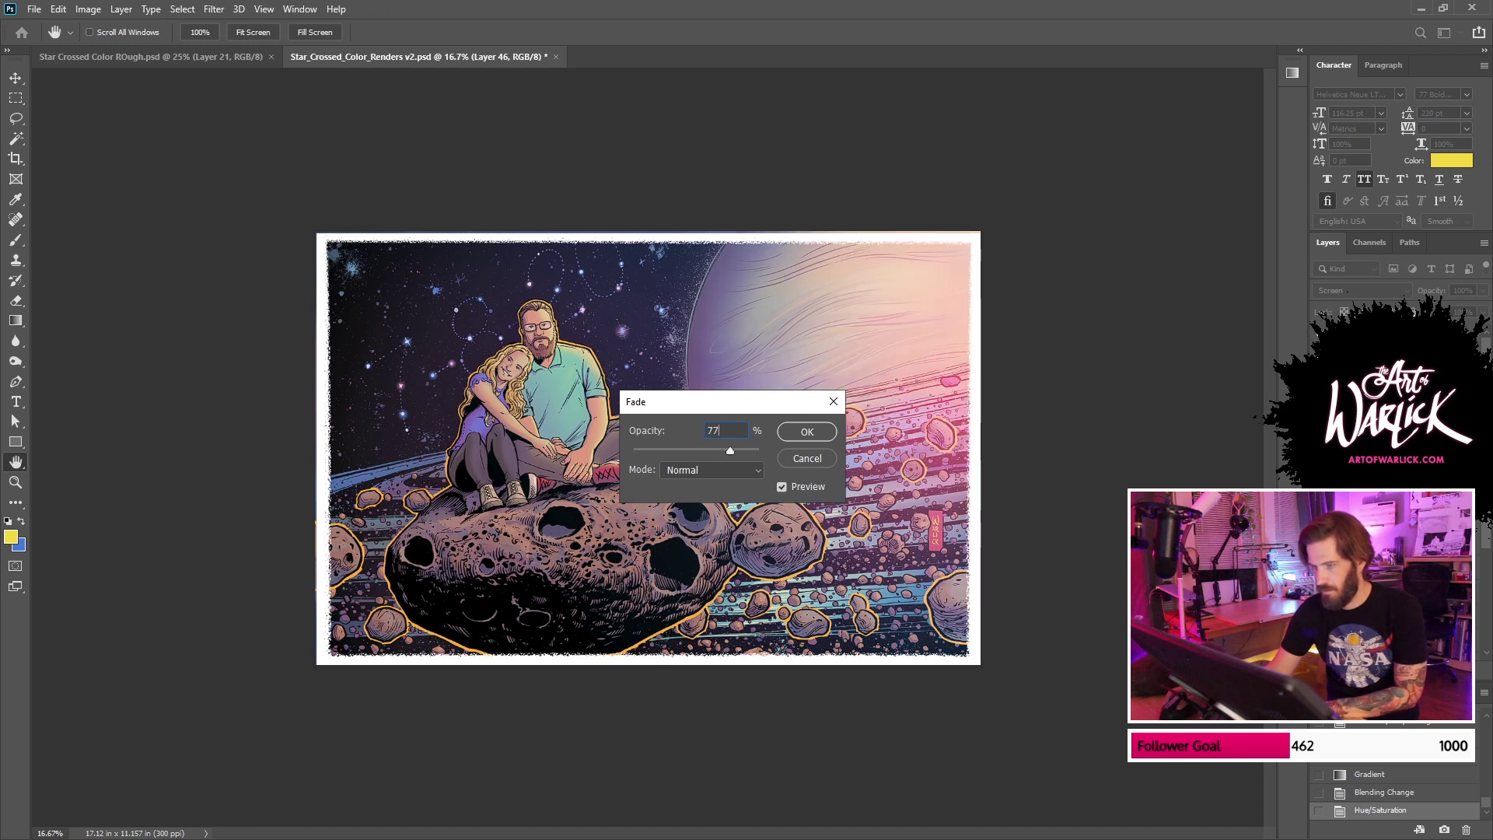
{"action": "key", "text": "Return"}
{"action": "type", "text": "55"}
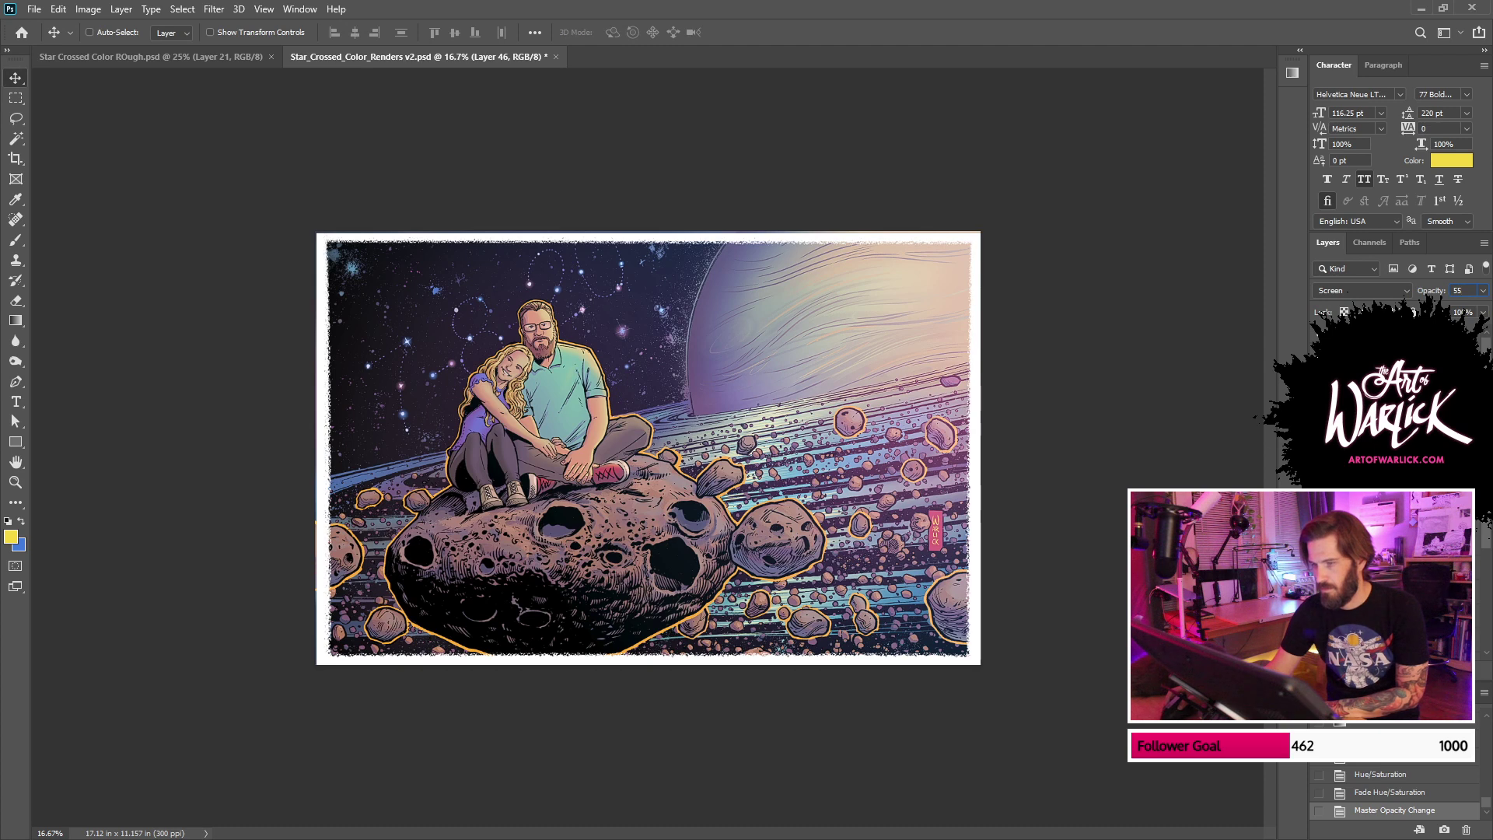
{"action": "left_click", "coordinate": [1319, 405]}
{"action": "left_click", "coordinate": [1320, 404]}
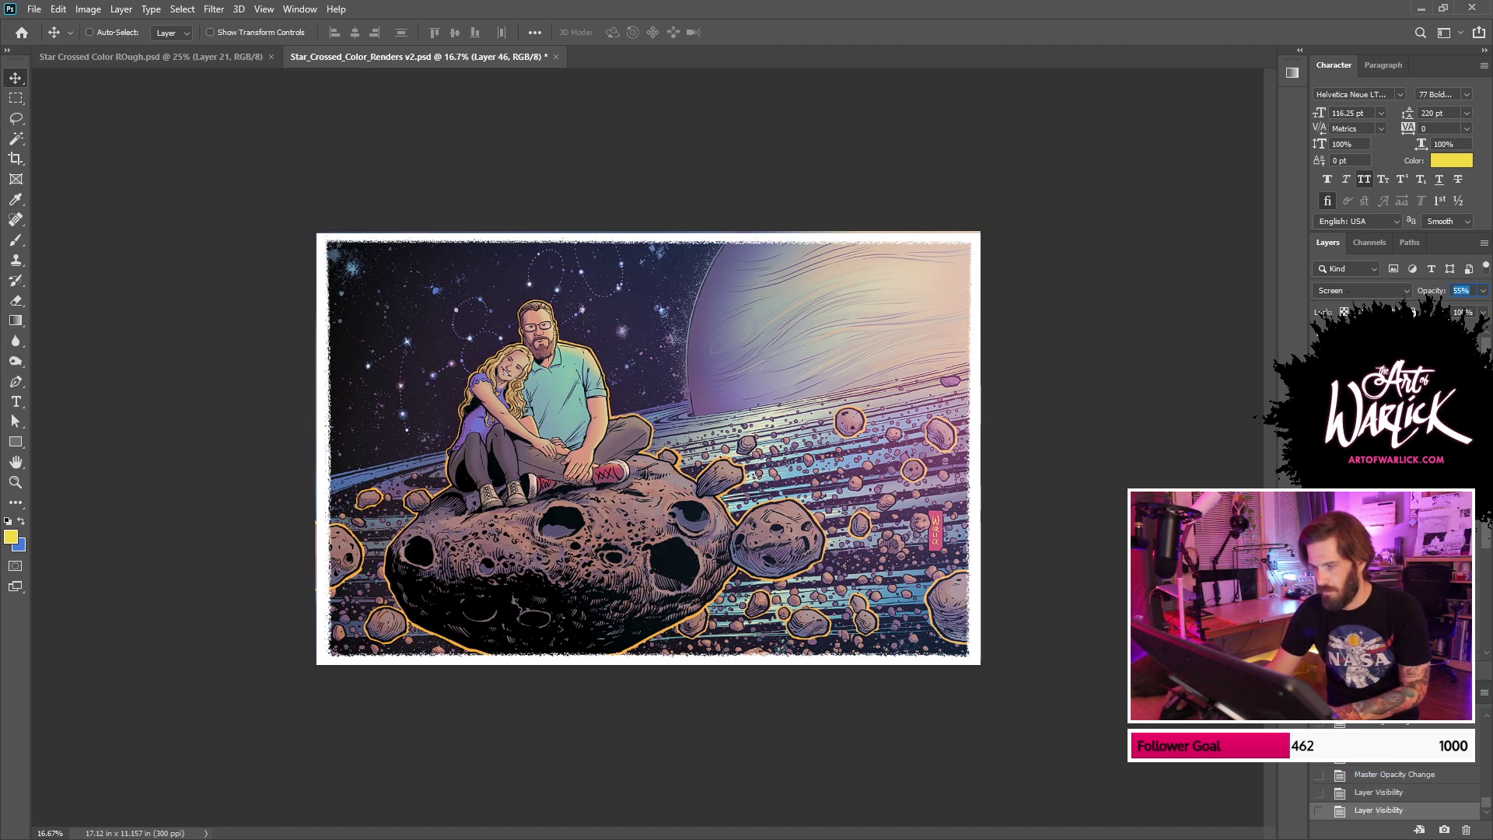
Step: Invert the rough border on Layer 18 to black, and shift it forward in the layer order and slightly up and left
{"action": "key", "text": "ctrl+i"}
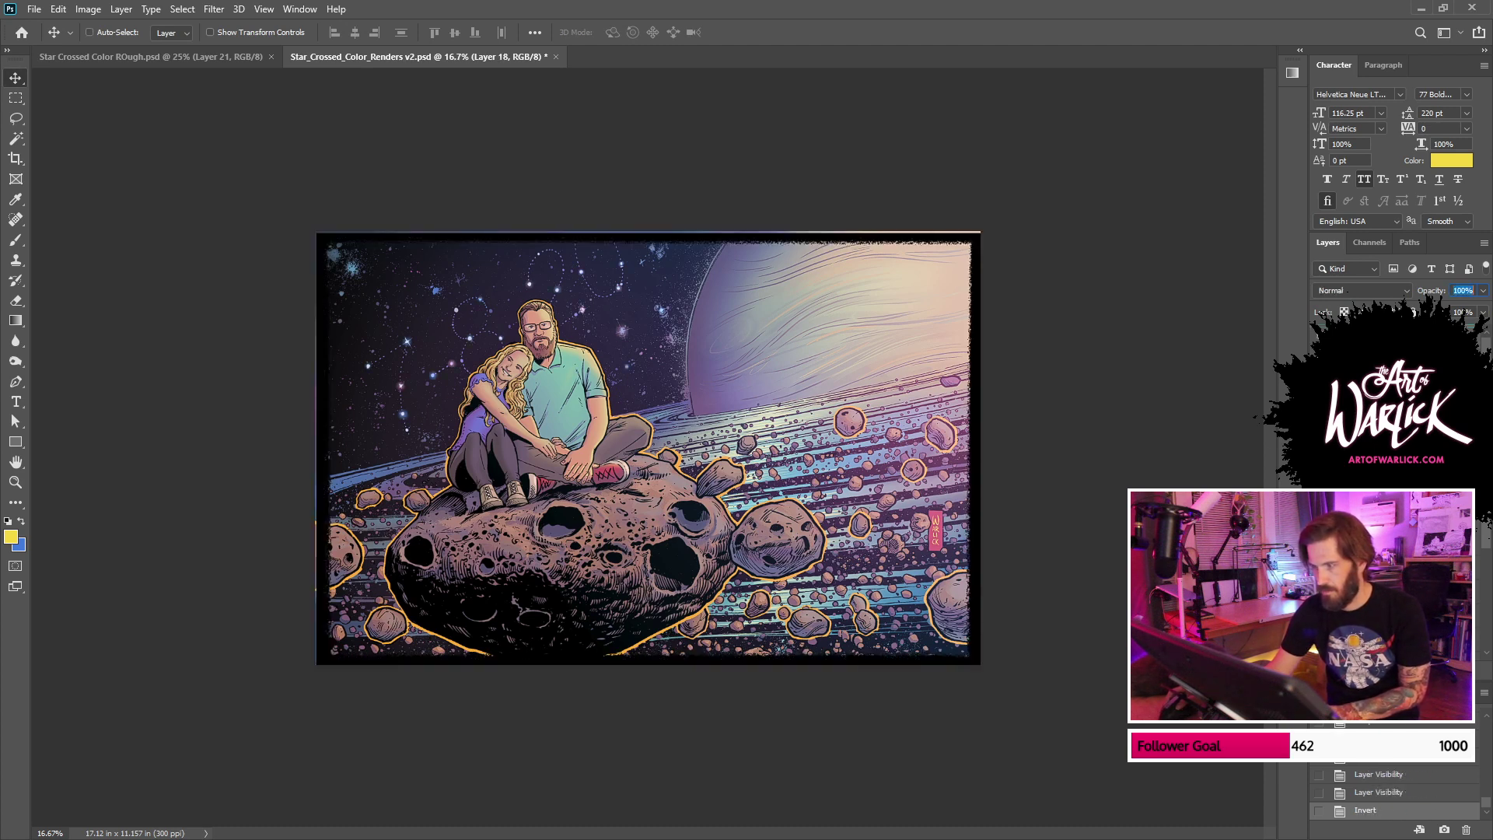
{"action": "key", "text": "ctrl+]"}
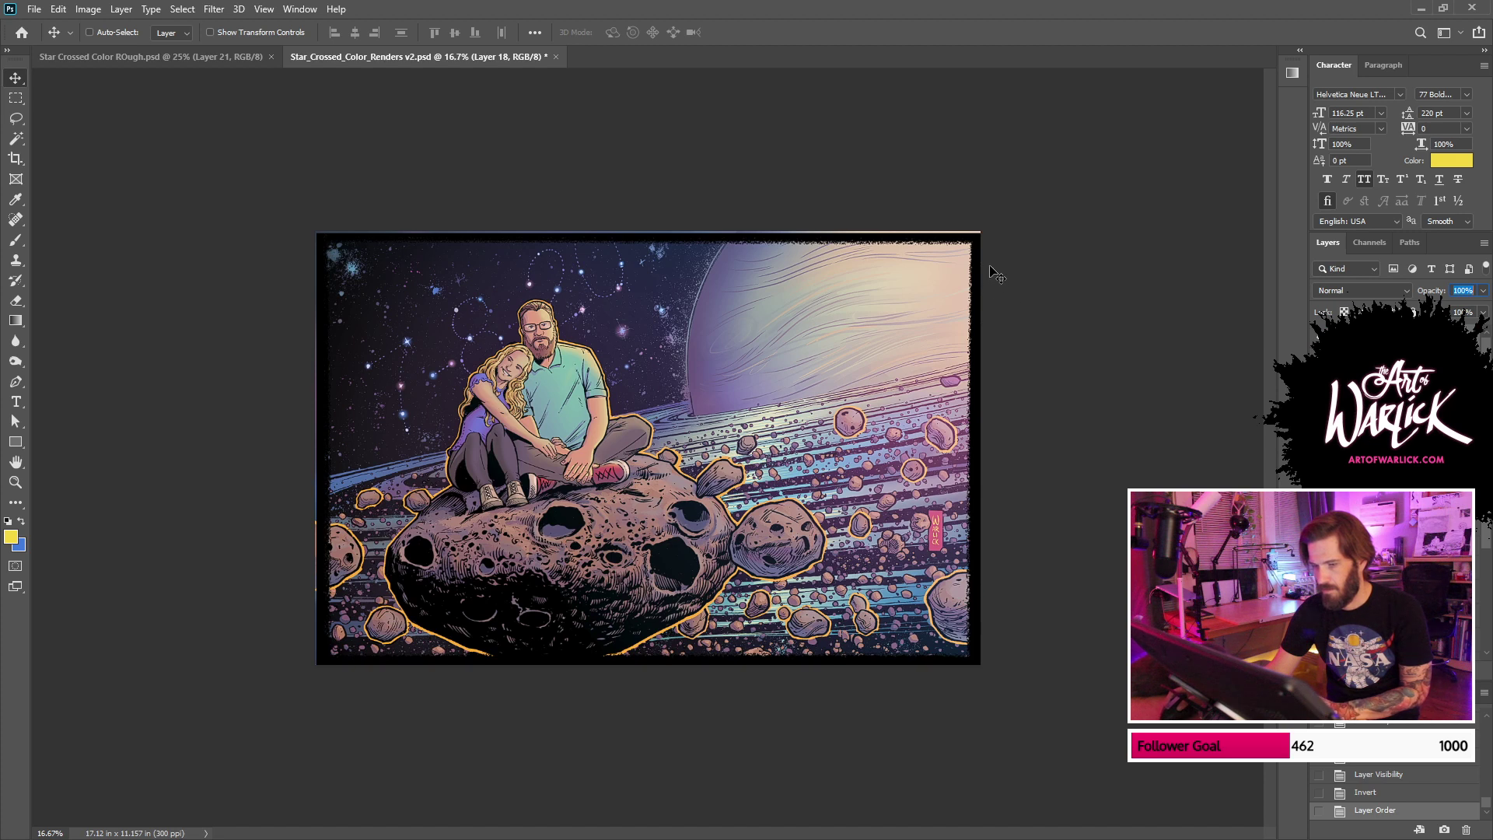
{"action": "left_click", "coordinate": [822, 313]}
{"action": "key", "text": "shift+Up"}
{"action": "key", "text": "shift+Up"}
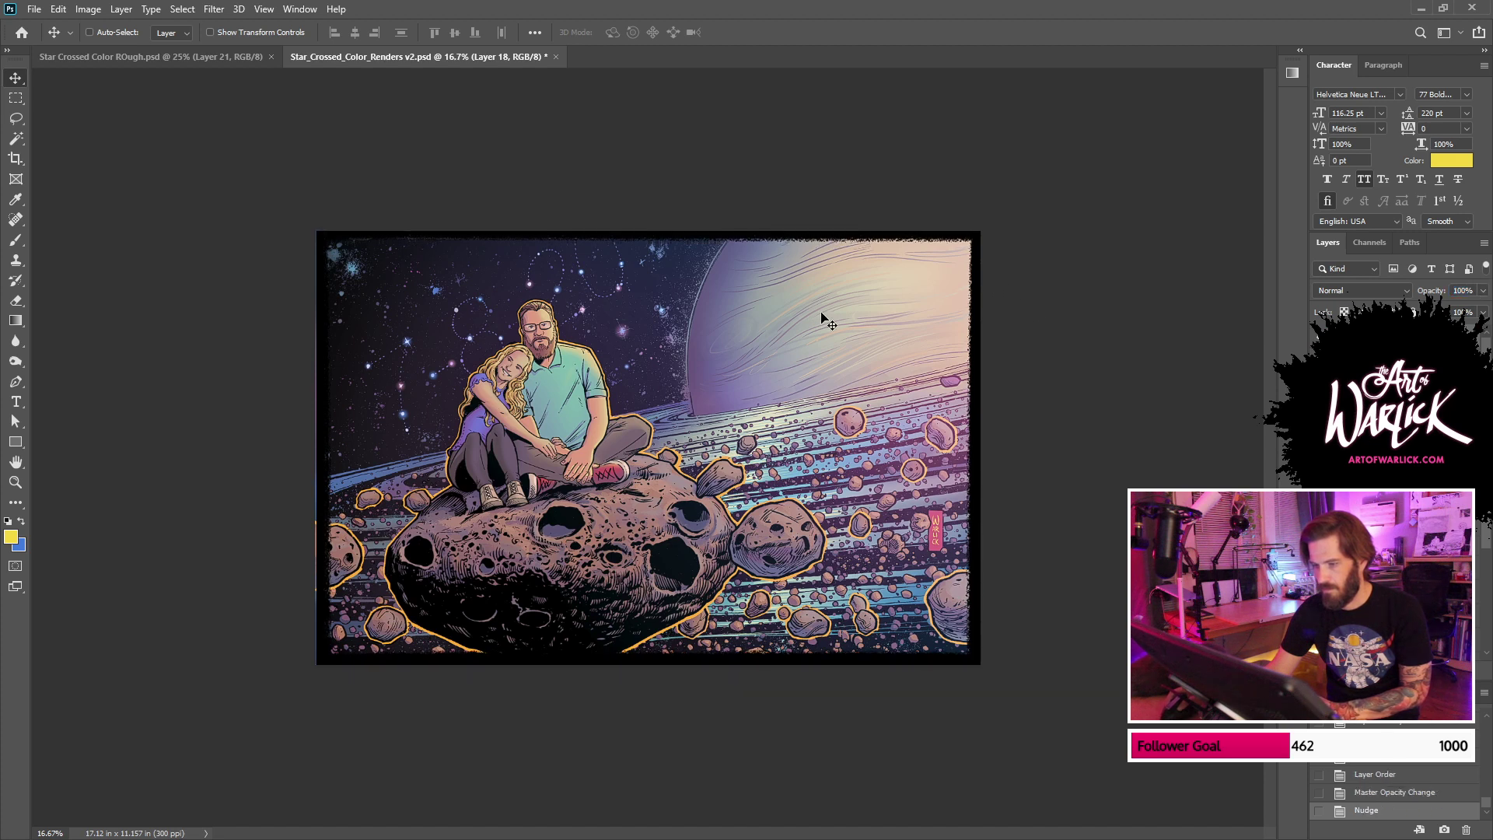
{"action": "key", "text": "Left"}
{"action": "key", "text": "Left"}
{"action": "key", "text": "Left"}
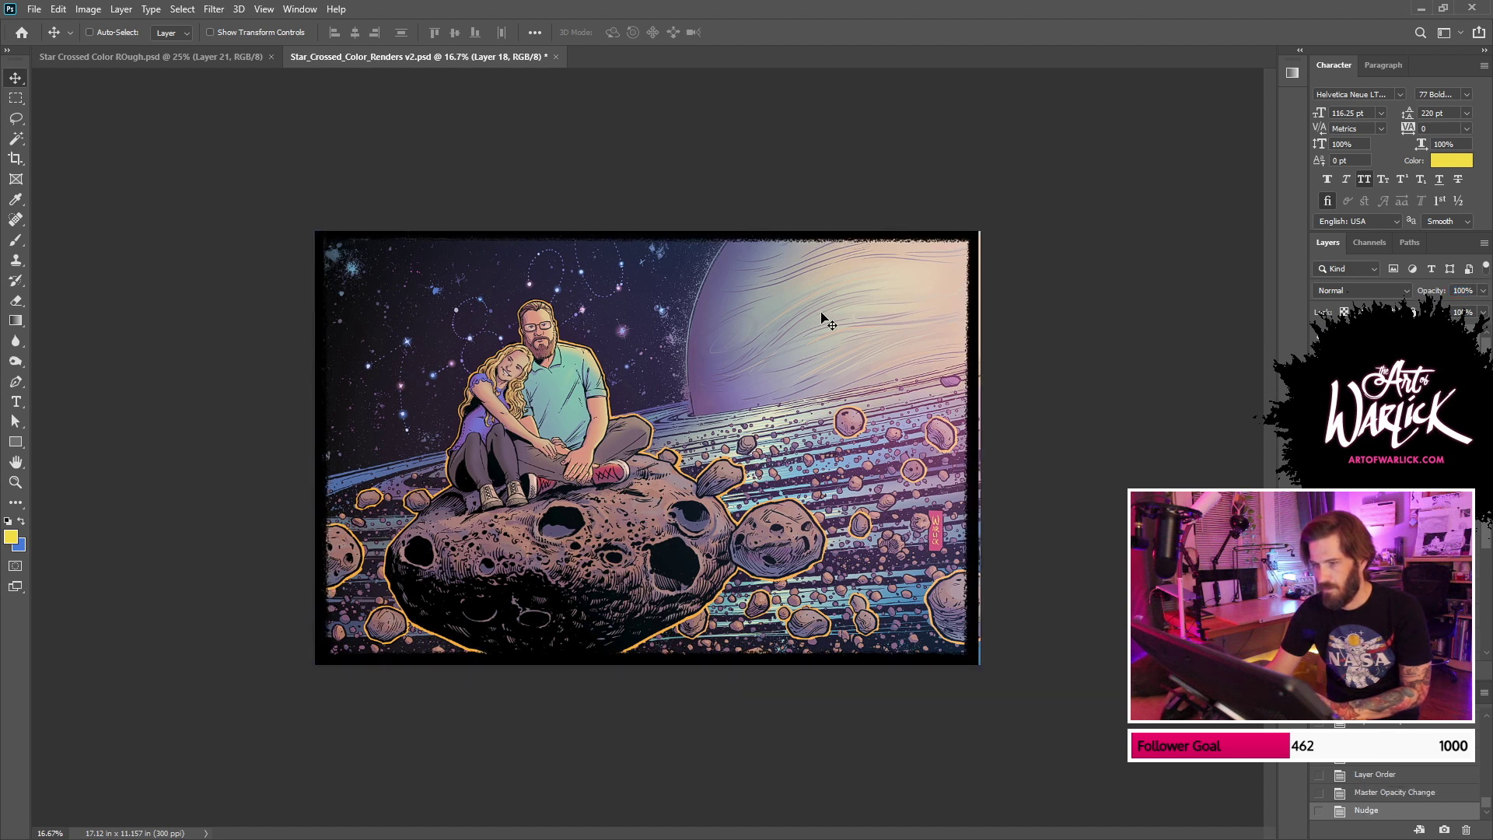
Step: Widen the black border to about 100.35% and nudge it right and down to cover the canvas edges
{"action": "key", "text": "ctrl+t"}
{"action": "left_click_drag", "start_coordinate": [979, 448], "coordinate": [981, 452]}
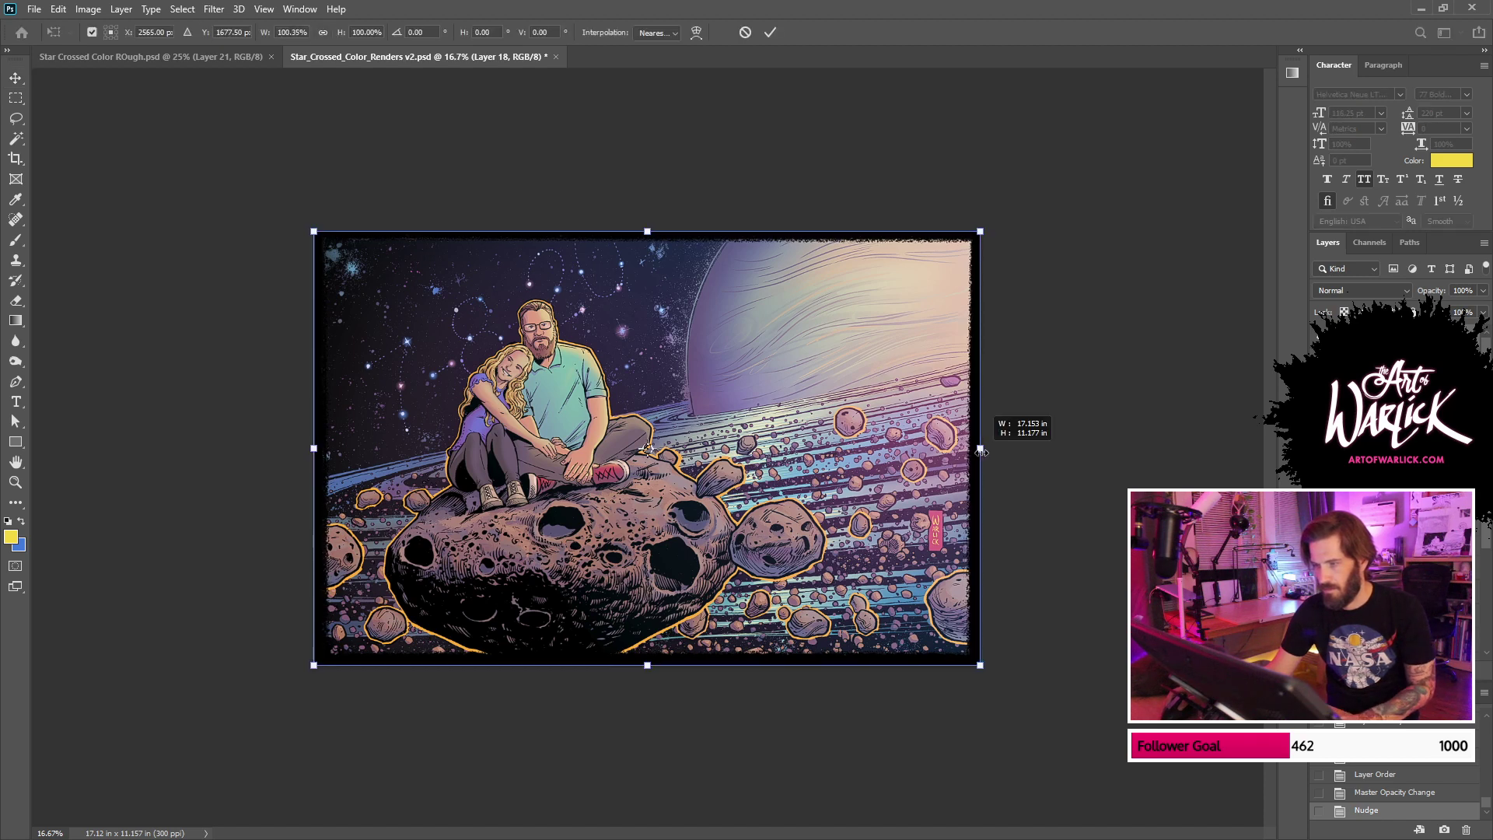
{"action": "key", "text": "Return"}
{"action": "key", "text": "shift+Right"}
{"action": "key", "text": "shift+Down"}
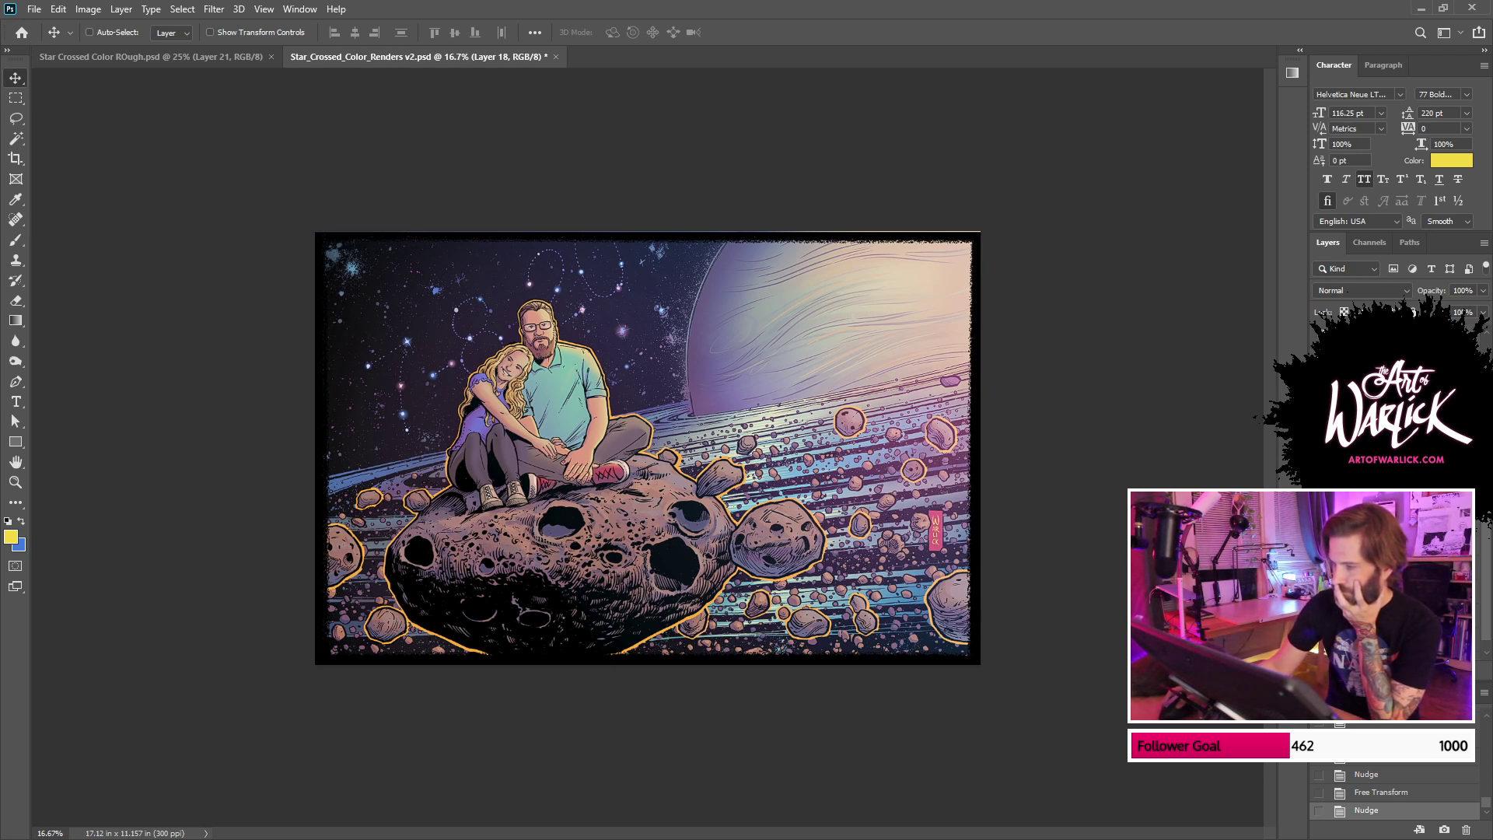
Step: Check the artwork against the black border with the orange outline glow hidden and shown
{"action": "key", "text": "ctrl+comma"}
{"action": "key", "text": "ctrl+comma"}
{"action": "key", "text": "ctrl+comma"}
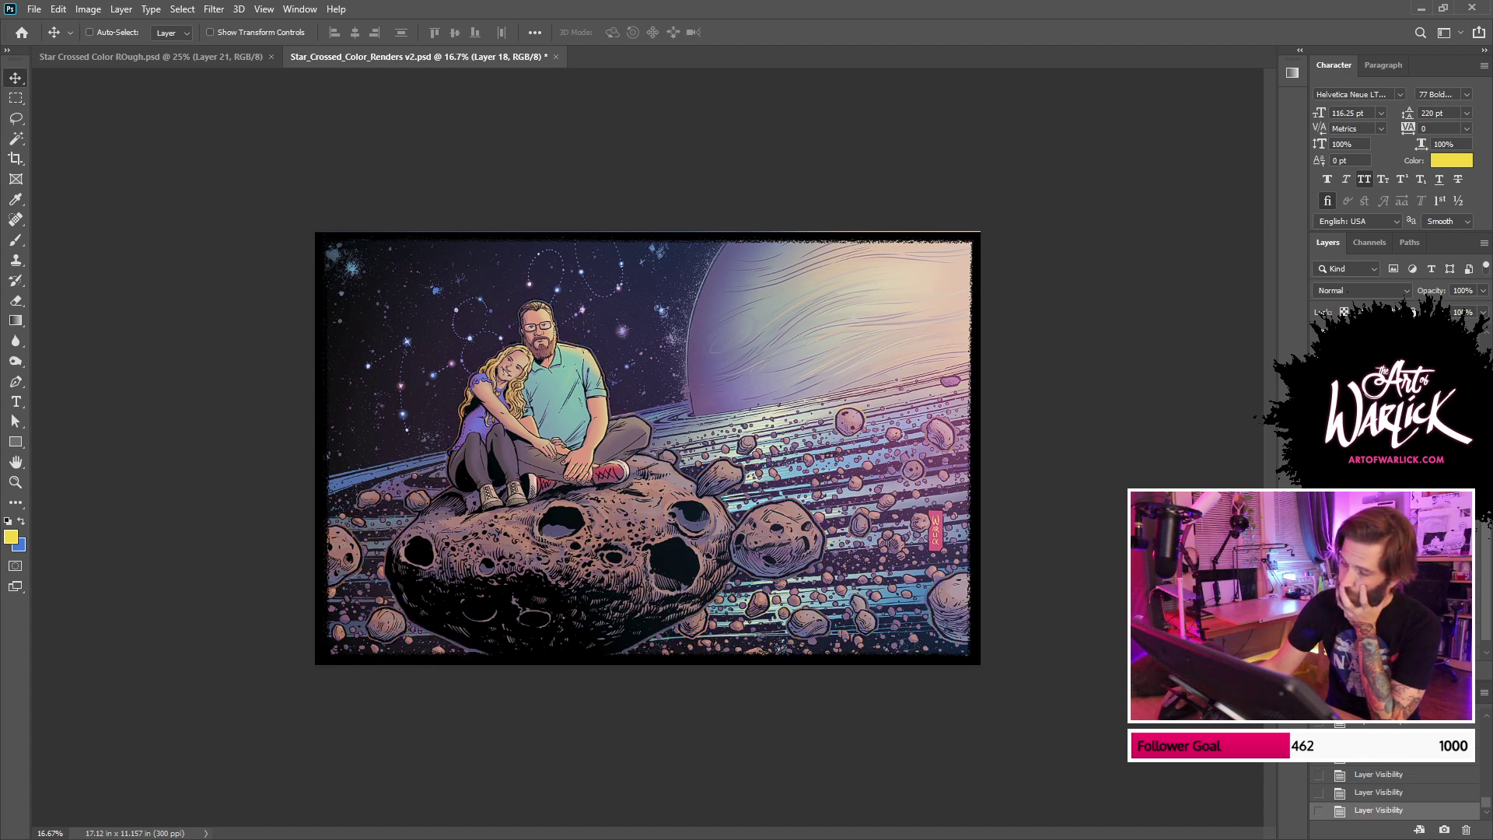
{"action": "left_click", "coordinate": [1320, 404]}
Step: Try inverting the color of the orange outline on Layer 34
{"action": "left_click", "coordinate": [1392, 404]}
{"action": "key", "text": "ctrl+i"}
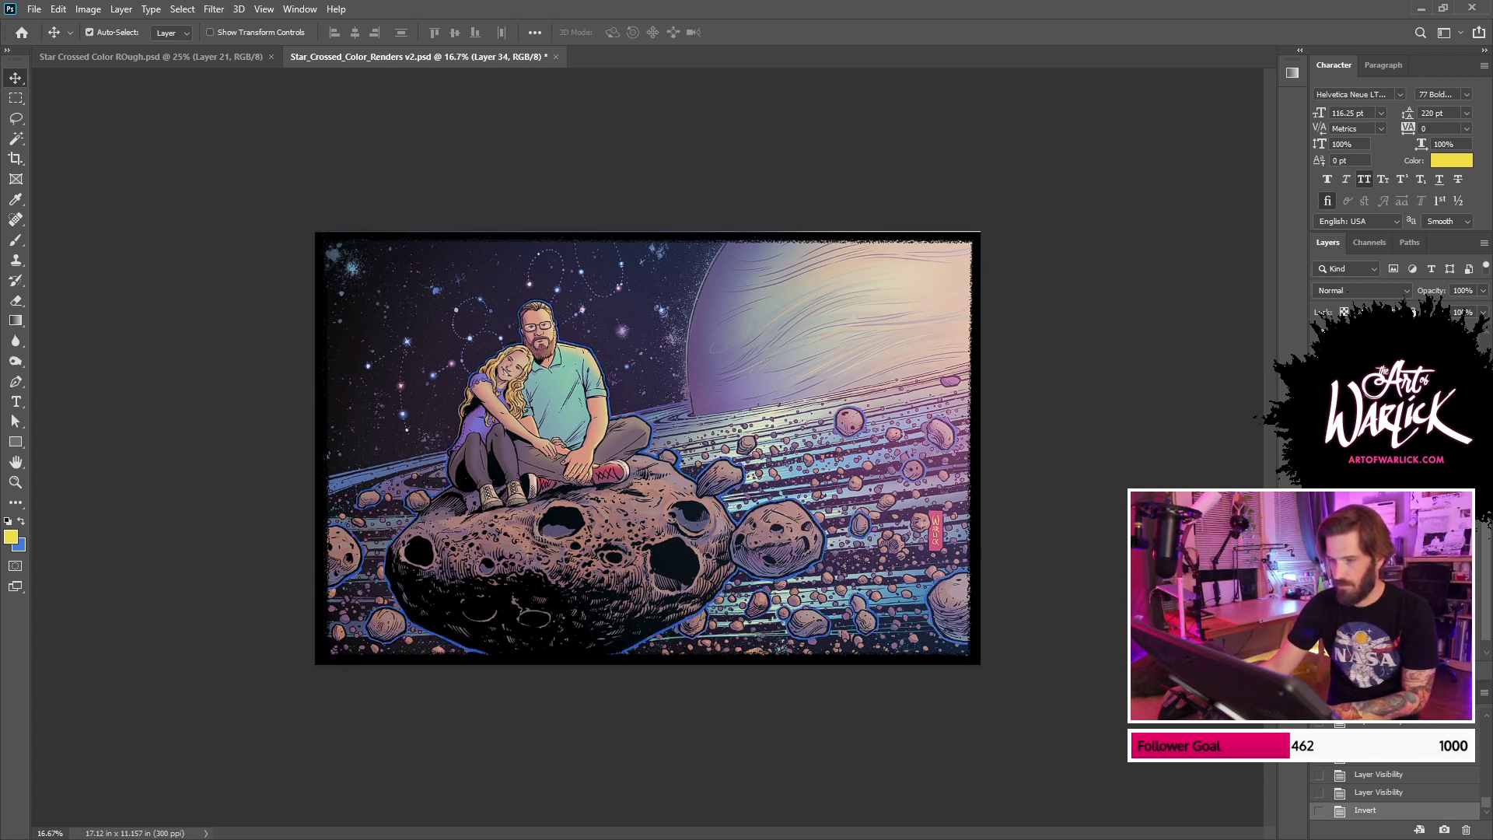
{"action": "key", "text": "ctrl+plus"}
{"action": "key", "text": "ctrl+z"}
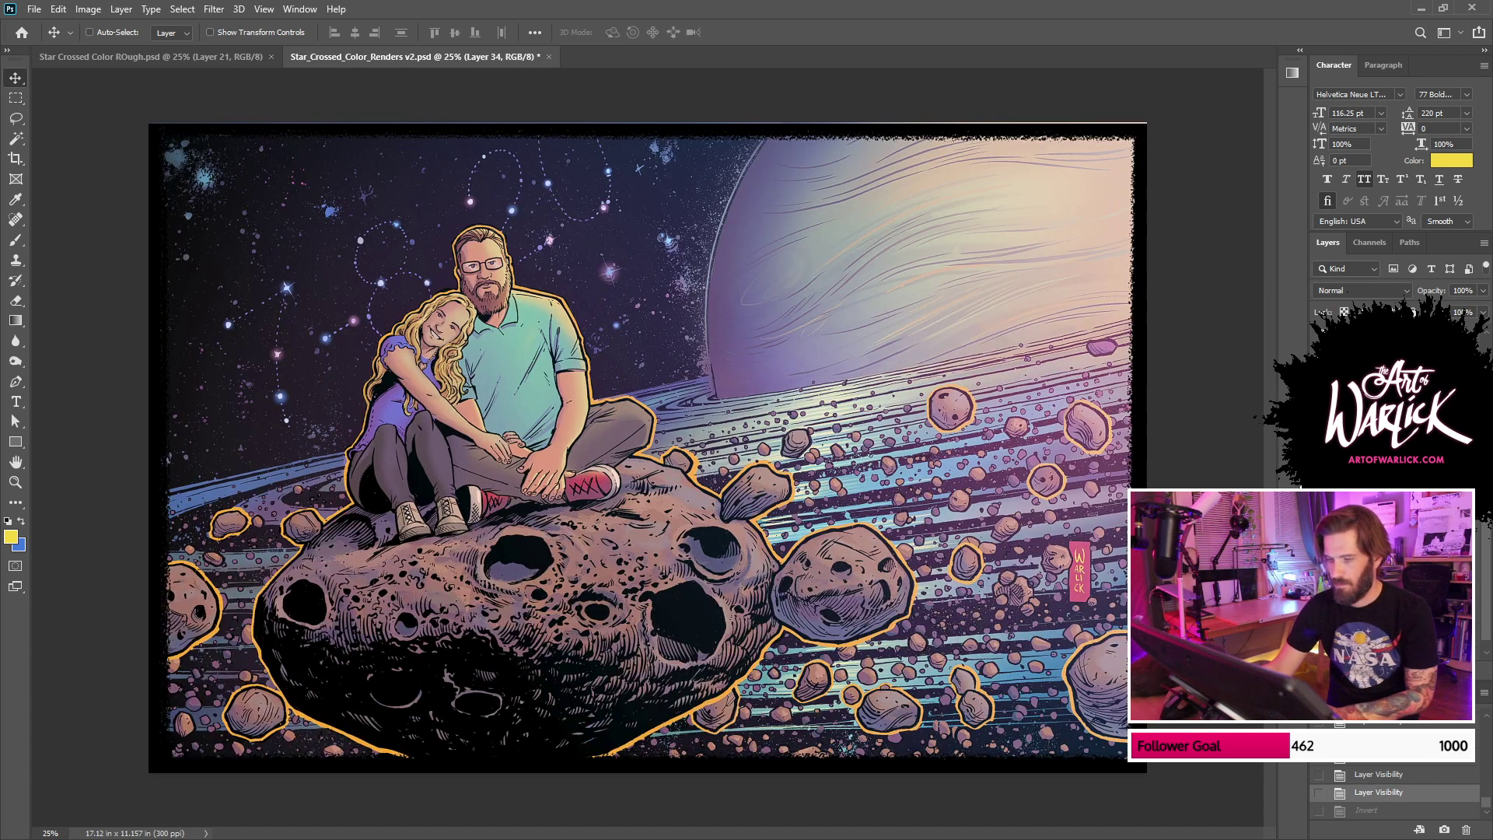
Step: Compare the illustration with and without the orange outline on Layer 34
{"action": "key", "text": "ctrl+comma"}
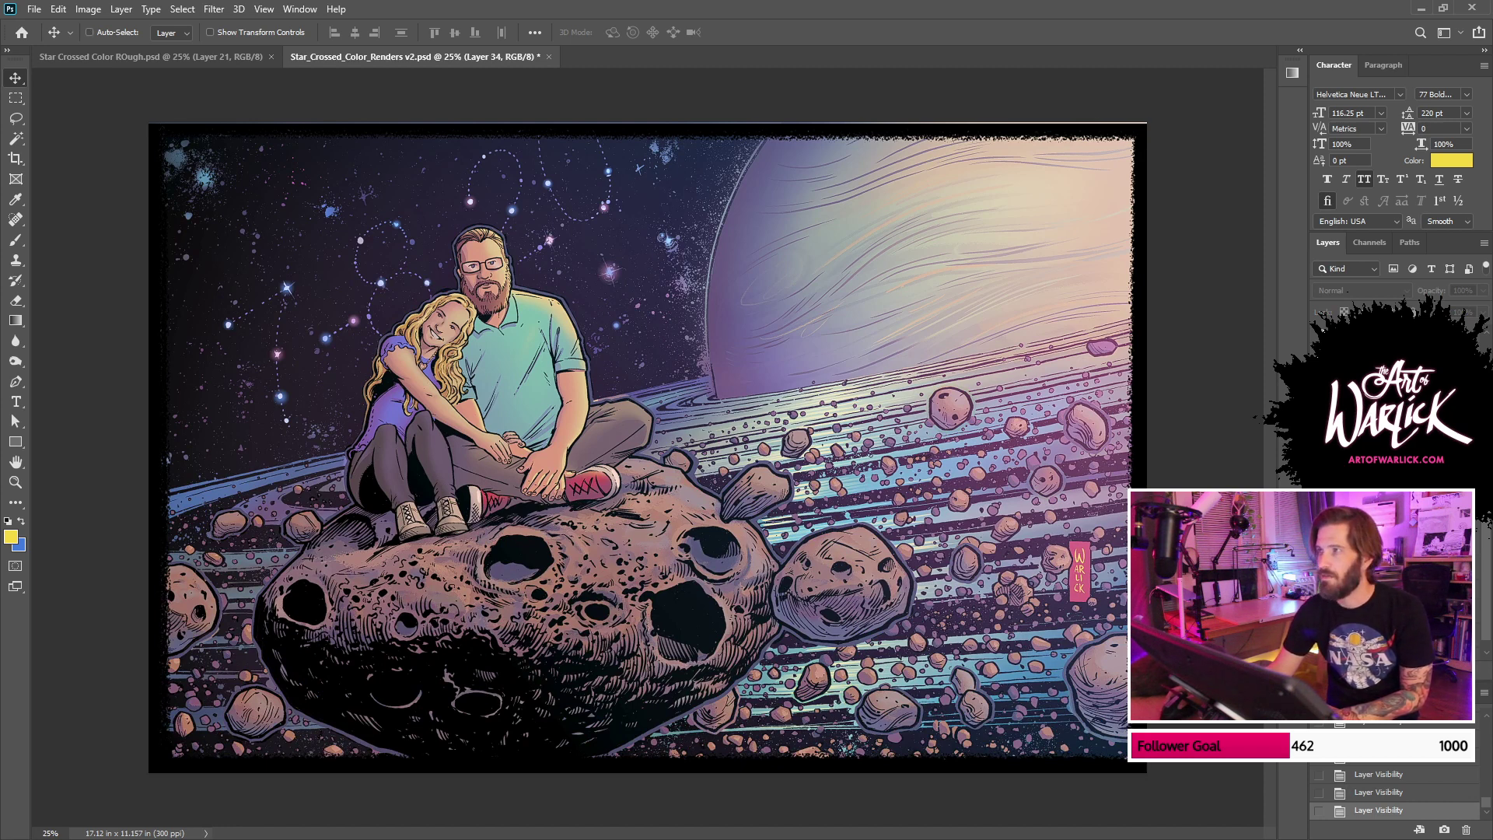
{"action": "key", "text": "ctrl+comma"}
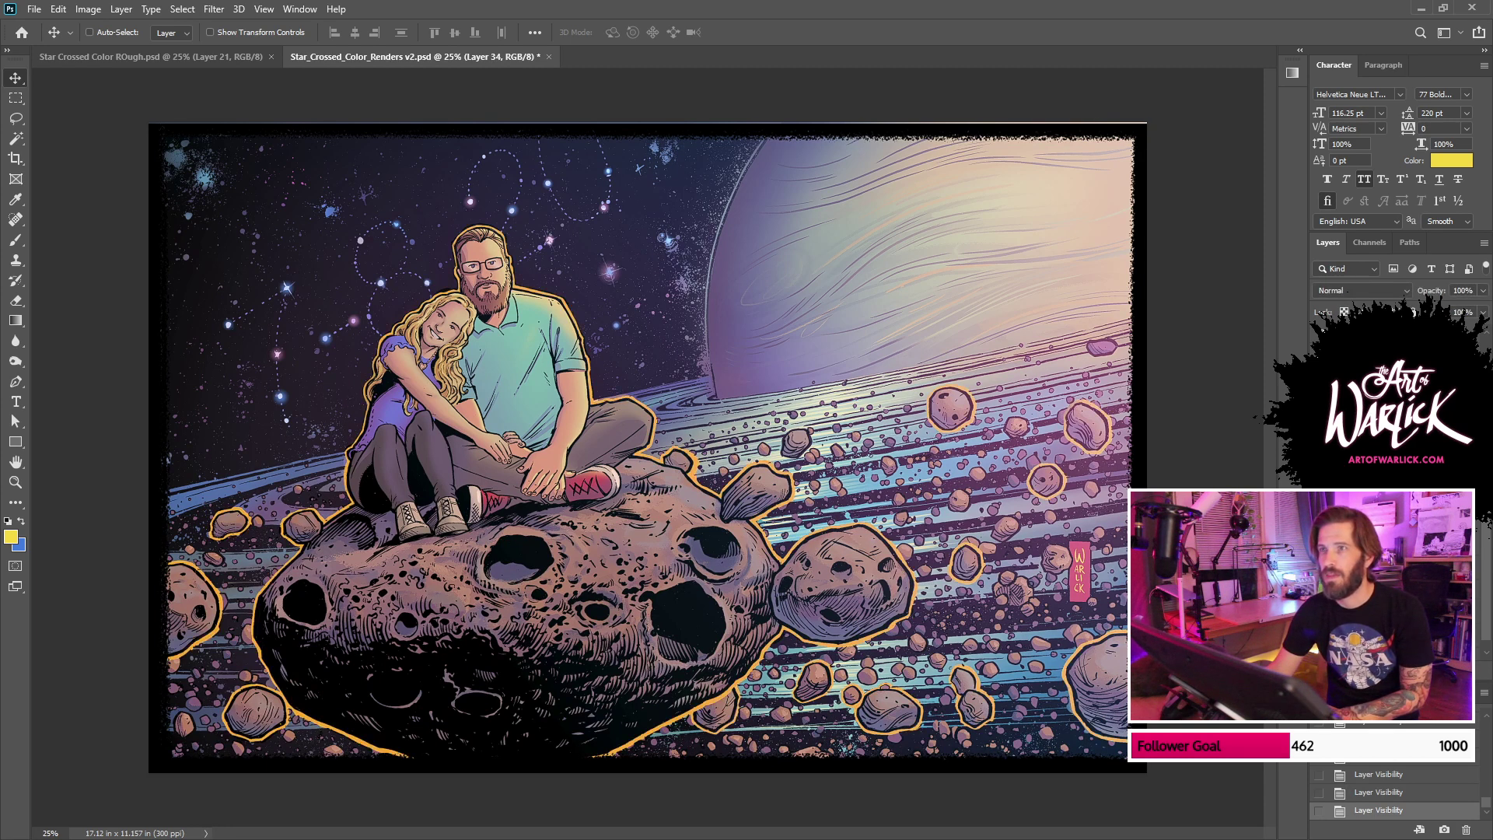
{"action": "key", "text": "ctrl+comma"}
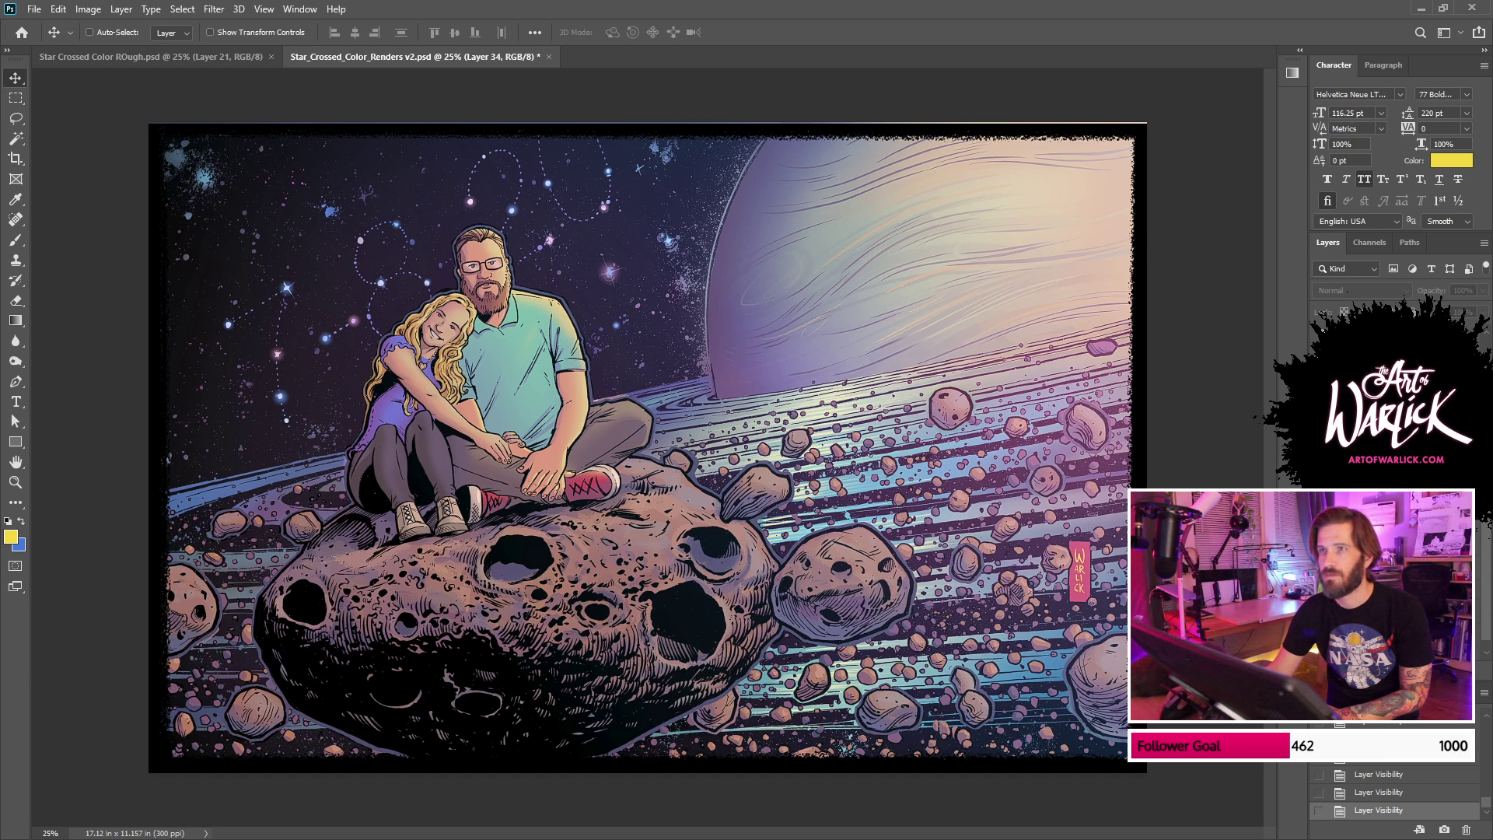
{"action": "key", "text": "ctrl+comma"}
{"action": "left_click", "coordinate": [1319, 404]}
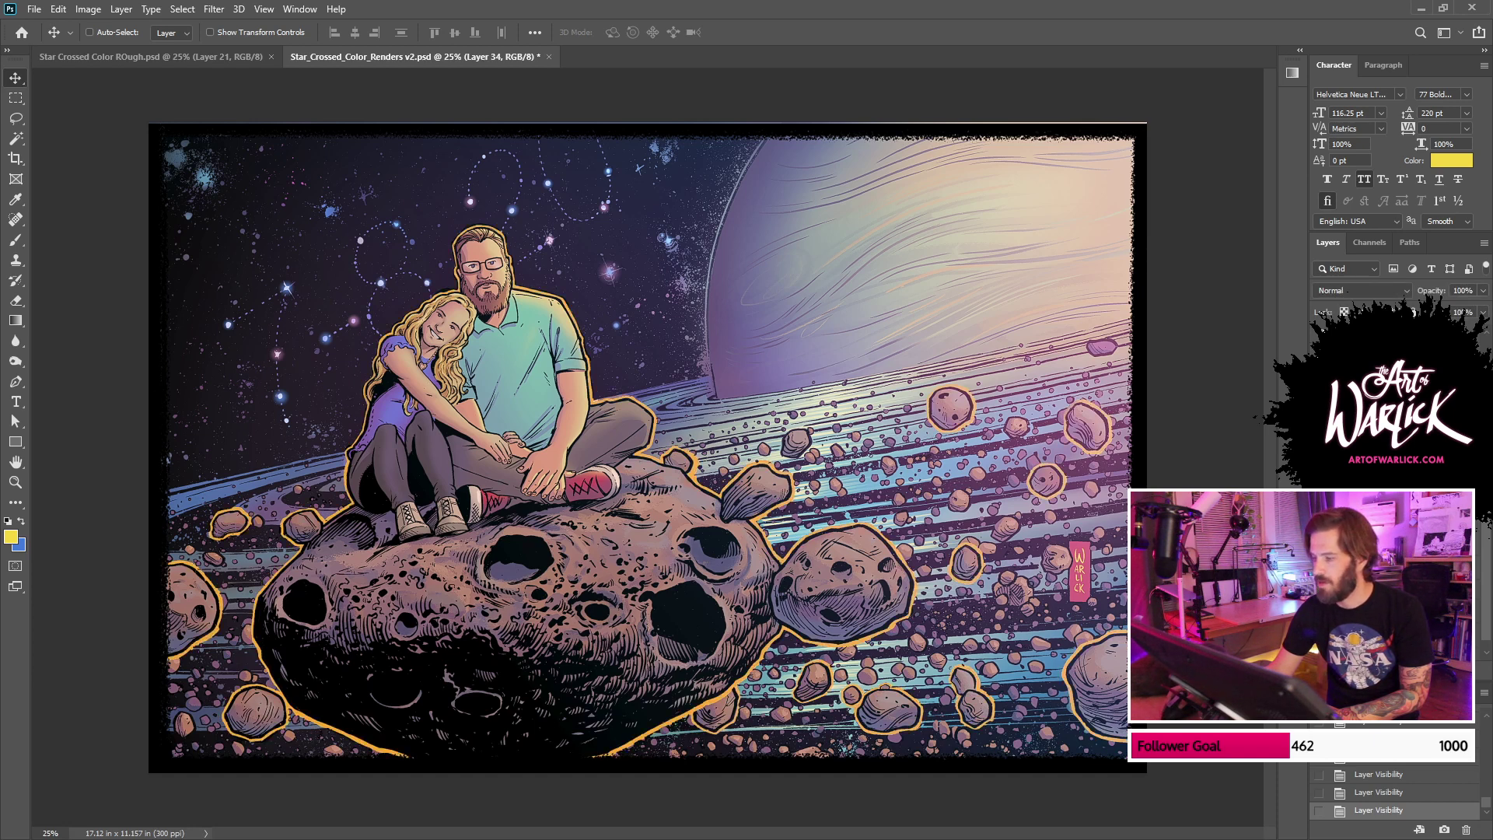
Step: Add a Color Overlay effect to the outline on Layer 34 using a muted purple sampled from the planet
{"action": "left_click", "coordinate": [1359, 671]}
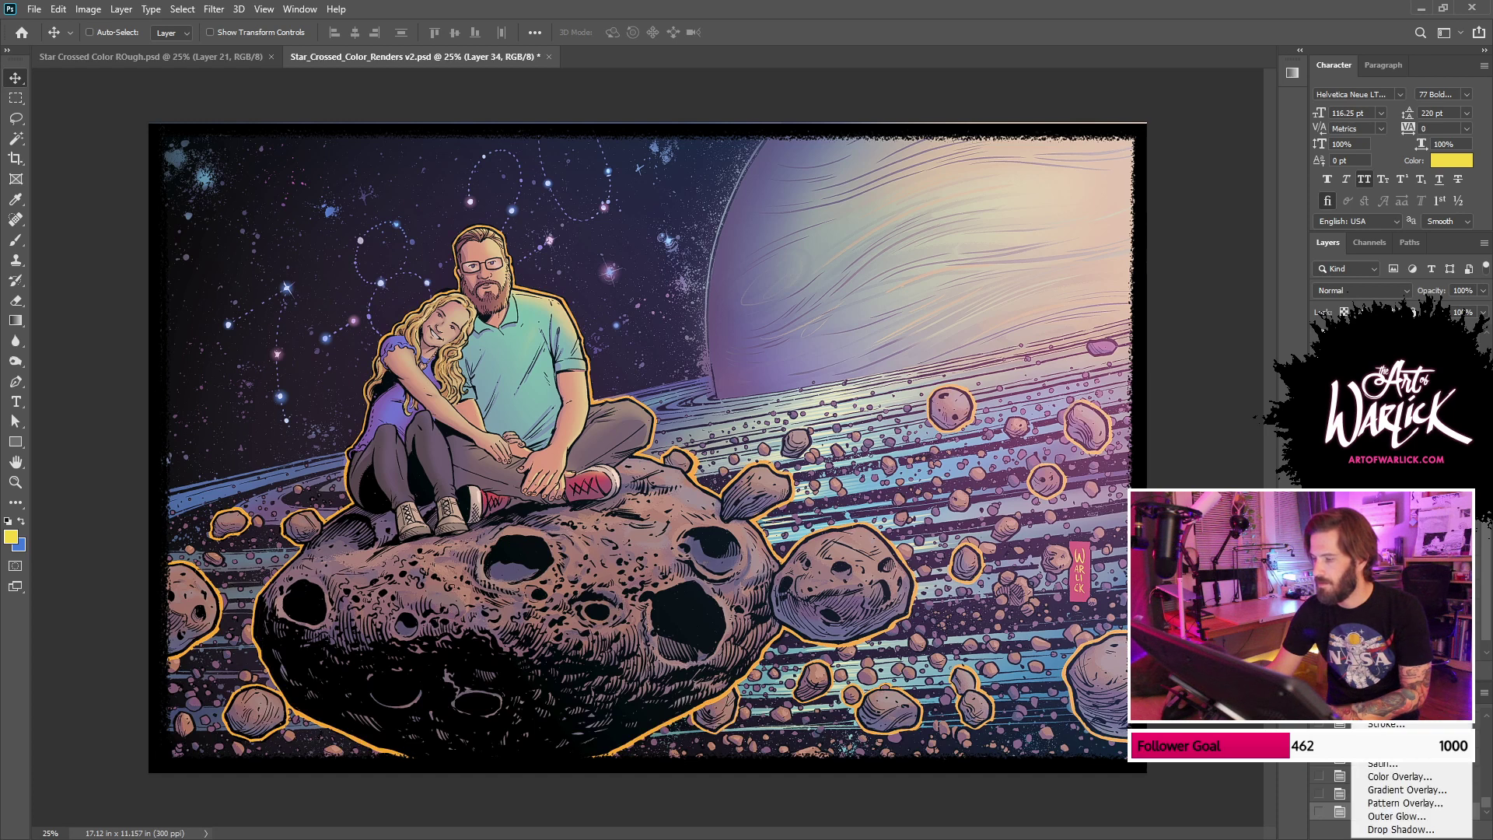
{"action": "left_click", "coordinate": [1395, 780]}
{"action": "left_click", "coordinate": [1054, 519]}
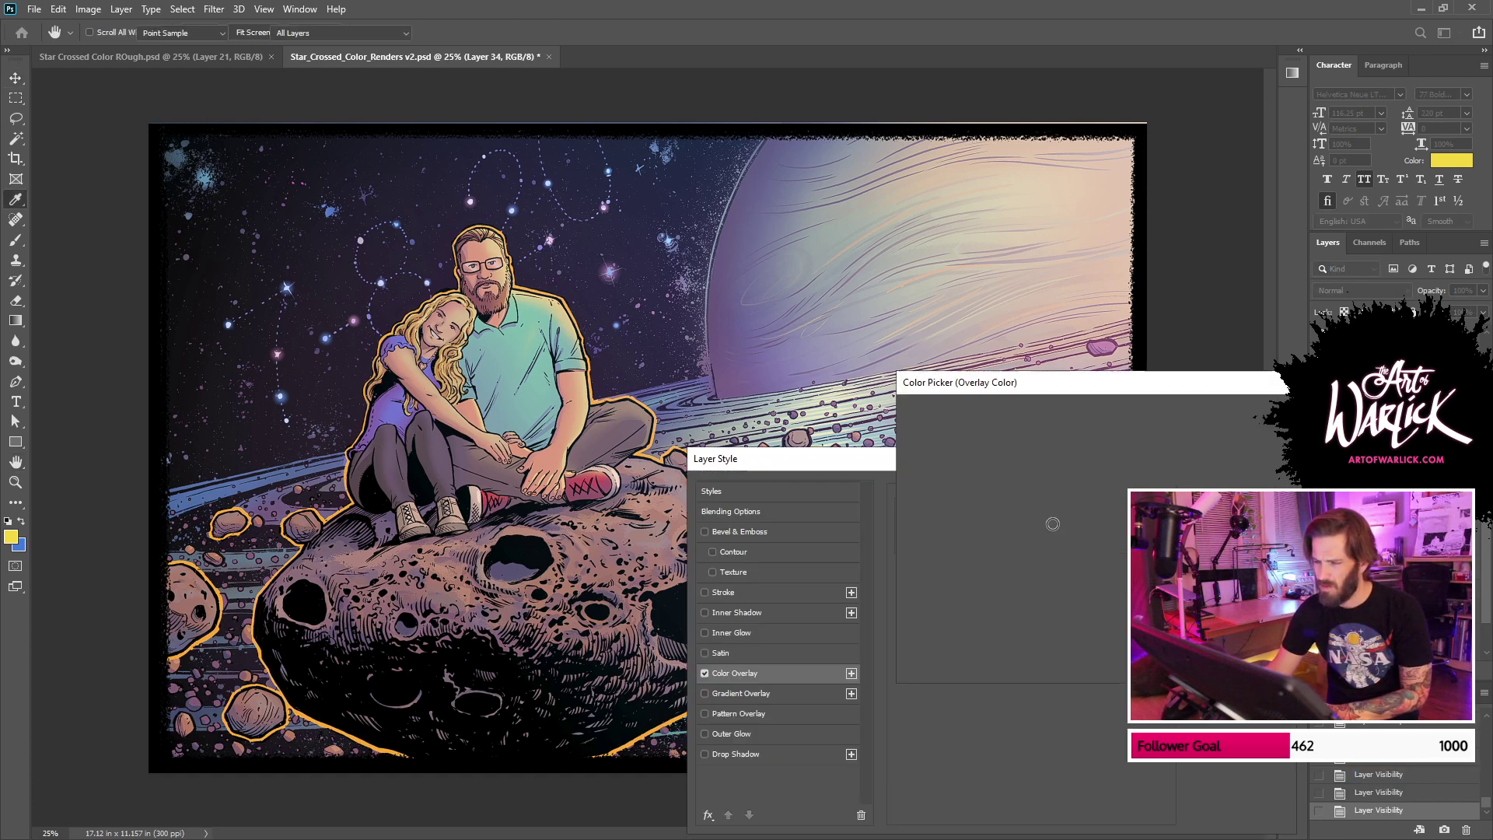
{"action": "left_click", "coordinate": [744, 352]}
{"action": "left_click", "coordinate": [1250, 410]}
{"action": "left_click_drag", "start_coordinate": [988, 456], "coordinate": [1182, 201]}
{"action": "left_click", "coordinate": [1255, 259]}
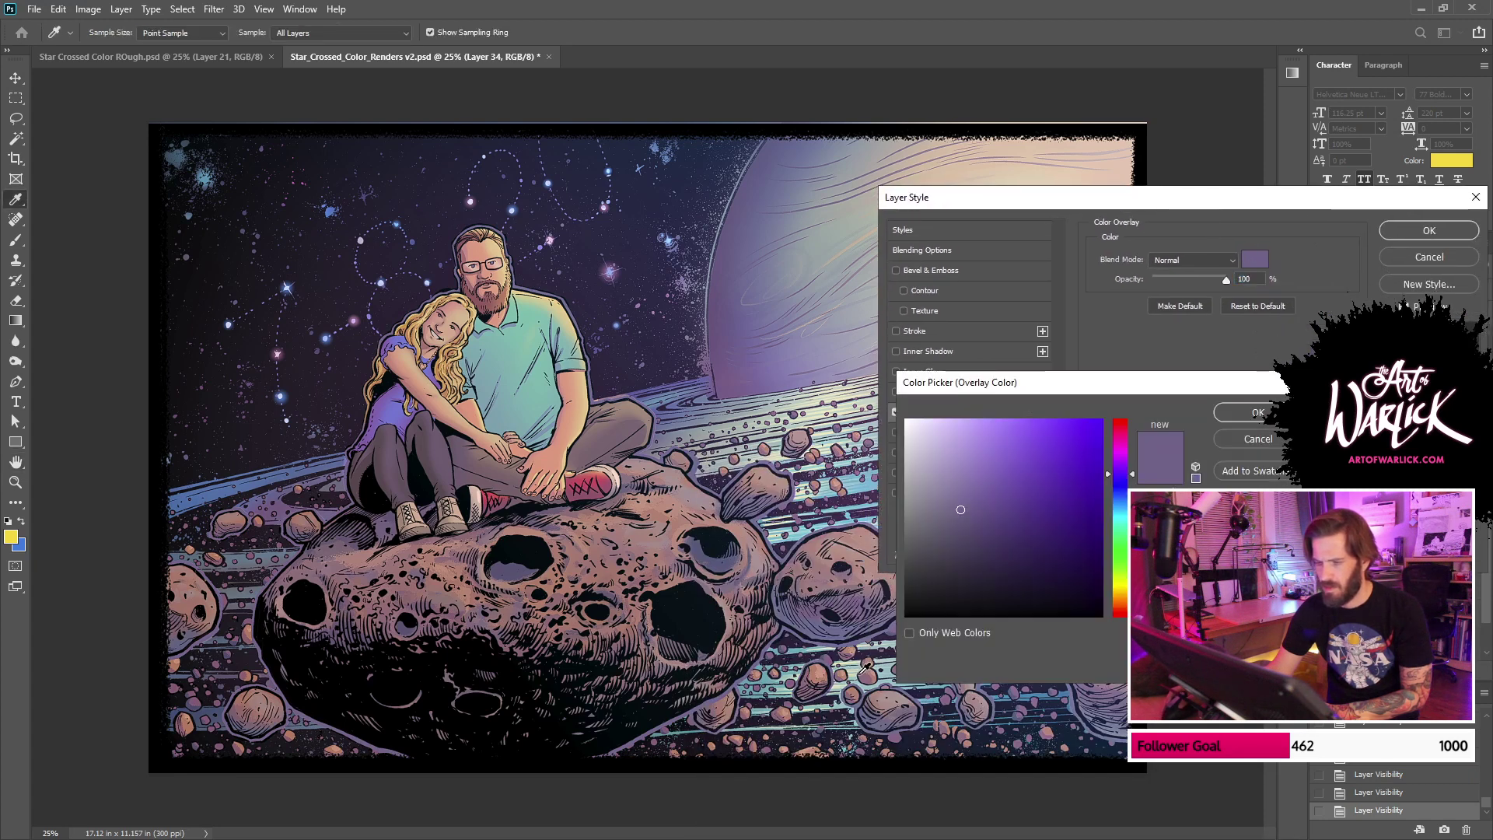
Step: Try pale green, peach, mauve and cream sampled from the artwork as the outline's overlay color
{"action": "left_click", "coordinate": [855, 671]}
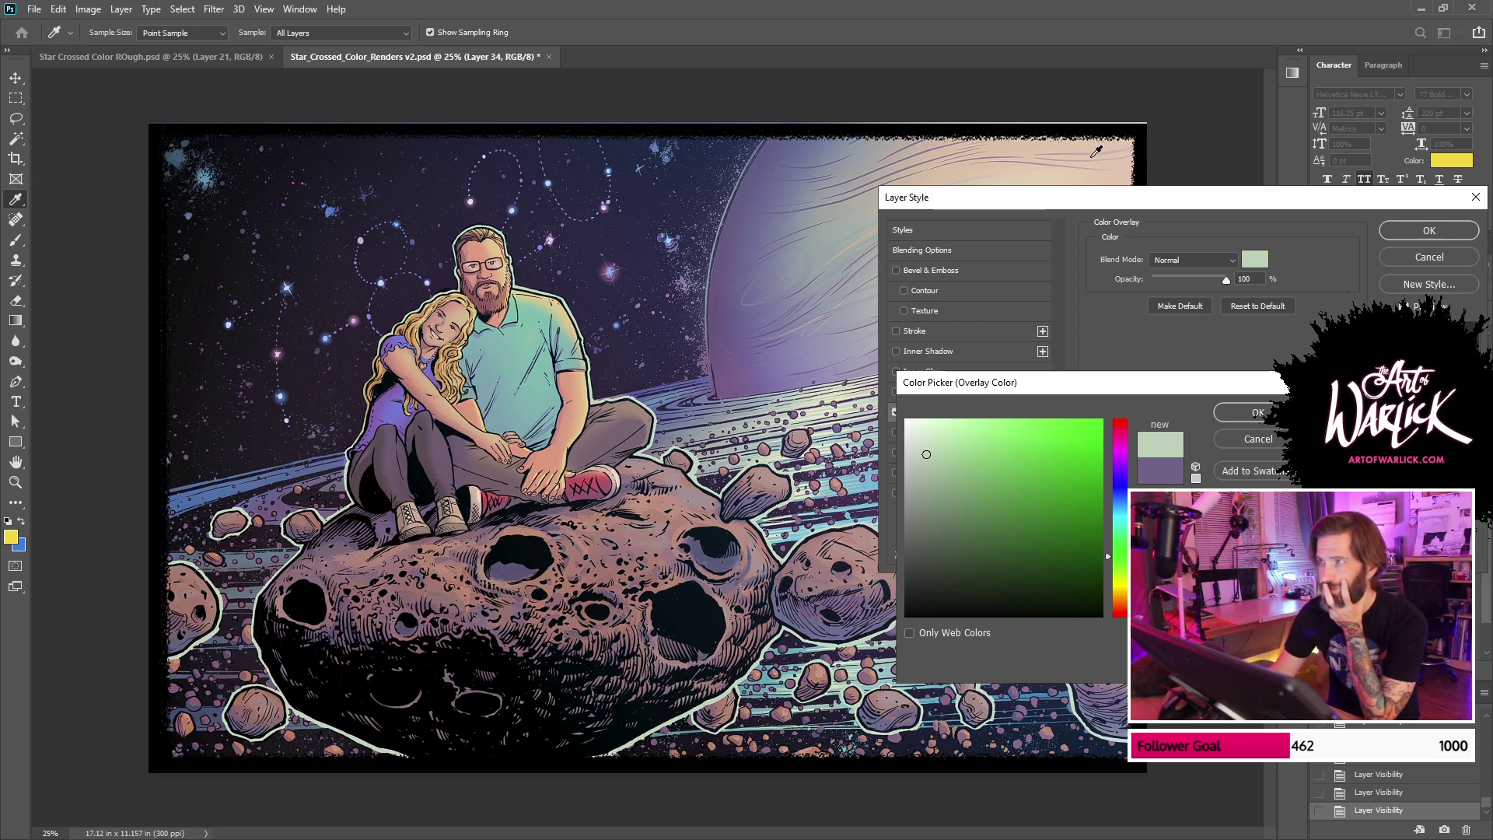
{"action": "left_click", "coordinate": [1049, 166]}
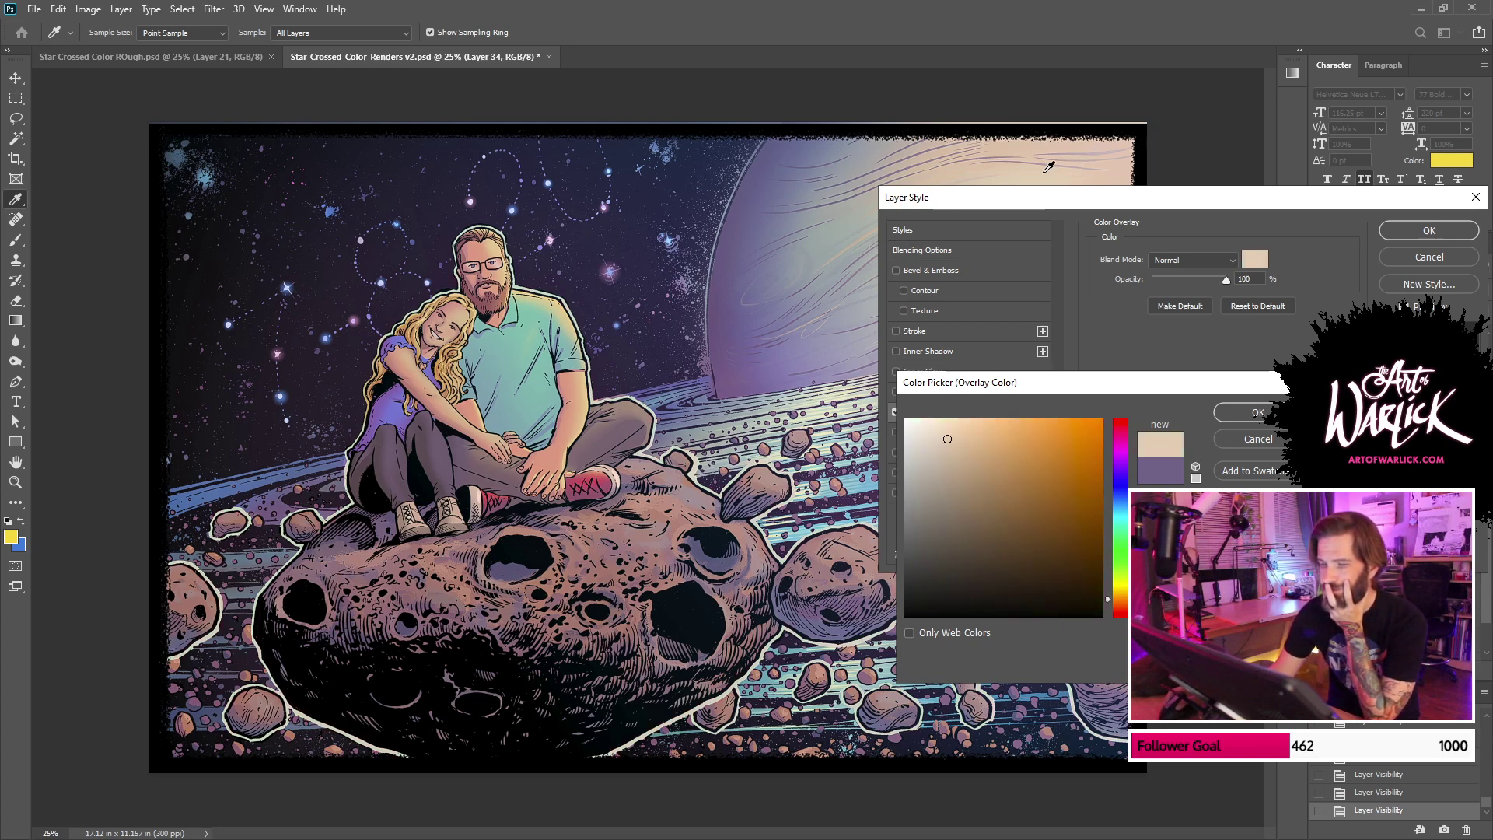
{"action": "left_click", "coordinate": [724, 556]}
{"action": "left_click", "coordinate": [649, 539]}
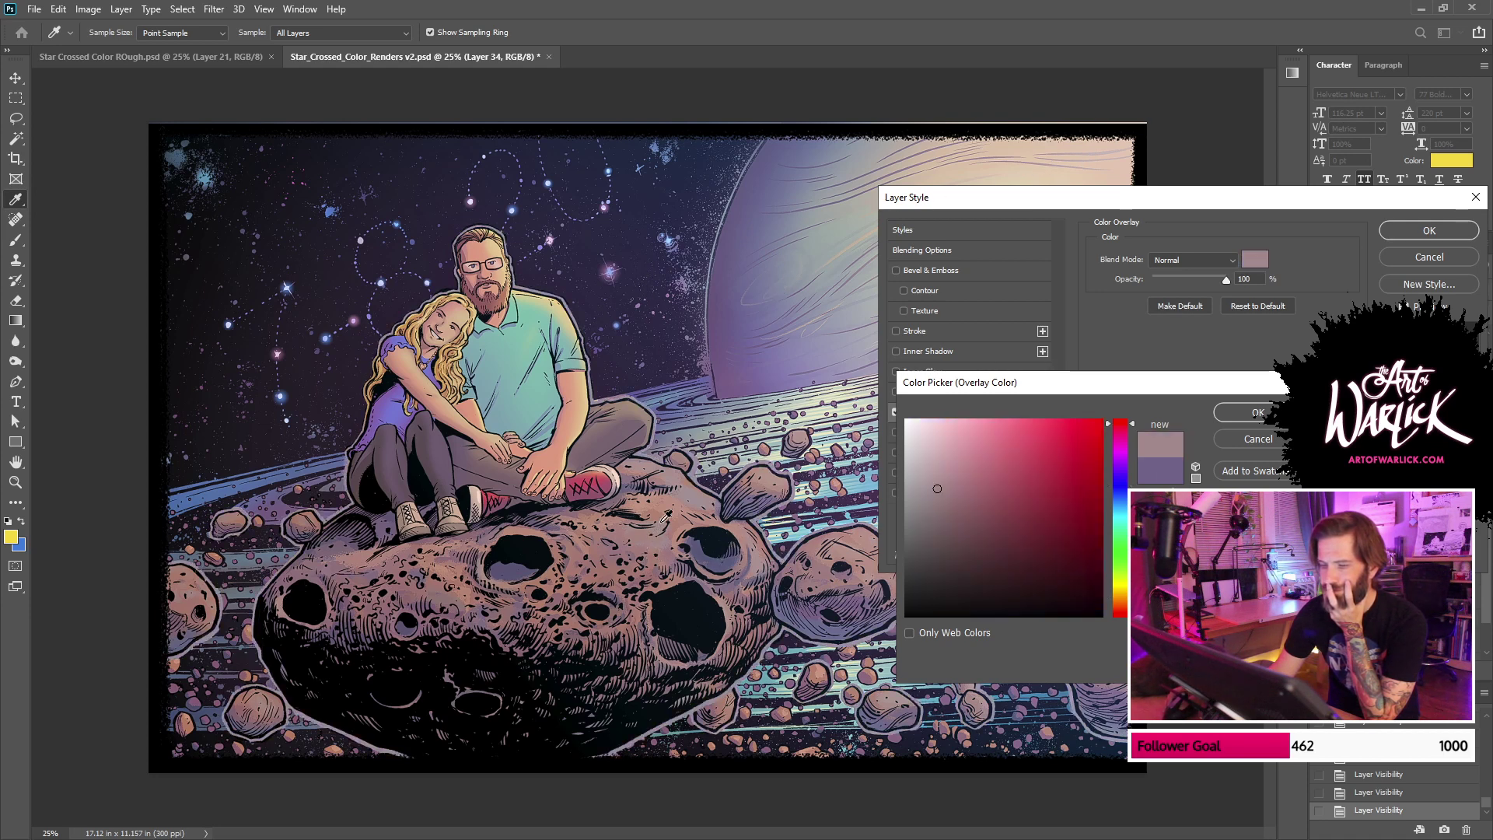
{"action": "left_click", "coordinate": [683, 498]}
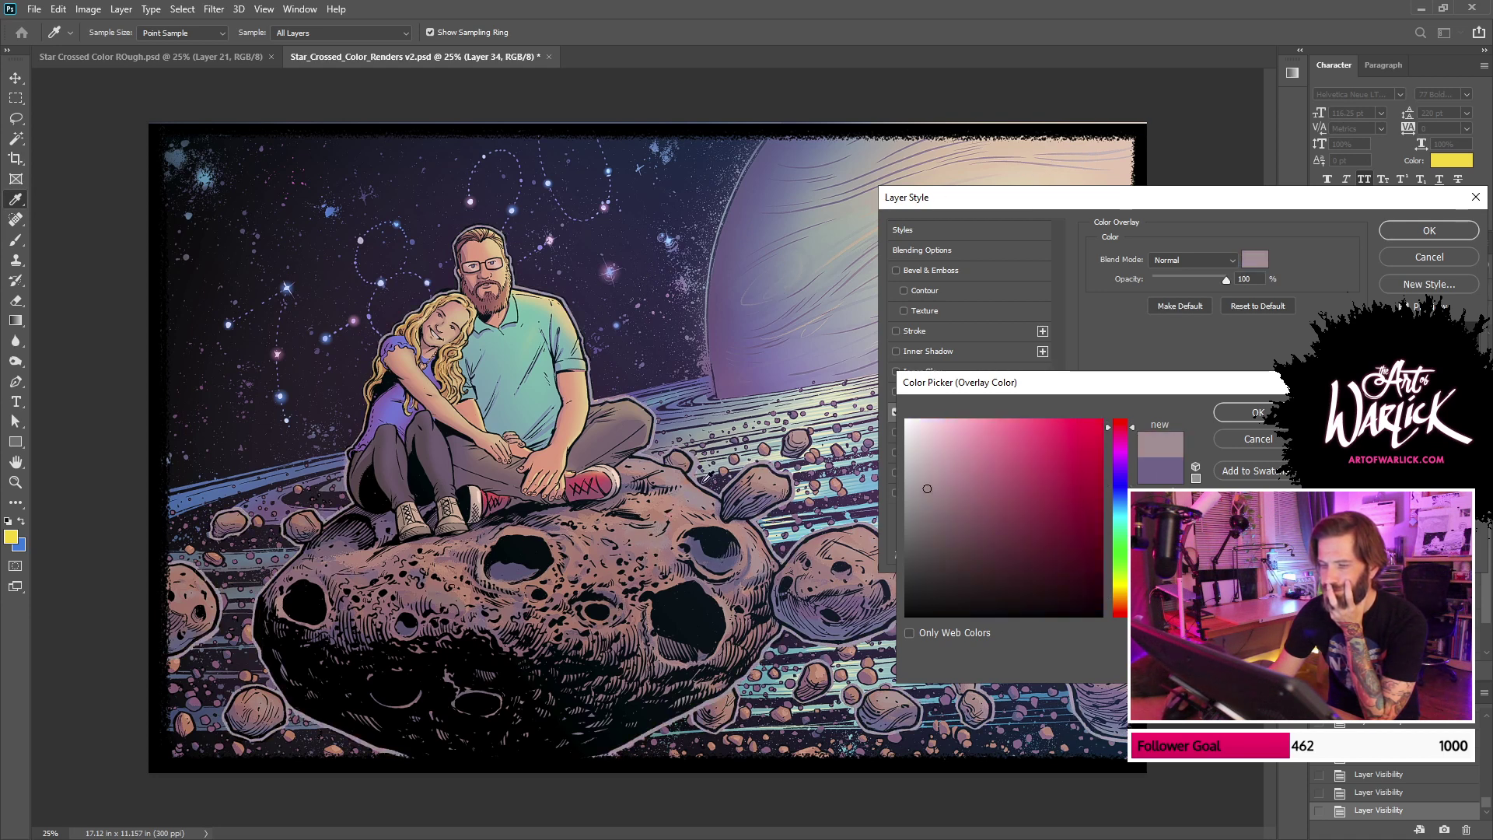
{"action": "left_click", "coordinate": [818, 415]}
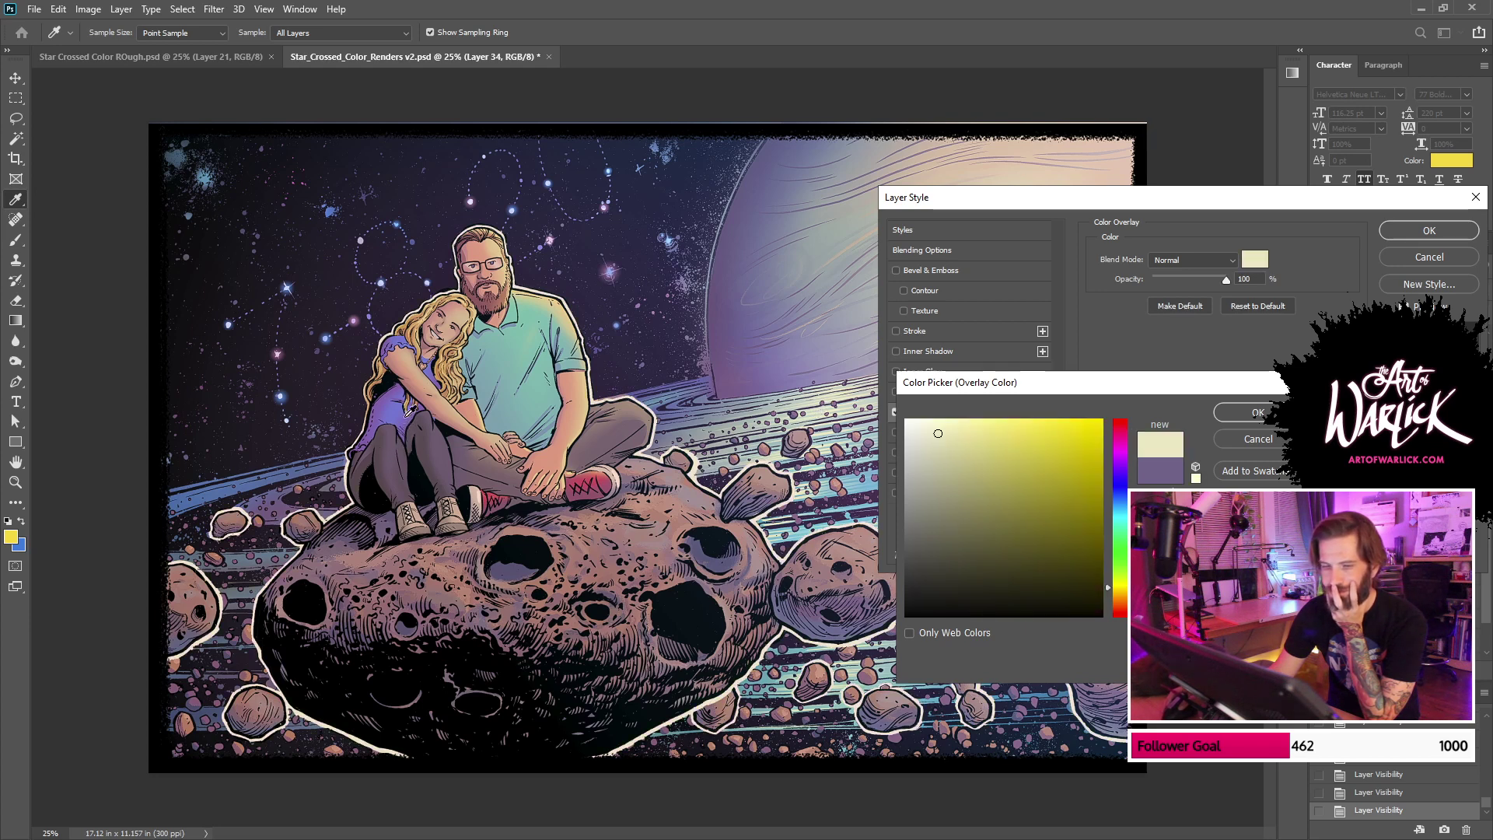
Step: Set the outline's Color Overlay to a teal sampled from the man's shirt, apply the layer style and save the file
{"action": "left_click", "coordinate": [526, 398]}
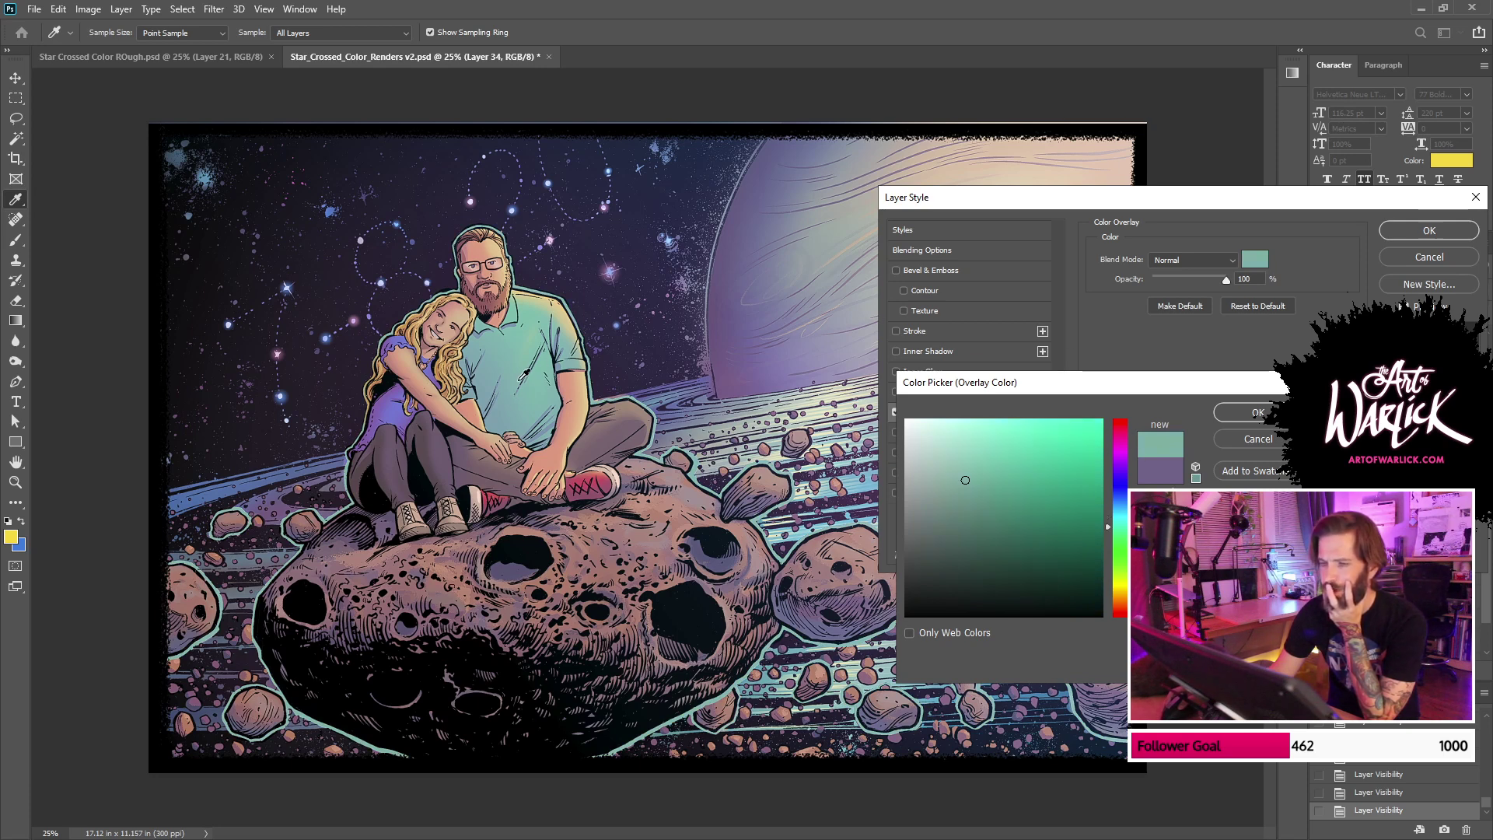
{"action": "left_click", "coordinate": [516, 415]}
{"action": "key", "text": "Return"}
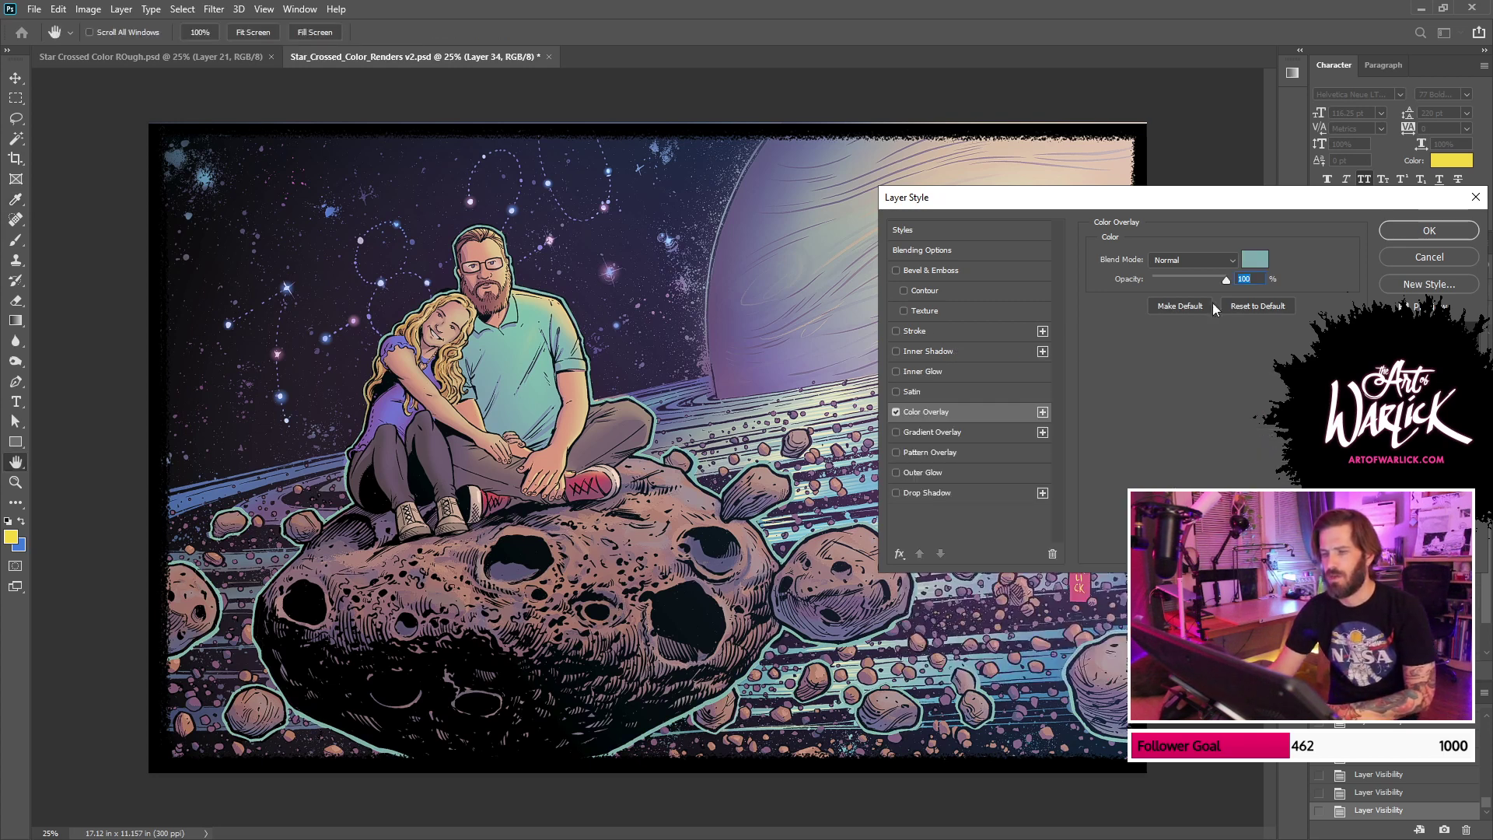
{"action": "left_click", "coordinate": [1384, 231]}
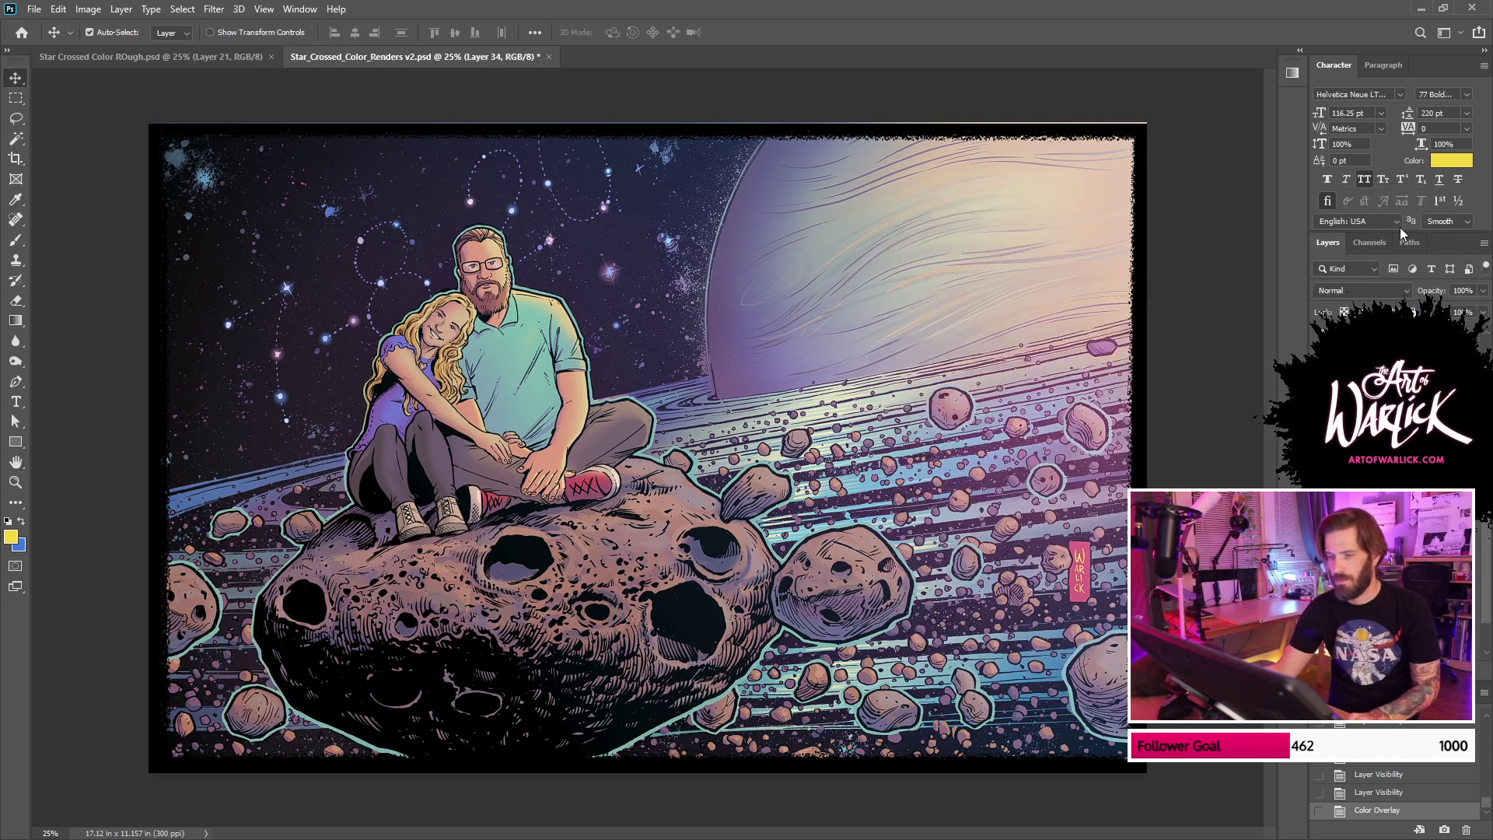
{"action": "key", "text": "ctrl+s"}
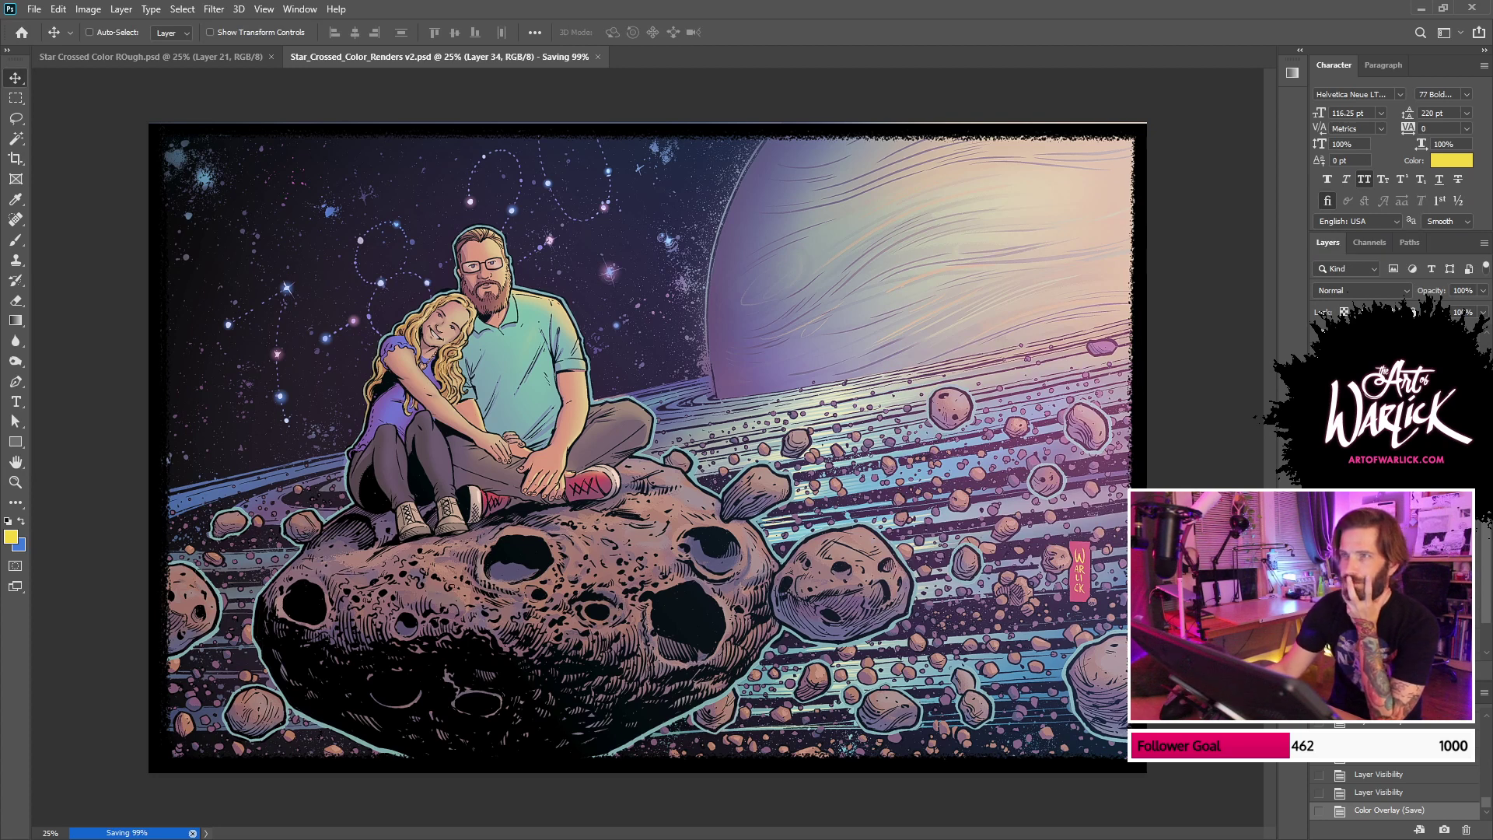
Step: Compare the teal outline with the earlier orange version in the history, return to the saved Color Overlay state and save again
{"action": "left_click", "coordinate": [1406, 780]}
{"action": "scroll", "coordinate": [1402, 731], "scroll_direction": "up", "scroll_amount": 4}
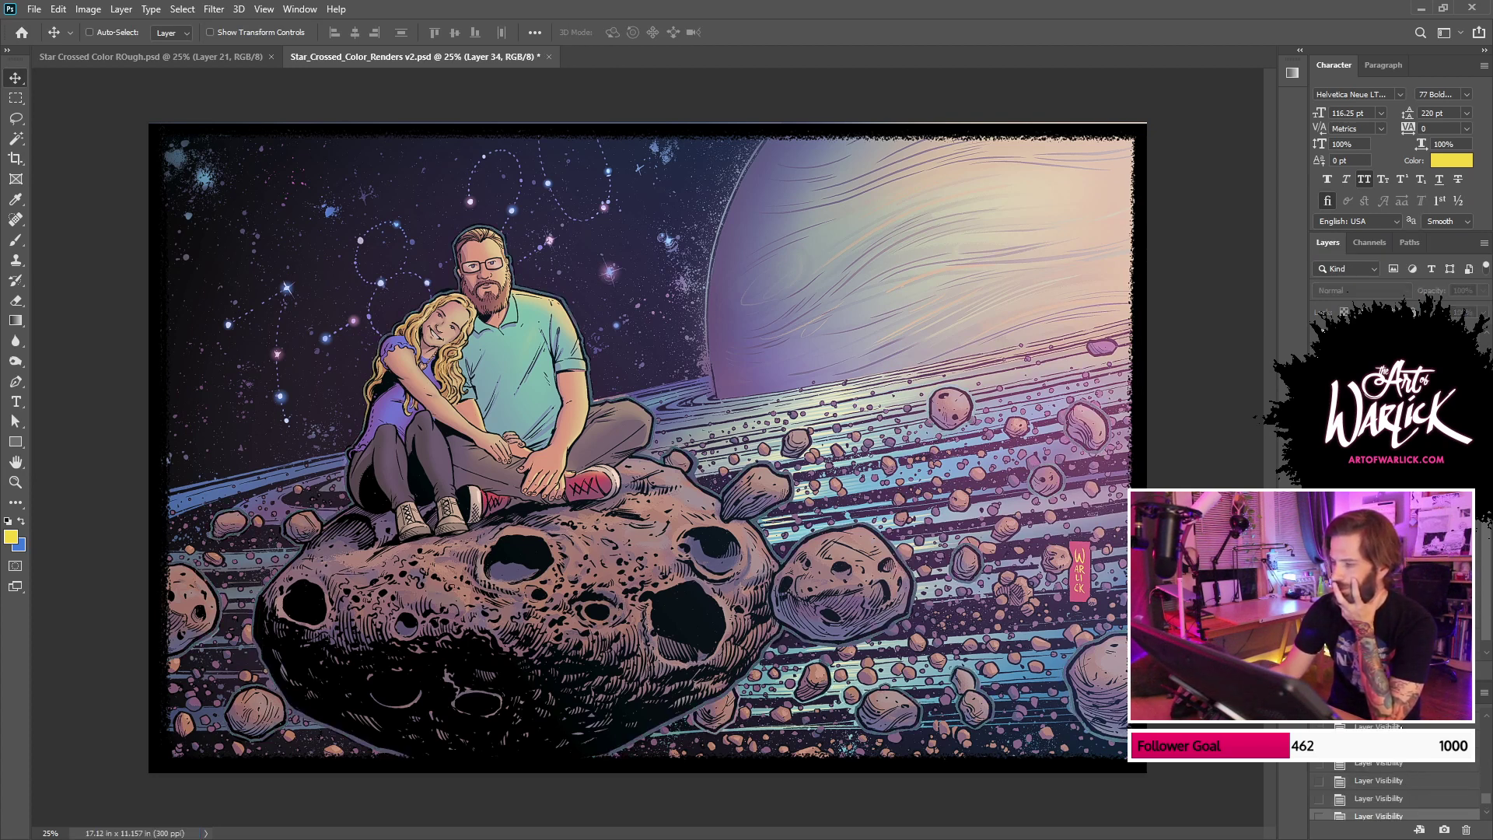
{"action": "left_click", "coordinate": [1399, 747]}
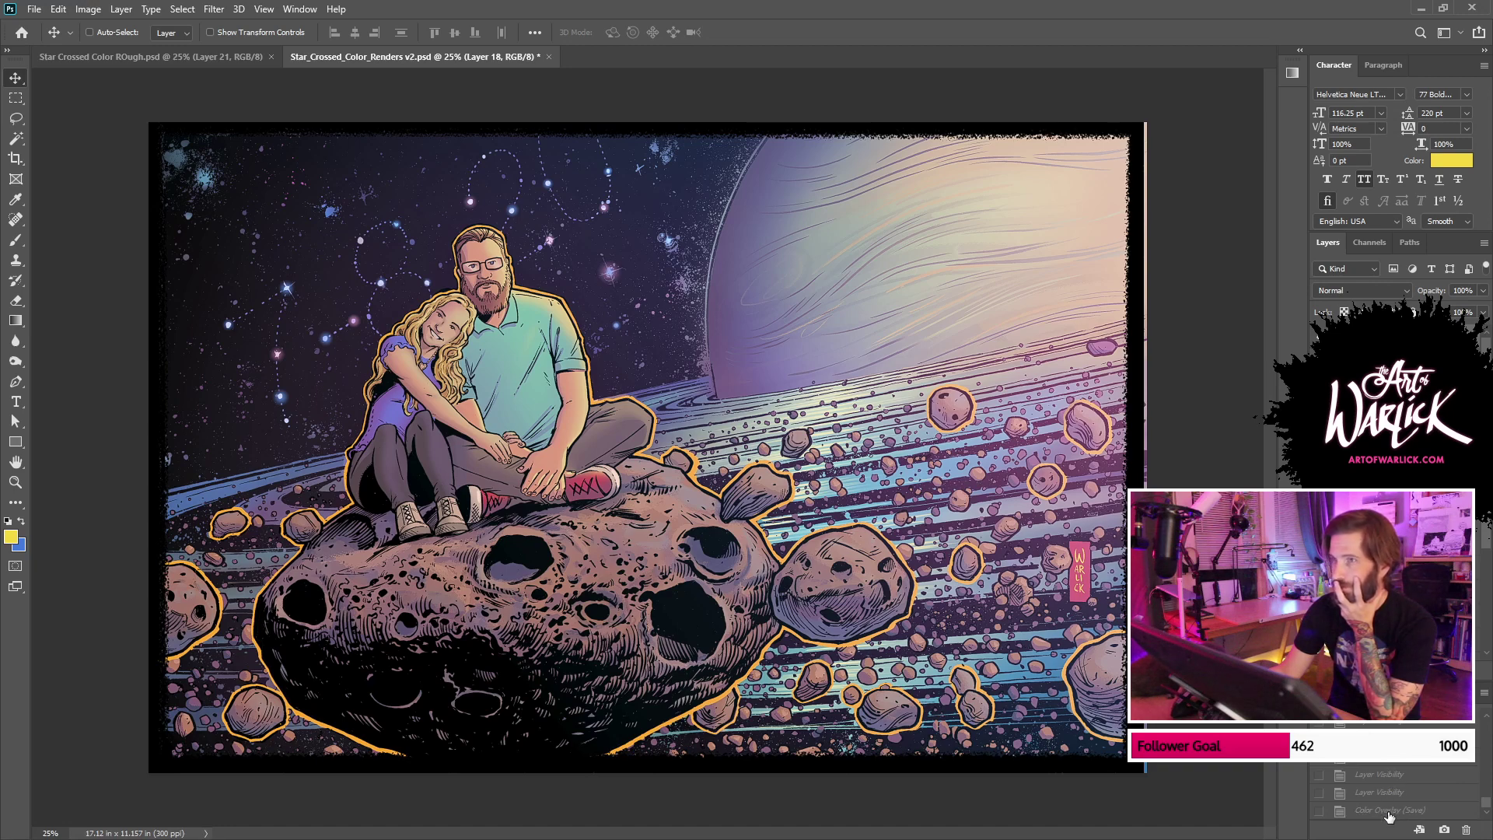
{"action": "key", "text": "ctrl+0"}
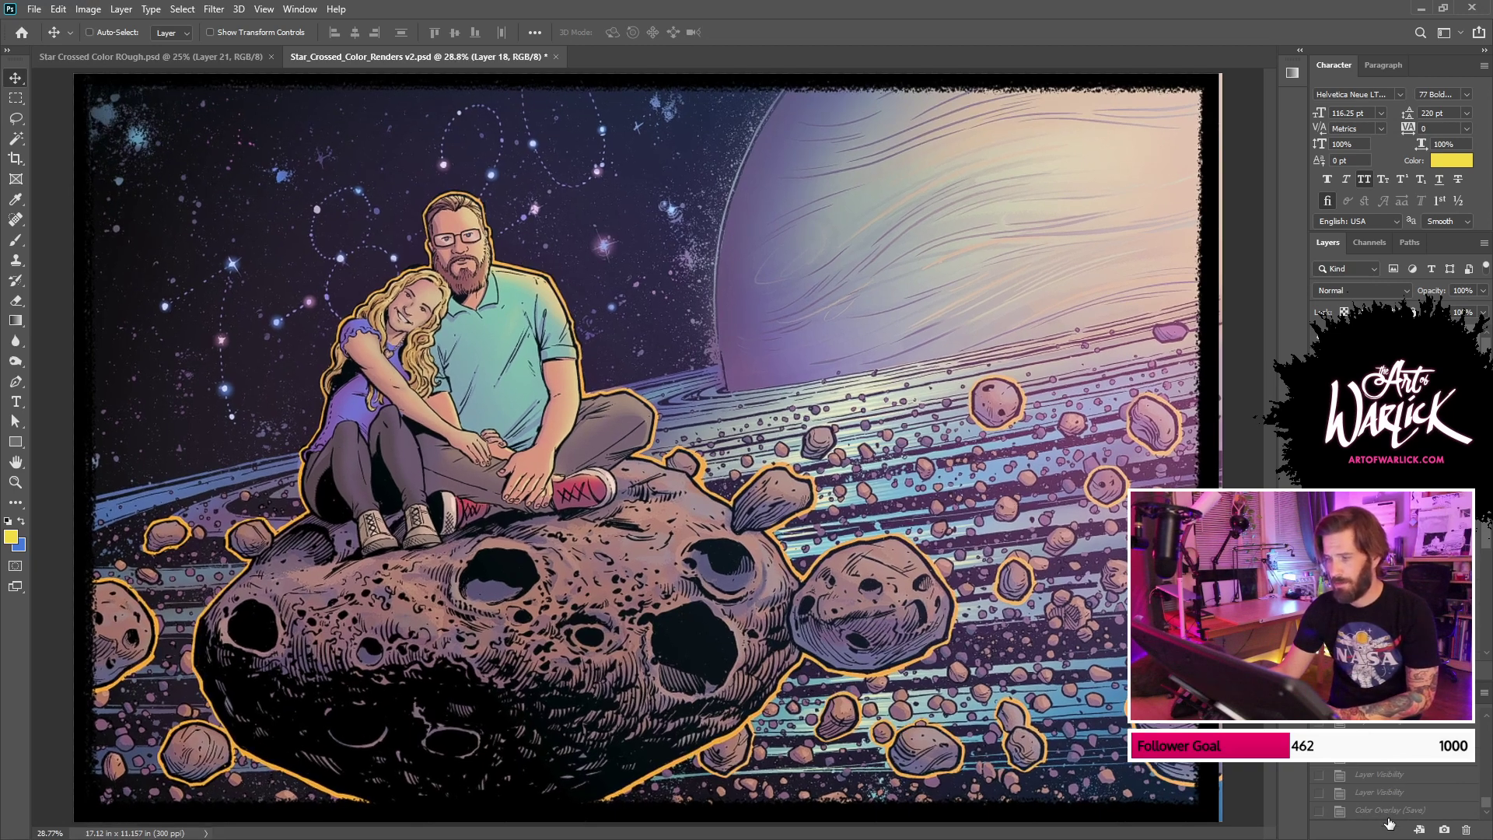
{"action": "left_click", "coordinate": [1398, 815]}
{"action": "key", "text": "ctrl+s"}
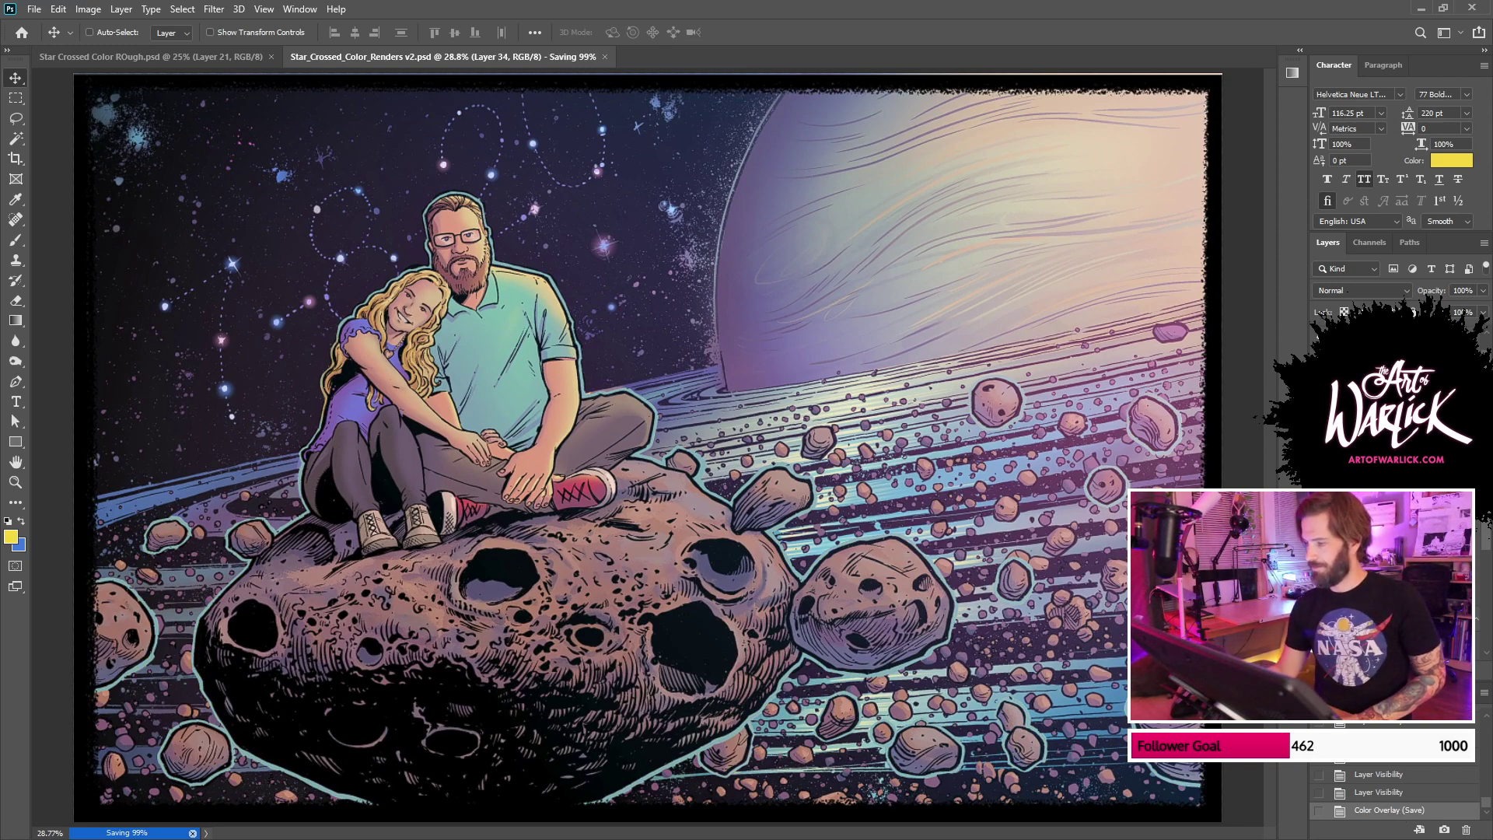
Step: Stretch the black border on Layer 18 upward to about 100.21% height to cover the canvas's upper edge
{"action": "key", "text": "ctrl+t"}
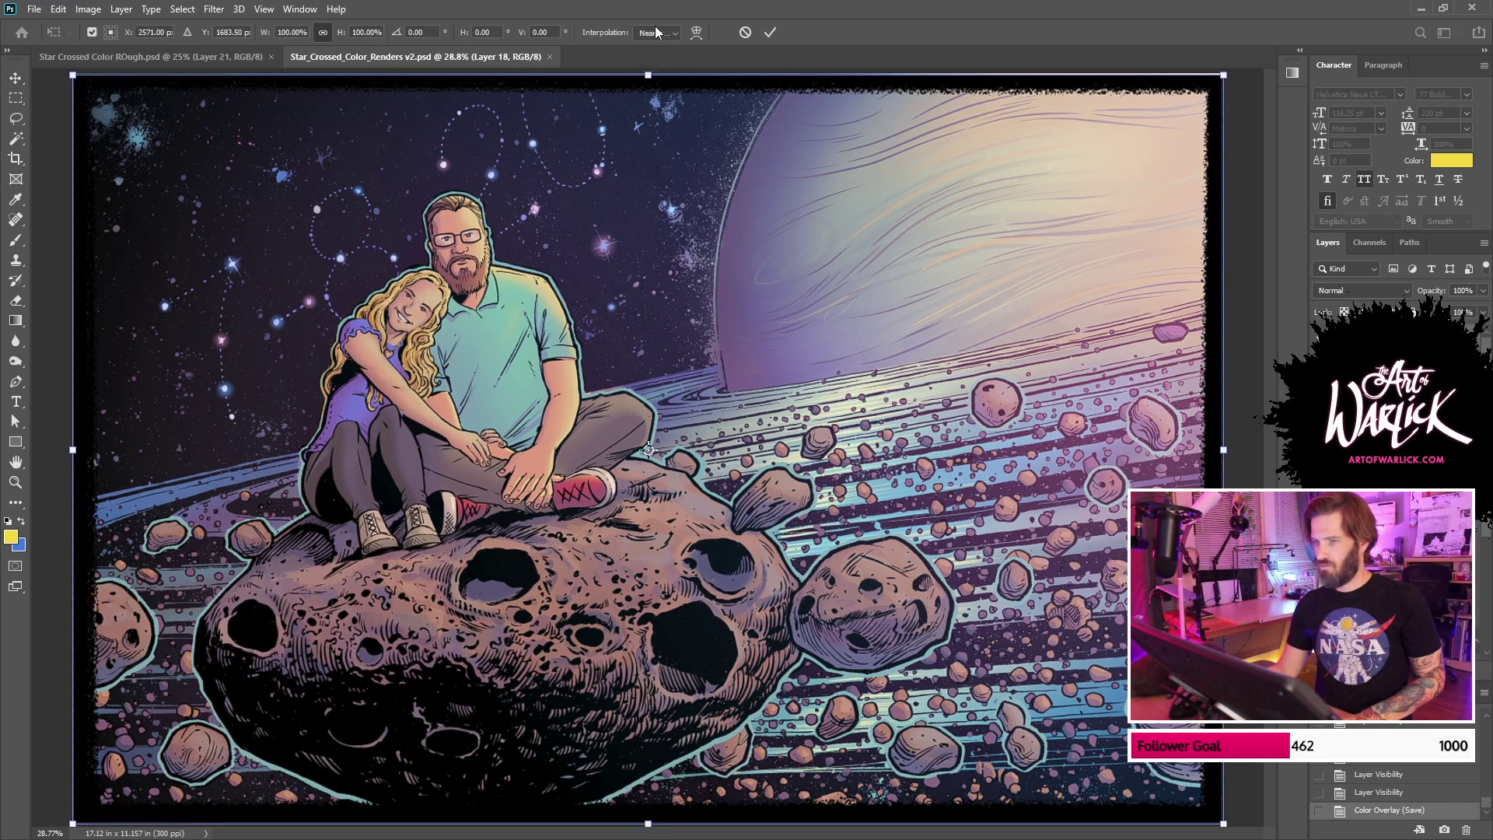
{"action": "left_click_drag", "start_coordinate": [652, 67], "coordinate": [651, 64]}
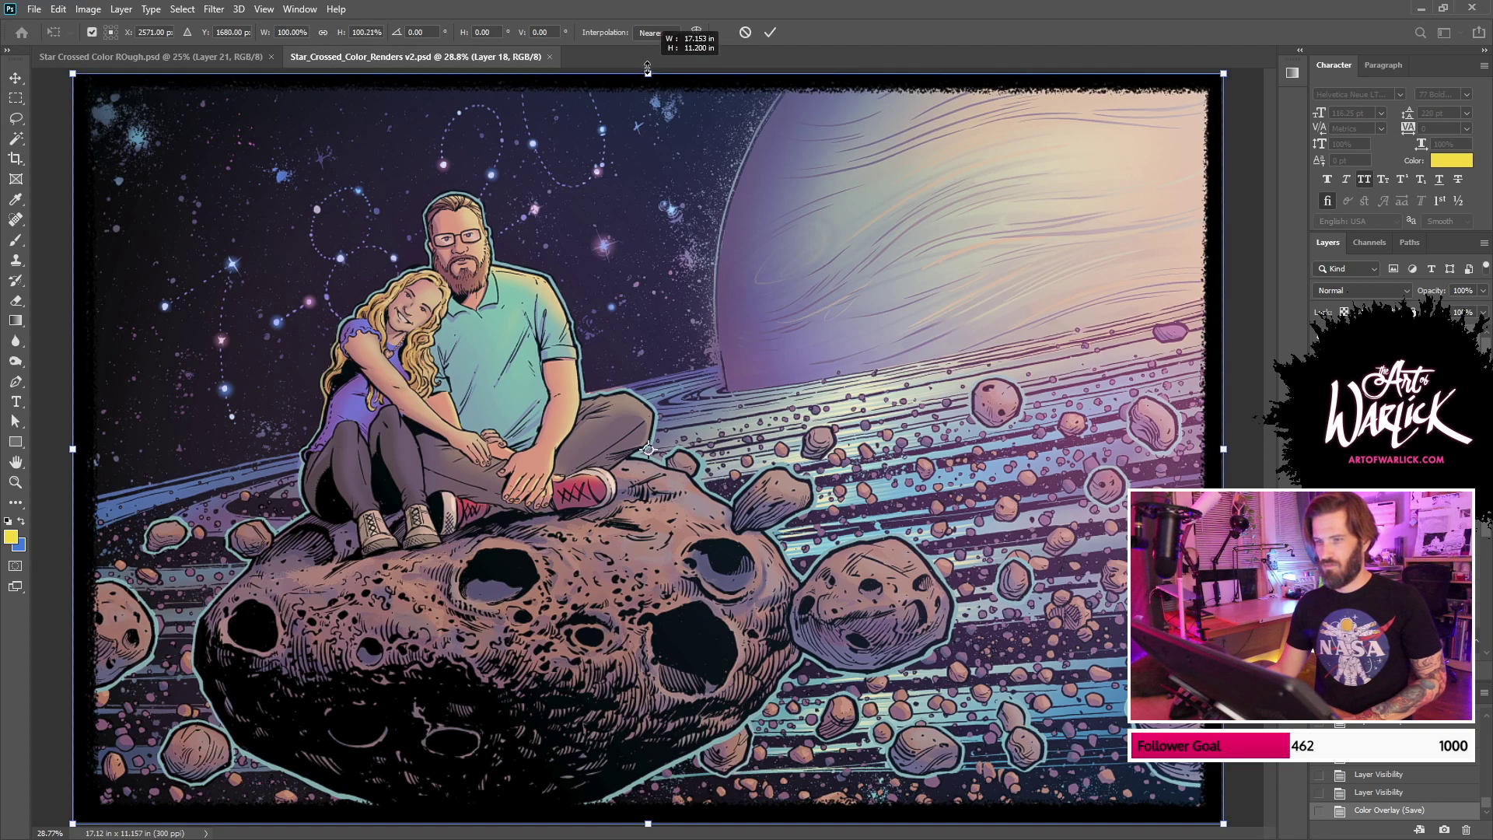
{"action": "key", "text": "Return"}
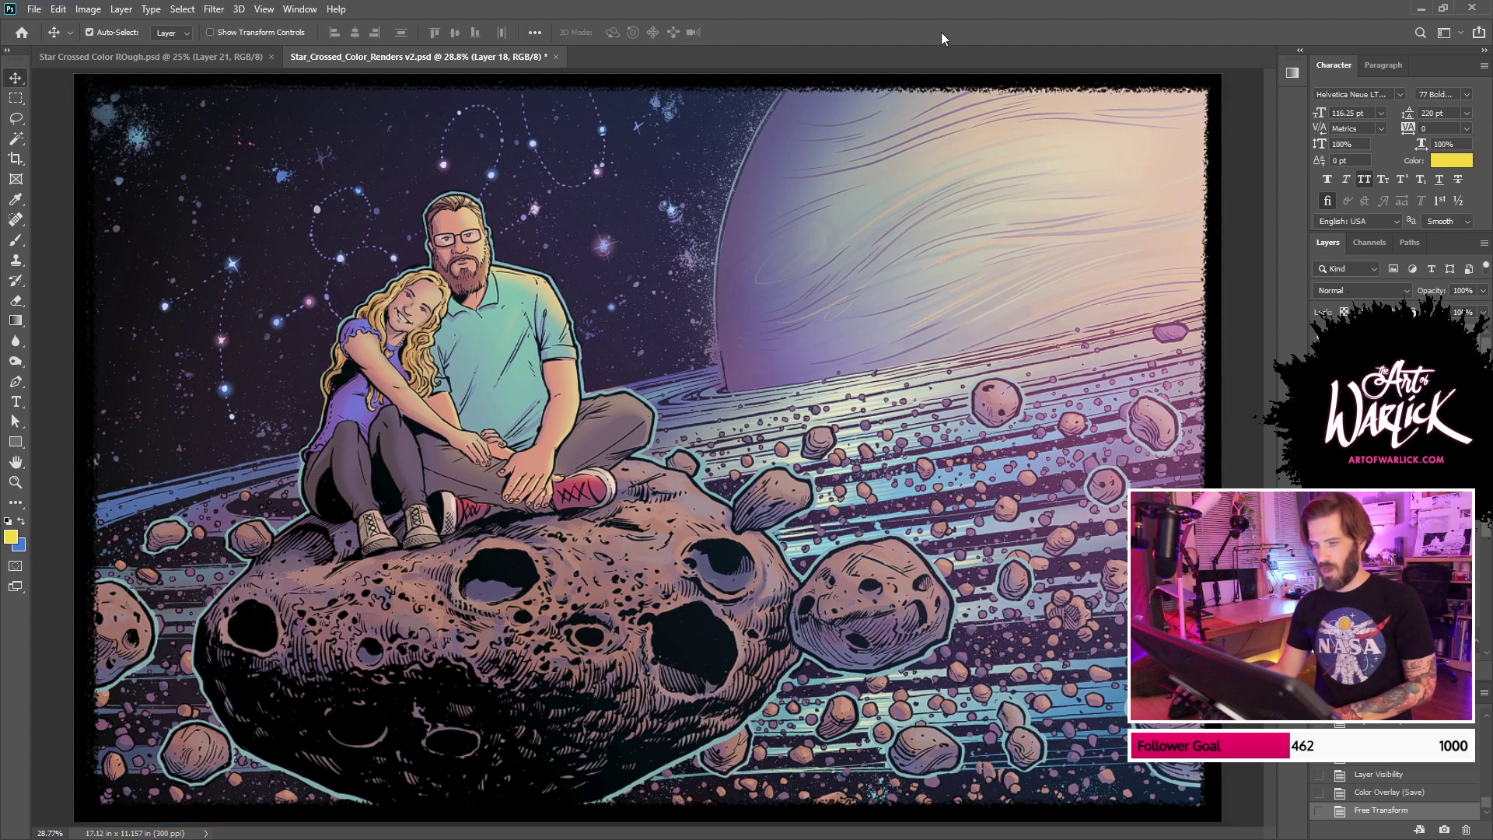
Step: Try inverting Layer 18 and invert it back
{"action": "key", "text": "ctrl+minus"}
{"action": "key", "text": "ctrl+i"}
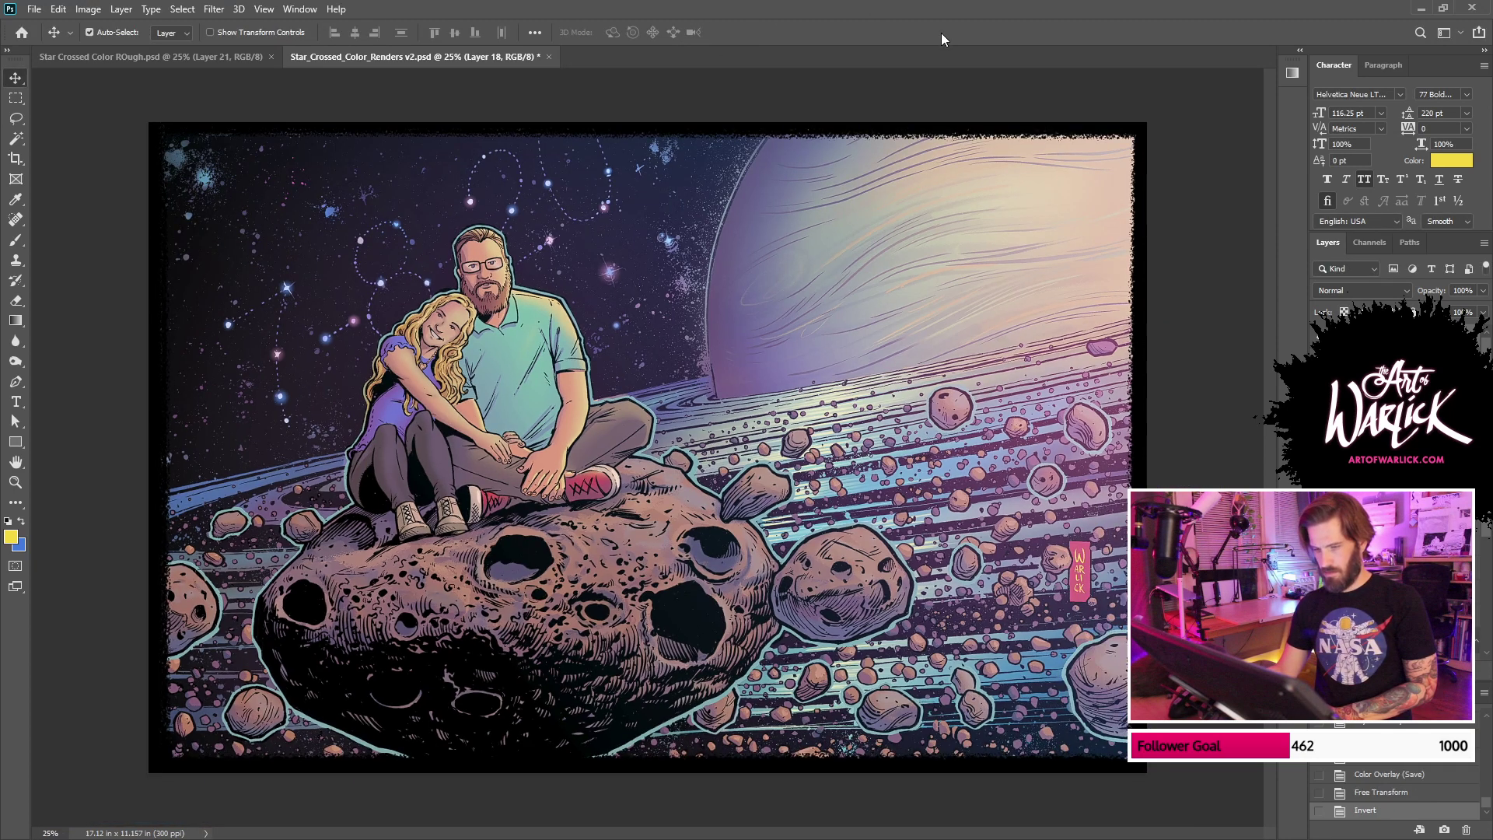
{"action": "key", "text": "ctrl+i"}
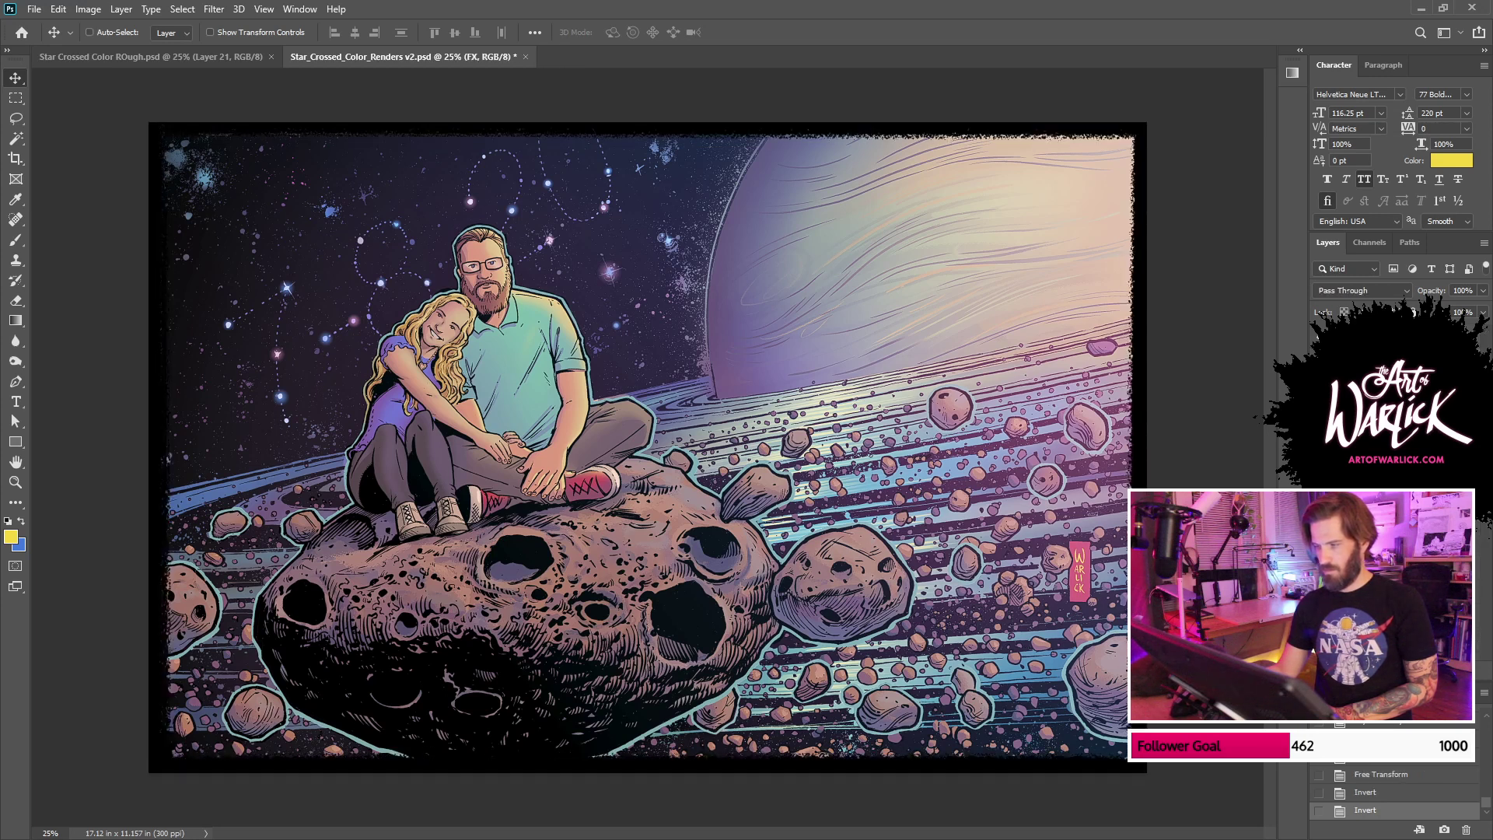
Step: Compare the illustration with the flat color, rendering and FX layers hidden and shown, restore them all and save the file
{"action": "left_click", "coordinate": [1319, 467]}
{"action": "left_click", "coordinate": [1319, 486]}
{"action": "left_click", "coordinate": [1319, 506]}
{"action": "key", "text": "ctrl+comma"}
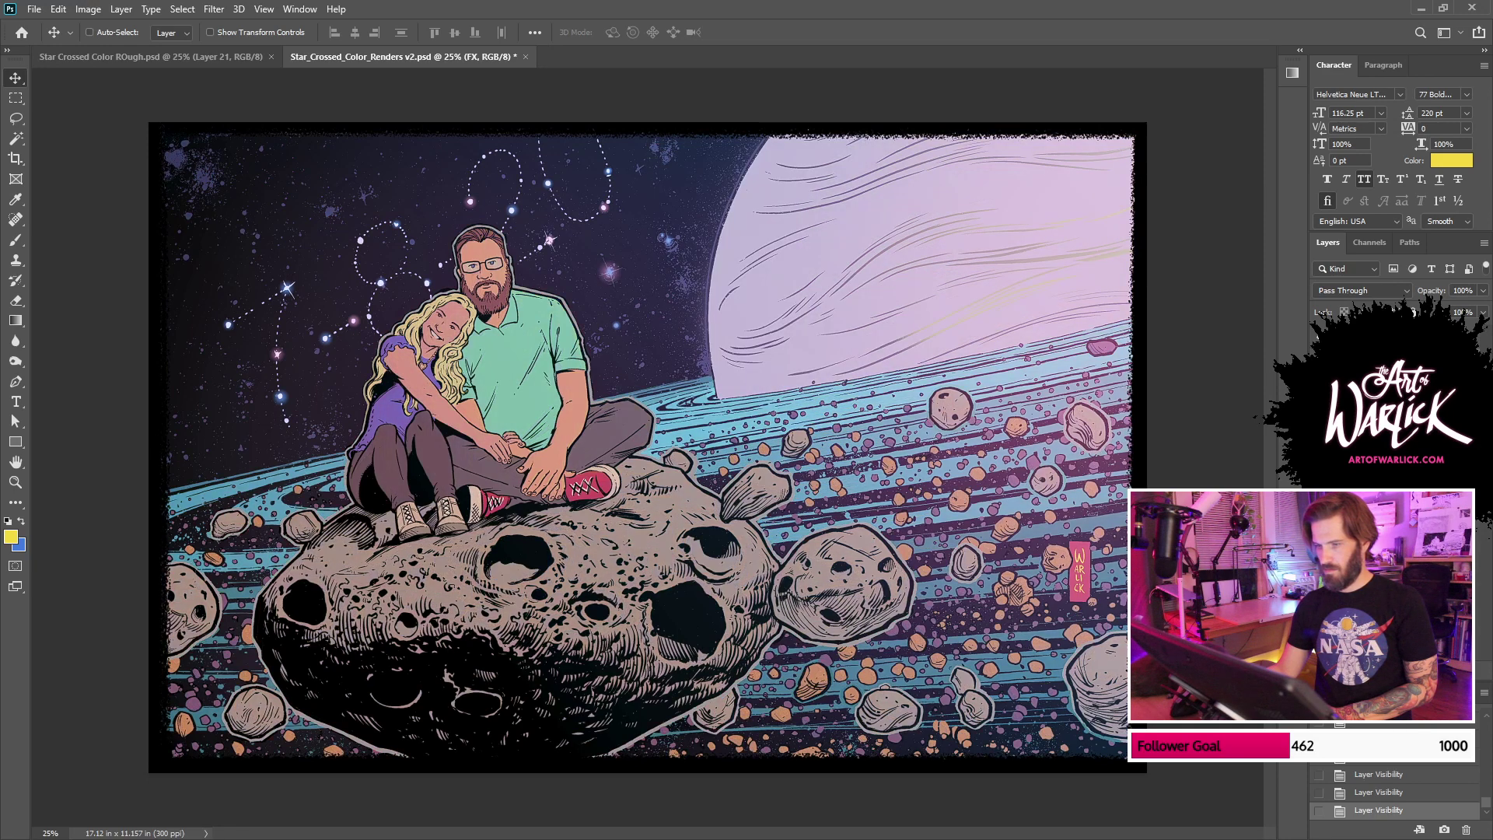
{"action": "key", "text": "ctrl+comma"}
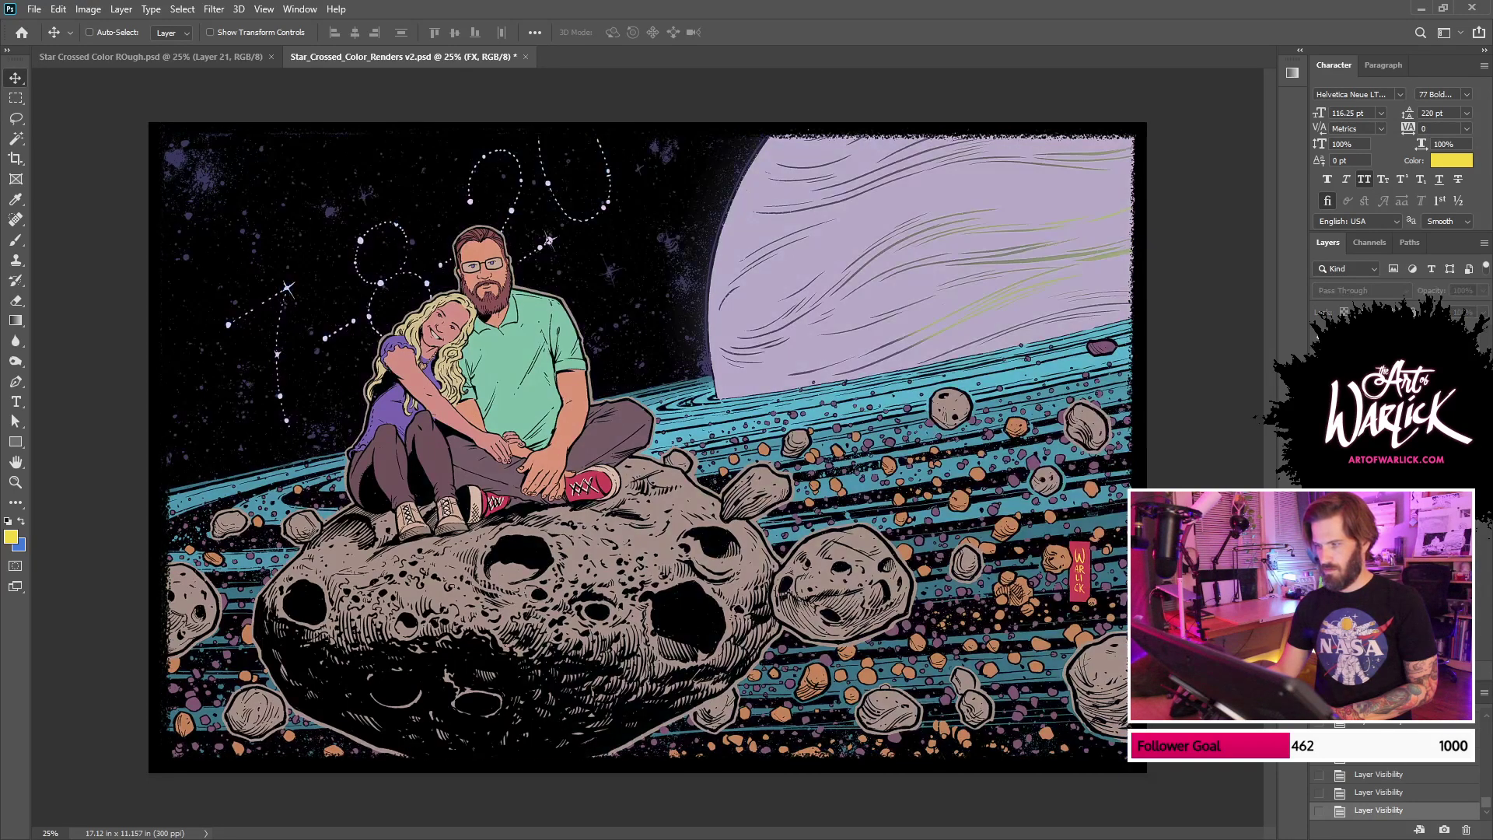
{"action": "key", "text": "ctrl+comma"}
{"action": "key", "text": "ctrl+comma"}
{"action": "key", "text": "ctrl+comma"}
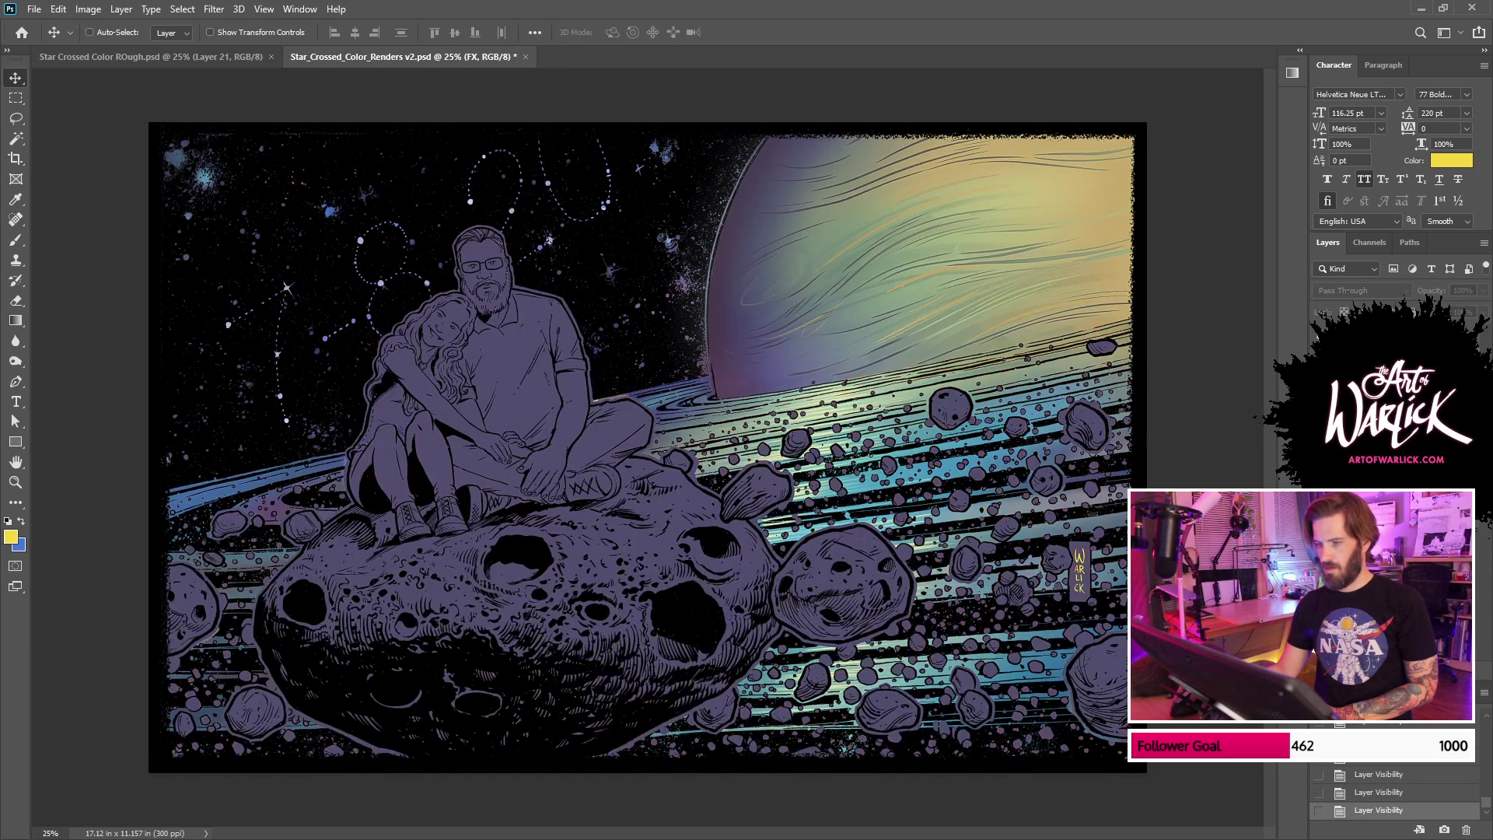
{"action": "key", "text": "ctrl+comma"}
{"action": "key", "text": "ctrl+comma"}
{"action": "key", "text": "ctrl+comma"}
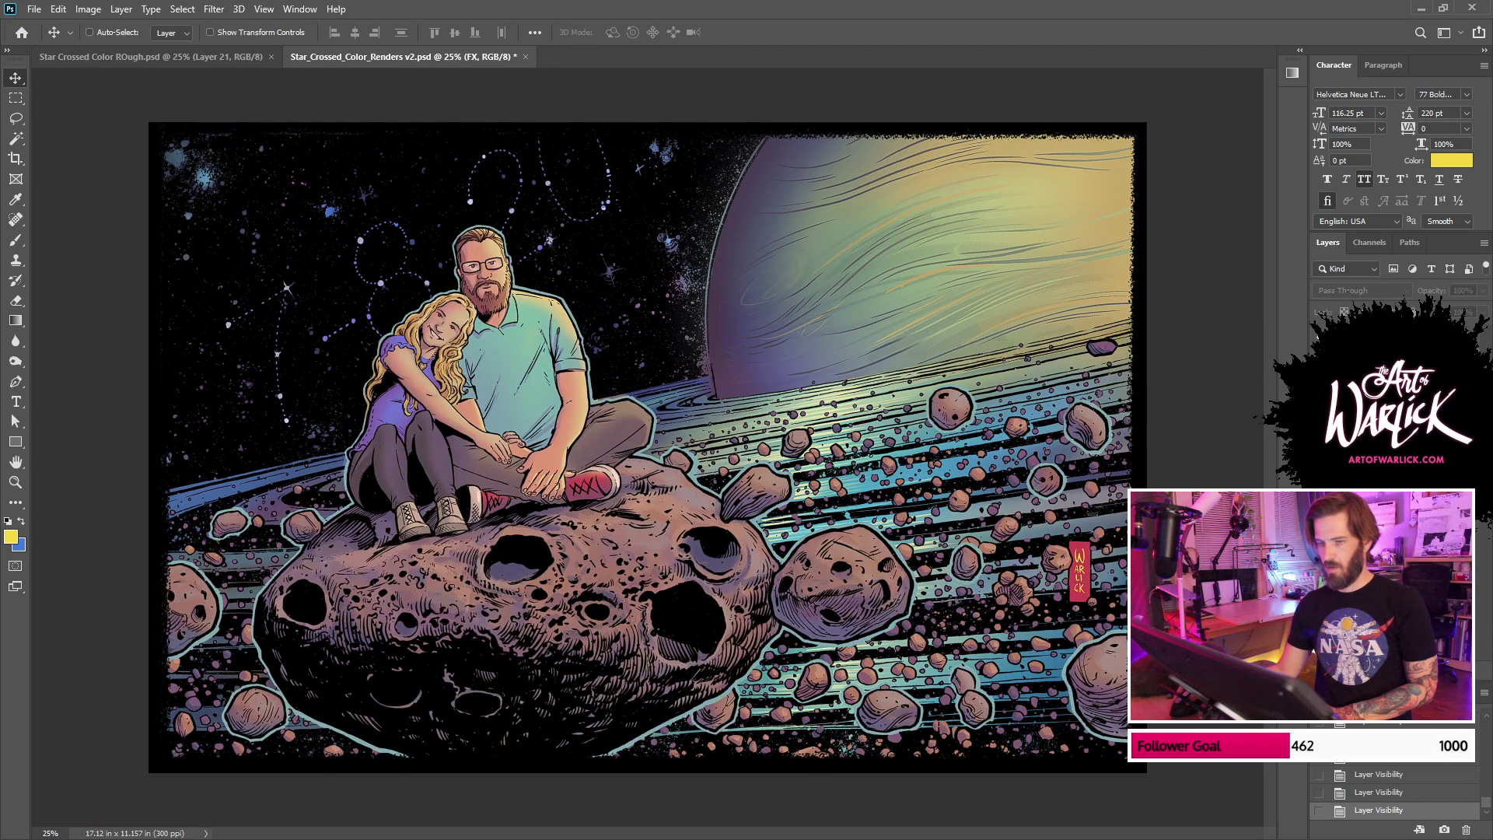
{"action": "key", "text": "ctrl+comma"}
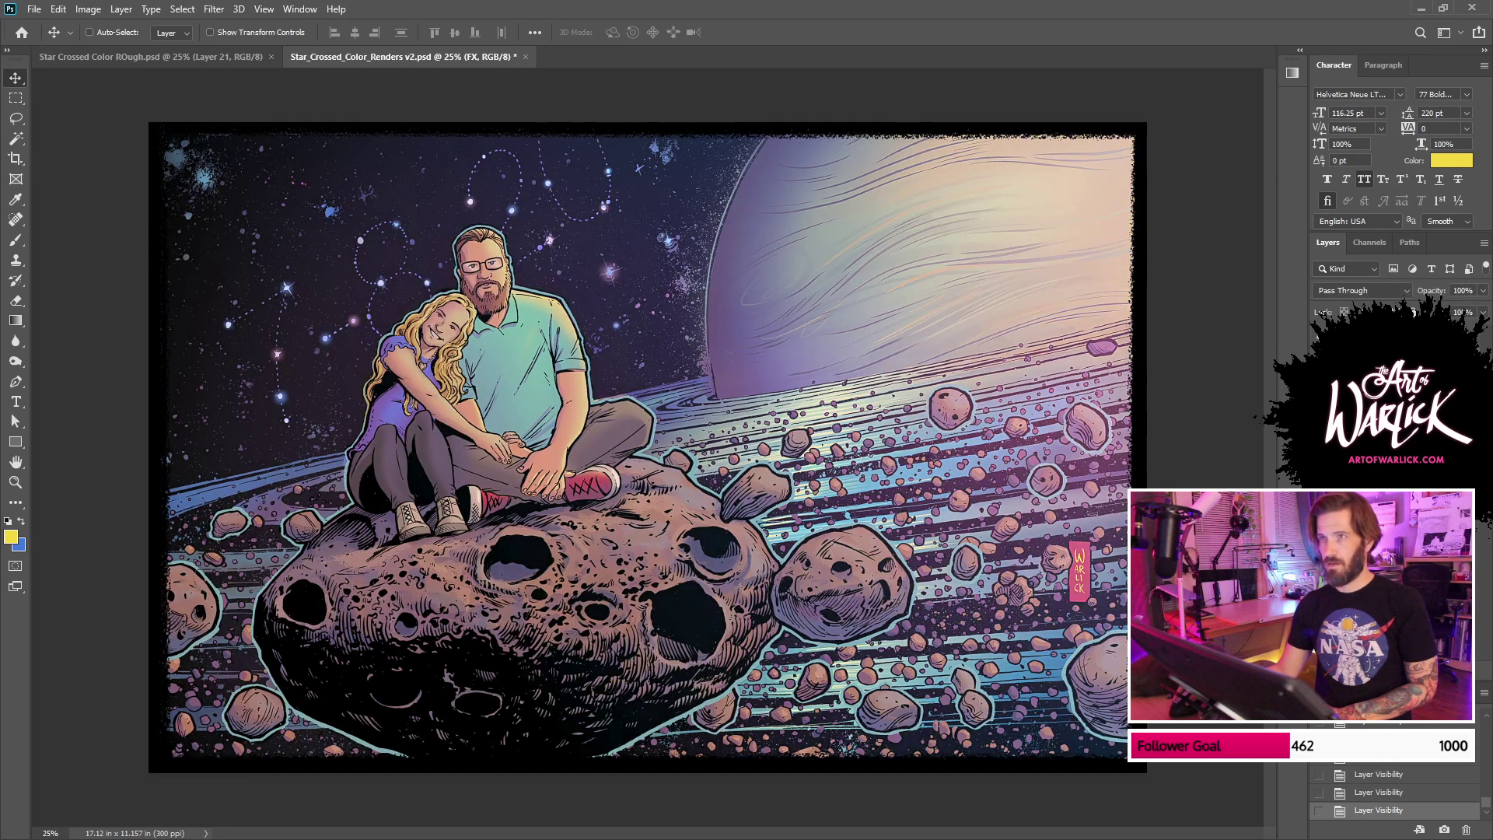
{"action": "key", "text": "ctrl+s"}
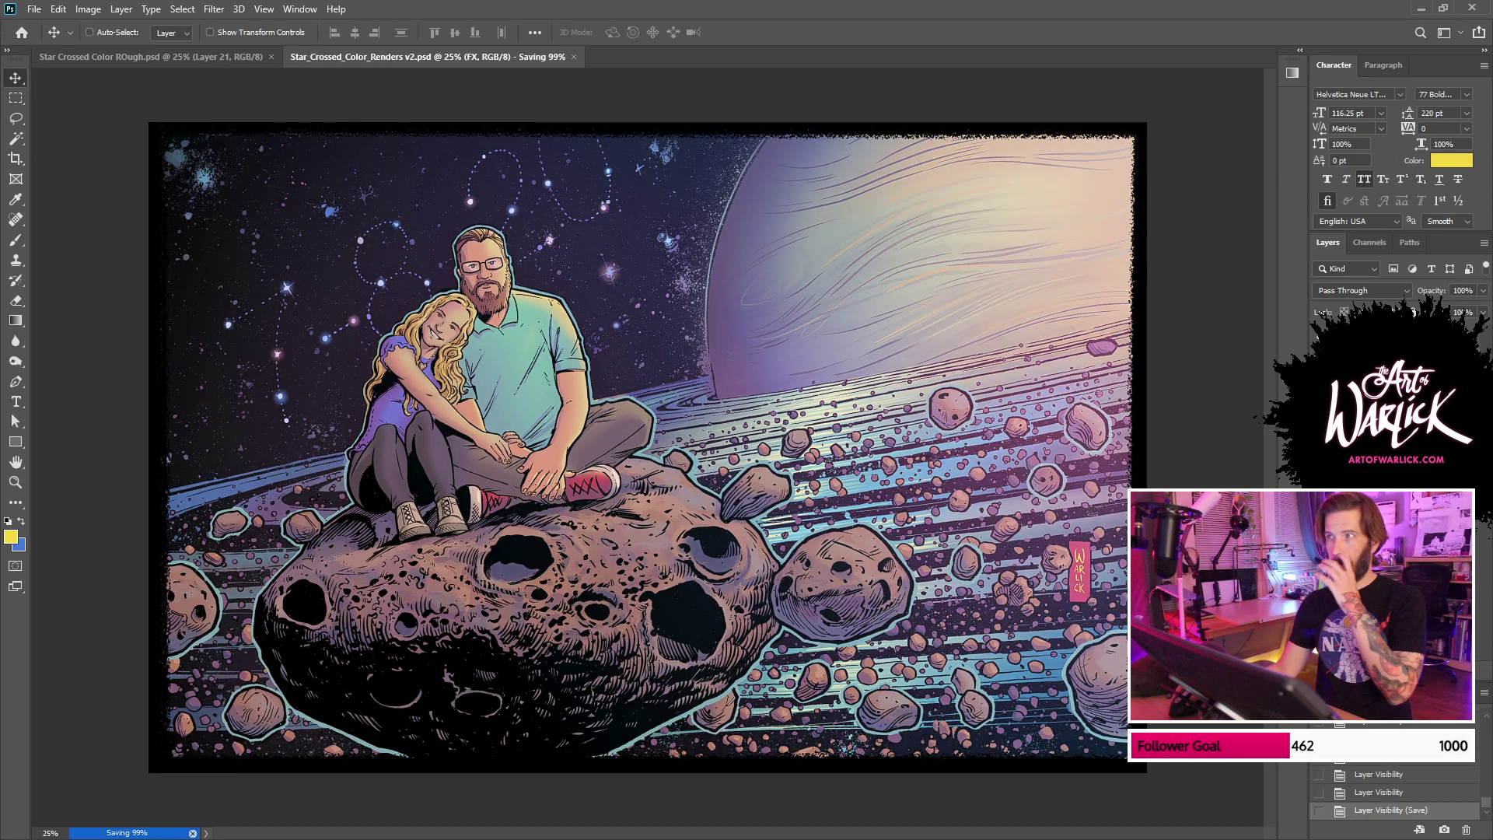
Step: Merge the glow layers in the FX group into Layer 46 and set its blend mode to Screen
{"action": "left_click", "coordinate": [1384, 497]}
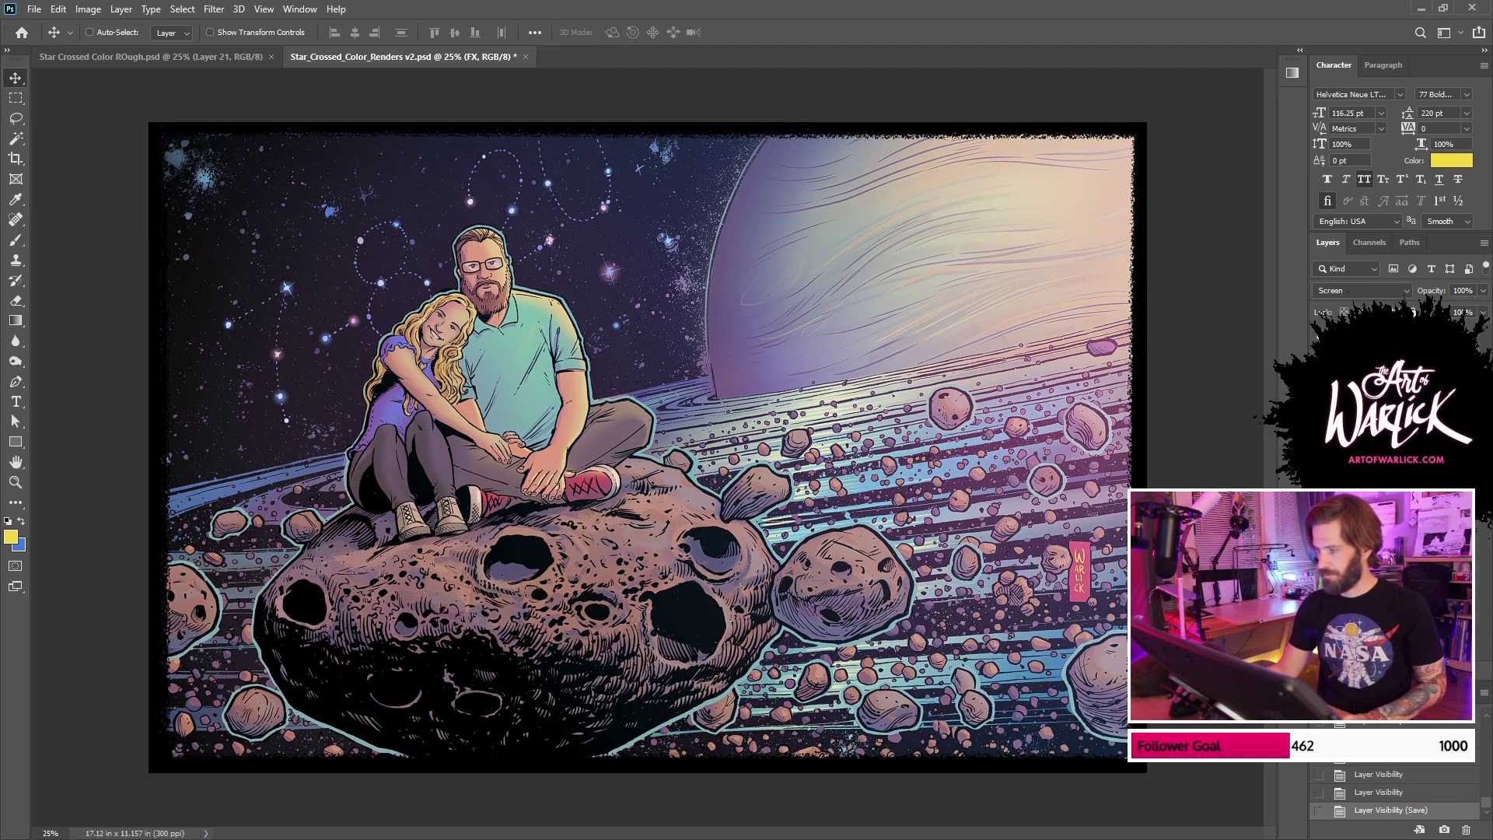
{"action": "key", "text": "ctrl+e"}
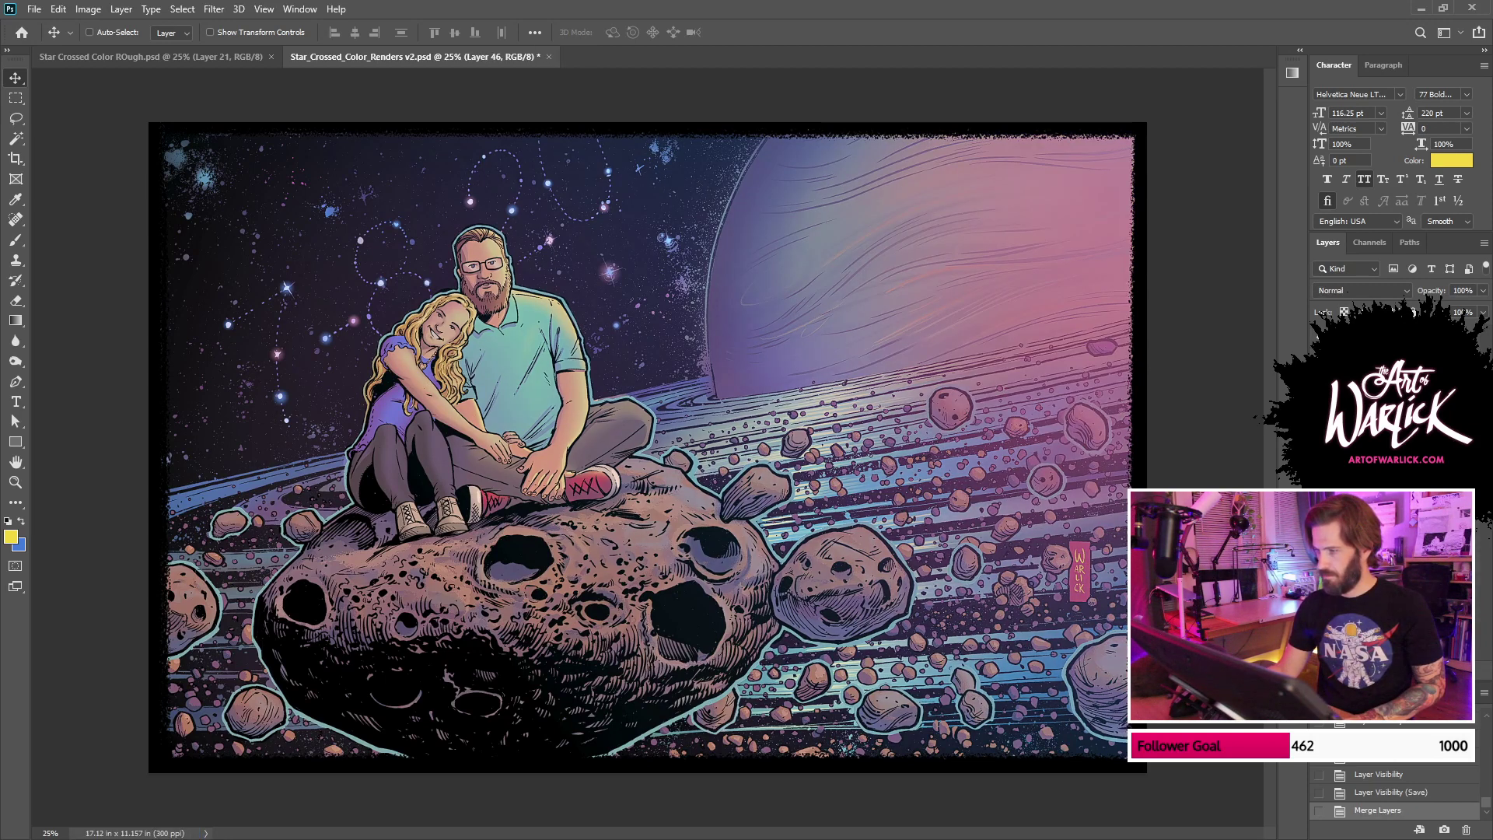
{"action": "left_click", "coordinate": [1404, 291]}
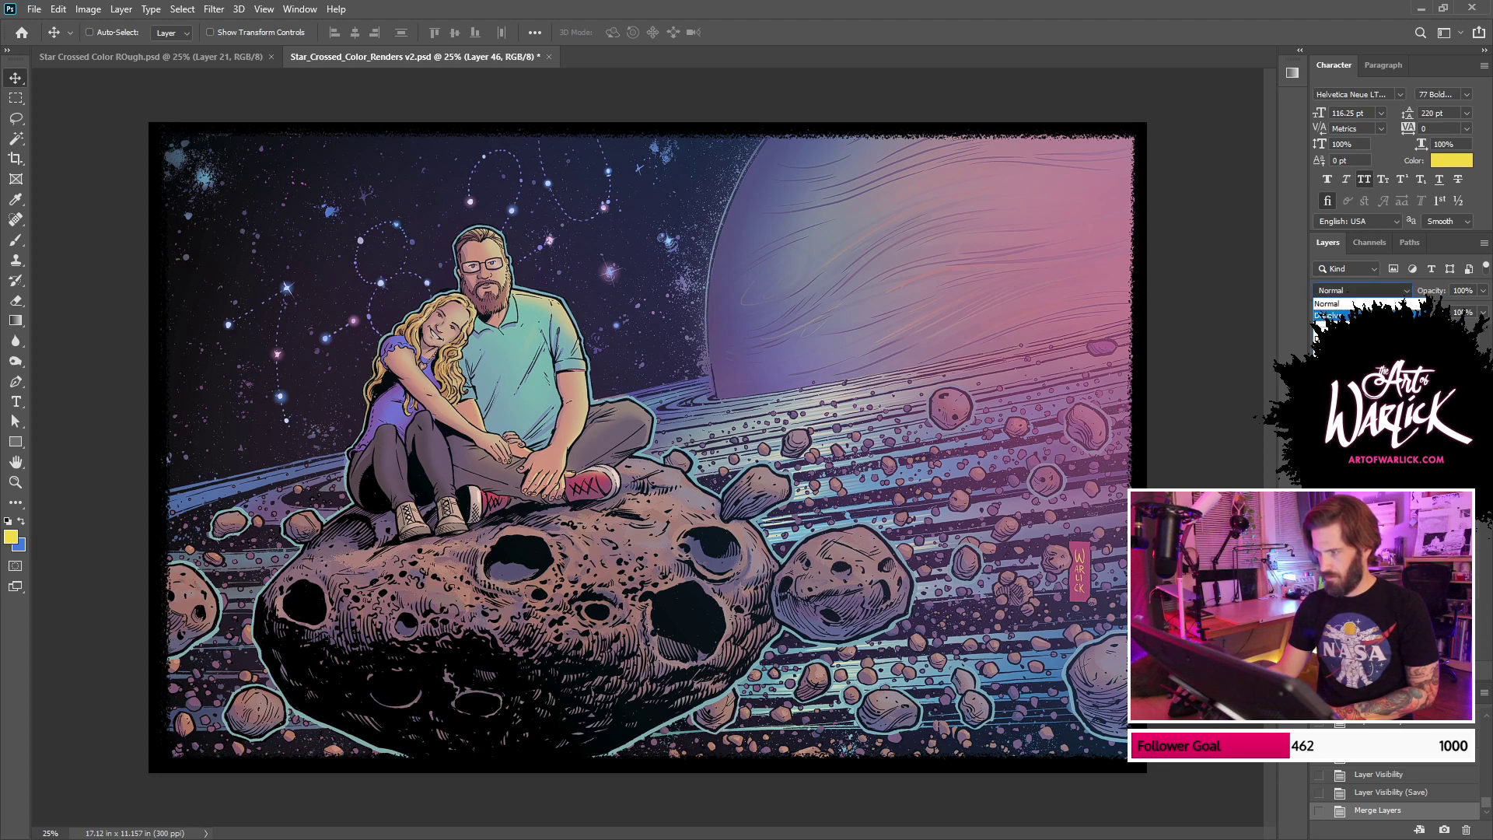
{"action": "left_click", "coordinate": [1361, 419]}
Step: Try inverting the colors of Layer 46, compare the result hidden and shown, and undo the inversion
{"action": "key", "text": "ctrl+i"}
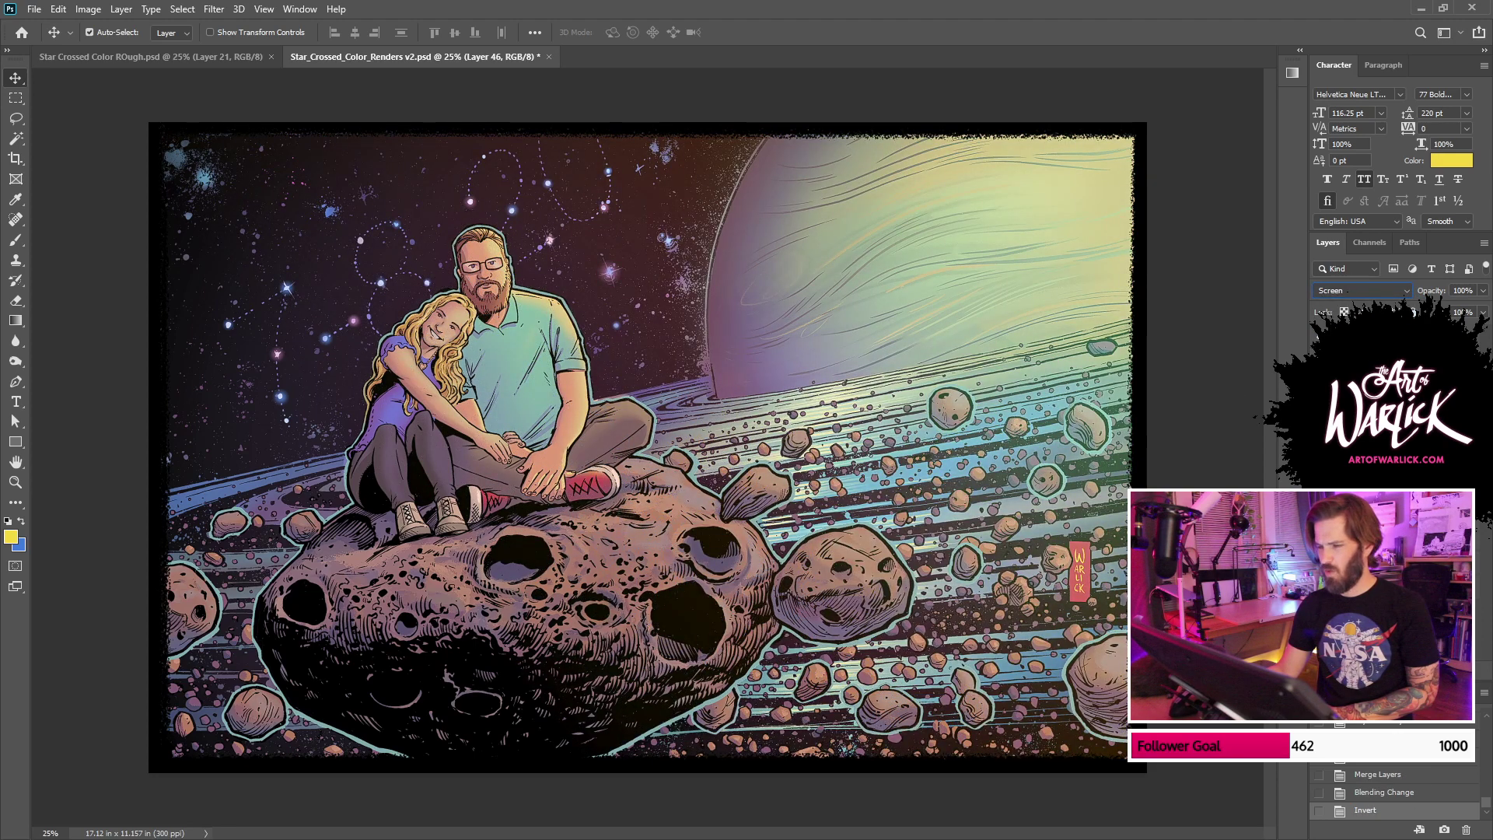
{"action": "left_click", "coordinate": [1319, 405]}
{"action": "left_click", "coordinate": [1319, 404]}
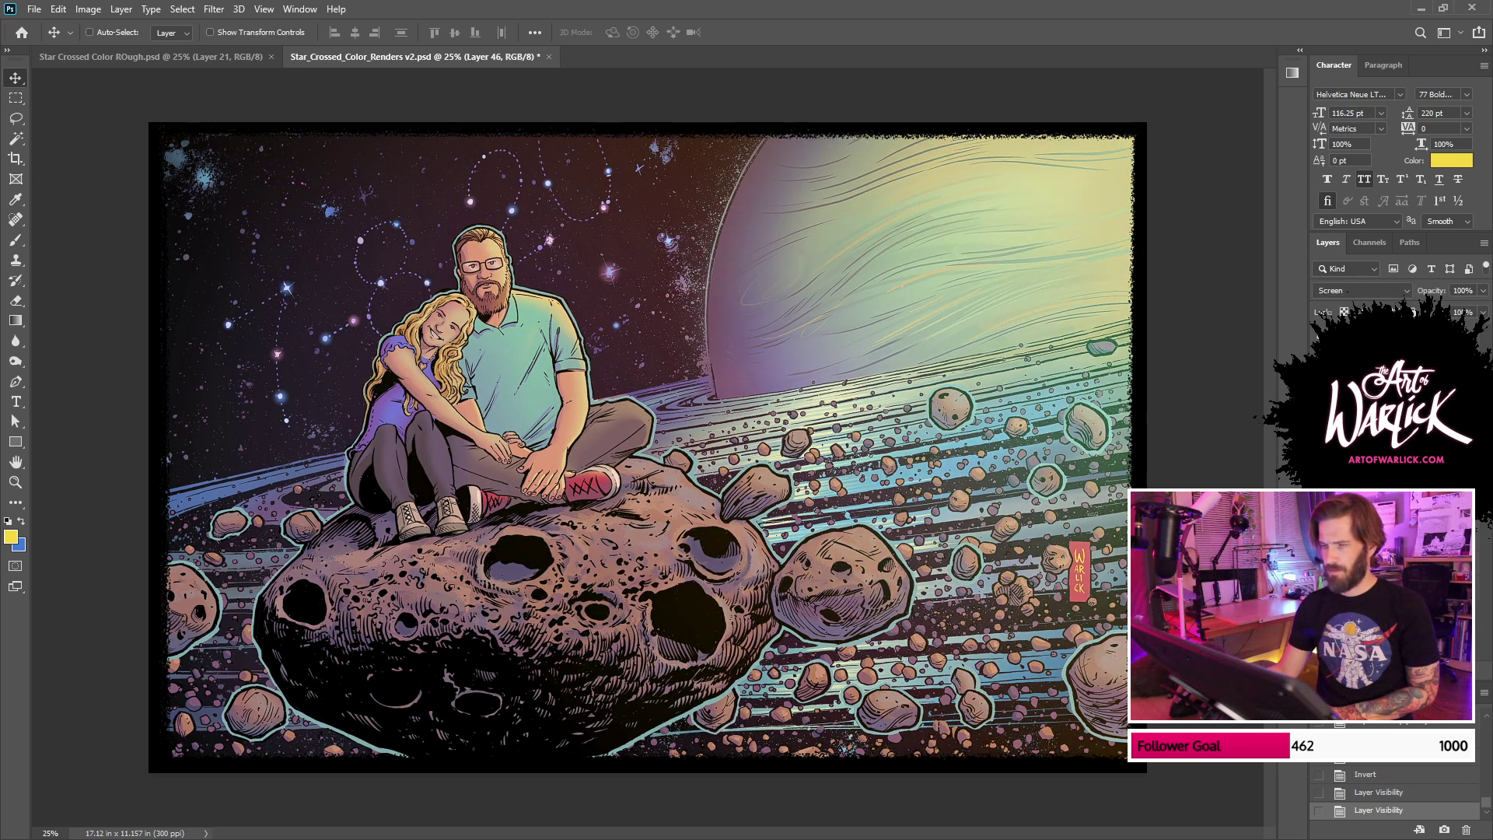
{"action": "left_click", "coordinate": [1391, 760]}
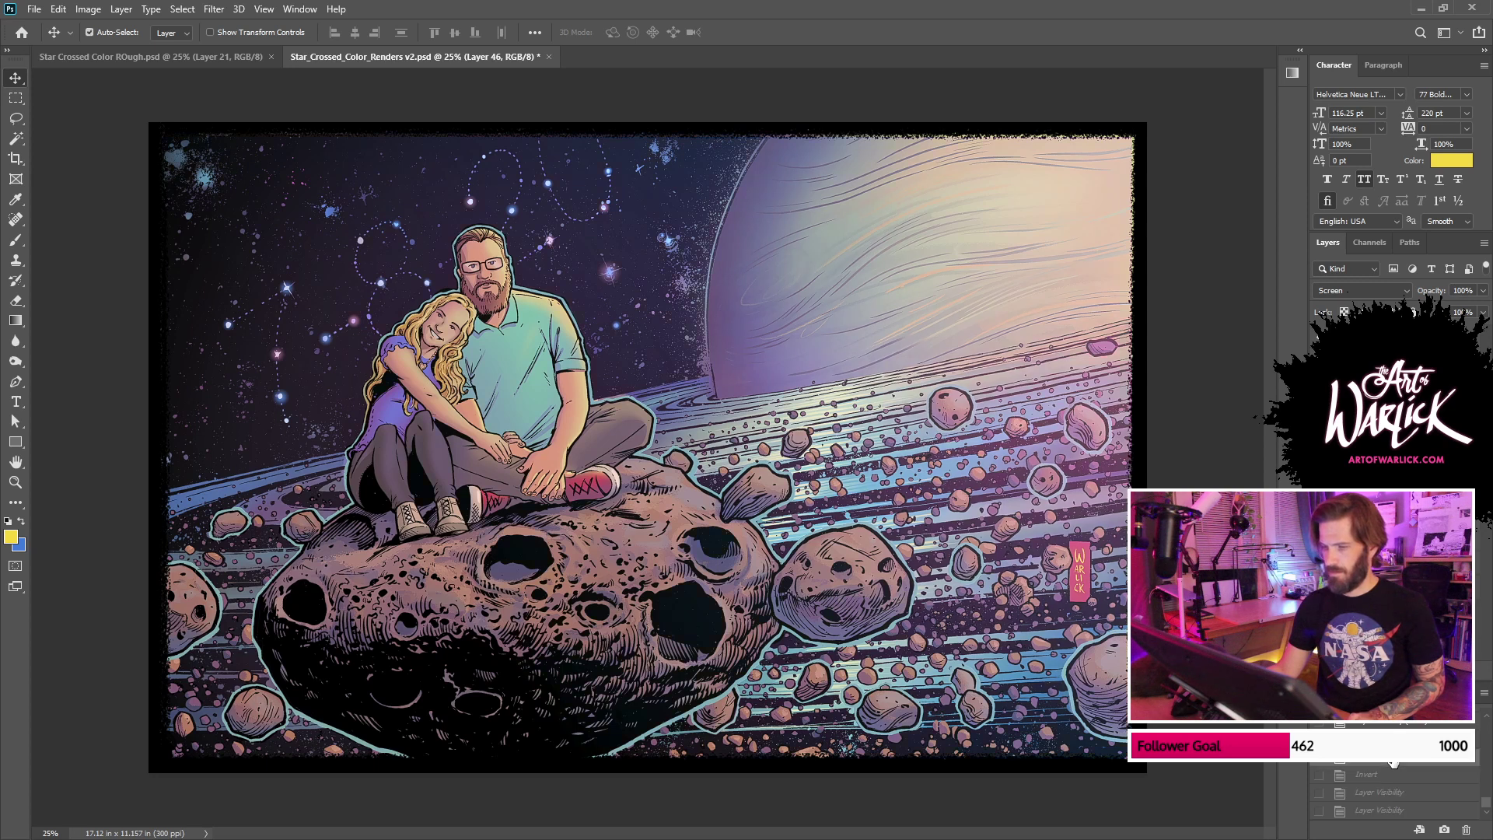
Step: Save the illustration and select Layer 13
{"action": "key", "text": "ctrl+s"}
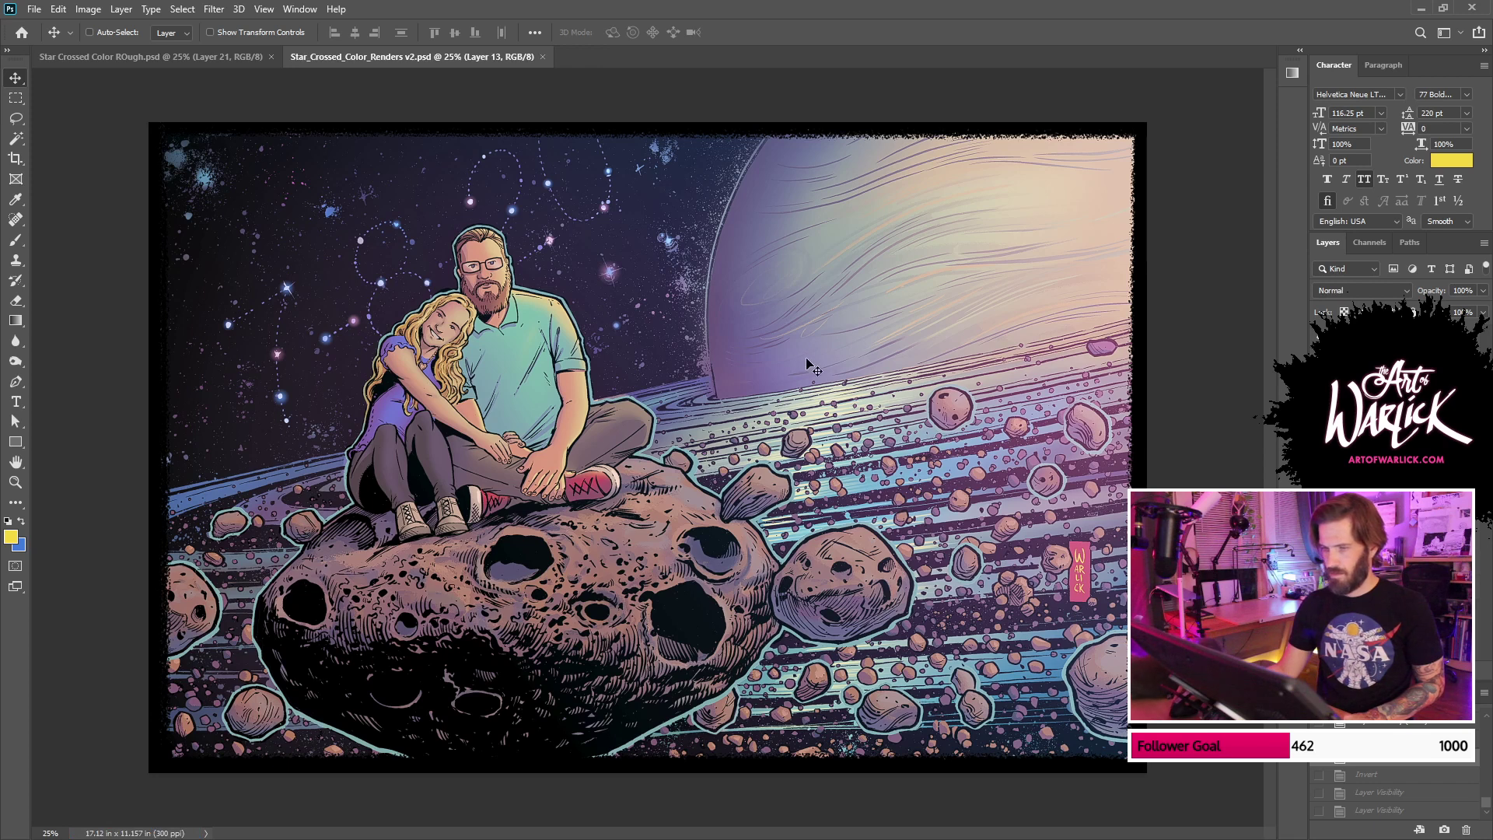
{"action": "key", "text": "ctrl"}
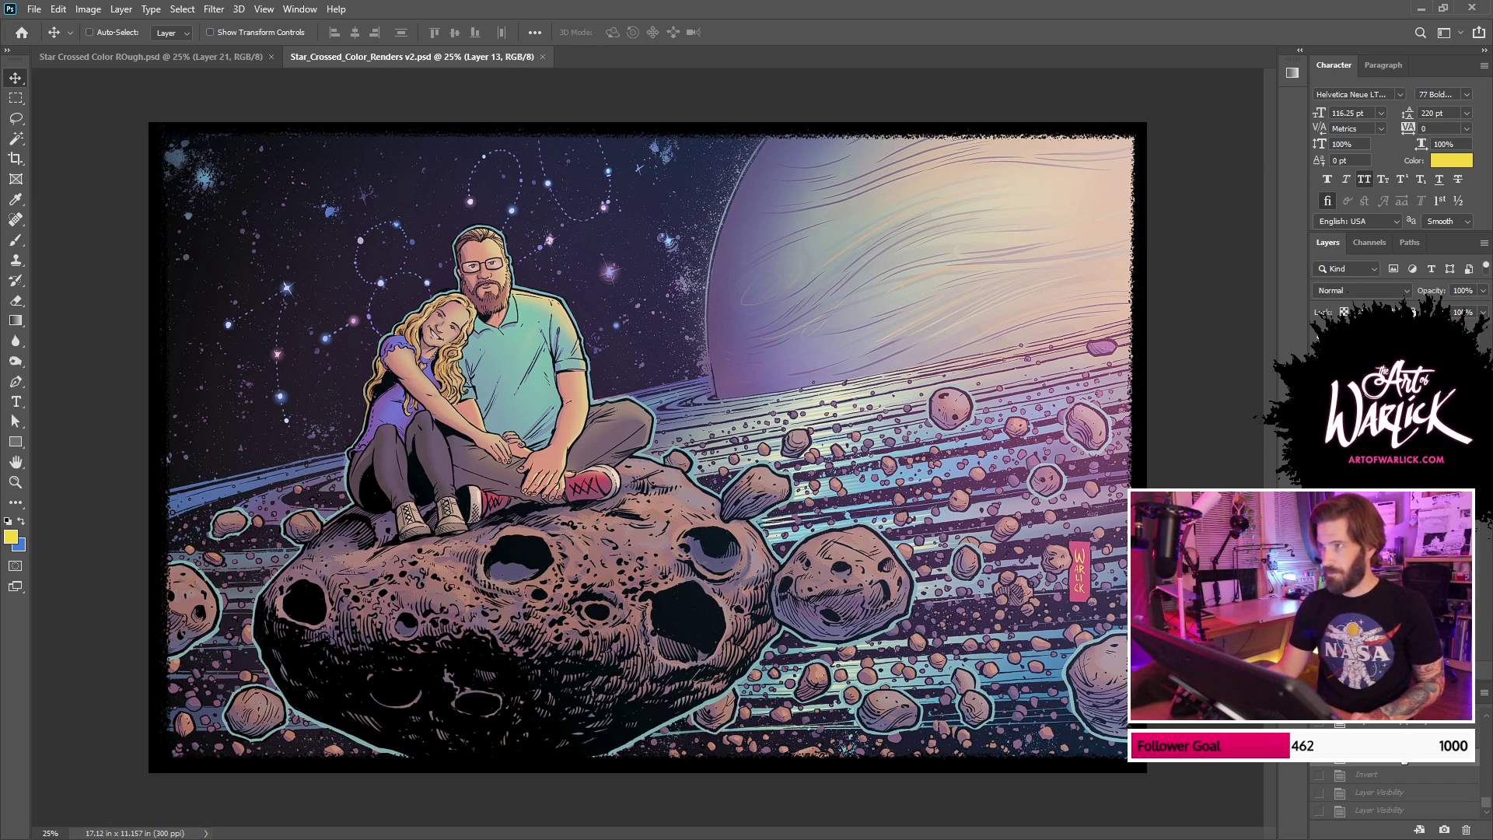
Step: Compare the artwork with and without the Layer 46 color inversion, restore the inverted version and save the file
{"action": "left_click", "coordinate": [1381, 811]}
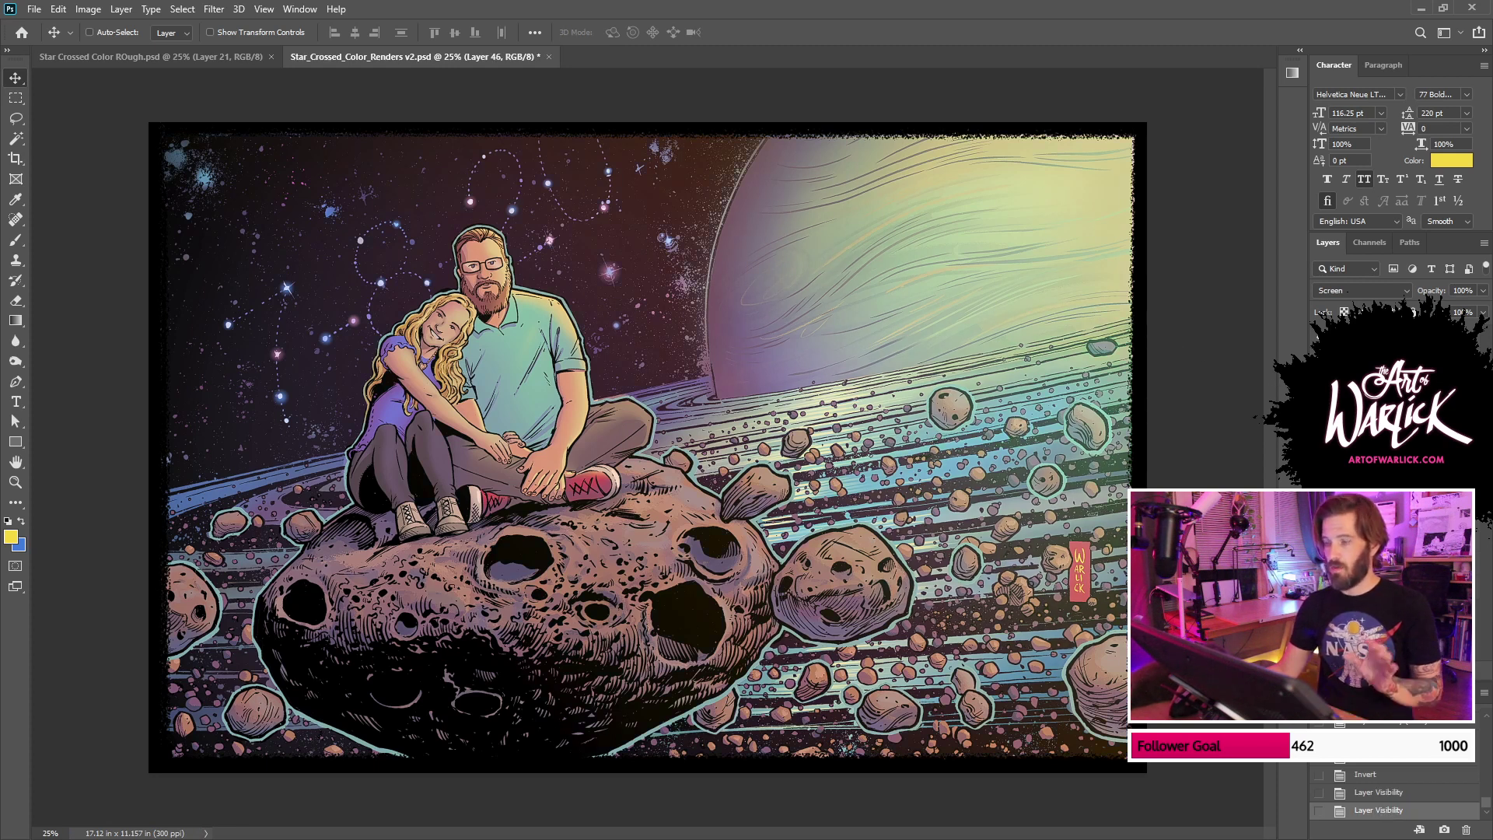
{"action": "left_click", "coordinate": [1400, 758]}
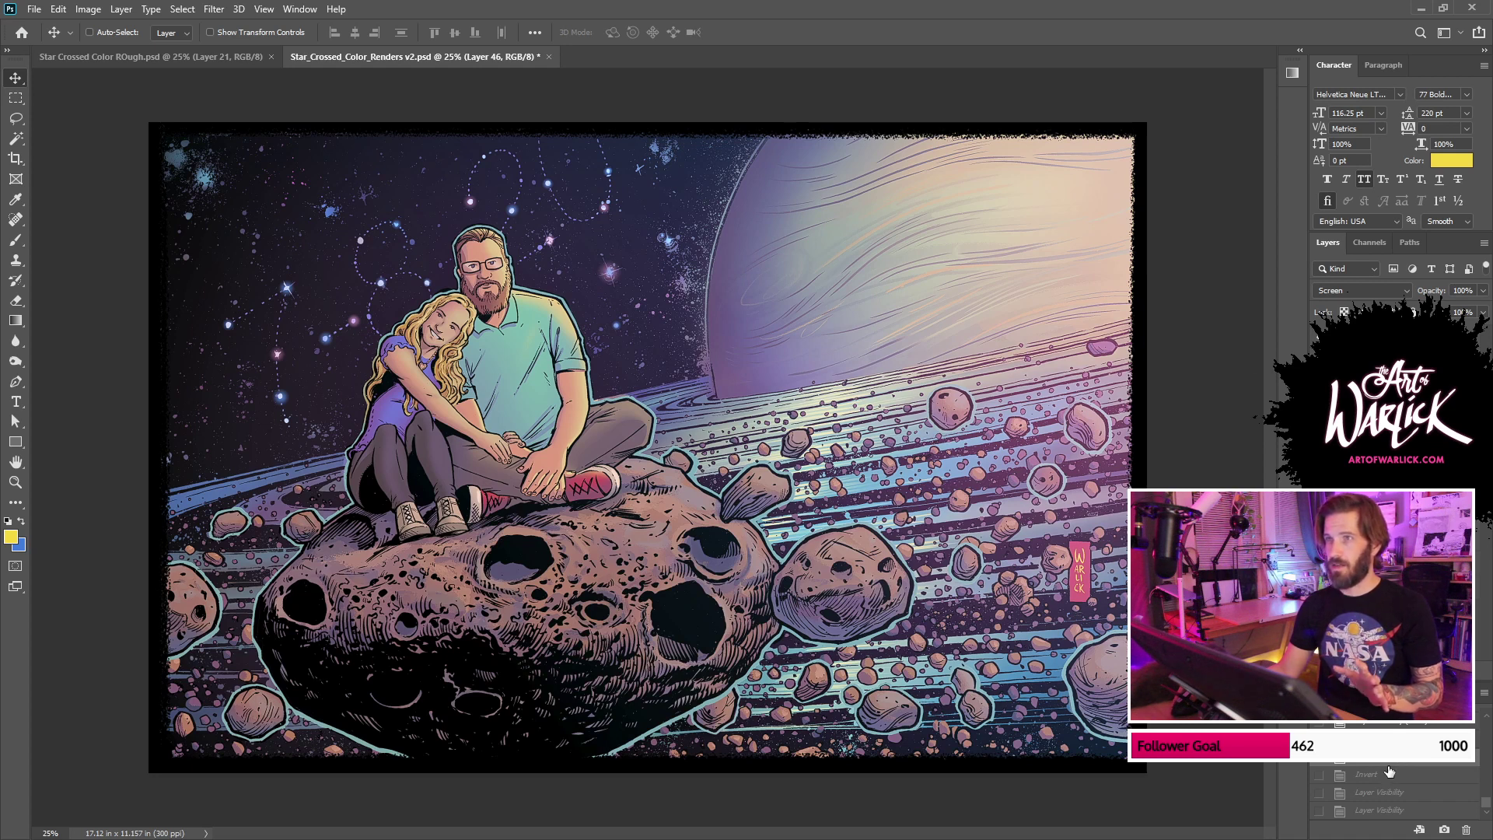
{"action": "left_click", "coordinate": [1402, 811]}
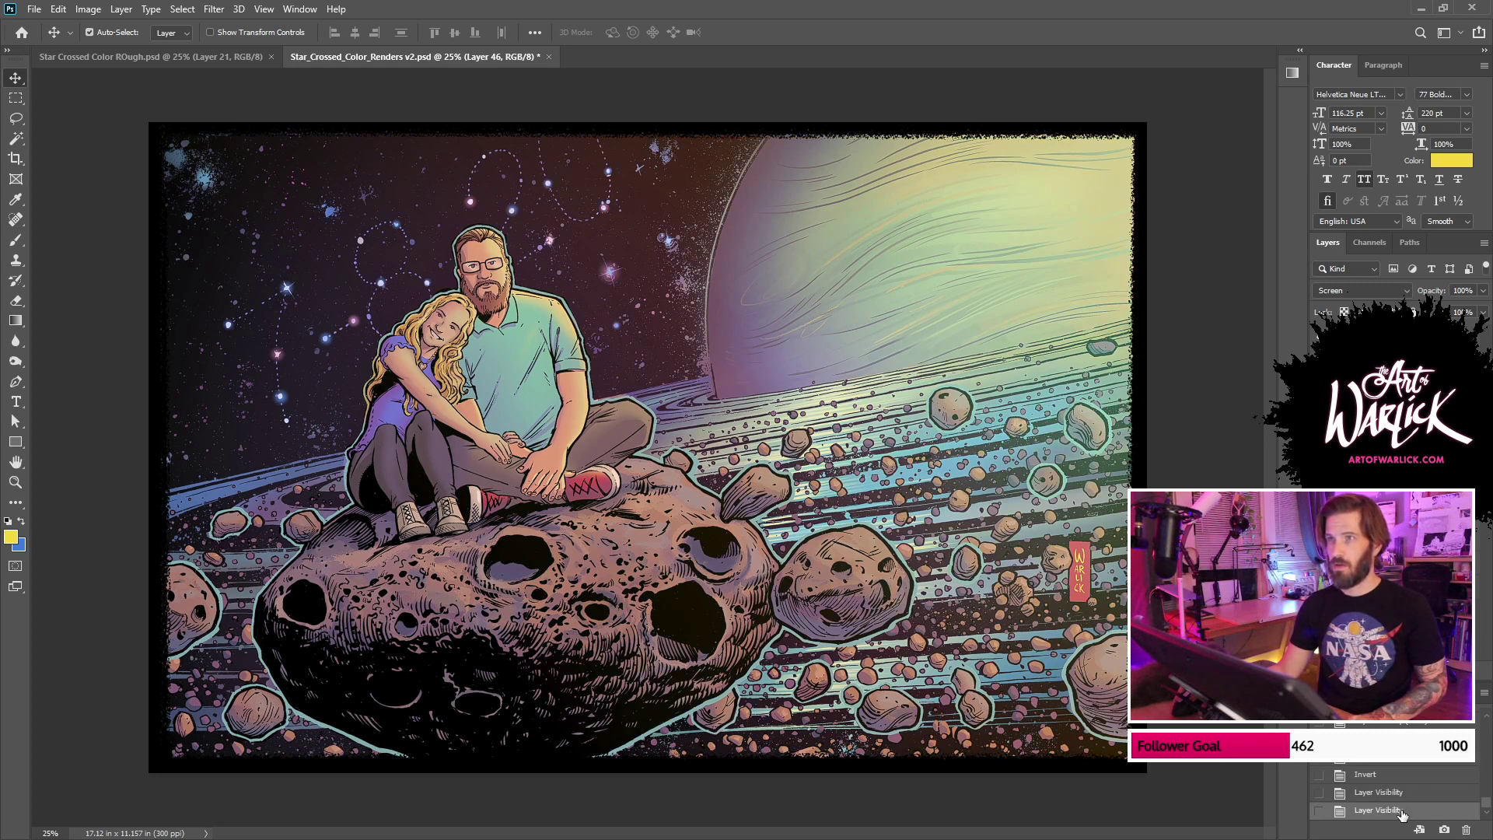
{"action": "key", "text": "ctrl+s"}
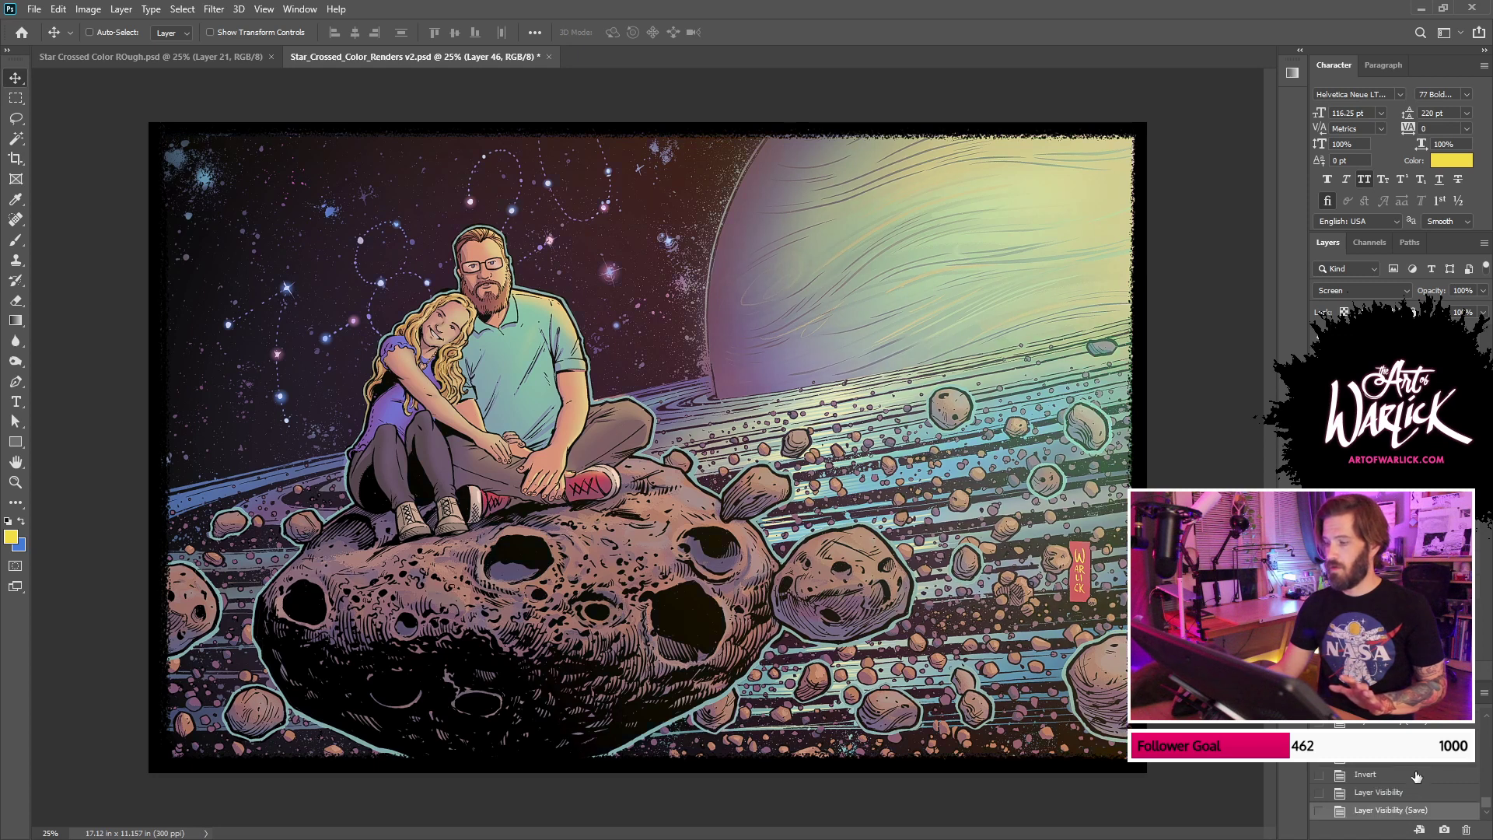
{"action": "left_click", "coordinate": [1418, 759]}
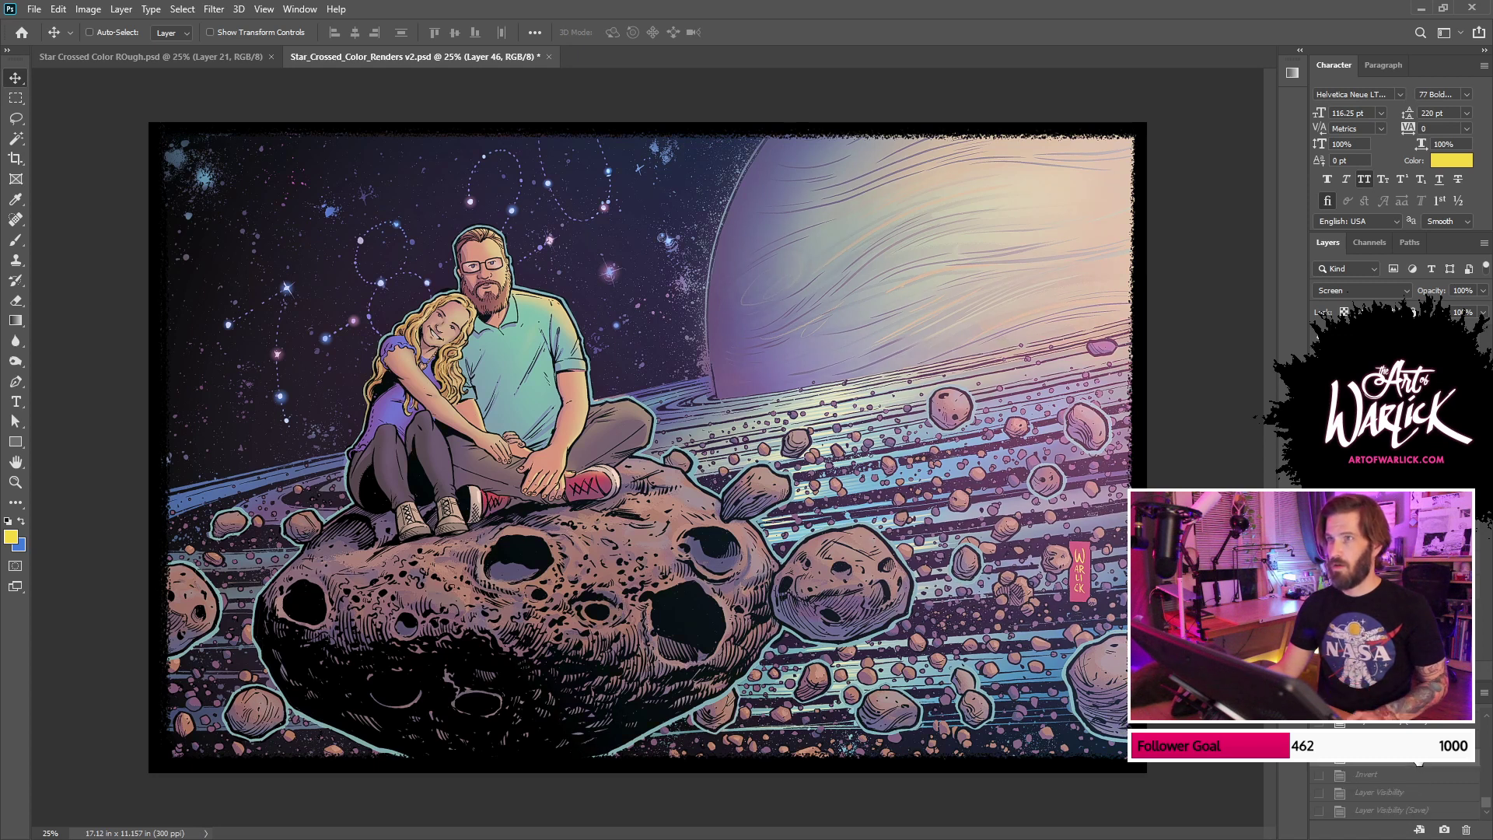
{"action": "left_click", "coordinate": [1395, 811]}
{"action": "key", "text": "ctrl+s"}
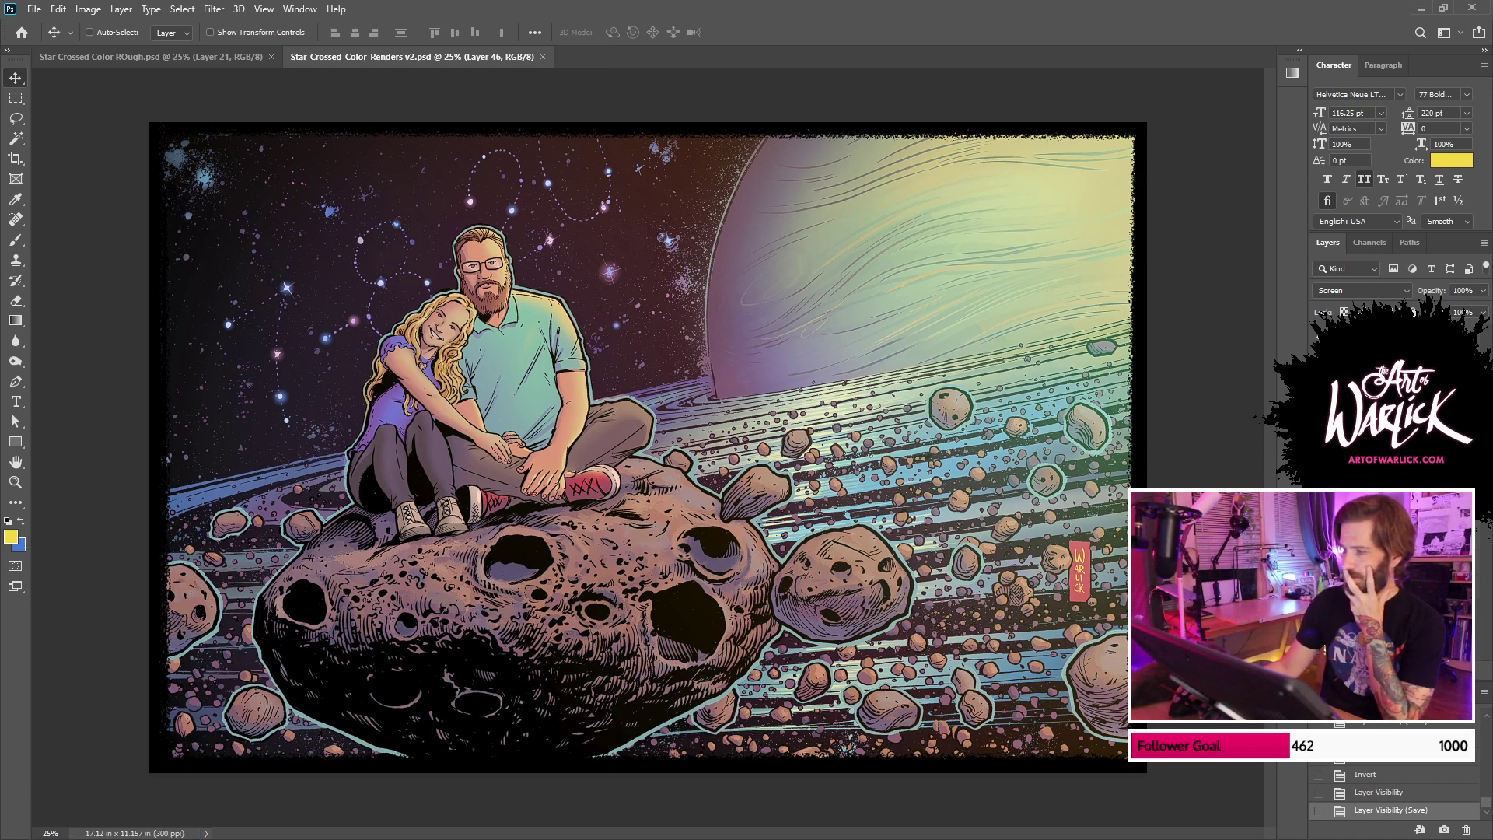
Step: Check the ink lines and the rough border hidden and shown, and invert the border on Layer 18 to white
{"action": "left_click", "coordinate": [1320, 389]}
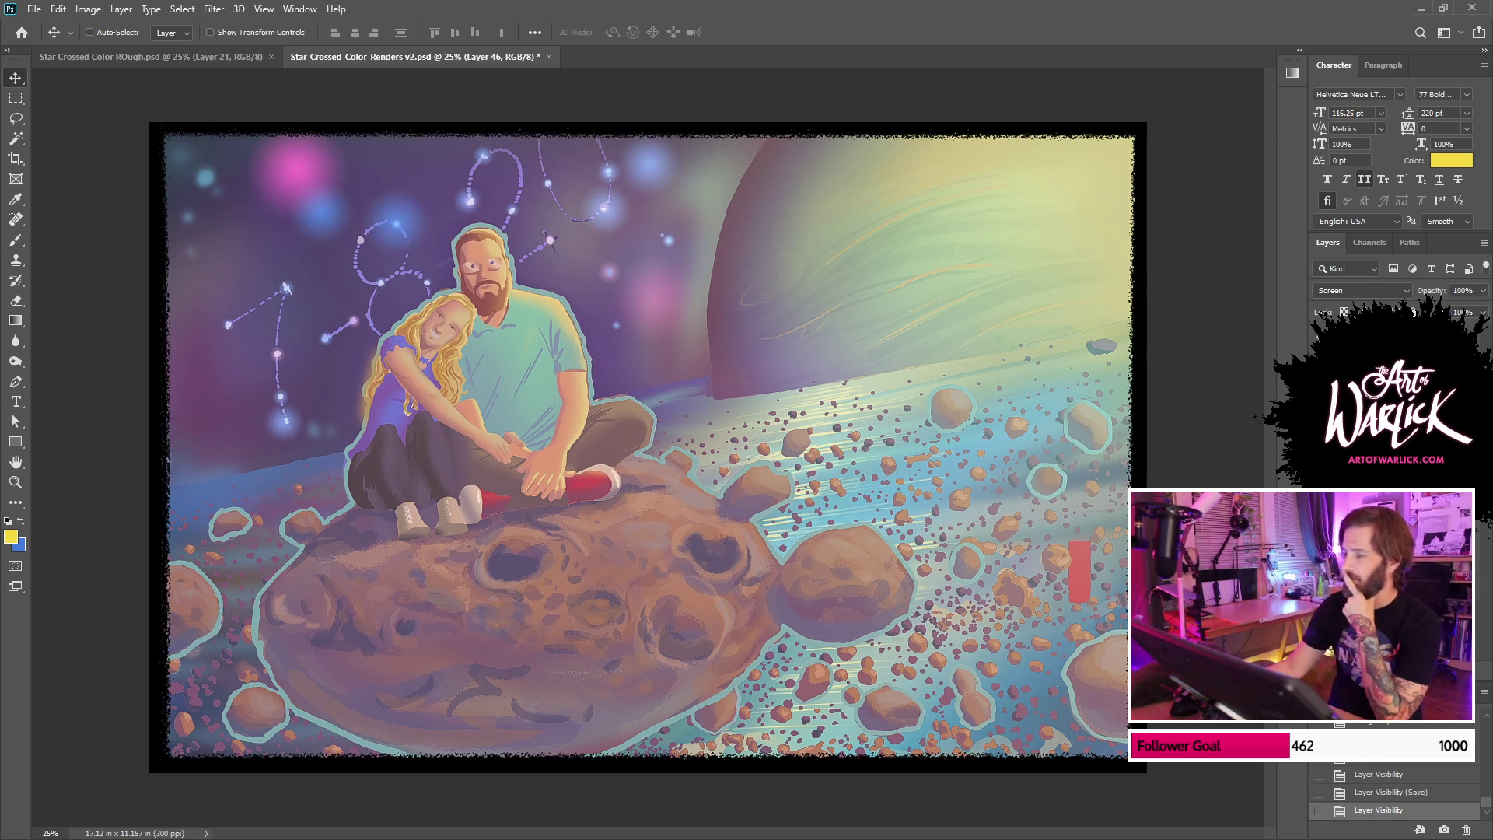
{"action": "left_click", "coordinate": [1319, 396]}
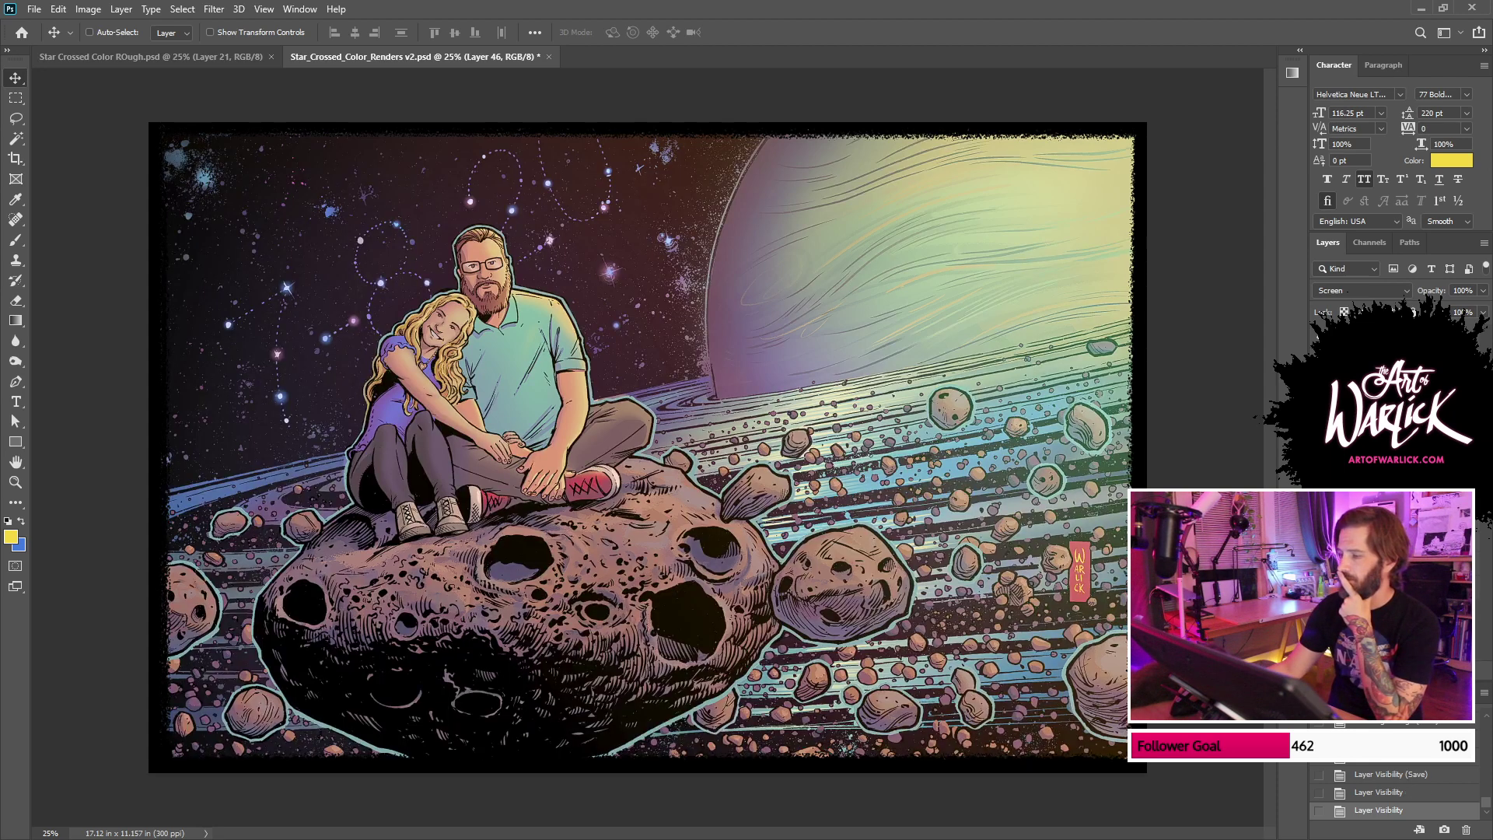
{"action": "key", "text": "ctrl+comma"}
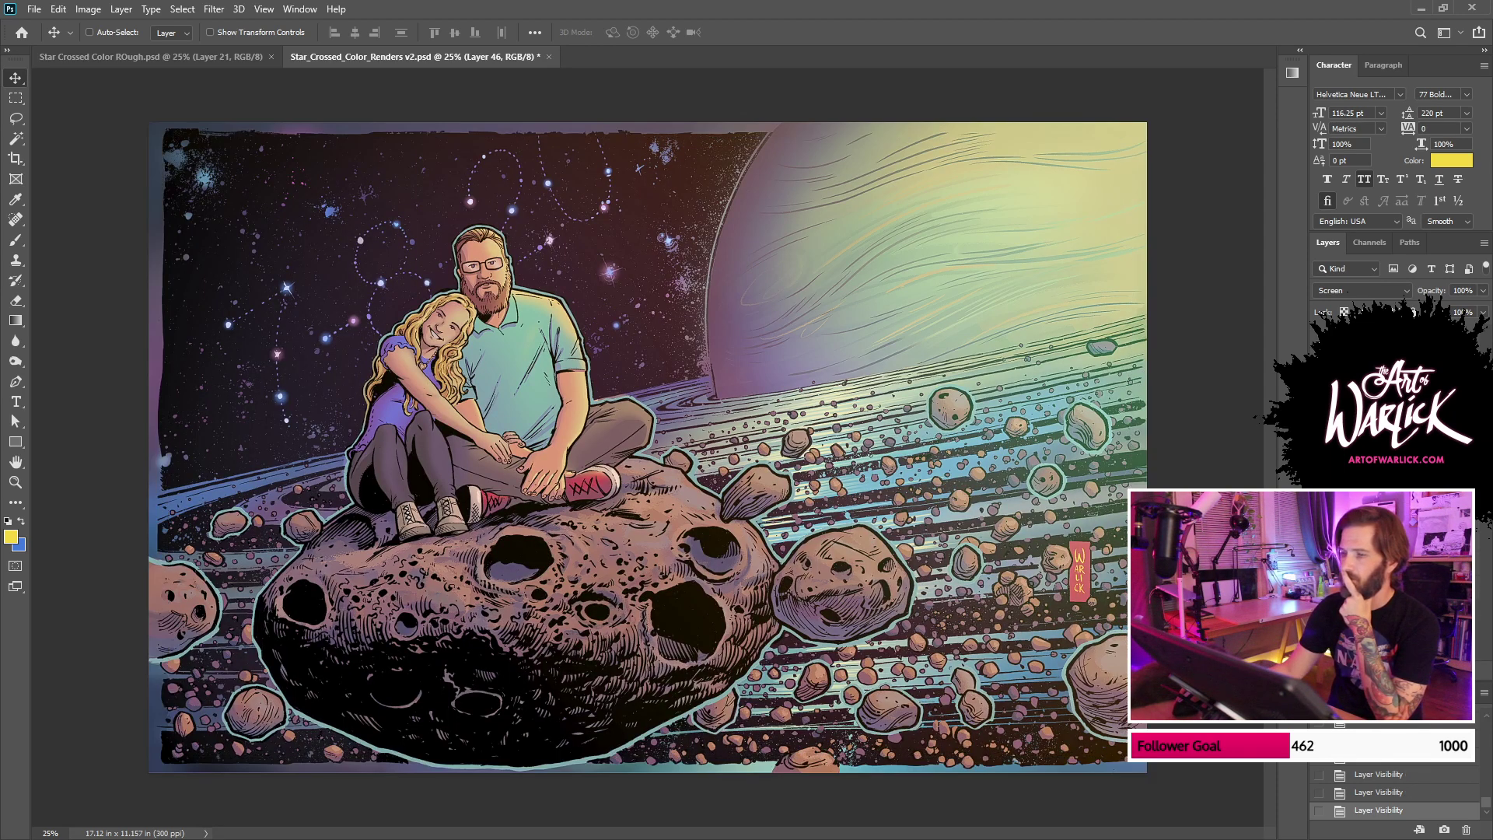
{"action": "left_click", "coordinate": [1320, 381]}
{"action": "left_click", "coordinate": [1392, 381]}
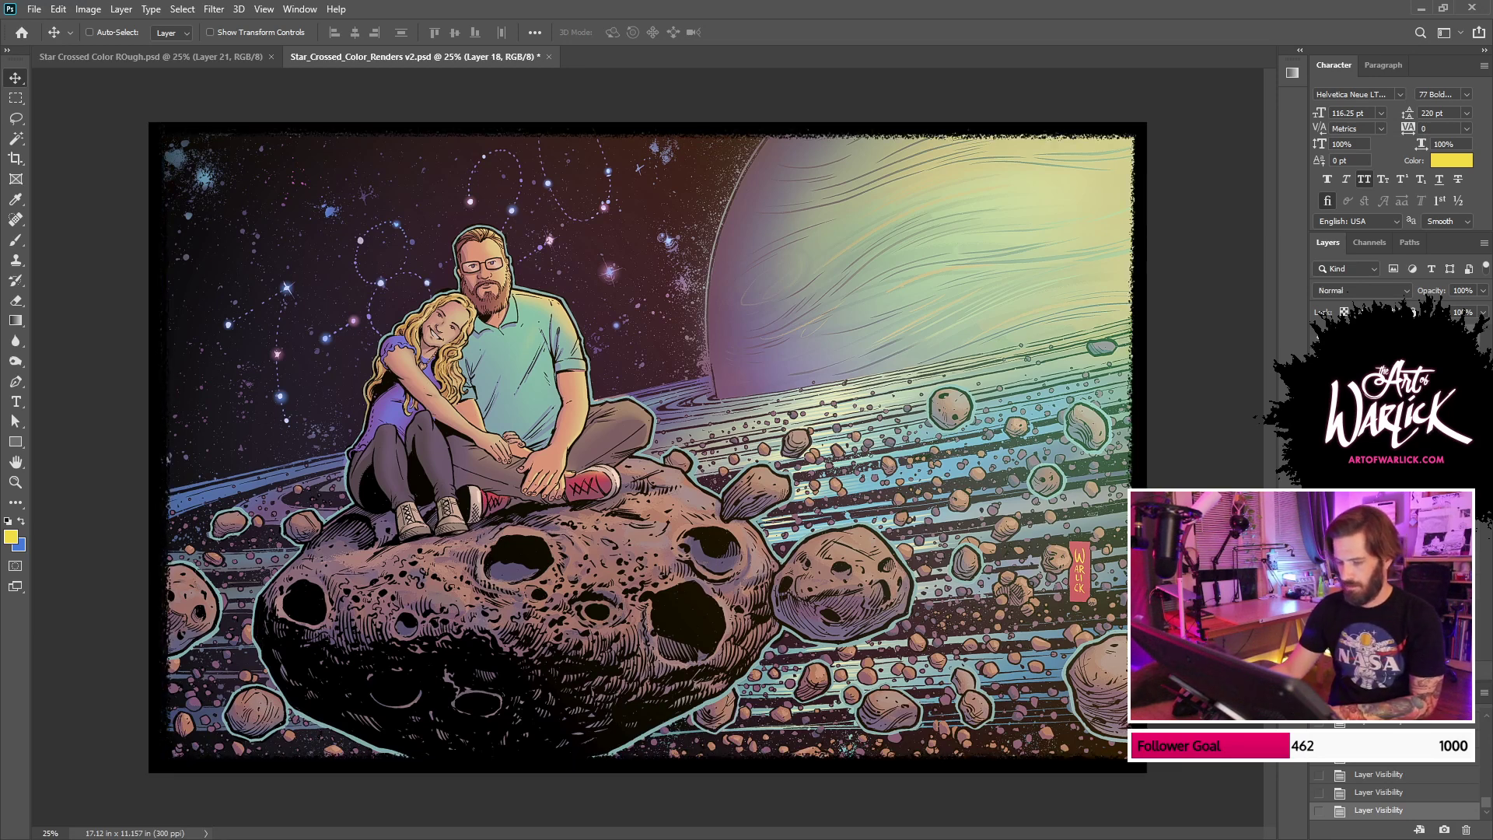
{"action": "key", "text": "ctrl+i"}
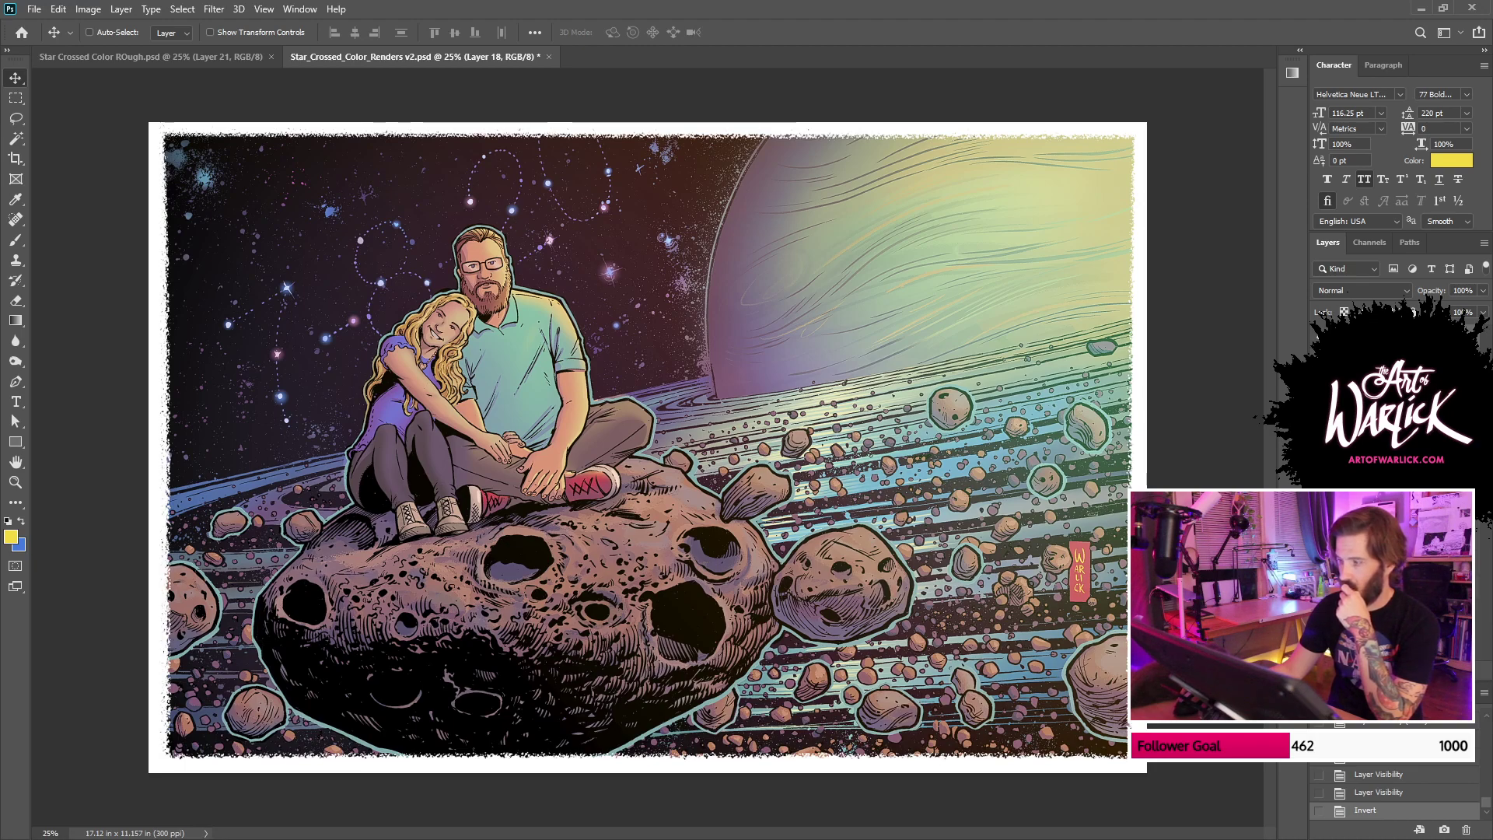
Step: Try brushing white over the WARLICK signature on the INKS layer mask and undo the strokes
{"action": "left_click", "coordinate": [1384, 420]}
{"action": "key", "text": "ctrl+plus"}
{"action": "key", "text": "ctrl+plus"}
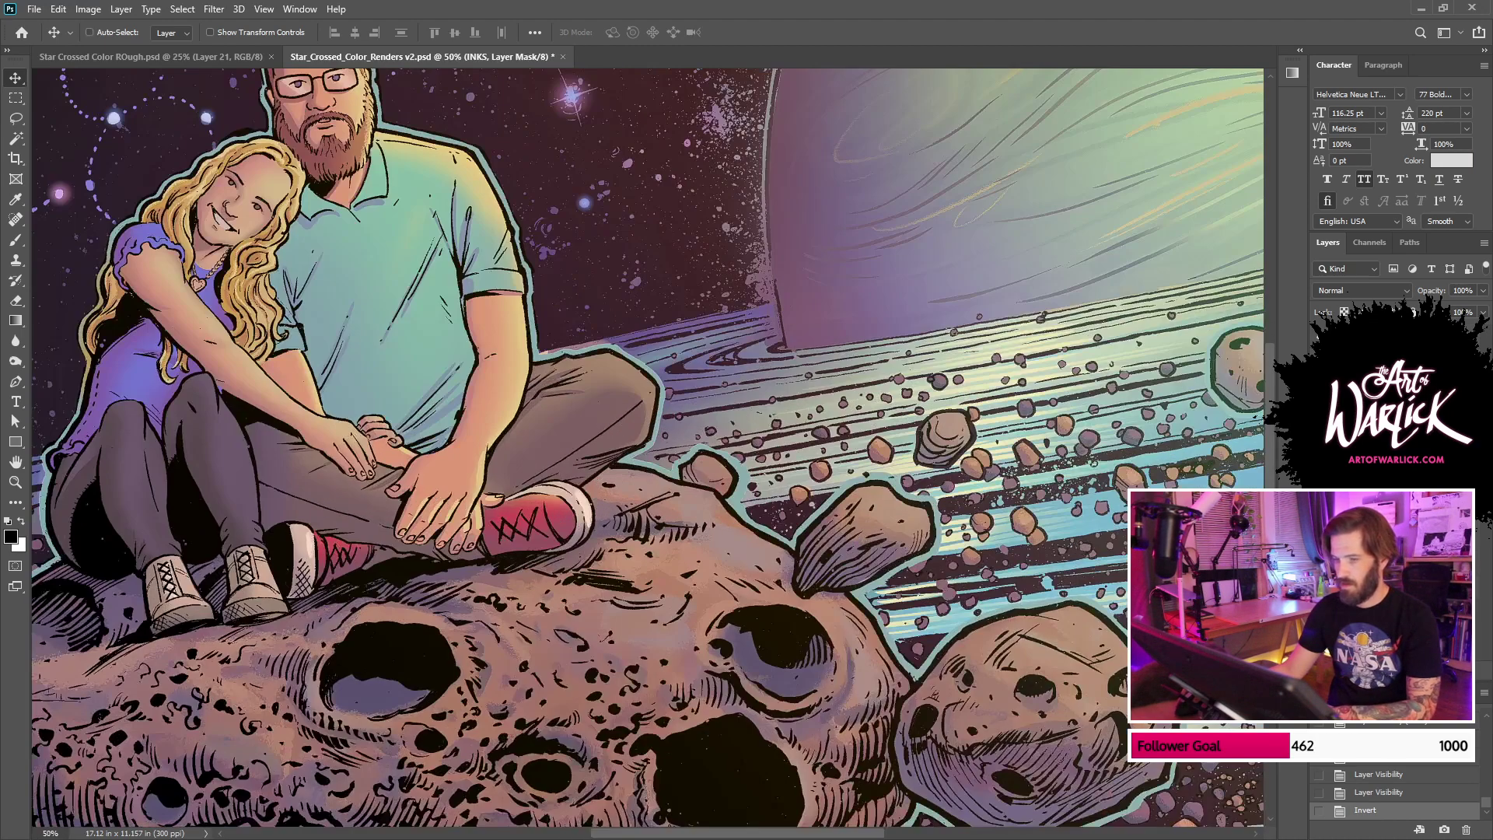
{"action": "left_click_drag", "start_coordinate": [992, 446], "coordinate": [476, 237]}
{"action": "key", "text": "b"}
{"action": "left_click_drag", "start_coordinate": [556, 319], "coordinate": [691, 394]}
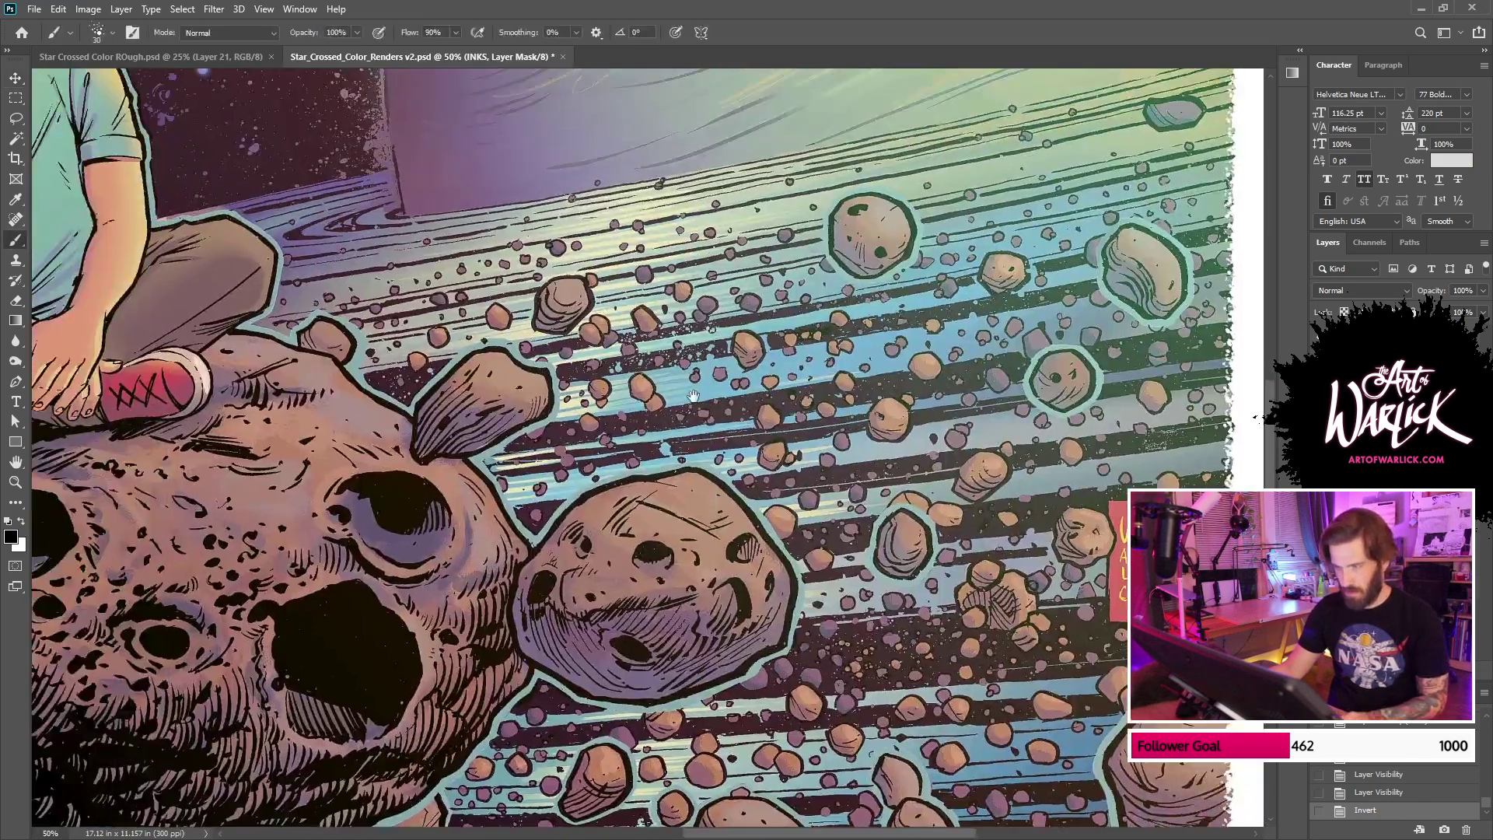
{"action": "left_click", "coordinate": [207, 359], "text": "alt"}
{"action": "left_click_drag", "start_coordinate": [1123, 636], "coordinate": [842, 606]}
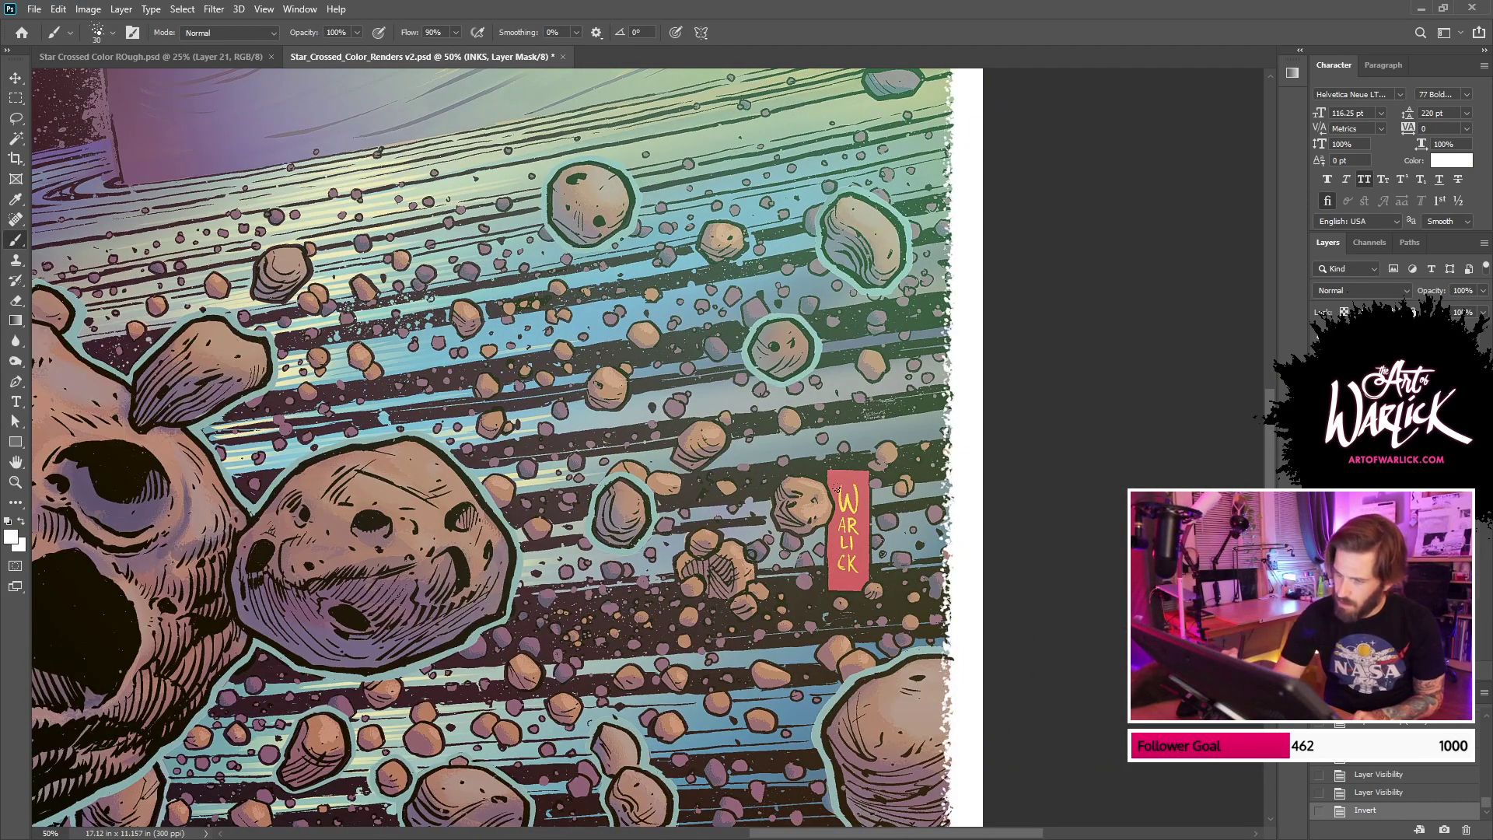
{"action": "mouse_move", "coordinate": [840, 488]}
{"action": "left_mouse_down"}
{"action": "mouse_move", "coordinate": [846, 537]}
{"action": "mouse_move", "coordinate": [851, 509]}
{"action": "left_mouse_up"}
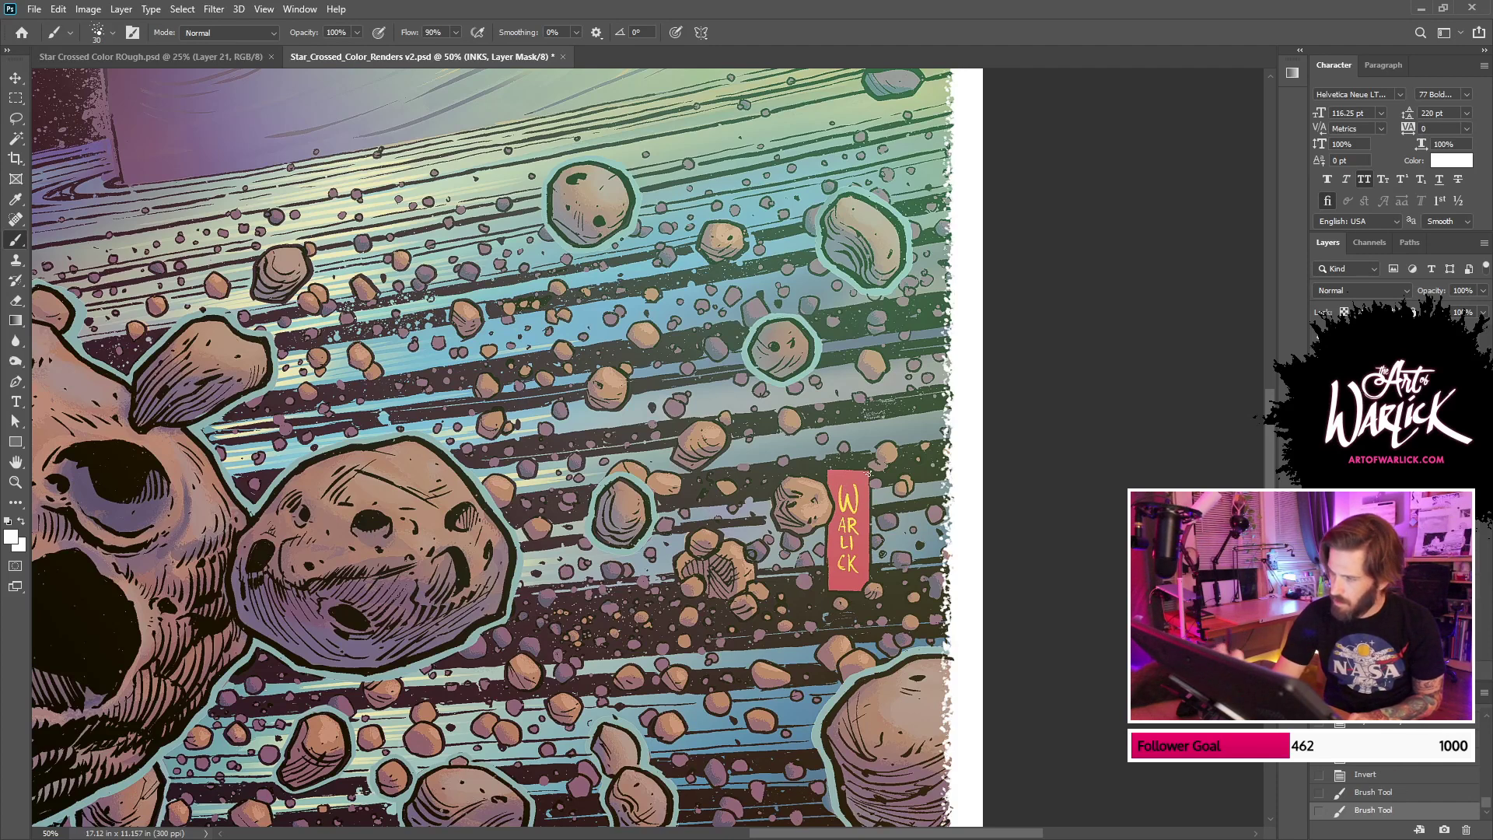
{"action": "key", "text": "ctrl+z"}
{"action": "key", "text": "ctrl+z"}
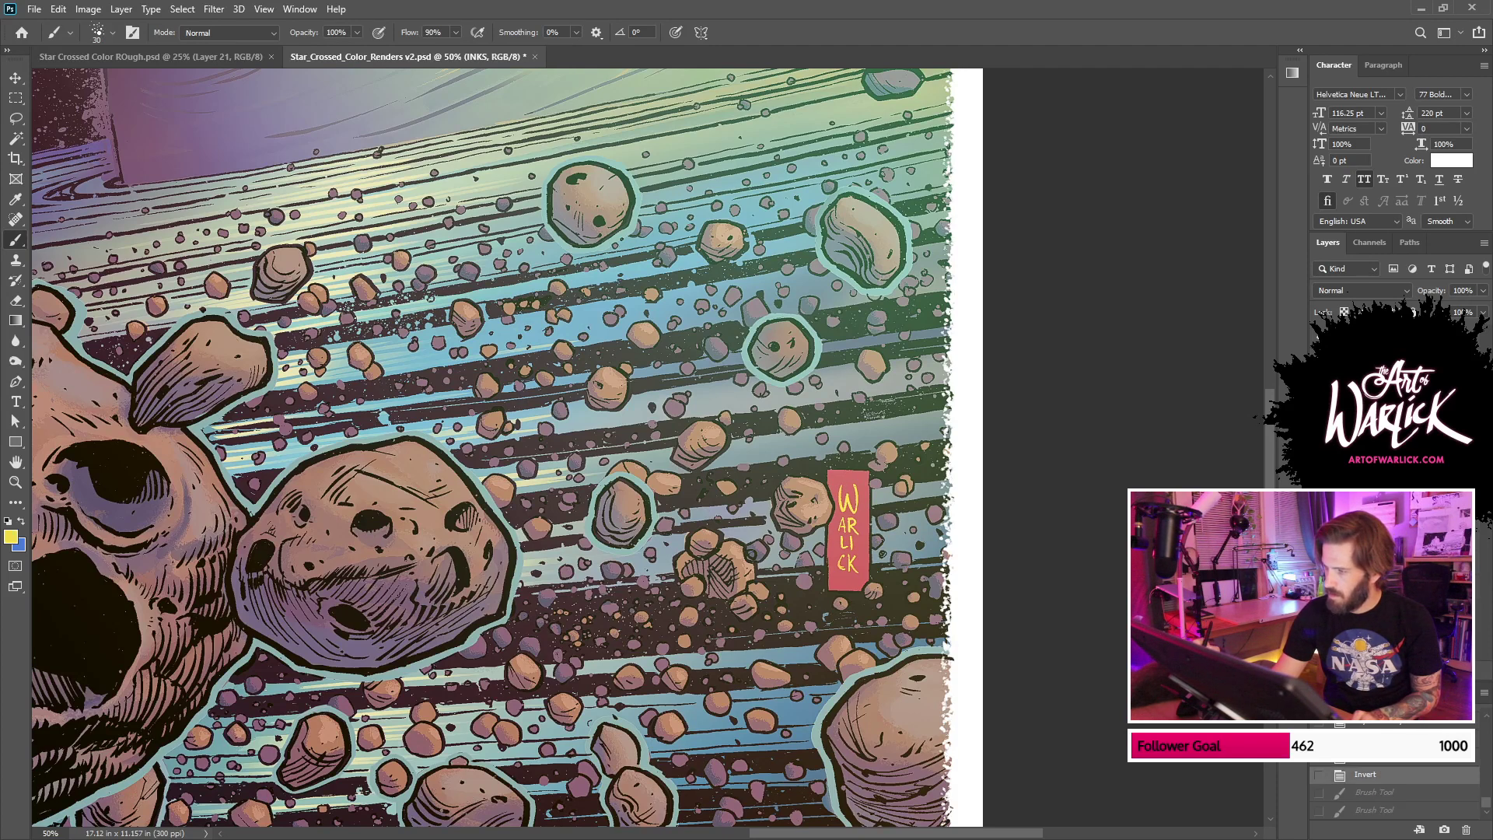
Step: Select Layer 13, try brushing over the signature lettering and undo the strokes
{"action": "left_click", "coordinate": [1377, 513]}
{"action": "left_click_drag", "start_coordinate": [847, 518], "coordinate": [852, 516]}
{"action": "key", "text": "ctrl+z"}
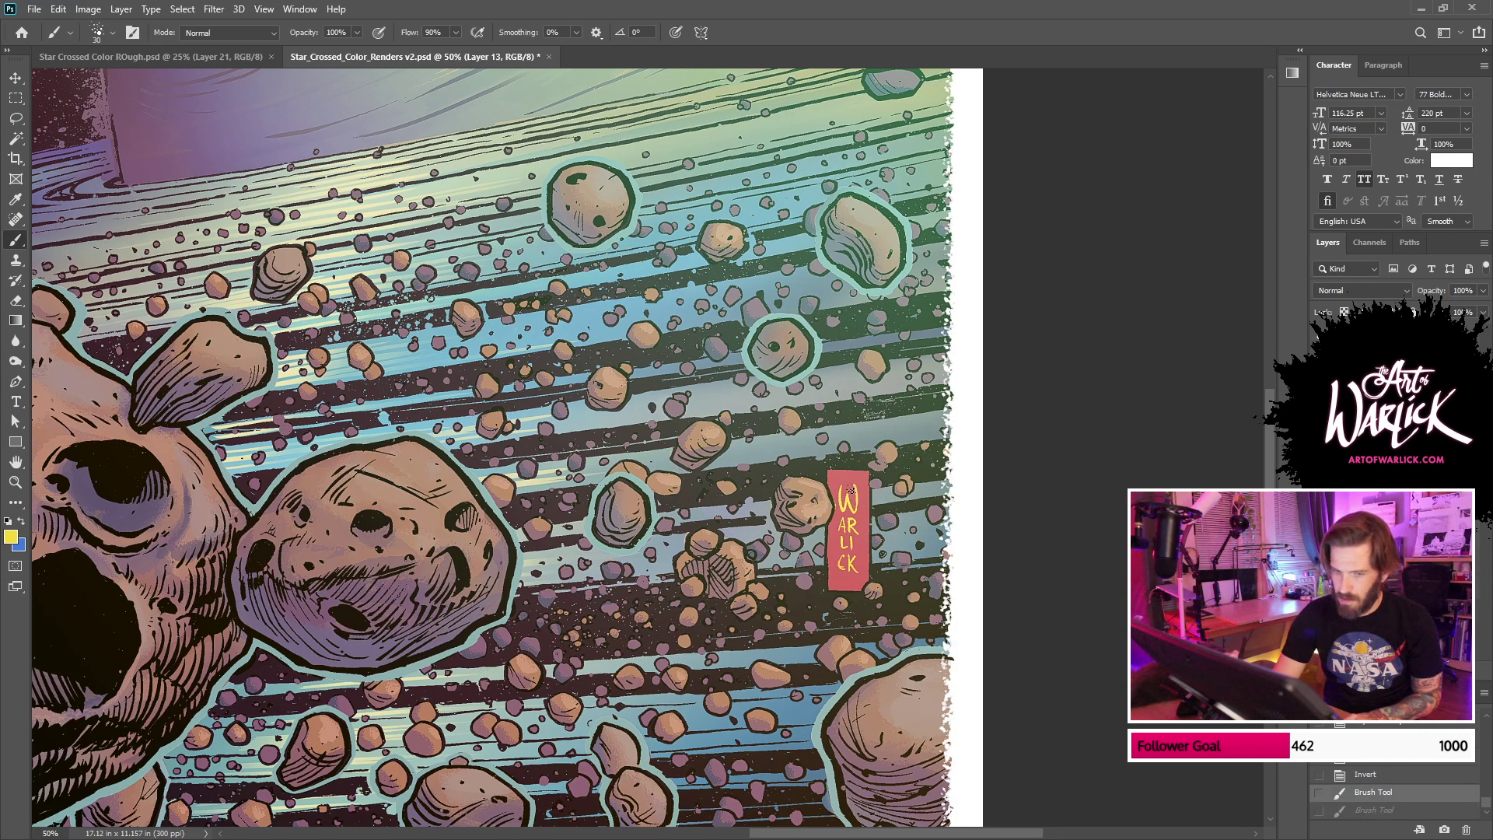
{"action": "key", "text": "ctrl+shift+z"}
{"action": "key", "text": "ctrl+z"}
{"action": "key", "text": "ctrl+z"}
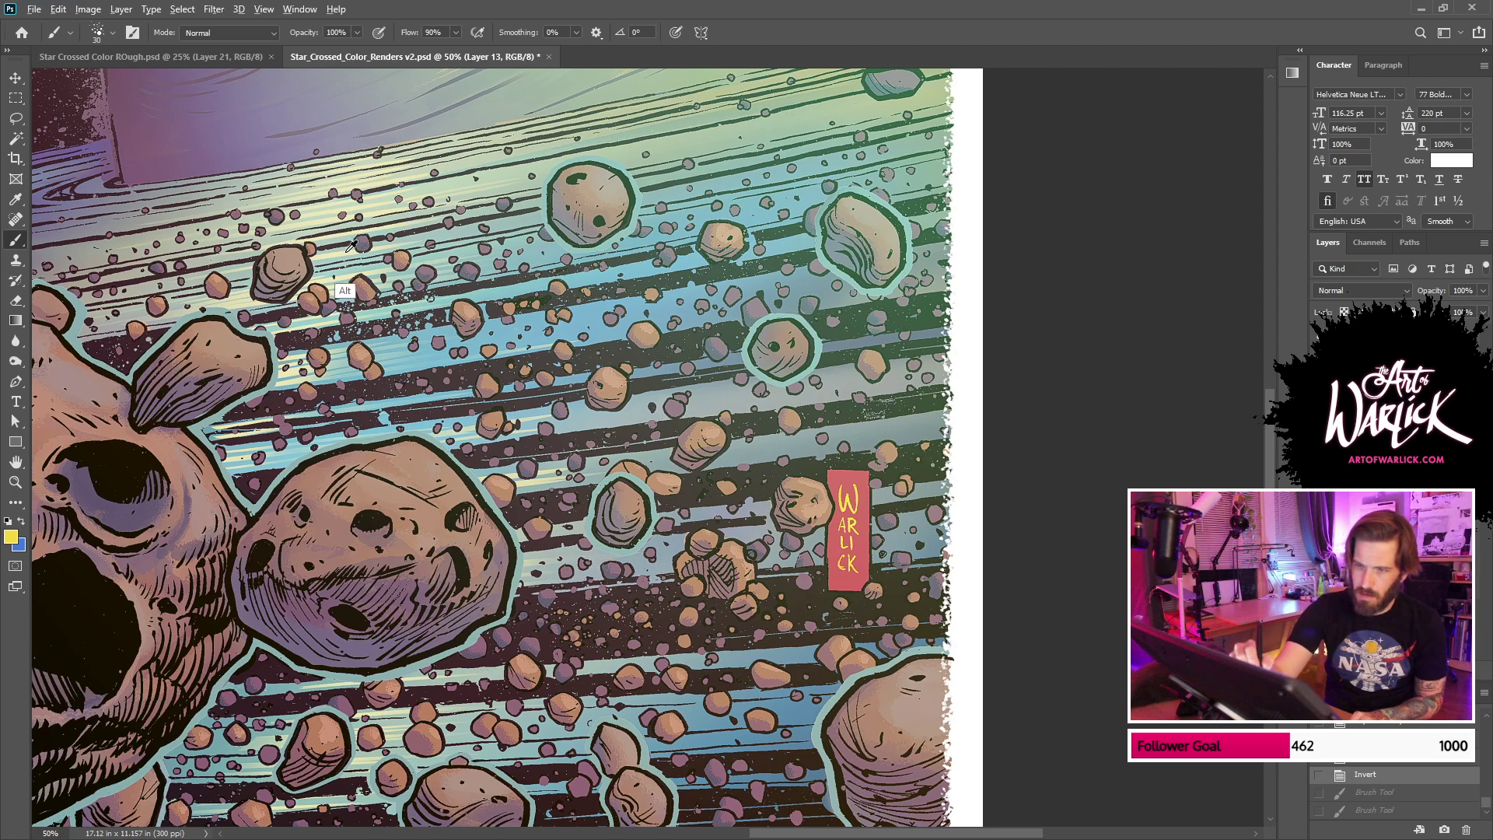
Step: Try repainting the signature lettering on Layer 13 in pale cream and grey-green tones sampled from the planet's rings
{"action": "left_click", "coordinate": [342, 290], "text": "alt"}
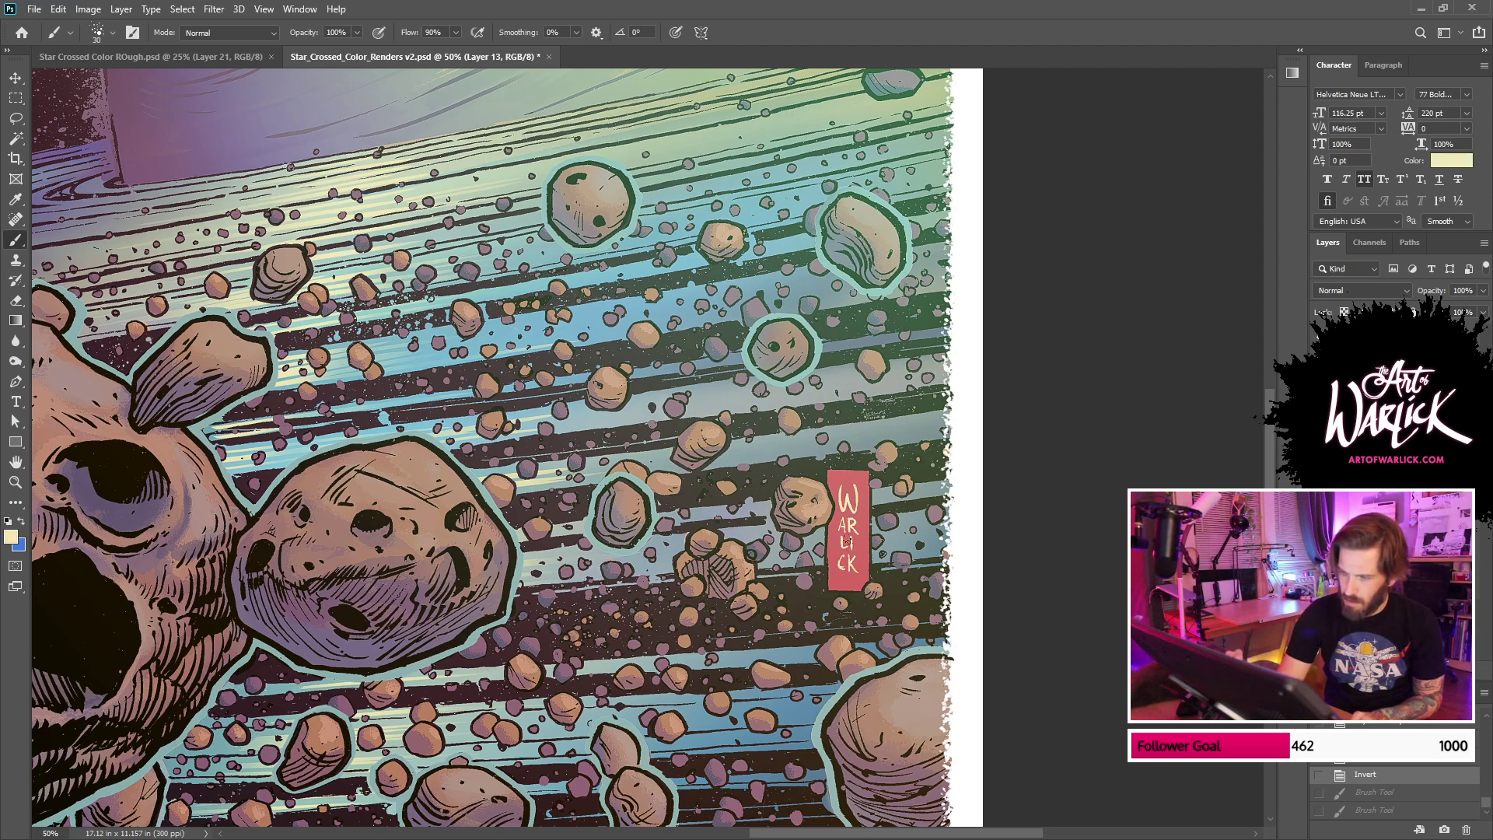
{"action": "left_click_drag", "start_coordinate": [847, 541], "coordinate": [852, 568]}
{"action": "left_click", "coordinate": [876, 520], "text": "alt"}
{"action": "mouse_move", "coordinate": [841, 489]}
{"action": "left_mouse_down"}
{"action": "mouse_move", "coordinate": [846, 509]}
{"action": "mouse_move", "coordinate": [856, 492]}
{"action": "mouse_move", "coordinate": [838, 534]}
{"action": "left_mouse_up"}
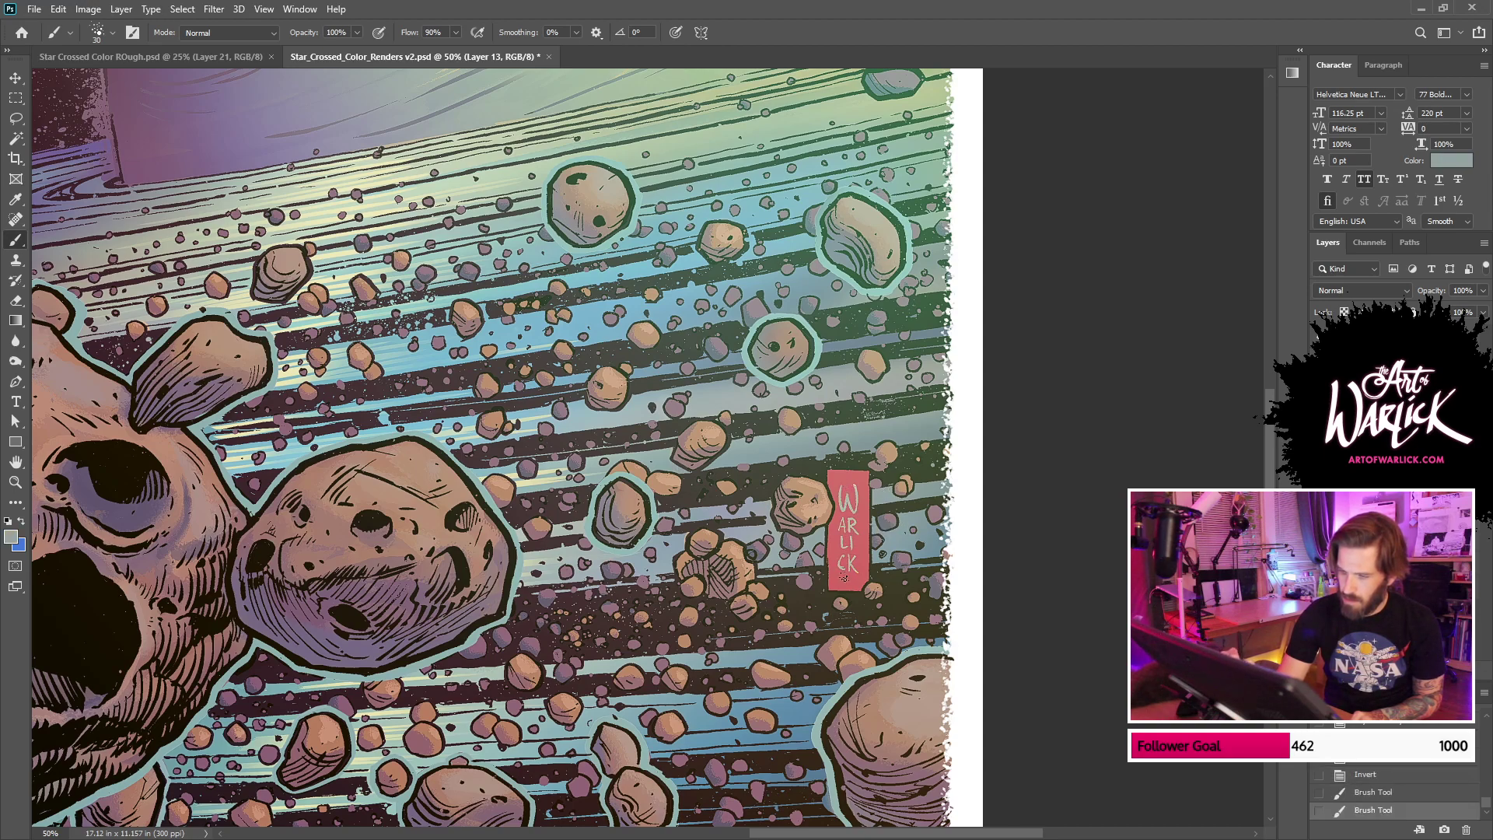
Step: Sample the light tone of the man's sneaker and repaint the WARLICK signature lettering with it on Layer 13
{"action": "mouse_move", "coordinate": [212, 611]}
{"action": "left_mouse_down"}
{"action": "mouse_move", "coordinate": [456, 534]}
{"action": "mouse_move", "coordinate": [903, 459]}
{"action": "left_mouse_up"}
{"action": "left_click_drag", "start_coordinate": [801, 214], "coordinate": [909, 577]}
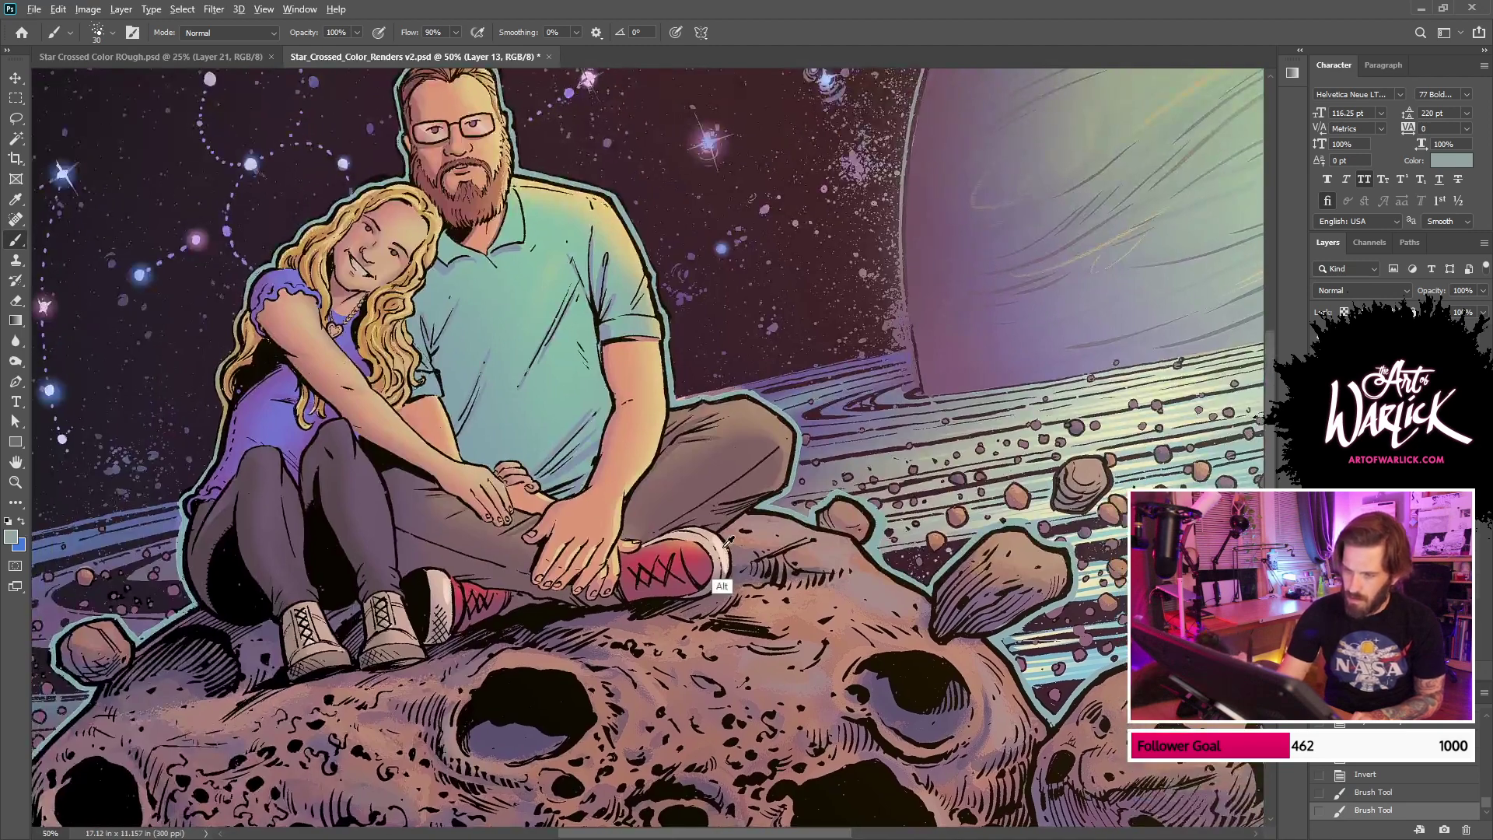
{"action": "left_click", "coordinate": [711, 594], "text": "alt"}
{"action": "left_click_drag", "start_coordinate": [997, 529], "coordinate": [249, 592]}
{"action": "mouse_move", "coordinate": [1069, 484]}
{"action": "left_mouse_down"}
{"action": "mouse_move", "coordinate": [1132, 280]}
{"action": "mouse_move", "coordinate": [1112, 205]}
{"action": "left_mouse_up"}
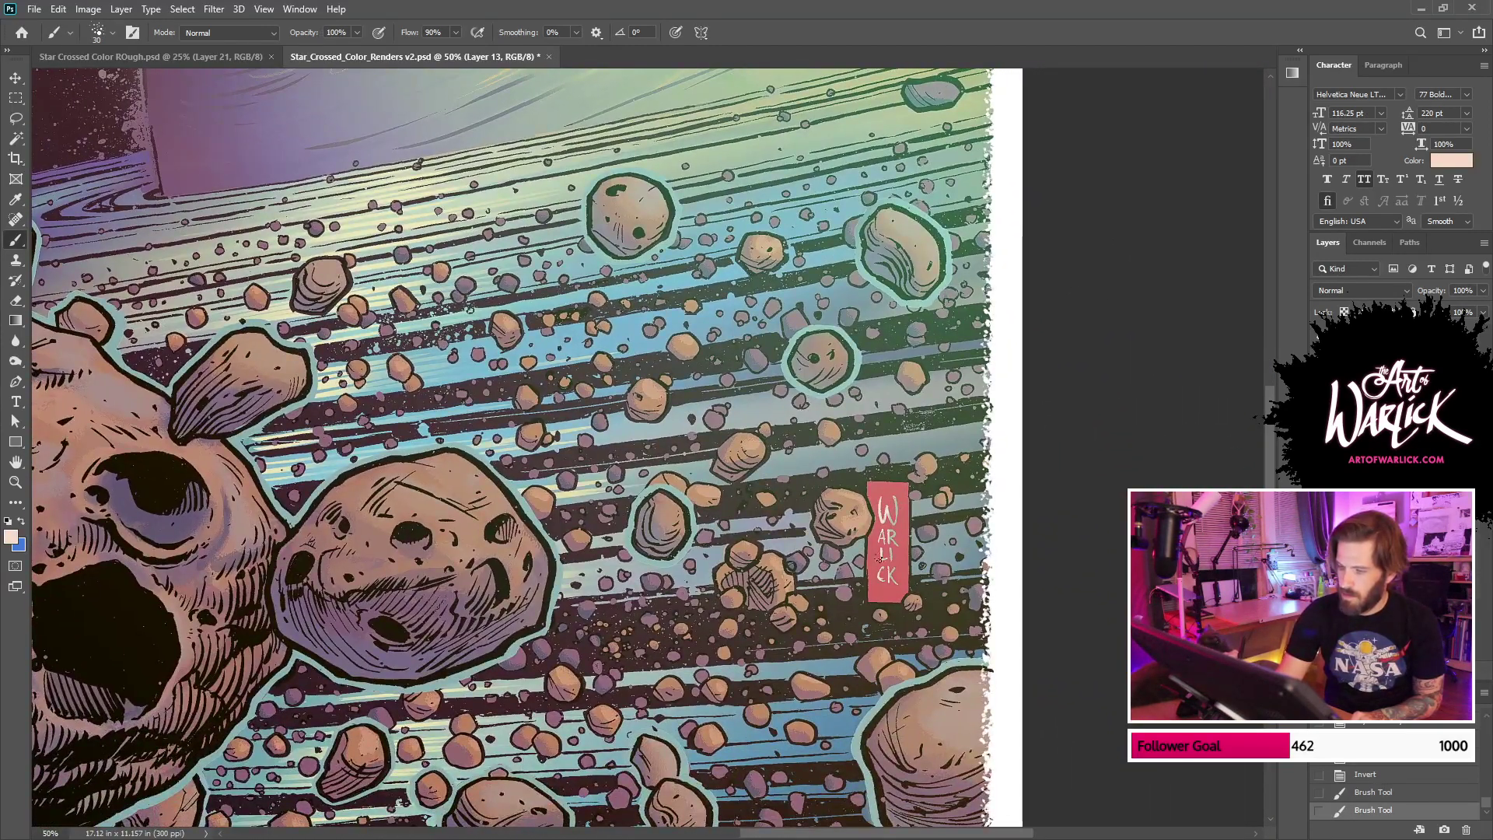
{"action": "key", "text": "ctrl+z"}
{"action": "mouse_move", "coordinate": [896, 529]}
{"action": "left_mouse_down"}
{"action": "mouse_move", "coordinate": [895, 495]}
{"action": "mouse_move", "coordinate": [895, 541]}
{"action": "left_mouse_up"}
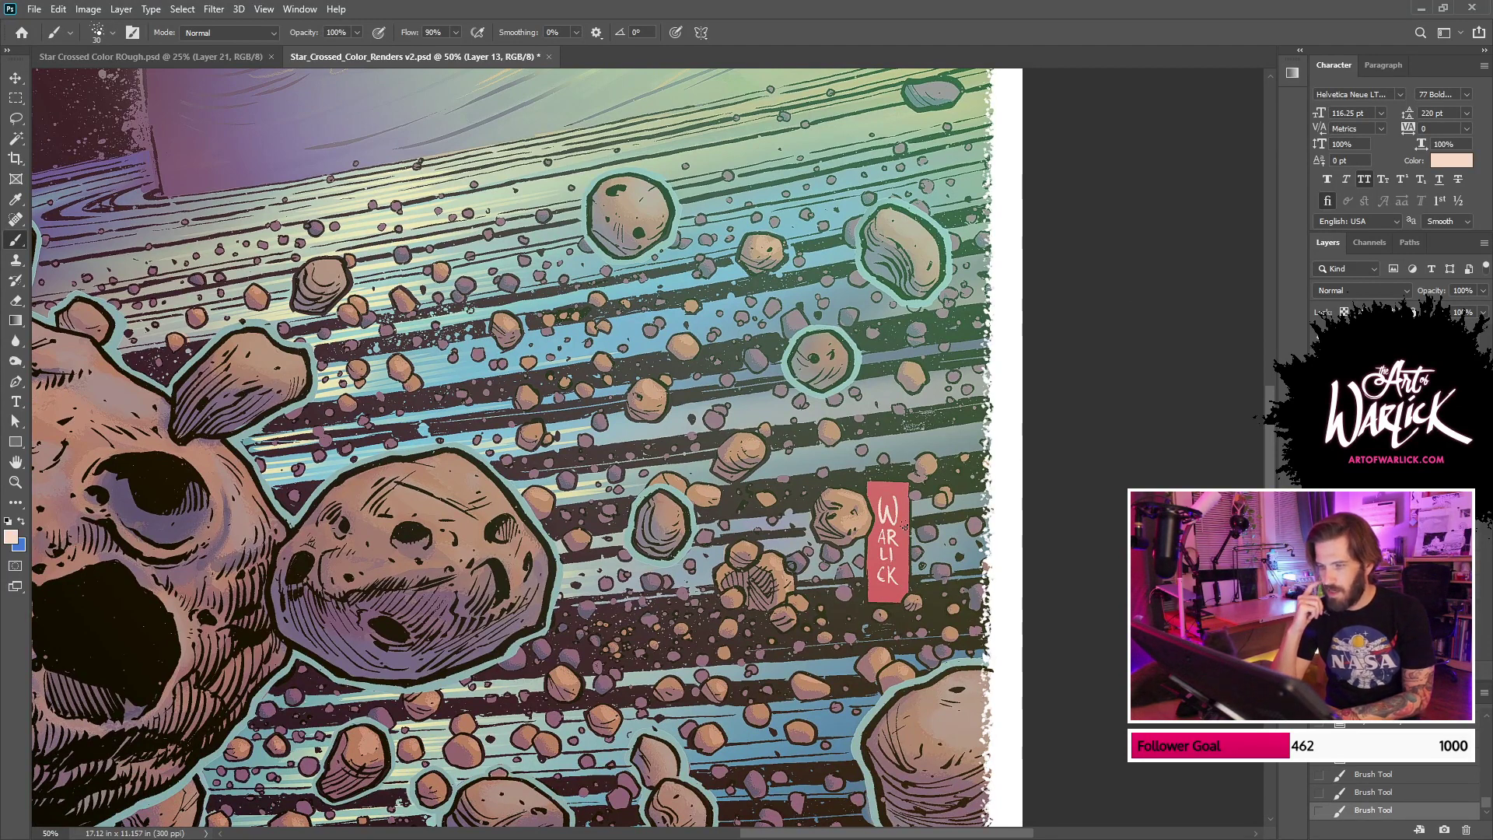
Step: Compare the signature area with the color glow and Layer 13 each hidden and shown, leaving both visible
{"action": "key", "text": "ctrl+minus"}
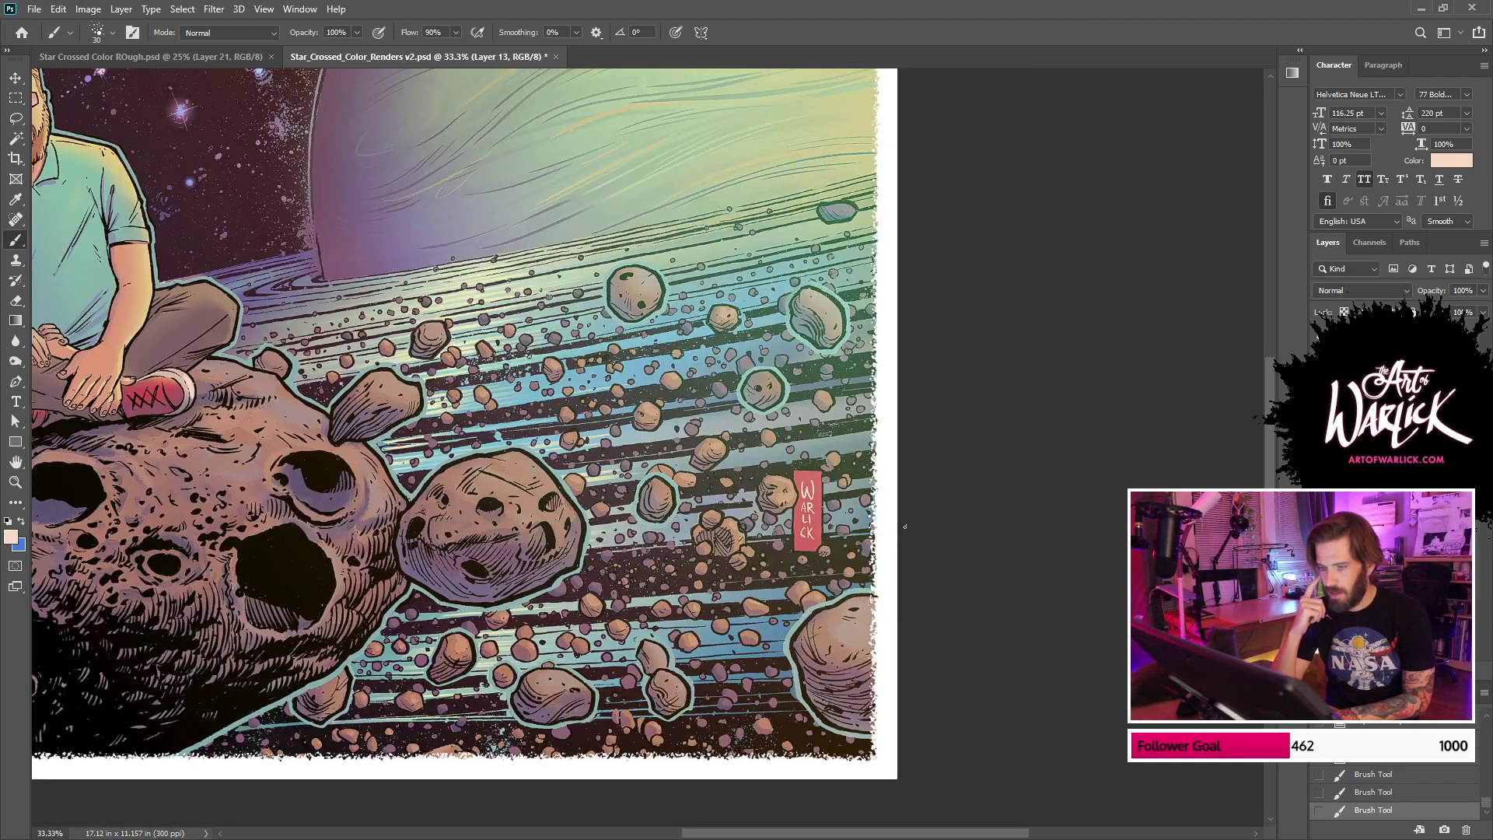
{"action": "left_click", "coordinate": [1319, 366]}
{"action": "key", "text": "ctrl+plus"}
{"action": "key", "text": "ctrl+plus"}
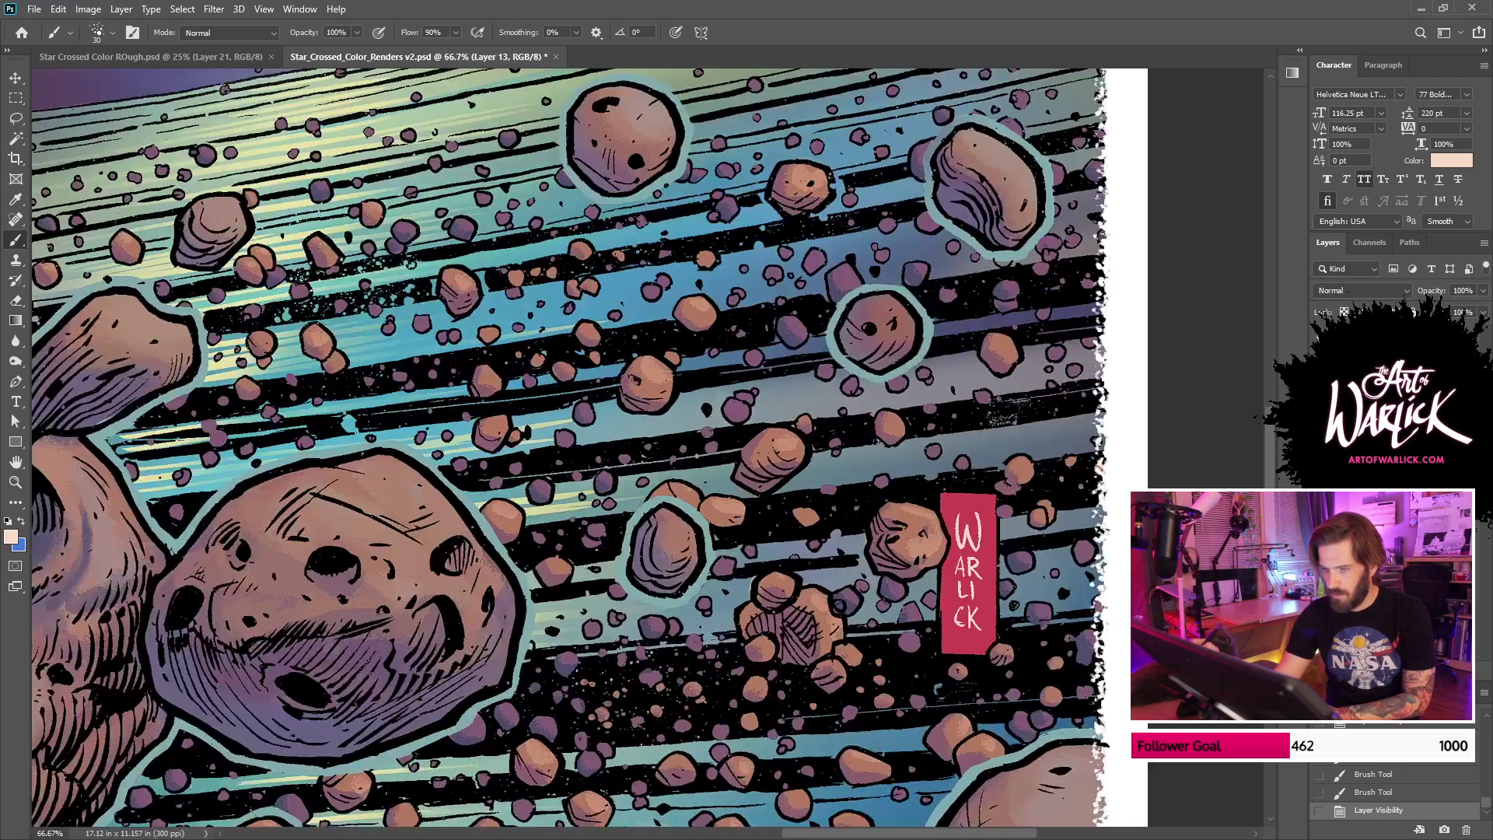
{"action": "left_click", "coordinate": [1319, 365]}
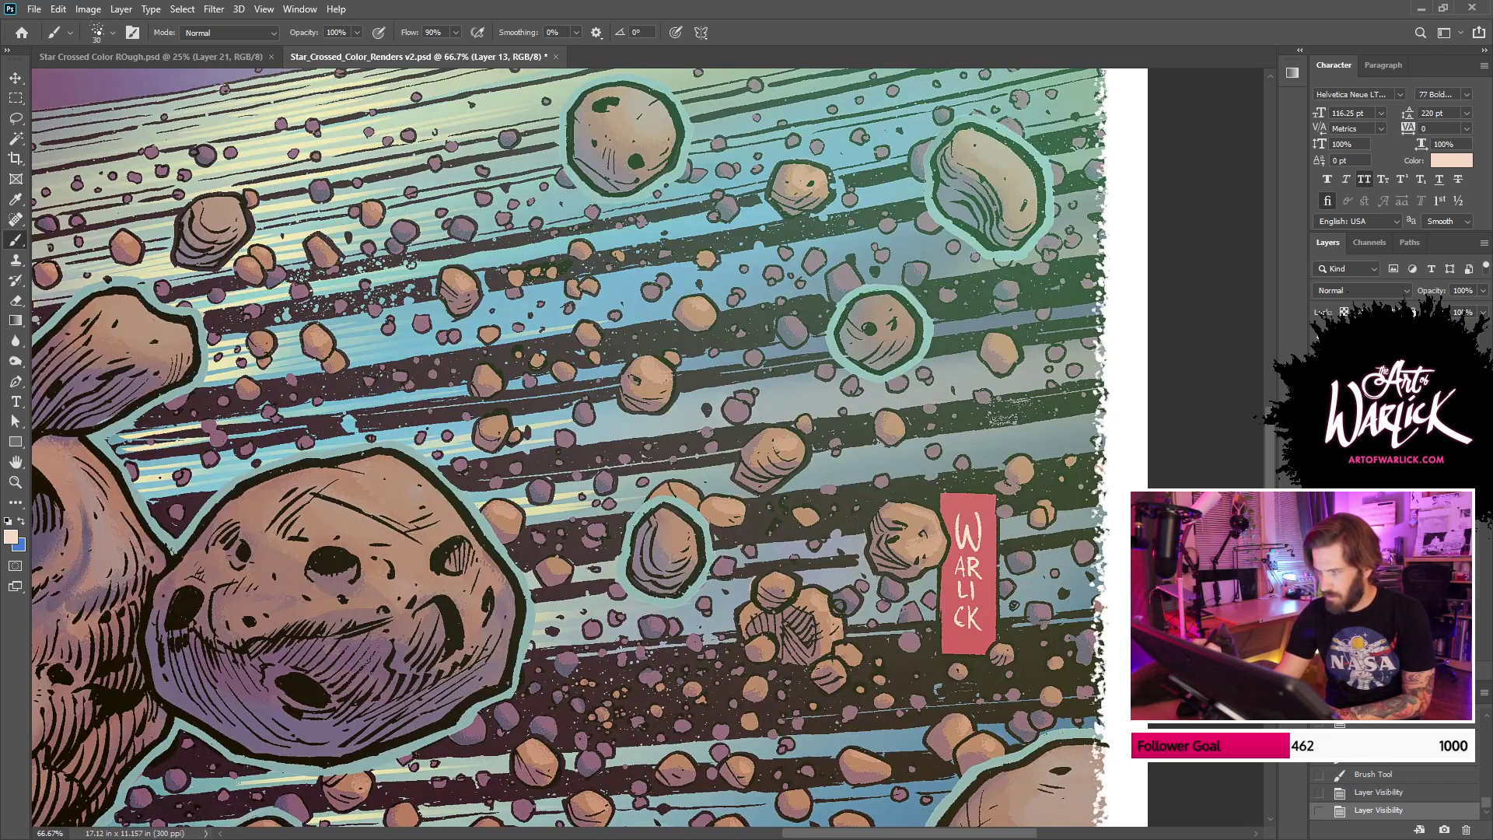
{"action": "key", "text": "ctrl+comma"}
{"action": "key", "text": "ctrl+comma"}
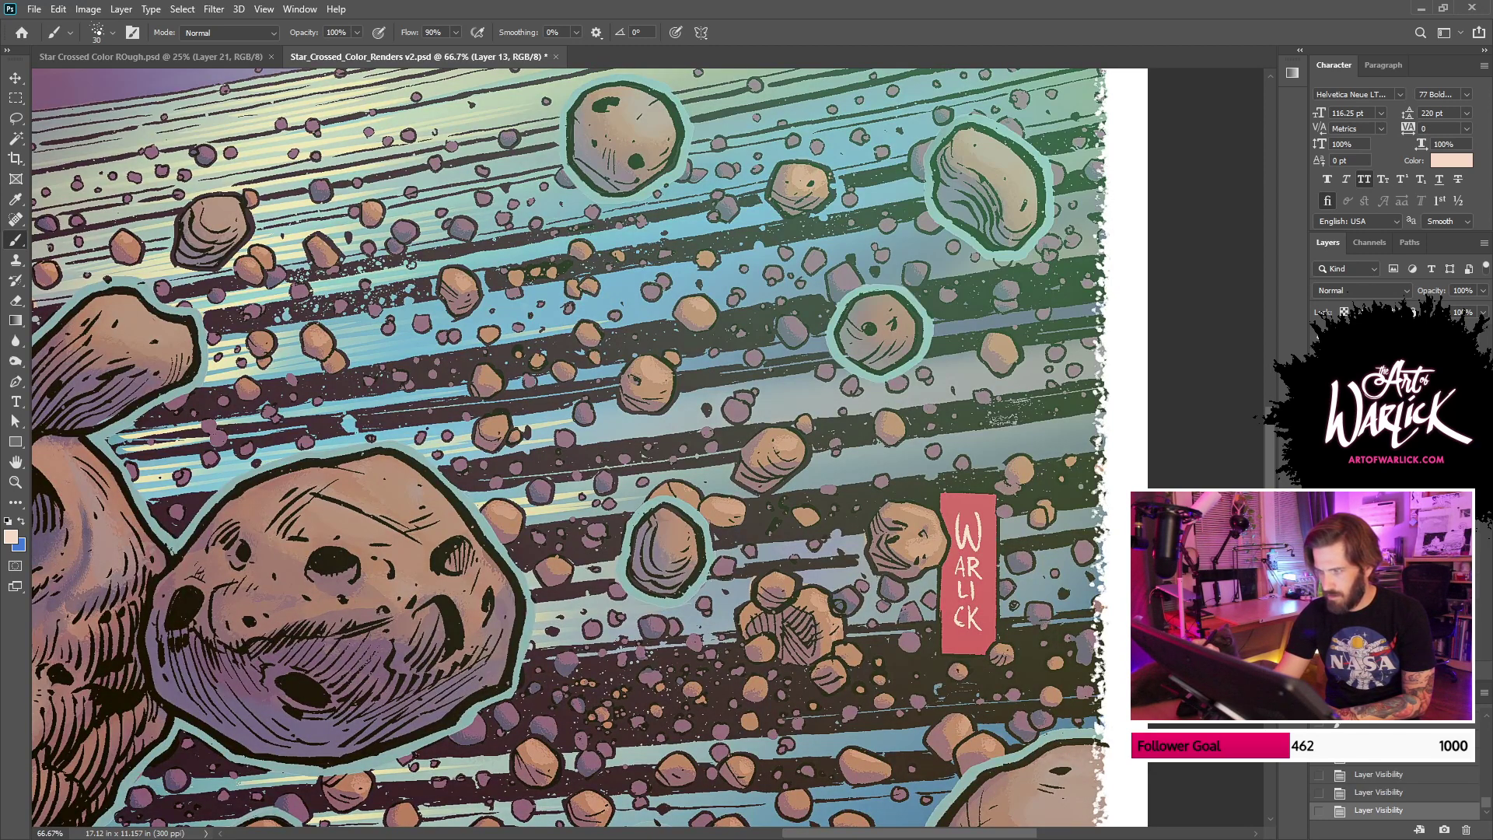
{"action": "key", "text": "ctrl+comma"}
{"action": "key", "text": "ctrl+comma"}
{"action": "key", "text": "ctrl+comma"}
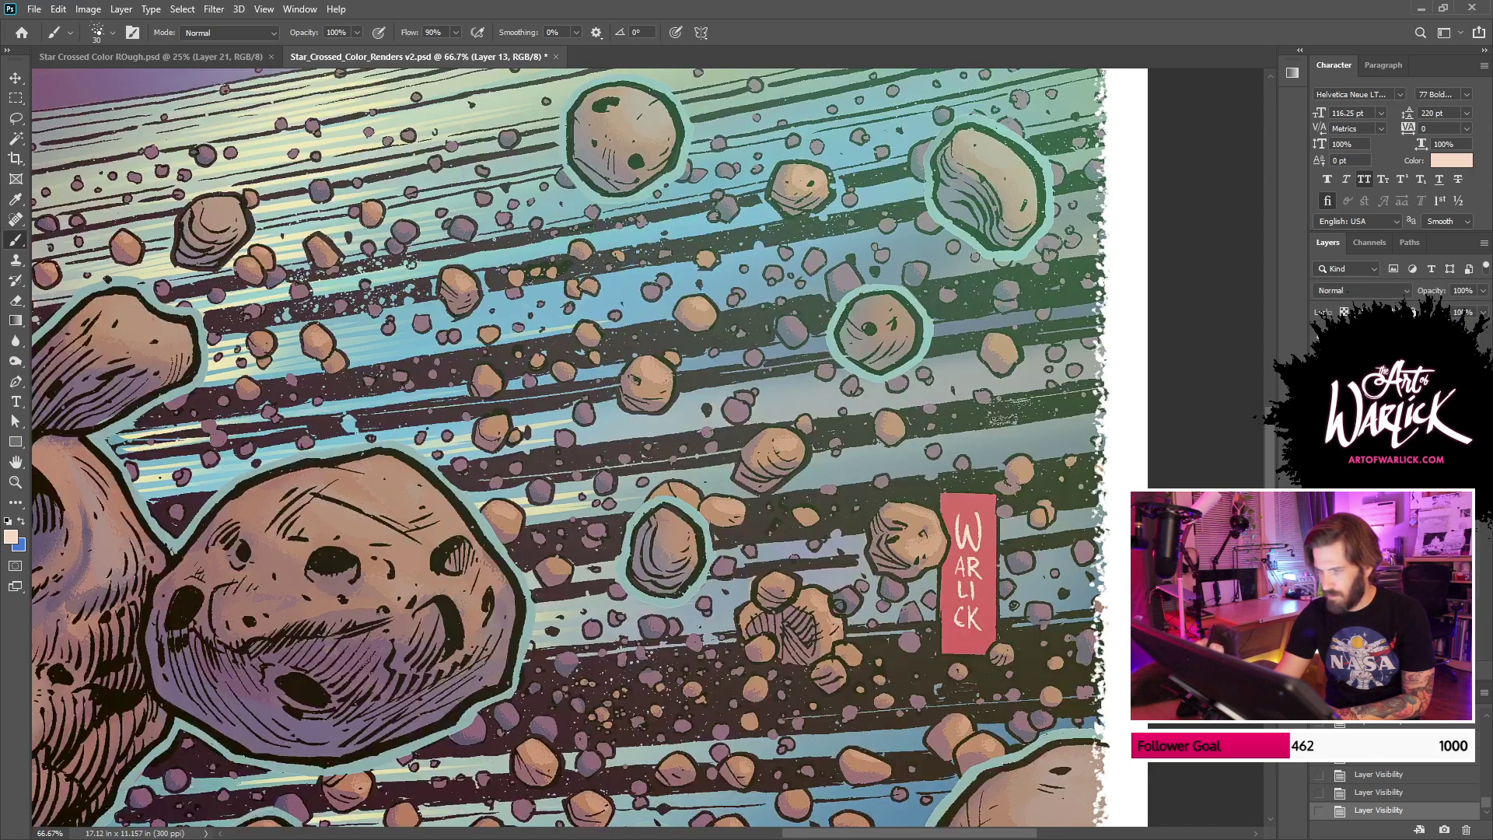
{"action": "key", "text": "ctrl+comma"}
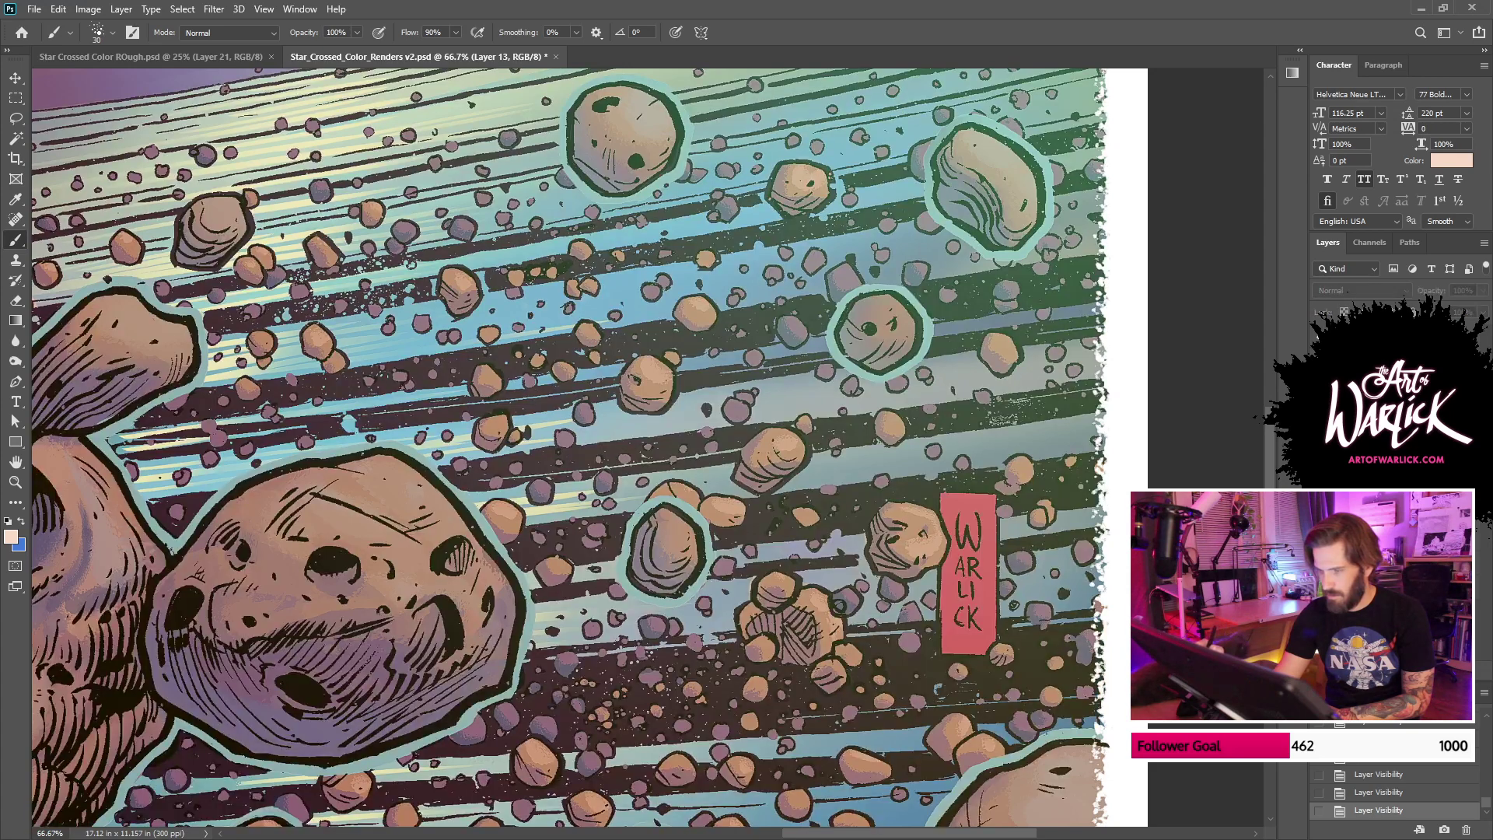
{"action": "key", "text": "ctrl+comma"}
{"action": "key", "text": "ctrl+comma"}
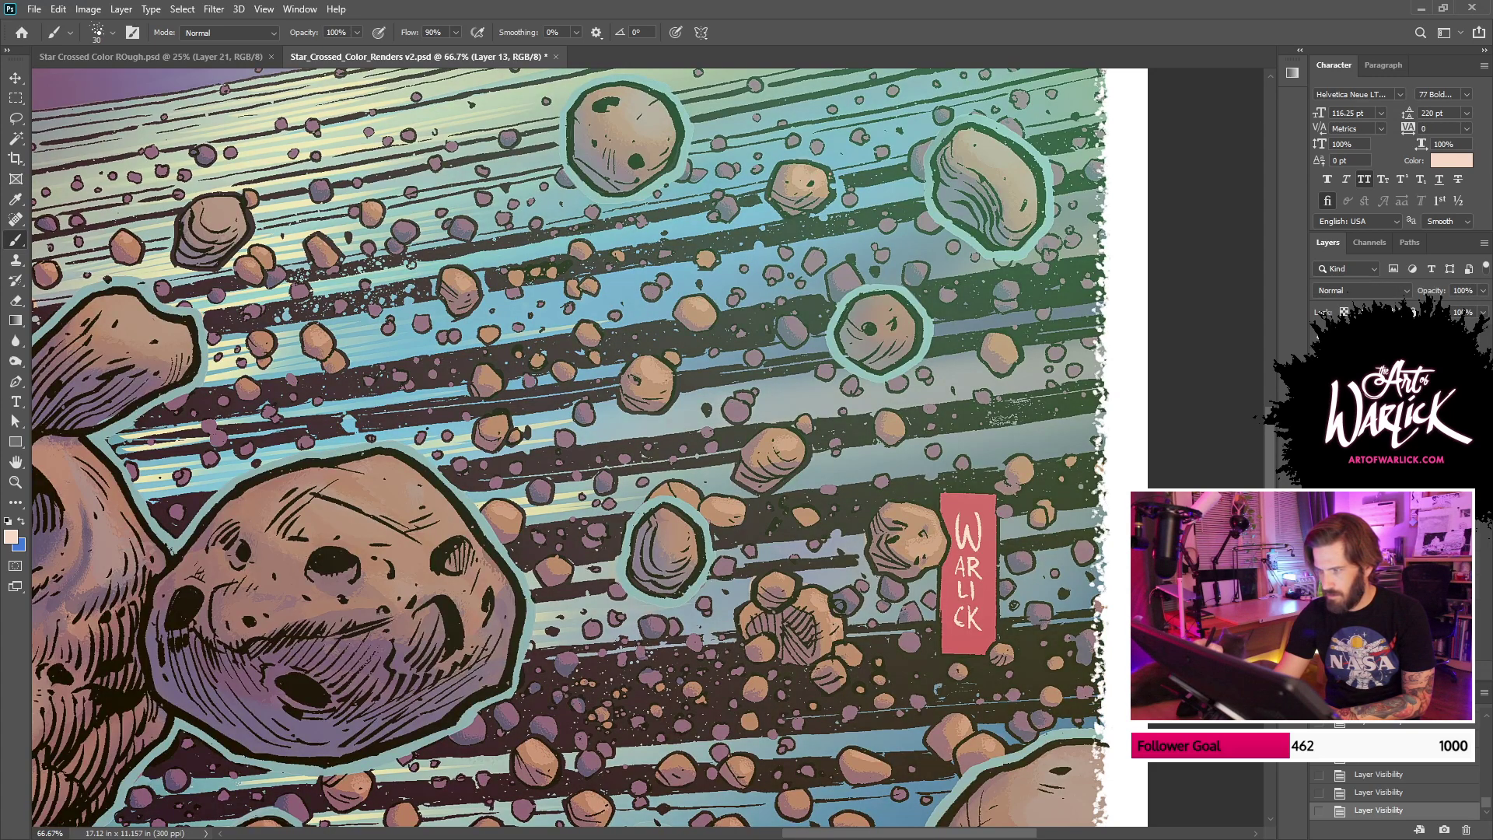
Step: Delete the layer mask of Layer 15 copy 3 and reapply the last Gaussian Blur to the layer
{"action": "left_click", "coordinate": [1392, 451]}
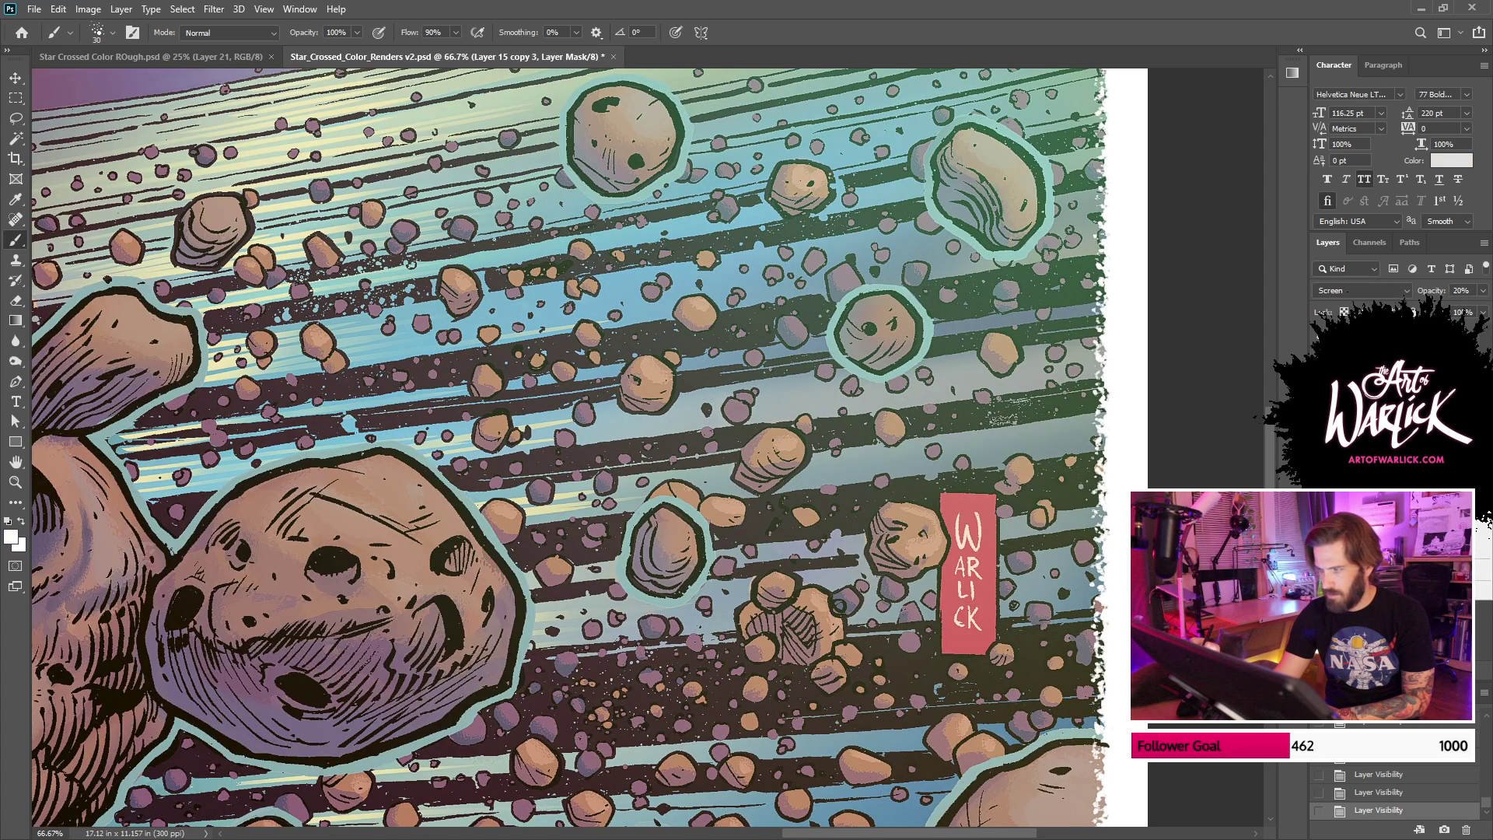
{"action": "left_click", "coordinate": [1400, 474]}
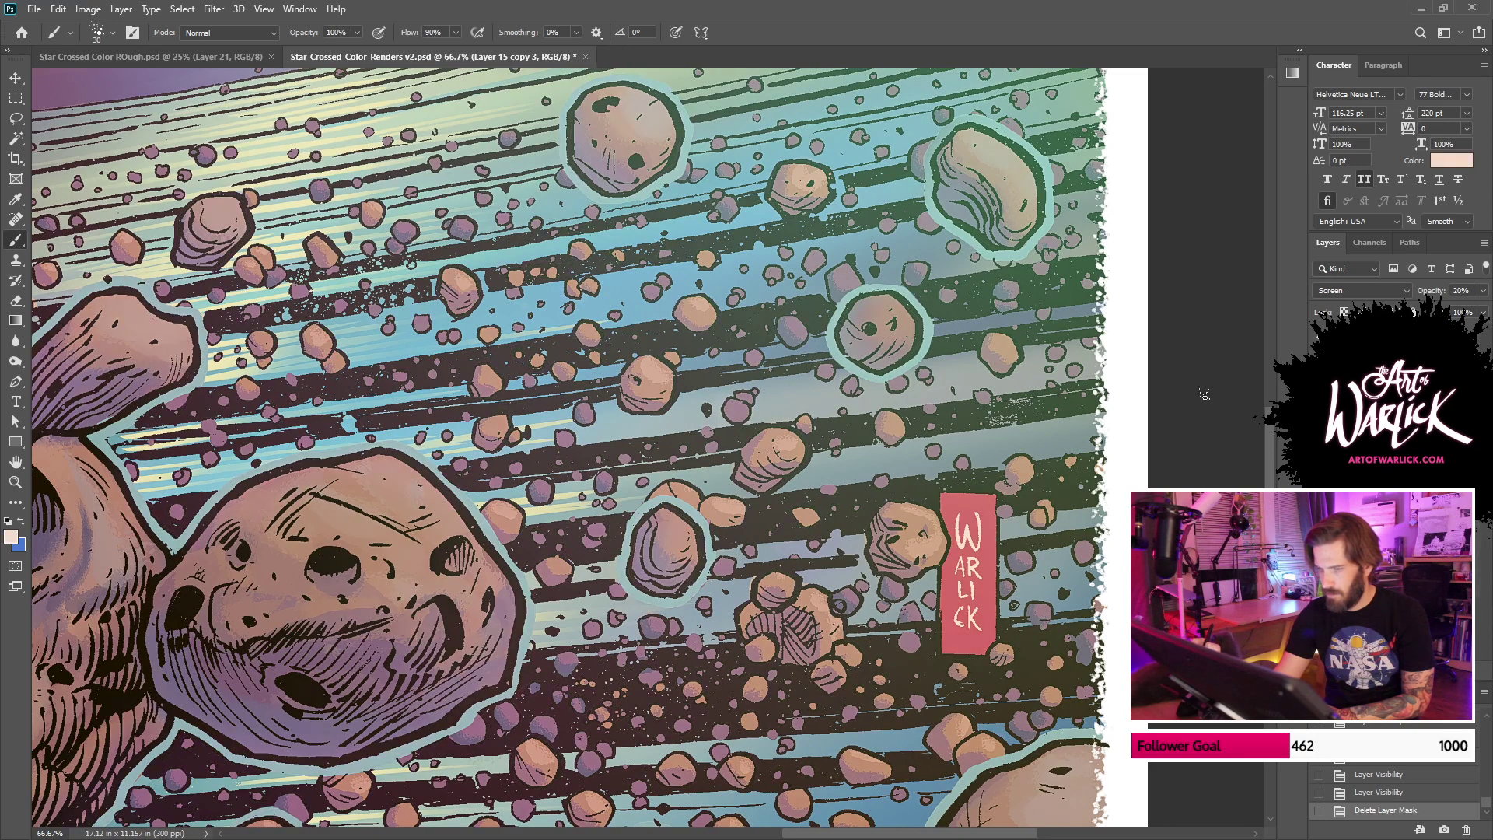
{"action": "left_click", "coordinate": [220, 11]}
{"action": "left_click", "coordinate": [241, 25]}
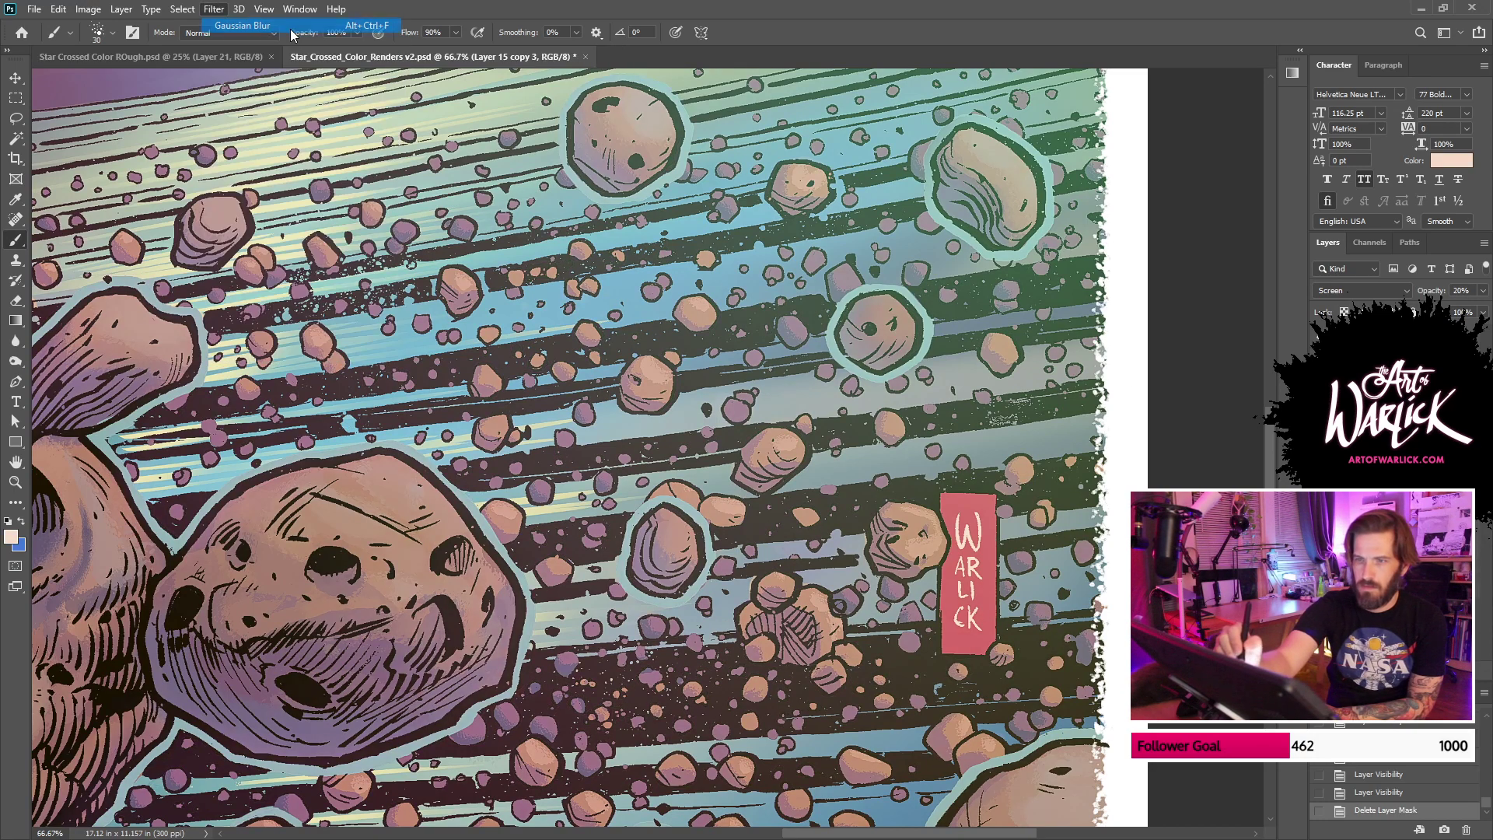
Step: Compare the whole illustration with Layer 15 copy 3 hidden and shown
{"action": "key", "text": "ctrl+0"}
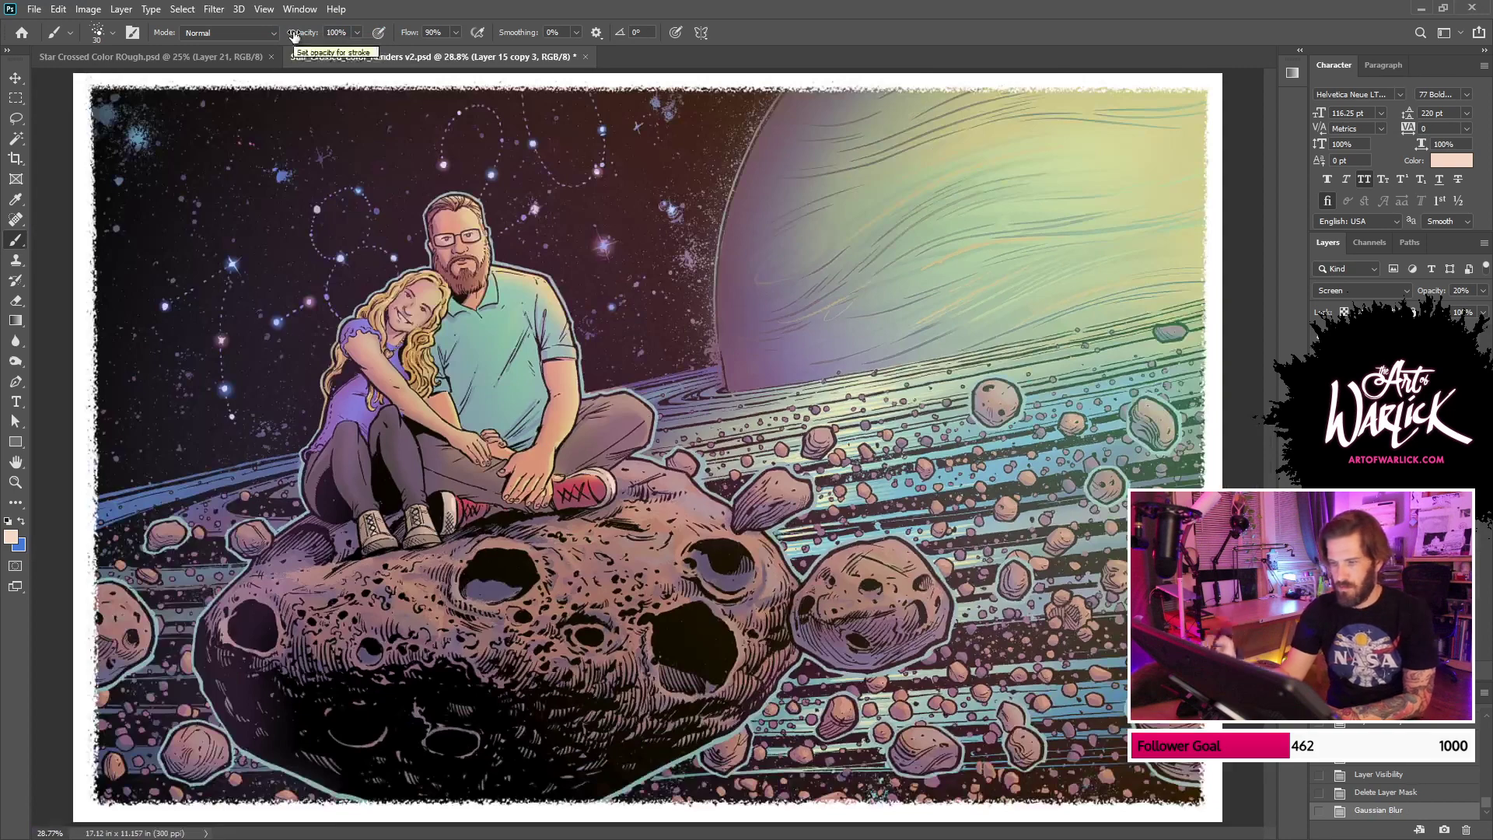
{"action": "left_click", "coordinate": [1320, 449]}
{"action": "left_click", "coordinate": [1319, 449]}
{"action": "left_click", "coordinate": [1320, 449]}
{"action": "left_click", "coordinate": [1320, 450]}
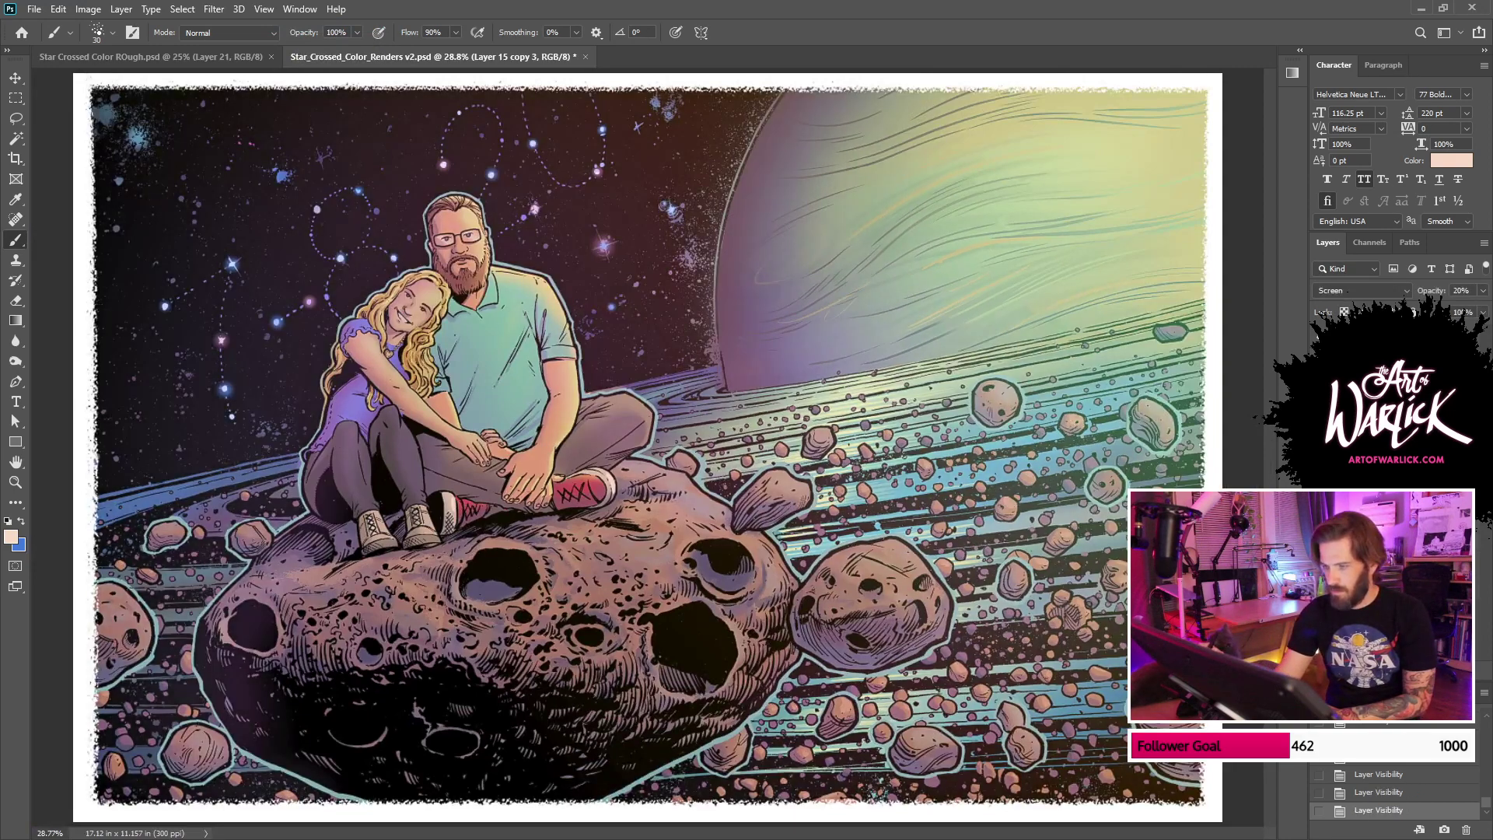
Step: Step through earlier history states while examining the couple, asteroids and WARLICK signature up close, and restore the latest state
{"action": "left_click", "coordinate": [1403, 724]}
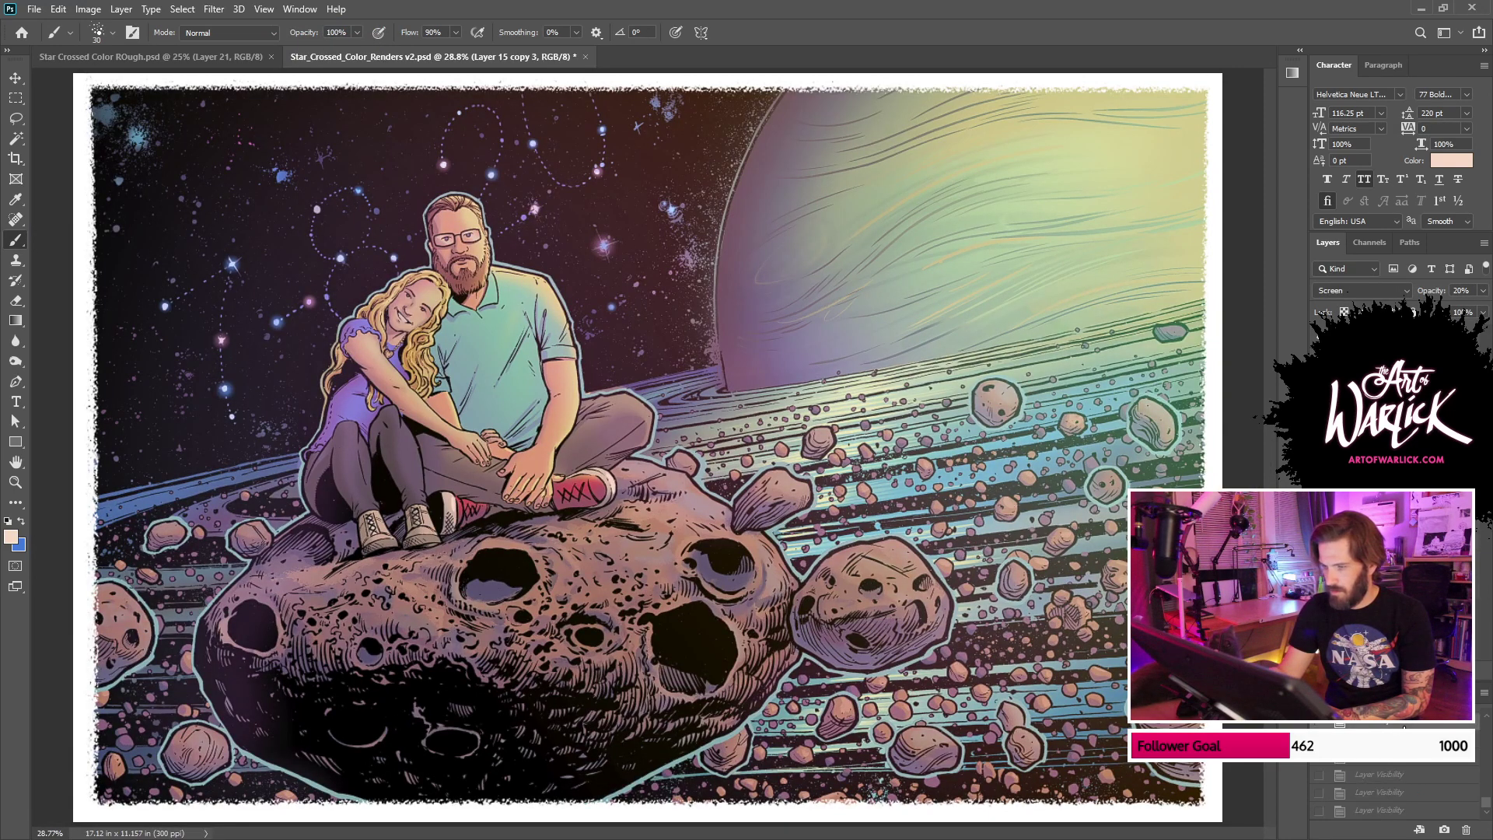
{"action": "key", "text": "ctrl+plus"}
{"action": "key", "text": "ctrl+plus"}
{"action": "key", "text": "ctrl+plus"}
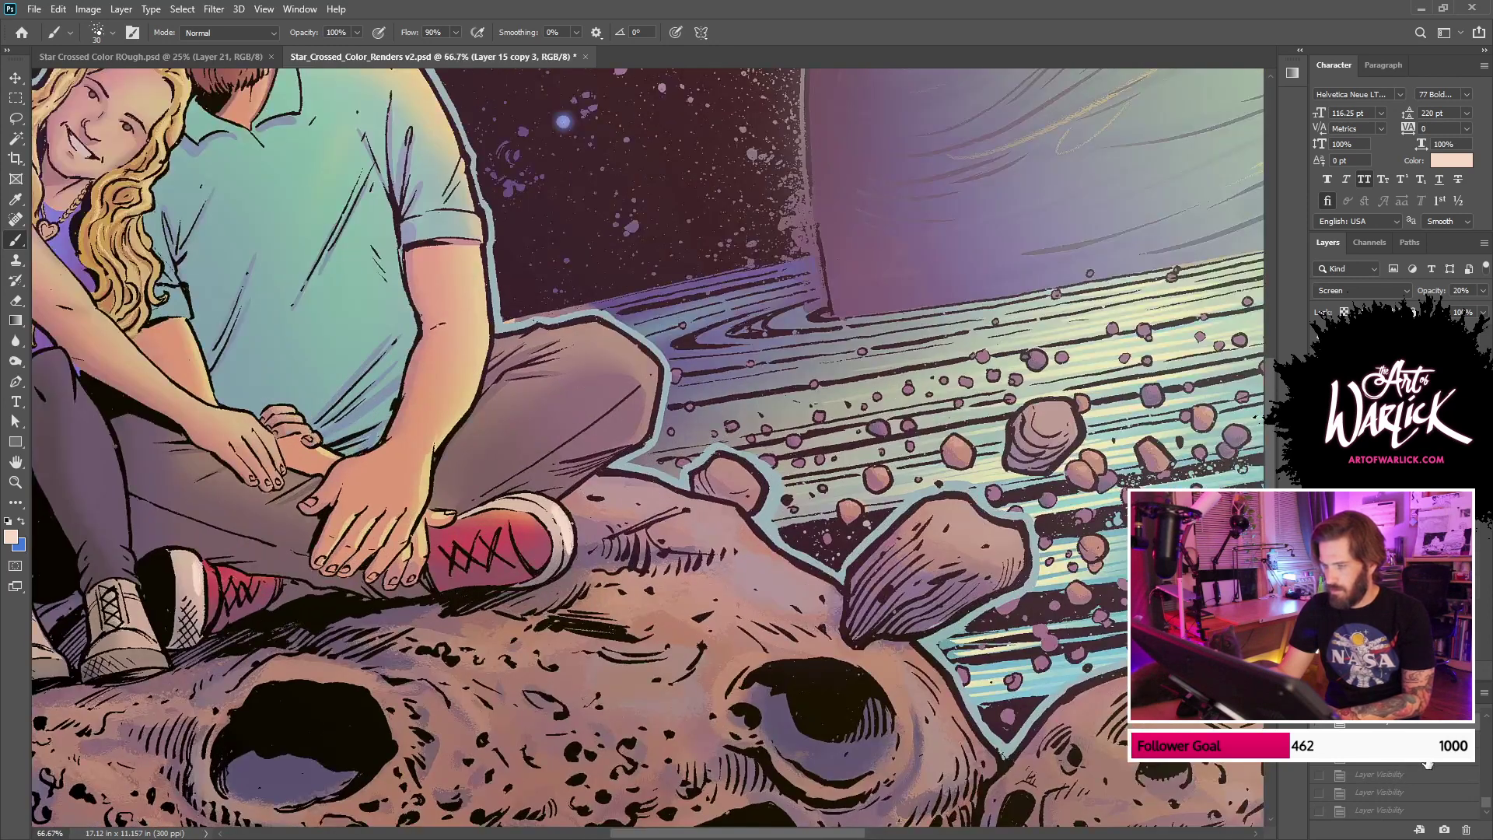
{"action": "left_click", "coordinate": [1427, 762]}
{"action": "left_click", "coordinate": [1413, 741]}
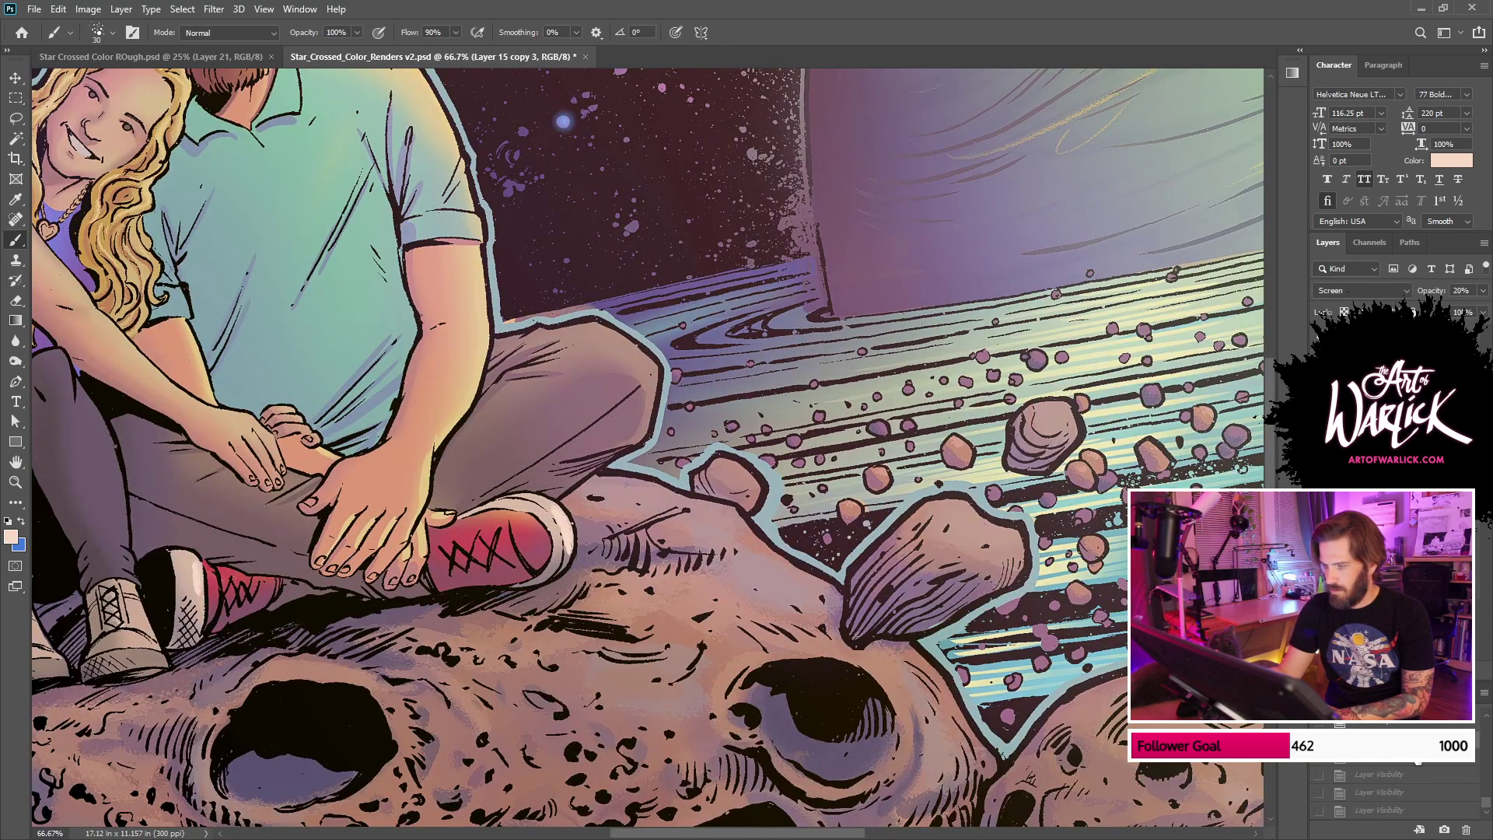
{"action": "left_click", "coordinate": [1414, 763]}
{"action": "key", "text": "ctrl+comma"}
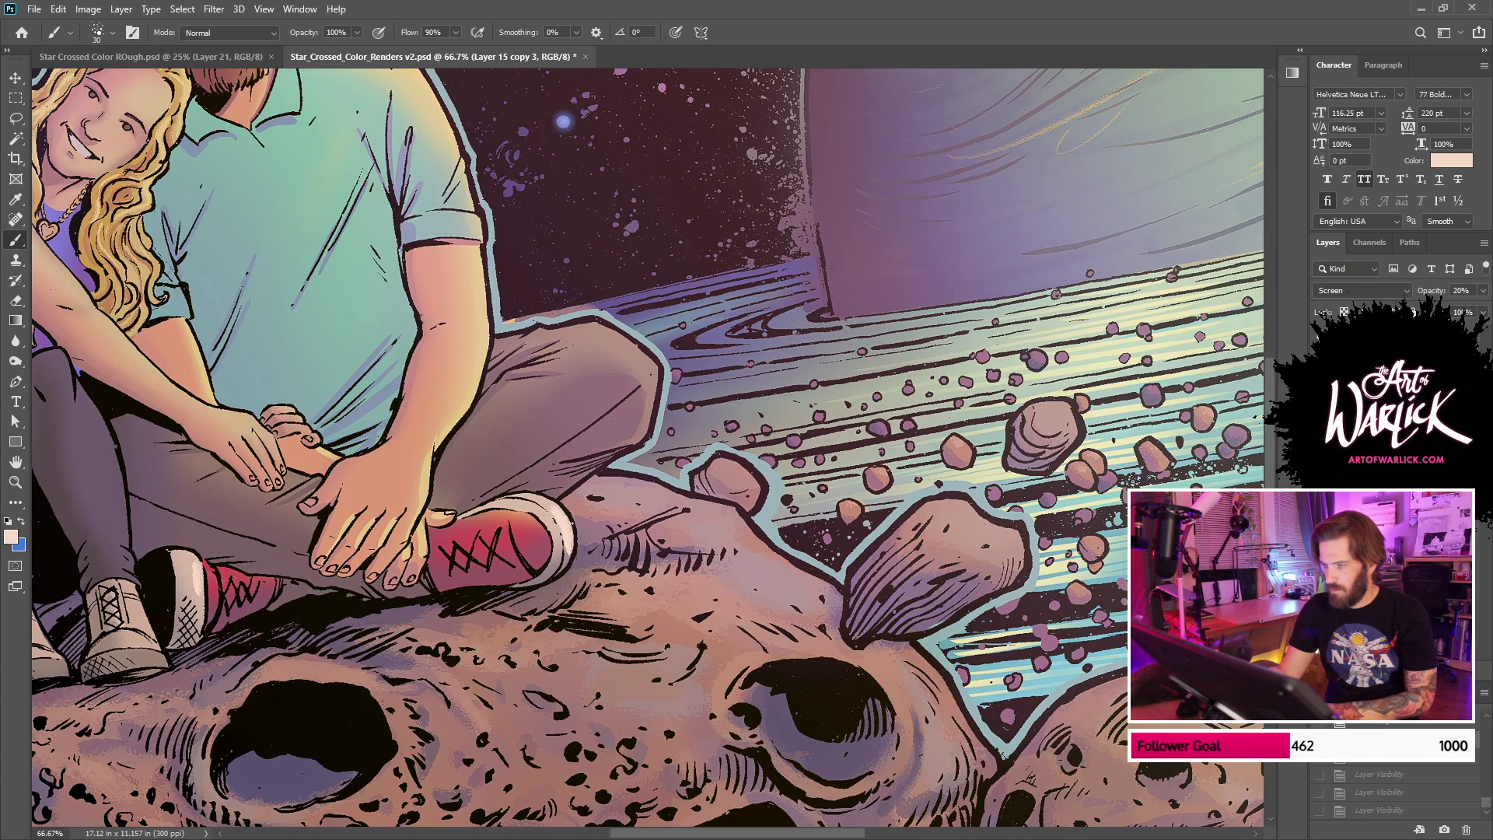
{"action": "left_click_drag", "start_coordinate": [995, 482], "coordinate": [329, 397]}
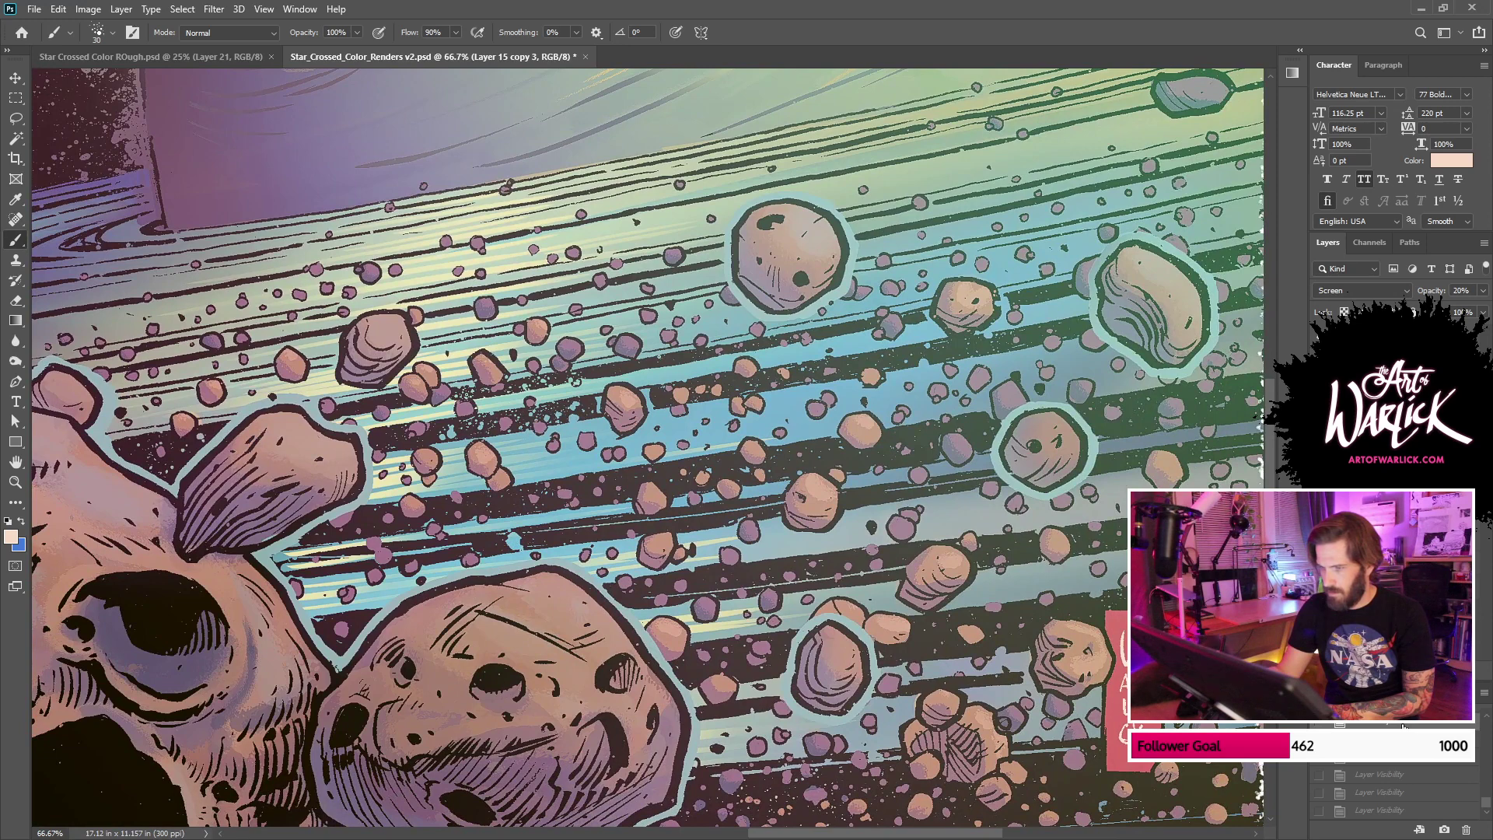
{"action": "left_click_drag", "start_coordinate": [1108, 706], "coordinate": [1099, 547]}
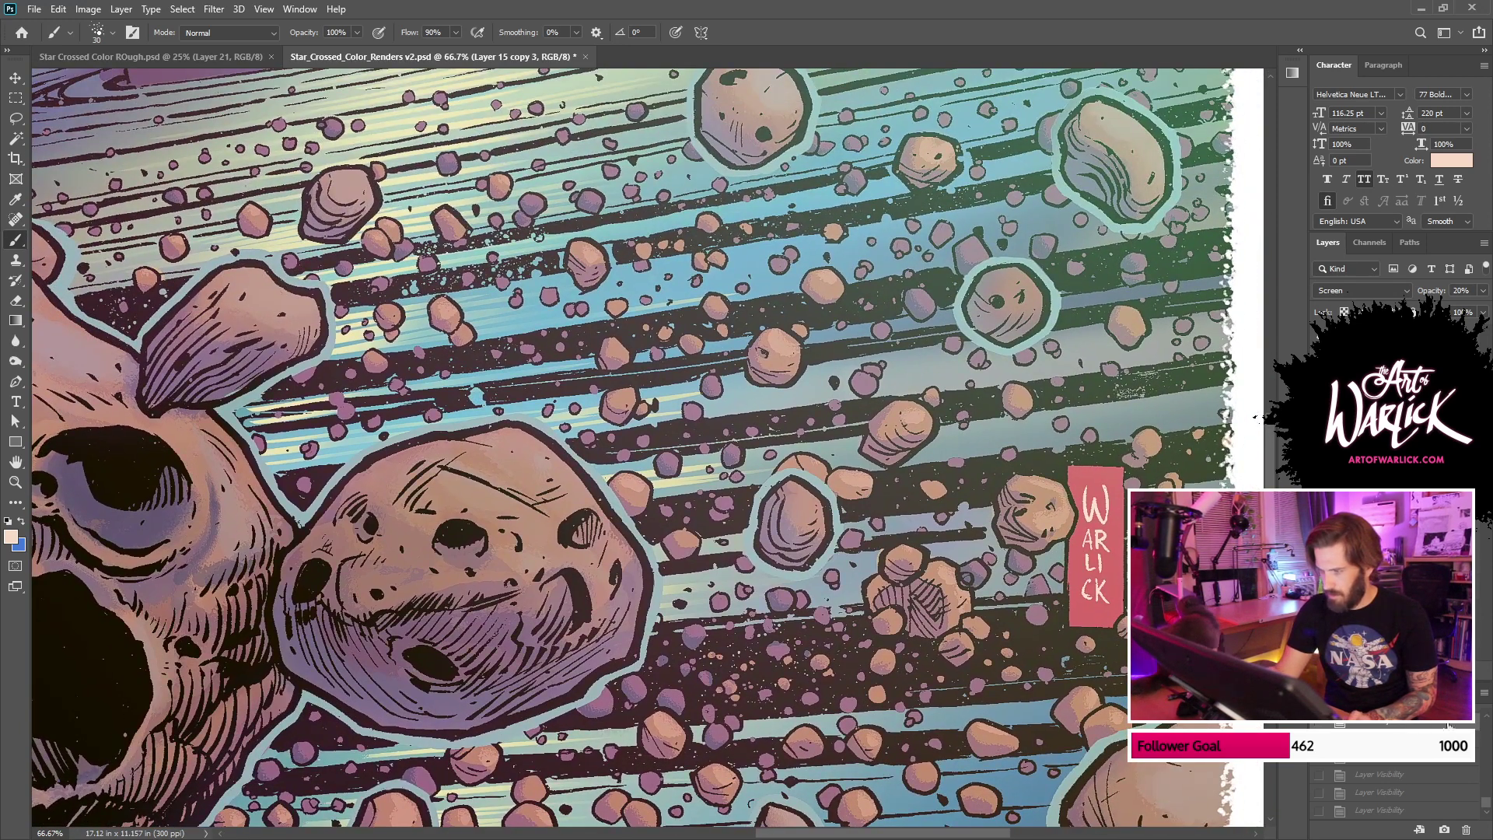
{"action": "left_click", "coordinate": [1486, 715]}
{"action": "left_click", "coordinate": [1487, 715]}
{"action": "left_click", "coordinate": [1432, 714]}
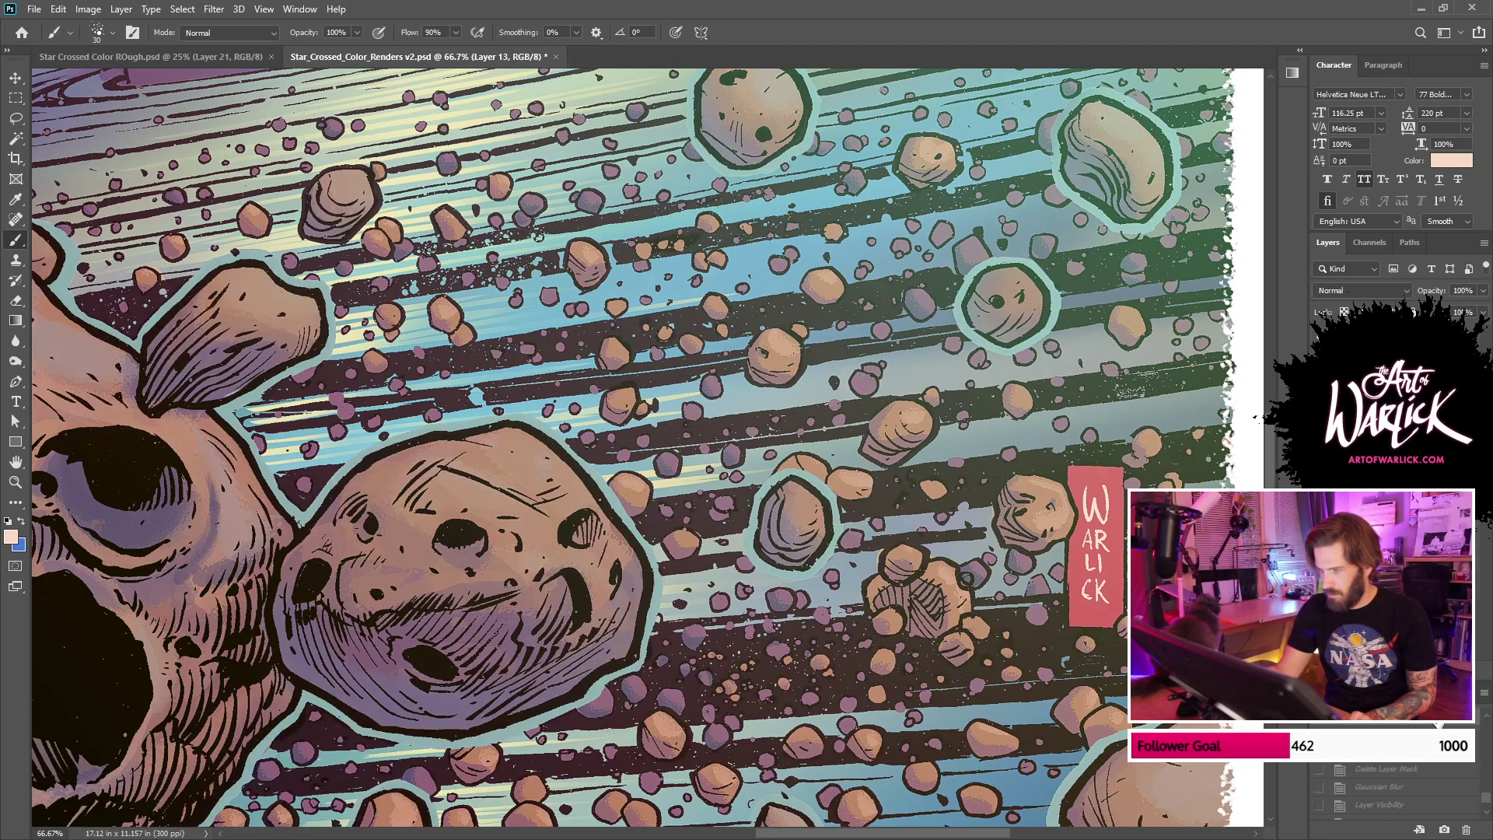
{"action": "key", "text": "ctrl+z"}
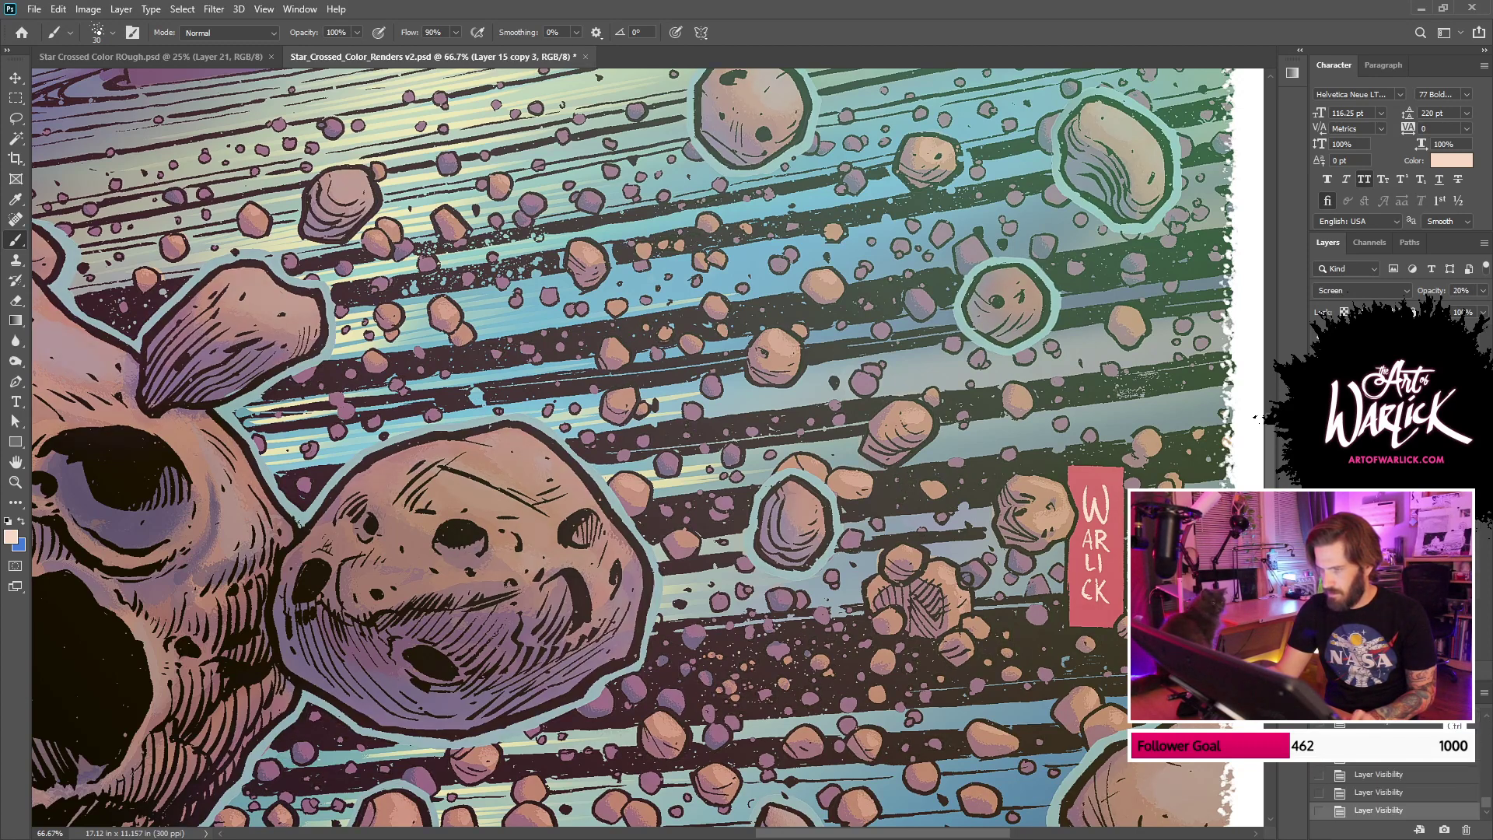
Step: Compare the full illustration with the Layer 15 copy 3 effect hidden and shown, leaving it visible
{"action": "key", "text": "ctrl+minus"}
{"action": "key", "text": "ctrl+minus"}
{"action": "key", "text": "ctrl+minus"}
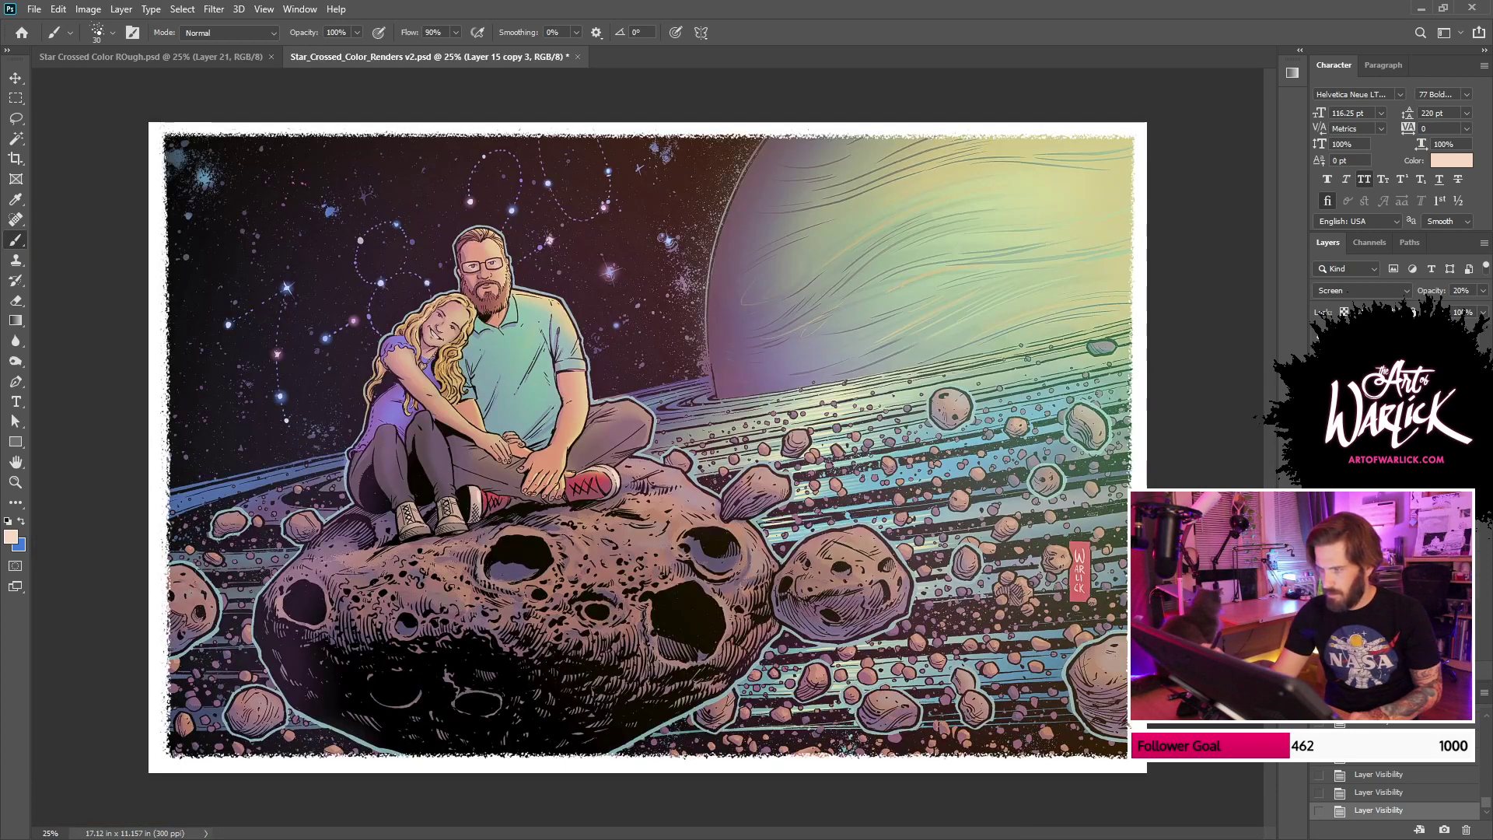
{"action": "left_click", "coordinate": [1320, 498]}
{"action": "left_click", "coordinate": [1319, 498]}
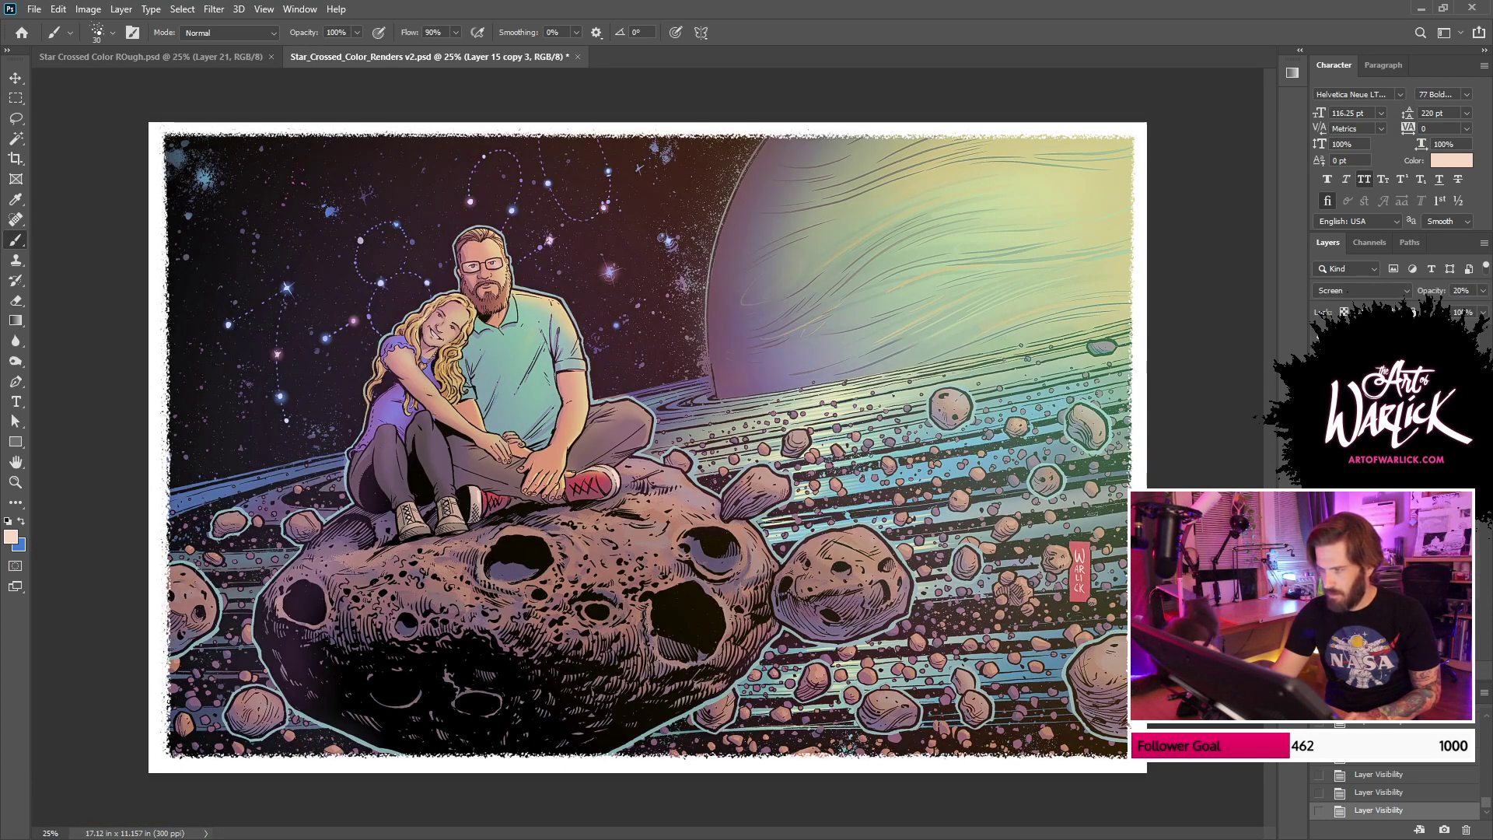
Step: On the FLATS layer, select the flat color of all outlined asteroids with the Magic Wand, with Contiguous turned off
{"action": "left_click", "coordinate": [1380, 591]}
{"action": "key", "text": "w"}
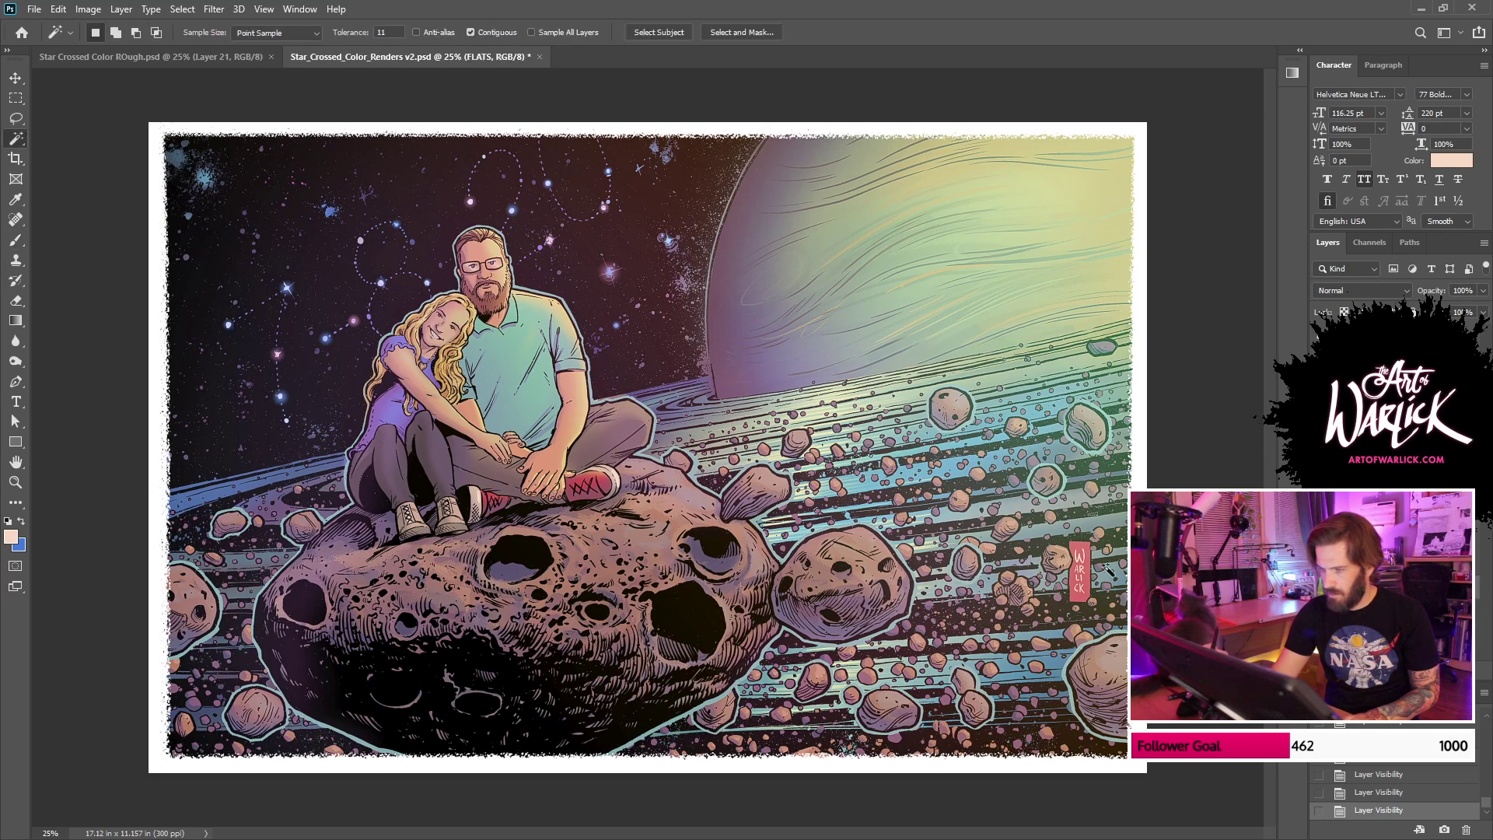
{"action": "left_click", "coordinate": [890, 566]}
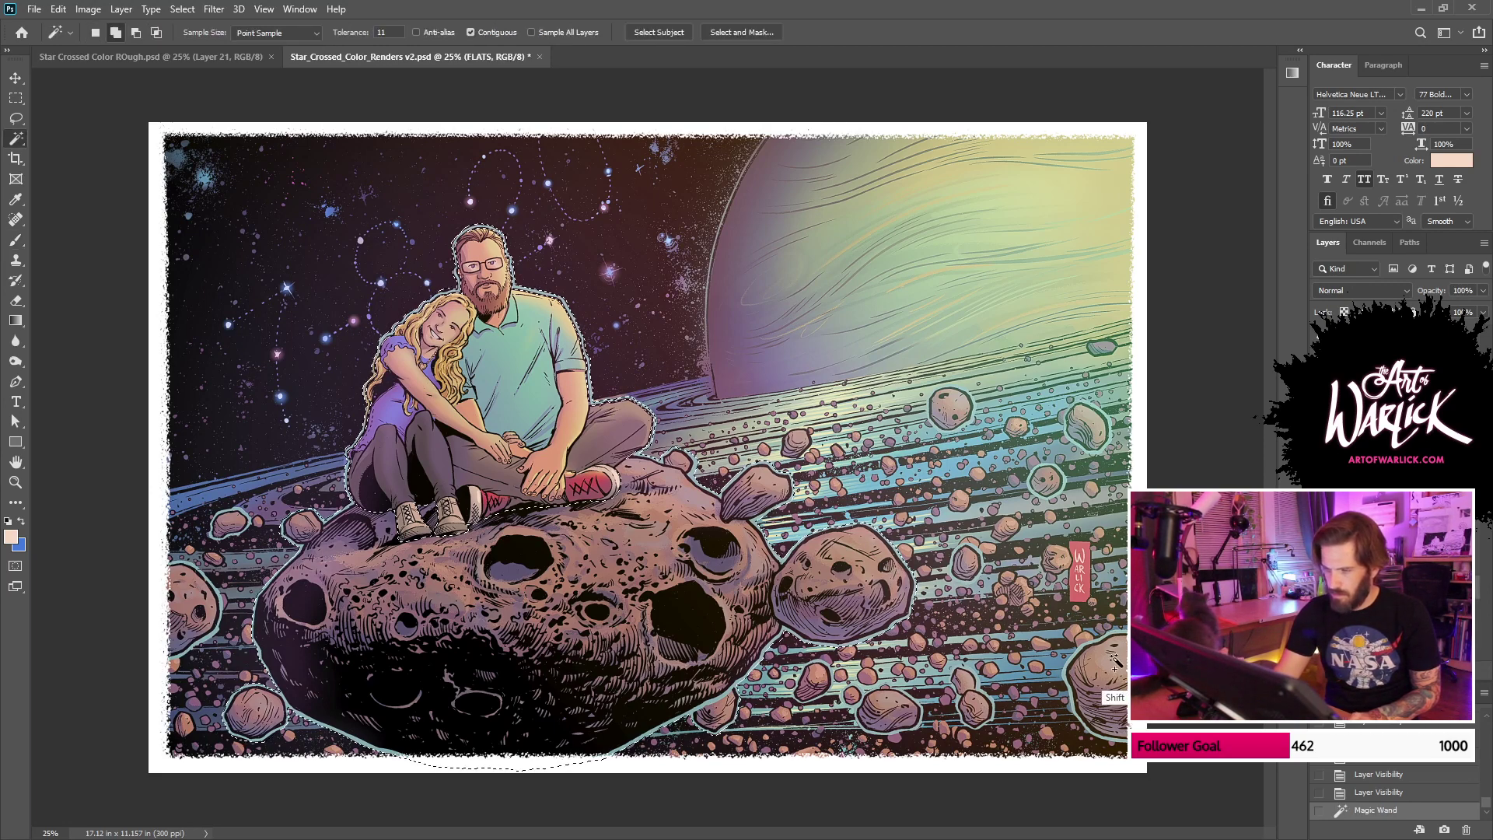
{"action": "left_click", "coordinate": [1097, 686], "text": "shift"}
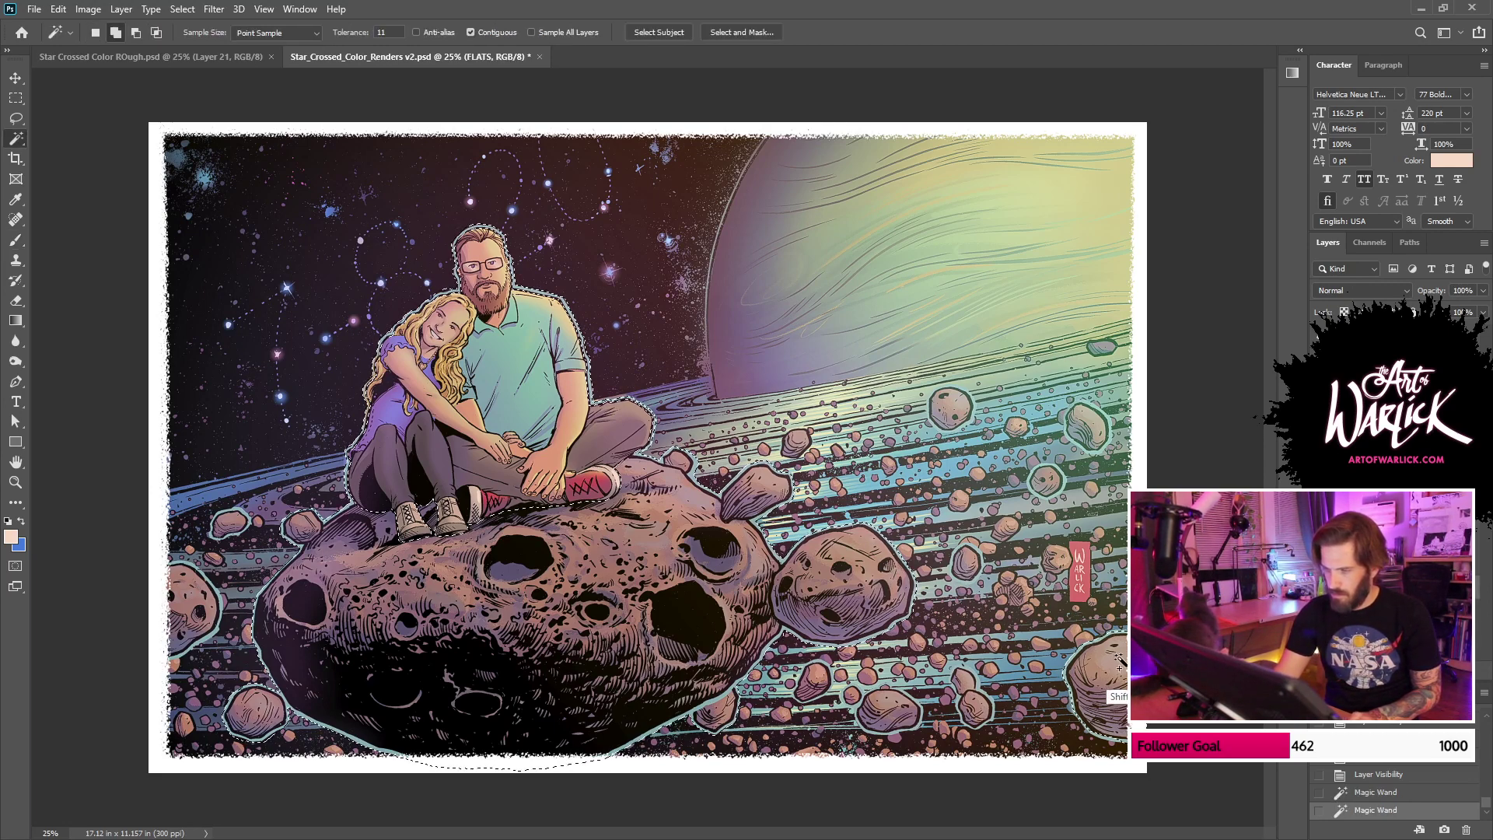
{"action": "left_click", "coordinate": [501, 34]}
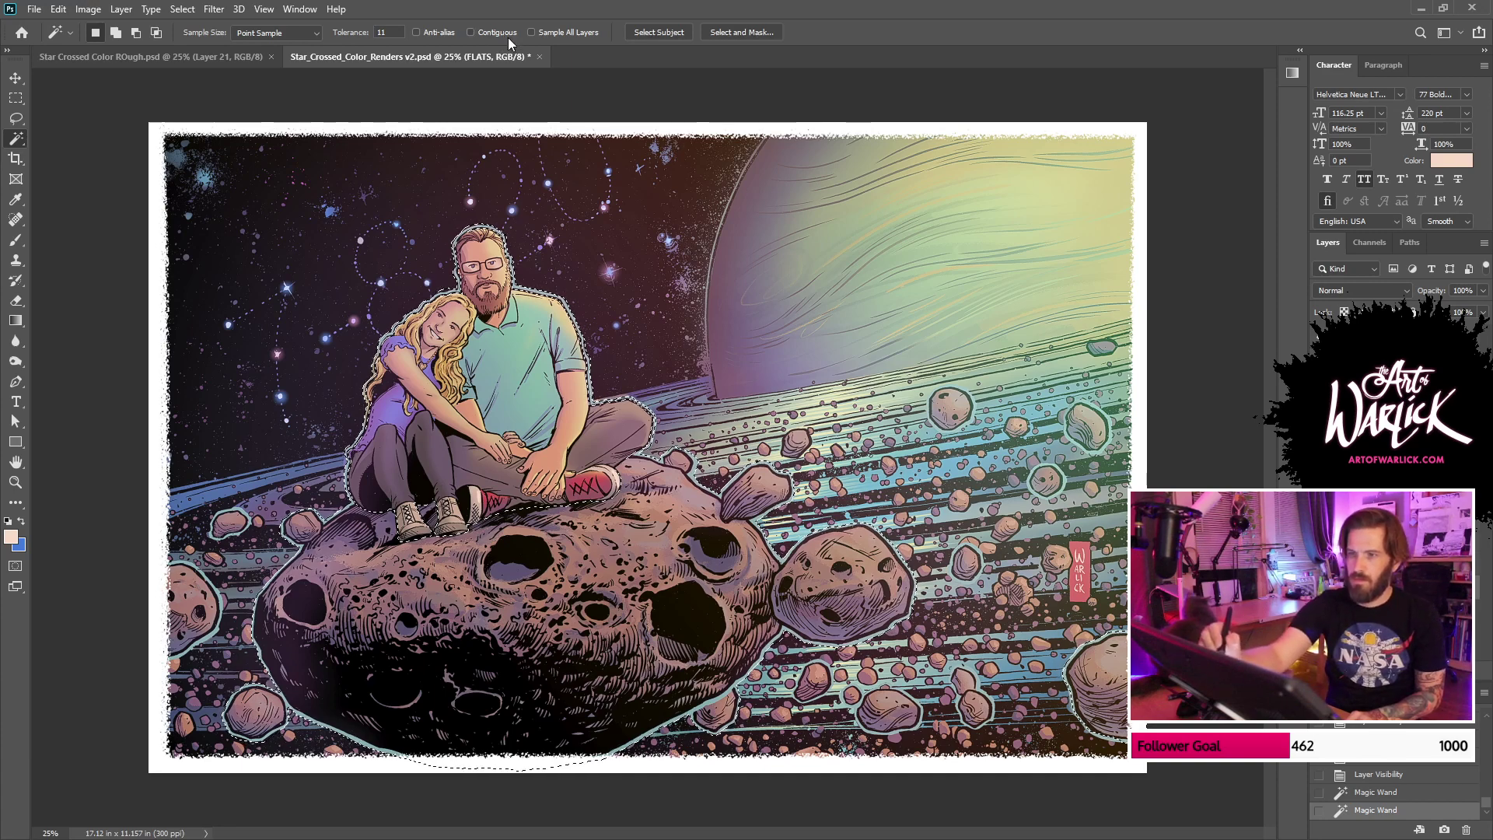
{"action": "key", "text": "ctrl+d"}
{"action": "left_click", "coordinate": [1106, 659]}
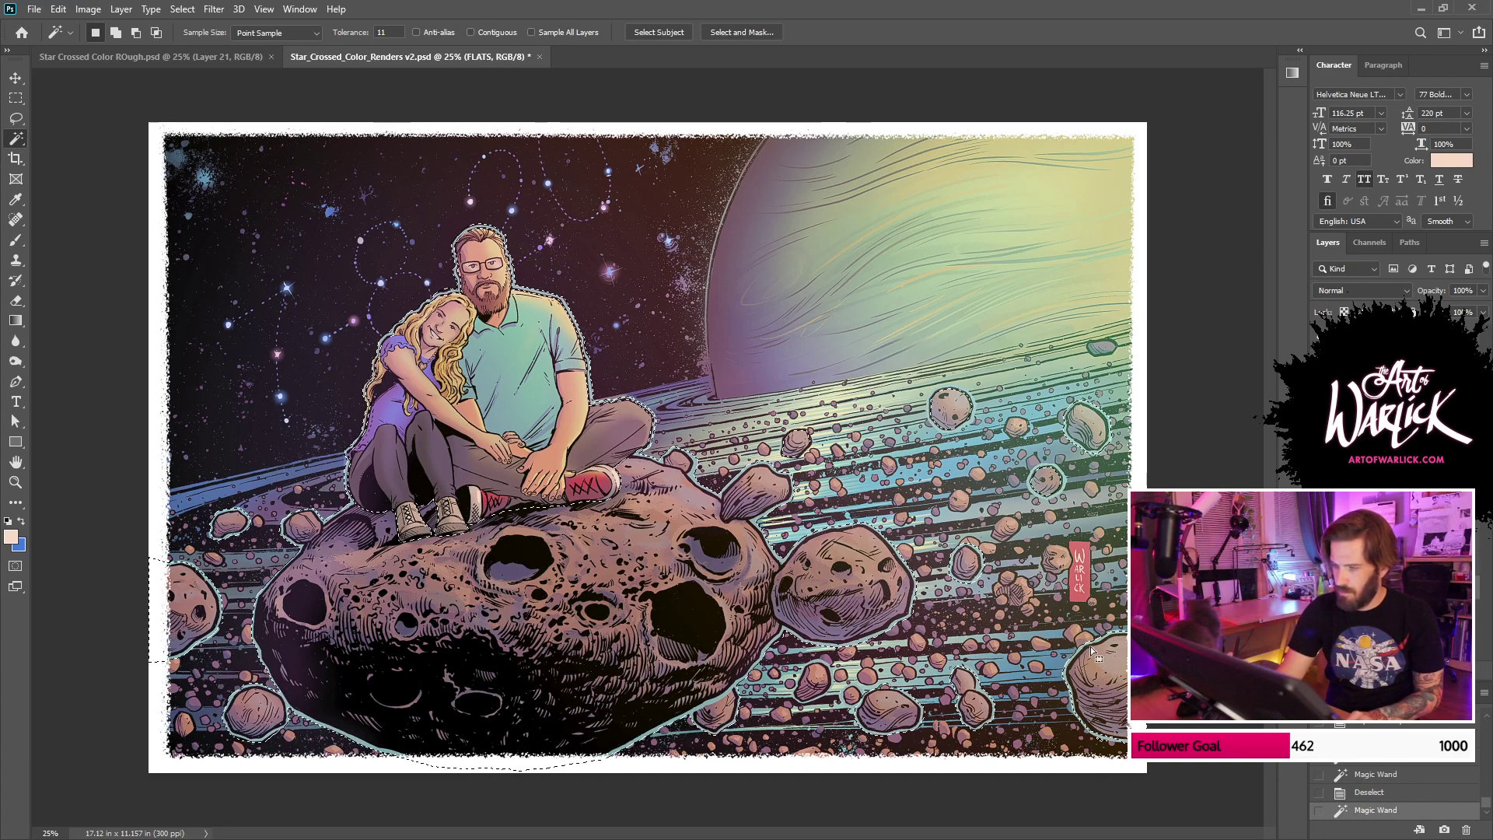
Step: Add the couple's clothing, skin, faces and sneakers on the FLATS layer to the asteroid selection
{"action": "left_click", "coordinate": [617, 425], "text": "shift"}
{"action": "left_click", "coordinate": [570, 391], "text": "shift"}
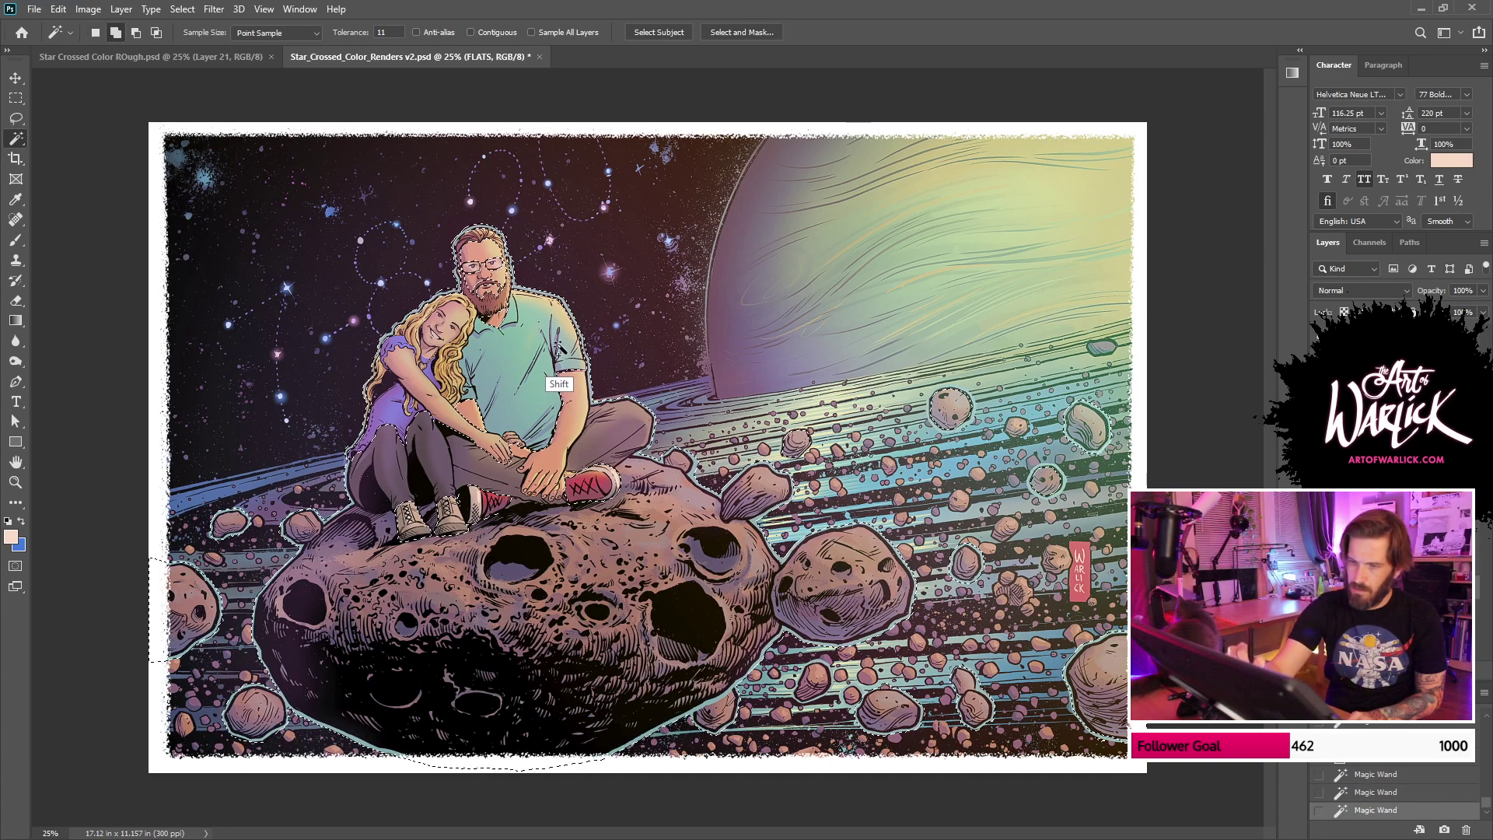
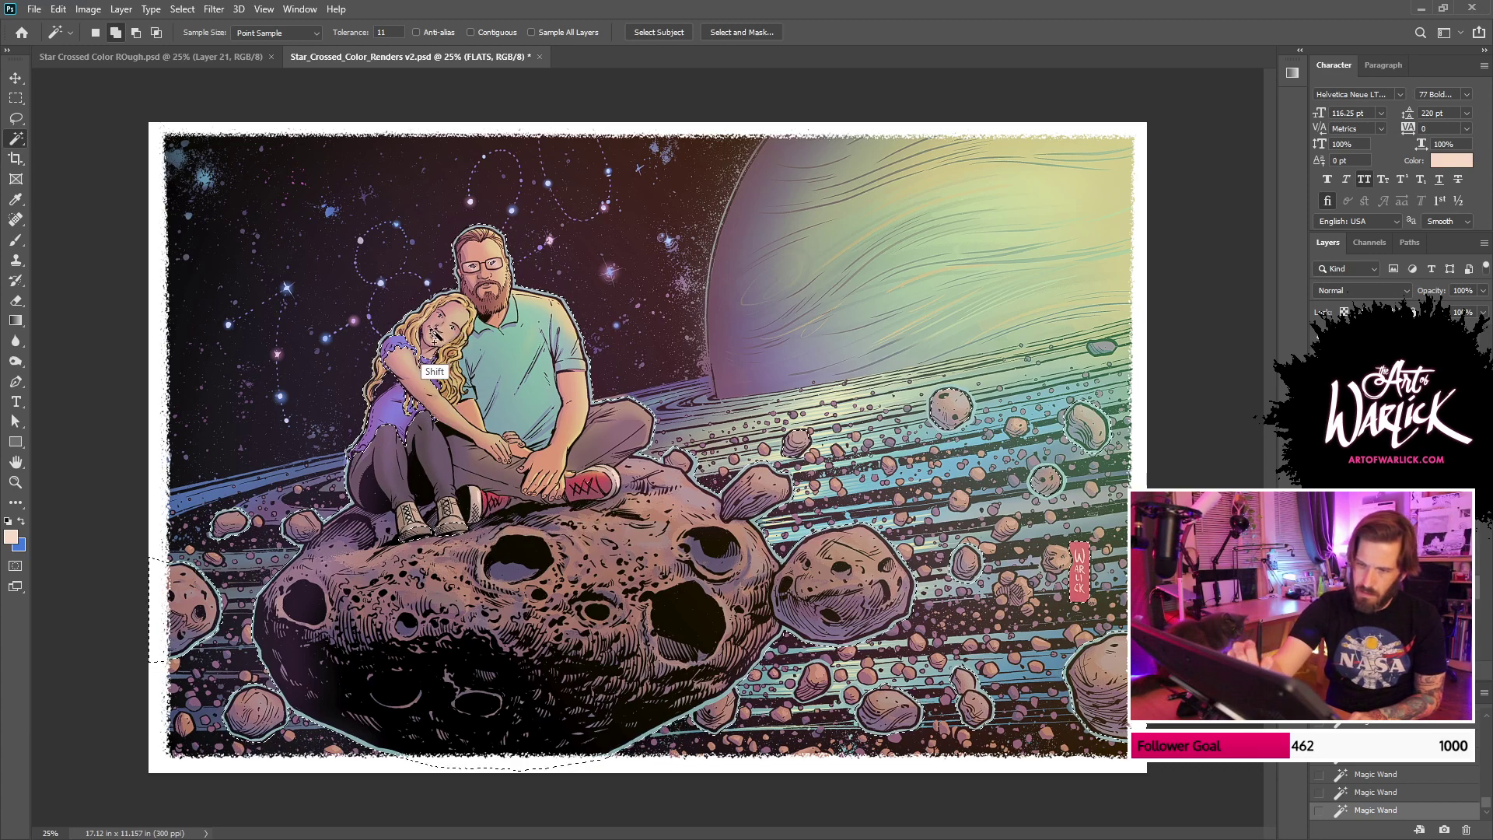
{"action": "key", "text": "l"}
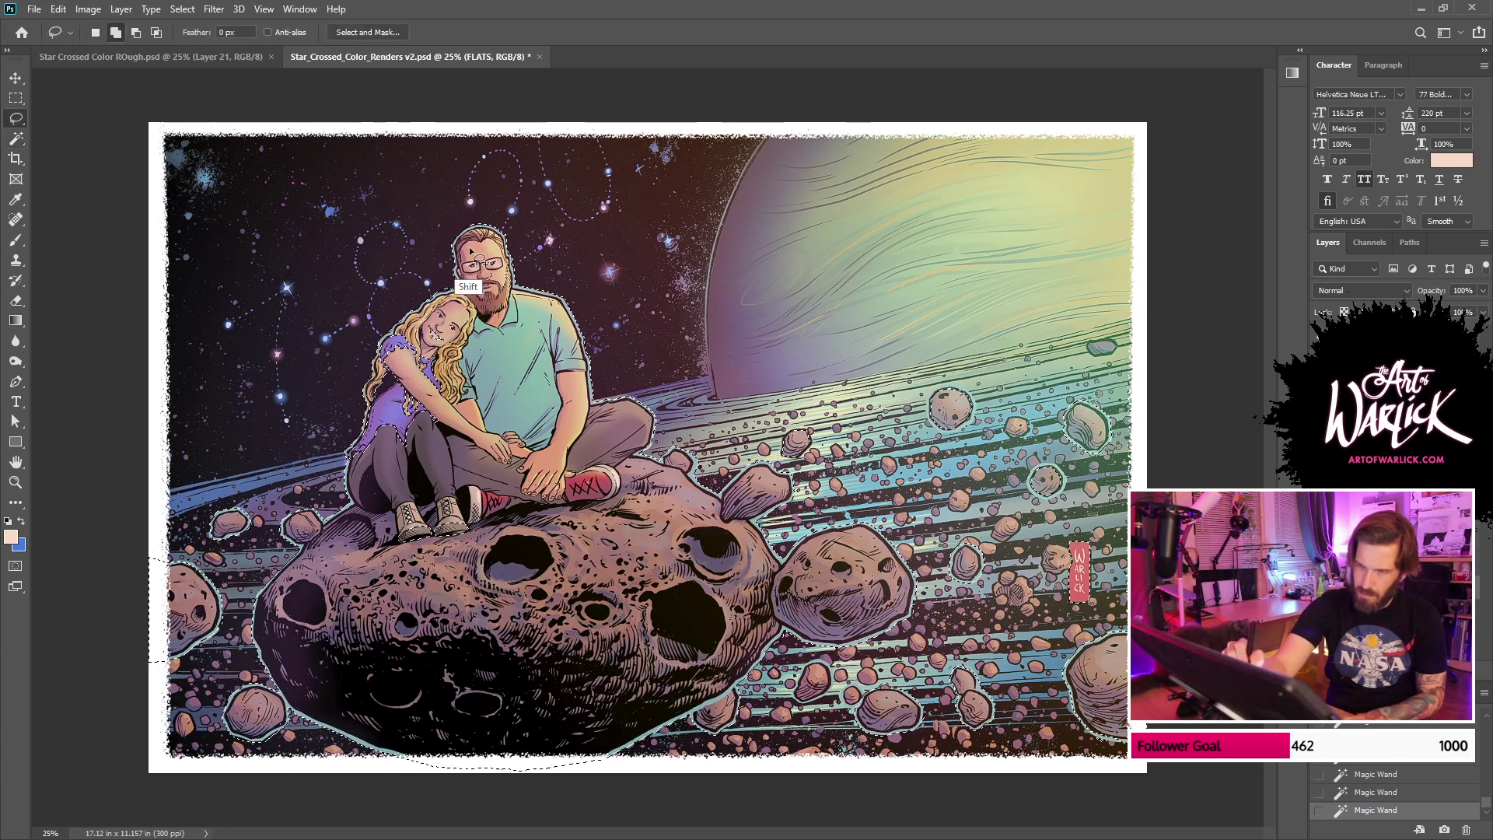
{"action": "mouse_move", "coordinate": [501, 269]}
{"action": "left_mouse_down"}
{"action": "mouse_move", "coordinate": [432, 331]}
{"action": "mouse_move", "coordinate": [429, 366]}
{"action": "left_mouse_up"}
{"action": "key", "text": "w"}
{"action": "left_click", "coordinate": [398, 350], "text": "shift"}
{"action": "left_click", "coordinate": [398, 374], "text": "shift"}
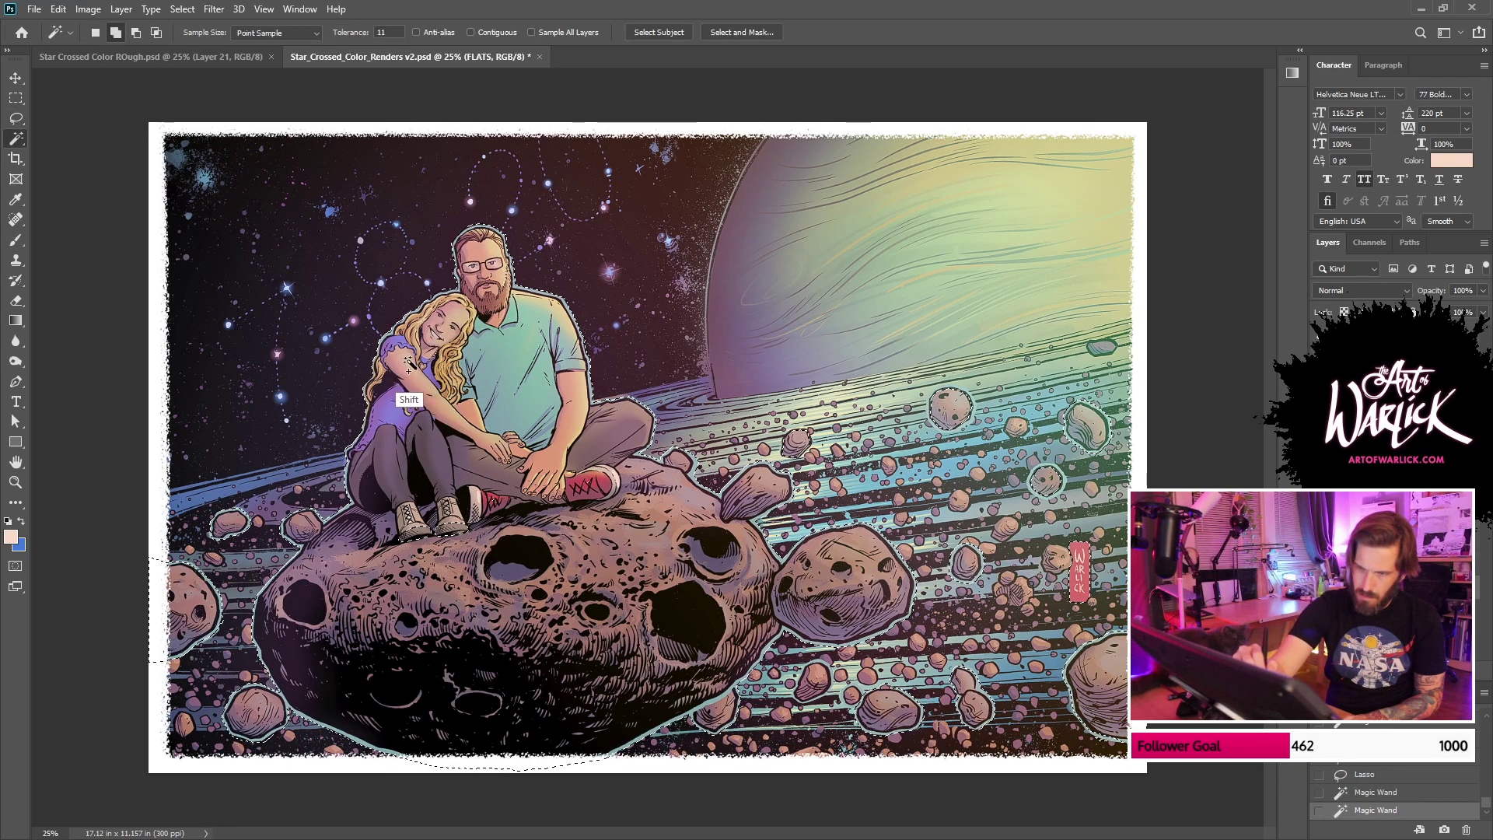
{"action": "left_click", "coordinate": [563, 442], "text": "shift"}
{"action": "left_click", "coordinate": [598, 482], "text": "shift"}
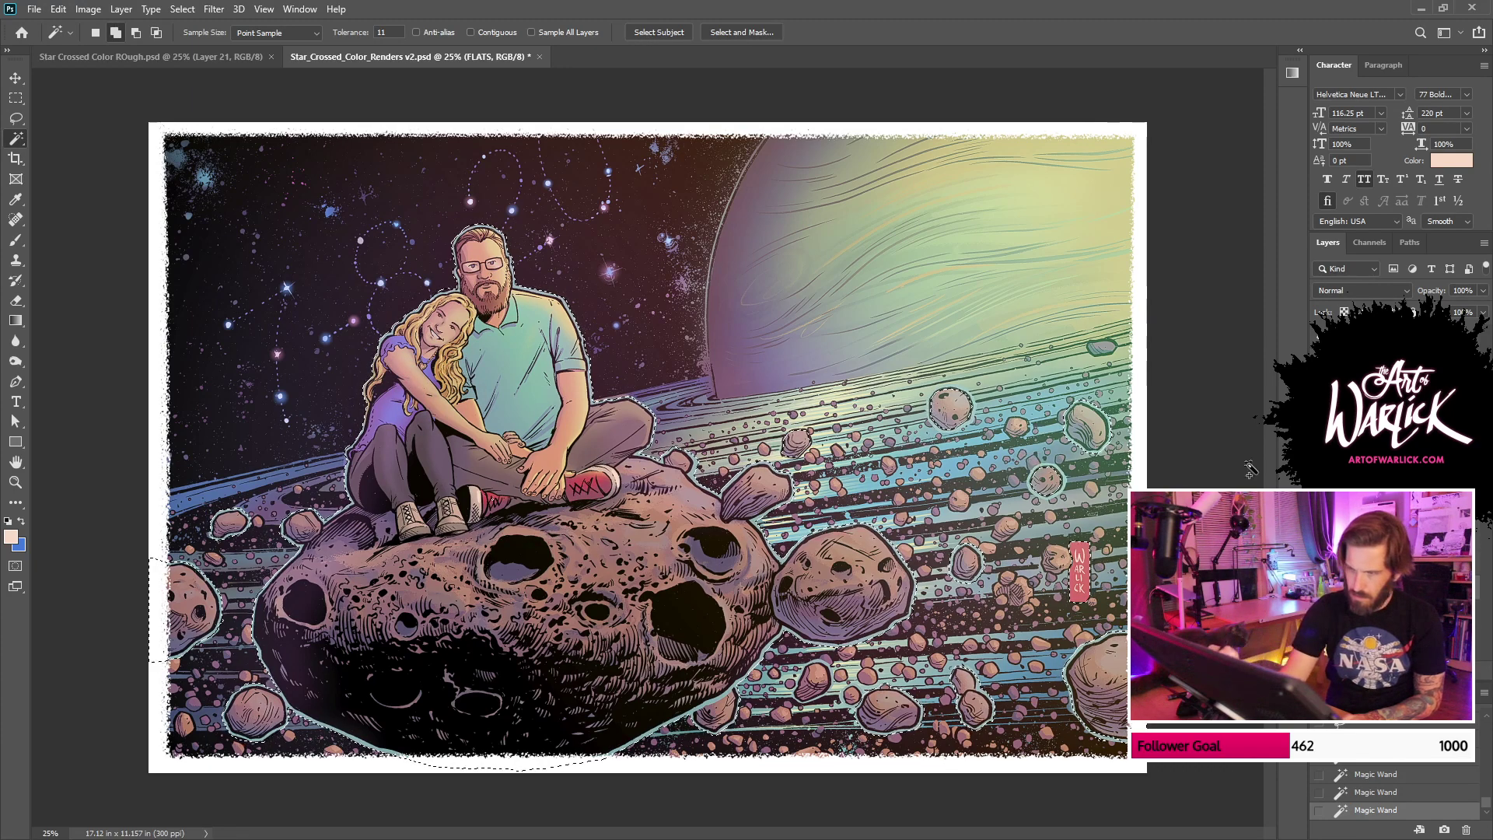
Step: Add a layer mask to Layer 15 copy 3 from the selection, invert it, and compare the artwork with the mask disabled and enabled
{"action": "left_click", "coordinate": [1392, 482]}
{"action": "left_click", "coordinate": [1379, 671]}
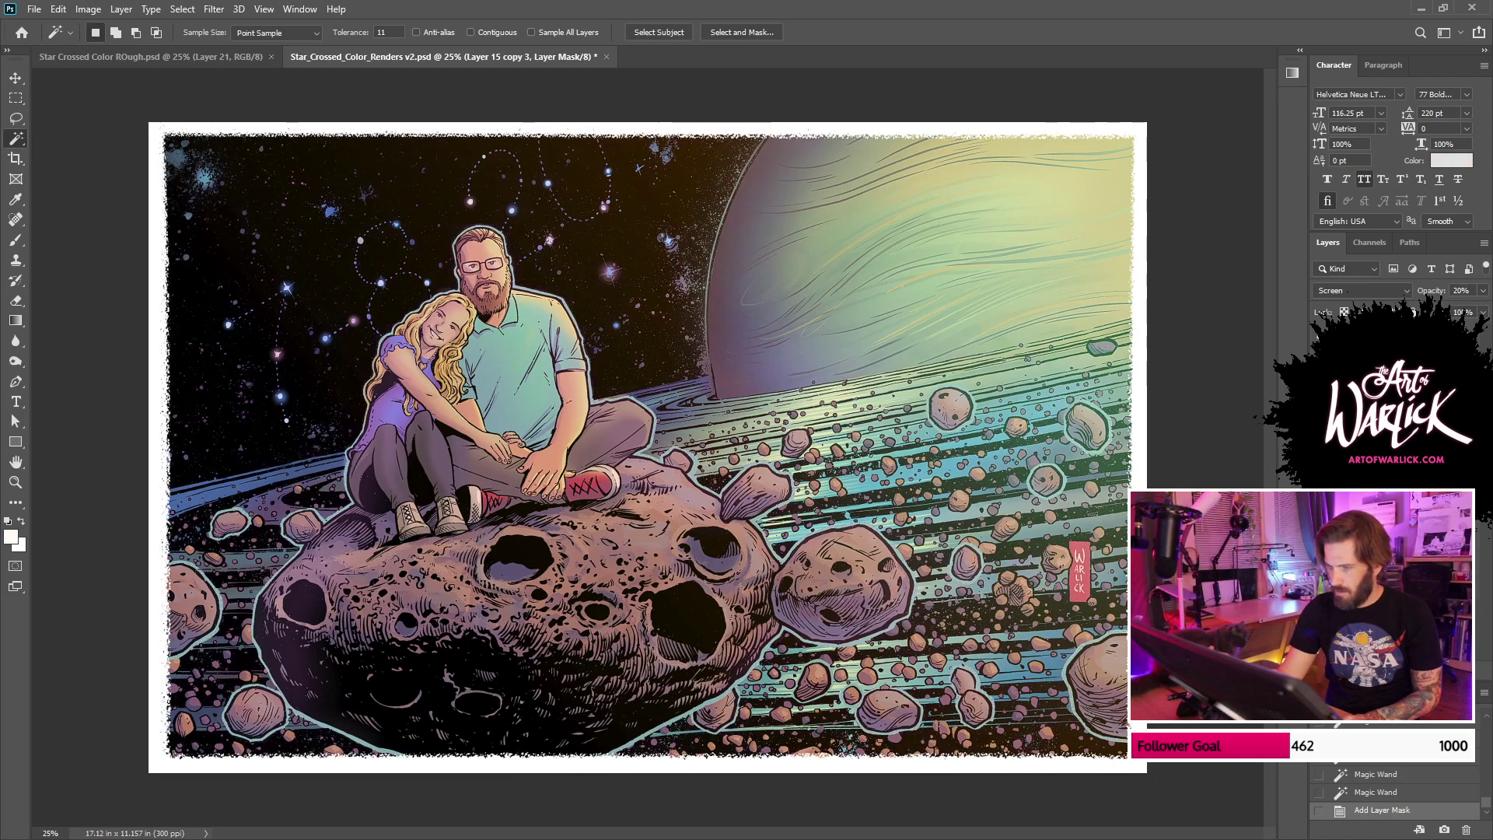
{"action": "key", "text": "ctrl+i"}
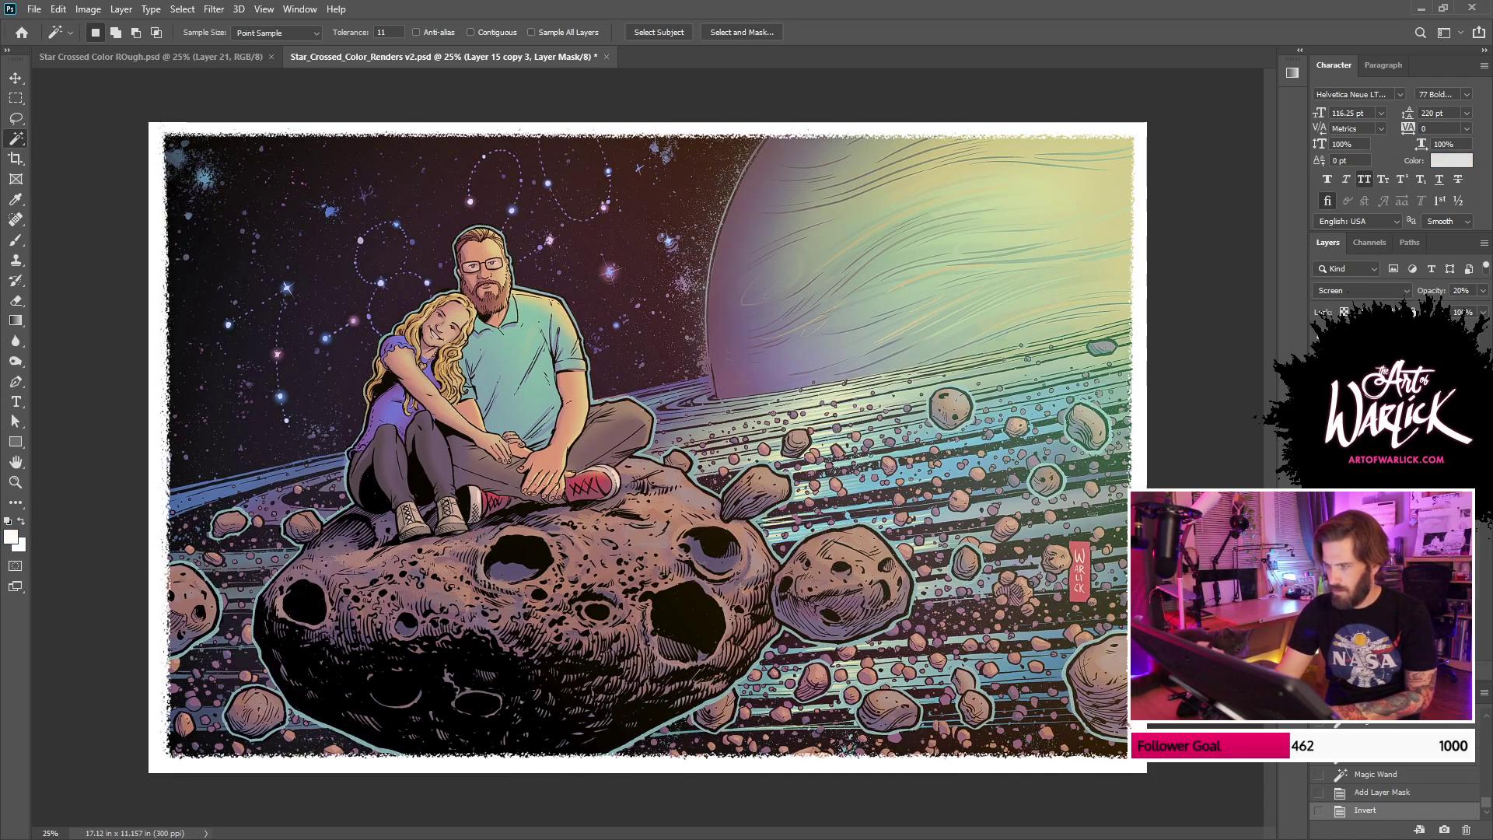
{"action": "left_click", "coordinate": [1376, 482], "text": "shift"}
{"action": "key", "text": "ctrl+z"}
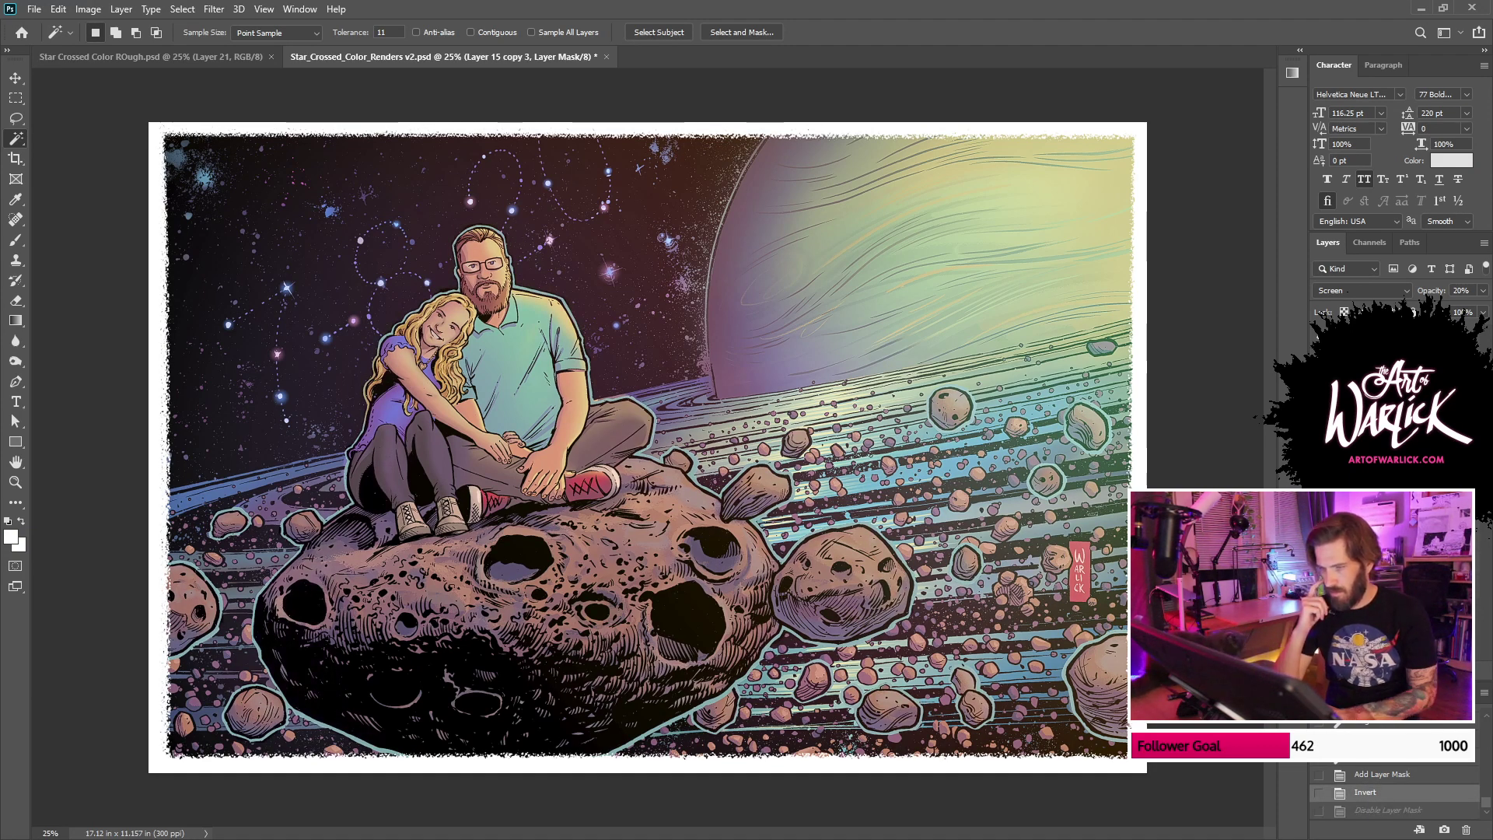
Step: Check the masked effect on the couple up close, save the illustration, and hide the white rough border
{"action": "key", "text": "ctrl+plus"}
{"action": "key", "text": "ctrl+plus"}
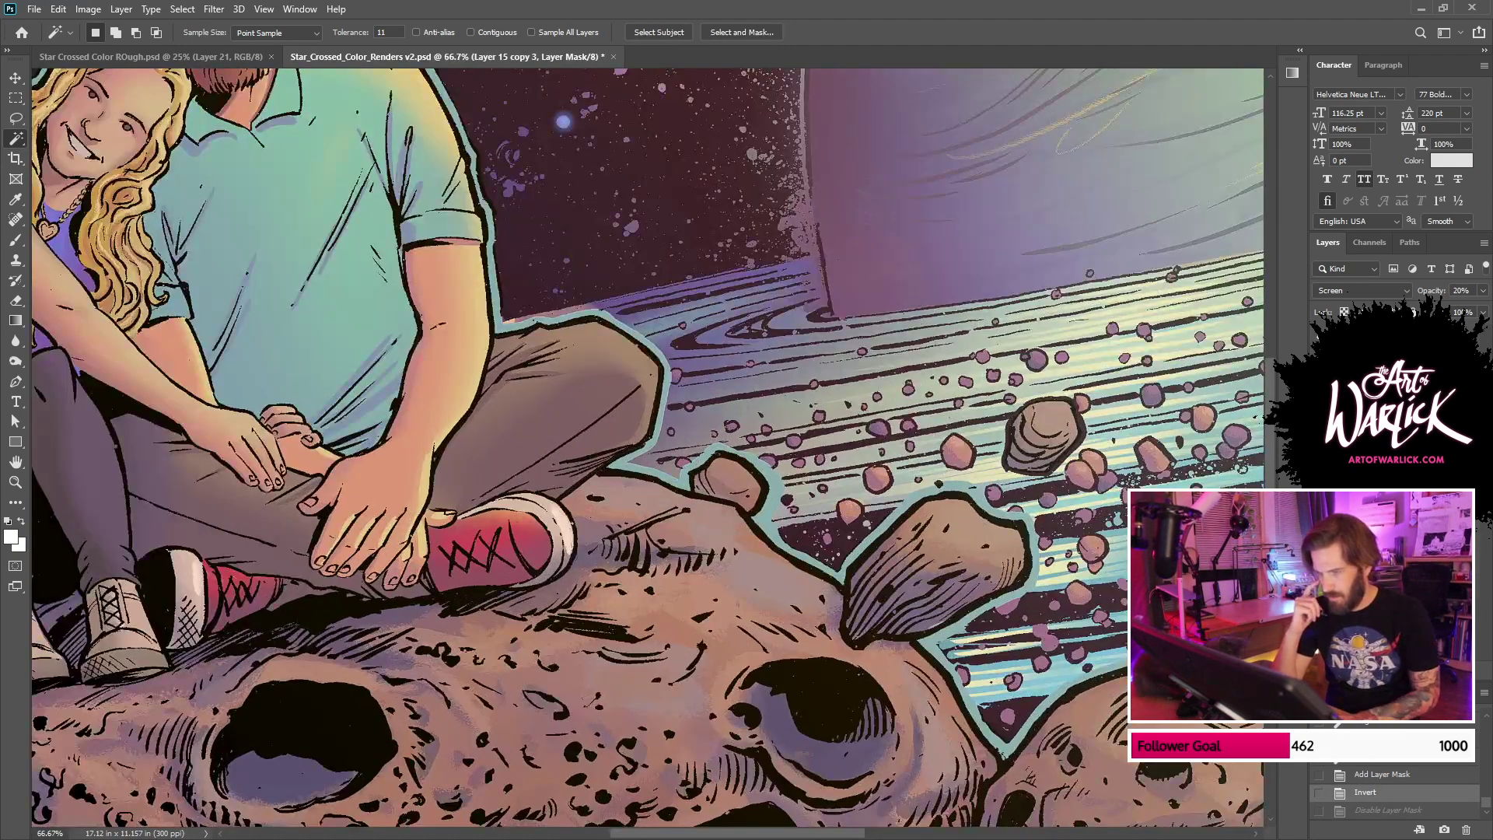
{"action": "key", "text": "ctrl+minus"}
{"action": "key", "text": "ctrl+minus"}
{"action": "key", "text": "ctrl+minus"}
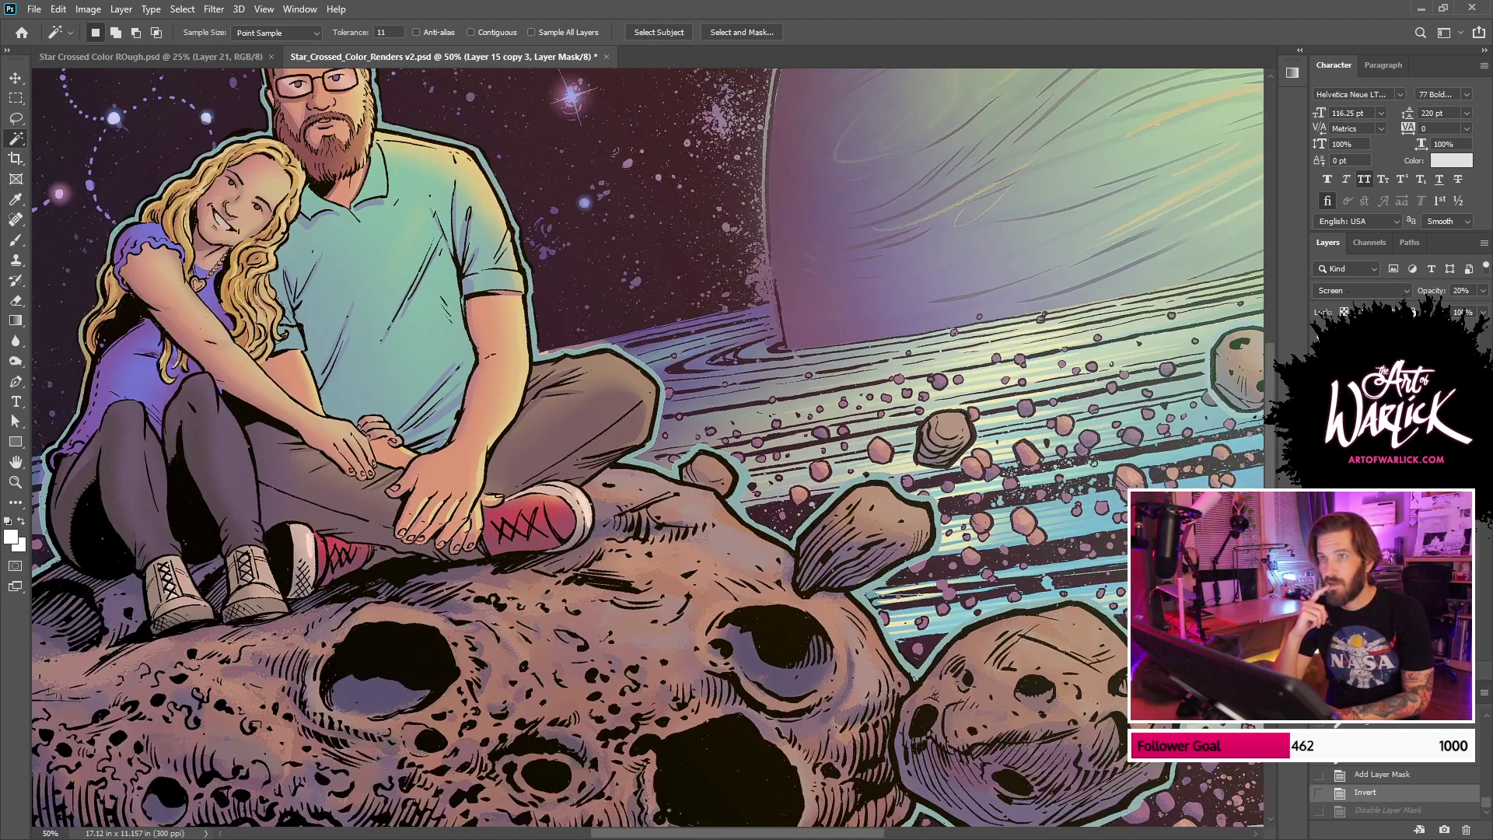
{"action": "key", "text": "ctrl+s"}
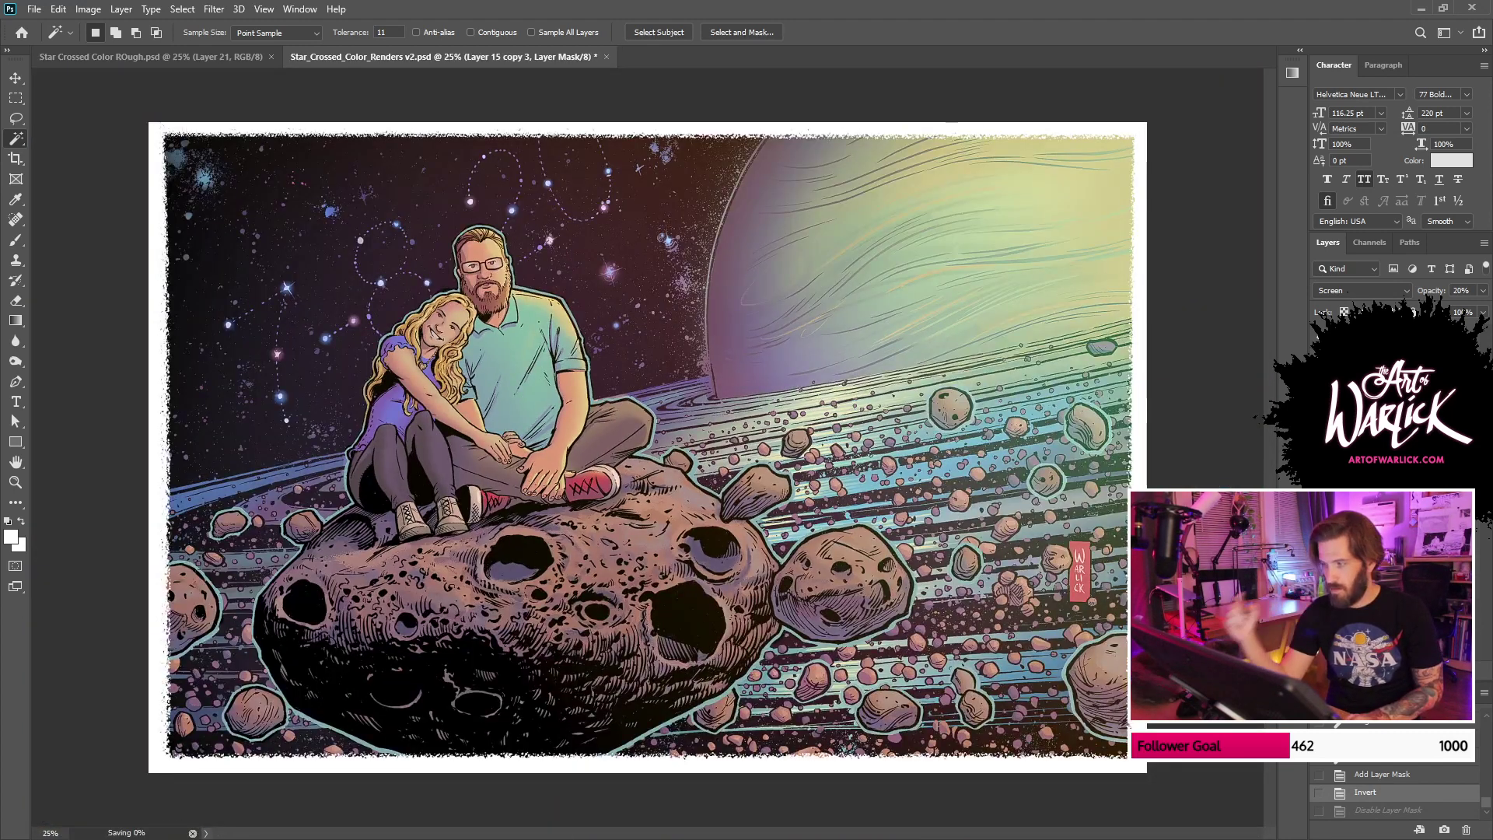
{"action": "left_click", "coordinate": [1319, 339]}
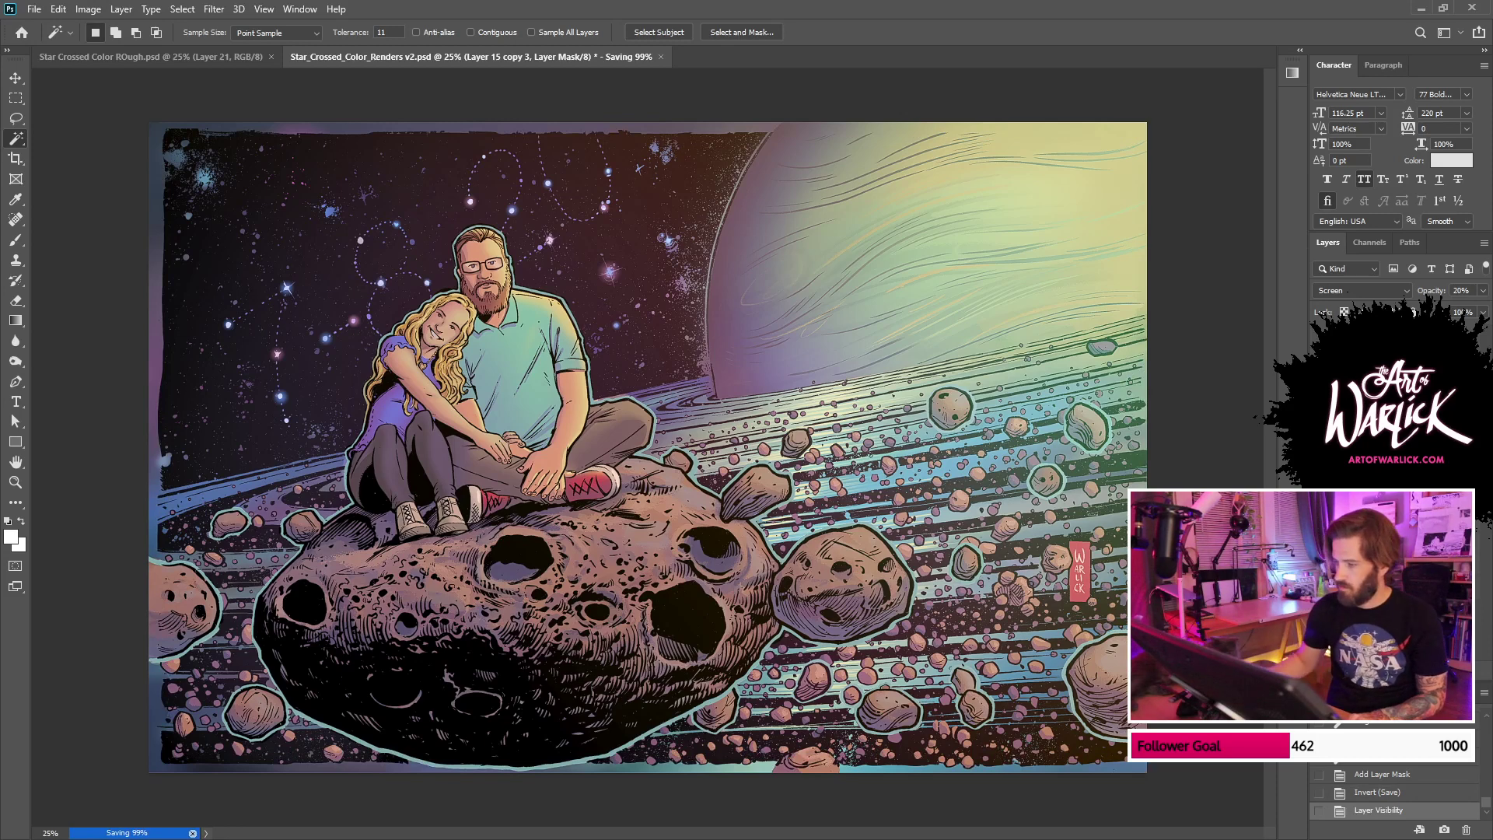
Step: Create a new RGB document 17 inches wide and 11 inches high at 300 pixels per inch with a white background
{"action": "key", "text": "ctrl+n"}
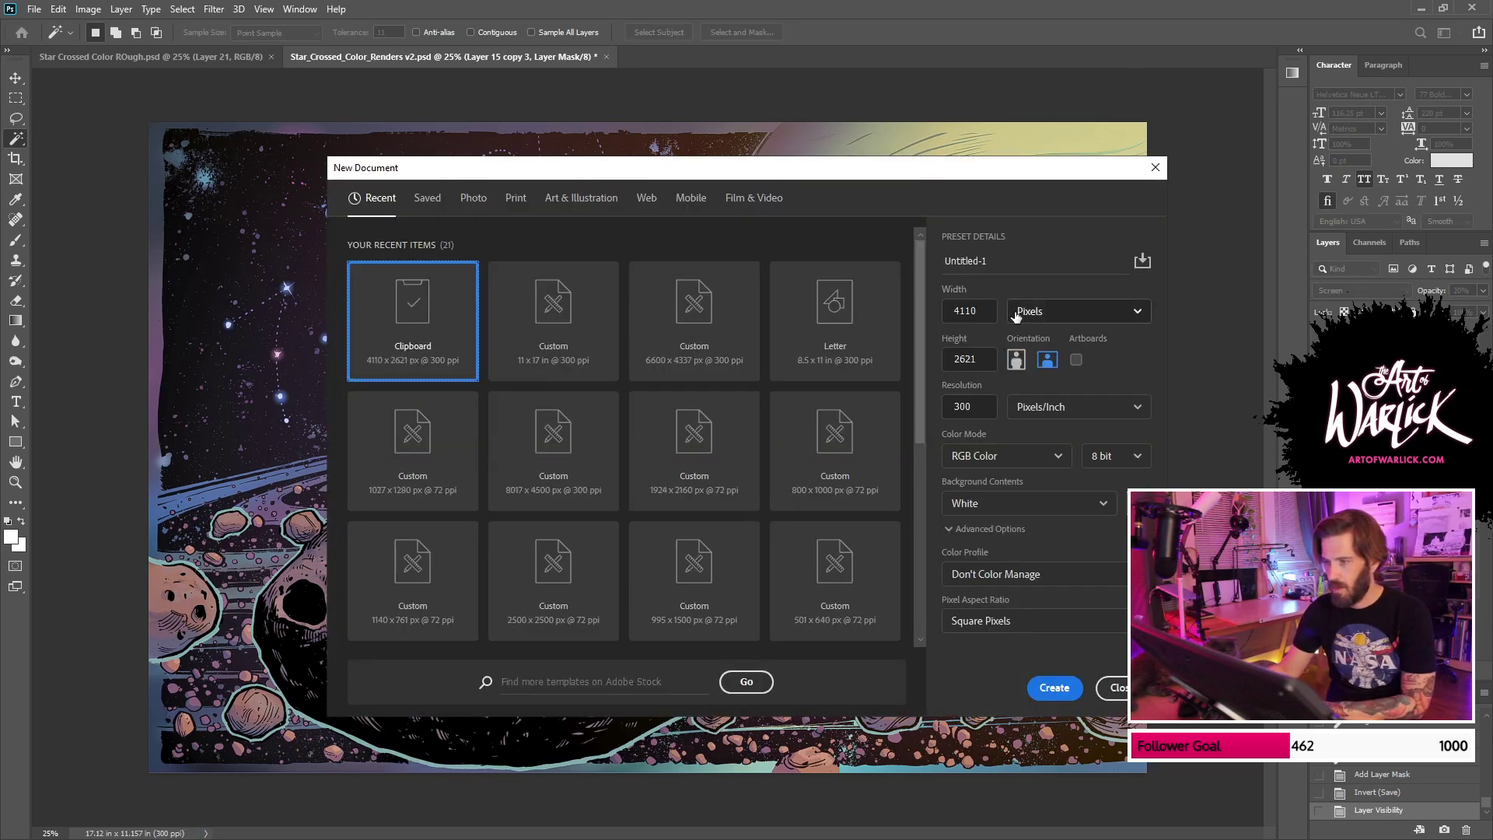
{"action": "left_click", "coordinate": [1072, 311]}
{"action": "left_click", "coordinate": [1073, 311]}
{"action": "left_click", "coordinate": [1065, 313]}
{"action": "left_click", "coordinate": [1046, 369]}
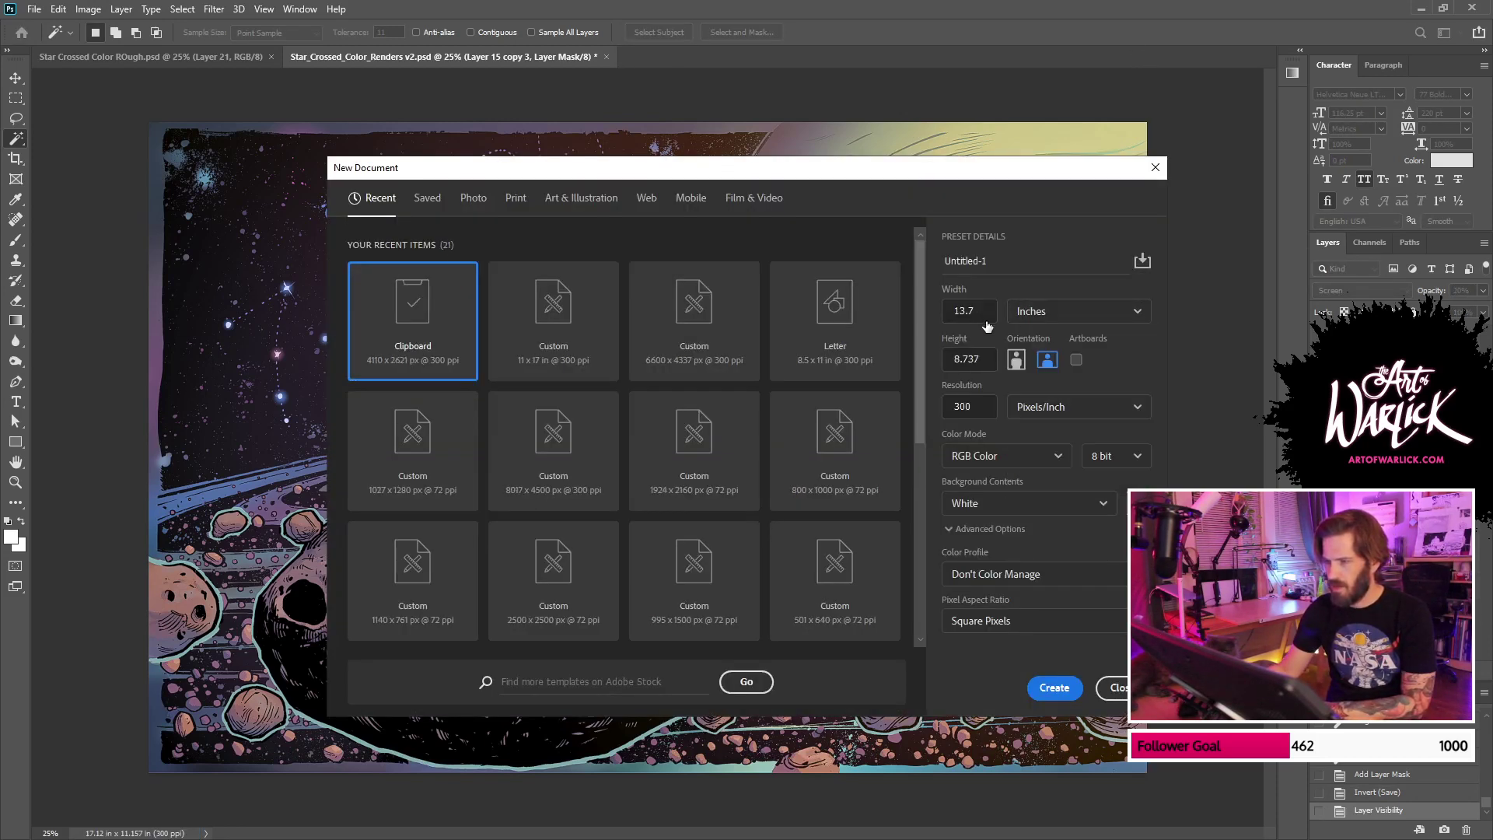
{"action": "left_click", "coordinate": [986, 311]}
{"action": "type", "text": "11"}
{"action": "left_click", "coordinate": [978, 359]}
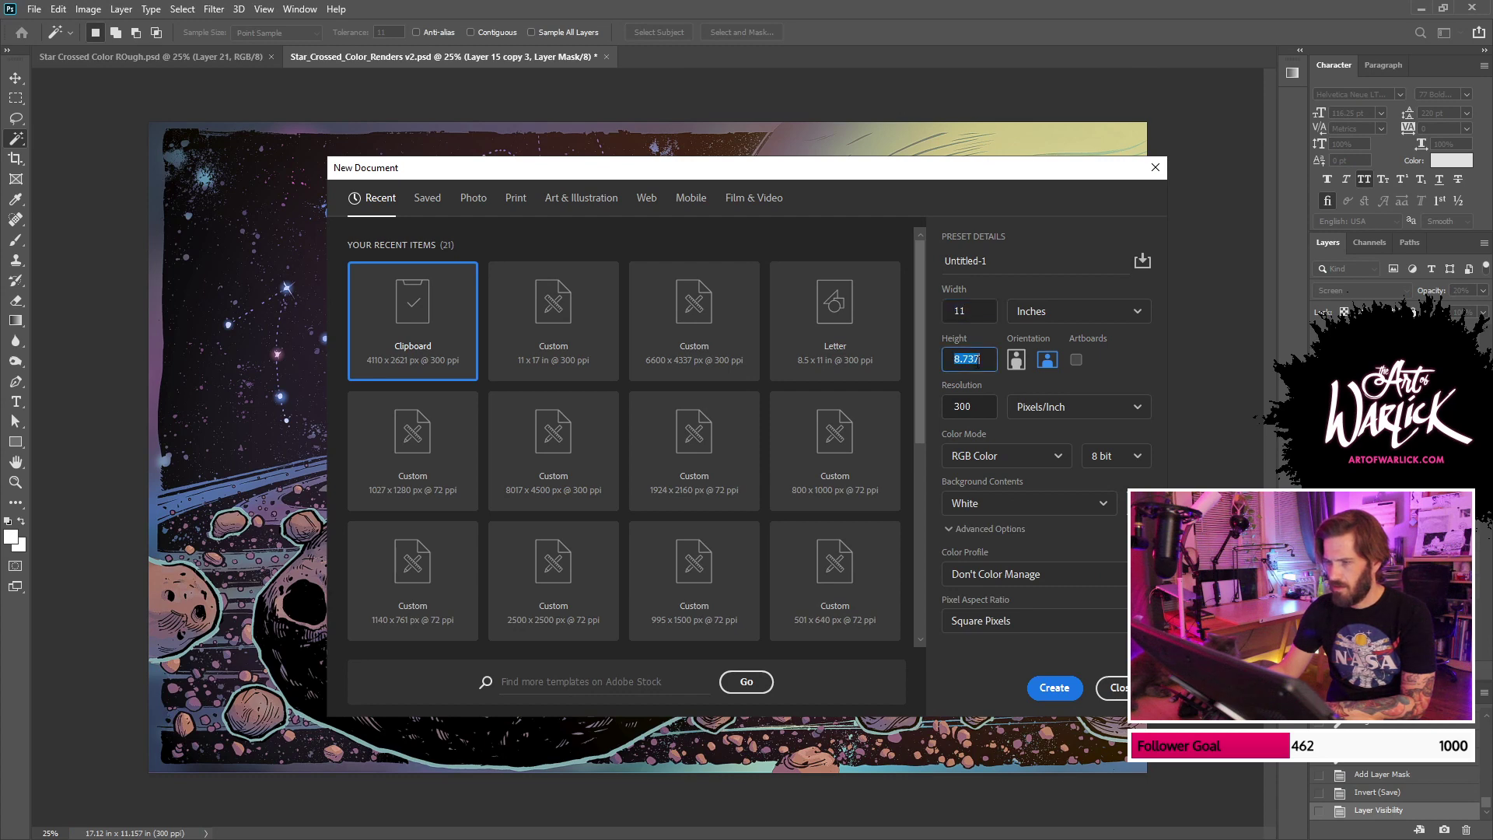
{"action": "left_click", "coordinate": [971, 309]}
{"action": "type", "text": "17"}
{"action": "key", "text": "Tab"}
{"action": "type", "text": "11"}
{"action": "left_click", "coordinate": [1054, 688]}
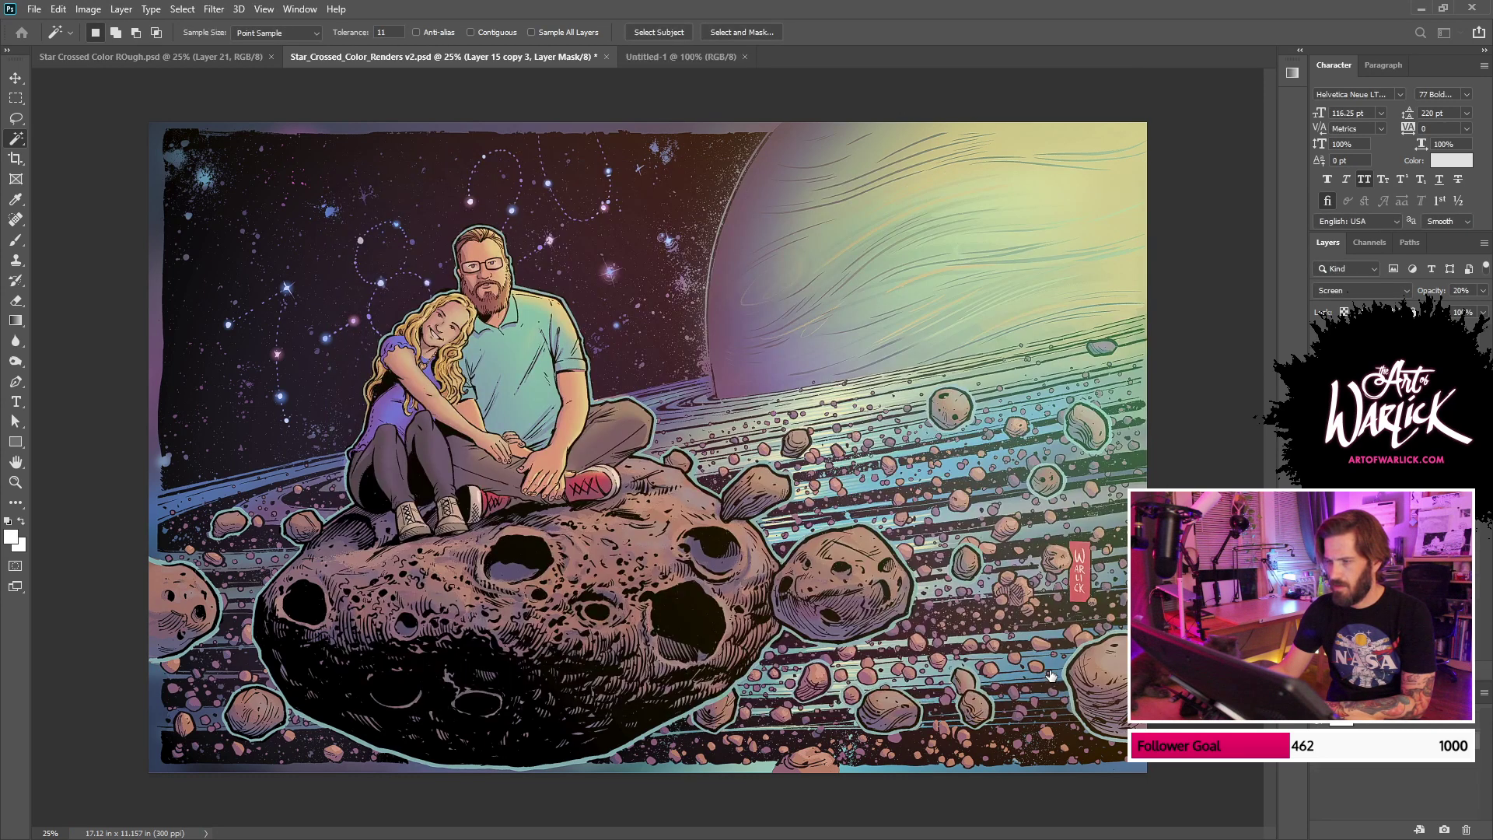
Step: Place Star_Crossed_Color_Renders v2.psd as a linked file in the new document and set its scale to 100%
{"action": "left_click", "coordinate": [34, 9]}
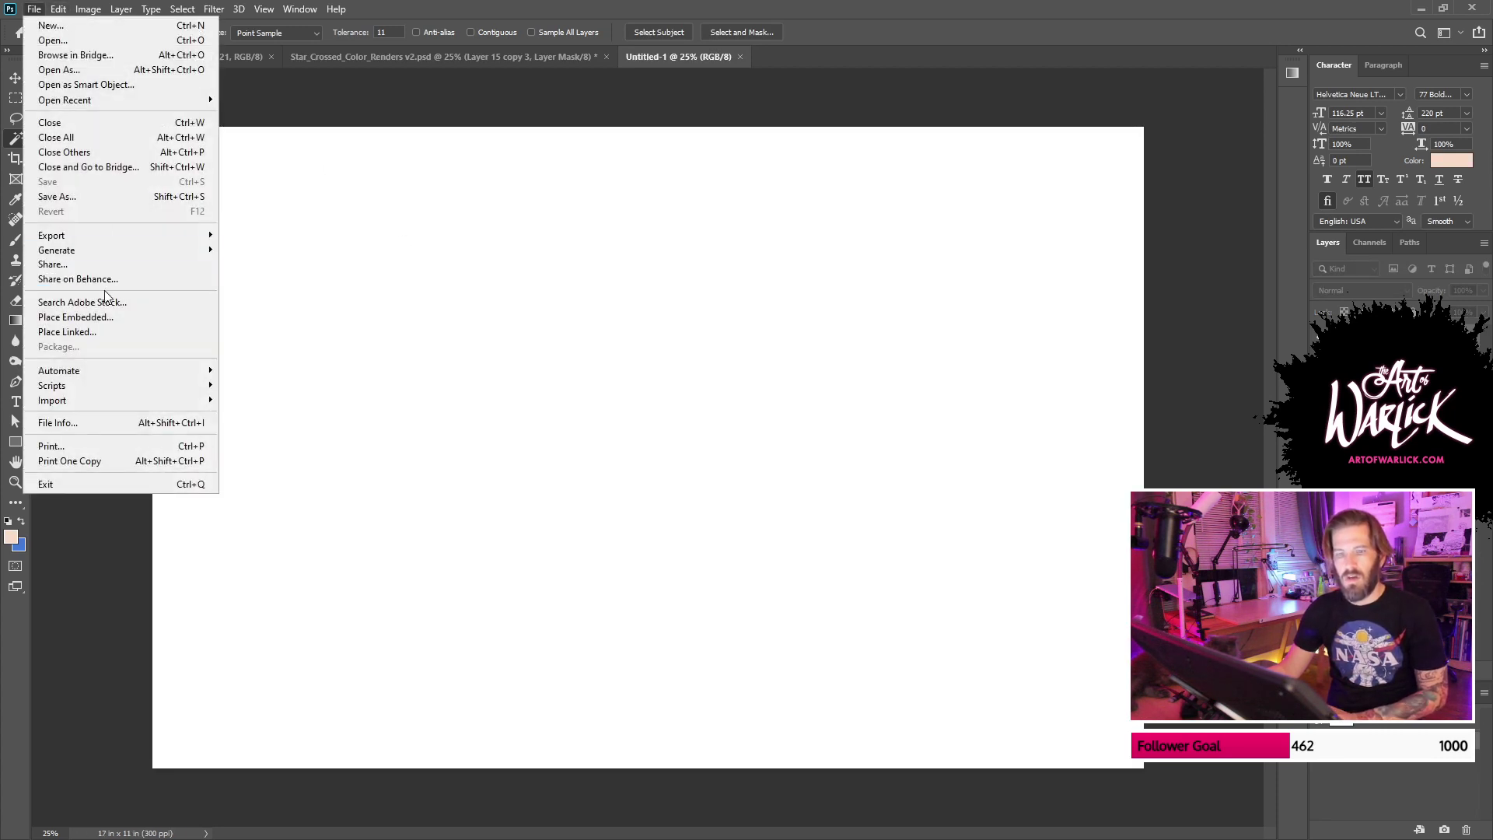
{"action": "left_click", "coordinate": [109, 336]}
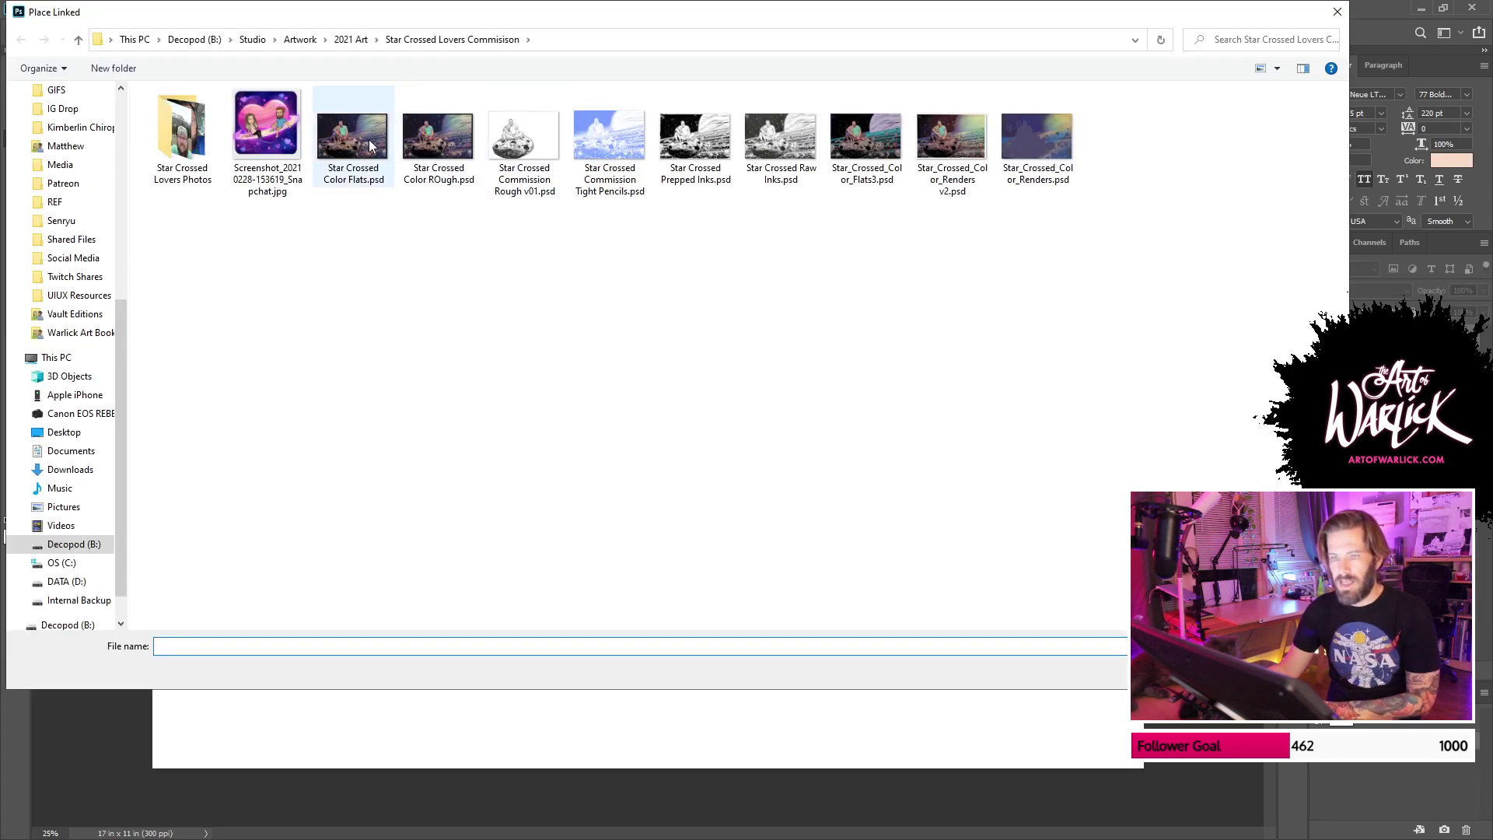
{"action": "double_click", "coordinate": [962, 155]}
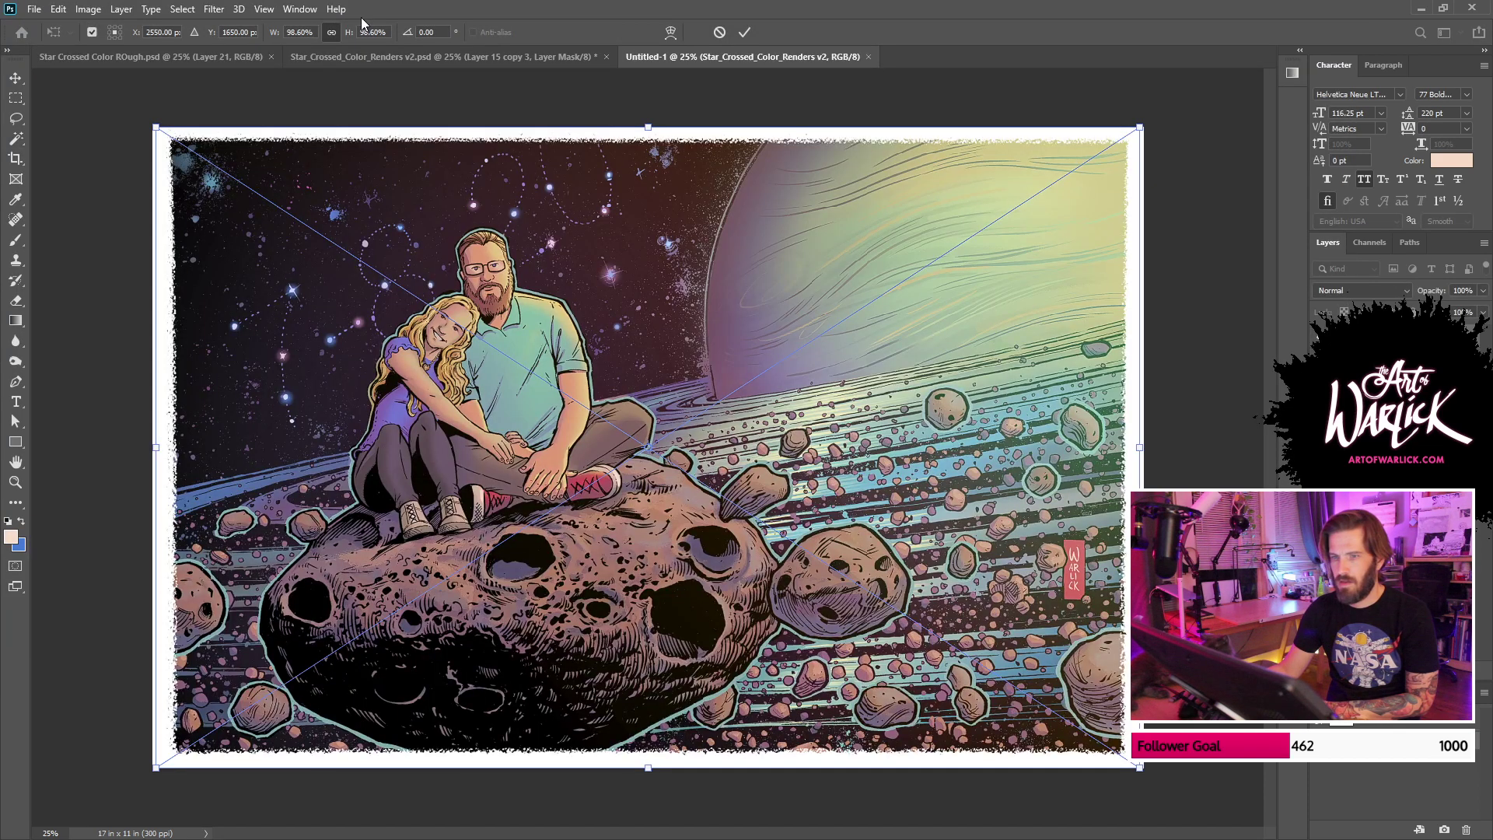
{"action": "double_click", "coordinate": [373, 32]}
{"action": "type", "text": "100"}
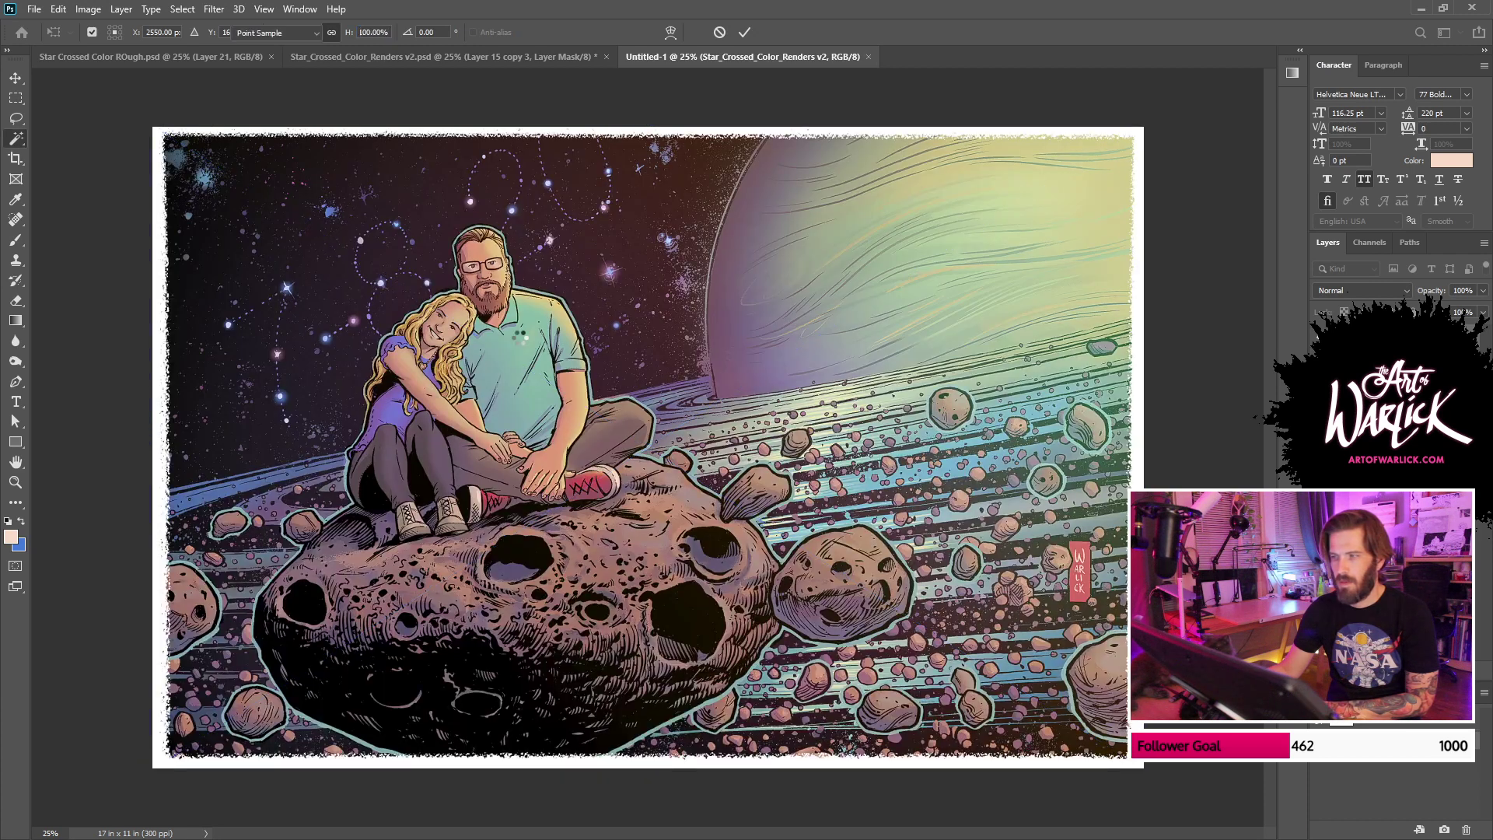
Step: Commit the placed Star_Crossed_Color_Renders v2 artwork and nudge it slightly to the left in the document
{"action": "key", "text": "Return"}
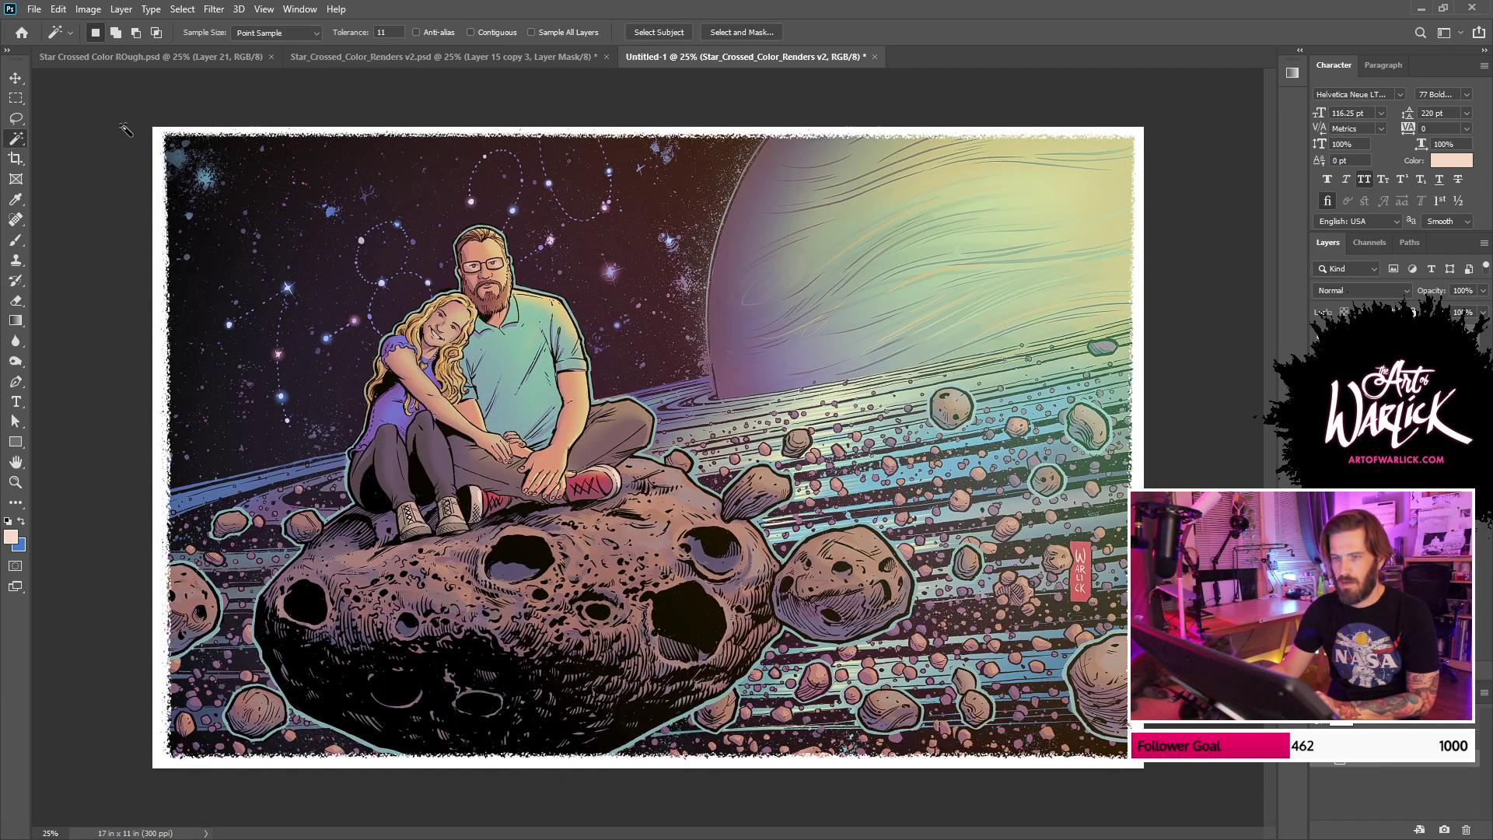
{"action": "left_click", "coordinate": [16, 77]}
{"action": "key", "text": "Left"}
{"action": "key", "text": "Left"}
{"action": "key", "text": "Left"}
{"action": "key", "text": "Left"}
{"action": "key", "text": "Left"}
{"action": "key", "text": "Left"}
{"action": "key", "text": "Left"}
{"action": "key", "text": "Left"}
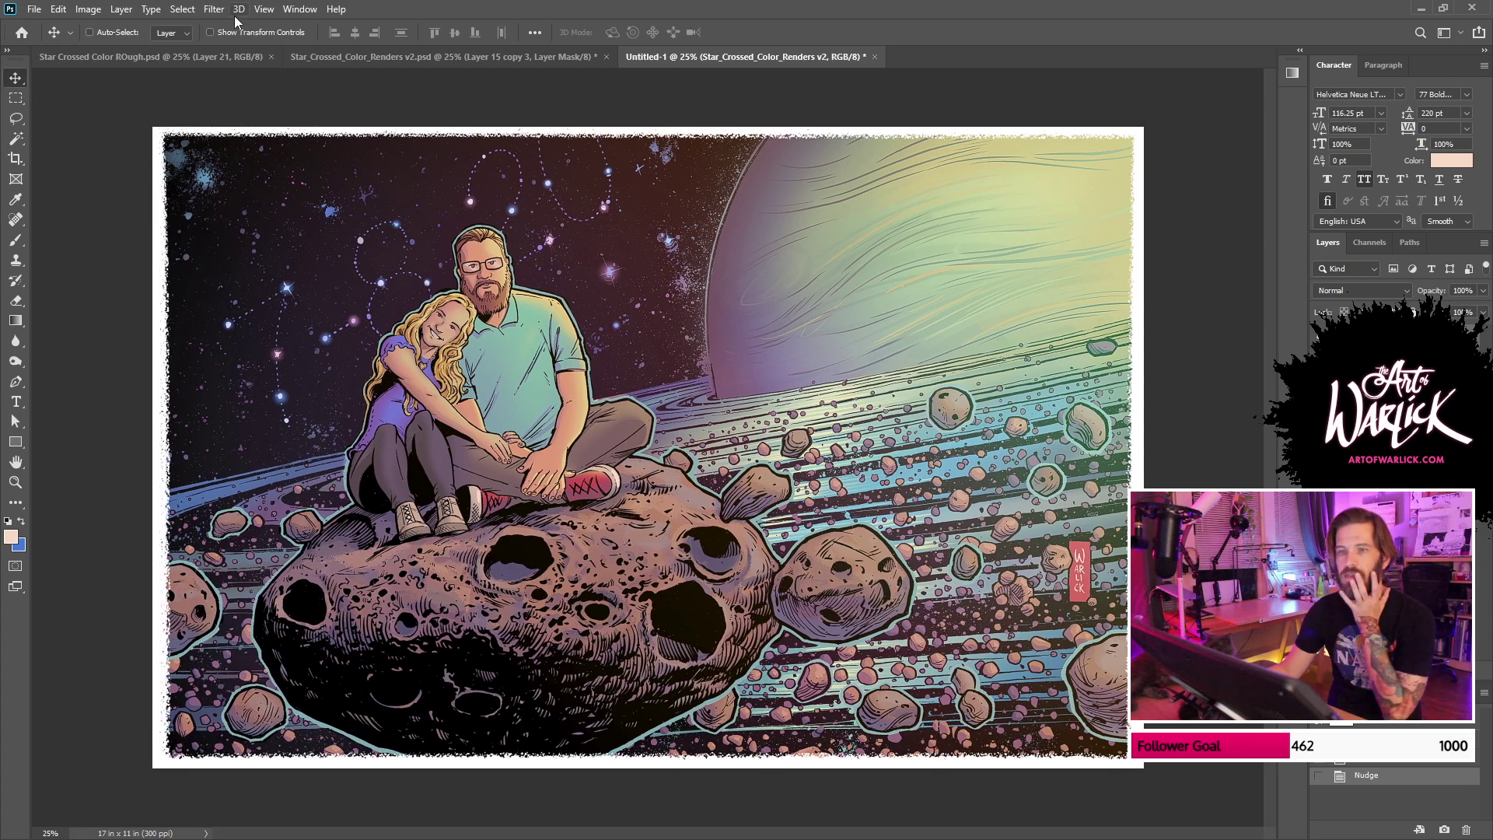
Step: Start a Camera Raw Filter on the placed artwork and set its temperature to +9 and tint to +3
{"action": "left_click", "coordinate": [214, 8]}
{"action": "key", "text": "Escape"}
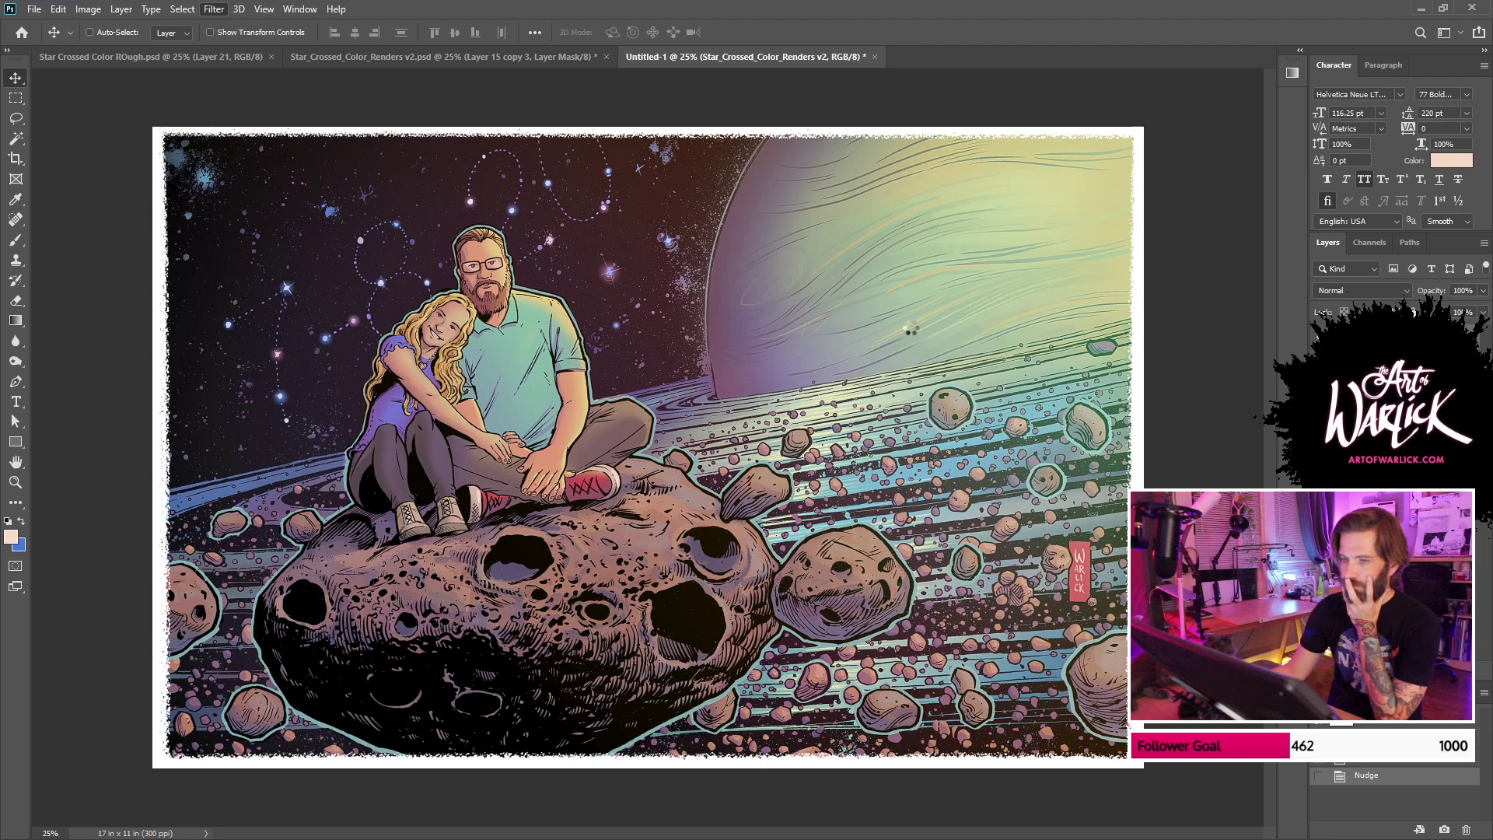
{"action": "key", "text": "ctrl+shift+a"}
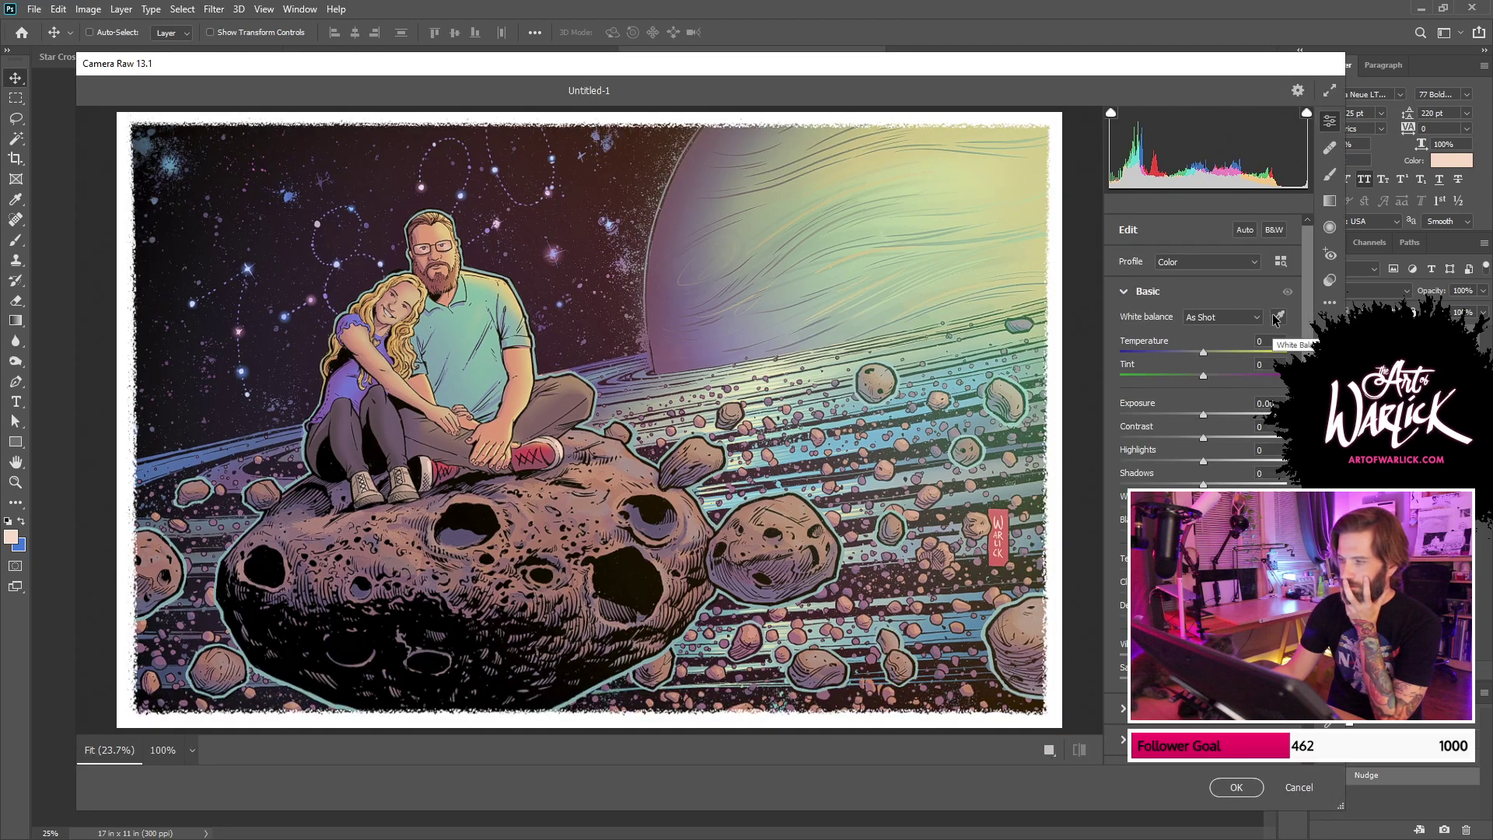
{"action": "left_click", "coordinate": [1244, 316]}
{"action": "left_click", "coordinate": [1232, 342]}
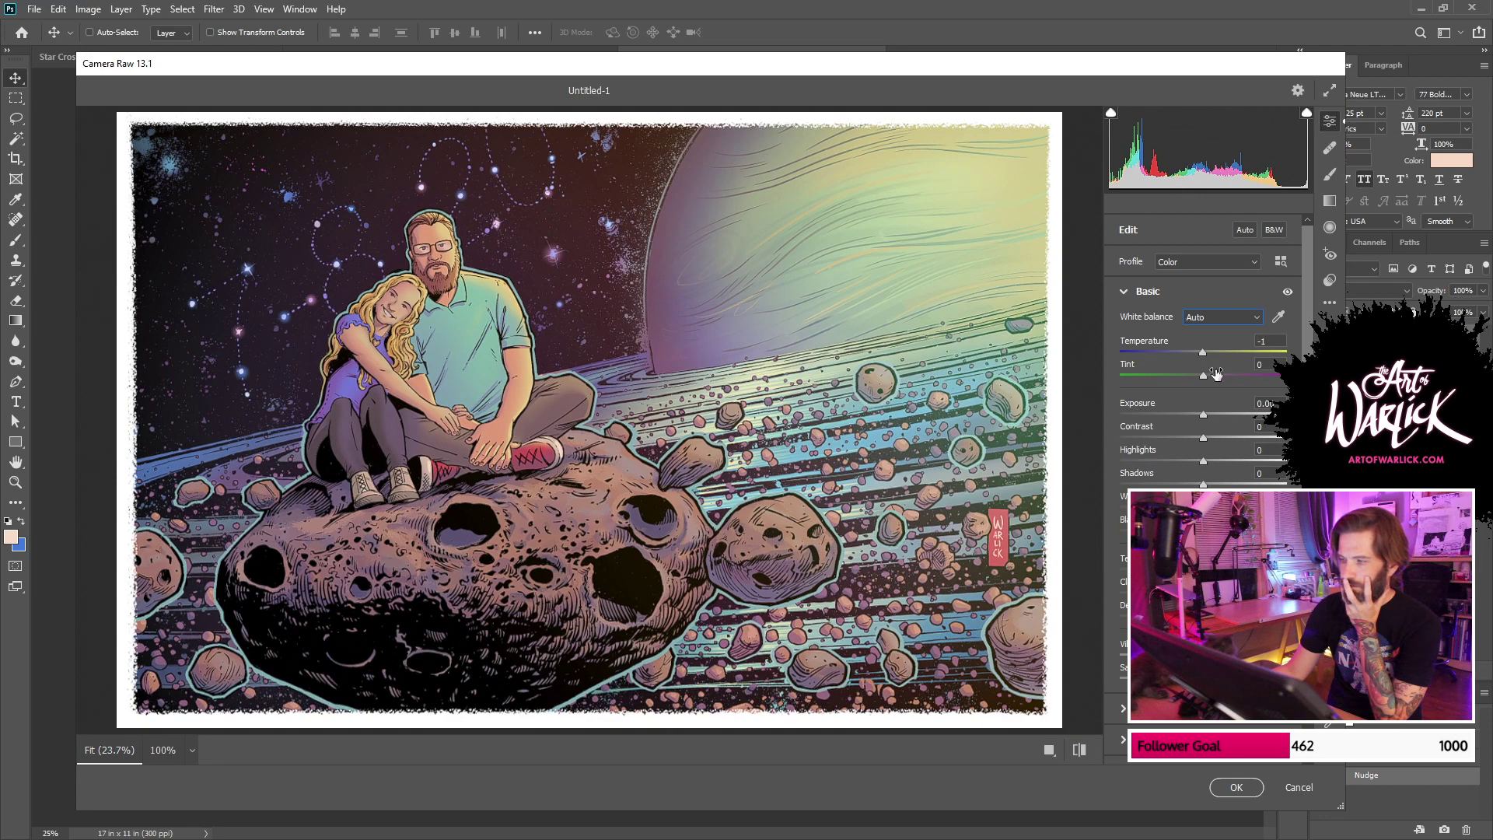
{"action": "mouse_move", "coordinate": [1203, 352]}
{"action": "left_mouse_down"}
{"action": "mouse_move", "coordinate": [1177, 356]}
{"action": "mouse_move", "coordinate": [1220, 357]}
{"action": "mouse_move", "coordinate": [1150, 379]}
{"action": "mouse_move", "coordinate": [1244, 379]}
{"action": "mouse_move", "coordinate": [1207, 378]}
{"action": "mouse_move", "coordinate": [1203, 354]}
{"action": "mouse_move", "coordinate": [1158, 353]}
{"action": "mouse_move", "coordinate": [1233, 348]}
{"action": "mouse_move", "coordinate": [1202, 380]}
{"action": "left_mouse_up"}
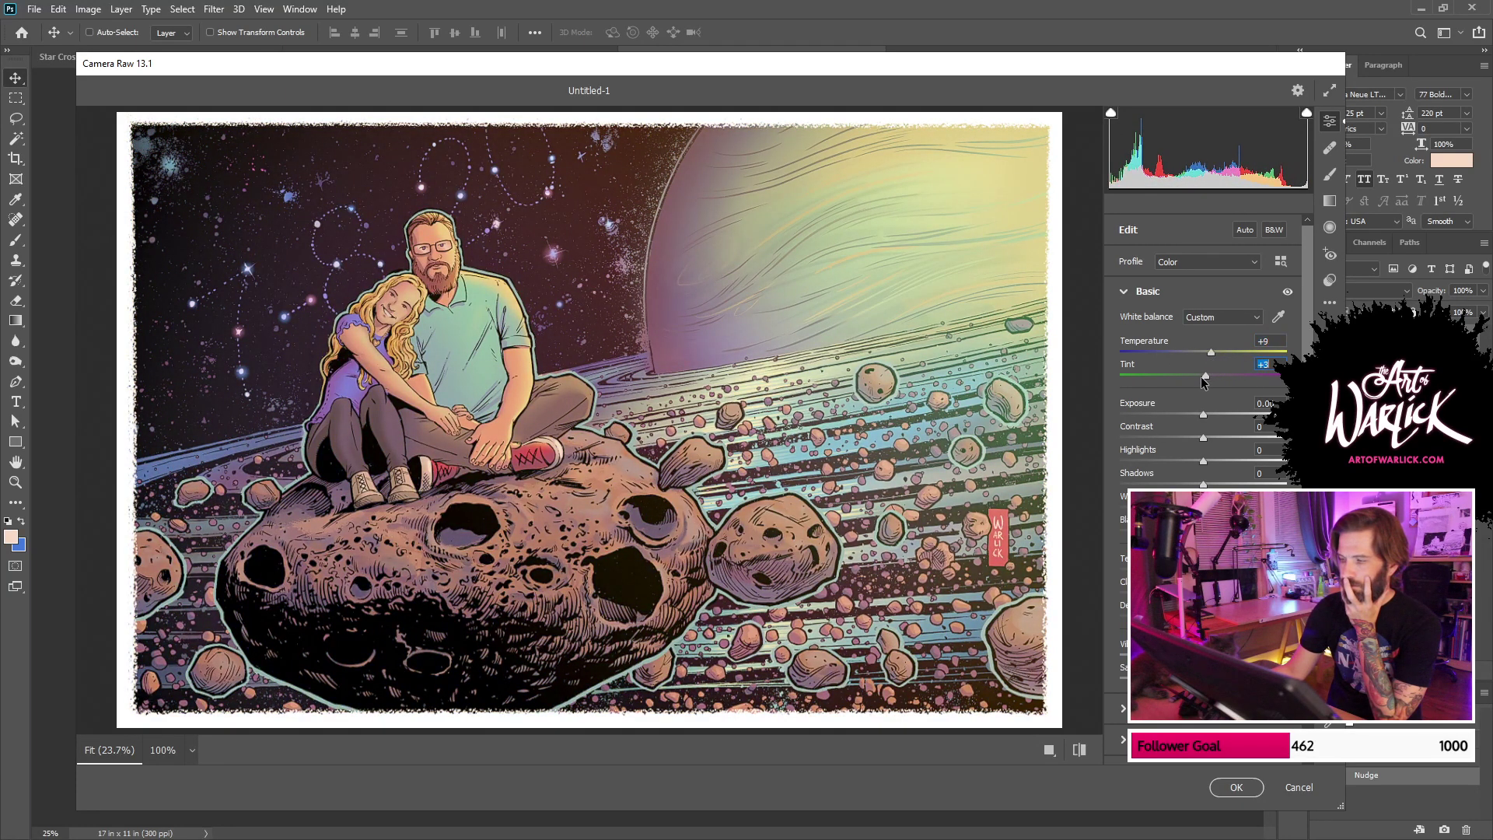
Step: Try lowering the highlights to -83 and brightening the shadows, and reset both to 0
{"action": "left_click_drag", "start_coordinate": [1202, 421], "coordinate": [1134, 465]}
{"action": "double_click", "coordinate": [1210, 418]}
{"action": "double_click", "coordinate": [1161, 436]}
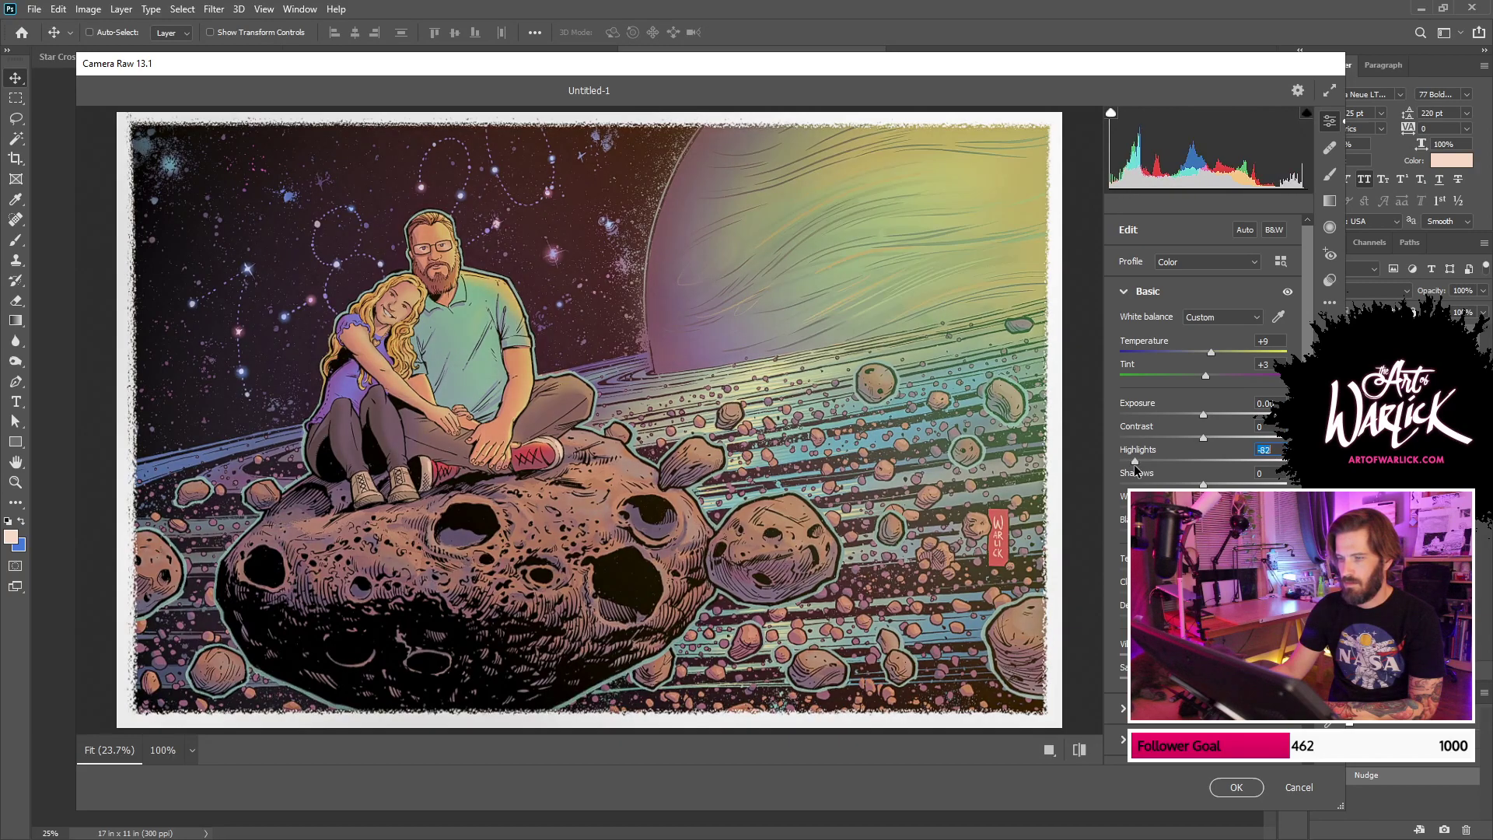
{"action": "double_click", "coordinate": [1135, 462]}
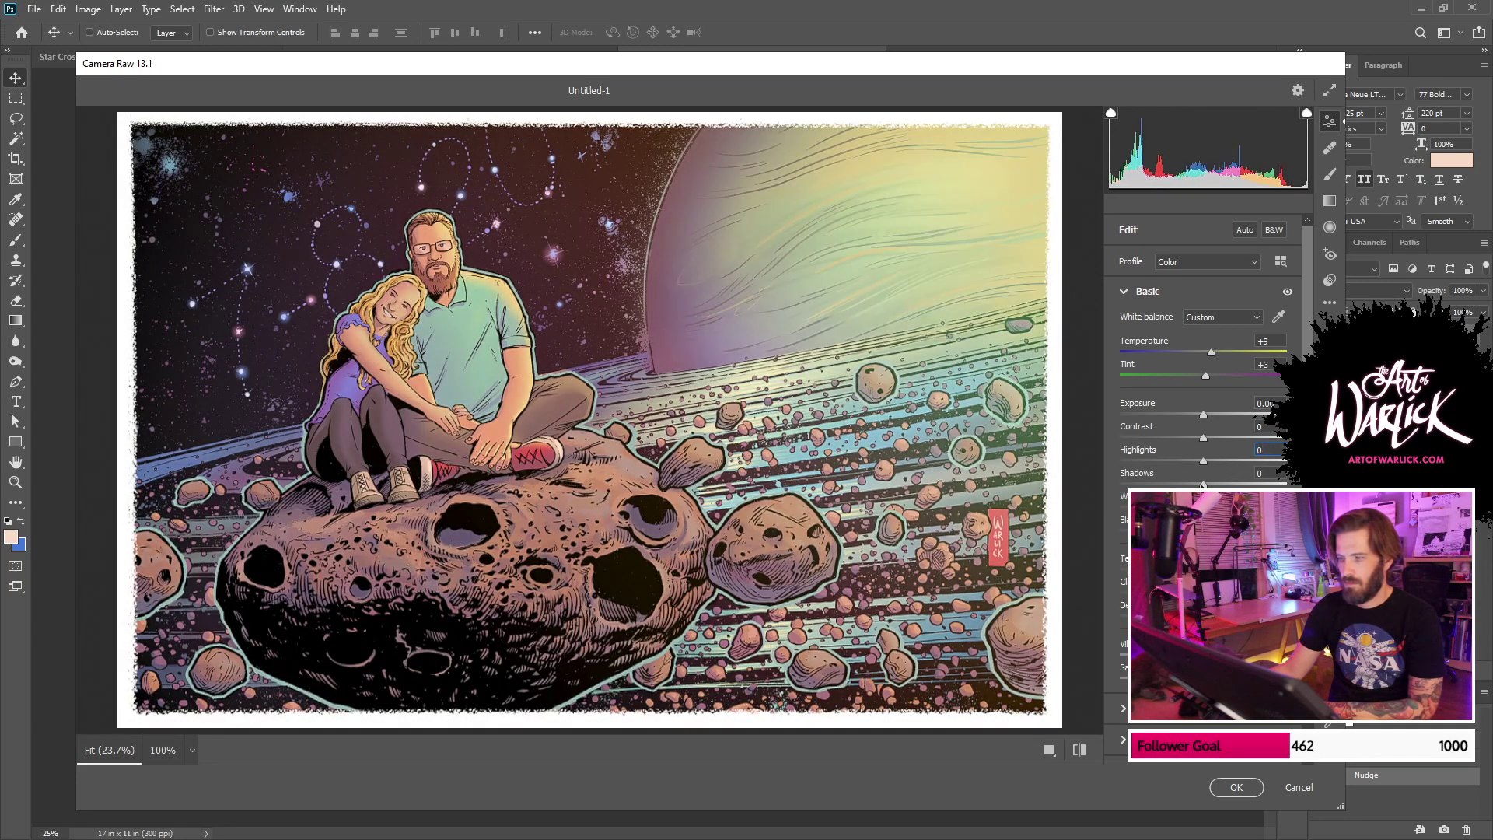
{"action": "left_click_drag", "start_coordinate": [1203, 484], "coordinate": [1265, 480]}
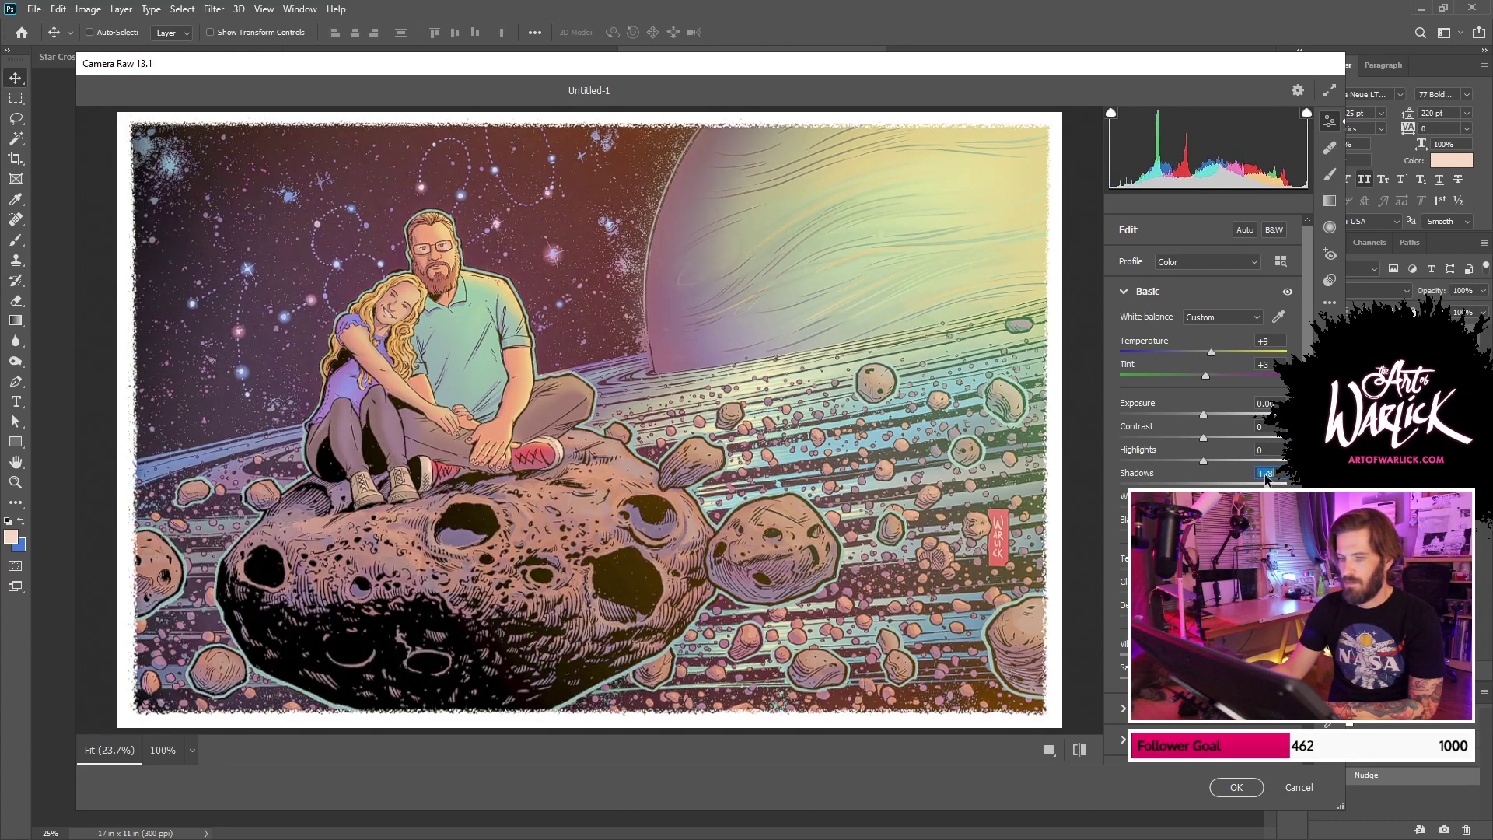
{"action": "type", "text": "0"}
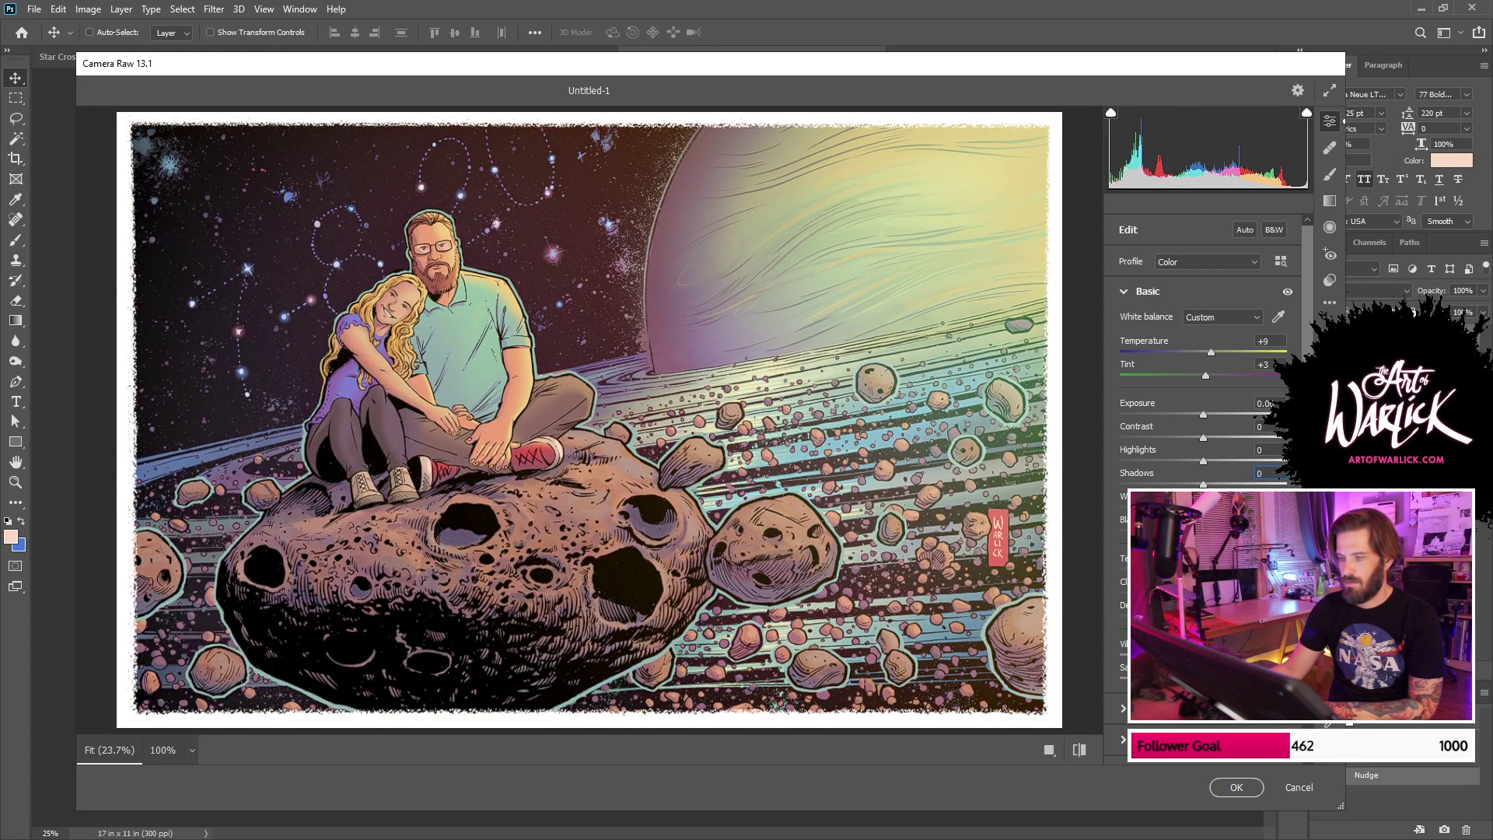
Step: Raise the whites slightly in the Basic adjustments, trying out a darker blacks setting as well
{"action": "mouse_move", "coordinate": [1203, 507]}
{"action": "left_mouse_down"}
{"action": "mouse_move", "coordinate": [1235, 507]}
{"action": "mouse_move", "coordinate": [1188, 507]}
{"action": "left_mouse_up"}
{"action": "left_click_drag", "start_coordinate": [1203, 531], "coordinate": [1127, 531]}
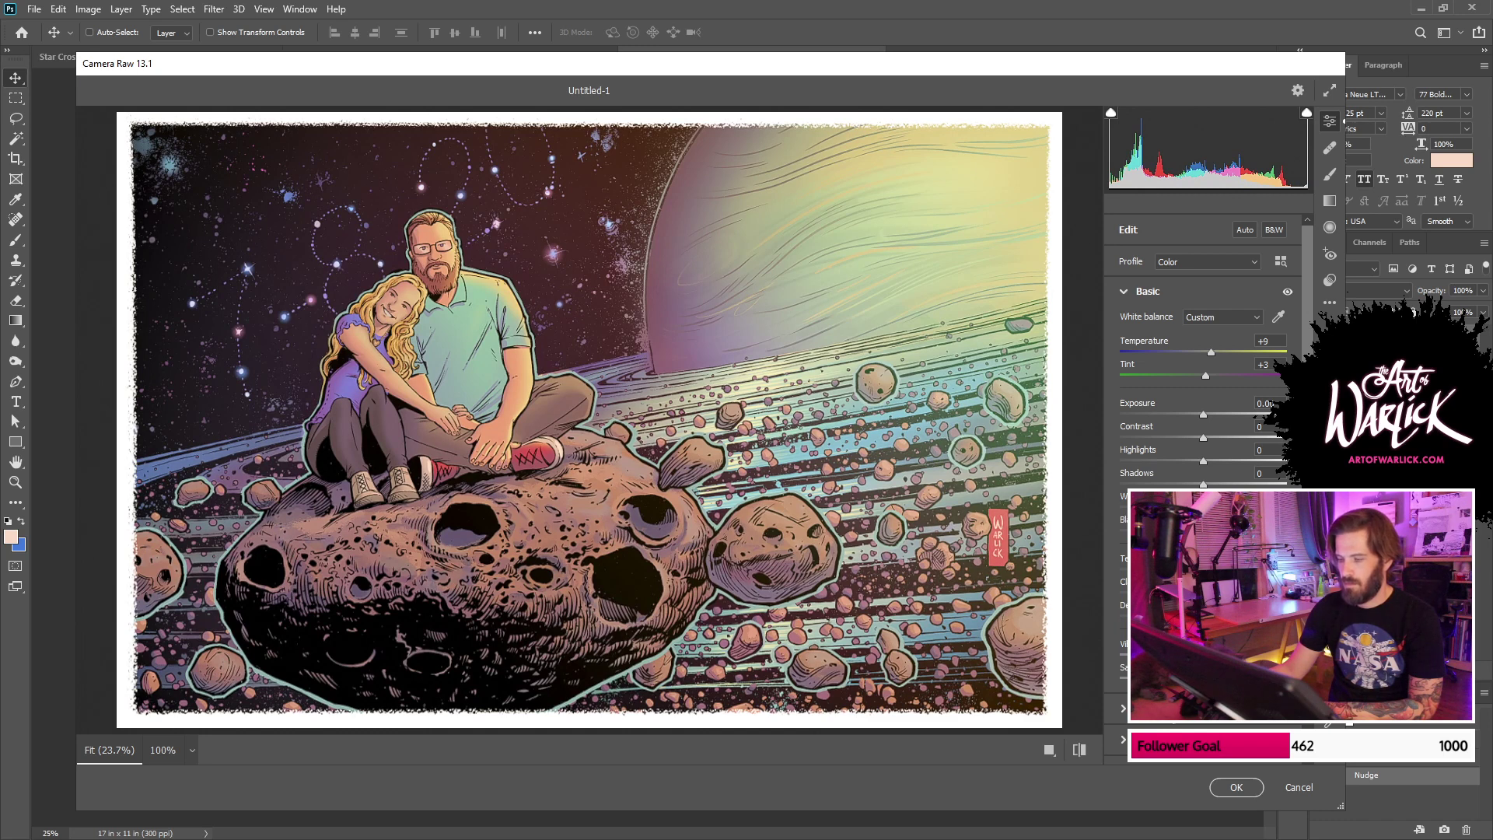
{"action": "scroll", "coordinate": [1203, 393], "scroll_direction": "down", "scroll_amount": 4}
{"action": "left_click", "coordinate": [1162, 593]}
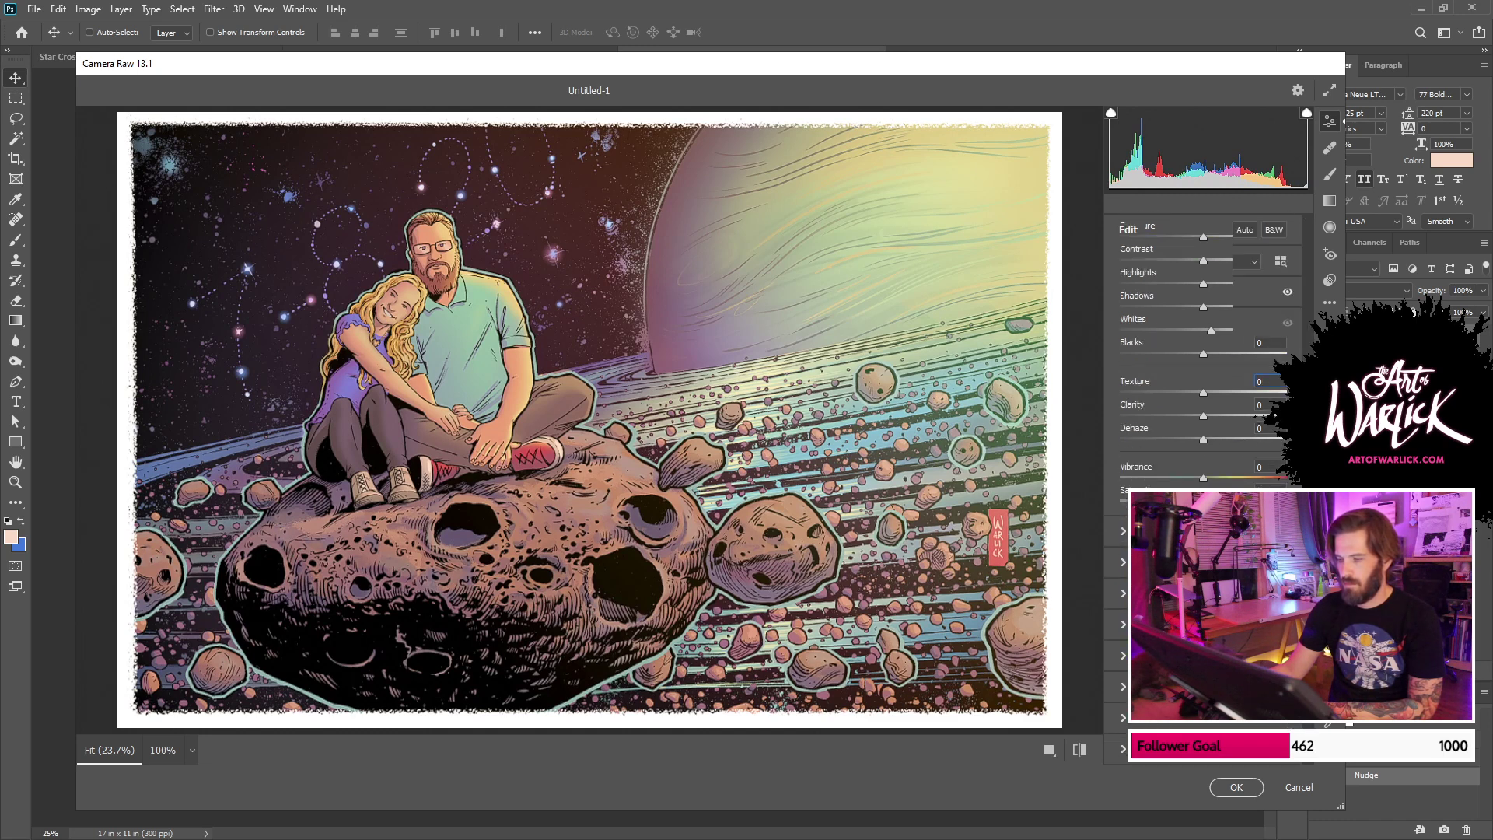
{"action": "left_click_drag", "start_coordinate": [1204, 471], "coordinate": [1204, 471]}
Step: Go through the Color Grading and Optics settings and fine-tune the Effects adjustment of the artwork
{"action": "key", "text": "ctrl+alt+5"}
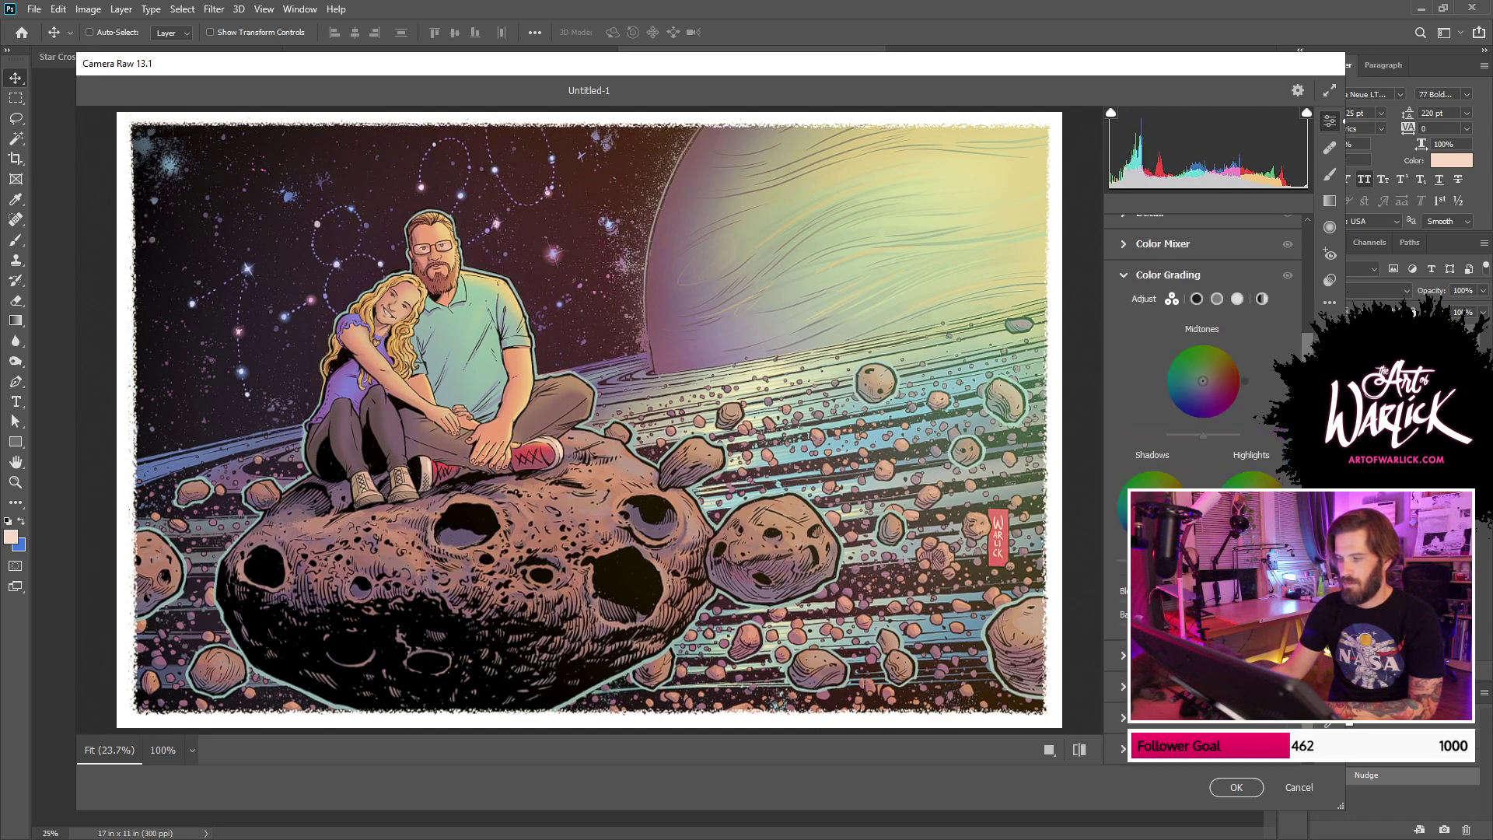
{"action": "key", "text": "ctrl+alt+6"}
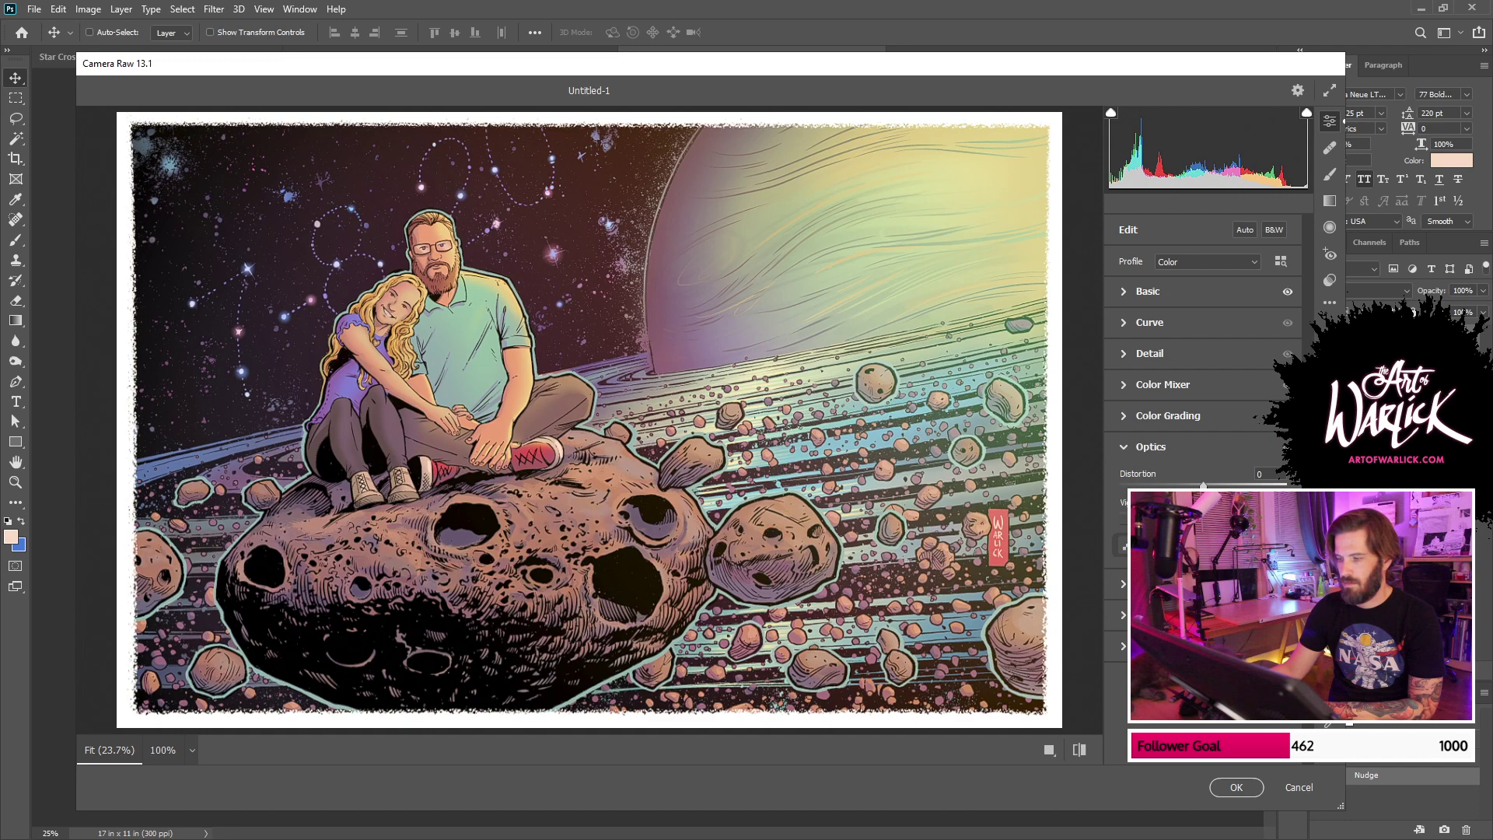
{"action": "key", "text": "ctrl+alt+7"}
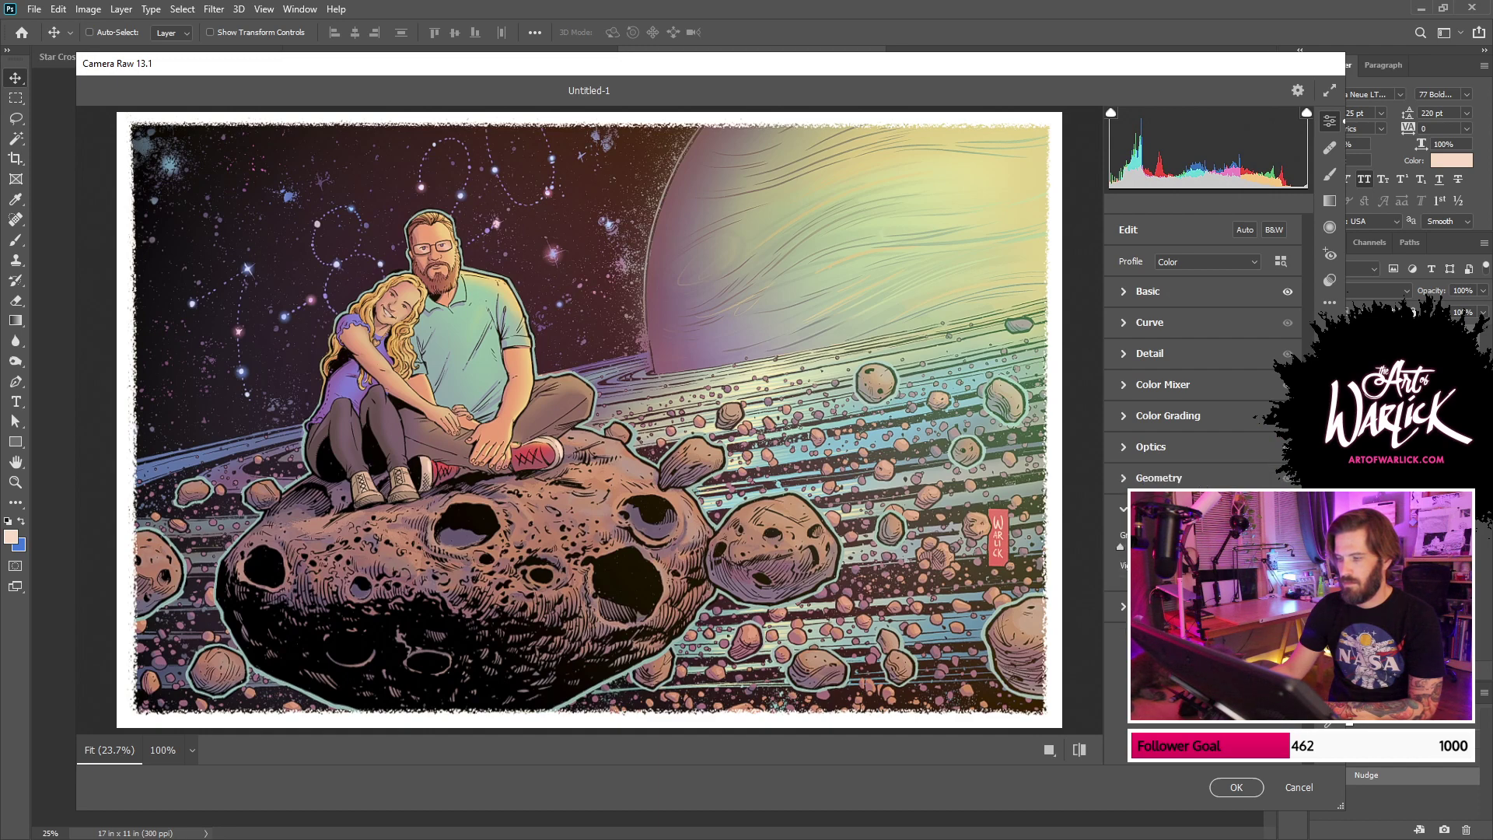
{"action": "mouse_move", "coordinate": [1207, 578]}
{"action": "left_mouse_down"}
{"action": "mouse_move", "coordinate": [1150, 578]}
{"action": "mouse_move", "coordinate": [1263, 578]}
{"action": "mouse_move", "coordinate": [1208, 578]}
{"action": "left_mouse_up"}
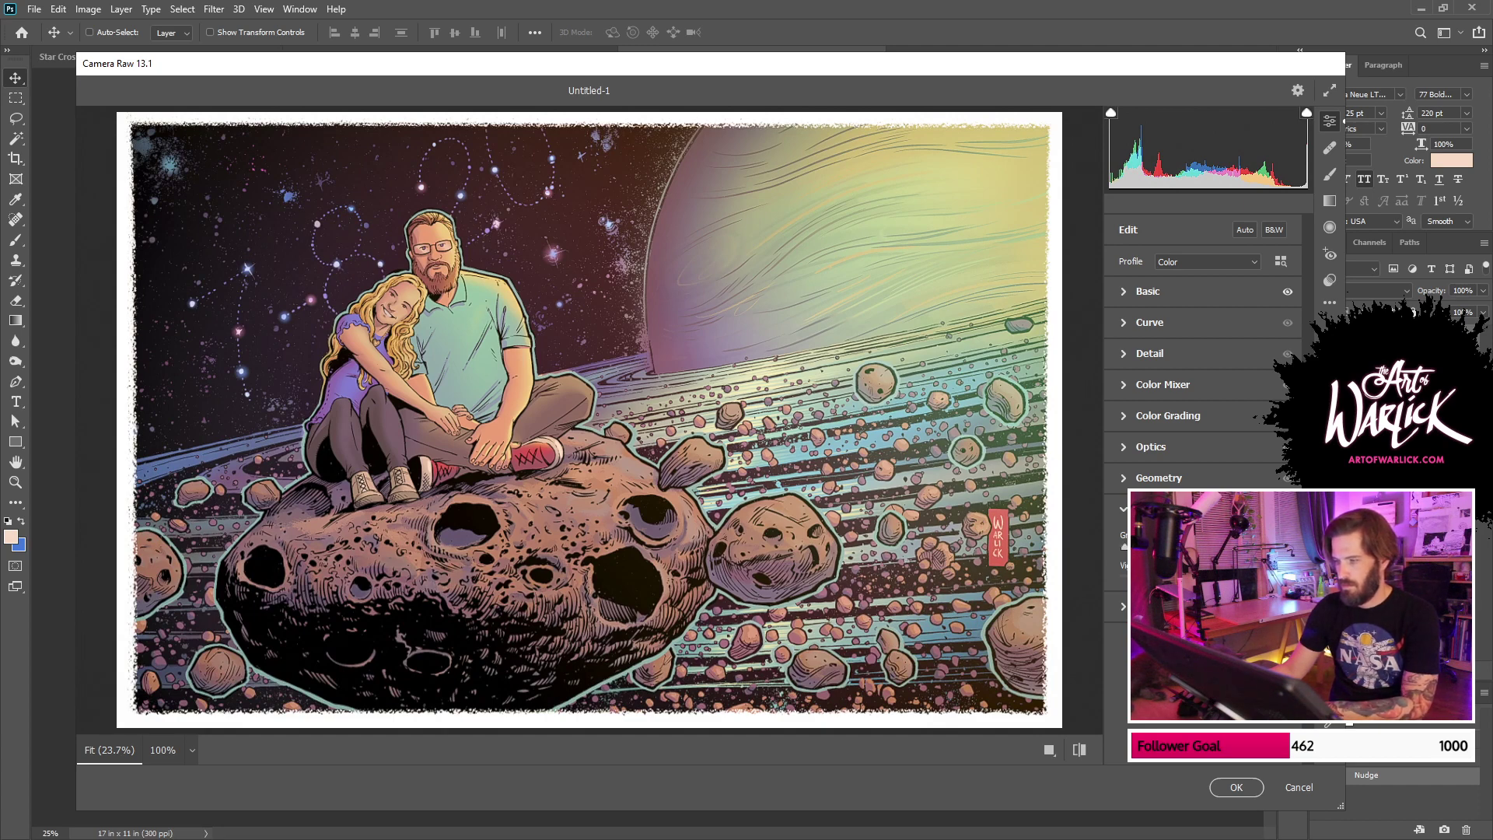
Step: Check the filtered linework up close at 200% and apply the Camera Raw Filter
{"action": "key", "text": "ctrl+plus"}
{"action": "key", "text": "ctrl+plus"}
{"action": "key", "text": "ctrl+plus"}
{"action": "key", "text": "ctrl+plus"}
{"action": "key", "text": "ctrl+plus"}
{"action": "key", "text": "ctrl+plus"}
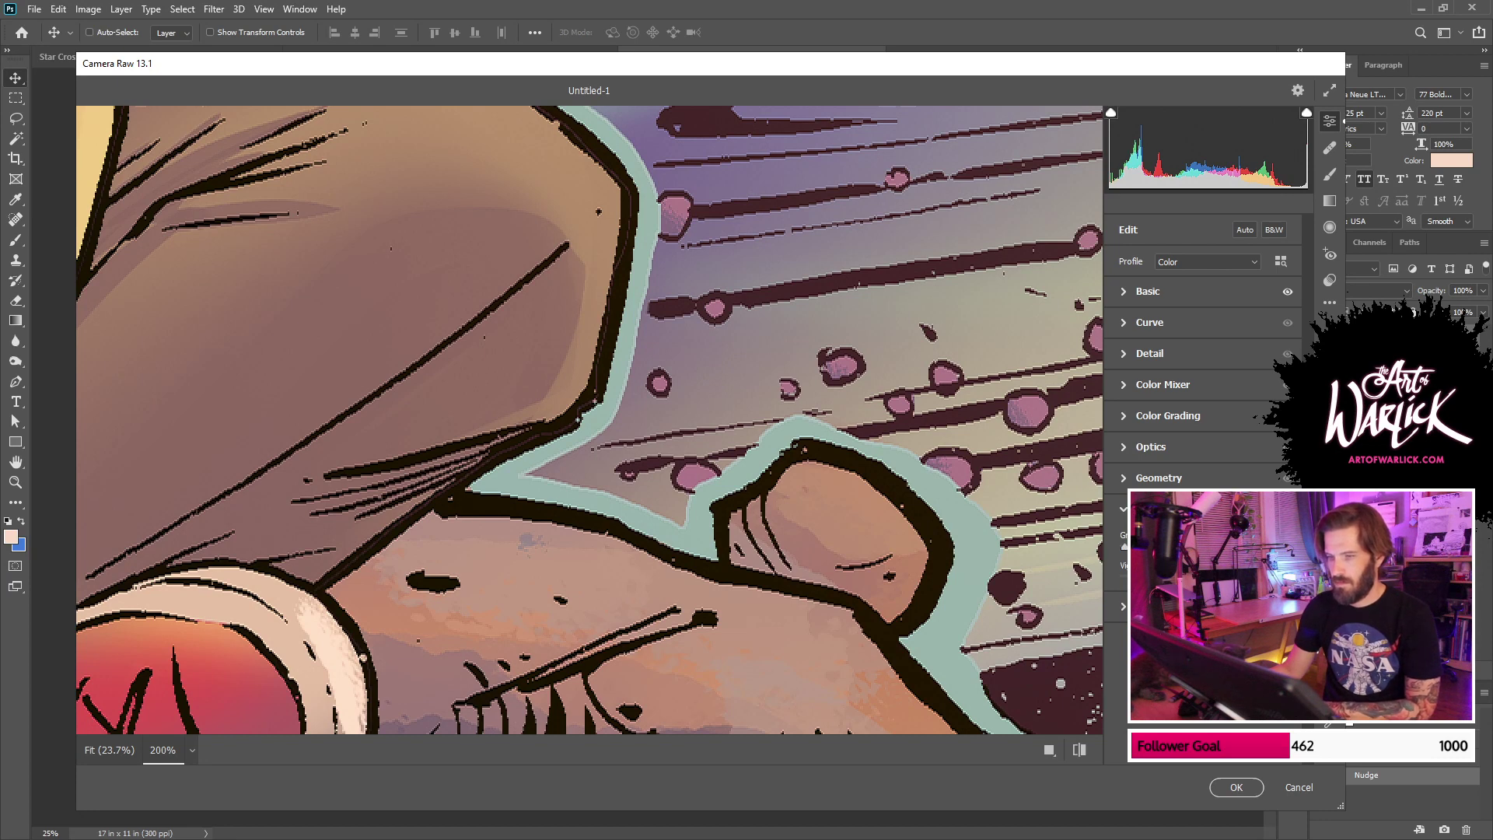
{"action": "left_click", "coordinate": [1227, 787]}
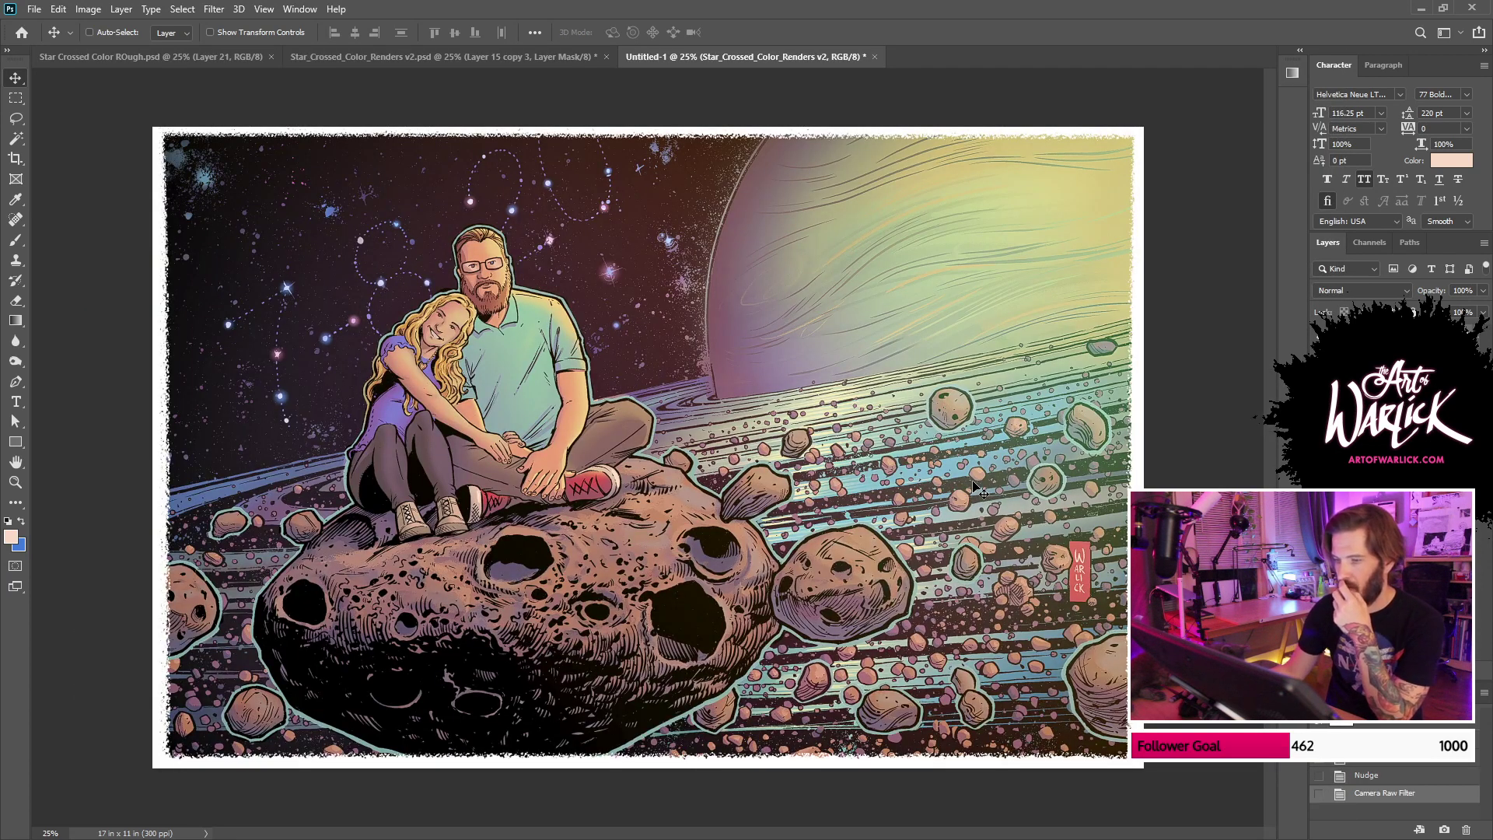
Step: Compare the artwork with and without the Camera Raw adjustment, leaving the smart filter enabled
{"action": "key", "text": "ctrl+z"}
{"action": "key", "text": "ctrl+z"}
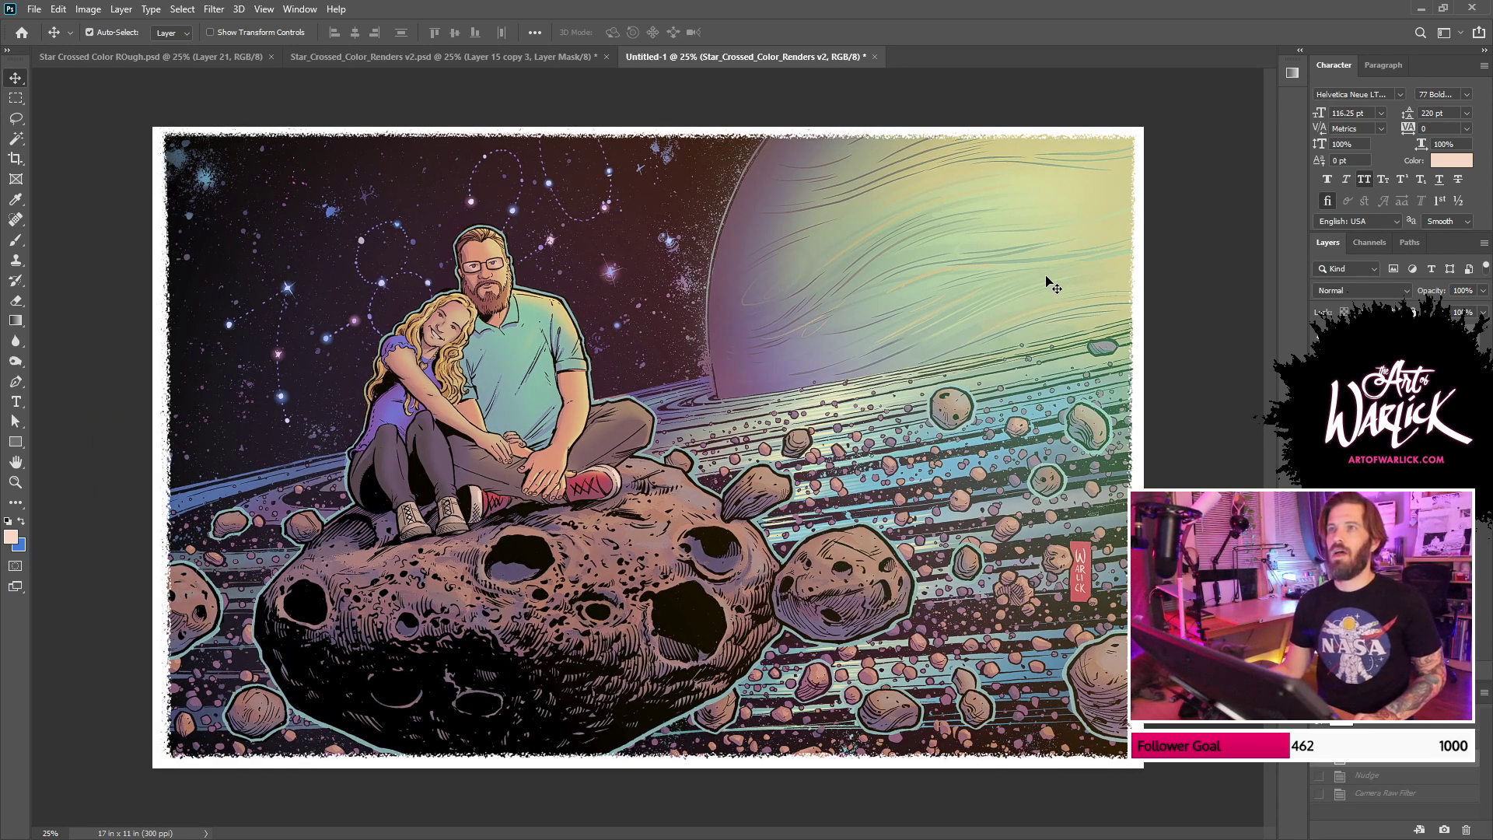
{"action": "key", "text": "ctrl+shift+z"}
{"action": "key", "text": "ctrl+shift+z"}
{"action": "key", "text": "ctrl+z"}
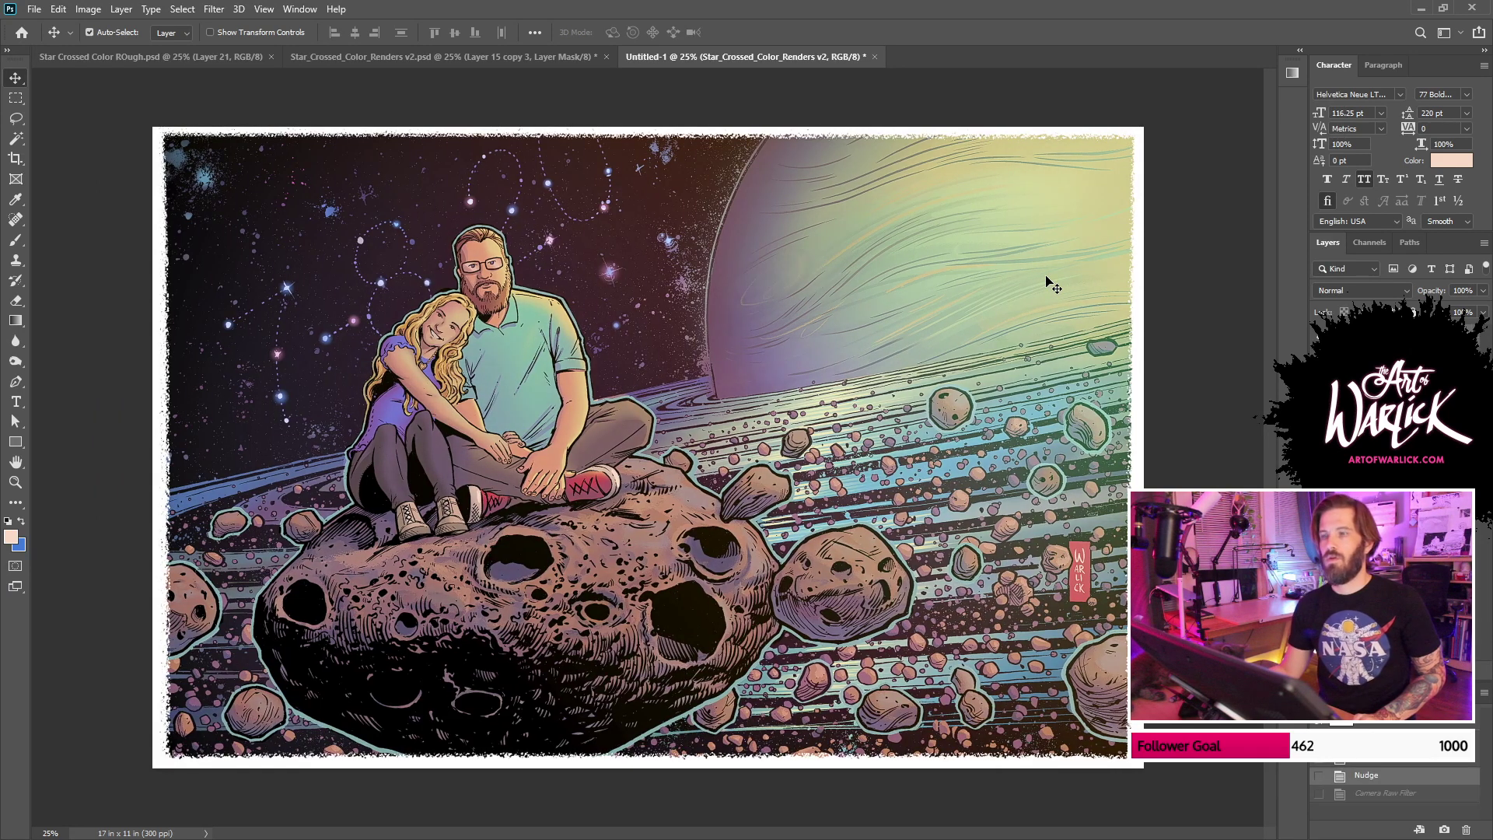
{"action": "key", "text": "ctrl+shift+z"}
{"action": "key", "text": "ctrl+minus"}
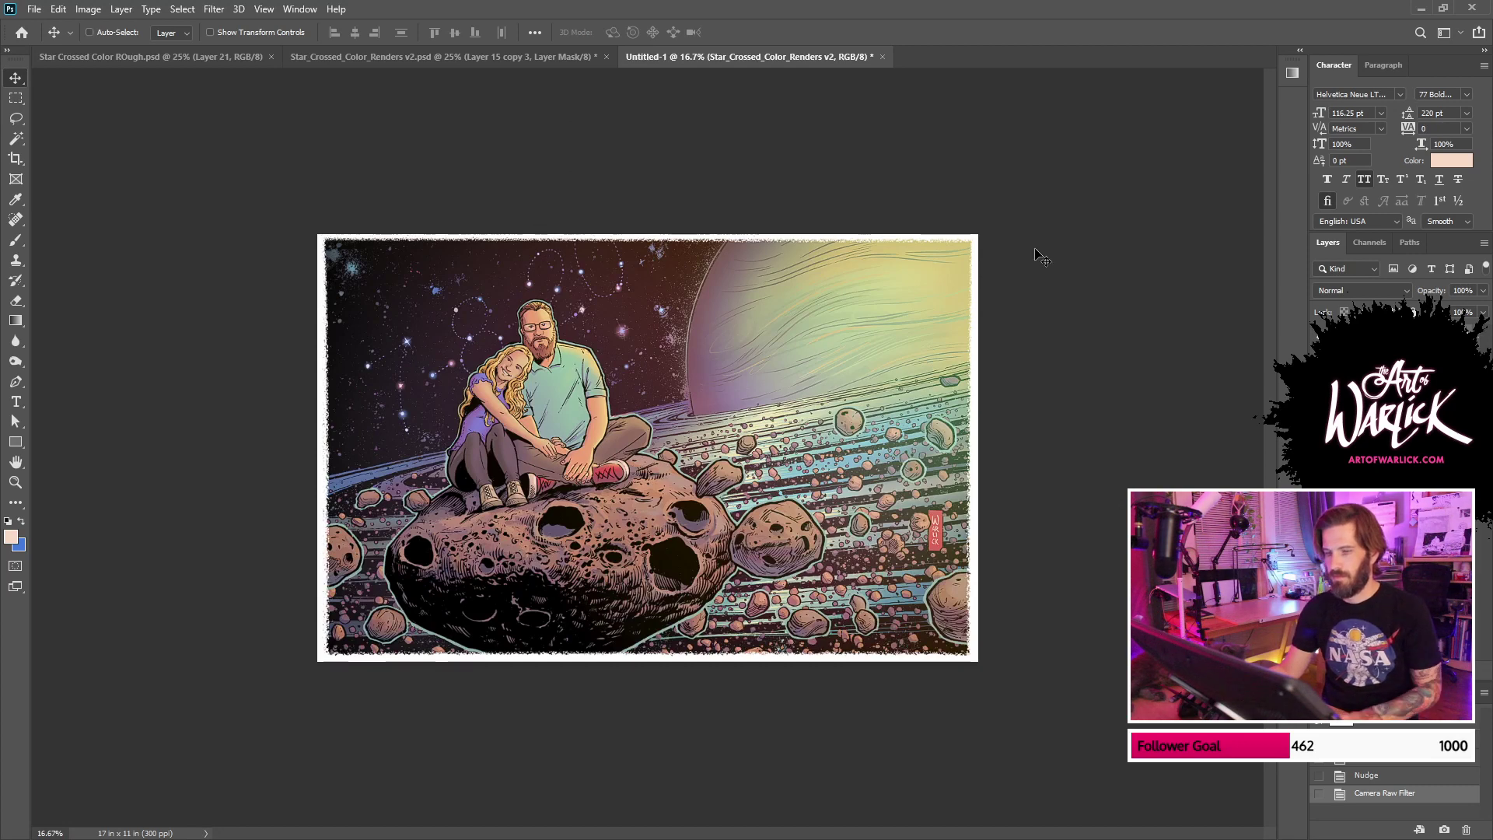
{"action": "key", "text": "ctrl+plus"}
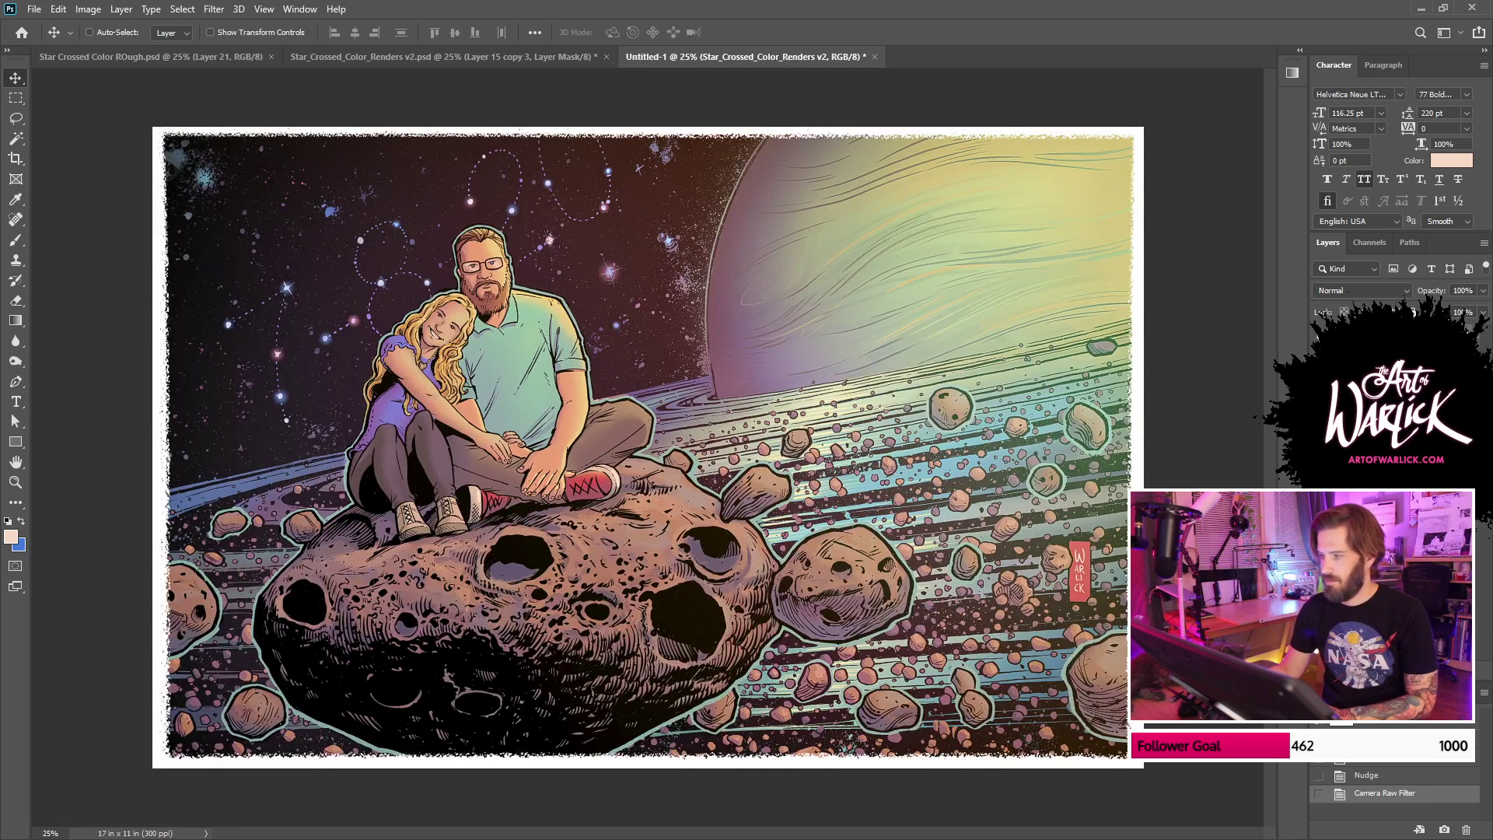
{"action": "left_click", "coordinate": [1320, 367]}
{"action": "left_click", "coordinate": [1319, 367]}
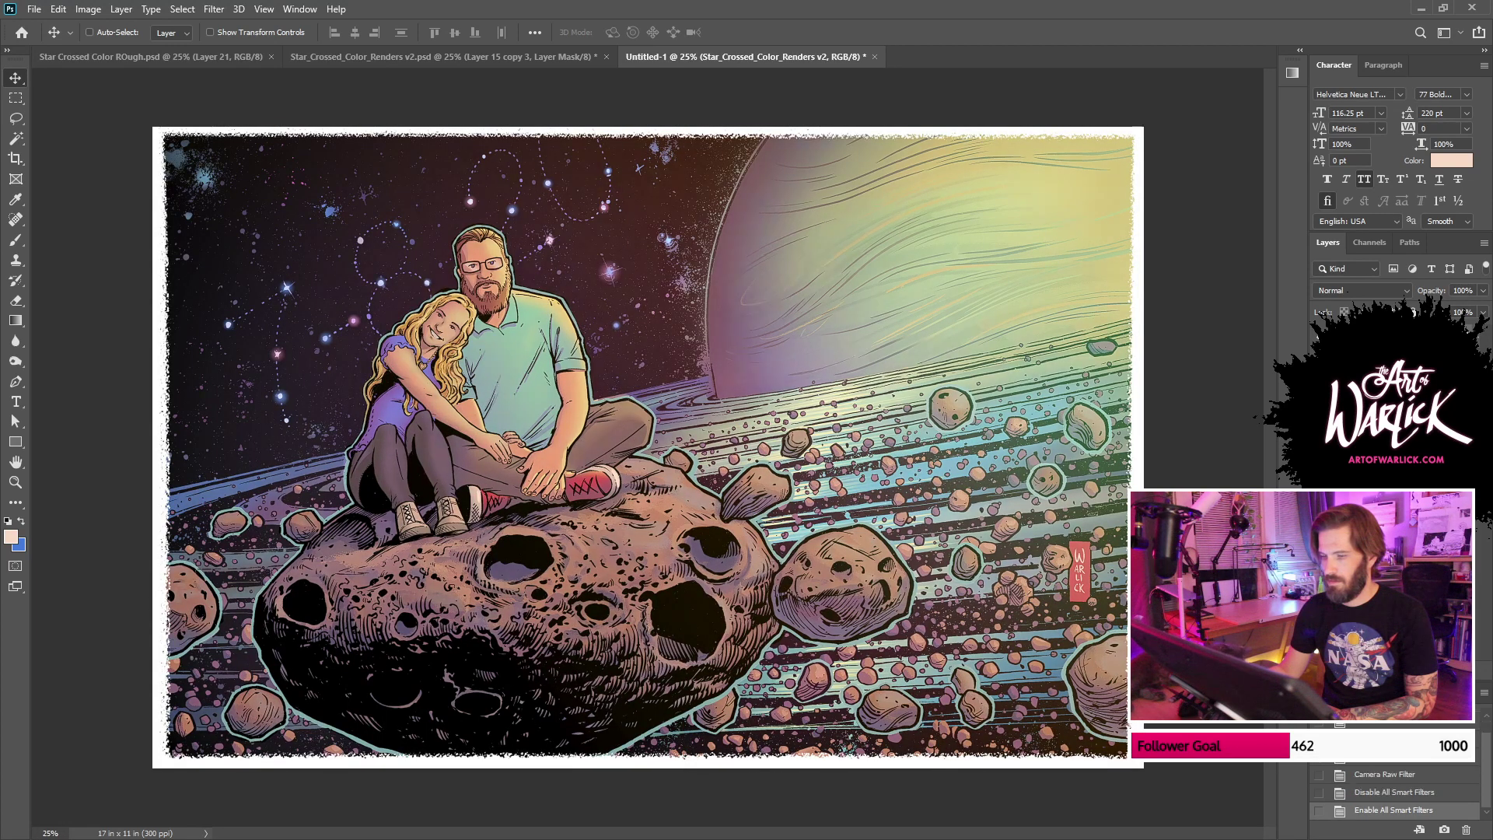
Step: Save Star_Crossed_Color_Renders v2.psd with its white border hidden and return to Untitled-1 to refresh the linked artwork
{"action": "left_click", "coordinate": [443, 57]}
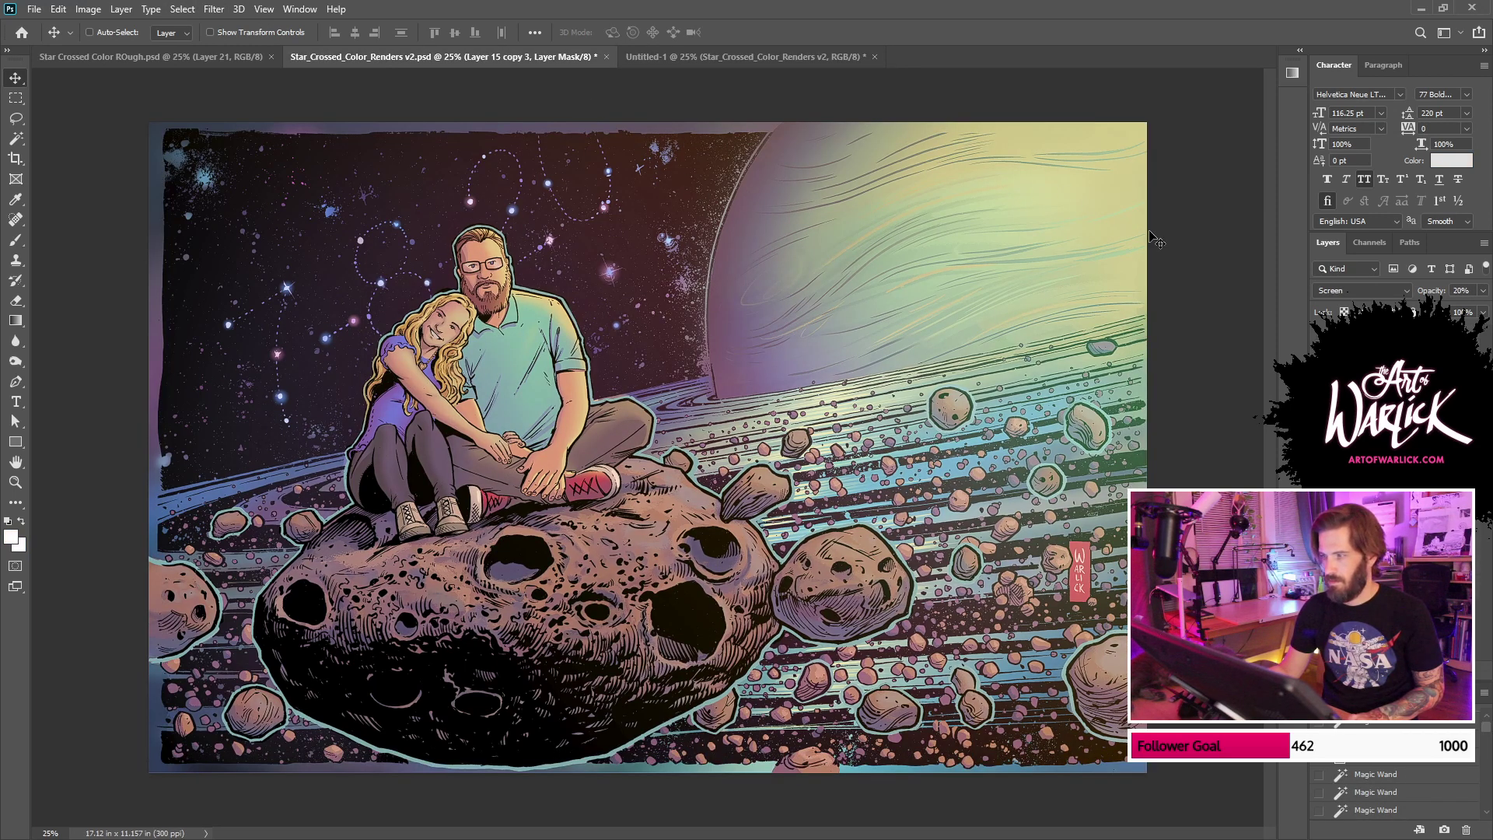
{"action": "key", "text": "ctrl+s"}
{"action": "left_click", "coordinate": [746, 58]}
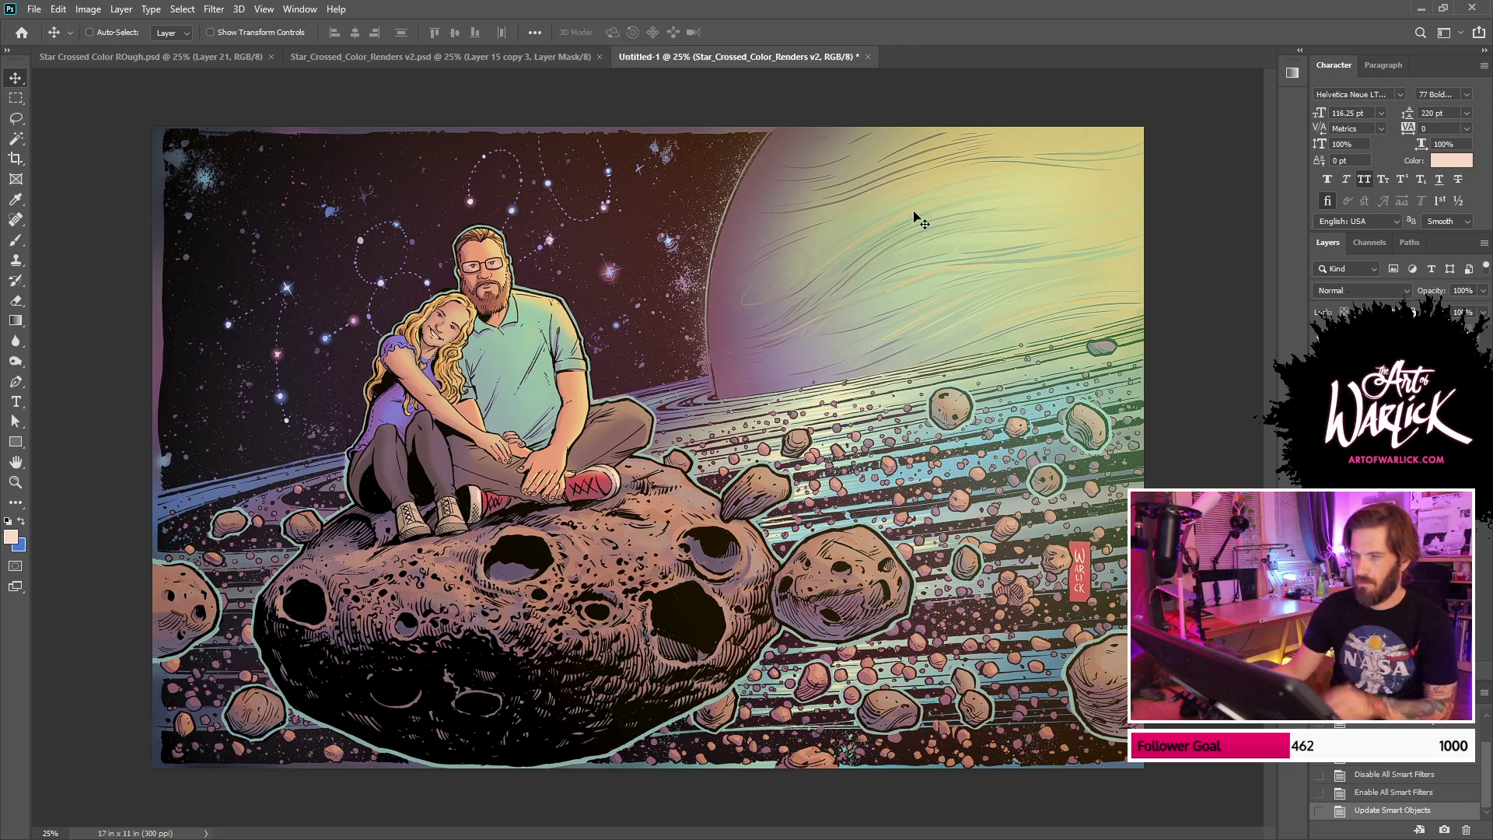
Step: Transform the linked artwork to a scale of 102.61% and a rotation of -0.16 degrees so it fills the page
{"action": "key", "text": "ctrl+t"}
{"action": "left_click_drag", "start_coordinate": [1157, 117], "coordinate": [1168, 114]}
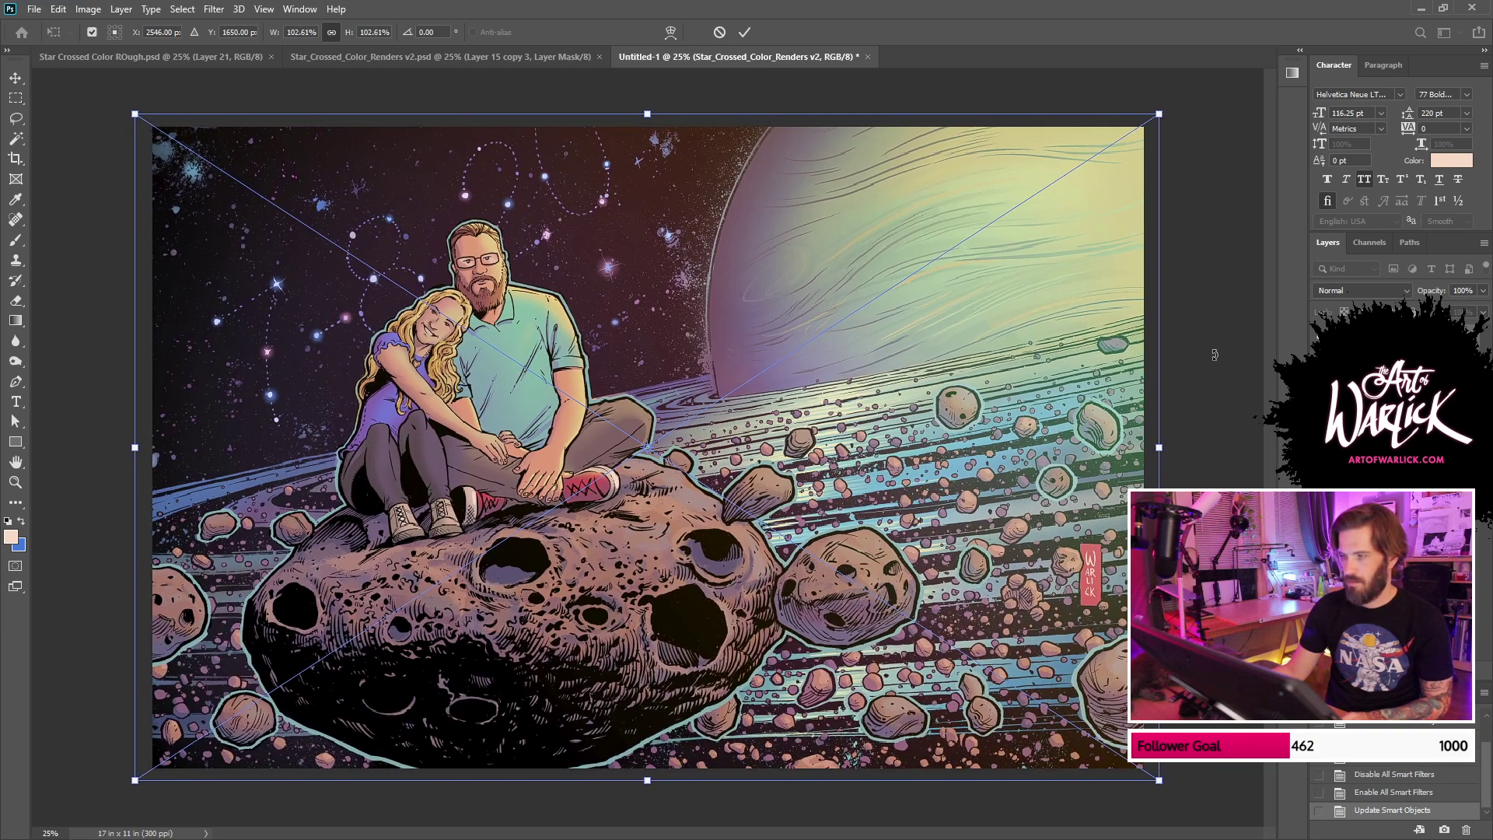
{"action": "left_click_drag", "start_coordinate": [1233, 342], "coordinate": [1260, 323]}
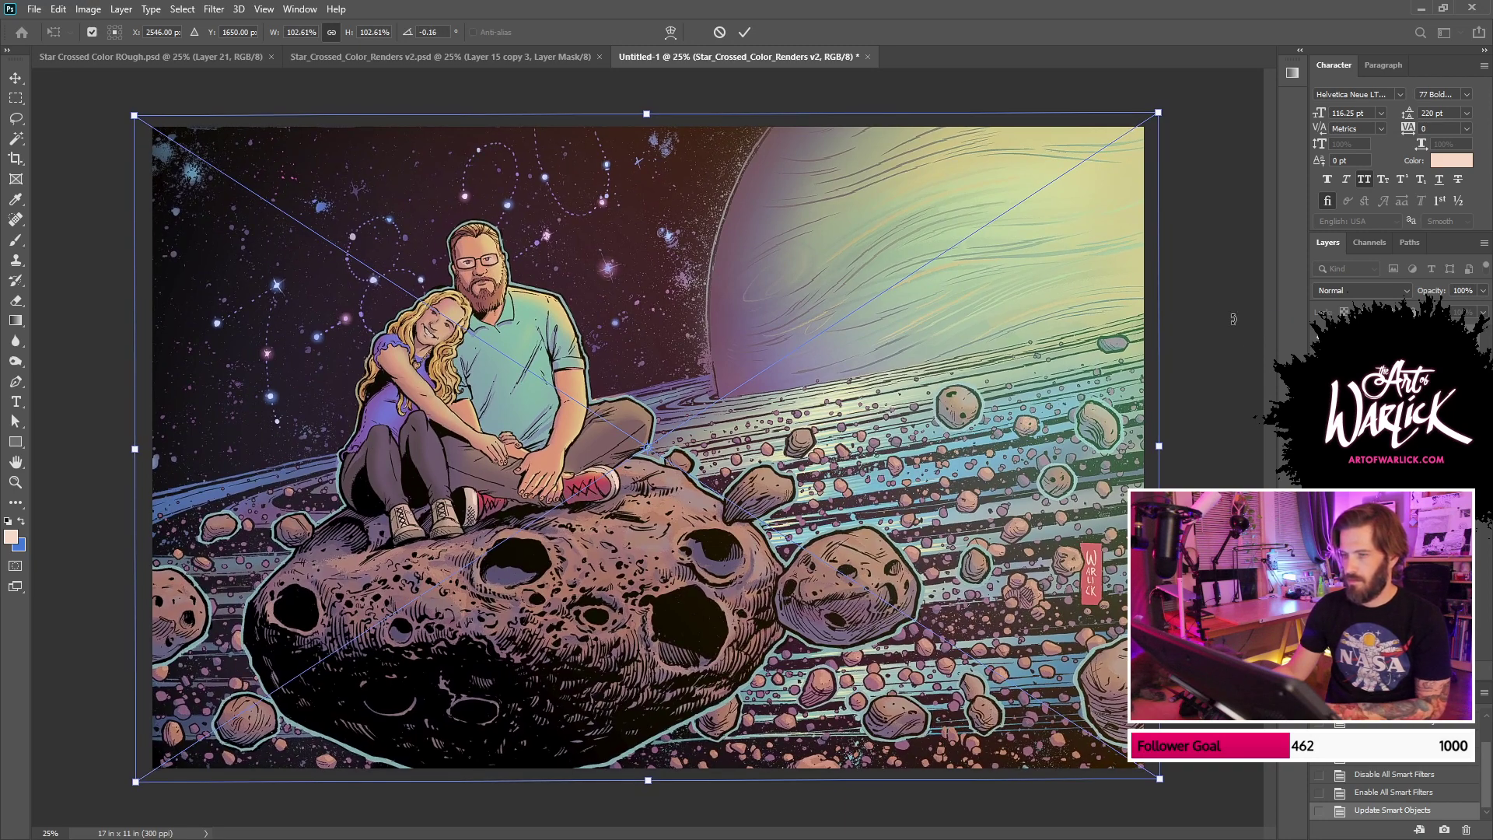
{"action": "key", "text": "Return"}
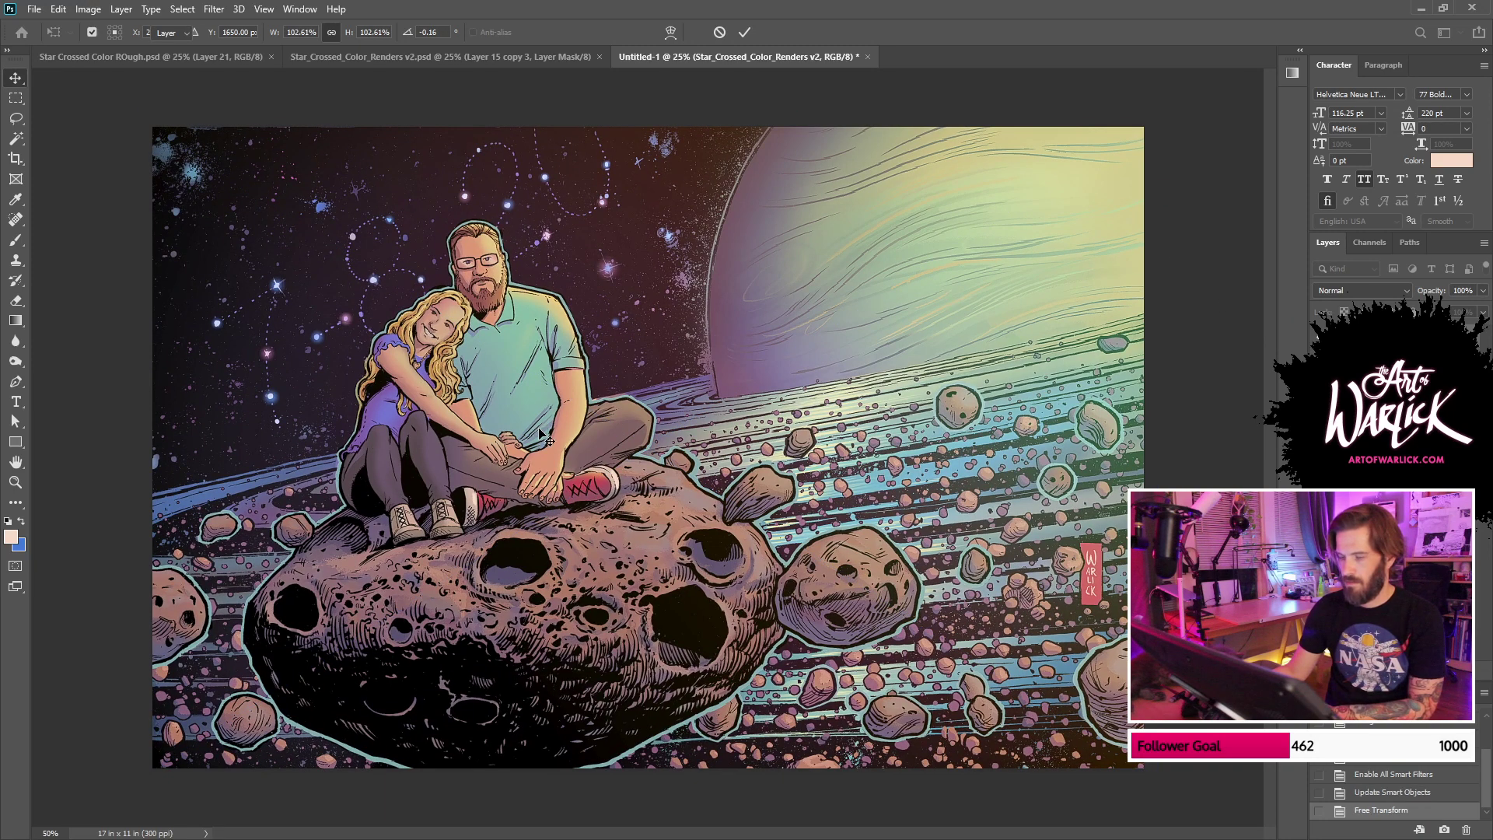
Step: Examine the transformed artwork up close and as a whole page without the surrounding interface
{"action": "key", "text": "ctrl+plus"}
{"action": "key", "text": "ctrl+plus"}
{"action": "key", "text": "ctrl+plus"}
{"action": "key", "text": "ctrl+plus"}
{"action": "key", "text": "ctrl+plus"}
{"action": "key", "text": "ctrl+0"}
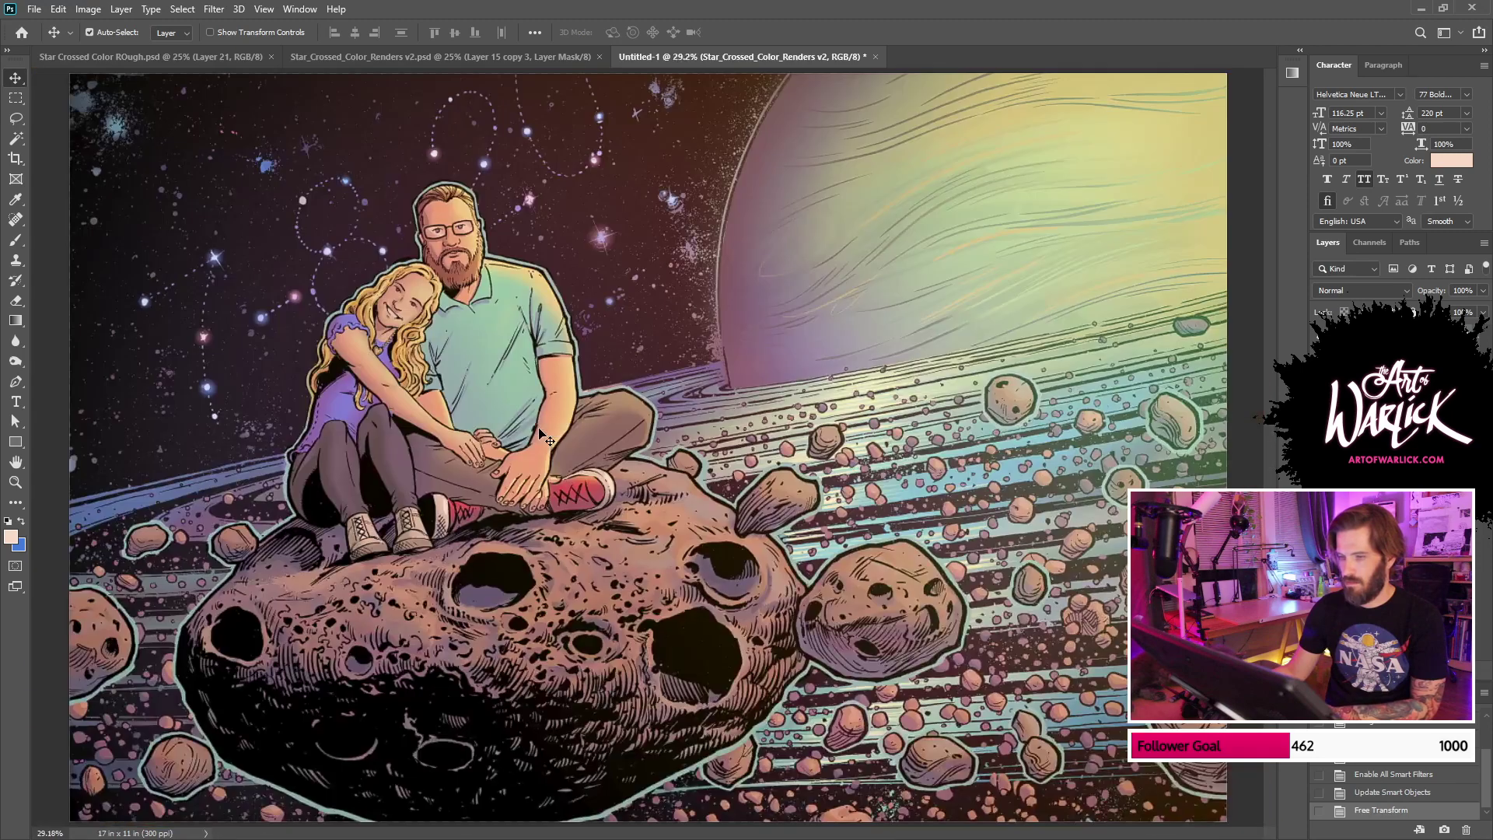
{"action": "key", "text": "ctrl+minus"}
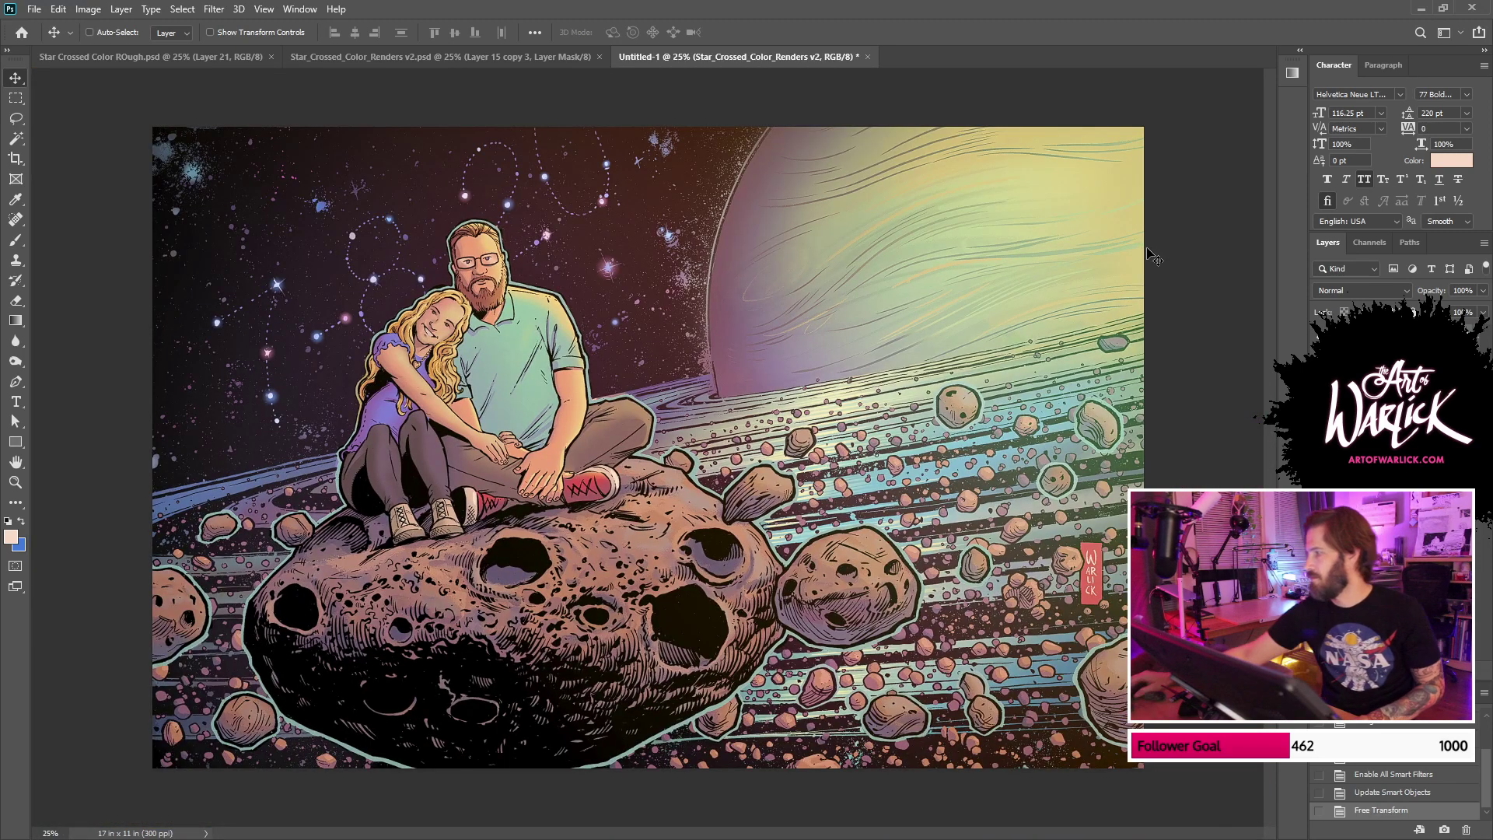
{"action": "key", "text": "ctrl+0"}
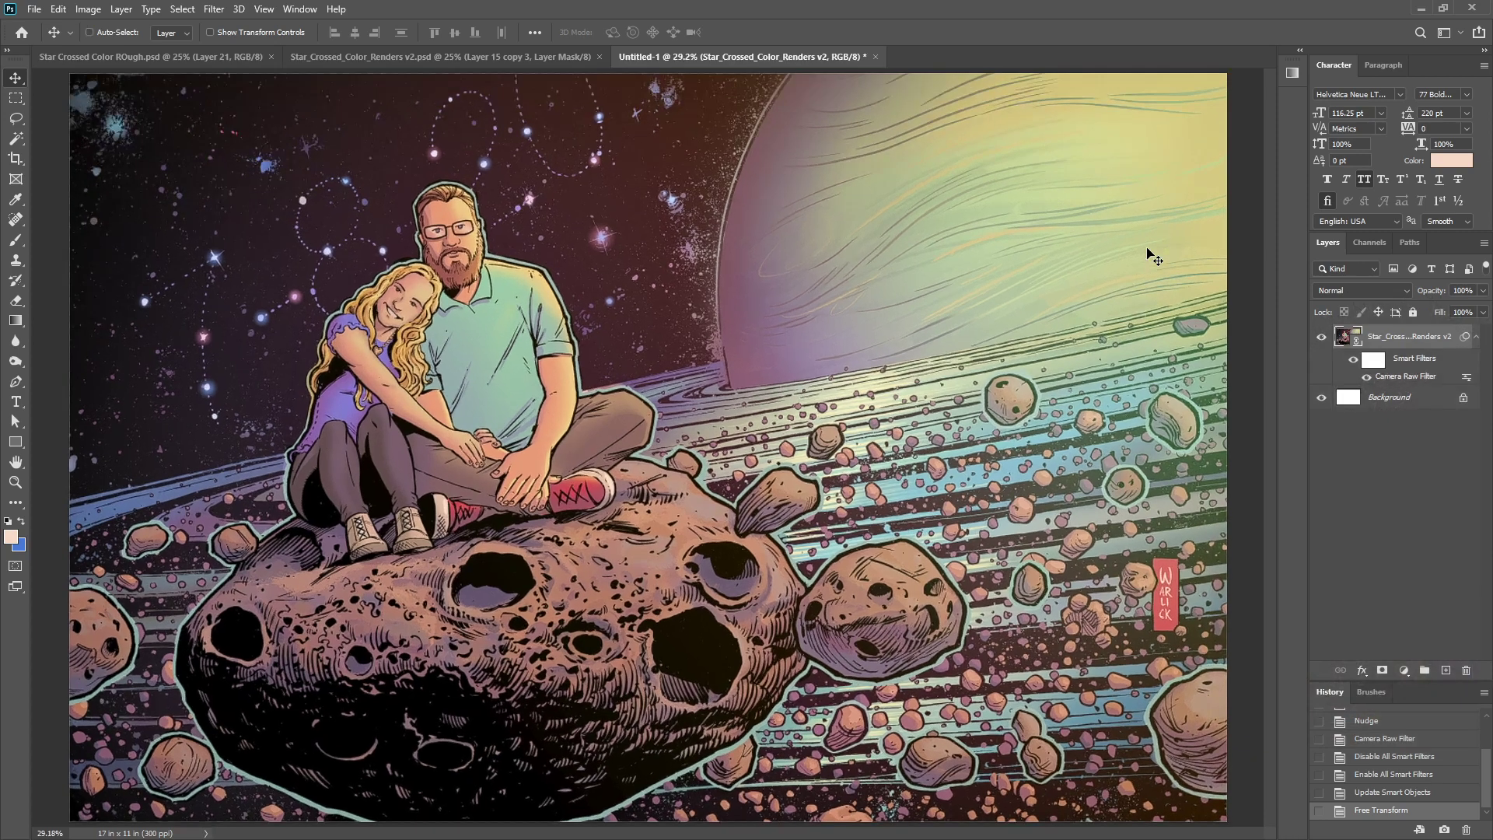
{"action": "key", "text": "Tab"}
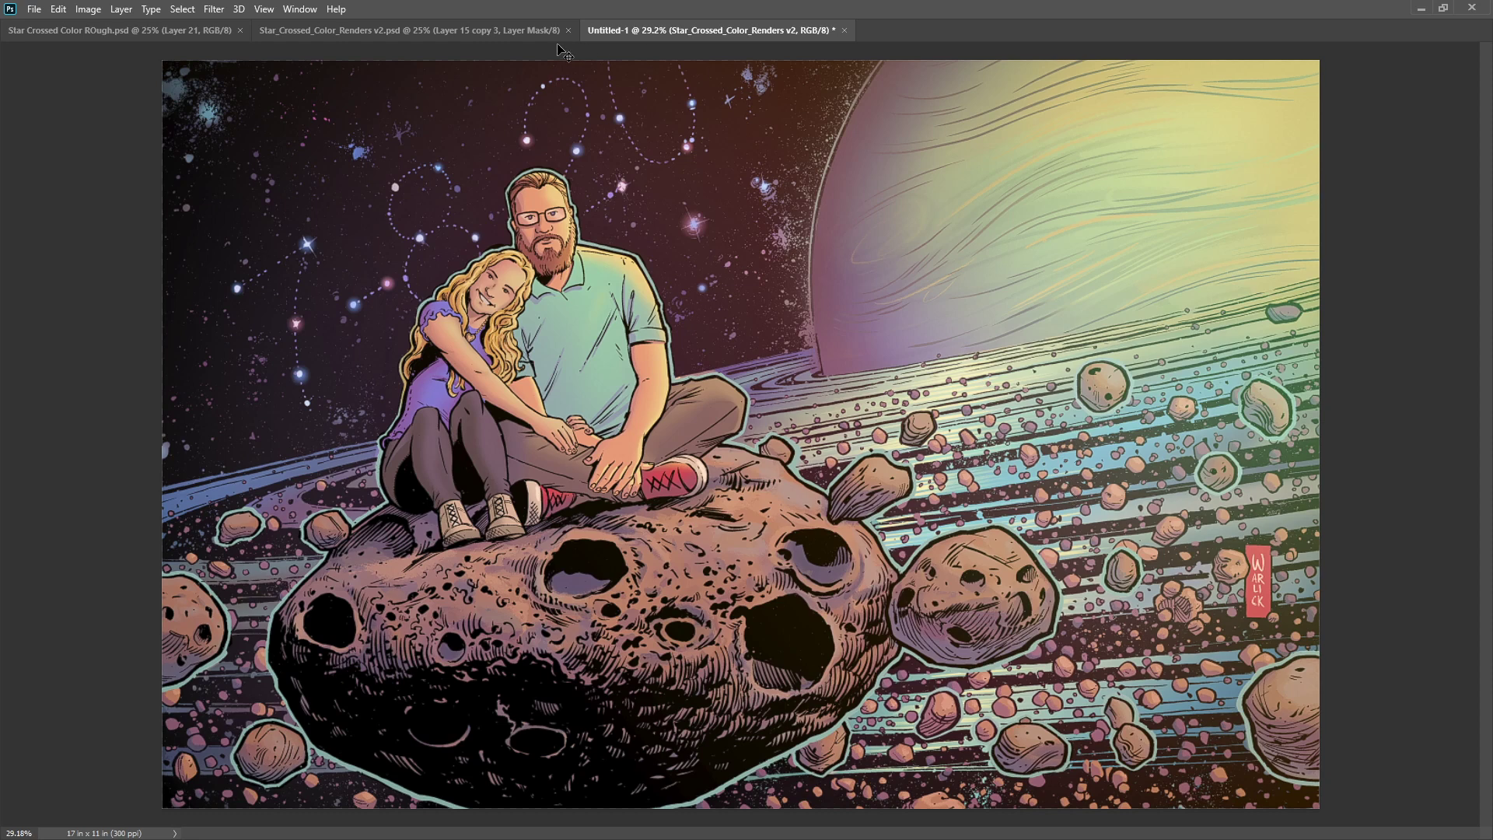
Step: Load the pixels of Layer 15 copy 3 as a selection in Star_Crossed_Color_Renders v2.psd
{"action": "left_click", "coordinate": [529, 31]}
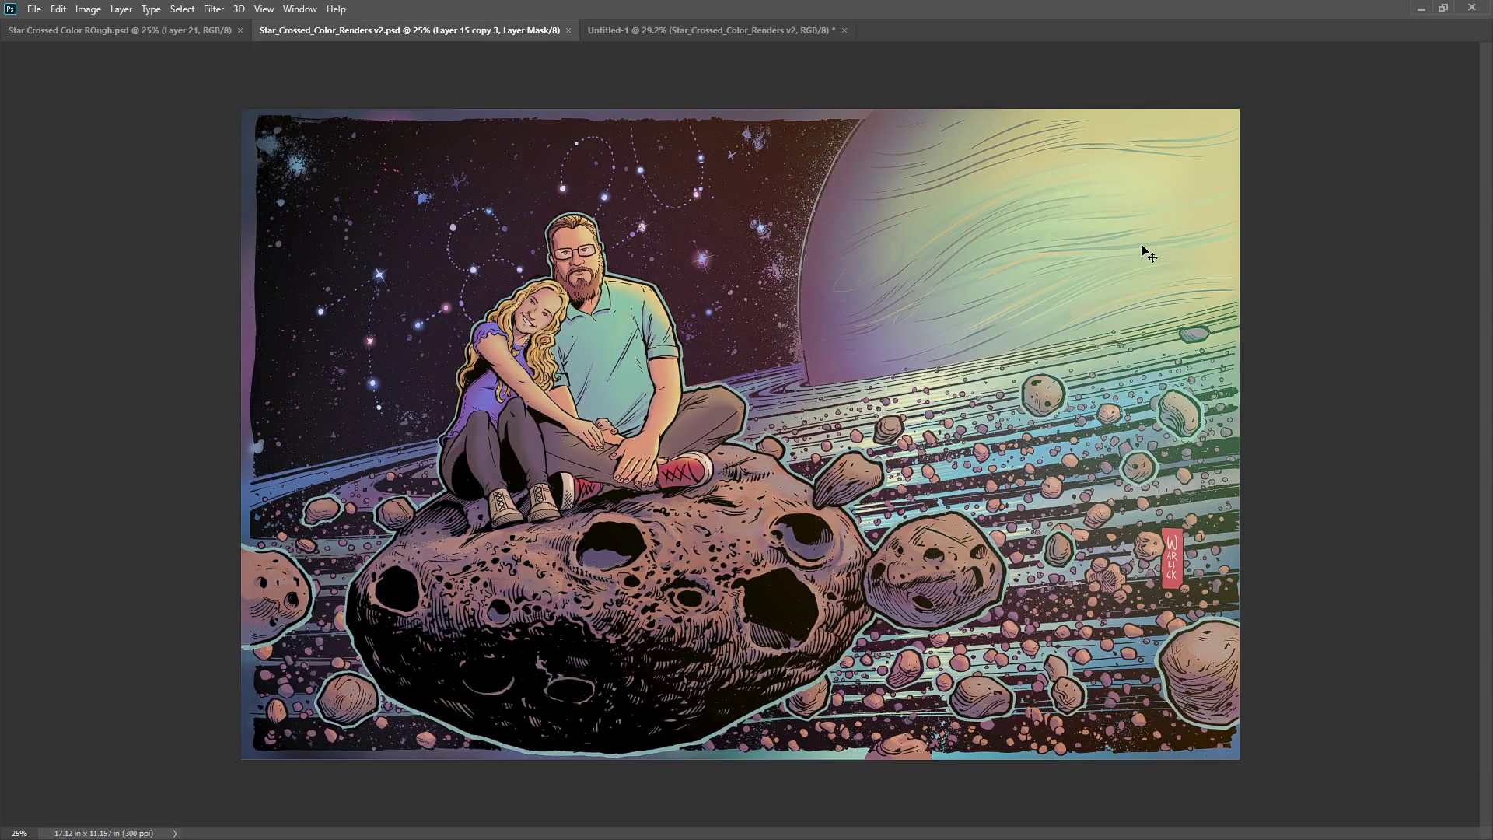
{"action": "key", "text": "Tab"}
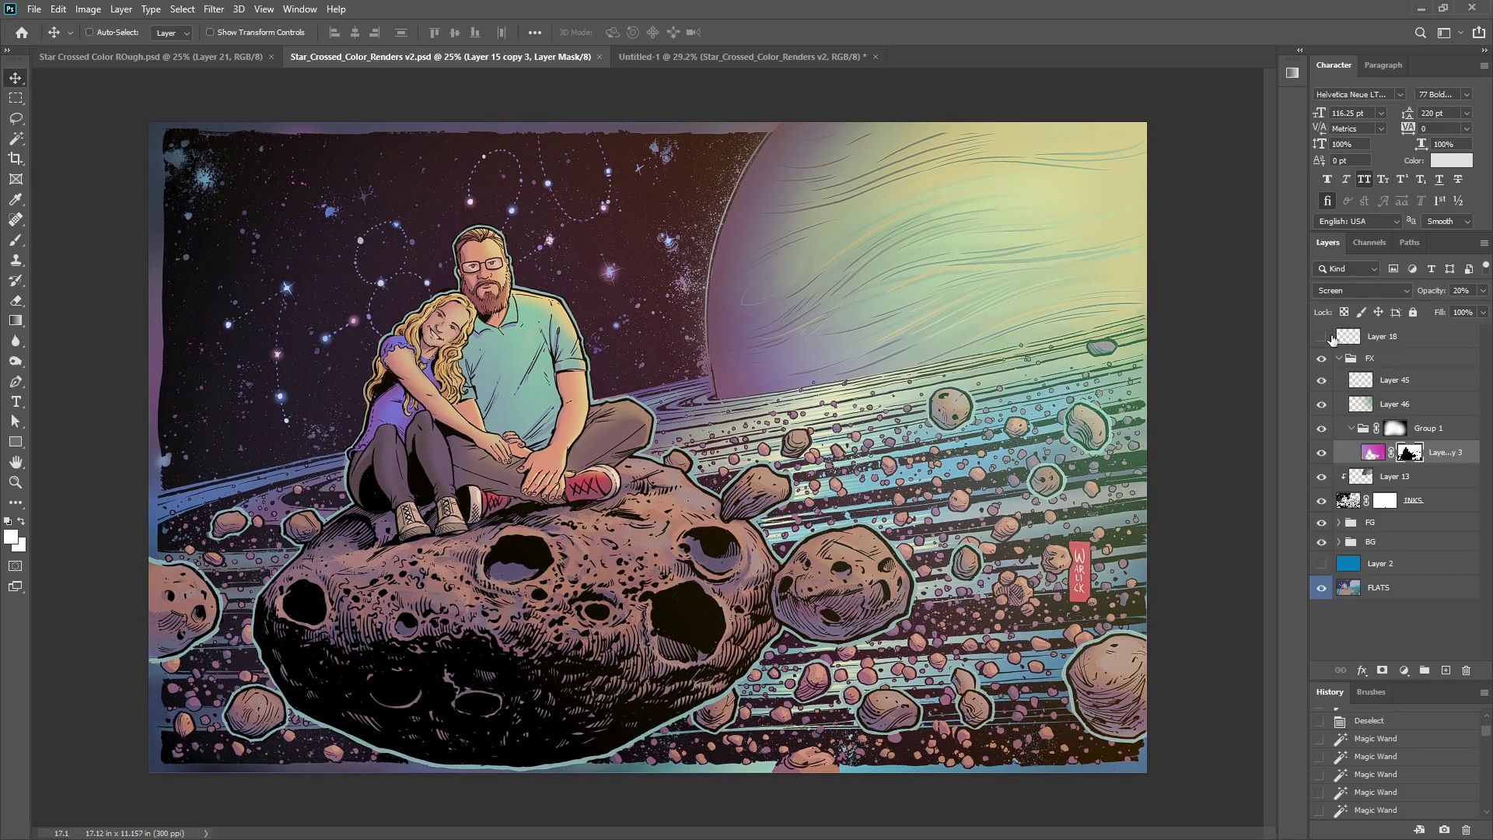
{"action": "left_click", "coordinate": [1375, 460], "text": "ctrl"}
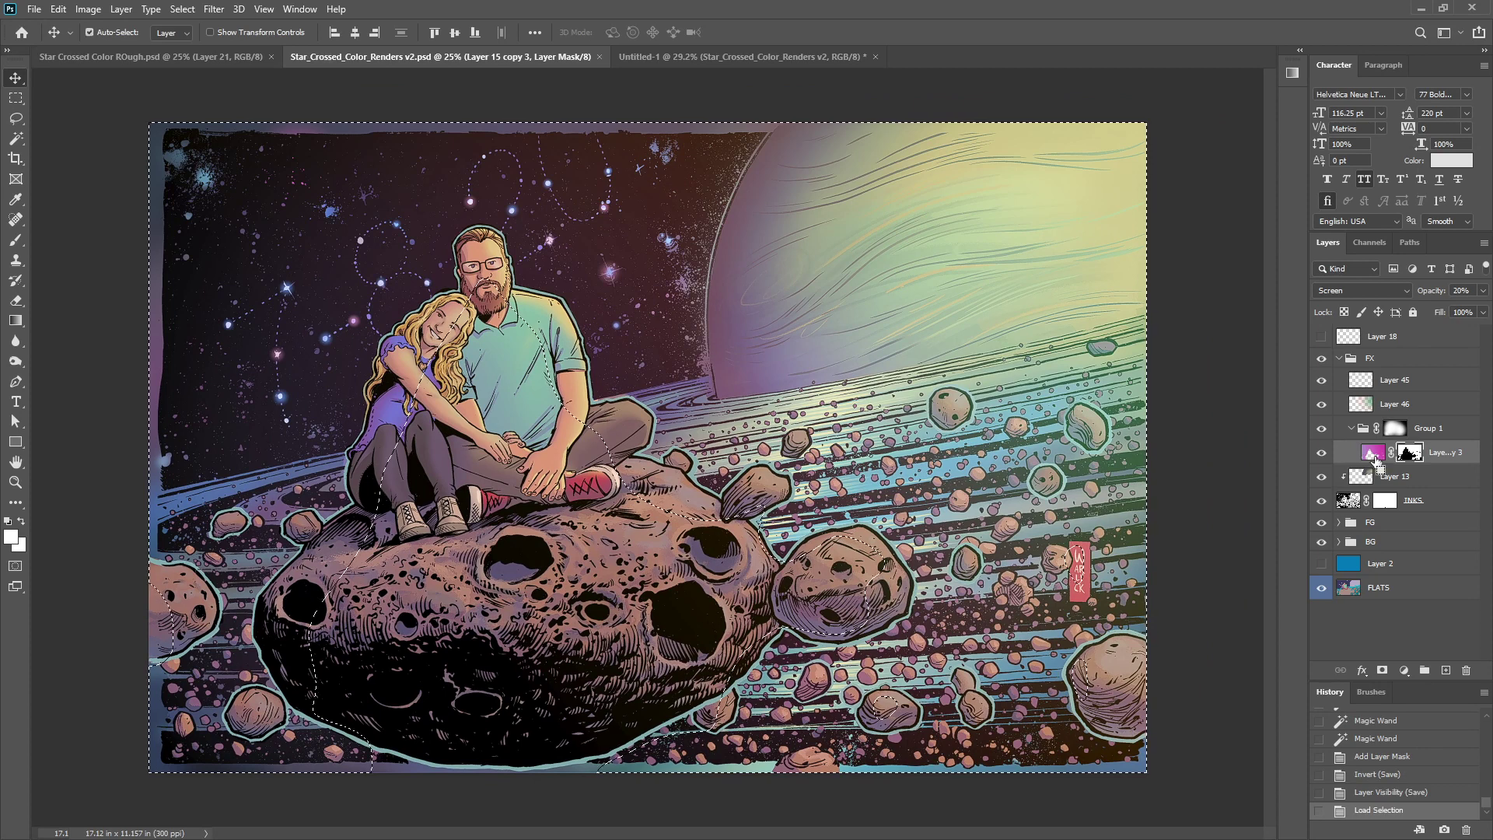
Step: Clear the selection, add a new layer above Layer 15 copy 3 in Group 1, and try a pale peach radial gradient on it
{"action": "key", "text": "ctrl+d"}
{"action": "left_click", "coordinate": [1445, 670]}
{"action": "key", "text": "g"}
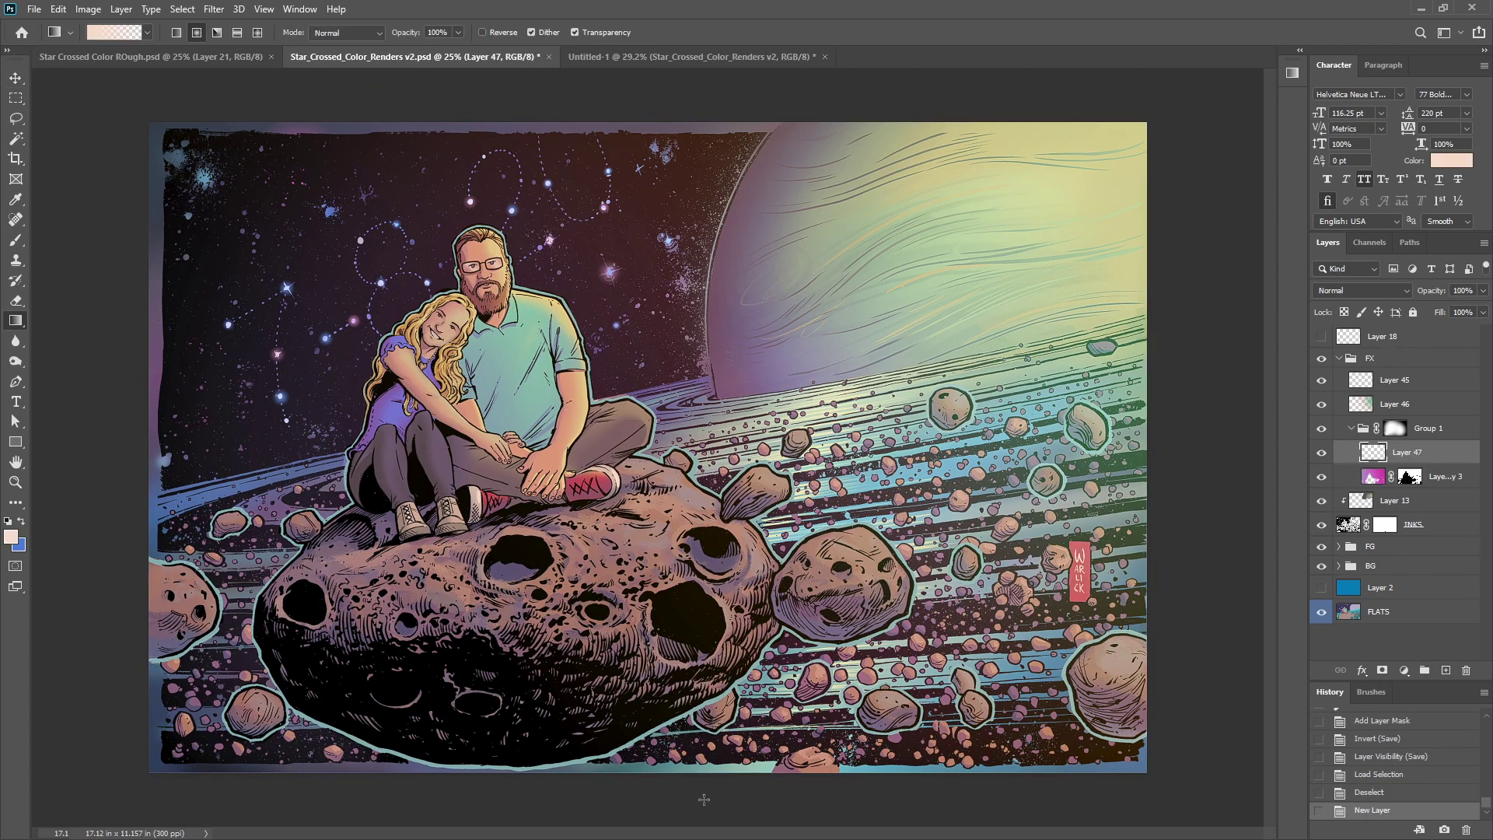
{"action": "left_click_drag", "start_coordinate": [704, 799], "coordinate": [729, 346]}
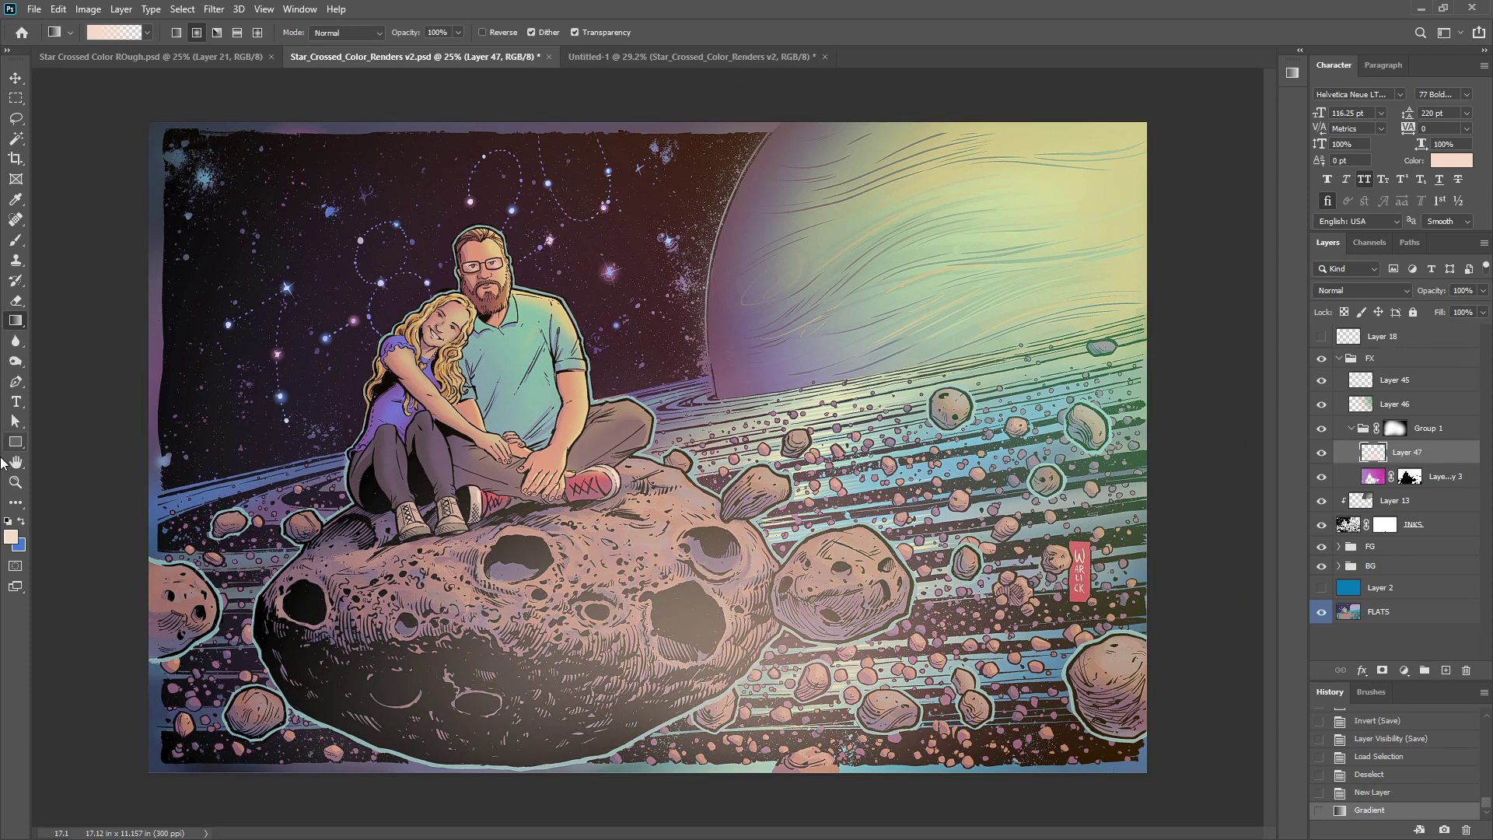
{"action": "key", "text": "ctrl+z"}
Step: Try a reflected gradient in a grey-green sampled from the planet, rising from below the artwork's bottom edge on Layer 47
{"action": "left_click", "coordinate": [22, 520]}
{"action": "left_click", "coordinate": [237, 32]}
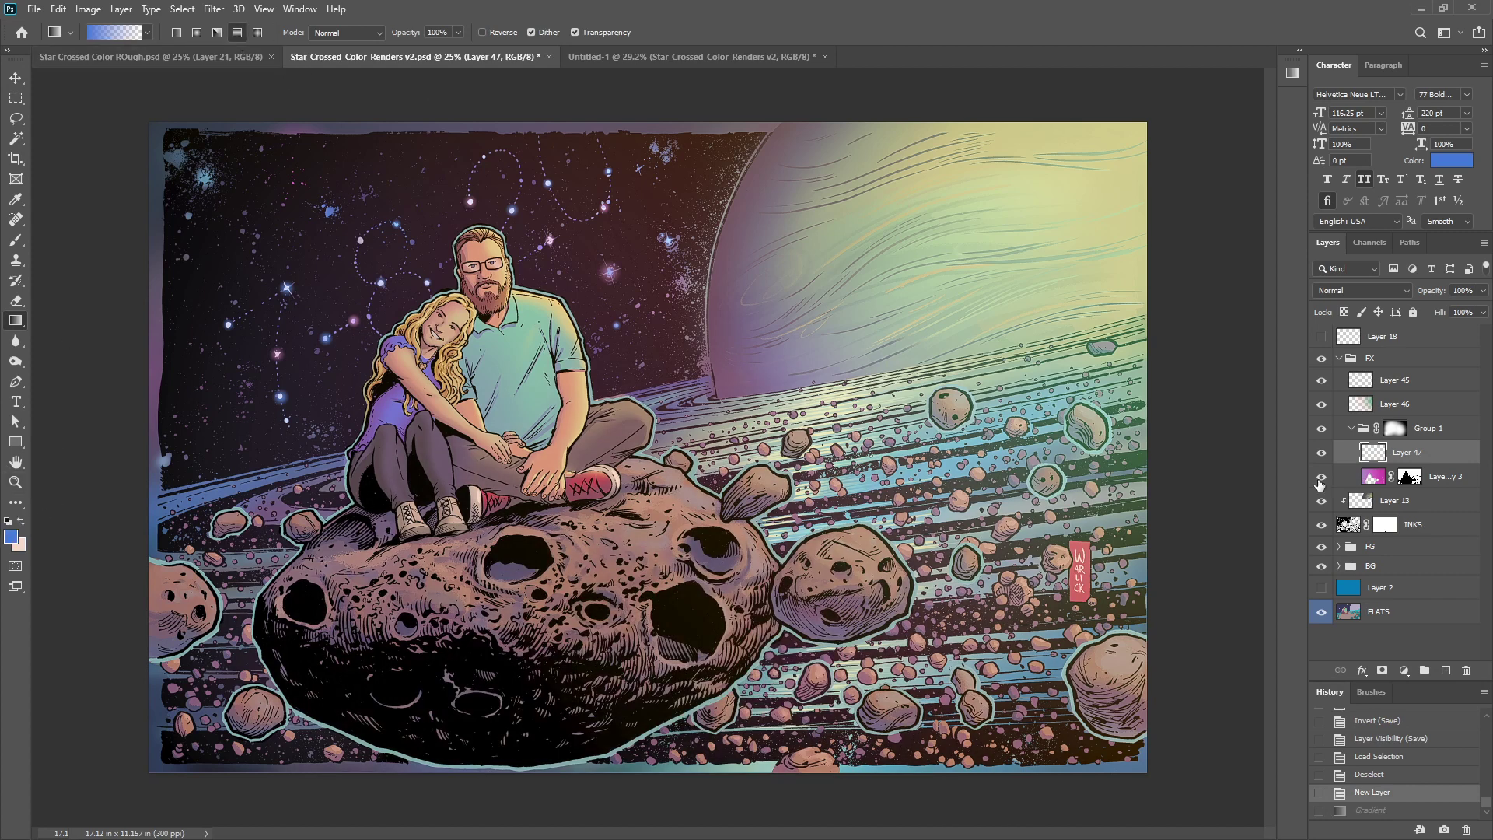
{"action": "left_click", "coordinate": [838, 292], "text": "alt"}
{"action": "left_click_drag", "start_coordinate": [970, 789], "coordinate": [890, 356]}
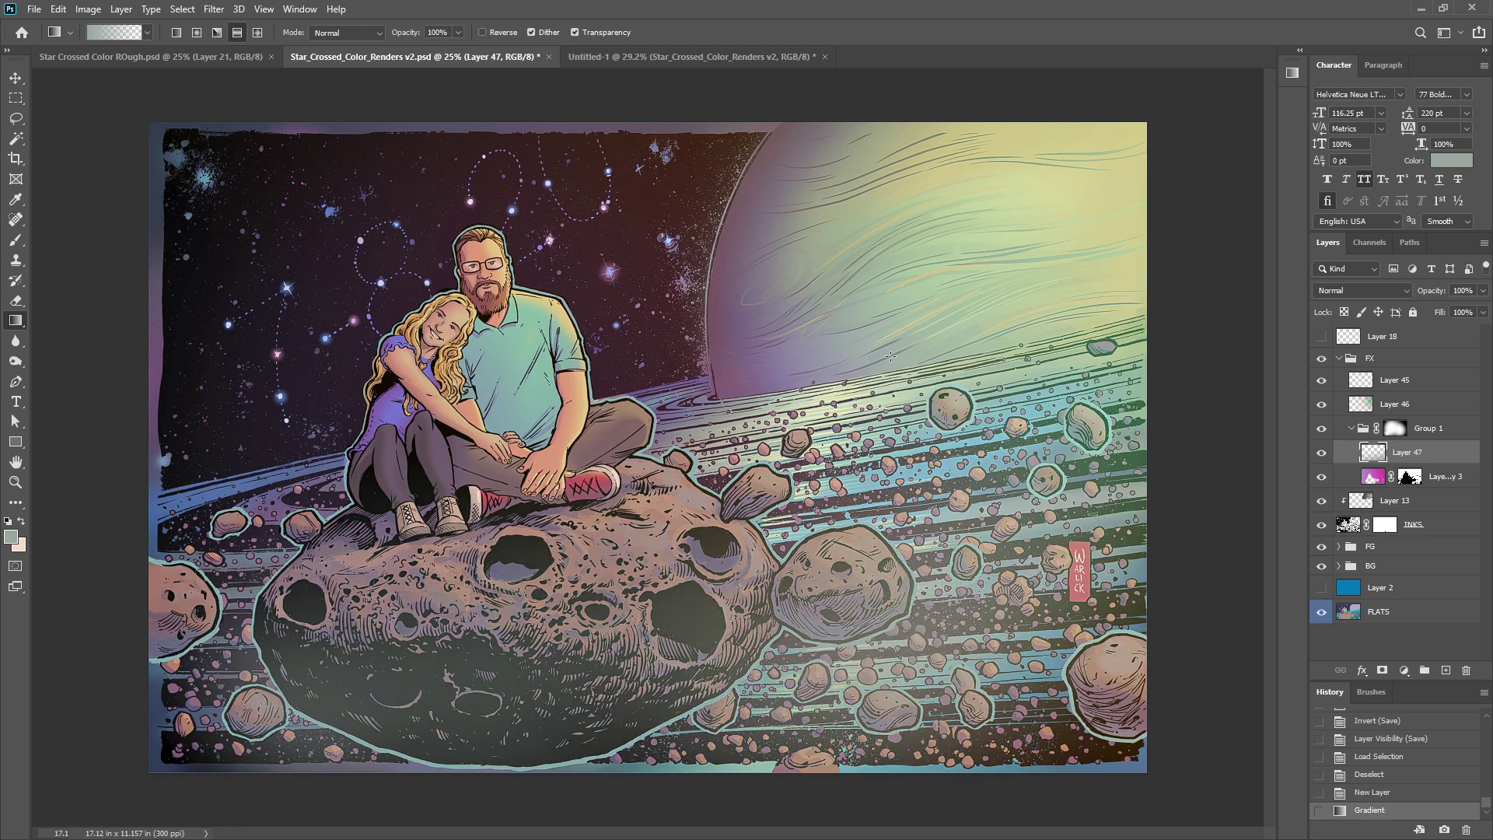
{"action": "key", "text": "ctrl+z"}
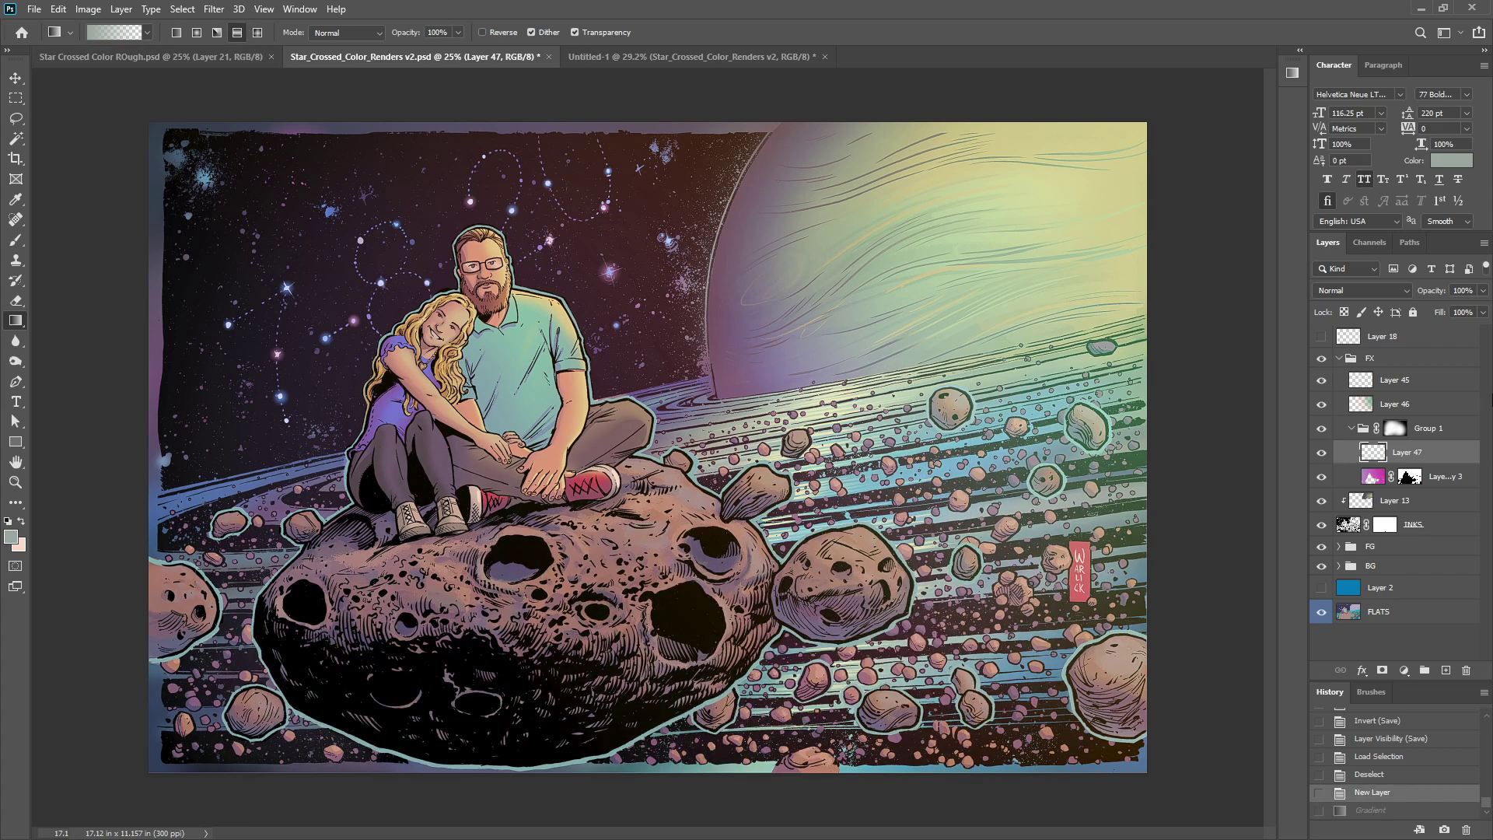
Step: Move Layer 47 above the FX group and fade the grey-green reflected gradient upward from the artwork's bottom edge to the planet
{"action": "left_click_drag", "start_coordinate": [1425, 451], "coordinate": [1421, 349]}
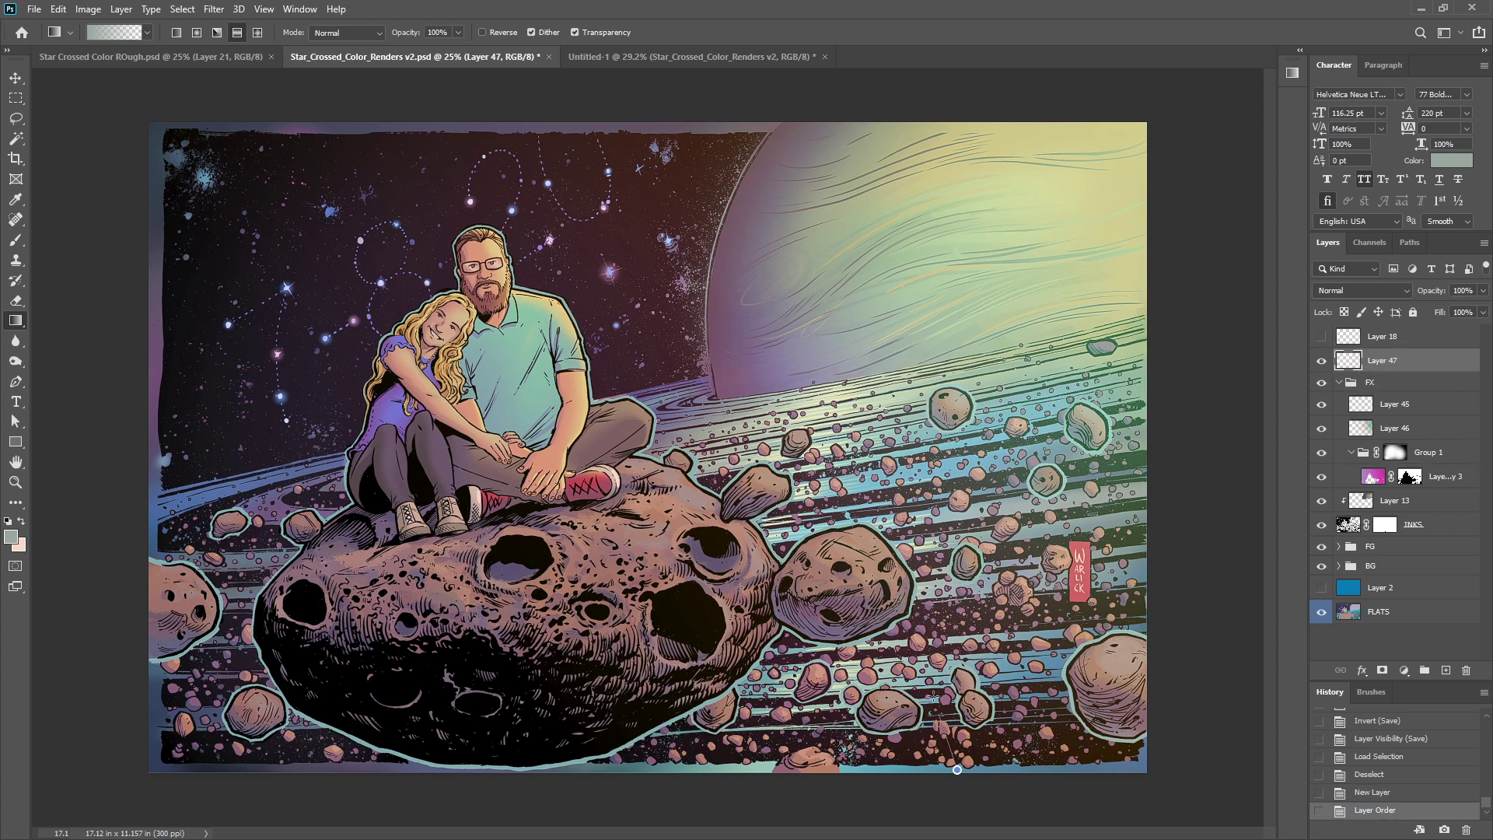
{"action": "left_click_drag", "start_coordinate": [957, 769], "coordinate": [869, 366]}
{"action": "key", "text": "ctrl+z"}
{"action": "left_click_drag", "start_coordinate": [983, 799], "coordinate": [881, 353]}
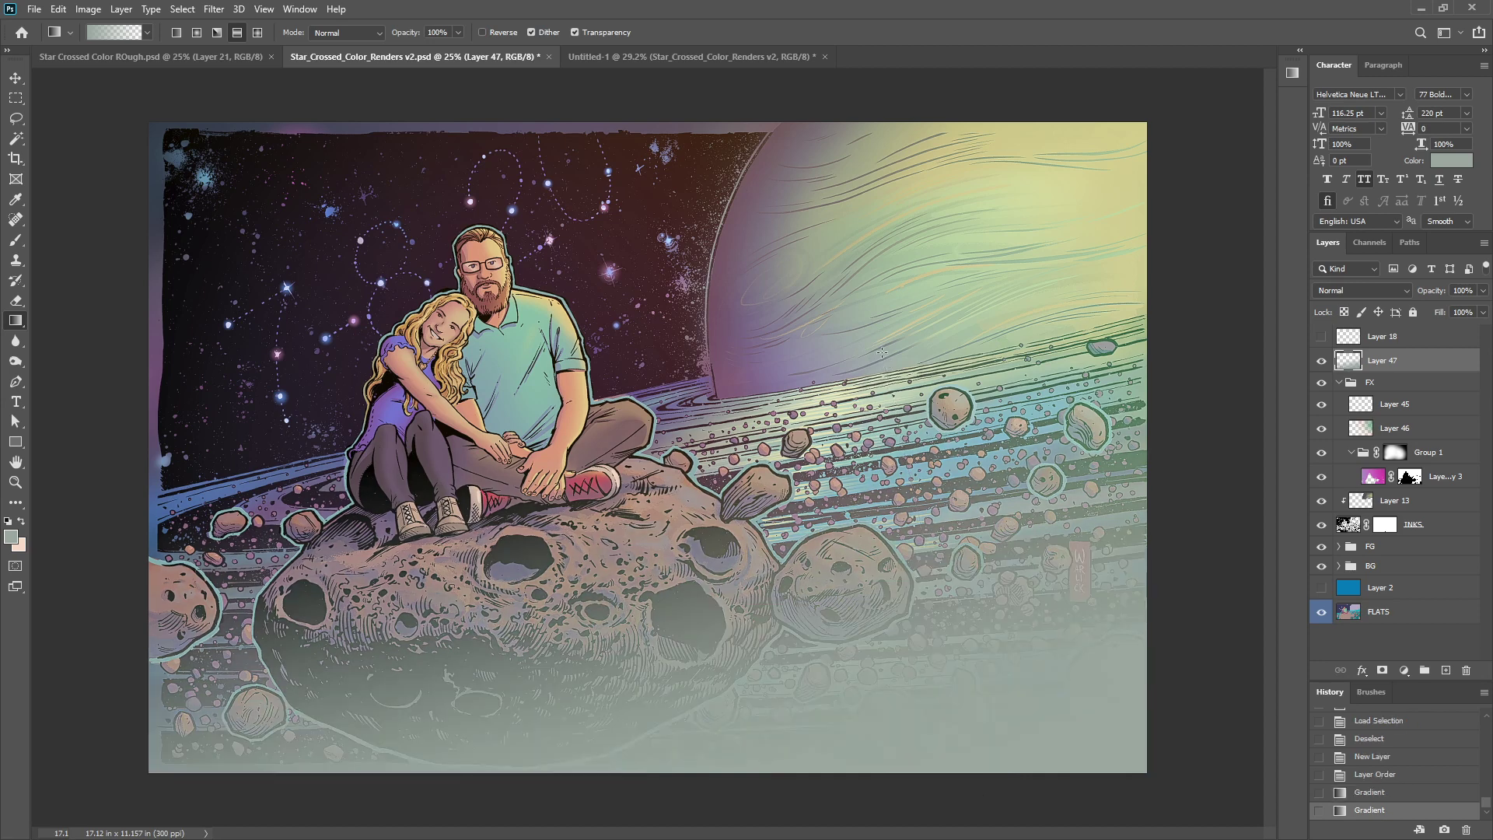
Step: Move Layer 47 into the BG group above Layer 14 and compare the artwork with the gradient hidden and shown
{"action": "left_click", "coordinate": [1338, 566]}
{"action": "left_click_drag", "start_coordinate": [1439, 374], "coordinate": [1353, 575]}
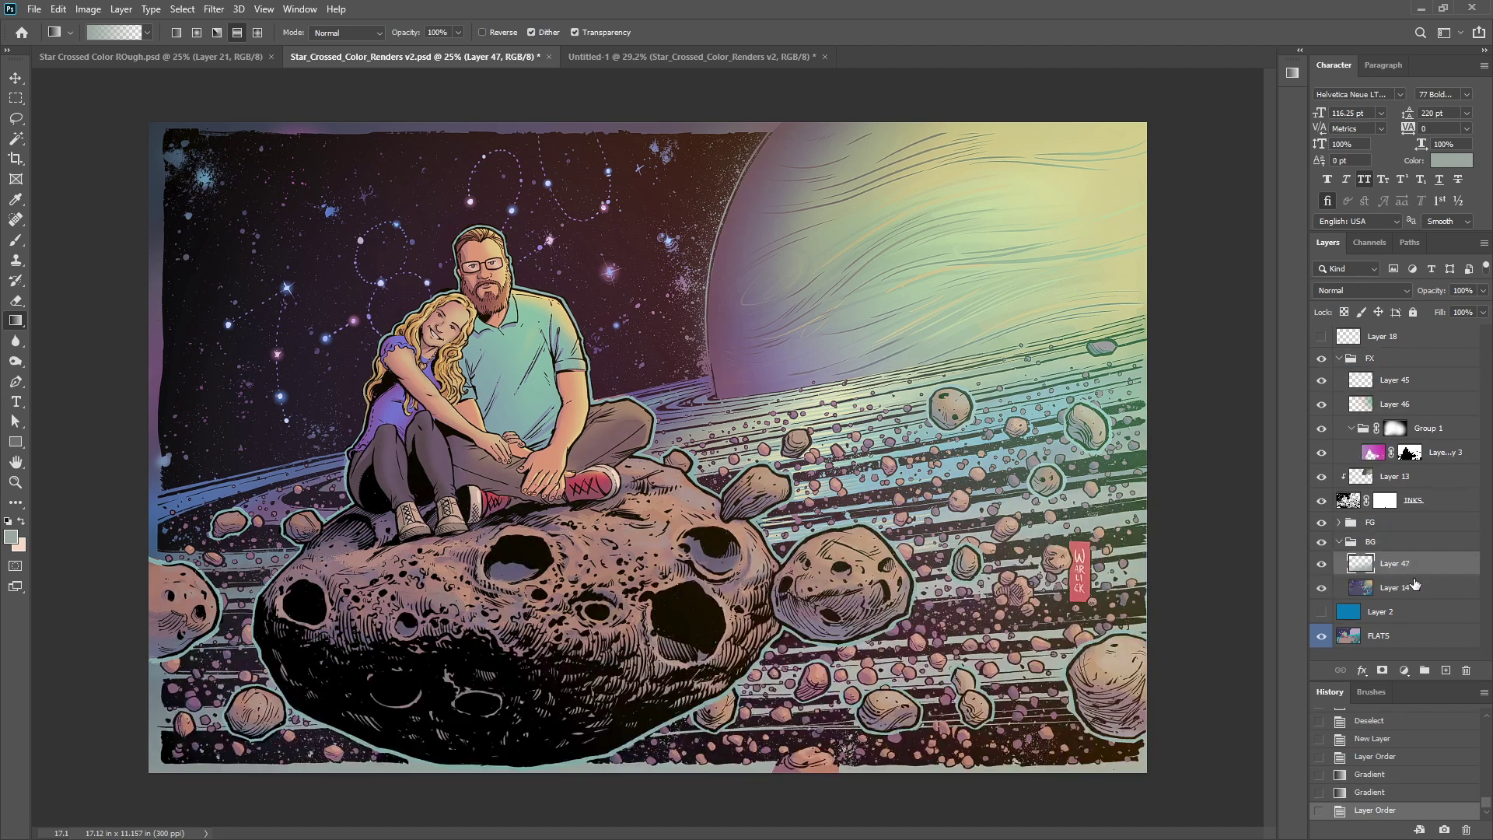
{"action": "left_click", "coordinate": [1321, 564]}
{"action": "left_click", "coordinate": [1321, 563]}
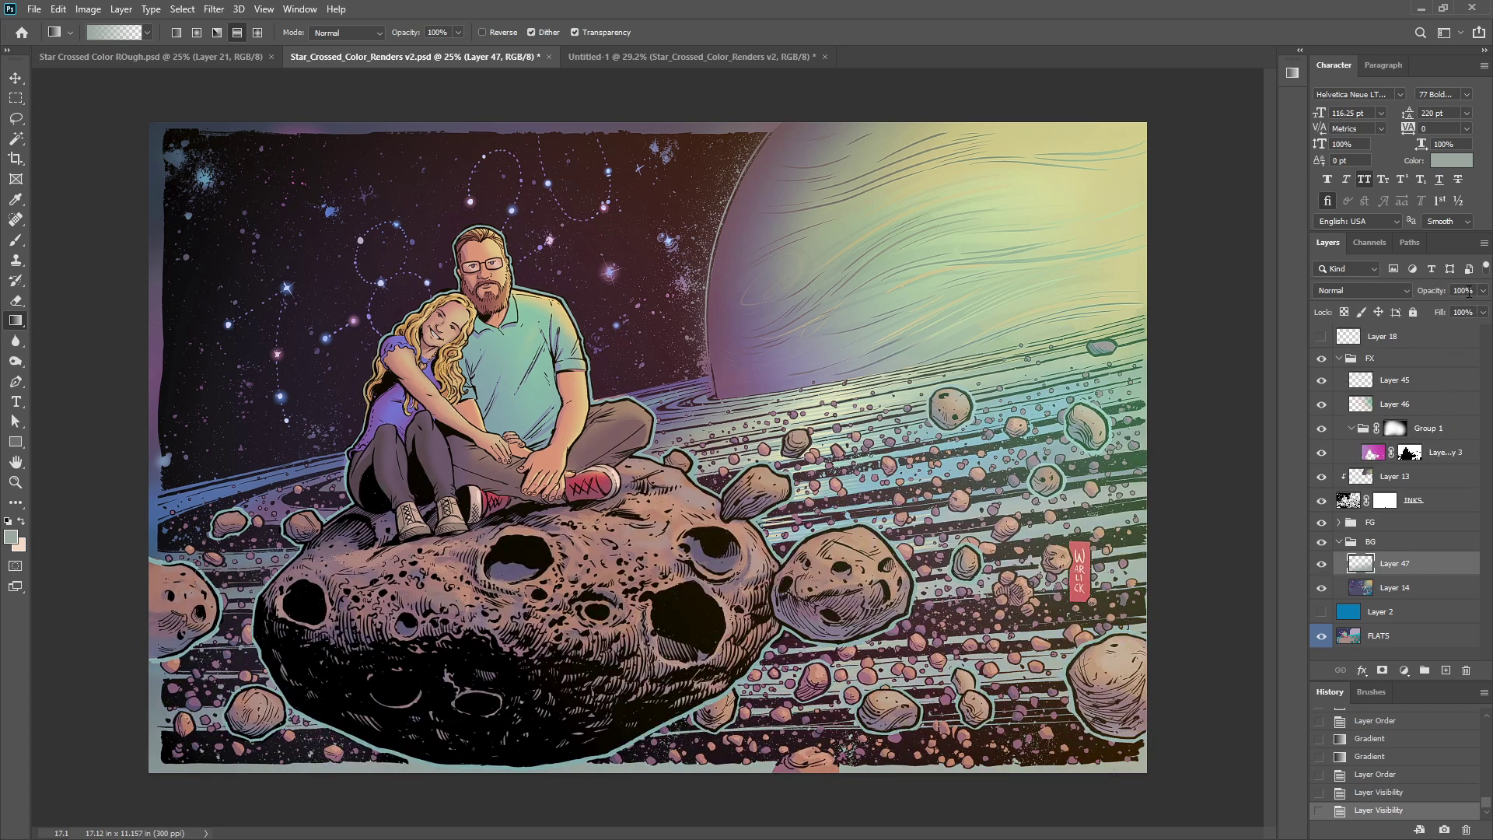
Step: Move Layer 47 to the bottom of the FG group, directly below Layer 32
{"action": "left_click", "coordinate": [1338, 522]}
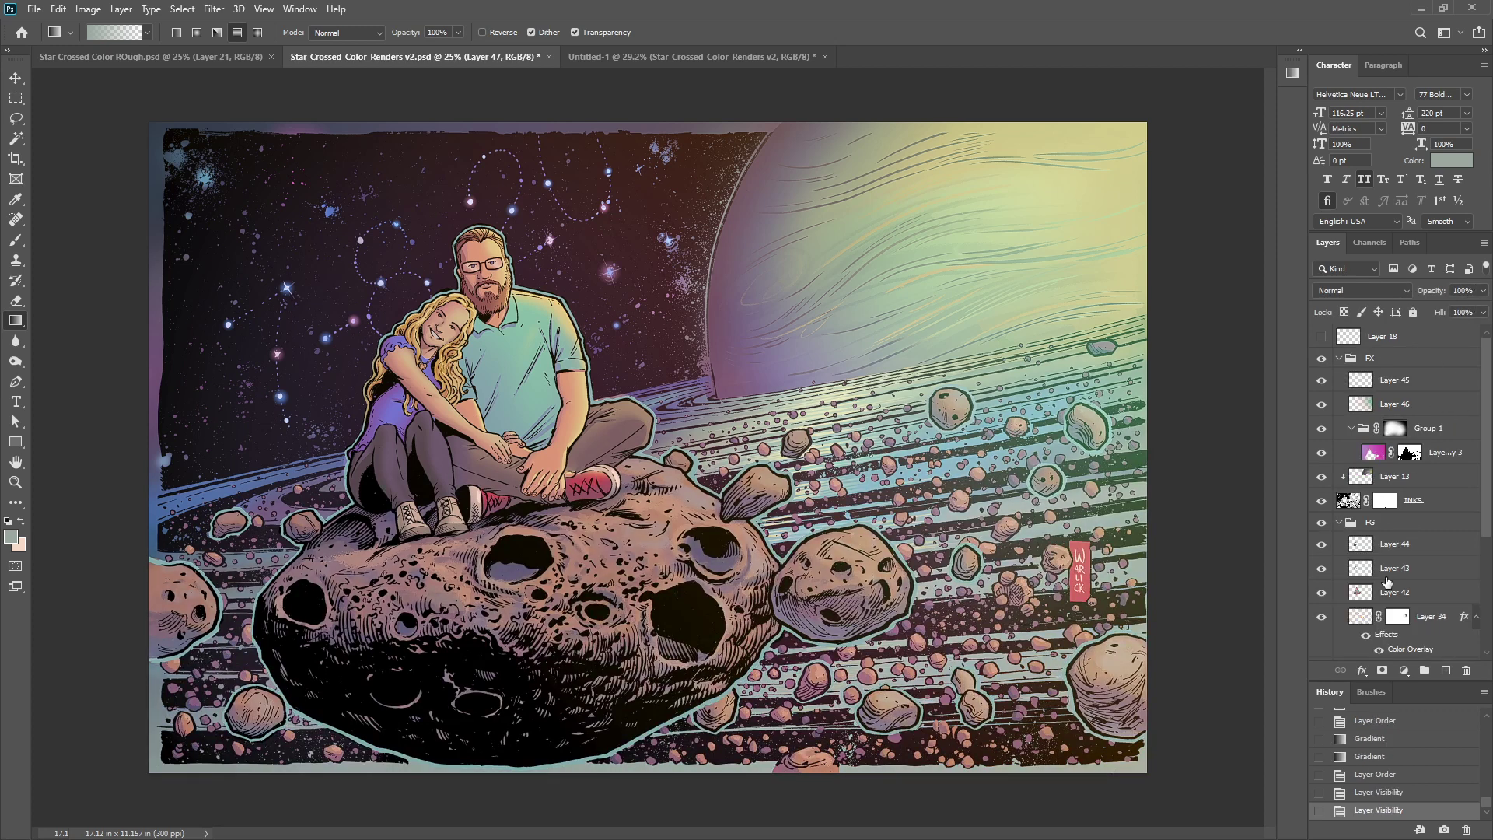
{"action": "scroll", "coordinate": [1391, 585], "scroll_direction": "down", "scroll_amount": 3}
{"action": "scroll", "coordinate": [1392, 584], "scroll_direction": "down", "scroll_amount": 2}
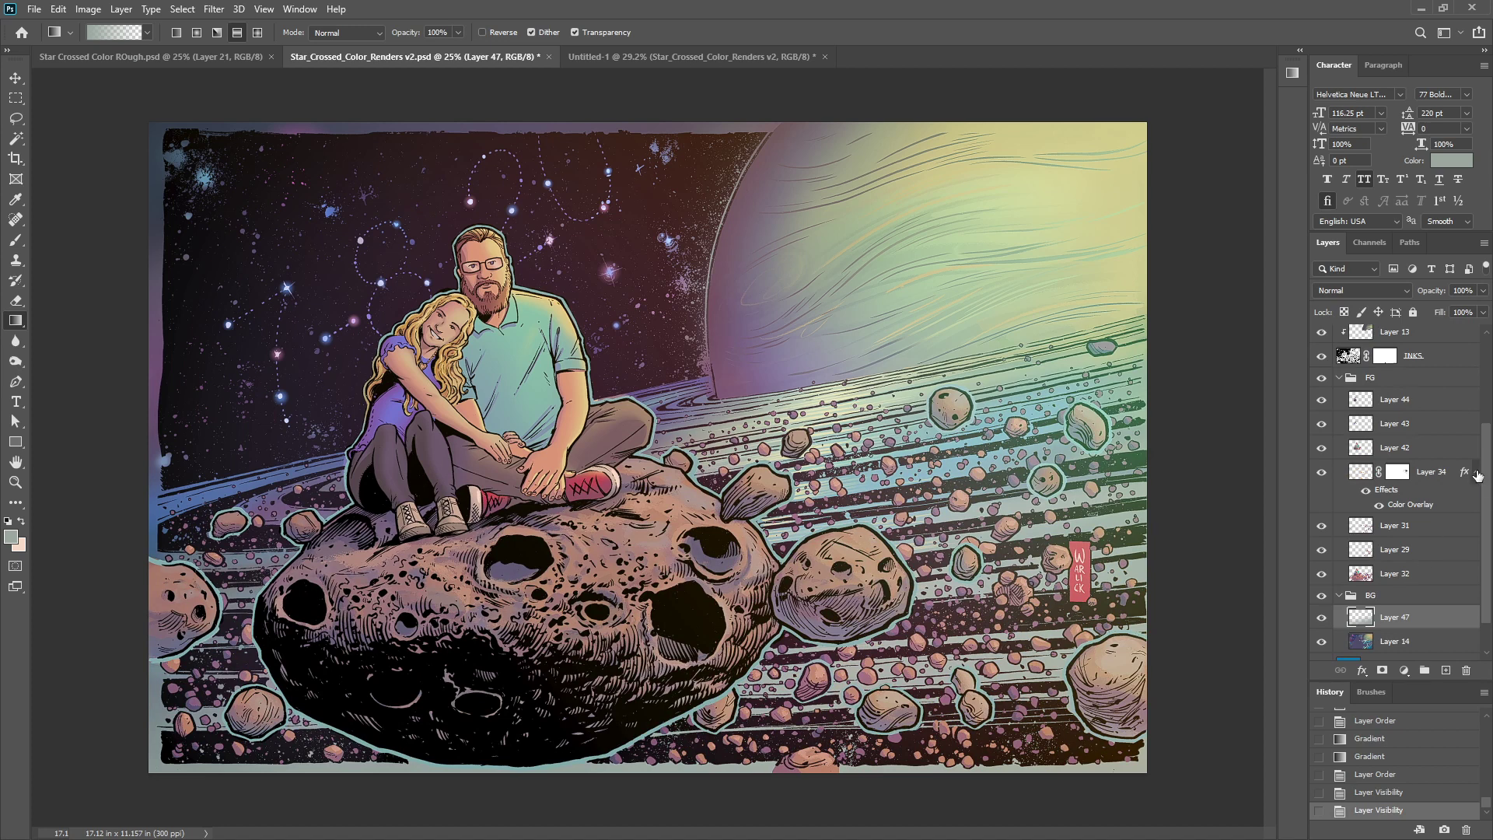
{"action": "left_click", "coordinate": [1476, 472]}
{"action": "left_click_drag", "start_coordinate": [1415, 590], "coordinate": [1413, 562]}
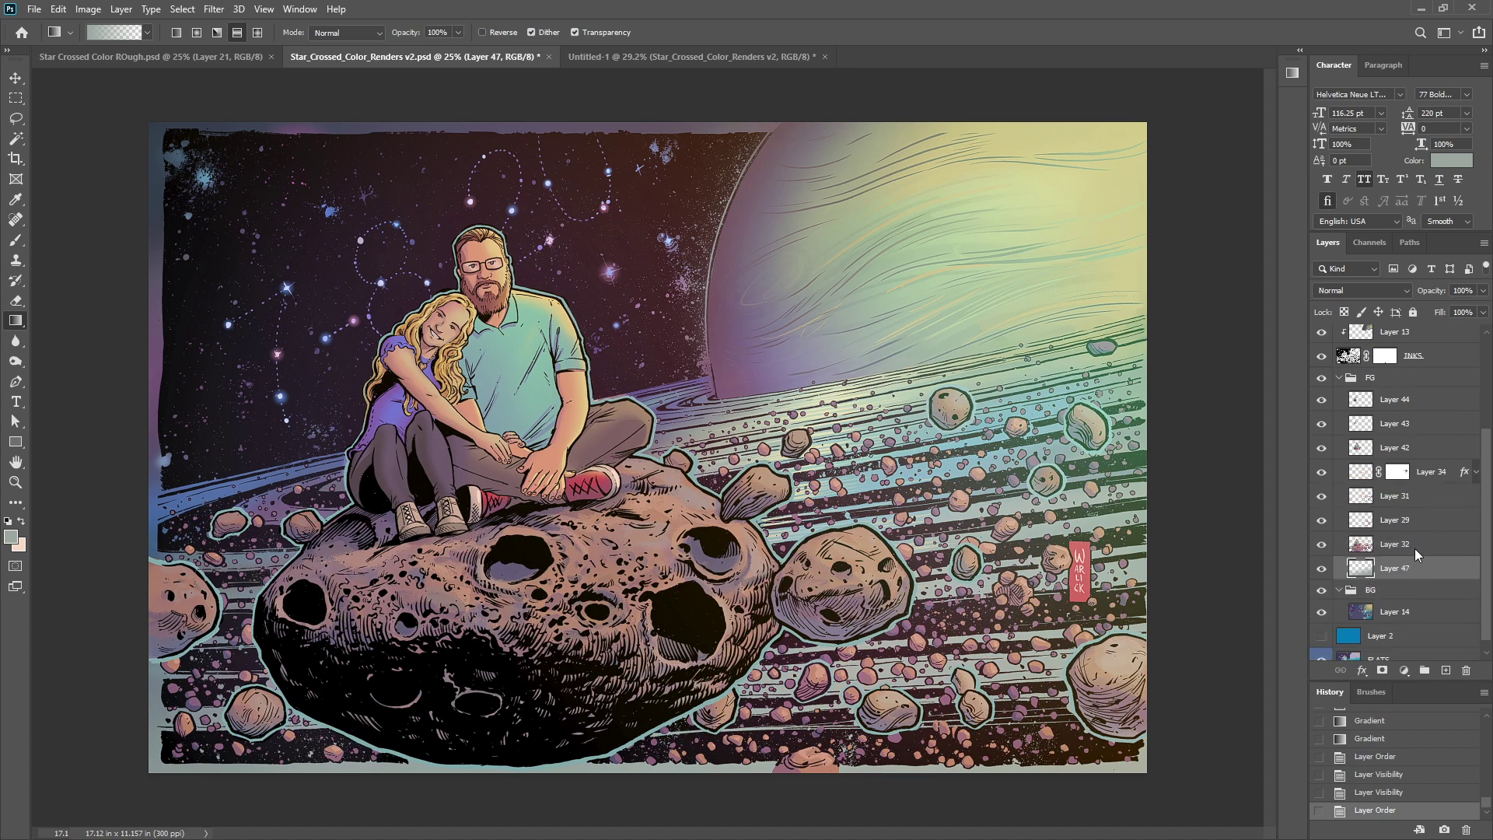
Step: Move Layer 47 between Layer 13 and INKS as a clipped layer and mask it with the shape of Layer 15 copy 3's mask
{"action": "left_click_drag", "start_coordinate": [1400, 612], "coordinate": [1415, 343]}
{"action": "scroll", "coordinate": [1424, 490], "scroll_direction": "up", "scroll_amount": 3}
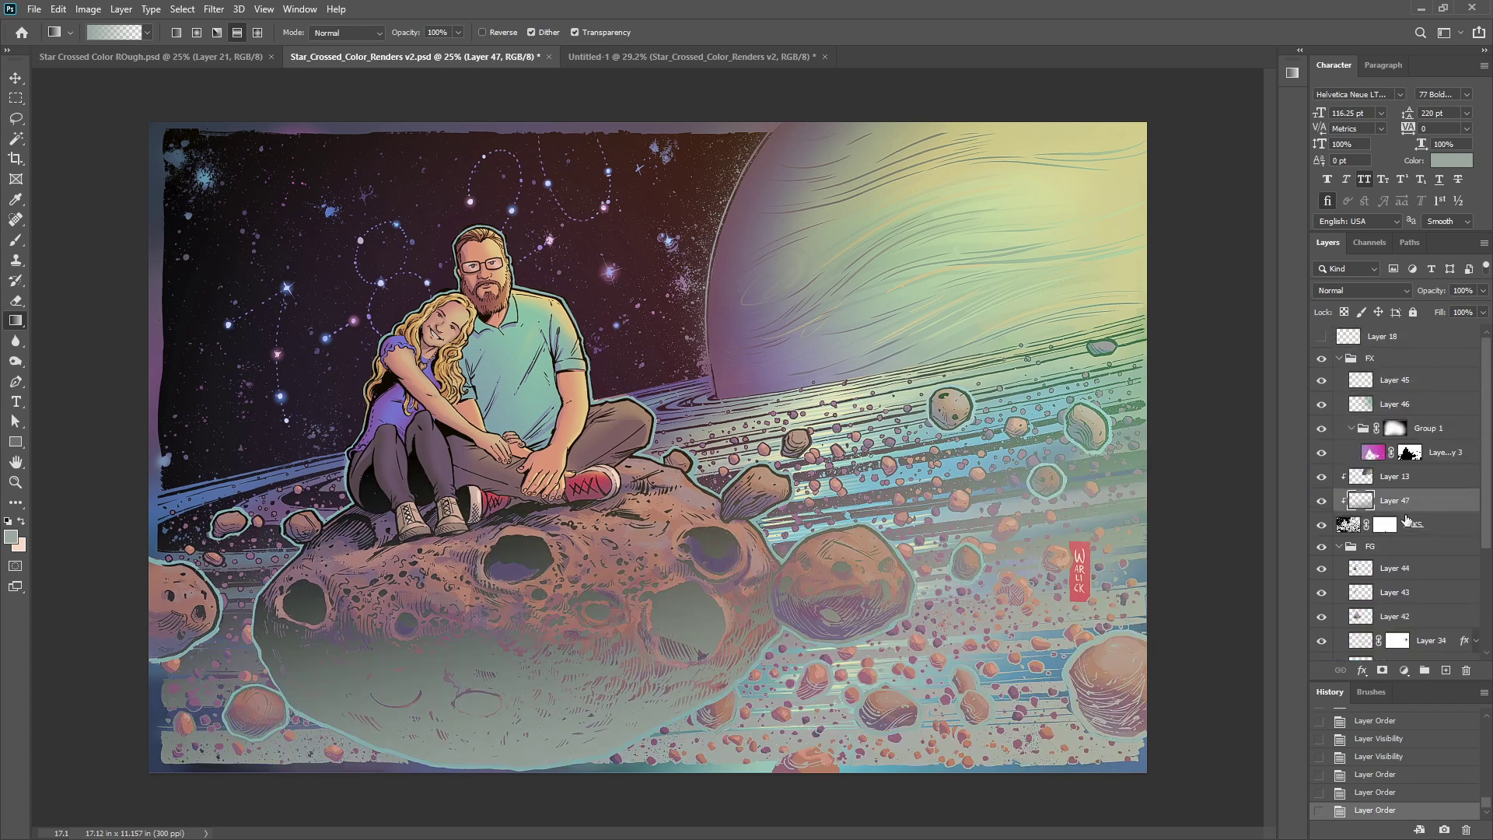
{"action": "left_click", "coordinate": [1409, 454], "text": "ctrl"}
{"action": "left_click", "coordinate": [1383, 667]}
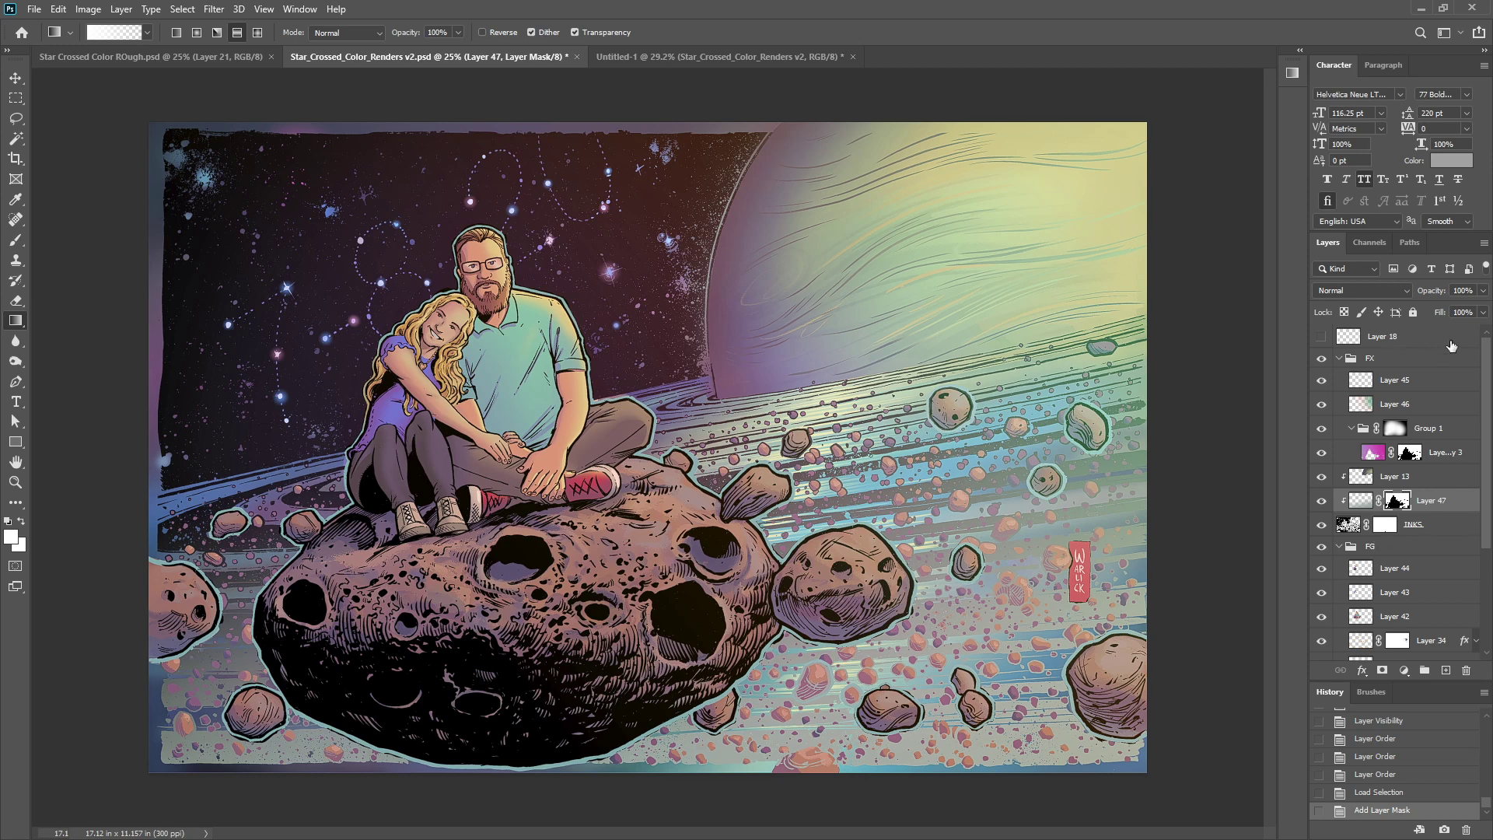
Step: Set Layer 47's opacity to 55% and move it to the top of the FX group with its mask unlinked
{"action": "left_click", "coordinate": [1462, 290]}
{"action": "type", "text": "55"}
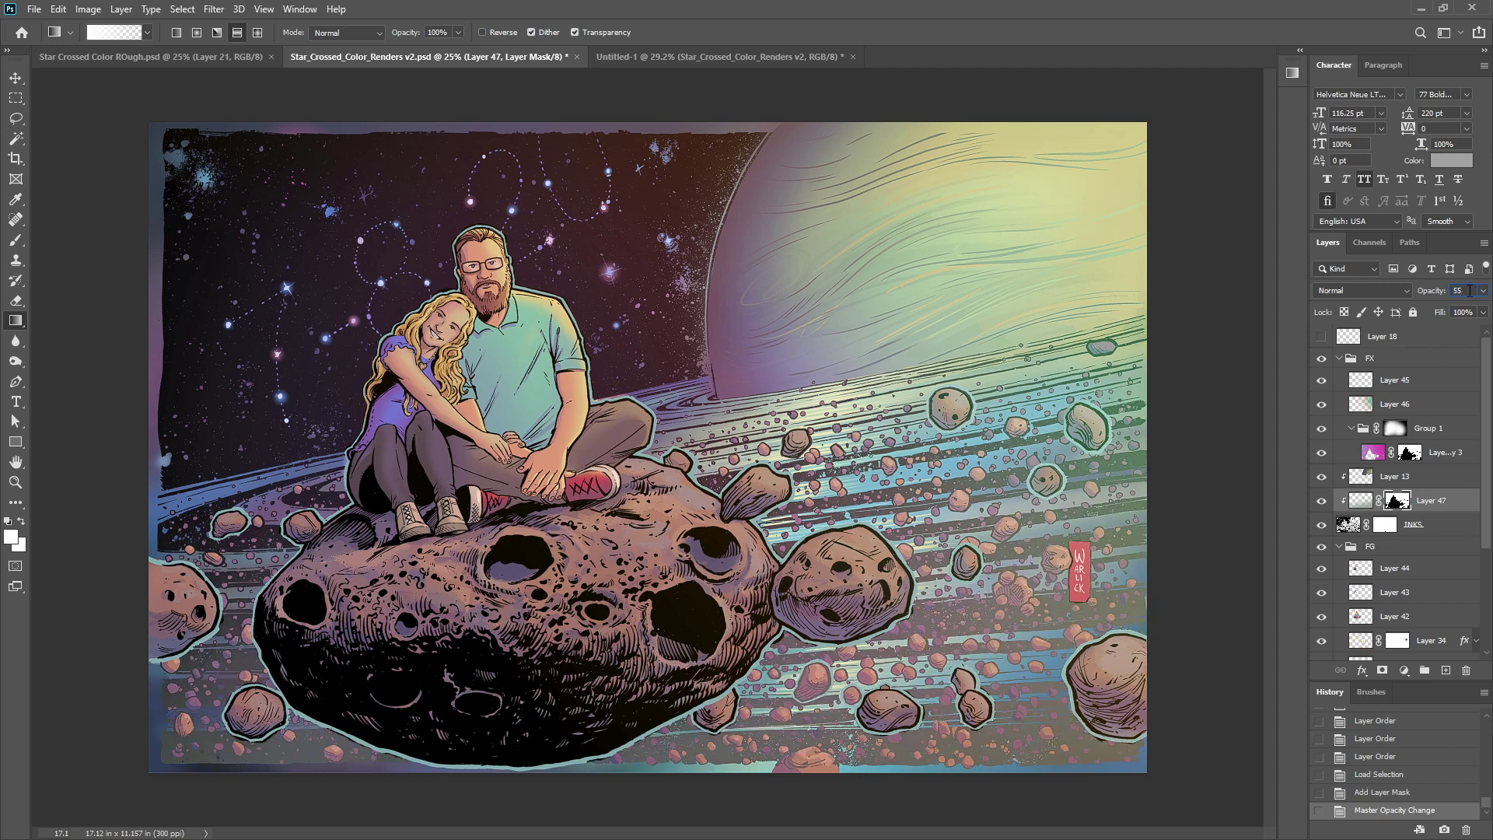
{"action": "left_click", "coordinate": [1378, 501]}
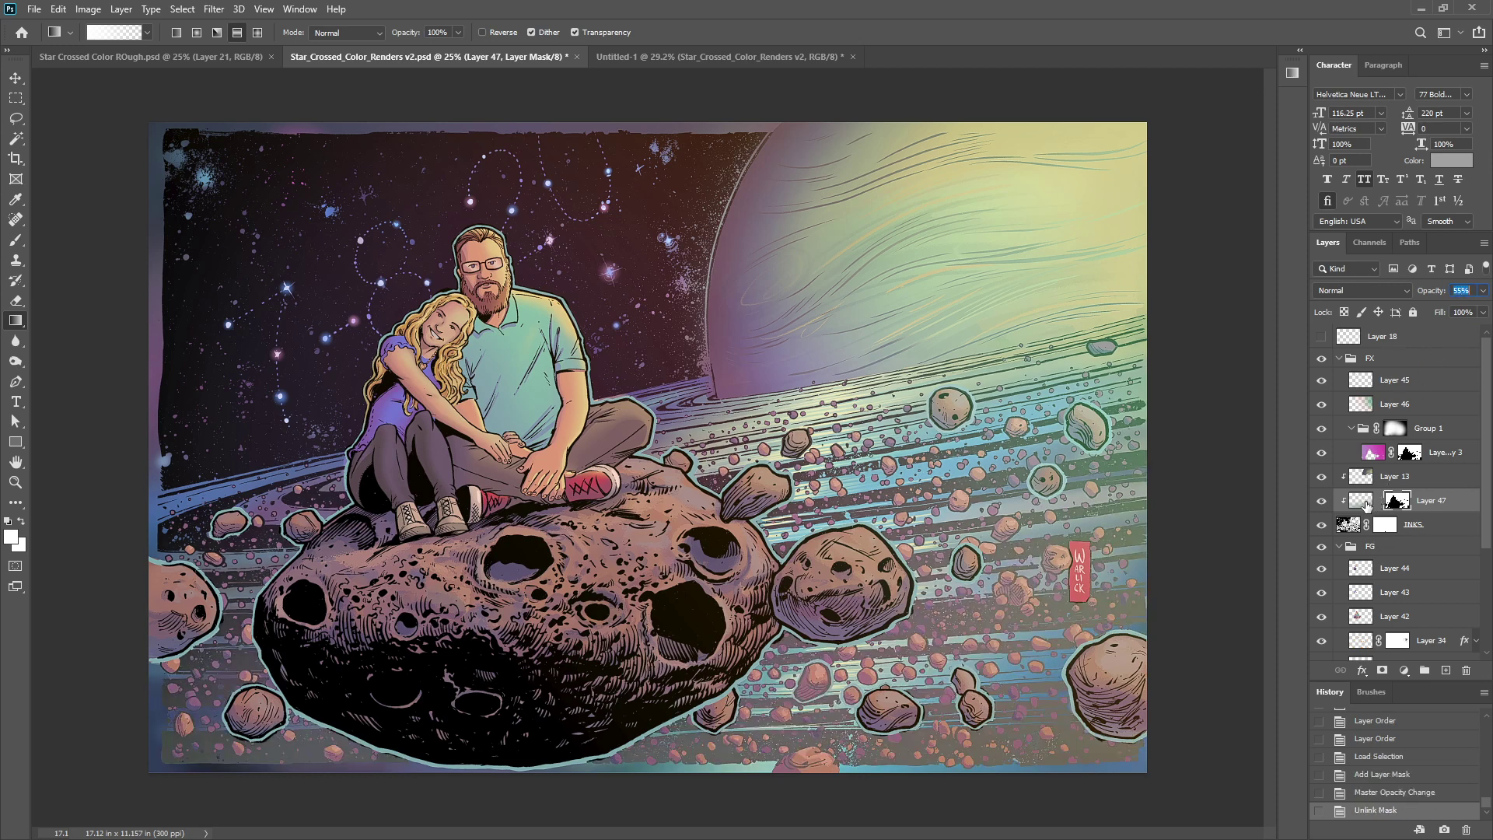
{"action": "left_click", "coordinate": [1363, 501]}
{"action": "left_click_drag", "start_coordinate": [1417, 506], "coordinate": [1471, 380]}
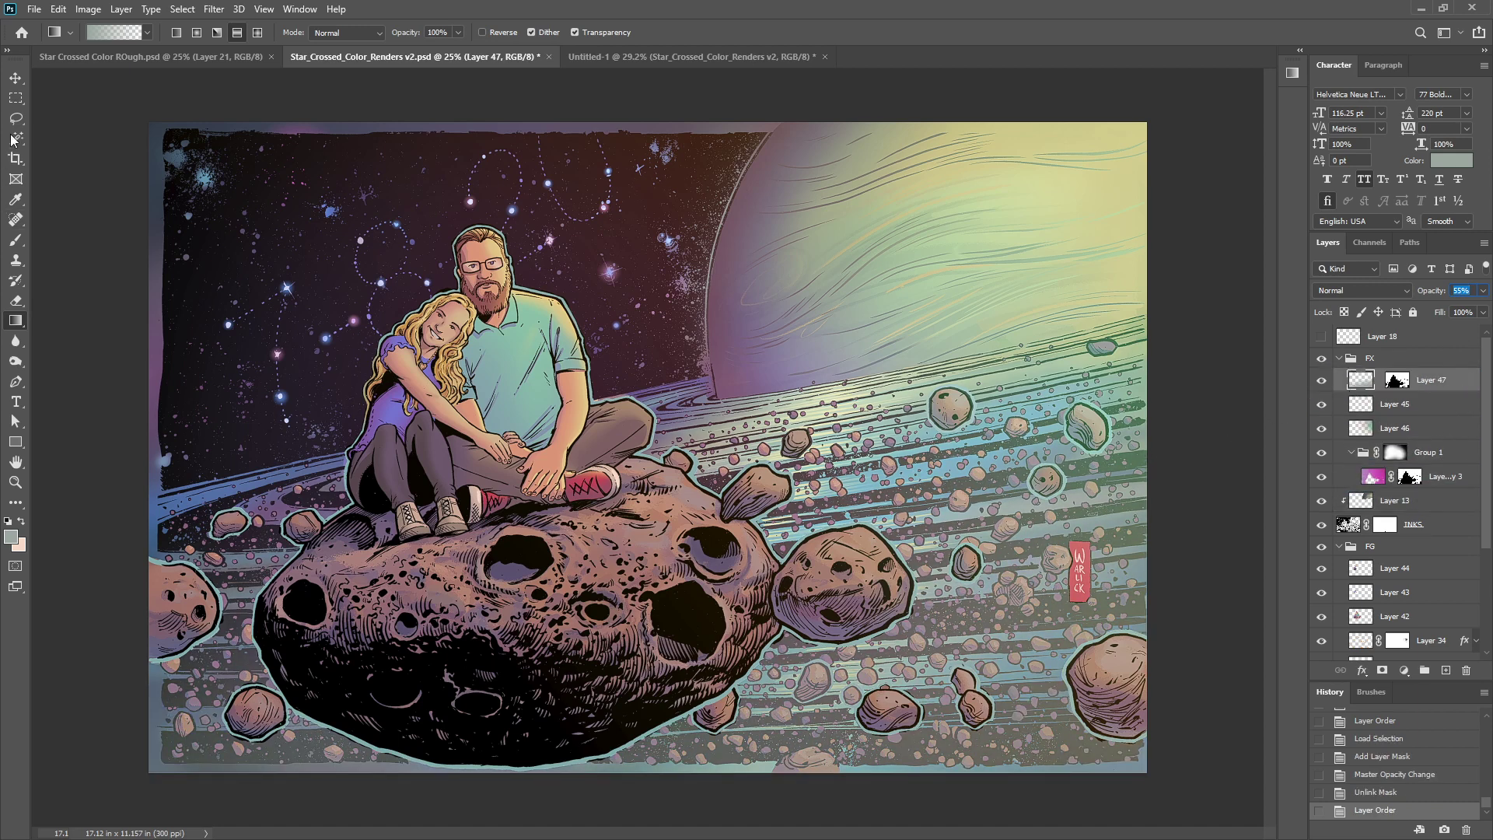
Step: Raise the saturation of Layer 47's gradient to +100 with a Hue/Saturation adjustment
{"action": "key", "text": "ctrl+u"}
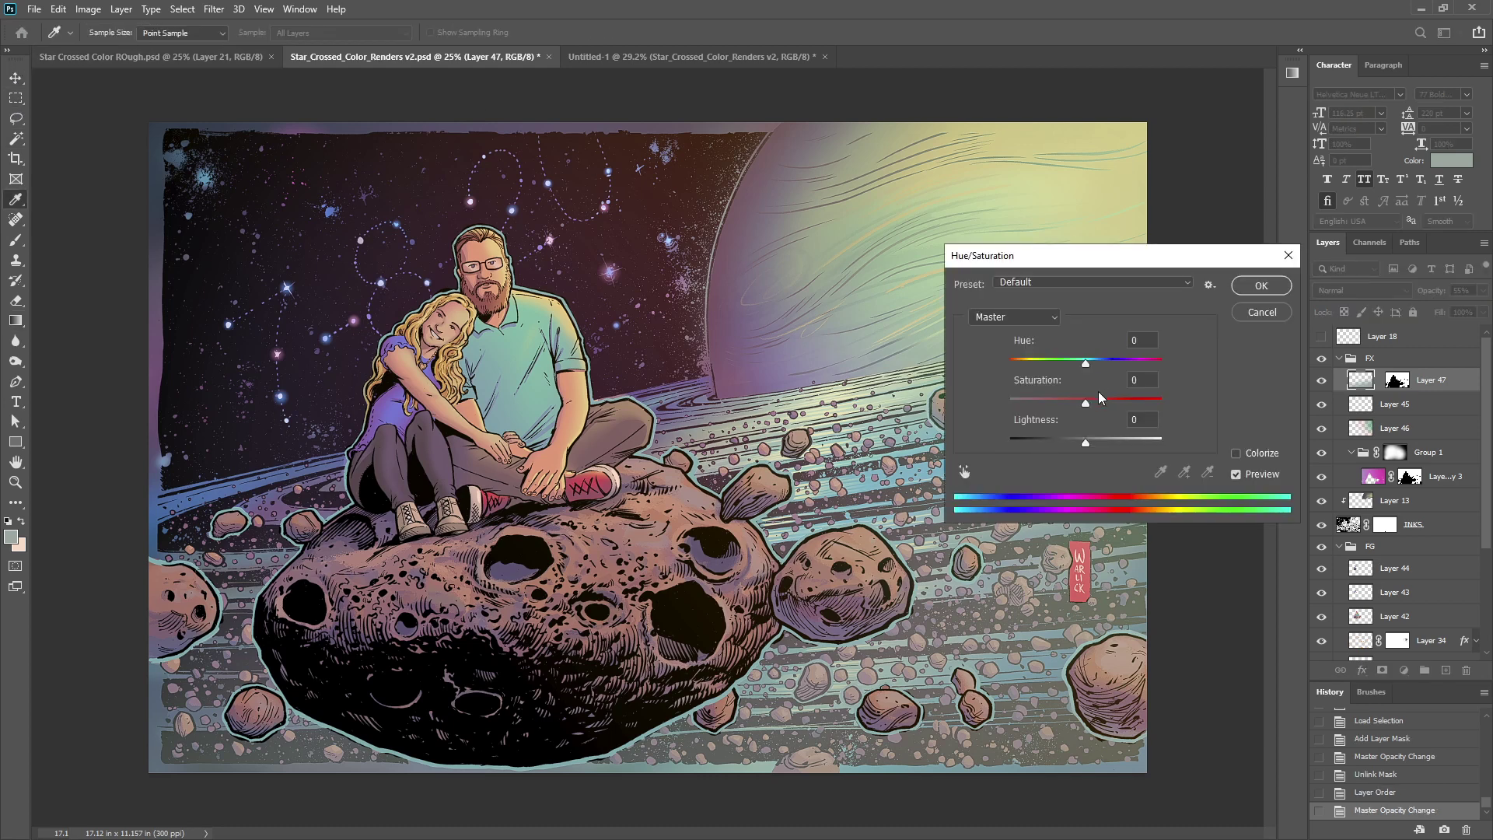
{"action": "left_click_drag", "start_coordinate": [1099, 398], "coordinate": [1166, 401]}
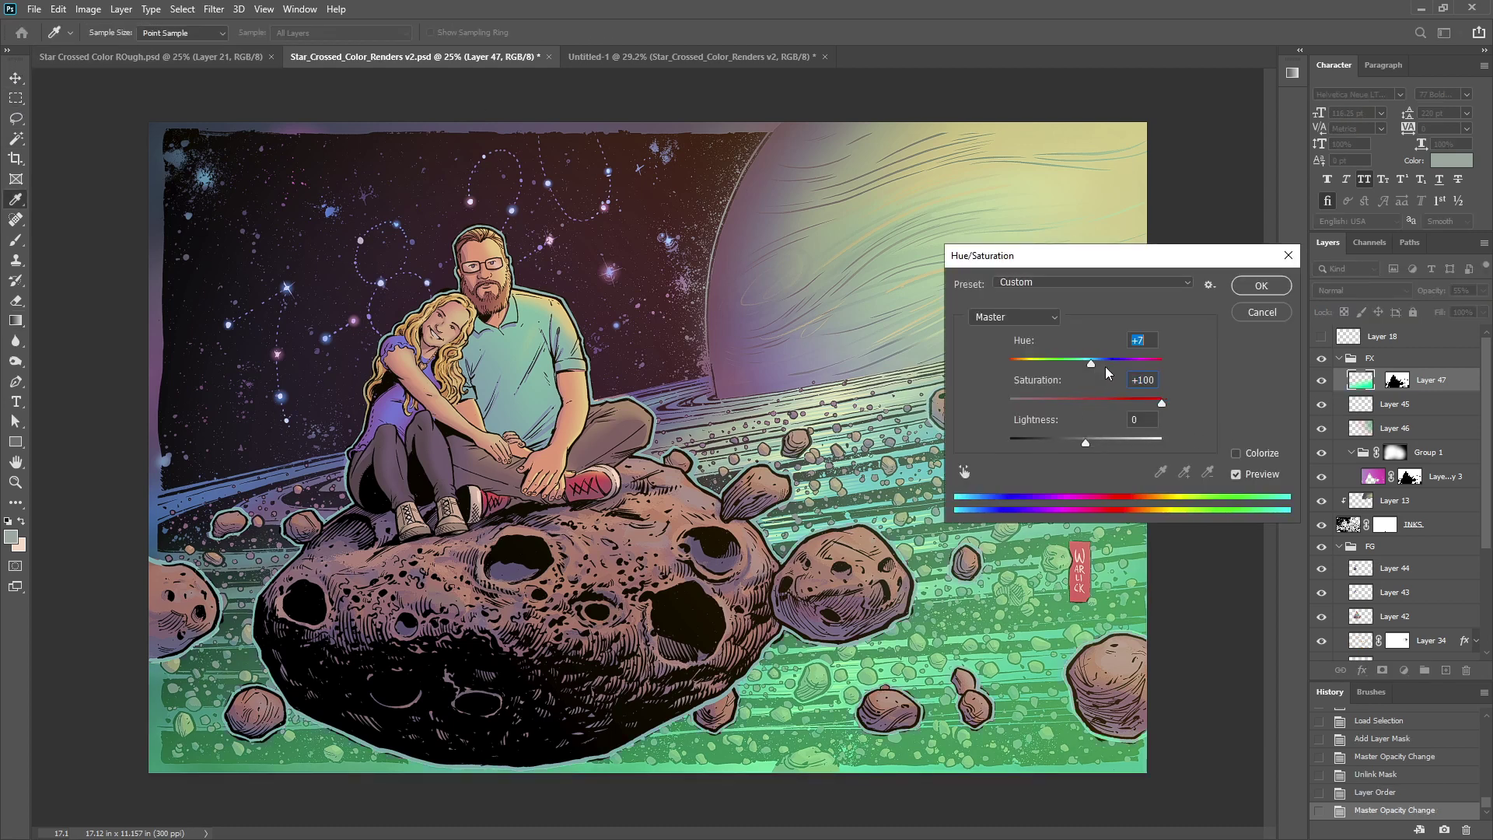